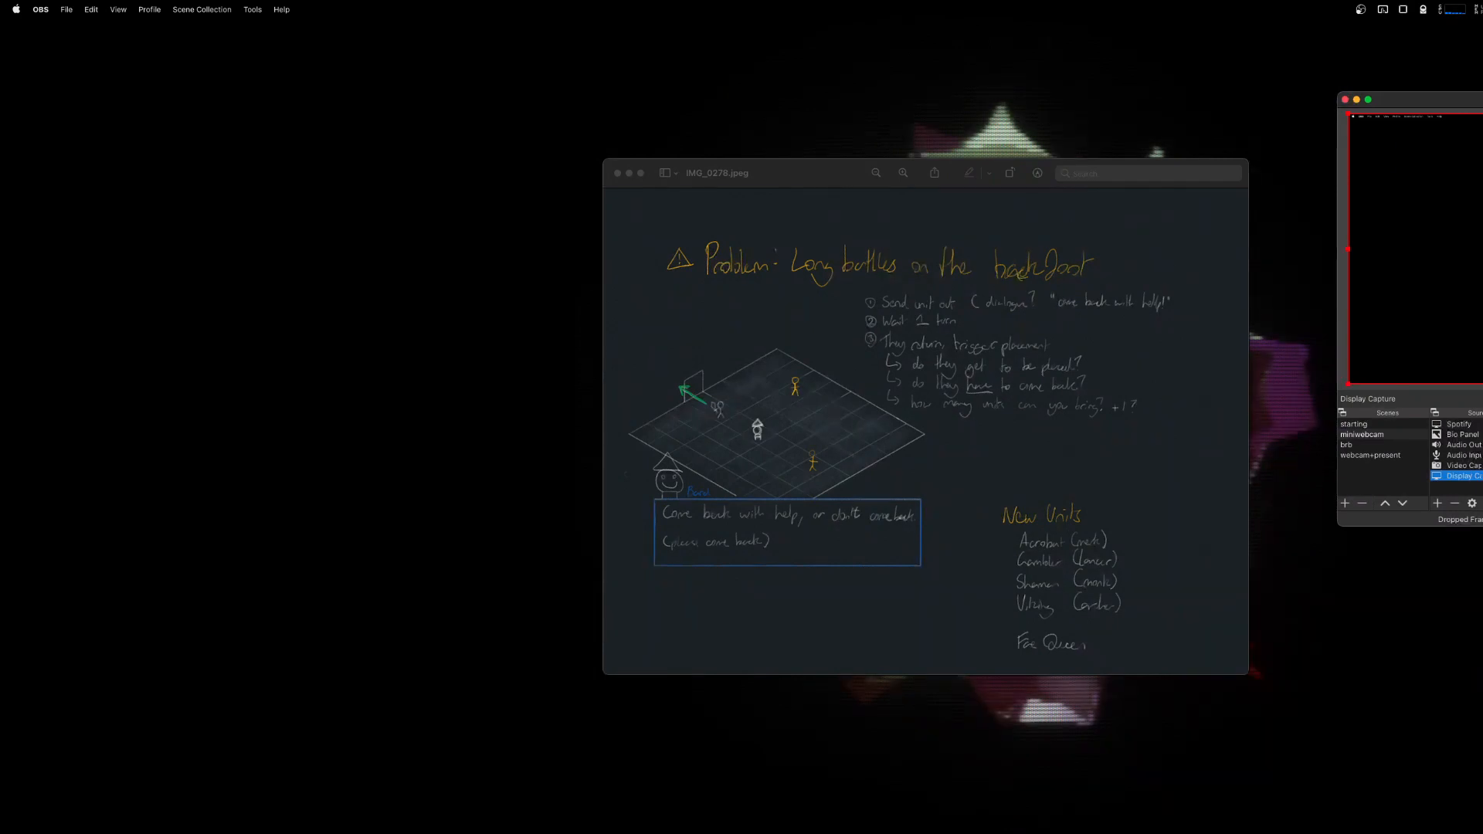
# Launch Logi Capture and move its window toward the middle of the screen.
pyautogui.press('super+space')
pyautogui.write('klo')
pyautogui.press('BackSpace')
pyautogui.press('BackSpace')
pyautogui.press('BackSpace')
pyautogui.write('lo')
pyautogui.press('Return')
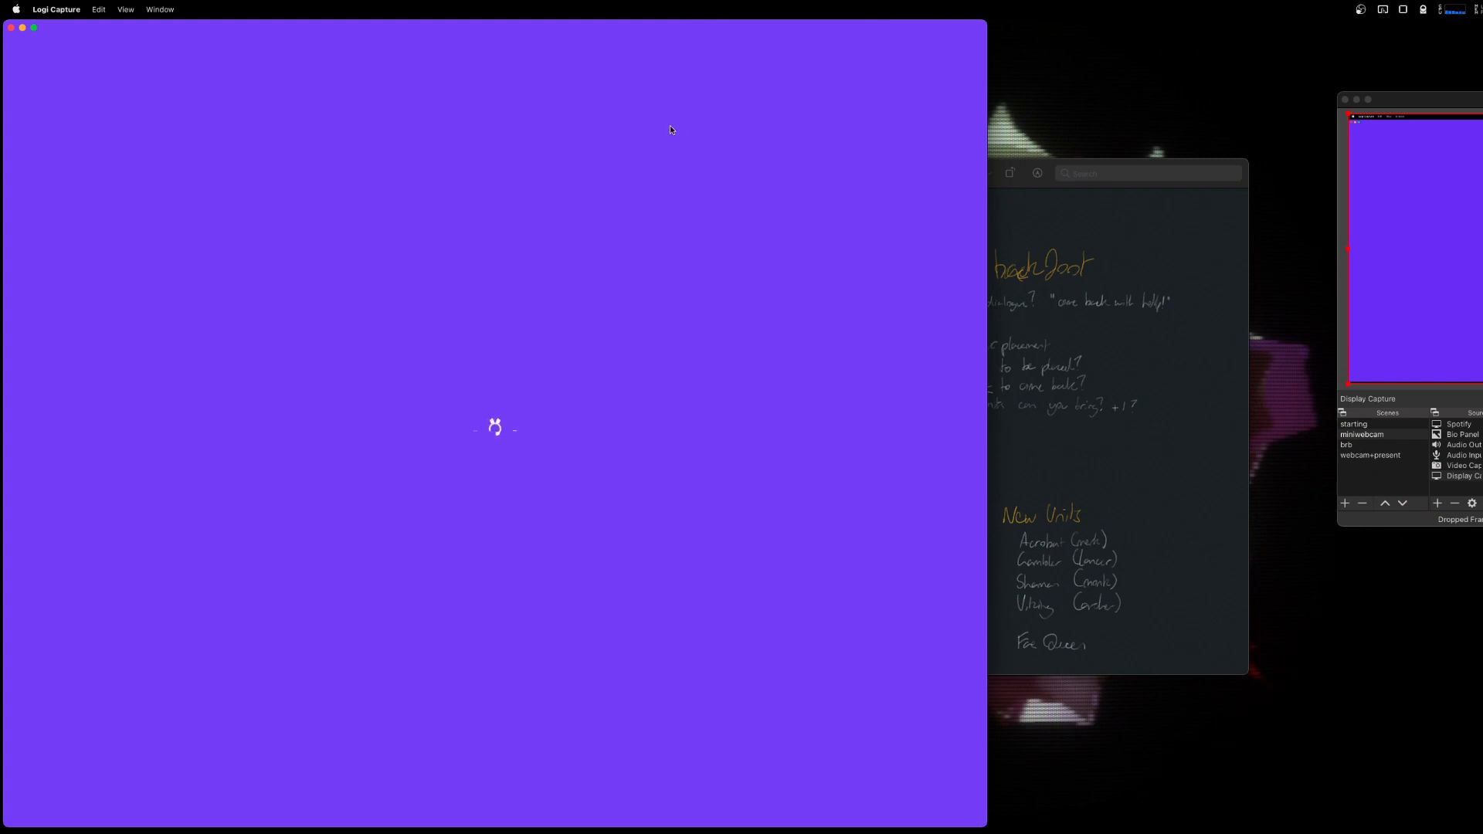
pyautogui.moveTo(616, 30); pyautogui.dragTo(983, 16)
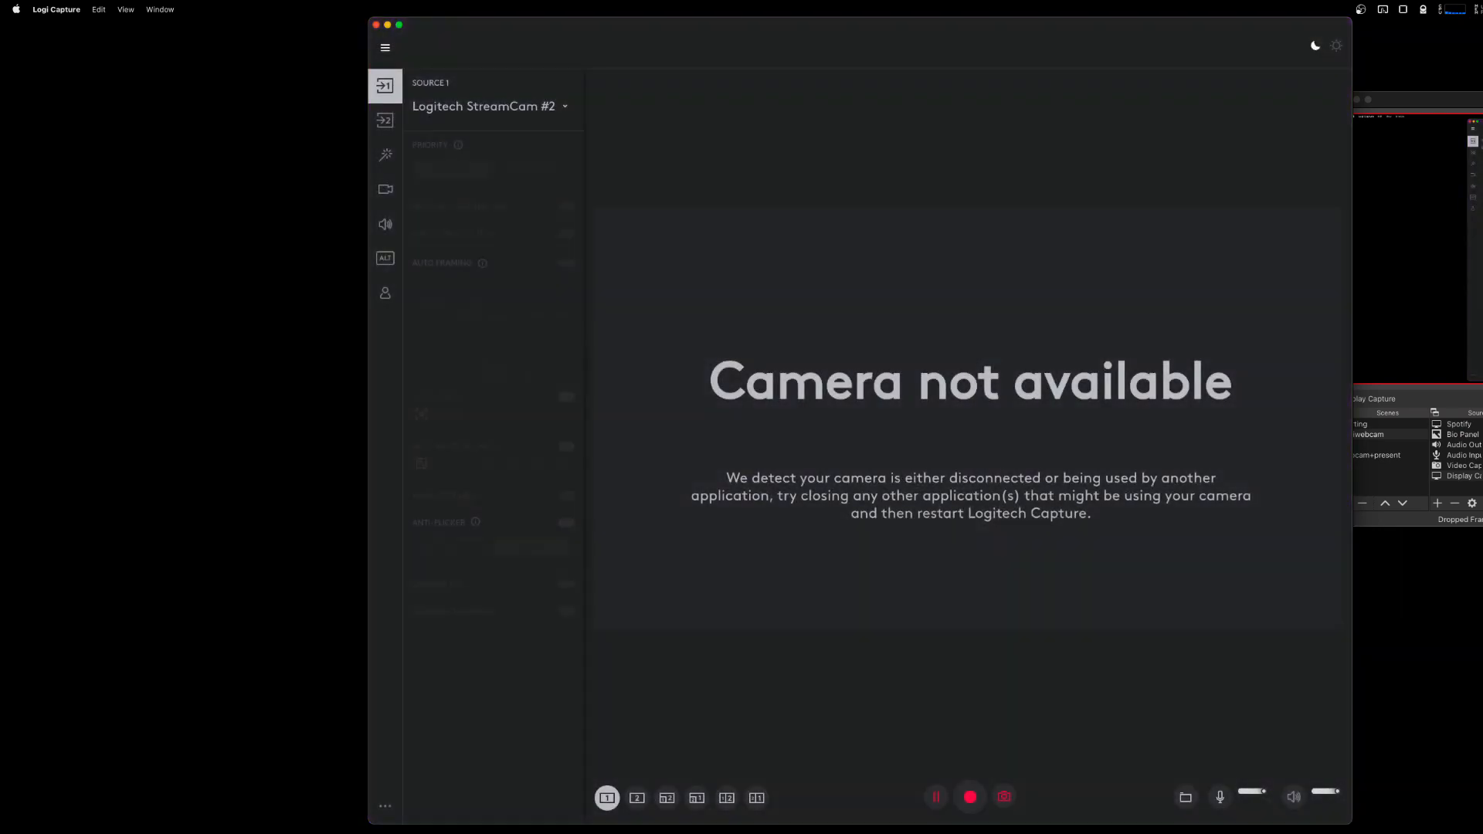
# Switch to OBS and check the audio input's device properties and noise suppression filter, dismissing both dialogs.
pyautogui.press('super+Tab')
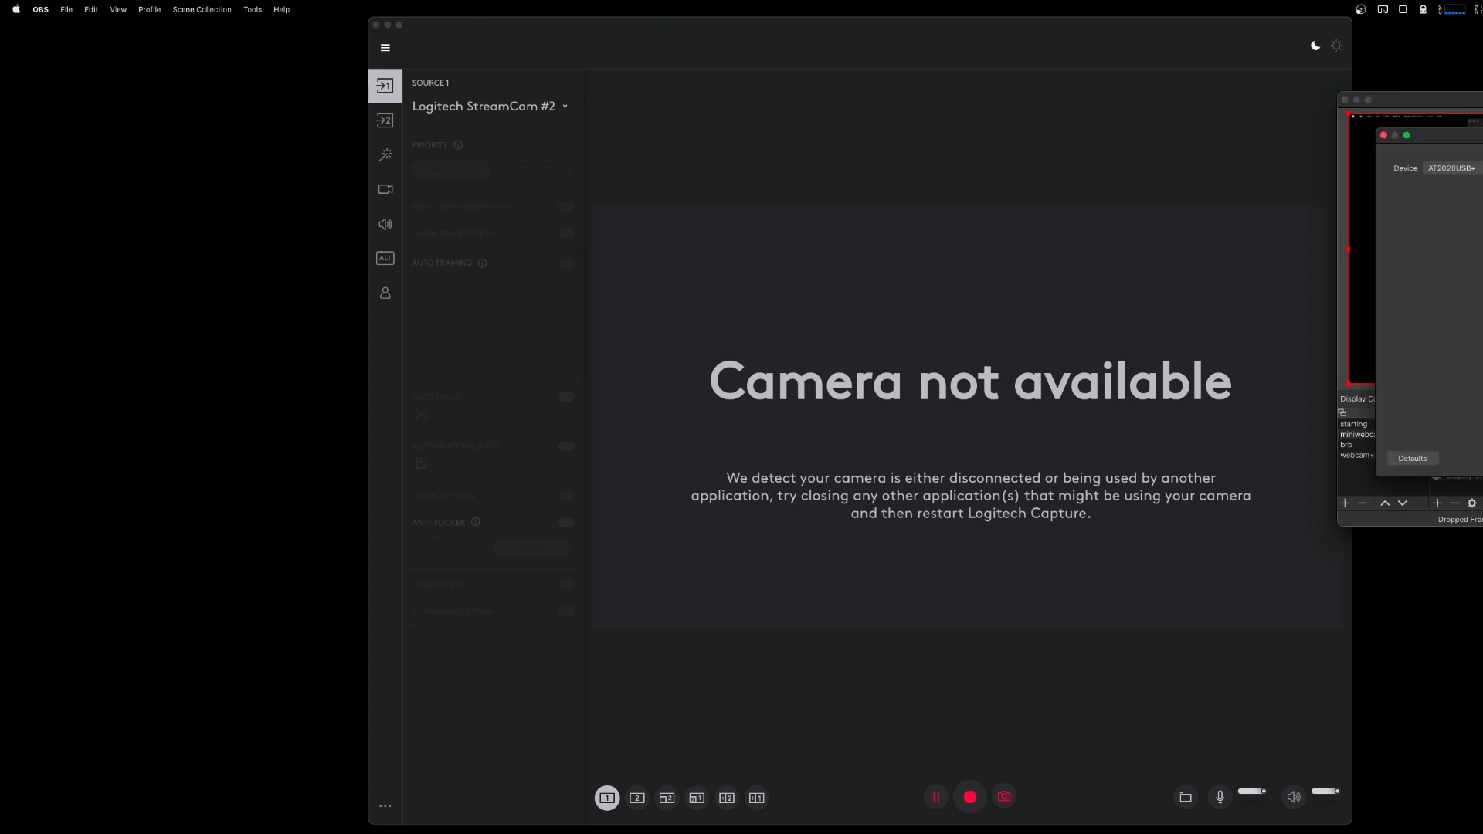
pyautogui.press('Escape')
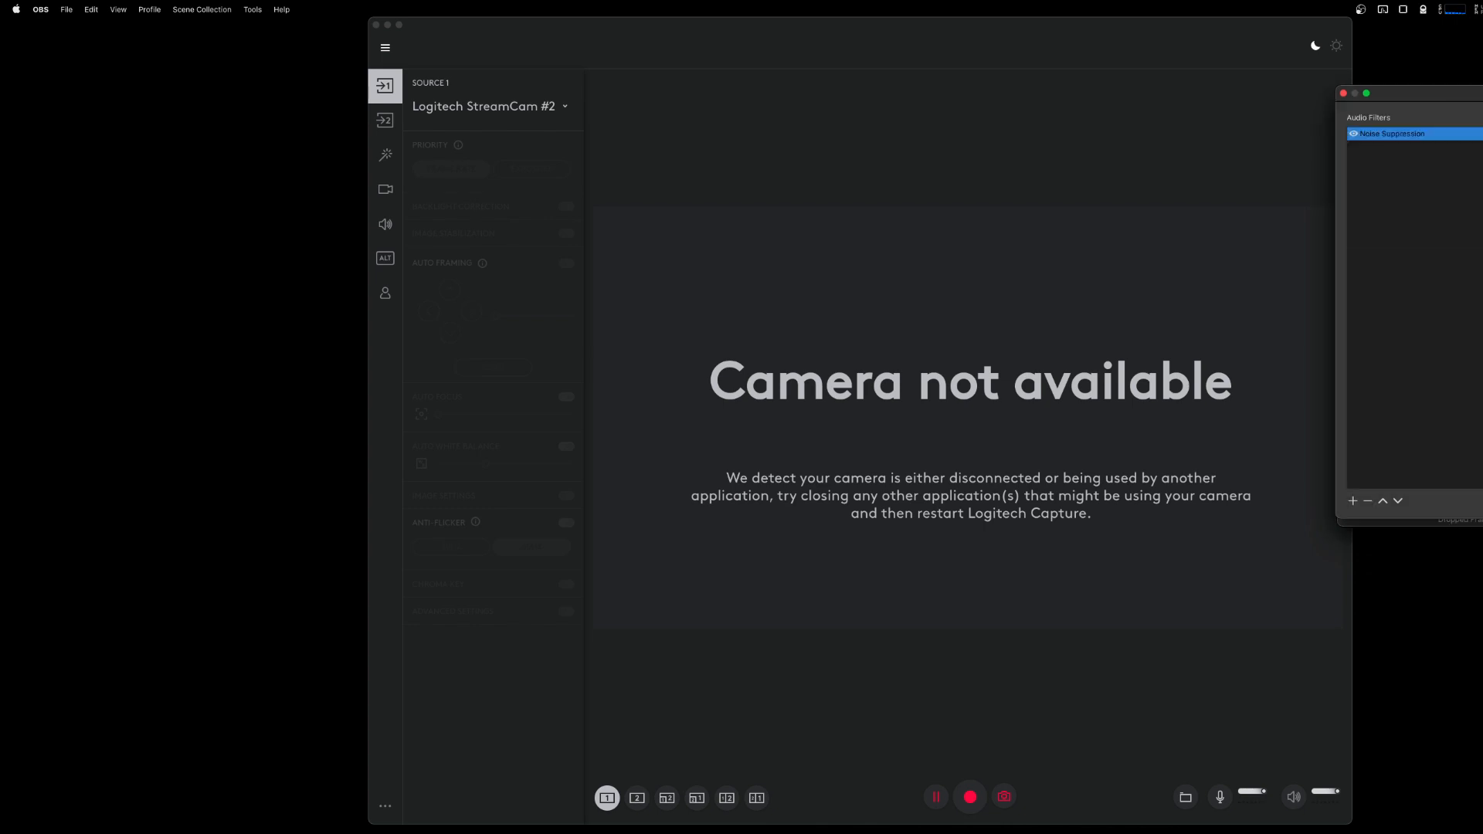
pyautogui.press('Escape')
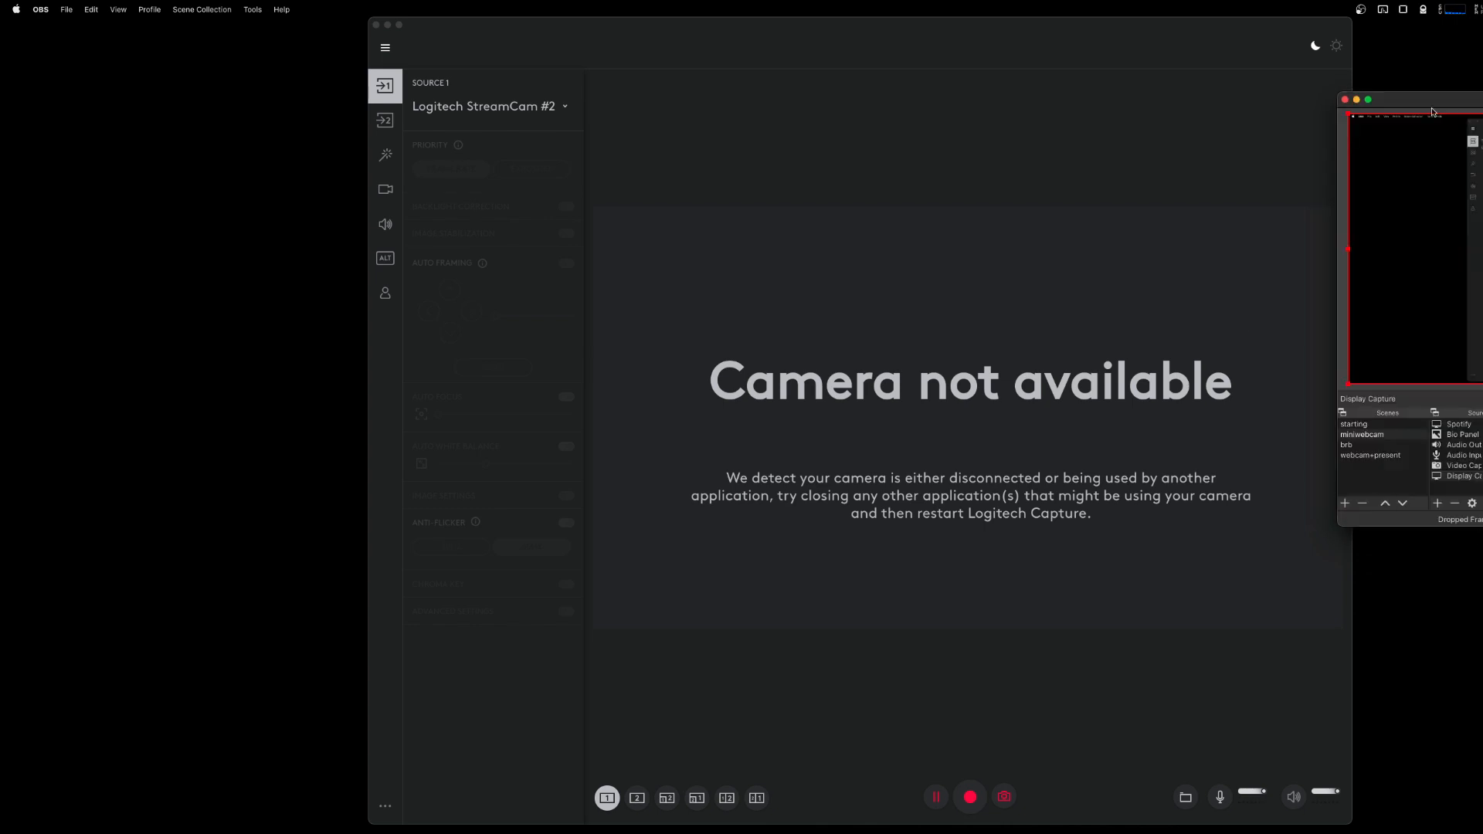
# Return to Logi Capture, open the Source 1 selection, and postpone the software update.
pyautogui.click(1021, 343)
pyautogui.click(520, 121)
pyautogui.click(502, 108)
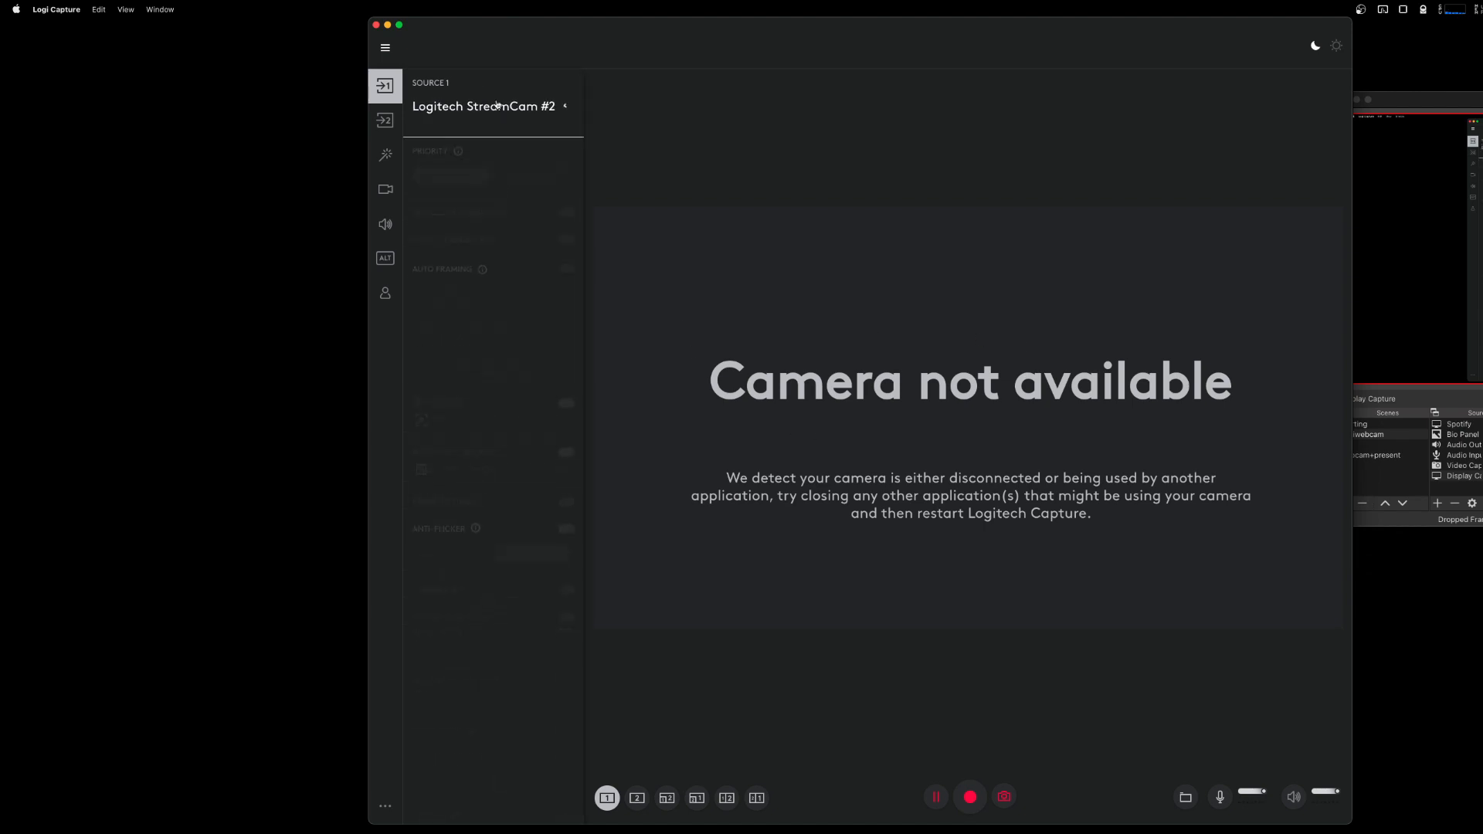
pyautogui.click(498, 108)
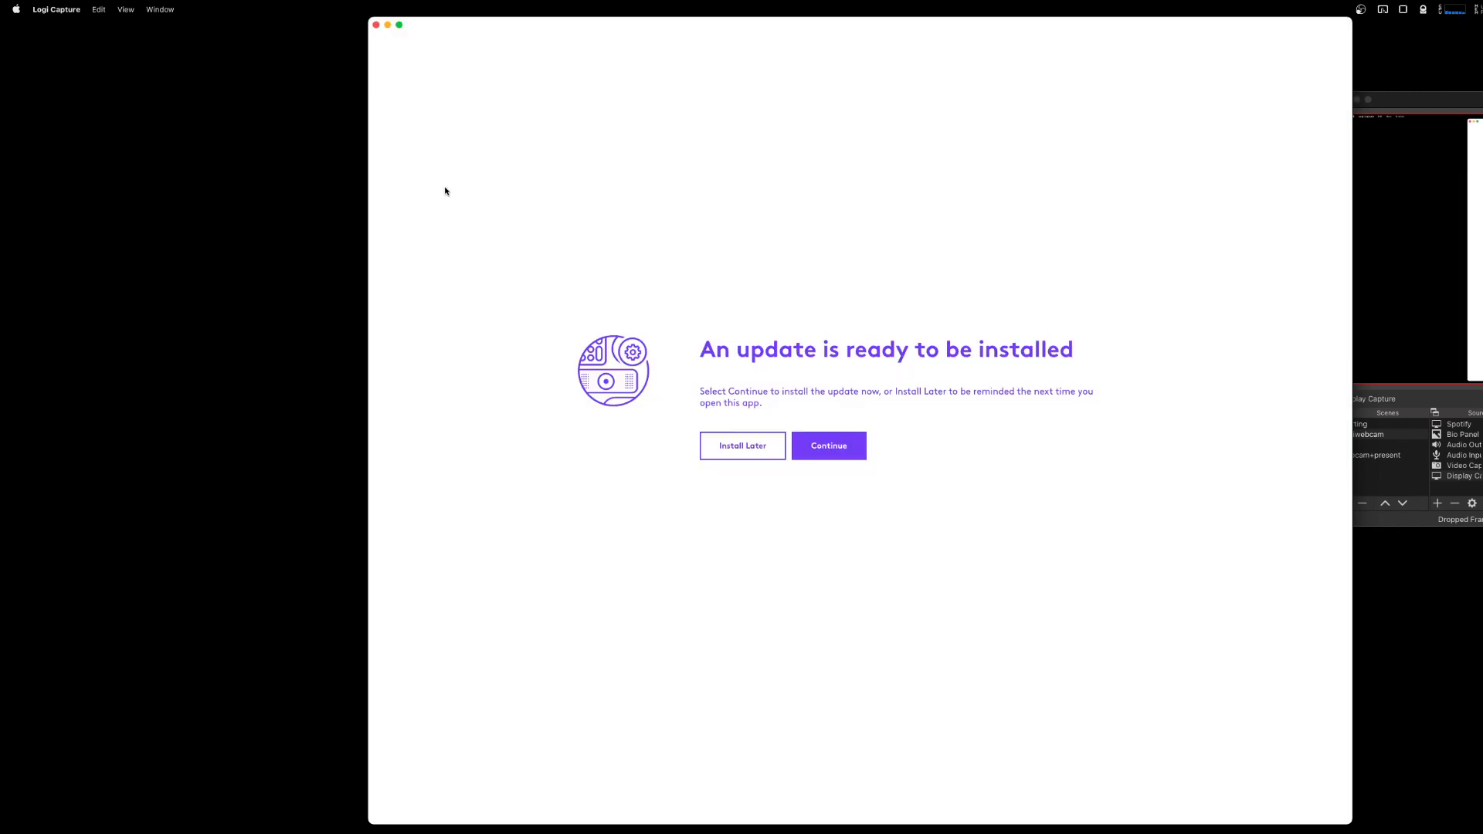
pyautogui.click(739, 448)
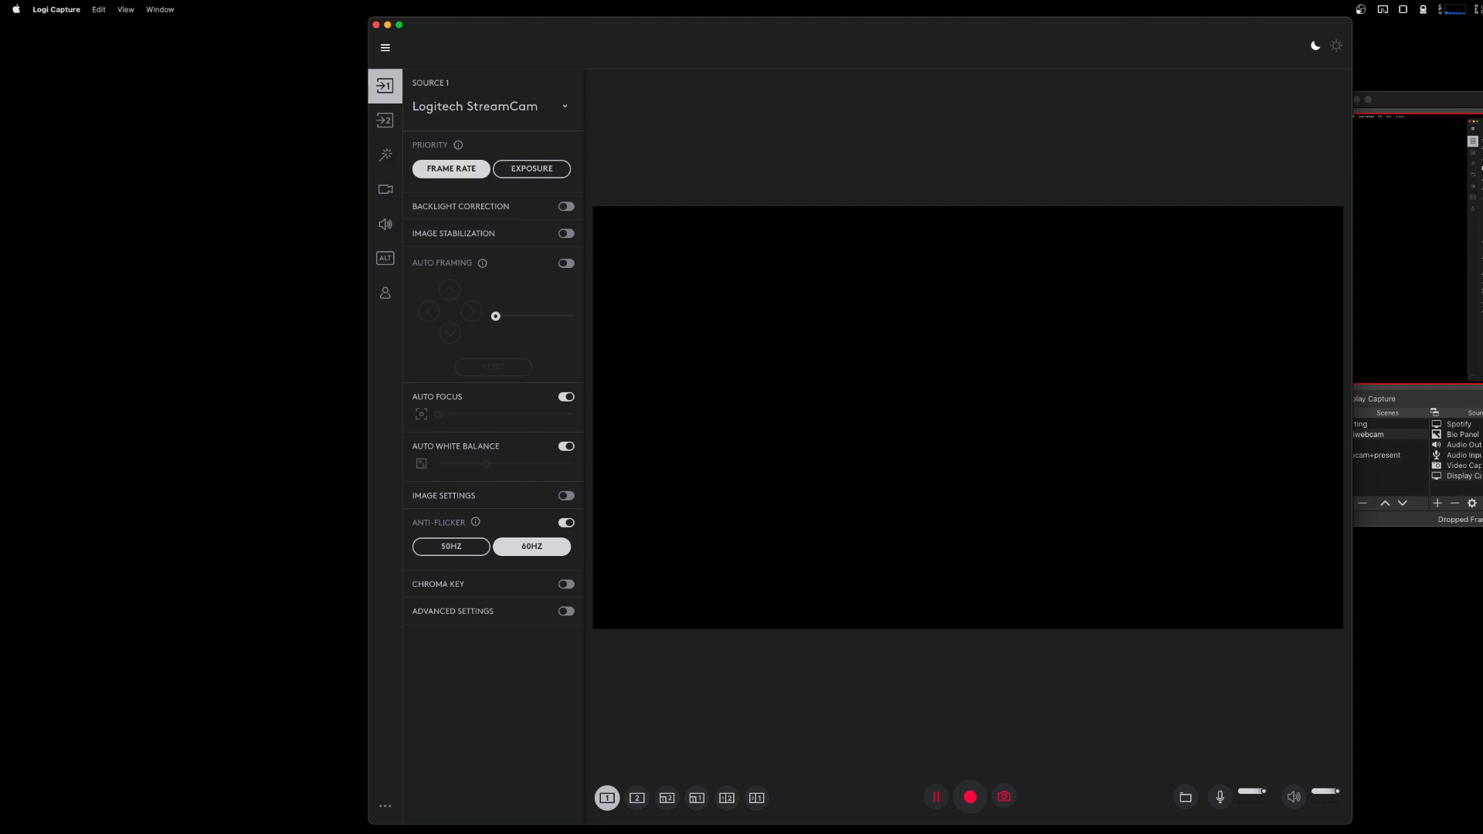
# Switch to OBS, open the Video Capture Device source's properties, and review its device, resolution, frame rate and format settings.
pyautogui.click(1482, 466)
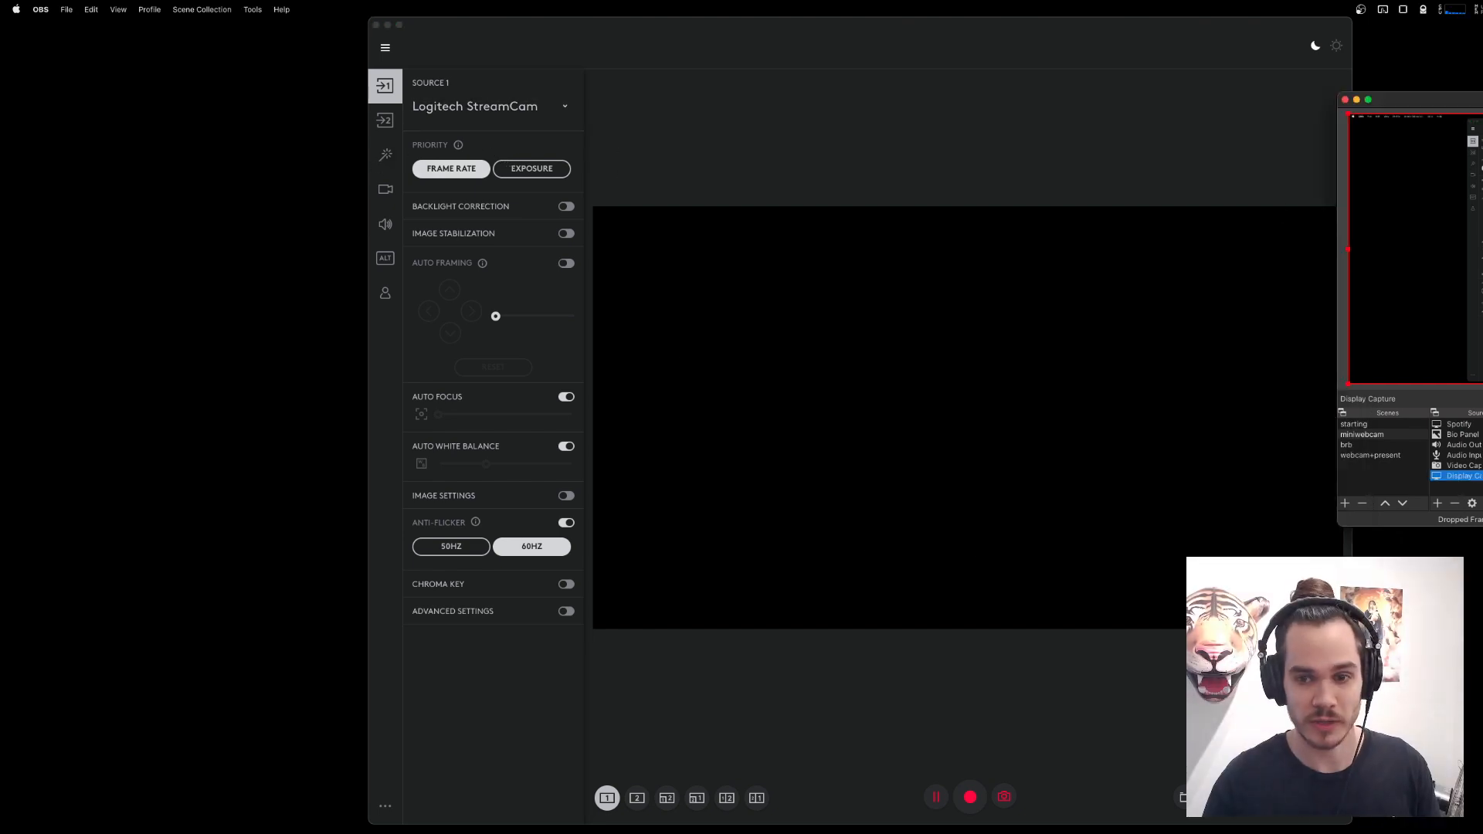
pyautogui.doubleClick(1475, 466)
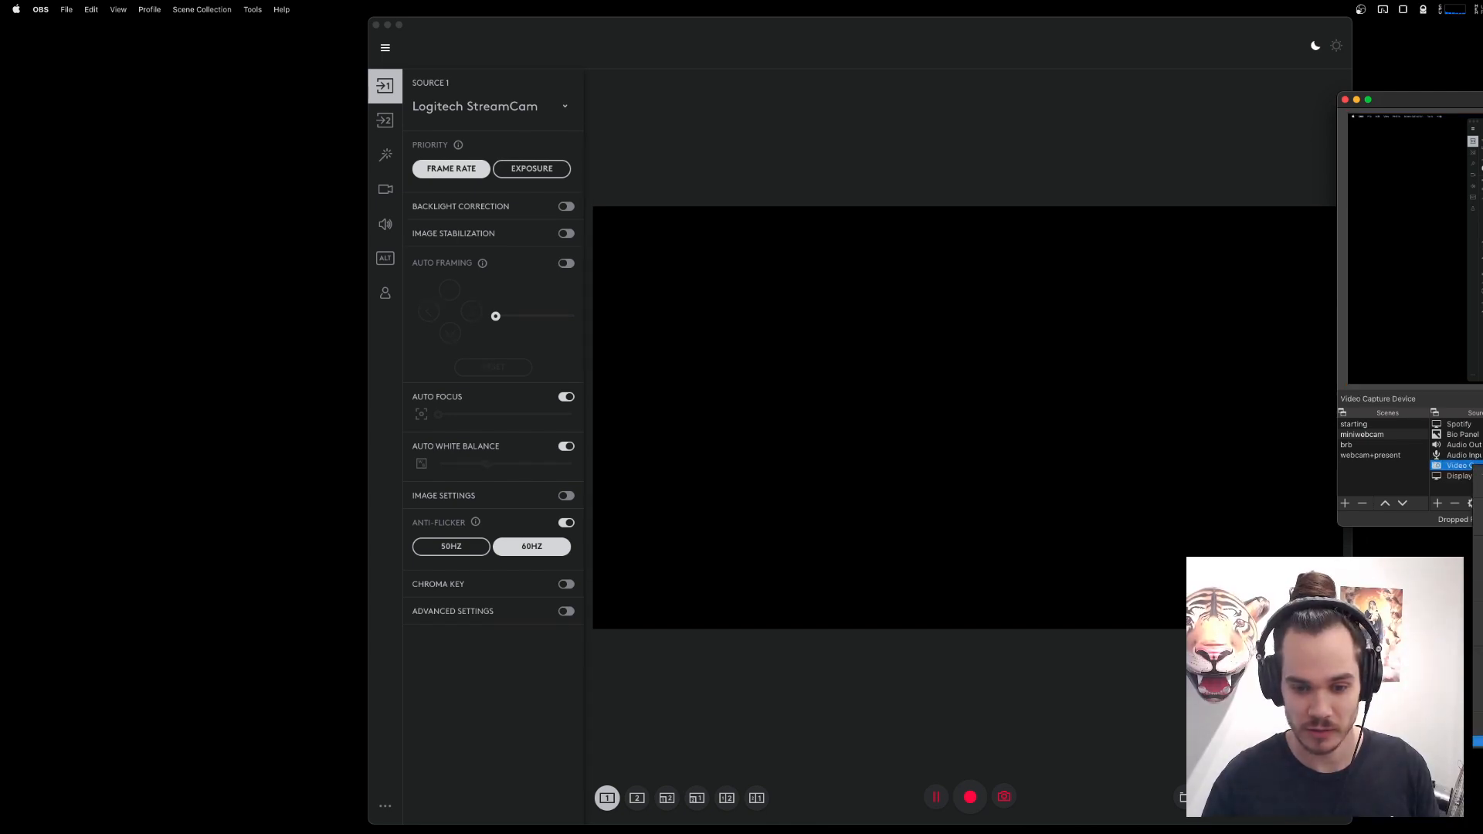
pyautogui.scroll(-2, 1429, 371)
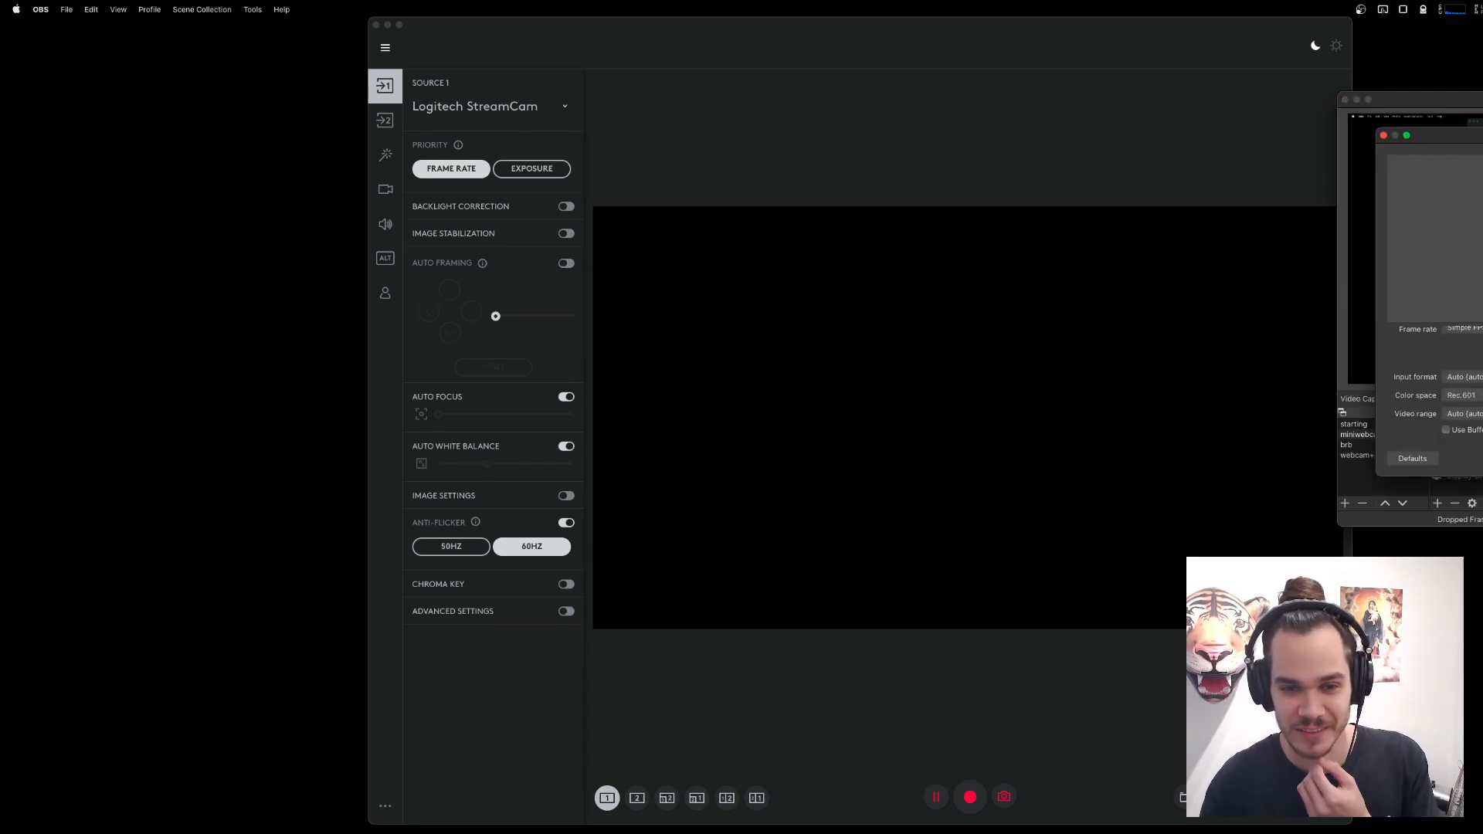
pyautogui.moveTo(1476, 135); pyautogui.dragTo(884, 154)
pyautogui.scroll(2, 1028, 416)
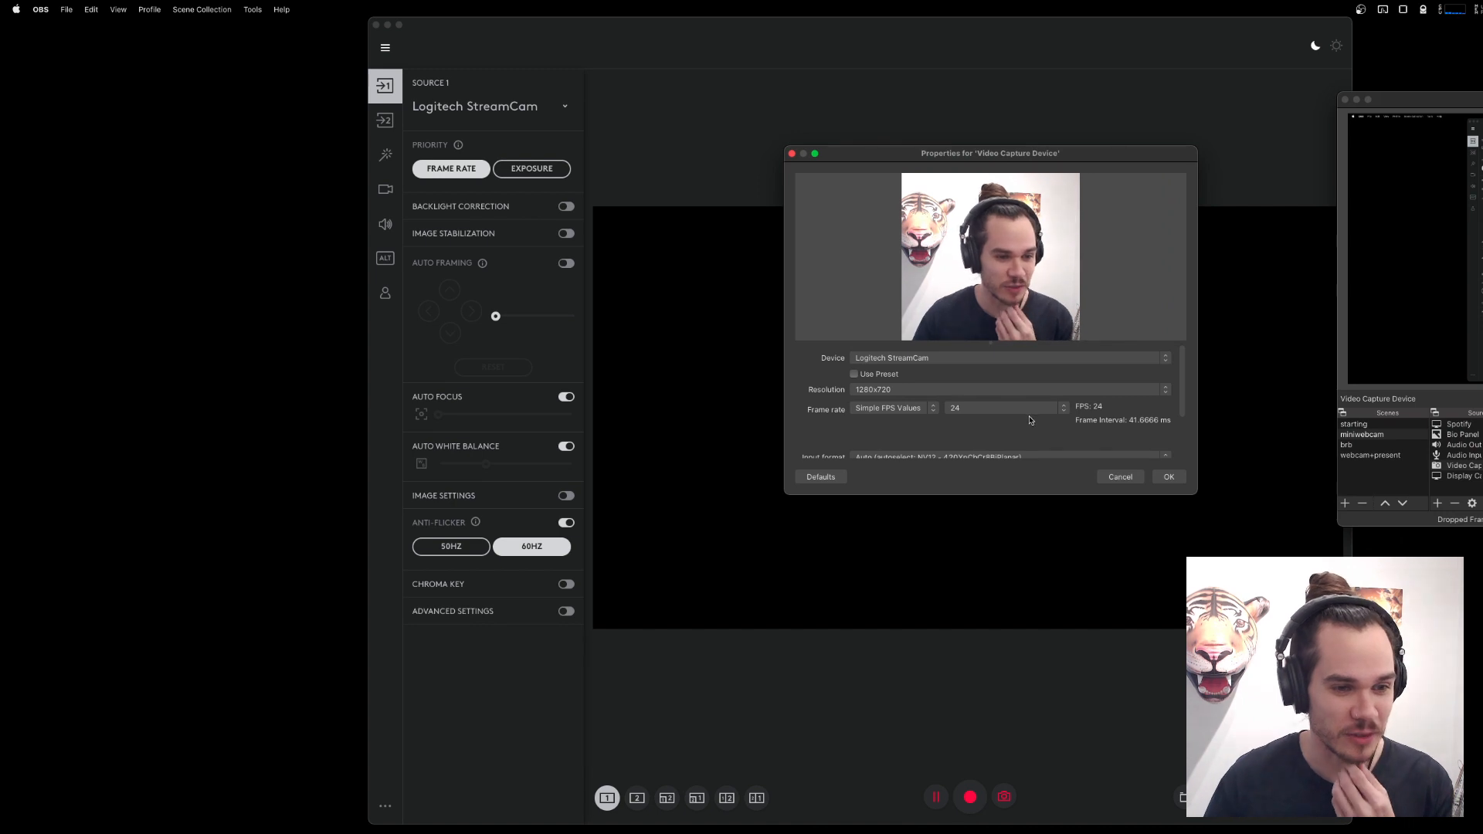
pyautogui.scroll(-2, 975, 401)
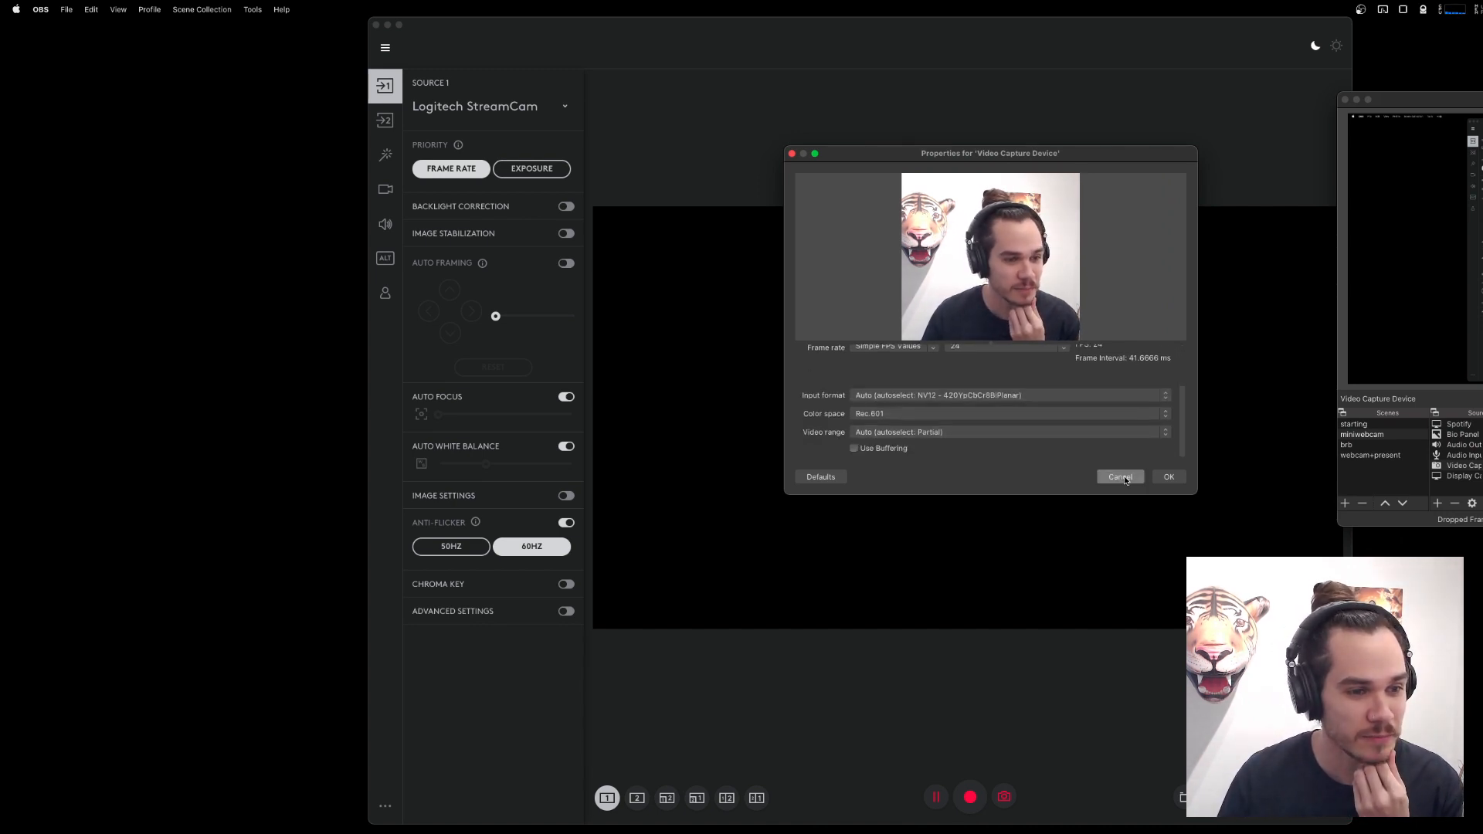
# Set the video capture source's device to FaceTime HD Camera (Built-in) and move the properties dialog aside.
pyautogui.scroll(2, 966, 386)
pyautogui.click(958, 359)
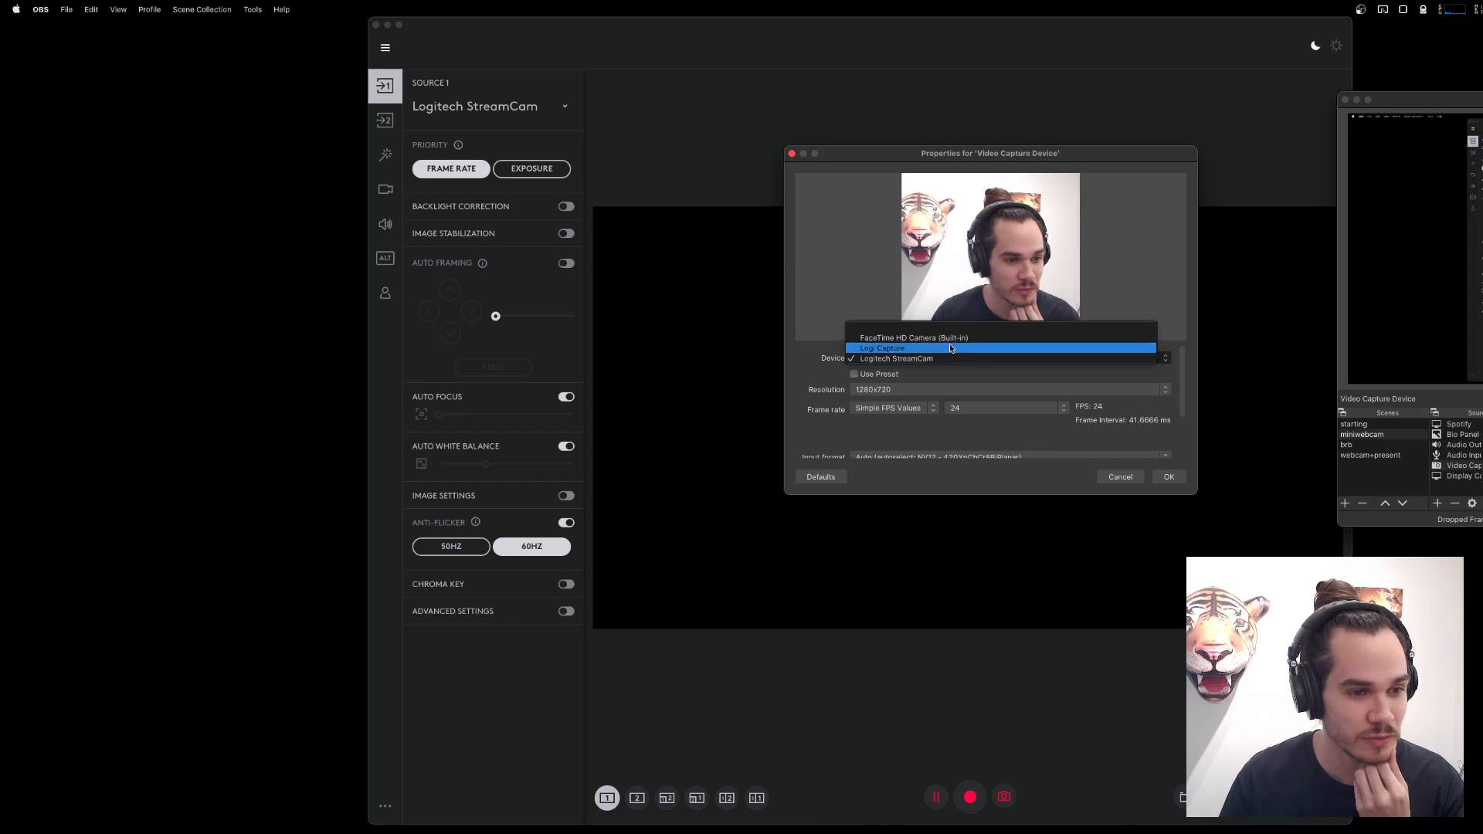
pyautogui.click(959, 339)
pyautogui.moveTo(959, 153); pyautogui.dragTo(1420, 203)
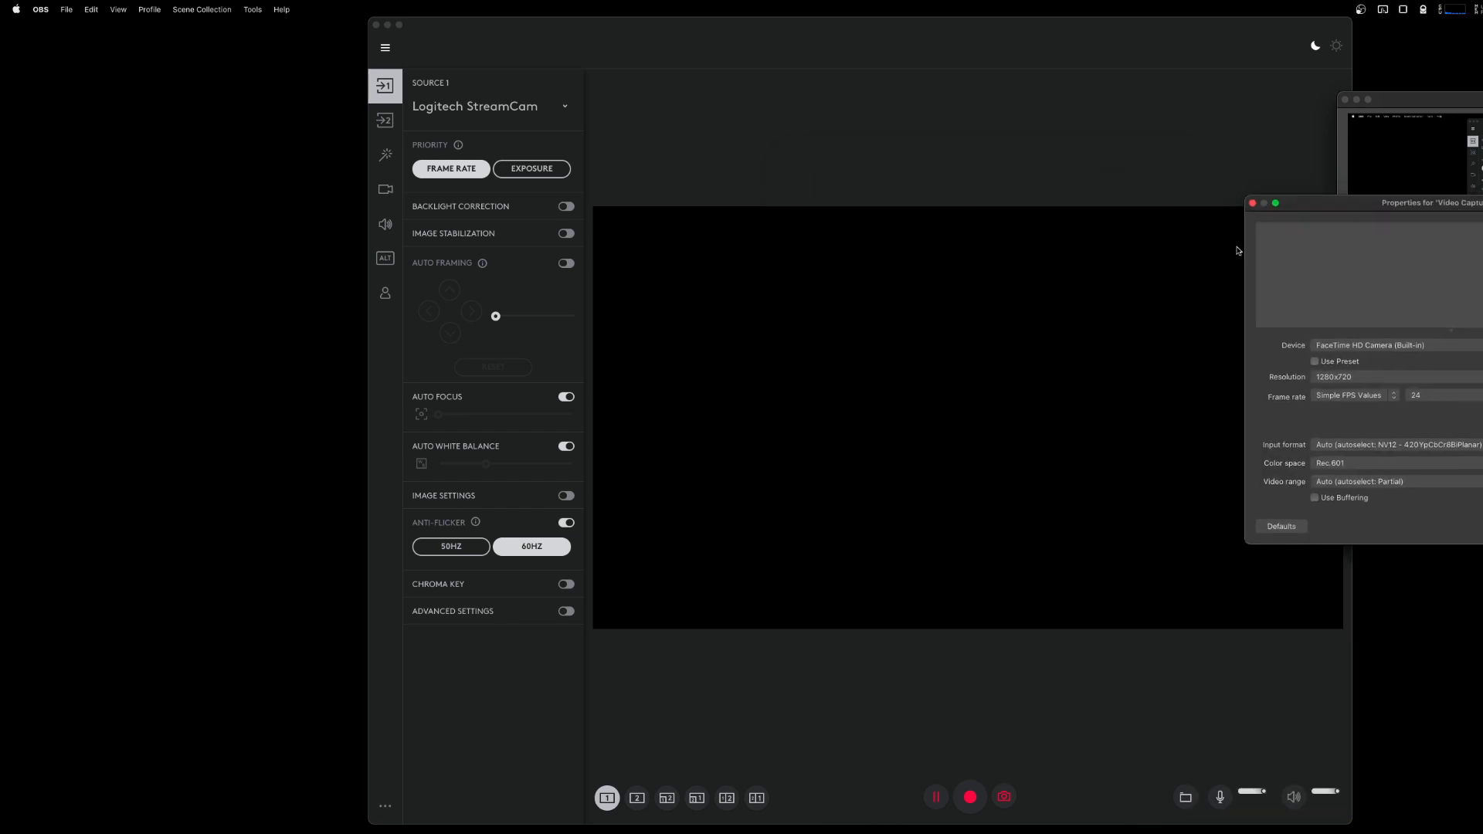
# Switch to Logi Capture, reselect Logitech StreamCam as Source 1, and try Display 1 as the source instead.
pyautogui.click(671, 159)
pyautogui.click(491, 107)
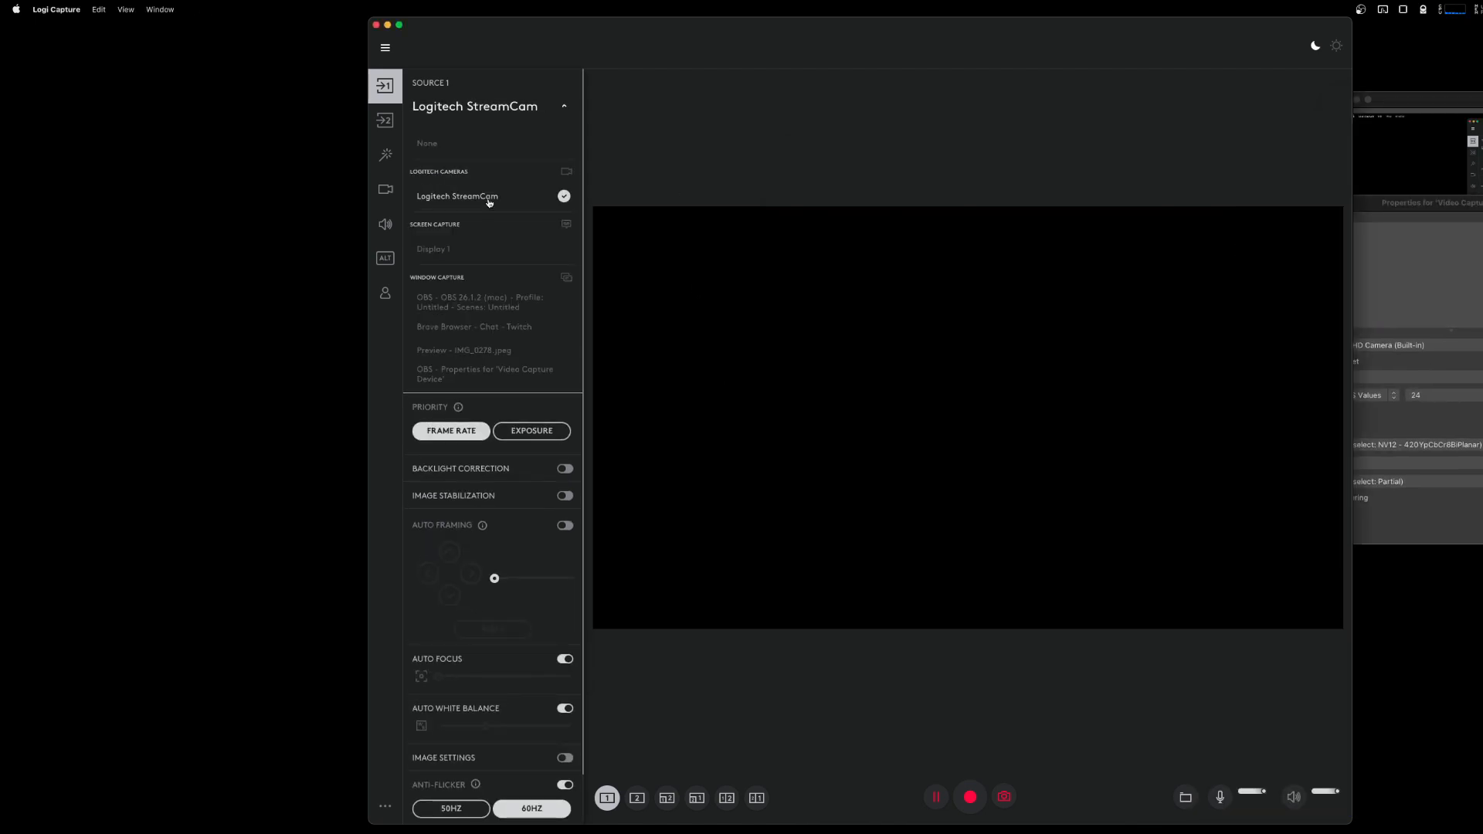
pyautogui.click(488, 202)
pyautogui.click(492, 107)
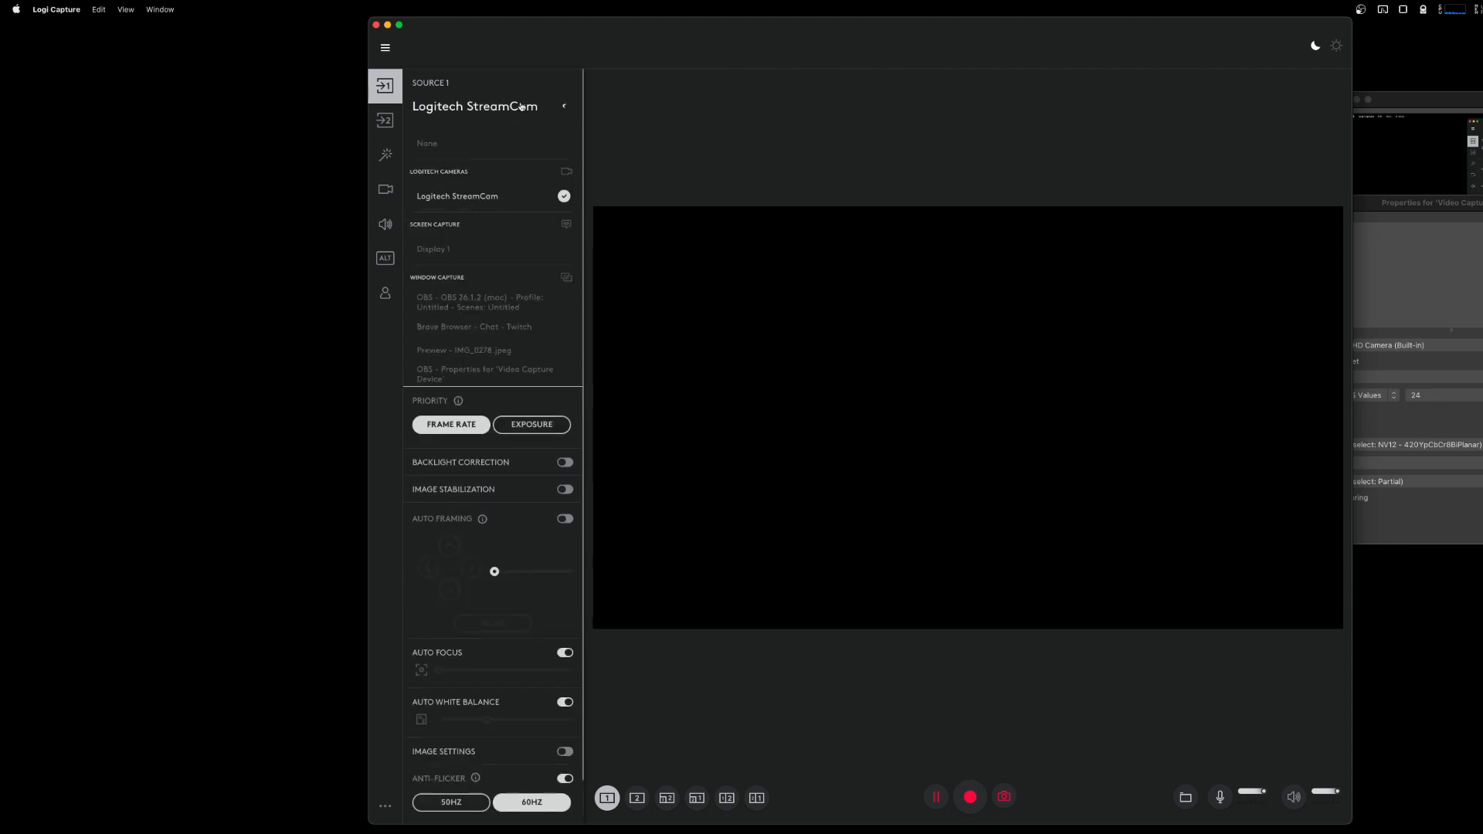
pyautogui.click(452, 252)
# Set Source 1 back to Logitech StreamCam and switch its anti-flicker to 50 Hz.
pyautogui.click(484, 95)
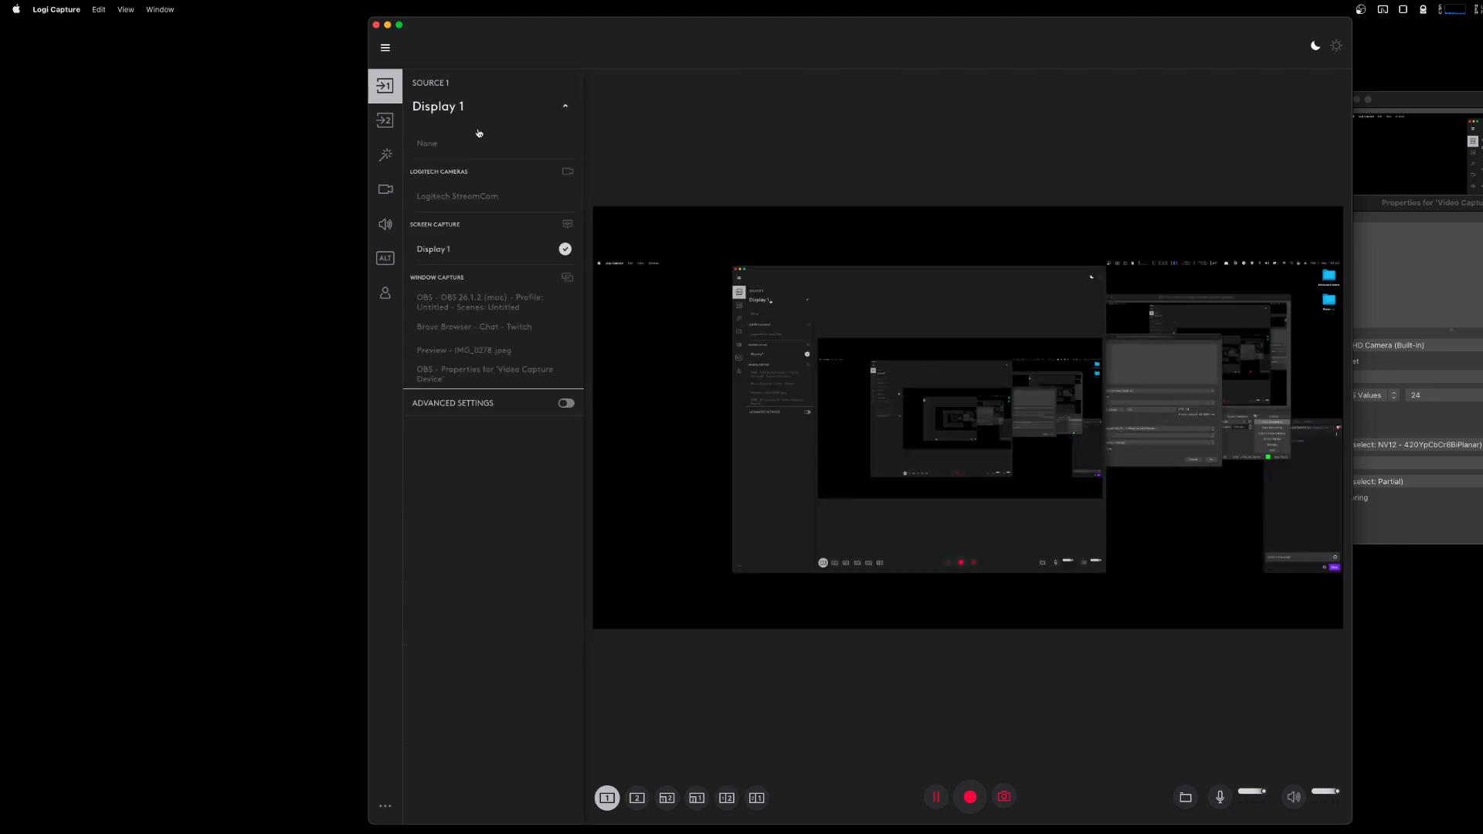
pyautogui.click(462, 195)
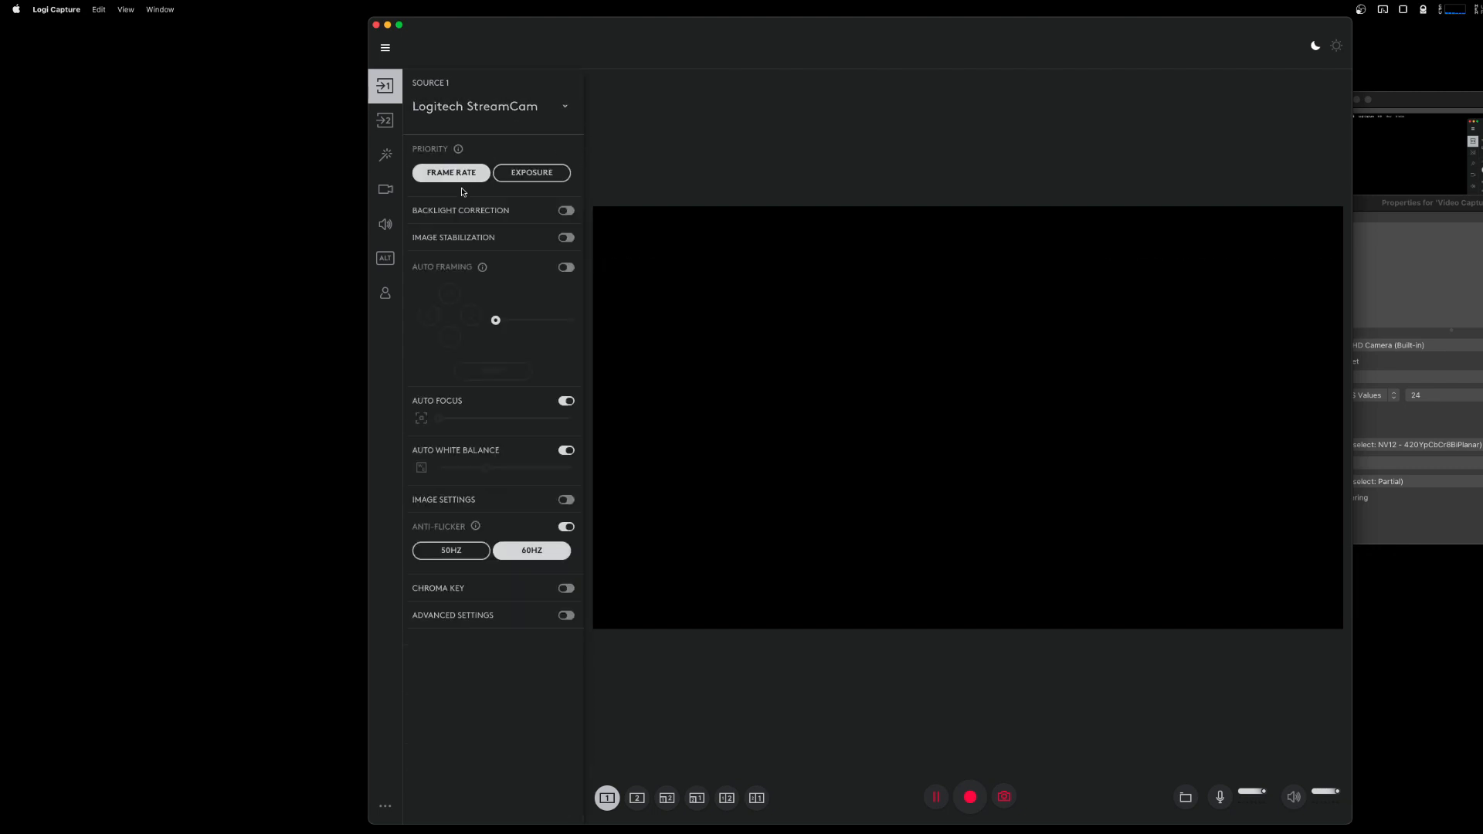
pyautogui.click(550, 549)
pyautogui.click(448, 550)
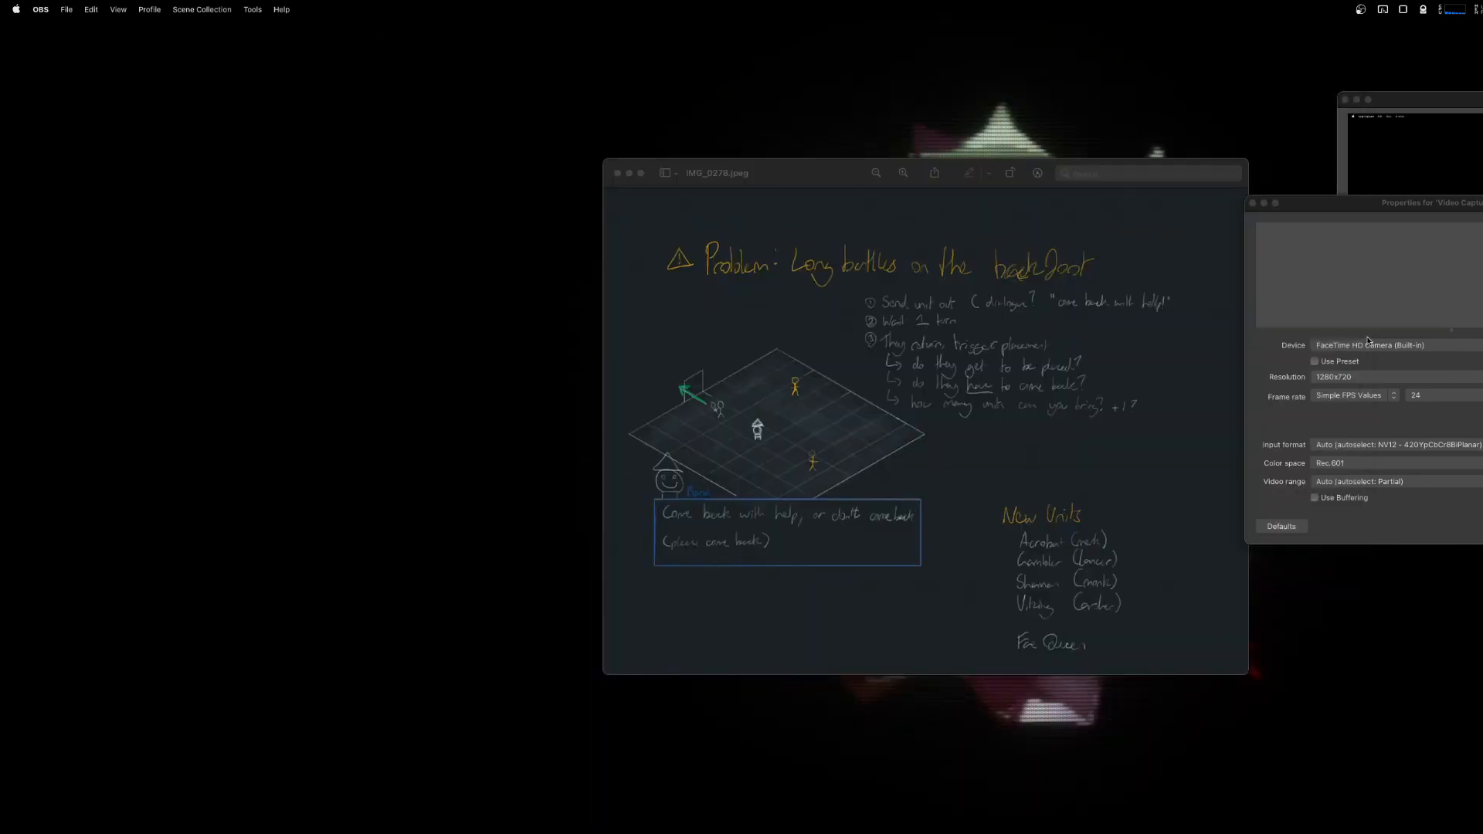
# Switch to OBS, set the video capture source's device to Logitech StreamCam, and close its properties.
pyautogui.click(1368, 345)
pyautogui.click(1376, 360)
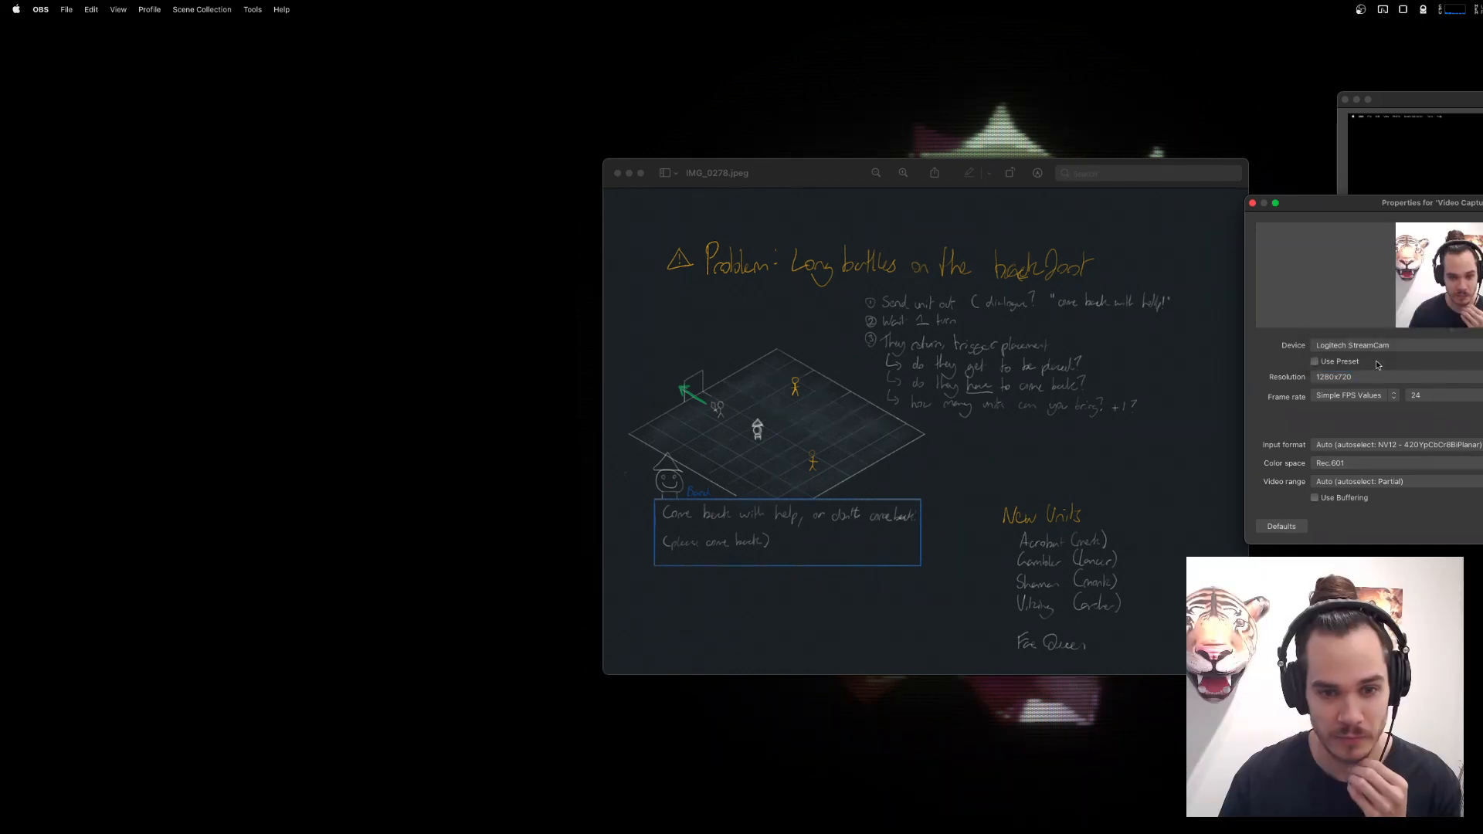
pyautogui.click(1253, 203)
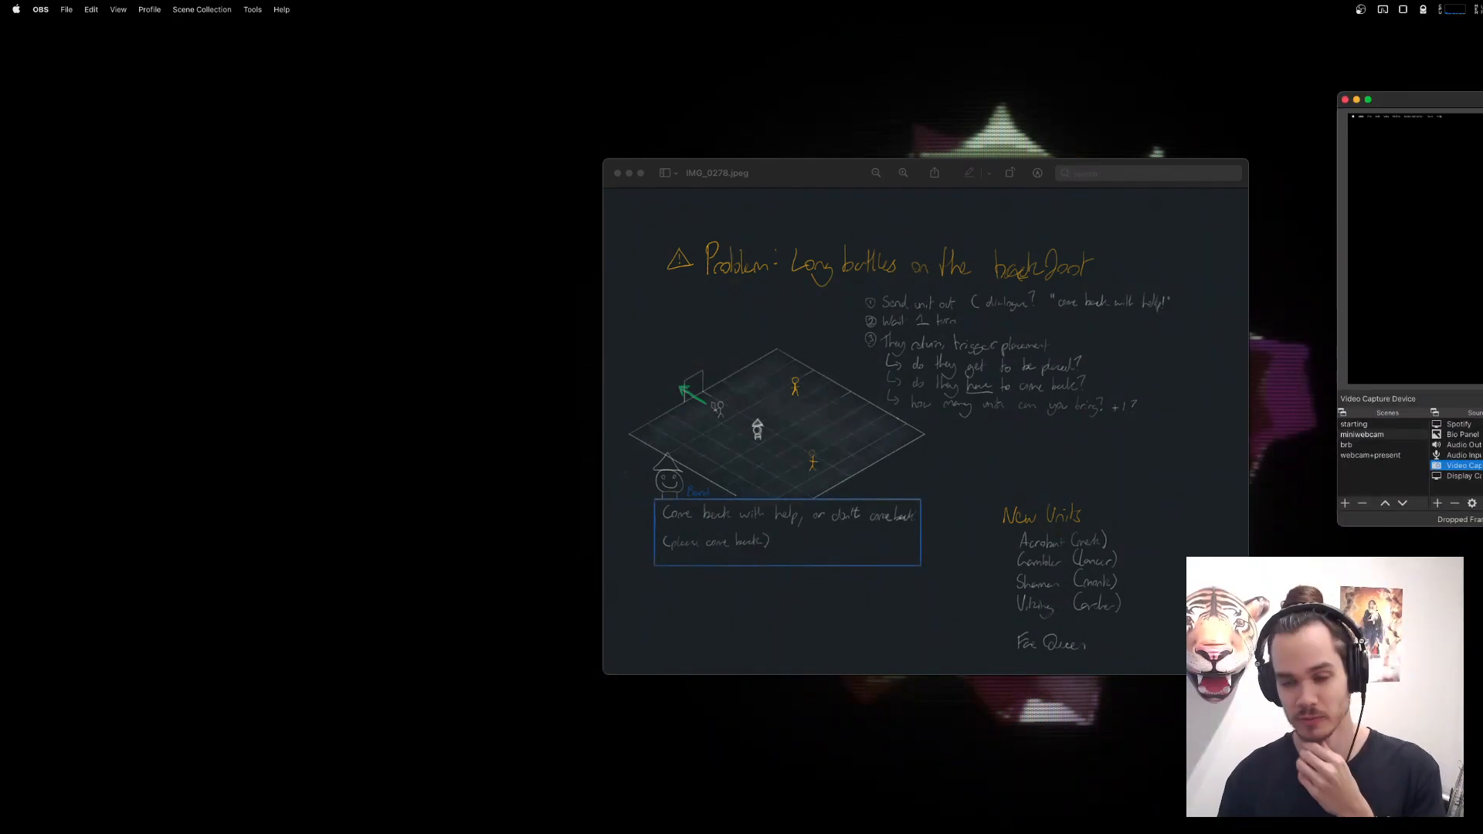
# Bring the IMG_0278.jpeg notes forward in Preview, then enlarge and reposition the window for presenting.
pyautogui.click(1157, 485)
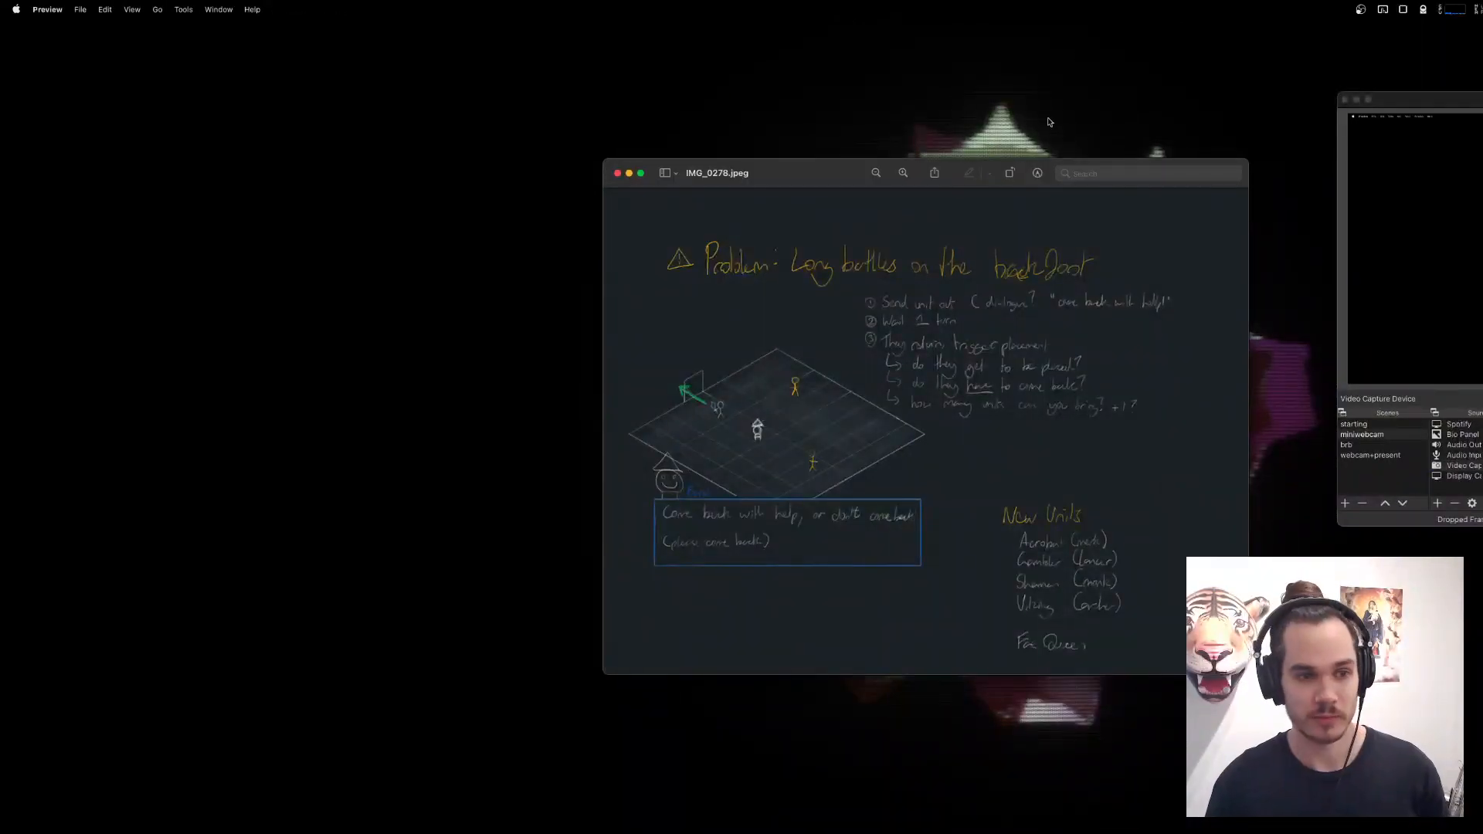
pyautogui.moveTo(809, 167); pyautogui.dragTo(538, 98)
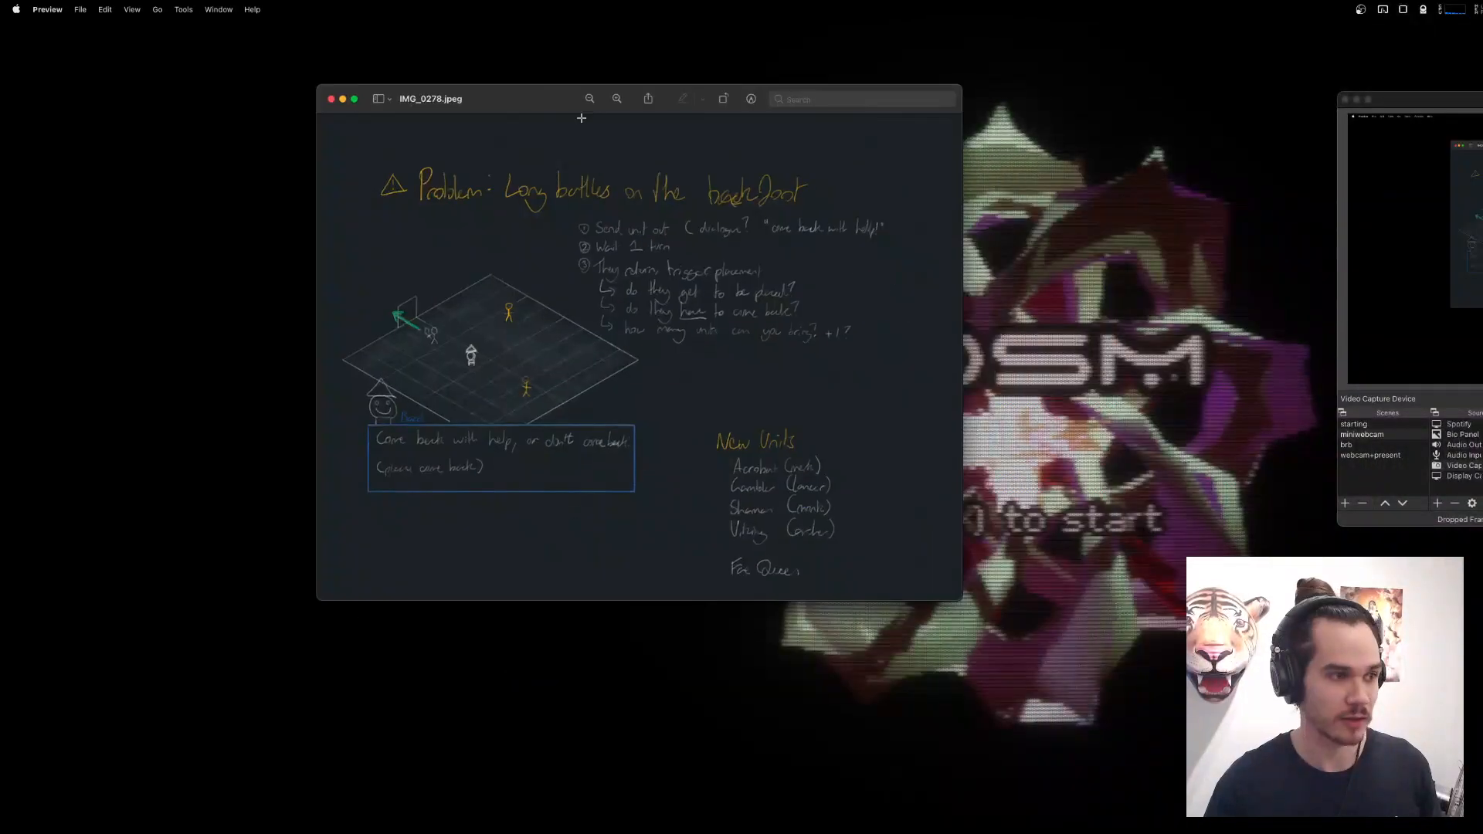
pyautogui.moveTo(959, 599); pyautogui.dragTo(1286, 786)
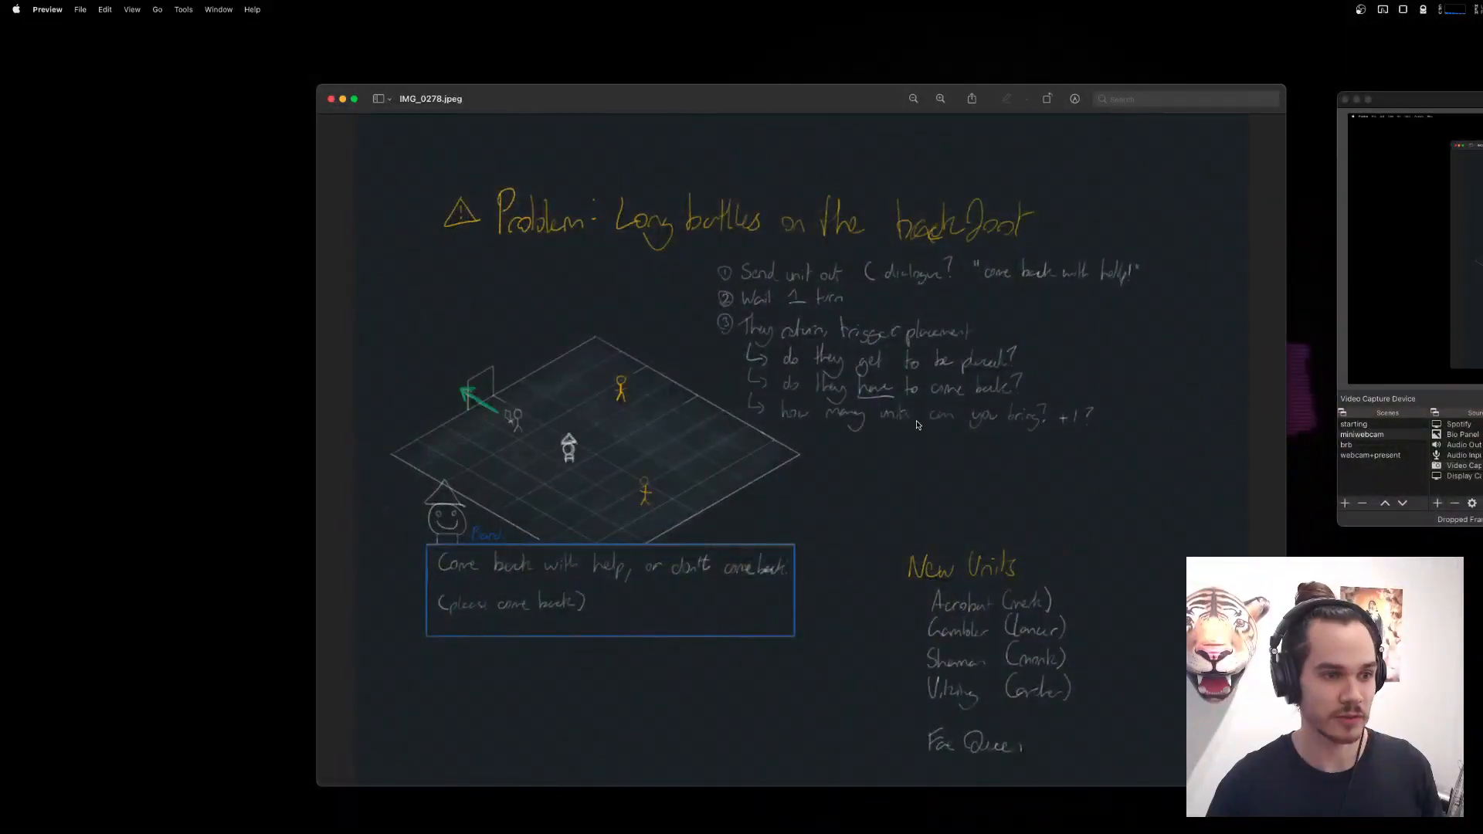
pyautogui.moveTo(841, 107); pyautogui.dragTo(689, 72)
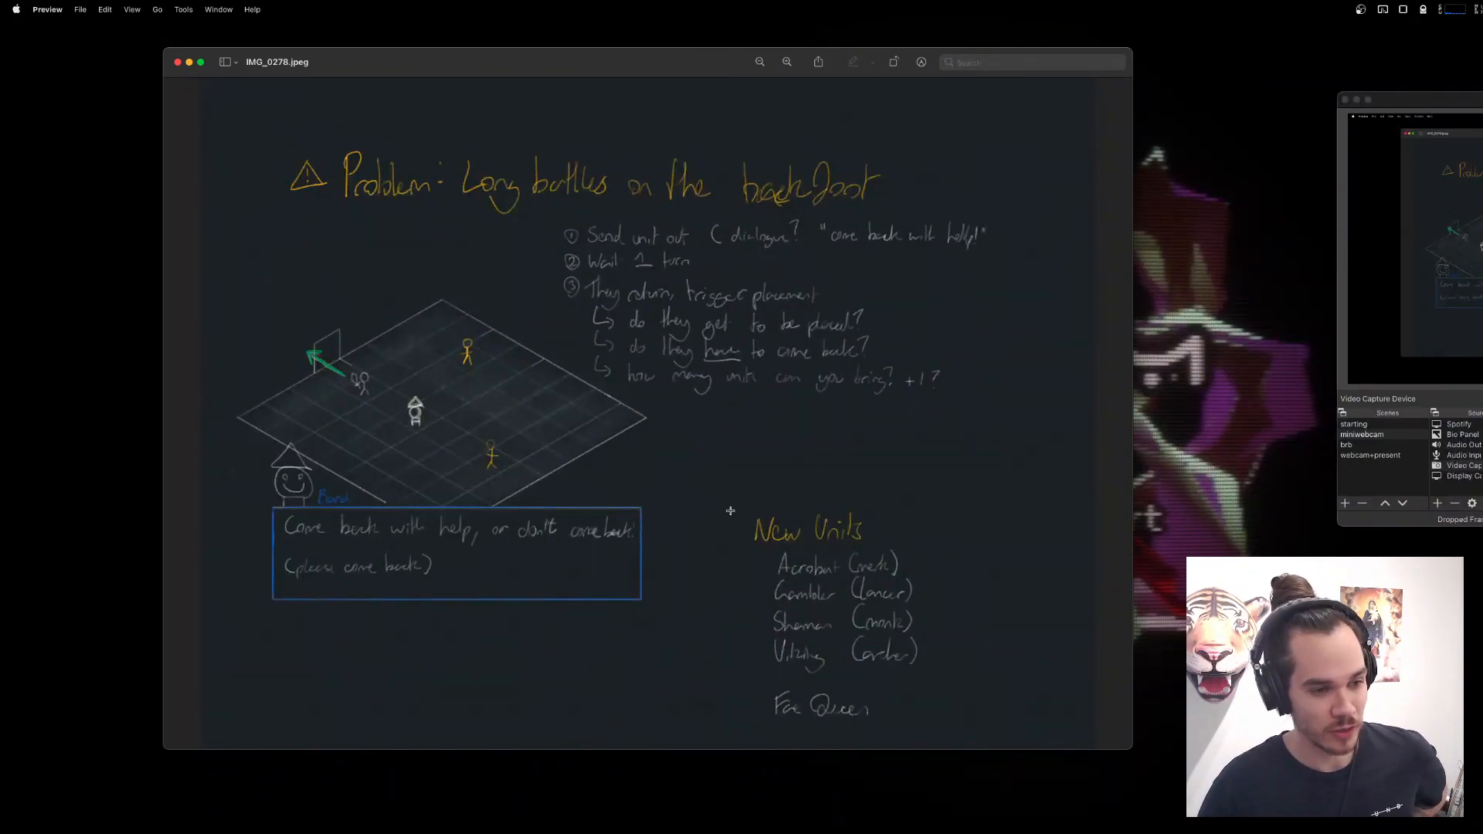
# Frame the New Units list in the notes with a selection to point it out, and clear the selection.
pyautogui.moveTo(723, 487); pyautogui.dragTo(950, 732)
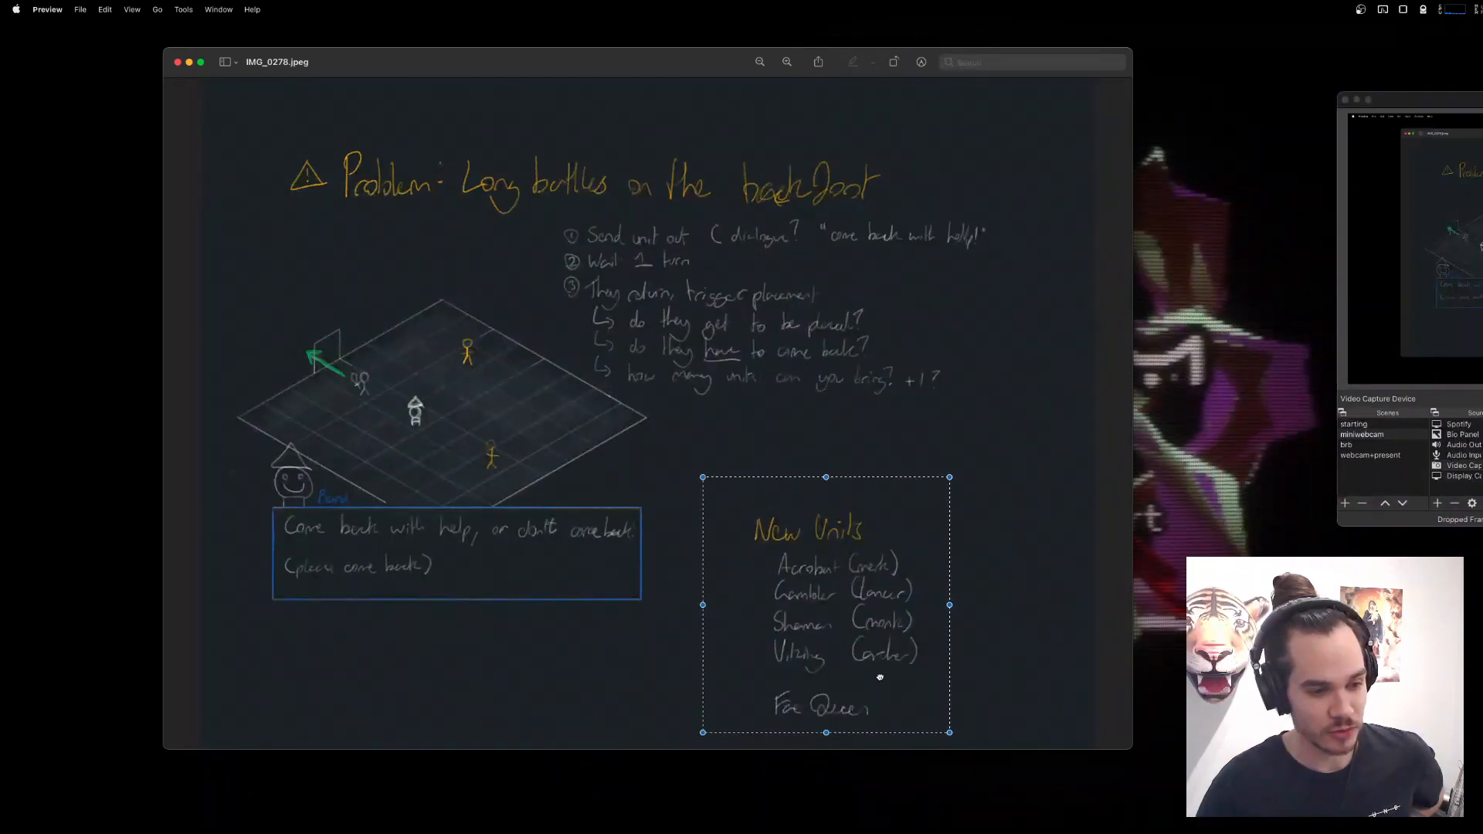
pyautogui.moveTo(713, 466); pyautogui.dragTo(936, 741)
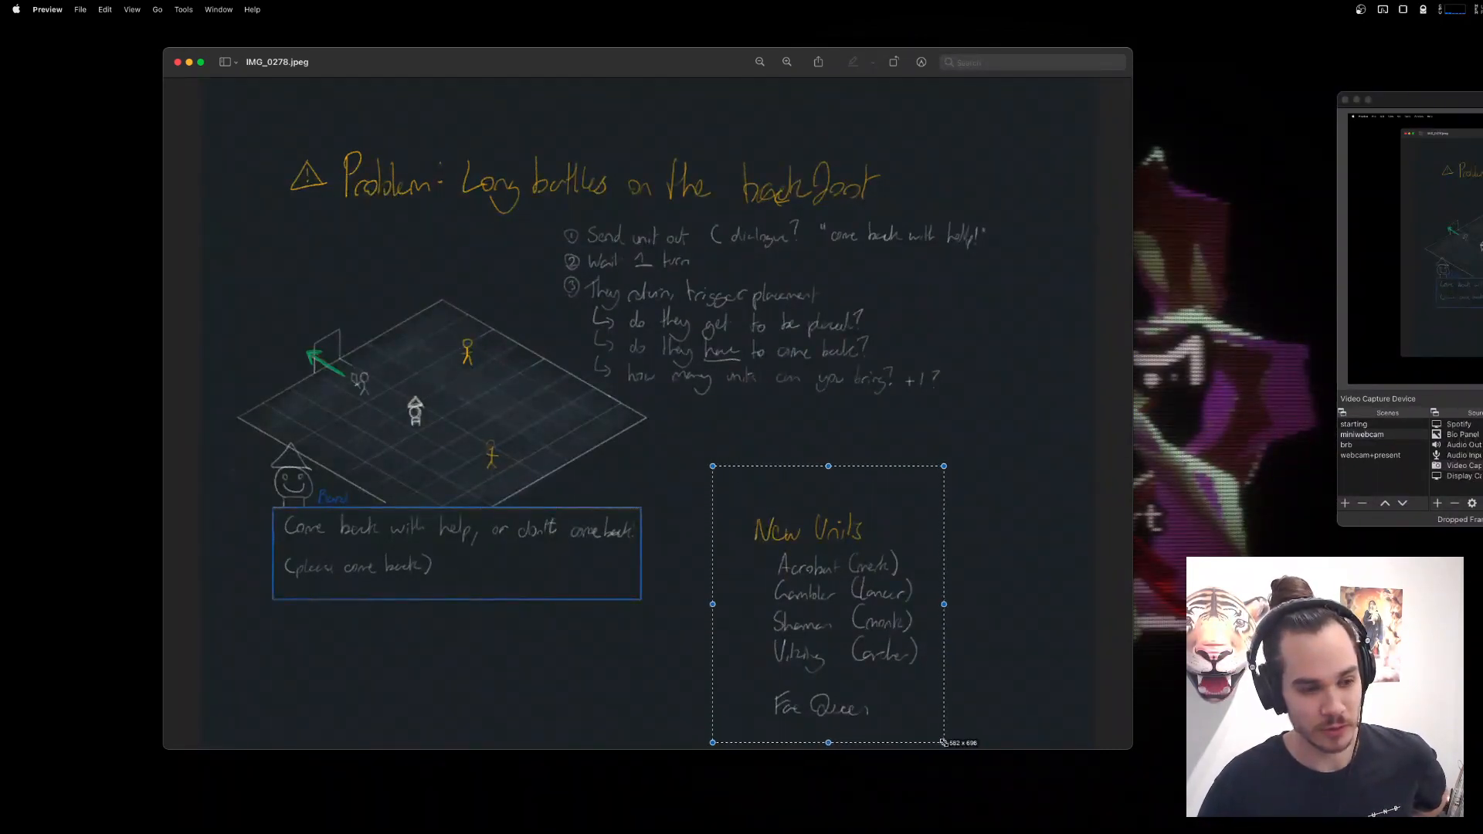
pyautogui.click(1027, 707)
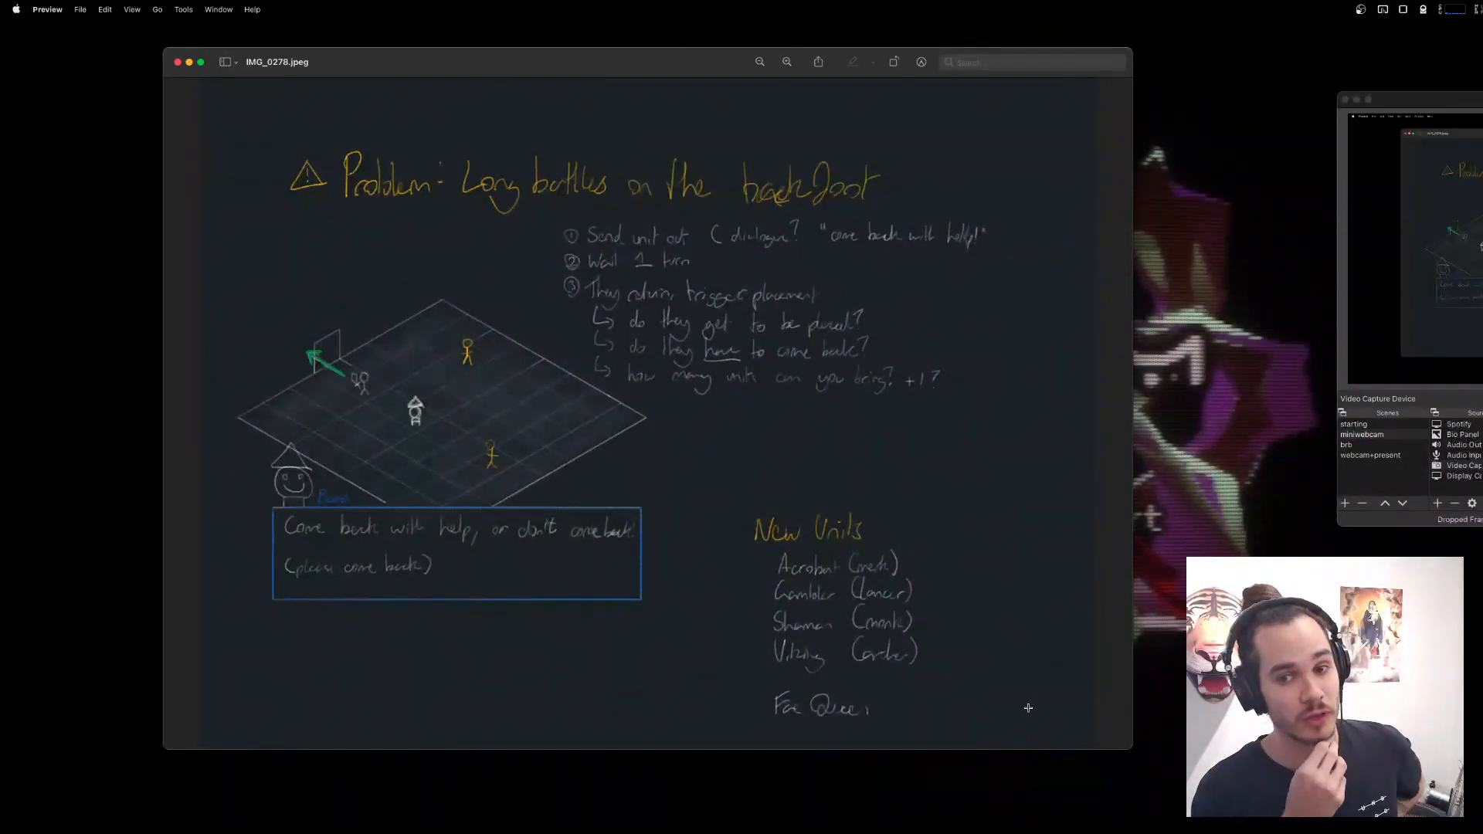
# Minimize the OBS window and shift the notes window closer to the middle of the screen.
pyautogui.click(1357, 100)
pyautogui.moveTo(696, 47); pyautogui.dragTo(778, 47)
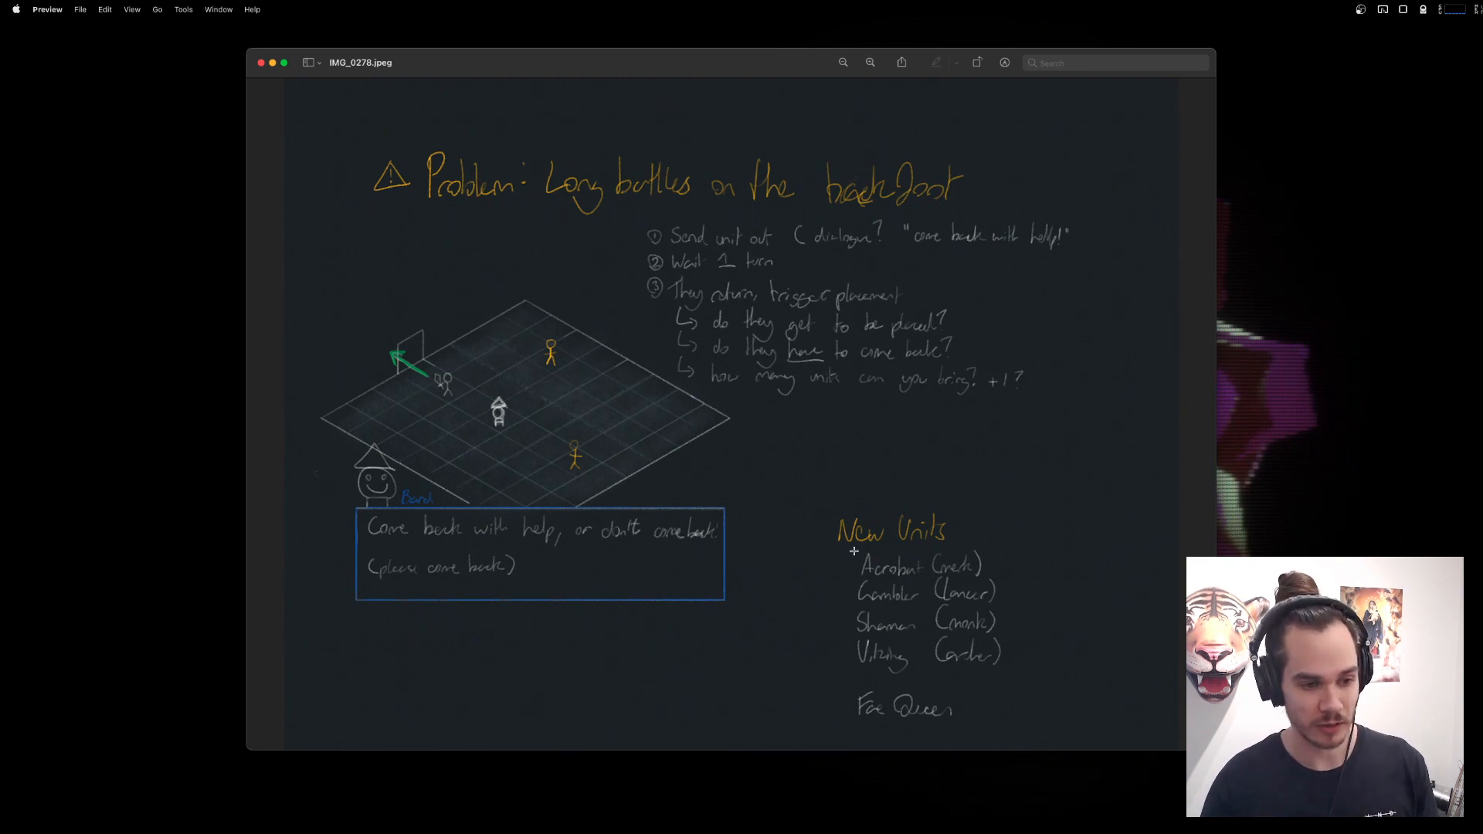
# Point out the Fae Queen entry below the New Units list by framing it with a selection.
pyautogui.moveTo(847, 683); pyautogui.dragTo(983, 731)
pyautogui.click(797, 583)
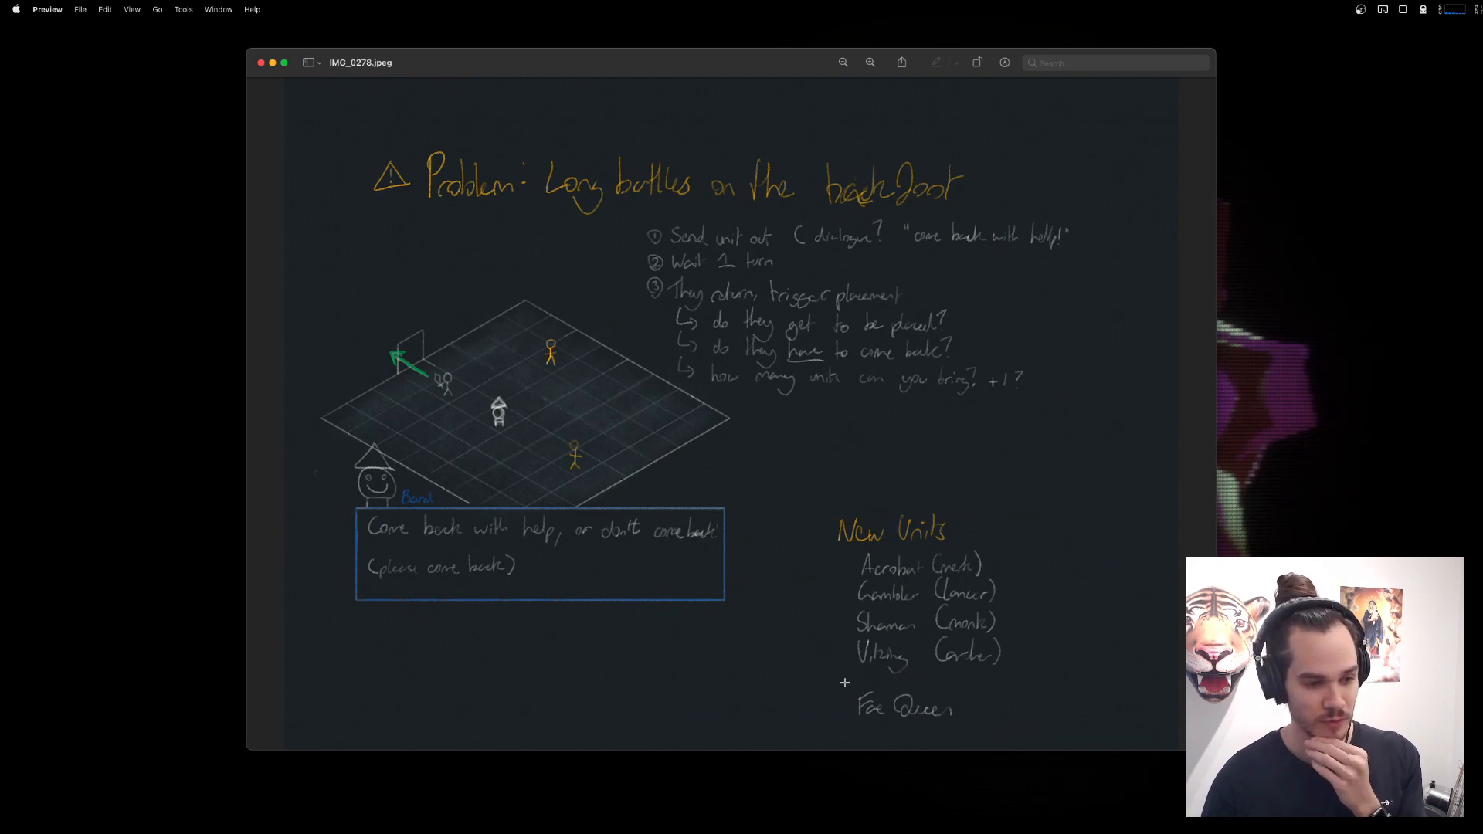
pyautogui.moveTo(844, 679); pyautogui.dragTo(970, 734)
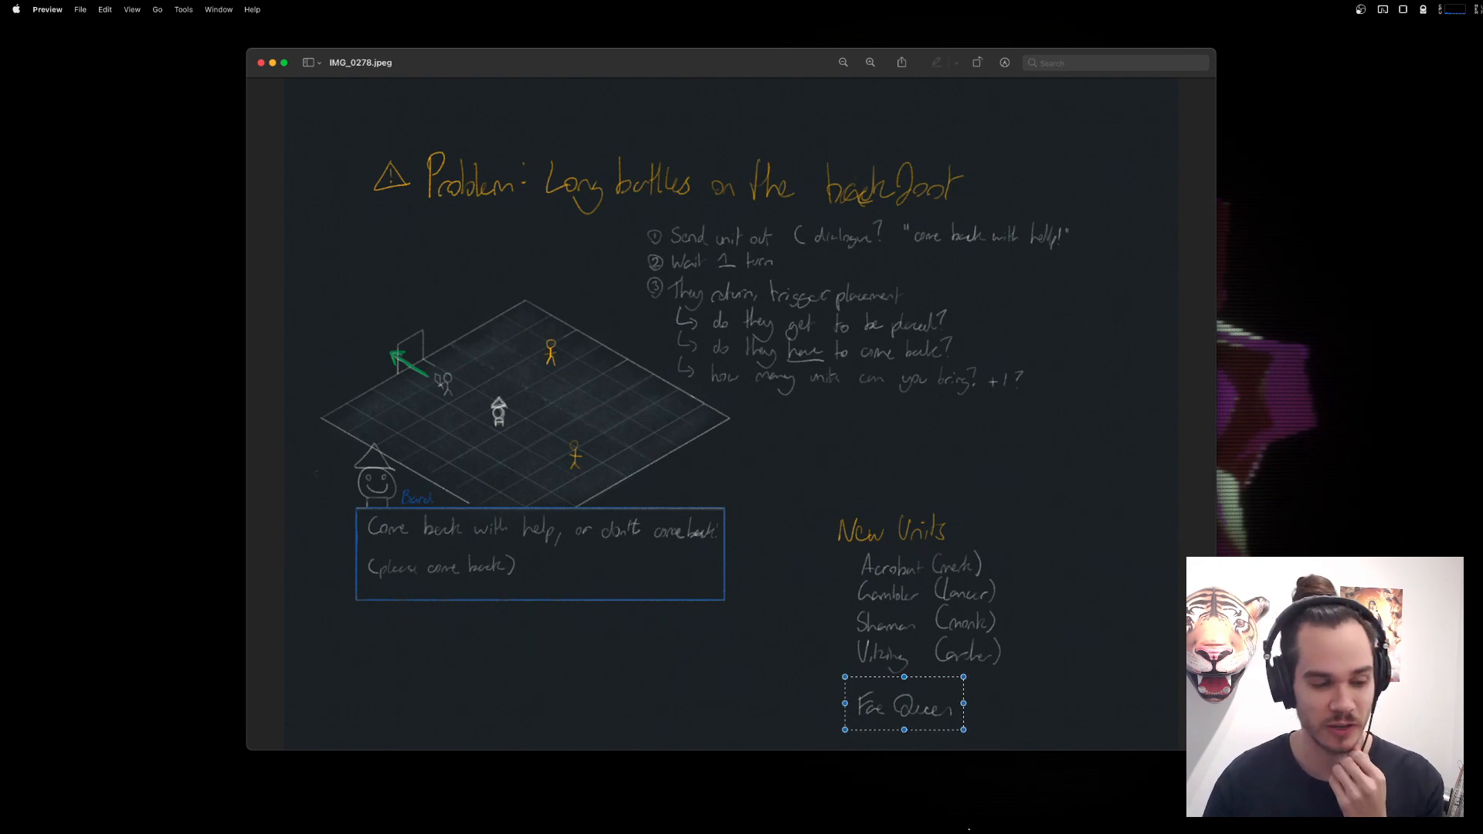
# Restore the OBS window, move it toward the screen edge, and minimize it again.
pyautogui.moveTo(1144, 821)
pyautogui.click(1078, 812)
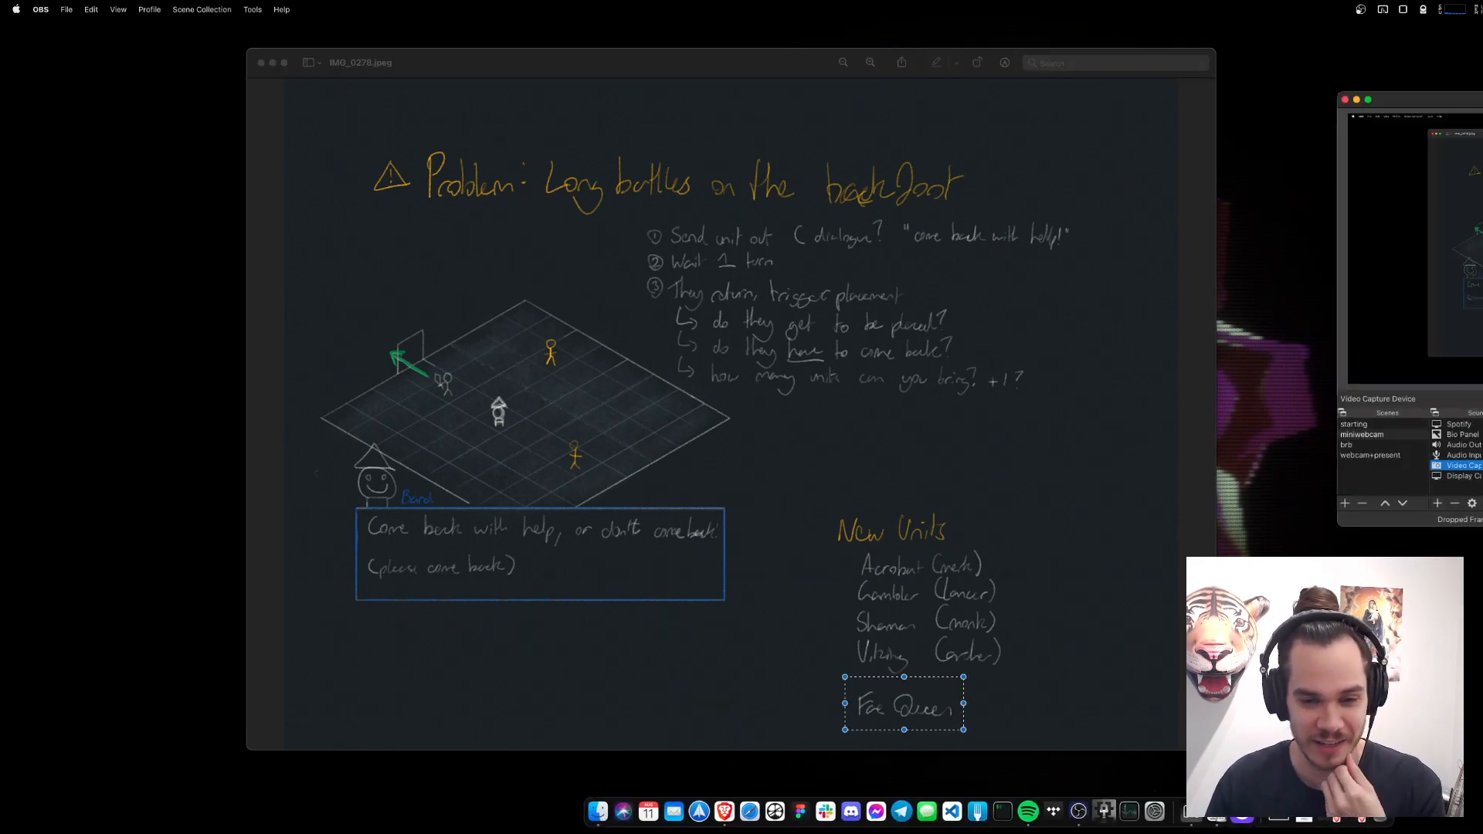
pyautogui.moveTo(1395, 100); pyautogui.dragTo(1482, 81)
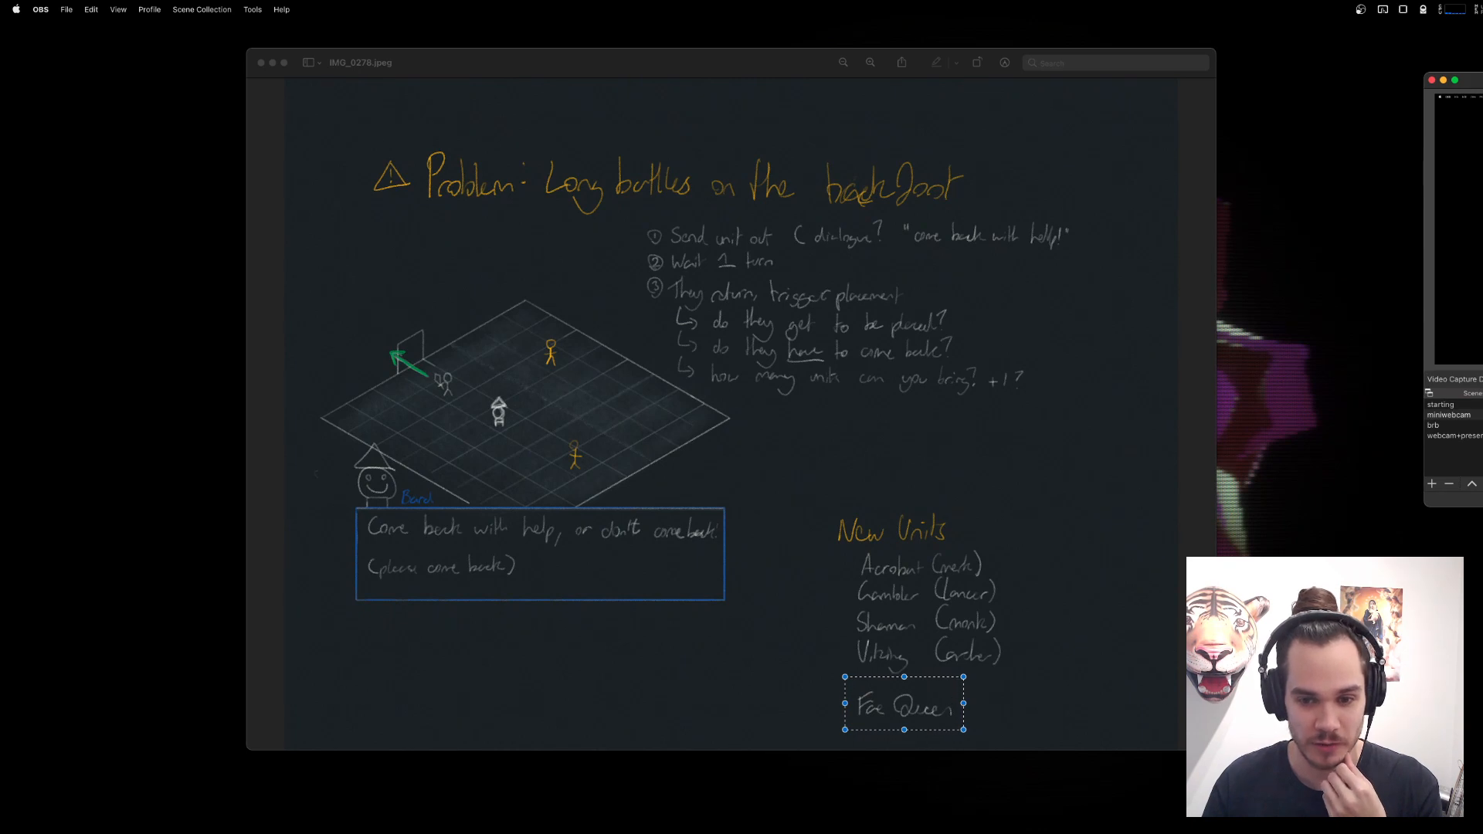
pyautogui.click(1443, 80)
# Return to the notes, clear the selection, and frame the Fae Queen entry anew.
pyautogui.click(1089, 533)
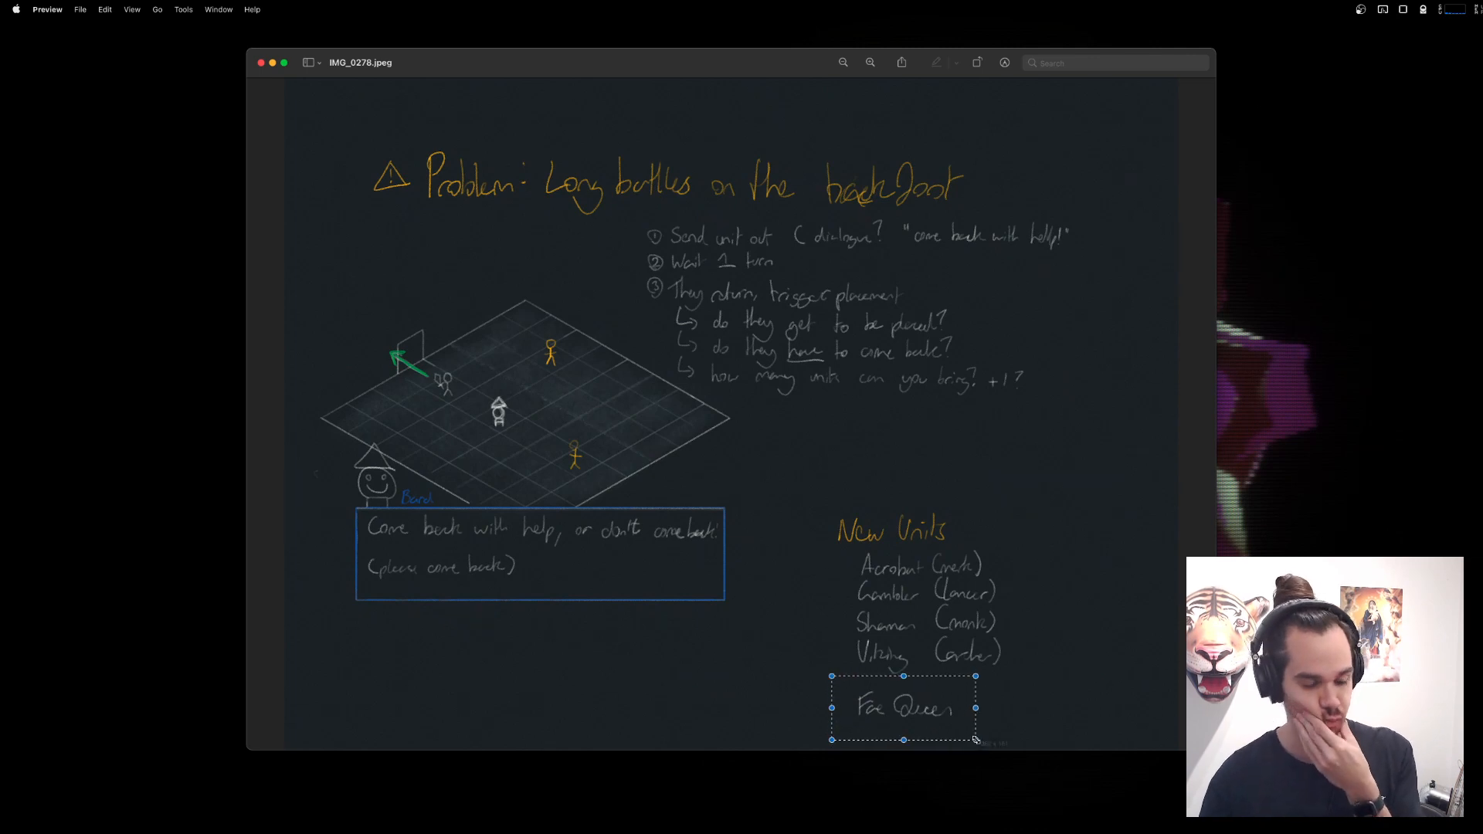
pyautogui.click(1046, 723)
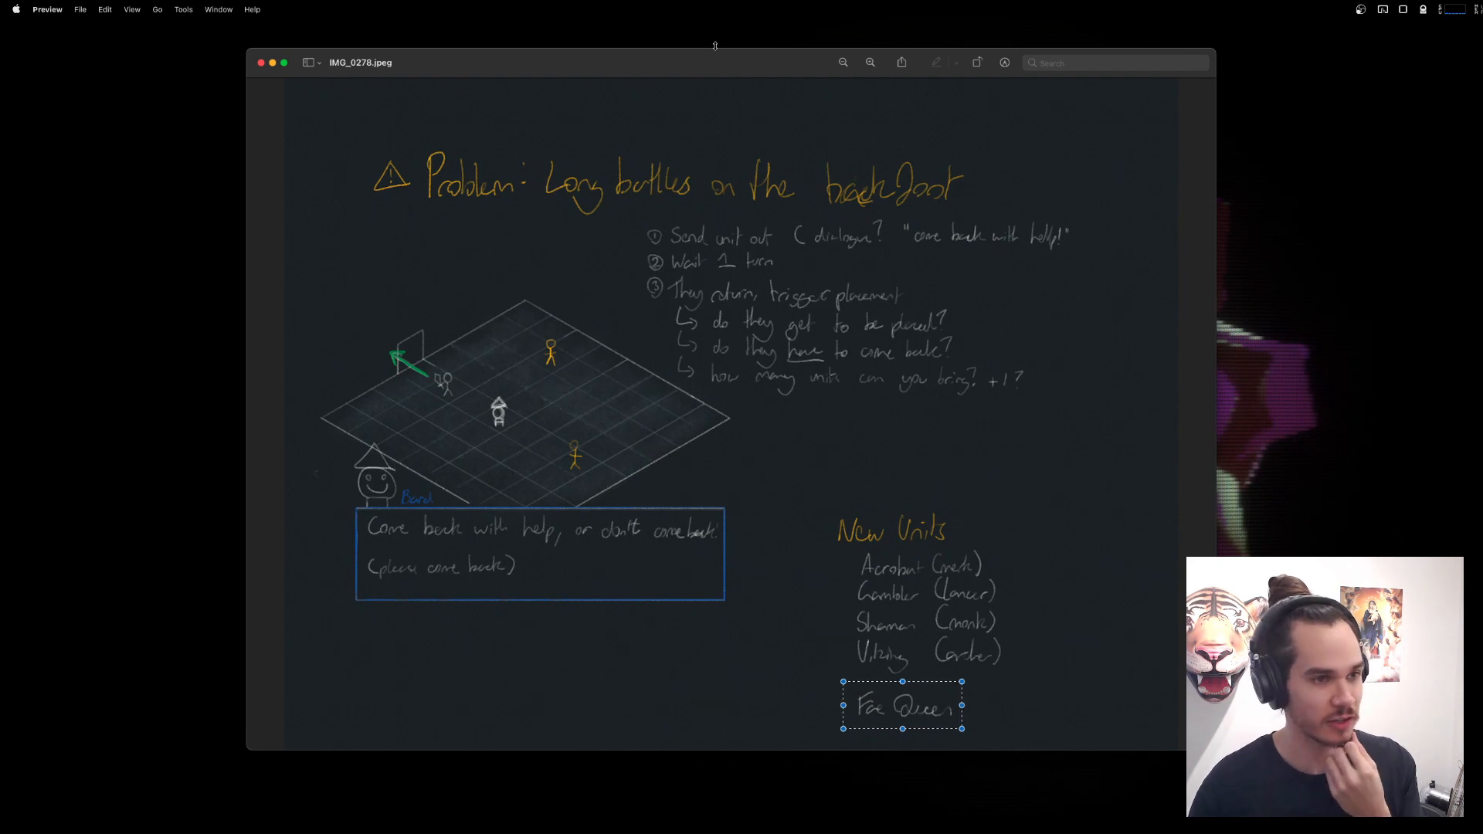
# Shift the notes window across the screen and frame the New Units list with a selection.
pyautogui.moveTo(744, 75); pyautogui.dragTo(912, 76)
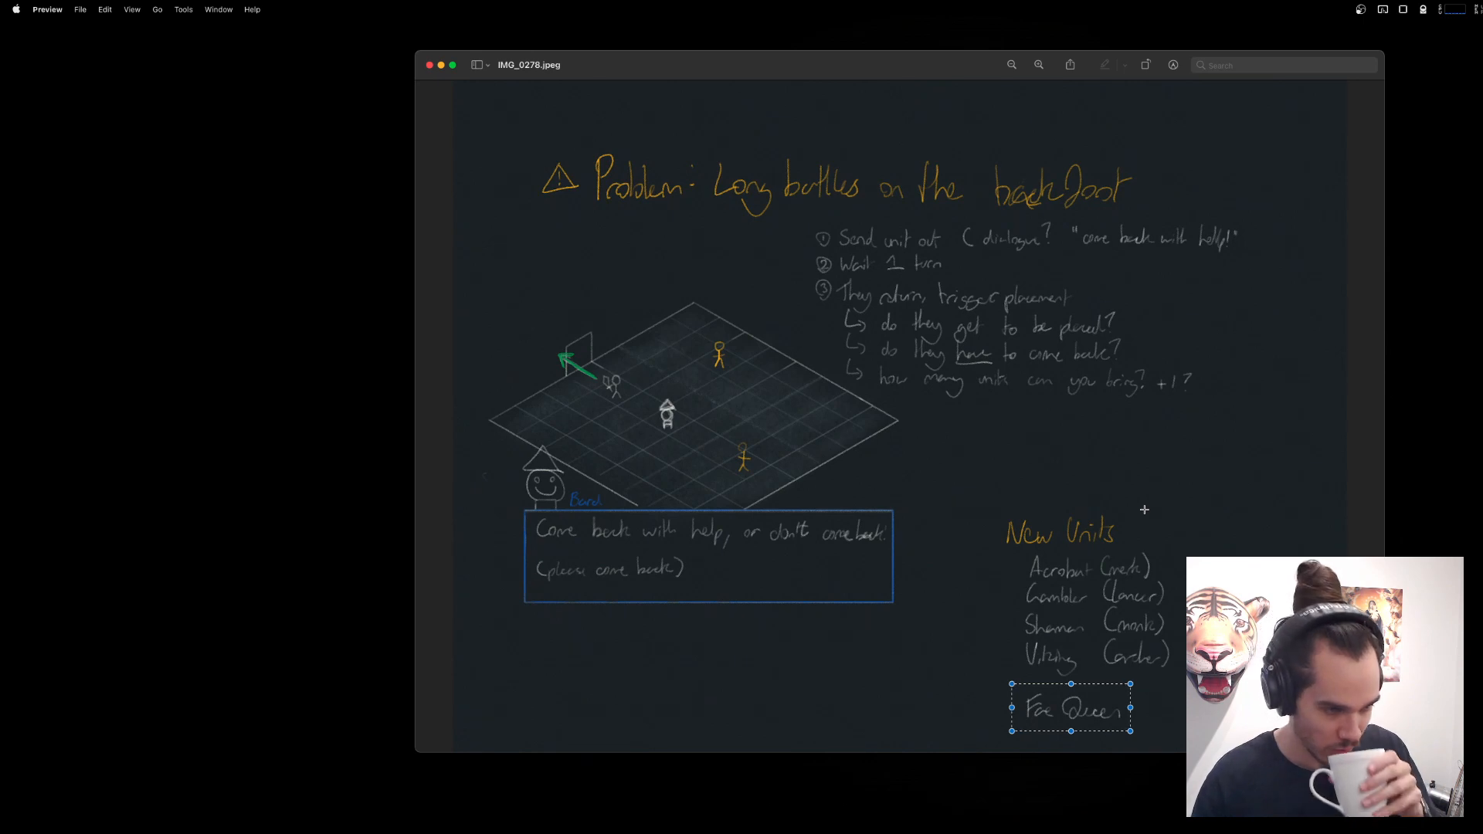
pyautogui.click(1107, 479)
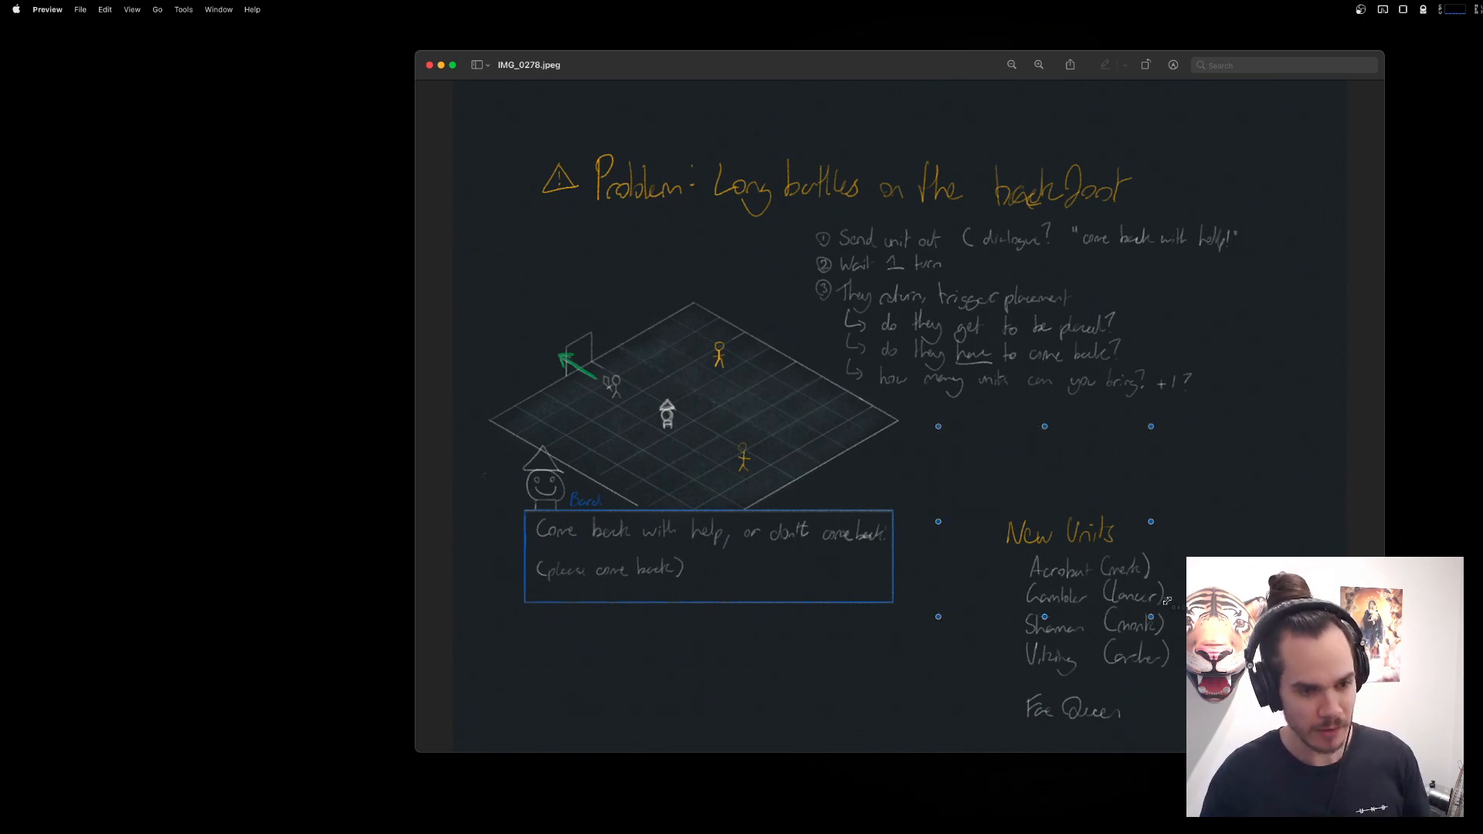
pyautogui.moveTo(980, 455); pyautogui.dragTo(1253, 751)
pyautogui.moveTo(1164, 701); pyautogui.dragTo(1069, 662)
# Point out the heading "Problem: Long battles on the backfoot" by framing it with a selection, redraw the frame, and clear it.
pyautogui.click(881, 244)
pyautogui.moveTo(530, 137); pyautogui.dragTo(1145, 222)
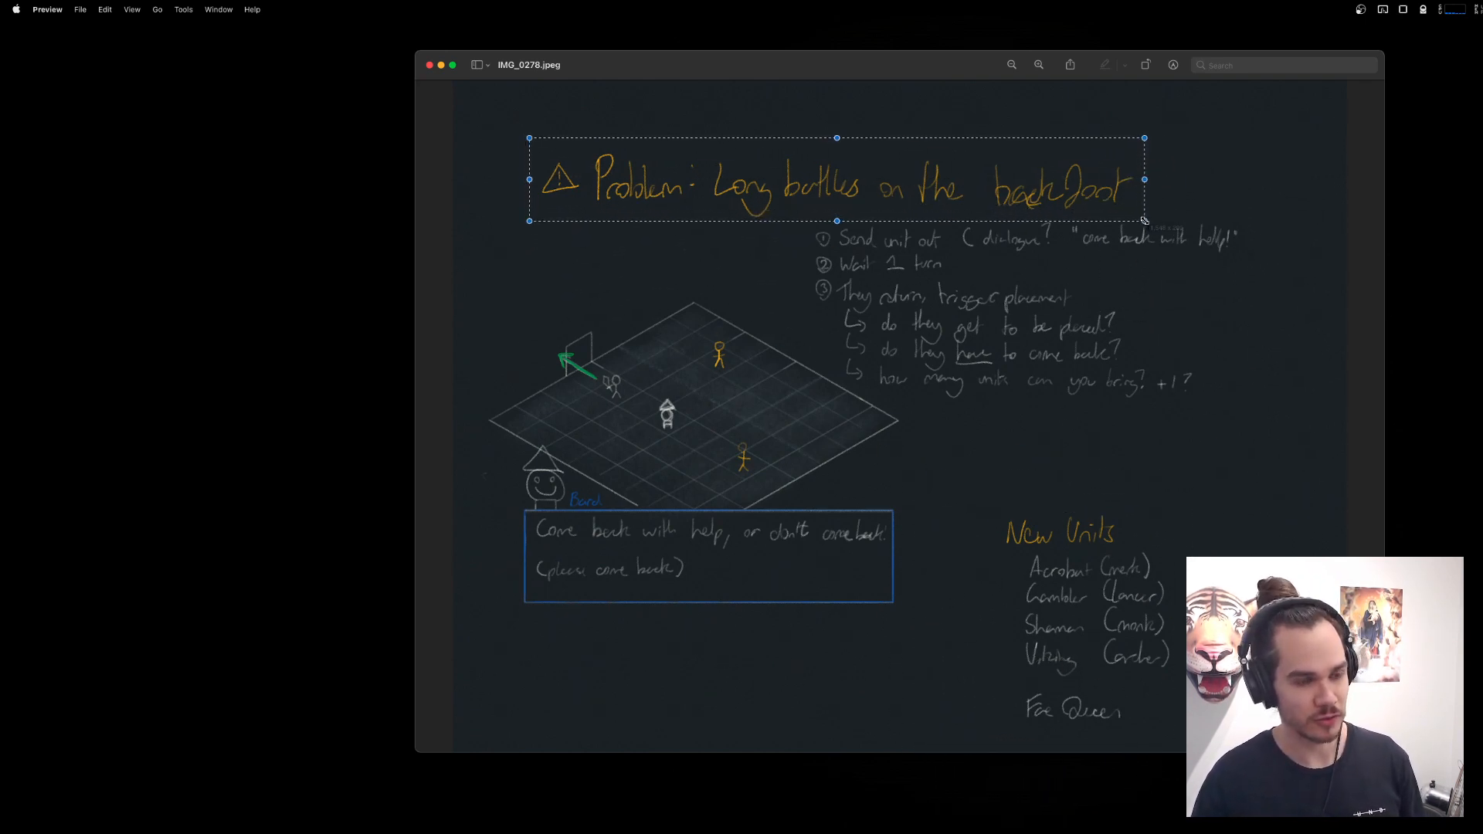
pyautogui.moveTo(965, 180); pyautogui.dragTo(969, 181)
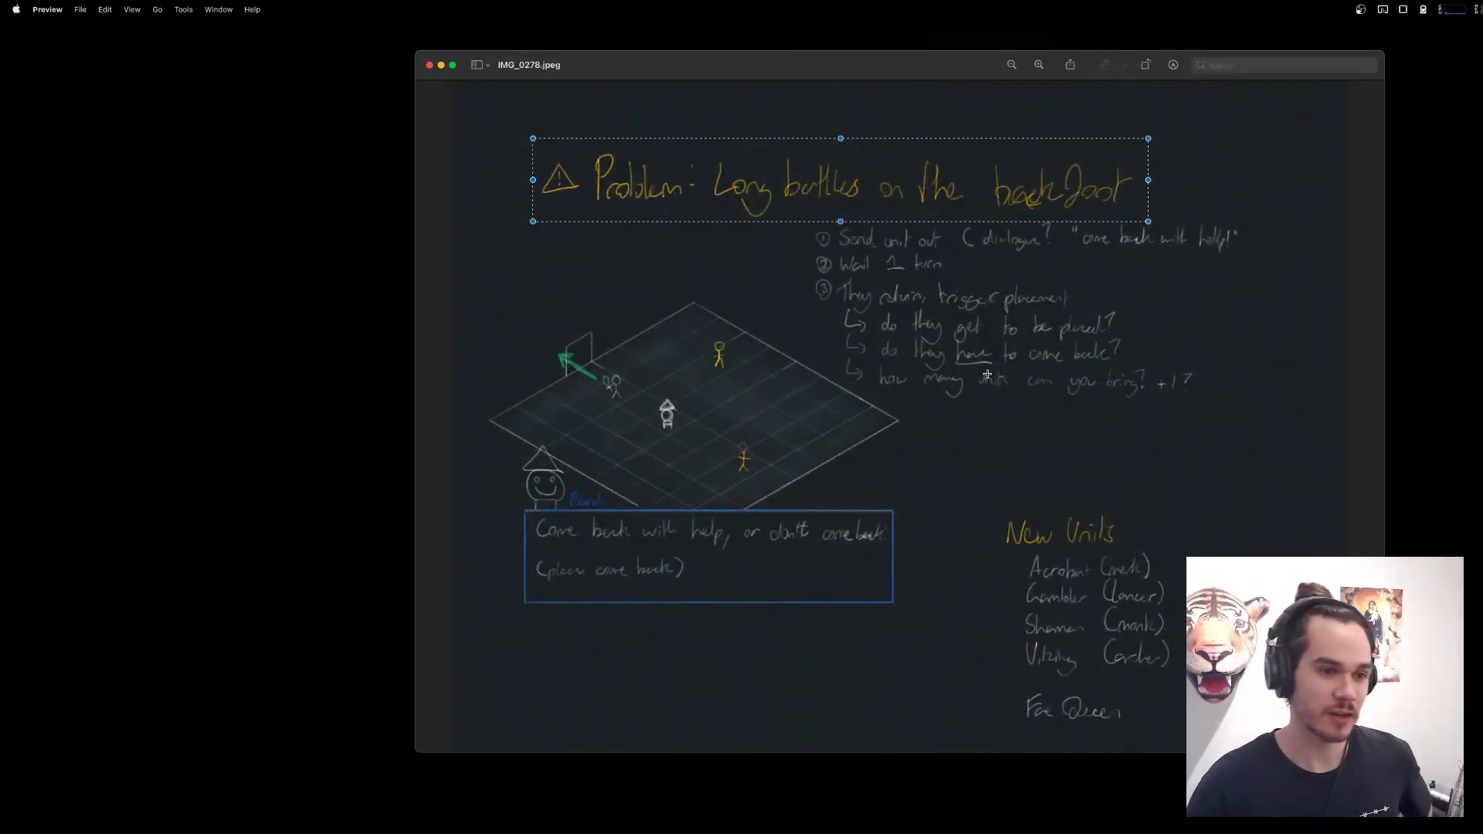
pyautogui.click(845, 193)
pyautogui.moveTo(503, 136); pyautogui.dragTo(1159, 224)
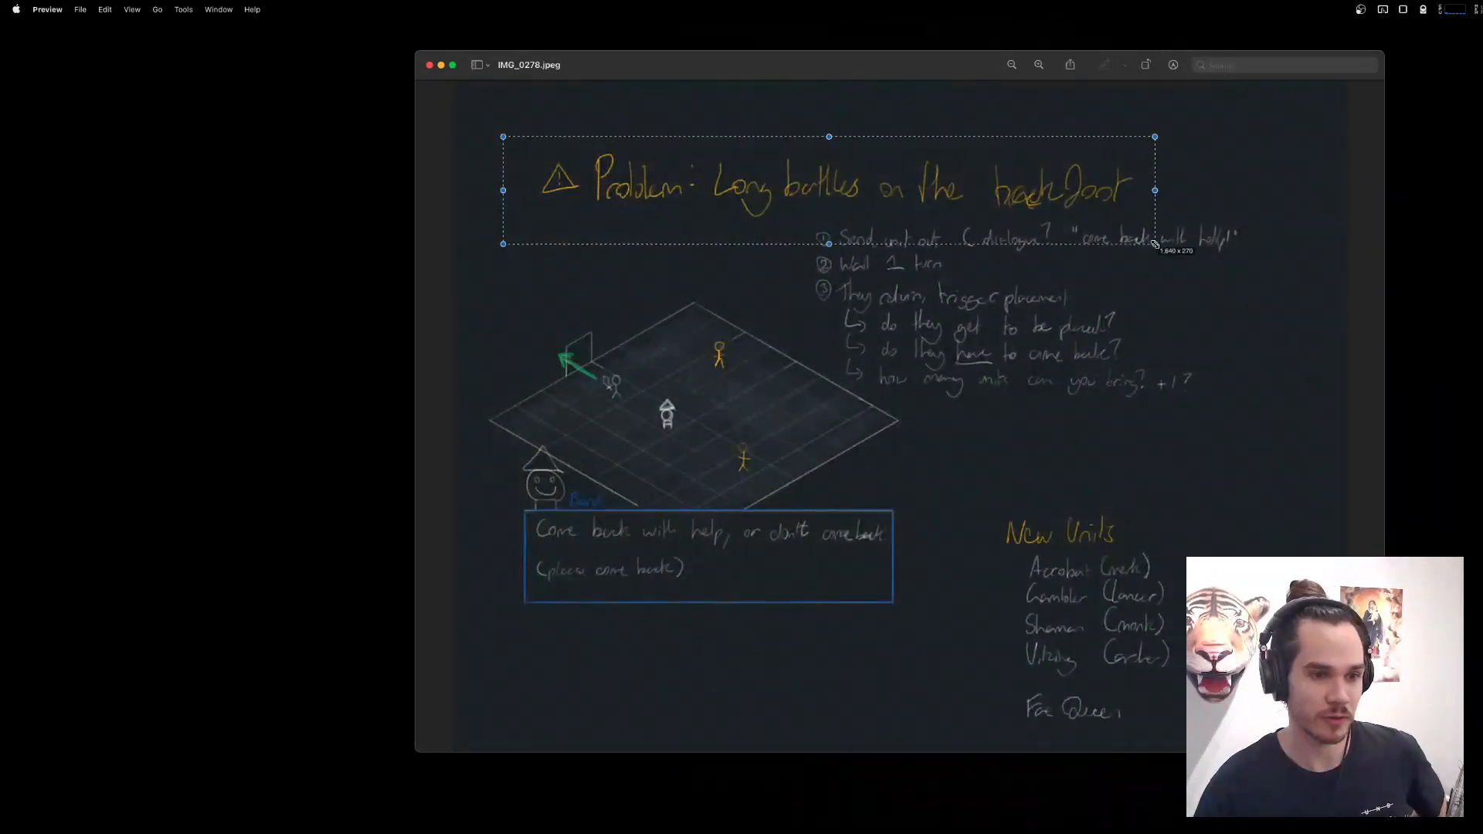
pyautogui.moveTo(654, 229); pyautogui.dragTo(819, 363)
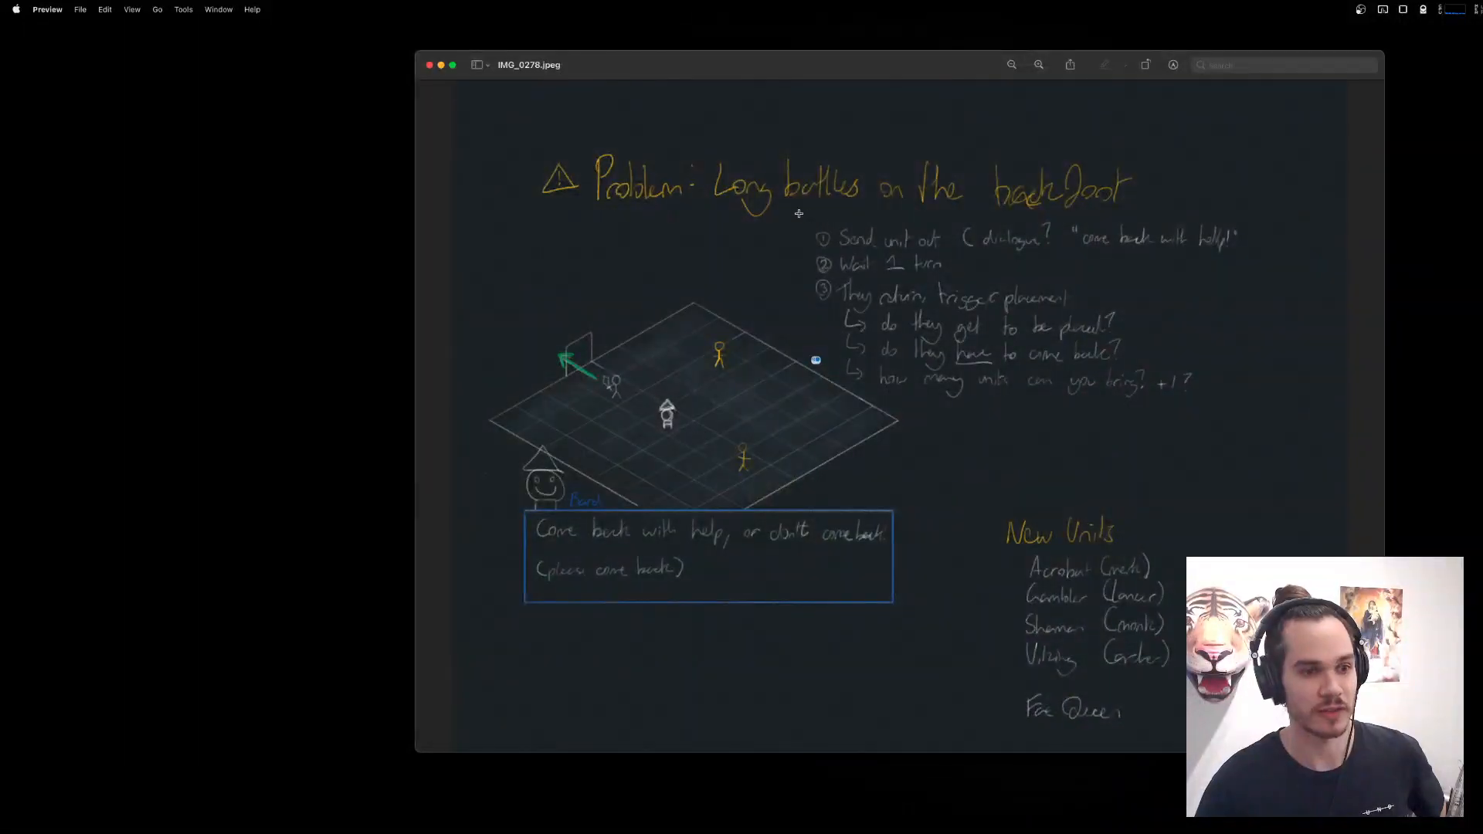
# Frame the numbered steps about sending a unit out, and select the larger battle problem area of the notes.
pyautogui.moveTo(798, 213); pyautogui.dragTo(1275, 414)
pyautogui.moveTo(1205, 387)
pyautogui.mouseDown()
pyautogui.moveTo(1131, 375)
pyautogui.moveTo(1200, 381)
pyautogui.mouseUp()
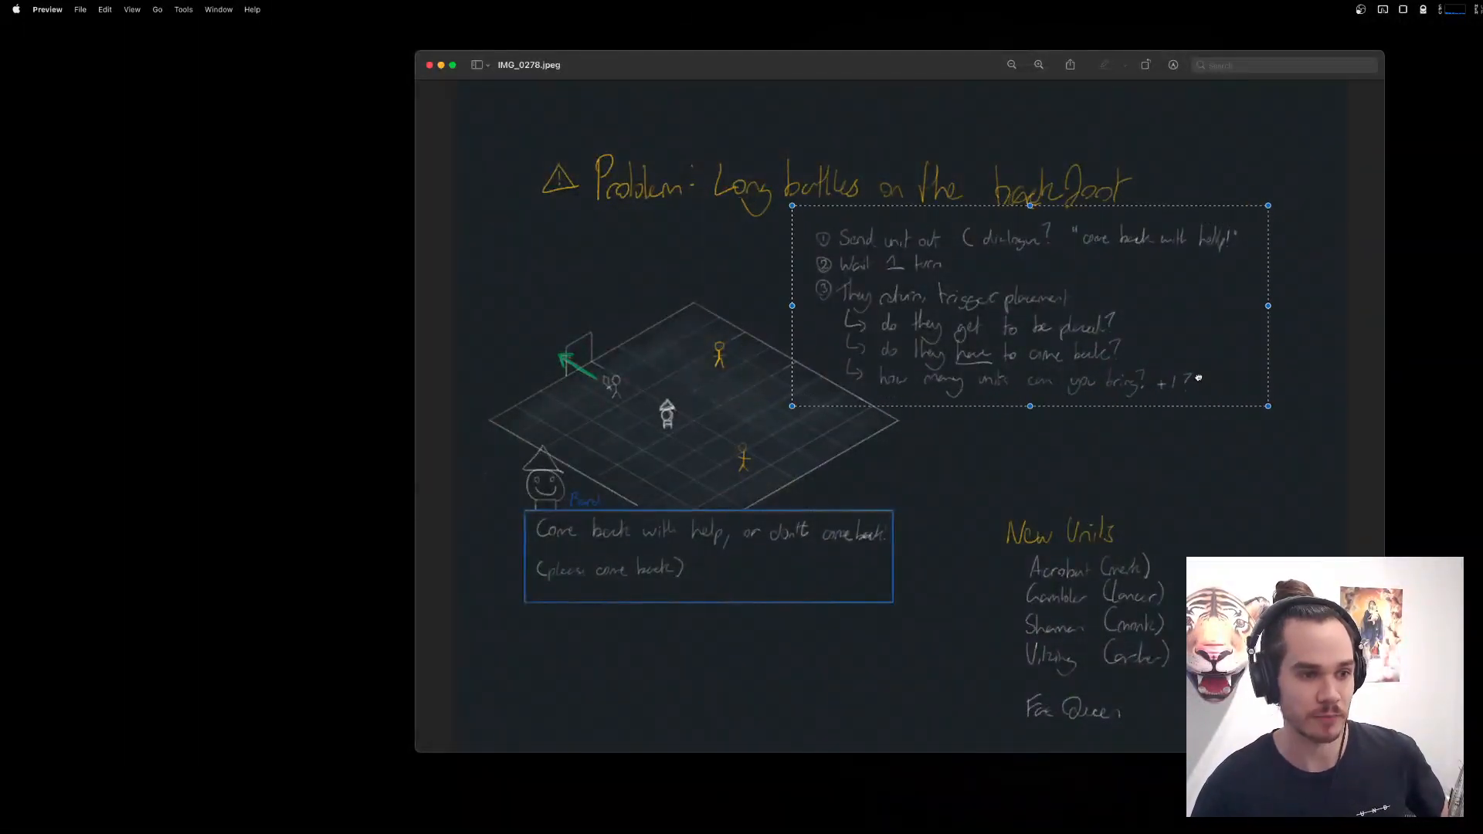
pyautogui.click(677, 225)
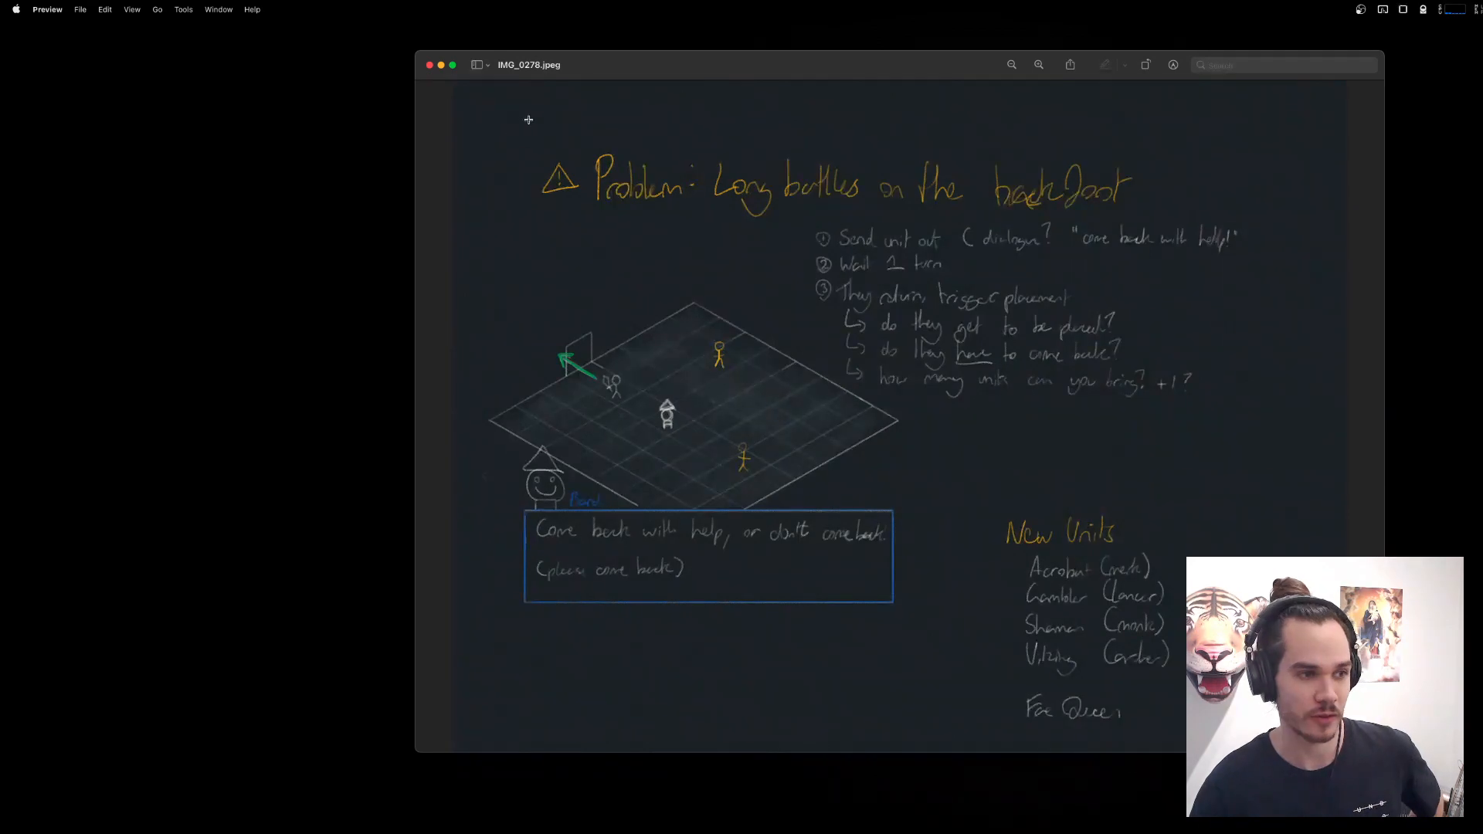
pyautogui.moveTo(529, 120); pyautogui.dragTo(1272, 622)
pyautogui.moveTo(971, 373)
pyautogui.mouseDown()
pyautogui.moveTo(951, 360)
pyautogui.moveTo(952, 389)
pyautogui.moveTo(915, 387)
pyautogui.mouseUp()
# Point out the New Units list together with Fae Queen by framing it, clearing the selection, and framing it again.
pyautogui.moveTo(978, 492); pyautogui.dragTo(1231, 752)
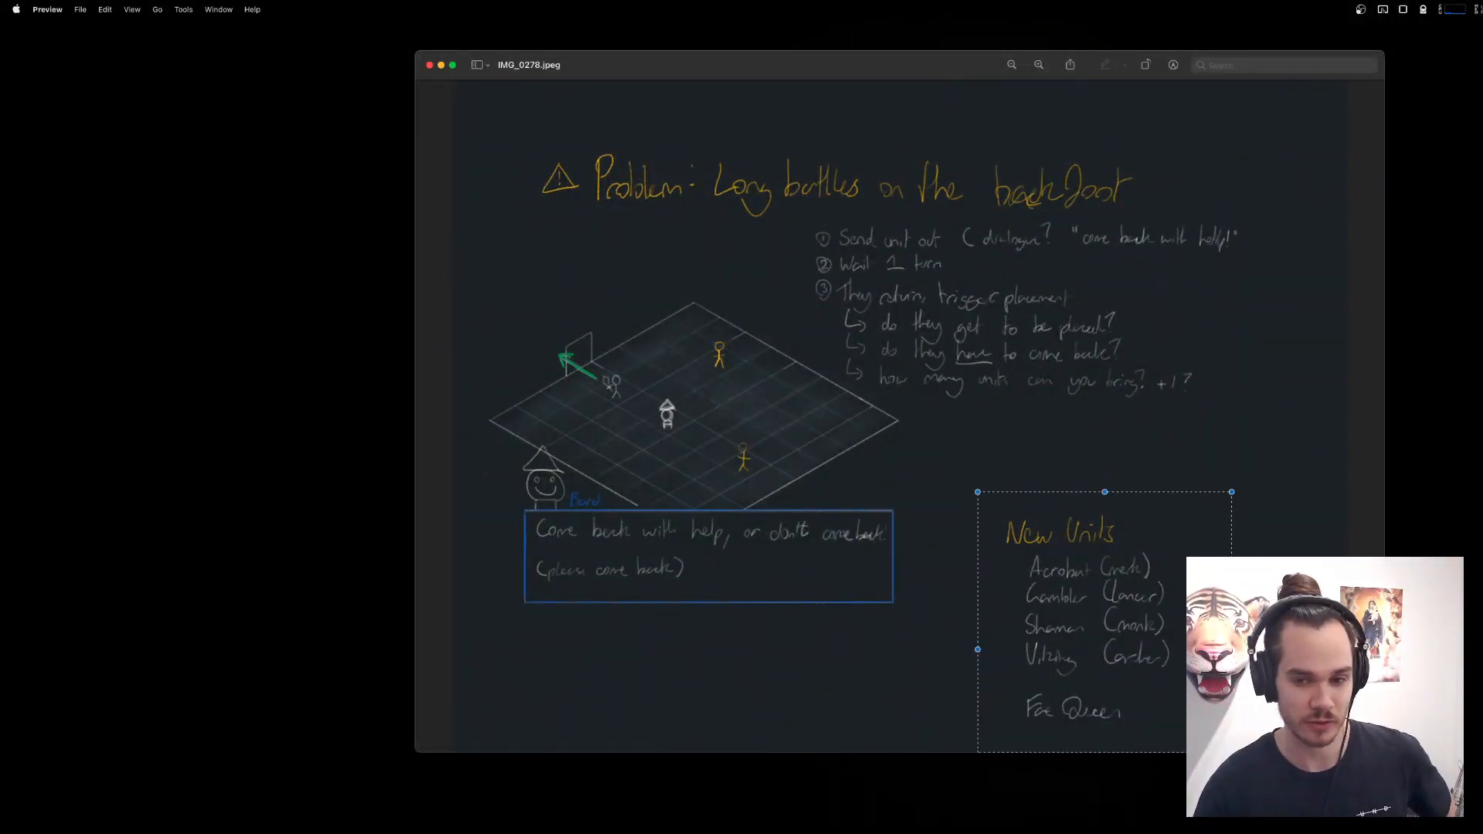
pyautogui.moveTo(1115, 619); pyautogui.dragTo(1103, 617)
pyautogui.click(1112, 621)
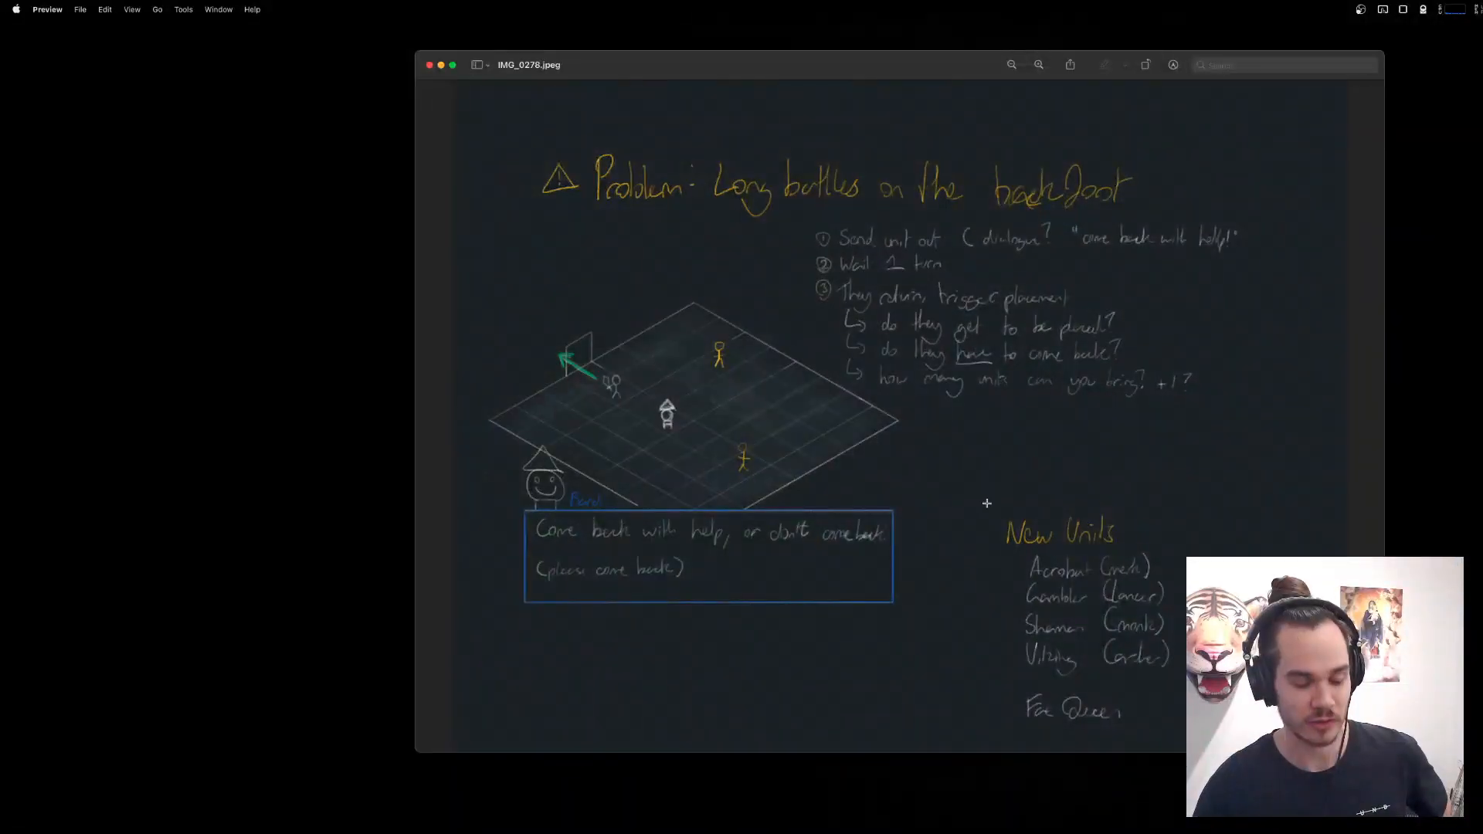
pyautogui.moveTo(968, 495); pyautogui.dragTo(1223, 773)
pyautogui.moveTo(1145, 636); pyautogui.dragTo(1127, 660)
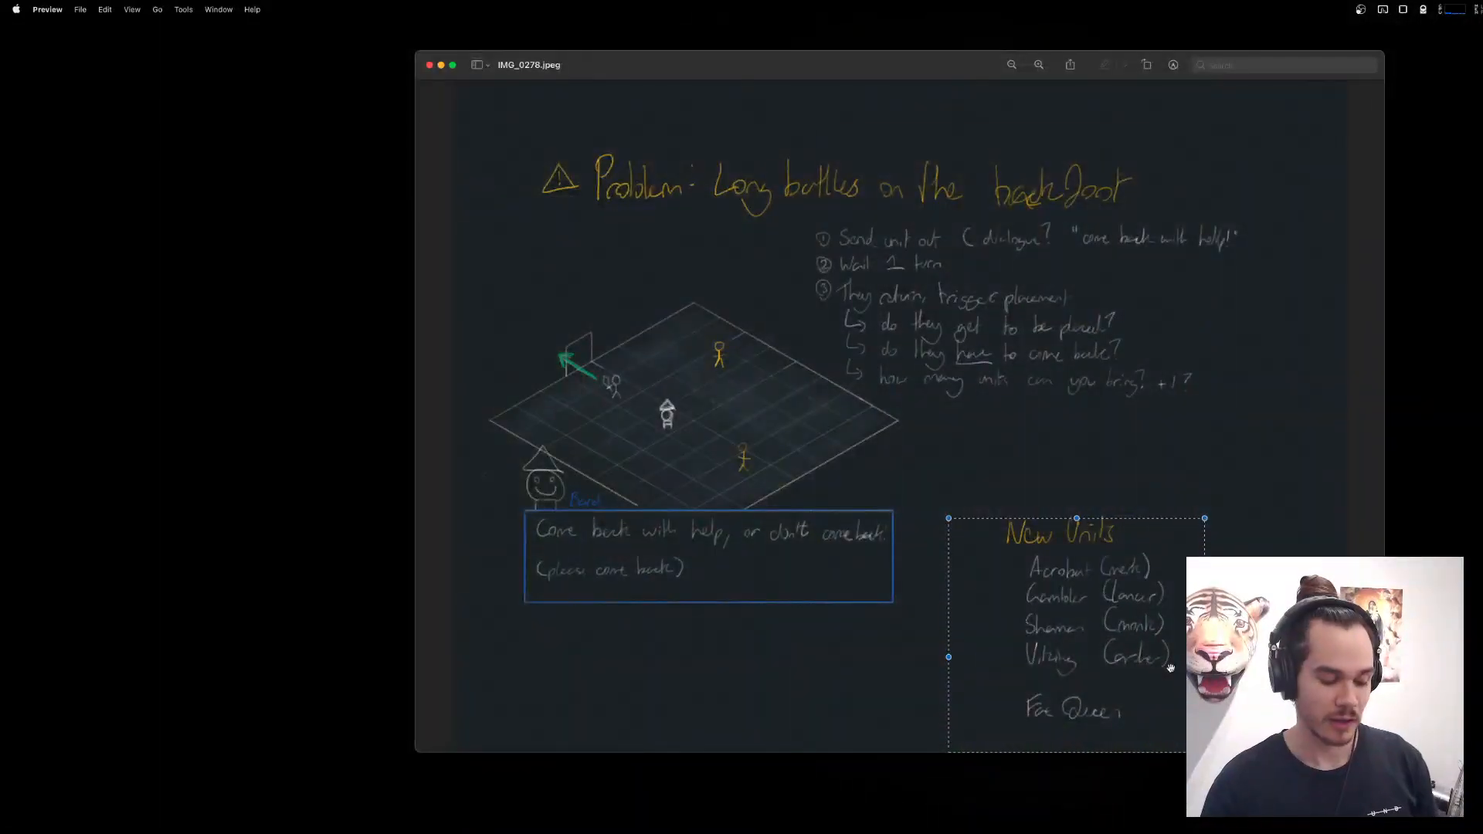
# Launch Aseprite, open big sheet of characters.png from the Sprites folder, and bring its character sprites into closer view.
pyautogui.press('super+space')
pyautogui.write('ase')
pyautogui.press('Return')
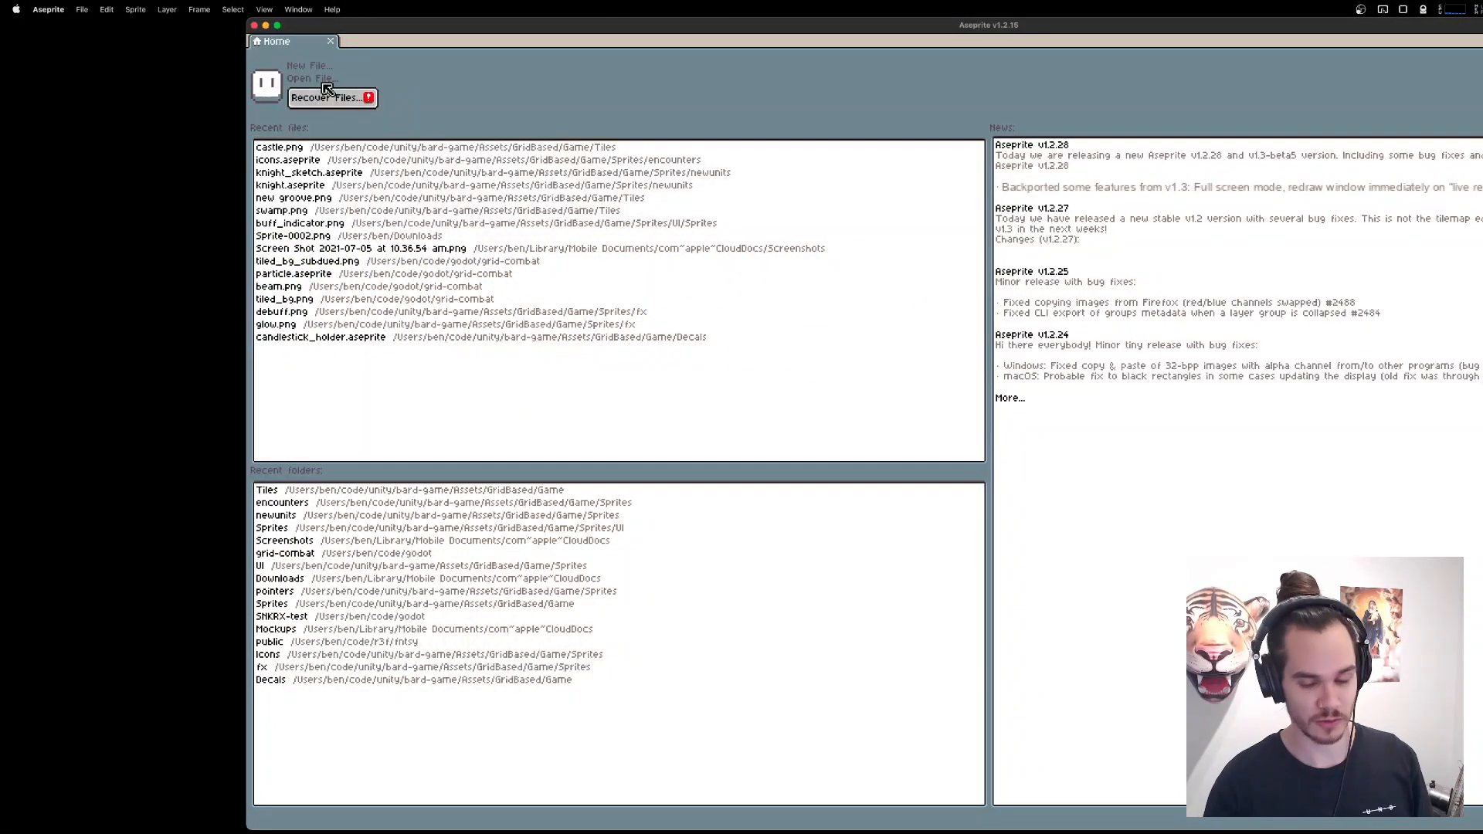
pyautogui.click(321, 80)
pyautogui.click(375, 104)
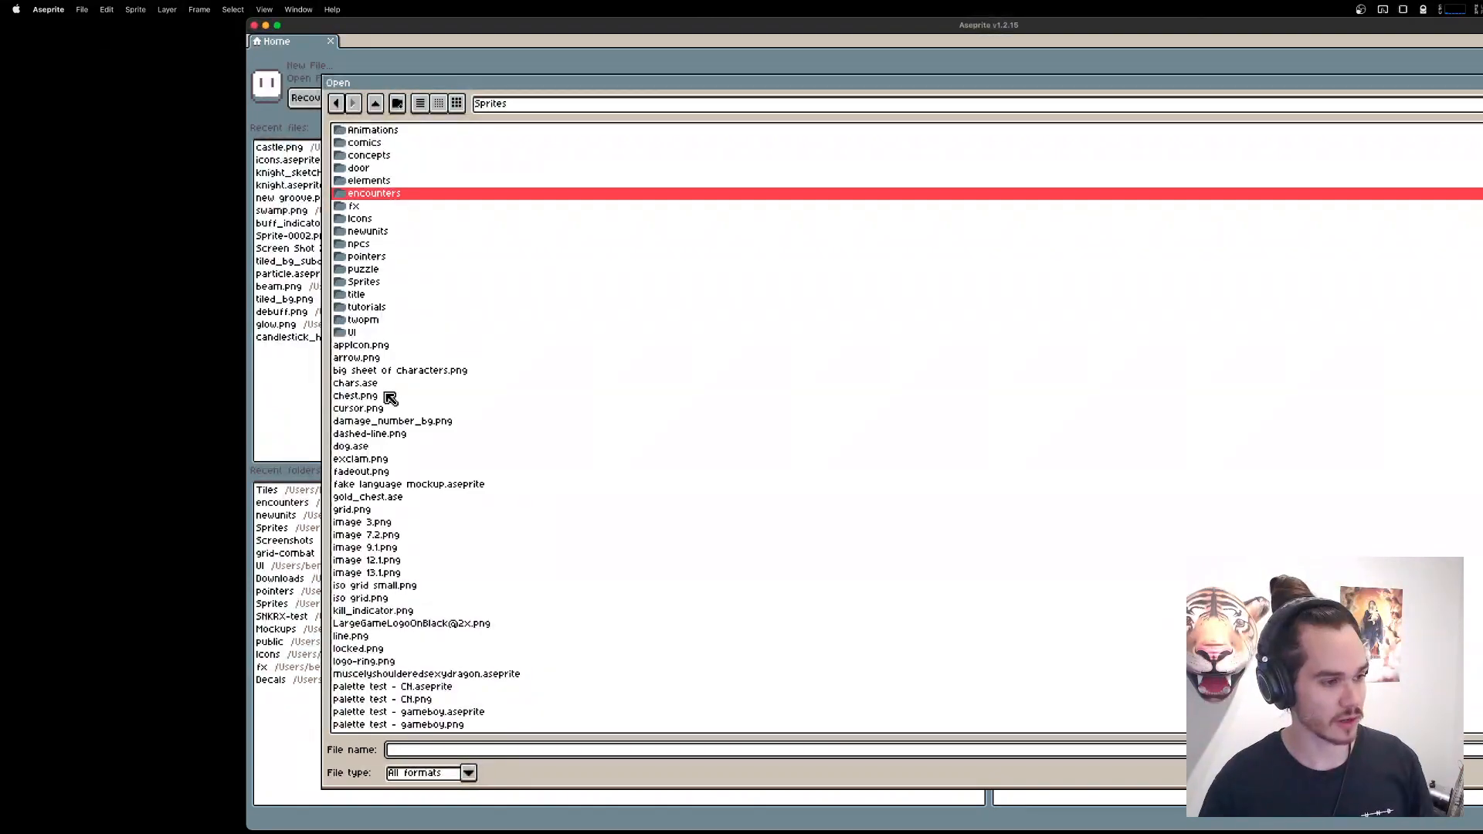
pyautogui.doubleClick(452, 371)
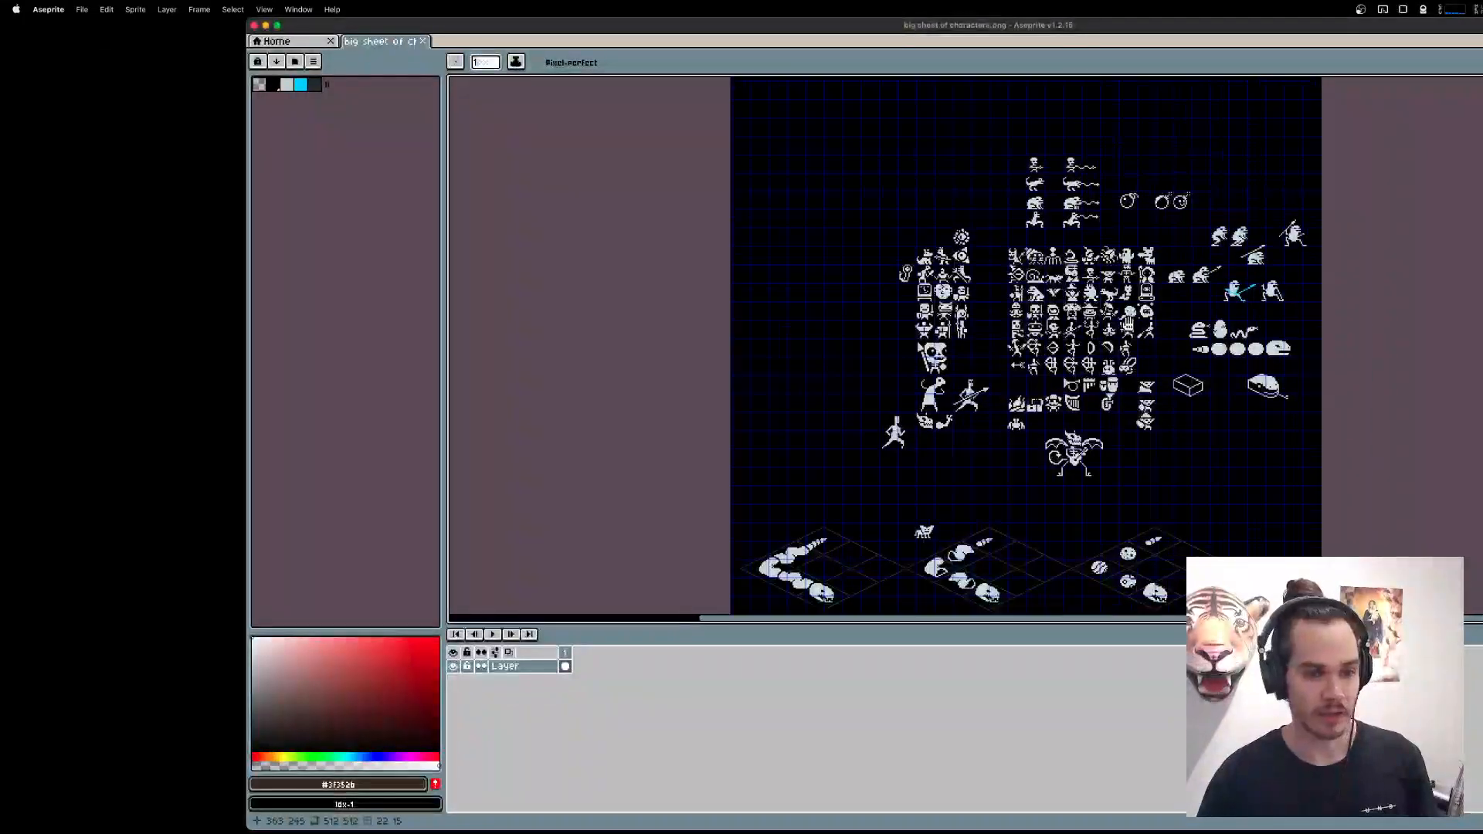
pyautogui.scroll(2, 1151, 380)
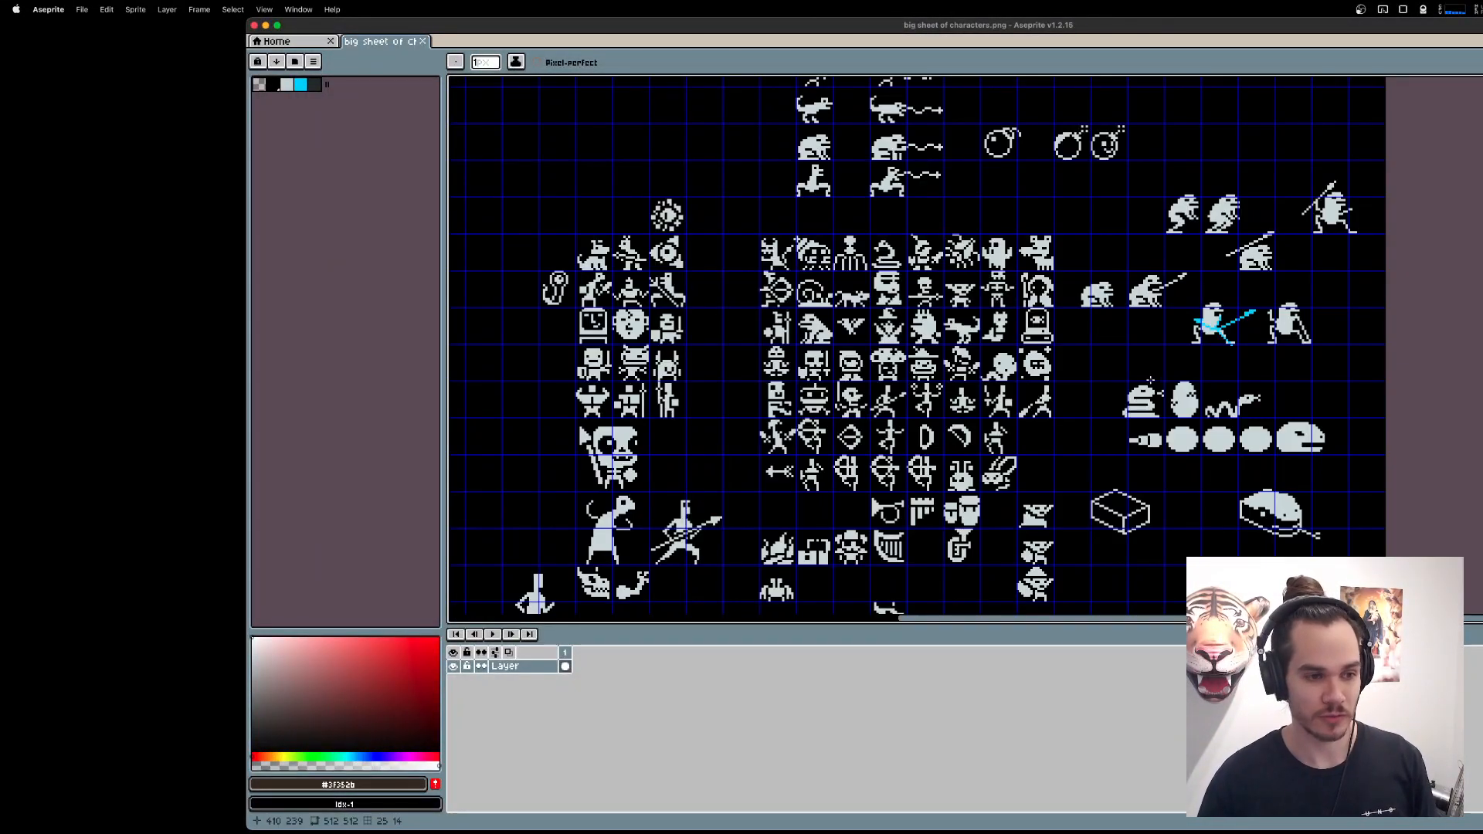
pyautogui.hscroll(2, 1151, 381)
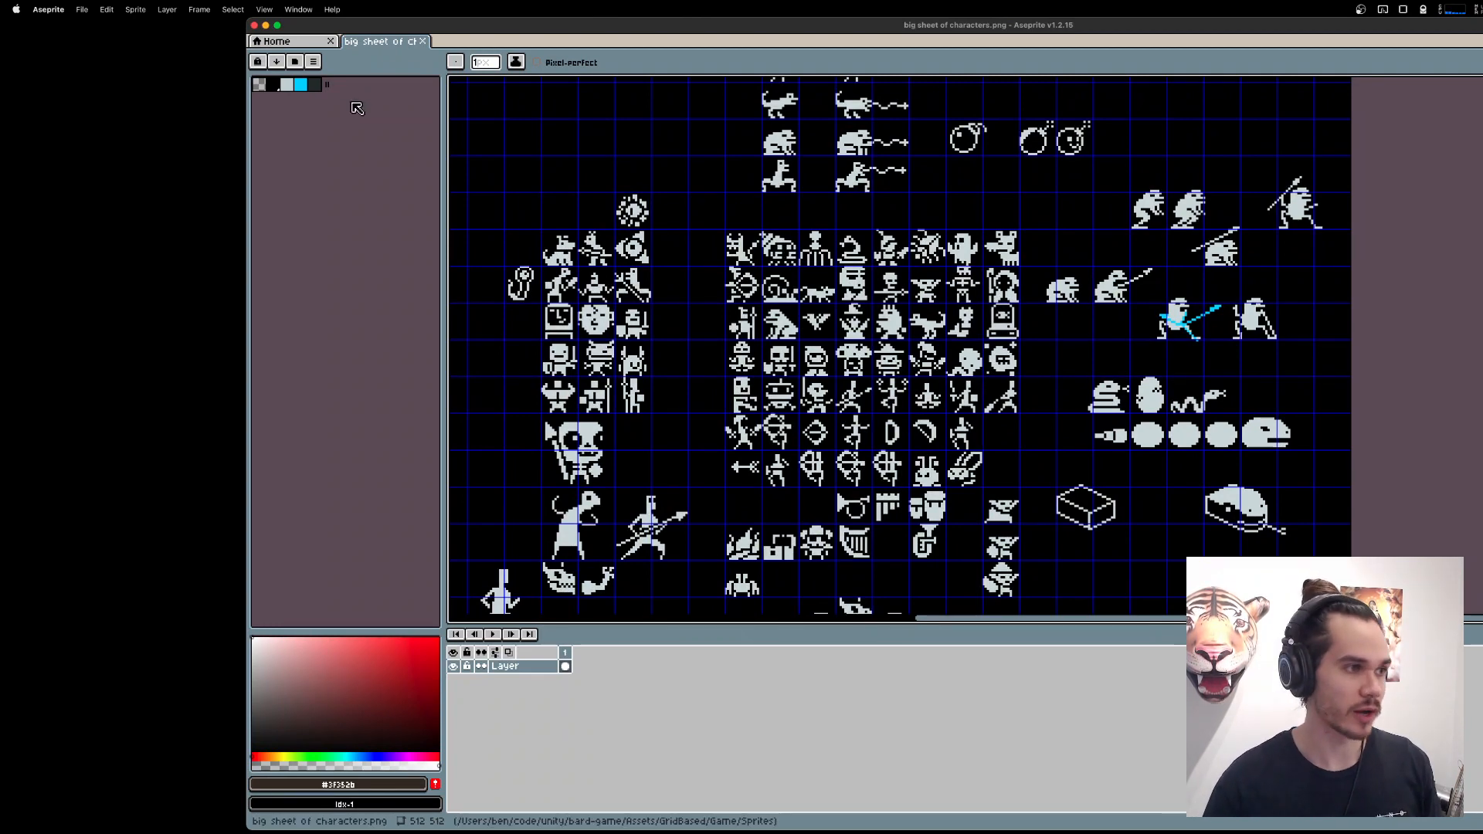
# Switch to Brave, load twopm.studio/sotf in a new tab, and move the browser window higher on the screen.
pyautogui.press('super+Tab')
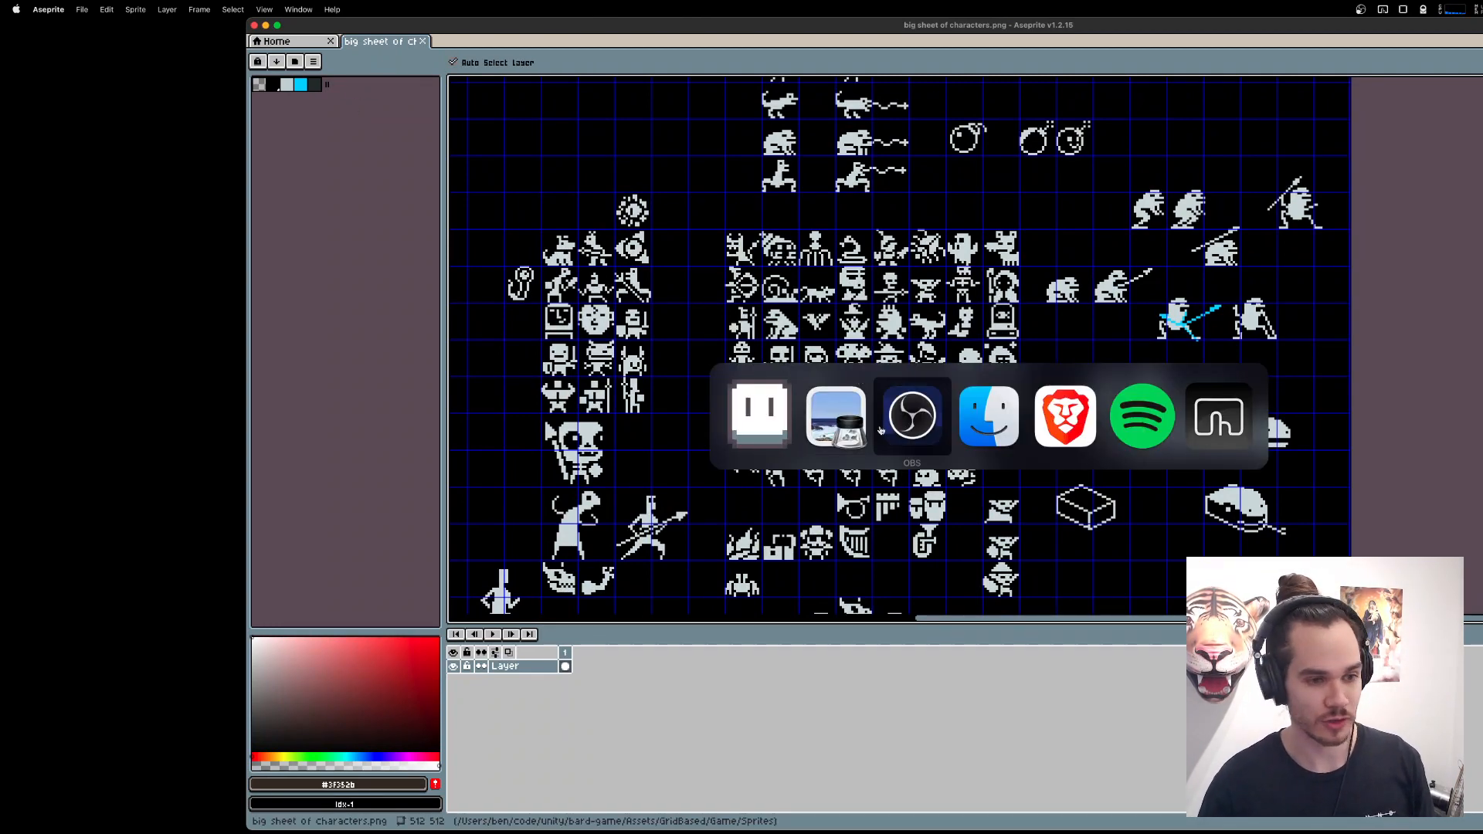
pyautogui.click(1076, 411)
pyautogui.moveTo(1197, 827)
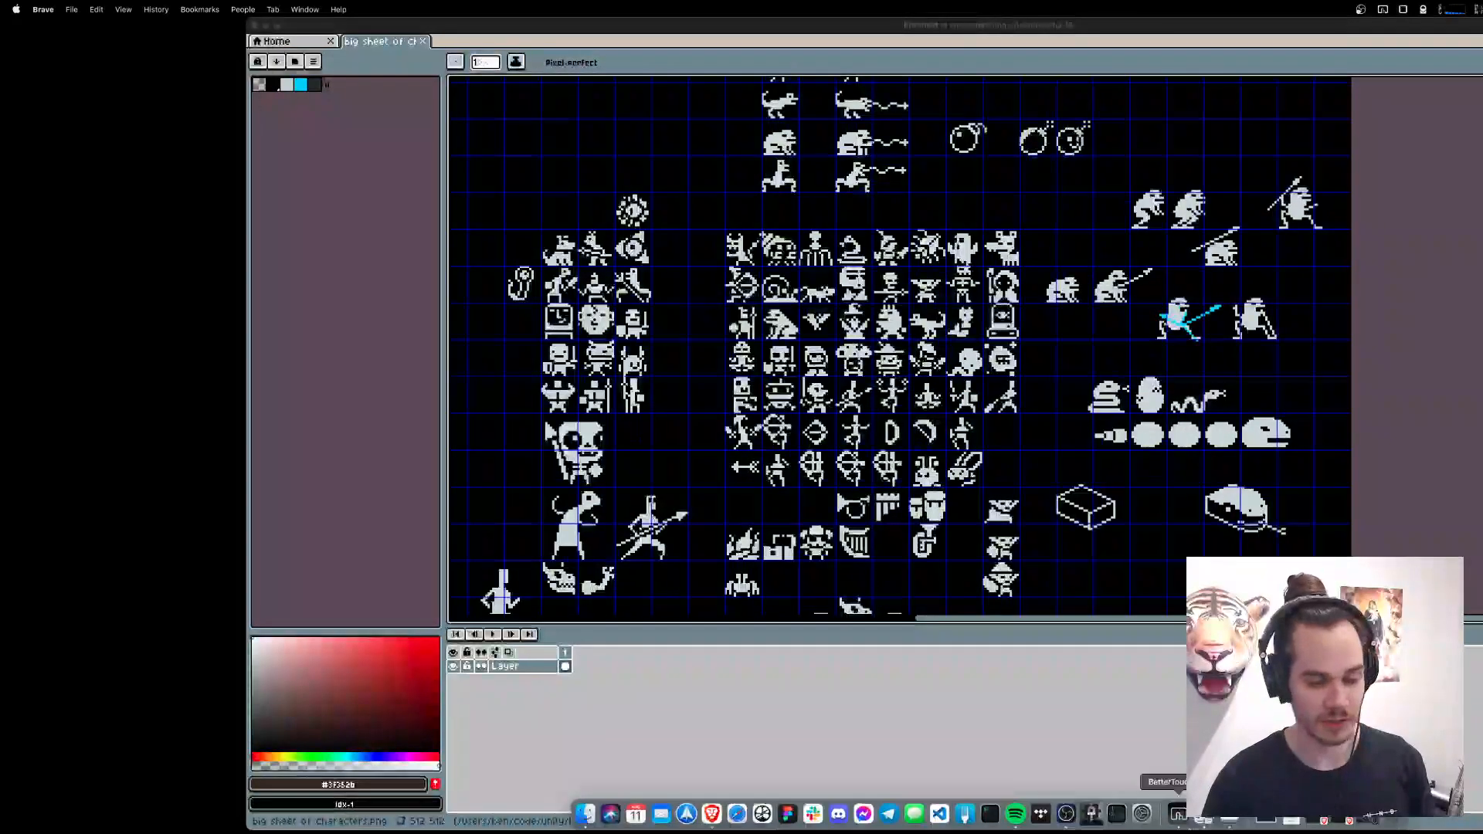
pyautogui.click(1292, 817)
pyautogui.press('super+t')
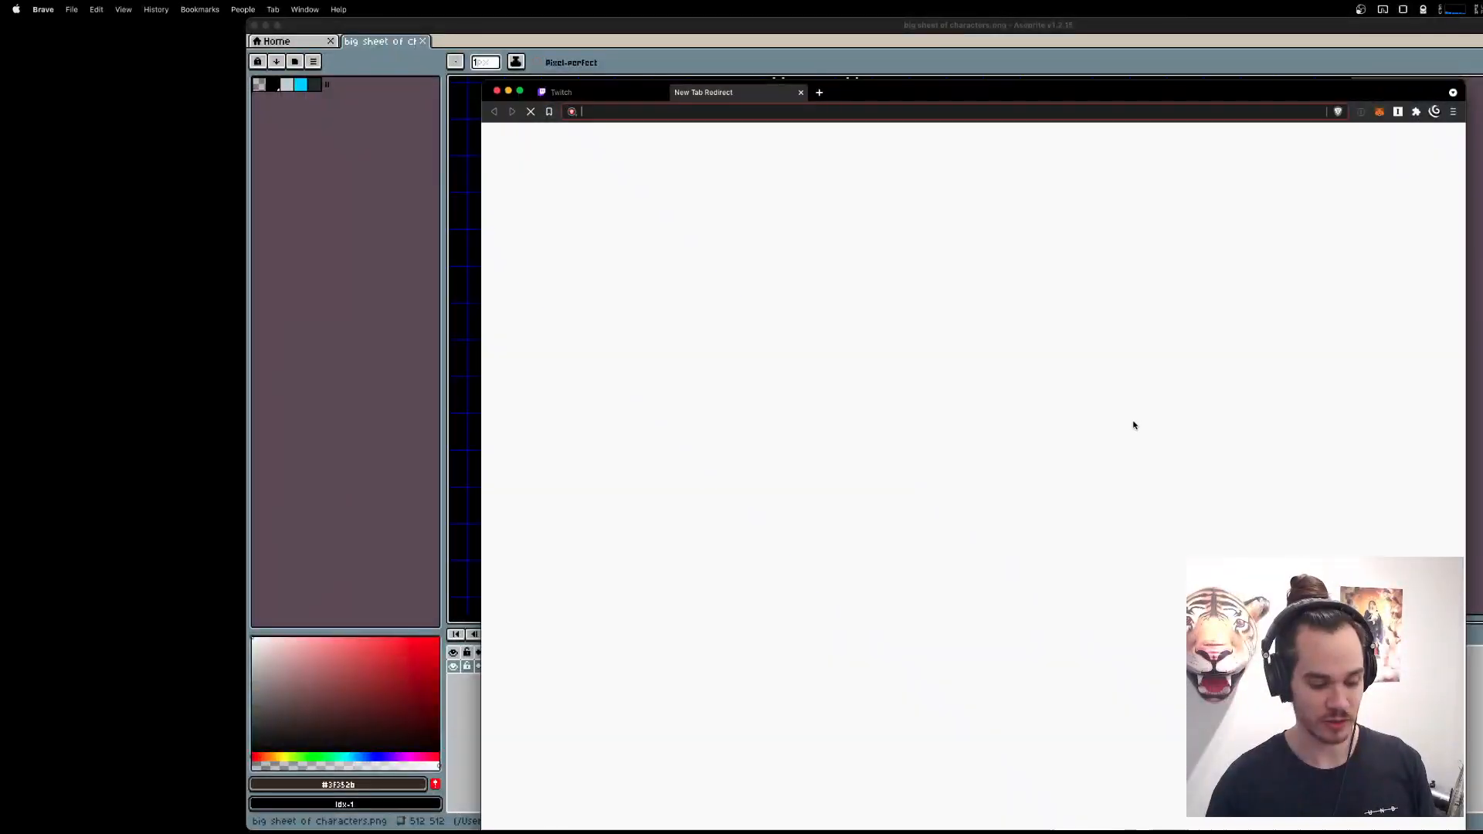
pyautogui.write('twopm.stu')
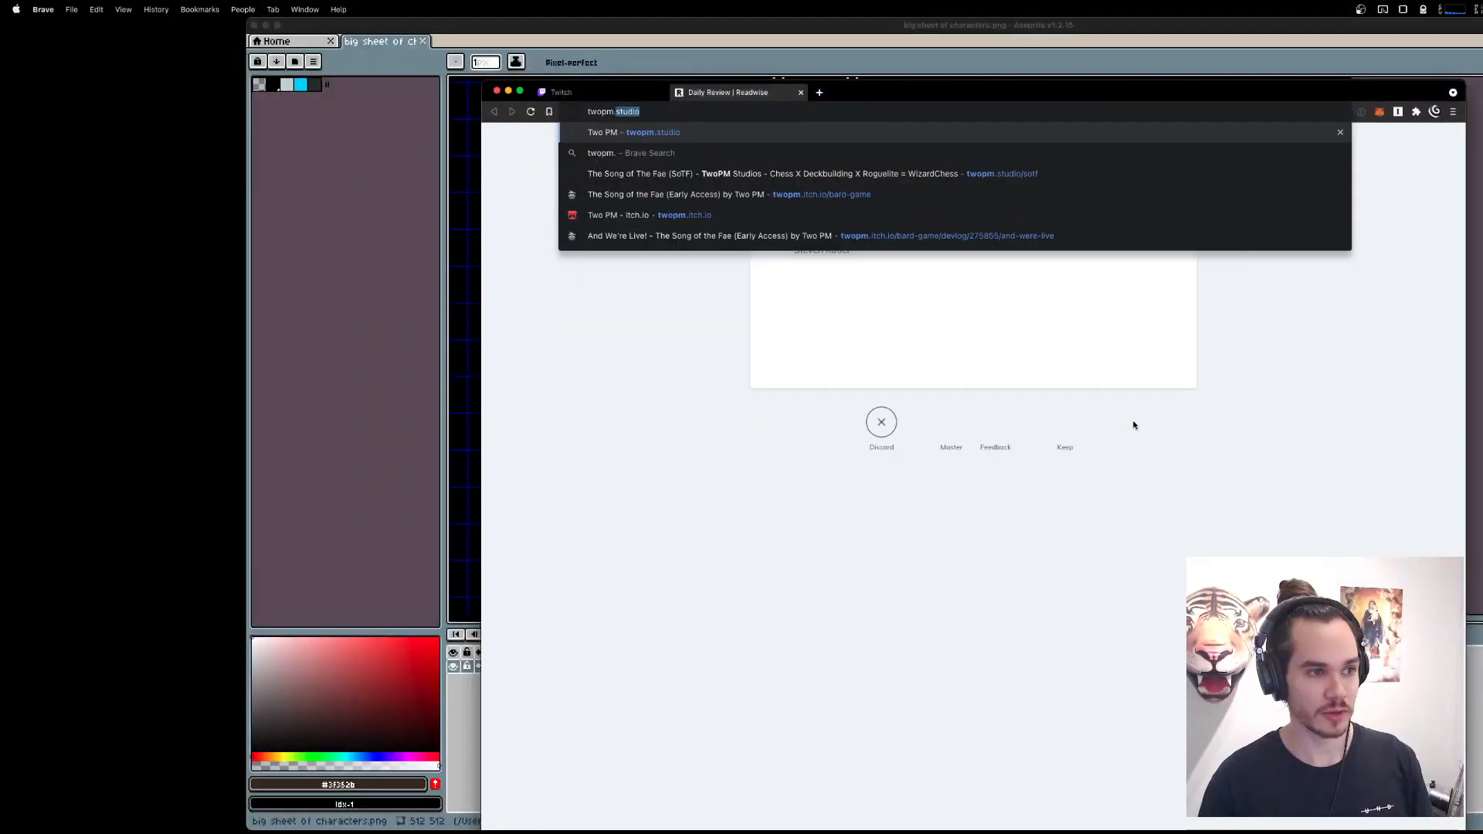
pyautogui.write('dio/s')
pyautogui.press('Return')
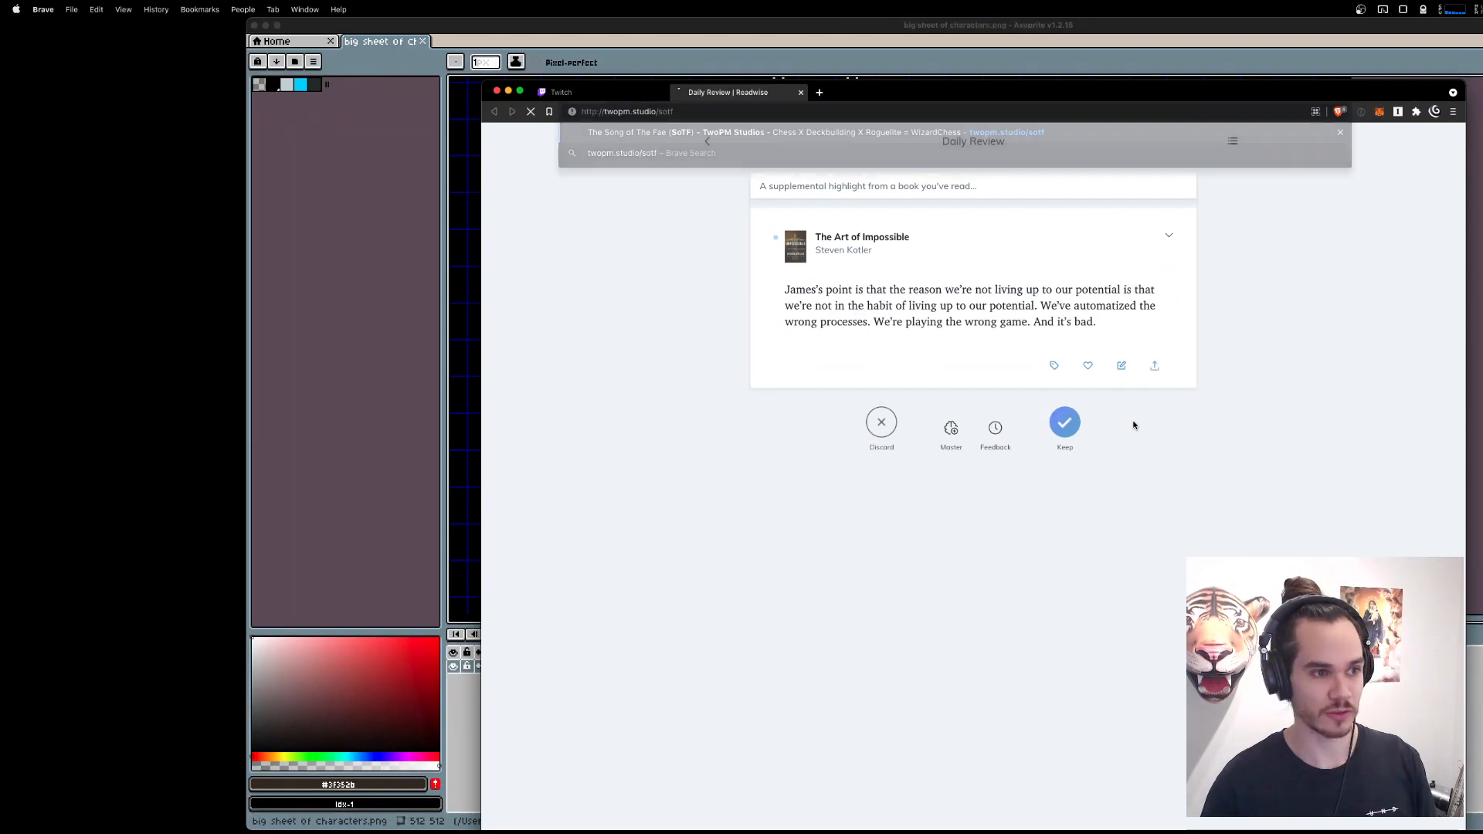
pyautogui.moveTo(984, 92); pyautogui.dragTo(991, 50)
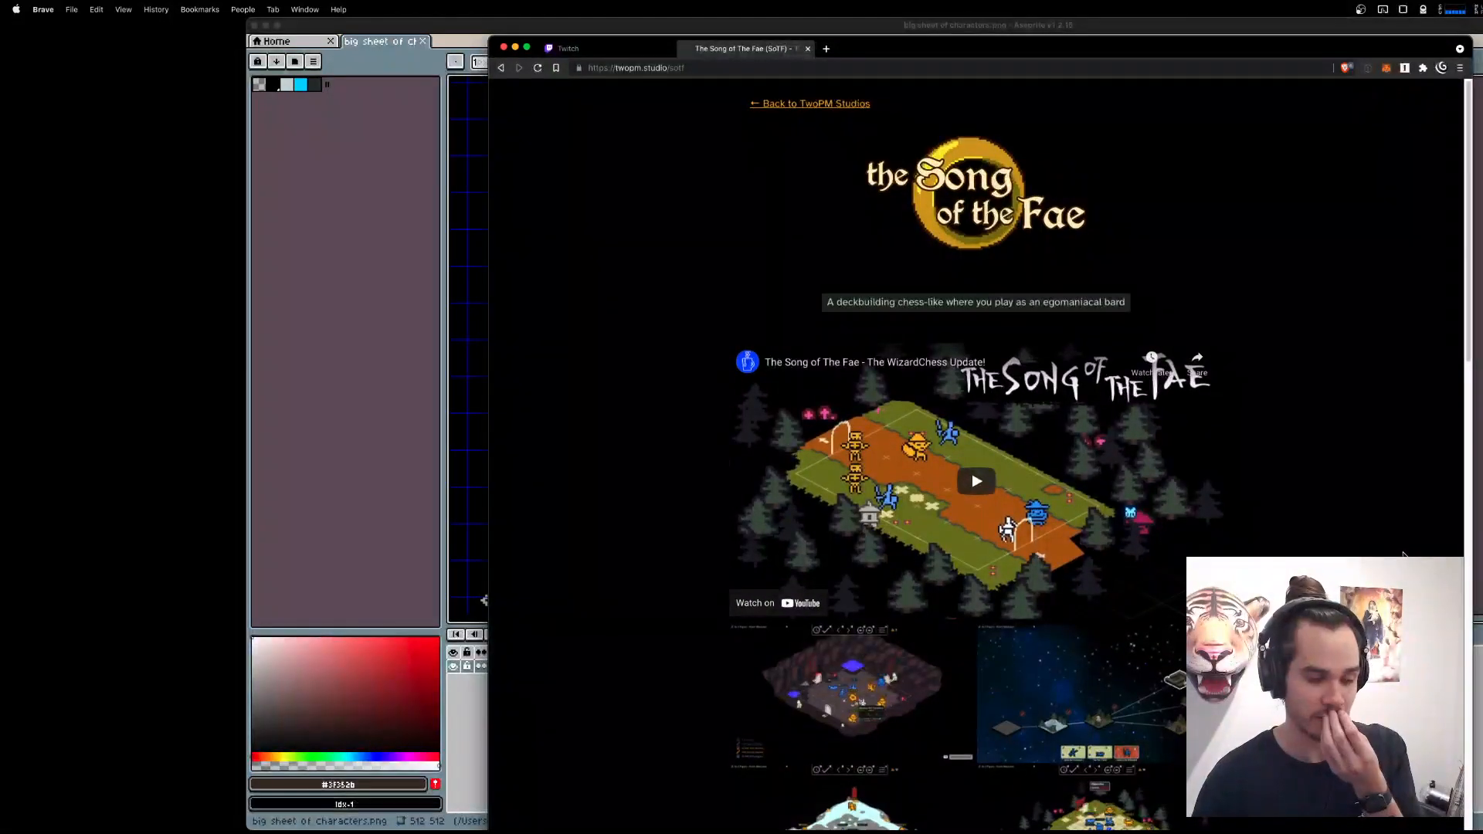
# Open the cave battle screenshot from the game page and arrange the browser window beside the Aseprite sprite sheet.
pyautogui.scroll(-6, 926, 240)
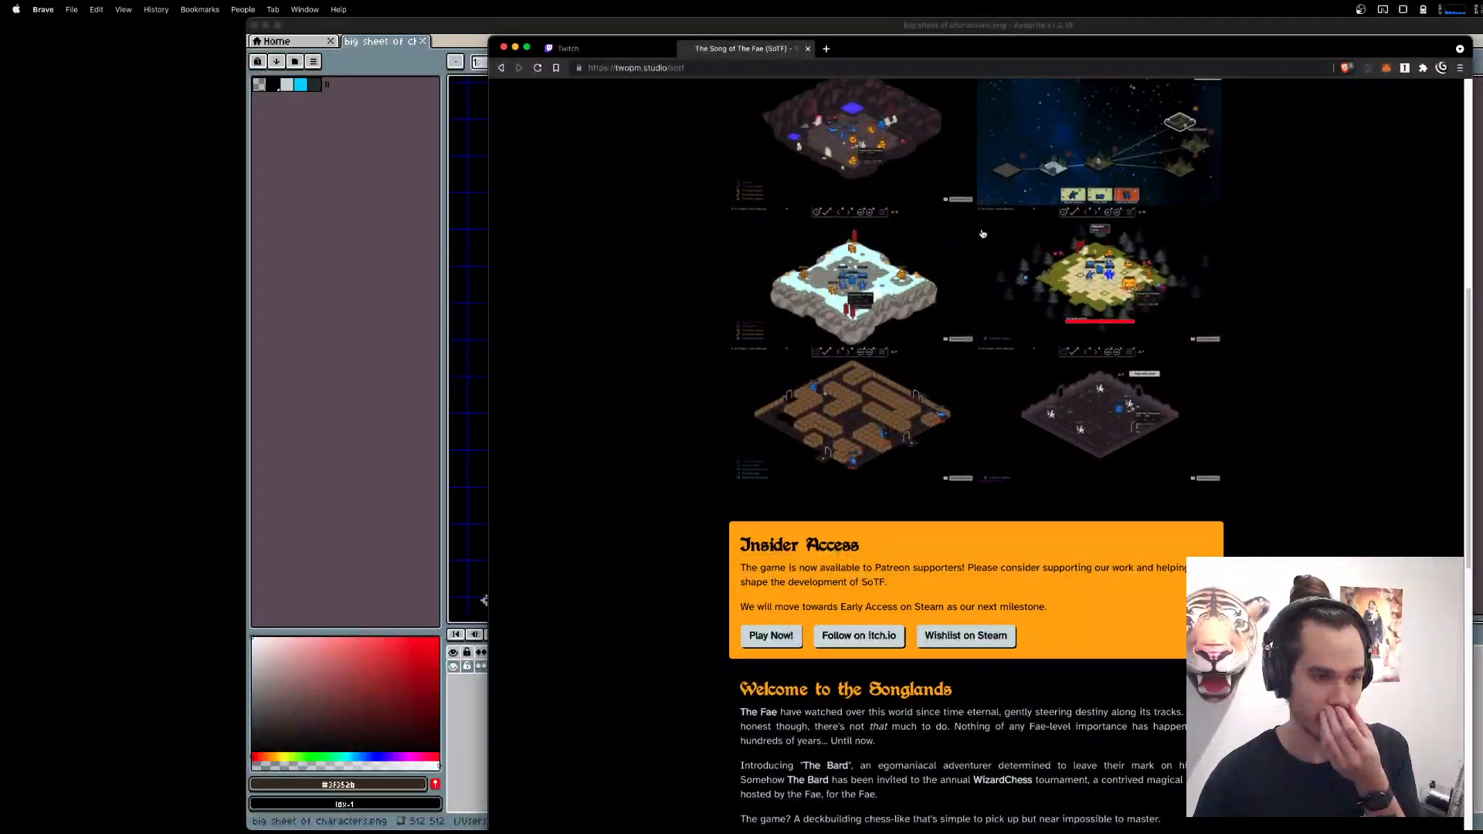
pyautogui.click(926, 239)
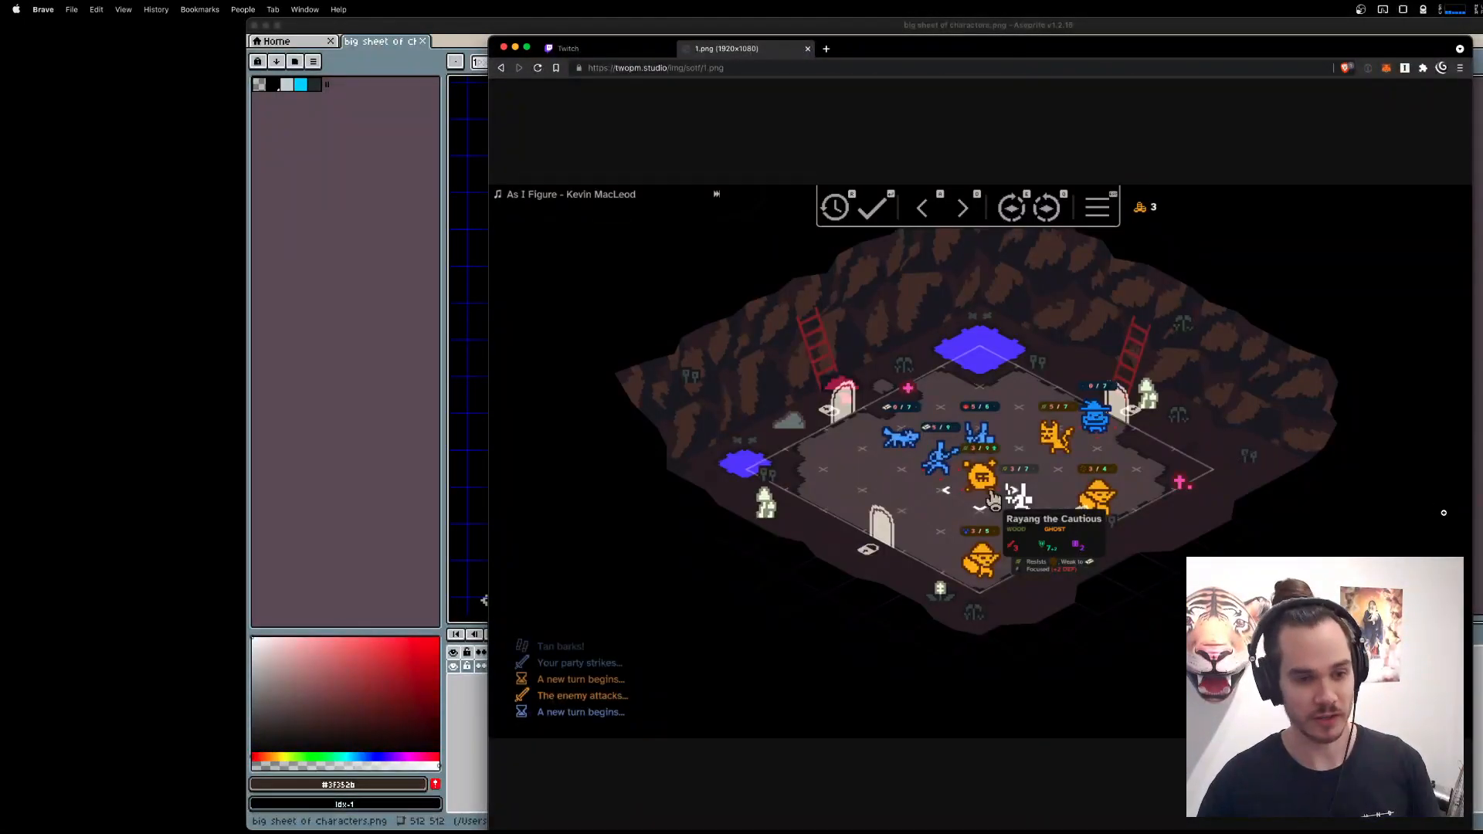
pyautogui.moveTo(1050, 44); pyautogui.dragTo(1207, 30)
pyautogui.moveTo(594, 24); pyautogui.dragTo(479, 25)
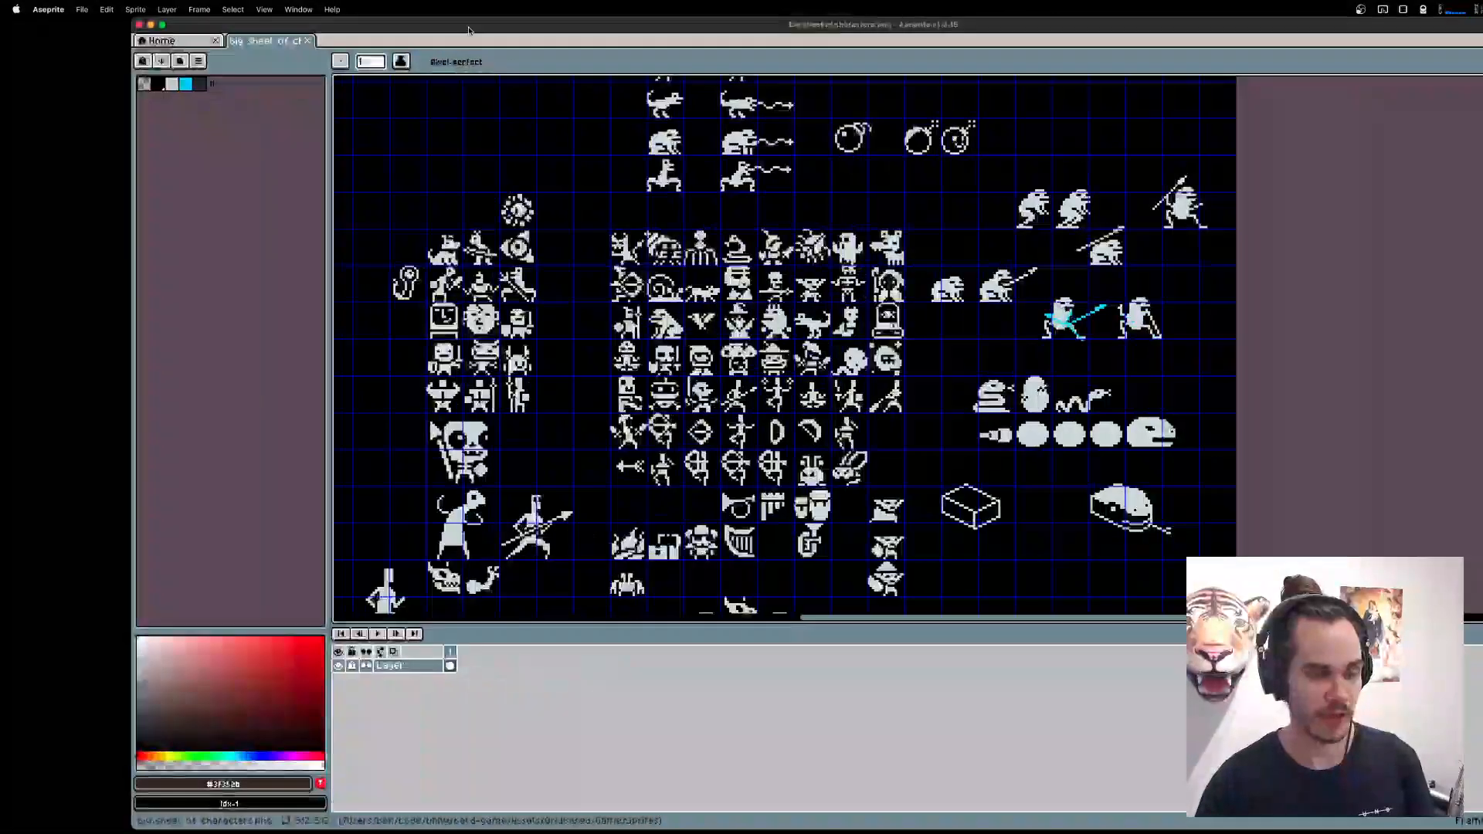
pyautogui.moveTo(1482, 27); pyautogui.dragTo(1358, 42)
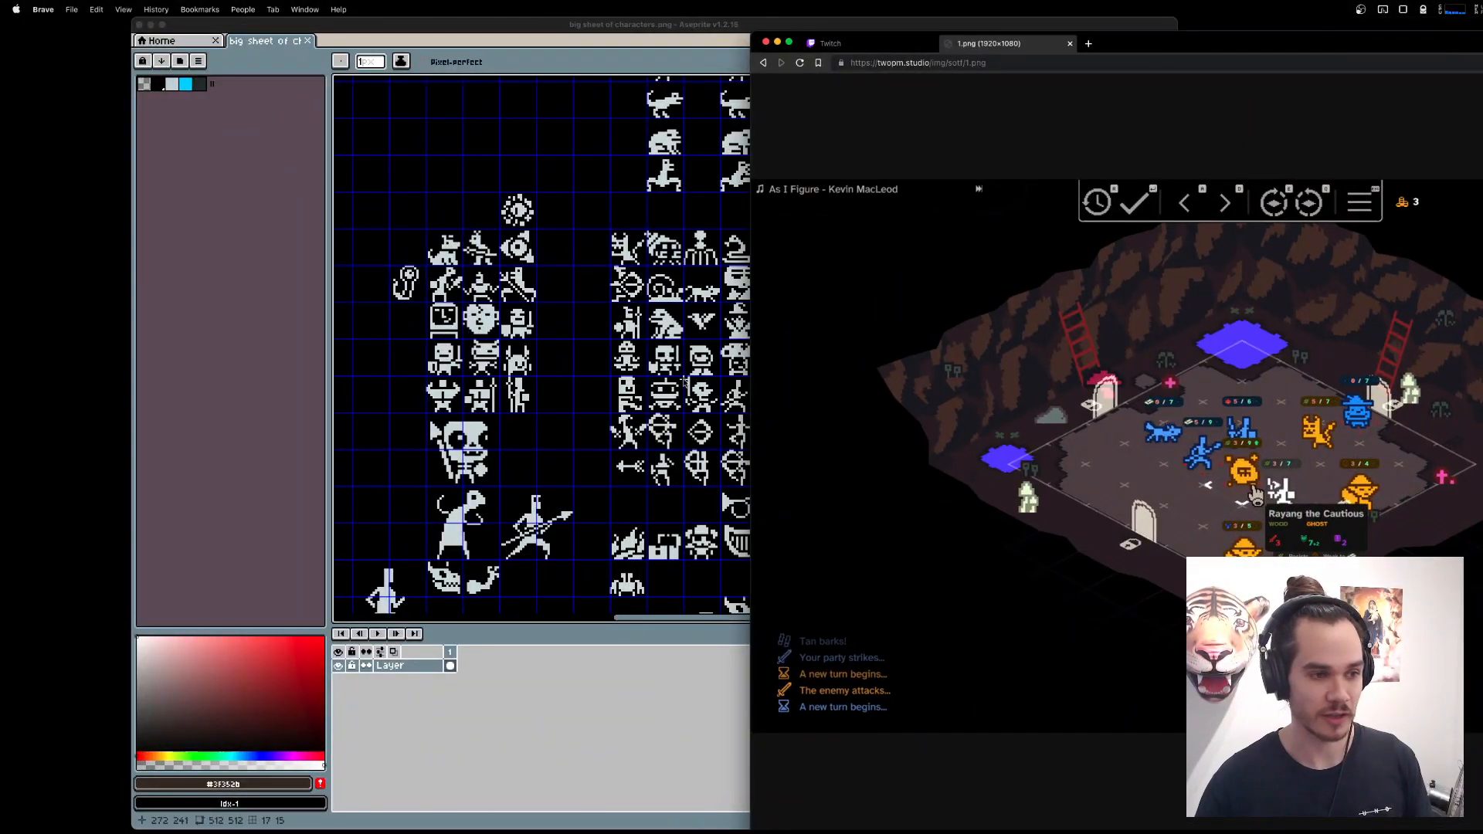
# Examine the character sprites in the sheet alongside the units shown in the cave battle screenshot.
pyautogui.hscroll(5, 601, 377)
pyautogui.scroll(2, 601, 377)
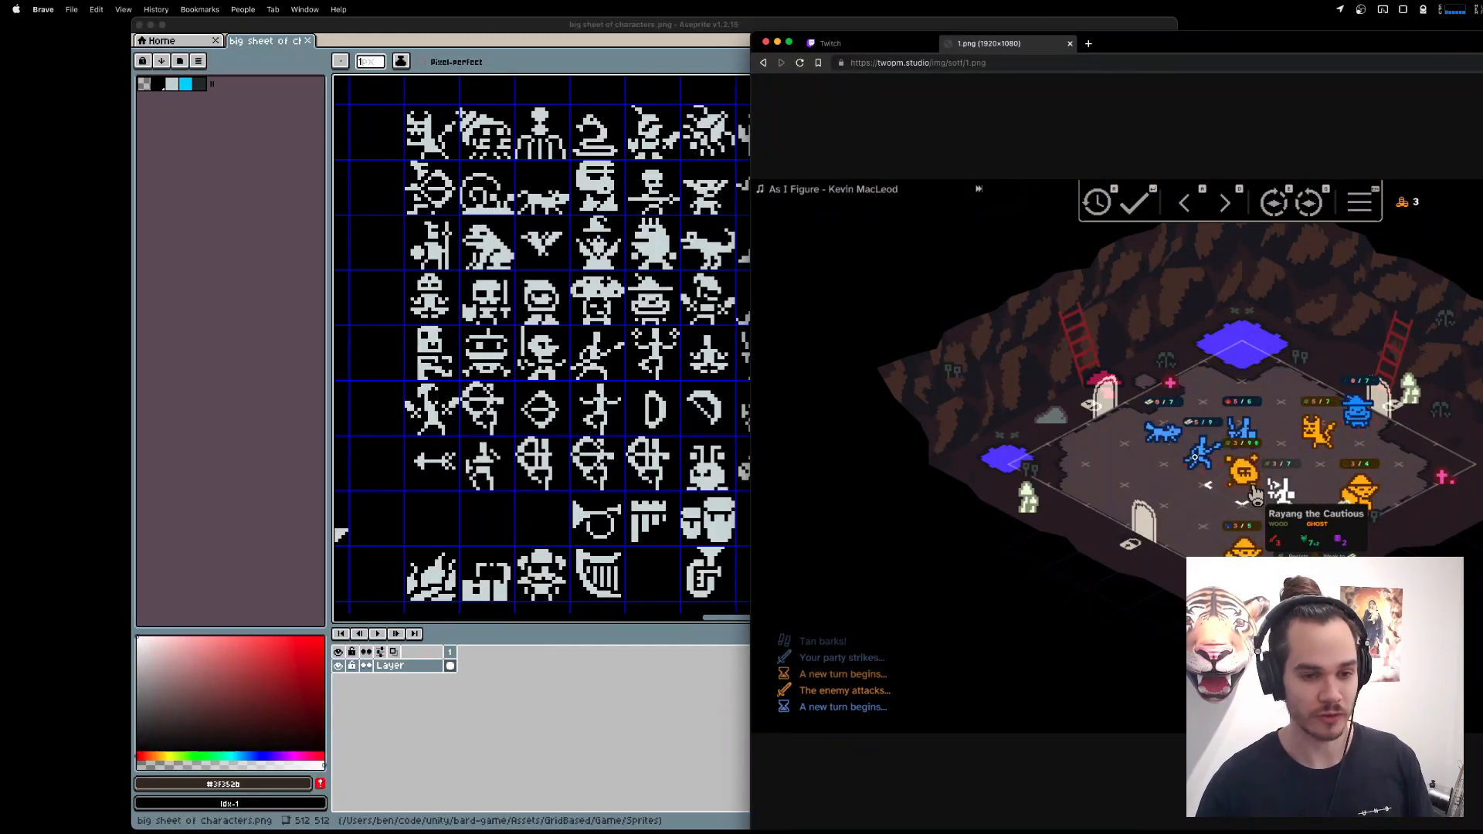
pyautogui.scroll(2, 821, 498)
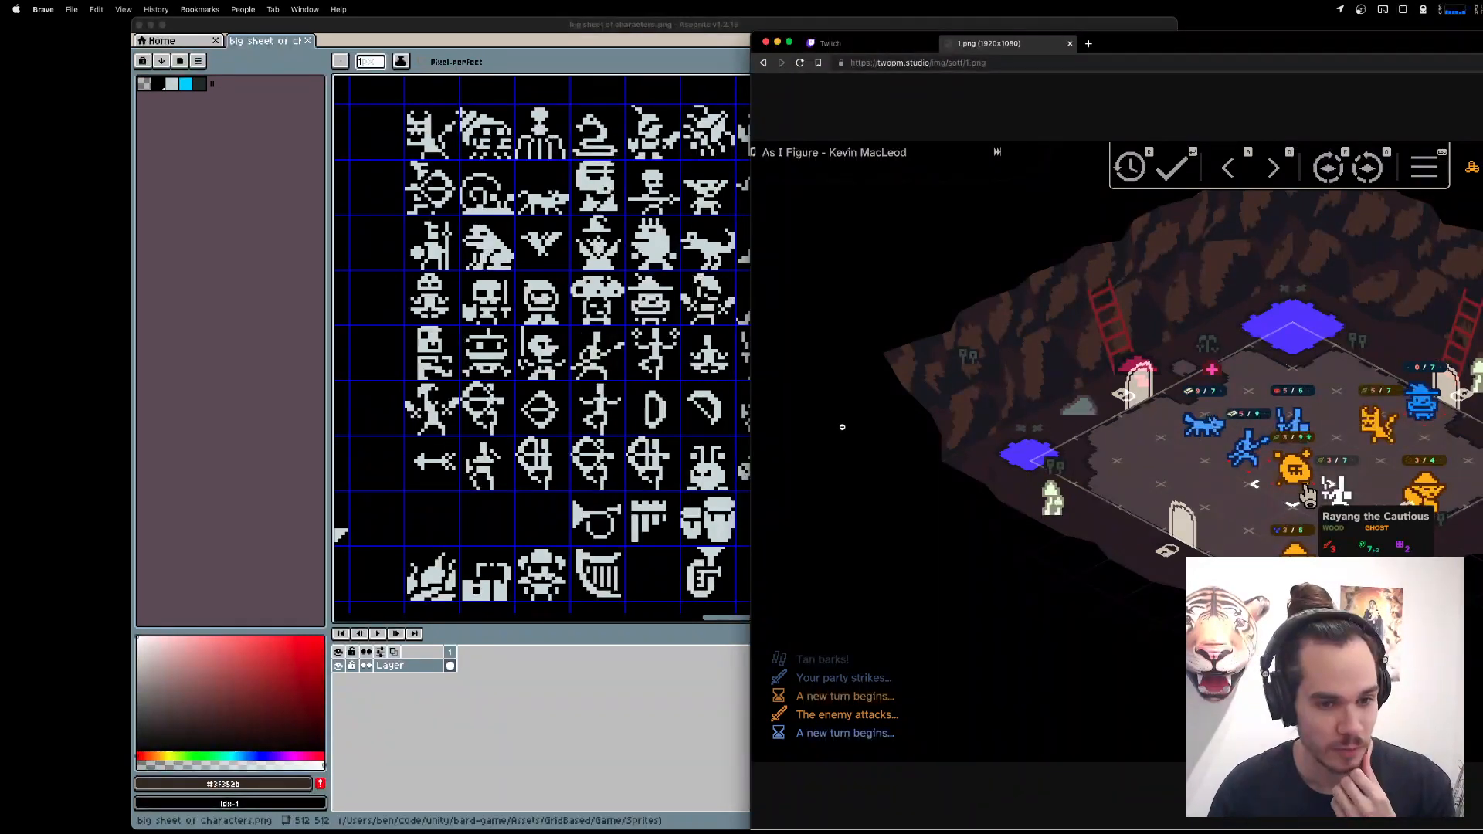
pyautogui.scroll(-2, 820, 490)
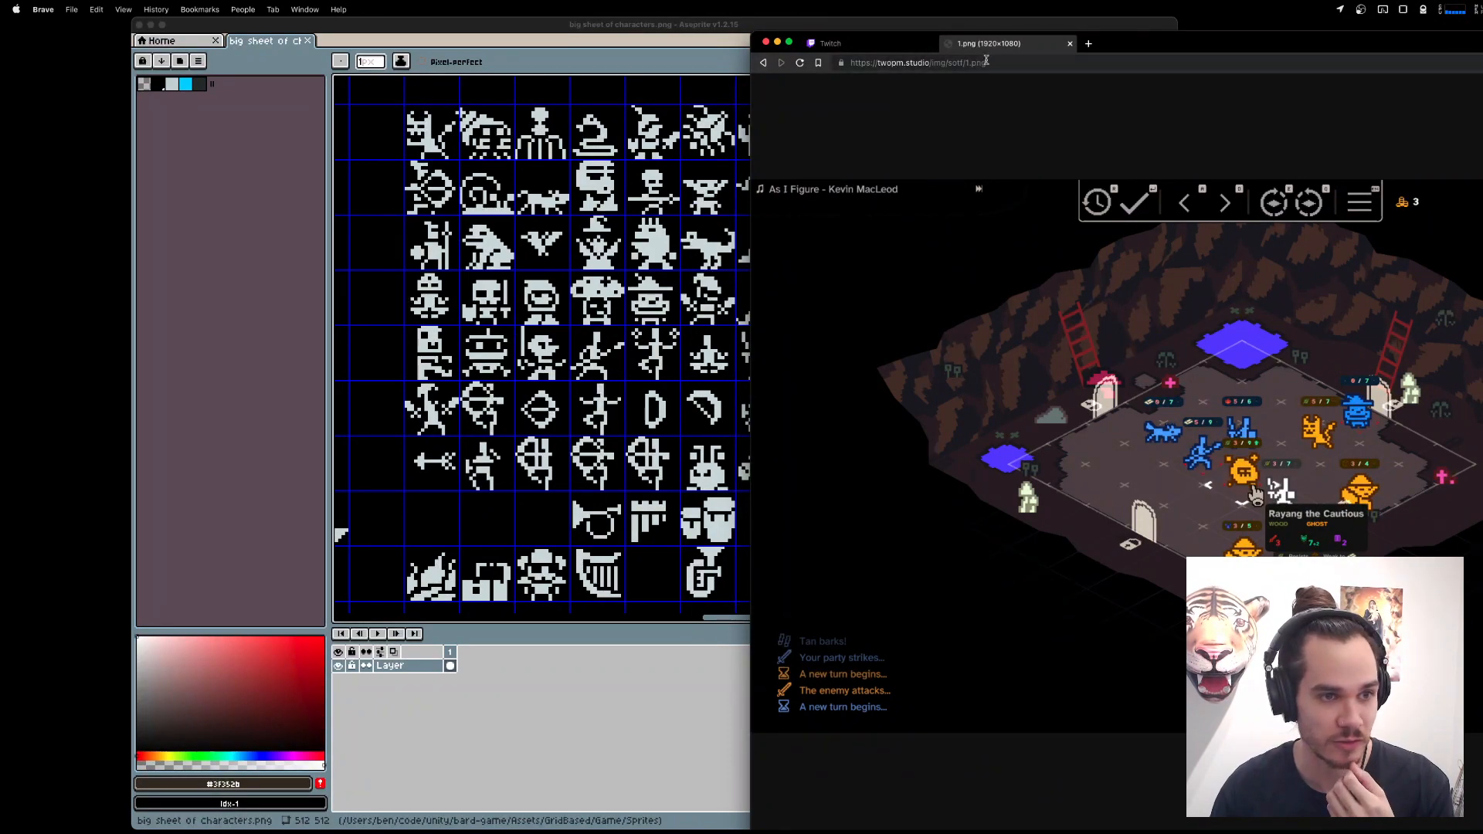
# Leave the game screenshot for the Twitch page, minimize the browser, and shift the Aseprite window so its whole width shows.
pyautogui.click(831, 44)
pyautogui.click(777, 43)
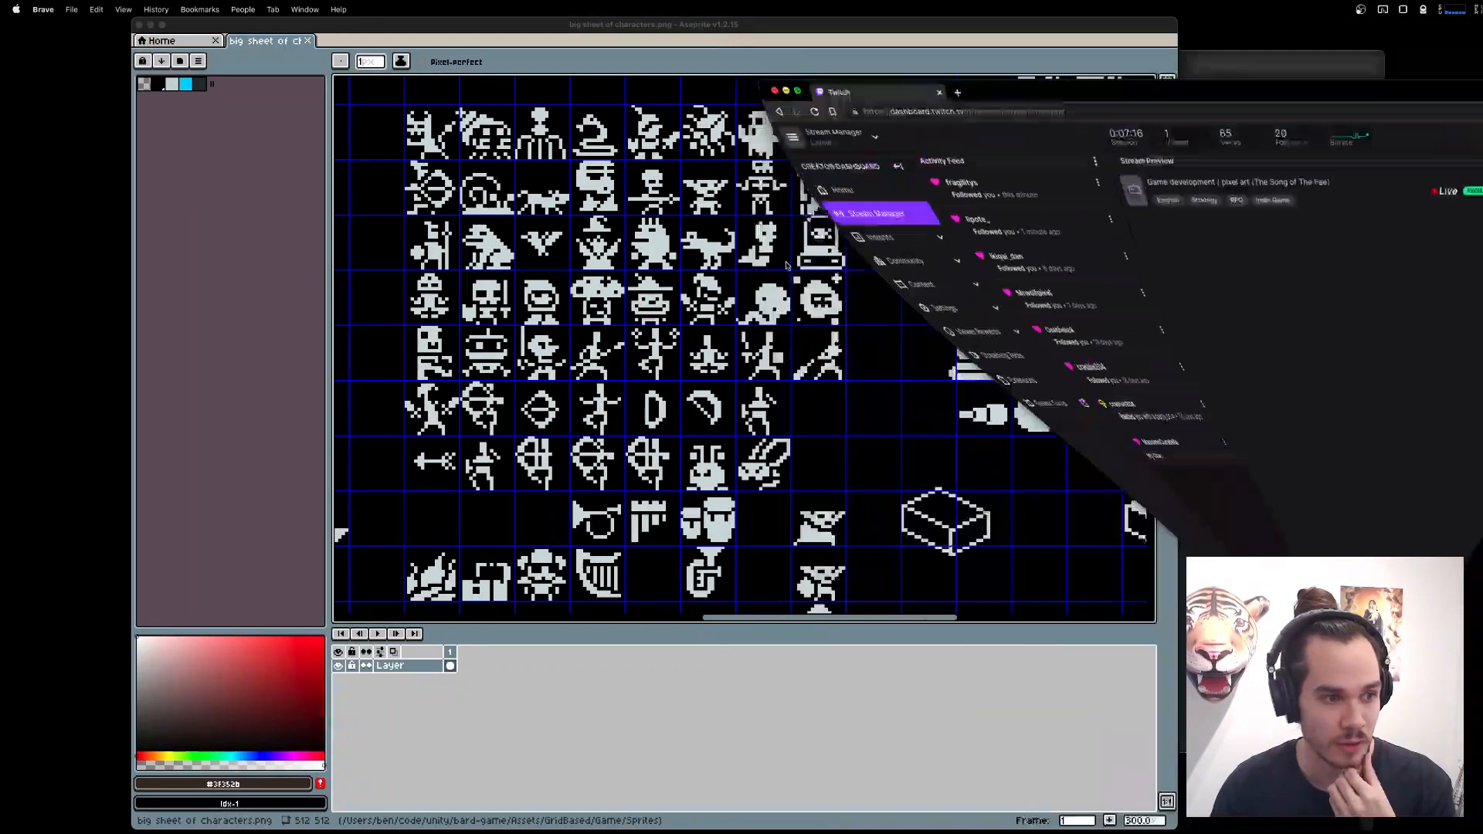
pyautogui.moveTo(749, 25); pyautogui.dragTo(1044, 18)
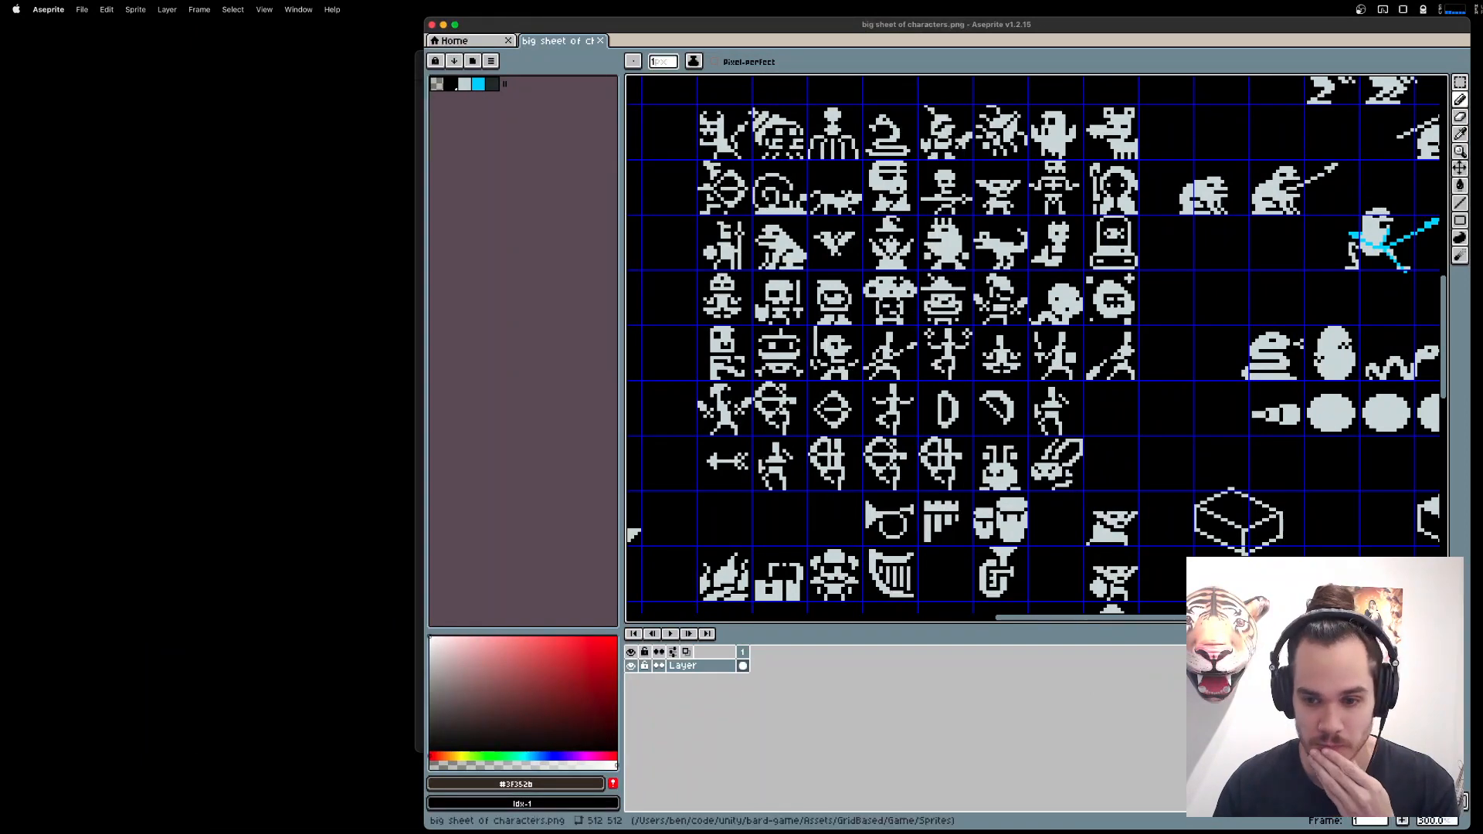
# Bring the browser back up from the Aseprite sheet and load twopm.studio/sotf in a new tab.
pyautogui.press('super+Tab')
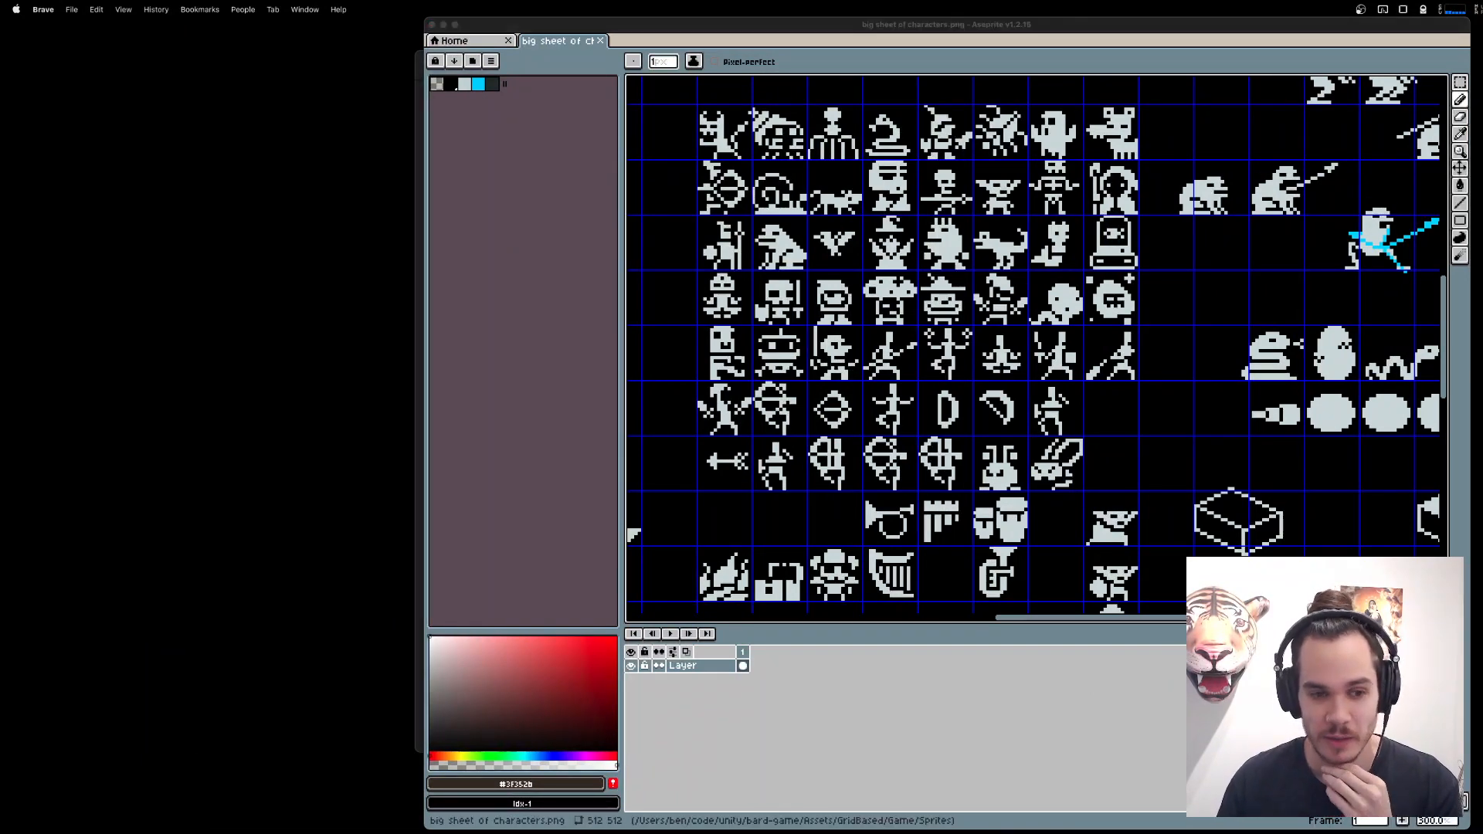
pyautogui.moveTo(1453, 830)
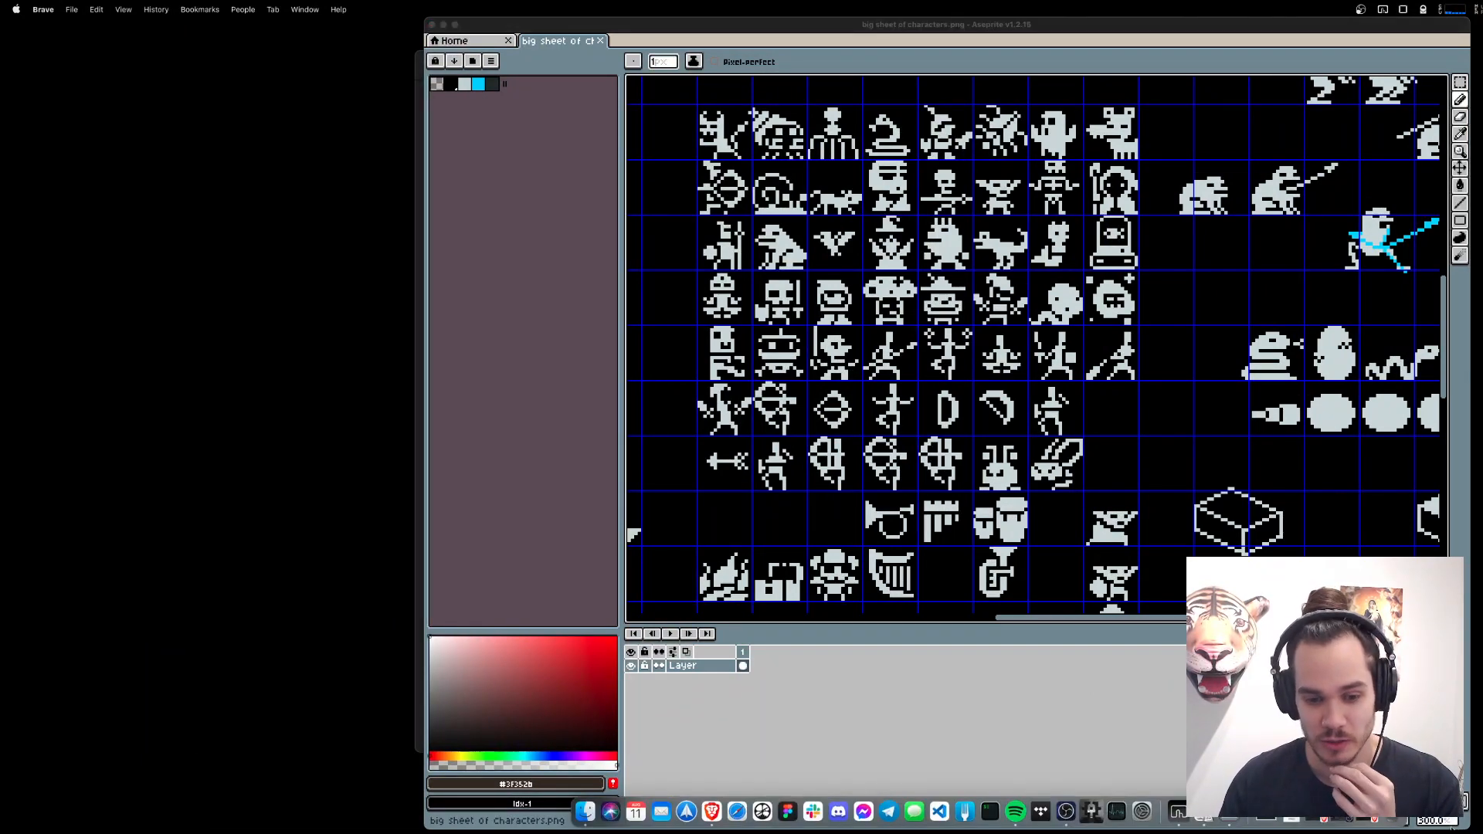
pyautogui.click(1366, 820)
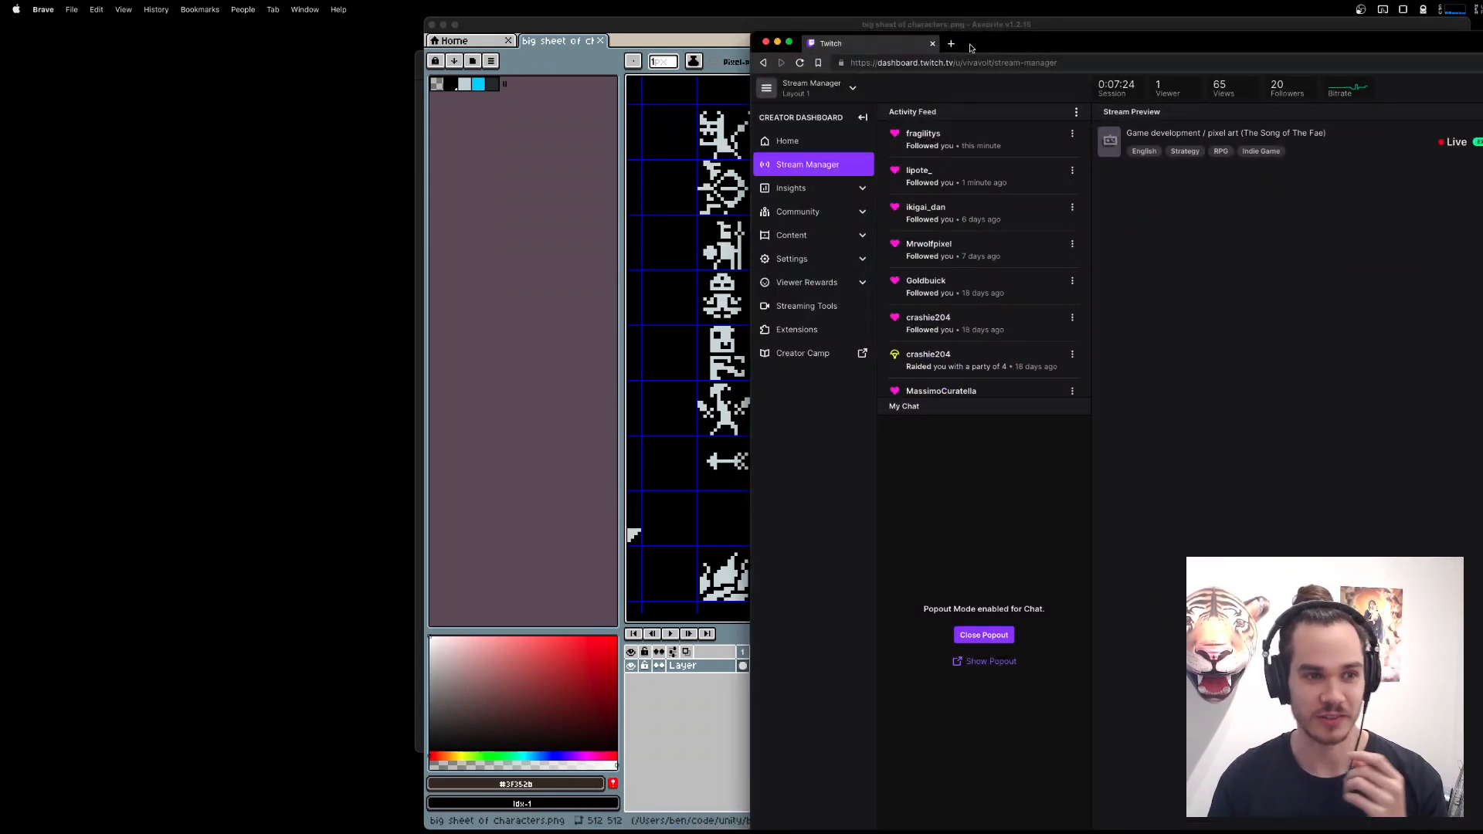
pyautogui.click(951, 43)
pyautogui.write('s')
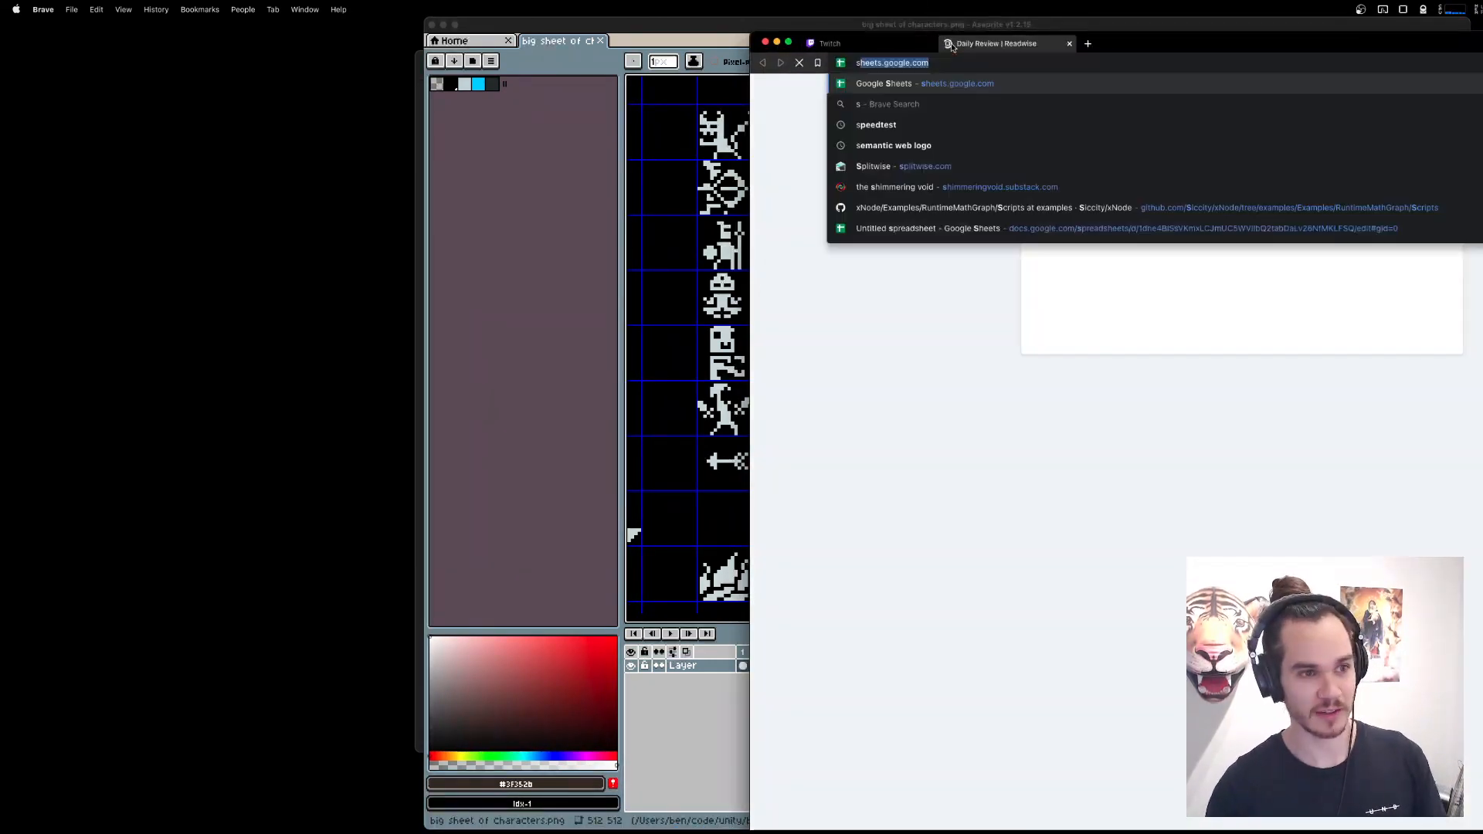
pyautogui.press('BackSpace')
pyautogui.press('BackSpace')
pyautogui.write('twopm.studio/sotf')
pyautogui.press('Return')
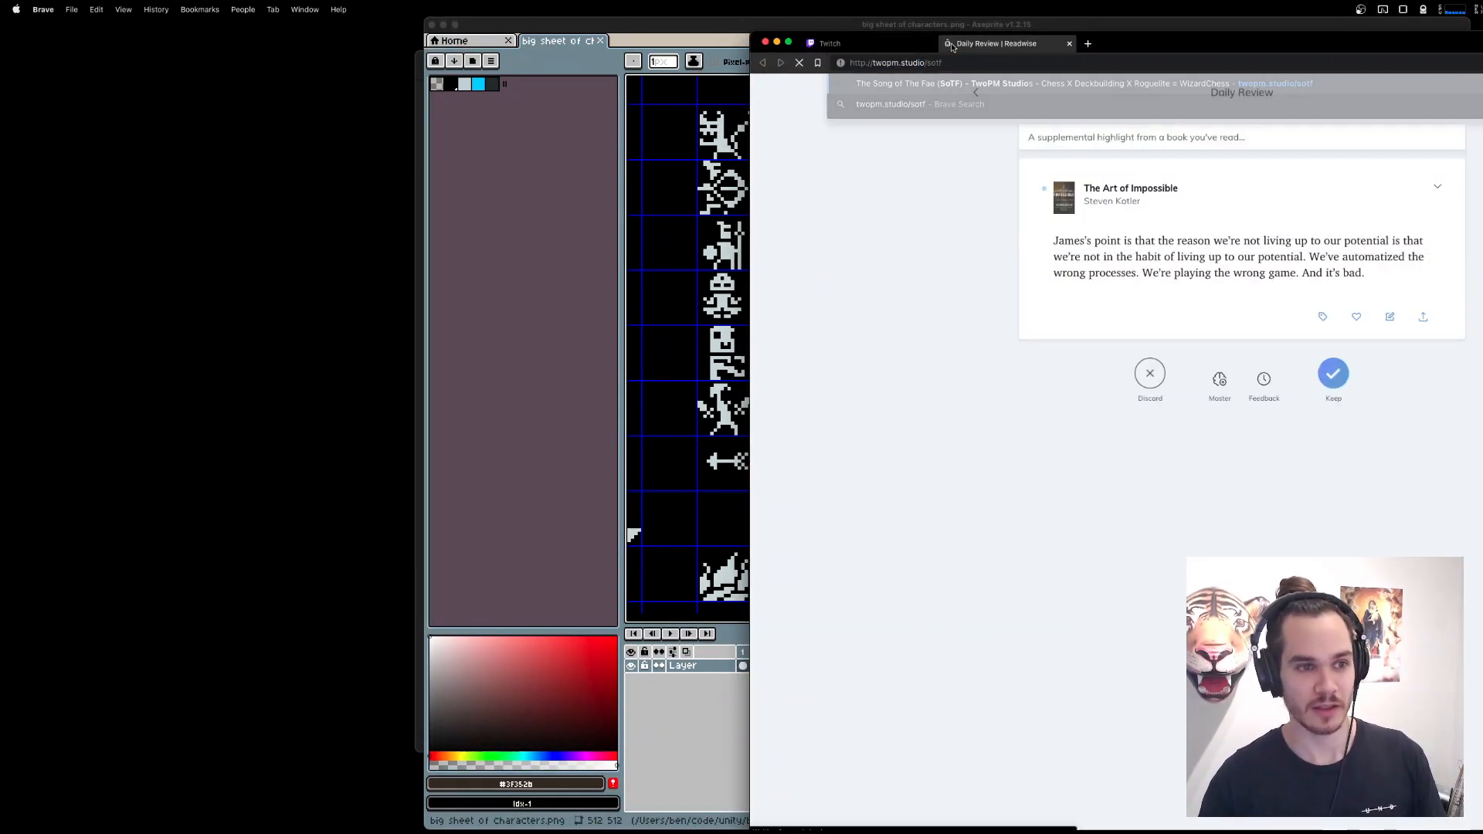
# Open the forest battle screenshot featuring Cormag the Cautious from the game page and examine its units up close.
pyautogui.click(549, 354)
pyautogui.scroll(-3, 926, 338)
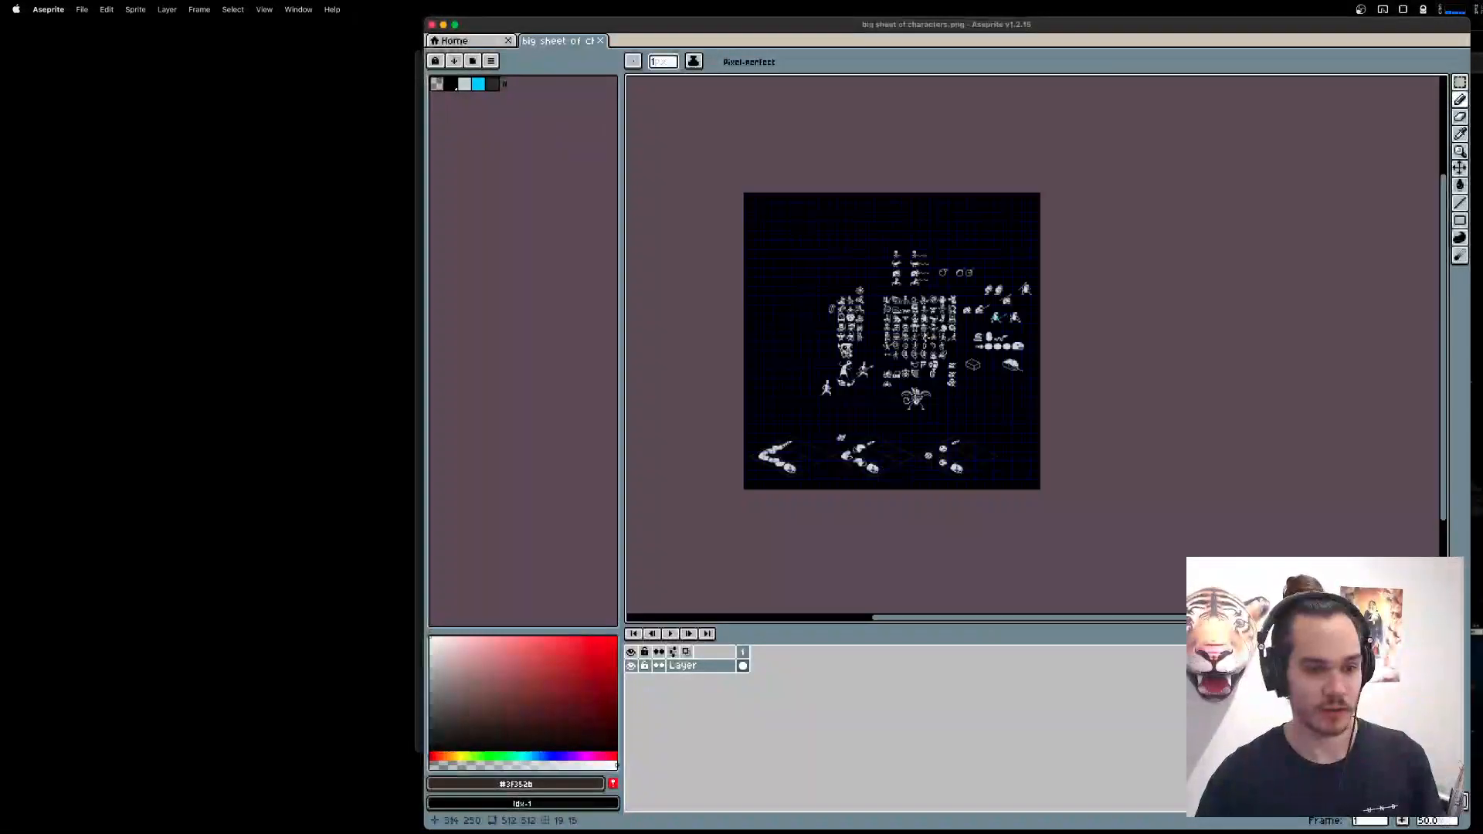
pyautogui.scroll(4, 888, 332)
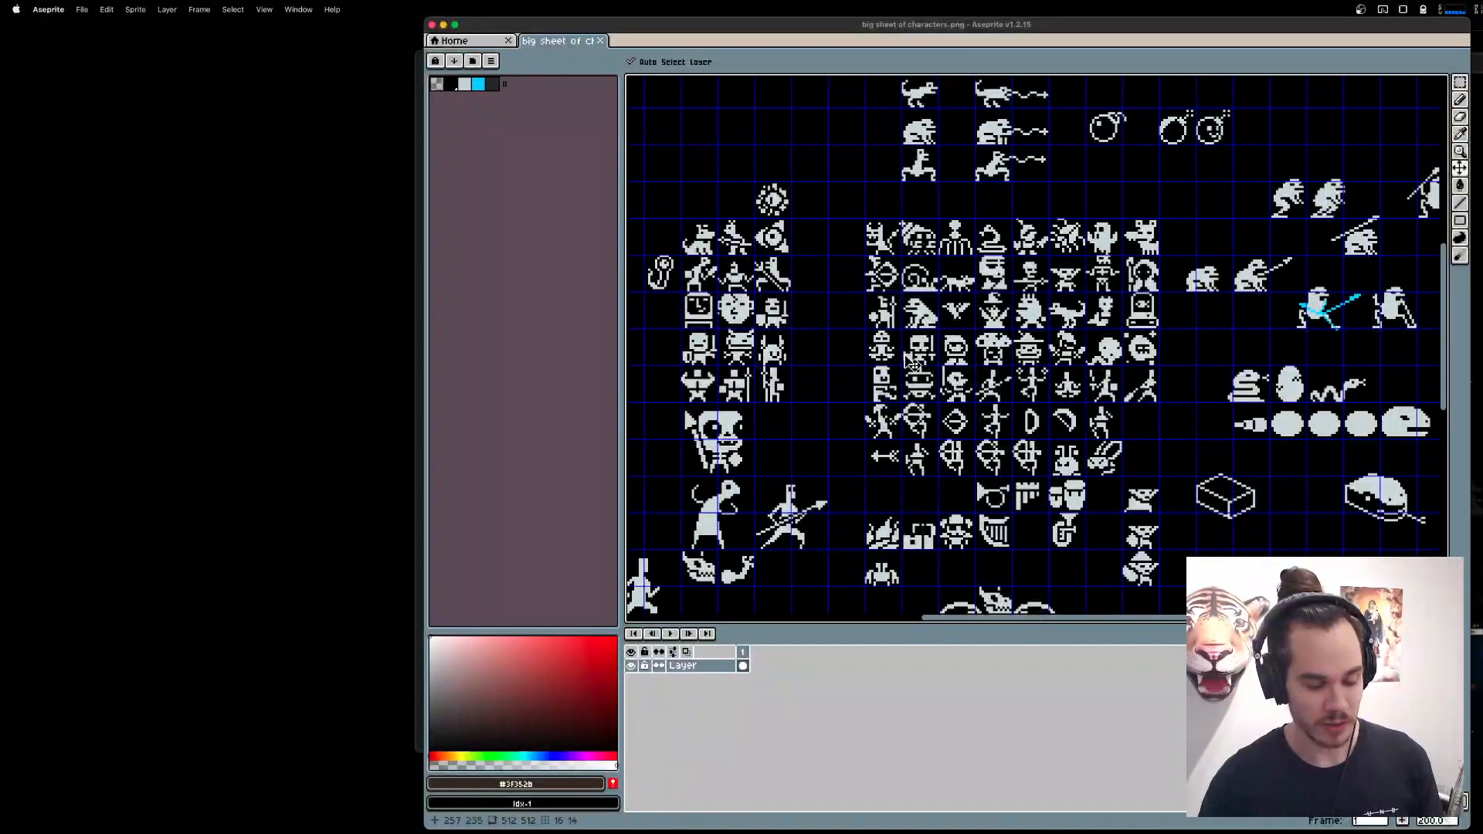
pyautogui.press('super+Tab')
pyautogui.scroll(-8, 1142, 584)
pyautogui.scroll(5, 1142, 583)
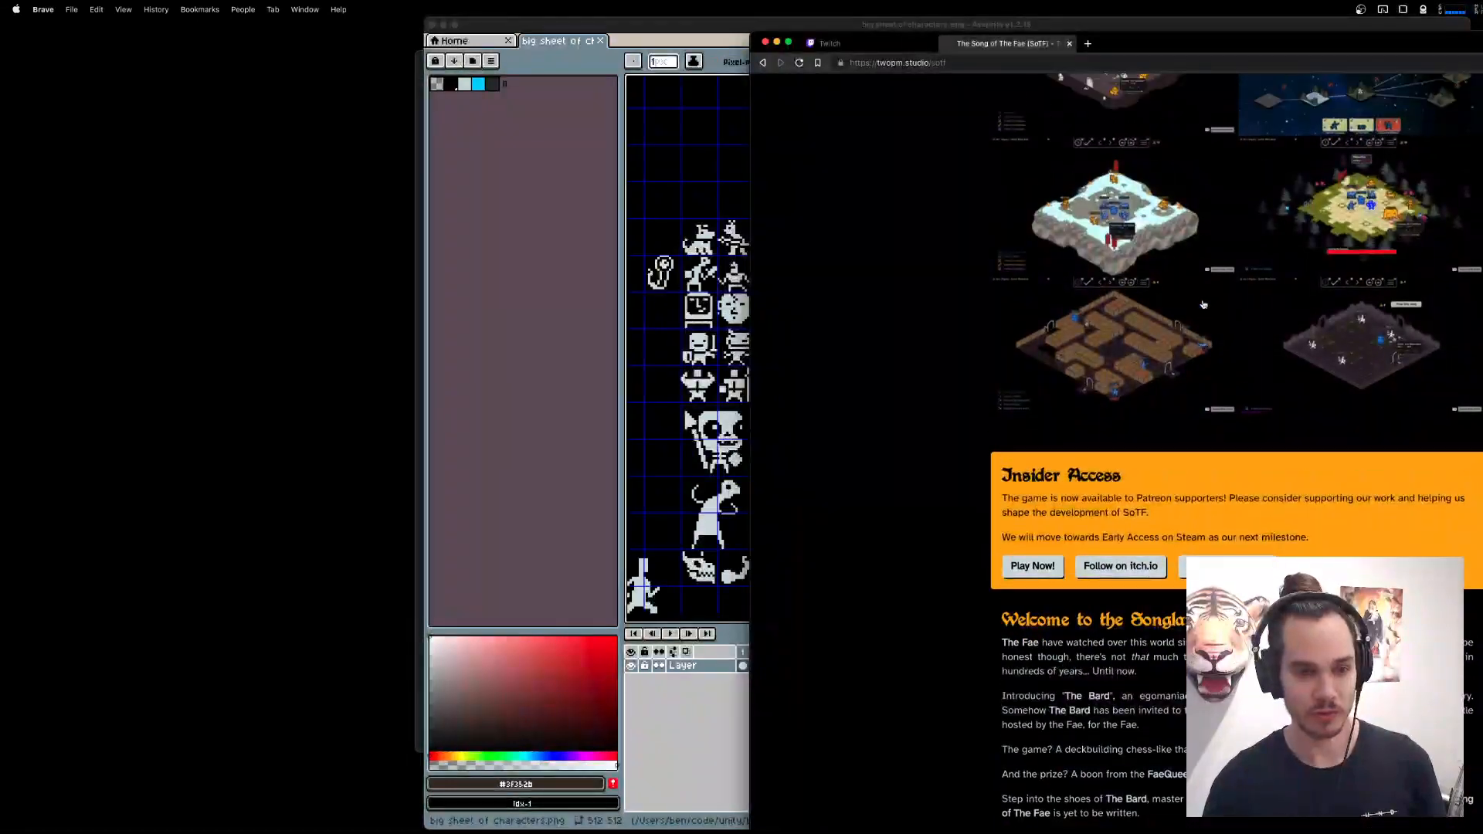
pyautogui.click(1090, 292)
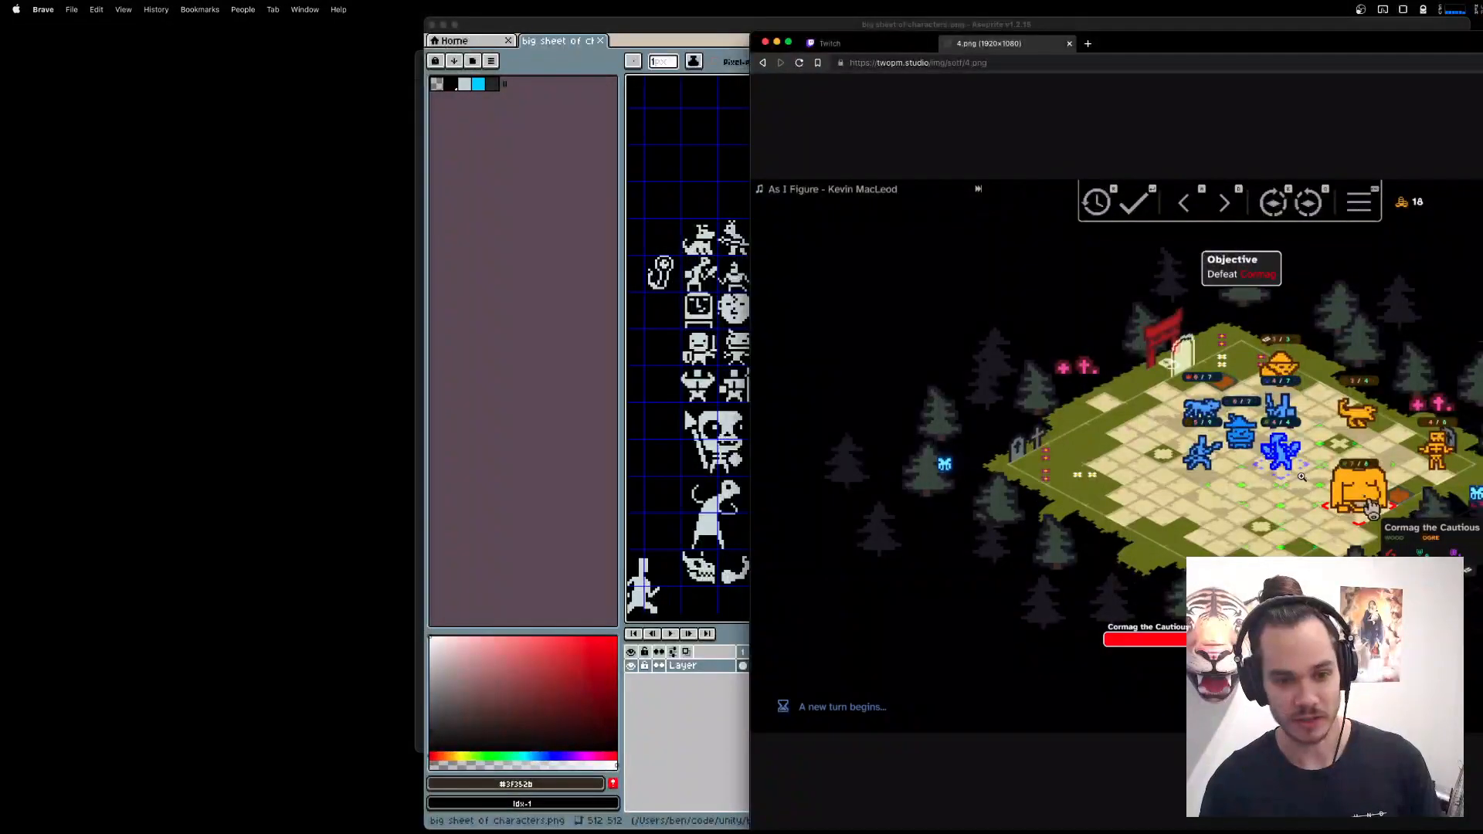
pyautogui.scroll(2, 1257, 449)
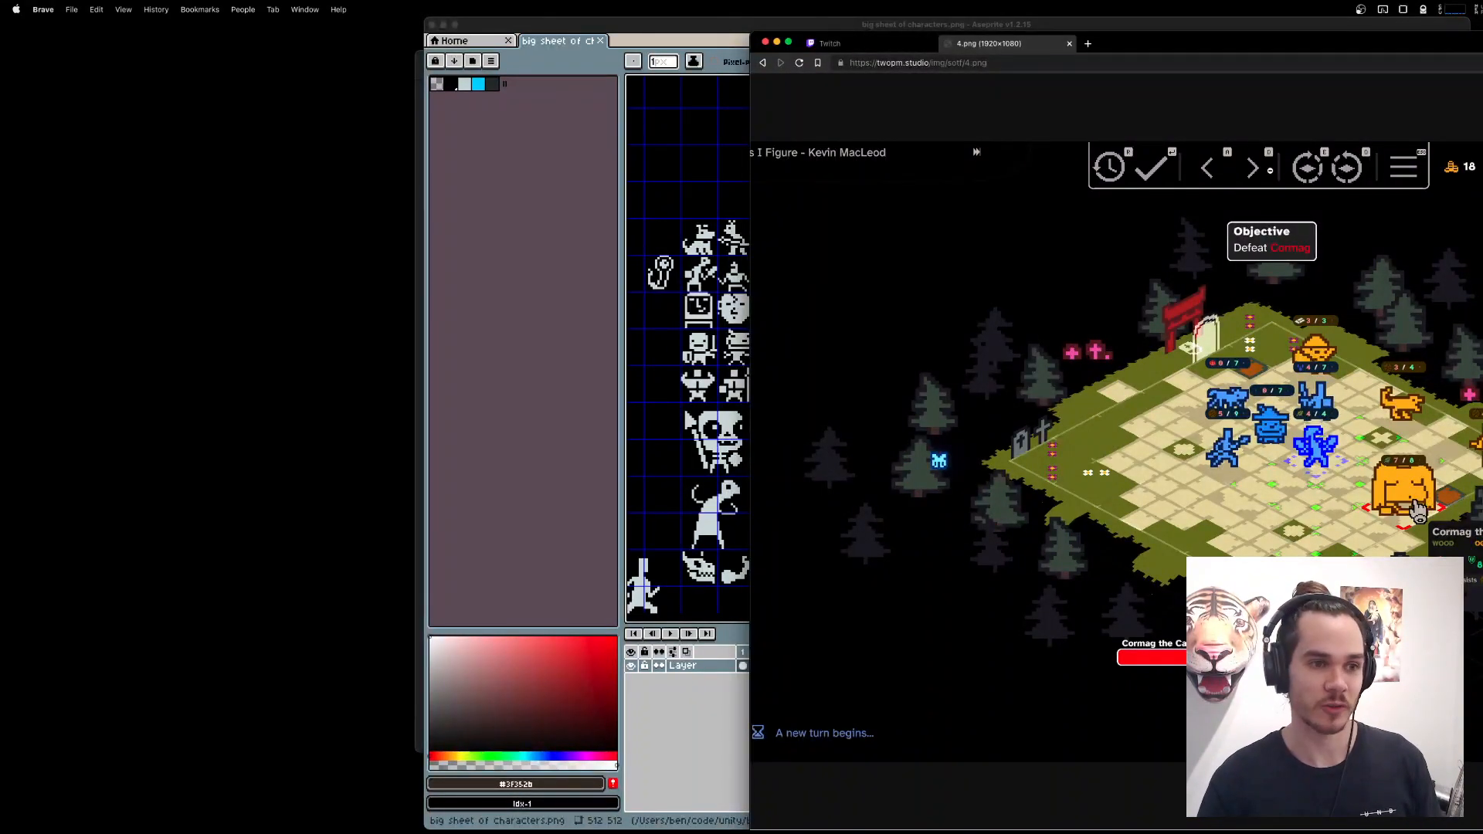
pyautogui.hscroll(2, 1192, 516)
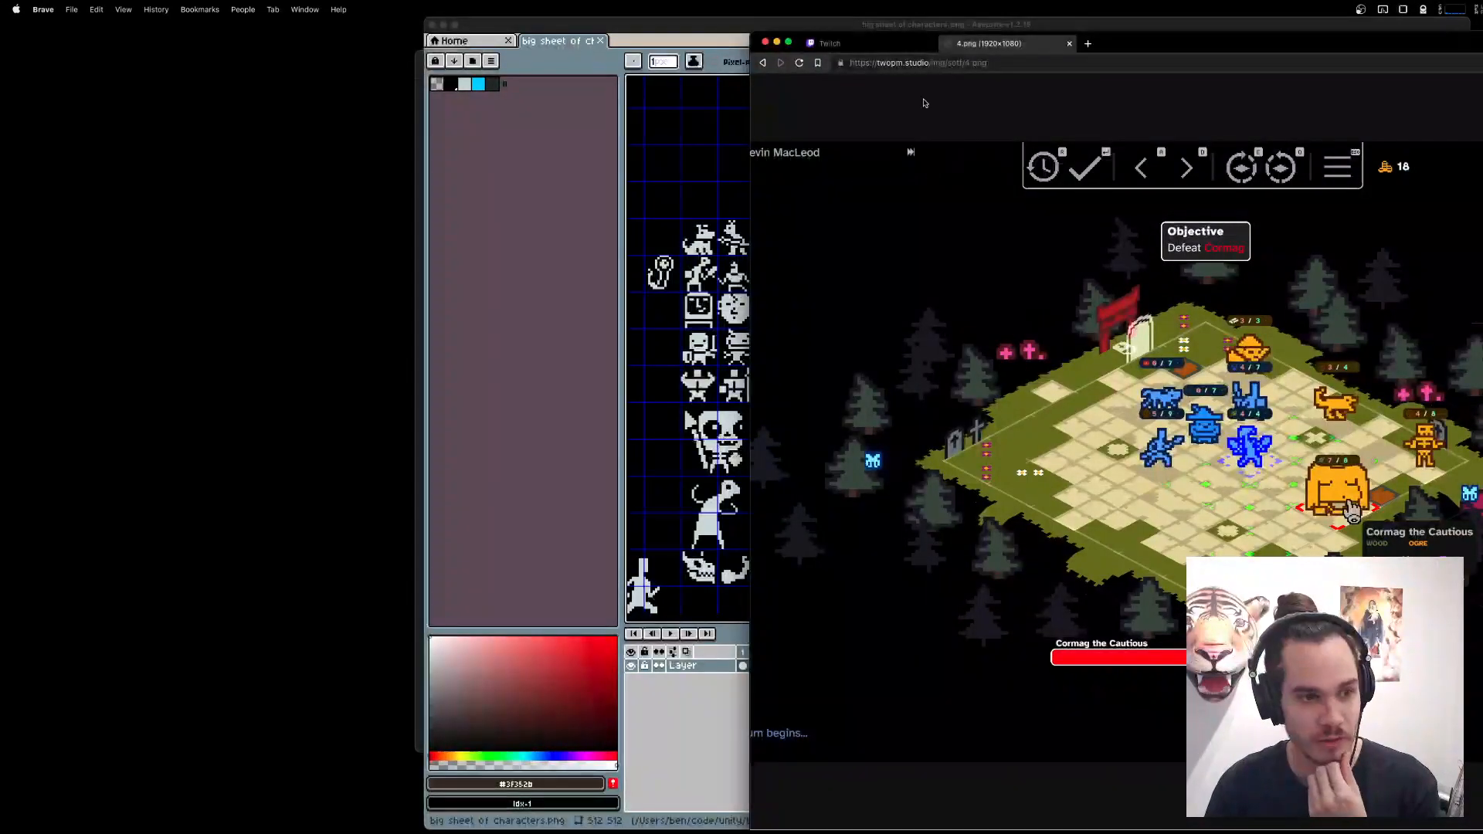
# Close the game screenshot tab, minimize the browser, and restore the IMG_0278.jpeg notes in Preview.
pyautogui.middleClick(994, 48)
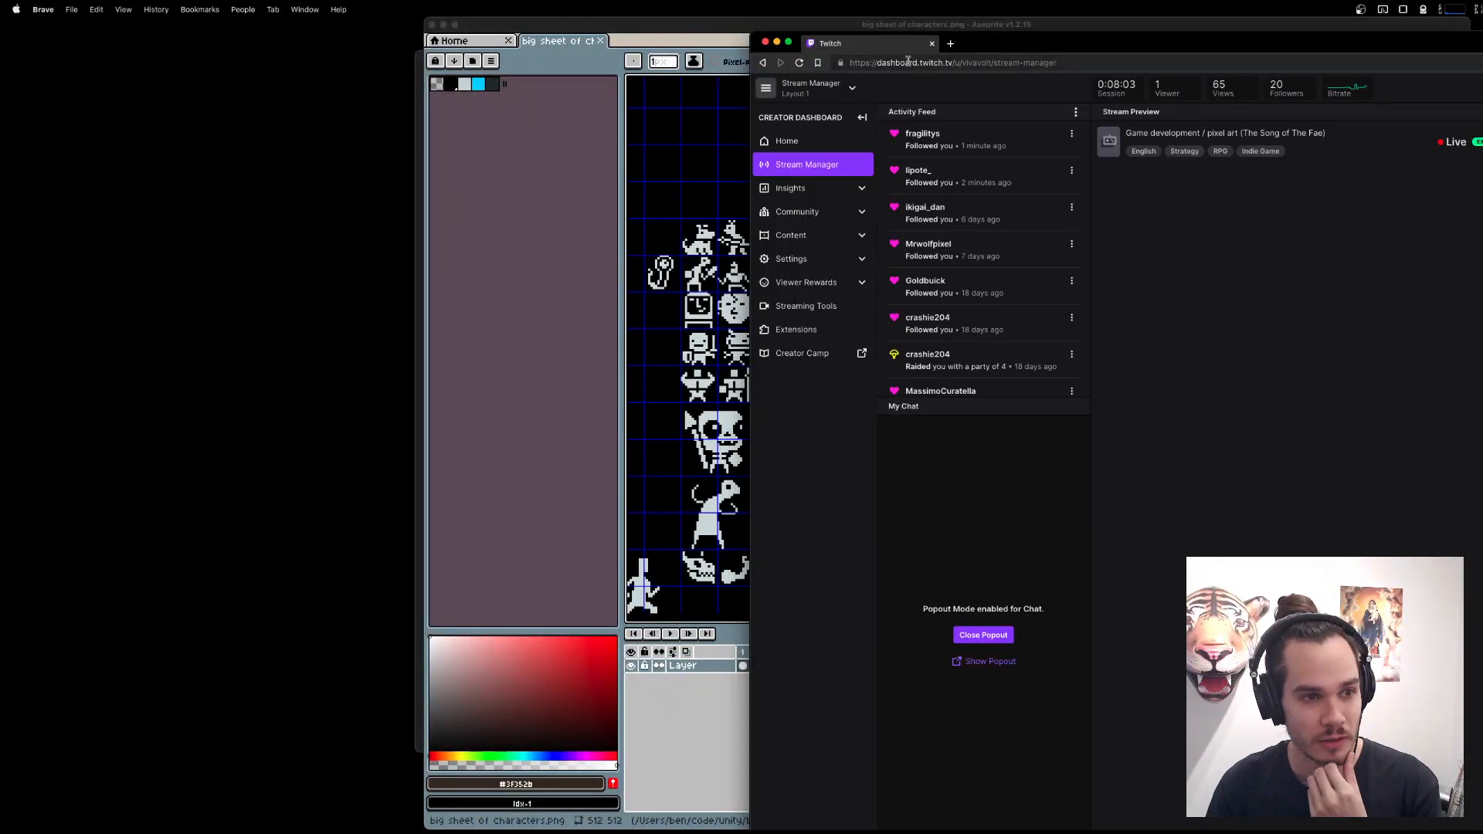
pyautogui.click(776, 42)
pyautogui.hscroll(3, 1013, 391)
pyautogui.click(1271, 819)
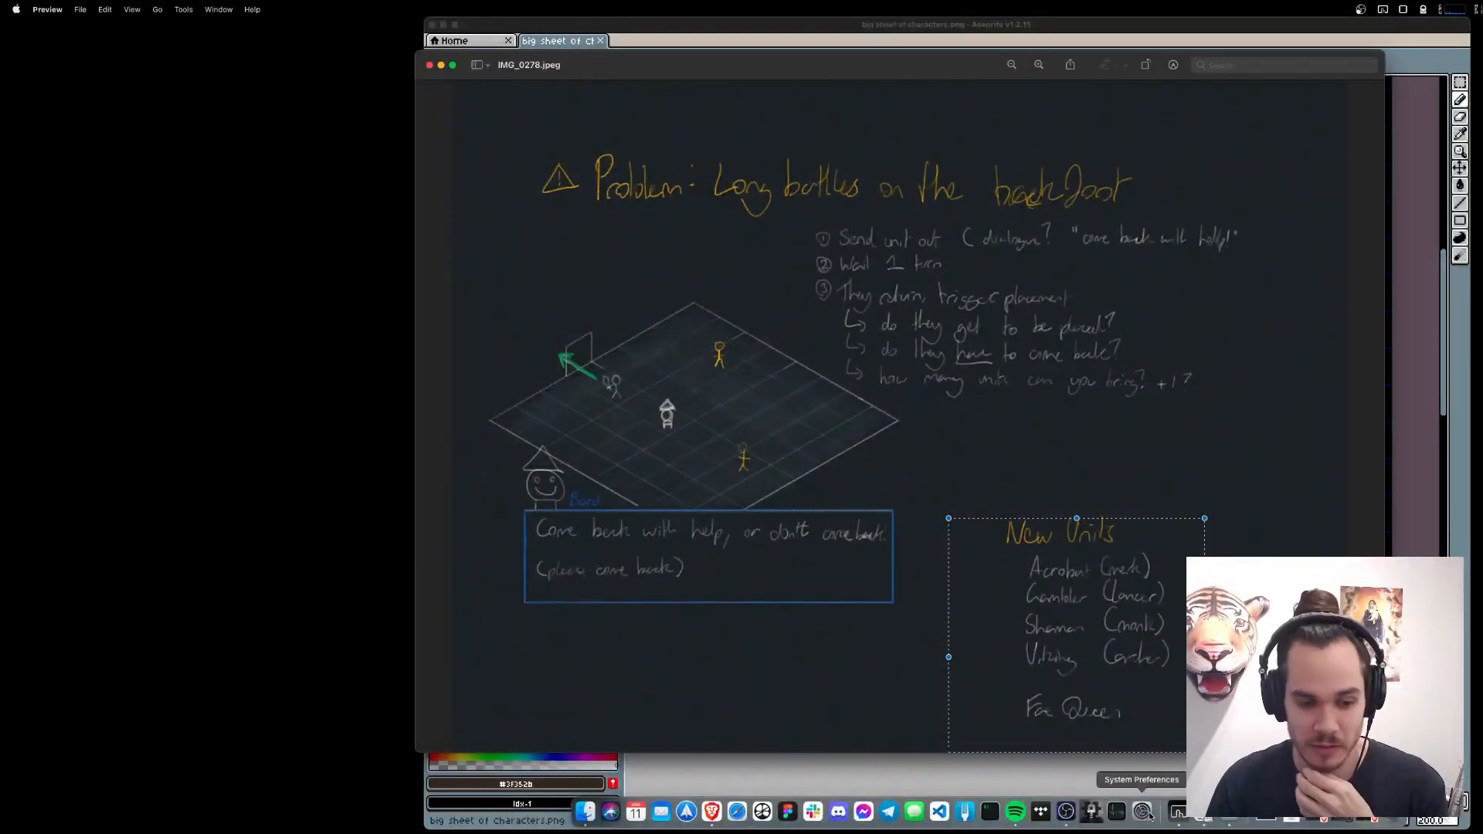
# Deselect the New Units block in the notes and shift the notes window aside to uncover part of the sprite sheet.
pyautogui.click(1074, 815)
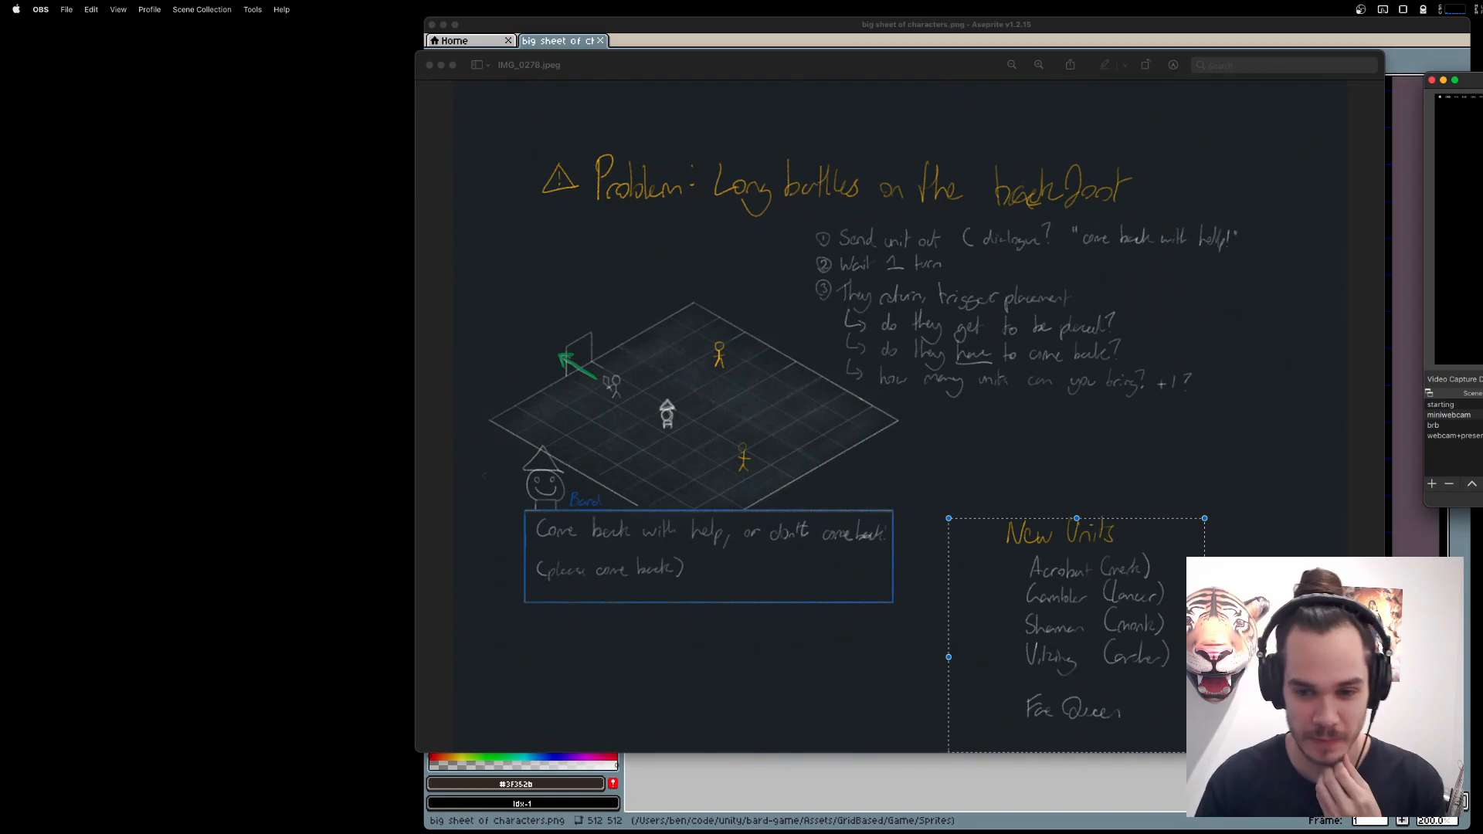
pyautogui.click(986, 304)
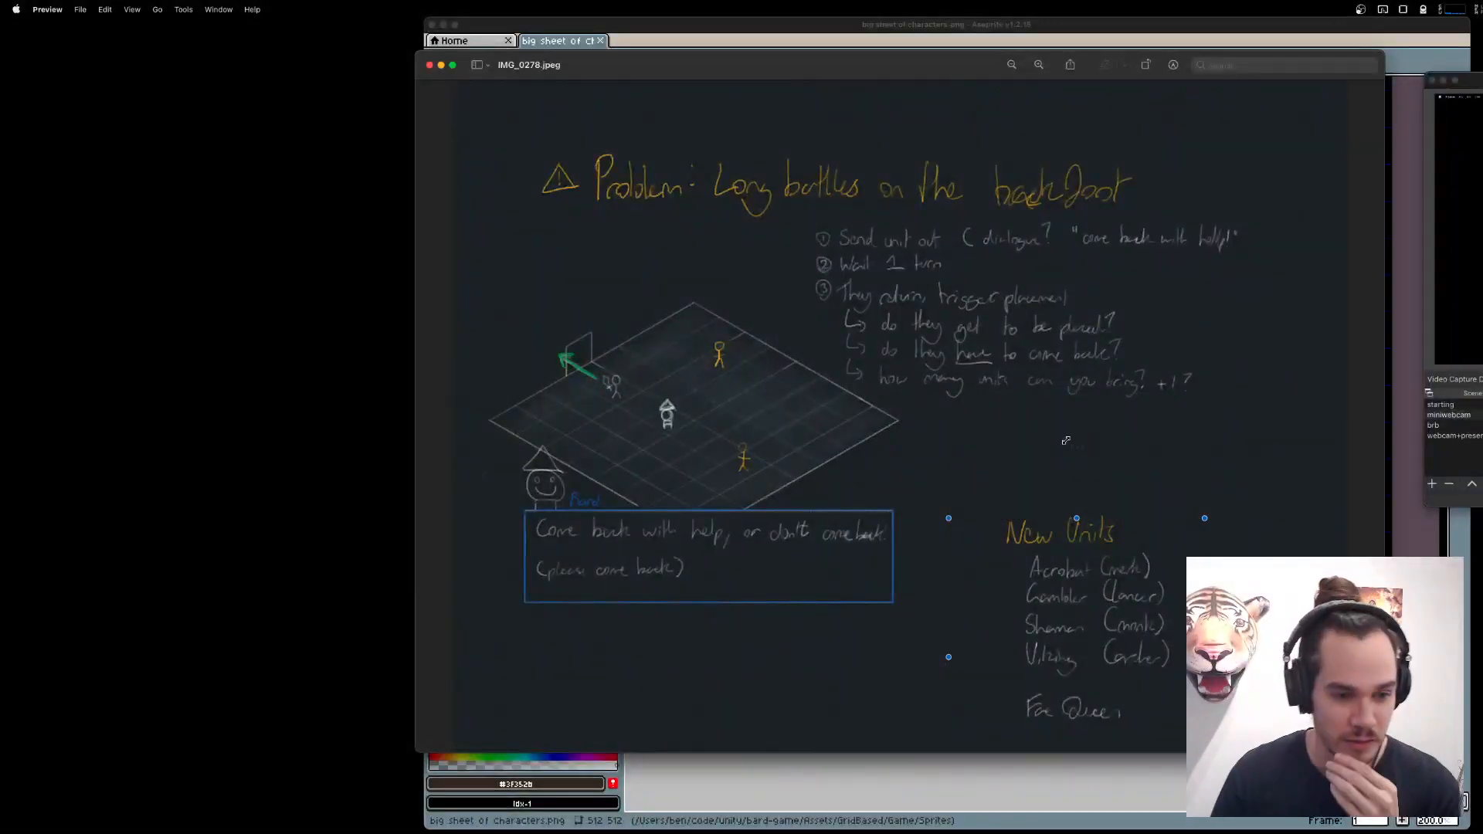
pyautogui.moveTo(1129, 819)
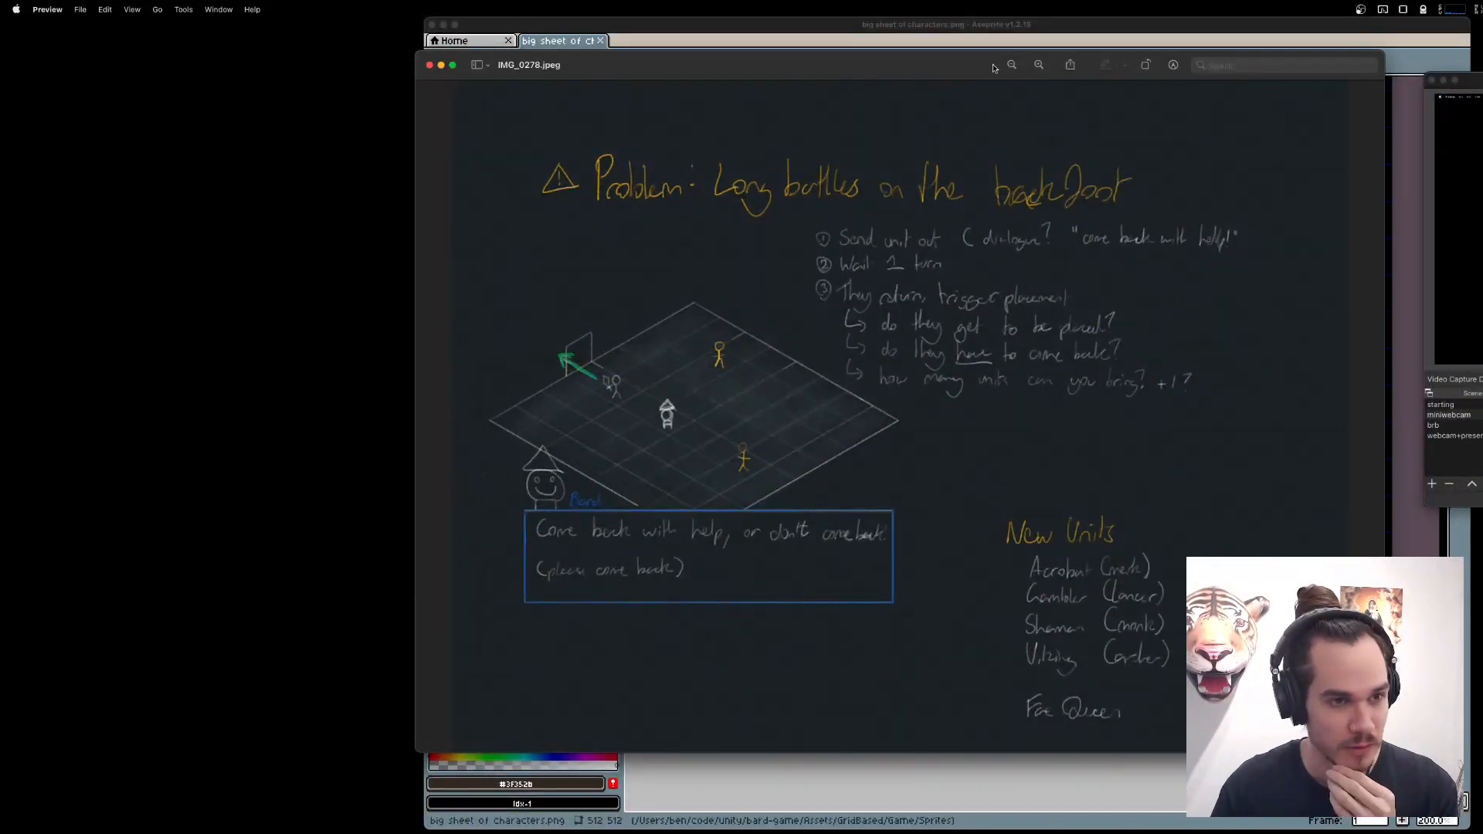
pyautogui.moveTo(993, 68); pyautogui.dragTo(786, 75)
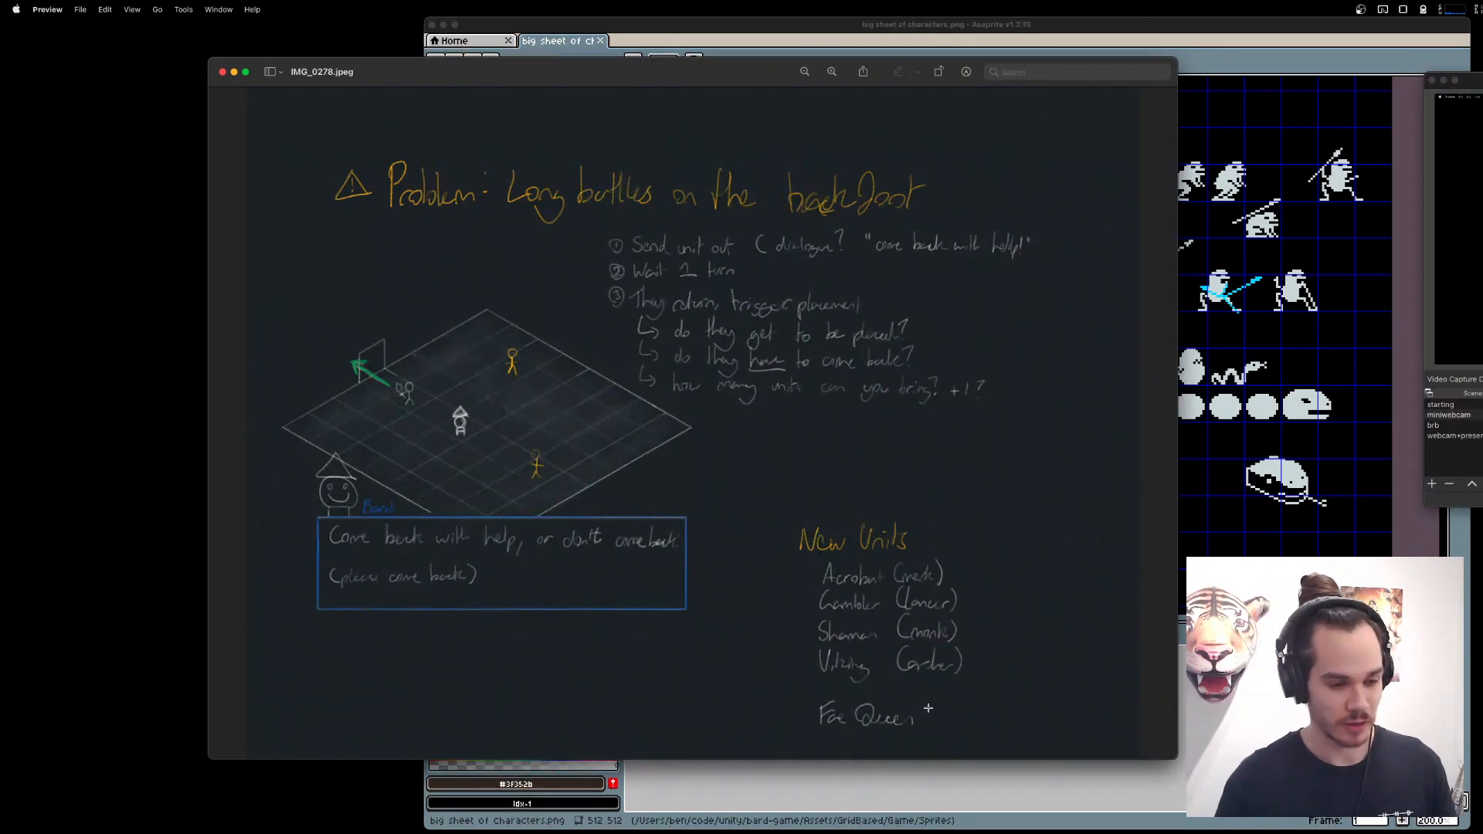
# Switch to Aseprite and bring the character sprite sheet in front of the notes.
pyautogui.press('super+Tab')
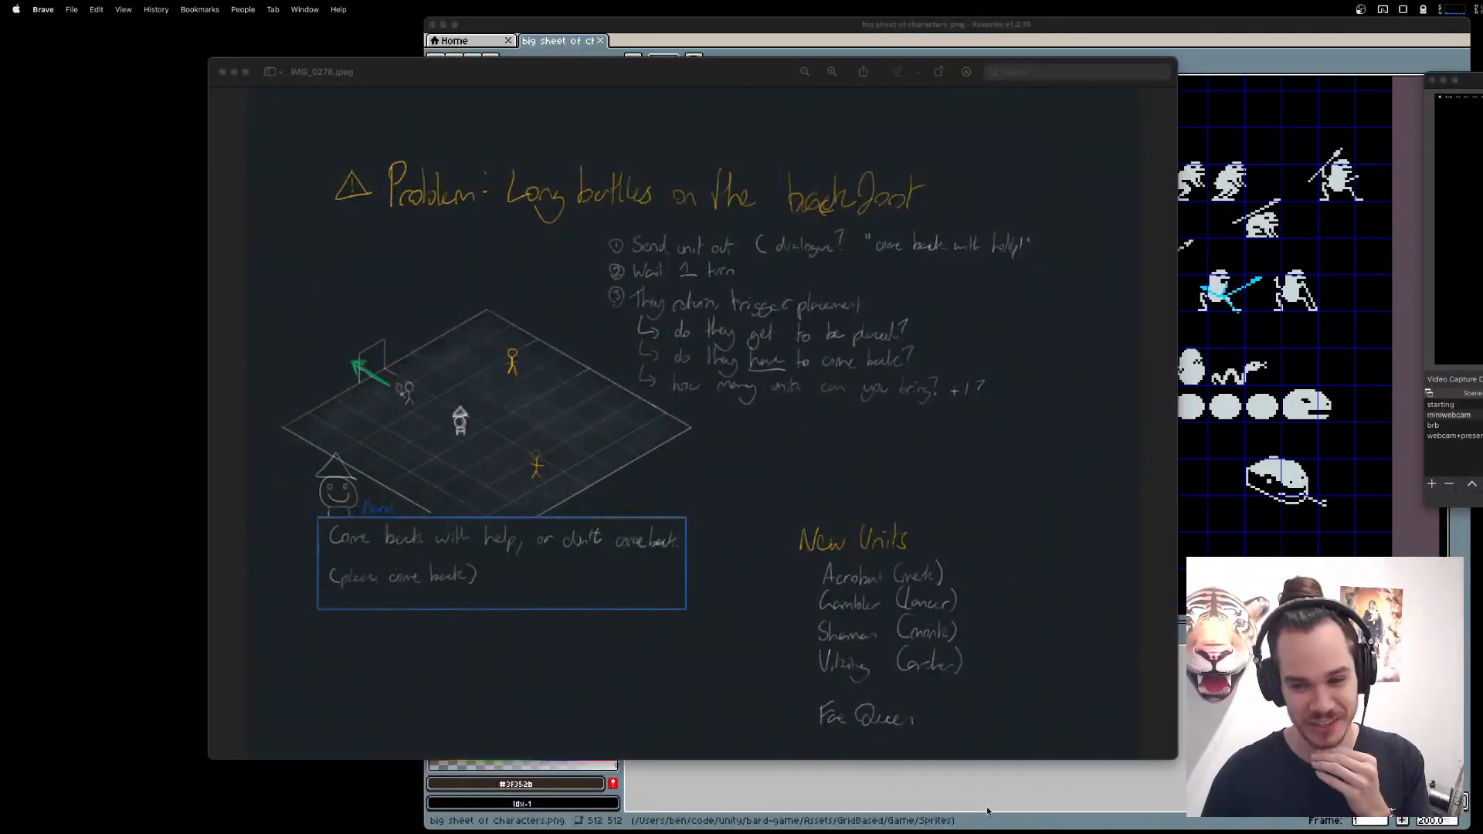
pyautogui.moveTo(987, 817)
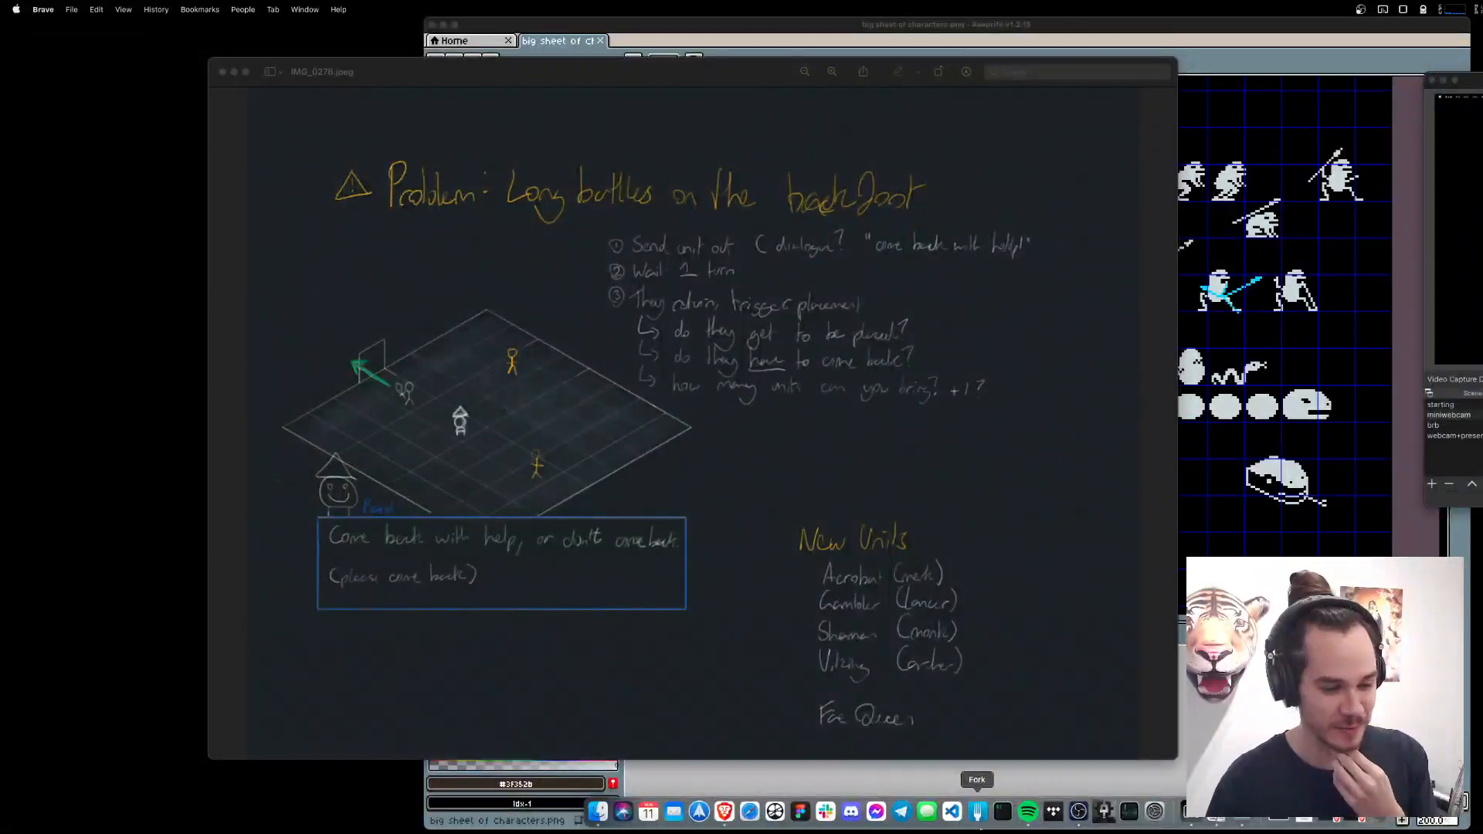
pyautogui.click(1005, 784)
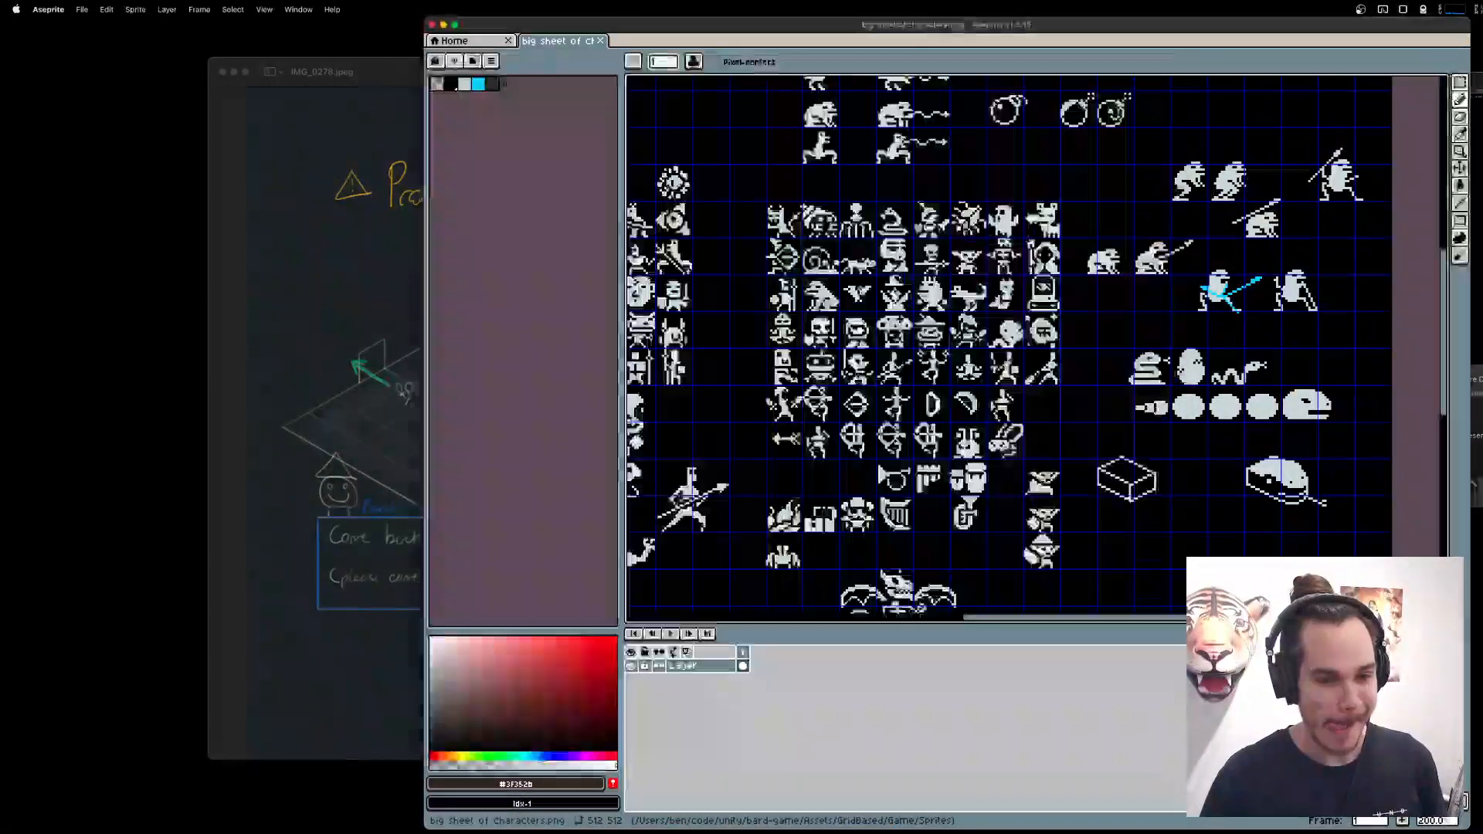
pyautogui.moveTo(1155, 372); pyautogui.dragTo(969, 476)
pyautogui.scroll(1, 1004, 371)
pyautogui.press('super+n')
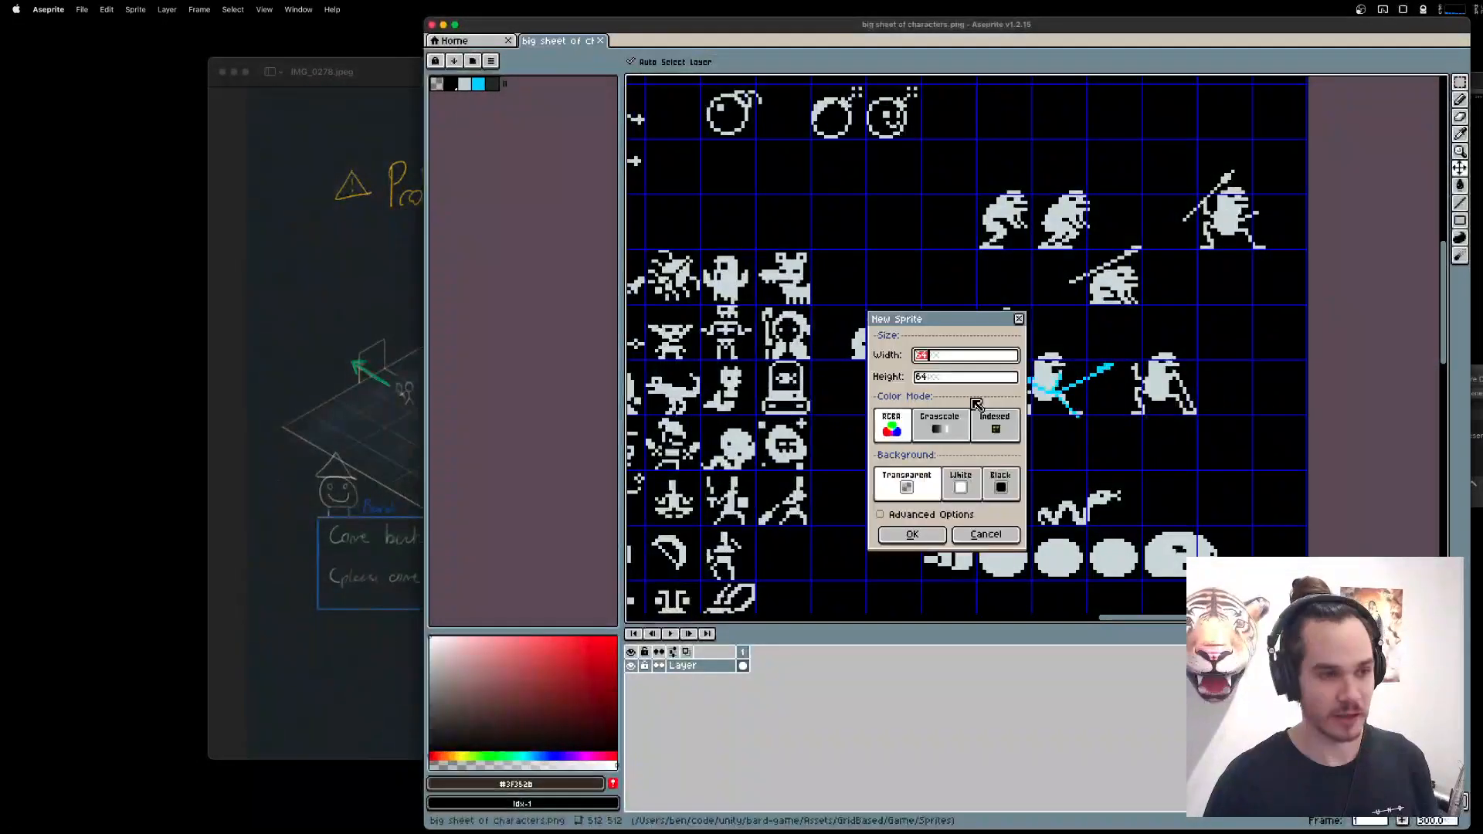
pyautogui.press('BackSpace')
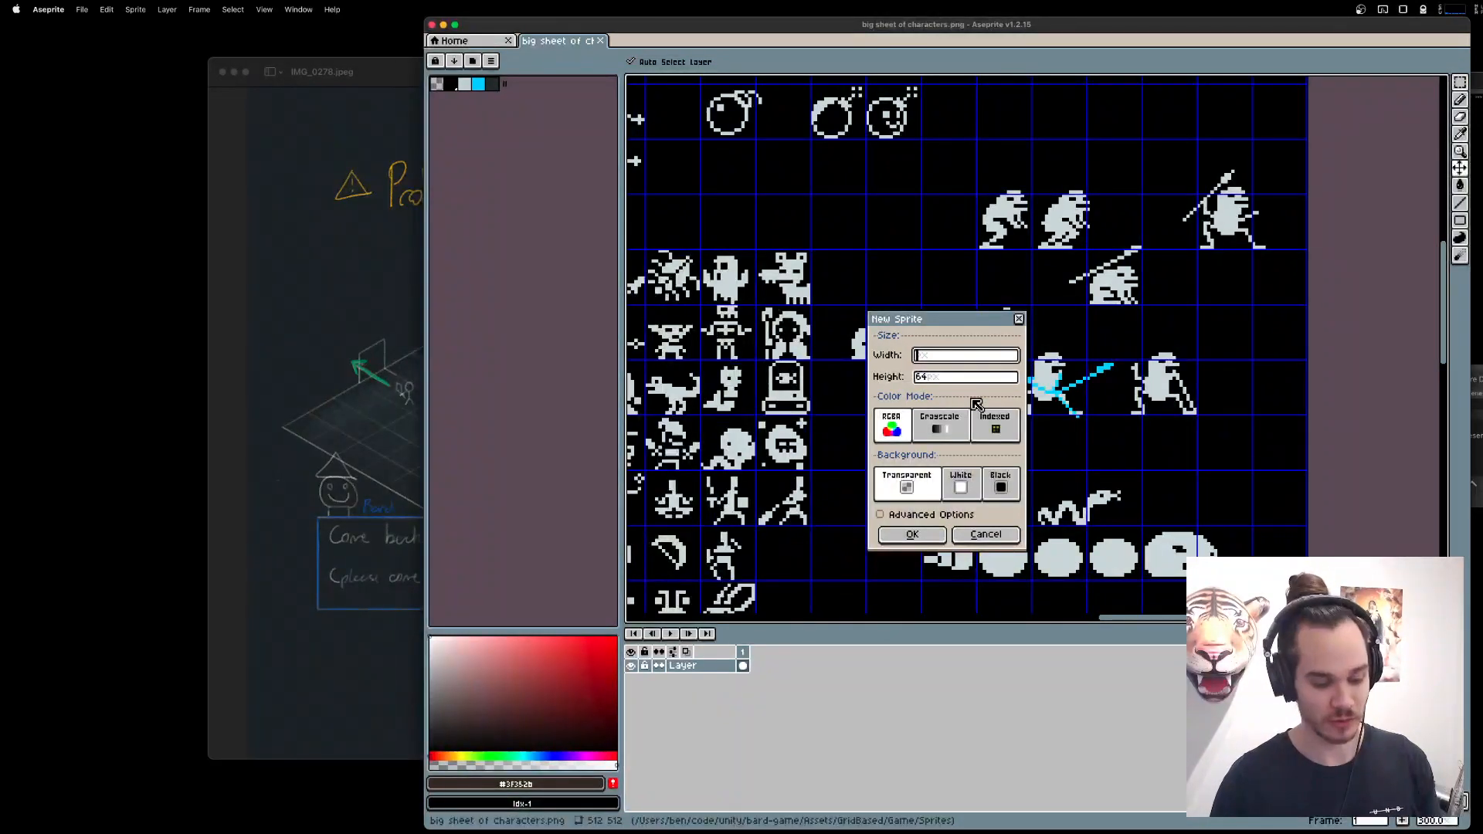
pyautogui.press('Escape')
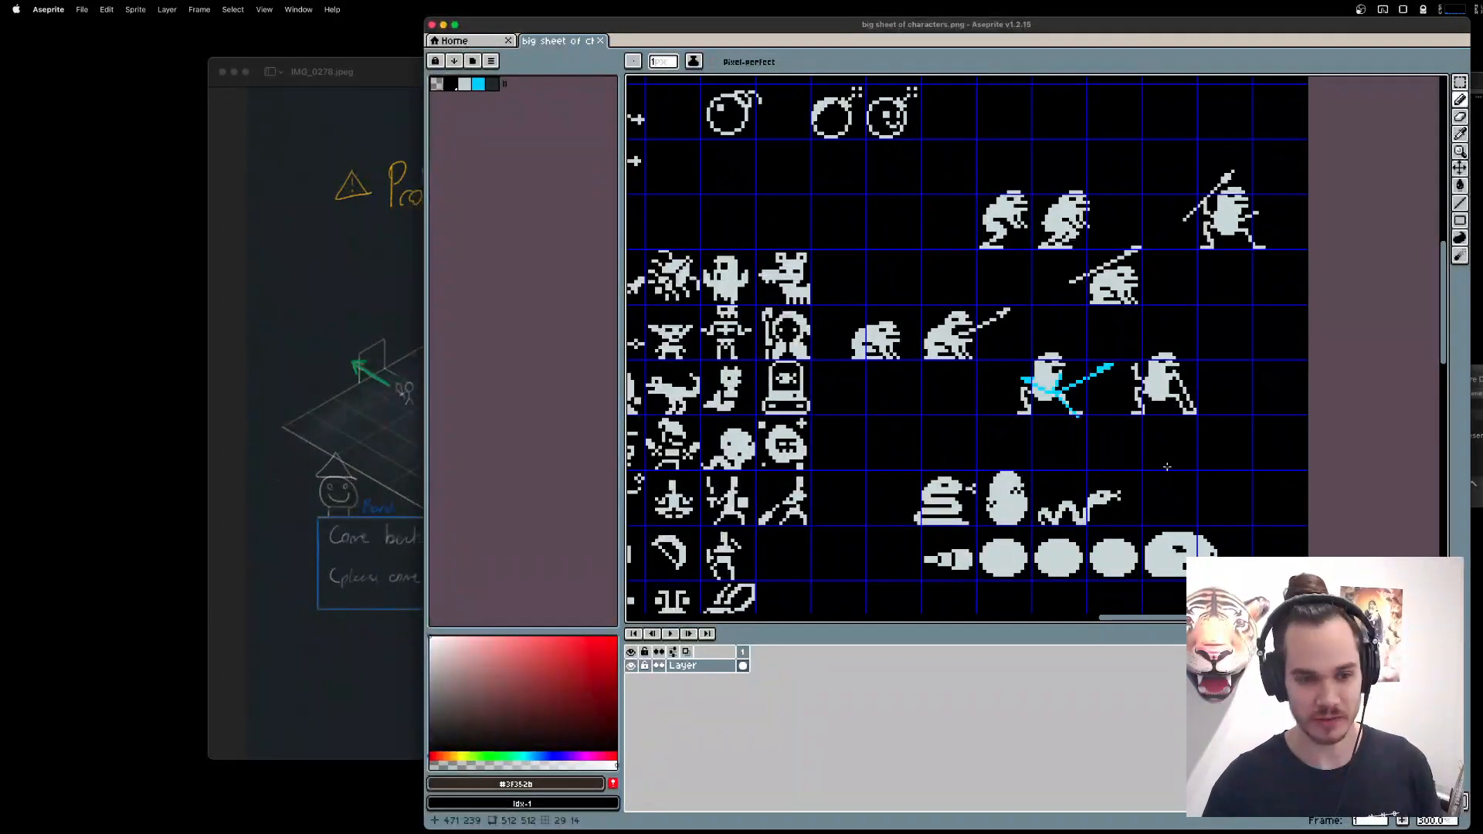
pyautogui.scroll(-3, 1175, 285)
pyautogui.scroll(-2, 1193, 411)
pyautogui.scroll(-3, 1192, 412)
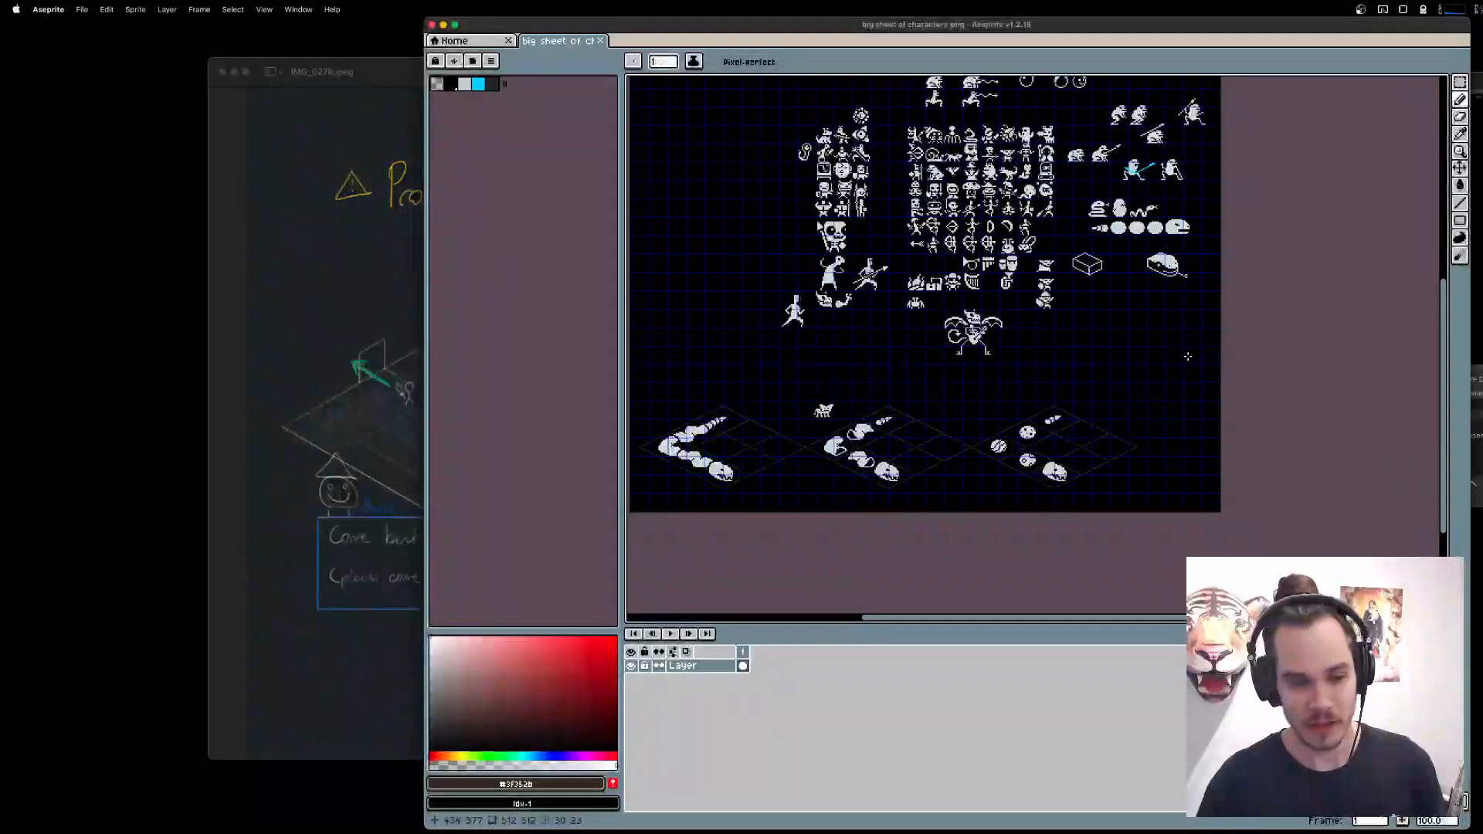
pyautogui.moveTo(1030, 356); pyautogui.dragTo(957, 401)
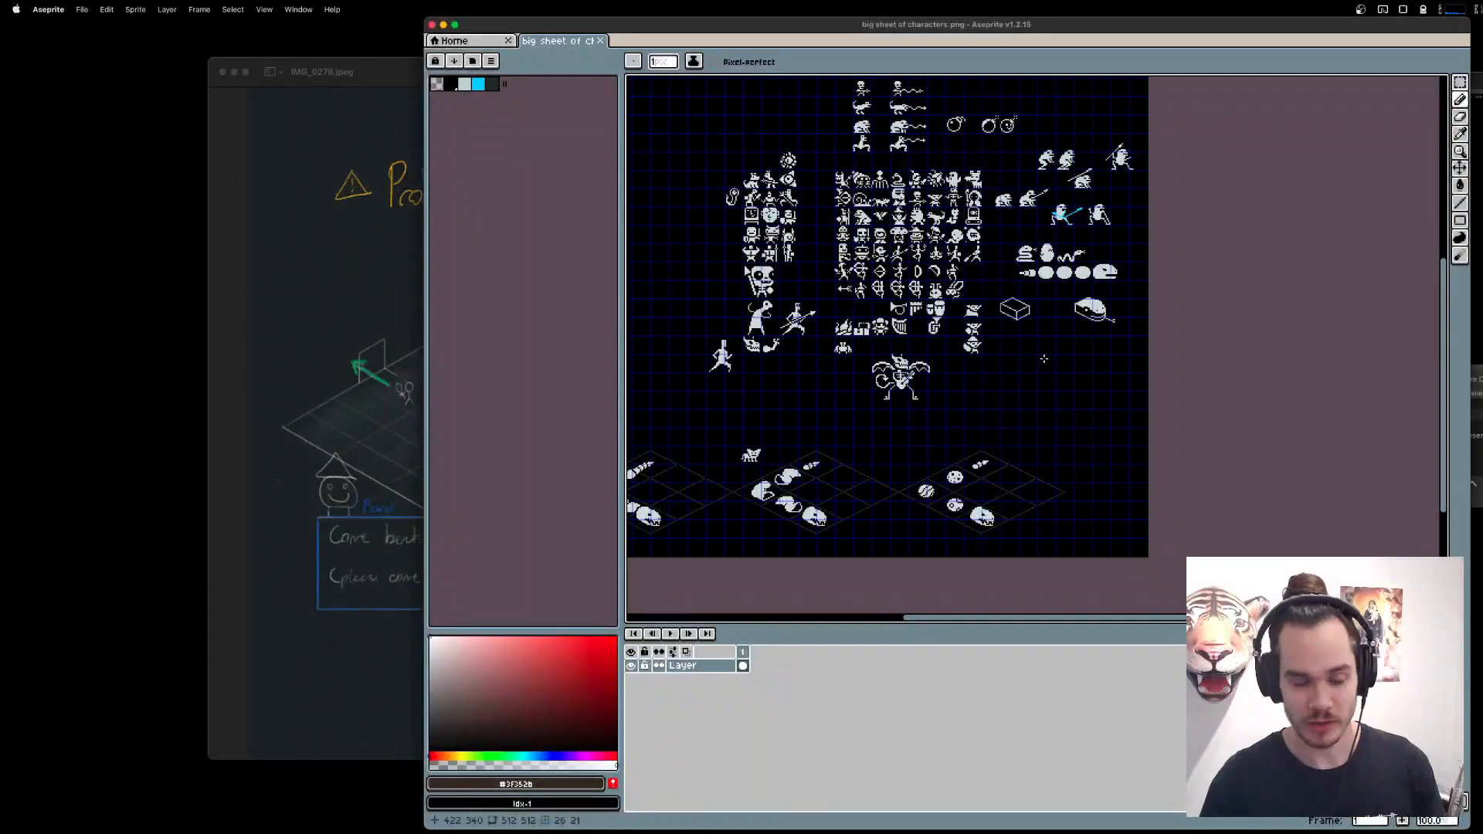
pyautogui.click(135, 10)
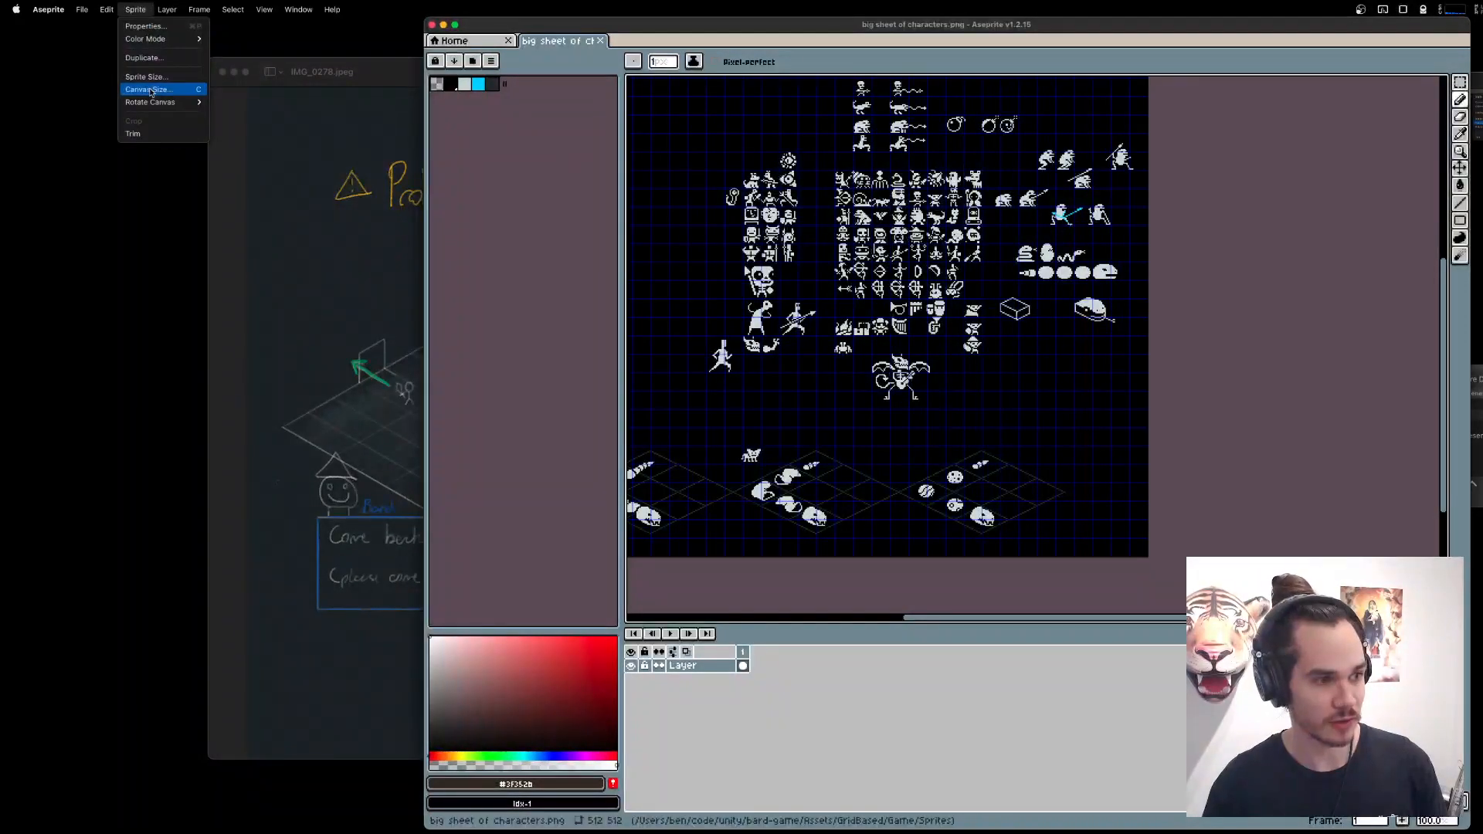
pyautogui.click(162, 90)
pyautogui.press('Escape')
# Sample the light grey sprite colour and add a new layer above the sheet's existing layer.
pyautogui.scroll(3, 1040, 357)
pyautogui.moveTo(1076, 327); pyautogui.dragTo(1003, 354)
pyautogui.keyDown('alt'); pyautogui.click(1196, 175); pyautogui.keyUp('alt')
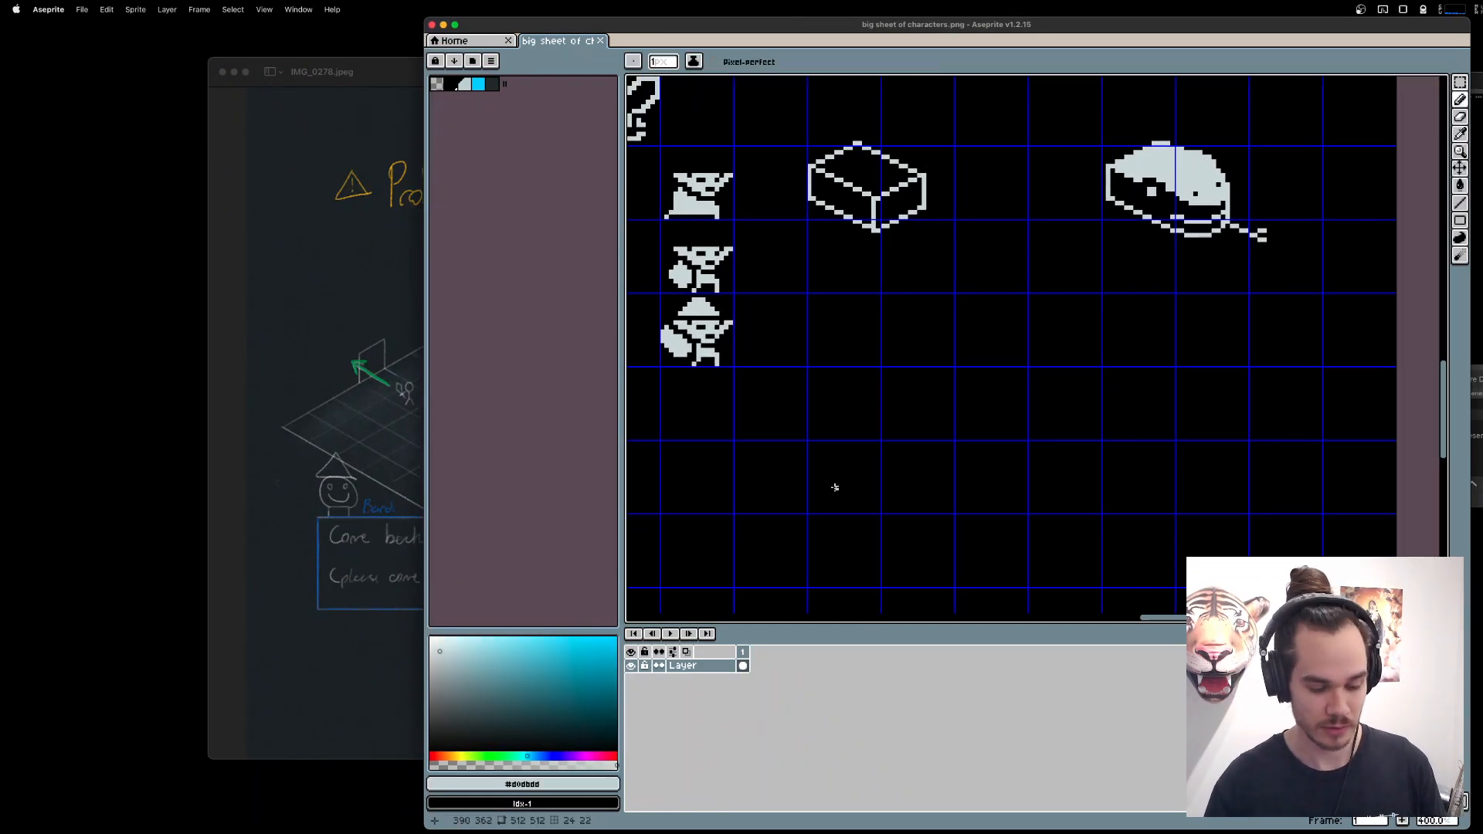
pyautogui.hotkey('shift', 'n')
pyautogui.hscroll(3, 848, 487)
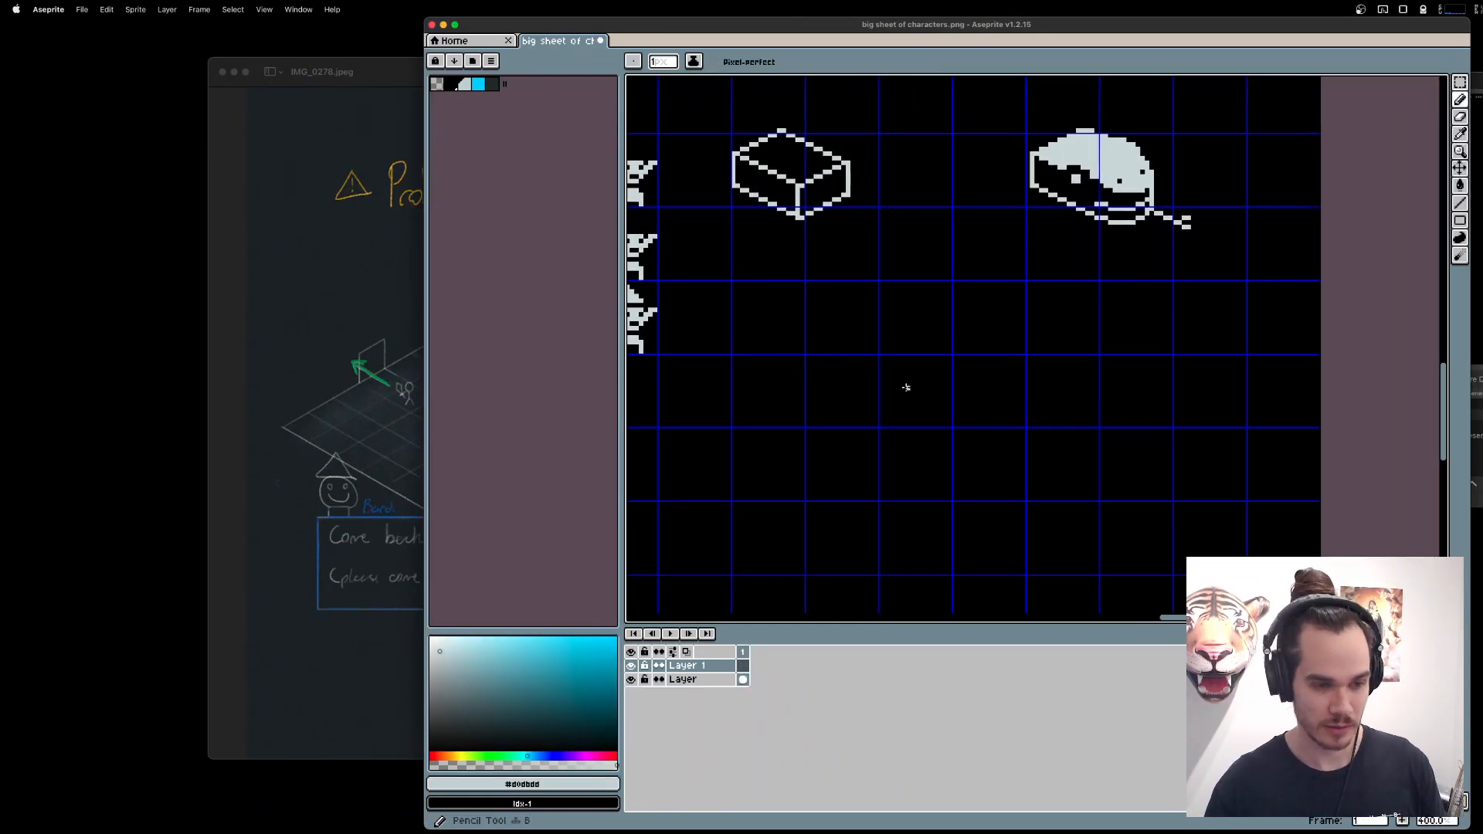
pyautogui.scroll(2, 962, 376)
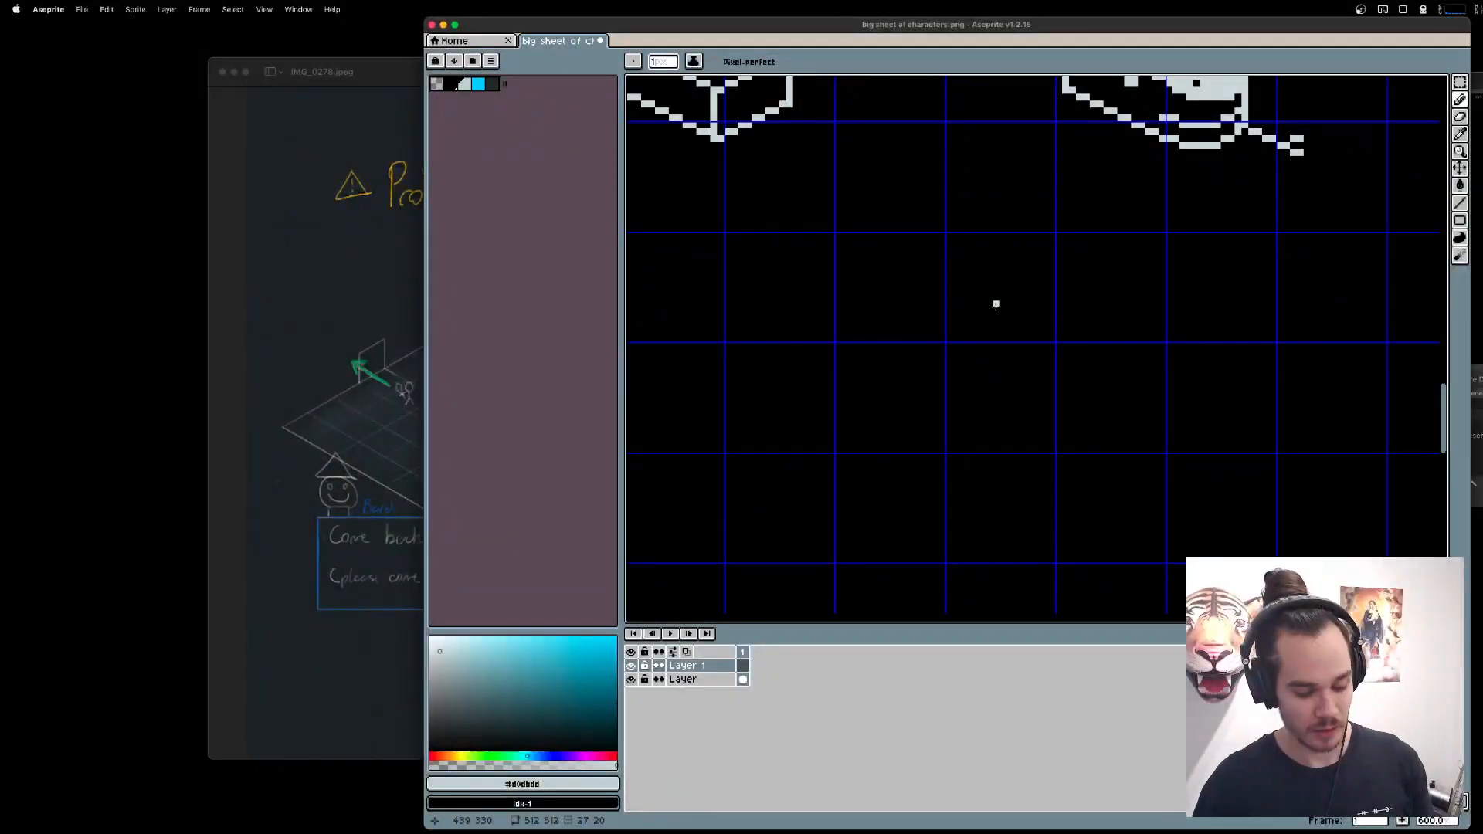
# Check the New Units list in the handwritten notes and return to an empty area of the sprite sheet.
pyautogui.click(404, 199)
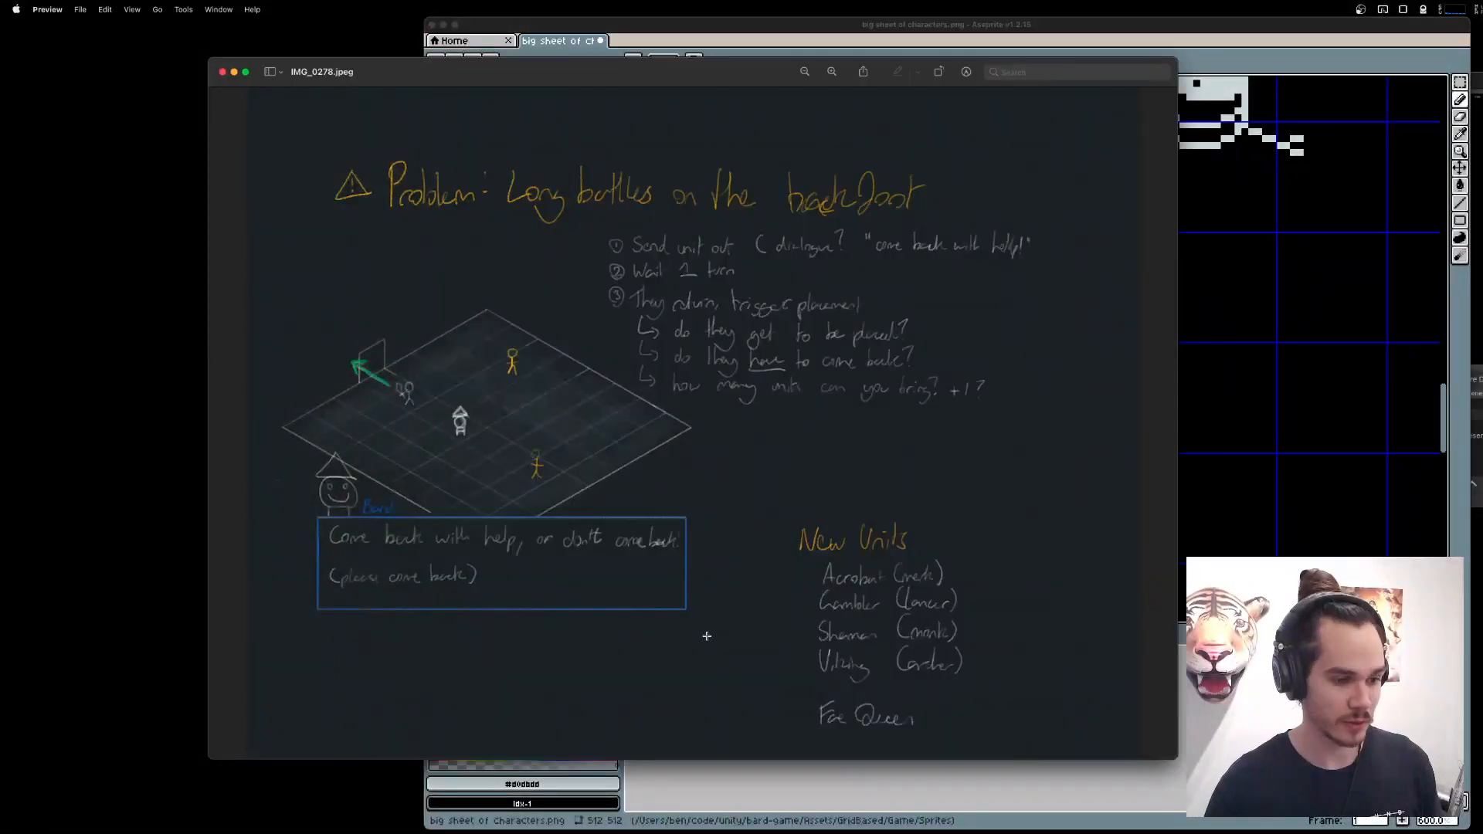
pyautogui.click(1279, 544)
pyautogui.moveTo(1101, 323); pyautogui.dragTo(955, 323)
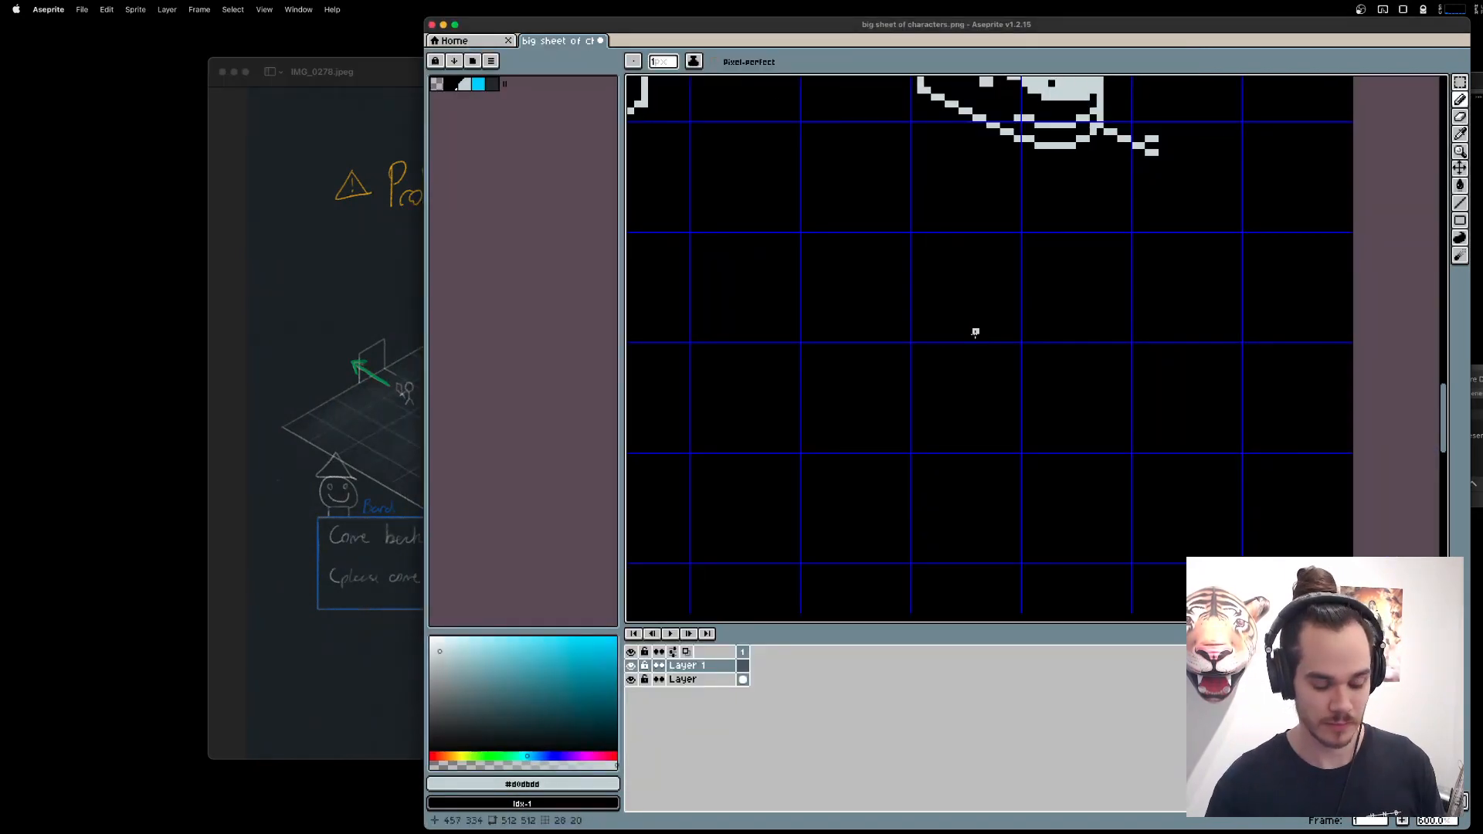
# Open knight.aseprite and ogre.png from the newunits folder.
pyautogui.press('super+o')
pyautogui.doubleClick(532, 231)
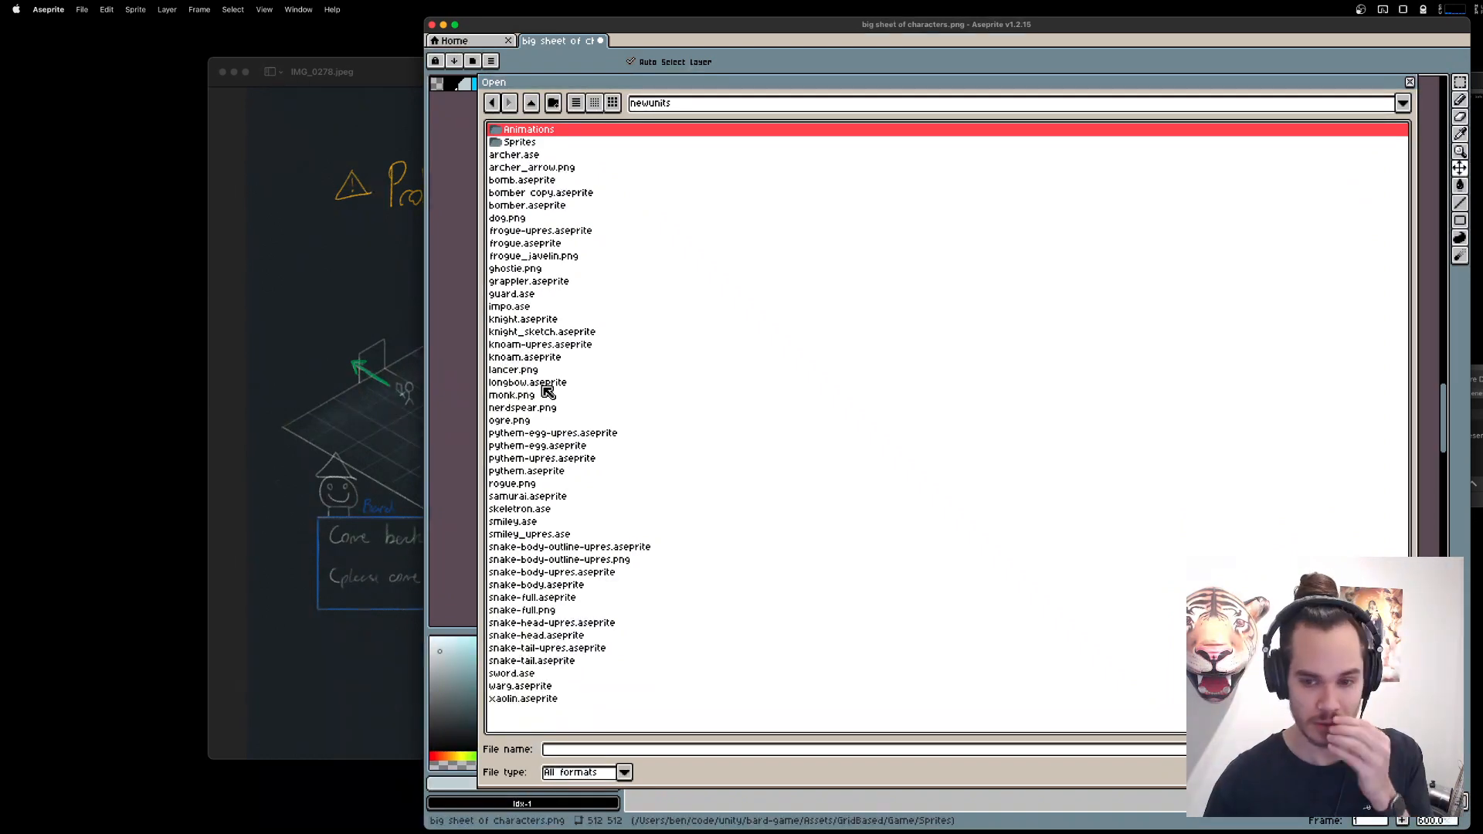
pyautogui.doubleClick(555, 320)
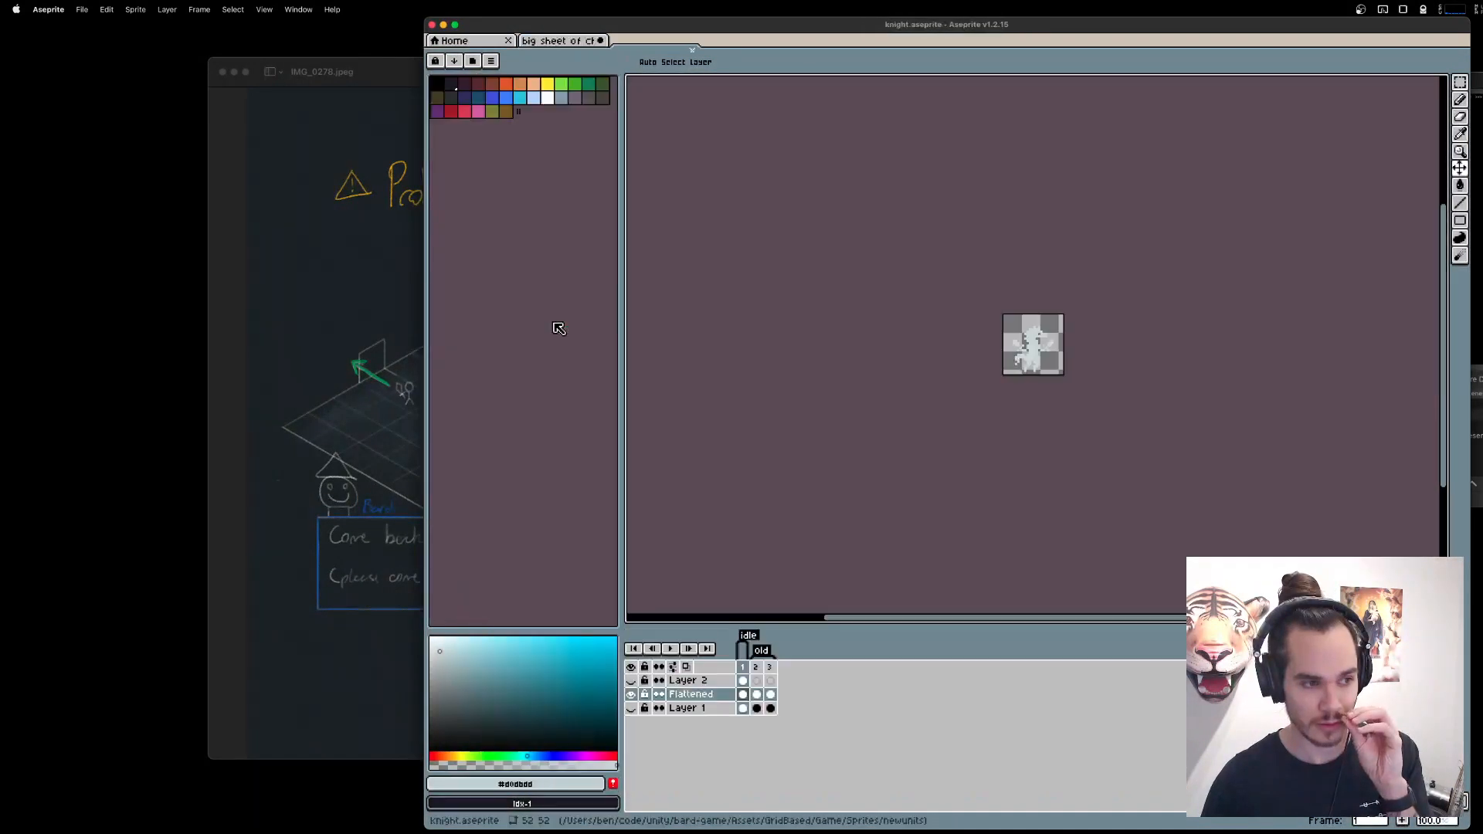
pyautogui.press('super+o')
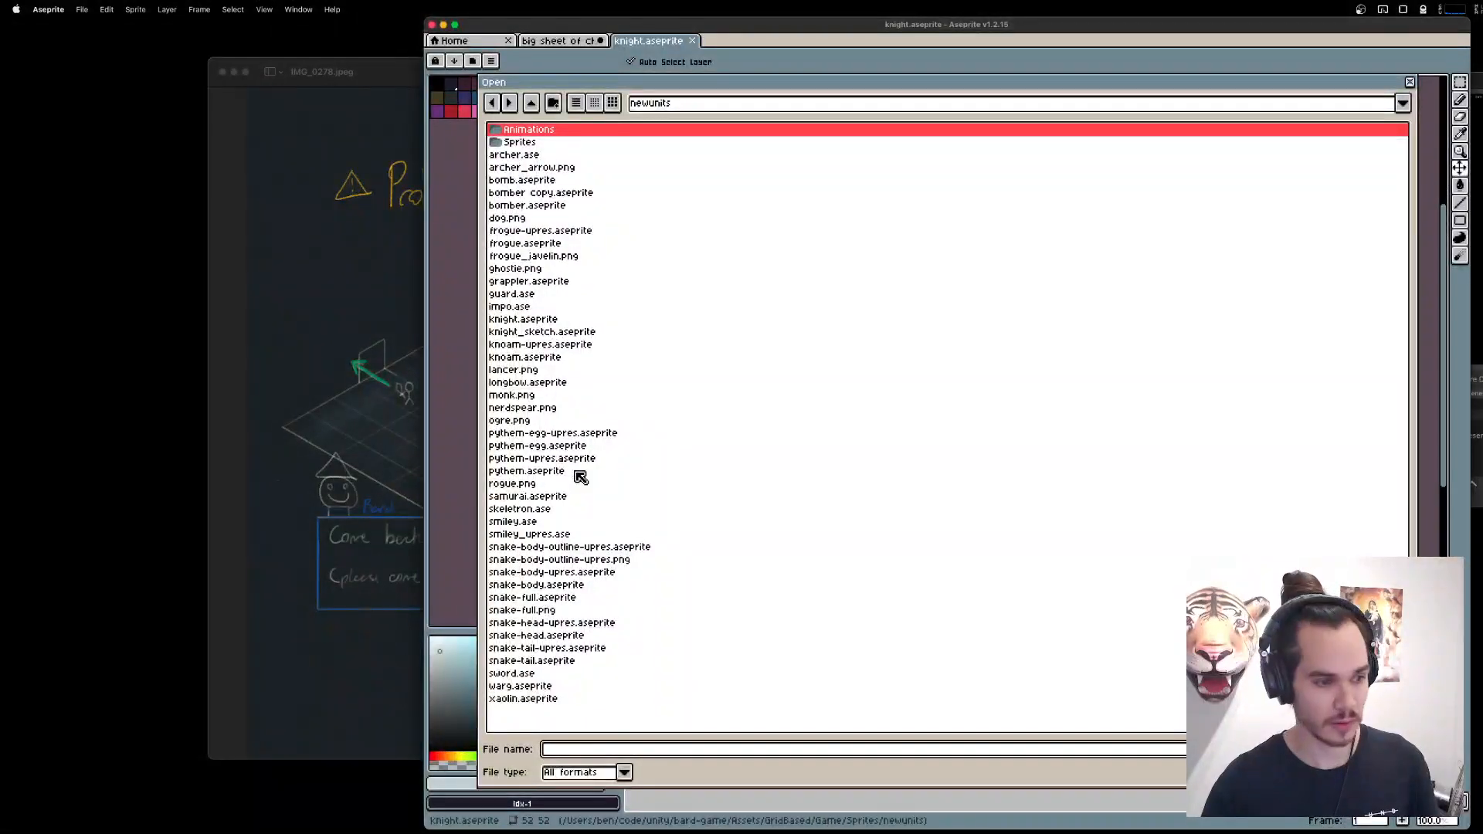
pyautogui.doubleClick(514, 421)
pyautogui.scroll(2, 1099, 359)
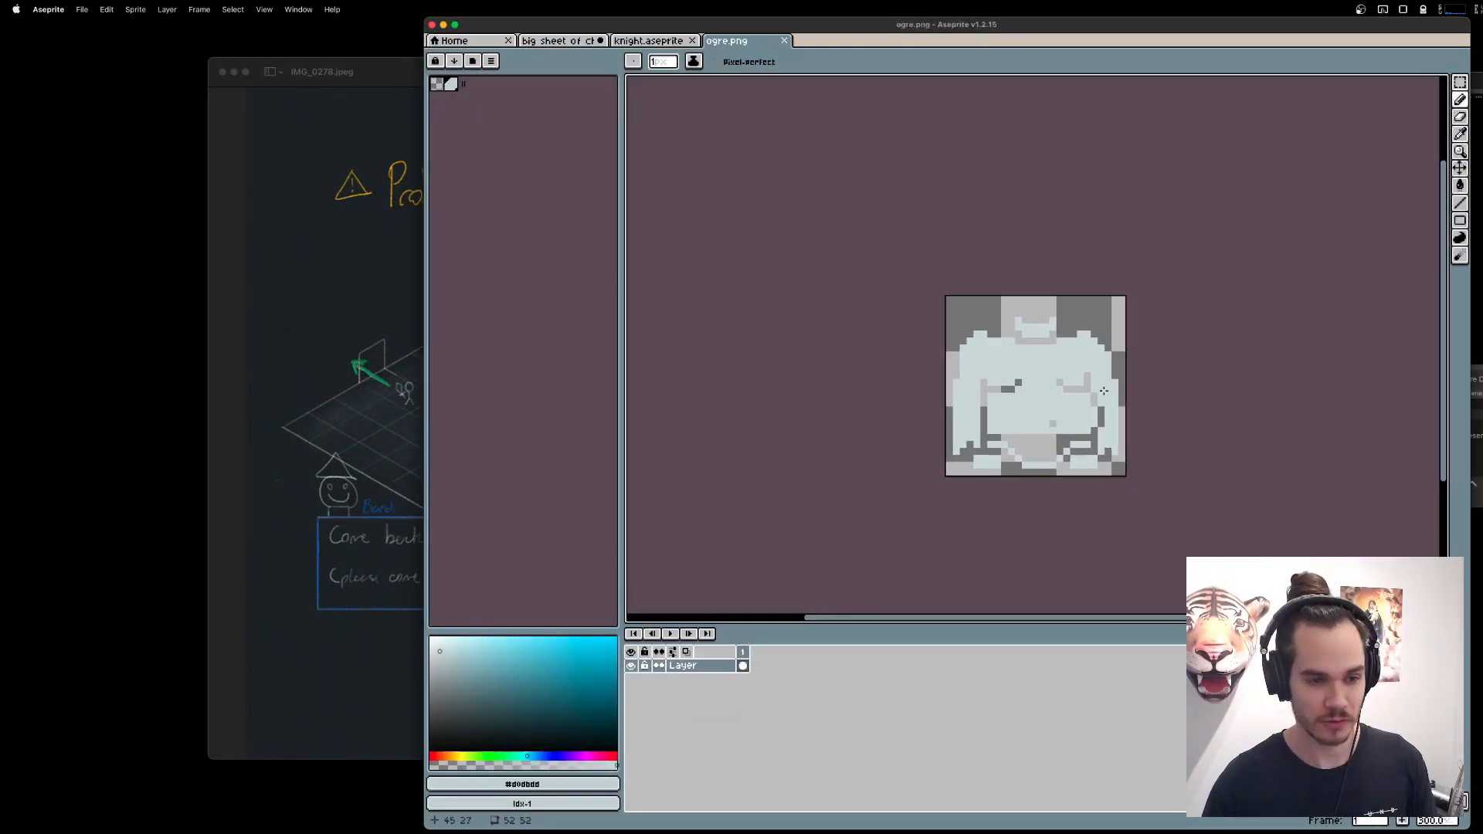
# Check the sprite size of ogre.png without changing it.
pyautogui.click(135, 9)
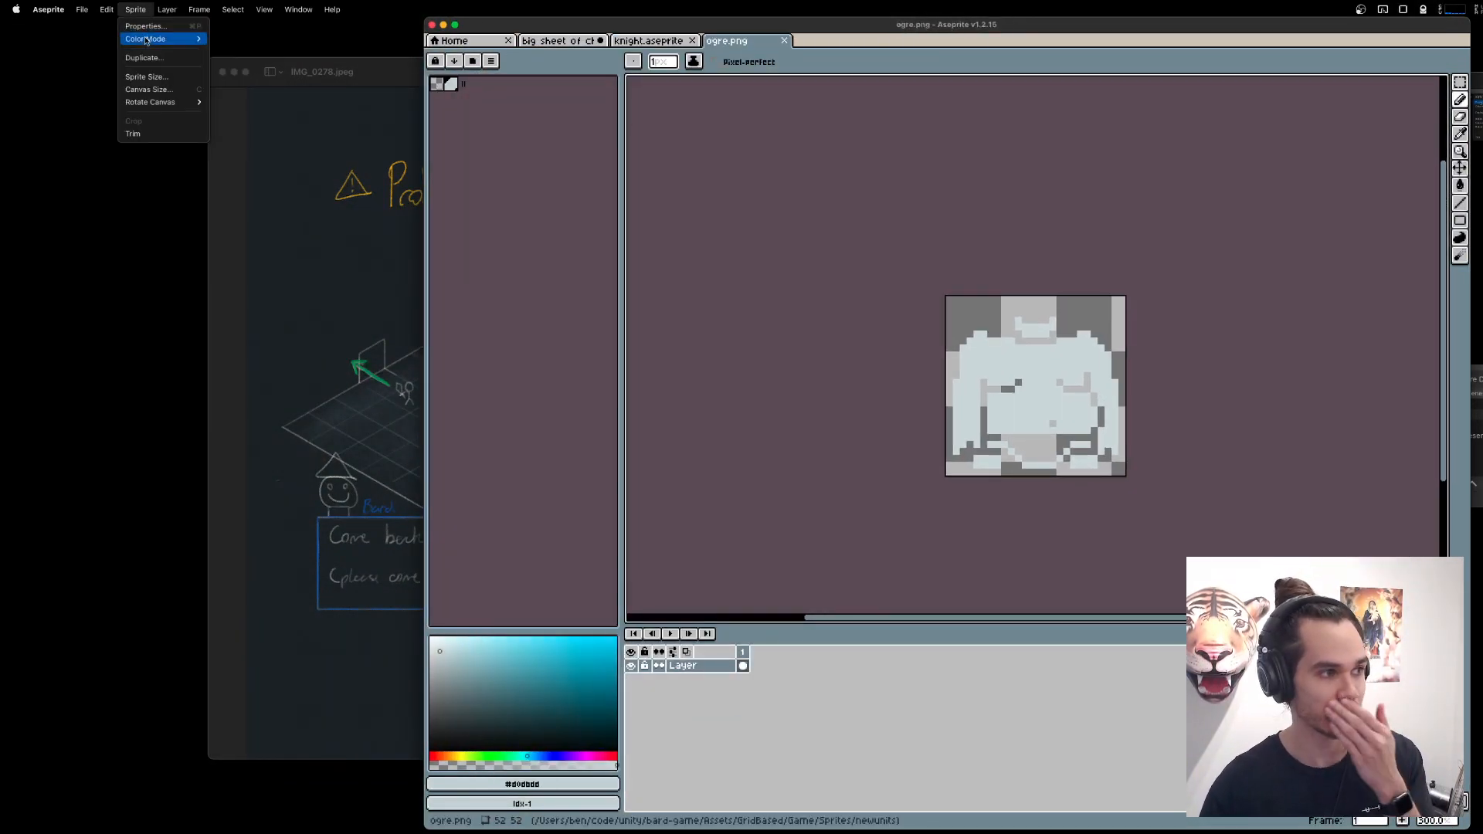
pyautogui.click(145, 77)
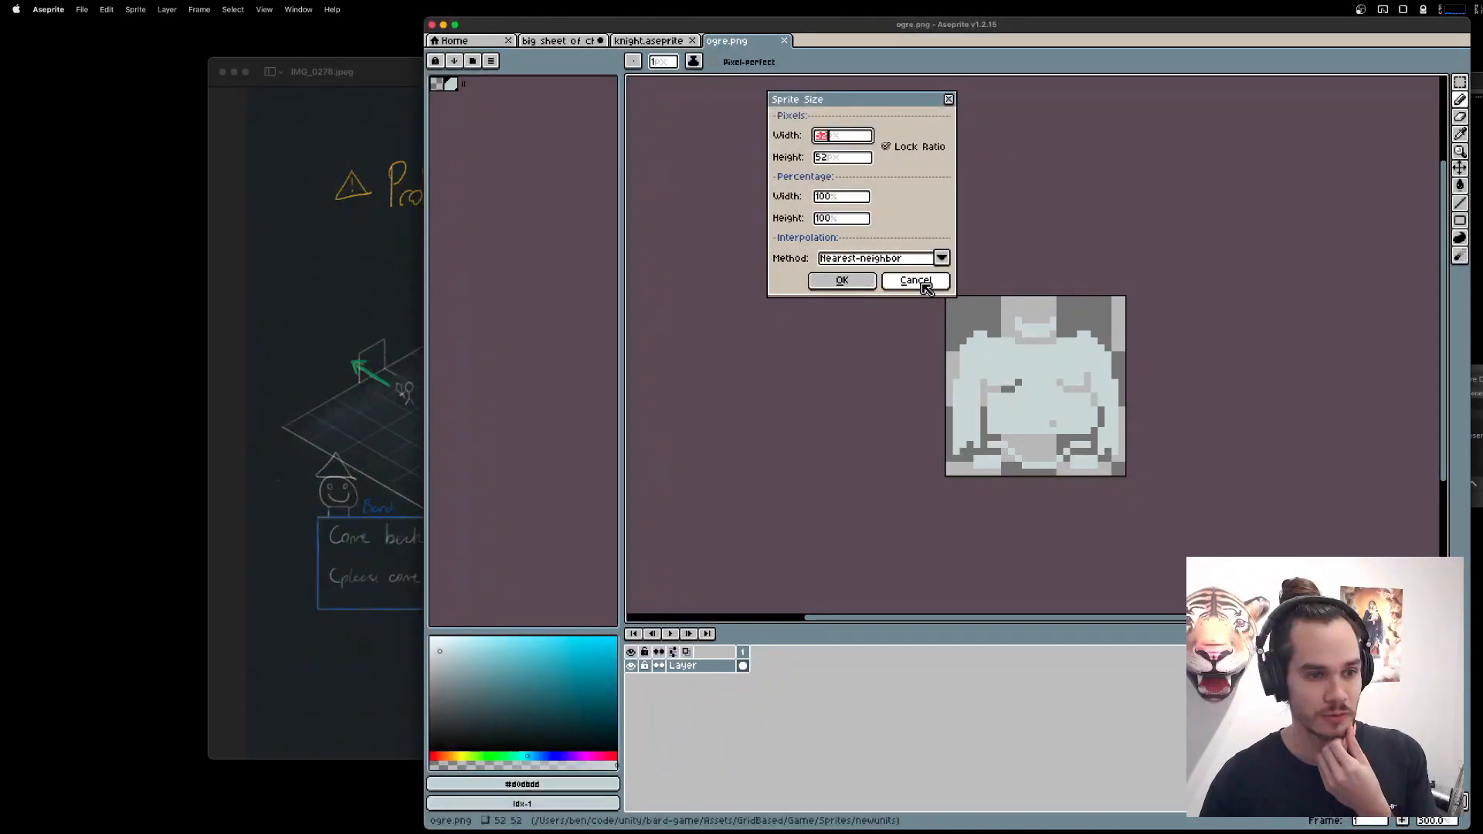
pyautogui.click(922, 281)
# Switch to knight.aseprite and check its sprite size without changing it.
pyautogui.click(639, 43)
pyautogui.click(84, 9)
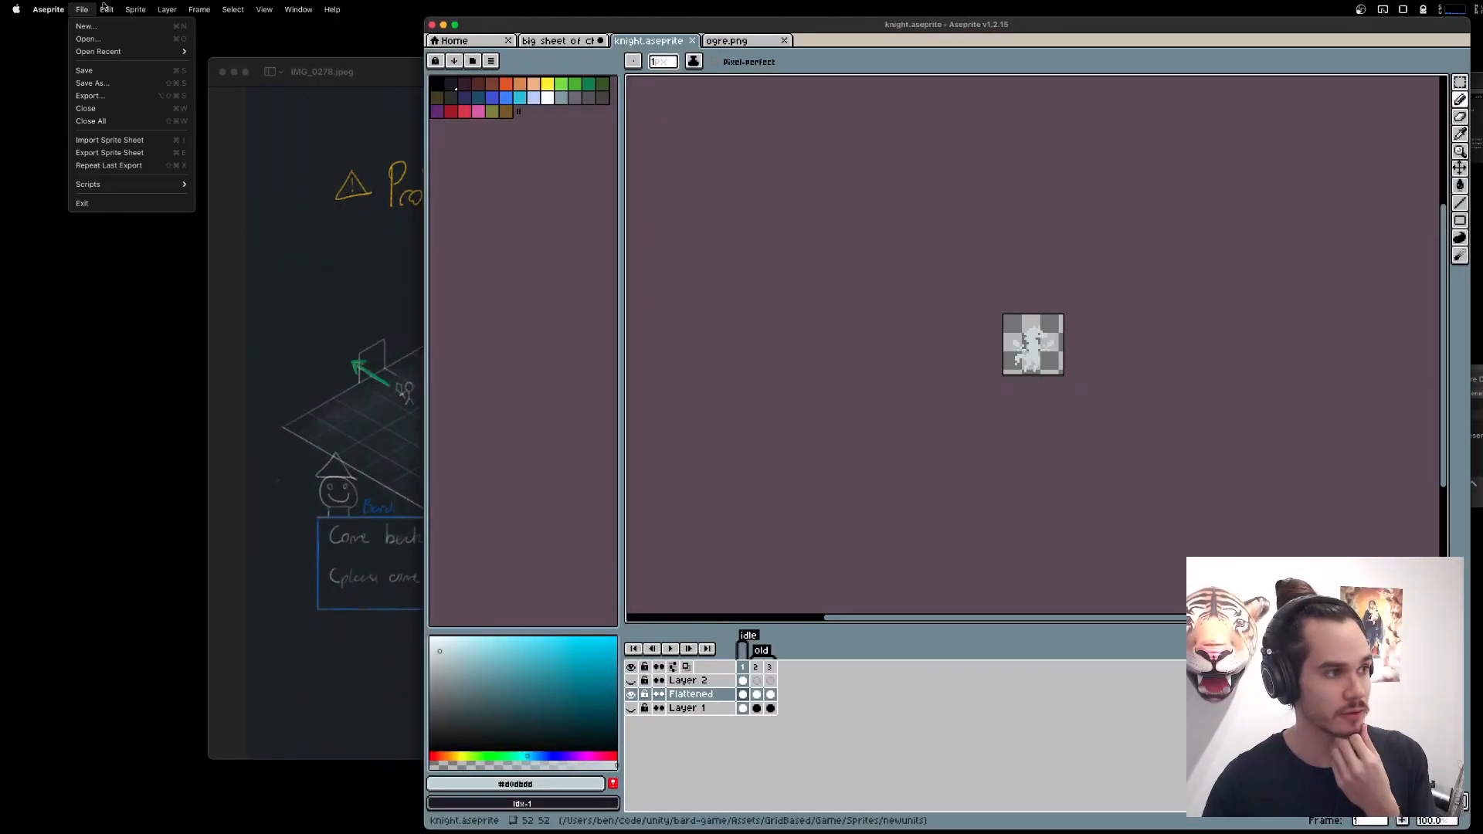
pyautogui.moveTo(136, 10)
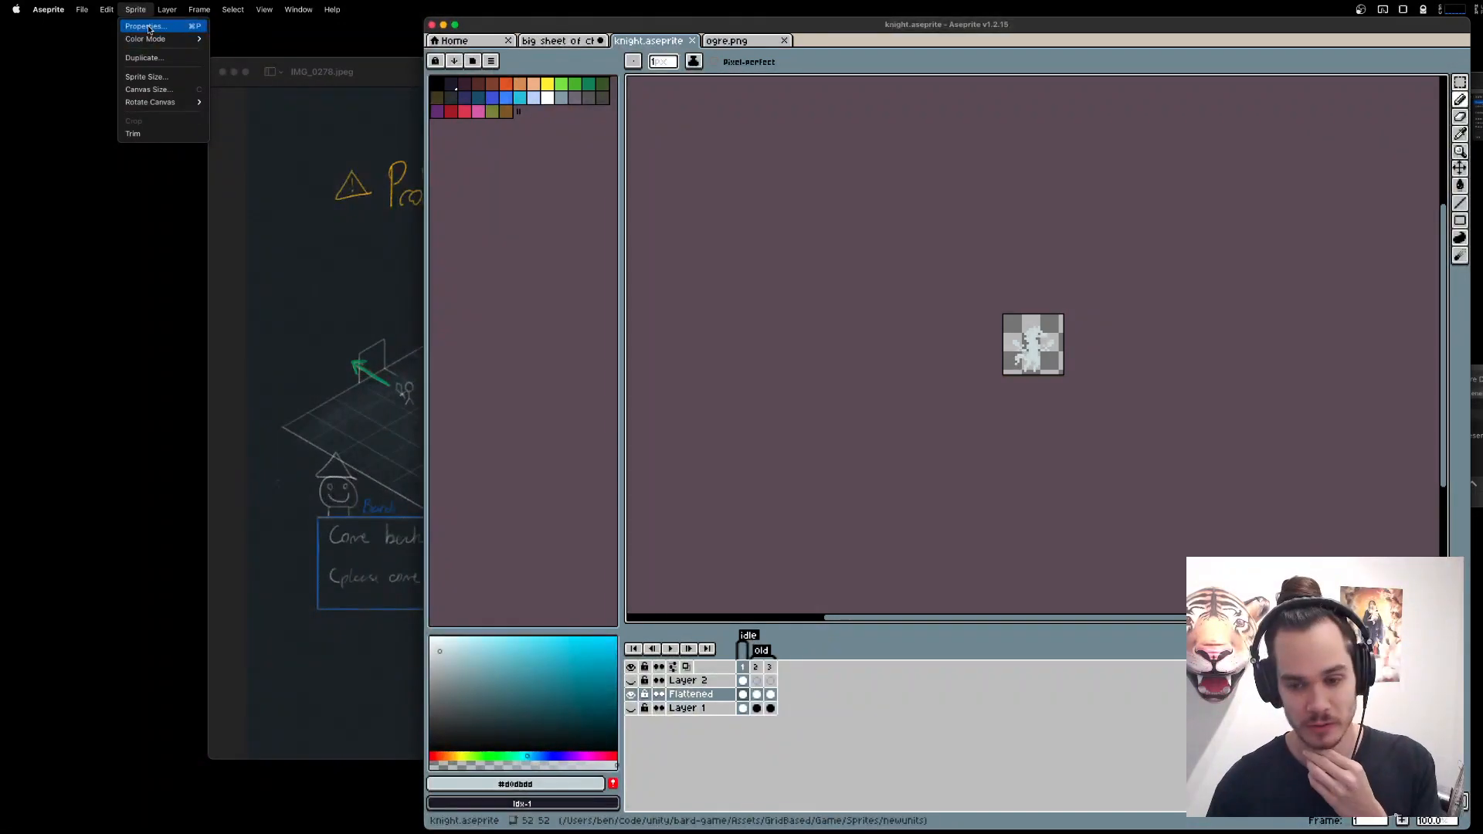
pyautogui.click(147, 77)
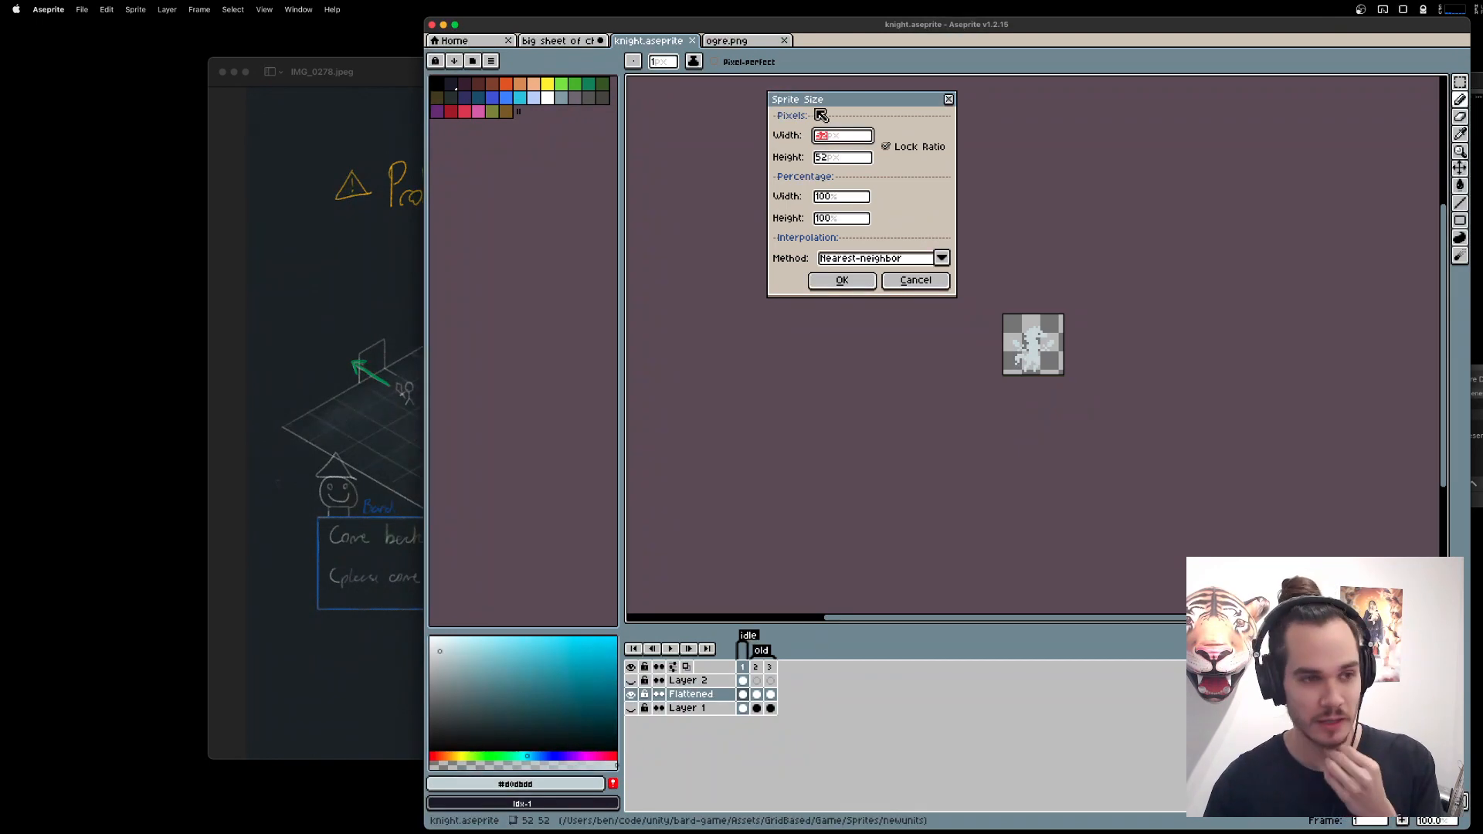
pyautogui.moveTo(854, 108); pyautogui.dragTo(960, 114)
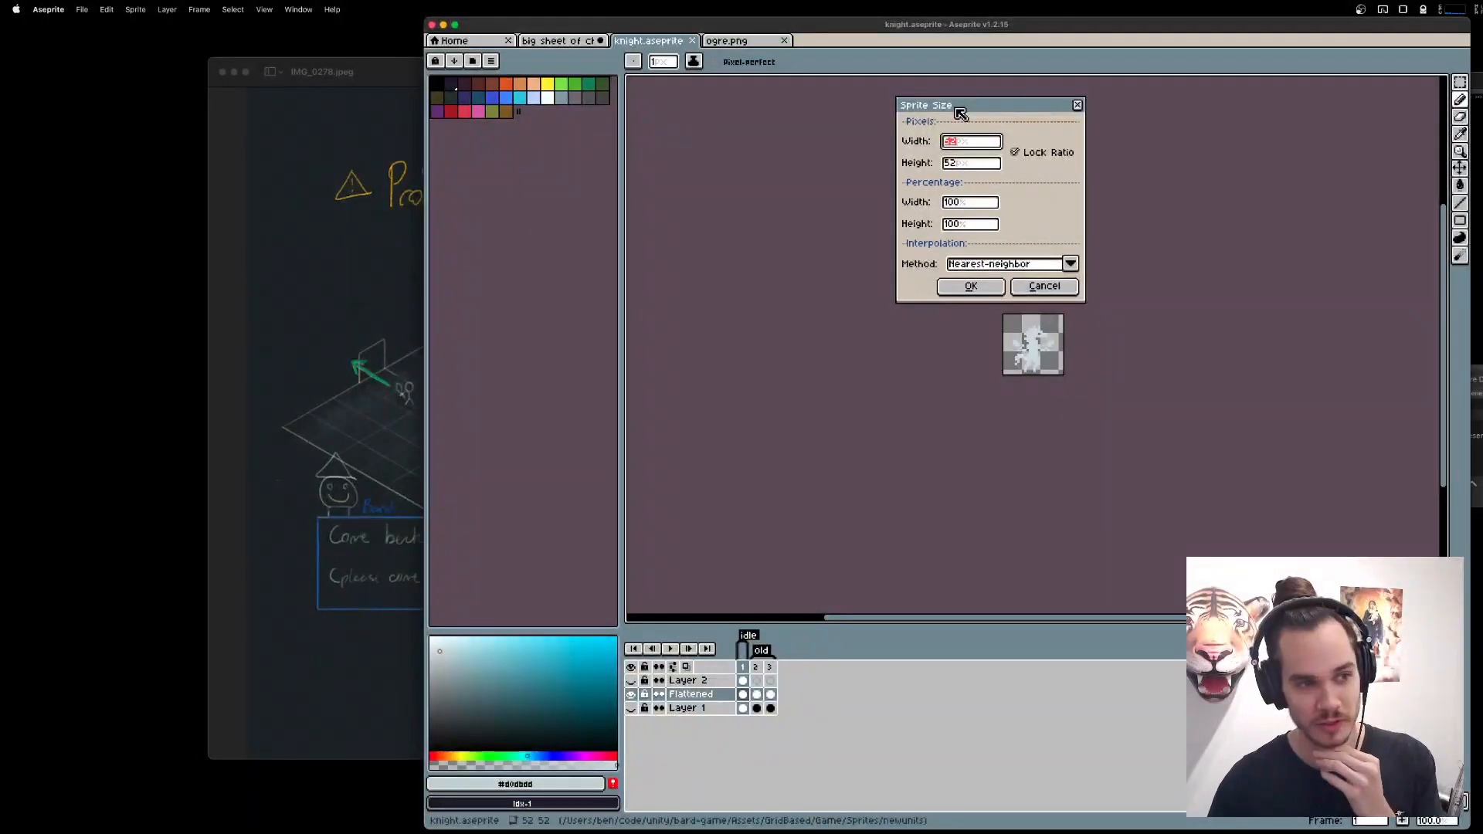
pyautogui.click(1079, 106)
# Try to shift the knight sprite's head upwards with a rectangular selection, and undo the move.
pyautogui.scroll(2, 1093, 224)
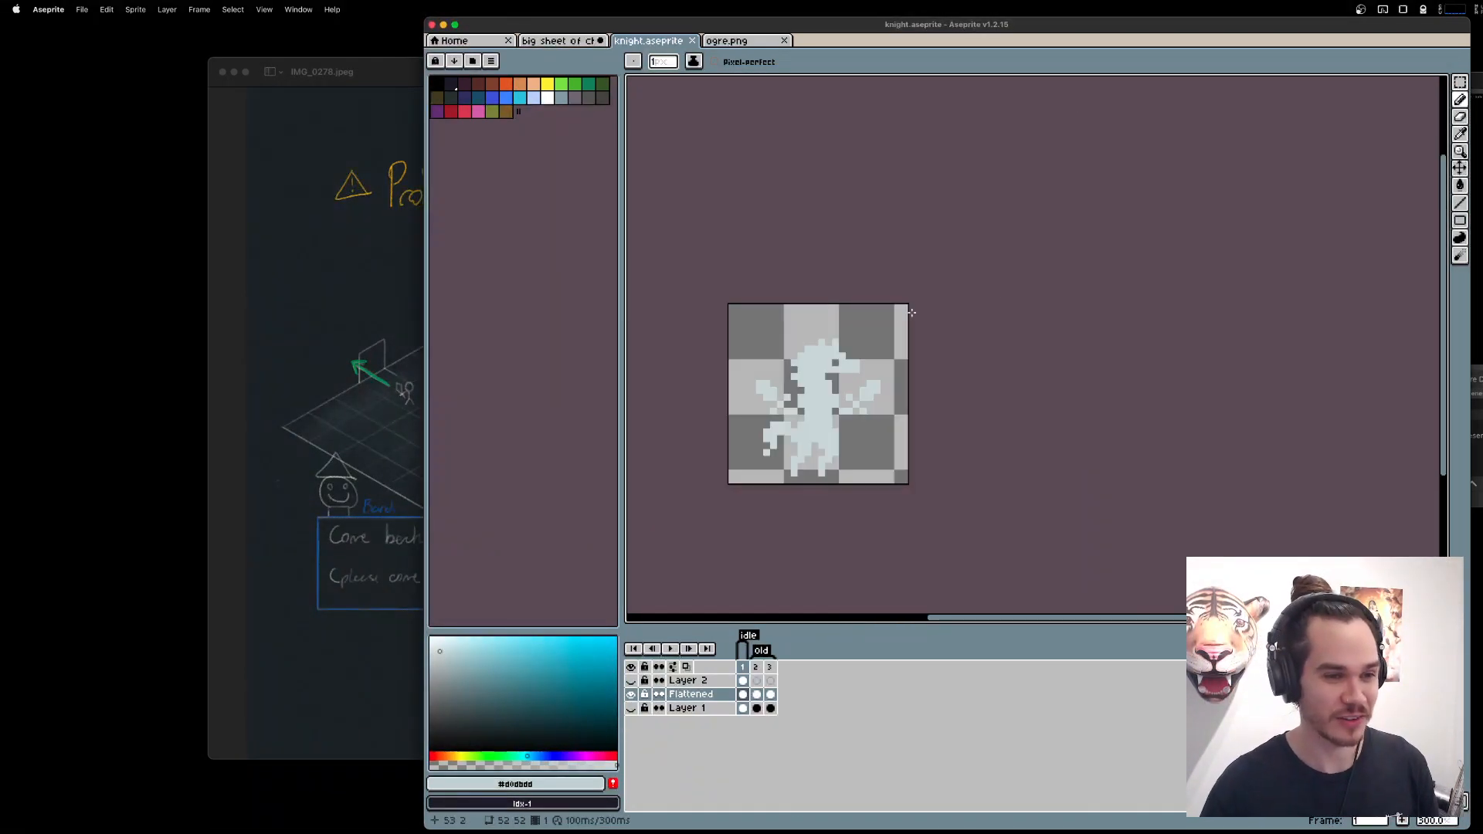
pyautogui.scroll(2, 1166, 284)
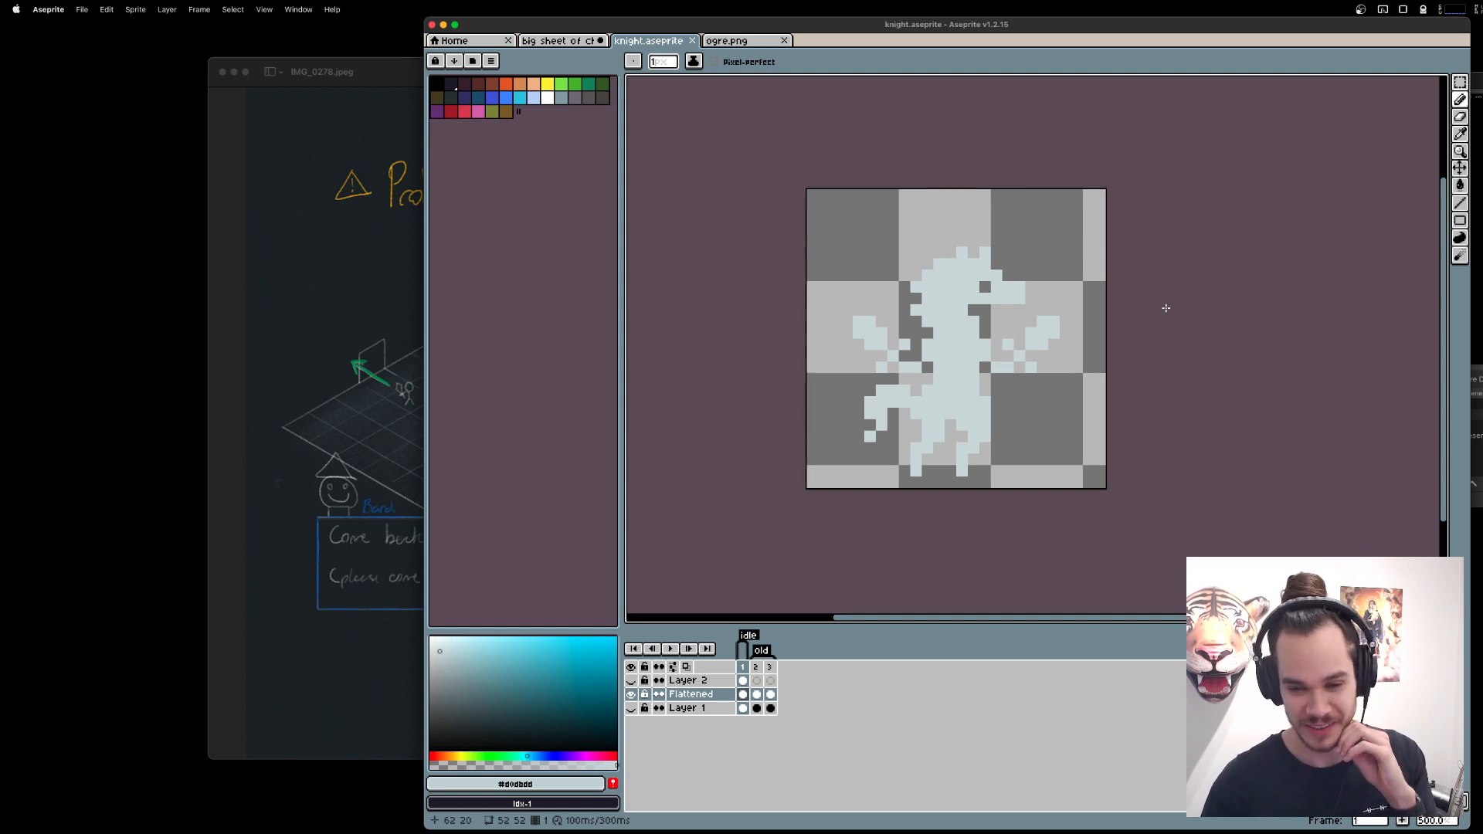
pyautogui.moveTo(1167, 312); pyautogui.dragTo(1204, 320)
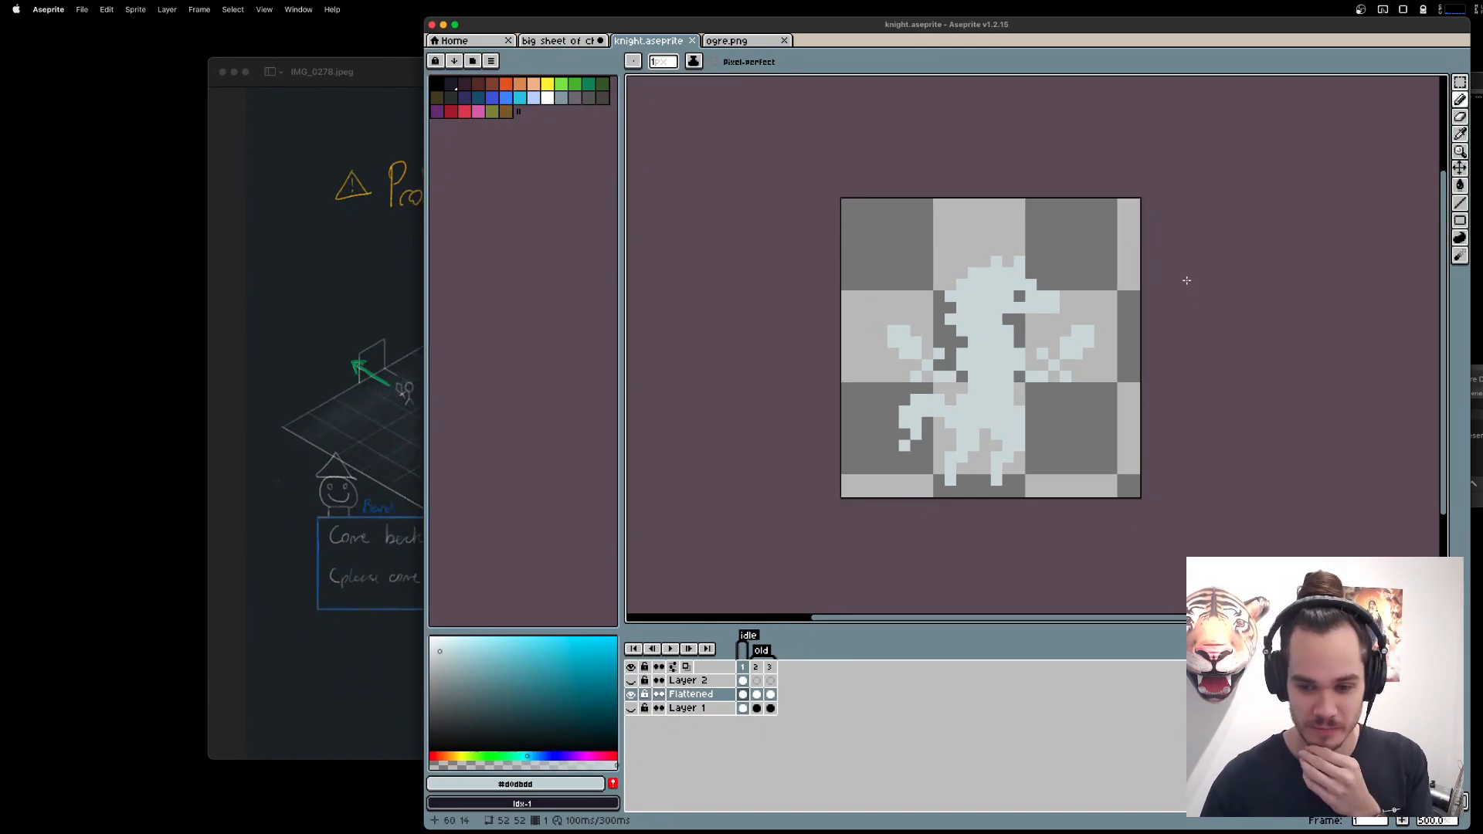
pyautogui.scroll(1, 1213, 292)
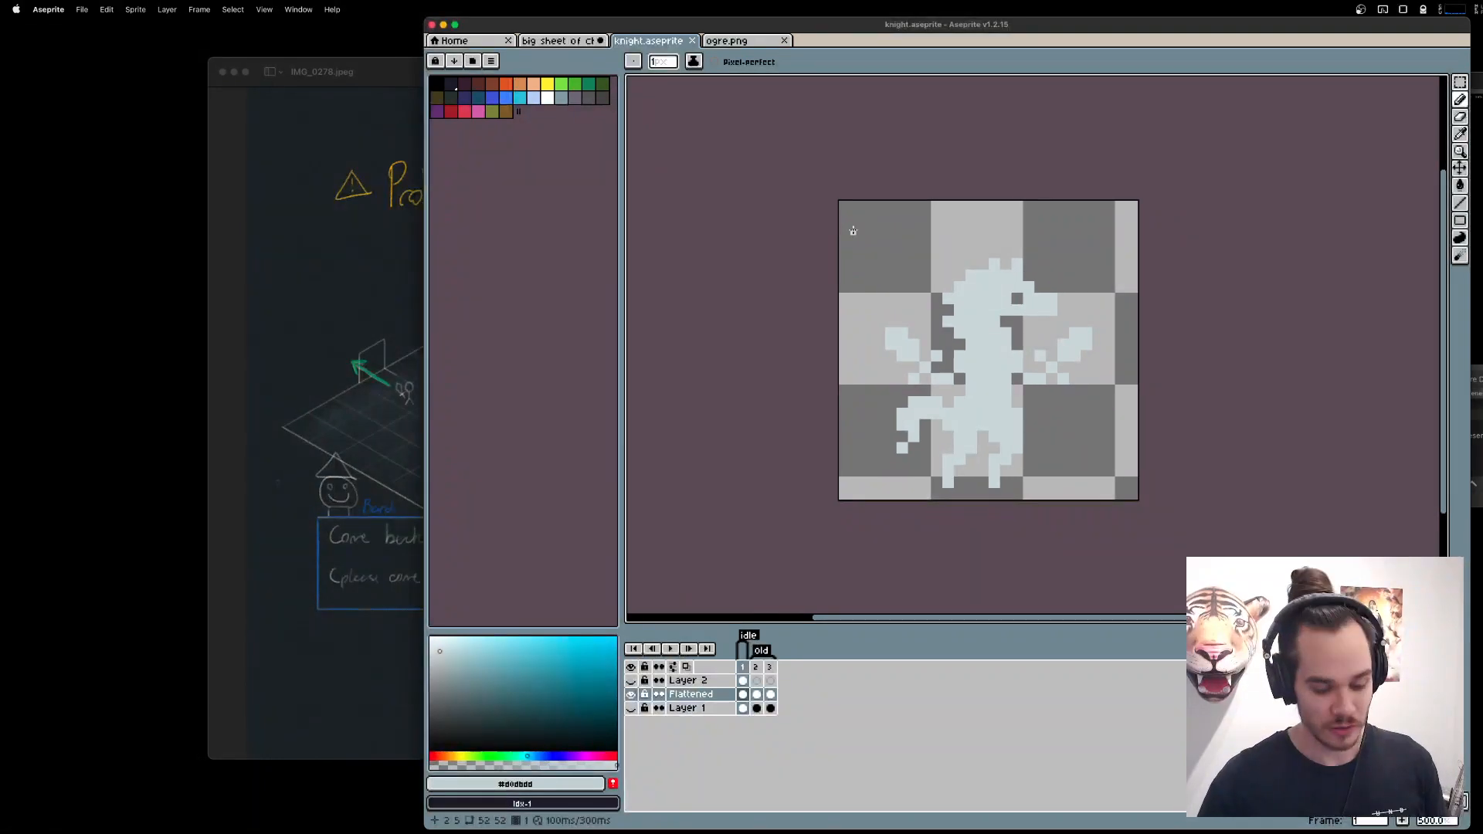
pyautogui.press('m')
pyautogui.scroll(1, 958, 268)
pyautogui.moveTo(887, 233); pyautogui.dragTo(1017, 372)
pyautogui.moveTo(919, 269); pyautogui.dragTo(917, 263)
pyautogui.scroll(2, 916, 265)
pyautogui.press('super+d')
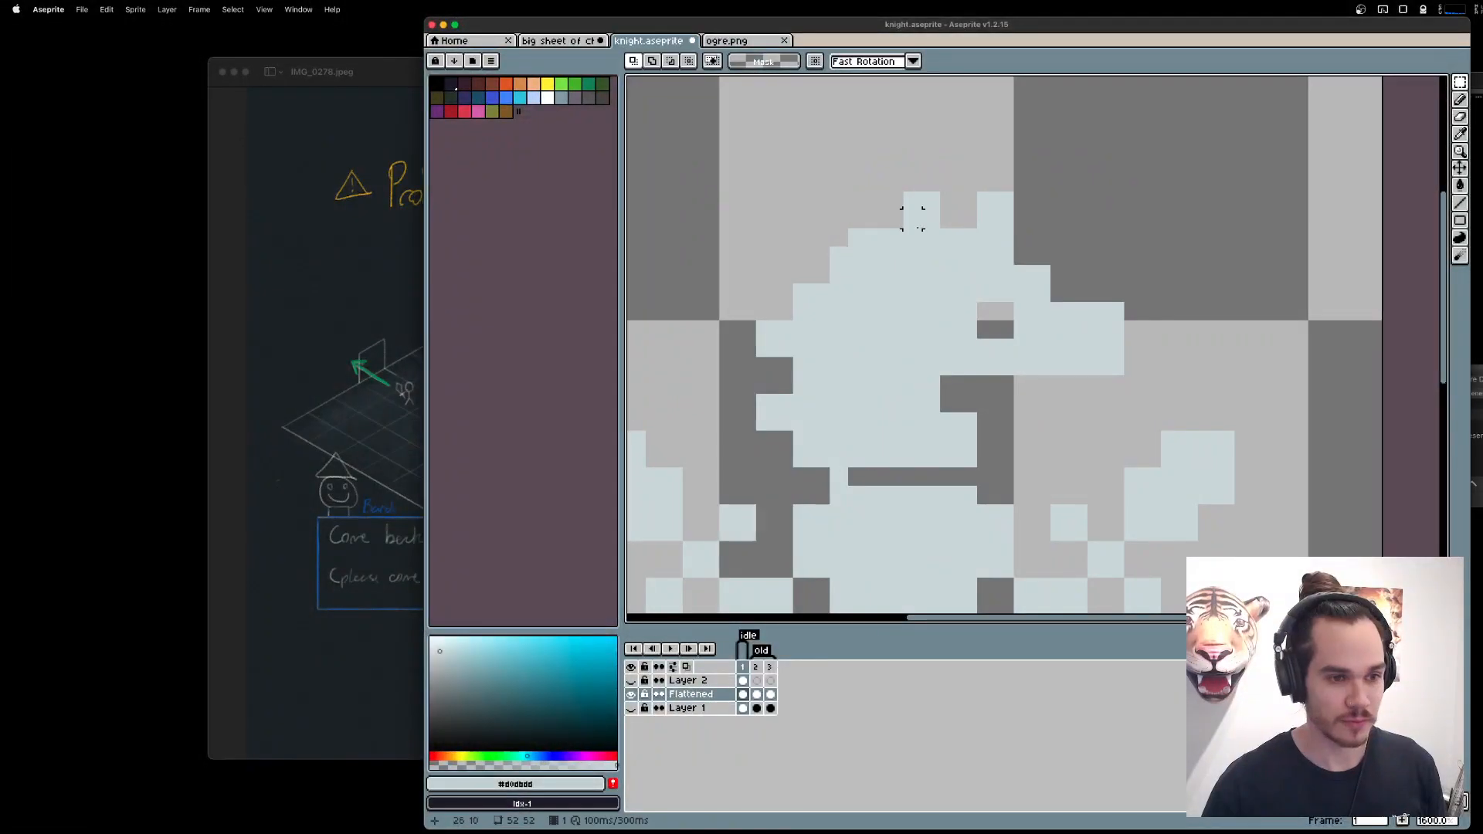
pyautogui.press('super+z')
pyautogui.press('super+z')
pyautogui.press('super+z')
# Measure the knight sprite's overall extent and its head, wing and lower body with rectangular selections.
pyautogui.scroll(-2, 986, 295)
pyautogui.moveTo(1056, 406); pyautogui.dragTo(1025, 362)
pyautogui.scroll(-1, 1070, 317)
pyautogui.scroll(-1, 1013, 363)
pyautogui.scroll(1, 1025, 361)
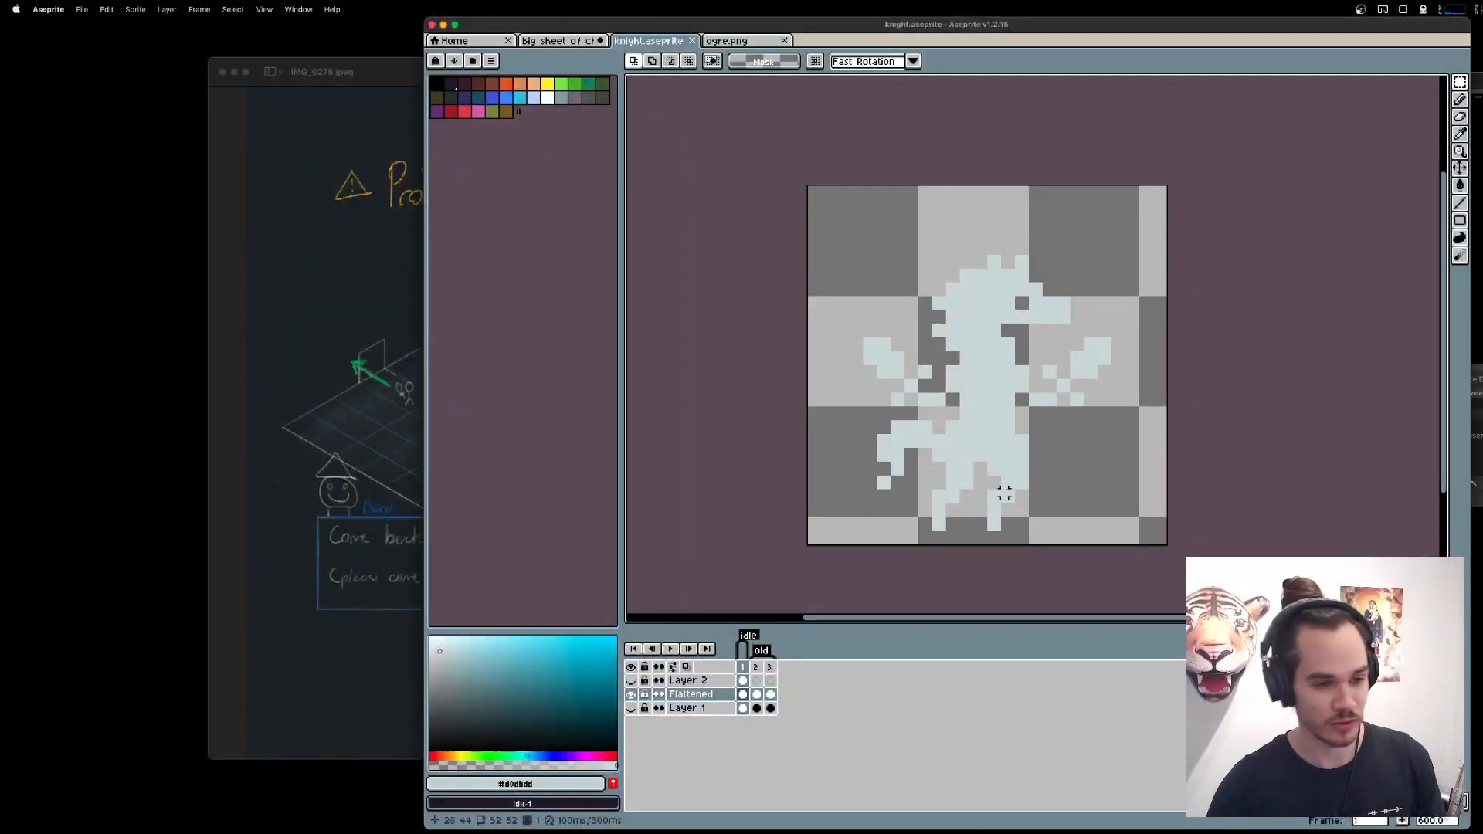
pyautogui.moveTo(729, 169); pyautogui.dragTo(1390, 527)
pyautogui.press('super+d')
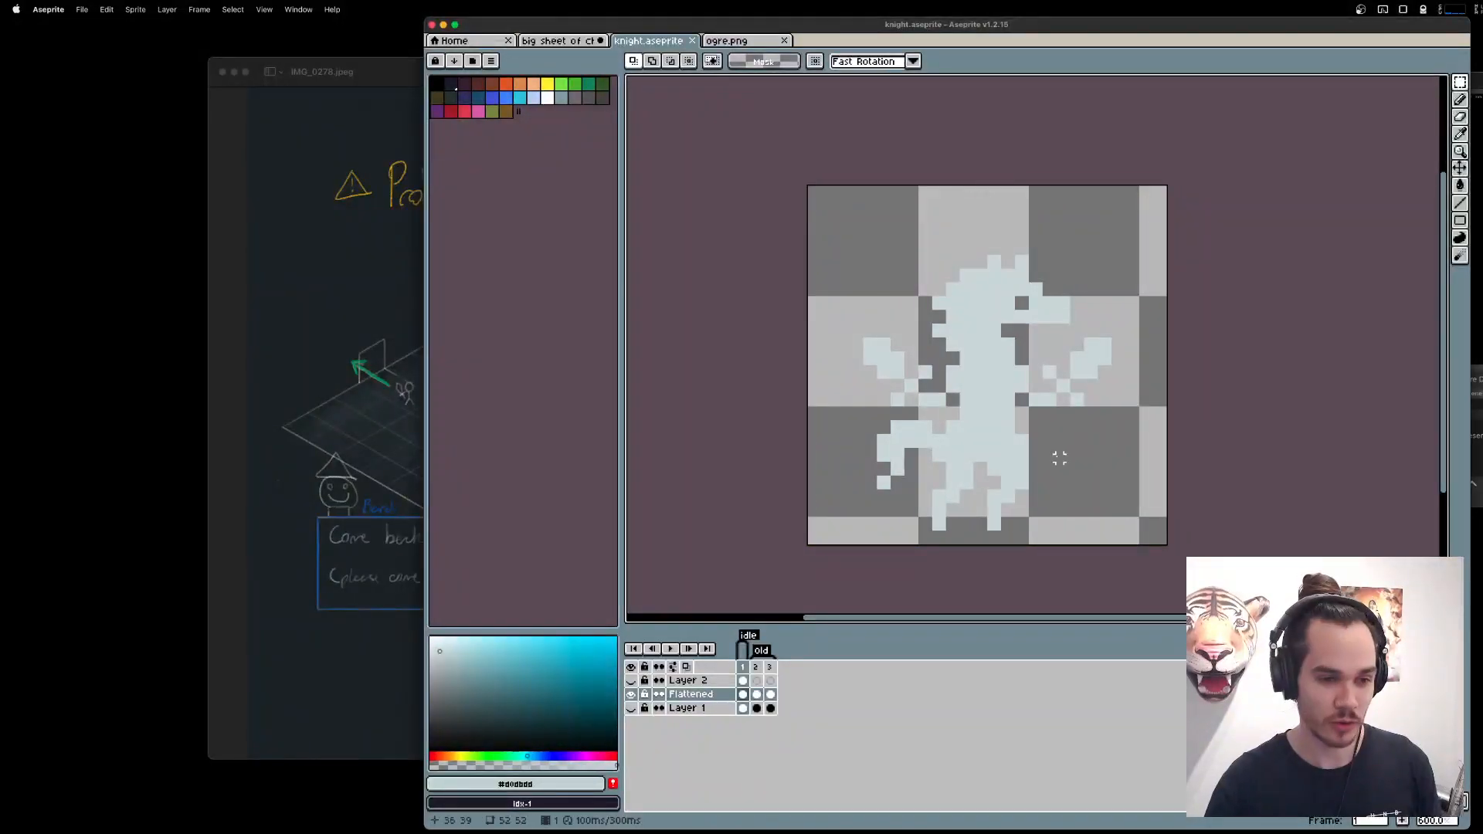
pyautogui.moveTo(884, 224); pyautogui.dragTo(1079, 333)
pyautogui.click(1103, 399)
pyautogui.moveTo(867, 355); pyautogui.dragTo(977, 430)
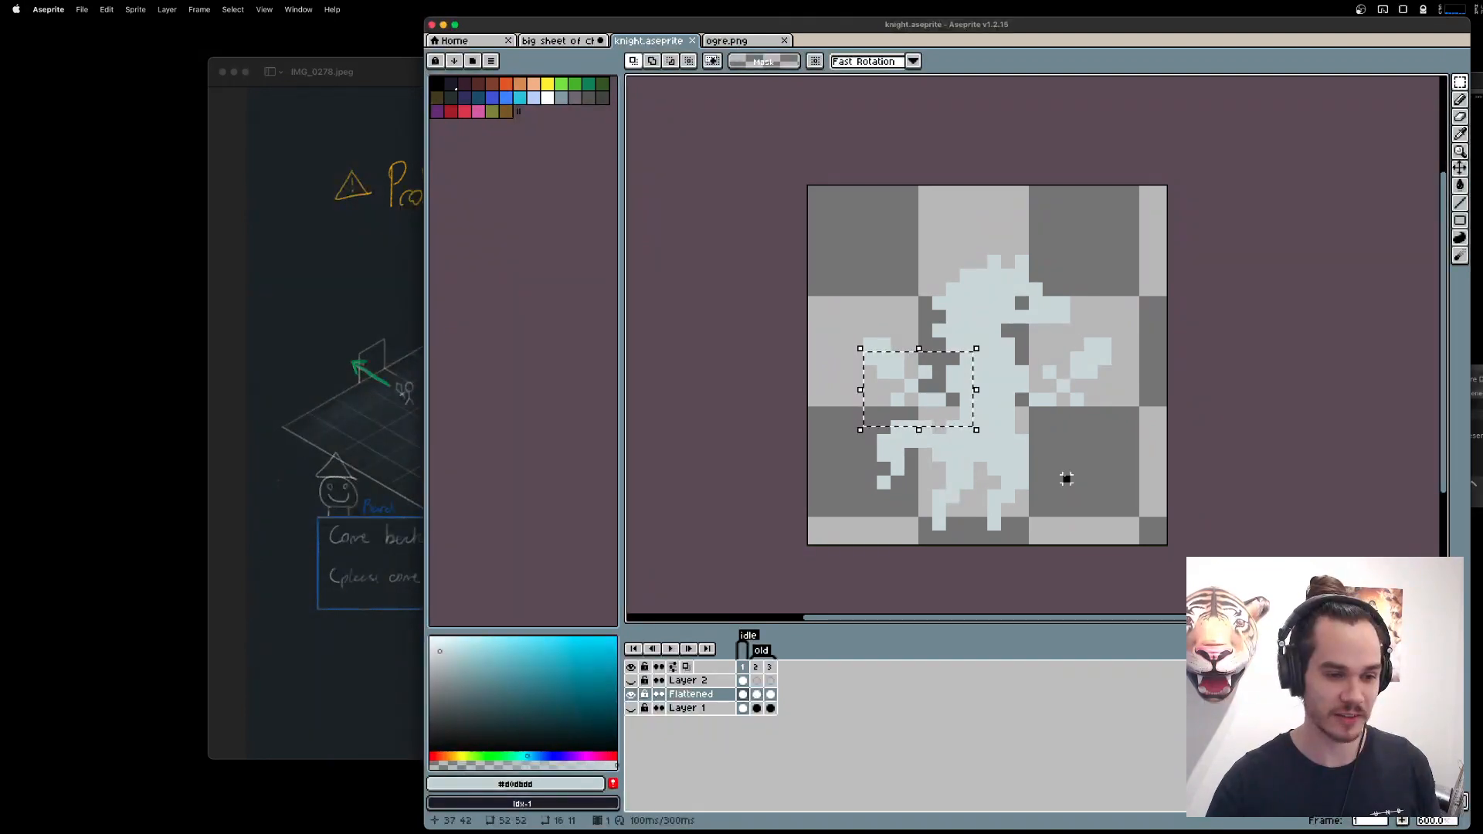
pyautogui.click(1067, 479)
pyautogui.moveTo(1136, 596); pyautogui.dragTo(761, 367)
pyautogui.click(1205, 443)
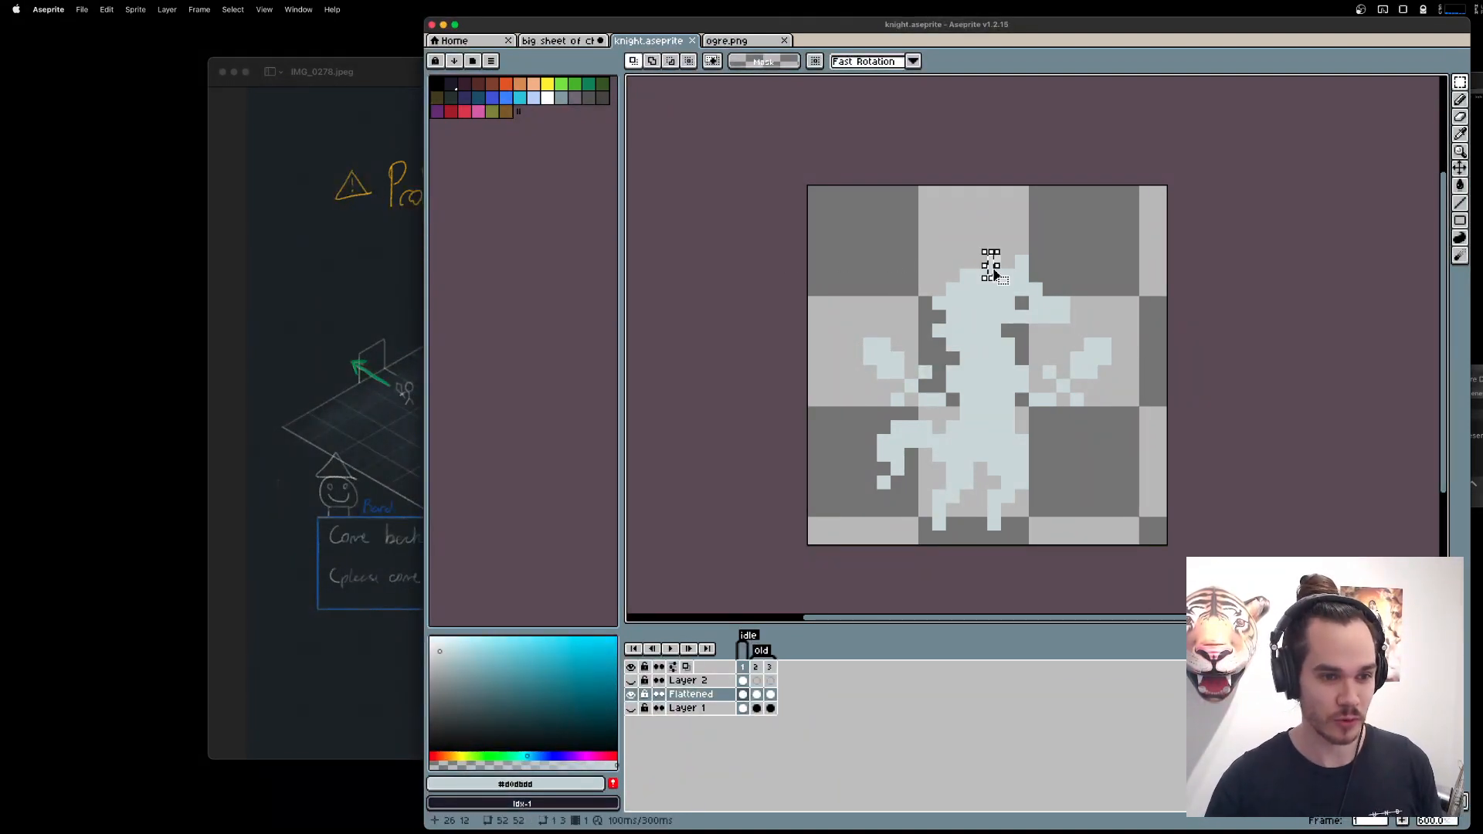
# Trim the knight sprite's canvas to its contents and check the canvas size.
pyautogui.click(136, 8)
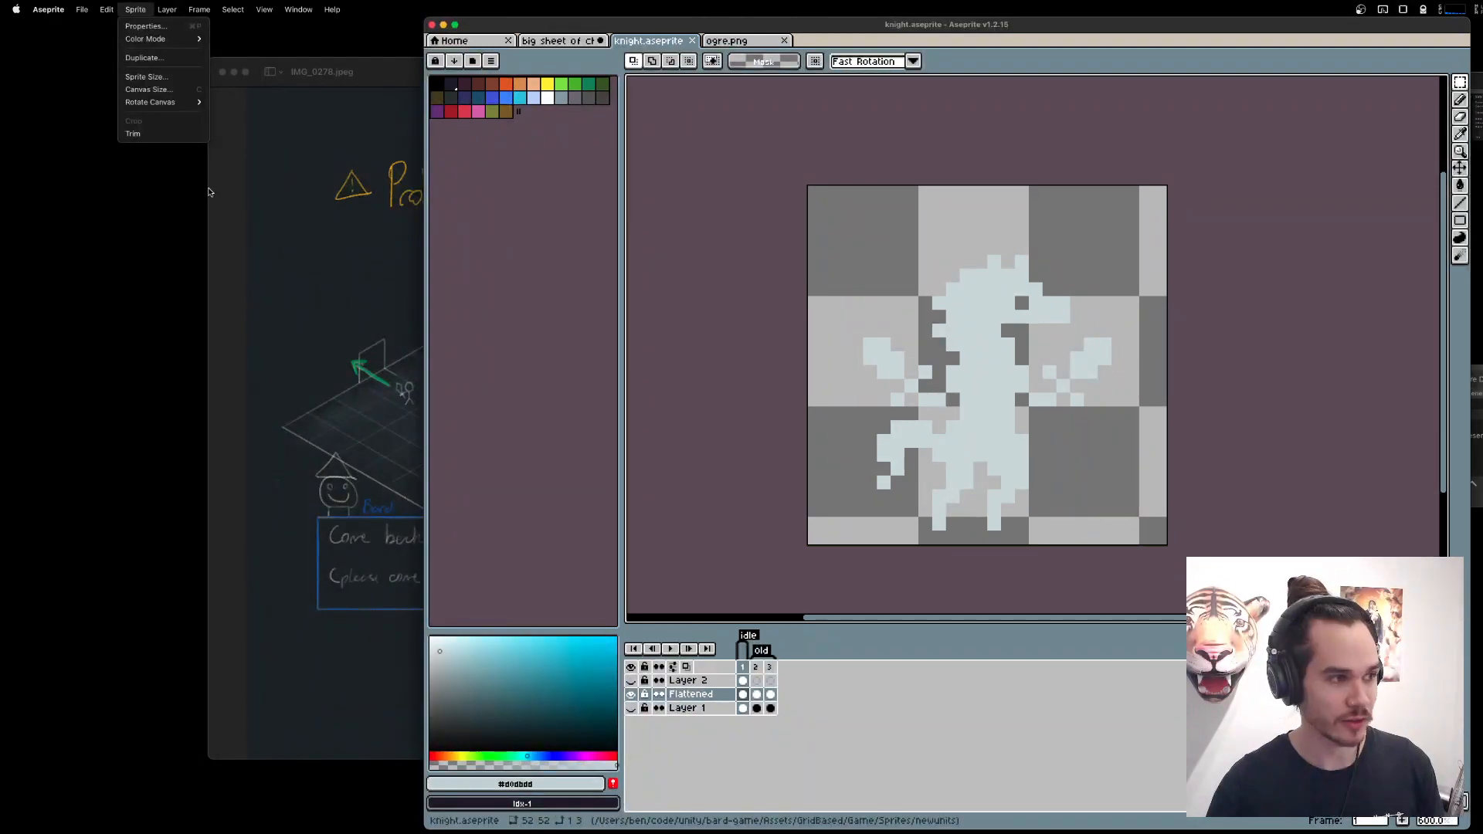
pyautogui.click(175, 79)
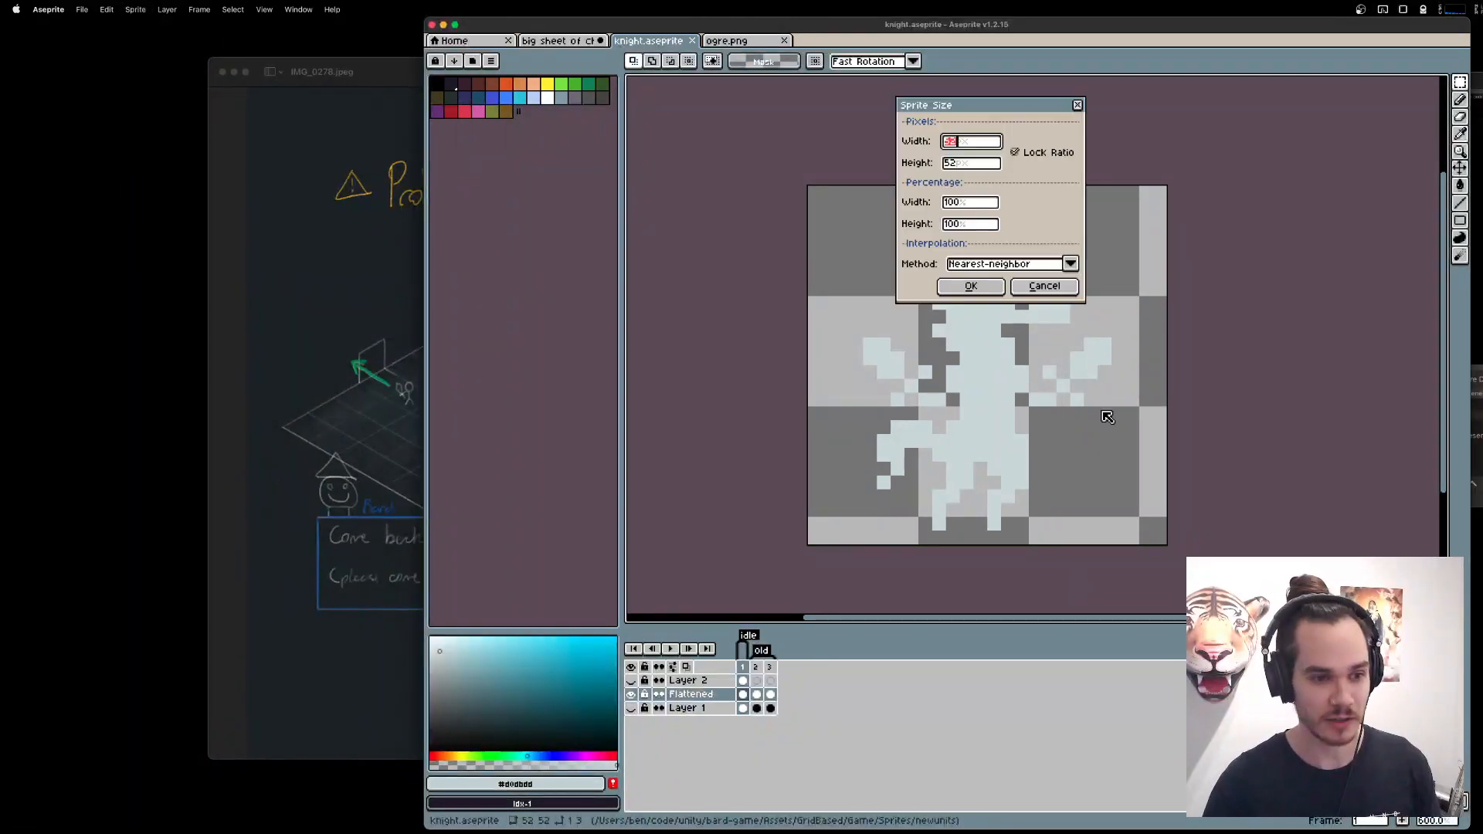
pyautogui.press('Escape')
pyautogui.click(136, 8)
pyautogui.moveTo(154, 6)
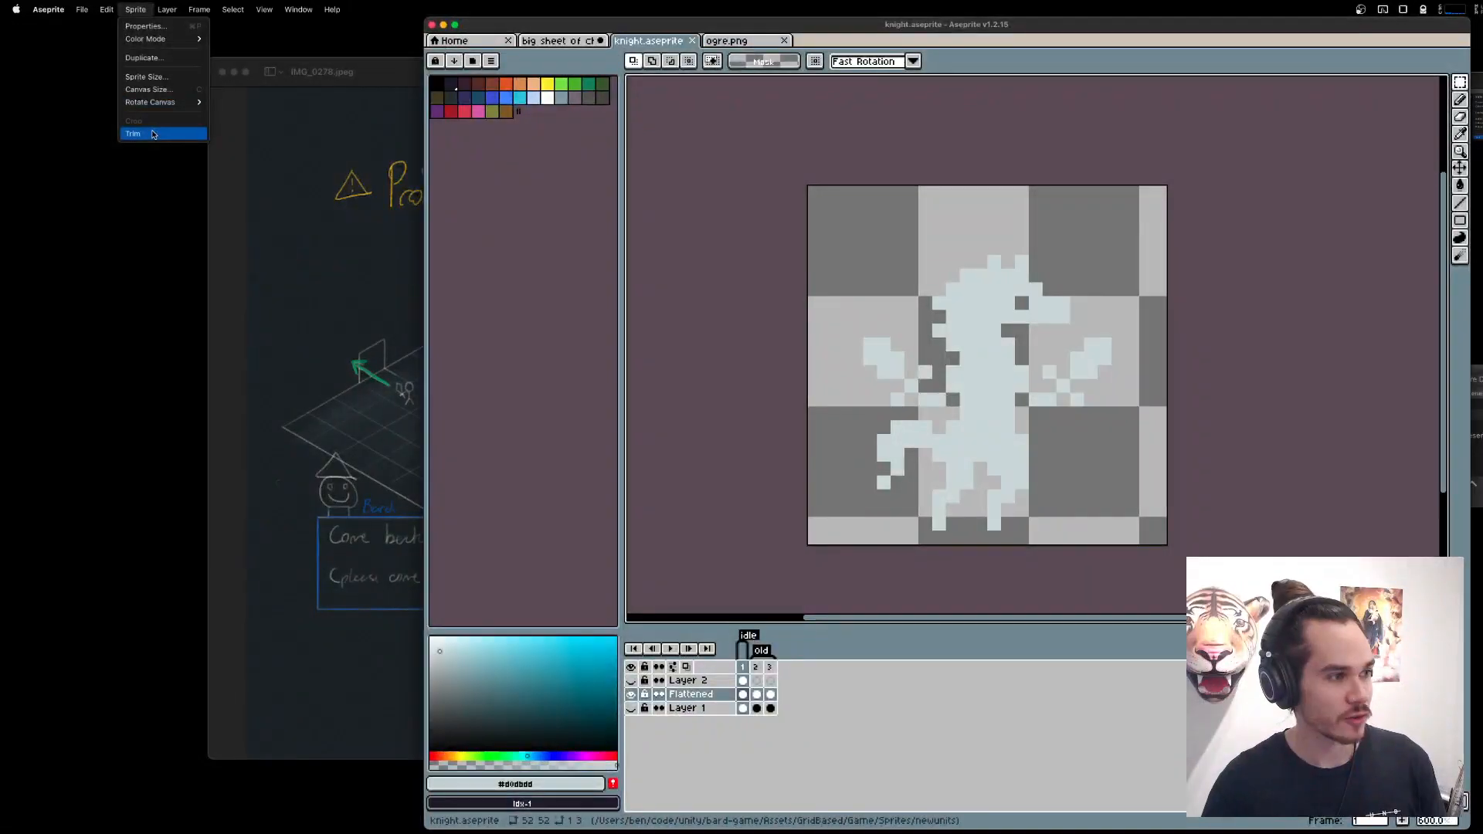
pyautogui.click(152, 134)
pyautogui.click(264, 8)
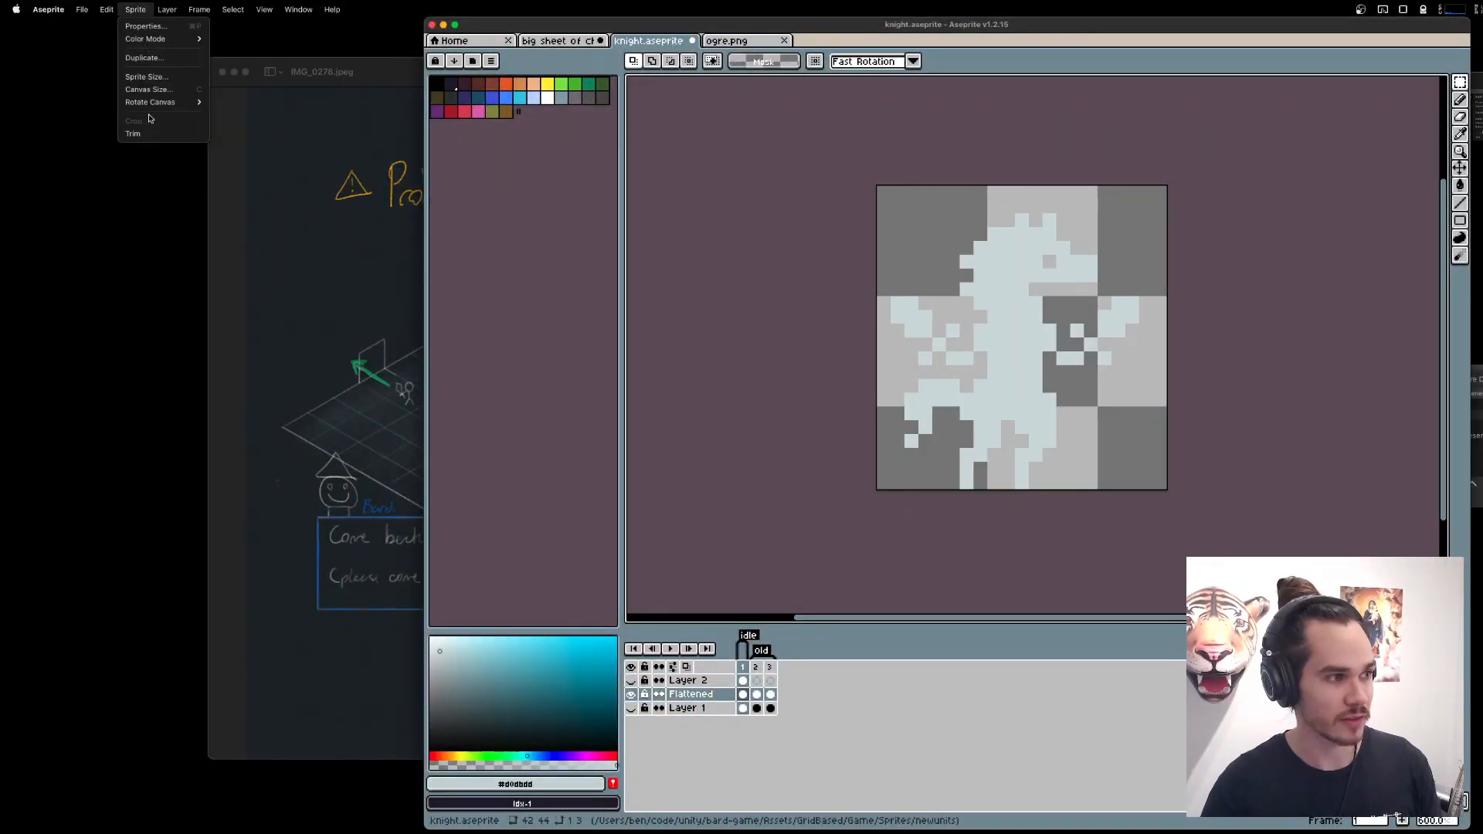
pyautogui.click(148, 90)
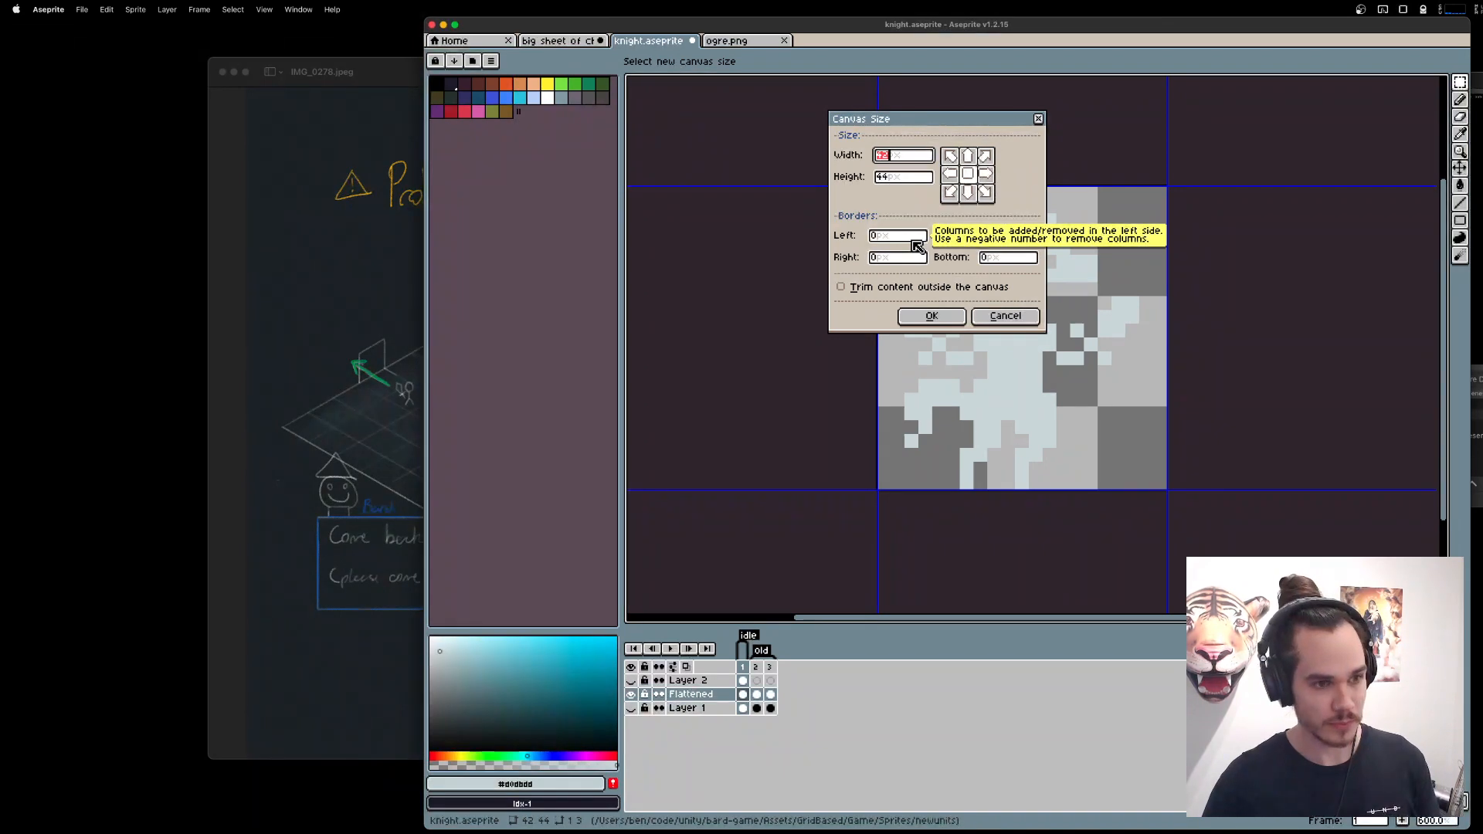
pyautogui.press('Escape')
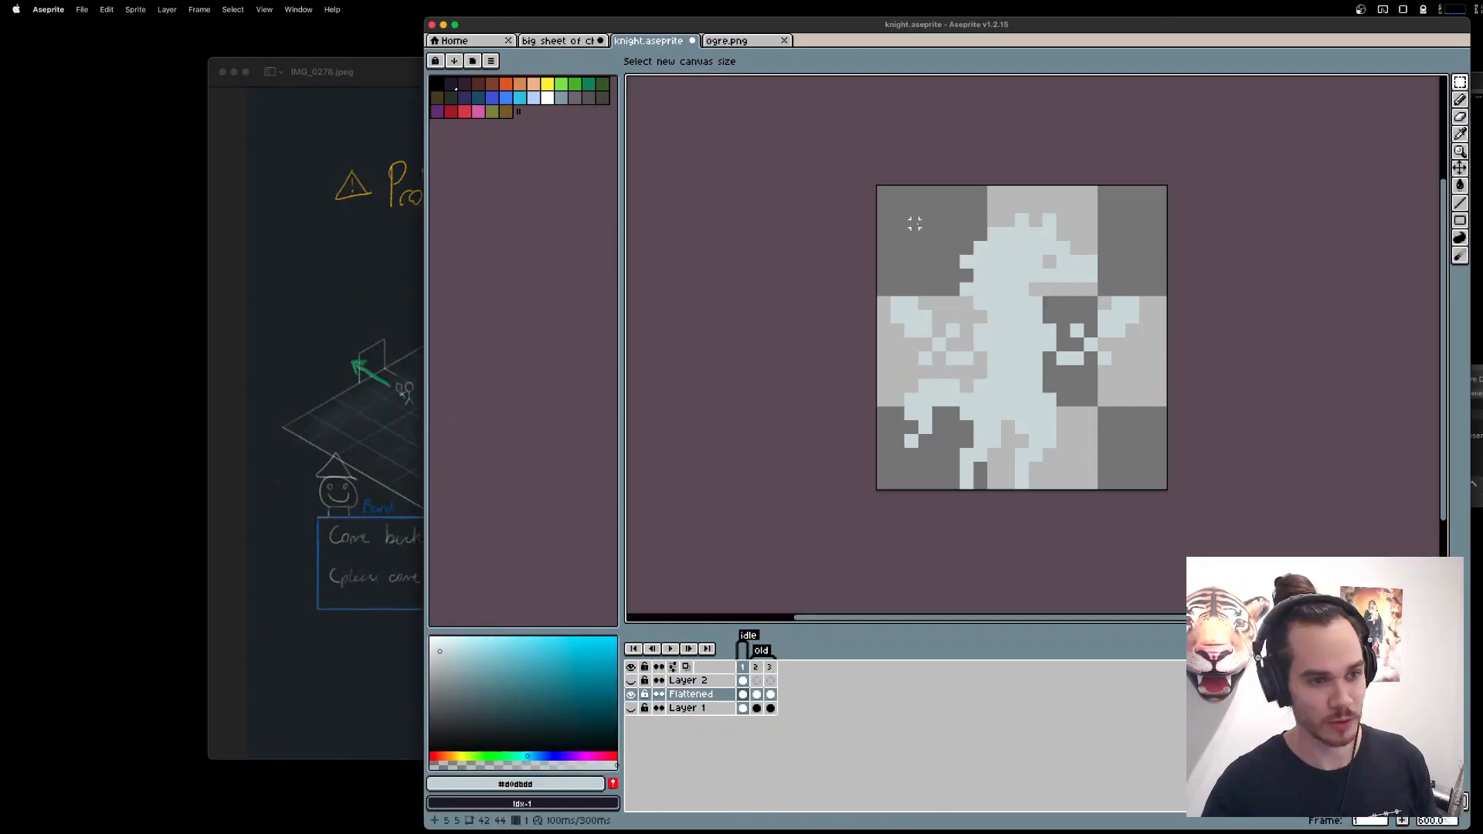
# On Layer 1 of the big character sheet, draw a light grey square outline two by two grid cells large below the existing sprites.
pyautogui.hotkey('ctrl', 'shift', 'Tab')
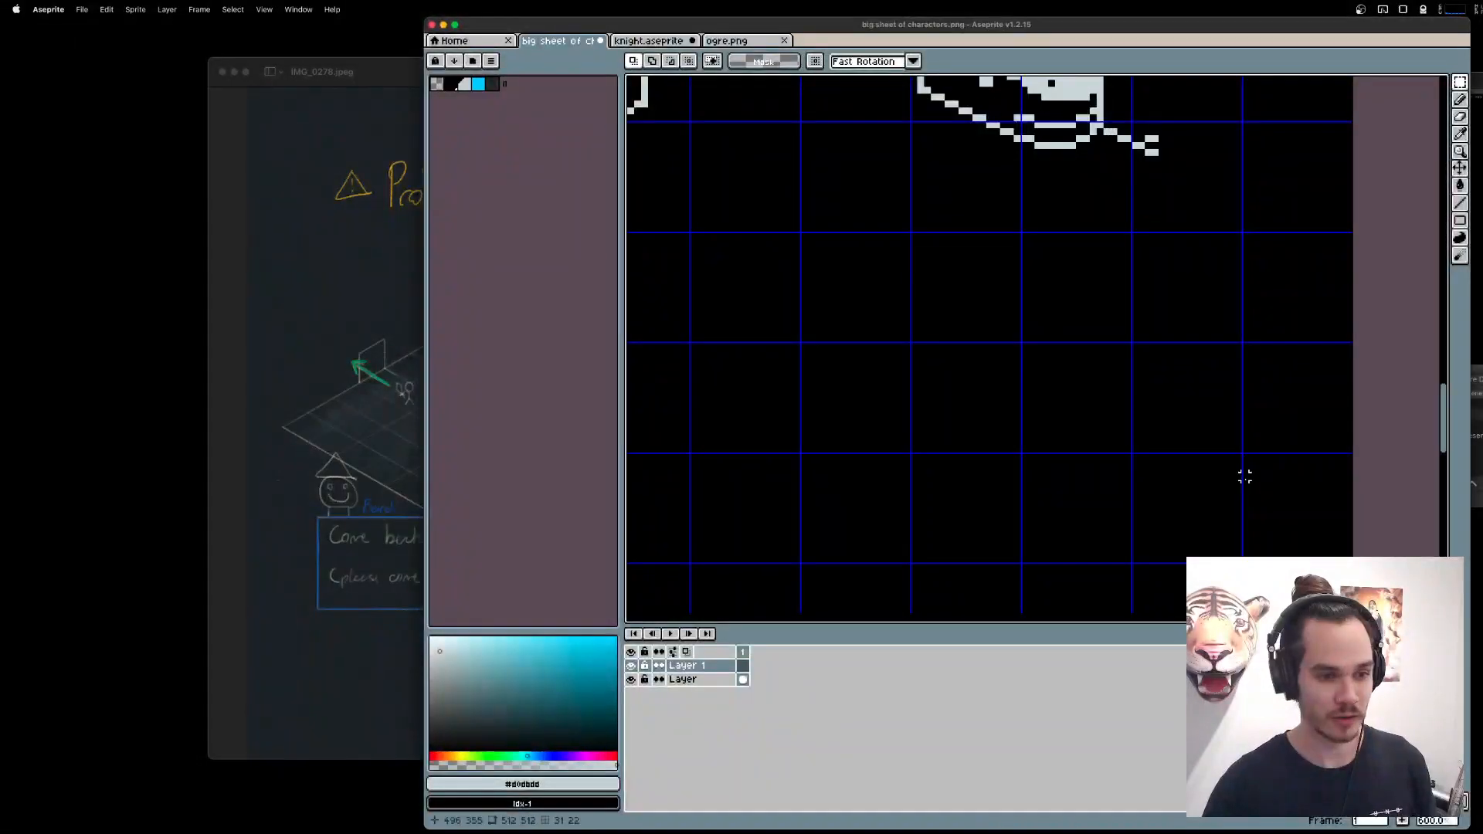
pyautogui.press('u')
pyautogui.moveTo(711, 179); pyautogui.dragTo(984, 506)
pyautogui.moveTo(1098, 289); pyautogui.dragTo(1204, 394)
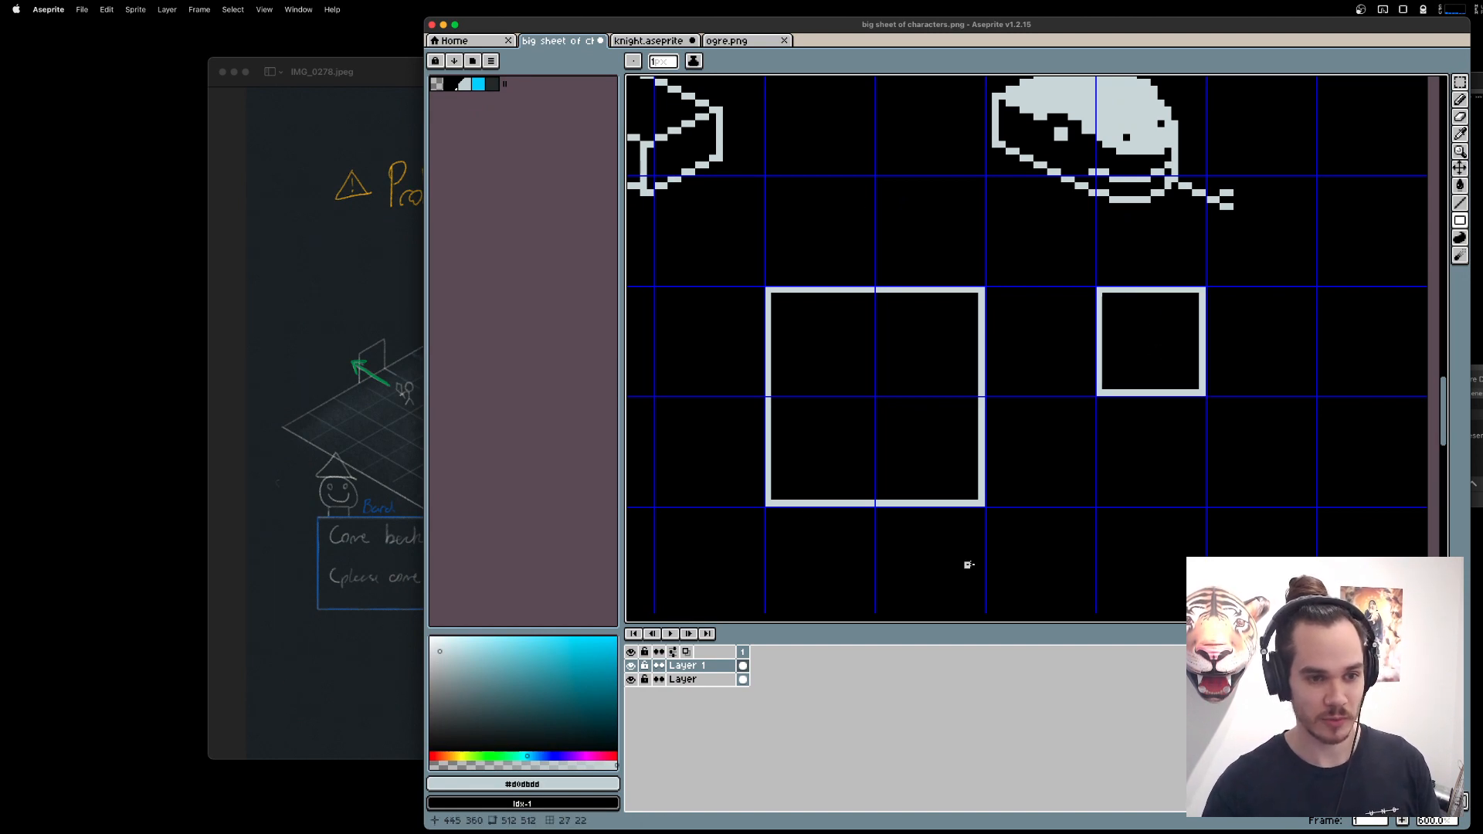
pyautogui.press('super+z')
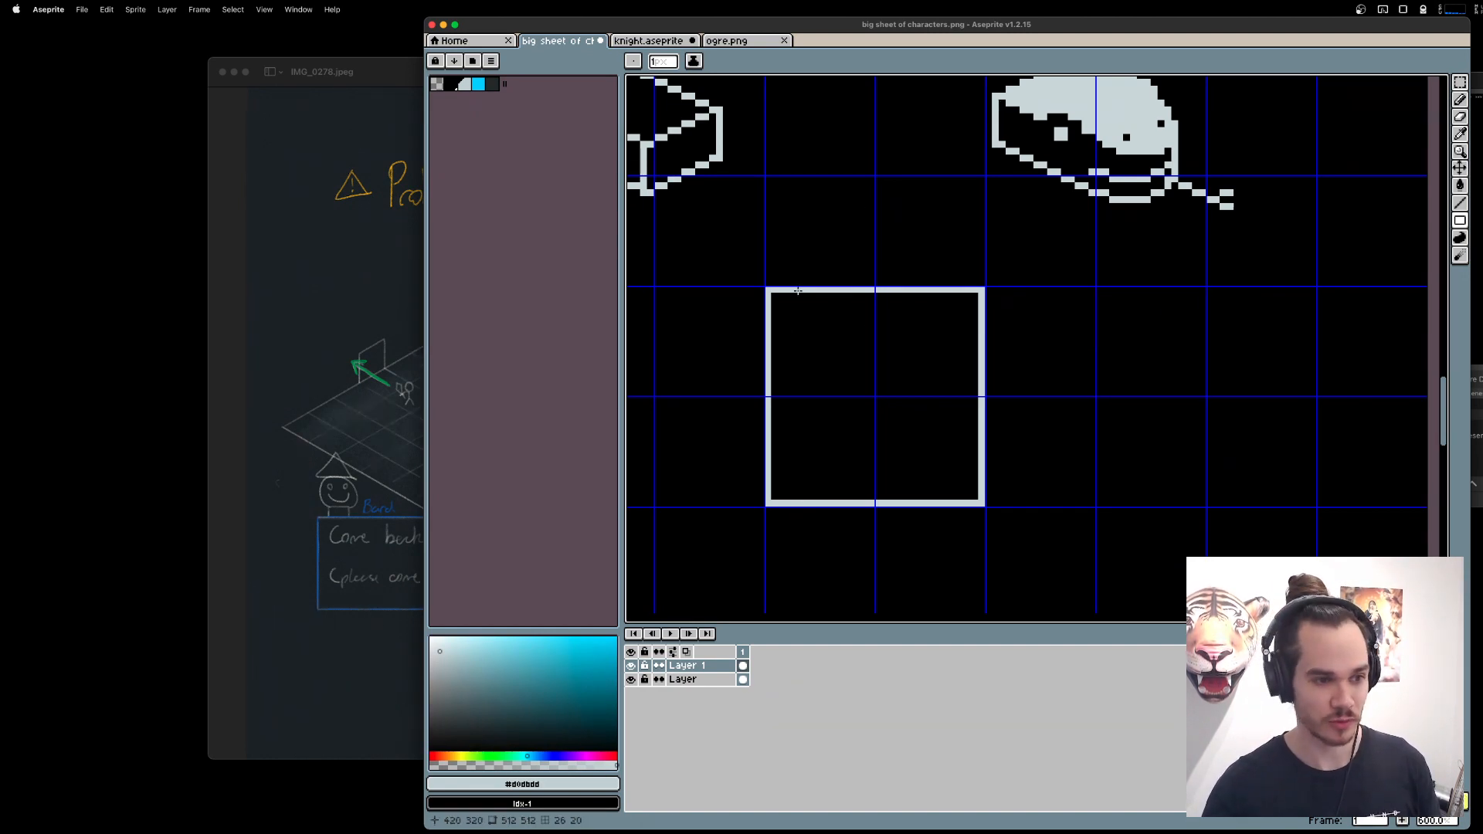
# Try out a narrower upright rectangle inside the square outline, standing on its lower edge, and undo it.
pyautogui.moveTo(1126, 441); pyautogui.dragTo(1228, 426)
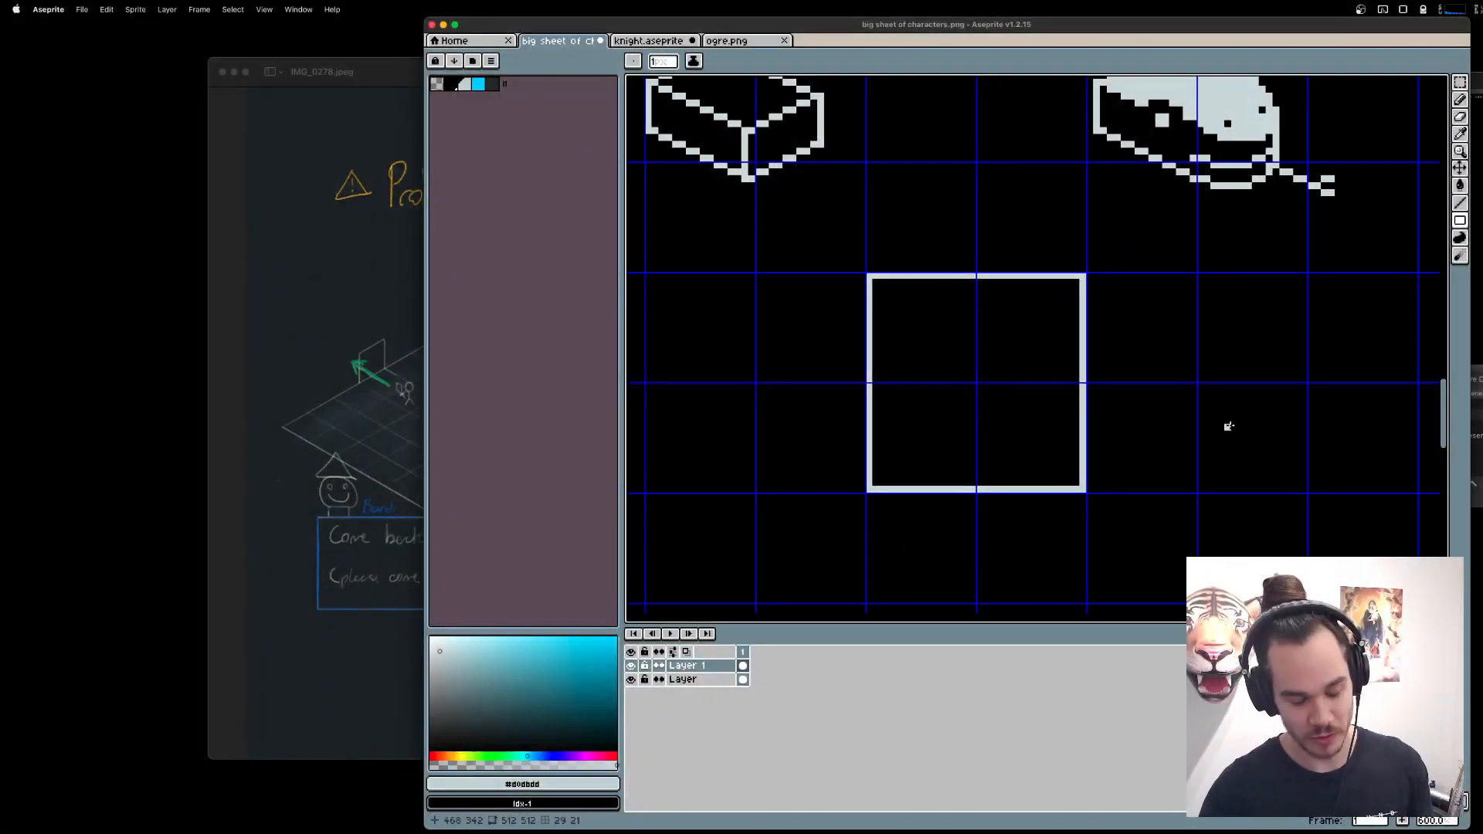
pyautogui.moveTo(988, 315); pyautogui.dragTo(916, 447)
pyautogui.press('super+z')
pyautogui.moveTo(911, 301)
pyautogui.mouseDown()
pyautogui.moveTo(1049, 488)
pyautogui.moveTo(1036, 489)
pyautogui.mouseUp()
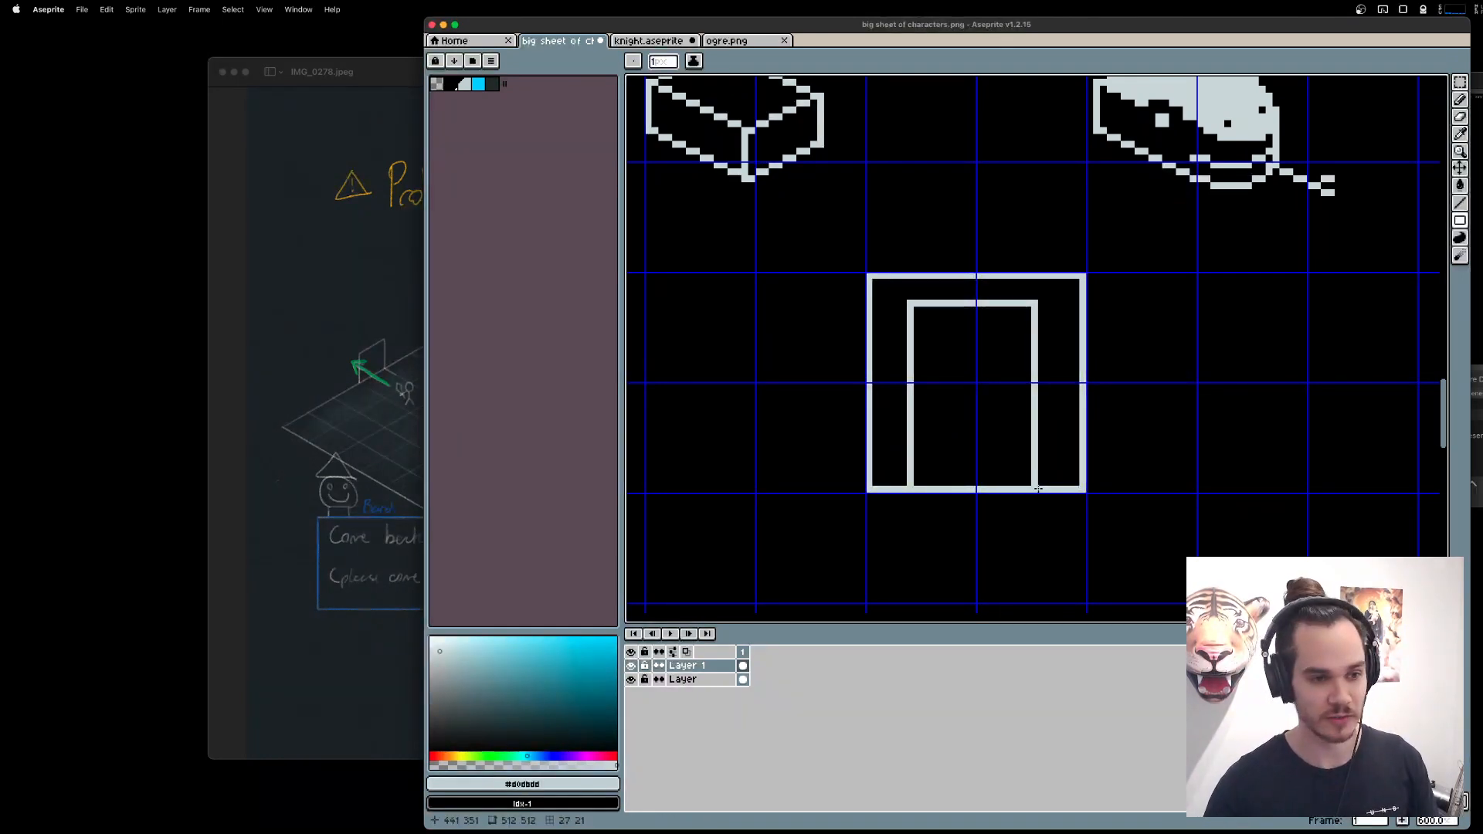
pyautogui.press('super+z')
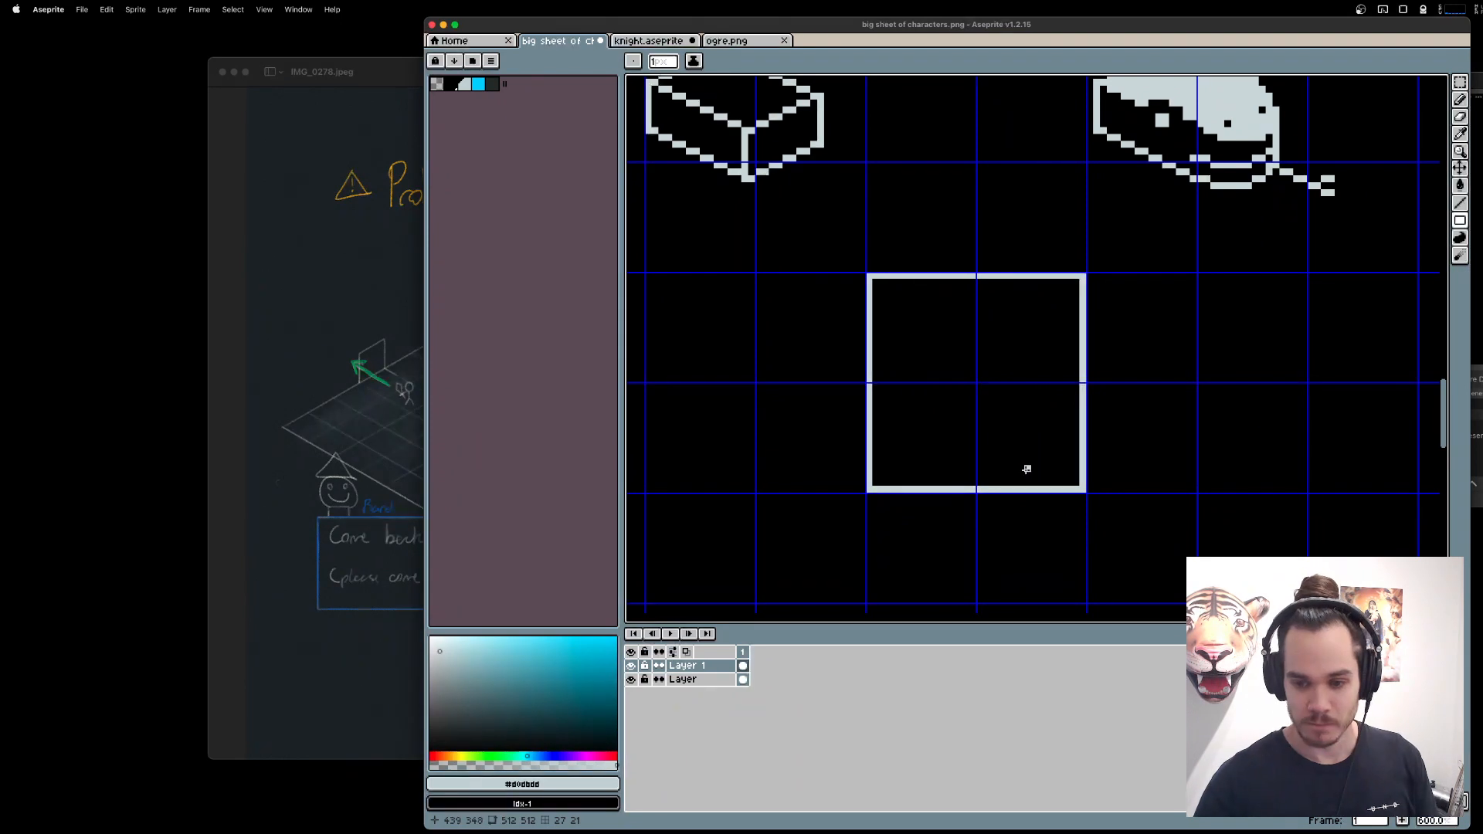
# Bring the IMG_0278.jpeg notes to the front, search the web for "concepts app" and open the Concepts website in Brave.
pyautogui.click(346, 265)
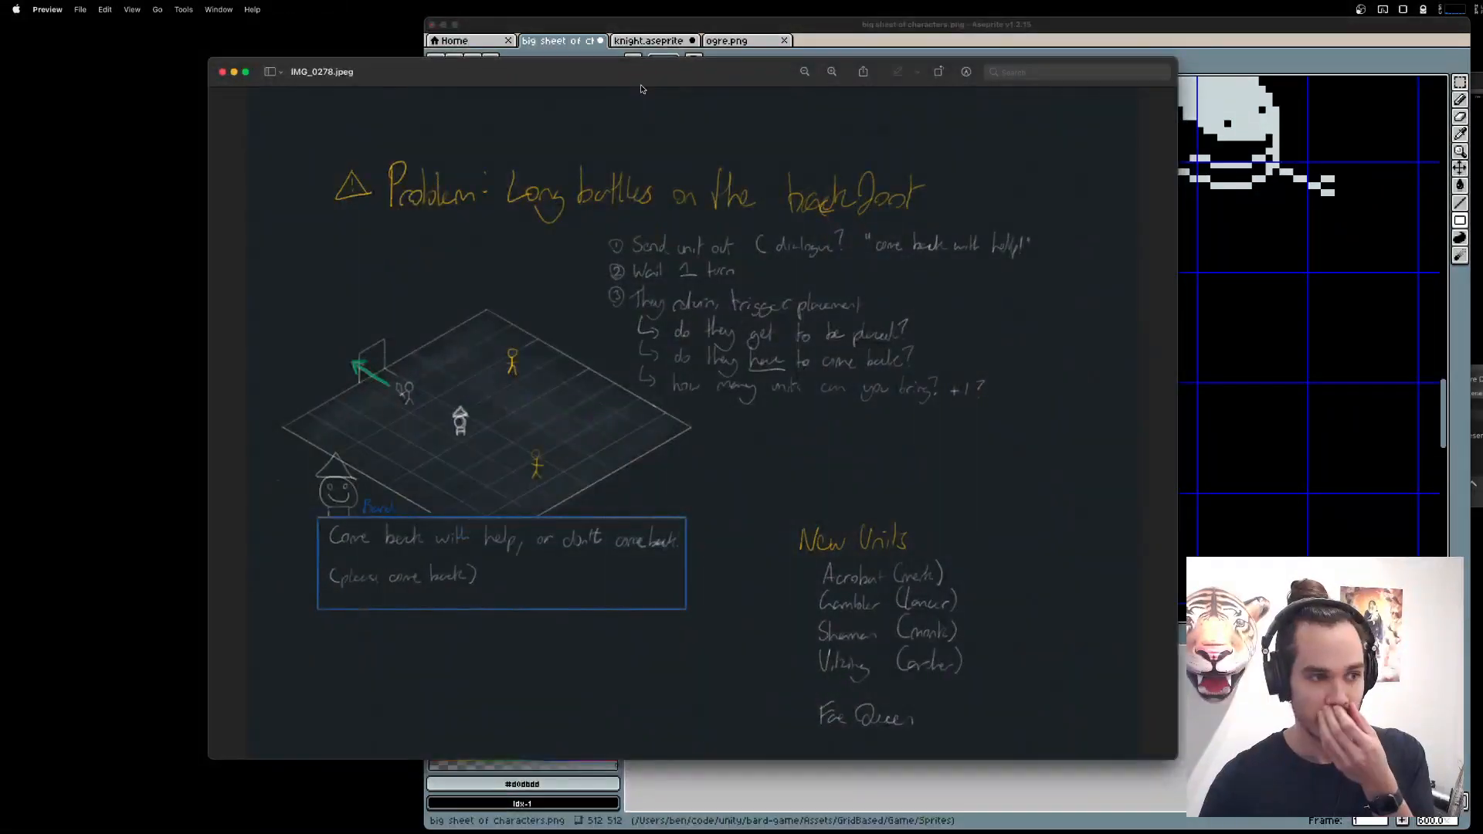
pyautogui.moveTo(640, 68); pyautogui.dragTo(804, 75)
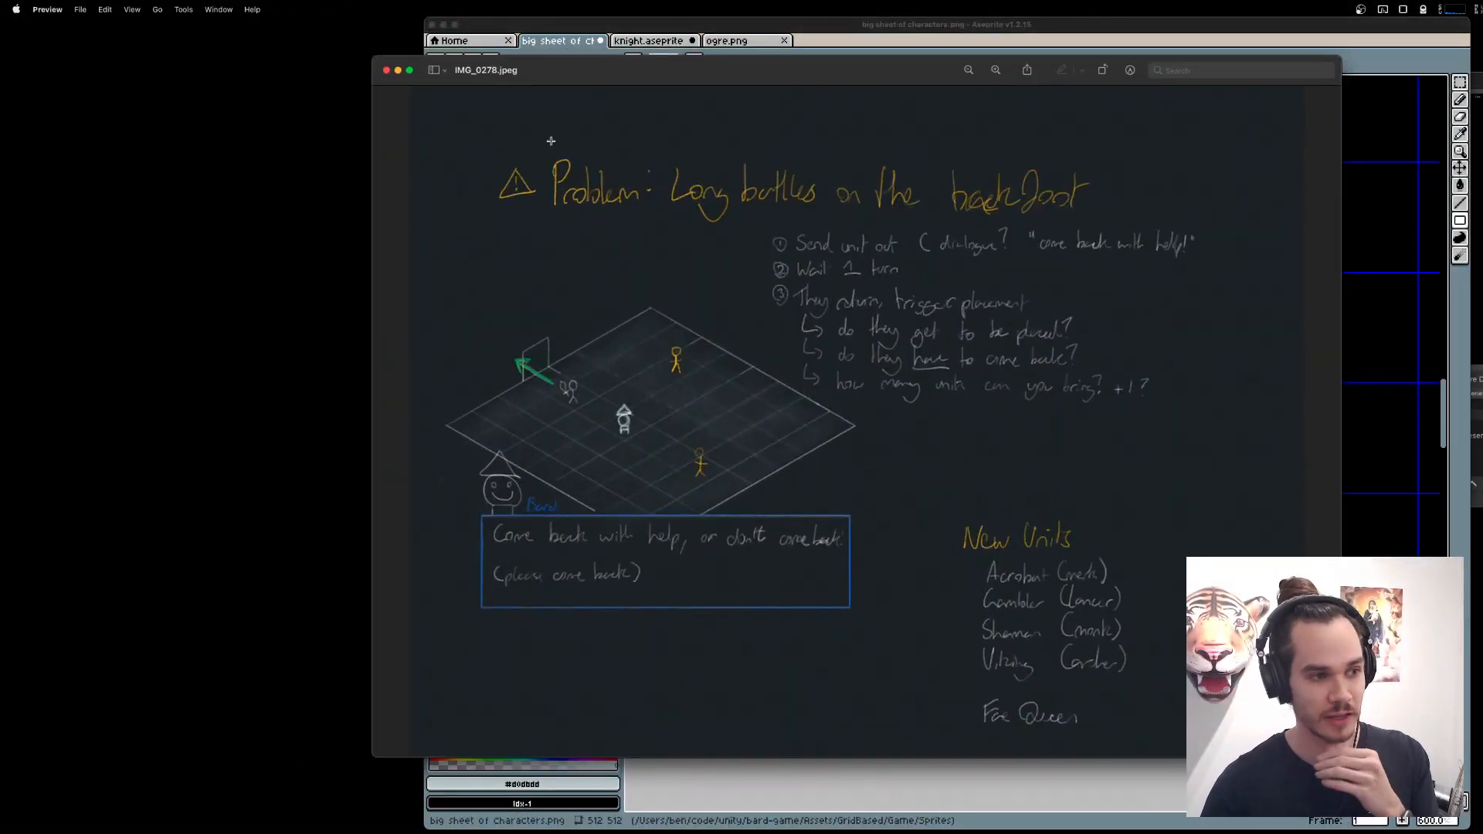
pyautogui.hotkey('alt', 'space')
pyautogui.write('concepts app')
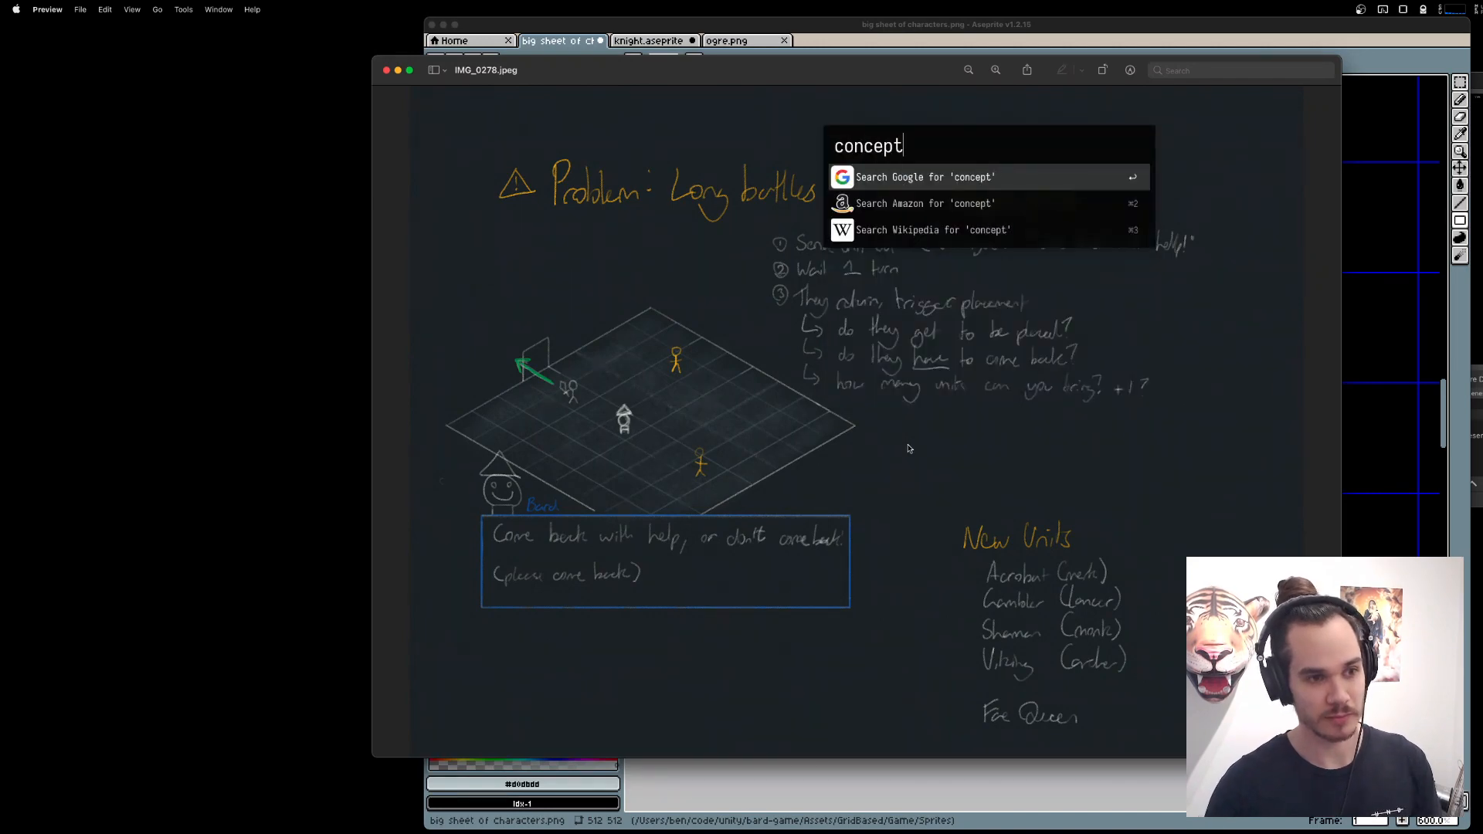
pyautogui.press('Return')
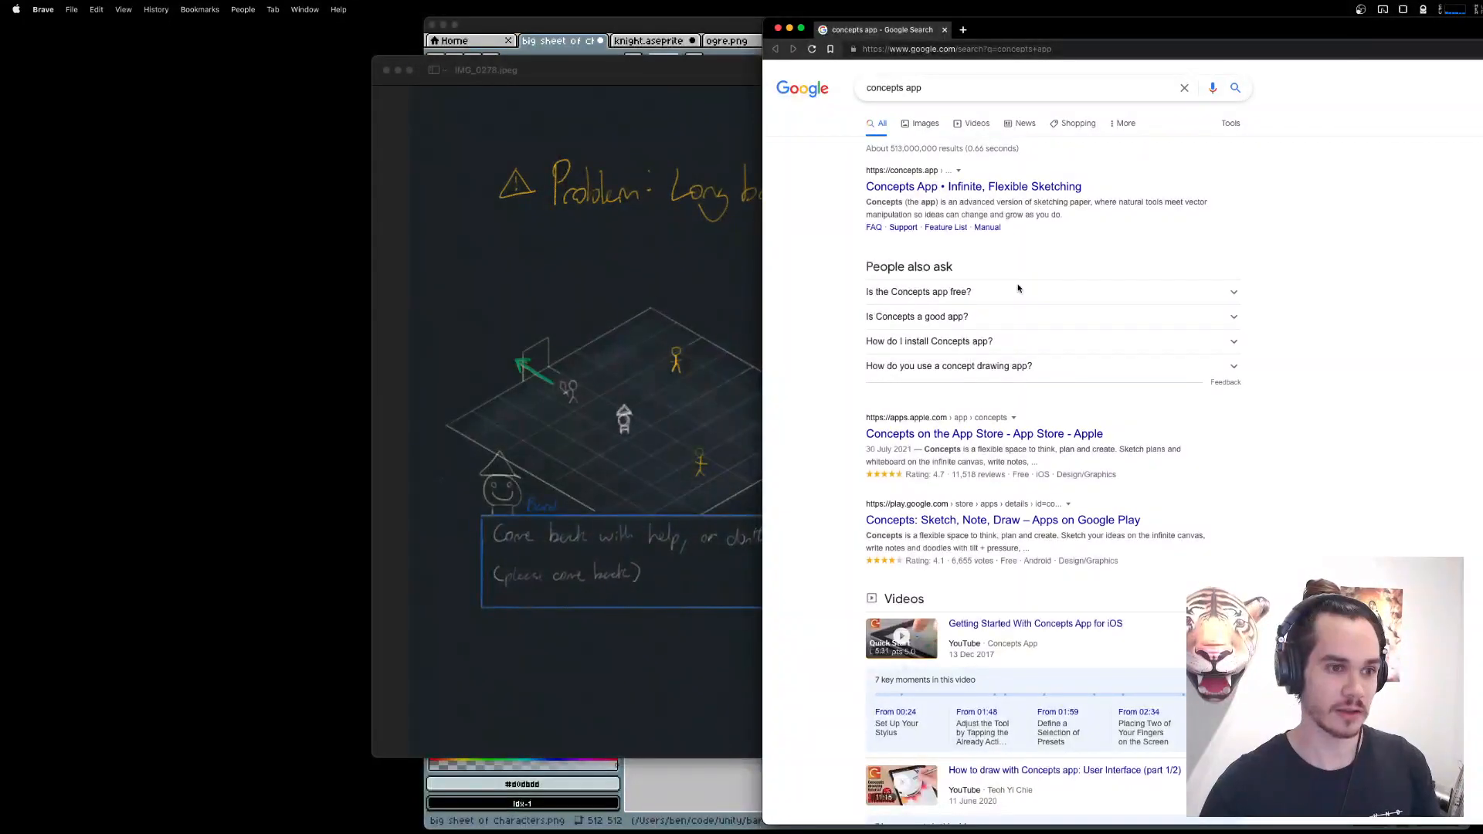
pyautogui.moveTo(1168, 37); pyautogui.dragTo(805, 28)
pyautogui.click(664, 187)
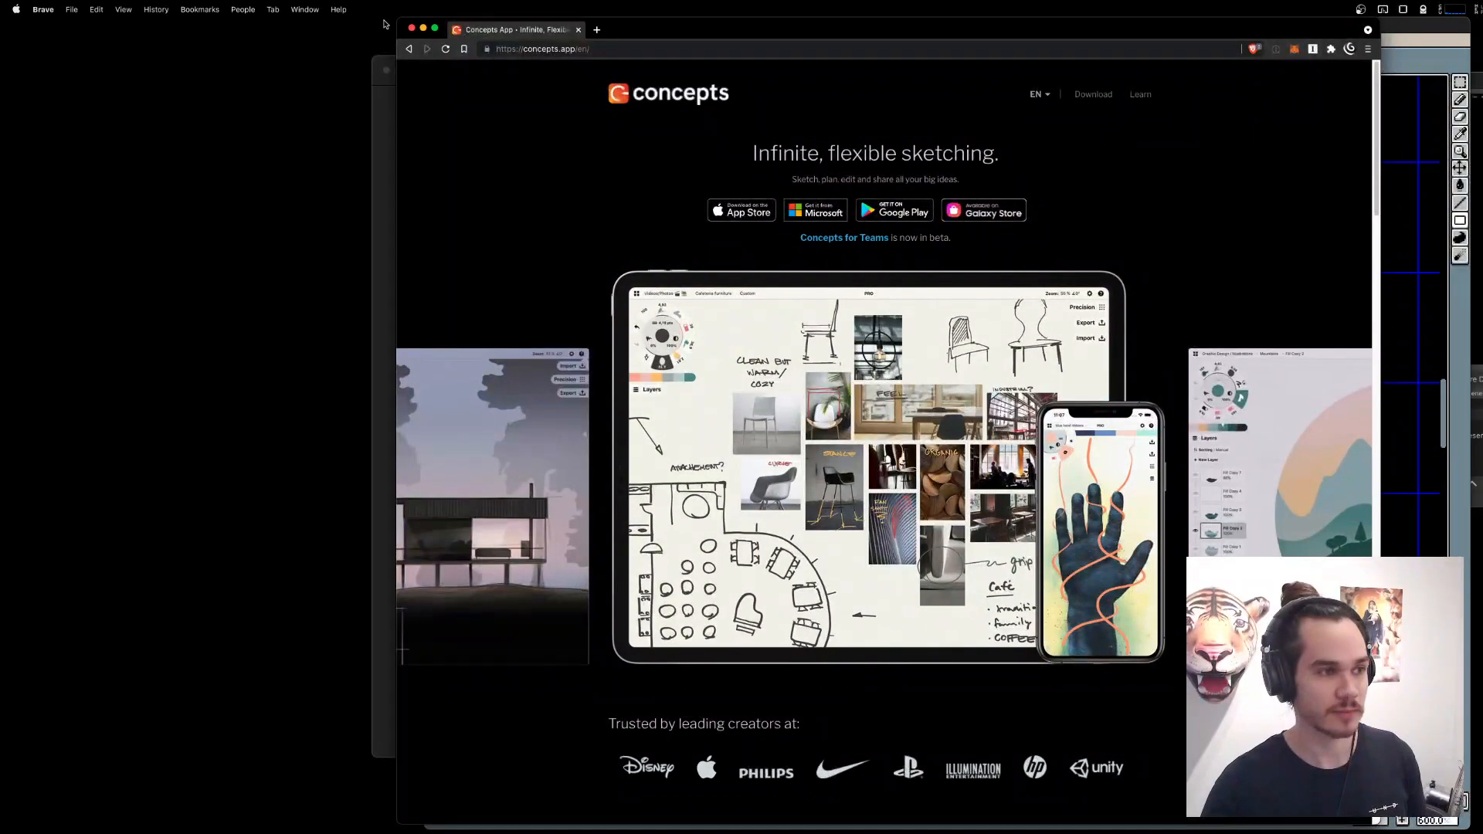
# Look over the Concepts home page, close the browser window and return to the handwritten notes.
pyautogui.scroll(-7, 894, 371)
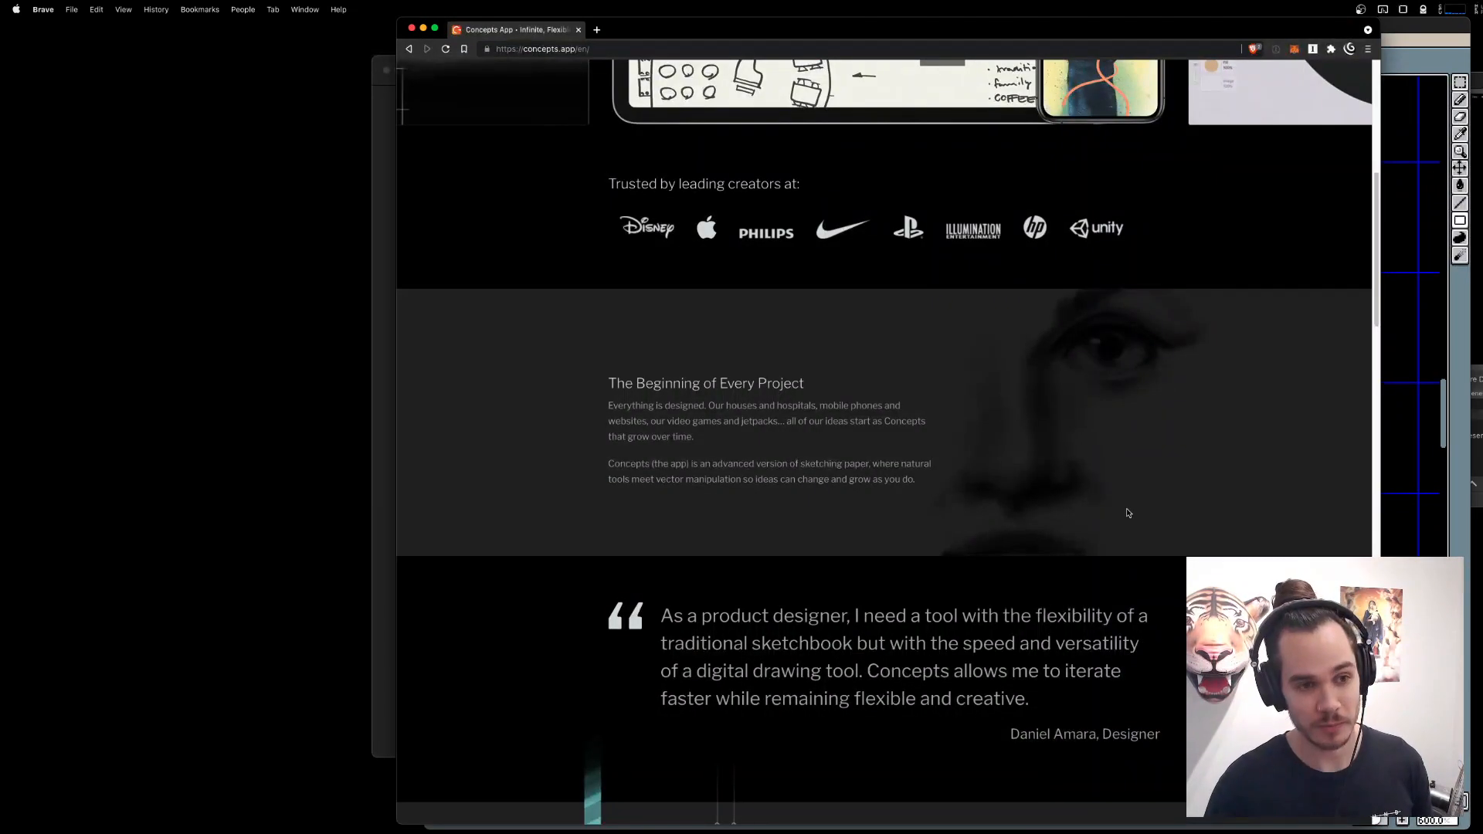
pyautogui.scroll(7, 1126, 513)
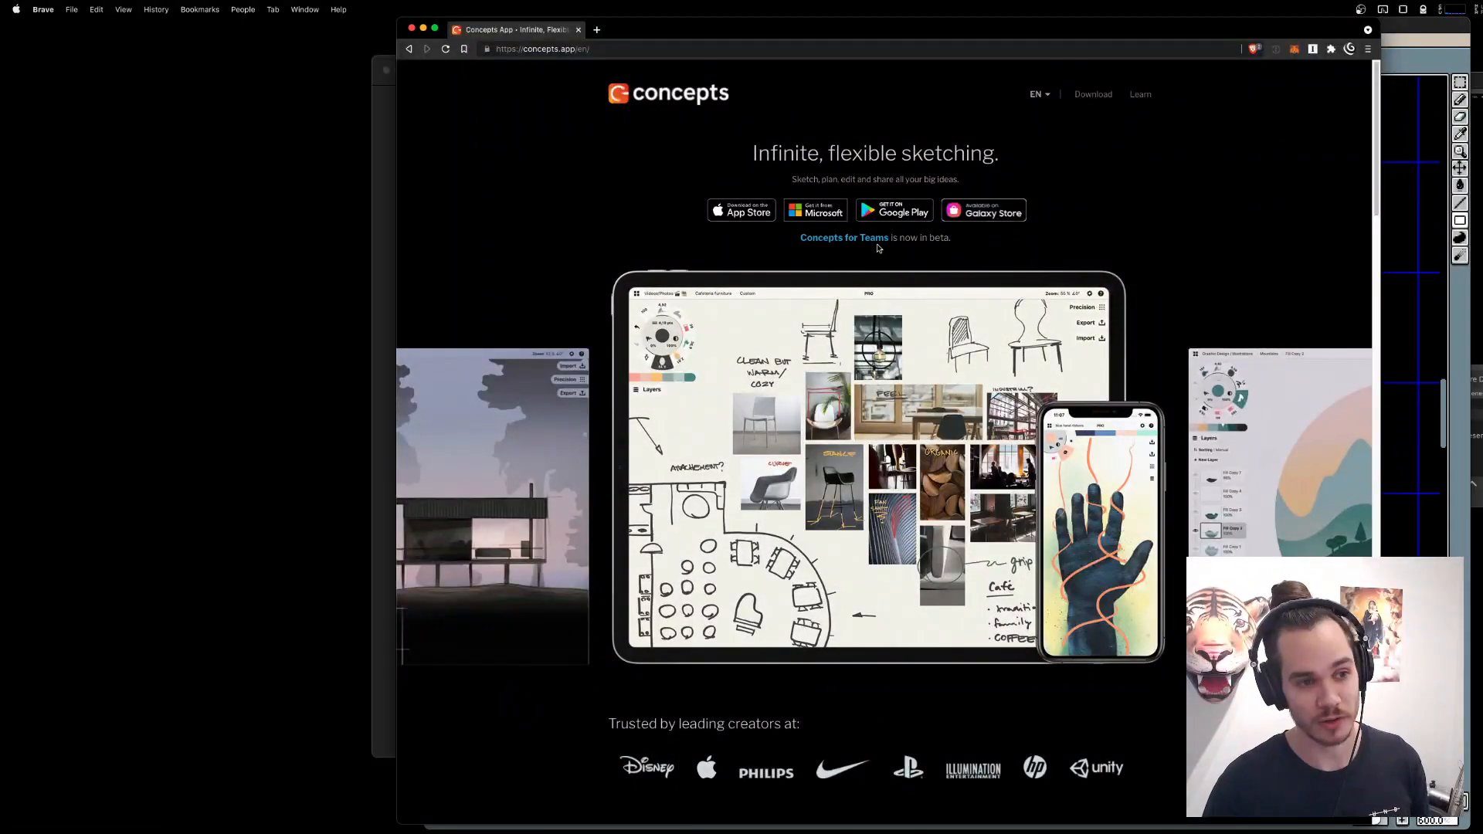
pyautogui.click(411, 30)
pyautogui.click(1094, 615)
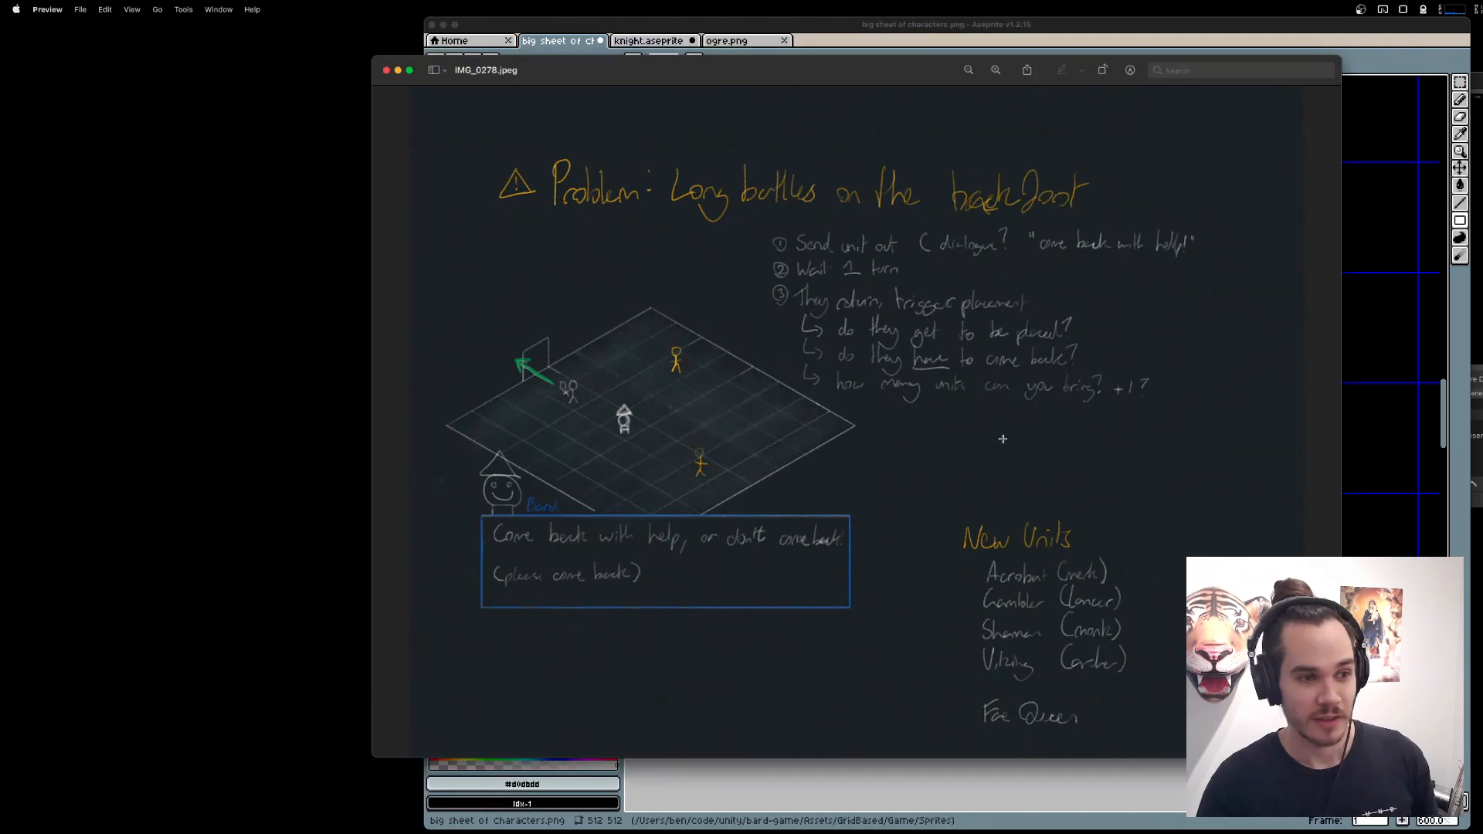
# Return to the Aseprite character sheet and examine the space around the square outline and the existing sprites.
pyautogui.click(1383, 572)
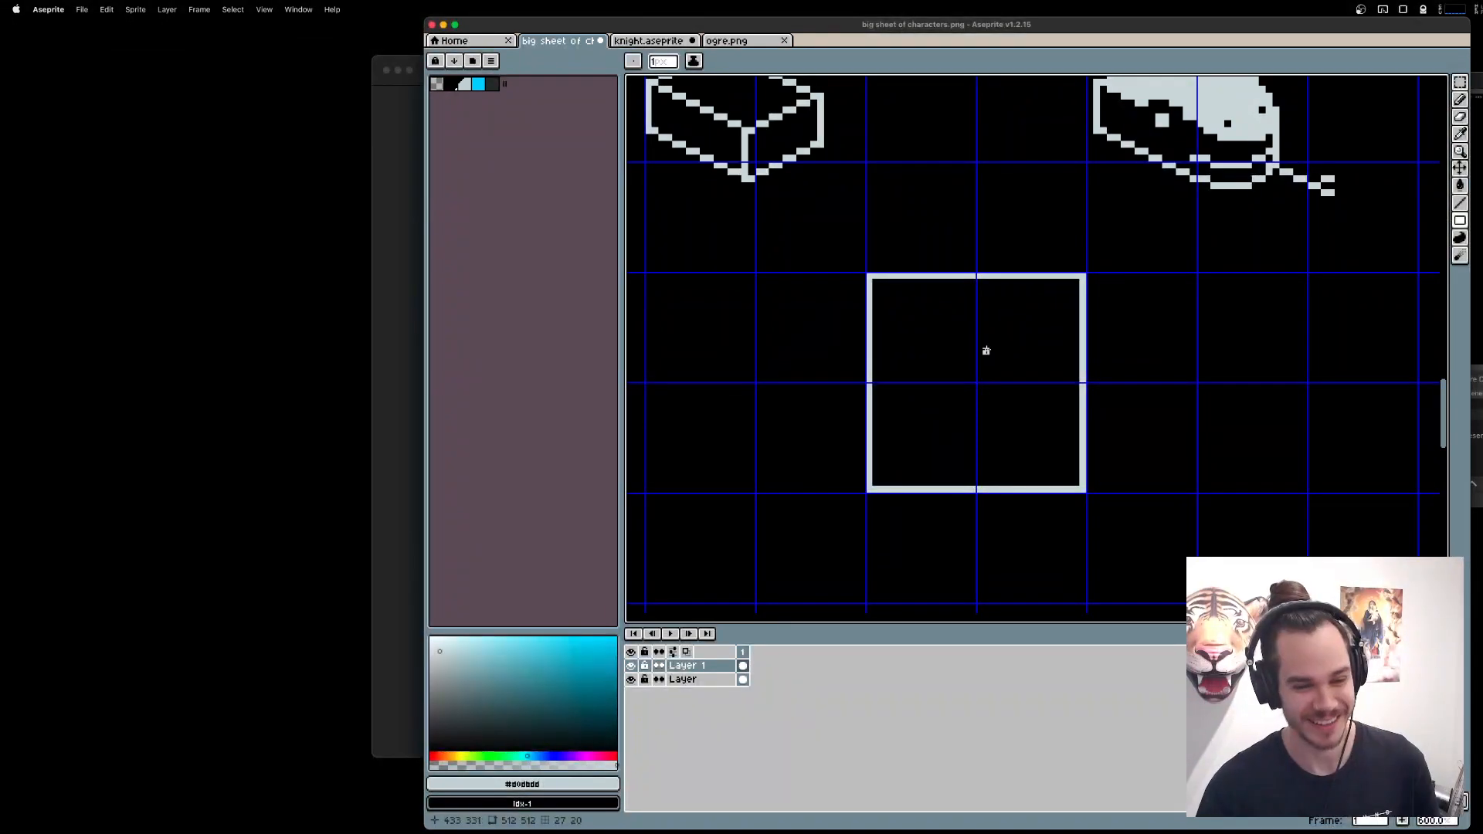
pyautogui.scroll(3, 1001, 413)
pyautogui.scroll(-2, 999, 405)
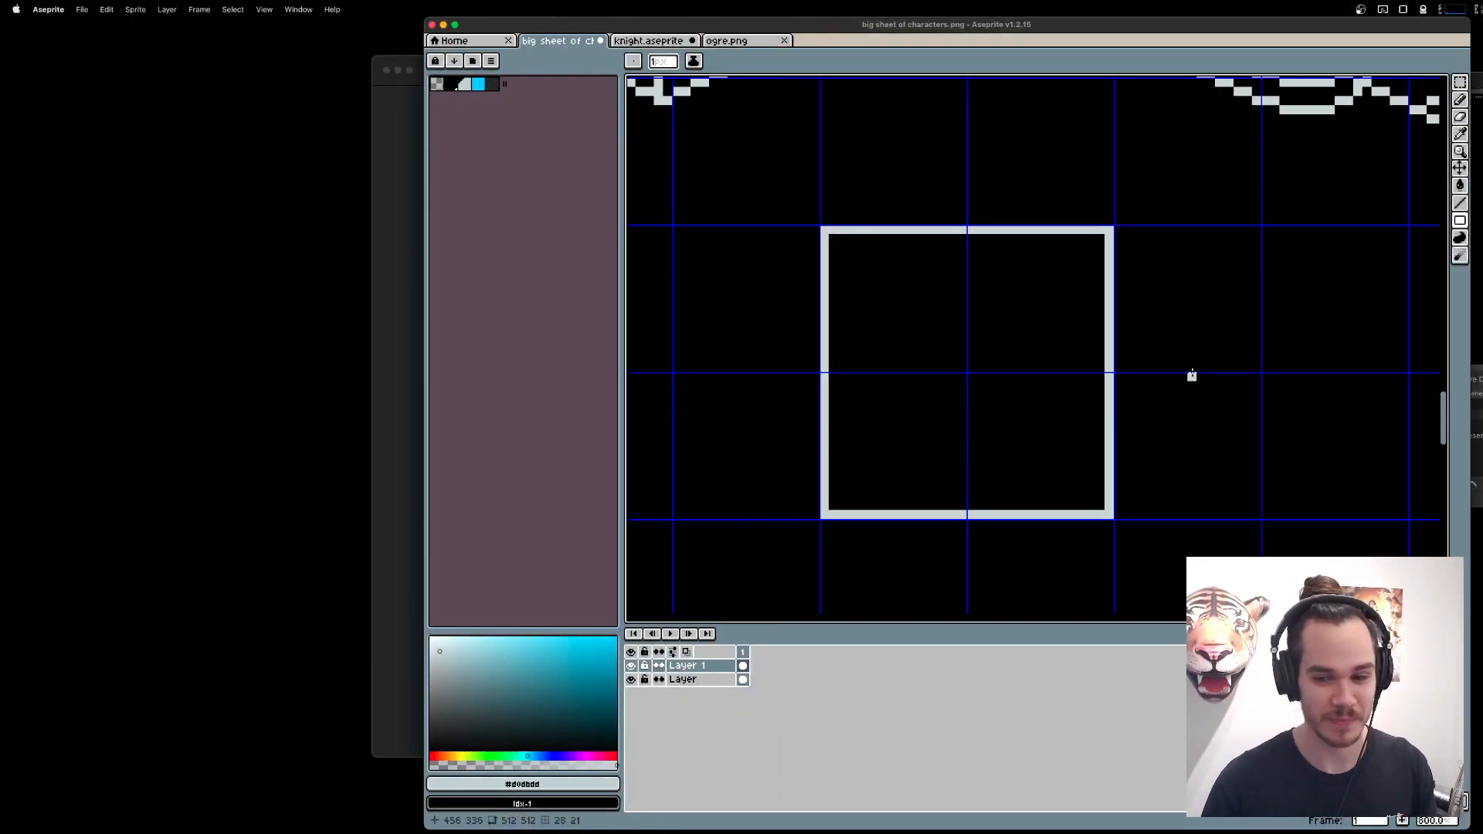
pyautogui.hscroll(2, 1206, 418)
pyautogui.scroll(-1, 1205, 418)
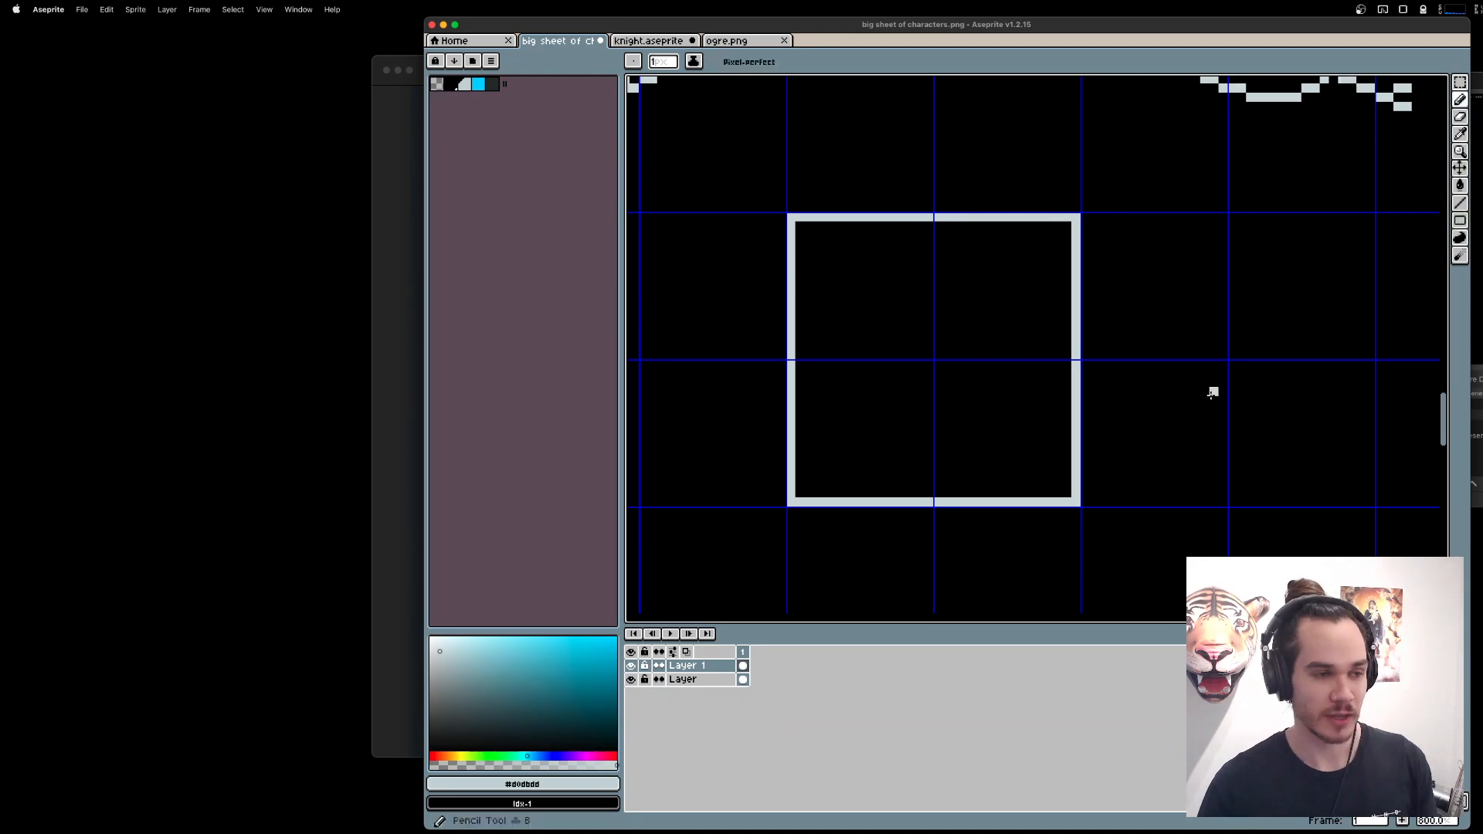
pyautogui.hscroll(10, 1082, 321)
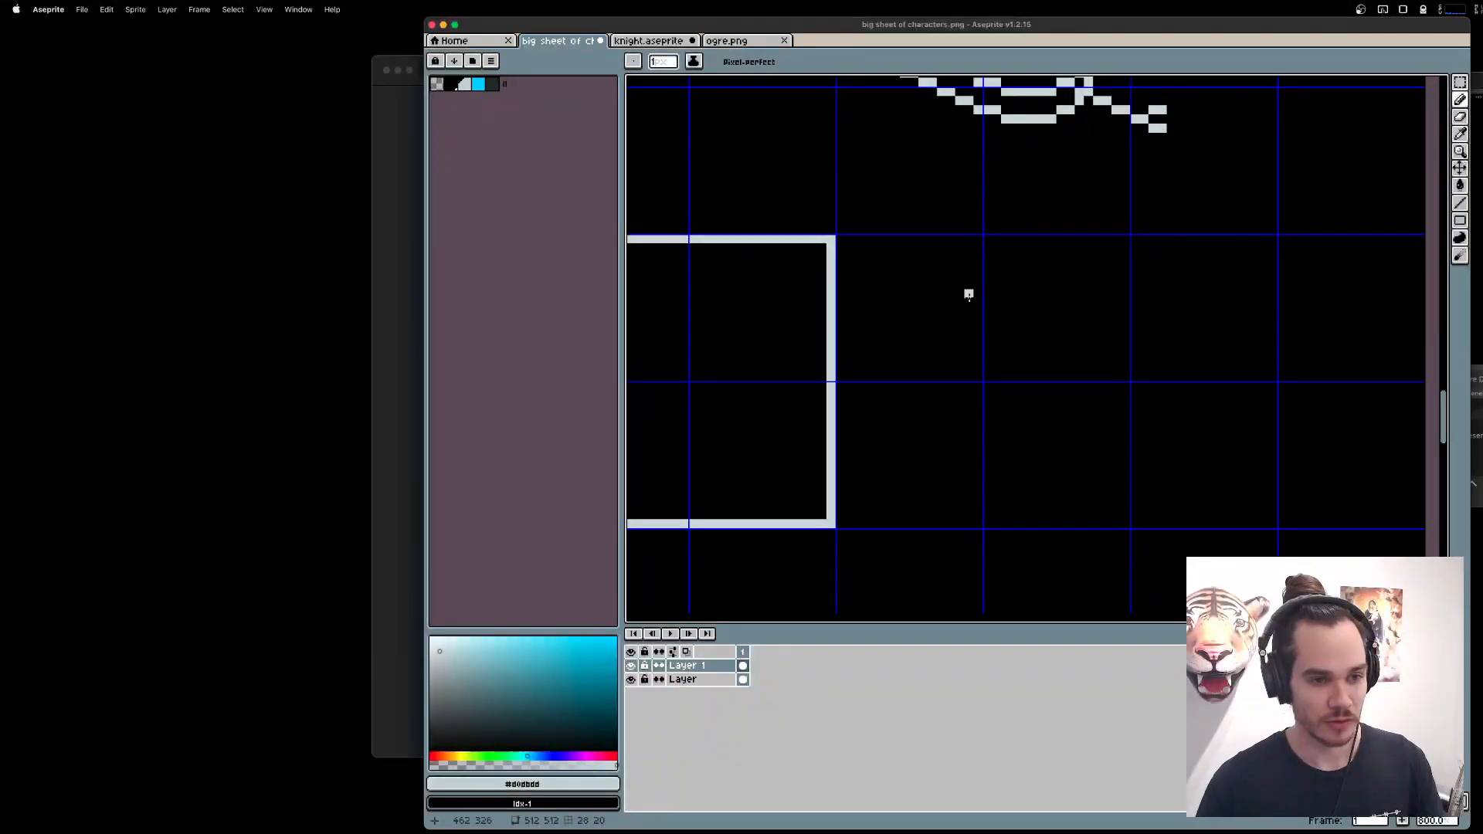
pyautogui.scroll(-4, 997, 363)
pyautogui.hscroll(-20, 1111, 245)
pyautogui.scroll(10, 1111, 245)
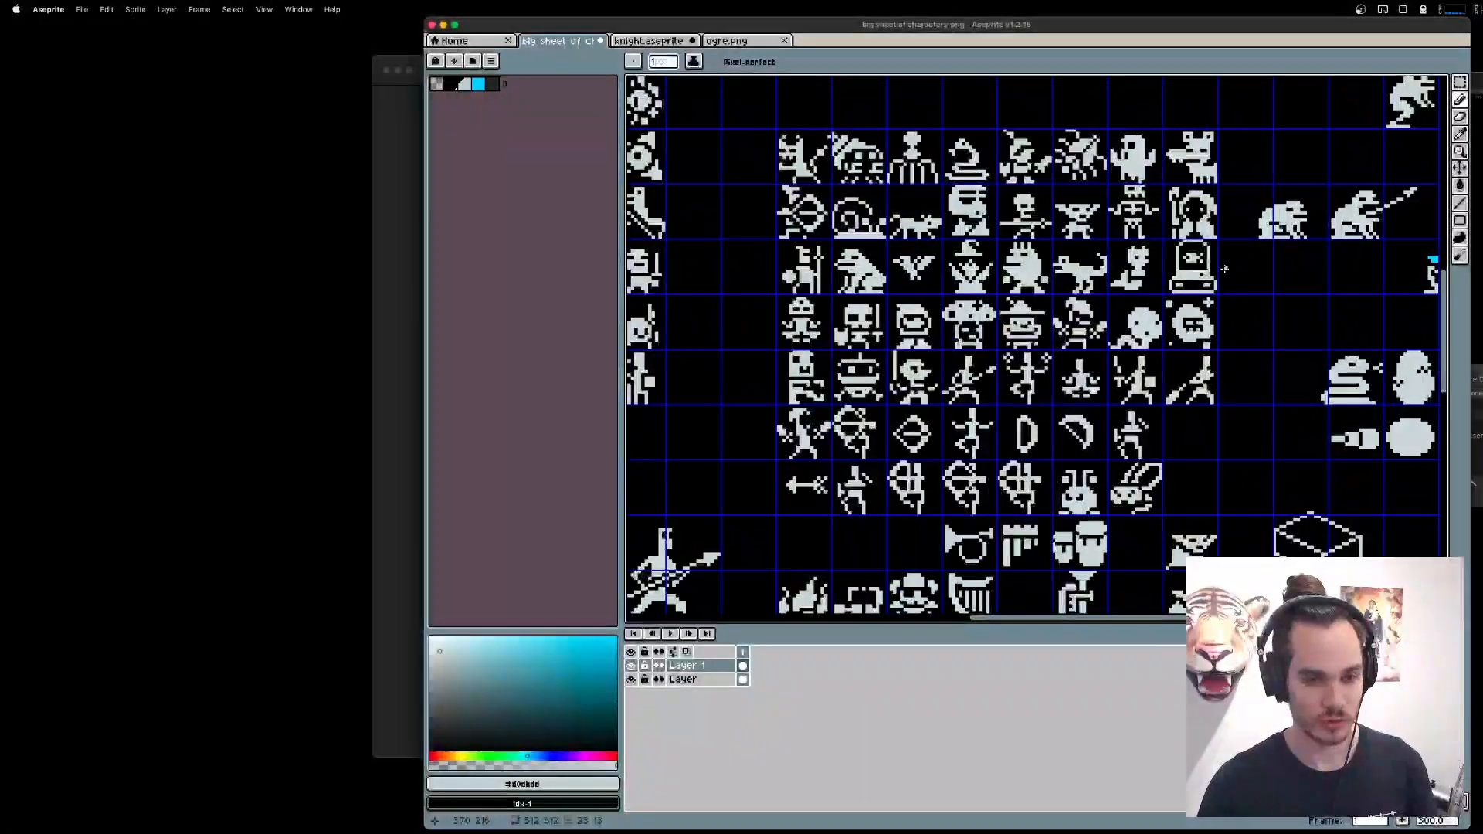
# Try to copy the hooded staff figure's 16 by 16 cell from Layer 1 and paste it near the square outline.
pyautogui.press('m')
pyautogui.scroll(3, 1227, 267)
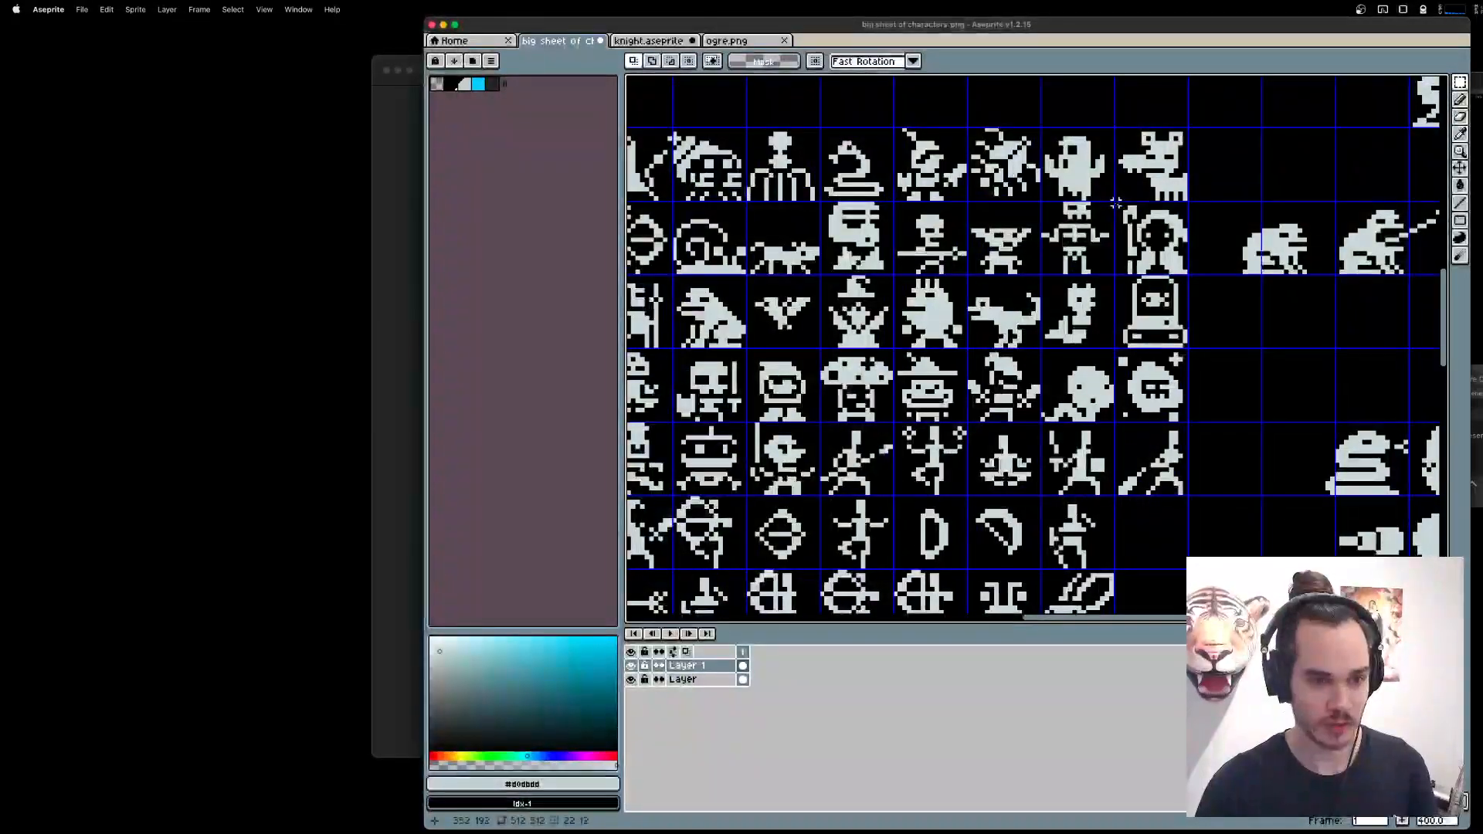
pyautogui.moveTo(1117, 204); pyautogui.dragTo(1186, 272)
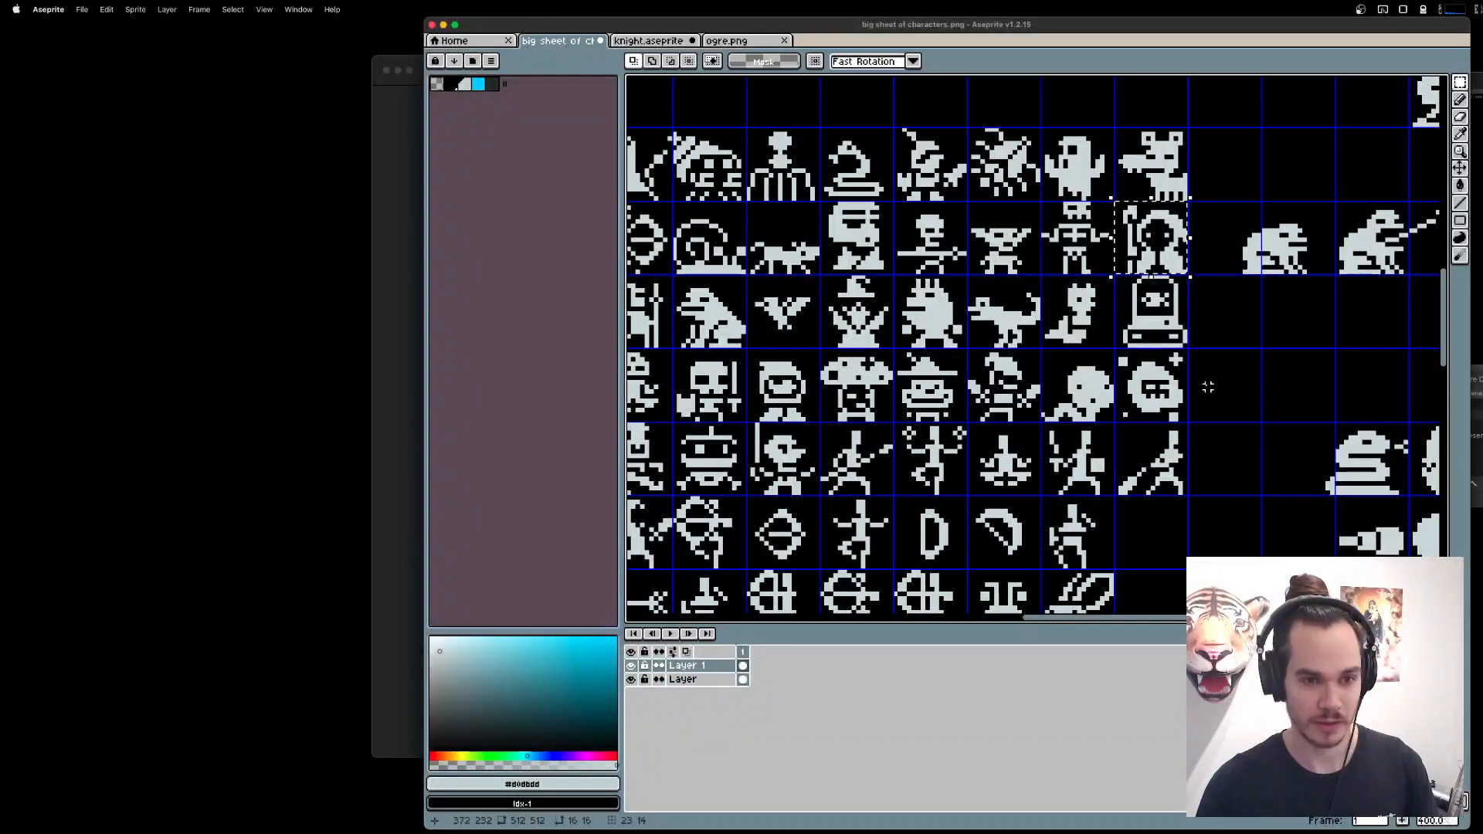
pyautogui.scroll(-10, 1186, 272)
pyautogui.hscroll(5, 1185, 272)
pyautogui.hscroll(-4, 1099, 258)
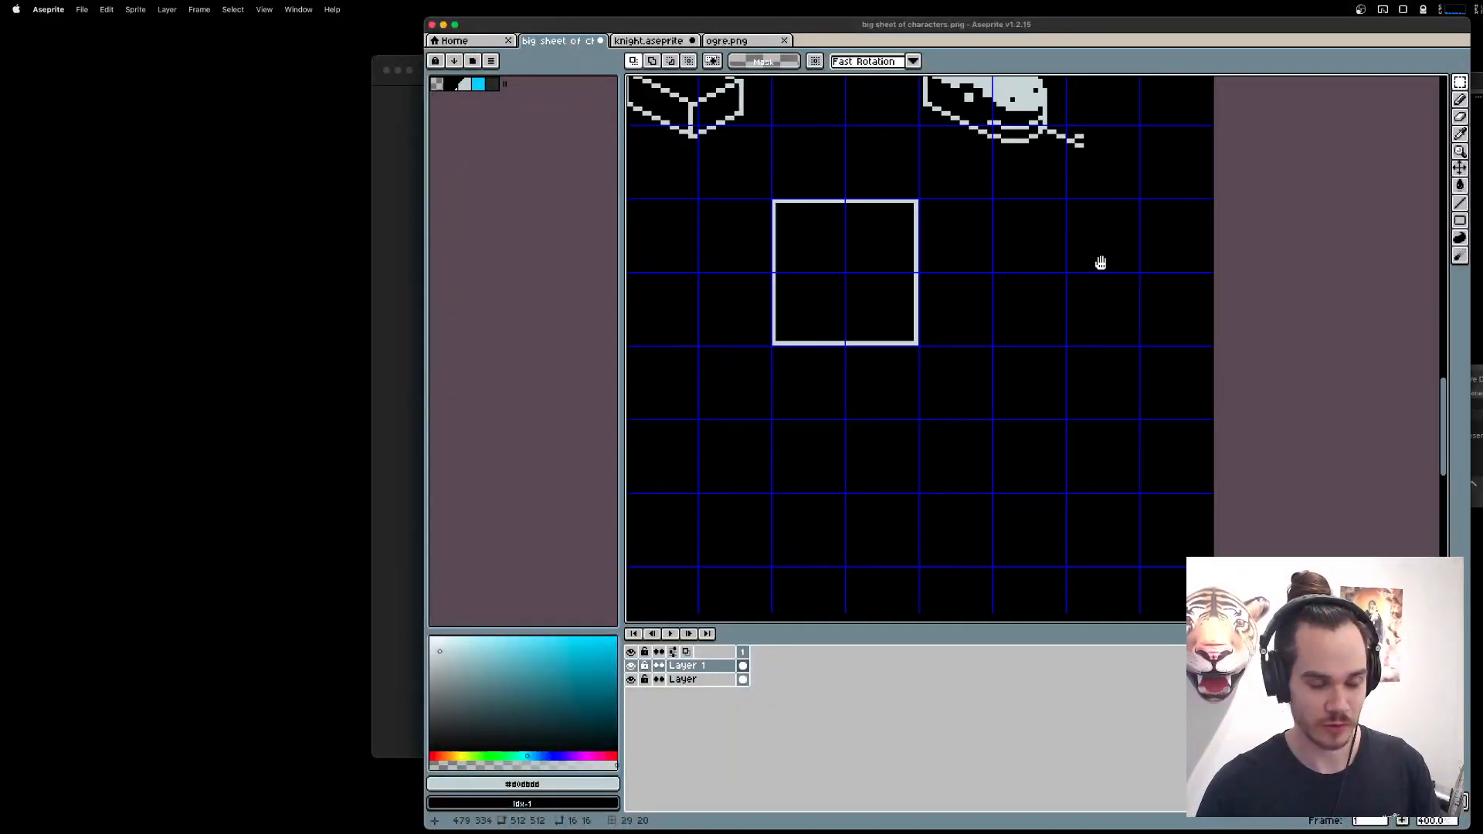
pyautogui.press('super+v')
pyautogui.click(920, 255)
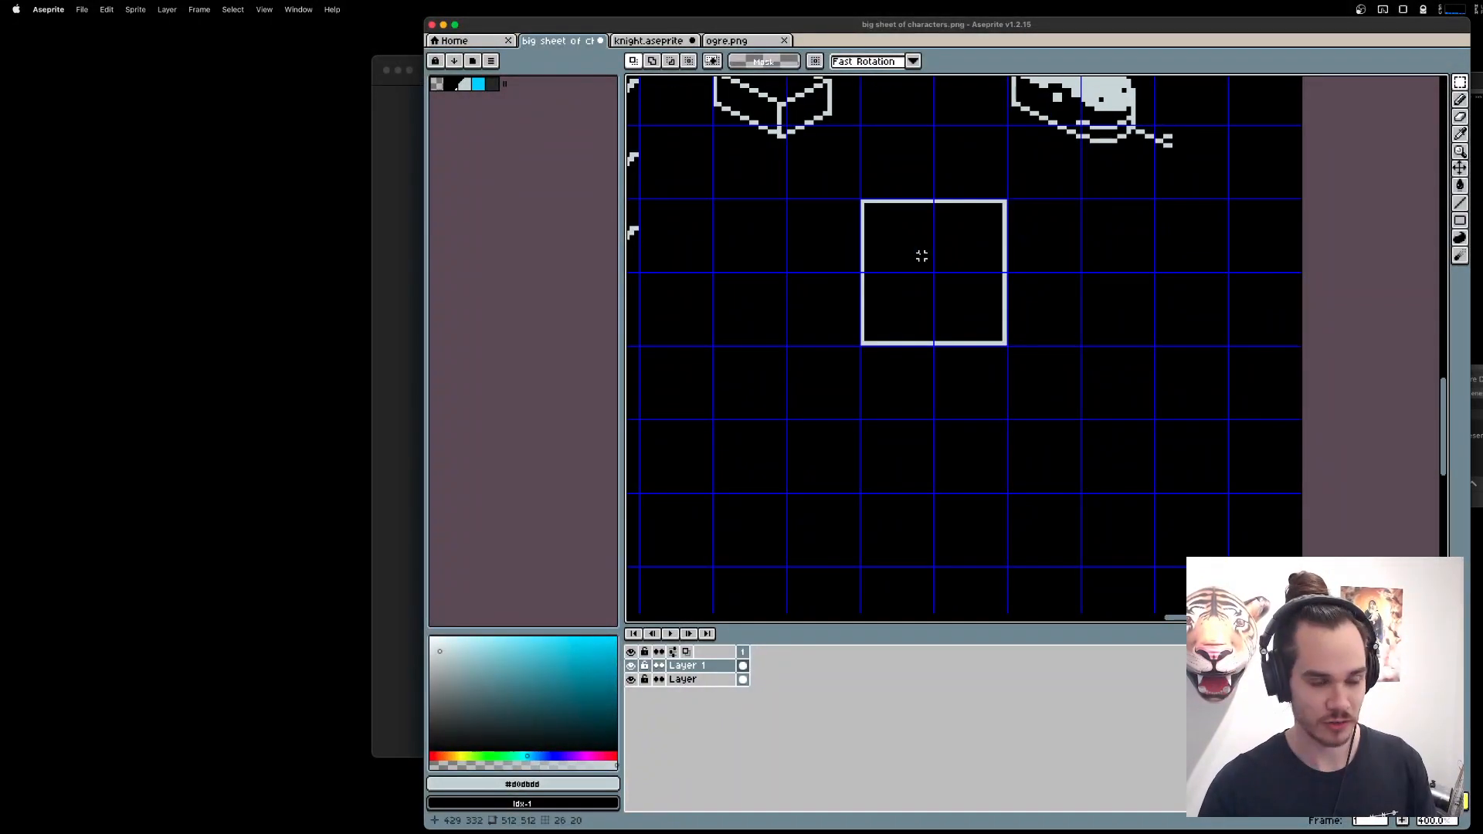
# On the layer named Layer, copy the hooded staff figure and paste it beside the square outline, level with its lower edge.
pyautogui.click(686, 680)
pyautogui.moveTo(813, 264); pyautogui.dragTo(1031, 495)
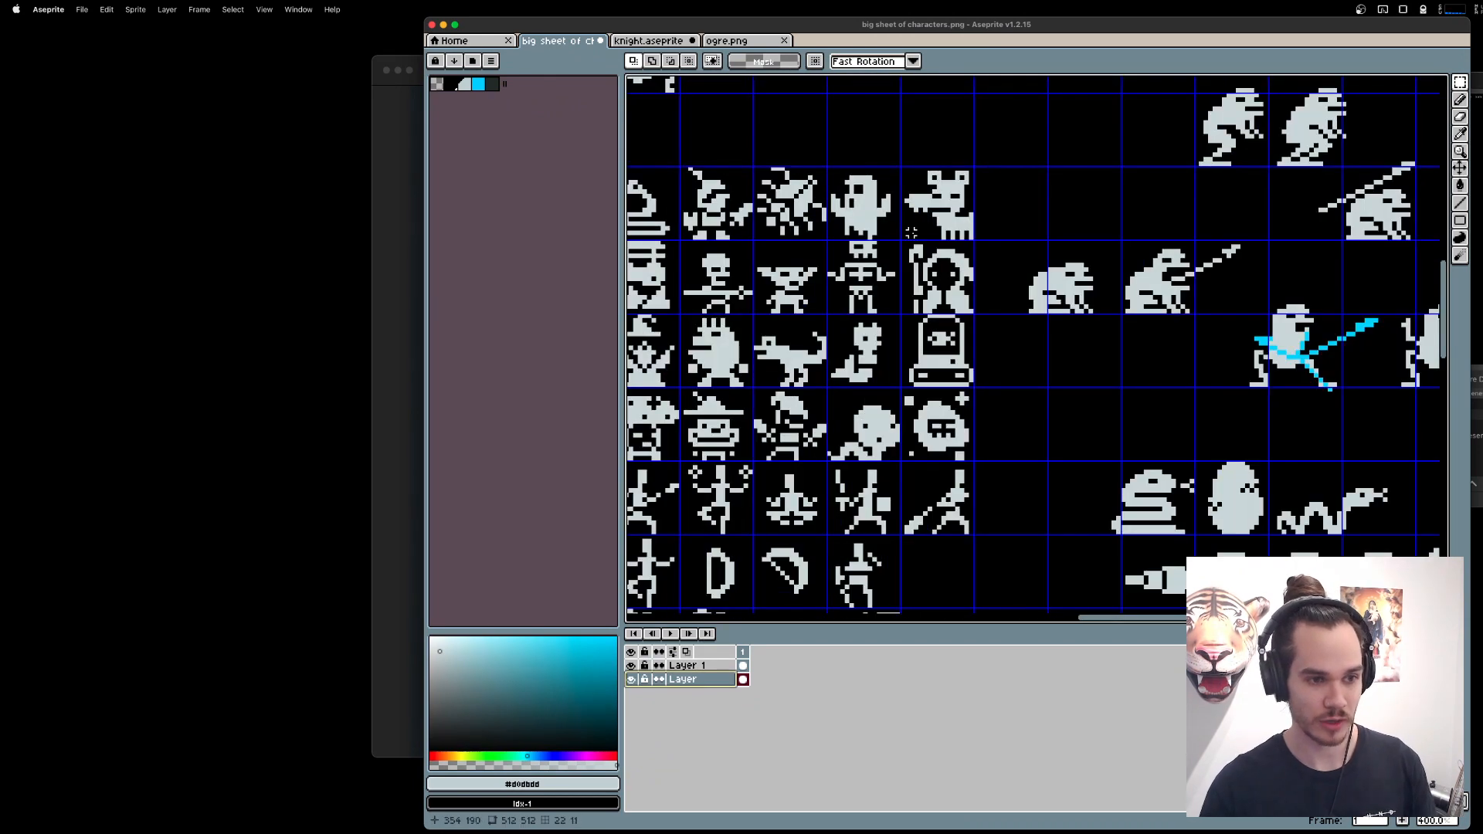
pyautogui.moveTo(905, 242); pyautogui.dragTo(975, 316)
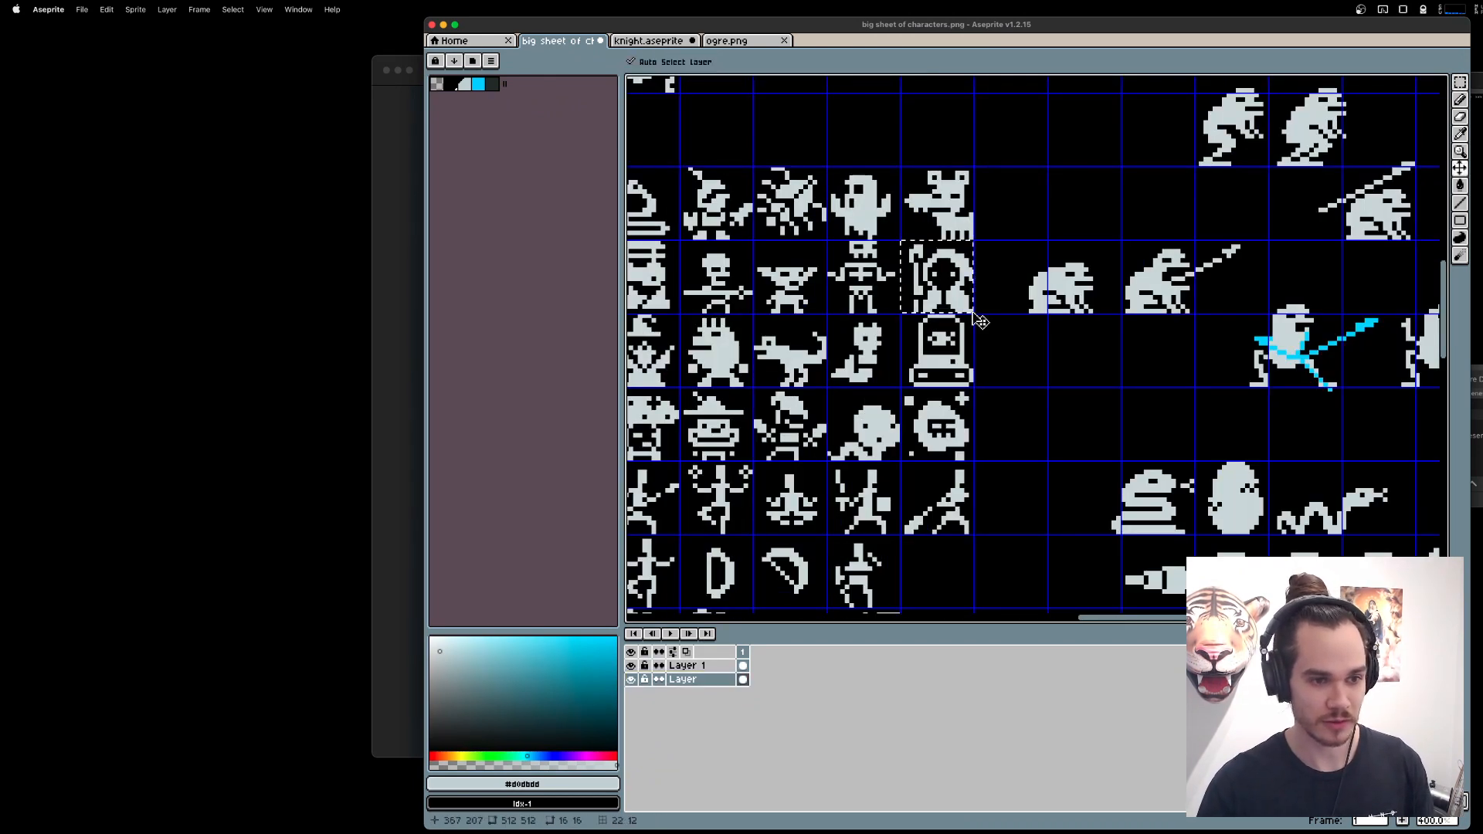
pyautogui.moveTo(1154, 481); pyautogui.dragTo(838, 81)
pyautogui.press('super+v')
pyautogui.moveTo(1050, 344); pyautogui.dragTo(1147, 419)
pyautogui.press('super+d')
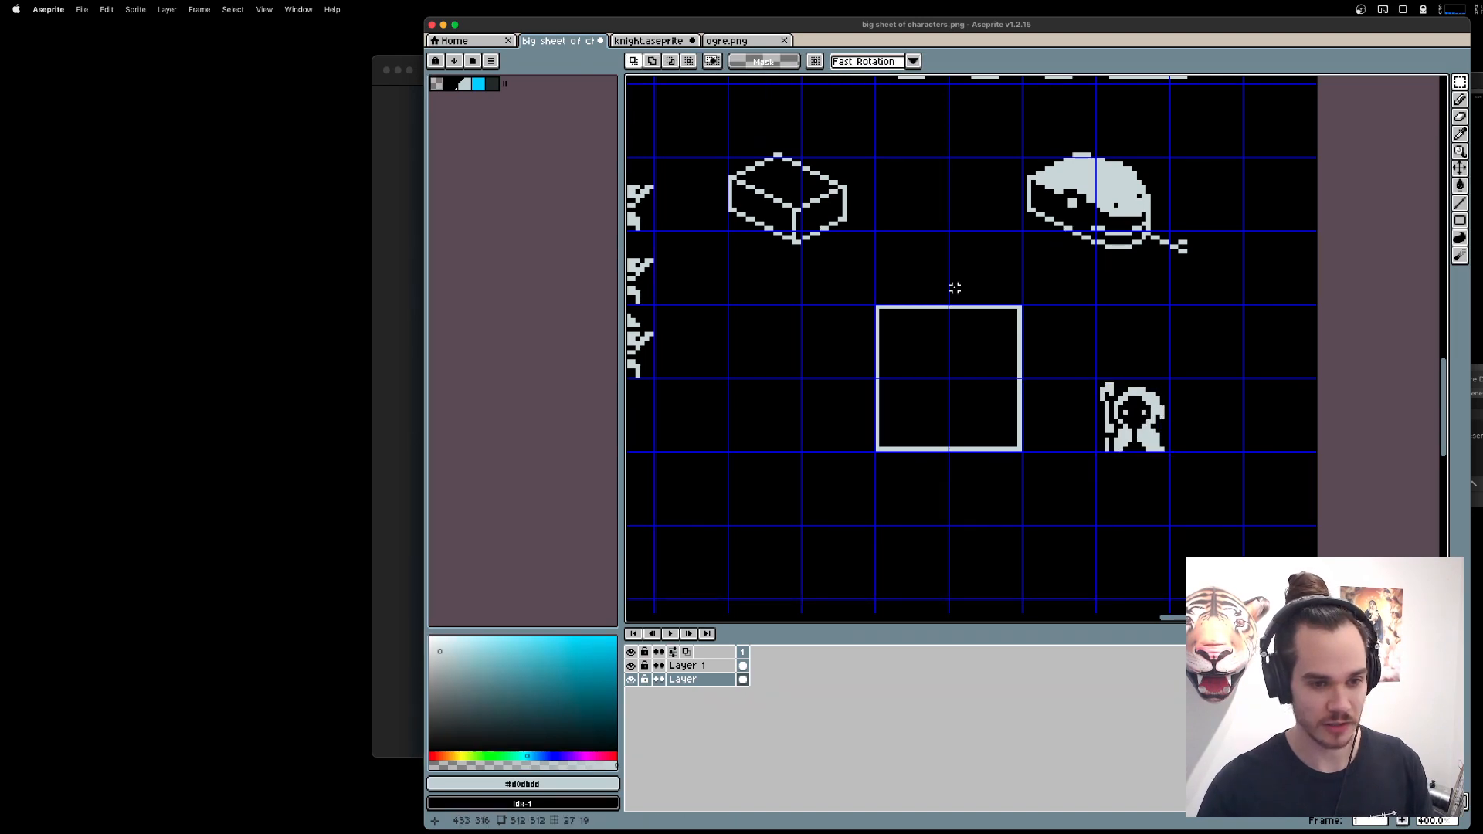
# Copy the 16 by 16 cell of the figure balancing on one leg and paste it below the pasted hooded figure.
pyautogui.moveTo(853, 307); pyautogui.dragTo(1315, 736)
pyautogui.moveTo(840, 337); pyautogui.dragTo(949, 403)
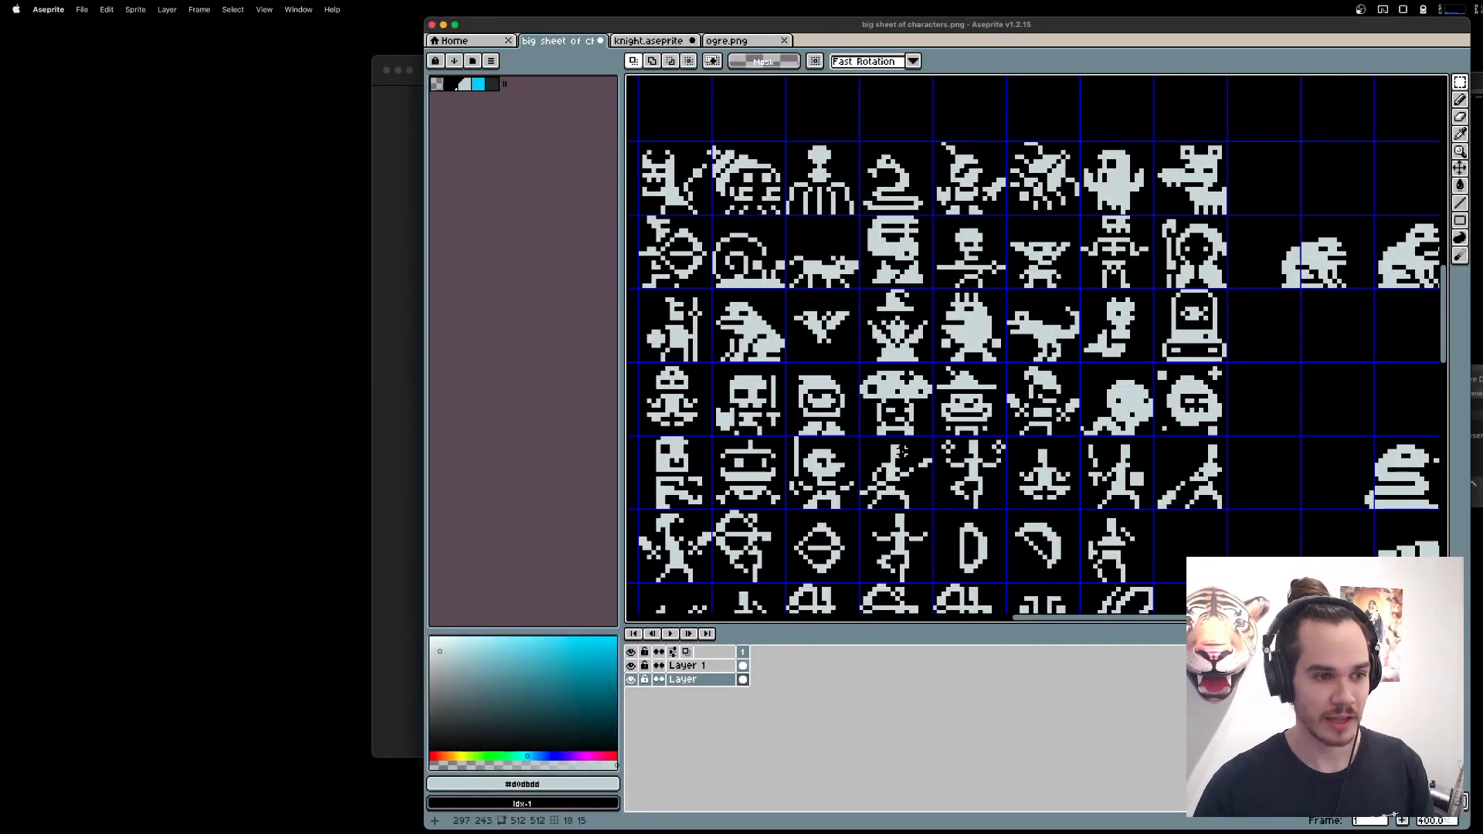
pyautogui.moveTo(902, 450); pyautogui.dragTo(1033, 340)
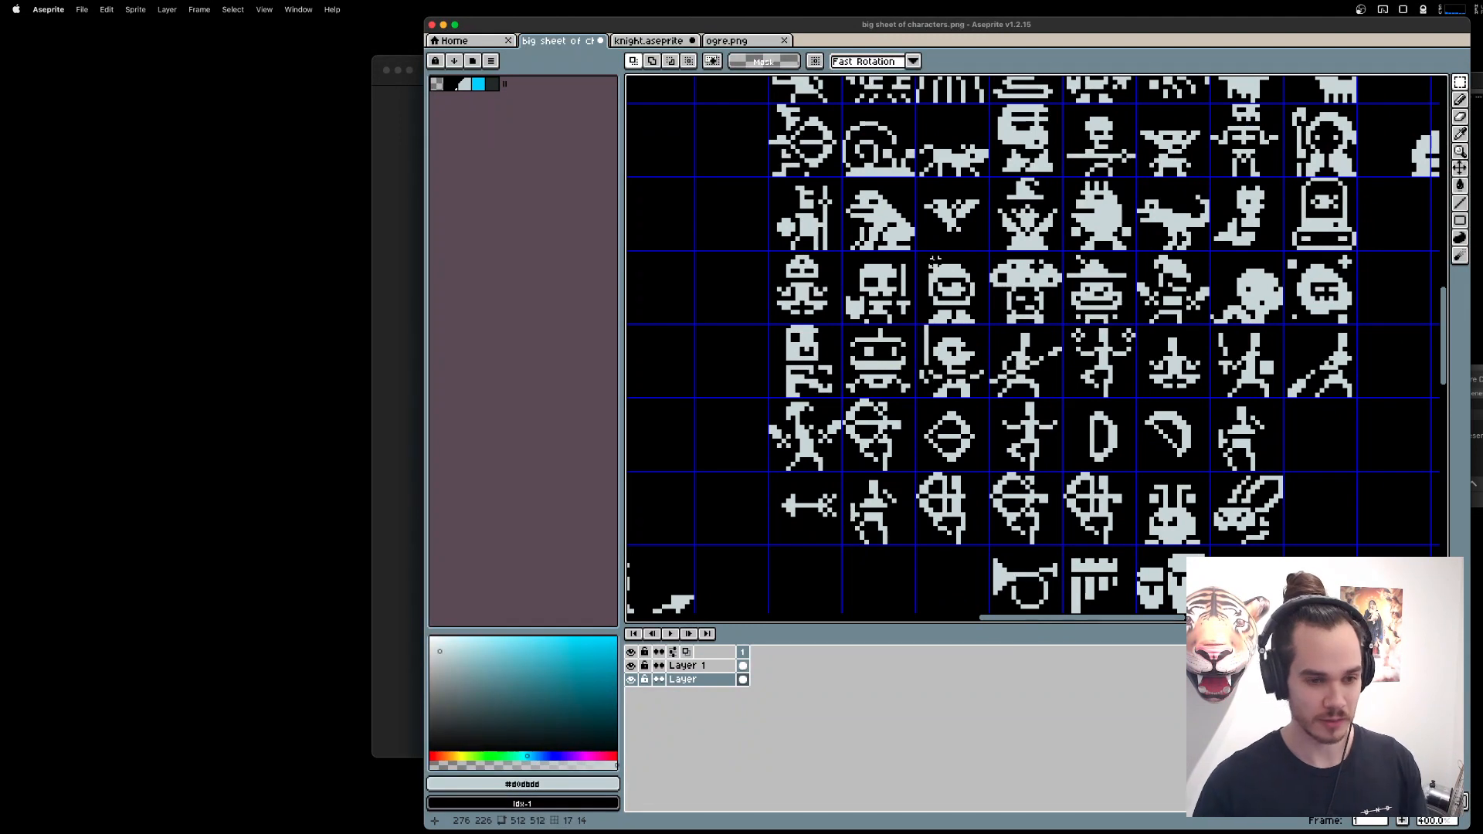
pyautogui.hscroll(2, 1042, 357)
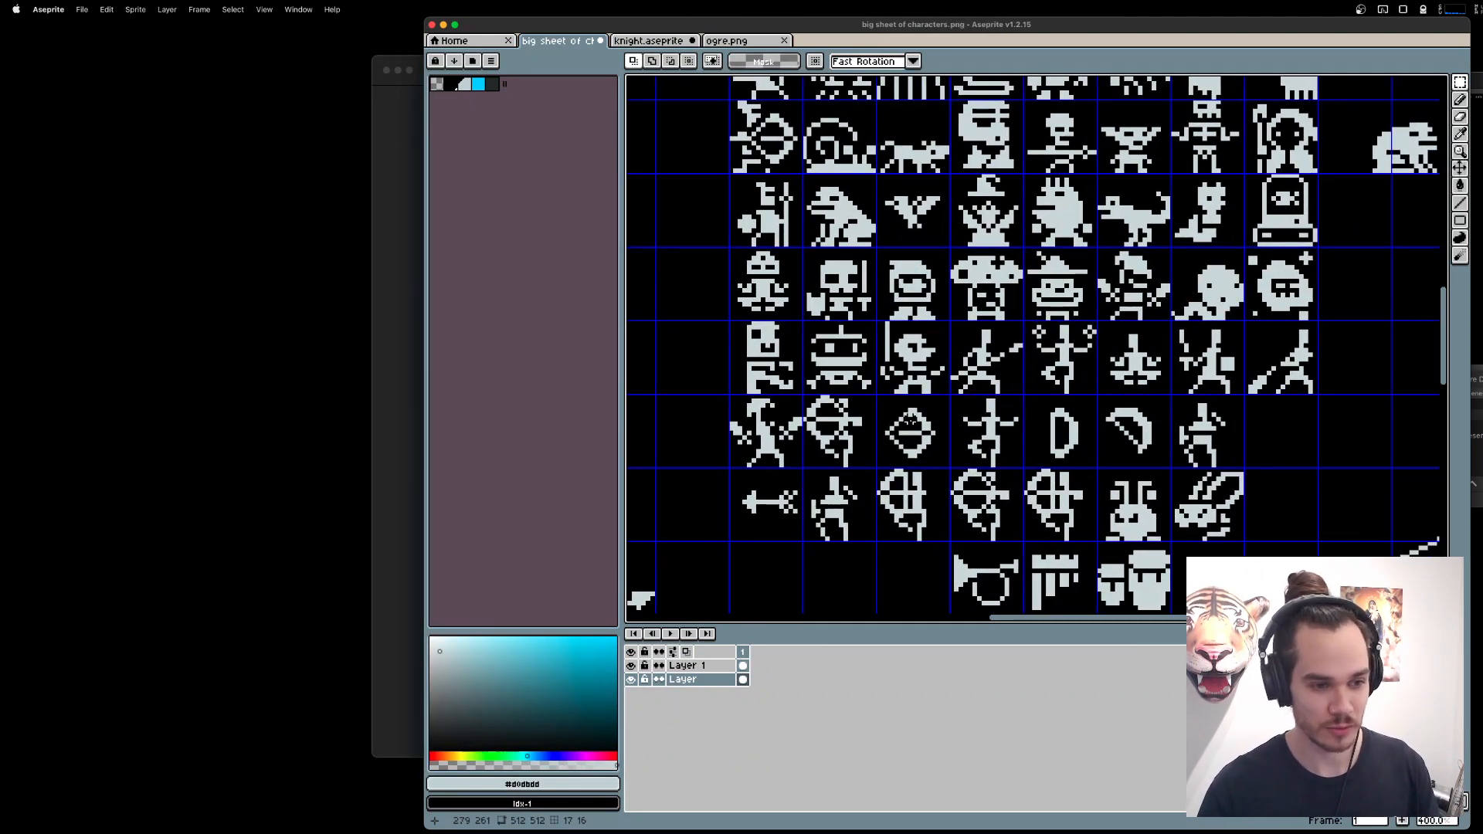
pyautogui.hscroll(3, 900, 431)
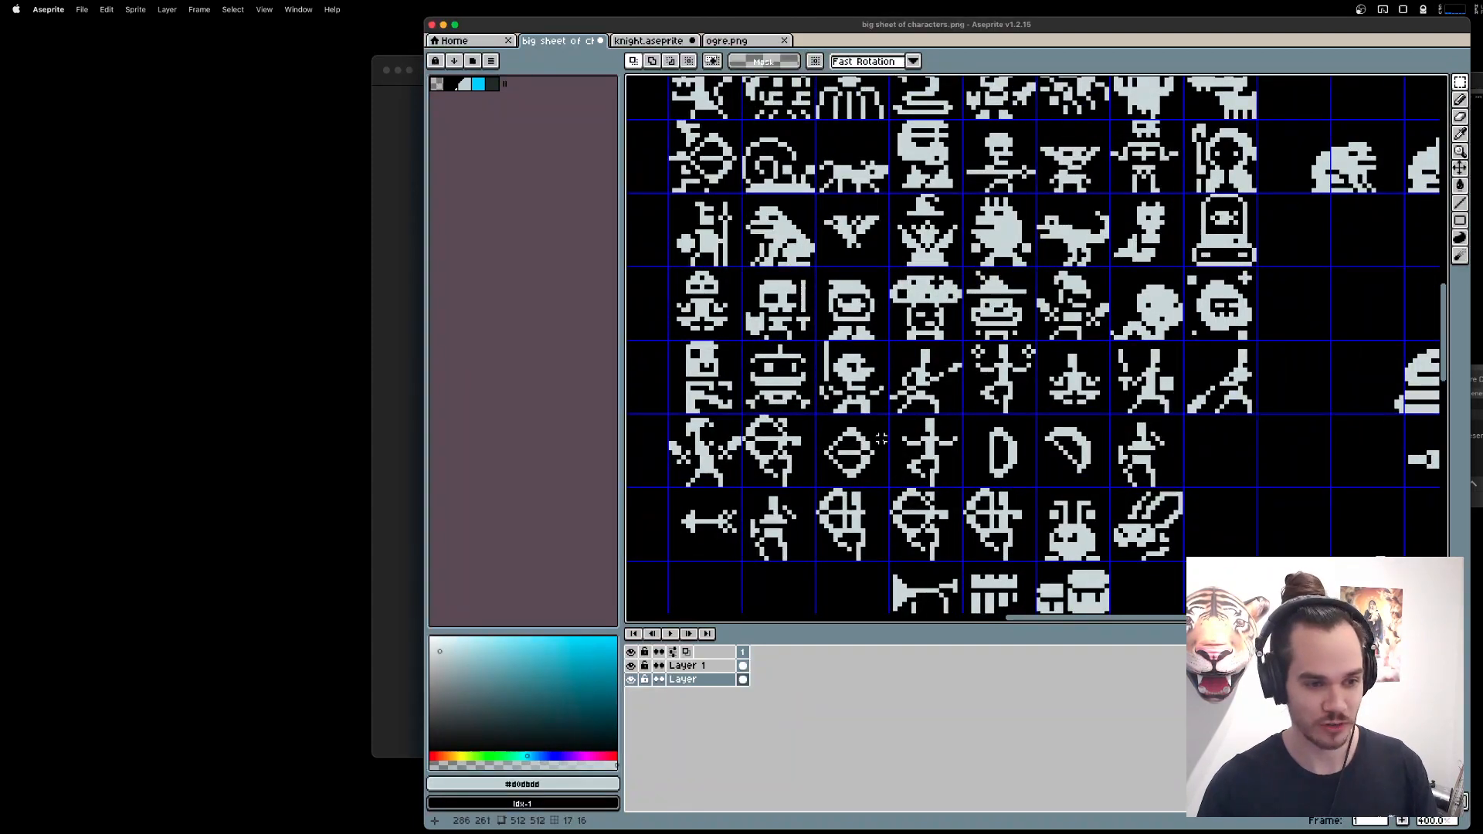
pyautogui.moveTo(890, 417); pyautogui.dragTo(918, 451)
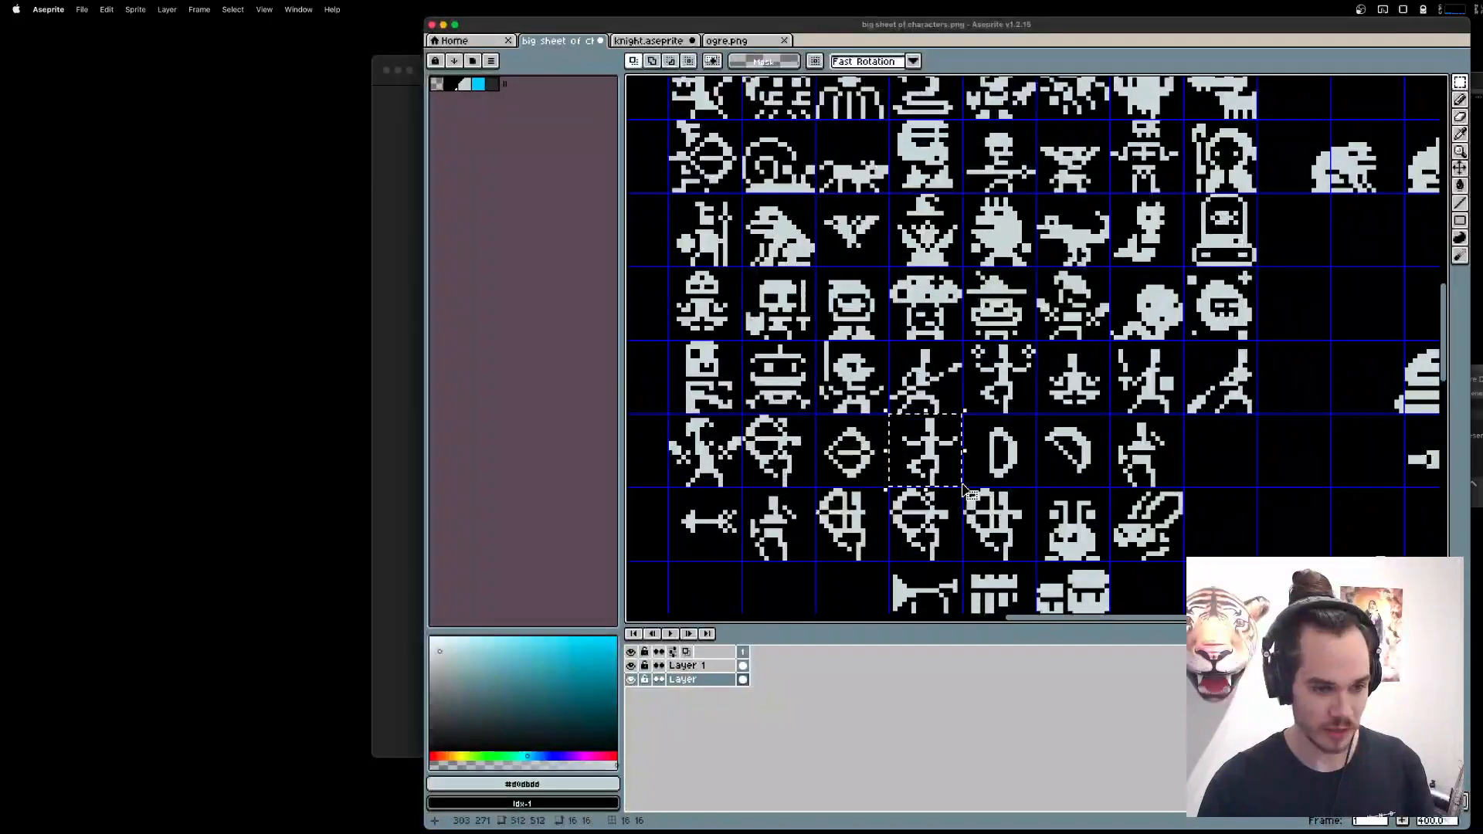
pyautogui.scroll(-5, 1064, 347)
pyautogui.hscroll(5, 1064, 347)
pyautogui.scroll(-5, 1064, 347)
pyautogui.hscroll(5, 1064, 347)
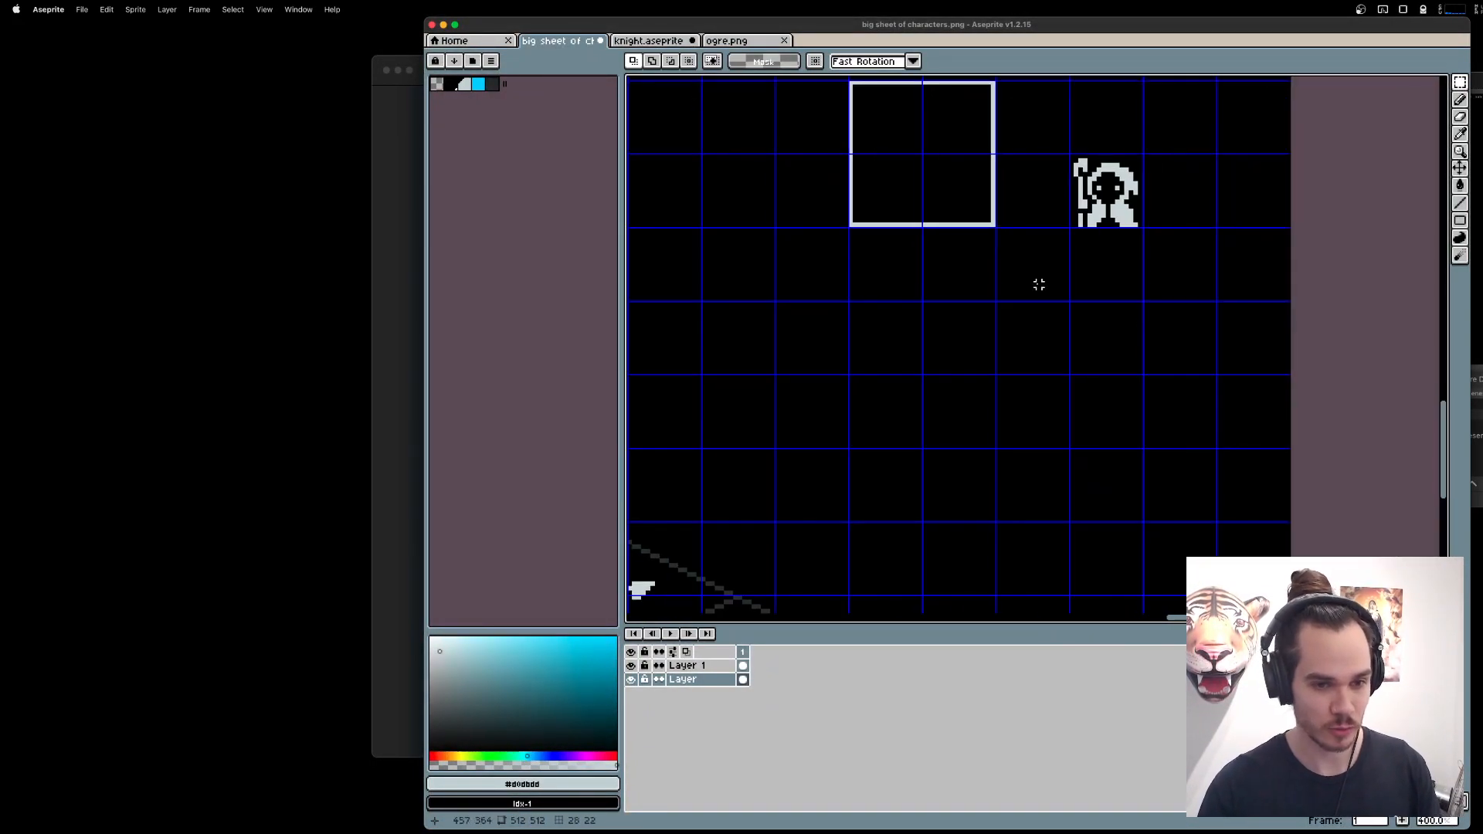
pyautogui.scroll(2, 1037, 285)
pyautogui.press('super+v')
pyautogui.moveTo(1020, 361); pyautogui.dragTo(1111, 550)
pyautogui.click(1071, 461)
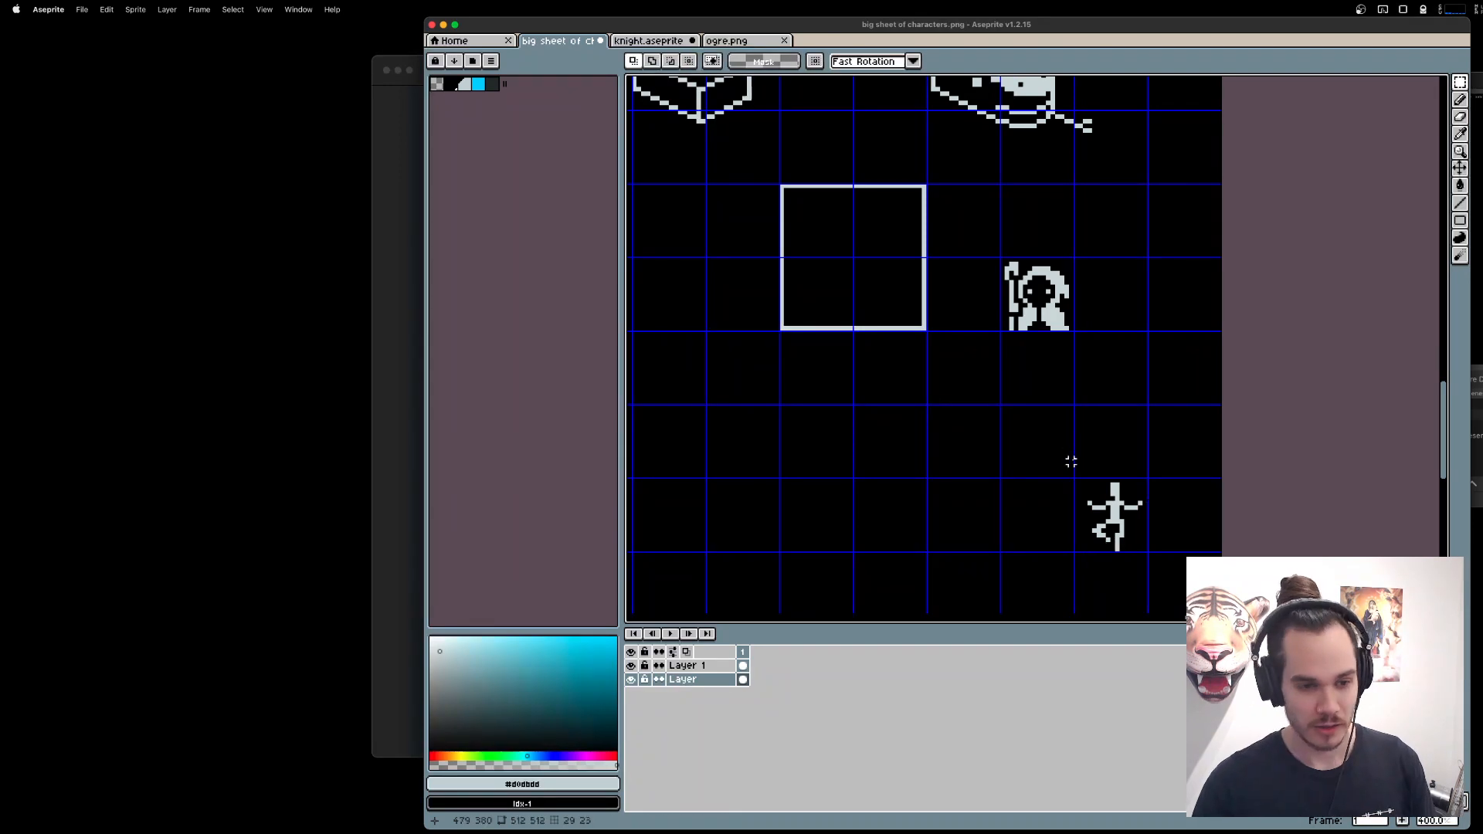
# Duplicate the balancing figure two cells to its left and stretch the duplicate vertically to about one and a half grid cells tall.
pyautogui.moveTo(1076, 484); pyautogui.dragTo(980, 526)
pyautogui.click(1122, 538)
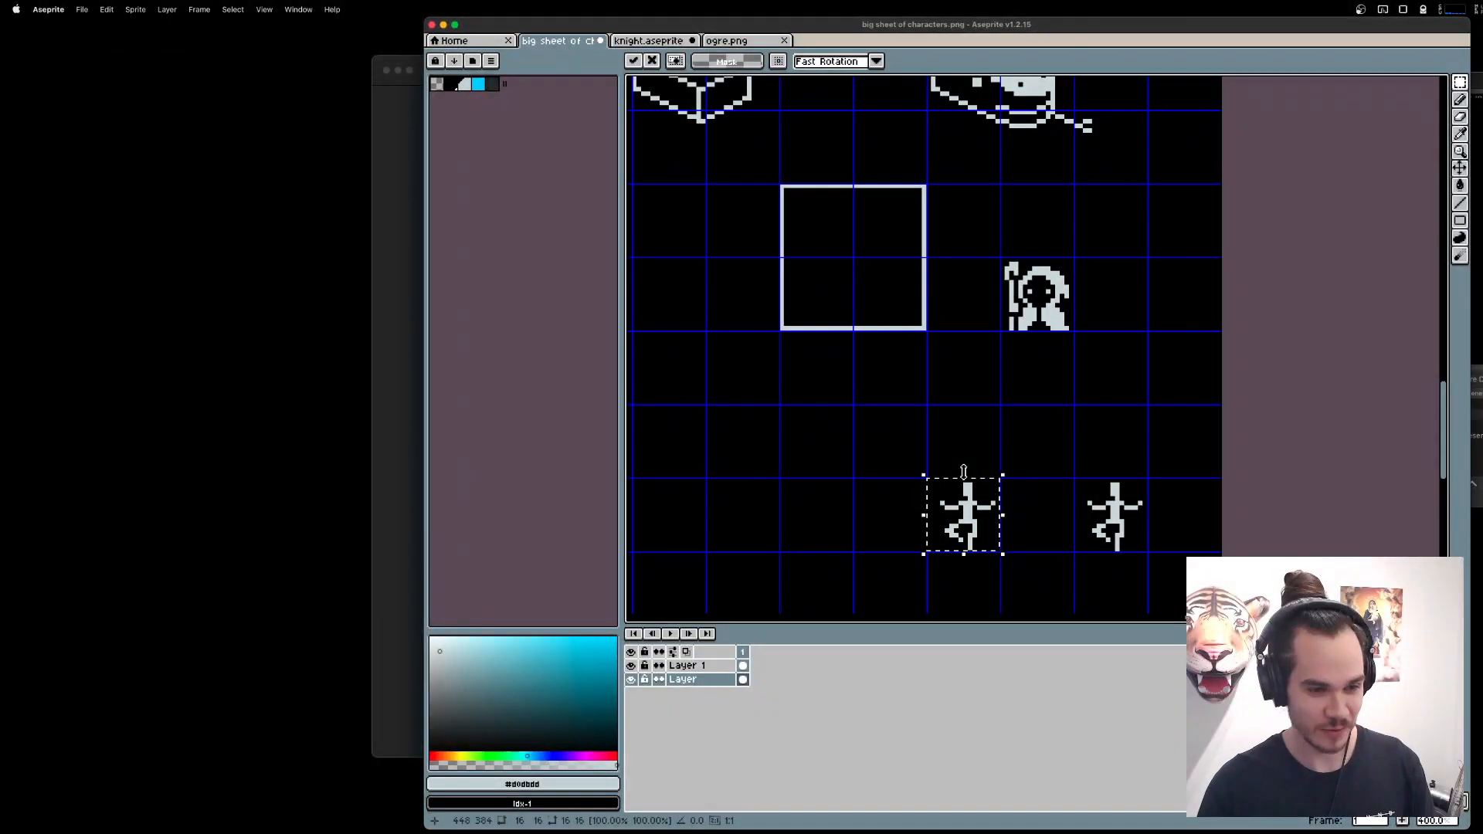
pyautogui.moveTo(964, 471); pyautogui.dragTo(964, 424)
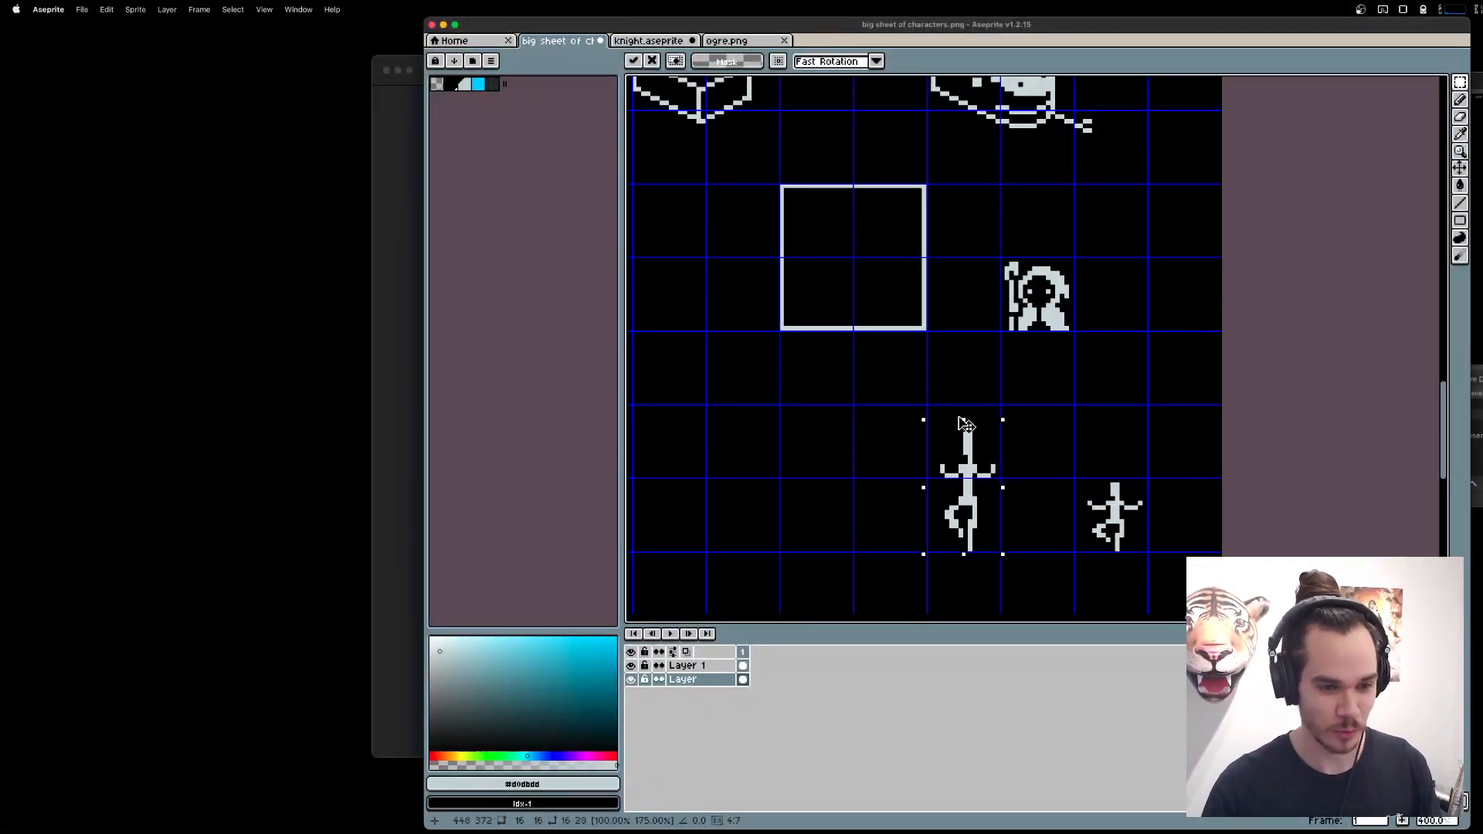
pyautogui.moveTo(966, 424); pyautogui.dragTo(968, 433)
pyautogui.press('Return')
# Try erasing part of the stretched balancing figure and undo it.
pyautogui.scroll(3, 981, 479)
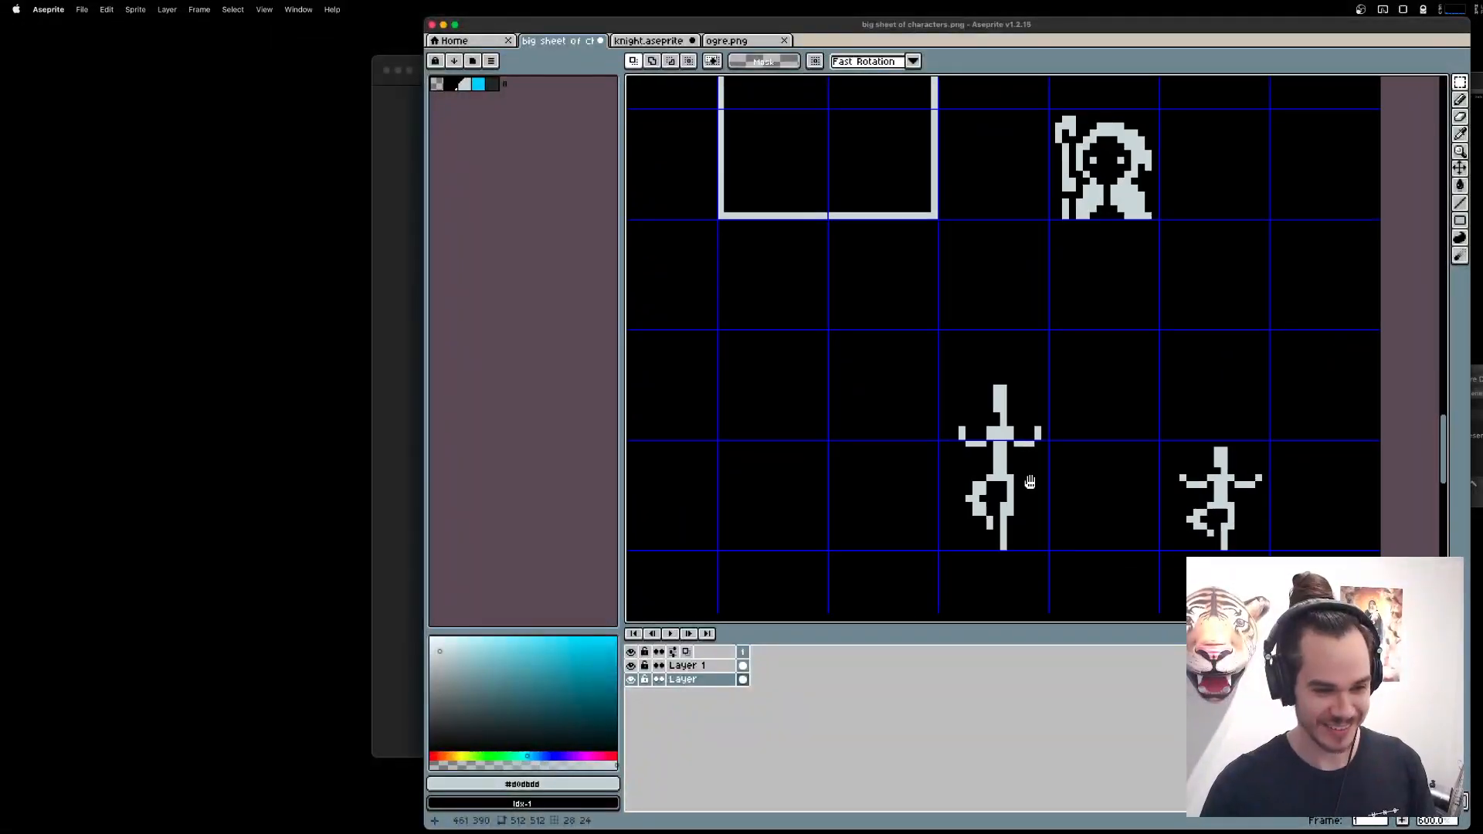
pyautogui.press('e')
pyautogui.scroll(3, 1028, 480)
pyautogui.moveTo(1017, 388); pyautogui.dragTo(1079, 363)
pyautogui.keyDown('alt'); pyautogui.click(1019, 445); pyautogui.keyUp('alt')
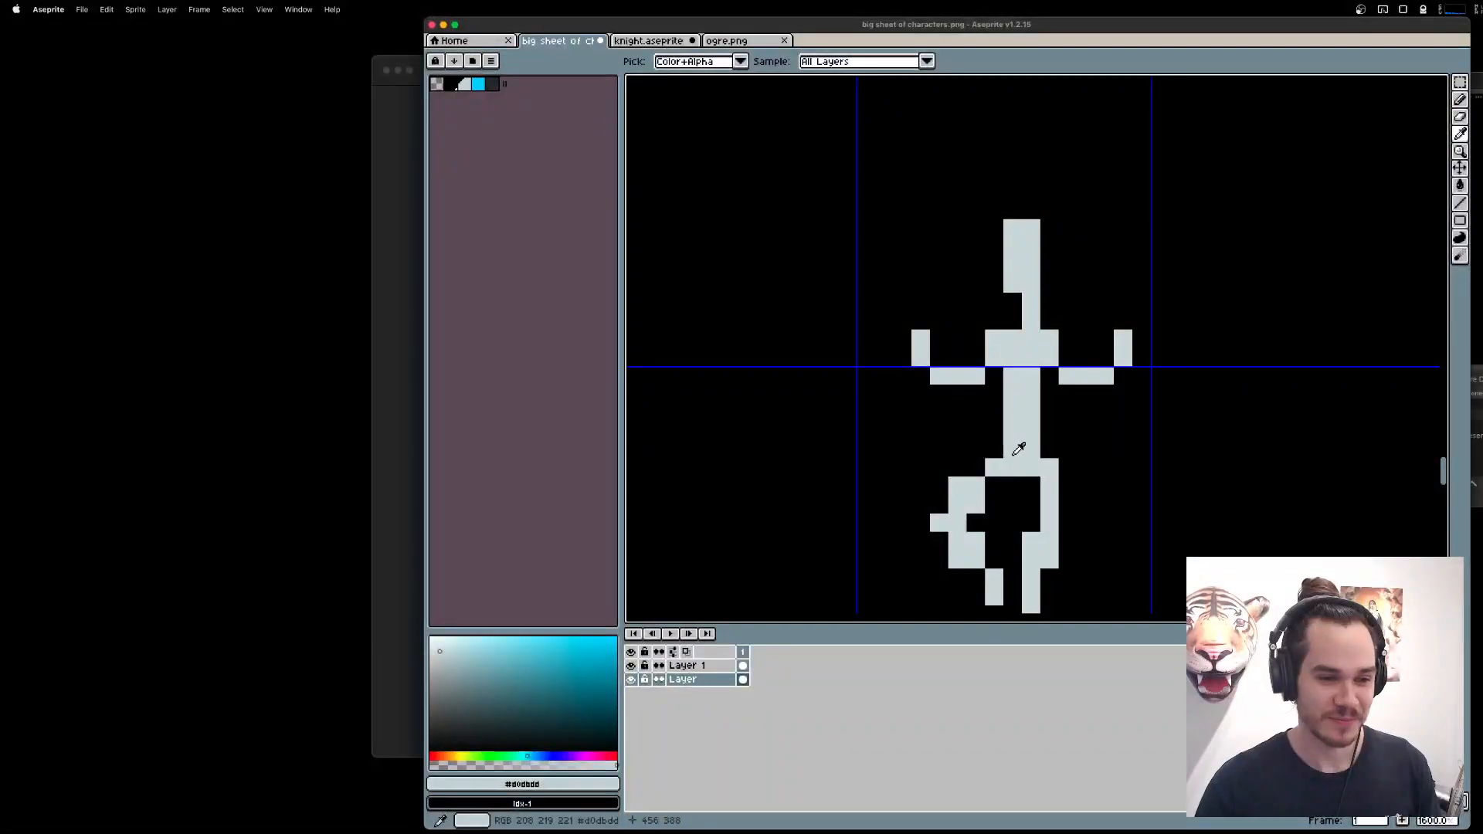
pyautogui.moveTo(1050, 521); pyautogui.dragTo(1077, 449)
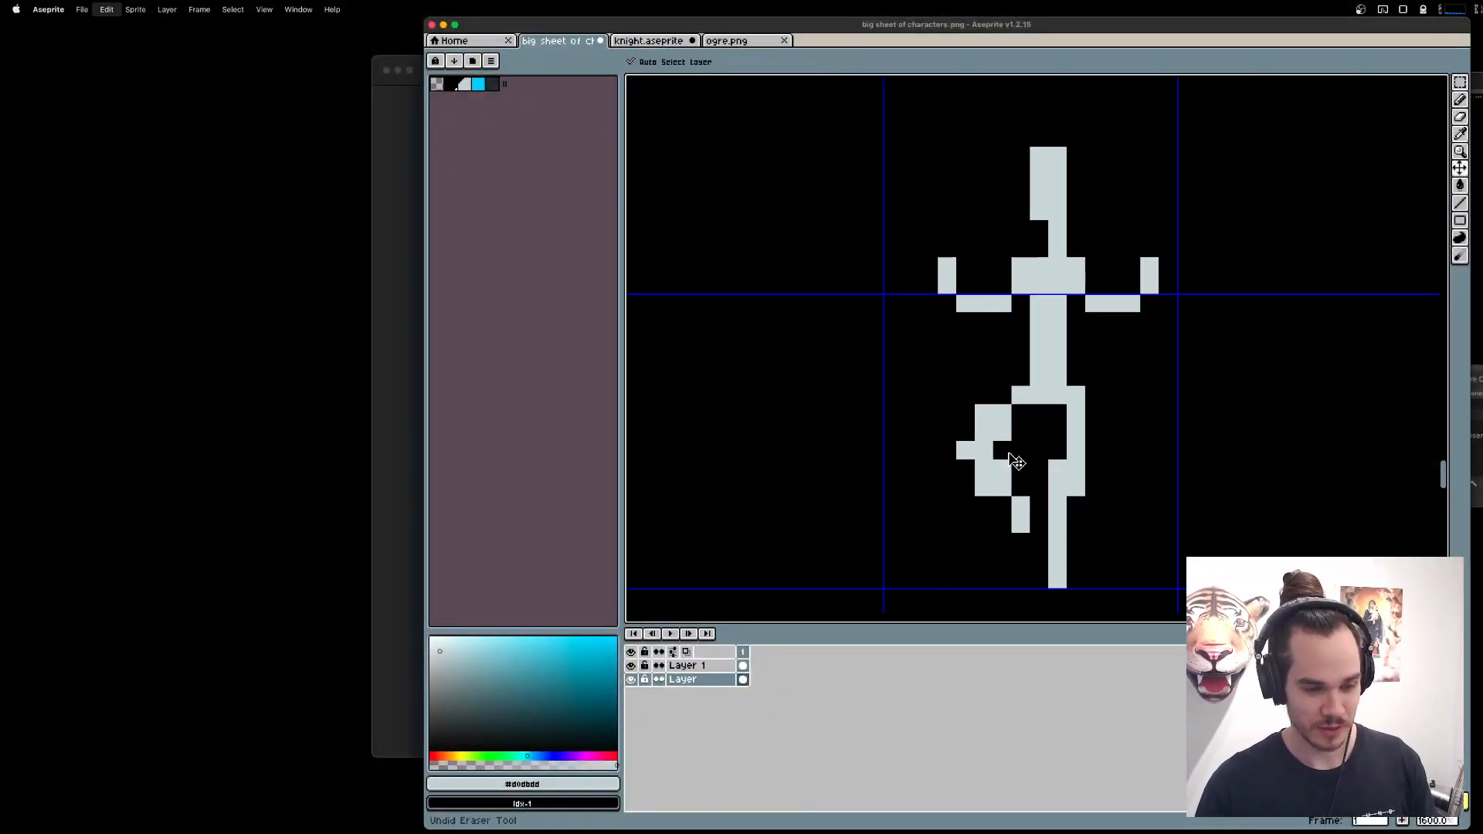
# Pick black as the drawing colour and copy the one-by-two-cell area containing the stretched balancing figure.
pyautogui.press('b')
pyautogui.keyDown('alt'); pyautogui.click(1028, 428); pyautogui.keyUp('alt')
pyautogui.scroll(-2, 1030, 429)
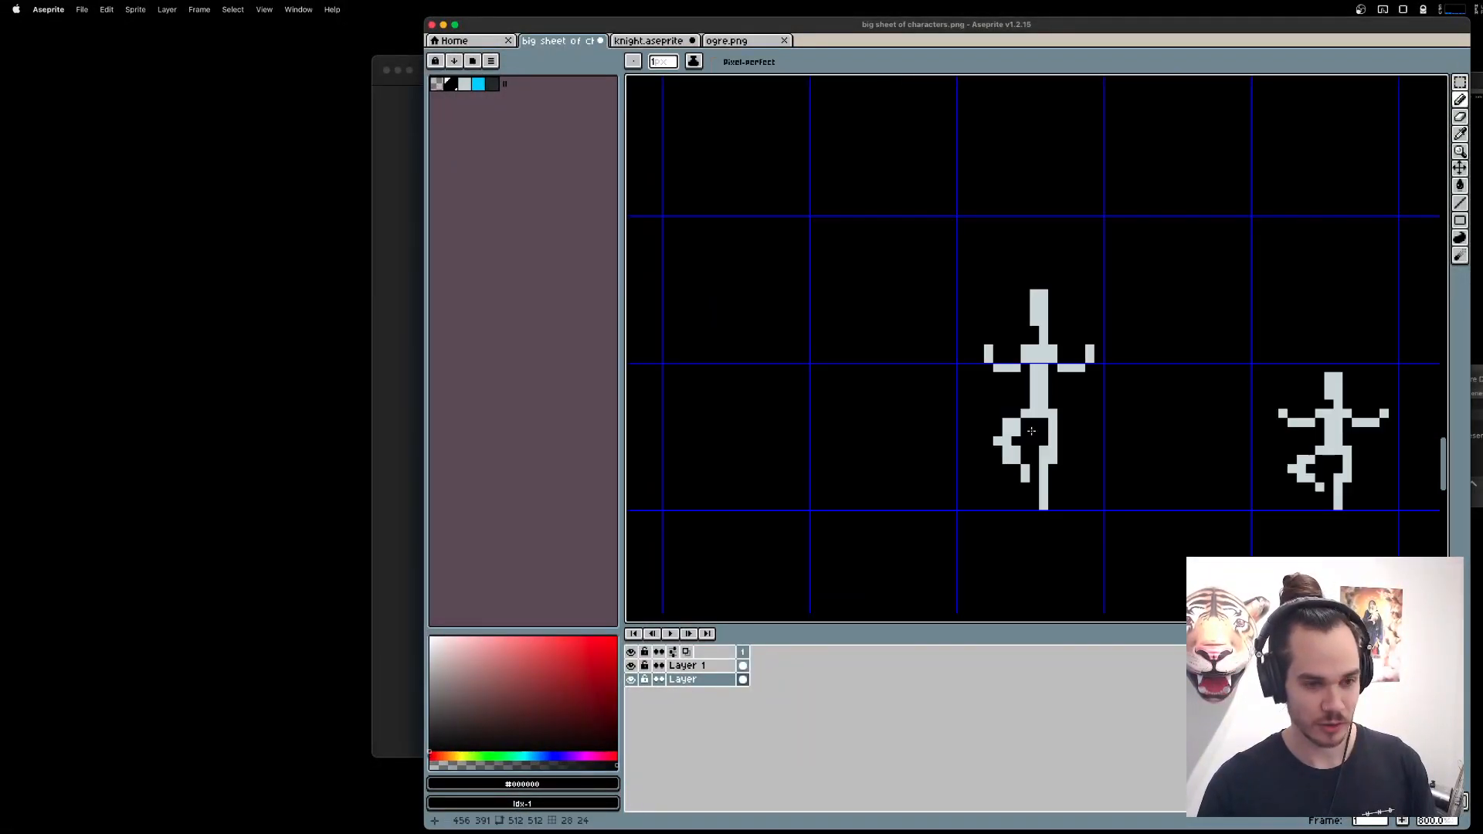
pyautogui.scroll(1, 1032, 431)
pyautogui.press('m')
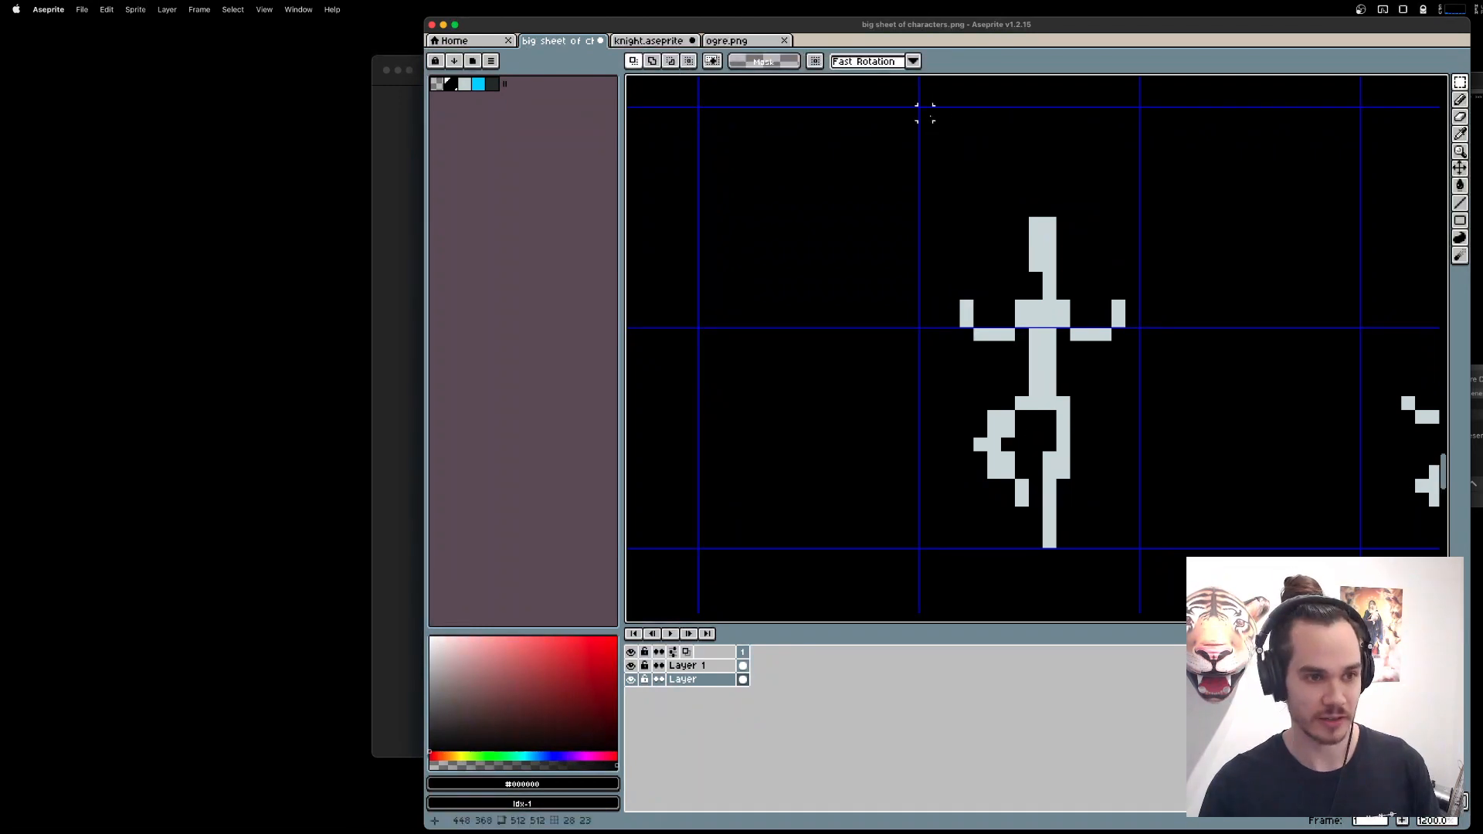
pyautogui.moveTo(925, 114); pyautogui.dragTo(1133, 542)
pyautogui.press('super+c')
pyautogui.press('super+d')
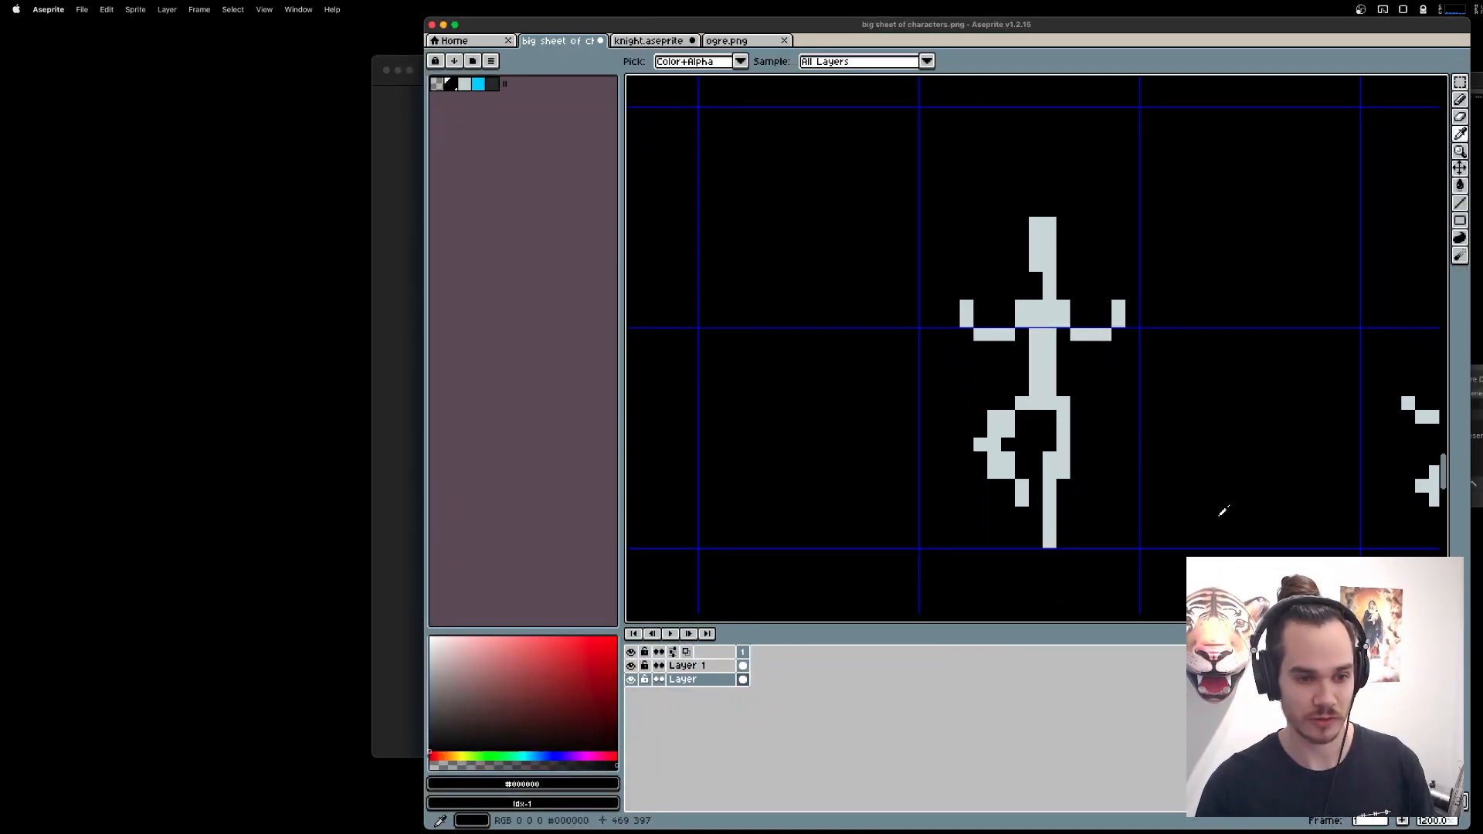
# Paint out the stretched figure on the layer named Layer with black fills and a filled black rectangle.
pyautogui.press('g')
pyautogui.click(1049, 404)
pyautogui.click(1043, 313)
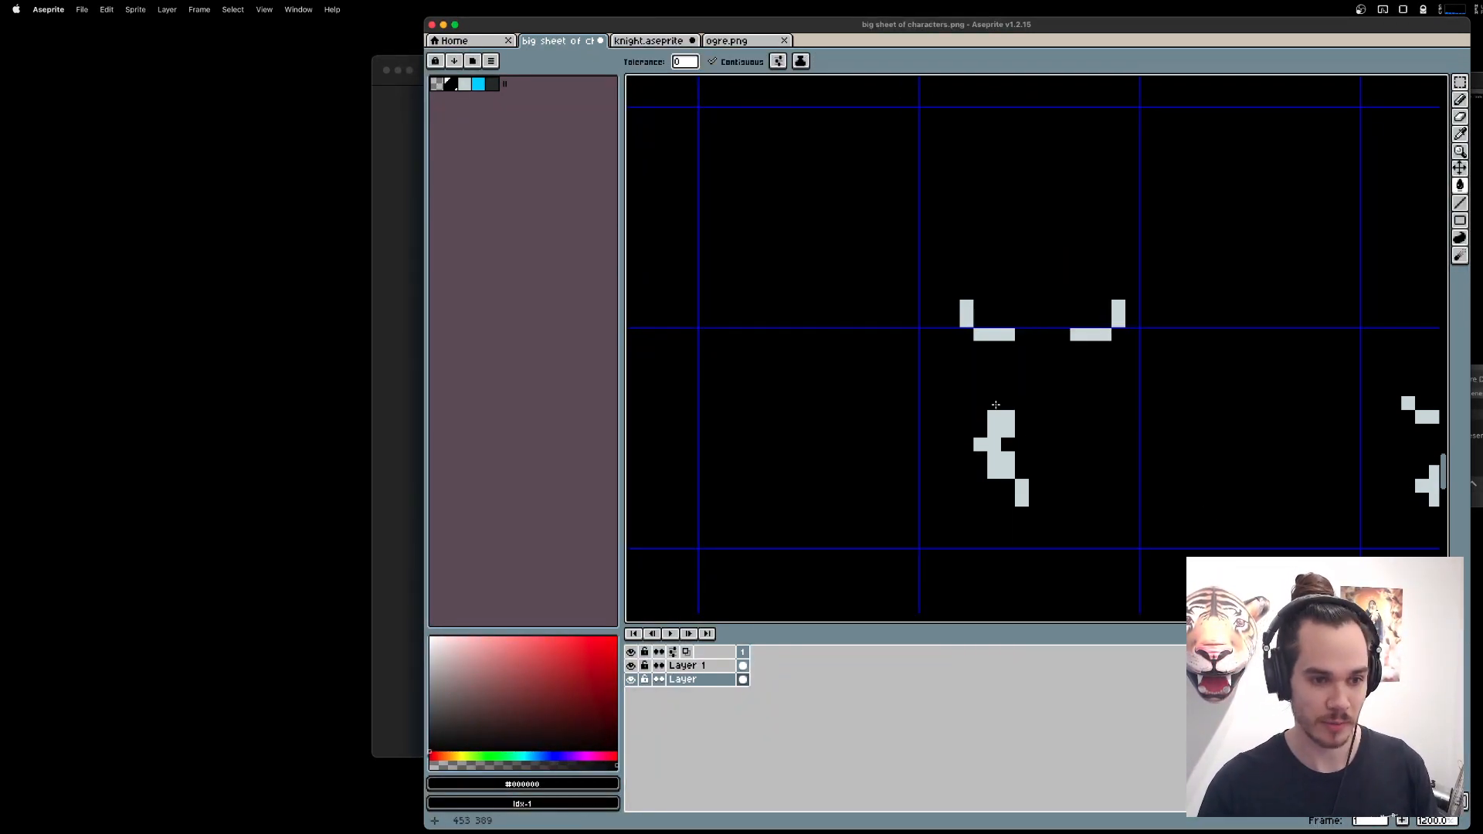
pyautogui.click(997, 412)
pyautogui.hotkey('shift', 'u')
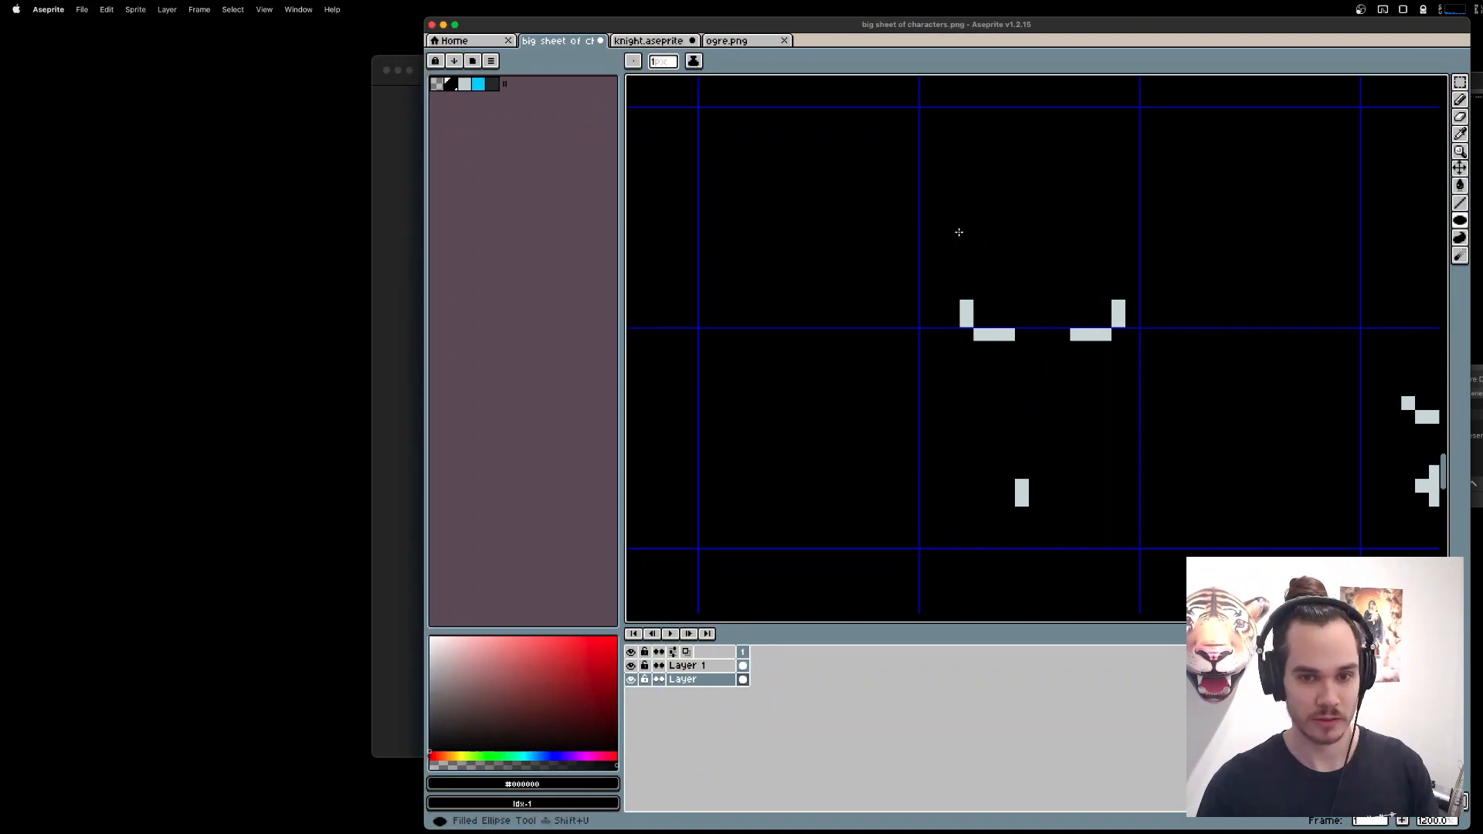
pyautogui.moveTo(888, 190); pyautogui.dragTo(1149, 546)
# Paste the stretched figure onto Layer 1 and delete the black background around it.
pyautogui.click(720, 669)
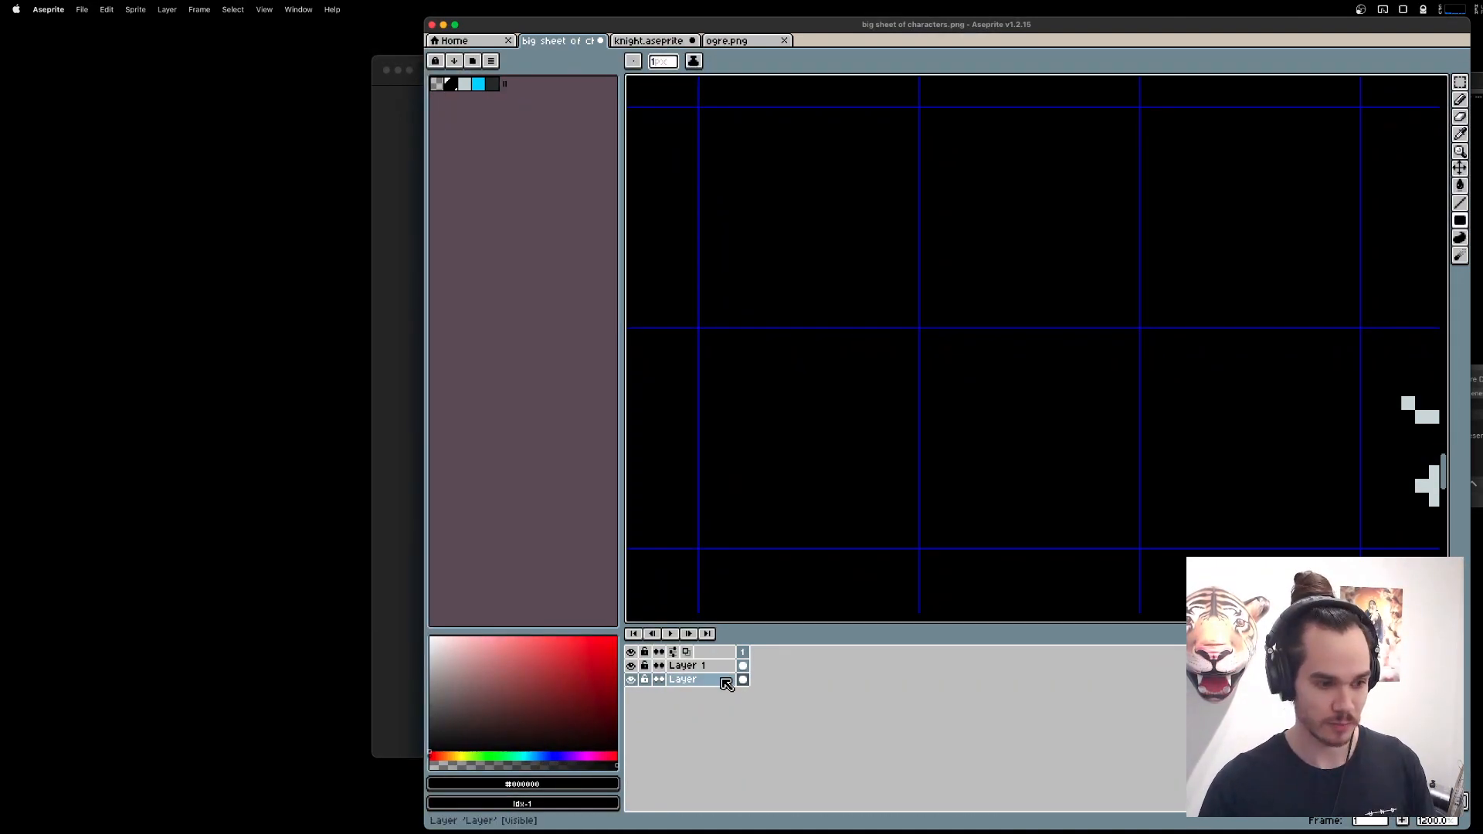
pyautogui.press('super+v')
pyautogui.press('super+d')
pyautogui.press('w')
pyautogui.click(1005, 168)
pyautogui.press('Delete')
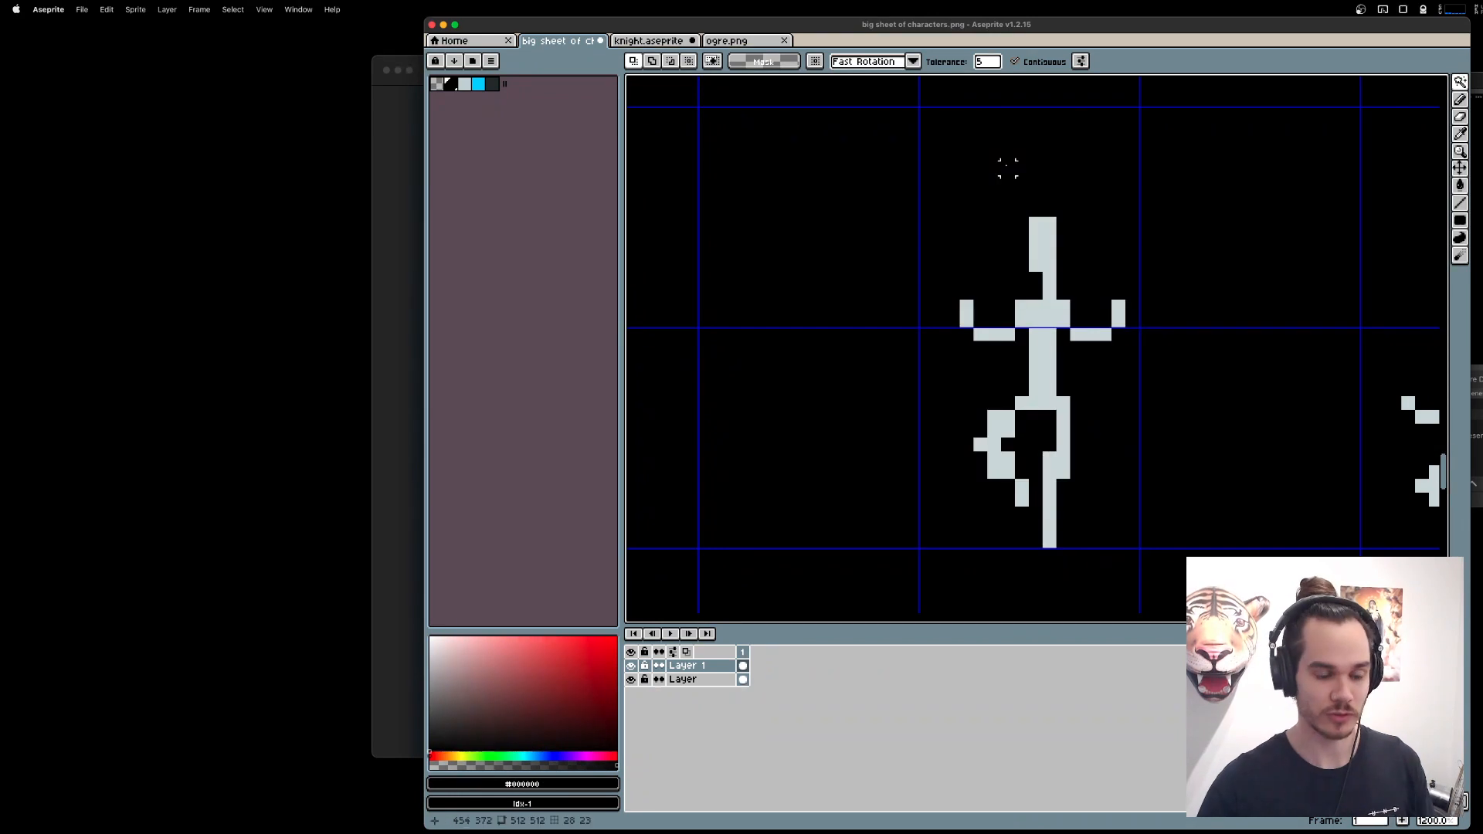
pyautogui.click(632, 681)
pyautogui.click(632, 681)
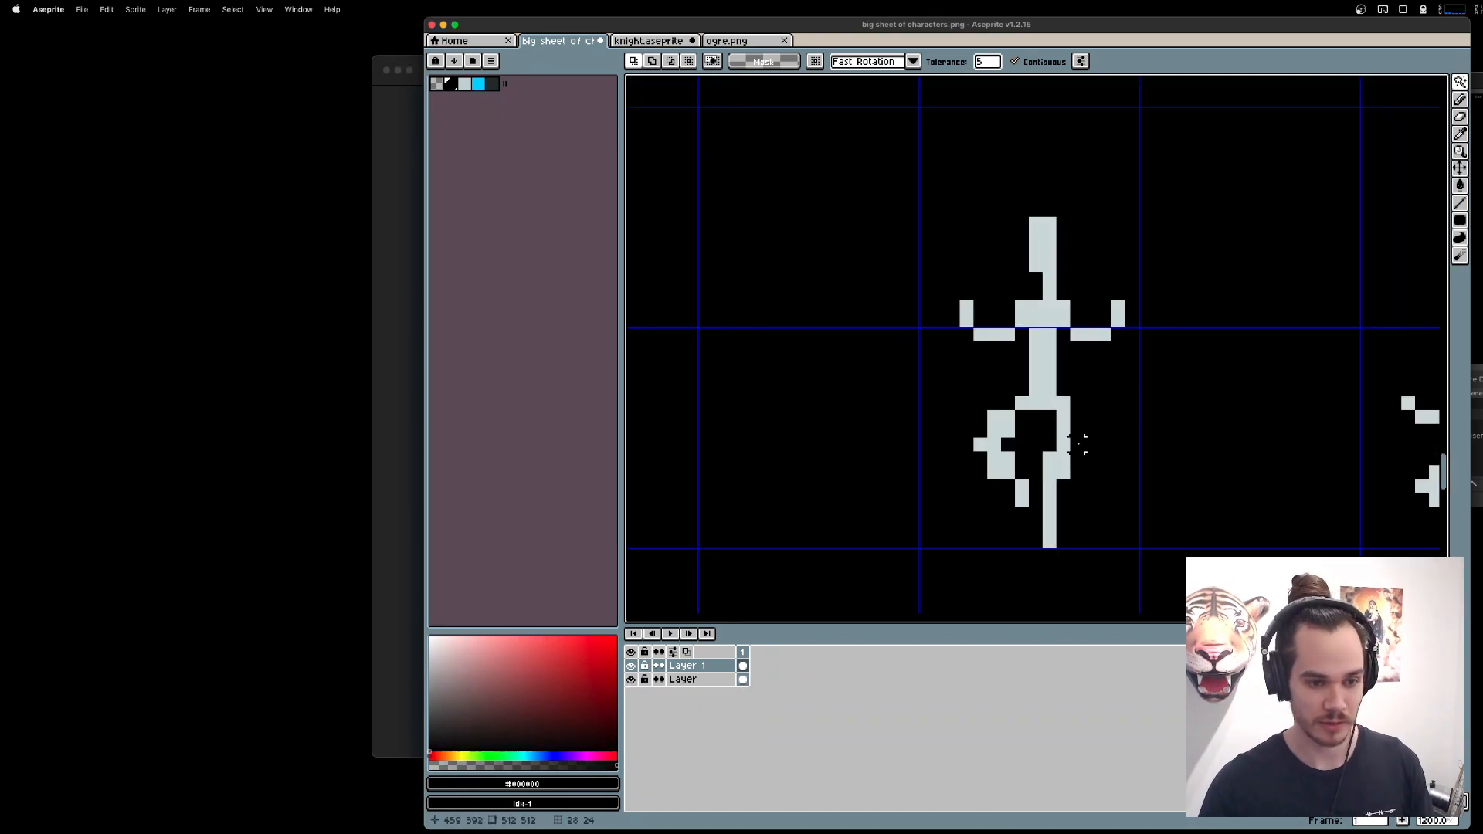
# Erase the extra pixels of the stretched figure's bent leg, thinning it to a one-pixel diagonal outline.
pyautogui.press('e')
pyautogui.scroll(2, 1023, 430)
pyautogui.click(993, 433)
pyautogui.click(994, 487)
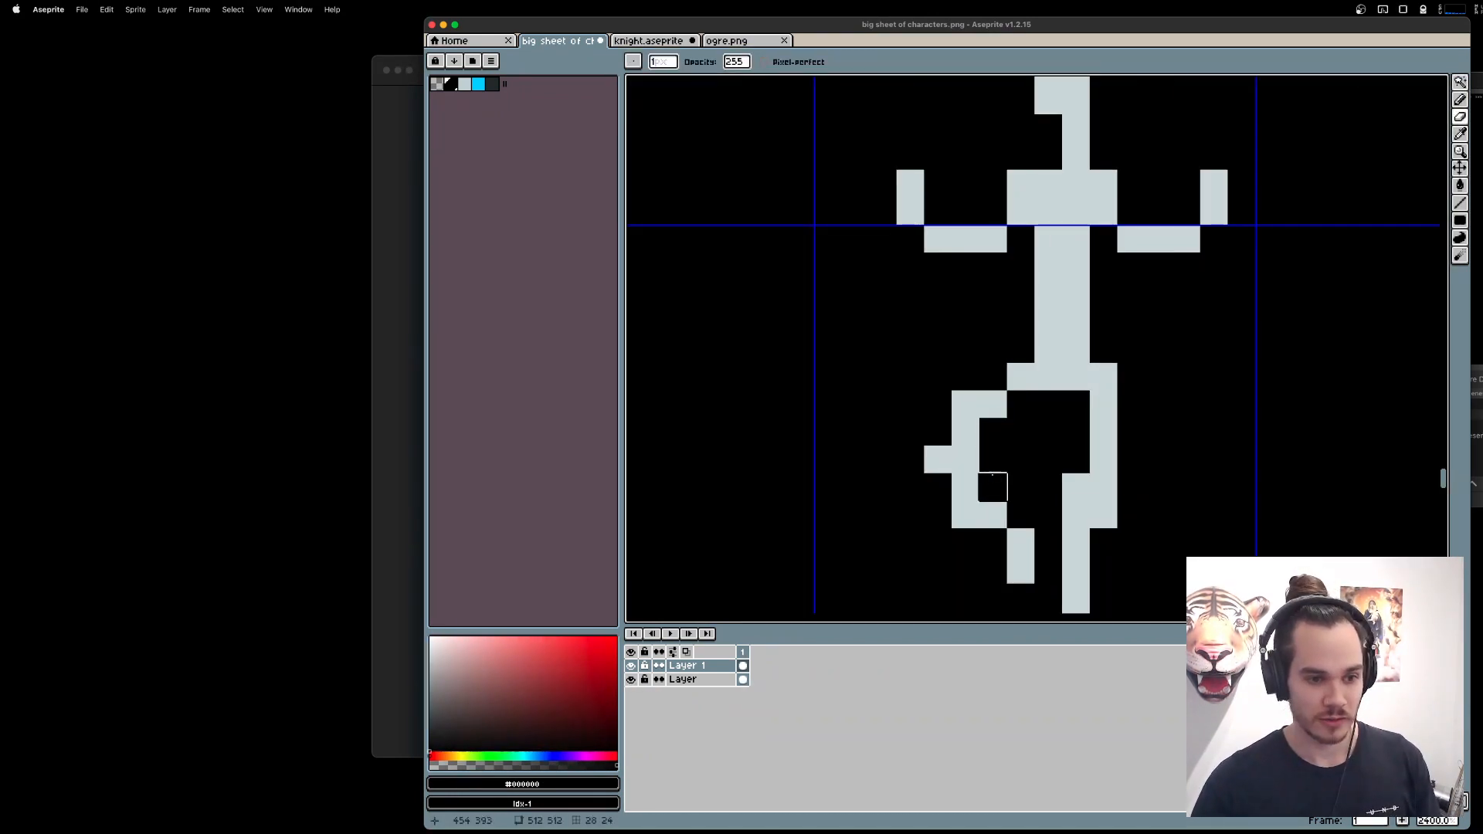
pyautogui.click(975, 439)
pyautogui.press('super+z')
pyautogui.press('super+z')
pyautogui.click(965, 459)
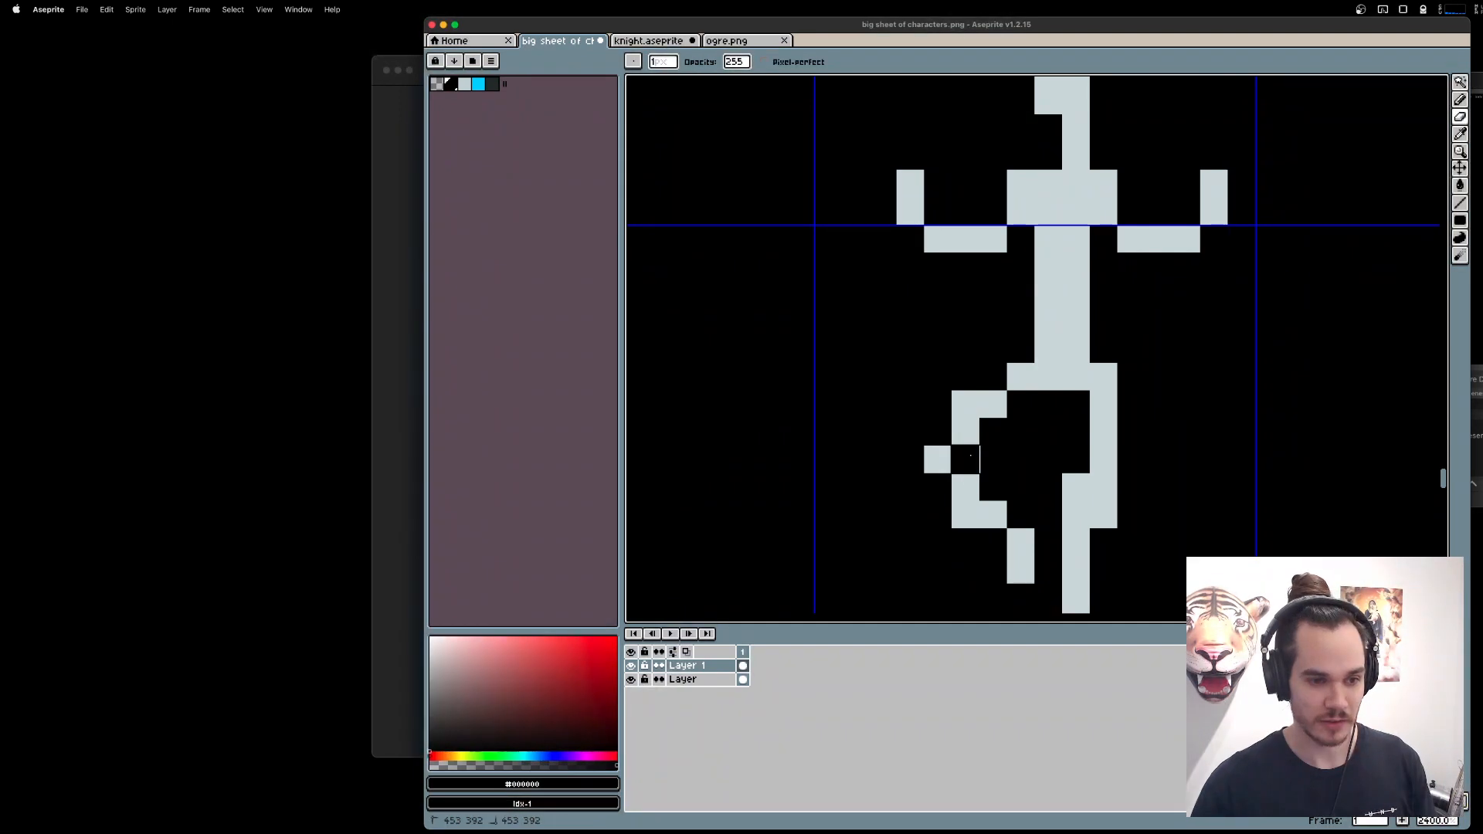
pyautogui.click(966, 404)
pyautogui.click(972, 520)
pyautogui.click(1021, 570)
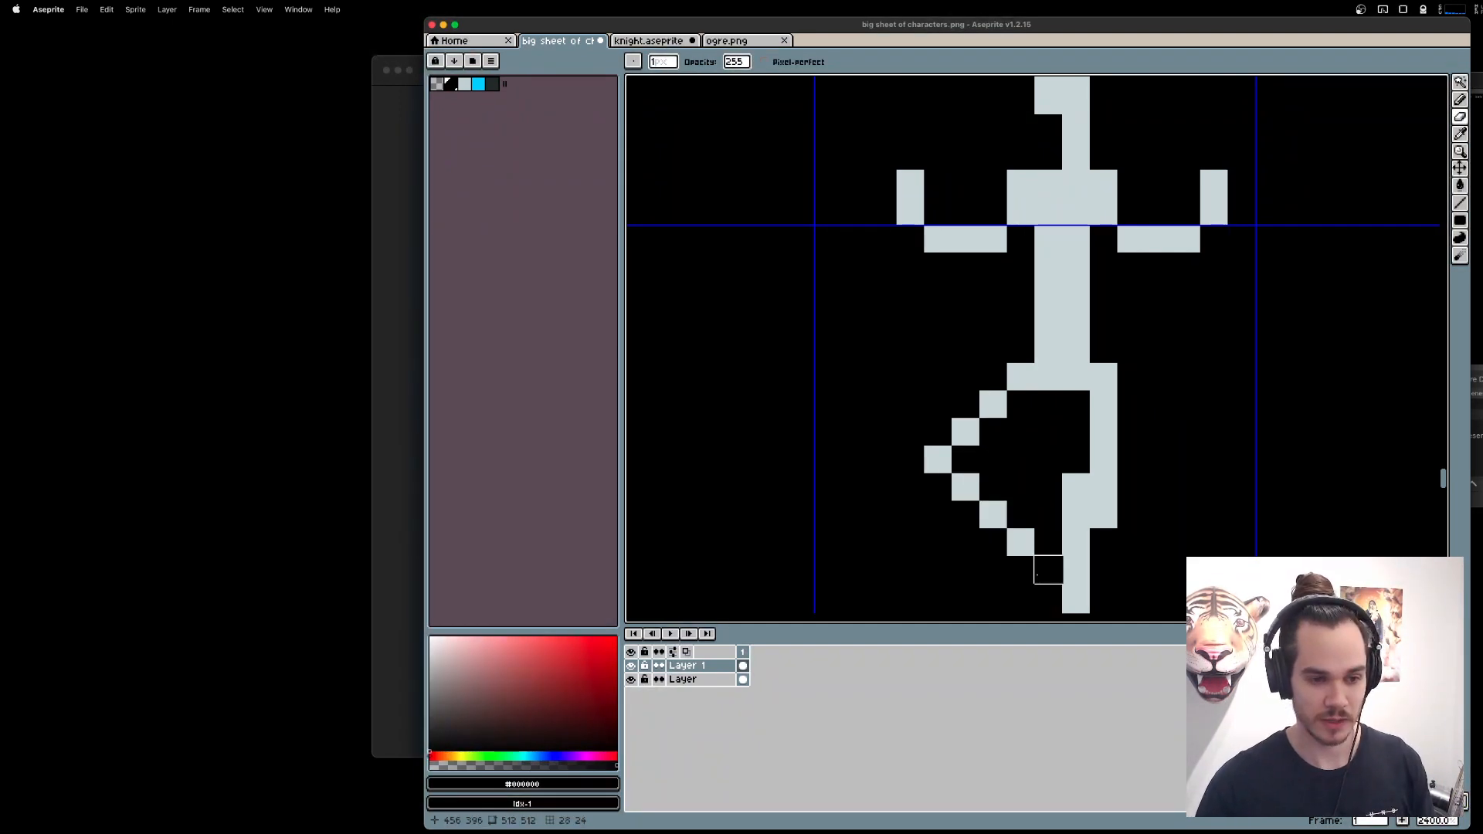
# Erase the extra pixels around the knee of the figure's straight standing leg to thin it.
pyautogui.click(1076, 488)
pyautogui.click(1103, 515)
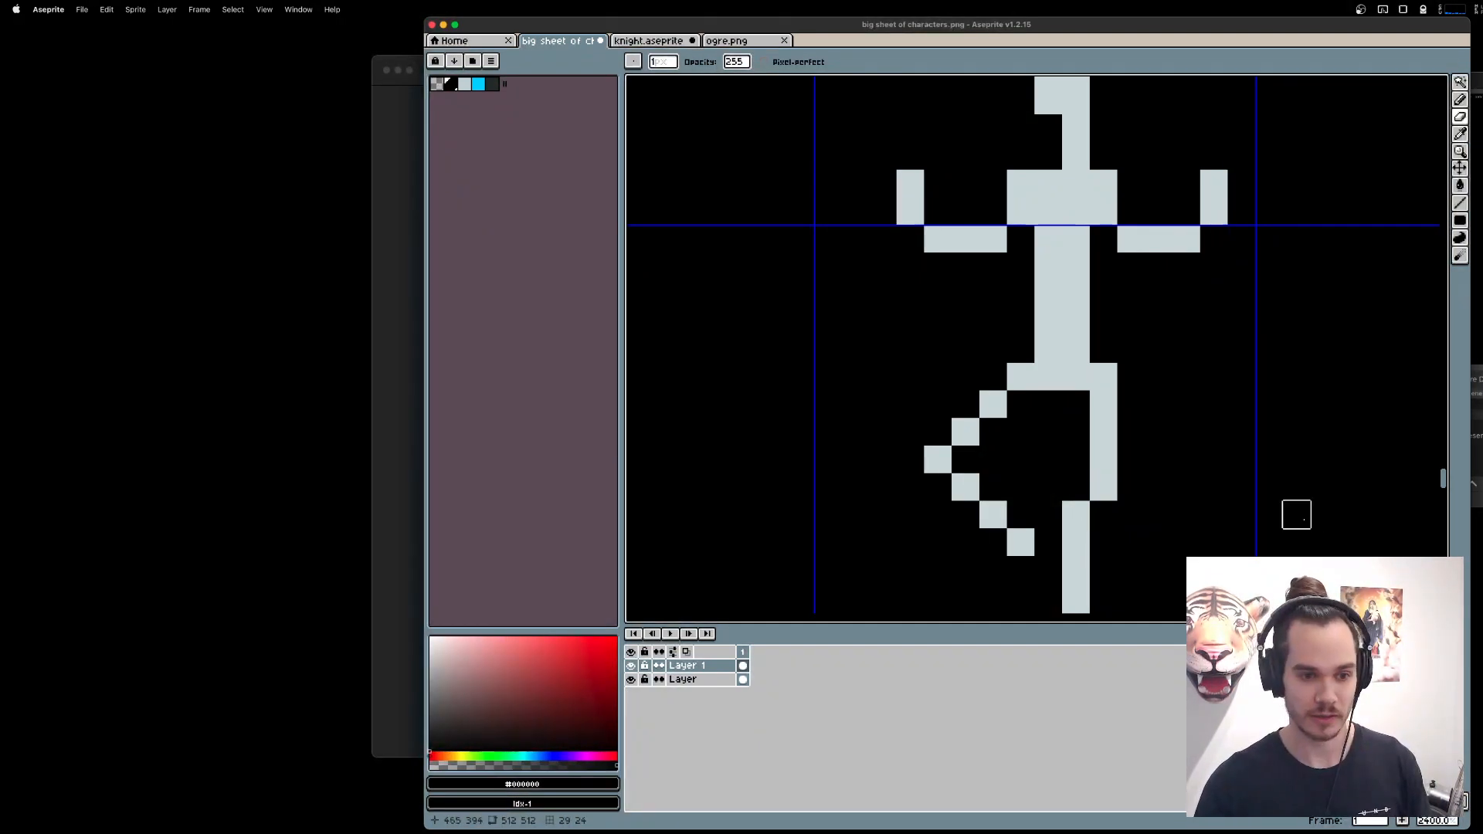
pyautogui.scroll(-5, 1295, 513)
pyautogui.scroll(3, 1267, 503)
pyautogui.moveTo(1191, 512); pyautogui.dragTo(1169, 501)
# Pick the figure's light grey as the pencil colour and undo the stray pixel beside the torso.
pyautogui.press('b')
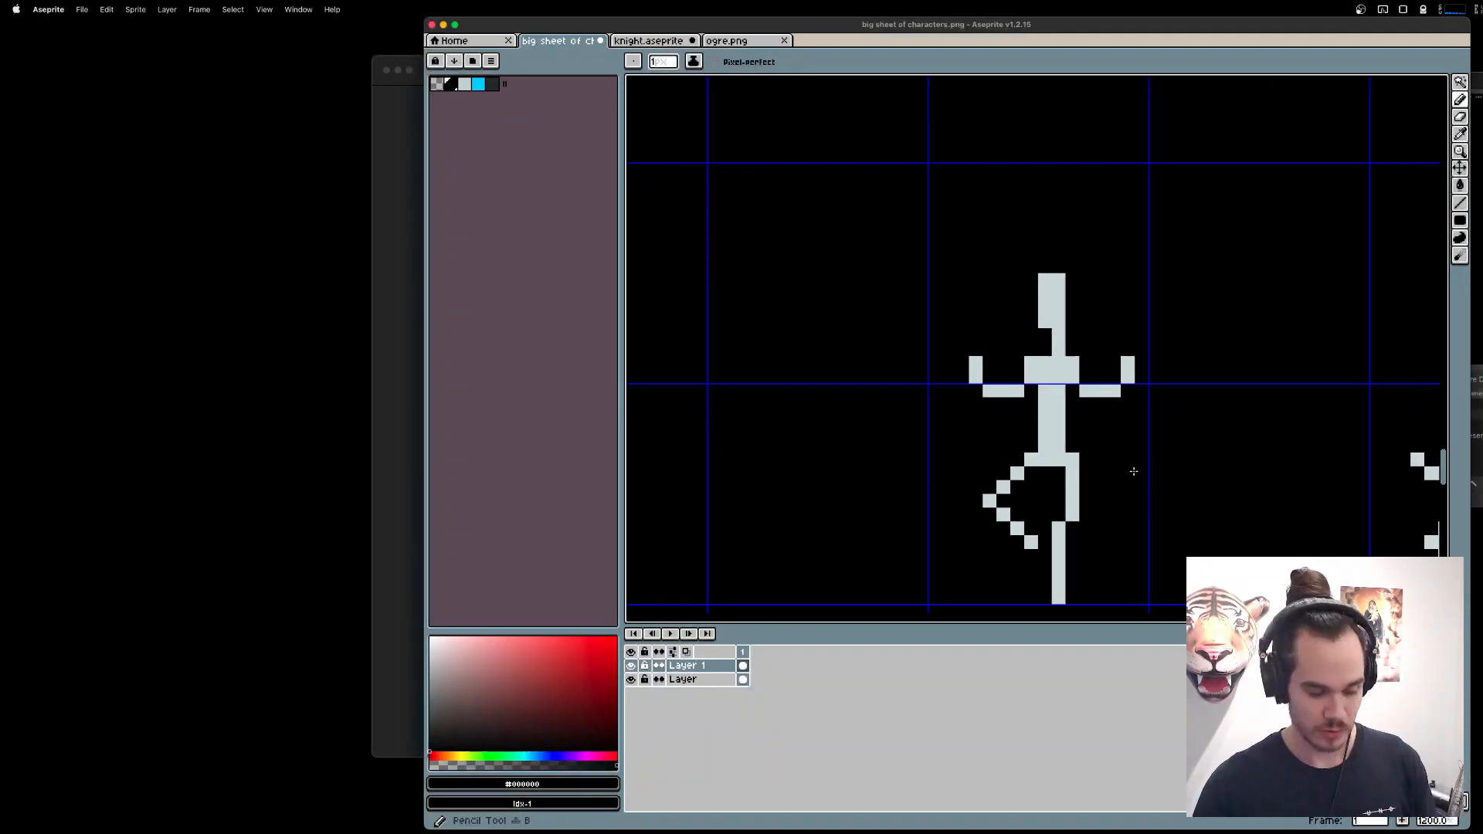
pyautogui.keyDown('alt'); pyautogui.click(1057, 423); pyautogui.keyUp('alt')
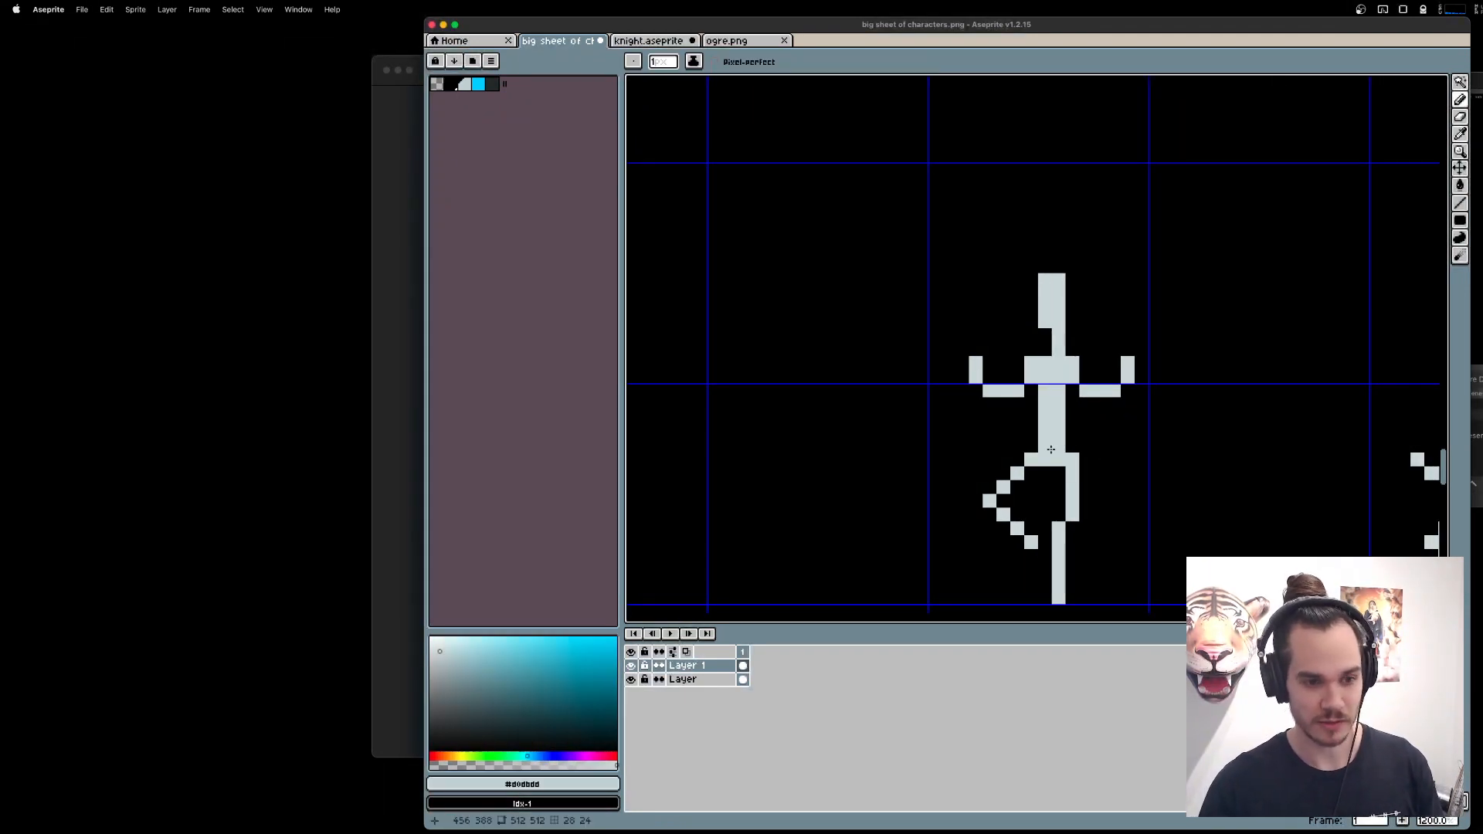
pyautogui.click(1076, 420)
pyautogui.press('super+z')
# Shorten the figure's head by moving its upper part down one pixel, and clear the selection.
pyautogui.press('m')
pyautogui.moveTo(1224, 485); pyautogui.dragTo(1209, 473)
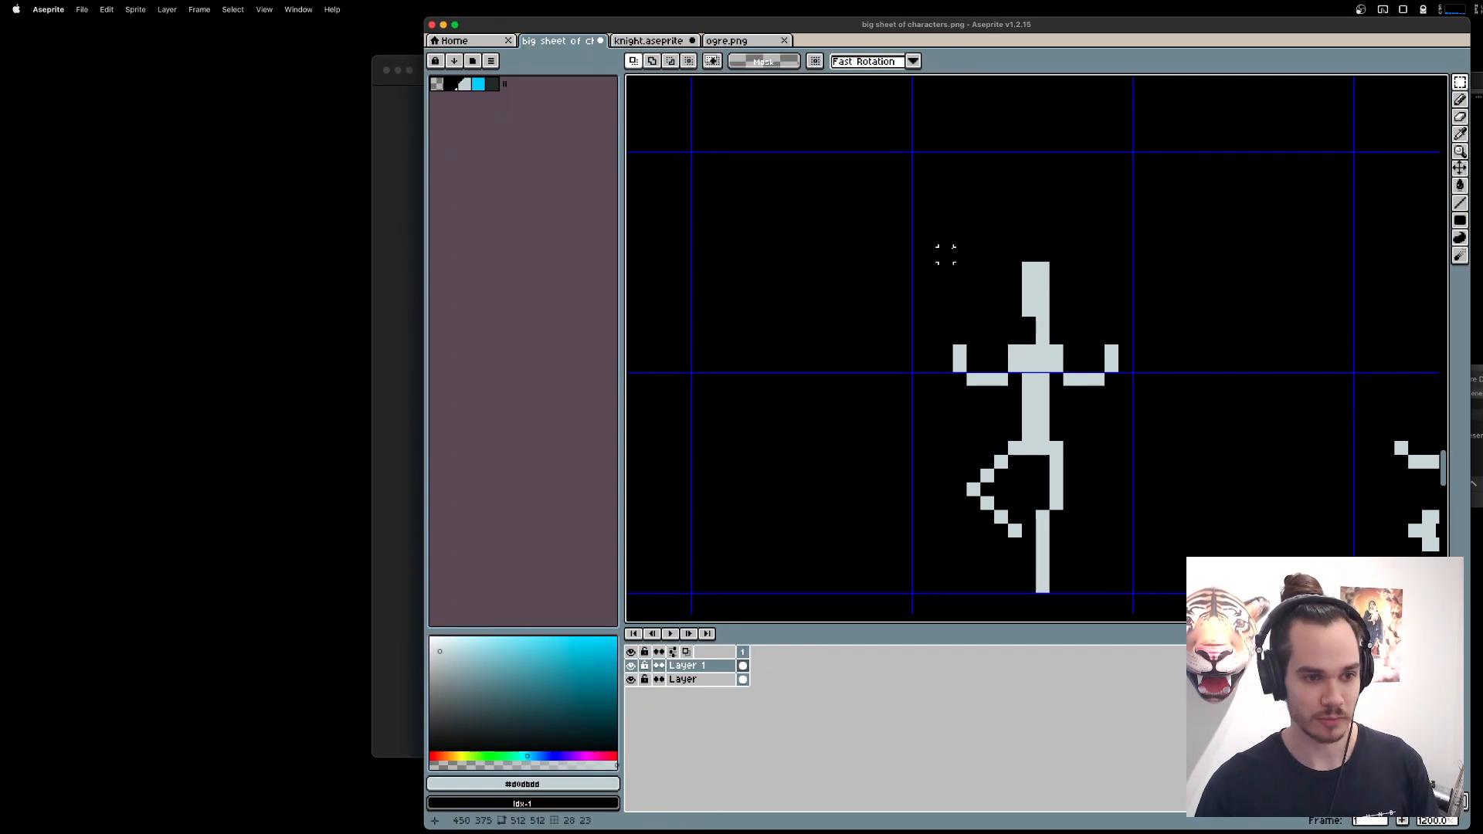
pyautogui.moveTo(974, 241)
pyautogui.mouseDown()
pyautogui.moveTo(1111, 310)
pyautogui.moveTo(1099, 298)
pyautogui.mouseUp()
pyautogui.press('Down')
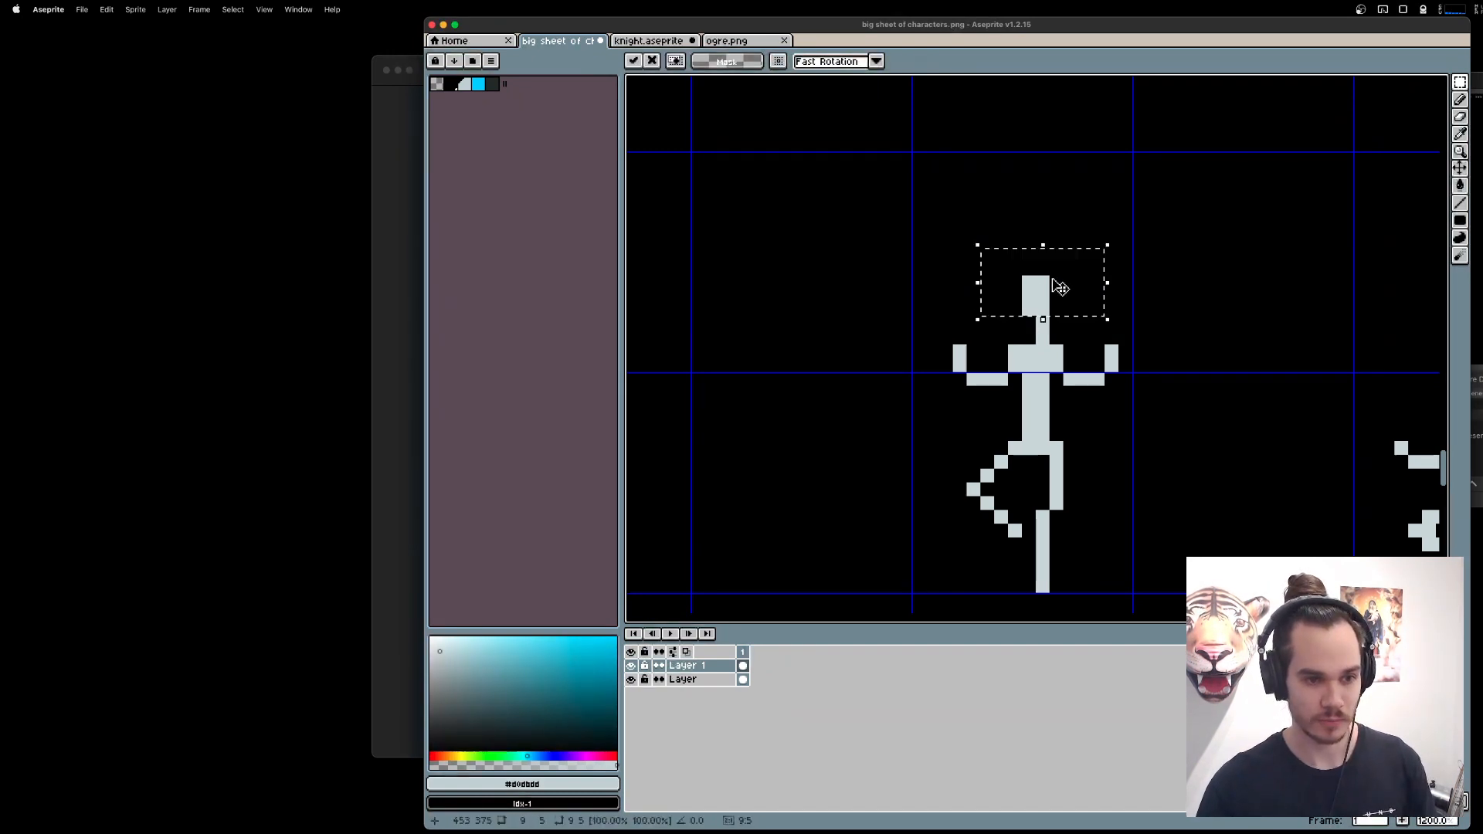
pyautogui.press('super+d')
# Try a pronged crown drawn with the pencil on top of the figure's head and undo it.
pyautogui.press('b')
pyautogui.moveTo(1015, 254)
pyautogui.mouseDown()
pyautogui.moveTo(1015, 268)
pyautogui.moveTo(1071, 255)
pyautogui.mouseUp()
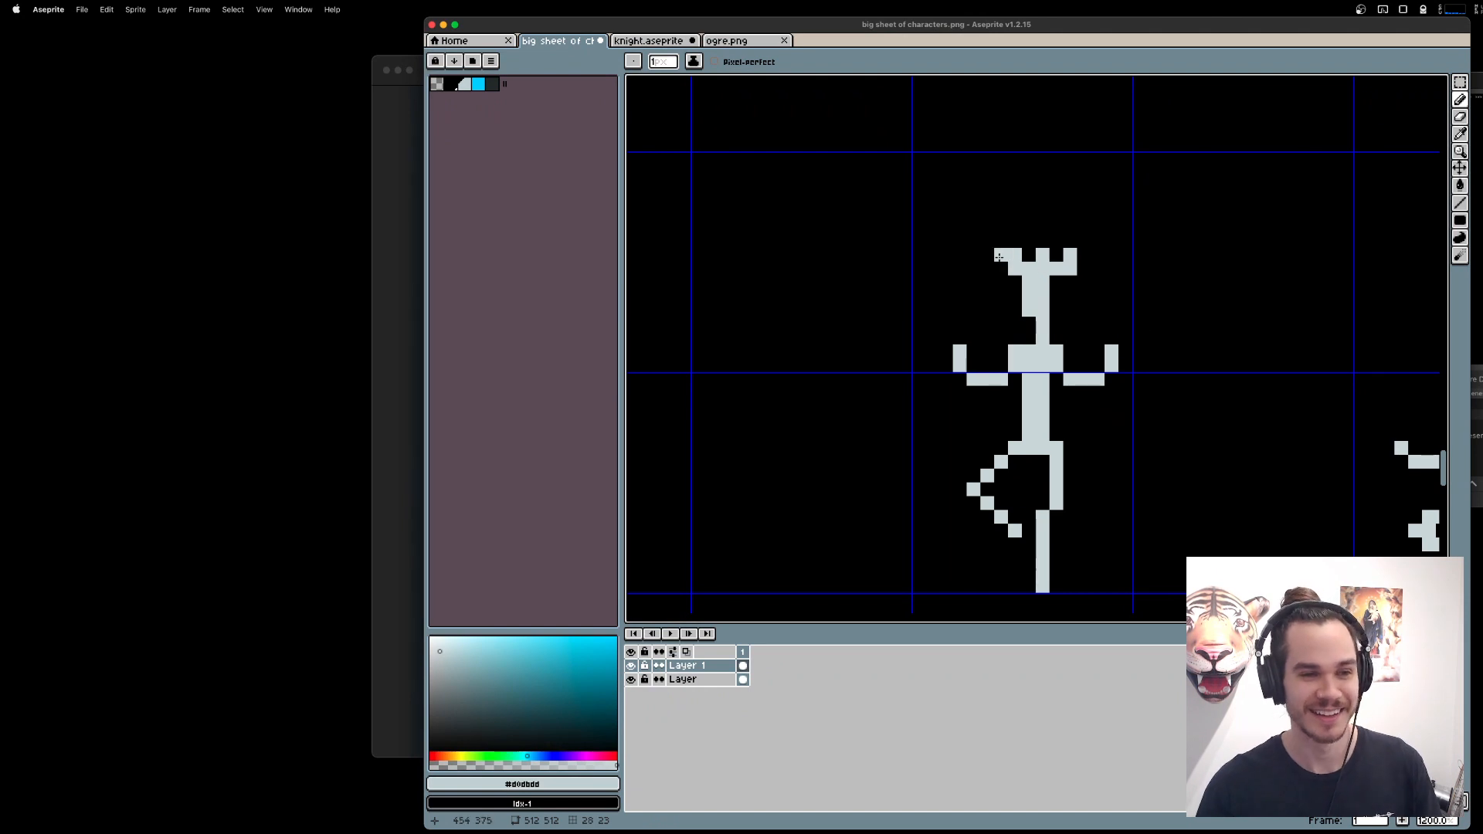
pyautogui.scroll(-3, 1182, 363)
pyautogui.hscroll(-3, 1182, 363)
pyautogui.press('super+z')
# Widen the torso by one pixel by shifting the figure's right half sideways and filling the gap with the pencil.
pyautogui.press('m')
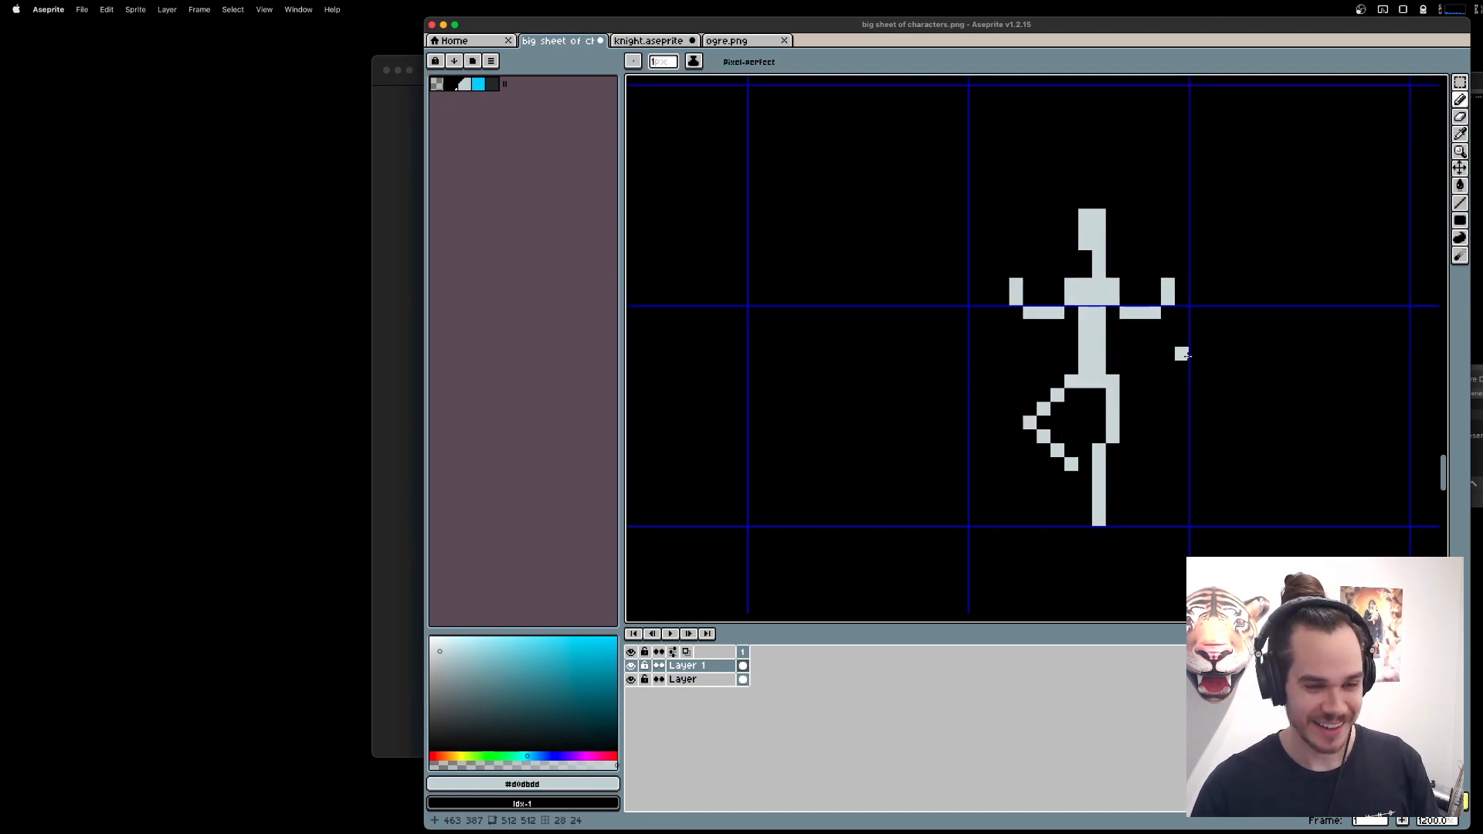
pyautogui.moveTo(933, 257); pyautogui.dragTo(966, 313)
pyautogui.moveTo(1251, 506); pyautogui.dragTo(1100, 286)
pyautogui.moveTo(1251, 533); pyautogui.dragTo(1099, 285)
pyautogui.moveTo(1127, 324)
pyautogui.mouseDown()
pyautogui.moveTo(1089, 284)
pyautogui.moveTo(1096, 358)
pyautogui.mouseUp()
pyautogui.press('super+d')
pyautogui.press('b')
pyautogui.click(1099, 292)
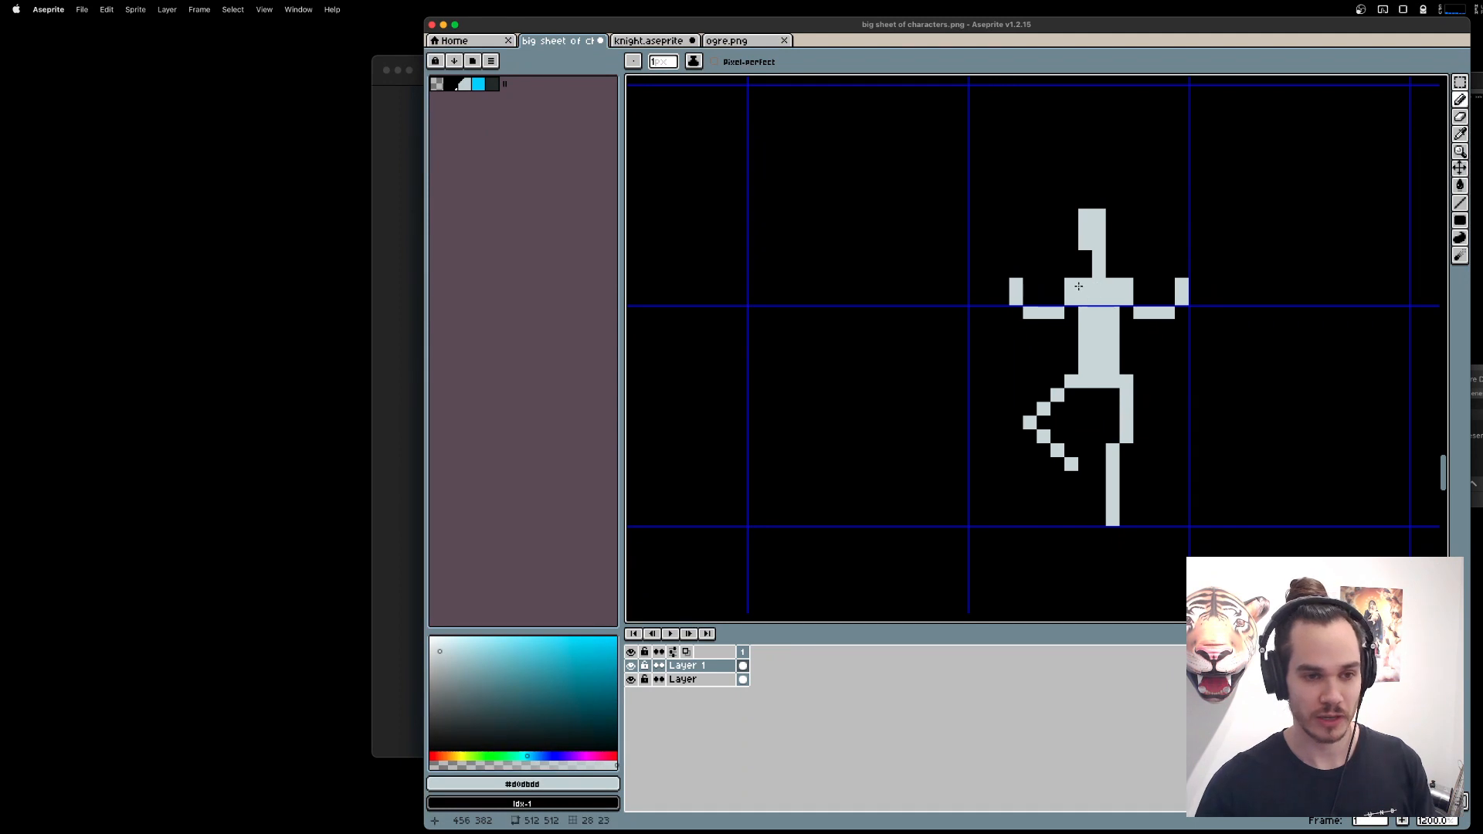
# Erase the upper corner pixels of both shoulders to make them slope down from the neck.
pyautogui.press('e')
pyautogui.click(1072, 285)
pyautogui.hscroll(3, 1275, 379)
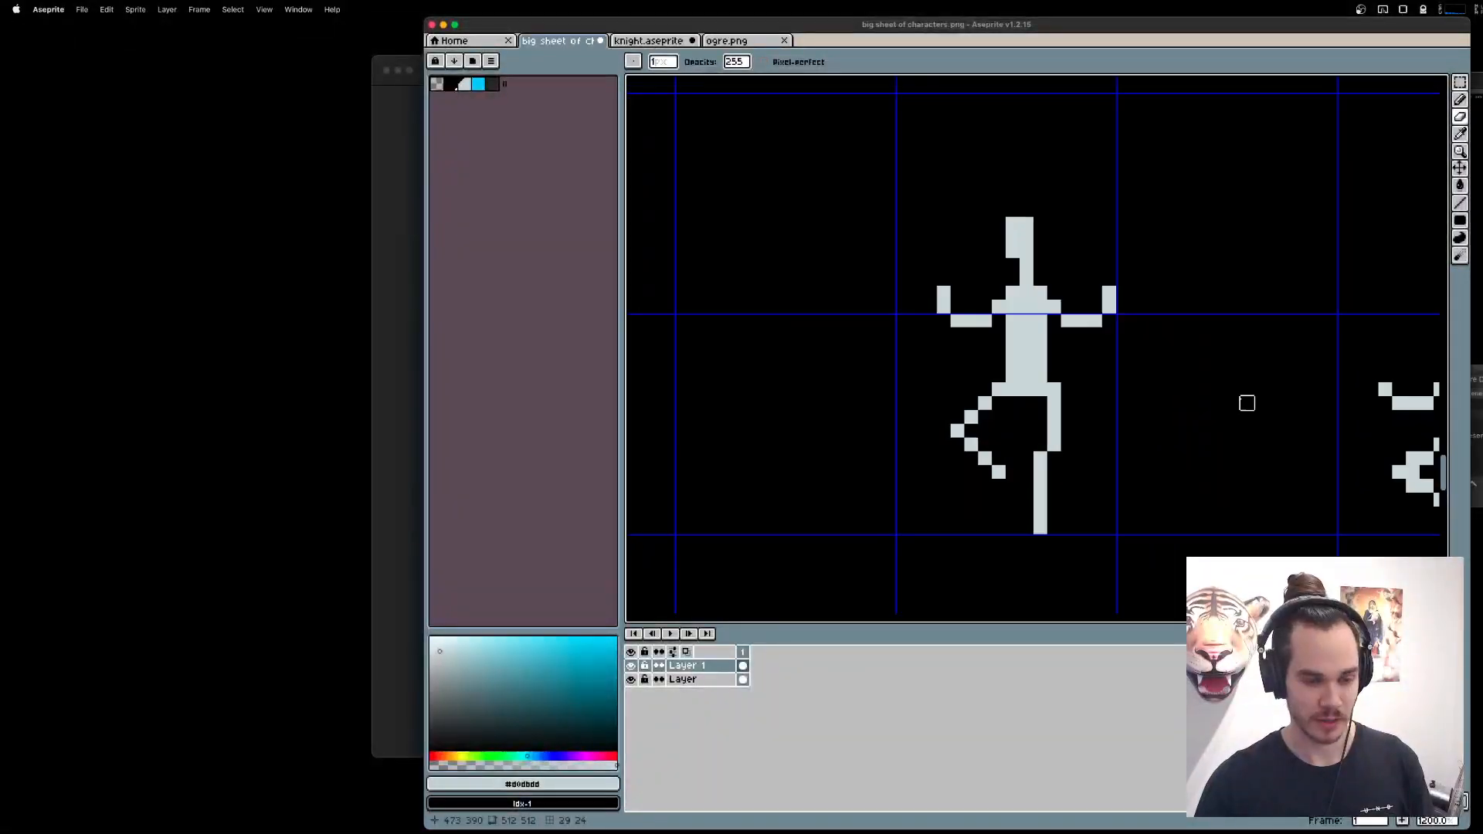
# Search the web for "fae queen" in the browser and look through the image results for reference.
pyautogui.write('fae queen')
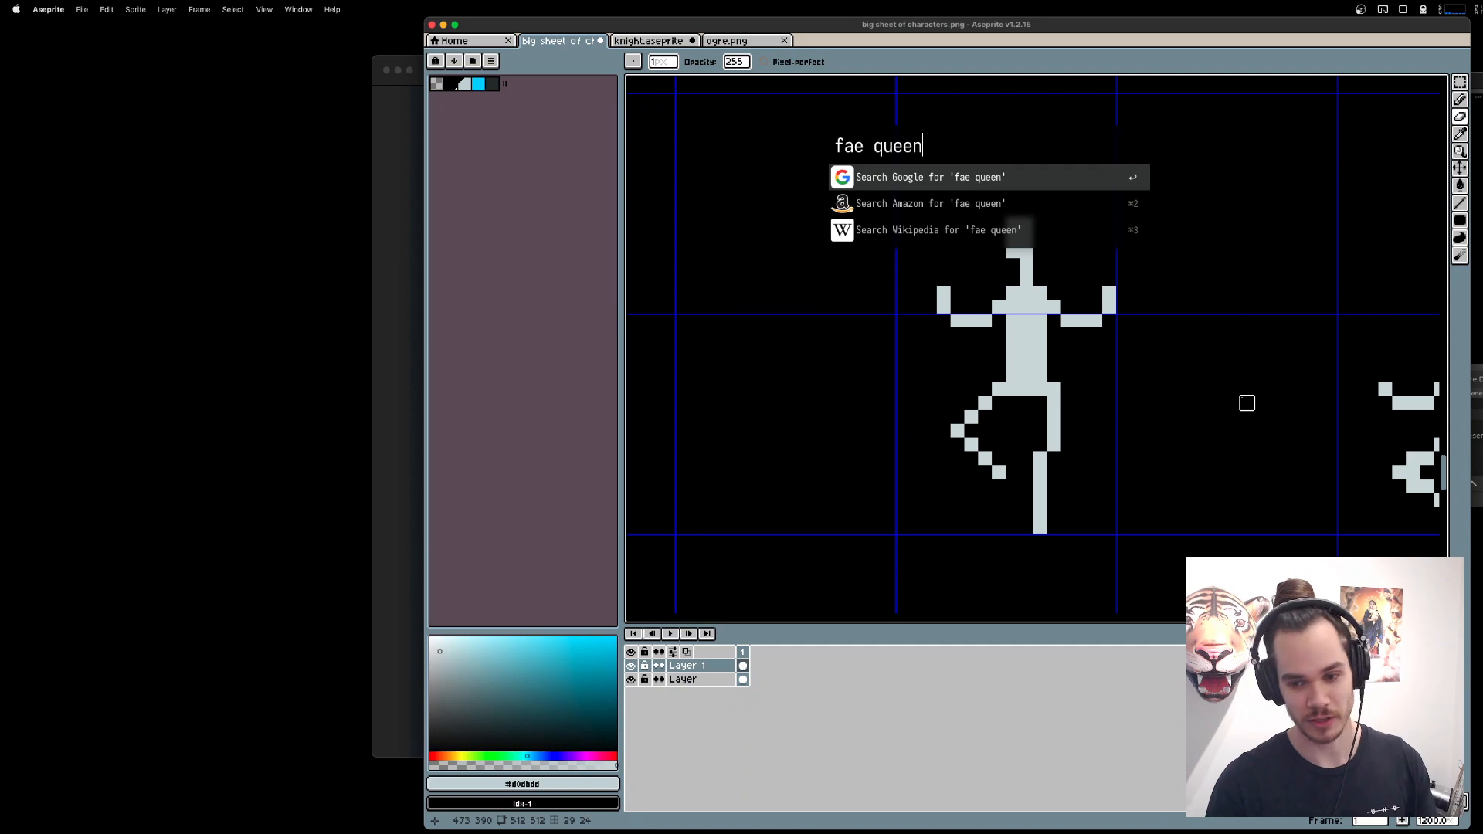
pyautogui.press('Return')
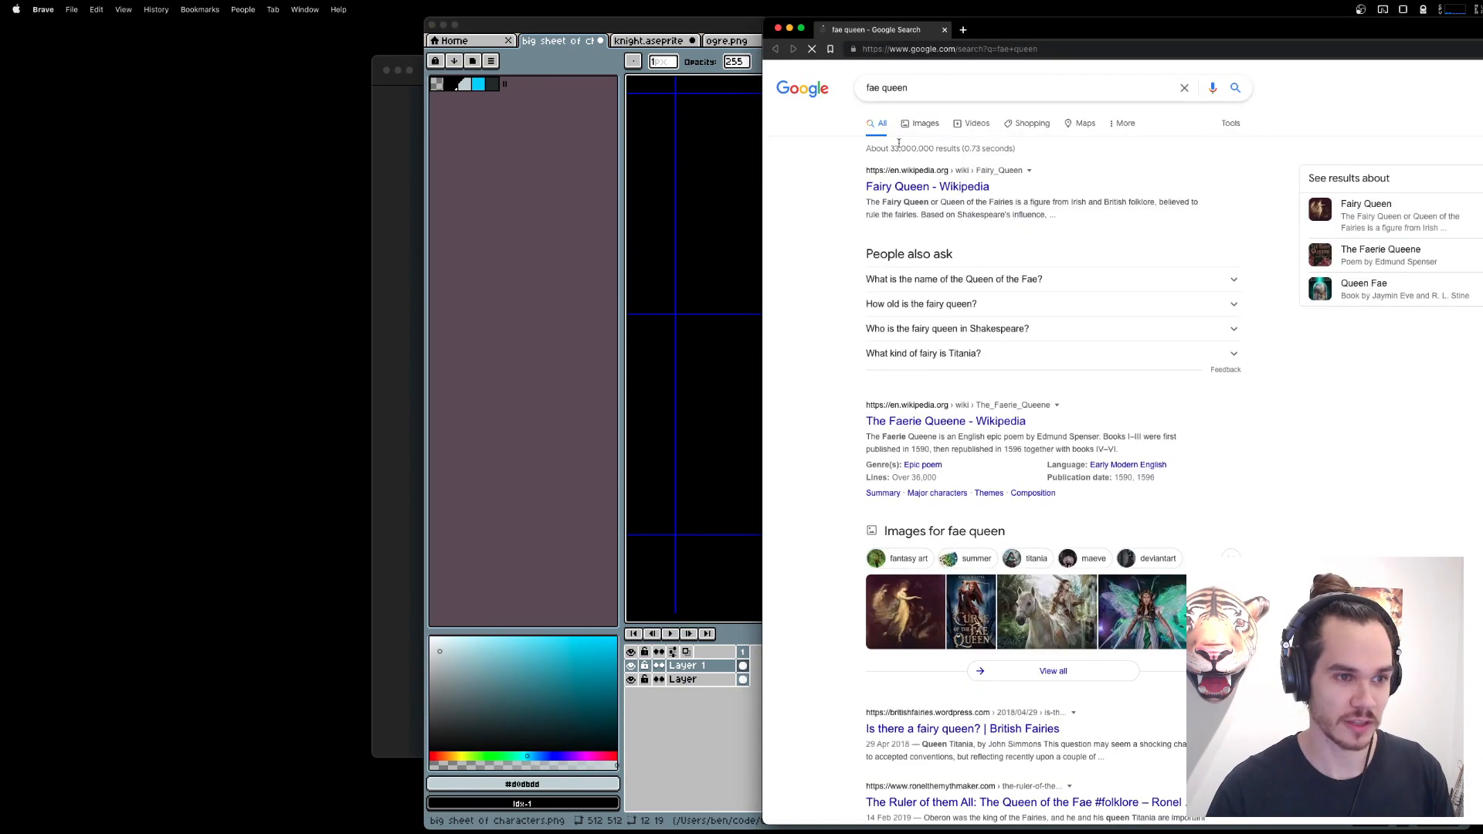
pyautogui.click(921, 124)
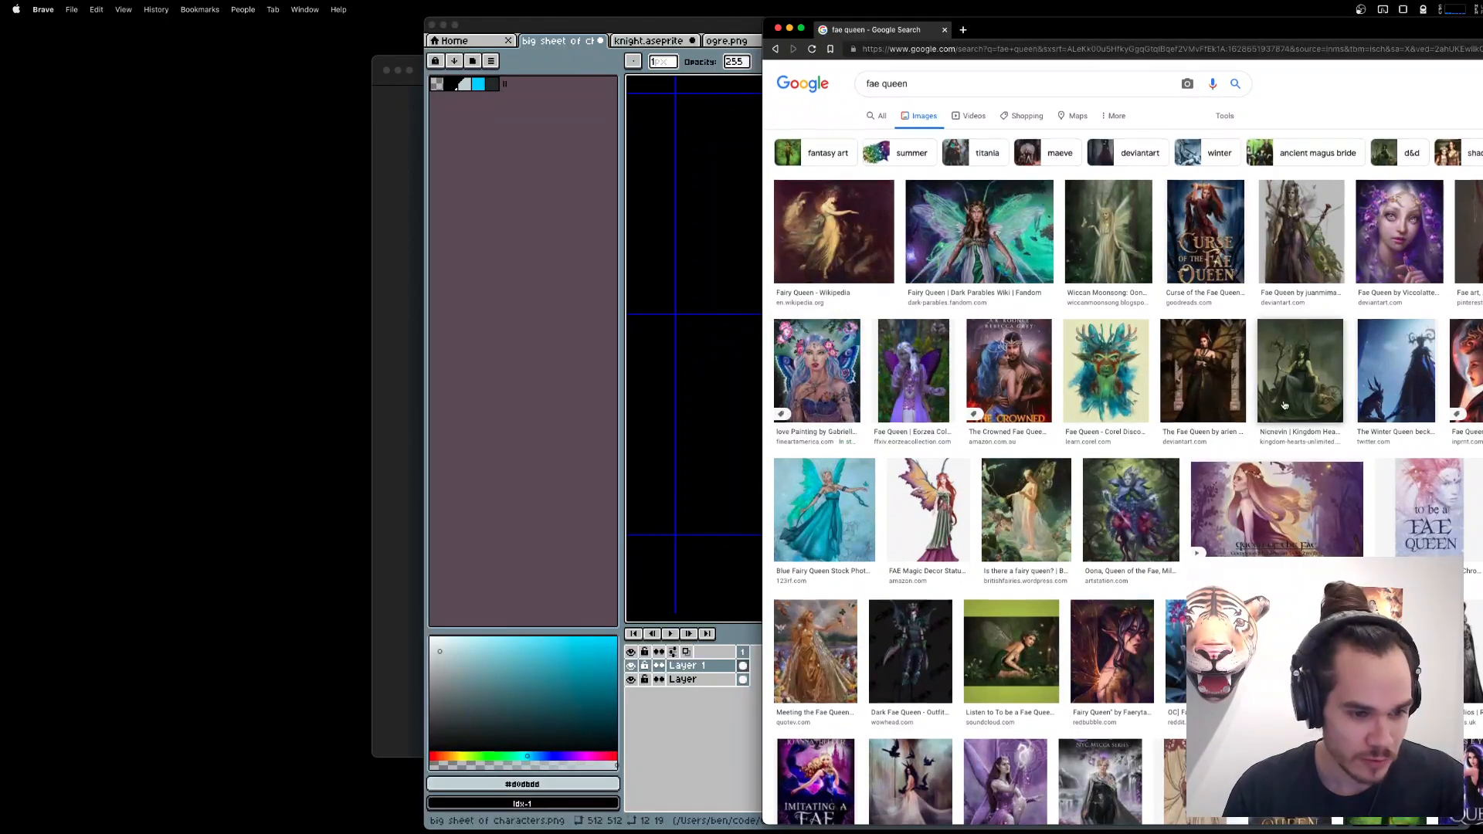
pyautogui.scroll(-2, 1294, 397)
pyautogui.scroll(-3, 1294, 397)
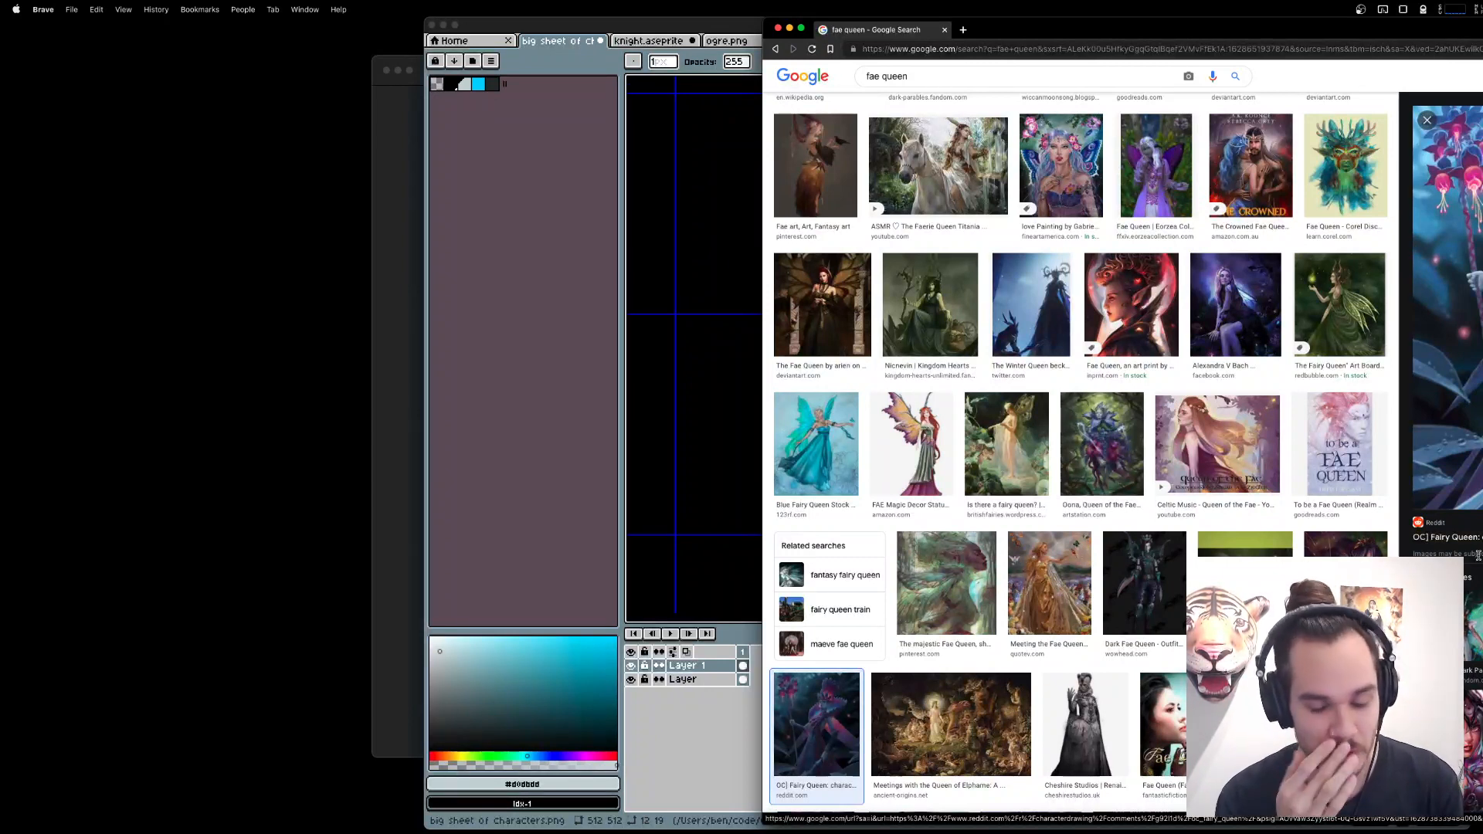
# Return to Aseprite and replace the figure's bent leg with a straight vertical one, erasing the old outline.
pyautogui.press('super+Tab')
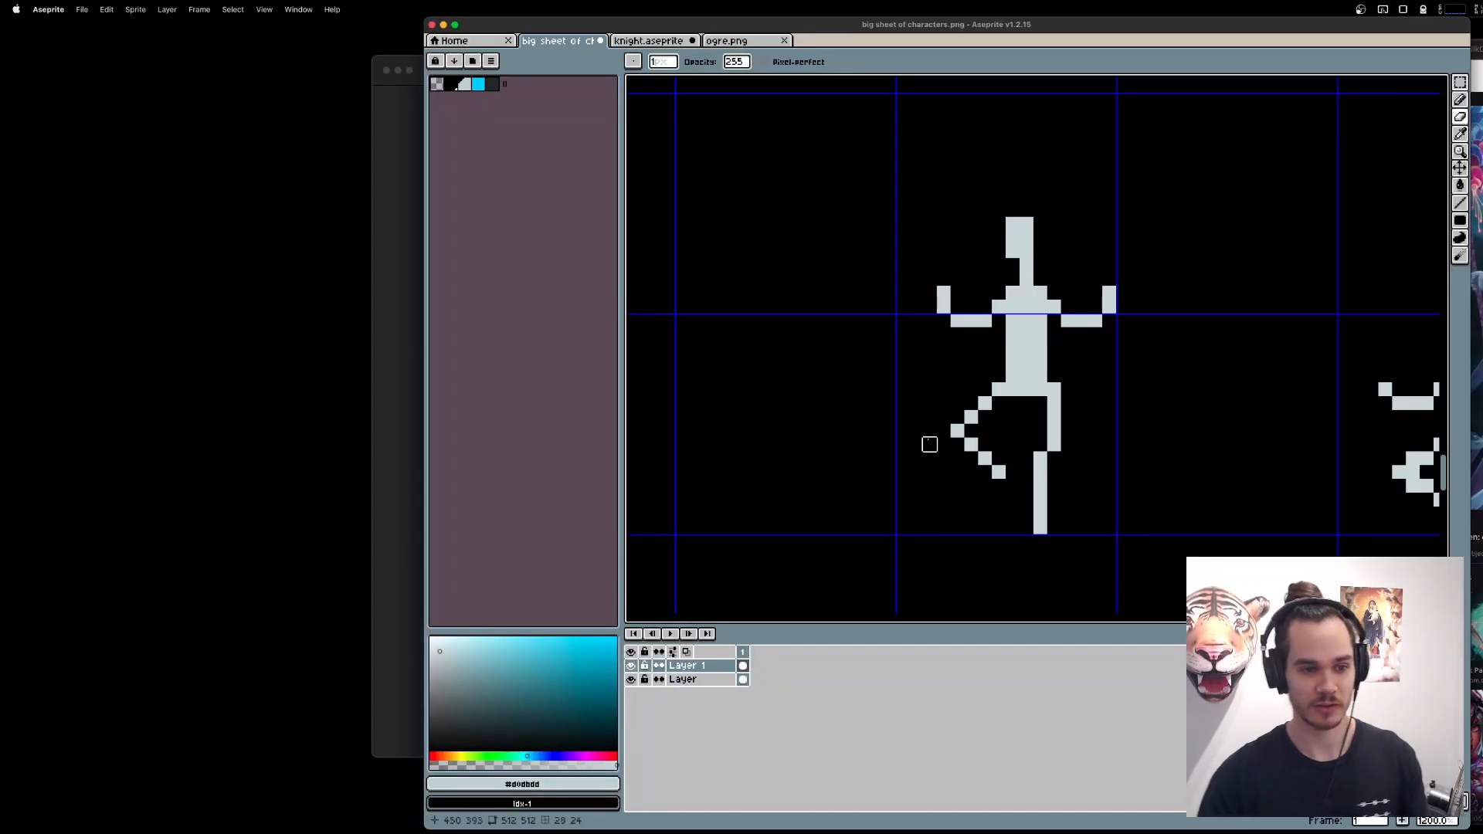
pyautogui.click(986, 389)
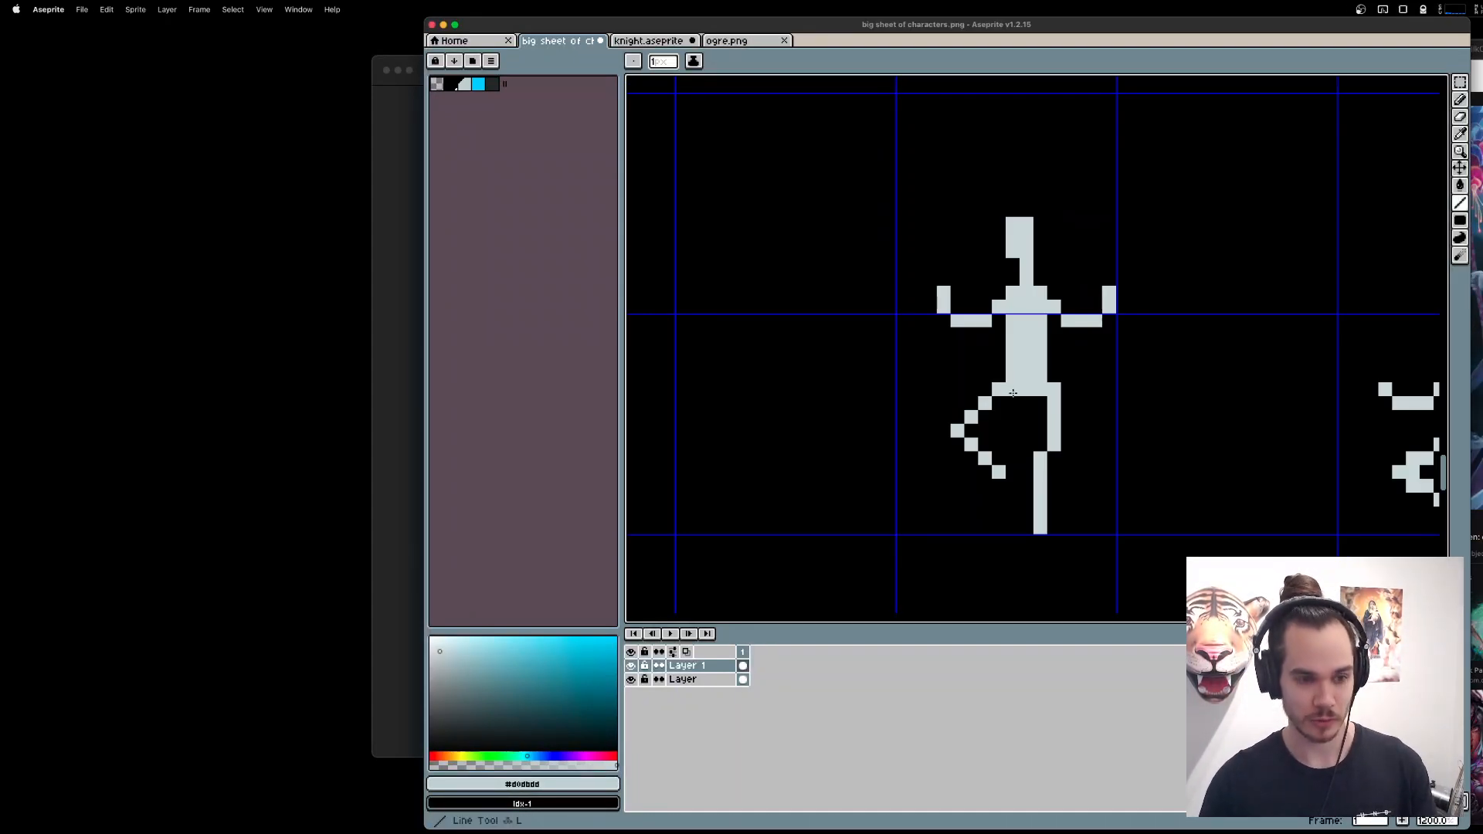
pyautogui.moveTo(1013, 402)
pyautogui.mouseDown()
pyautogui.moveTo(1012, 528)
pyautogui.moveTo(1056, 525)
pyautogui.moveTo(1038, 395)
pyautogui.moveTo(1043, 459)
pyautogui.moveTo(1054, 403)
pyautogui.moveTo(1041, 457)
pyautogui.moveTo(958, 362)
pyautogui.moveTo(999, 459)
pyautogui.mouseUp()
pyautogui.press('e')
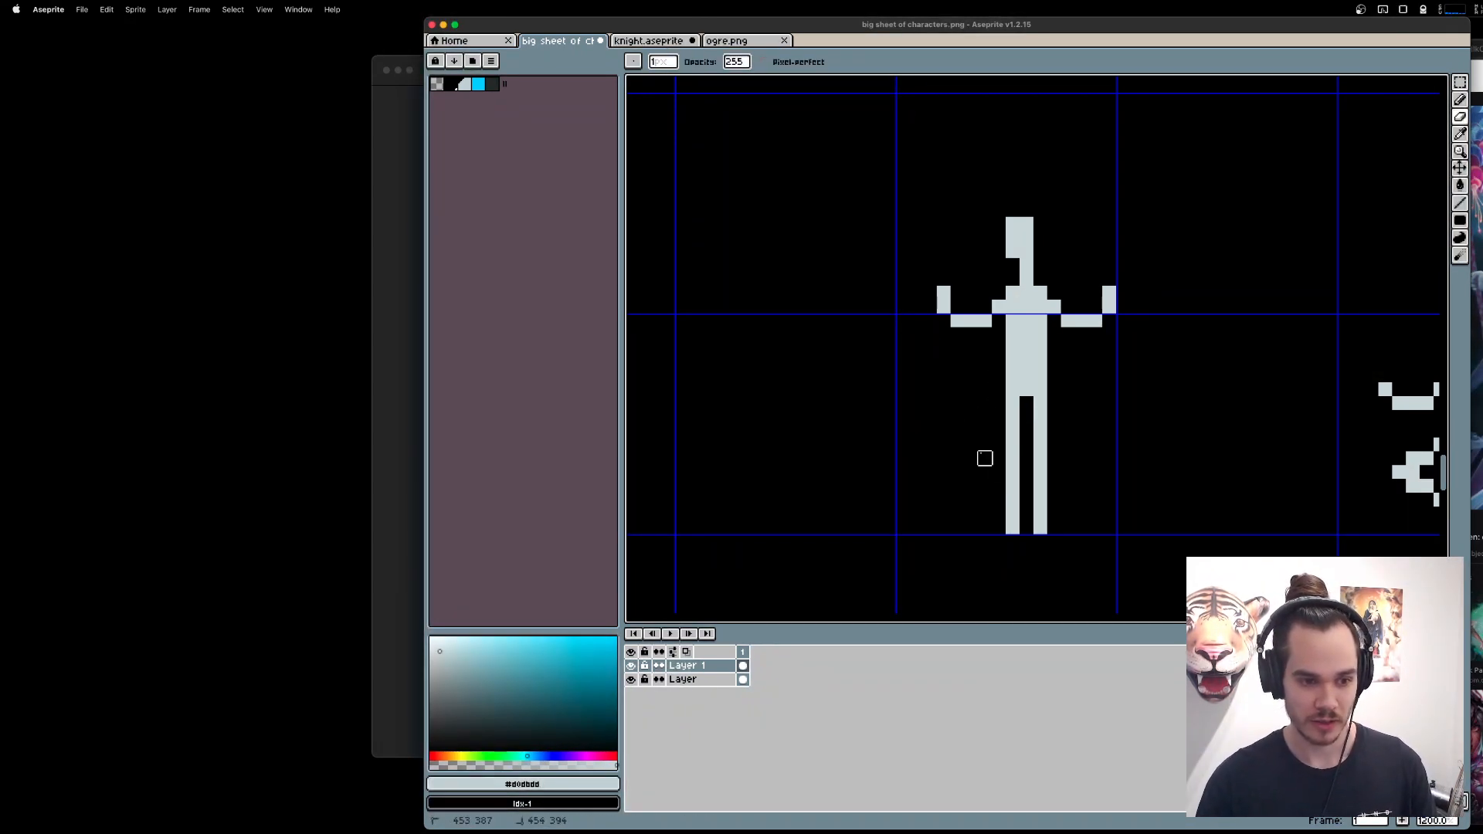
# Draw the hips and upper thighs one pixel wider on both sides of the figure.
pyautogui.press('b')
pyautogui.moveTo(1096, 326)
pyautogui.mouseDown()
pyautogui.moveTo(1009, 350)
pyautogui.moveTo(1054, 324)
pyautogui.mouseUp()
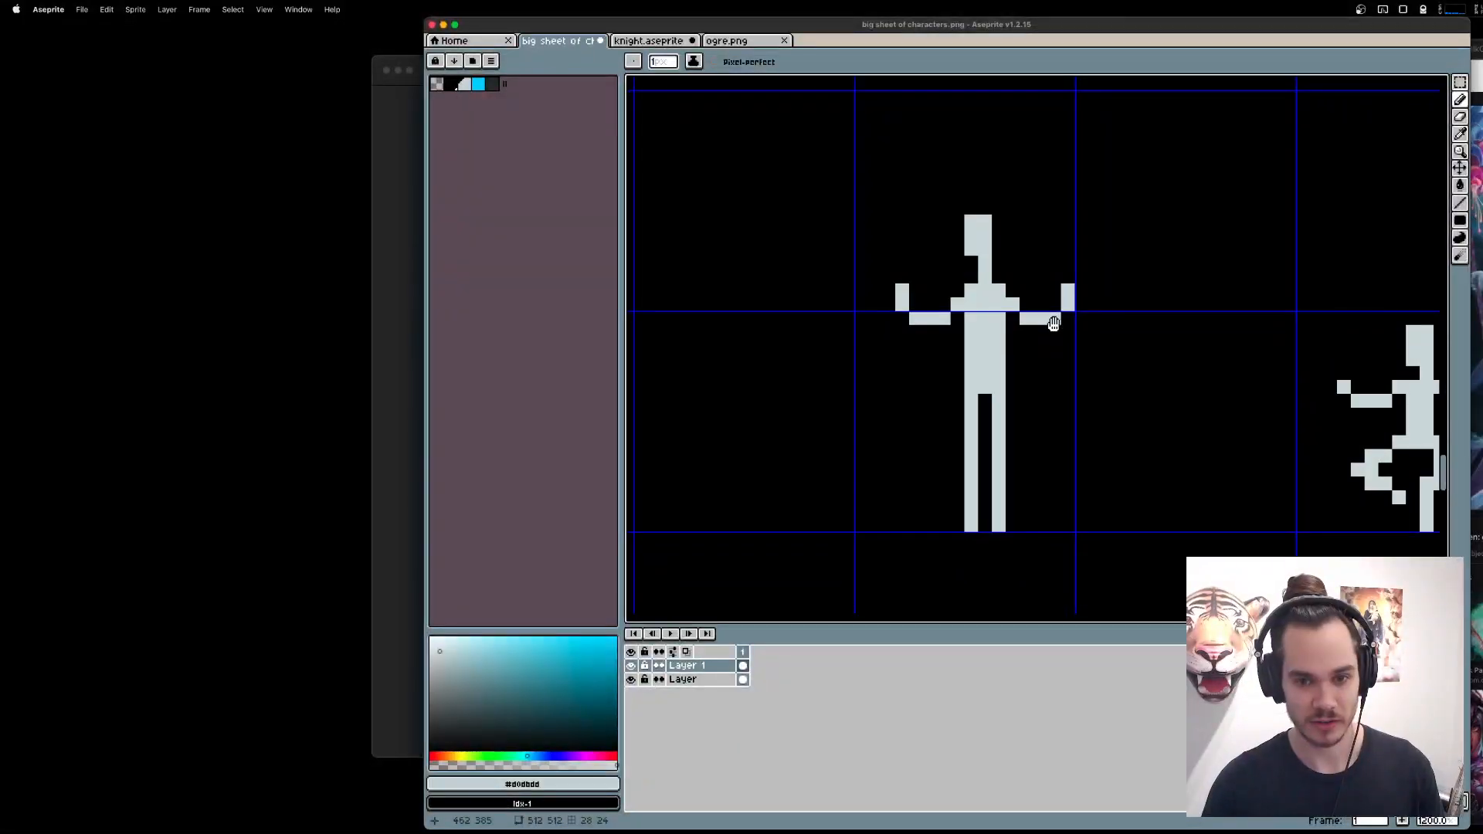
pyautogui.click(958, 387)
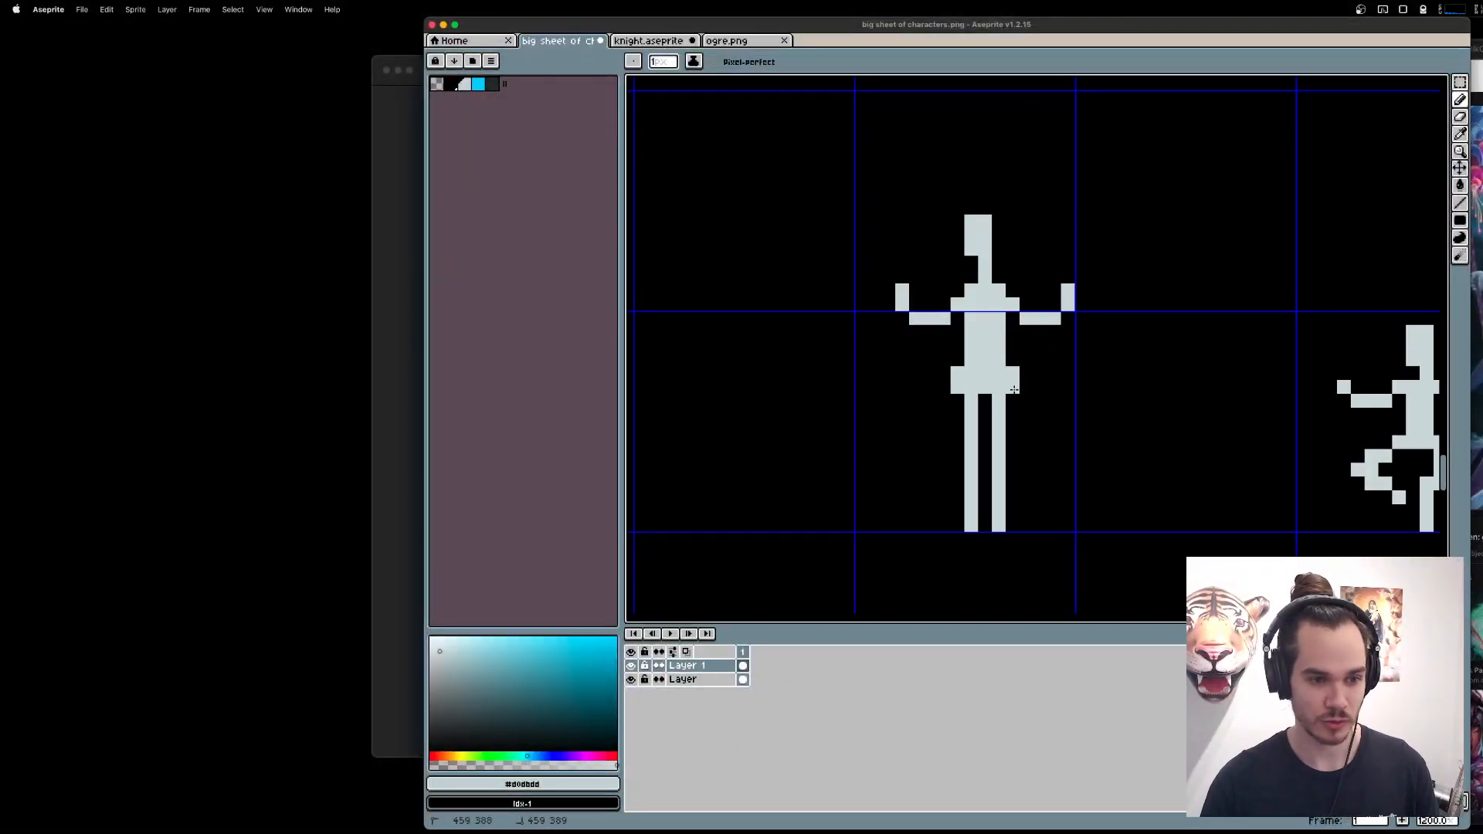
pyautogui.moveTo(1014, 389)
pyautogui.mouseDown()
pyautogui.moveTo(958, 405)
pyautogui.moveTo(955, 434)
pyautogui.moveTo(1011, 438)
pyautogui.moveTo(1010, 386)
pyautogui.mouseUp()
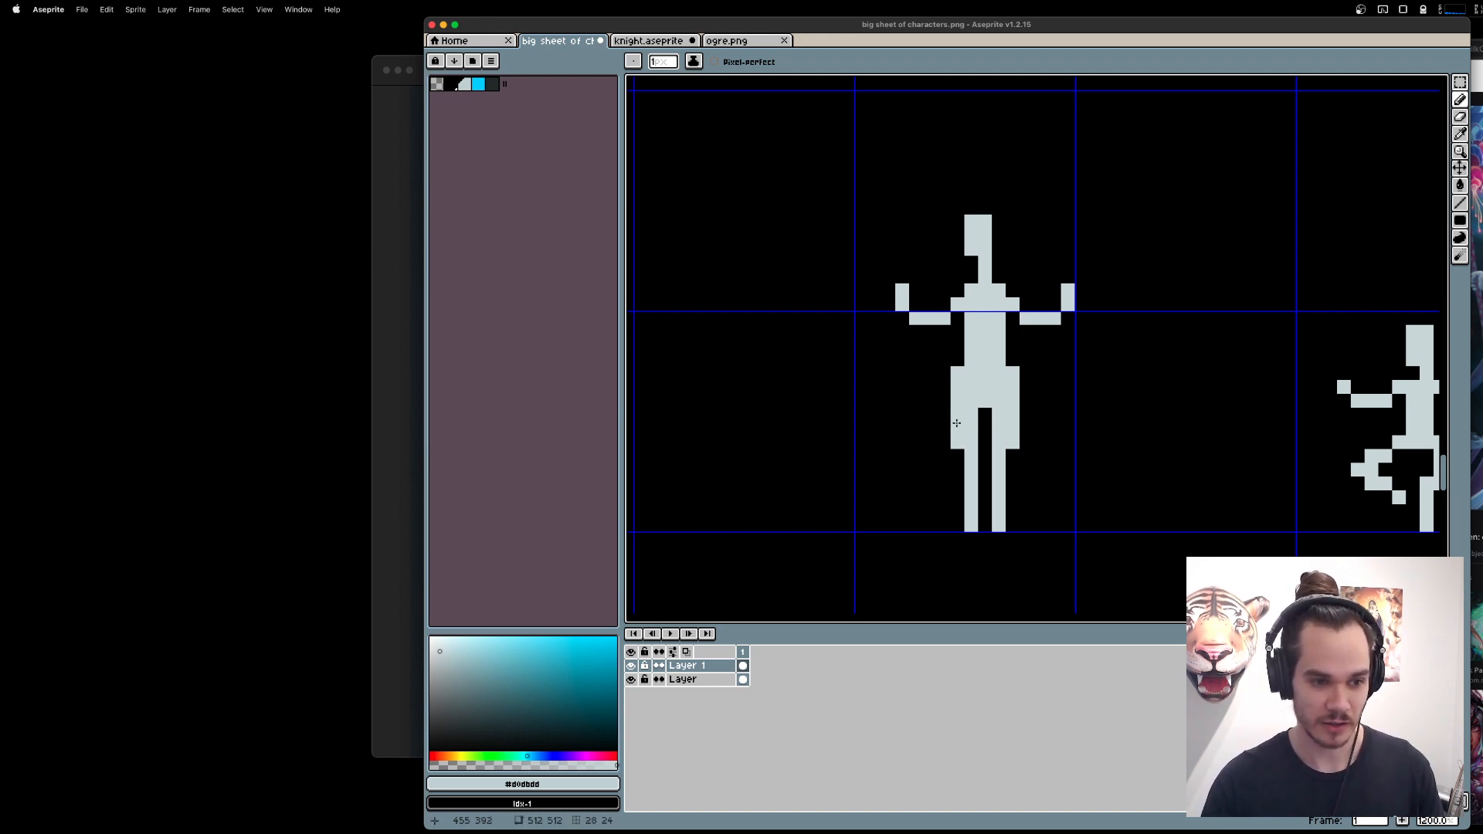
# Draw a filled gown over the legs with the Line tool, flaring out in steps to a wide hem at the feet.
pyautogui.press('l')
pyautogui.moveTo(944, 456)
pyautogui.mouseDown()
pyautogui.moveTo(934, 508)
pyautogui.moveTo(955, 525)
pyautogui.moveTo(932, 525)
pyautogui.moveTo(1080, 525)
pyautogui.moveTo(1012, 458)
pyautogui.mouseUp()
pyautogui.moveTo(1013, 457); pyautogui.dragTo(1014, 511)
pyautogui.moveTo(1026, 511); pyautogui.dragTo(1027, 483)
pyautogui.moveTo(1028, 483)
pyautogui.mouseDown()
pyautogui.moveTo(1038, 509)
pyautogui.moveTo(985, 497)
pyautogui.moveTo(985, 404)
pyautogui.mouseUp()
pyautogui.moveTo(985, 404); pyautogui.dragTo(960, 510)
pyautogui.moveTo(944, 511)
pyautogui.mouseDown()
pyautogui.moveTo(958, 470)
pyautogui.moveTo(944, 491)
pyautogui.moveTo(1010, 487)
pyautogui.mouseUp()
pyautogui.scroll(-1, 986, 479)
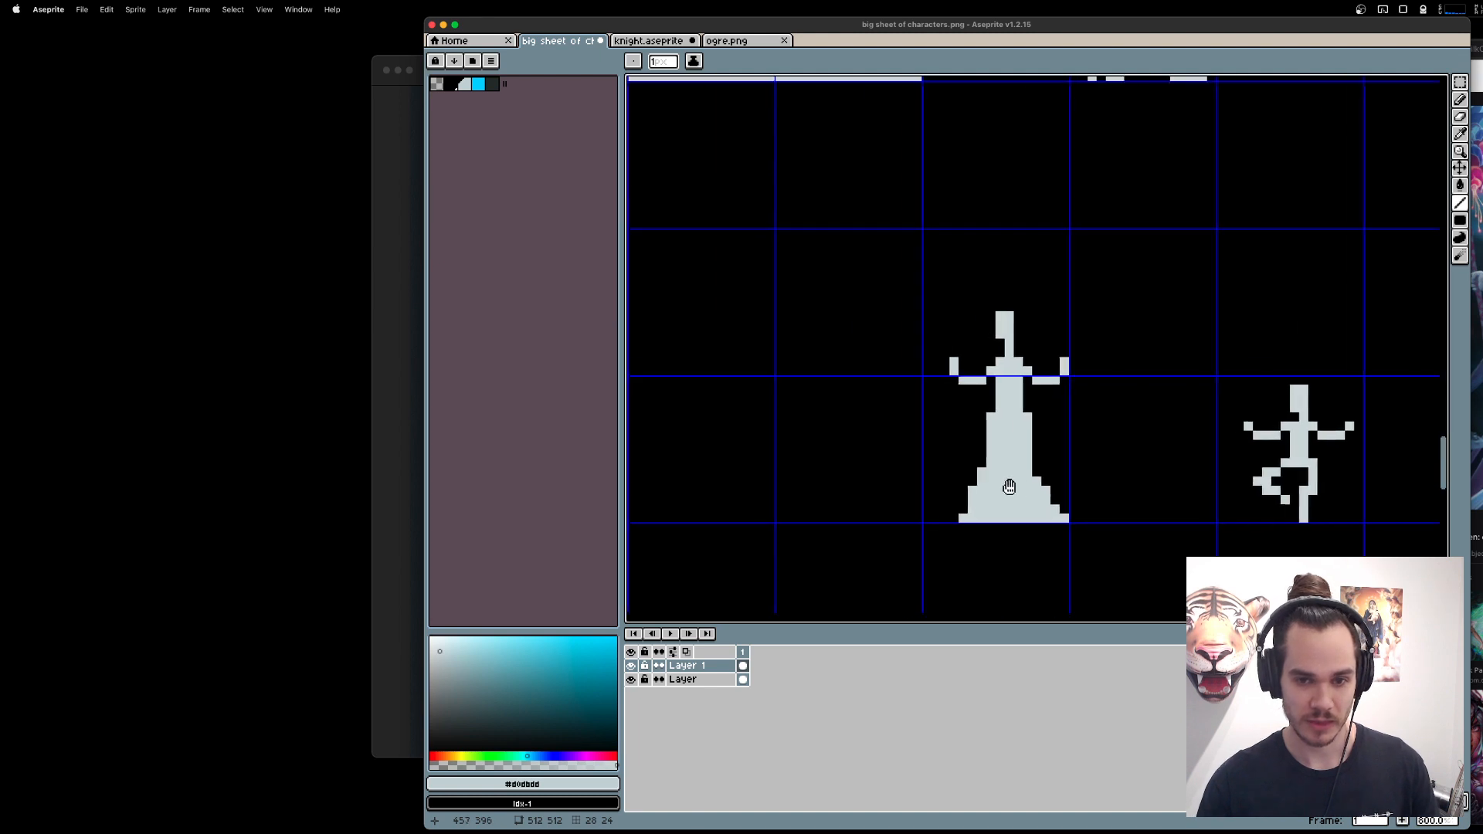
pyautogui.scroll(3, 1109, 377)
pyautogui.scroll(-1, 1032, 430)
# Erase the top corner pixel of the gown's left hip and undo the extra erasure below it.
pyautogui.press('e')
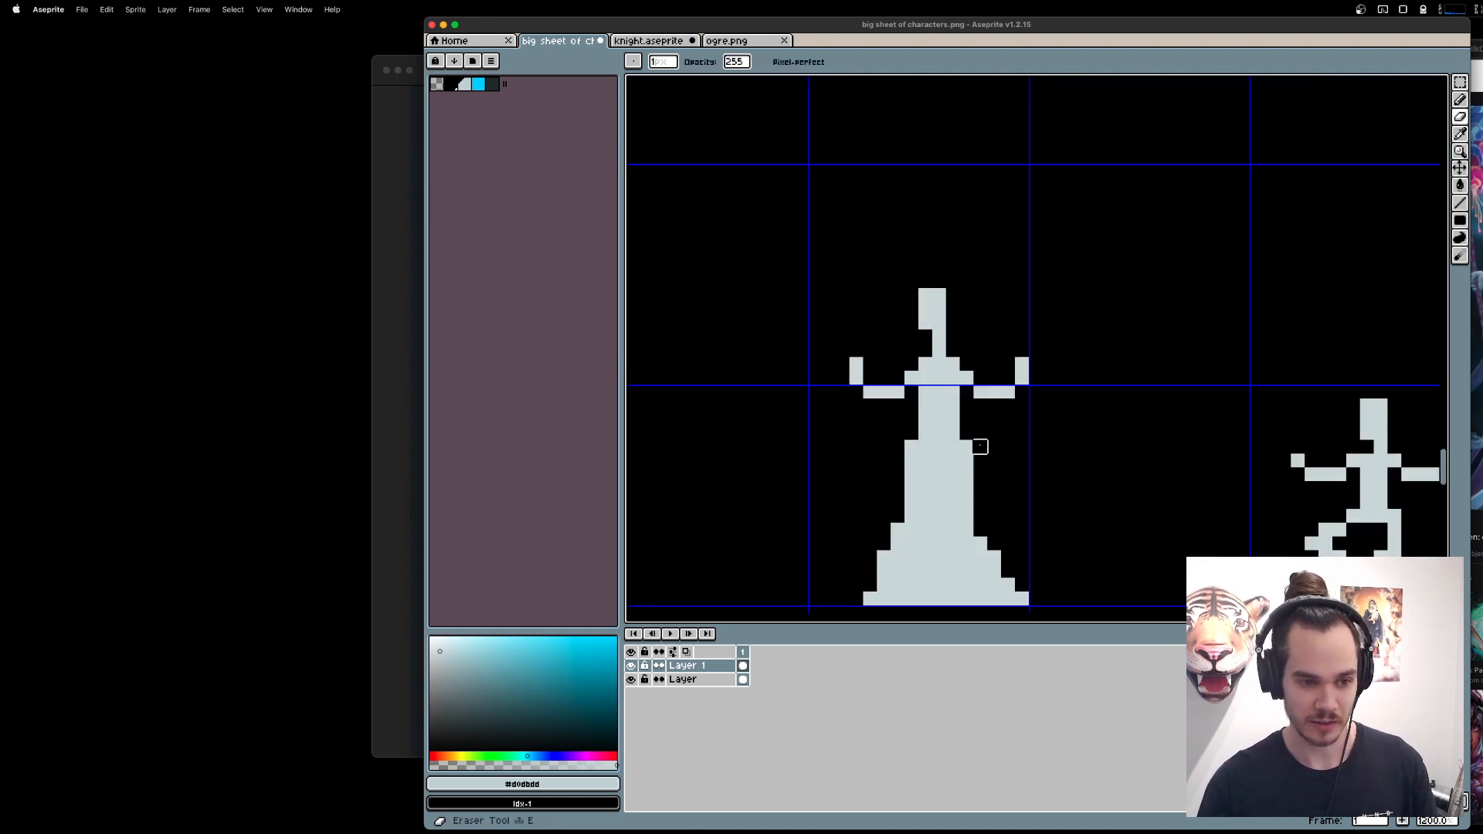
pyautogui.click(912, 447)
pyautogui.click(912, 461)
pyautogui.press('super+z')
pyautogui.moveTo(1125, 467); pyautogui.dragTo(1145, 406)
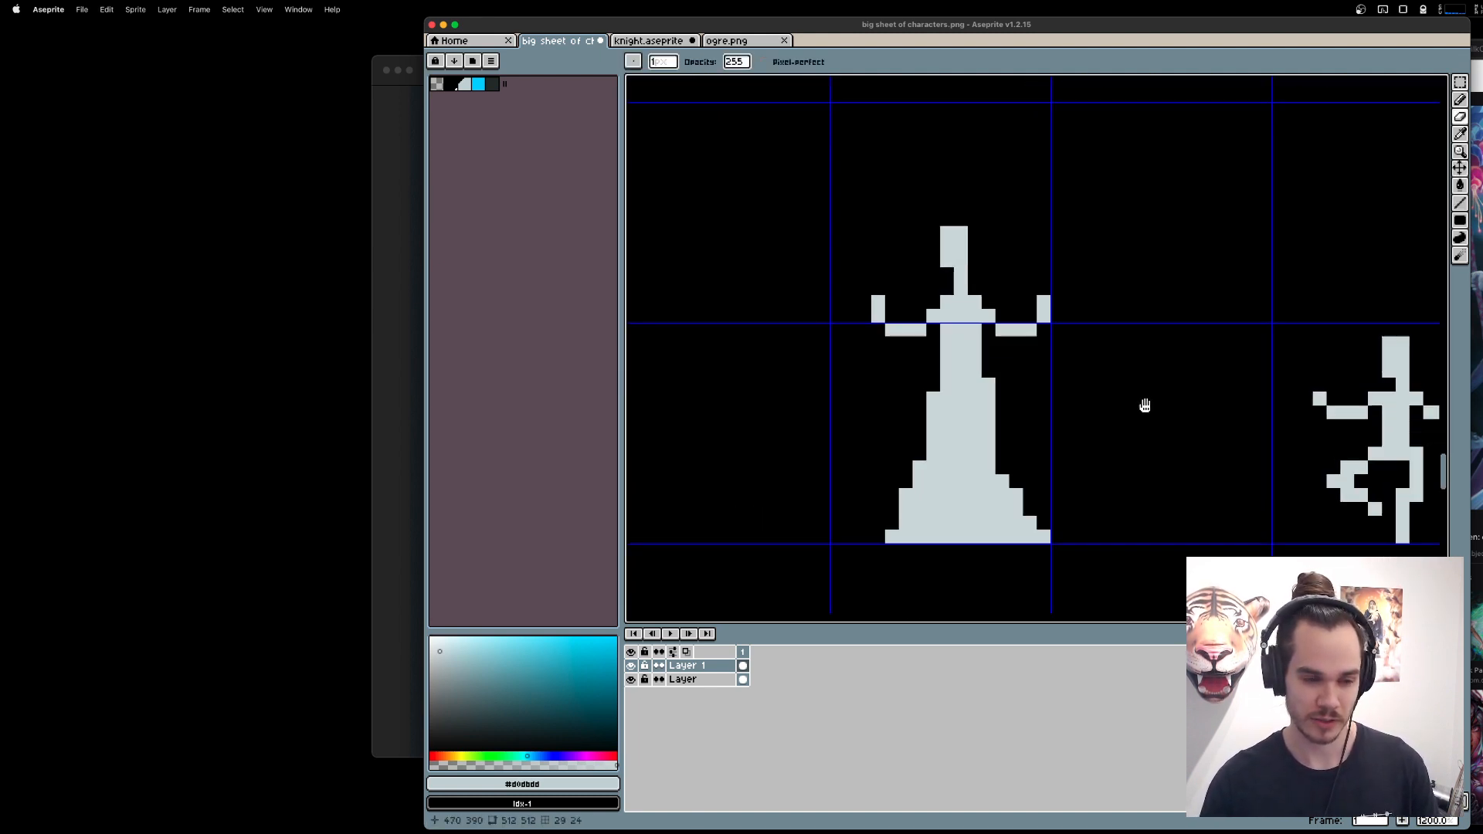
# Show the Preview window and bring the new gowned figure into its view at small scale.
pyautogui.click(302, 9)
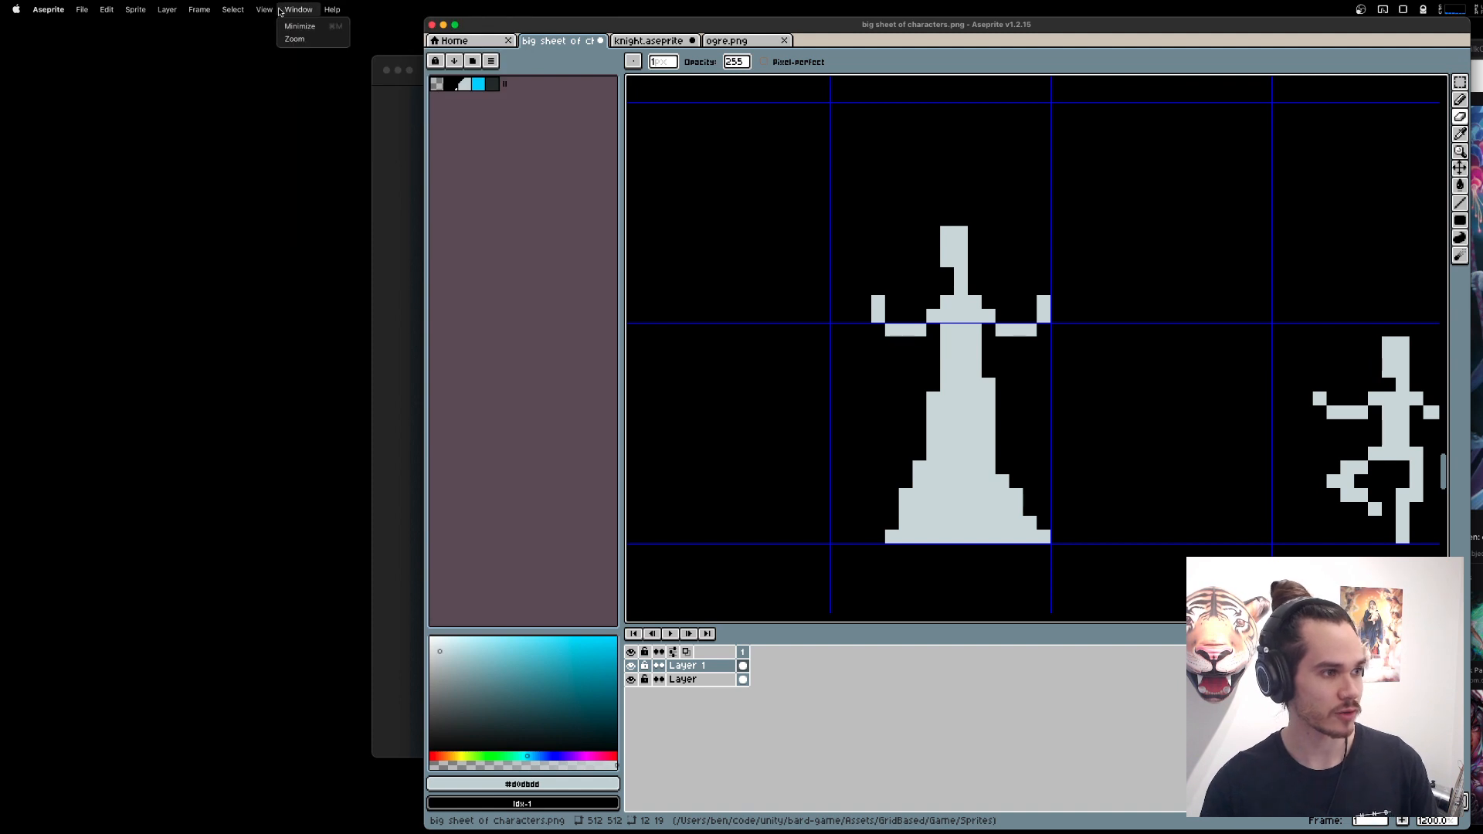
pyautogui.moveTo(270, 10)
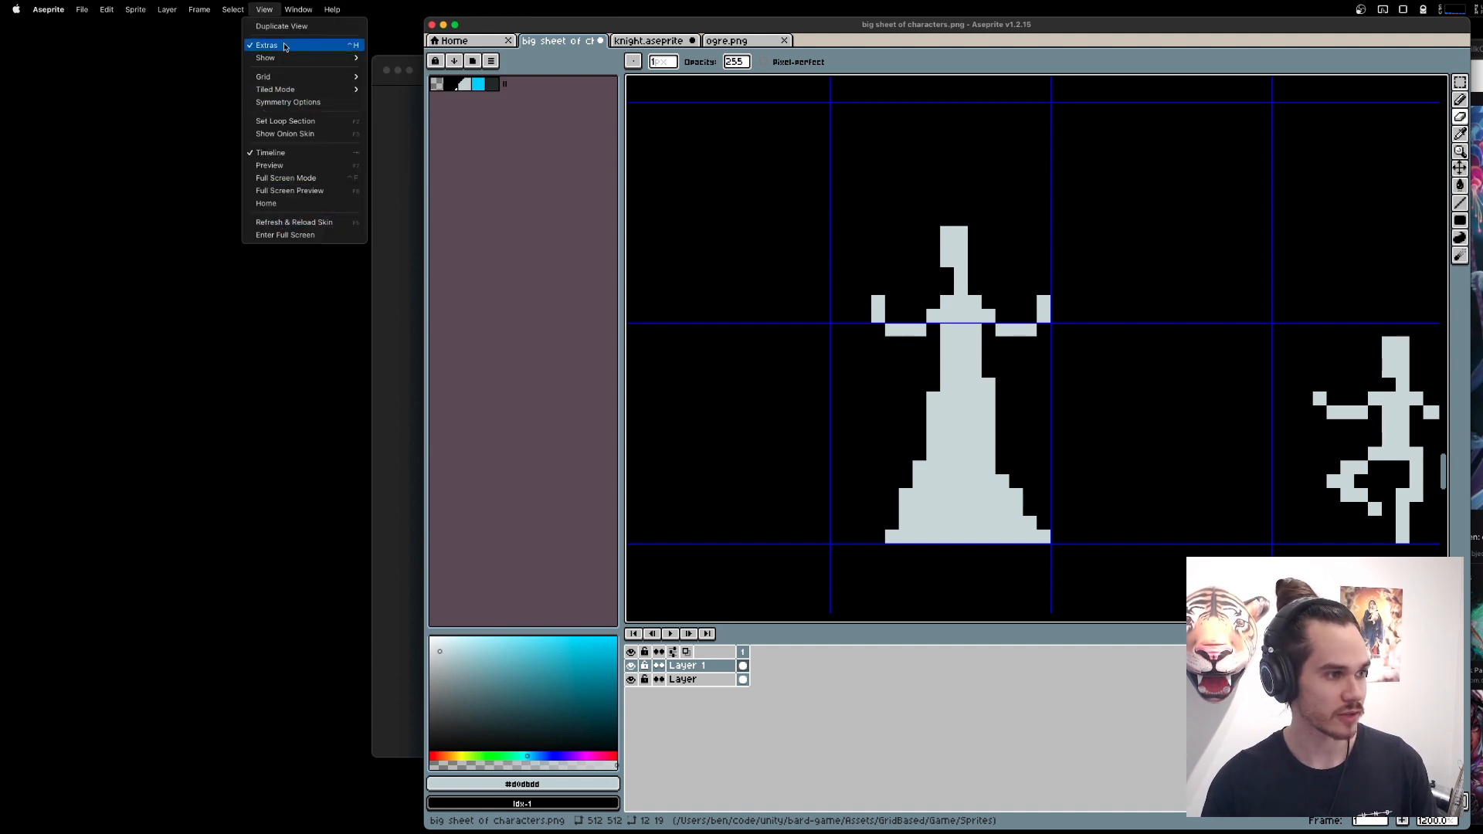
pyautogui.click(269, 165)
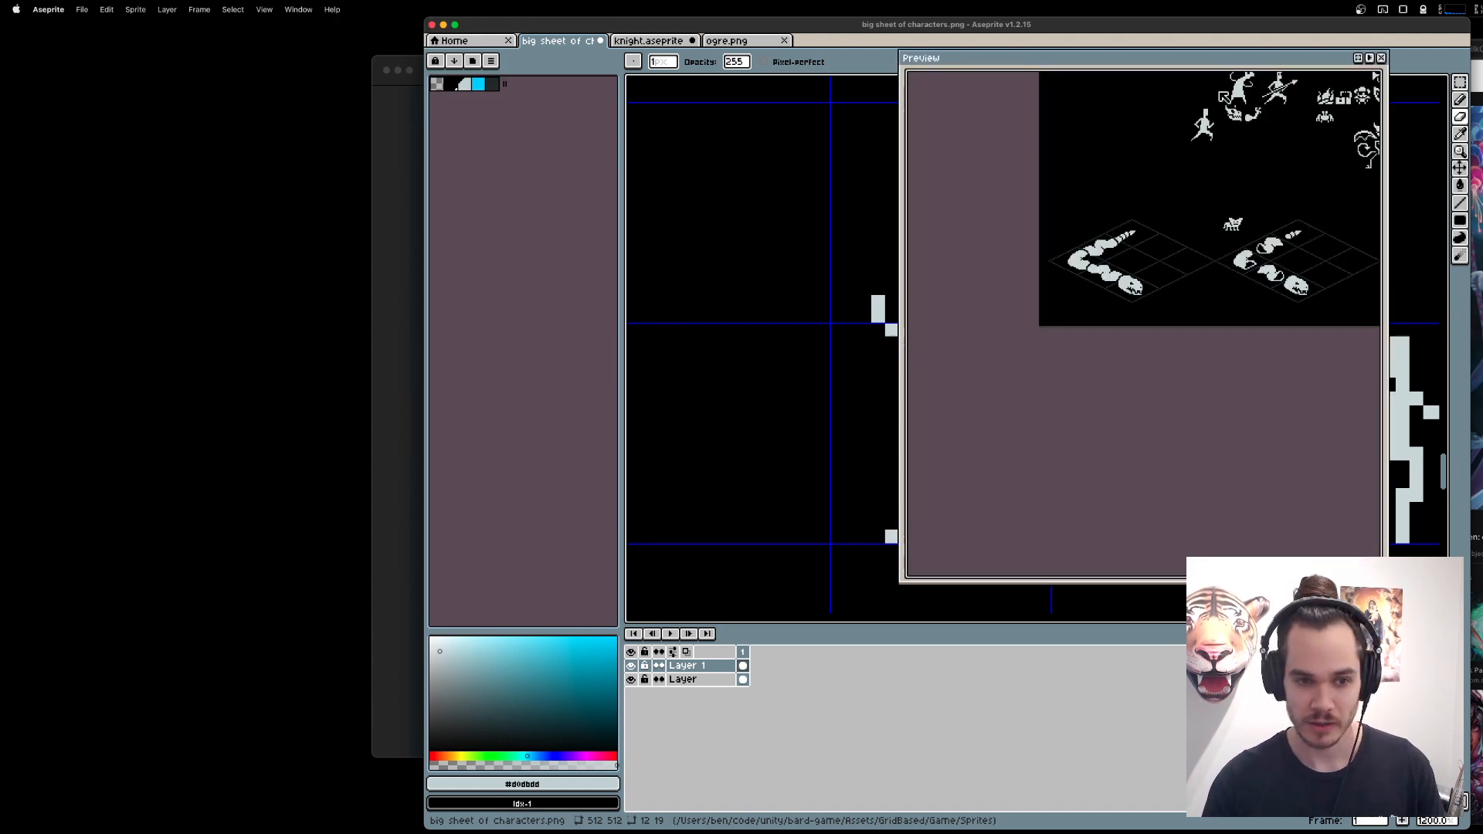
pyautogui.moveTo(1220, 91); pyautogui.dragTo(769, 361)
pyautogui.scroll(1, 1163, 456)
pyautogui.scroll(-1, 1181, 323)
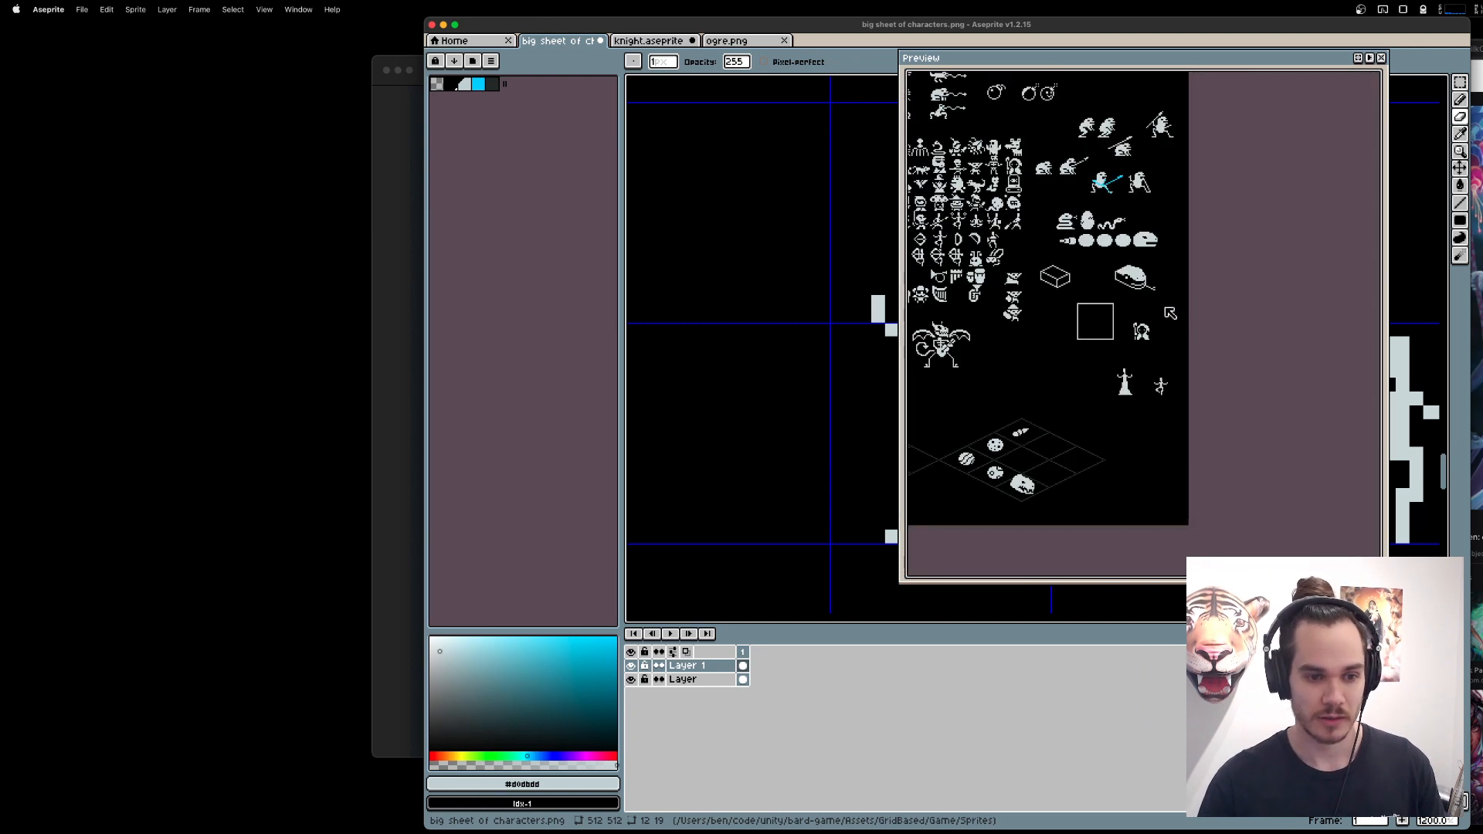
pyautogui.scroll(-1, 1165, 308)
pyautogui.scroll(1, 1161, 300)
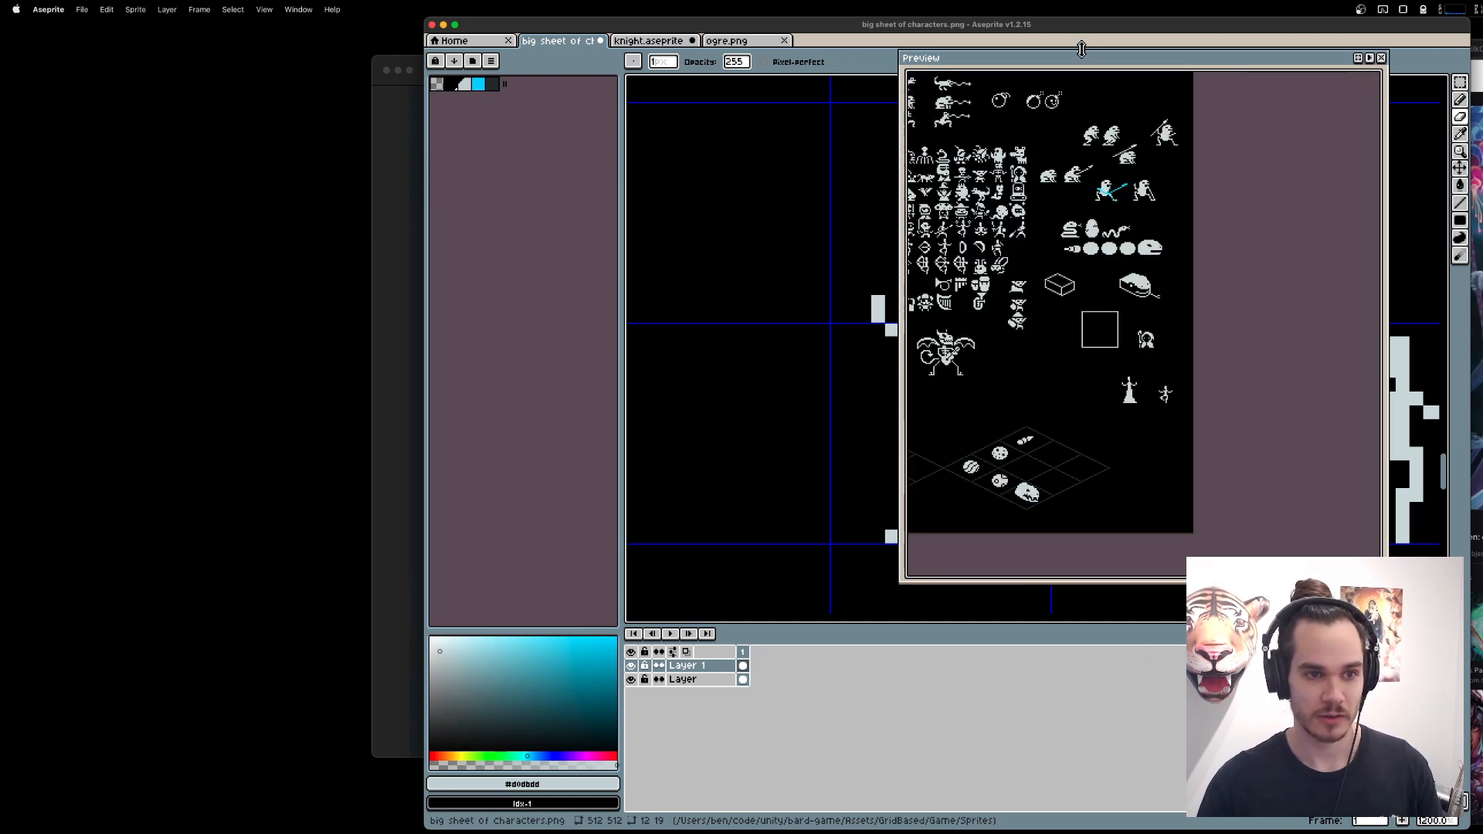
# Shrink the Preview window around the new figures and move it clear of the gowned figure on the canvas.
pyautogui.moveTo(1082, 49); pyautogui.dragTo(1081, 146)
pyautogui.moveTo(1184, 458); pyautogui.dragTo(1223, 482)
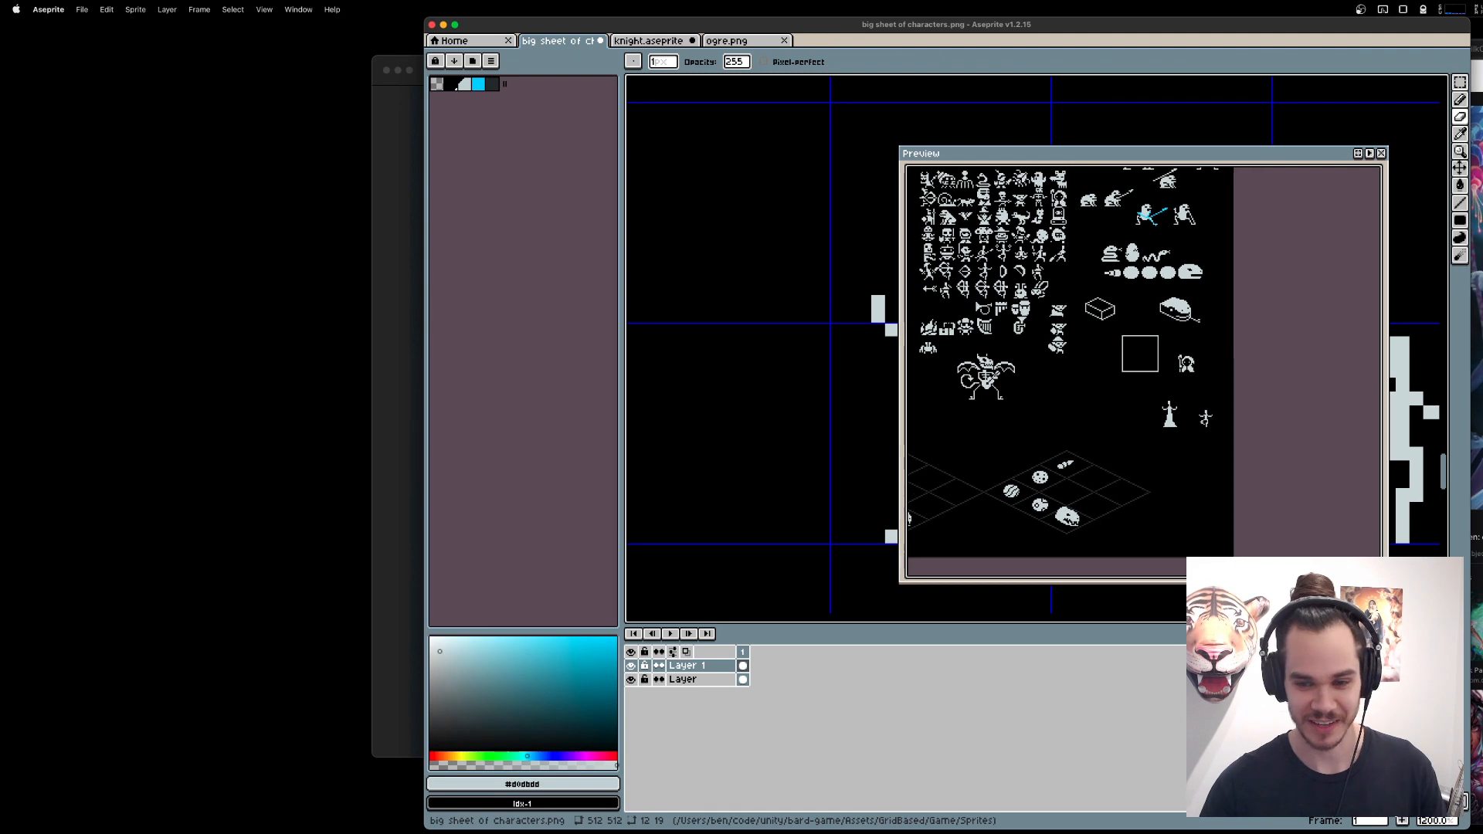
pyautogui.moveTo(1387, 582); pyautogui.dragTo(1265, 477)
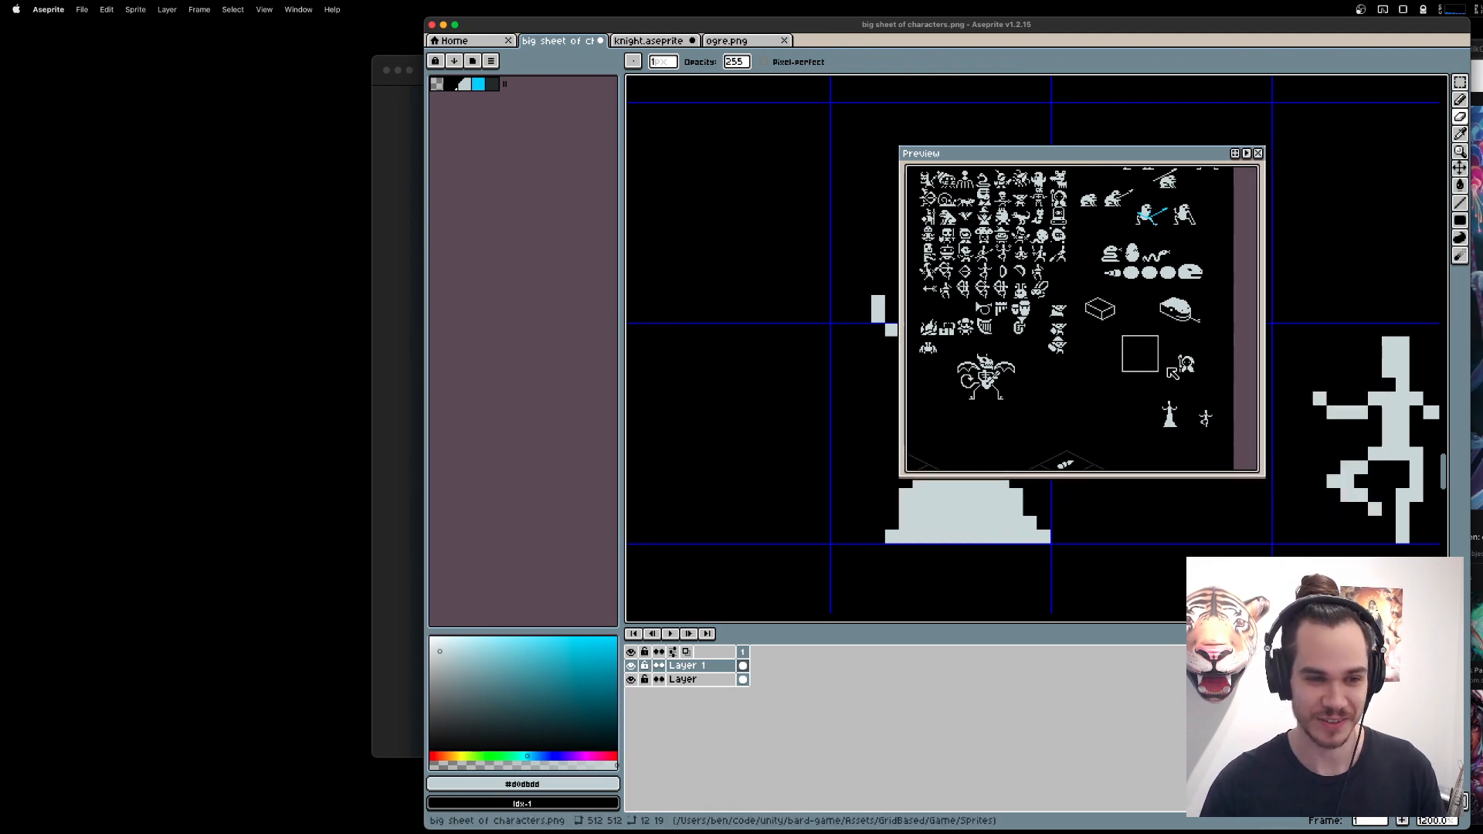
pyautogui.moveTo(1165, 365); pyautogui.dragTo(1082, 281)
pyautogui.scroll(2, 1080, 279)
pyautogui.scroll(-2, 1079, 279)
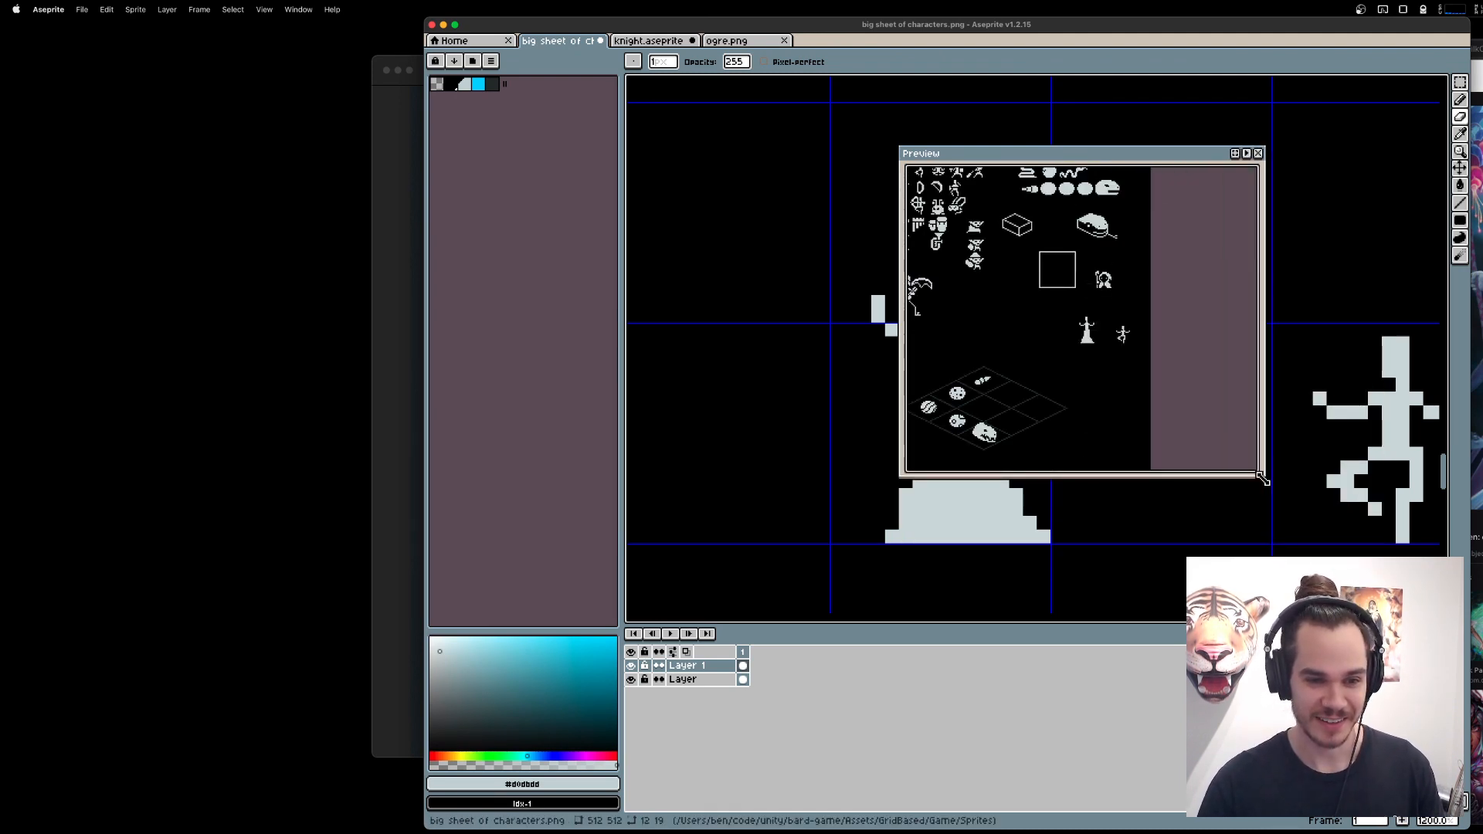
pyautogui.moveTo(1264, 476); pyautogui.dragTo(1113, 357)
pyautogui.moveTo(1041, 277); pyautogui.dragTo(964, 220)
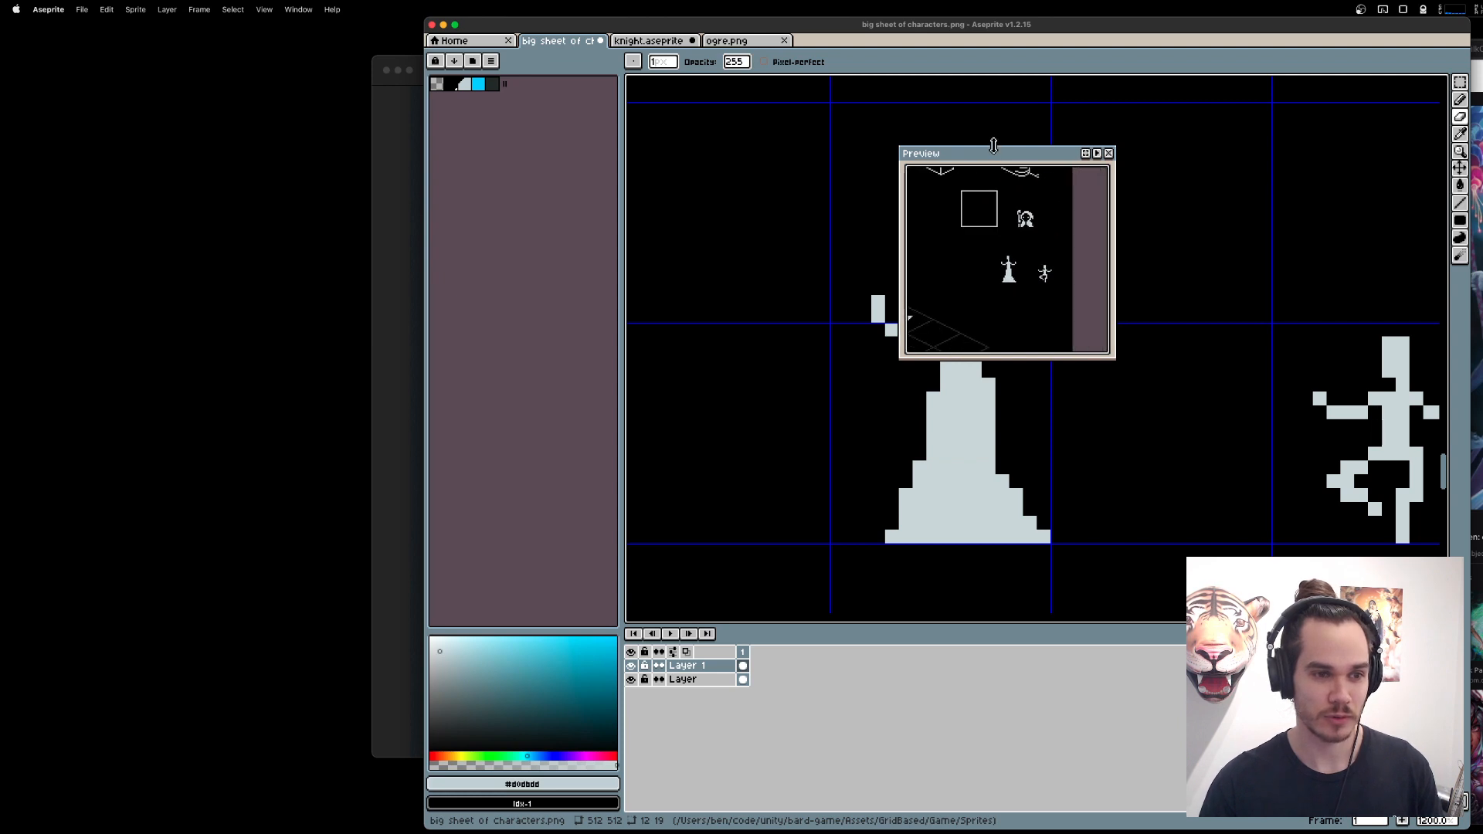
pyautogui.moveTo(992, 151); pyautogui.dragTo(1251, 575)
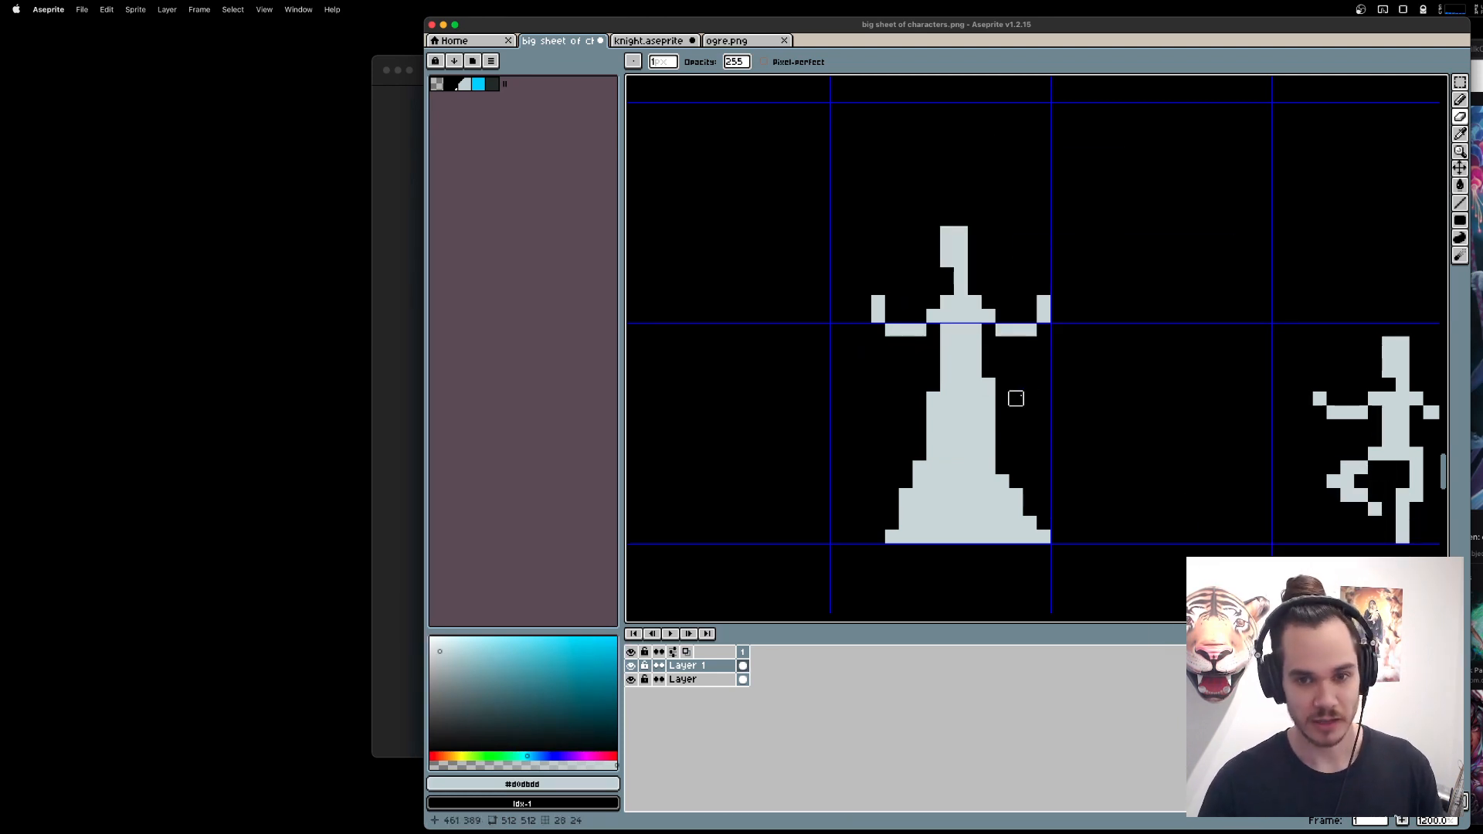
# Draw straight arms hanging down both sides of the gown from shoulder to hip with the Pencil tool.
pyautogui.press('b')
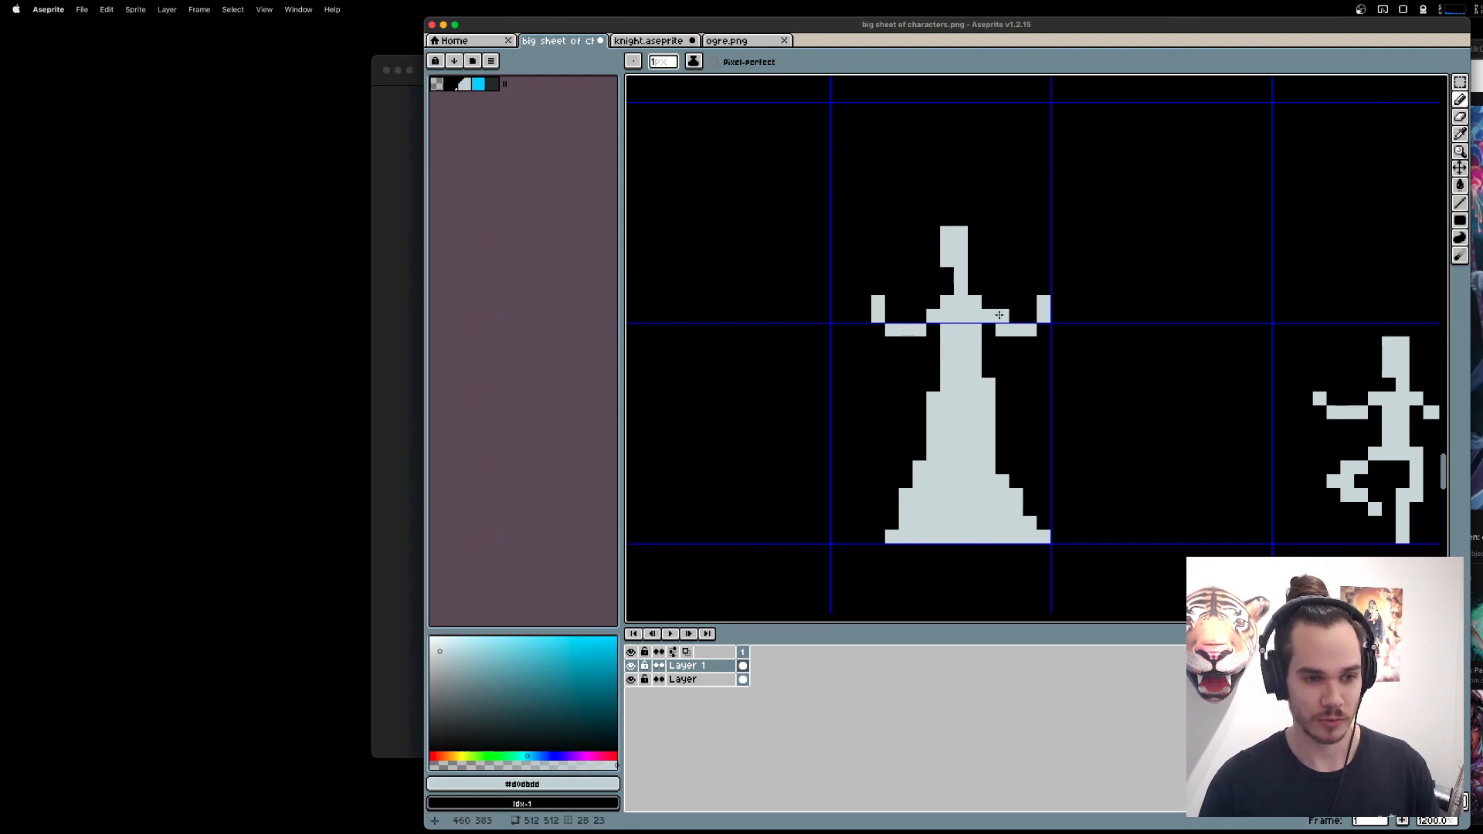
pyautogui.moveTo(1005, 352)
pyautogui.mouseDown()
pyautogui.moveTo(1016, 398)
pyautogui.moveTo(1003, 337)
pyautogui.moveTo(920, 388)
pyautogui.mouseUp()
pyautogui.press('super+z')
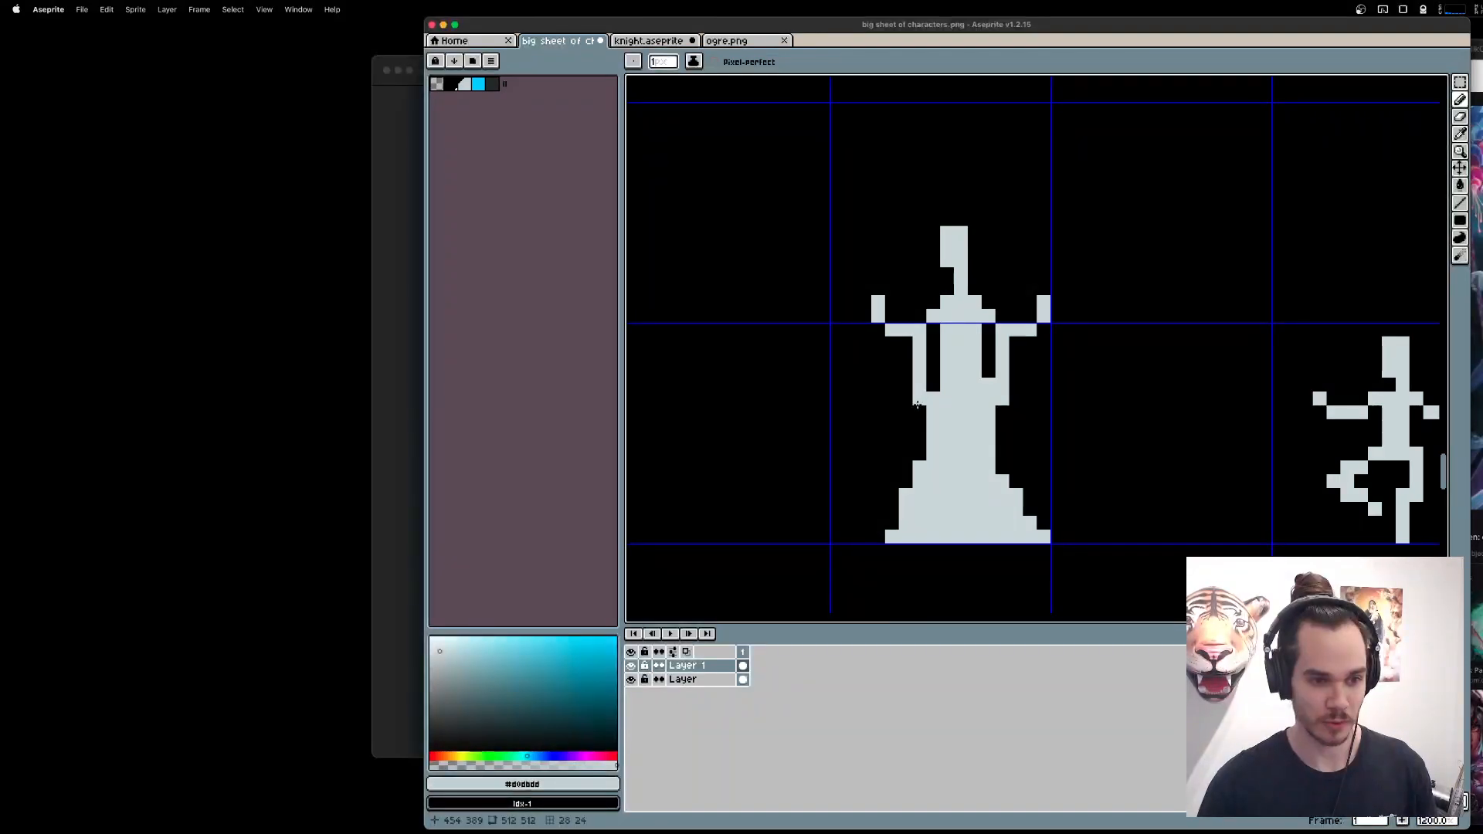
# Erase the raised forearms and hands on both sides of the gowned figure.
pyautogui.press('e')
pyautogui.moveTo(892, 331); pyautogui.dragTo(878, 315)
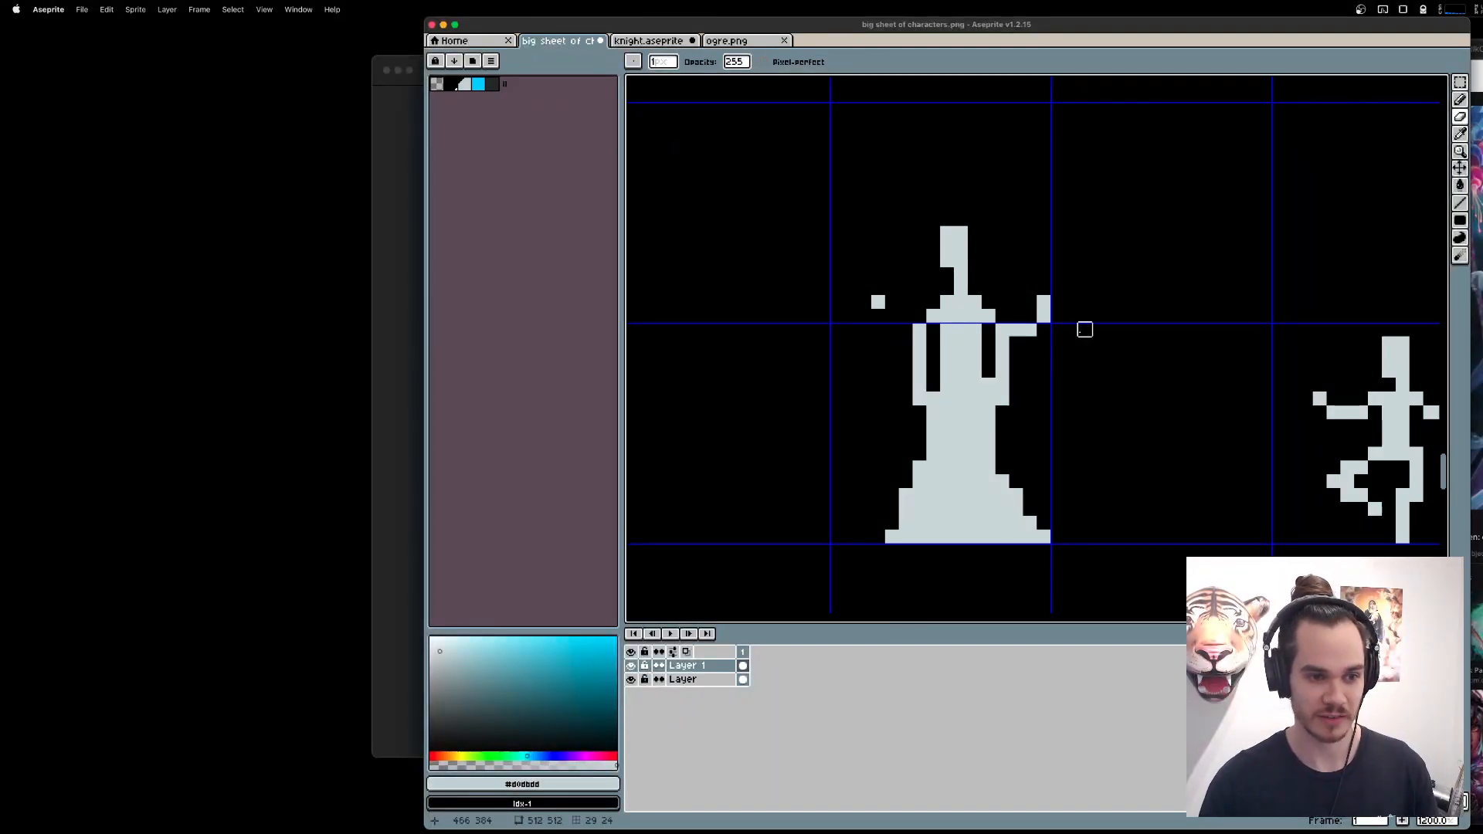
pyautogui.click(1016, 330)
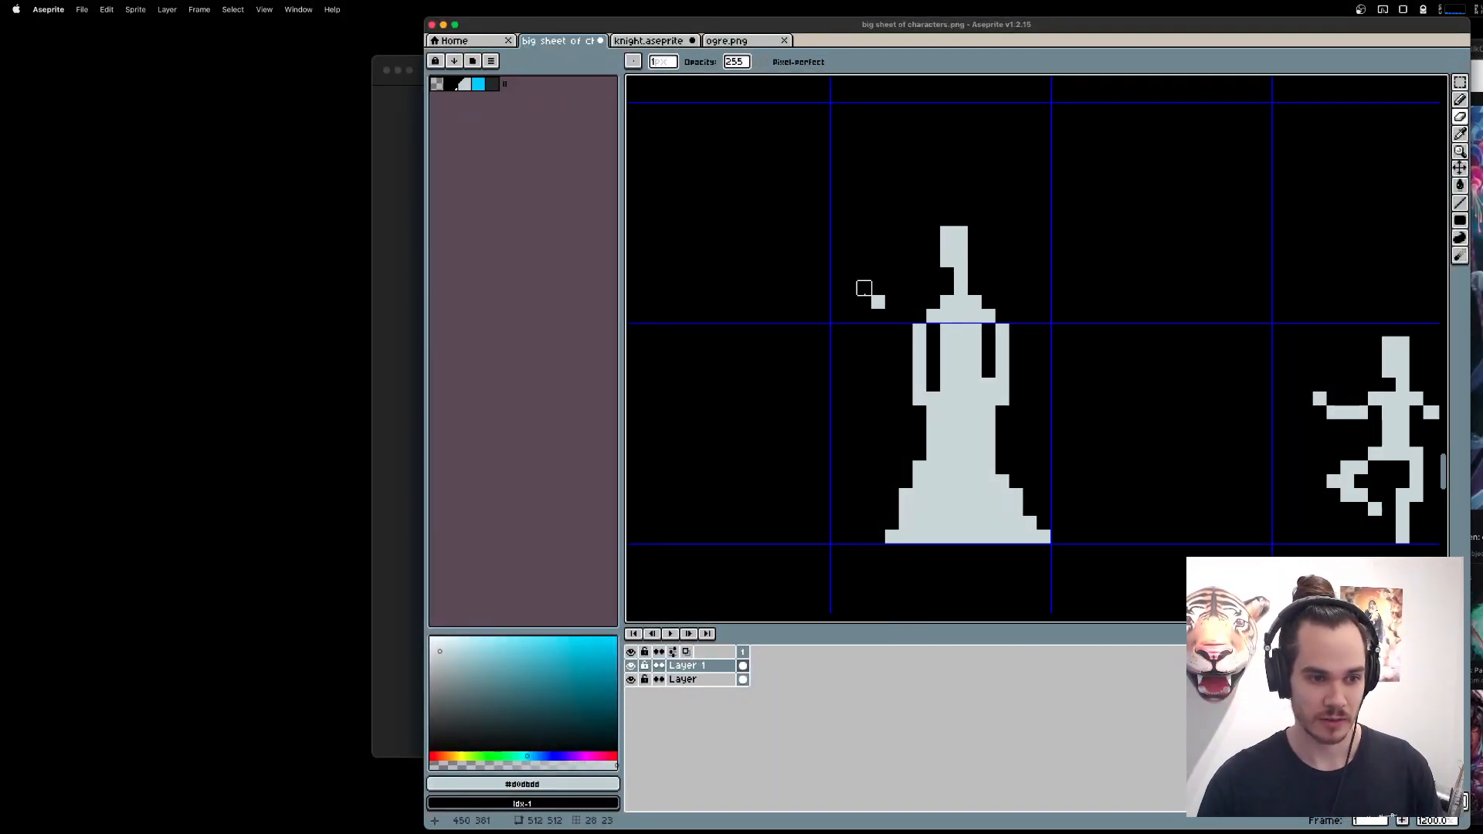
pyautogui.click(878, 301)
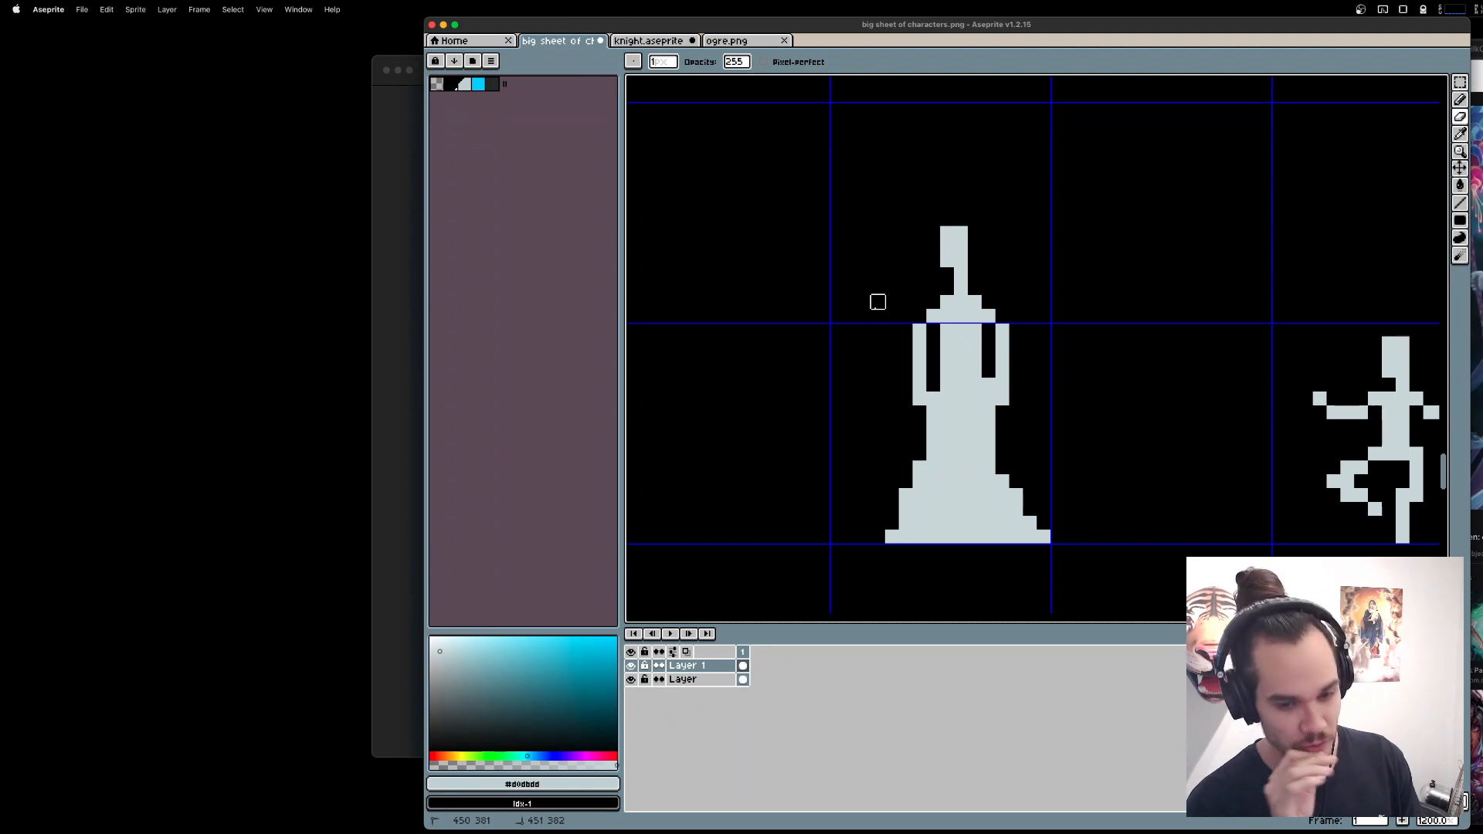
# Draw a tall flared collar rising from both shoulders beside the head, erasing the pixels that join it to the head.
pyautogui.press('b')
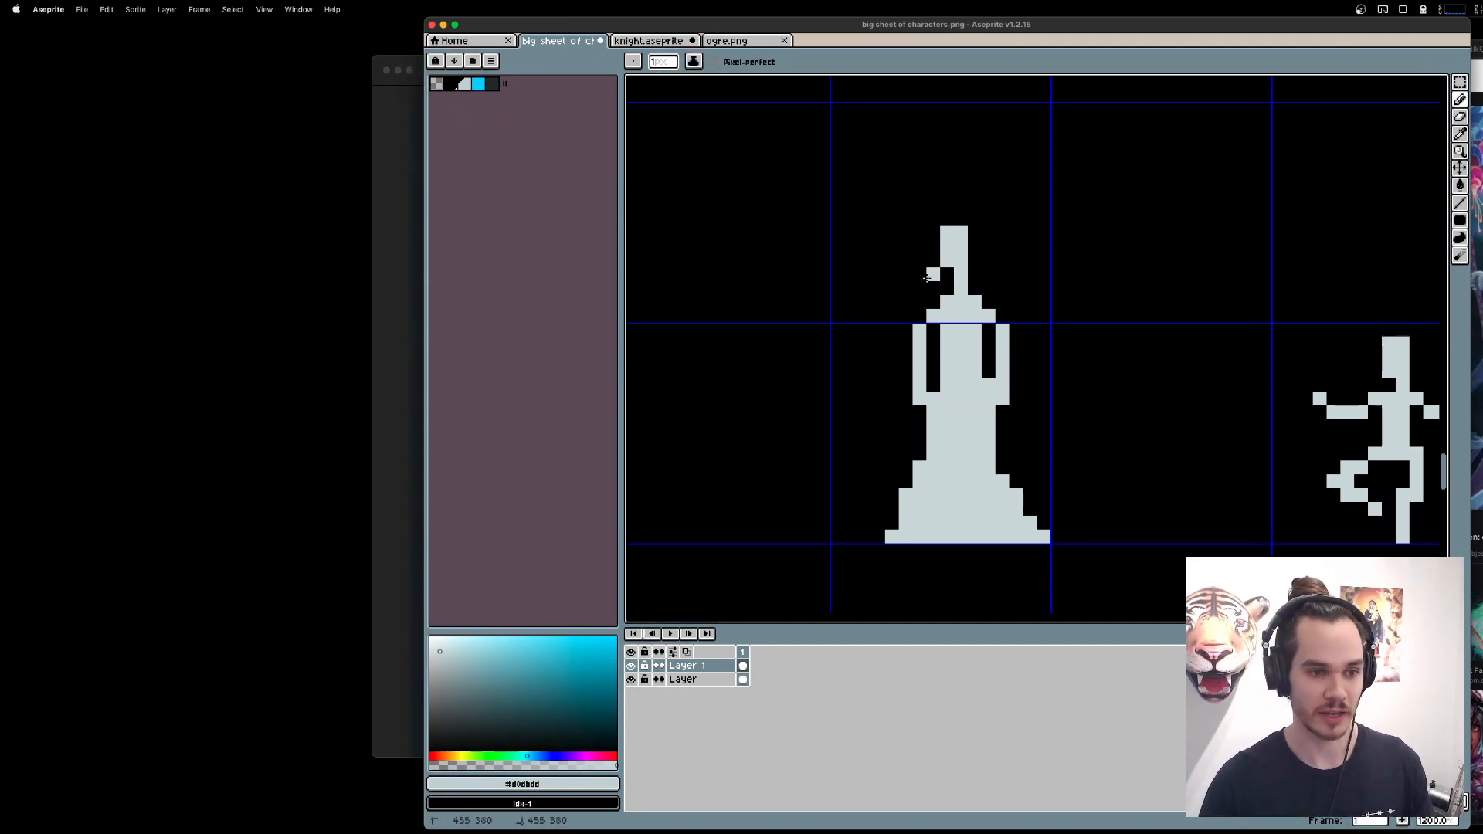
pyautogui.moveTo(927, 279); pyautogui.dragTo(927, 294)
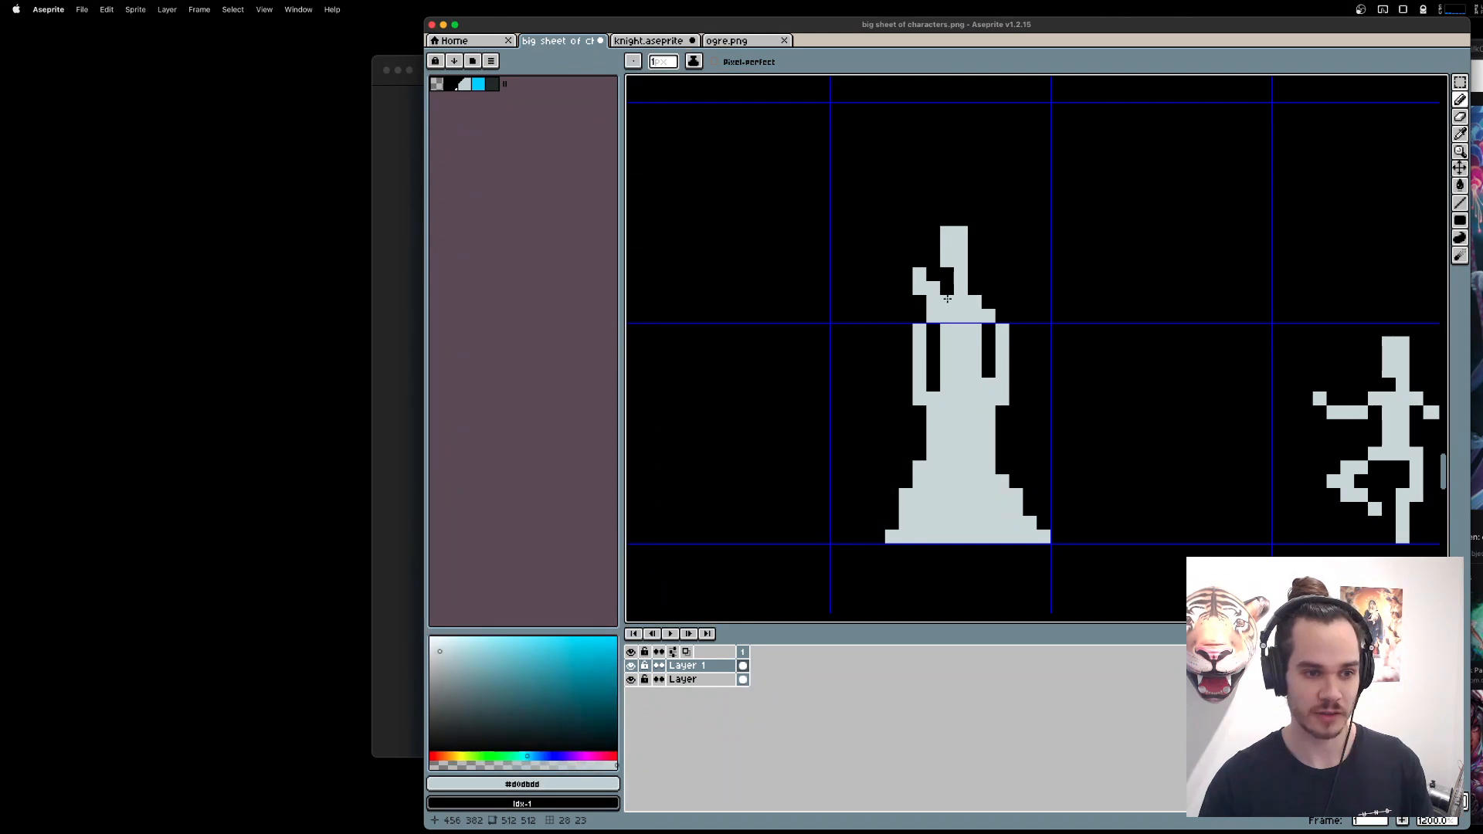
pyautogui.moveTo(988, 297); pyautogui.dragTo(1002, 278)
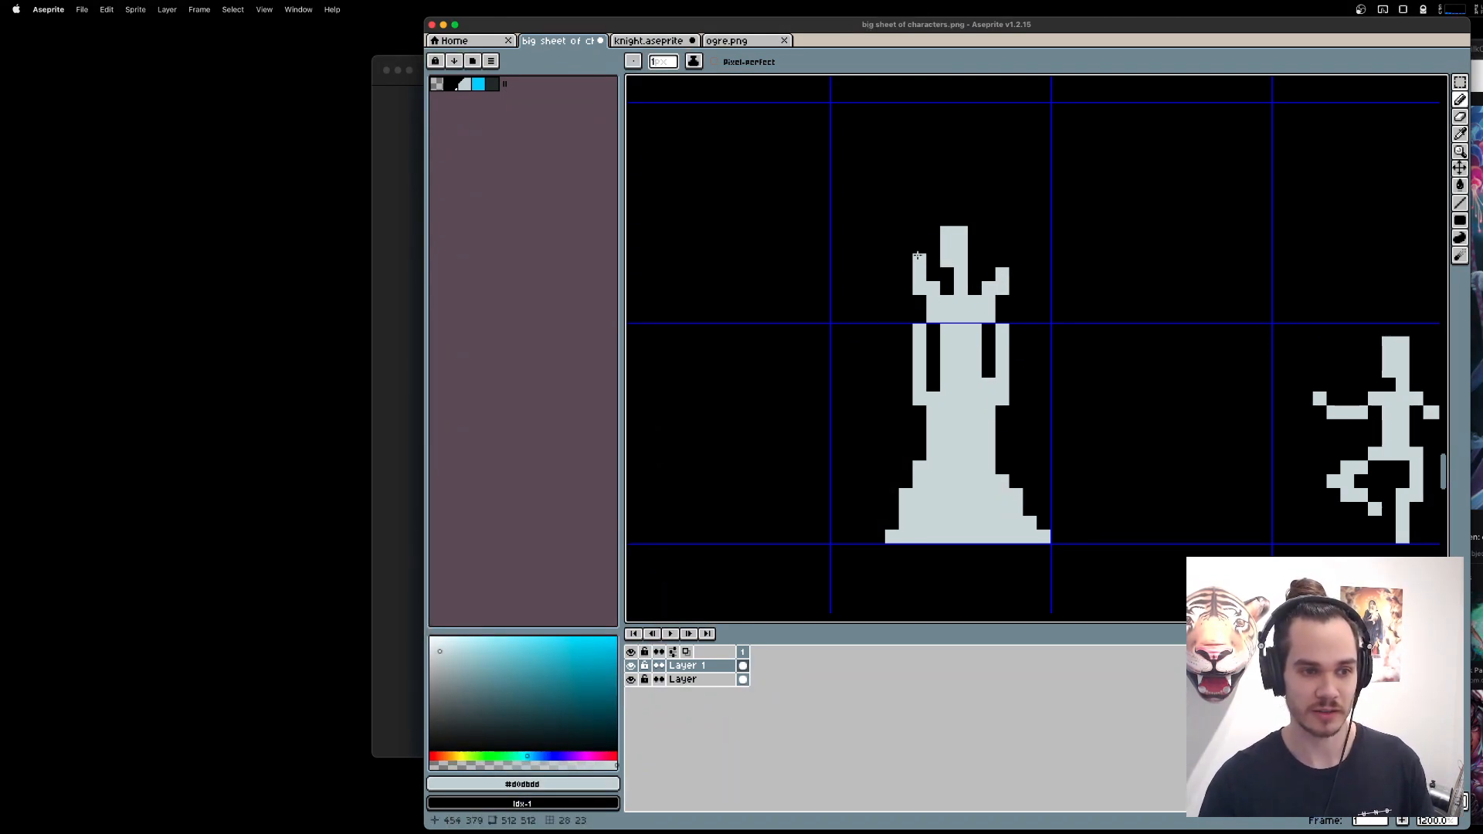
pyautogui.moveTo(989, 245); pyautogui.dragTo(975, 246)
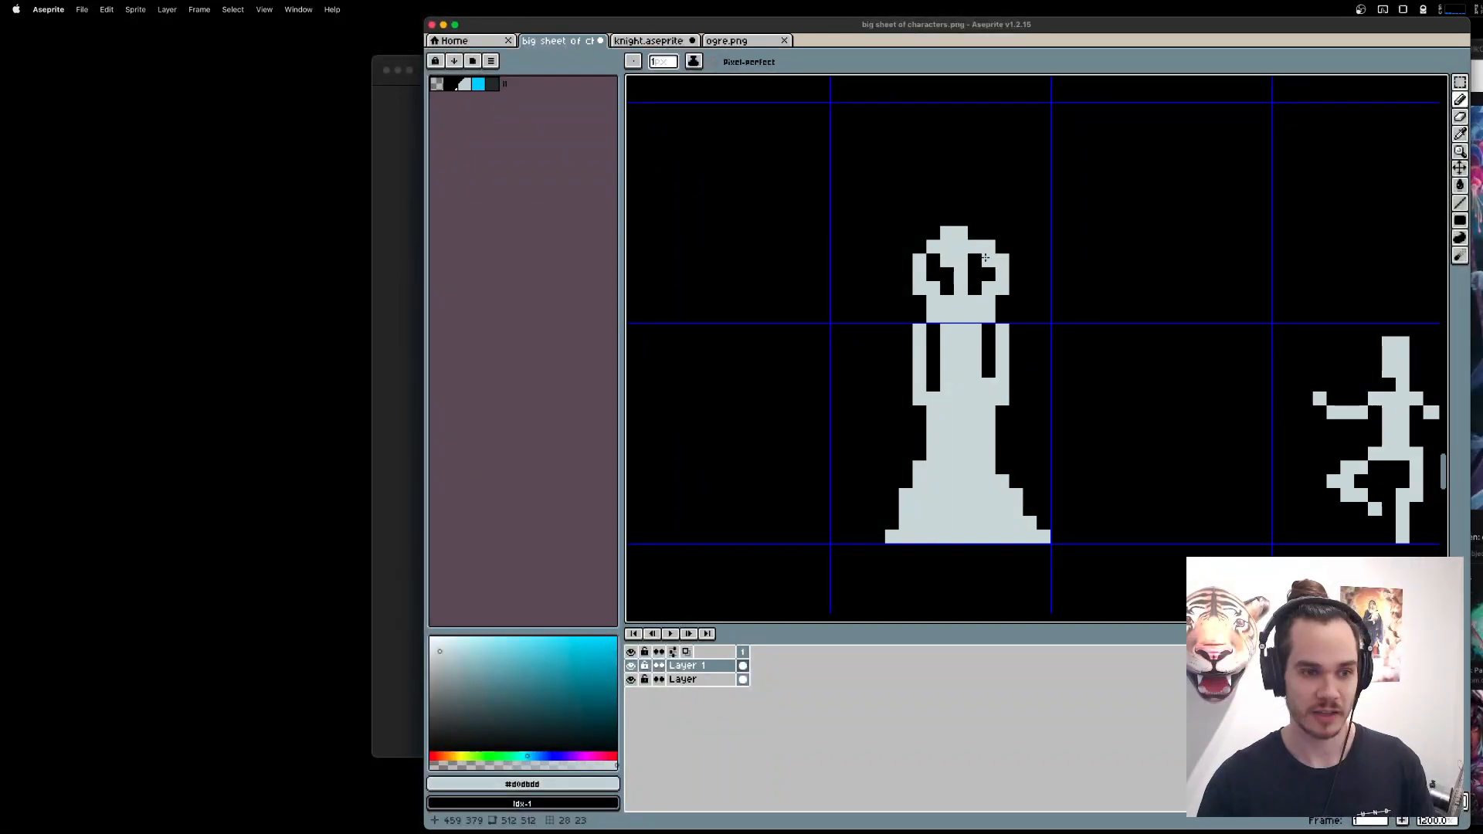
pyautogui.press('e')
pyautogui.click(976, 248)
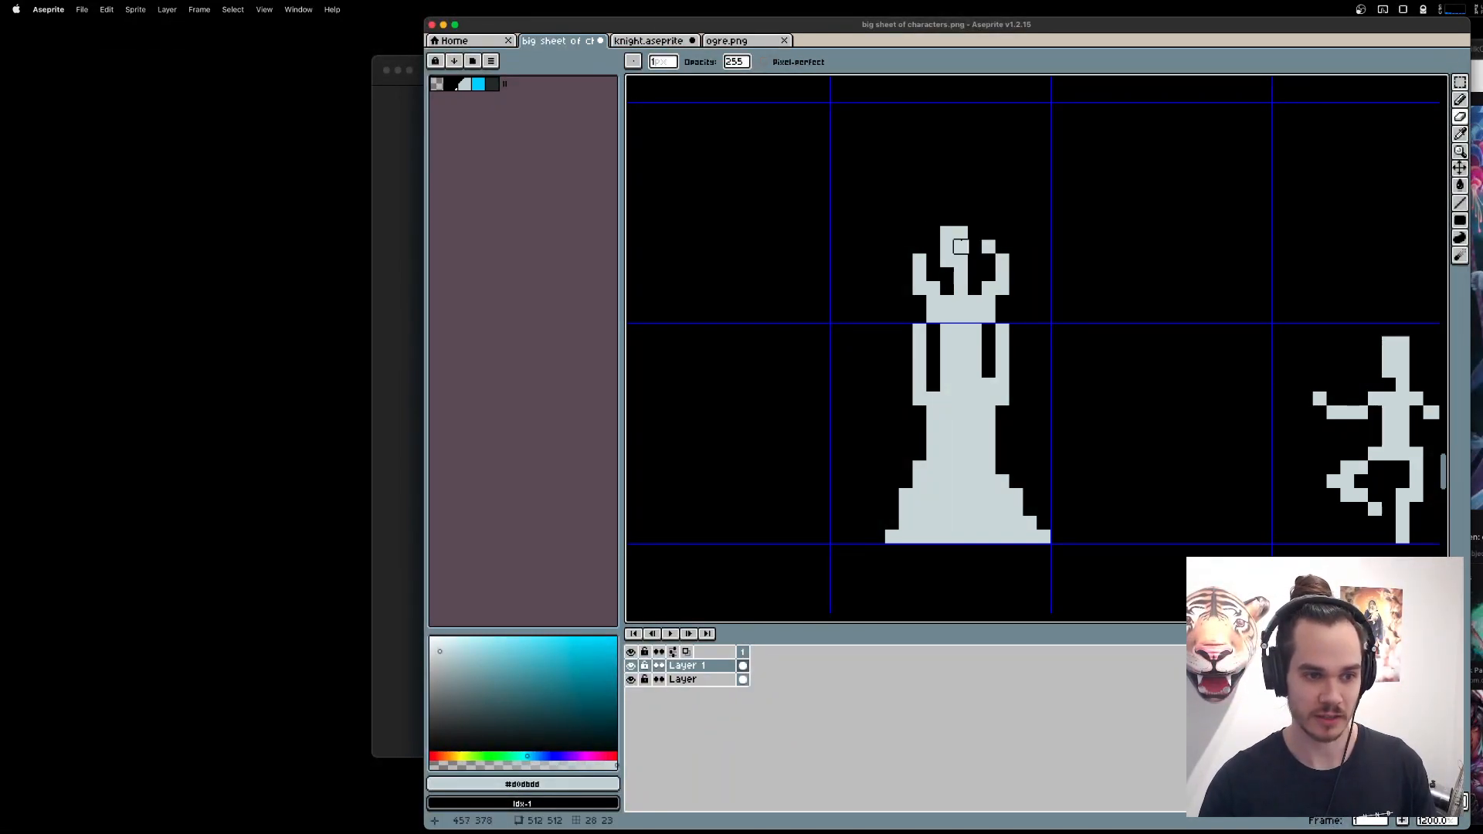
pyautogui.click(989, 247)
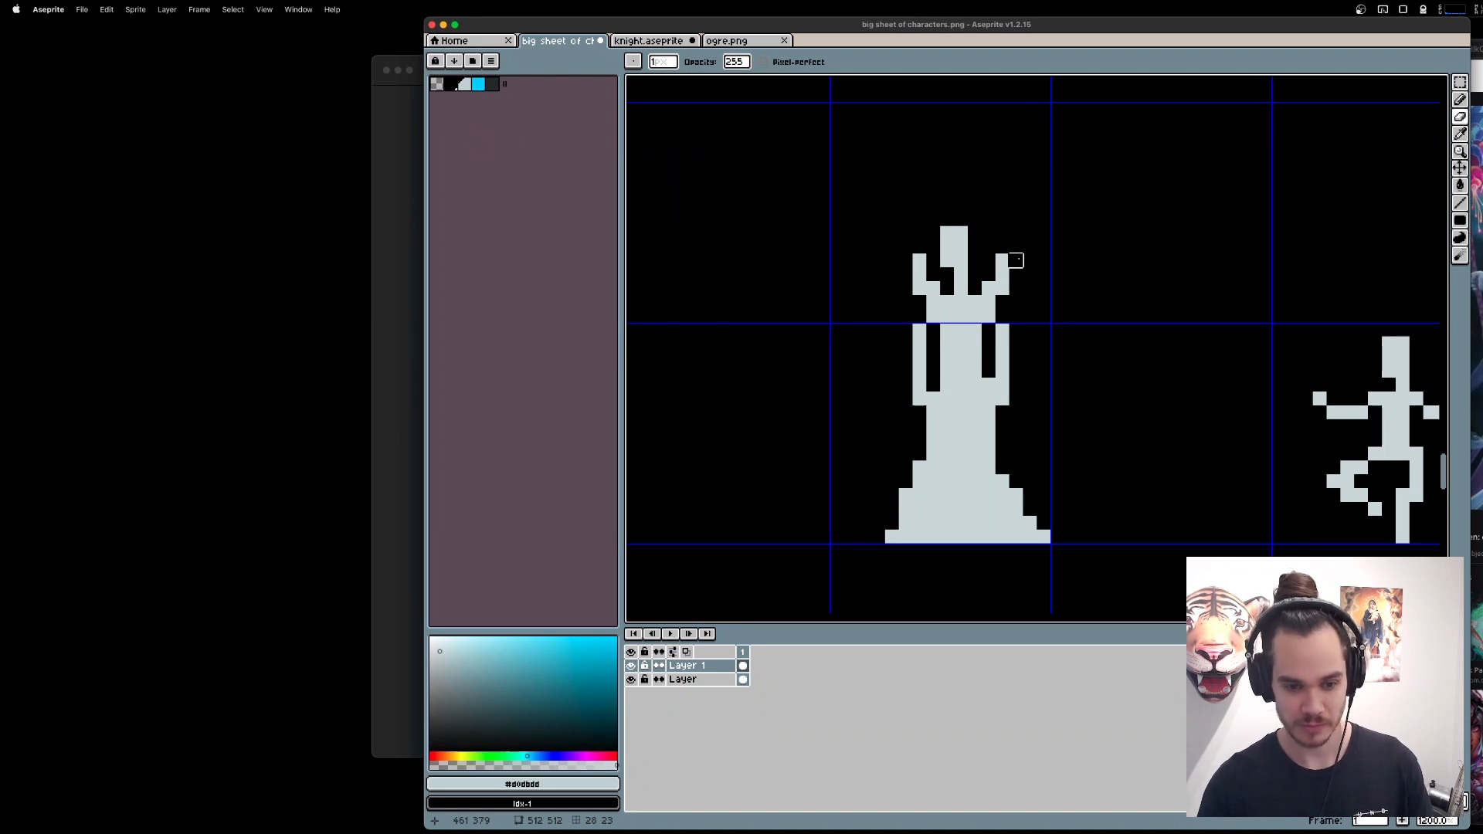
# Draw a block above the head and erase it down to a two-pointed crown floating one pixel over the head.
pyautogui.press('b')
pyautogui.click(958, 218)
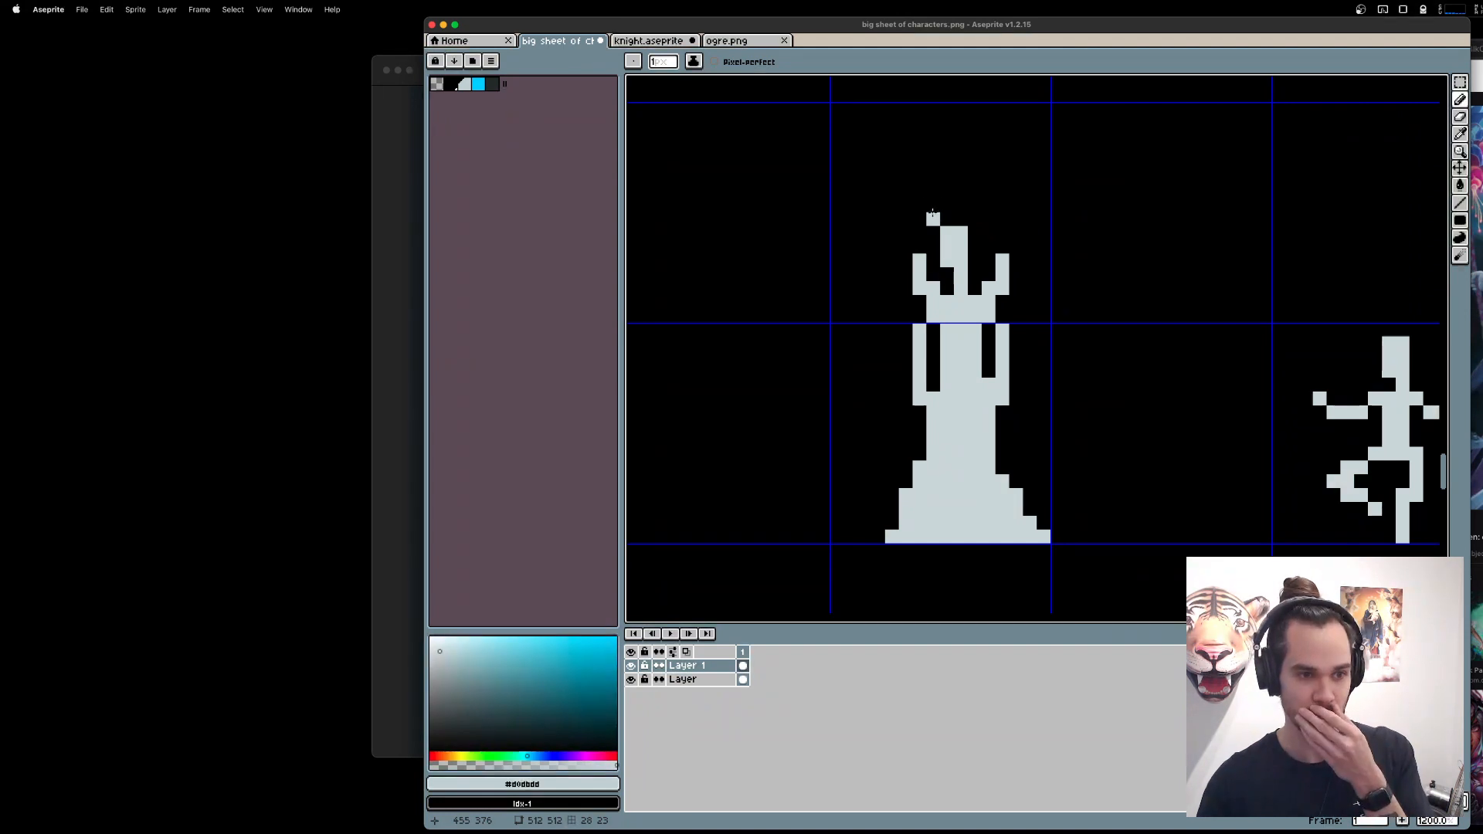
pyautogui.moveTo(932, 212)
pyautogui.mouseDown()
pyautogui.moveTo(973, 218)
pyautogui.moveTo(945, 171)
pyautogui.mouseUp()
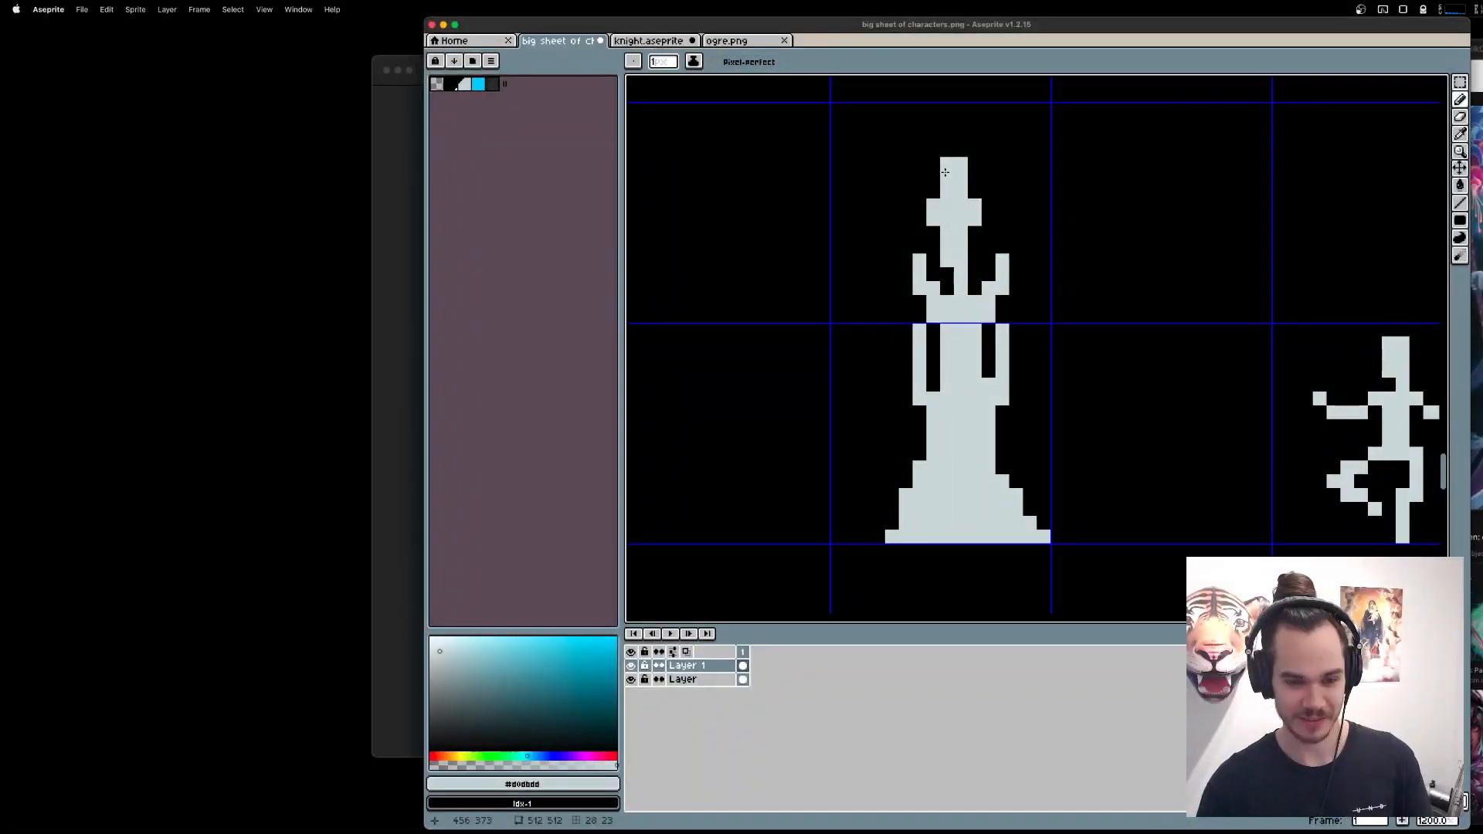
pyautogui.press('e')
pyautogui.moveTo(945, 233)
pyautogui.mouseDown()
pyautogui.moveTo(962, 233)
pyautogui.moveTo(958, 219)
pyautogui.moveTo(1113, 219)
pyautogui.mouseUp()
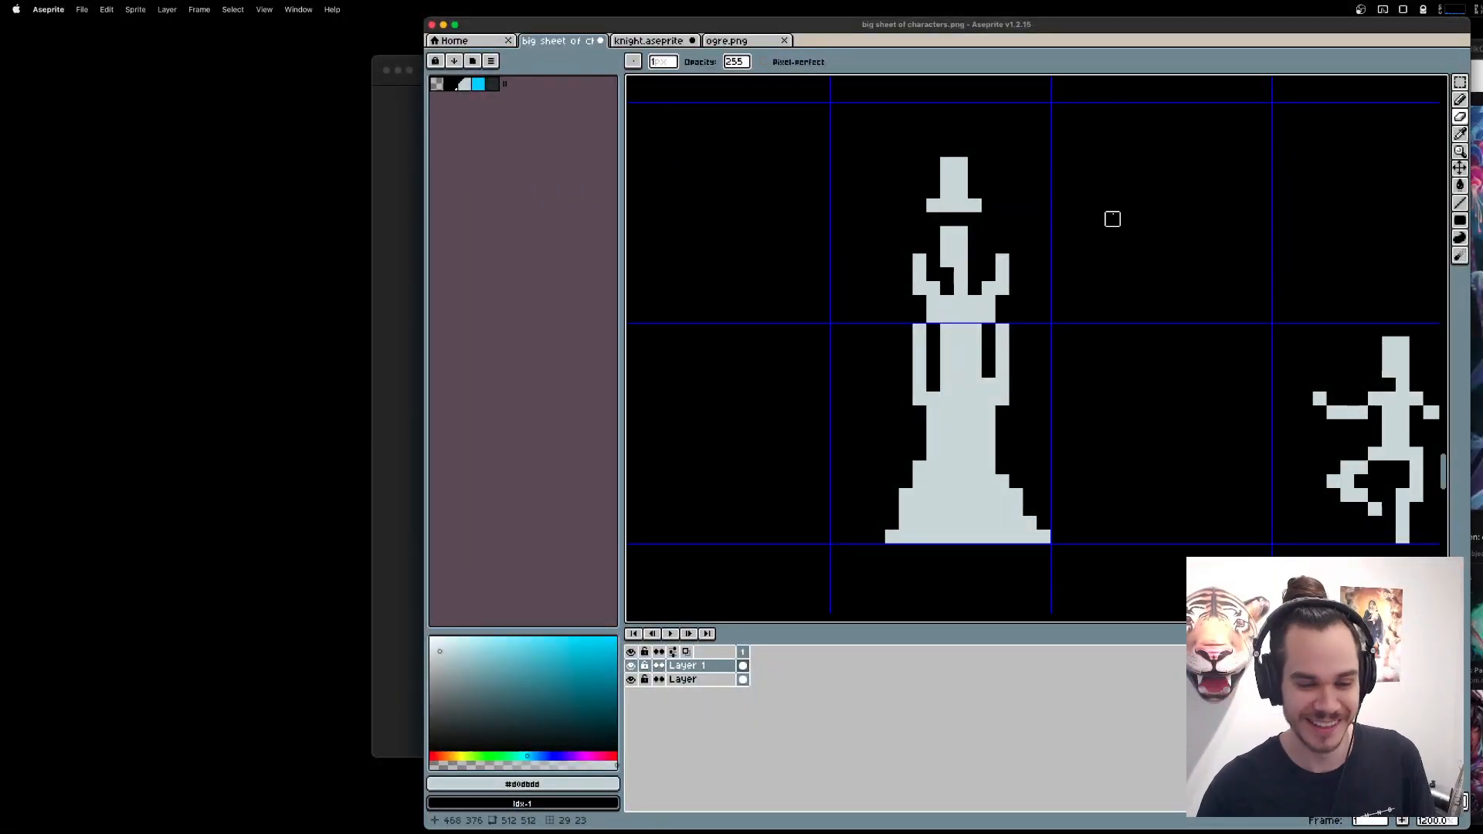
pyautogui.press('b')
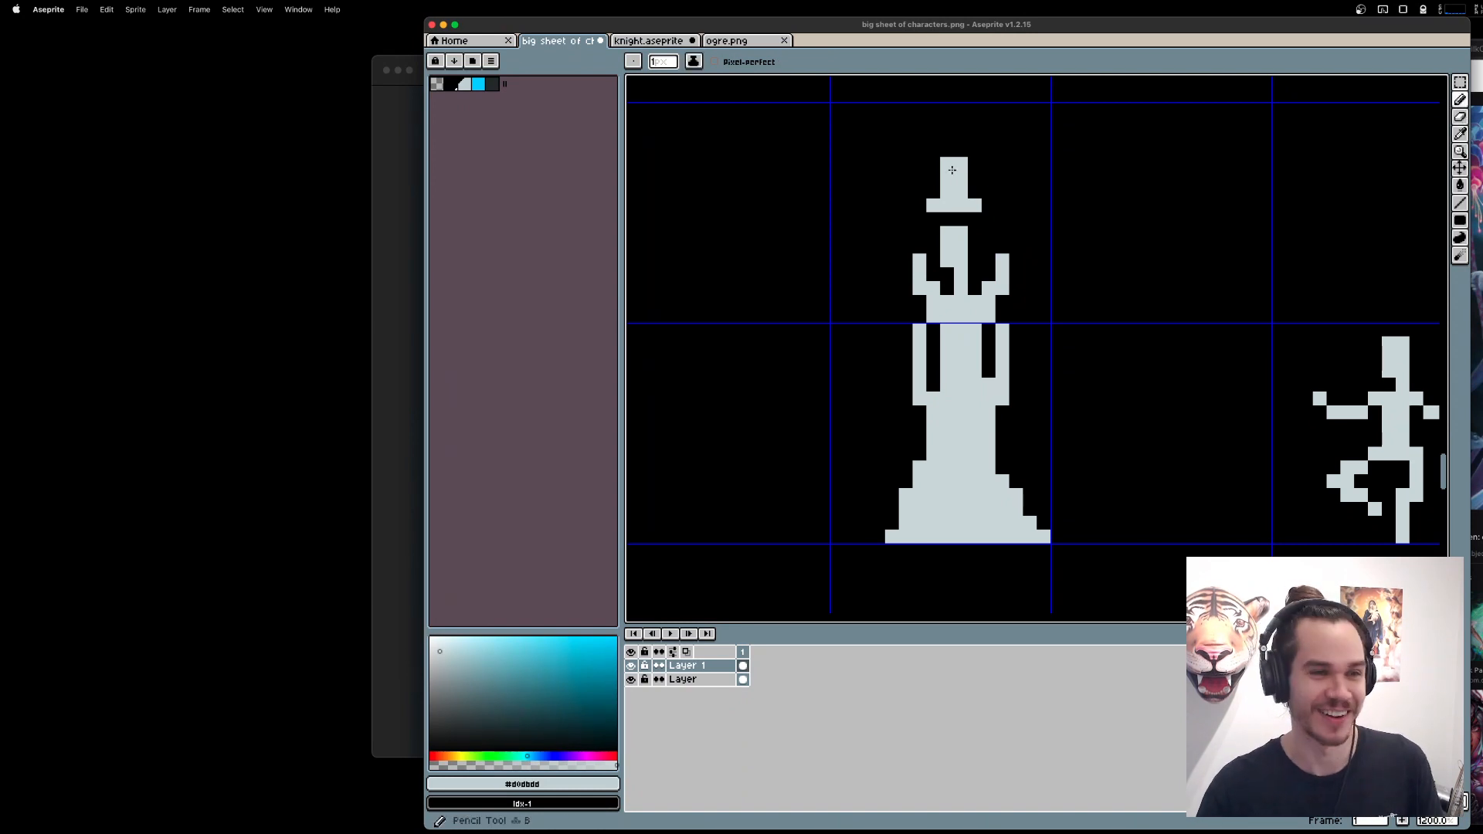
pyautogui.press('e')
pyautogui.moveTo(946, 163)
pyautogui.mouseDown()
pyautogui.moveTo(960, 163)
pyautogui.moveTo(947, 178)
pyautogui.moveTo(960, 191)
pyautogui.mouseUp()
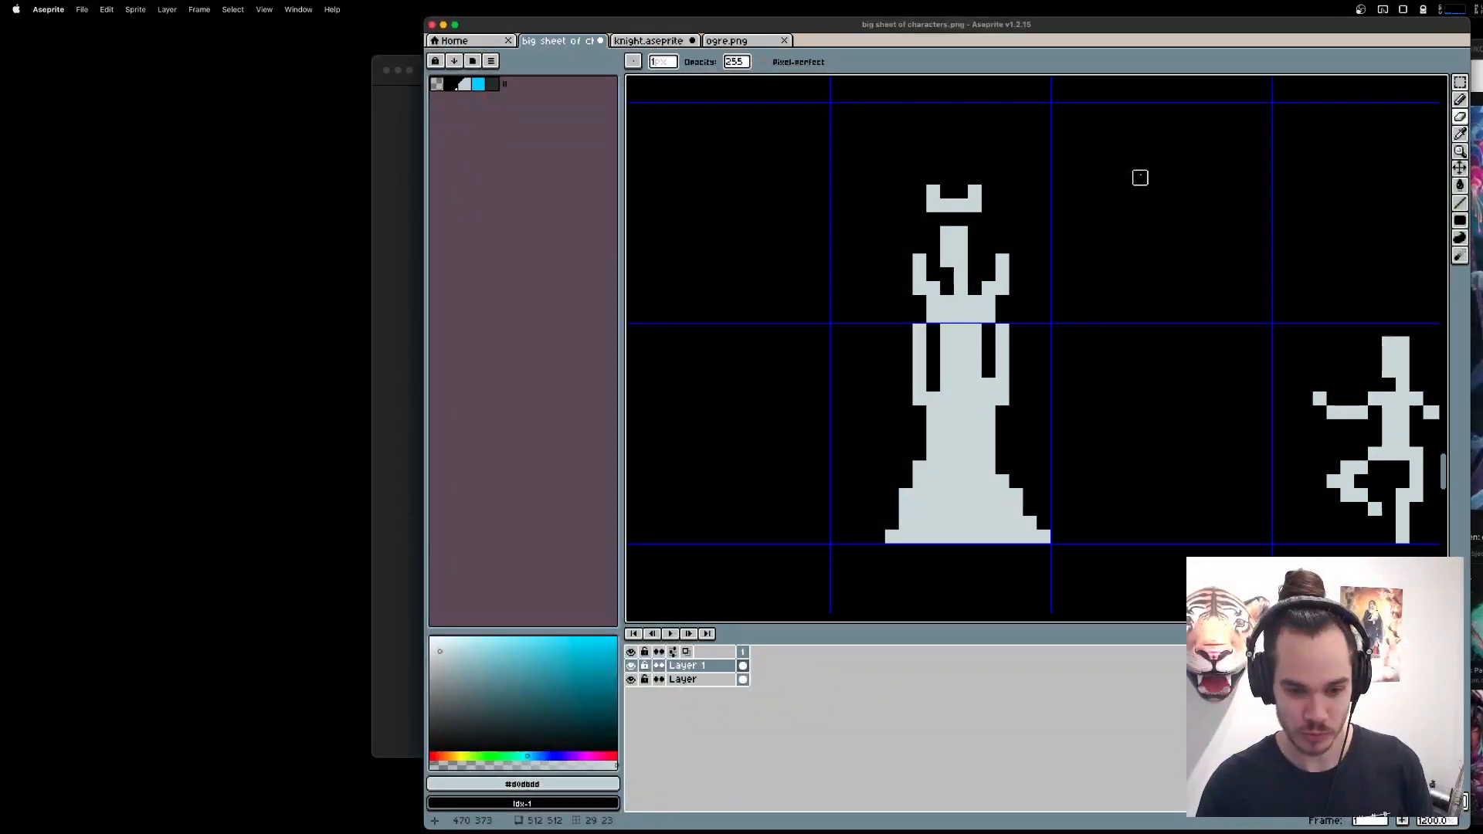
# Search Google for "malificent" and show the image results.
pyautogui.hotkey('alt', 'space')
pyautogui.write('malificent')
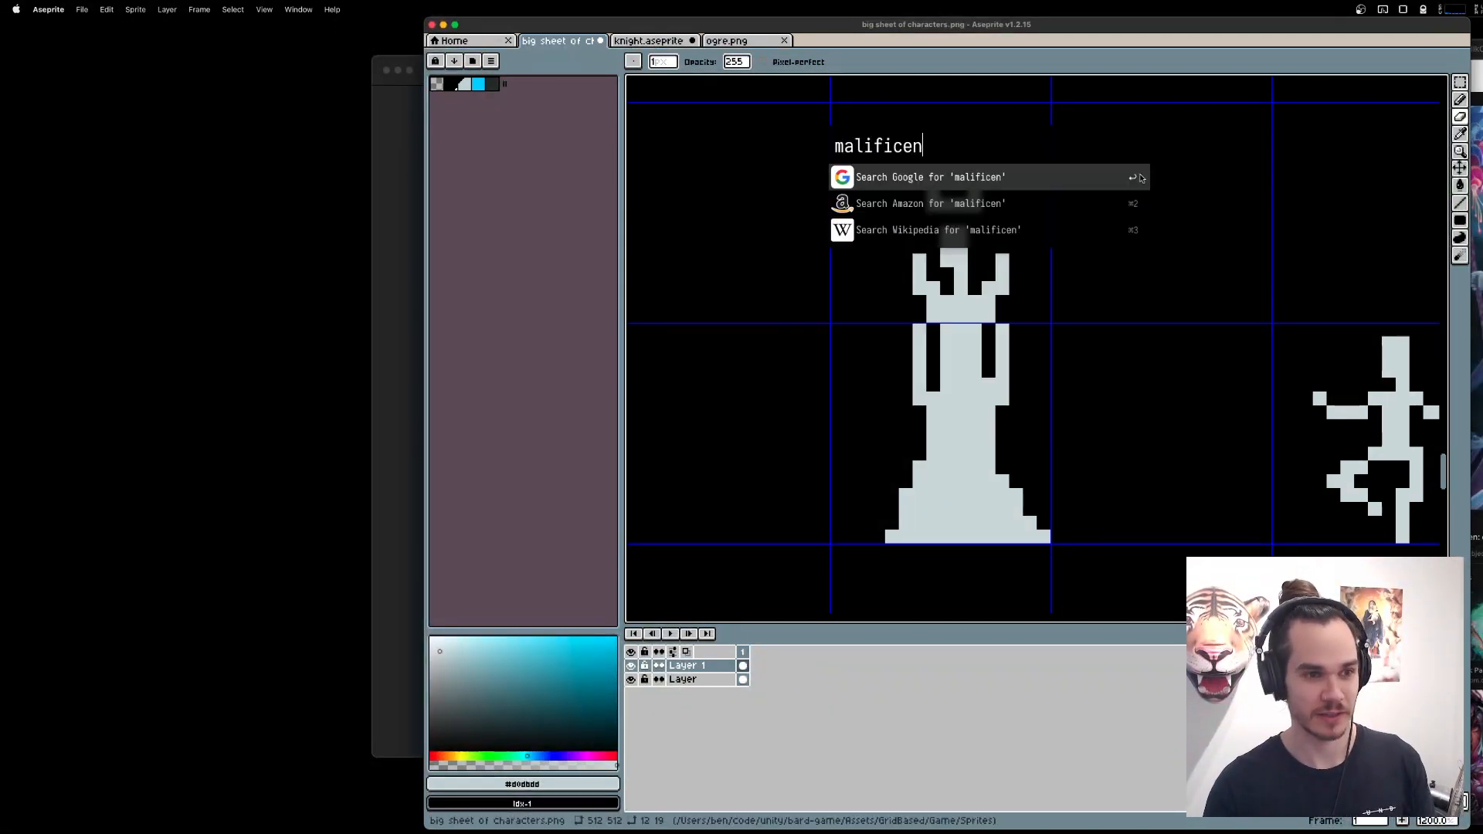
pyautogui.press('Return')
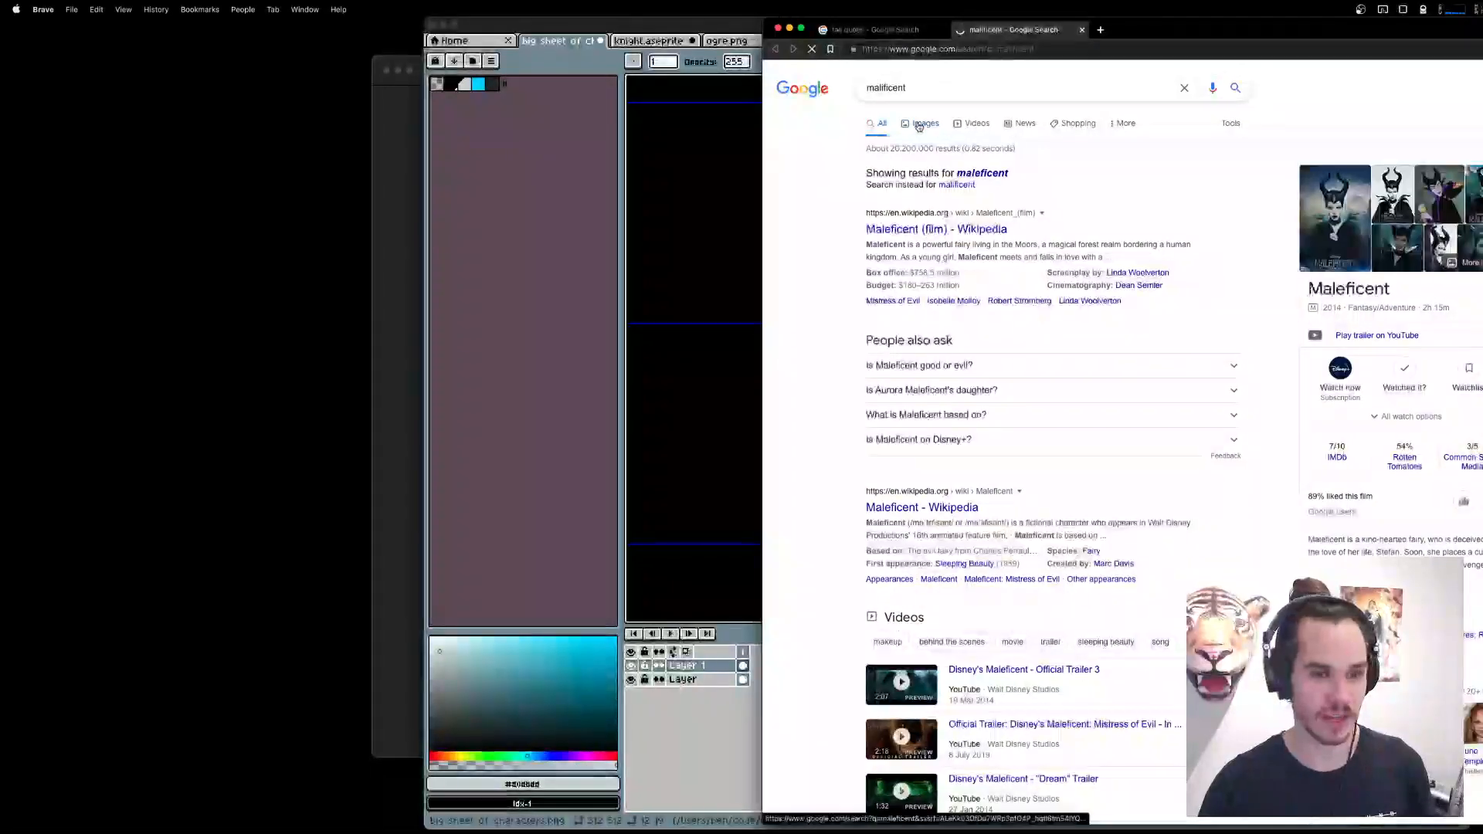
pyautogui.click(920, 123)
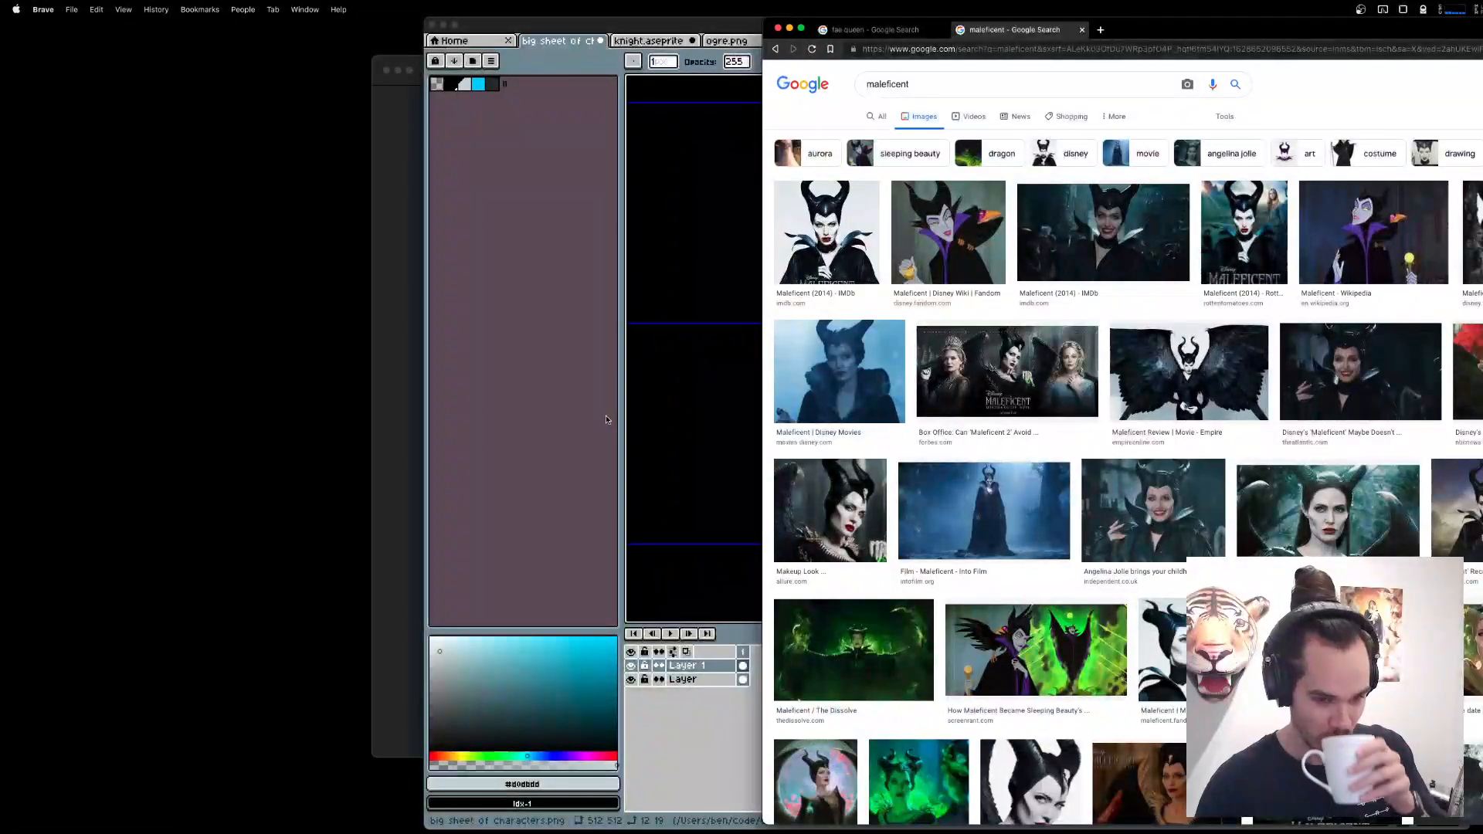
# Open the animated Maleficent picture from the Wikipedia result as a standalone image for costume reference.
pyautogui.click(1162, 506)
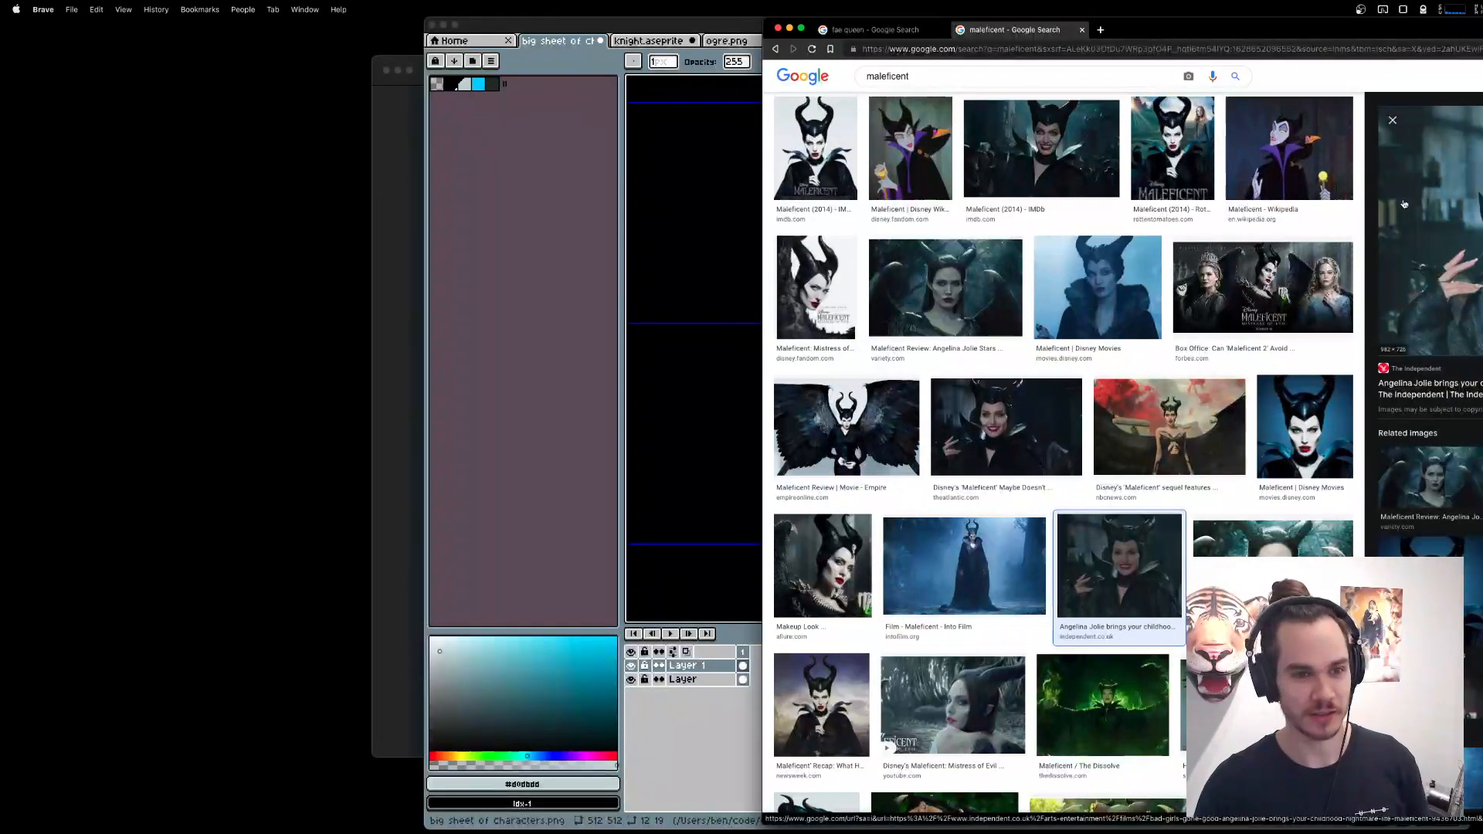
pyautogui.click(1290, 148)
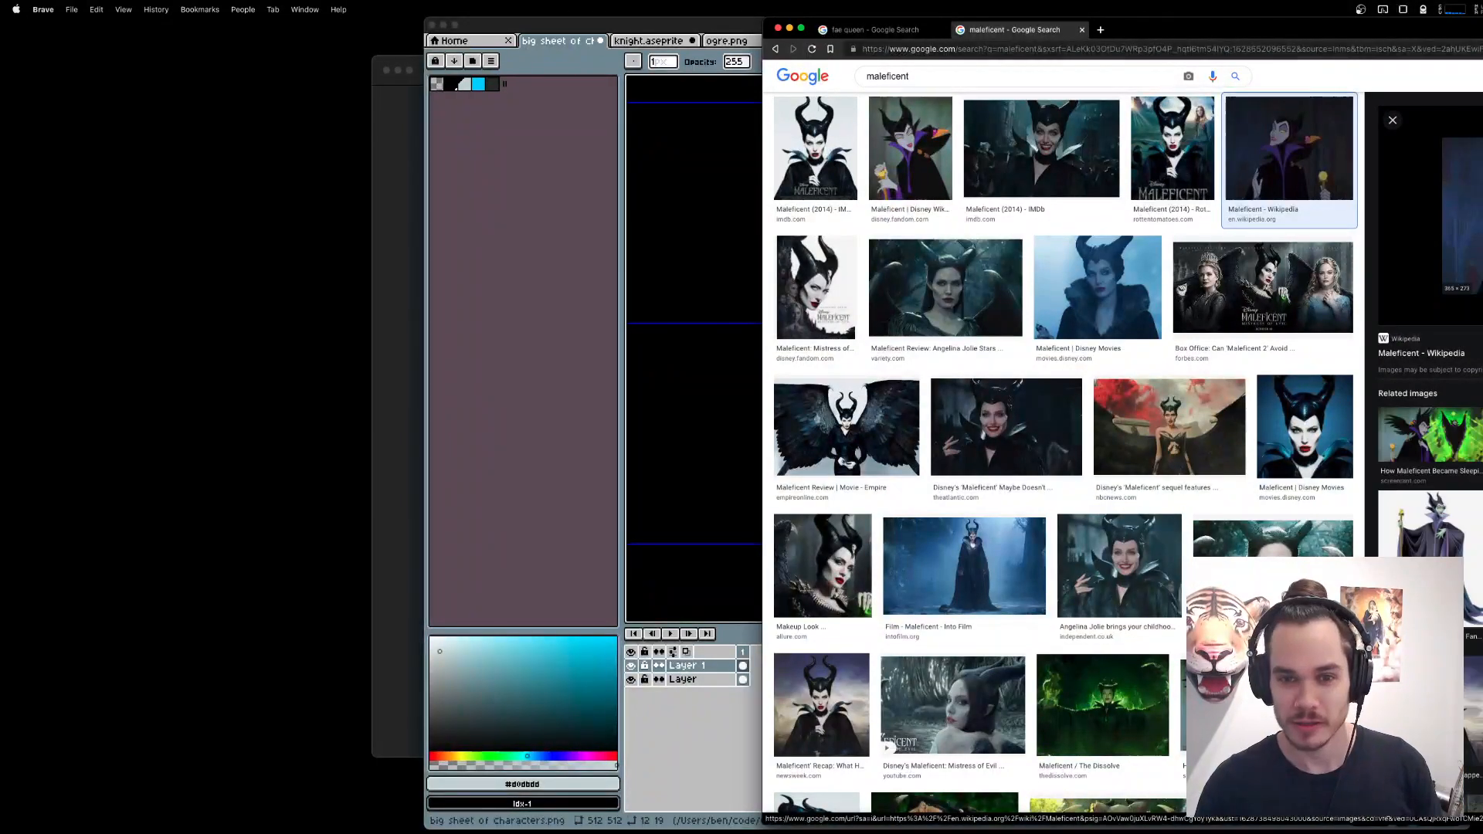
pyautogui.click(1441, 240)
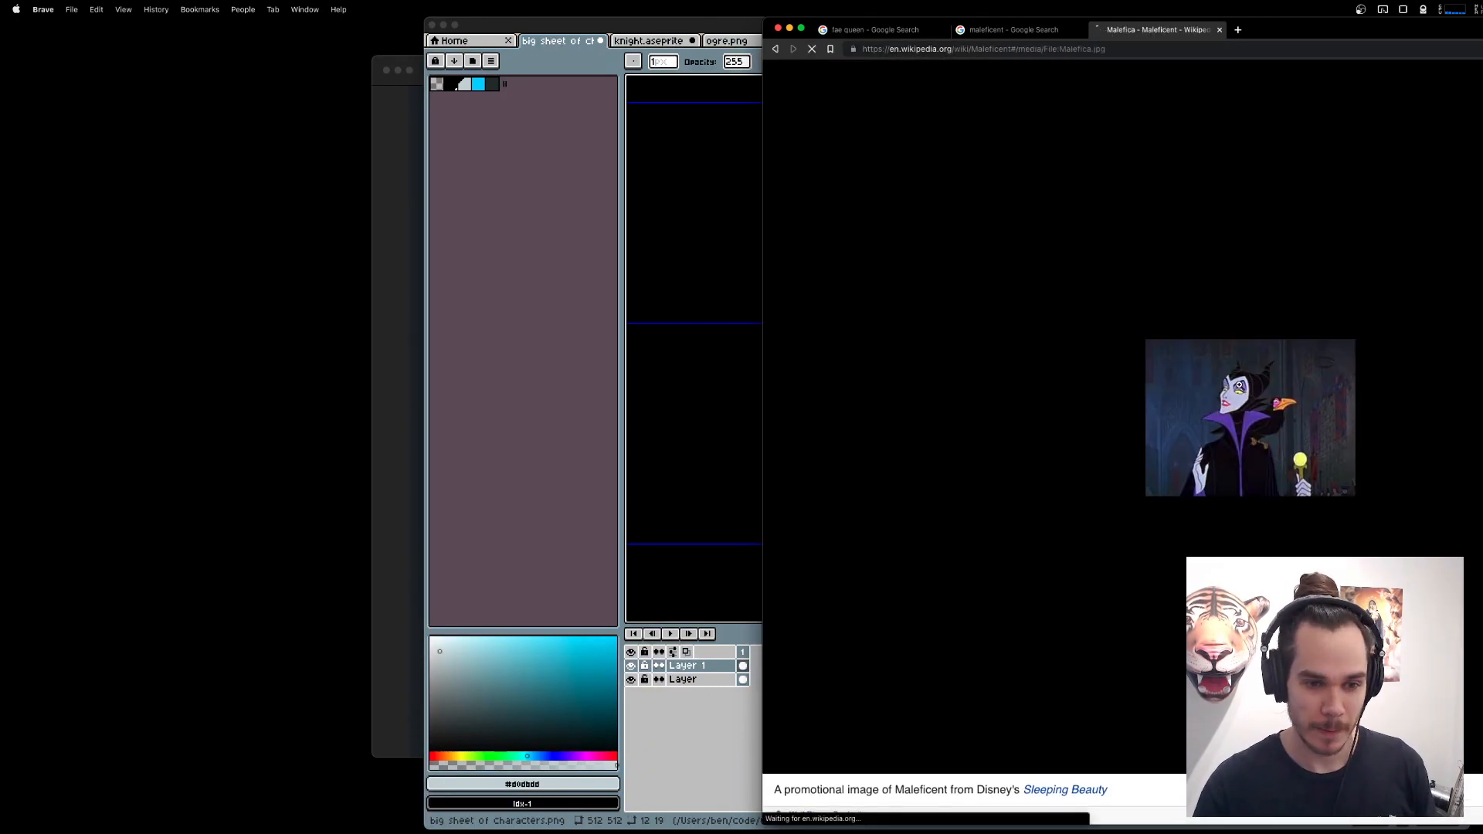
pyautogui.click(1211, 363)
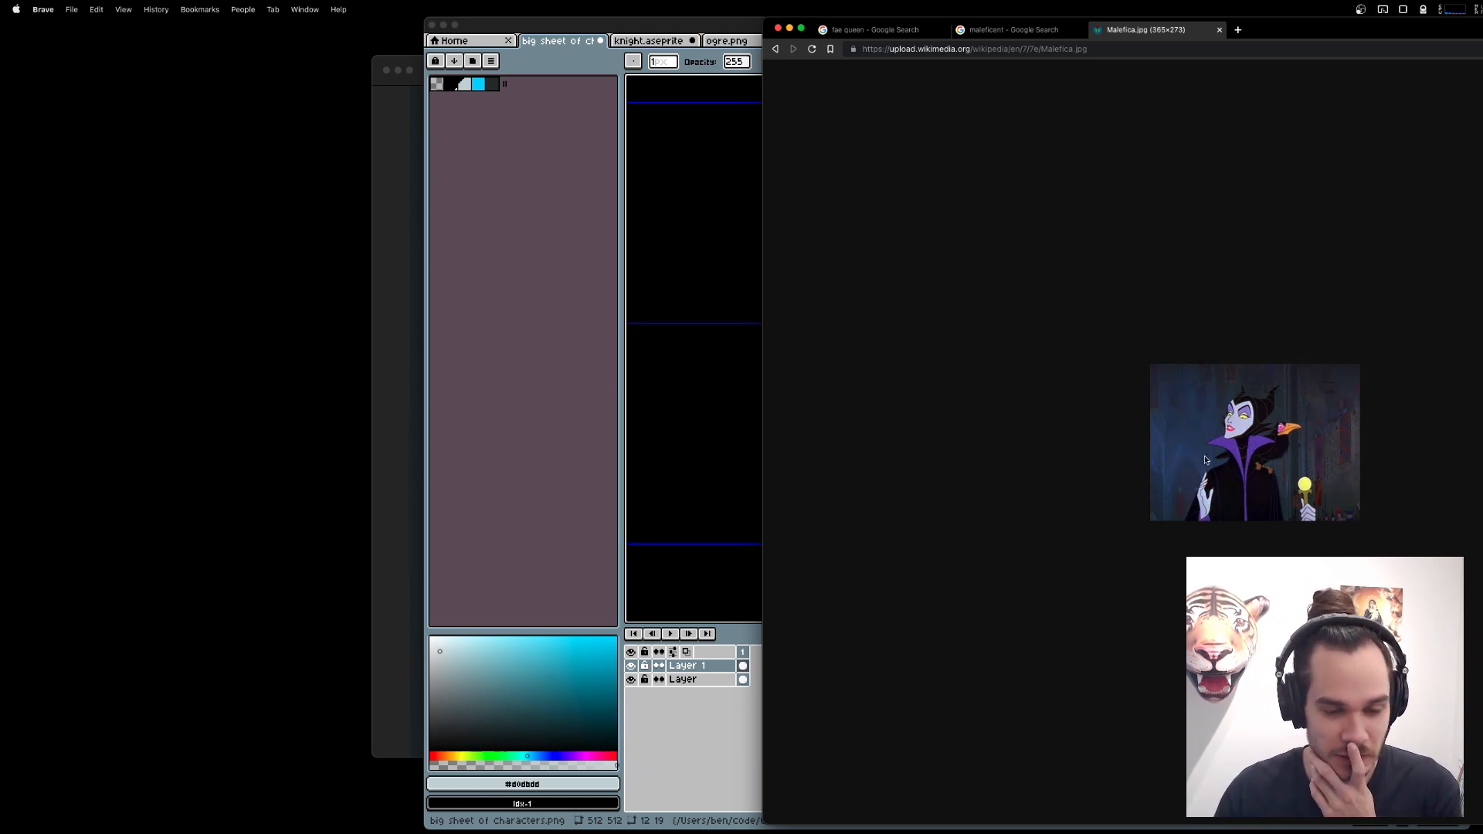
# Switch back to Aseprite and try moving the crown one pixel down onto the head.
pyautogui.press('super+Tab')
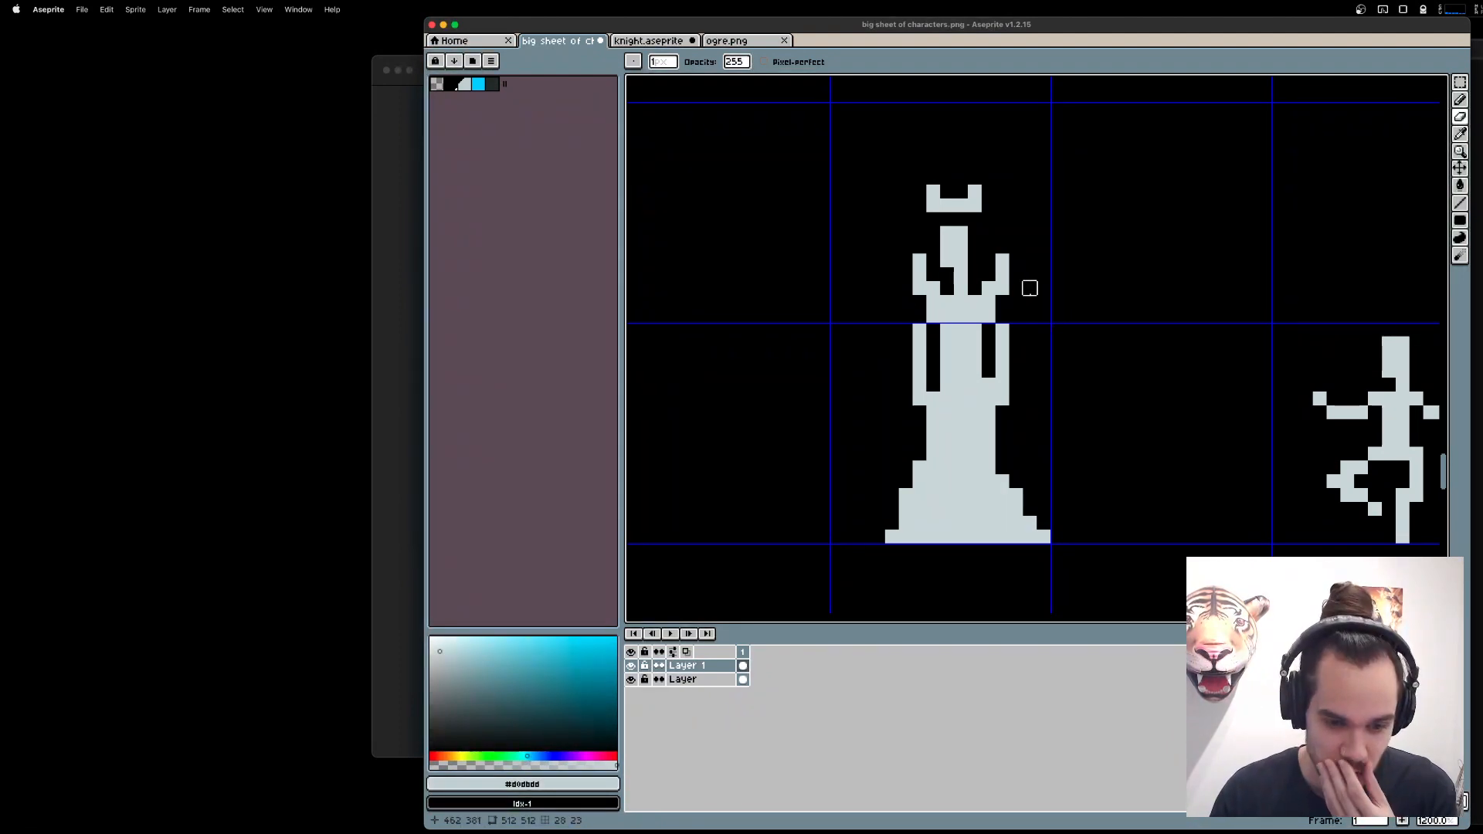
pyautogui.press('b')
pyautogui.press('m')
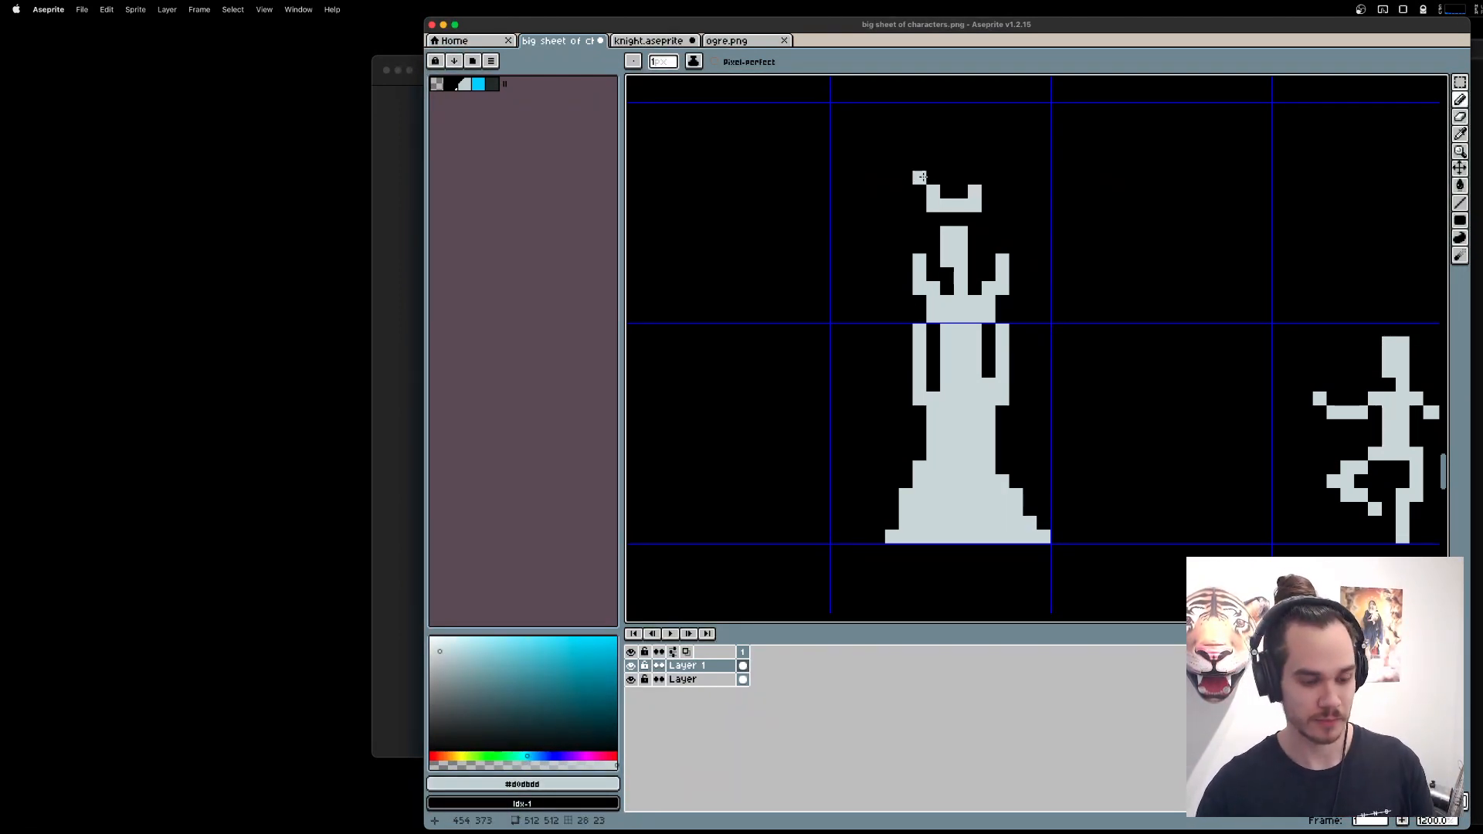
pyautogui.moveTo(896, 153); pyautogui.dragTo(998, 220)
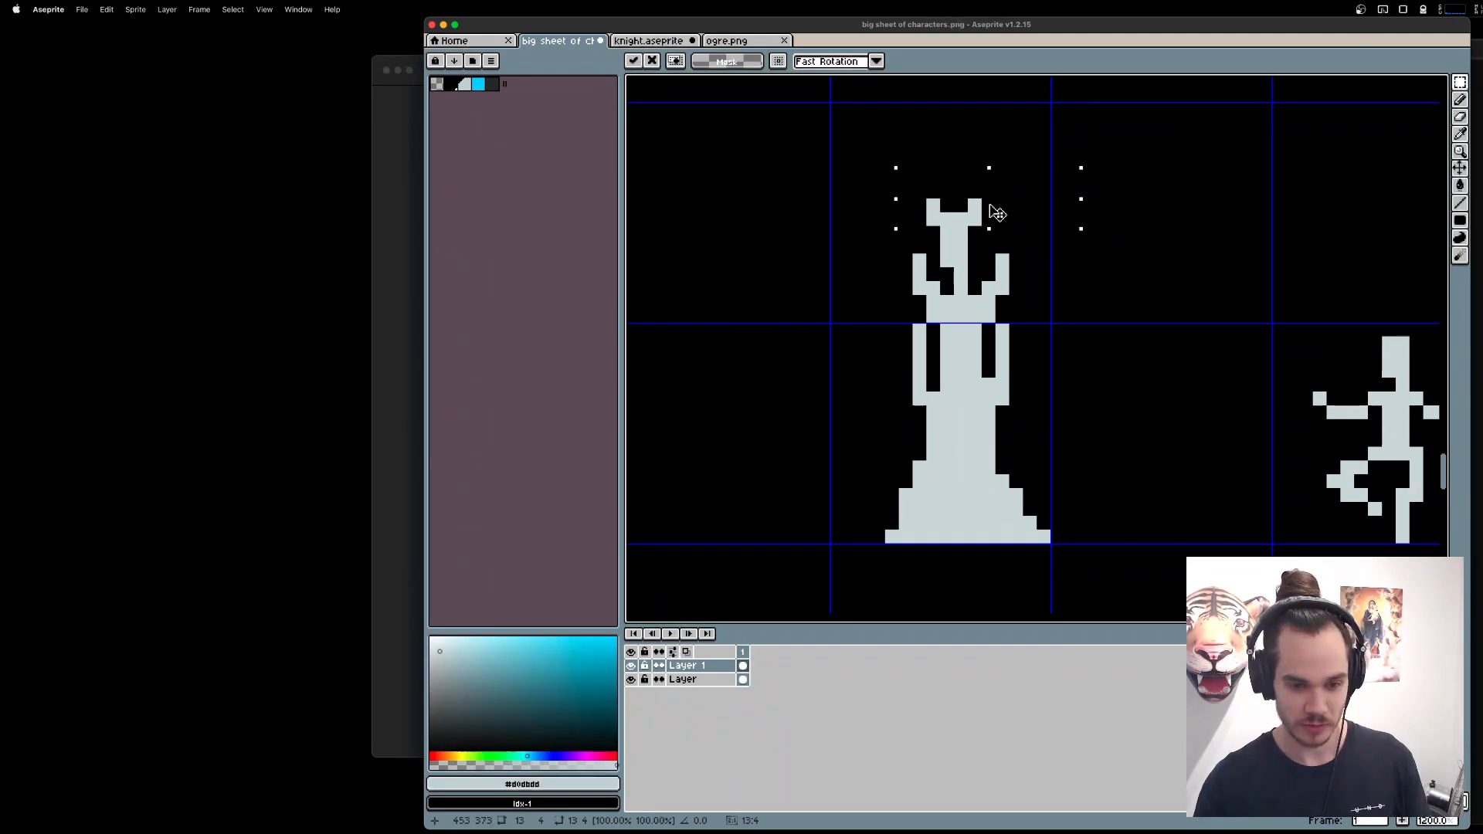
pyautogui.moveTo(997, 213); pyautogui.dragTo(994, 199)
pyautogui.press('Return')
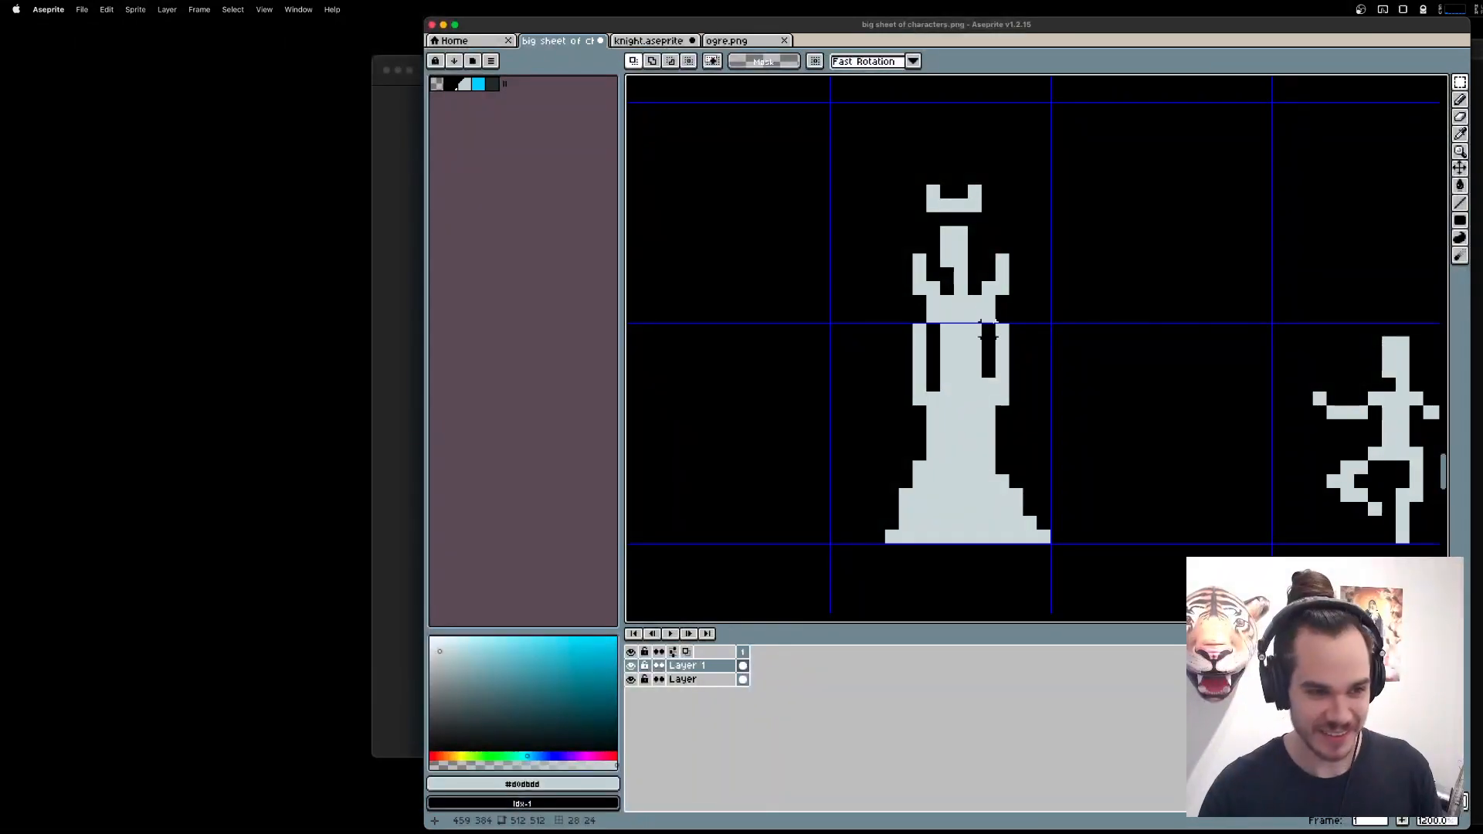
# Erase the pixels joining both arms to the gown's hips, slimming the waist and leaving the arms hanging free.
pyautogui.press('e')
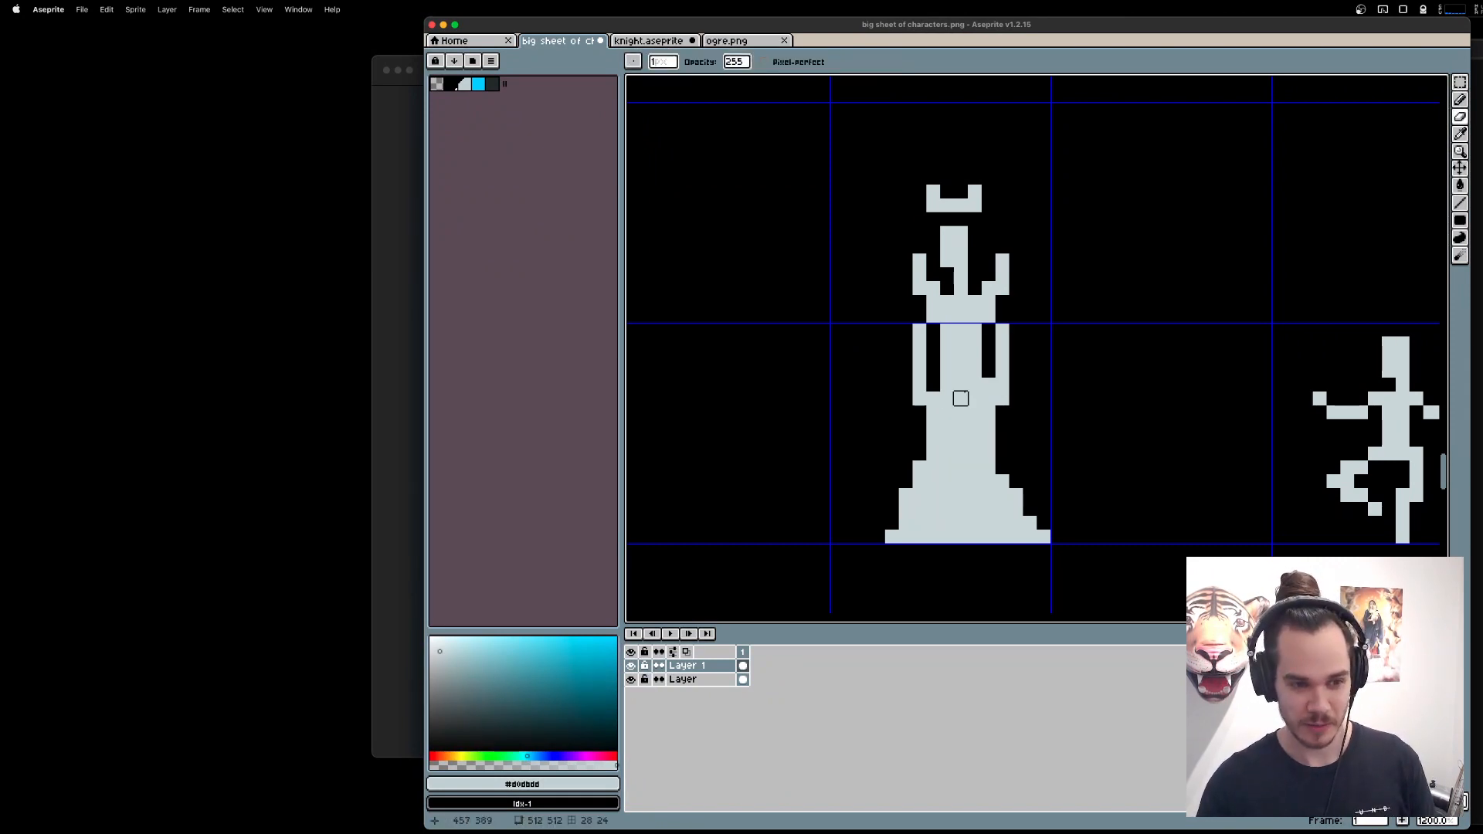
pyautogui.moveTo(988, 385)
pyautogui.mouseDown()
pyautogui.moveTo(989, 412)
pyautogui.moveTo(933, 385)
pyautogui.mouseUp()
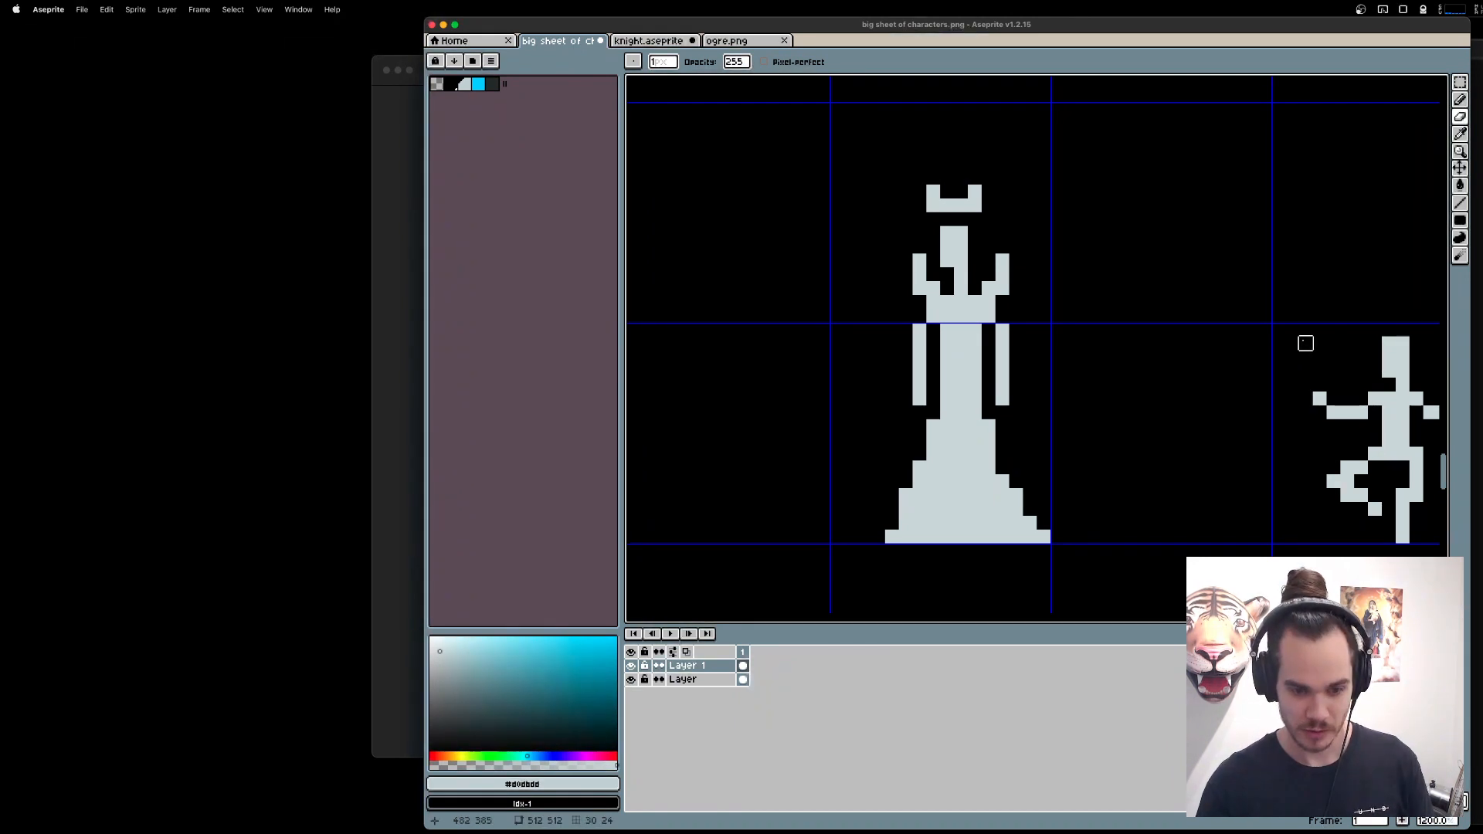
# Add a new layer above Layer 1 for drawing with the Pencil tool.
pyautogui.press('m')
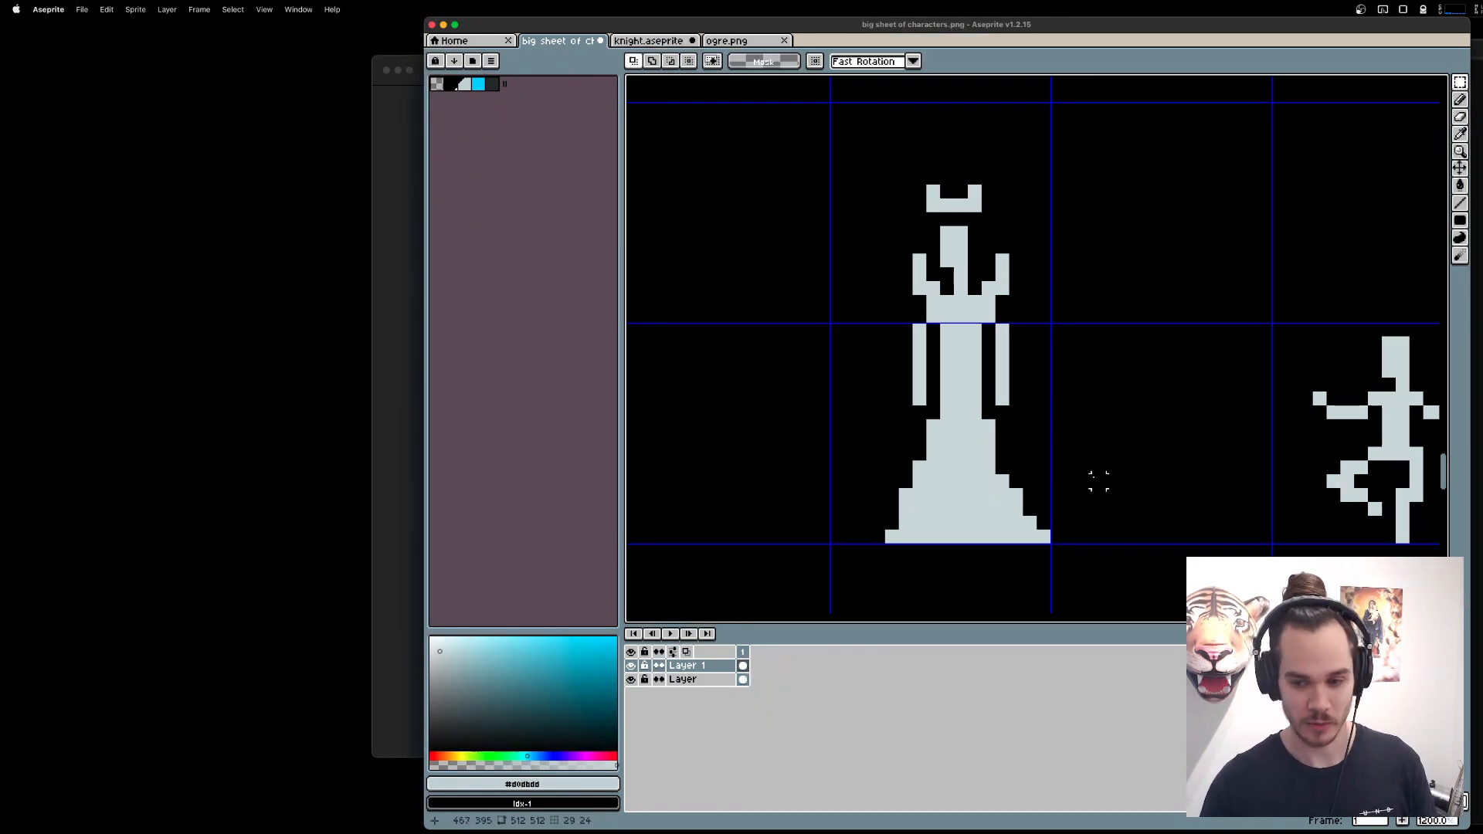
pyautogui.hotkey('shift', 'n')
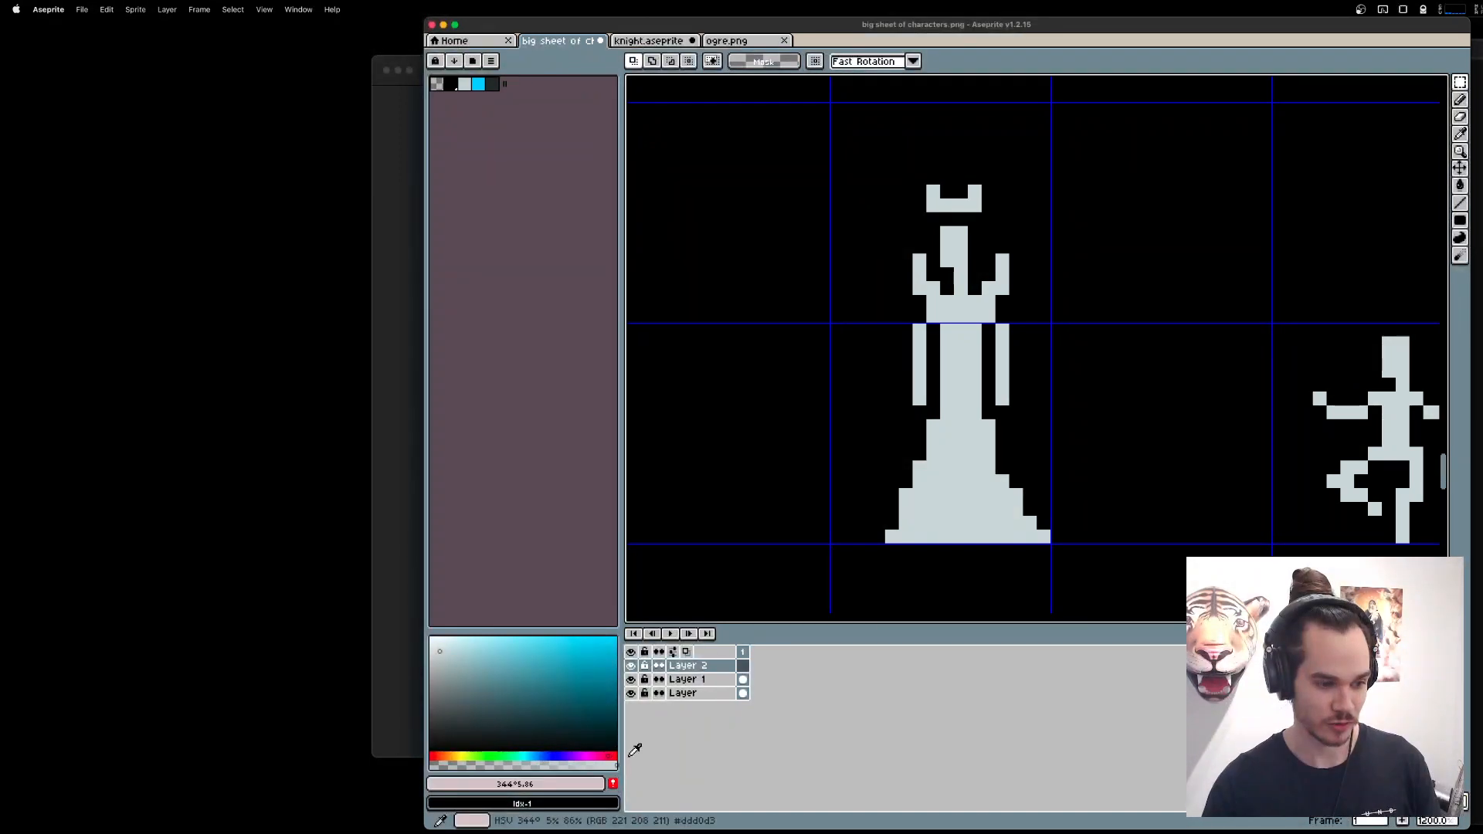
pyautogui.press('b')
# Switch to the Brave browser and bring up the "fae queen" image results.
pyautogui.press('super+Tab')
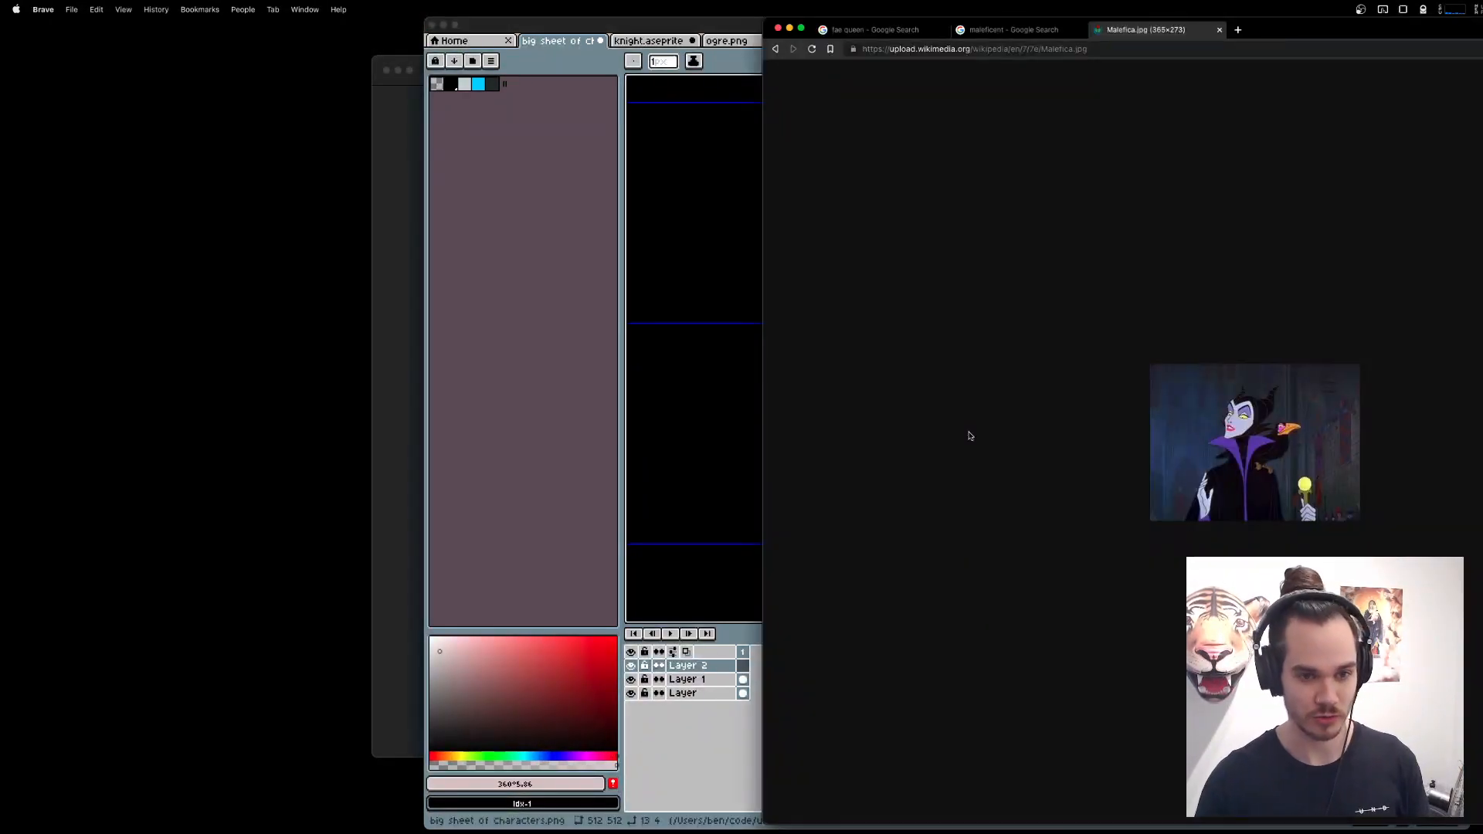
pyautogui.click(879, 28)
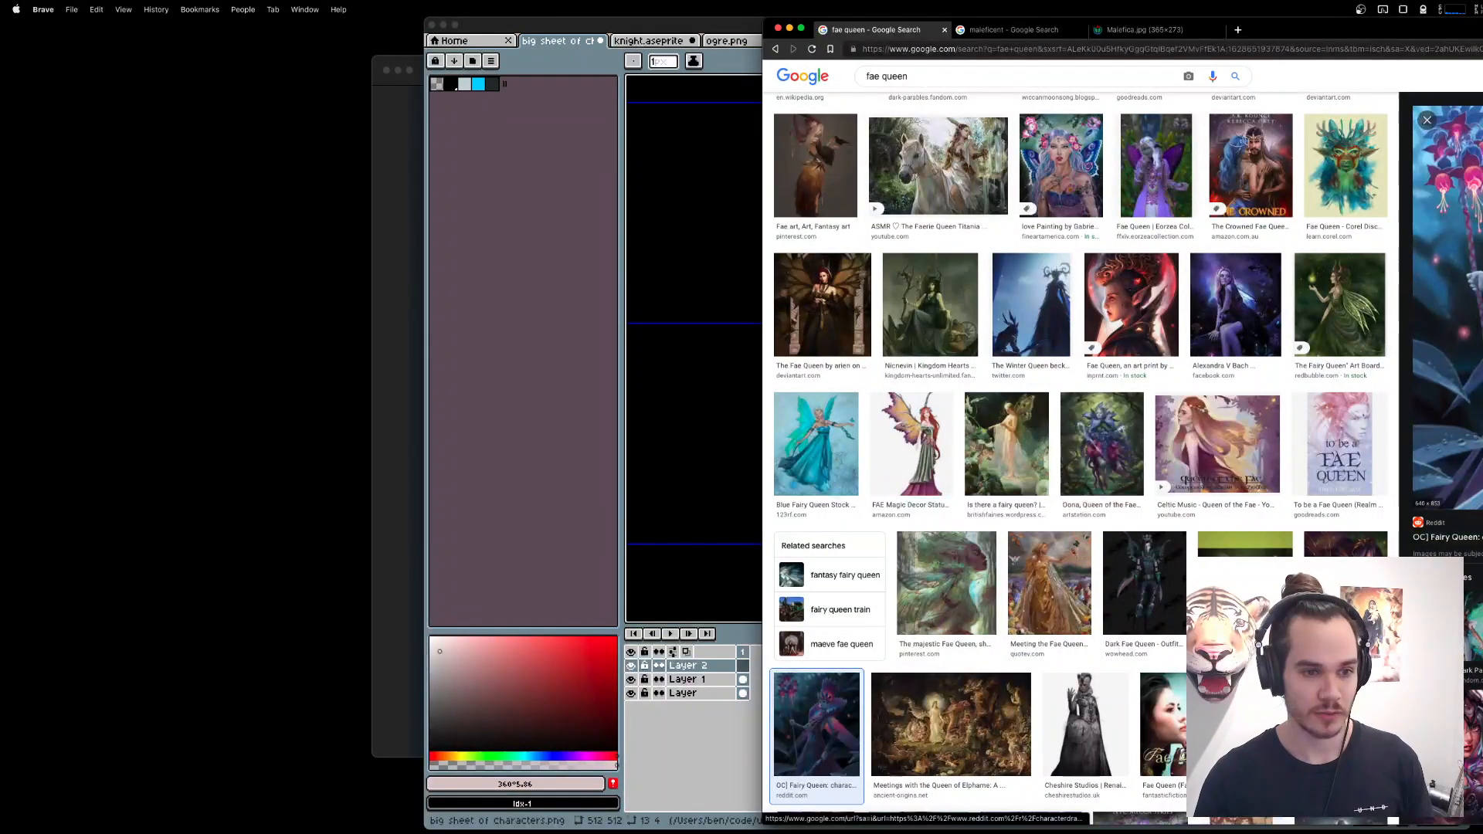
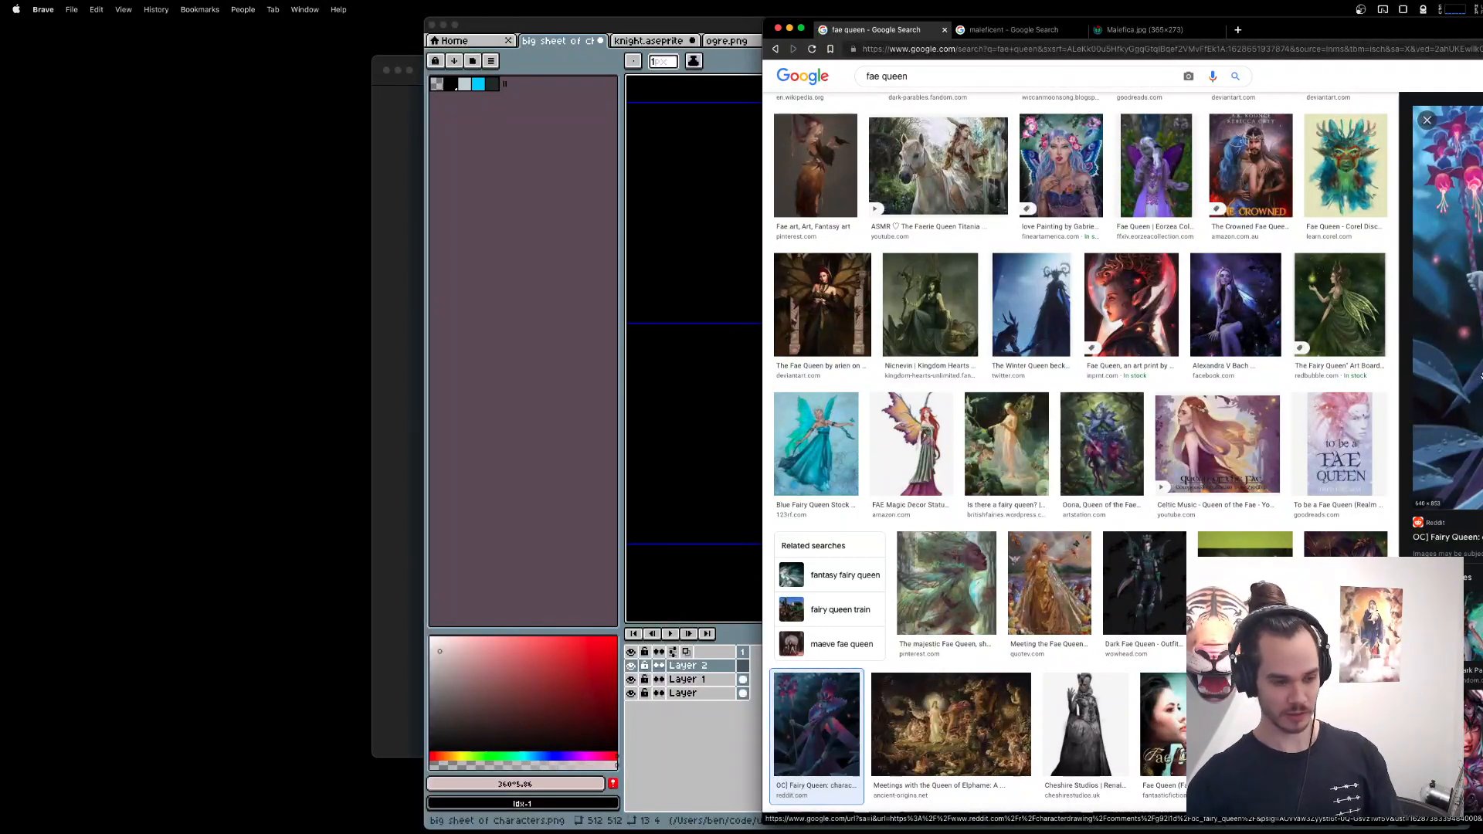
# Switch back to Aseprite and outline the gown's hips and both skirt edges in red on Layer 2.
pyautogui.click(682, 437)
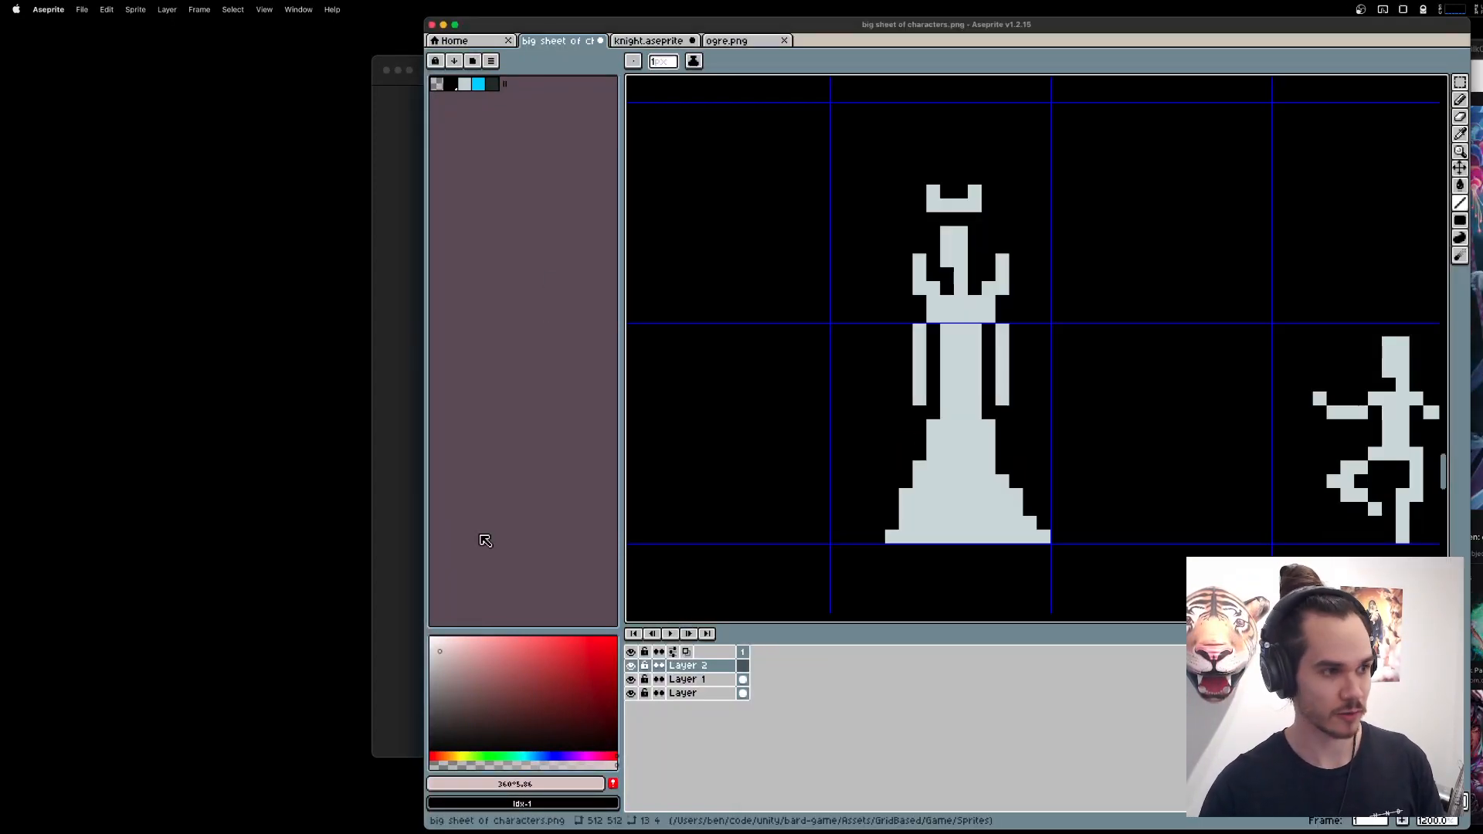
pyautogui.click(615, 640)
pyautogui.click(970, 444)
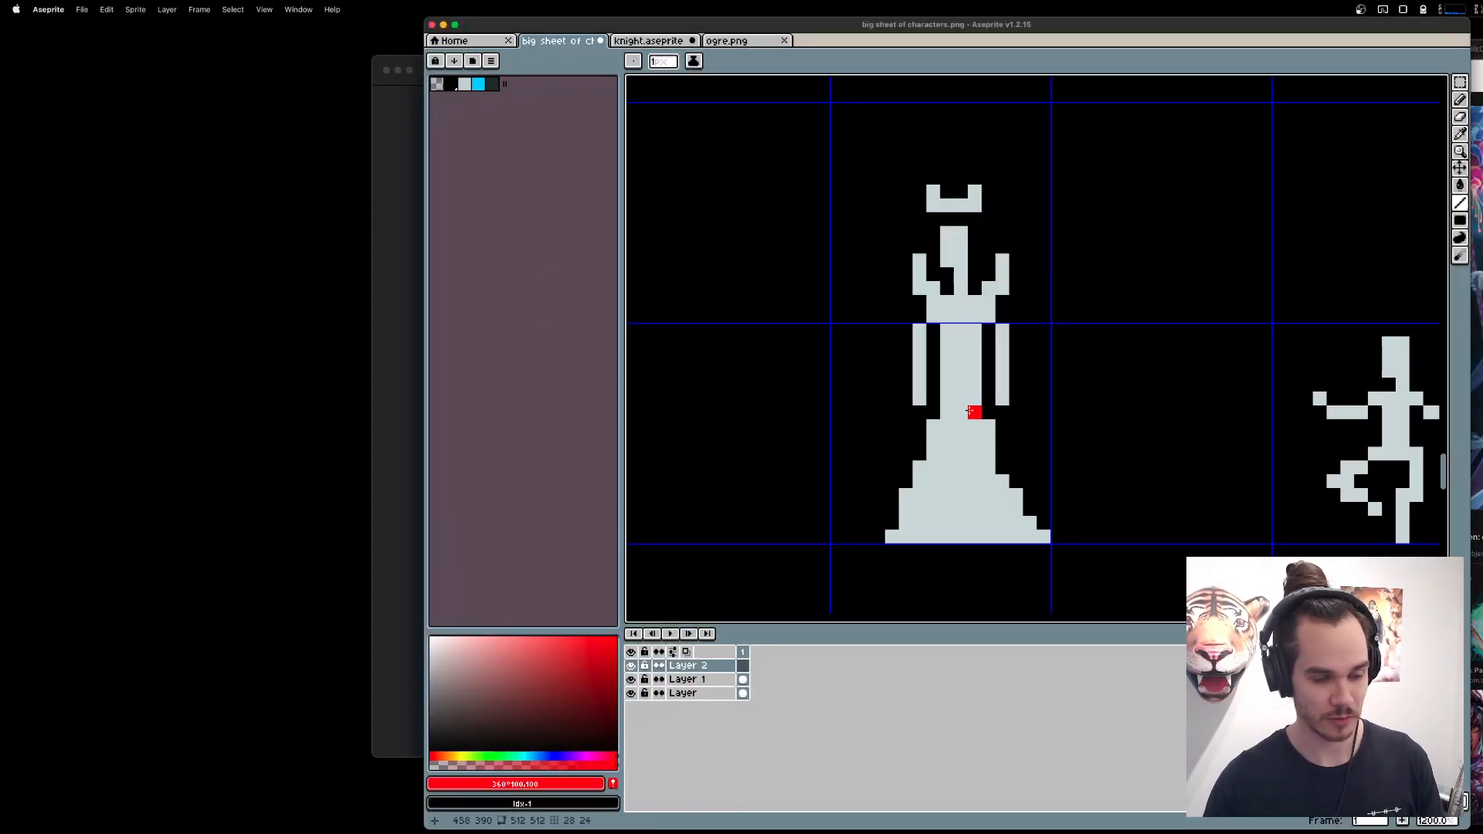
pyautogui.moveTo(933, 412)
pyautogui.mouseDown()
pyautogui.moveTo(989, 413)
pyautogui.moveTo(1057, 536)
pyautogui.moveTo(1029, 532)
pyautogui.mouseUp()
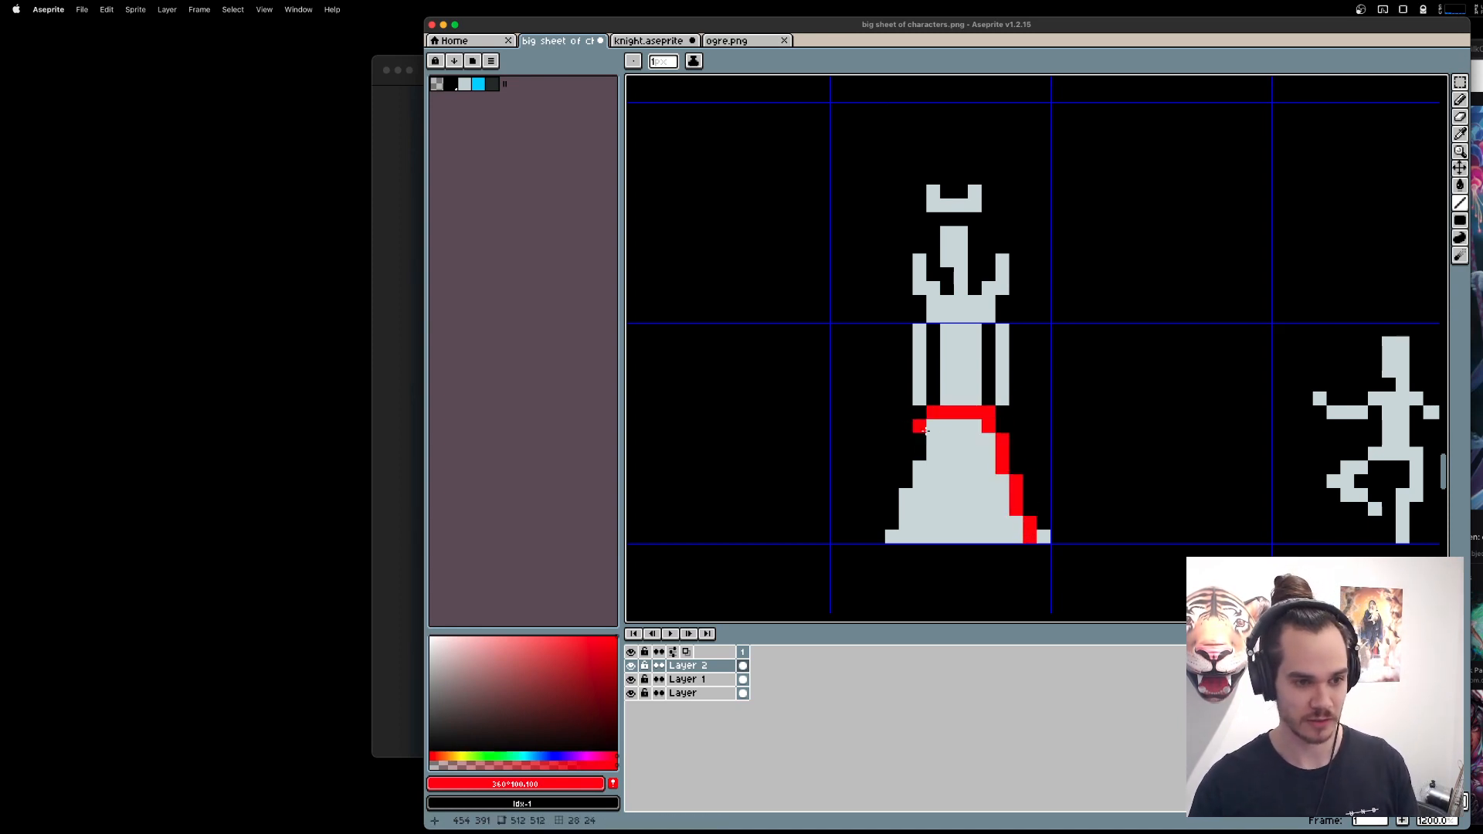
pyautogui.moveTo(934, 419)
pyautogui.mouseDown()
pyautogui.moveTo(892, 532)
pyautogui.moveTo(929, 428)
pyautogui.moveTo(896, 473)
pyautogui.moveTo(952, 568)
pyautogui.moveTo(943, 539)
pyautogui.mouseUp()
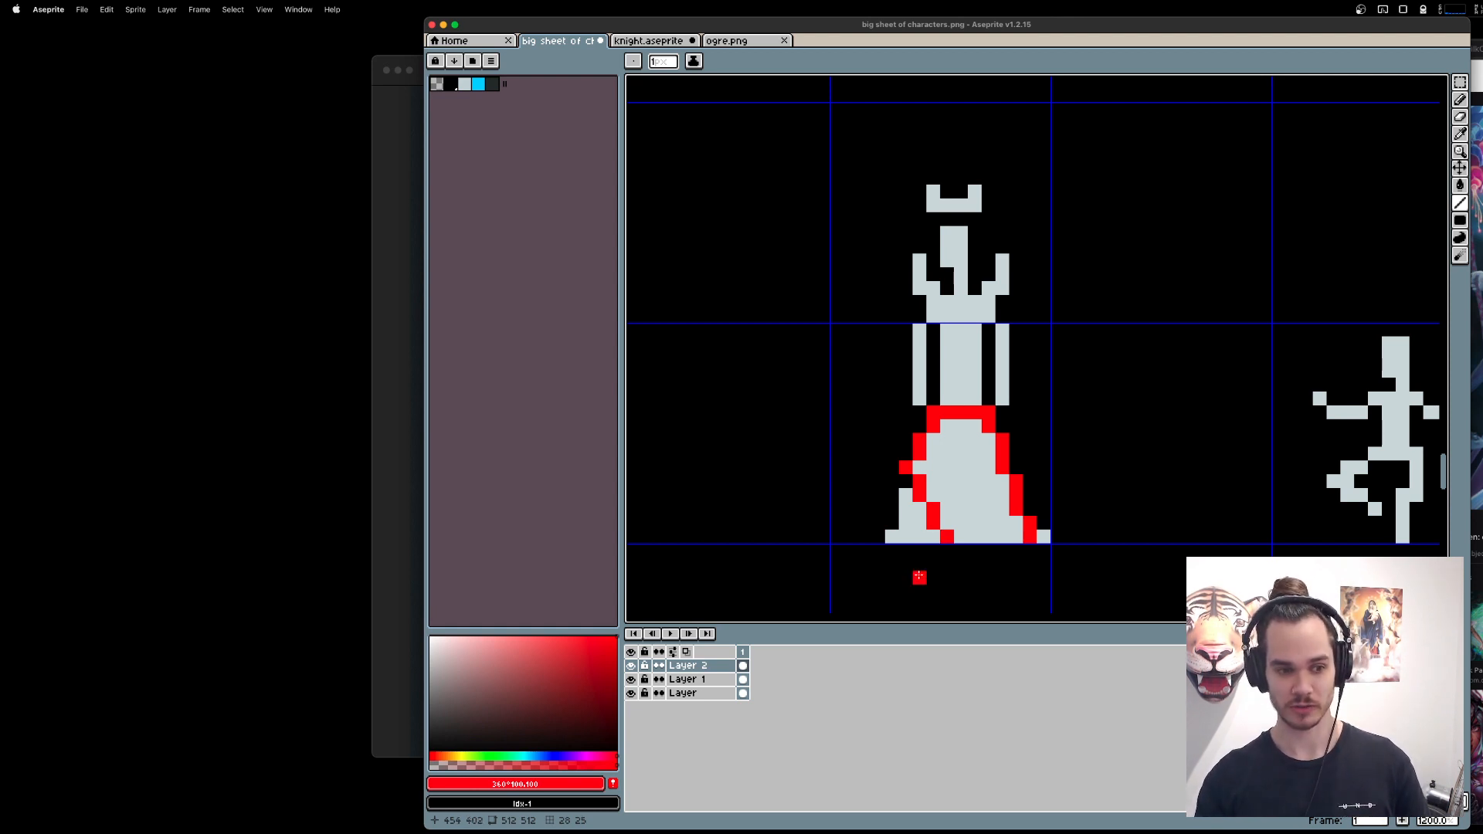
# Make Layer 1 the active layer for moving the queen's upper body with the marquee selection.
pyautogui.press('m')
pyautogui.moveTo(804, 144); pyautogui.dragTo(1150, 367)
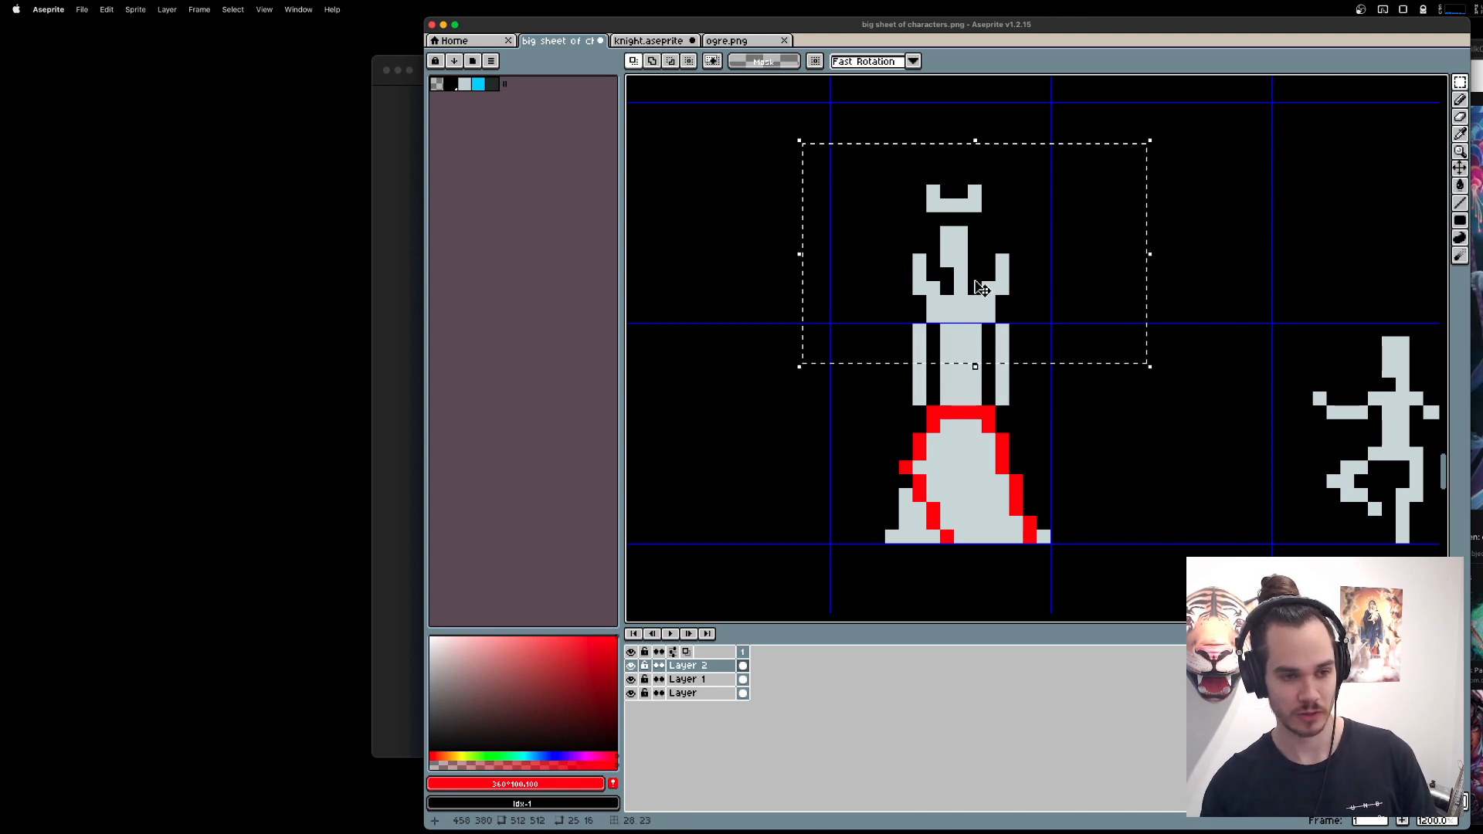
pyautogui.click(981, 288)
pyautogui.moveTo(804, 183); pyautogui.dragTo(1087, 358)
pyautogui.click(970, 301)
pyautogui.press('super+d')
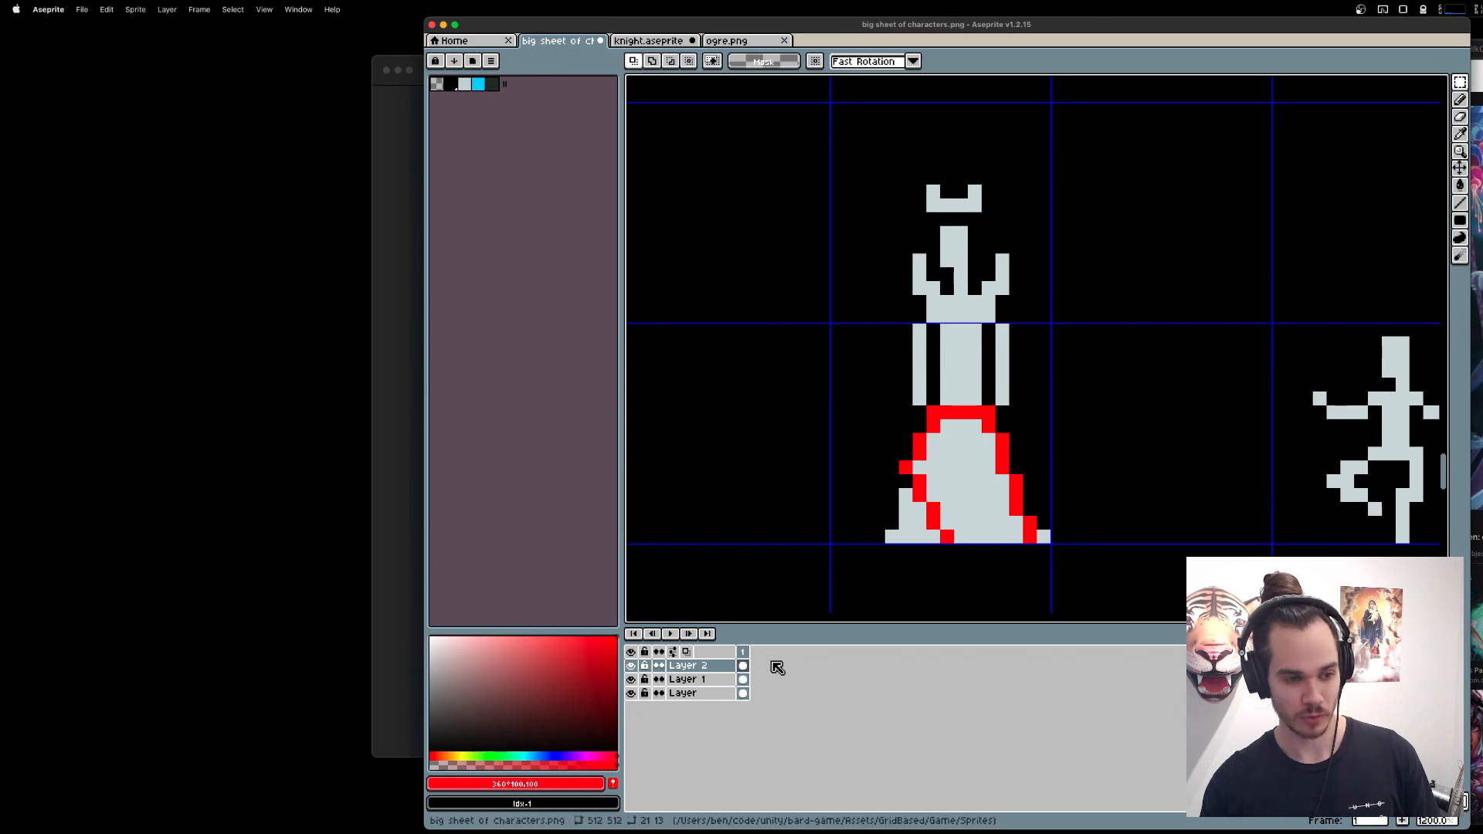
pyautogui.click(734, 675)
# Try shifting the queen's crown, head and torso one pixel left of the gown, undoing the attempts.
pyautogui.moveTo(817, 117); pyautogui.dragTo(1118, 375)
pyautogui.moveTo(1009, 315); pyautogui.dragTo(1001, 311)
pyautogui.press('super+d')
pyautogui.moveTo(781, 164); pyautogui.dragTo(1116, 399)
pyautogui.moveTo(973, 283); pyautogui.dragTo(966, 289)
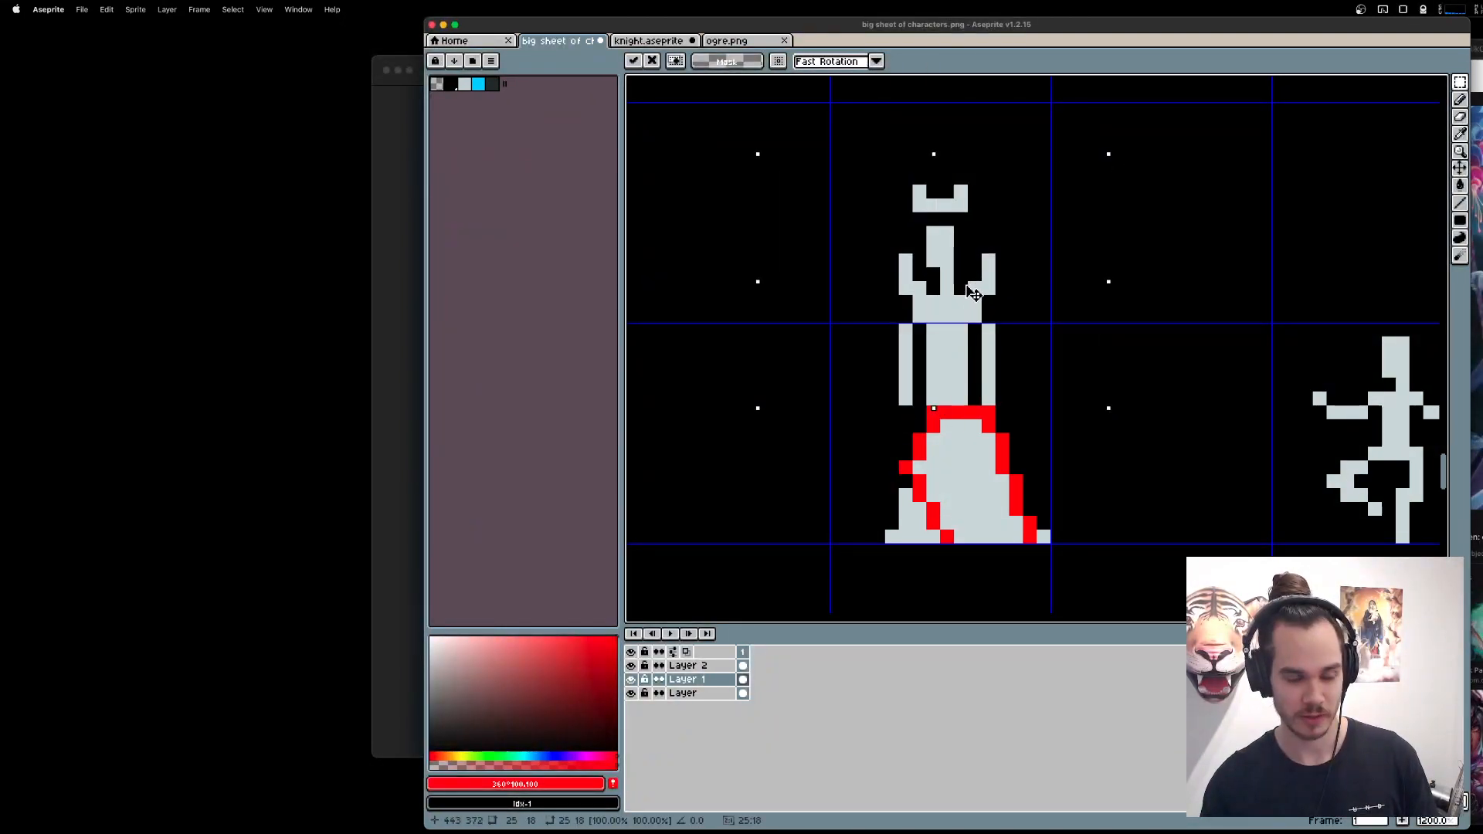
pyautogui.press('super+d')
pyautogui.moveTo(934, 358); pyautogui.dragTo(961, 390)
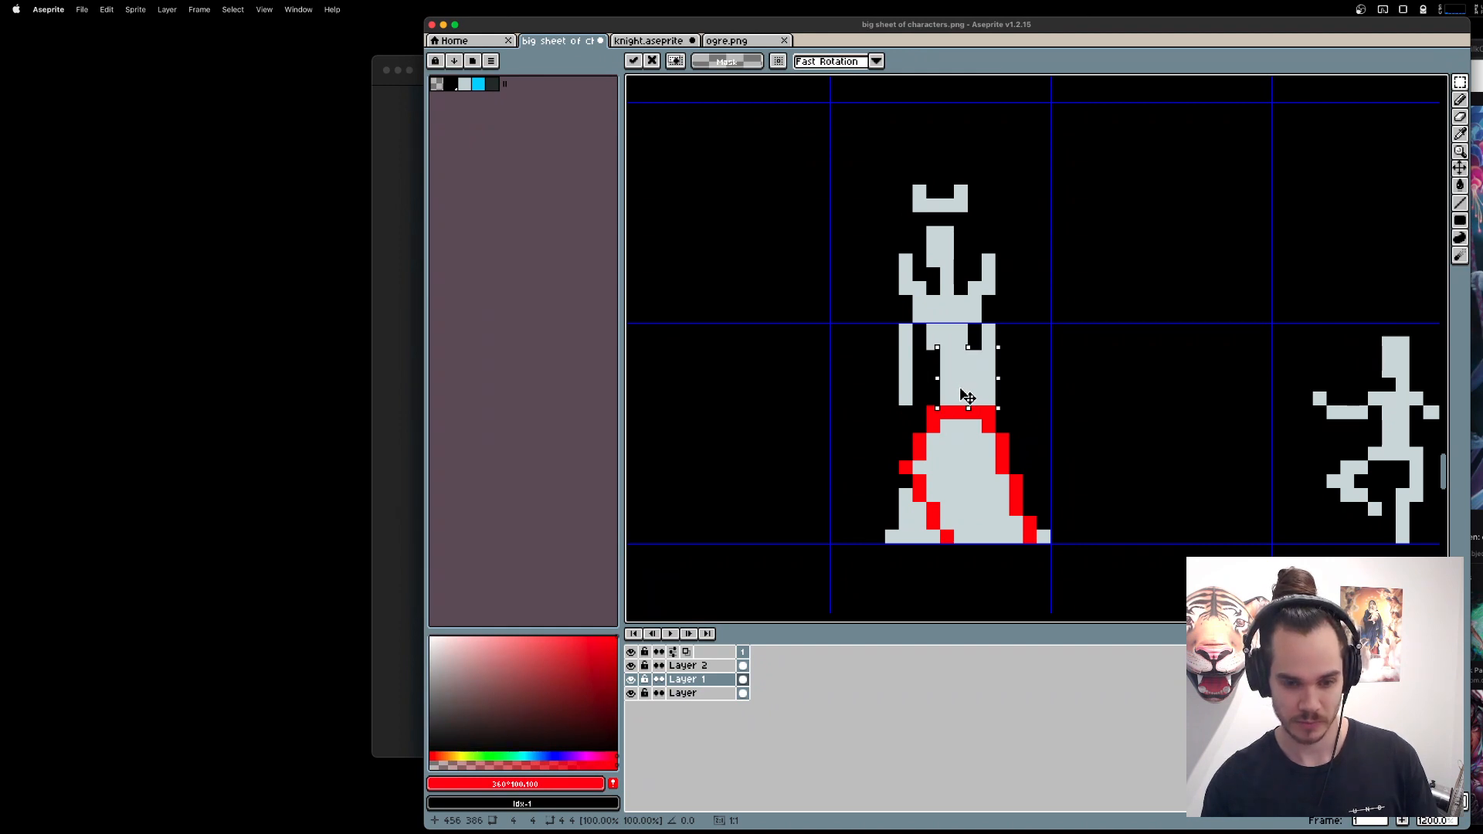
pyautogui.press('super+z')
pyautogui.press('super+z')
pyautogui.press('super+z')
pyautogui.press('super+z')
pyautogui.press('super+z')
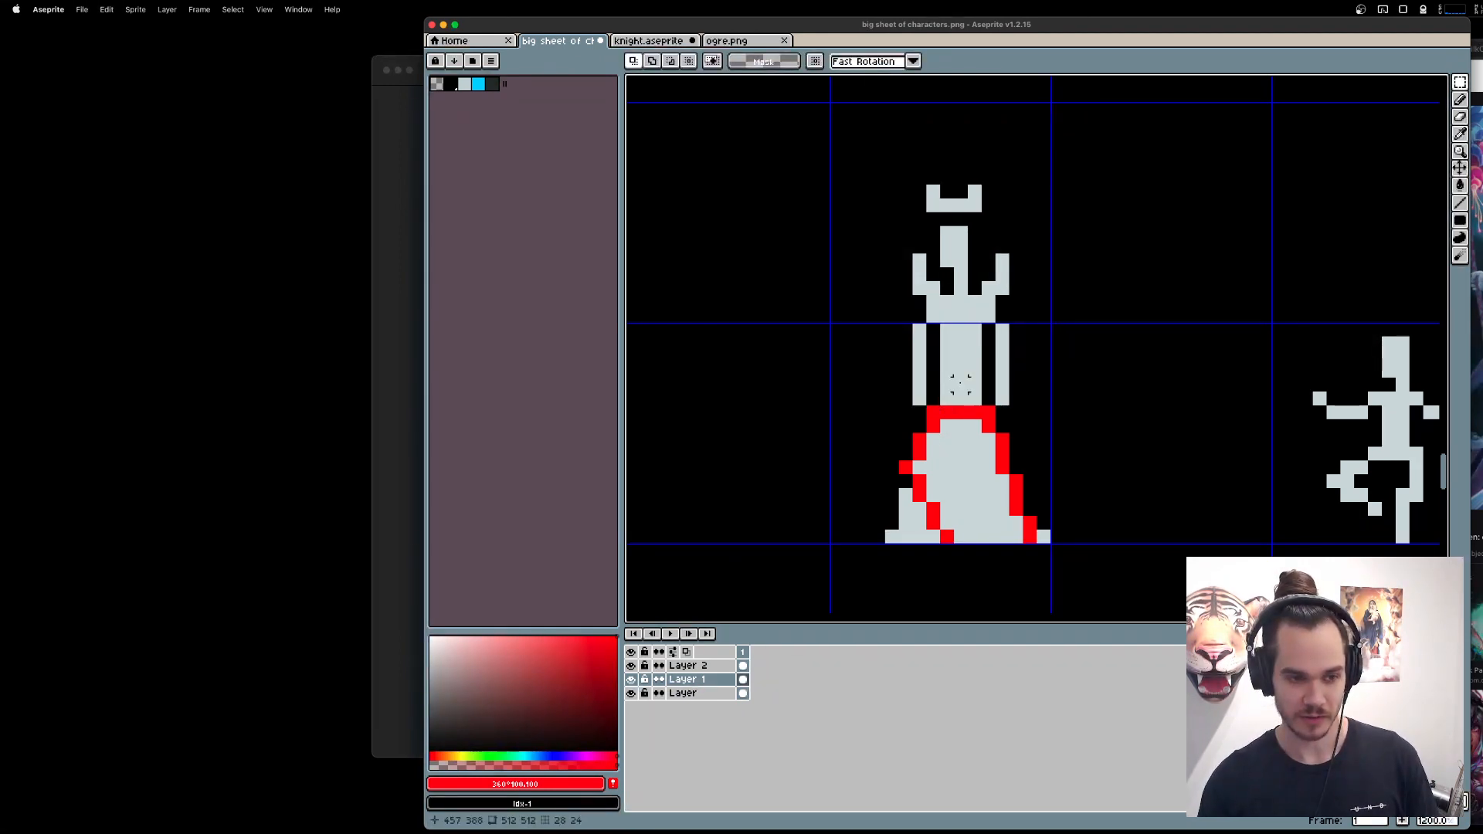
pyautogui.moveTo(842, 127); pyautogui.dragTo(1068, 325)
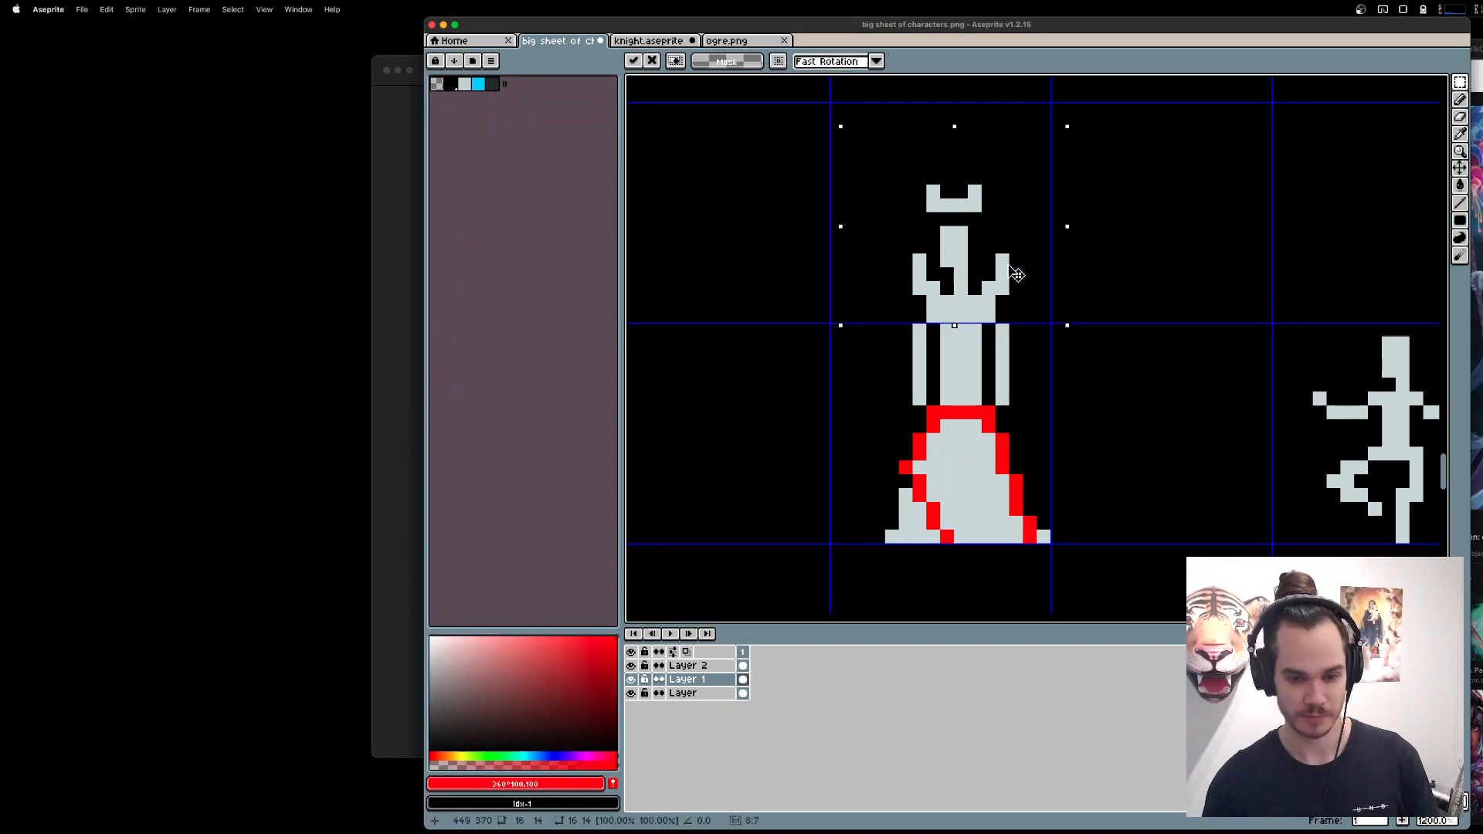
pyautogui.moveTo(1017, 274); pyautogui.dragTo(1008, 273)
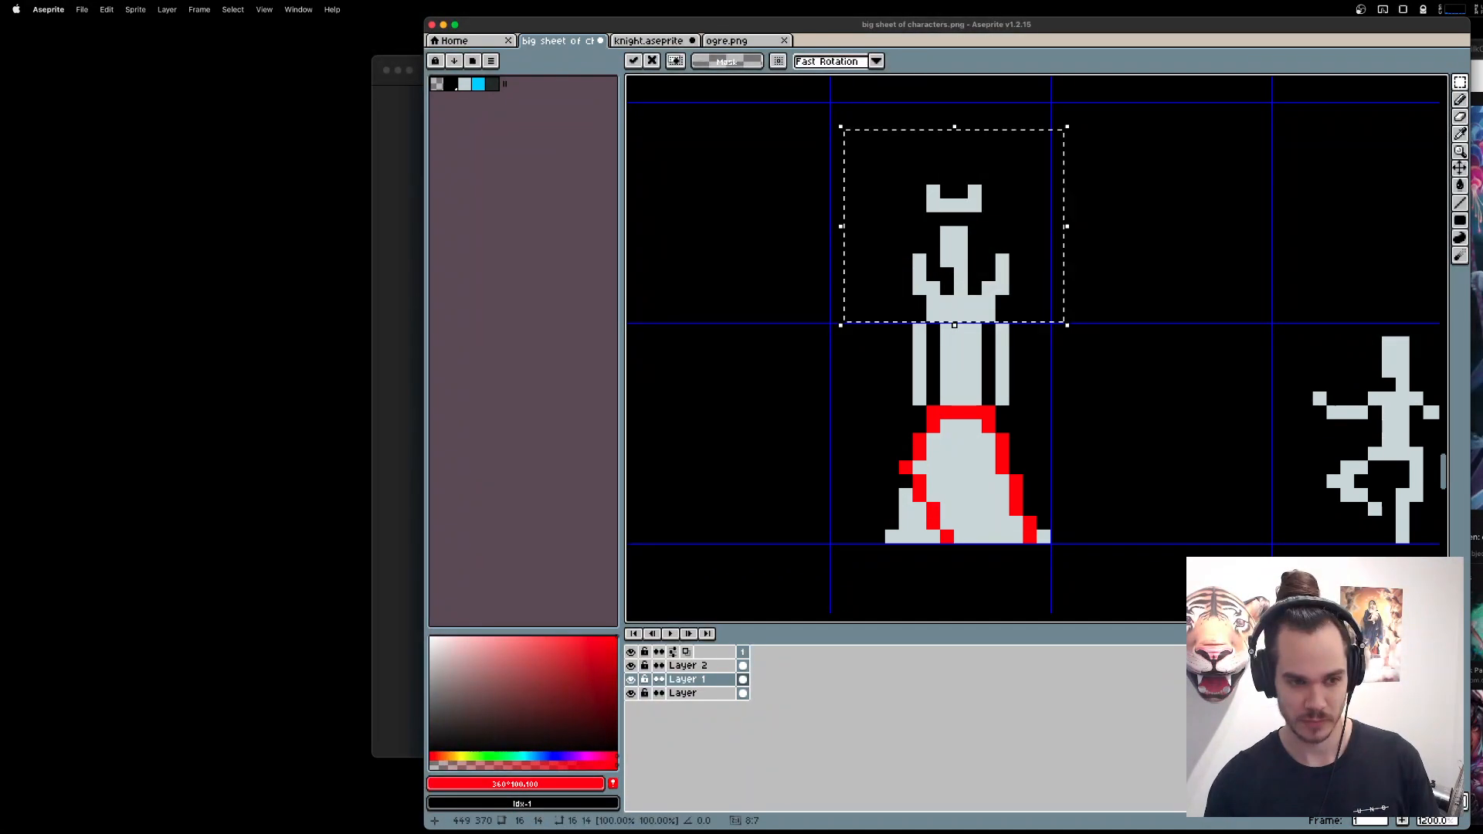
pyautogui.press('super+d')
# Move the queen's upper body, from the crown down to mid-arm, one pixel down to shorten the figure.
pyautogui.moveTo(662, 102); pyautogui.dragTo(1159, 366)
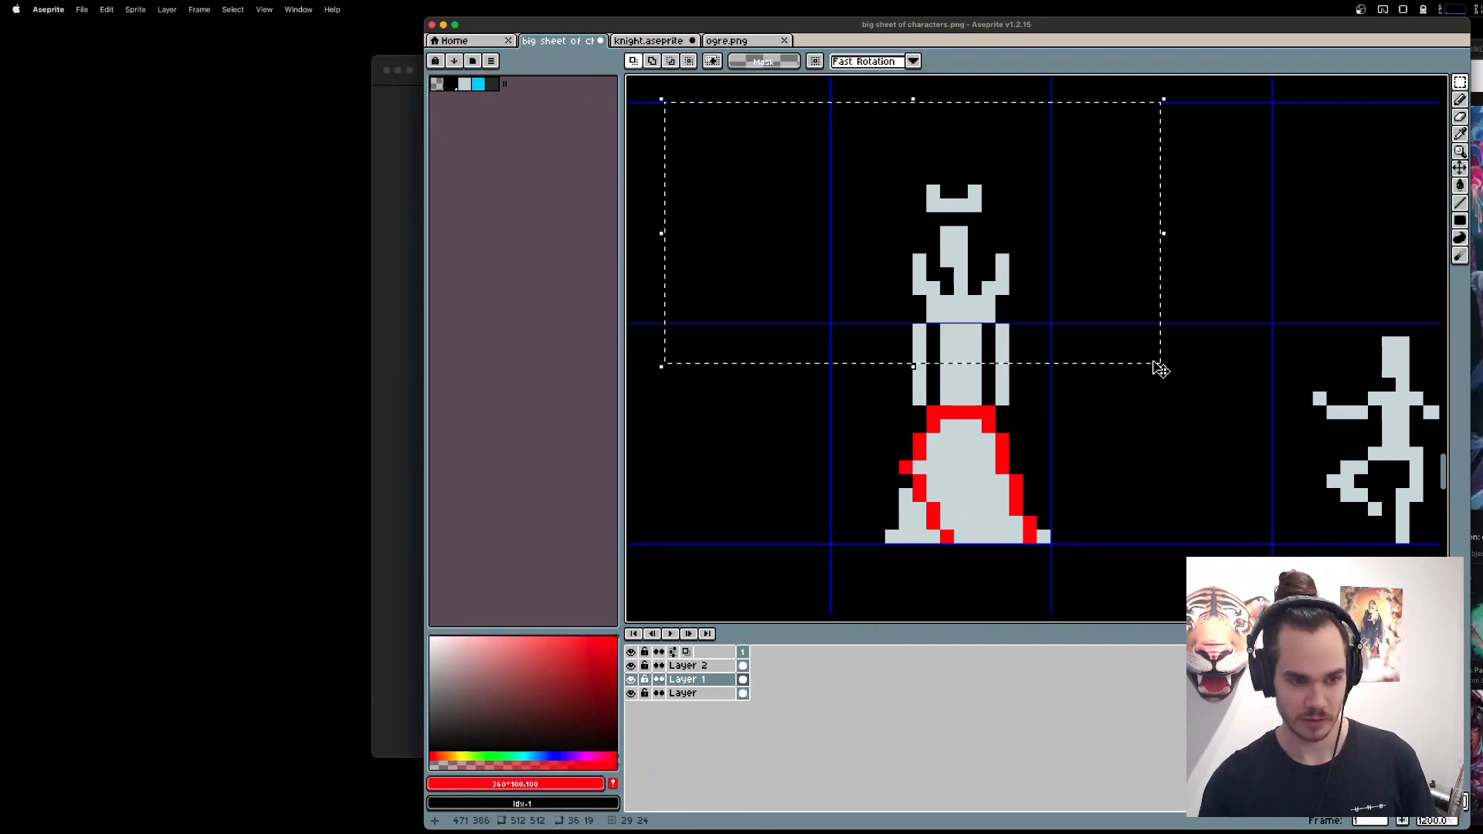
pyautogui.moveTo(960, 248); pyautogui.dragTo(961, 263)
pyautogui.press('super+d')
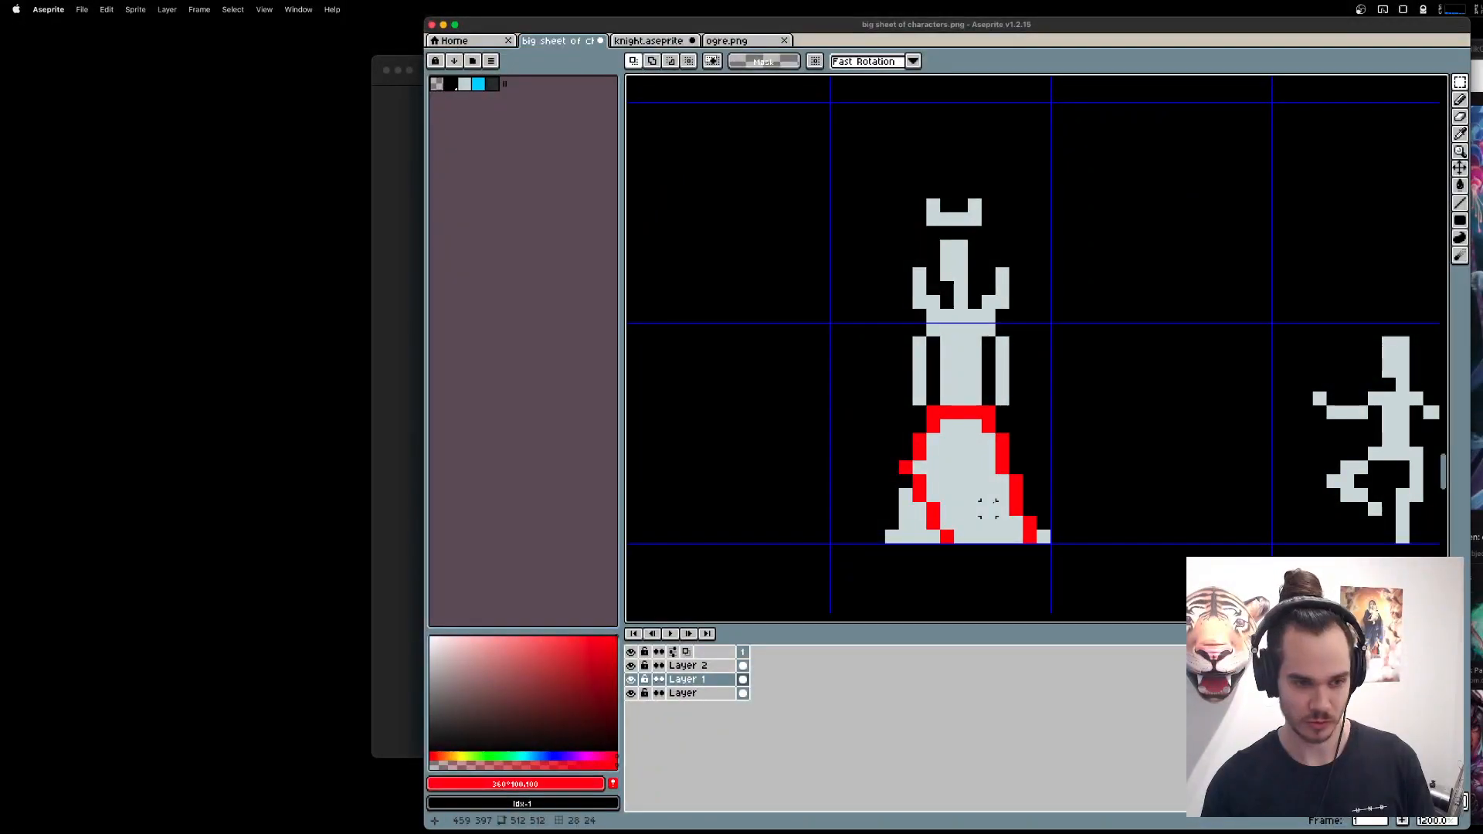
# Hide Layer 2 and erase the outer shoulder pixels on both sides of the torso just below the collar.
pyautogui.click(631, 665)
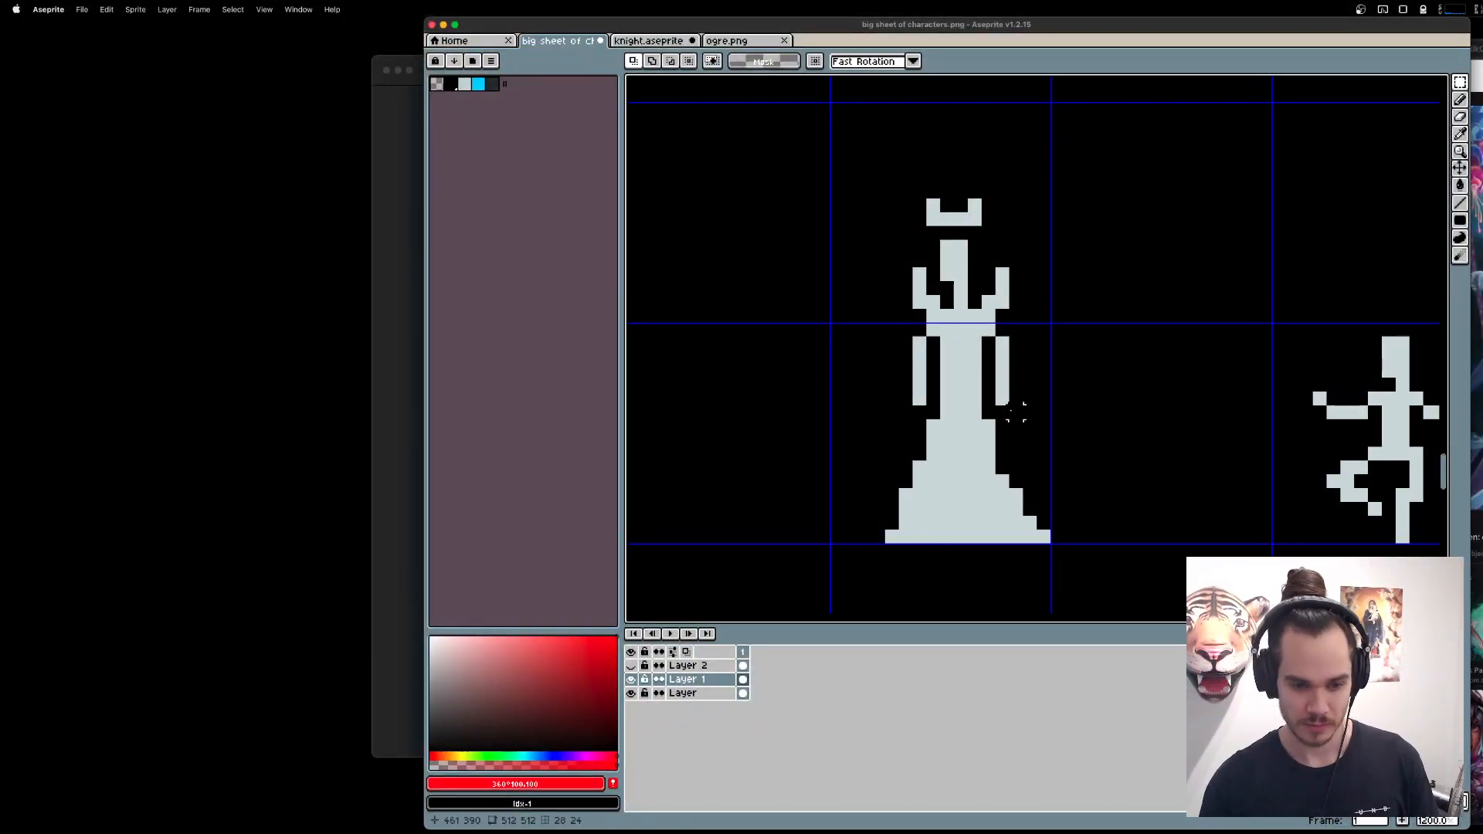
pyautogui.press('b')
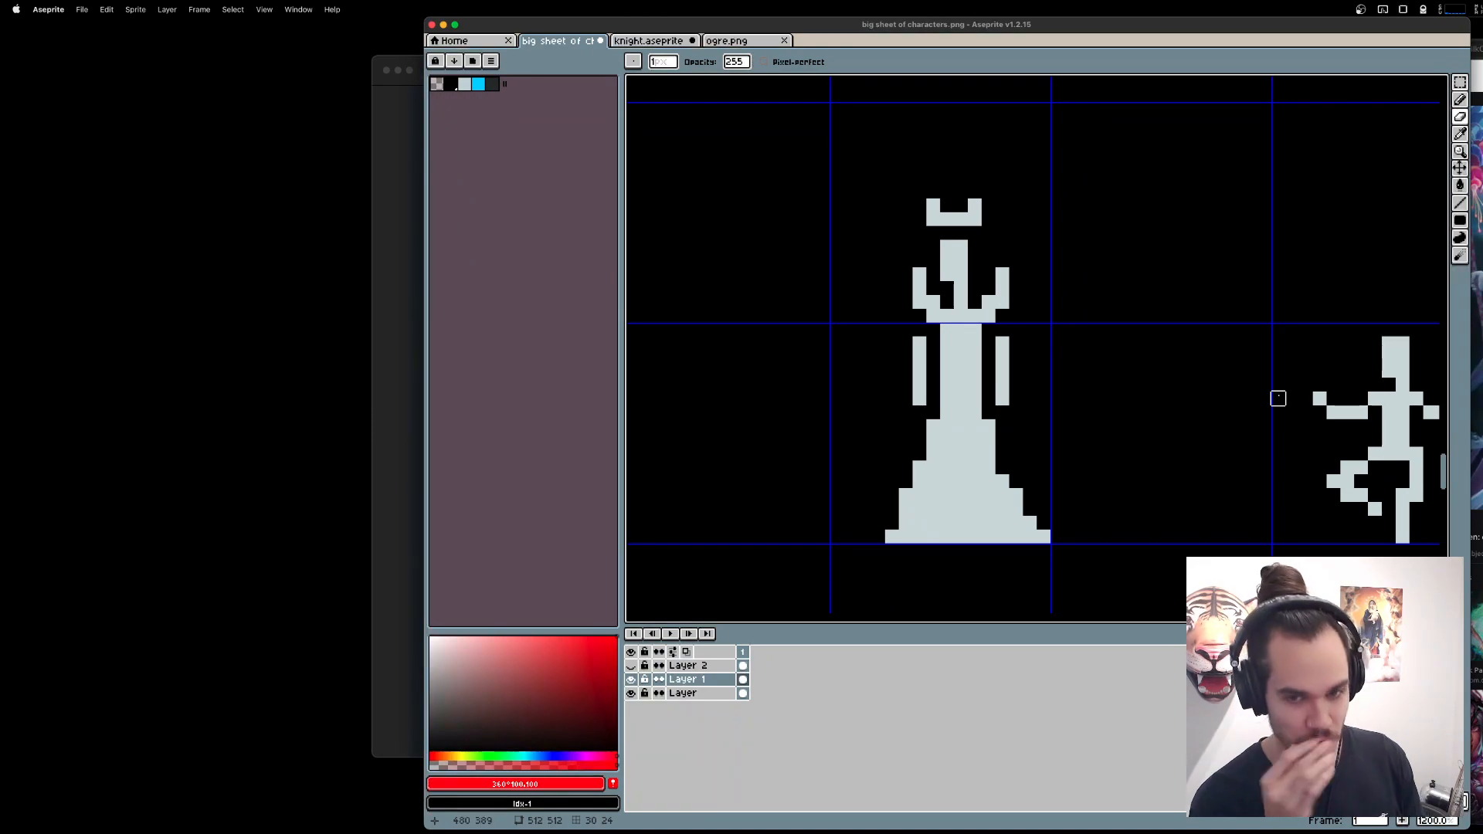
pyautogui.press('l')
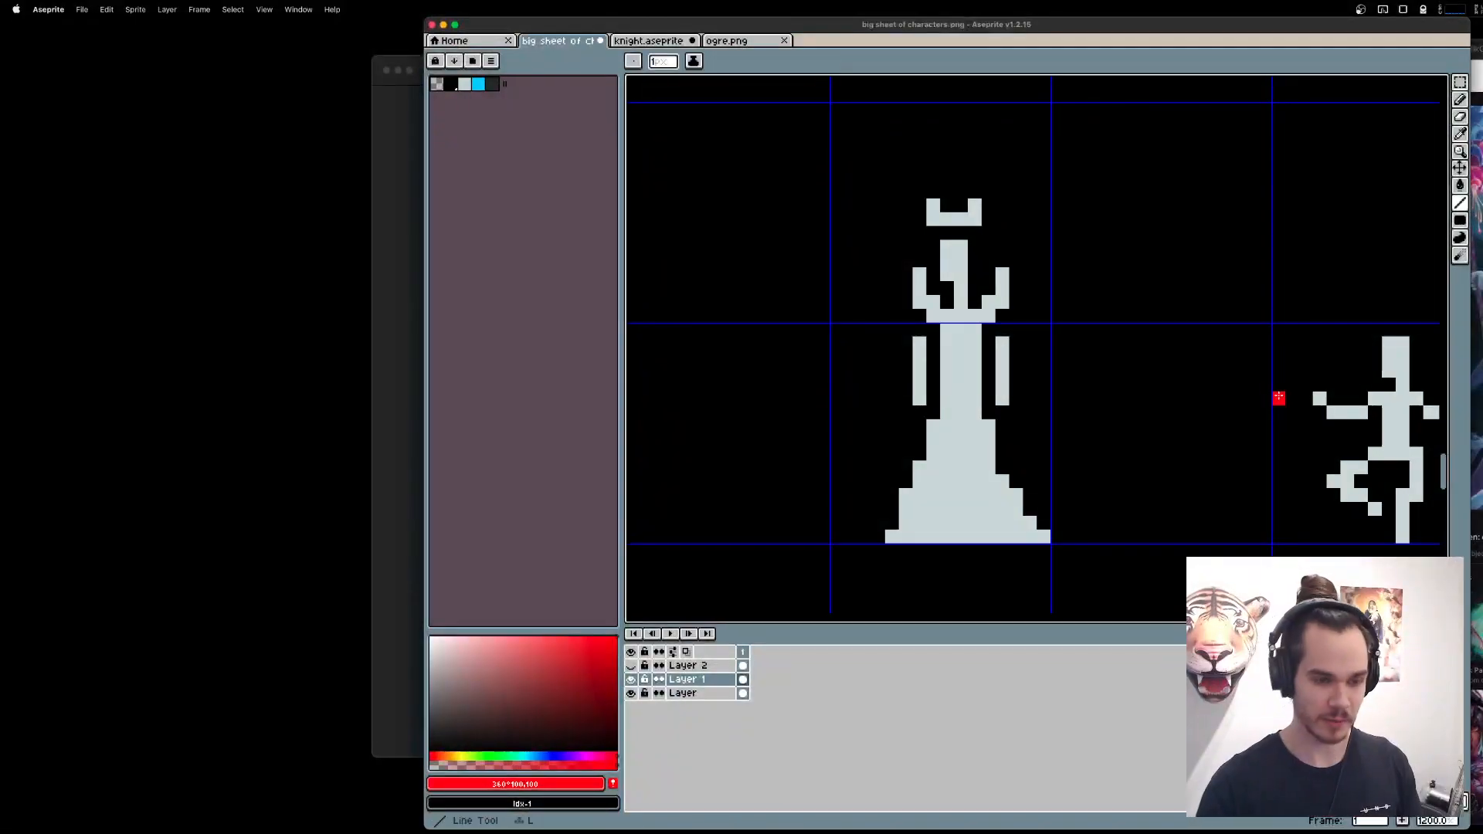
# Examine the other character sprites across the sheet and return to the queen for comparison.
pyautogui.scroll(-5, 1086, 302)
pyautogui.moveTo(1088, 347); pyautogui.dragTo(1076, 577)
pyautogui.moveTo(780, 100); pyautogui.dragTo(973, 370)
pyautogui.moveTo(916, 315); pyautogui.dragTo(1120, 334)
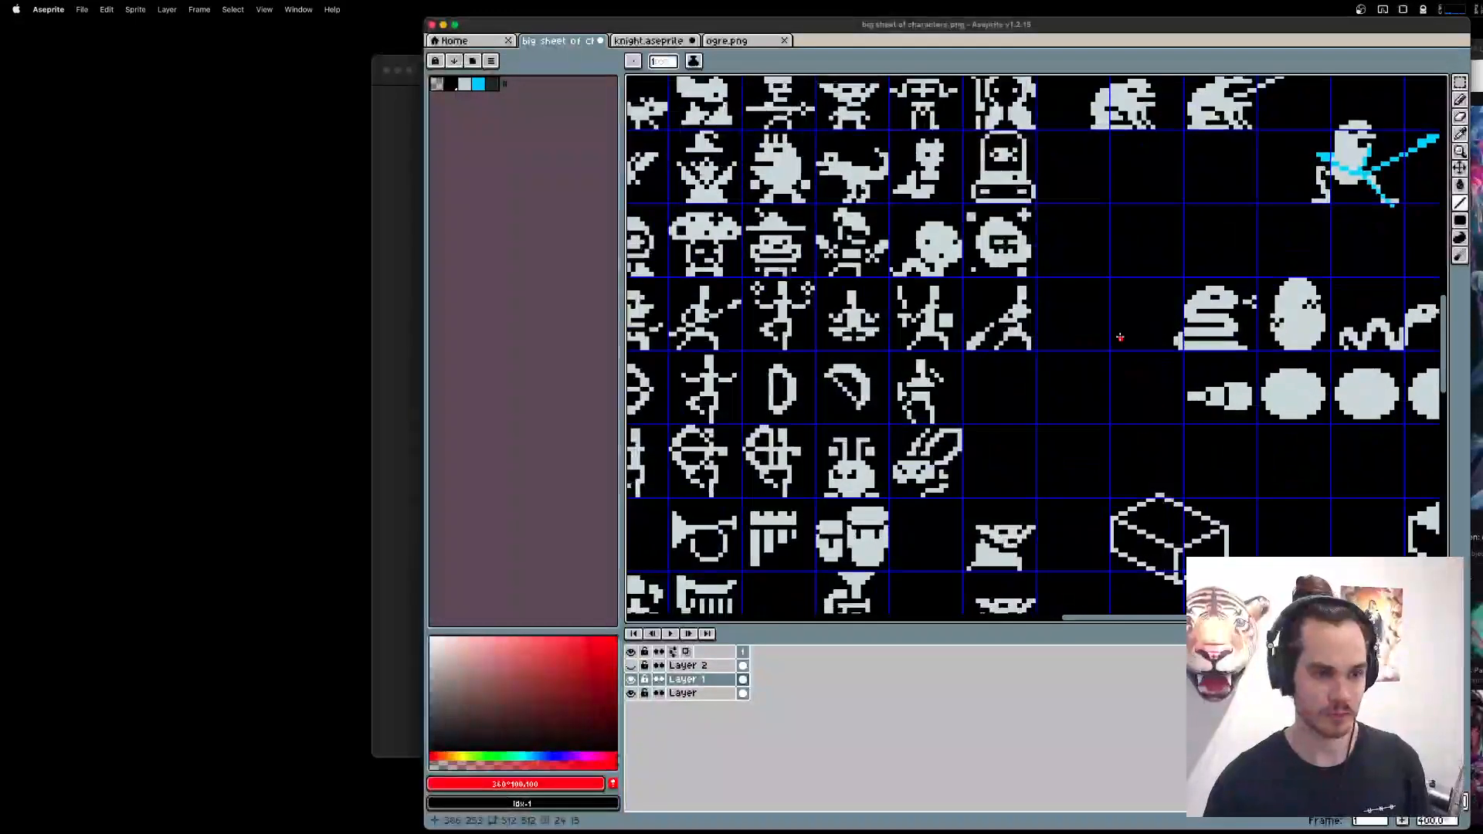
pyautogui.moveTo(813, 382); pyautogui.dragTo(1082, 385)
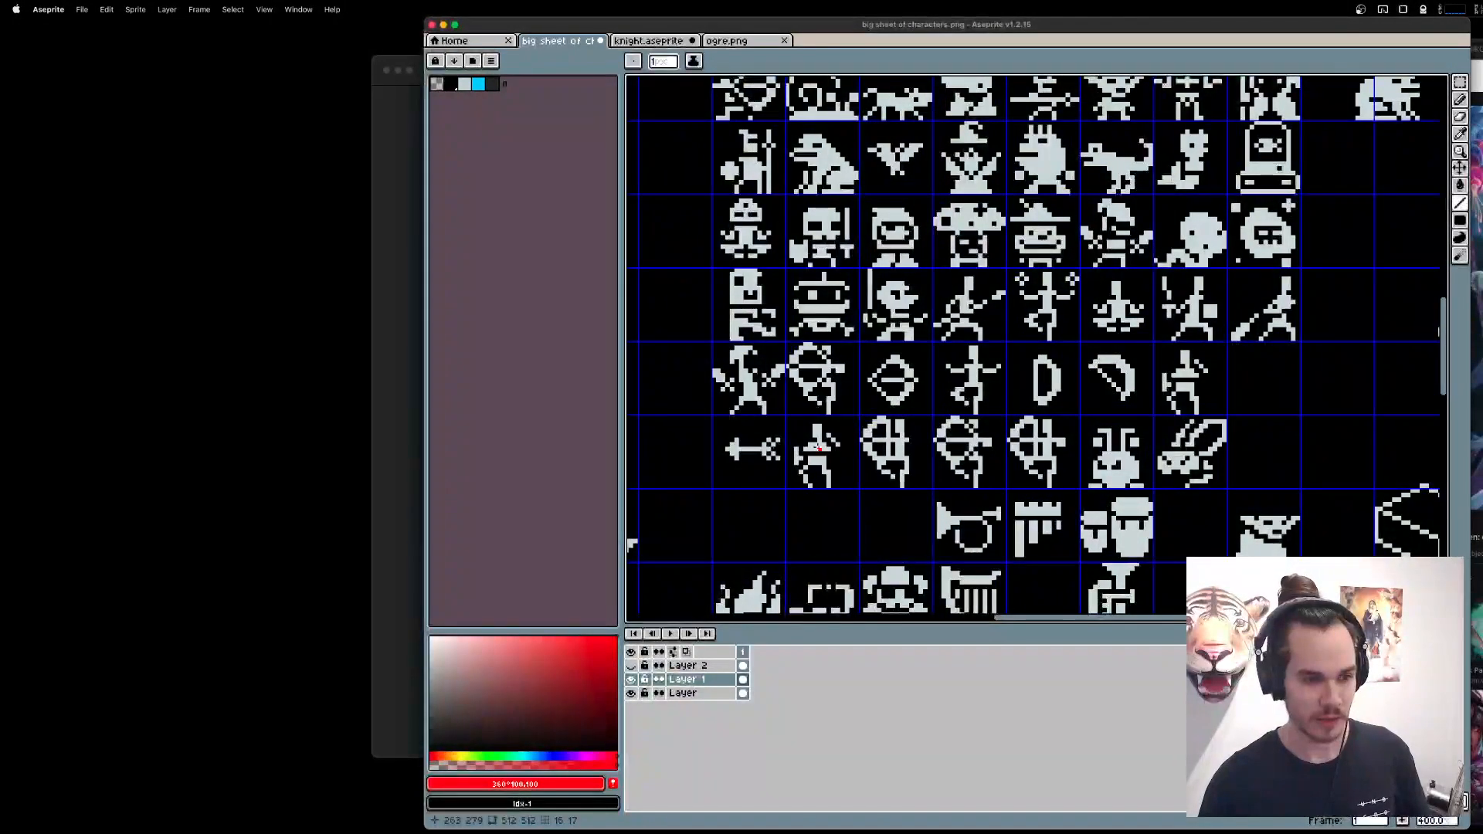
pyautogui.scroll(2, 815, 448)
pyautogui.moveTo(1145, 483); pyautogui.dragTo(849, 196)
pyautogui.moveTo(1267, 471); pyautogui.dragTo(943, 209)
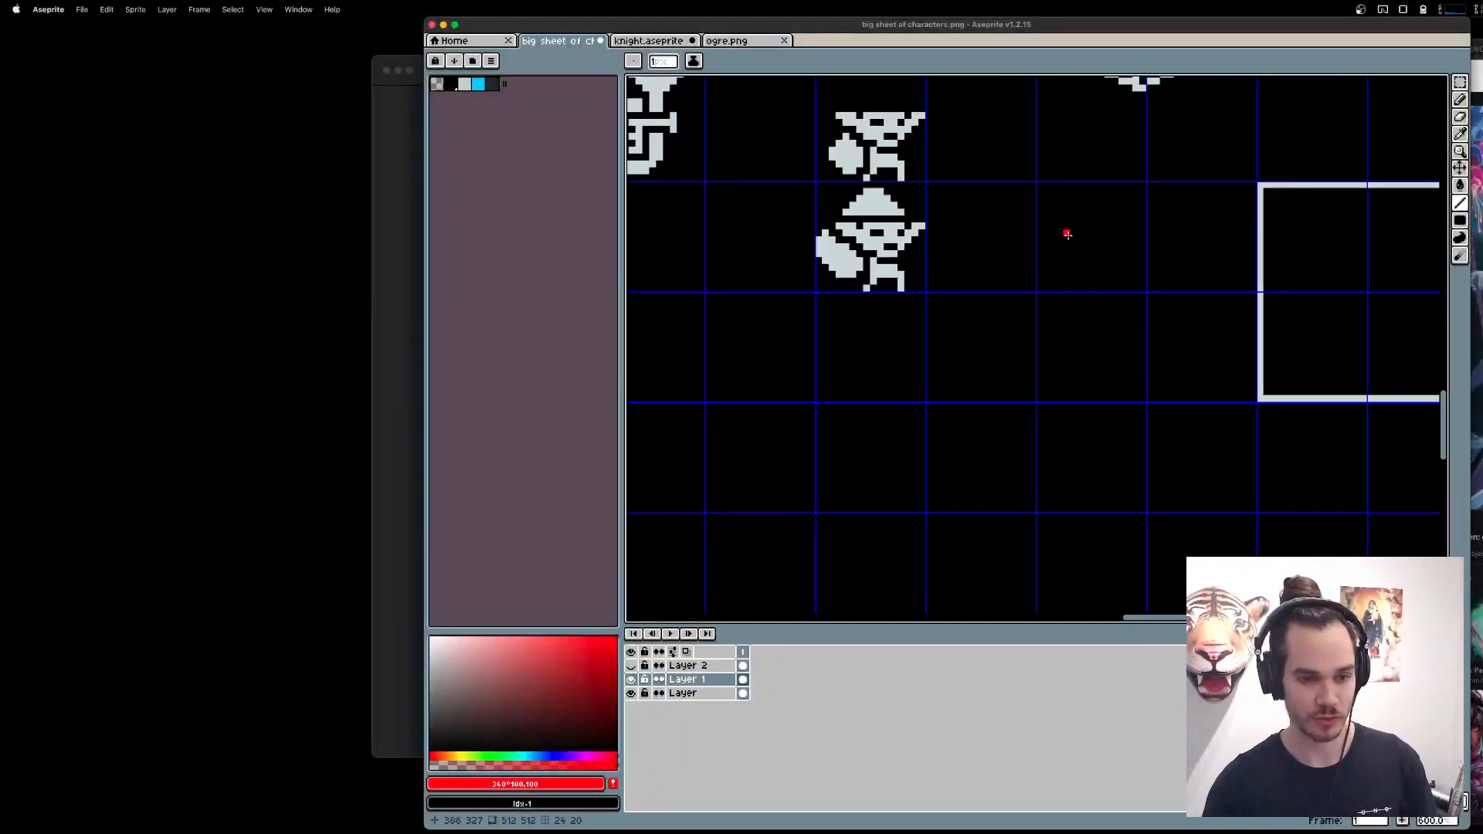
pyautogui.moveTo(1164, 479); pyautogui.dragTo(940, 222)
pyautogui.scroll(-2, 941, 221)
pyautogui.moveTo(969, 467); pyautogui.dragTo(930, 339)
pyautogui.scroll(2, 733, 412)
pyautogui.moveTo(1090, 226); pyautogui.dragTo(940, 467)
pyautogui.scroll(1, 941, 467)
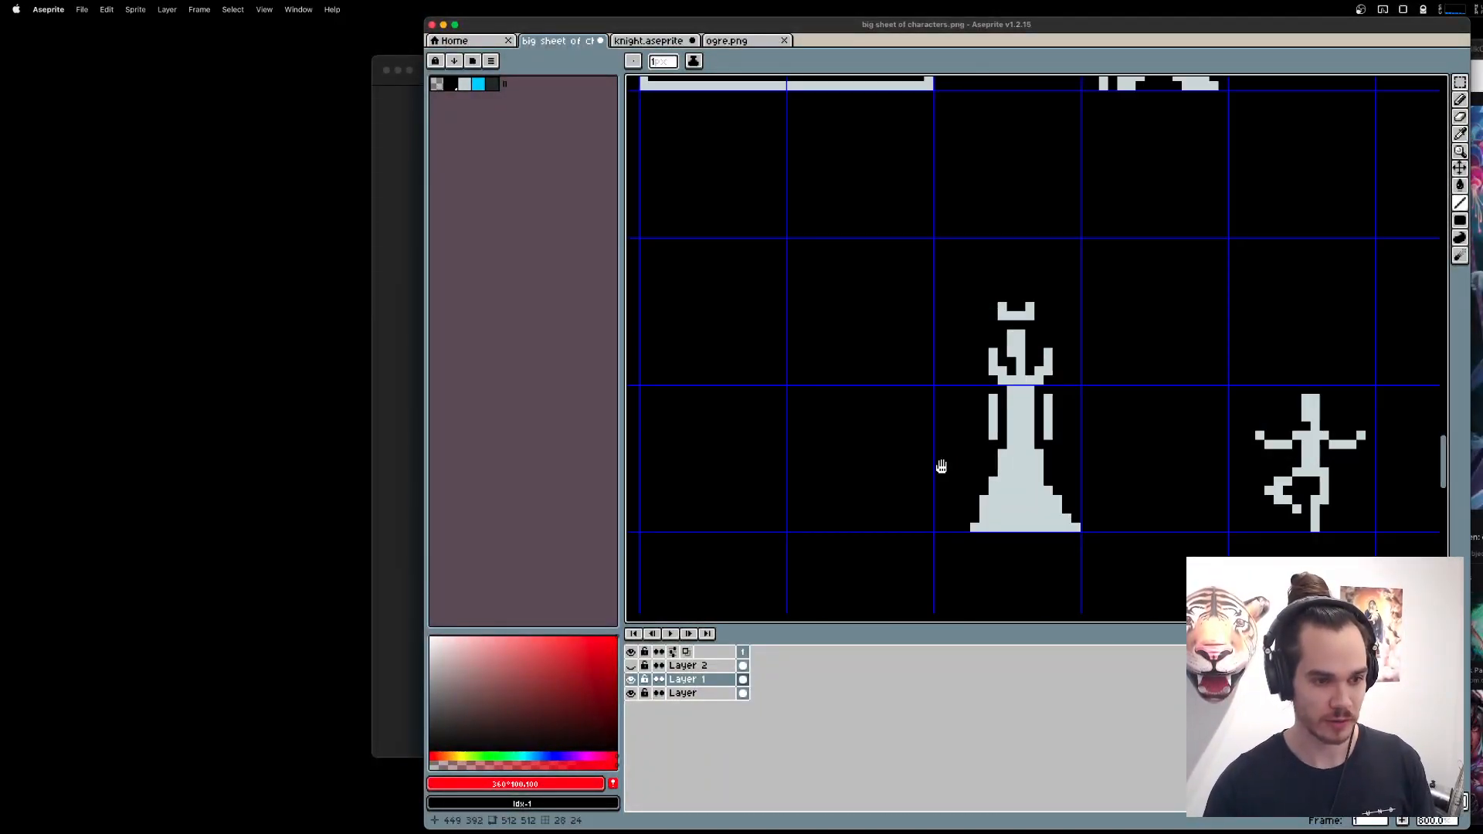
pyautogui.moveTo(1084, 418); pyautogui.dragTo(1021, 421)
pyautogui.scroll(2, 1024, 421)
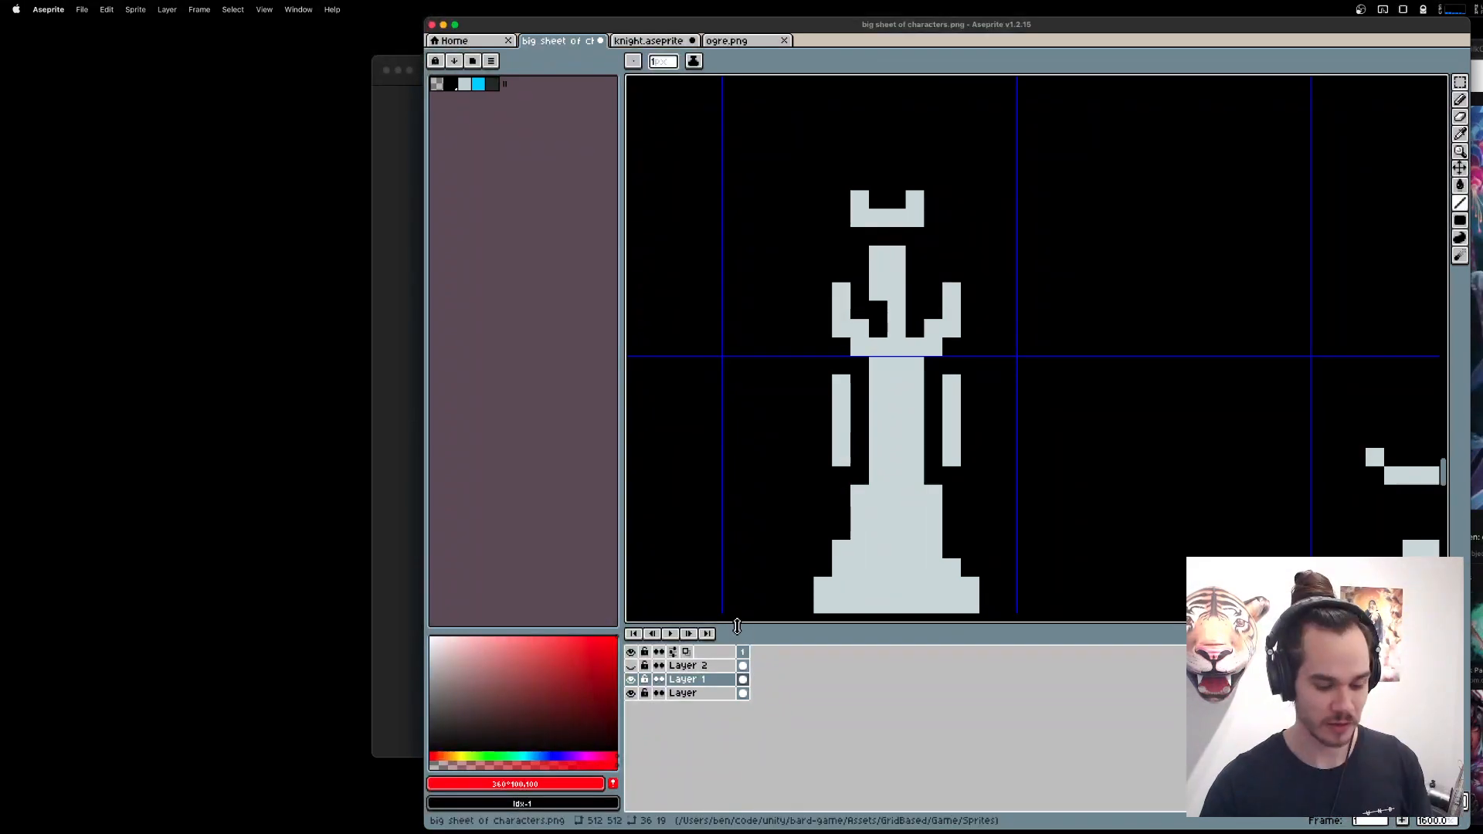
# Show Layer 2 and draw bent arms in red on Layer 1, with elbows flared outward and forearms meeting across the waist.
pyautogui.click(632, 665)
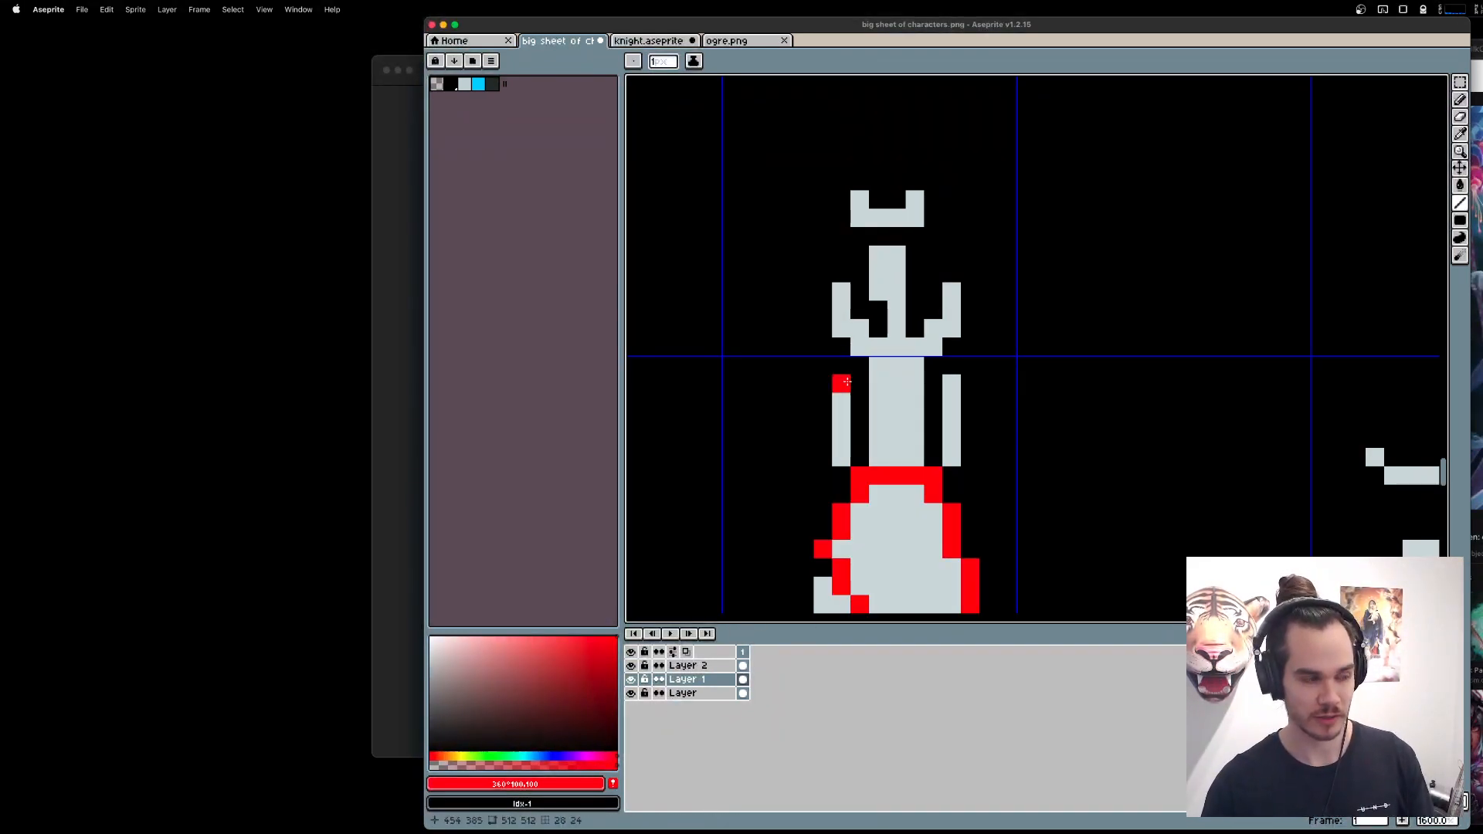
pyautogui.moveTo(842, 381); pyautogui.dragTo(824, 421)
pyautogui.keyDown('shift'); pyautogui.click(952, 421); pyautogui.keyUp('shift')
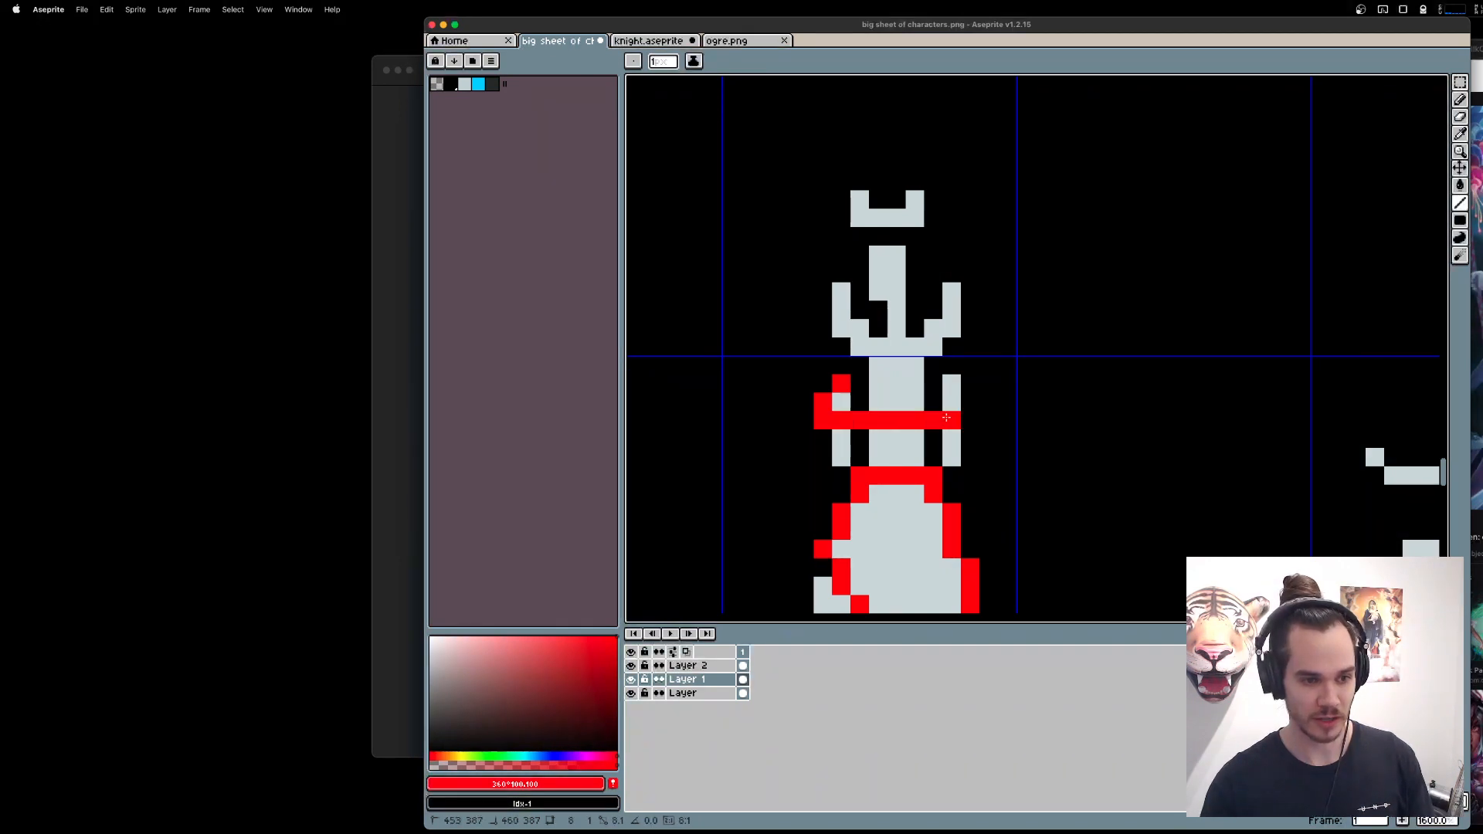
pyautogui.moveTo(952, 383); pyautogui.dragTo(970, 401)
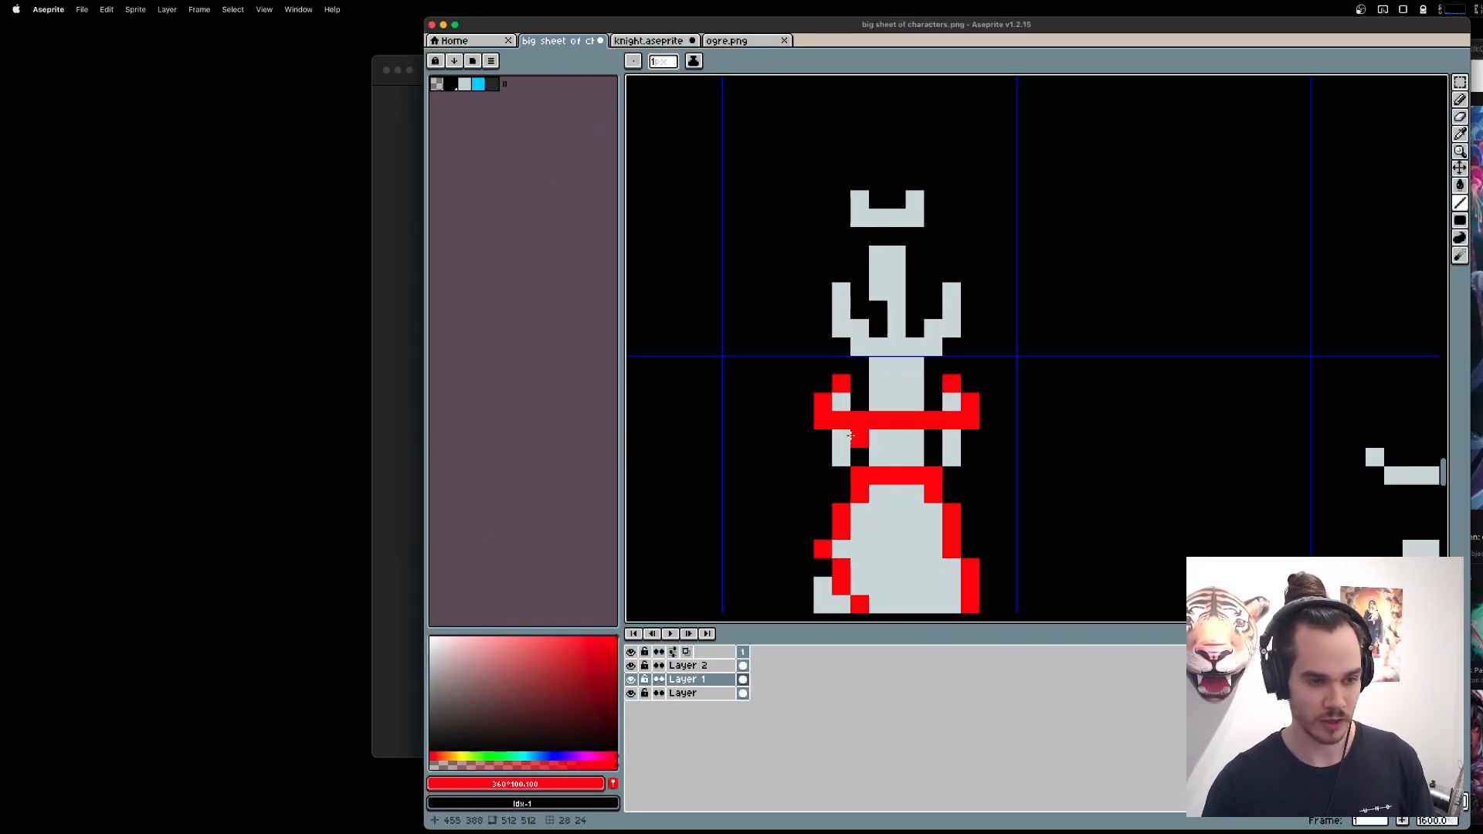
# Erase the waist row below the red forearms and the remaining pixels of both old straight arms.
pyautogui.press('e')
pyautogui.moveTo(860, 438); pyautogui.dragTo(932, 438)
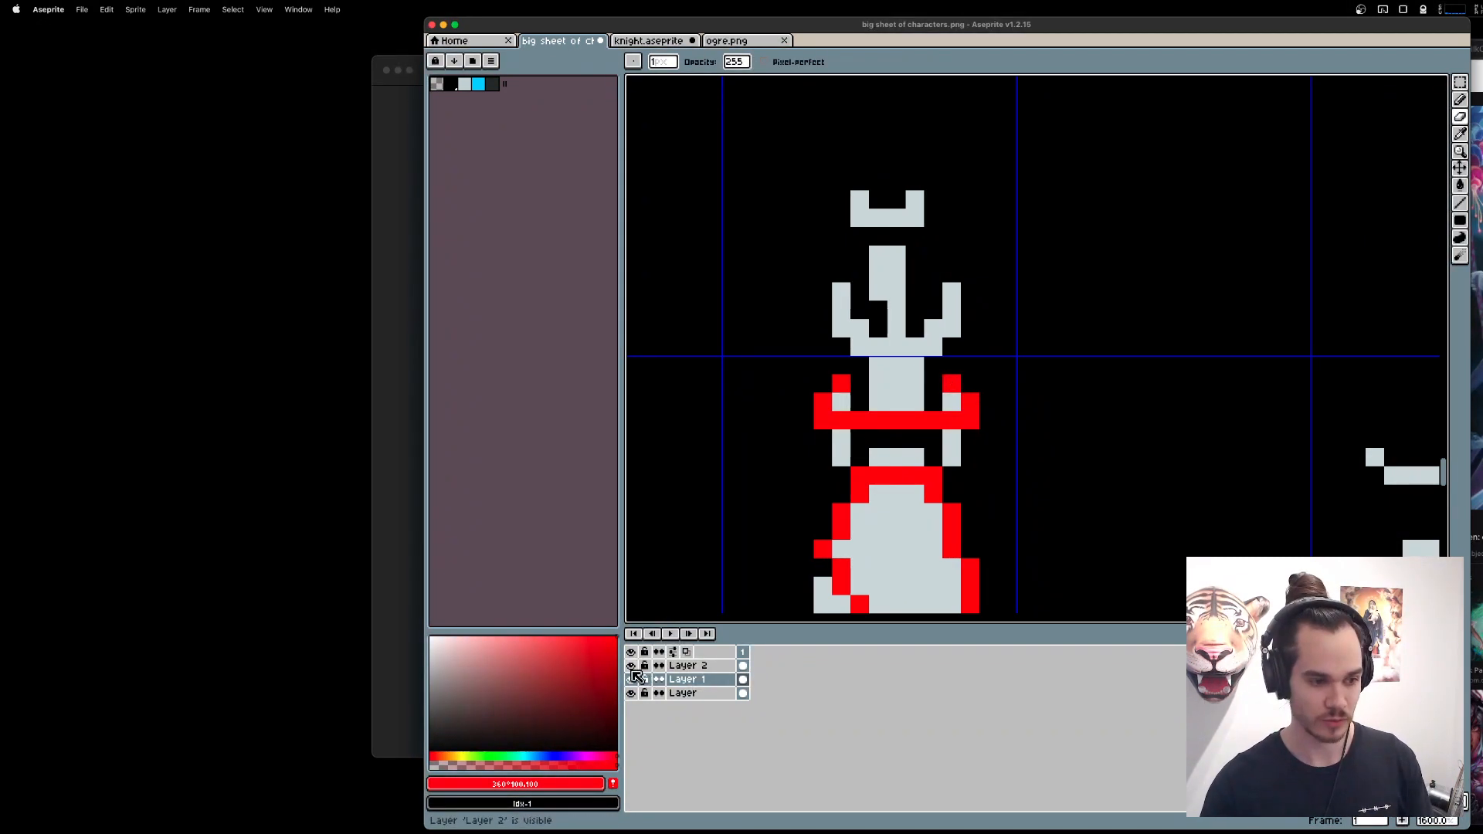
pyautogui.click(841, 401)
pyautogui.moveTo(842, 438); pyautogui.dragTo(841, 456)
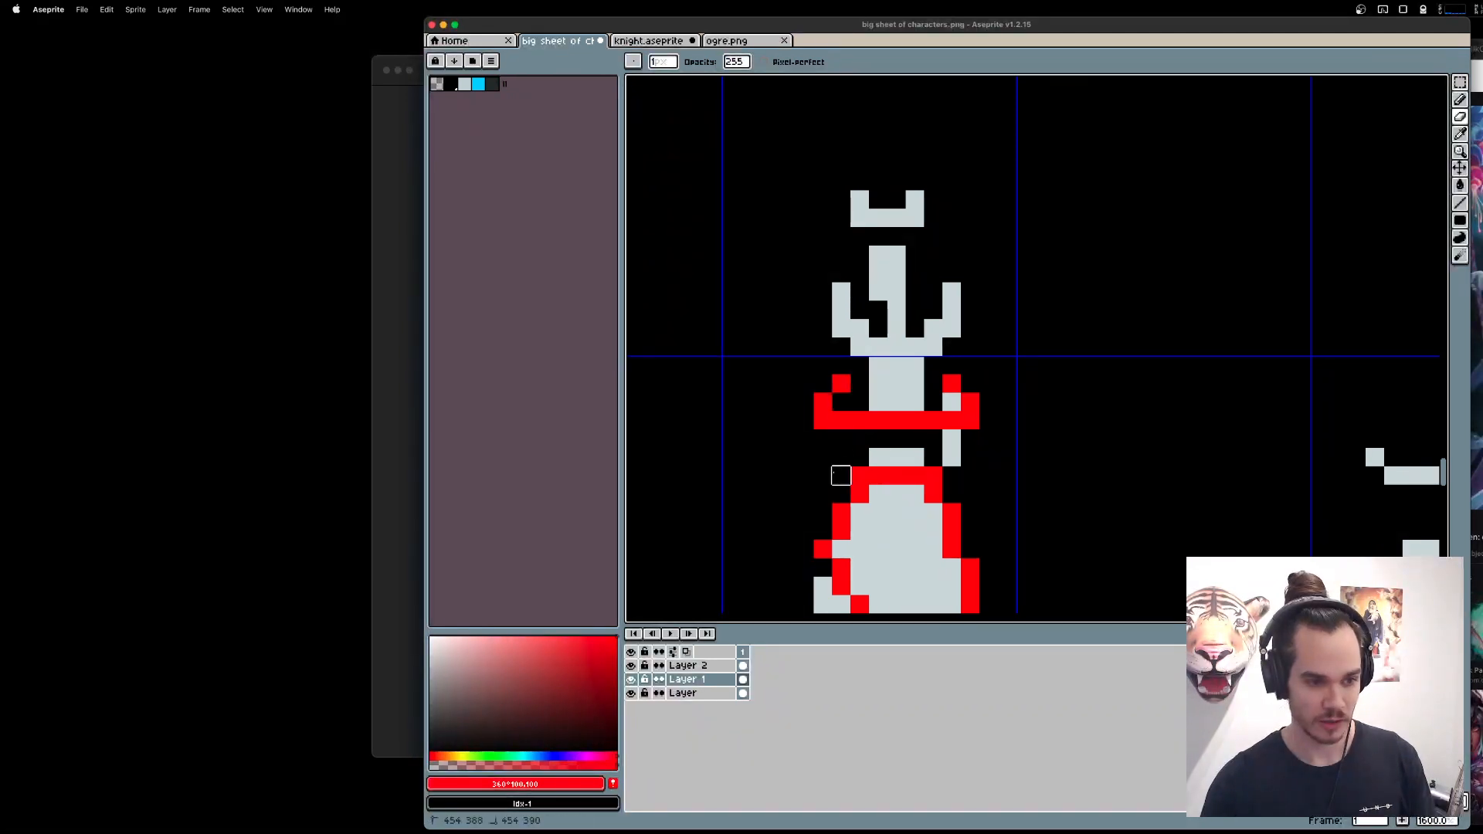
pyautogui.moveTo(951, 456); pyautogui.dragTo(952, 402)
# Recolour the red arms with the Paint Bucket in the light grey sampled from the body.
pyautogui.press('i')
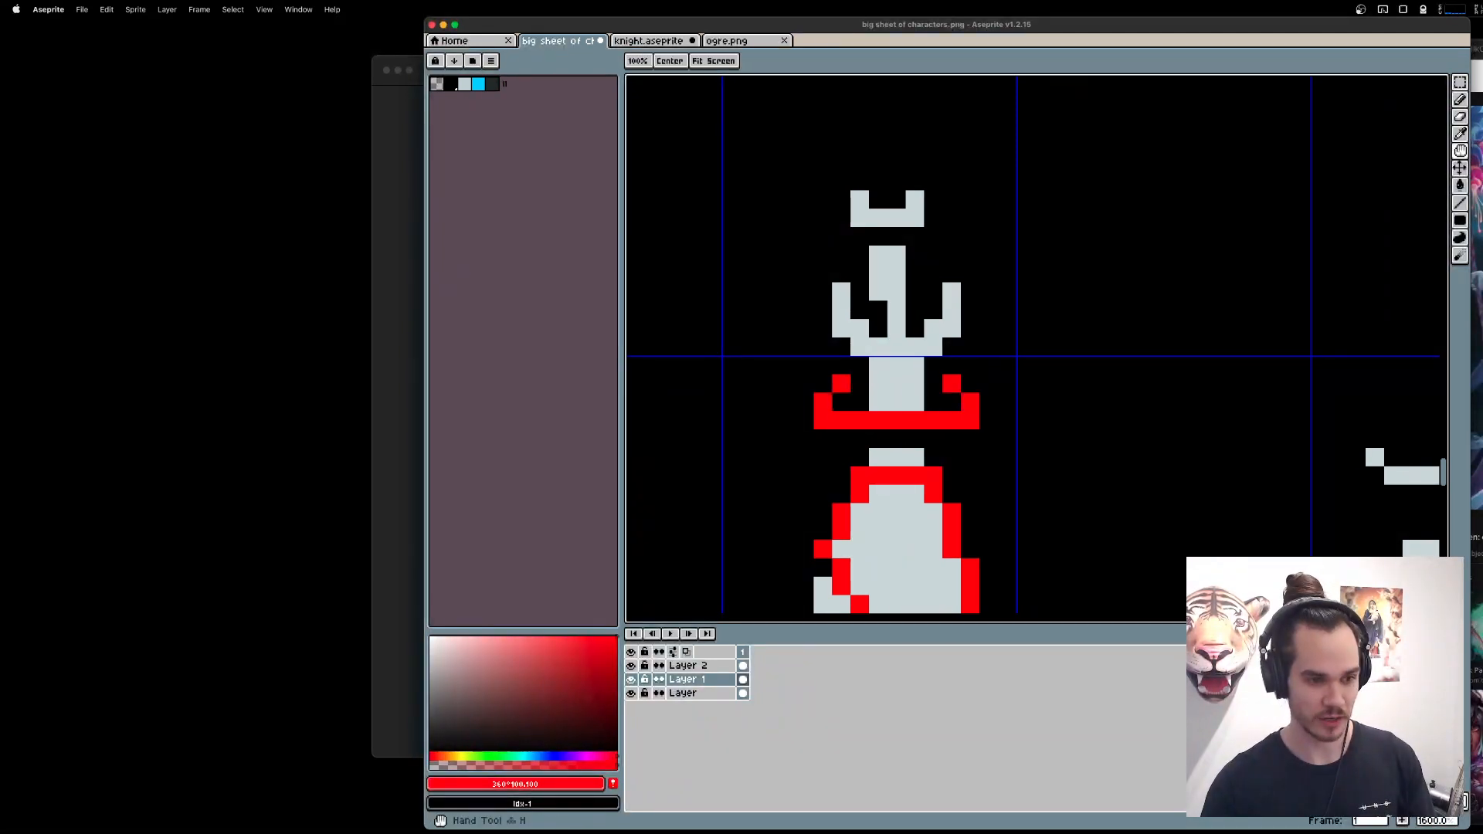
pyautogui.click(914, 403)
pyautogui.press('g')
pyautogui.click(922, 417)
pyautogui.click(952, 383)
pyautogui.click(842, 383)
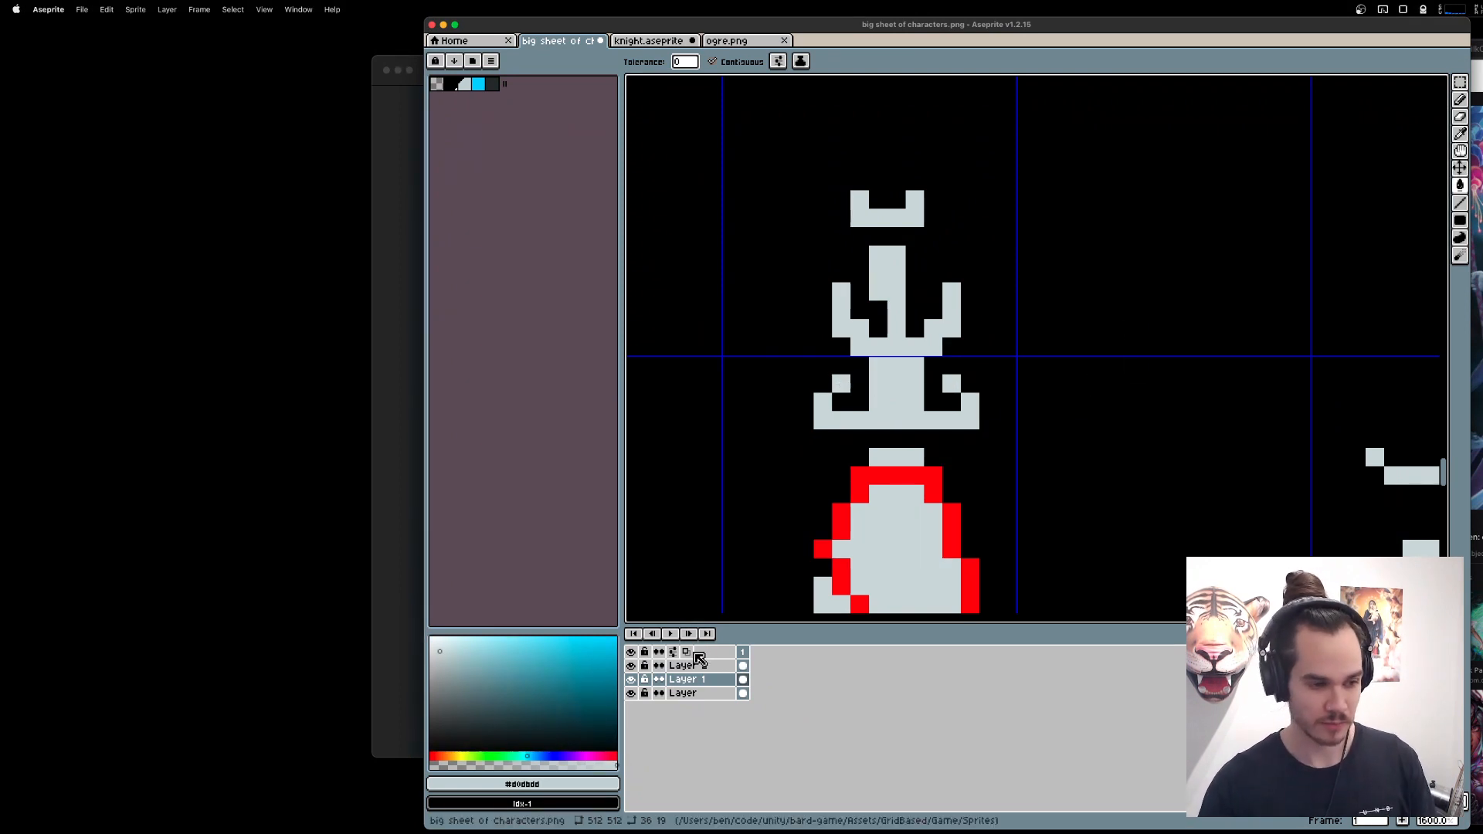
# Hide Layer 2 and add one light grey pixel above each upper arm to connect the arms to the shoulders.
pyautogui.click(631, 665)
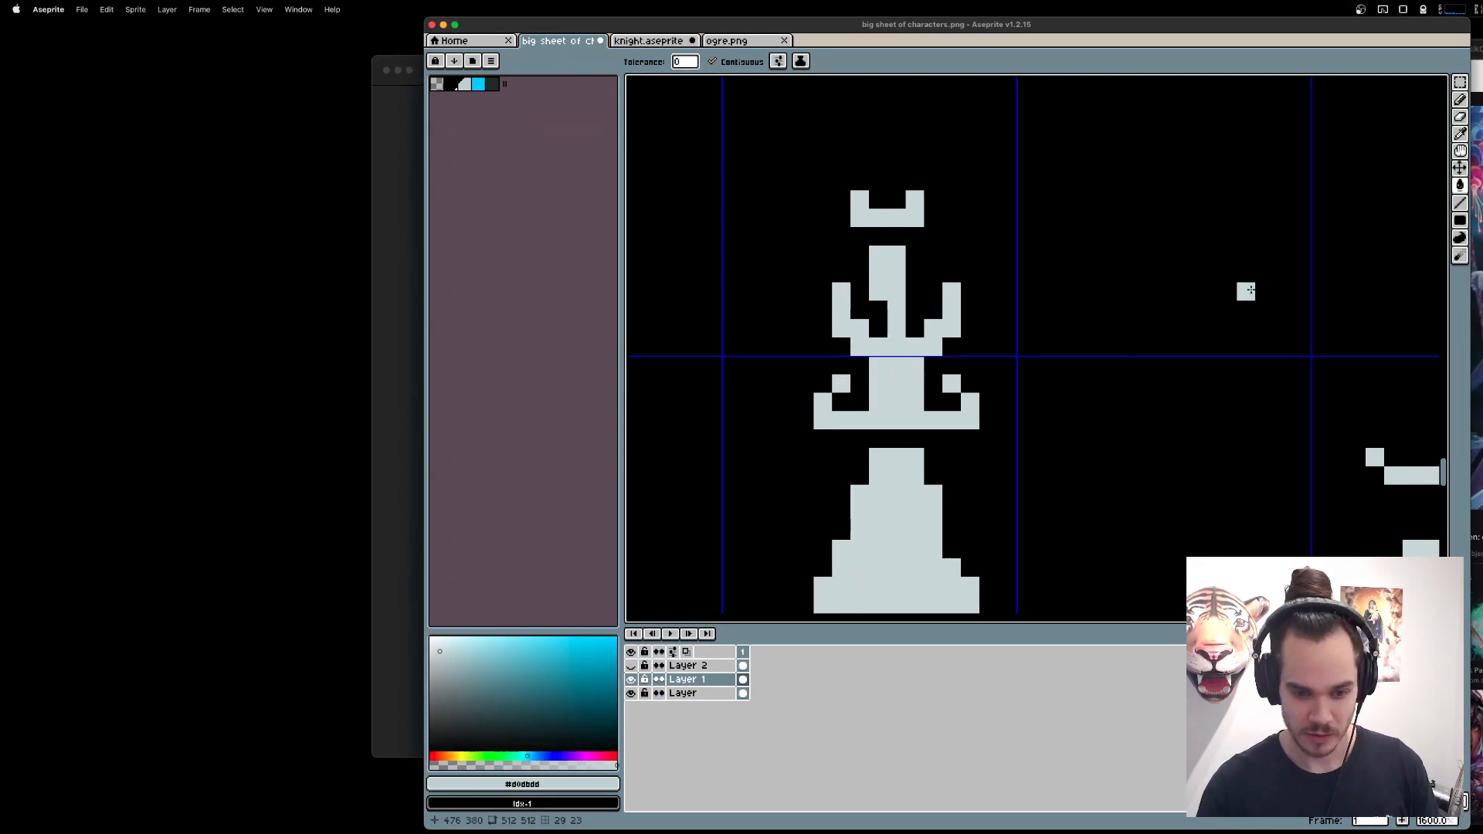
pyautogui.click(839, 363)
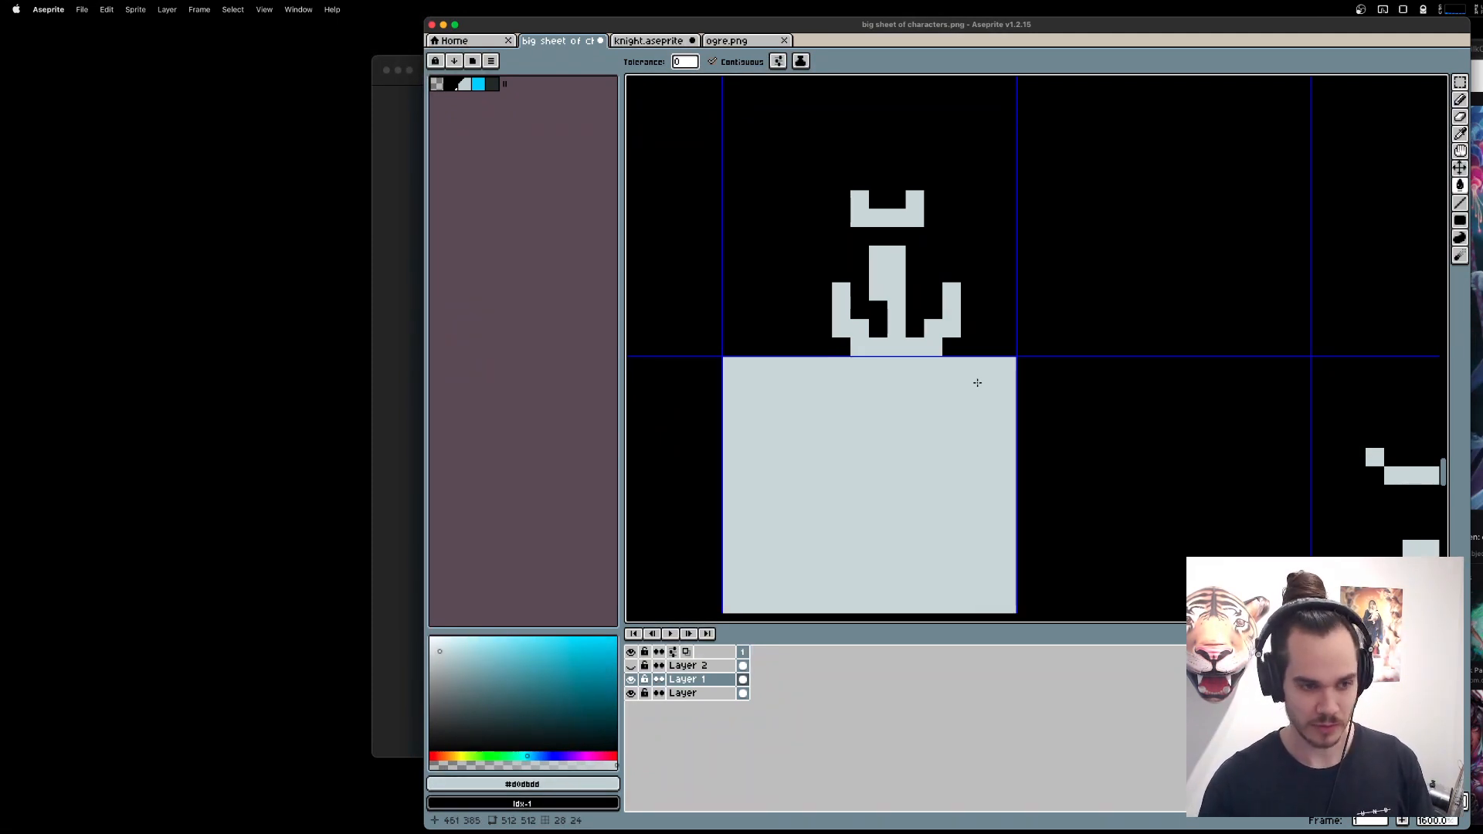
pyautogui.hotkey('ctrl', 'z')
pyautogui.press('b')
pyautogui.click(841, 366)
pyautogui.click(952, 366)
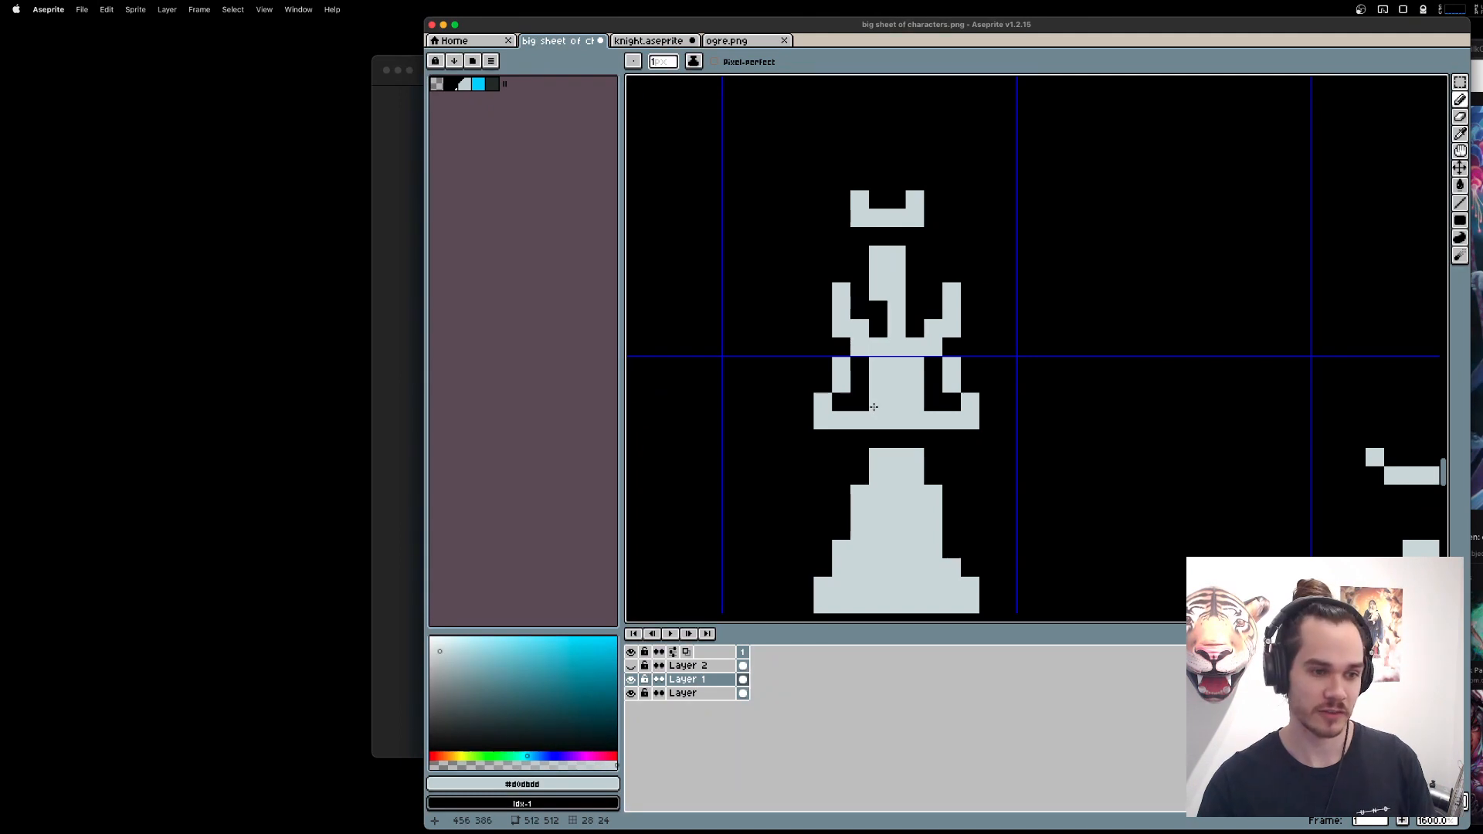
# Try erasing the torso pixels between the hands and filling in the waist row below, and undo both edits.
pyautogui.press('e')
pyautogui.click(877, 438)
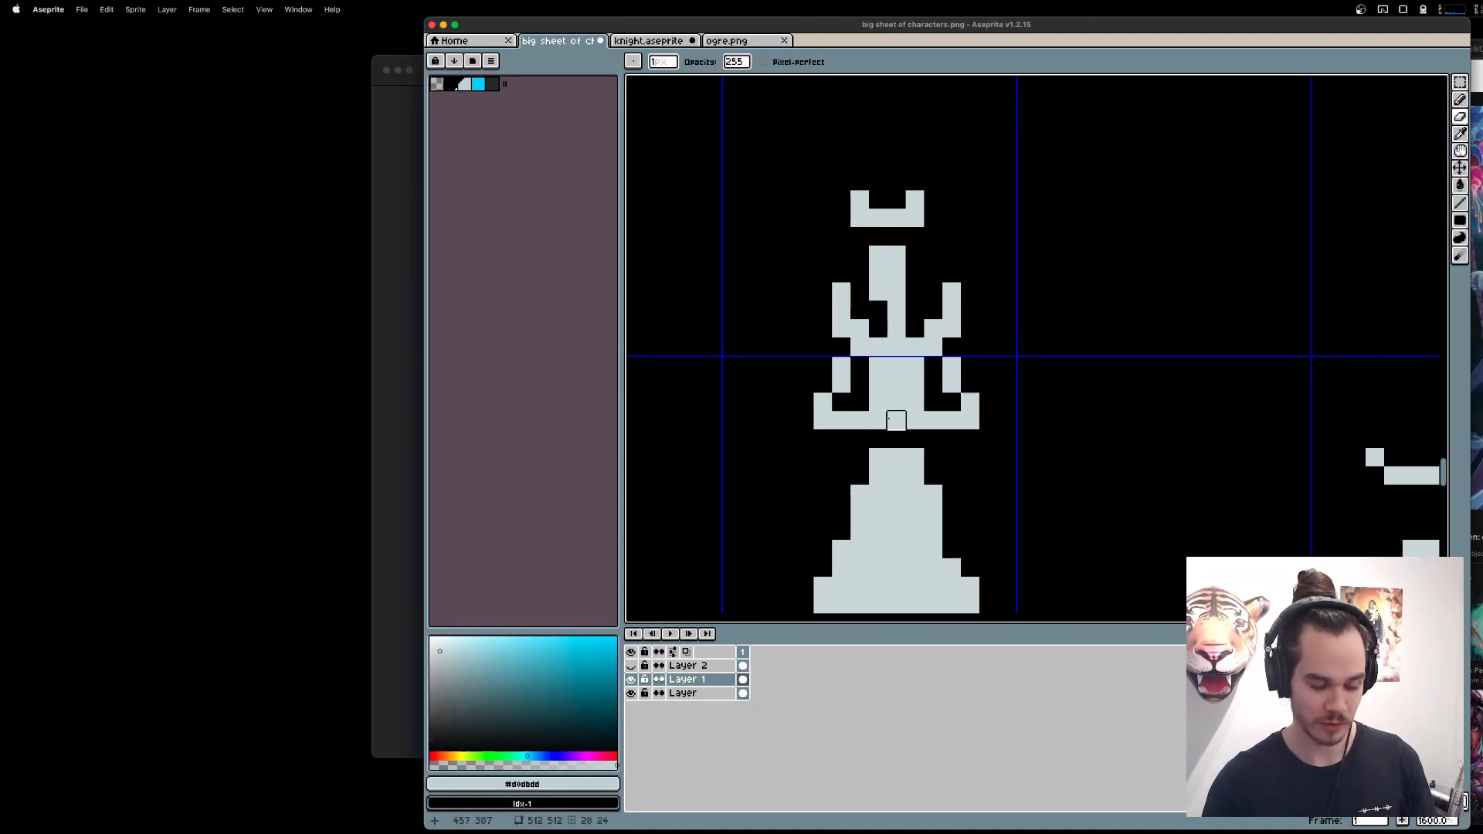
pyautogui.press('b')
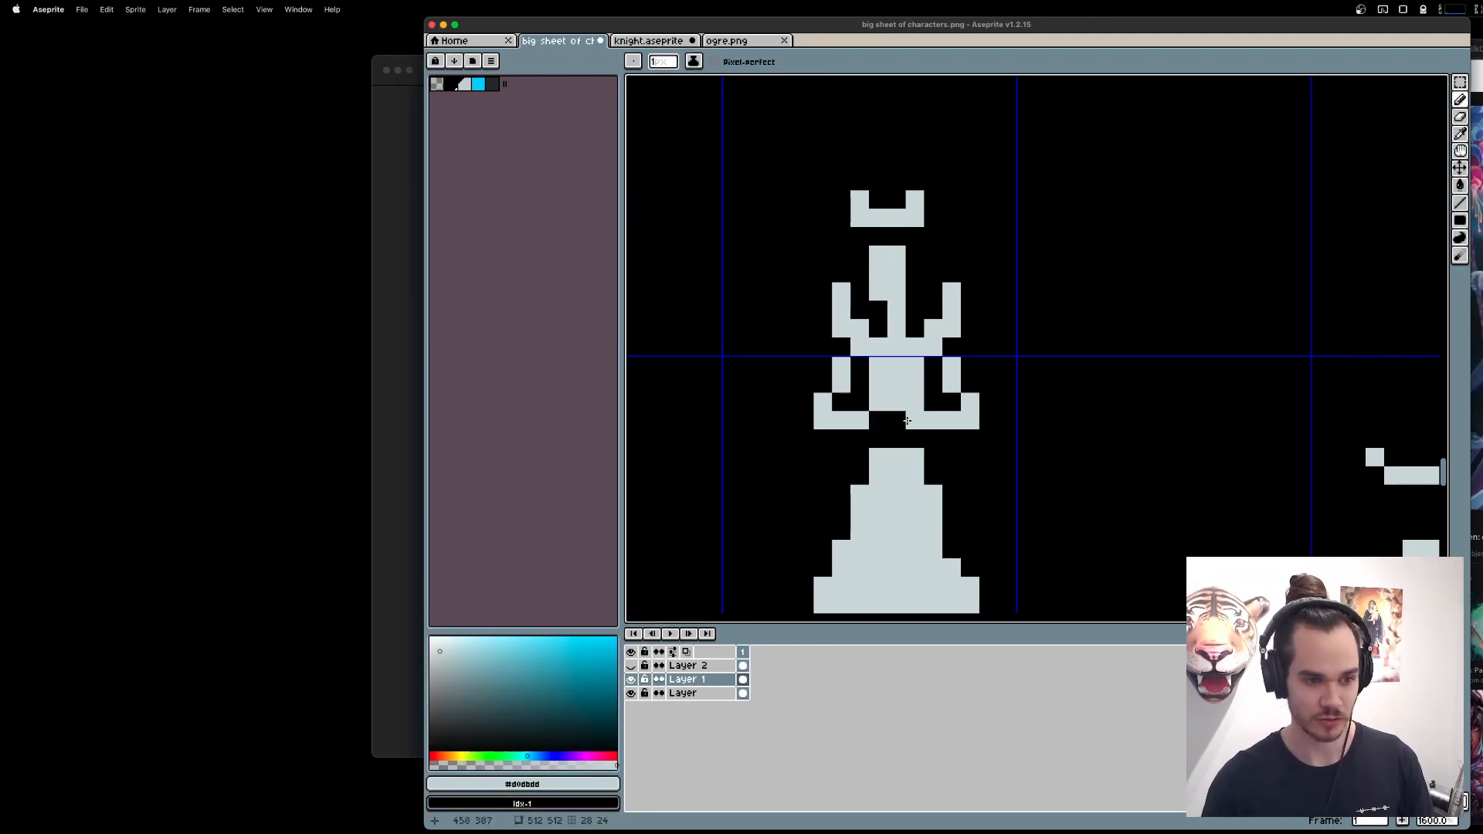
pyautogui.moveTo(881, 438); pyautogui.dragTo(893, 438)
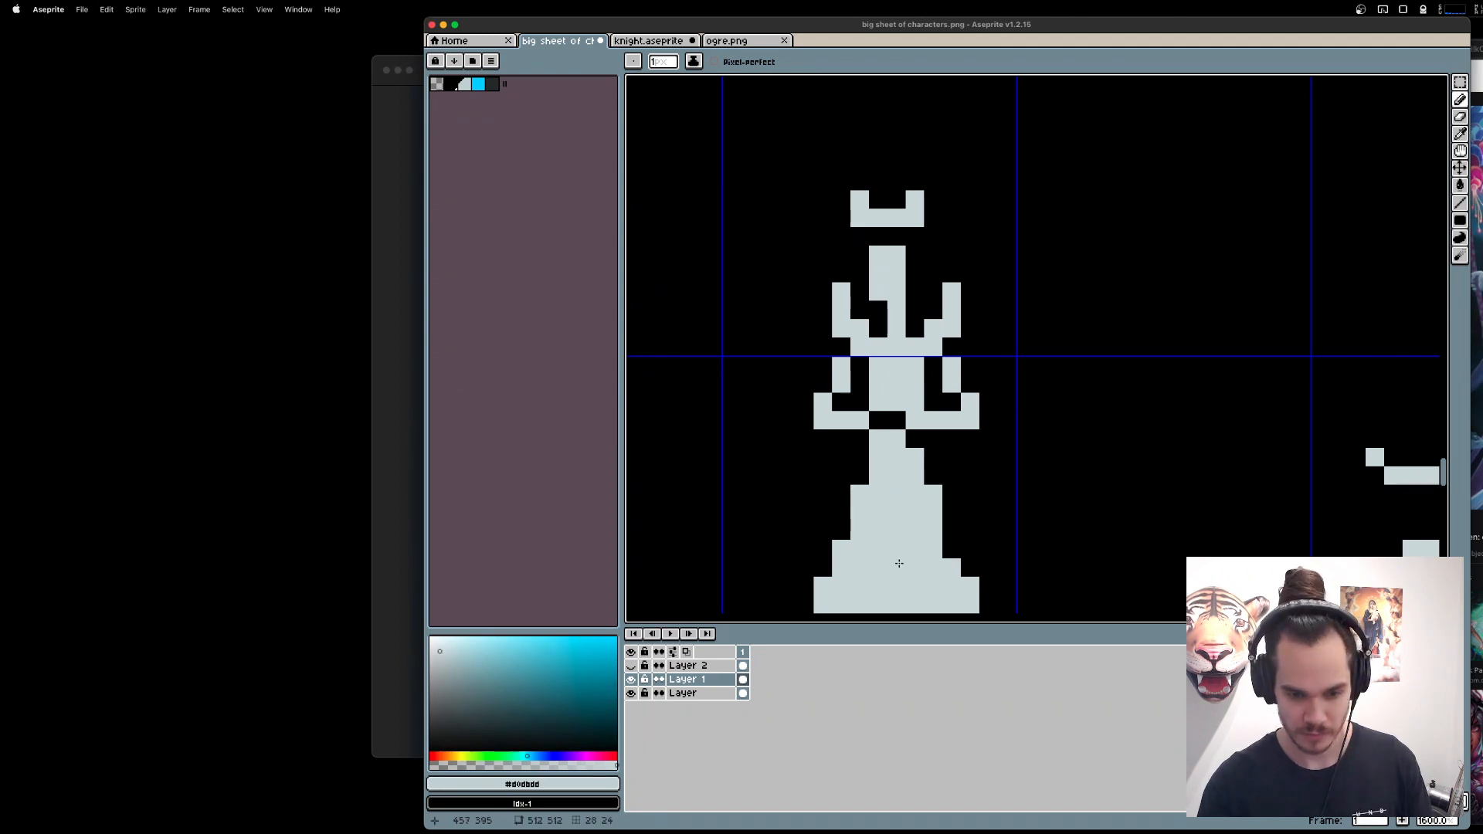
pyautogui.press('super+z')
pyautogui.press('super+z')
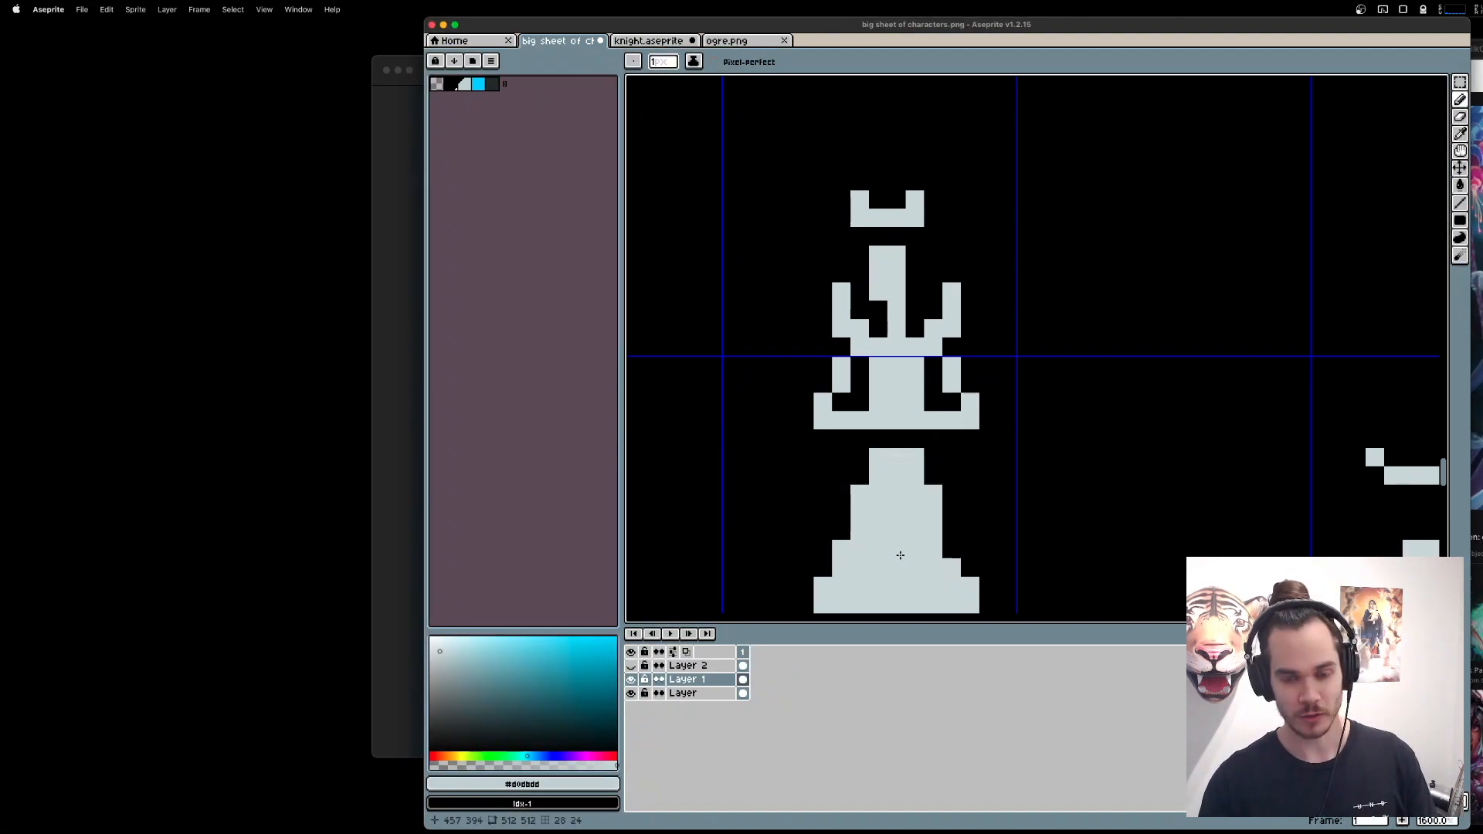
# On a new layer above Layer 1, draw a slanted pure red staff about 19 pixels tall beside the queen, ending at the gown's hem.
pyautogui.press('super+Tab')
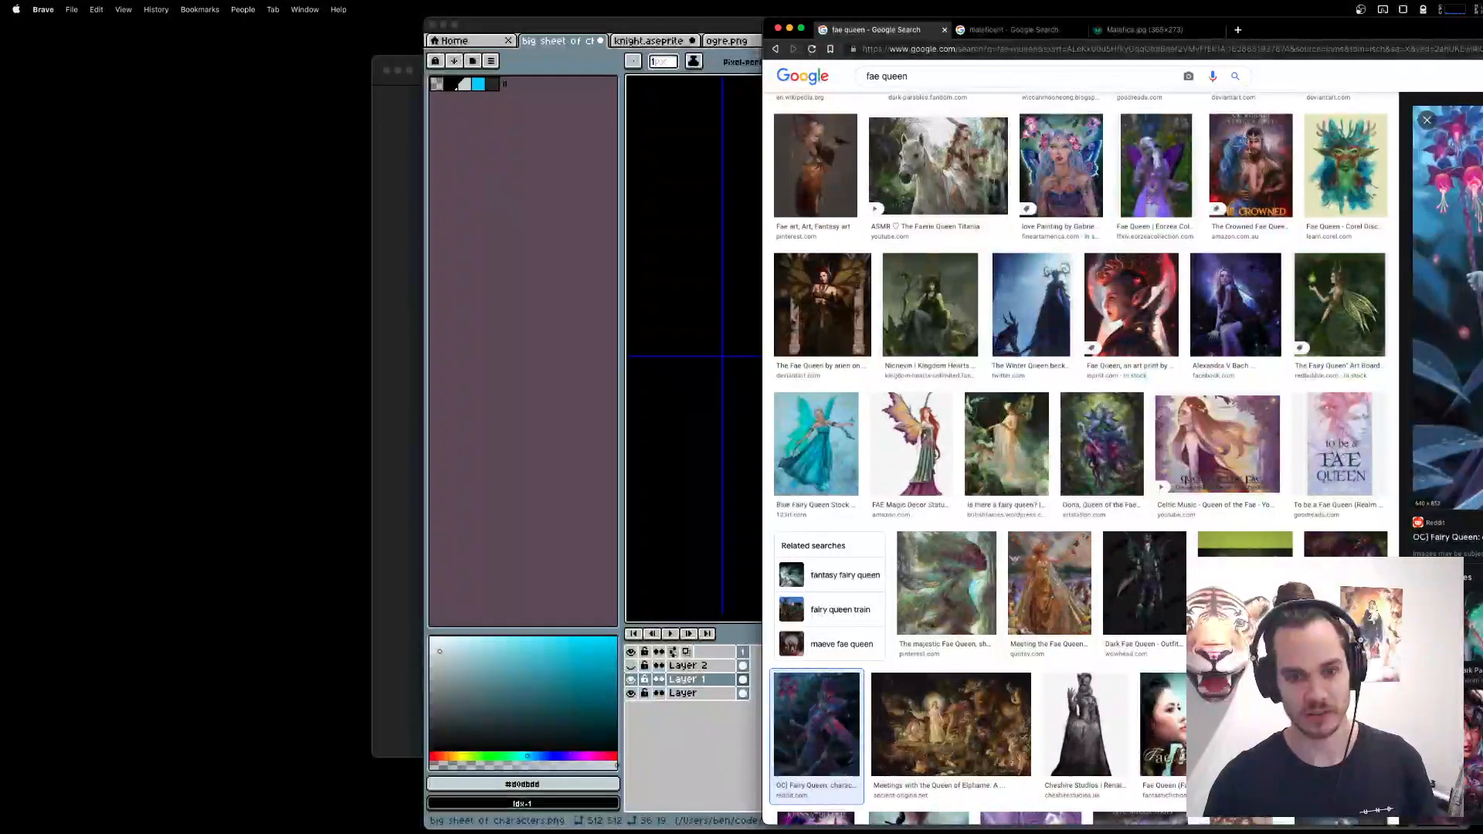
pyautogui.press('super+Tab')
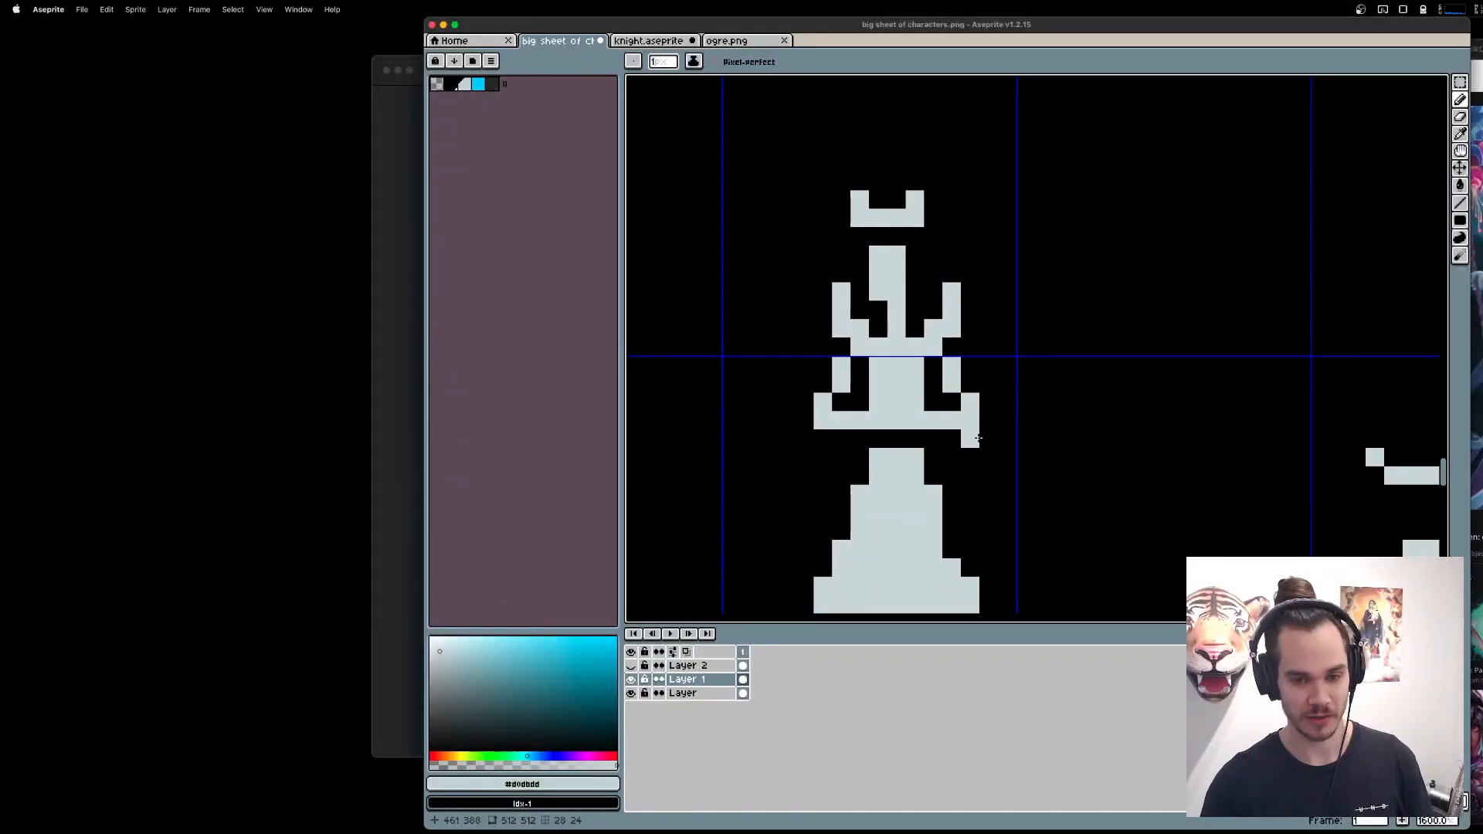
pyautogui.scroll(-1, 1003, 436)
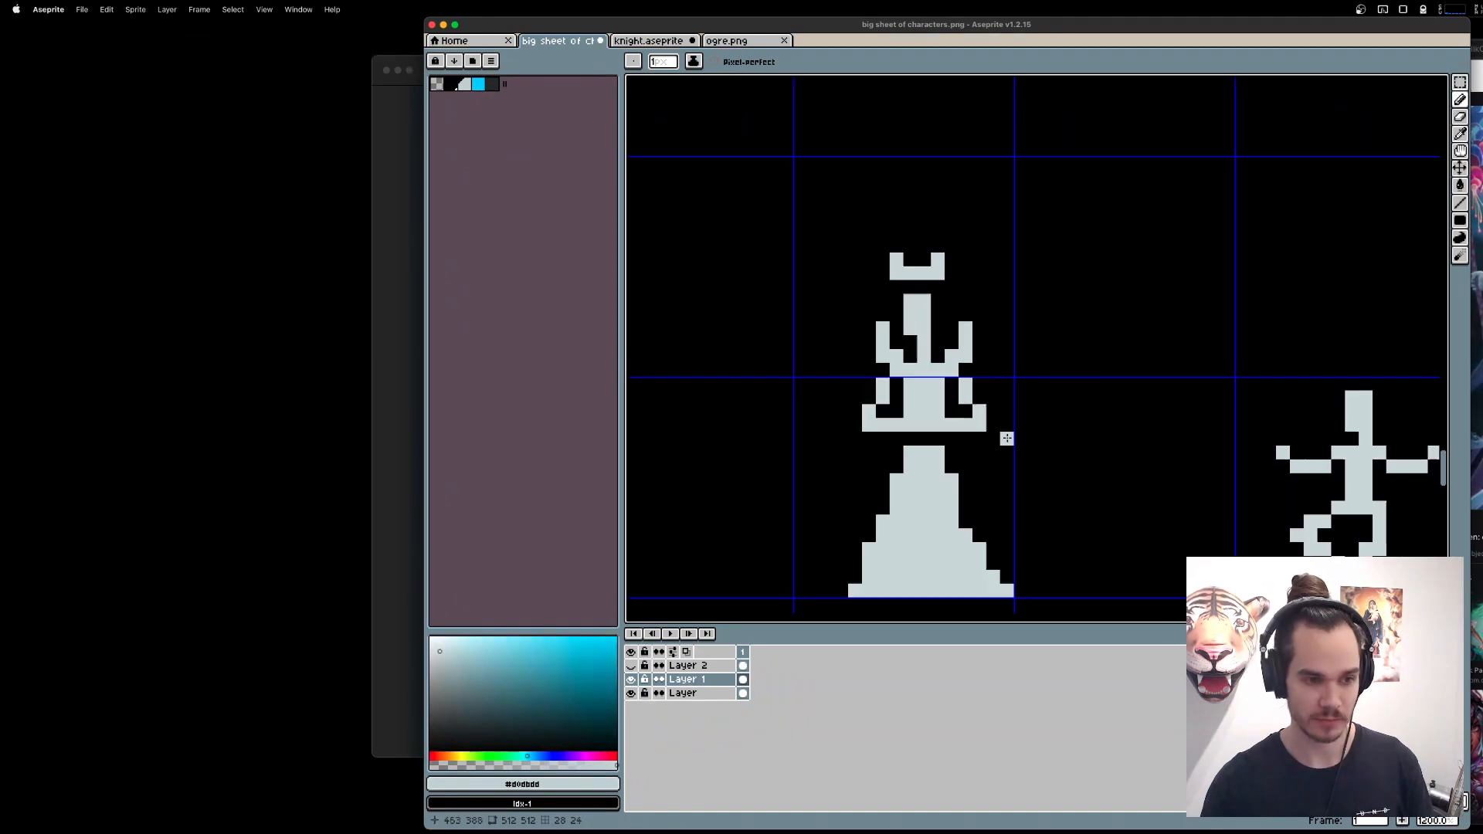
pyautogui.hotkey('shift', 'n')
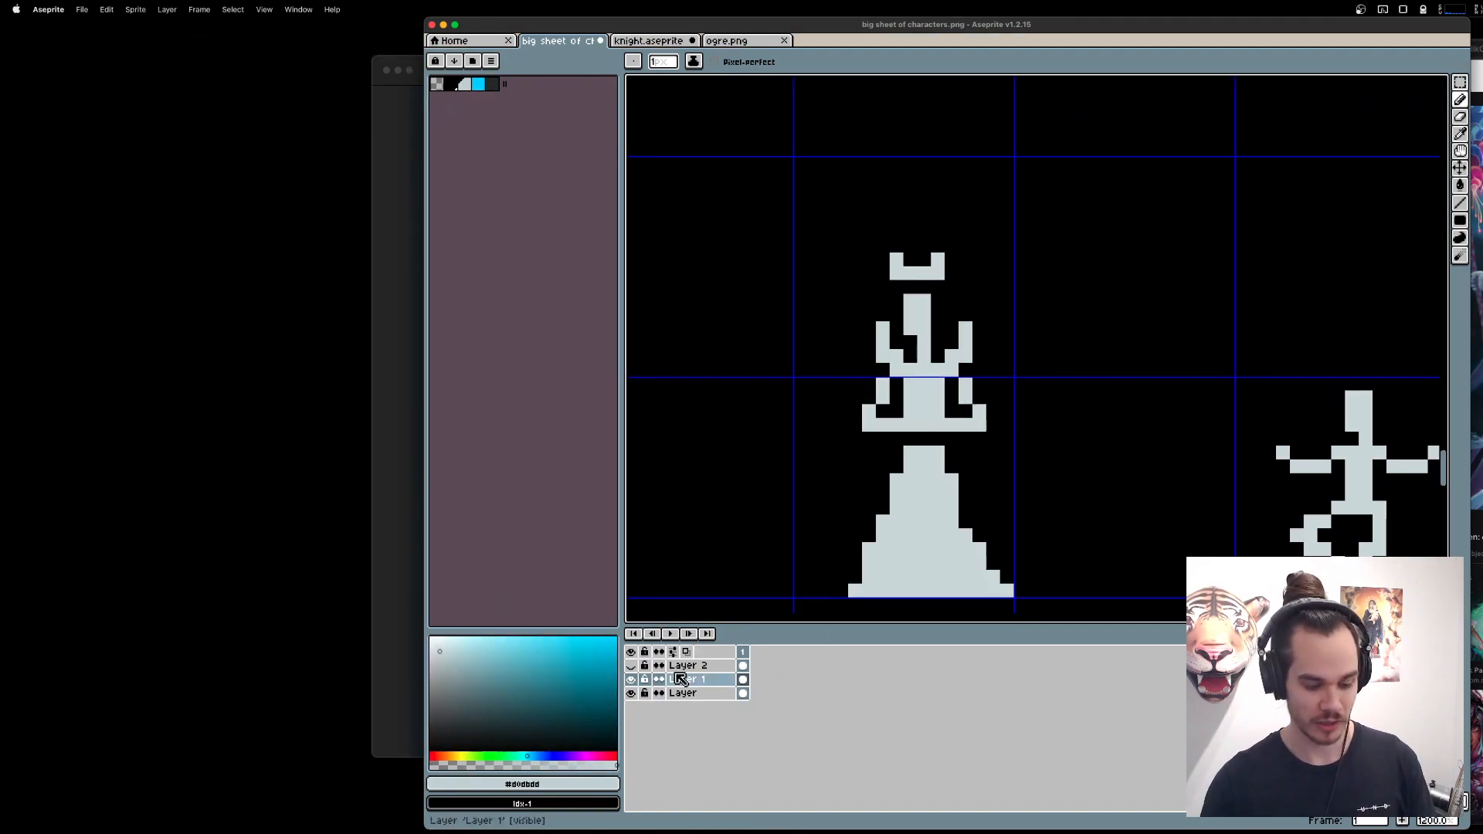
pyautogui.click(615, 757)
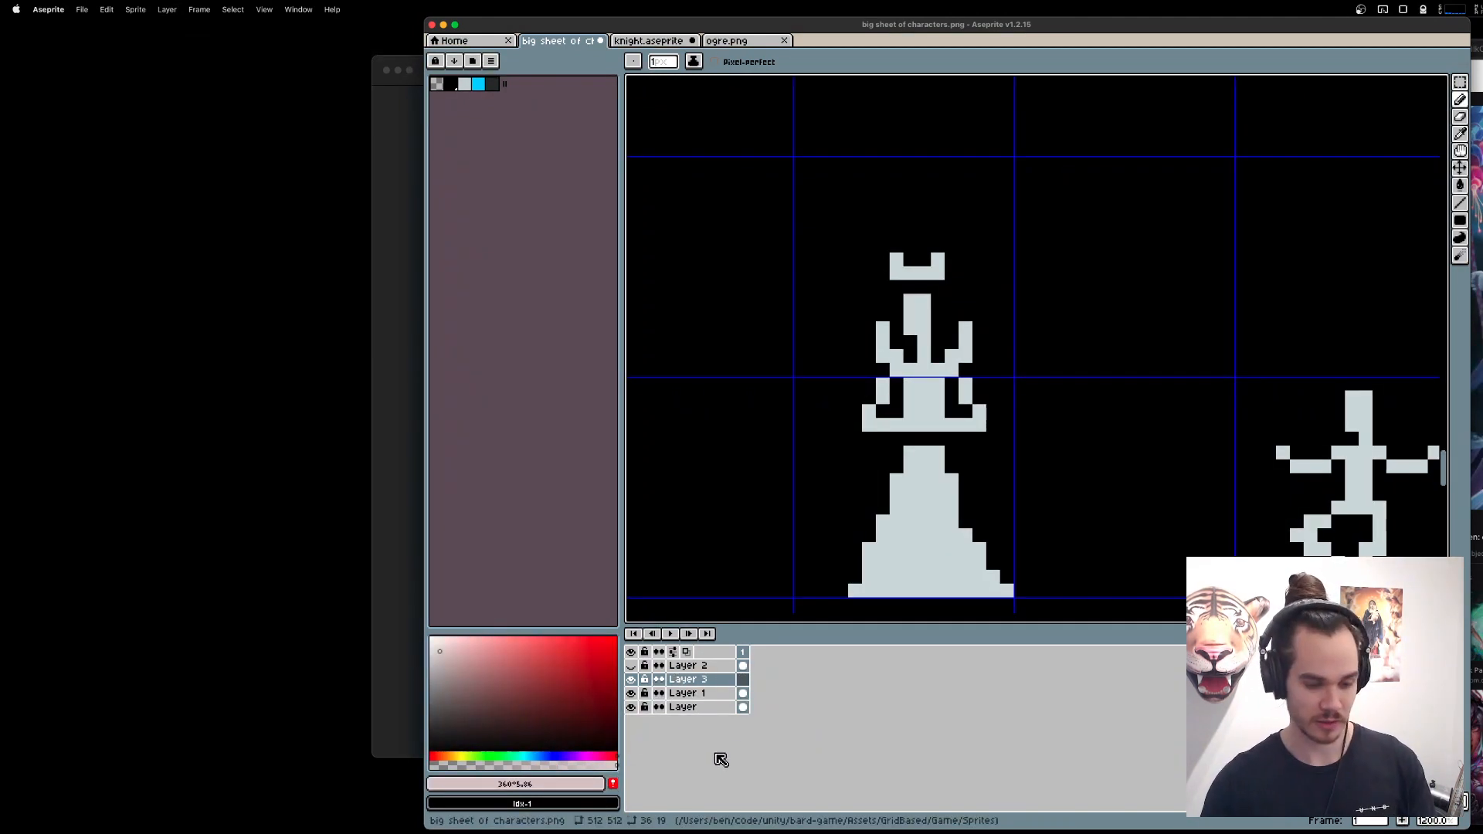
pyautogui.click(616, 638)
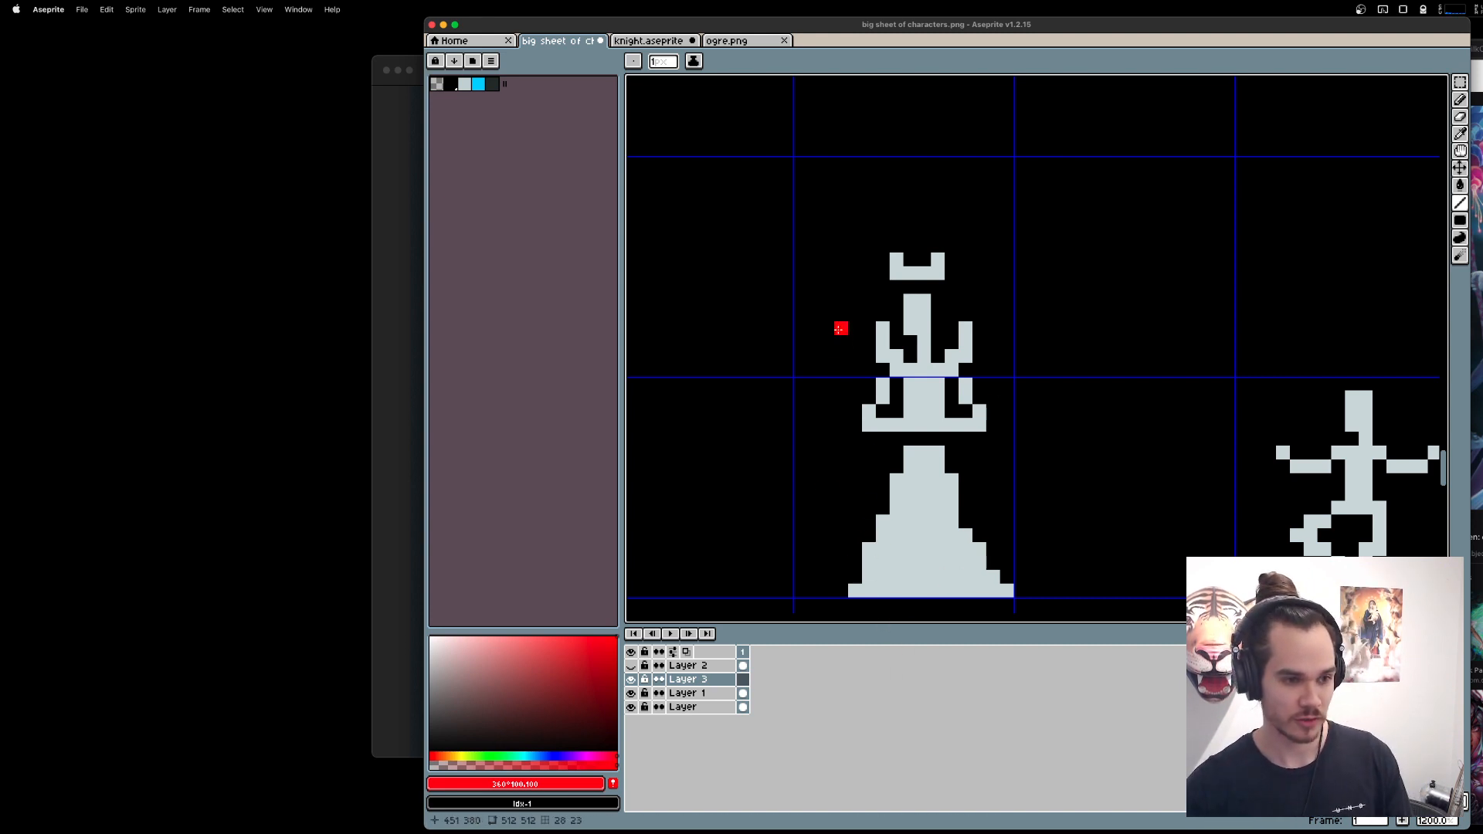
pyautogui.moveTo(827, 340); pyautogui.dragTo(884, 593)
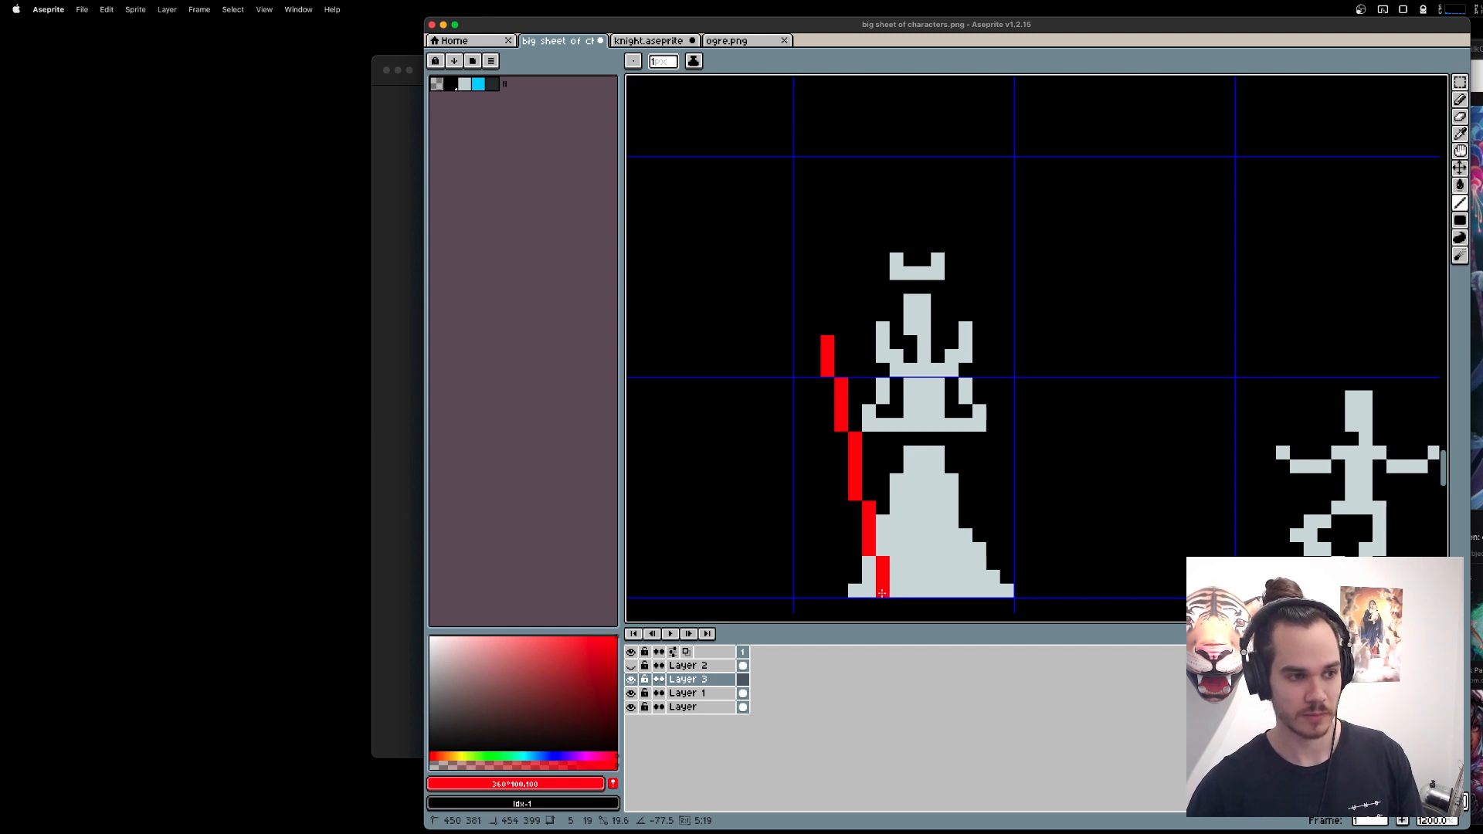
pyautogui.moveTo(882, 593); pyautogui.dragTo(882, 592)
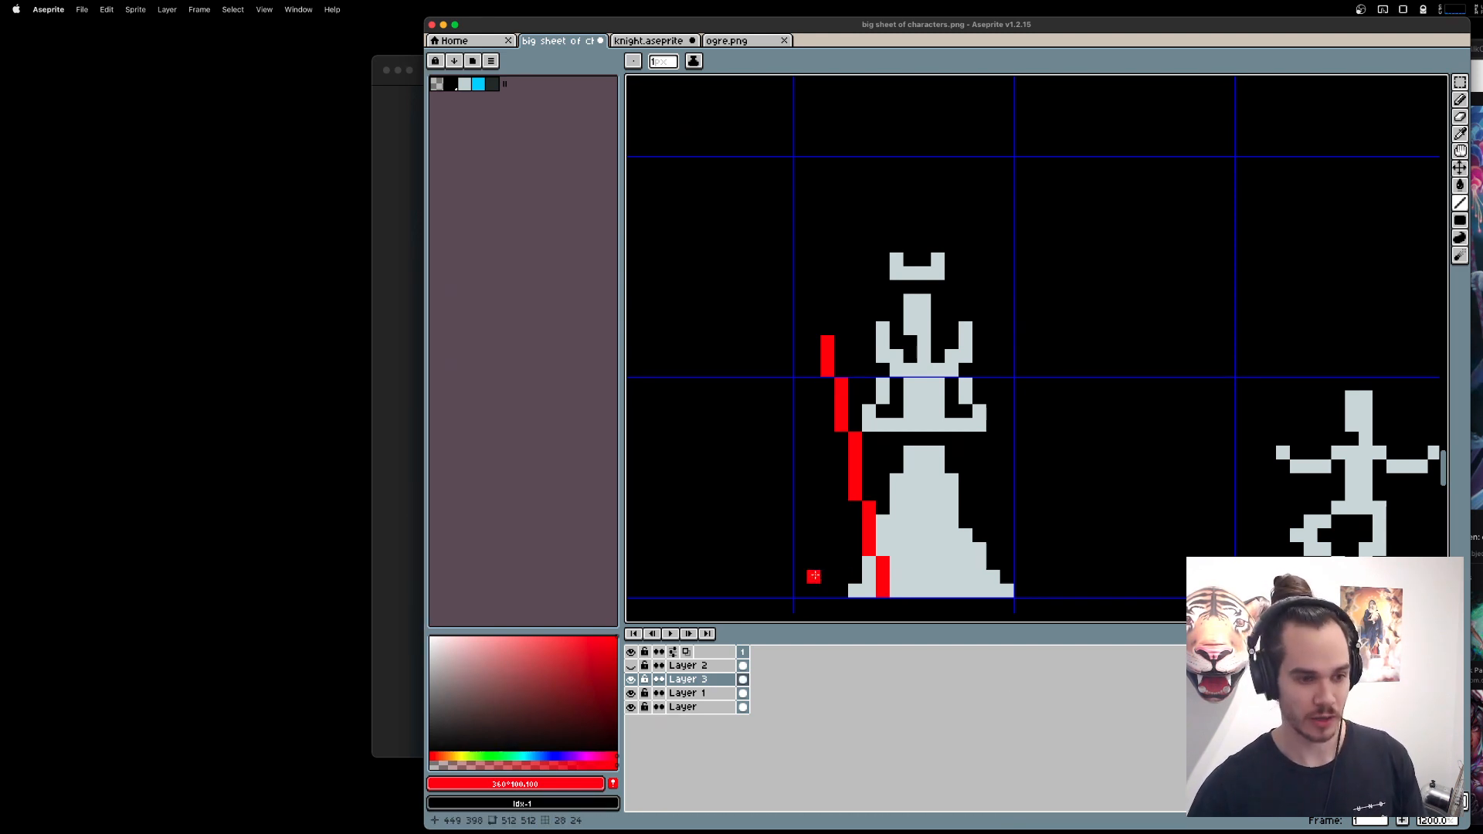
# Try erasing part of the staff's lower end over the gown, and undo it.
pyautogui.press('e')
pyautogui.moveTo(870, 522); pyautogui.dragTo(874, 561)
pyautogui.press('super+z')
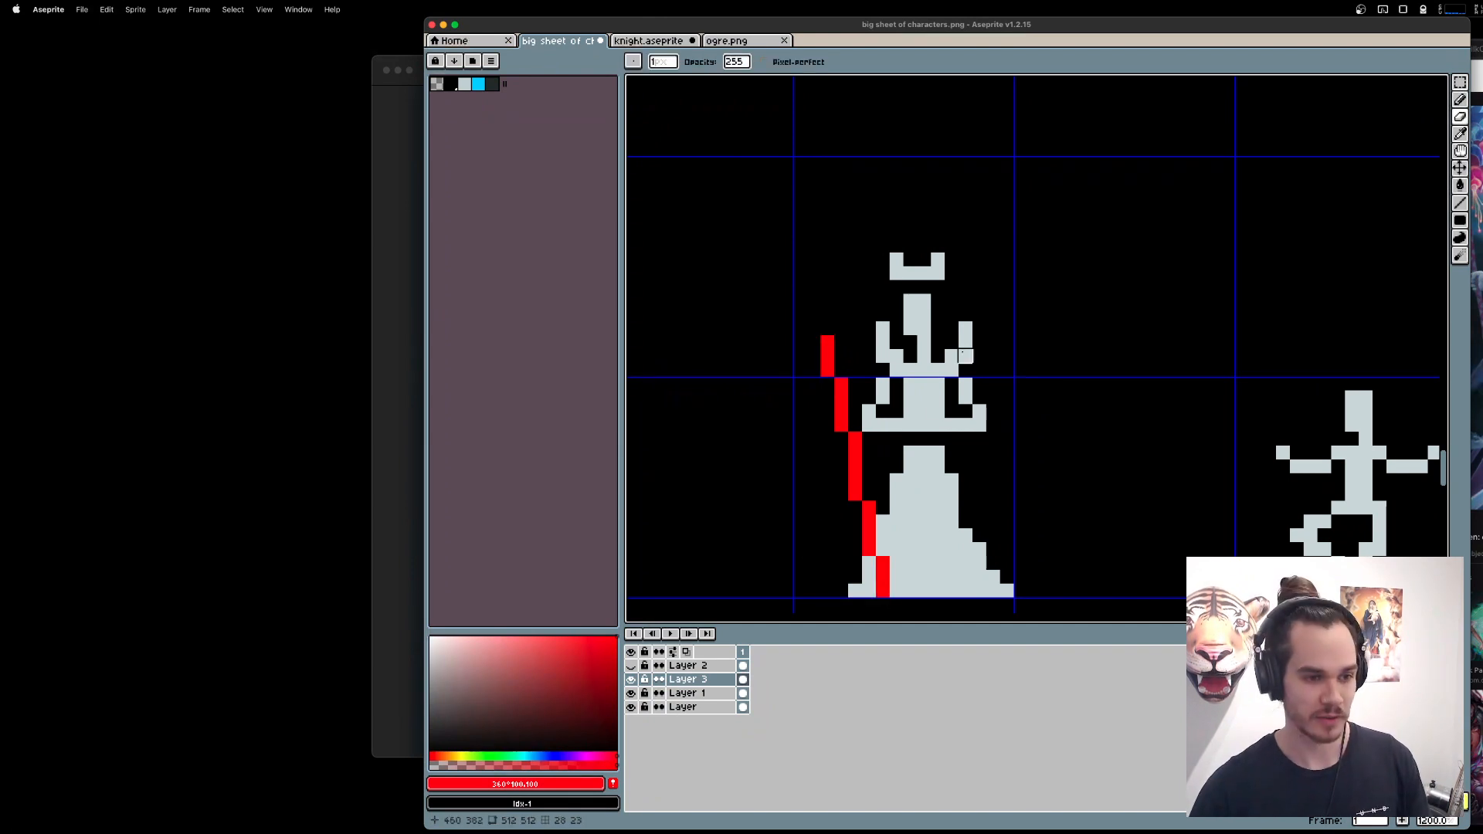
# On Layer 1, erase the folded forearms and the arm opposite the staff, and fill the gap at the waist in light grey.
pyautogui.click(703, 697)
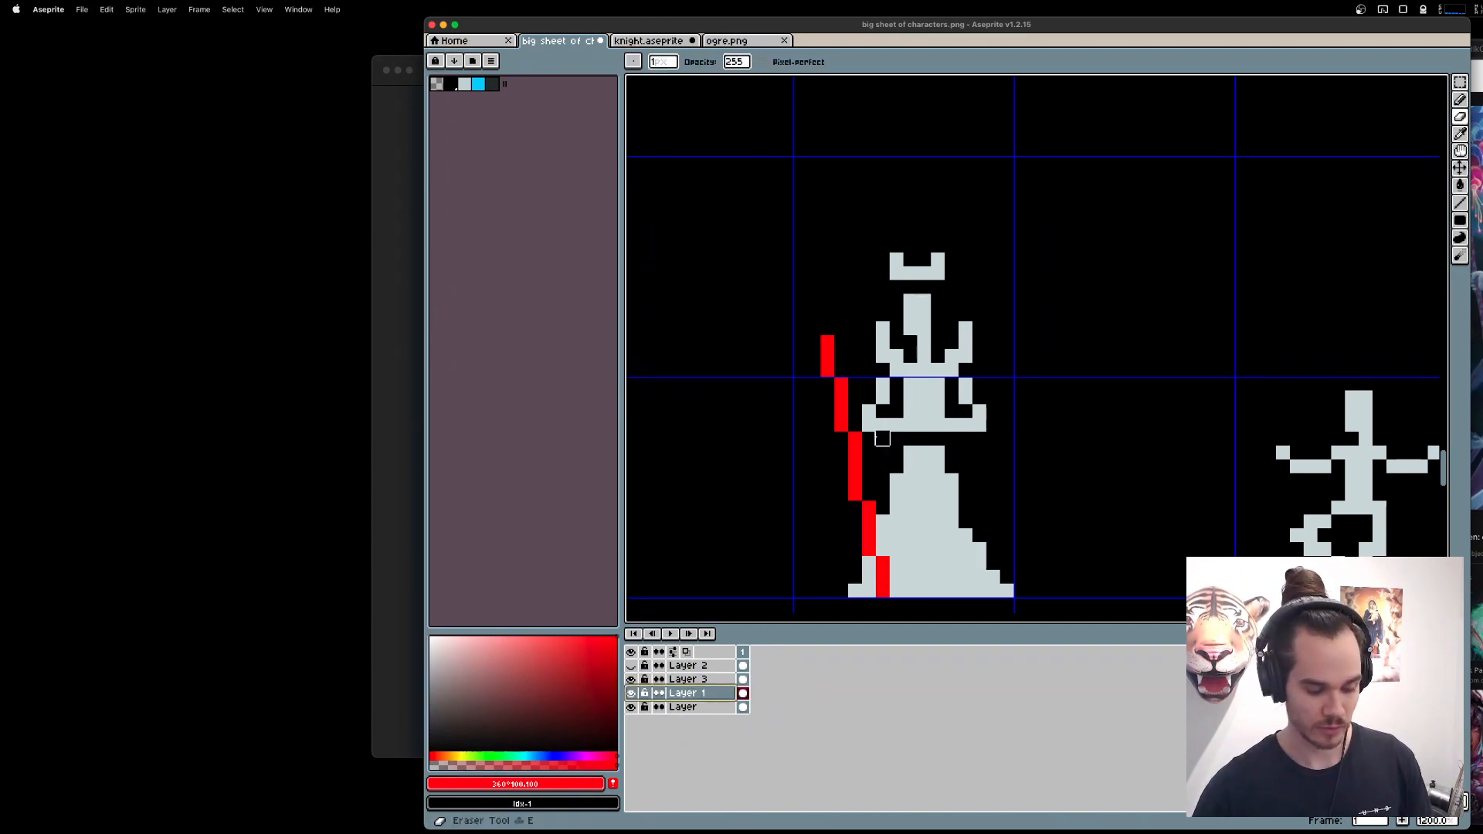
pyautogui.moveTo(869, 425)
pyautogui.mouseDown()
pyautogui.moveTo(882, 384)
pyautogui.moveTo(900, 445)
pyautogui.moveTo(979, 424)
pyautogui.moveTo(965, 384)
pyautogui.moveTo(952, 410)
pyautogui.moveTo(913, 414)
pyautogui.moveTo(883, 394)
pyautogui.mouseUp()
pyautogui.press('b')
pyautogui.keyDown('alt'); pyautogui.click(955, 424); pyautogui.keyUp('alt')
pyautogui.press('super+z')
pyautogui.press('e')
pyautogui.press('b')
# Draw a light grey bent forearm and hand reaching from the remaining arm to the red staff.
pyautogui.click(896, 398)
pyautogui.click(855, 400)
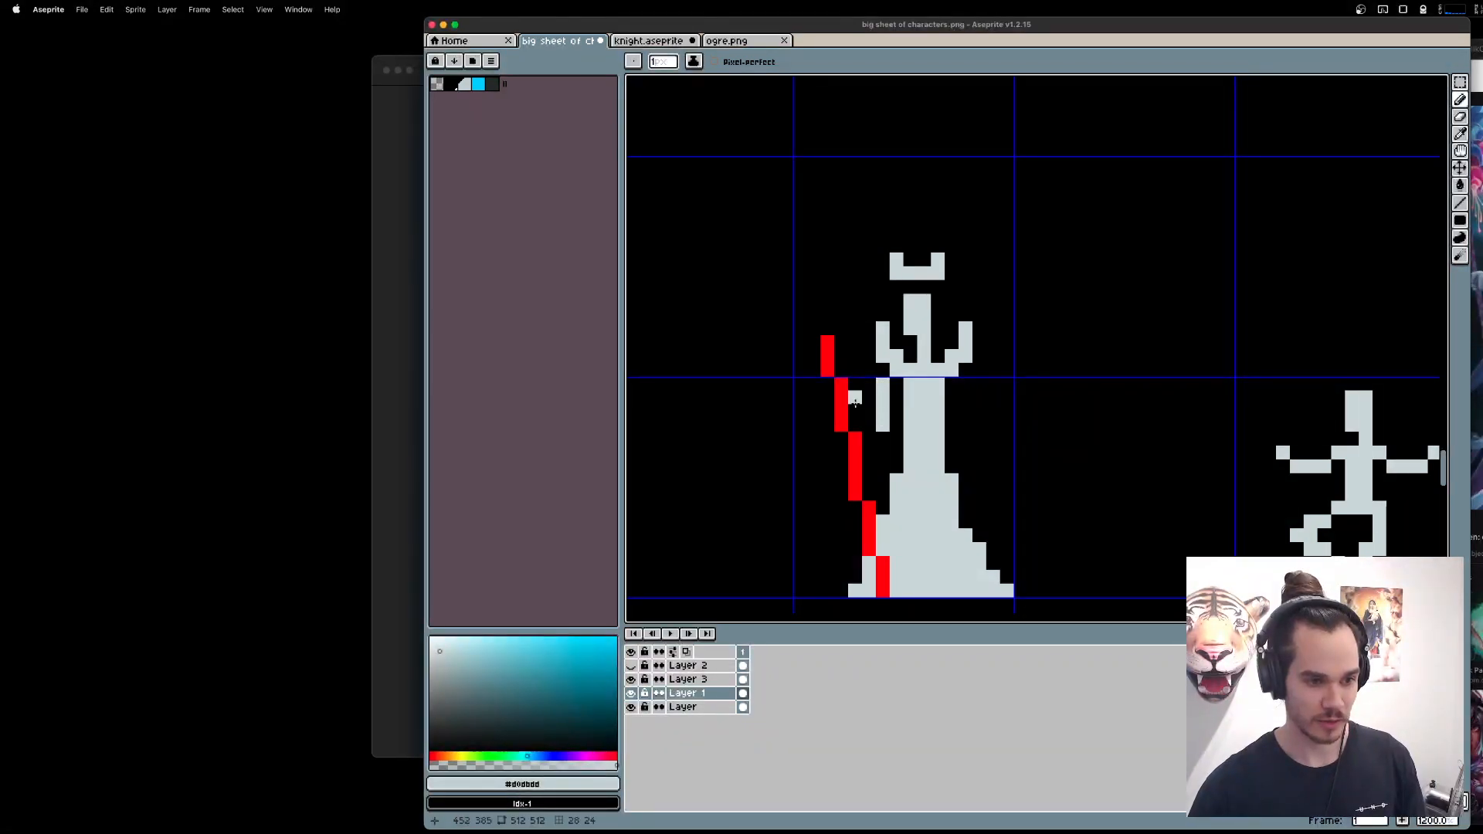
pyautogui.click(855, 411)
pyautogui.click(868, 425)
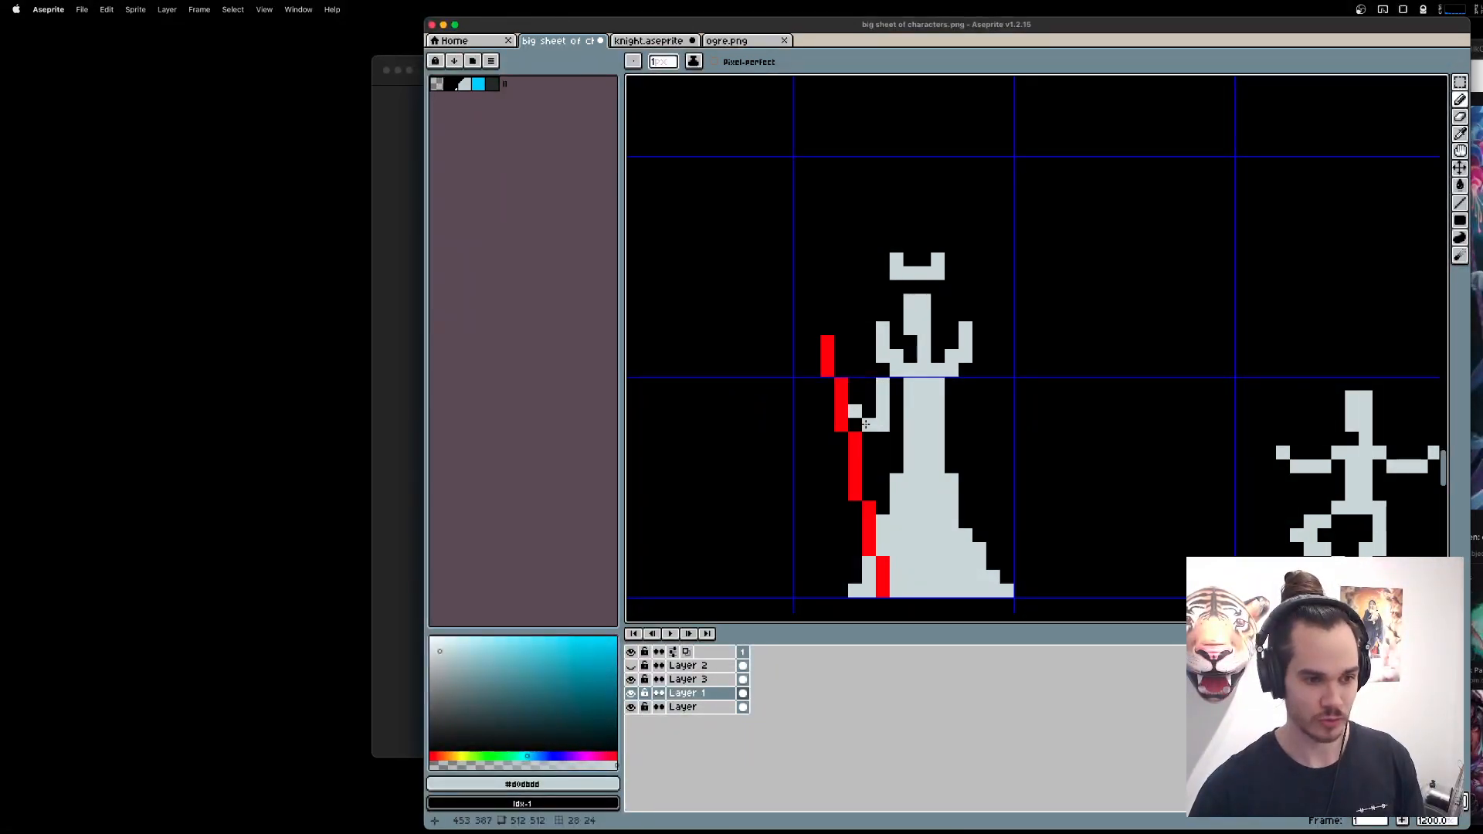
# On Layer 3, add a two-pronged red fork to the staff's top with a detached two-pixel-tall gem above it.
pyautogui.scroll(-1, 1000, 441)
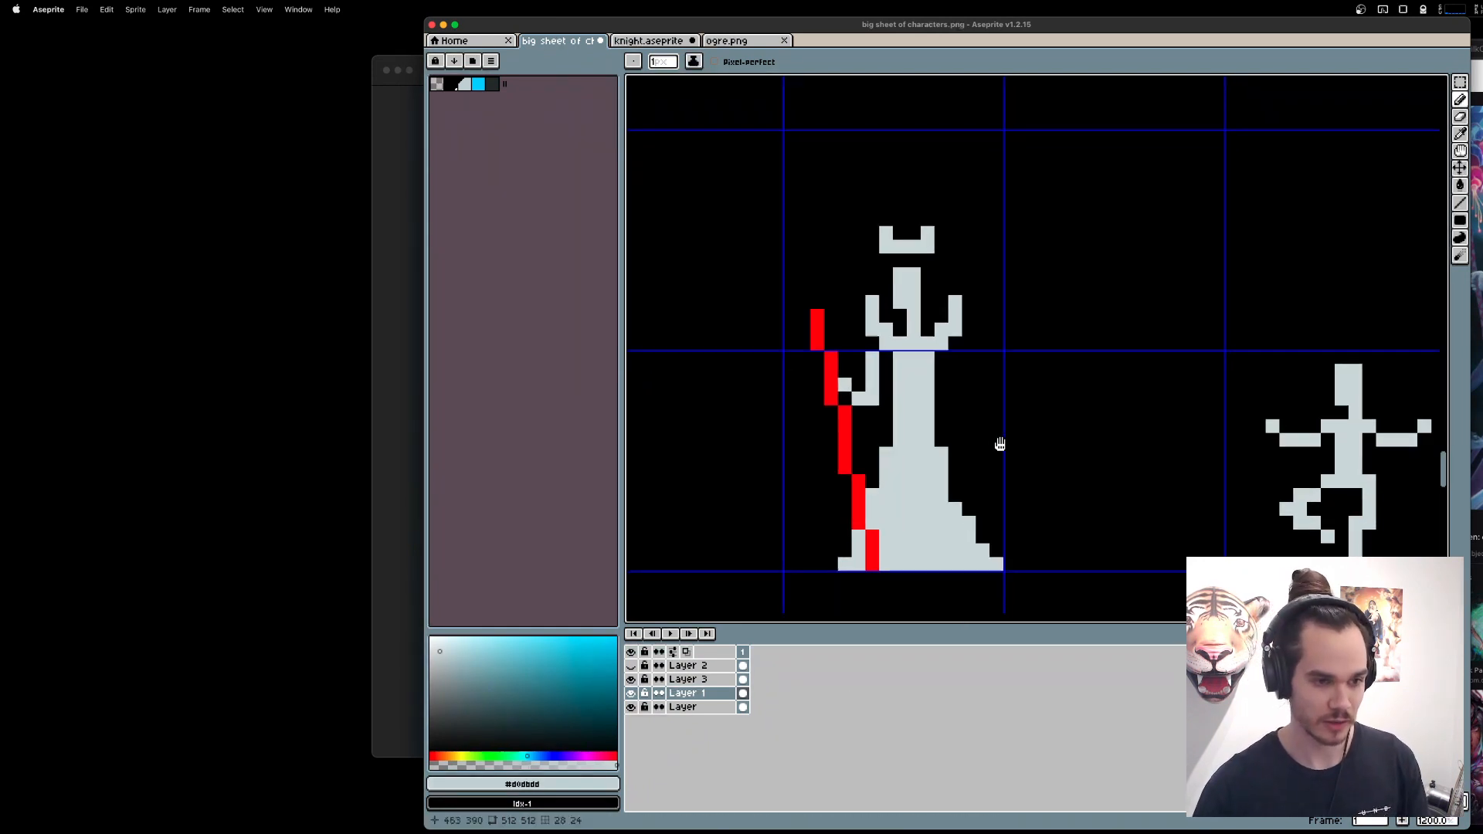
pyautogui.click(701, 681)
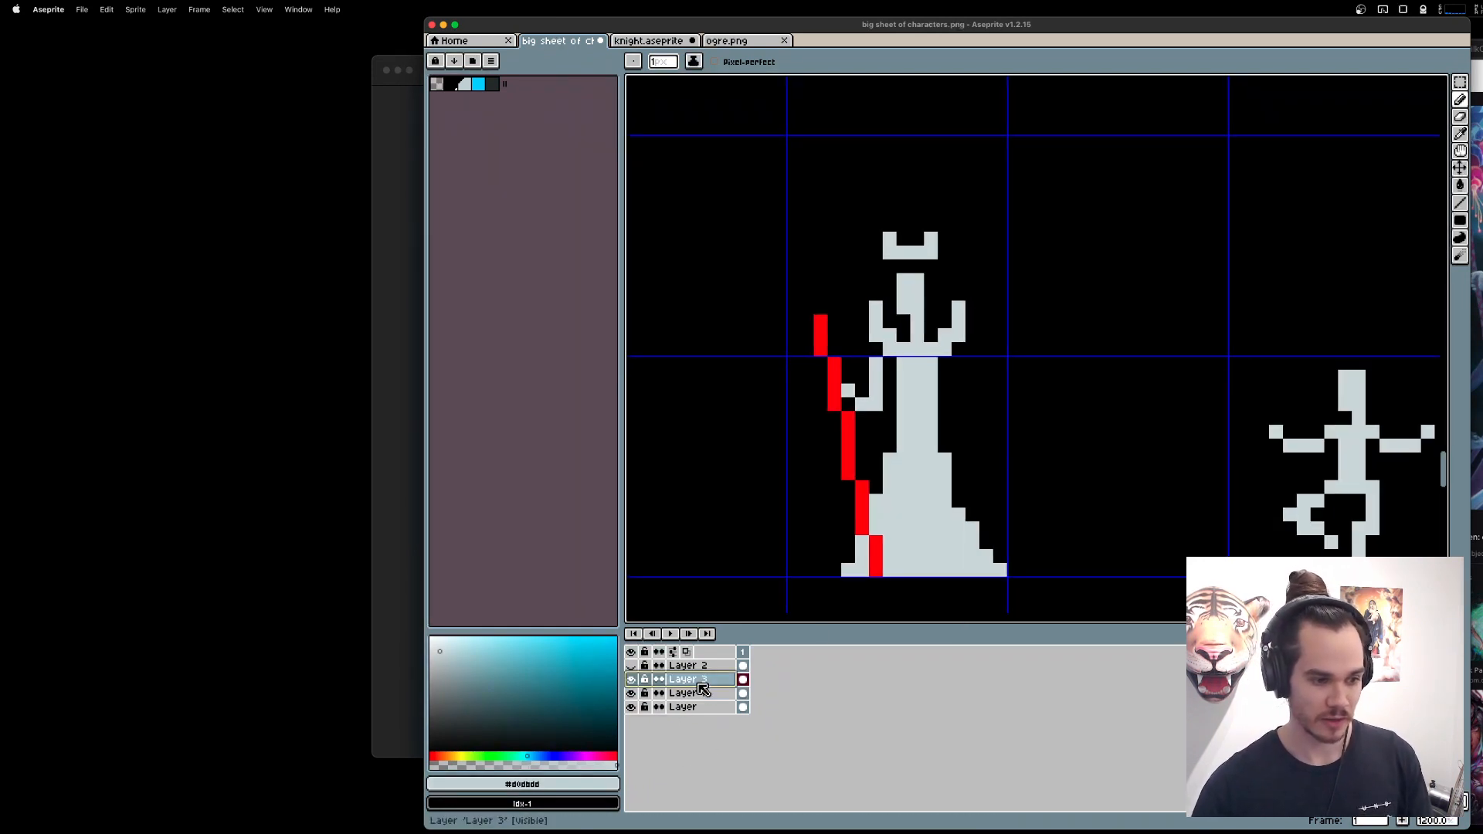
pyautogui.keyDown('alt'); pyautogui.click(822, 322); pyautogui.keyUp('alt')
pyautogui.moveTo(806, 293)
pyautogui.mouseDown()
pyautogui.moveTo(829, 292)
pyautogui.moveTo(822, 259)
pyautogui.mouseUp()
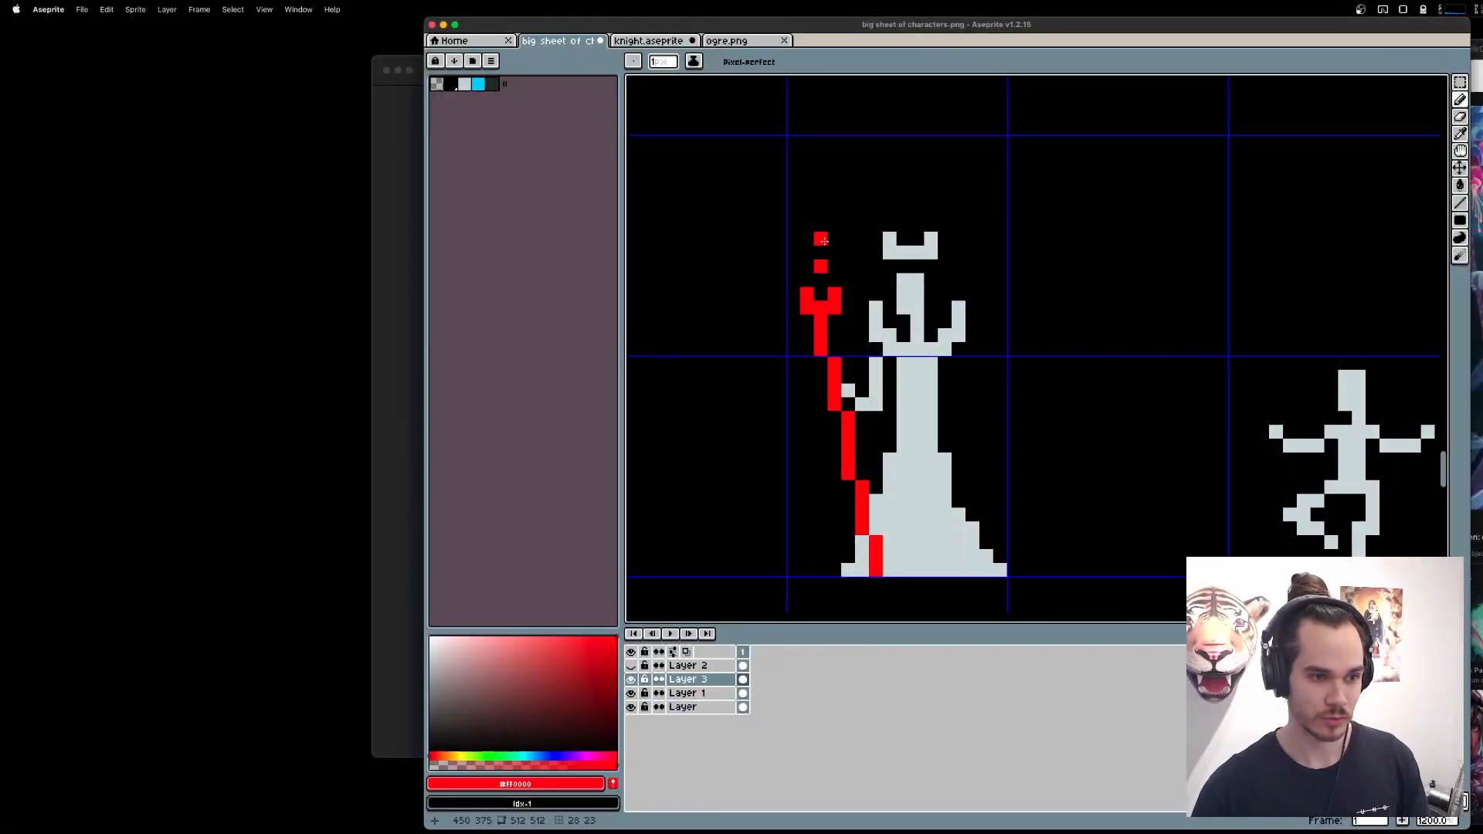
pyautogui.rightClick(821, 240)
pyautogui.click(821, 251)
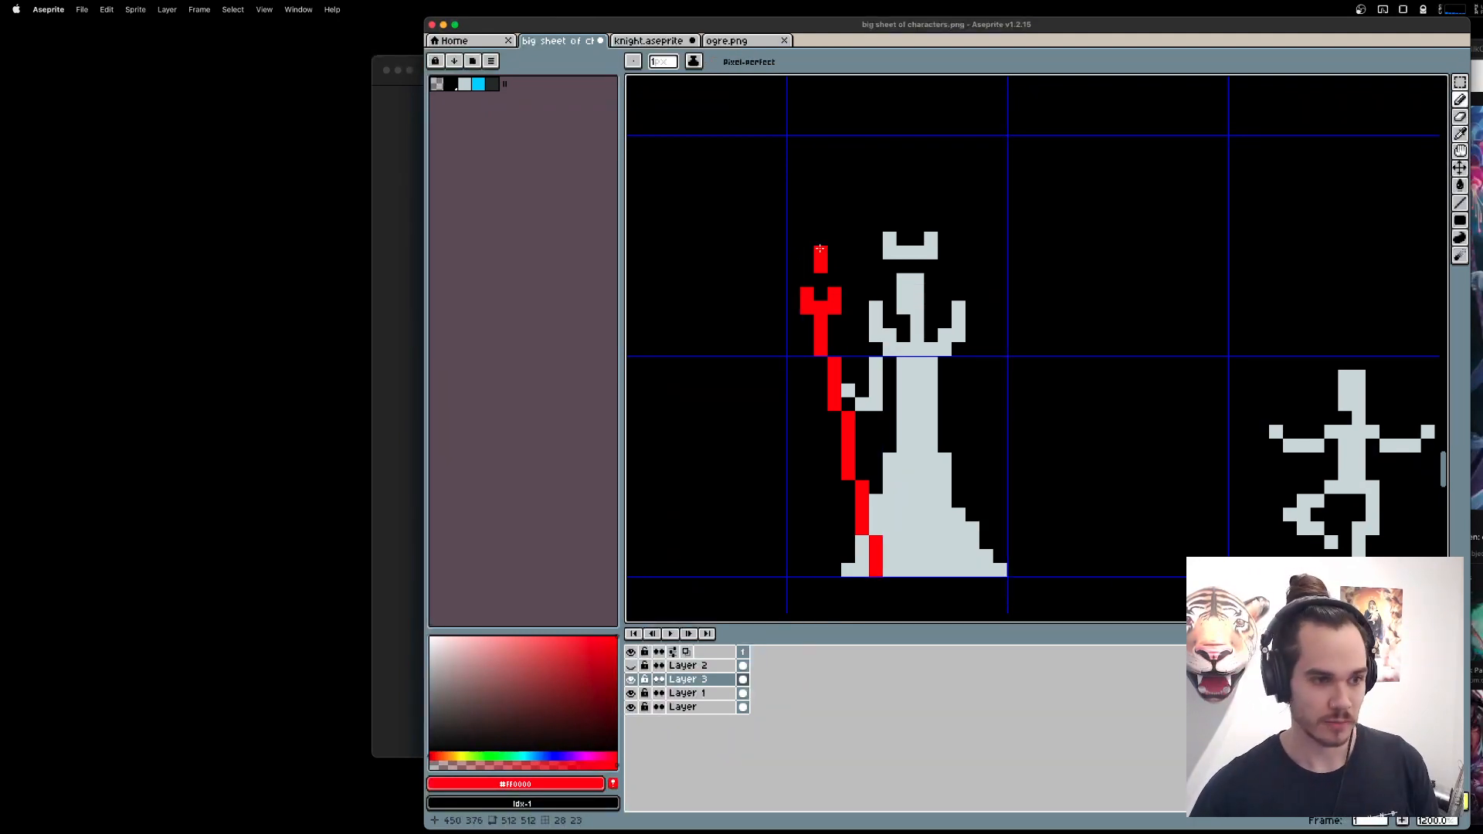
# Erase the lowest segment of the red staff where it overlaps the gown.
pyautogui.moveTo(1032, 428); pyautogui.dragTo(1047, 387)
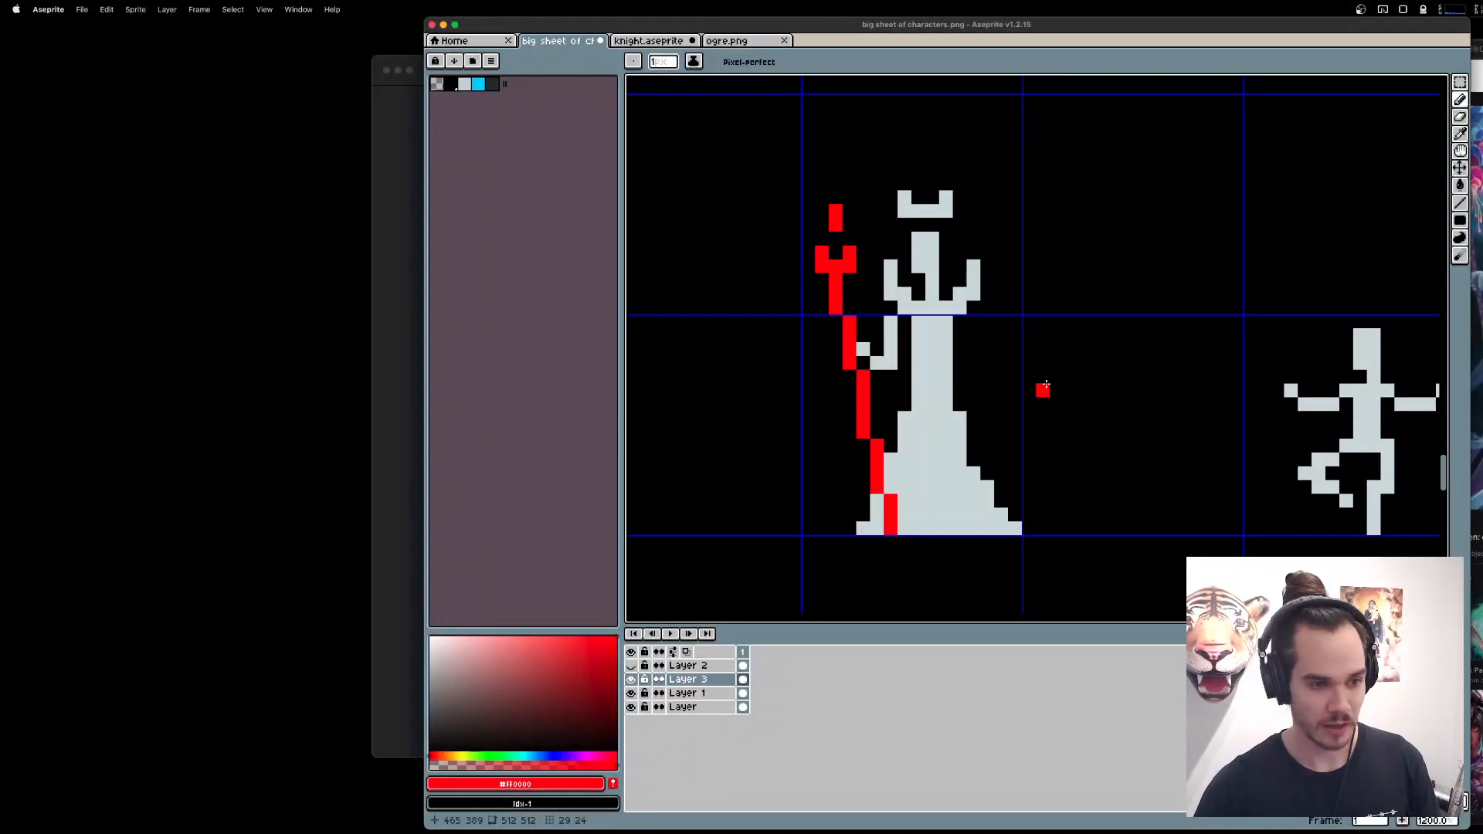
pyautogui.press('e')
pyautogui.moveTo(878, 473)
pyautogui.mouseDown()
pyautogui.moveTo(892, 515)
pyautogui.moveTo(889, 501)
pyautogui.moveTo(905, 501)
pyautogui.mouseUp()
pyautogui.press('super+z')
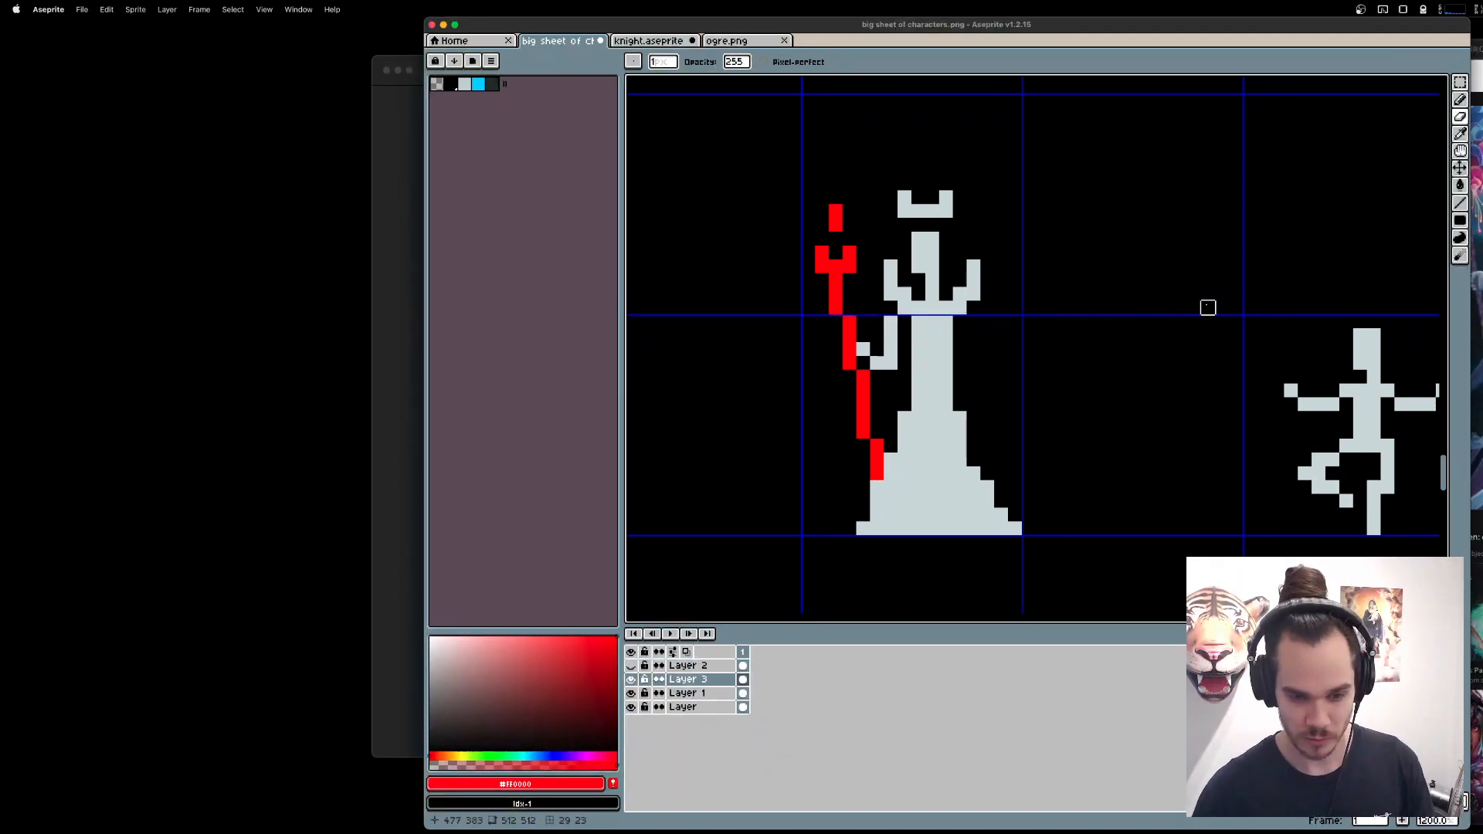
# Draw the queen's free arm in the sampled light grey, sloping out from the shoulder and bending back to the waist.
pyautogui.press('l')
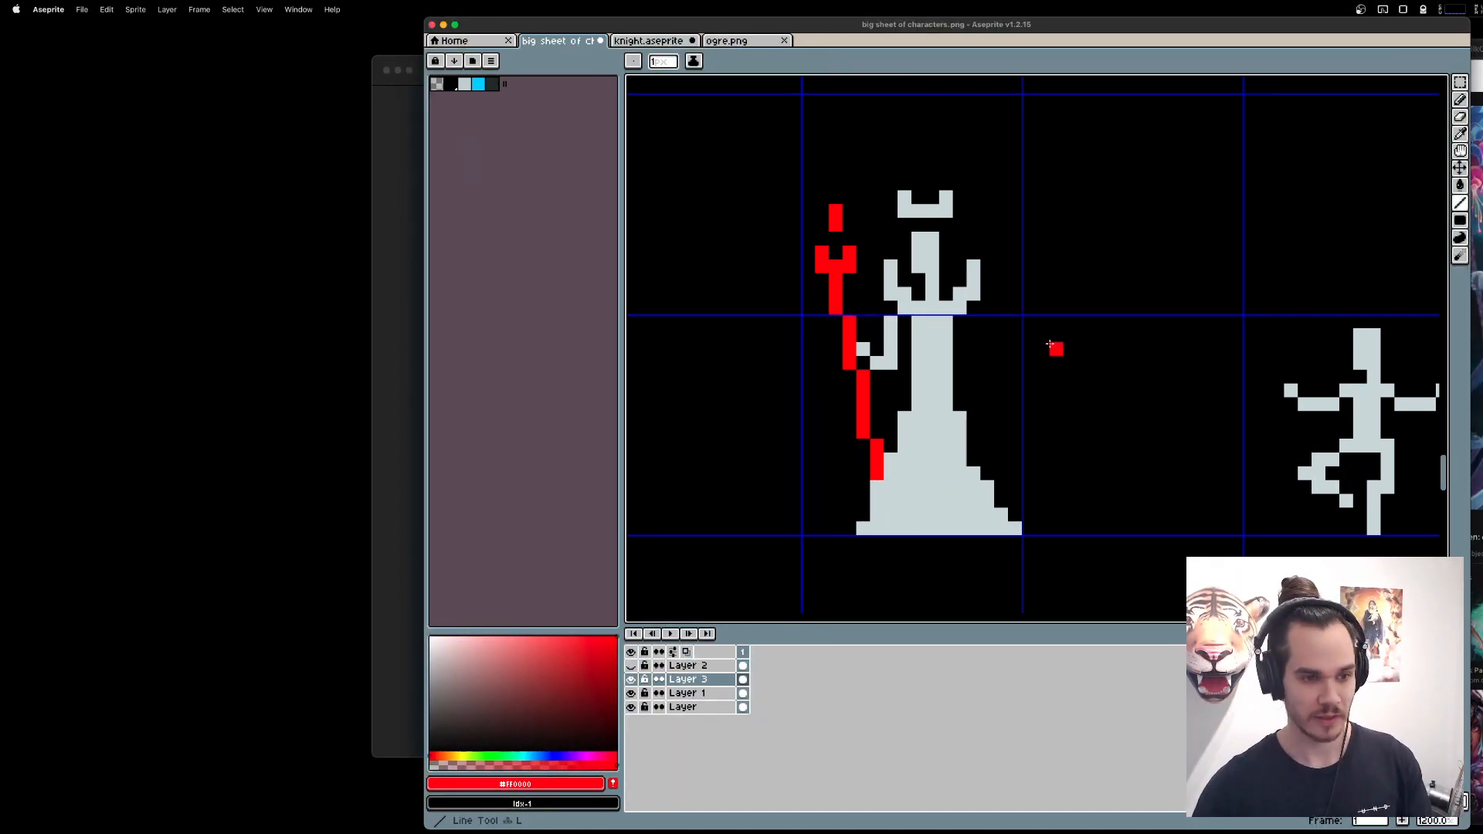
pyautogui.keyDown('alt'); pyautogui.click(941, 325); pyautogui.keyUp('alt')
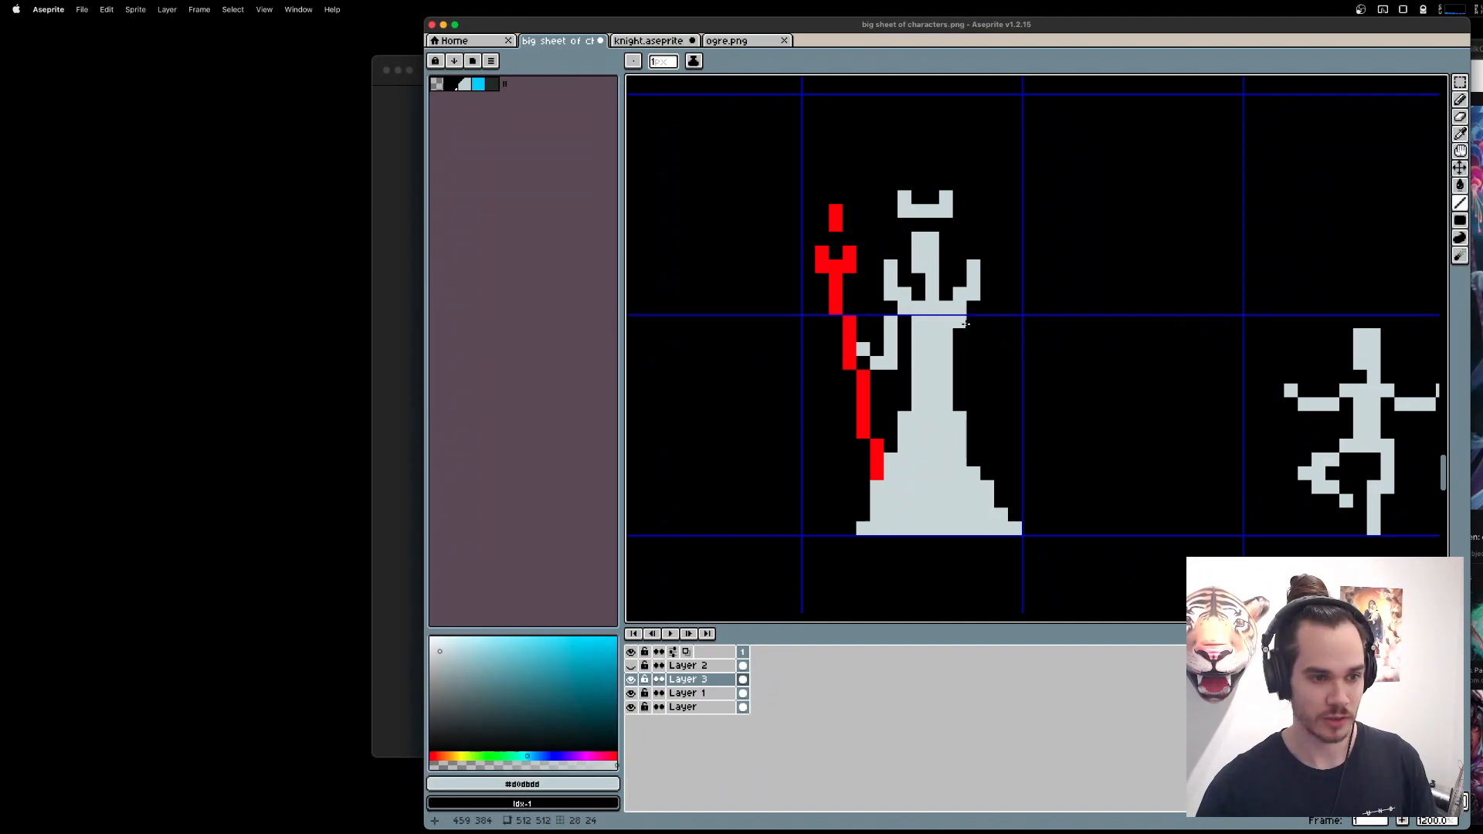
pyautogui.moveTo(970, 325)
pyautogui.mouseDown()
pyautogui.moveTo(1002, 348)
pyautogui.moveTo(954, 366)
pyautogui.mouseUp()
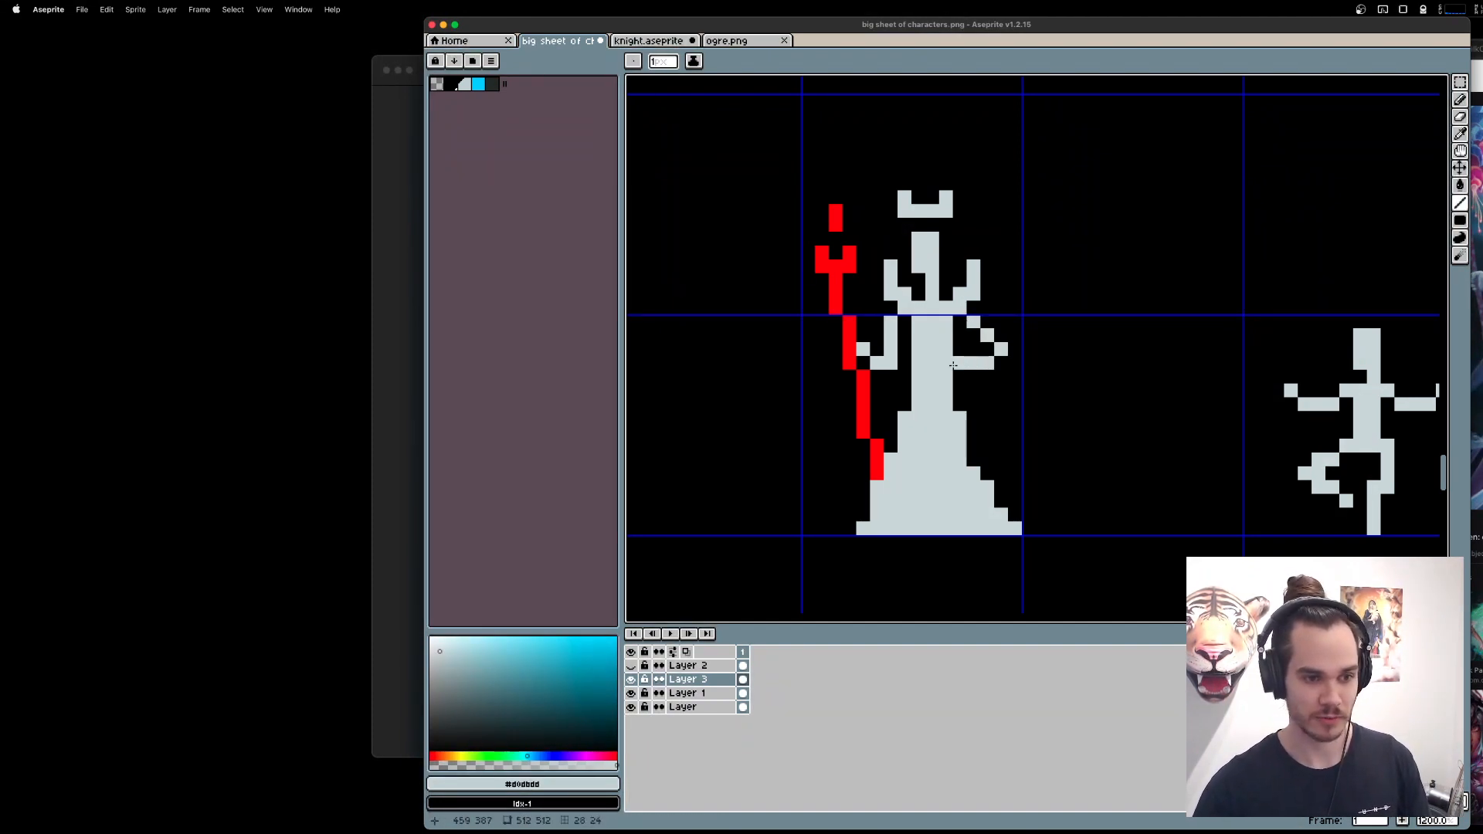
pyautogui.press('m')
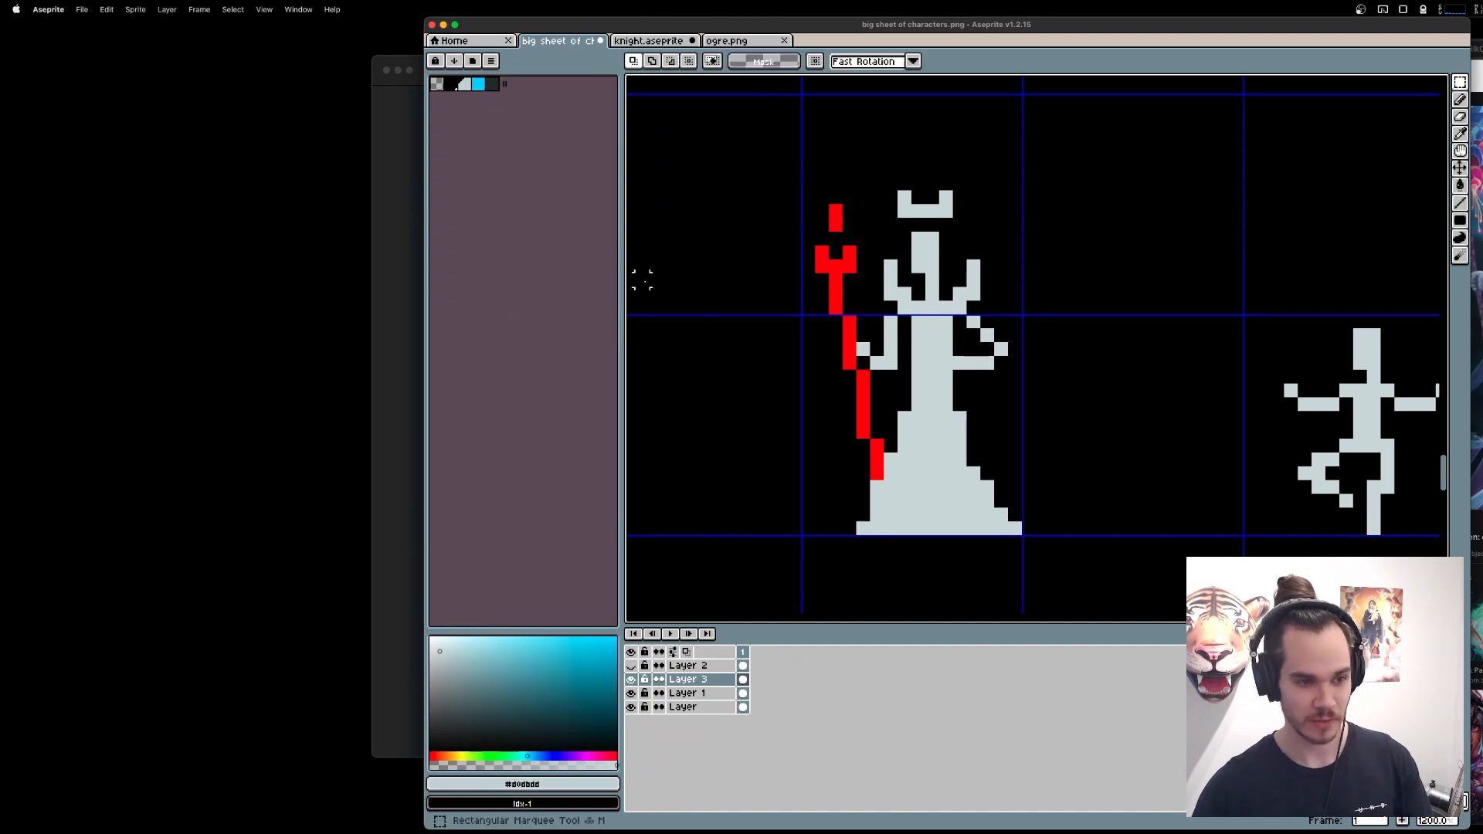
pyautogui.moveTo(744, 147); pyautogui.dragTo(1080, 373)
pyautogui.moveTo(904, 258); pyautogui.dragTo(910, 260)
pyautogui.click(739, 170)
# Merge Layer 3 down into Layer 1 and move the upper body with the arms and staff top one pixel to the right.
pyautogui.rightClick(685, 680)
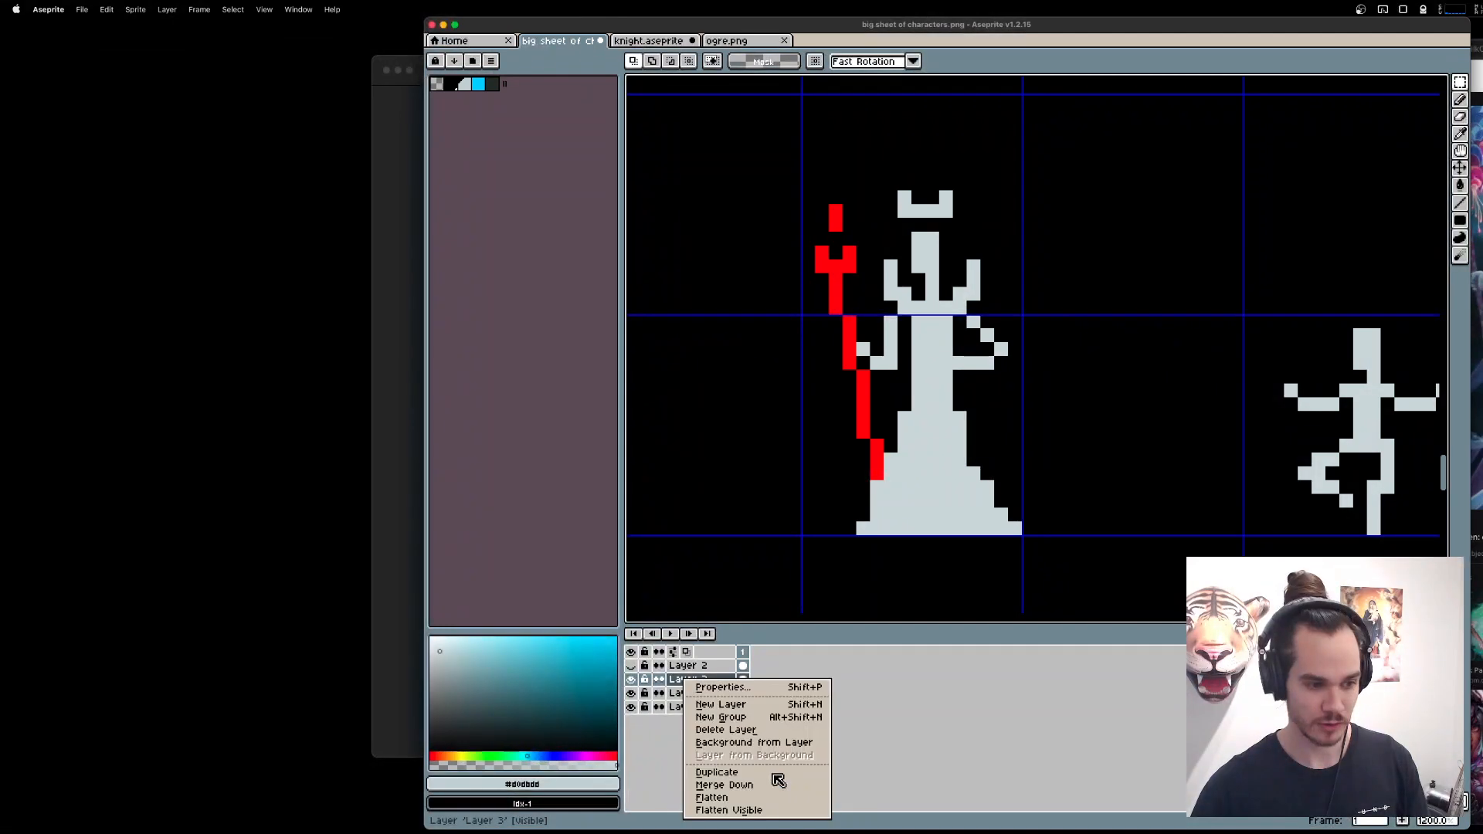
pyautogui.click(775, 781)
pyautogui.moveTo(798, 146); pyautogui.dragTo(1135, 387)
pyautogui.moveTo(951, 294); pyautogui.dragTo(965, 294)
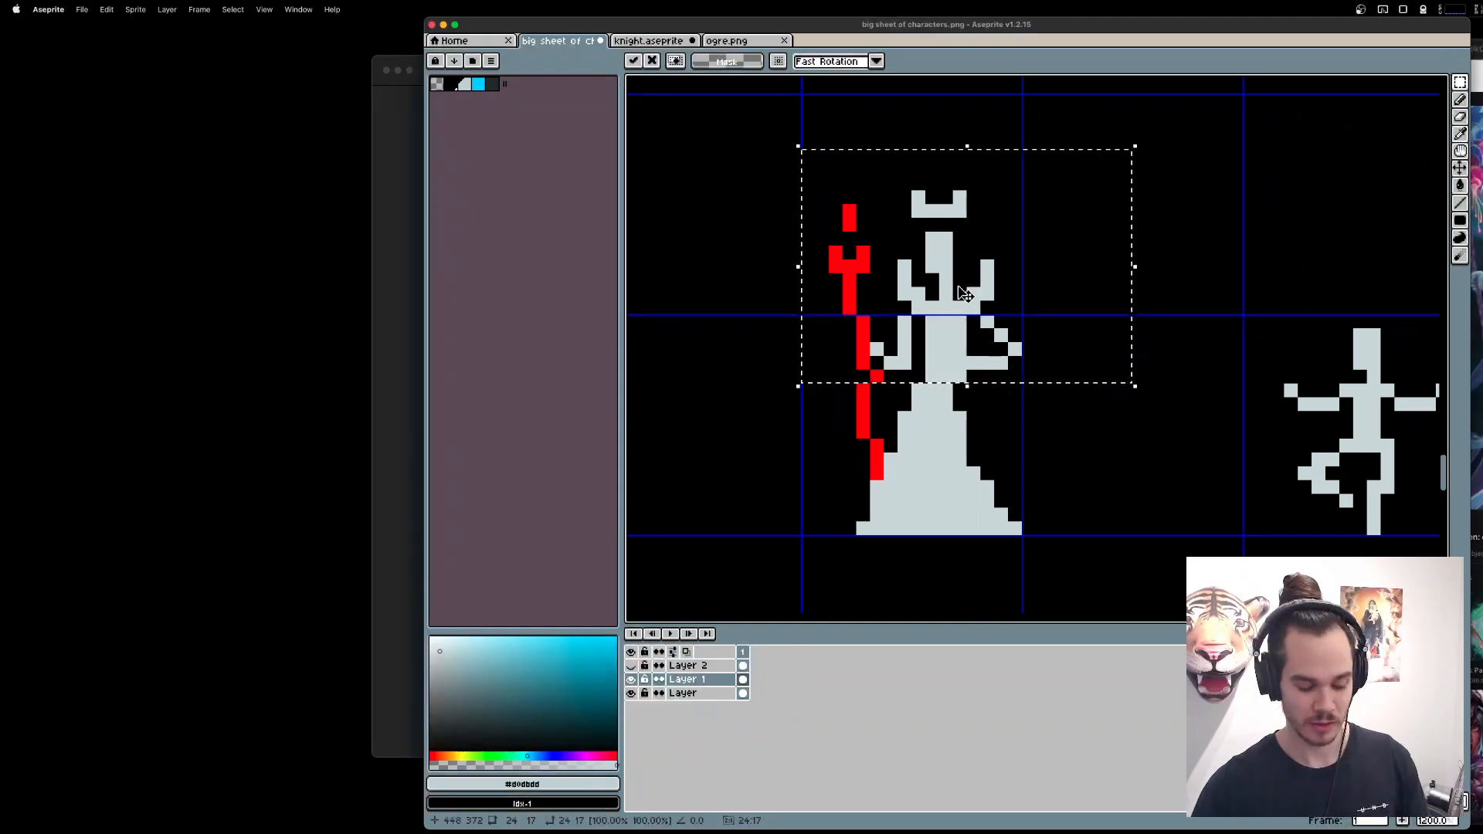
pyautogui.press('super+d')
# Widen the gown by one pixel column along its right edge, from the waist down to the hem.
pyautogui.press('b')
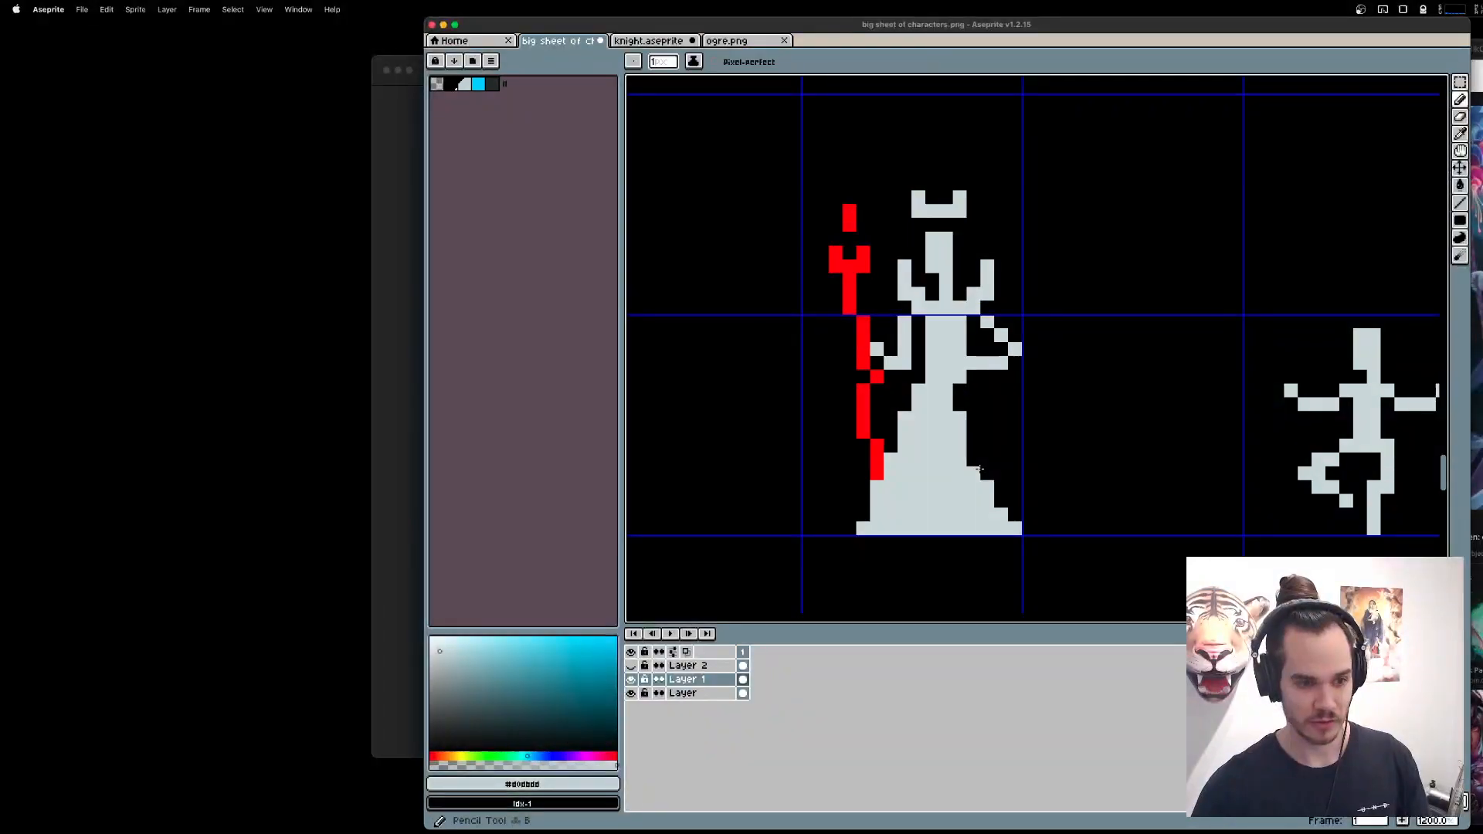
pyautogui.keyDown('alt'); pyautogui.click(963, 400); pyautogui.keyUp('alt')
pyautogui.keyDown('alt'); pyautogui.click(944, 414); pyautogui.keyUp('alt')
pyautogui.moveTo(959, 406)
pyautogui.mouseDown()
pyautogui.moveTo(959, 390)
pyautogui.moveTo(975, 463)
pyautogui.moveTo(997, 485)
pyautogui.mouseUp()
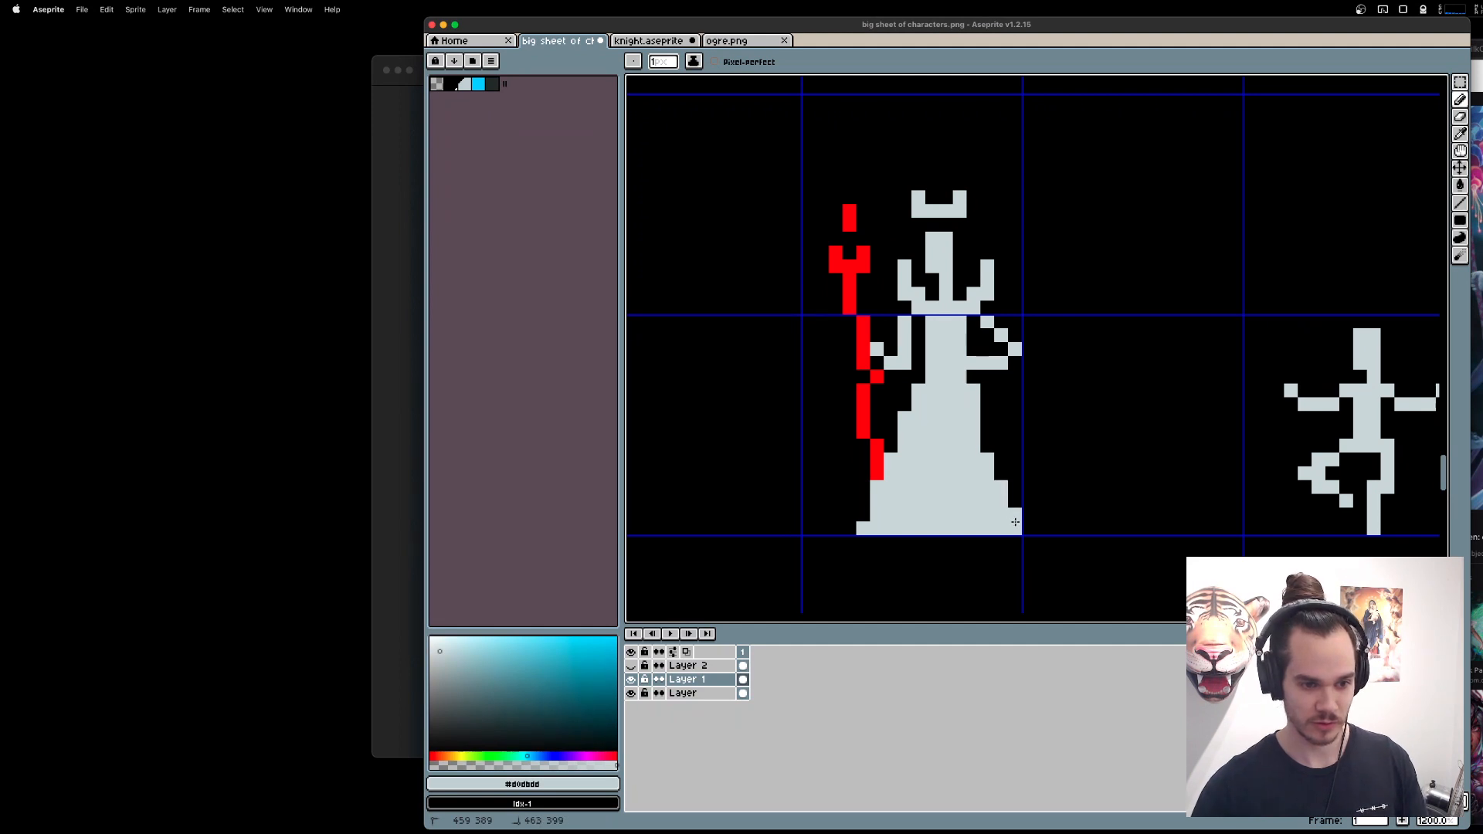
# Move the whole queen and her staff one pixel to the left.
pyautogui.press('m')
pyautogui.moveTo(773, 175); pyautogui.dragTo(1078, 578)
pyautogui.moveTo(992, 488); pyautogui.dragTo(974, 484)
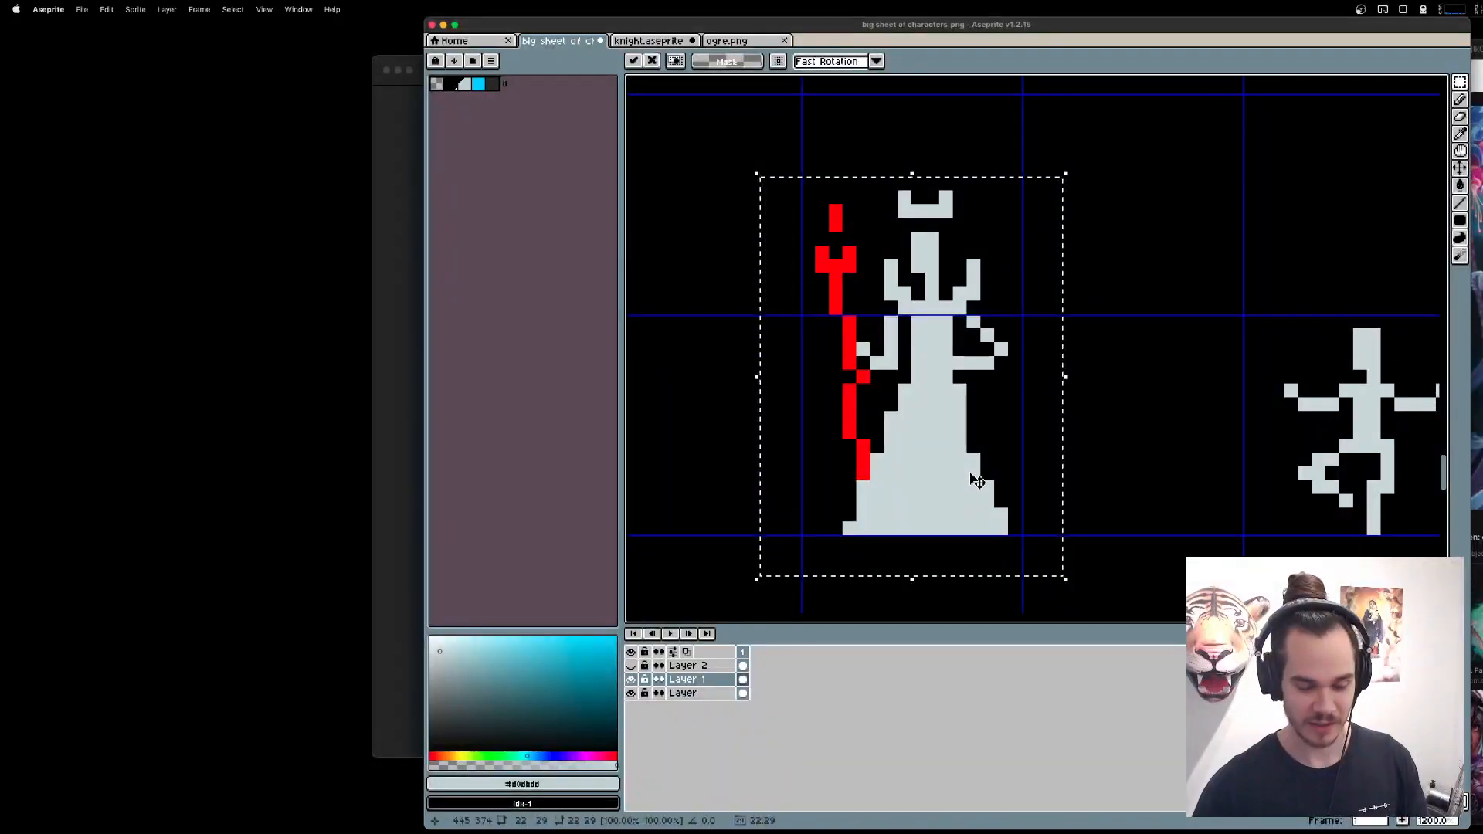
pyautogui.press('super+d')
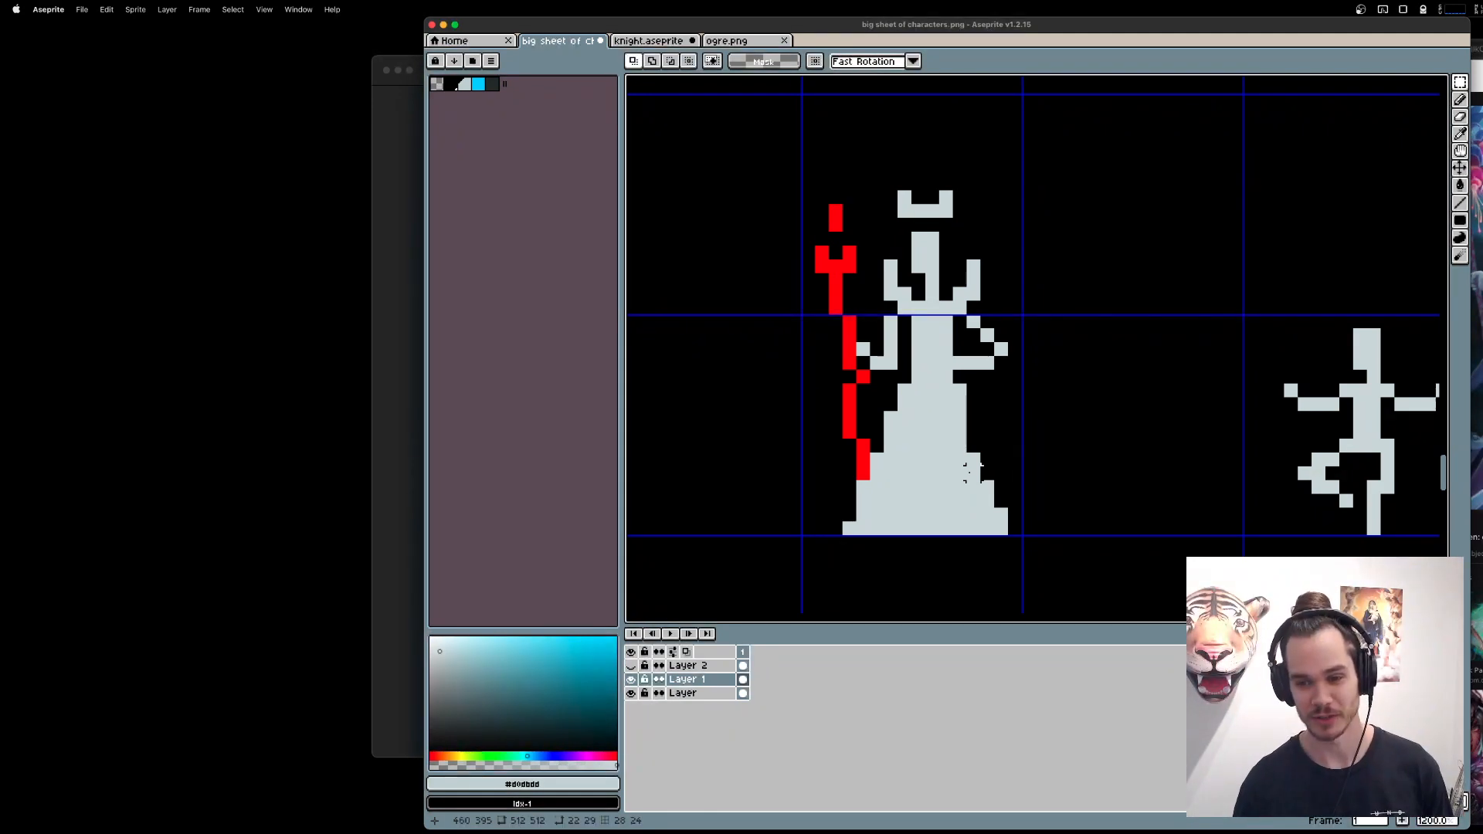
pyautogui.press('super+Tab')
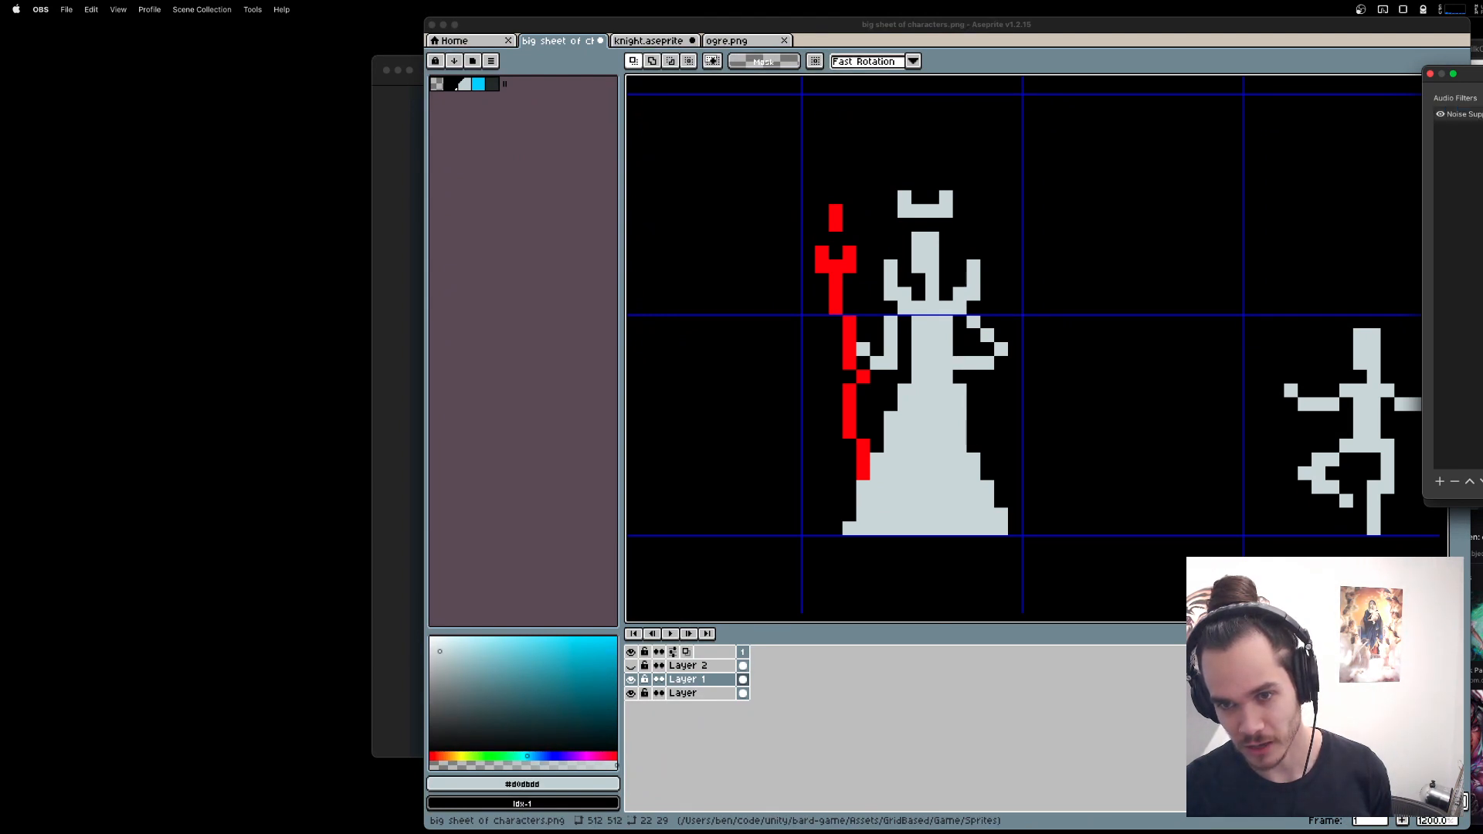
pyautogui.press('Escape')
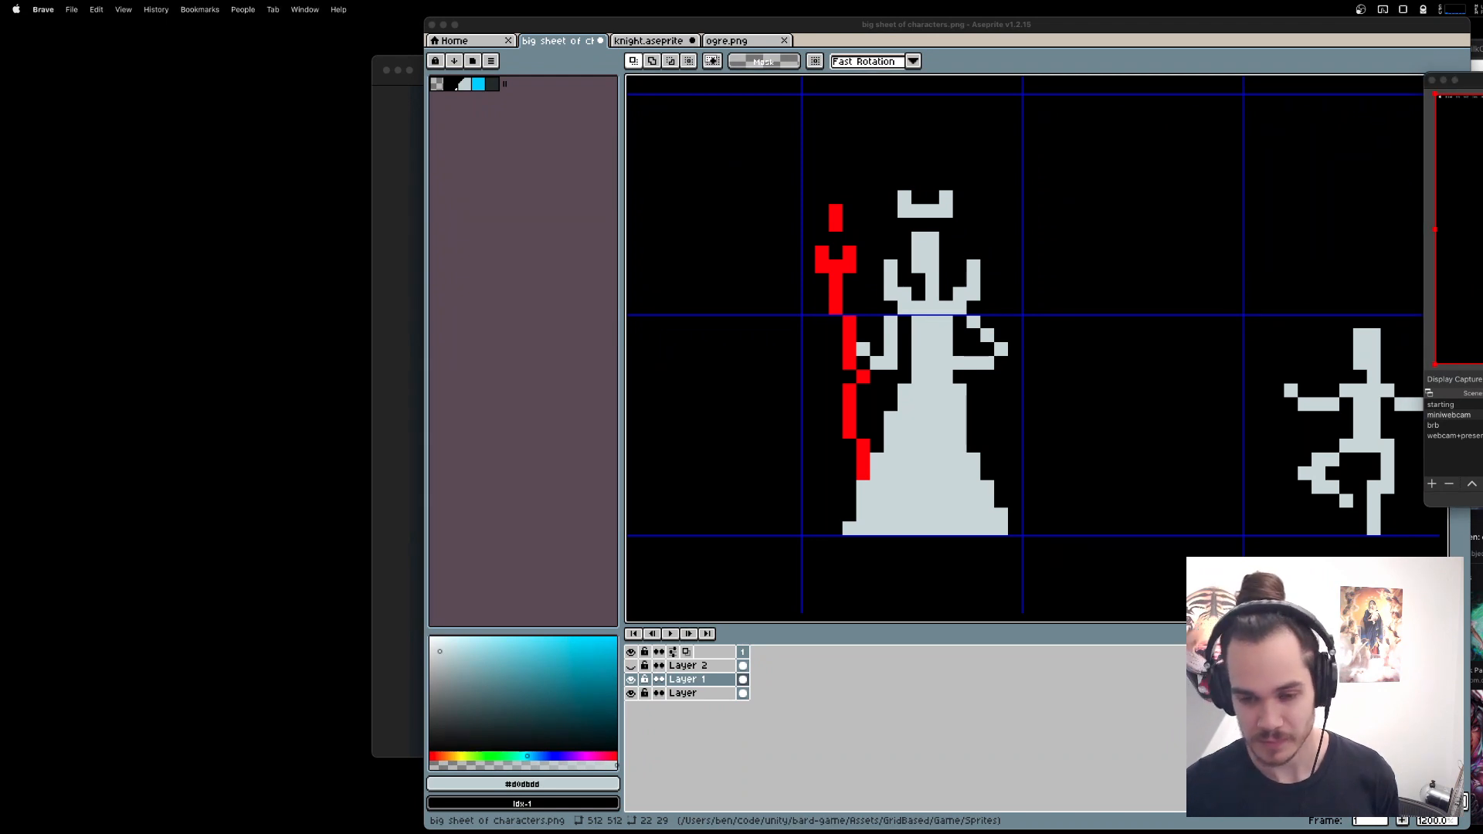
pyautogui.click(1111, 726)
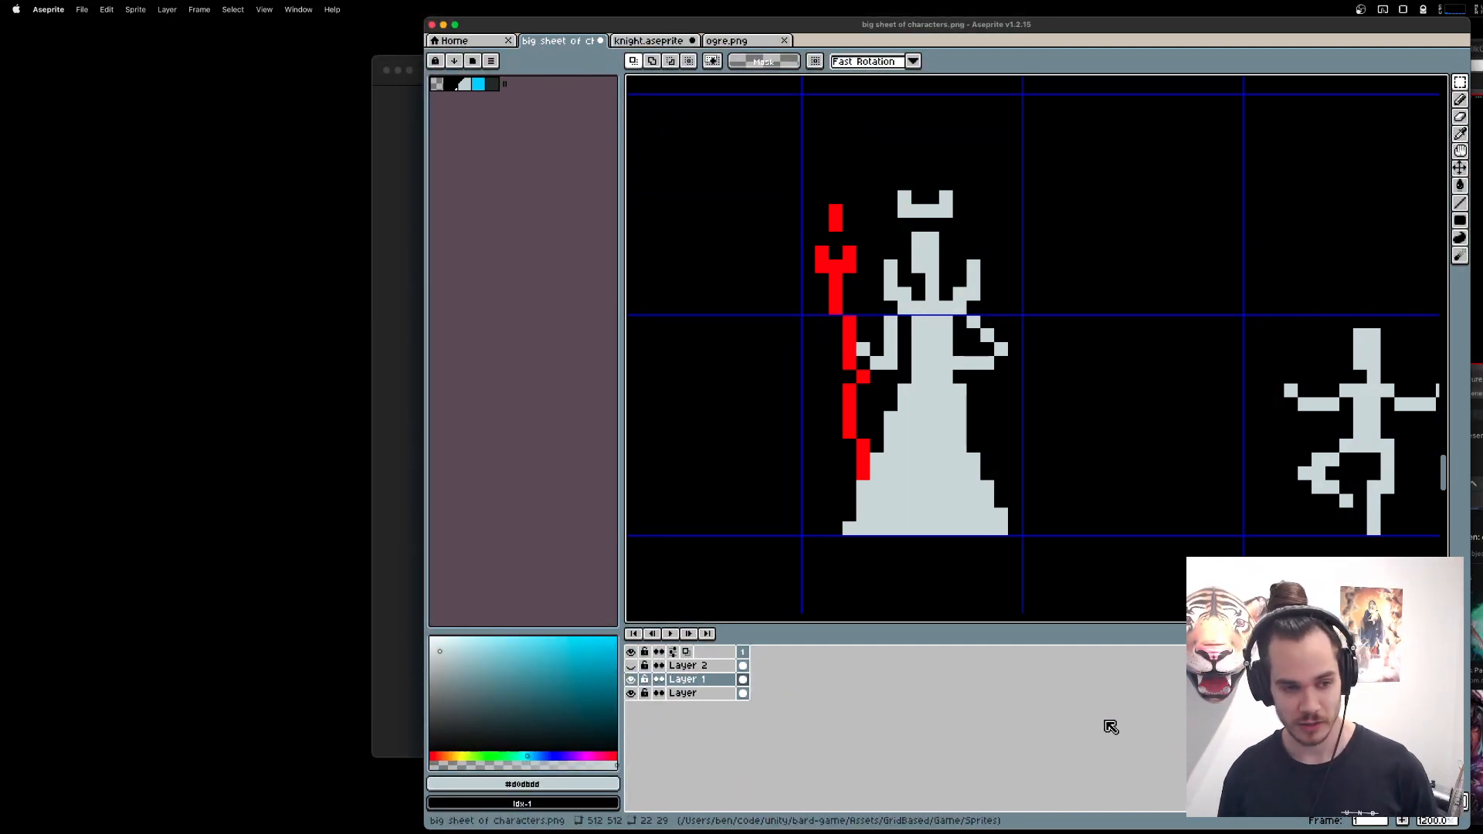
# Move the stray red pixel below the hand one pixel left to line up with the staff.
pyautogui.scroll(1, 932, 419)
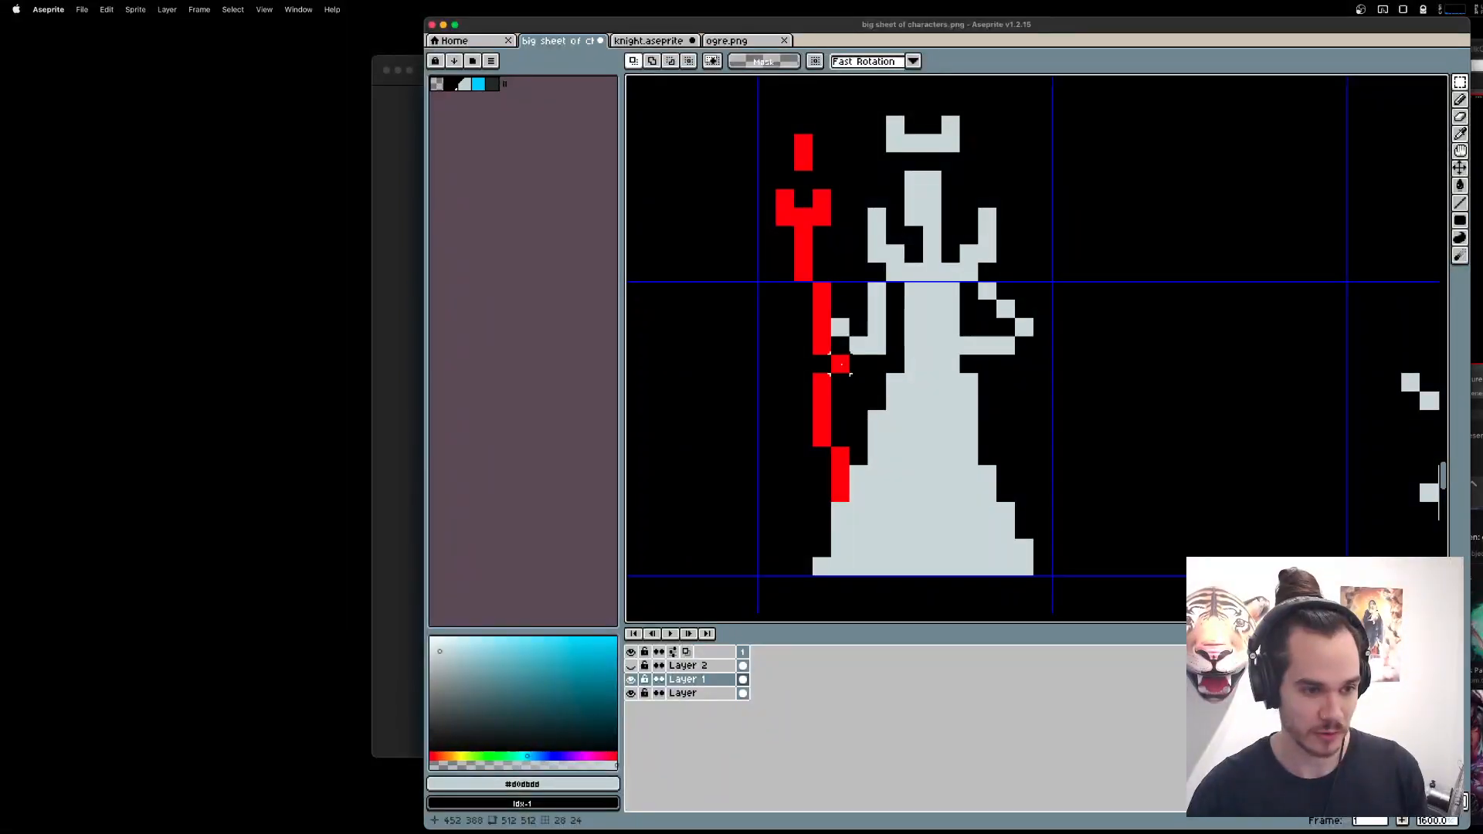
pyautogui.moveTo(840, 364); pyautogui.dragTo(822, 364)
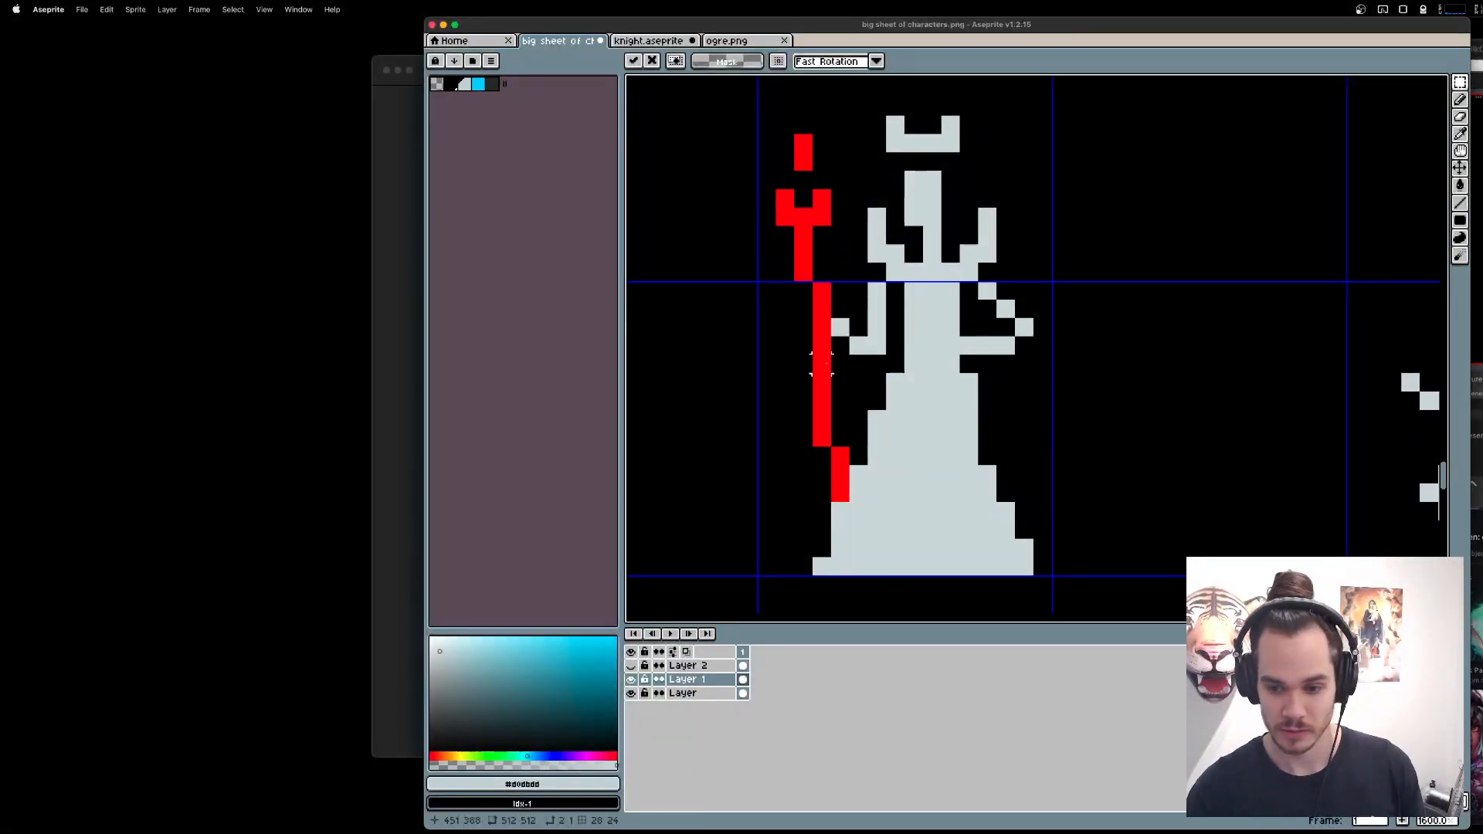
pyautogui.press('Return')
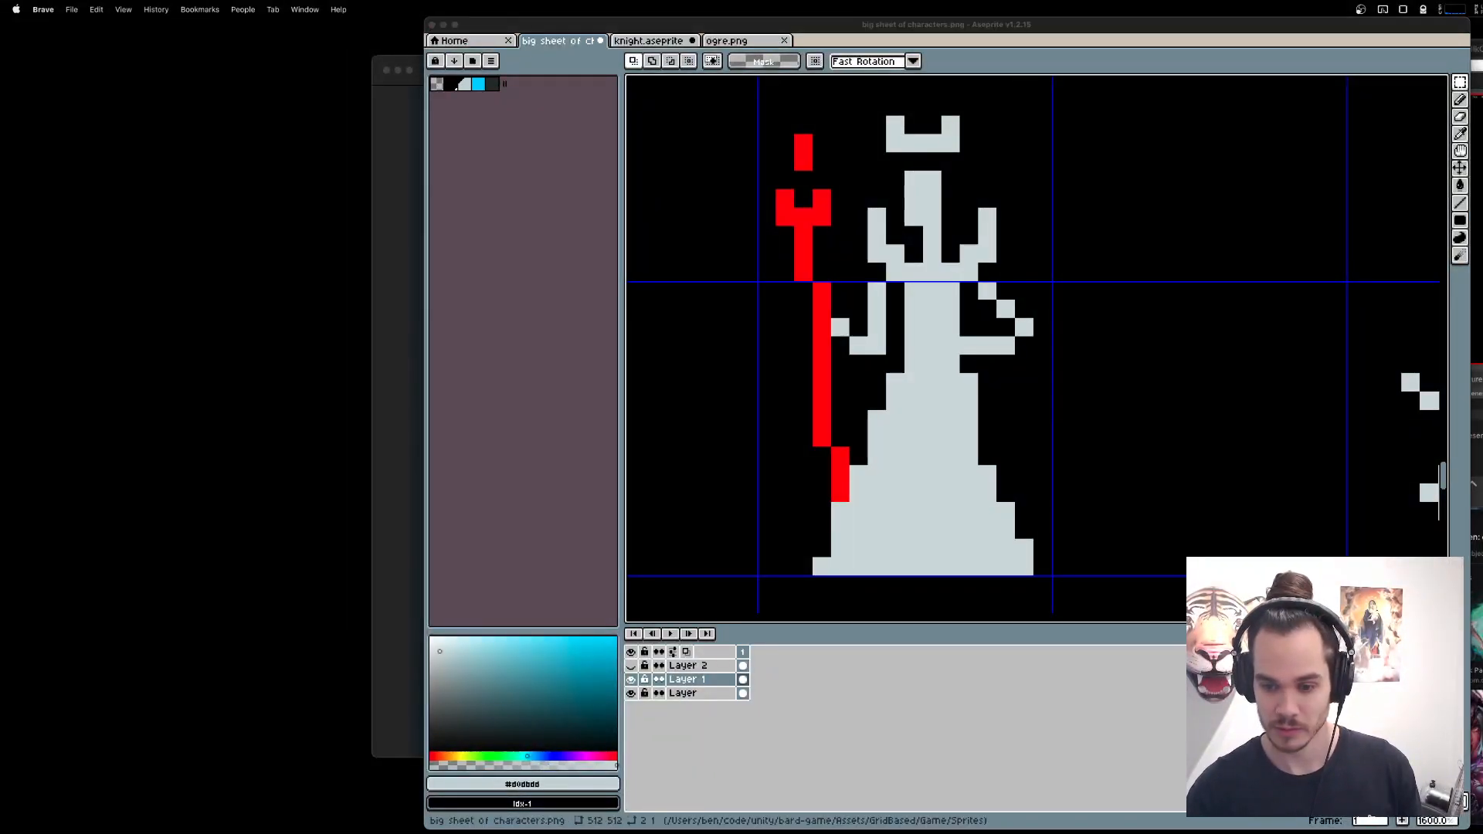
pyautogui.press('super+Tab')
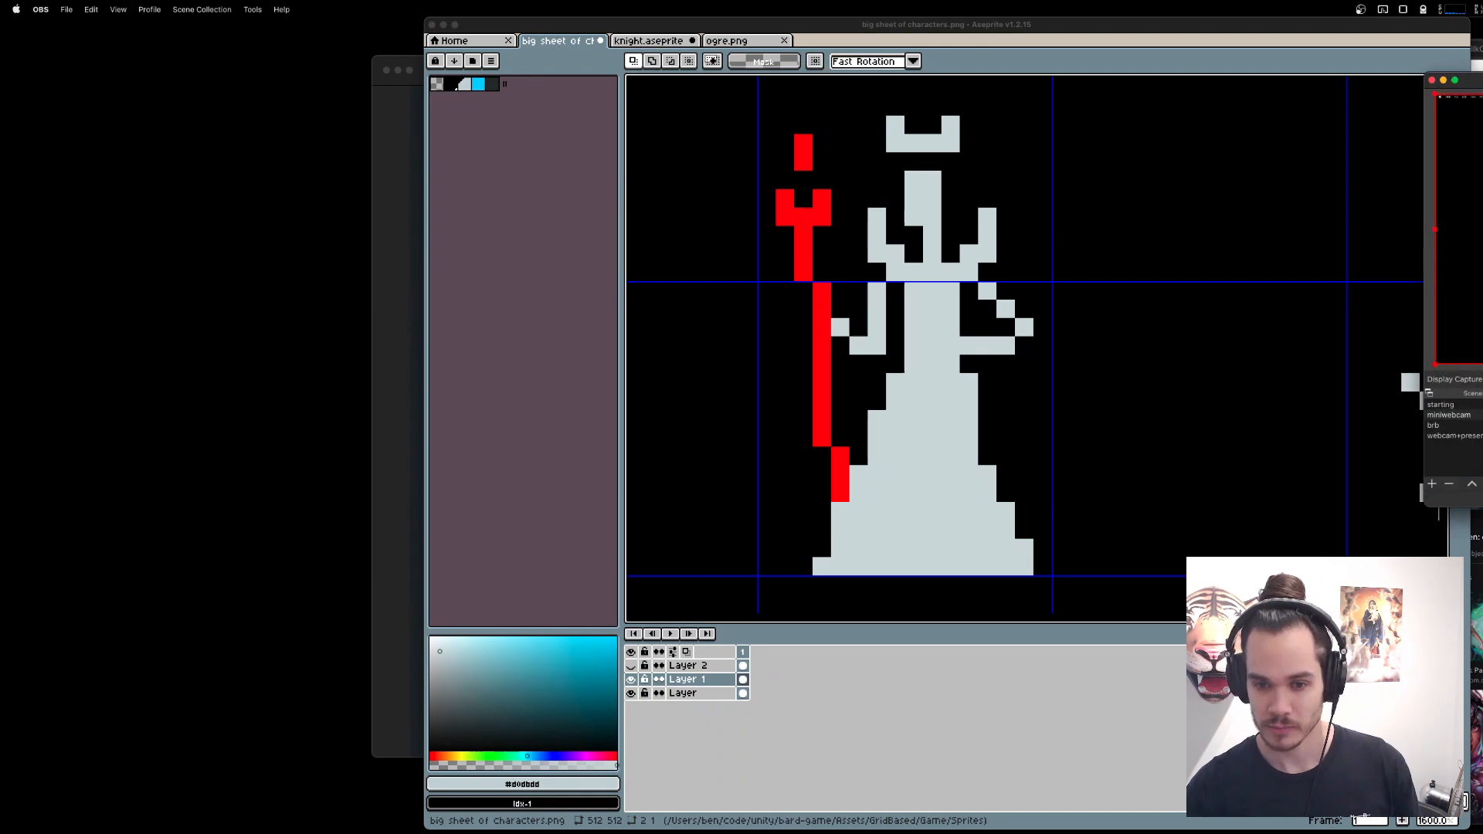
# Switch to OBS and raise the Mic/Aux level to its maximum in the audio mixer.
pyautogui.moveTo(1482, 81); pyautogui.dragTo(1140, 133)
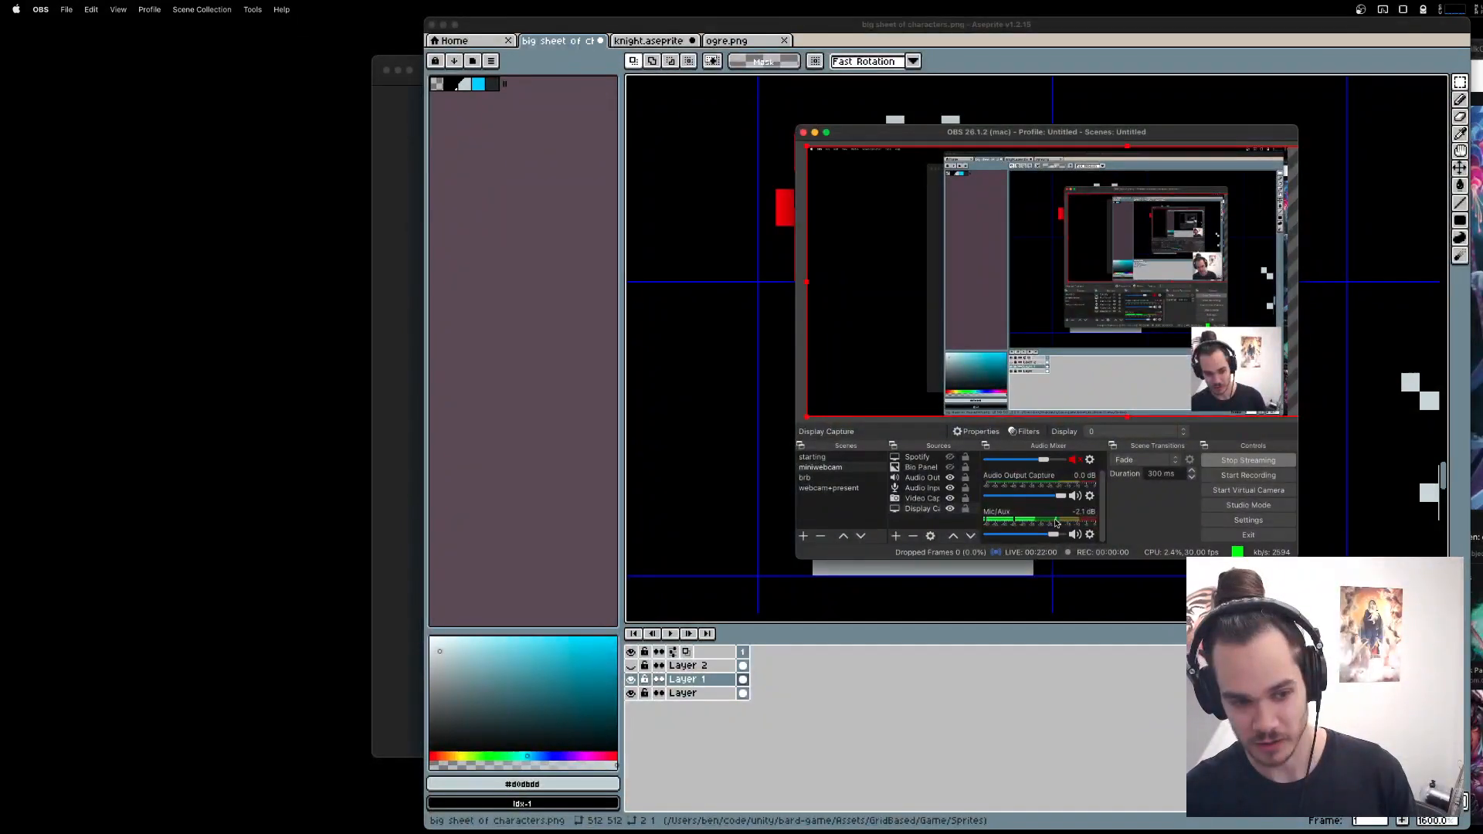
pyautogui.moveTo(1055, 536); pyautogui.dragTo(1069, 538)
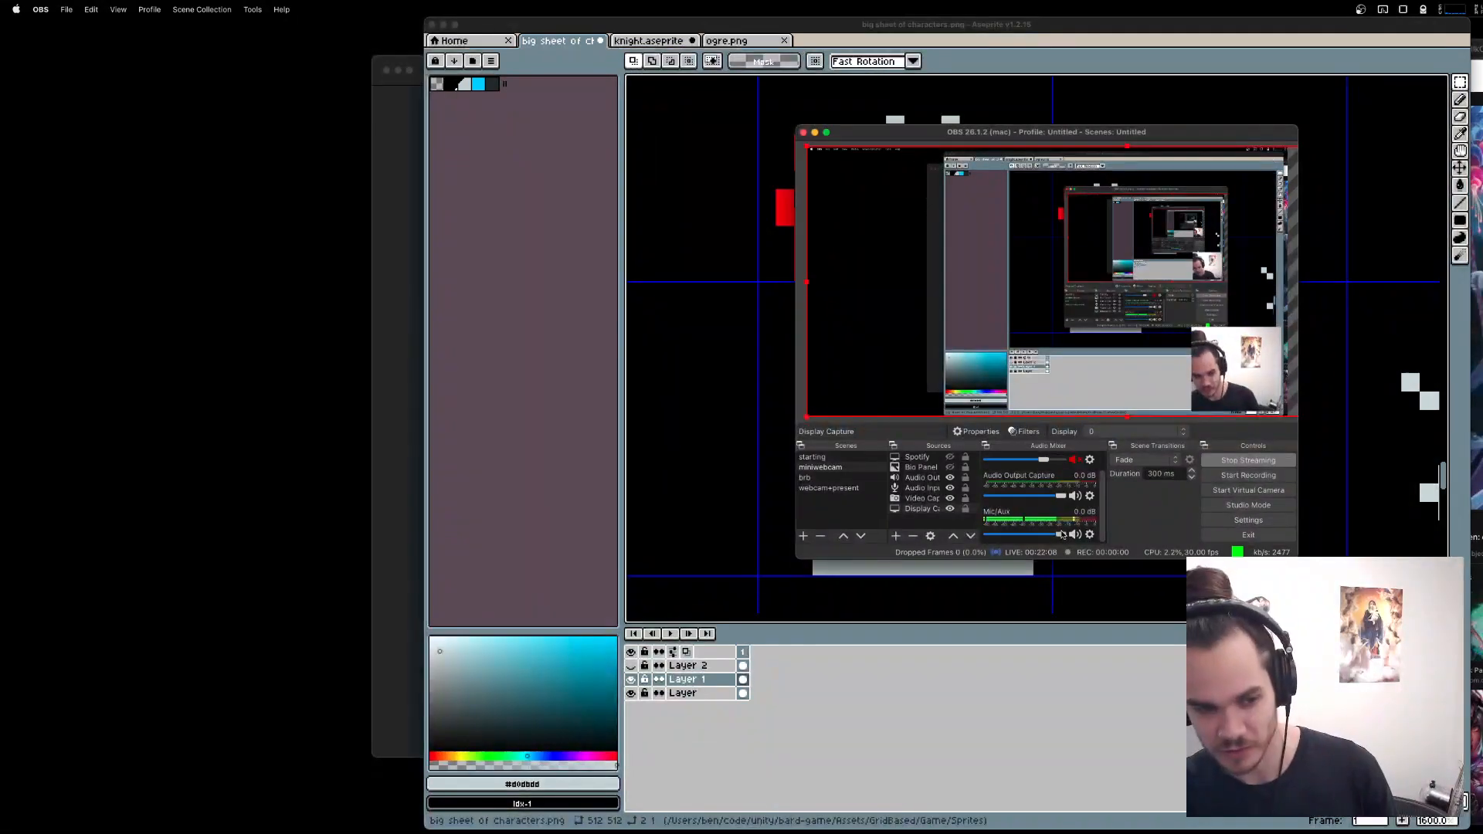
# Open the sound input settings in System Preferences and select the AT2020USB+ as the input device.
pyautogui.moveTo(1152, 831)
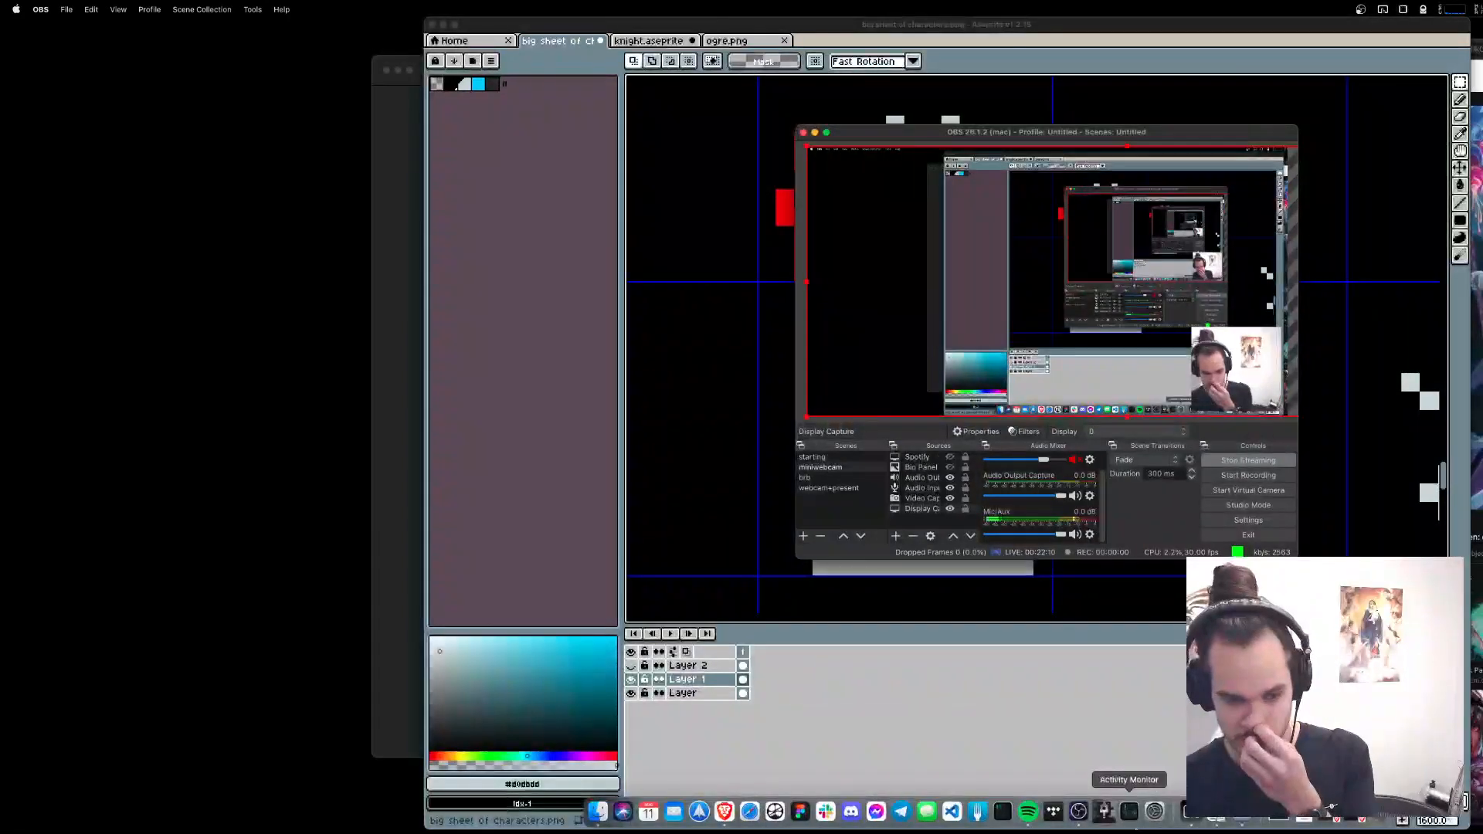
pyautogui.click(1159, 815)
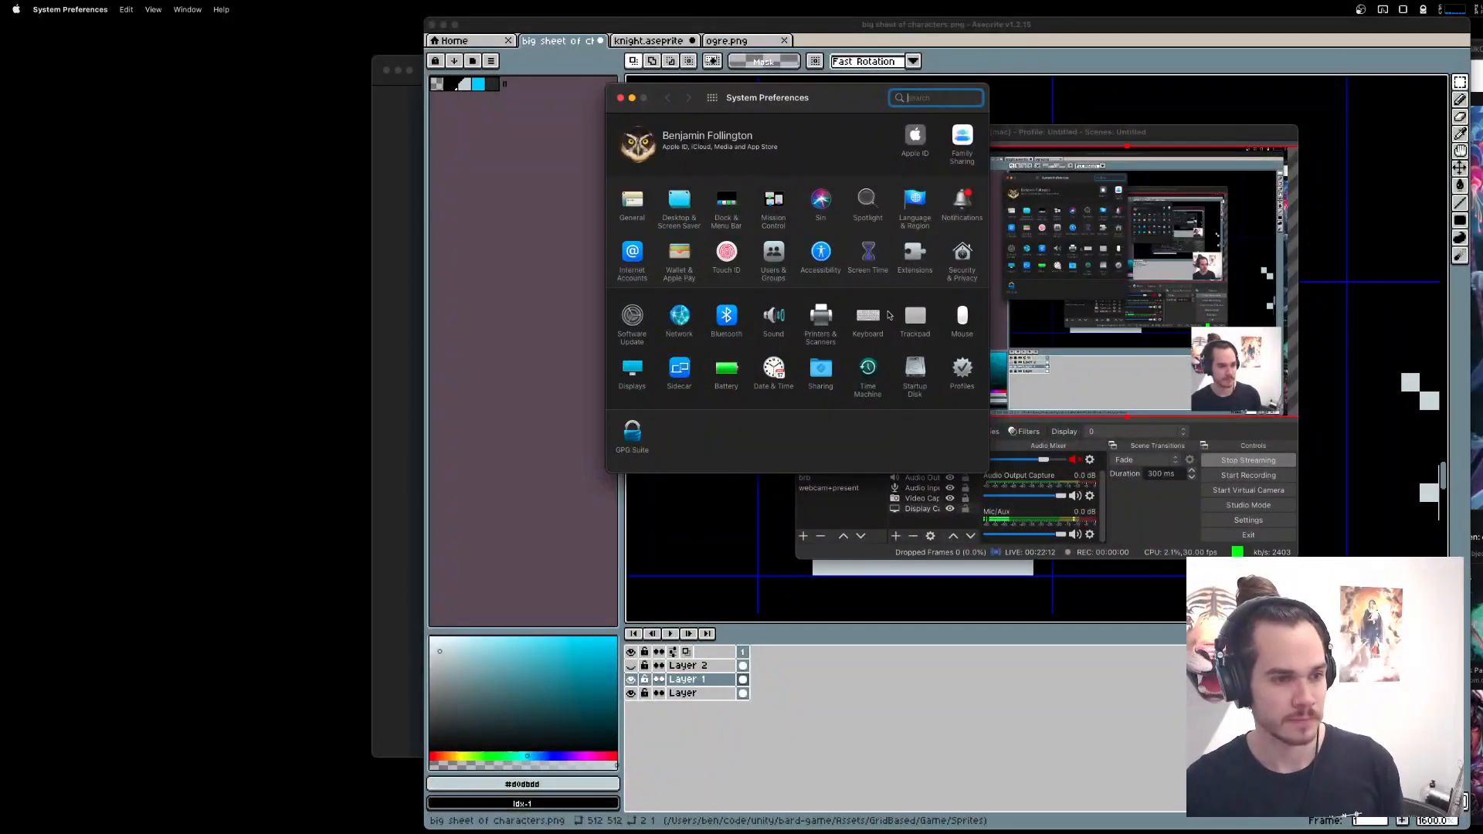
pyautogui.click(765, 318)
pyautogui.moveTo(804, 98); pyautogui.dragTo(1051, 156)
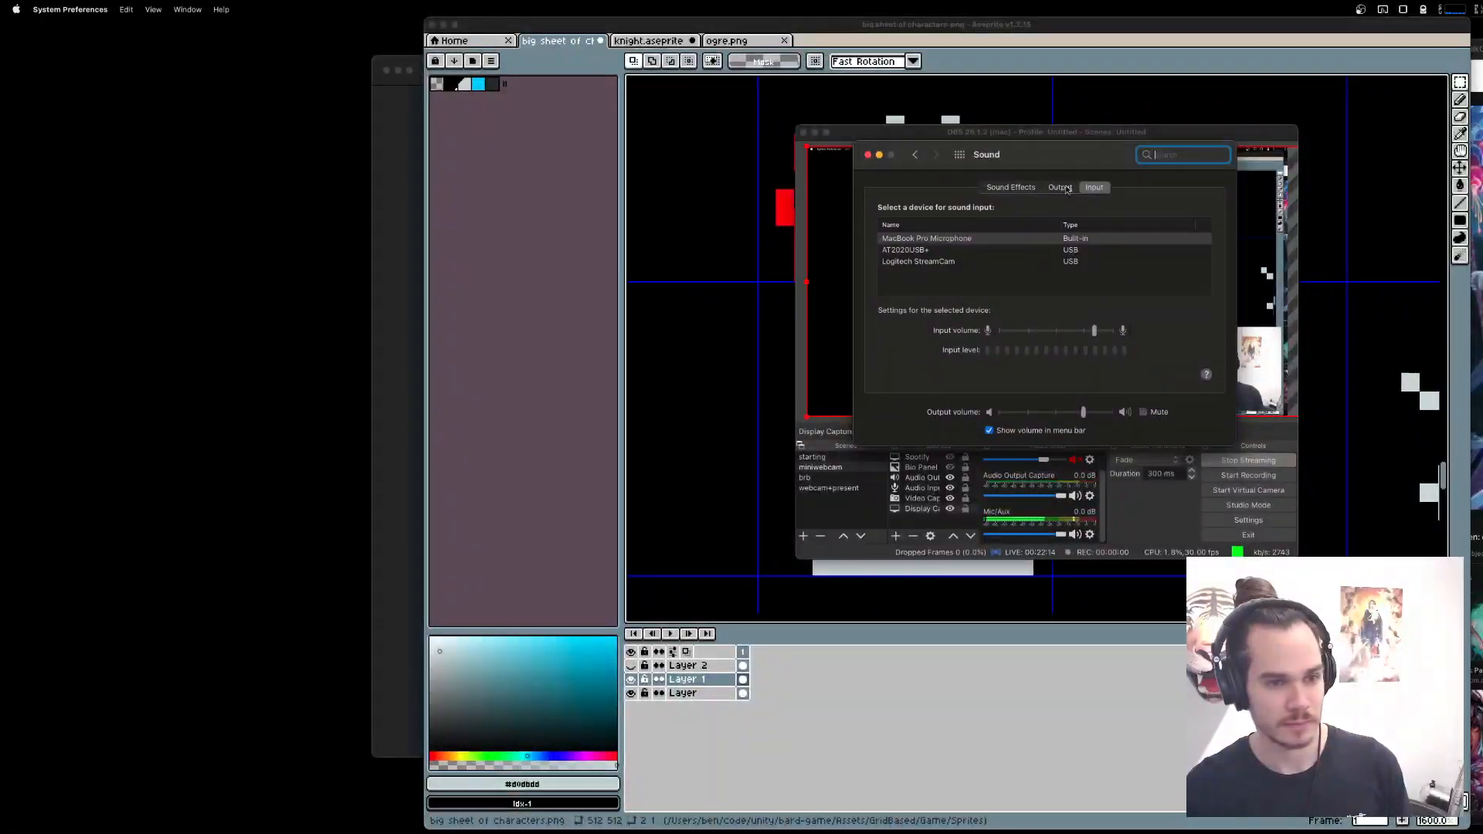
pyautogui.click(940, 250)
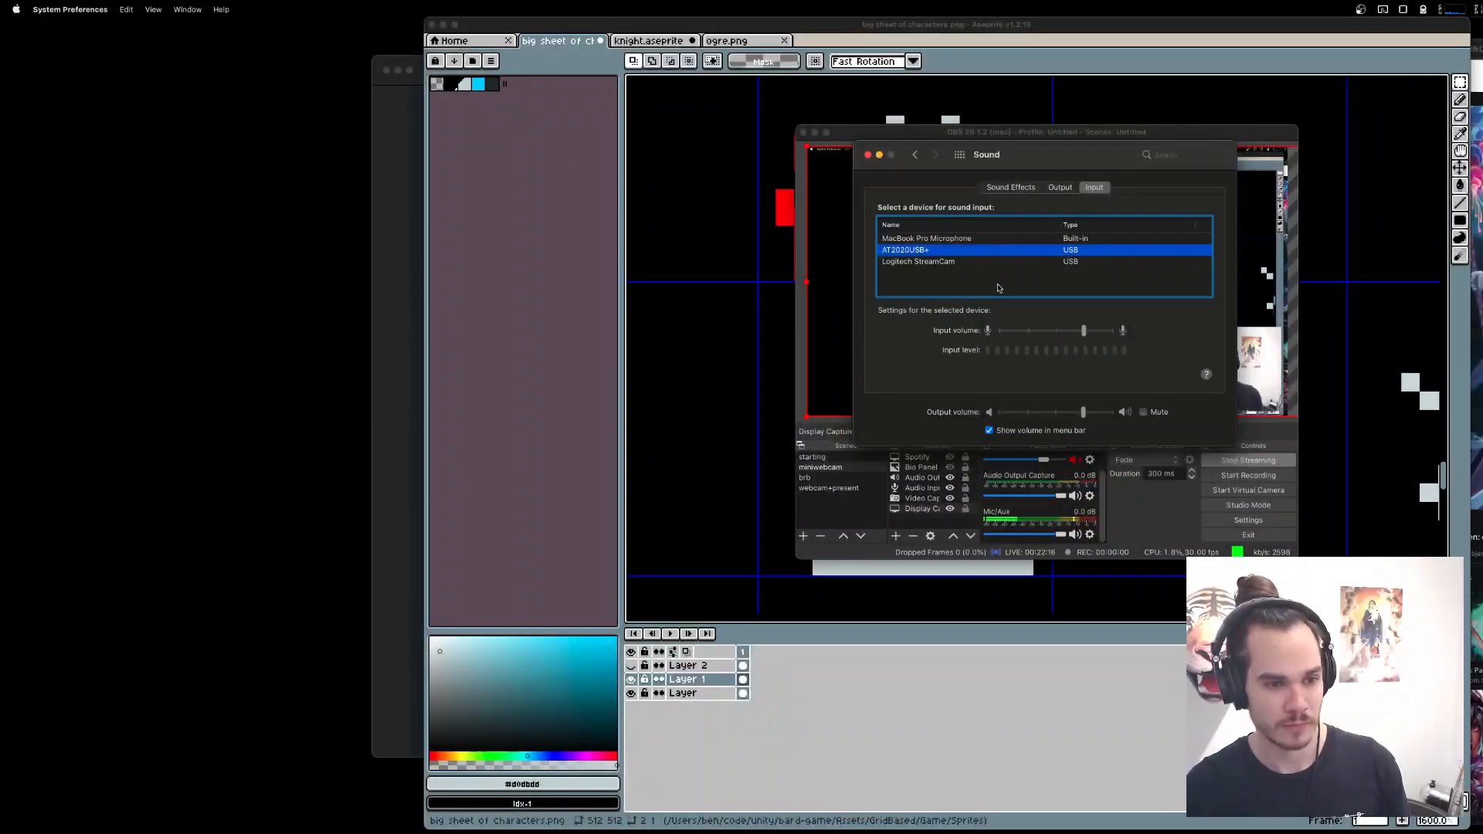
# Raise the AT2020USB+ input volume in the sound settings and lower the Mic/Aux level in OBS.
pyautogui.moveTo(1084, 333)
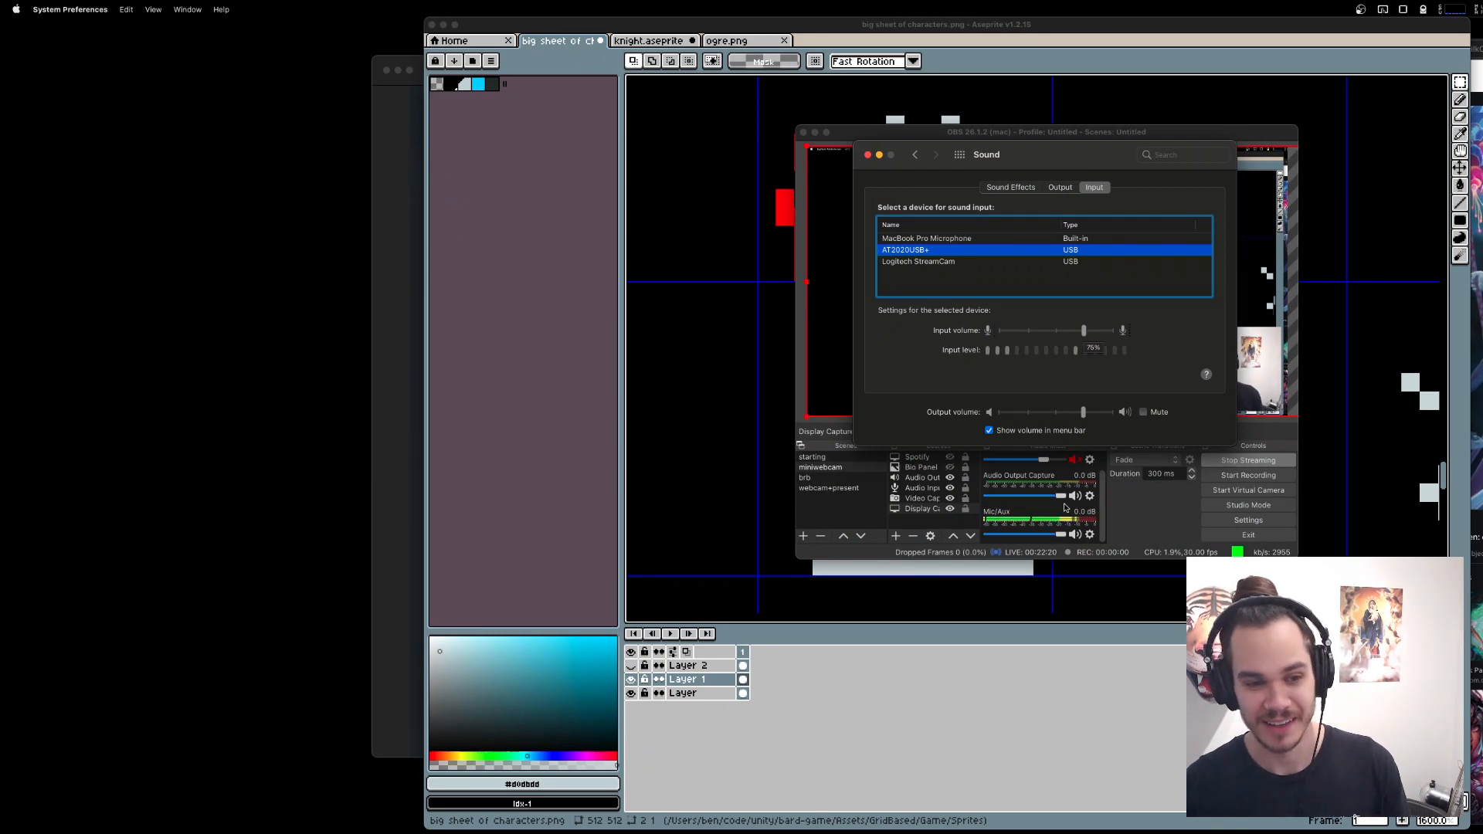
pyautogui.moveTo(1063, 536); pyautogui.dragTo(1057, 535)
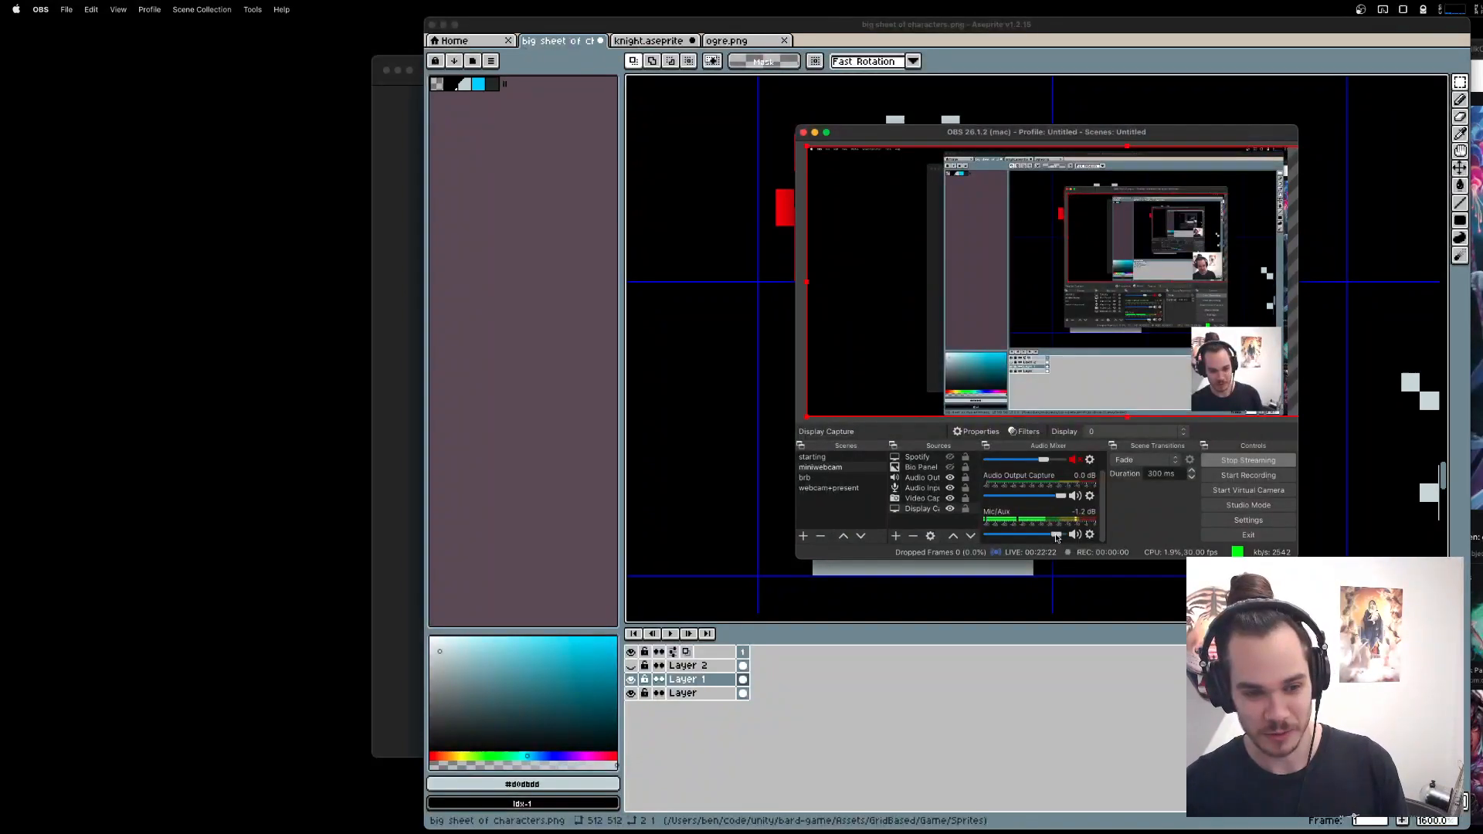
pyautogui.press('super+Tab')
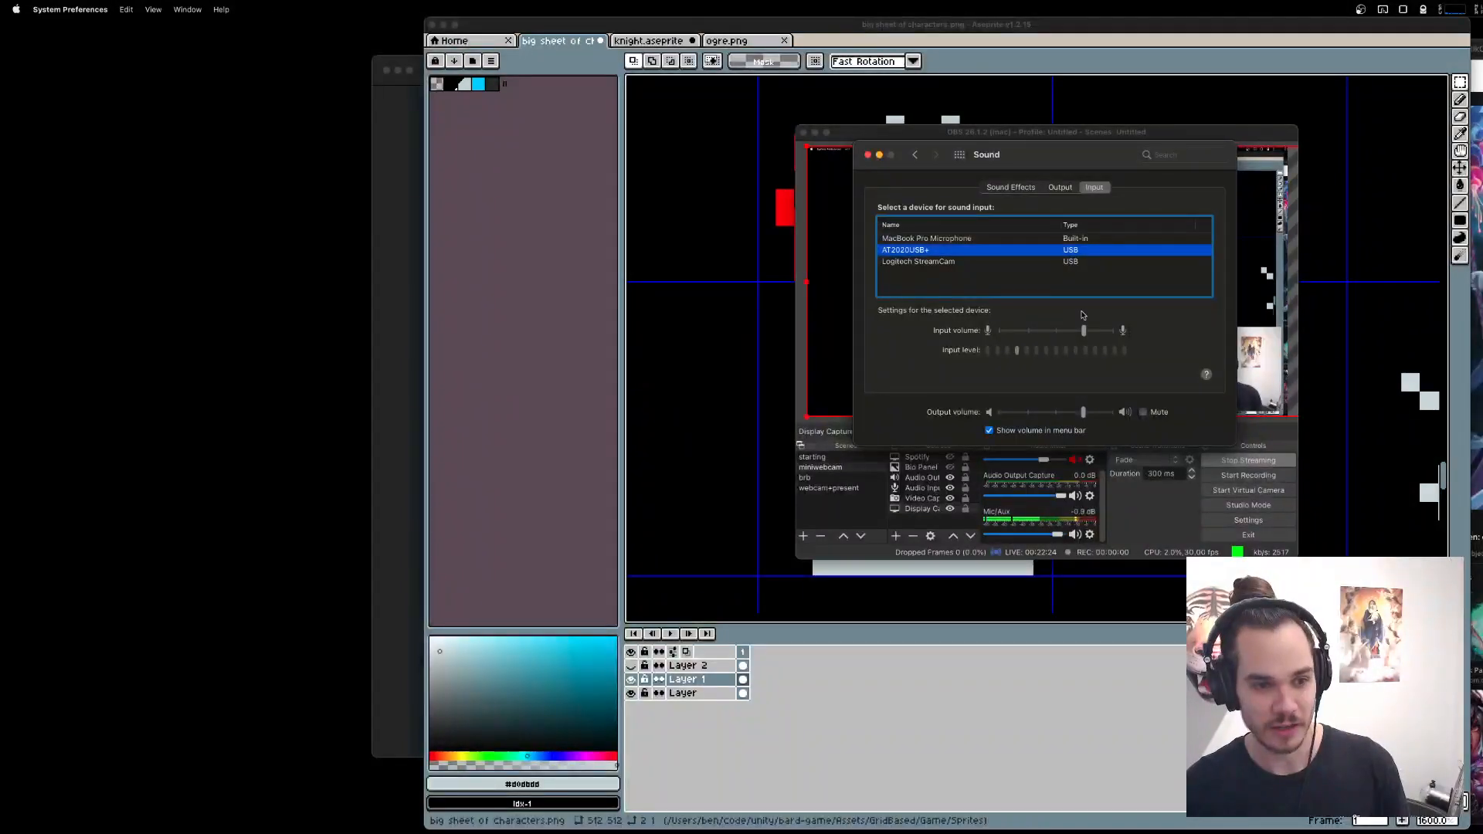
pyautogui.moveTo(1084, 331); pyautogui.dragTo(1113, 332)
pyautogui.click(933, 129)
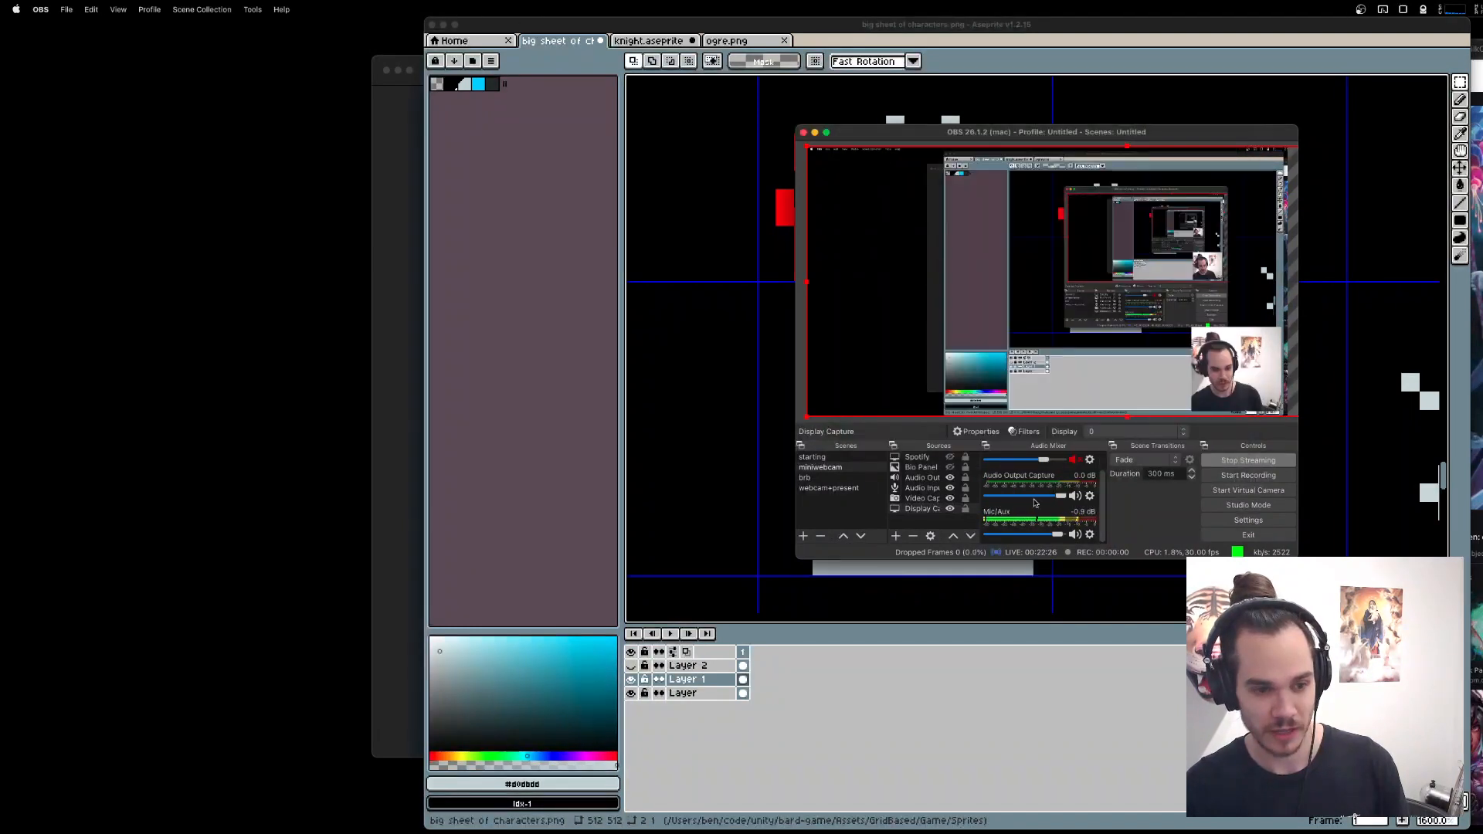
pyautogui.moveTo(1057, 536); pyautogui.dragTo(1048, 536)
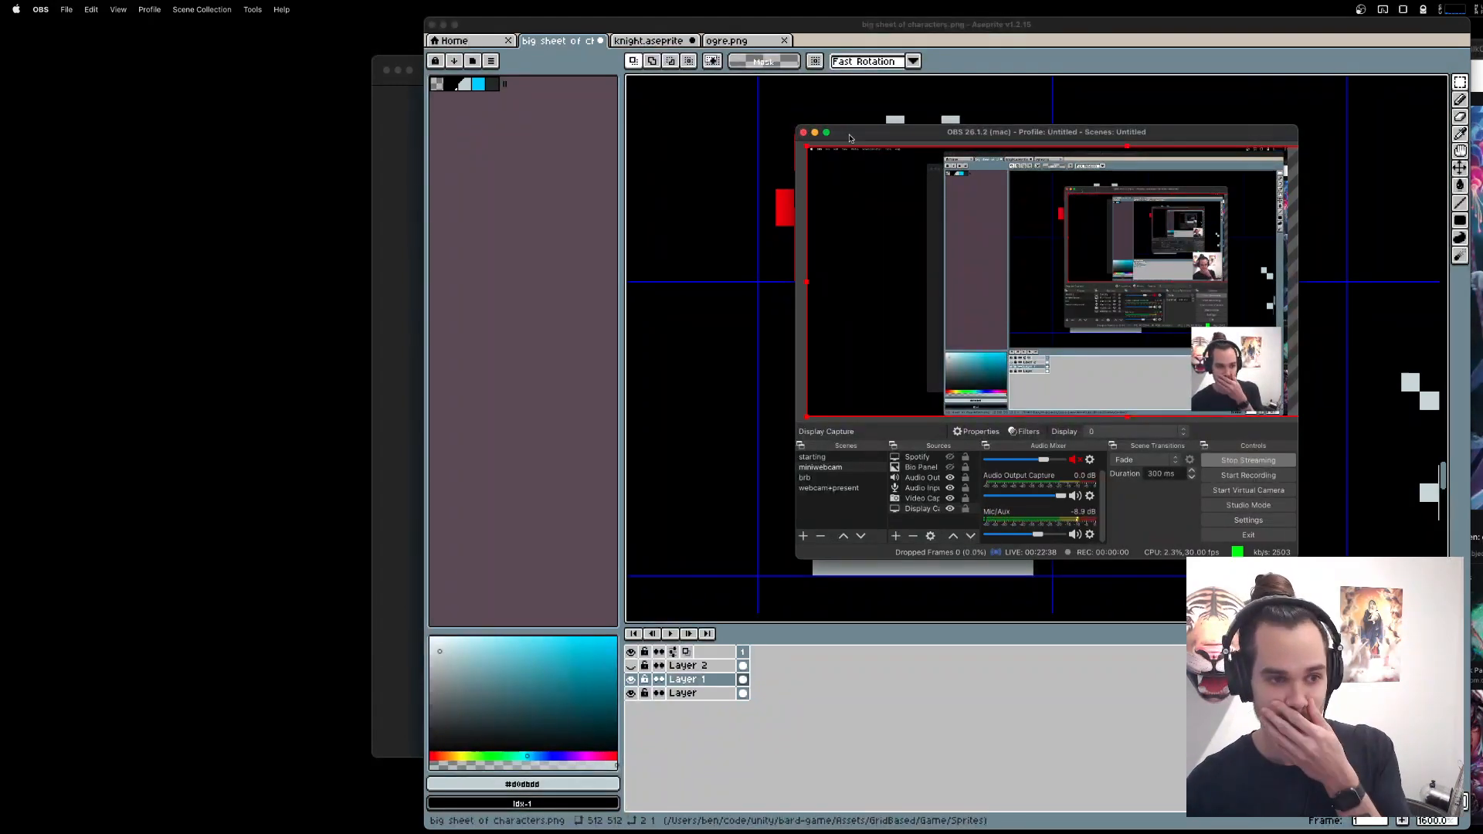
pyautogui.click(816, 132)
# Return to Aseprite, add a new layer above Layer 1 and pick the staff's red as the drawing colour.
pyautogui.click(1140, 692)
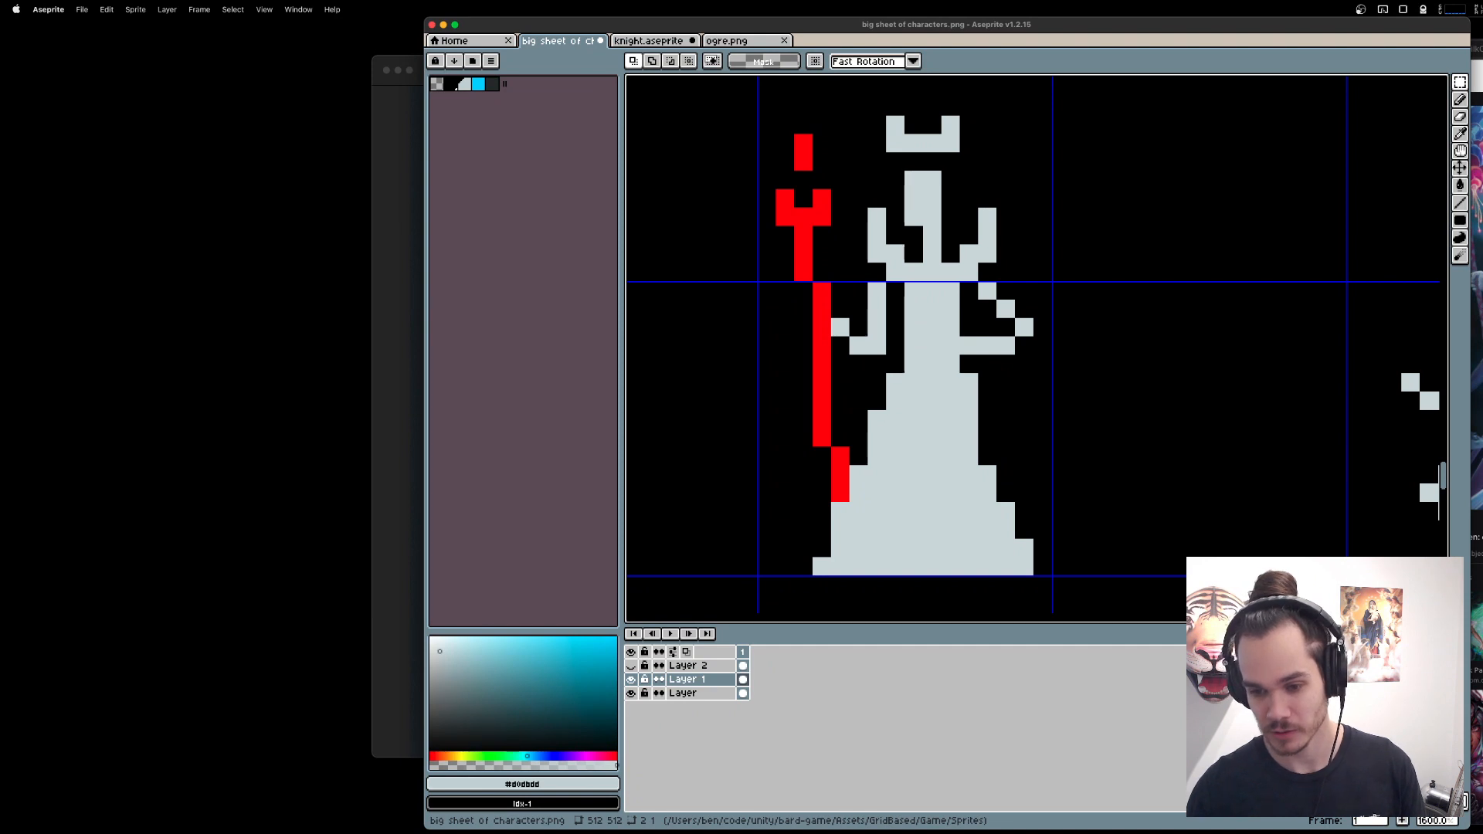
pyautogui.moveTo(861, 396); pyautogui.dragTo(897, 380)
pyautogui.moveTo(1086, 415); pyautogui.dragTo(1053, 420)
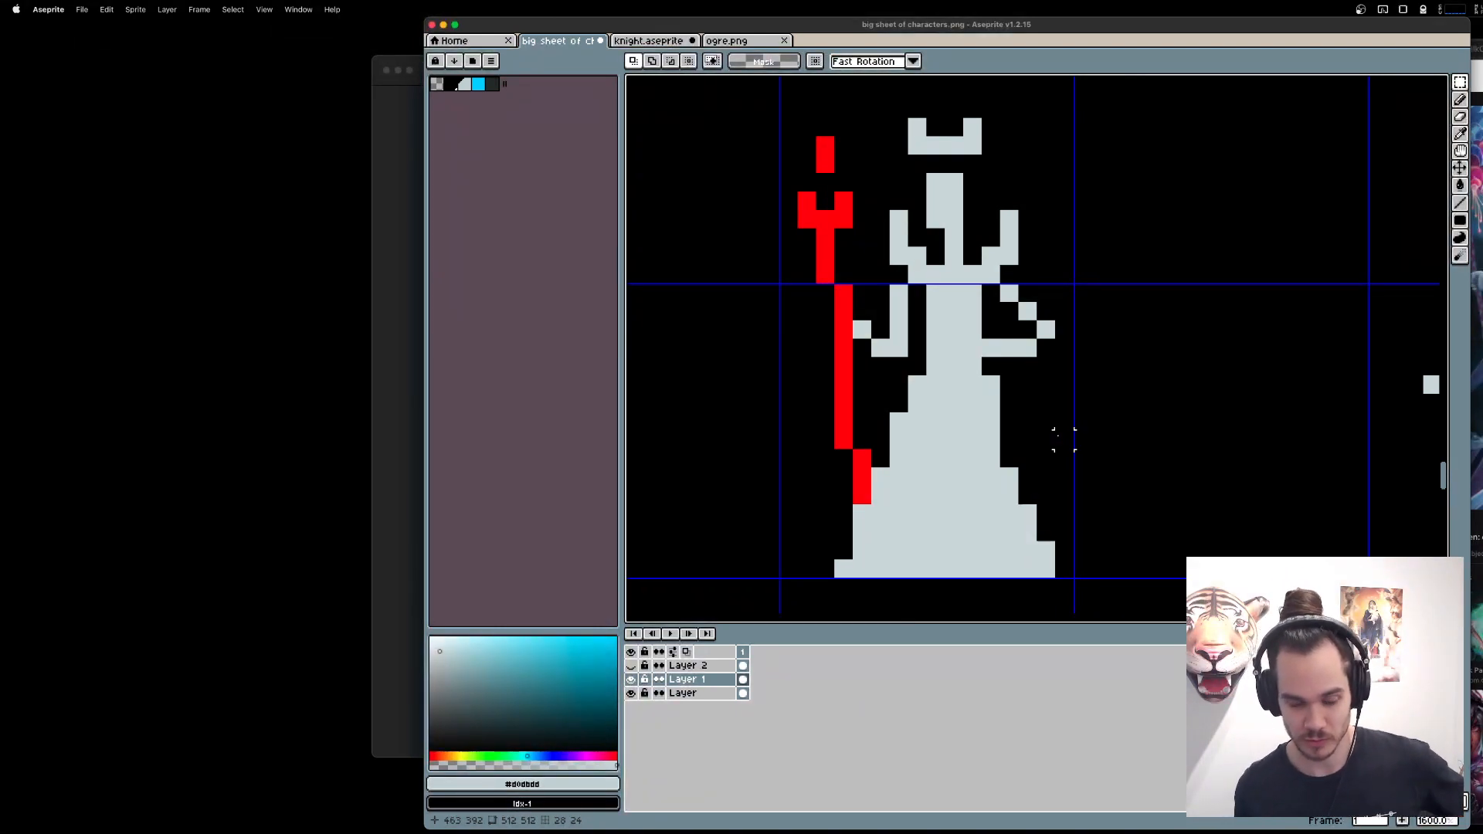
pyautogui.press('b')
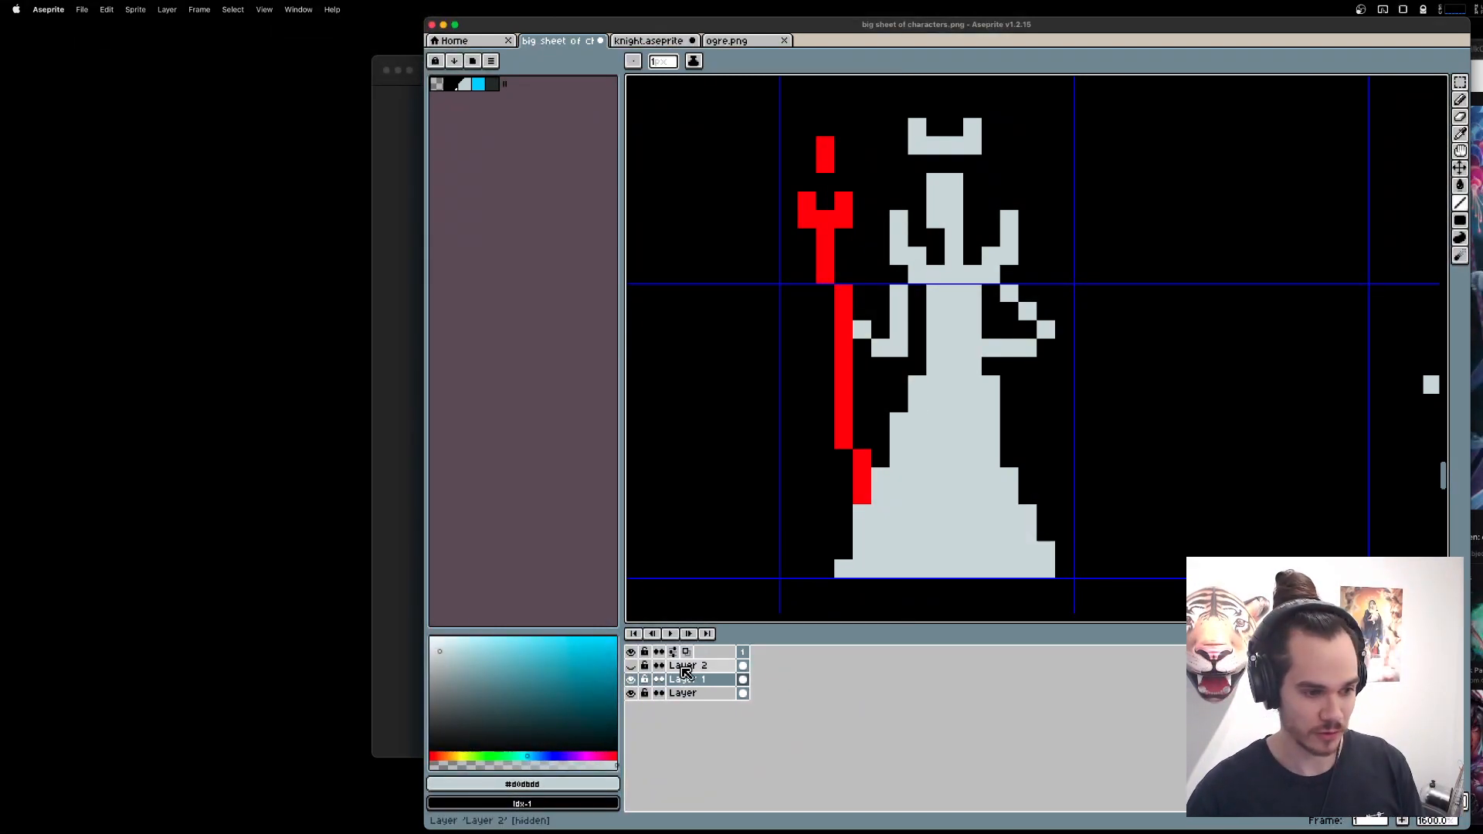
pyautogui.hotkey('shift', 'n')
pyautogui.keyDown('alt'); pyautogui.click(838, 437); pyautogui.keyUp('alt')
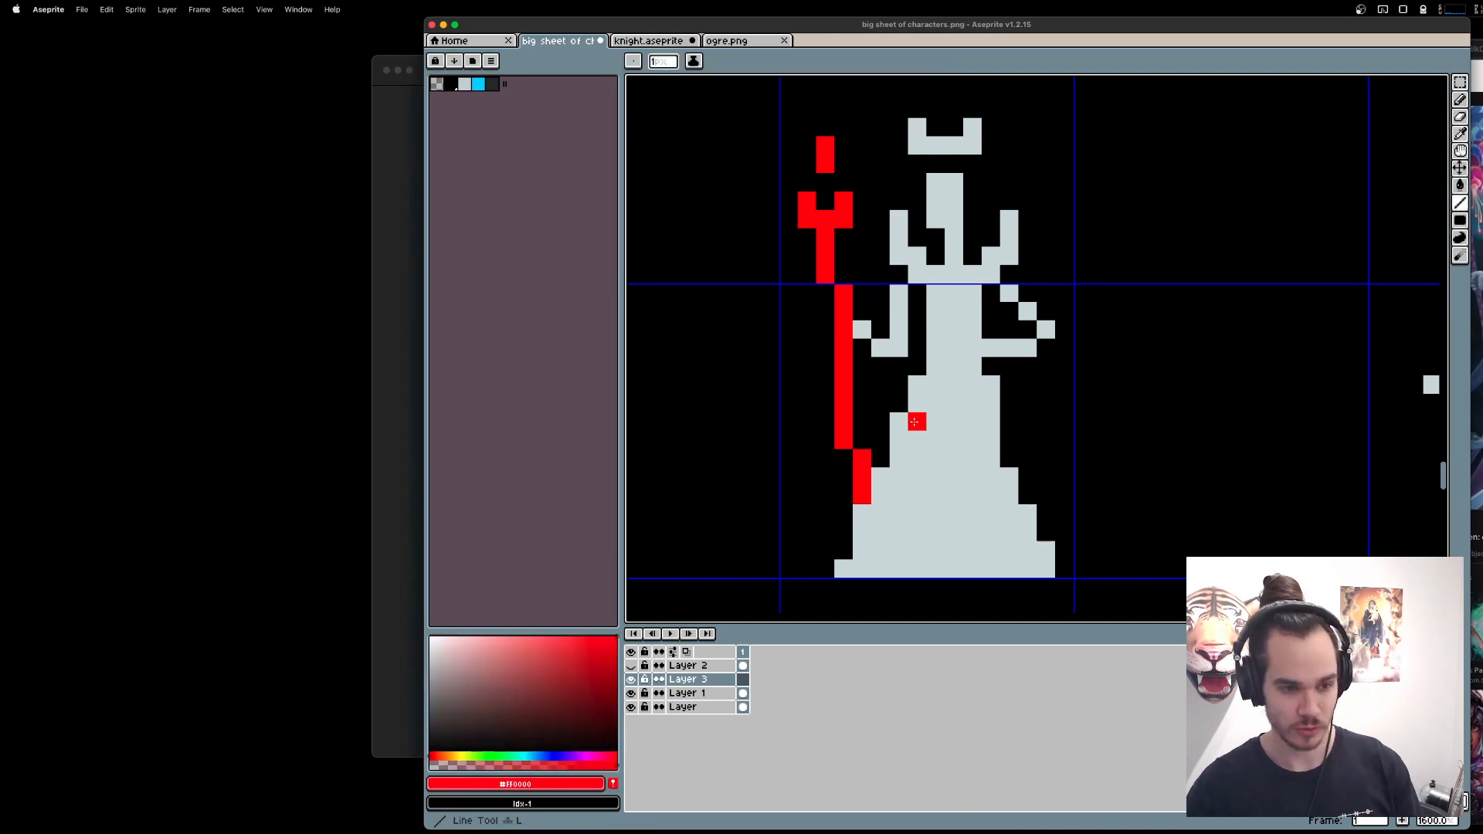
# Sketch a red skirt outline on Layer 3 from the waist diagonally down to a wider hem on the right side.
pyautogui.click(972, 366)
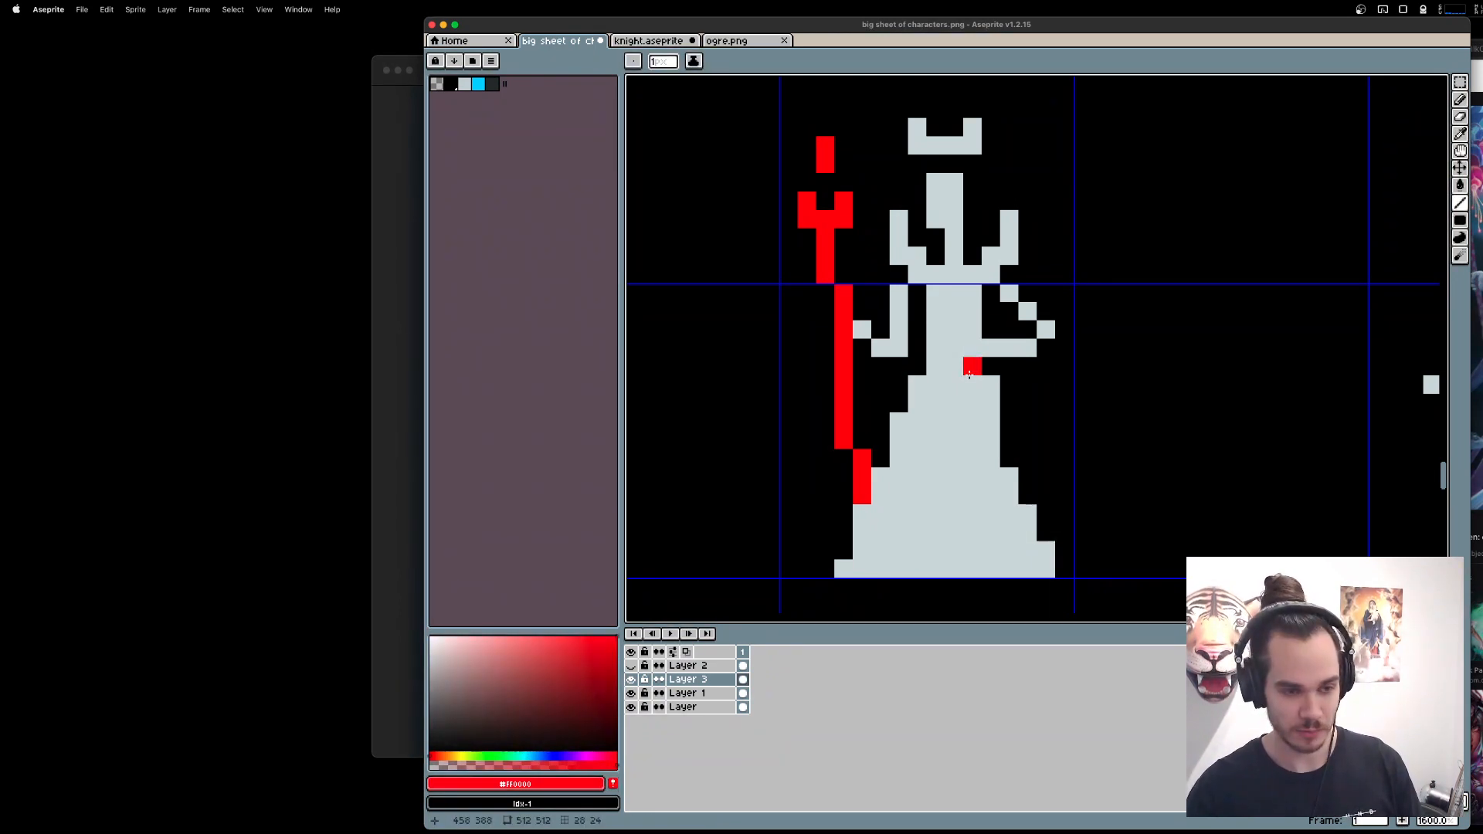
pyautogui.click(975, 385)
pyautogui.moveTo(980, 385)
pyautogui.mouseDown()
pyautogui.moveTo(1009, 420)
pyautogui.moveTo(1009, 386)
pyautogui.moveTo(956, 402)
pyautogui.moveTo(1078, 582)
pyautogui.moveTo(1079, 564)
pyautogui.mouseUp()
pyautogui.click(991, 421)
pyautogui.click(974, 420)
pyautogui.press('super+z')
# Draw the left side of the red skirt outline from the waist out to the thigh and down to the hem.
pyautogui.click(945, 424)
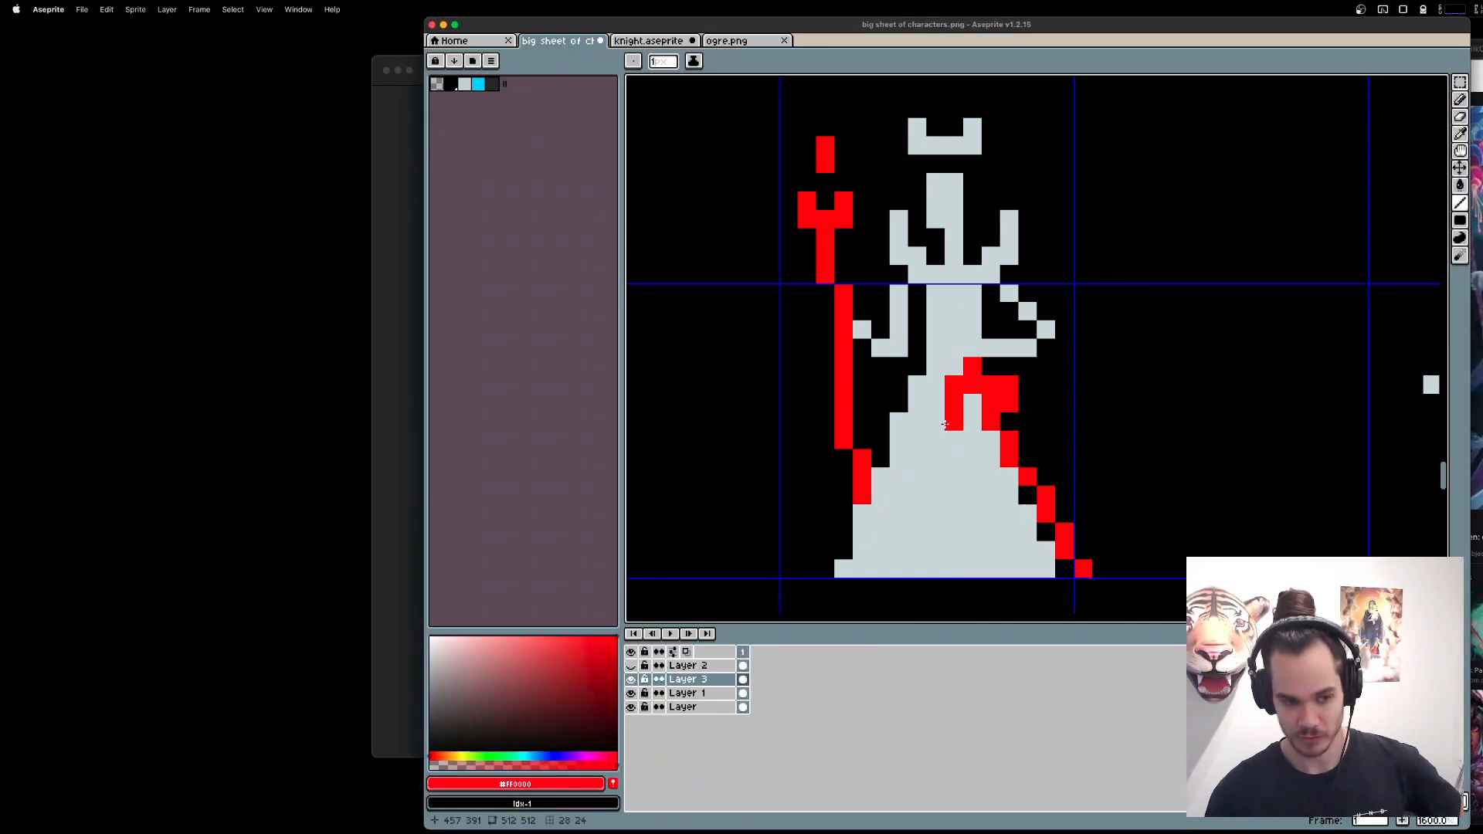
pyautogui.moveTo(949, 406); pyautogui.dragTo(881, 458)
pyautogui.moveTo(881, 459)
pyautogui.mouseDown()
pyautogui.moveTo(941, 580)
pyautogui.moveTo(918, 585)
pyautogui.moveTo(911, 566)
pyautogui.mouseUp()
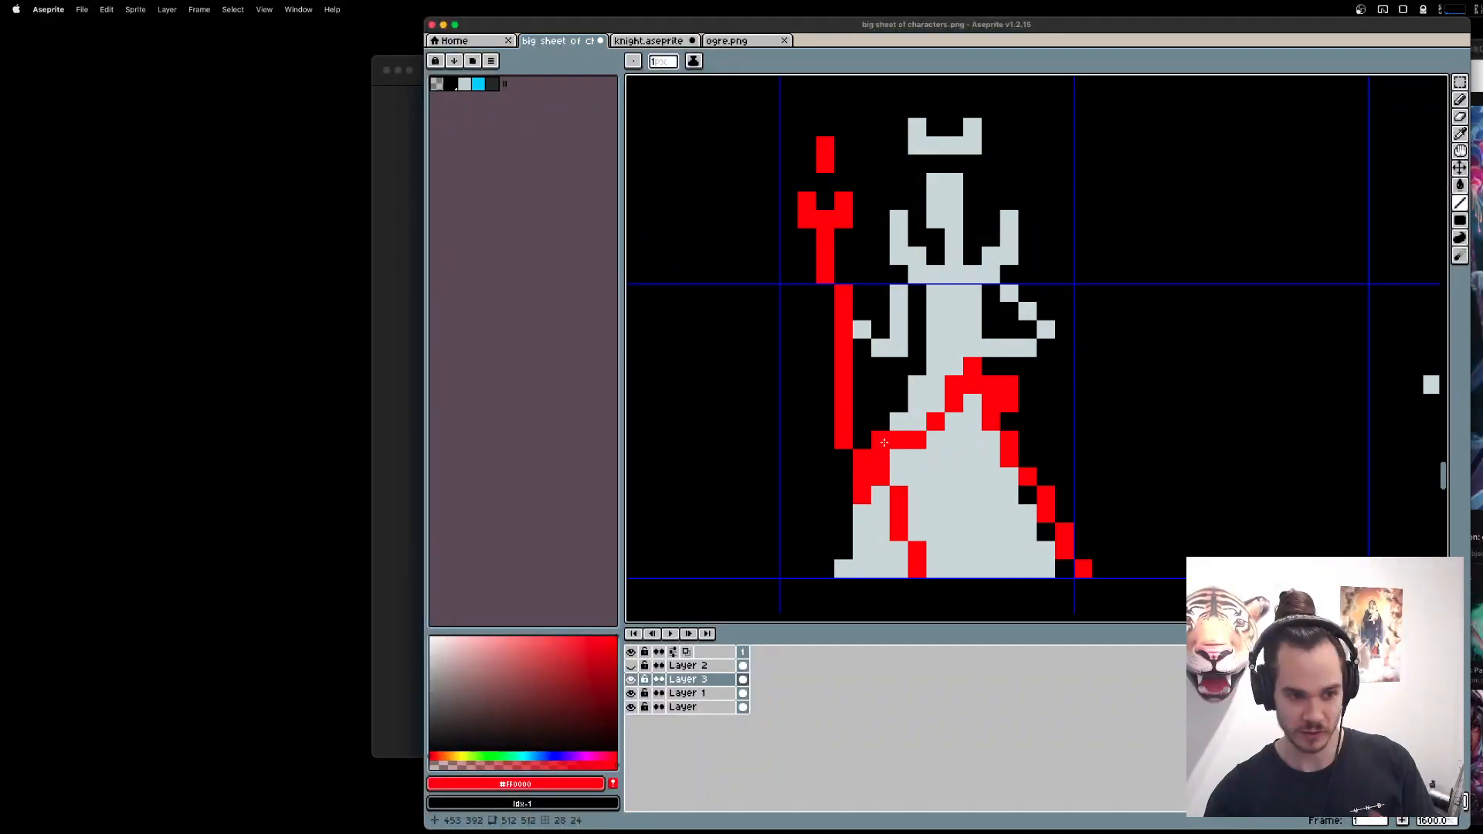
# Erase the stray red pixels beside the outline's left bend and fill its gap to make one continuous line.
pyautogui.click(899, 459)
pyautogui.press('e')
pyautogui.moveTo(899, 442); pyautogui.dragTo(885, 491)
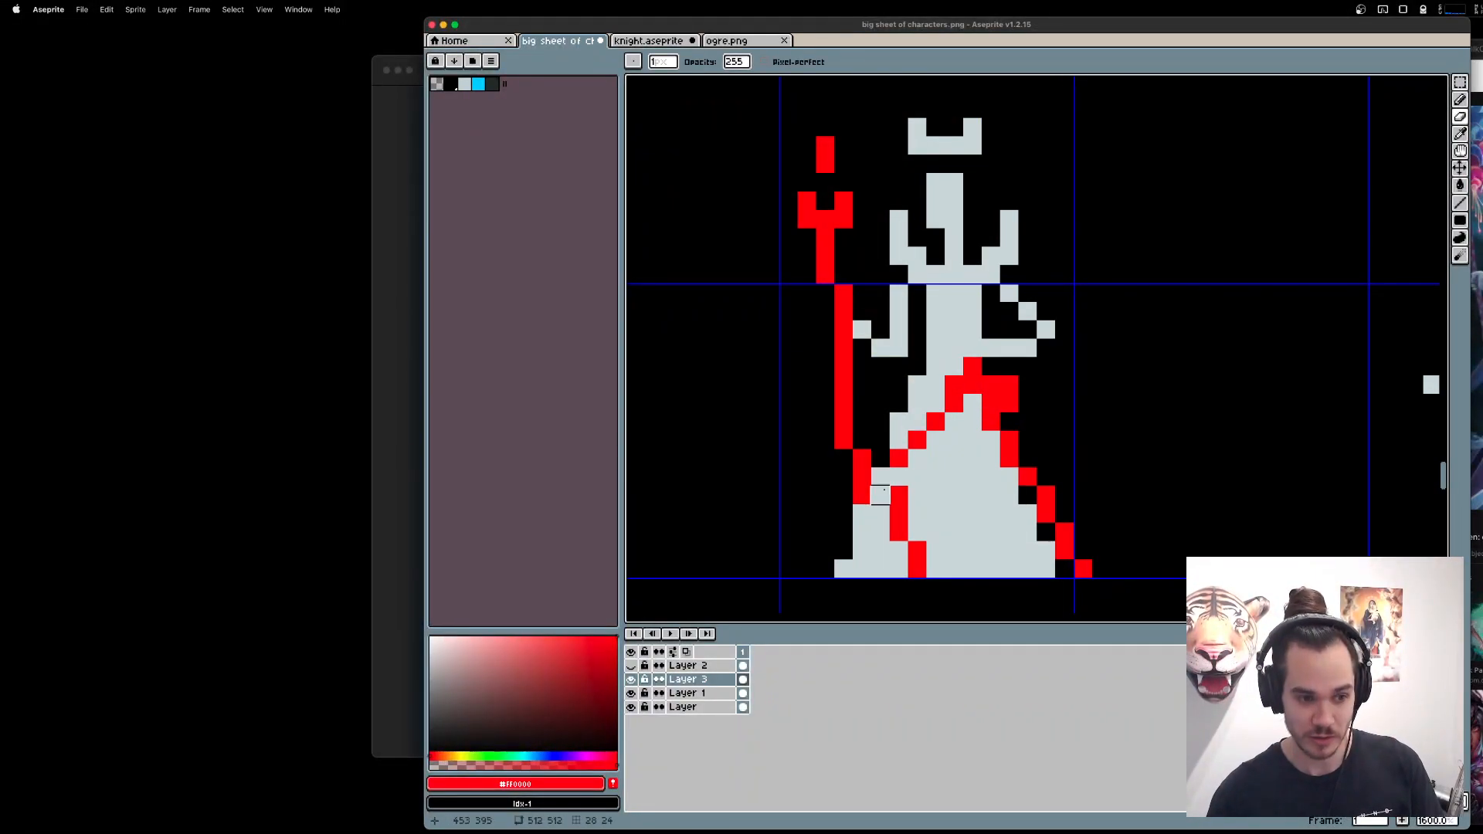
pyautogui.press('b')
pyautogui.click(899, 477)
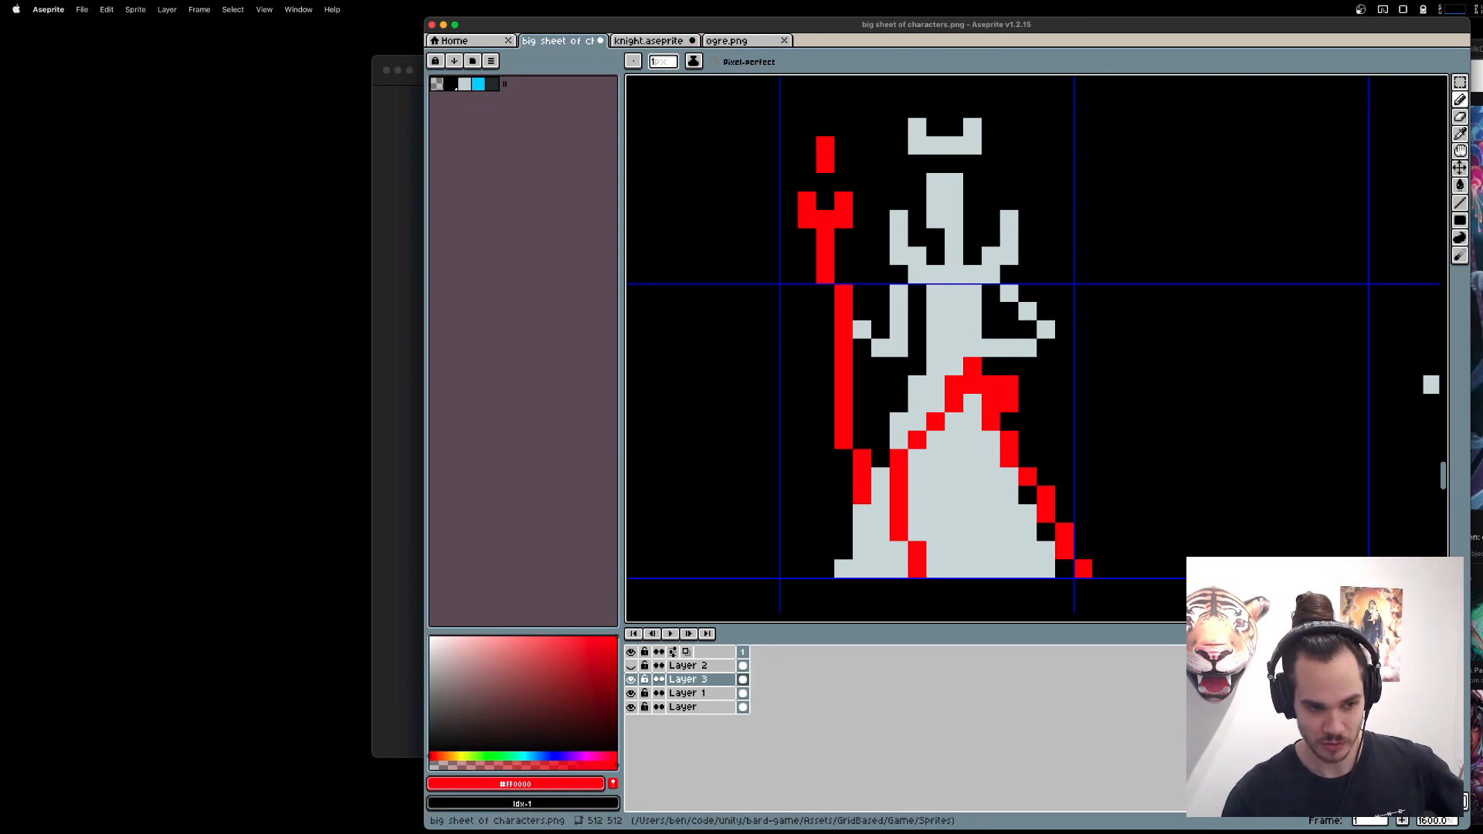
# Erase the outermost pixels of the gown's lower left edge on Layer 1, down to the hem.
pyautogui.click(860, 515)
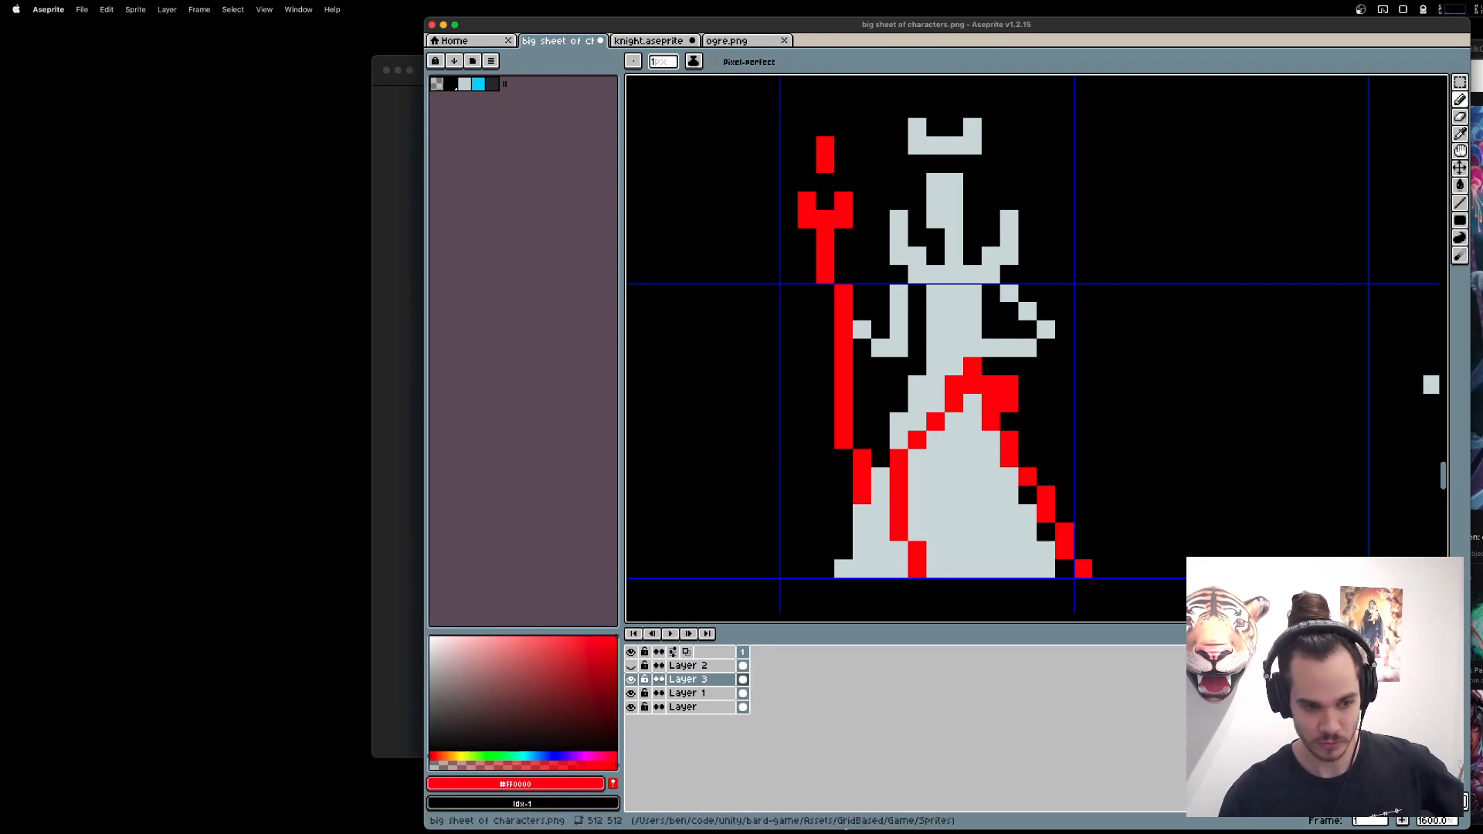
pyautogui.press('e')
pyautogui.click(862, 513)
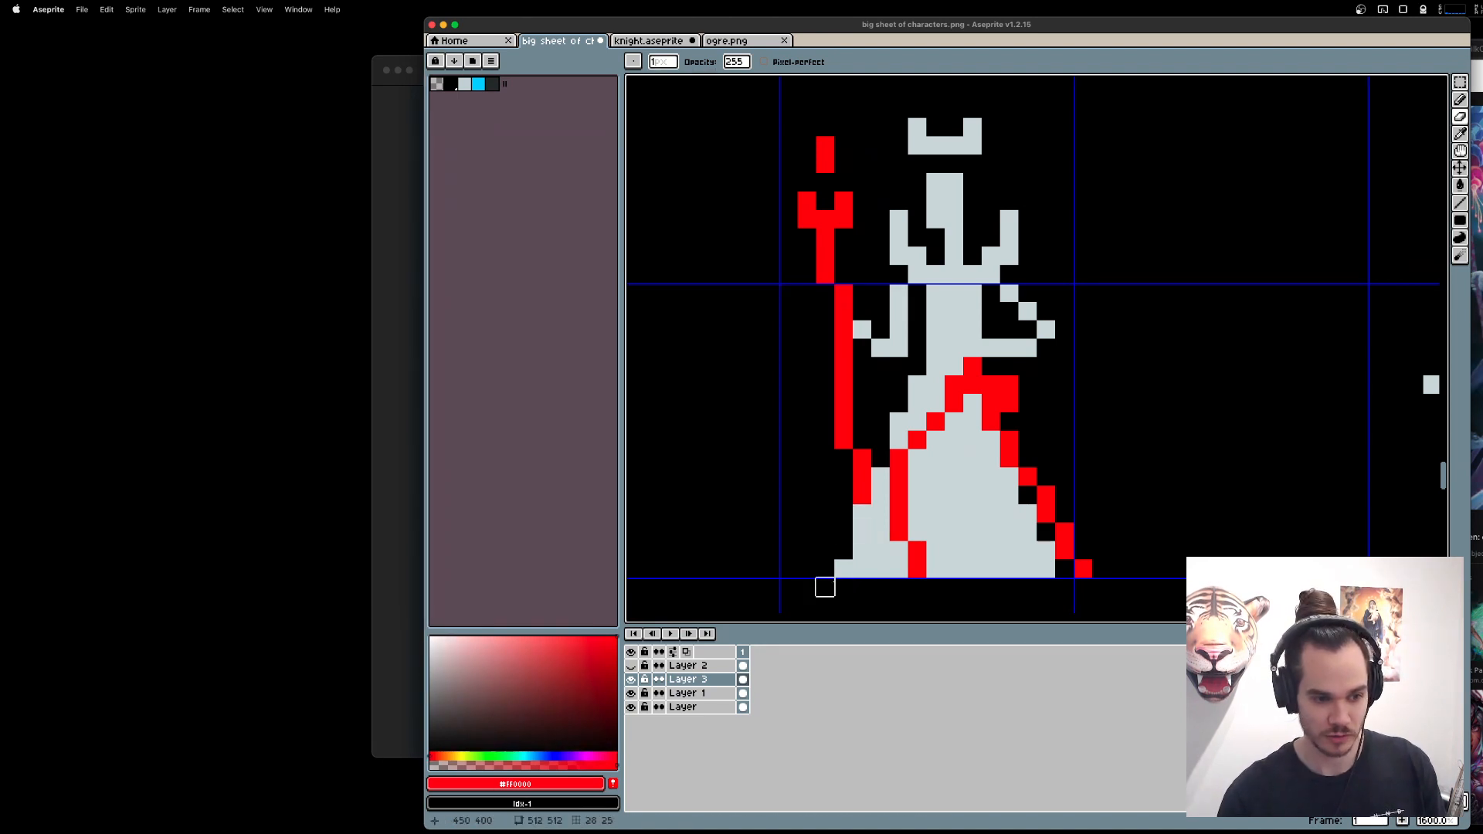
pyautogui.click(683, 693)
pyautogui.moveTo(862, 511); pyautogui.dragTo(844, 568)
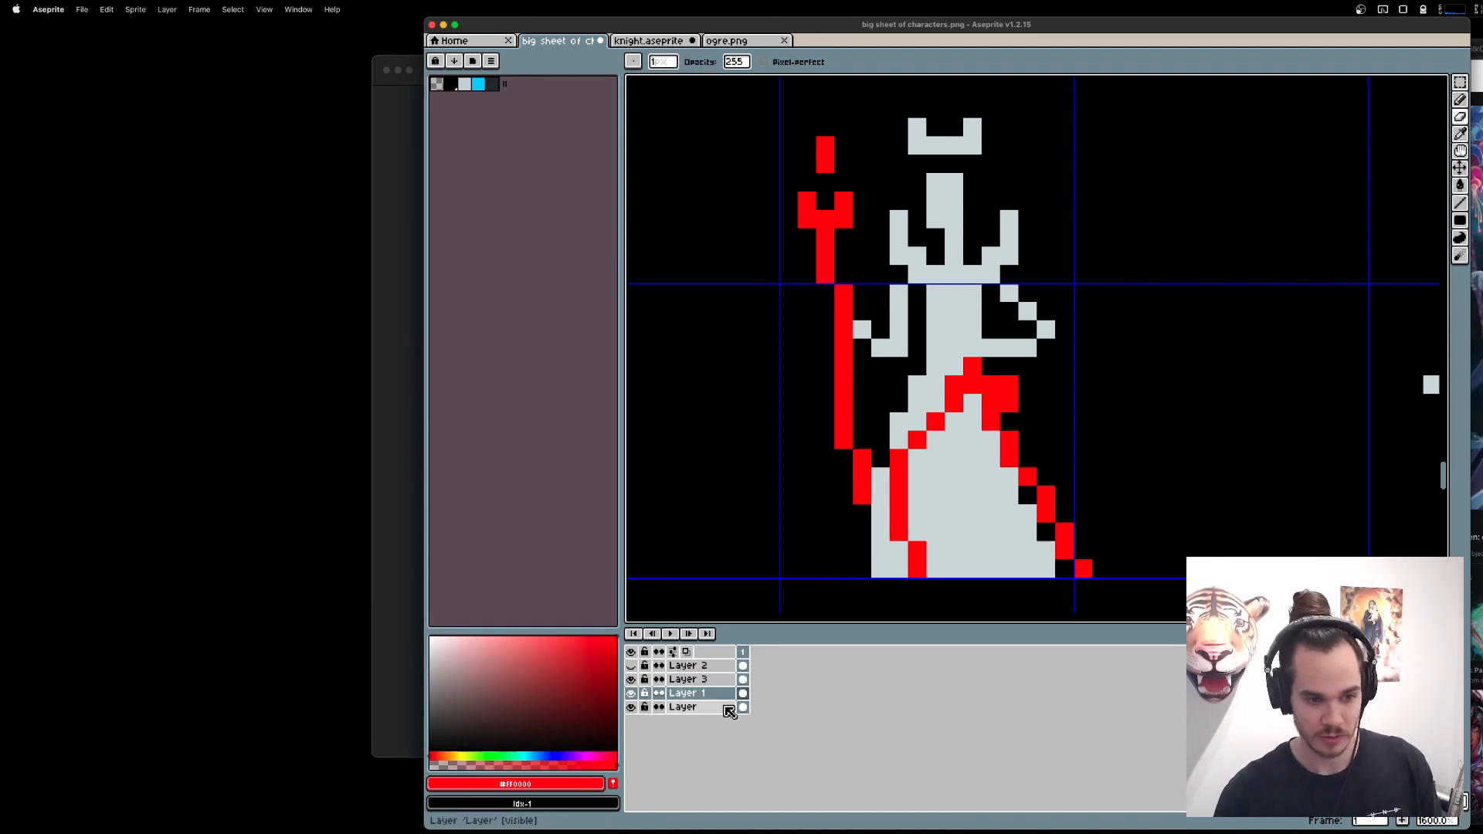
# Hide Layer 3 and widen the gown's upper and middle right edge on Layer 1 in the gown's light grey.
pyautogui.click(631, 680)
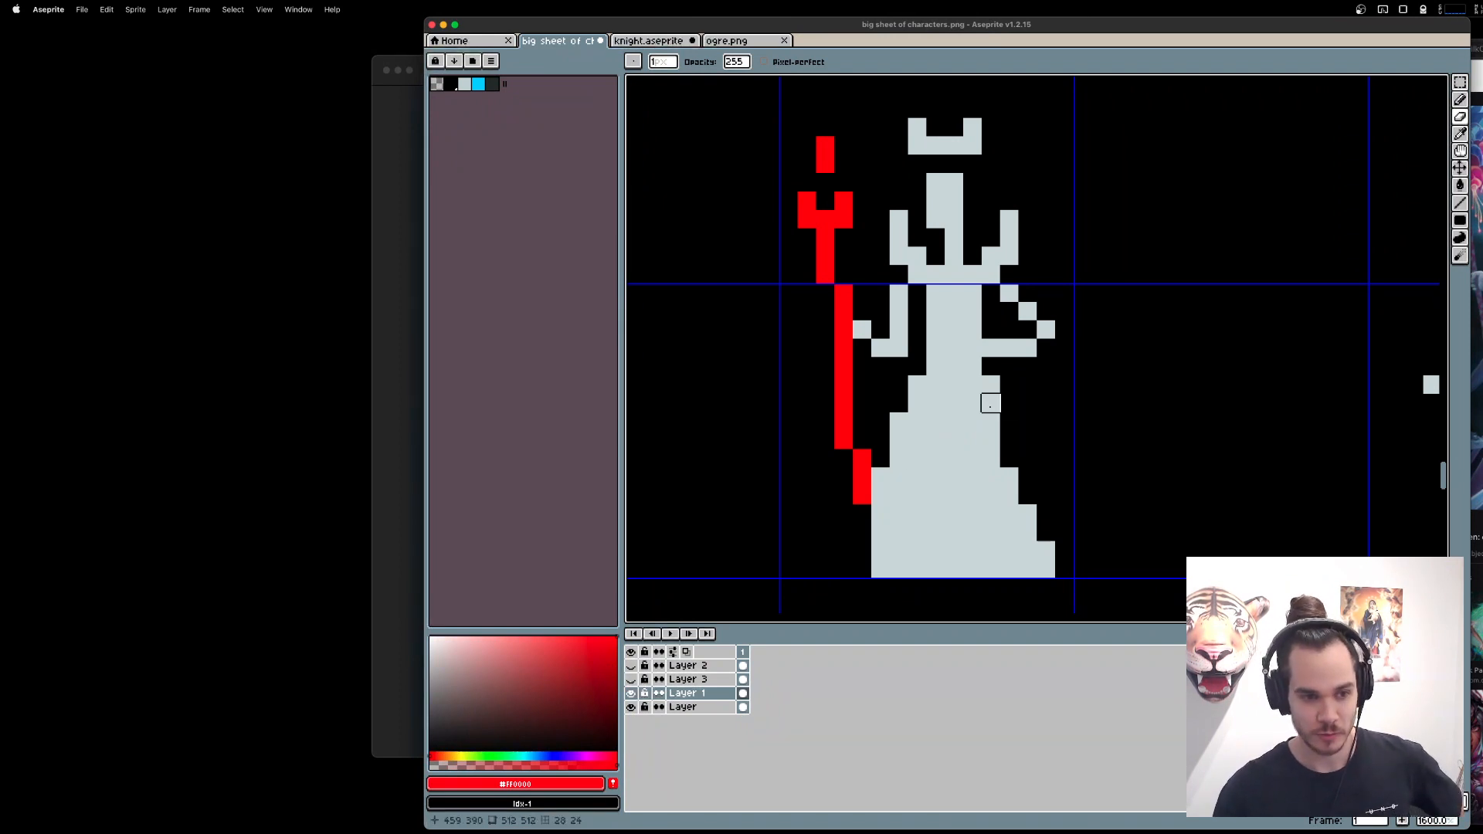
pyautogui.press('b')
pyautogui.keyDown('alt'); pyautogui.click(992, 439); pyautogui.keyUp('alt')
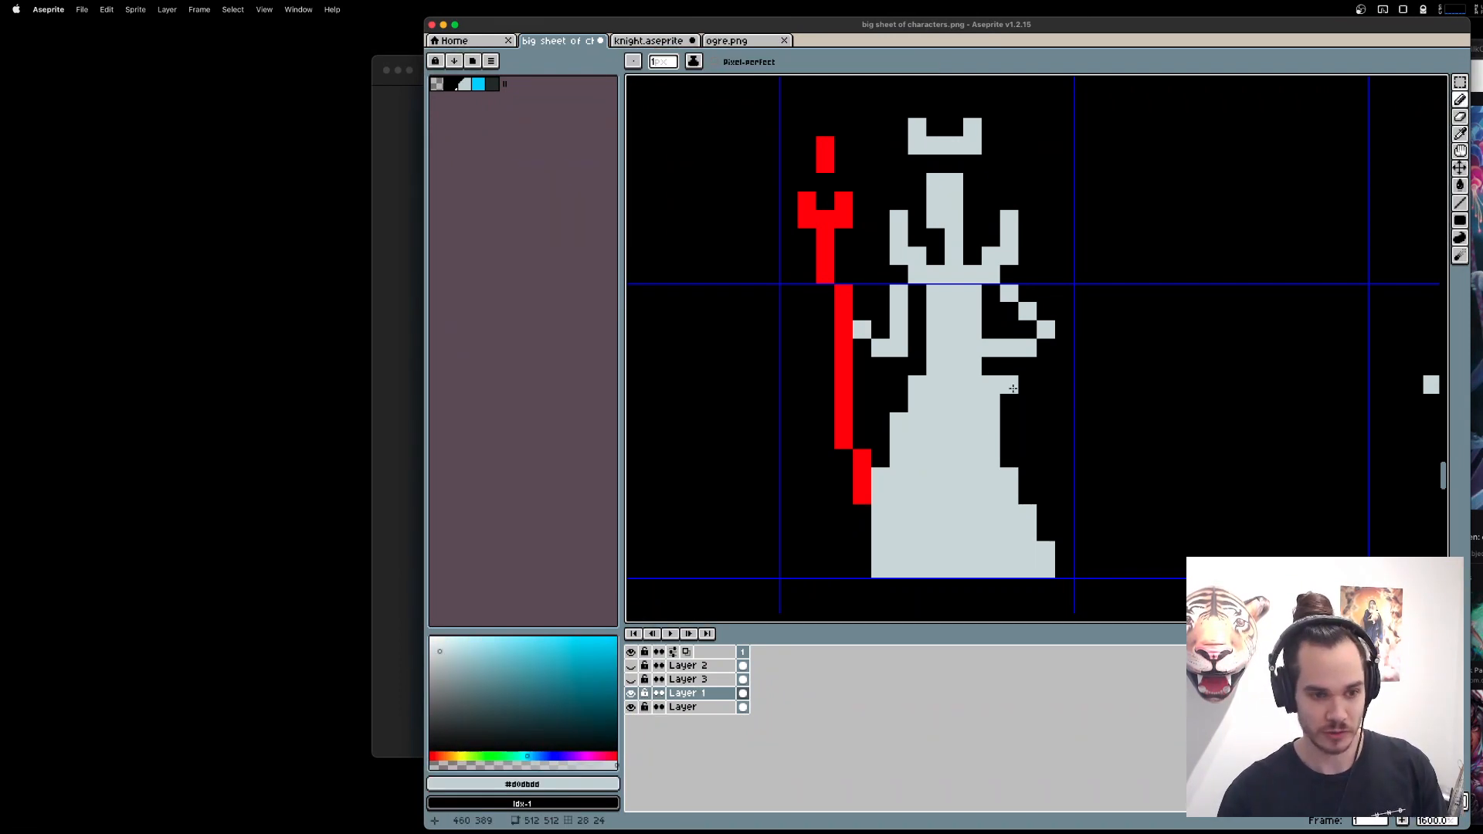
pyautogui.moveTo(1010, 402); pyautogui.dragTo(1014, 466)
pyautogui.click(1022, 475)
pyautogui.click(1028, 495)
pyautogui.click(1028, 457)
# Extend the gown's lower right edge outward and add a single light grey pixel at the hem's right corner.
pyautogui.click(1046, 513)
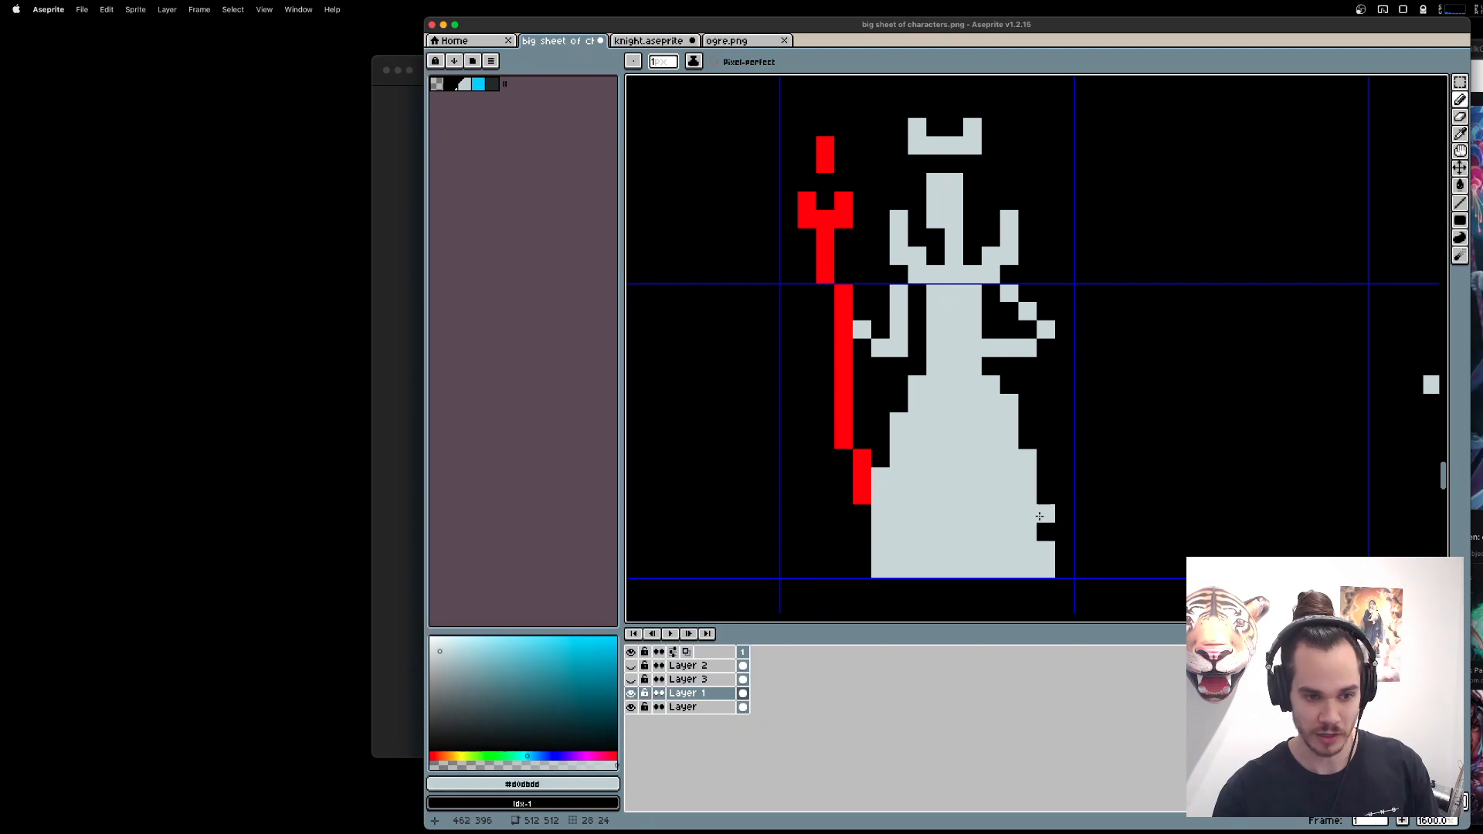
pyautogui.click(1046, 531)
pyautogui.click(1081, 568)
pyautogui.press('ctrl')
pyautogui.press('super+z')
pyautogui.click(1070, 570)
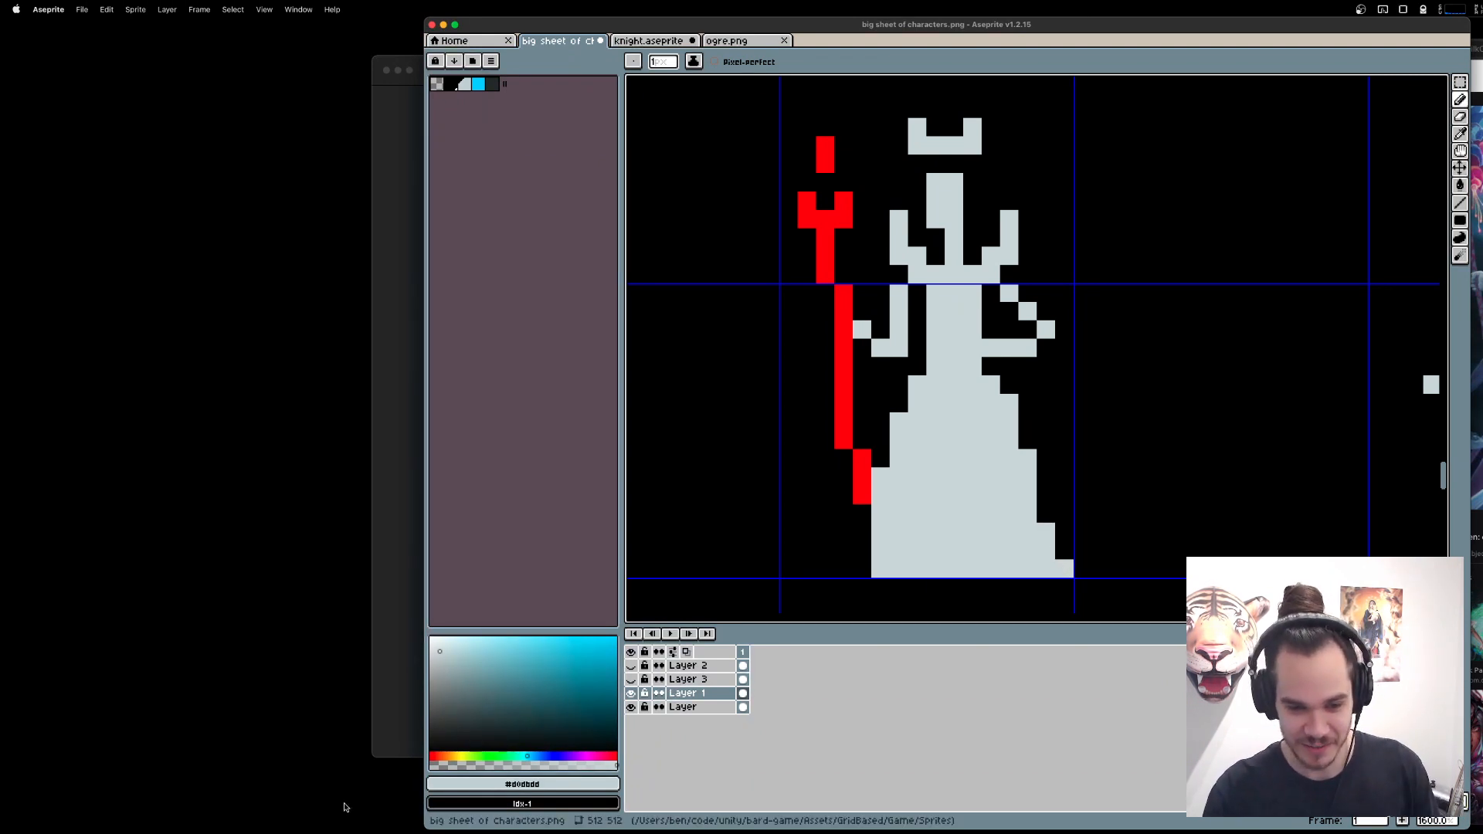
pyautogui.press('e')
pyautogui.click(991, 348)
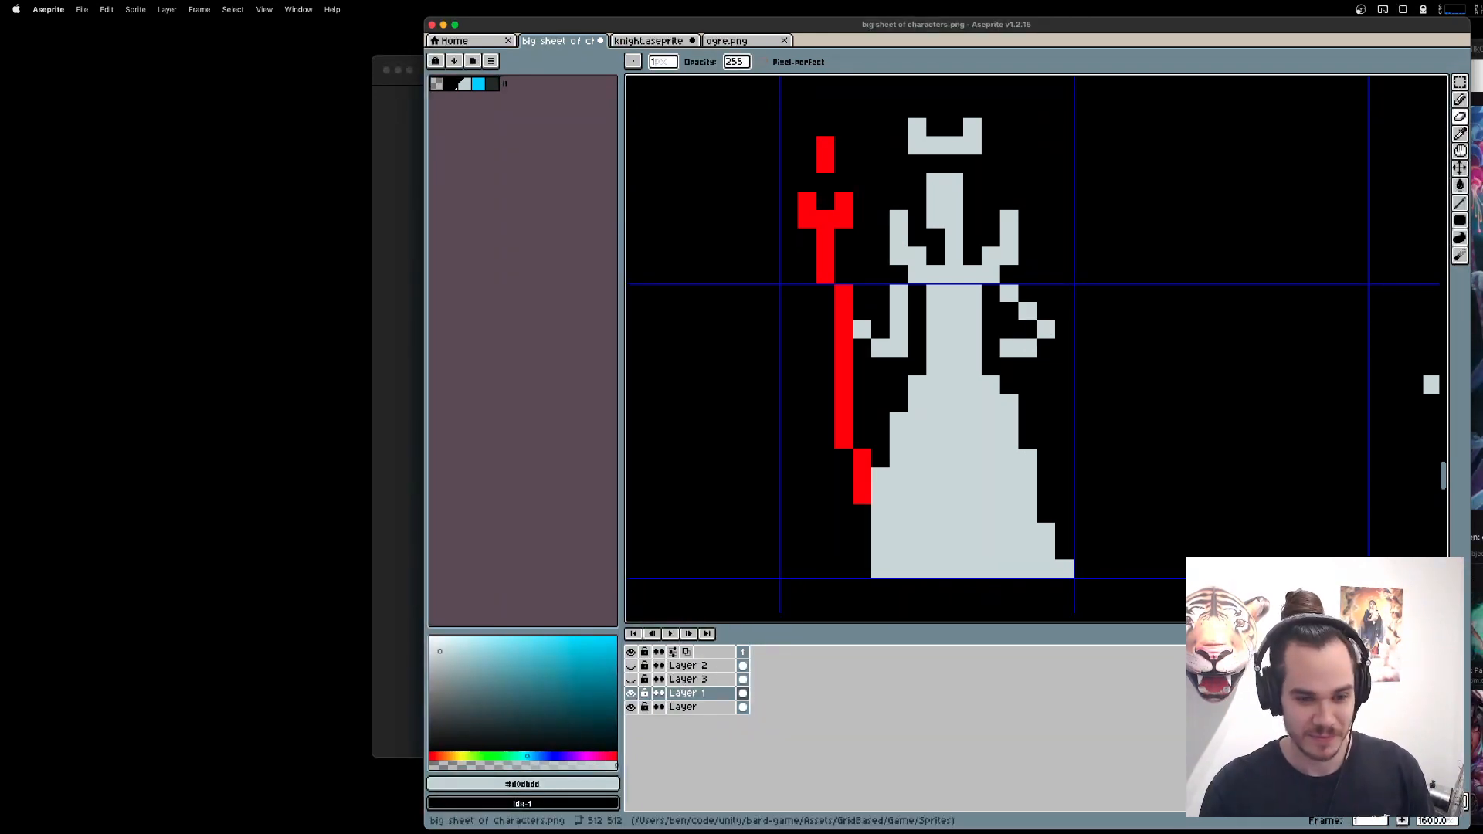
pyautogui.press('super+z')
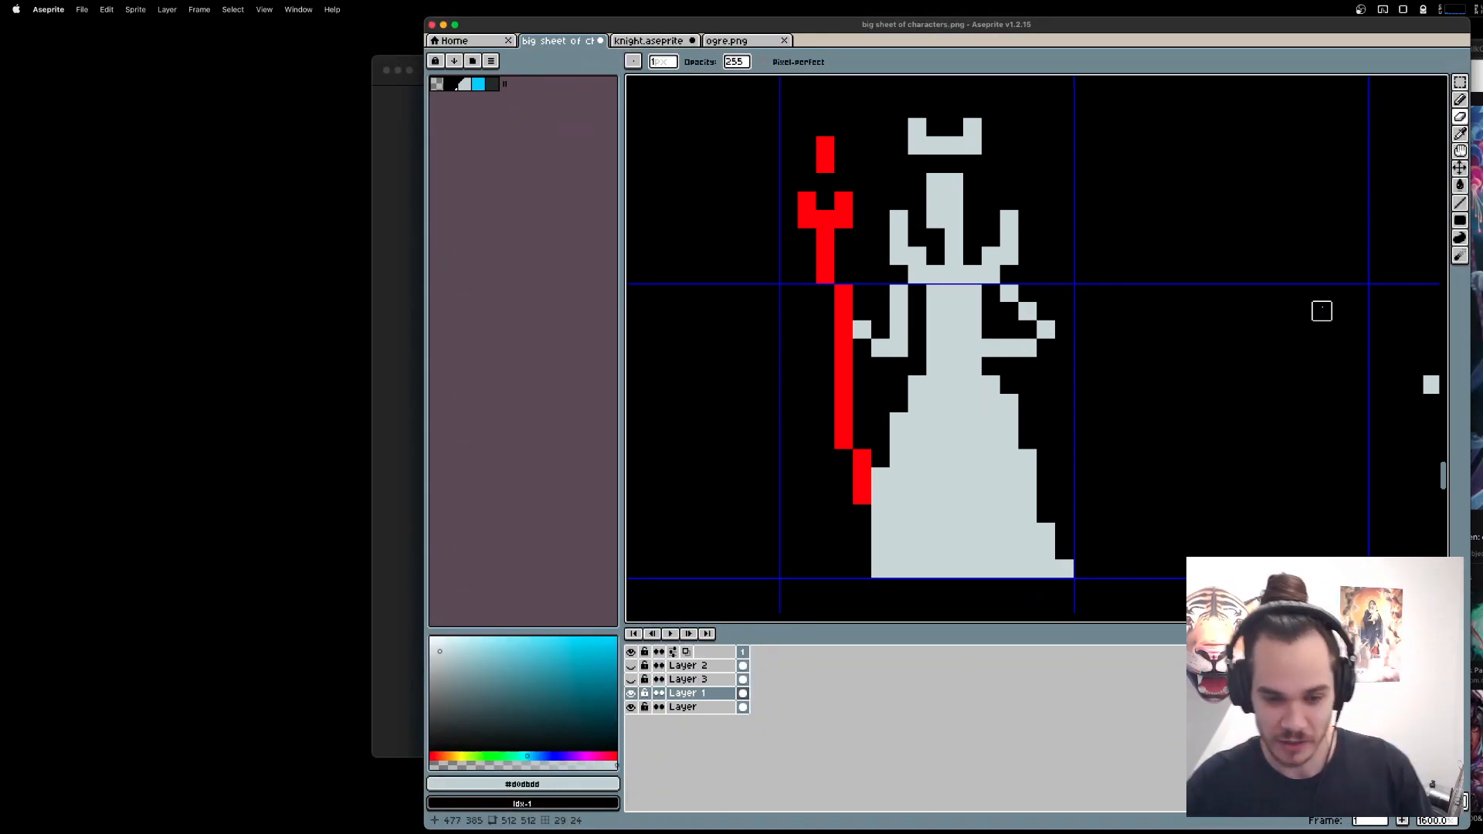
# Reshape the queen's right-side arm with a straight upper arm and an elbow one pixel closer to the body.
pyautogui.press('b')
pyautogui.click(1046, 348)
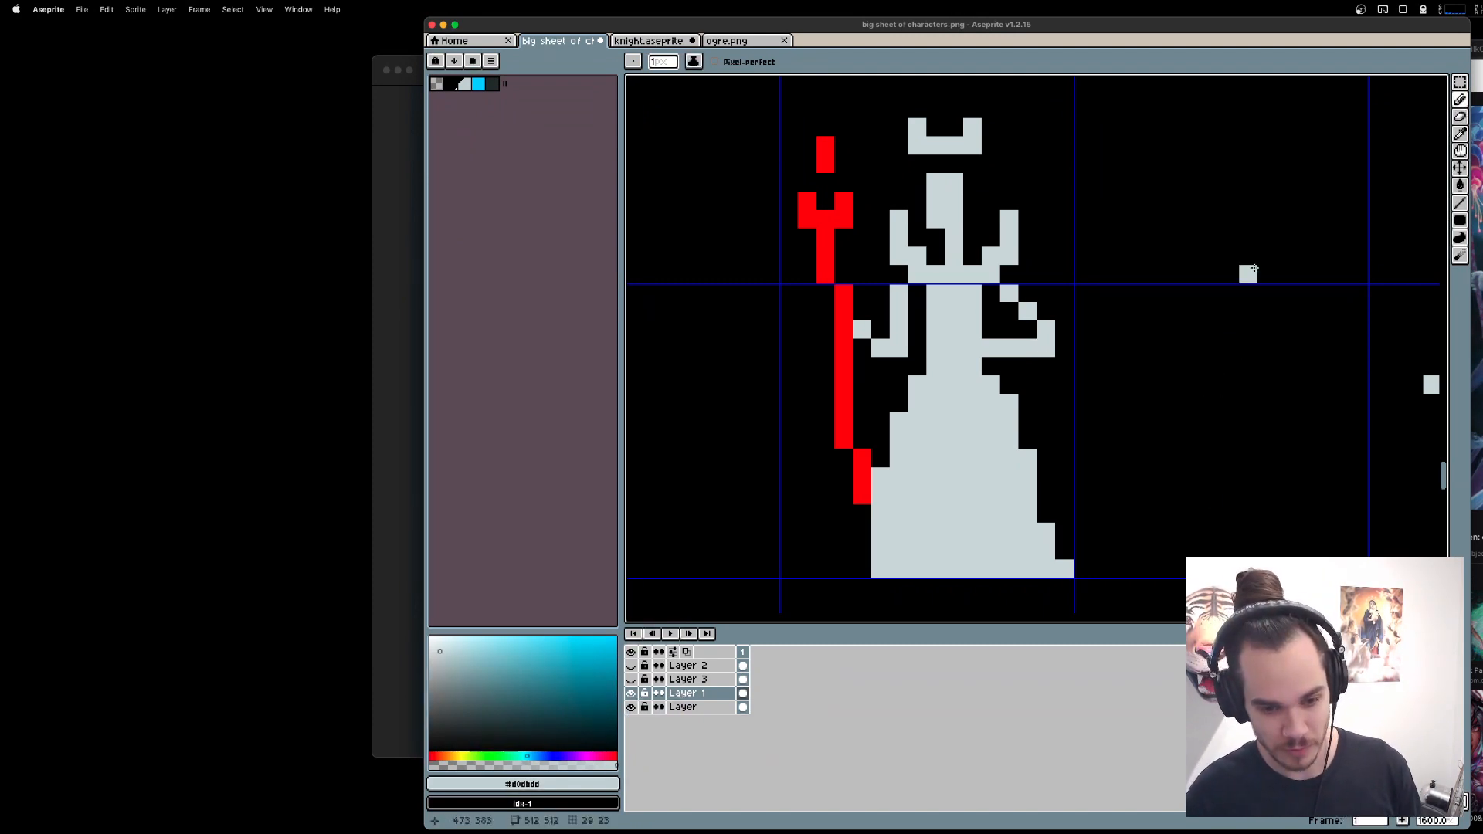
pyautogui.click(1009, 312)
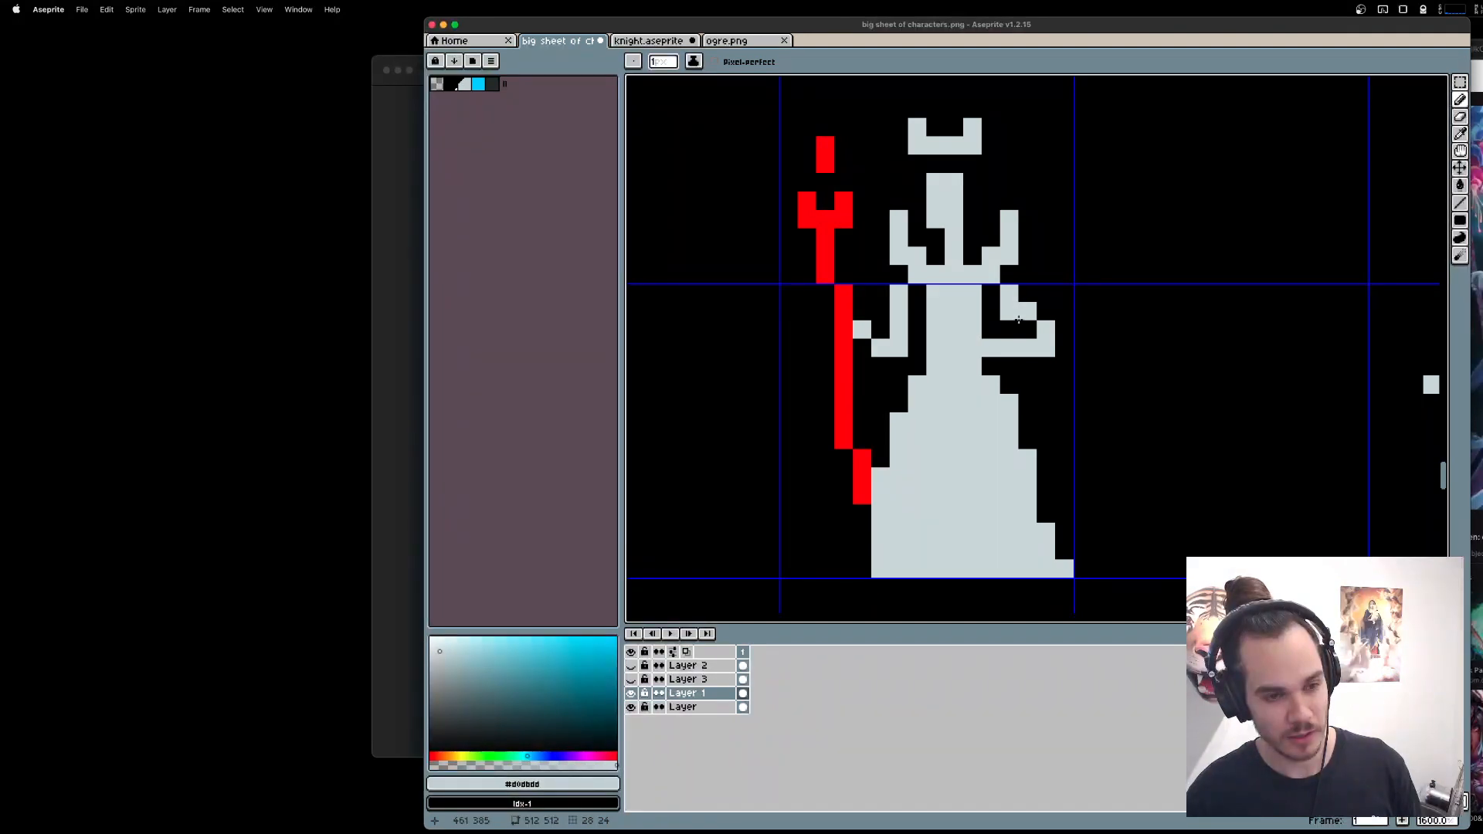
pyautogui.press('e')
pyautogui.moveTo(1029, 317); pyautogui.dragTo(1043, 341)
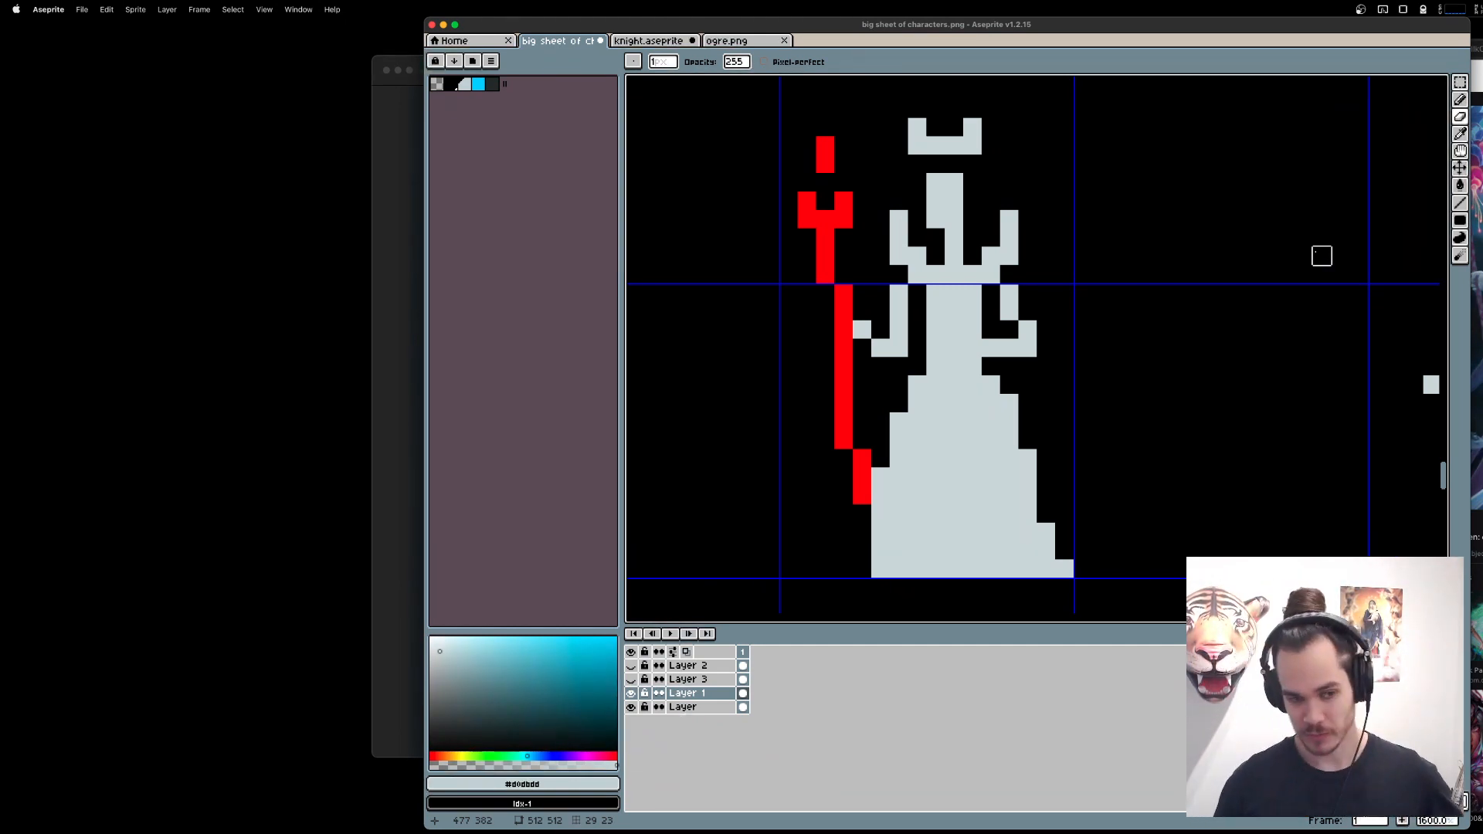
# Move the waist and upper part of the skirt one pixel to the left.
pyautogui.moveTo(935, 366)
pyautogui.mouseDown()
pyautogui.moveTo(989, 403)
pyautogui.moveTo(975, 404)
pyautogui.mouseUp()
pyautogui.press('super+z')
pyautogui.press('m')
pyautogui.moveTo(971, 402)
pyautogui.mouseDown()
pyautogui.moveTo(952, 399)
pyautogui.moveTo(1010, 422)
pyautogui.mouseUp()
pyautogui.press('super+d')
pyautogui.moveTo(1002, 416); pyautogui.dragTo(982, 412)
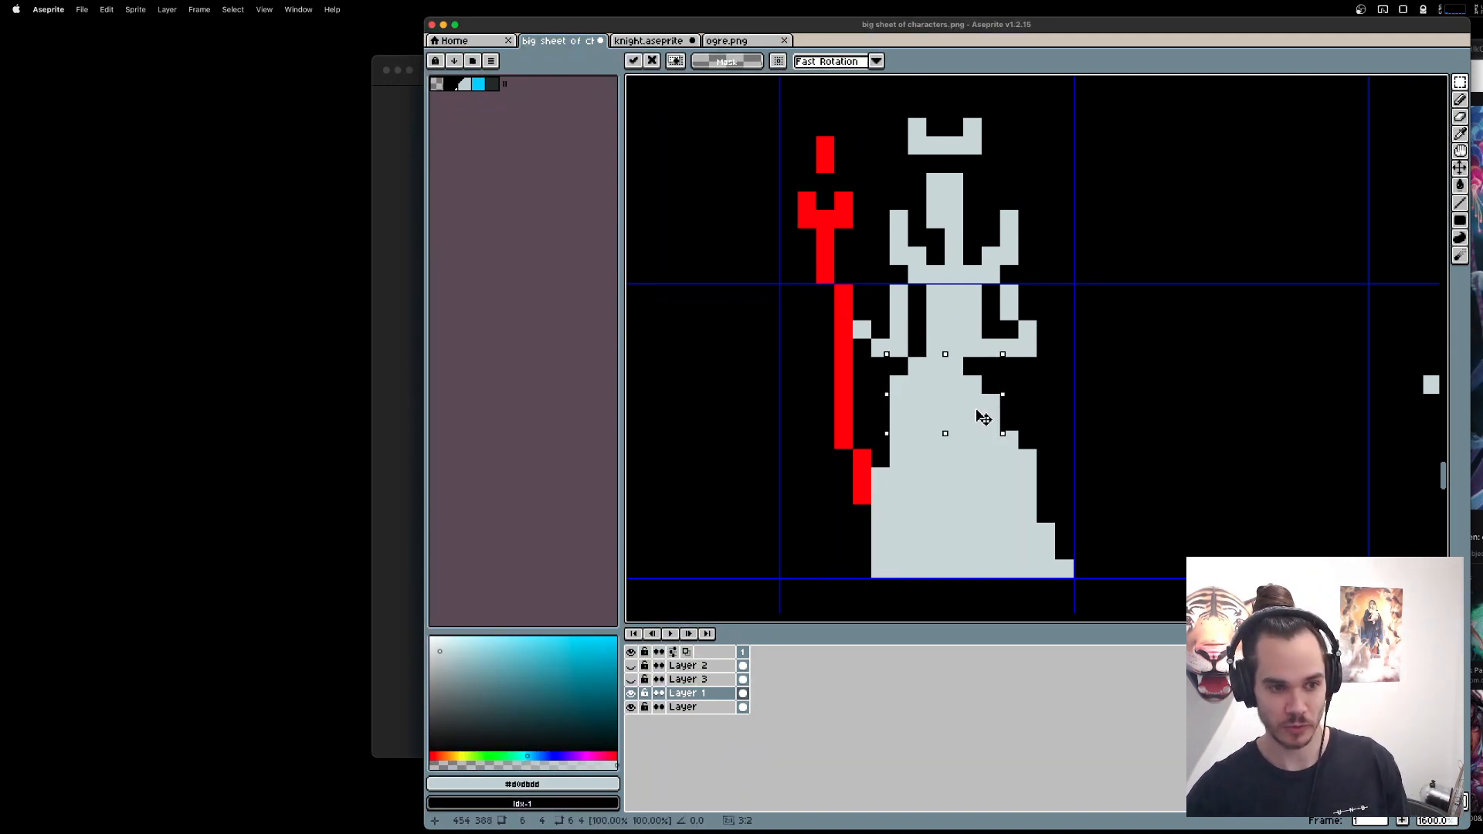
pyautogui.press('super+d')
# Move the entire skirt, from the waist down to the hem, one pixel to the right.
pyautogui.moveTo(1176, 587); pyautogui.dragTo(872, 357)
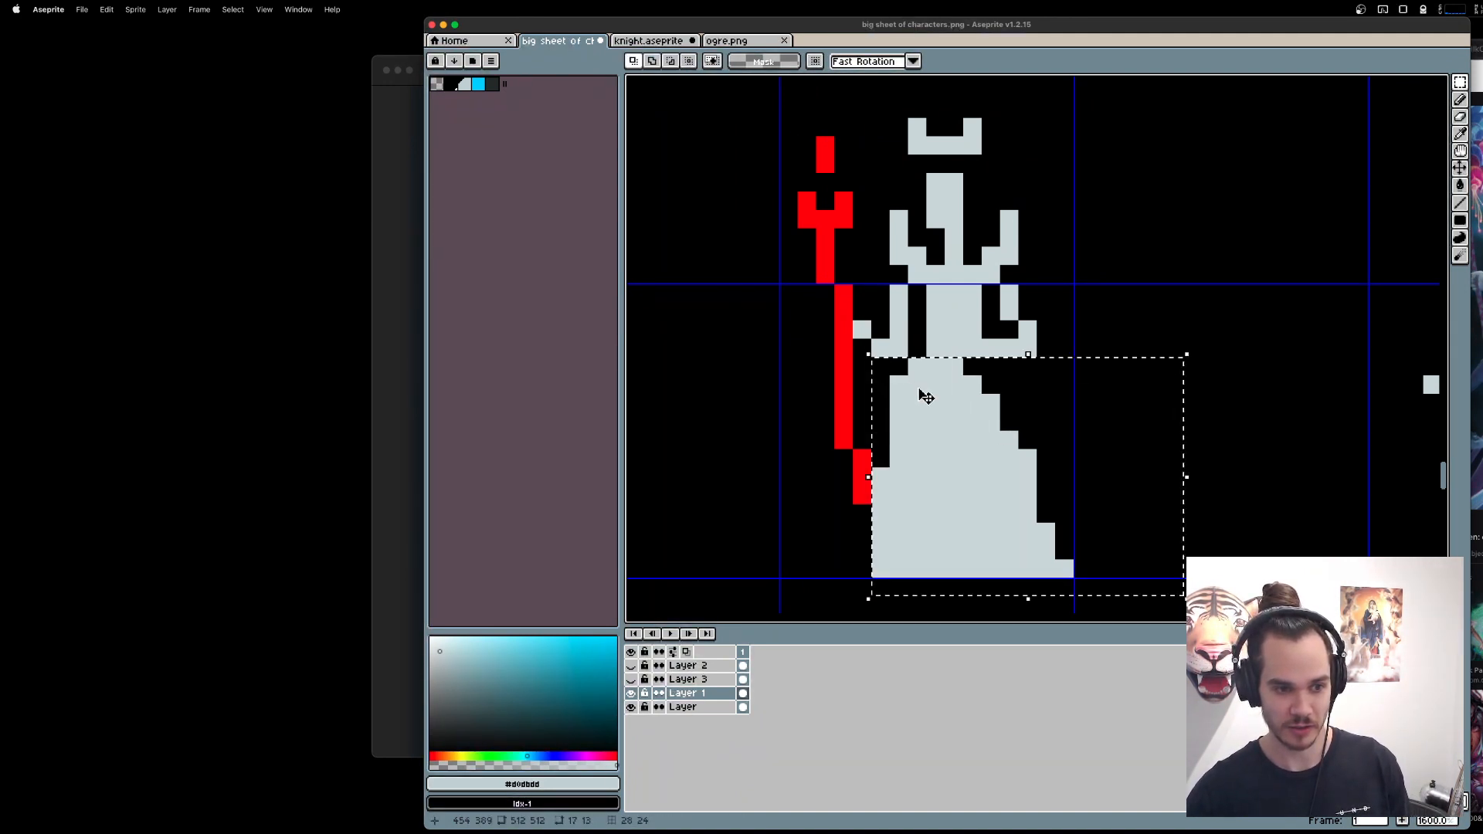
pyautogui.moveTo(927, 397); pyautogui.dragTo(945, 397)
pyautogui.press('super+d')
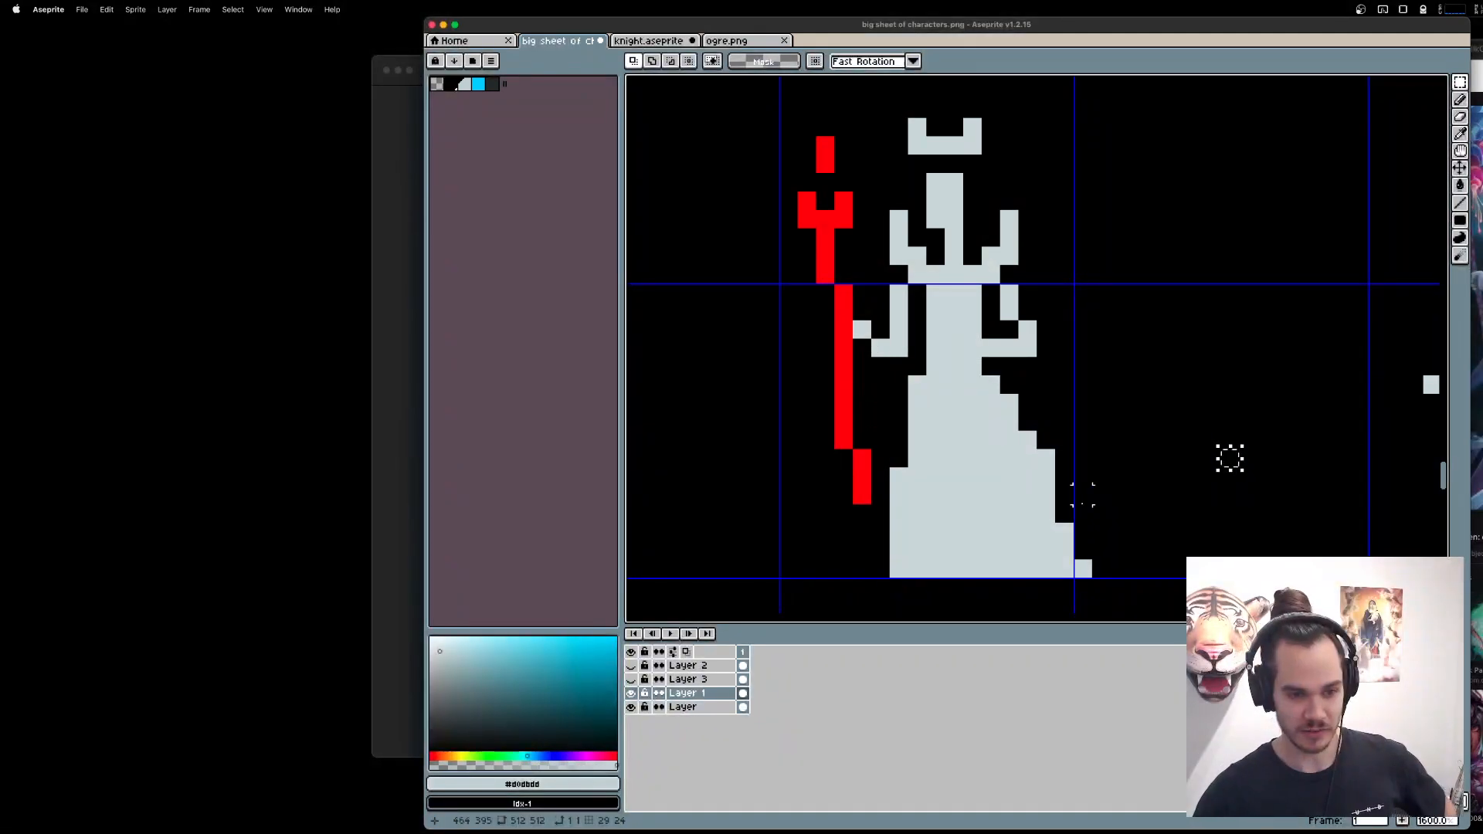
# Trim the stepped pixels along the gown's right edge and compare the shape with the red sketch on Layer 3.
pyautogui.press('e')
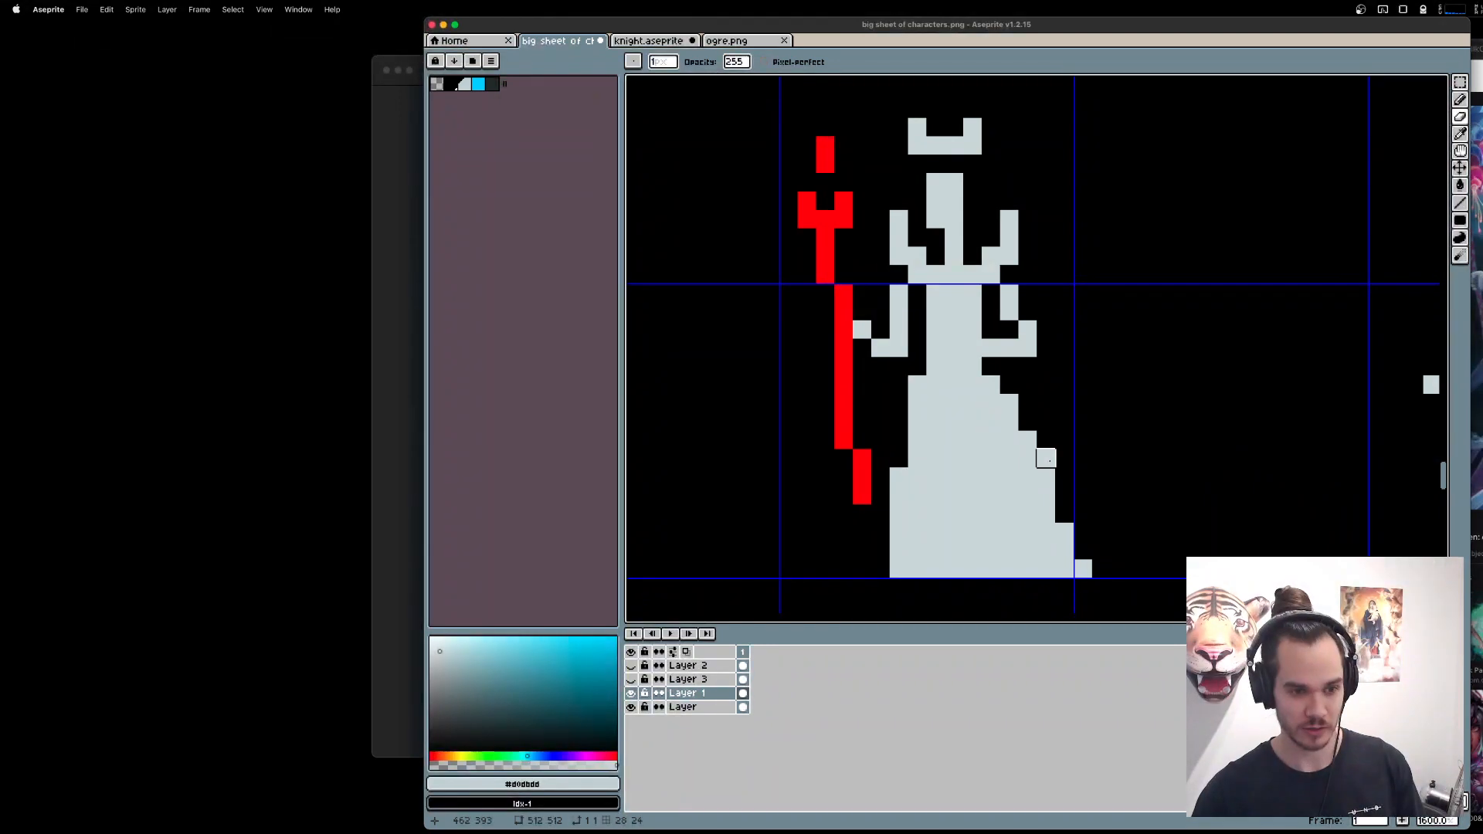
pyautogui.moveTo(1046, 459); pyautogui.dragTo(1046, 478)
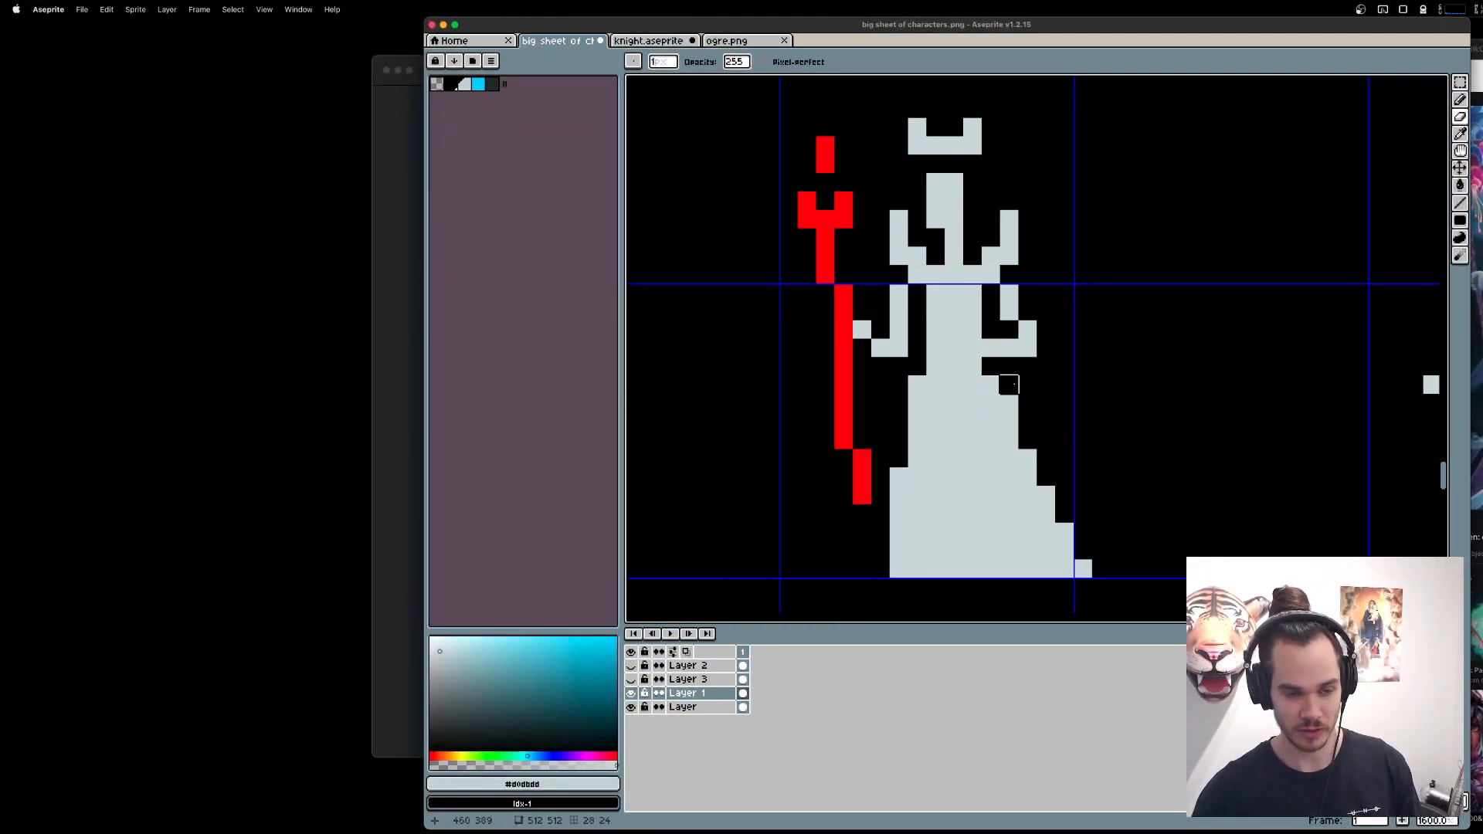
pyautogui.click(632, 680)
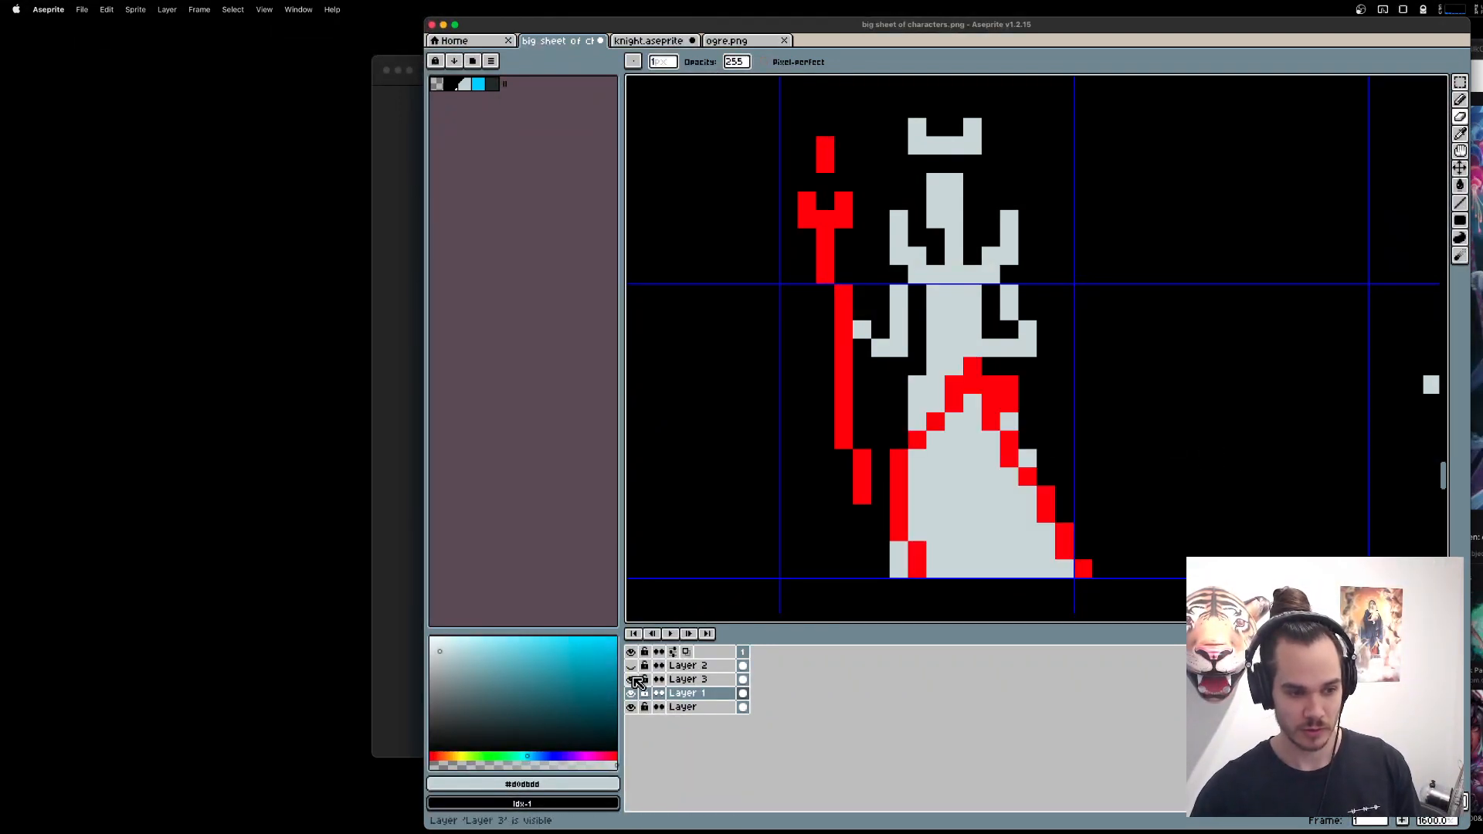
pyautogui.click(632, 679)
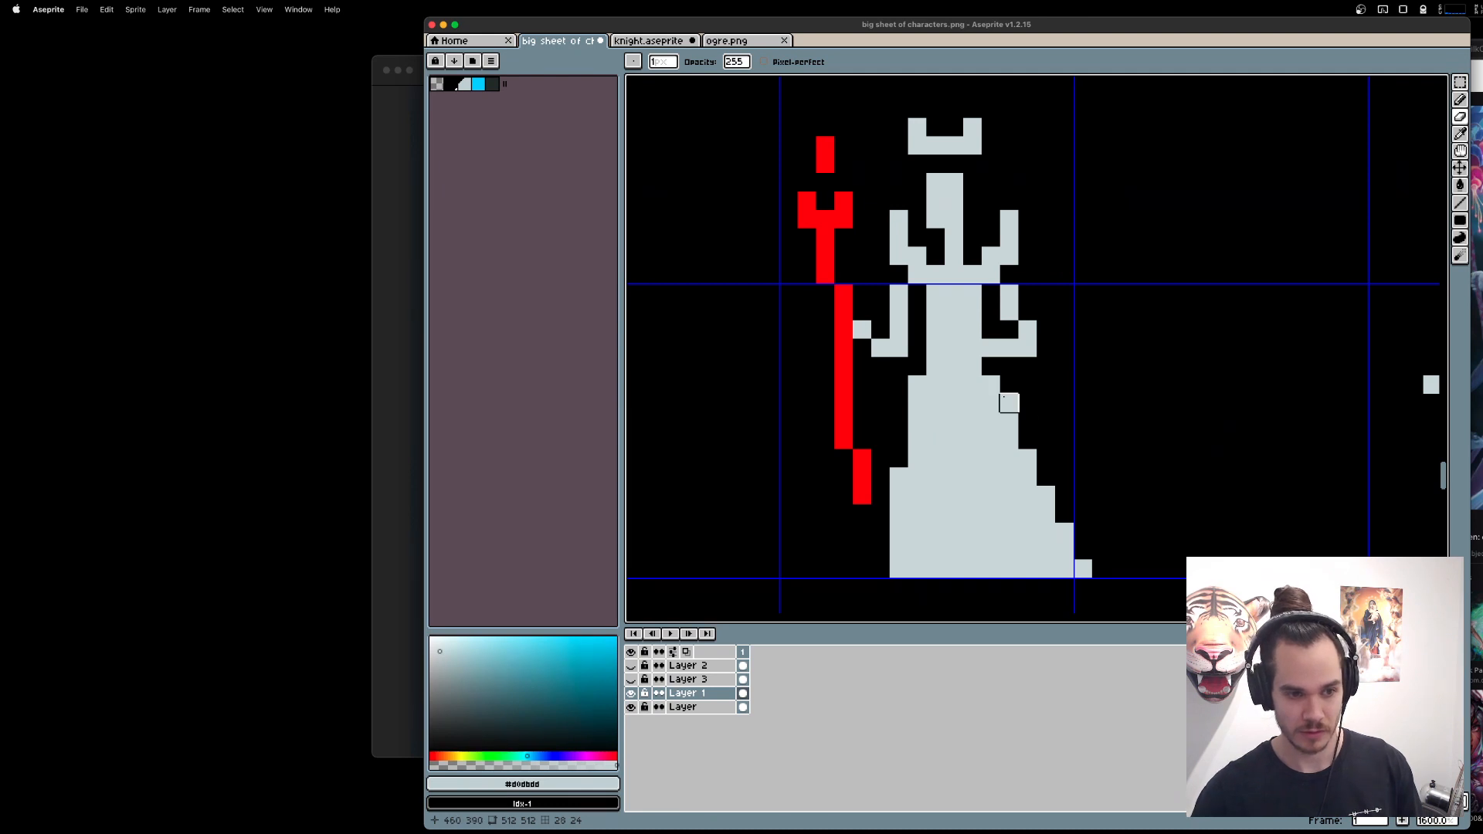
# Extend the lower part of the staff straight down to the hem line in its red, #ff0000.
pyautogui.press('b')
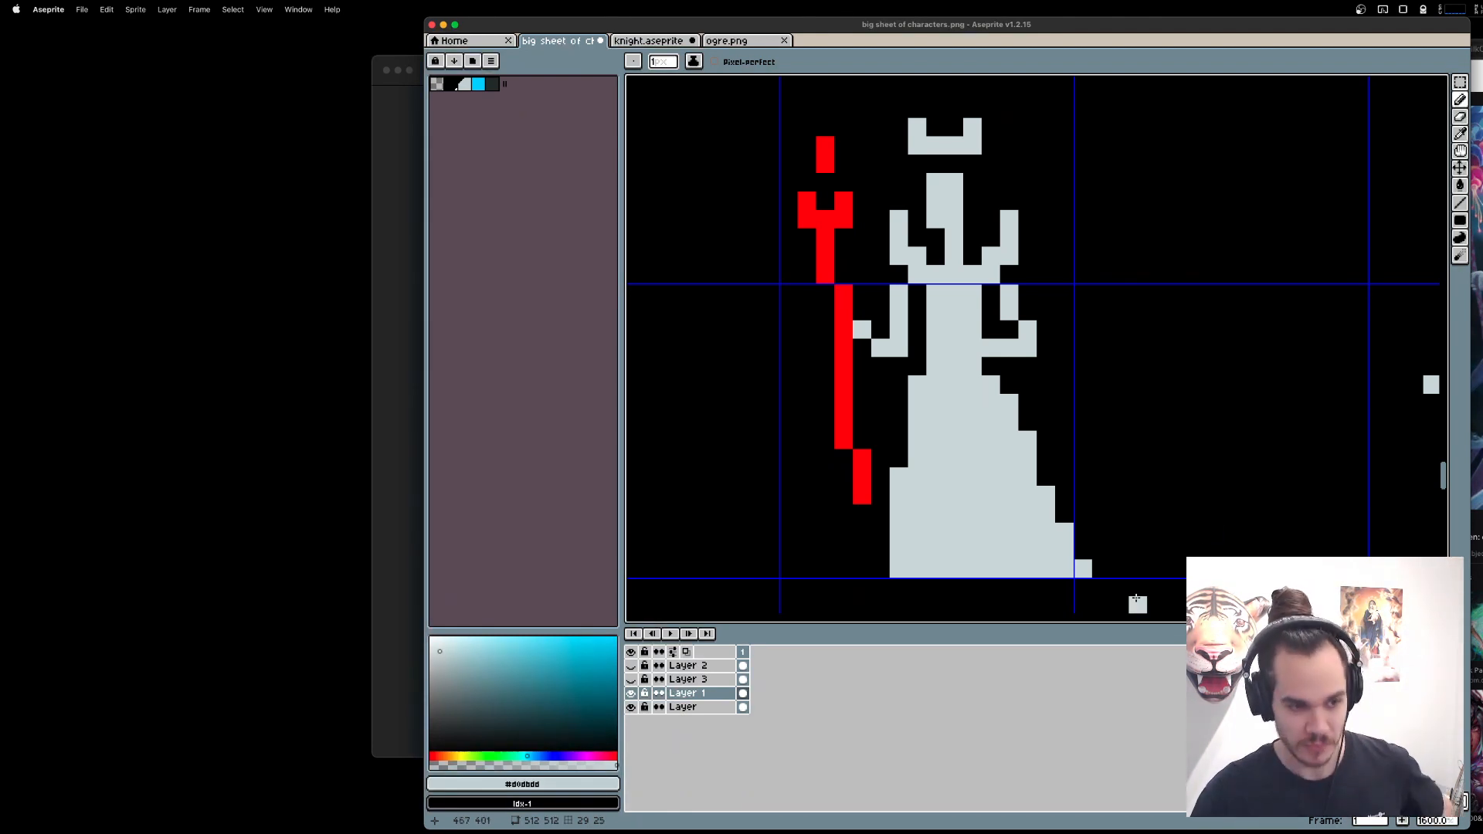
pyautogui.keyDown('alt'); pyautogui.click(862, 496); pyautogui.keyUp('alt')
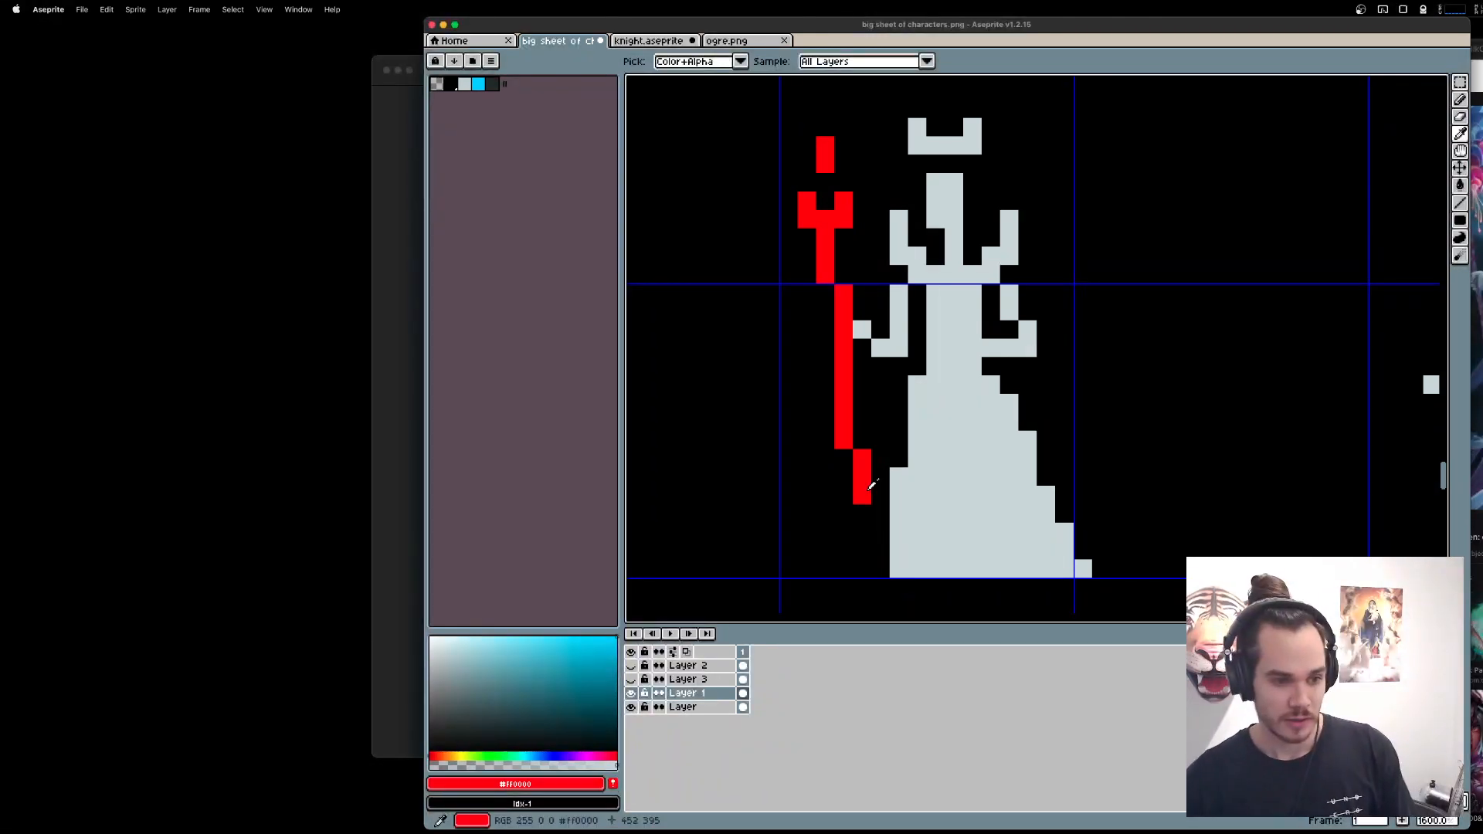
pyautogui.click(860, 516)
pyautogui.moveTo(860, 518); pyautogui.dragTo(862, 570)
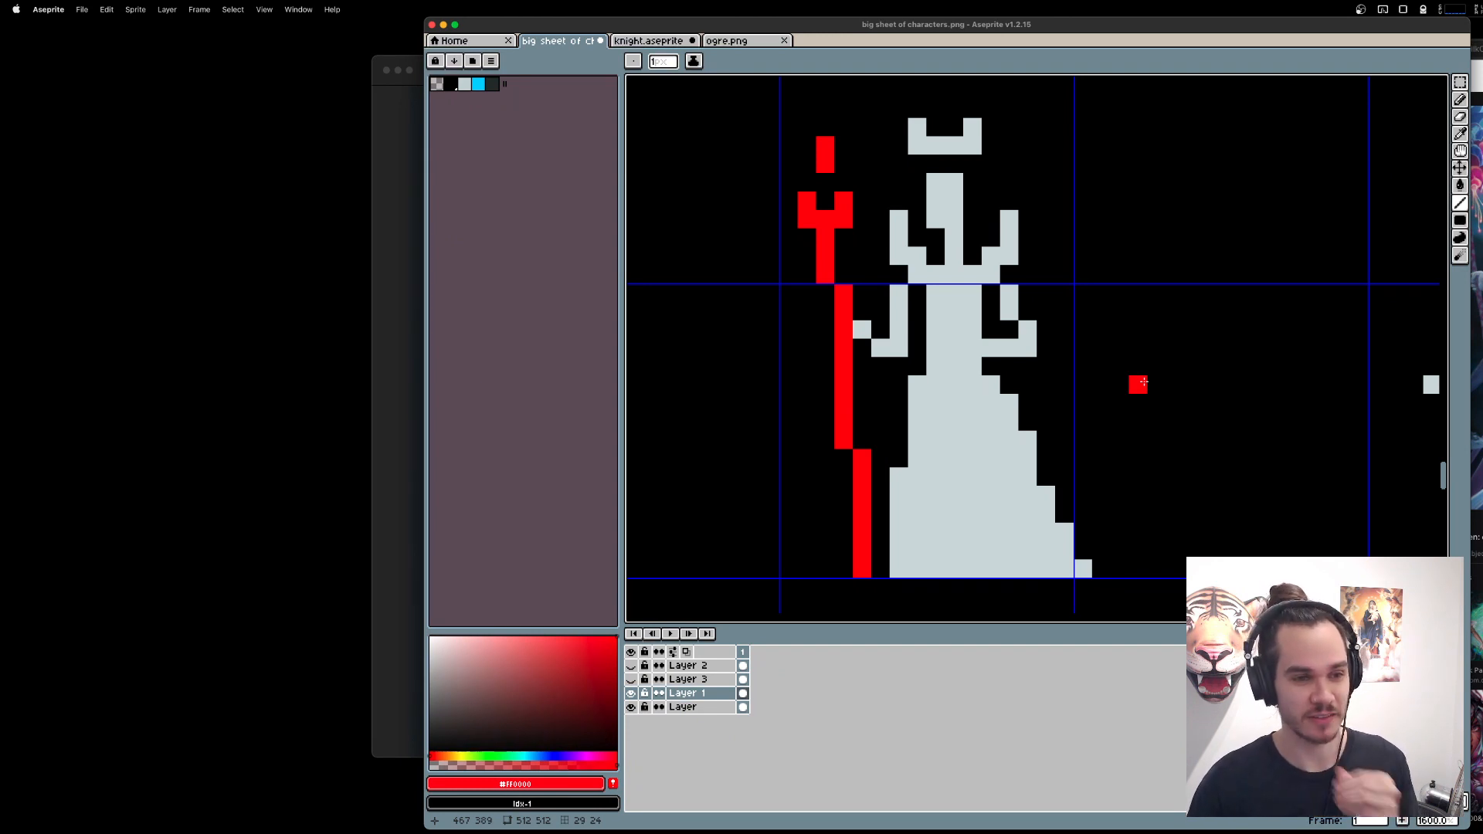
# Erase the crown above the head and shorten both upright collar points by one pixel.
pyautogui.press('e')
pyautogui.moveTo(917, 128)
pyautogui.mouseDown()
pyautogui.moveTo(917, 145)
pyautogui.moveTo(972, 128)
pyautogui.mouseUp()
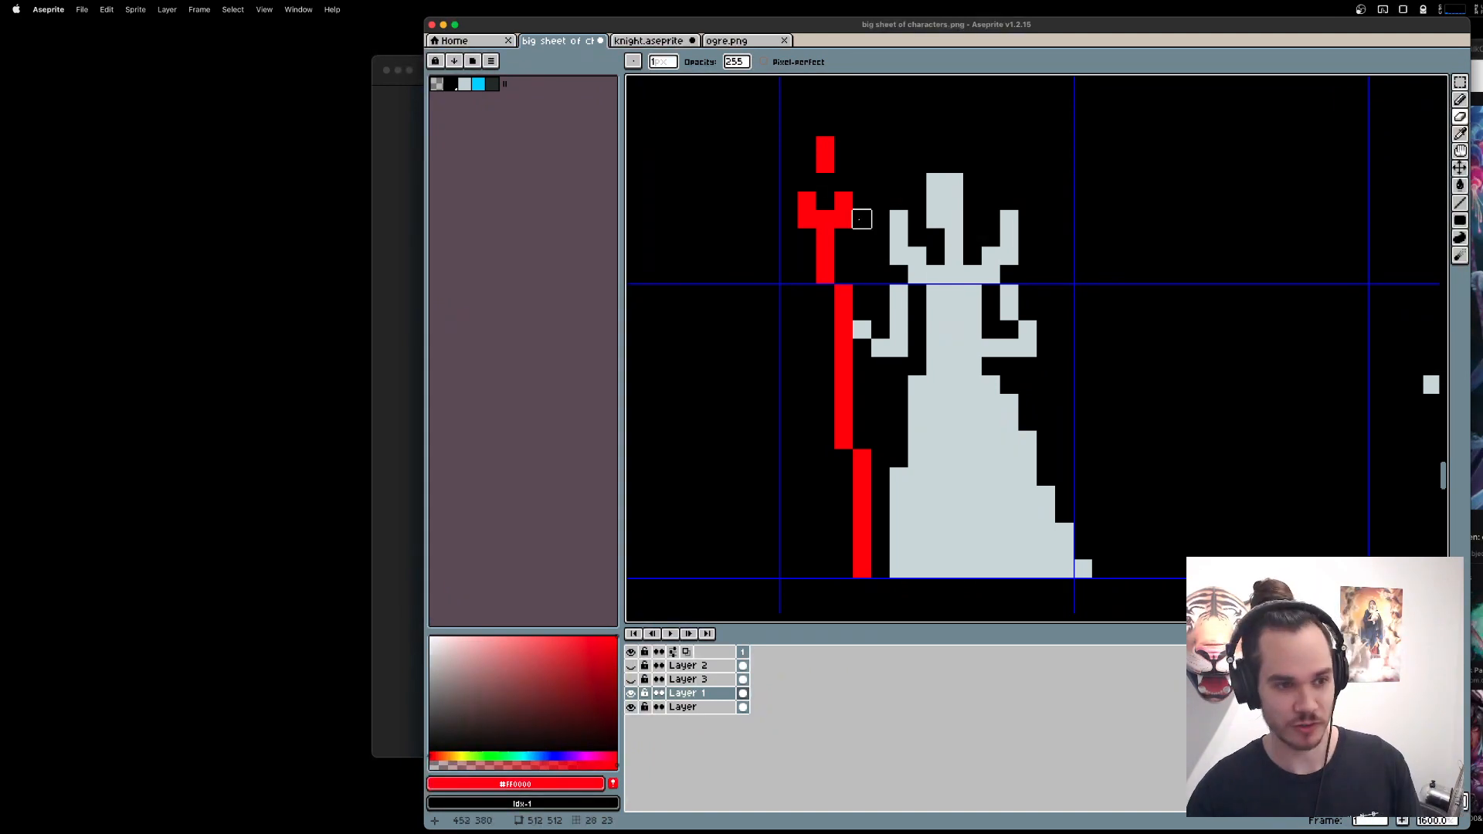
pyautogui.moveTo(990, 218); pyautogui.dragTo(1009, 219)
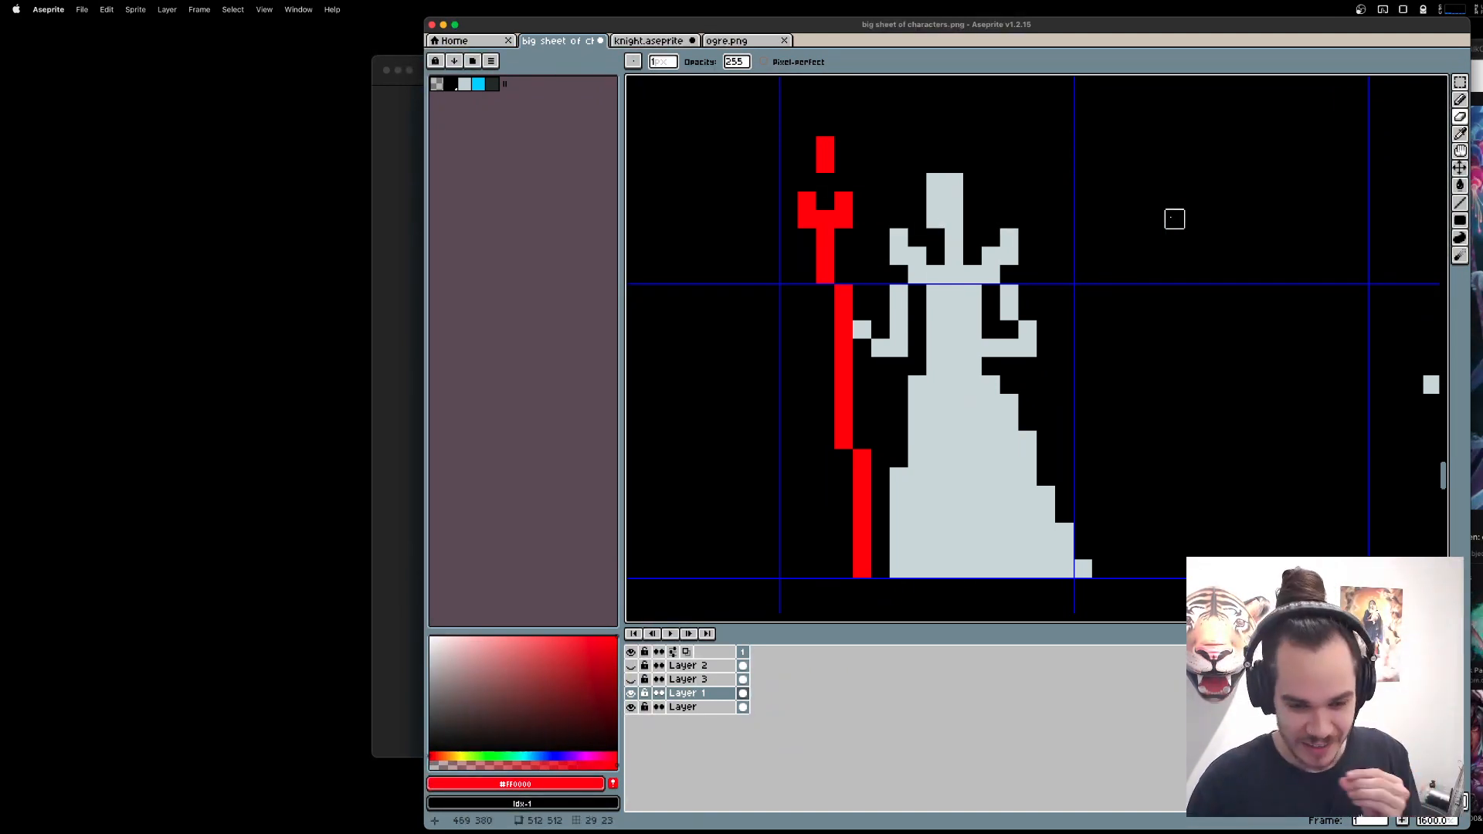
# Try short light grey horn strokes rising from the right side of the queen's head.
pyautogui.press('b')
pyautogui.keyDown('alt'); pyautogui.click(951, 183); pyautogui.keyUp('alt')
pyautogui.moveTo(974, 164)
pyautogui.mouseDown()
pyautogui.moveTo(989, 163)
pyautogui.moveTo(972, 144)
pyautogui.mouseUp()
pyautogui.press('super+z')
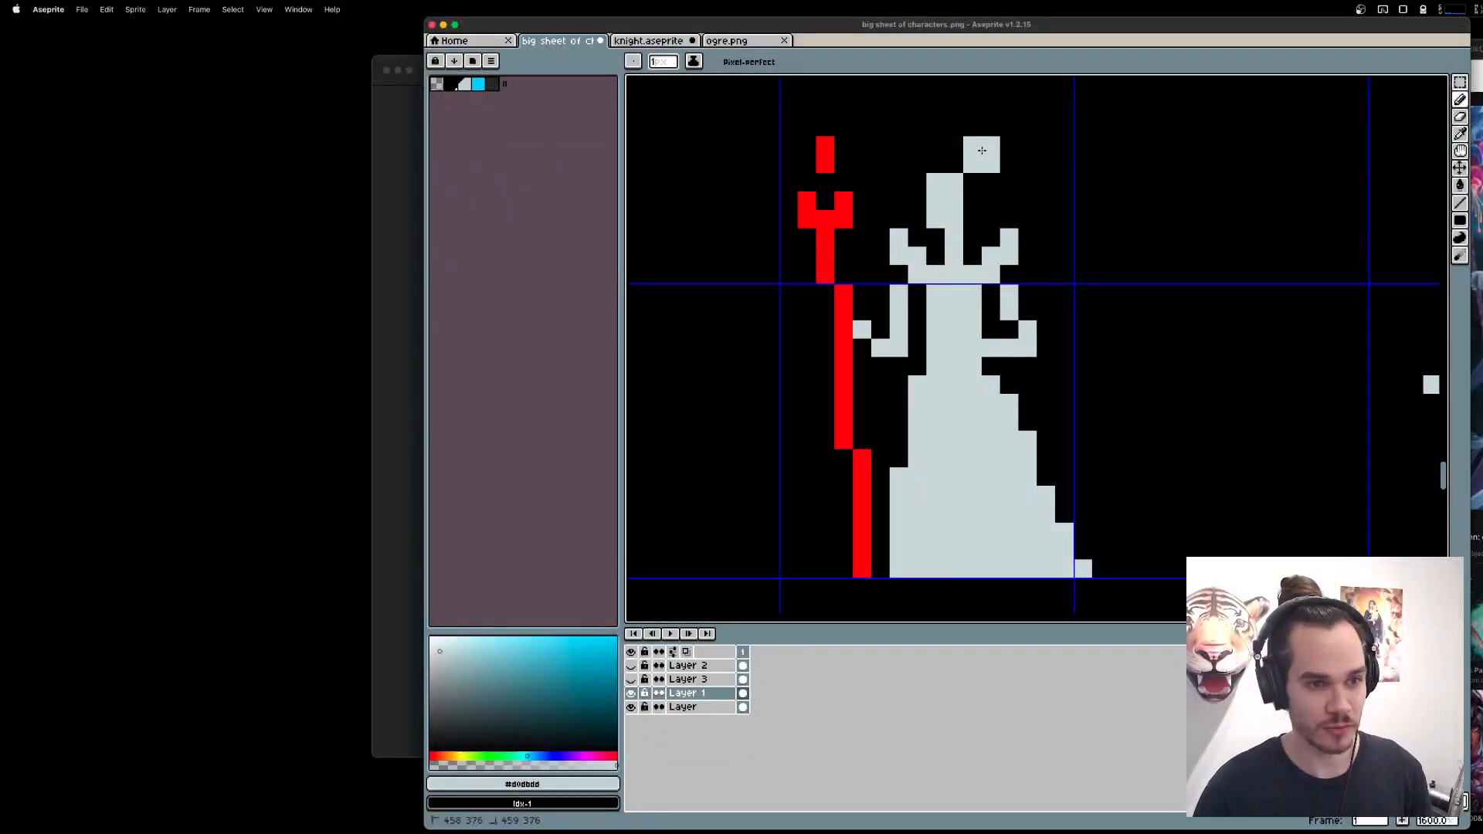
pyautogui.press('super+z')
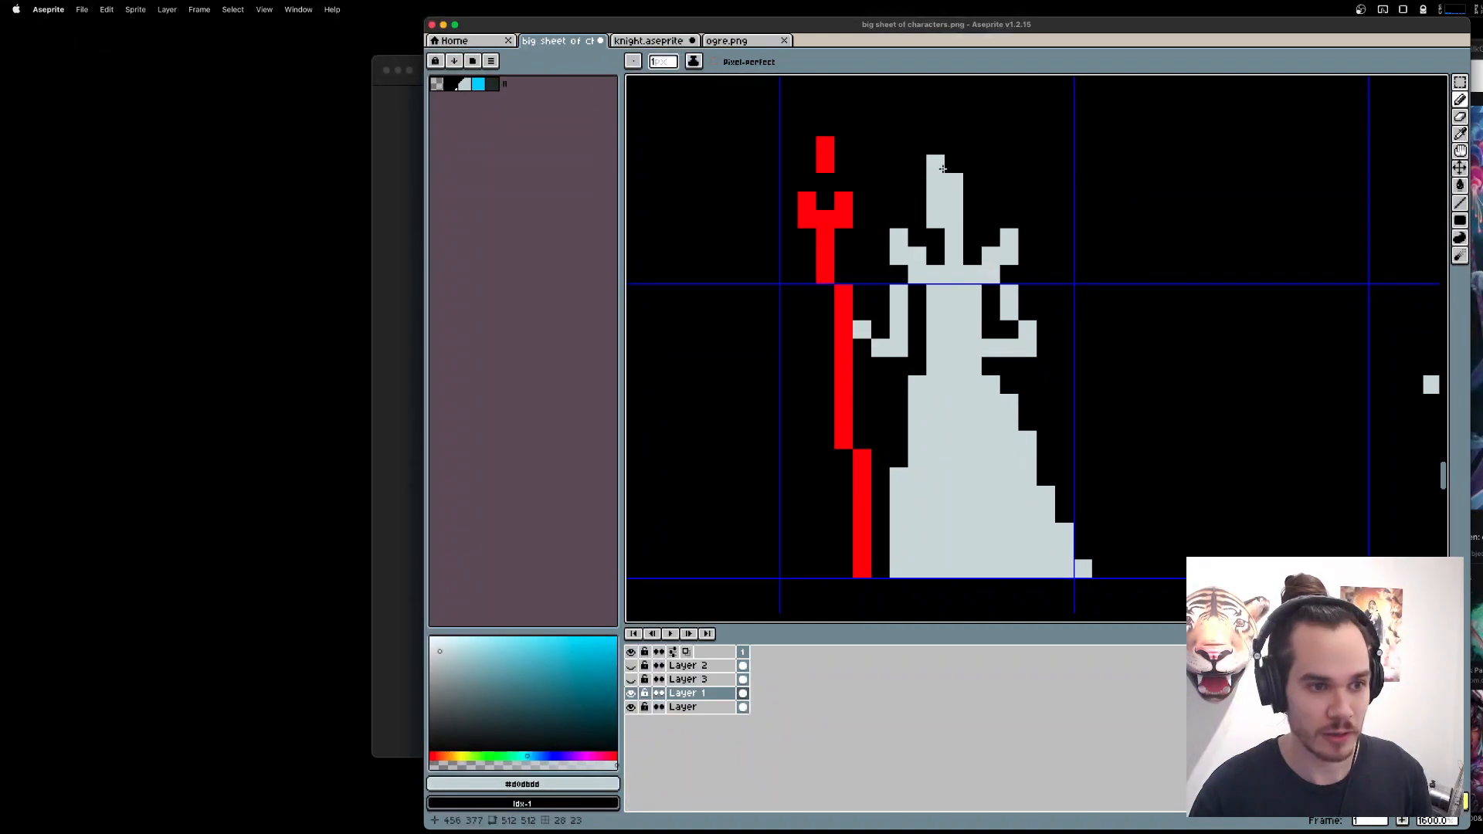
pyautogui.moveTo(971, 185); pyautogui.dragTo(991, 161)
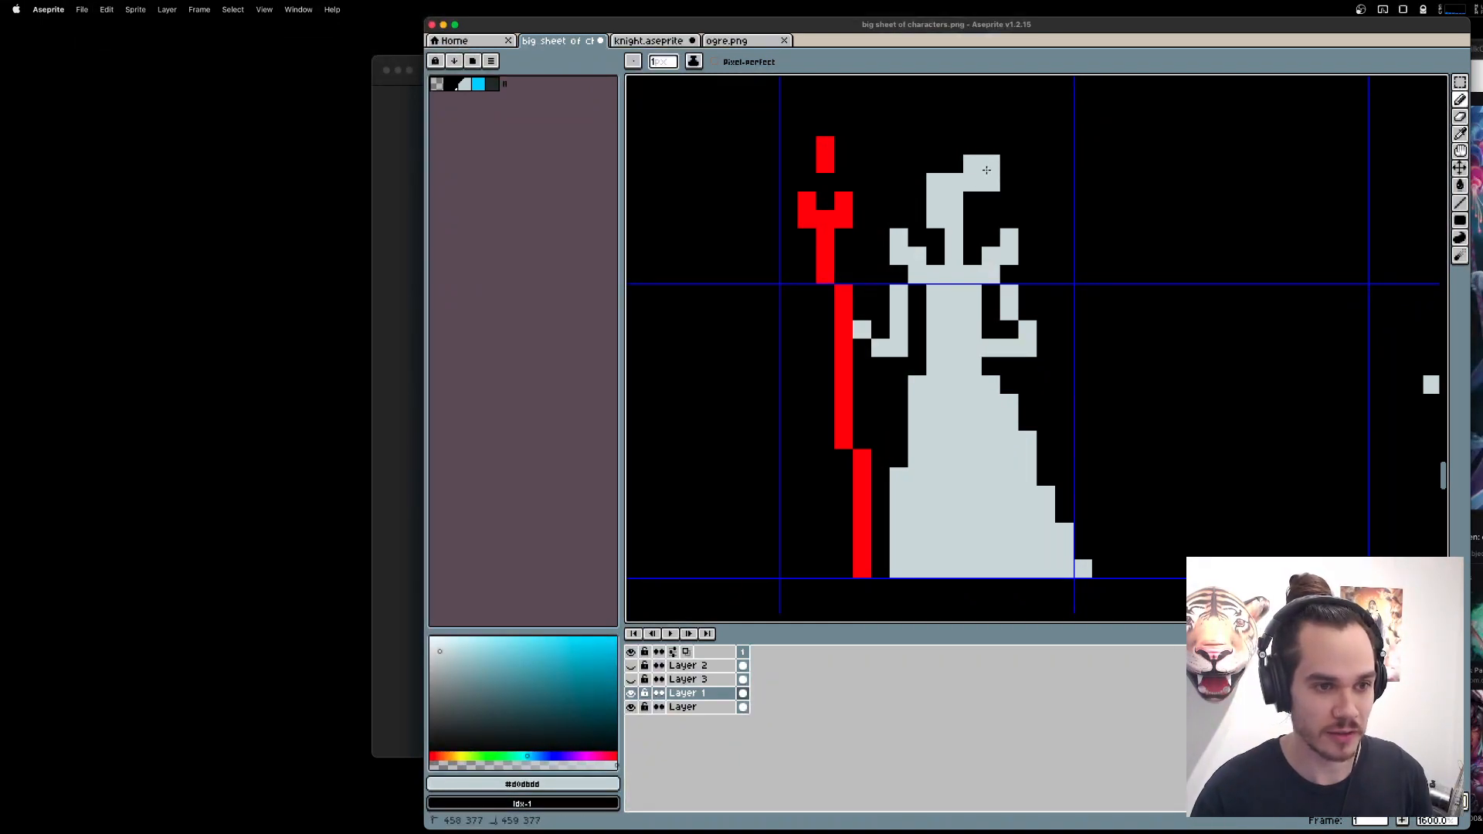
pyautogui.press('super+z')
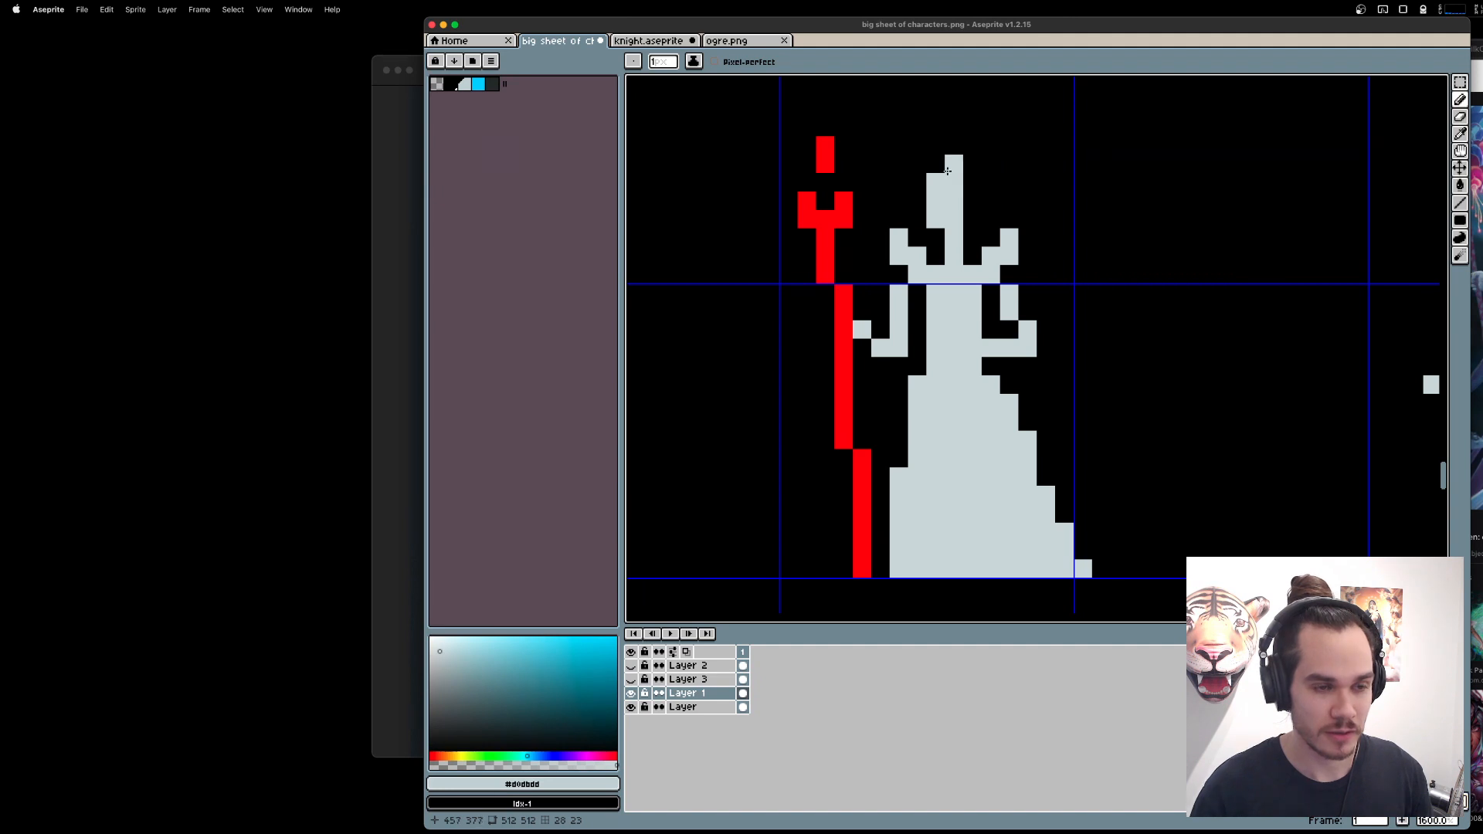
pyautogui.moveTo(973, 164)
pyautogui.mouseDown()
pyautogui.moveTo(973, 186)
pyautogui.moveTo(1004, 197)
pyautogui.mouseUp()
pyautogui.press('super+z')
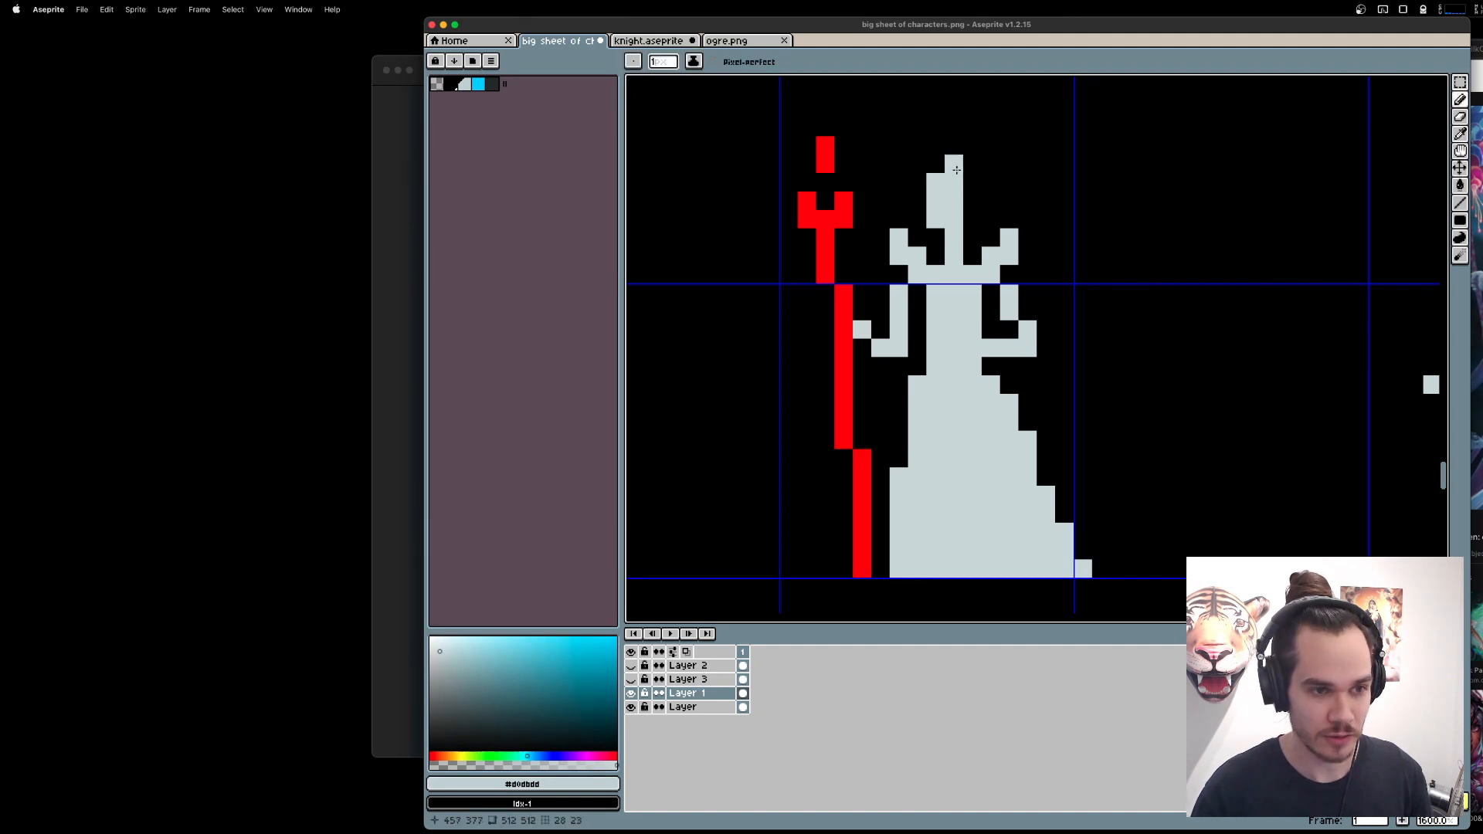
# Draw a pair of light grey horns that rise from the head and curve outward and down on both sides.
pyautogui.scroll(2, 956, 206)
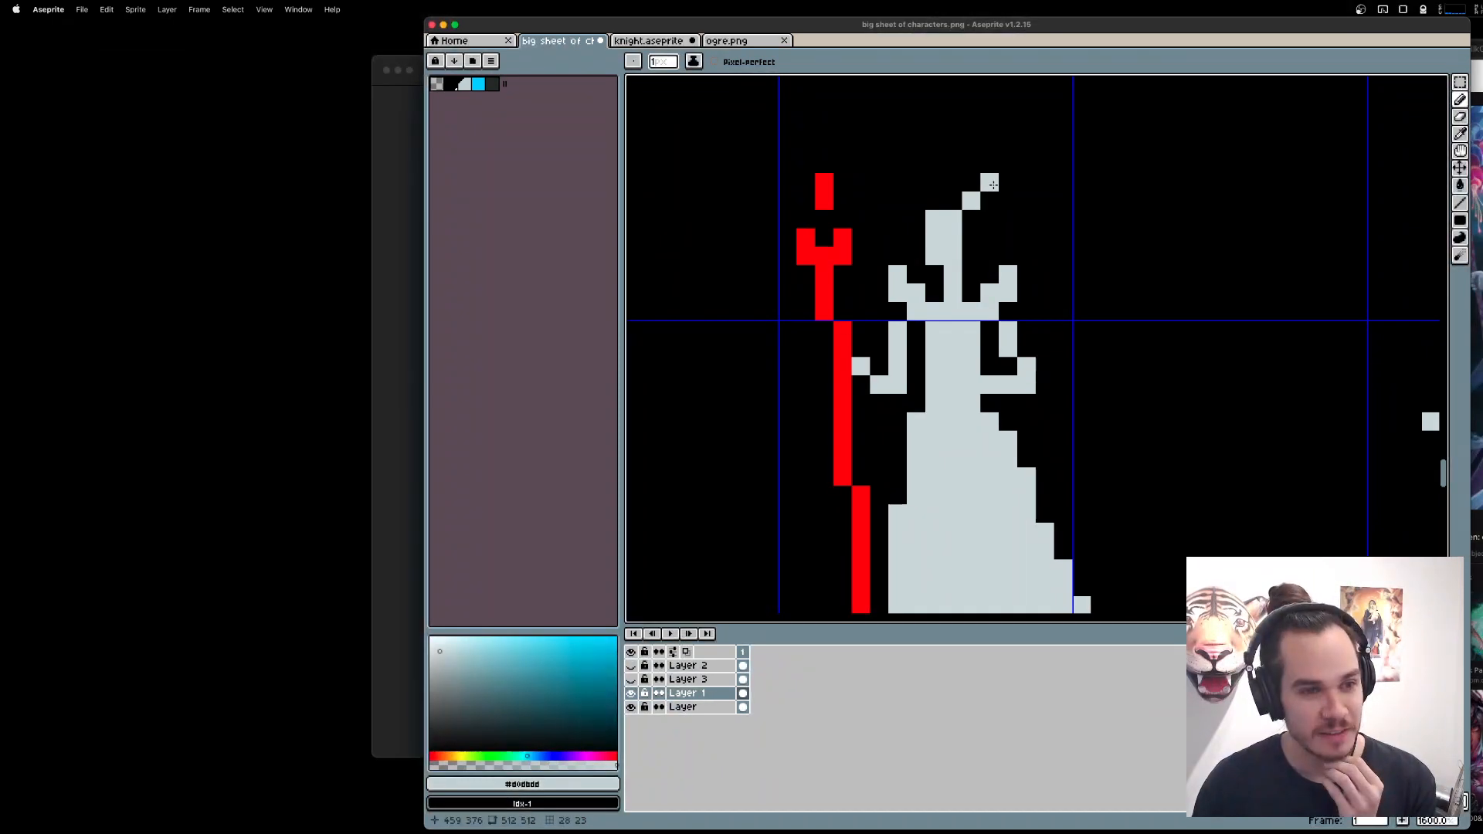
pyautogui.moveTo(998, 183); pyautogui.dragTo(1020, 221)
pyautogui.moveTo(916, 201)
pyautogui.mouseDown()
pyautogui.moveTo(881, 197)
pyautogui.moveTo(861, 219)
pyautogui.mouseUp()
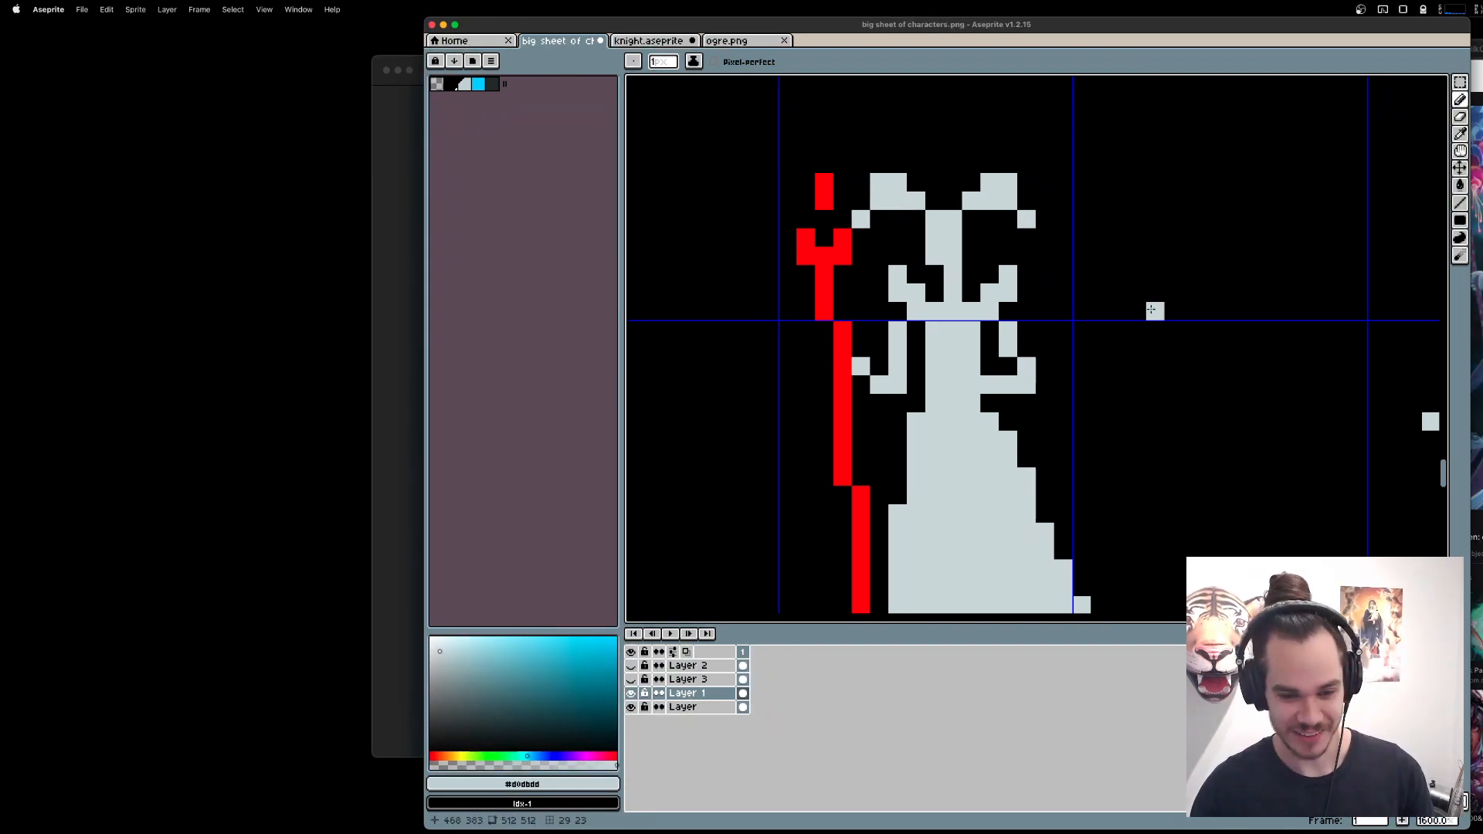
# Move each of the two horns one pixel inward, closer to the queen's head.
pyautogui.press('m')
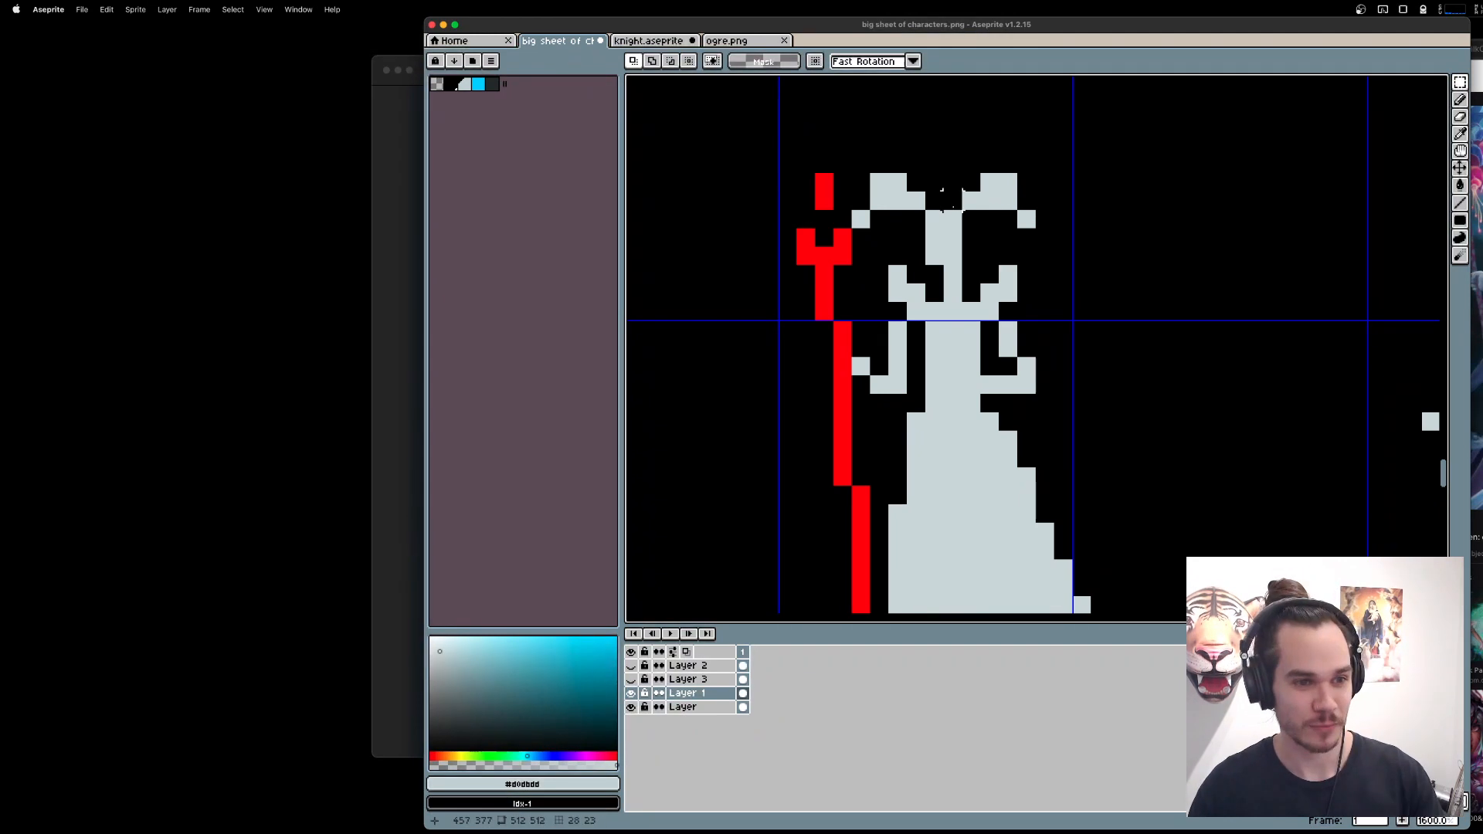
pyautogui.moveTo(971, 200); pyautogui.dragTo(991, 201)
pyautogui.click(974, 202)
pyautogui.moveTo(1064, 238)
pyautogui.mouseDown()
pyautogui.moveTo(1027, 182)
pyautogui.moveTo(972, 163)
pyautogui.moveTo(1046, 238)
pyautogui.mouseUp()
pyautogui.press('BackSpace')
pyautogui.press('super+z')
pyautogui.press('super+z')
pyautogui.press('super+z')
pyautogui.press('super+z')
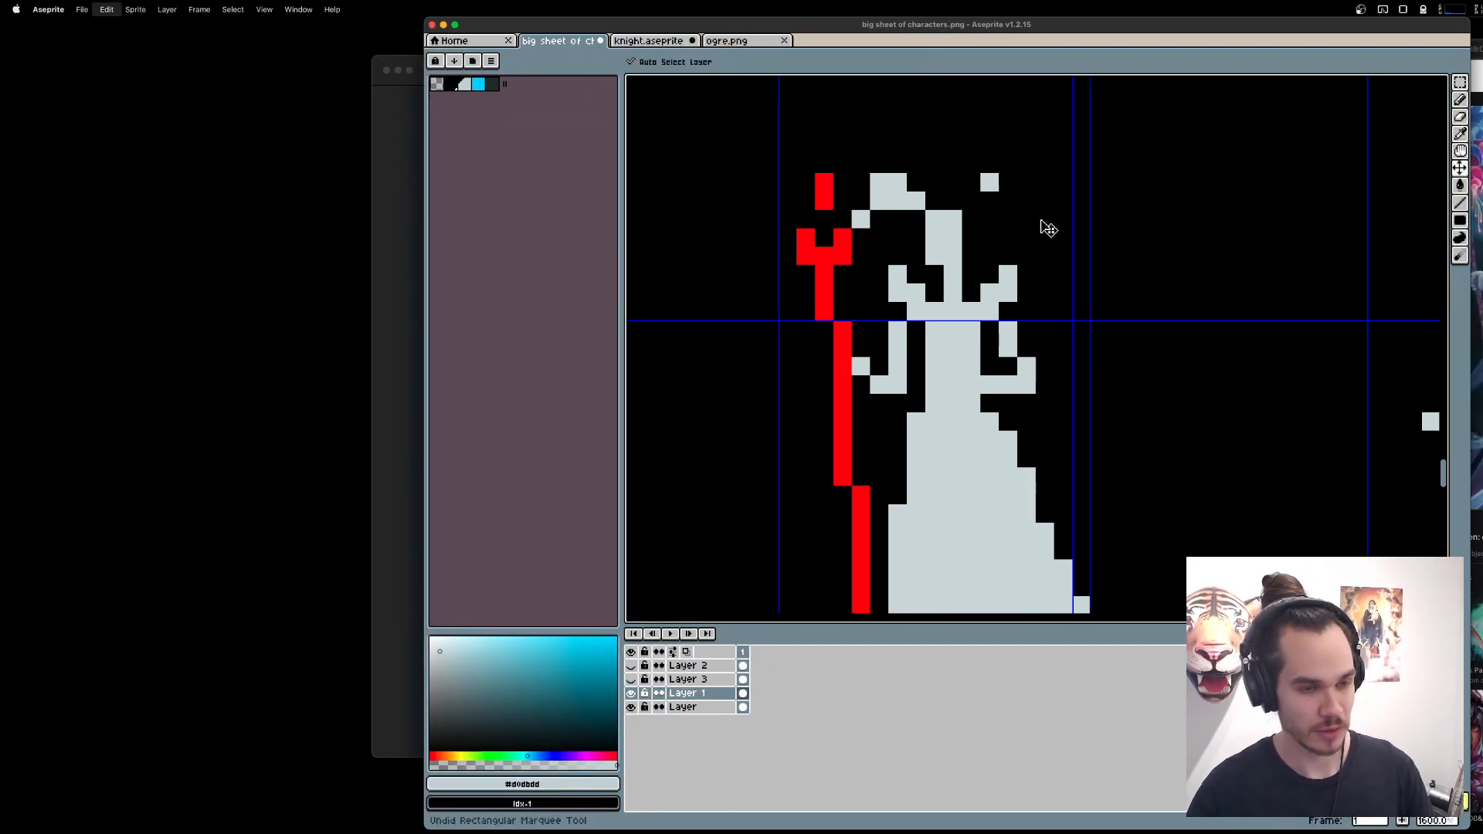
pyautogui.moveTo(990, 183)
pyautogui.mouseDown()
pyautogui.moveTo(1047, 224)
pyautogui.moveTo(997, 210)
pyautogui.mouseUp()
pyautogui.press('super+d')
pyautogui.moveTo(862, 182); pyautogui.dragTo(900, 204)
pyautogui.press('super+d')
pyautogui.moveTo(1042, 26); pyautogui.dragTo(987, 26)
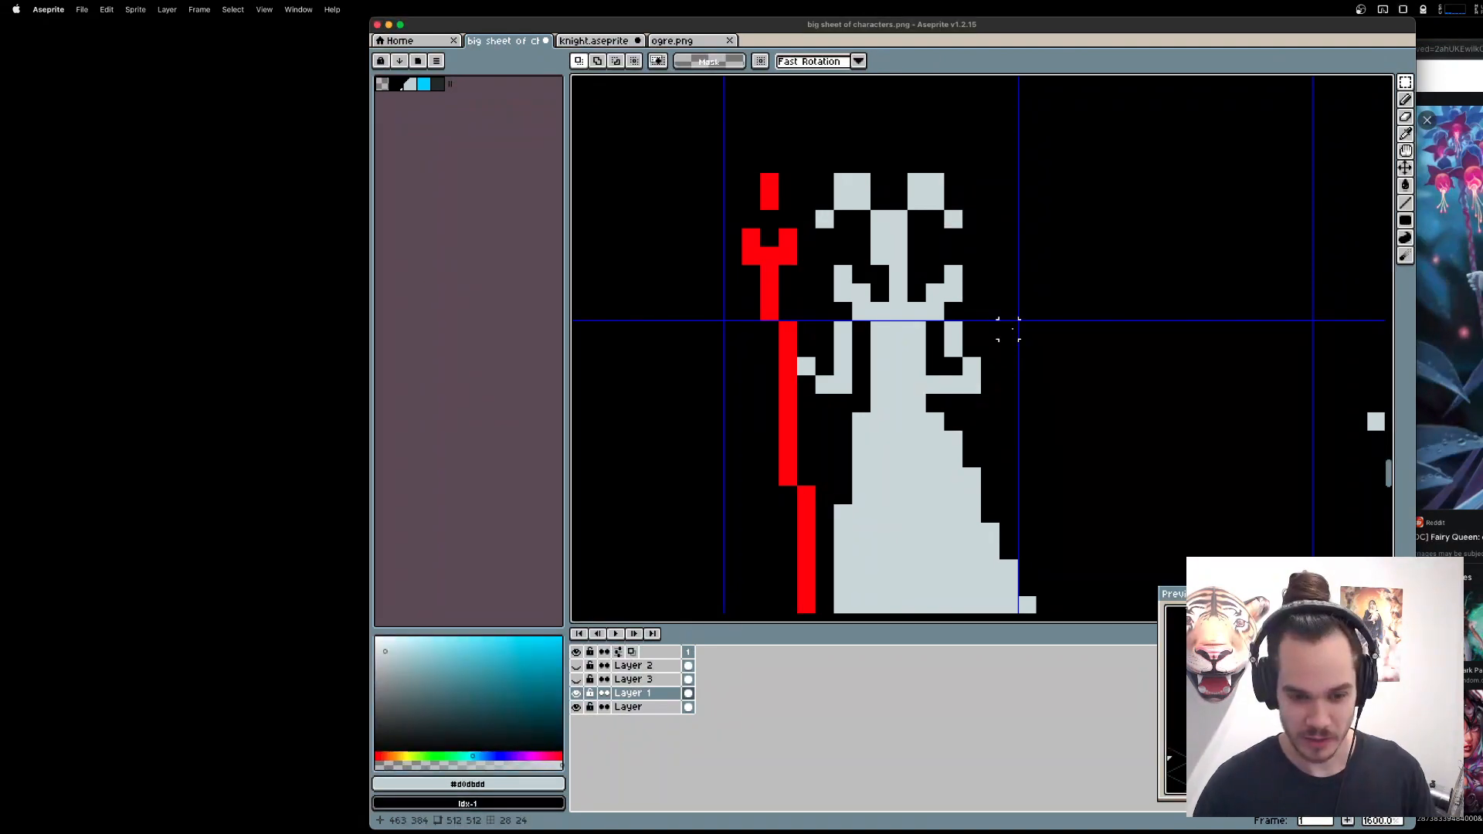
# Try removing both horns and their detached outer pixels with a Magic Wand selection.
pyautogui.hscroll(-4, 1023, 305)
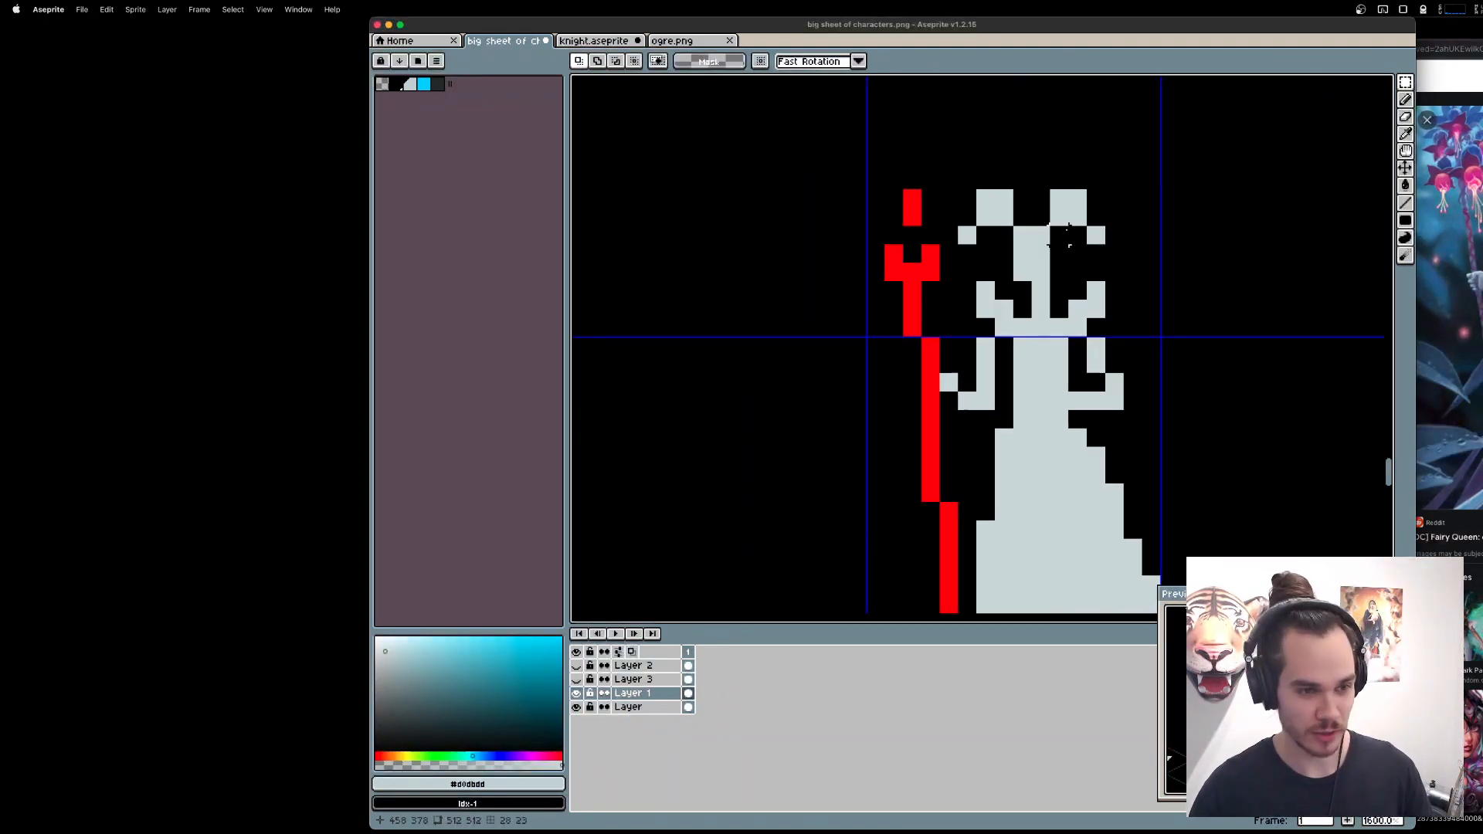
pyautogui.press('w')
pyautogui.click(1068, 207)
pyautogui.keyDown('shift'); pyautogui.click(995, 209); pyautogui.keyUp('shift')
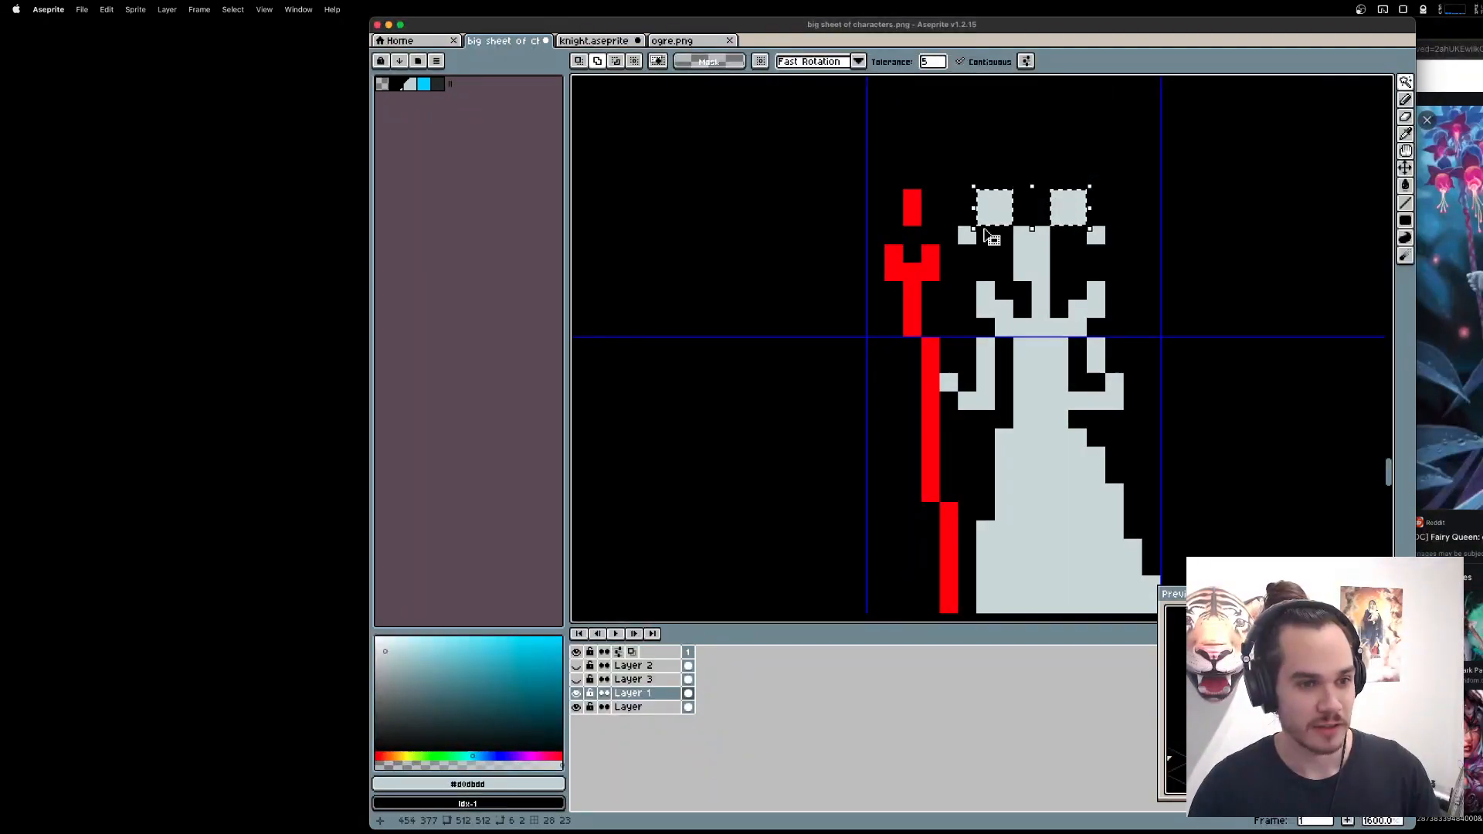
pyautogui.click(967, 235)
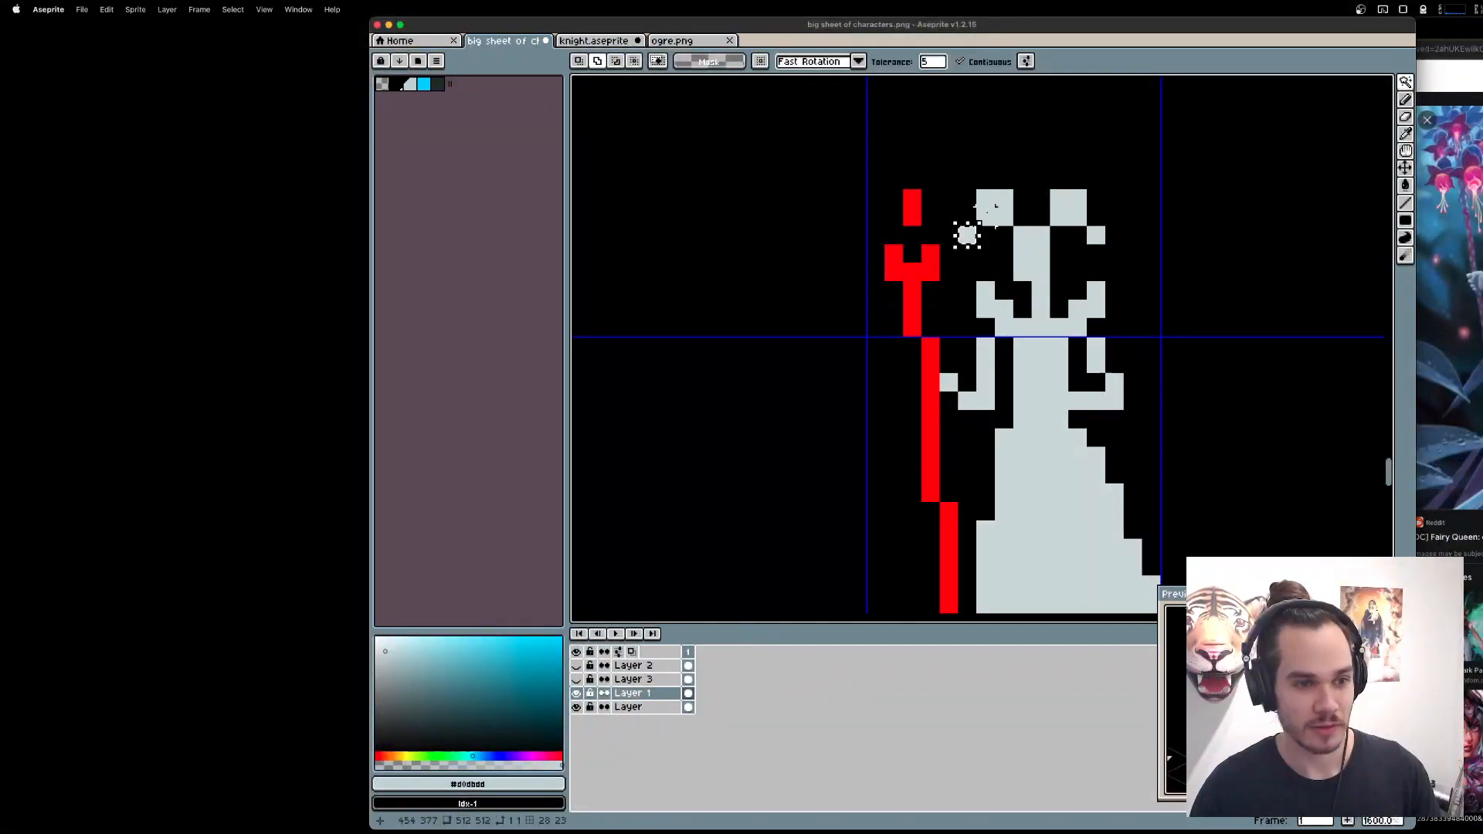
pyautogui.keyDown('shift'); pyautogui.click(994, 207); pyautogui.keyUp('shift')
pyautogui.keyDown('shift'); pyautogui.click(1069, 207); pyautogui.keyUp('shift')
pyautogui.keyDown('shift'); pyautogui.click(1096, 235); pyautogui.keyUp('shift')
pyautogui.press('Delete')
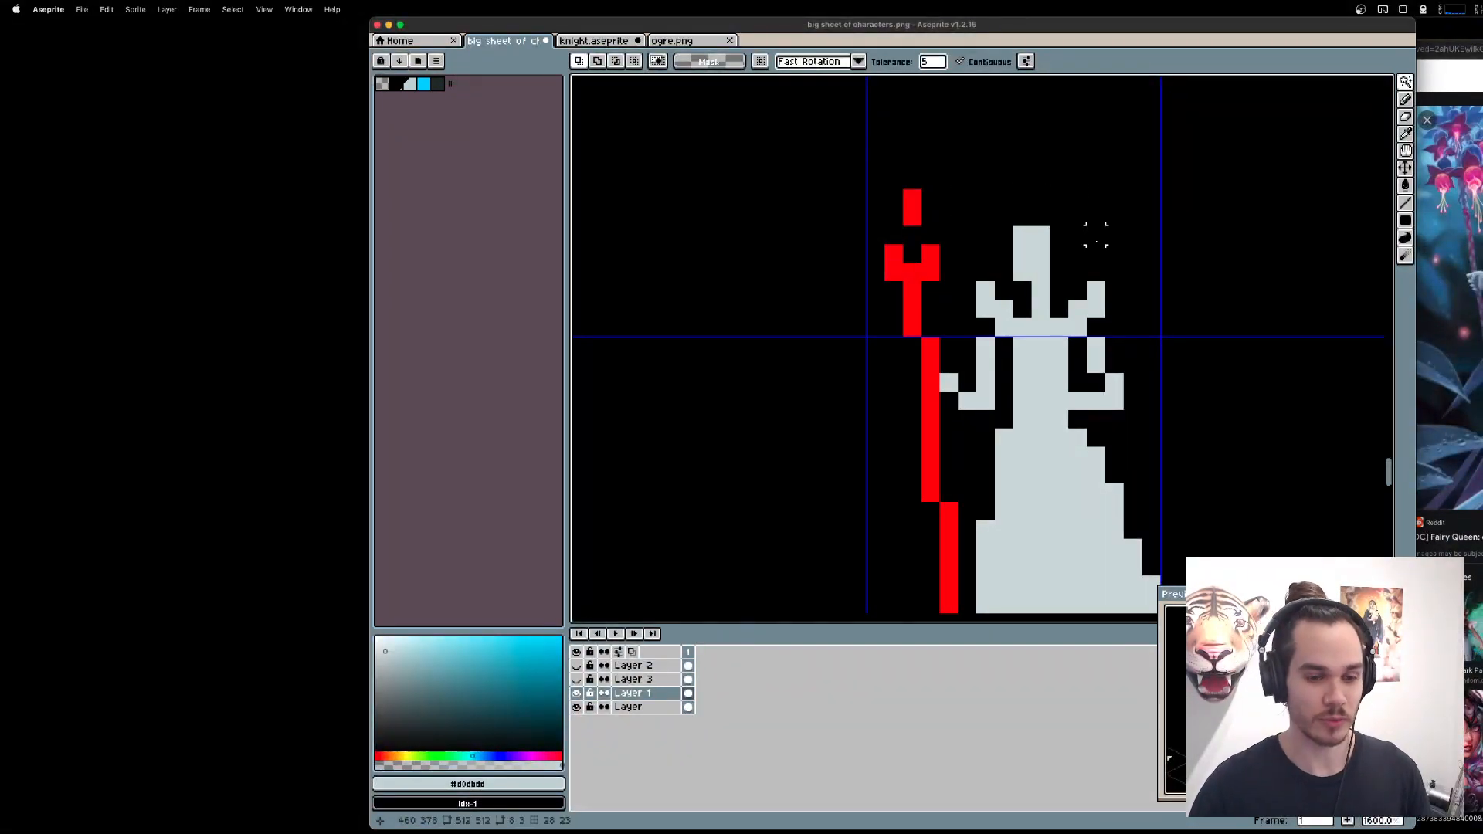
pyautogui.press('super+z')
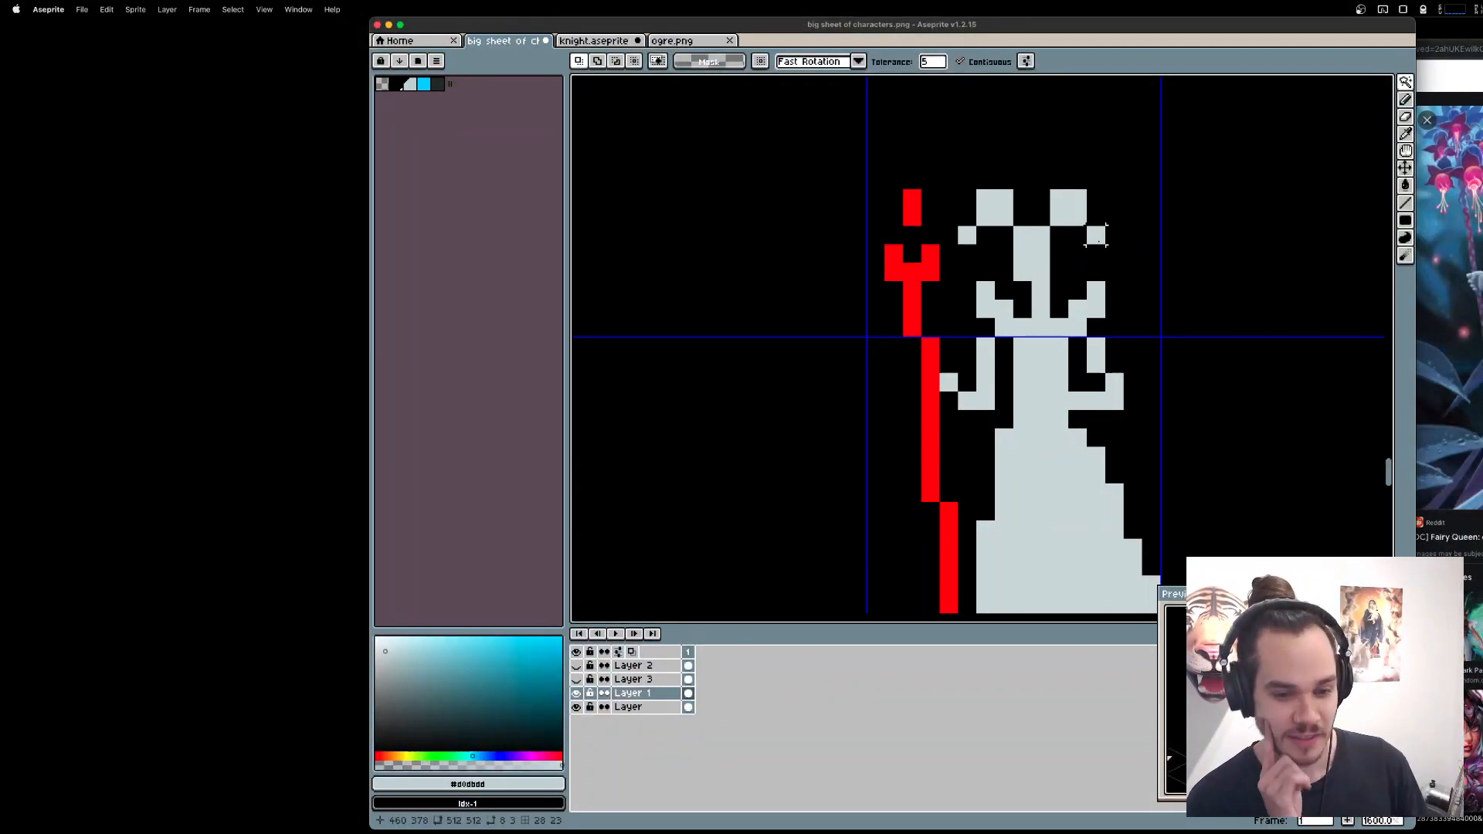
# Try joining the horns into a wide crown, dropping their outer pixels and separating the crown from the head.
pyautogui.press('b')
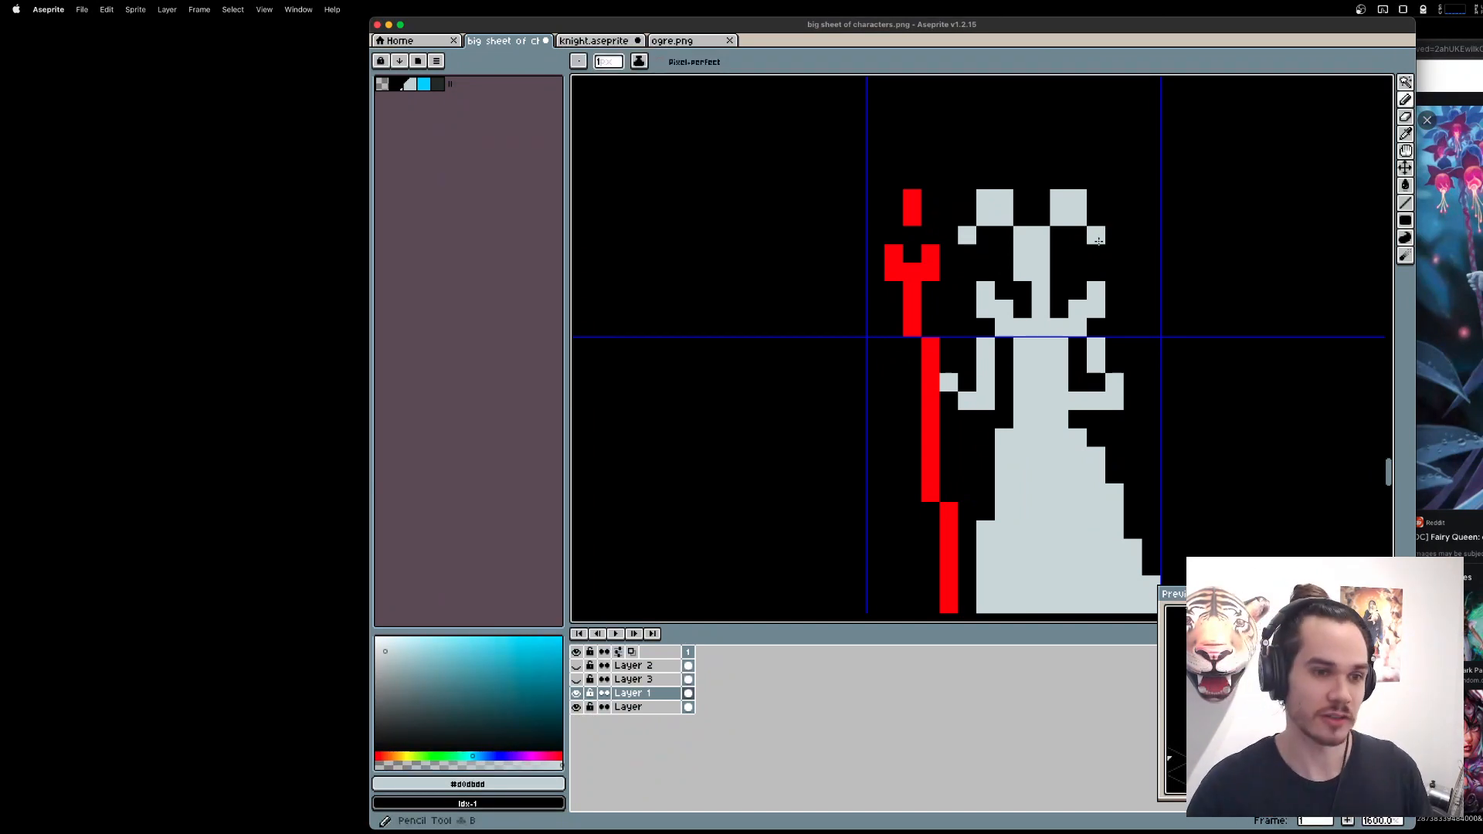
pyautogui.moveTo(1025, 217); pyautogui.dragTo(1043, 217)
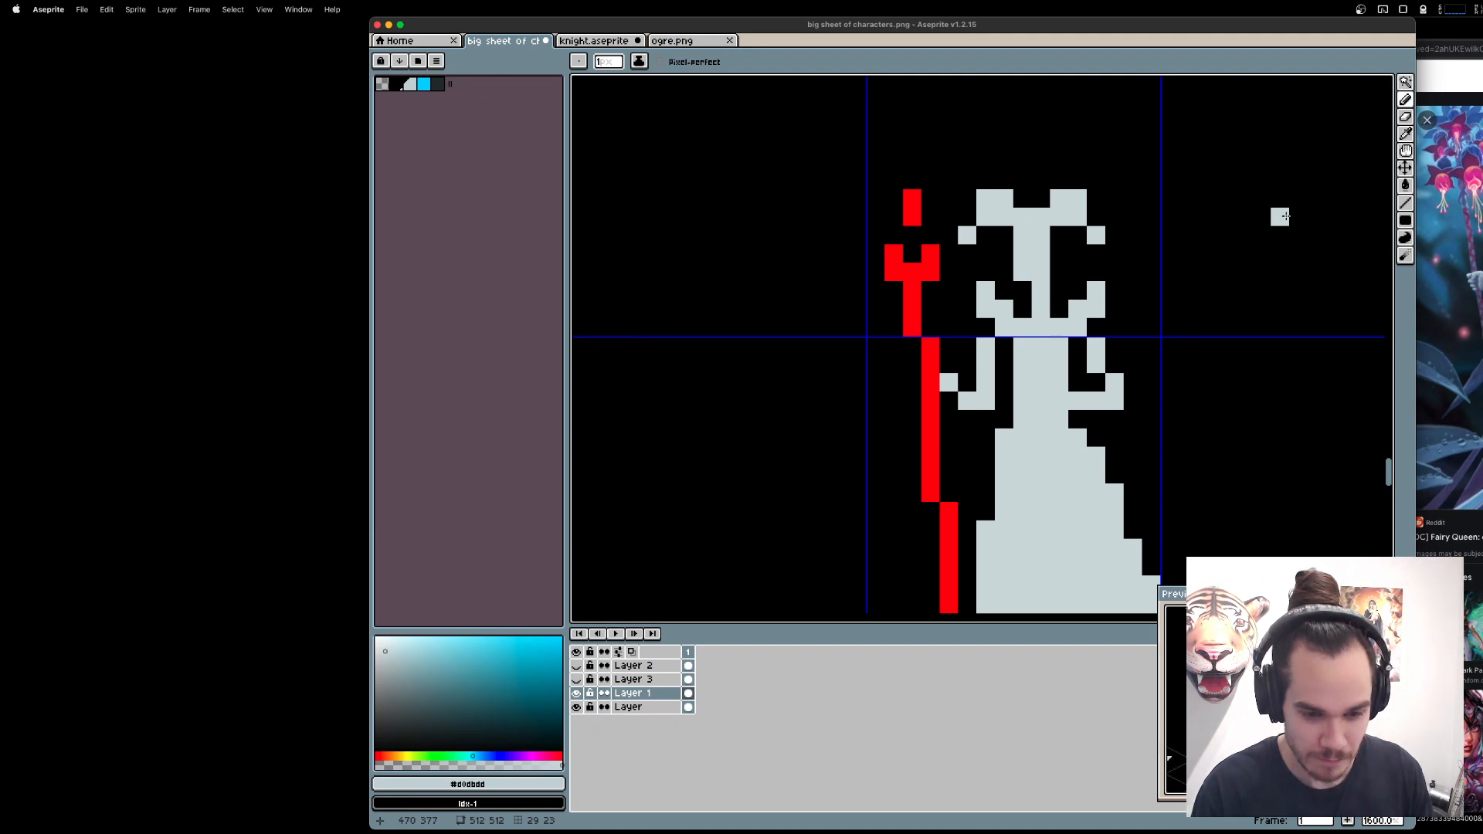
pyautogui.press('e')
pyautogui.click(1097, 235)
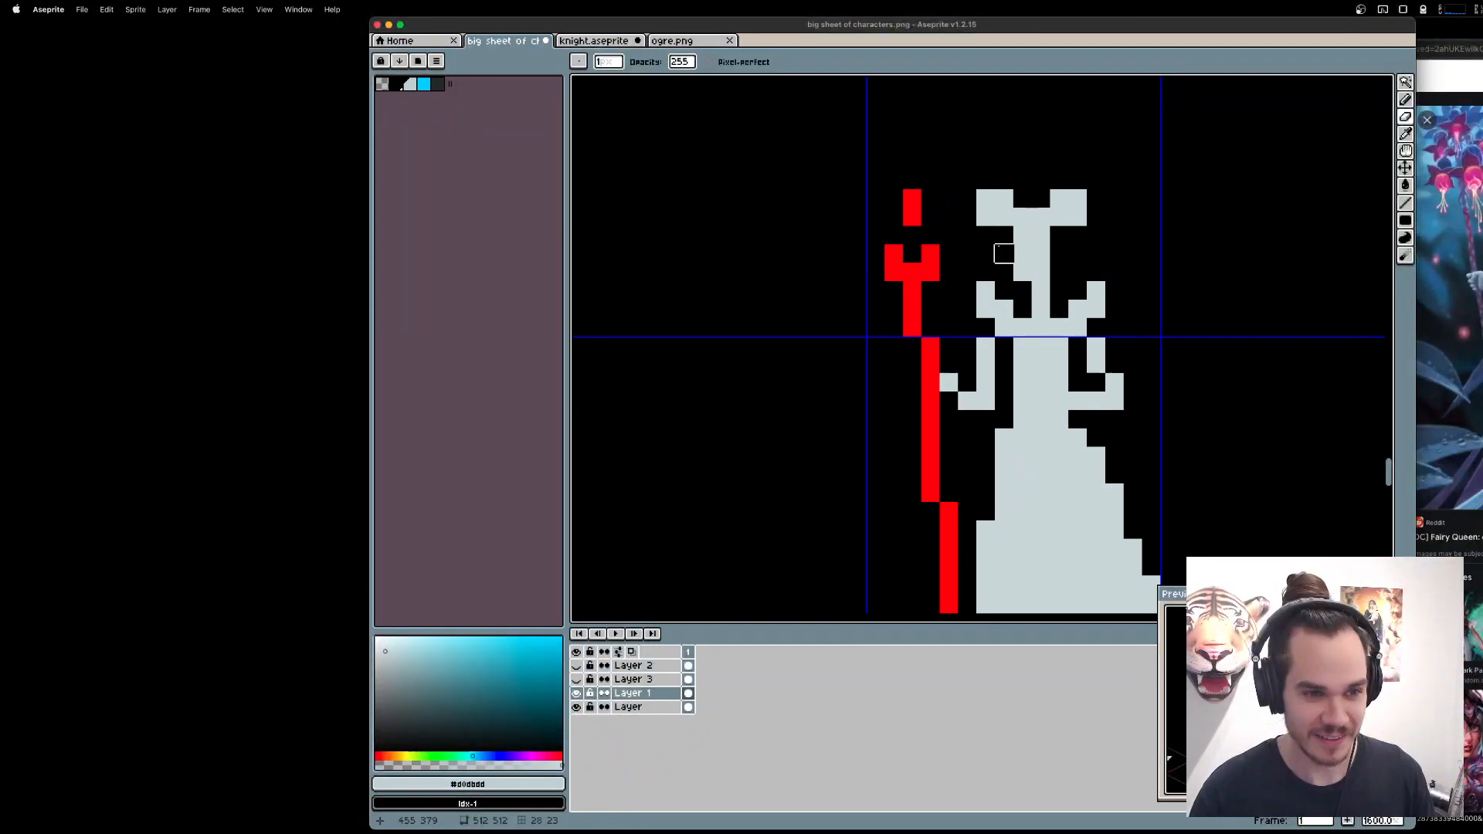
pyautogui.press('super+z')
pyautogui.moveTo(1042, 235); pyautogui.dragTo(1021, 235)
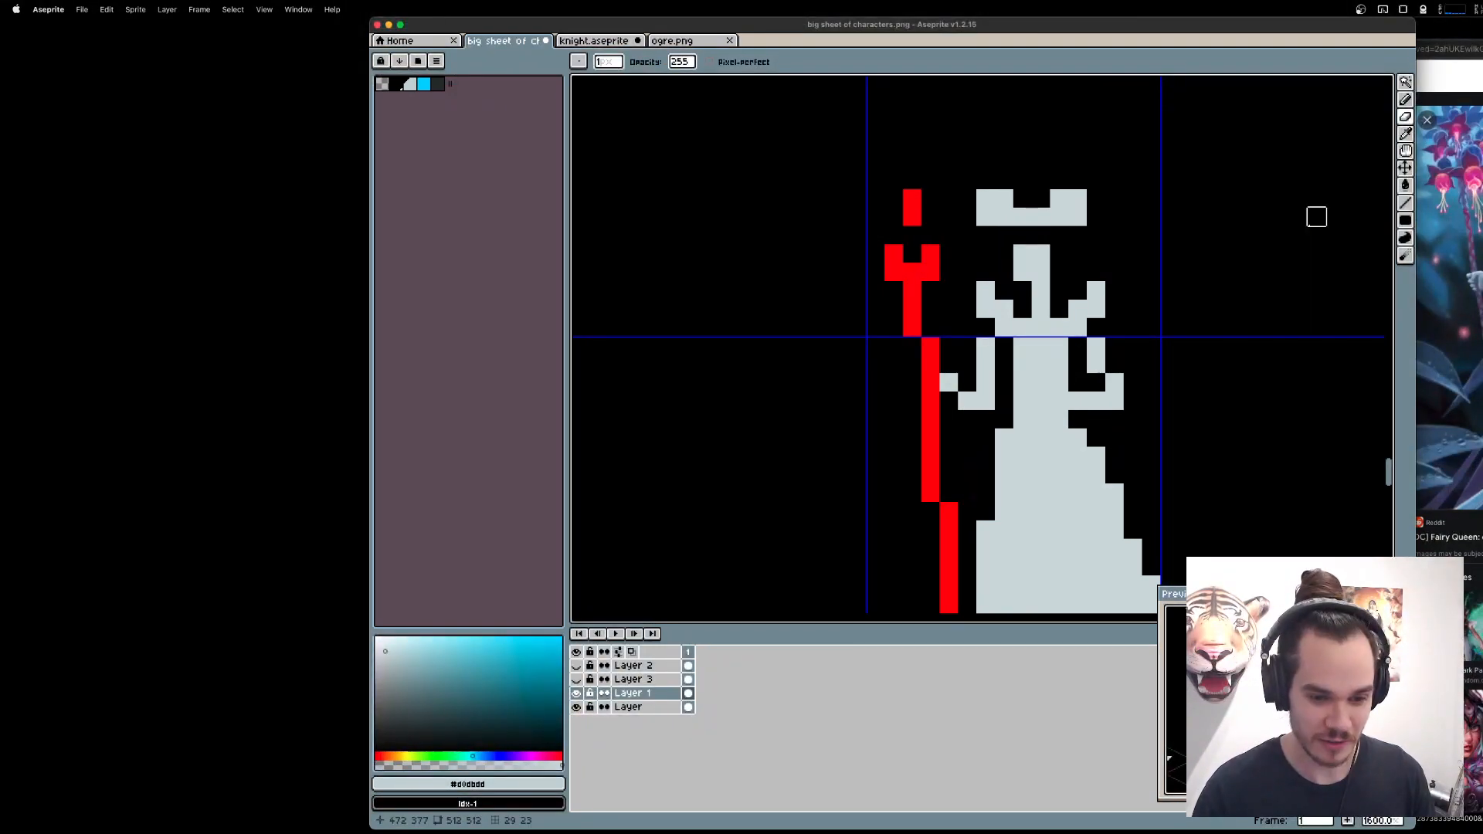
pyautogui.press('super+z')
pyautogui.press('super+z')
pyautogui.press('super+z')
pyautogui.press('super+z')
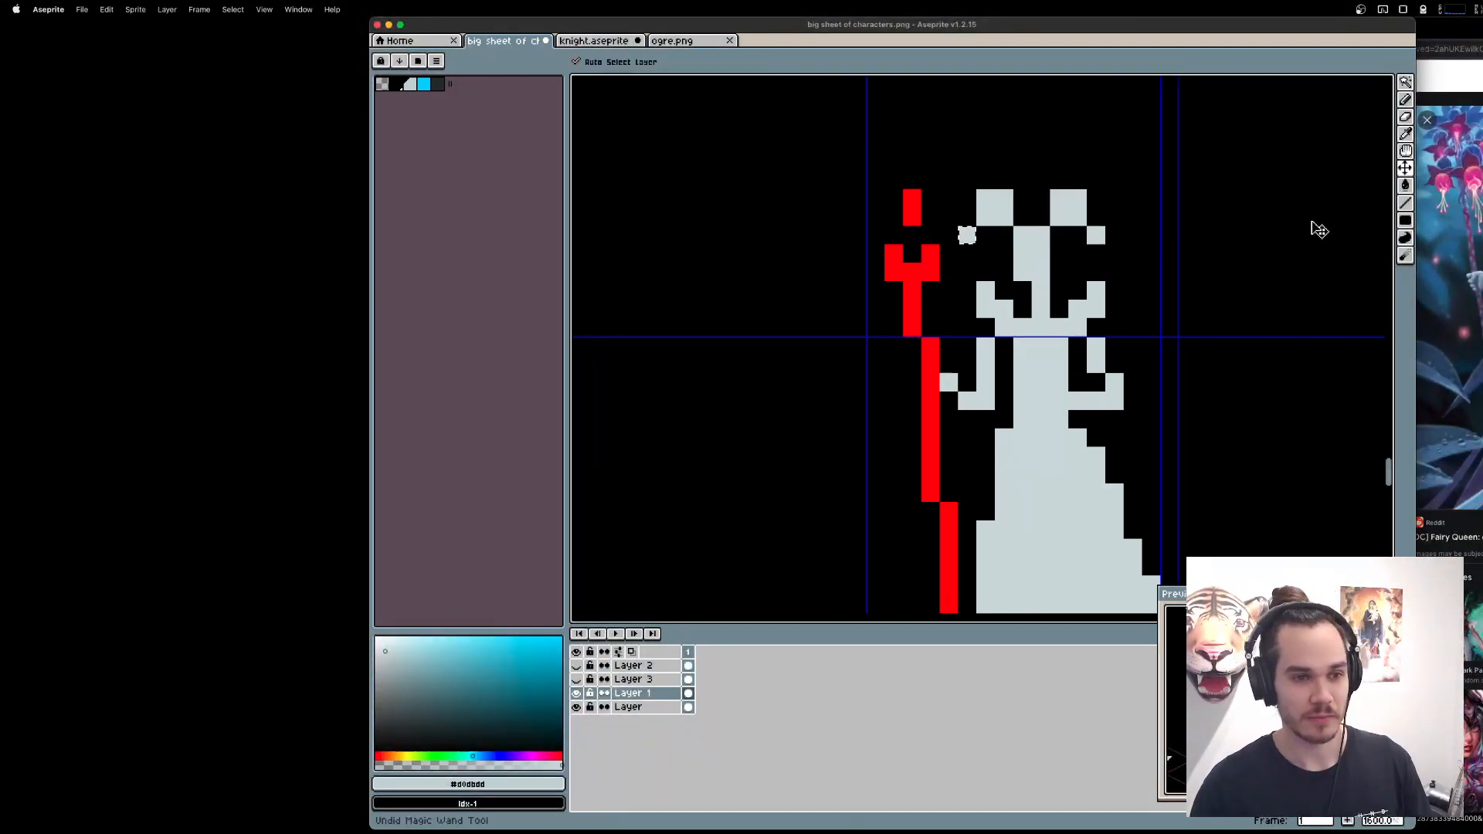
# Delete both horns, including their detached outer pixels, leaving the queen's head bare.
pyautogui.press('e')
pyautogui.press('m')
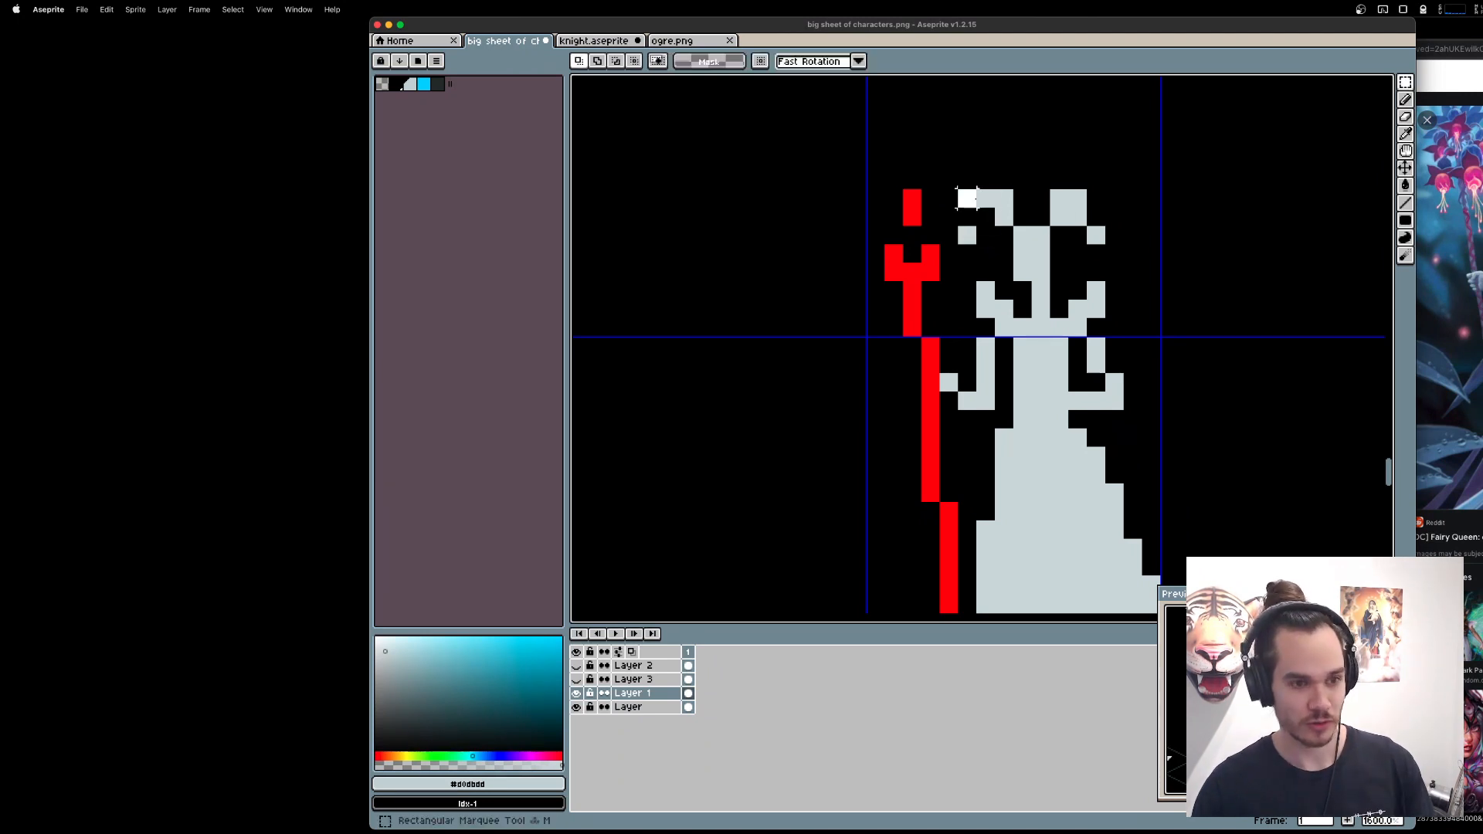
pyautogui.moveTo(968, 197)
pyautogui.mouseDown()
pyautogui.moveTo(1006, 230)
pyautogui.moveTo(1133, 254)
pyautogui.mouseUp()
pyautogui.press('Delete')
pyautogui.press('Delete')
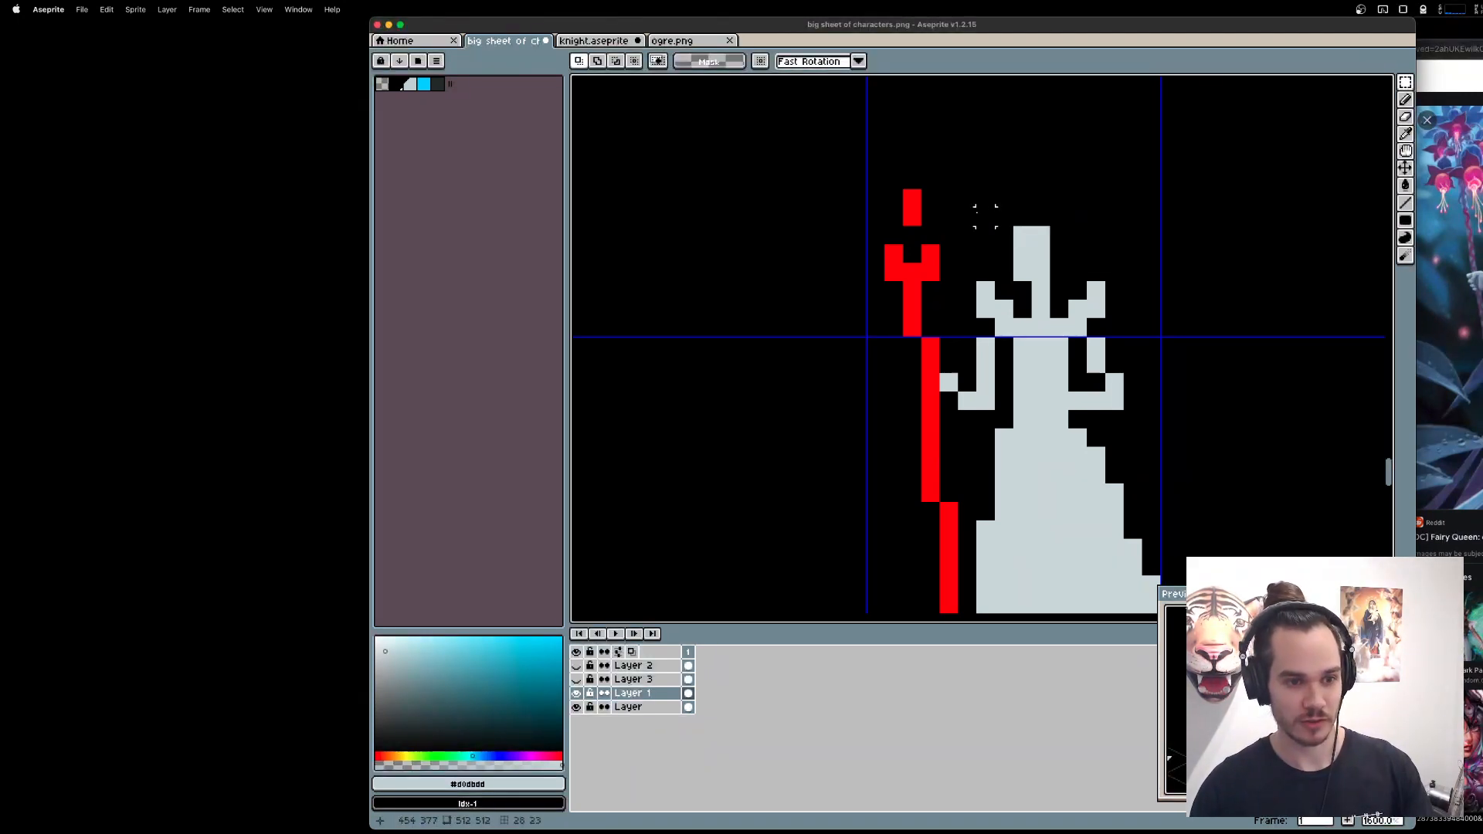
# Copy the queen's head and neck and place the duplicate in the empty grid cell beside the staff.
pyautogui.moveTo(1018, 230)
pyautogui.mouseDown()
pyautogui.moveTo(1046, 312)
pyautogui.moveTo(680, 233)
pyautogui.mouseUp()
pyautogui.press('super+c')
pyautogui.press('super+v')
pyautogui.moveTo(912, 242); pyautogui.dragTo(1360, 244)
pyautogui.click(1228, 222)
pyautogui.moveTo(1216, 221); pyautogui.dragTo(1044, 313)
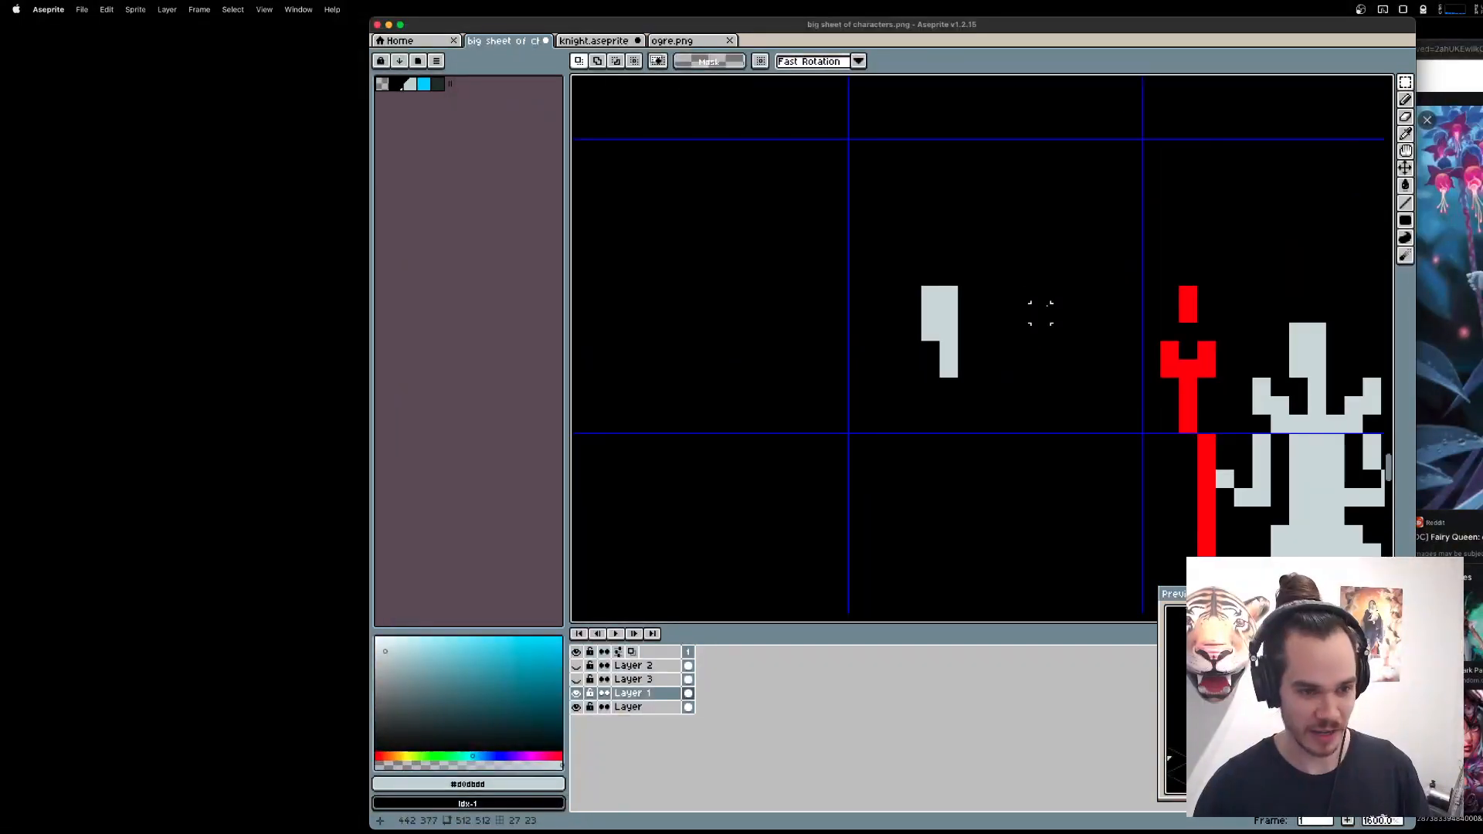
# Draw light grey hair on the copied head that arches over the top and falls behind the neck, two pixels wide.
pyautogui.press('b')
pyautogui.click(962, 307)
pyautogui.press('e')
pyautogui.moveTo(930, 294)
pyautogui.mouseDown()
pyautogui.moveTo(985, 296)
pyautogui.moveTo(934, 285)
pyautogui.moveTo(931, 313)
pyautogui.moveTo(967, 313)
pyautogui.moveTo(932, 283)
pyautogui.moveTo(986, 280)
pyautogui.moveTo(1001, 362)
pyautogui.mouseUp()
pyautogui.press('b')
pyautogui.press('e')
pyautogui.press('b')
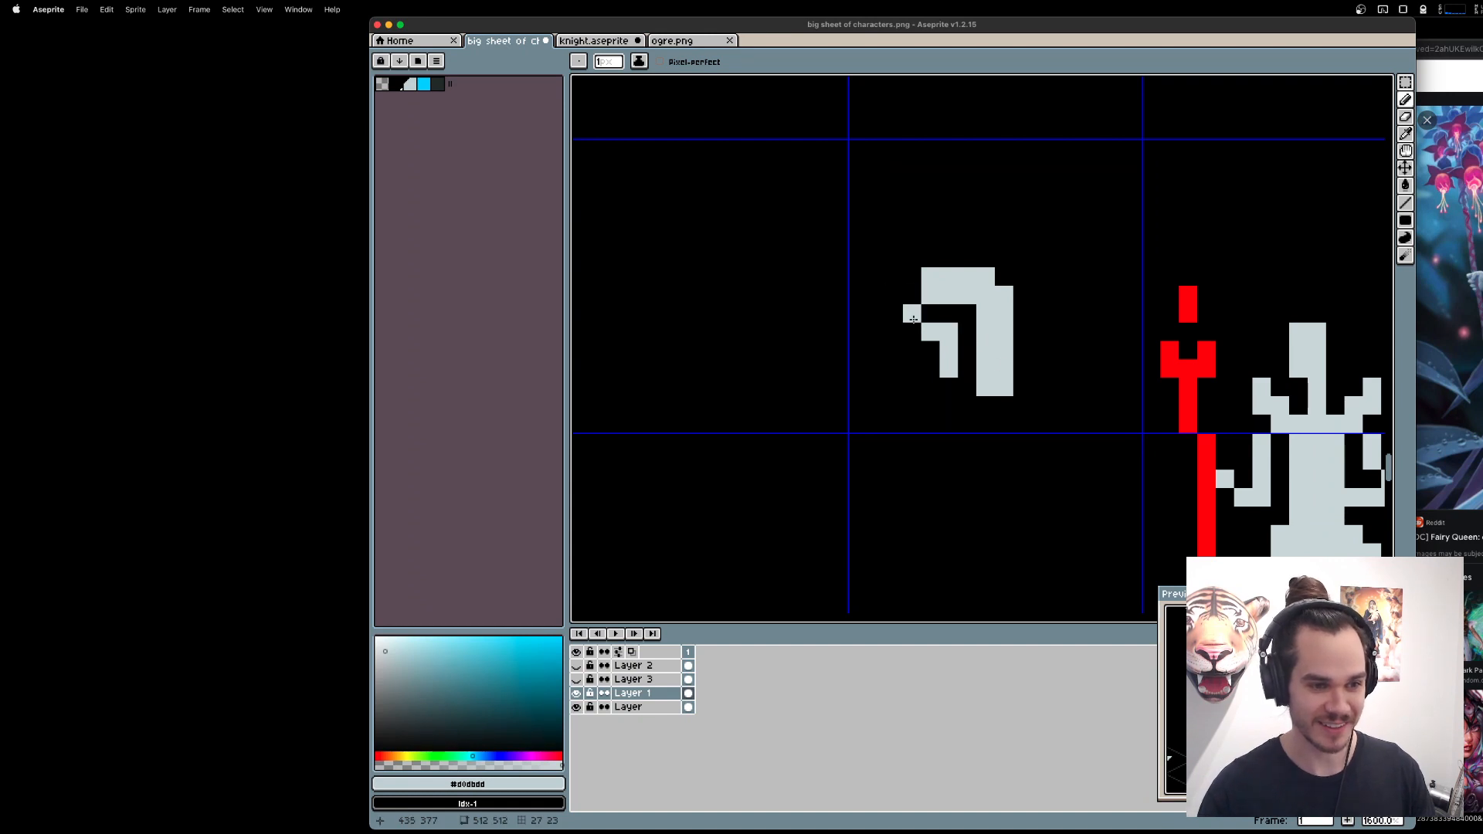
# Try extending the hair upward over the forehead of the copied head.
pyautogui.moveTo(930, 313)
pyautogui.mouseDown()
pyautogui.moveTo(949, 313)
pyautogui.moveTo(949, 277)
pyautogui.mouseUp()
pyautogui.press('e')
pyautogui.press('b')
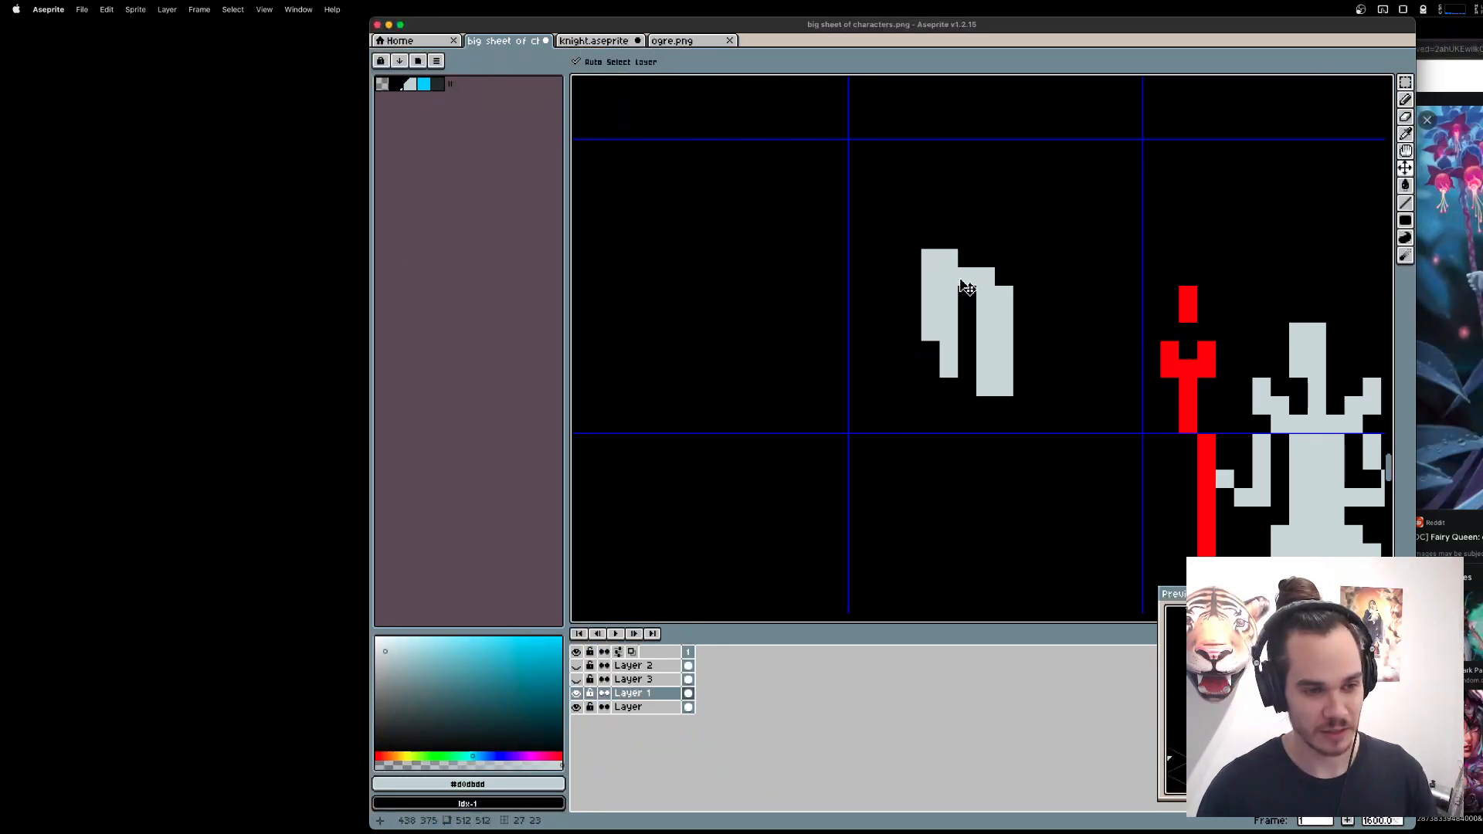
pyautogui.press('super+z')
pyautogui.press('super+z')
pyautogui.press('super+z')
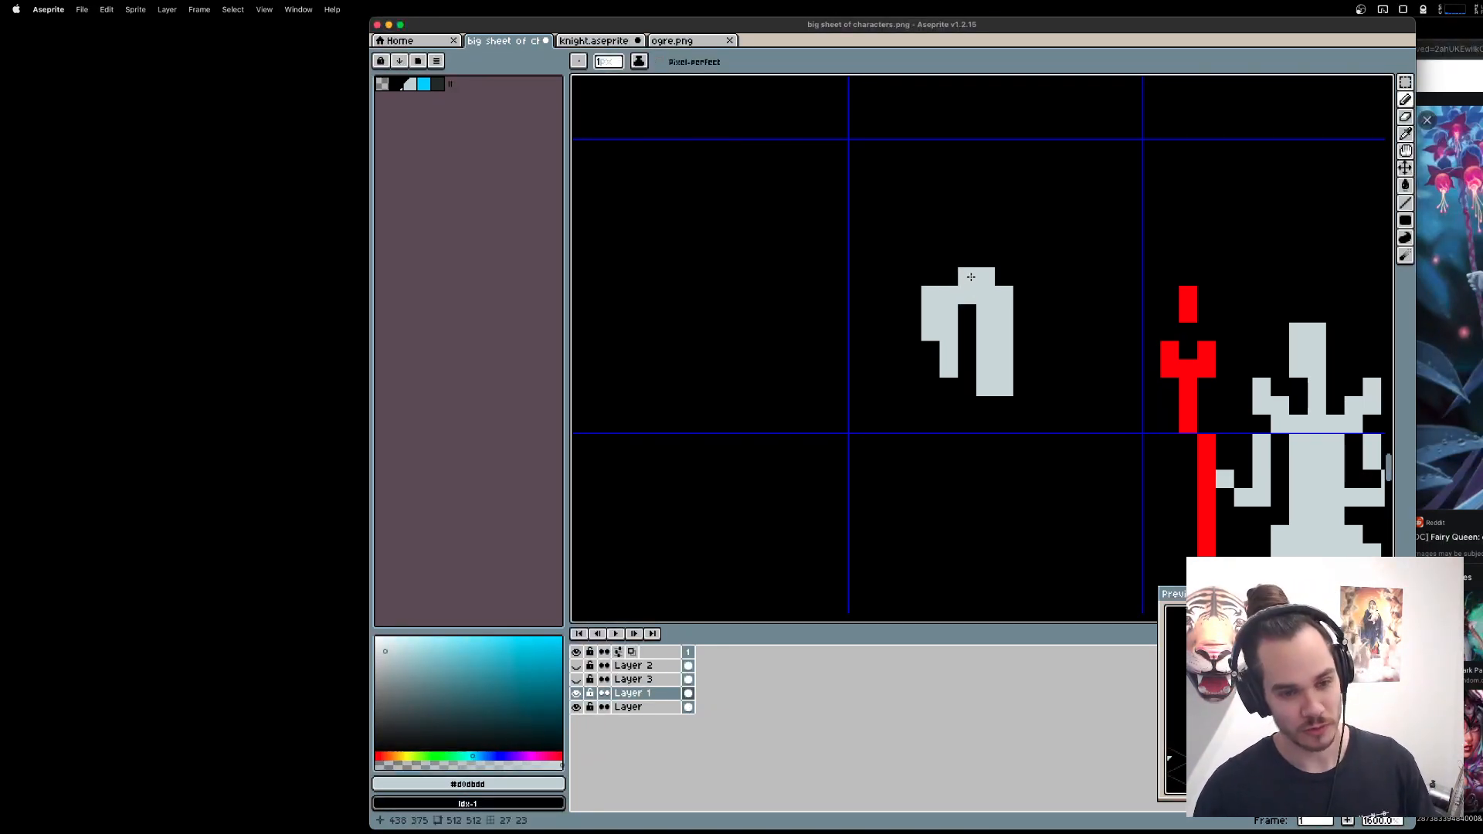
# Try fuller hair on the copied head, extending it over the face, raising the crown and lengthening the back strand.
pyautogui.press('e')
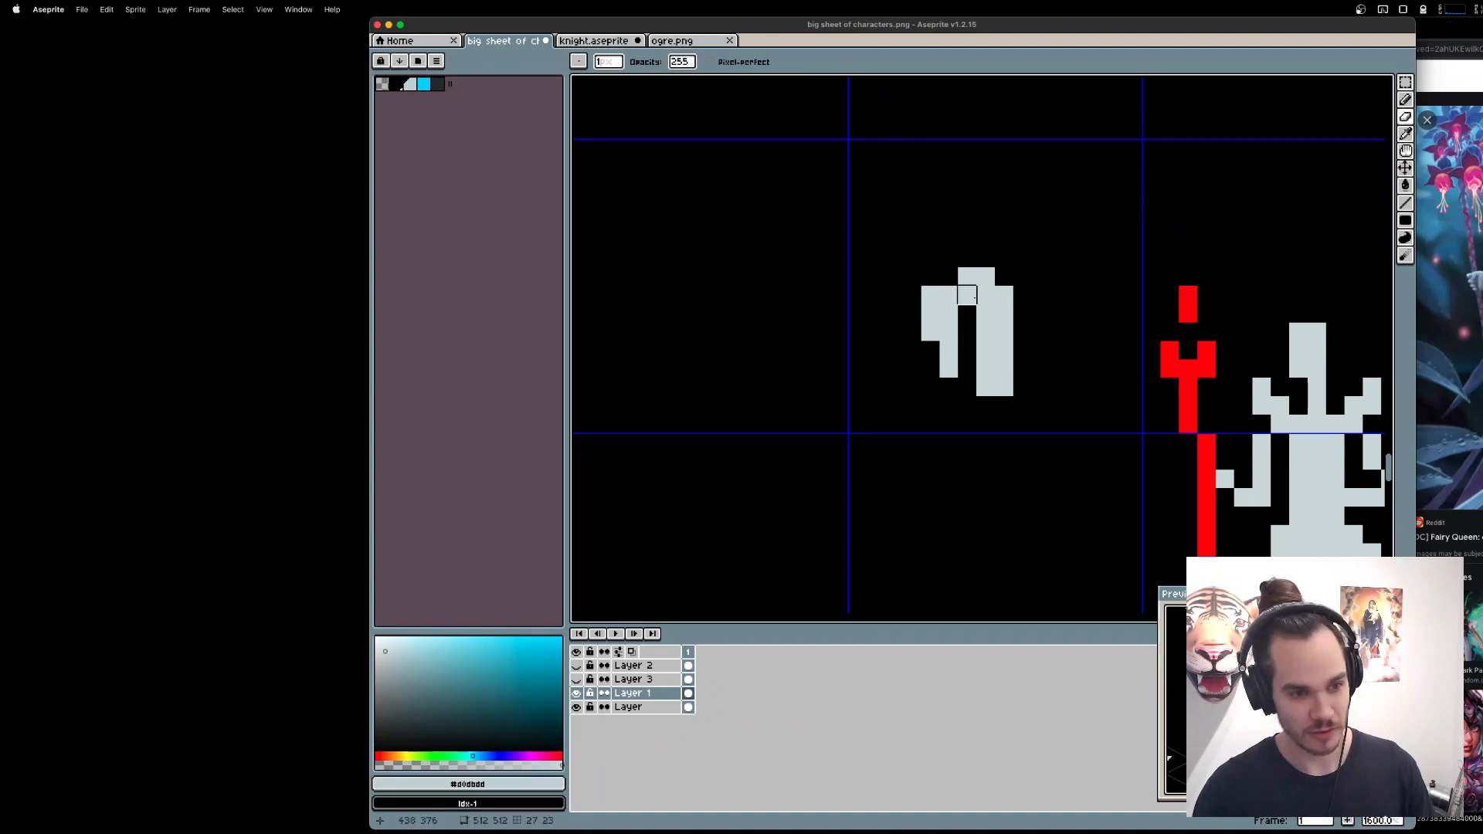
pyautogui.press('b')
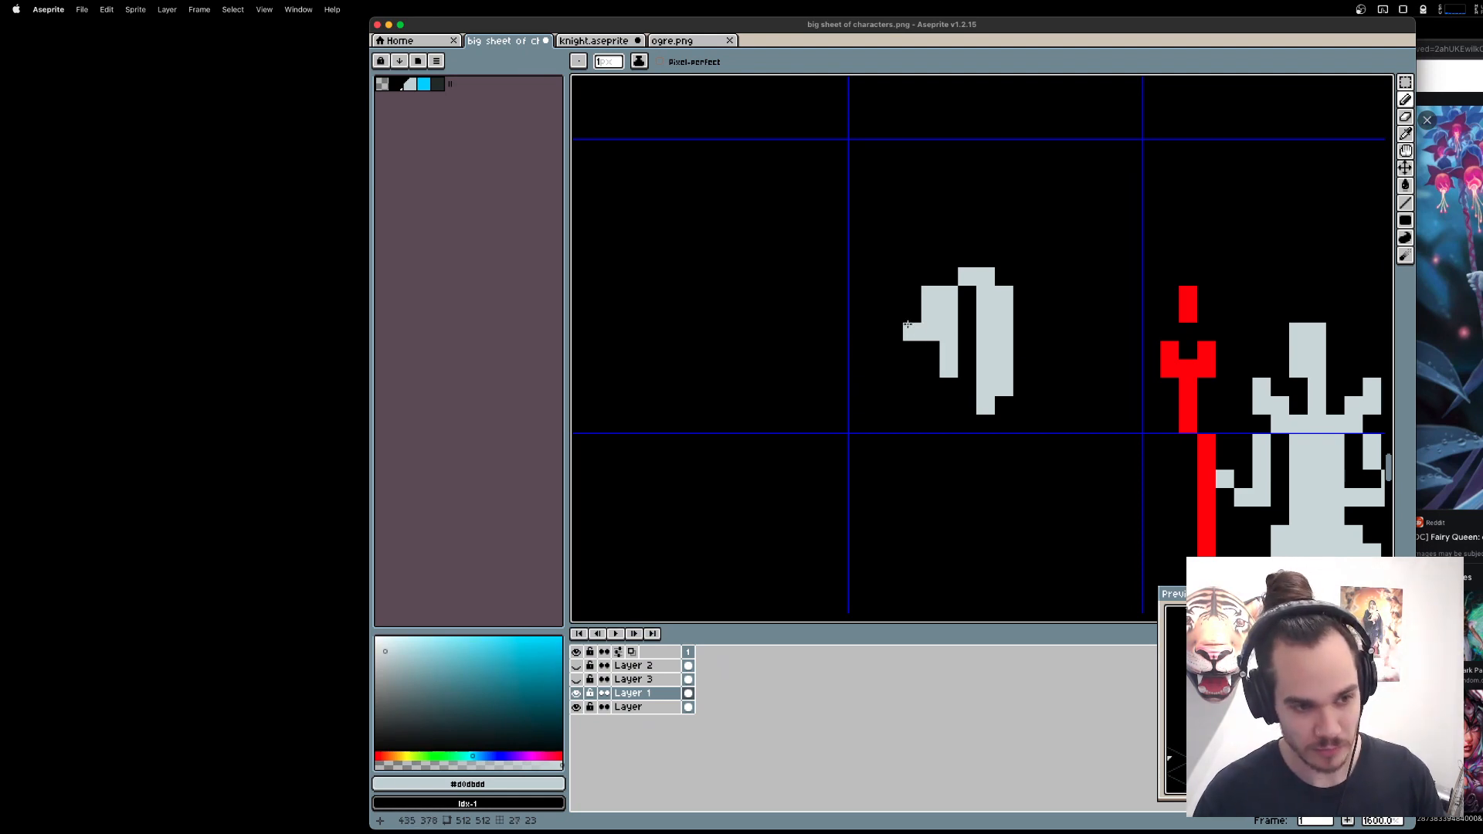
pyautogui.moveTo(913, 296)
pyautogui.mouseDown()
pyautogui.moveTo(963, 281)
pyautogui.moveTo(931, 257)
pyautogui.moveTo(945, 262)
pyautogui.moveTo(918, 258)
pyautogui.moveTo(1021, 301)
pyautogui.moveTo(904, 258)
pyautogui.moveTo(1022, 258)
pyautogui.moveTo(967, 259)
pyautogui.mouseUp()
pyautogui.press('e')
pyautogui.press('b')
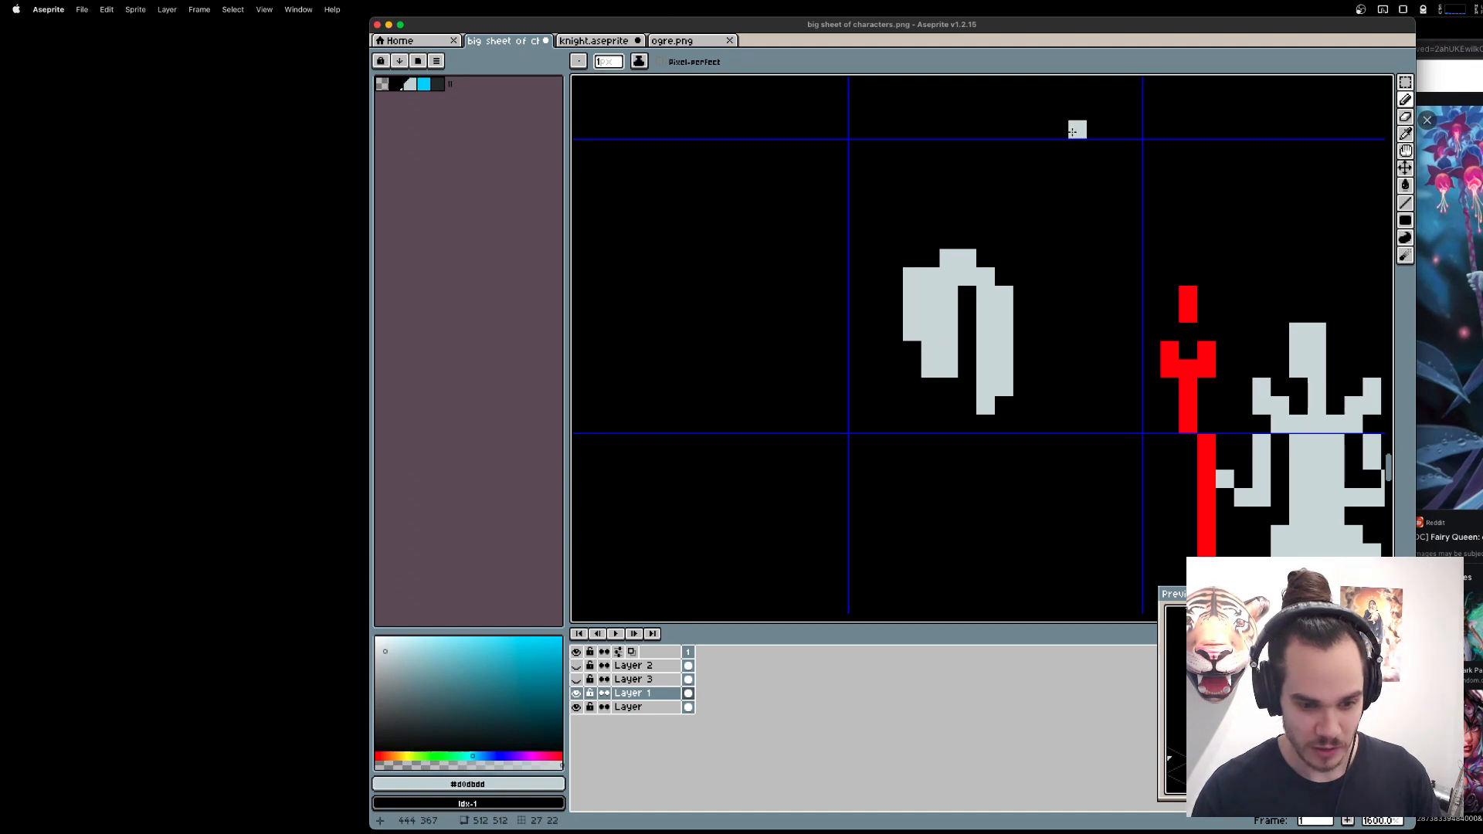
# Try trimming single pixels from the copied head's neck and back hair, and shifting the back section one pixel.
pyautogui.press('e')
pyautogui.click(930, 350)
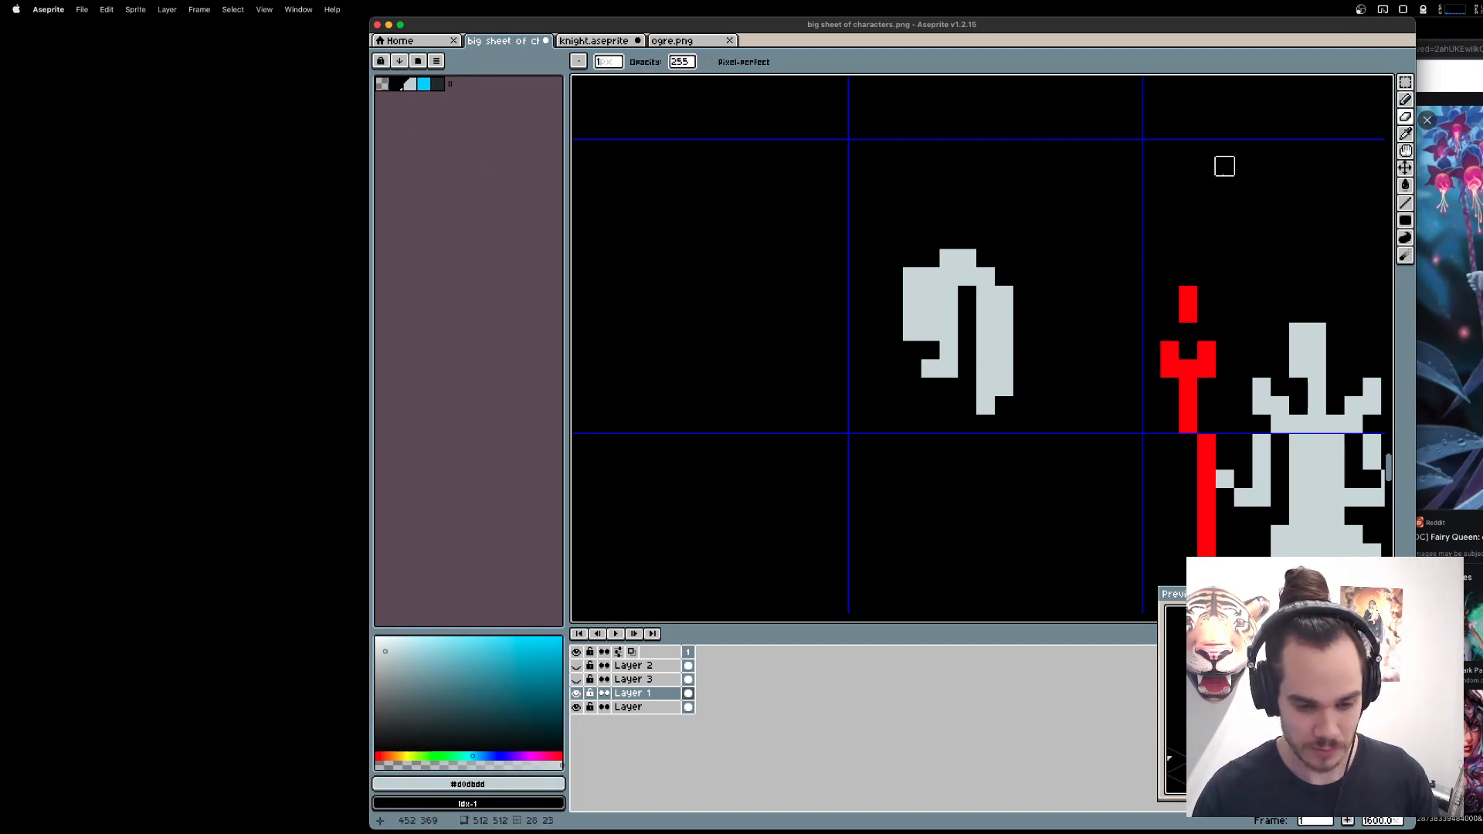
pyautogui.click(985, 296)
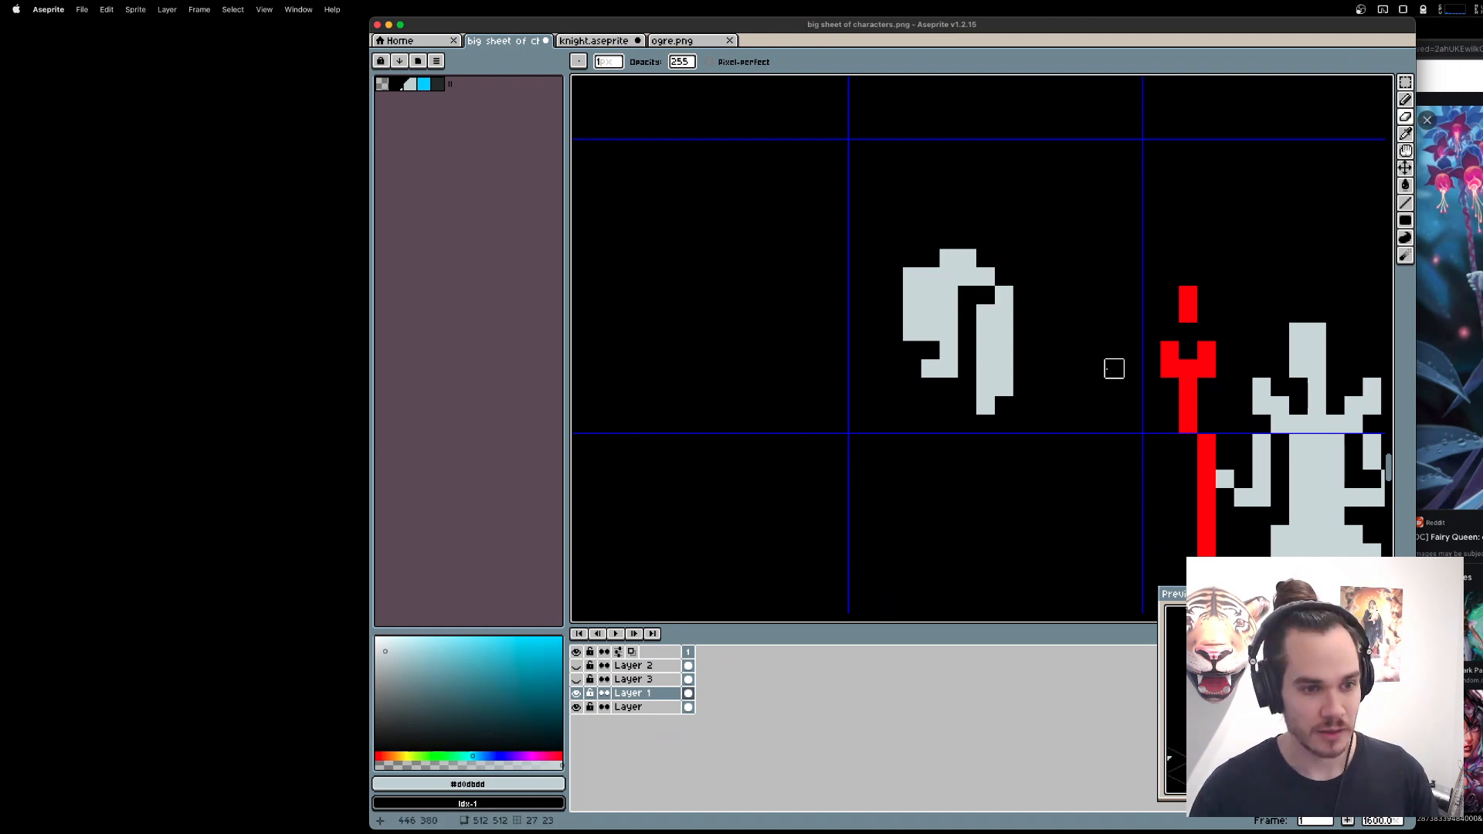
pyautogui.press('super+z')
pyautogui.click(1004, 296)
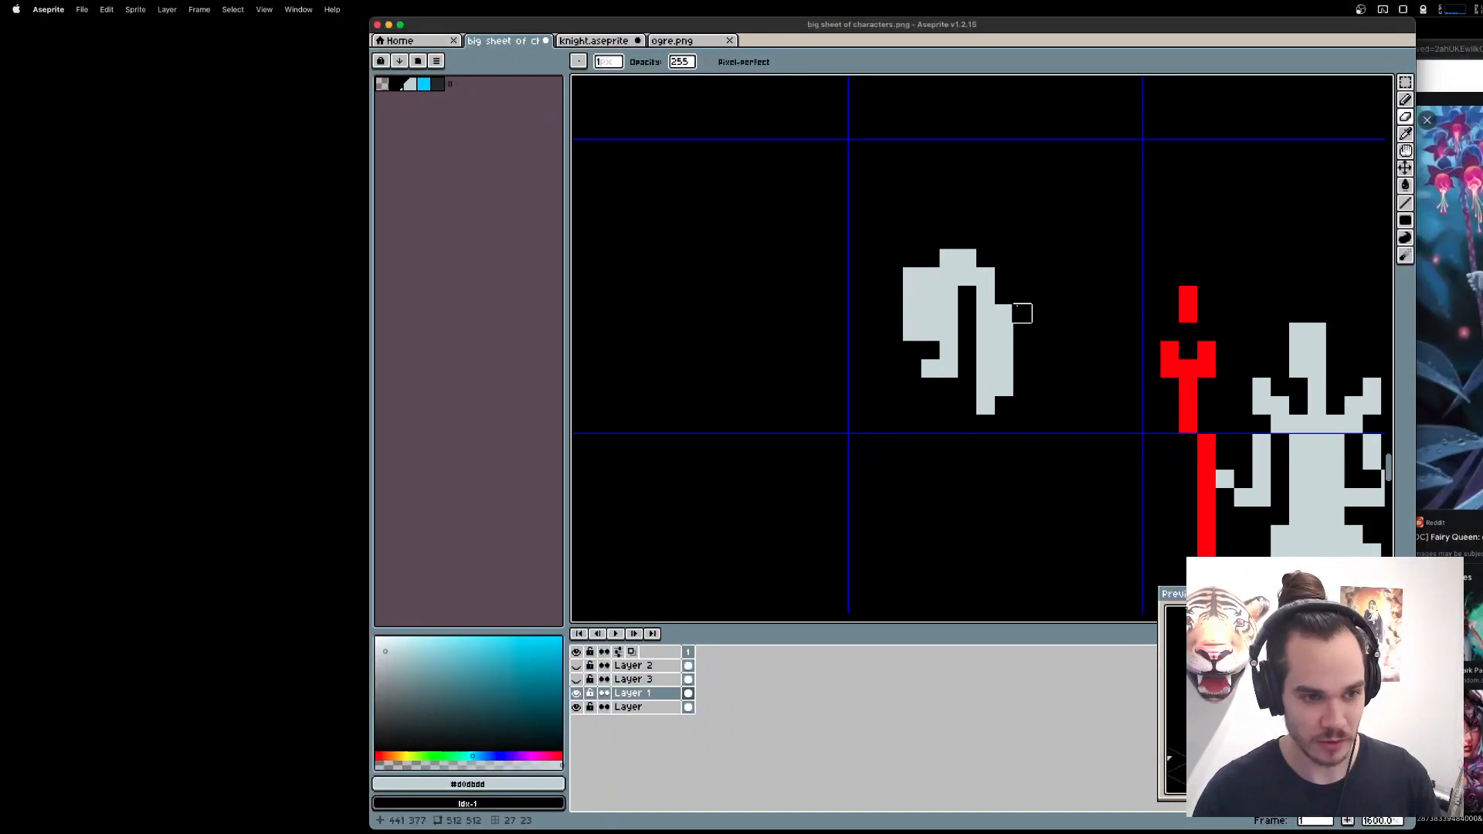
pyautogui.press('m')
pyautogui.moveTo(1078, 442); pyautogui.dragTo(972, 280)
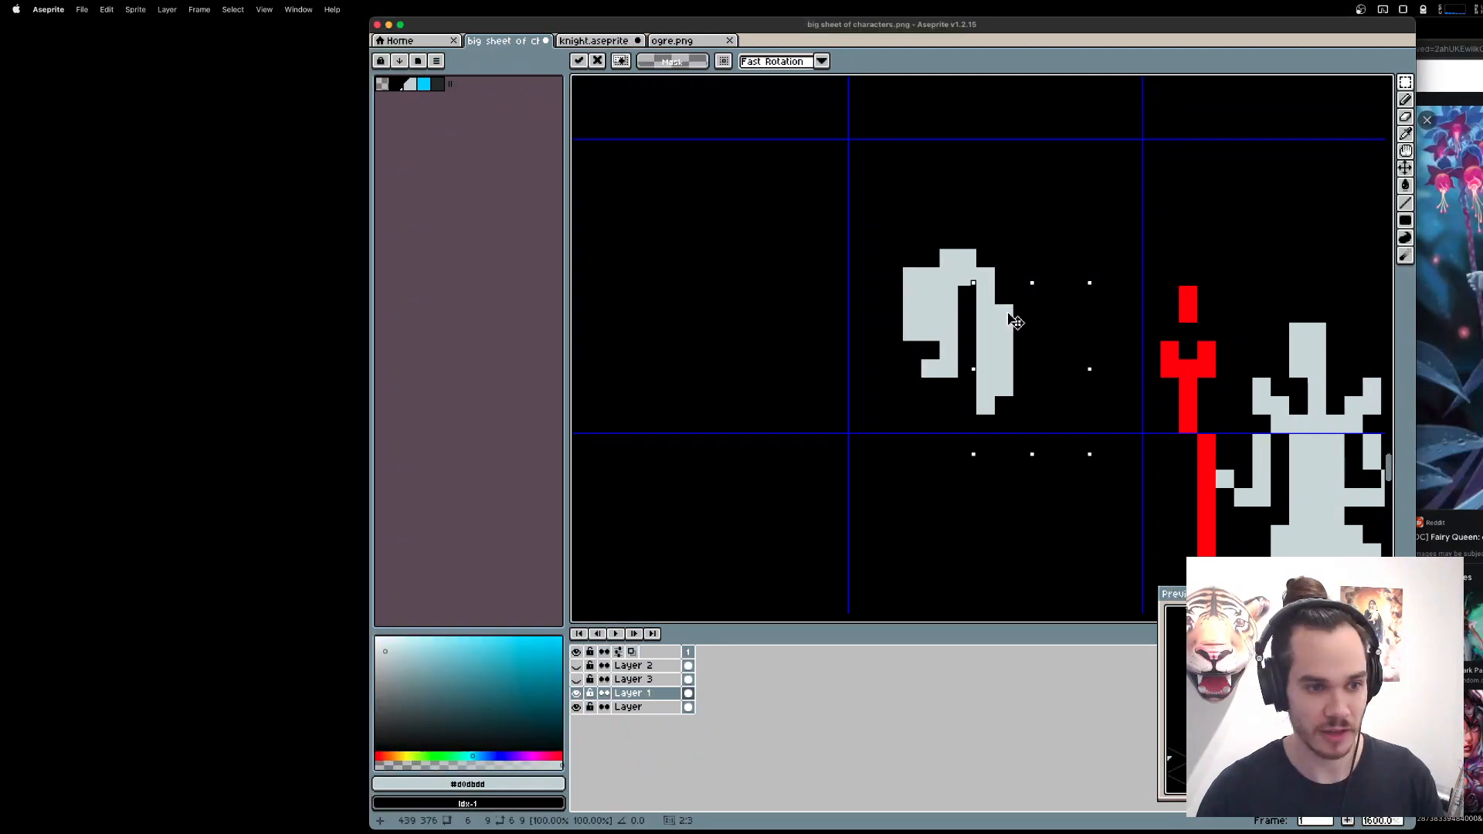
pyautogui.press('Right')
# Undo the recent hair edits, and delete the copied head with its hair from the grid cell beside the staff.
pyautogui.press('super+z')
pyautogui.press('super+z')
pyautogui.press('super+z')
pyautogui.press('super+z')
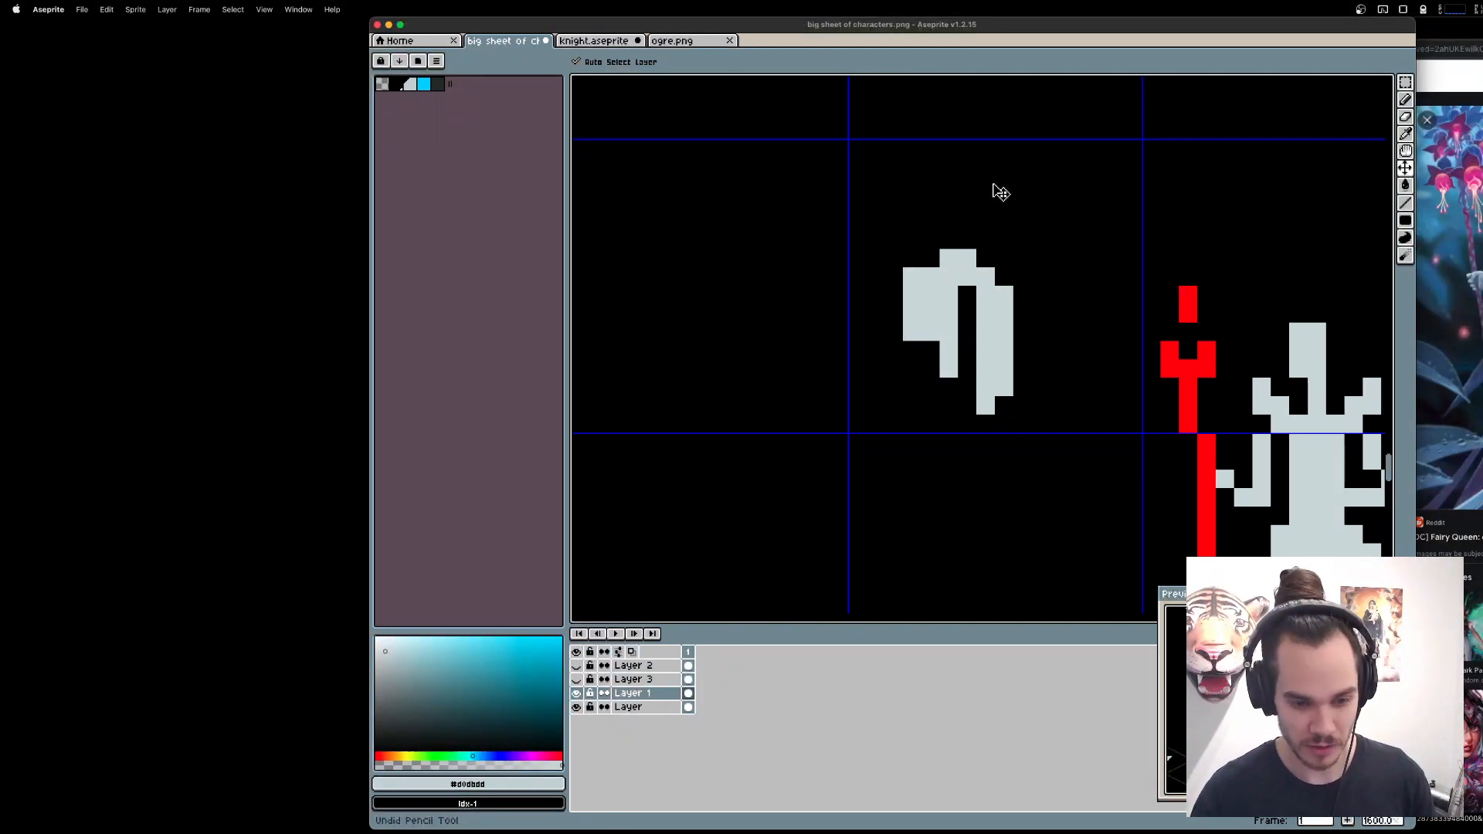
pyautogui.press('super+z')
pyautogui.press('super+z')
pyautogui.press('super+z')
pyautogui.press('super+z')
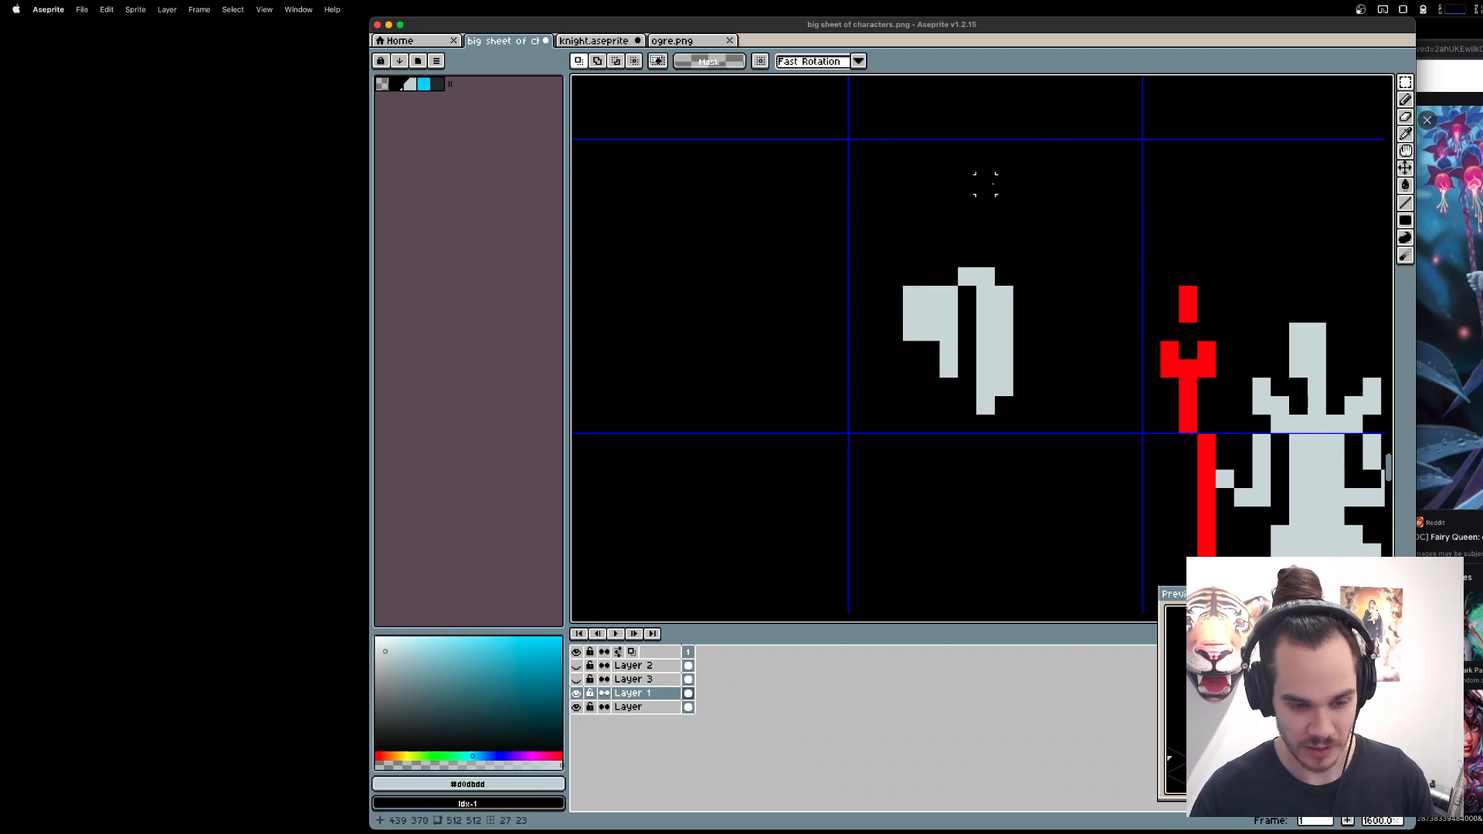
pyautogui.moveTo(857, 220); pyautogui.dragTo(1043, 442)
pyautogui.press('Delete')
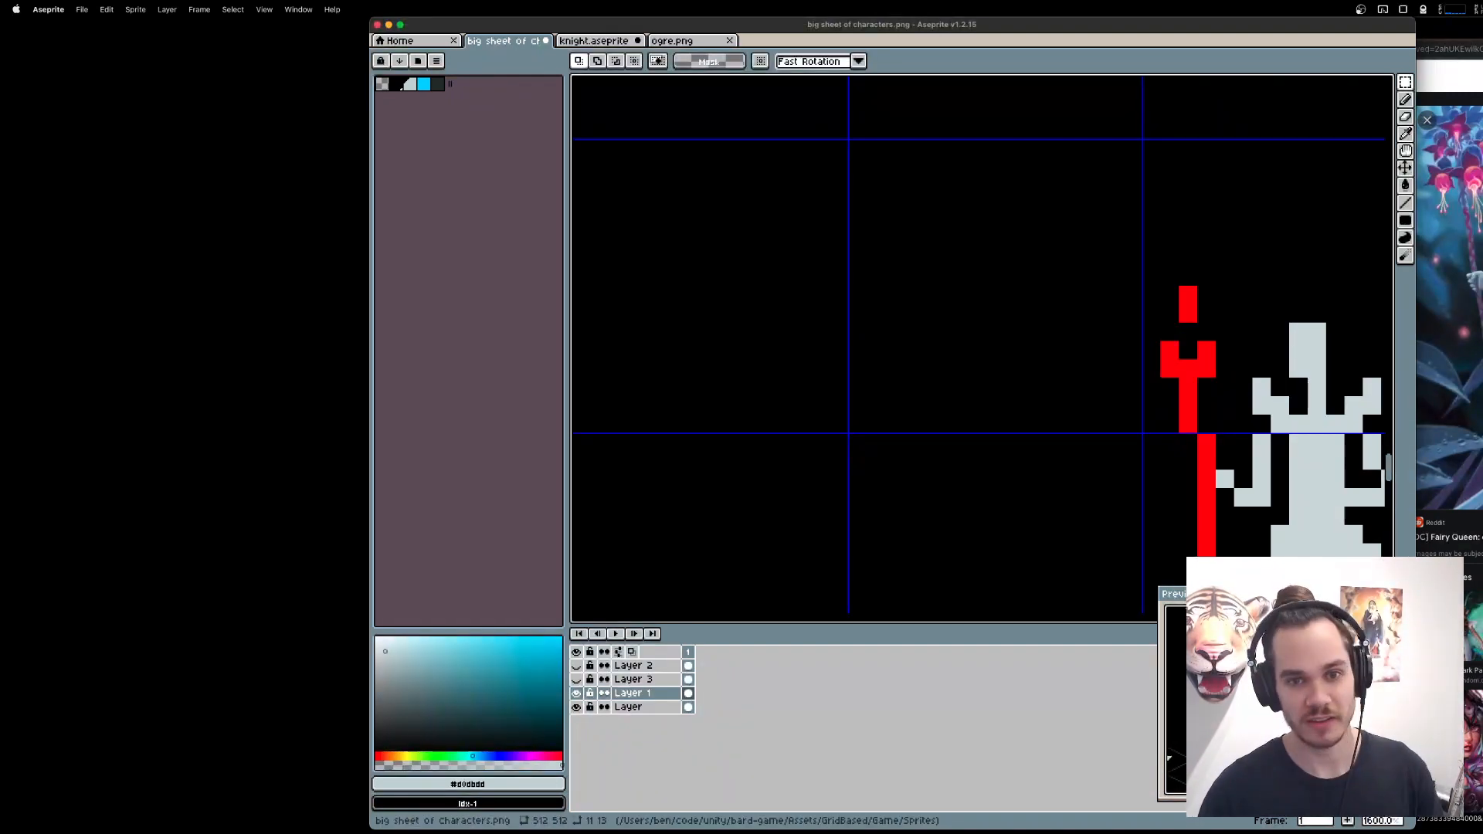
# Switch to the Brave browser and search the web for "1 bit hair" in a new tab.
pyautogui.click(1446, 440)
pyautogui.press('super+t')
pyautogui.write('1 bit hbai')
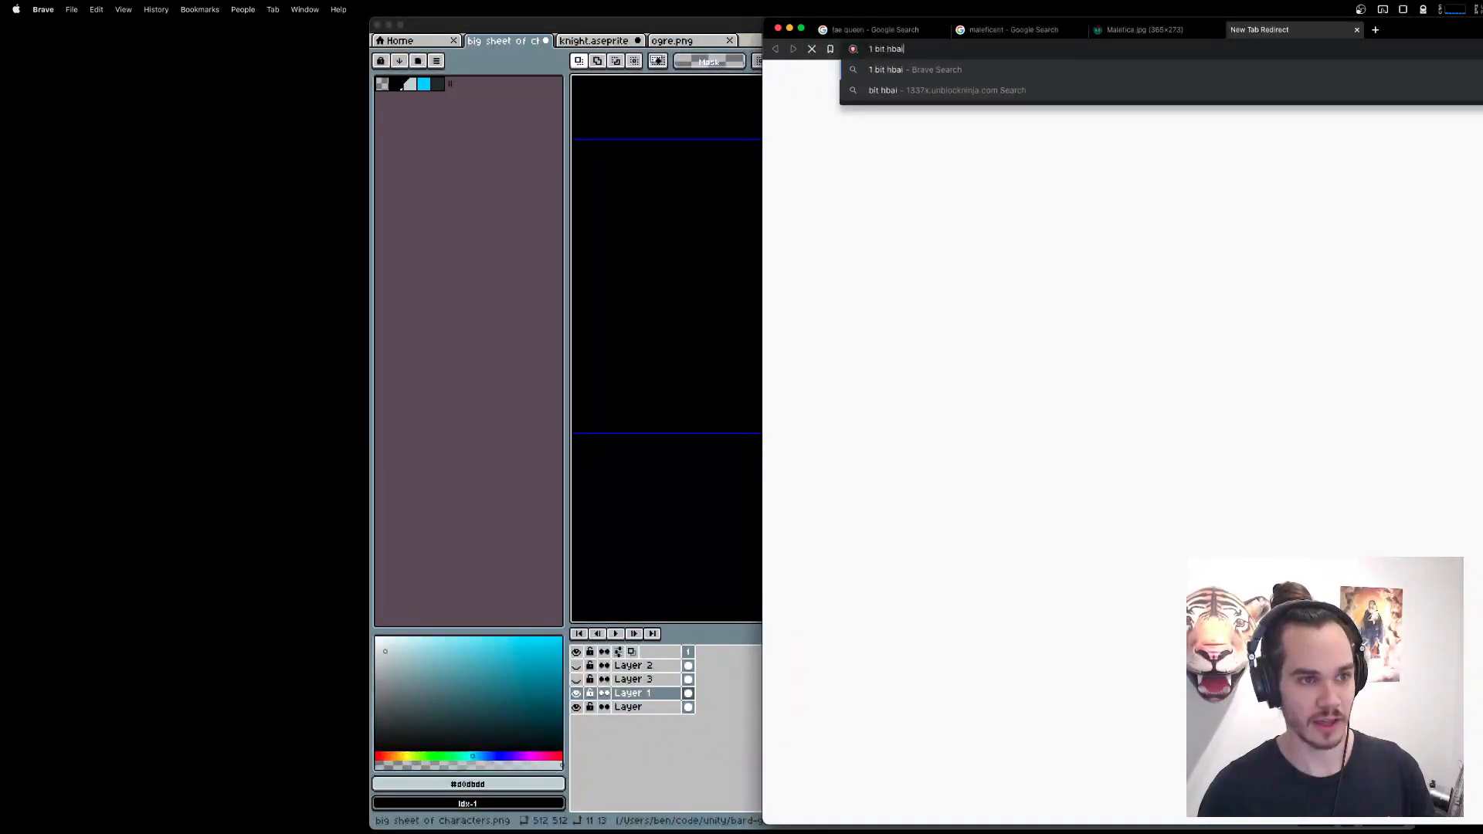
pyautogui.write('r')
pyautogui.press('Return')
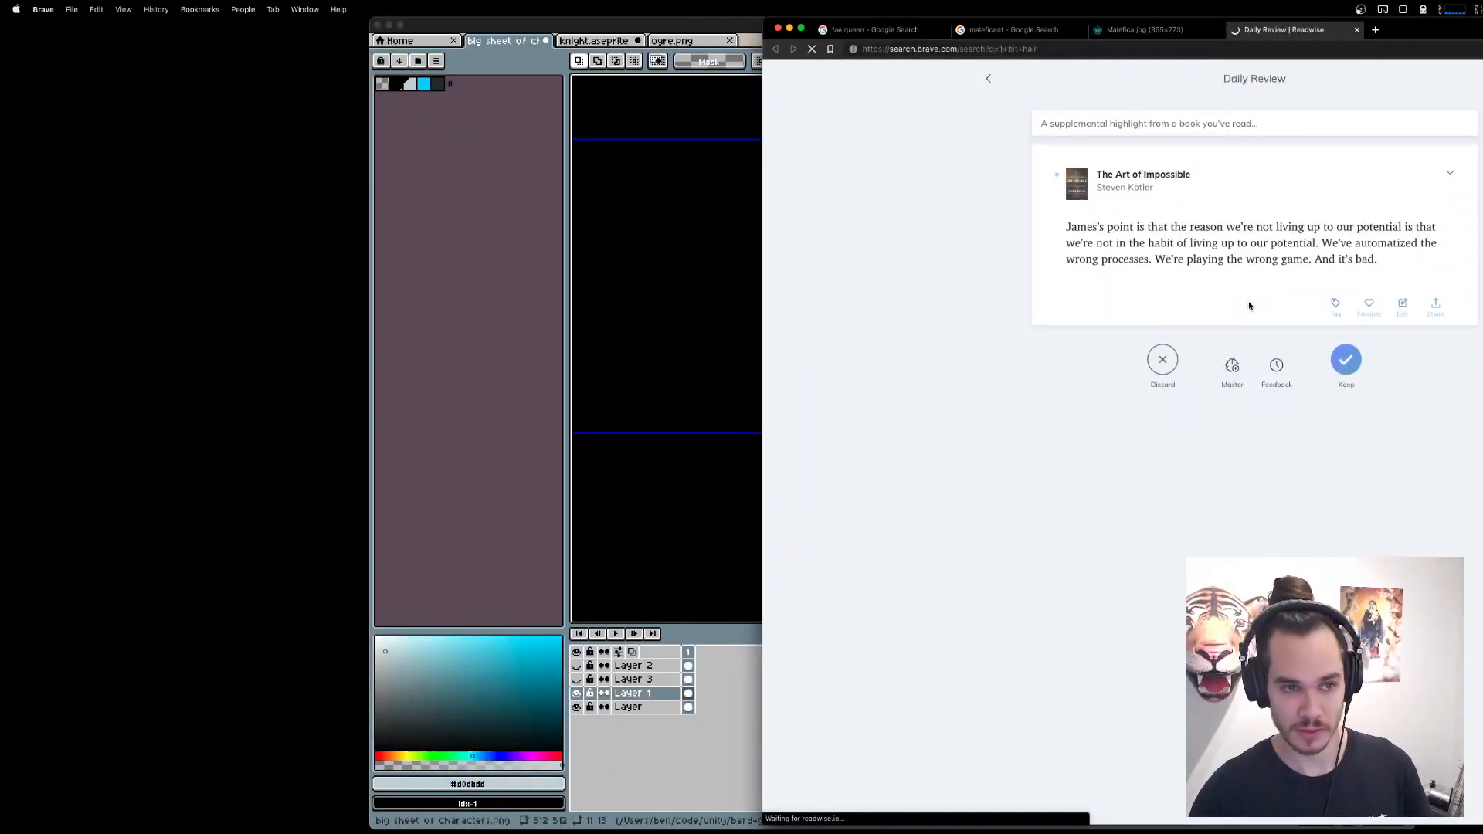
# Go to google.com and run an image search for "1 bit hair".
pyautogui.moveTo(937, 84); pyautogui.dragTo(812, 92)
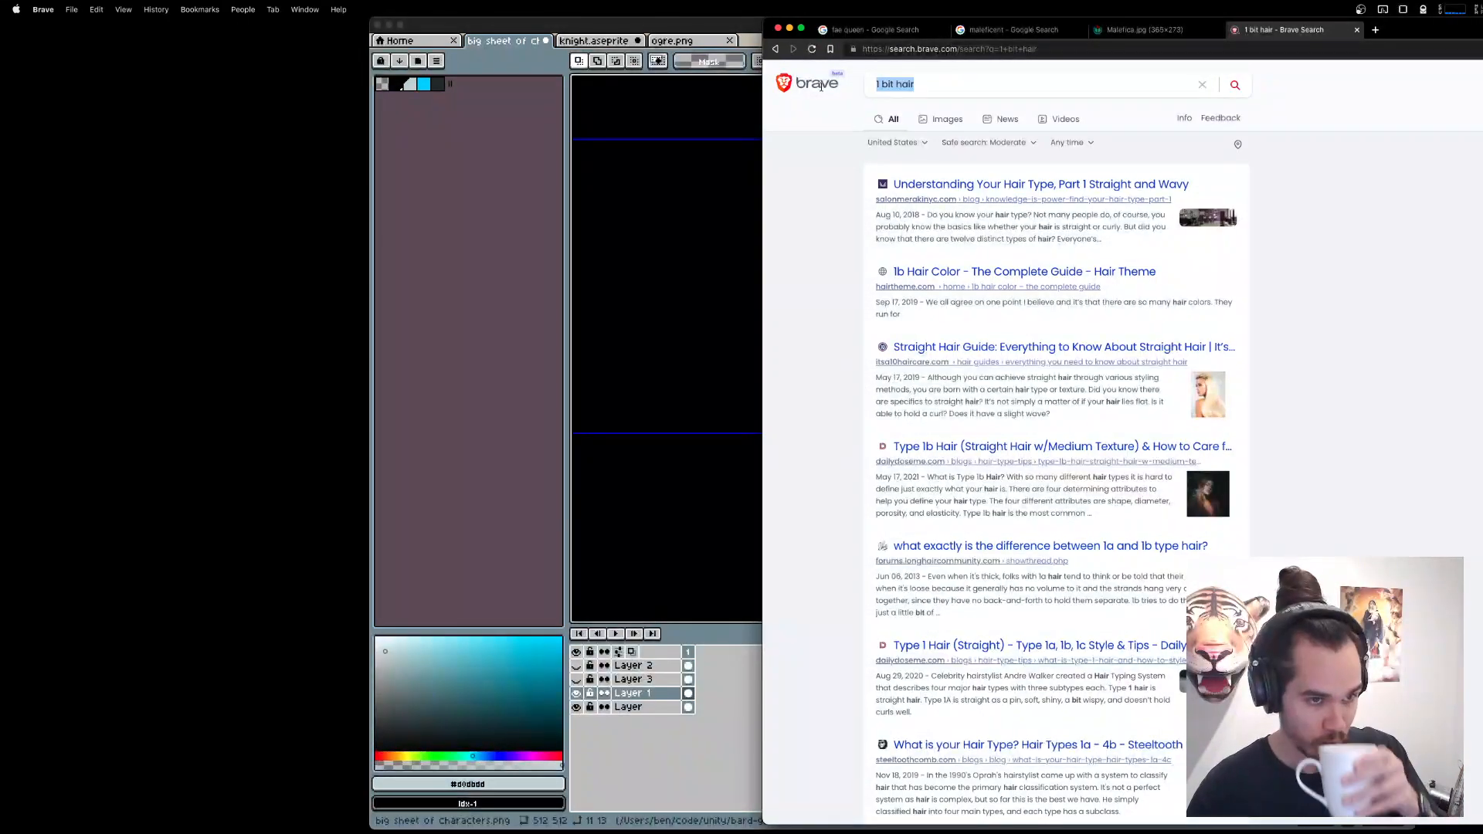
pyautogui.press('super+l')
pyautogui.write('goglle')
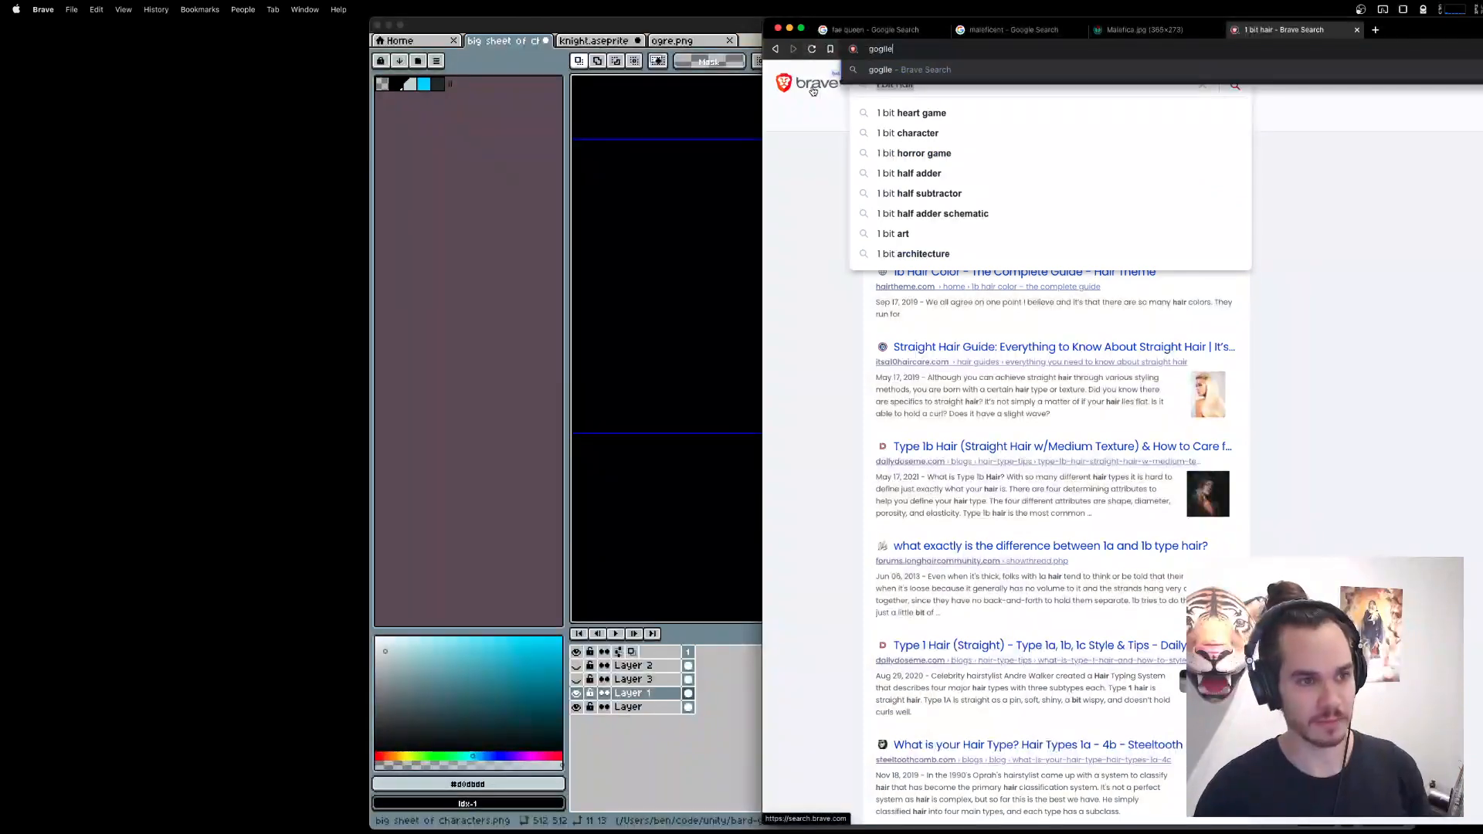
pyautogui.write('.com')
pyautogui.press('Return')
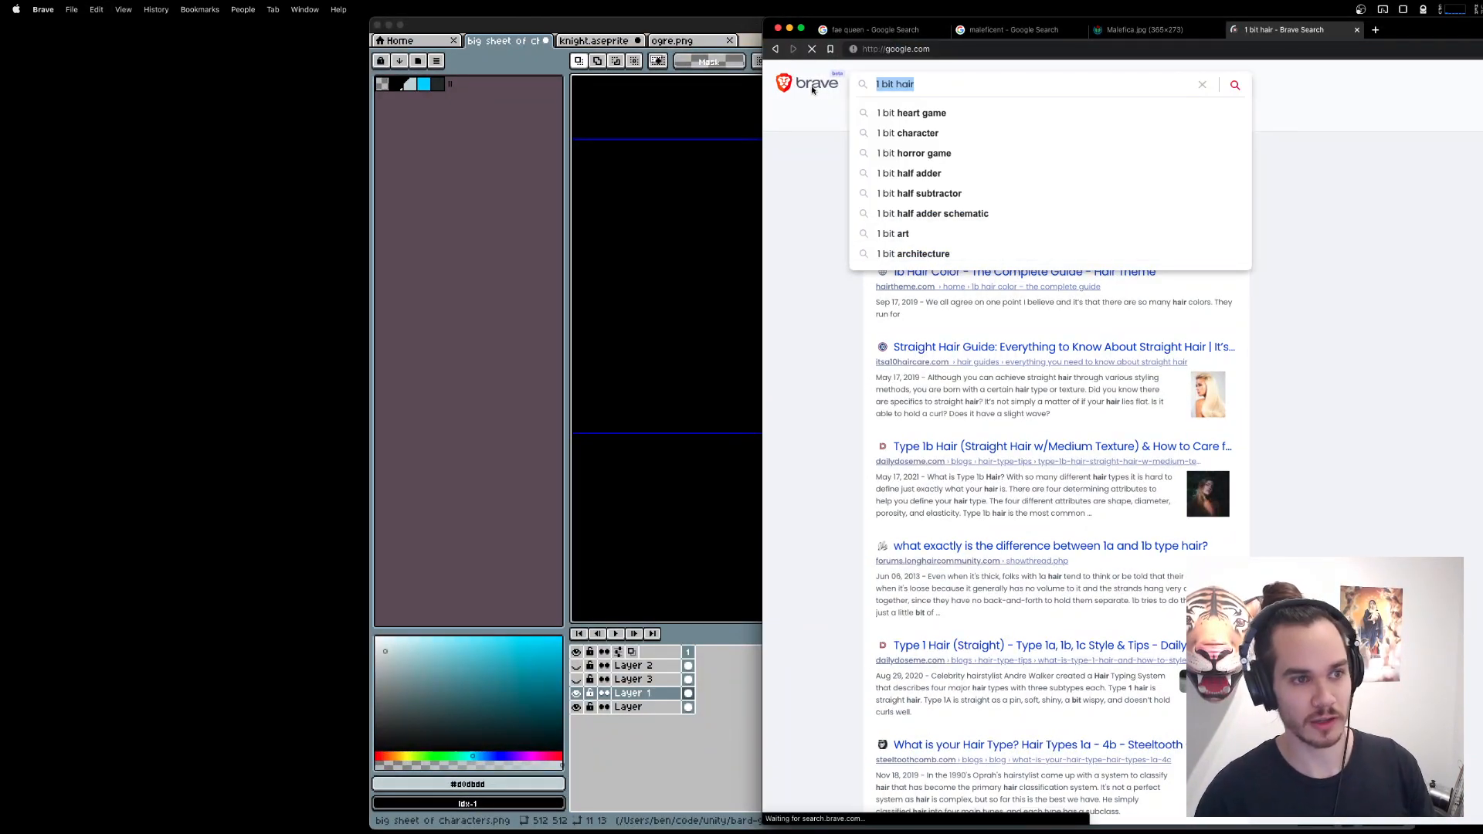
pyautogui.press('Return')
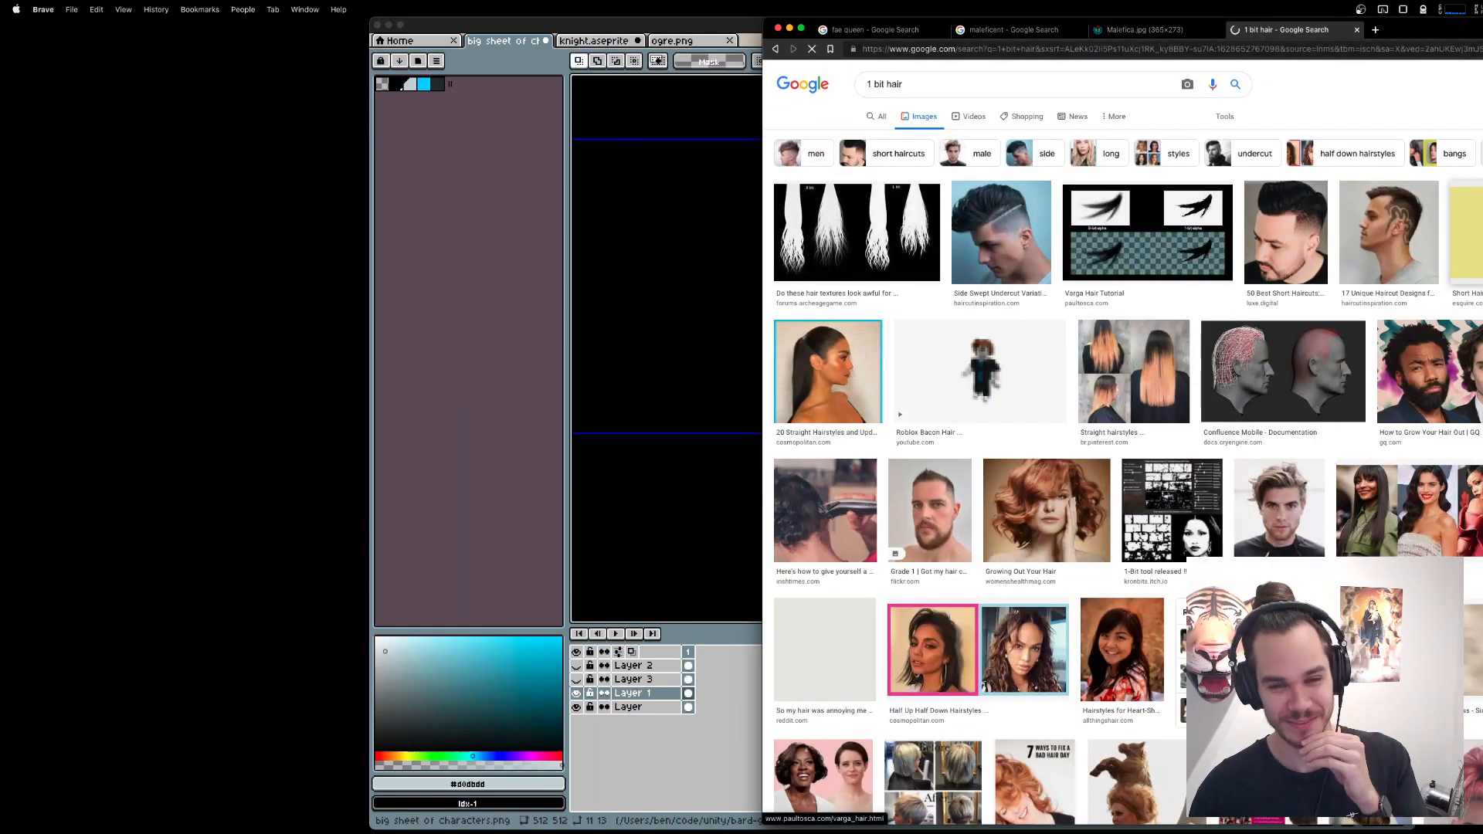
# Preview a haircut image and refine the Google image search to "1 bit hair pixel art".
pyautogui.click(1388, 232)
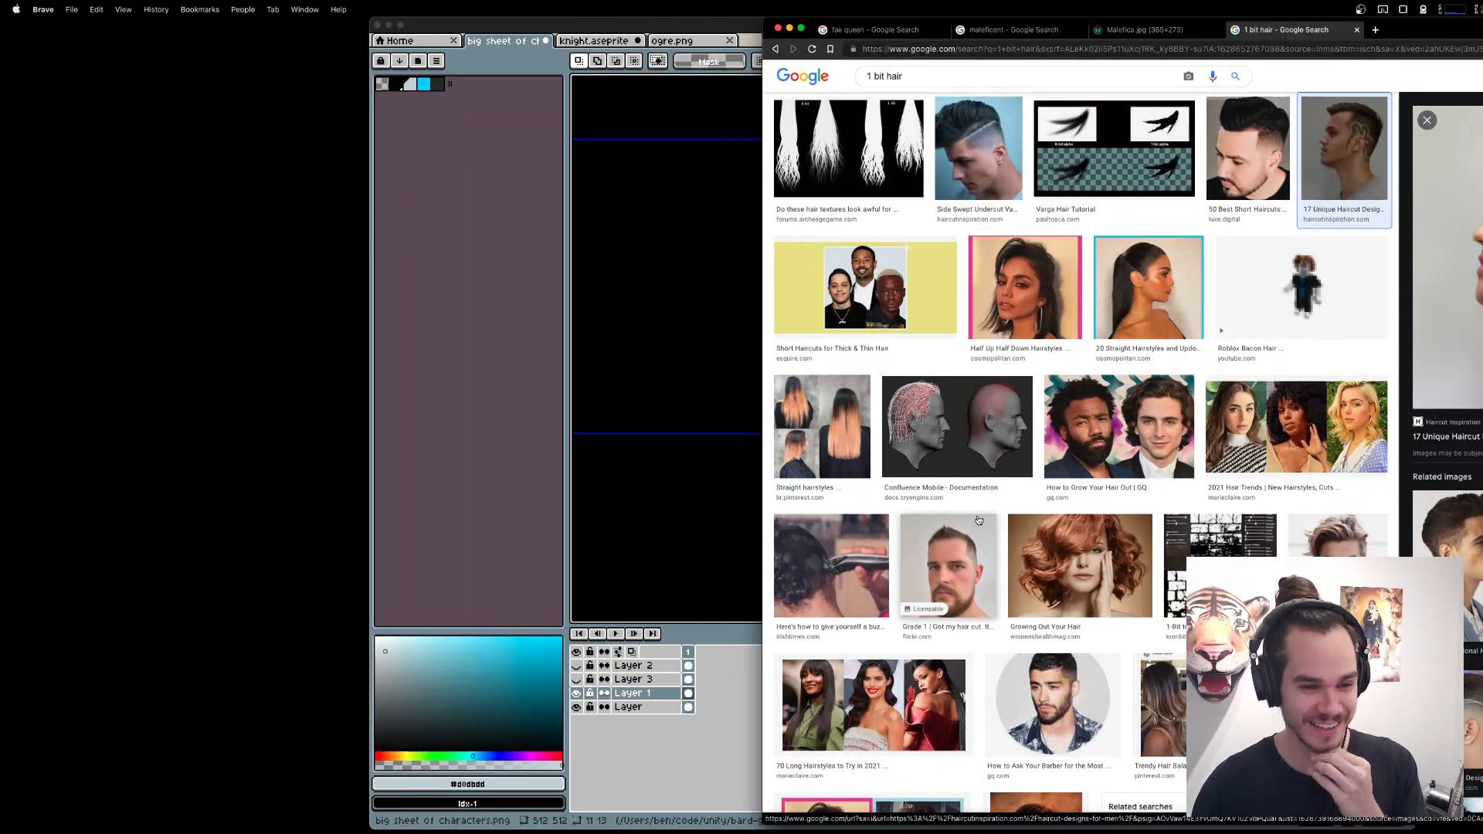
pyautogui.scroll(2, 1082, 448)
pyautogui.click(938, 91)
pyautogui.write('pixel art')
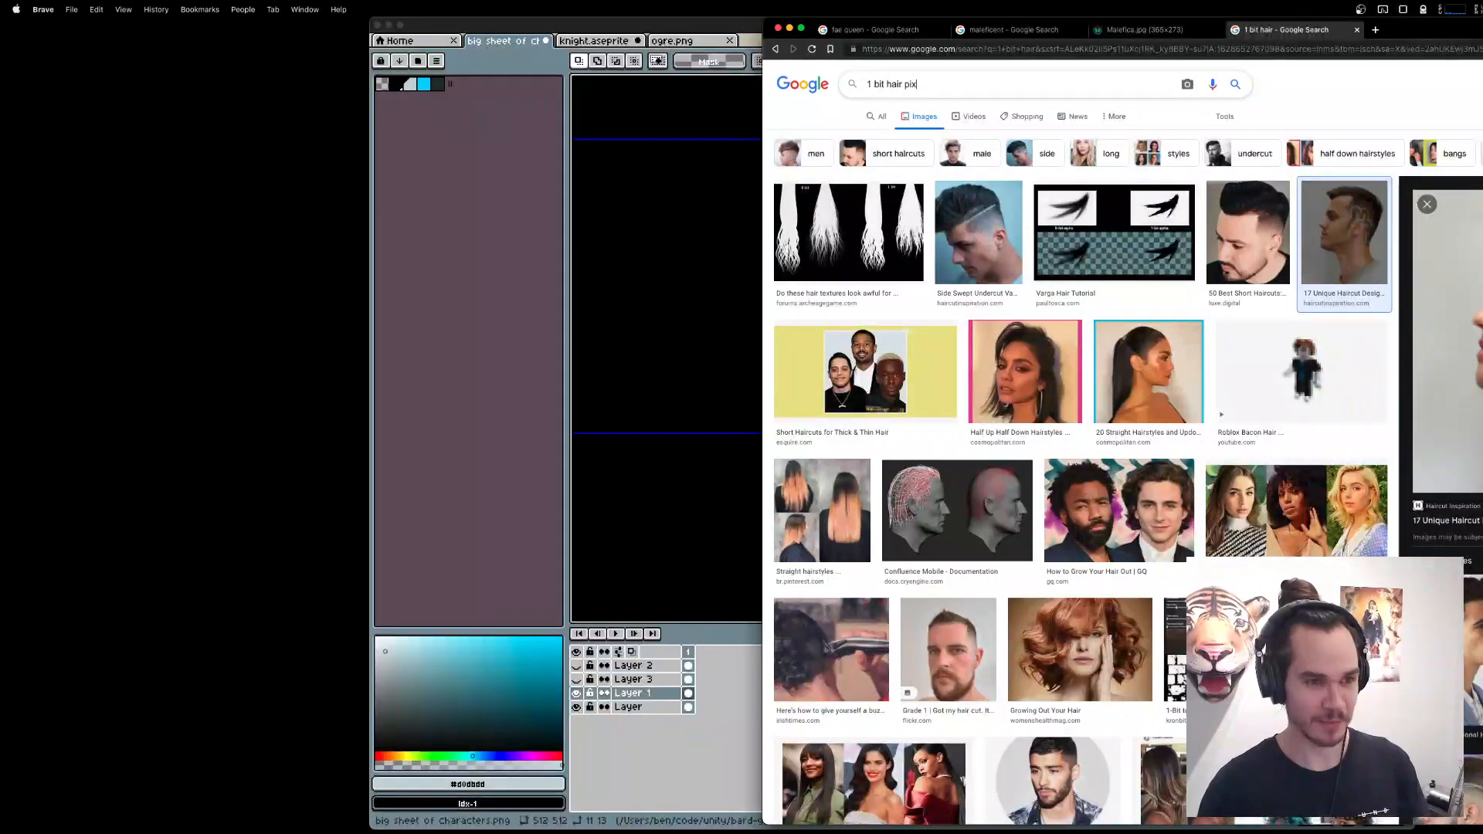
pyautogui.press('Return')
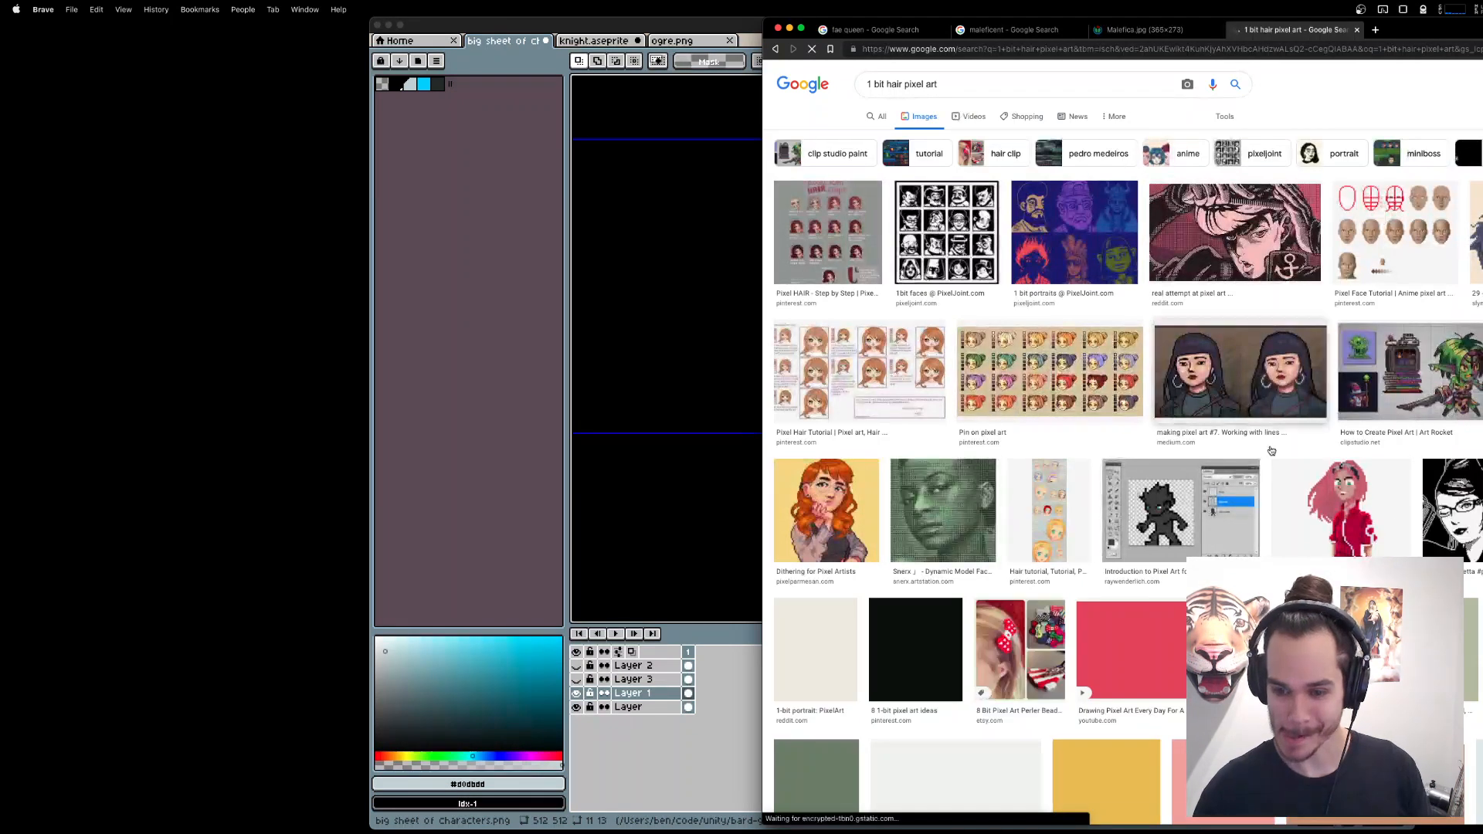
# Reopen the closed Teen Vogue Powerpuff Girls article and examine the hairstyles in its header illustration.
pyautogui.press('super+shift+t')
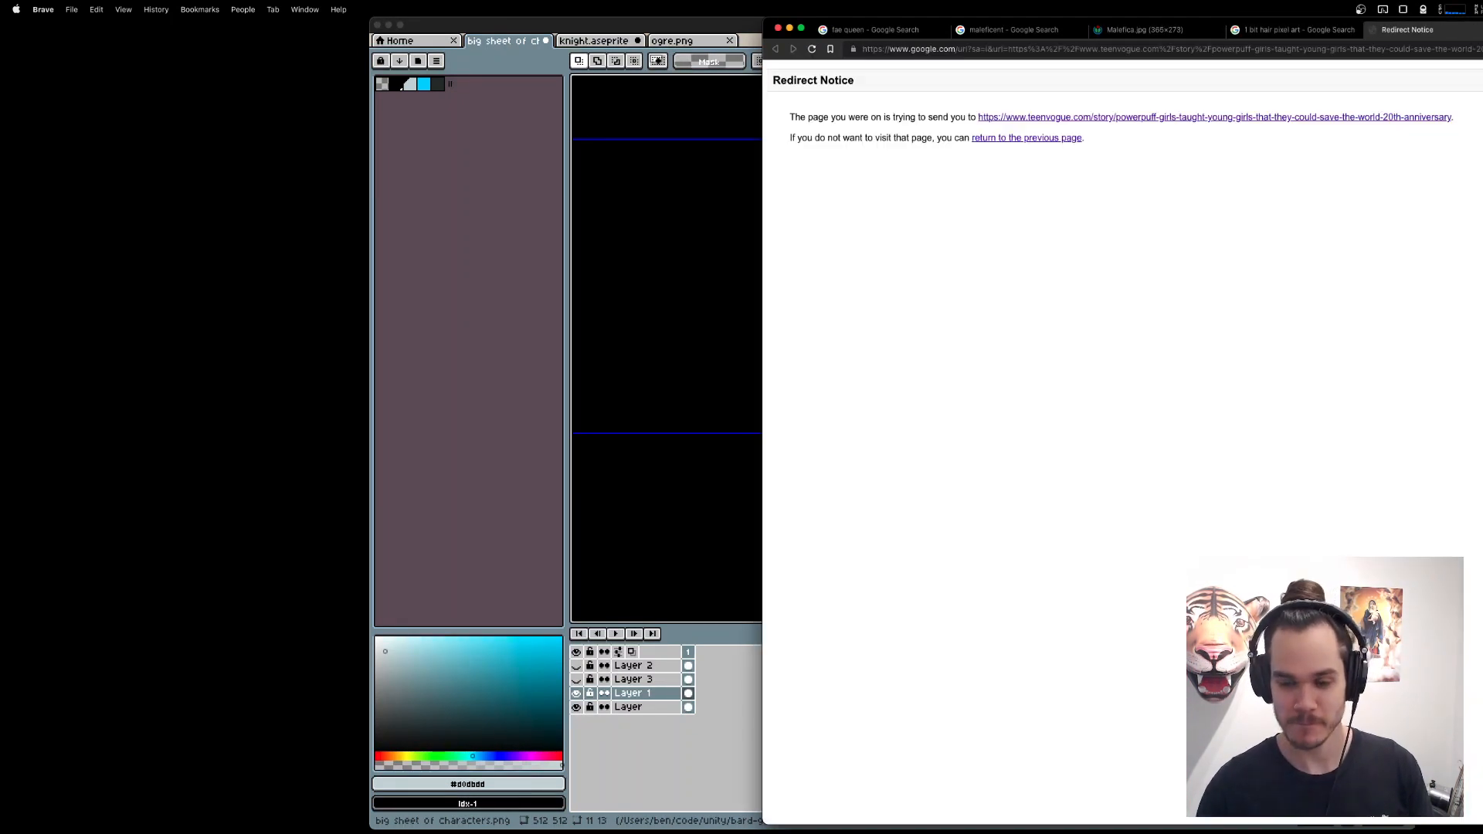
pyautogui.click(1237, 118)
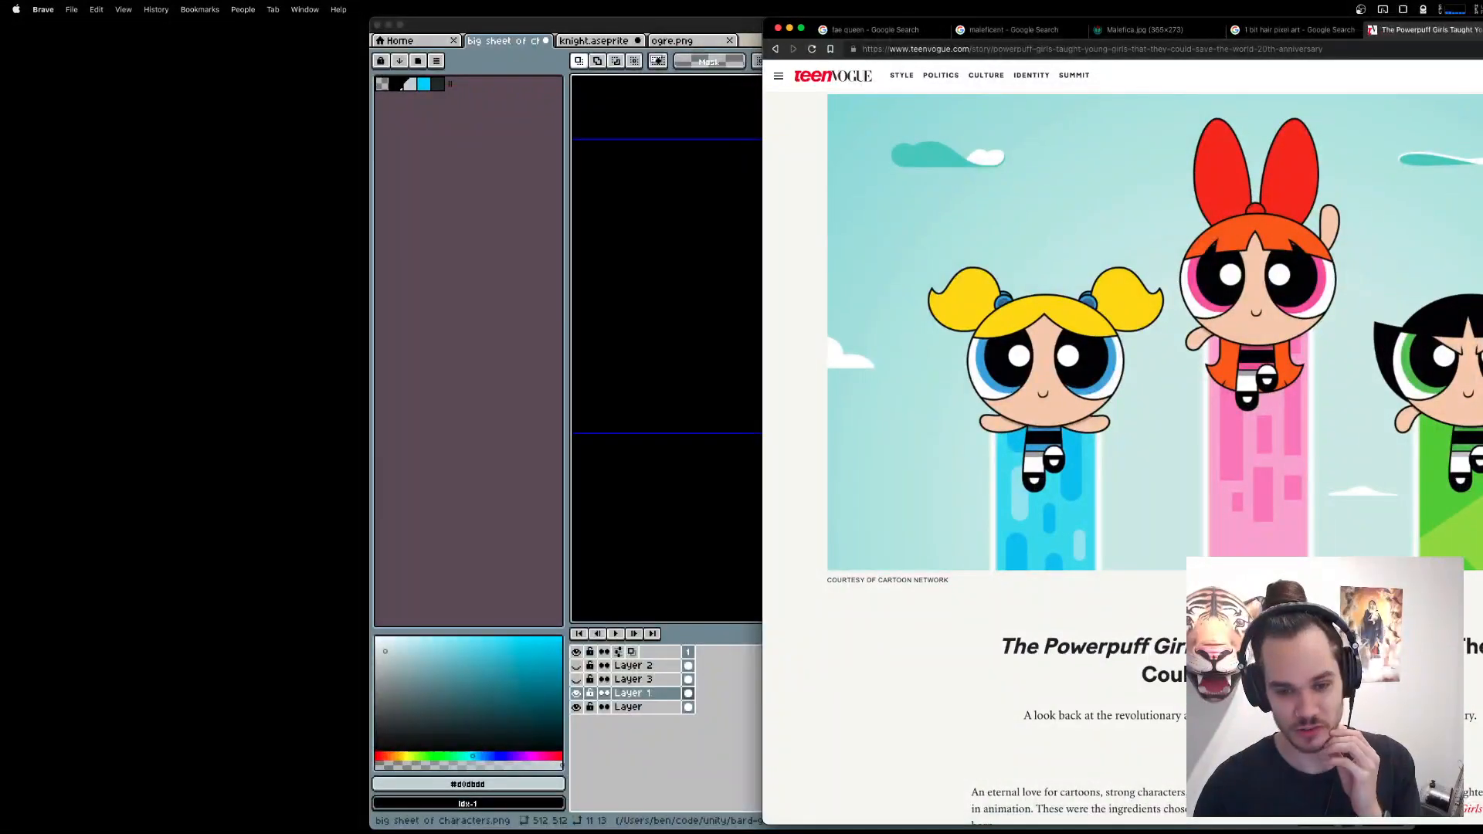
pyautogui.scroll(-3, 1155, 456)
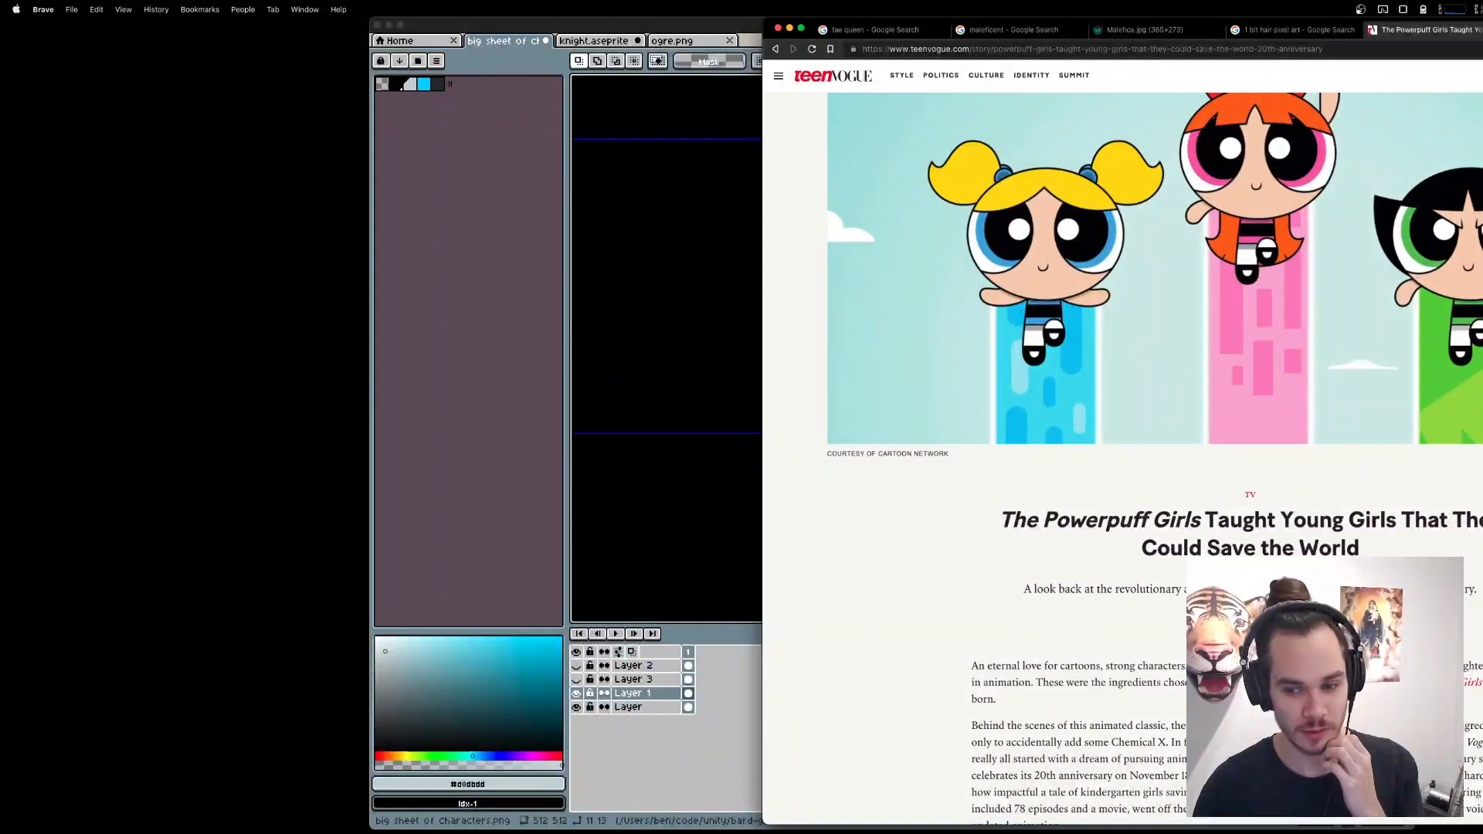
pyautogui.scroll(-5, 1155, 456)
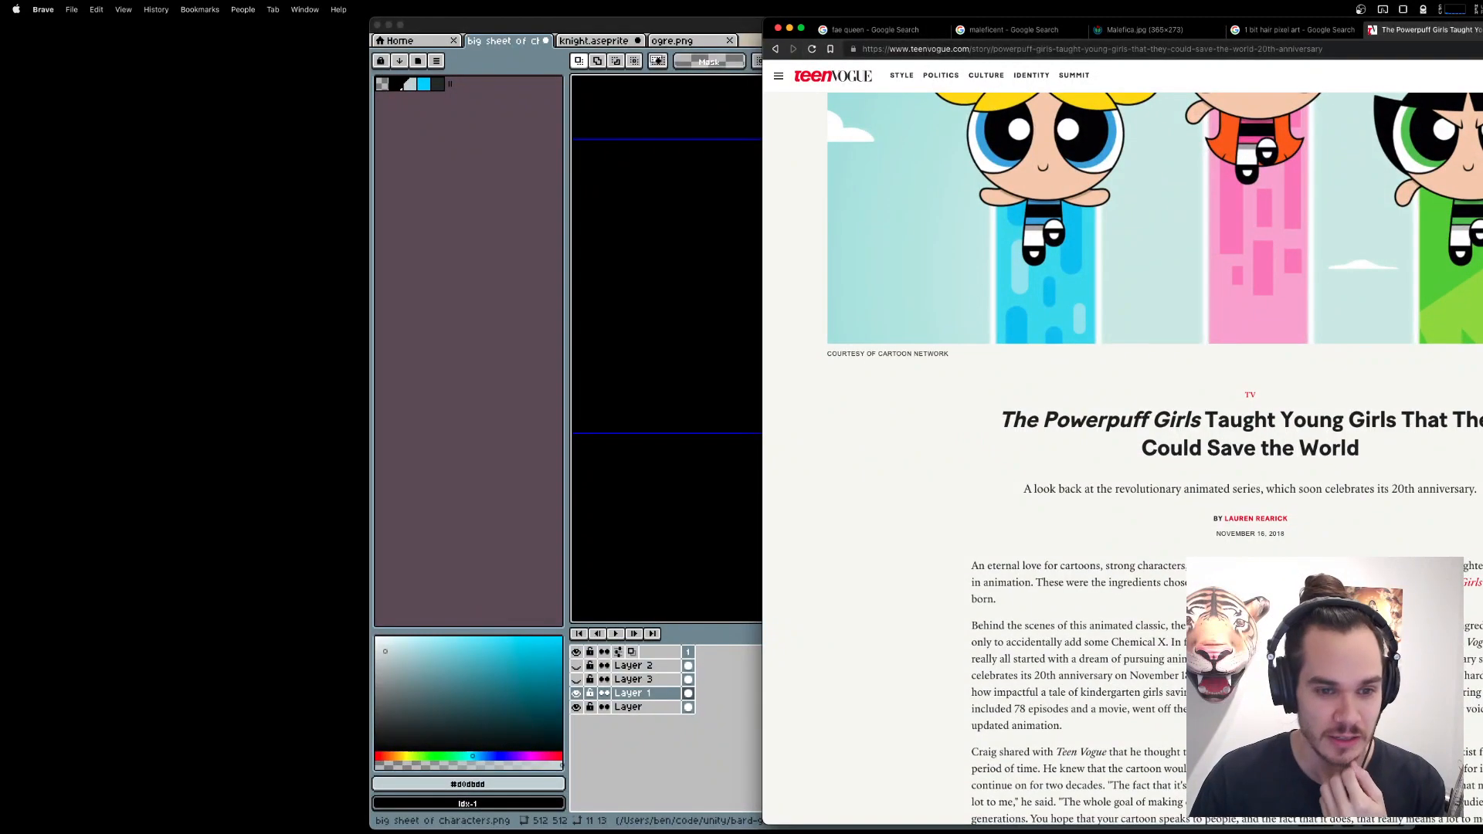
pyautogui.scroll(8, 1155, 456)
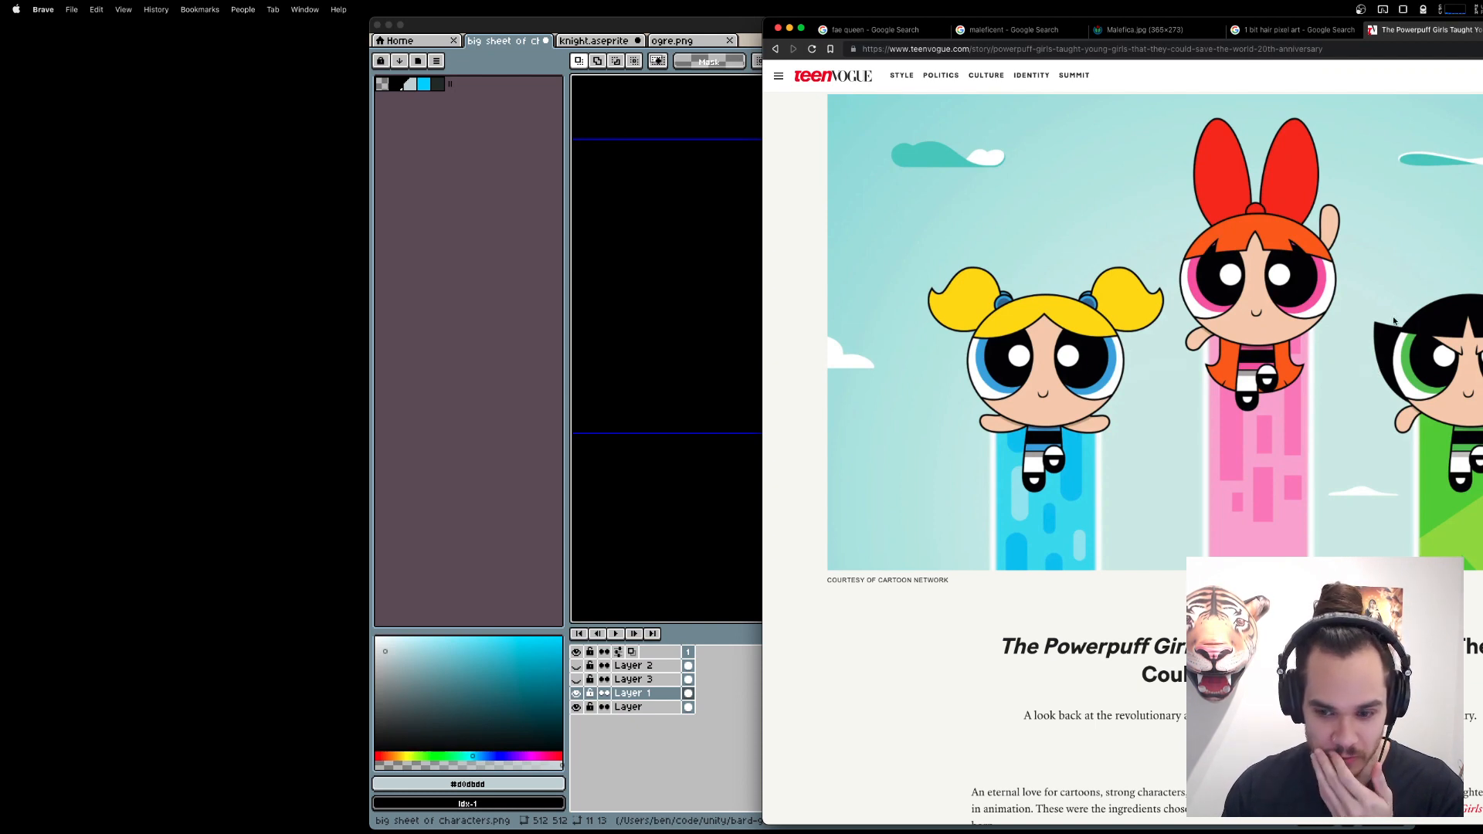
# Return to Aseprite and draw a light grey head three pixels wide and four high with a hooked neck in the empty grid cell.
pyautogui.click(727, 479)
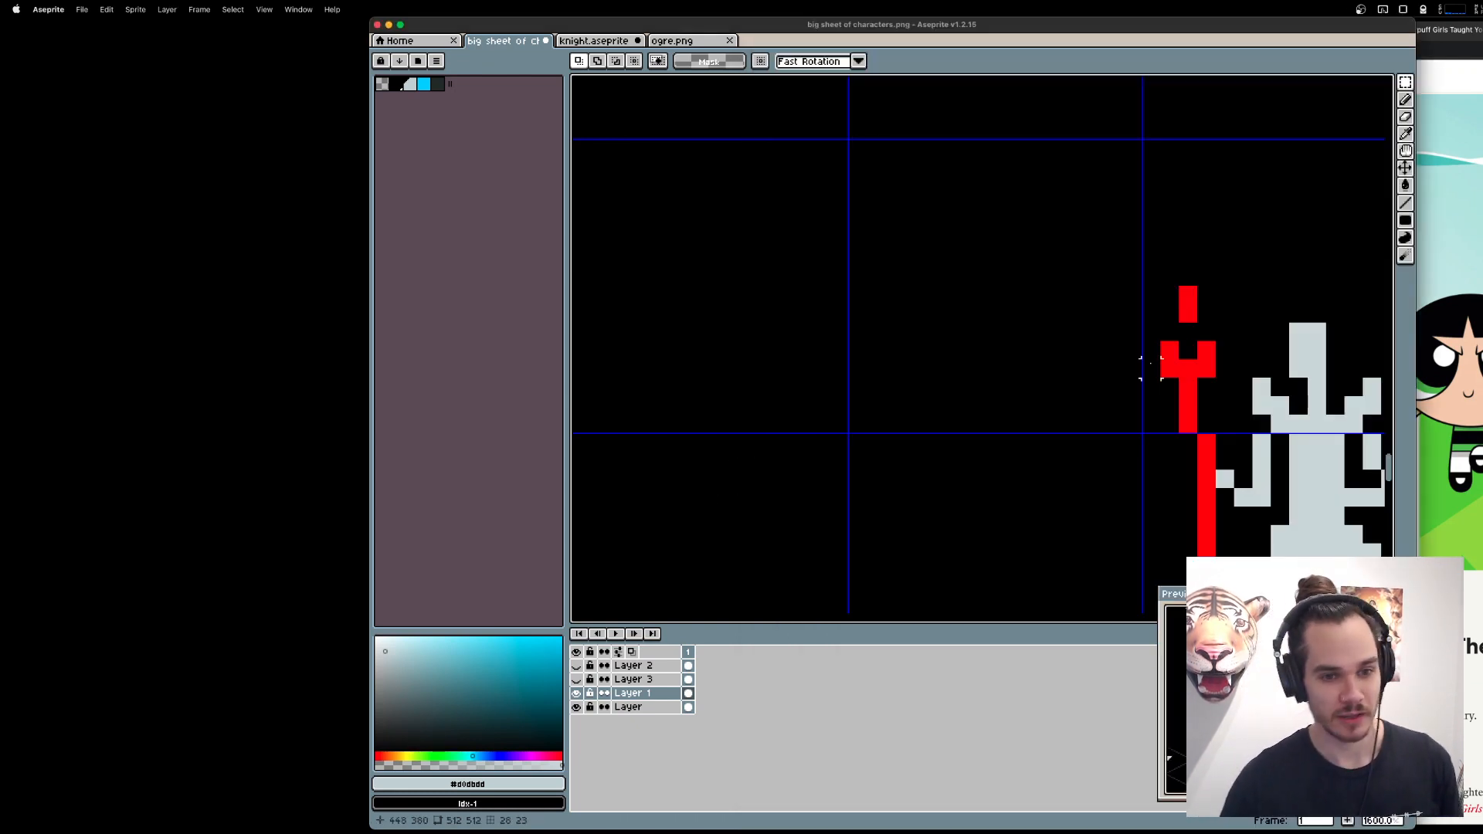
pyautogui.moveTo(1151, 363); pyautogui.dragTo(909, 356)
pyautogui.moveTo(798, 361); pyautogui.dragTo(1020, 353)
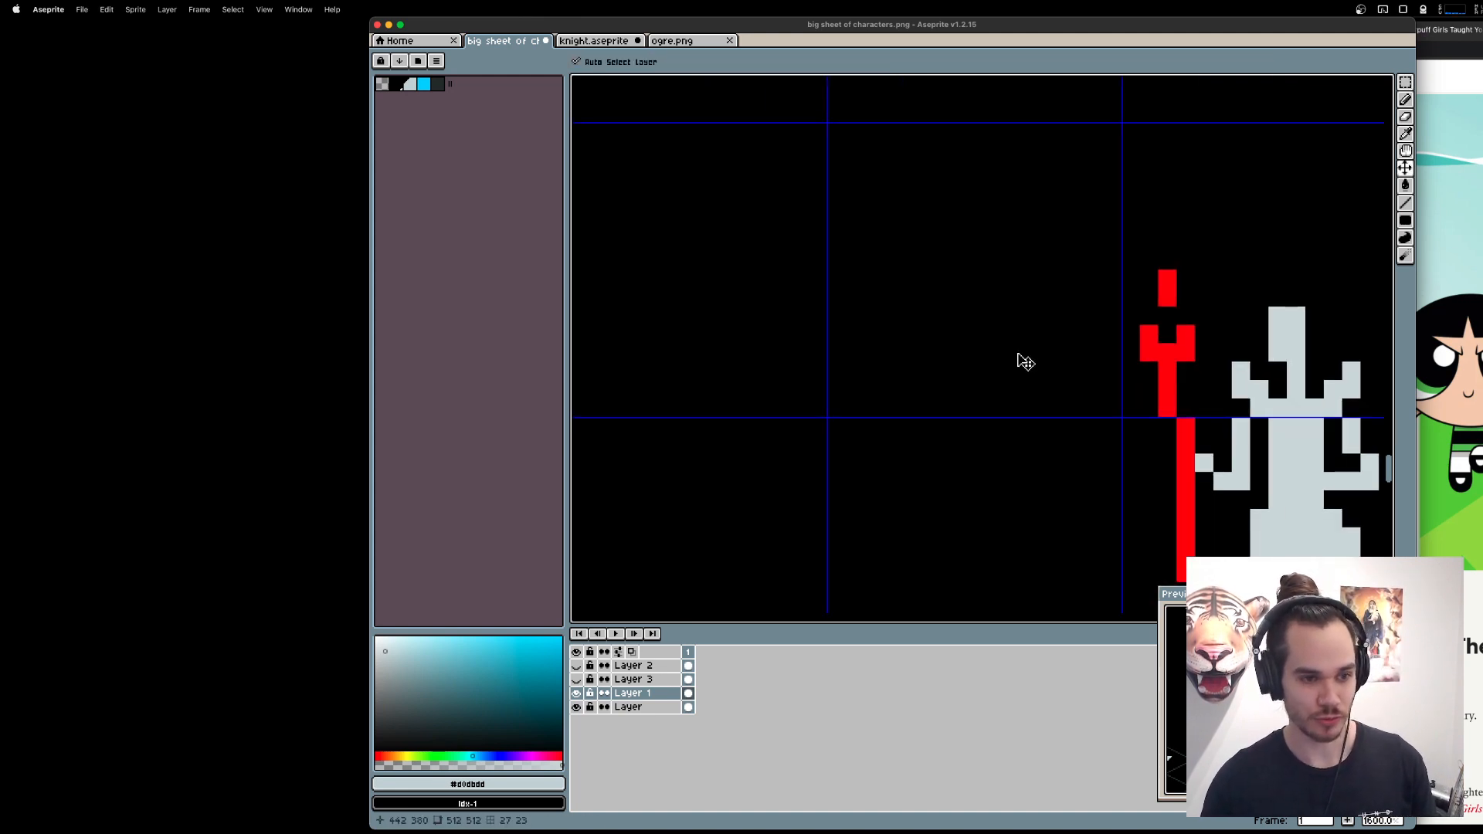
pyautogui.press('super+z')
pyautogui.press('super+d')
pyautogui.moveTo(891, 241)
pyautogui.mouseDown()
pyautogui.moveTo(928, 238)
pyautogui.moveTo(984, 260)
pyautogui.mouseUp()
pyautogui.press('e')
pyautogui.press('b')
pyautogui.press('e')
pyautogui.press('b')
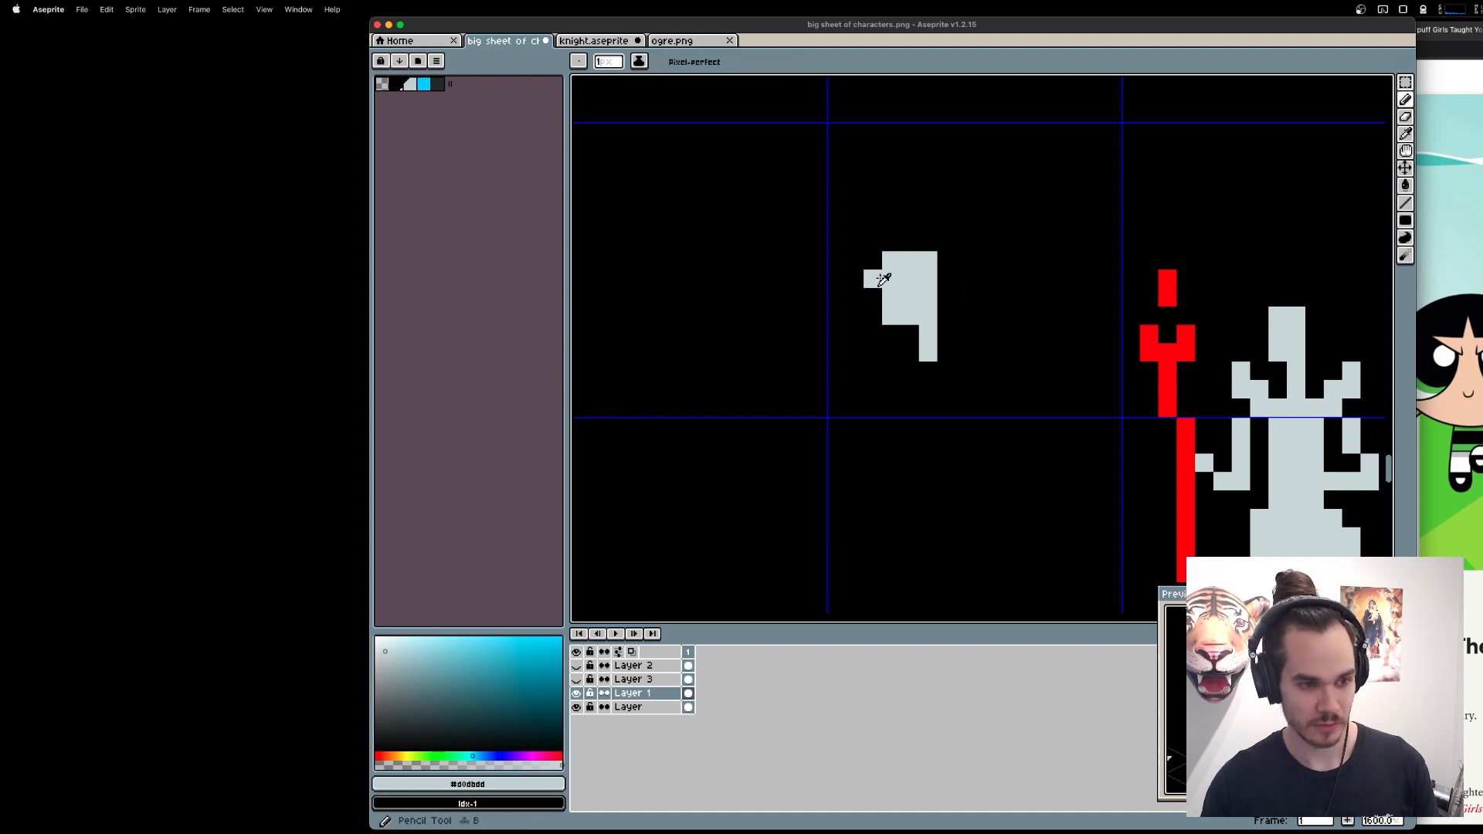
pyautogui.click(910, 352)
pyautogui.click(1001, 316)
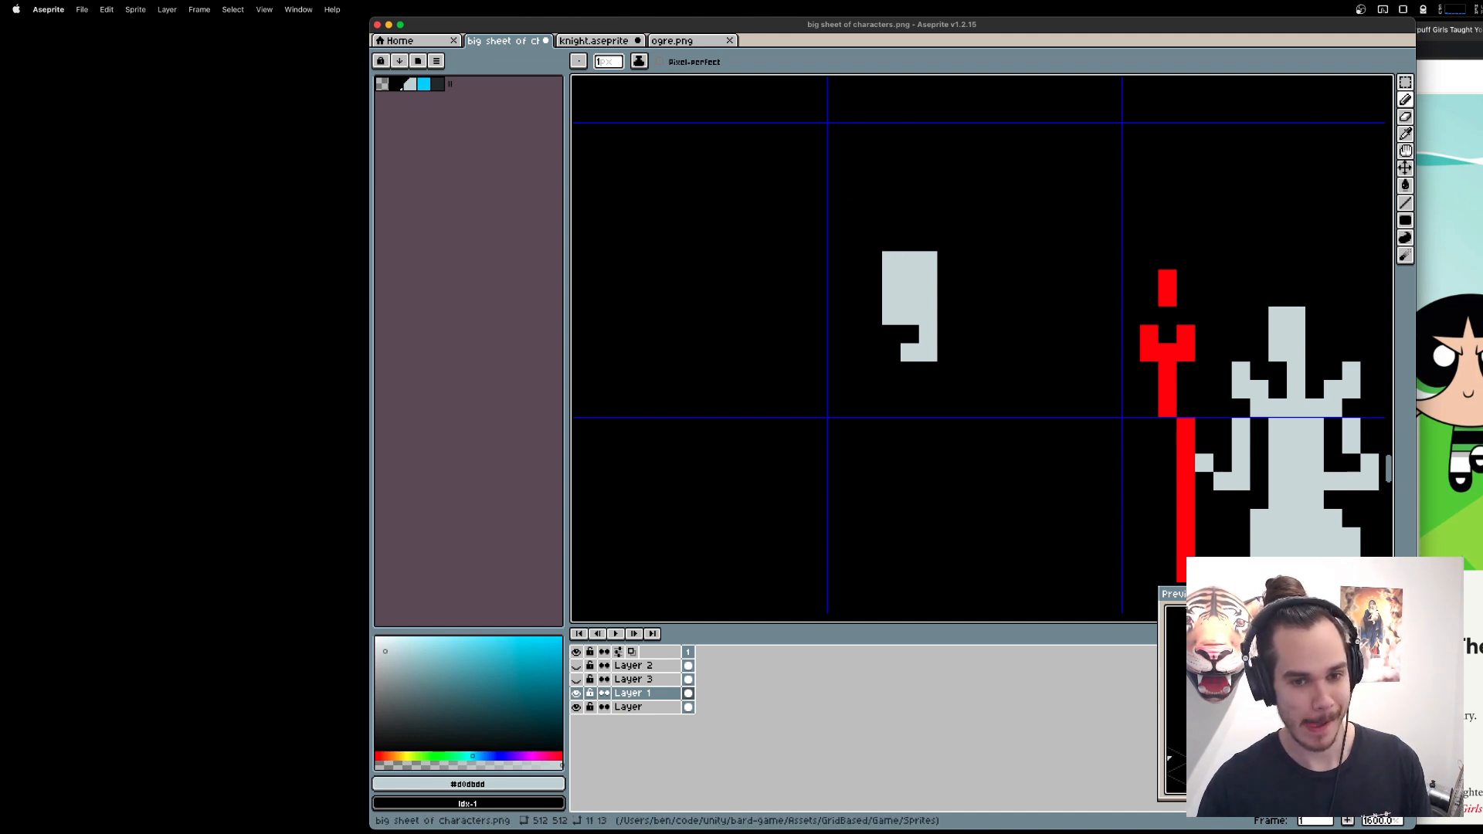
# Erase the new head's top pixel row and draw a light grey band of hair four pixels wide above the gap.
pyautogui.click(1448, 408)
pyautogui.press('super+Tab')
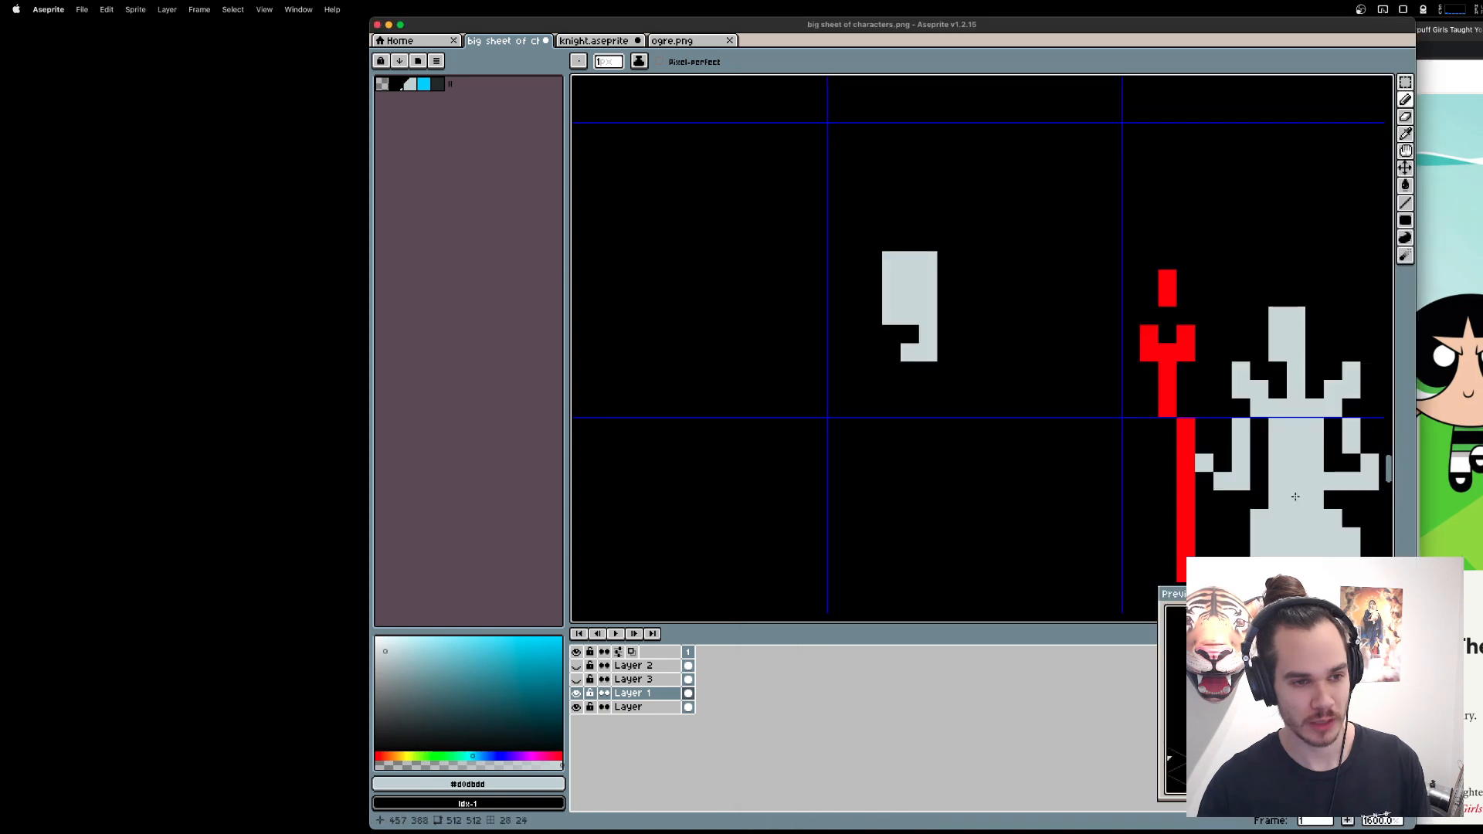
pyautogui.press('e')
pyautogui.moveTo(891, 260)
pyautogui.mouseDown()
pyautogui.moveTo(965, 261)
pyautogui.moveTo(901, 245)
pyautogui.moveTo(953, 242)
pyautogui.mouseUp()
pyautogui.press('b')
pyautogui.keyDown('alt'); pyautogui.click(908, 297); pyautogui.keyUp('alt')
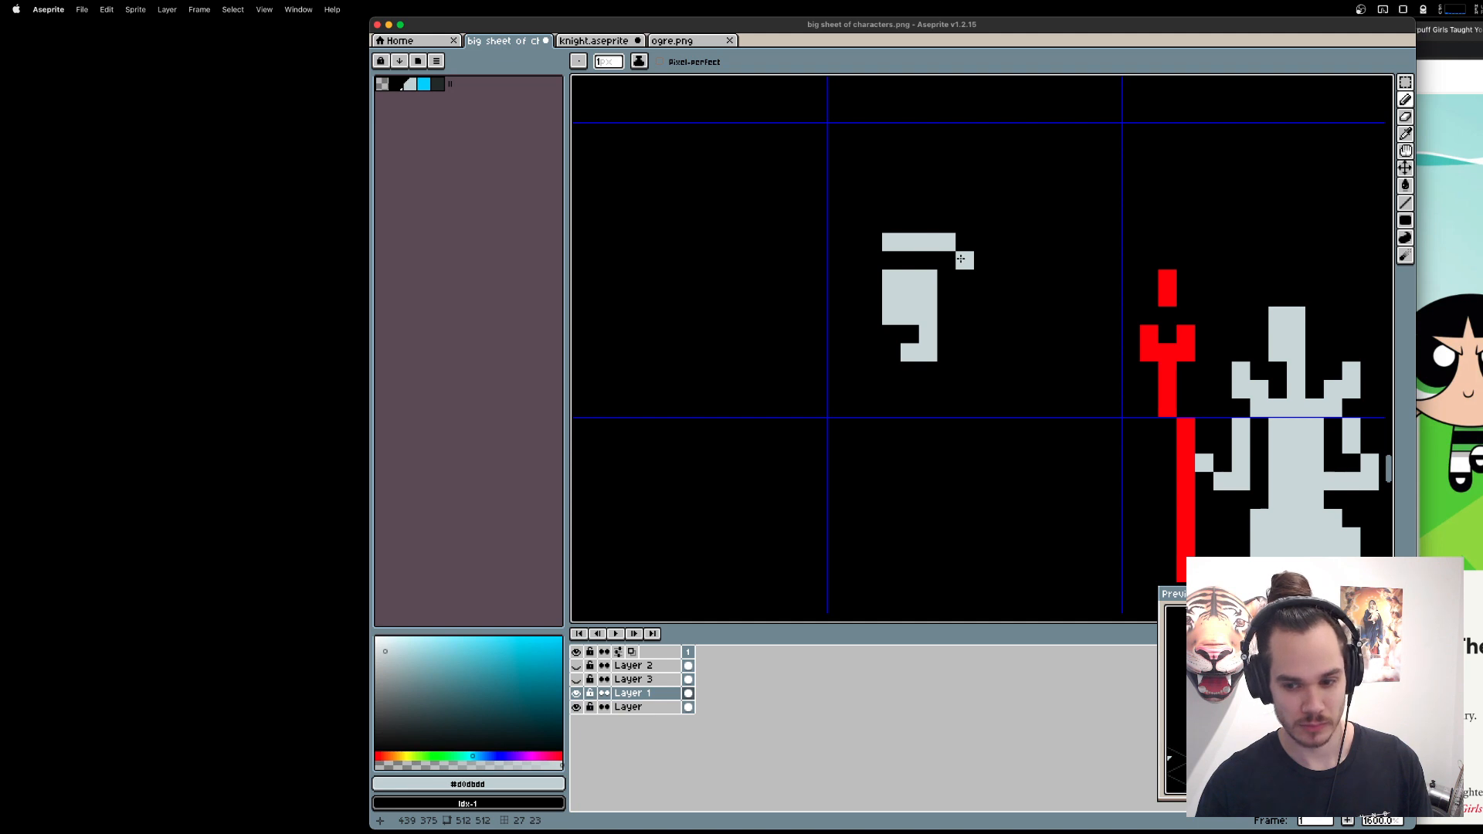
# Draw two-by-two-pixel bunches with one-pixel tips on both sides of the head, and extend the hair band to five pixels wide.
pyautogui.moveTo(976, 264); pyautogui.dragTo(978, 271)
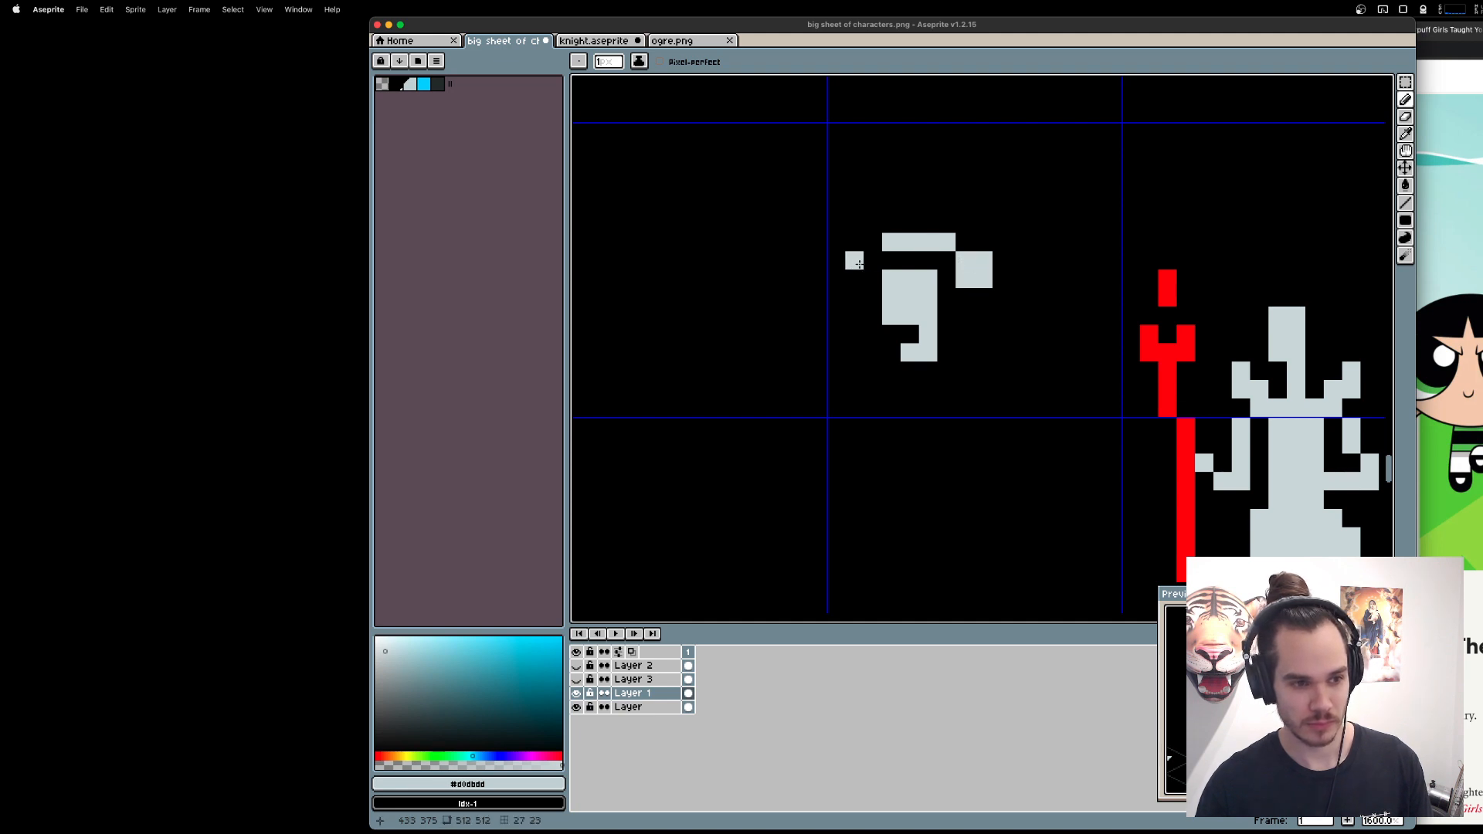
pyautogui.moveTo(858, 263)
pyautogui.mouseDown()
pyautogui.moveTo(856, 278)
pyautogui.moveTo(844, 264)
pyautogui.mouseUp()
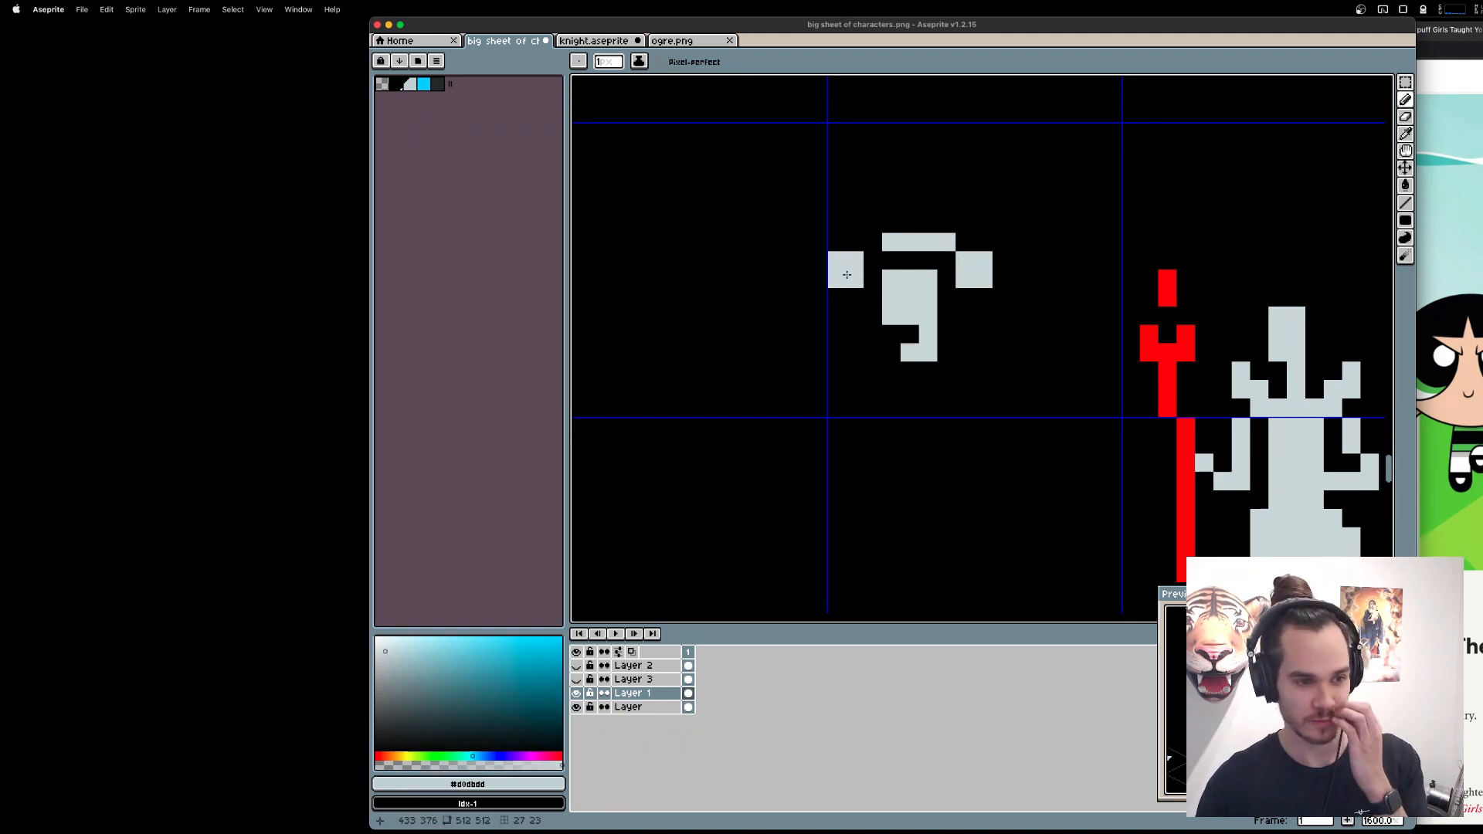
pyautogui.click(832, 291)
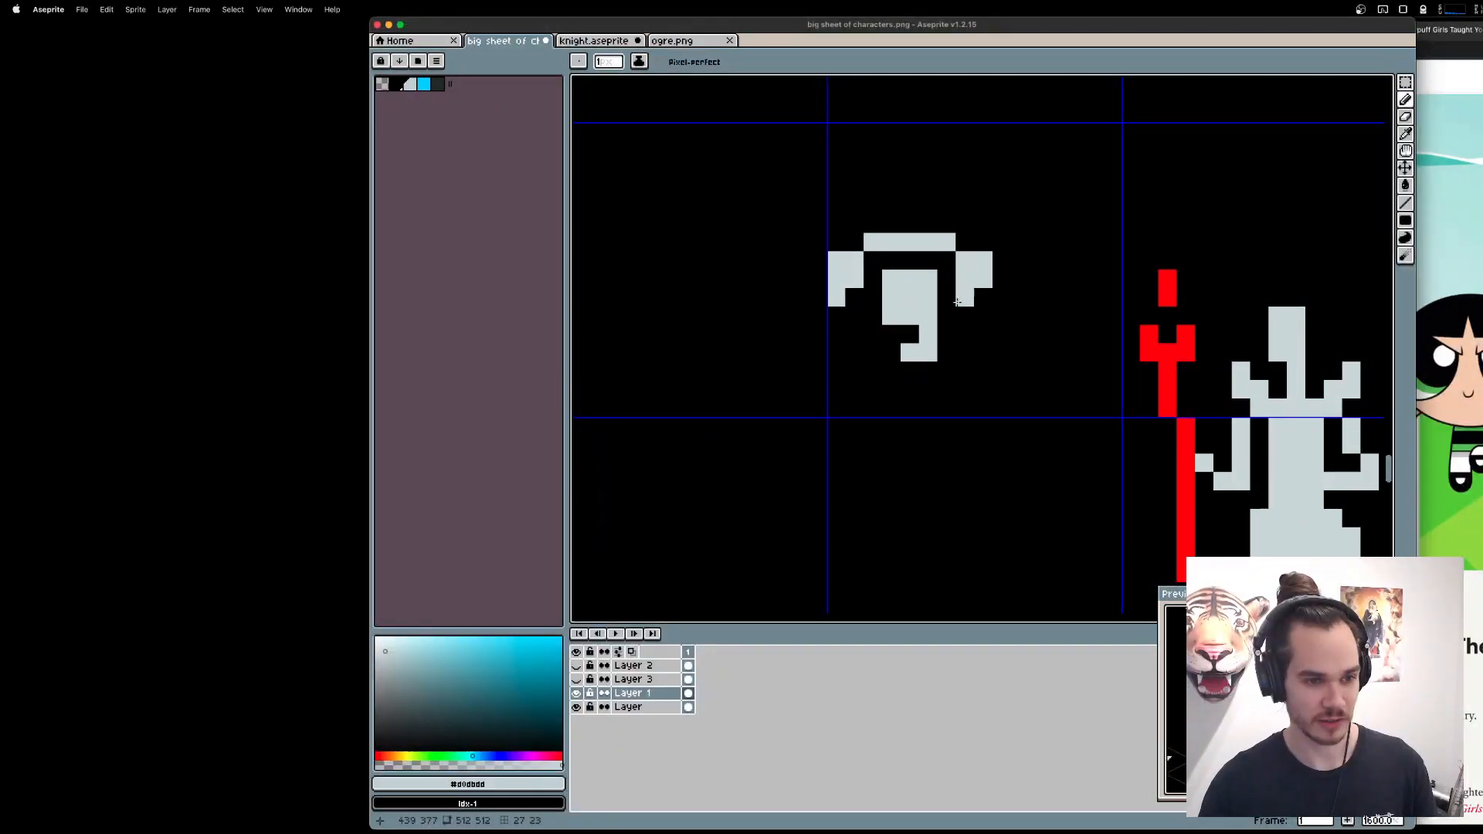
# Examine the other characters across the sheet and compare them with the test head and the queen.
pyautogui.scroll(-10, 994, 309)
pyautogui.scroll(1, 1062, 332)
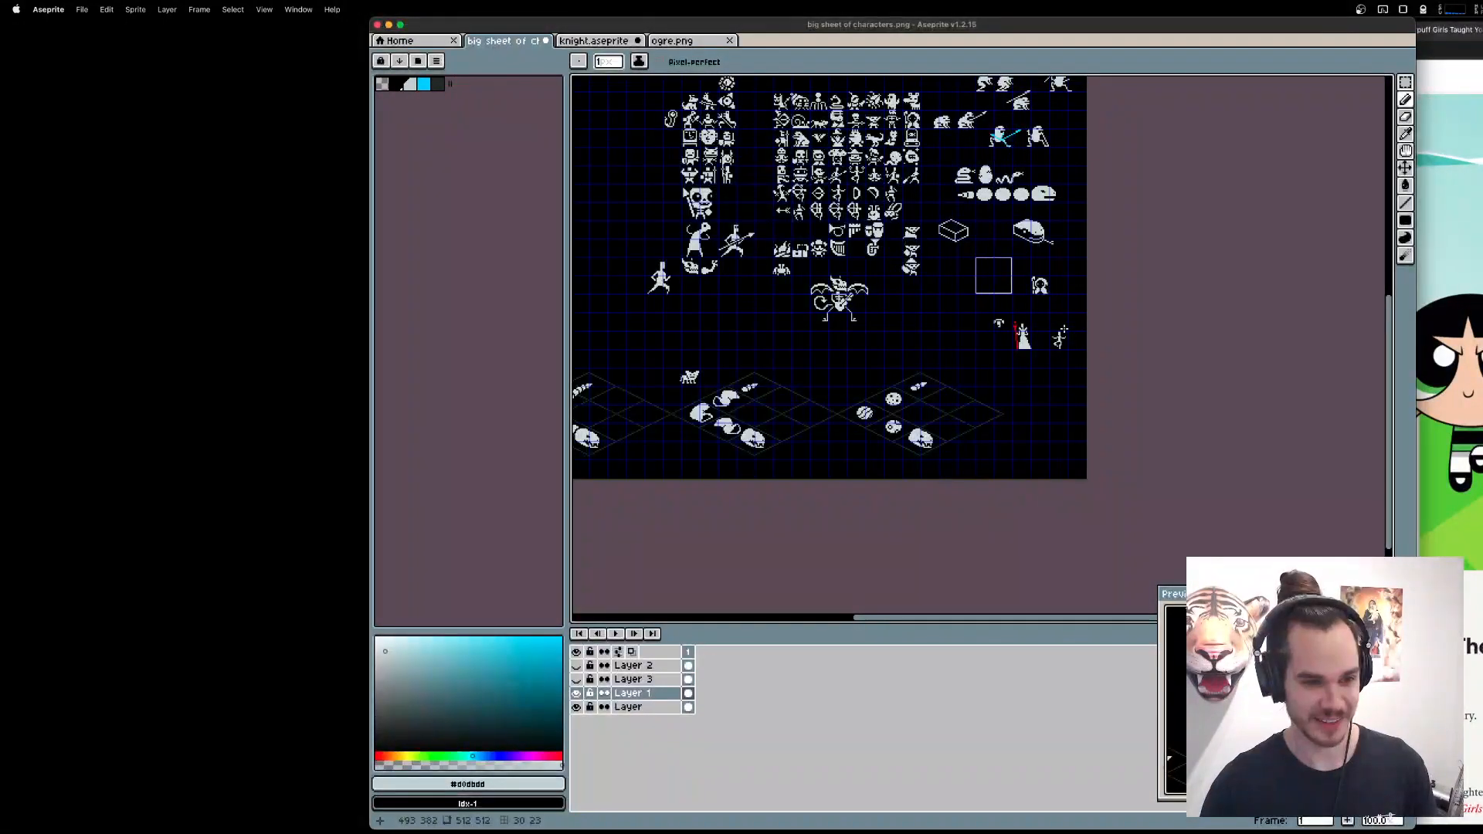
pyautogui.scroll(7, 874, 271)
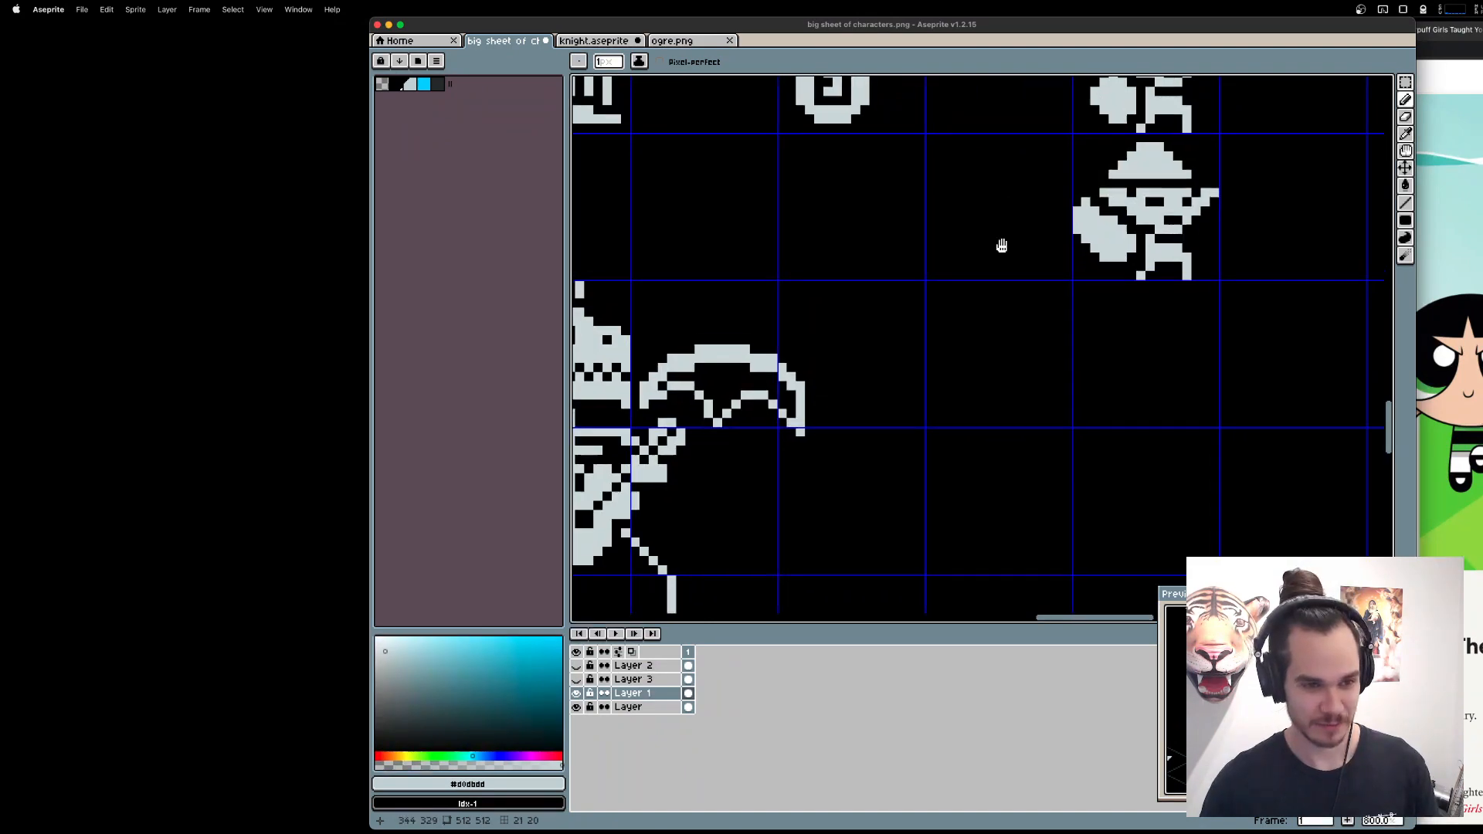
pyautogui.scroll(-1, 953, 373)
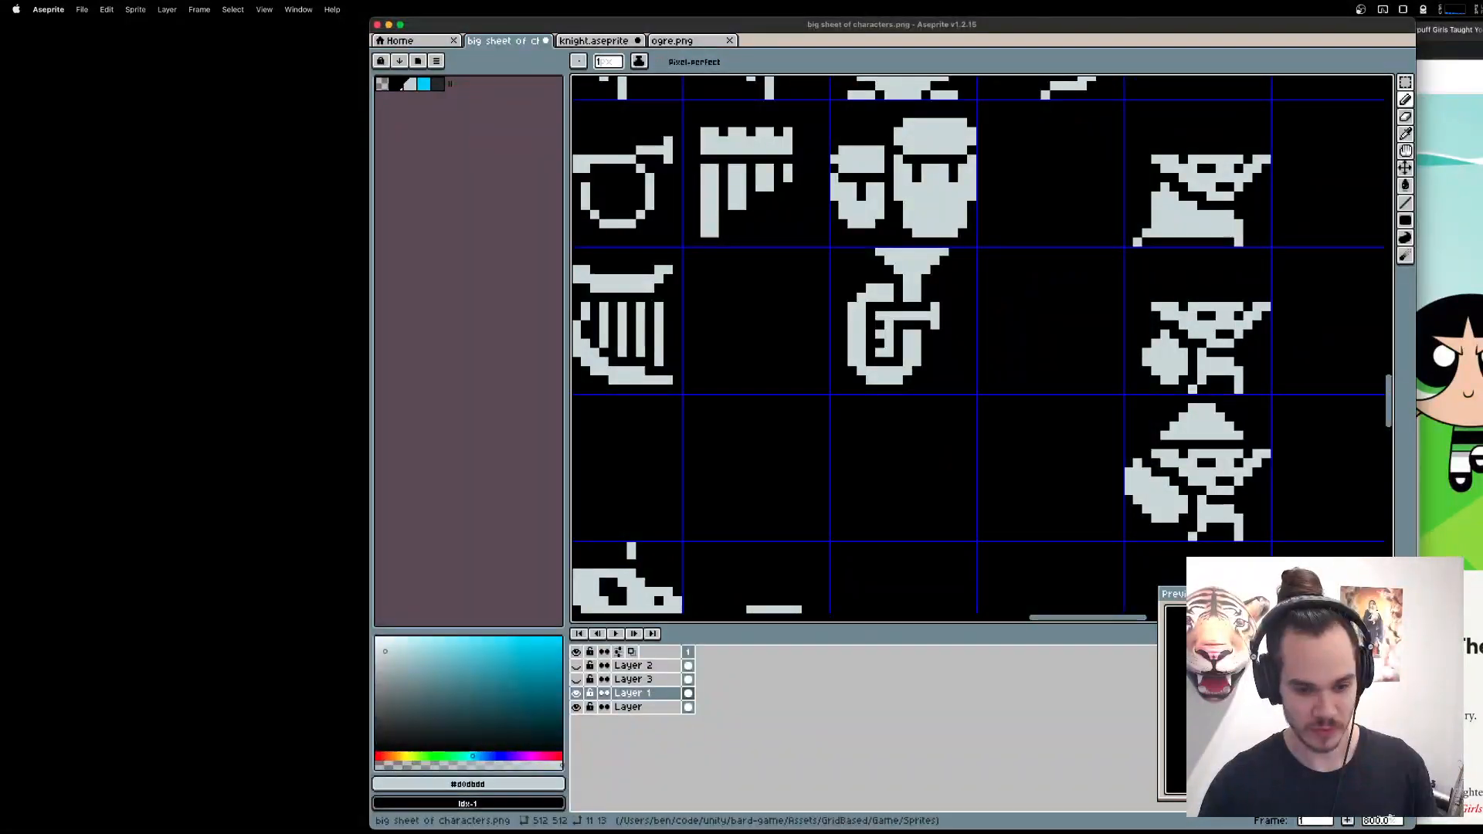
pyautogui.scroll(-3, 993, 218)
pyautogui.scroll(-2, 1017, 460)
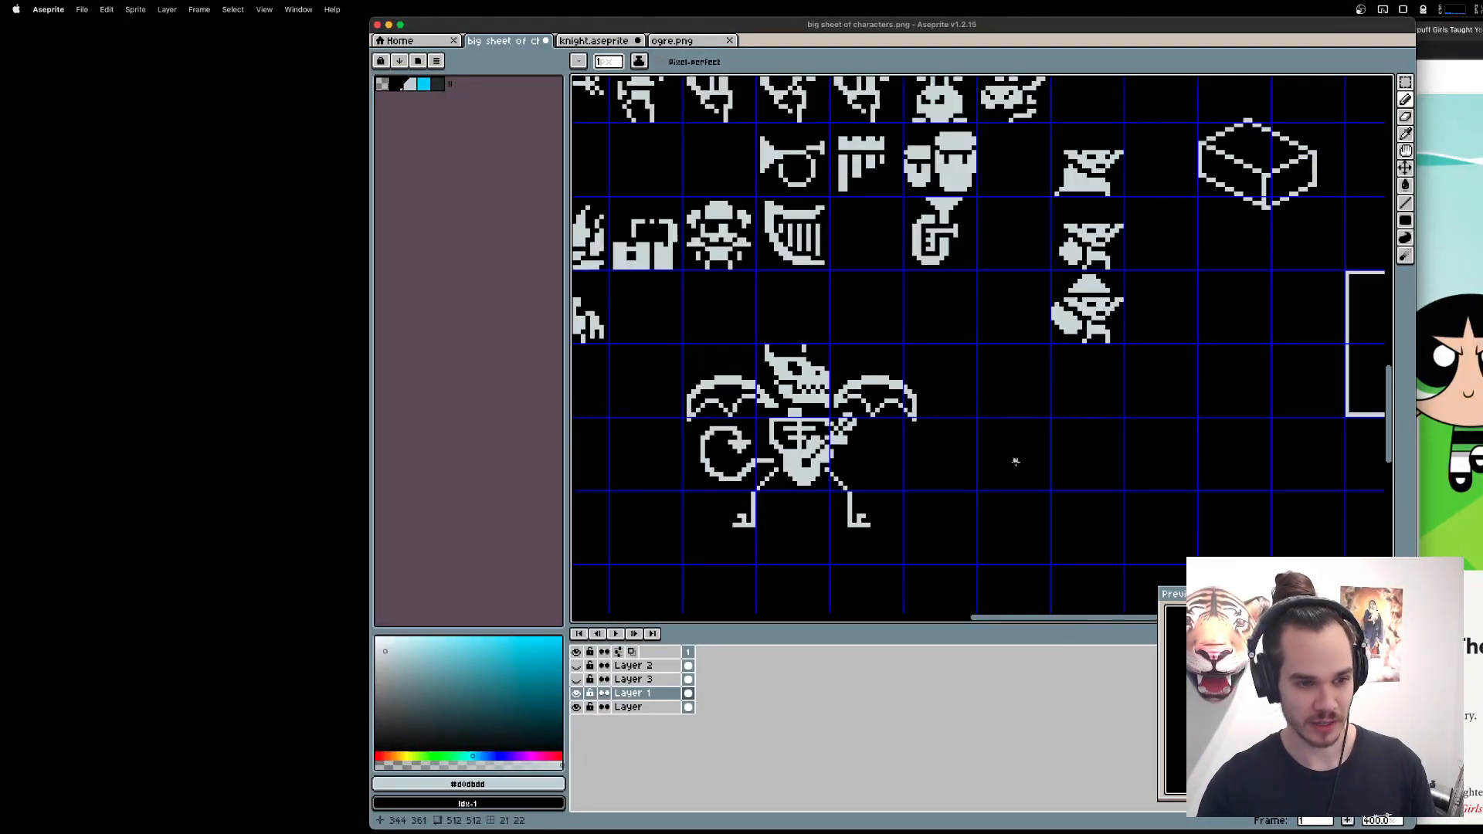
pyautogui.scroll(-2, 1065, 459)
pyautogui.scroll(8, 804, 328)
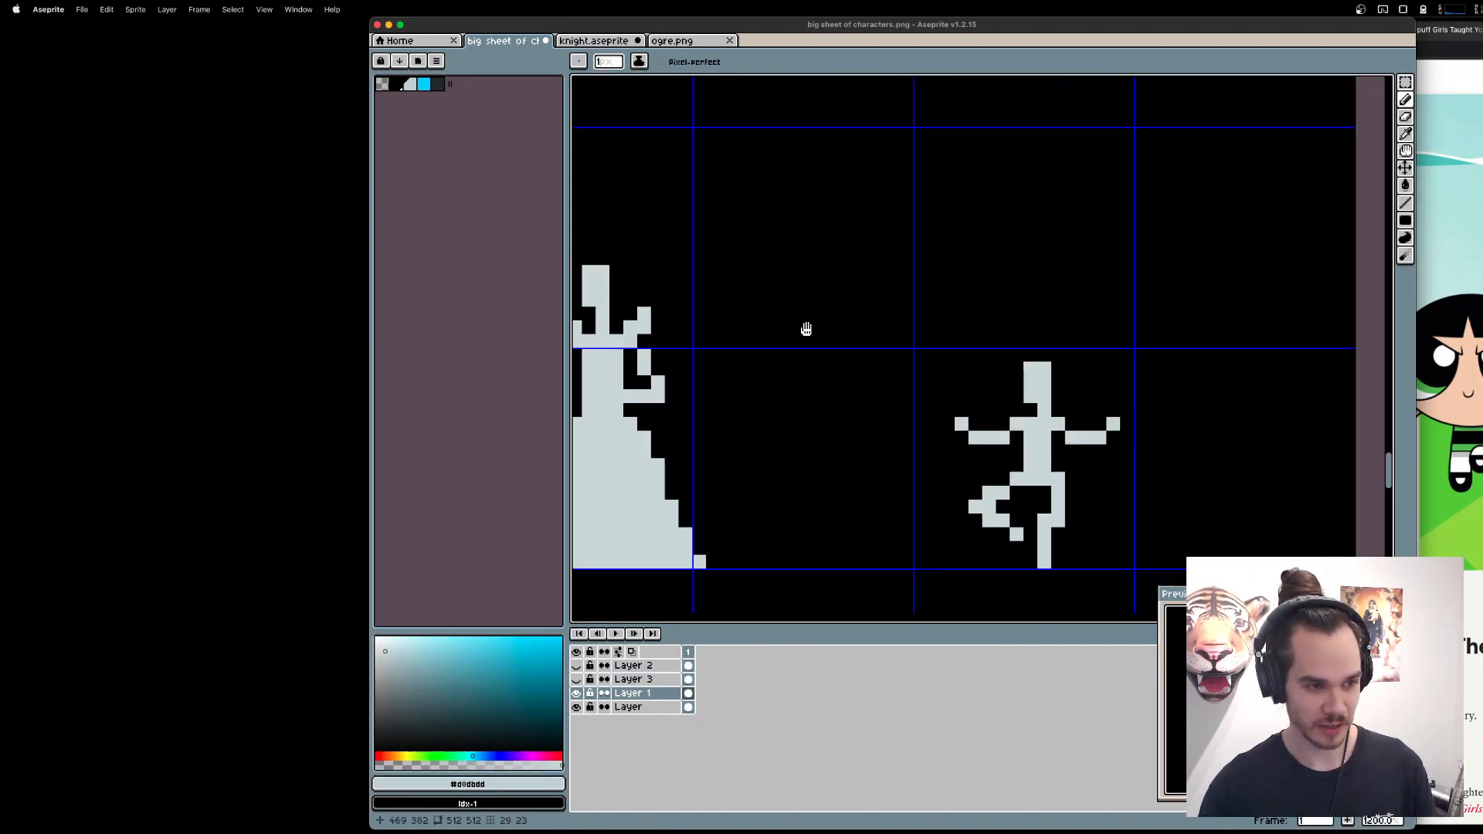
pyautogui.moveTo(668, 283); pyautogui.dragTo(825, 287)
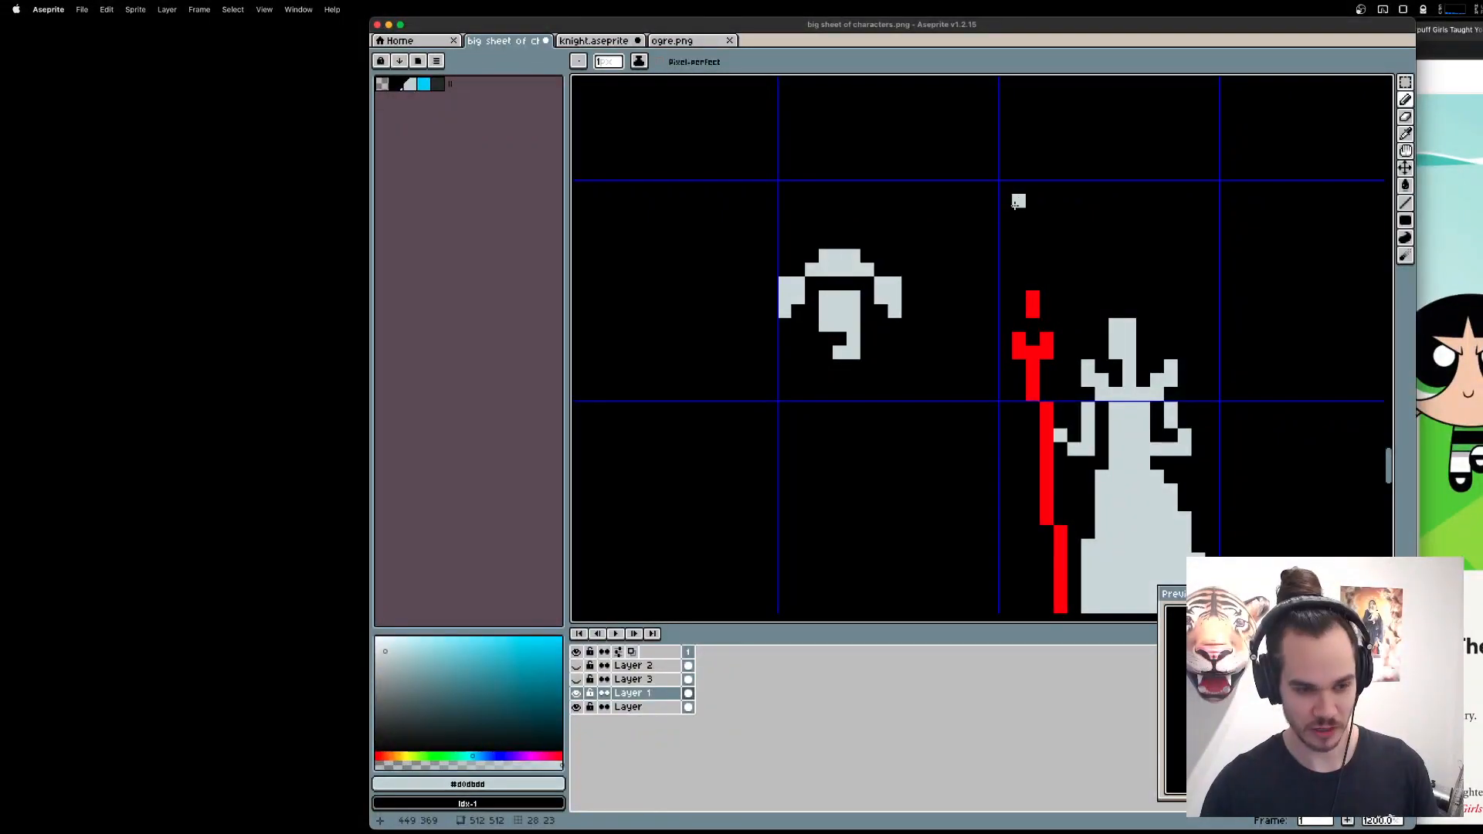
pyautogui.scroll(-4, 1005, 210)
pyautogui.scroll(2, 1005, 212)
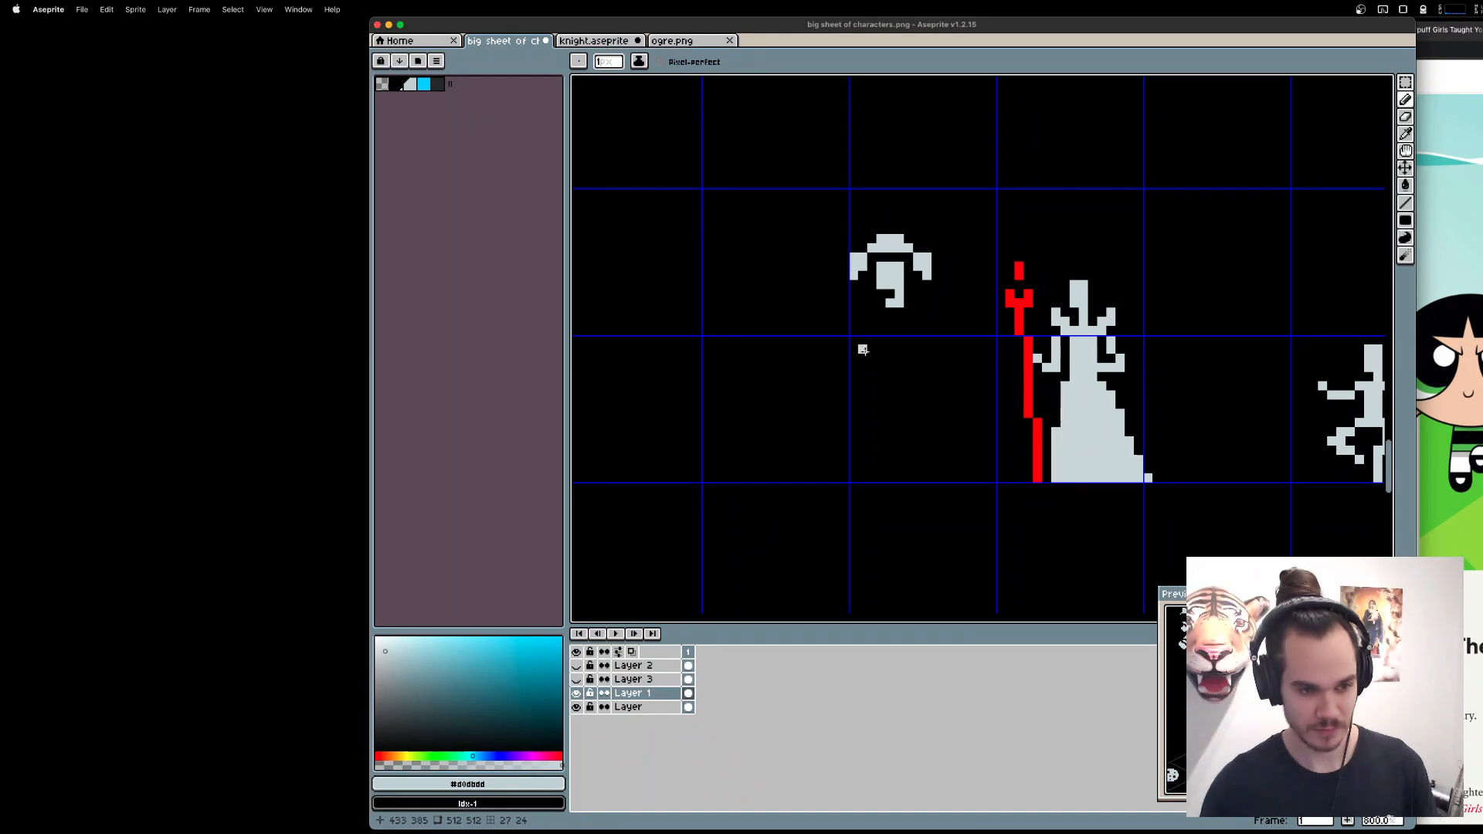
# Select the separate hairstyle test head beside the queen and delete it.
pyautogui.press('m')
pyautogui.moveTo(789, 202); pyautogui.dragTo(953, 353)
pyautogui.press('Delete')
# Draw light grey two-by-two-pixel bunches on both sides above the queen's head, each with a two-pixel outer column hanging down.
pyautogui.scroll(1, 1138, 317)
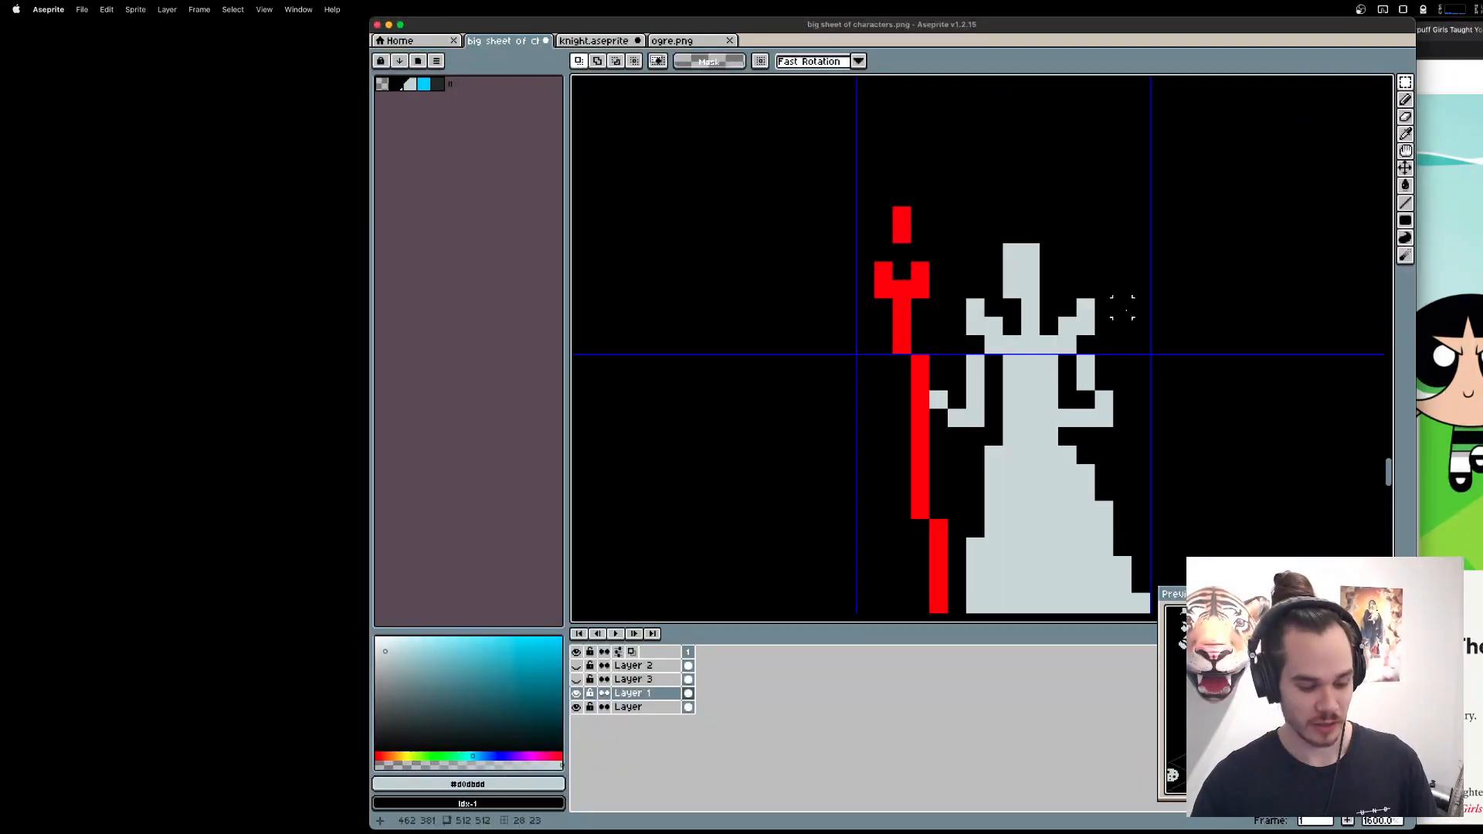
pyautogui.press('b')
pyautogui.moveTo(1049, 215); pyautogui.dragTo(1085, 252)
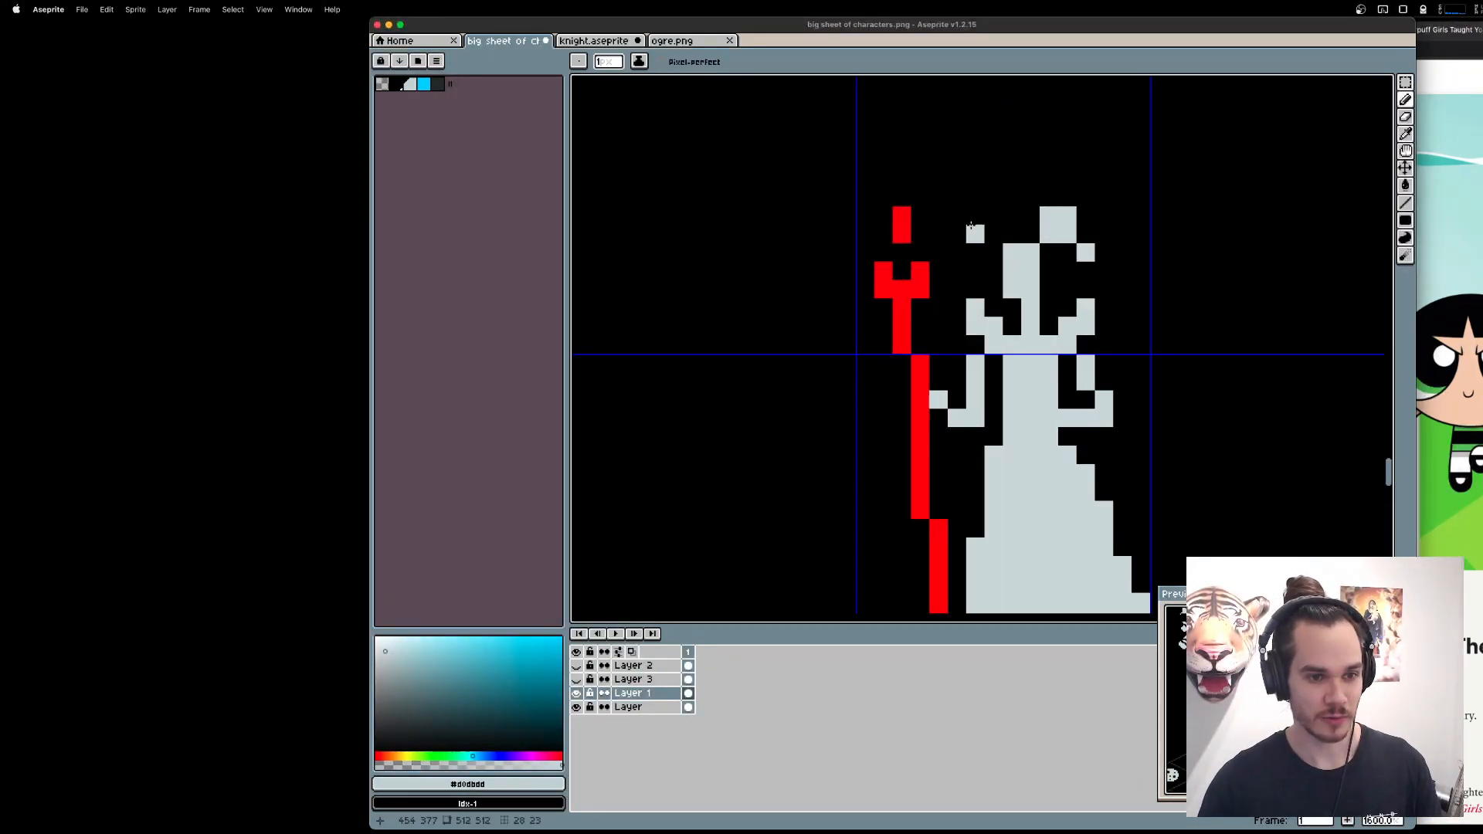
pyautogui.click(995, 216)
pyautogui.click(958, 244)
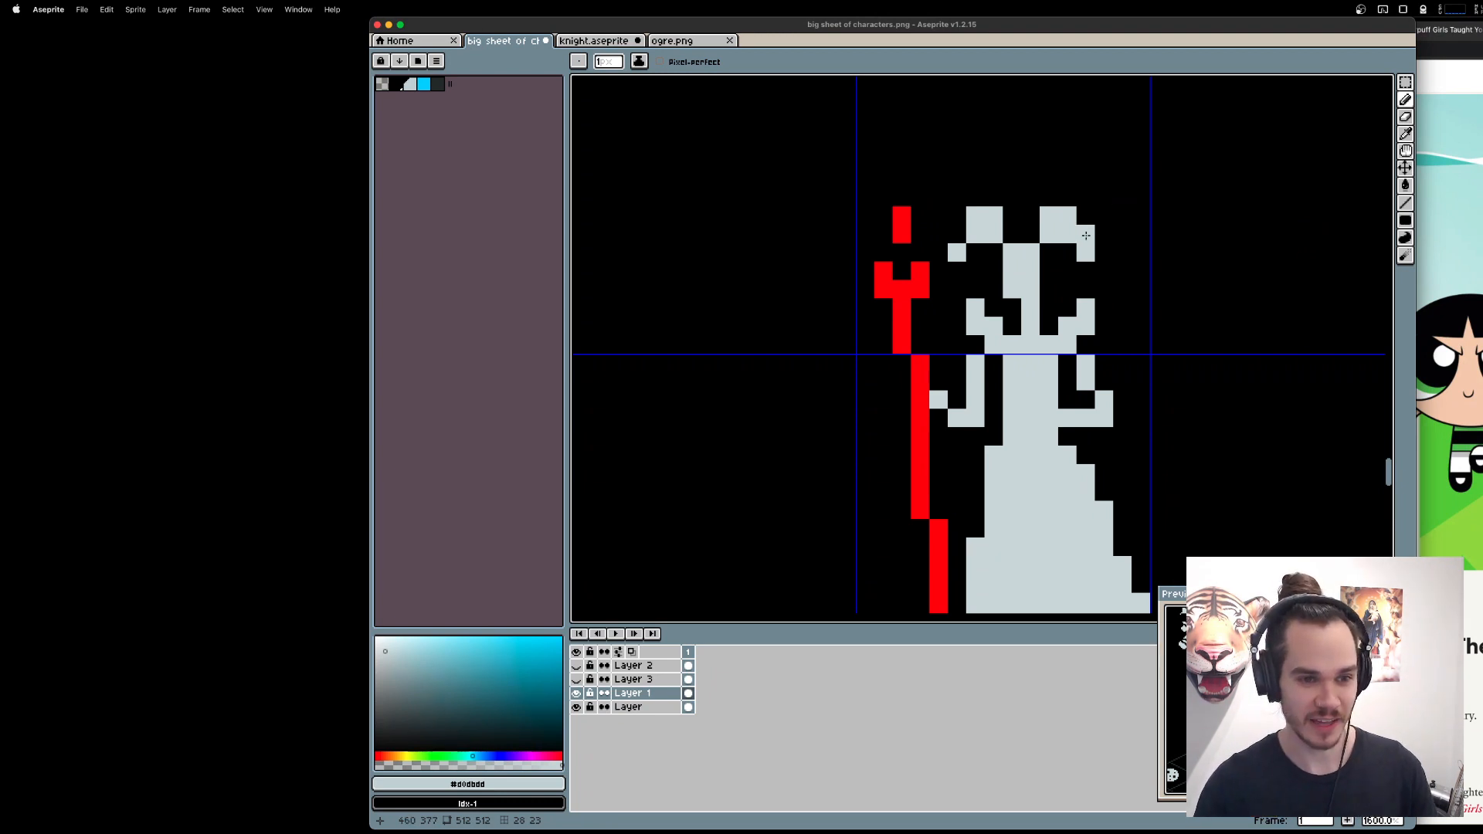
pyautogui.click(957, 235)
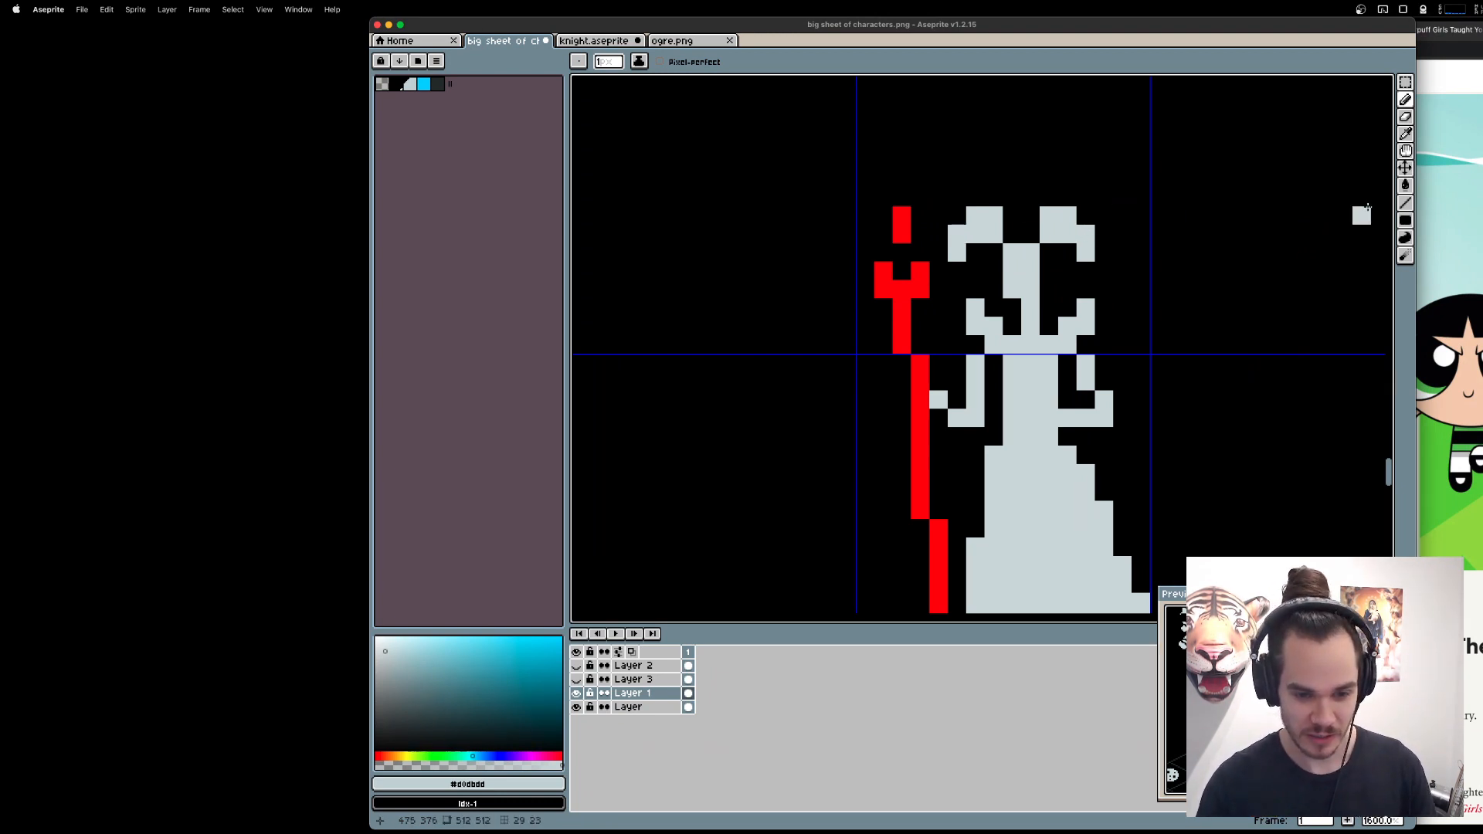
# Try single hair pixels below both bunches, placing them inside the curls, and bridge the bunches with a band of hair.
pyautogui.click(1105, 271)
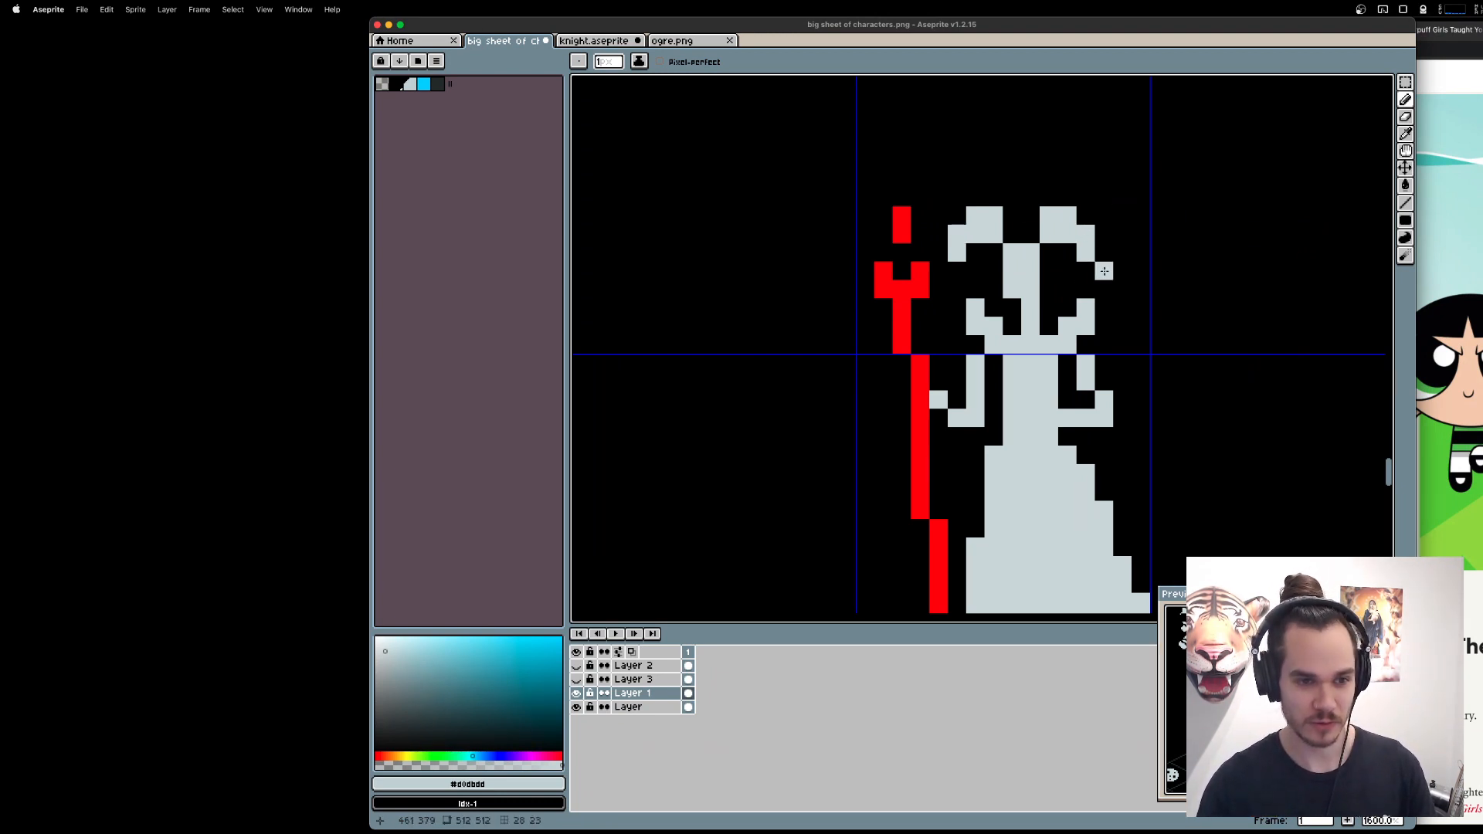
pyautogui.click(975, 271)
pyautogui.click(1068, 271)
pyautogui.press('e')
pyautogui.click(1105, 271)
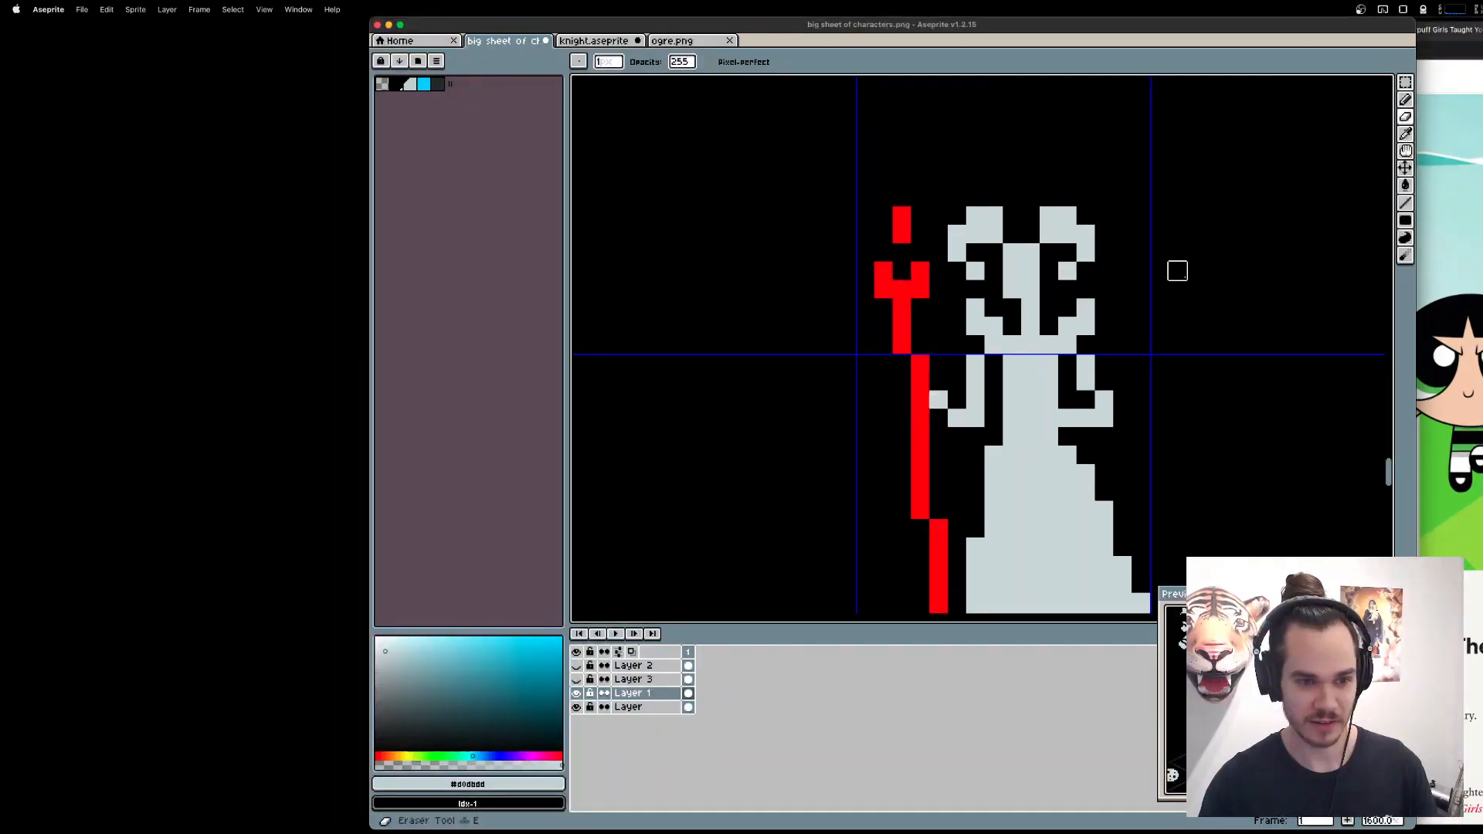
pyautogui.press('b')
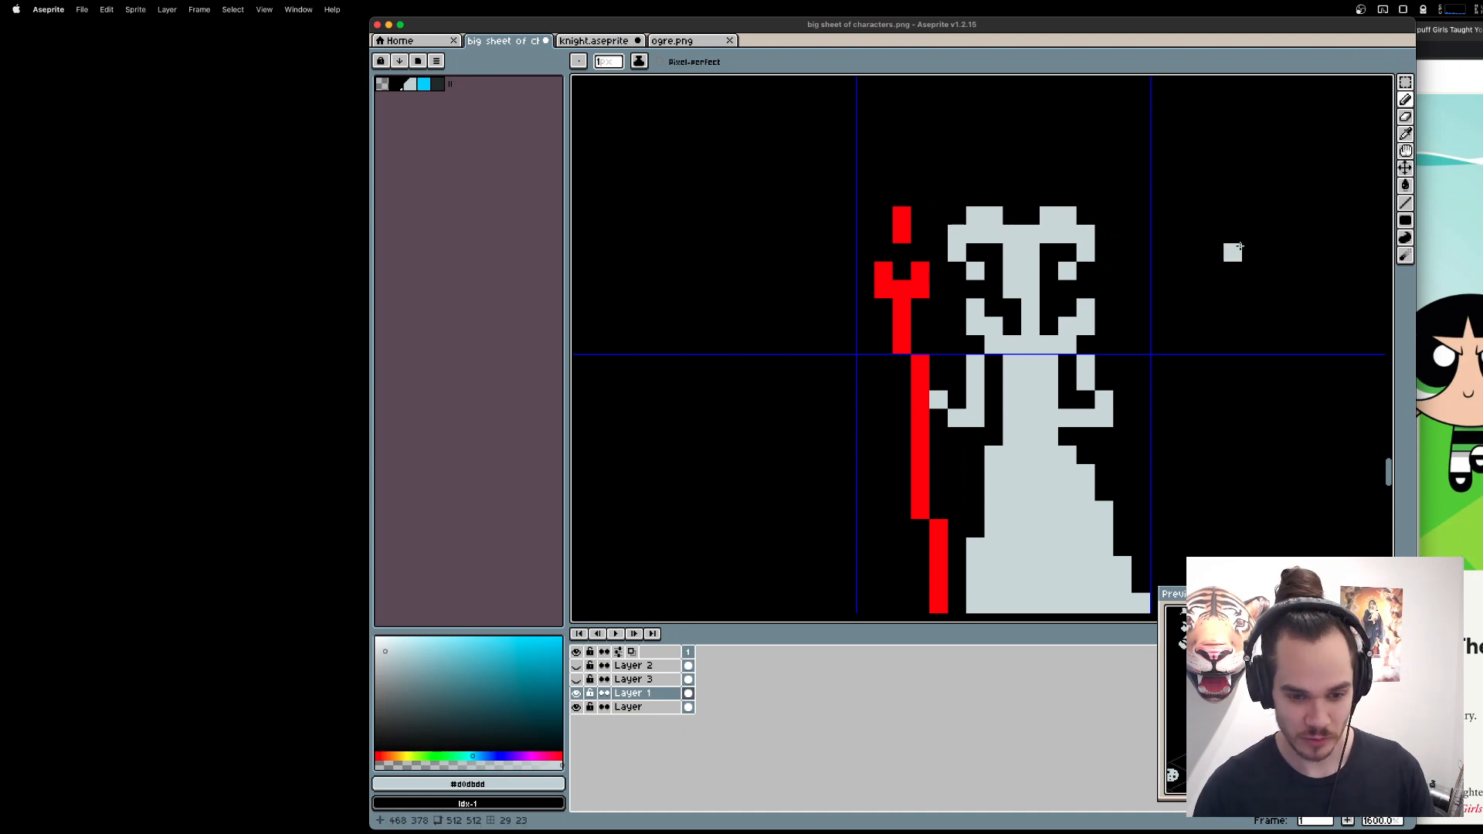
# Try erasing the queen's top row of head pixels below the hair band, and undo the whole bunched hairstyle.
pyautogui.press('e')
pyautogui.moveTo(1032, 252); pyautogui.dragTo(1012, 252)
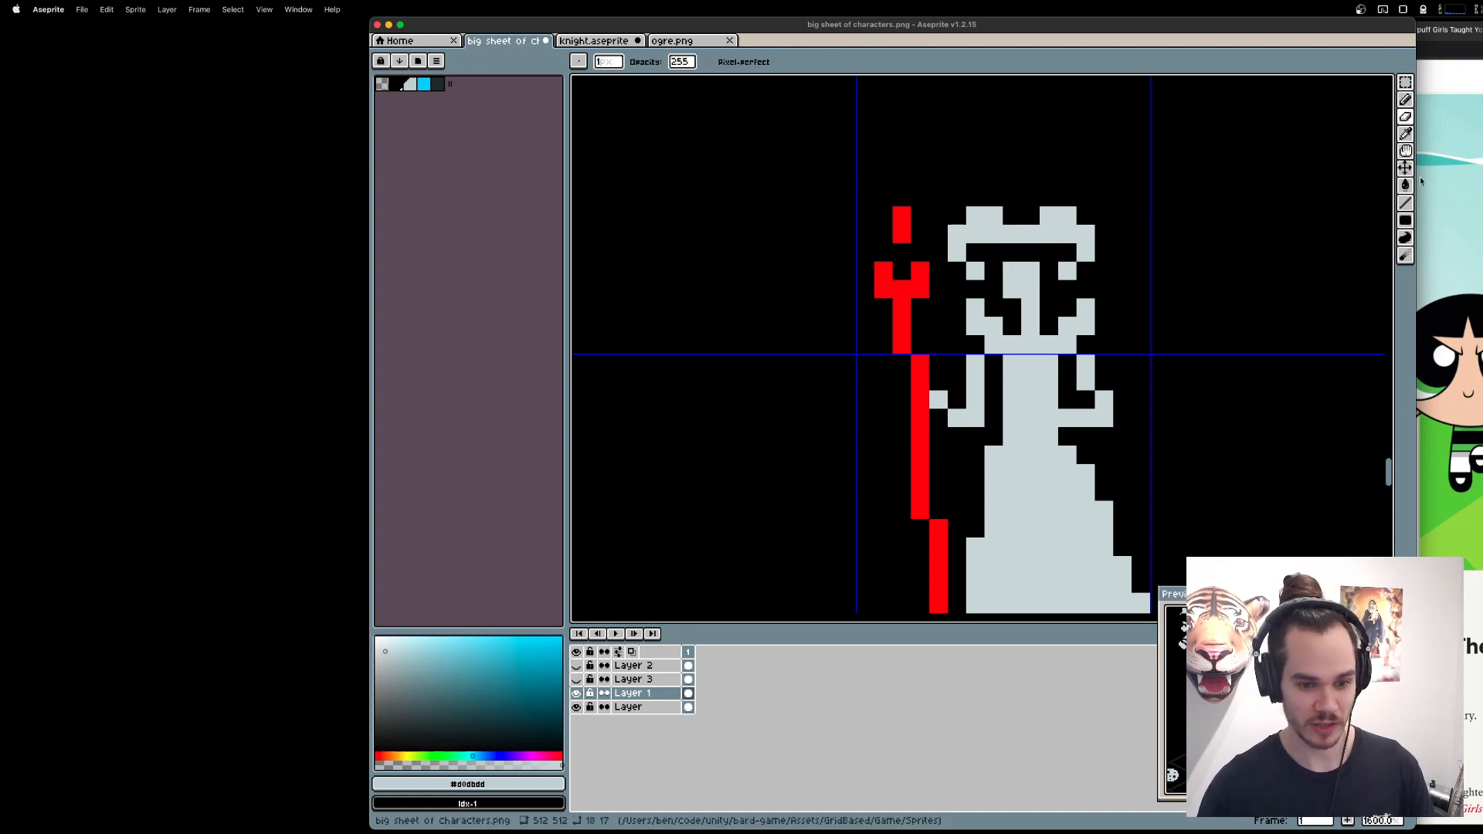
pyautogui.press('super+z')
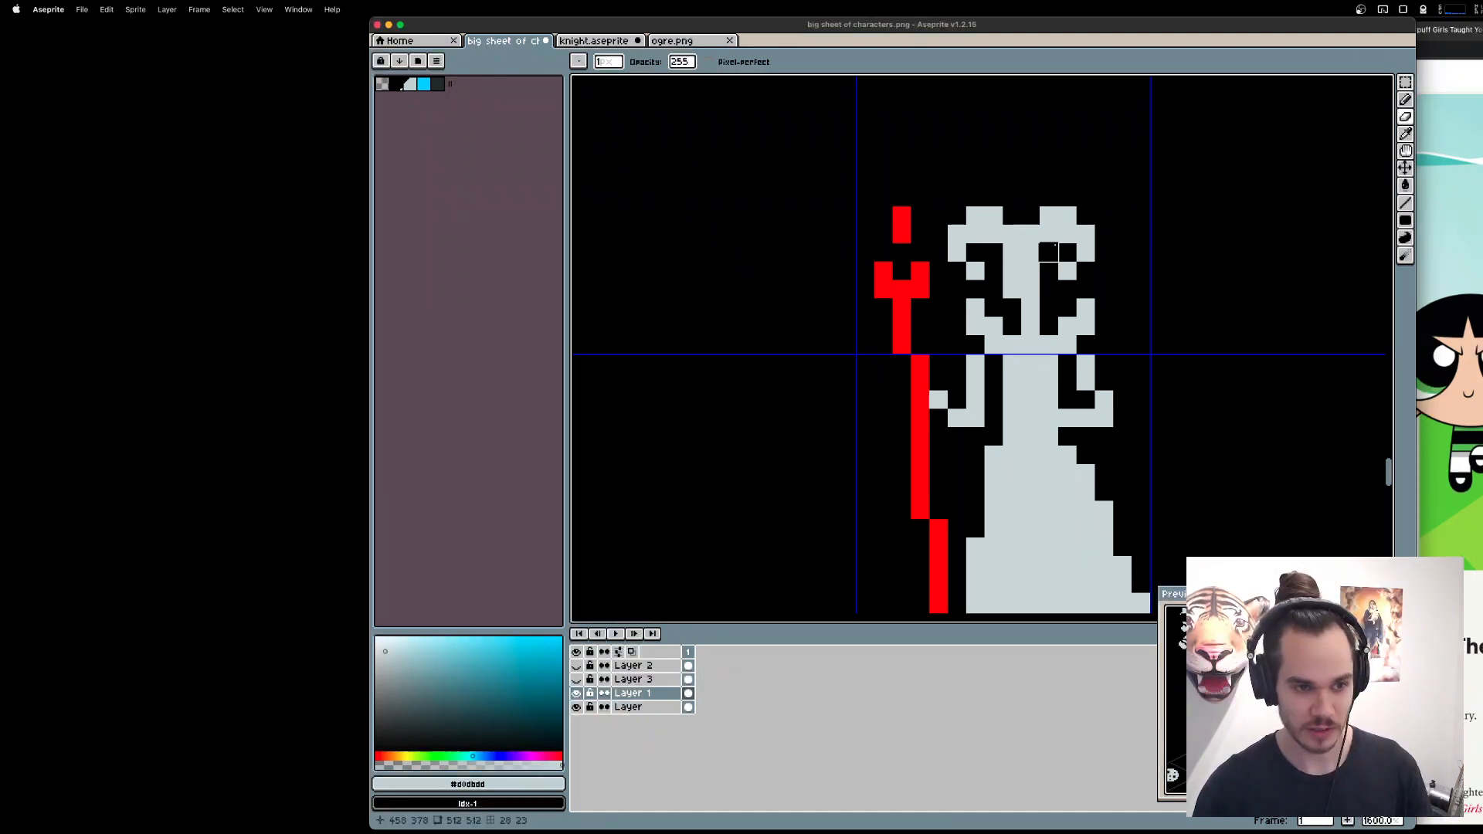
pyautogui.moveTo(1051, 253); pyautogui.dragTo(1012, 252)
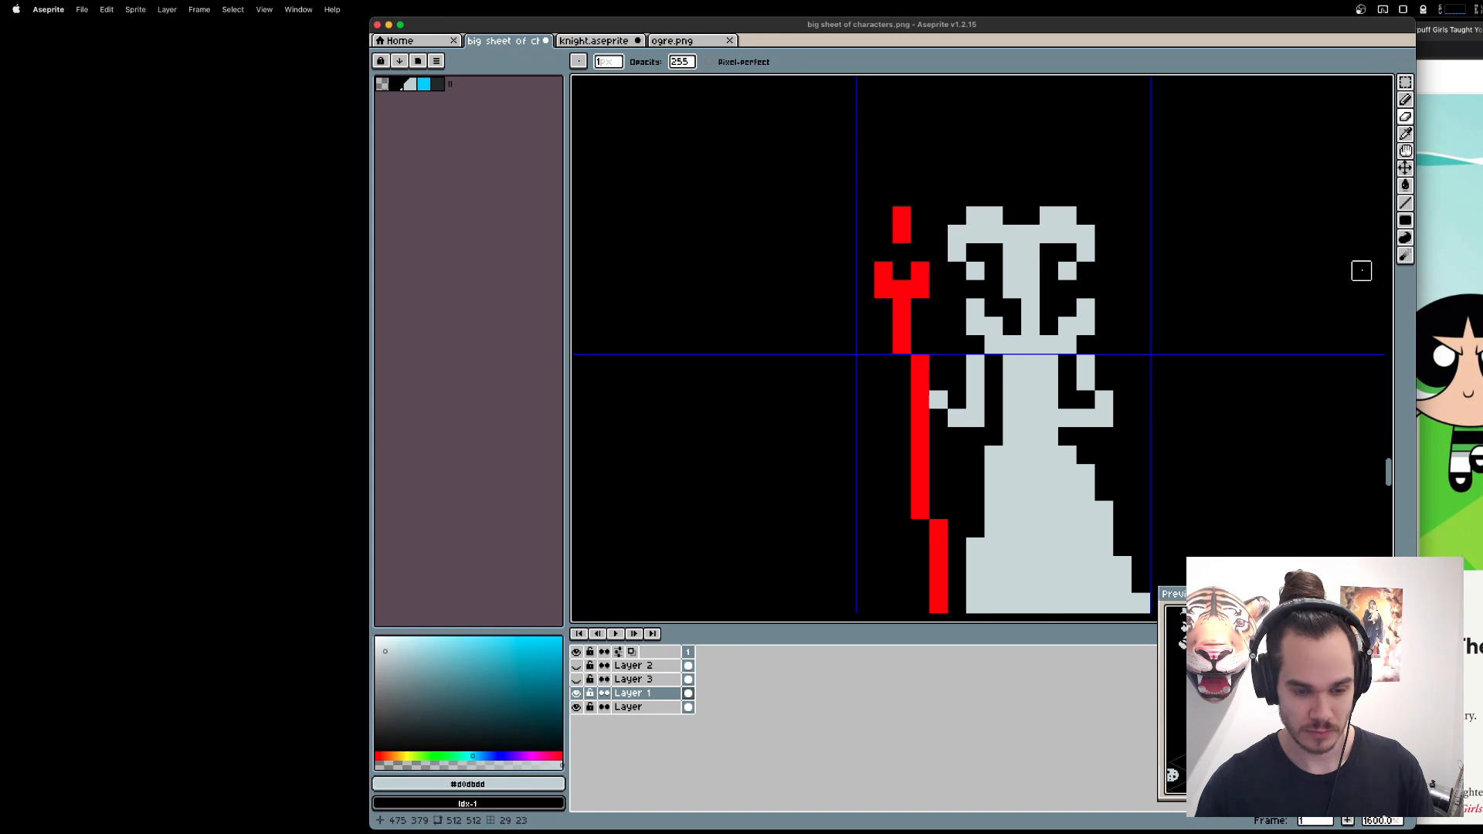
pyautogui.press('super+z')
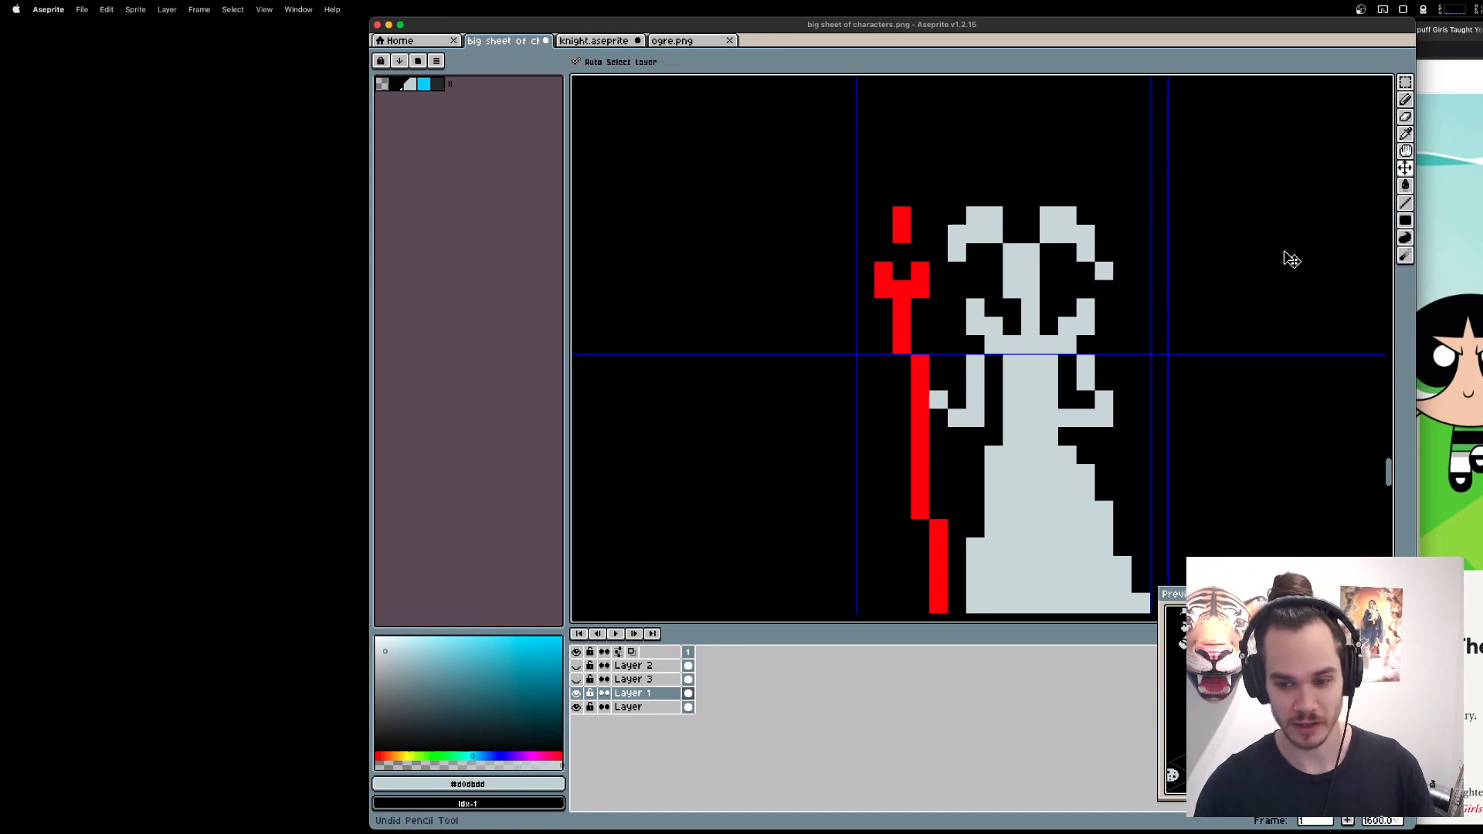
pyautogui.press('super+z')
pyautogui.press('super+z')
pyautogui.press('super+z')
pyautogui.press('super+z')
pyautogui.press('super+z')
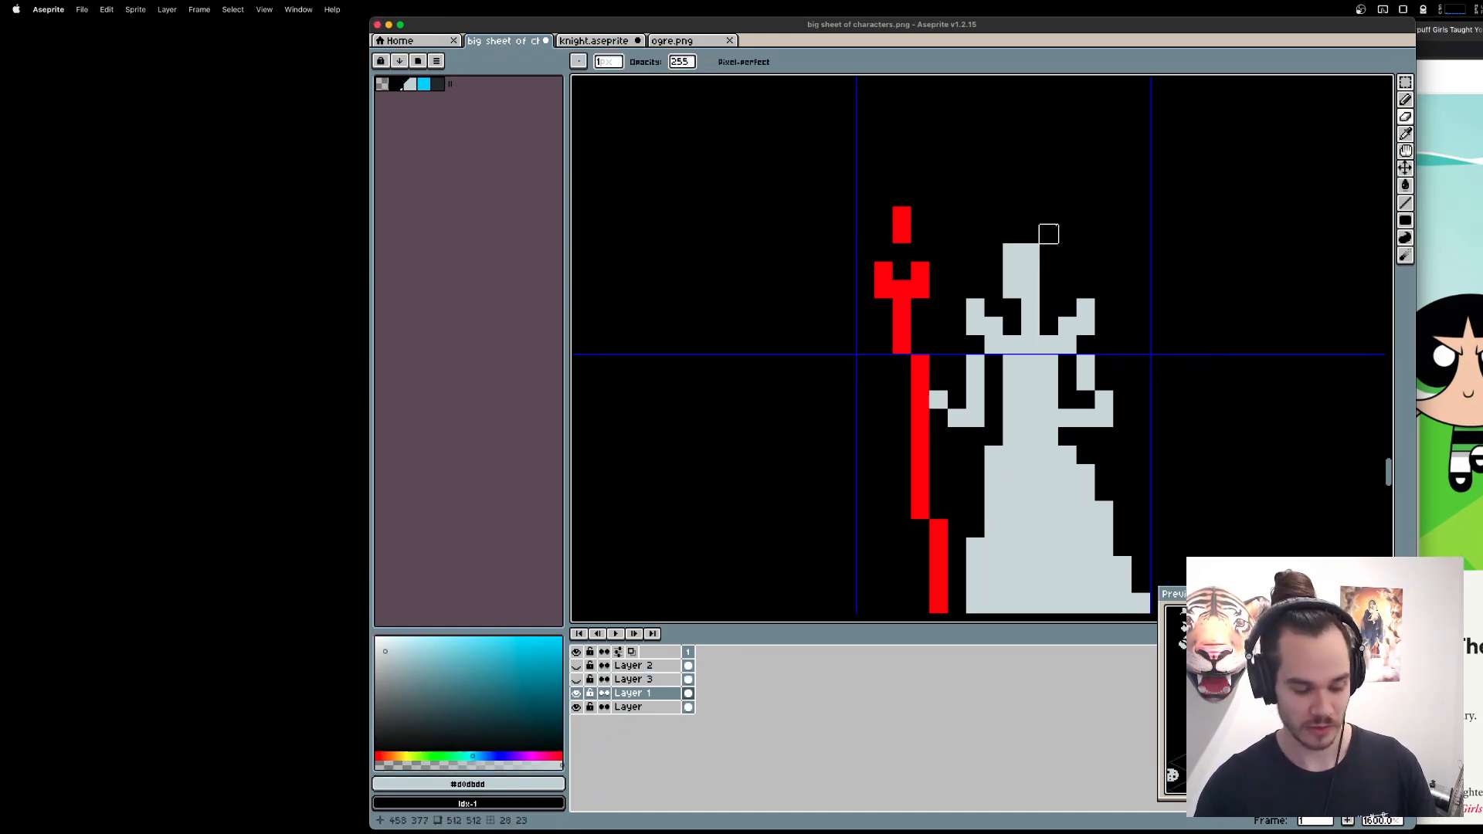
# Draw a light grey hairpiece three pixels wide, with one raised pixel at its left end, one pixel above the queen's head.
pyautogui.click(994, 215)
pyautogui.moveTo(993, 197); pyautogui.dragTo(1028, 215)
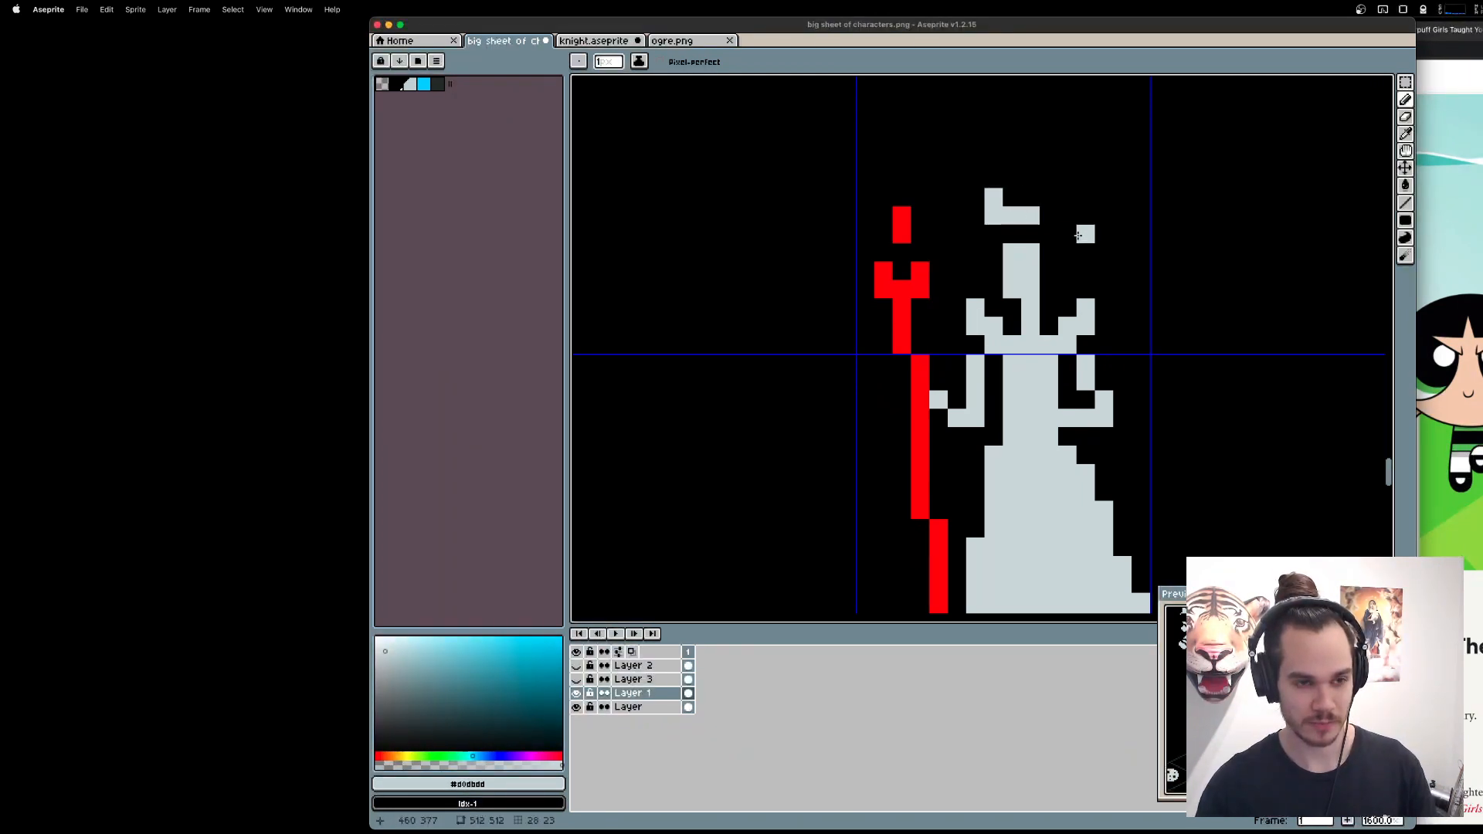
# Try lowering the hairpiece one pixel onto the head and erasing the head row below it, and undo both changes.
pyautogui.press('m')
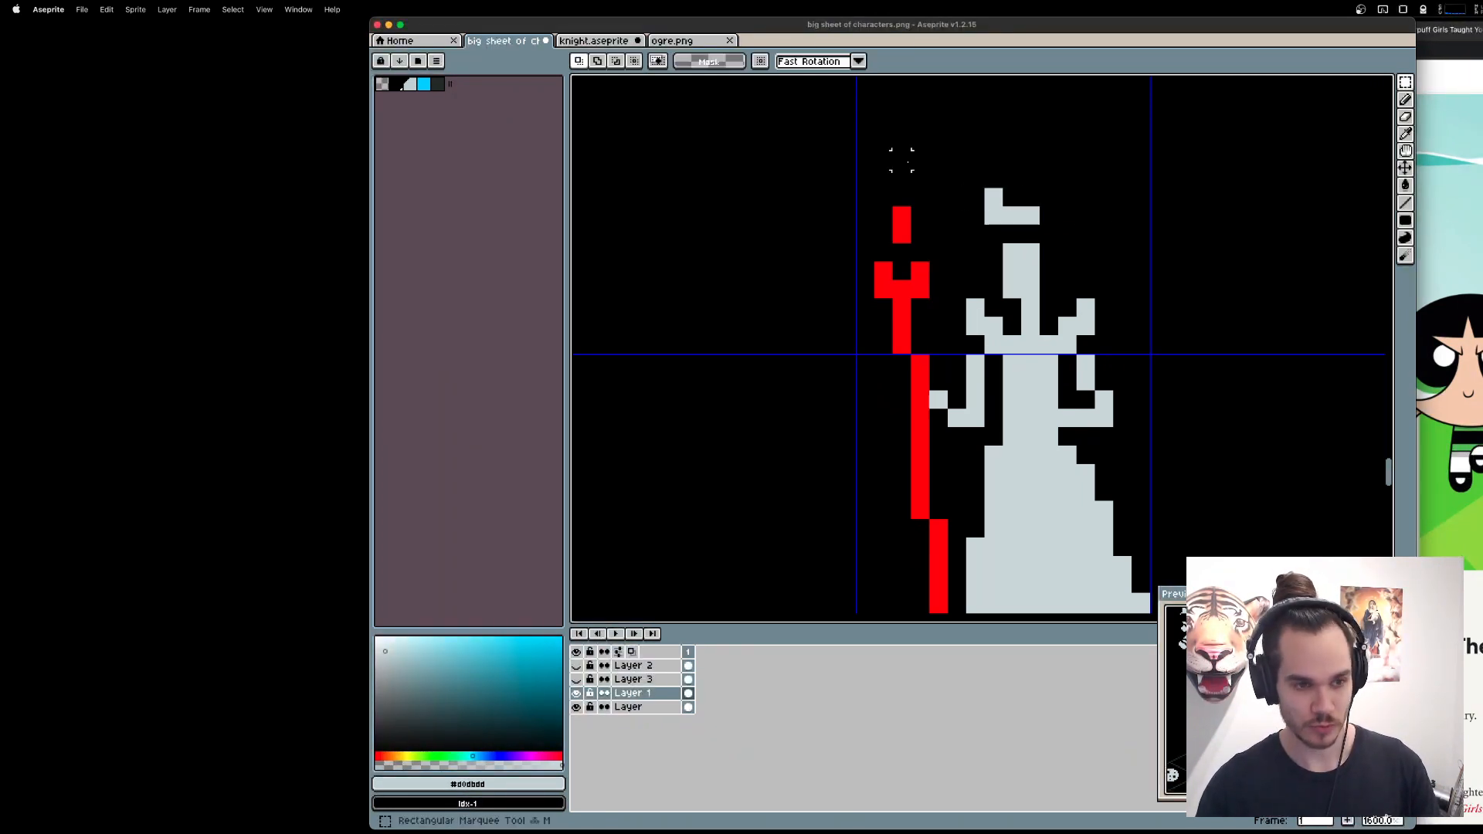
pyautogui.moveTo(955, 160); pyautogui.dragTo(1052, 218)
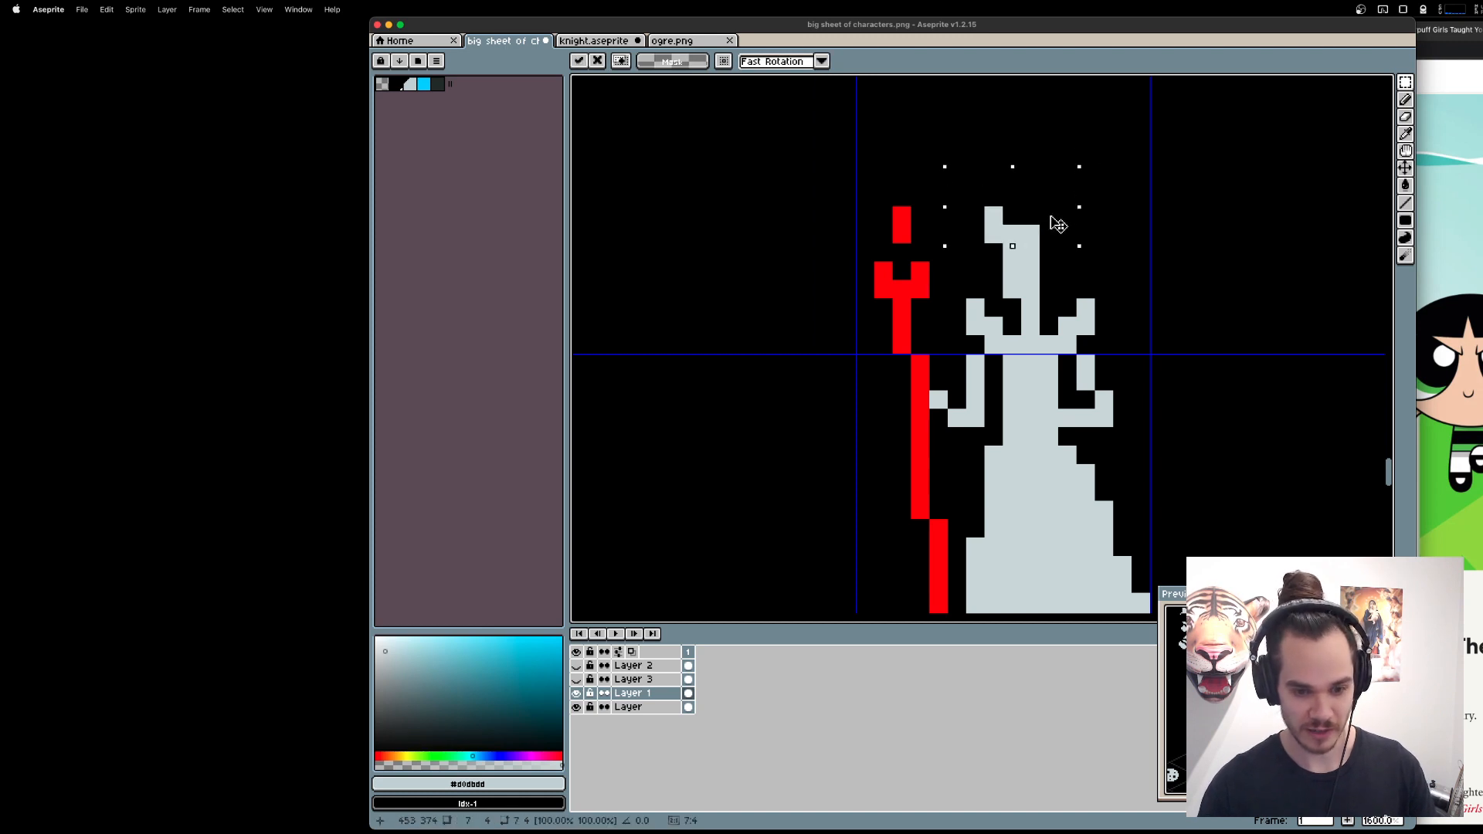
pyautogui.press('super+d')
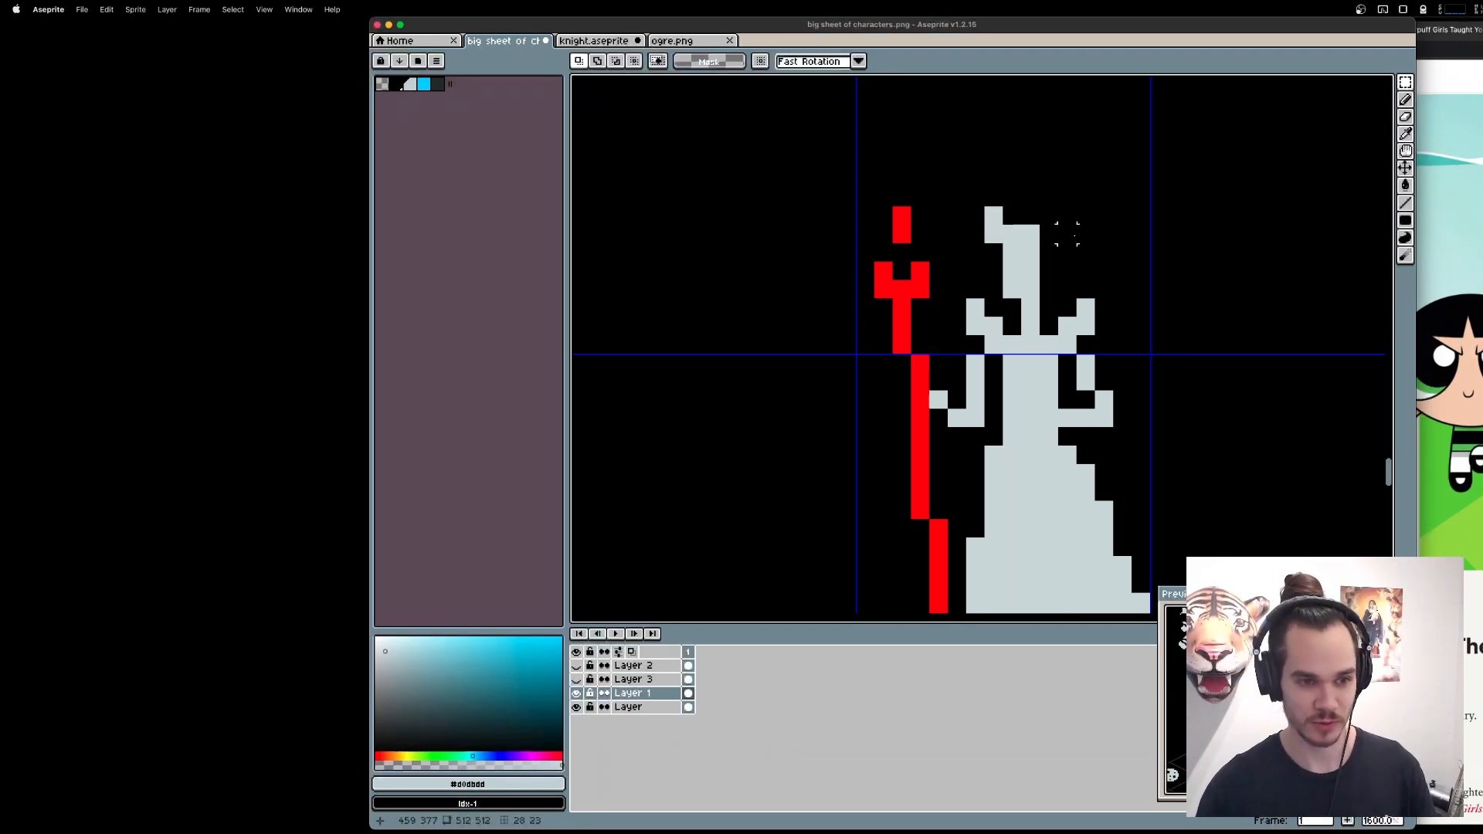
pyautogui.press('e')
pyautogui.moveTo(1034, 252); pyautogui.dragTo(1010, 253)
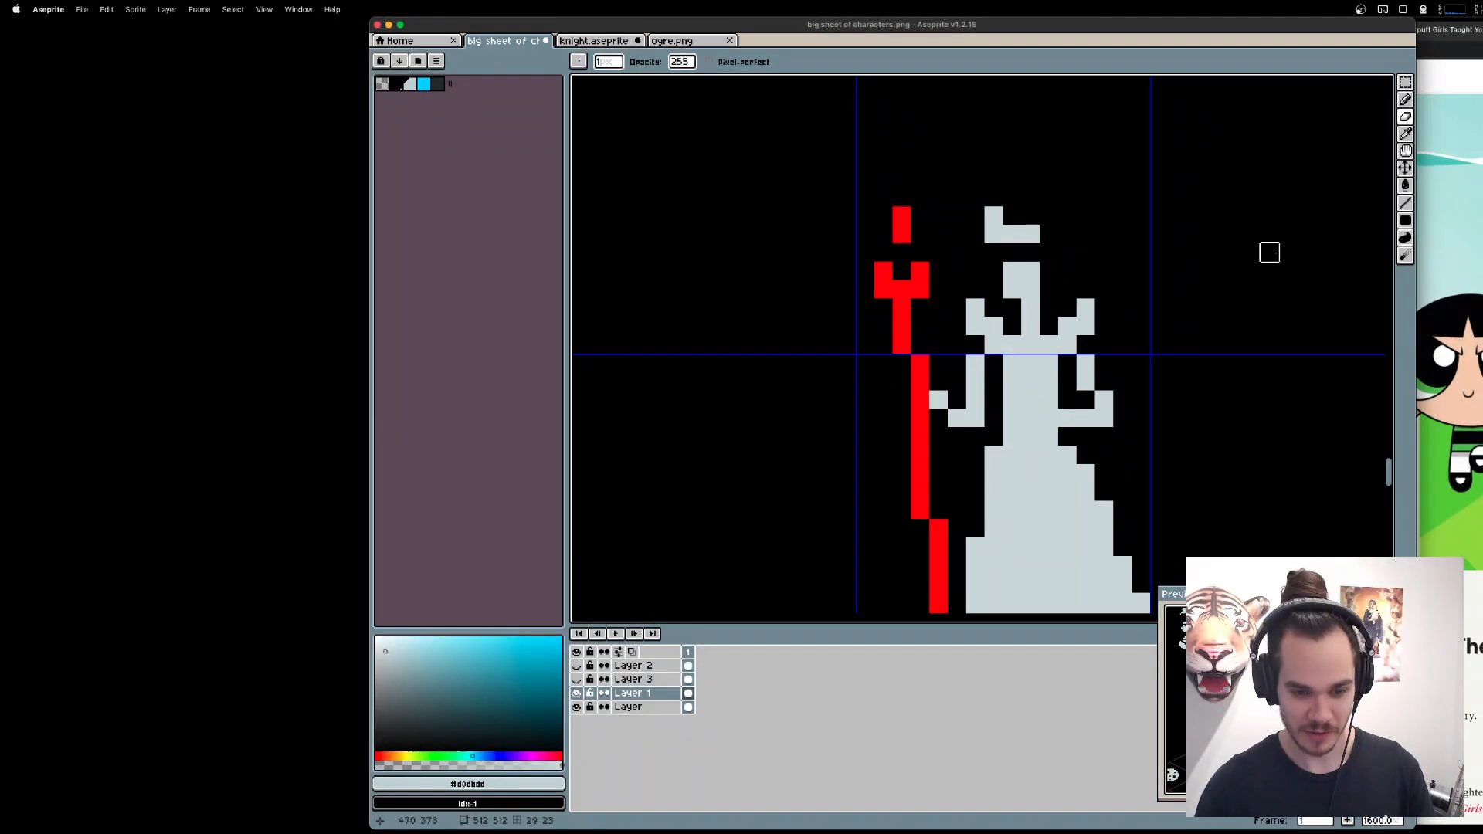
pyautogui.press('v')
pyautogui.press('super+z')
pyautogui.press('super+z')
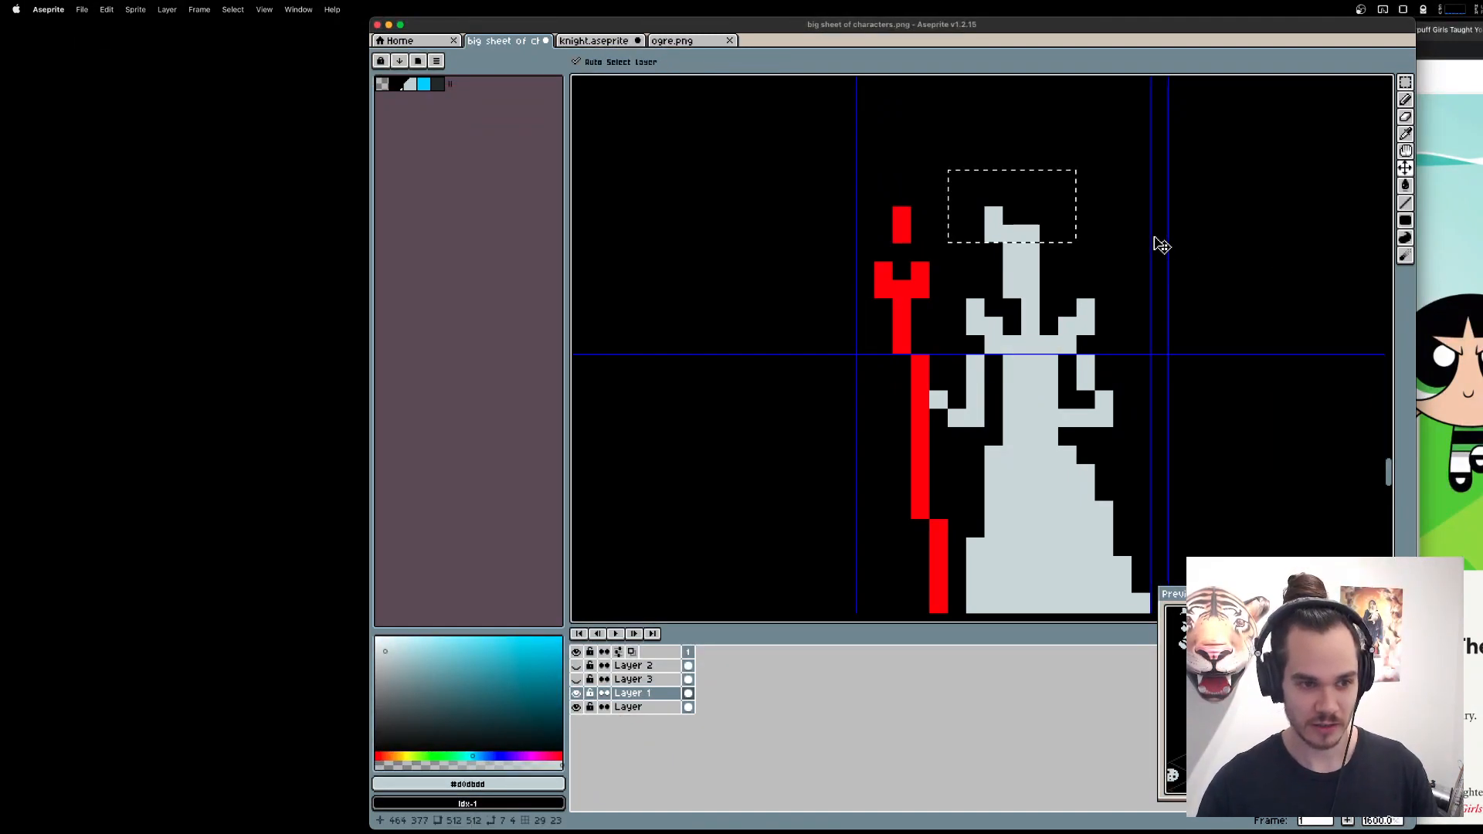
pyautogui.press('super+z')
pyautogui.press('e')
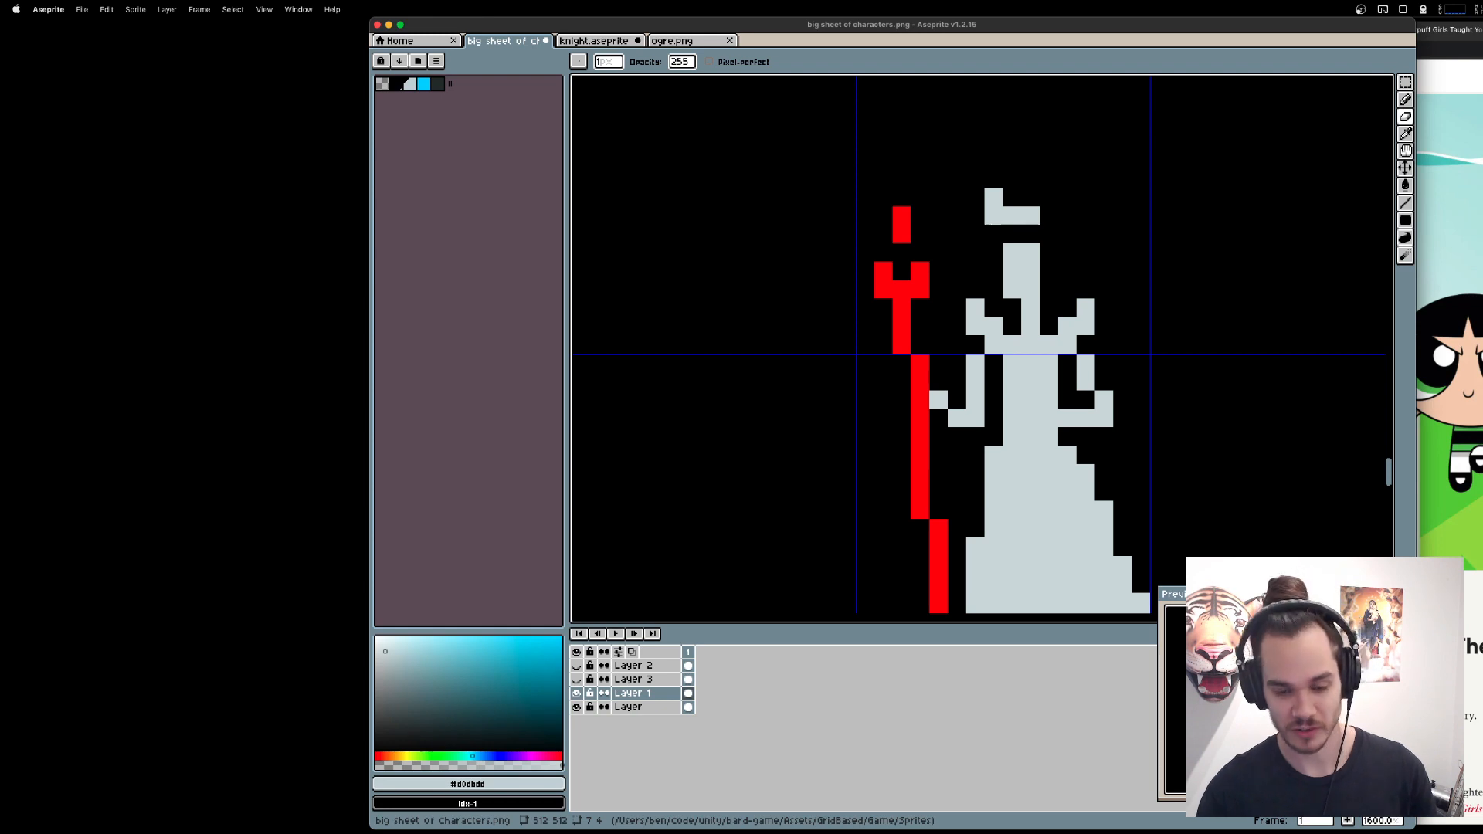
# Build the hairpiece into a stepped peak three pixels high at its left edge, with a base row four pixels wide.
pyautogui.press('b')
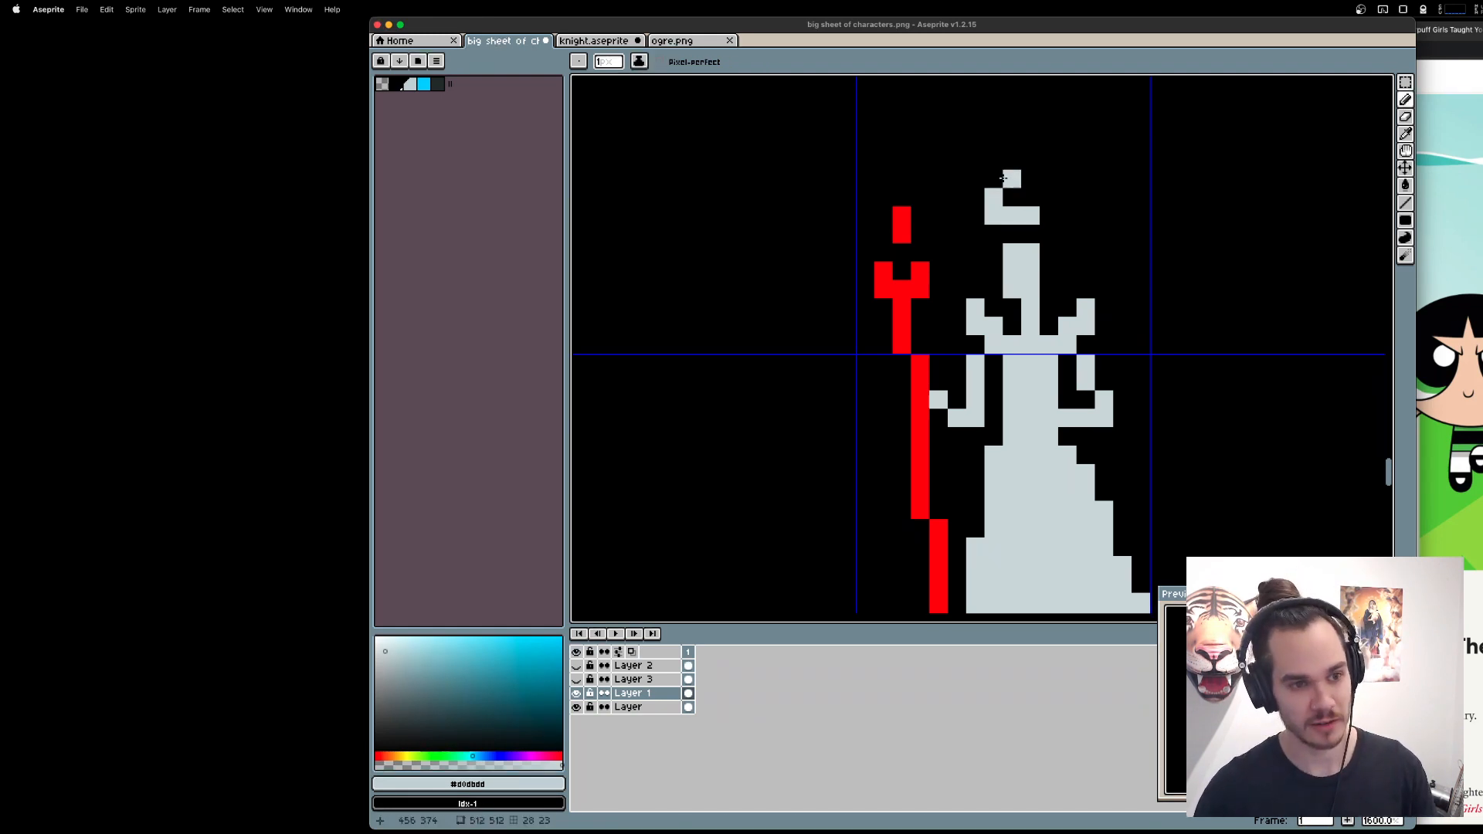
pyautogui.click(994, 184)
pyautogui.click(1013, 198)
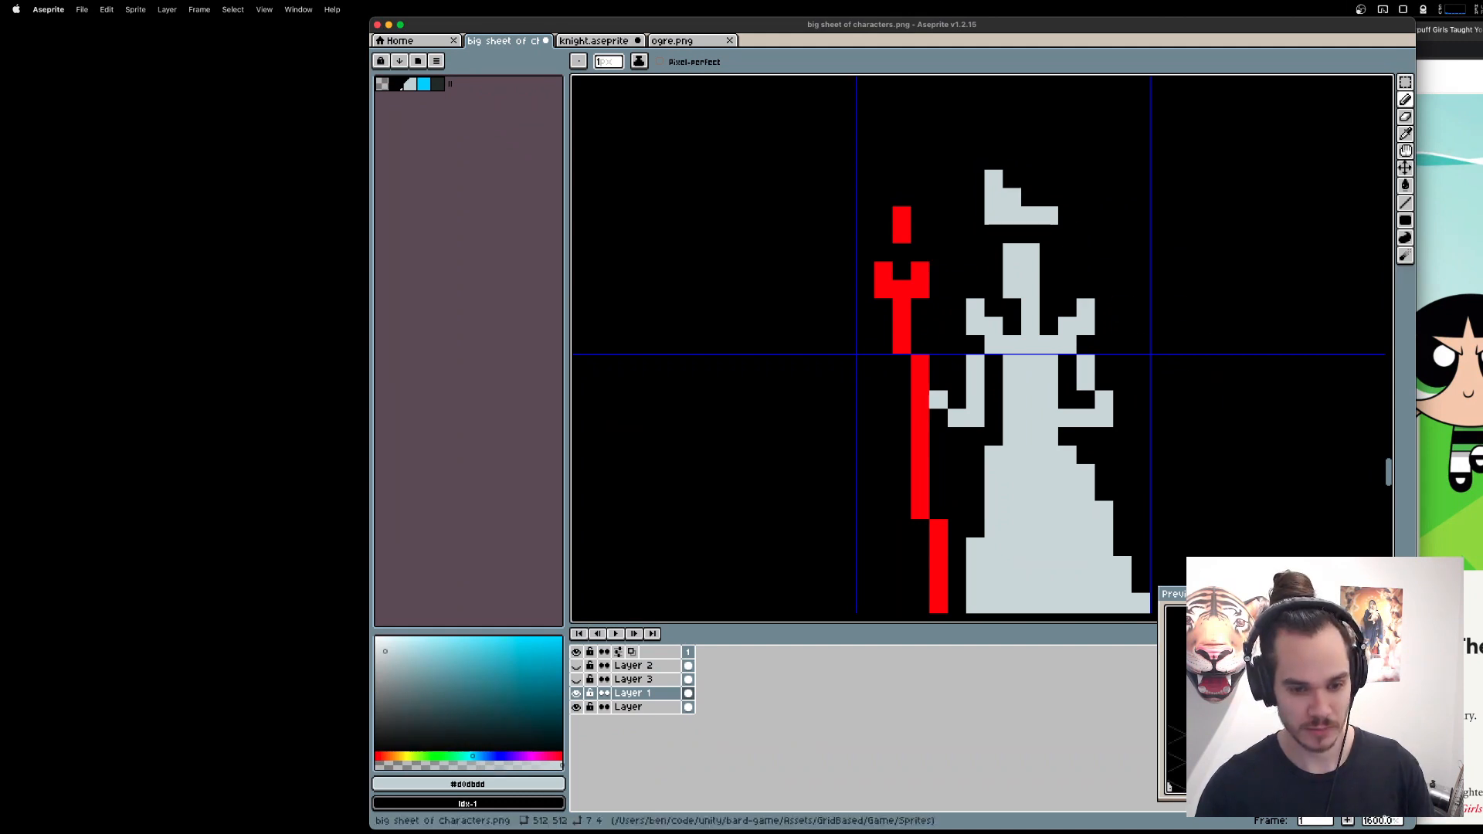
# Try hollowing the hairpiece's left side by erasing its middle edge pixel, and bend the peak into a taller hooked tip.
pyautogui.scroll(1, 1011, 226)
pyautogui.press('e')
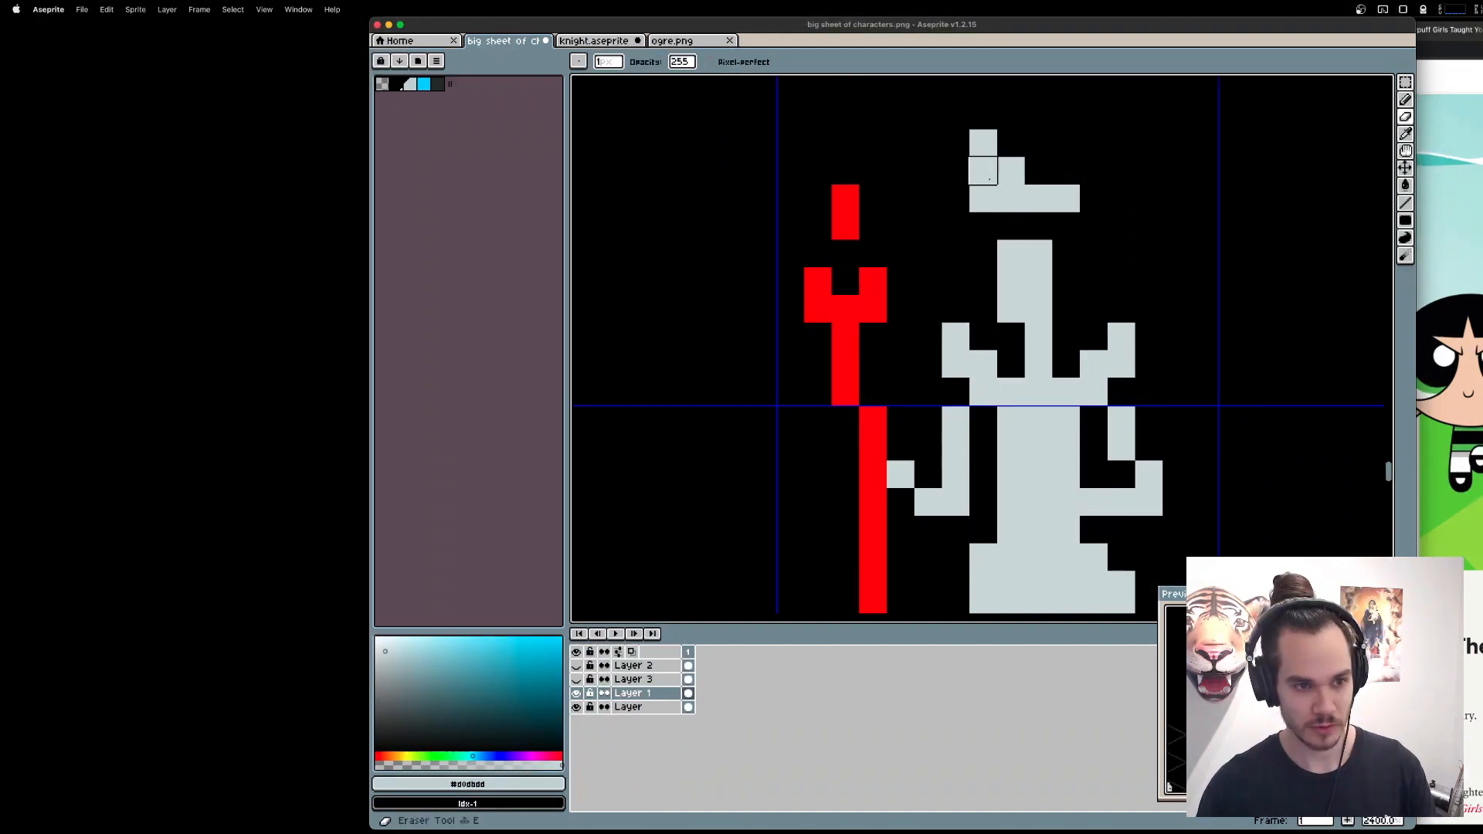
pyautogui.click(983, 170)
pyautogui.press('b')
pyautogui.click(1007, 146)
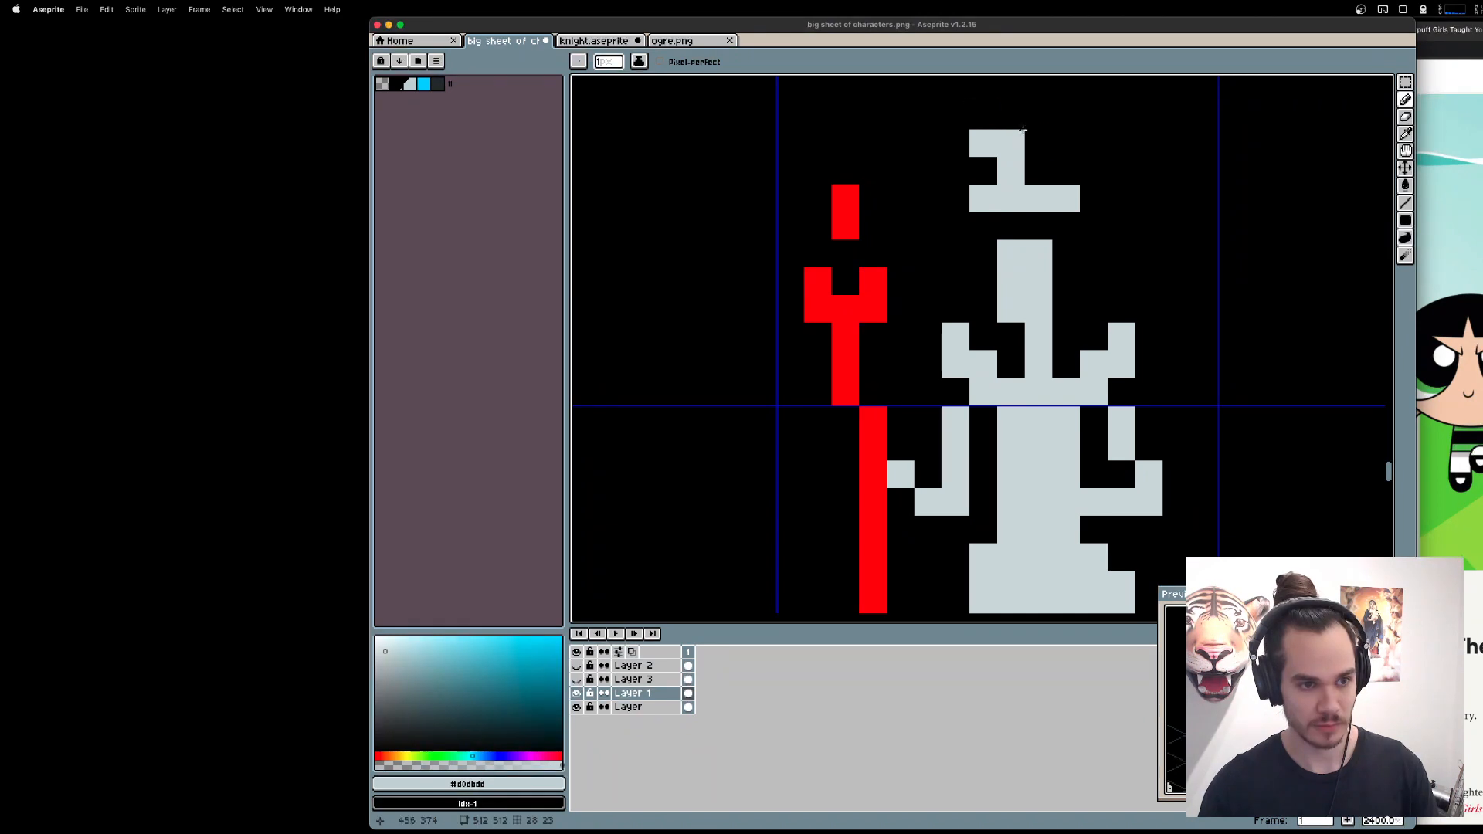
pyautogui.moveTo(1015, 124); pyautogui.dragTo(990, 126)
pyautogui.press('super+z')
pyautogui.keyDown('super'); pyautogui.click(1081, 149); pyautogui.keyUp('super')
pyautogui.click(983, 115)
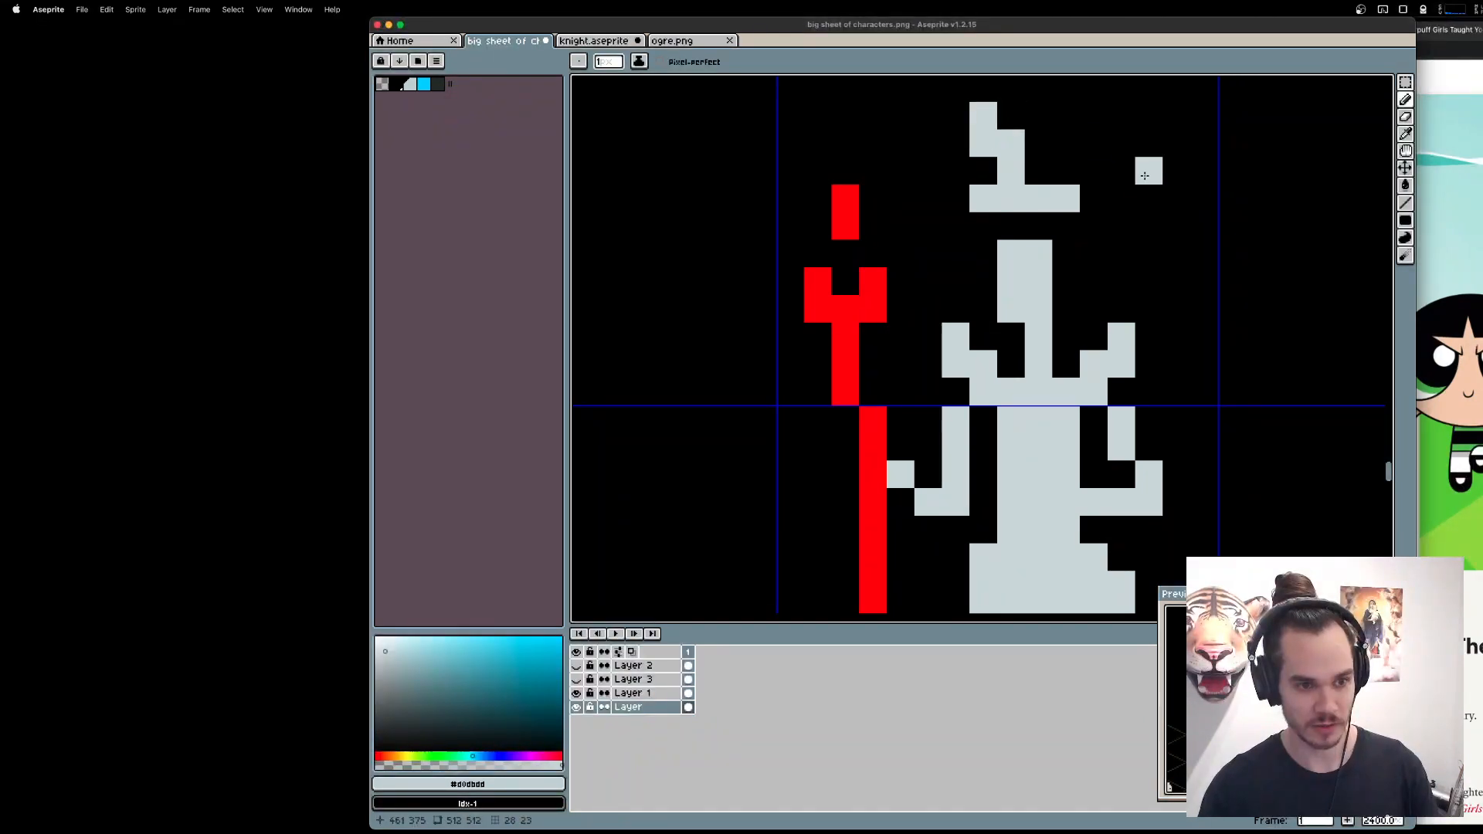
# Try closing the hook into a loop with extra pixels on its left, and undo the reshaping back to the solid stepped hairpiece.
pyautogui.scroll(1, 1148, 170)
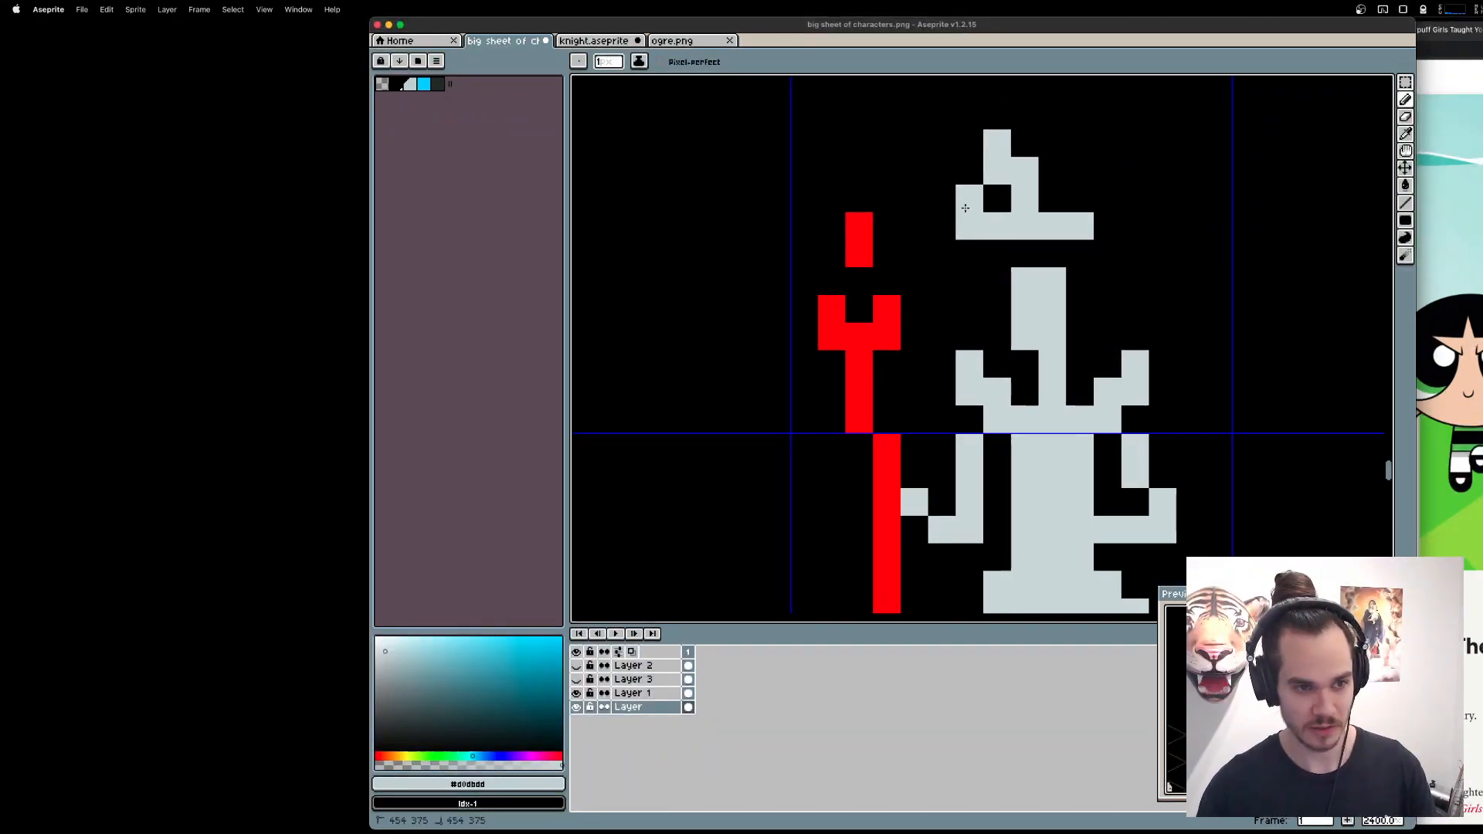
pyautogui.press('v')
pyautogui.press('super+z')
pyautogui.press('b')
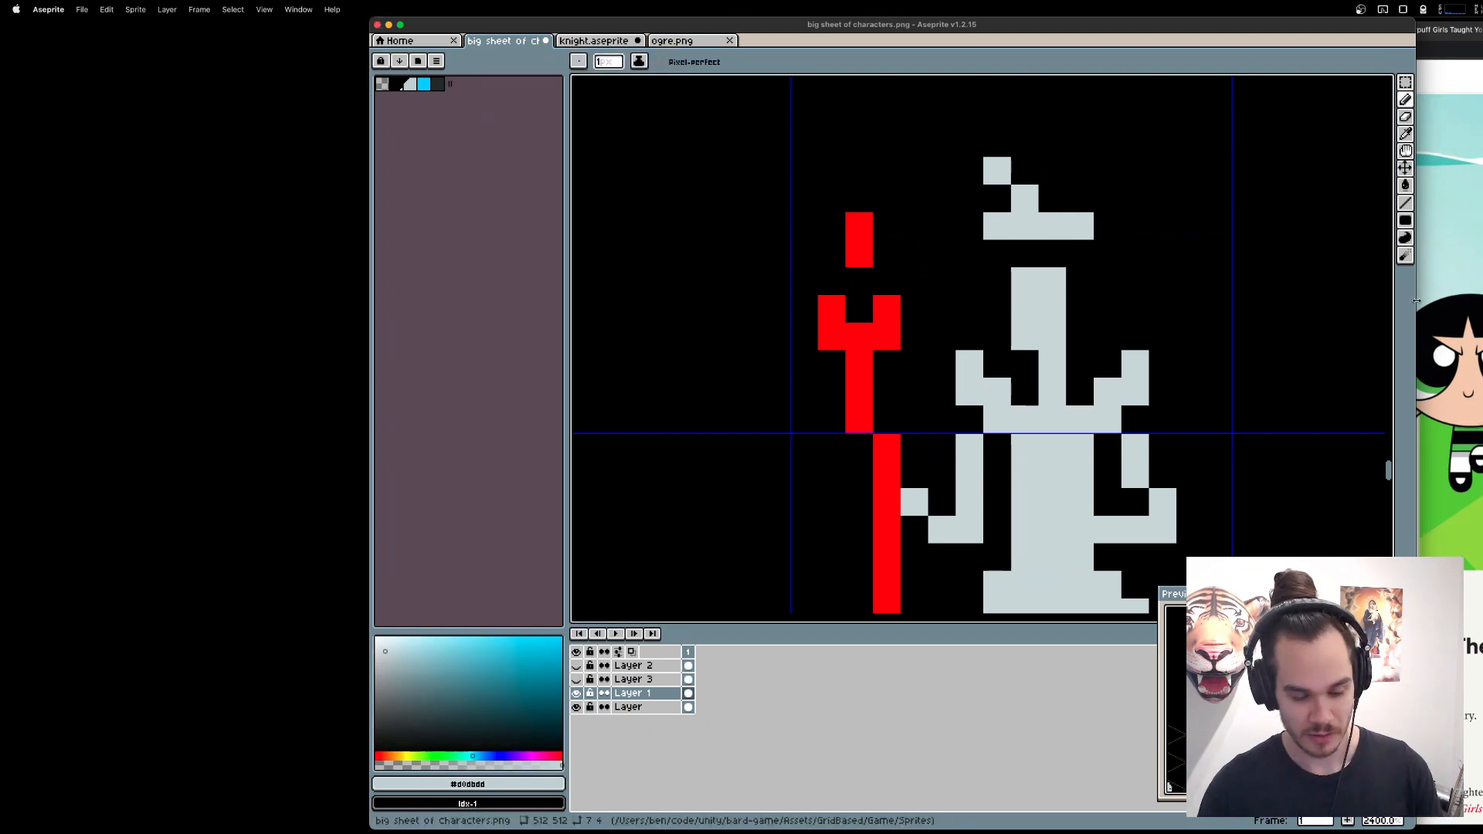
pyautogui.press('super+z')
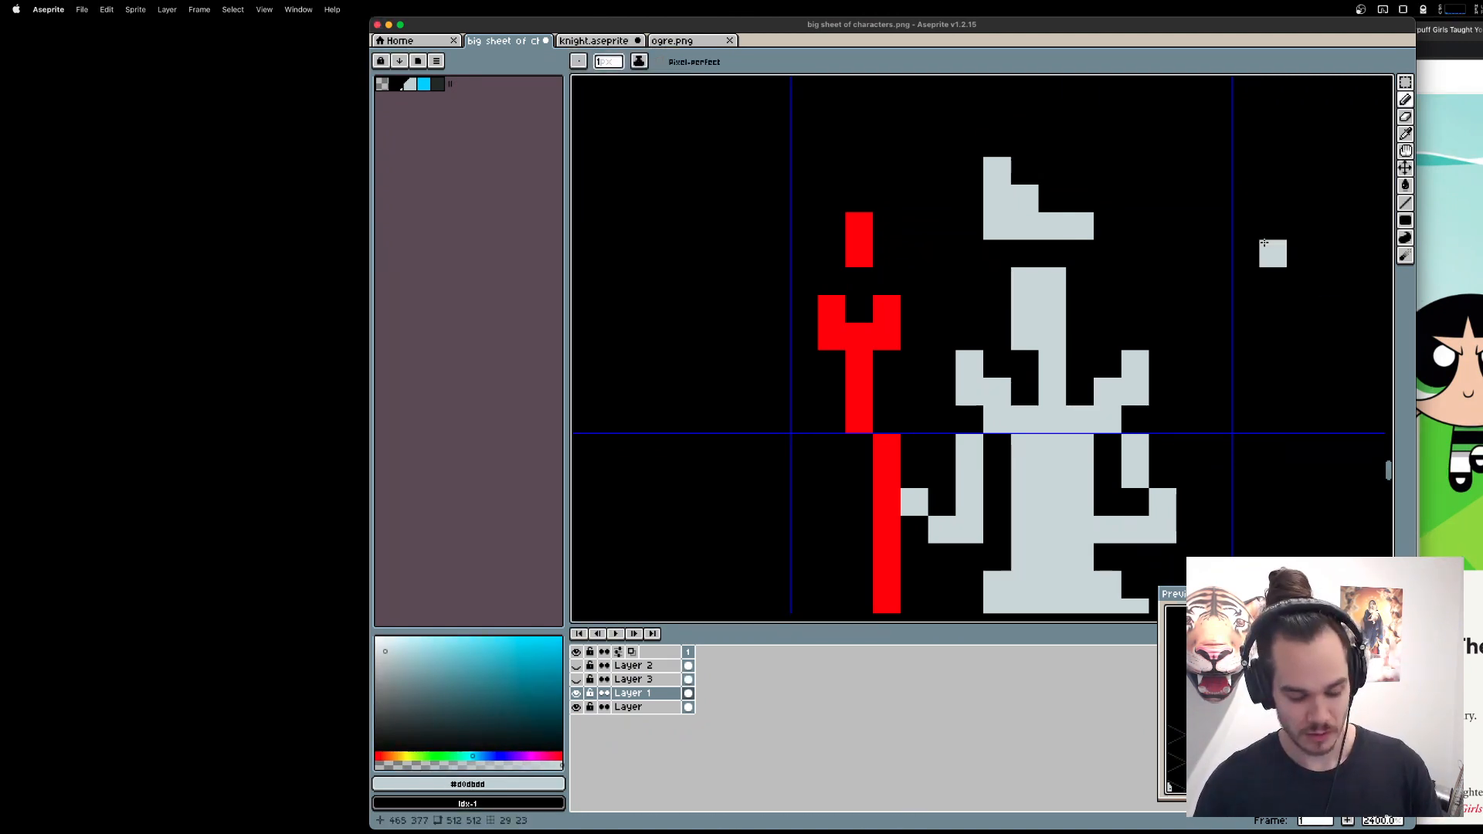
# Try lowering the hairpiece one pixel onto the queen's head, and remove the hairpiece altogether.
pyautogui.press('m')
pyautogui.moveTo(971, 132); pyautogui.dragTo(1098, 254)
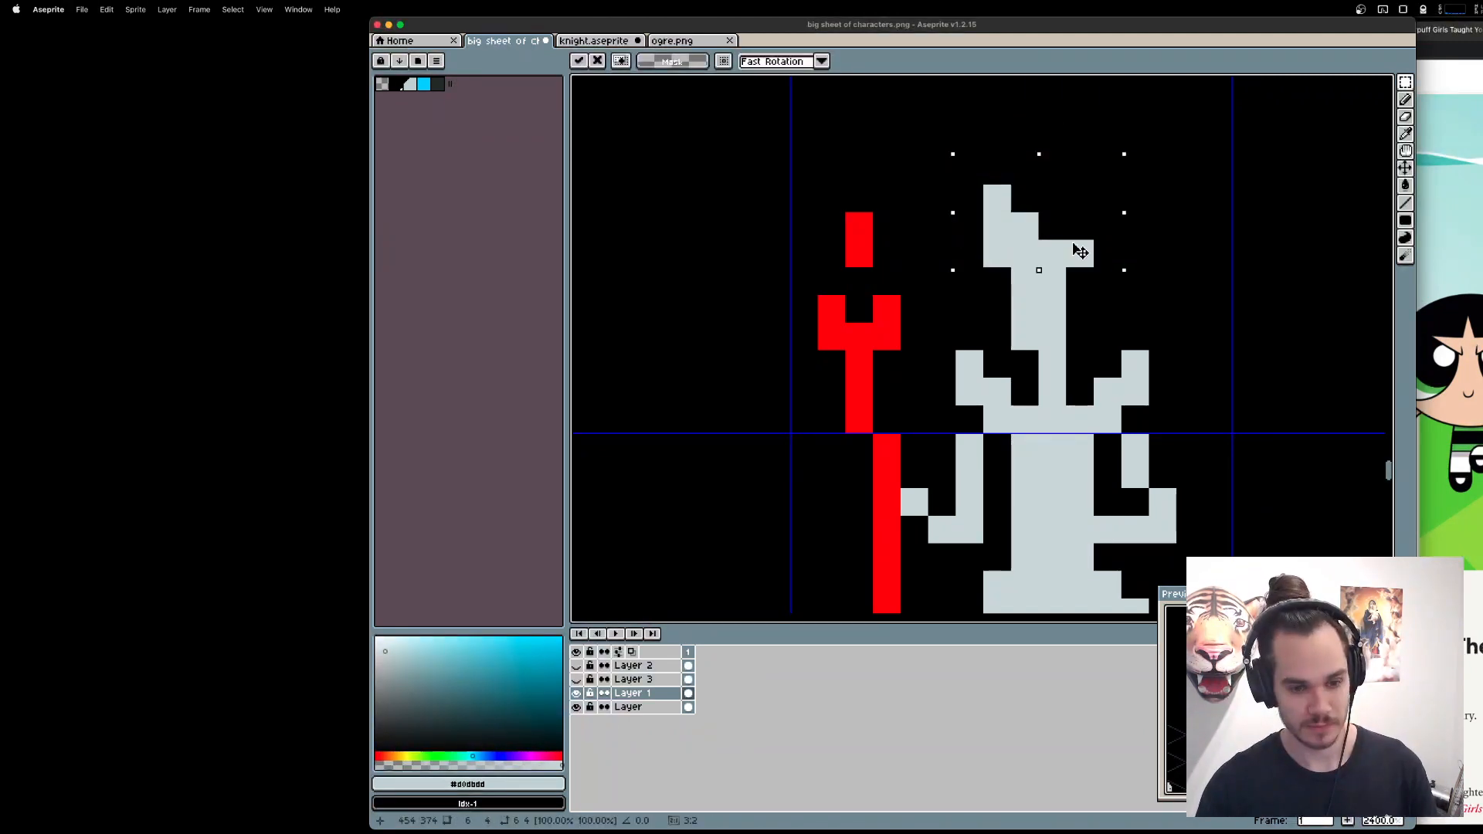
pyautogui.click(969, 143)
pyautogui.scroll(-2, 1096, 252)
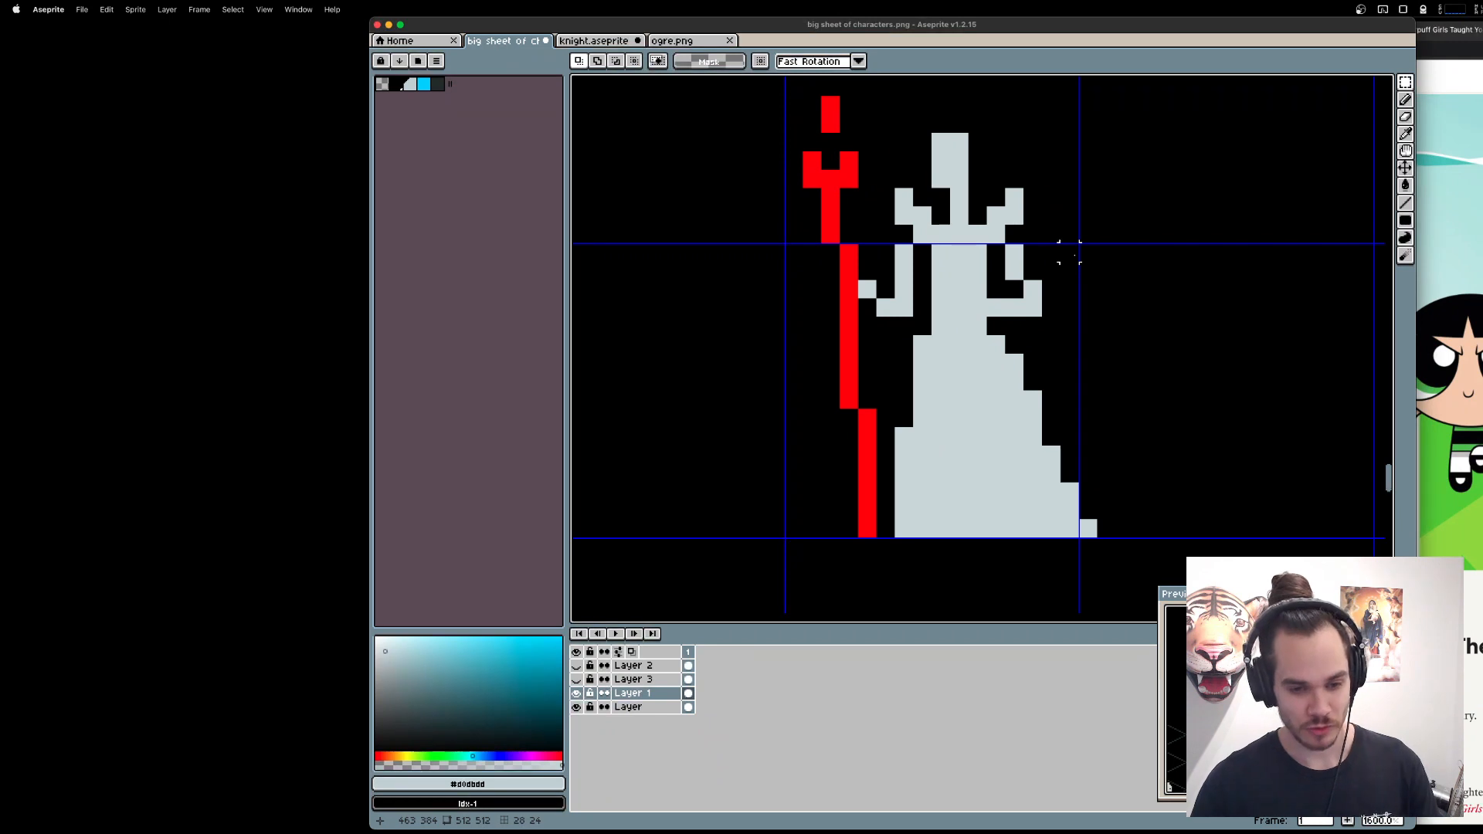
pyautogui.moveTo(1015, 255); pyautogui.dragTo(1050, 278)
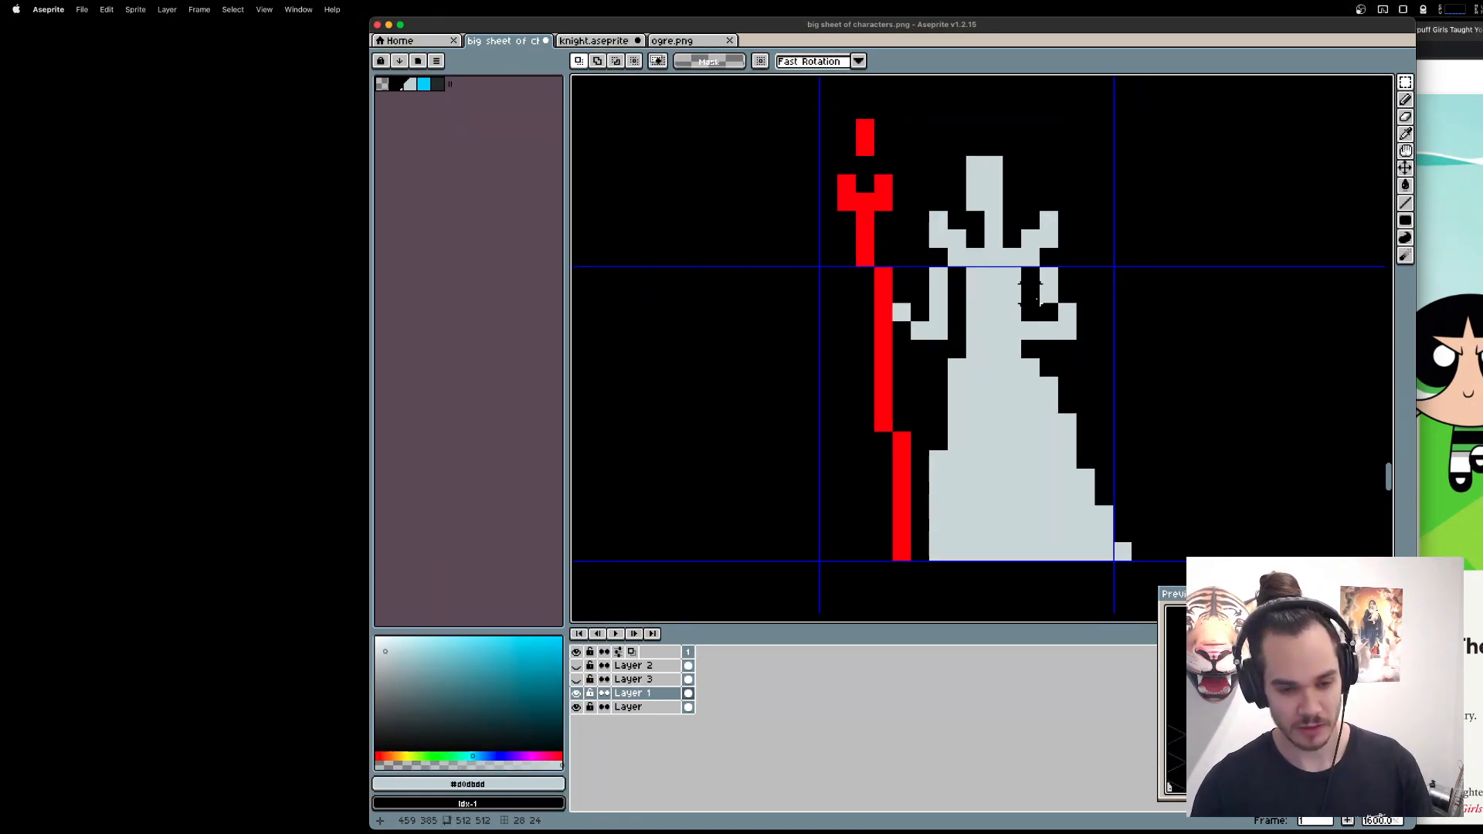
pyautogui.scroll(-1, 1026, 296)
pyautogui.moveTo(813, 122)
pyautogui.mouseDown()
pyautogui.moveTo(1116, 424)
pyautogui.moveTo(1170, 520)
pyautogui.mouseUp()
pyautogui.moveTo(1124, 424); pyautogui.dragTo(898, 407)
pyautogui.press('super+d')
pyautogui.scroll(-2, 1016, 400)
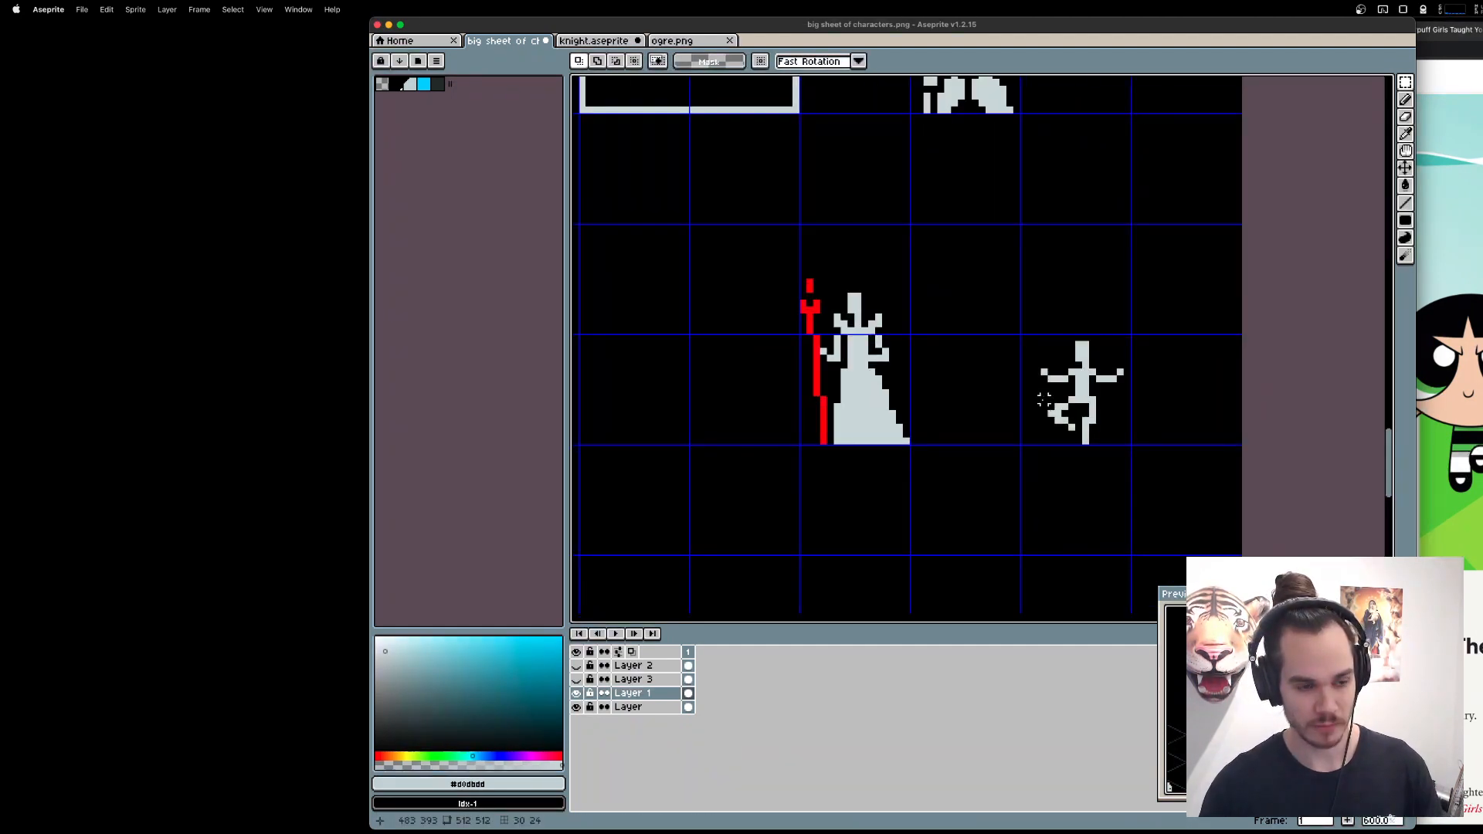
pyautogui.scroll(-2, 1044, 399)
pyautogui.scroll(2, 1098, 400)
pyautogui.moveTo(1113, 269); pyautogui.dragTo(1083, 338)
pyautogui.moveTo(1035, 130); pyautogui.dragTo(812, 514)
pyautogui.press('super+v')
pyautogui.press('super+d')
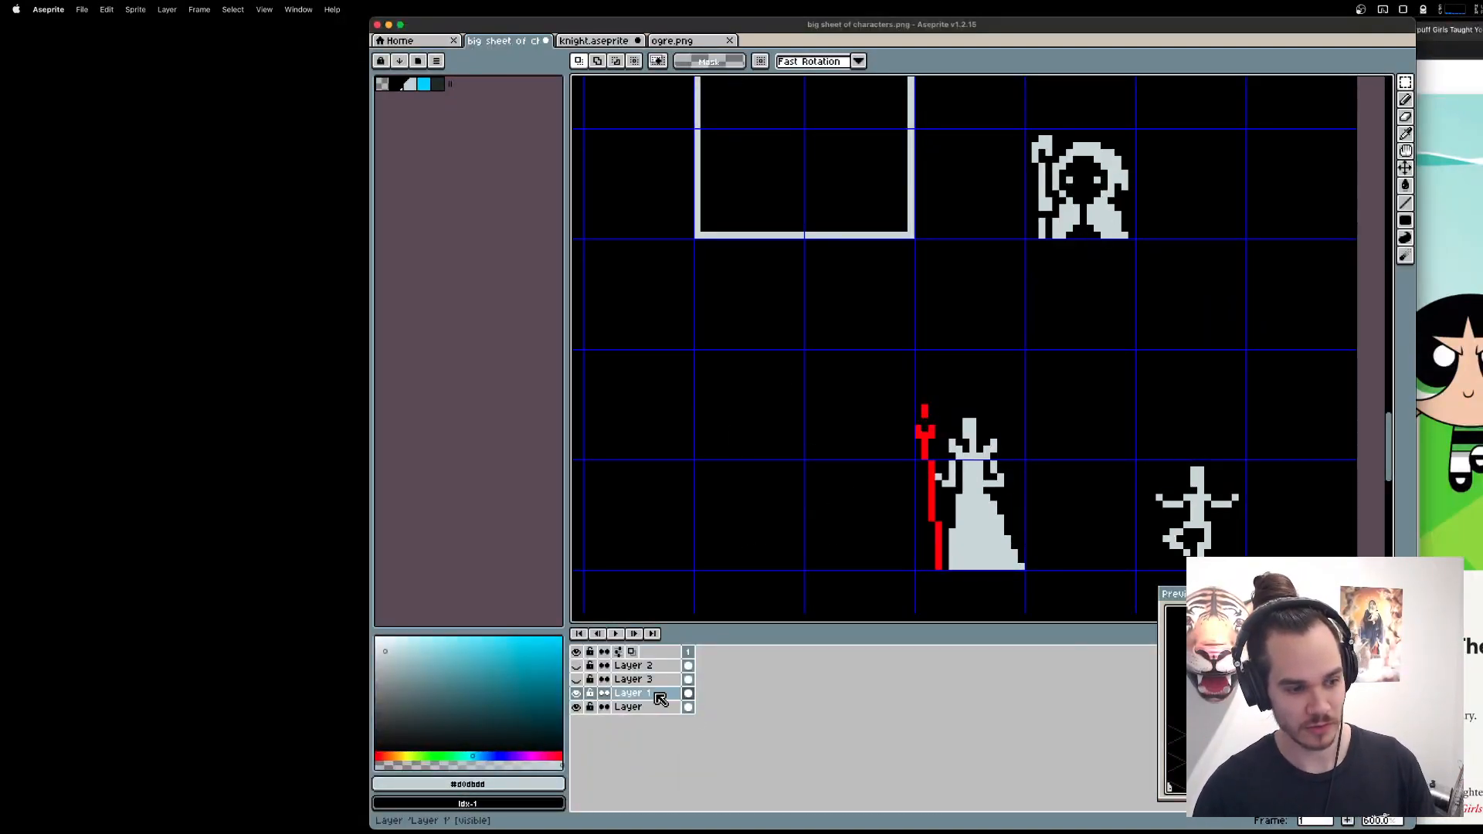
# Find the layer holding the hooded figure with the staff, and cut the figure out of the bottom layer named Layer.
pyautogui.click(578, 679)
pyautogui.click(578, 679)
pyautogui.click(580, 666)
pyautogui.click(579, 666)
pyautogui.click(580, 666)
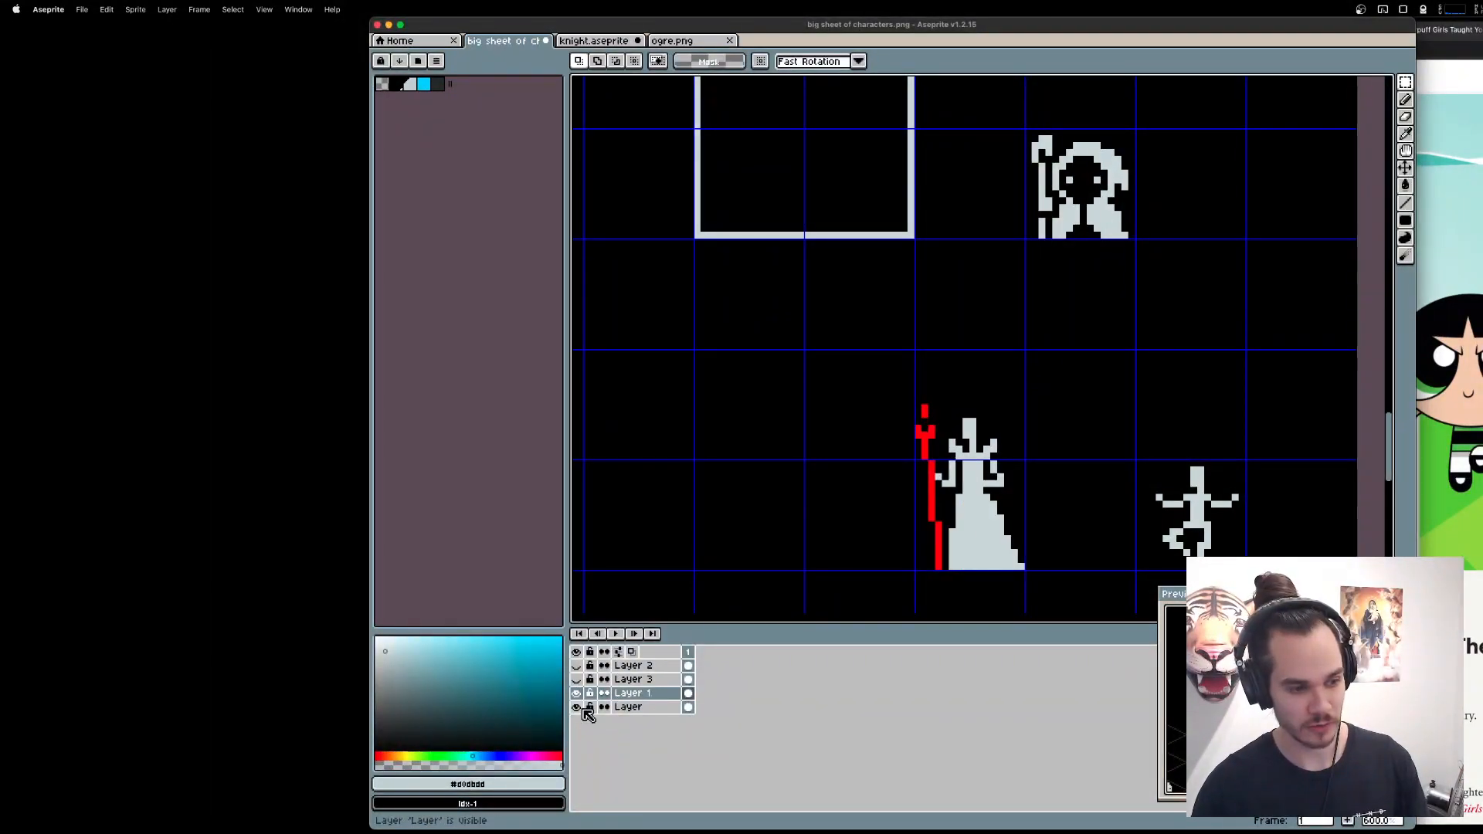
pyautogui.click(628, 706)
pyautogui.moveTo(998, 110); pyautogui.dragTo(1146, 256)
pyautogui.press('super+x')
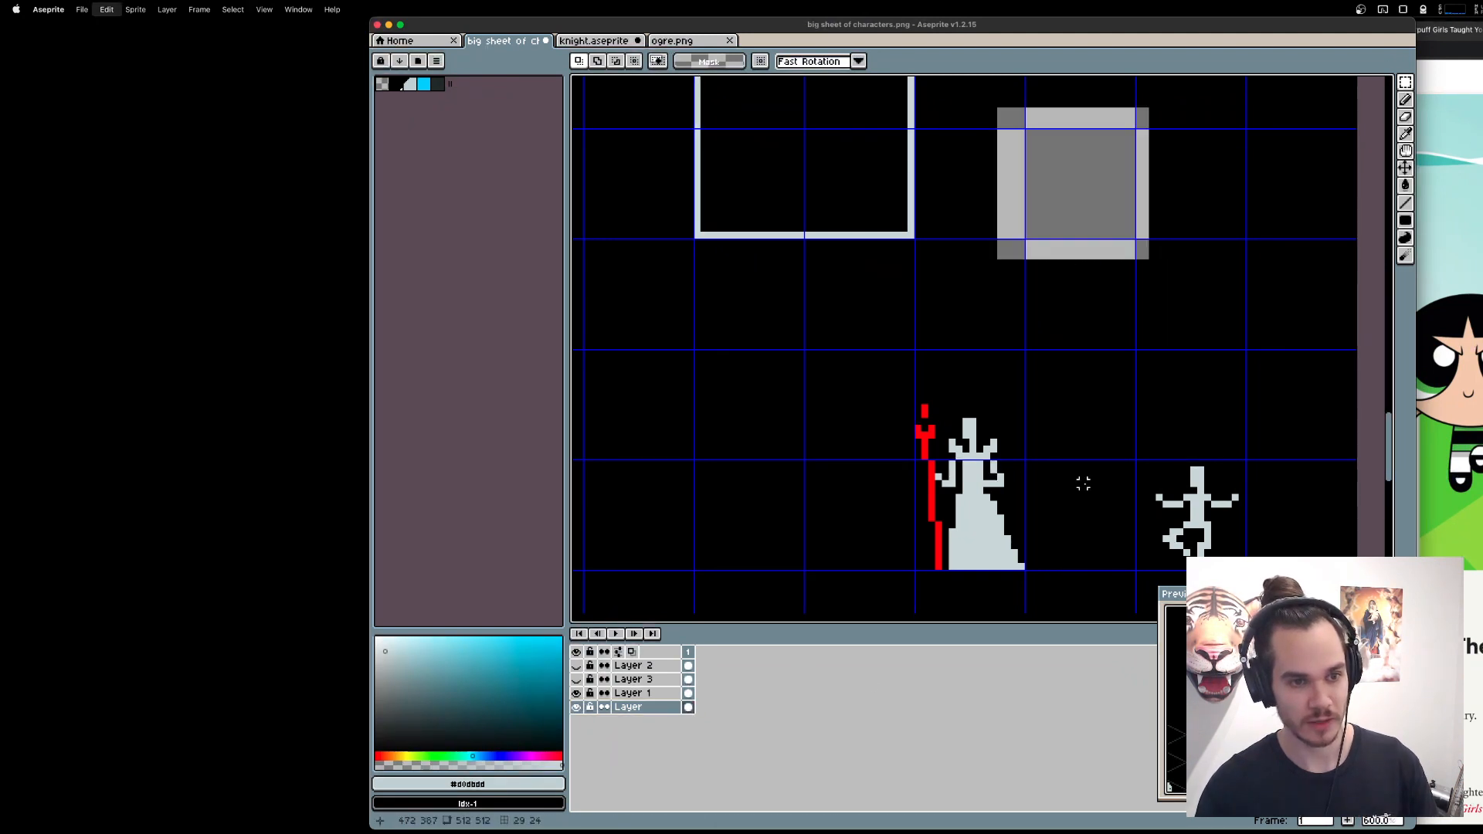
# Fill the transparent hole left by the cut figure, including its border strips and corners, with the background's black.
pyautogui.press('g')
pyautogui.keyDown('alt'); pyautogui.click(1074, 301); pyautogui.keyUp('alt')
pyautogui.click(1078, 189)
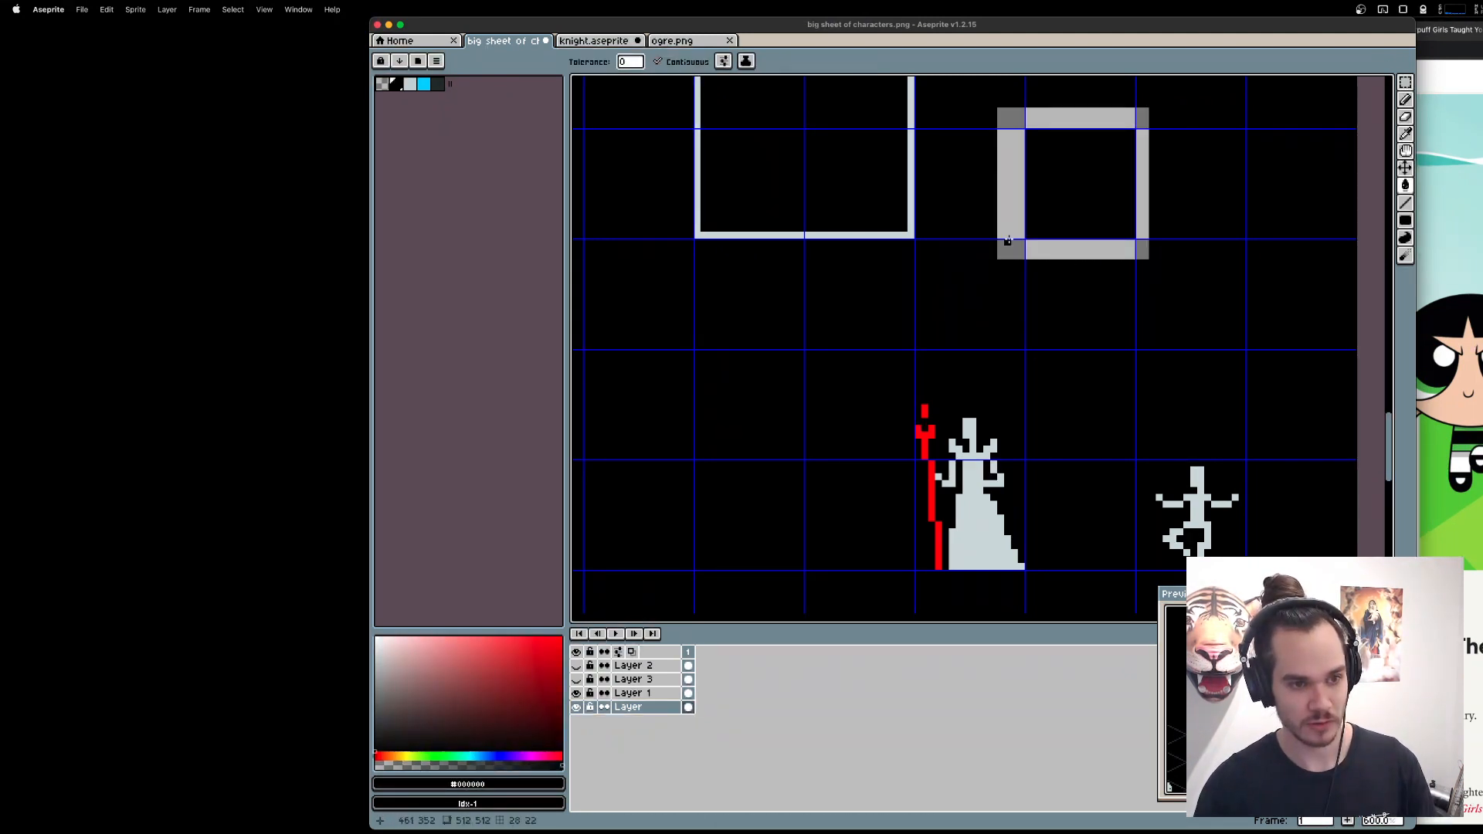
pyautogui.click(1011, 193)
pyautogui.click(1059, 247)
pyautogui.click(1143, 249)
pyautogui.click(1142, 186)
pyautogui.click(1144, 116)
pyautogui.click(1113, 118)
pyautogui.click(1009, 117)
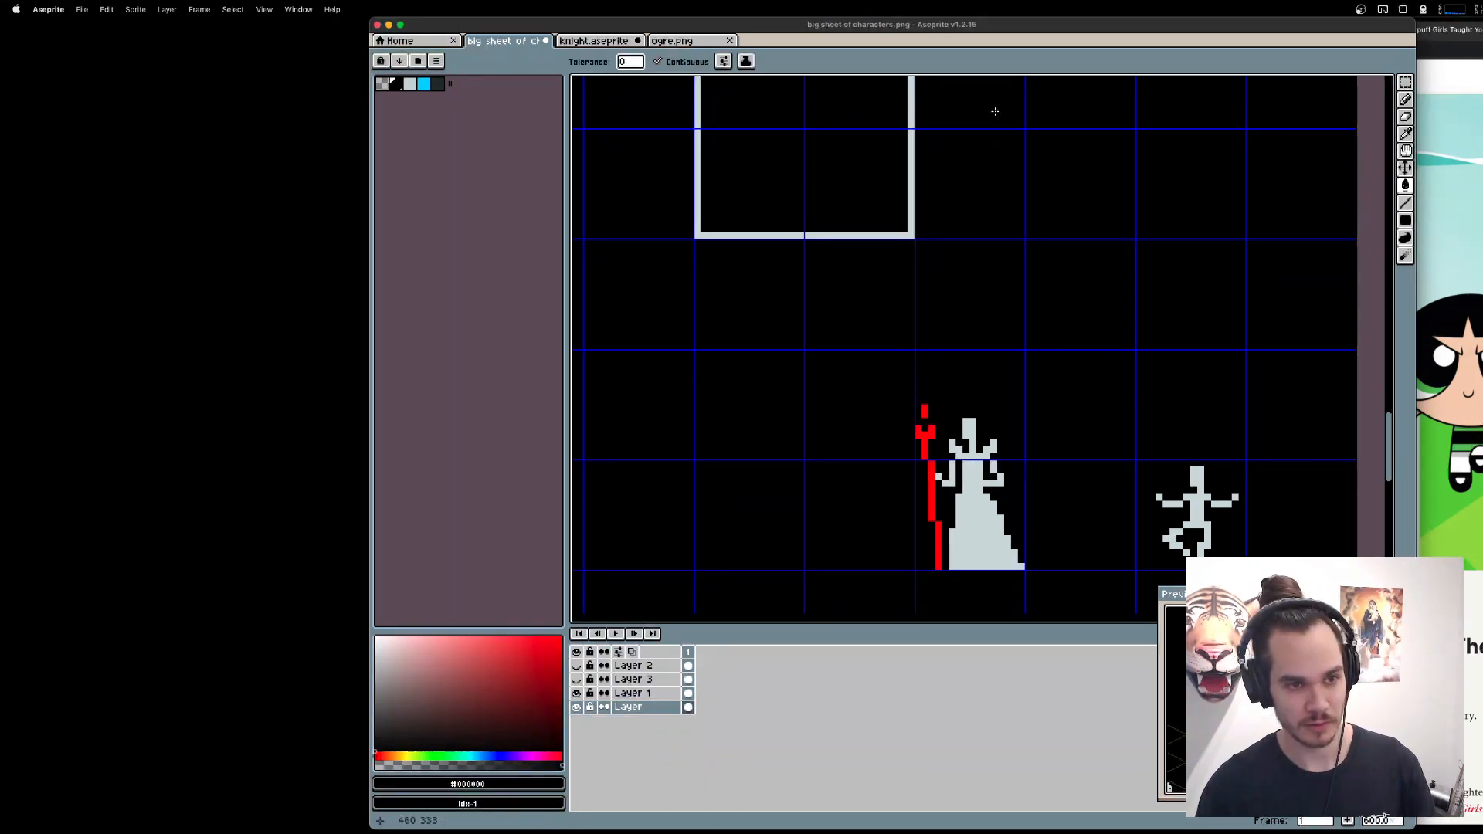
# Paste the hooded figure onto Layer 1 and delete the black background around it.
pyautogui.click(633, 693)
pyautogui.press('super+v')
pyautogui.press('w')
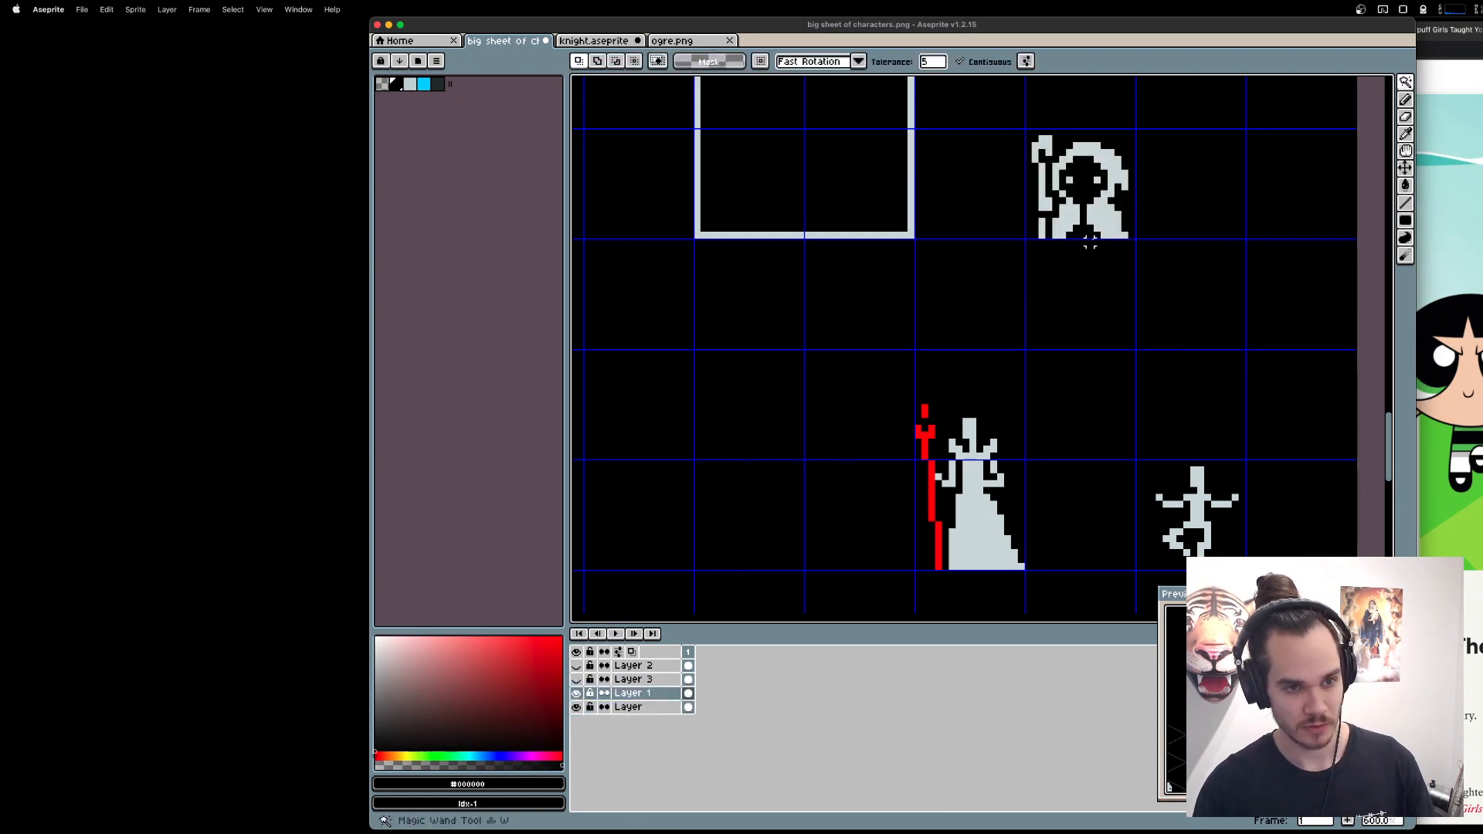
pyautogui.click(1085, 243)
pyautogui.press('Delete')
pyautogui.press('m')
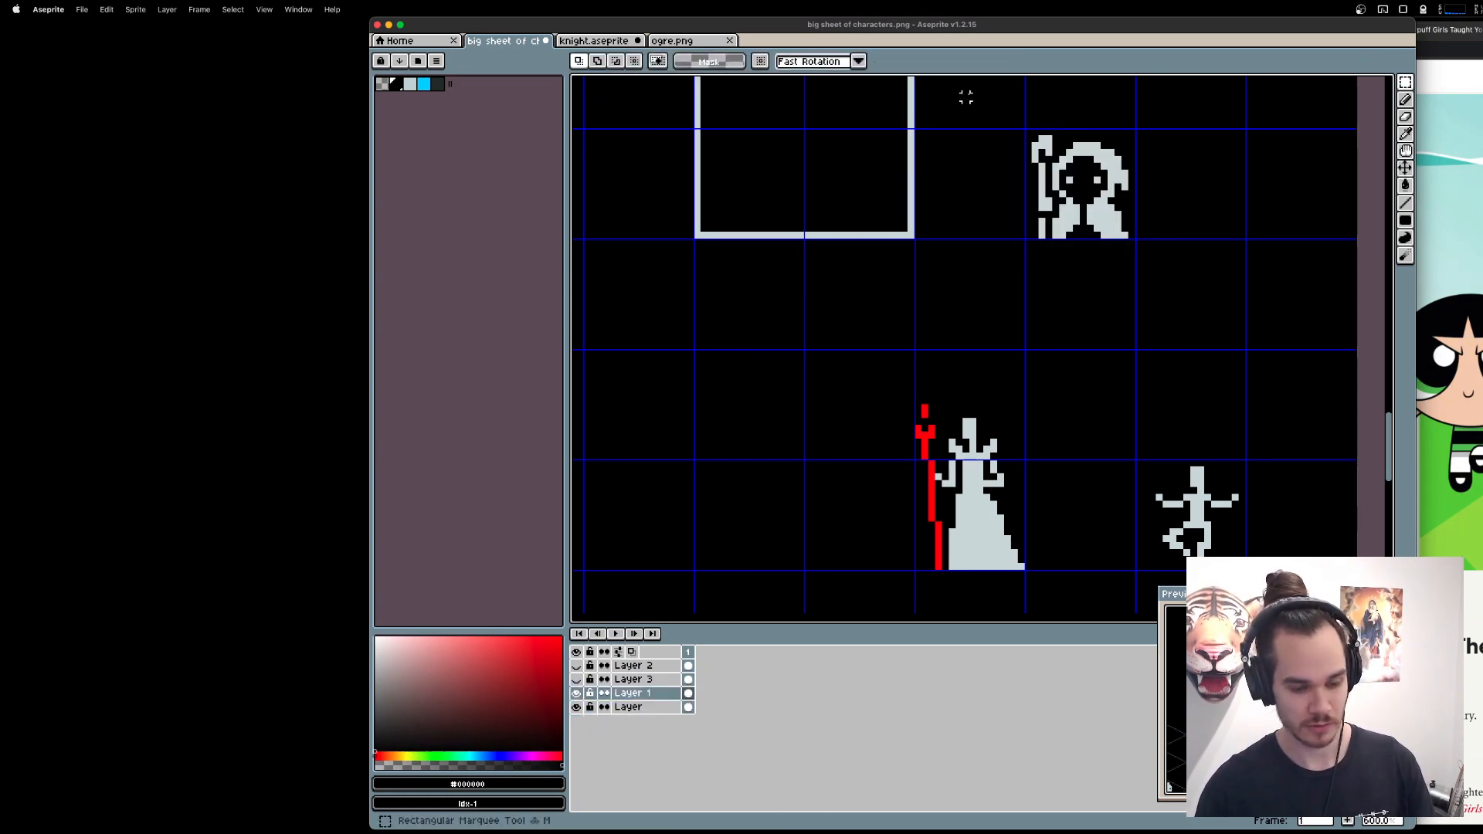
# Move the hooded figure on Layer 1 one grid cell to the right.
pyautogui.moveTo(969, 90); pyautogui.dragTo(1258, 311)
pyautogui.moveTo(1111, 221)
pyautogui.mouseDown()
pyautogui.moveTo(774, 551)
pyautogui.moveTo(1217, 214)
pyautogui.mouseUp()
pyautogui.press('super+d')
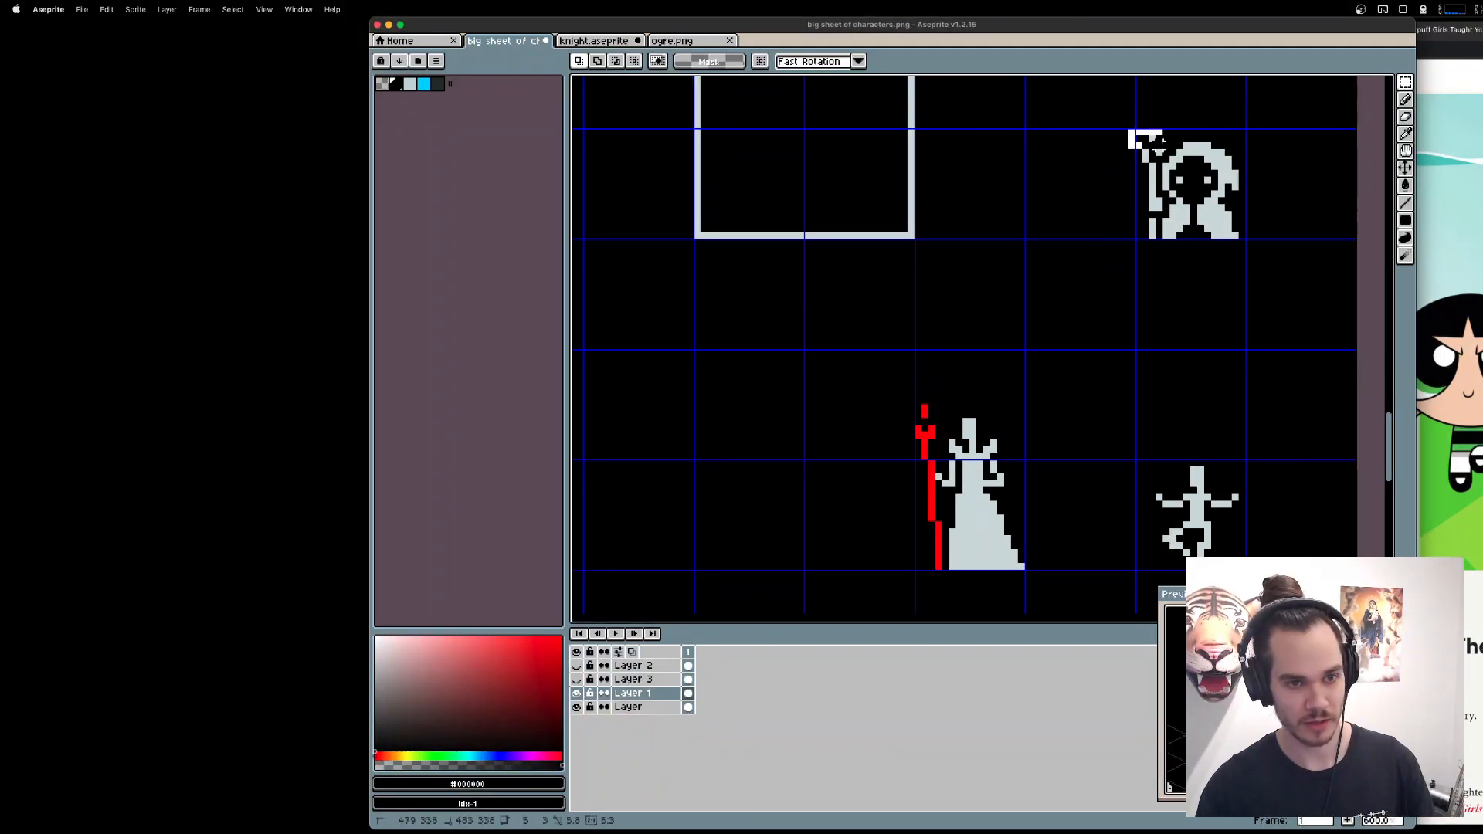
pyautogui.moveTo(1142, 133); pyautogui.dragTo(763, 558)
pyautogui.press('super+z')
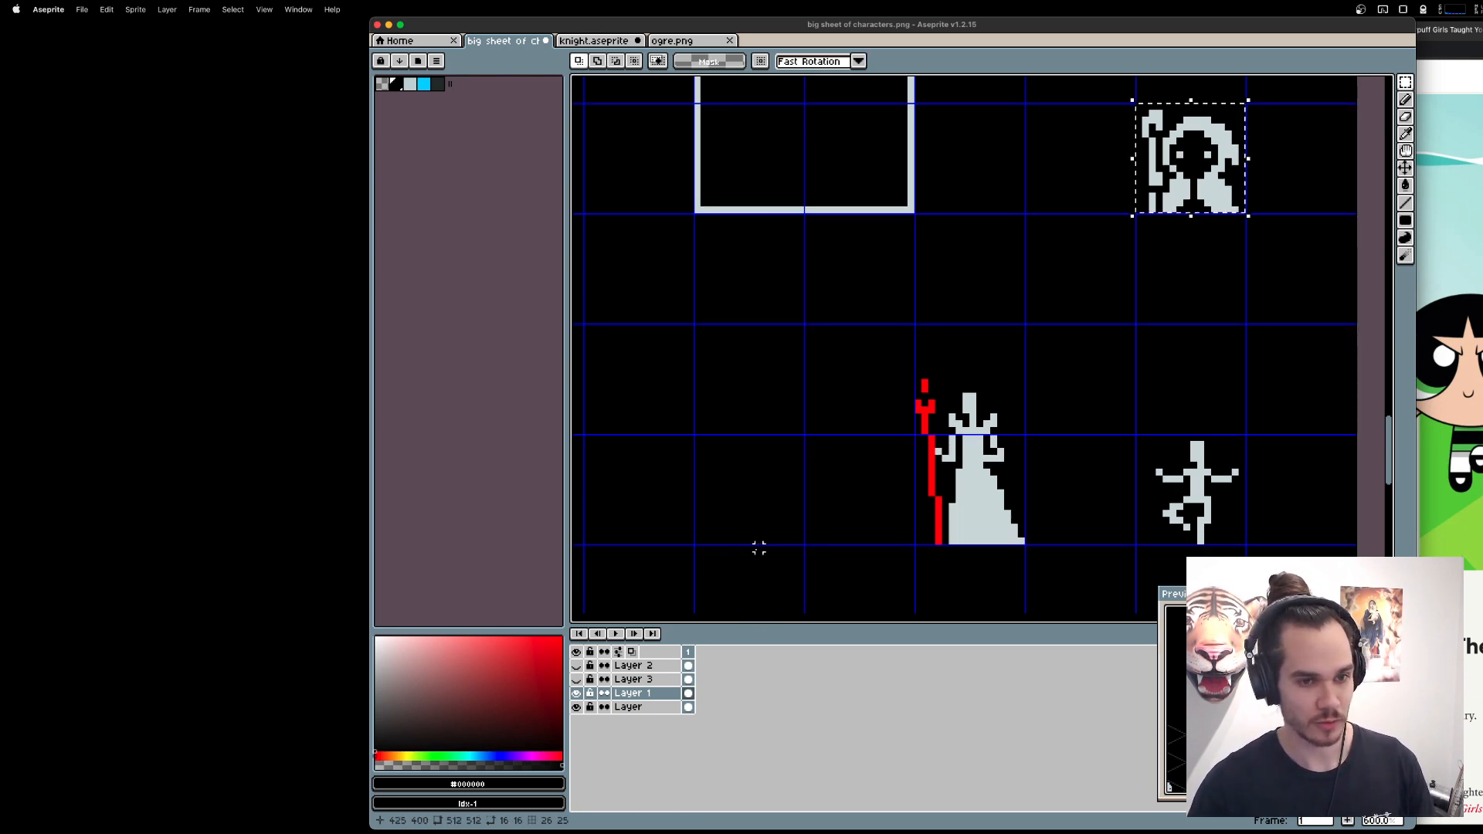
pyautogui.press('super+z')
pyautogui.press('super+z')
pyautogui.press('super+z')
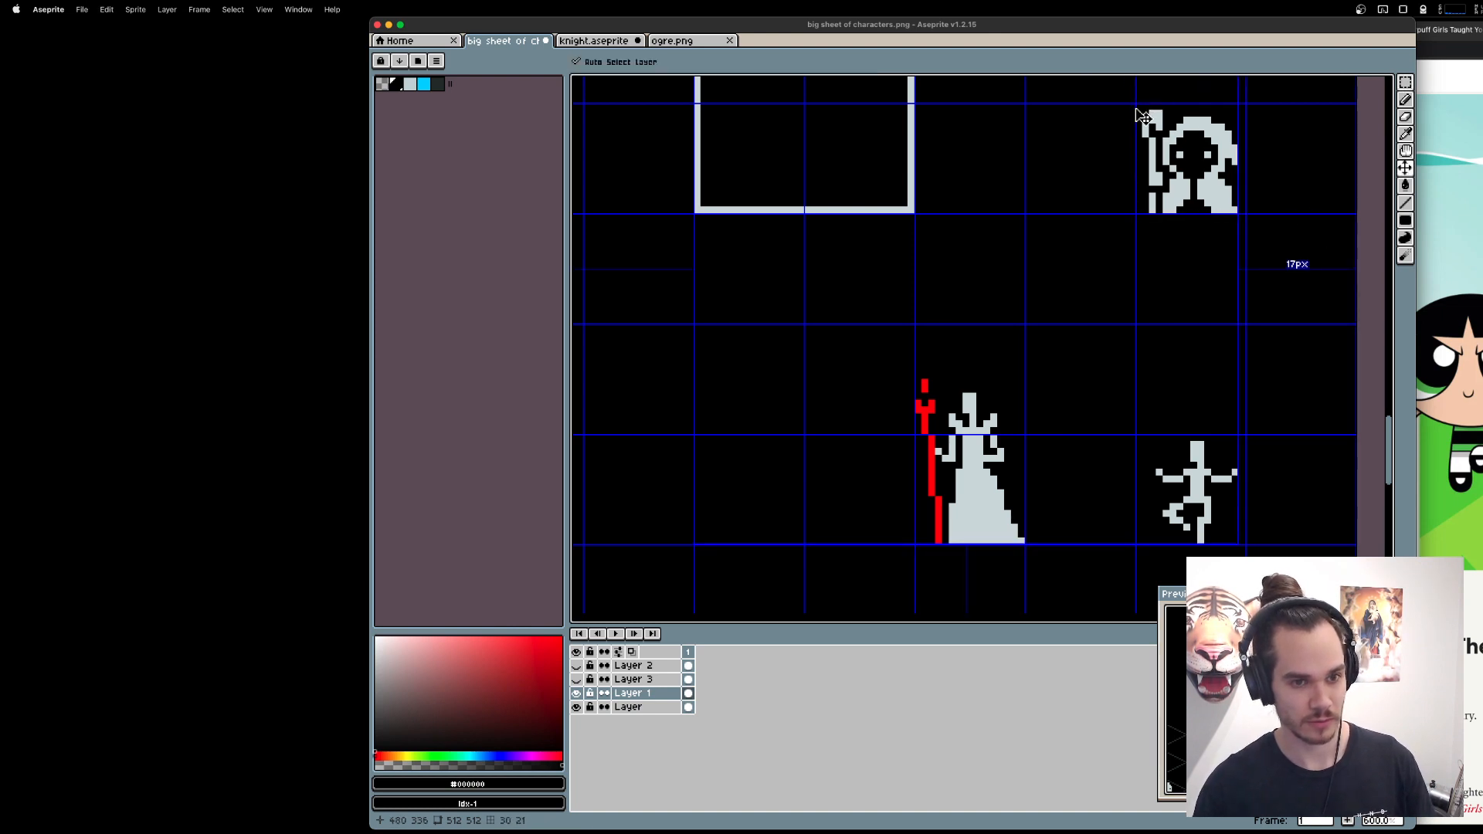
# Paste a copy of the hooded figure two grid columns left of the queen, in the upper row beside her head.
pyautogui.press('super+v')
pyautogui.moveTo(1197, 180); pyautogui.dragTo(751, 405)
pyautogui.press('super+d')
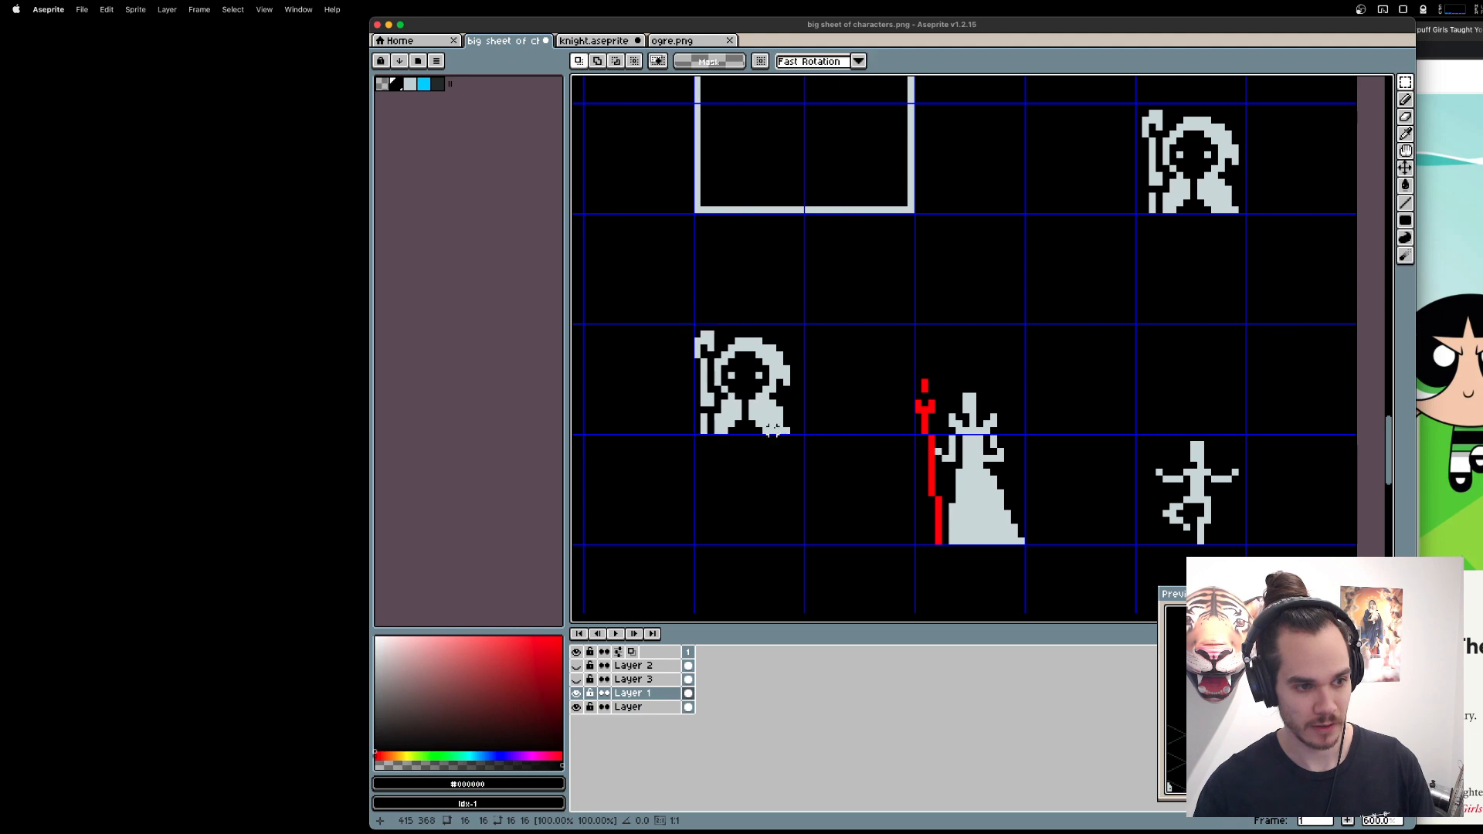
# Move the copied figure's staff clear of its robe, and stretch the lower robe down to the ground line, 21 pixels tall.
pyautogui.moveTo(849, 472); pyautogui.dragTo(687, 407)
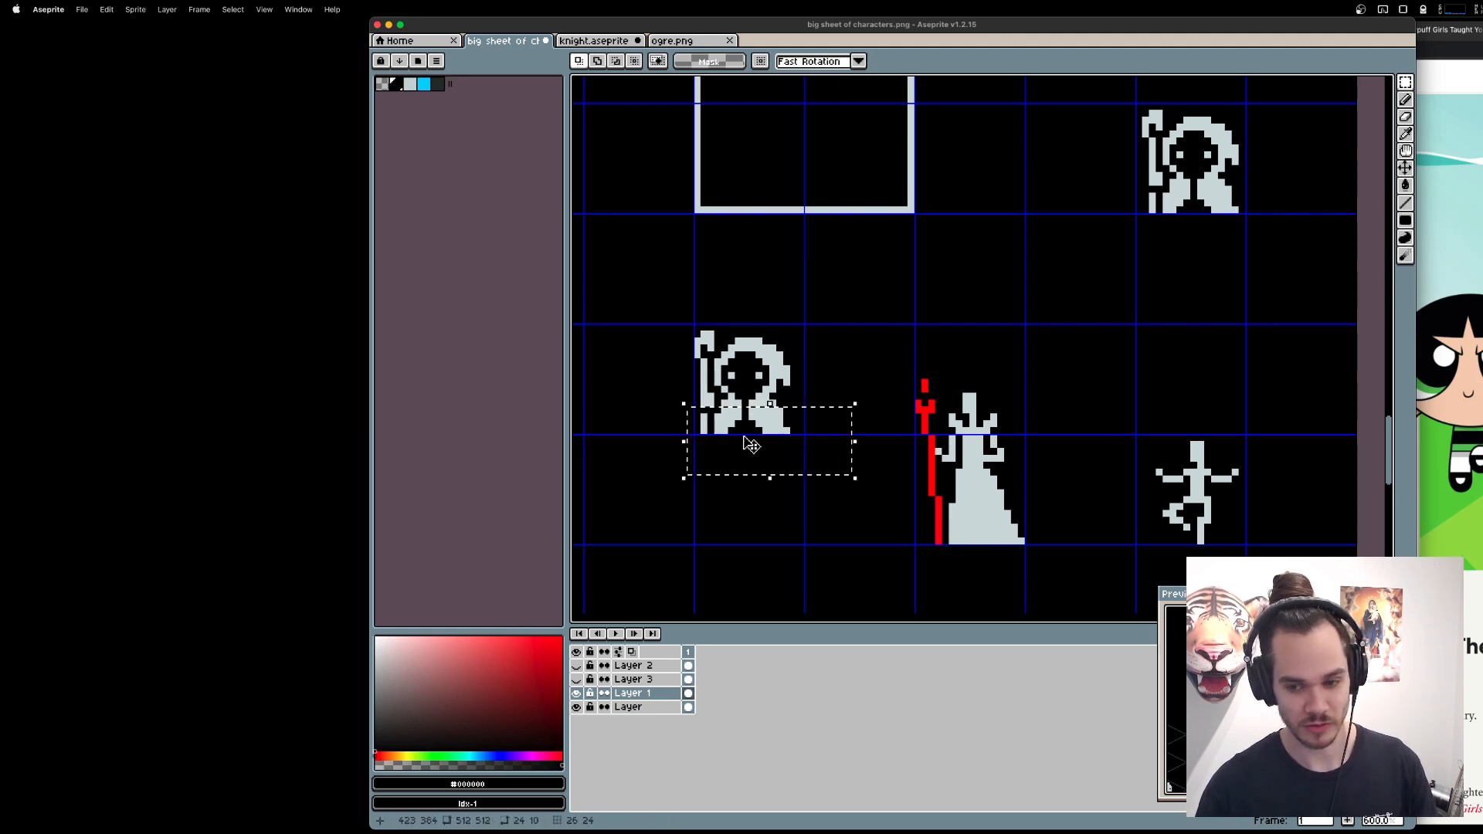
pyautogui.press('super+d')
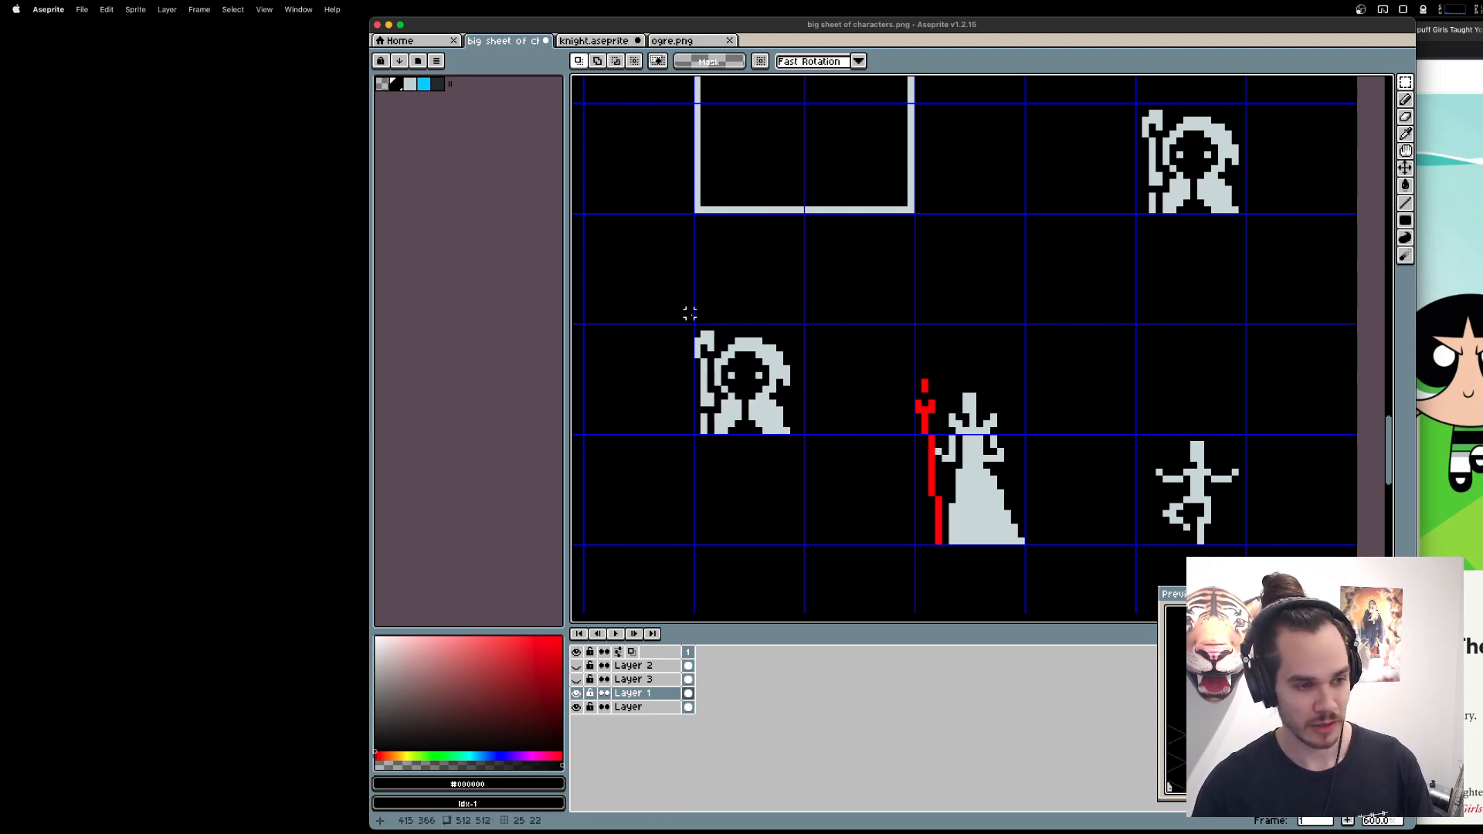
pyautogui.moveTo(690, 313); pyautogui.dragTo(717, 478)
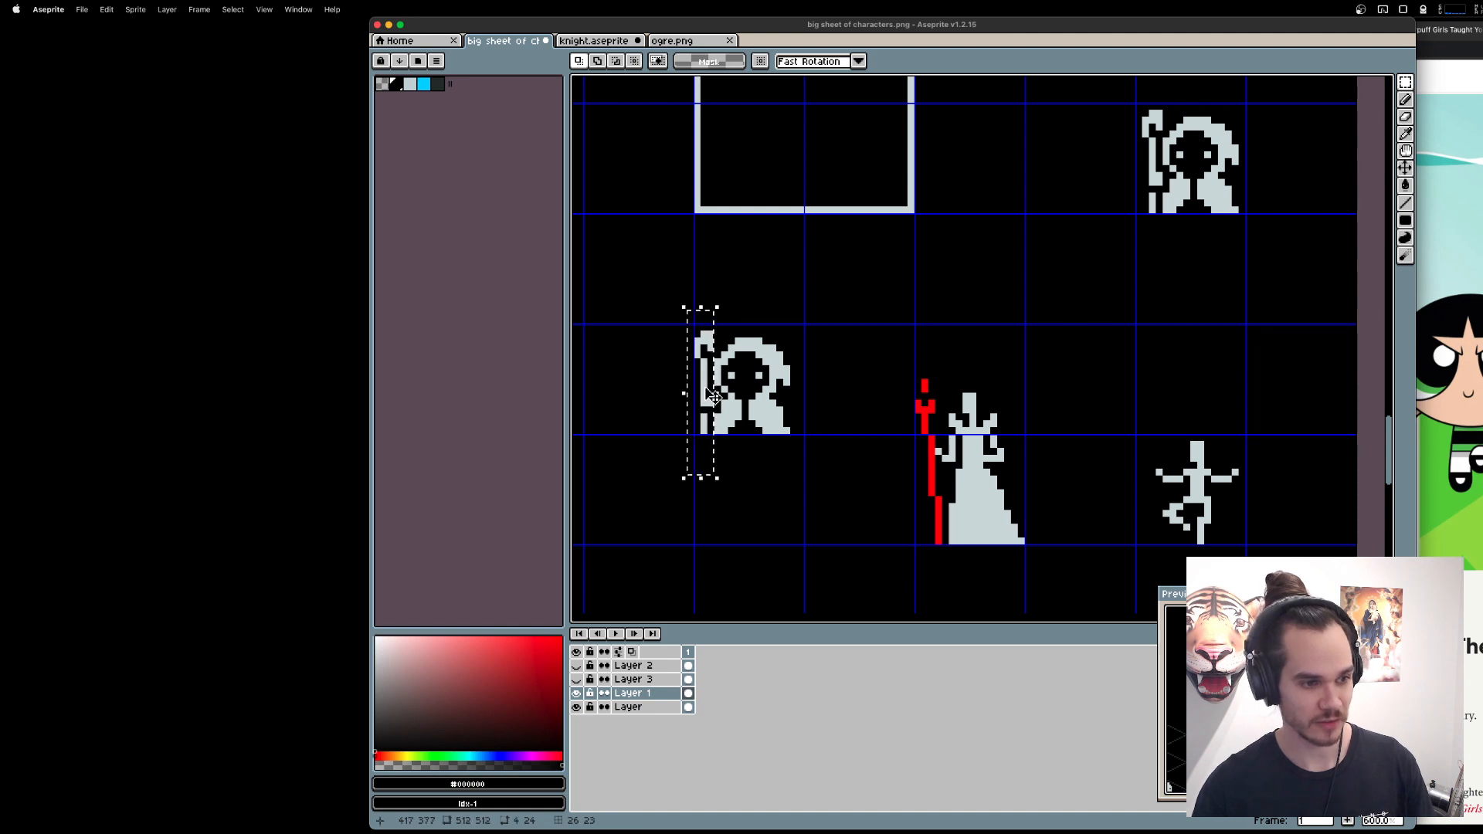
pyautogui.moveTo(713, 396); pyautogui.dragTo(769, 543)
pyautogui.press('super+d')
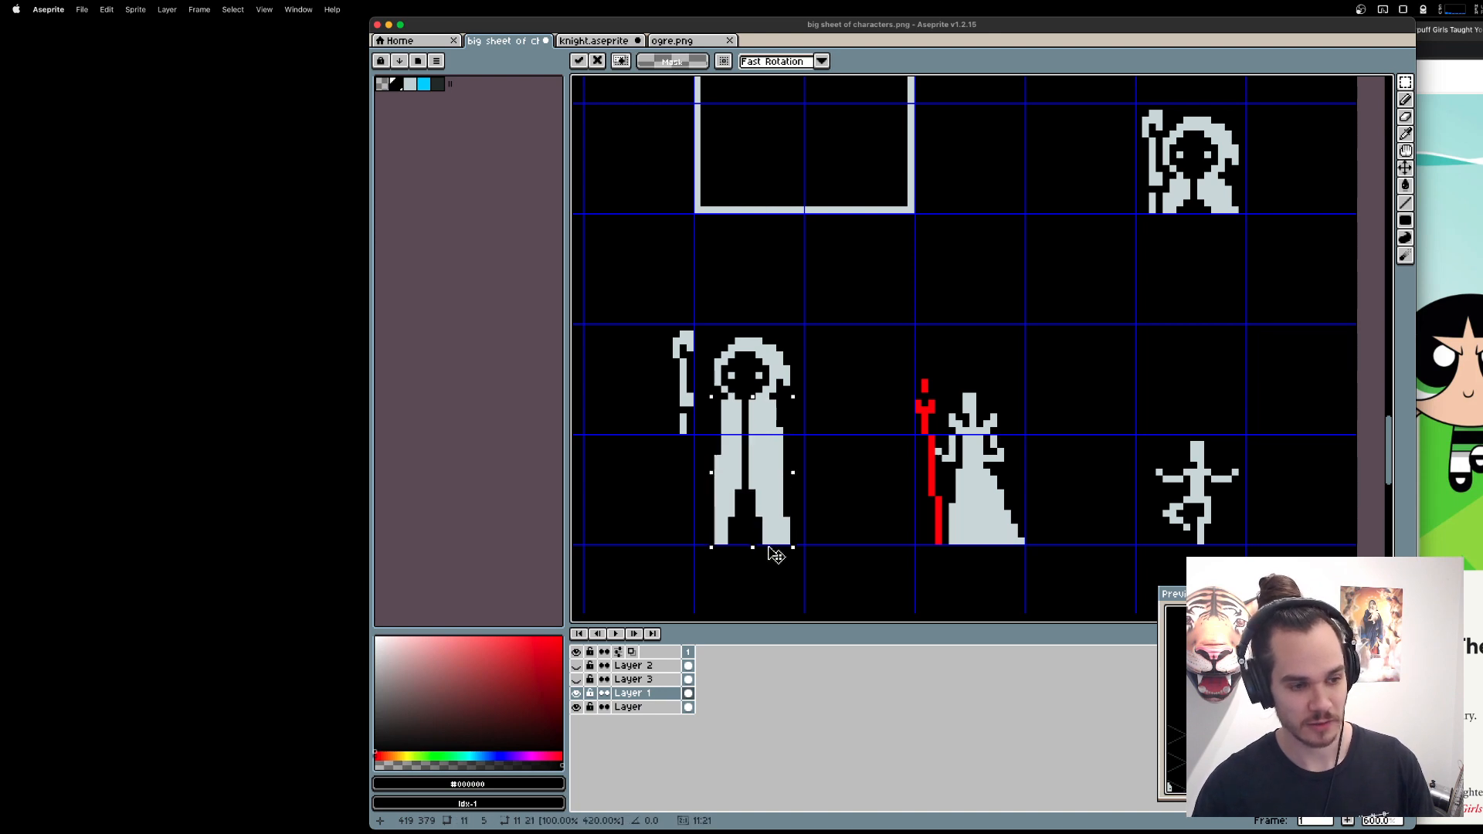
pyautogui.press('super+d')
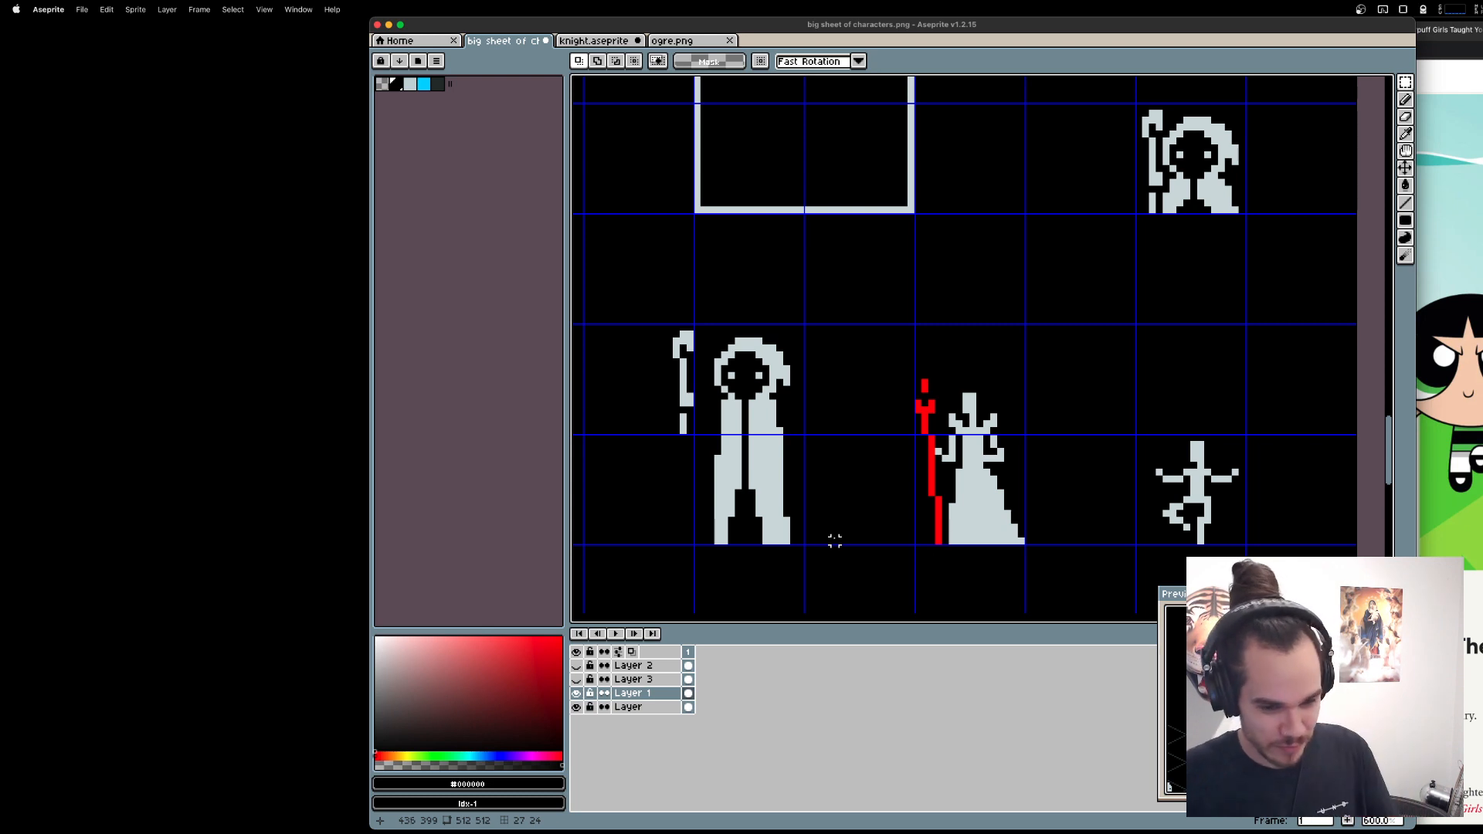
# Lower the stretched figure's hood and shoulders about five pixels over the robe, and erase a pixel on each side of the neck opening.
pyautogui.moveTo(834, 523); pyautogui.dragTo(870, 521)
pyautogui.moveTo(792, 447); pyautogui.dragTo(891, 442)
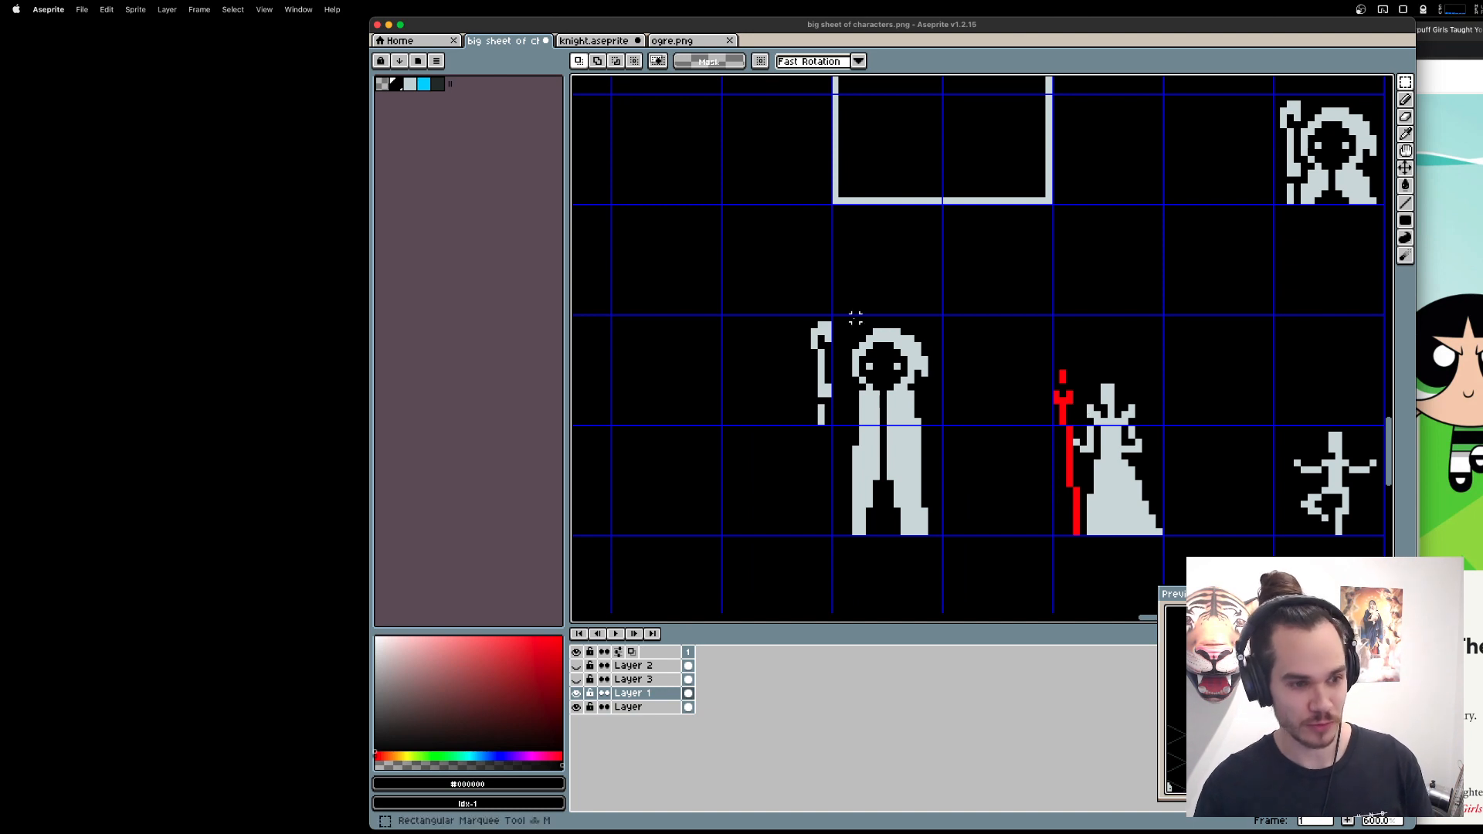
pyautogui.moveTo(844, 314); pyautogui.dragTo(993, 421)
pyautogui.moveTo(881, 354); pyautogui.dragTo(886, 388)
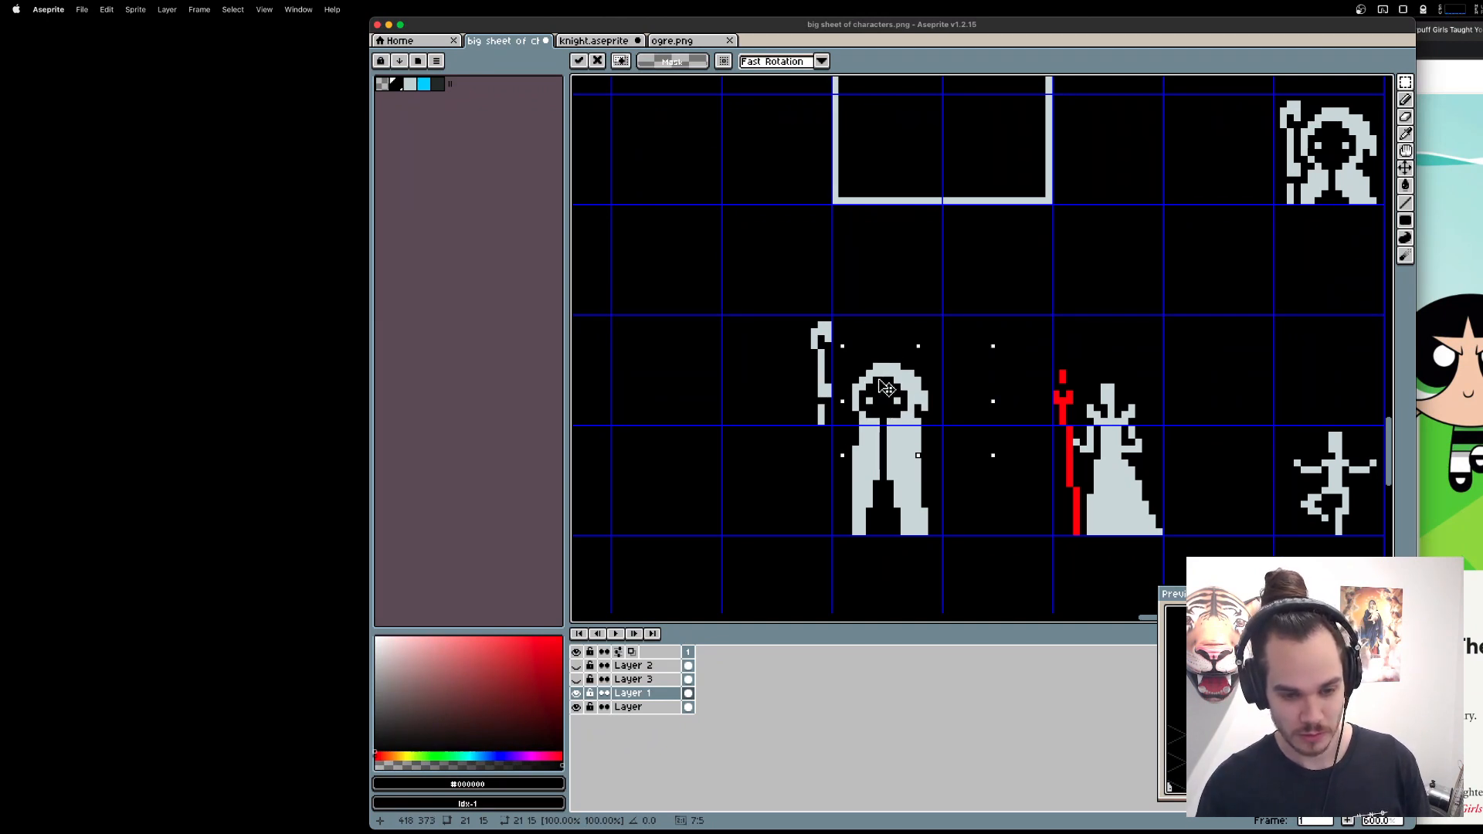
pyautogui.press('super+d')
pyautogui.press('e')
pyautogui.click(877, 422)
pyautogui.click(890, 421)
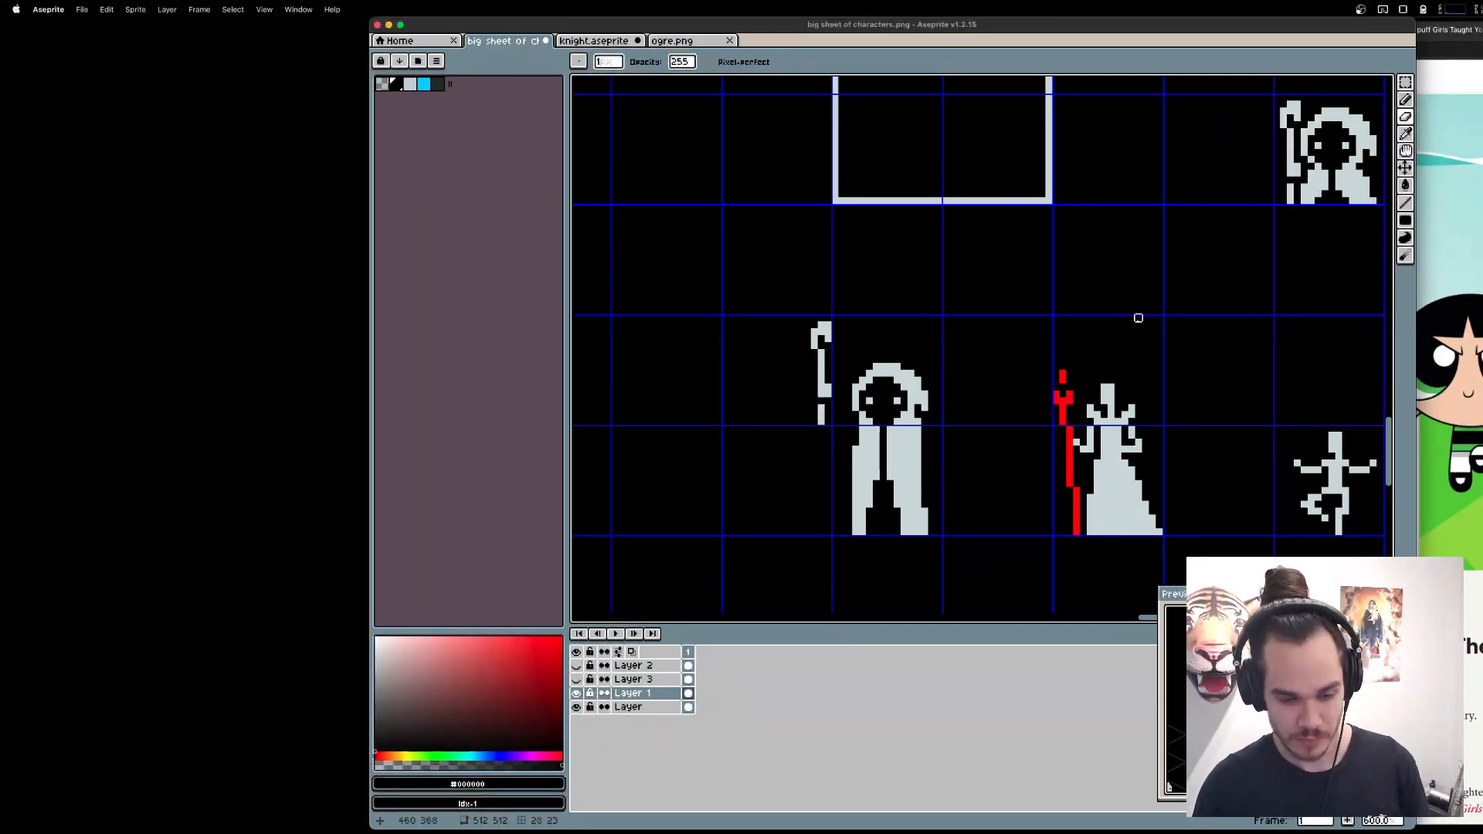
# Move the detached staff well to the left of the tall hooded figure.
pyautogui.hscroll(-5, 1138, 318)
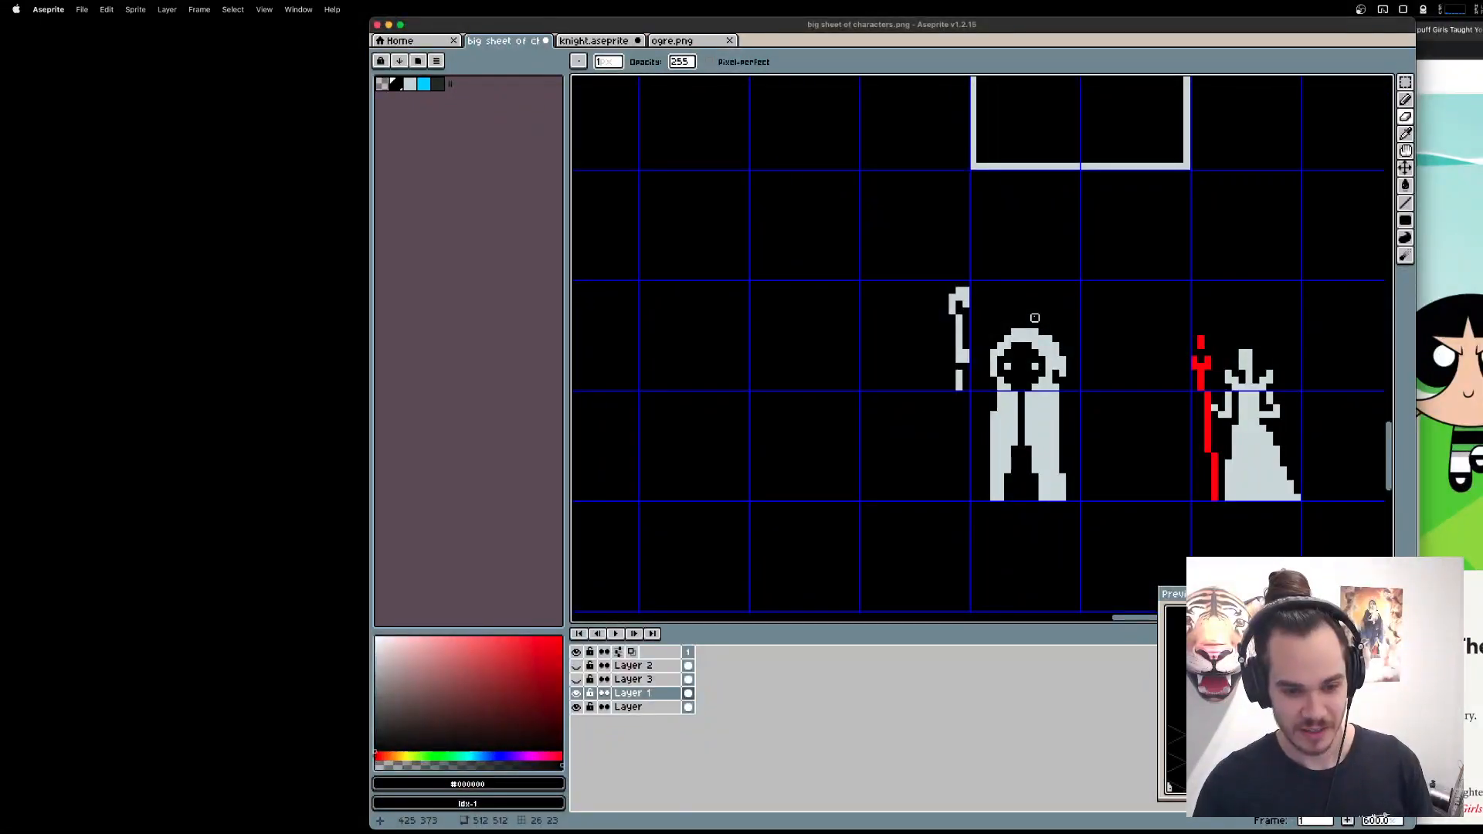
pyautogui.press('m')
pyautogui.moveTo(885, 245); pyautogui.dragTo(985, 427)
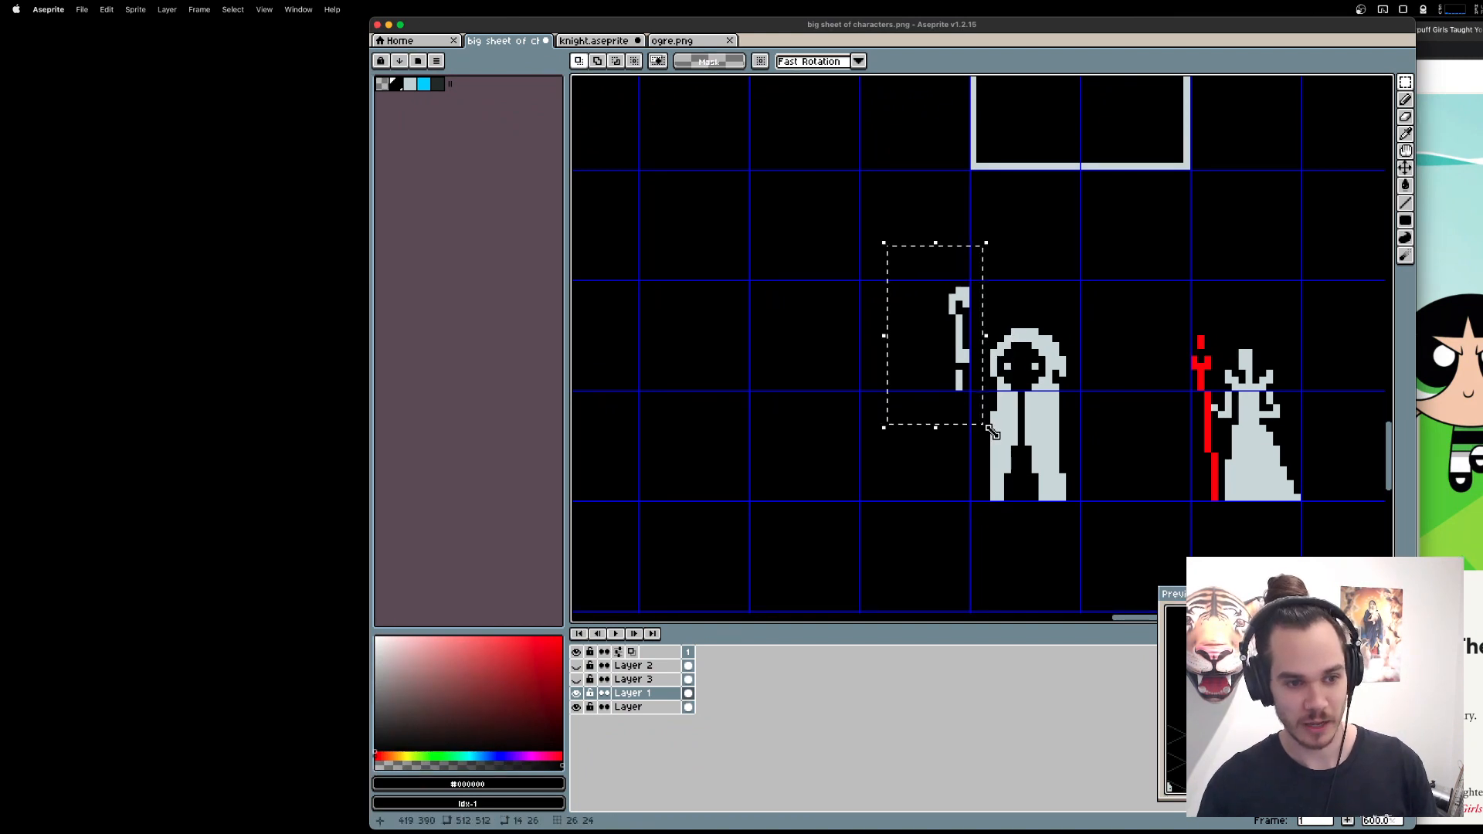
pyautogui.moveTo(900, 371); pyautogui.dragTo(722, 347)
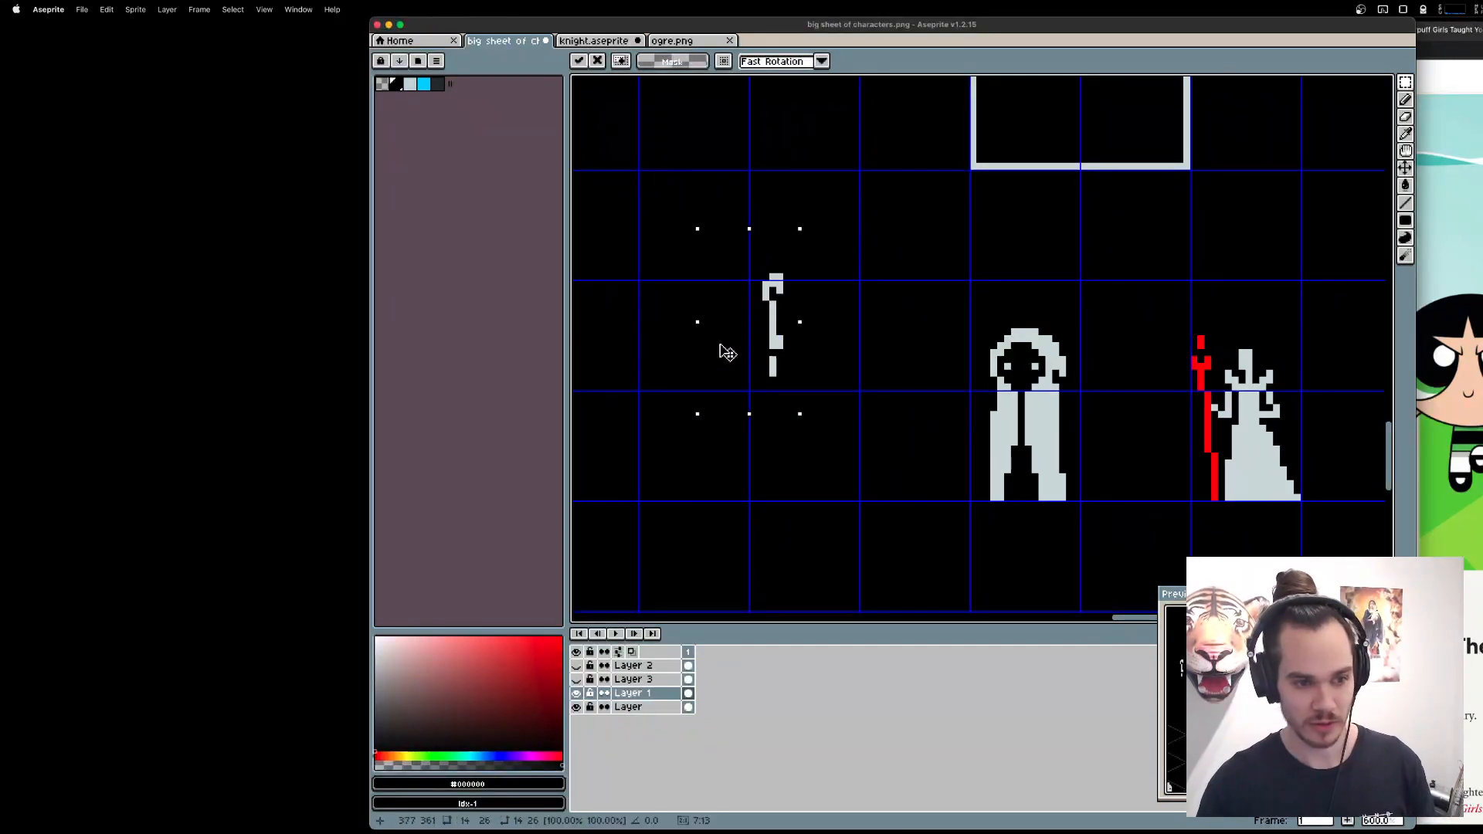
pyautogui.press('super+d')
# Flare both outer edges of the tall figure's robe outward in pixel steps, ending in small pointed hem corners.
pyautogui.scroll(3, 1042, 436)
pyautogui.press('b')
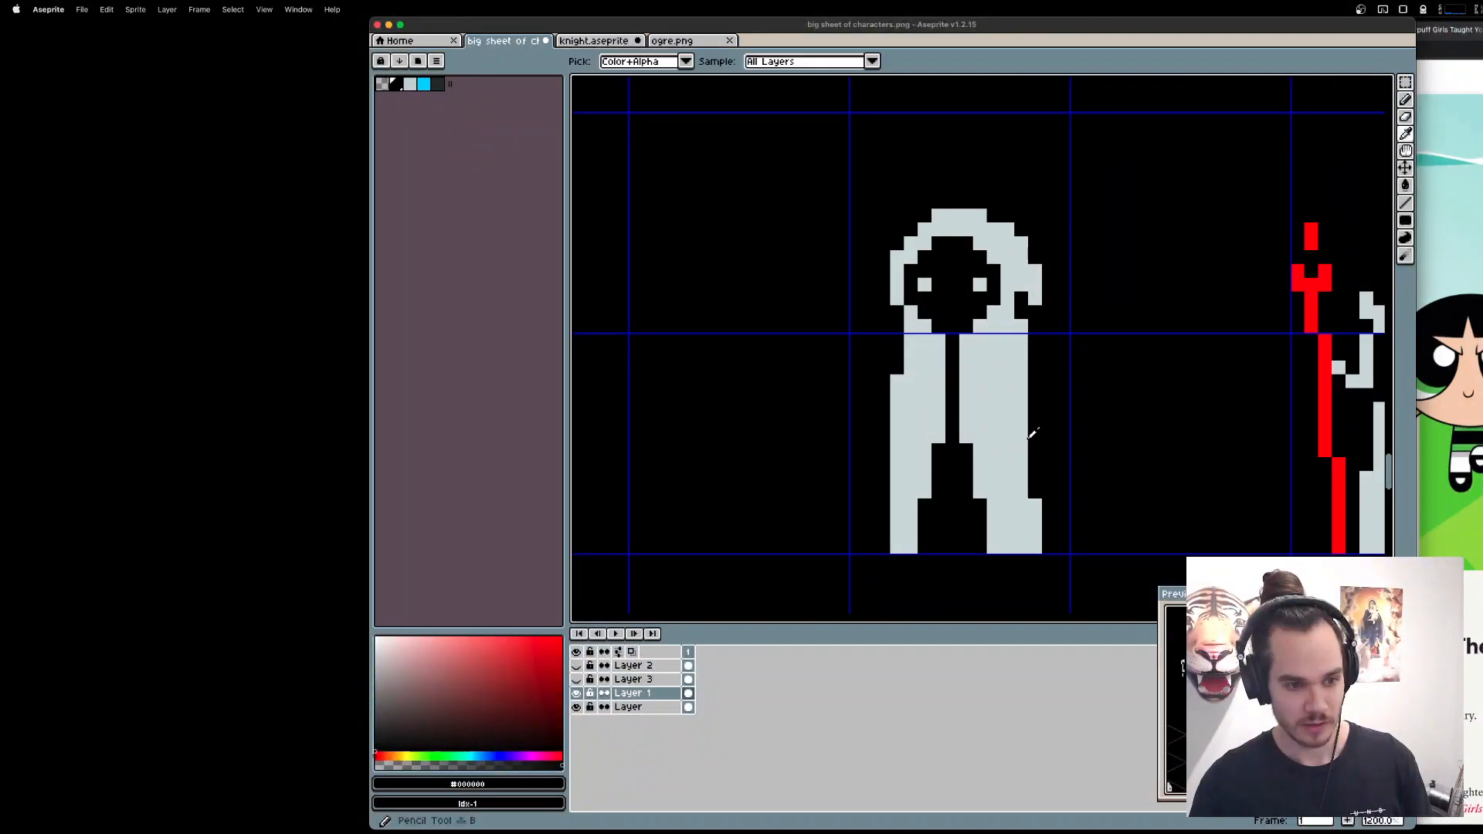
pyautogui.keyDown('alt'); pyautogui.click(1033, 438); pyautogui.keyUp('alt')
pyautogui.moveTo(1034, 438)
pyautogui.mouseDown()
pyautogui.moveTo(1063, 546)
pyautogui.moveTo(1048, 478)
pyautogui.mouseUp()
pyautogui.click(1049, 547)
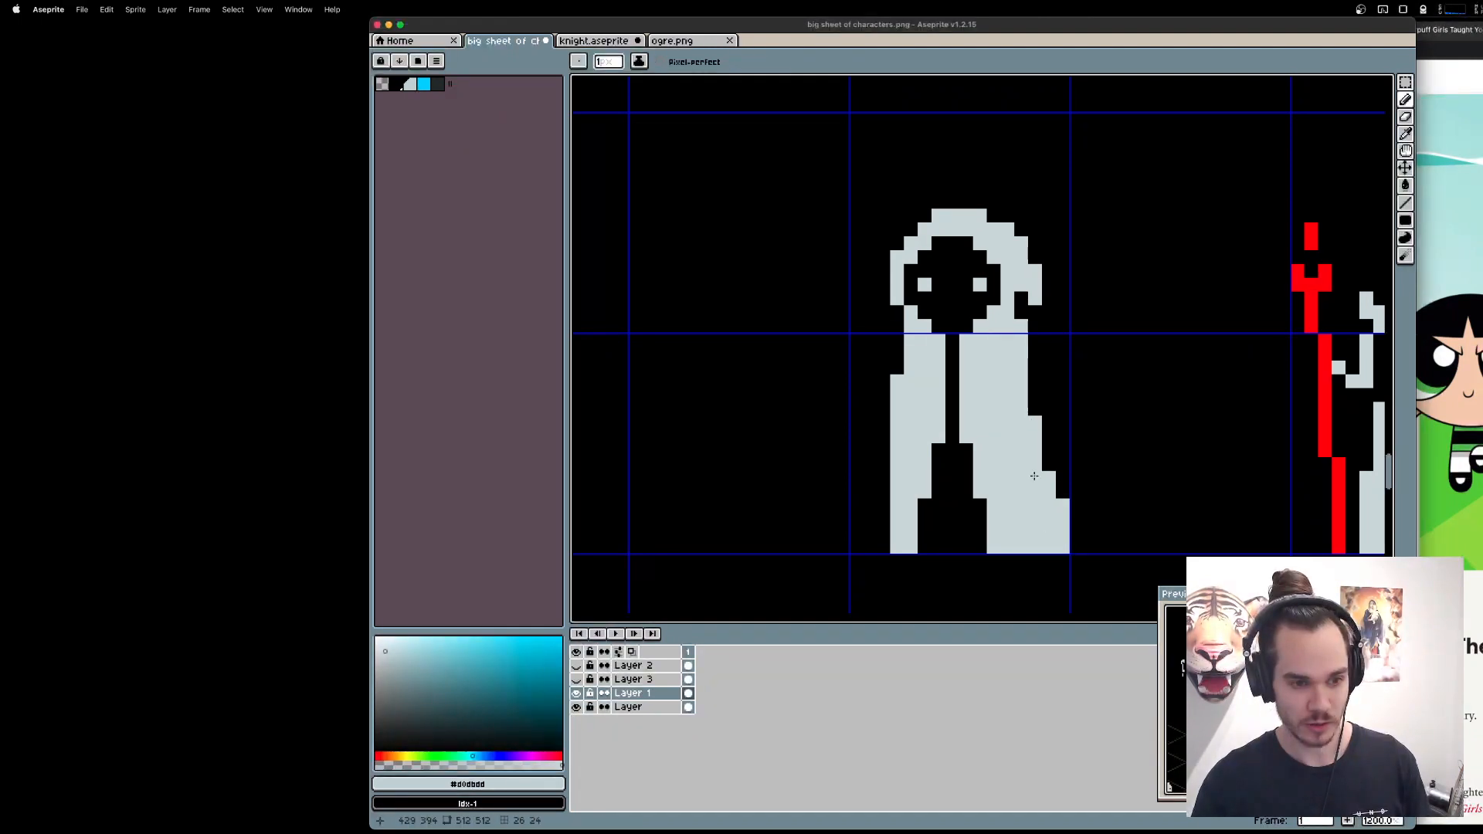
pyautogui.moveTo(1034, 395); pyautogui.dragTo(1035, 414)
pyautogui.moveTo(1049, 479); pyautogui.dragTo(1045, 433)
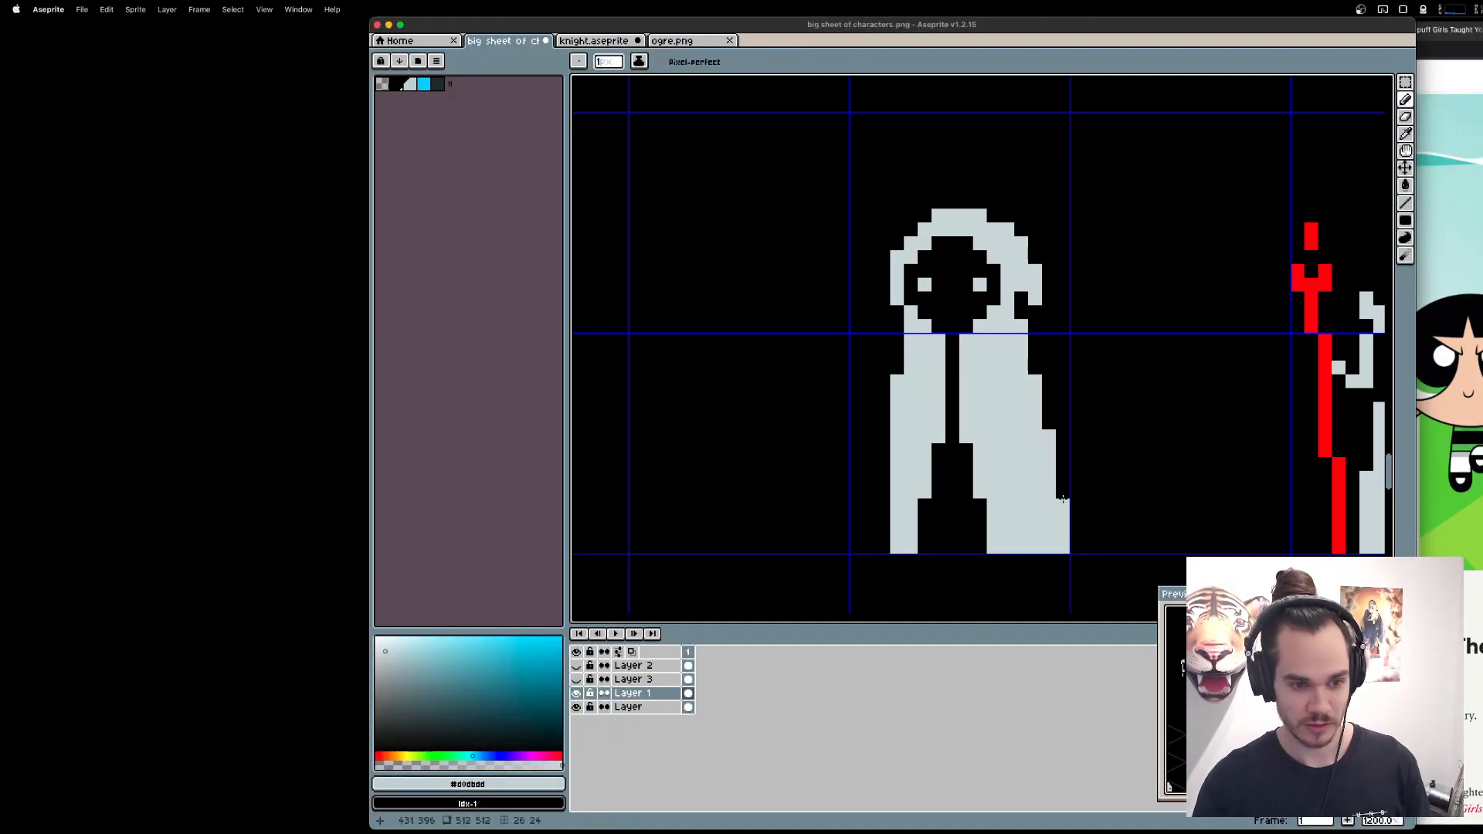
pyautogui.moveTo(1077, 533); pyautogui.dragTo(1077, 547)
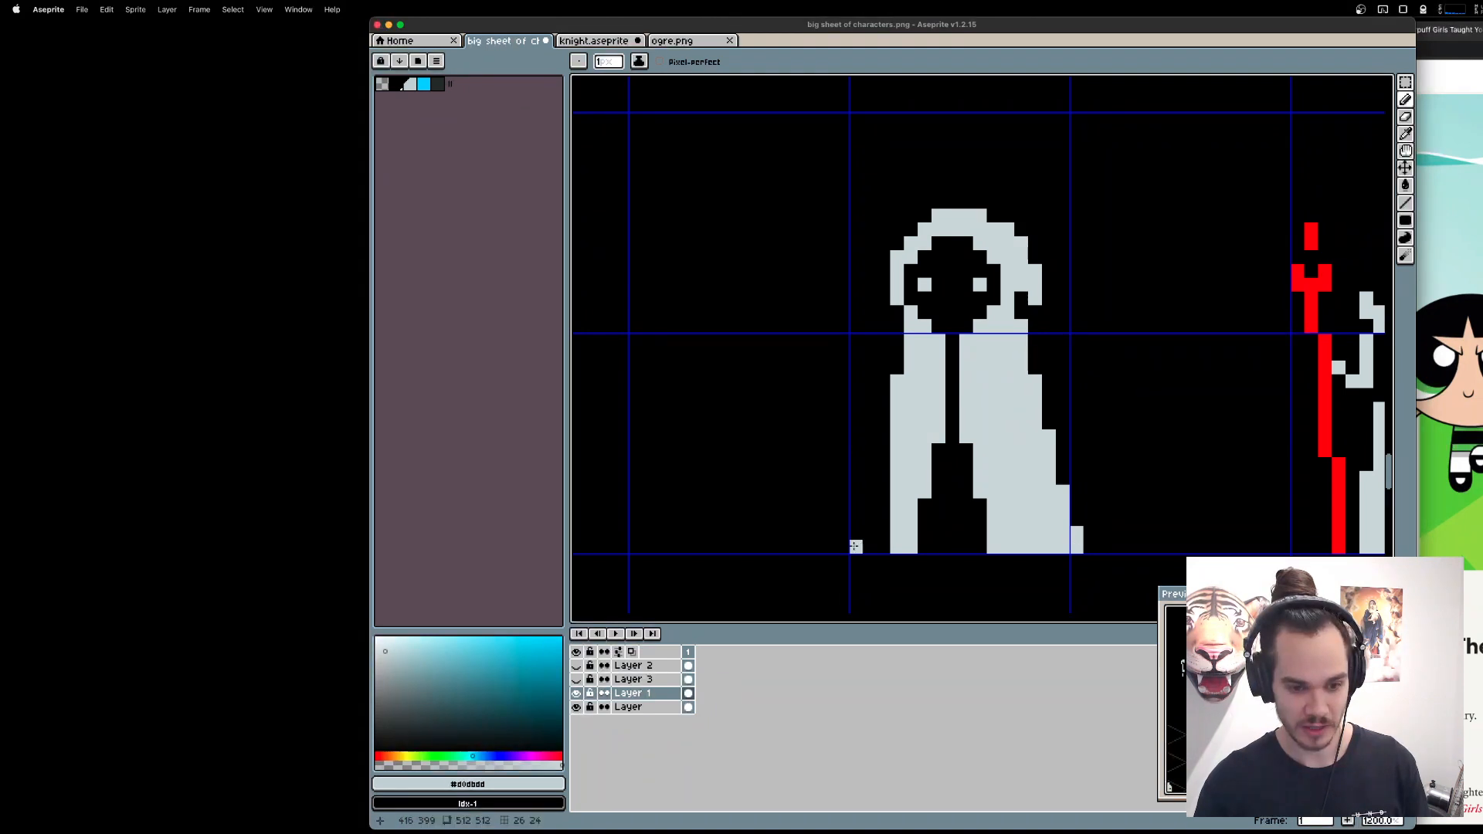
pyautogui.moveTo(881, 451); pyautogui.dragTo(881, 548)
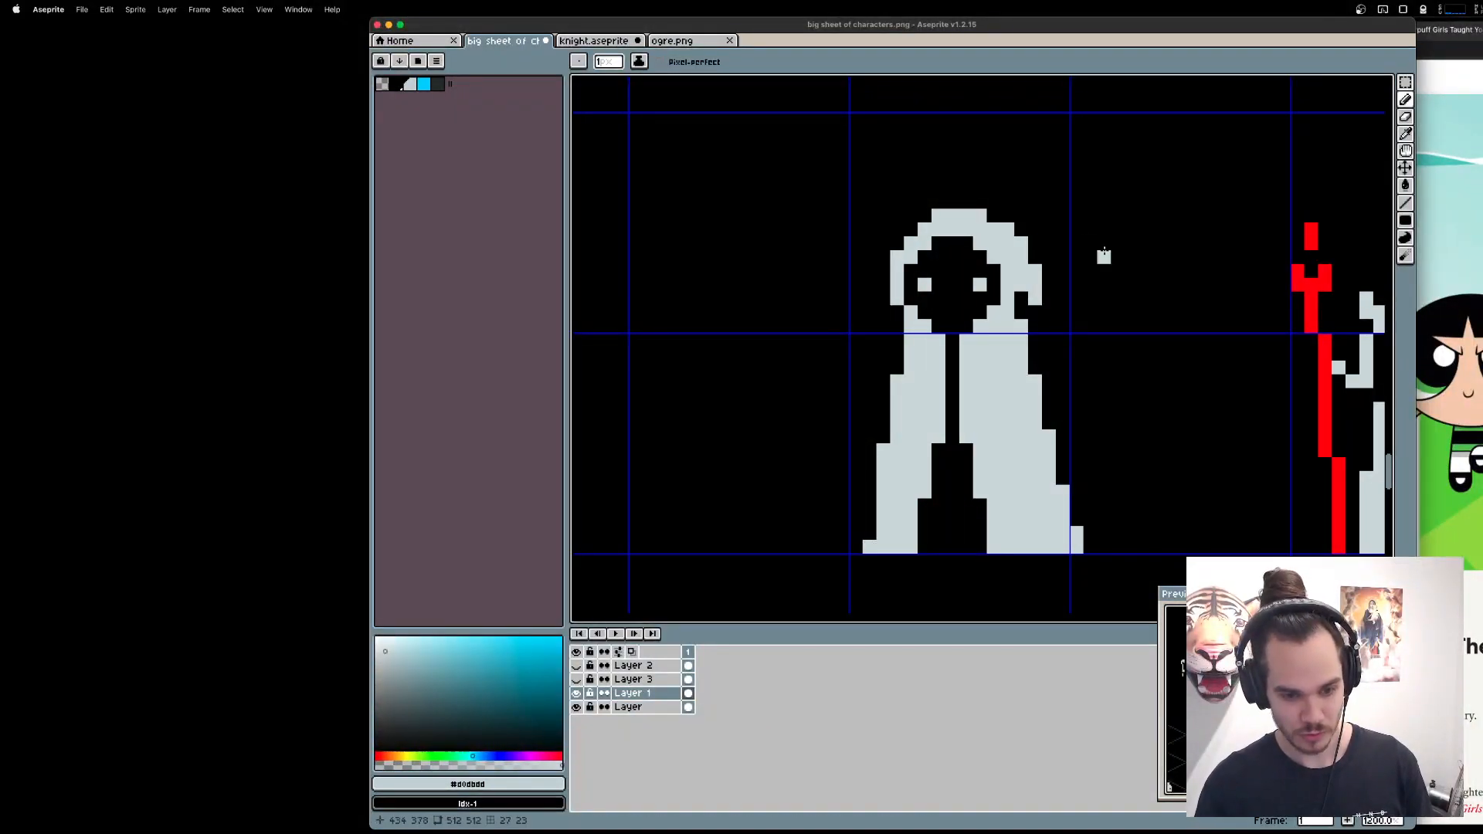
pyautogui.click(1090, 547)
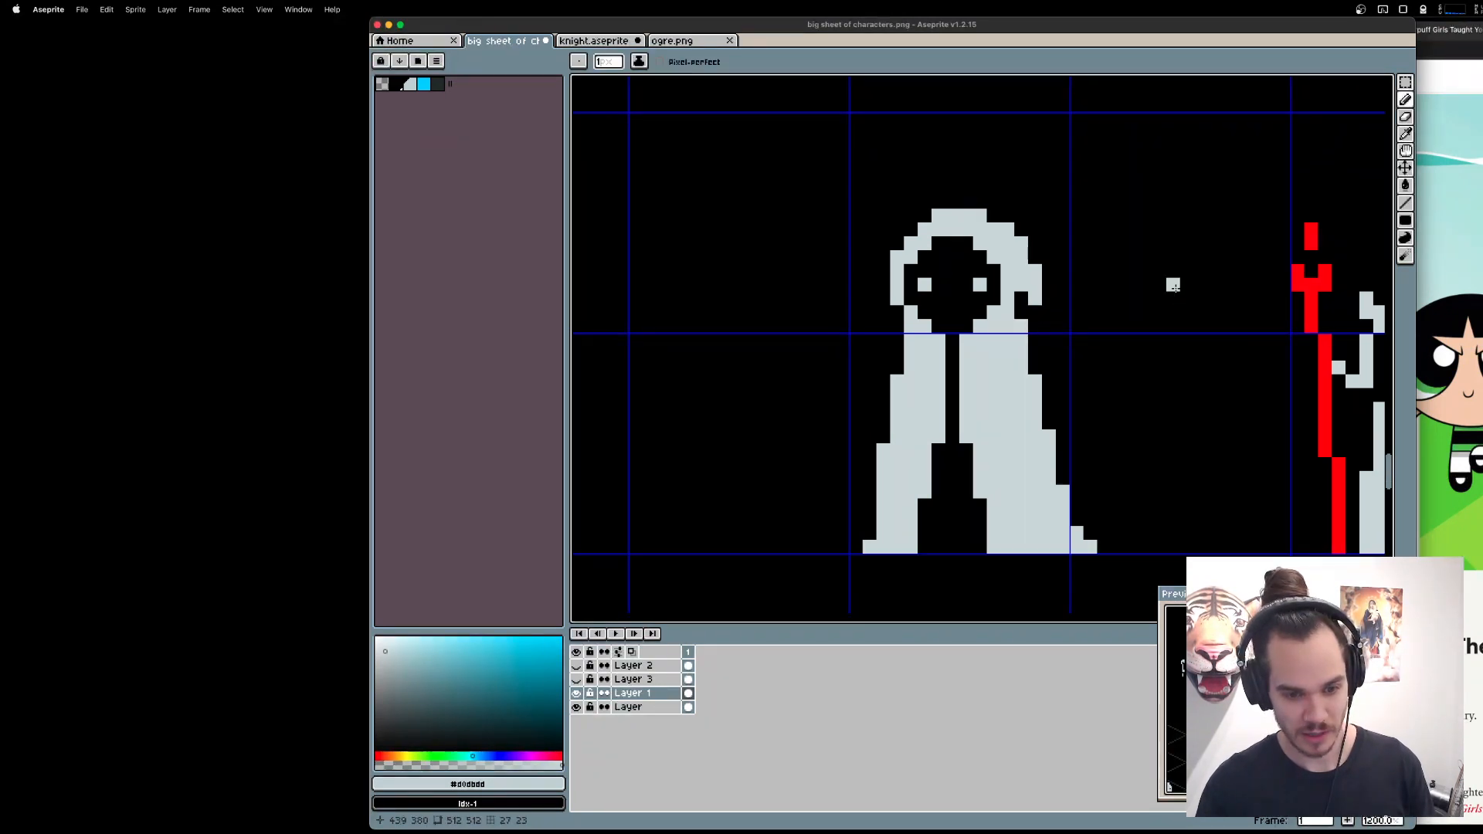
# Join the robe halves with a clasp pixel below the neck, and erase a pixel on each side of the gap just beneath it.
pyautogui.press('b')
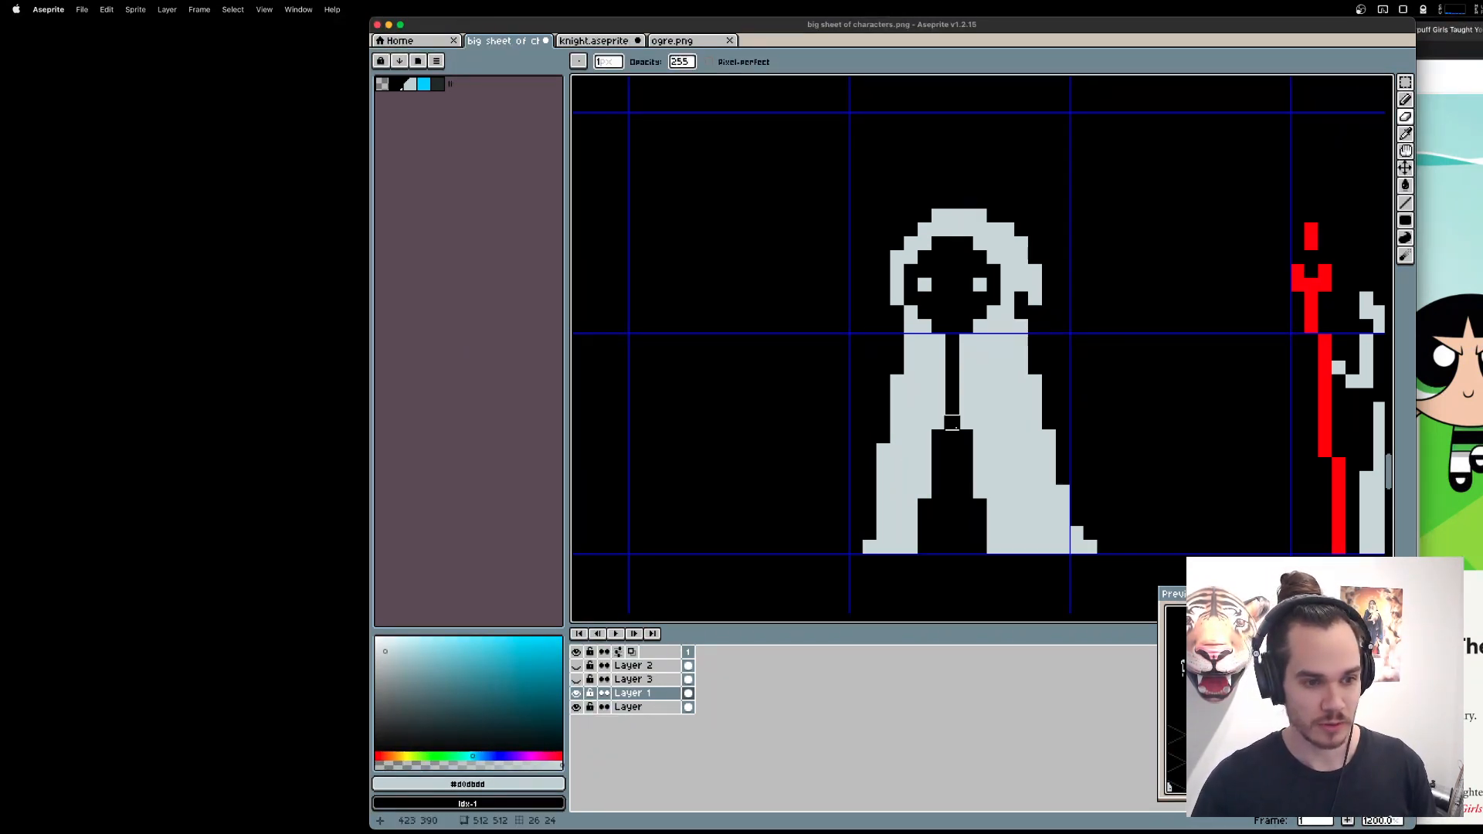
pyautogui.click(952, 354)
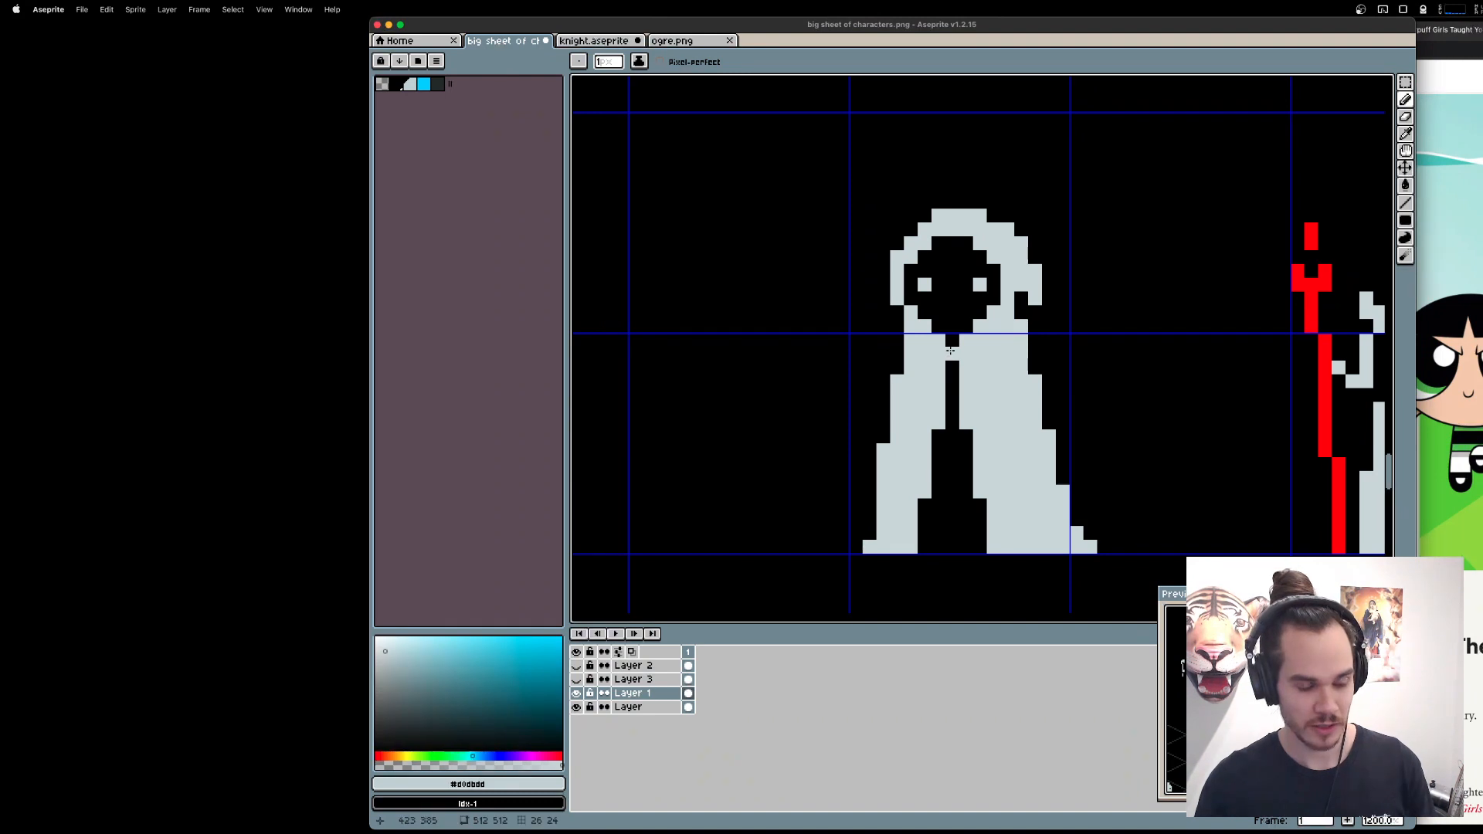
pyautogui.rightClick(938, 369)
pyautogui.rightClick(966, 369)
pyautogui.press('b')
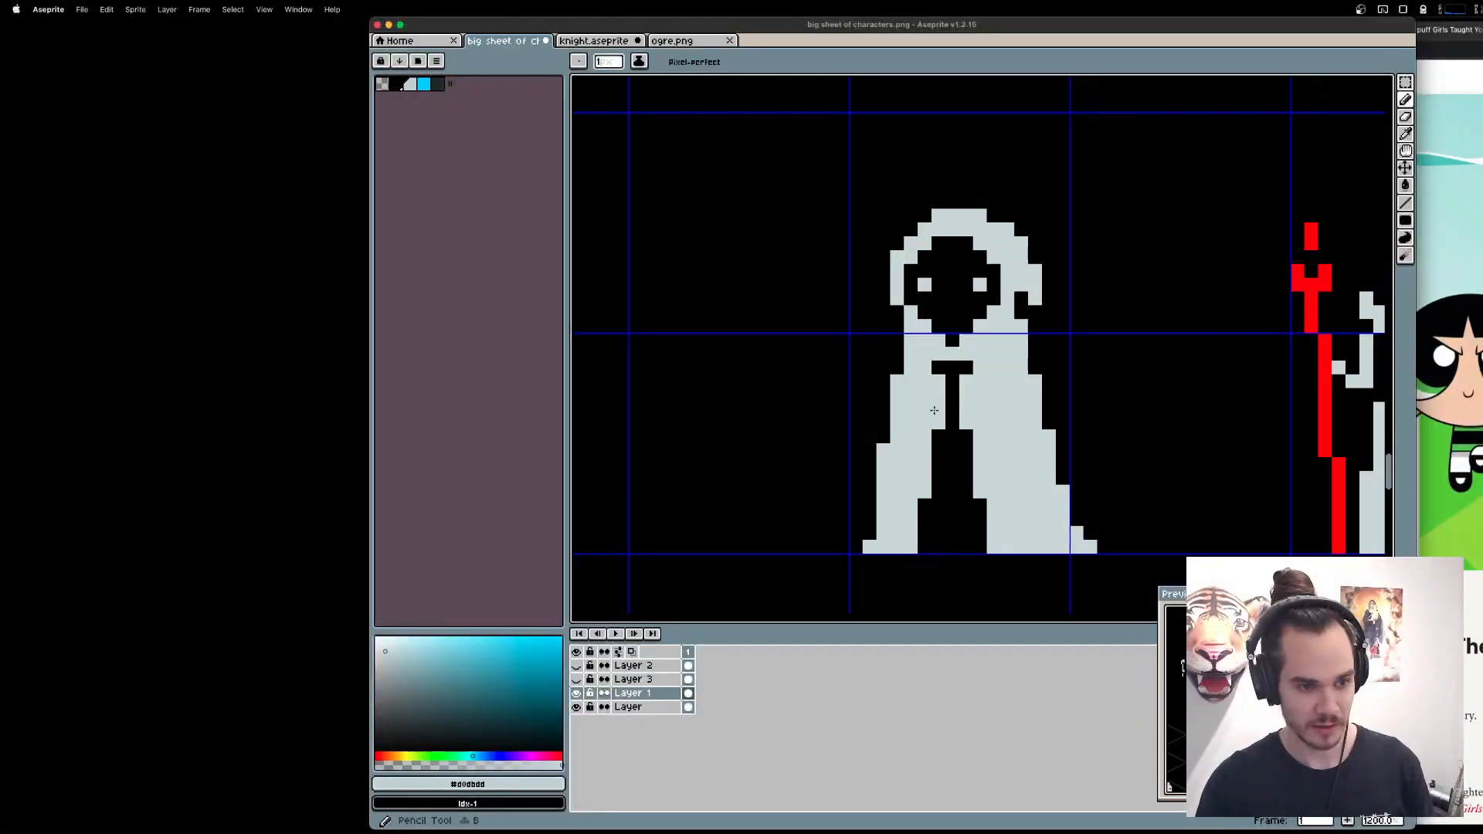
# Erase alternating pixels on both sides of the tall hooded figure's robe gap to form fastenings, and trim one pixel off each inner hem corner.
pyautogui.press('e')
pyautogui.click(939, 422)
pyautogui.click(966, 423)
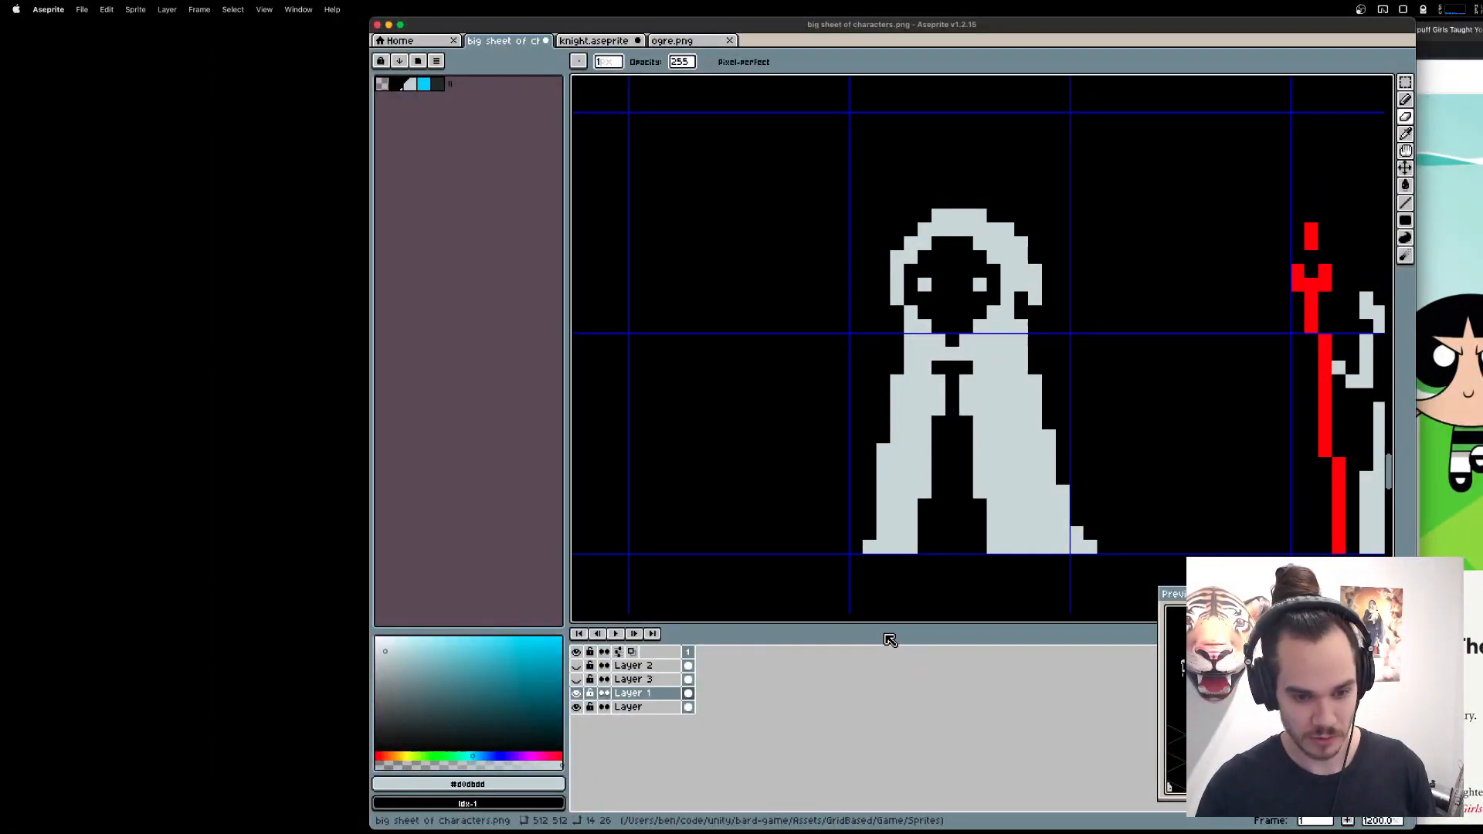
pyautogui.click(938, 395)
pyautogui.click(967, 395)
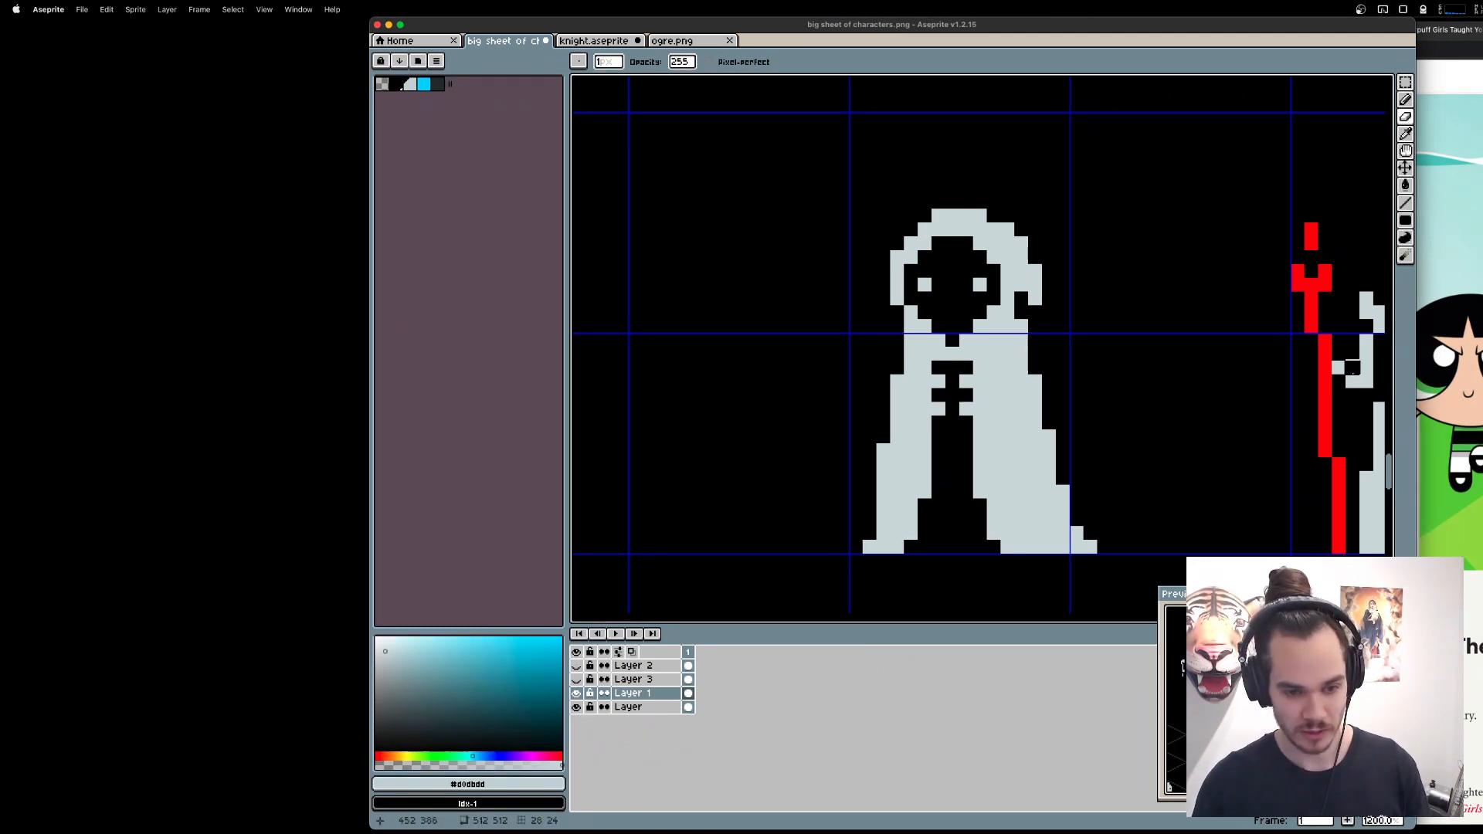
pyautogui.press('super+z')
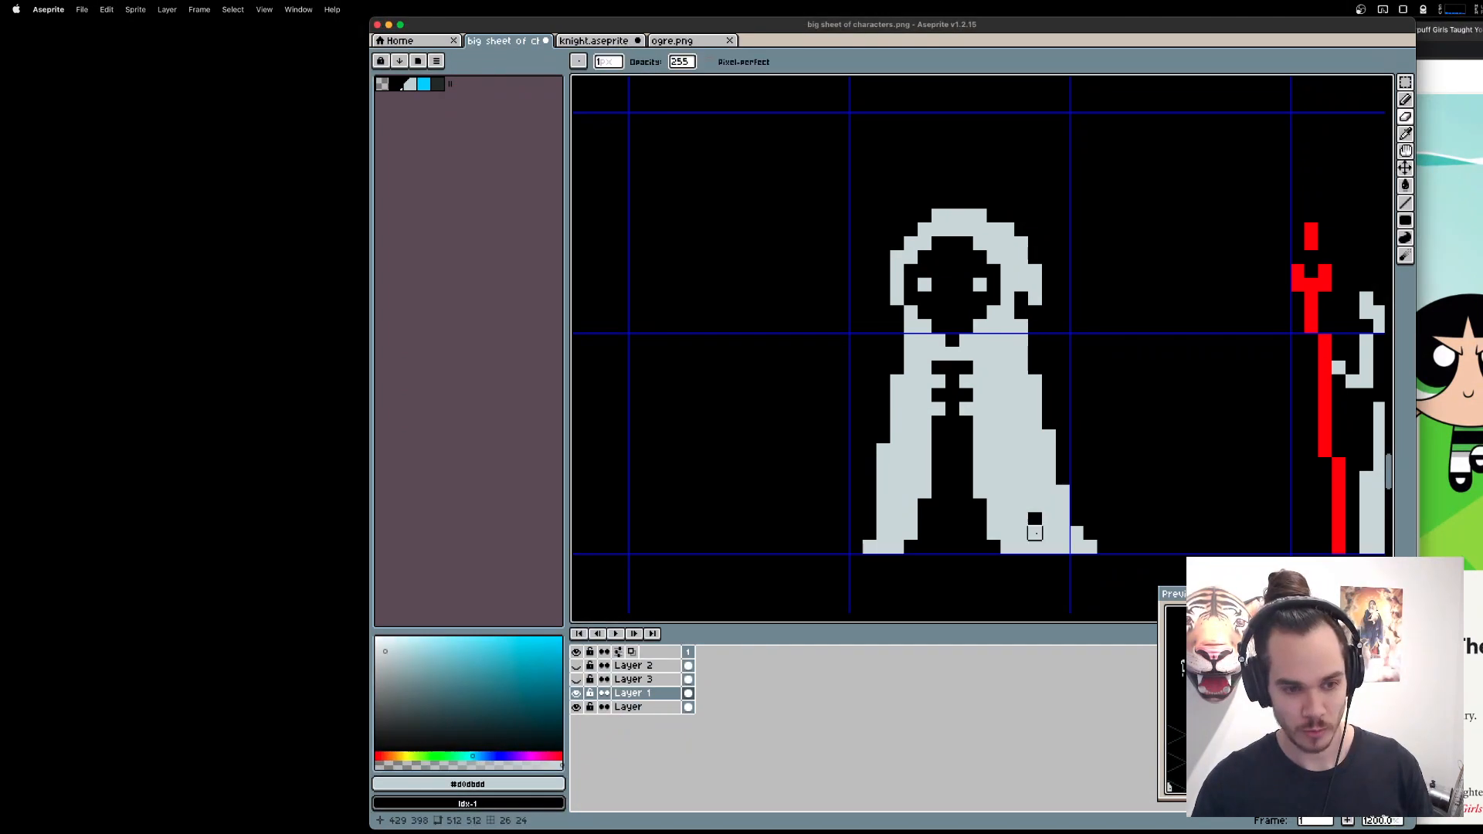
# Try erasing a stepped fold line up the right half of the tall hooded figure's robe.
pyautogui.click(1035, 533)
pyautogui.click(1049, 547)
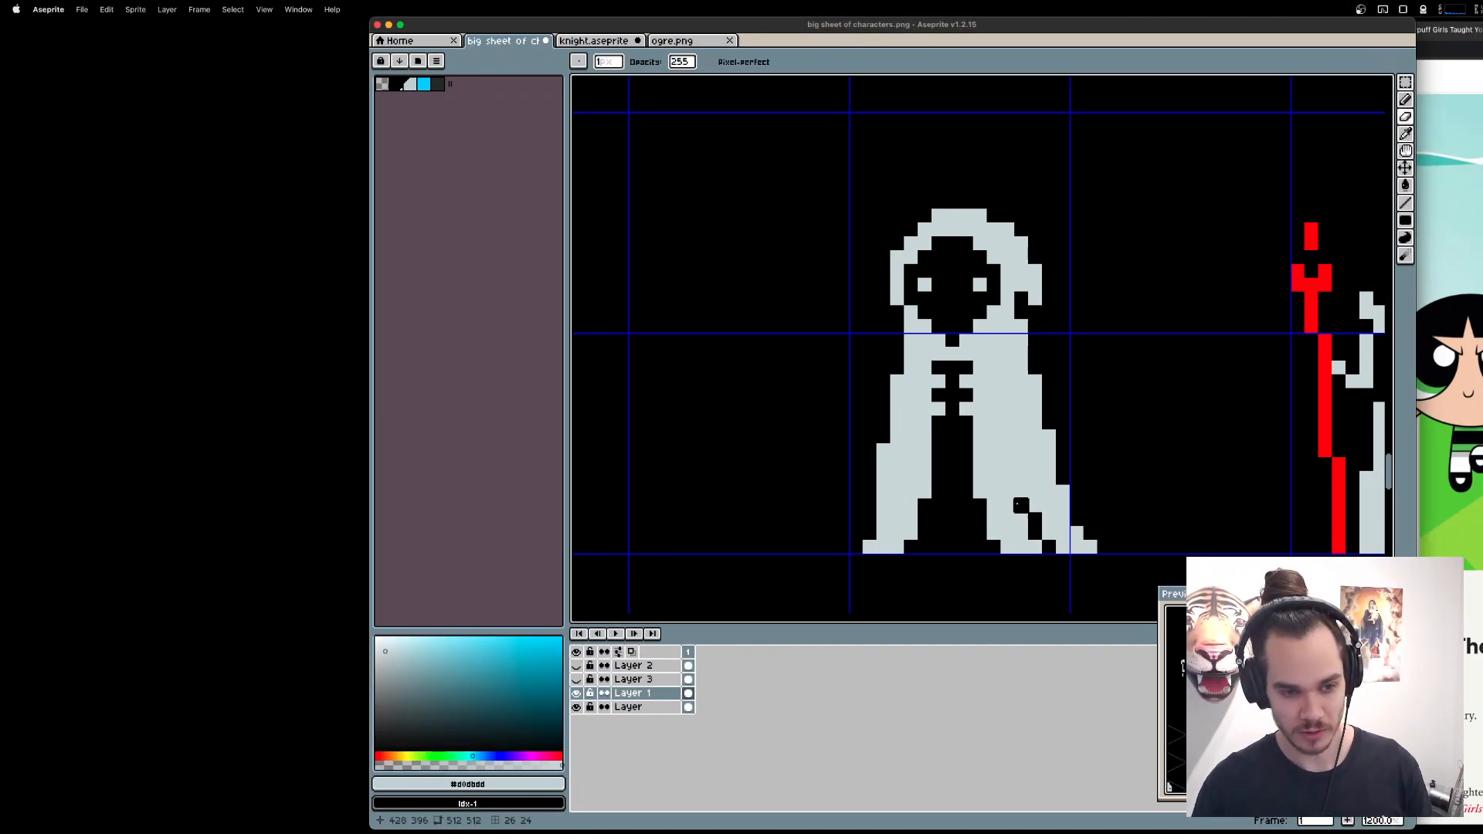
pyautogui.click(1022, 491)
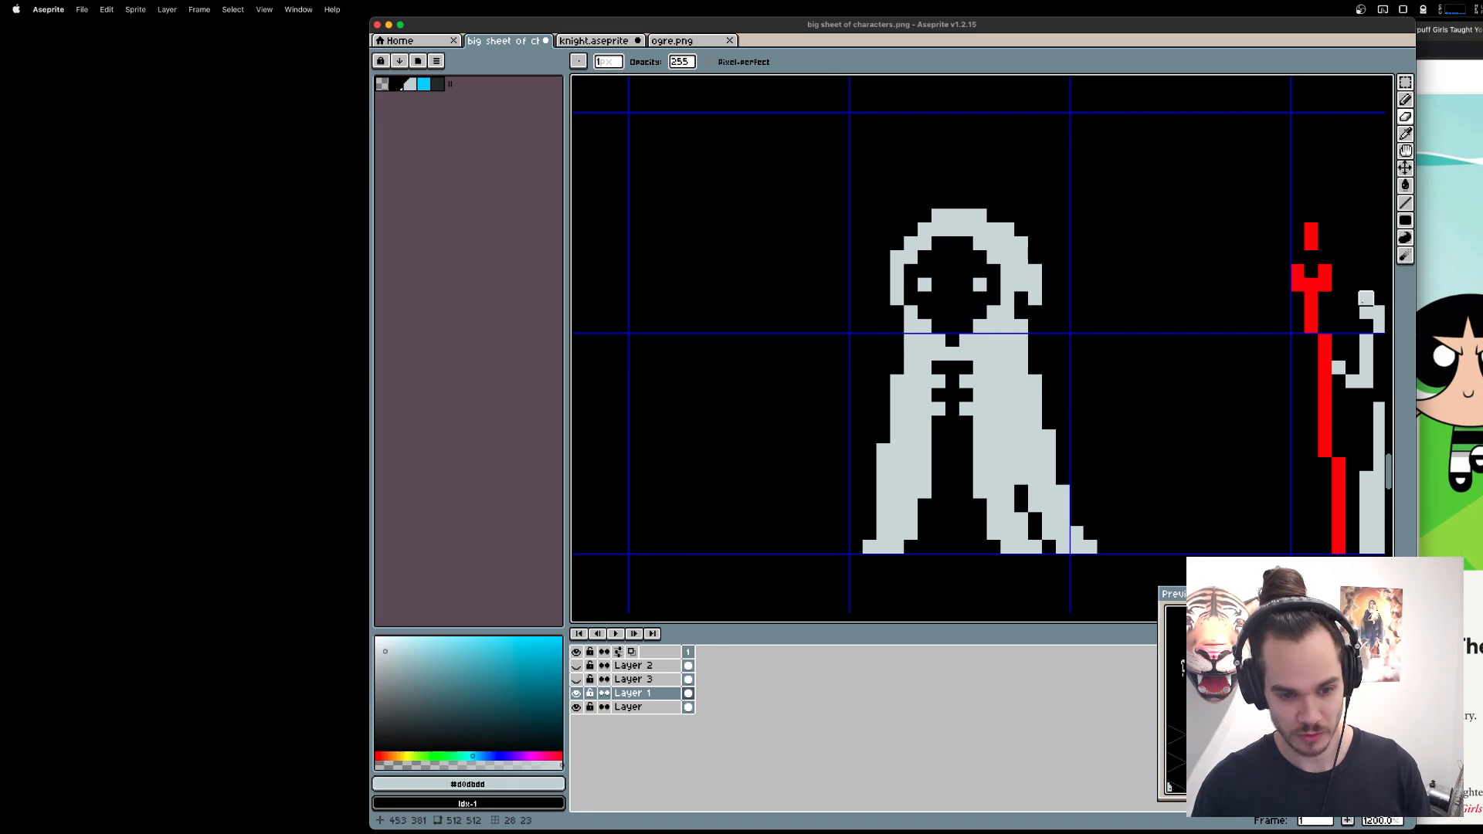
pyautogui.click(1022, 478)
pyautogui.click(1022, 463)
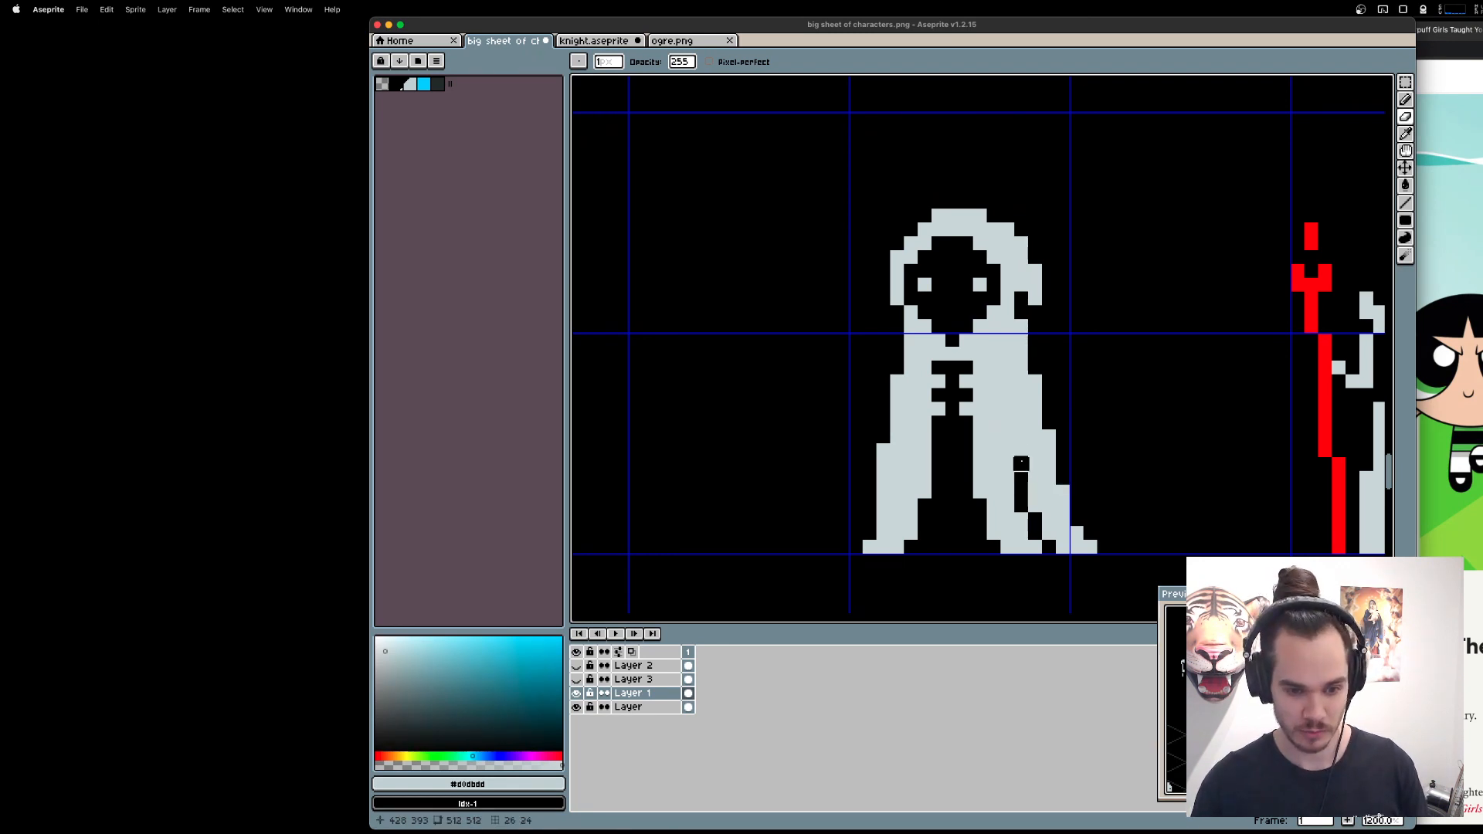
pyautogui.press('super+z')
pyautogui.press('super+z')
pyautogui.press('super+z')
pyautogui.press('super+z')
pyautogui.press('super+z')
pyautogui.press('super+z')
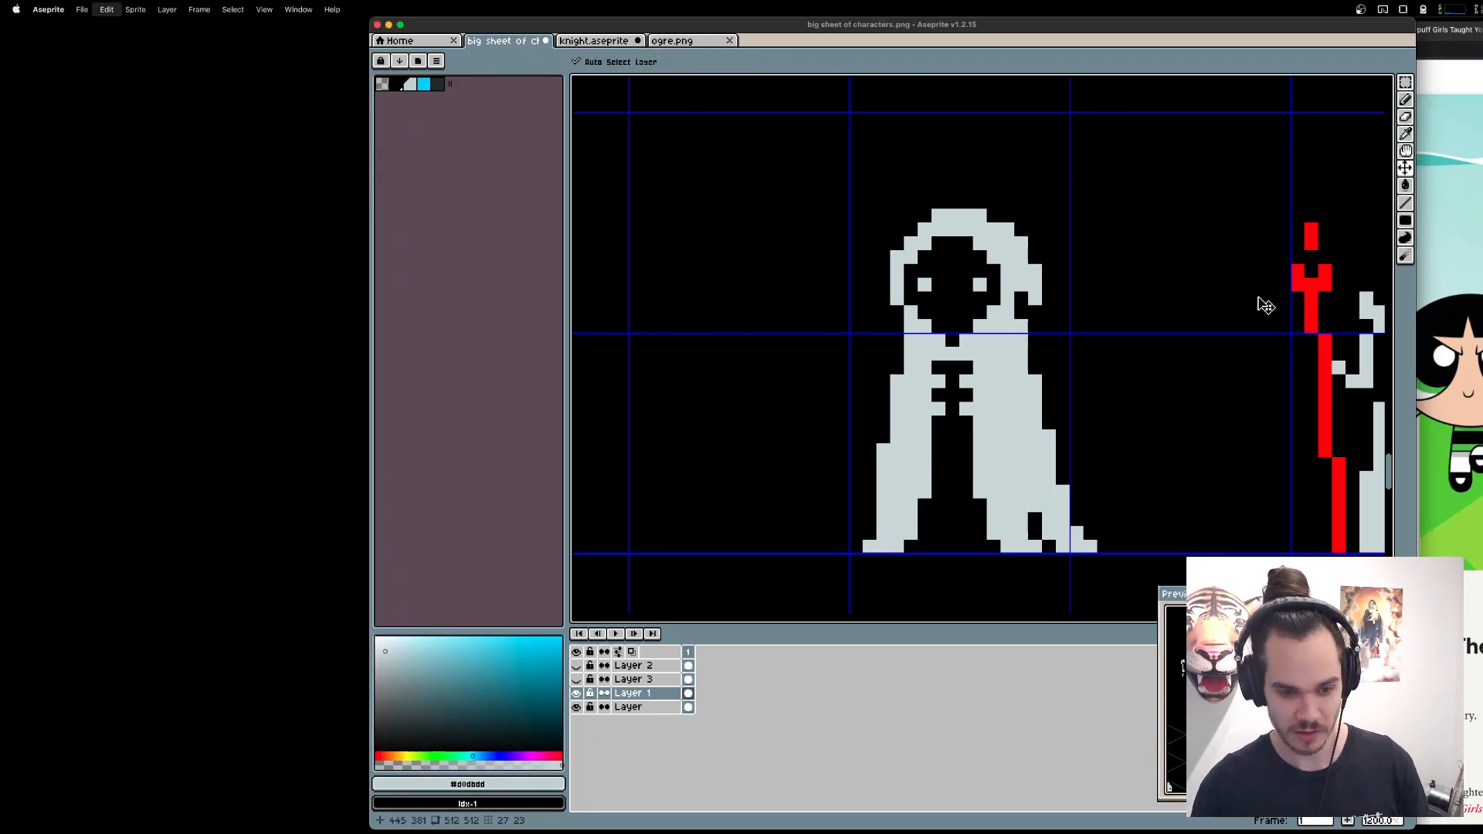
pyautogui.press('super+z')
# Recolour all the red pieces of the queen's staff with the light grey sprite colour using the Paint Bucket.
pyautogui.scroll(-2, 1256, 299)
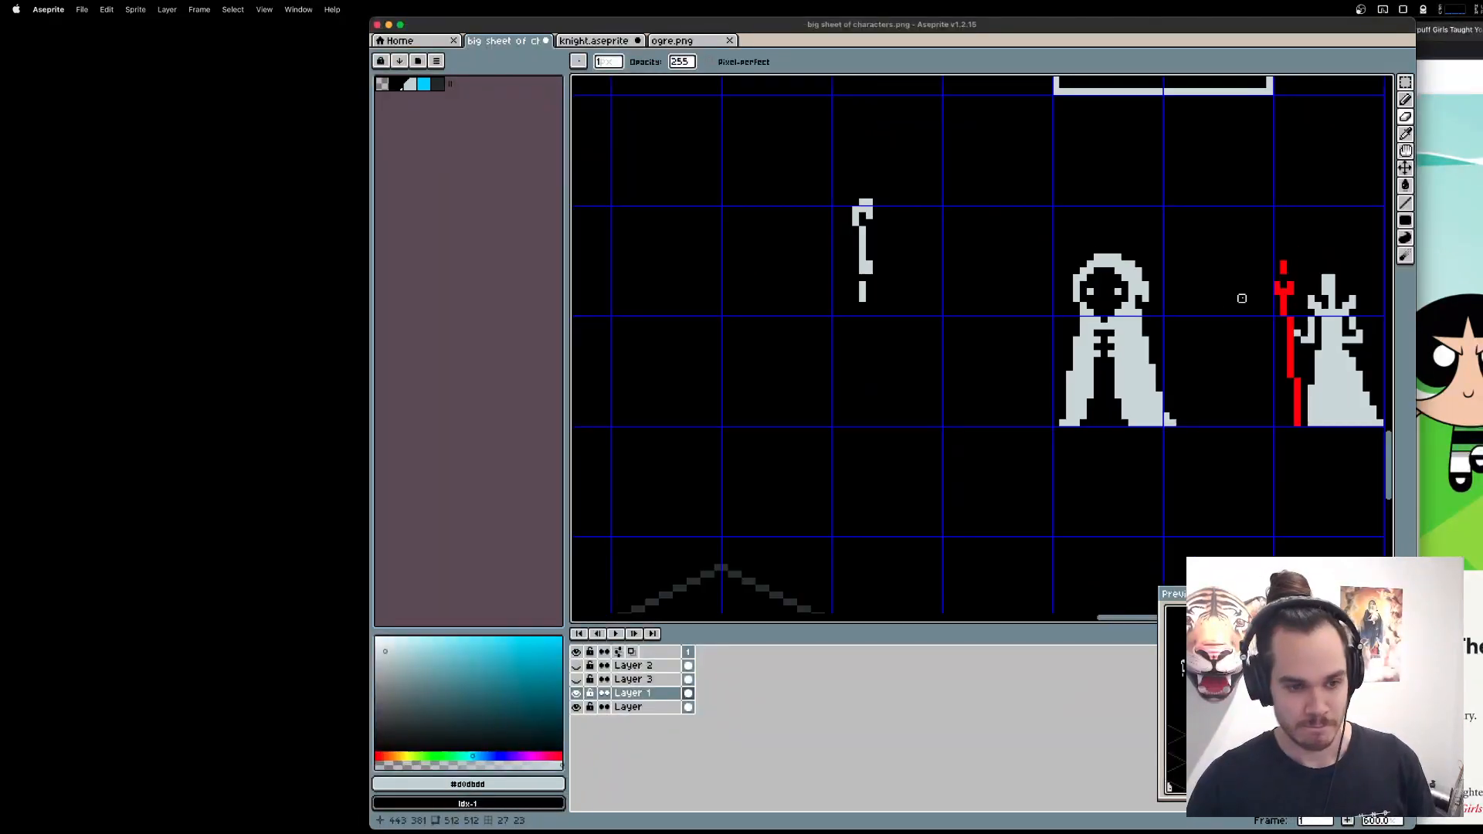
pyautogui.scroll(1, 1192, 374)
pyautogui.moveTo(1192, 374); pyautogui.dragTo(1055, 373)
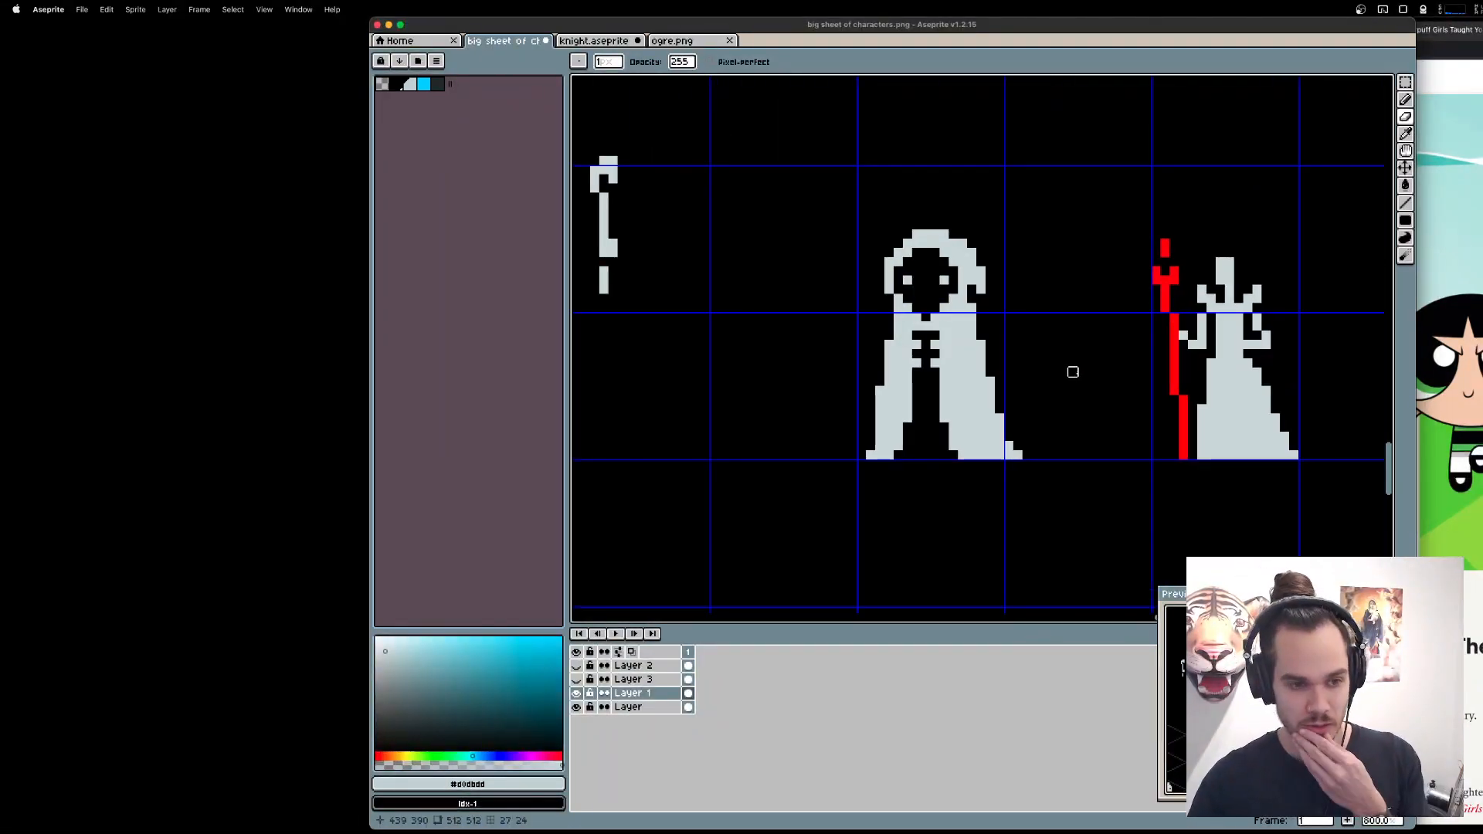
pyautogui.moveTo(1165, 353); pyautogui.dragTo(1084, 353)
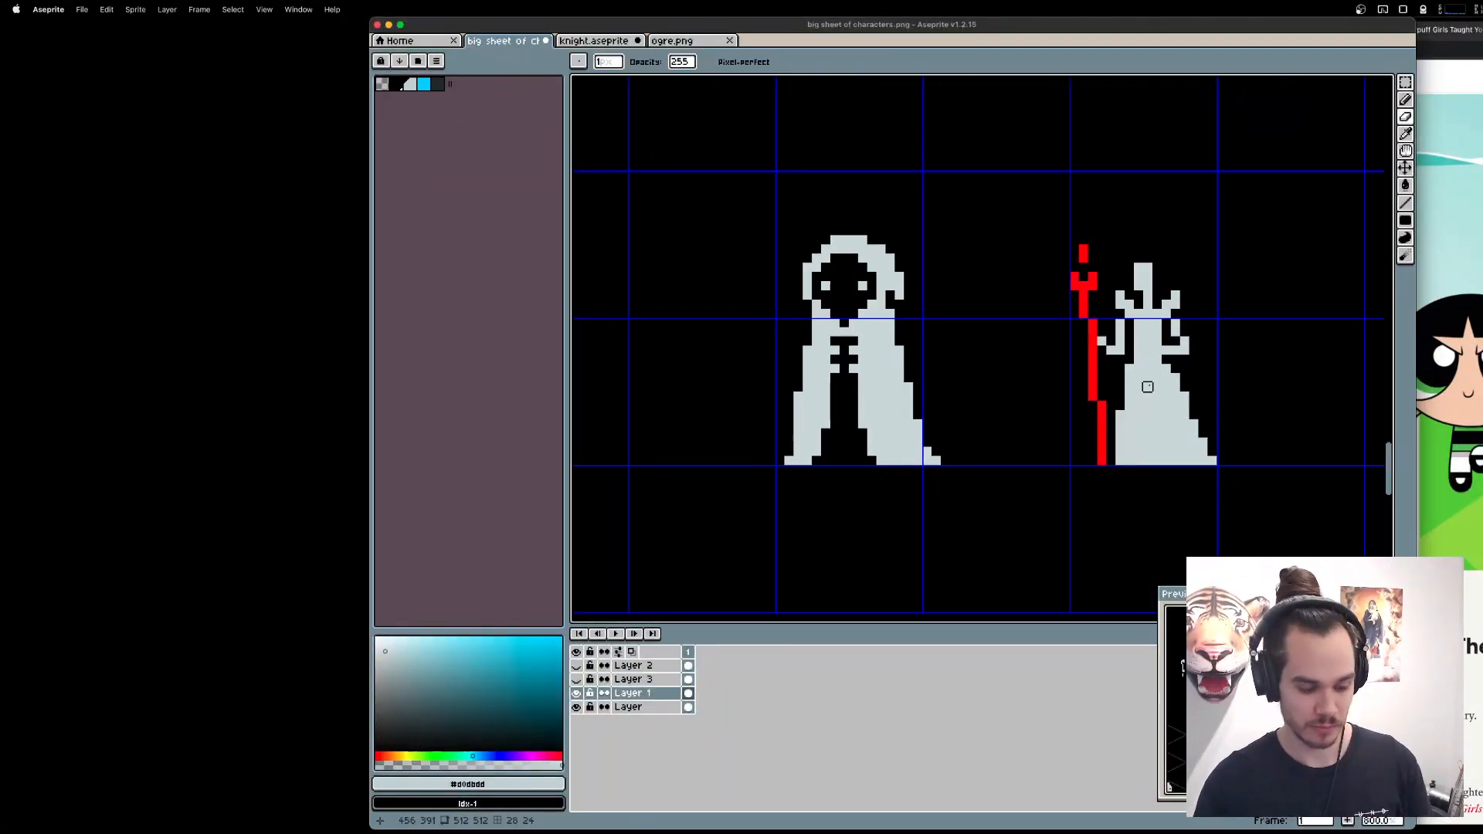
pyautogui.press('g')
pyautogui.click(1093, 359)
pyautogui.click(1102, 415)
pyautogui.click(1081, 282)
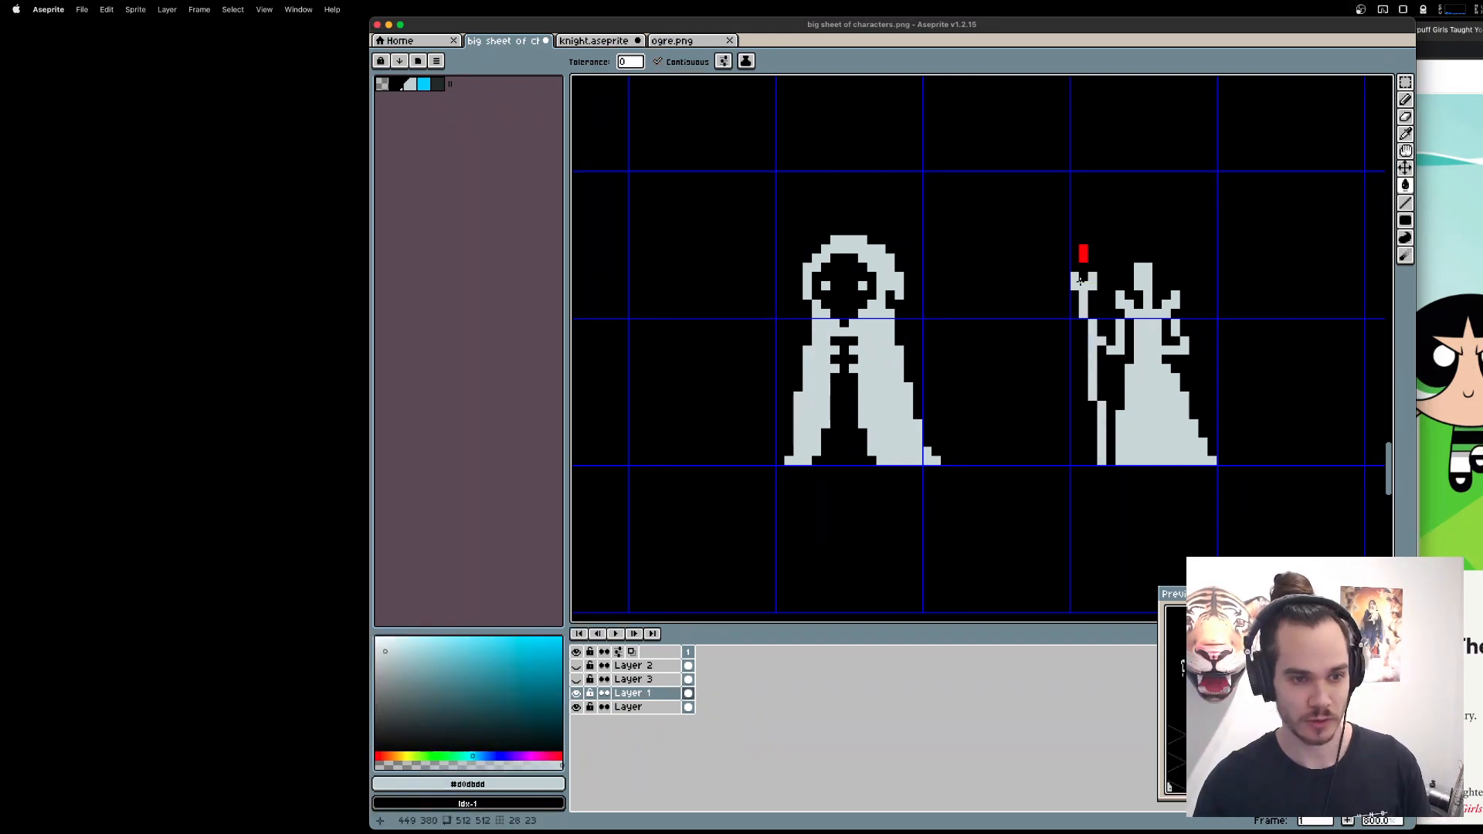
pyautogui.press('b')
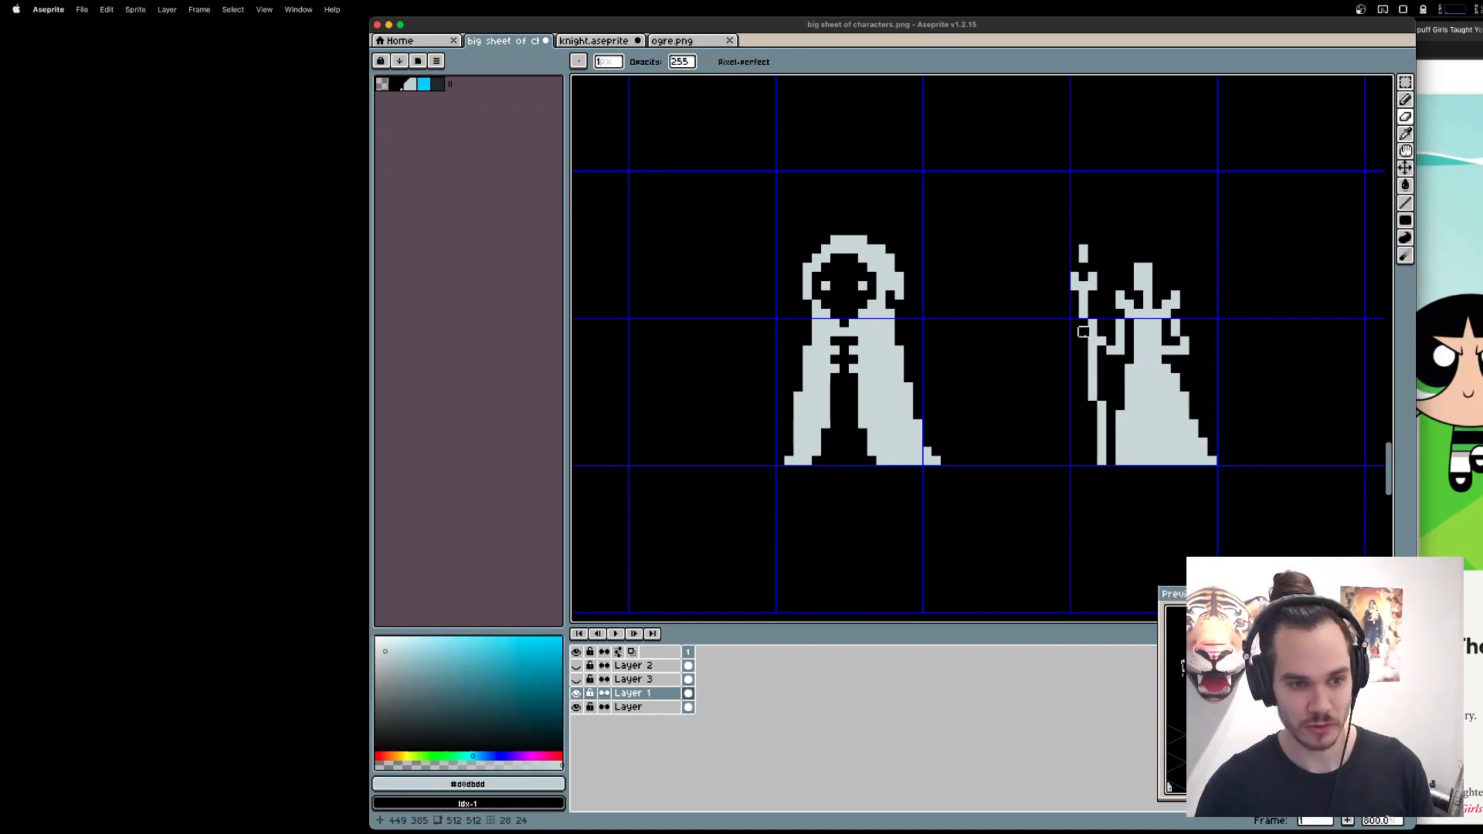
# Add a light grey pixel at each of the two bends in the queen's staff to join its segments.
pyautogui.scroll(1, 1074, 339)
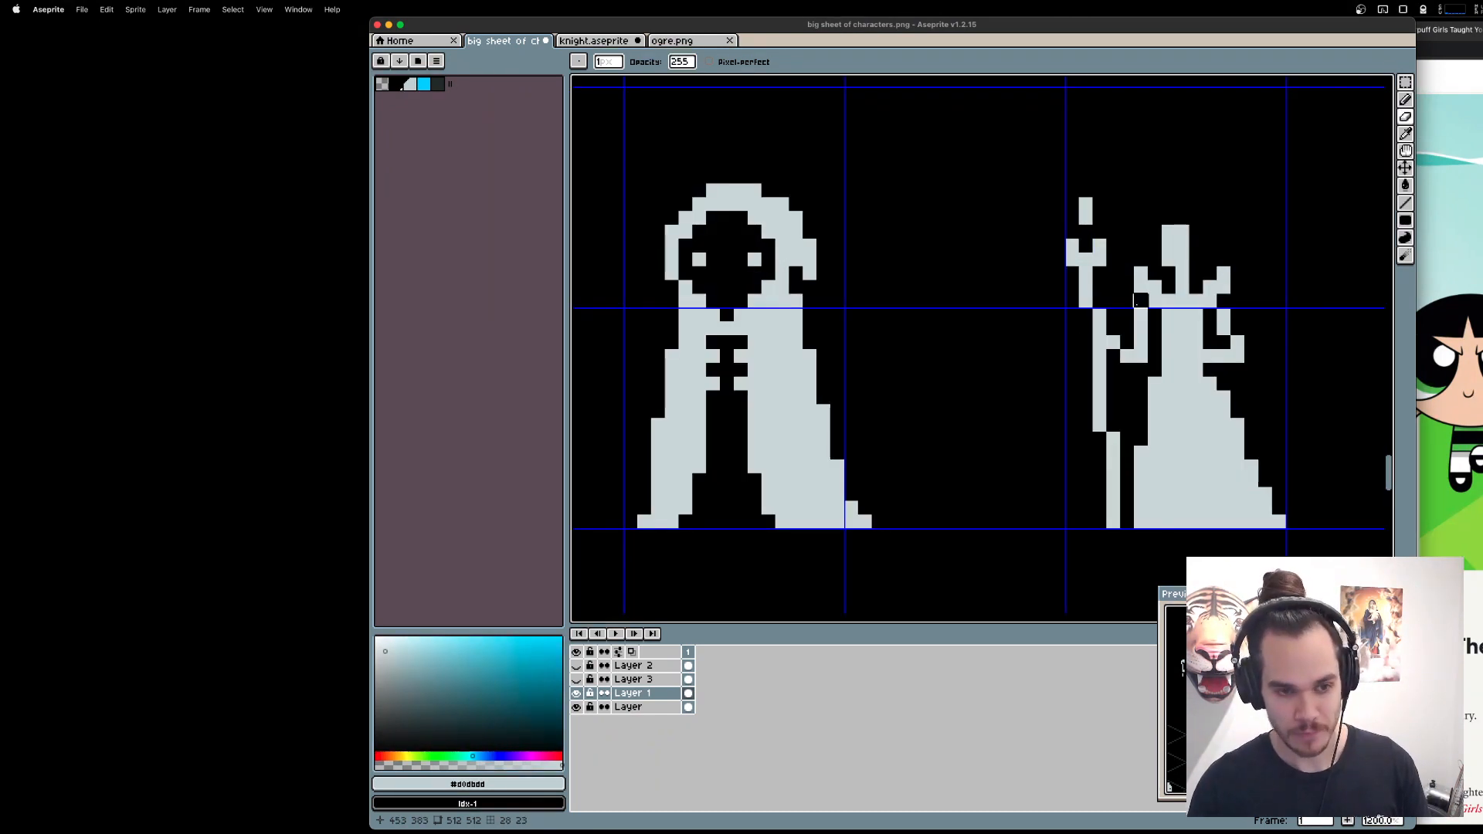
pyautogui.press('b')
pyautogui.click(1100, 439)
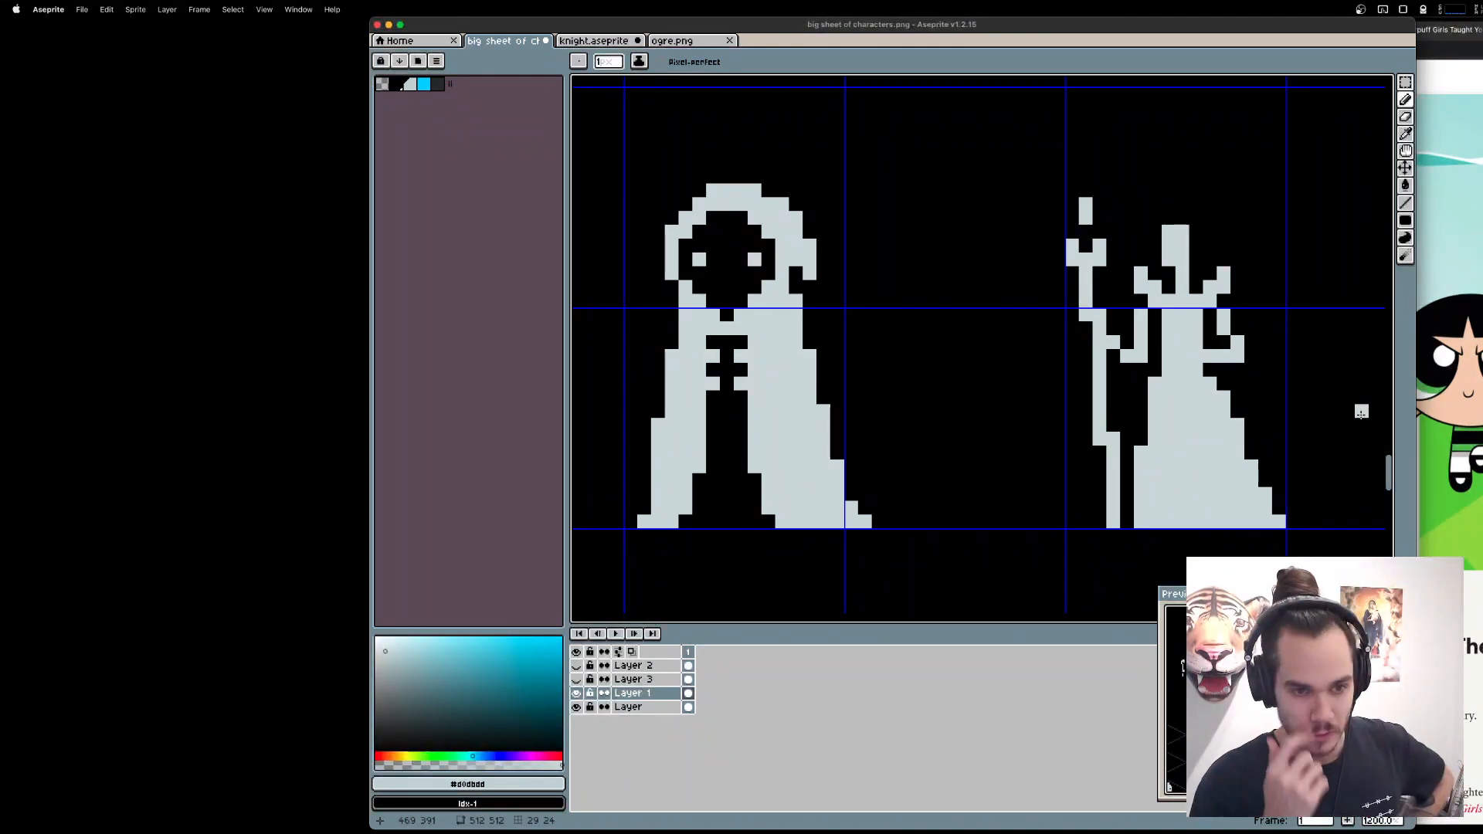
# Cut the tall hooded figure from Layer 1, paste it onto a new layer, and place it directly over the queen.
pyautogui.scroll(-3, 1283, 429)
pyautogui.press('m')
pyautogui.moveTo(957, 262); pyautogui.dragTo(1100, 533)
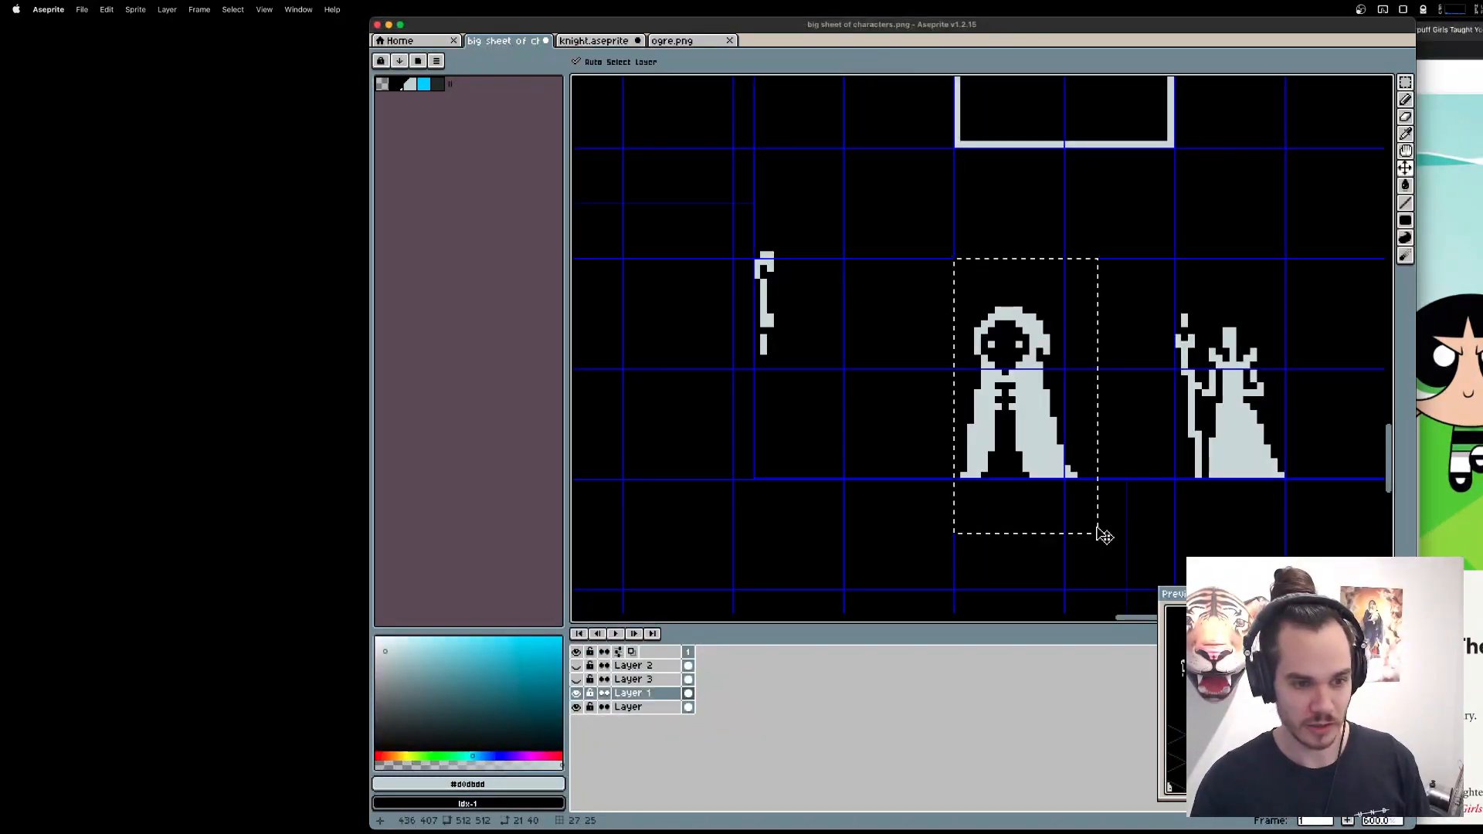
pyautogui.press('super+x')
pyautogui.hscroll(1, 1099, 532)
pyautogui.hotkey('shift', 'n')
pyautogui.press('super+v')
pyautogui.moveTo(966, 379); pyautogui.dragTo(1186, 379)
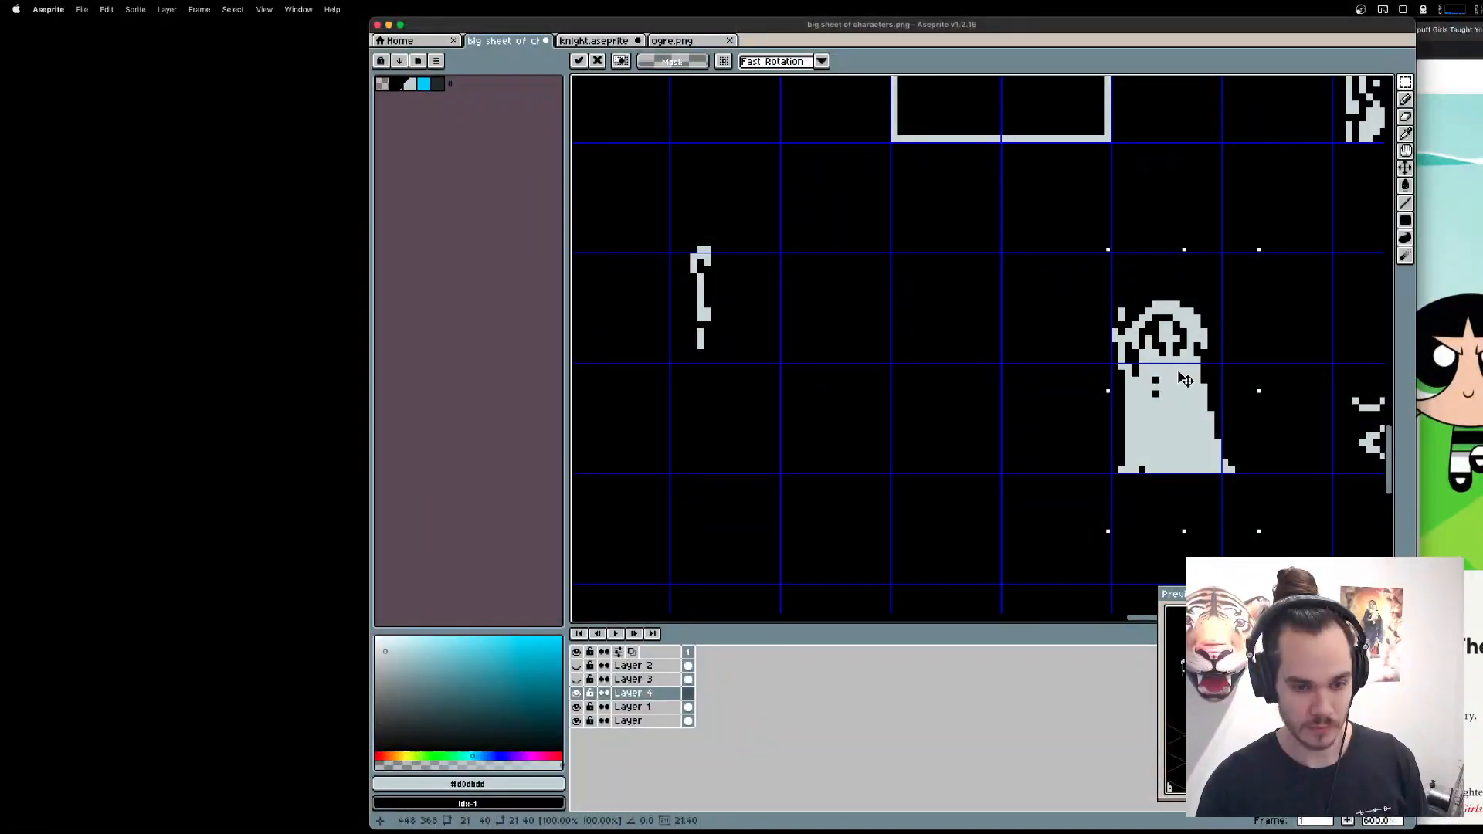
pyautogui.press('Return')
# Alternate the visibility of Layer 4 and Layer 1 to compare the silhouettes of the hooded figure and the queen.
pyautogui.click(577, 707)
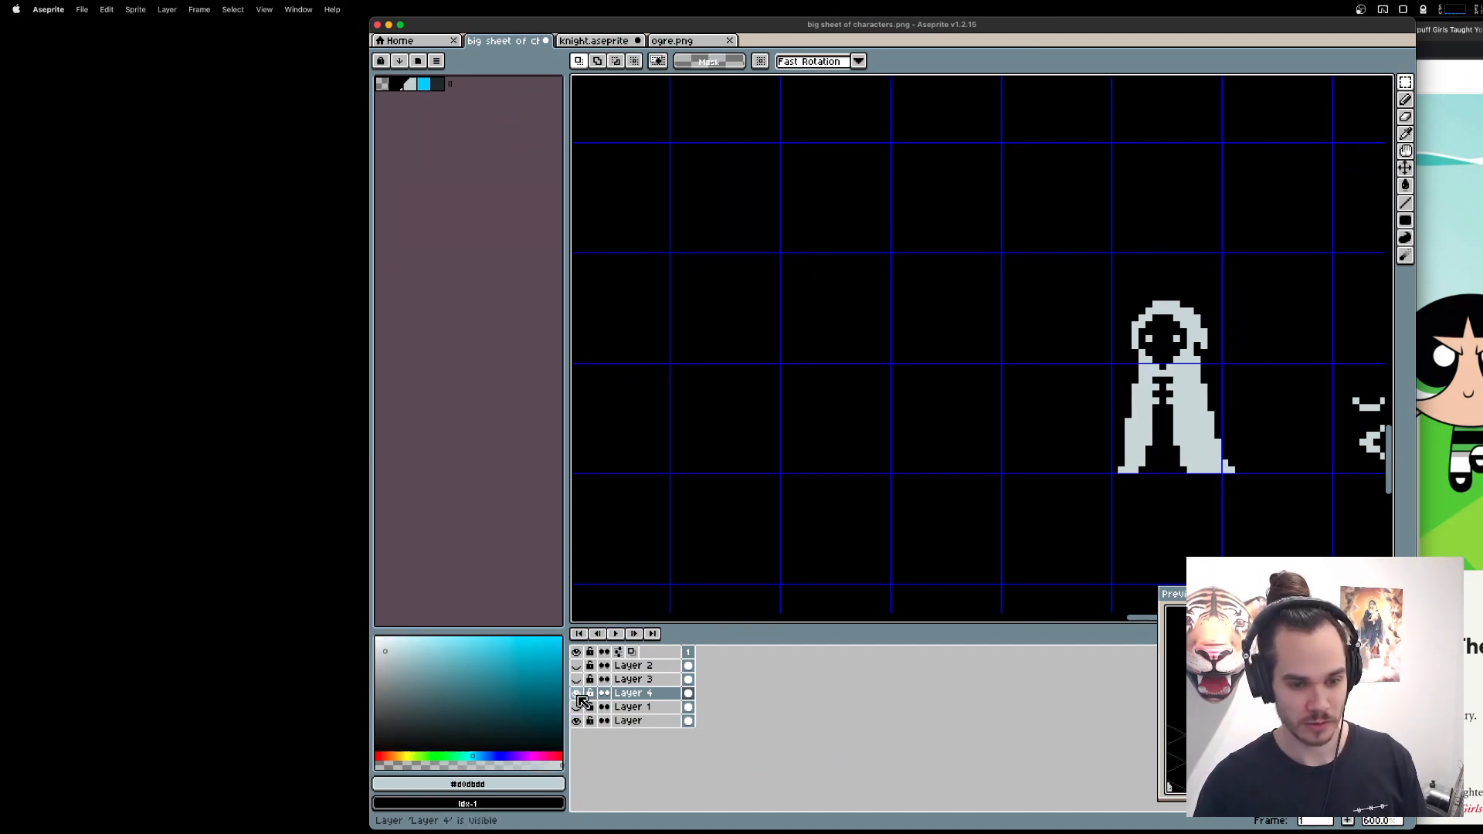
pyautogui.click(577, 694)
pyautogui.click(577, 707)
pyautogui.click(577, 707)
pyautogui.click(577, 707)
pyautogui.click(577, 707)
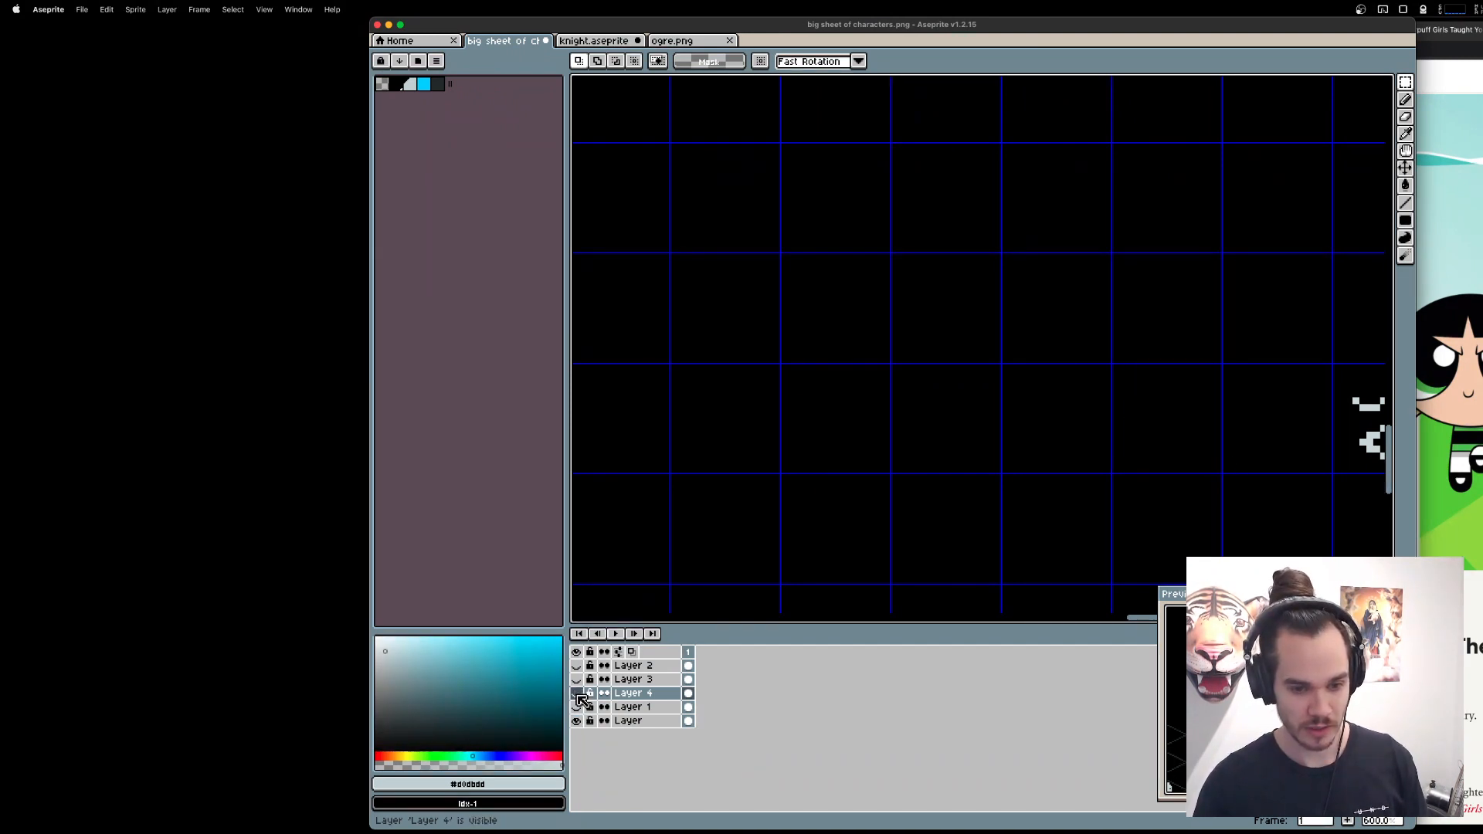
pyautogui.click(578, 707)
pyautogui.click(577, 698)
pyautogui.click(578, 698)
pyautogui.click(577, 706)
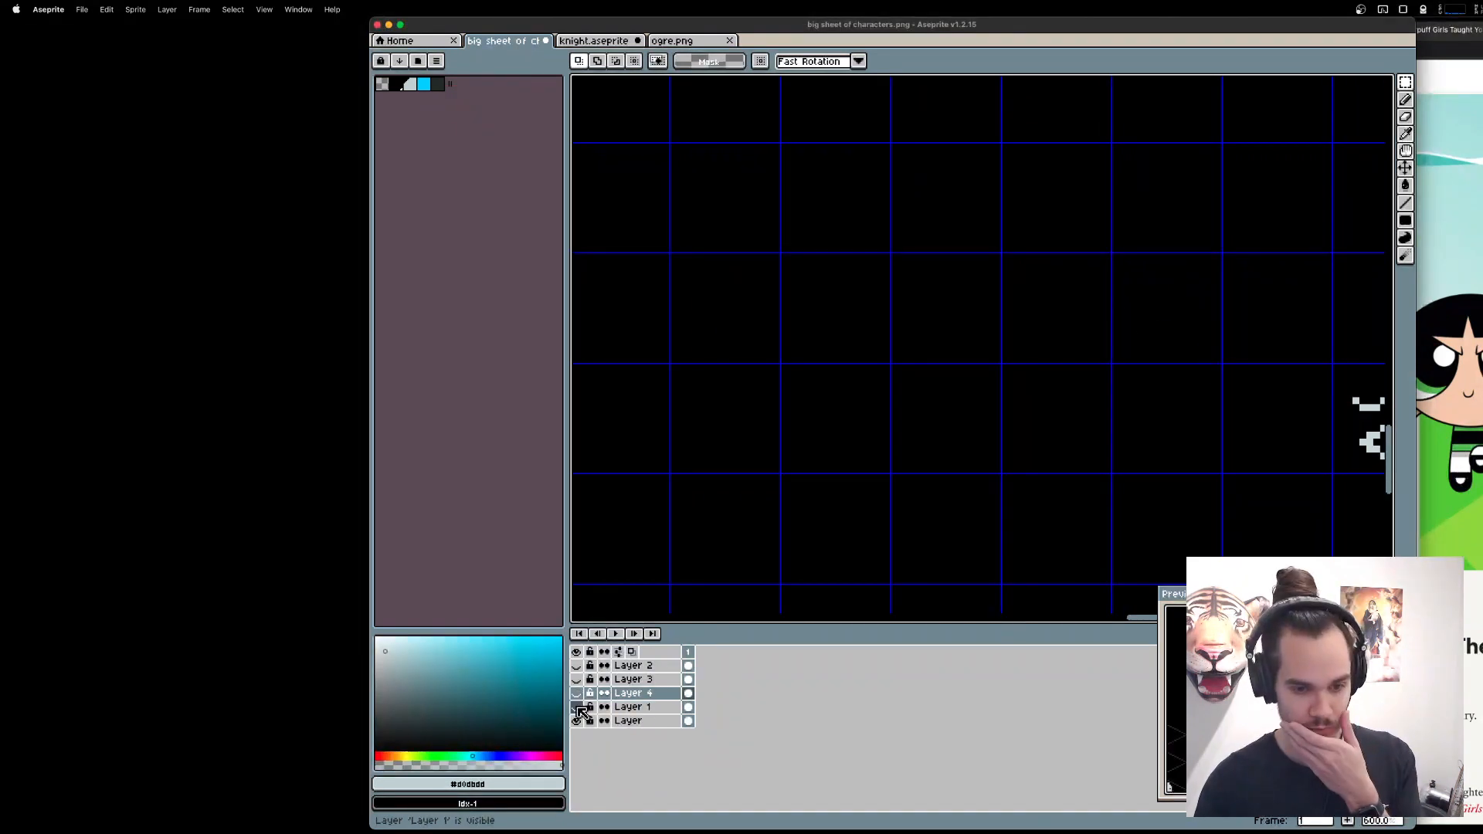
pyautogui.click(577, 706)
pyautogui.click(577, 706)
pyautogui.click(578, 694)
pyautogui.click(577, 707)
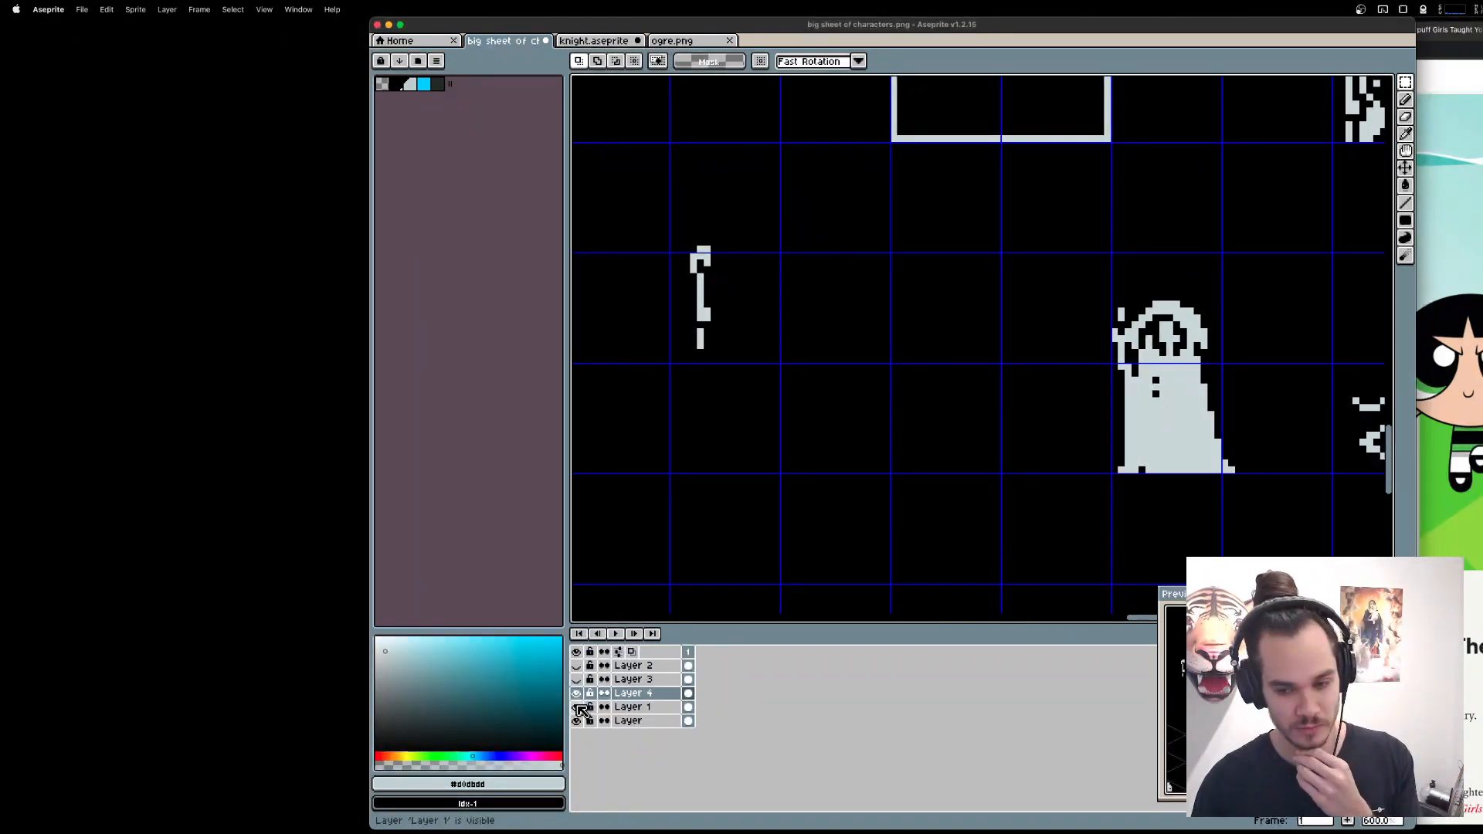
pyautogui.click(578, 707)
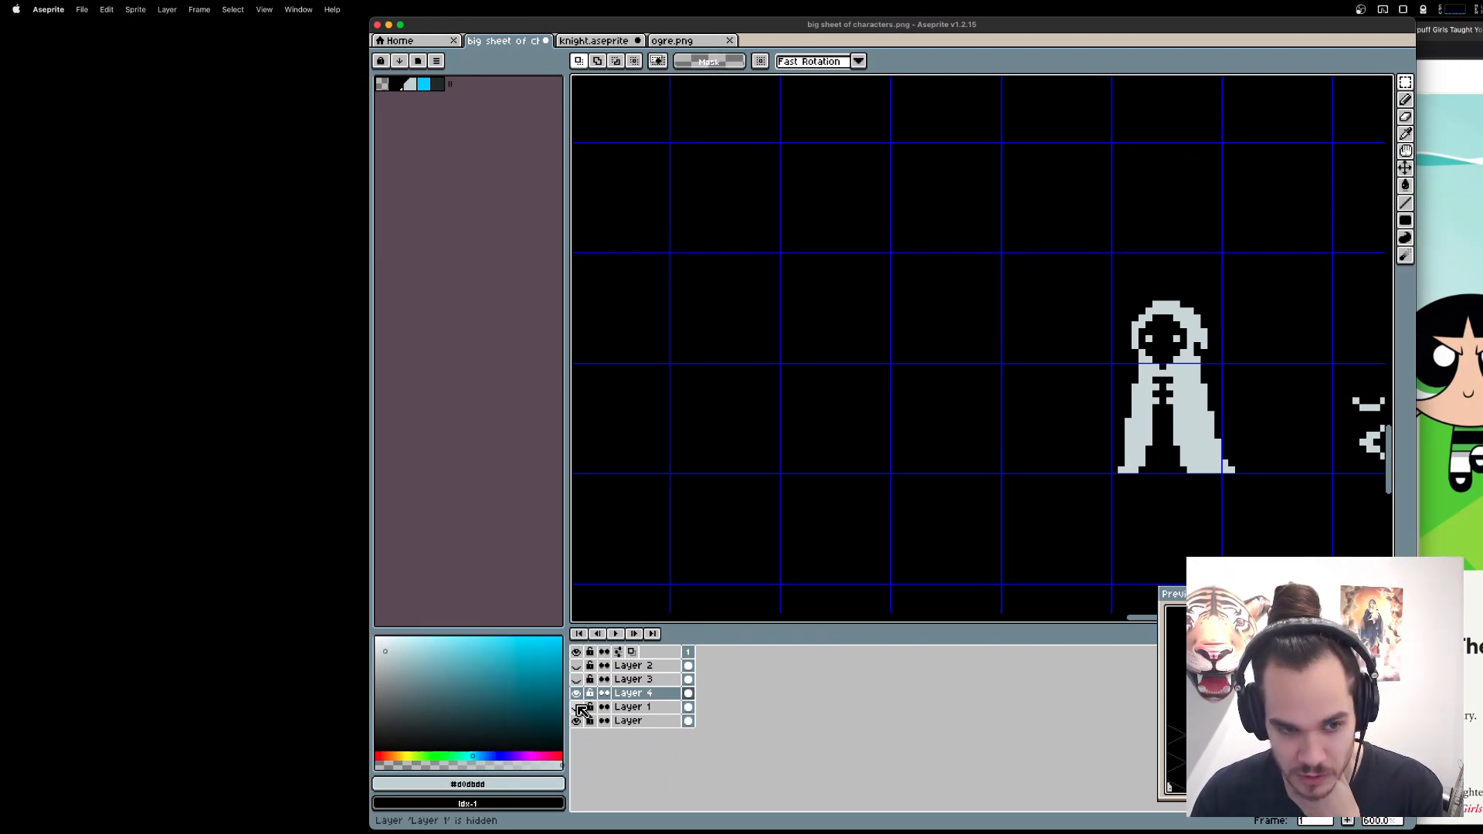
# Show Layer 1, hide Layer 4, and make Layer 1 the active layer.
pyautogui.click(578, 707)
pyautogui.click(577, 693)
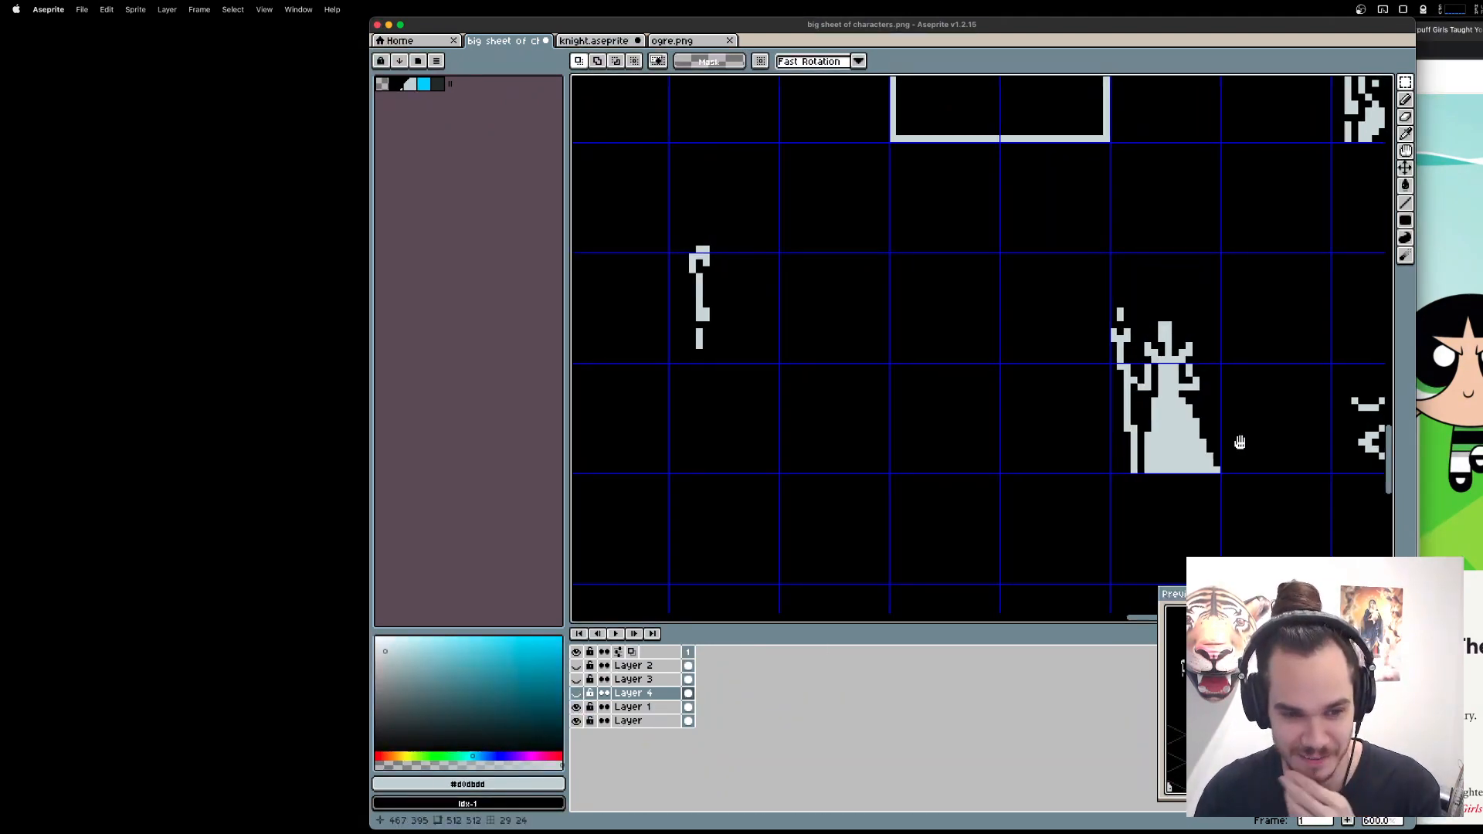
pyautogui.hscroll(2, 1152, 464)
pyautogui.press('b')
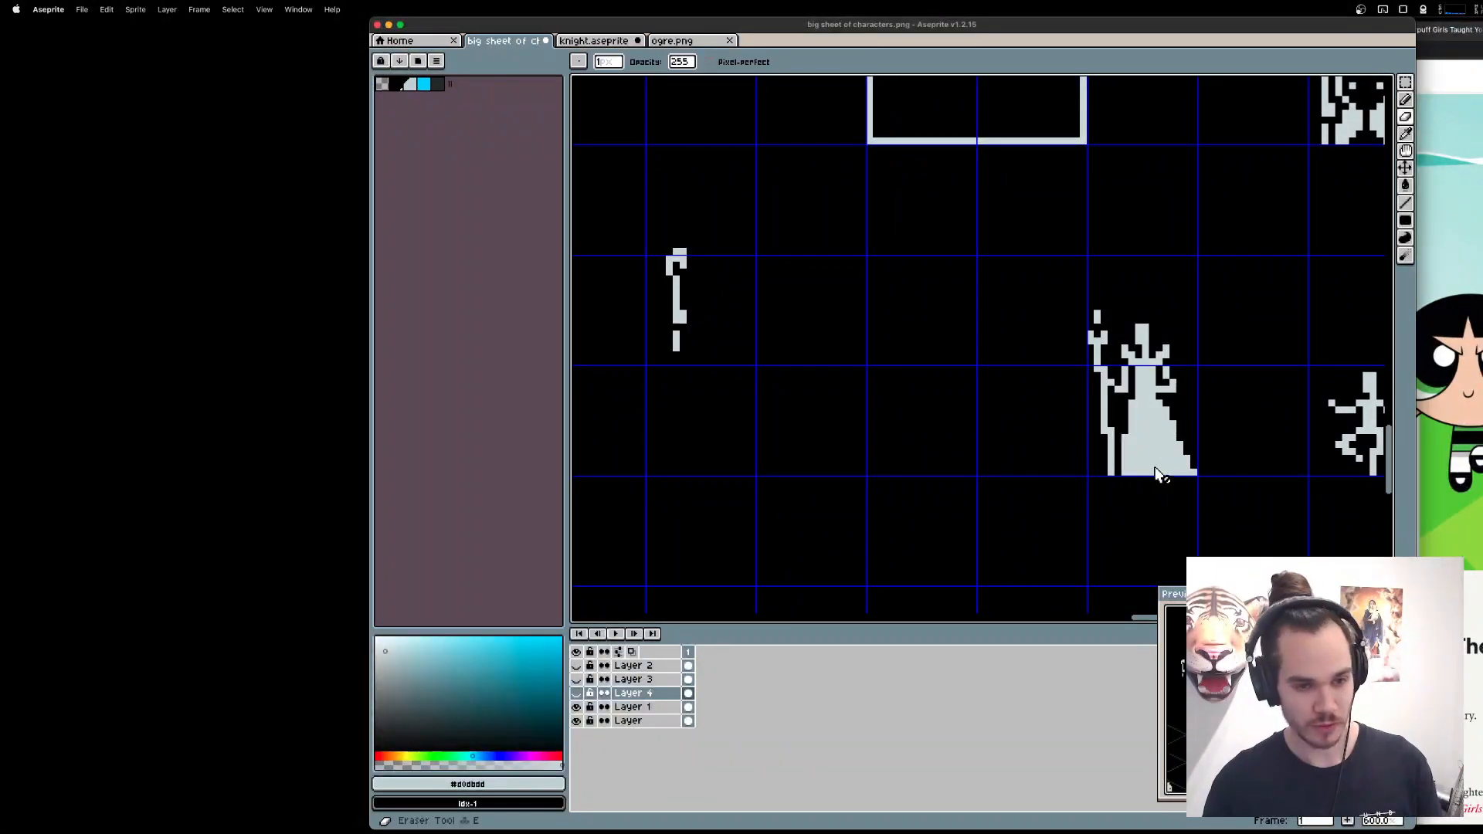
pyautogui.scroll(1, 1158, 472)
pyautogui.hscroll(2, 1159, 472)
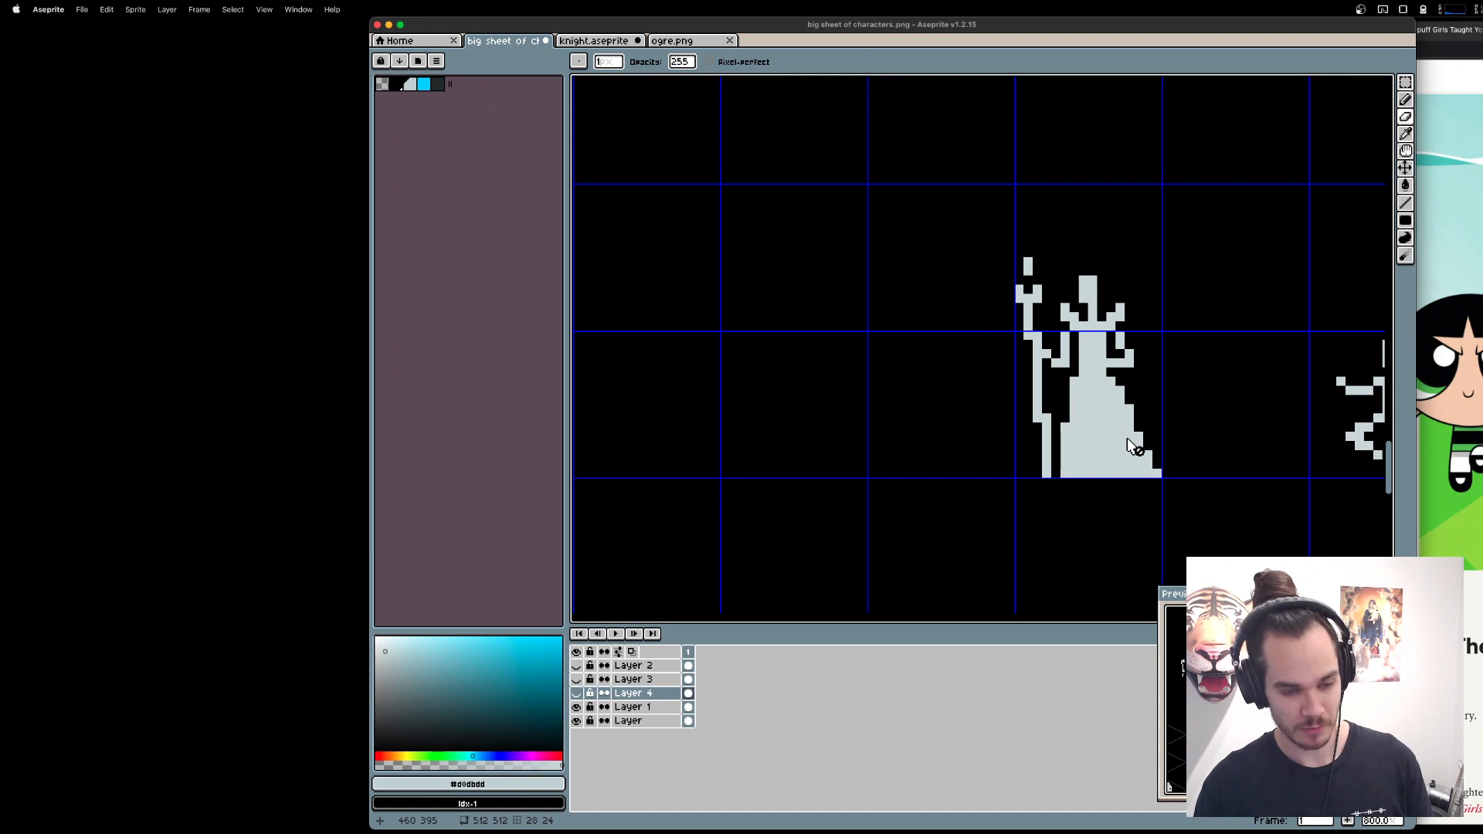
pyautogui.click(629, 707)
# Erase three pixels in a V shape across the queen's waist to separate her bodice from the skirt.
pyautogui.scroll(1, 1093, 430)
pyautogui.hscroll(-5, 928, 430)
pyautogui.scroll(3, 928, 430)
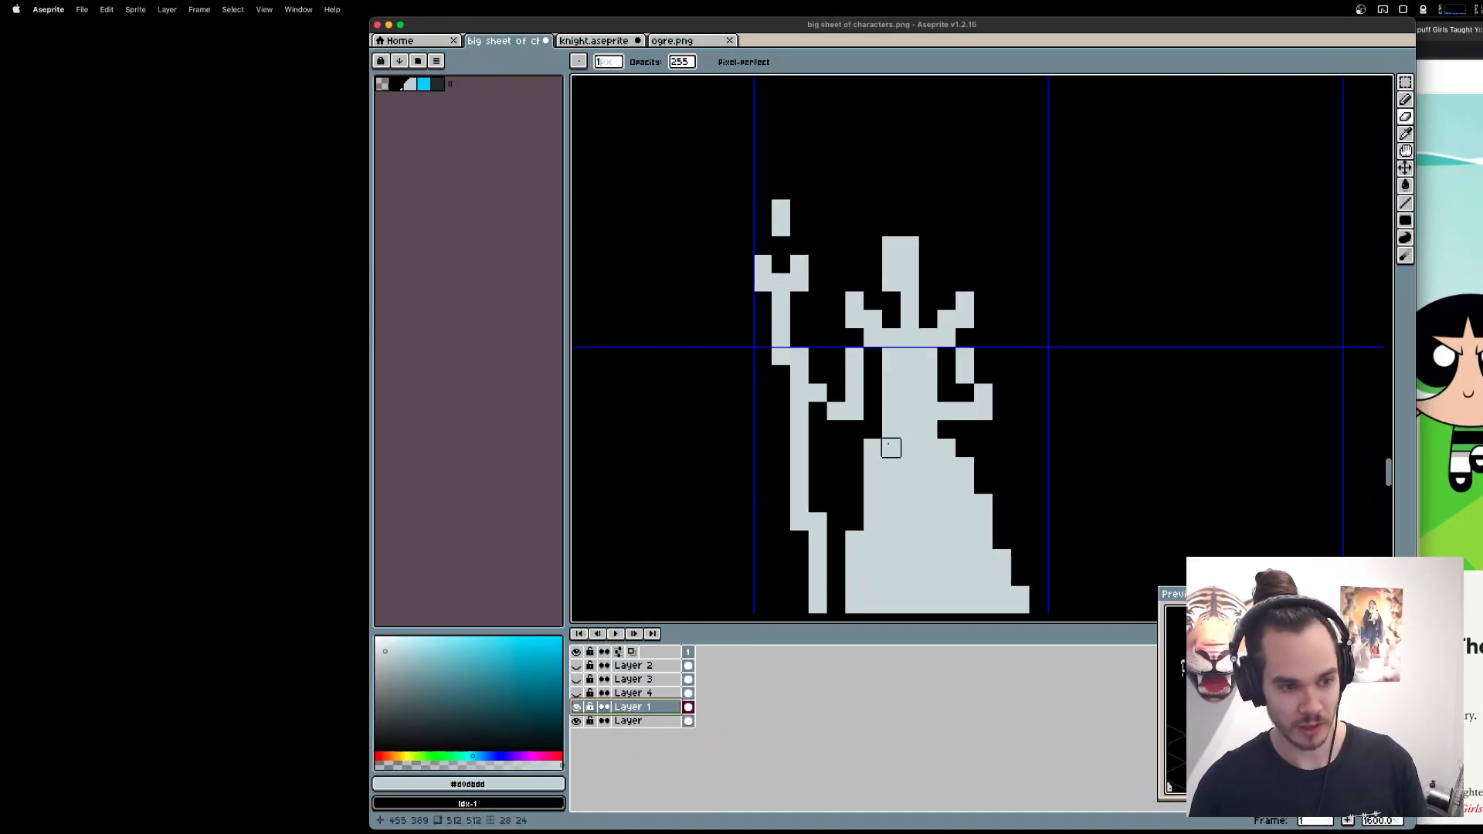
pyautogui.rightClick(891, 448)
pyautogui.rightClick(909, 466)
pyautogui.rightClick(928, 448)
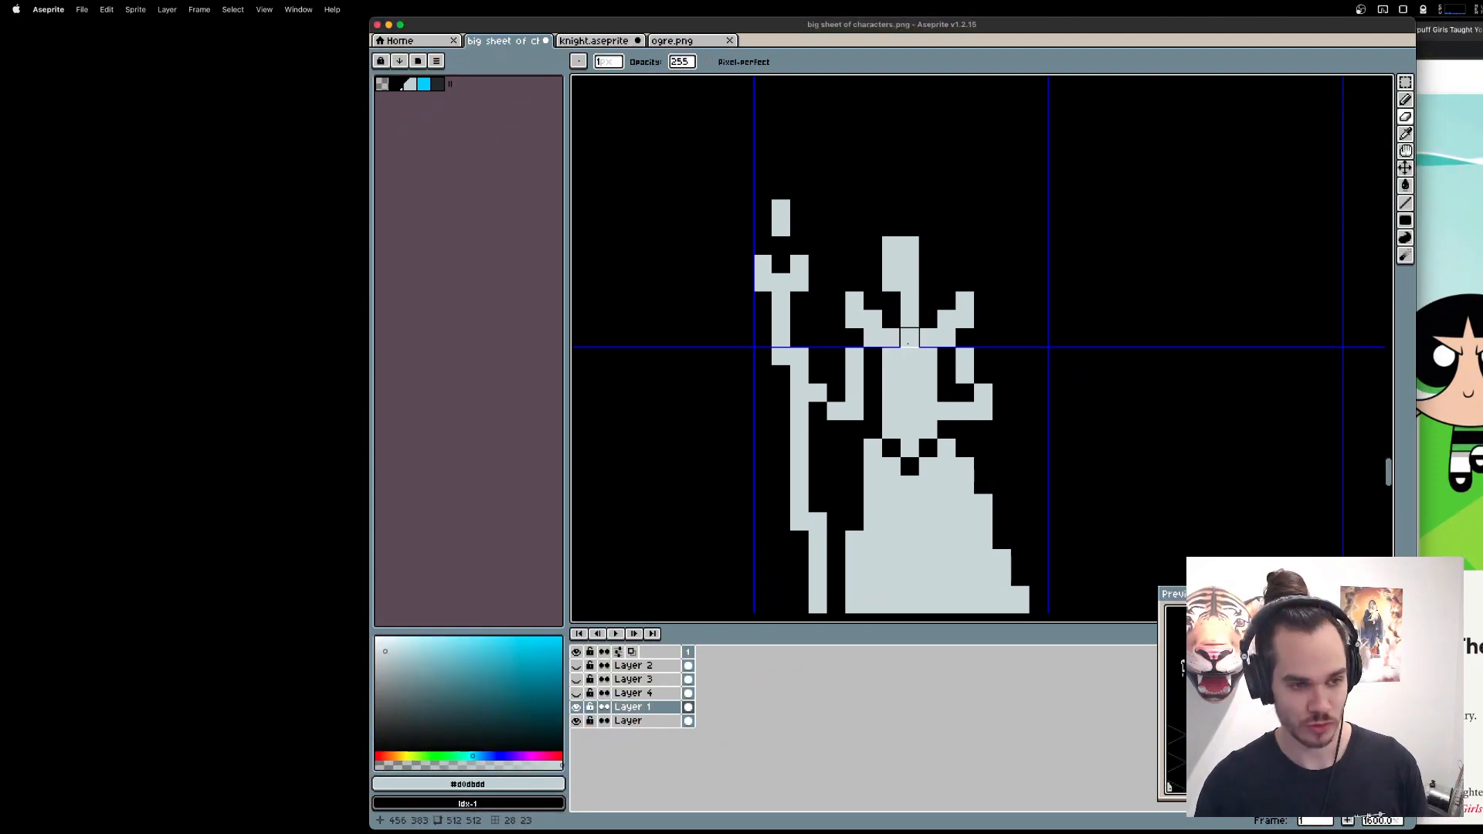
# Erase the pixel at the base of the queen's neck and two diagonally adjacent pixels on her bodice.
pyautogui.rightClick(909, 337)
pyautogui.rightClick(984, 411)
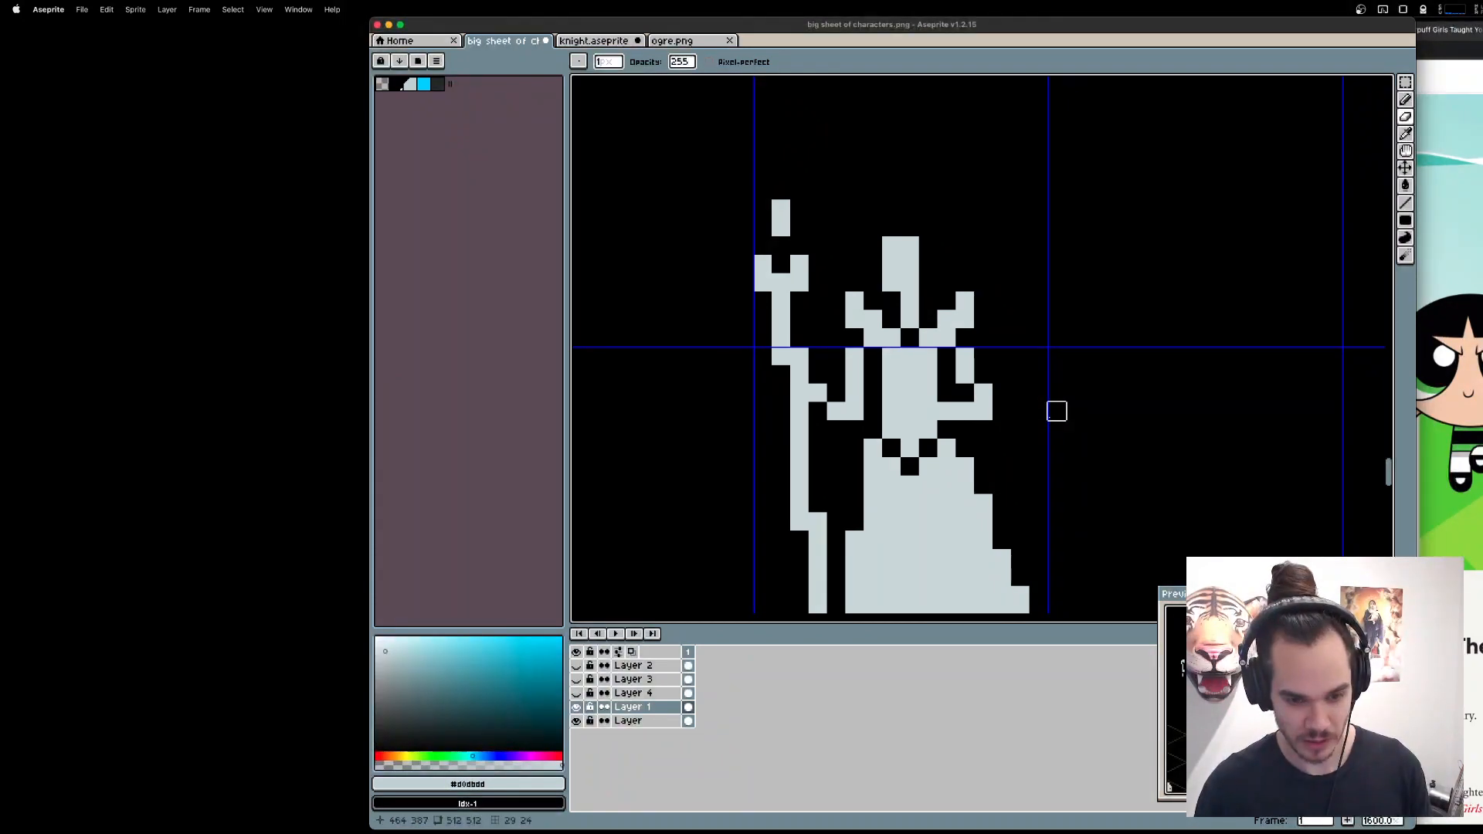
pyautogui.rightClick(909, 392)
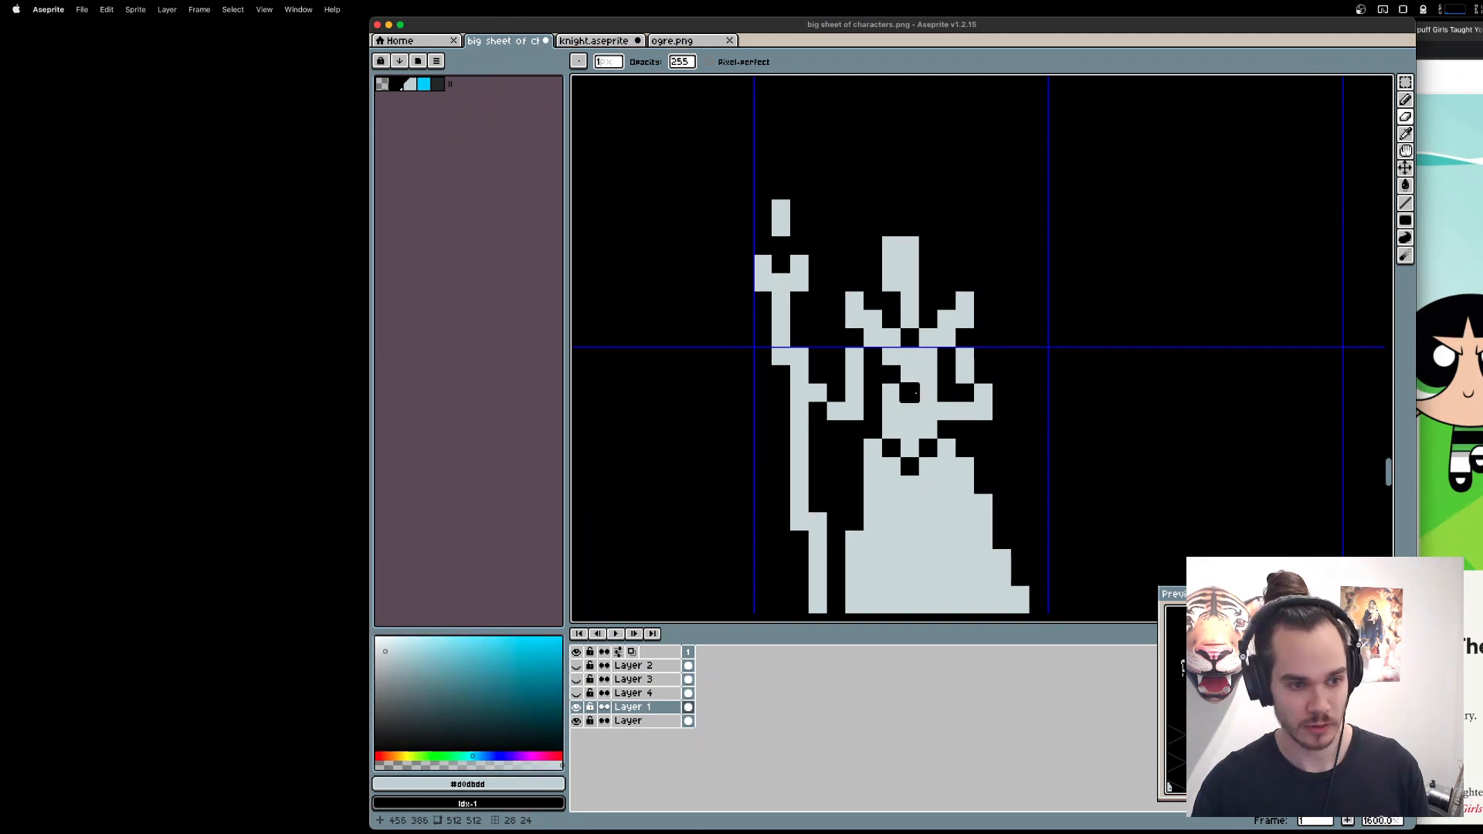
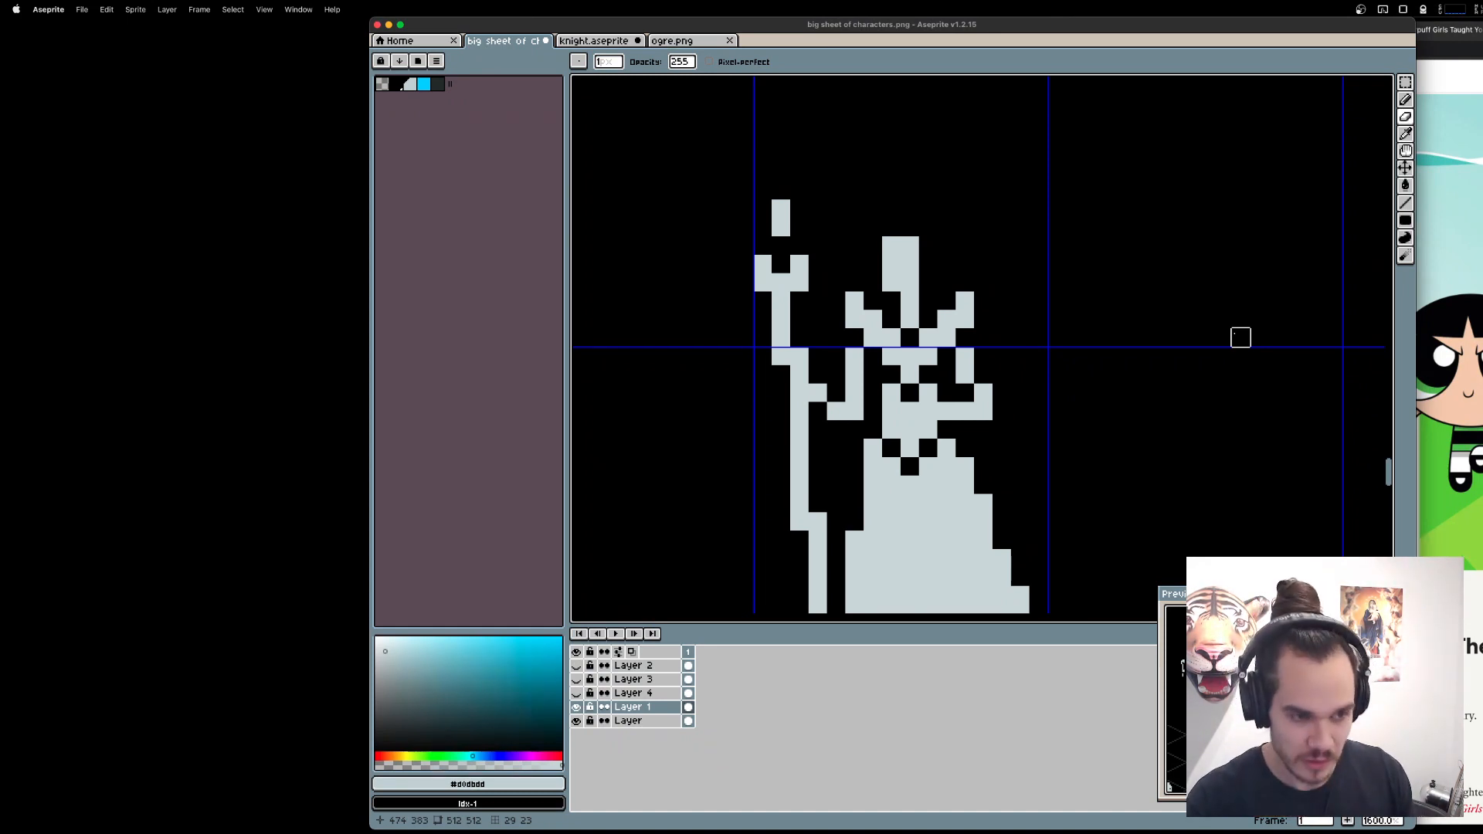
# Fill the V-shaped gap at the queen's waist back in with the pencil.
pyautogui.keyDown('alt'); pyautogui.click(901, 417); pyautogui.keyUp('alt')
pyautogui.press('b')
pyautogui.moveTo(891, 430); pyautogui.dragTo(921, 452)
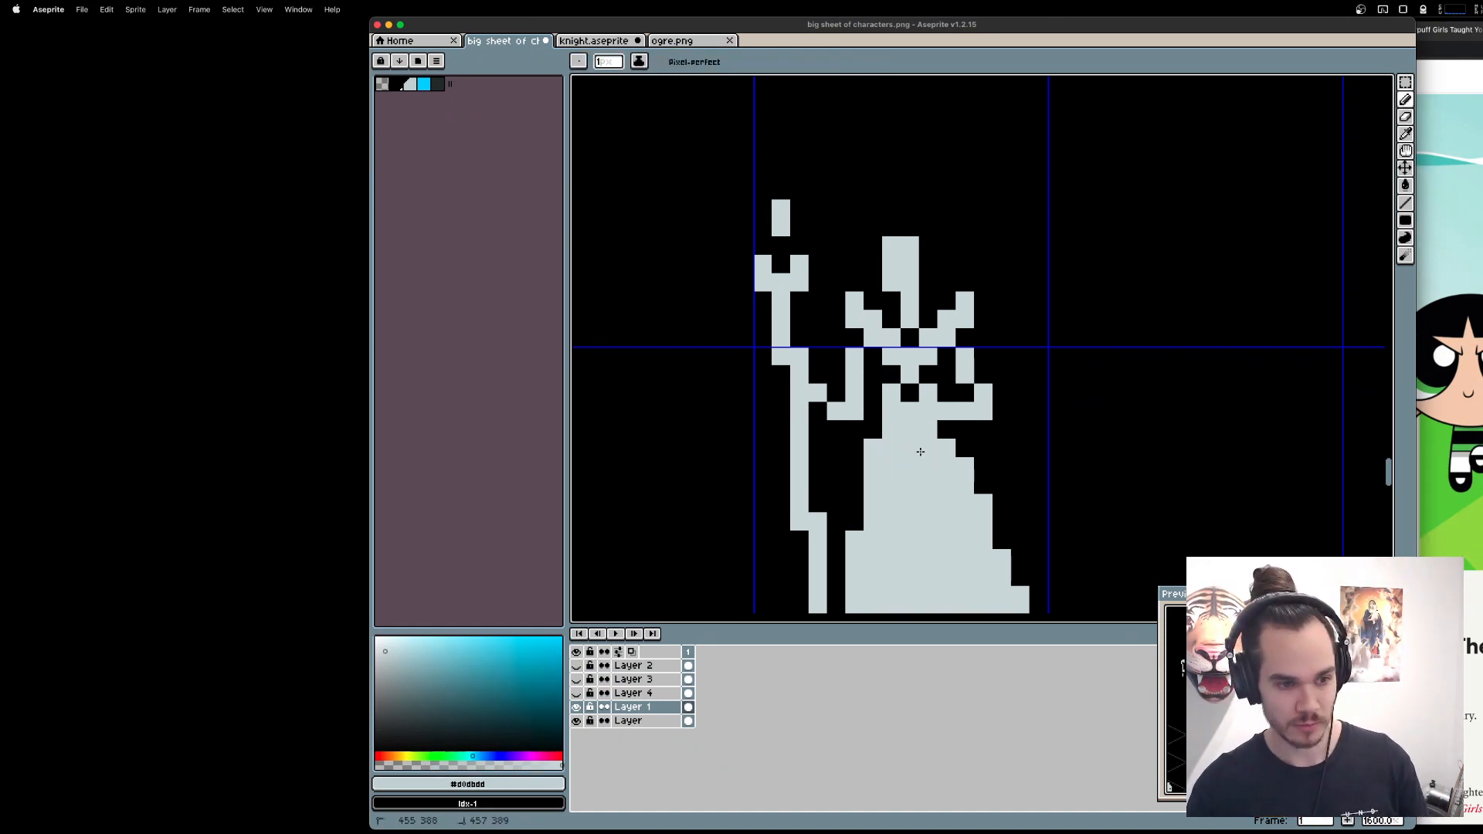
# Try to lengthen the queen's neck by one pixel into her bodice, and undo the edit.
pyautogui.hscroll(-1, 936, 368)
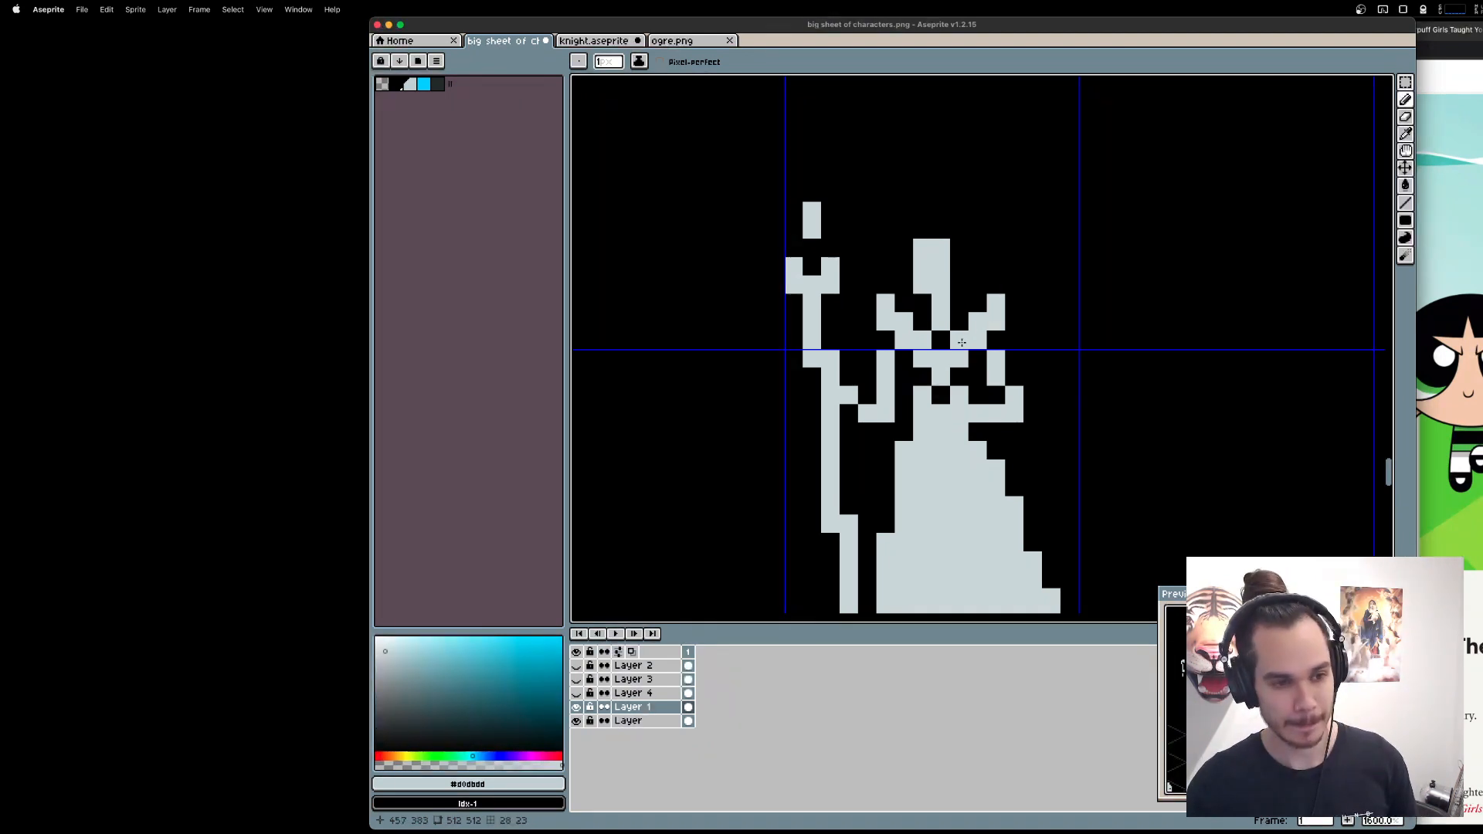
pyautogui.click(940, 395)
pyautogui.keyDown('alt'); pyautogui.click(922, 379); pyautogui.keyUp('alt')
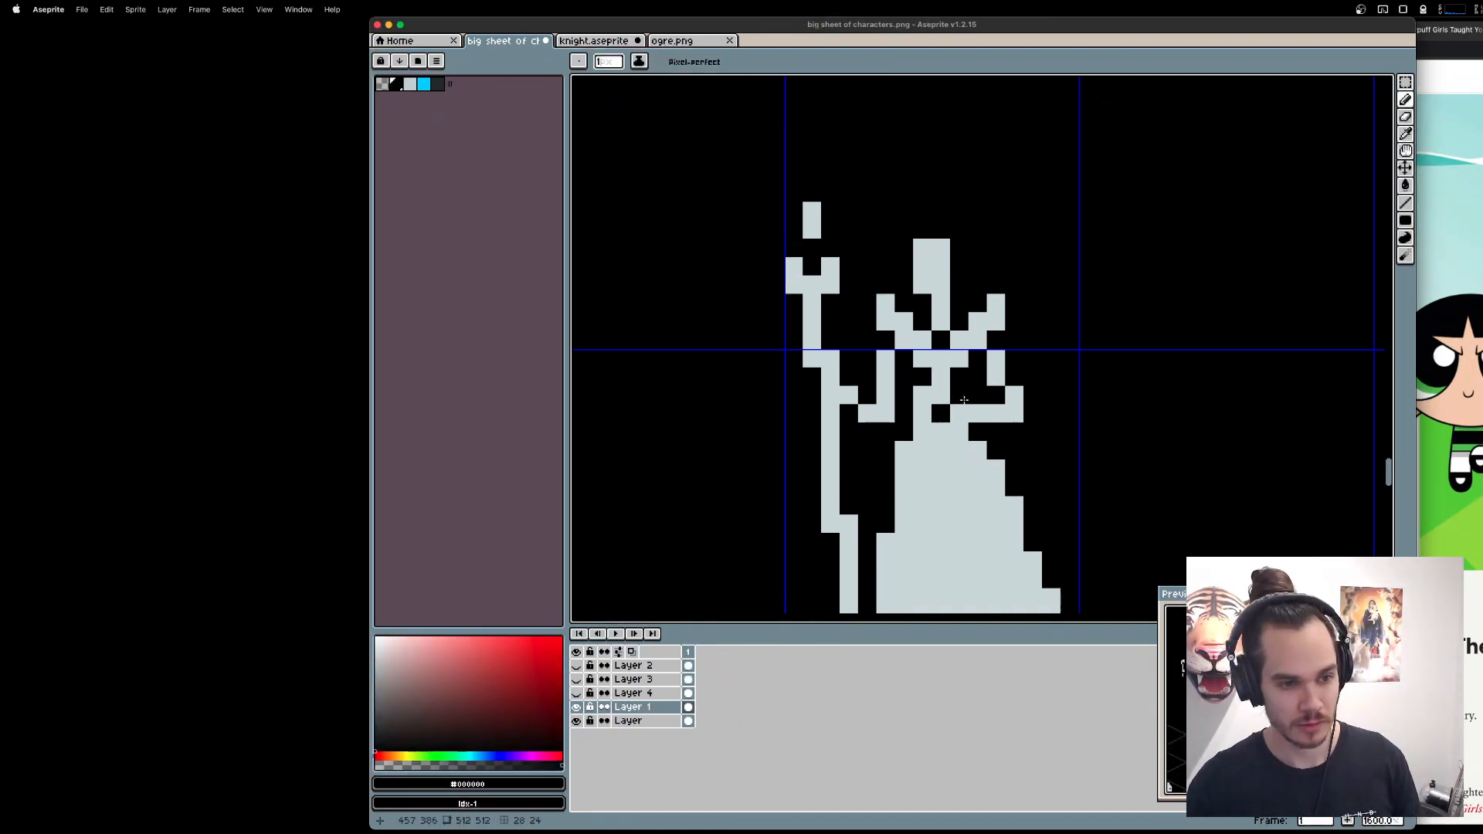
pyautogui.click(924, 396)
pyautogui.press('v')
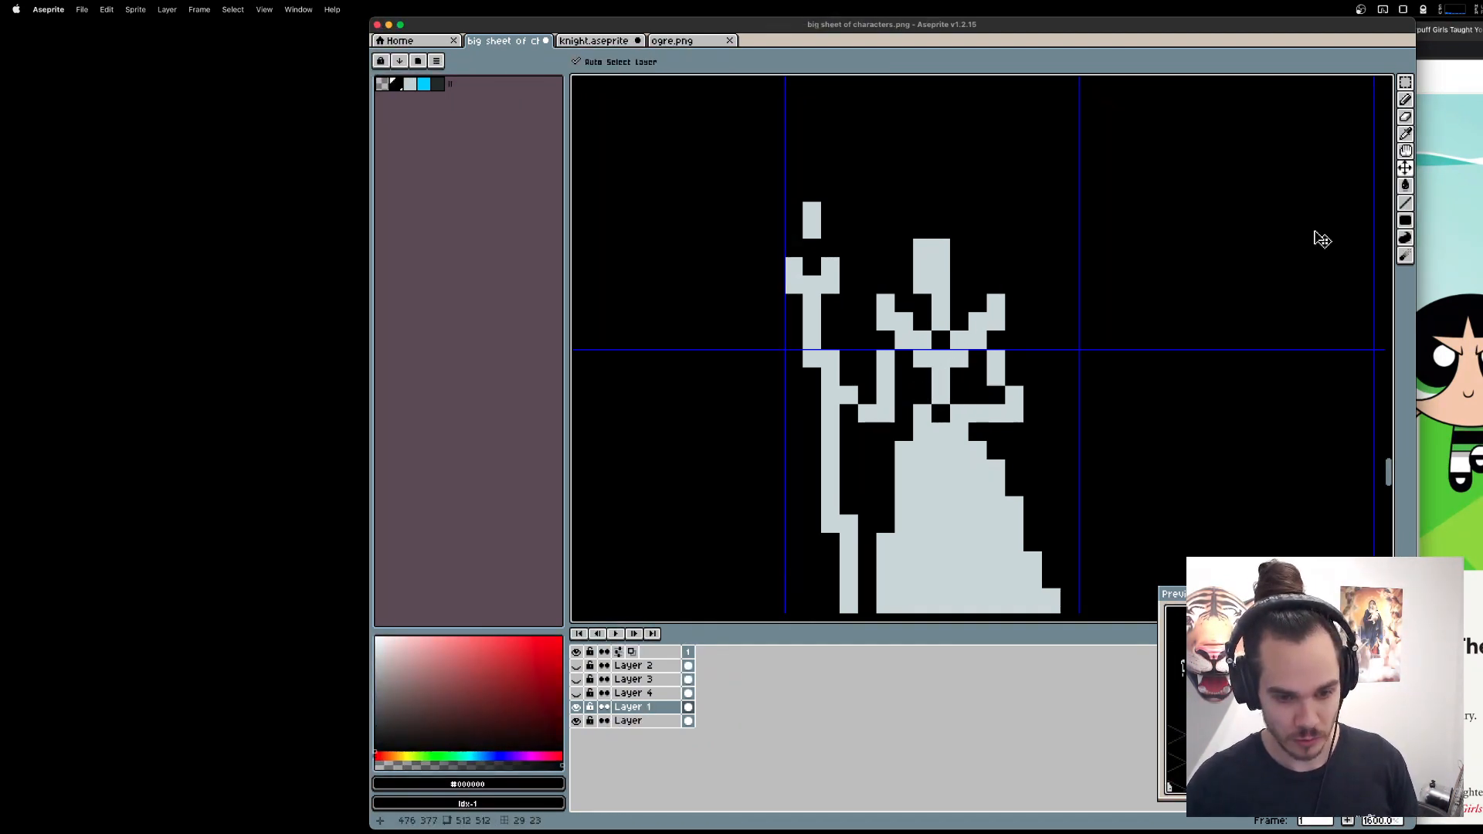
pyautogui.press('b')
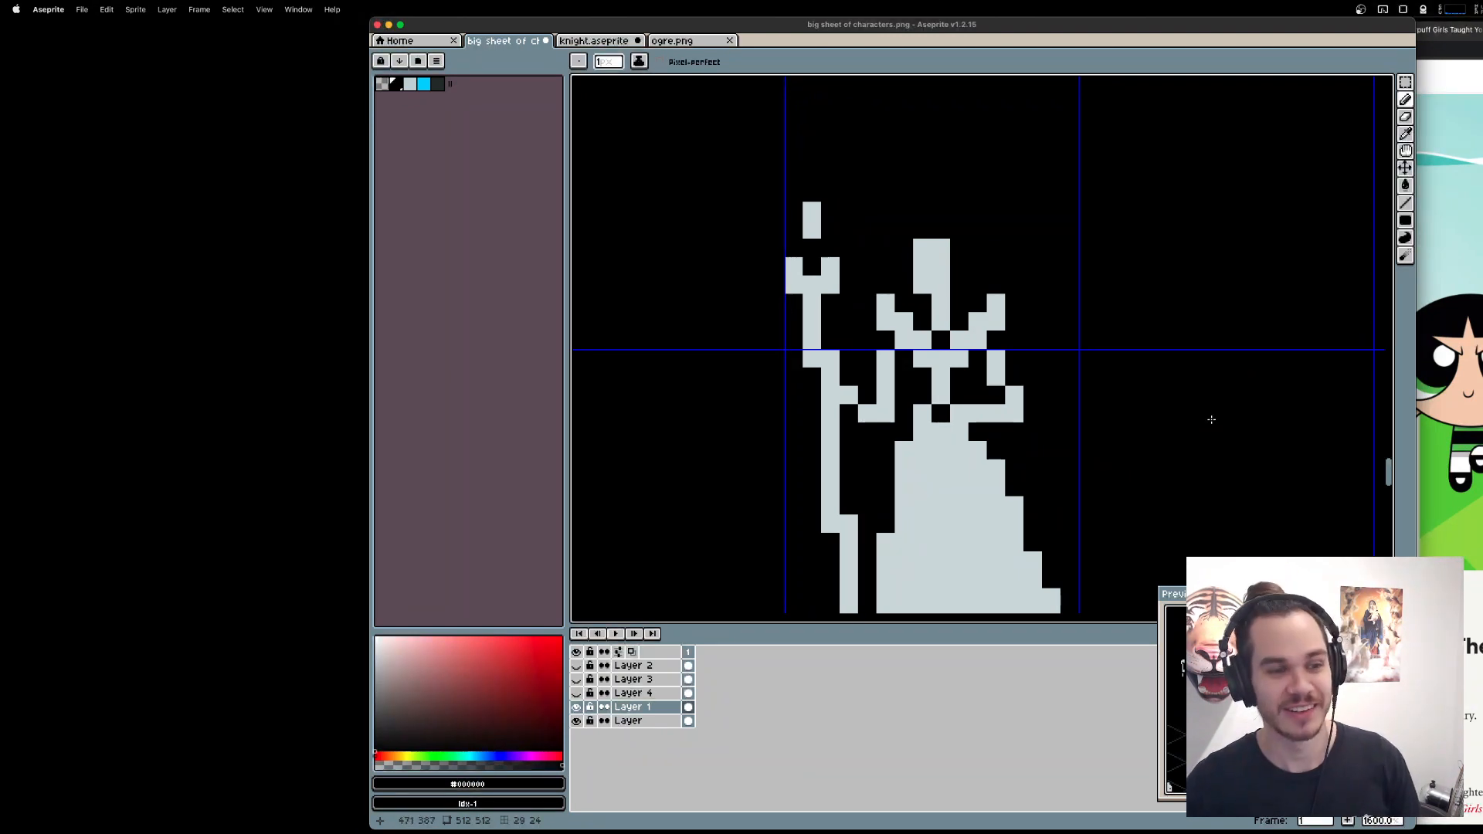
pyautogui.press('super+z')
pyautogui.press('super+z')
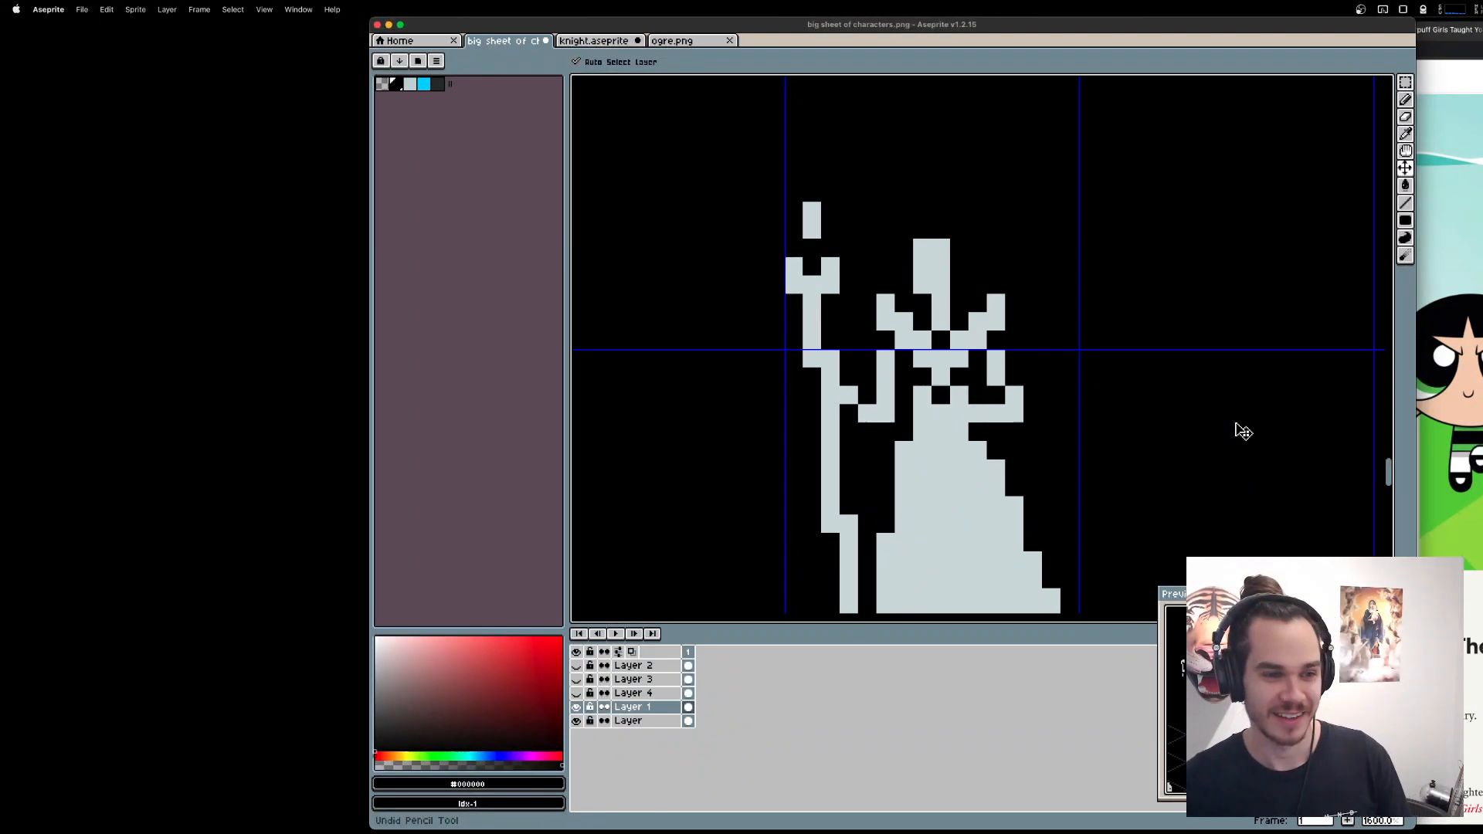
pyautogui.press('b')
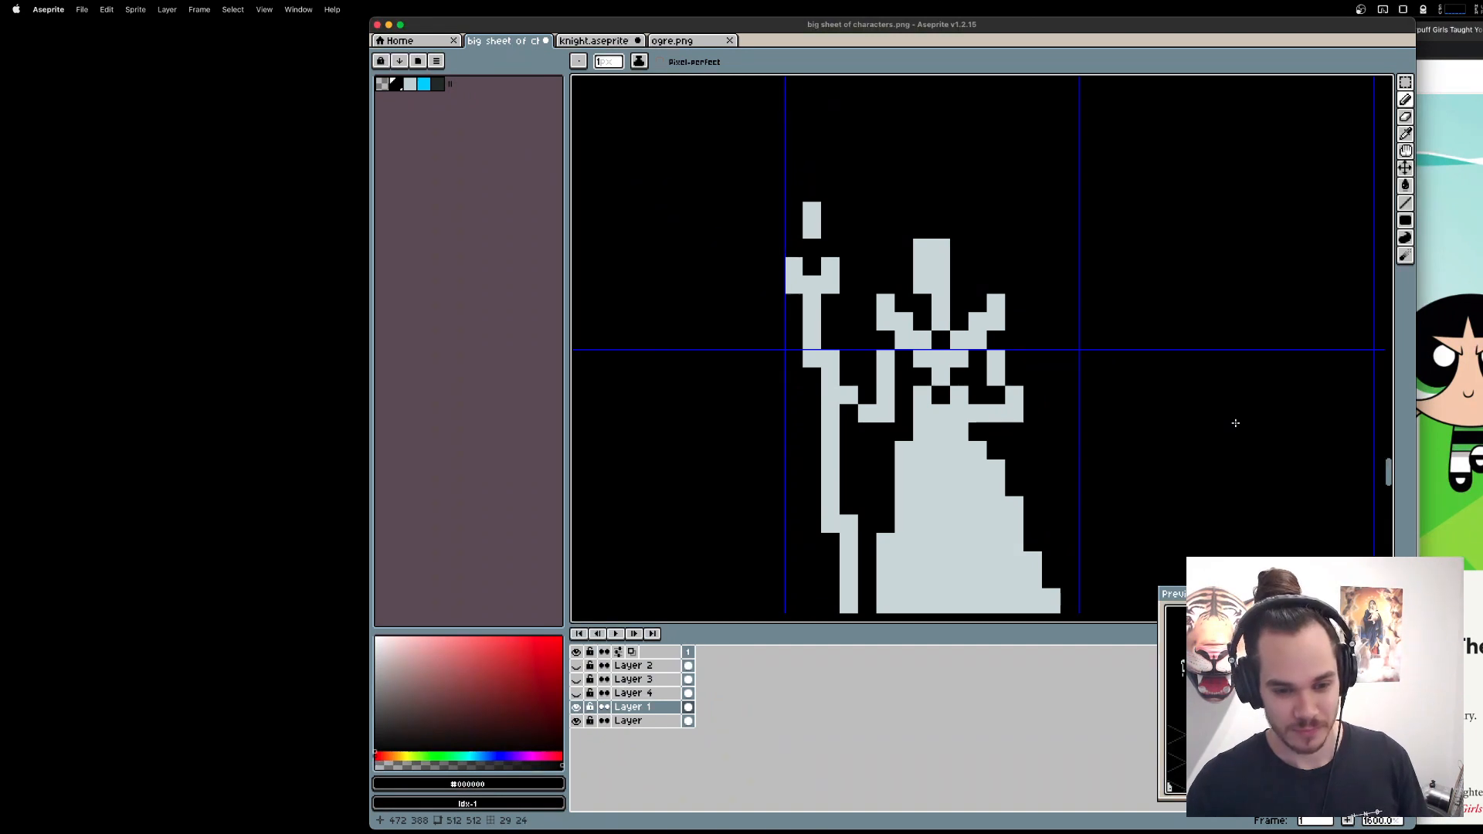
# Show Layer 4 and move its hooded figure two grid cells to the left, clear of the queen.
pyautogui.scroll(-4, 1235, 424)
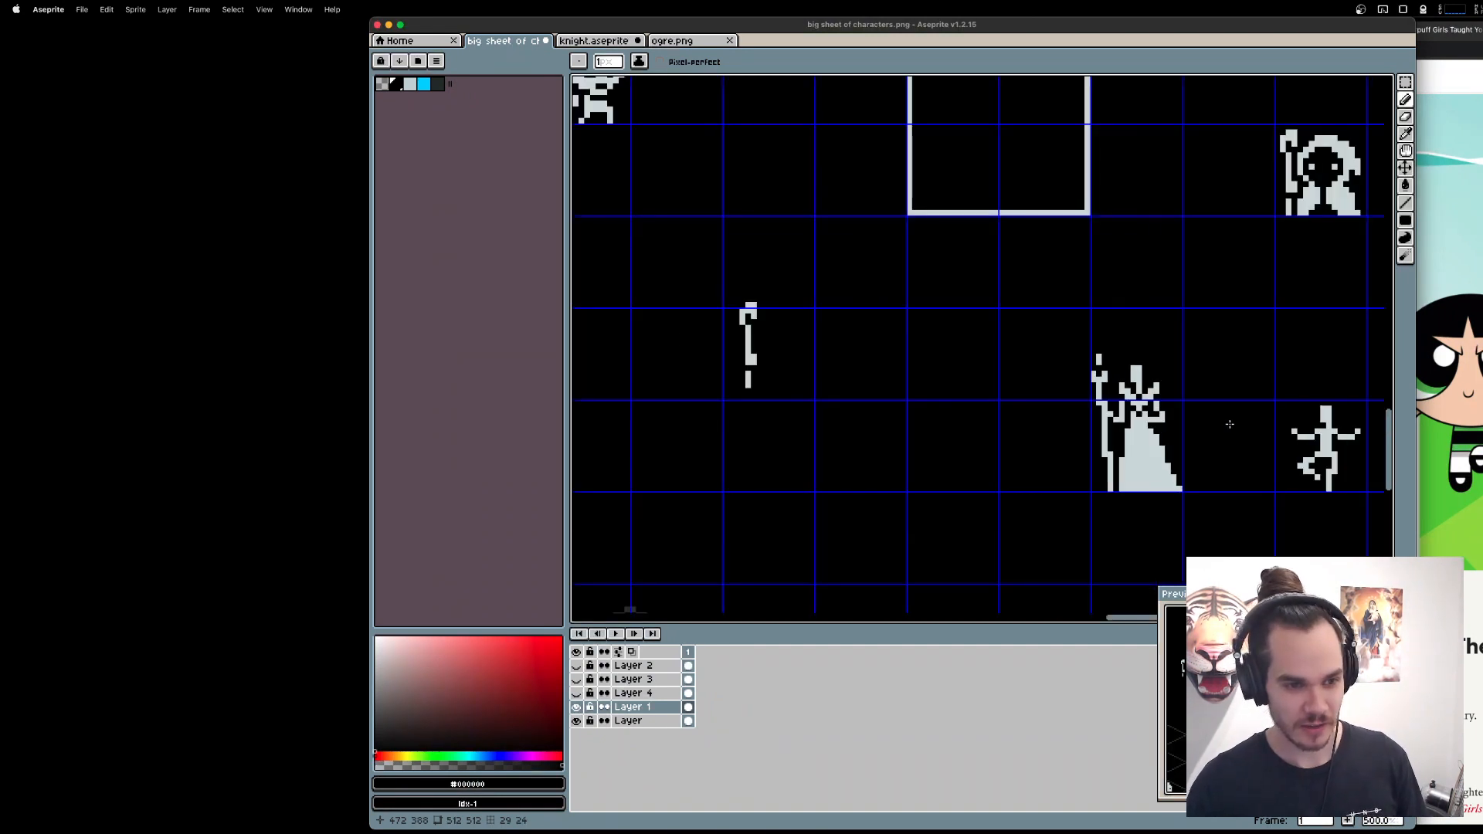
pyautogui.click(577, 694)
pyautogui.press('m')
pyautogui.moveTo(982, 281)
pyautogui.mouseDown()
pyautogui.moveTo(1120, 507)
pyautogui.moveTo(1141, 514)
pyautogui.mouseUp()
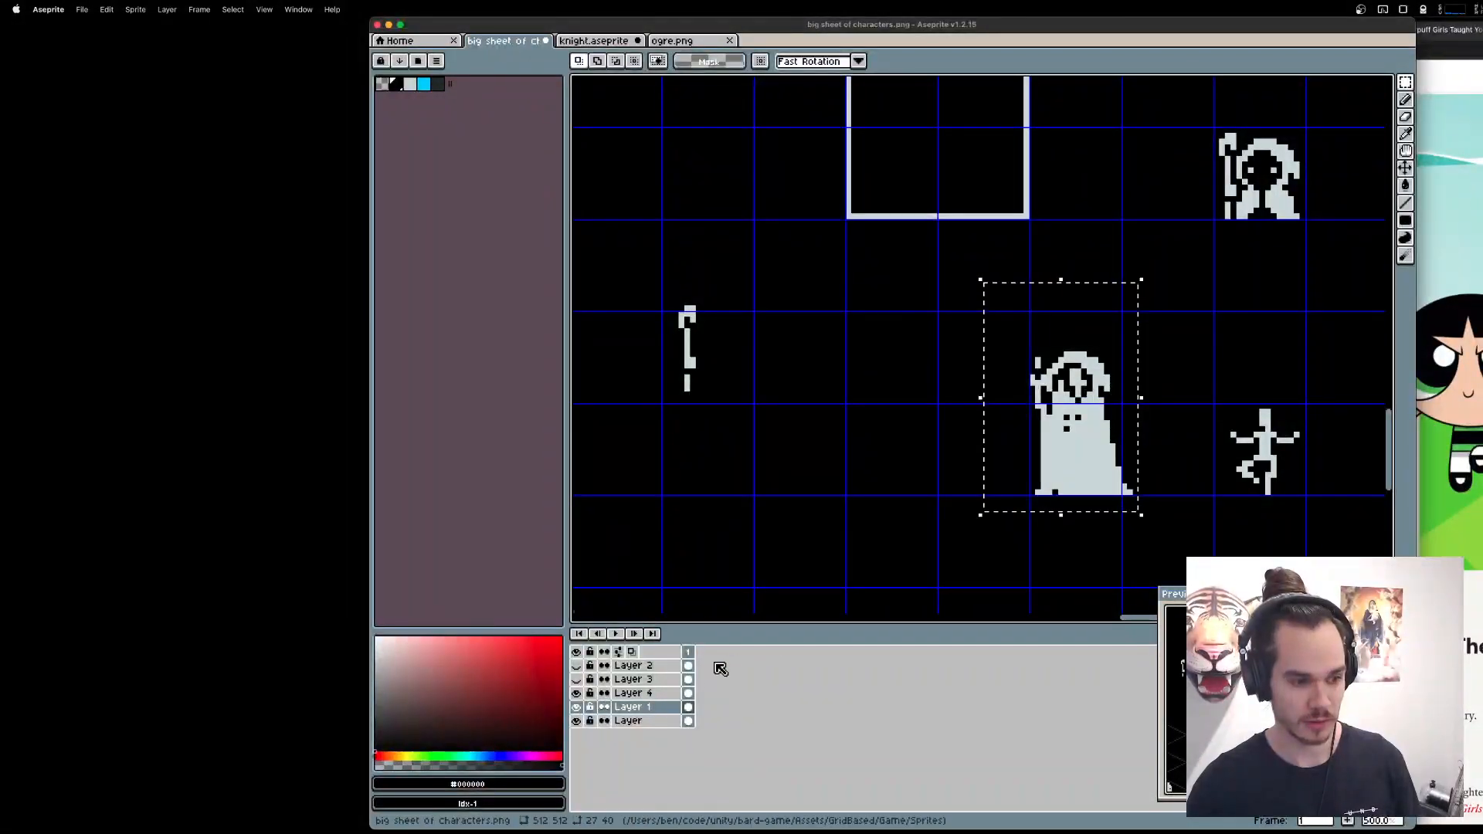
pyautogui.click(632, 693)
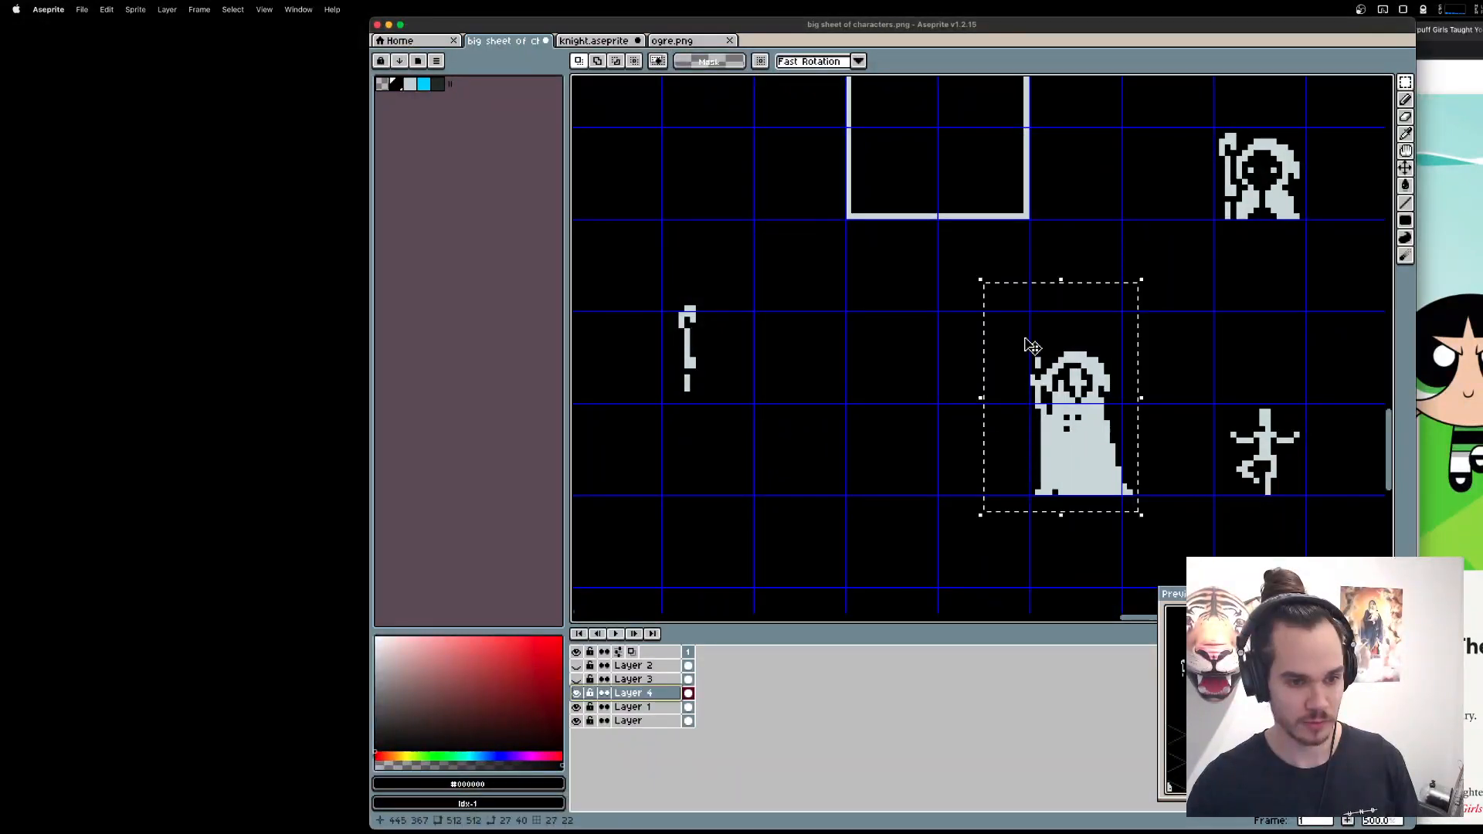
pyautogui.moveTo(1033, 346); pyautogui.dragTo(809, 316)
pyautogui.press('super+d')
pyautogui.moveTo(990, 318); pyautogui.dragTo(1171, 493)
pyautogui.press('super+z')
pyautogui.press('super+z')
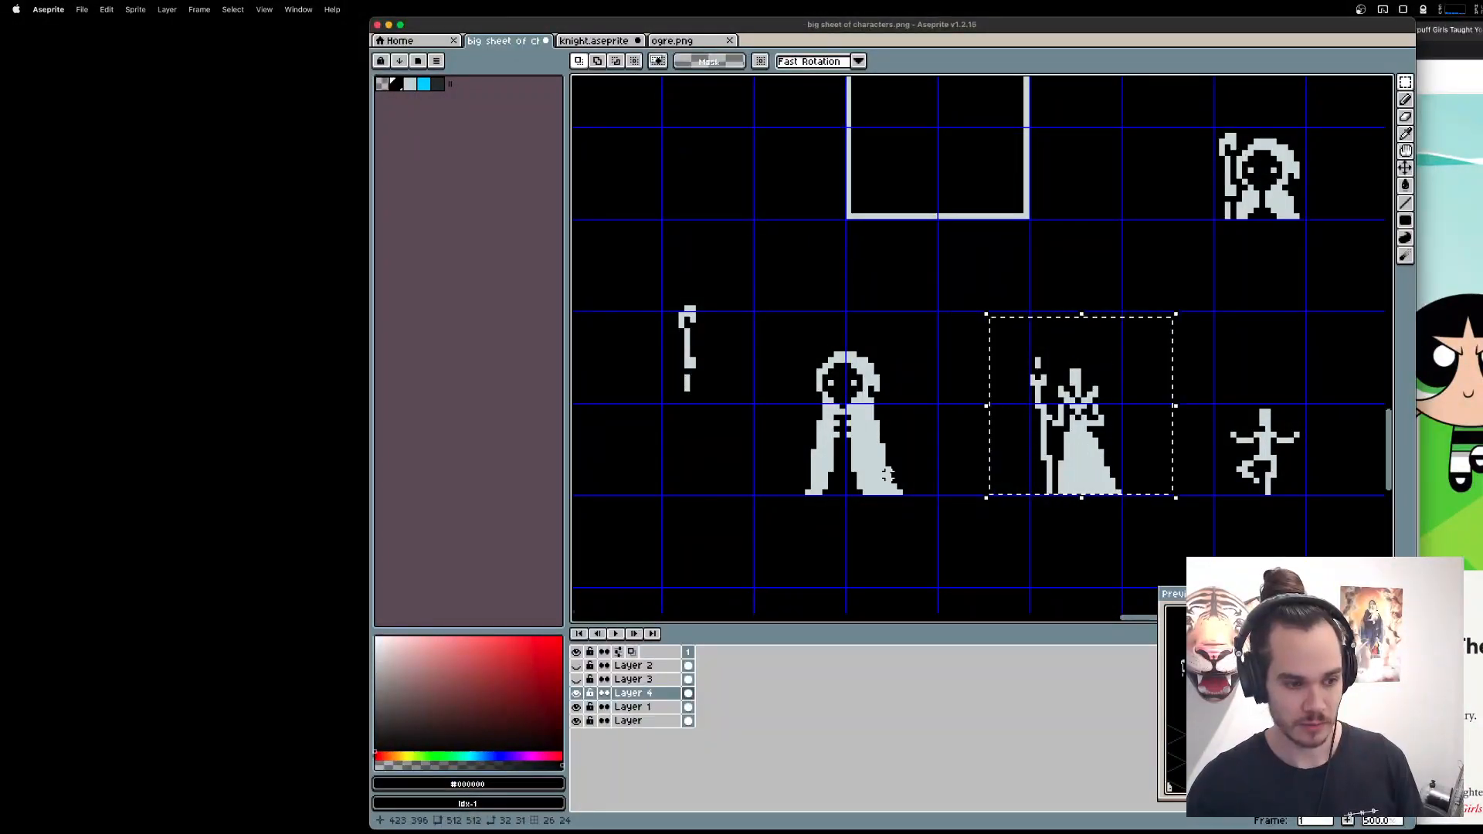
# Move the queen on Layer 1 left to stand closer to the hooded figure, and save the sheet.
pyautogui.click(660, 707)
pyautogui.moveTo(986, 331); pyautogui.dragTo(1151, 498)
pyautogui.moveTo(1099, 455); pyautogui.dragTo(1023, 456)
pyautogui.press('super+d')
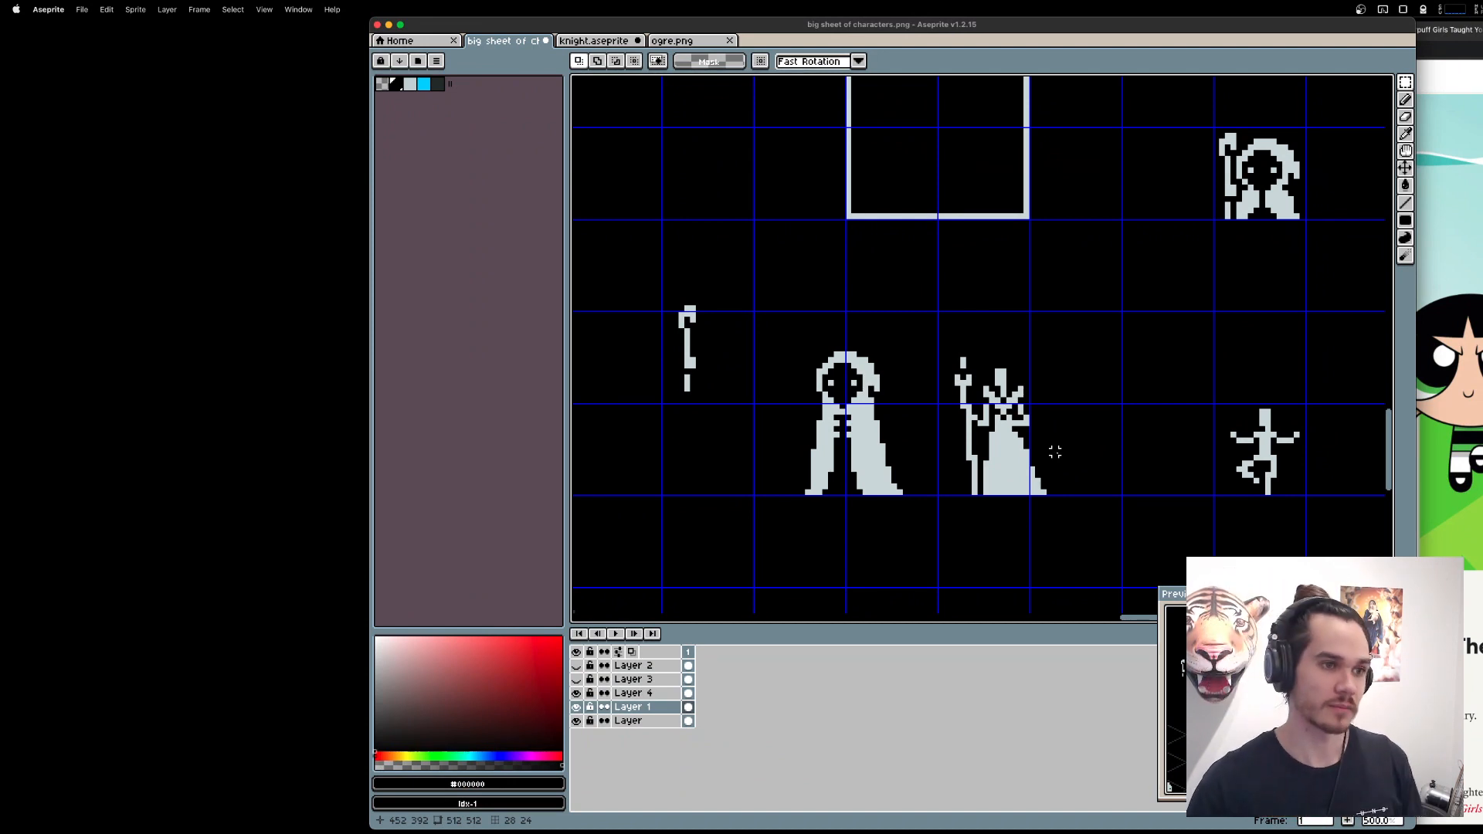
pyautogui.press('super+s')
pyautogui.click(856, 481)
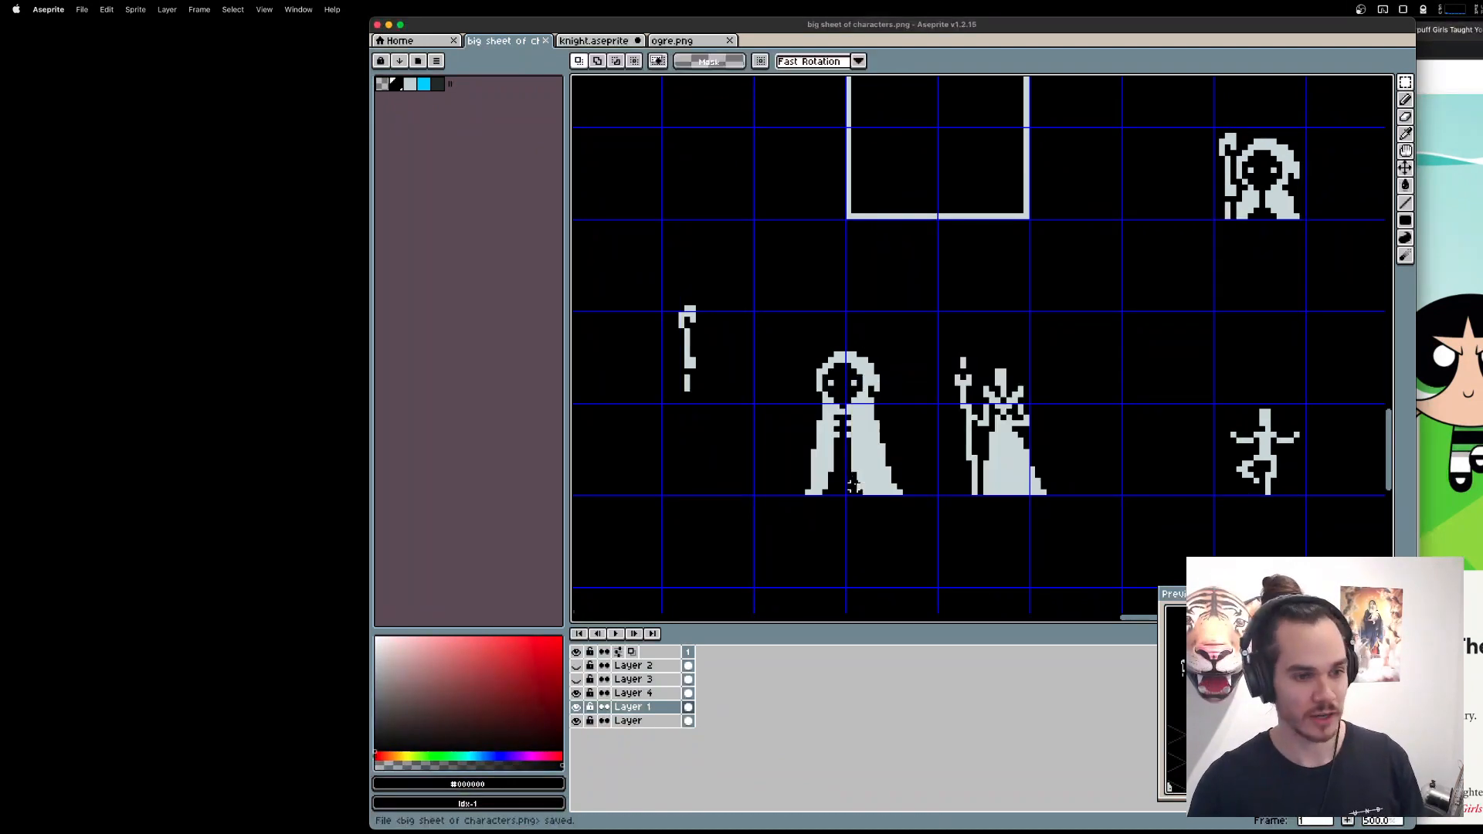
# Switch to Preview and enlarge the New Units list in IMG_0278.jpeg.
pyautogui.scroll(-1, 1121, 409)
pyautogui.moveTo(1318, 823)
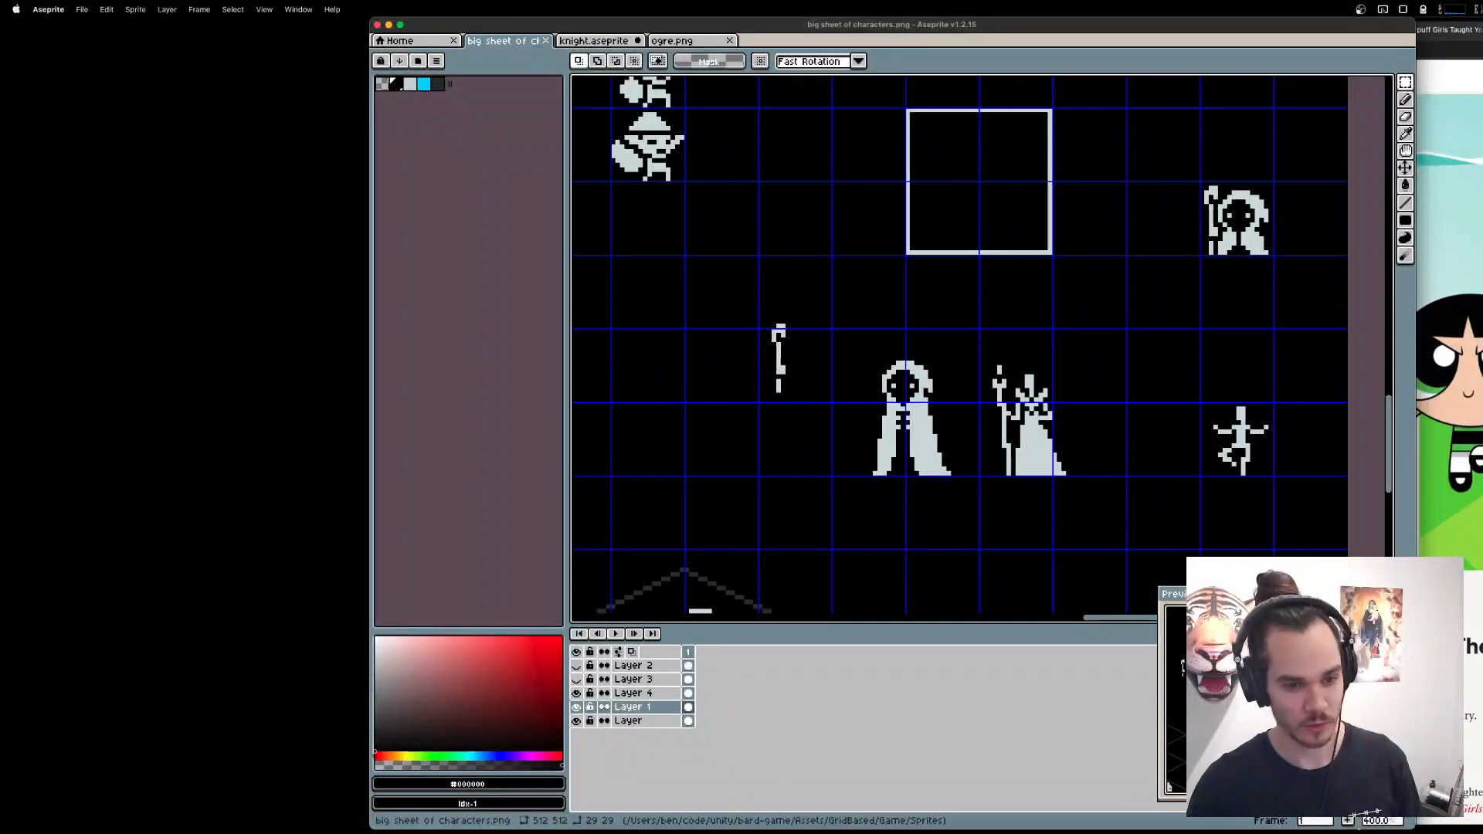
pyautogui.click(1202, 816)
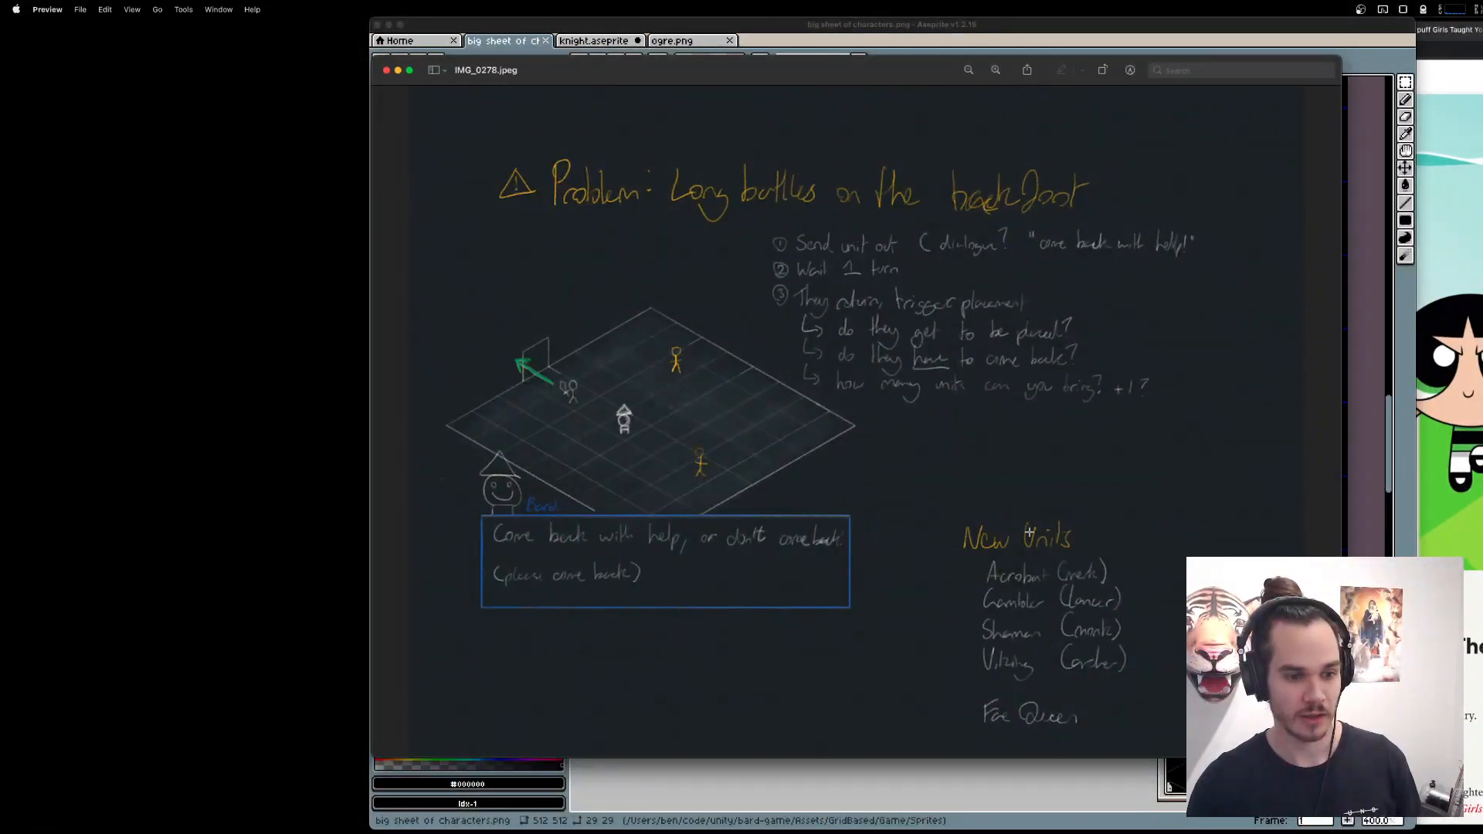
pyautogui.scroll(3, 1137, 642)
pyautogui.scroll(-3, 1136, 557)
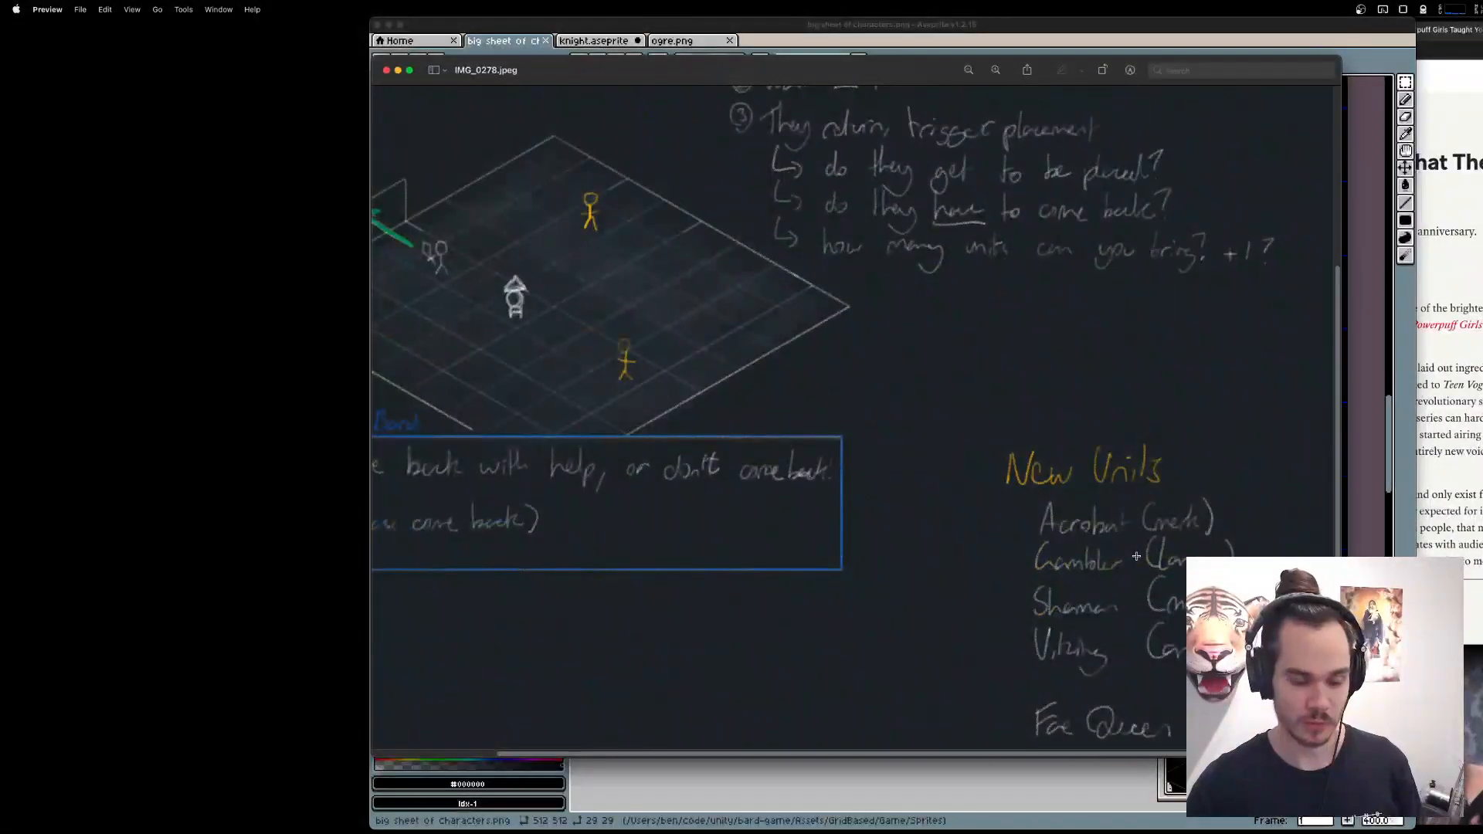
# Switch to the Brave browser and close the reference tabs, including the hair pixel art, maleficent and fae queen searches.
pyautogui.click(1447, 572)
pyautogui.scroll(5, 1446, 572)
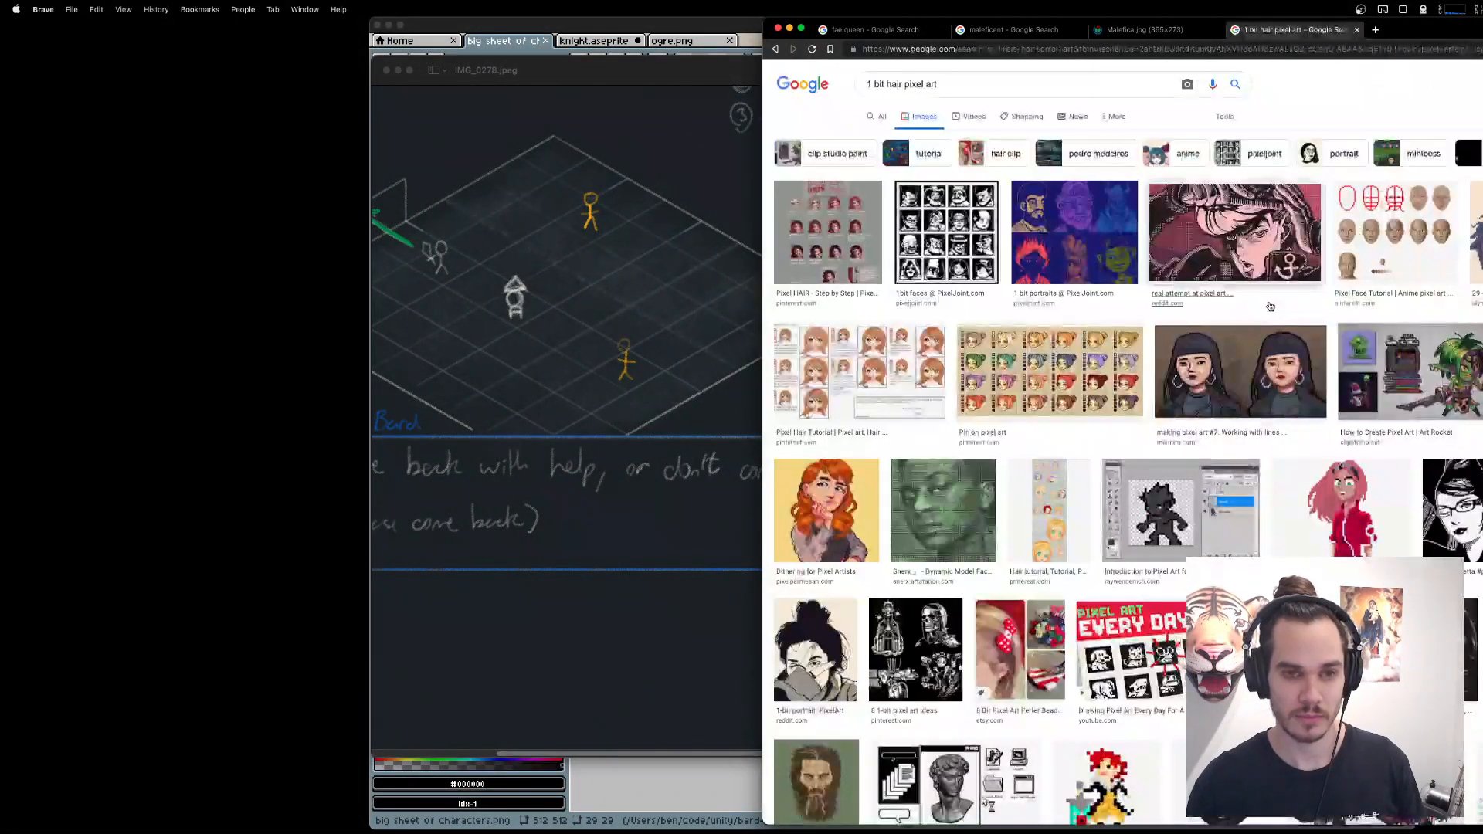
pyautogui.press('super+w')
pyautogui.press('super+w')
pyautogui.press('super+w')
pyautogui.press('super+w')
pyautogui.press('super+w')
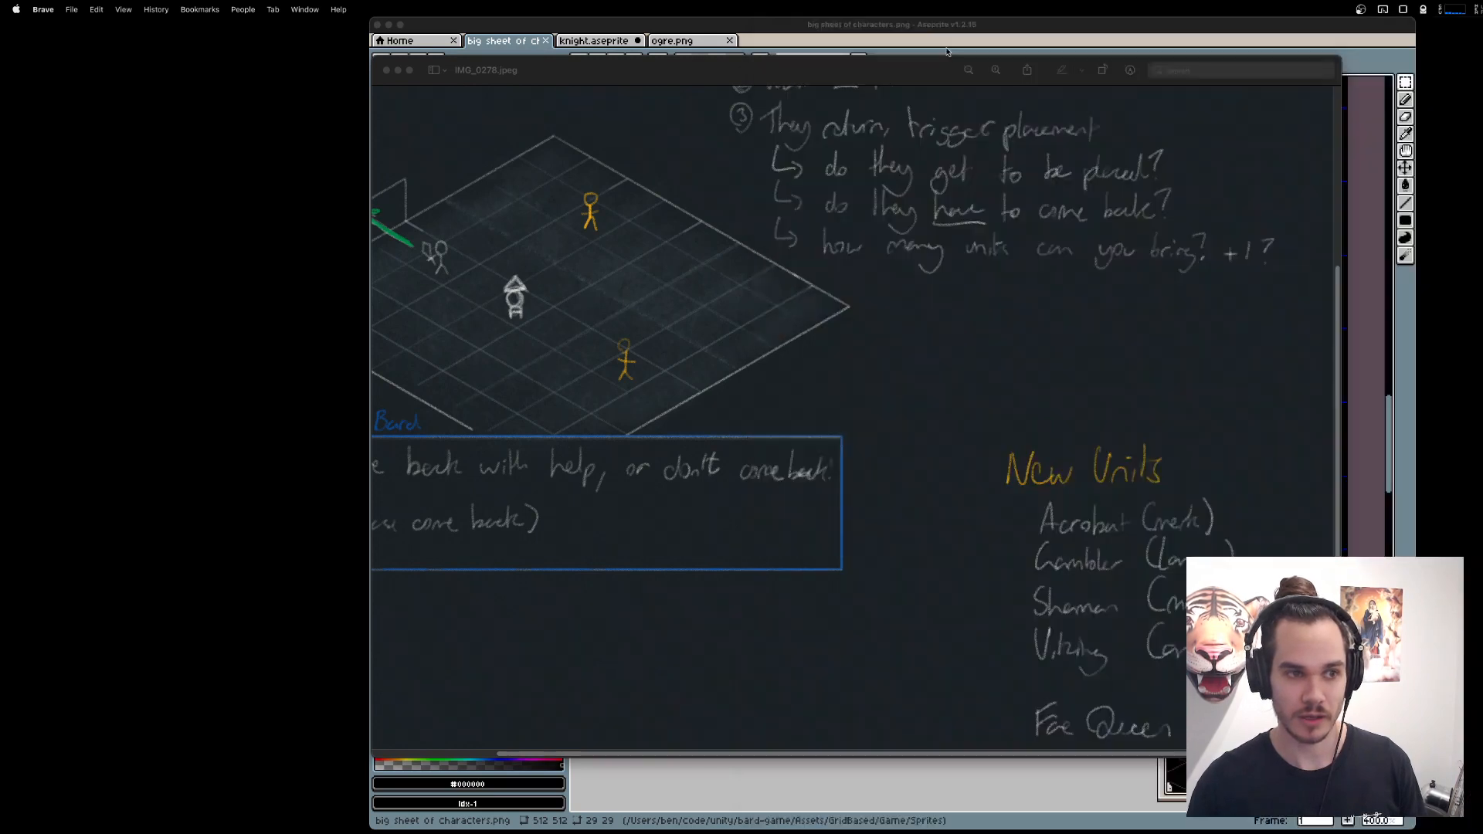
# Return to Preview and outline the Fae Queen entry, followed by the four units listed under New Units.
pyautogui.click(1106, 306)
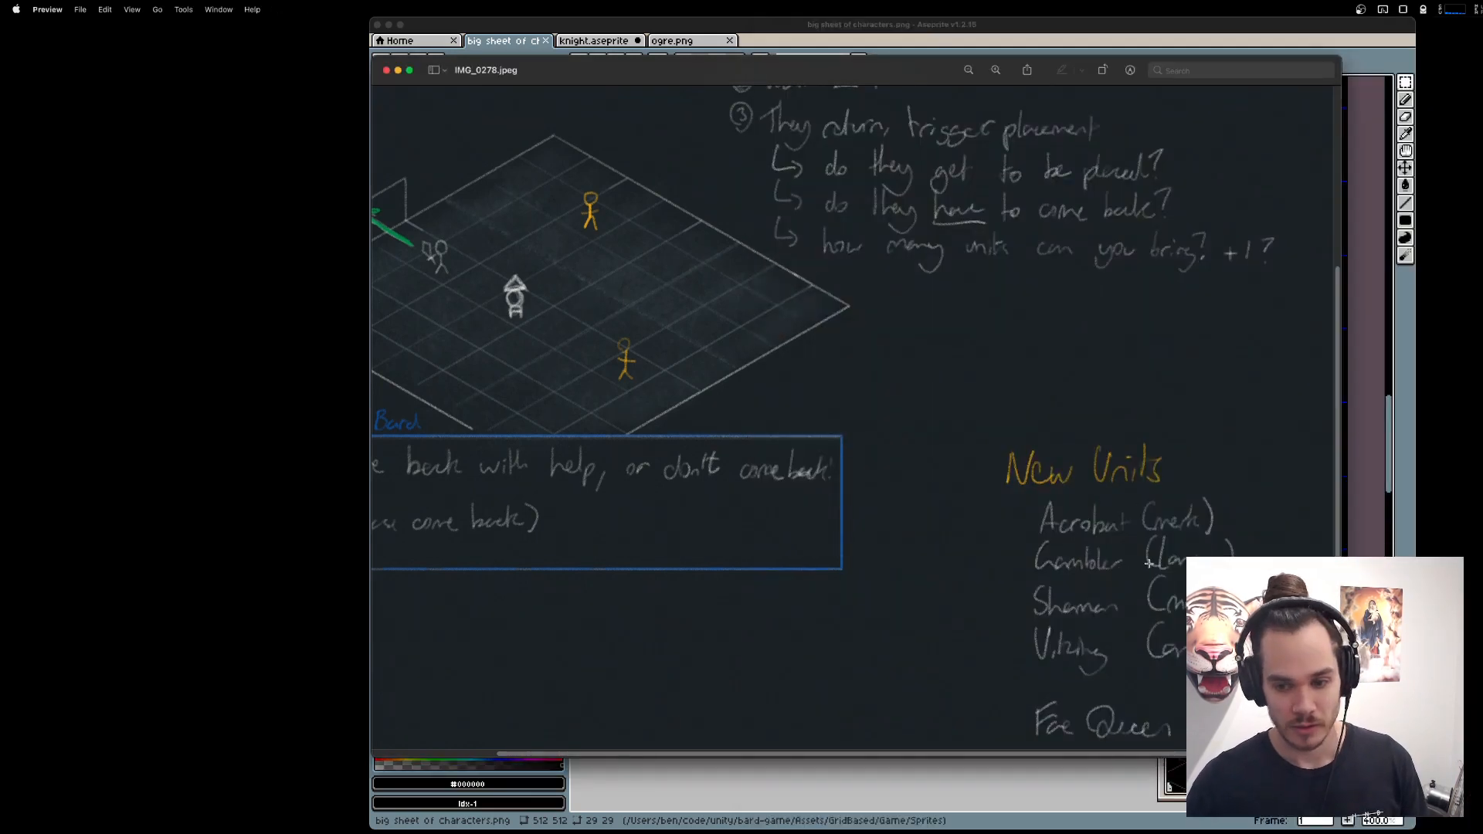
pyautogui.scroll(-1, 1142, 569)
pyautogui.moveTo(1017, 643); pyautogui.dragTo(1253, 746)
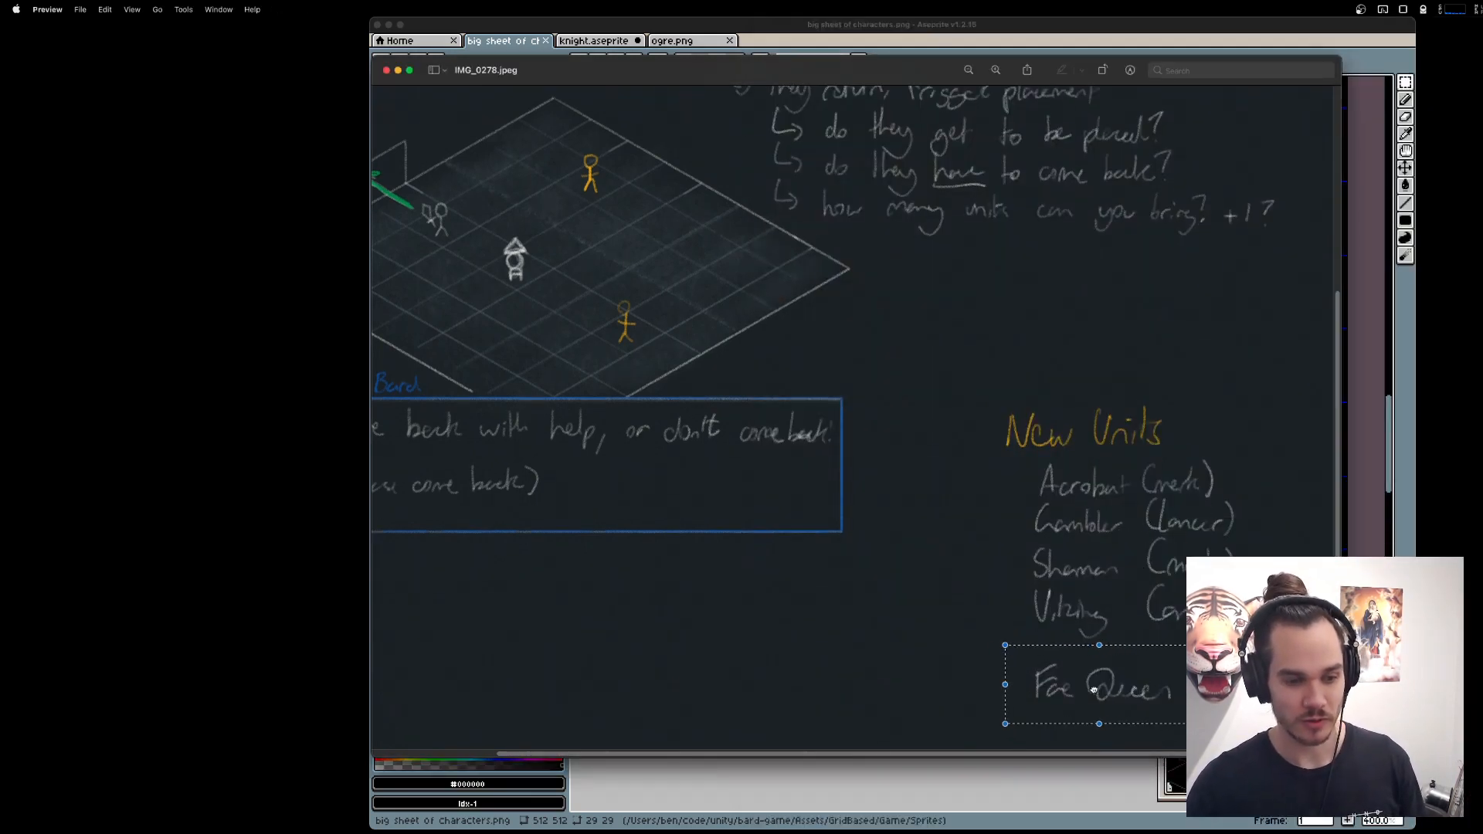
pyautogui.click(960, 486)
pyautogui.moveTo(1021, 459); pyautogui.dragTo(1261, 640)
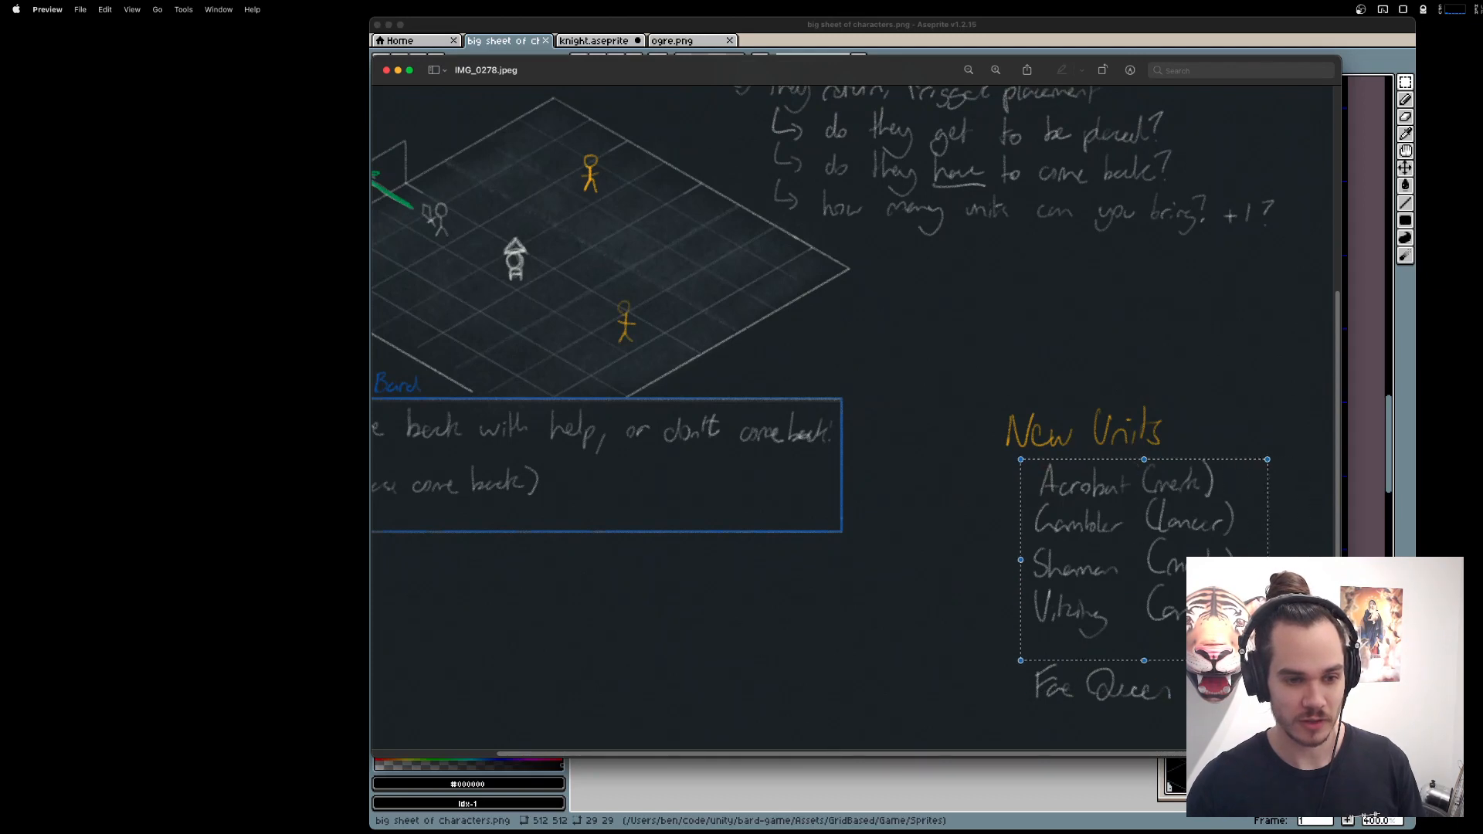
# Launch Miro and narrow its window so that it leaves a strip of the desktop free.
pyautogui.press('super+space')
pyautogui.write('mi')
pyautogui.press('Return')
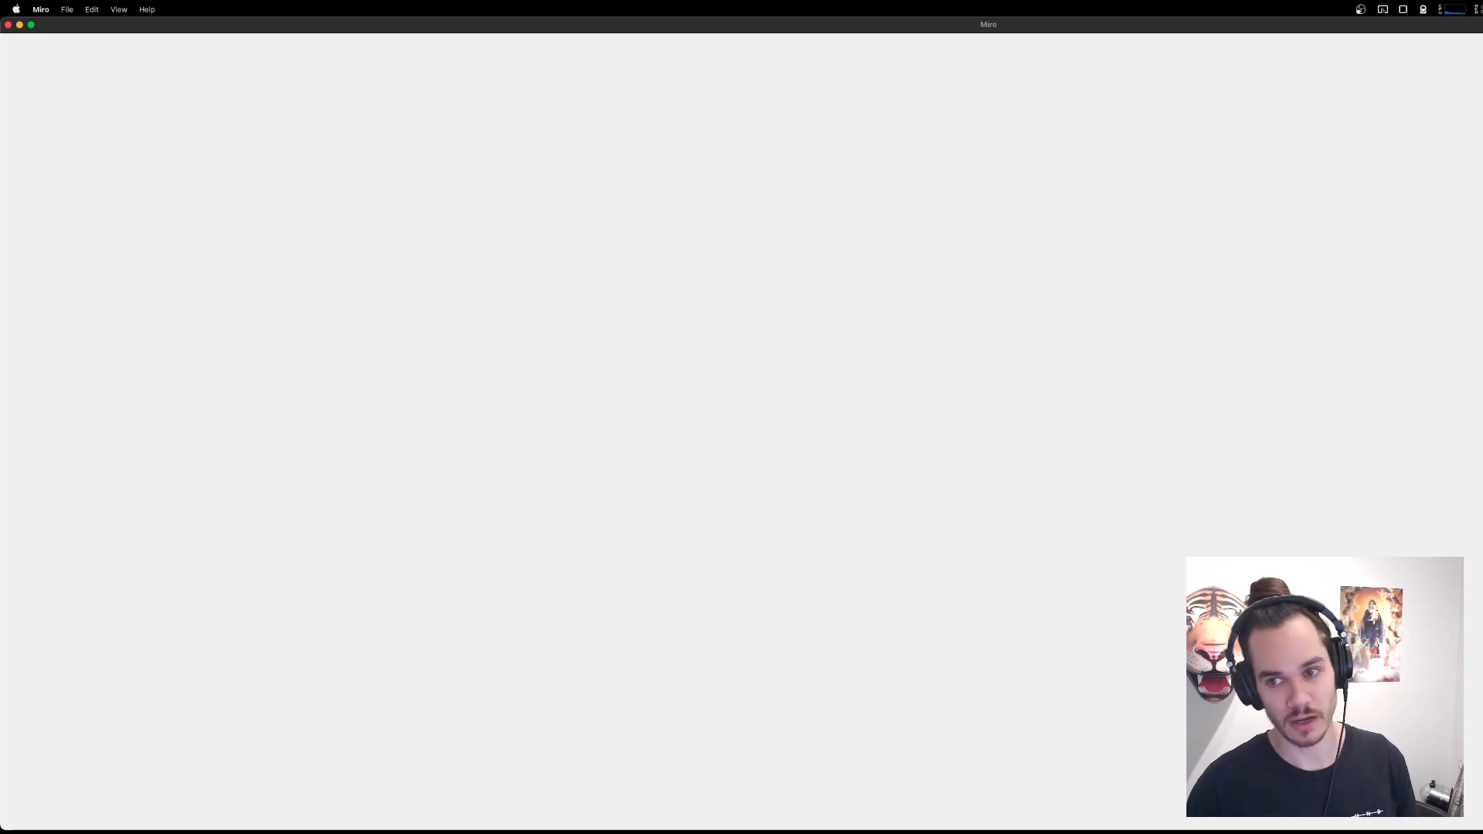
pyautogui.moveTo(1482, 139); pyautogui.dragTo(1417, 137)
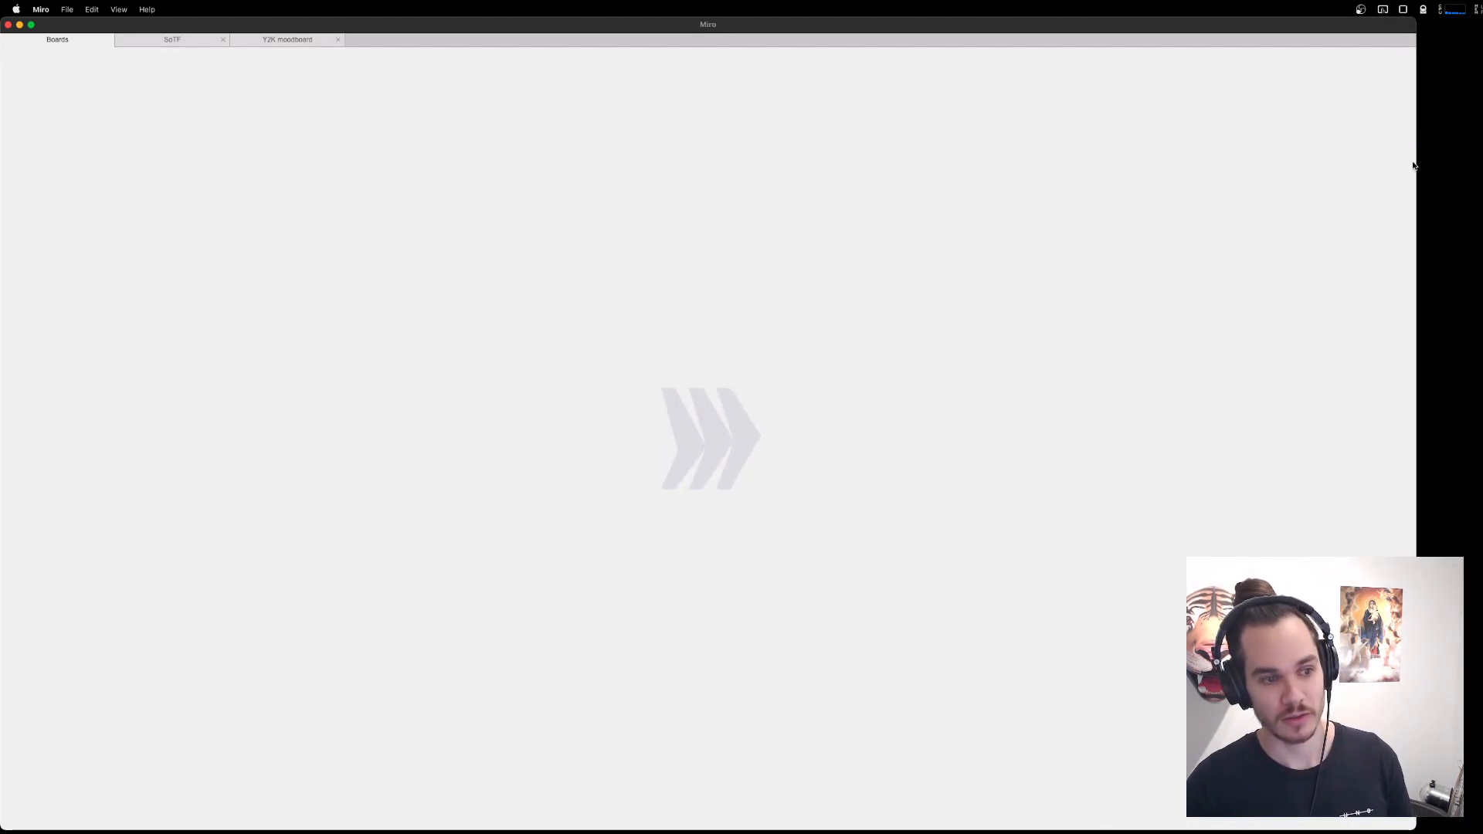
# Open the SoTF board and postpone the app update.
pyautogui.moveTo(1297, 830)
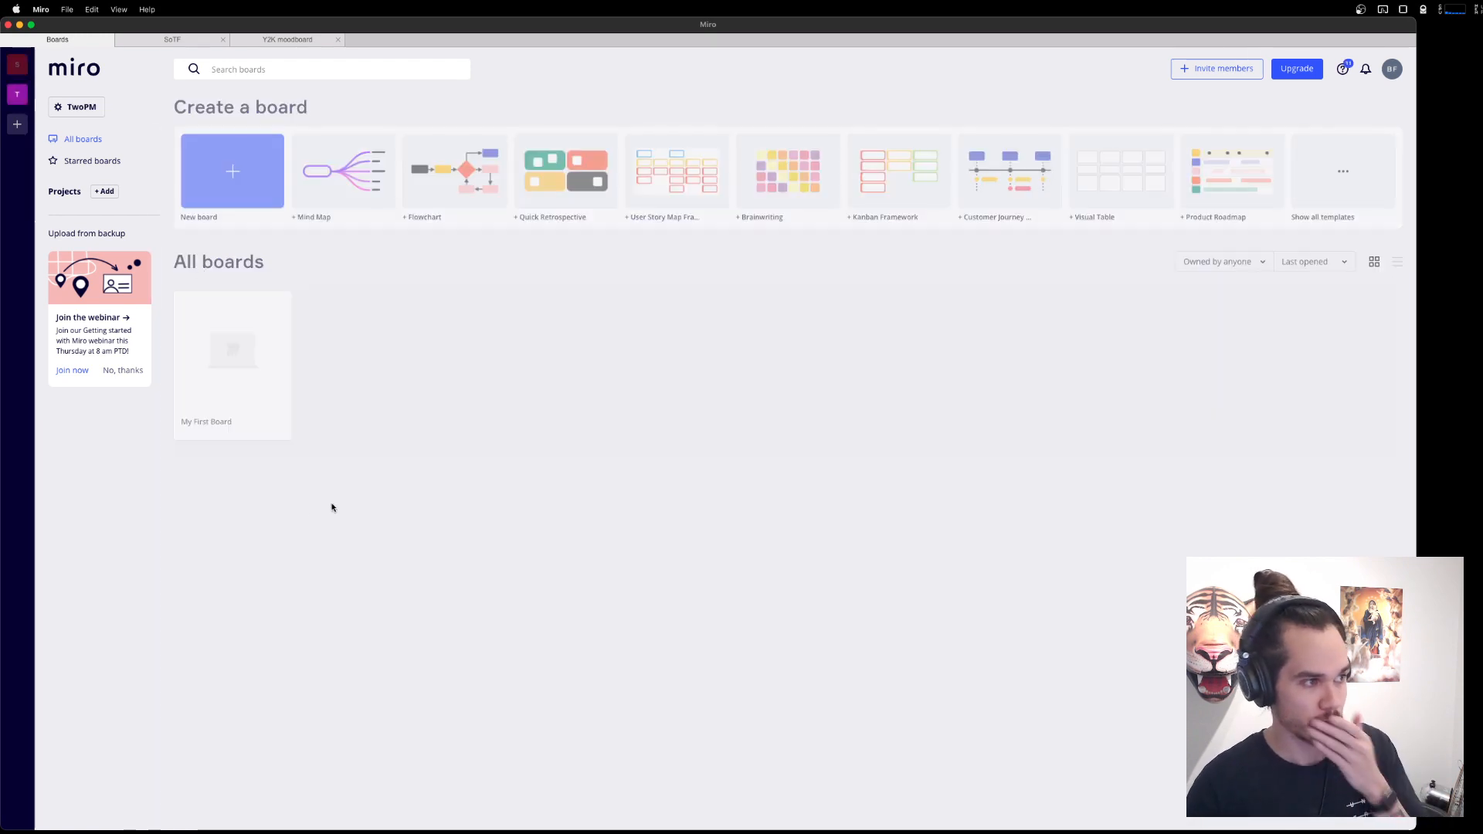
pyautogui.click(262, 352)
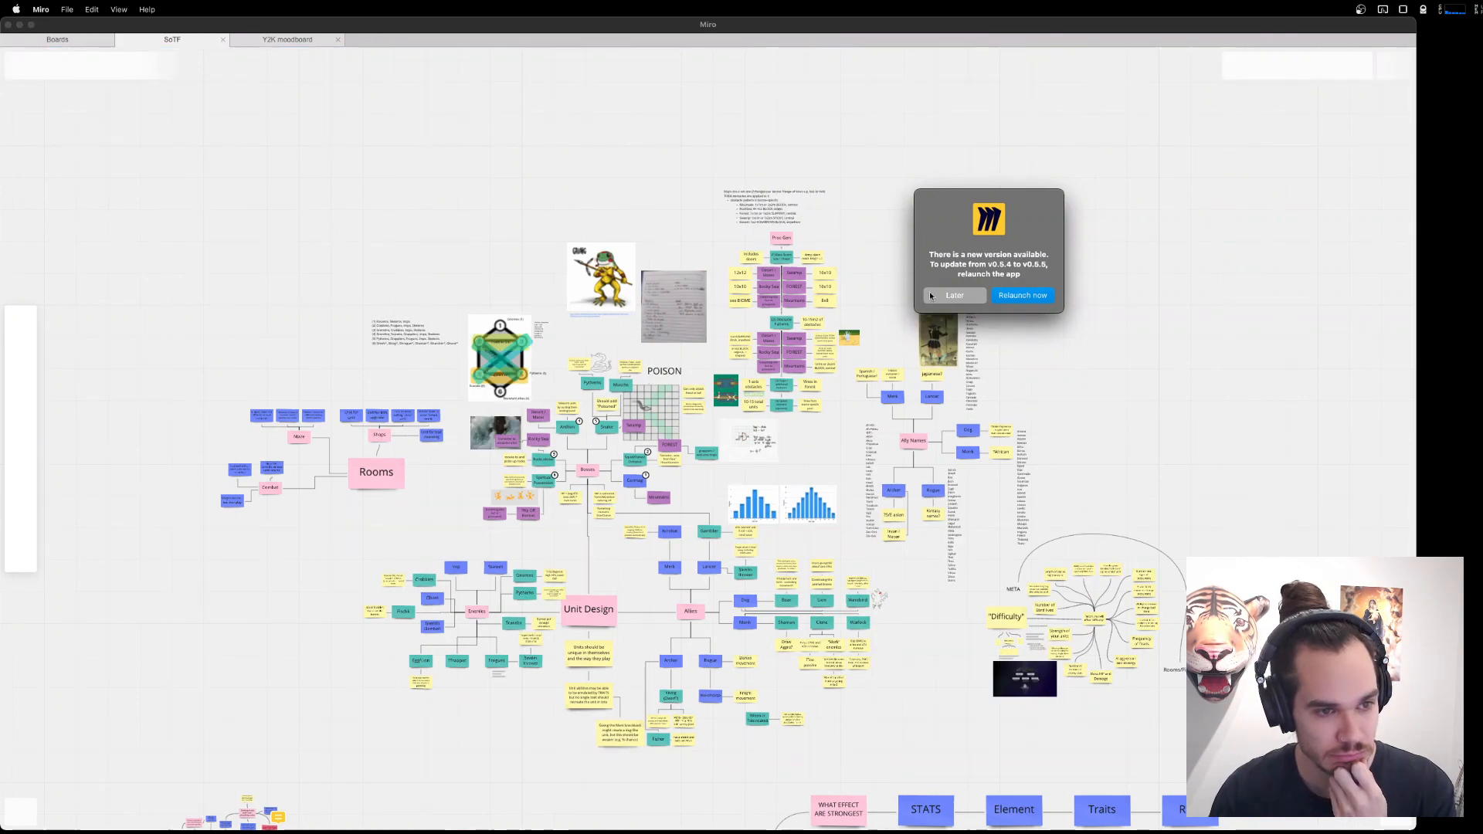
pyautogui.click(955, 295)
# Examine the Allies branch of Unit Design and the note clusters about the tutorial and a more dynamic, strategic game.
pyautogui.scroll(10, 1019, 398)
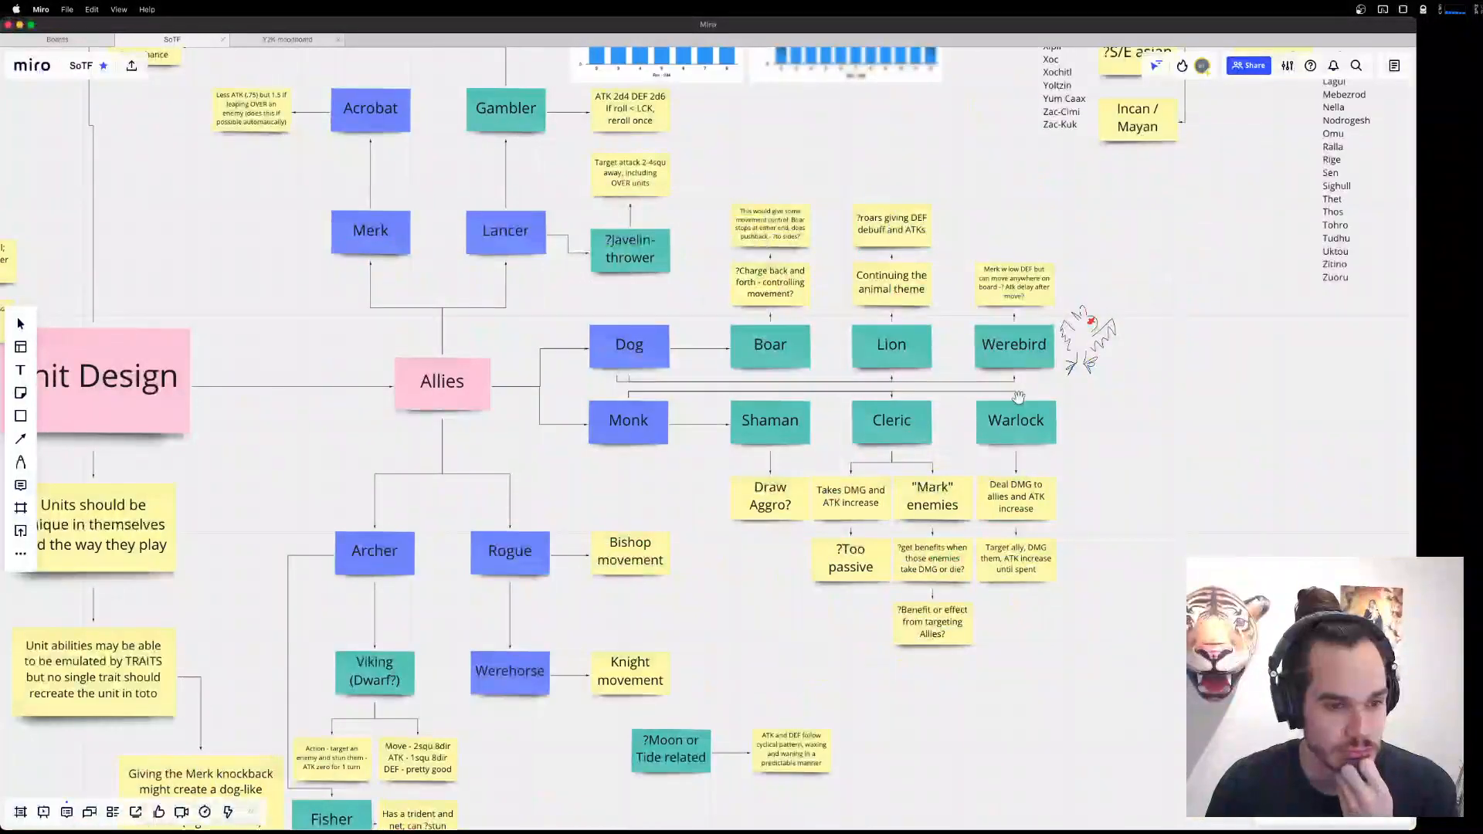
pyautogui.scroll(-10, 1019, 398)
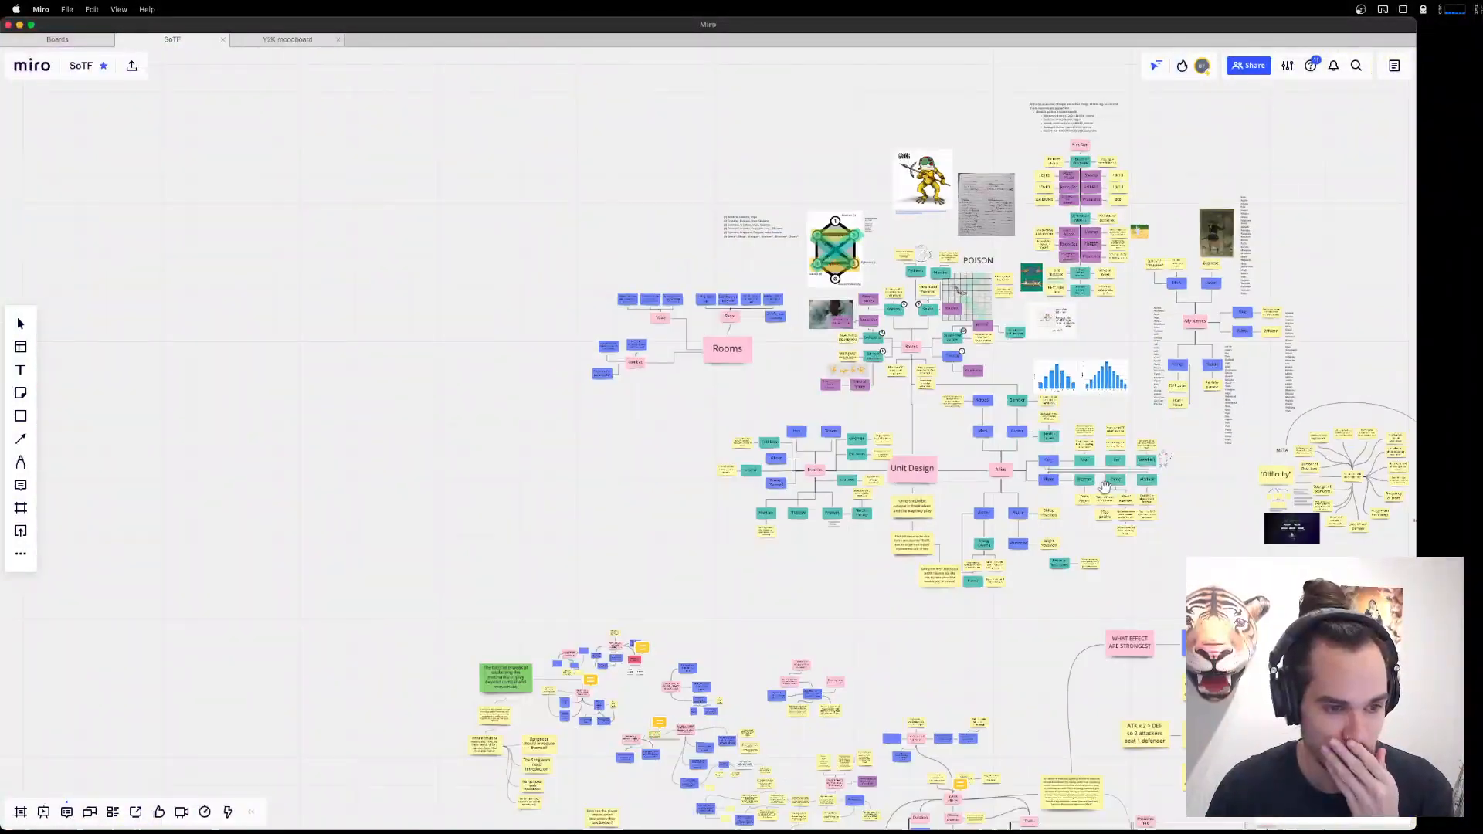
pyautogui.scroll(-5, 1120, 463)
pyautogui.scroll(5, 1151, 417)
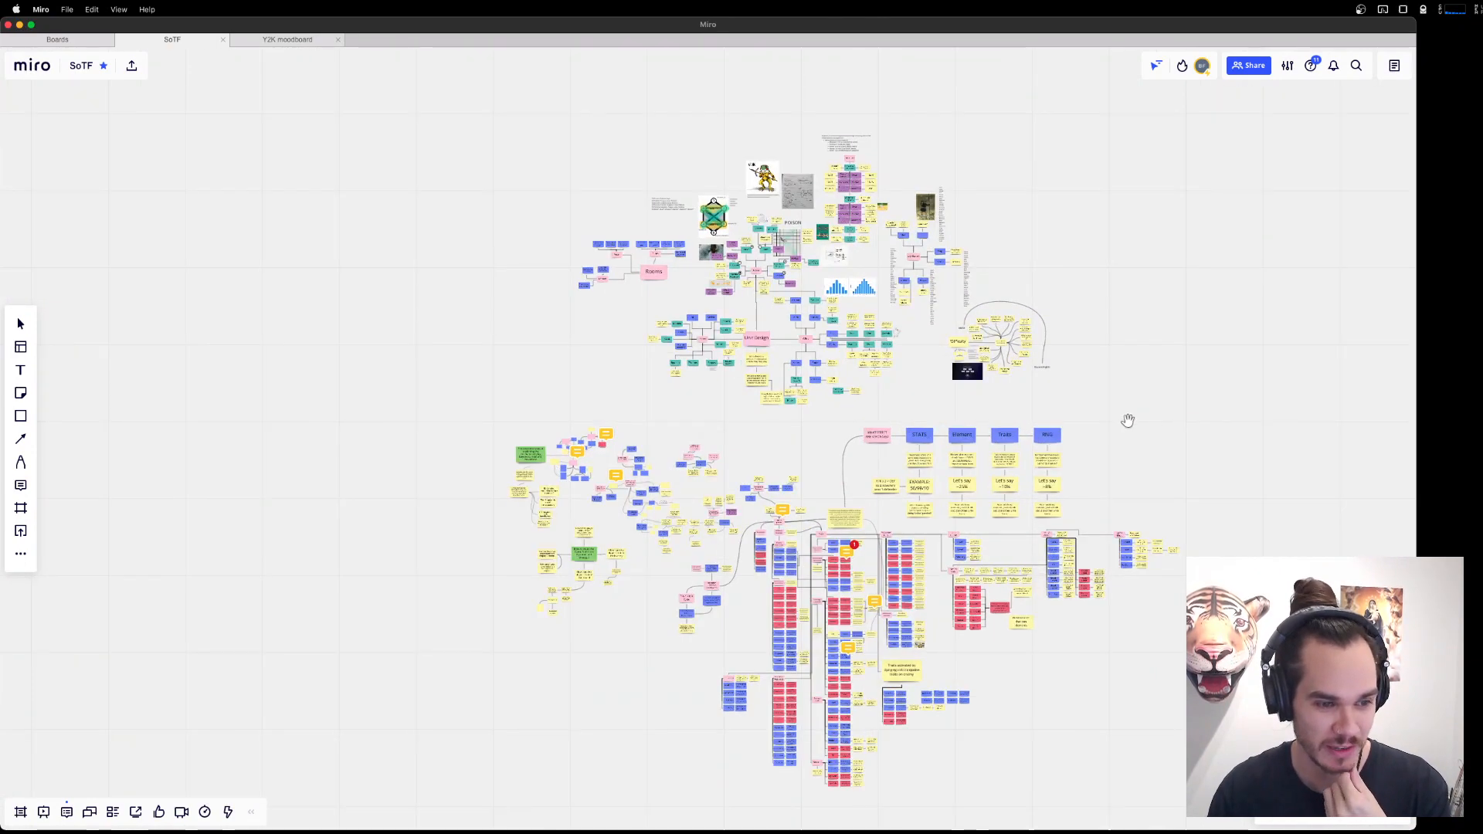
pyautogui.moveTo(1129, 421); pyautogui.dragTo(1066, 392)
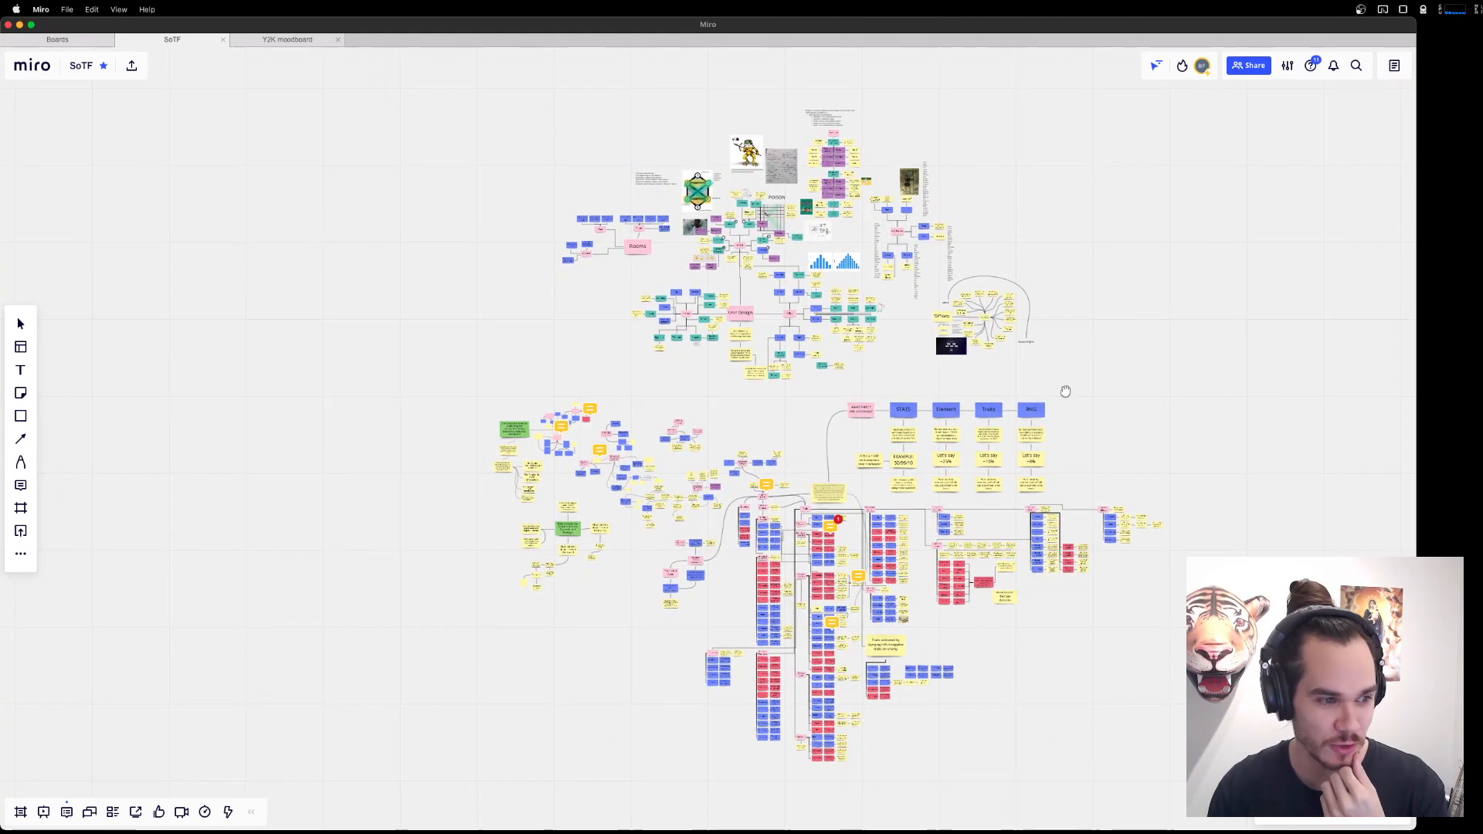
pyautogui.moveTo(710, 409); pyautogui.dragTo(871, 358)
pyautogui.scroll(5, 774, 459)
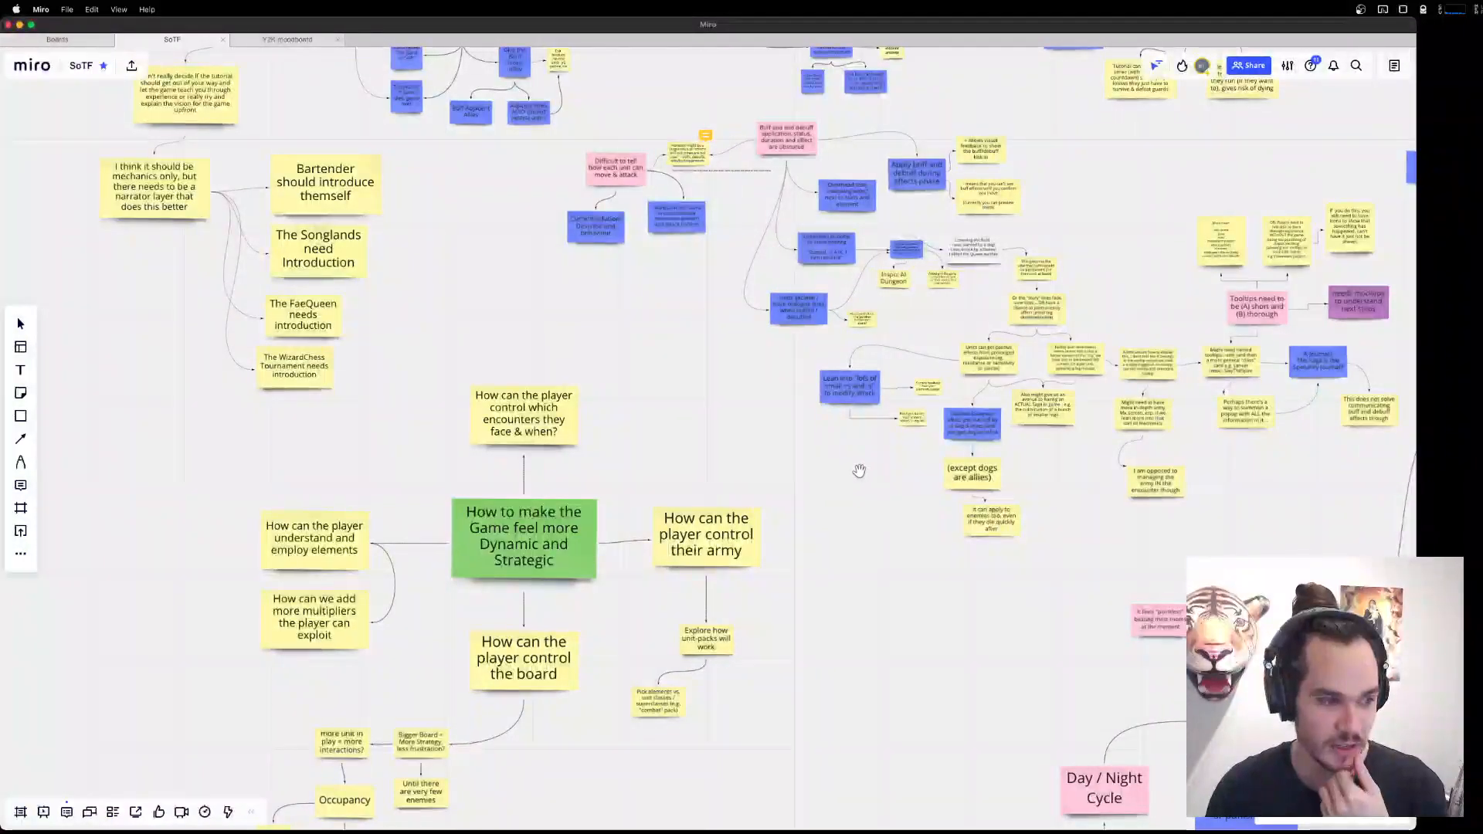
pyautogui.scroll(-3, 863, 486)
pyautogui.moveTo(865, 489); pyautogui.dragTo(742, 685)
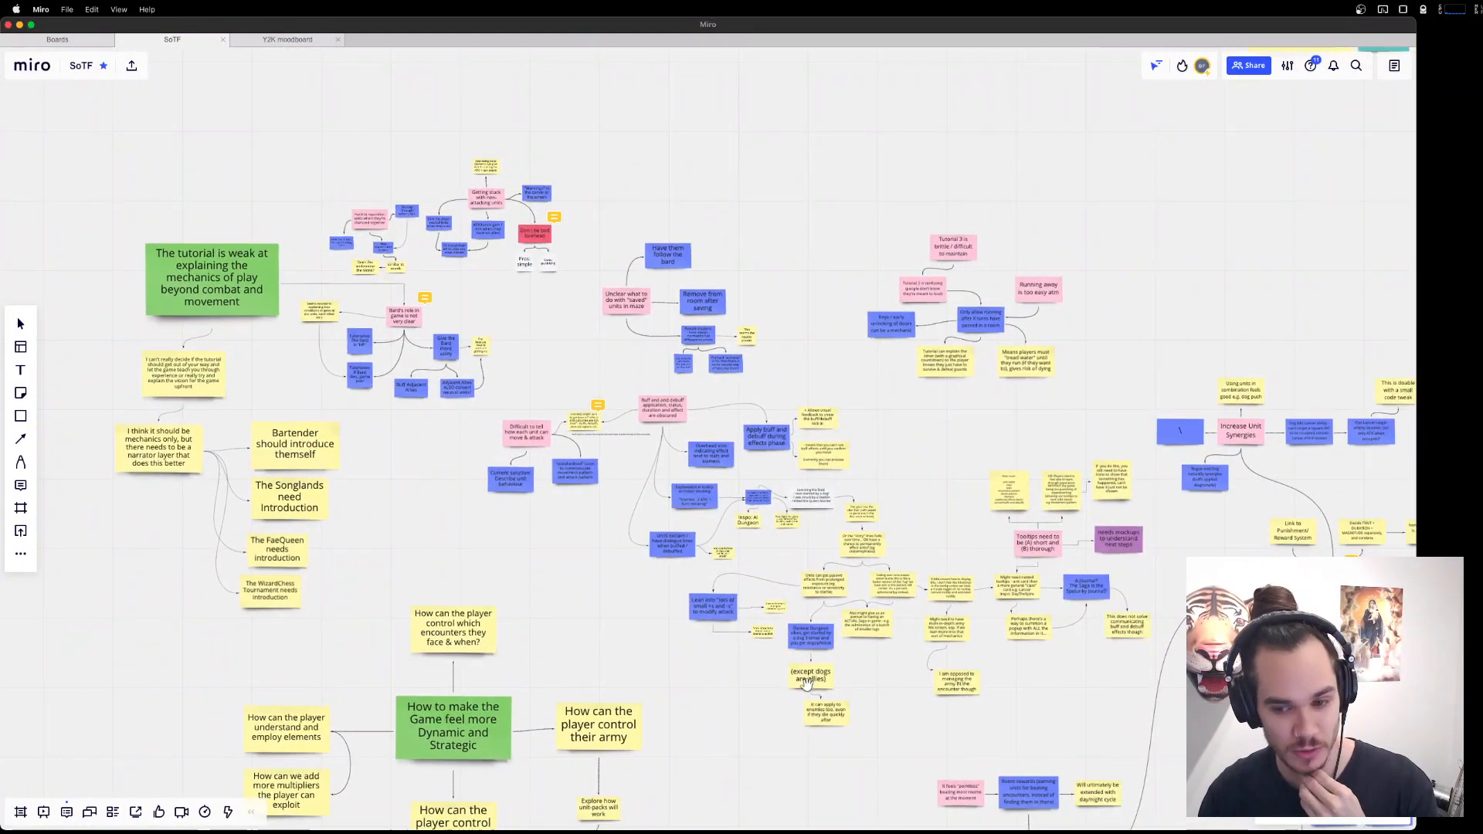
# Survey the trait and punishment tables and the STATS, Element, Traits and RNG columns on the board.
pyautogui.moveTo(1369, 748); pyautogui.dragTo(717, 577)
pyautogui.scroll(-4, 718, 577)
pyautogui.moveTo(1101, 807); pyautogui.dragTo(985, 406)
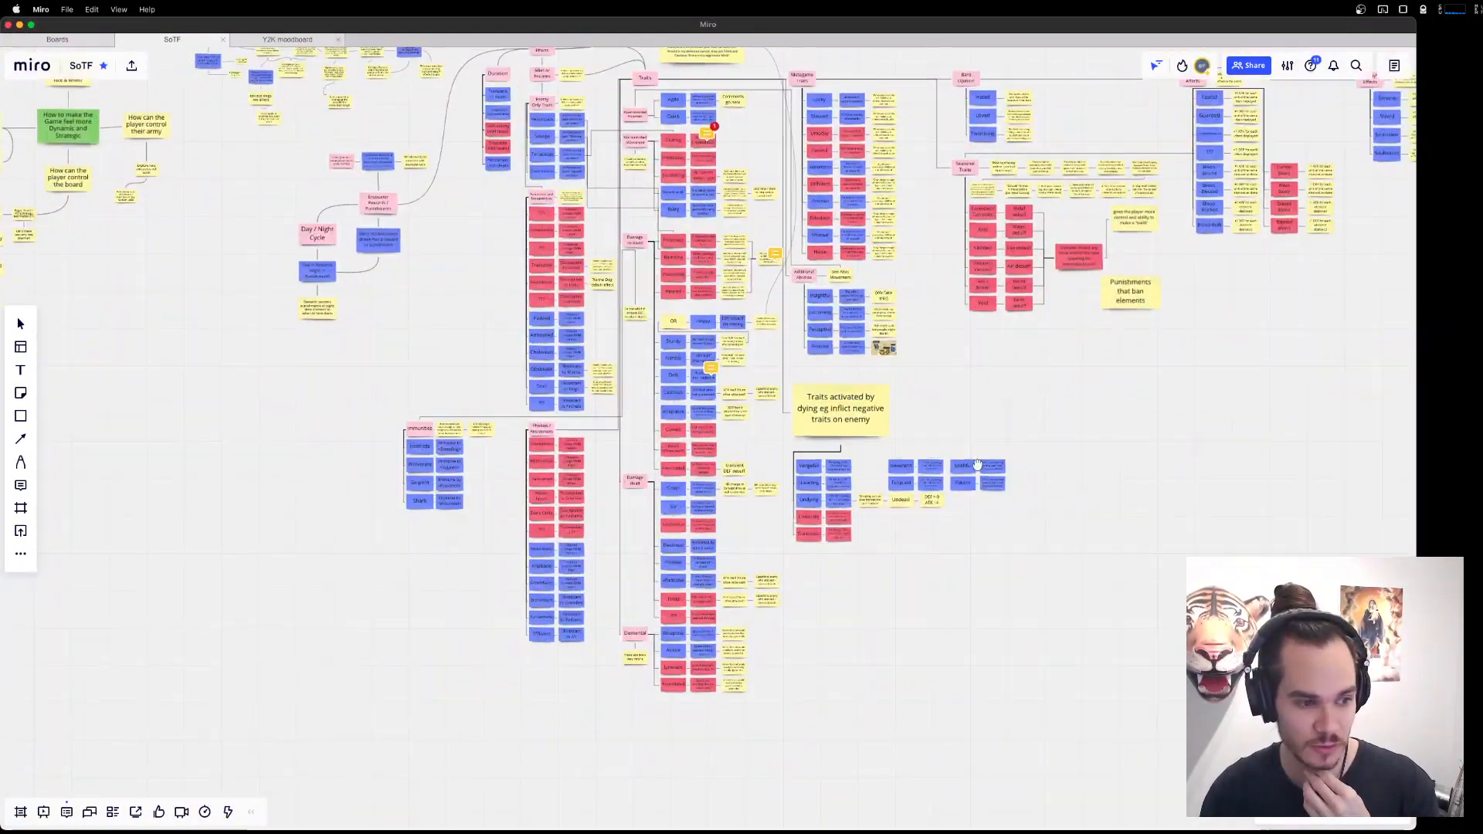
pyautogui.moveTo(729, 404); pyautogui.dragTo(733, 482)
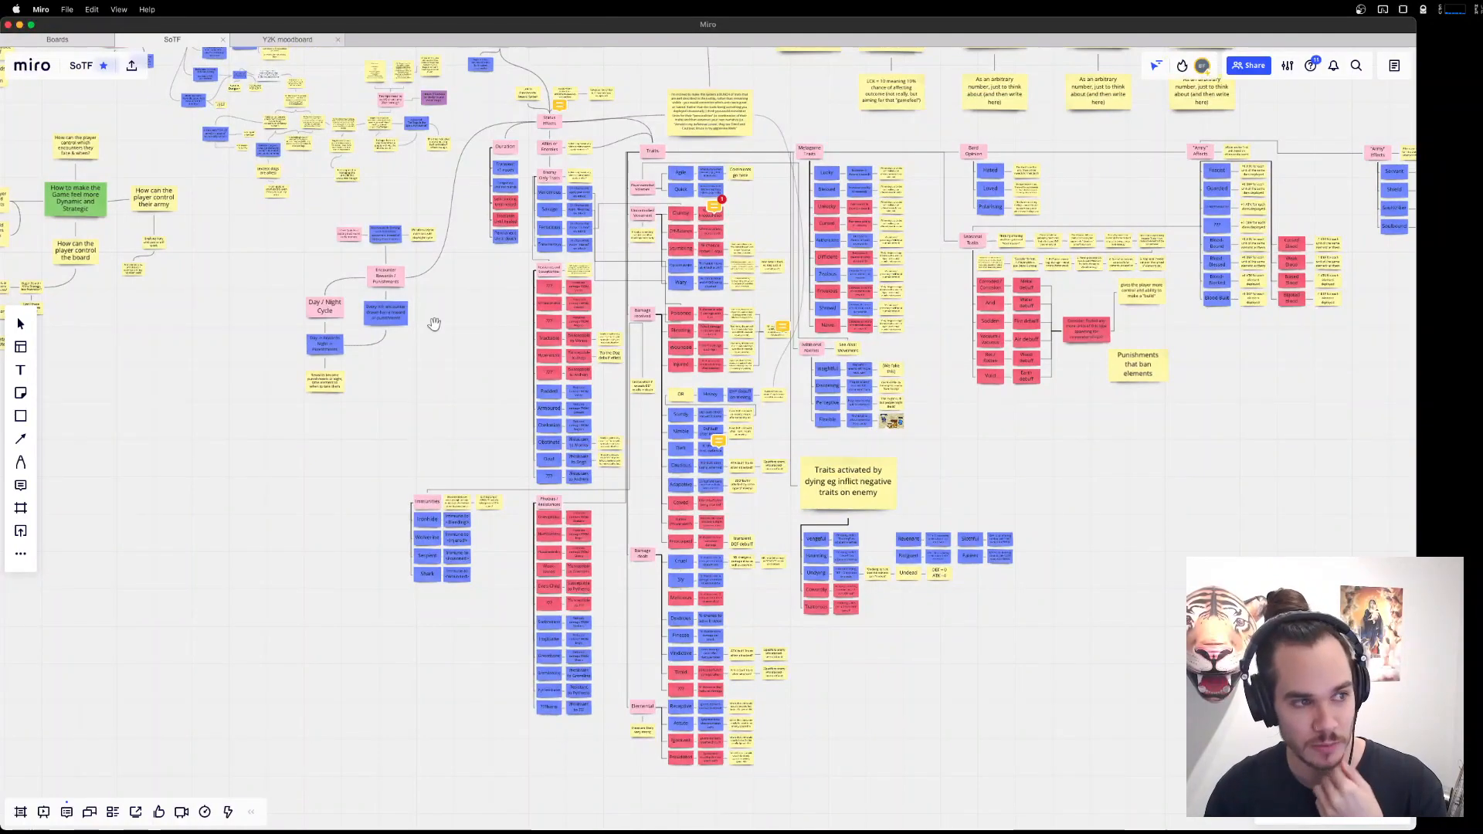
pyautogui.moveTo(1320, 413); pyautogui.dragTo(1190, 556)
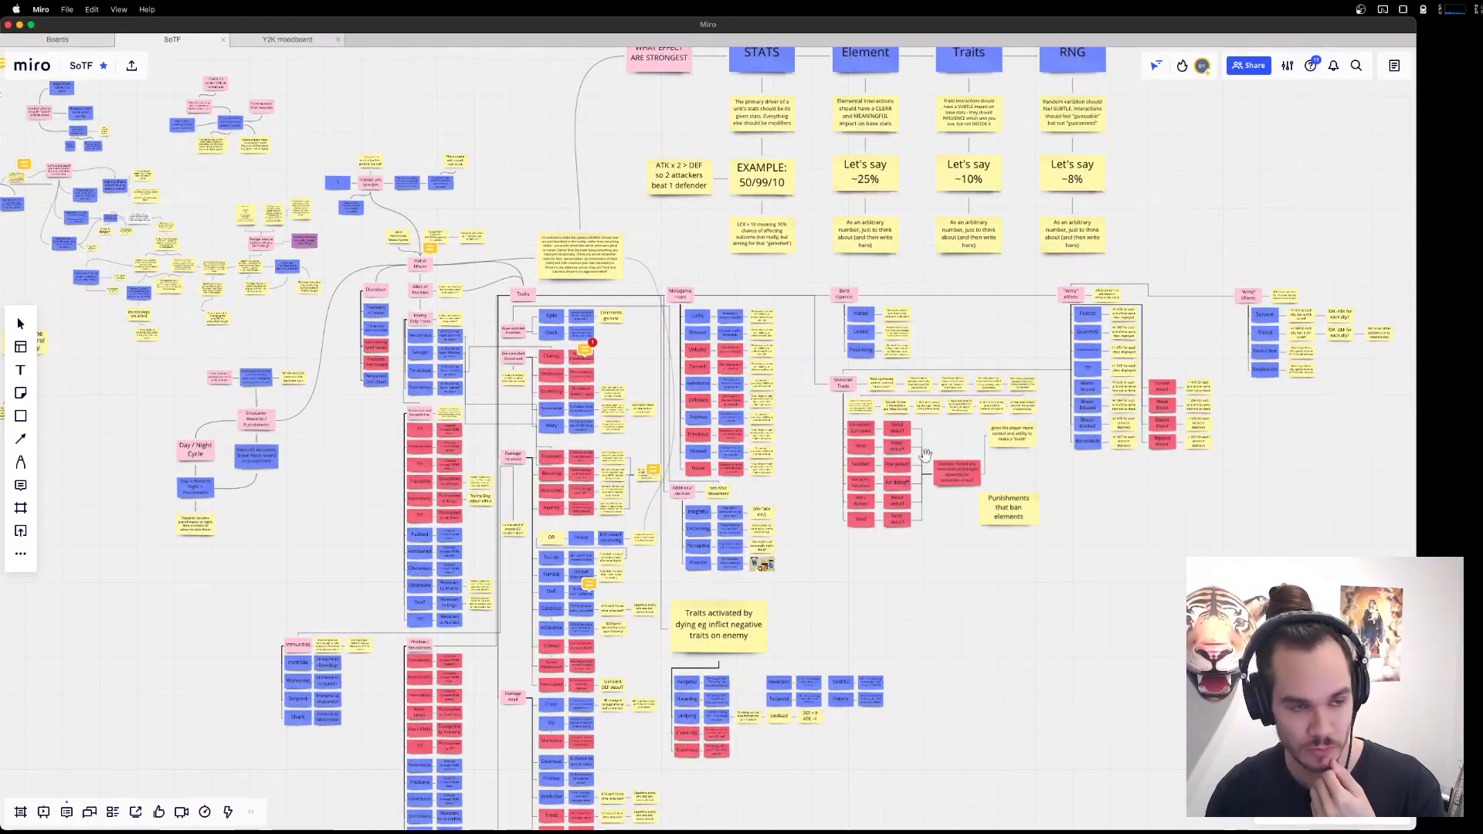
pyautogui.moveTo(1121, 100); pyautogui.dragTo(1129, 407)
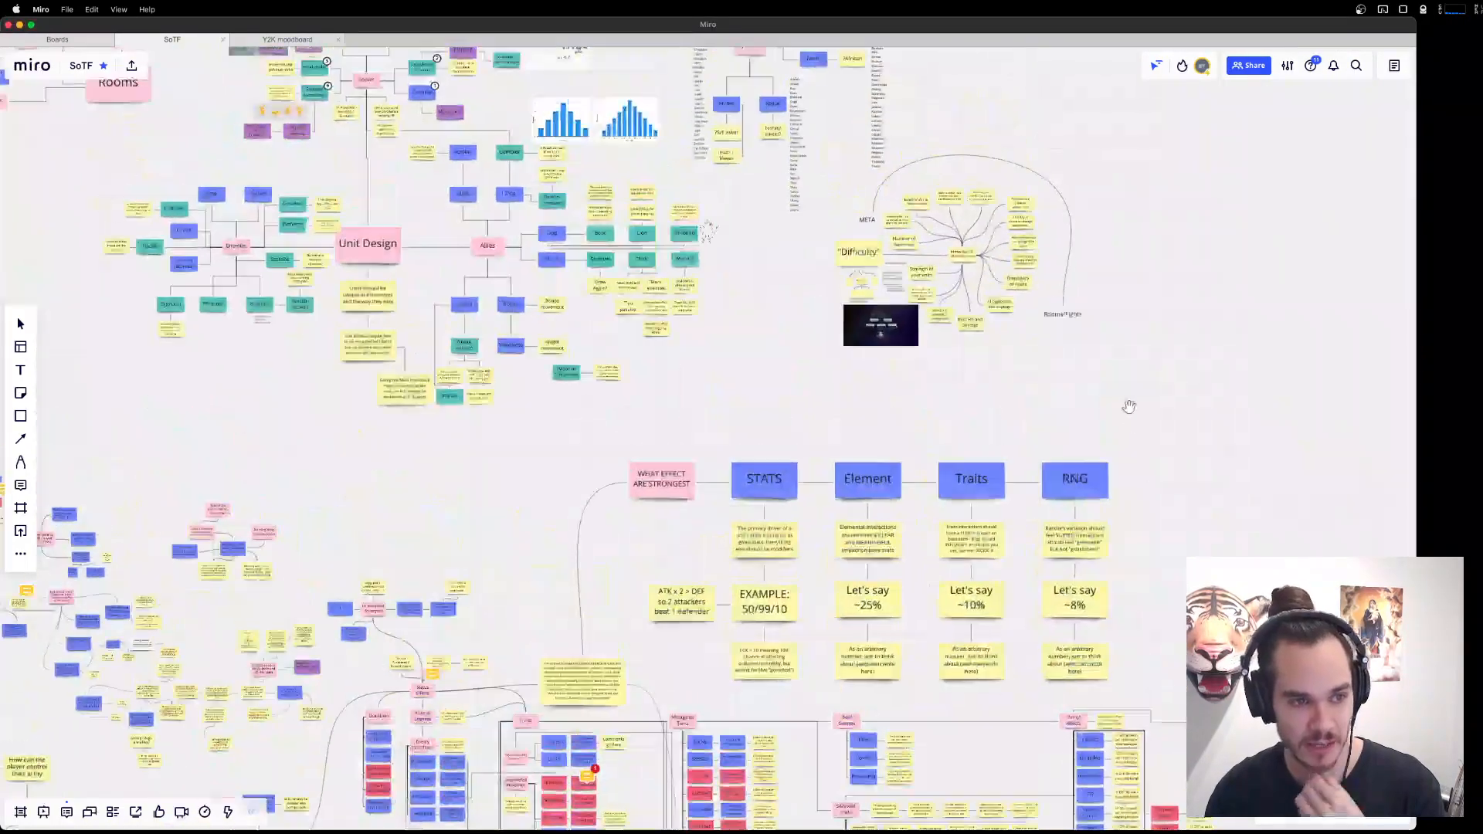
# Examine the Unit Design tree, the Difficulty mind map and the Rooms branch with its maze, shop and combat notes.
pyautogui.moveTo(1124, 315); pyautogui.dragTo(1124, 557)
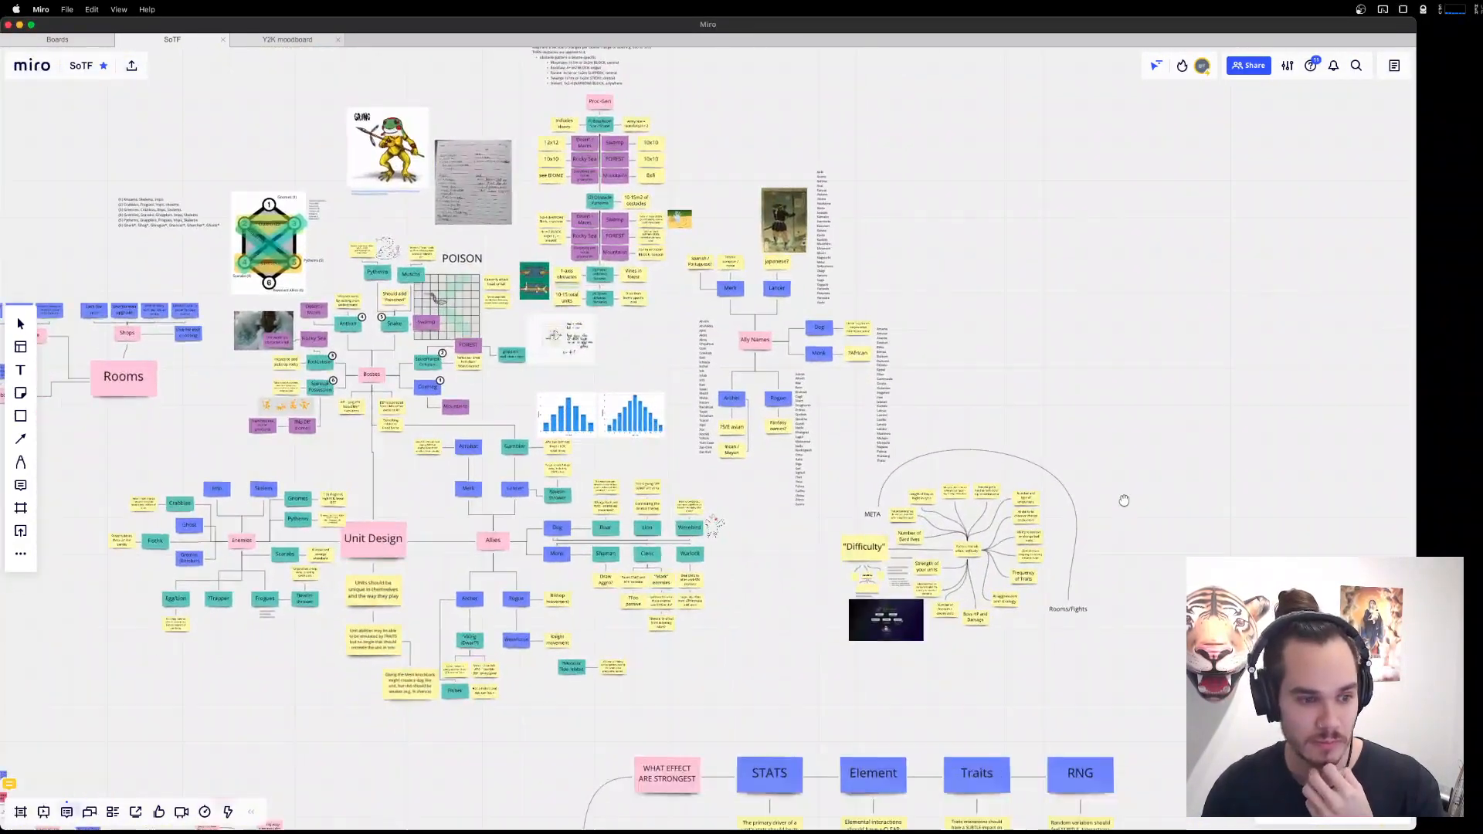
pyautogui.scroll(5, 980, 593)
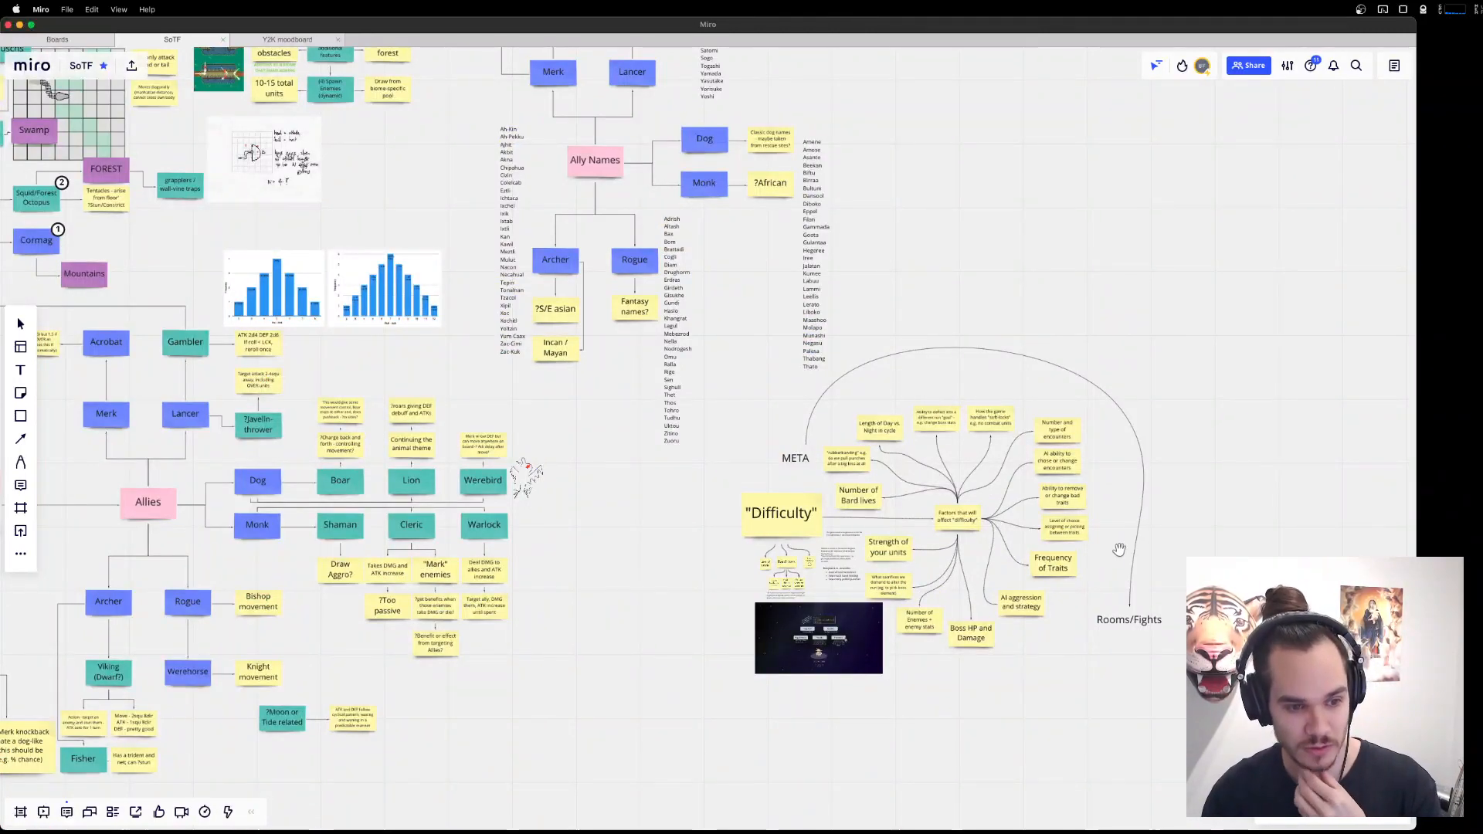
pyautogui.scroll(-5, 734, 644)
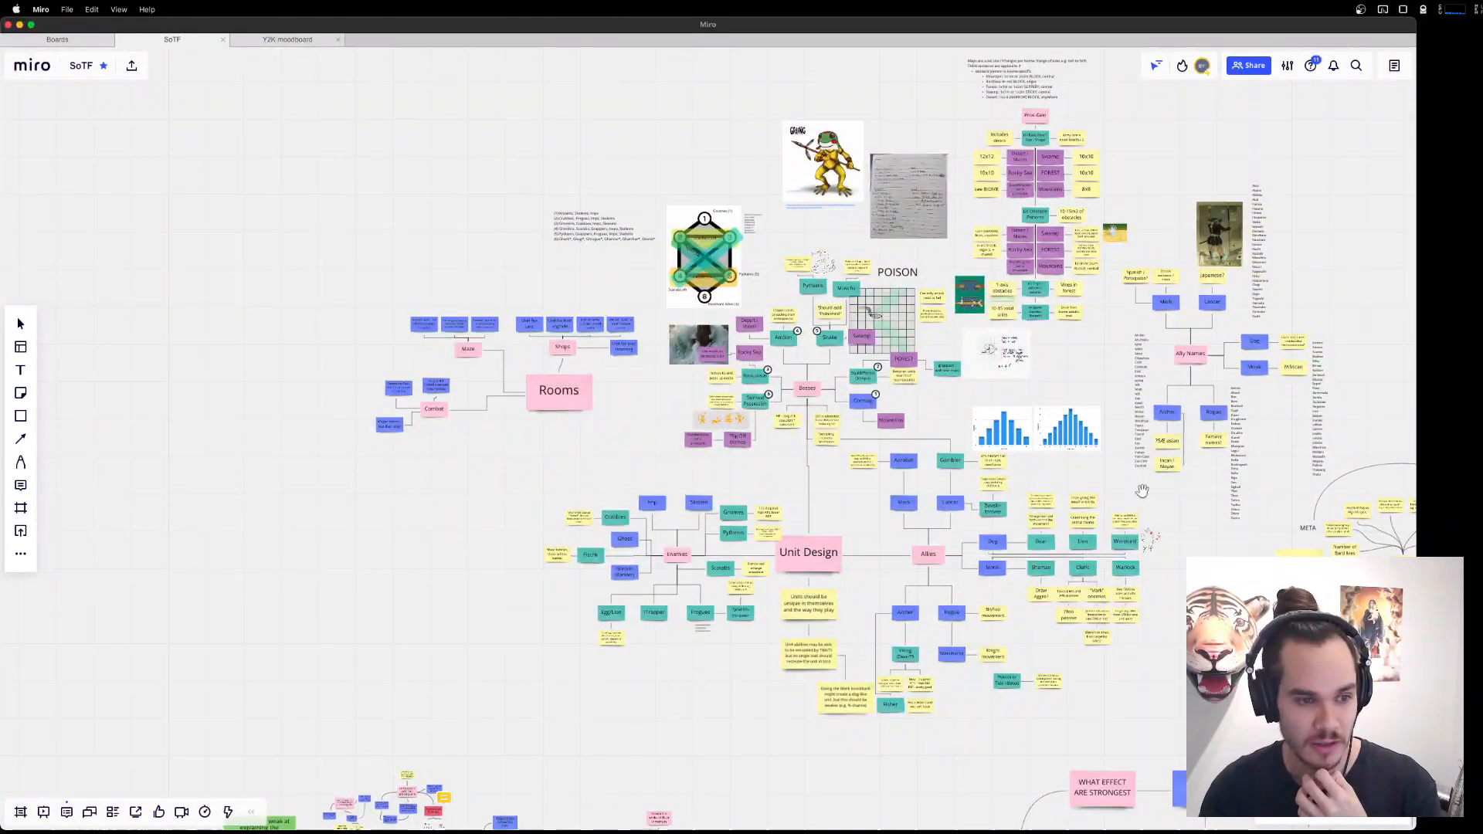
pyautogui.scroll(5, 860, 595)
pyautogui.moveTo(507, 528); pyautogui.dragTo(780, 447)
pyautogui.scroll(3, 781, 447)
pyautogui.moveTo(1046, 461); pyautogui.dragTo(152, 424)
pyautogui.moveTo(1165, 632); pyautogui.dragTo(1198, 638)
pyautogui.moveTo(314, 153); pyautogui.dragTo(958, 543)
pyautogui.moveTo(770, 490); pyautogui.dragTo(1175, 525)
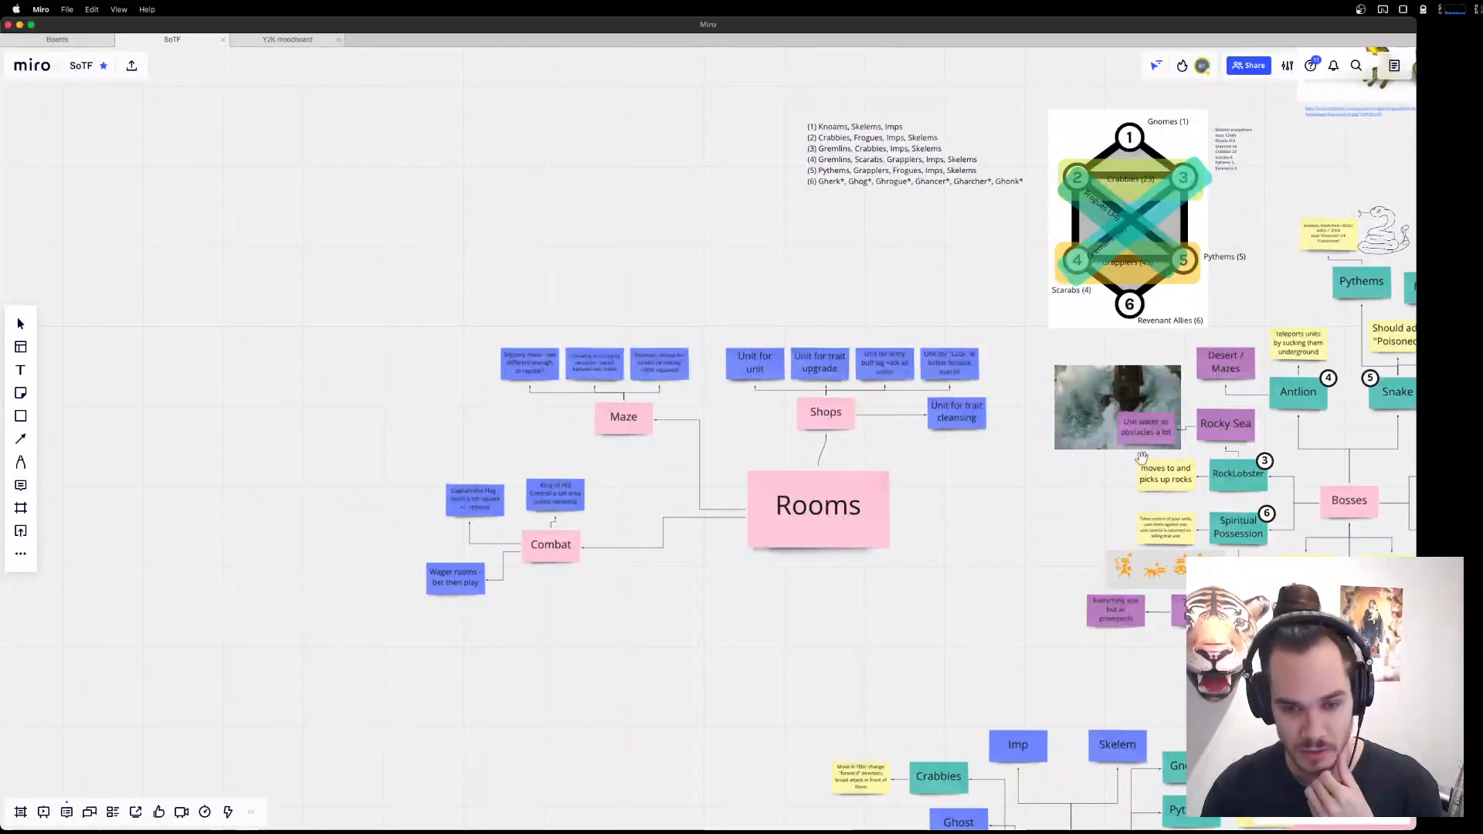
# Review the enemy tier diagram, the boss notes, the Proc-Gen room and obstacle rules, and the Ally Names lists.
pyautogui.moveTo(1125, 337); pyautogui.dragTo(830, 583)
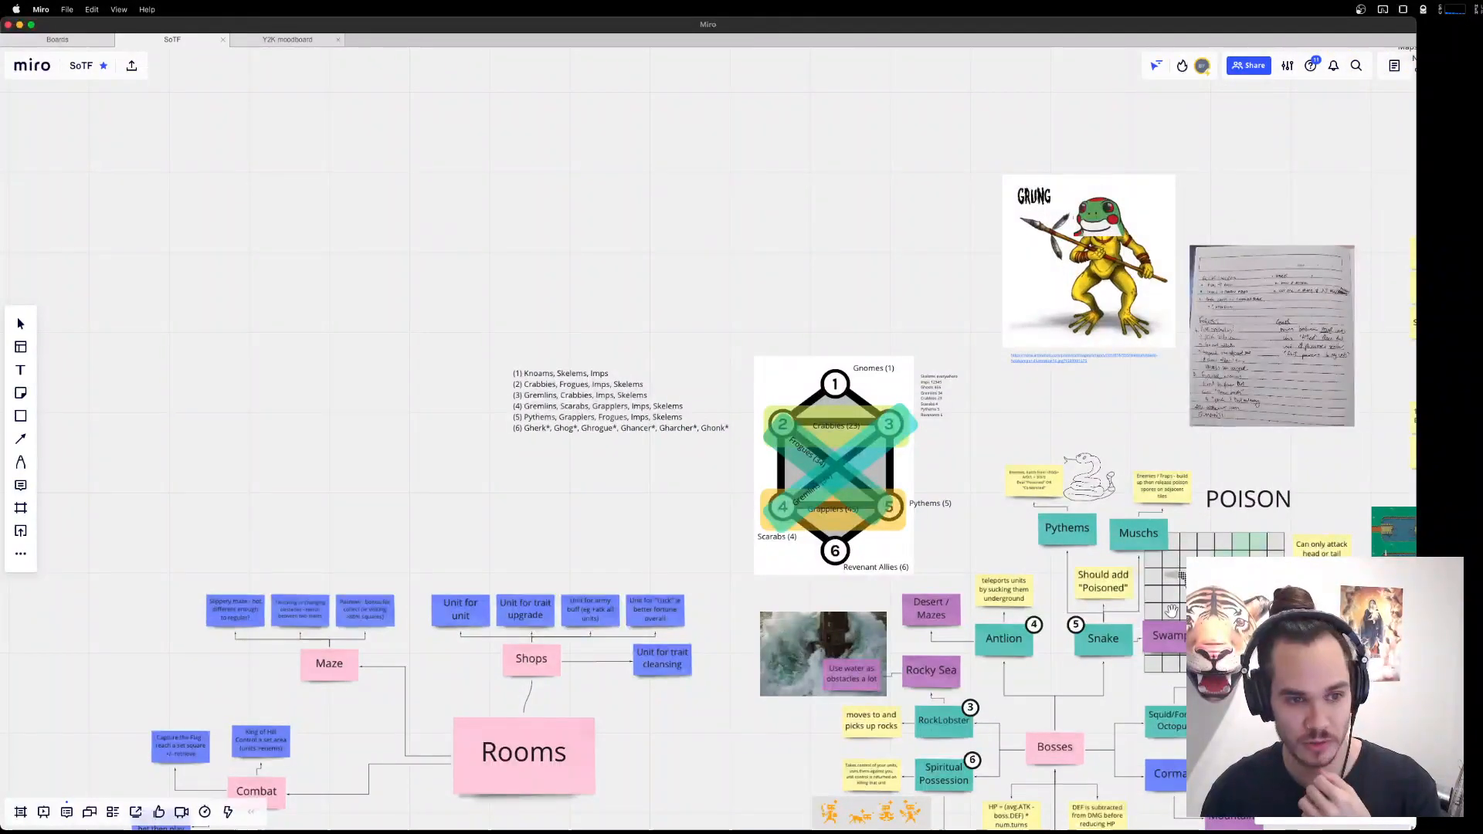
pyautogui.moveTo(1178, 460); pyautogui.dragTo(680, 467)
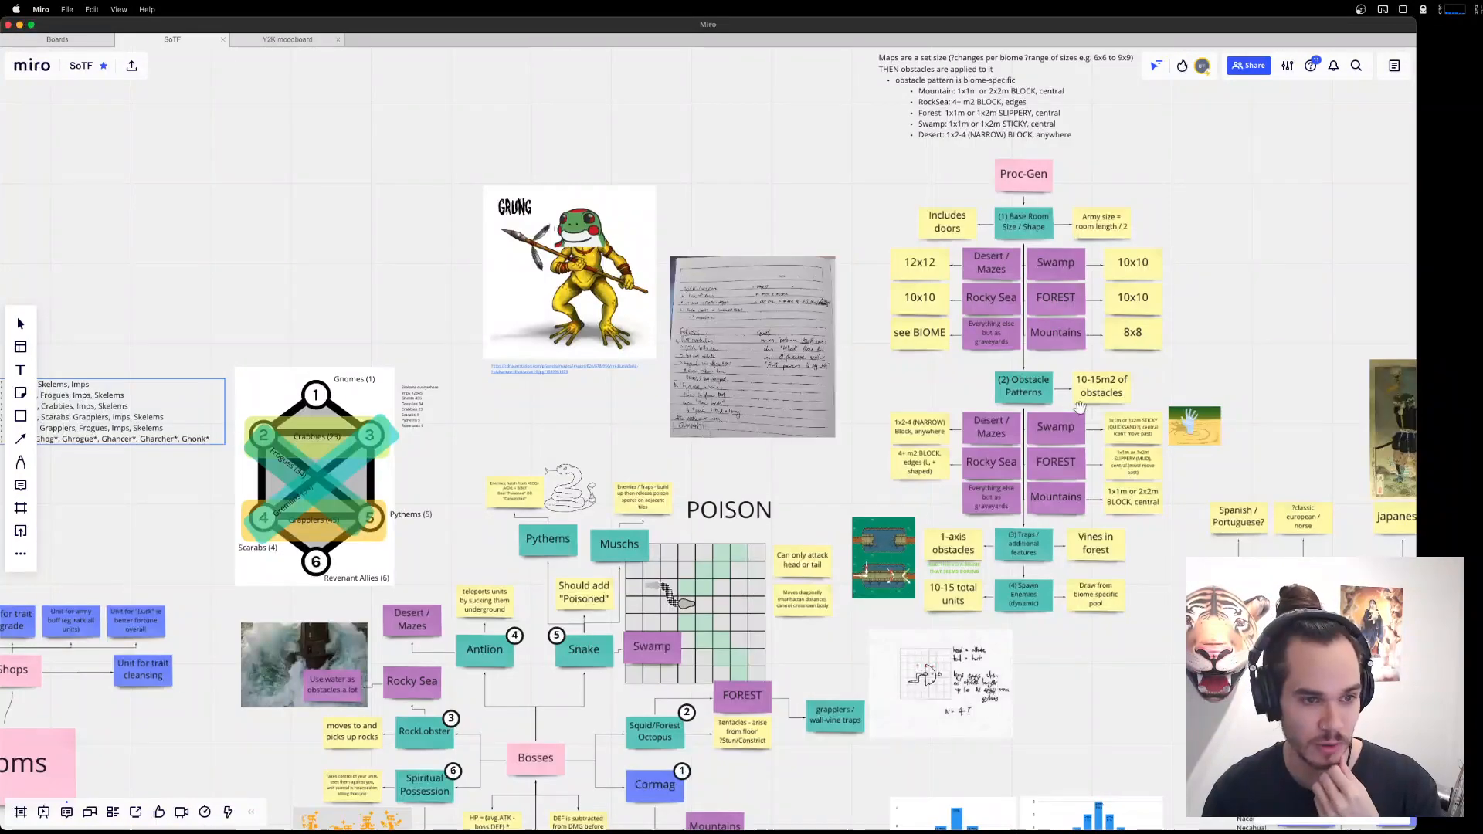
pyautogui.moveTo(1080, 408); pyautogui.dragTo(825, 467)
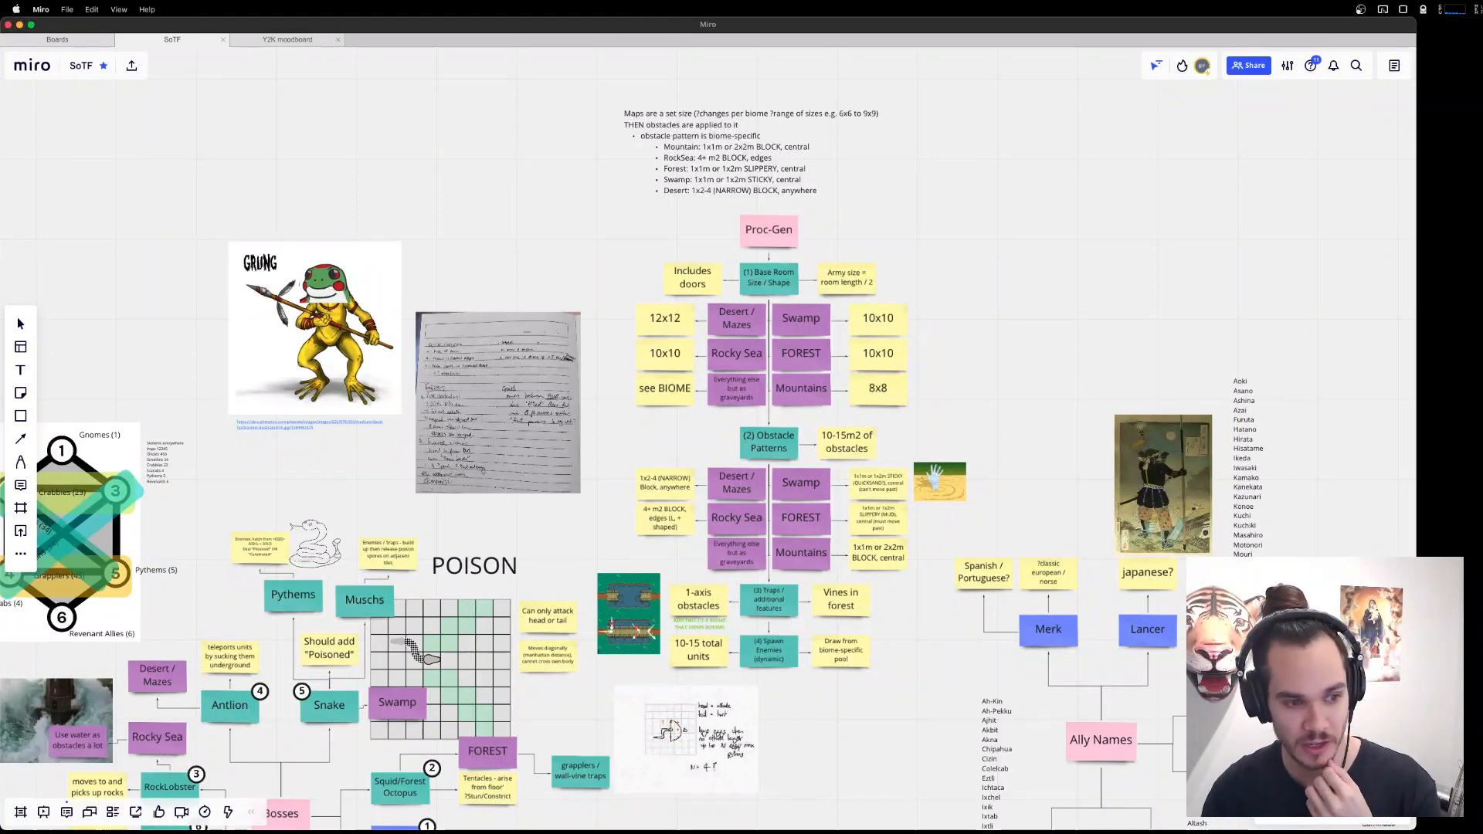
pyautogui.scroll(-5, 794, 533)
pyautogui.hscroll(4, 793, 532)
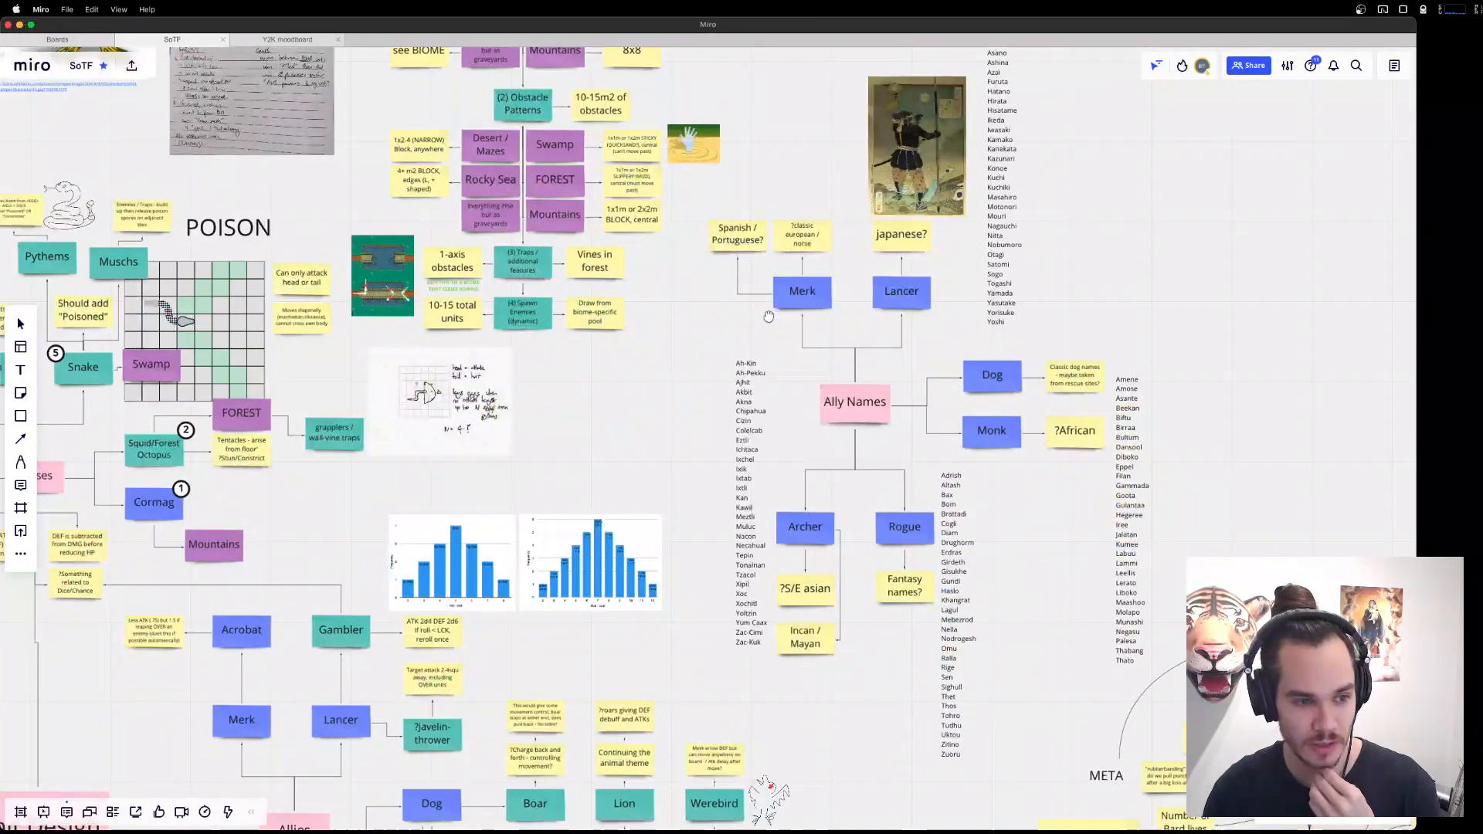
pyautogui.scroll(2, 1182, 401)
pyautogui.hscroll(1, 1182, 401)
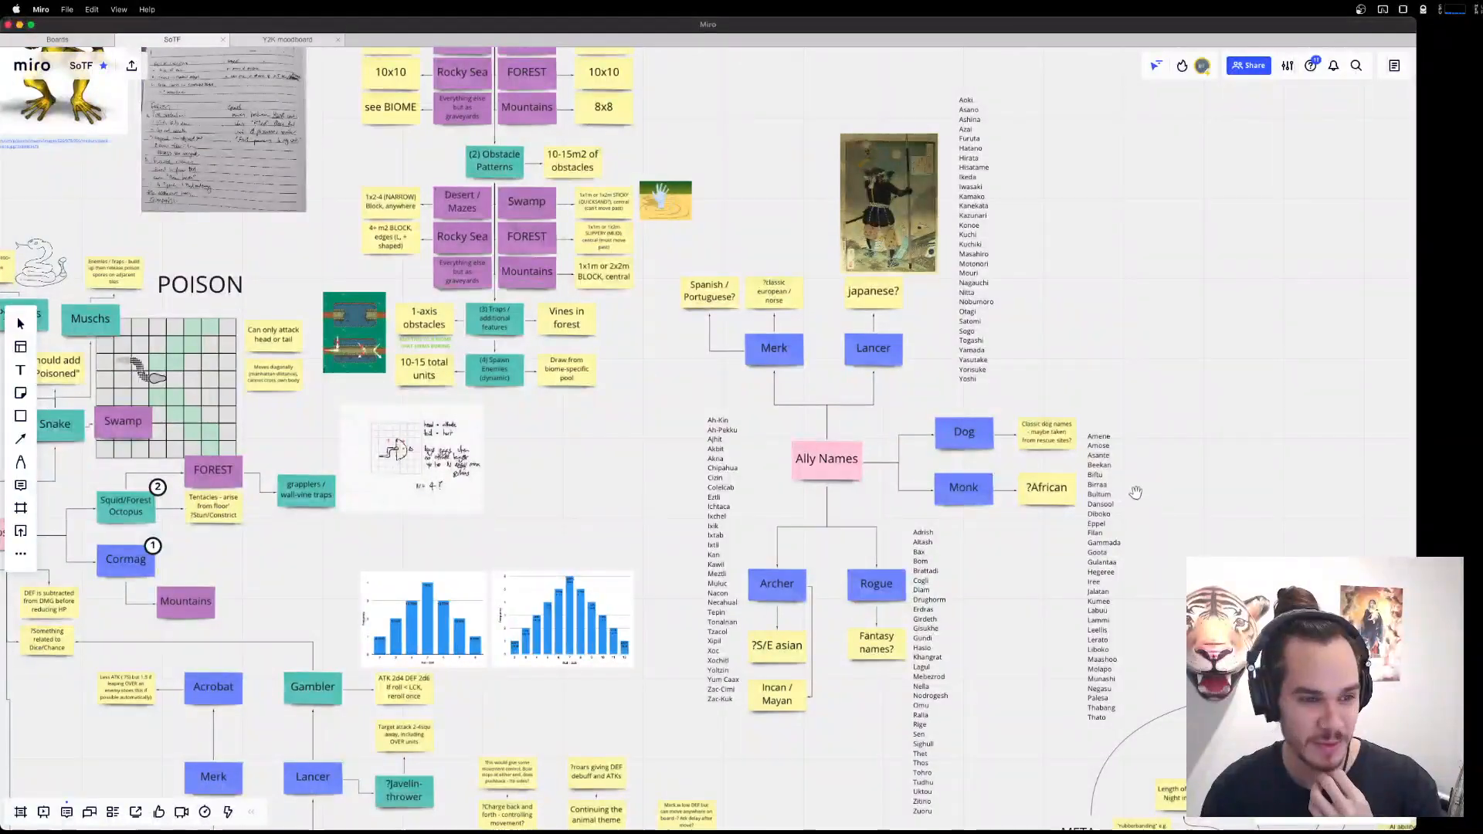
pyautogui.moveTo(1119, 374); pyautogui.dragTo(1128, 146)
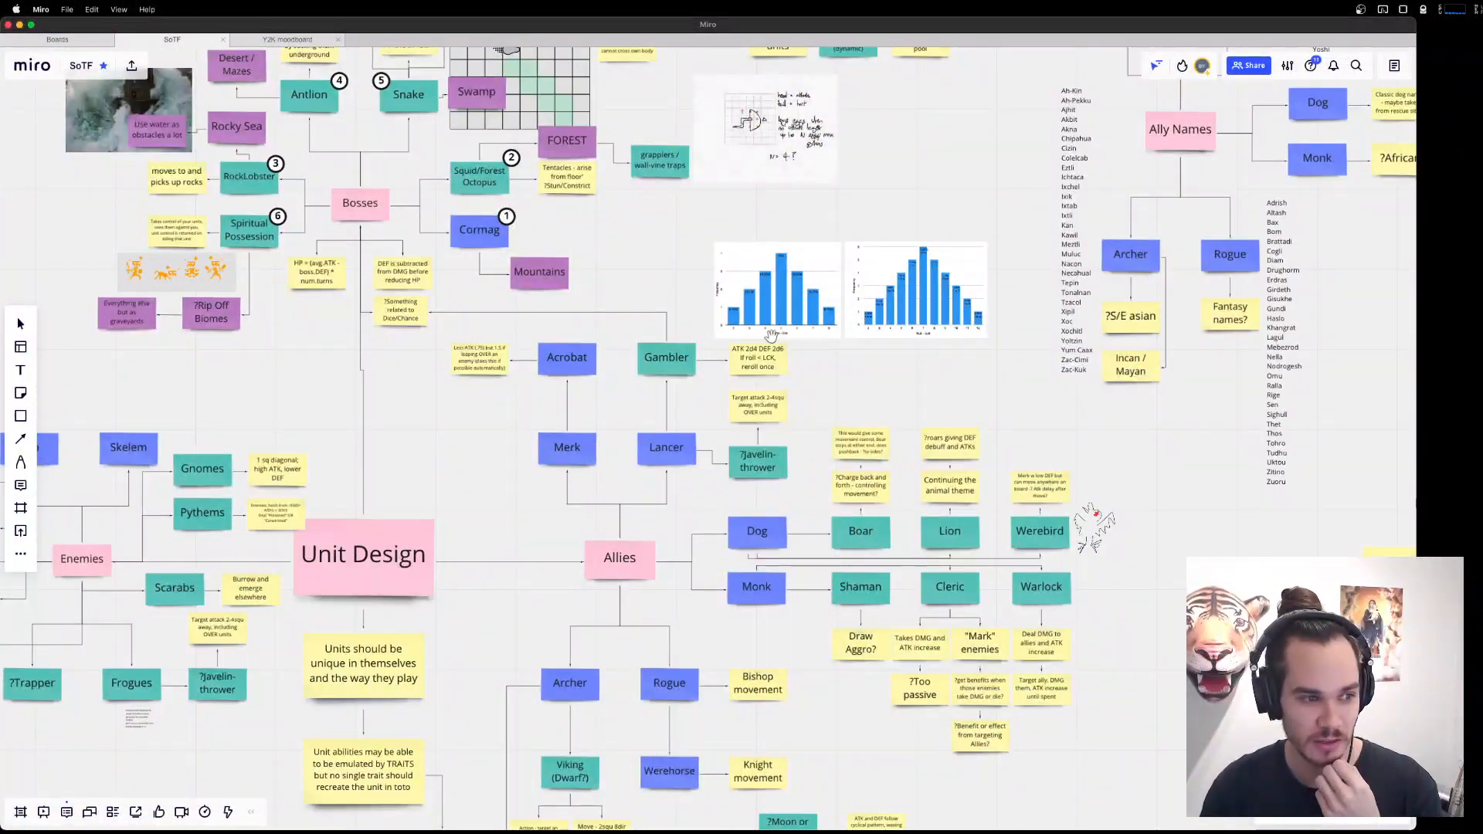
# Survey the whole board and return to the Allies branch of Unit Design at a readable size.
pyautogui.moveTo(1271, 216); pyautogui.dragTo(981, 502)
pyautogui.scroll(-5, 996, 504)
pyautogui.scroll(-5, 996, 503)
pyautogui.scroll(-4, 962, 381)
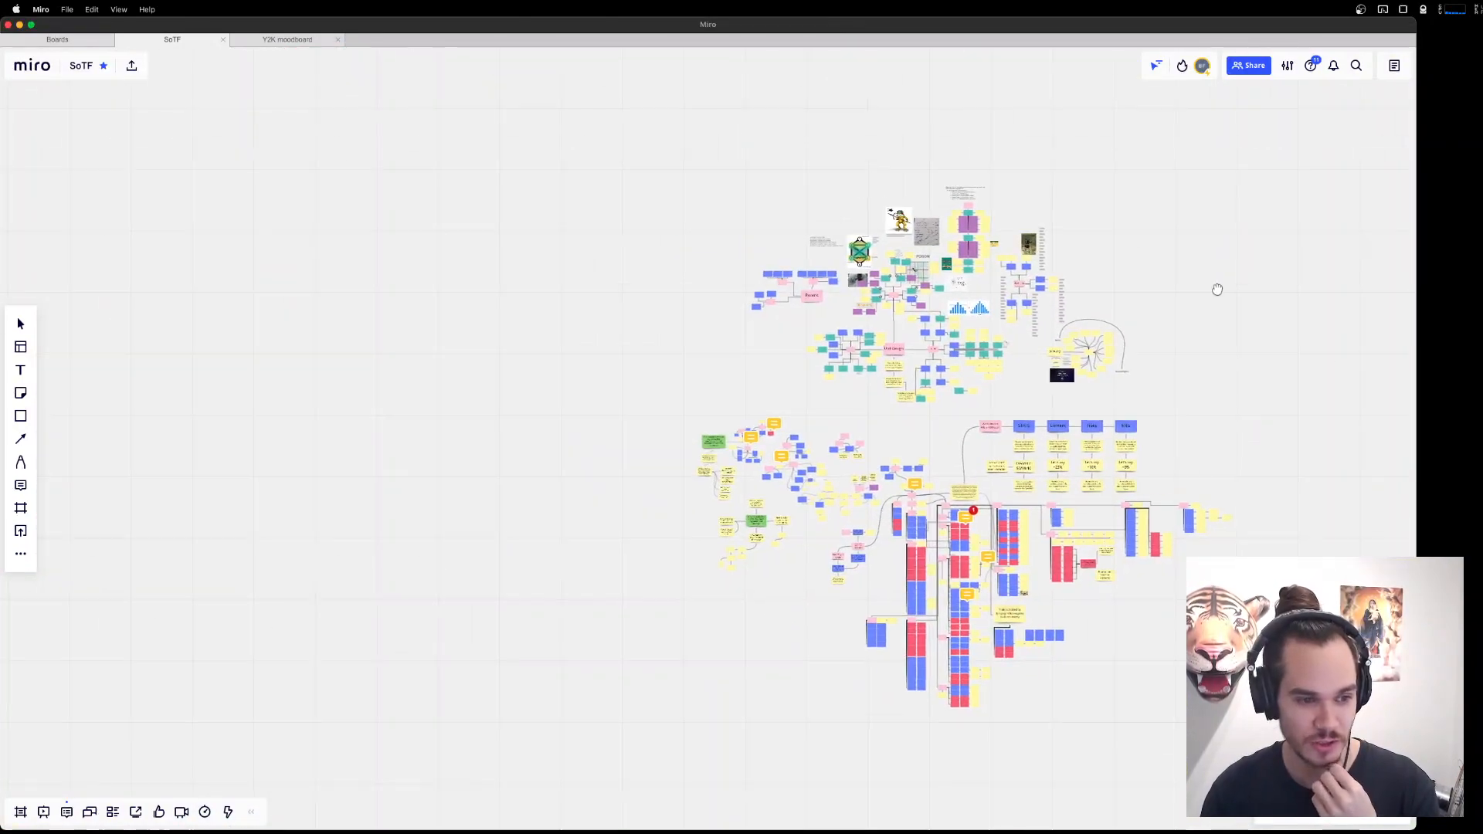
pyautogui.scroll(10, 962, 382)
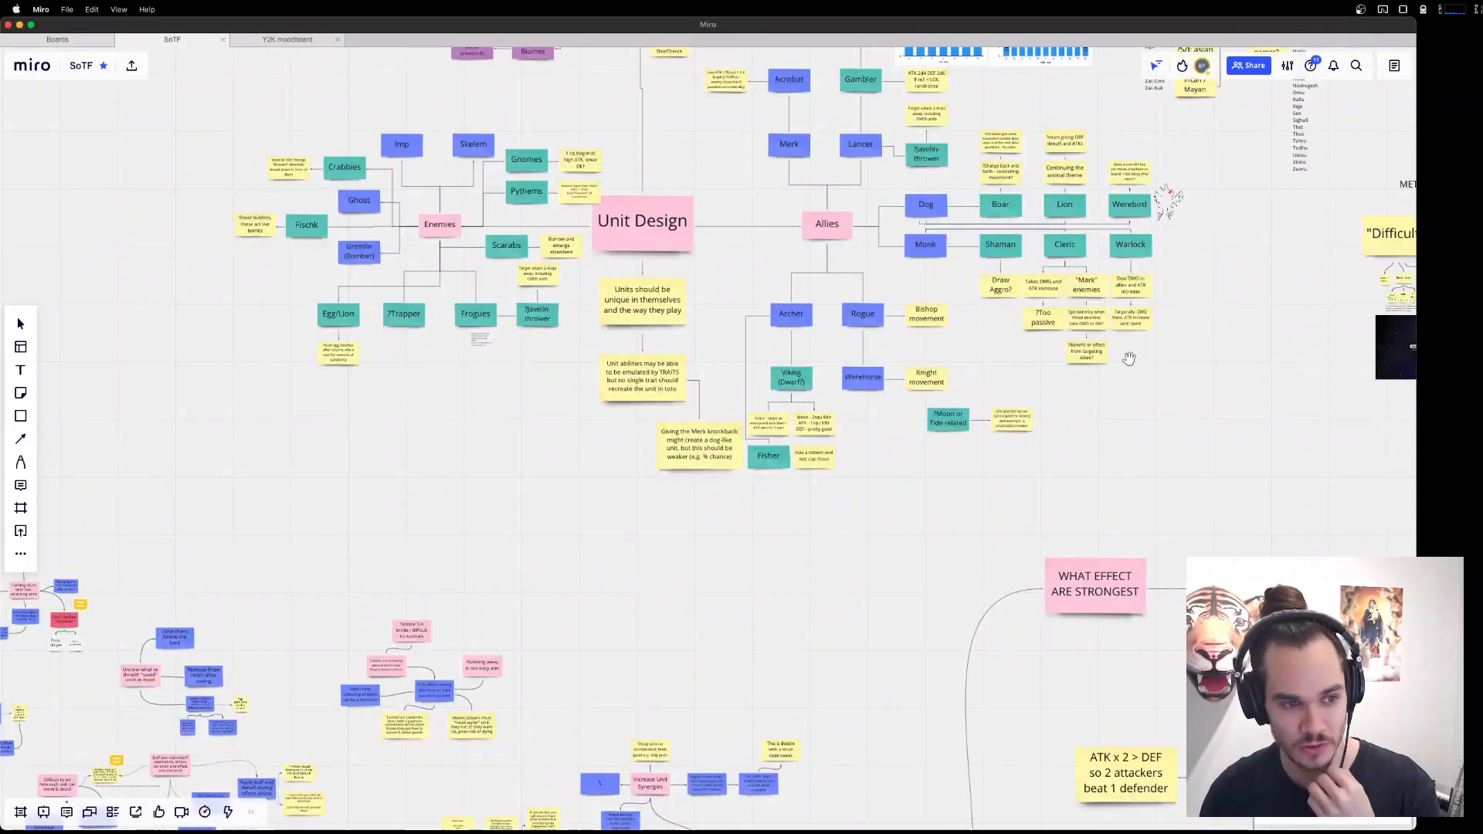
pyautogui.moveTo(738, 360); pyautogui.dragTo(808, 334)
pyautogui.scroll(5, 1096, 517)
pyautogui.scroll(-3, 947, 387)
pyautogui.moveTo(1314, 593); pyautogui.dragTo(1169, 412)
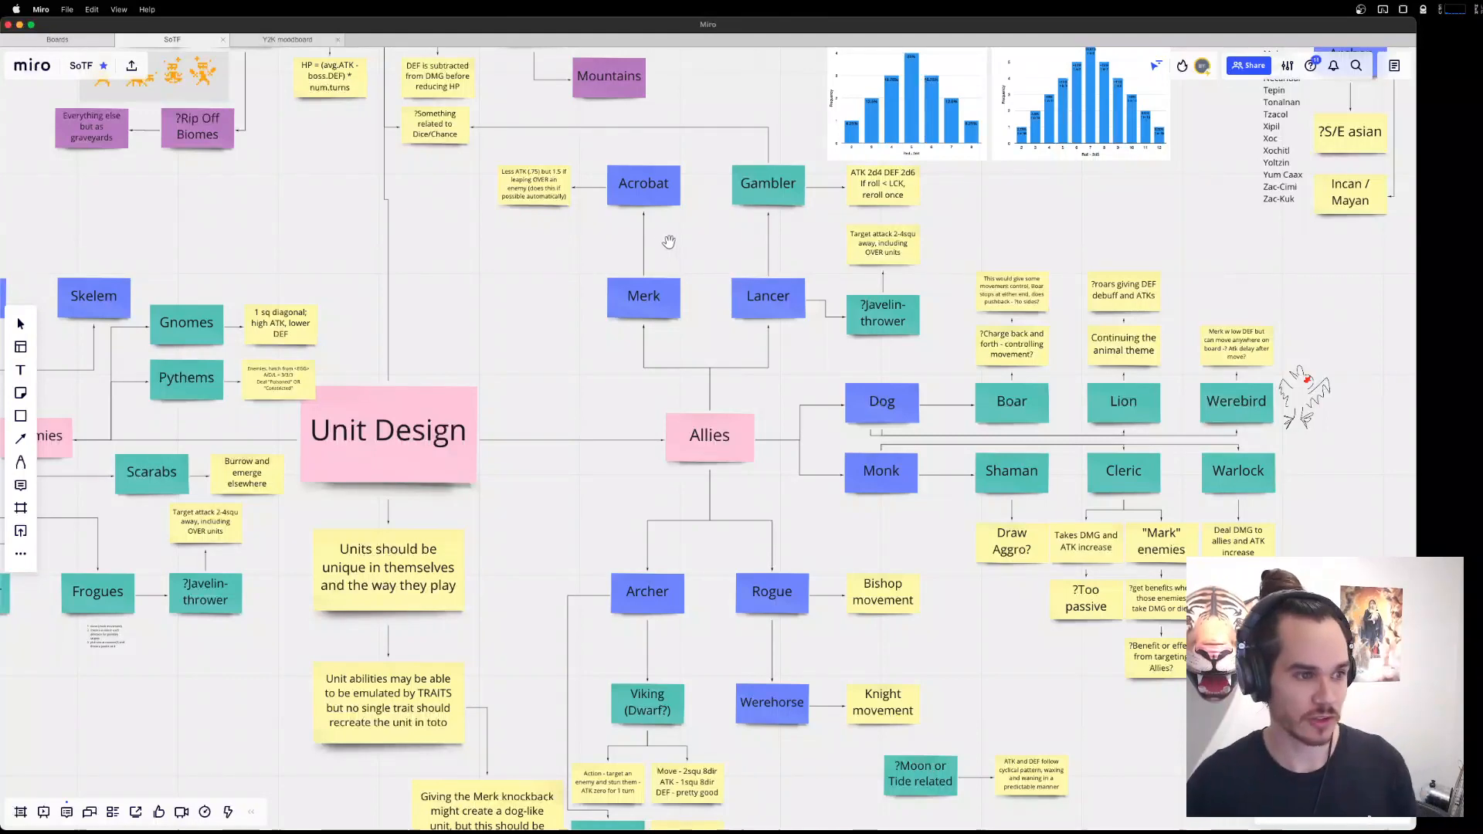
# Switch to IMG_0278.jpeg in Preview, narrow its window, read the handwritten New Units list and move the image aside to expose the board.
pyautogui.hotkey('ctrl', 'Up')
pyautogui.click(775, 111)
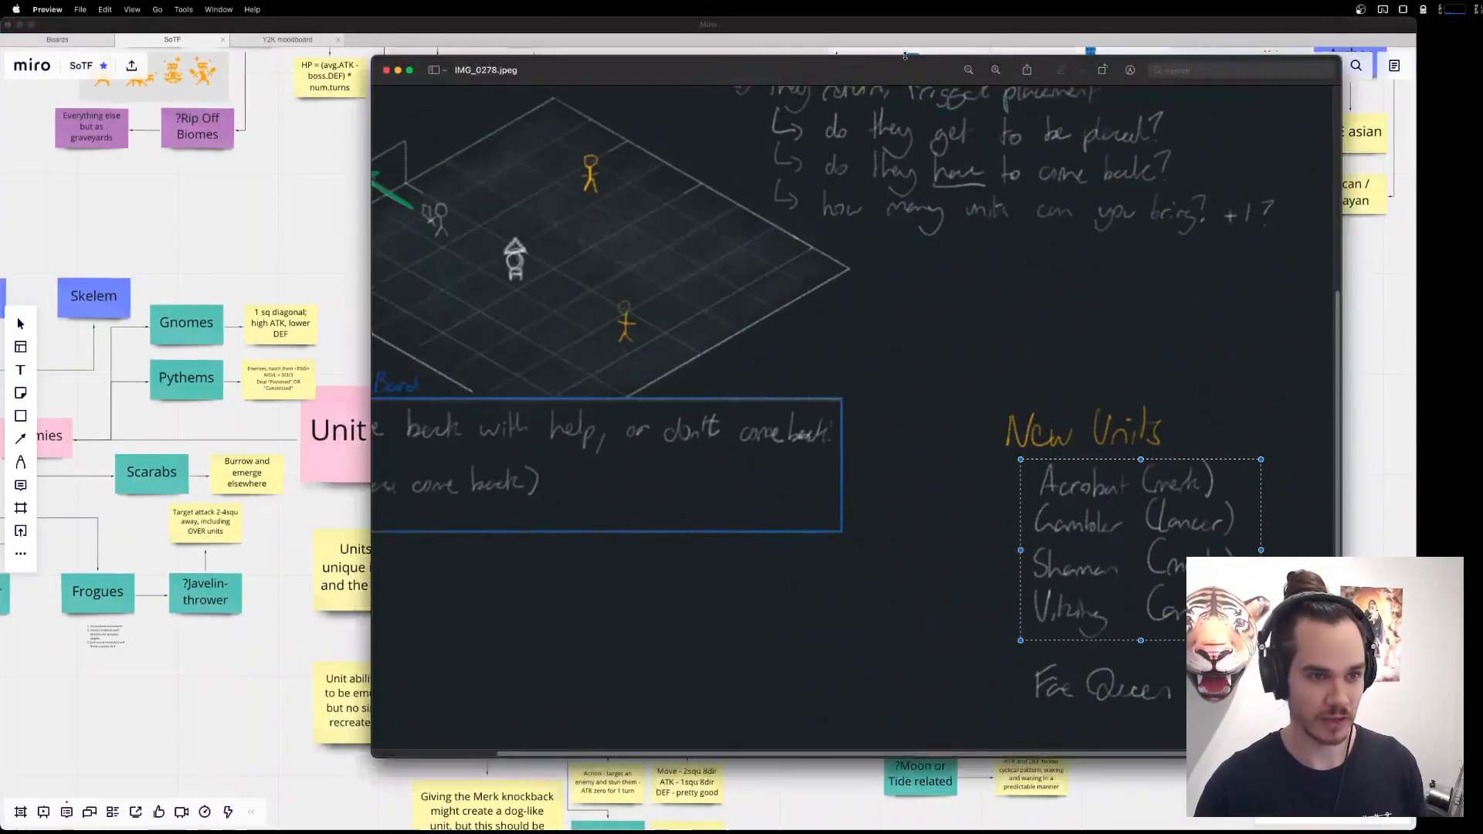
pyautogui.moveTo(375, 174); pyautogui.dragTo(926, 222)
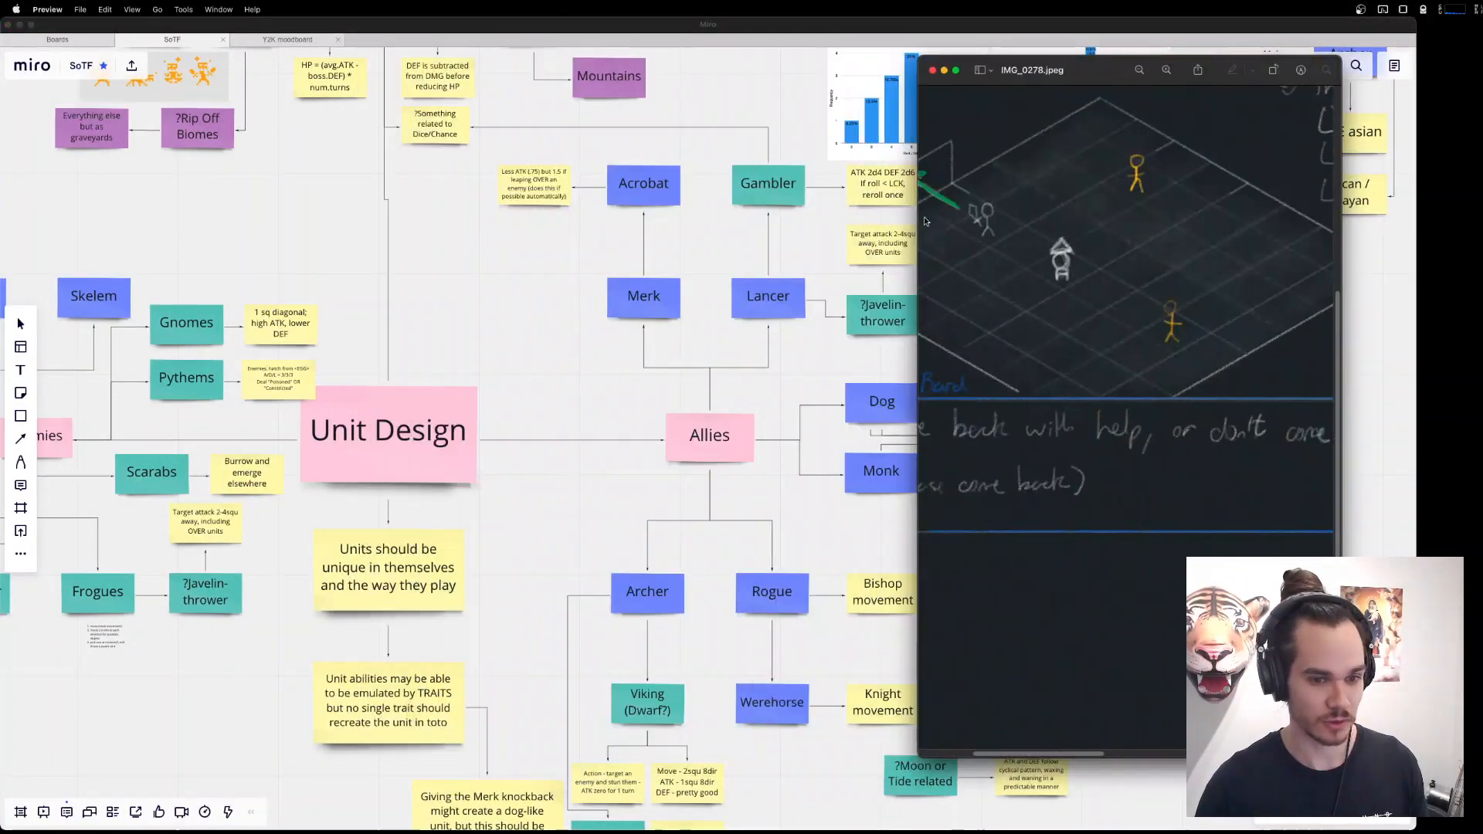
pyautogui.scroll(-10, 1116, 738)
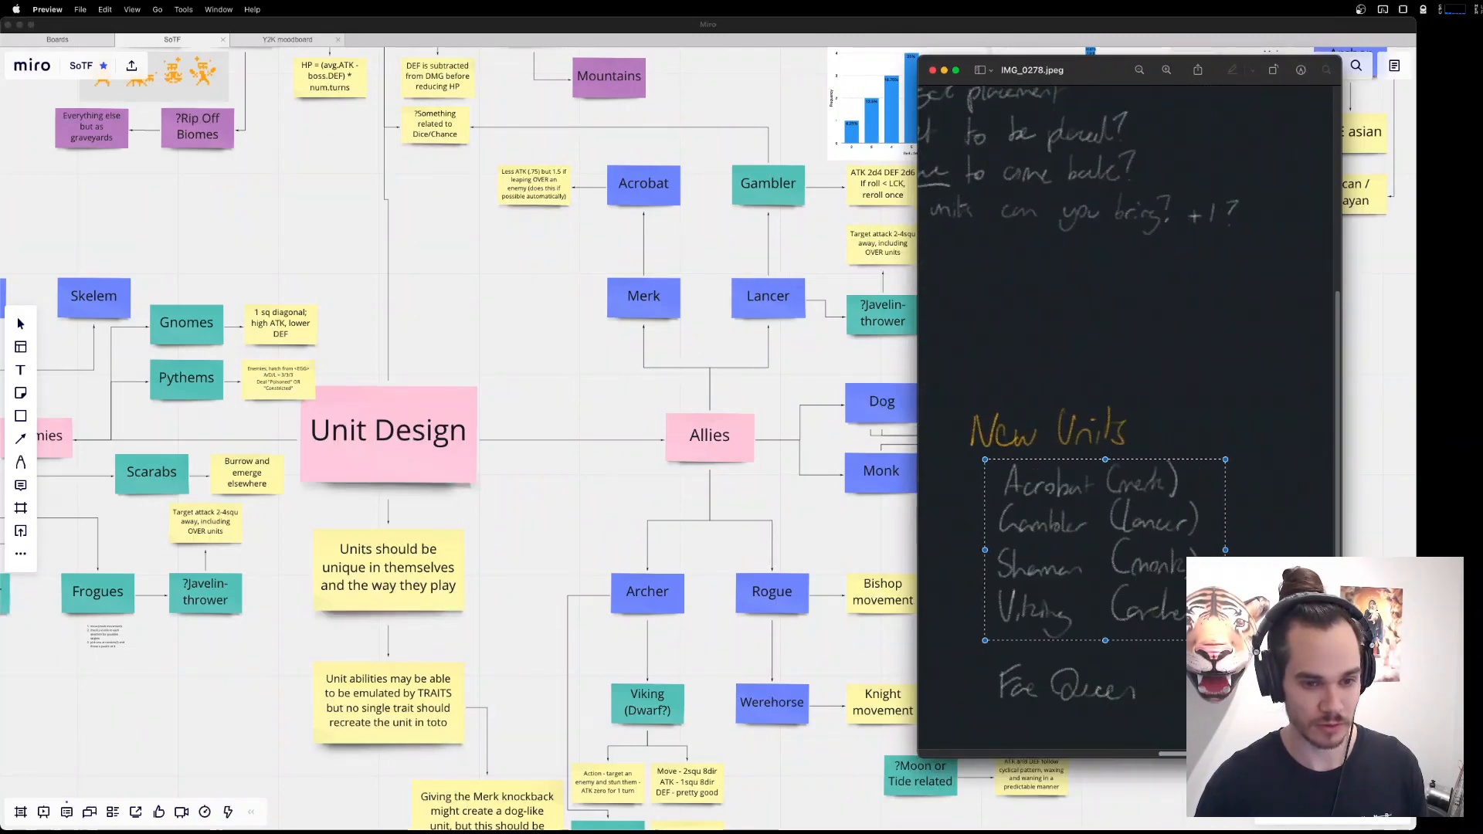
pyautogui.moveTo(1024, 70); pyautogui.dragTo(1417, 53)
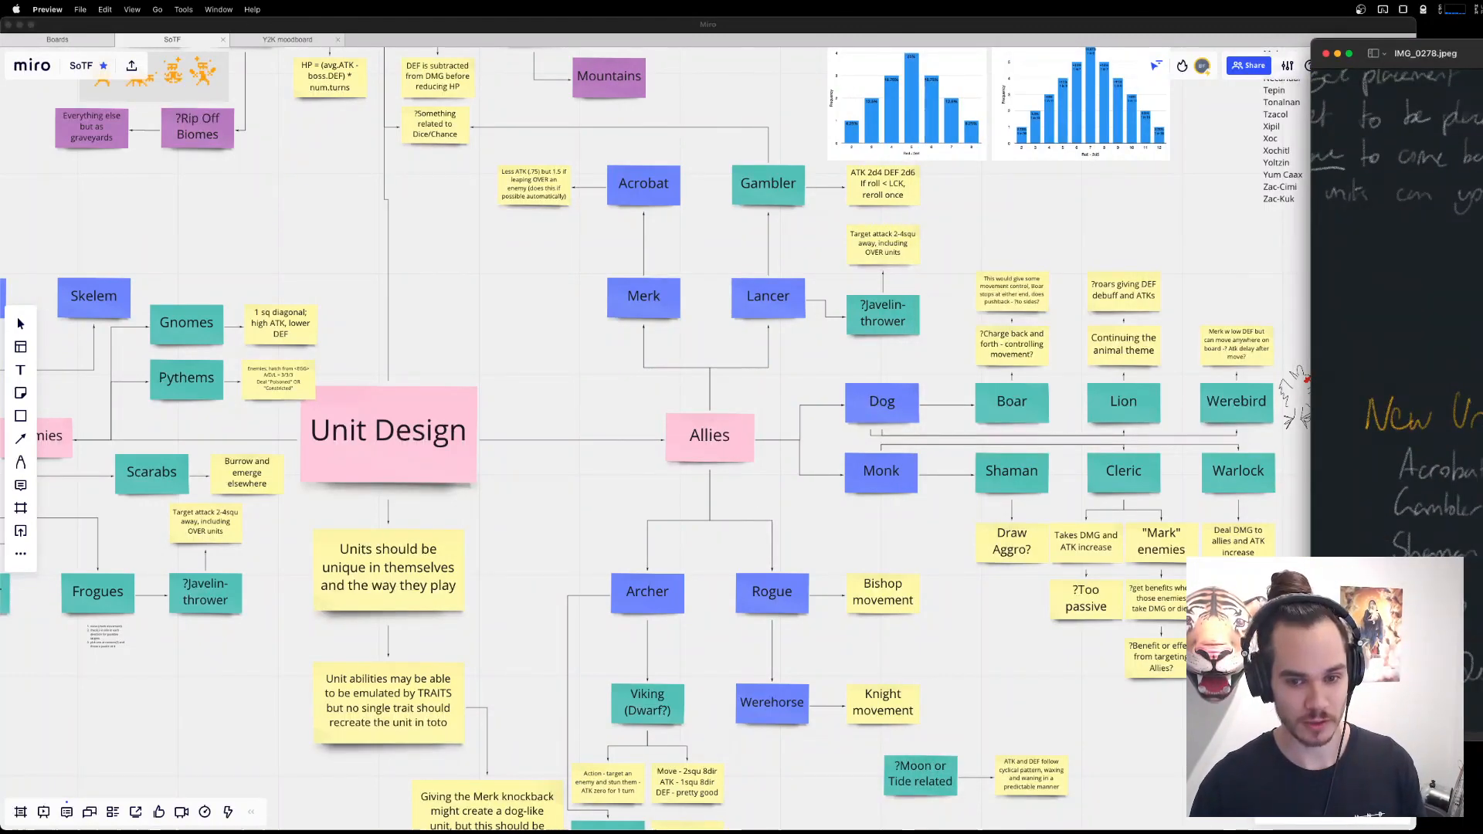
pyautogui.moveTo(1417, 52); pyautogui.dragTo(945, 47)
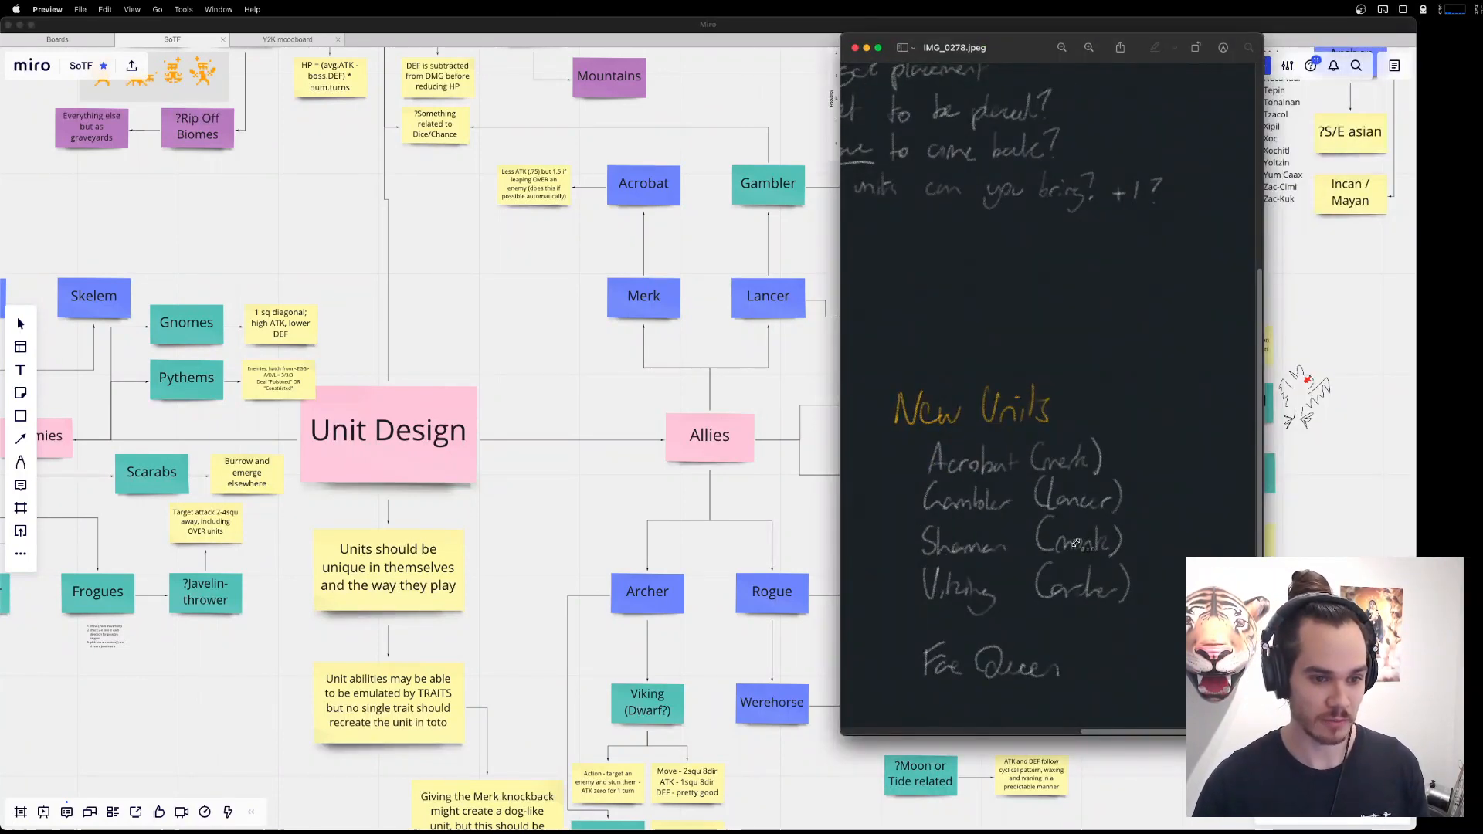
pyautogui.click(1154, 610)
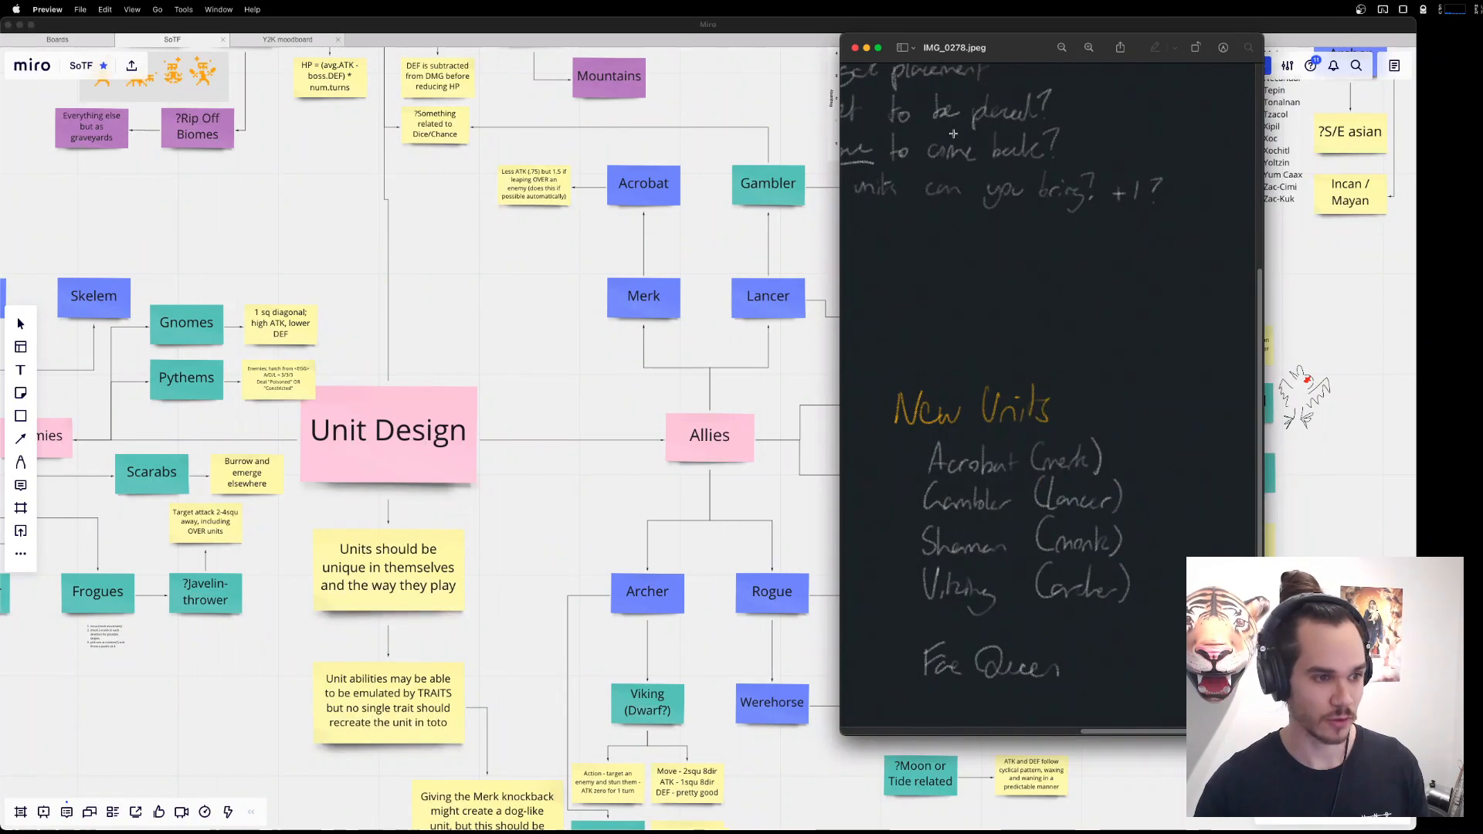
pyautogui.moveTo(993, 57); pyautogui.dragTo(1268, 79)
# Check the Merk, Lancer, Dog and Archer notes on the board against the image's New Units list, and close the image.
pyautogui.click(657, 296)
pyautogui.click(655, 298)
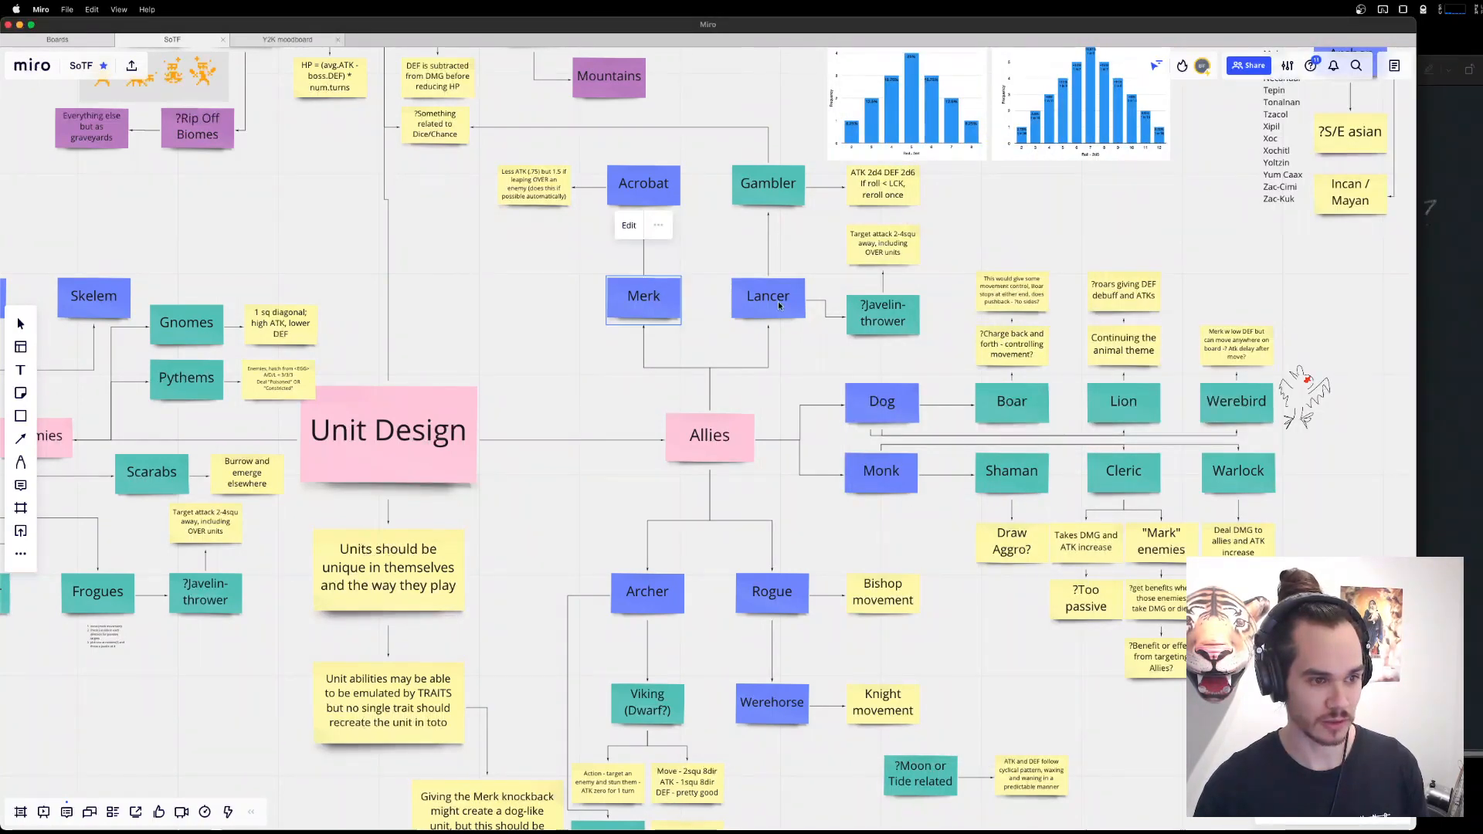
pyautogui.click(775, 302)
pyautogui.click(882, 401)
pyautogui.click(648, 591)
pyautogui.click(1478, 431)
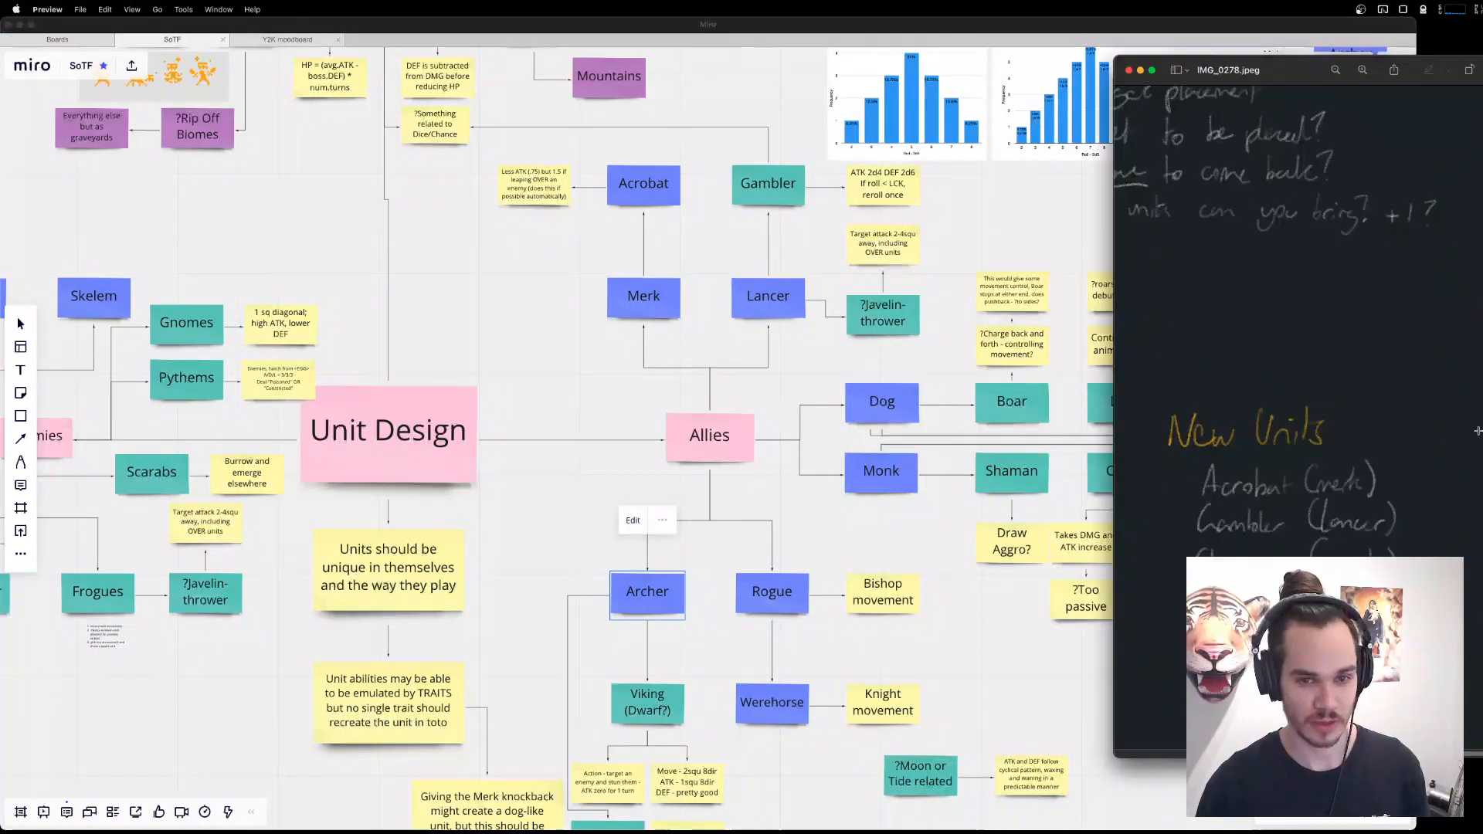
pyautogui.moveTo(1186, 462); pyautogui.dragTo(1309, 551)
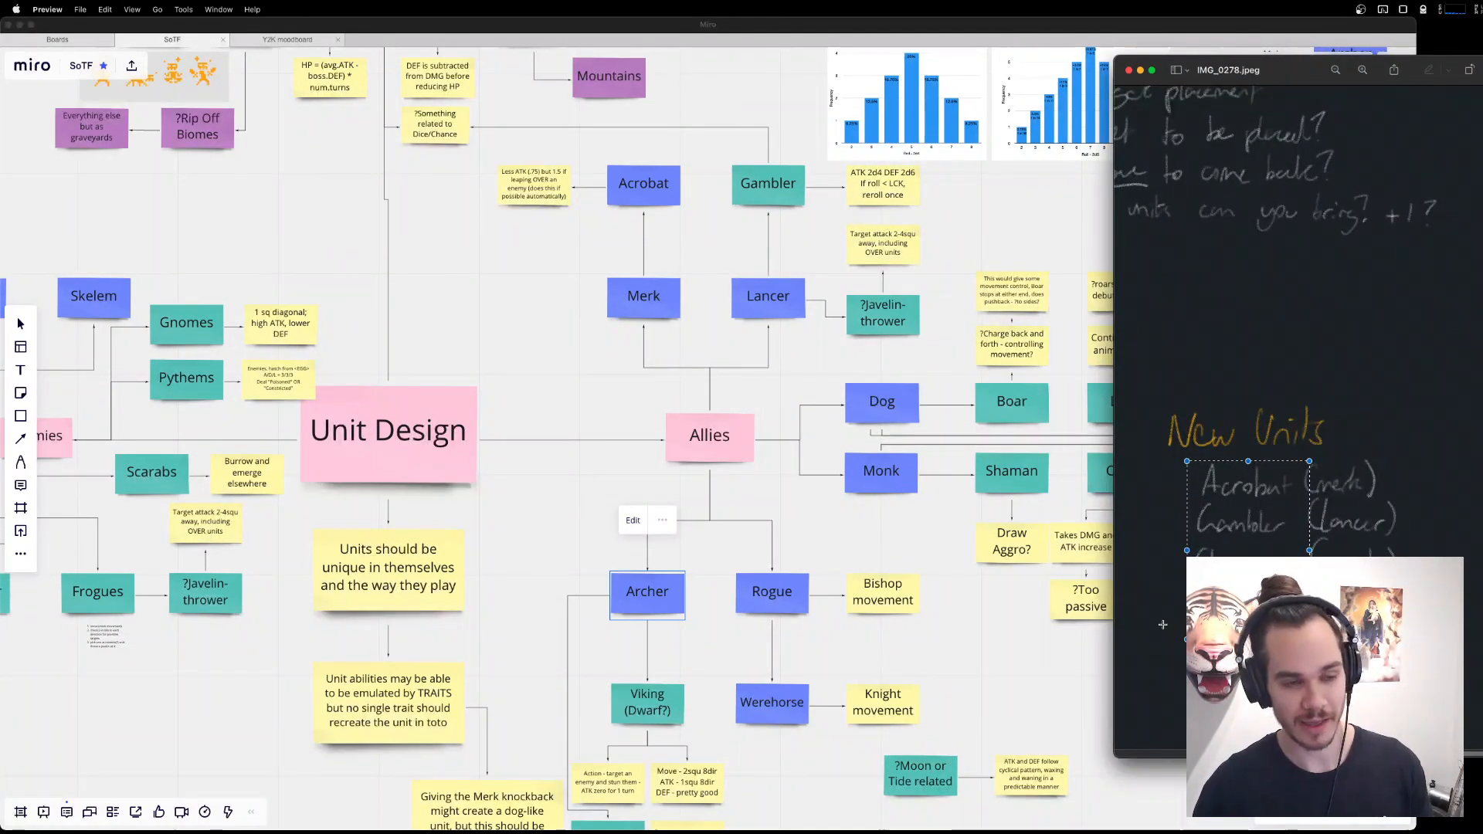
pyautogui.click(1129, 72)
# Inspect the Rogue note and its Werehorse variant in the Allies branch.
pyautogui.scroll(-5, 774, 541)
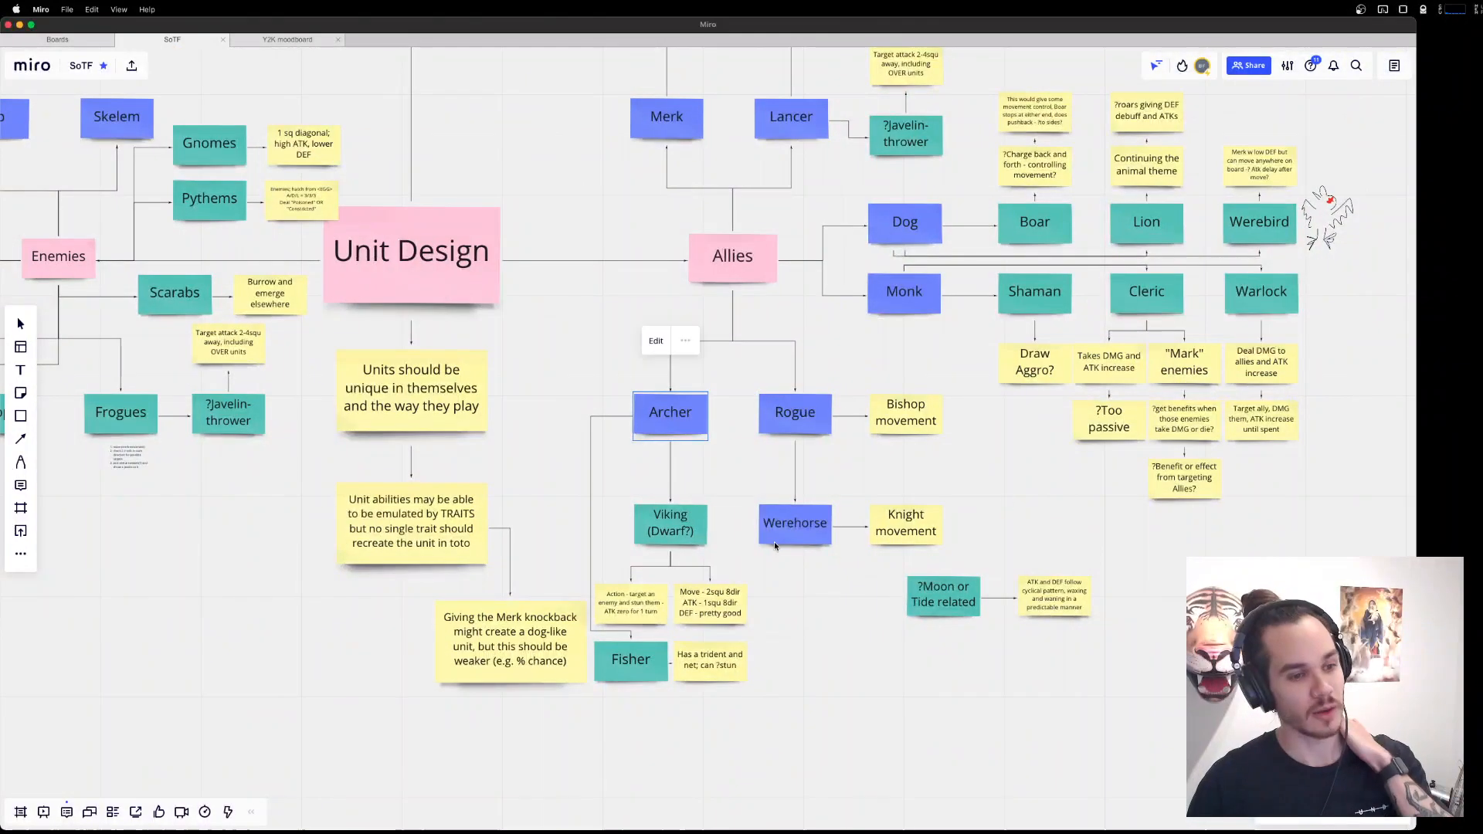
pyautogui.click(808, 431)
pyautogui.click(807, 525)
# Switch to Aseprite, view the knight.aseprite sprite and preview it with the black background of Layer 1 shown and hidden again.
pyautogui.moveTo(936, 826)
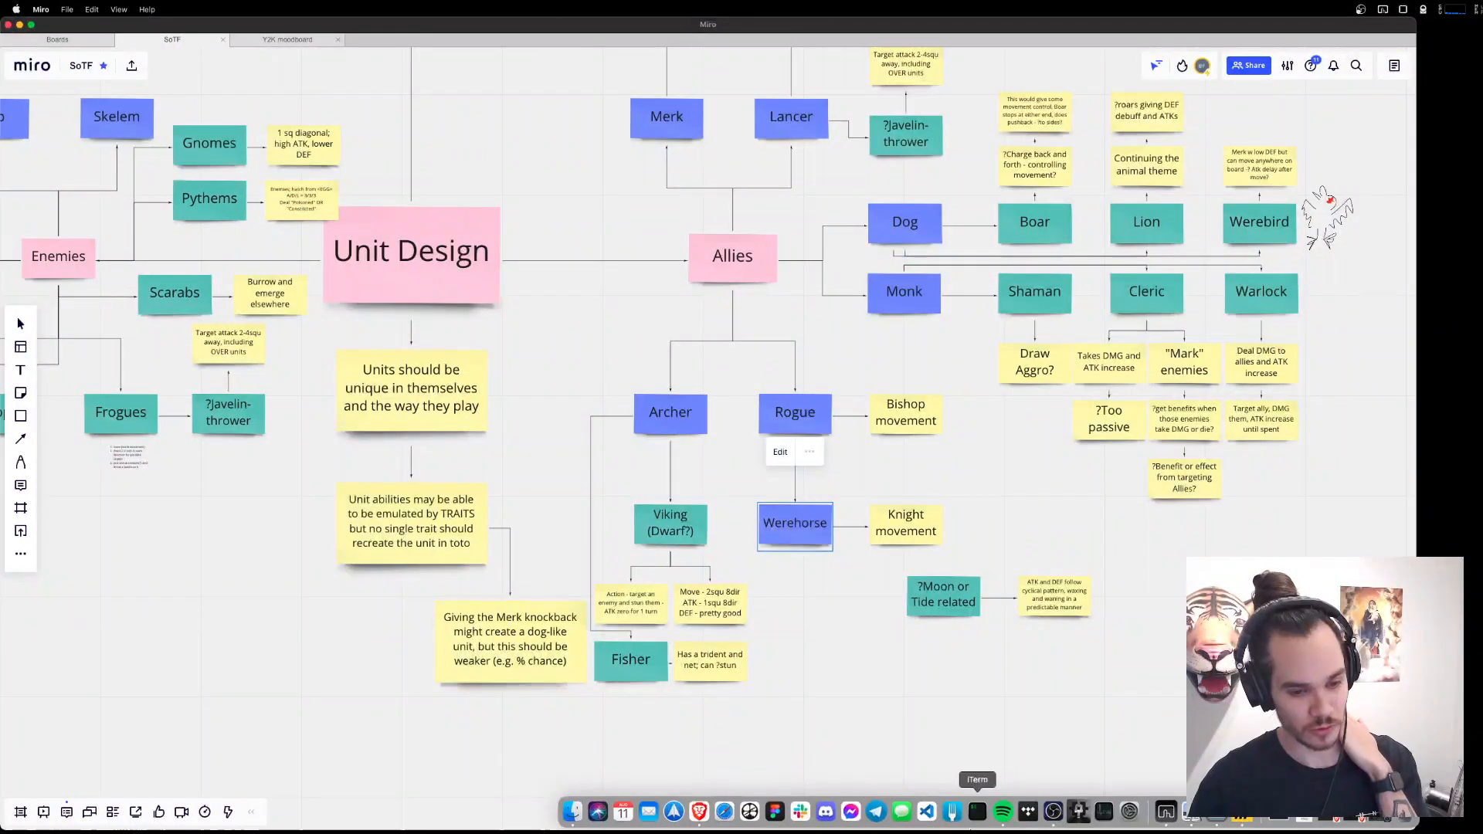
pyautogui.click(1079, 811)
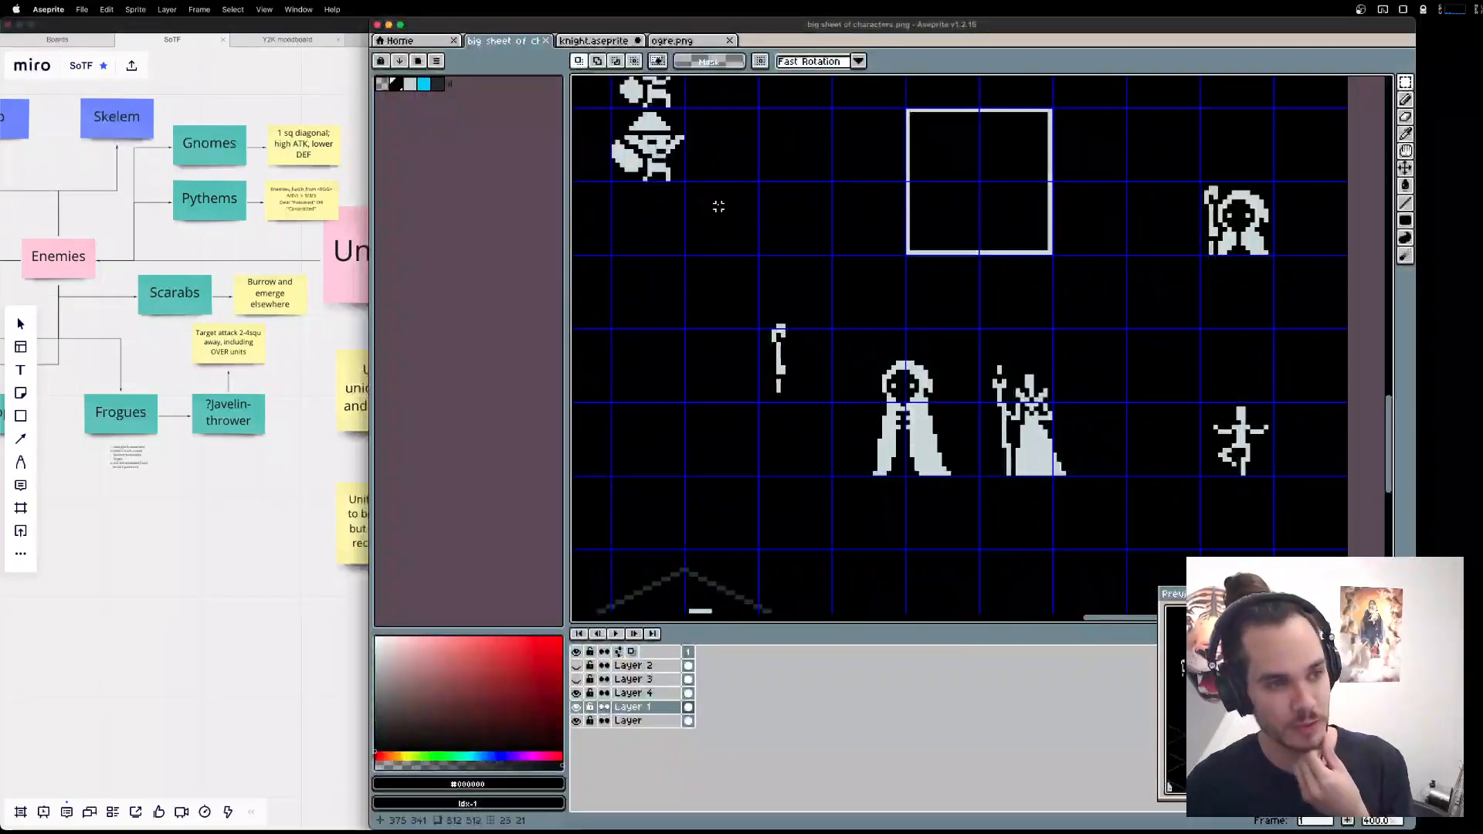
pyautogui.click(596, 41)
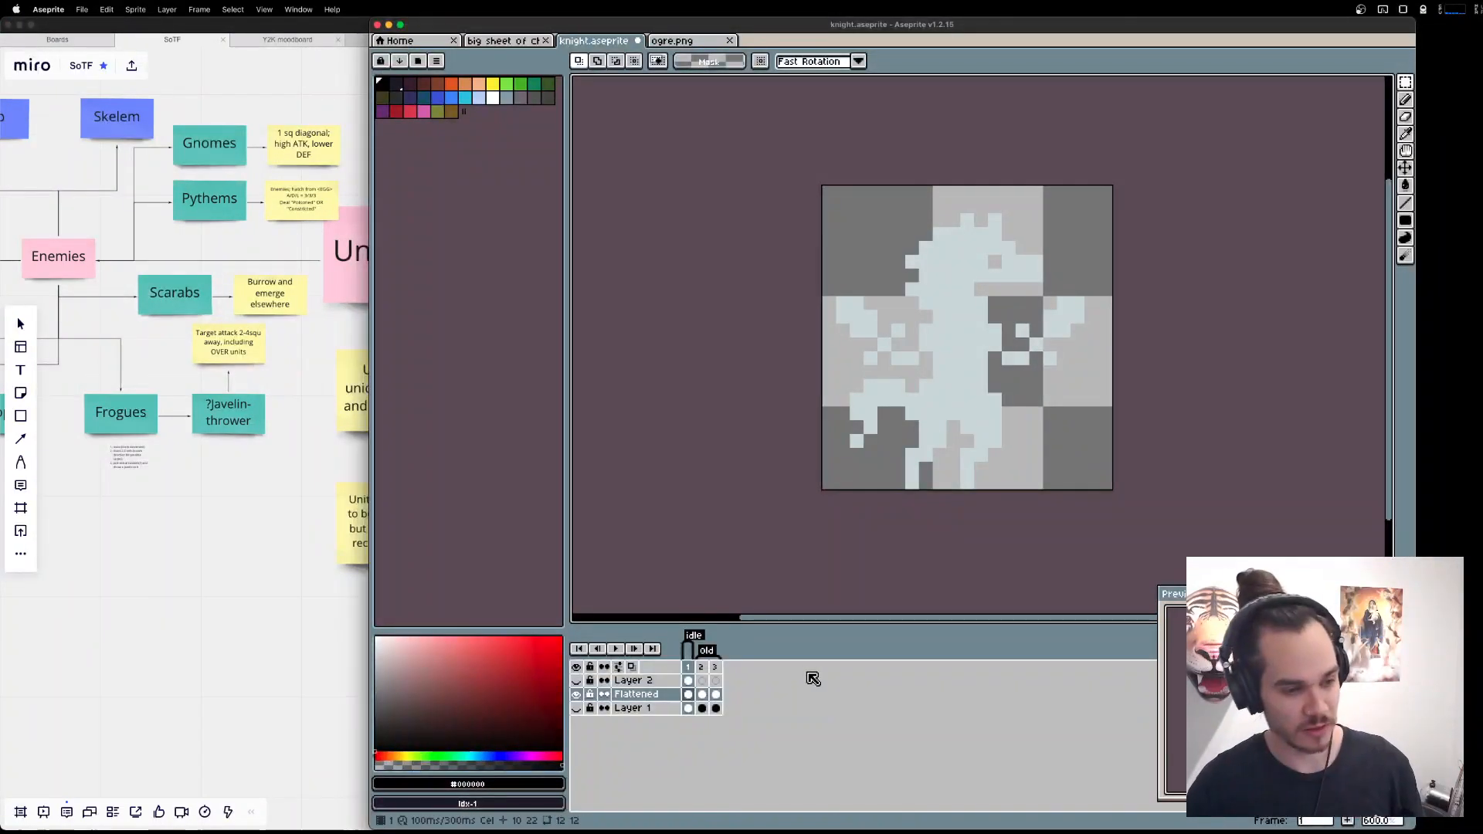
pyautogui.click(384, 85)
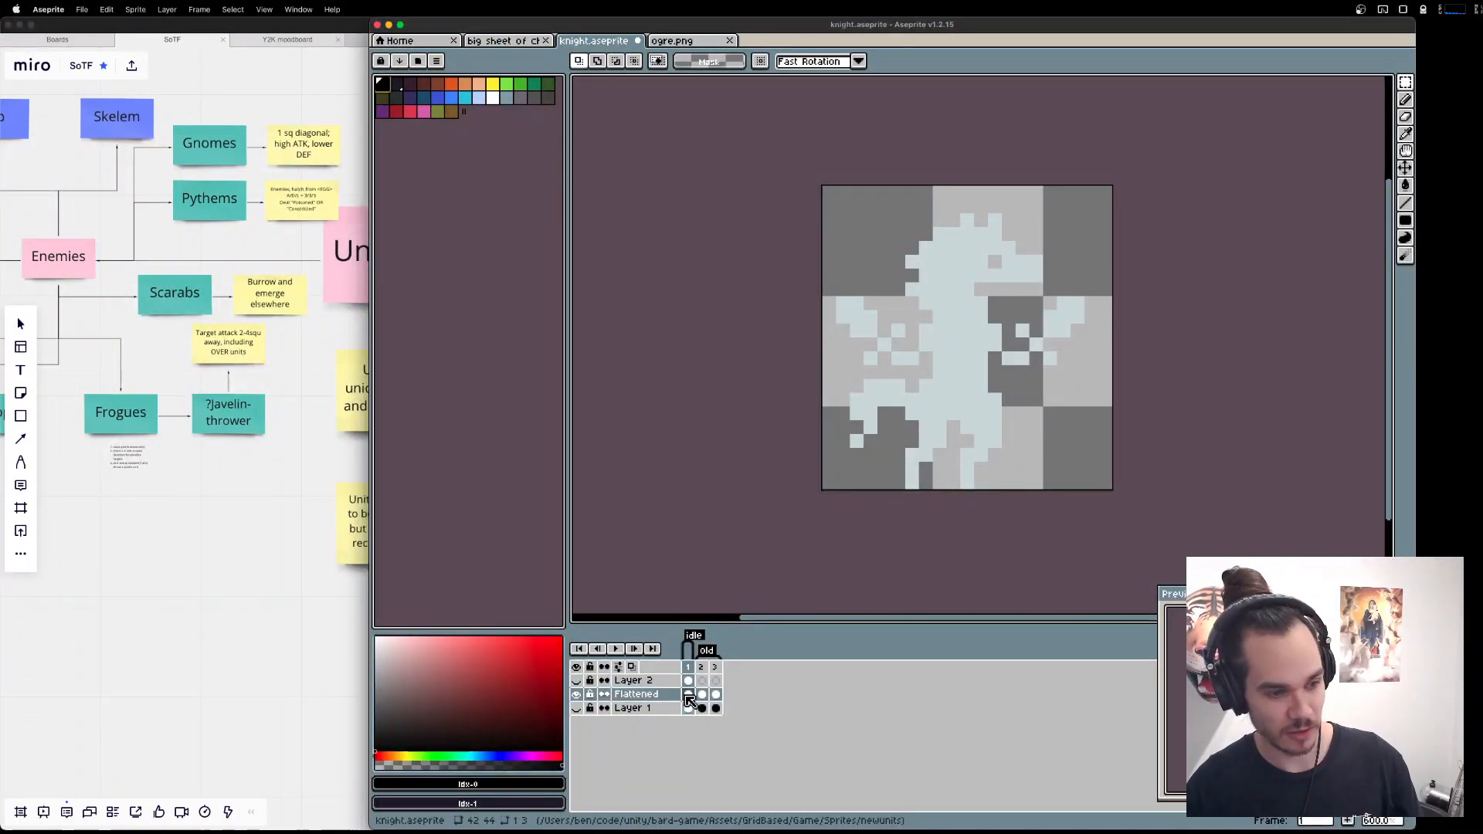
pyautogui.click(576, 709)
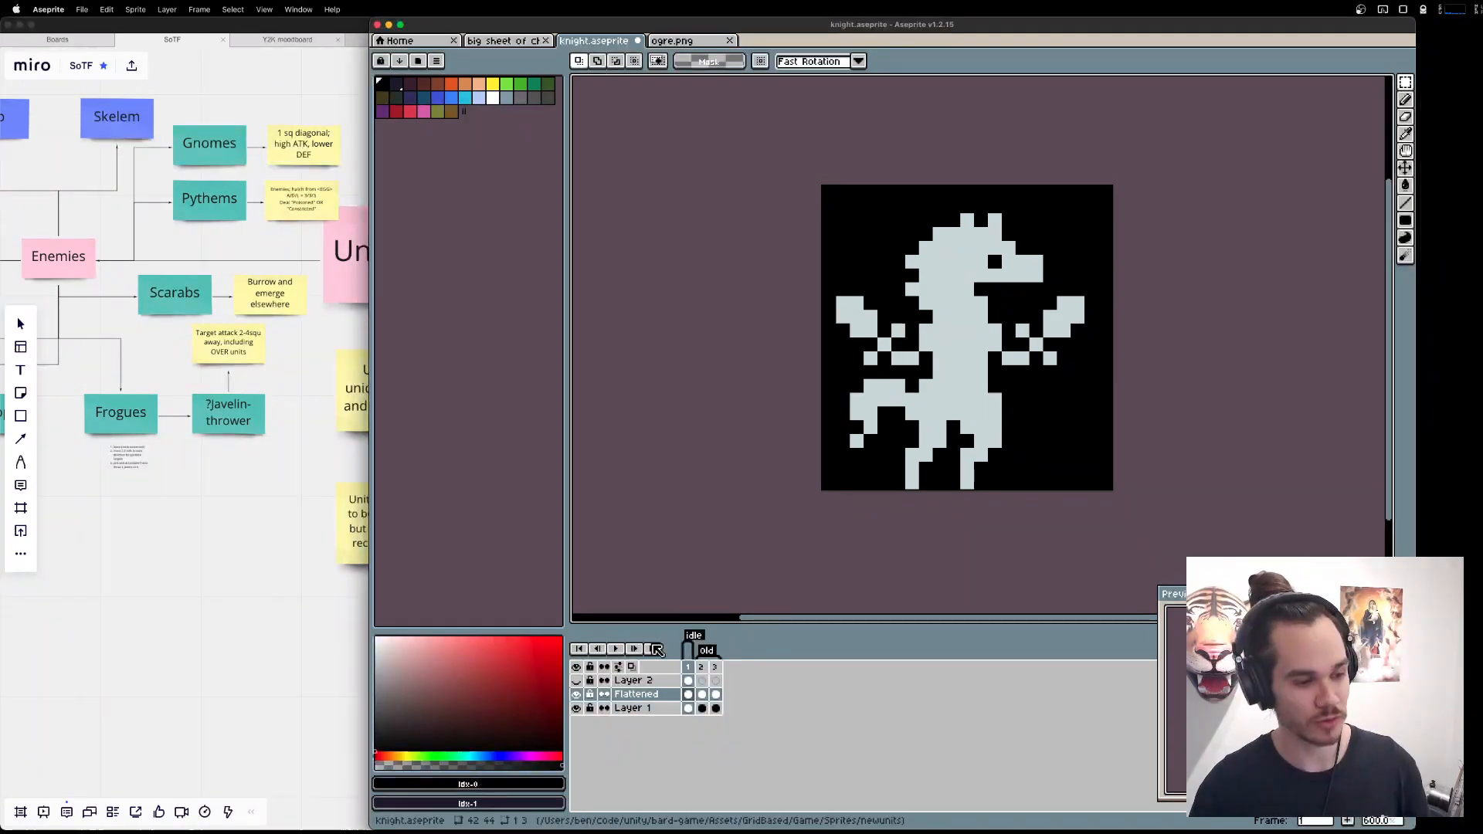
pyautogui.click(576, 709)
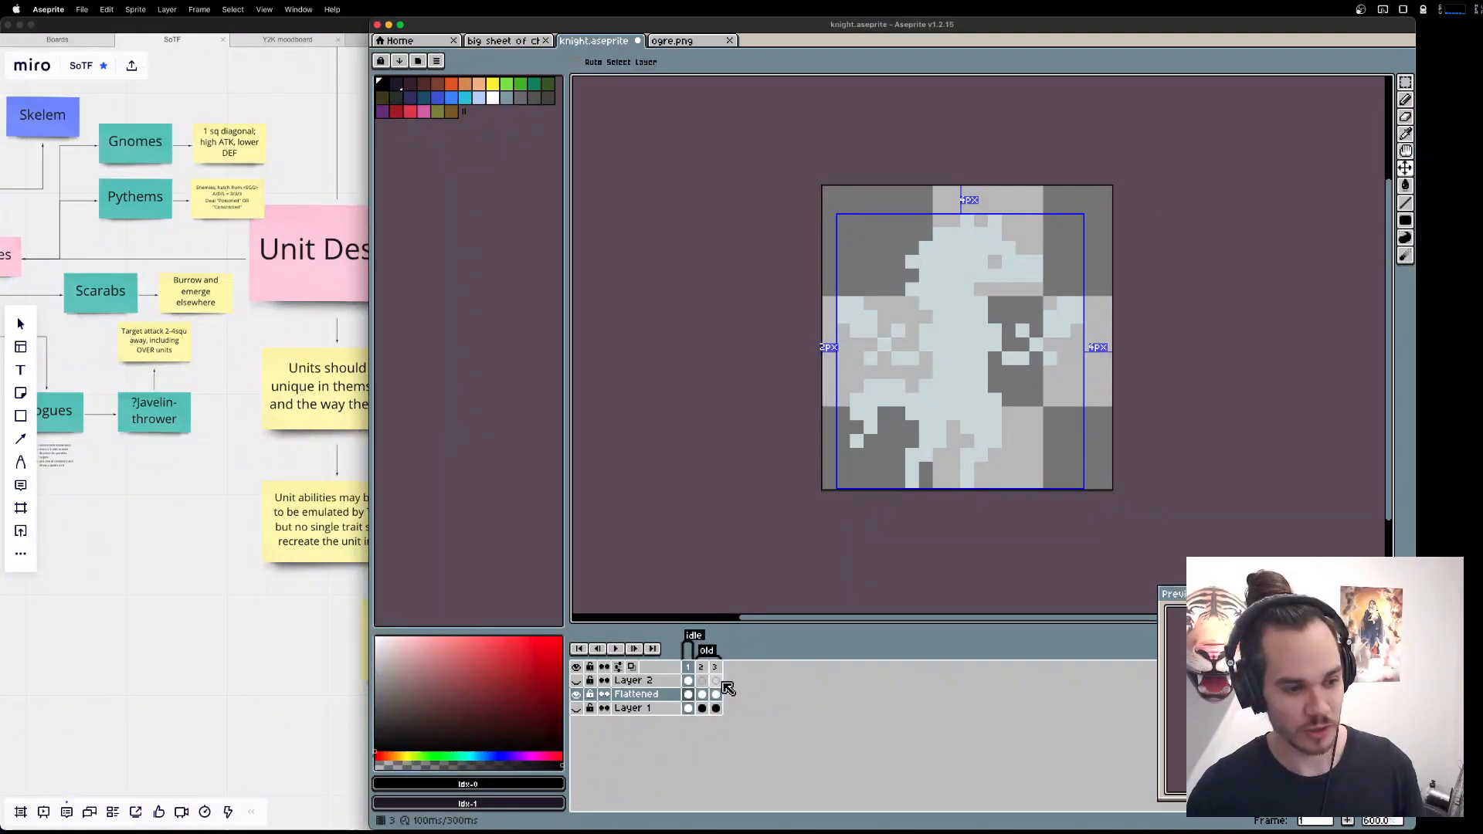
pyautogui.press('m')
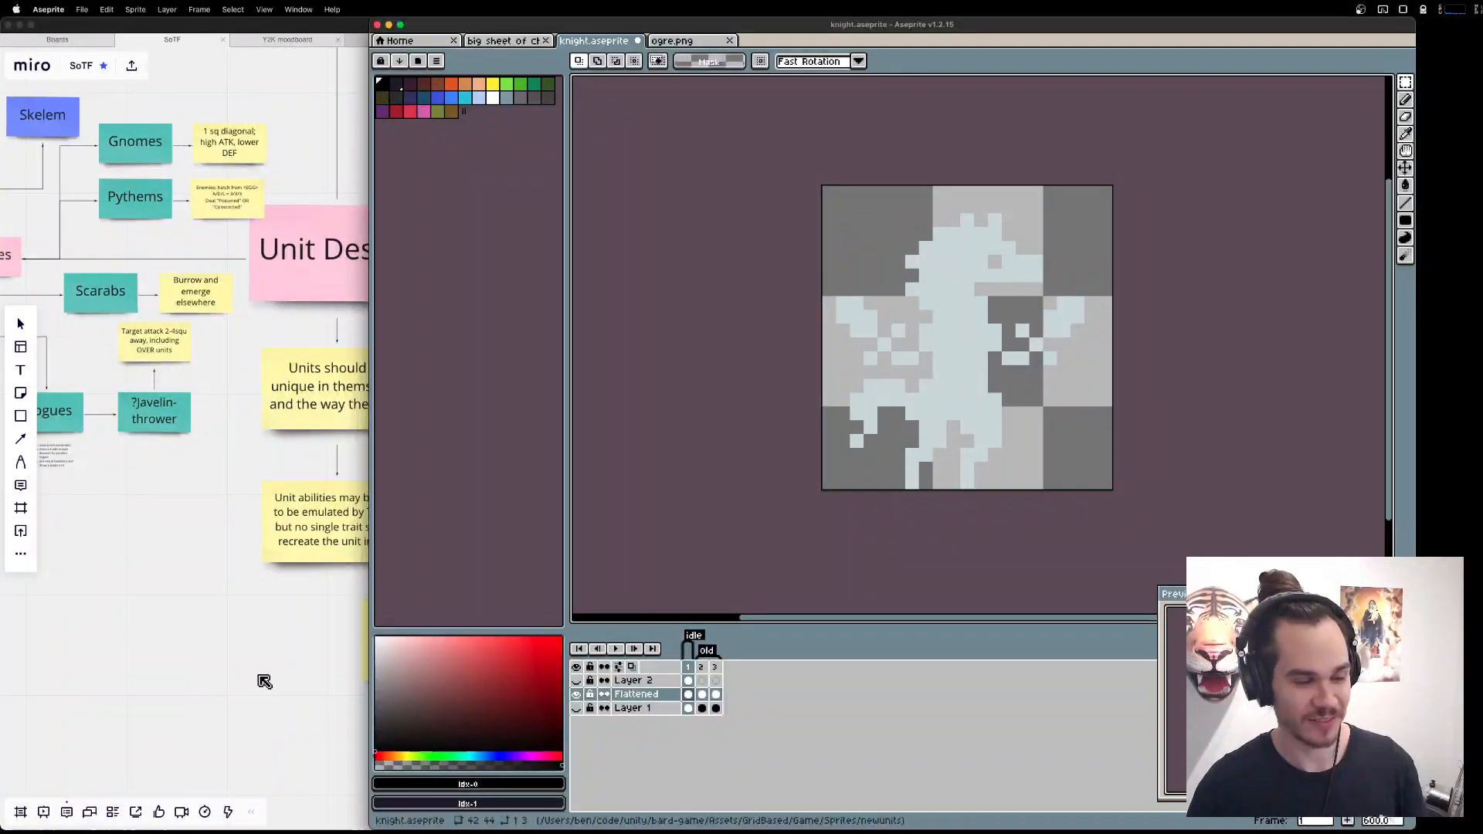
# Return to the Miro board and examine the ally unit variants, from Acrobat and Gambler down to Viking, Fisher and Werehorse.
pyautogui.click(308, 669)
pyautogui.hscroll(-3, 829, 656)
pyautogui.hscroll(5, 952, 456)
pyautogui.scroll(3, 951, 455)
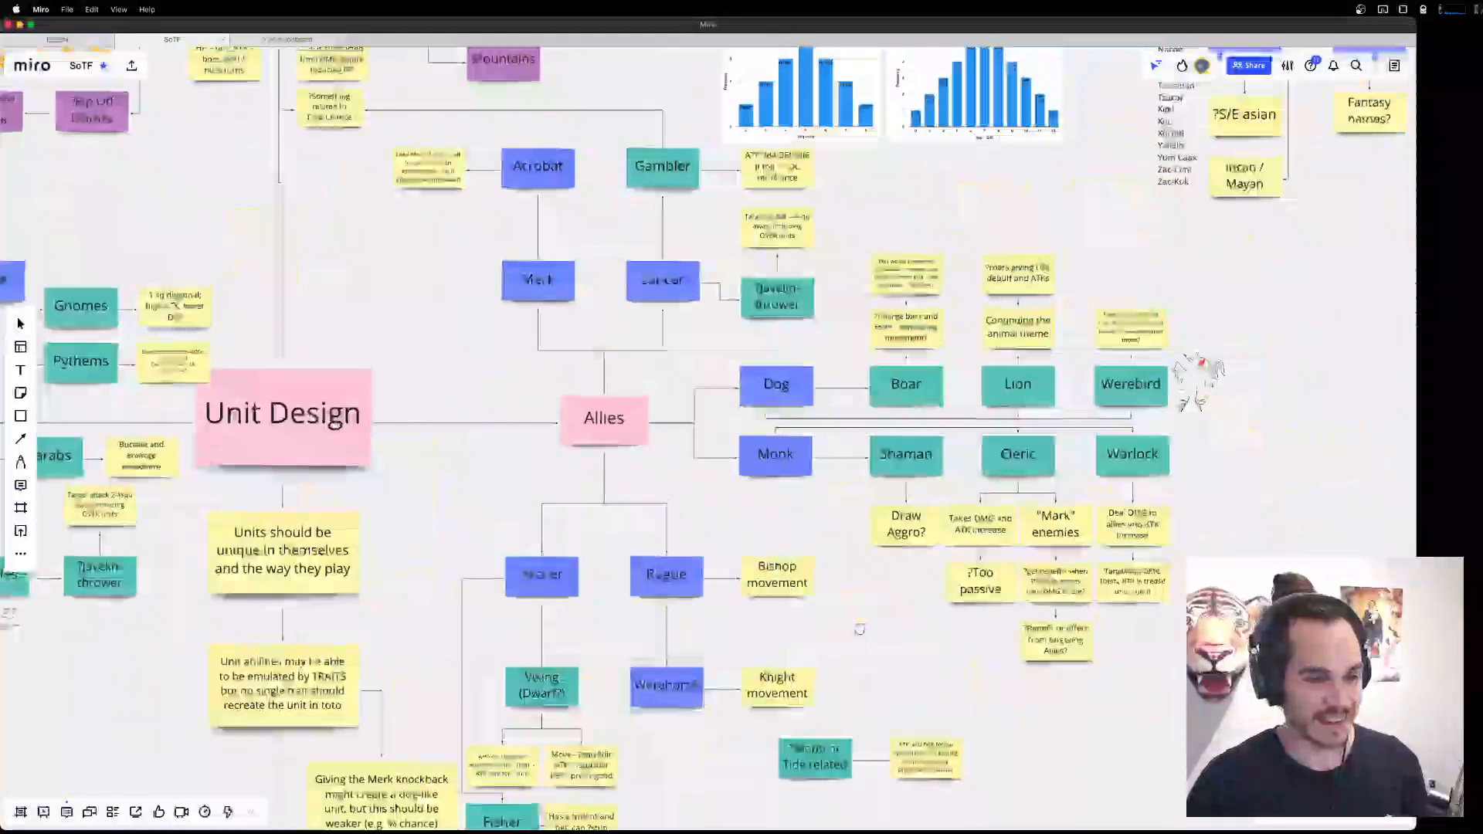
pyautogui.moveTo(623, 375); pyautogui.dragTo(742, 431)
pyautogui.press('super+Tab')
pyautogui.press('super+Tab')
pyautogui.press('super+Tab')
pyautogui.press('super+Tab')
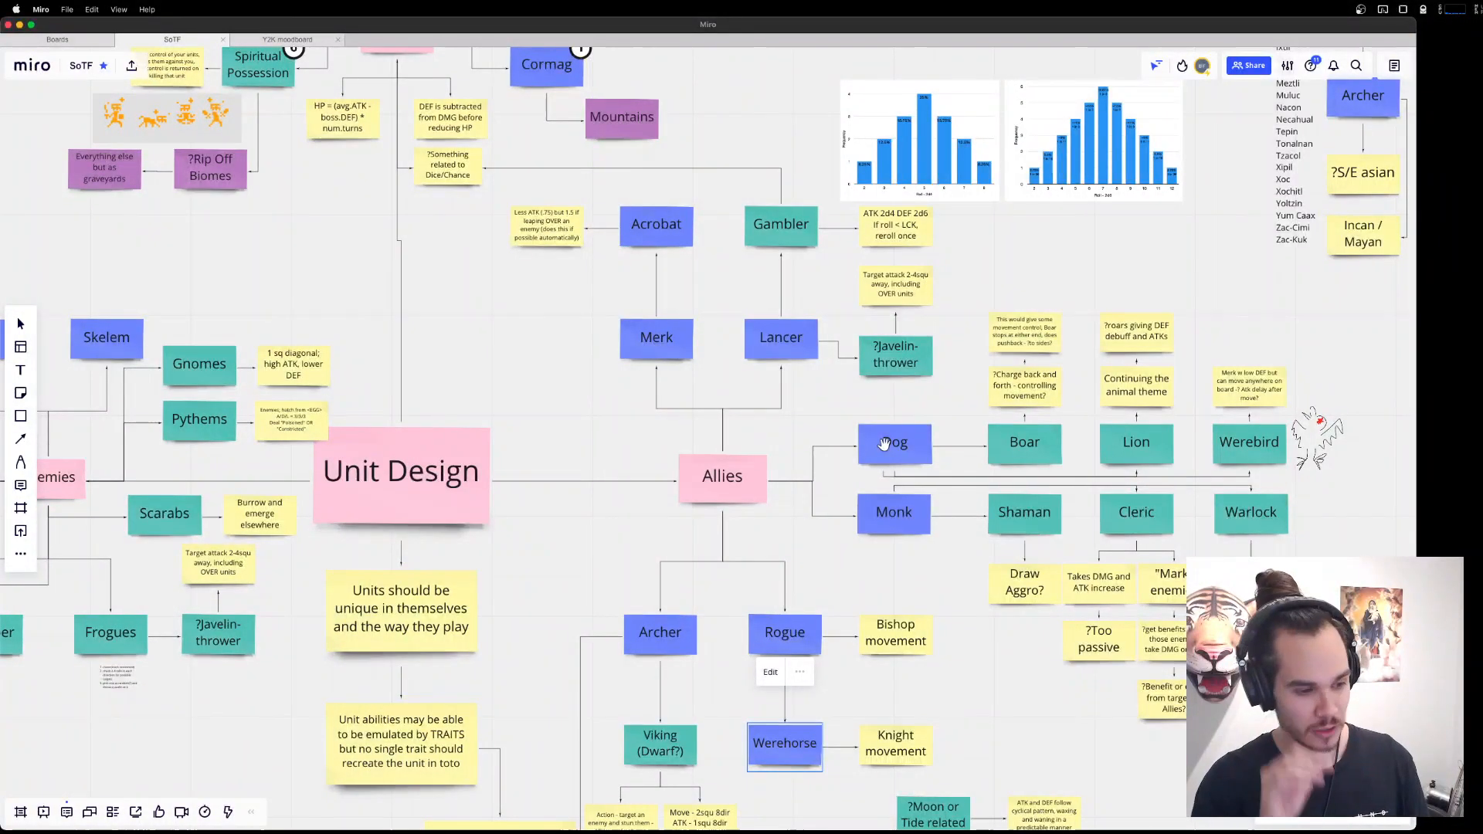
pyautogui.scroll(-4, 997, 580)
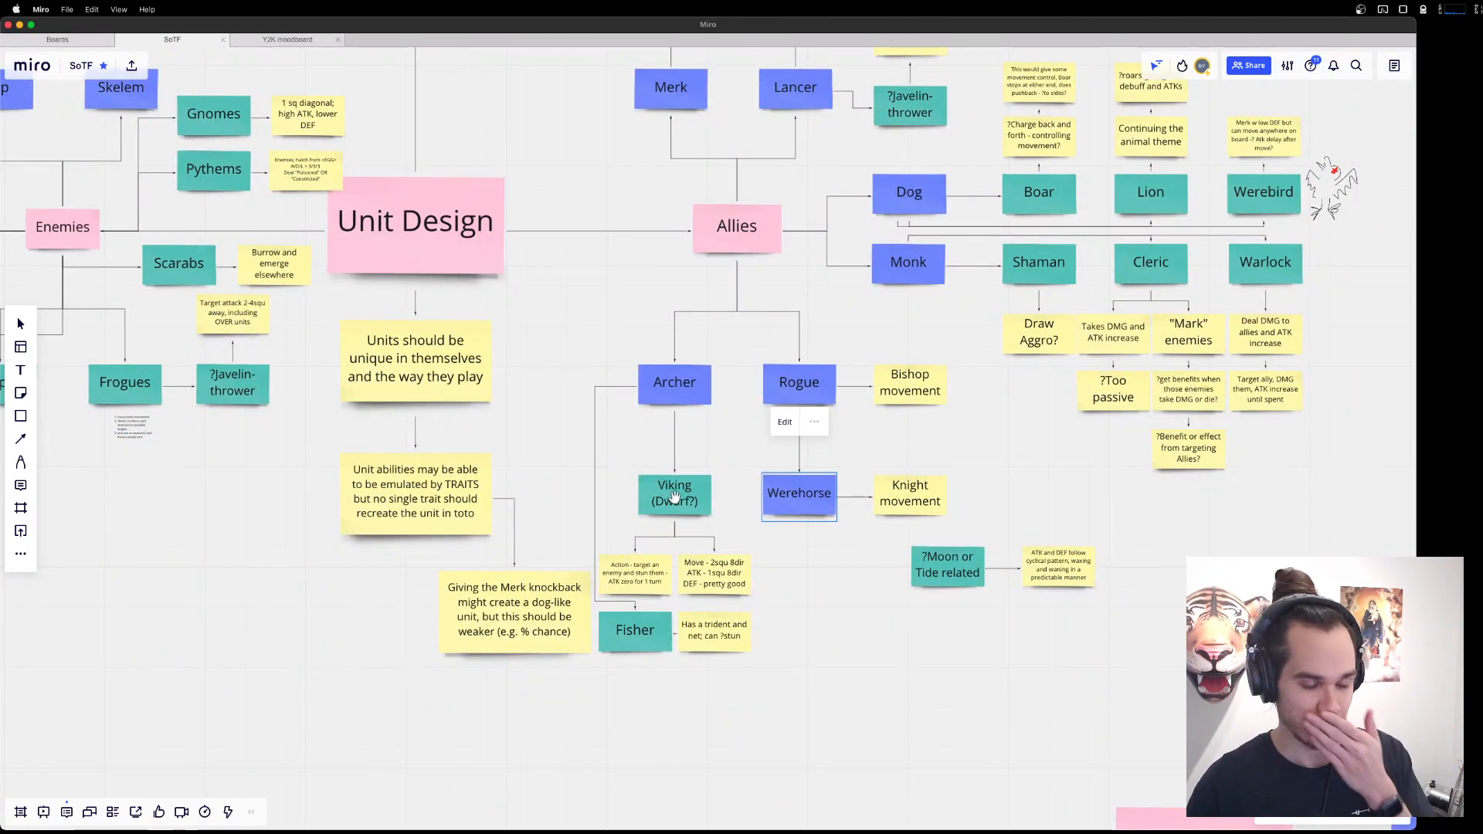
pyautogui.scroll(2, 788, 449)
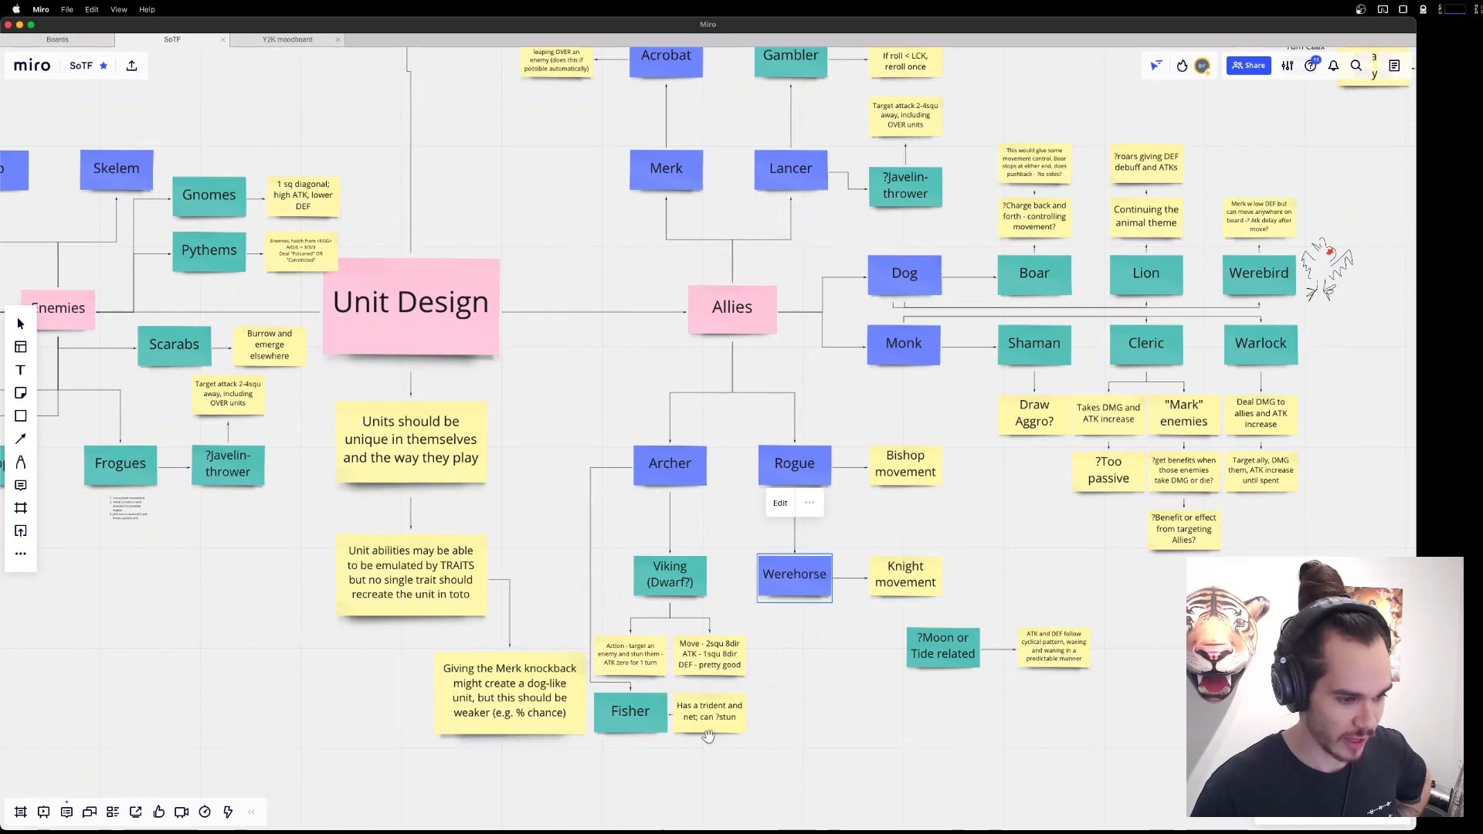
pyautogui.scroll(-1, 672, 740)
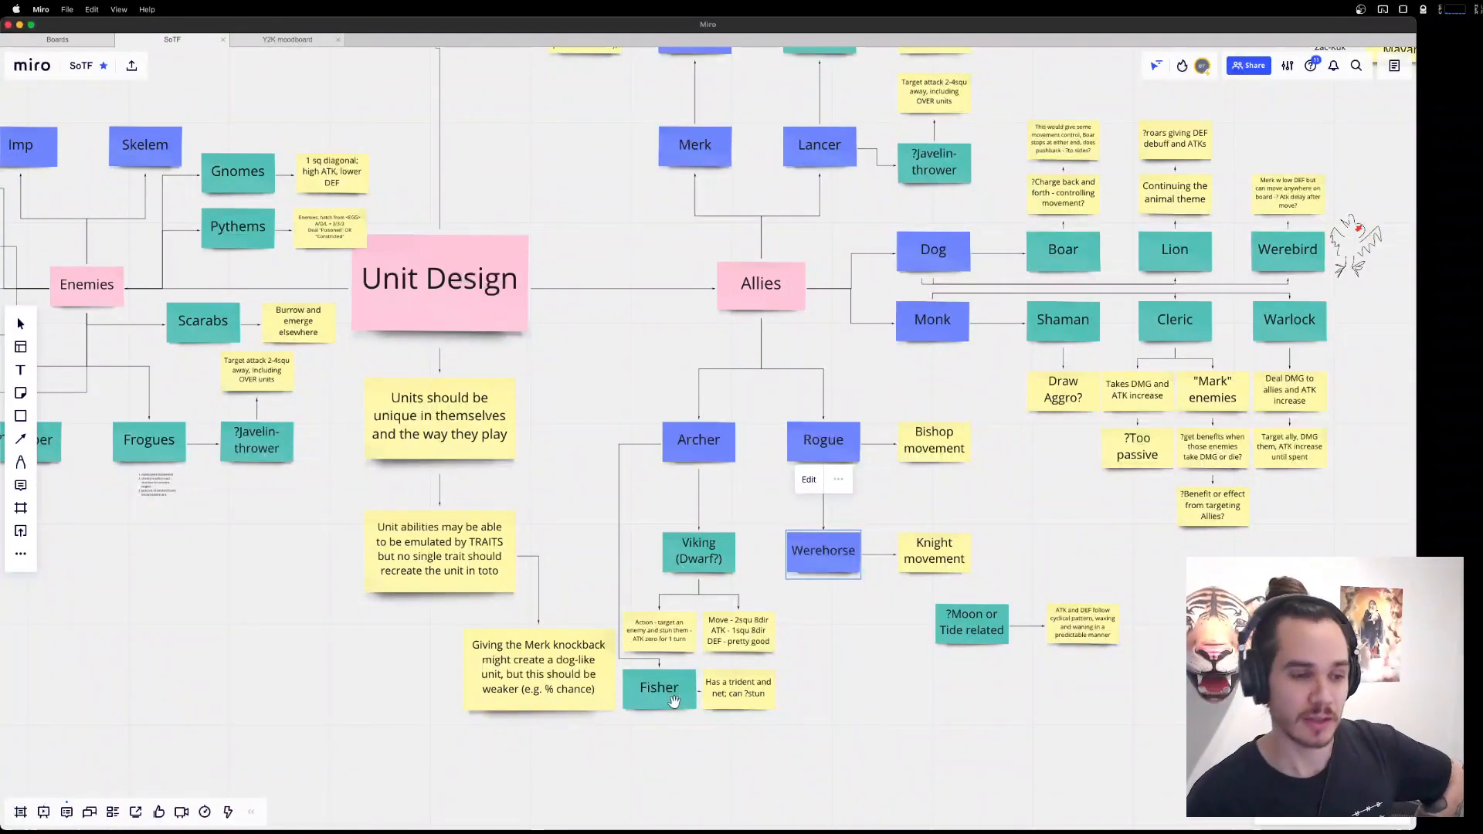
# Check the Gambler note in the Allies branch and search Google Images for "gambit" as a character reference.
pyautogui.scroll(5, 808, 471)
pyautogui.hscroll(2, 808, 472)
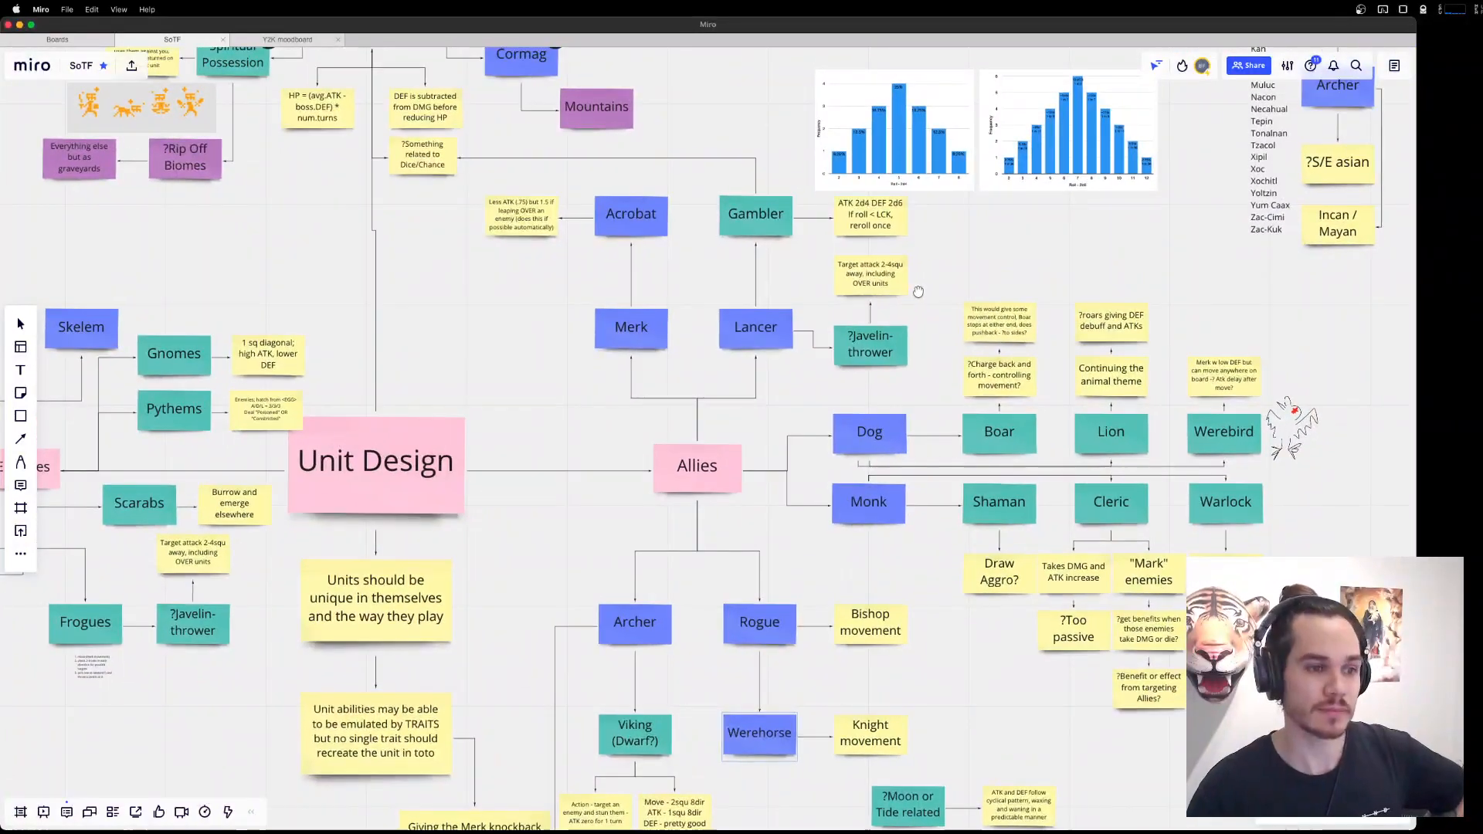
pyautogui.click(738, 226)
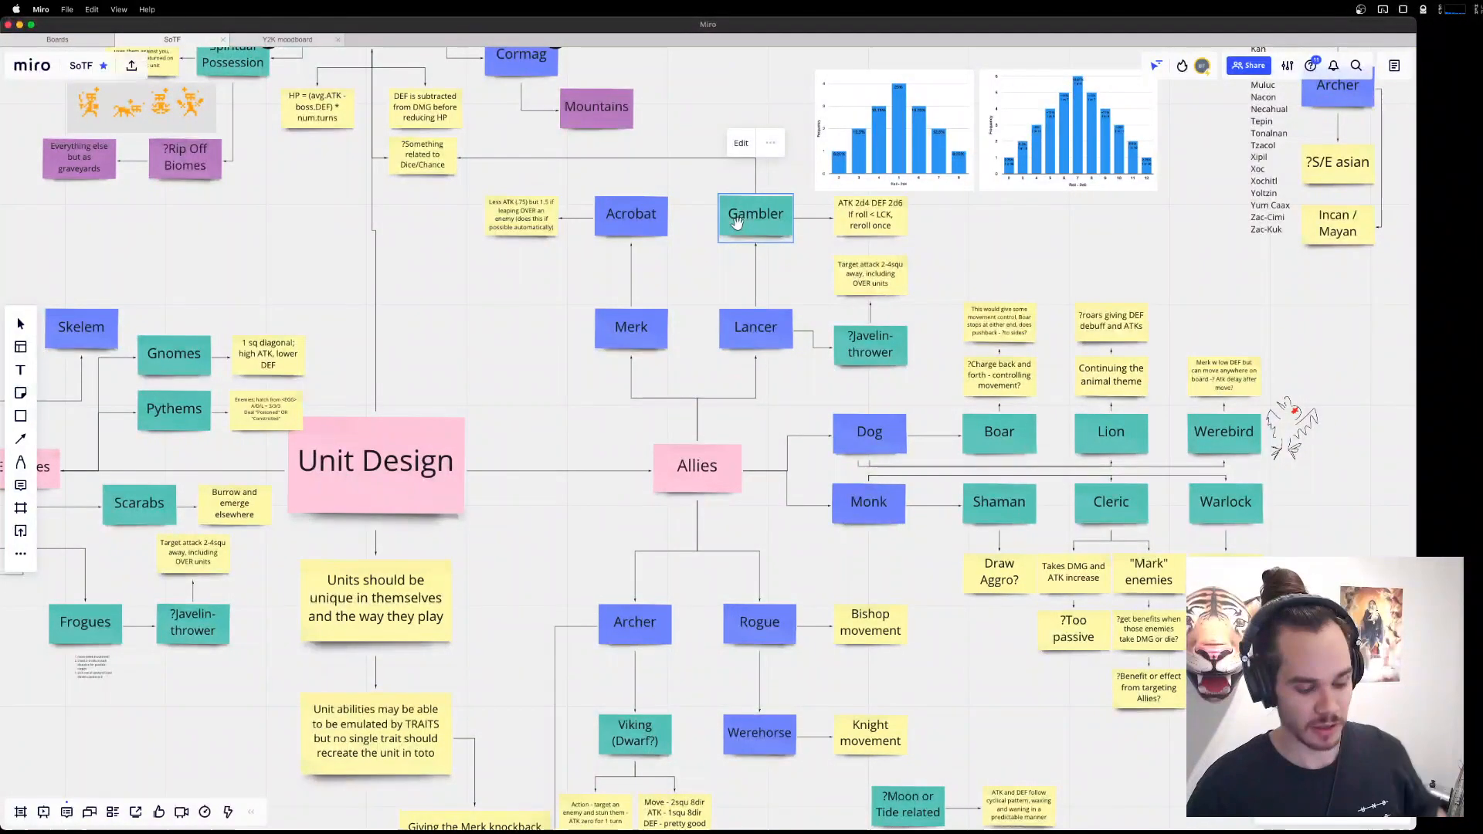
pyautogui.hotkey('alt', 'space')
pyautogui.write('gambit')
pyautogui.press('Return')
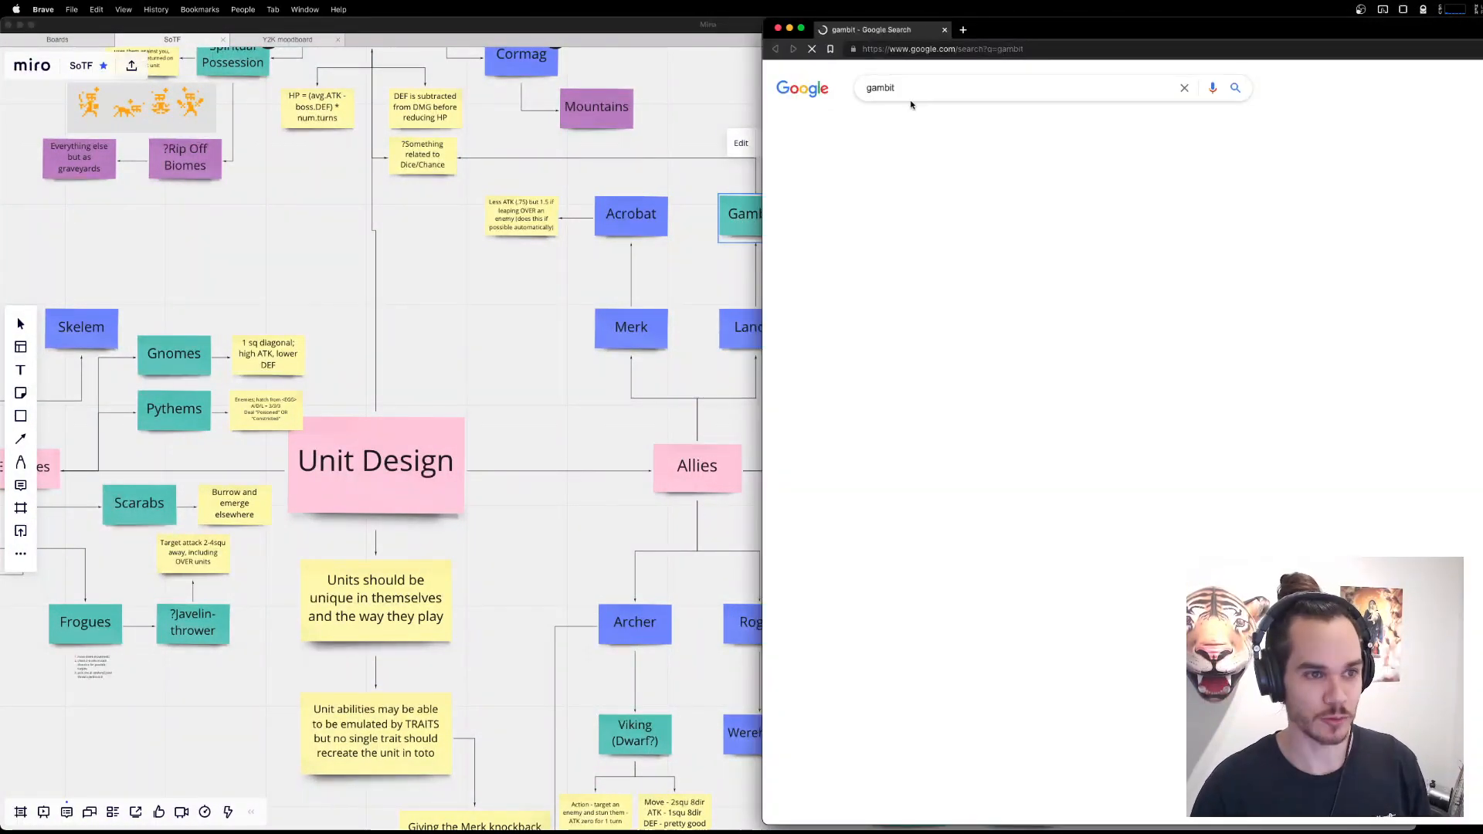
pyautogui.click(927, 124)
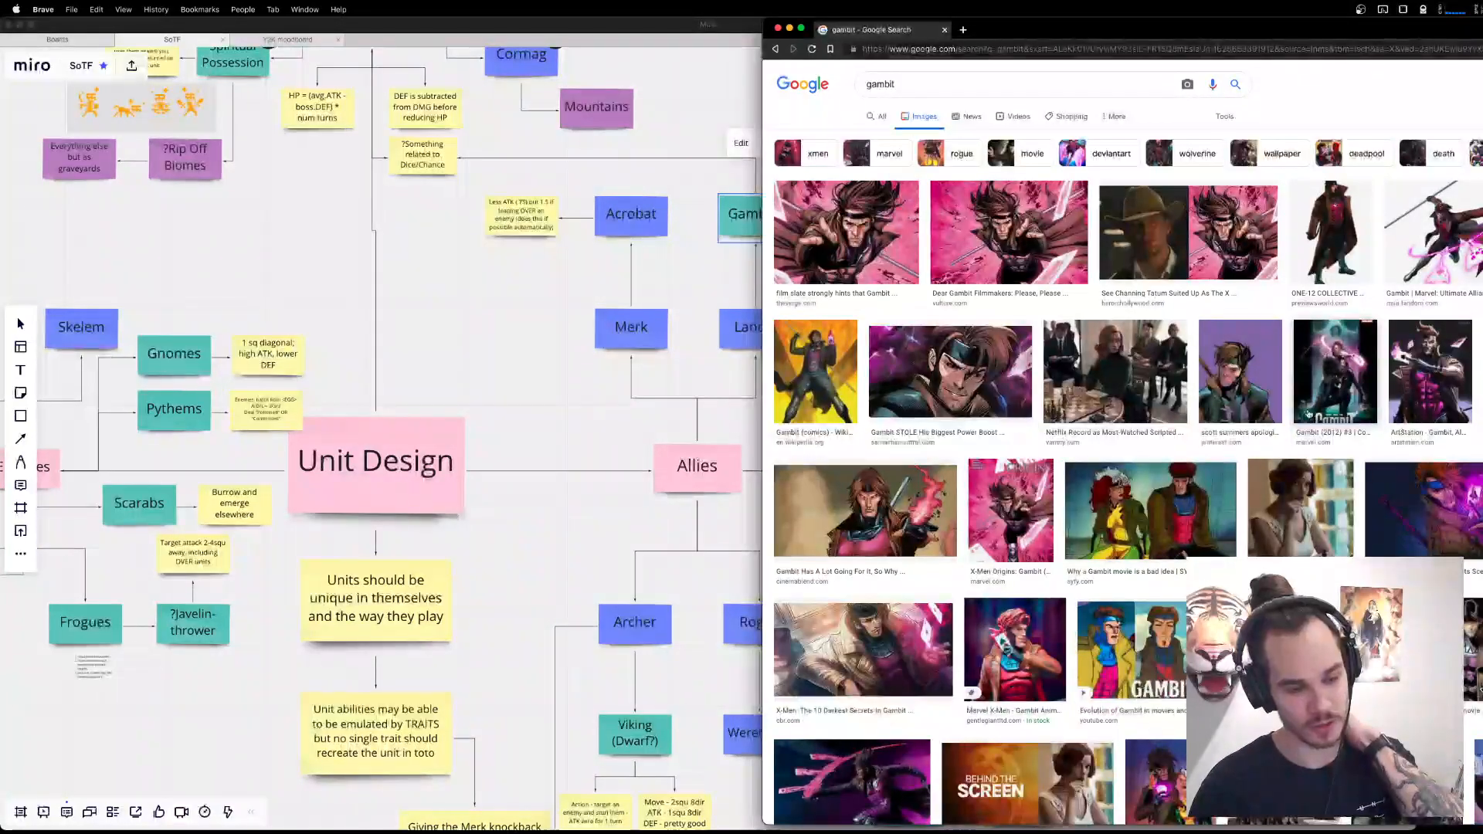
# Look over the Allies branch on the Miro board again, and open the Gambit Marvel Ultimate Alliance picture in the browser.
pyautogui.click(612, 415)
pyautogui.moveTo(949, 504); pyautogui.dragTo(917, 440)
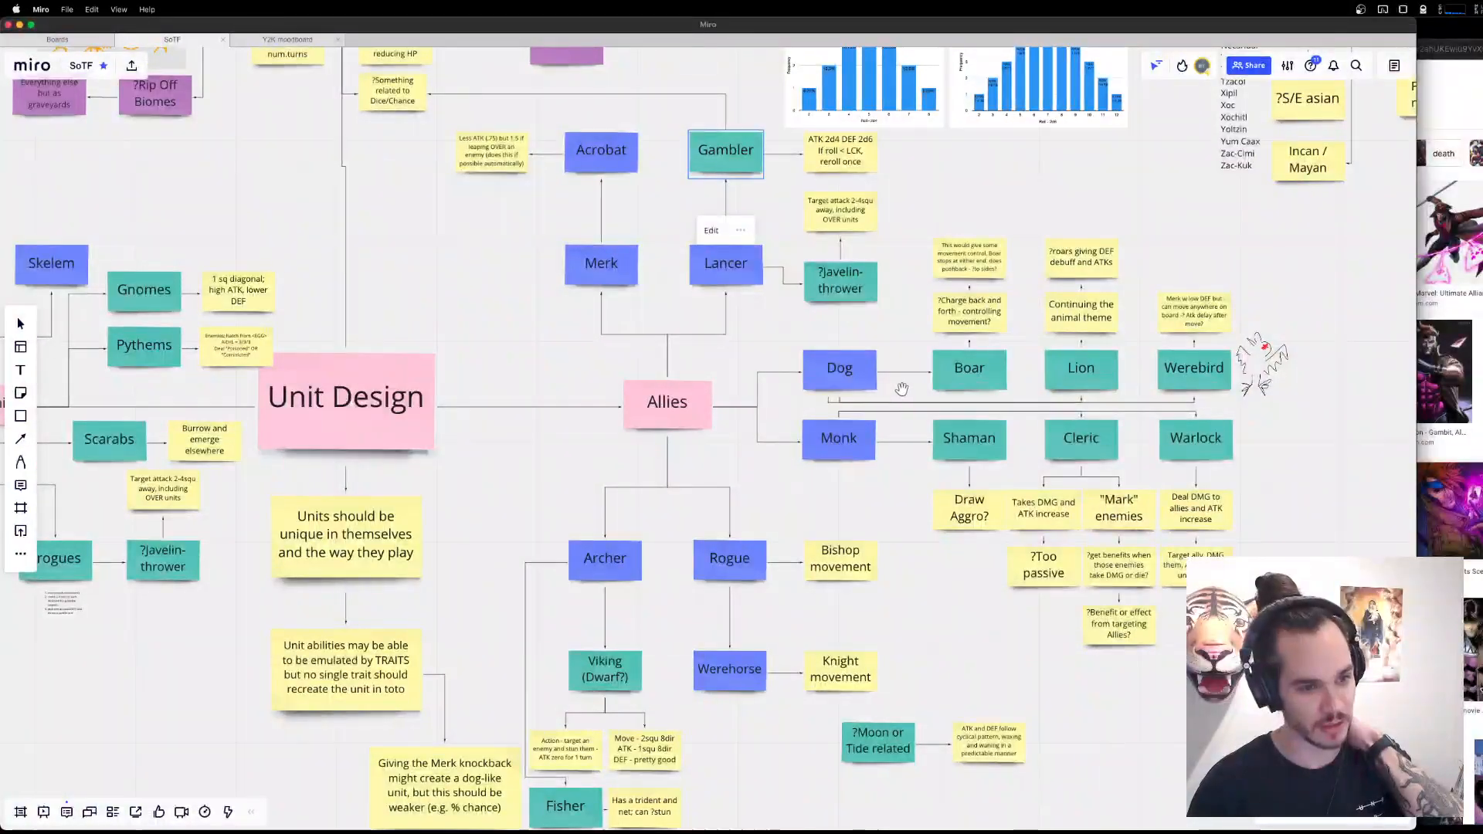
pyautogui.moveTo(901, 388); pyautogui.dragTo(910, 417)
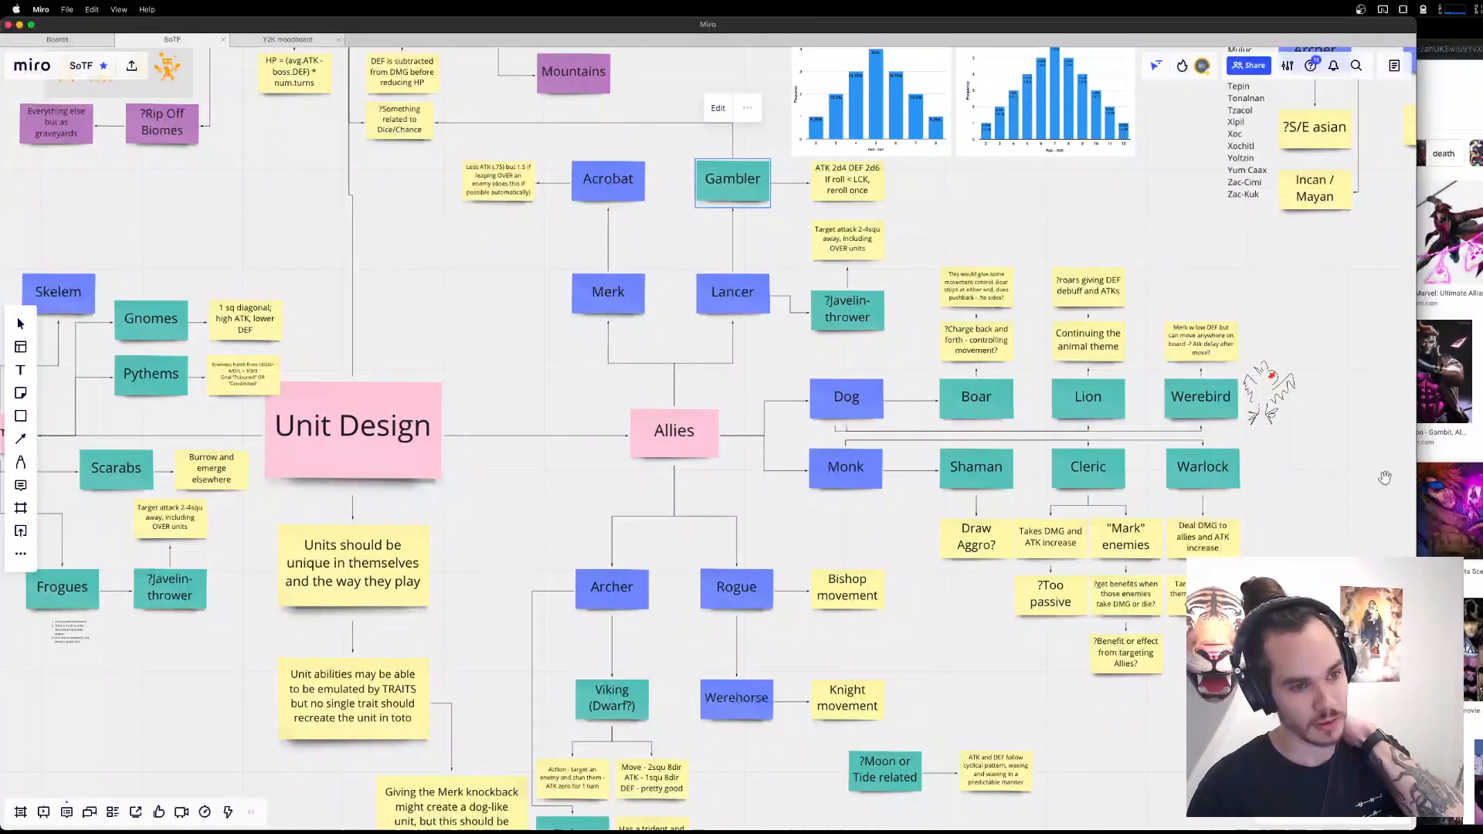
pyautogui.click(1471, 265)
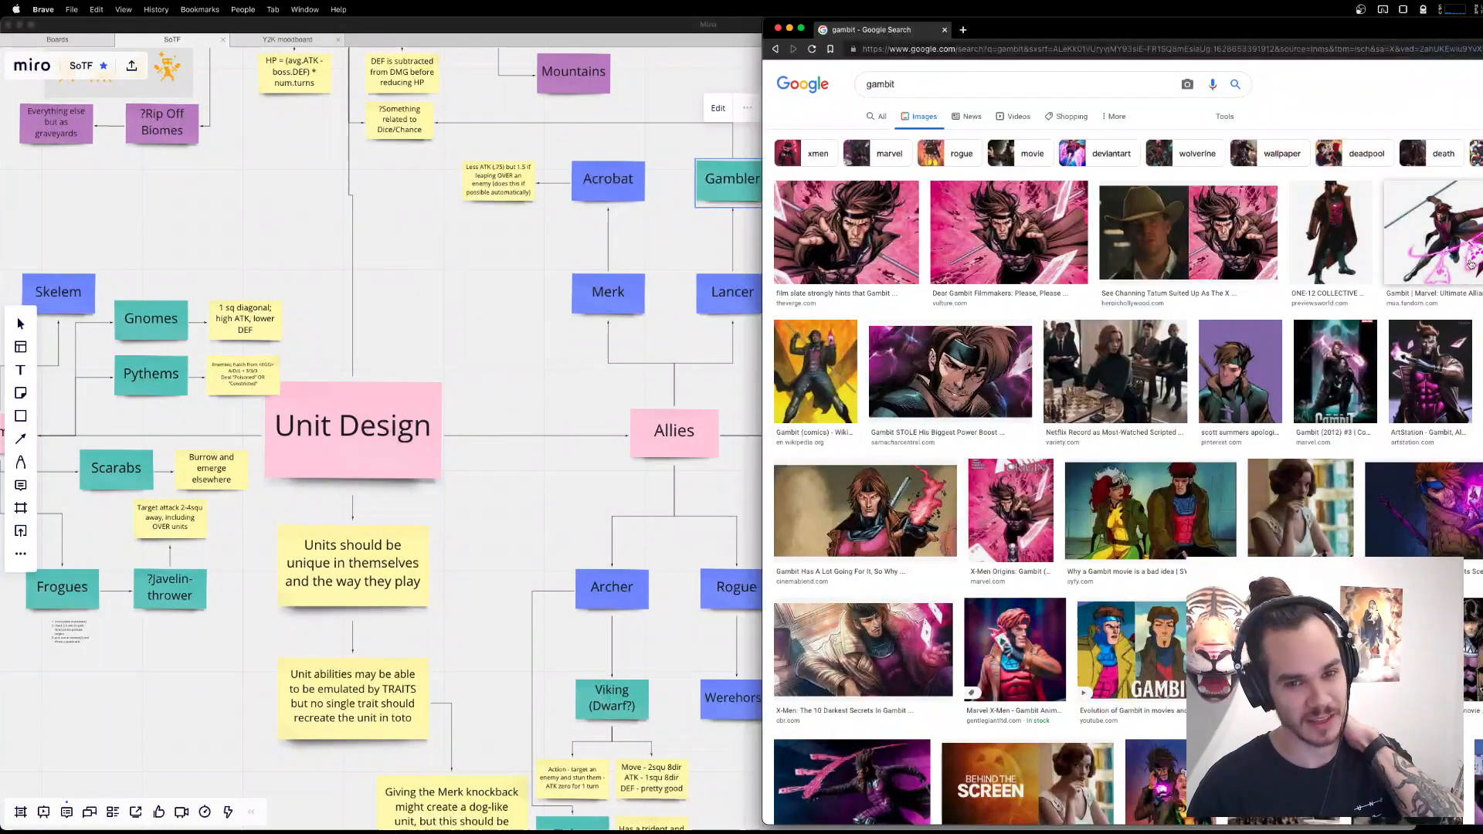
pyautogui.click(1471, 249)
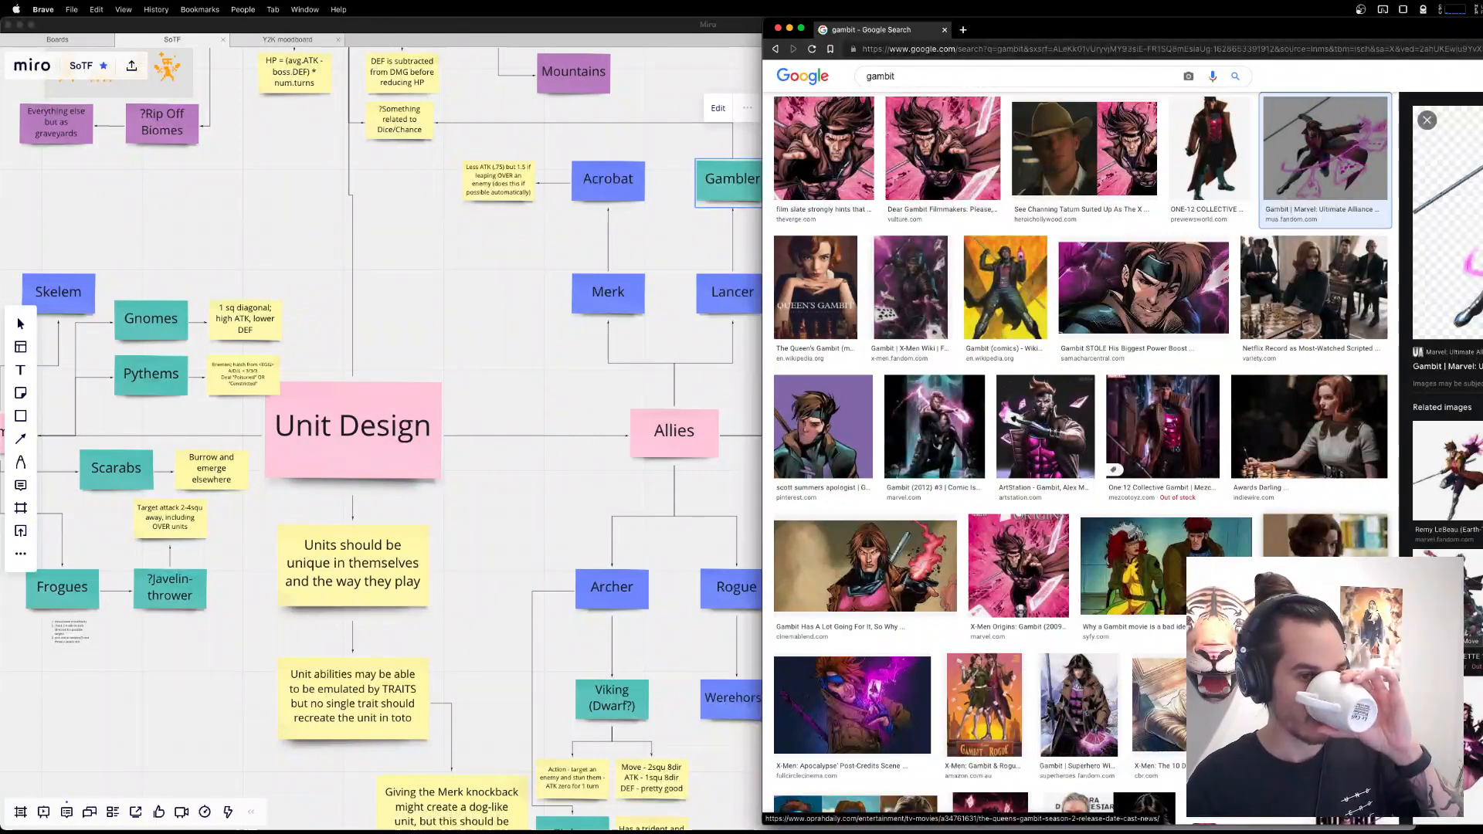
# Inspect the Monk and Shaman notes on the Miro board, and search Google Images in the browser for "shaman".
pyautogui.click(712, 393)
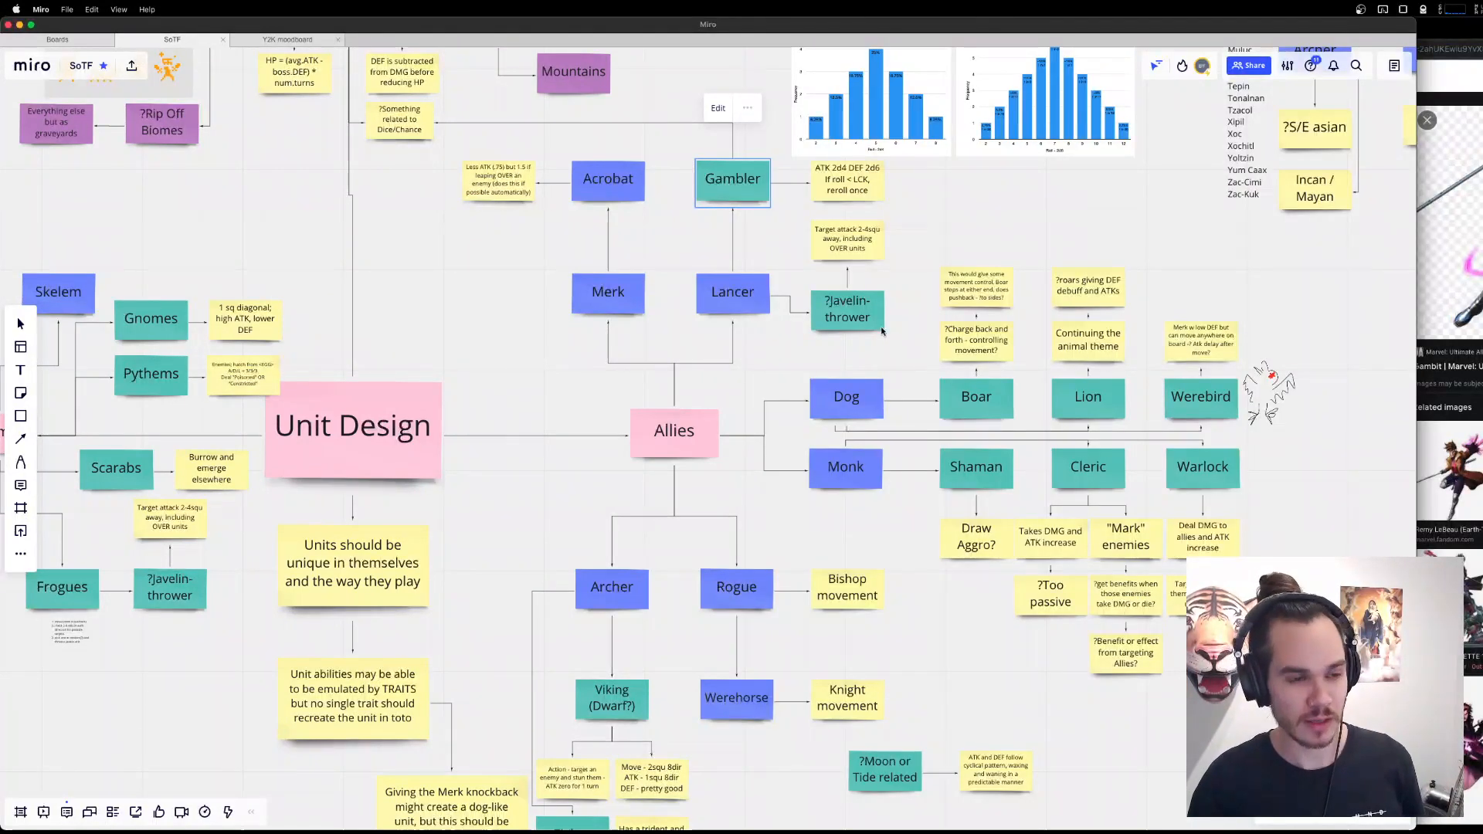
pyautogui.click(846, 467)
pyautogui.click(996, 469)
pyautogui.click(1451, 73)
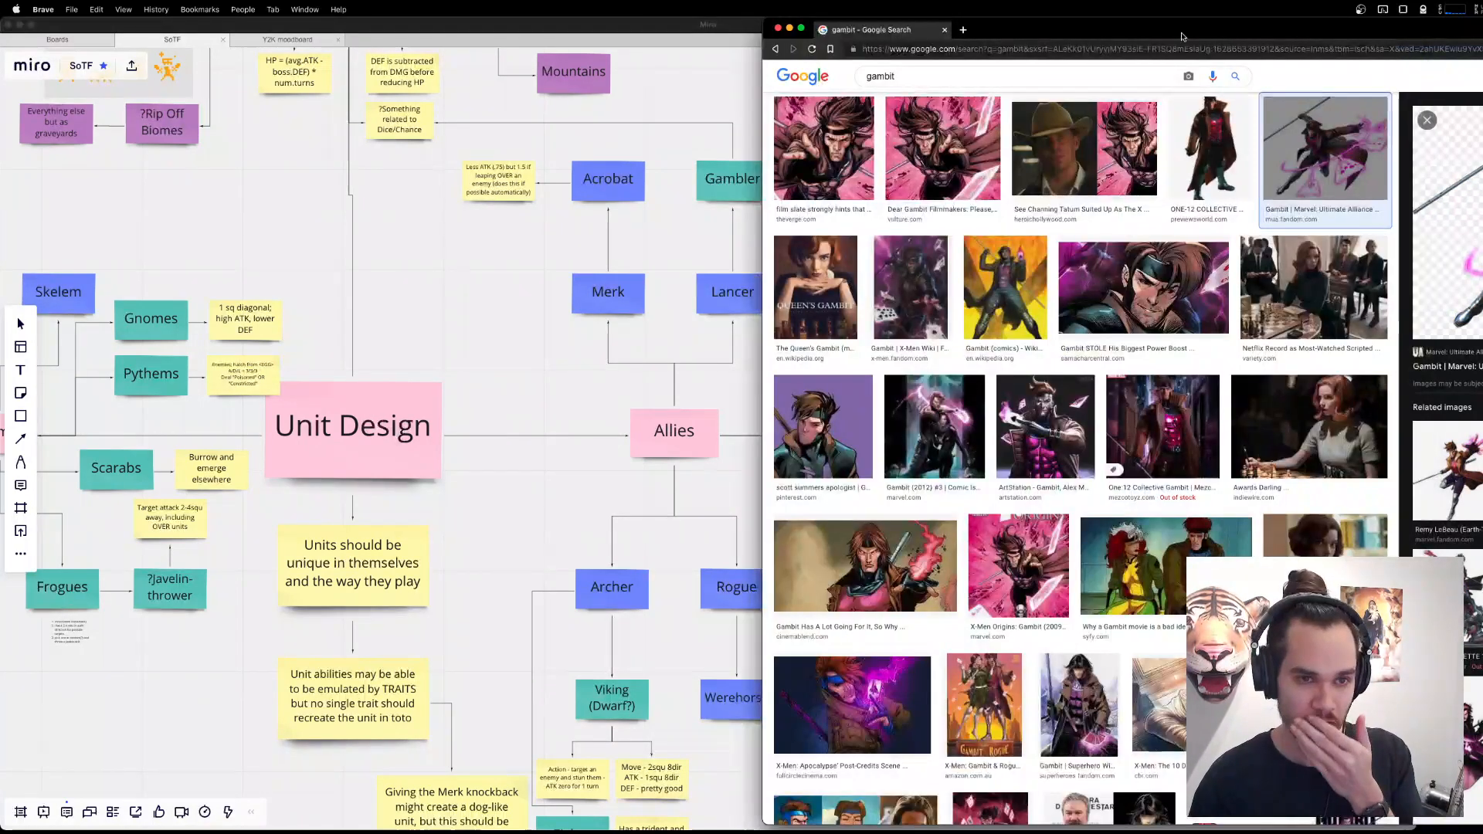
pyautogui.click(1053, 74)
pyautogui.press('super+a')
pyautogui.write('shaman')
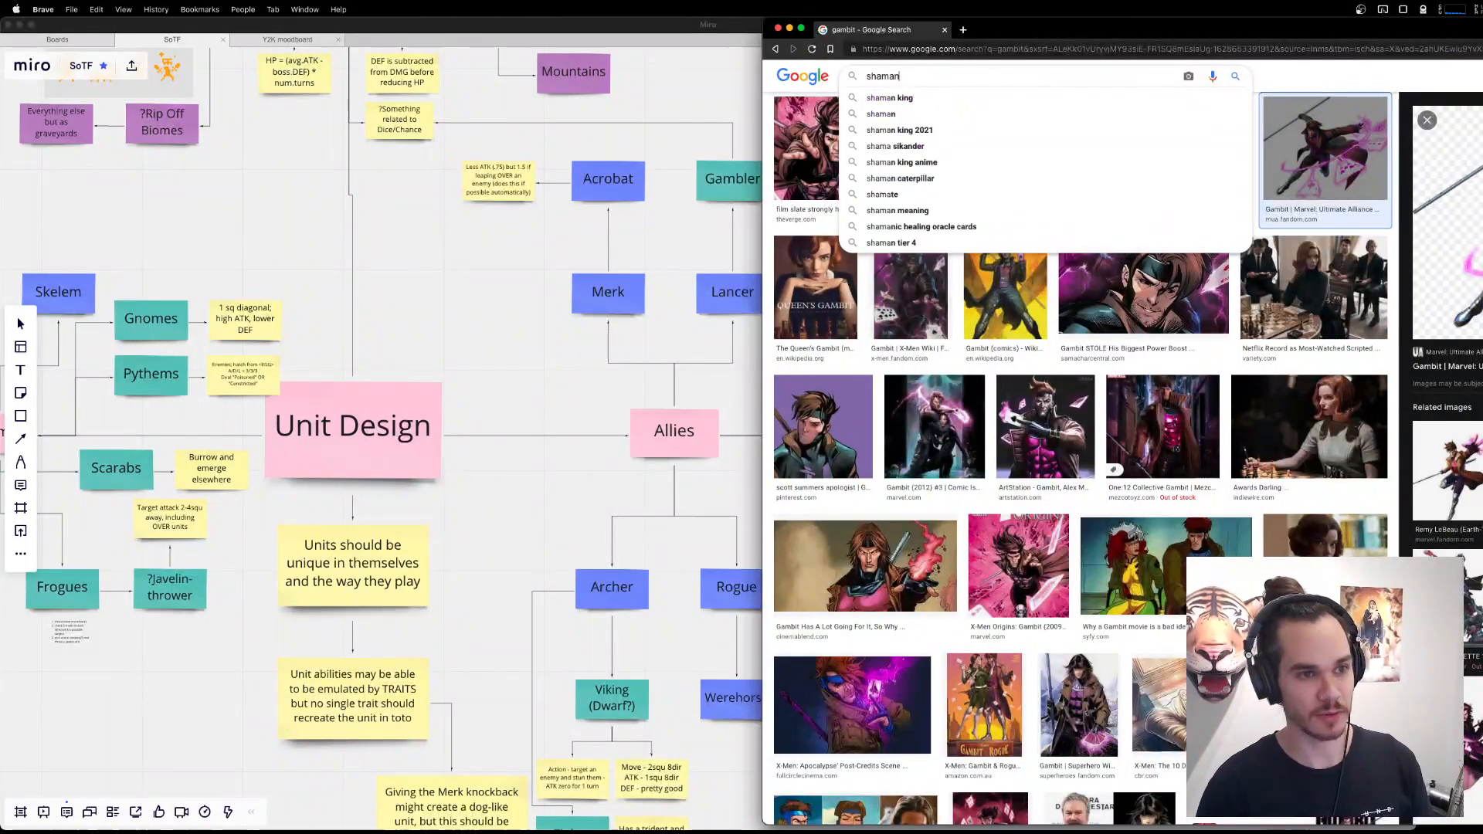
pyautogui.press('Return')
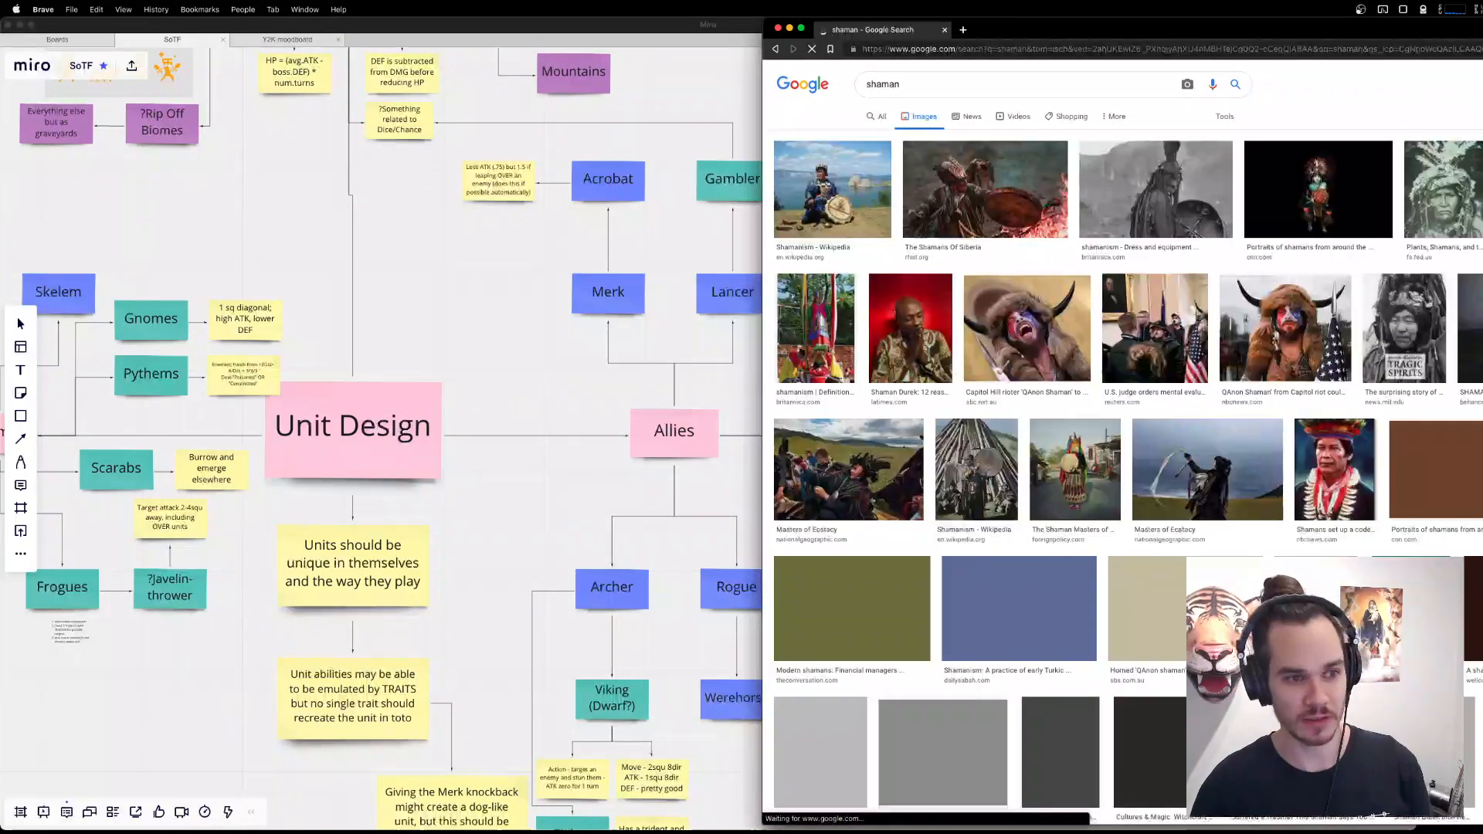
# Refine the image search to "shaman fantasy".
pyautogui.click(1013, 86)
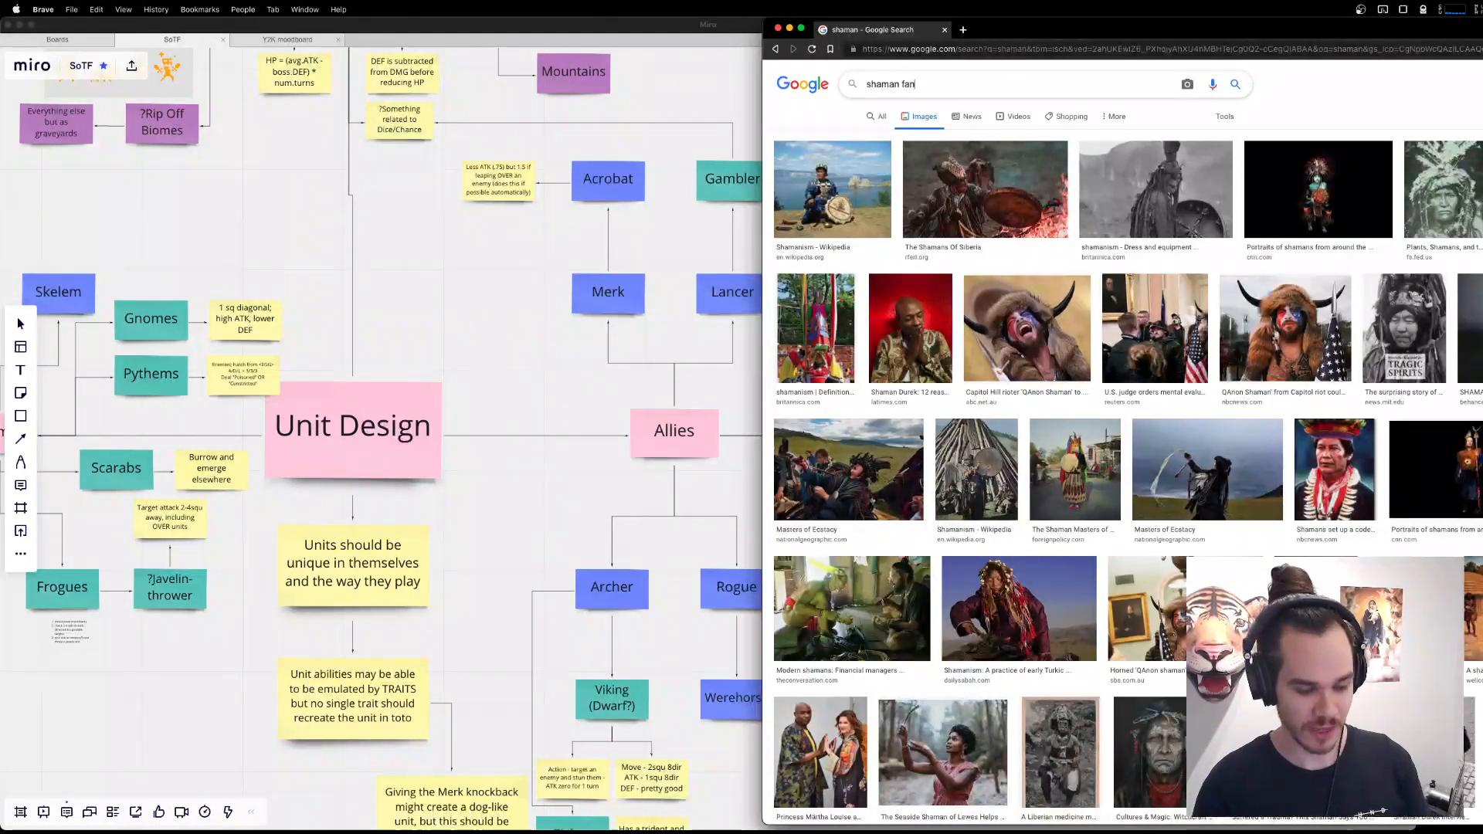
pyautogui.write('fantasy')
pyautogui.press('Return')
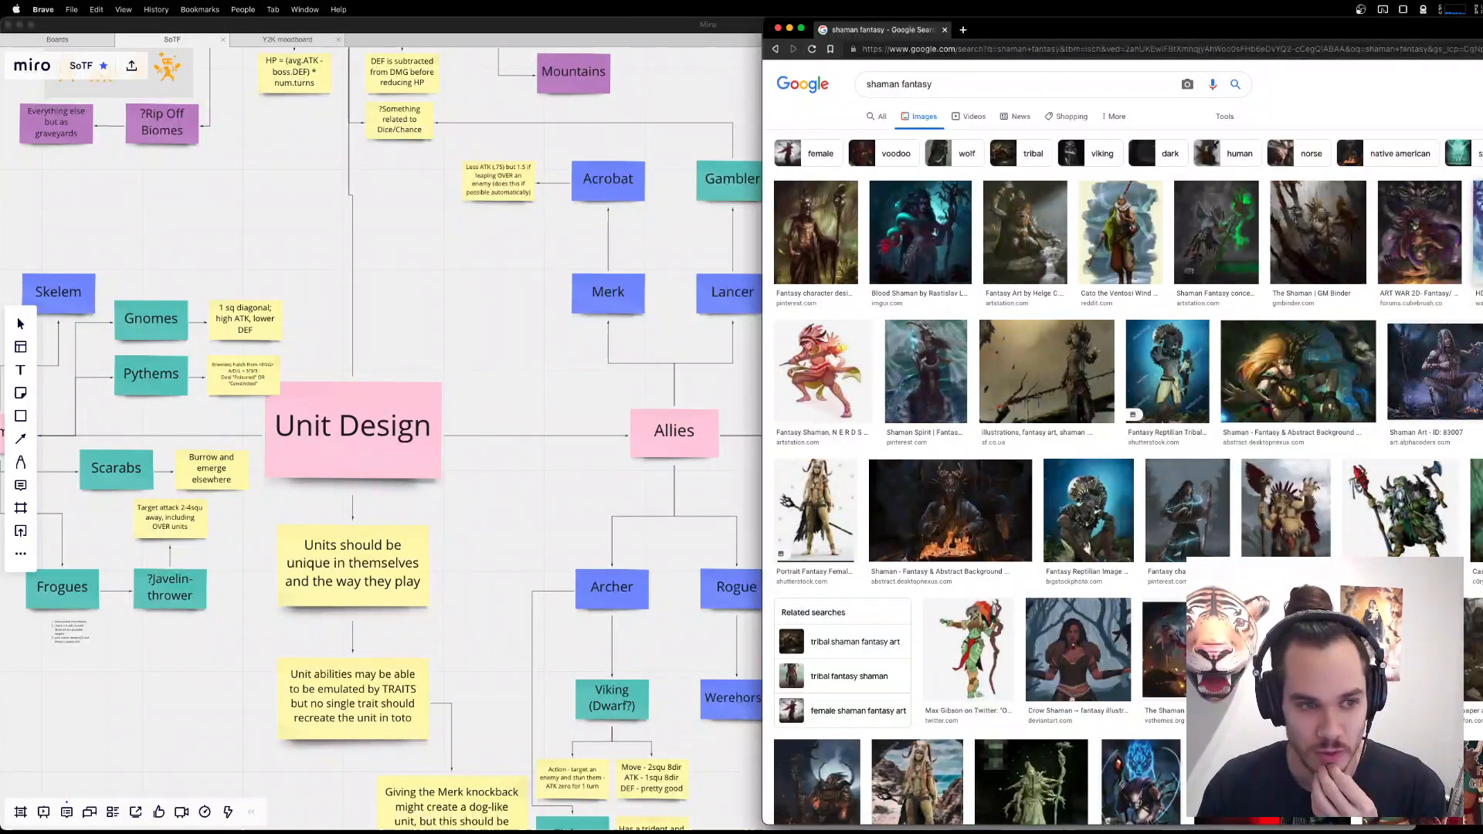
# Preview several shaman artworks from the first two rows of the image results, including the Shaman Fantasy concept and Cato the Ventosi.
pyautogui.click(816, 231)
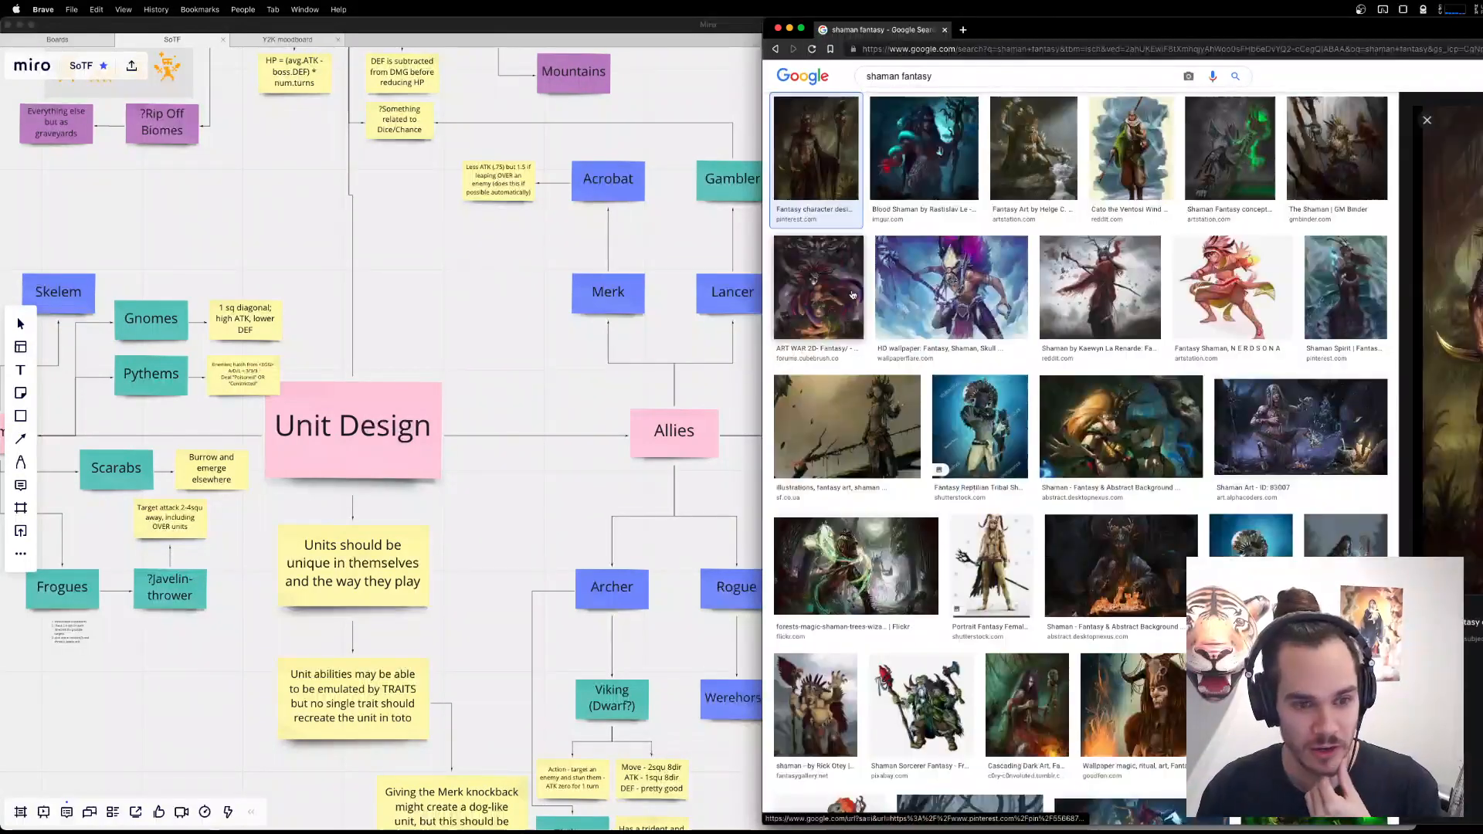
pyautogui.click(1242, 273)
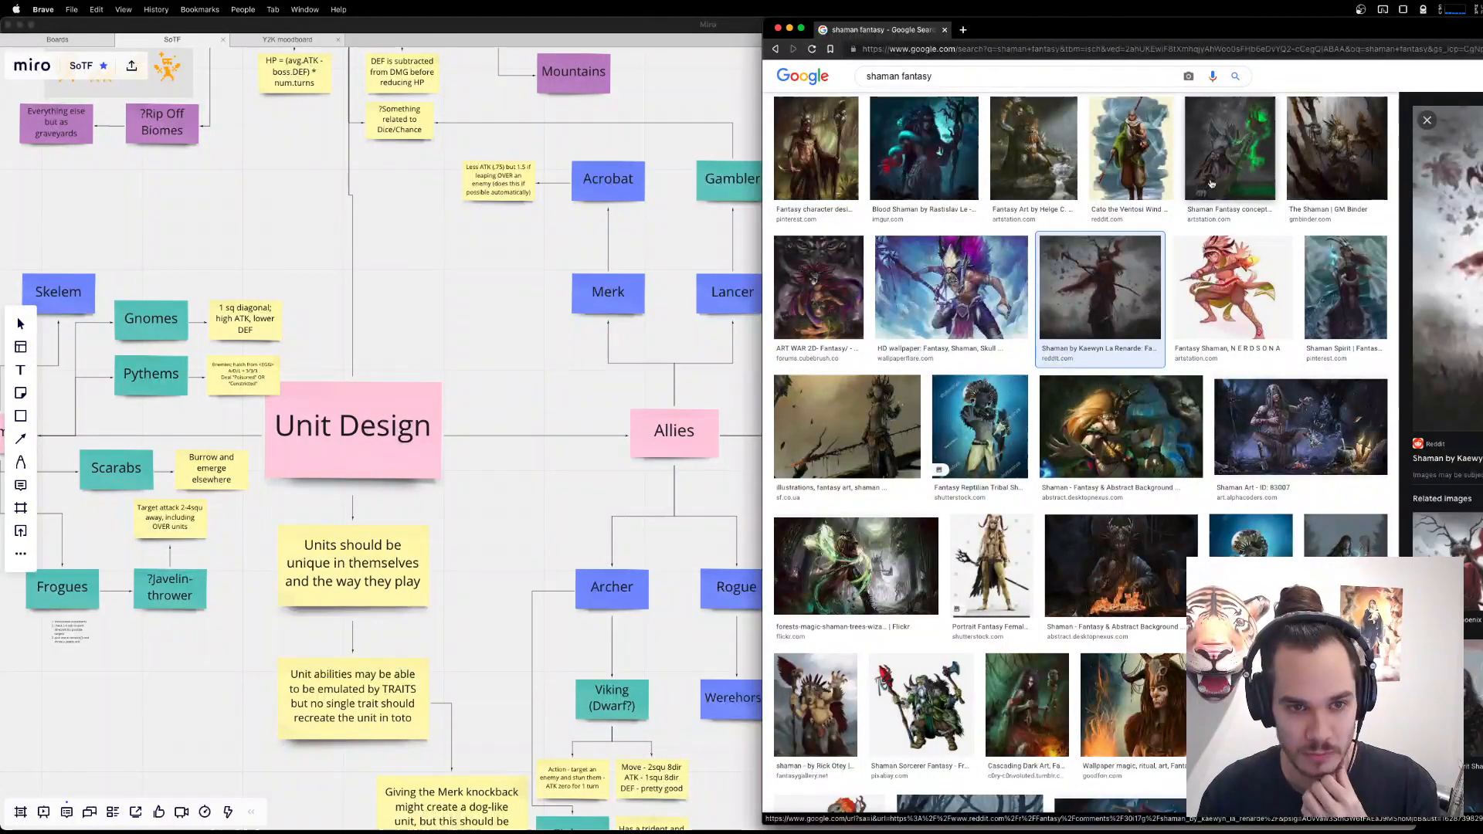
pyautogui.click(1230, 146)
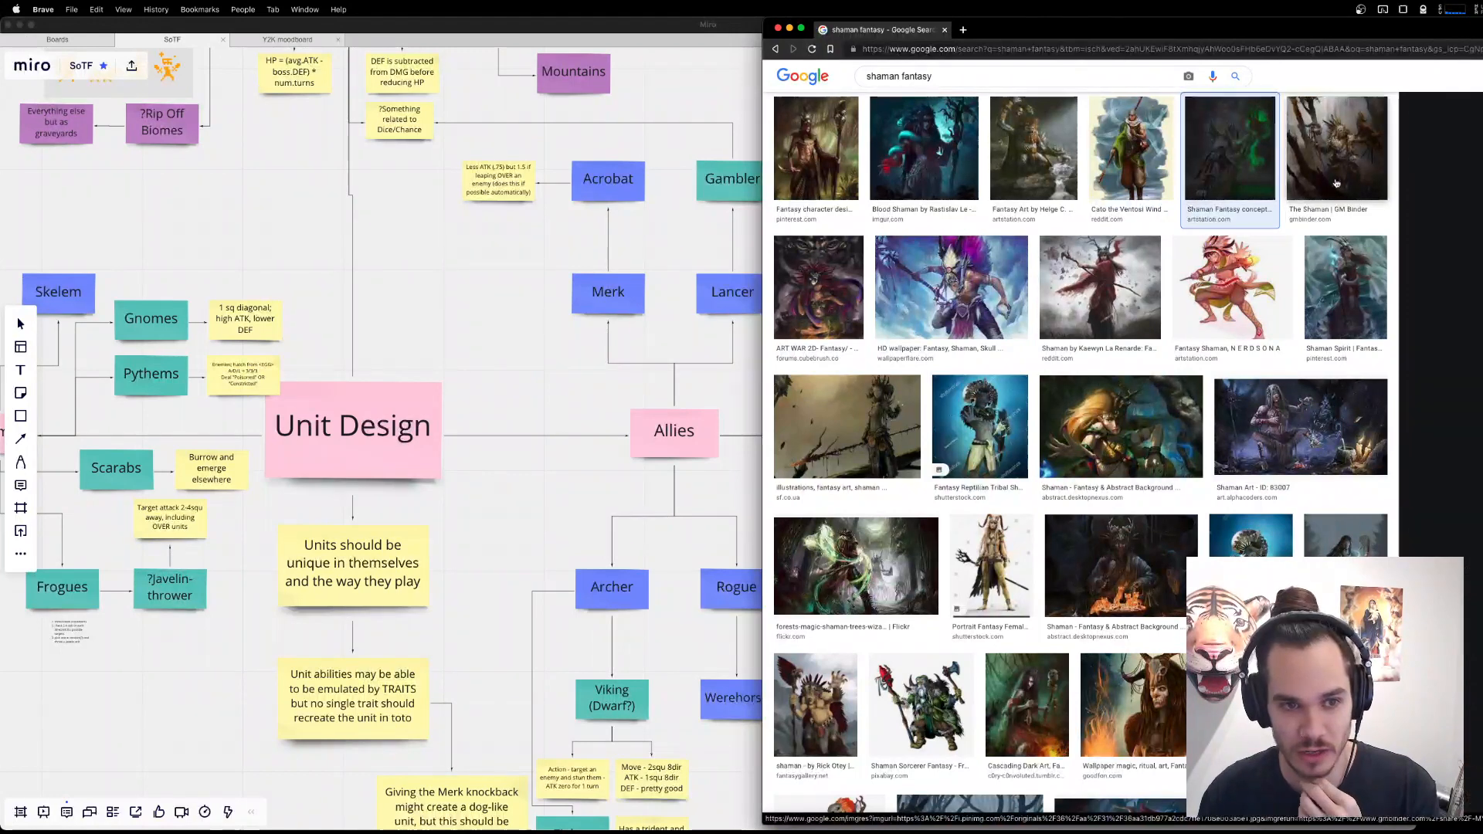
pyautogui.click(1148, 169)
pyautogui.click(997, 149)
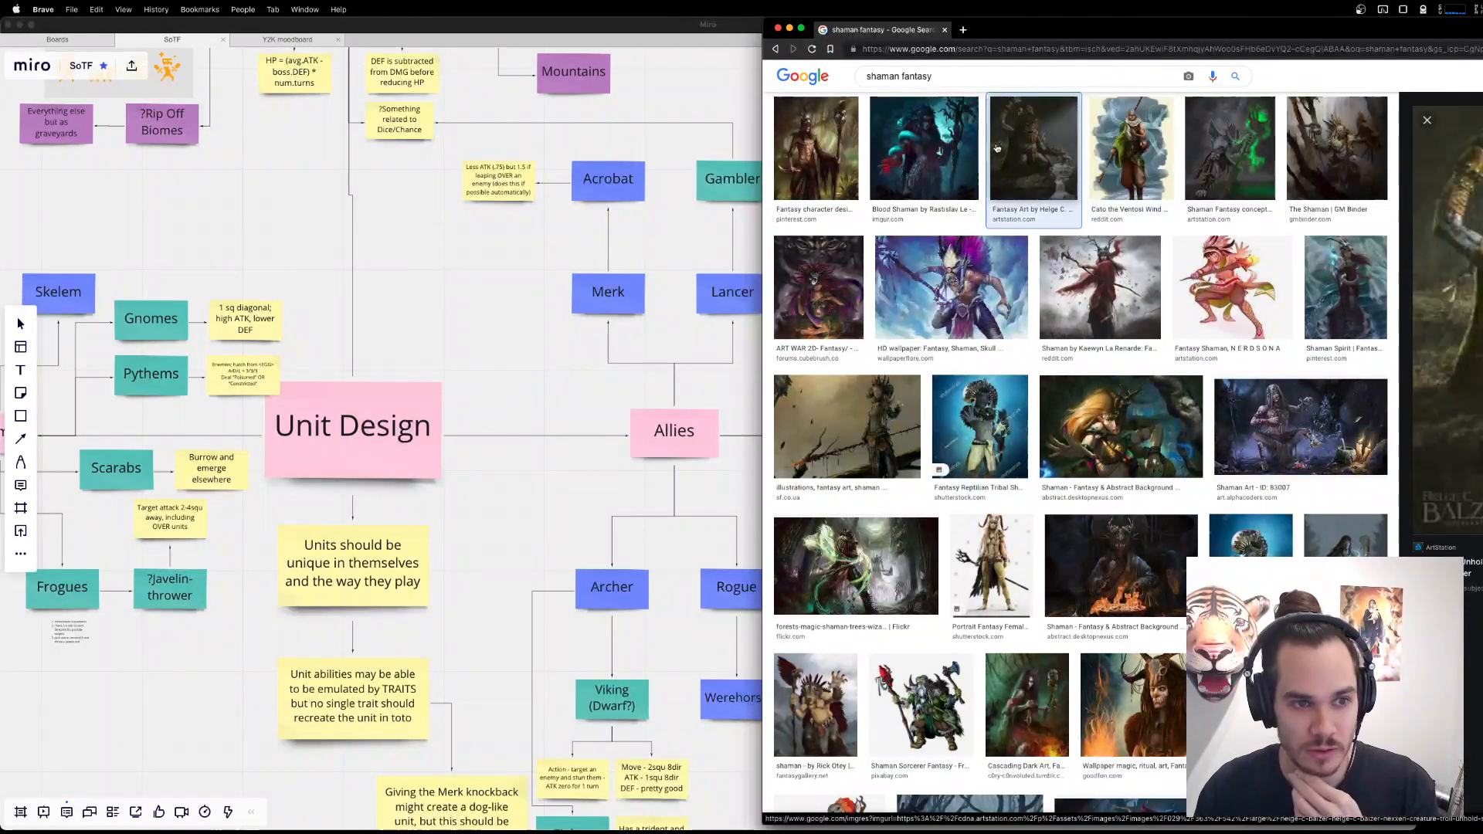
pyautogui.click(924, 147)
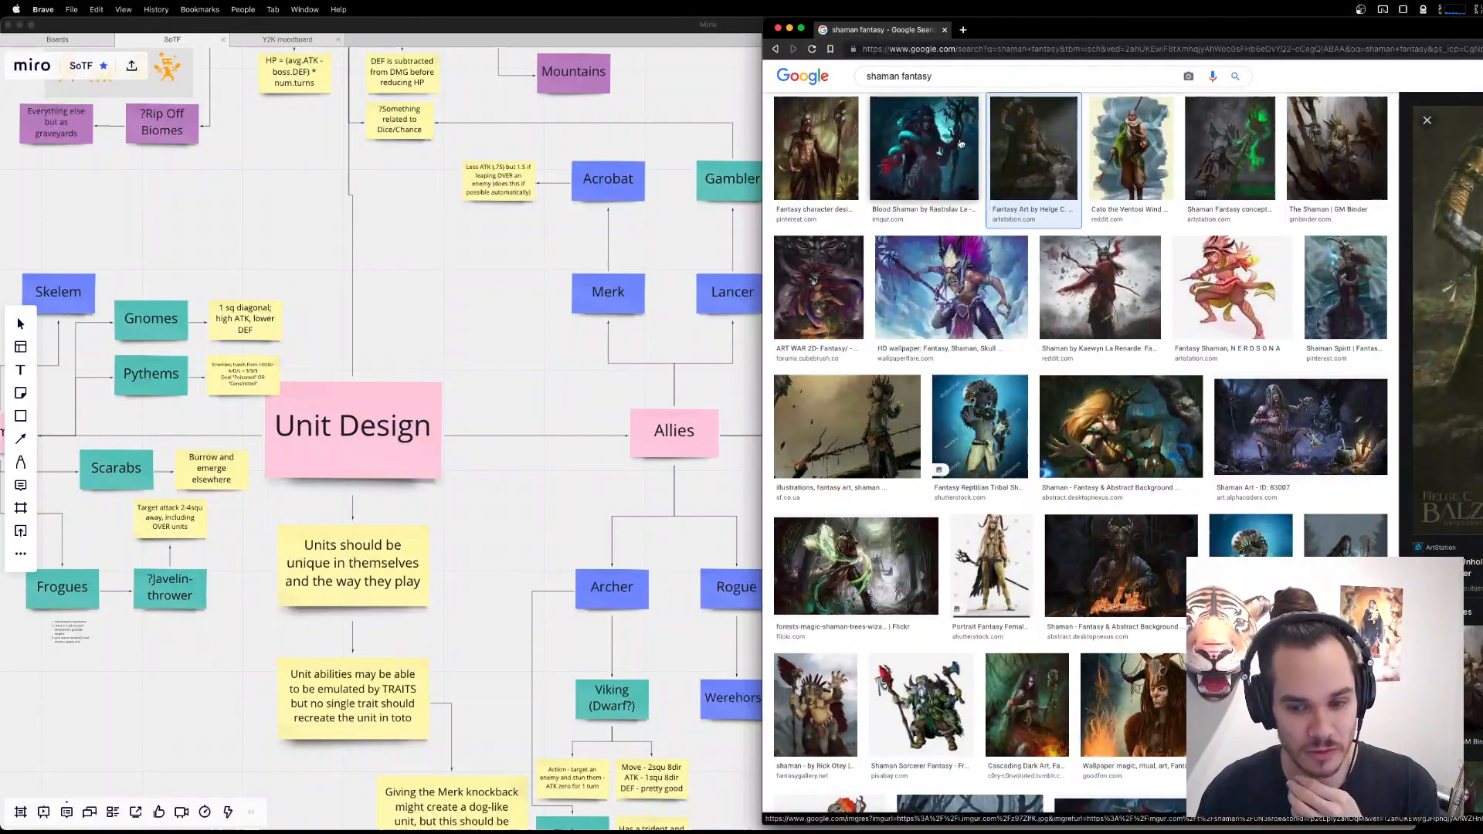
# Preview more shaman artworks further down the results, from the tribal reptilian and campfire shamans to the antlered shaman portrait.
pyautogui.click(1250, 537)
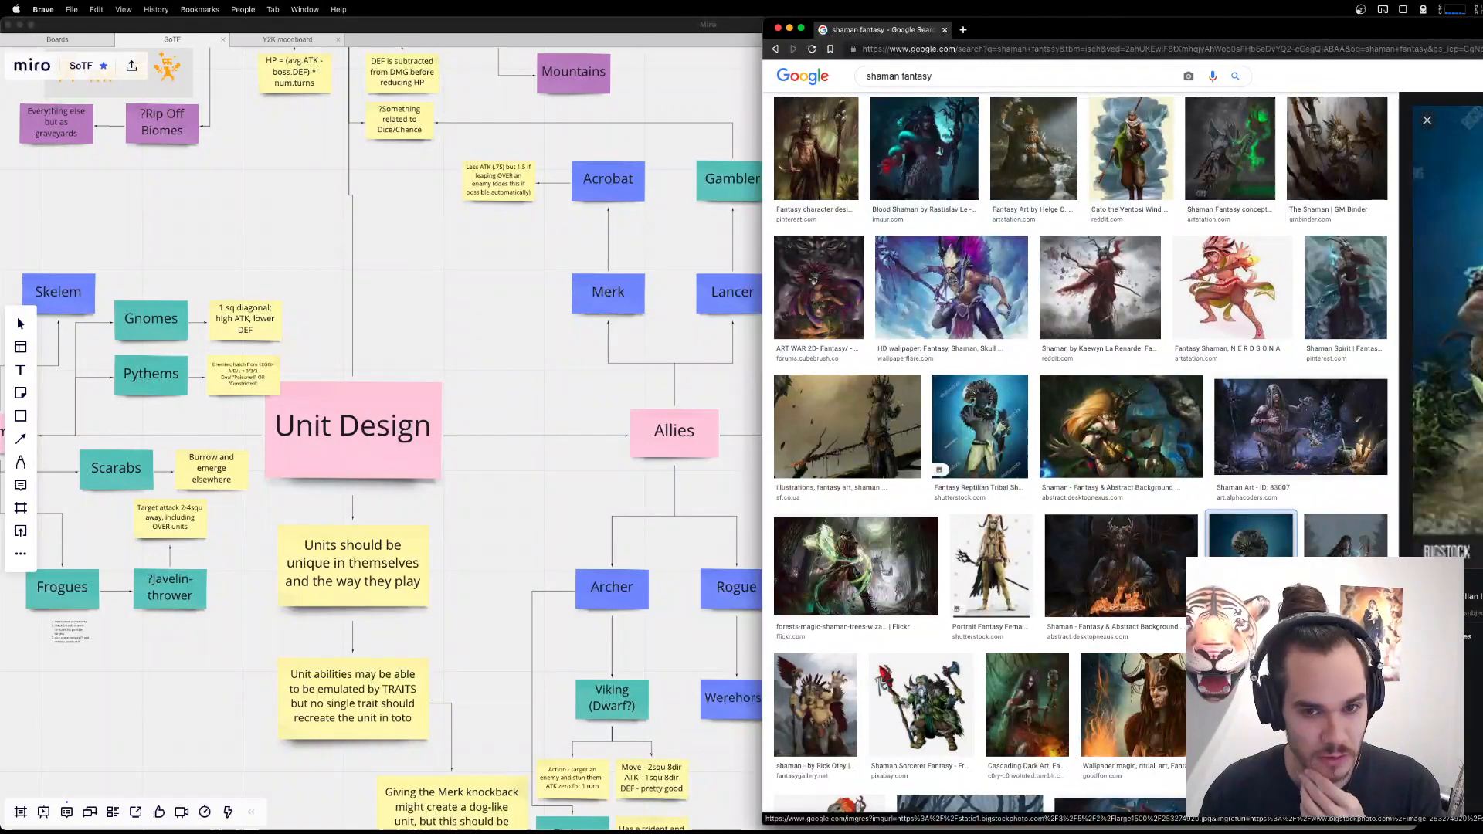
pyautogui.click(1172, 565)
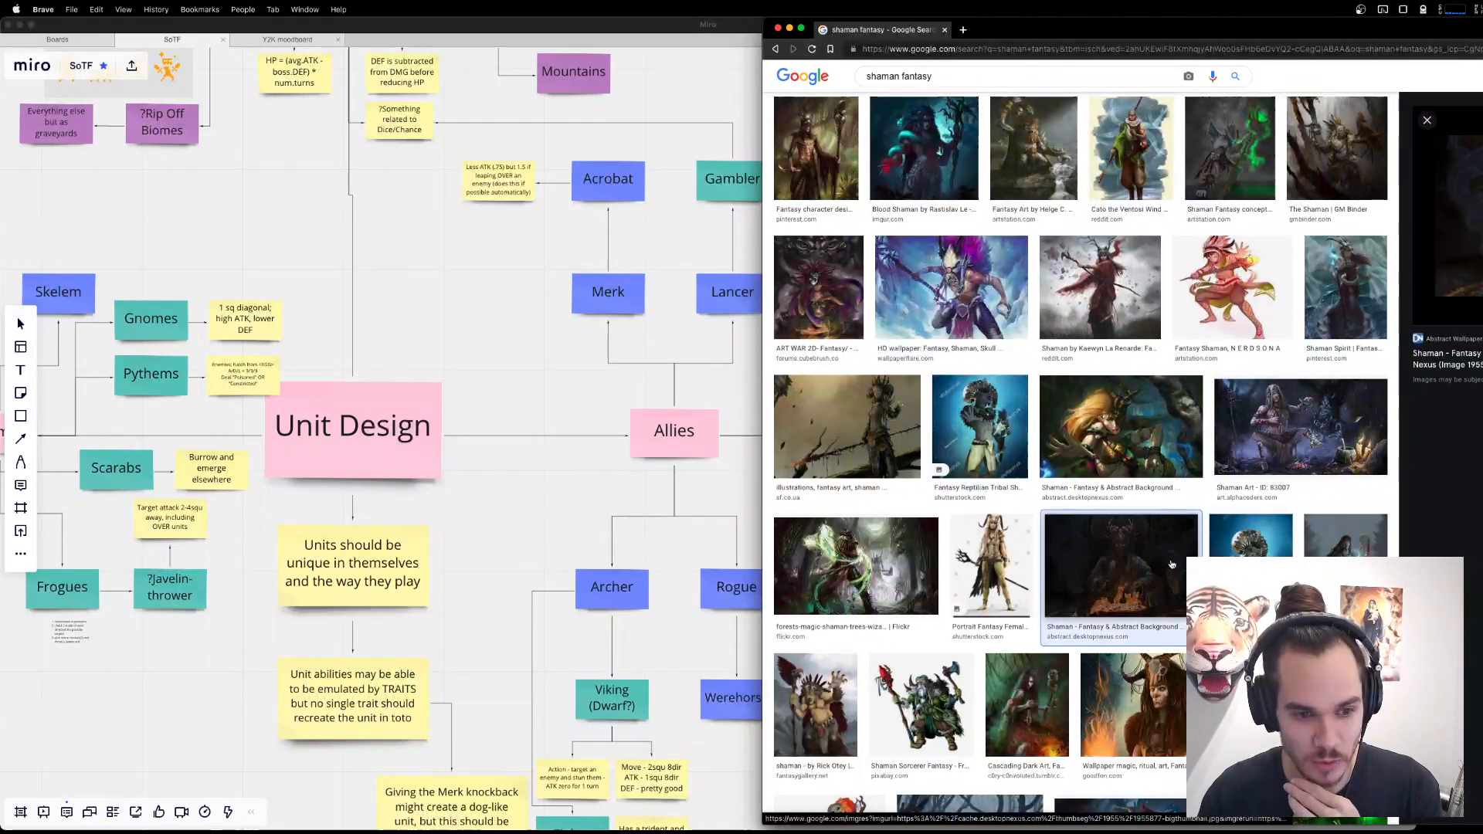
pyautogui.click(991, 568)
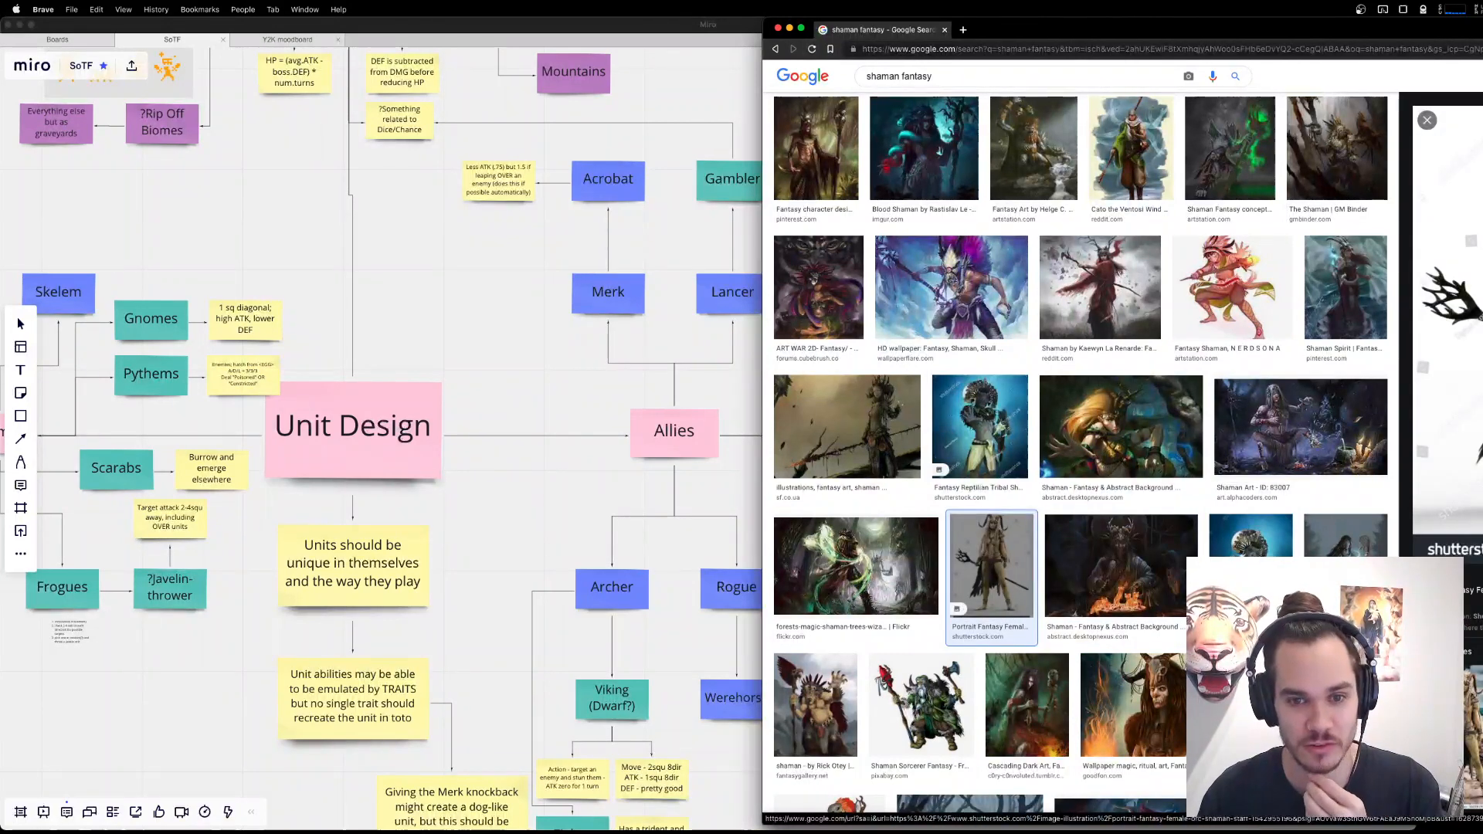
pyautogui.click(912, 552)
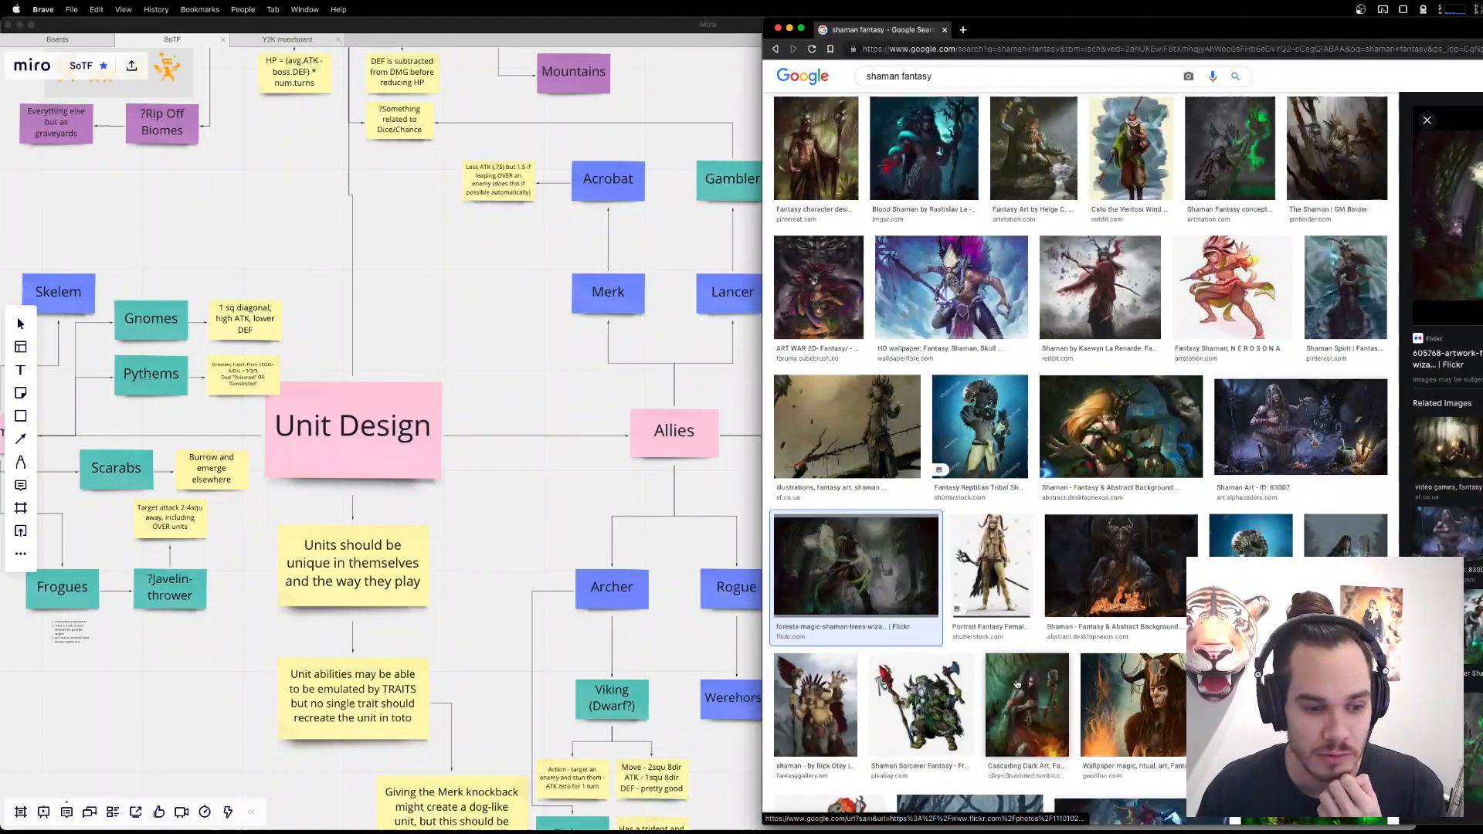
pyautogui.click(788, 694)
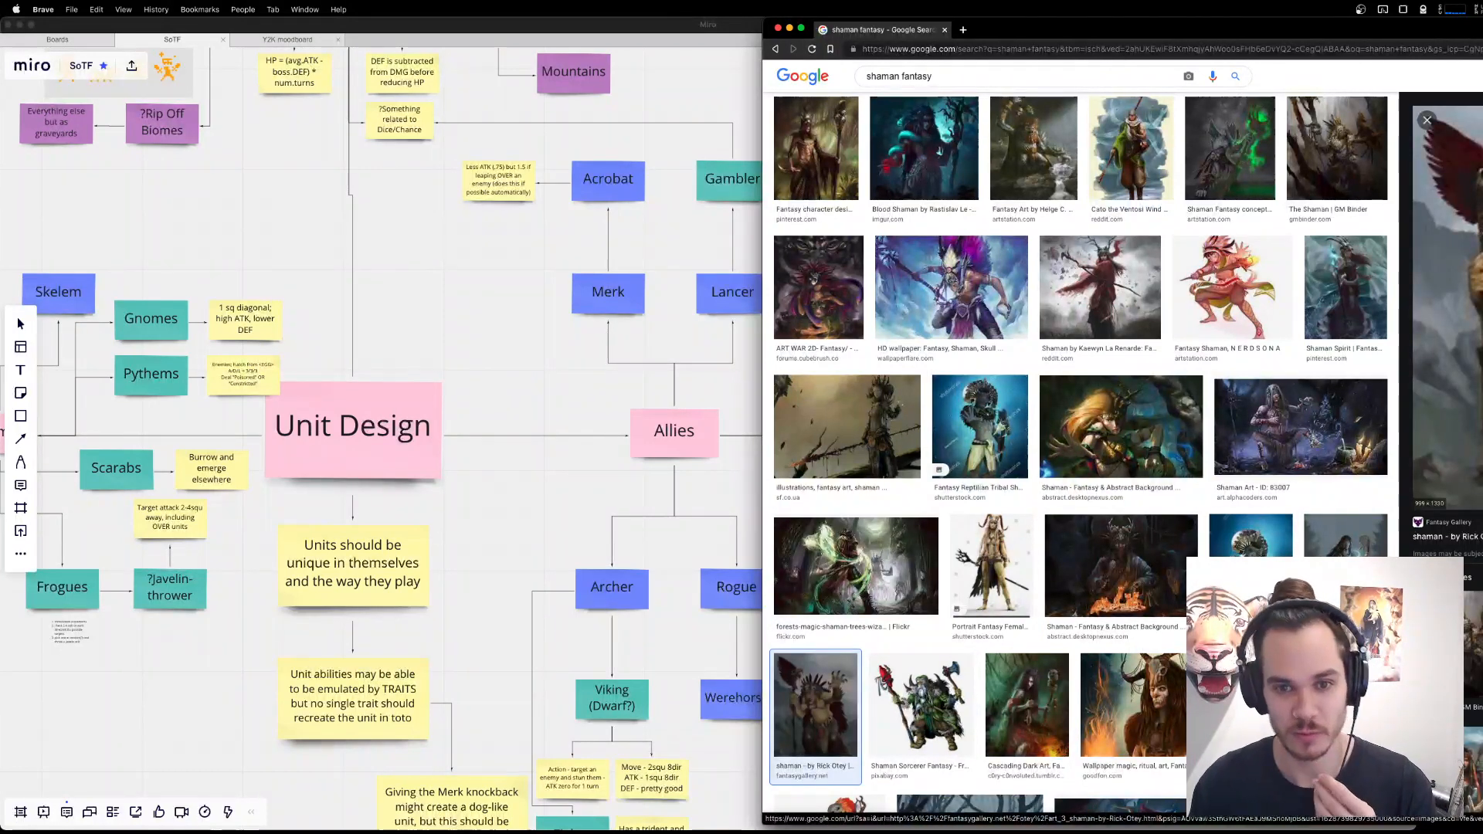
# Switch to Aseprite, bring up big sheet of characters.png and pick the sprites' light colour for the Pencil tool.
pyautogui.press('super+Tab')
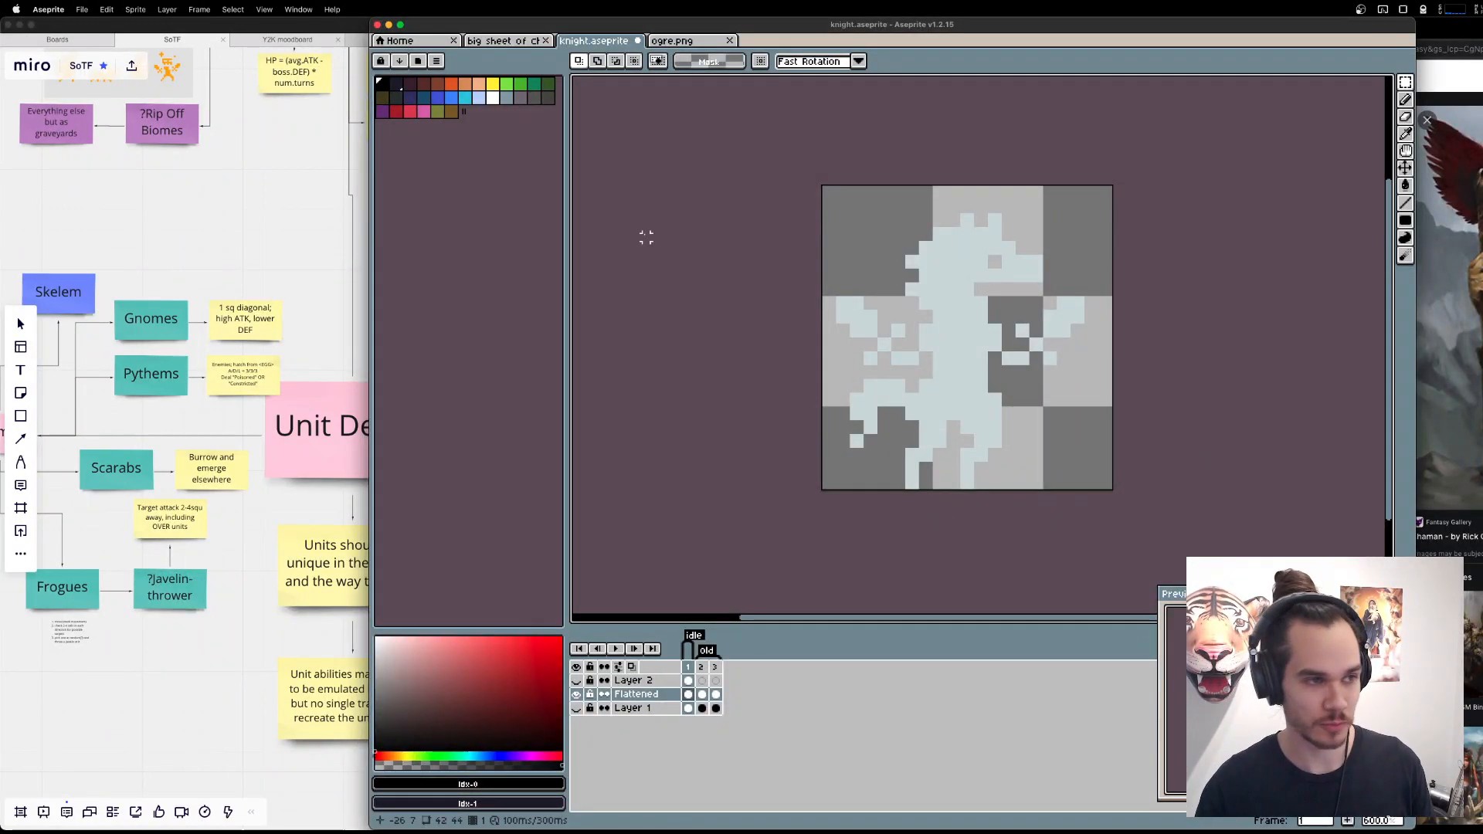
pyautogui.click(505, 41)
pyautogui.moveTo(1156, 371); pyautogui.dragTo(1081, 238)
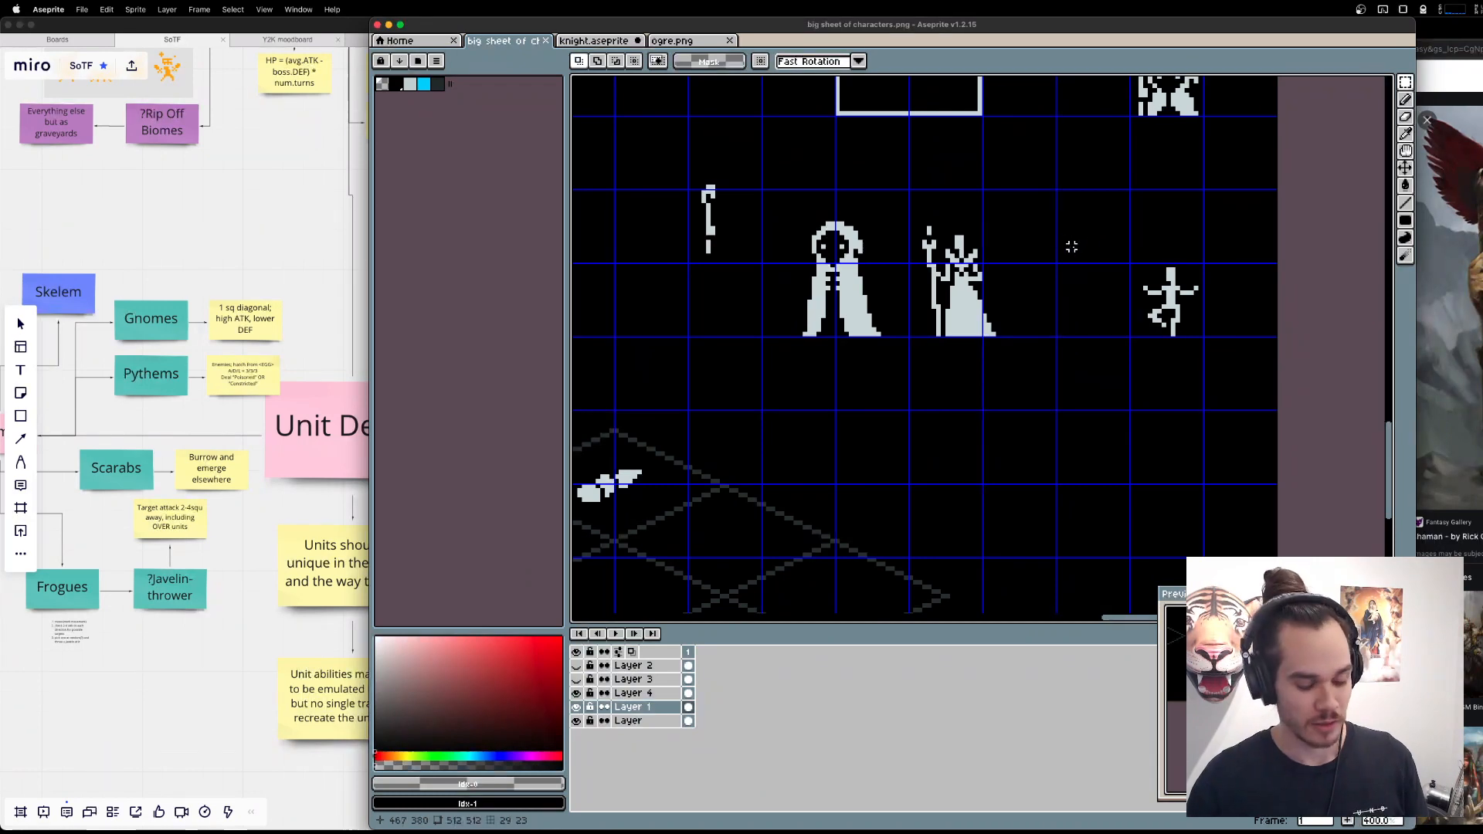
pyautogui.press('b')
pyautogui.moveTo(913, 107)
pyautogui.mouseDown()
pyautogui.moveTo(1047, 295)
pyautogui.moveTo(950, 444)
pyautogui.mouseUp()
pyautogui.moveTo(857, 215); pyautogui.dragTo(941, 318)
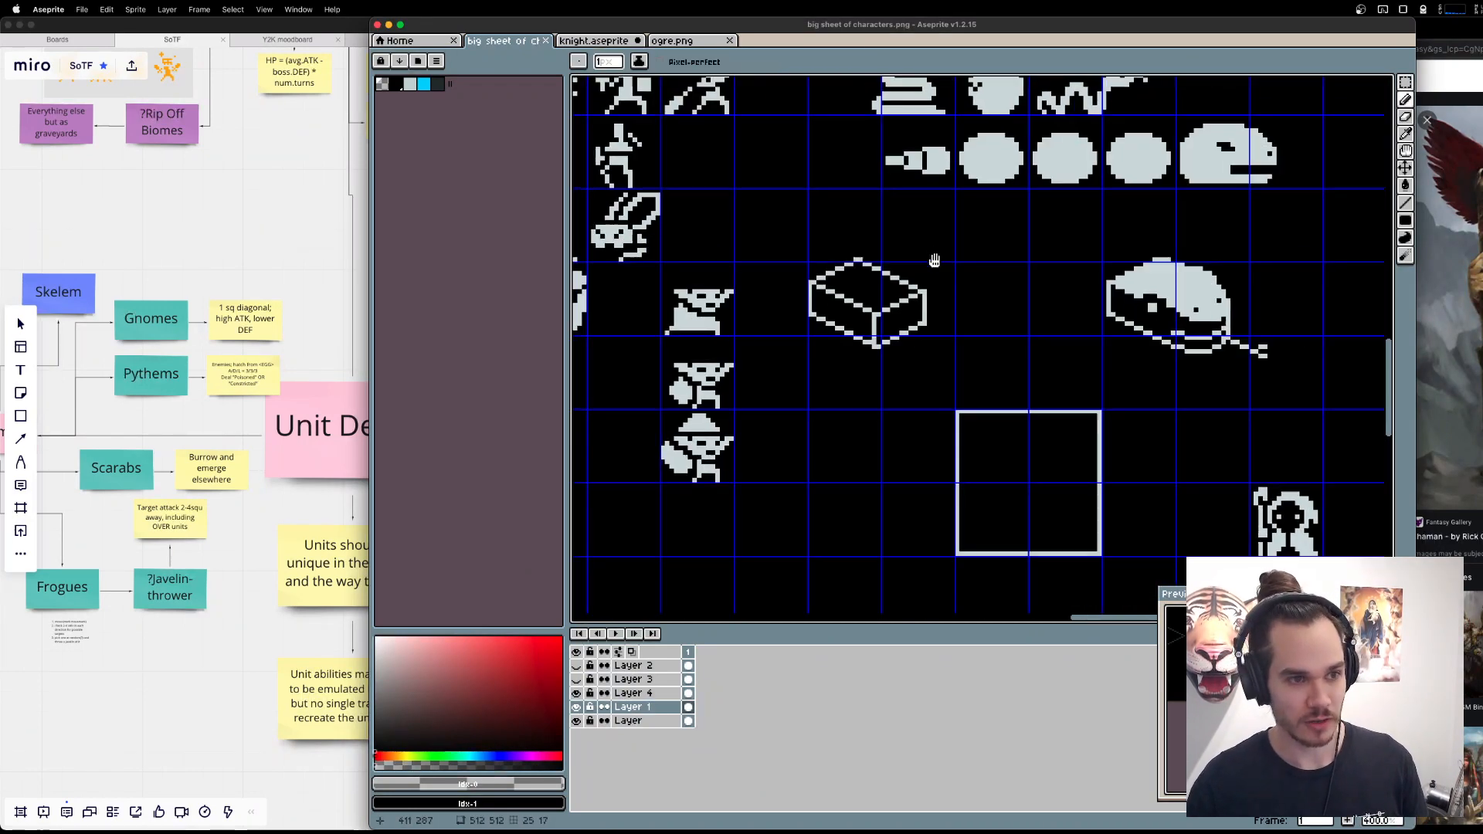
pyautogui.moveTo(935, 261); pyautogui.dragTo(981, 306)
pyautogui.keyDown('alt'); pyautogui.click(1011, 211); pyautogui.keyUp('alt')
pyautogui.moveTo(1011, 211); pyautogui.dragTo(1307, 245)
# Check the Shaman and other ally unit variants on the Miro board once more, and return to the character sheet.
pyautogui.click(116, 762)
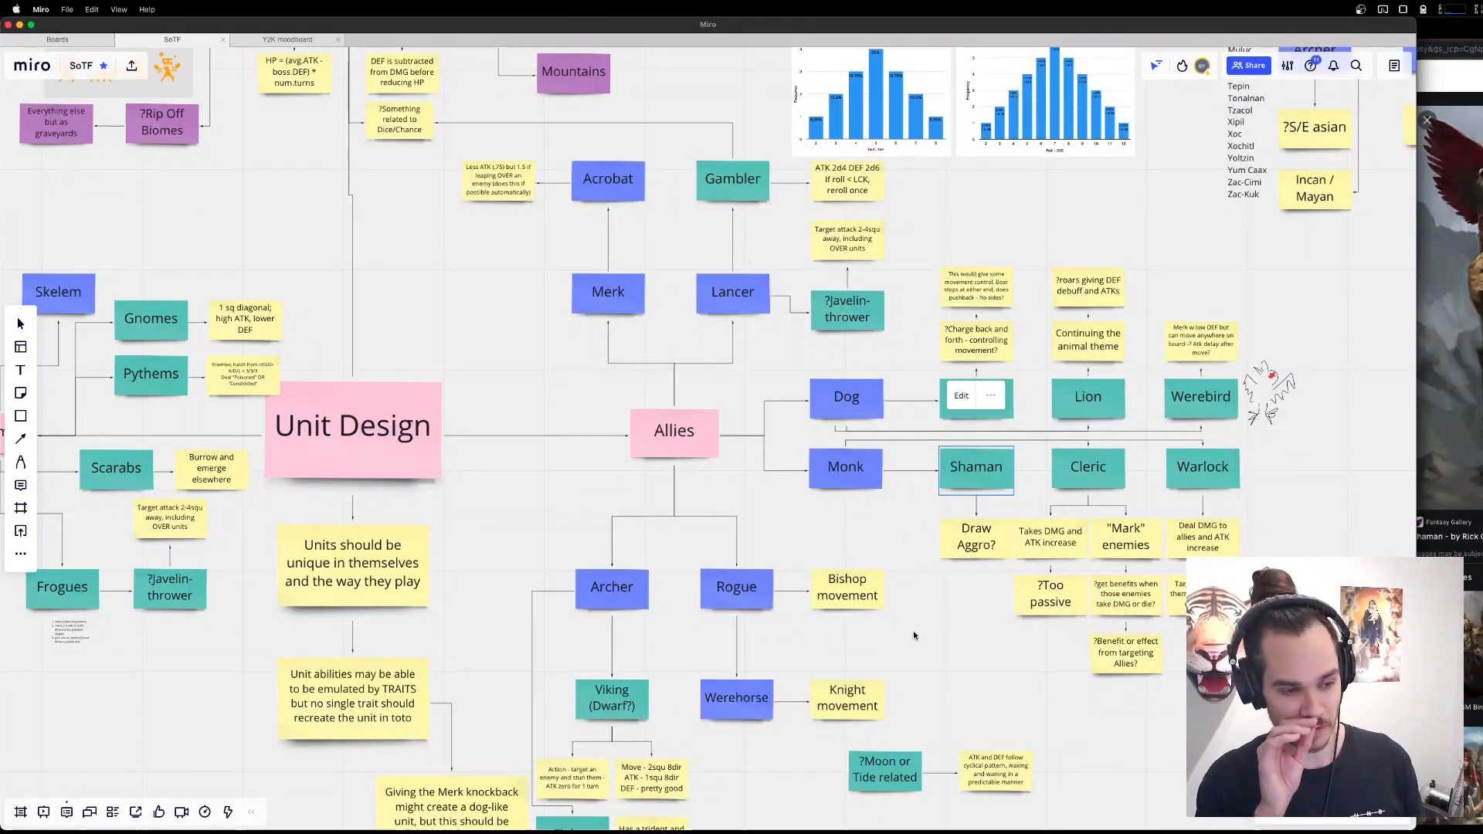
pyautogui.scroll(-3, 913, 630)
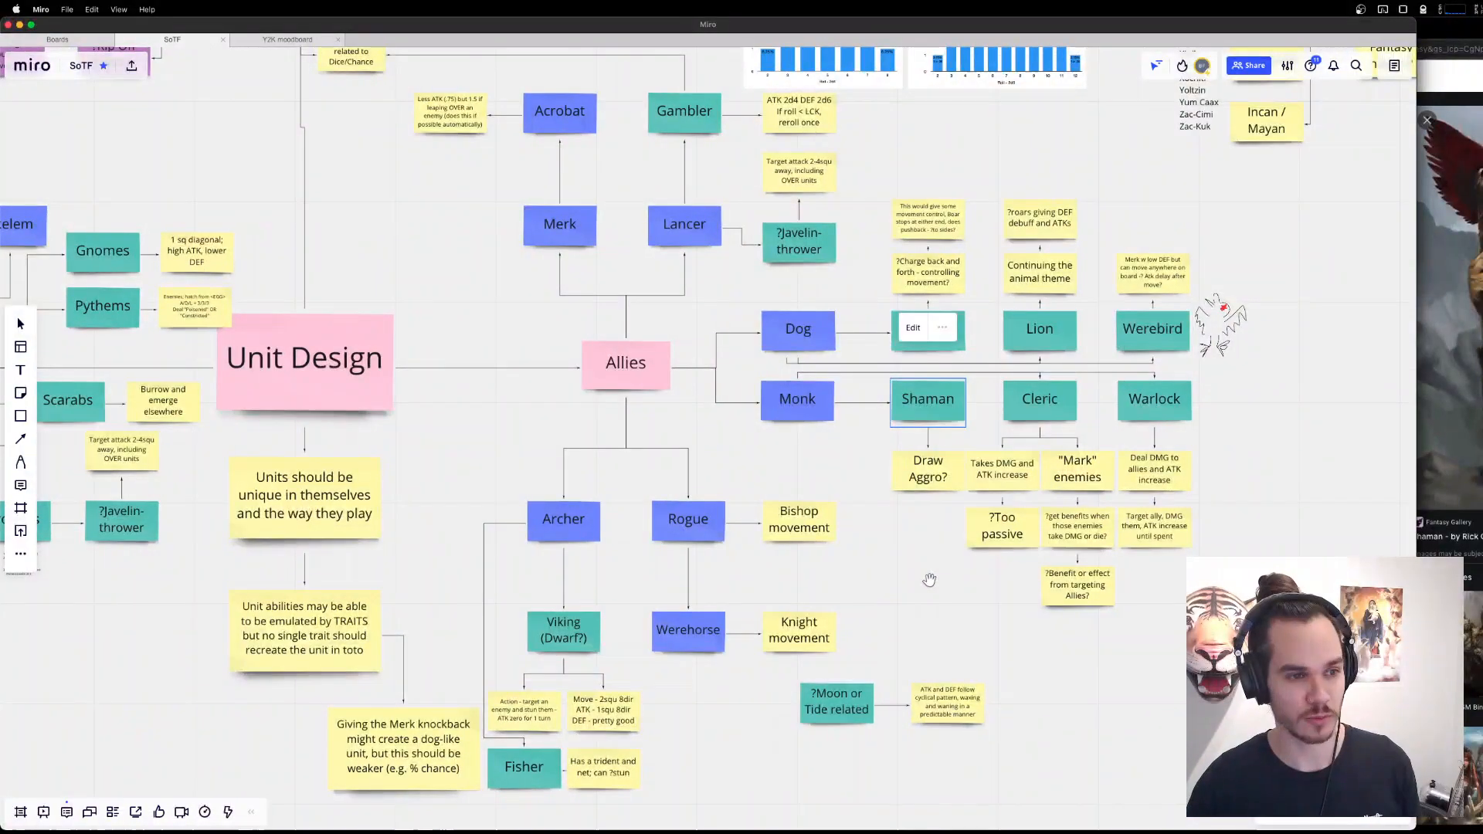
pyautogui.press('super+Tab')
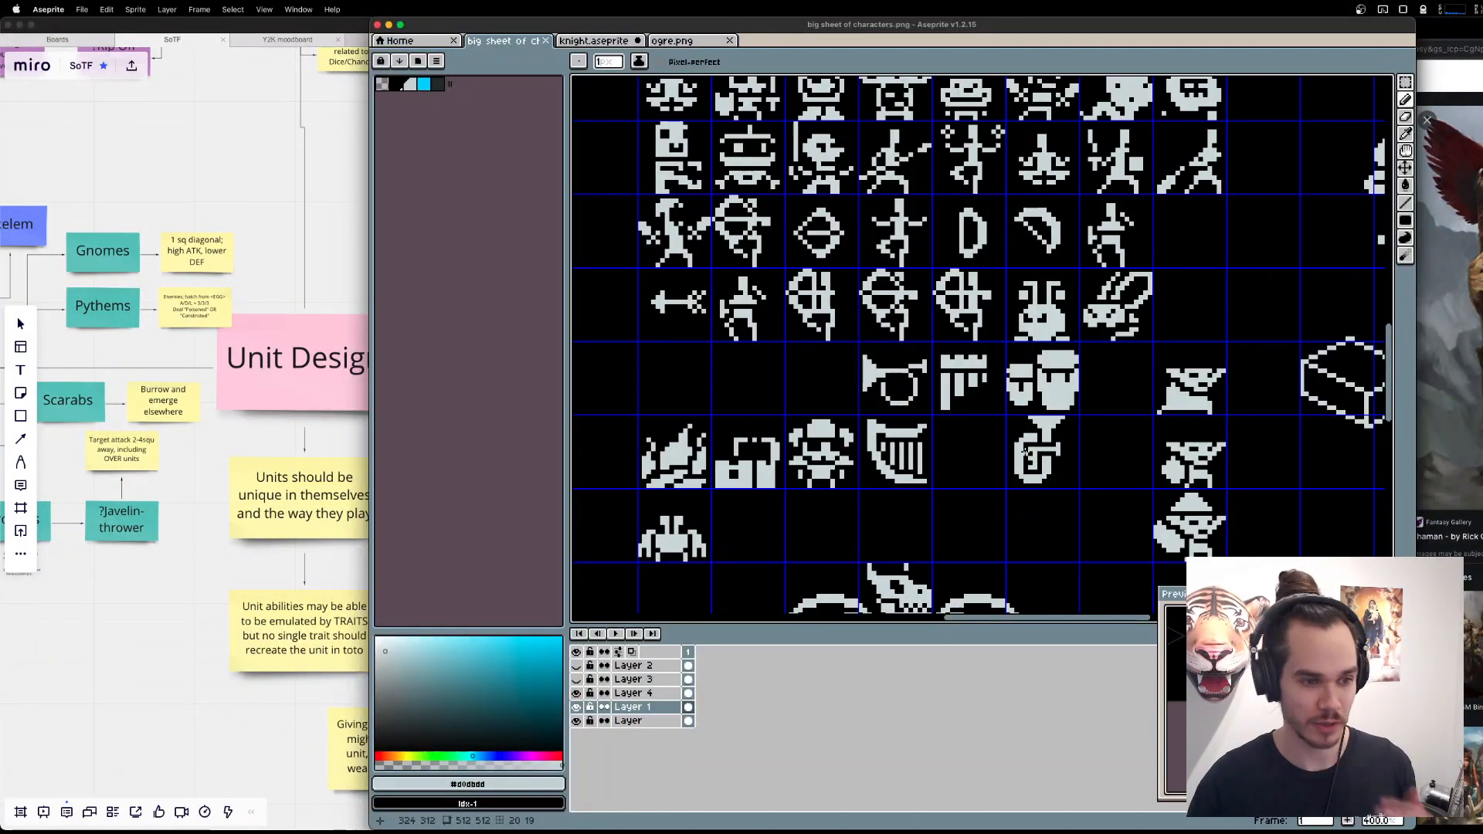
# Try to copy a 16 × 16 sprite area and paste it near the robed figures, and undo the paste.
pyautogui.moveTo(823, 463); pyautogui.dragTo(886, 435)
pyautogui.press('m')
pyautogui.press('super+c')
pyautogui.moveTo(1084, 470); pyautogui.dragTo(994, 312)
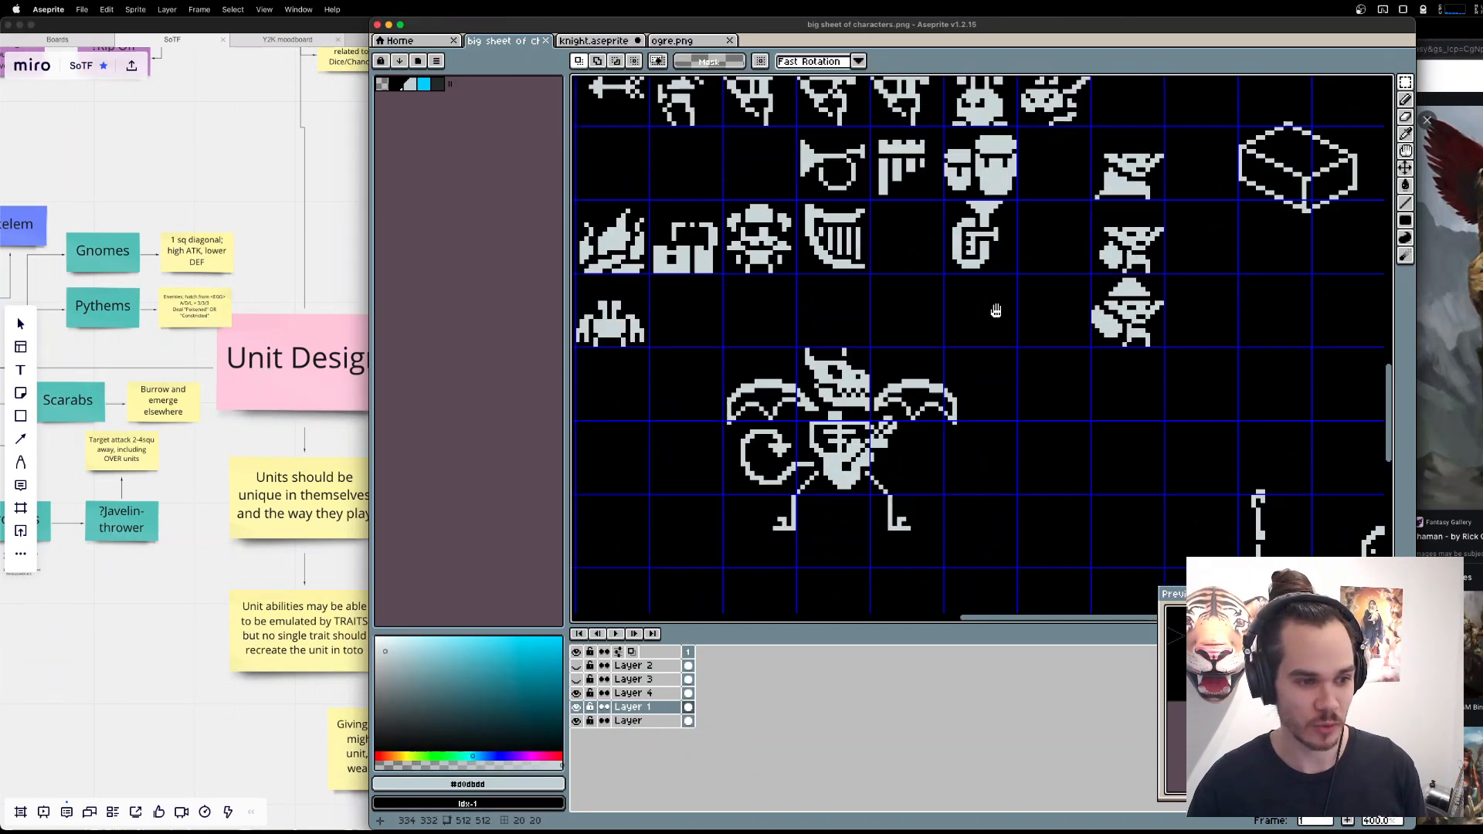
pyautogui.moveTo(1053, 524); pyautogui.dragTo(932, 424)
pyautogui.moveTo(1206, 517); pyautogui.dragTo(848, 322)
pyautogui.press('super+v')
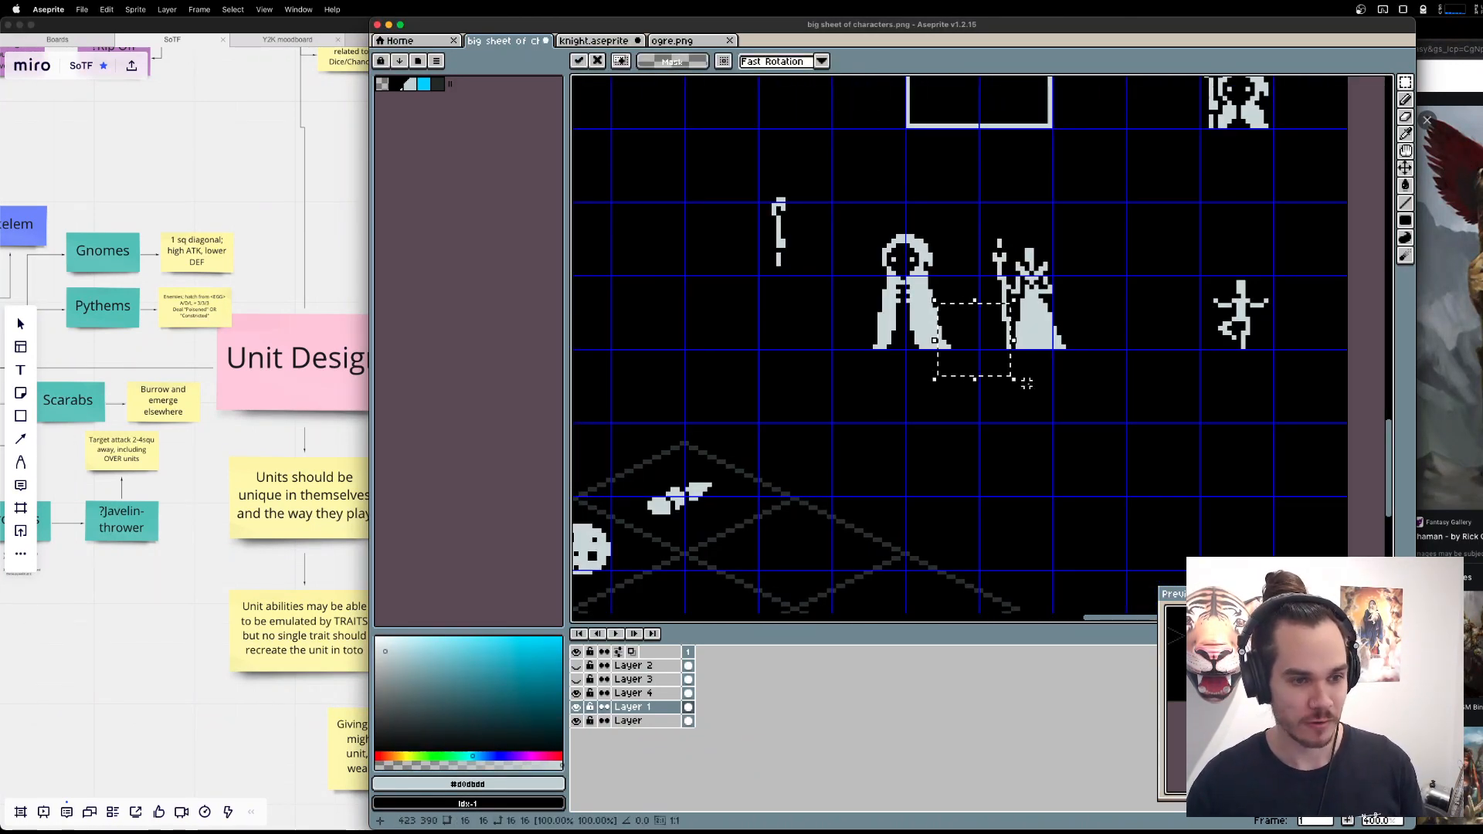
pyautogui.press('super+z')
# Make the bottom layer, Layer, active and copy the 16 × 16 helmeted sprite beside the harp.
pyautogui.click(640, 723)
pyautogui.scroll(5, 1105, 424)
pyautogui.hscroll(-5, 1106, 424)
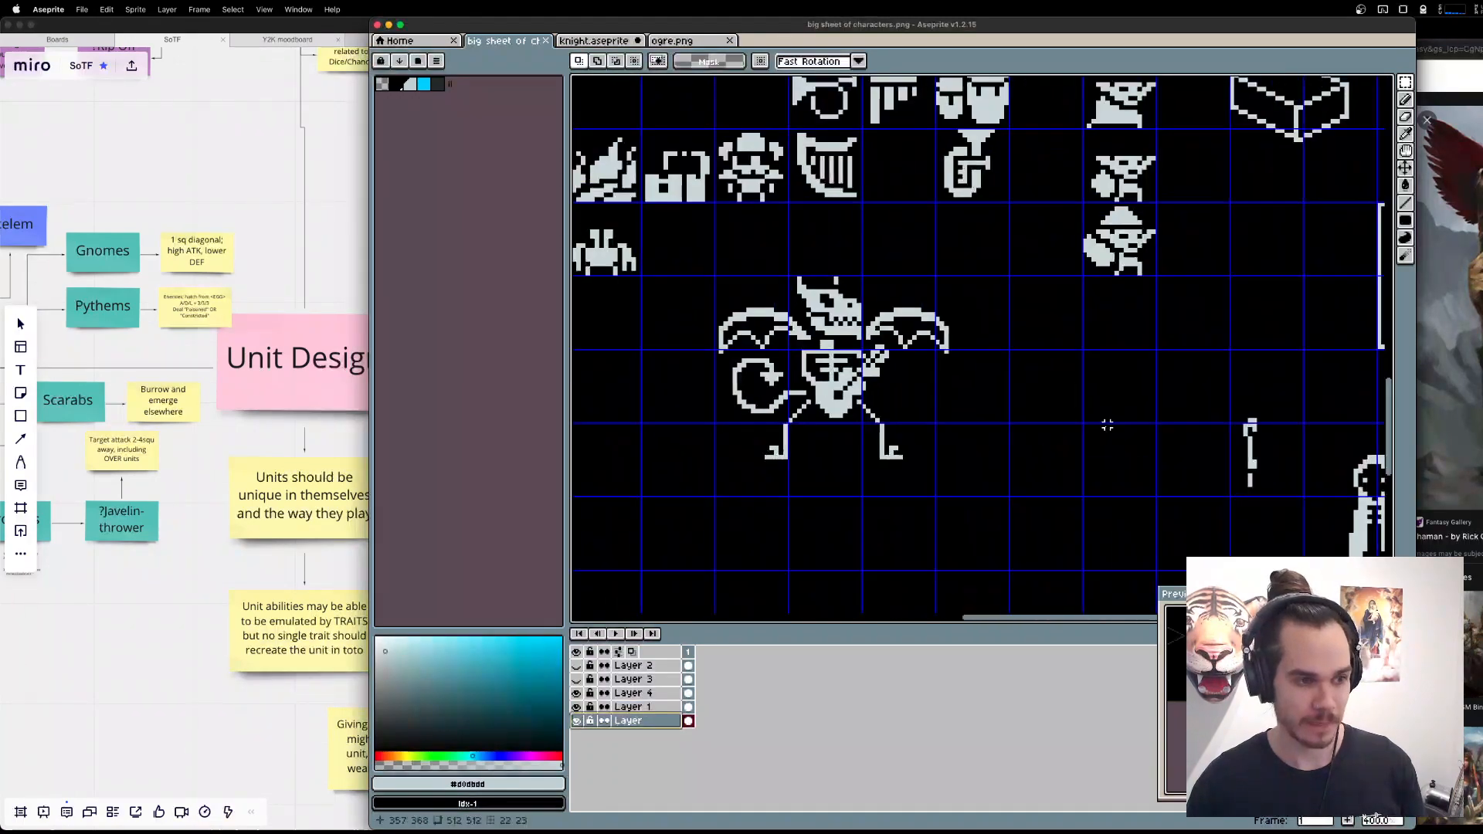
pyautogui.scroll(-6, 885, 279)
pyautogui.scroll(3, 886, 280)
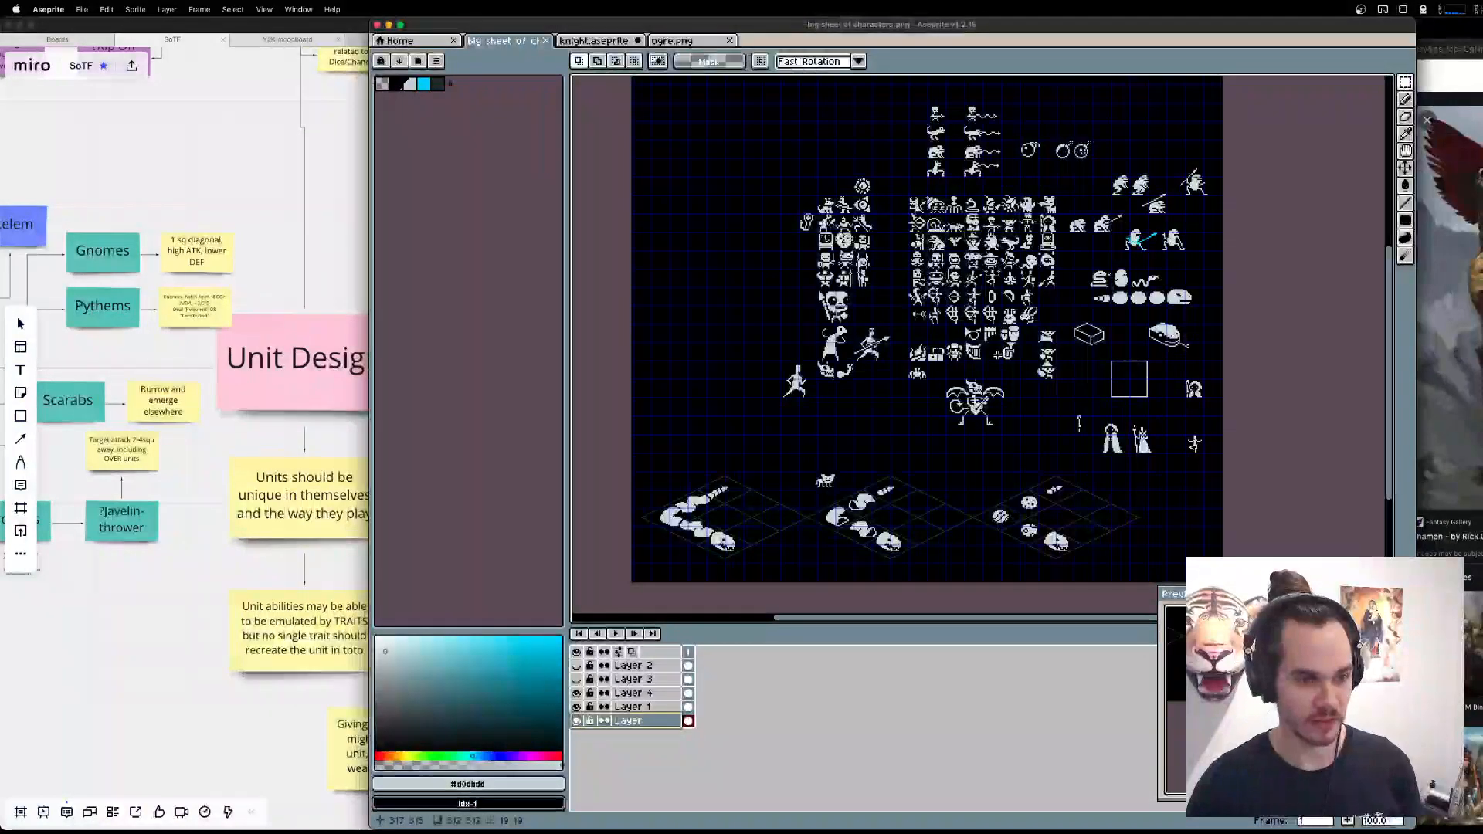
pyautogui.scroll(1, 977, 302)
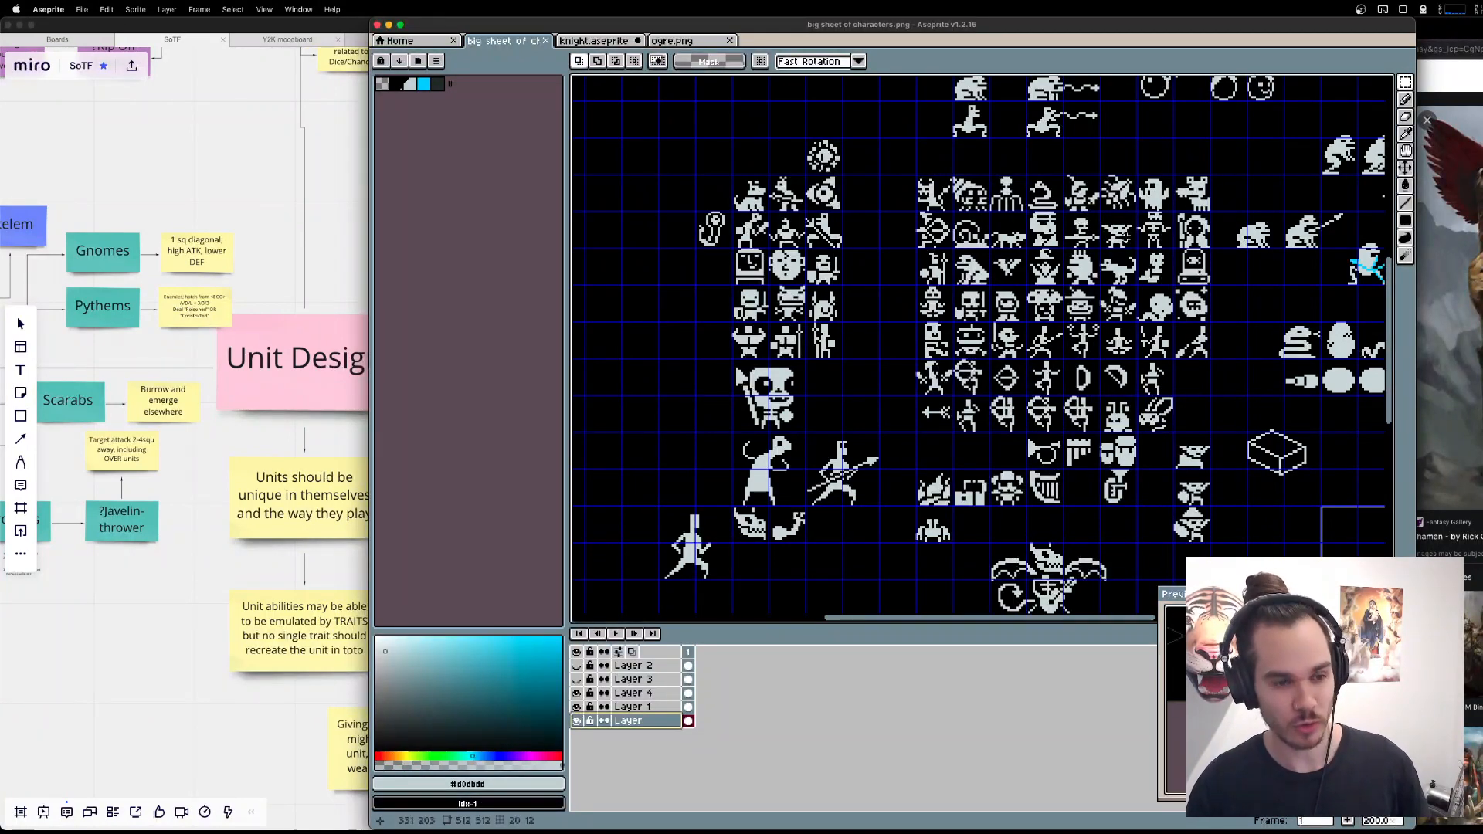
pyautogui.scroll(1, 1019, 480)
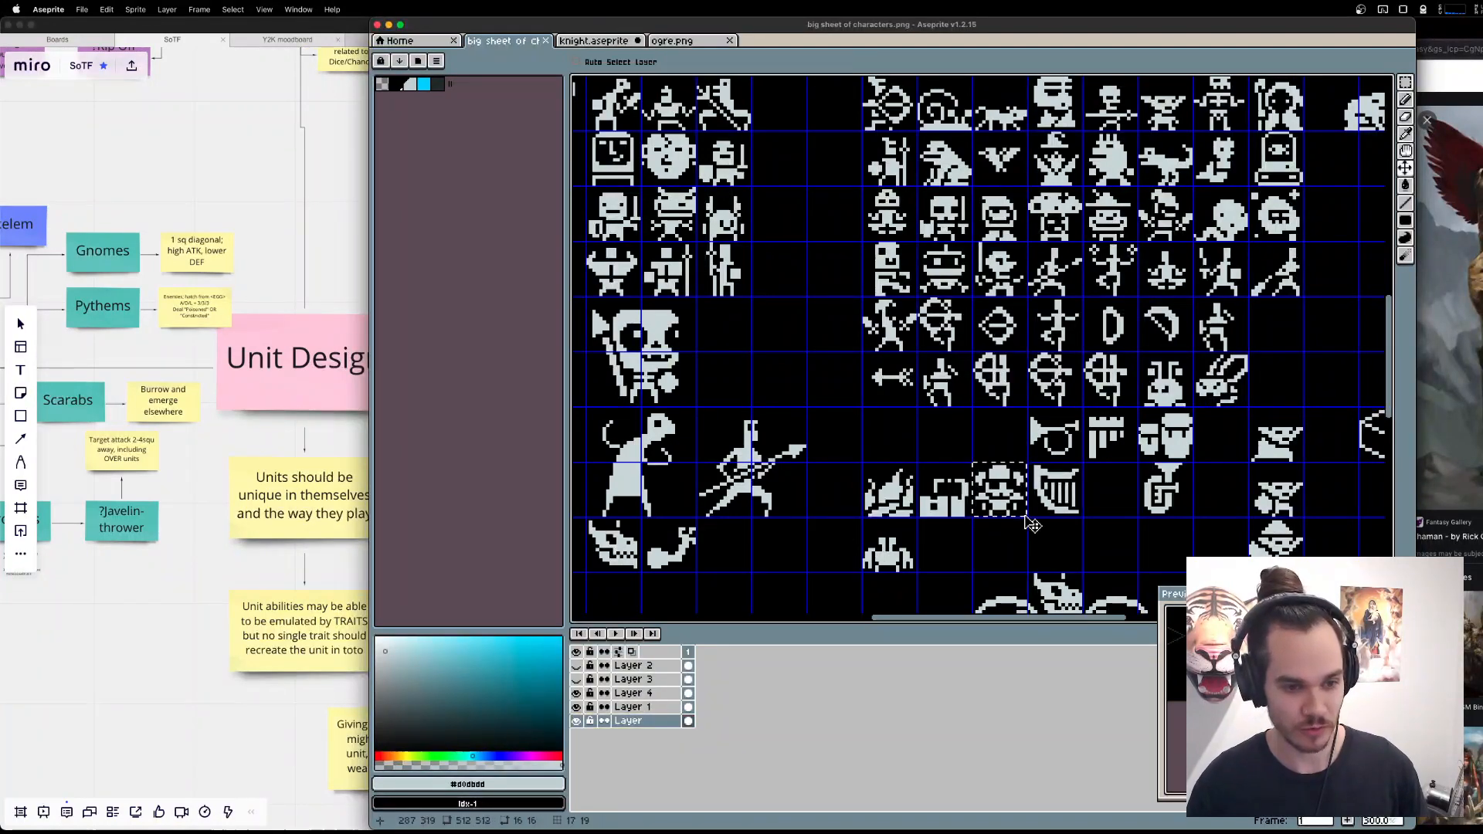
# Examine the three small pointed-eared sprites stacked near the isometric box on the character sheet.
pyautogui.moveTo(1307, 558); pyautogui.dragTo(911, 385)
pyautogui.moveTo(841, 436); pyautogui.dragTo(1176, 351)
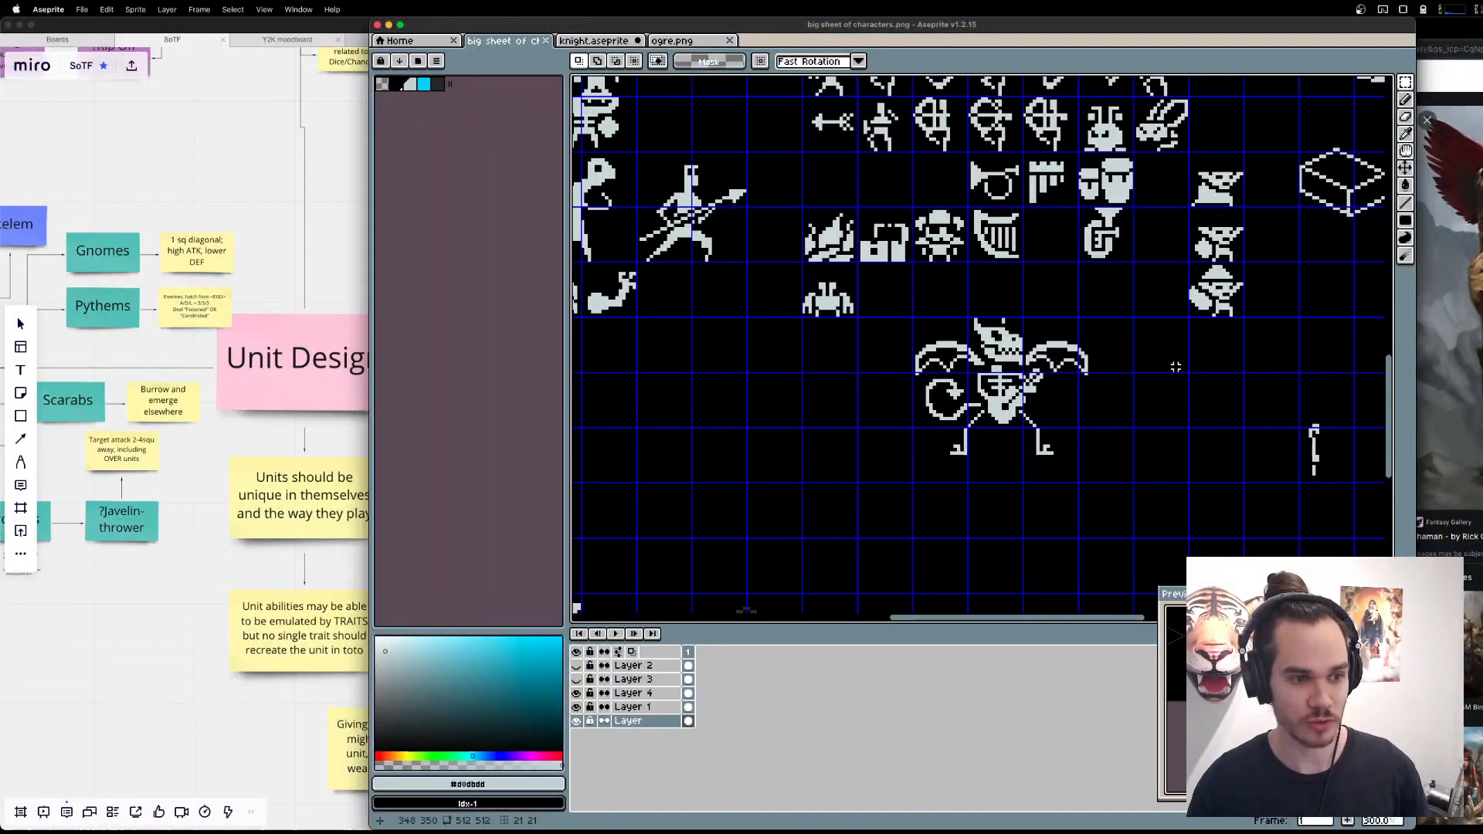
pyautogui.moveTo(1274, 417); pyautogui.dragTo(958, 469)
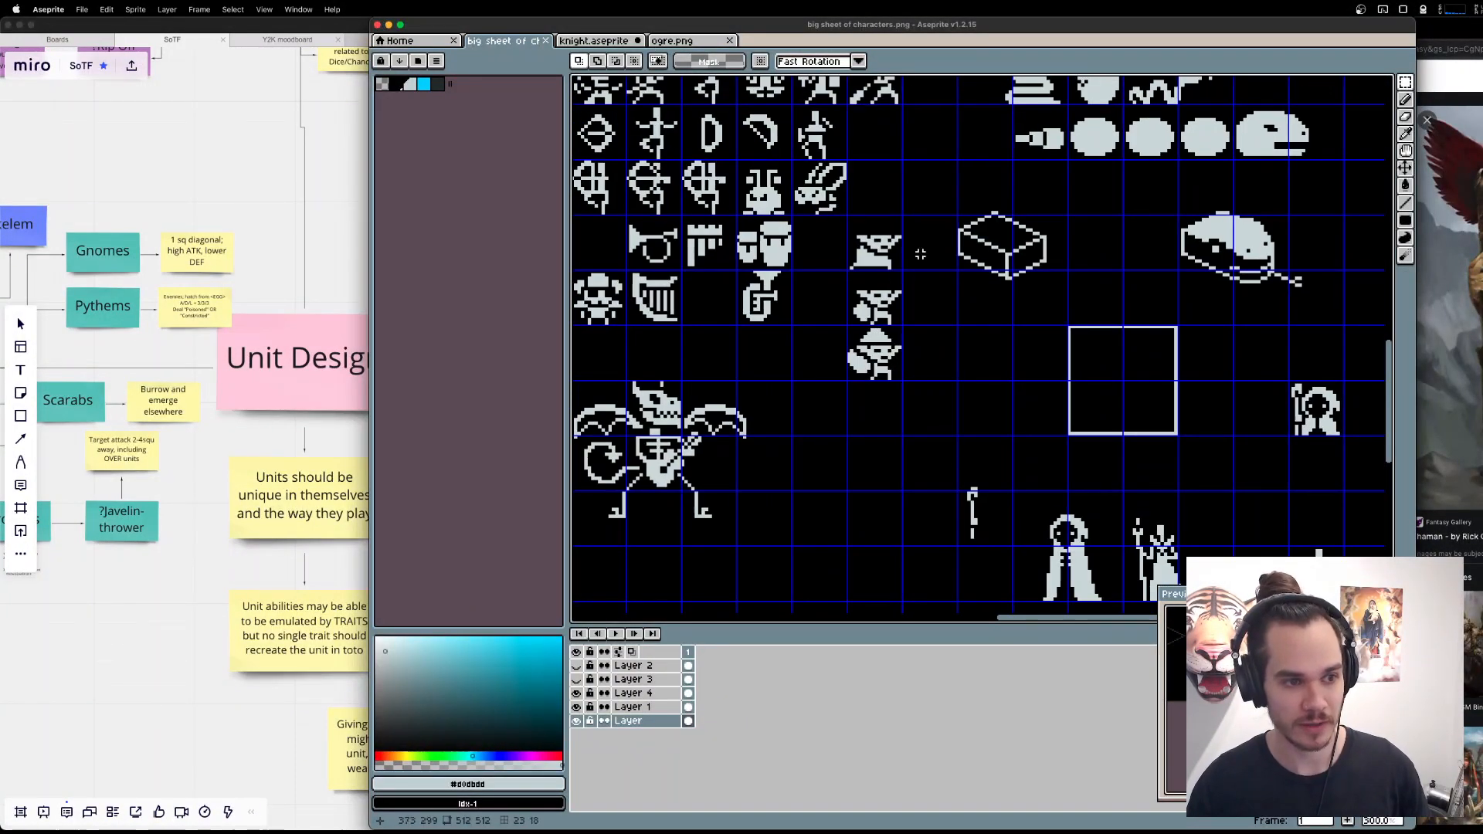
pyautogui.moveTo(919, 322); pyautogui.dragTo(989, 418)
pyautogui.scroll(4, 972, 355)
pyautogui.scroll(-3, 969, 348)
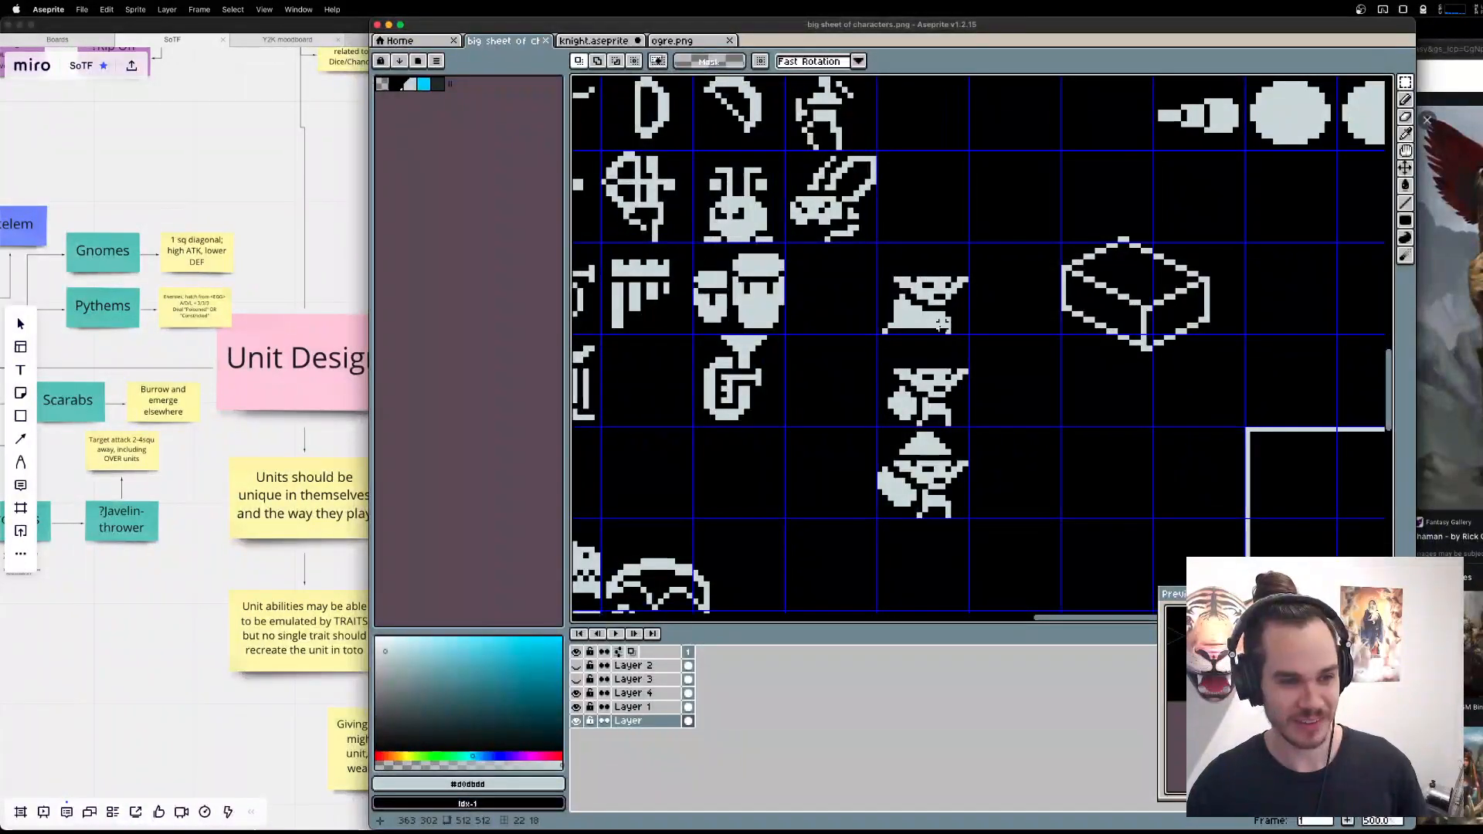
pyautogui.moveTo(891, 268); pyautogui.dragTo(1021, 342)
pyautogui.moveTo(837, 262); pyautogui.dragTo(1036, 356)
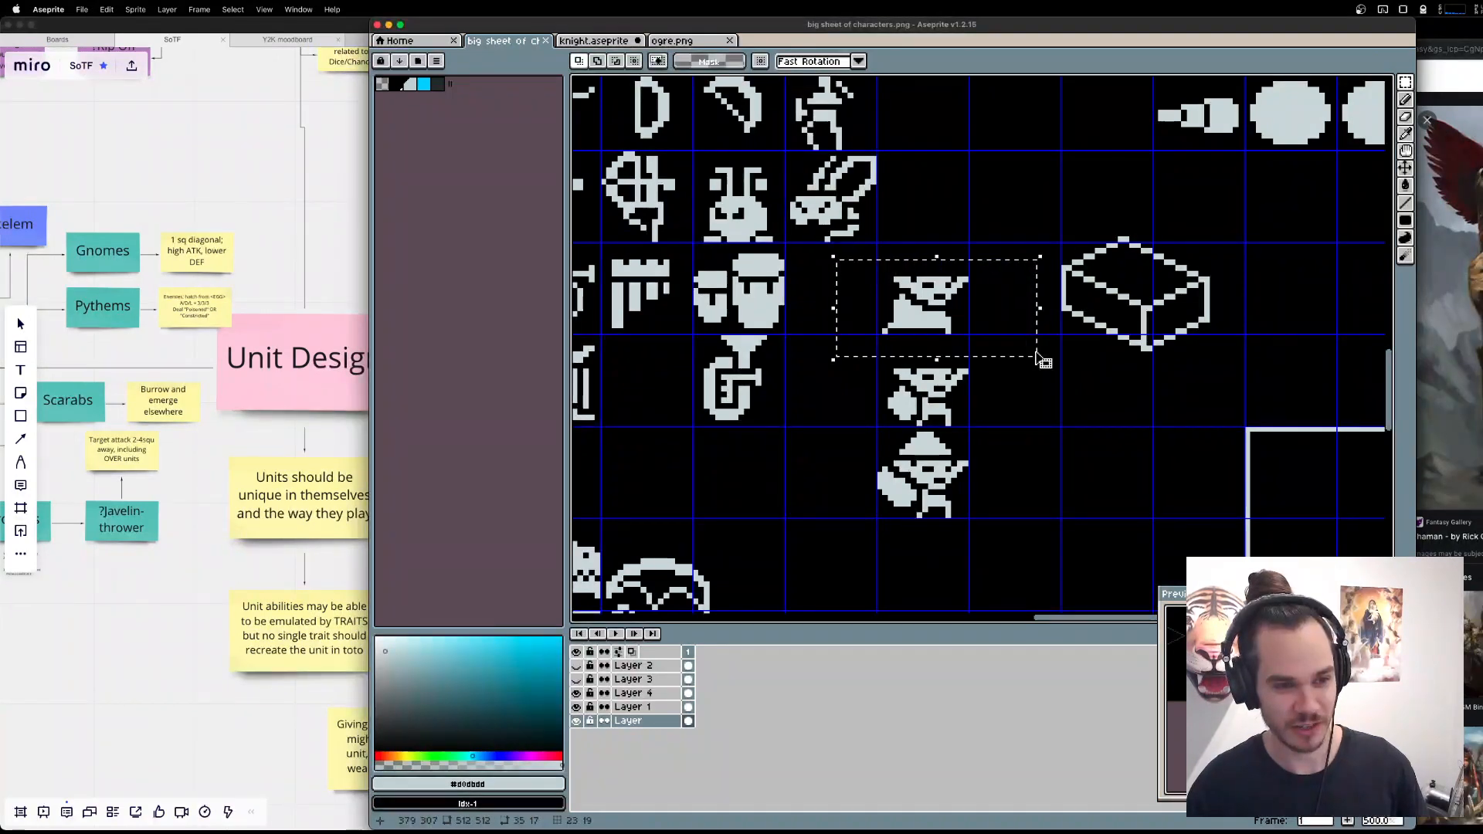
pyautogui.press('super+d')
pyautogui.moveTo(799, 337); pyautogui.dragTo(1067, 434)
pyautogui.moveTo(1048, 570)
pyautogui.mouseDown()
pyautogui.moveTo(779, 413)
pyautogui.moveTo(819, 431)
pyautogui.mouseUp()
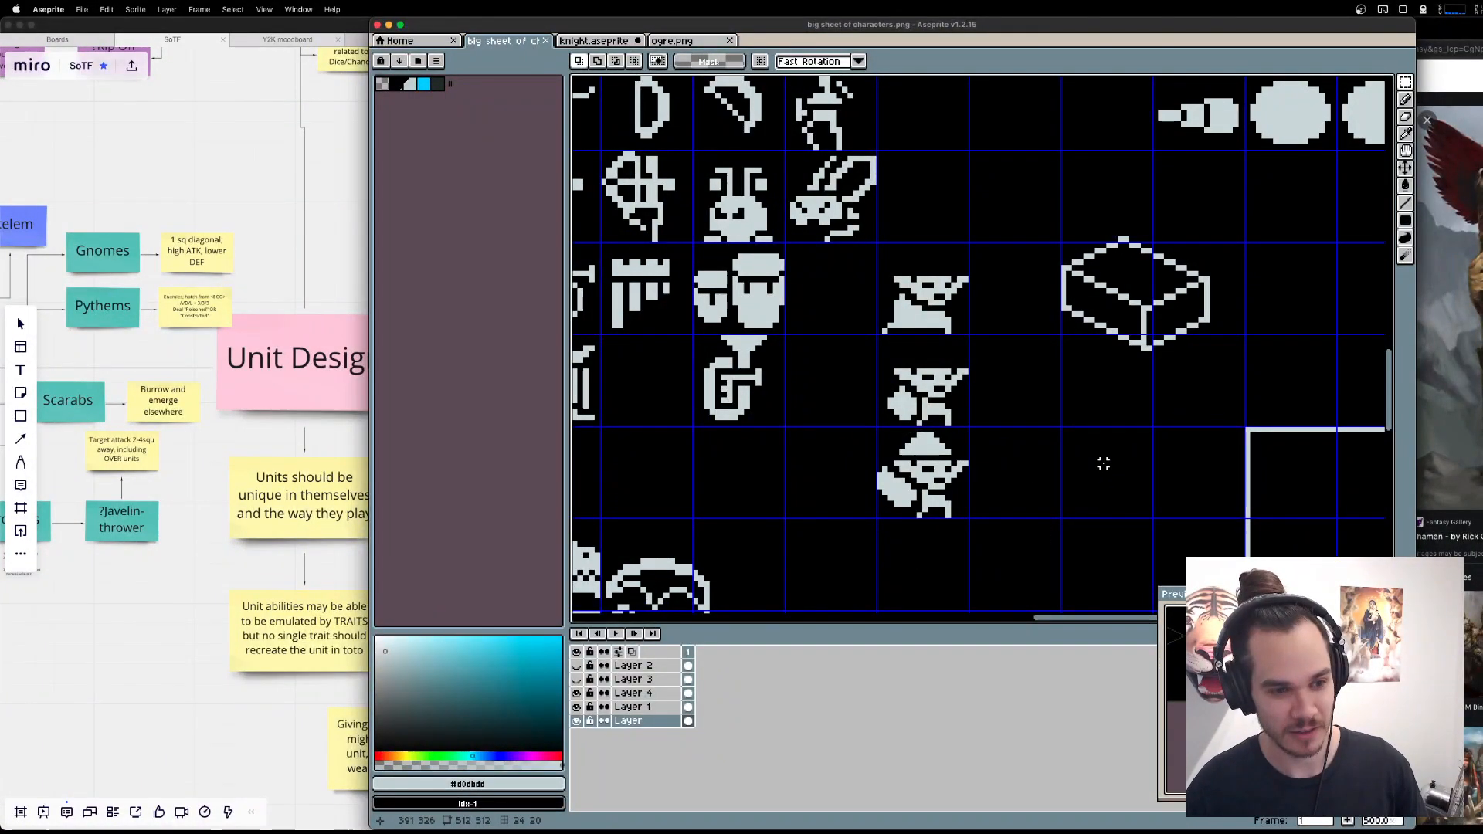
# Try placing a pasted copy of the helmeted sprite on the bottom layer, beneath the small one-legged figure.
pyautogui.scroll(-1, 1103, 464)
pyautogui.moveTo(1103, 461); pyautogui.dragTo(800, 275)
pyautogui.moveTo(1224, 509); pyautogui.dragTo(967, 283)
pyautogui.moveTo(874, 377); pyautogui.dragTo(911, 334)
pyautogui.press('super+v')
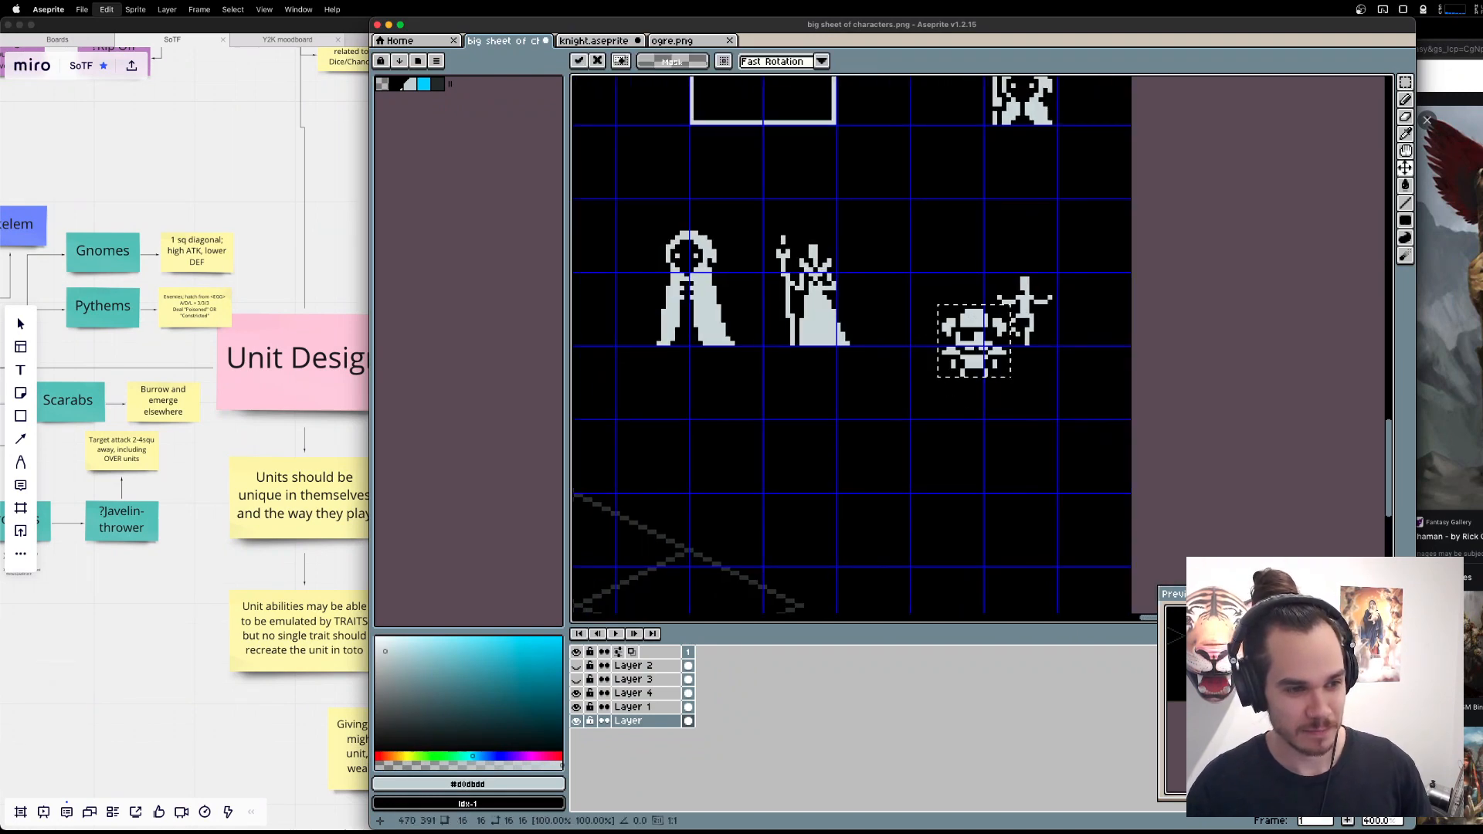
pyautogui.moveTo(972, 373); pyautogui.dragTo(945, 415)
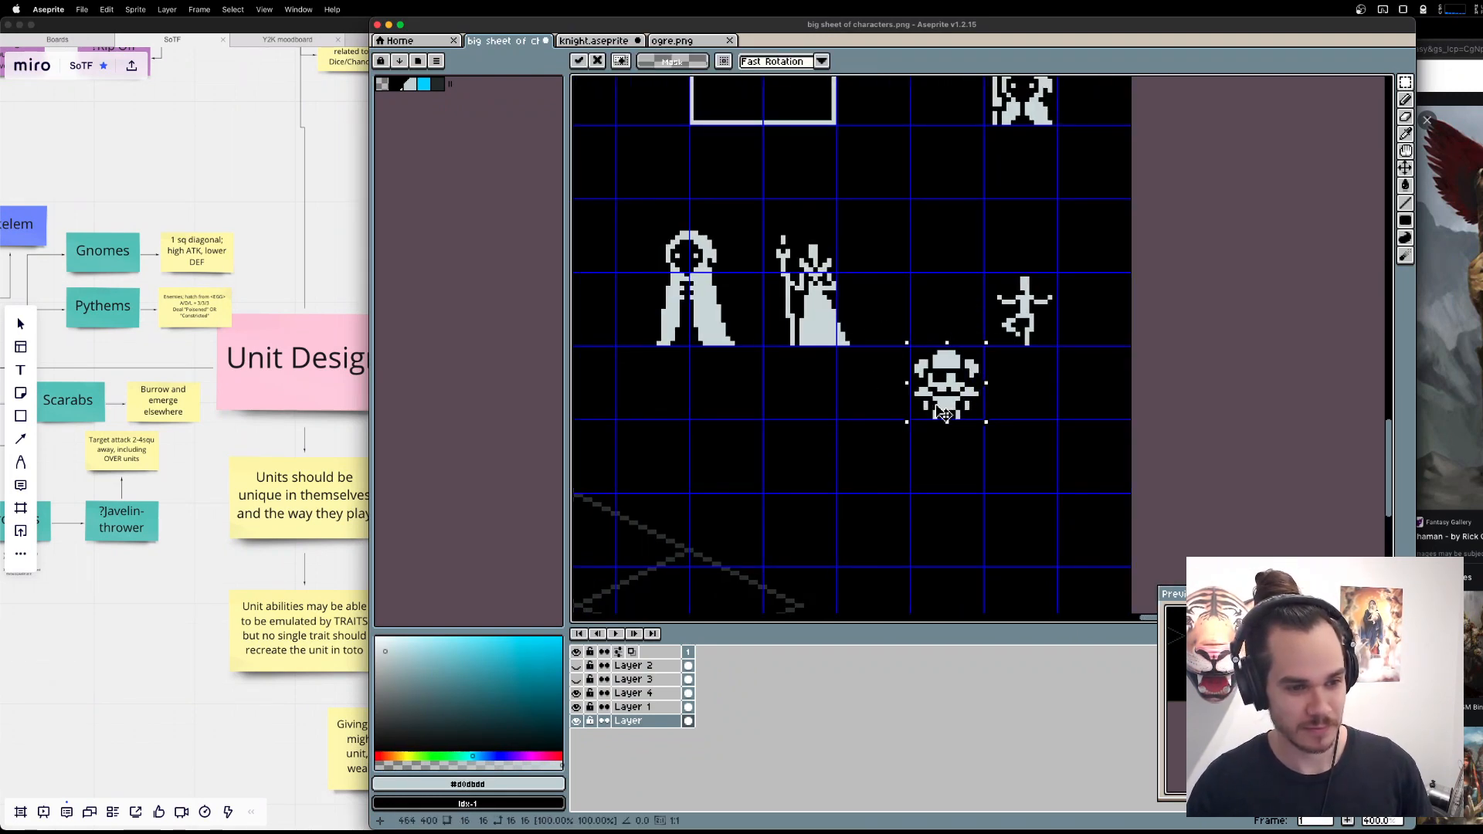
pyautogui.click(1005, 369)
pyautogui.moveTo(1005, 370); pyautogui.dragTo(1114, 378)
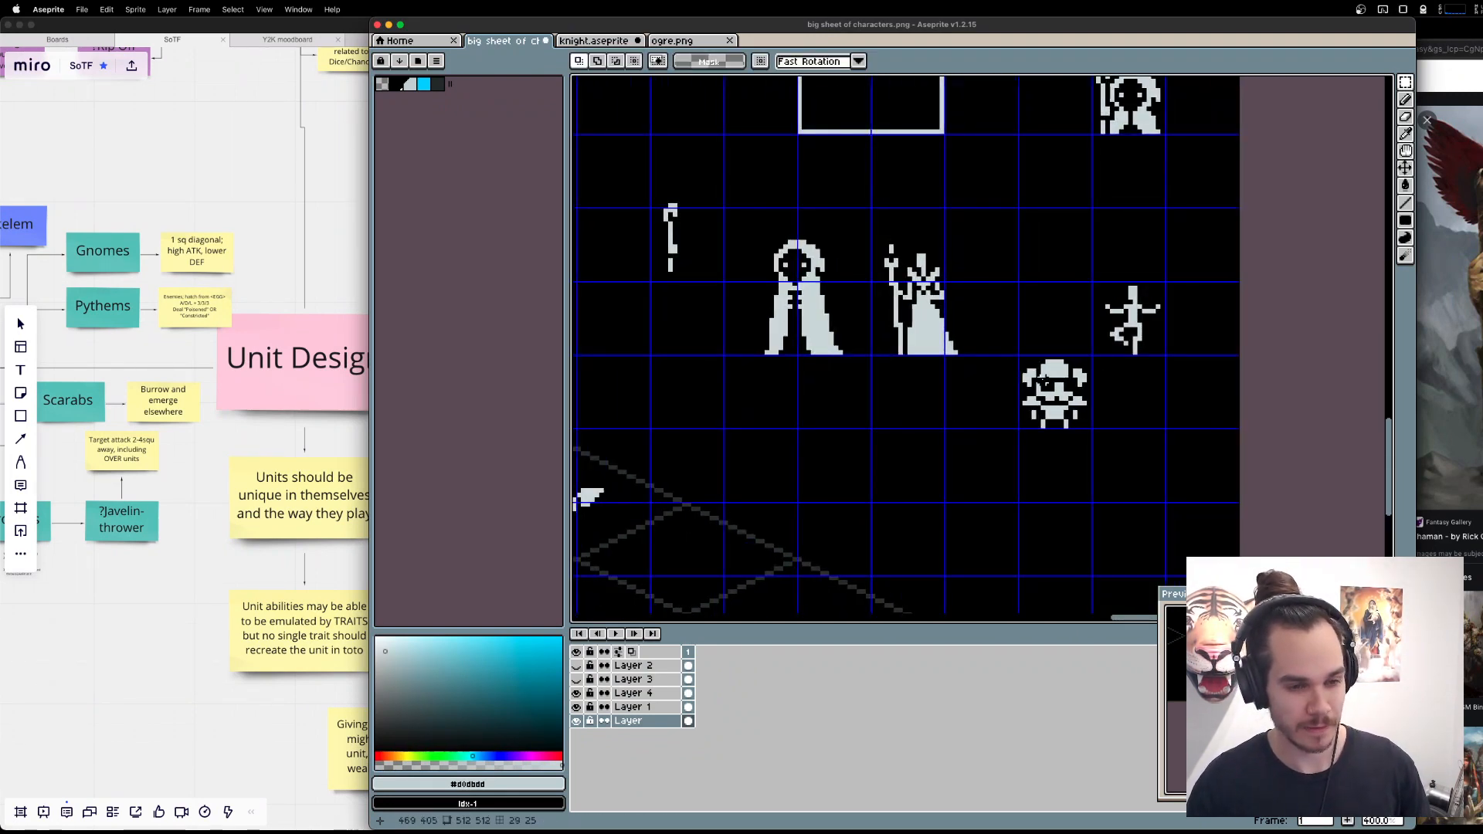
# Try to move the pasted sprite up and to paste another on Layer 1, and undo these pastes.
pyautogui.moveTo(1016, 352); pyautogui.dragTo(1090, 436)
pyautogui.moveTo(1031, 378); pyautogui.dragTo(1031, 318)
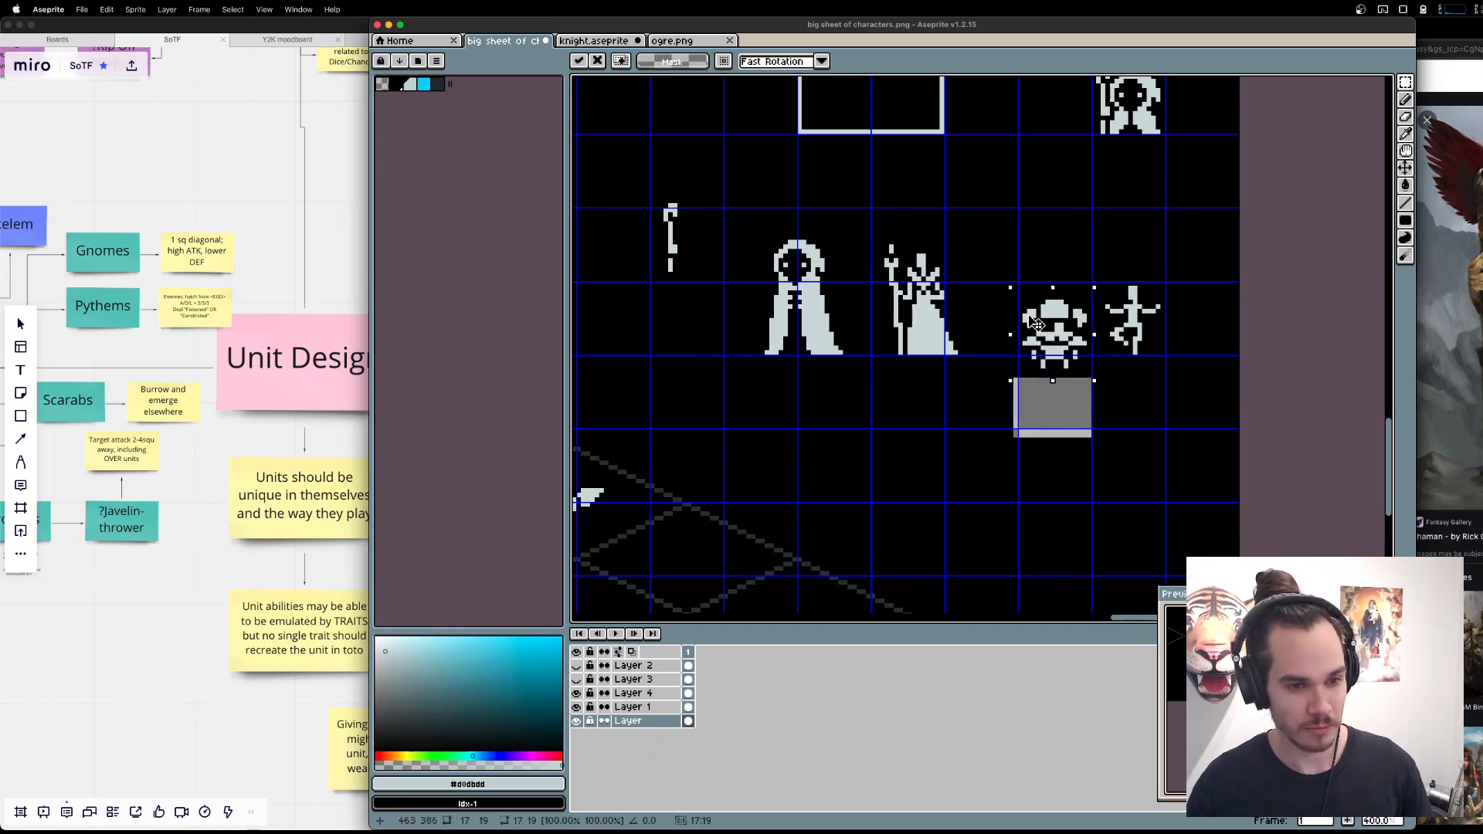
pyautogui.press('super+z')
pyautogui.press('super+z')
pyautogui.click(650, 708)
pyautogui.press('super+v')
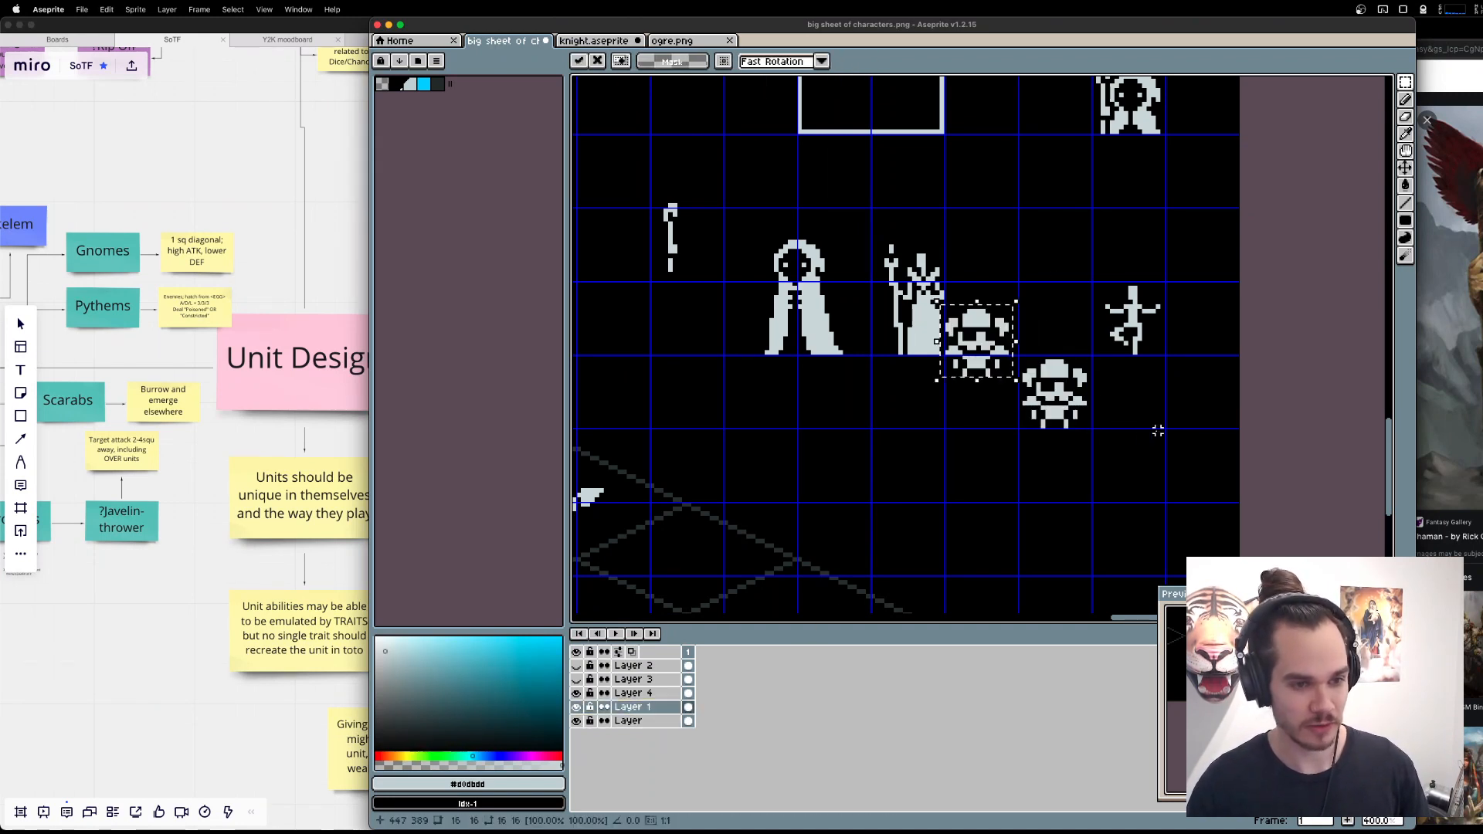
pyautogui.press('super+z')
pyautogui.press('super+z')
# Paste the helmeted sprite on Layer 1 and place it in the empty area below the small one-legged figure.
pyautogui.click(663, 708)
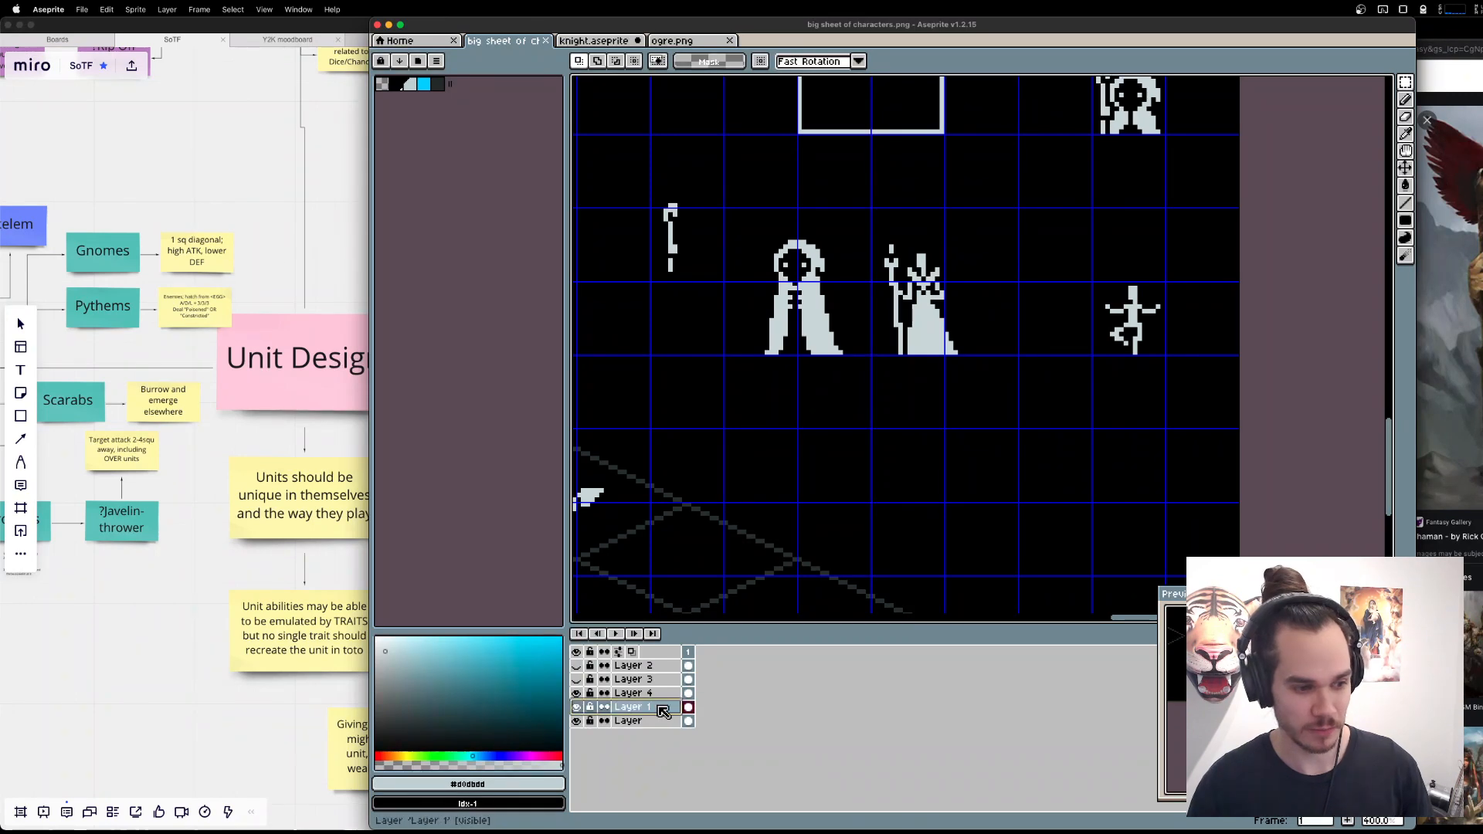
pyautogui.press('super+v')
pyautogui.moveTo(990, 355); pyautogui.dragTo(1075, 453)
pyautogui.press('super+d')
# Select both horns of the pasted sprite's helmet and move them up about 2 pixels.
pyautogui.scroll(2, 1074, 453)
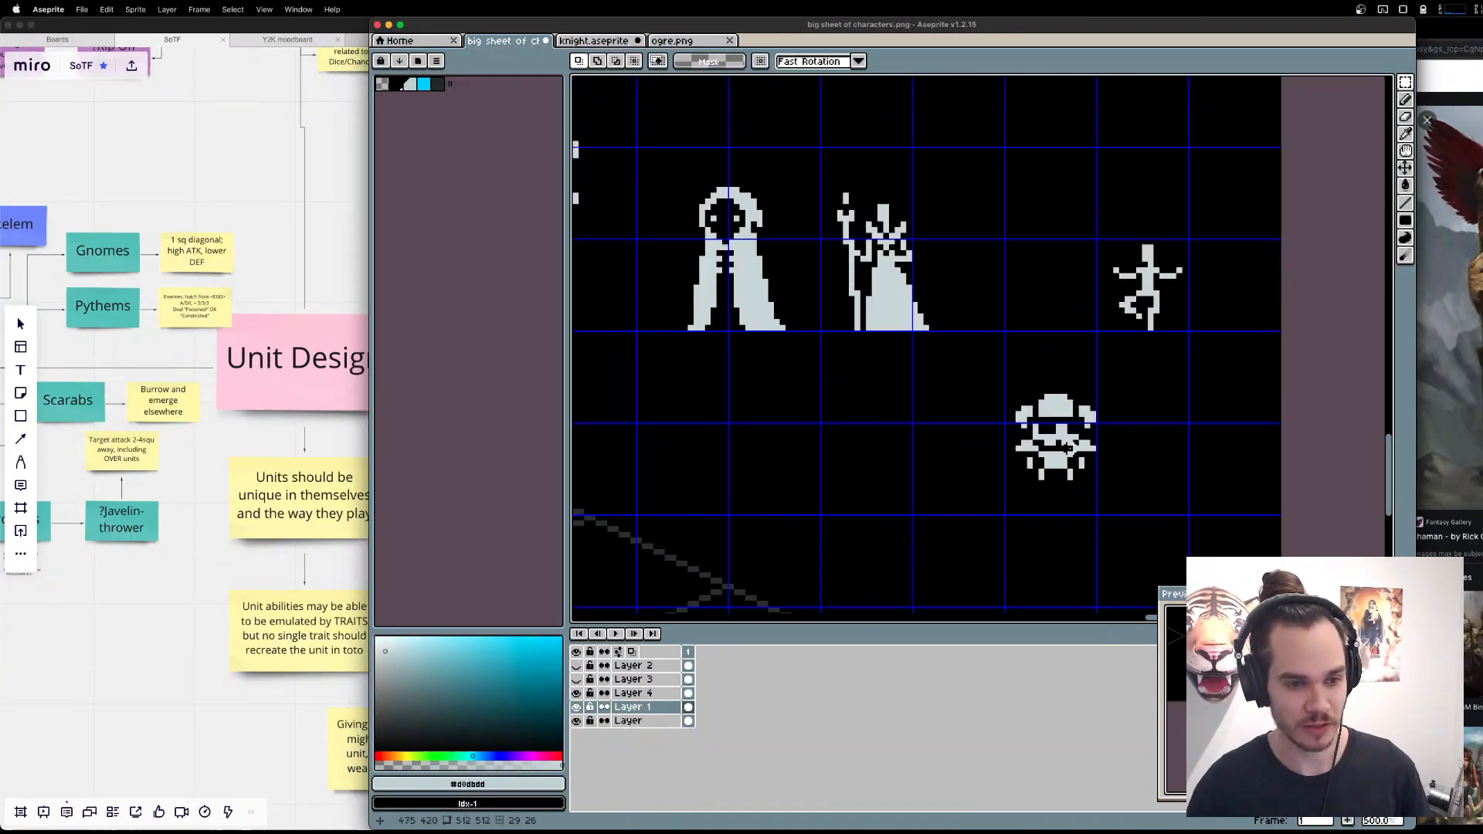
pyautogui.press('w')
pyautogui.keyDown('shift'); pyautogui.click(1087, 410); pyautogui.keyUp('shift')
pyautogui.keyDown('shift'); pyautogui.click(1014, 408); pyautogui.keyUp('shift')
pyautogui.hotkey('shift', 'v')
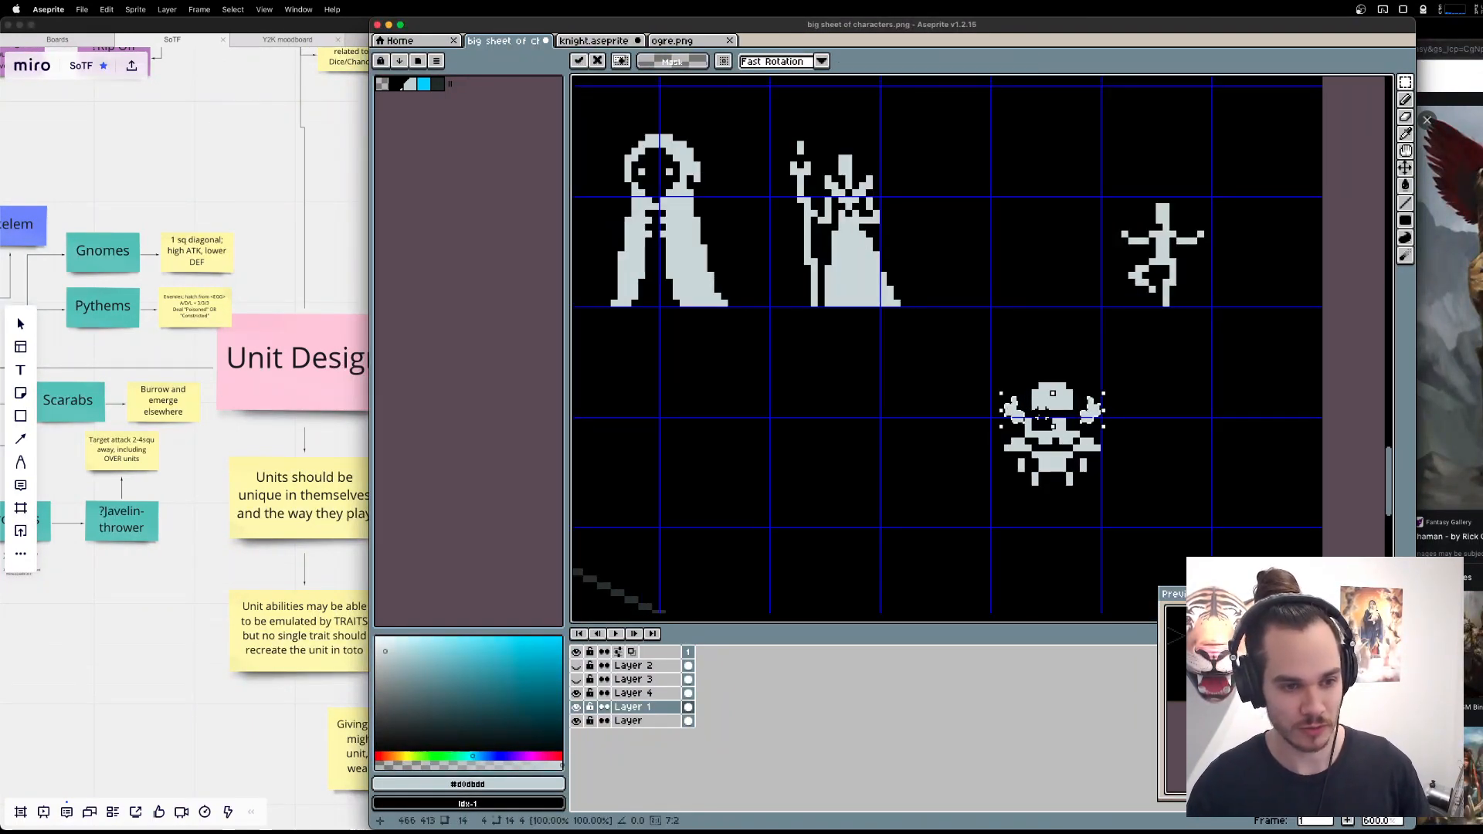
pyautogui.moveTo(1093, 417); pyautogui.dragTo(1093, 403)
pyautogui.press('super+d')
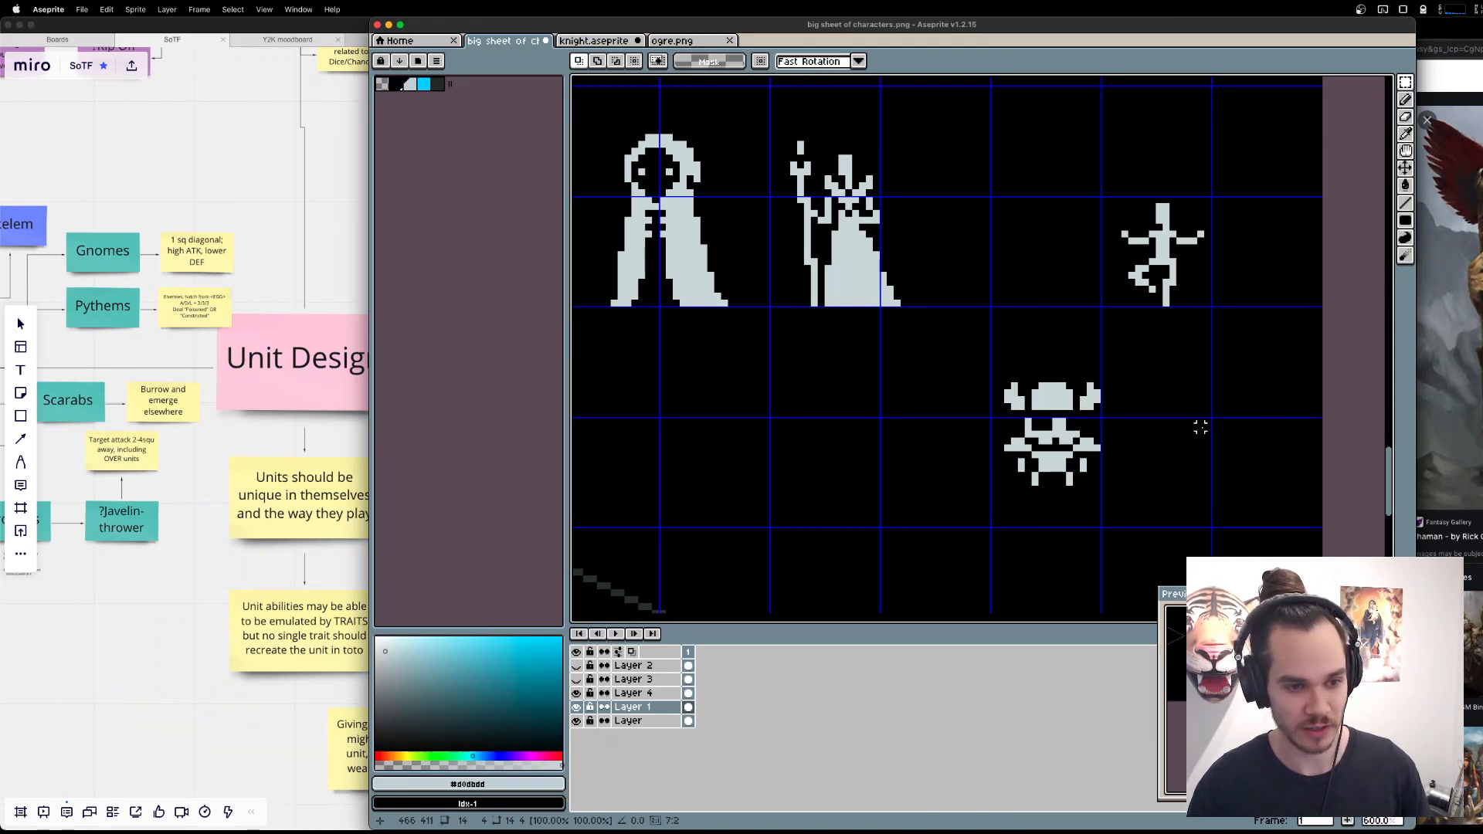
# Select the sprite's shoulders, torso and legs and move them down about 2 pixels, away from the face.
pyautogui.press('b')
pyautogui.scroll(3, 1173, 468)
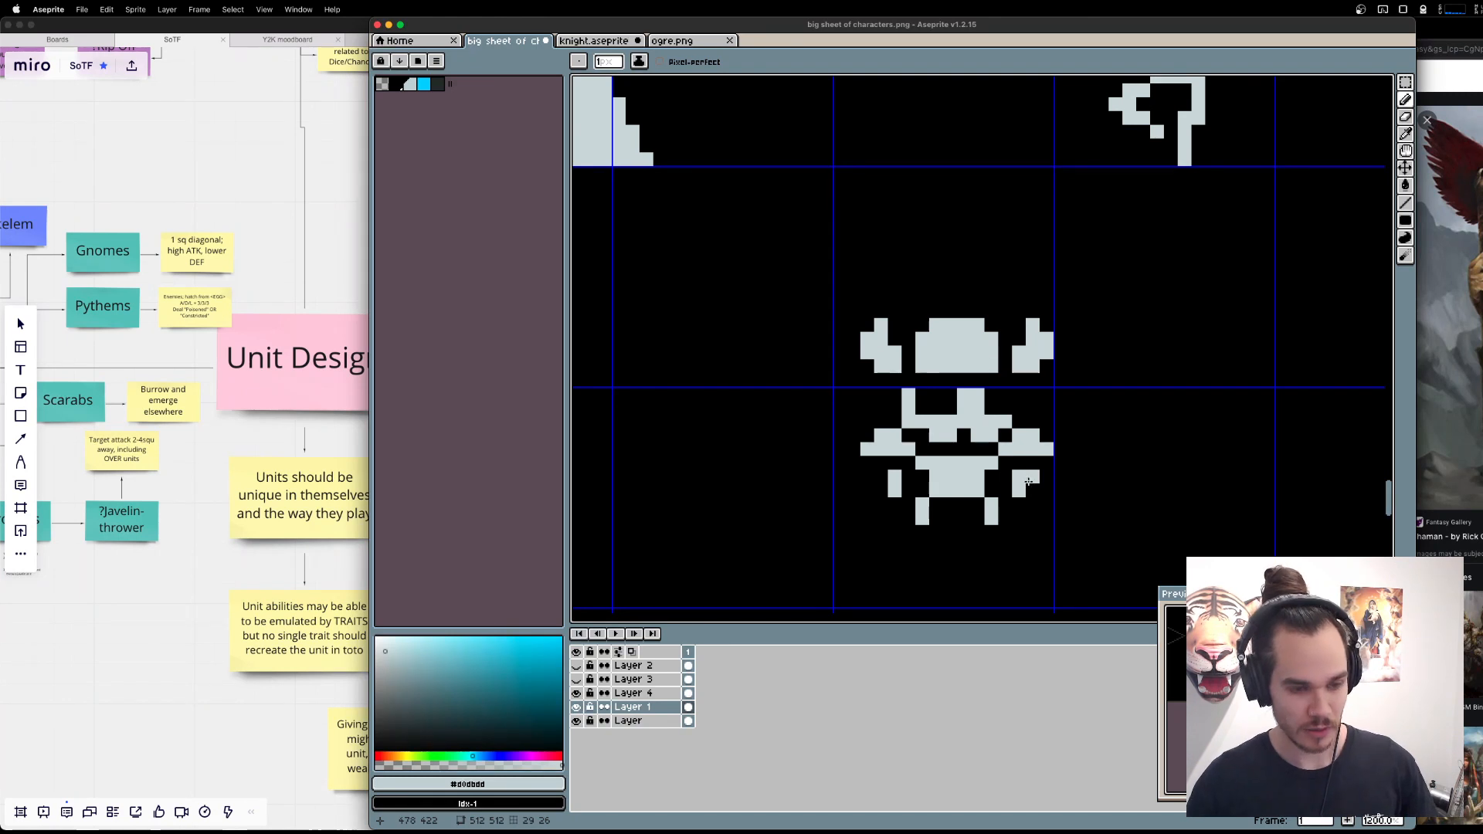
pyautogui.press('m')
pyautogui.moveTo(1153, 568); pyautogui.dragTo(776, 441)
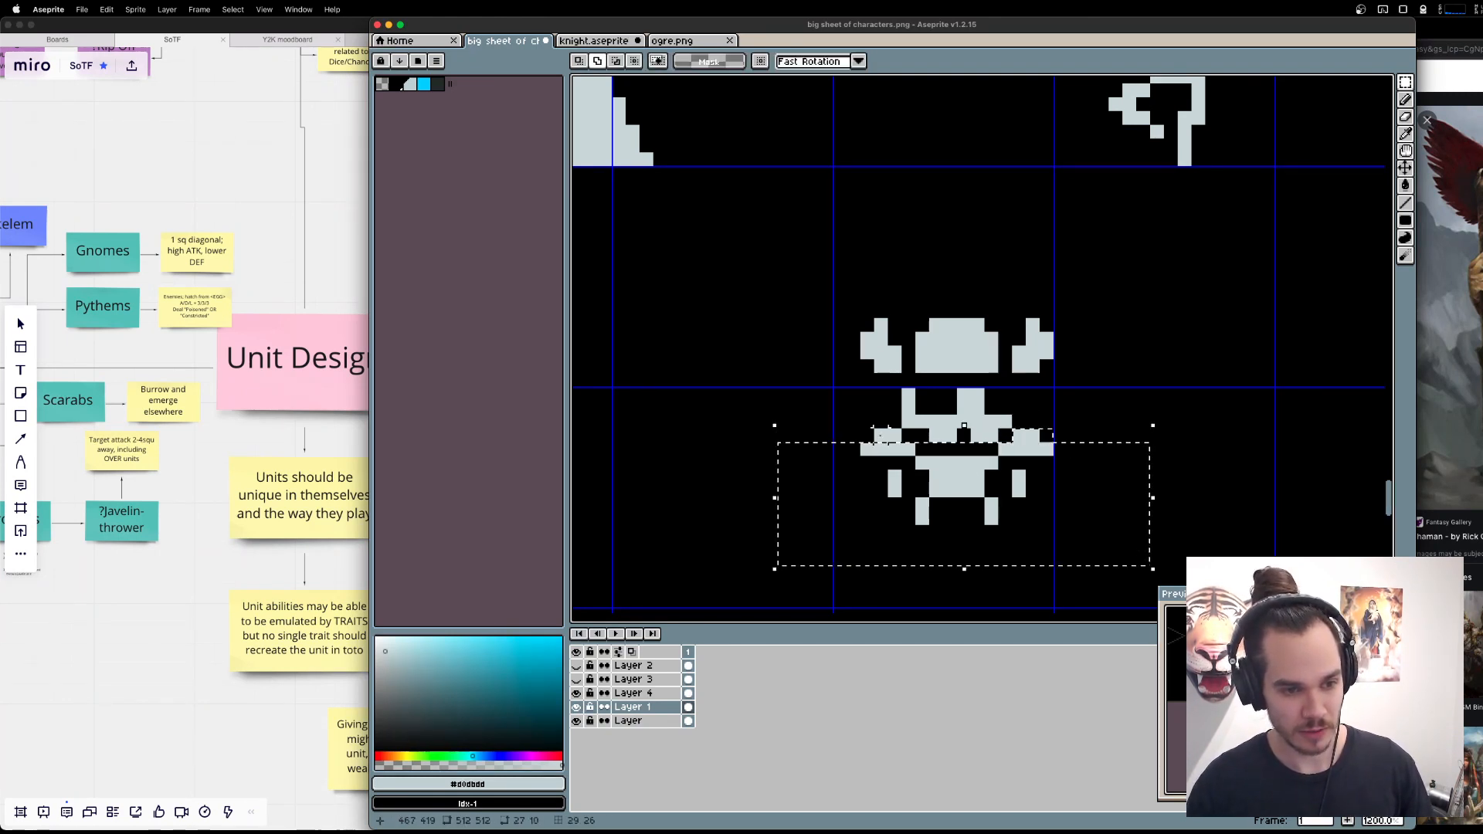
pyautogui.moveTo(952, 478); pyautogui.dragTo(952, 506)
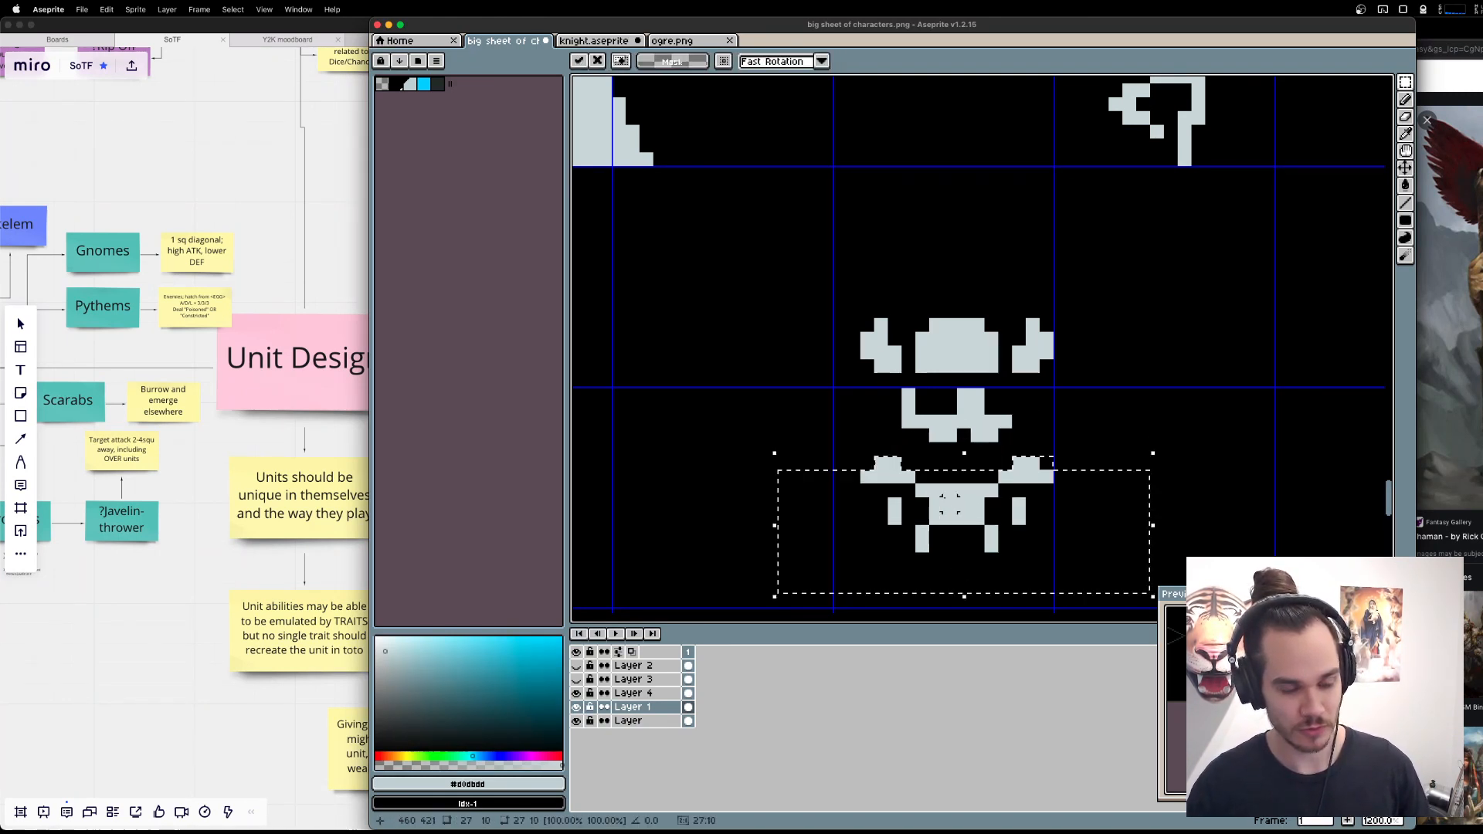
pyautogui.hotkey('ctrl', 'd')
# Fill in the sprite's lower face with a rounded beard and add a row of pixels across the upper face.
pyautogui.press('b')
pyautogui.moveTo(910, 435)
pyautogui.mouseDown()
pyautogui.moveTo(943, 438)
pyautogui.moveTo(929, 450)
pyautogui.mouseUp()
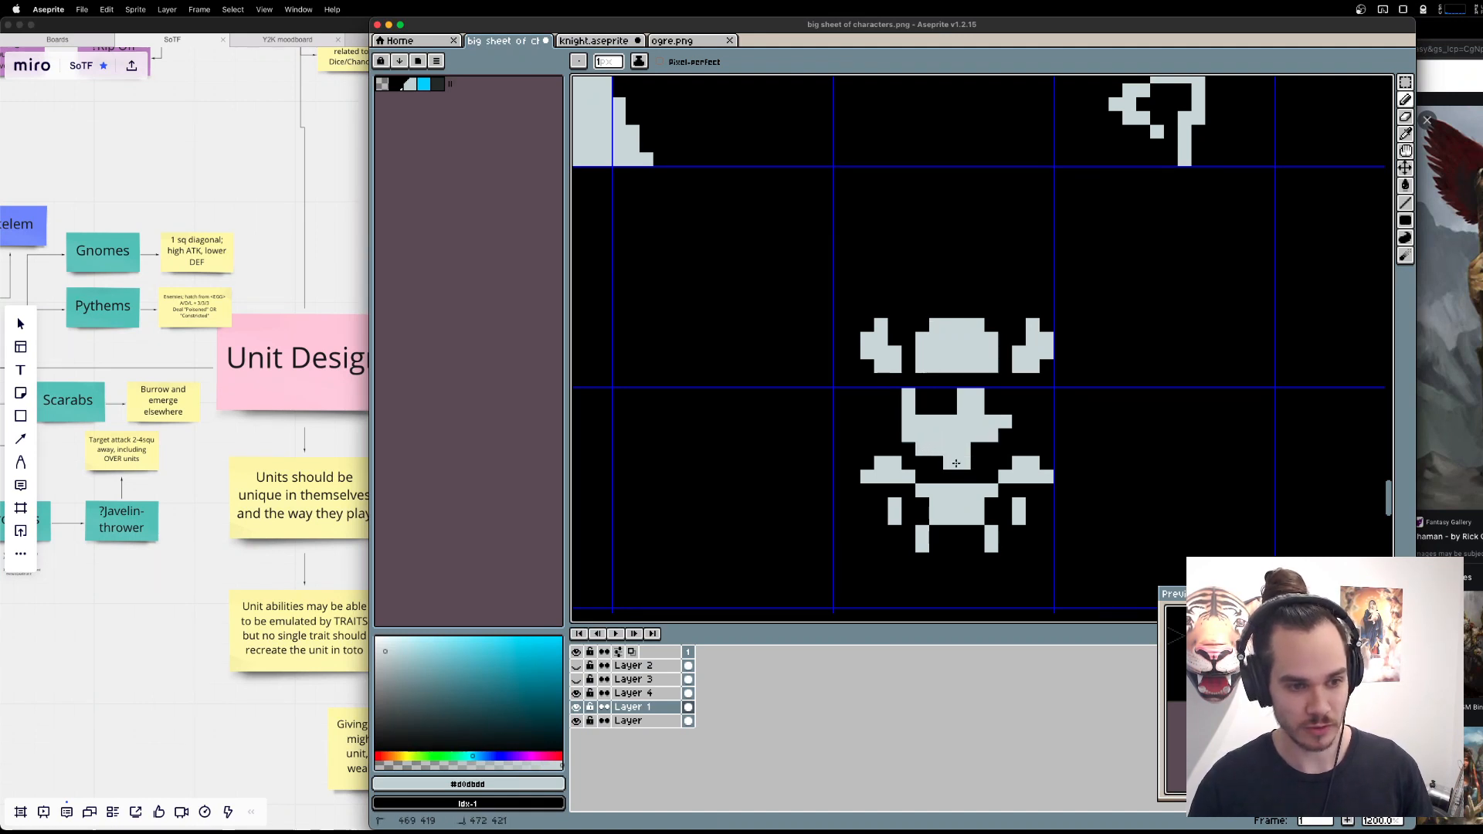
pyautogui.moveTo(999, 435); pyautogui.dragTo(997, 437)
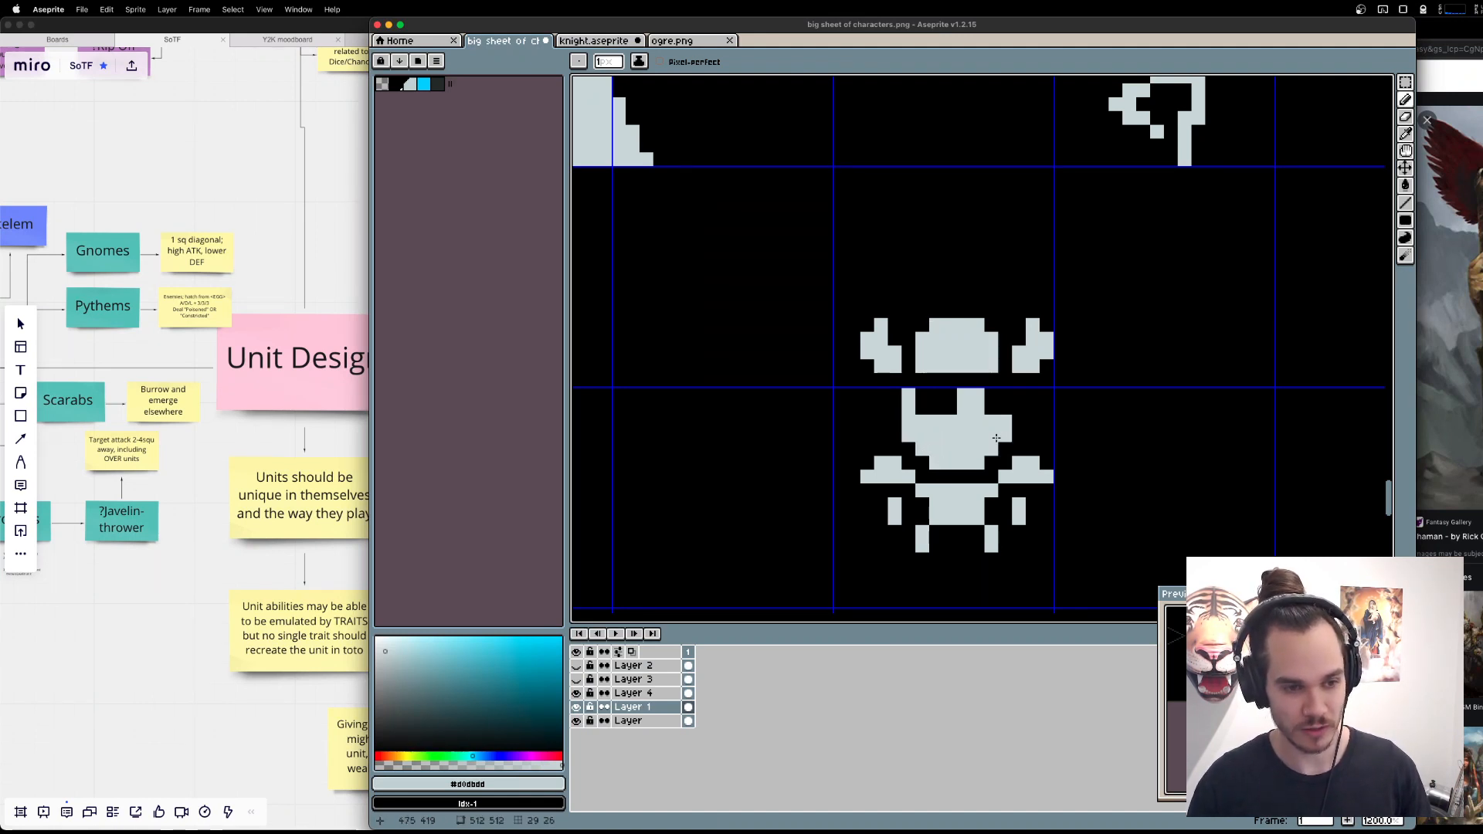
pyautogui.press('e')
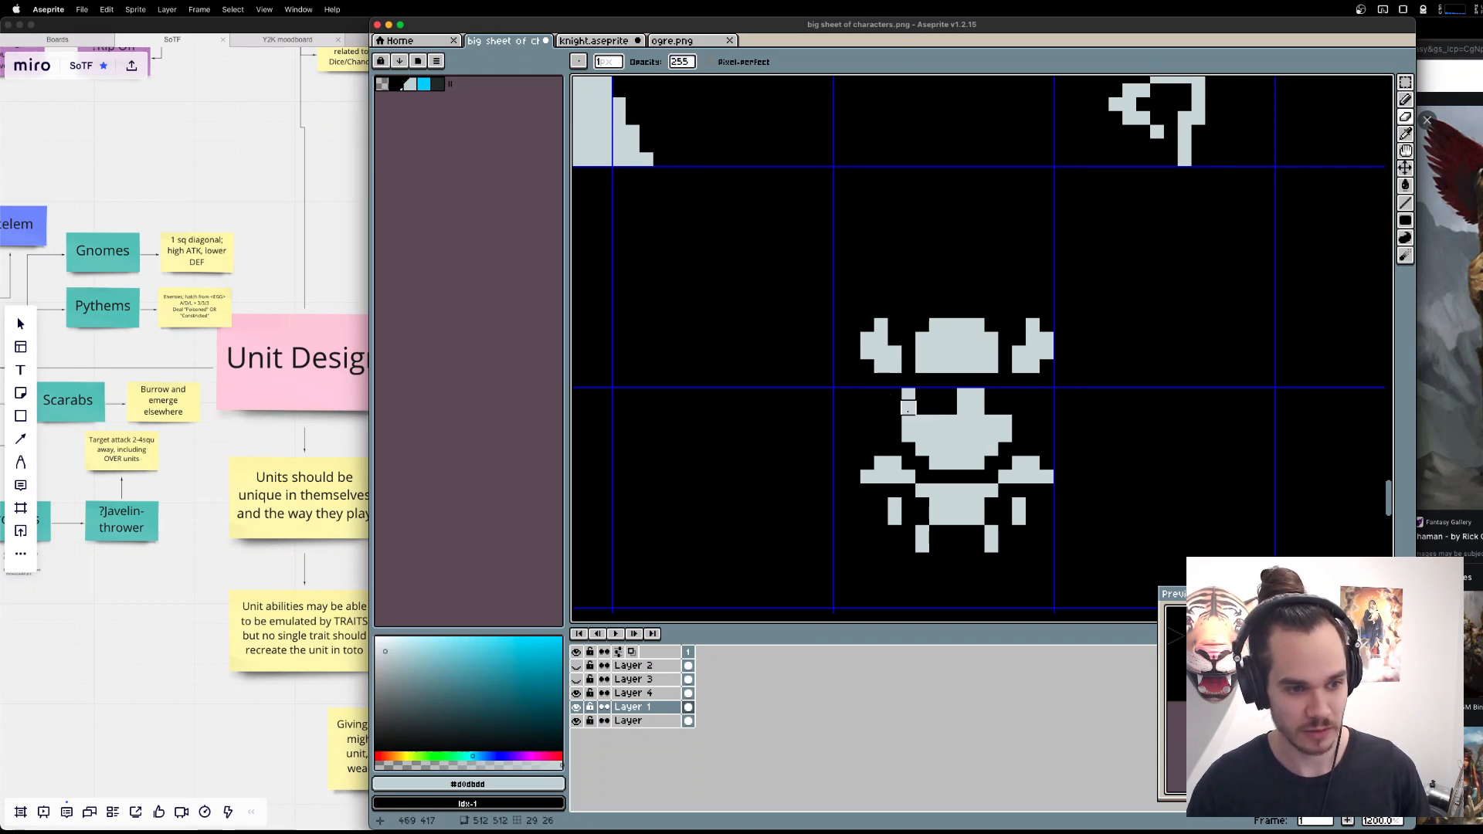
pyautogui.press('b')
pyautogui.moveTo(918, 409); pyautogui.dragTo(1006, 408)
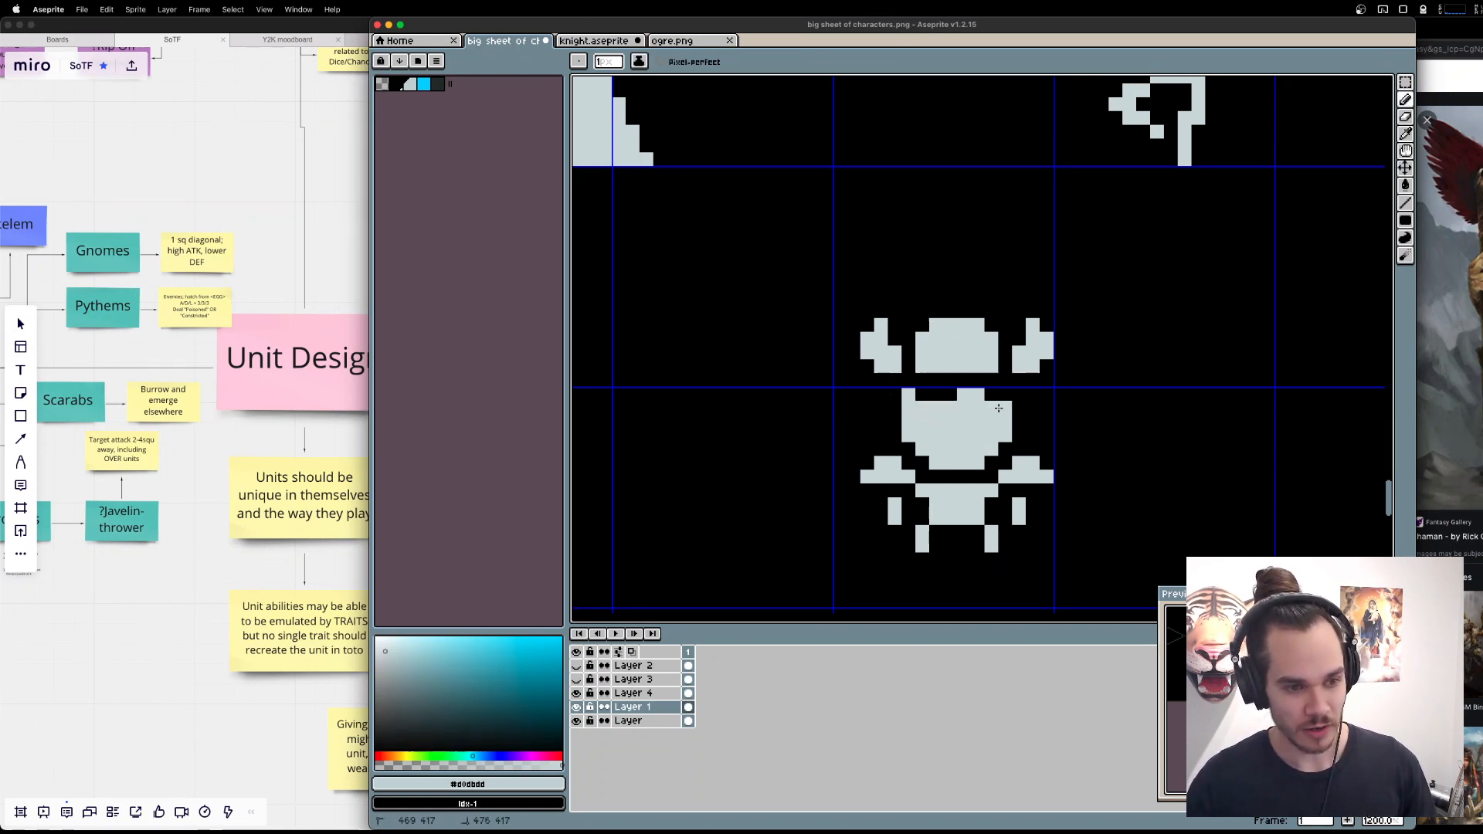
# Erase a horizontal slit across the middle of the sprite's face, undoing the first erasing strokes.
pyautogui.press('e')
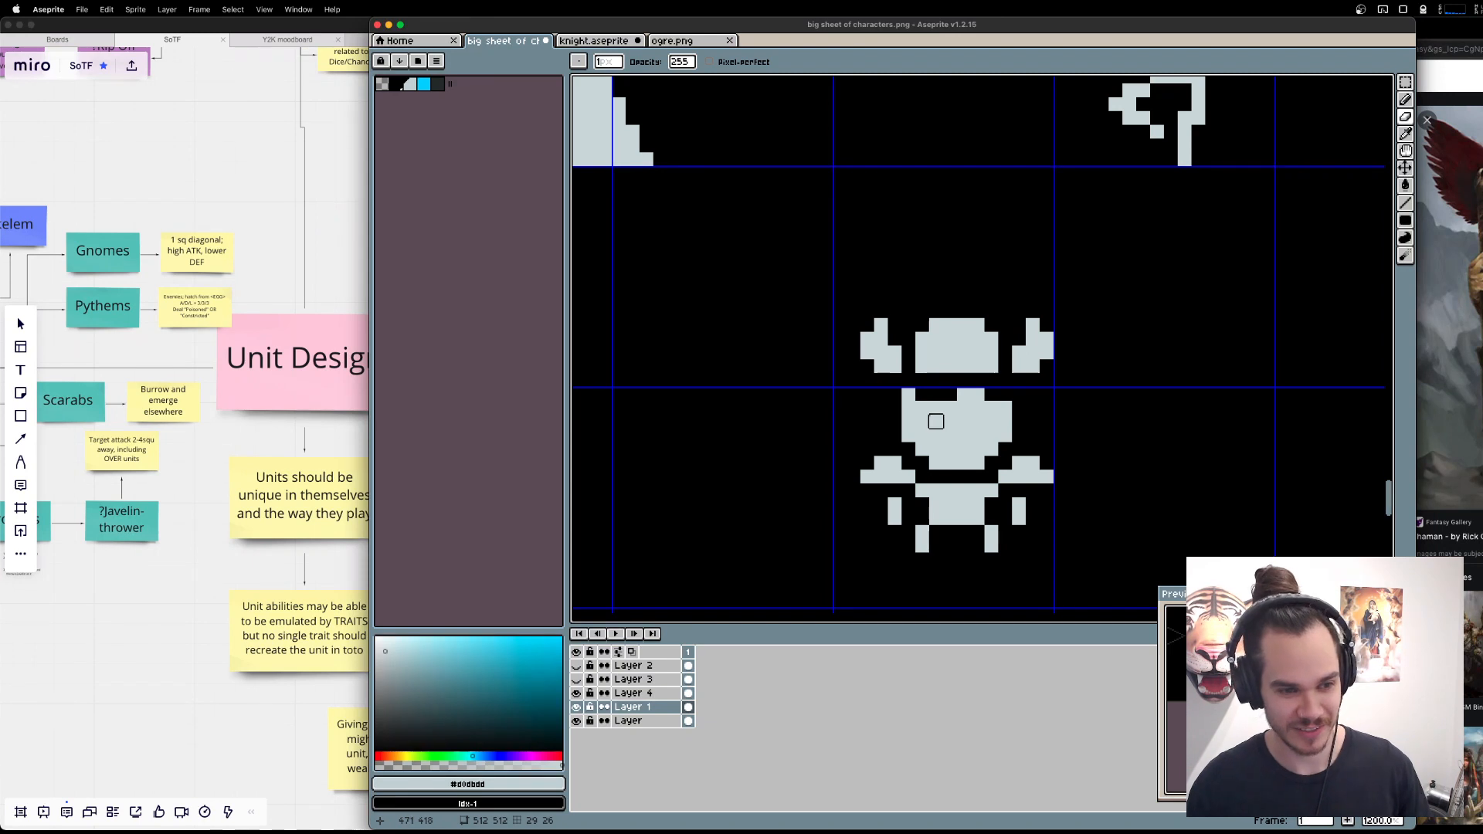
pyautogui.click(923, 421)
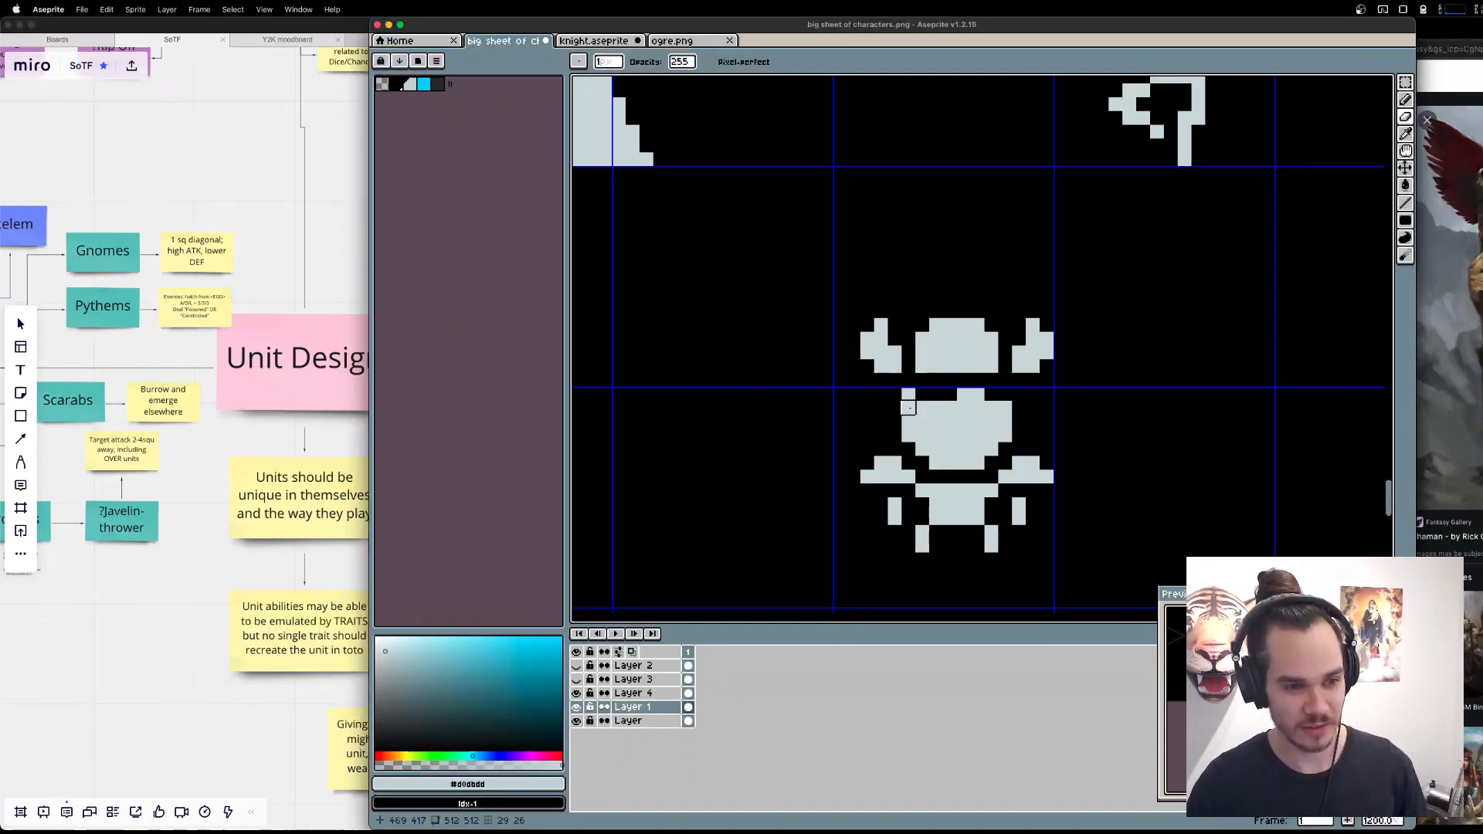
pyautogui.moveTo(915, 421)
pyautogui.mouseDown()
pyautogui.moveTo(1033, 421)
pyautogui.moveTo(991, 408)
pyautogui.moveTo(923, 421)
pyautogui.mouseUp()
pyautogui.press('super+z')
pyautogui.press('super+z')
pyautogui.click(991, 408)
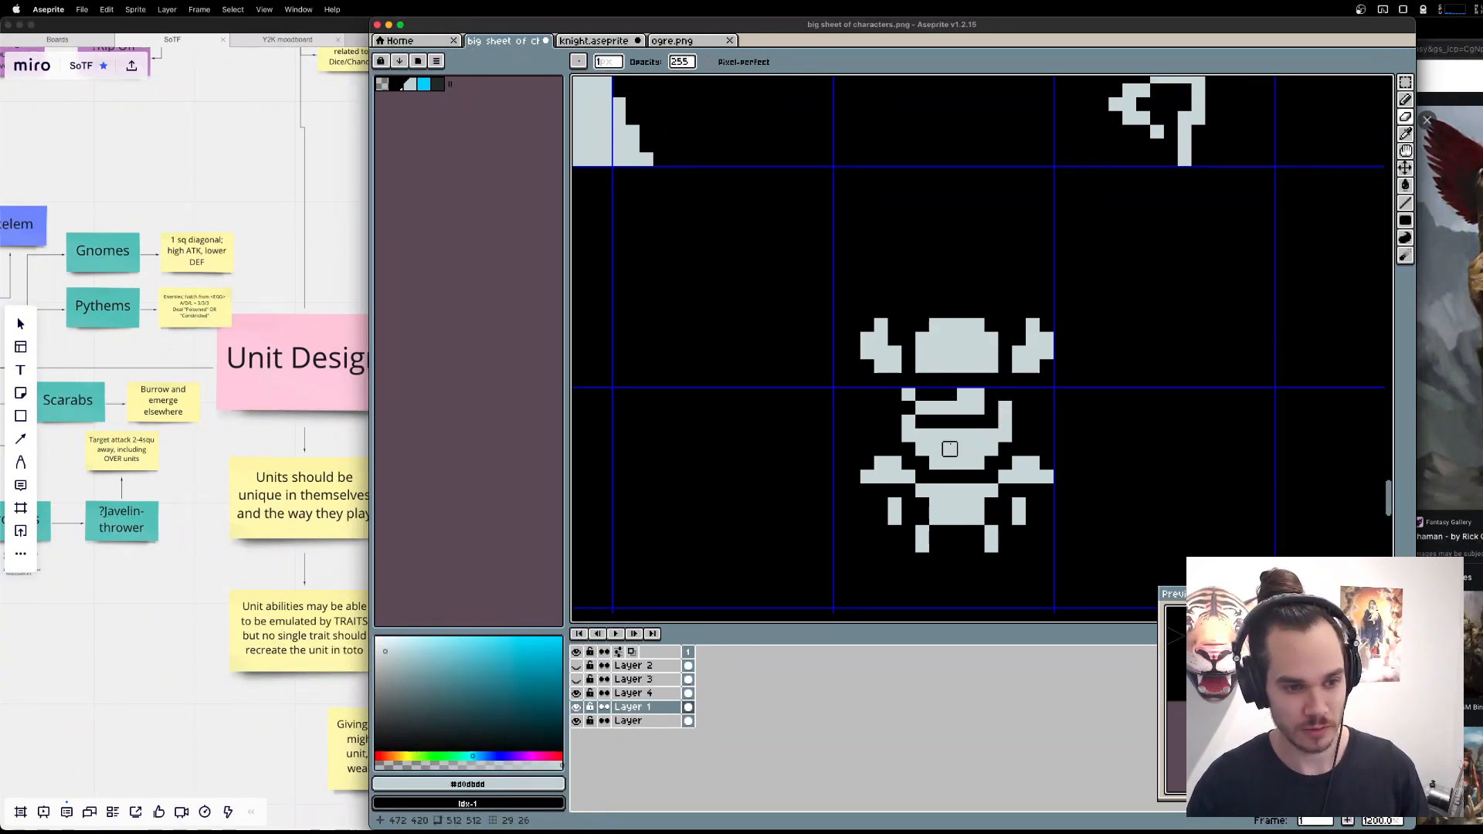
# Clear the upper face pixels, curve the beard's inner edges on both sides, and draw a short bar above the mouth.
pyautogui.press('b')
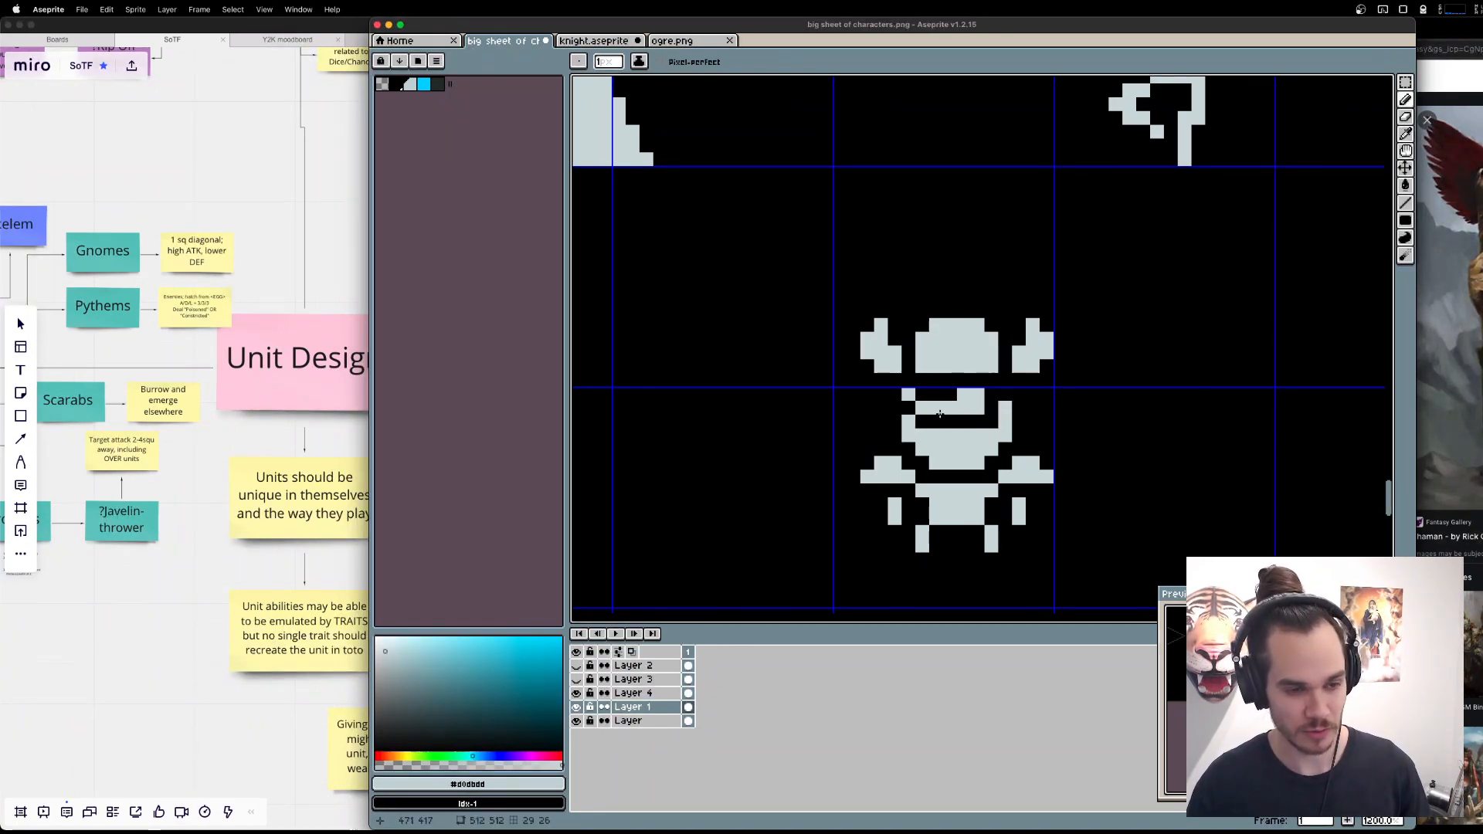
pyautogui.press('e')
pyautogui.moveTo(909, 408)
pyautogui.mouseDown()
pyautogui.moveTo(977, 407)
pyautogui.moveTo(977, 393)
pyautogui.moveTo(939, 421)
pyautogui.moveTo(907, 402)
pyautogui.moveTo(940, 424)
pyautogui.mouseUp()
pyautogui.press('b')
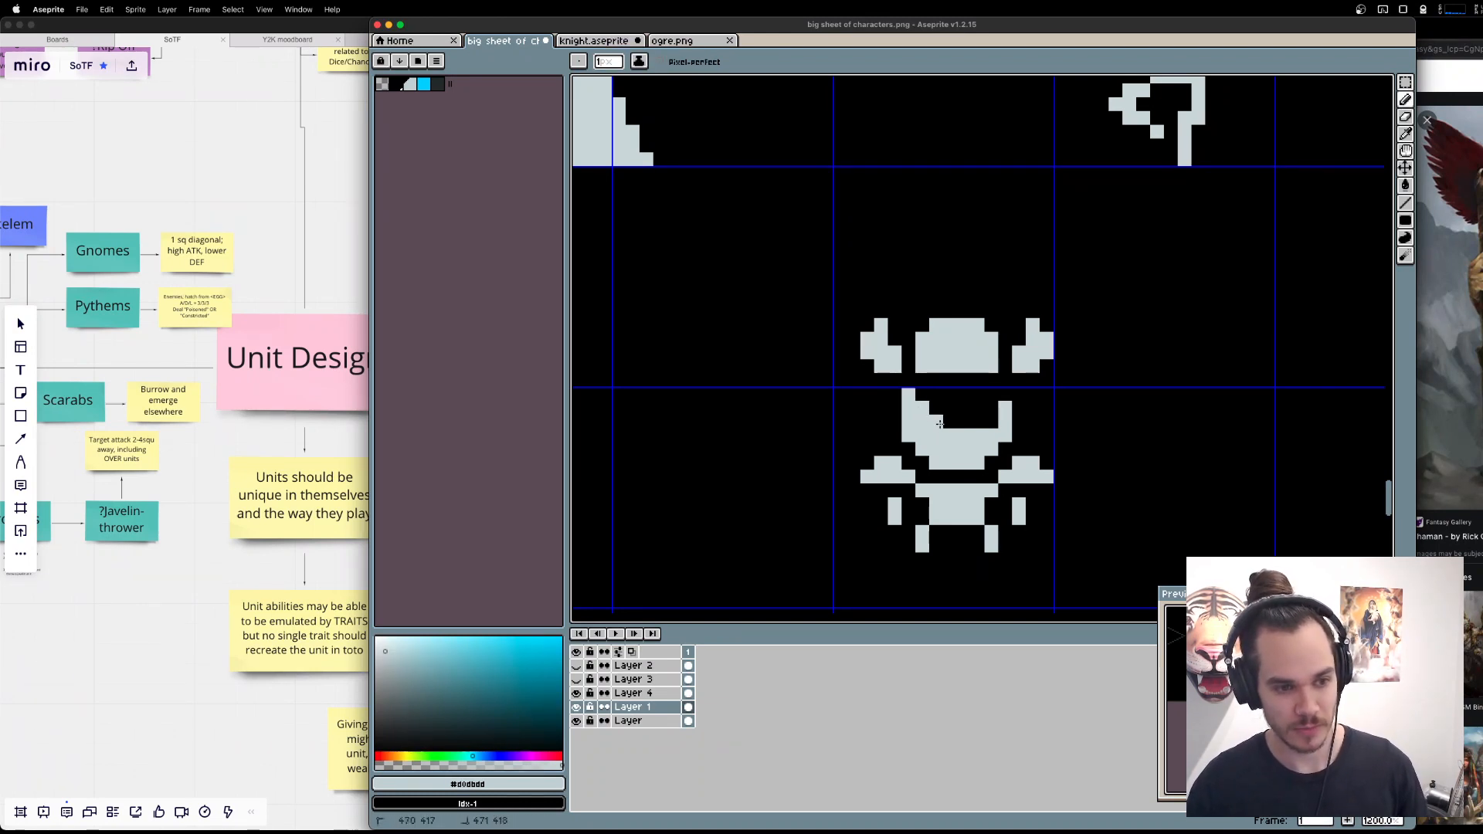
pyautogui.click(1023, 411)
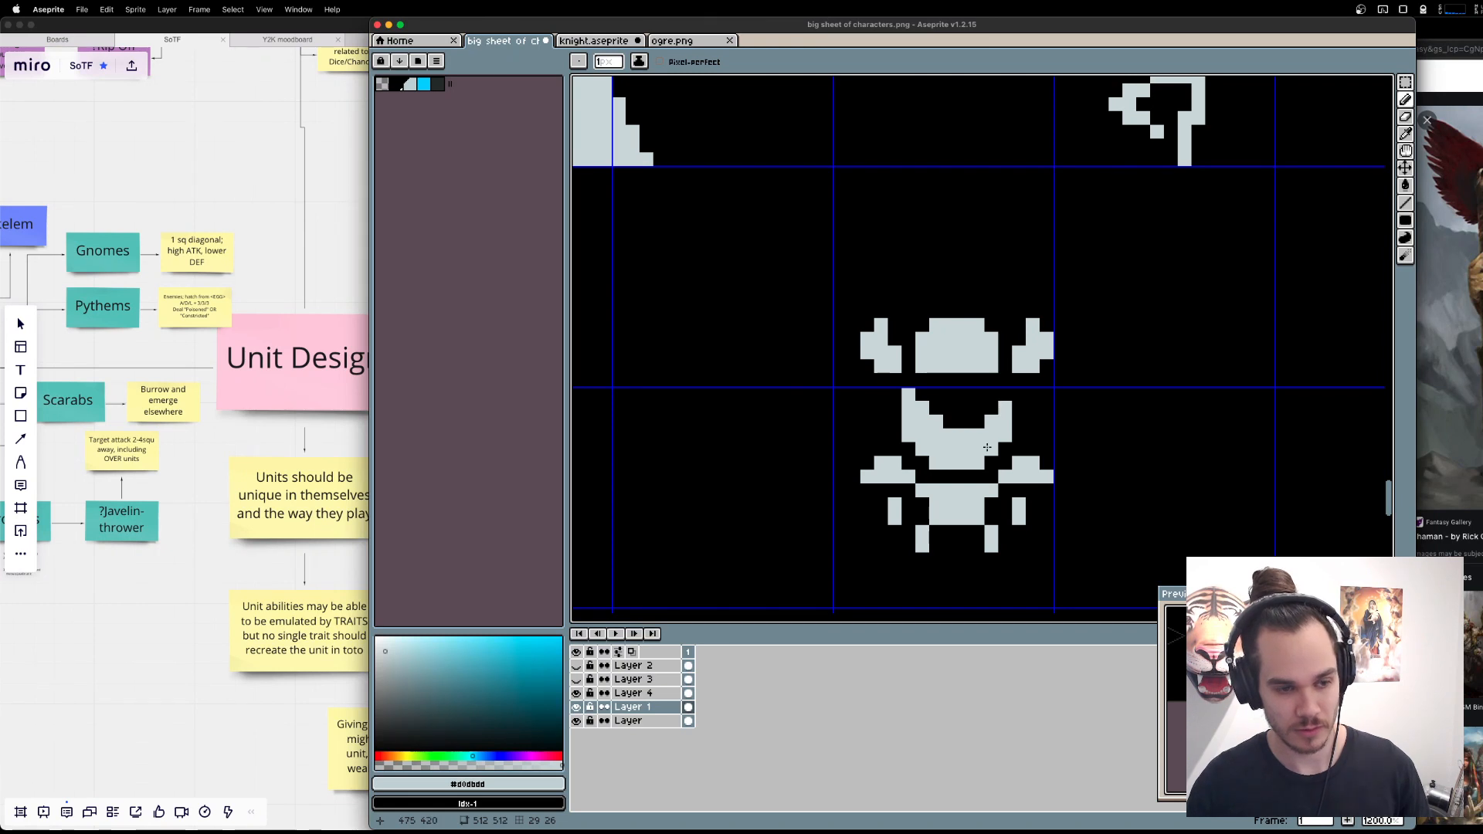
pyautogui.moveTo(962, 407); pyautogui.dragTo(980, 407)
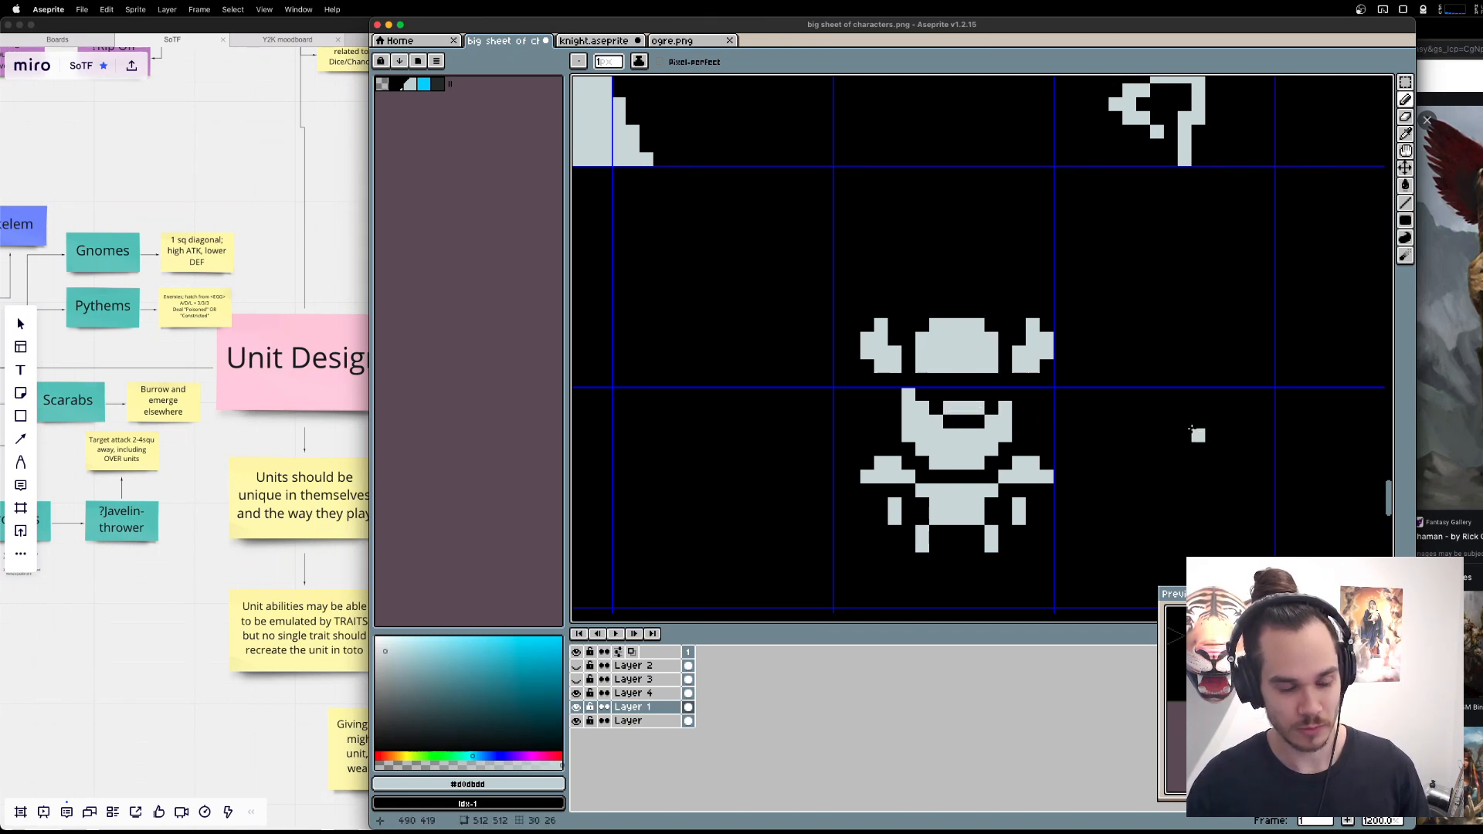
pyautogui.click(937, 380)
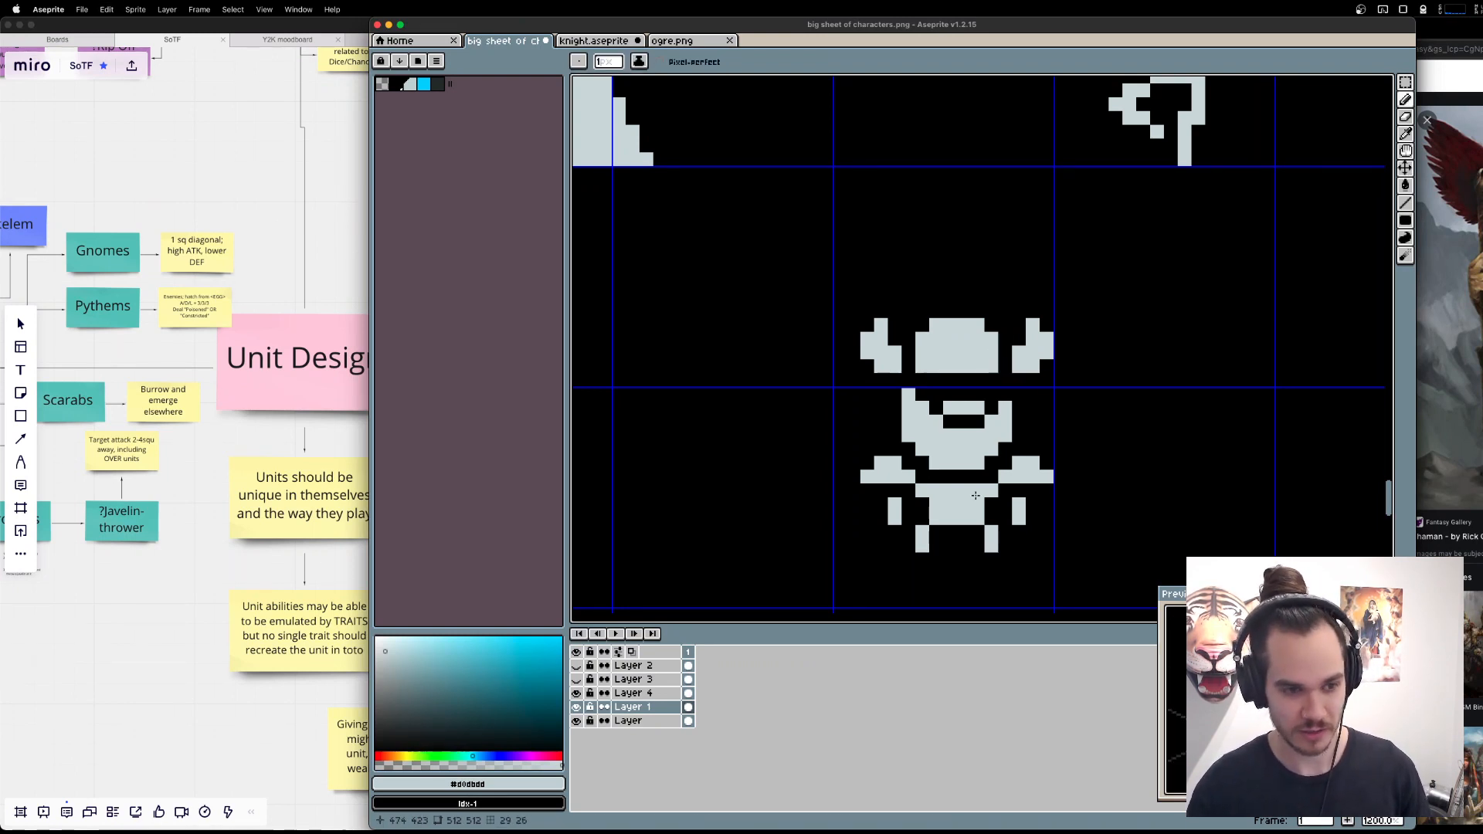
# Try to shift the sprite's helmet and horns down towards the face.
pyautogui.press('m')
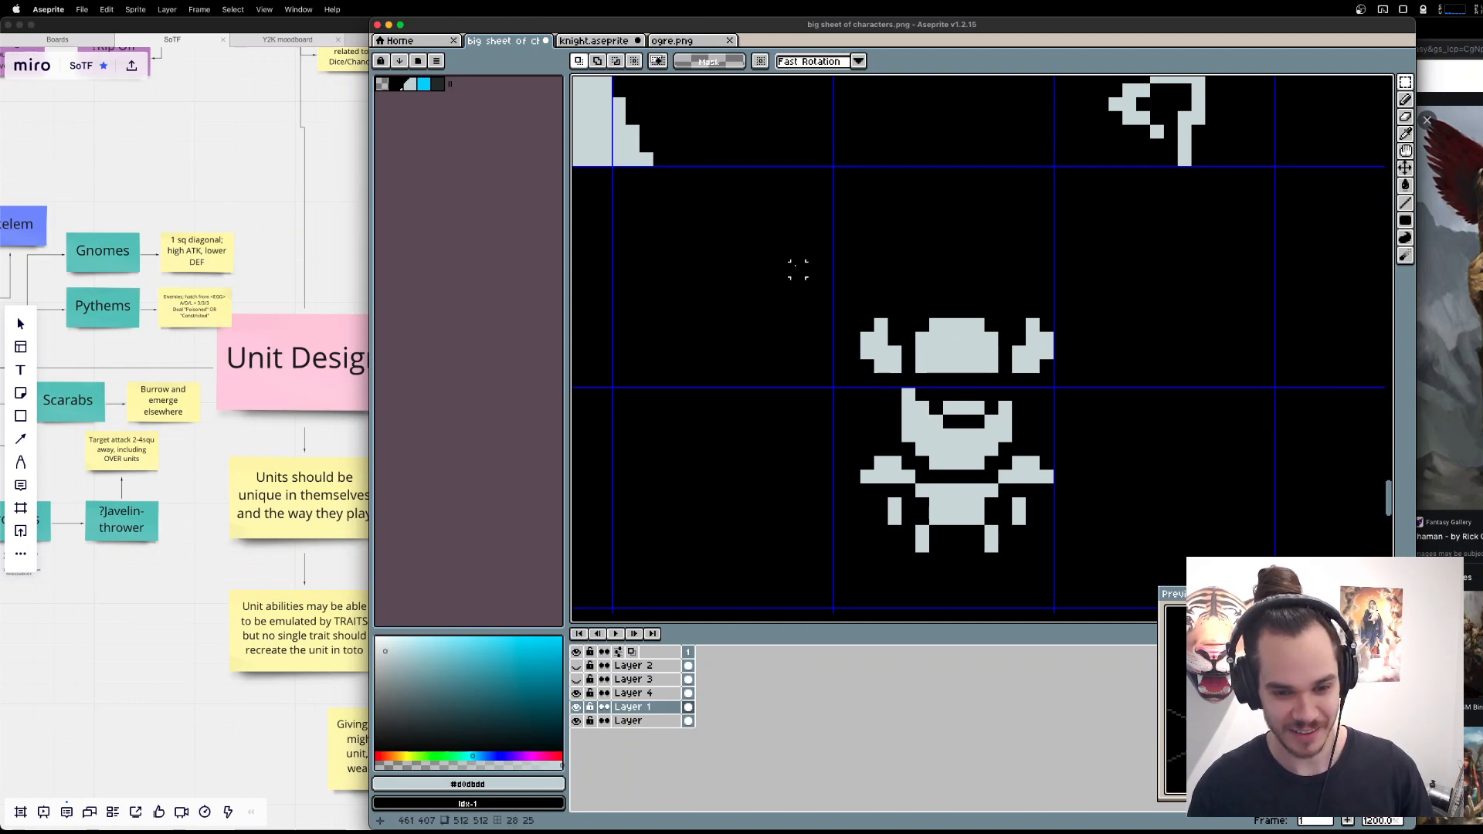
pyautogui.moveTo(789, 262); pyautogui.dragTo(1097, 384)
pyautogui.moveTo(1011, 342); pyautogui.dragTo(1009, 350)
pyautogui.hotkey('ctrl', 'd')
pyautogui.press('b')
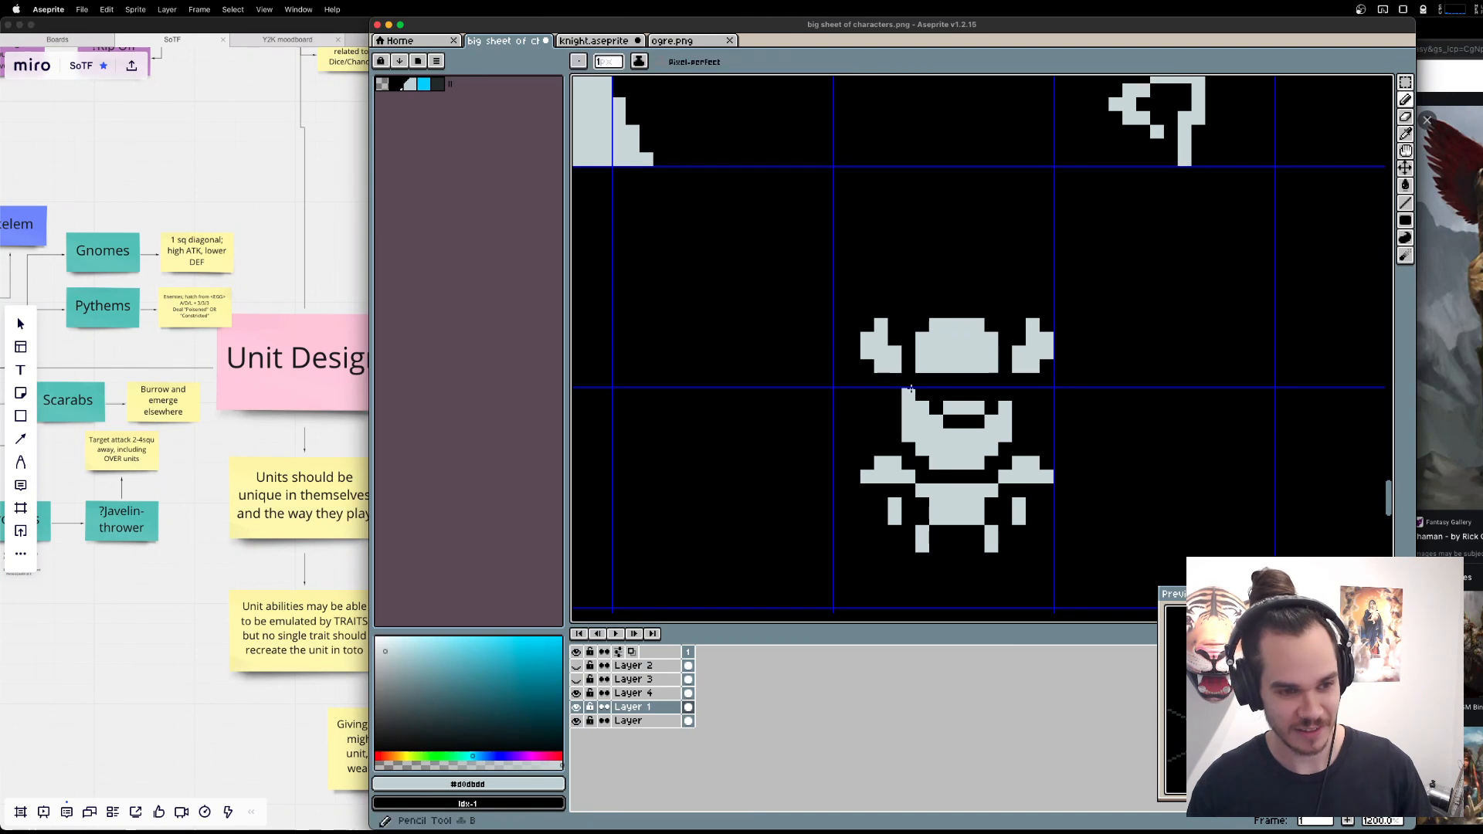
# Widen the helmet and horns by moving each half one pixel outward, and fill the gap opened in the helmet.
pyautogui.moveTo(909, 367); pyautogui.dragTo(1005, 366)
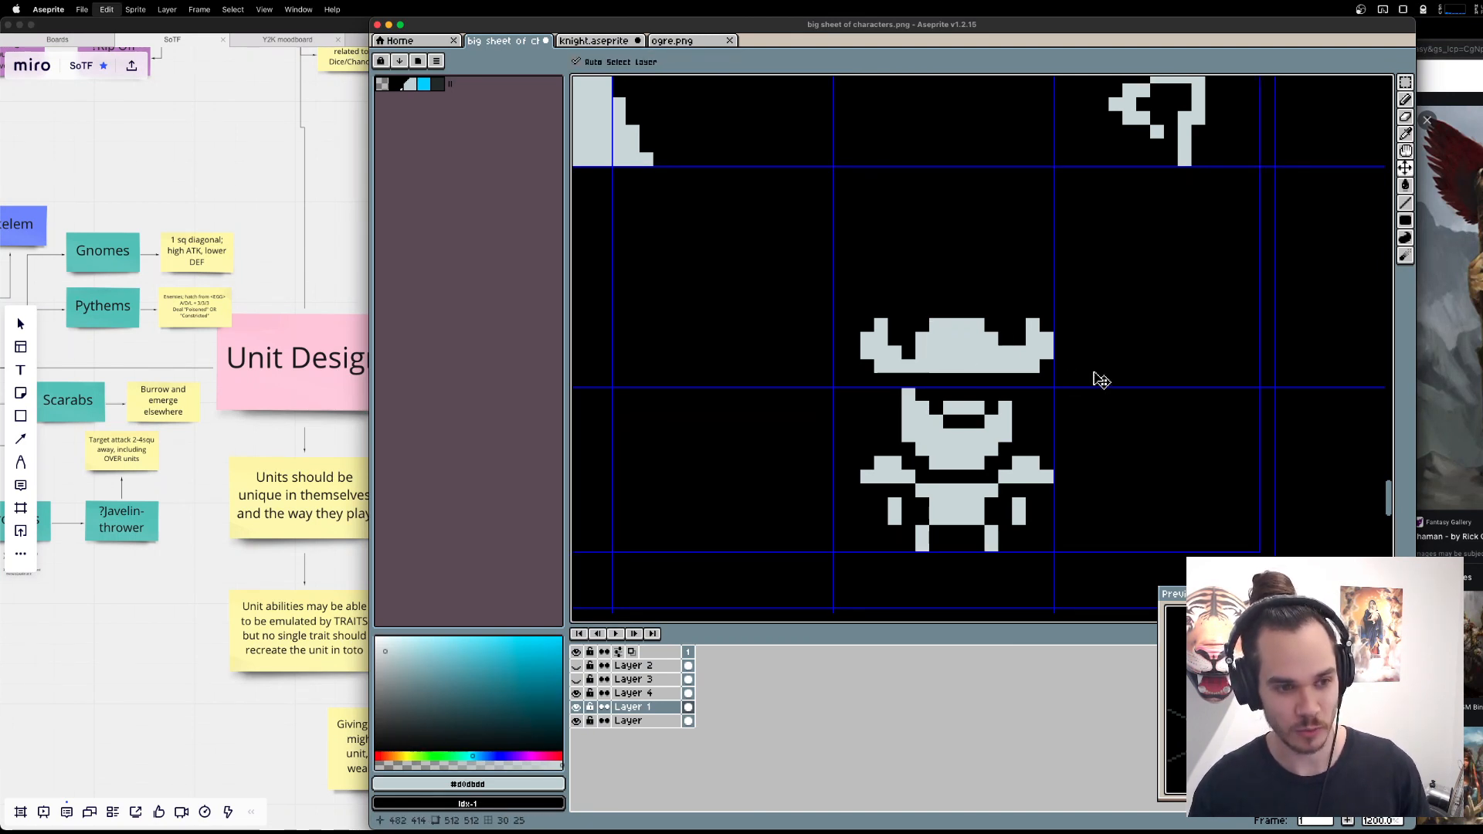
pyautogui.press('super+z')
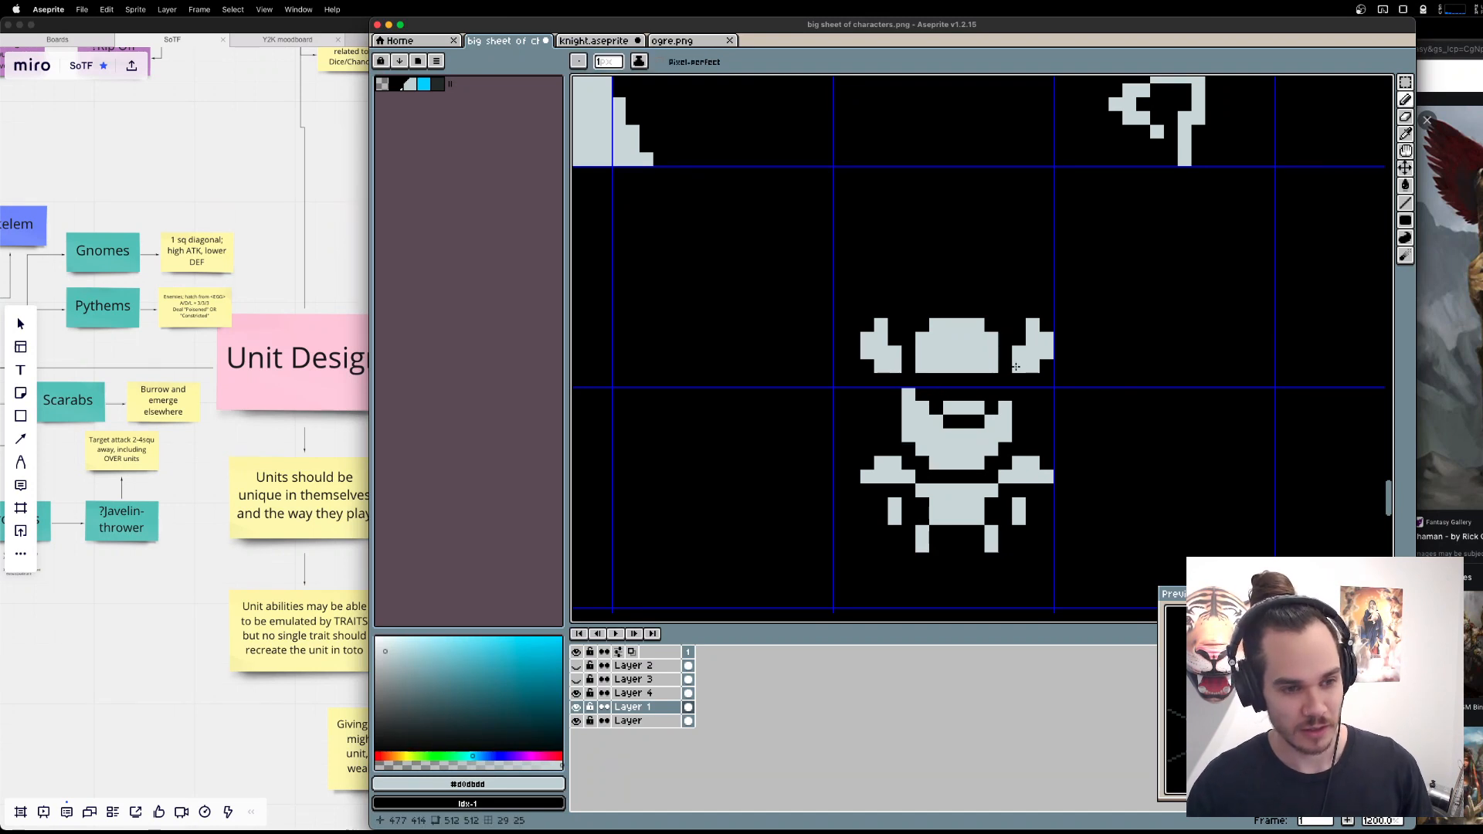
pyautogui.press('m')
pyautogui.moveTo(950, 311); pyautogui.dragTo(1048, 367)
pyautogui.press('Right')
pyautogui.press('super+d')
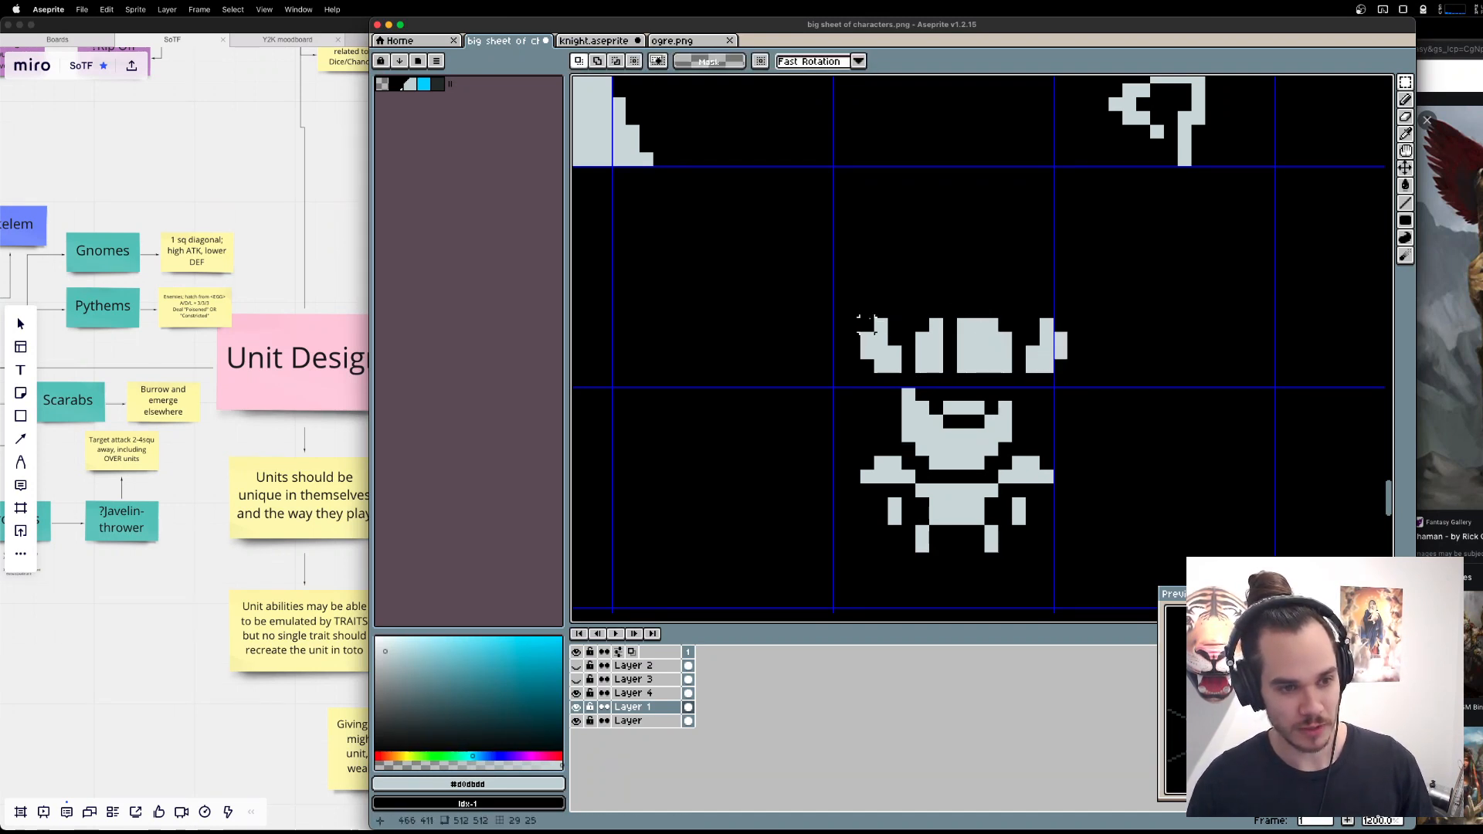
pyautogui.moveTo(866, 323); pyautogui.dragTo(949, 380)
pyautogui.press('Left')
pyautogui.press('super+d')
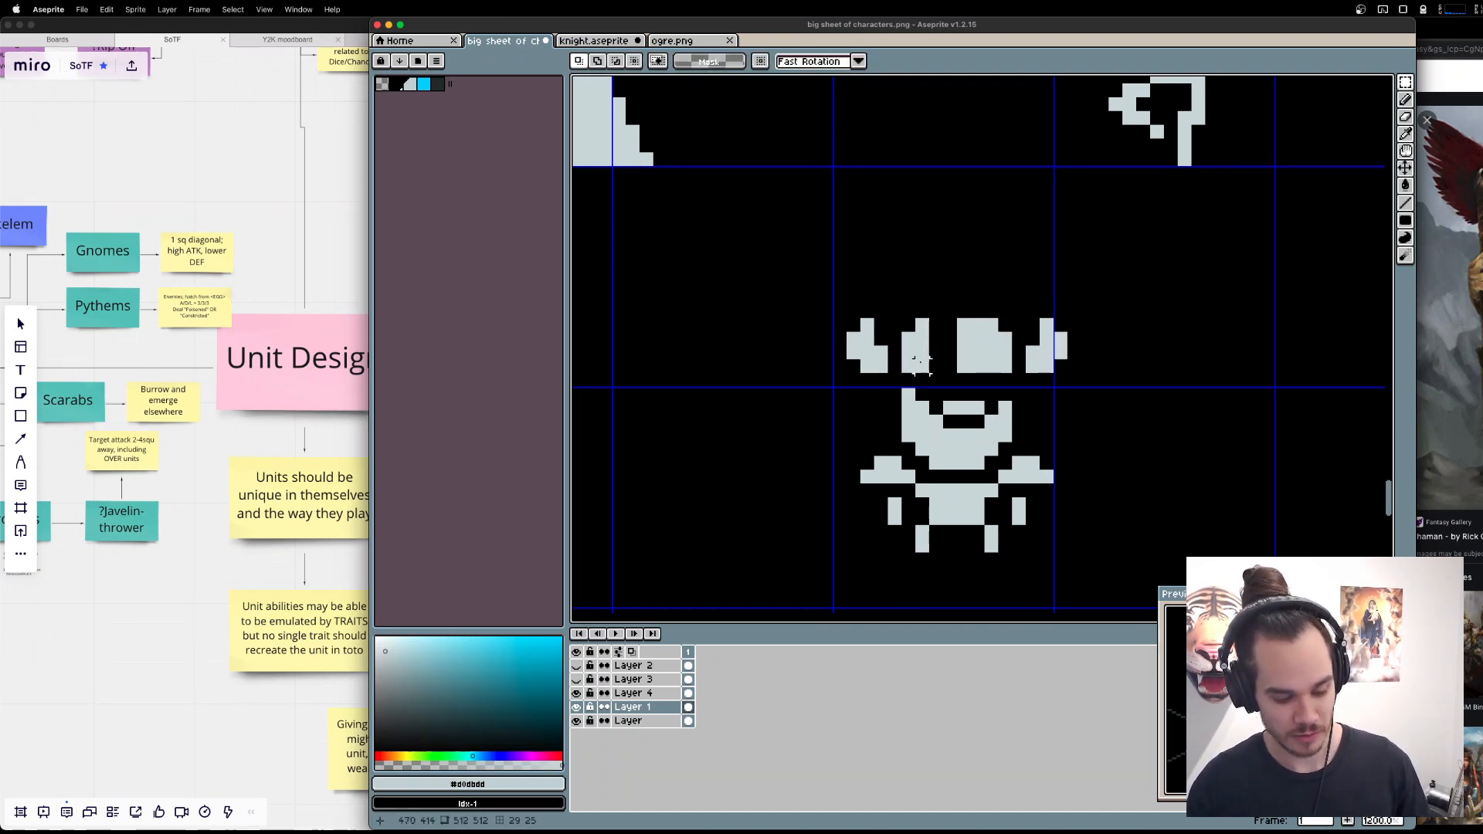
pyautogui.press('b')
pyautogui.moveTo(935, 321); pyautogui.dragTo(950, 364)
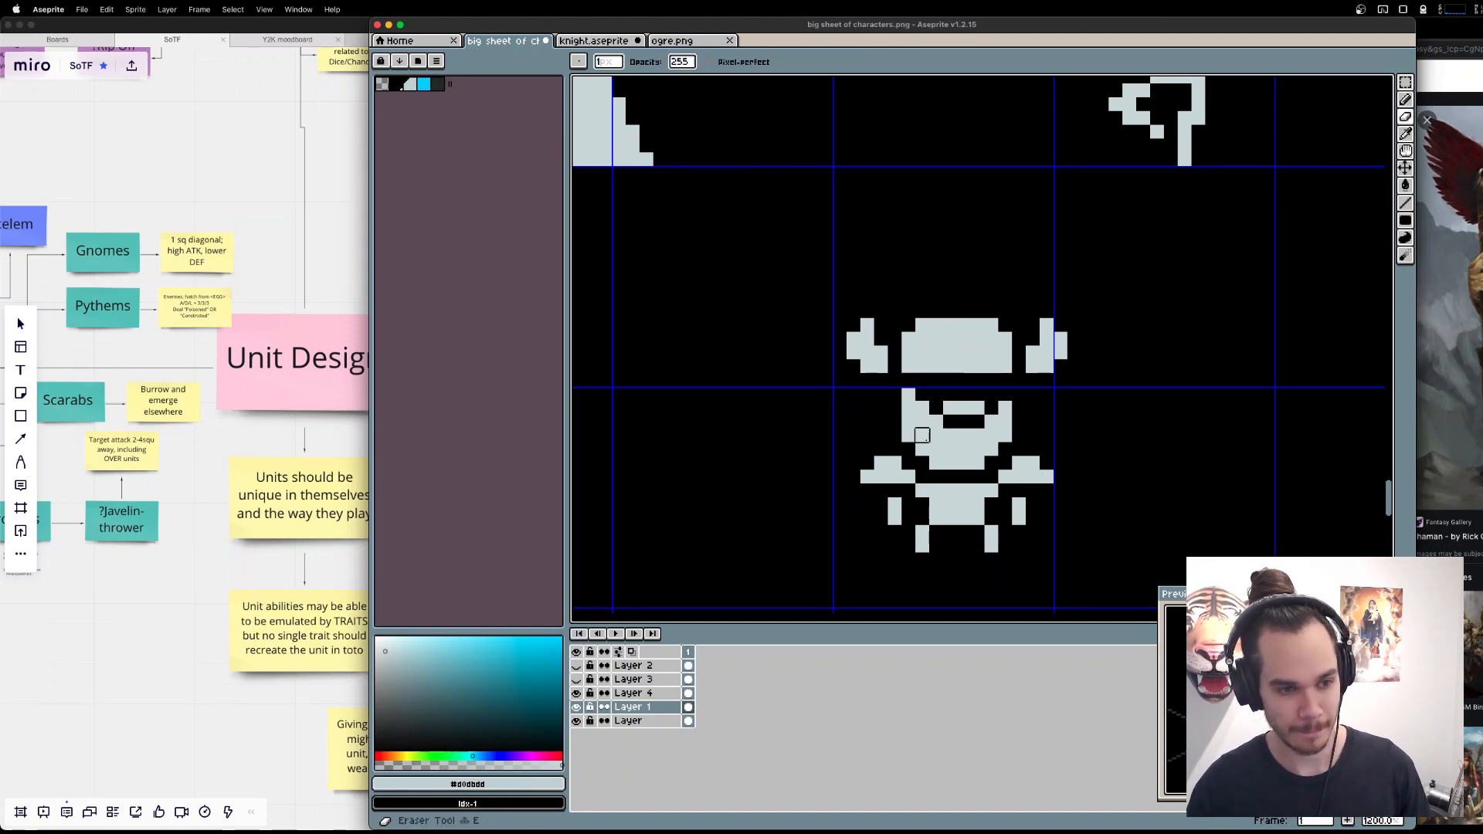
# Undo the erasing on the beard's lower edge, fill the gaps beside the bar above the mouth, and even out the upper sides.
pyautogui.press('e')
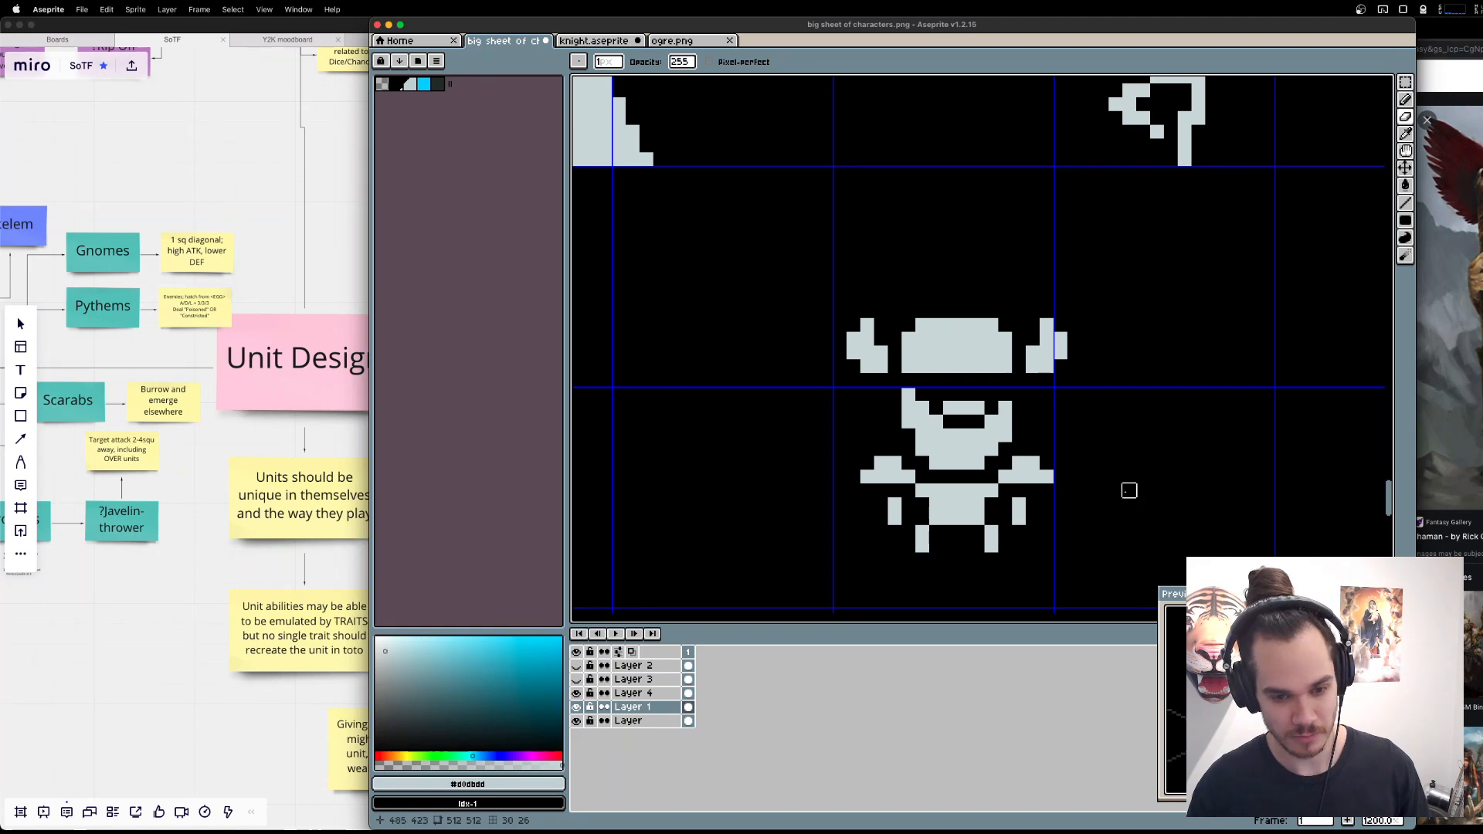
pyautogui.moveTo(923, 476); pyautogui.dragTo(936, 477)
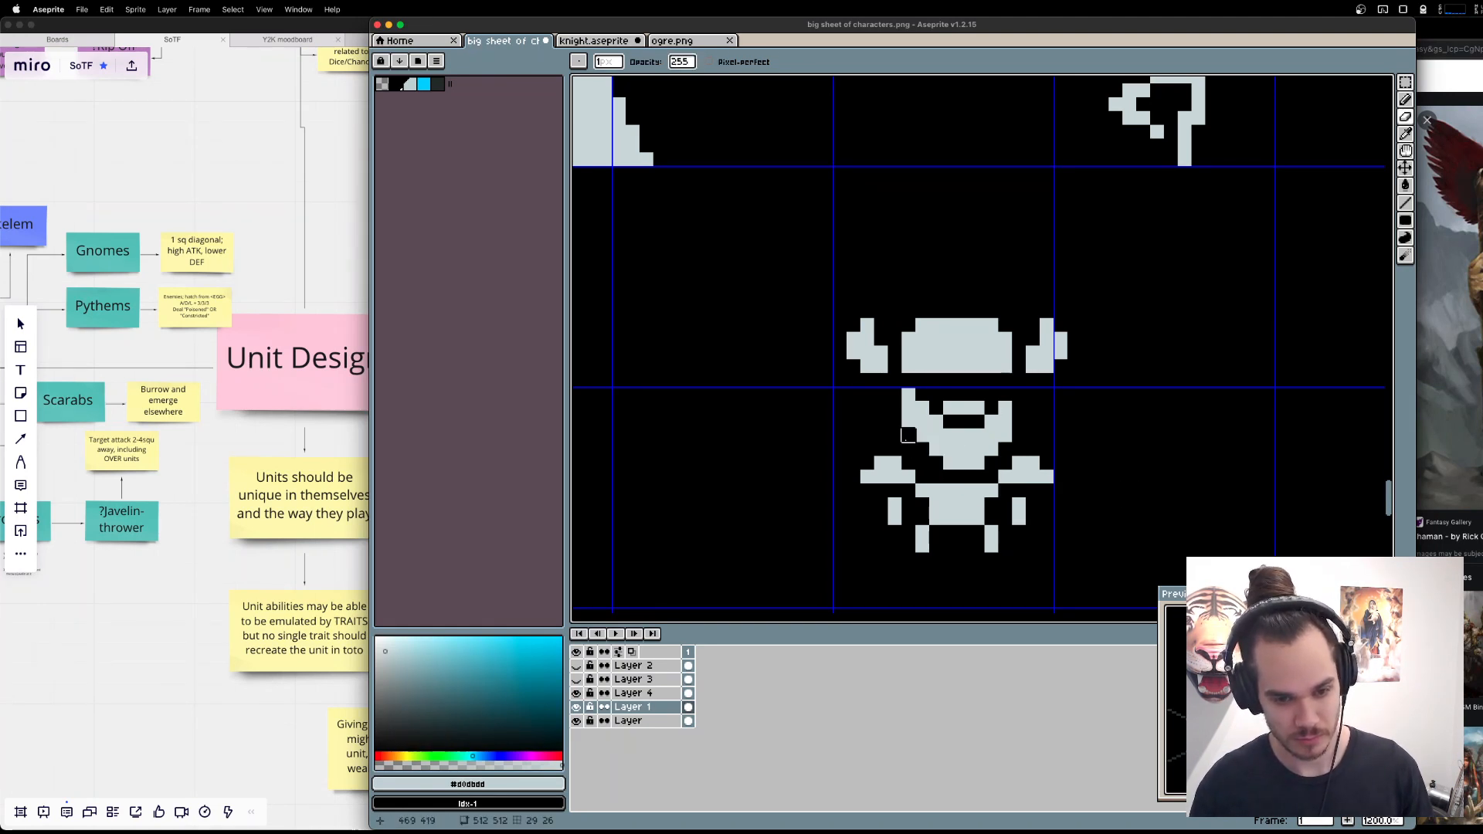
pyautogui.press('super+z')
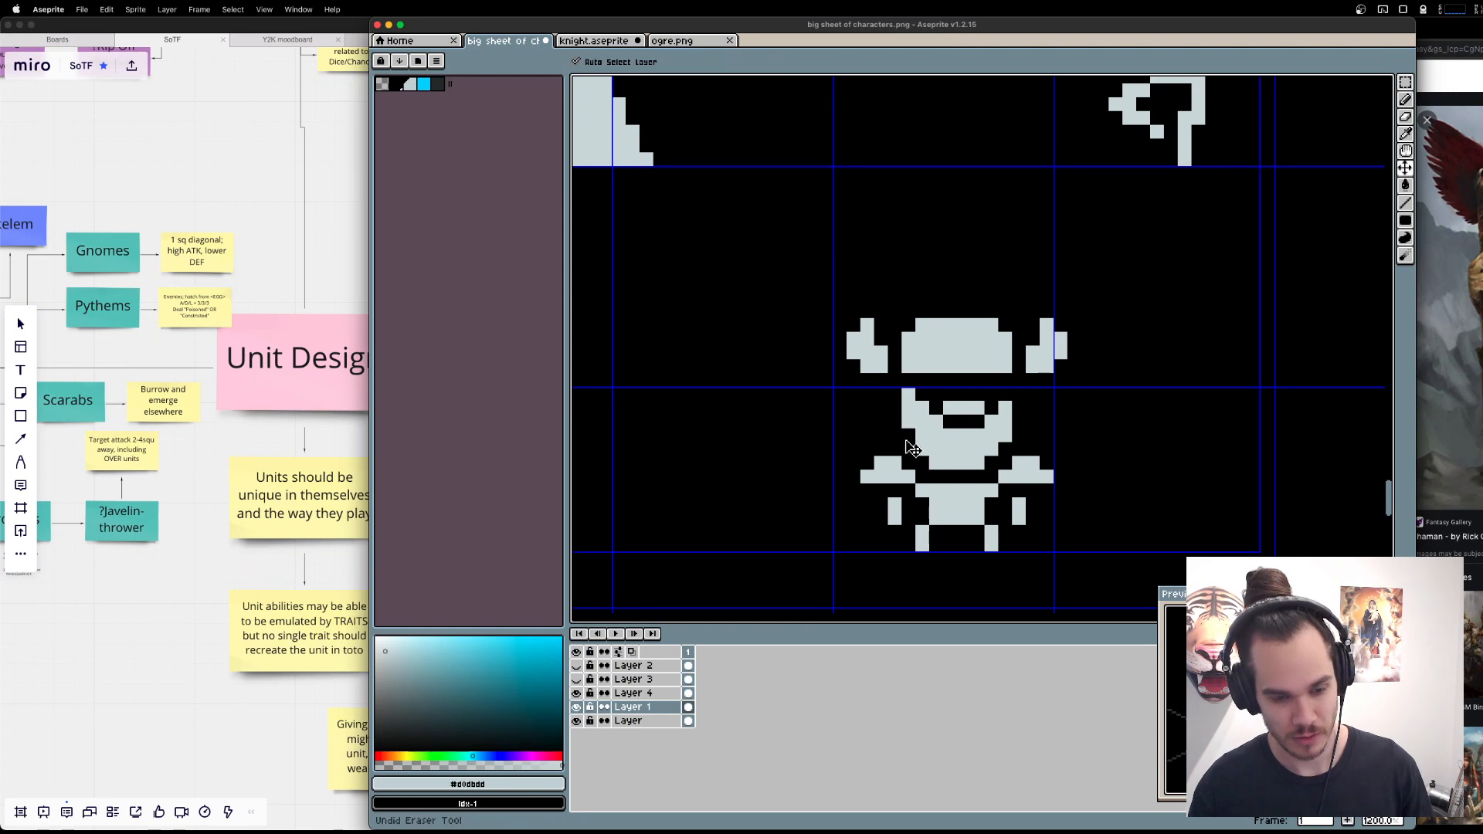
pyautogui.press('b')
pyautogui.click(936, 407)
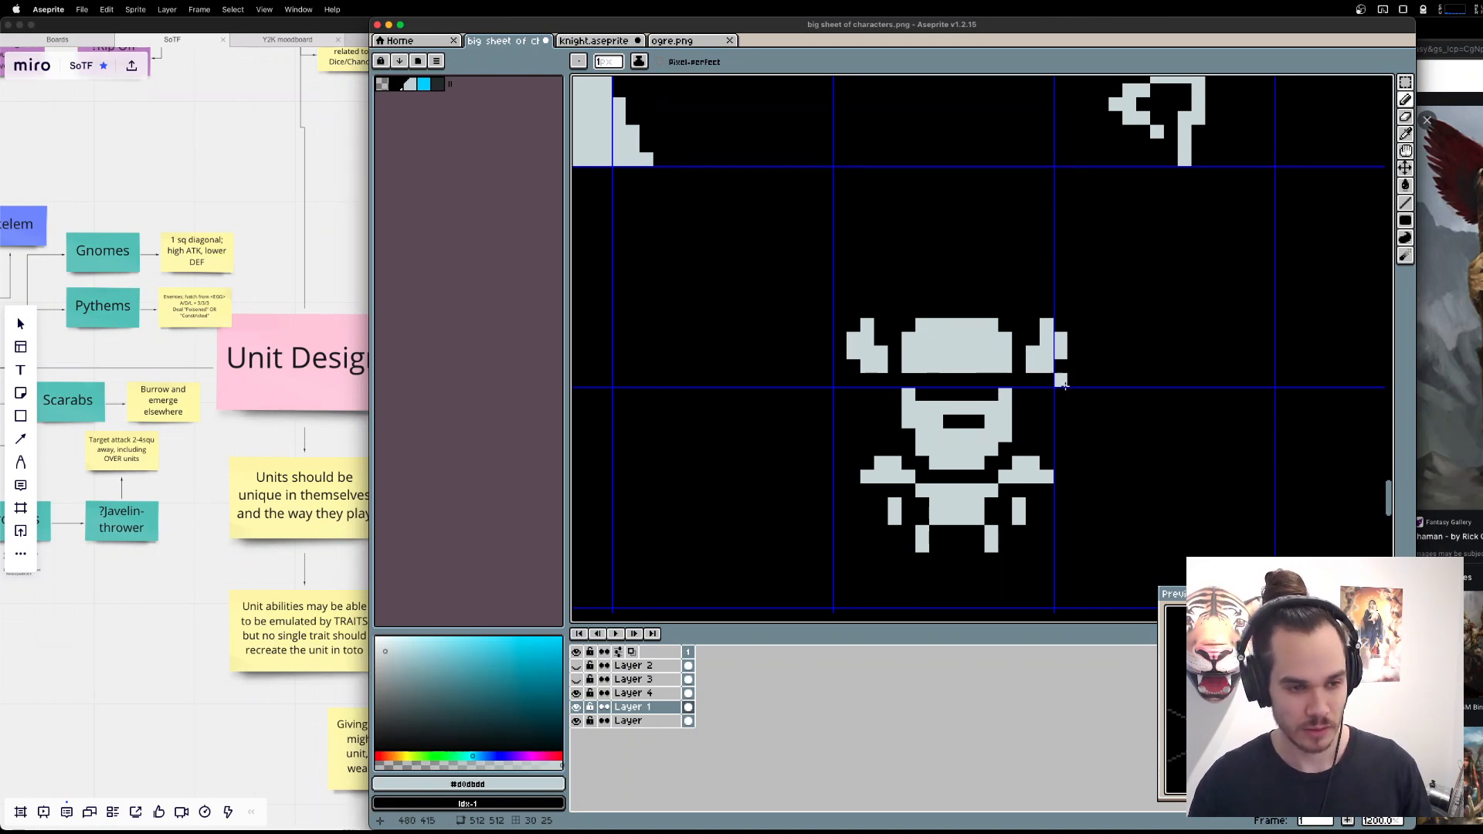
# Add a single-pixel knob on top of the helmet, undoing the taller spike.
pyautogui.moveTo(952, 299); pyautogui.dragTo(958, 311)
pyautogui.press('super+z')
pyautogui.press('super+z')
pyautogui.keyDown('super'); pyautogui.click(954, 313); pyautogui.keyUp('super')
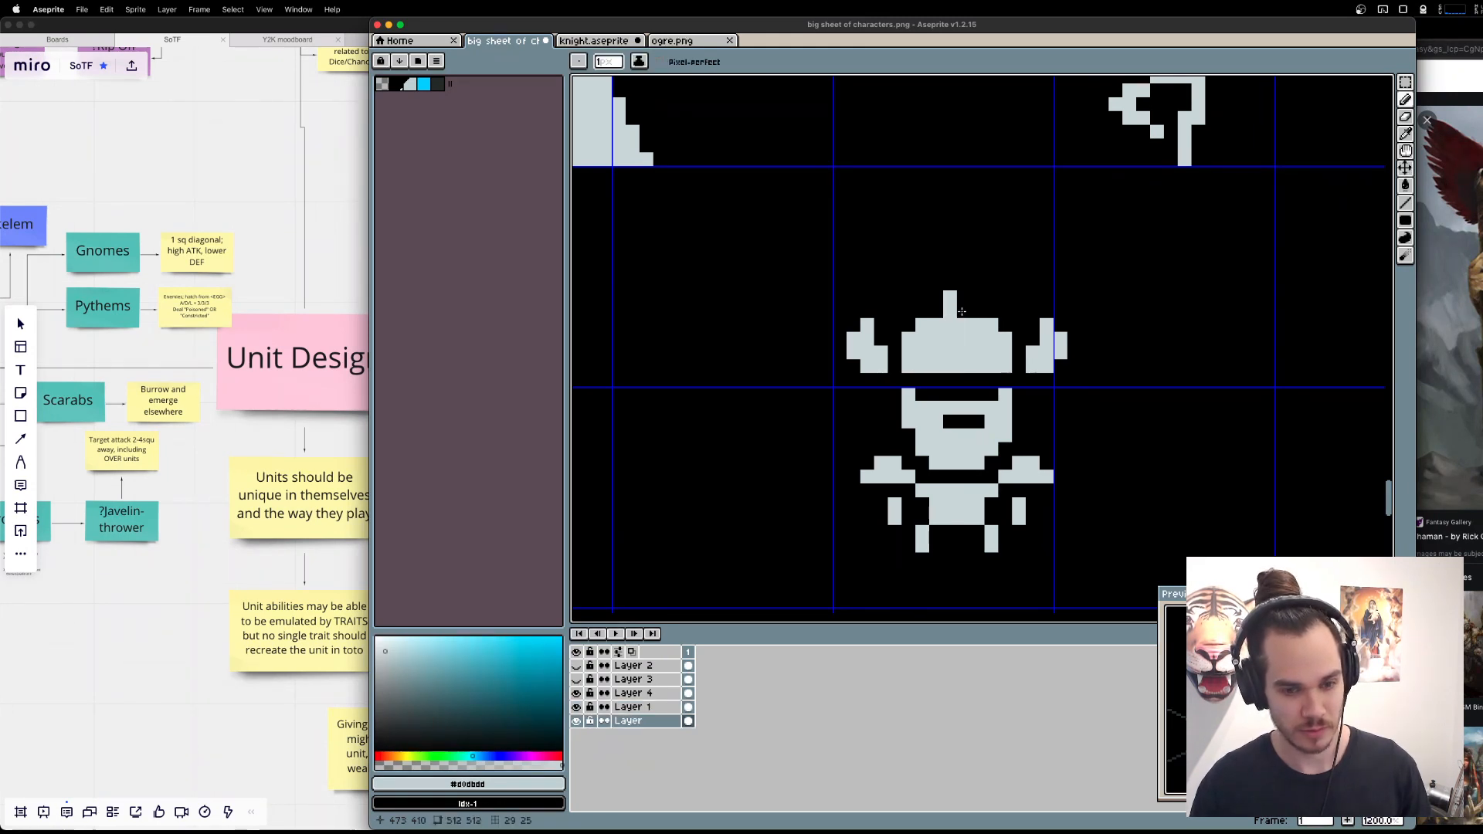
pyautogui.press('super+z')
pyautogui.click(959, 310)
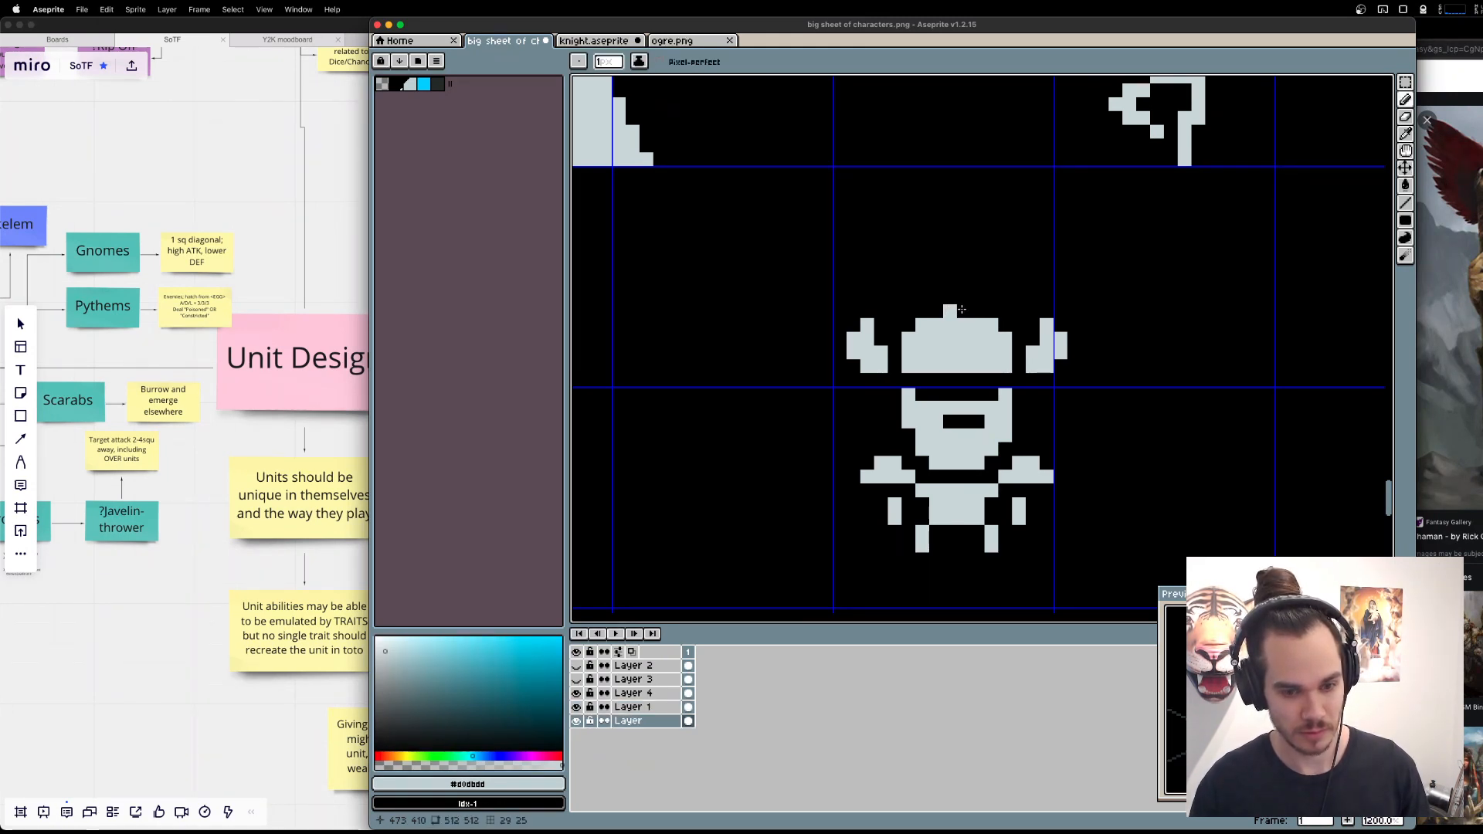
pyautogui.scroll(3, 967, 309)
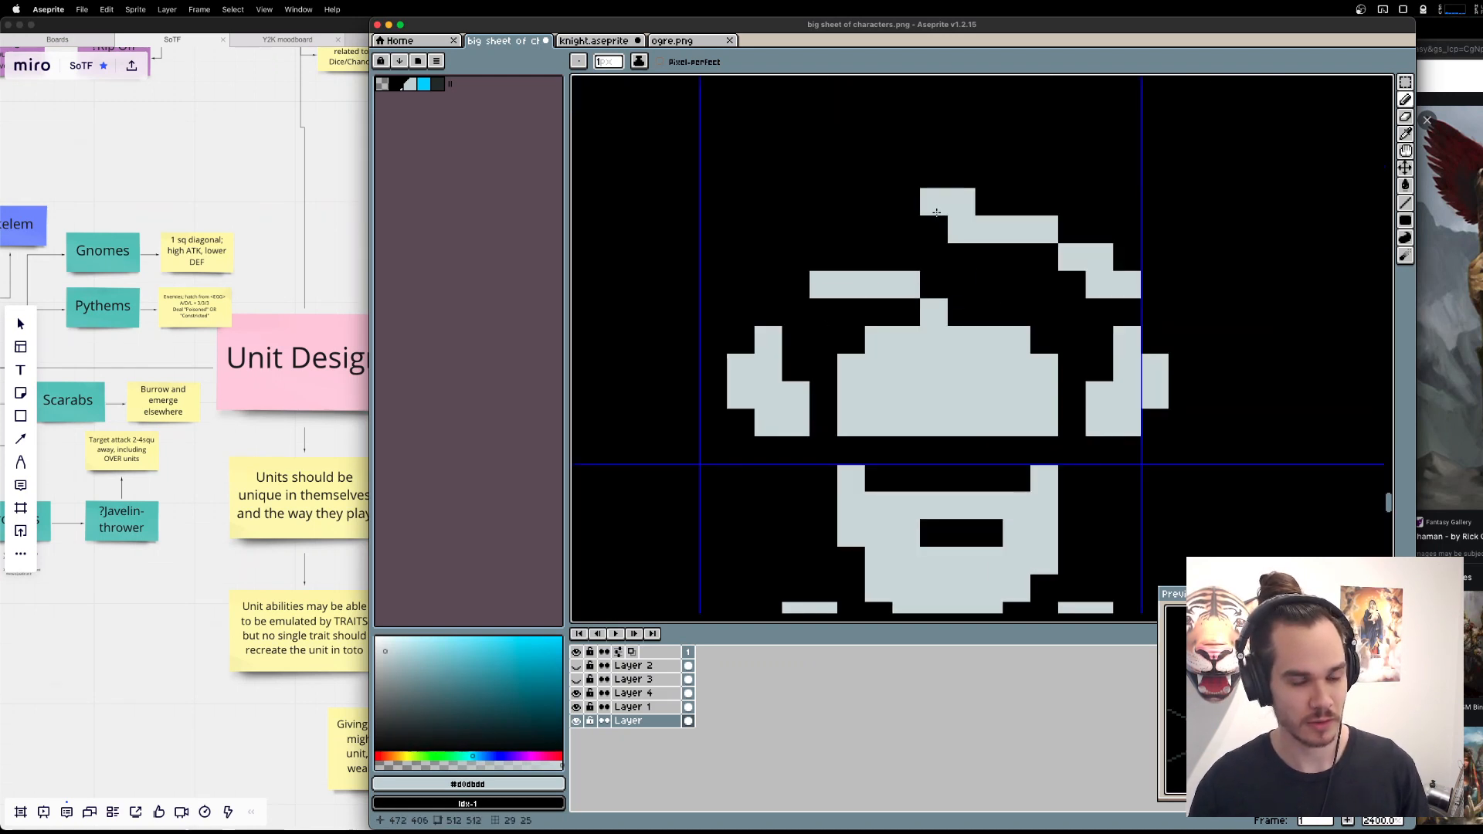
pyautogui.click(940, 222)
pyautogui.press('super+z')
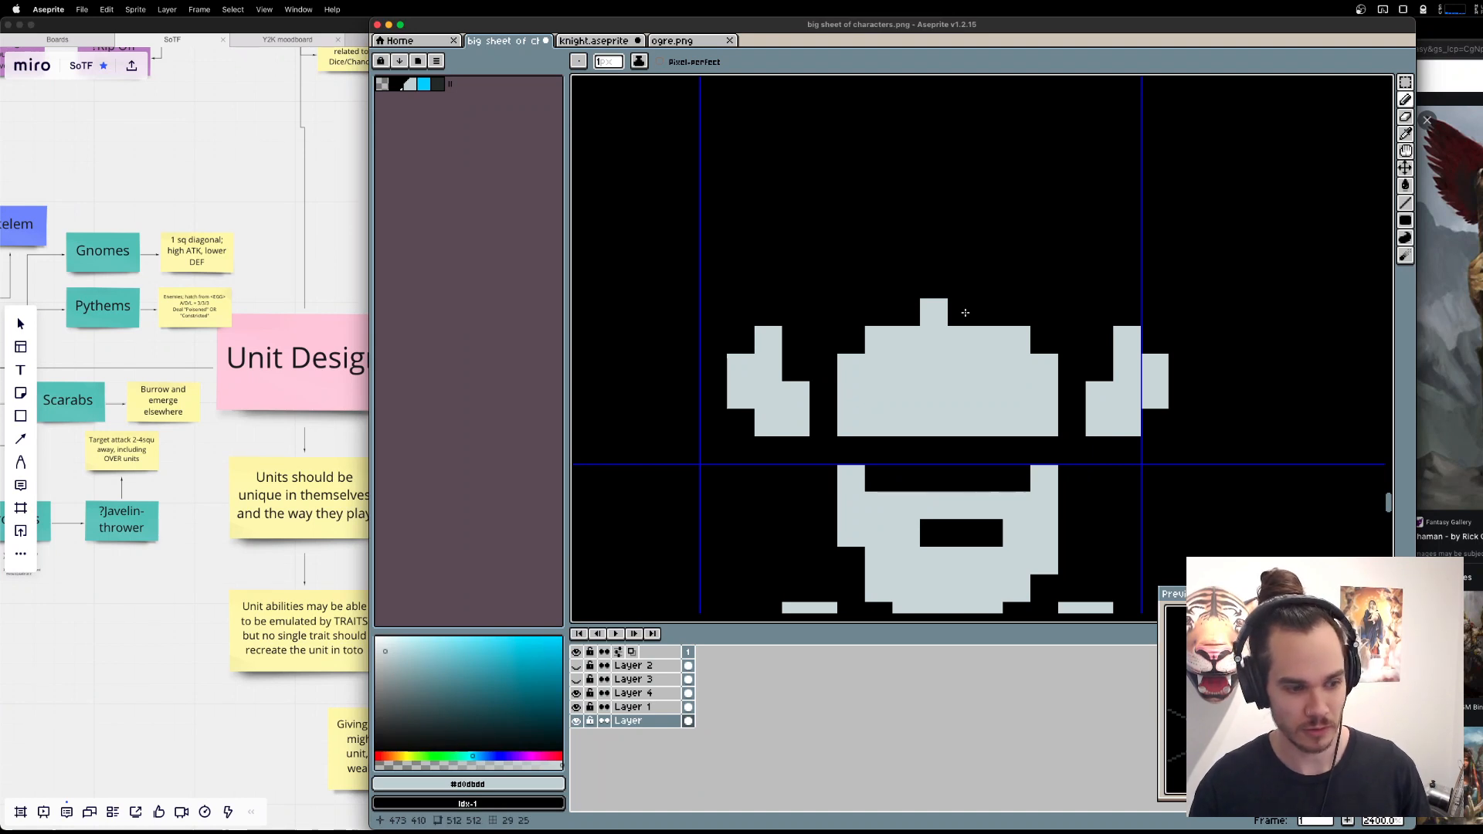
# Check the base layer by hiding and reshowing it, and try clearing the bearded sprite's area on Layer 1.
pyautogui.click(577, 721)
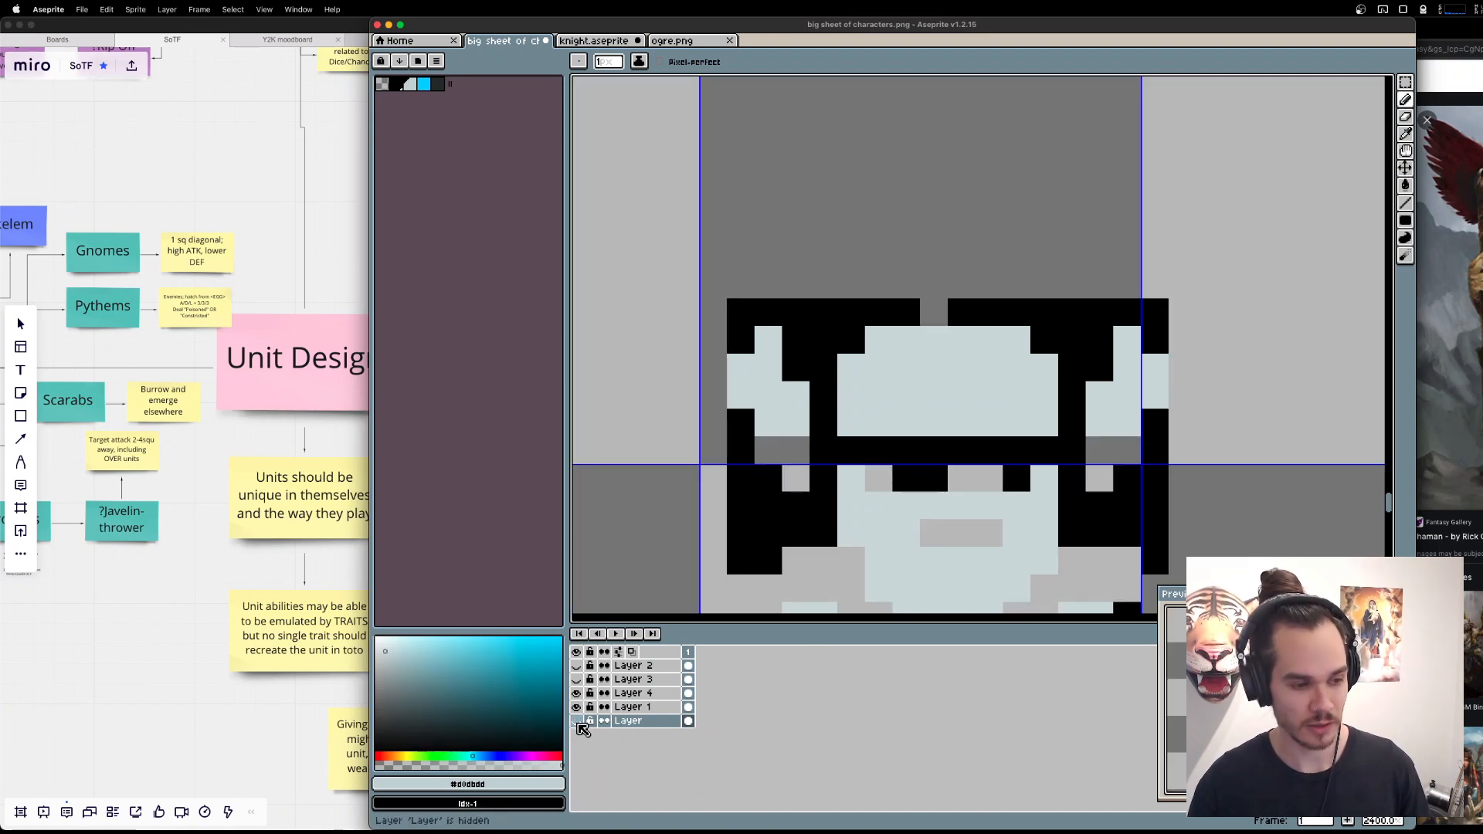
pyautogui.click(576, 721)
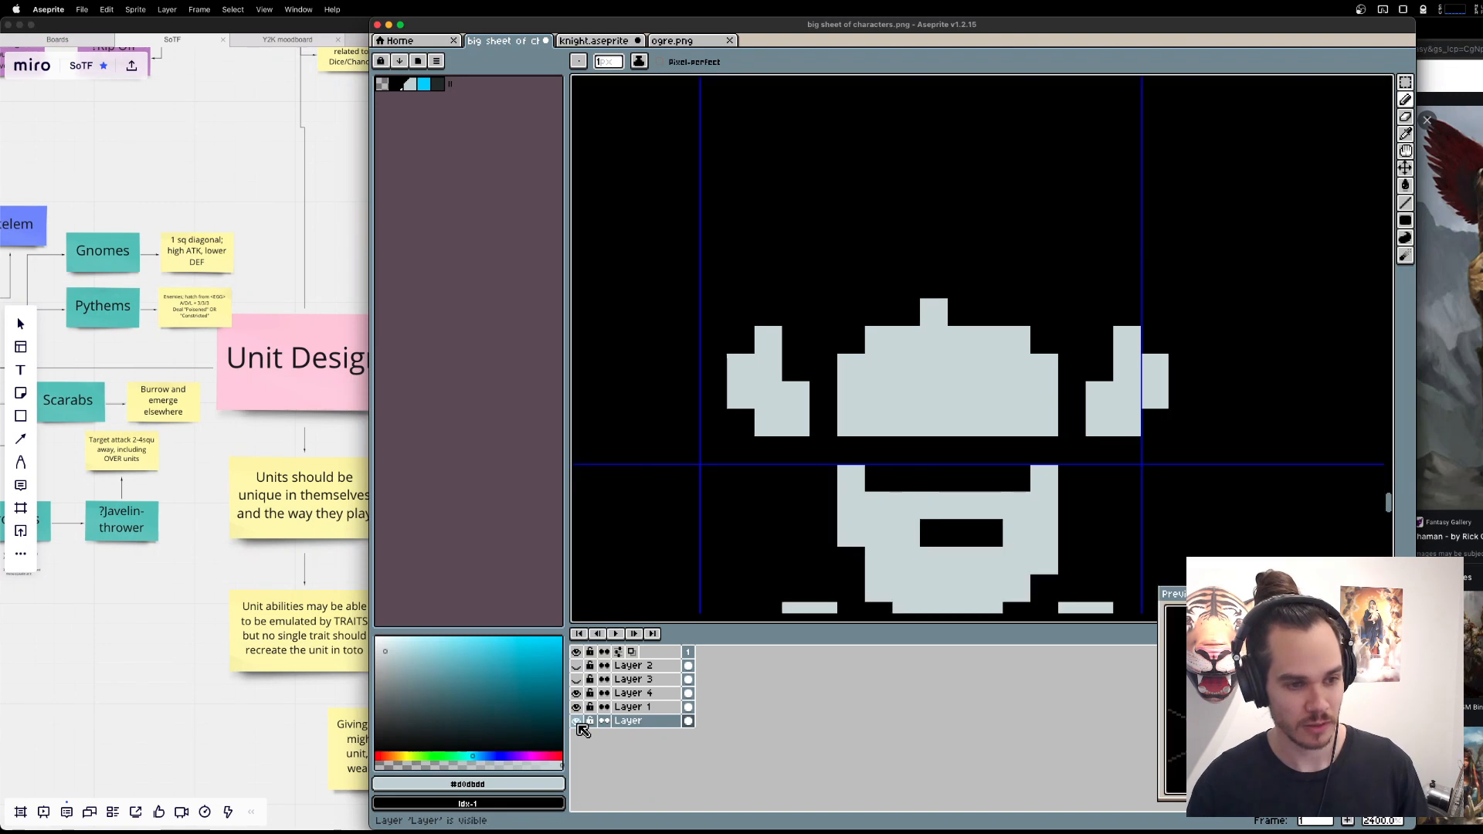
pyautogui.scroll(-4, 983, 344)
pyautogui.press('m')
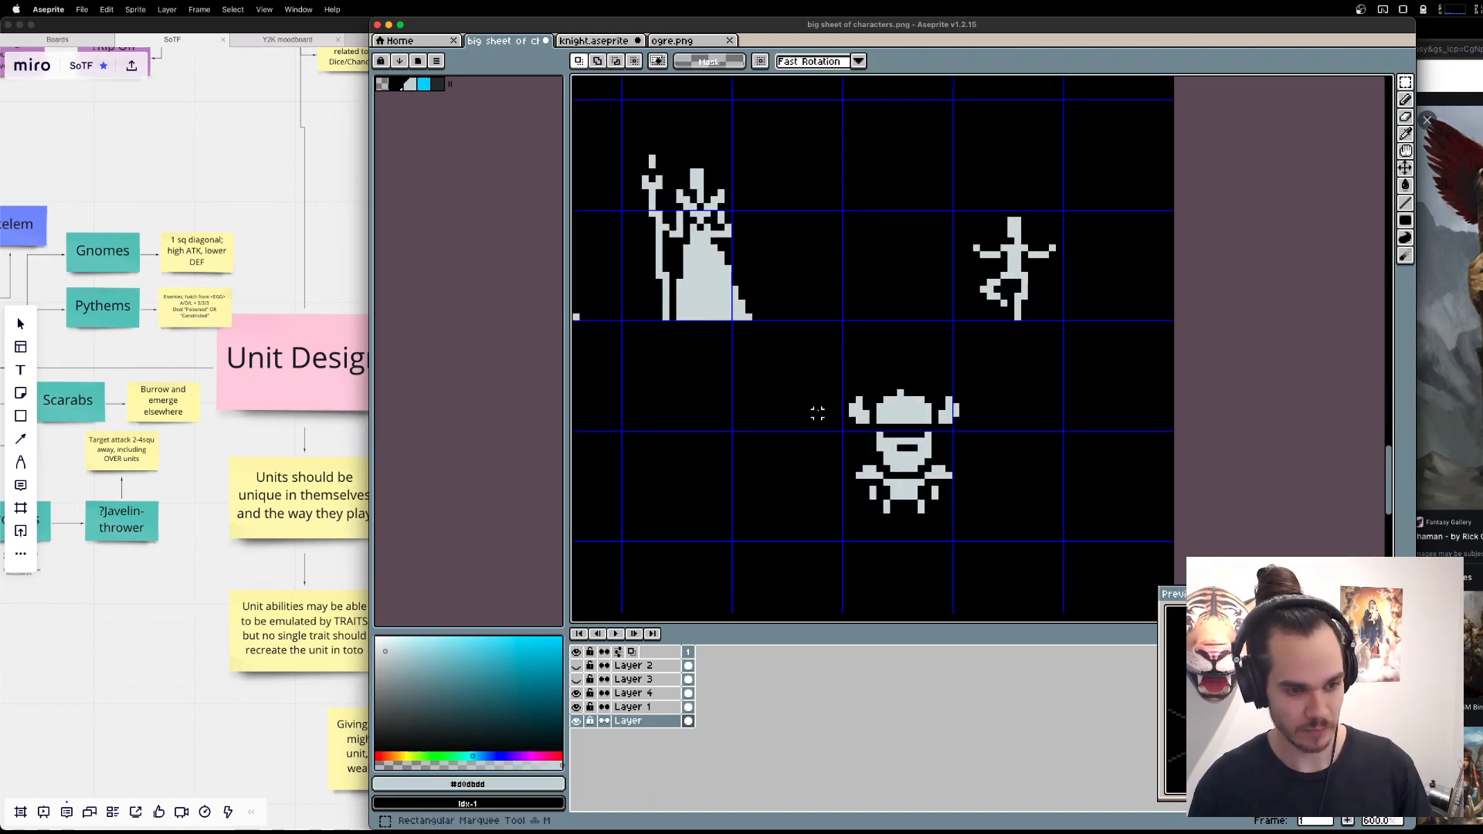
pyautogui.click(627, 709)
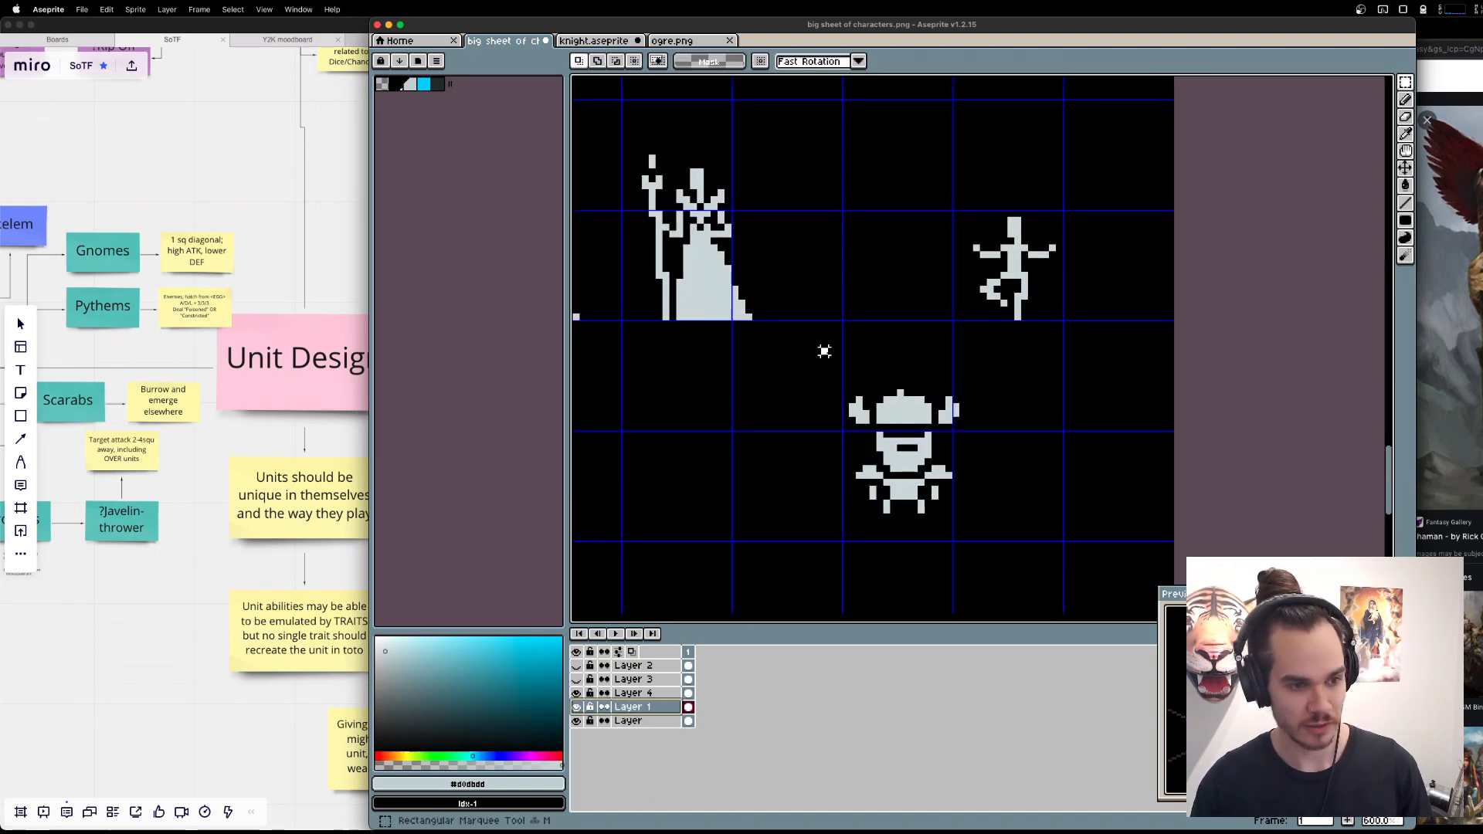
pyautogui.moveTo(821, 347); pyautogui.dragTo(1040, 572)
pyautogui.press('Delete')
pyautogui.click(640, 722)
pyautogui.press('super+z')
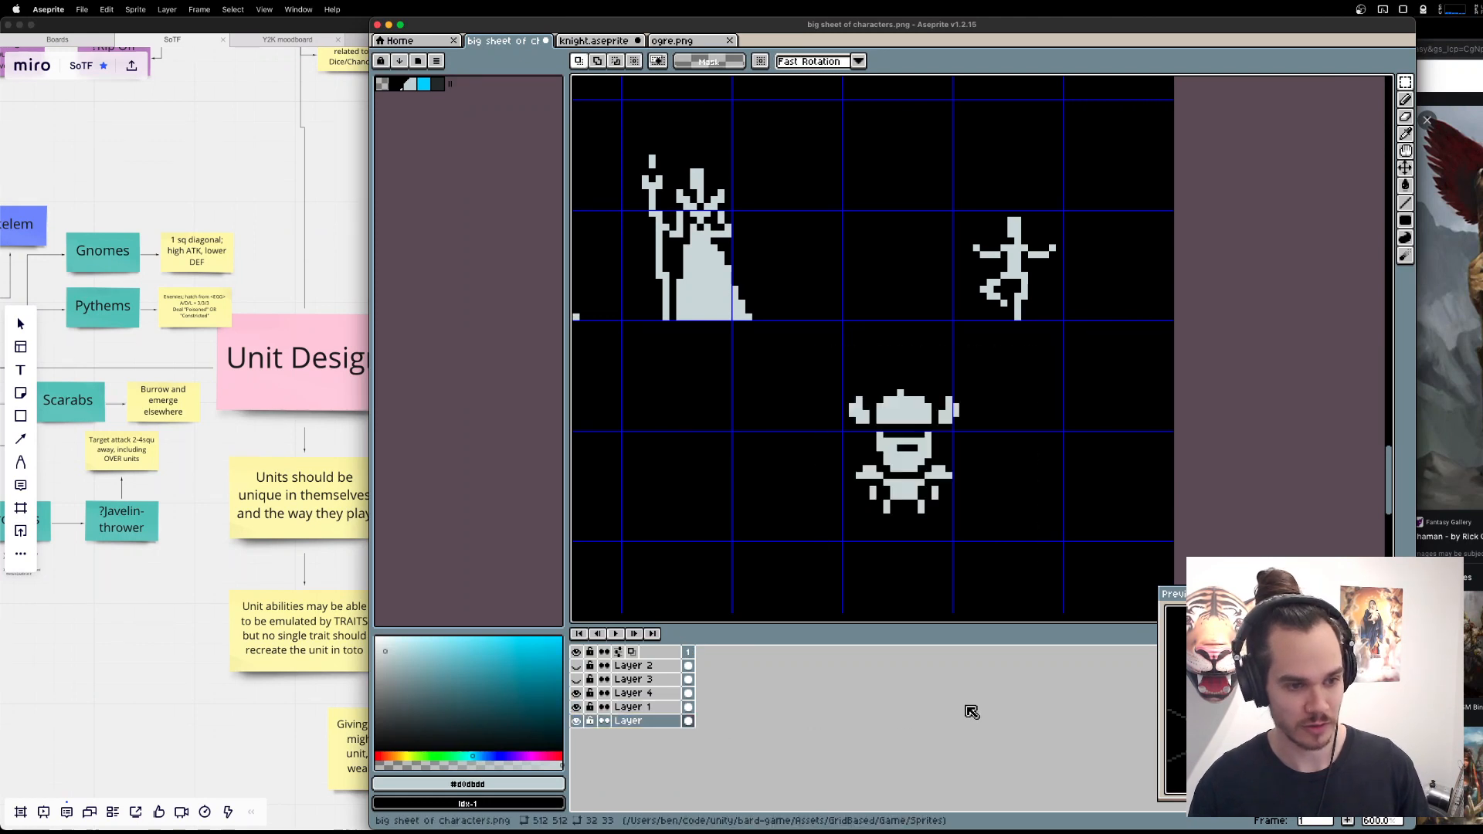
# Clear the bearded sprite's area on the base layer with Layer 1 hidden, and refill it with a filled black rectangle.
pyautogui.moveTo(824, 359); pyautogui.dragTo(1030, 563)
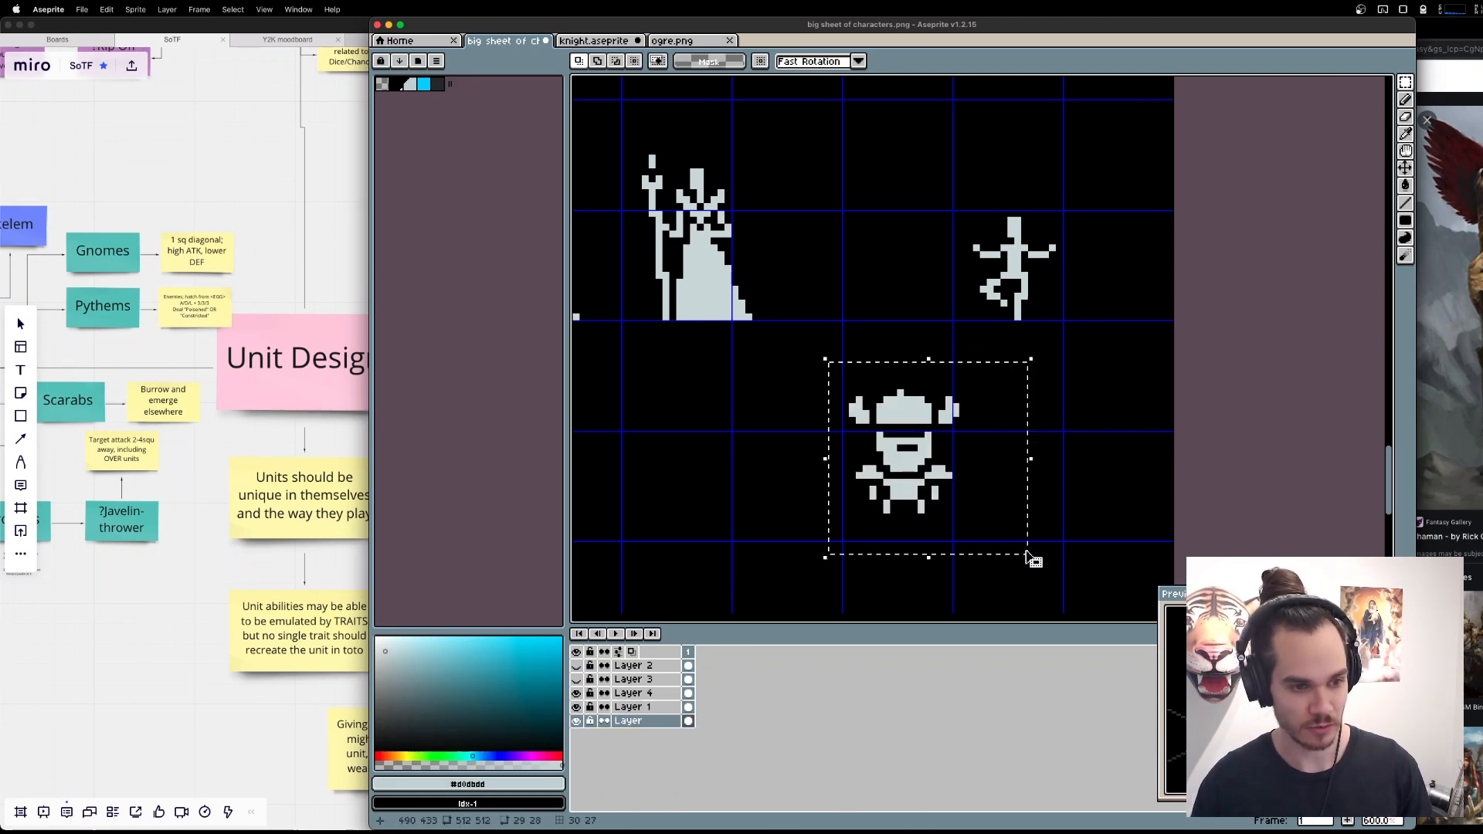
pyautogui.press('Delete')
pyautogui.press('super+z')
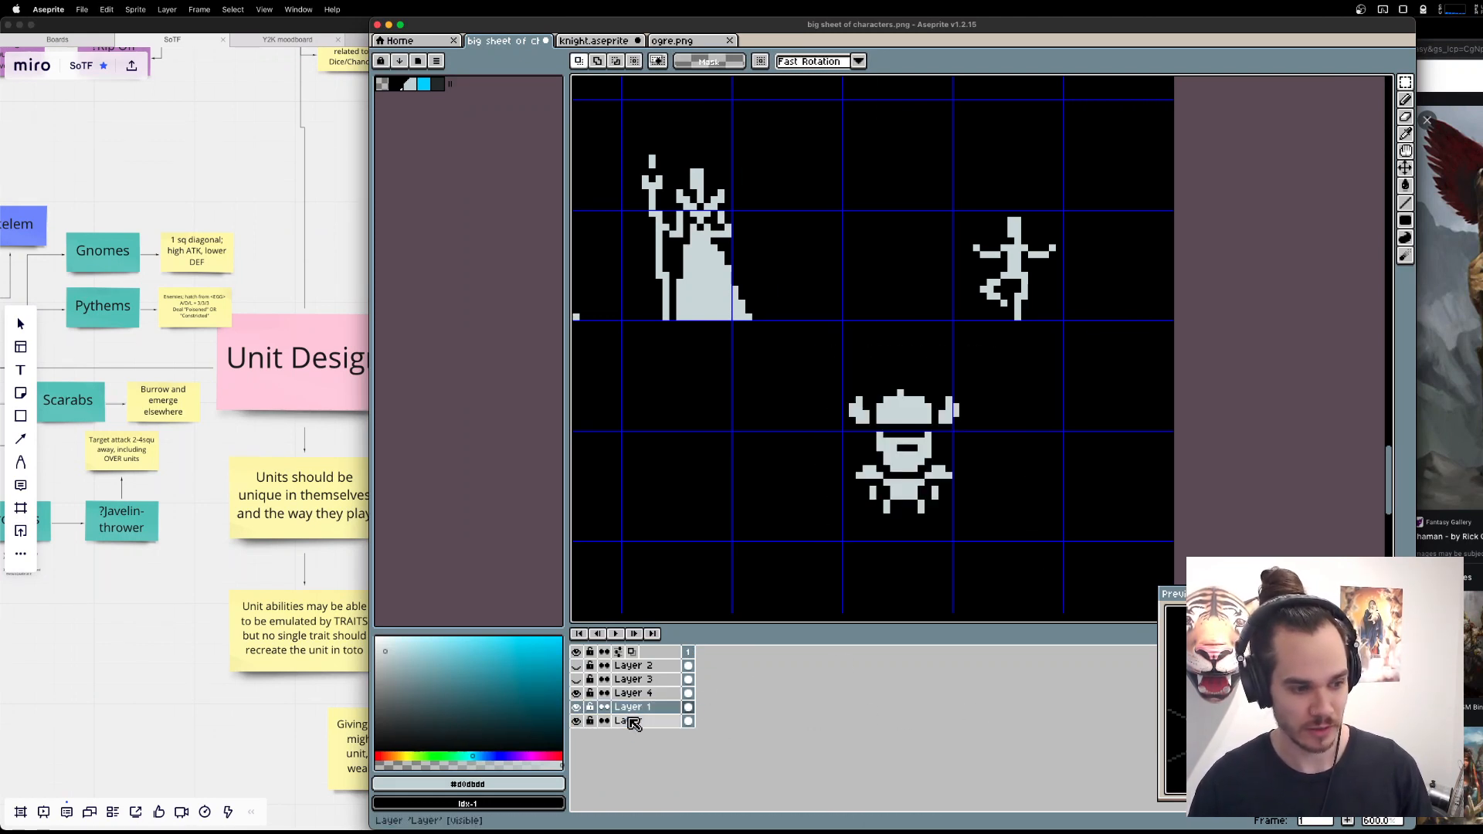
pyautogui.click(576, 707)
pyautogui.keyDown('alt'); pyautogui.click(1093, 490); pyautogui.keyUp('alt')
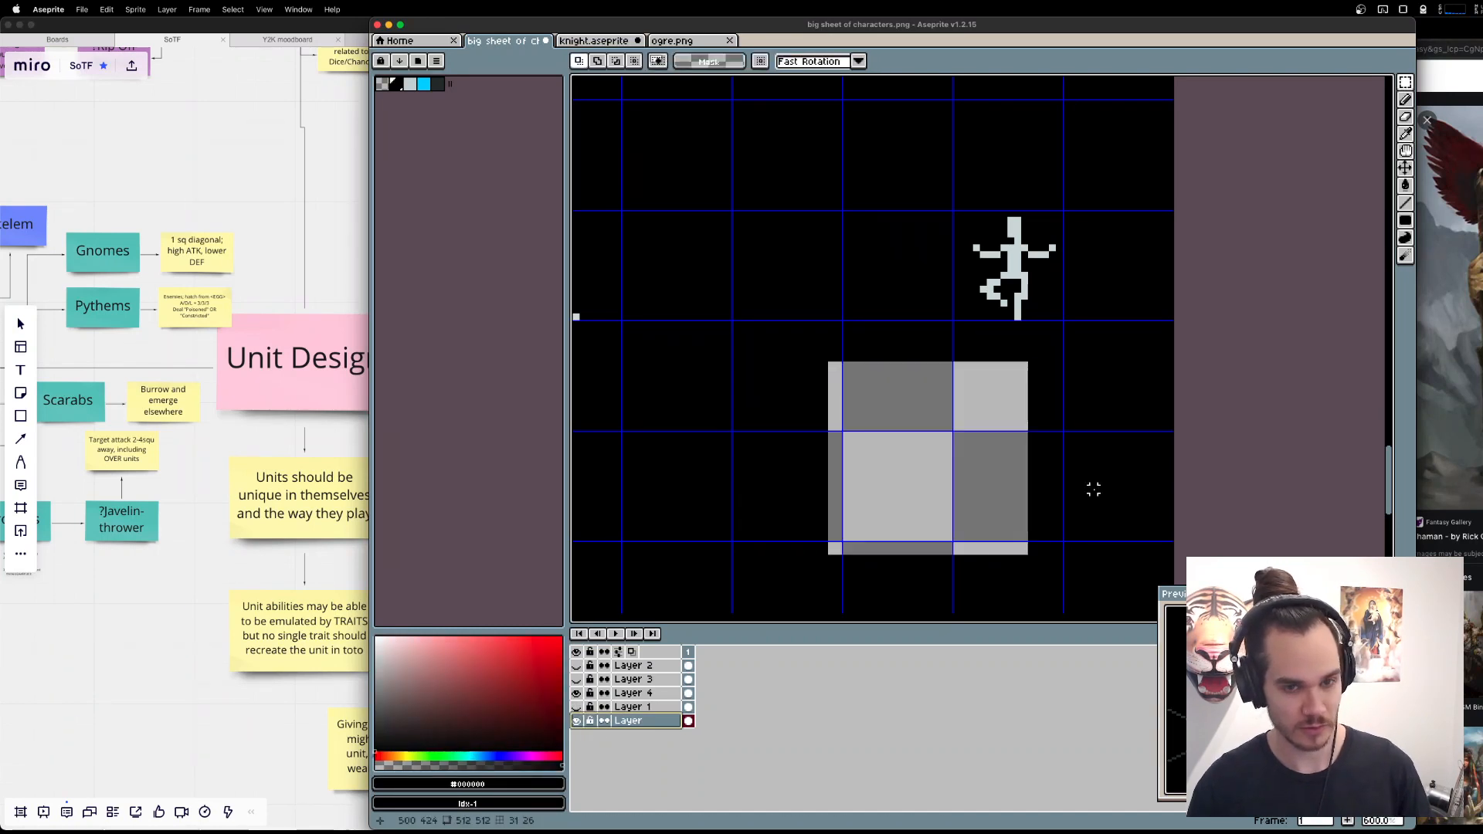
pyautogui.press('u')
pyautogui.moveTo(834, 360); pyautogui.dragTo(1028, 556)
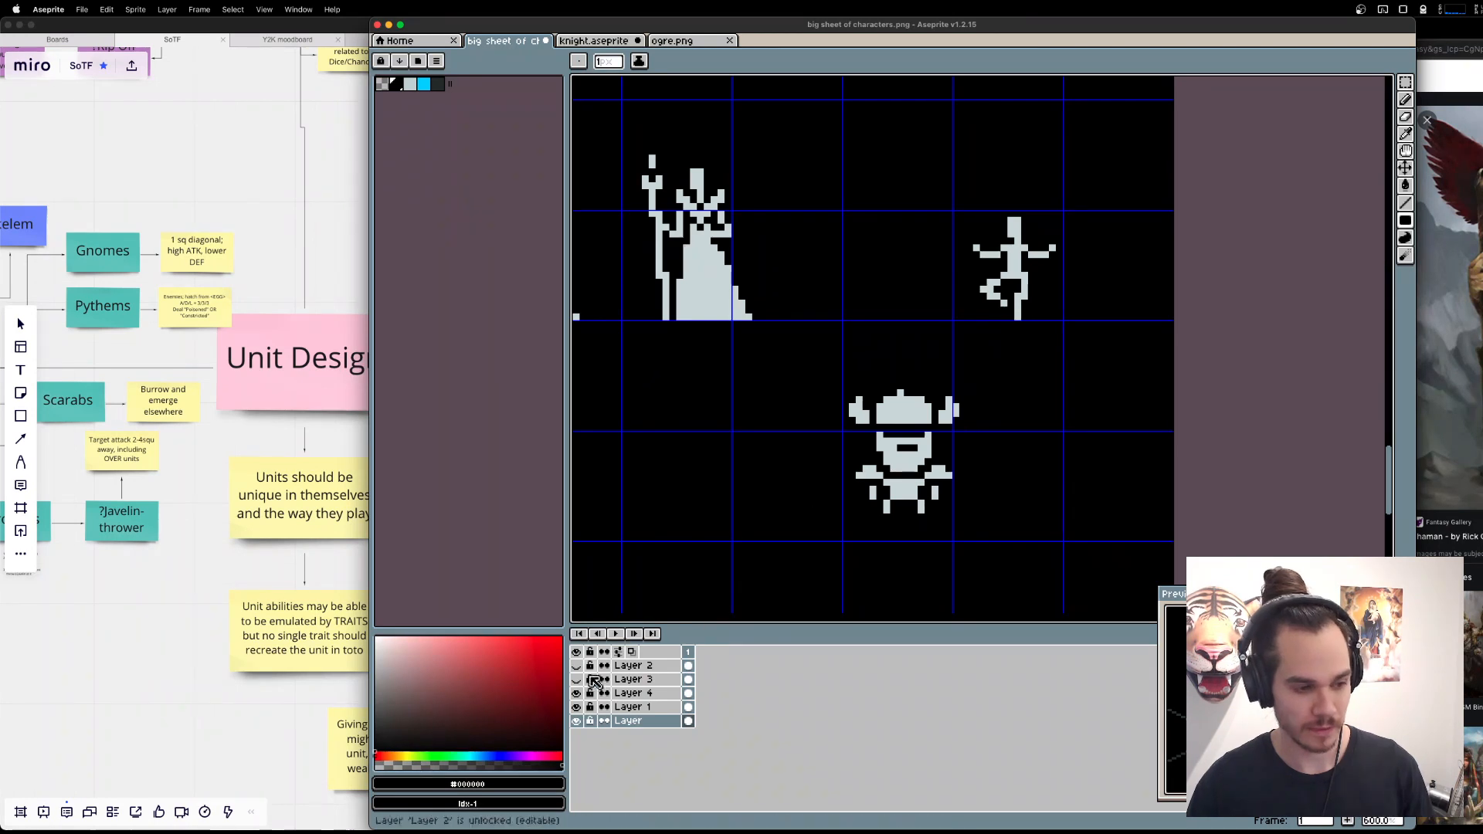
# Make Layer 1 active and select the empty area below the bearded sprite with the Magic Wand, clearing the selection again.
pyautogui.click(629, 707)
pyautogui.press('w')
pyautogui.click(919, 535)
pyautogui.press('super+d')
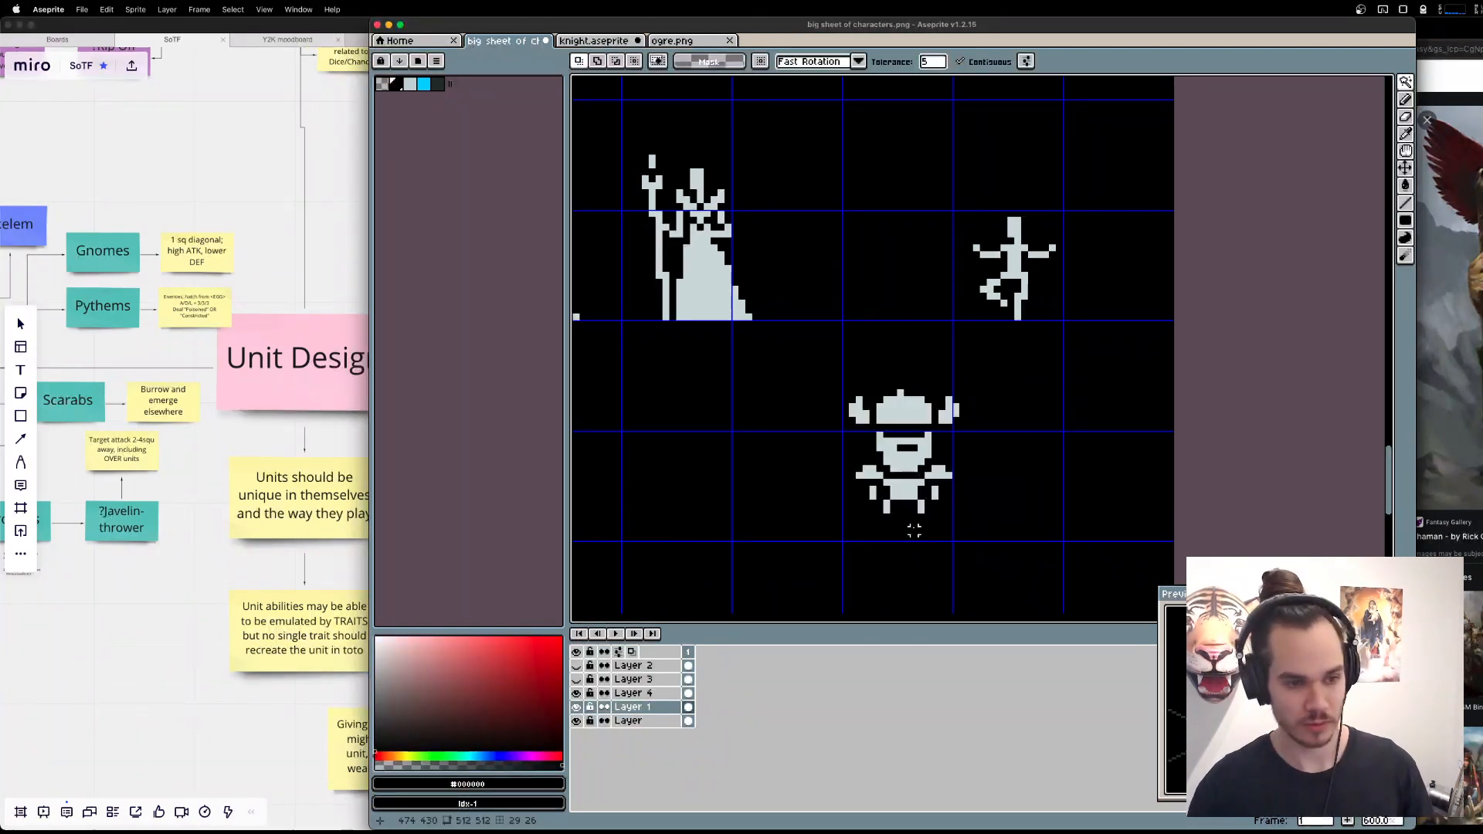
# Spread the sprite's body by moving the right and left halves, with arms and legs, one pixel outward each.
pyautogui.scroll(3, 1043, 513)
pyautogui.hscroll(-5, 1013, 500)
pyautogui.scroll(1, 1102, 395)
pyautogui.scroll(-1, 1102, 395)
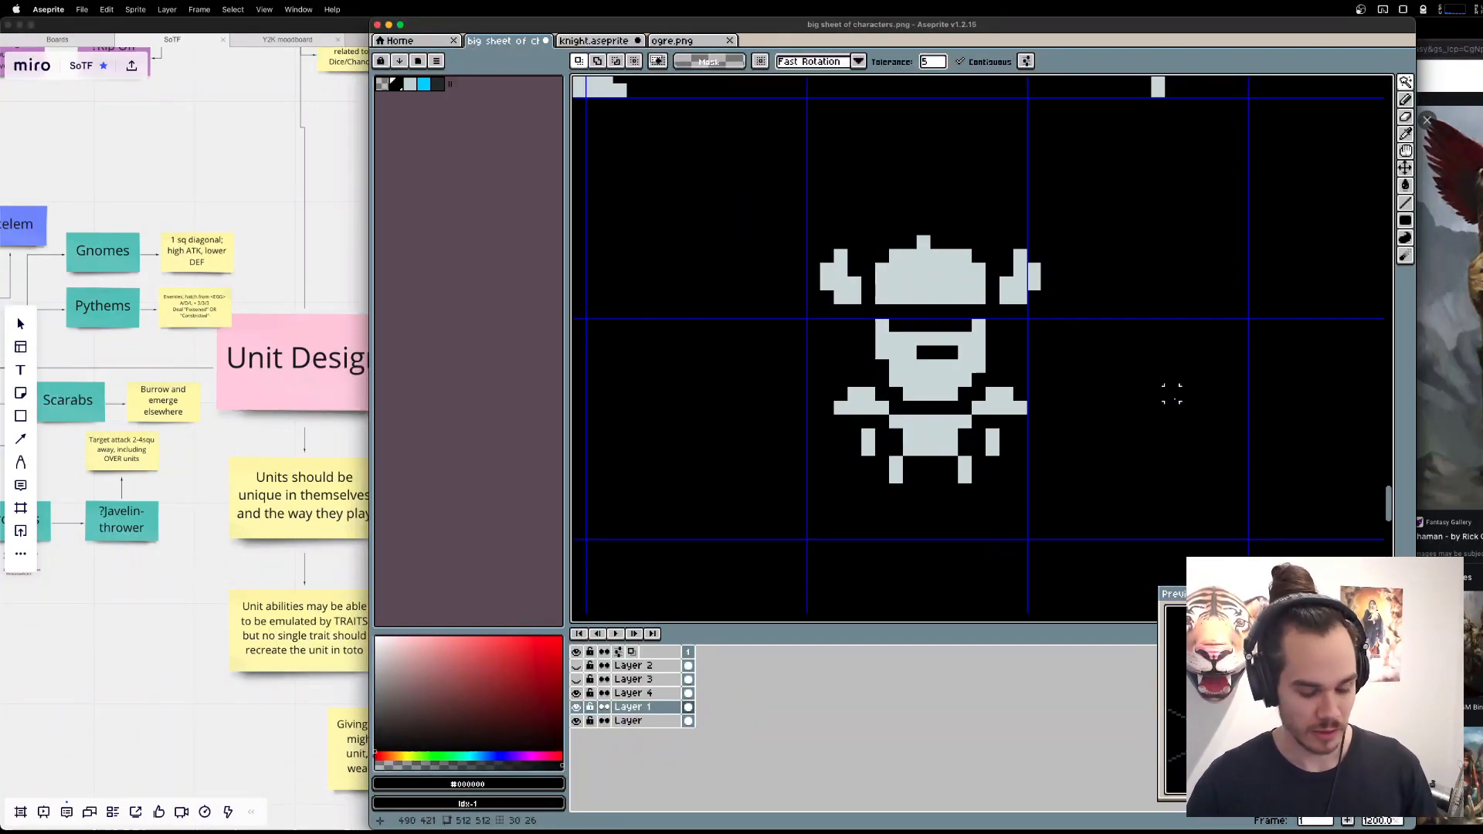
pyautogui.press('m')
pyautogui.moveTo(1113, 557); pyautogui.dragTo(1047, 420)
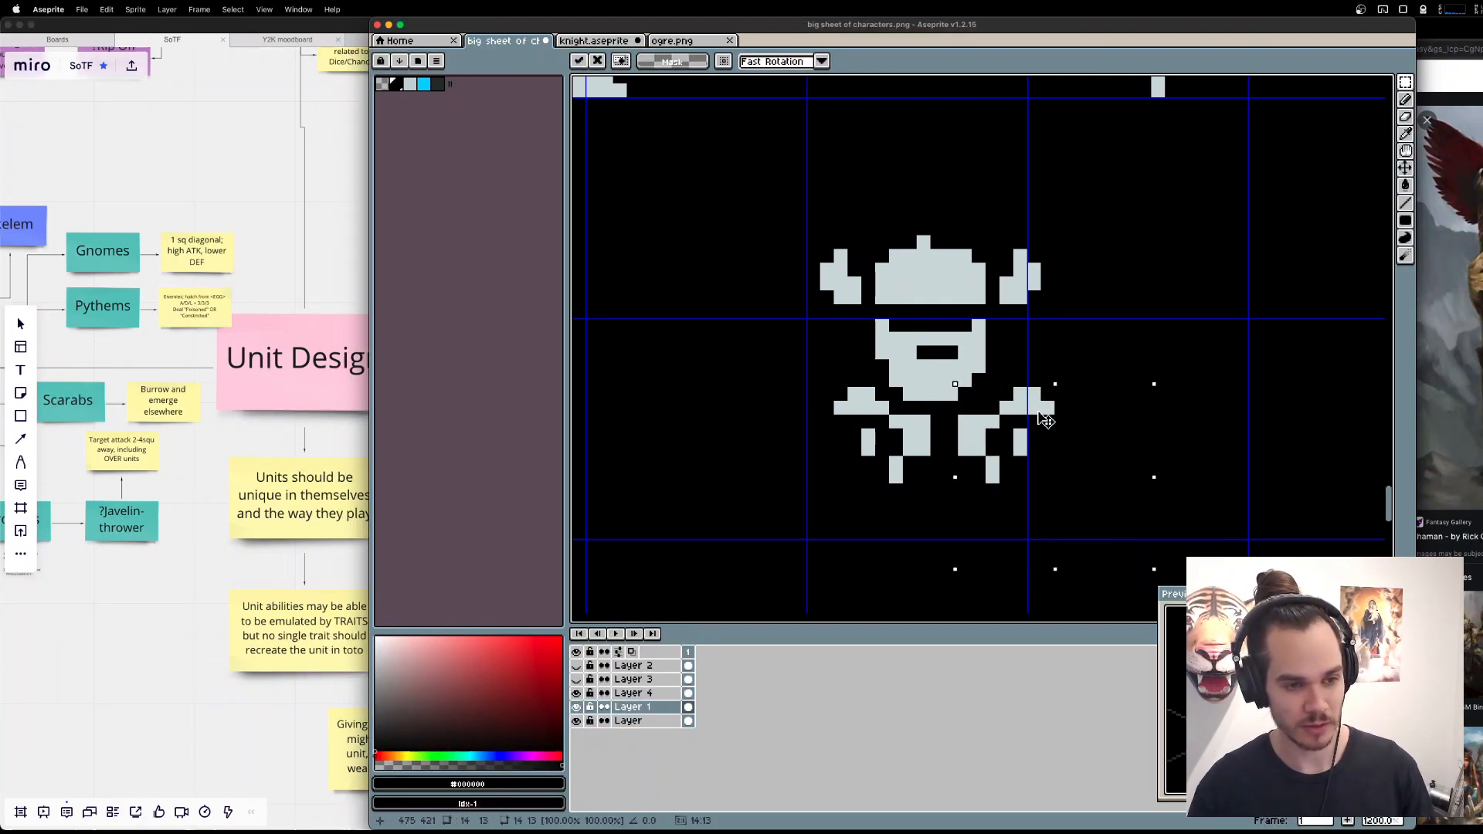
pyautogui.press('Left')
pyautogui.moveTo(826, 393); pyautogui.dragTo(884, 477)
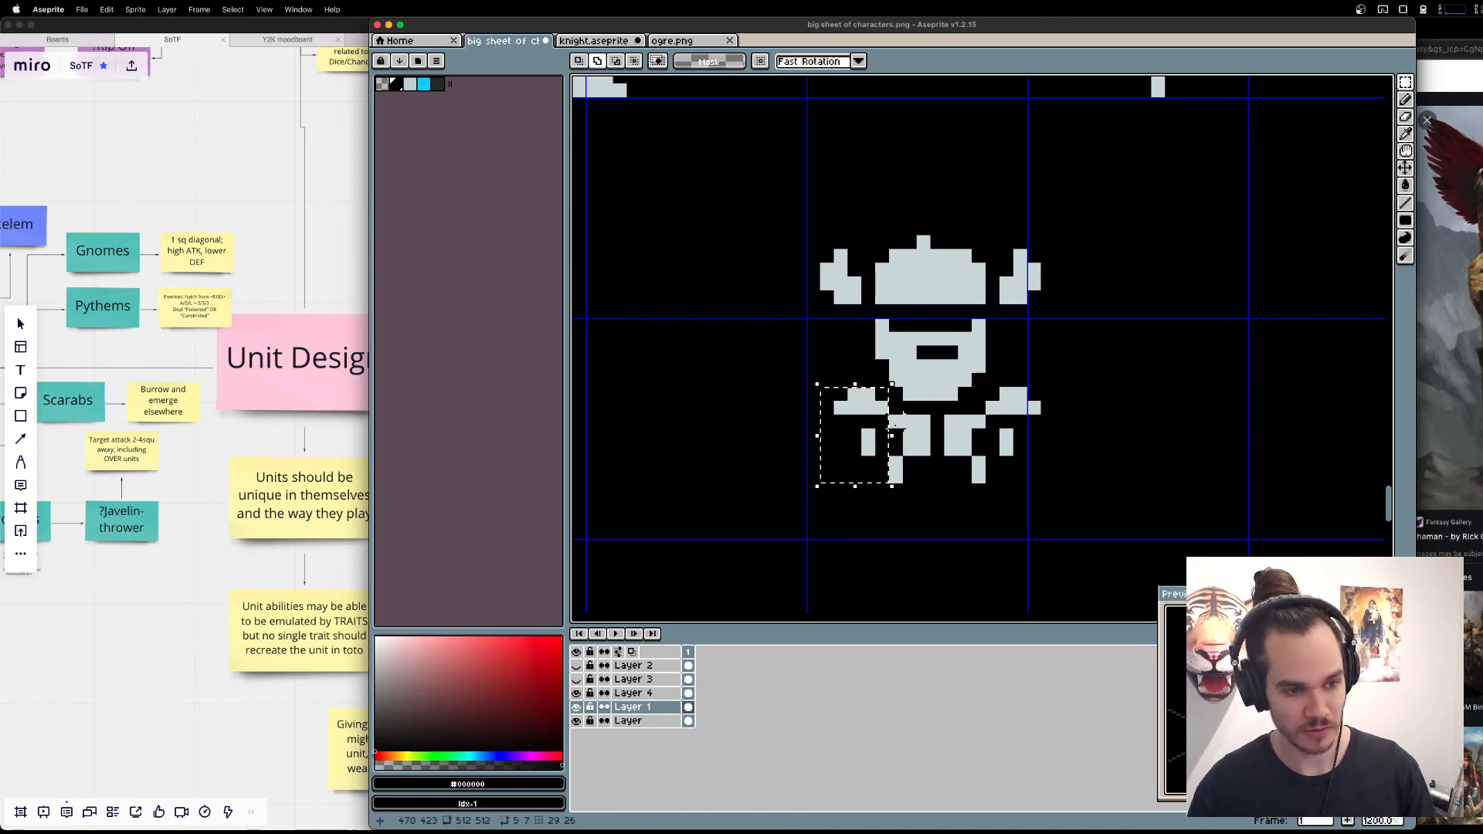
pyautogui.moveTo(889, 420)
pyautogui.mouseDown()
pyautogui.moveTo(944, 517)
pyautogui.moveTo(918, 463)
pyautogui.moveTo(924, 477)
pyautogui.moveTo(827, 422)
pyautogui.moveTo(841, 395)
pyautogui.moveTo(888, 429)
pyautogui.mouseUp()
pyautogui.press('Left')
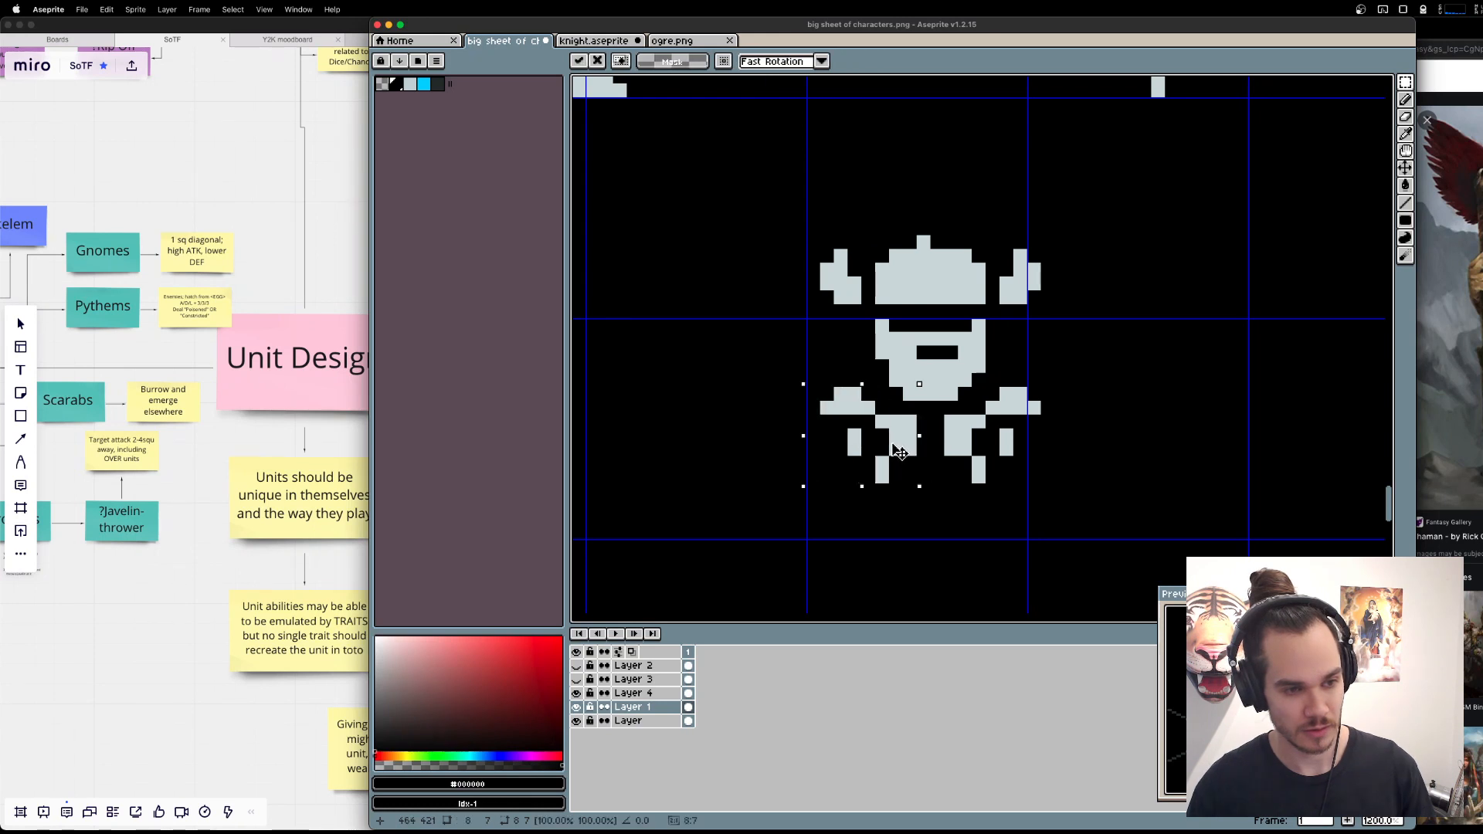
# Move the sprite's hands, lower torso and legs down one pixel.
pyautogui.moveTo(1124, 540); pyautogui.dragTo(805, 426)
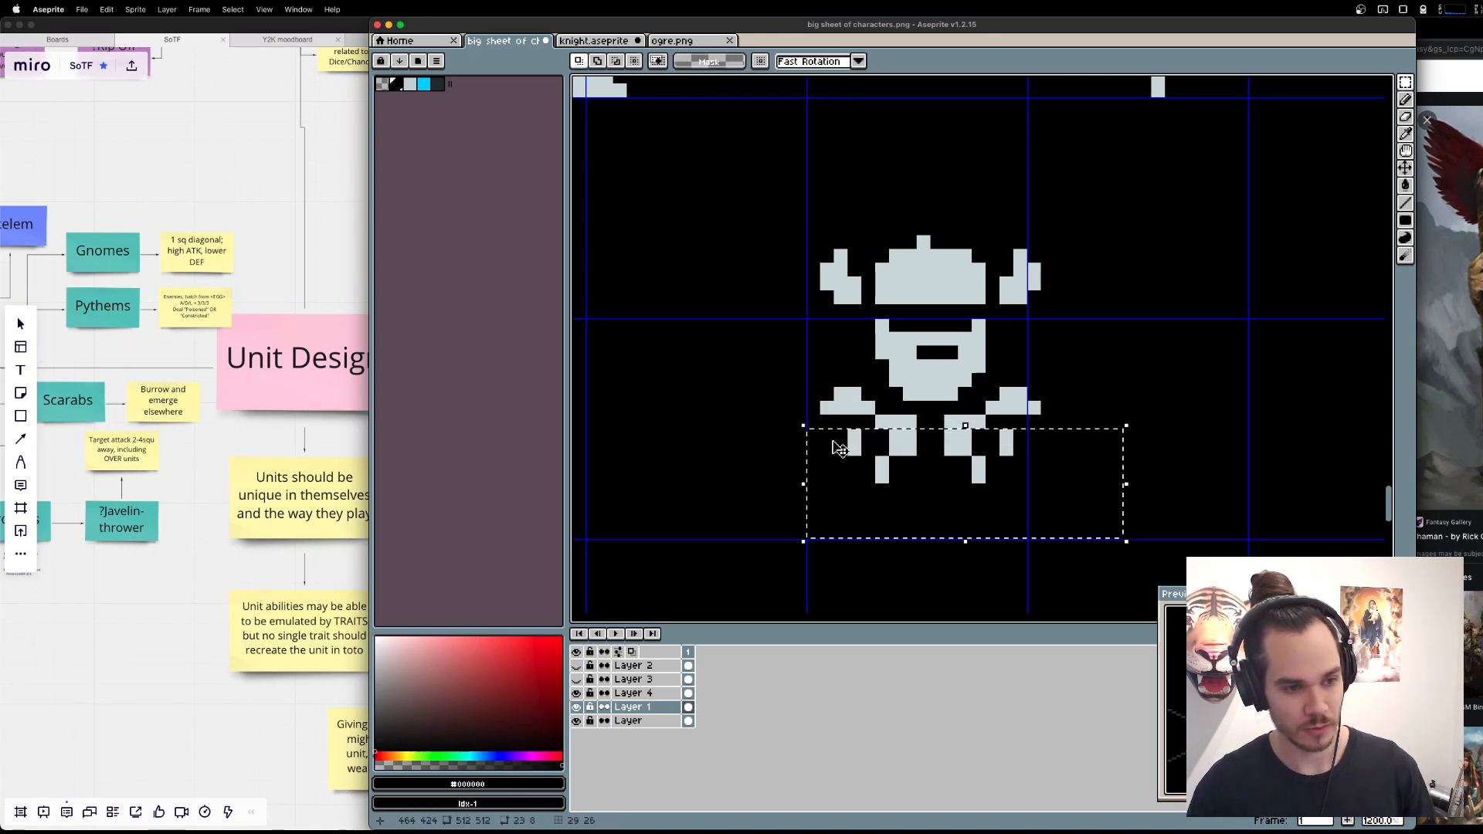
pyautogui.moveTo(980, 499); pyautogui.dragTo(979, 508)
pyautogui.press('super+d')
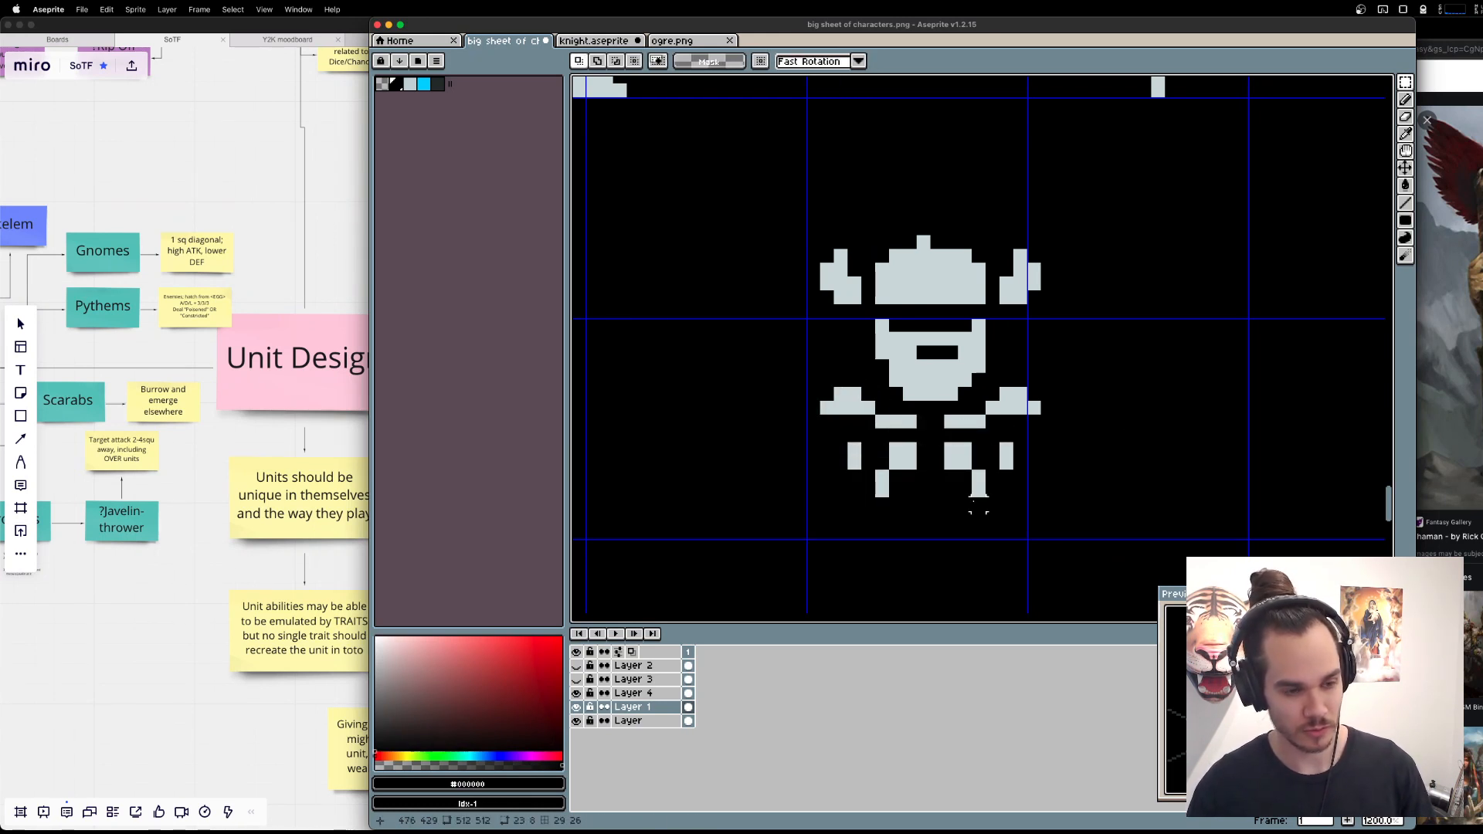
# Fill the gap across both torso halves, thicken the shoulders by one row, and extend their inner upper edges by one pixel.
pyautogui.press('b')
pyautogui.keyDown('alt'); pyautogui.click(849, 407); pyautogui.keyUp('alt')
pyautogui.moveTo(833, 420)
pyautogui.mouseDown()
pyautogui.moveTo(901, 434)
pyautogui.moveTo(1032, 421)
pyautogui.mouseUp()
pyautogui.click(954, 436)
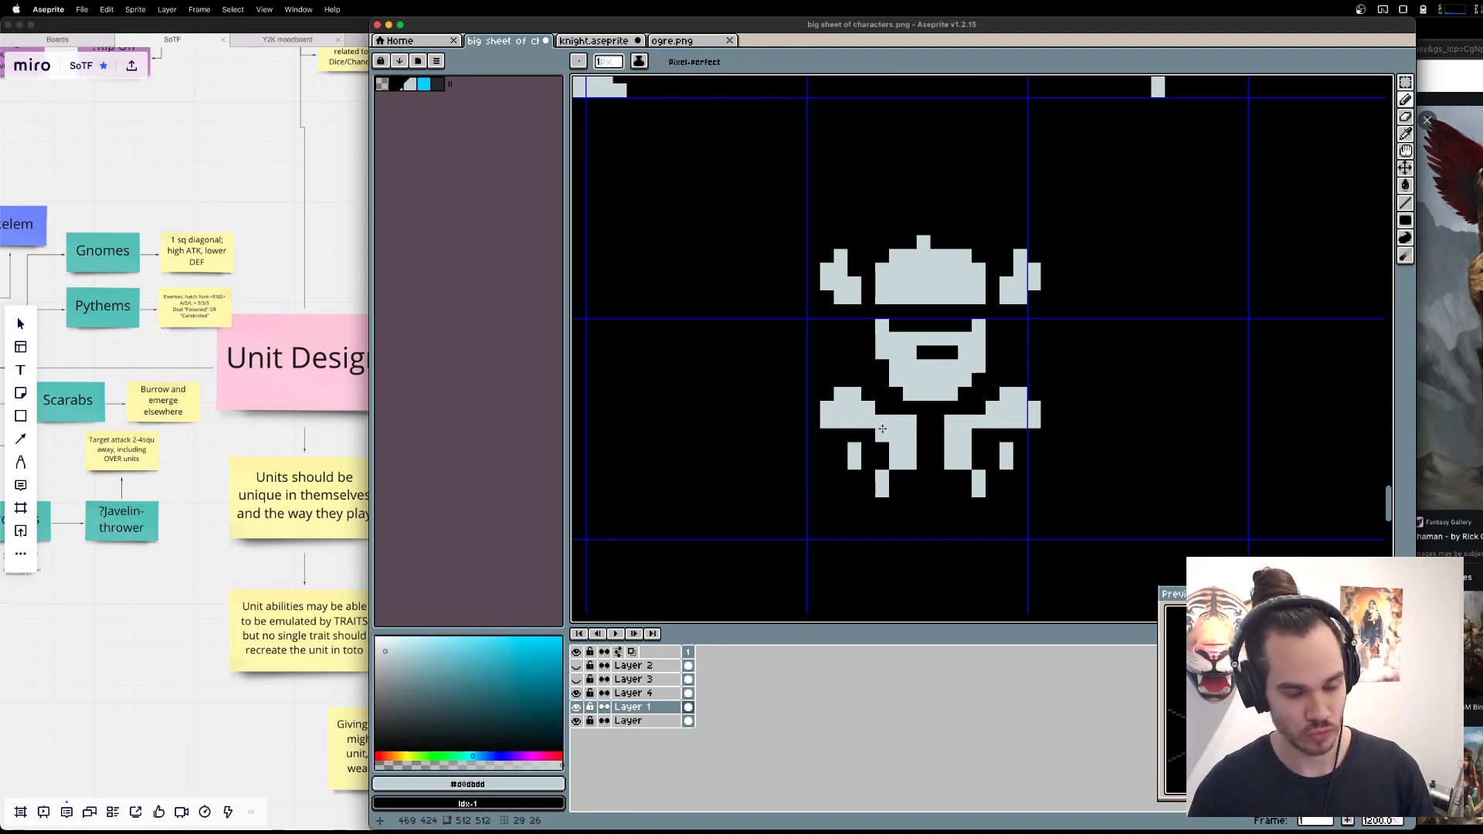
pyautogui.moveTo(980, 394); pyautogui.dragTo(993, 394)
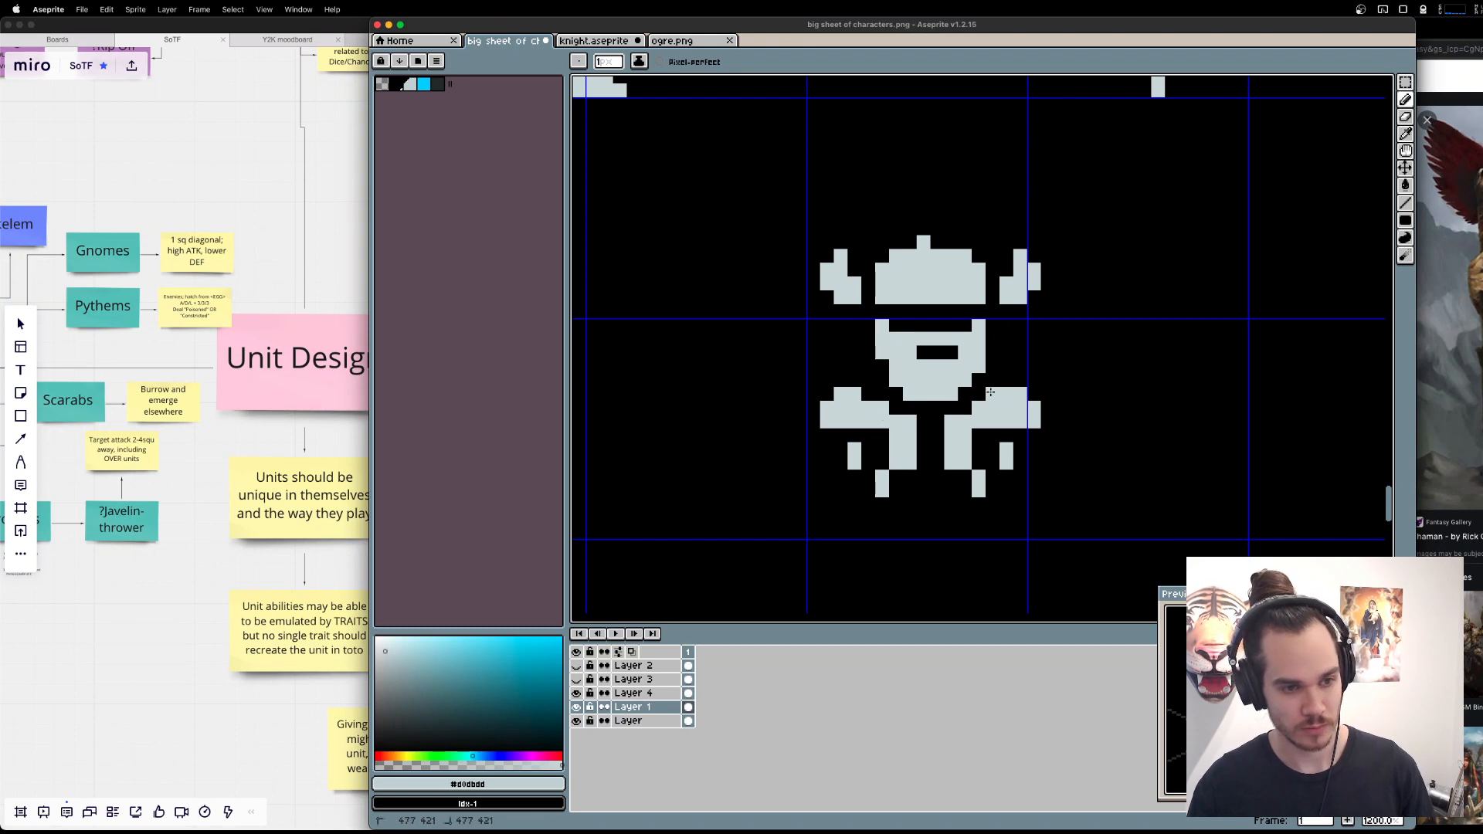
pyautogui.click(867, 394)
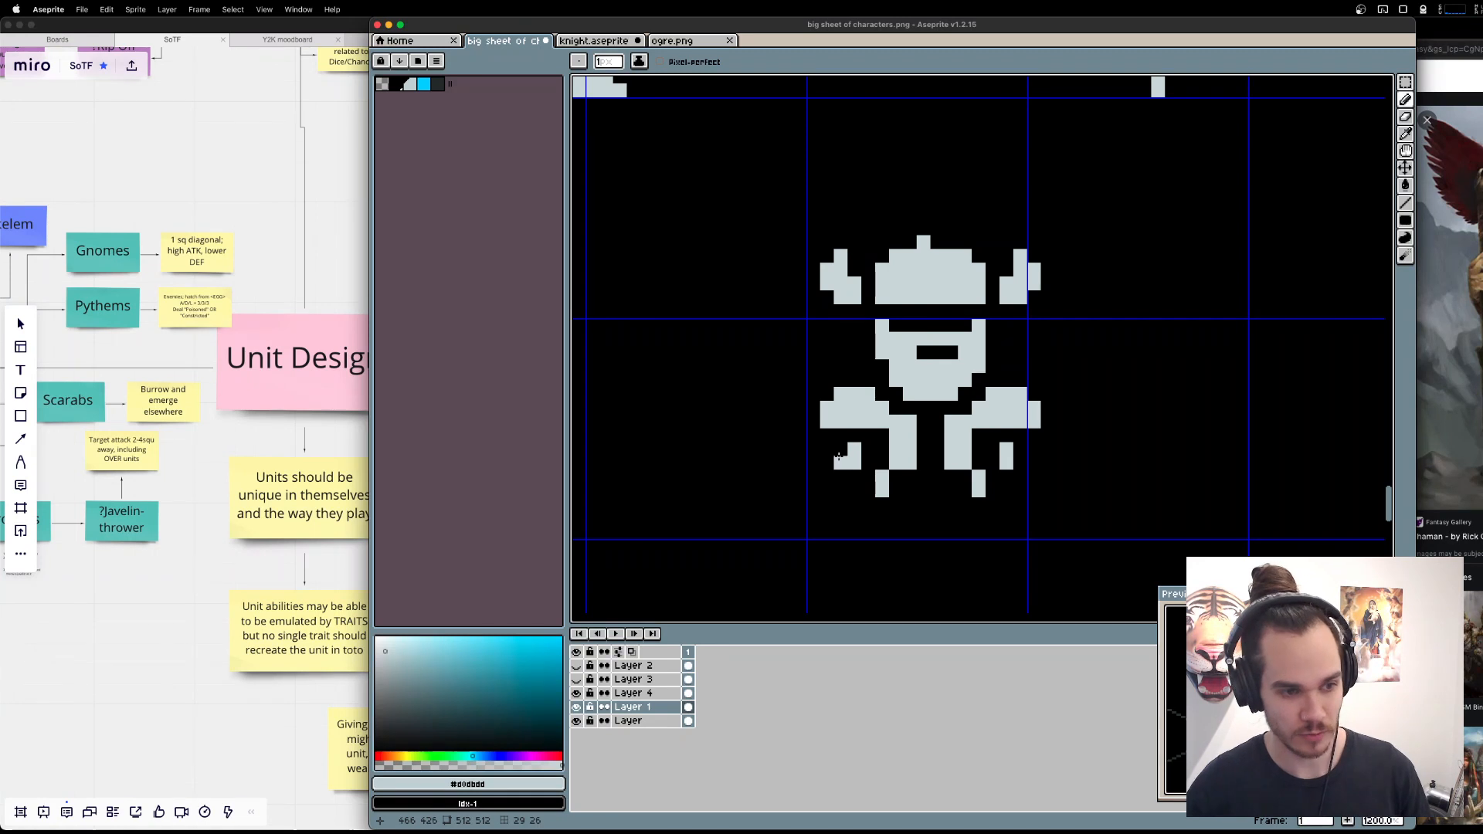
pyautogui.moveTo(841, 449); pyautogui.dragTo(841, 461)
pyautogui.moveTo(1020, 450); pyautogui.dragTo(1020, 461)
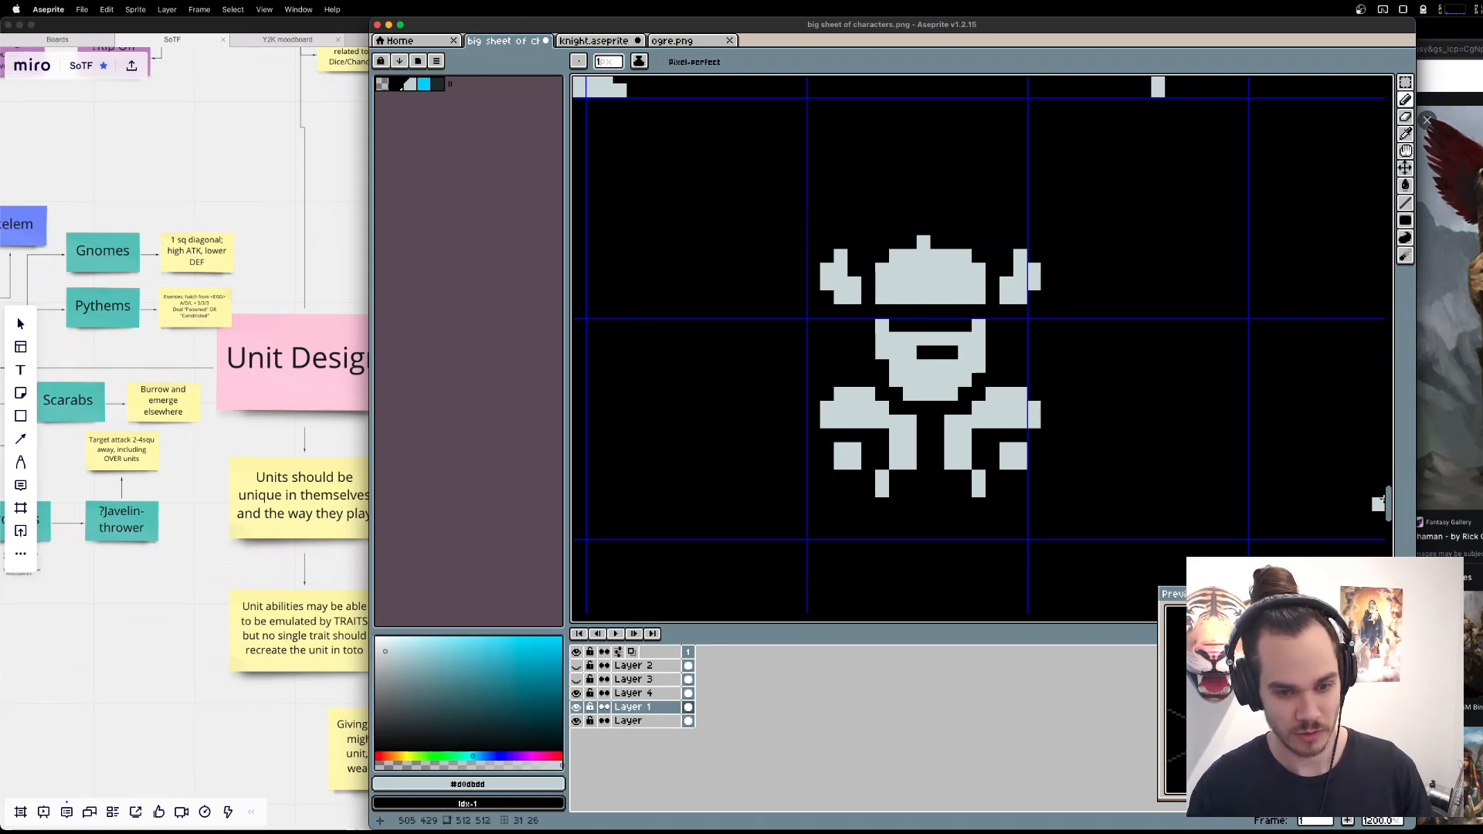
pyautogui.press('super+z')
pyautogui.press('super+z')
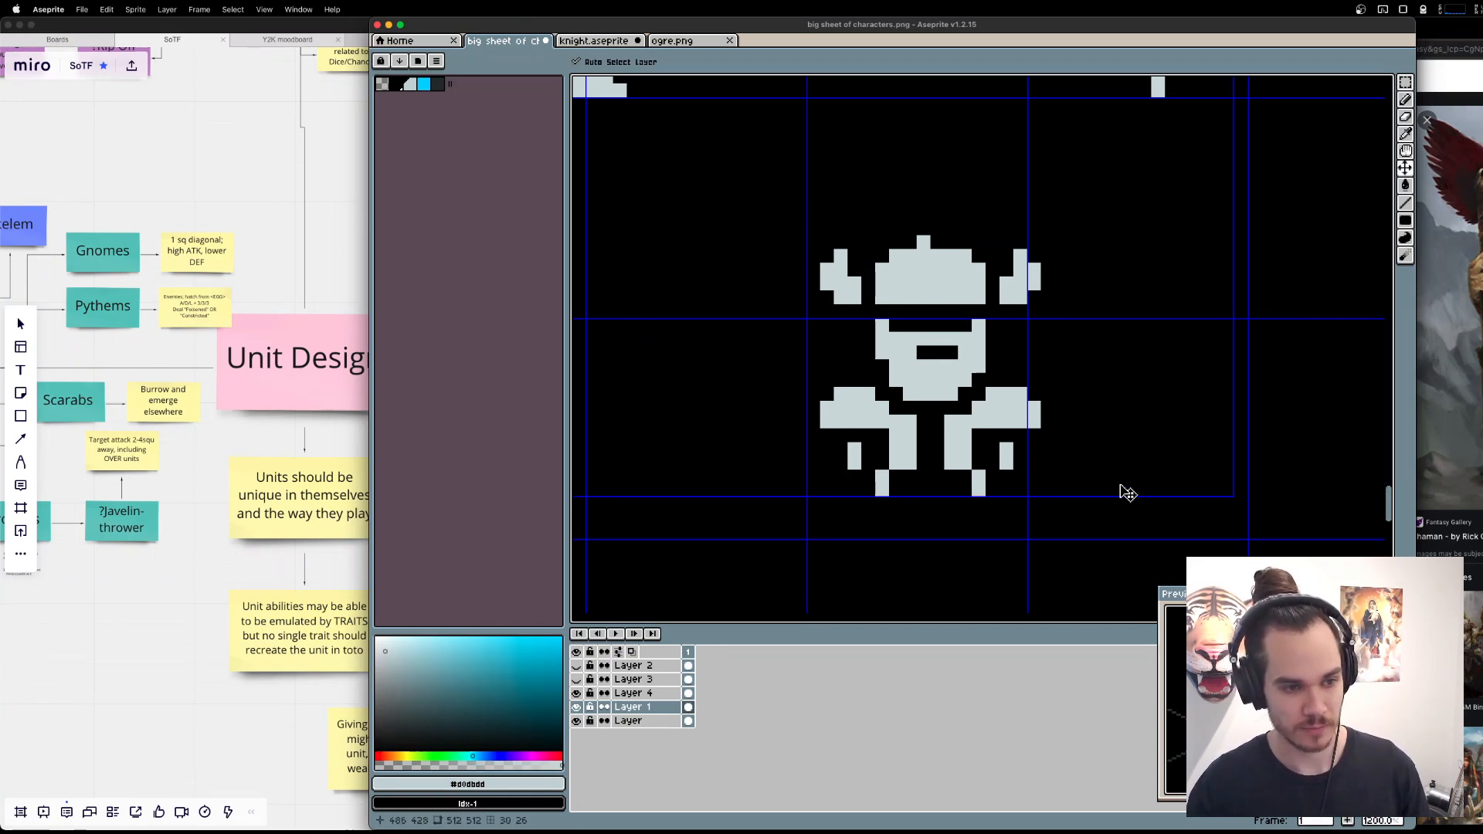
# Connect both hands to the shoulders with a single pixel on each side.
pyautogui.click(854, 436)
pyautogui.click(1007, 435)
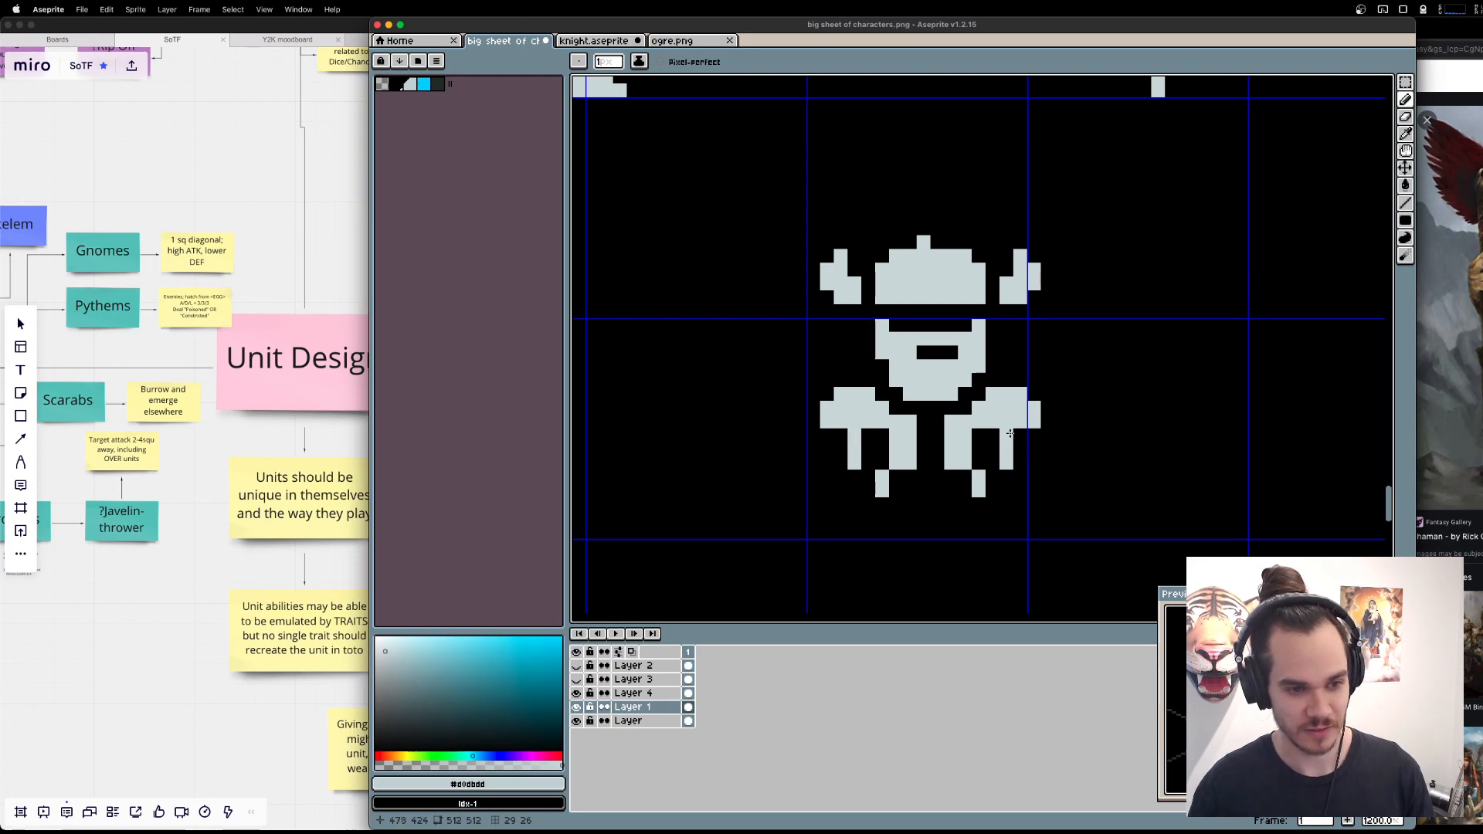
# Undo the pixels connecting the hands to the shoulders and erase the outermost column and upper corner pixel of both shoulders.
pyautogui.press('super+z')
pyautogui.press('super+z')
pyautogui.press('e')
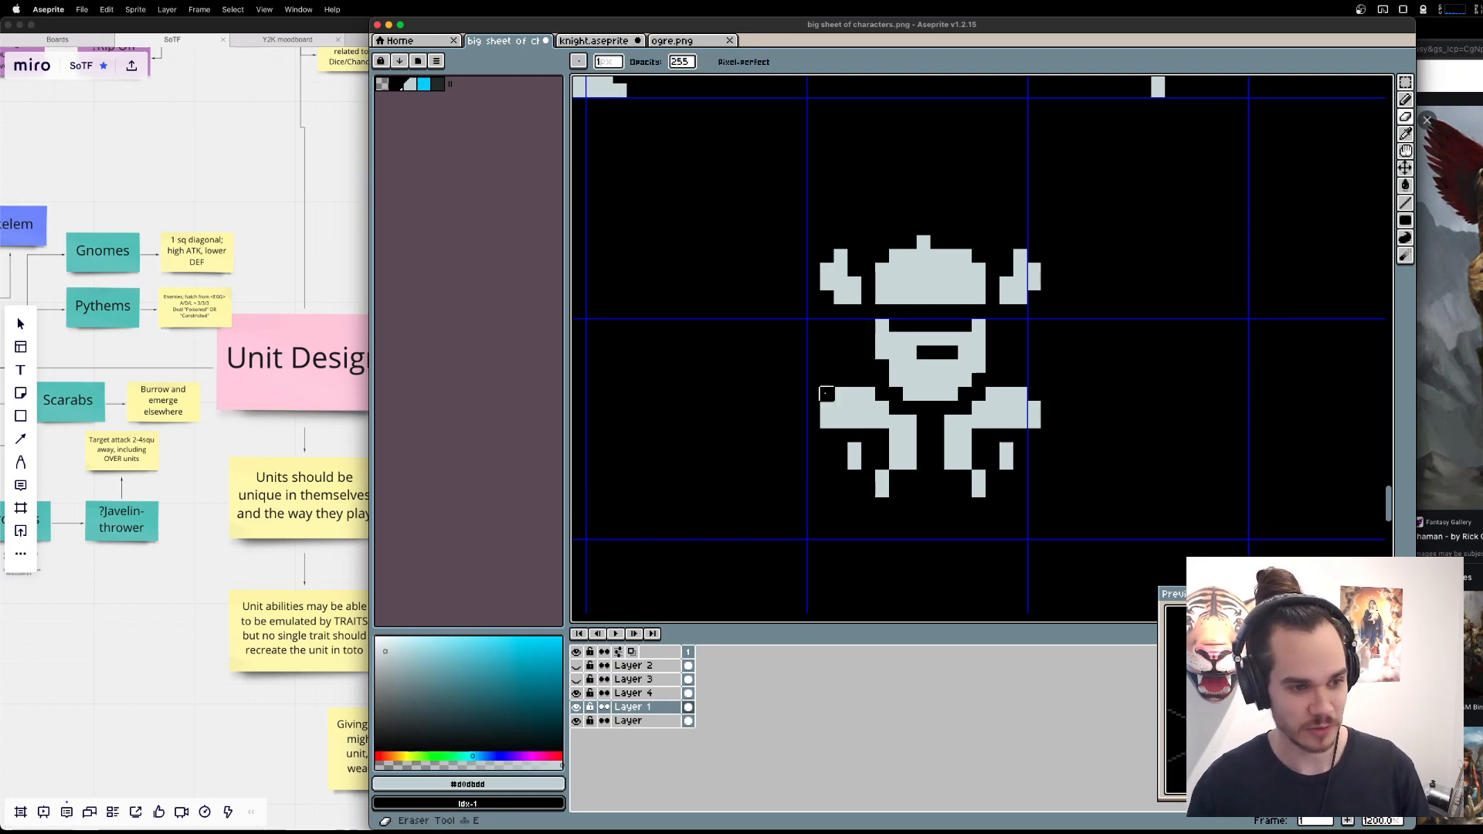
pyautogui.moveTo(828, 408); pyautogui.dragTo(827, 422)
pyautogui.click(841, 394)
pyautogui.moveTo(1034, 422); pyautogui.dragTo(1034, 408)
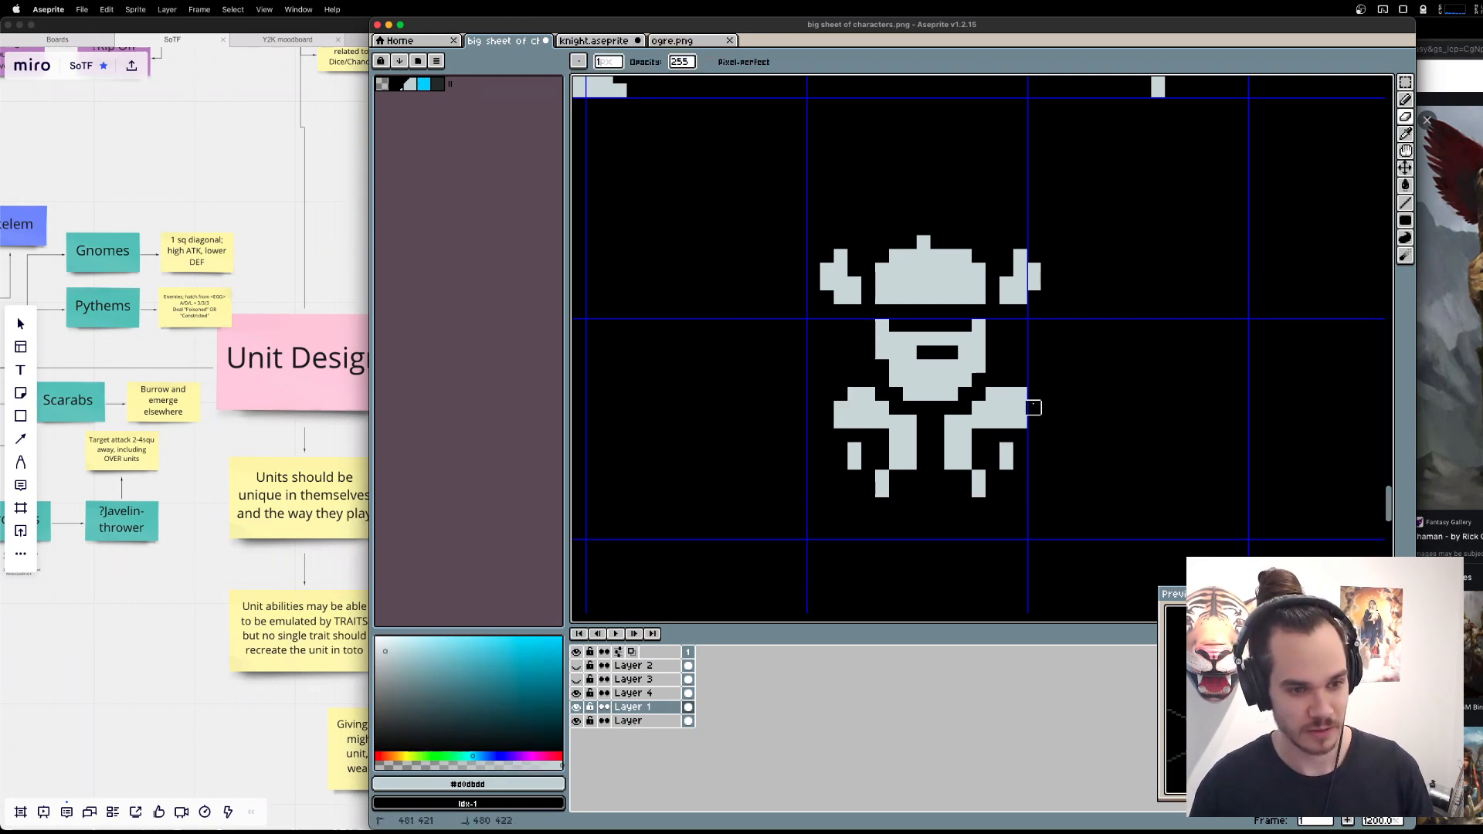
pyautogui.click(1022, 393)
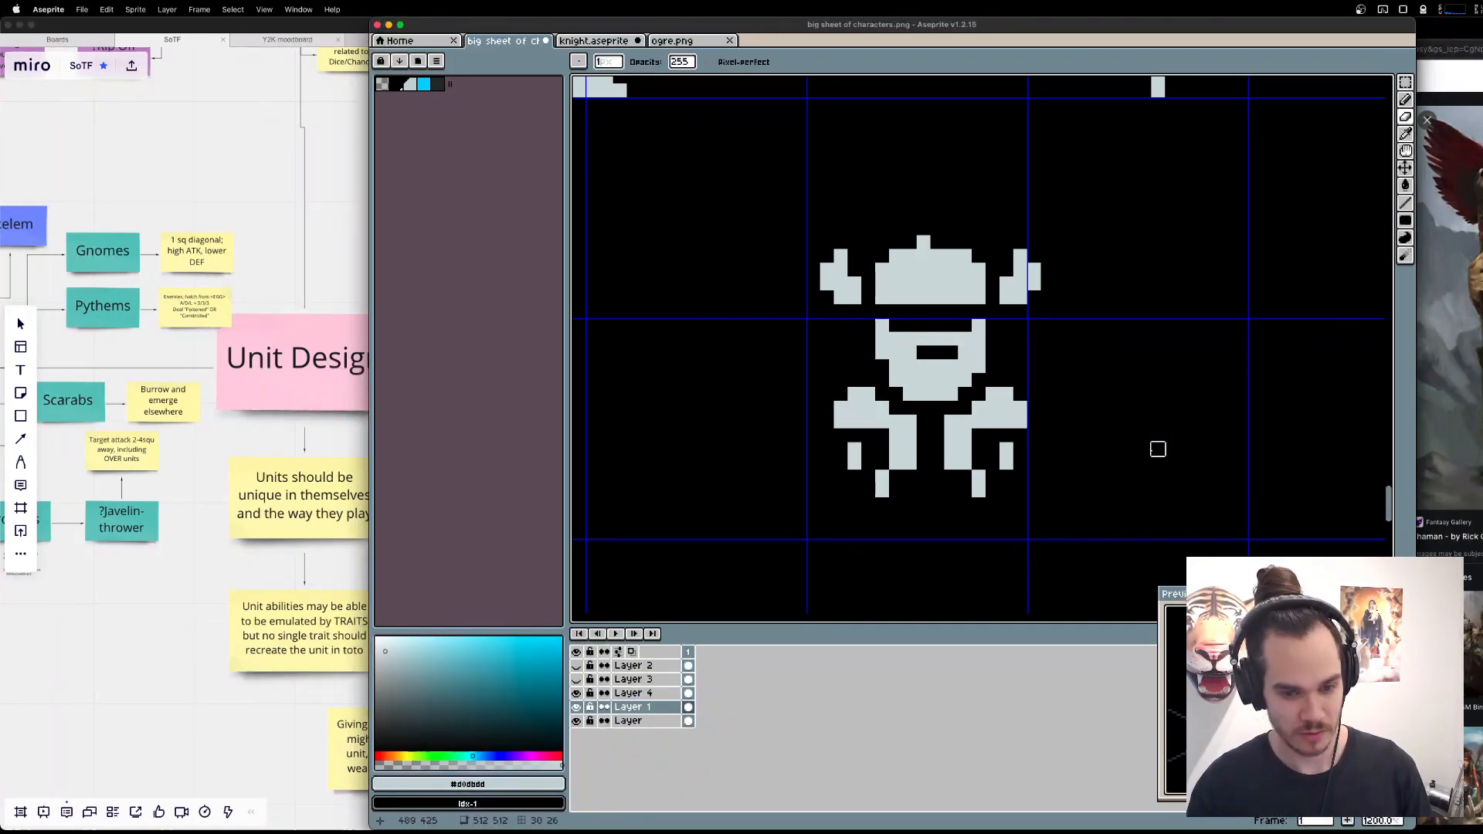
# Try to close the gap between the two torso halves, leaving a small notch at the neck.
pyautogui.press('b')
pyautogui.click(923, 435)
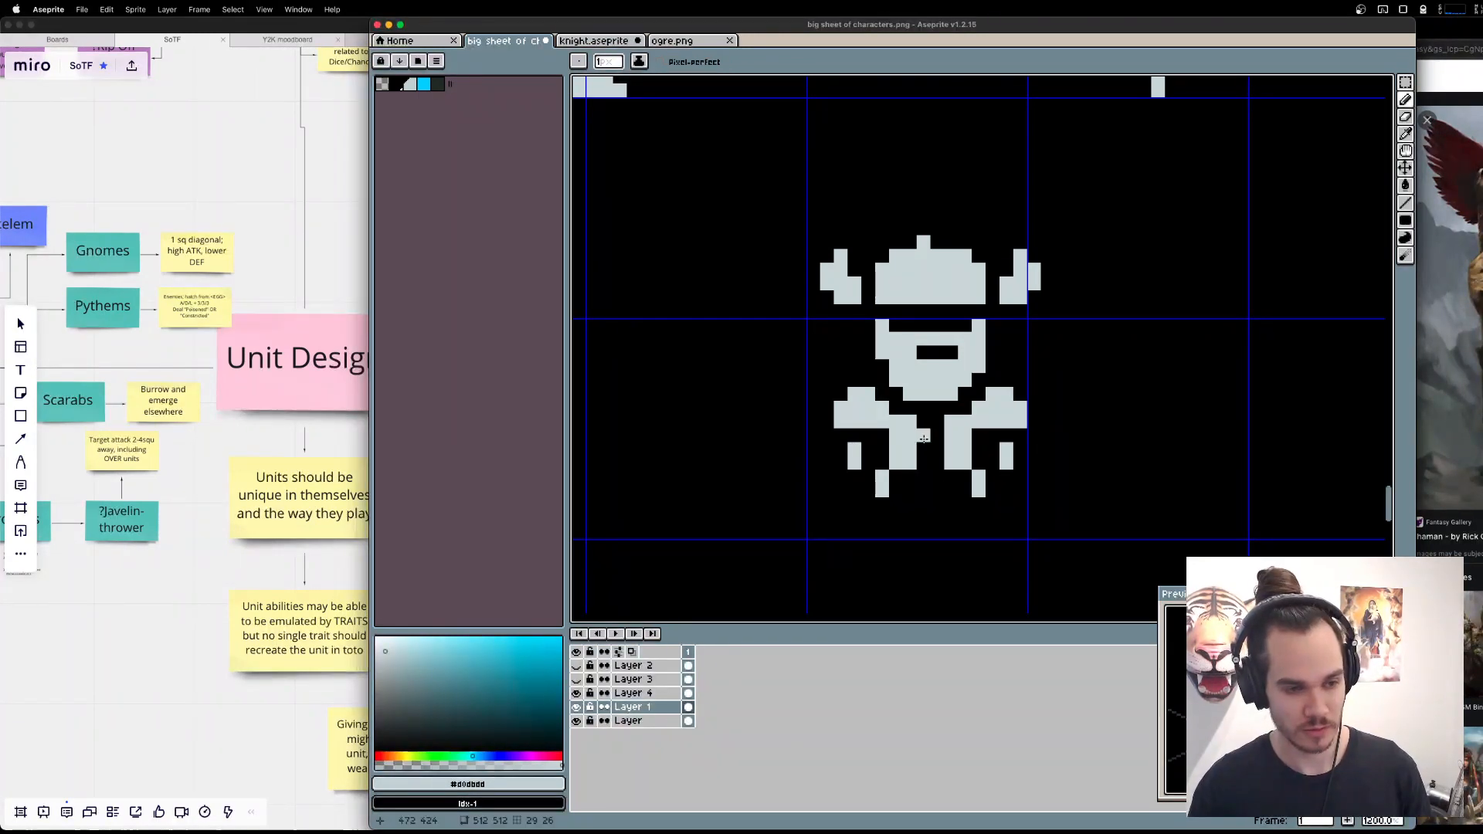
pyautogui.press('super+z')
pyautogui.press('super+z')
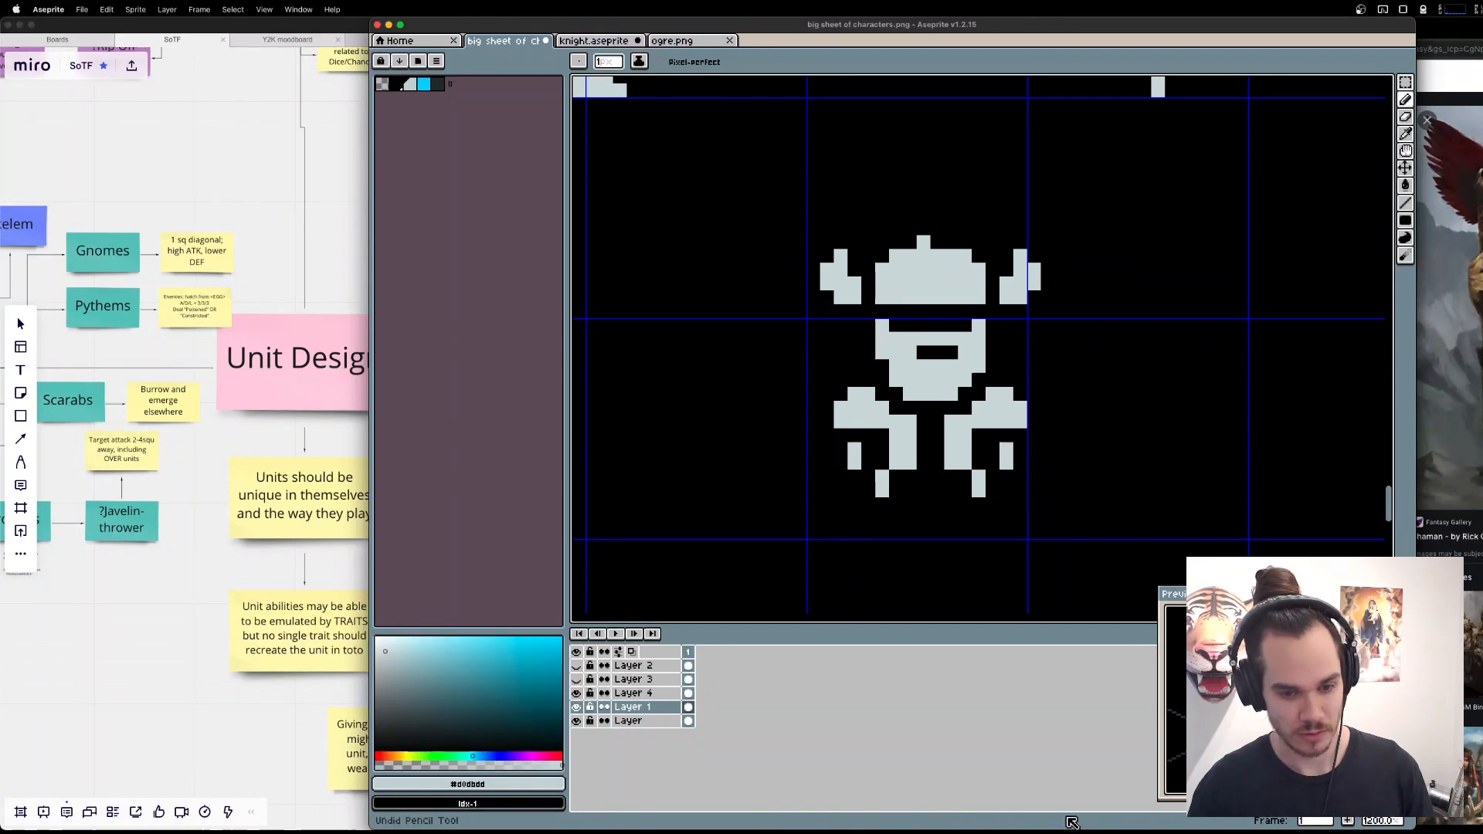
pyautogui.click(927, 447)
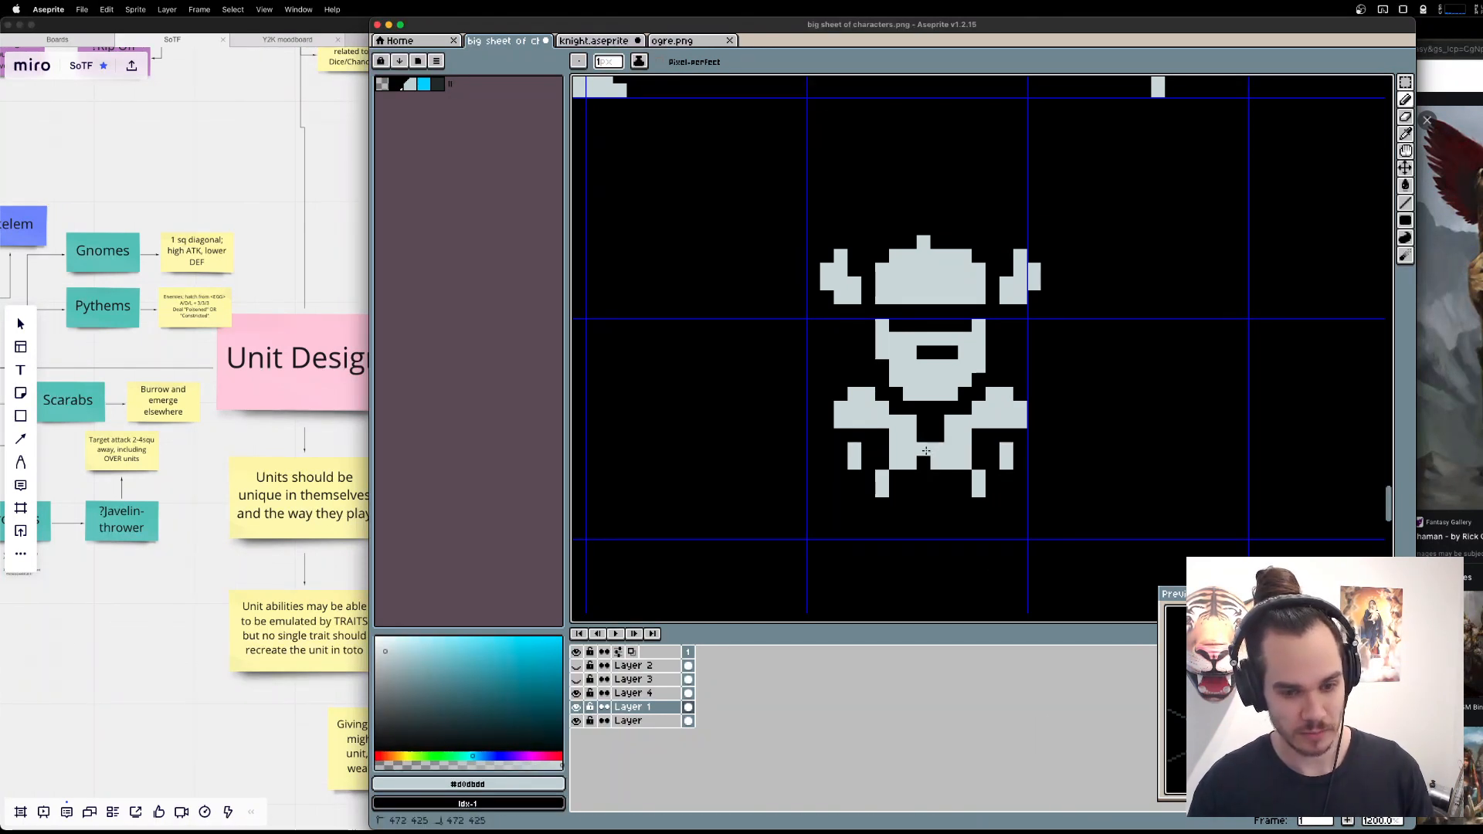
pyautogui.click(926, 455)
pyautogui.click(936, 429)
pyautogui.press('v')
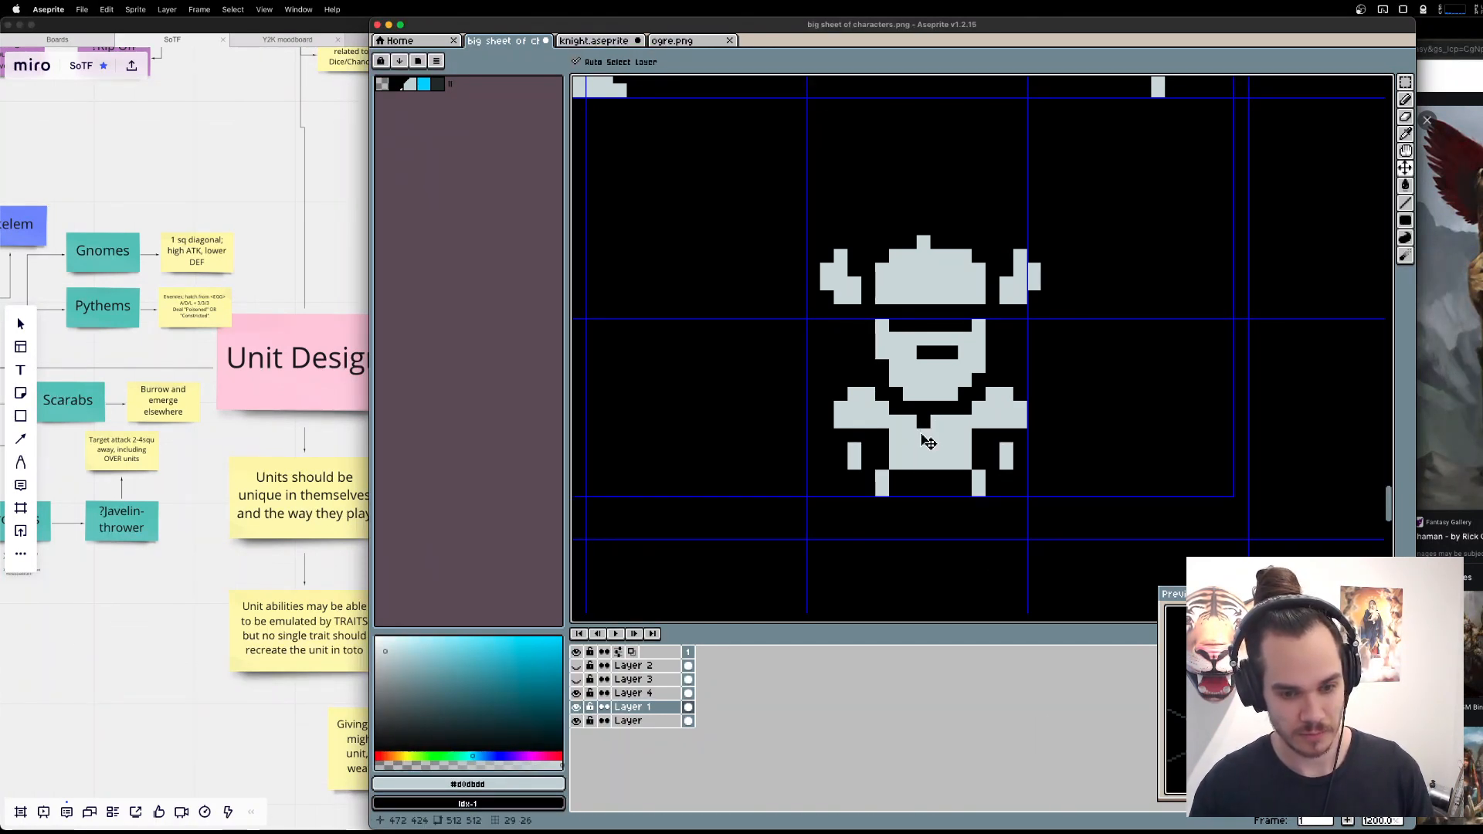
pyautogui.press('super+z')
pyautogui.press('super+z')
pyautogui.press('super+z')
pyautogui.press('super+z')
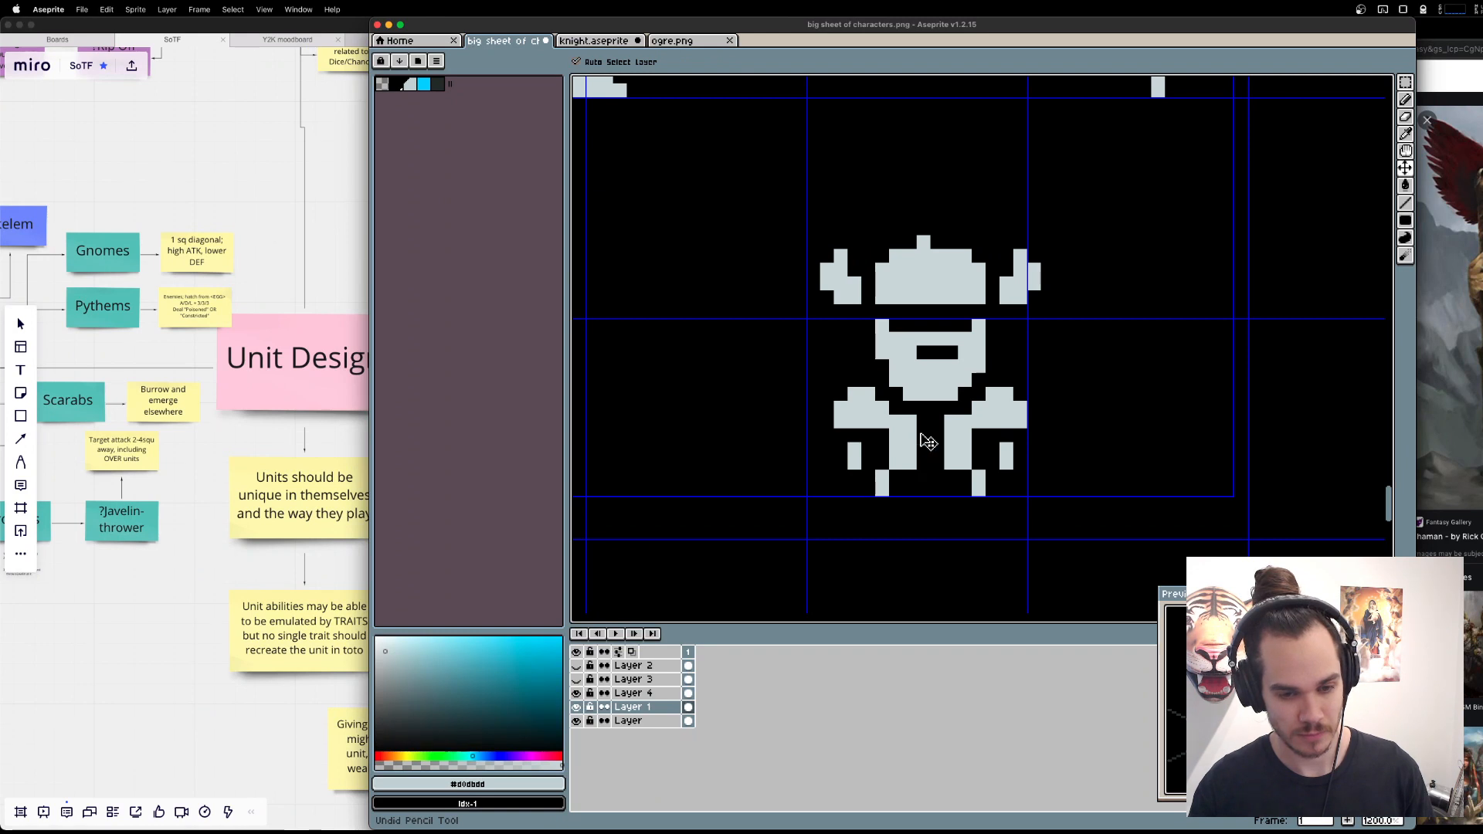
# Try a diagonal zigzag lacing of single pixels down the gap between the torso halves.
pyautogui.press('b')
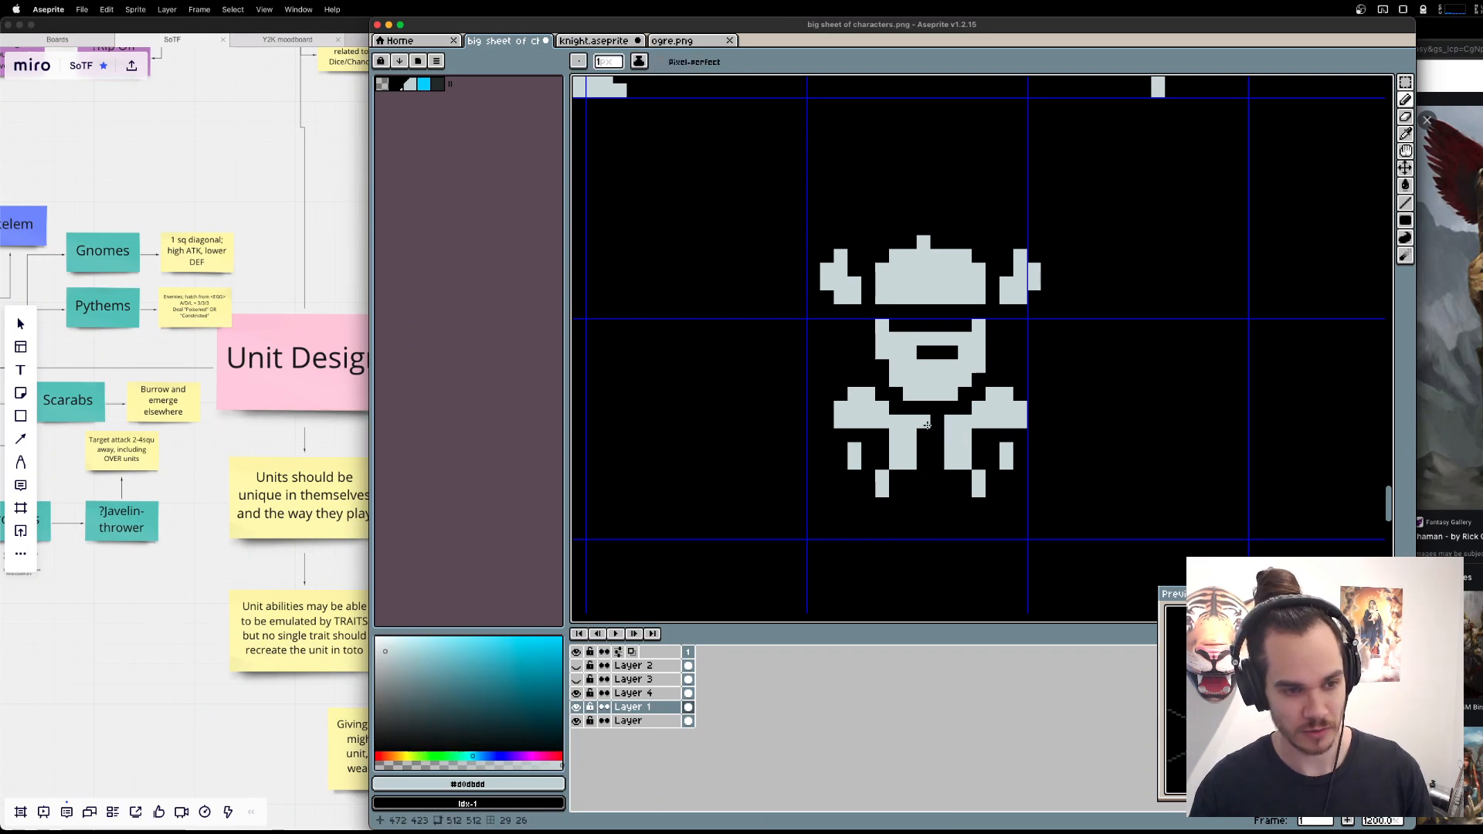
pyautogui.moveTo(927, 425); pyautogui.dragTo(937, 435)
pyautogui.press('super+z')
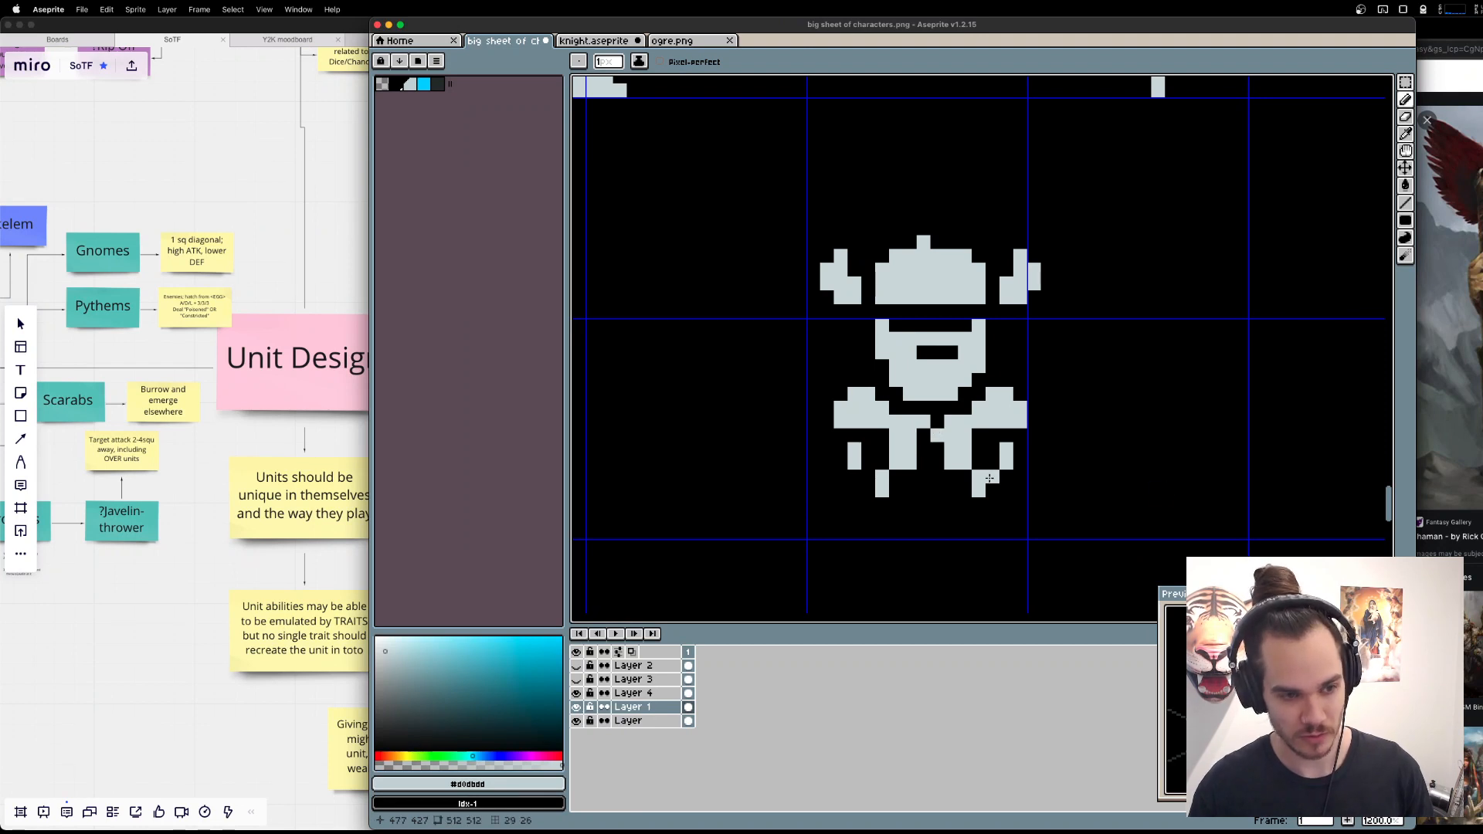
pyautogui.keyDown('super'); pyautogui.click(934, 461); pyautogui.keyUp('super')
pyautogui.moveTo(935, 462); pyautogui.dragTo(924, 450)
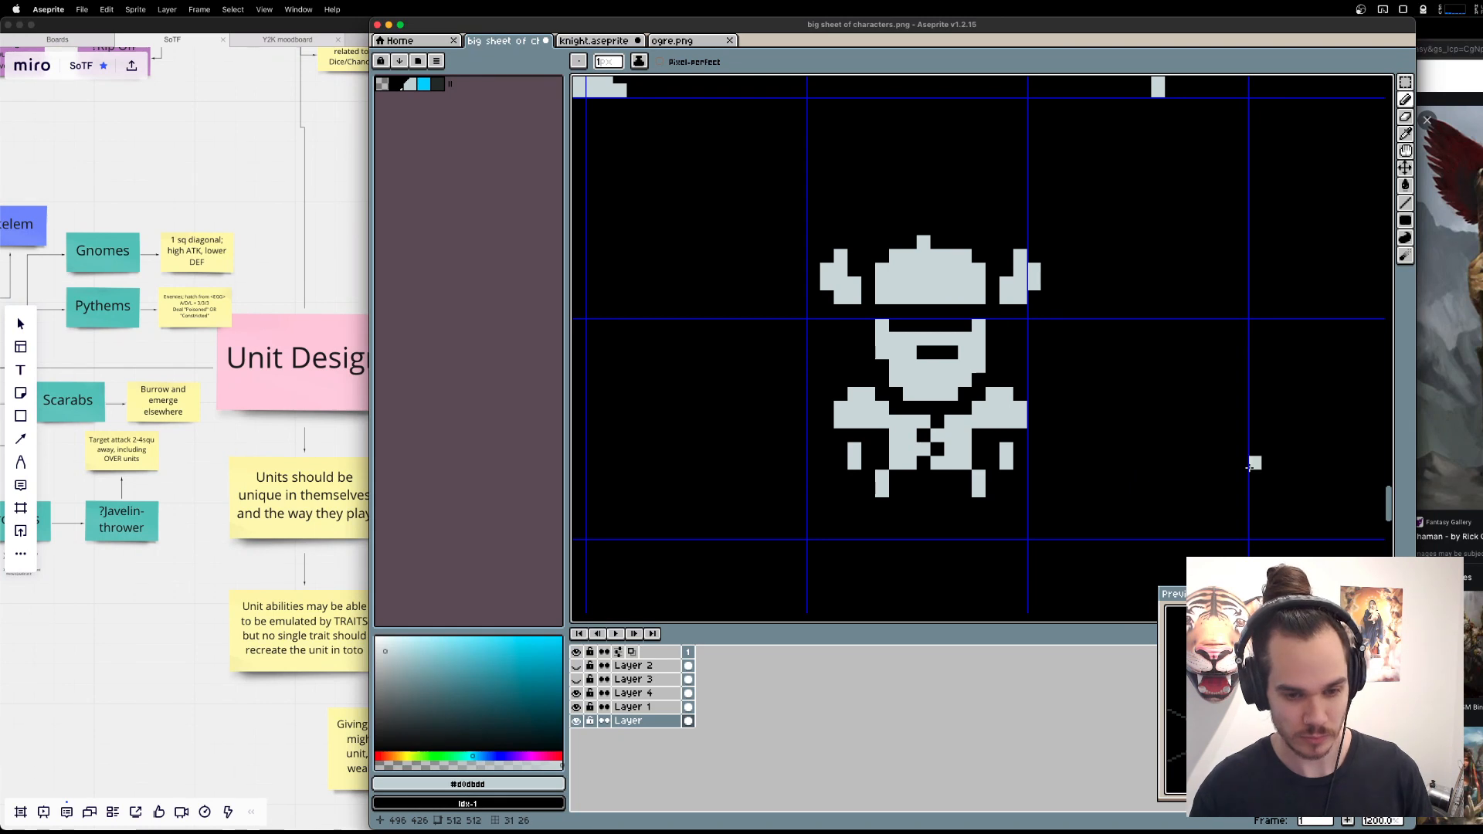
pyautogui.press('super+z')
pyautogui.press('super+z')
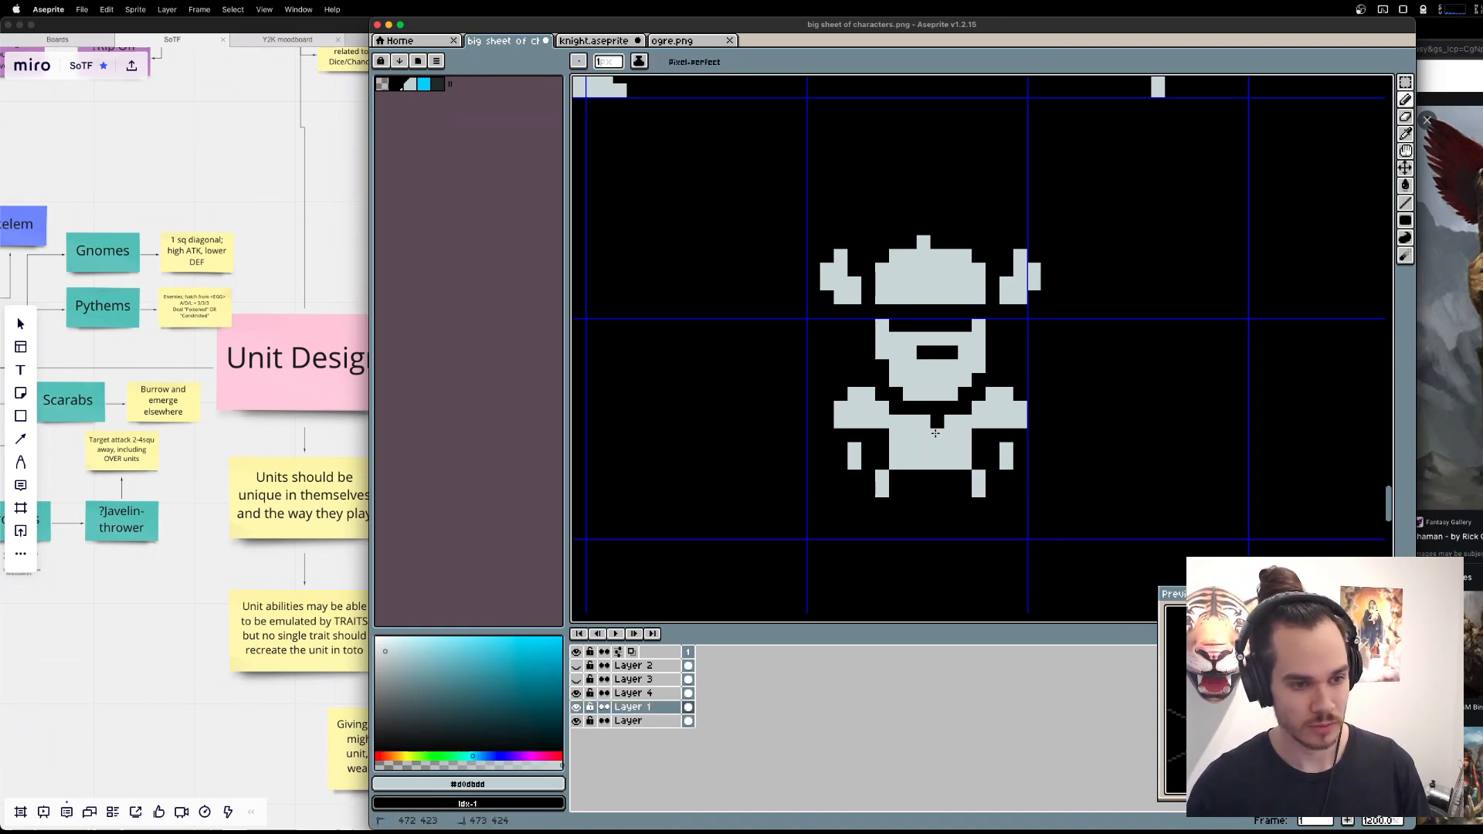
# Reshape the torso into two chest halves with a continuous one-pixel belt row below, separated by a one-pixel gap.
pyautogui.press('e')
pyautogui.moveTo(909, 449)
pyautogui.mouseDown()
pyautogui.moveTo(979, 449)
pyautogui.moveTo(881, 449)
pyautogui.mouseUp()
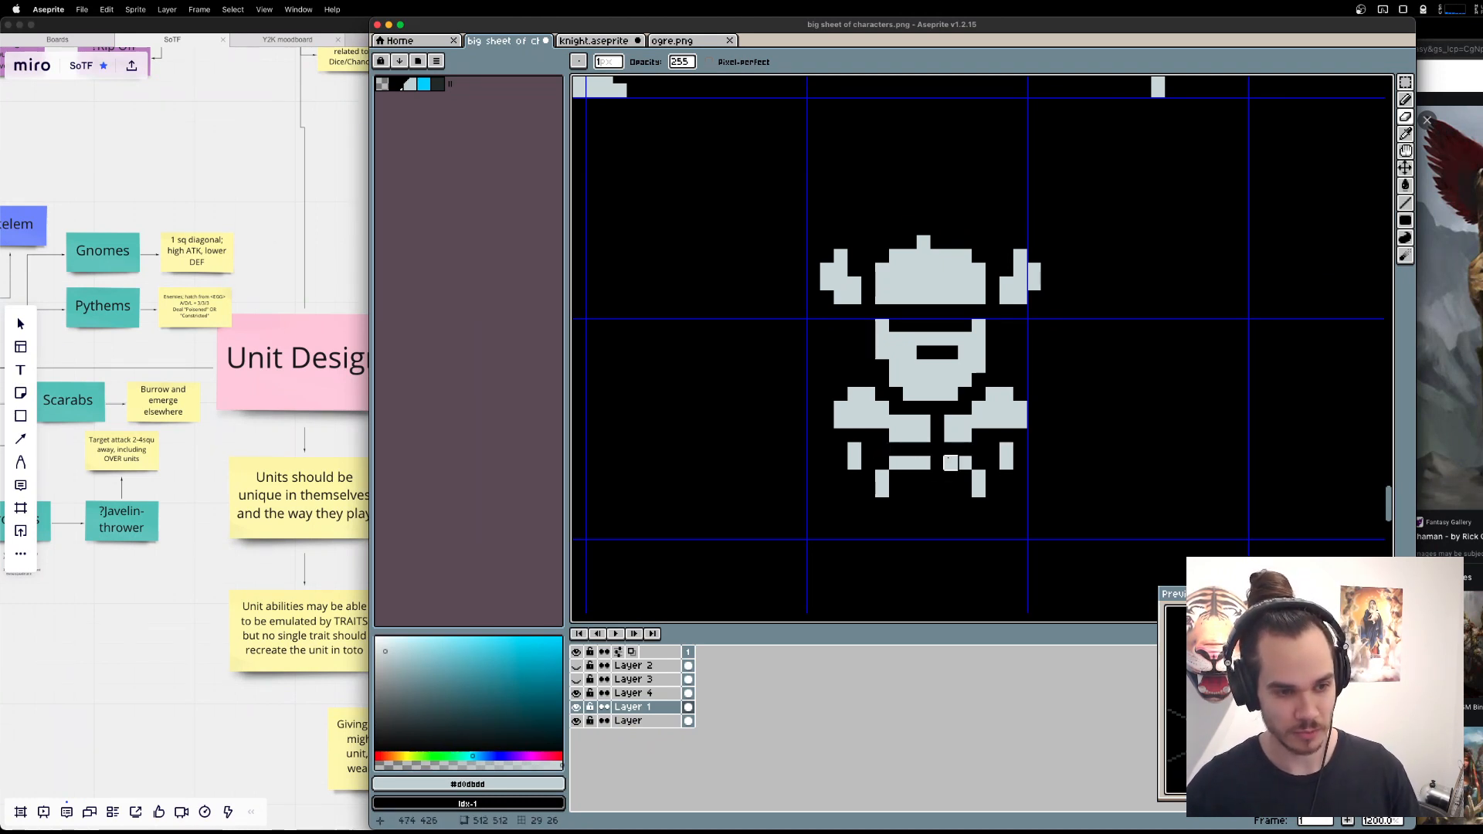
pyautogui.press('b')
pyautogui.click(937, 462)
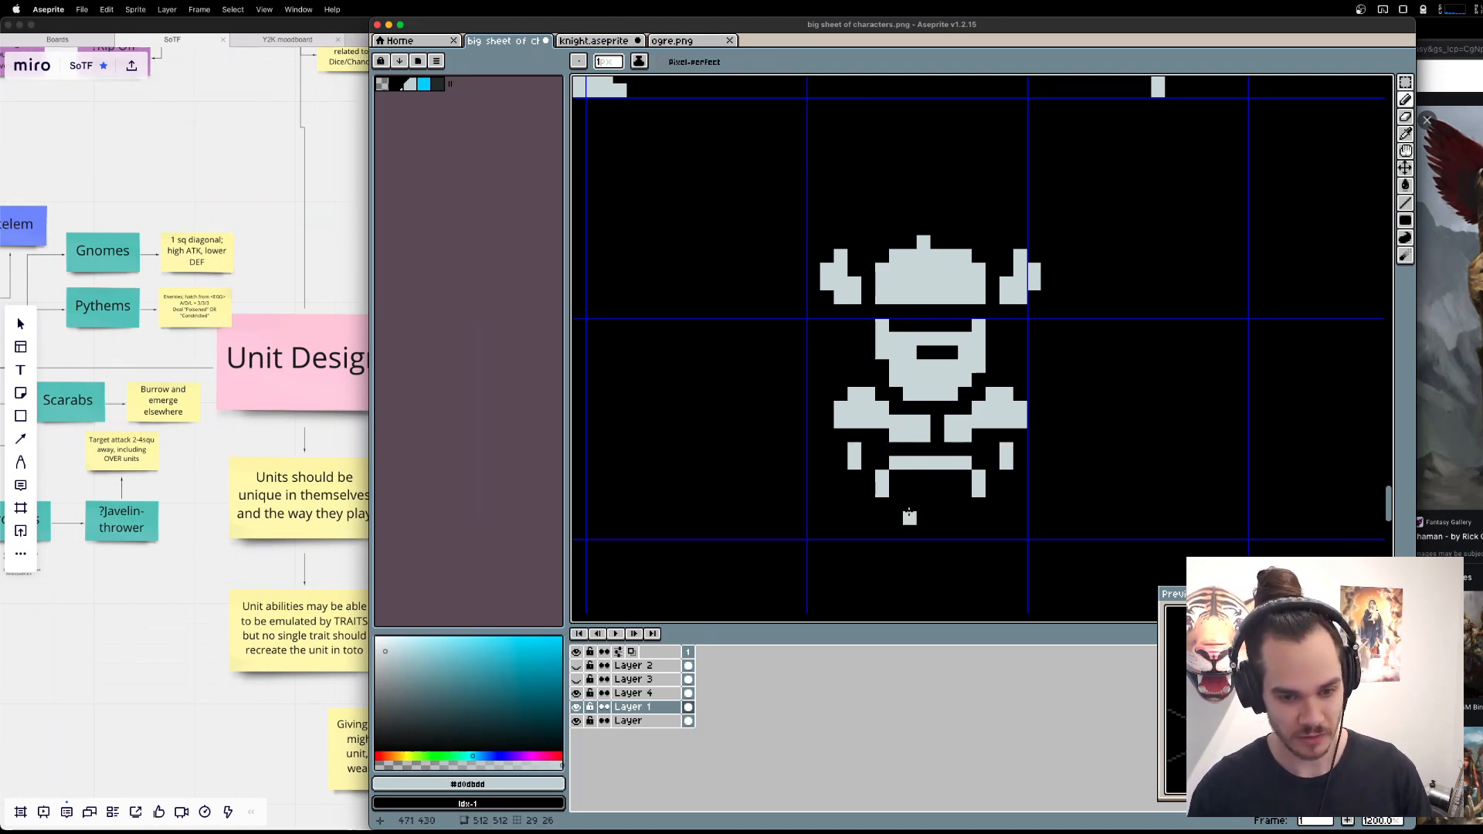
# Try to move the sprite's helmet and head down one pixel.
pyautogui.press('e')
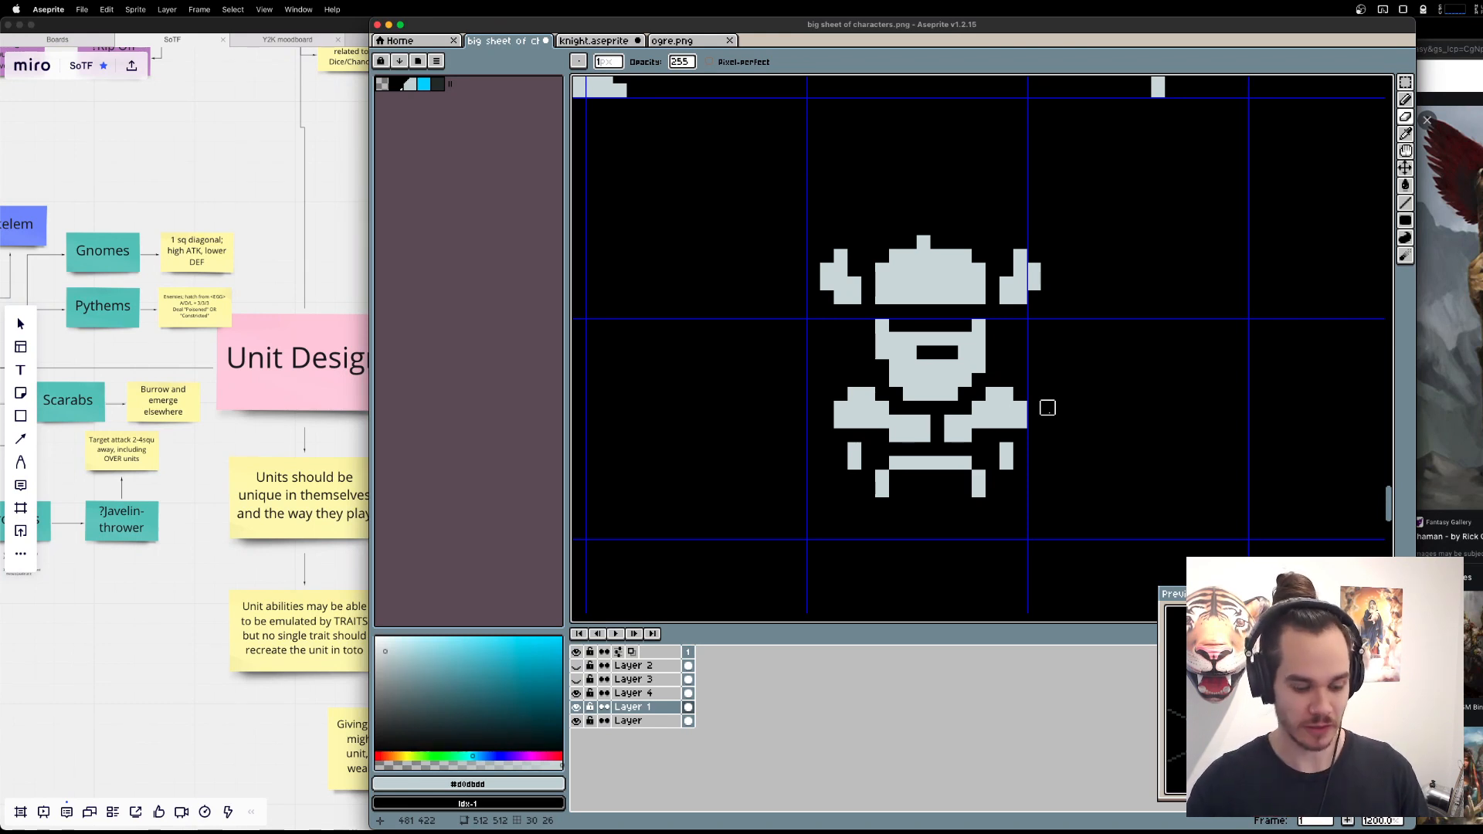
pyautogui.press('m')
pyautogui.moveTo(742, 184)
pyautogui.mouseDown()
pyautogui.moveTo(1146, 391)
pyautogui.moveTo(1131, 367)
pyautogui.mouseUp()
pyautogui.moveTo(1019, 299); pyautogui.dragTo(1018, 312)
pyautogui.press('super+z')
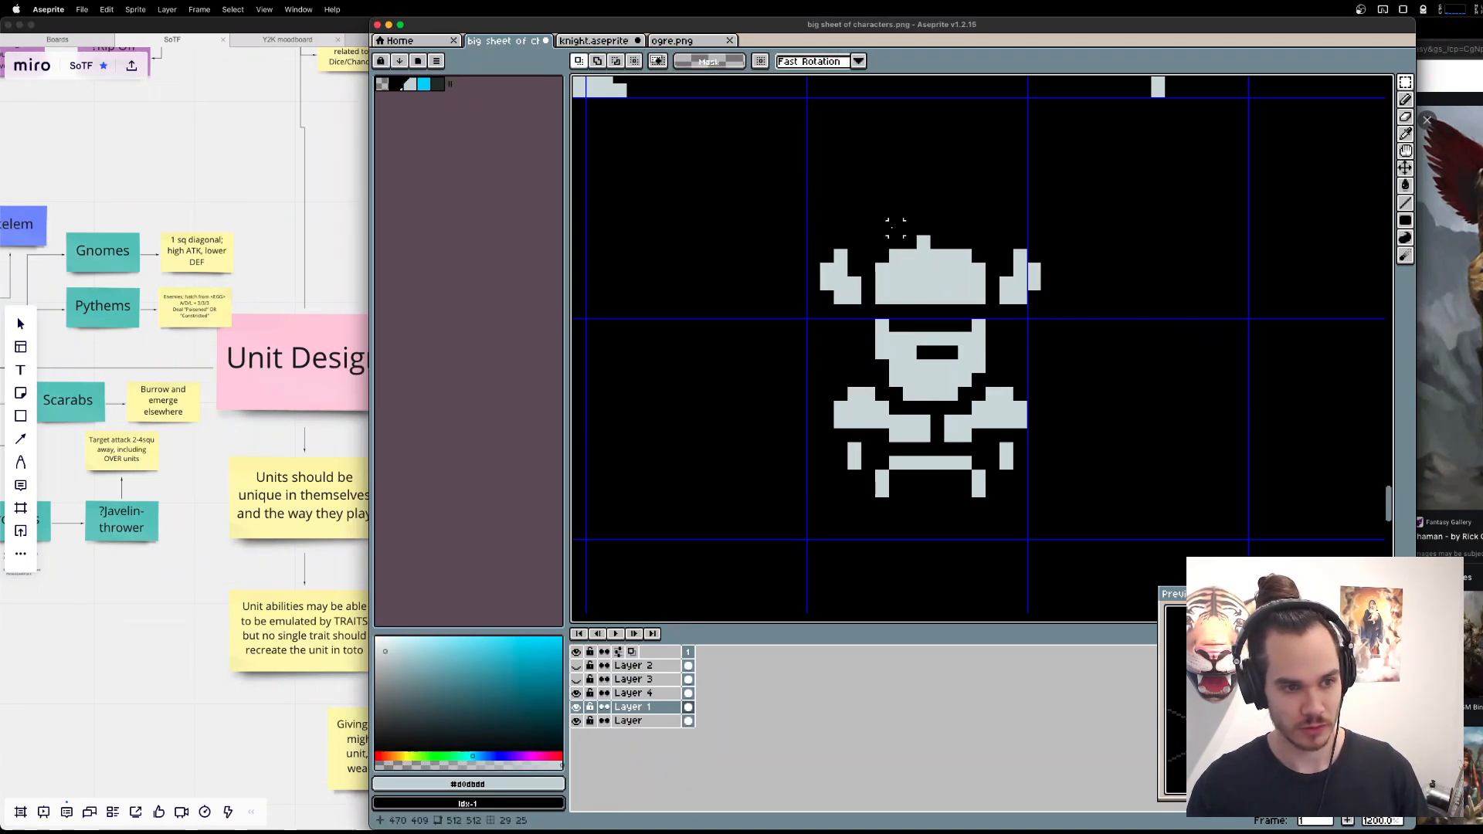
# Flatten the helmet by removing its knob and uppermost row, and undo the small block tried above it.
pyautogui.moveTo(859, 233); pyautogui.dragTo(1016, 293)
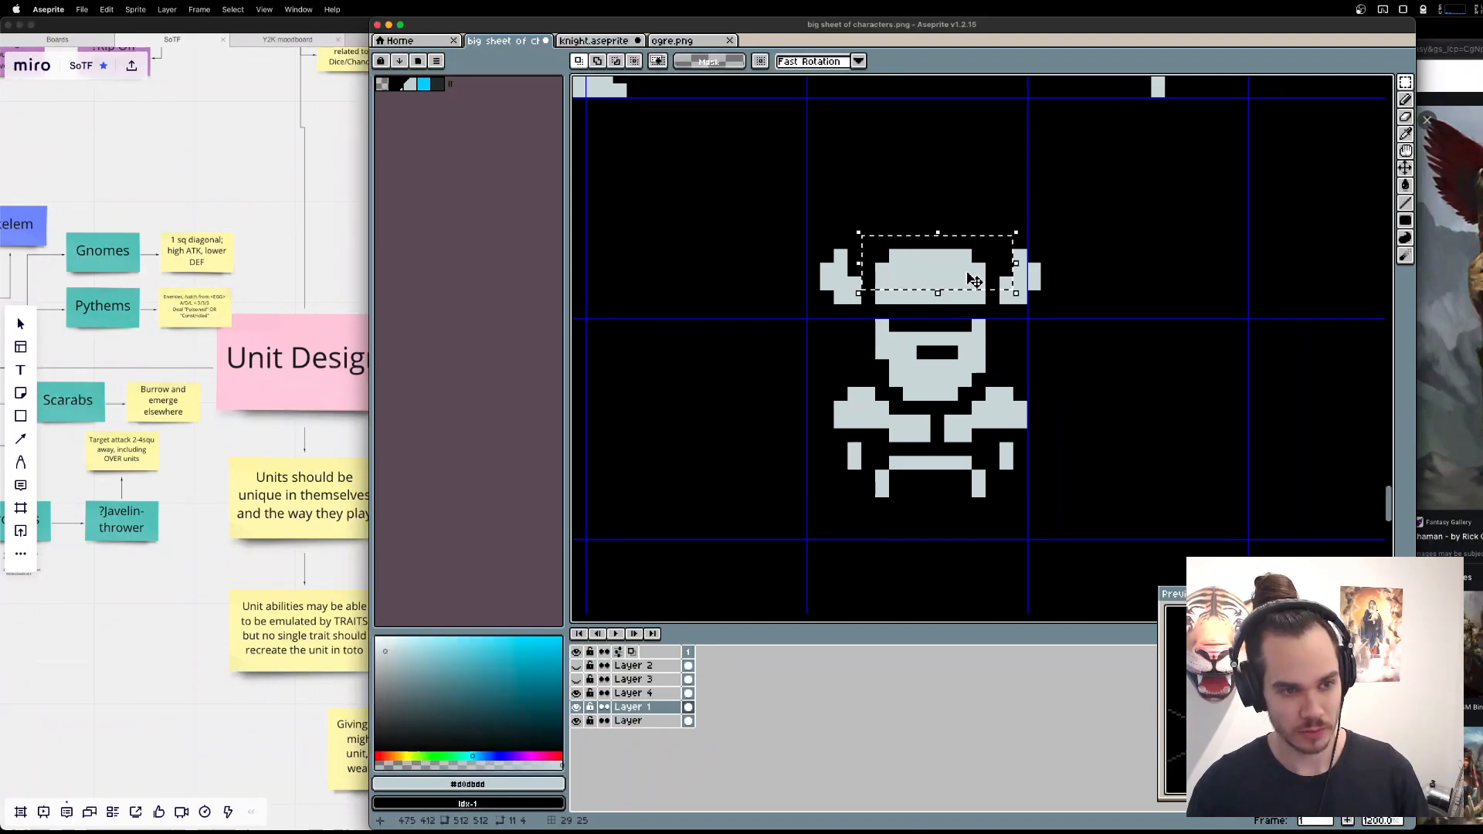
pyautogui.moveTo(874, 246)
pyautogui.mouseDown()
pyautogui.moveTo(1003, 295)
pyautogui.moveTo(963, 294)
pyautogui.moveTo(933, 233)
pyautogui.mouseUp()
pyautogui.press('super+d')
pyautogui.press('b')
pyautogui.press('super+z')
pyautogui.click(926, 230)
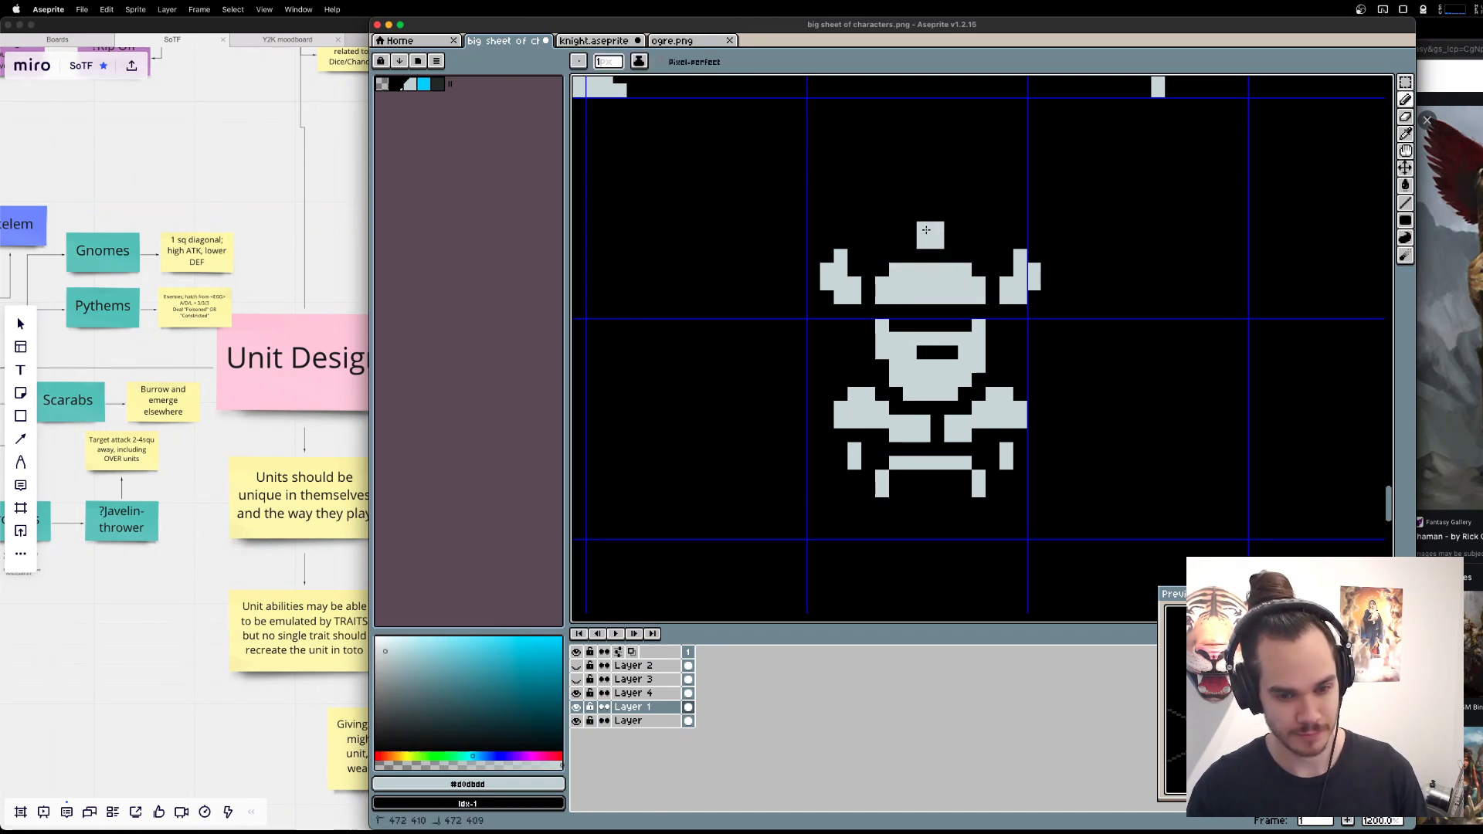
pyautogui.press('super+z')
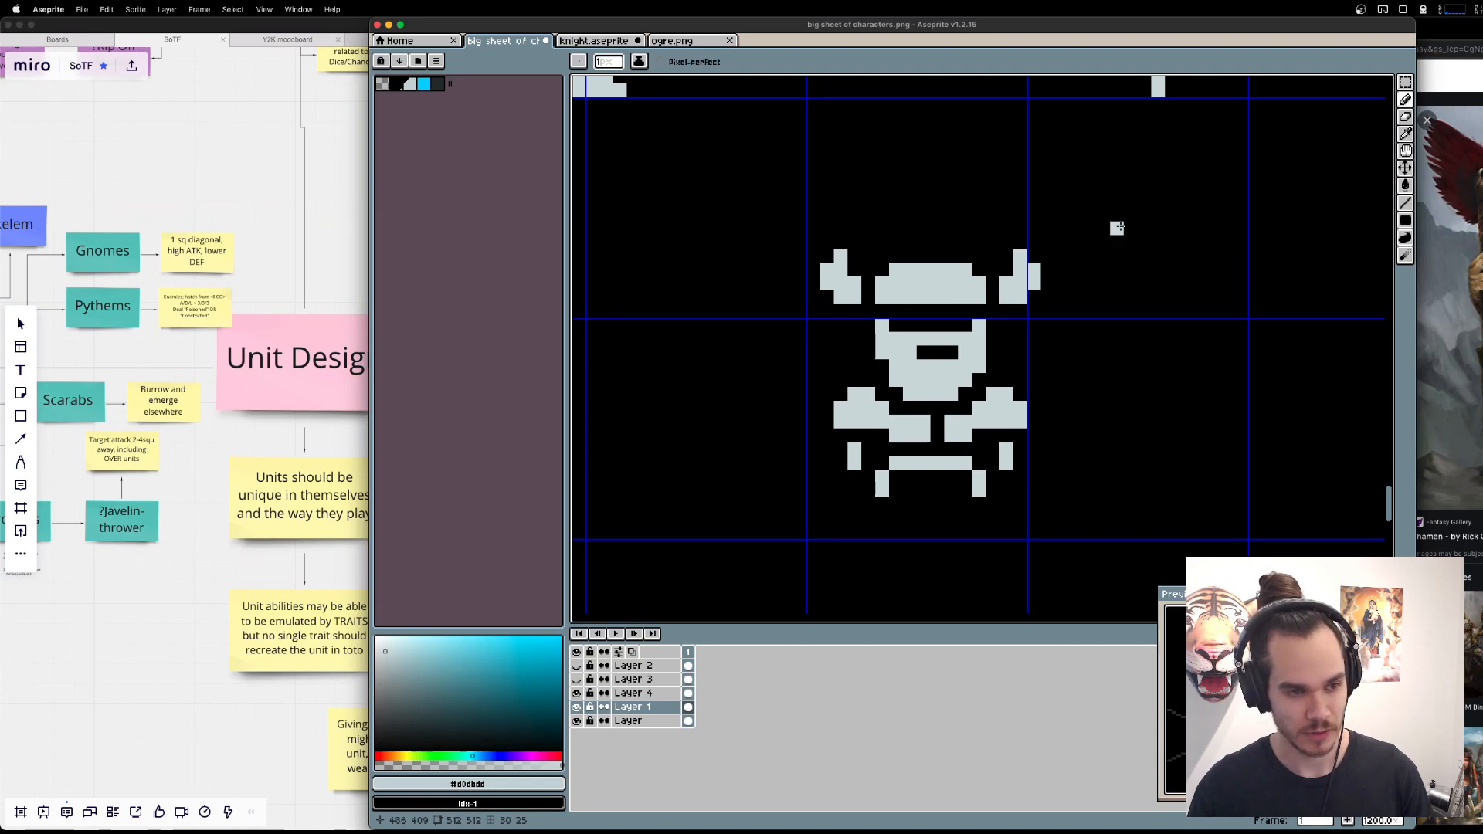
pyautogui.scroll(-3, 1033, 307)
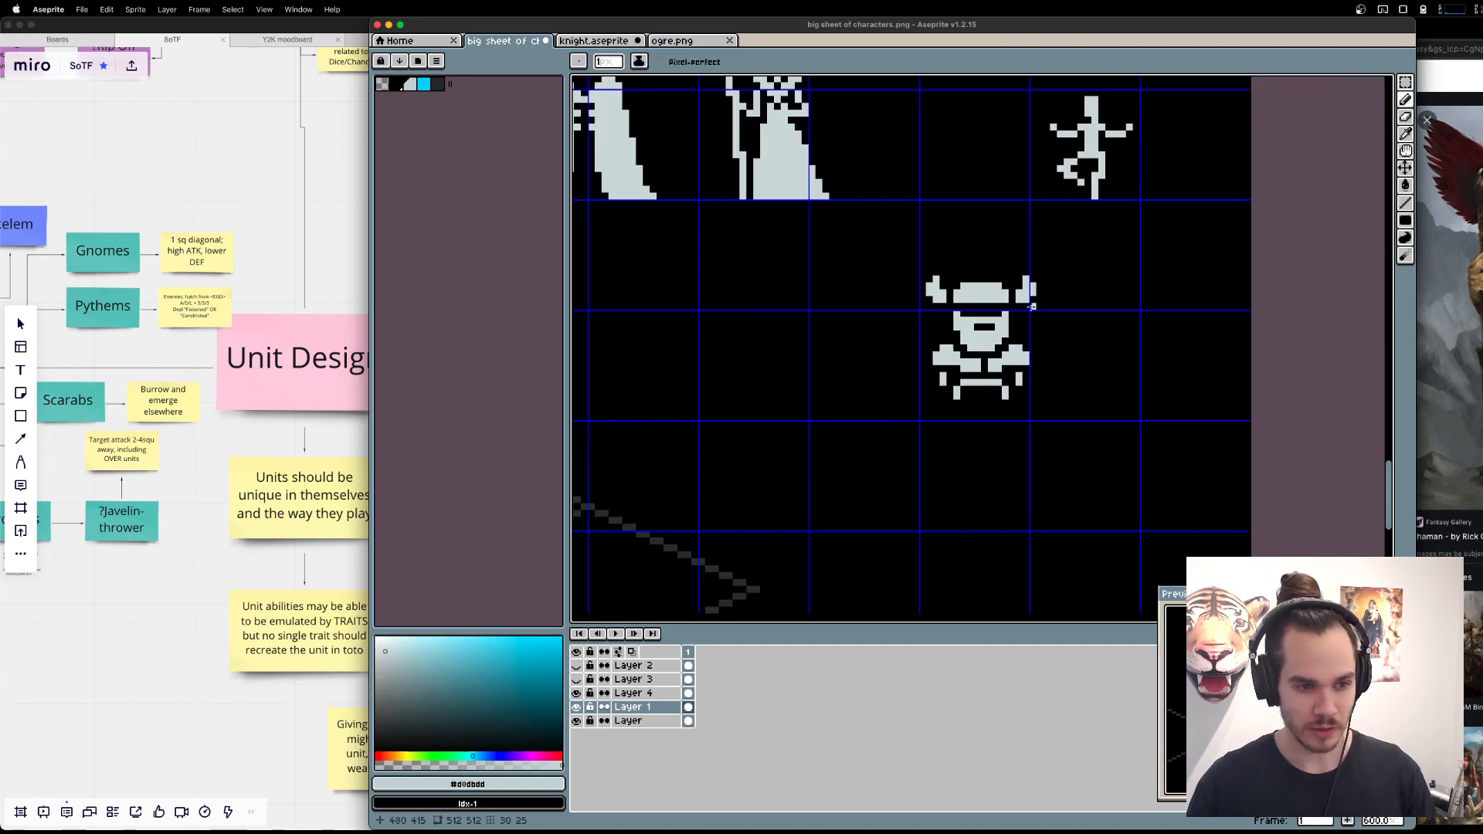
pyautogui.moveTo(855, 325); pyautogui.dragTo(950, 586)
pyautogui.moveTo(1036, 460); pyautogui.dragTo(971, 271)
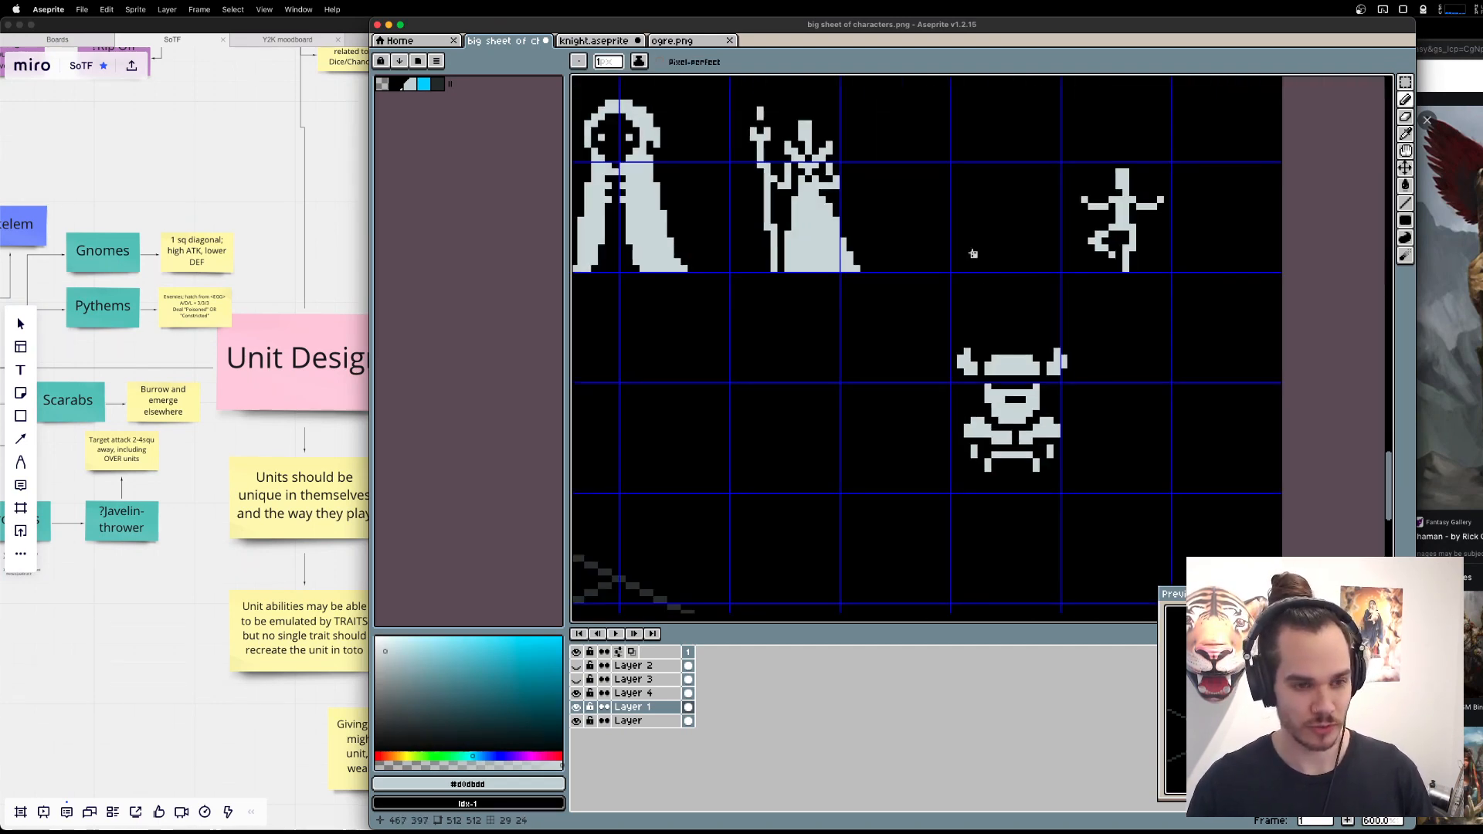
pyautogui.scroll(1, 1010, 414)
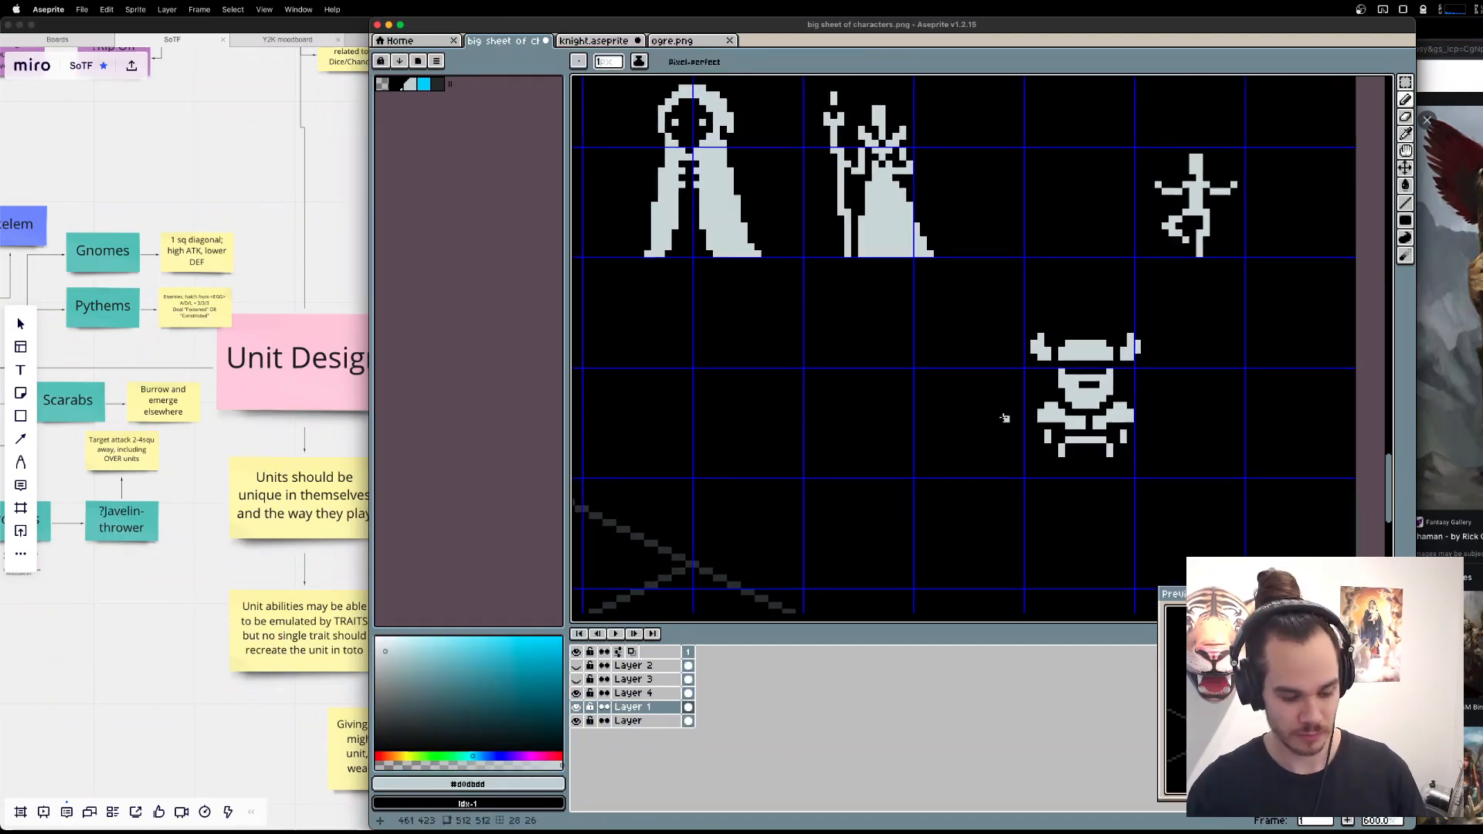
pyautogui.moveTo(890, 411); pyautogui.dragTo(979, 351)
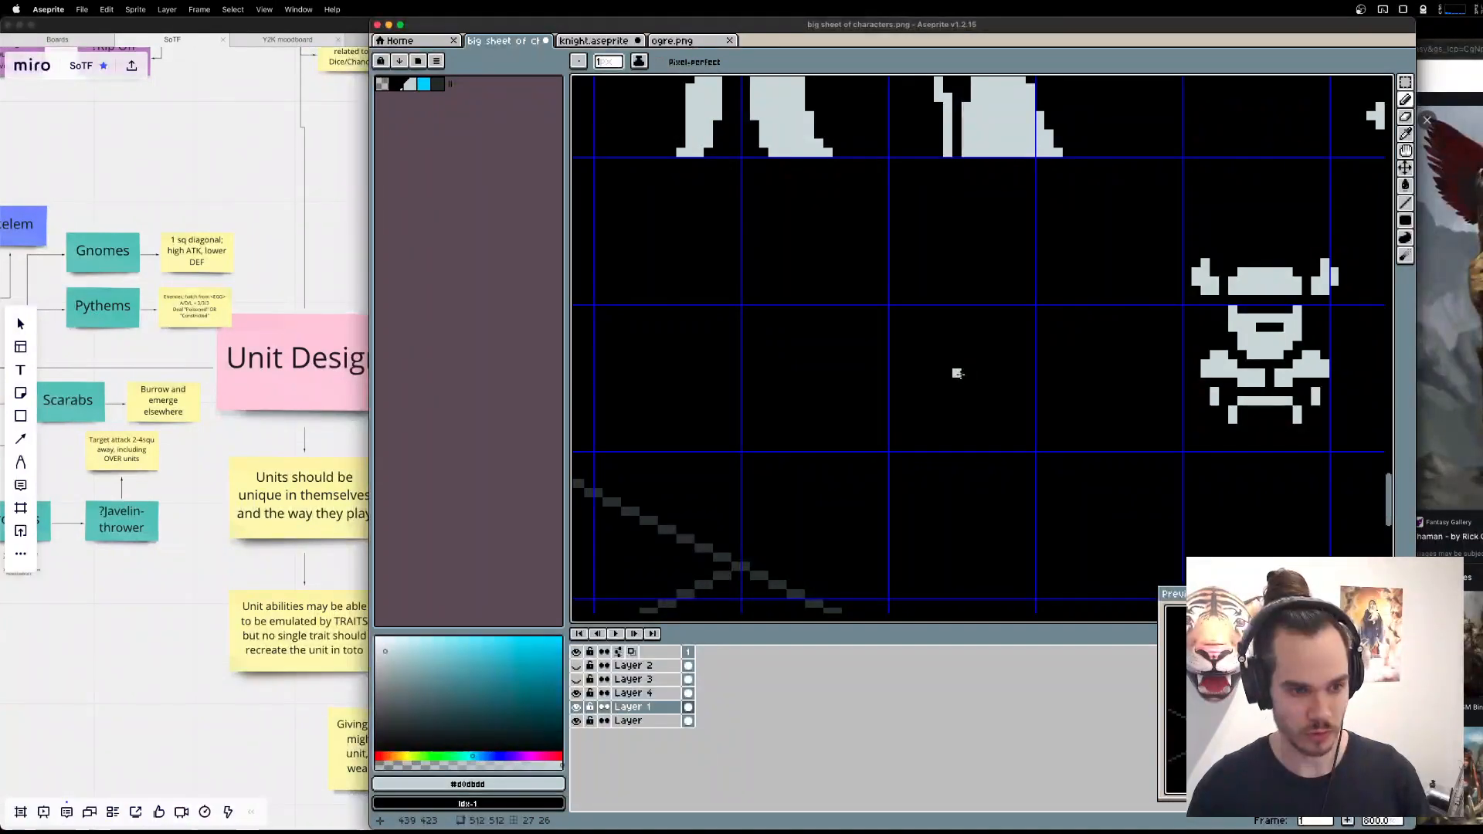
pyautogui.moveTo(966, 365)
pyautogui.mouseDown()
pyautogui.moveTo(1040, 375)
pyautogui.moveTo(996, 390)
pyautogui.mouseUp()
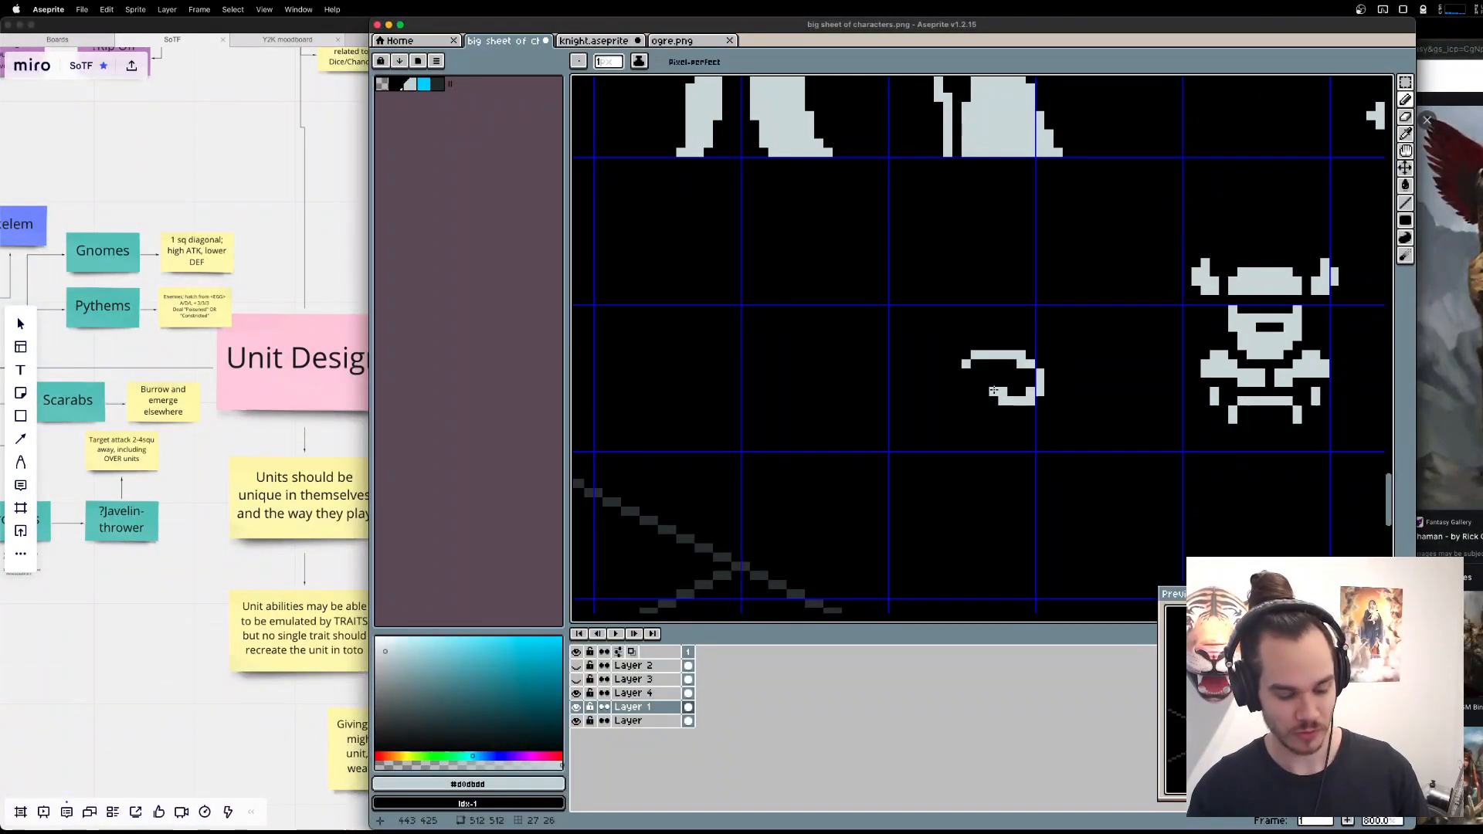
pyautogui.hotkey('ctrl', 'z')
# Draw a circle about 10 pixels across with the Ellipse tool in the empty area beside the helmeted sprite and fill it solid.
pyautogui.press('shift')
pyautogui.hotkey('shift', 'u')
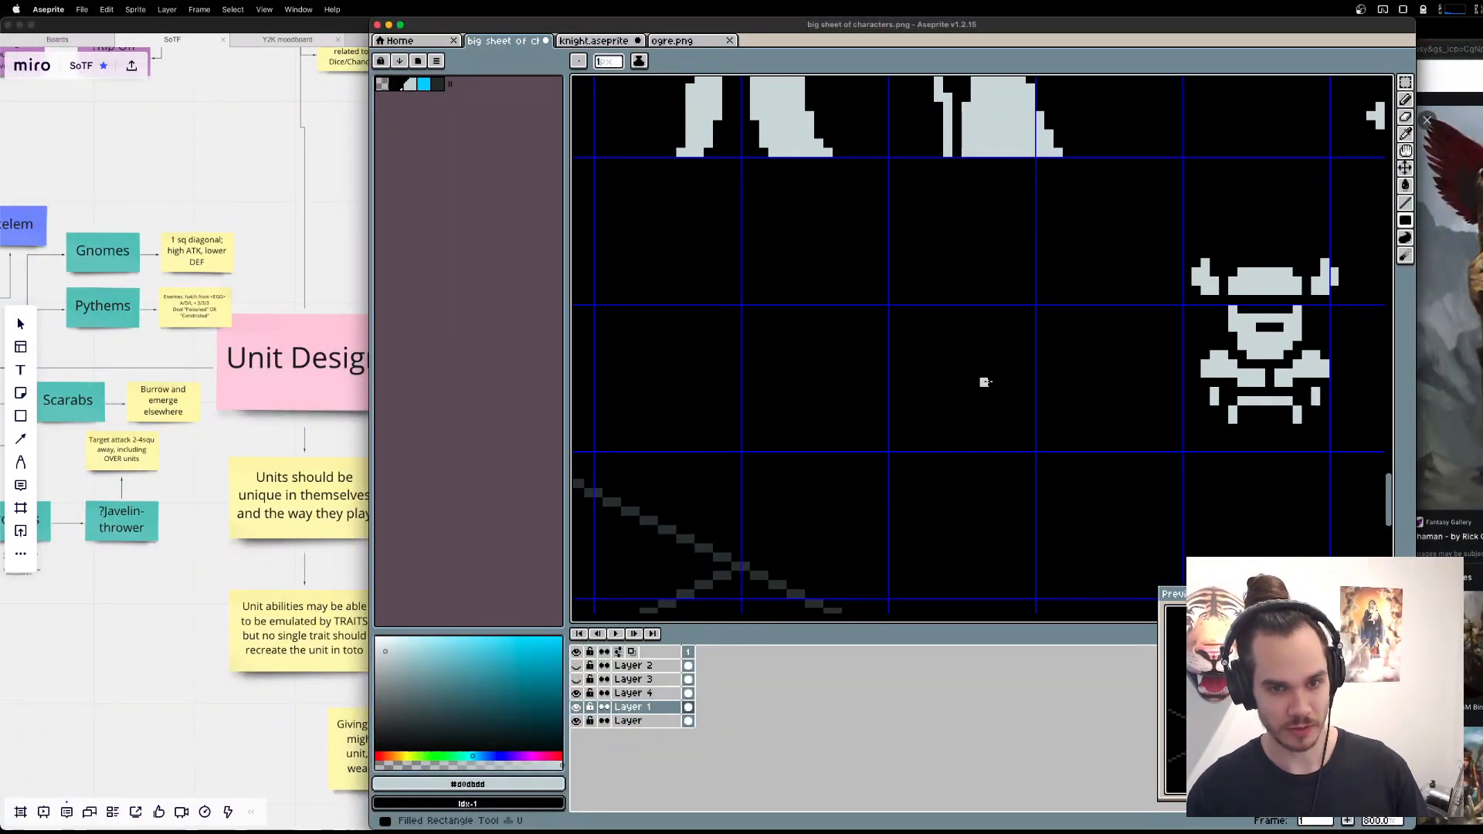
pyautogui.press('+')
pyautogui.press('+')
pyautogui.moveTo(946, 343)
pyautogui.mouseDown()
pyautogui.moveTo(1018, 429)
pyautogui.moveTo(1015, 409)
pyautogui.mouseUp()
pyautogui.press('g')
pyautogui.click(988, 389)
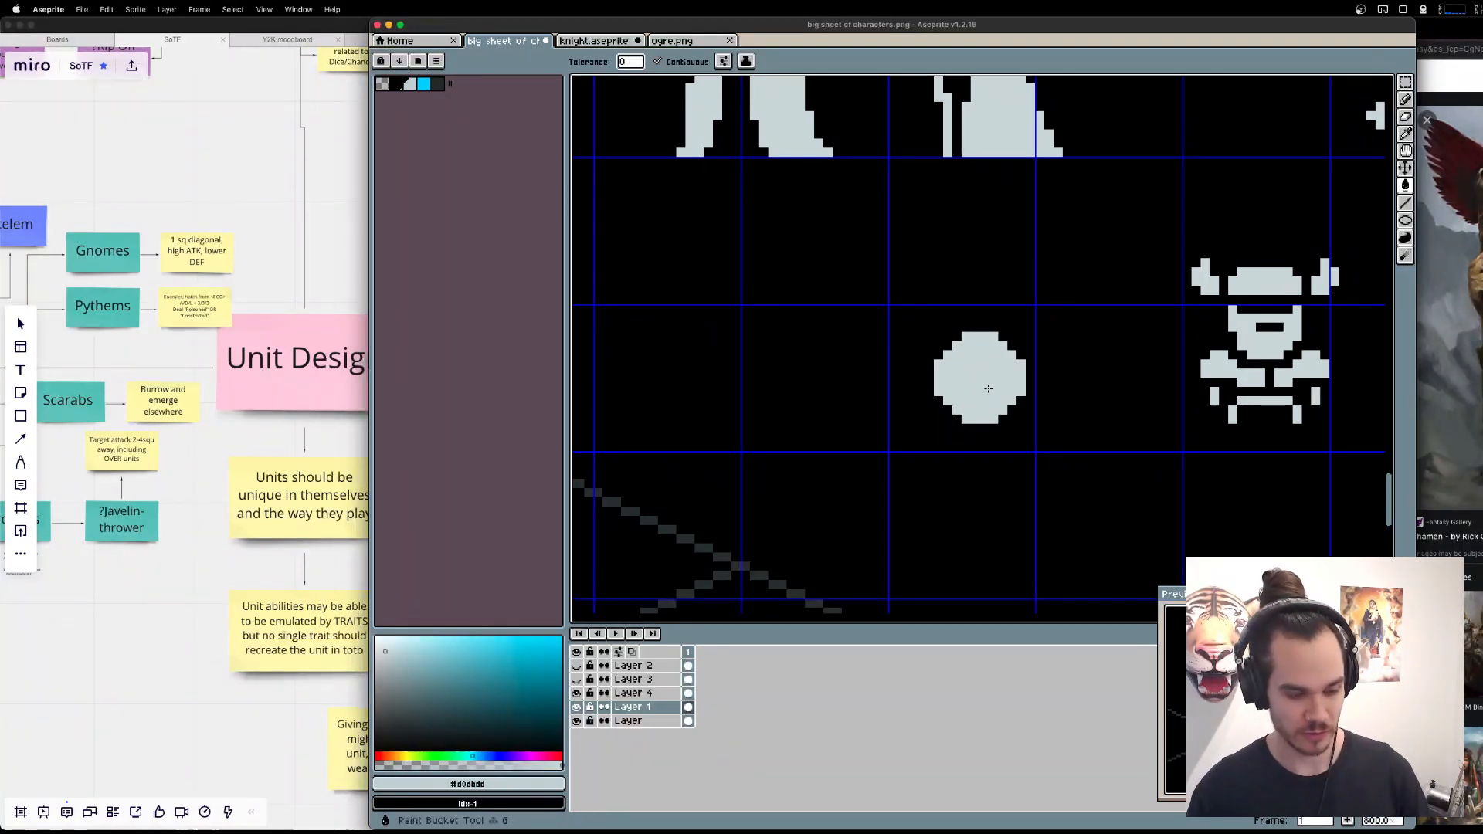
# Add a filled rectangle about 13 pixels wide and 3 pixels tall directly on top of the circle.
pyautogui.press('b')
pyautogui.scroll(1, 955, 331)
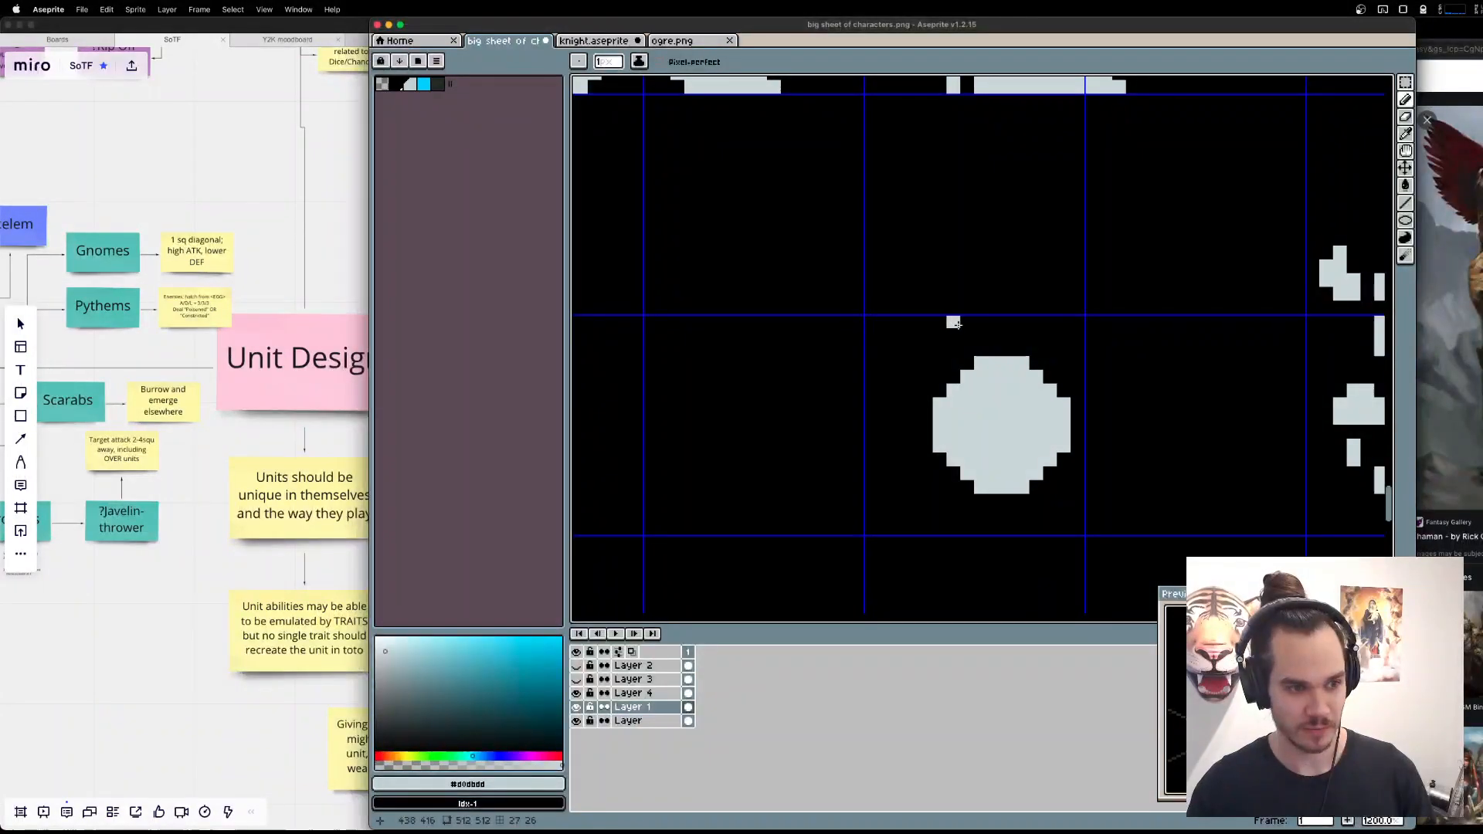
pyautogui.moveTo(940, 323); pyautogui.dragTo(997, 348)
pyautogui.press('super+z')
pyautogui.hotkey('shift', 'u')
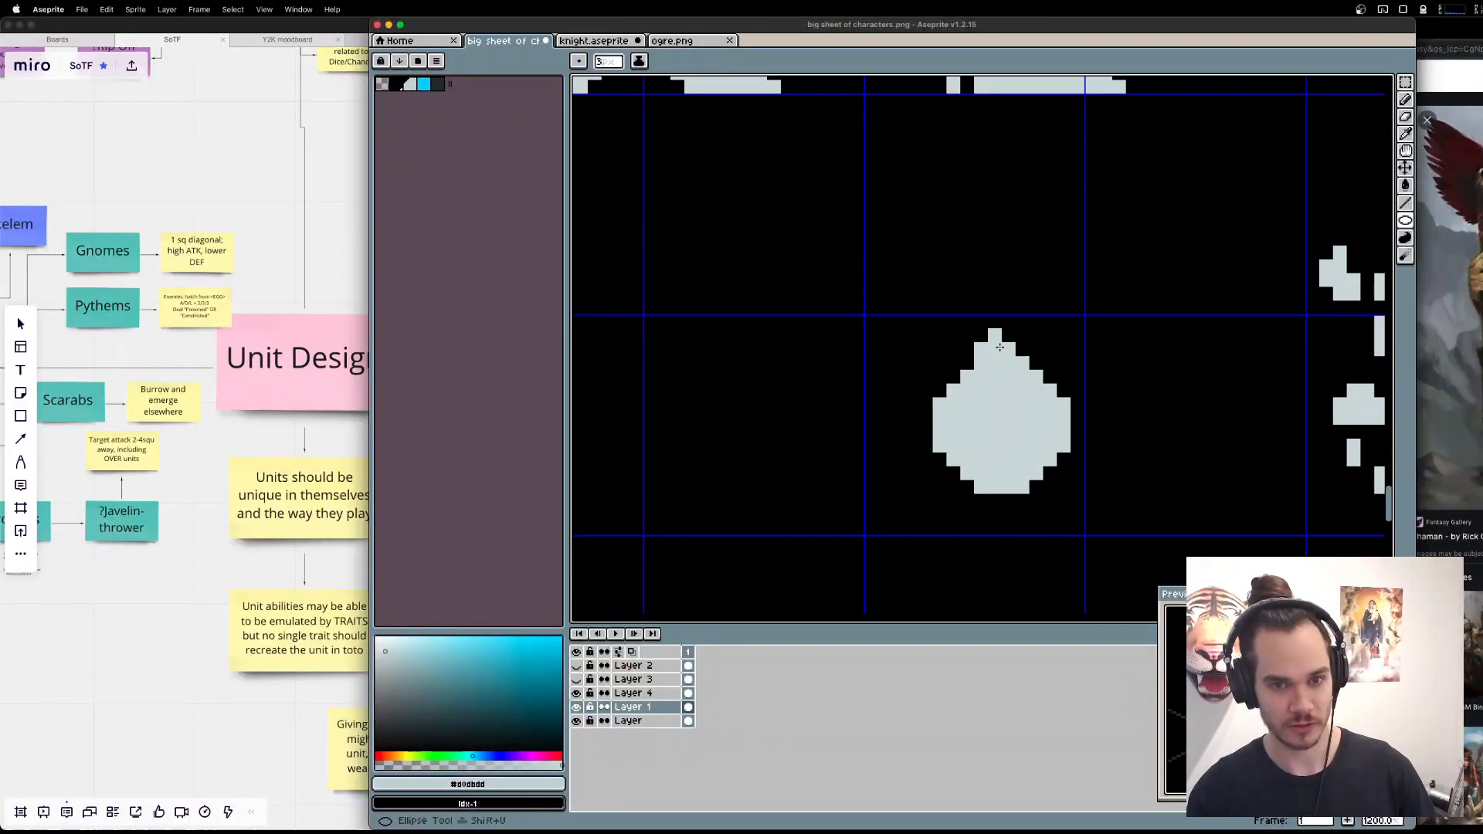
pyautogui.hotkey('shift', 'u')
pyautogui.moveTo(895, 321)
pyautogui.mouseDown()
pyautogui.moveTo(1019, 354)
pyautogui.moveTo(1063, 349)
pyautogui.mouseUp()
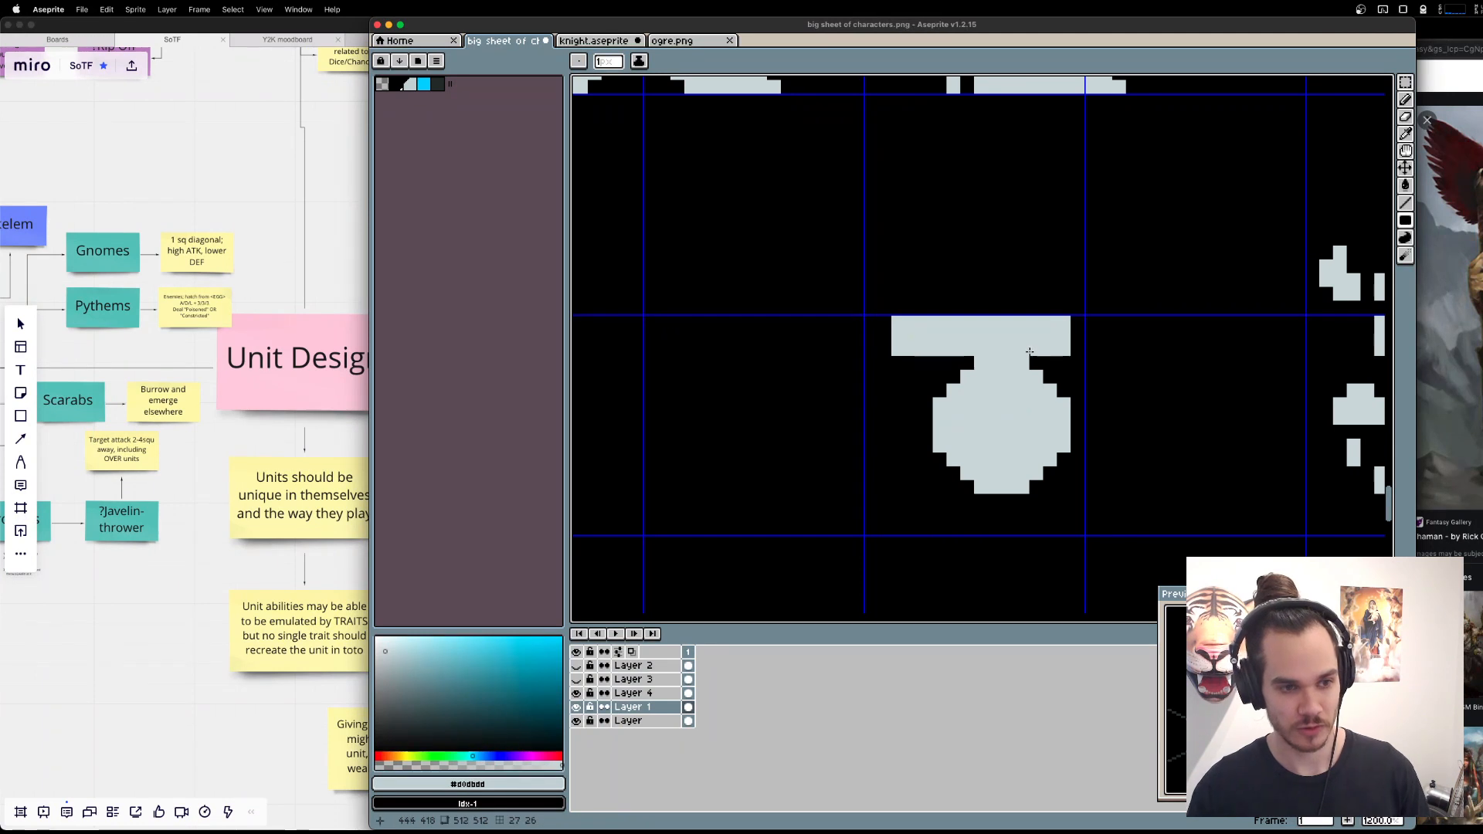
# Add an arm 2 pixels wide and 4 long below the rectangle's left end, and fill both upper corners beside the circle, keeping a diagonal gap on the right.
pyautogui.moveTo(942, 363)
pyautogui.mouseDown()
pyautogui.moveTo(941, 396)
pyautogui.moveTo(967, 365)
pyautogui.moveTo(944, 391)
pyautogui.moveTo(945, 345)
pyautogui.moveTo(916, 365)
pyautogui.moveTo(912, 474)
pyautogui.mouseUp()
pyautogui.press('super+z')
pyautogui.click(954, 377)
pyautogui.press('super+z')
pyautogui.moveTo(893, 366); pyautogui.dragTo(916, 408)
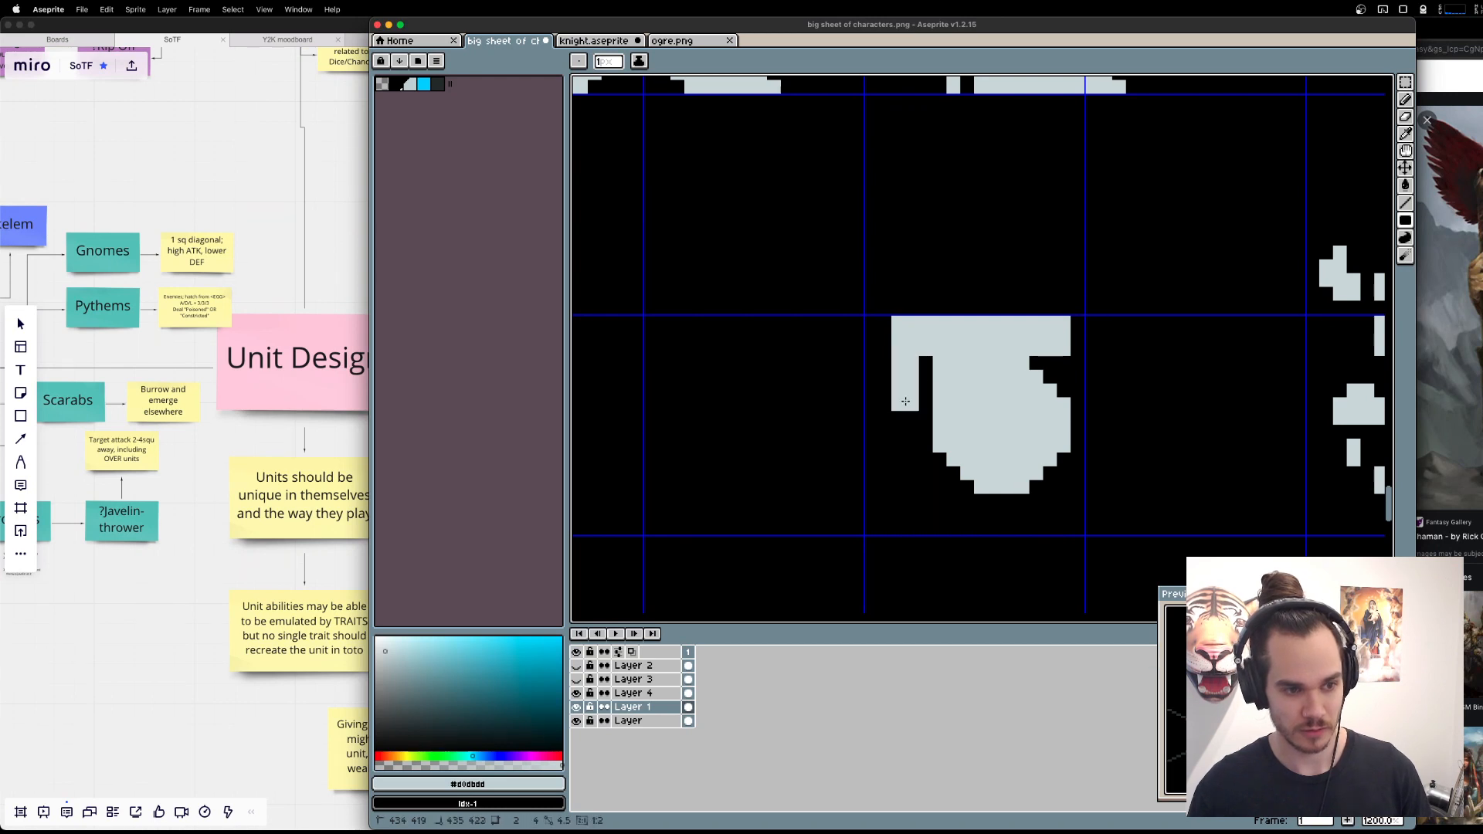
pyautogui.click(1051, 363)
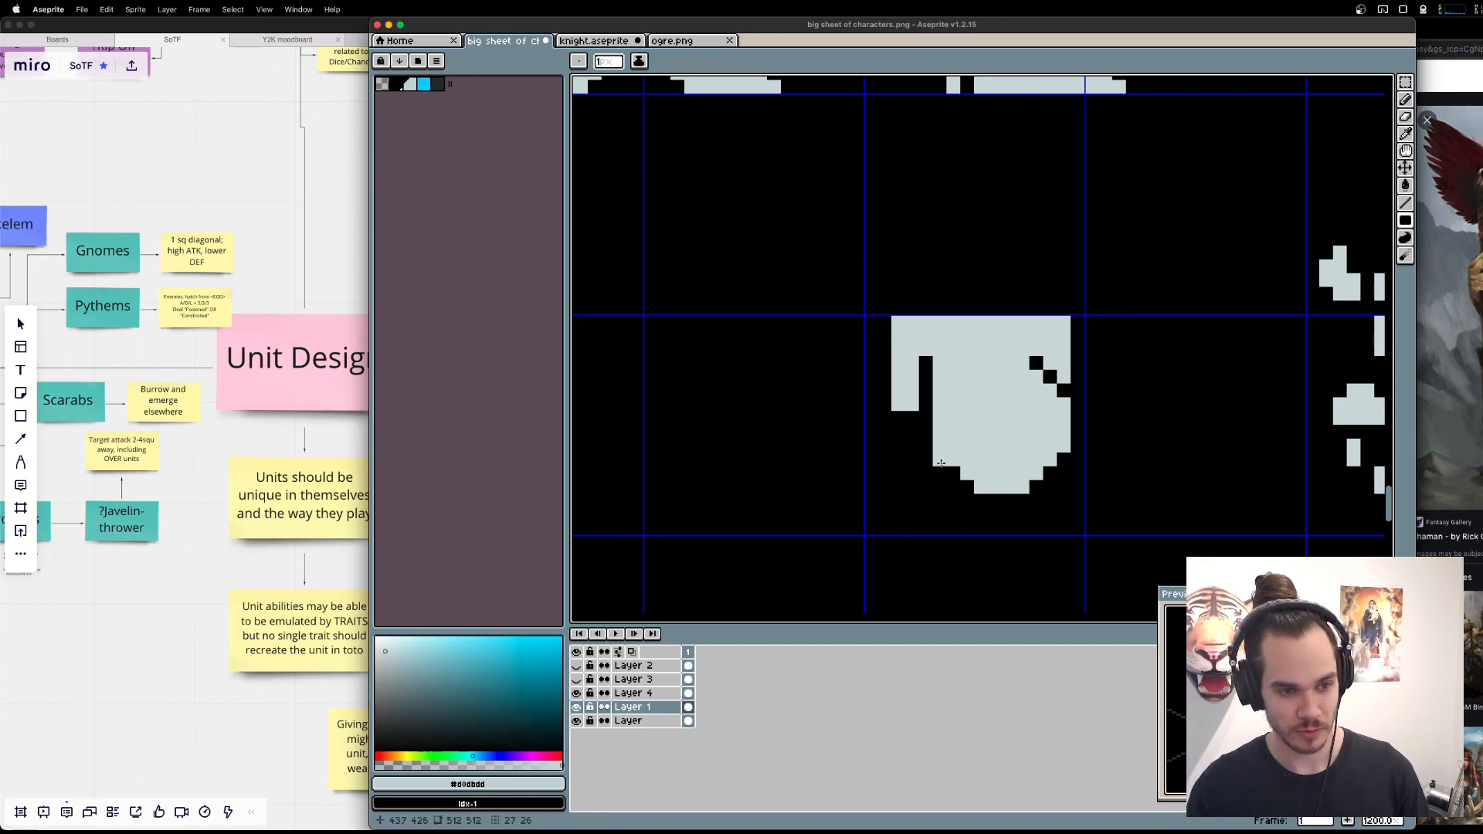
# Draw two splayed legs stepping outward and down from the lower left and lower right of the round body.
pyautogui.moveTo(941, 463)
pyautogui.mouseDown()
pyautogui.moveTo(908, 483)
pyautogui.moveTo(908, 501)
pyautogui.moveTo(912, 476)
pyautogui.moveTo(889, 516)
pyautogui.mouseUp()
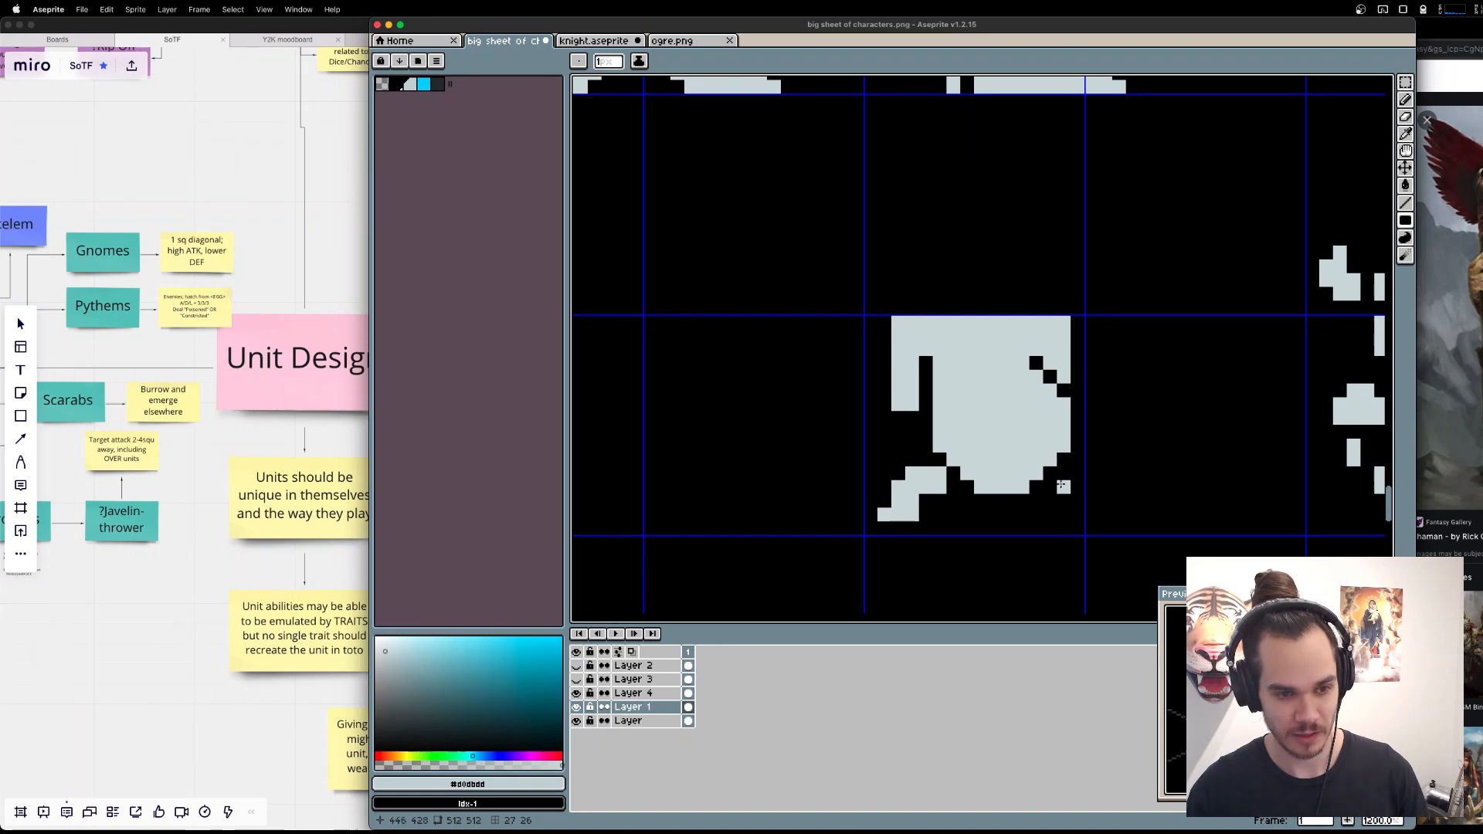
pyautogui.click(954, 489)
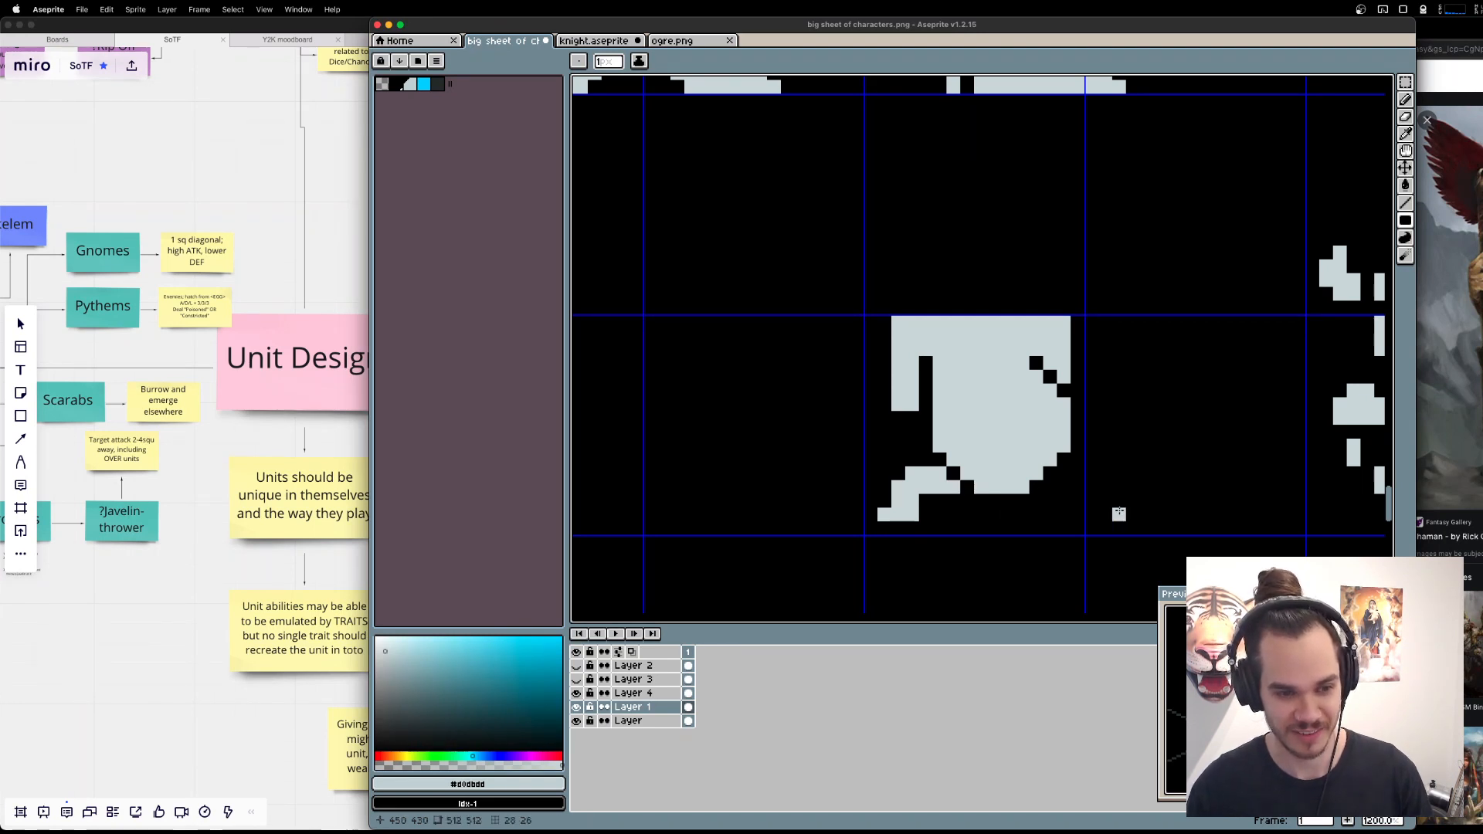
pyautogui.moveTo(1058, 492)
pyautogui.mouseDown()
pyautogui.moveTo(1051, 474)
pyautogui.moveTo(1088, 475)
pyautogui.moveTo(1080, 500)
pyautogui.mouseUp()
pyautogui.press('super+z')
pyautogui.press('super+z')
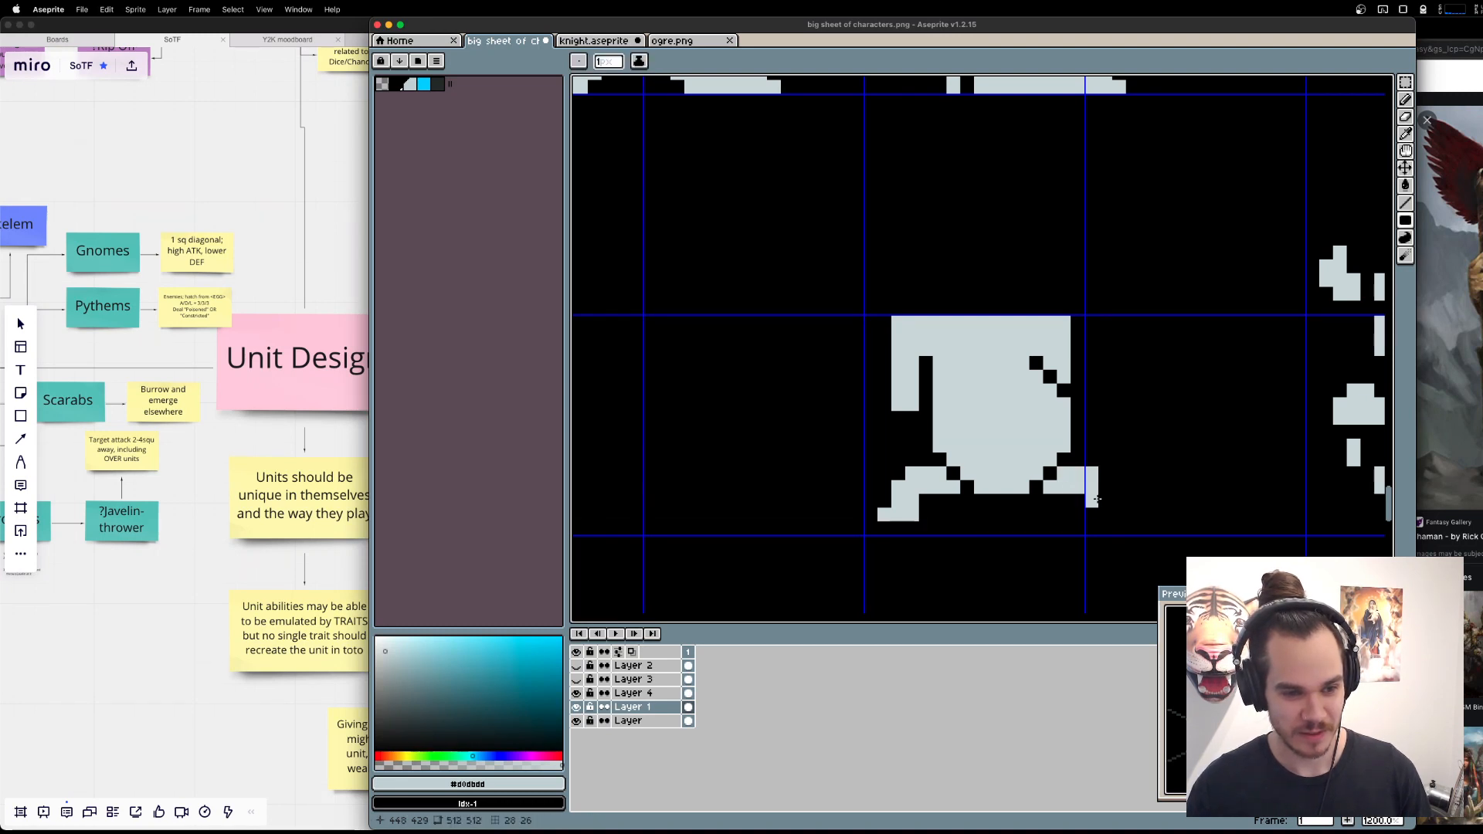
pyautogui.click(1105, 515)
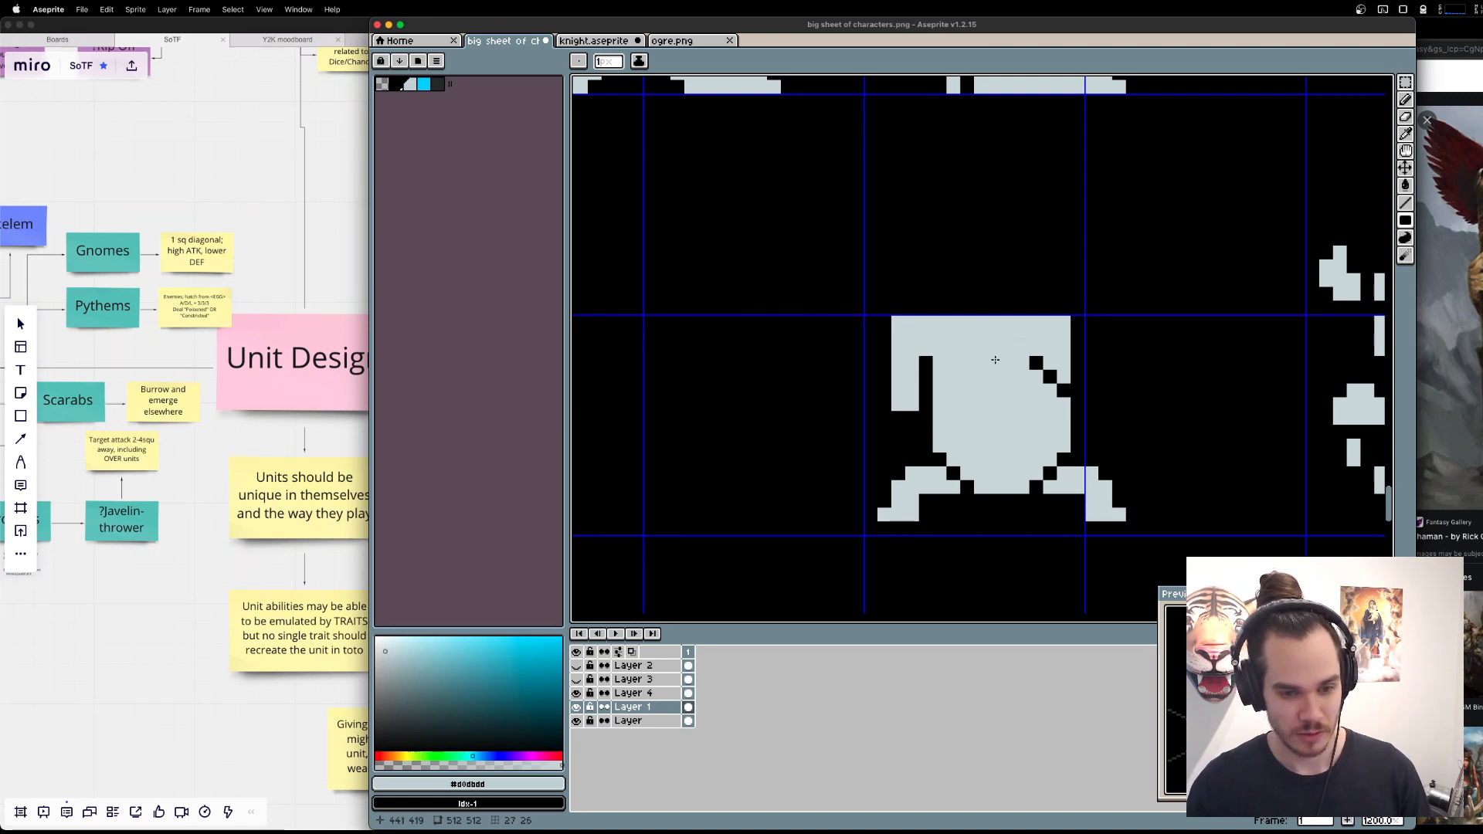
# Fill the diagonal gap between the round body and its left leg.
pyautogui.moveTo(977, 364); pyautogui.dragTo(1000, 382)
pyautogui.press('e')
pyautogui.click(964, 463)
pyautogui.press('super+z')
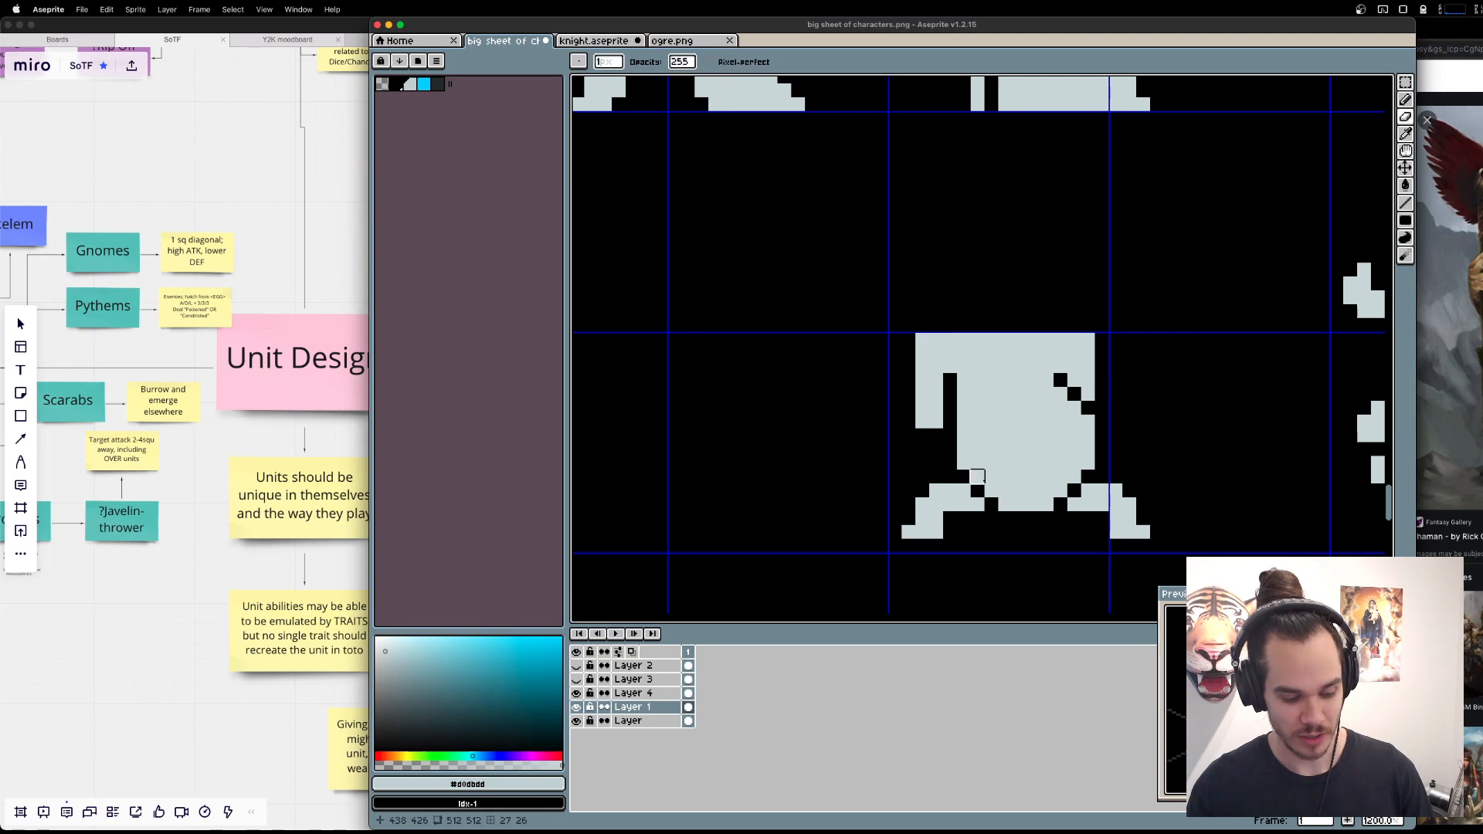
pyautogui.press('b')
pyautogui.moveTo(965, 476); pyautogui.dragTo(988, 499)
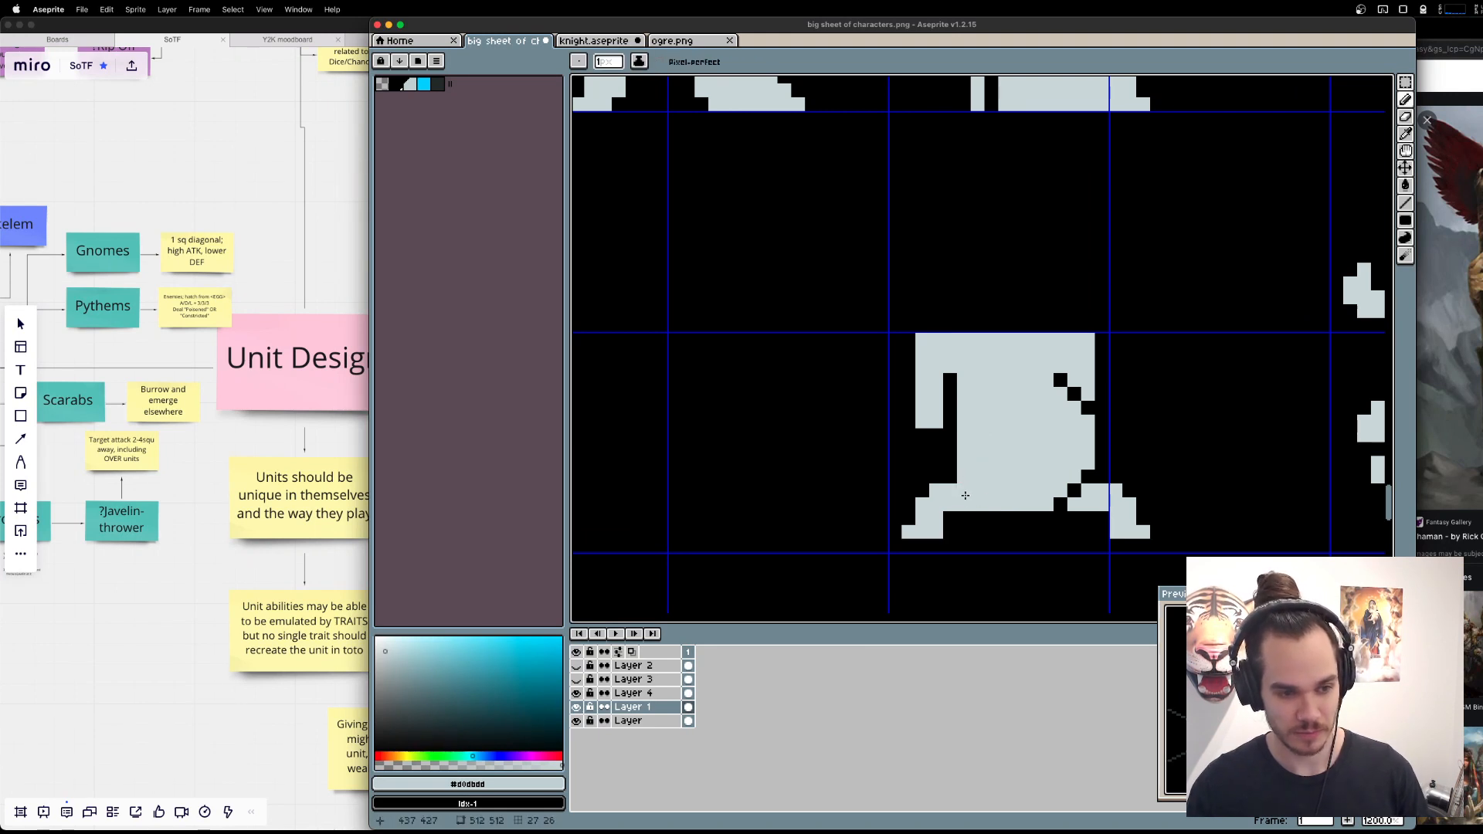
# Erase a thin line across the upper round body, and fill the gap between the body and its right leg.
pyautogui.press('e')
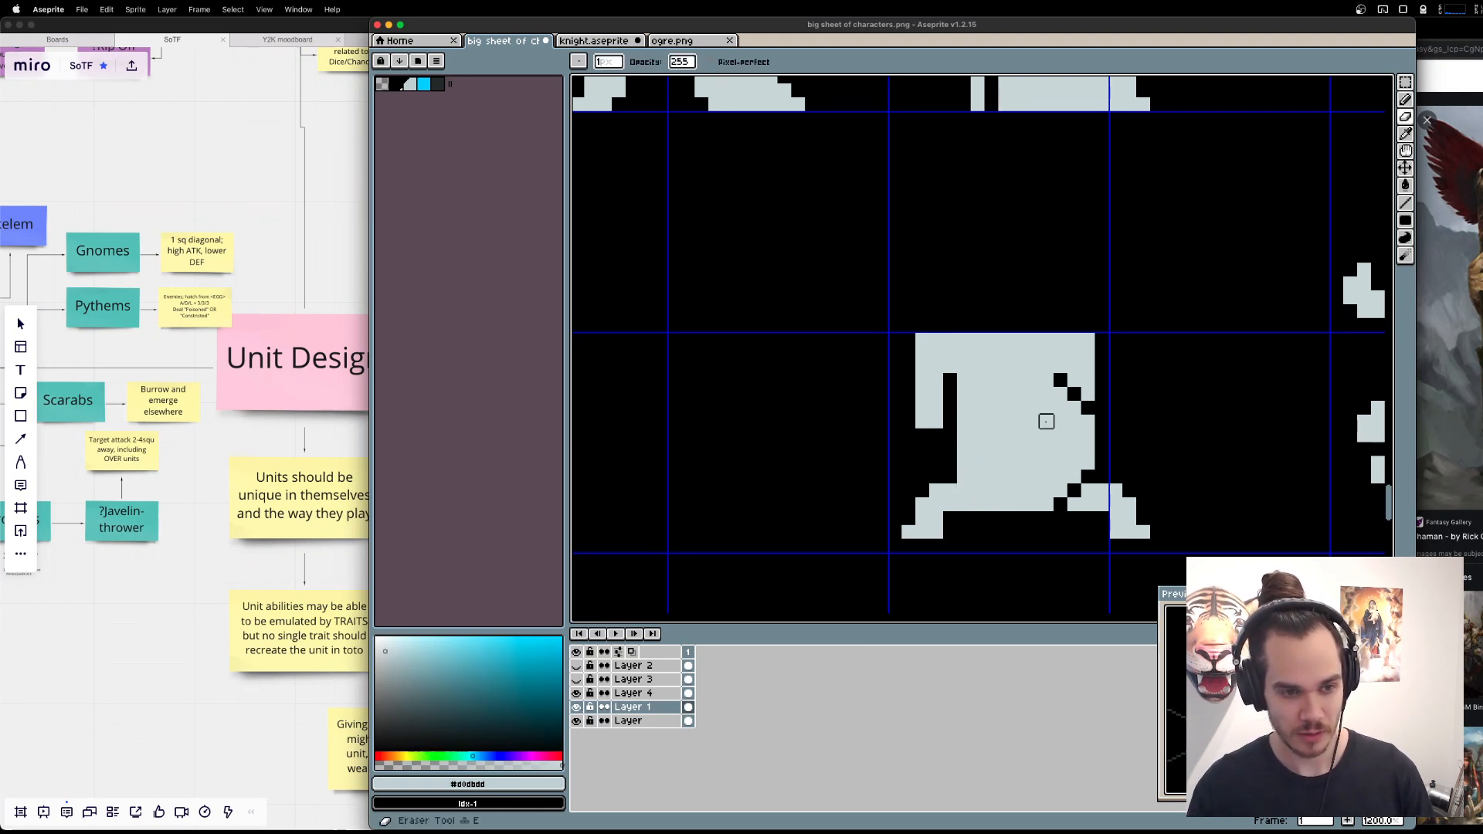
pyautogui.moveTo(1062, 393)
pyautogui.mouseDown()
pyautogui.moveTo(1004, 421)
pyautogui.moveTo(1005, 394)
pyautogui.mouseUp()
pyautogui.press('super+z')
pyautogui.press('super+z')
pyautogui.click(977, 407)
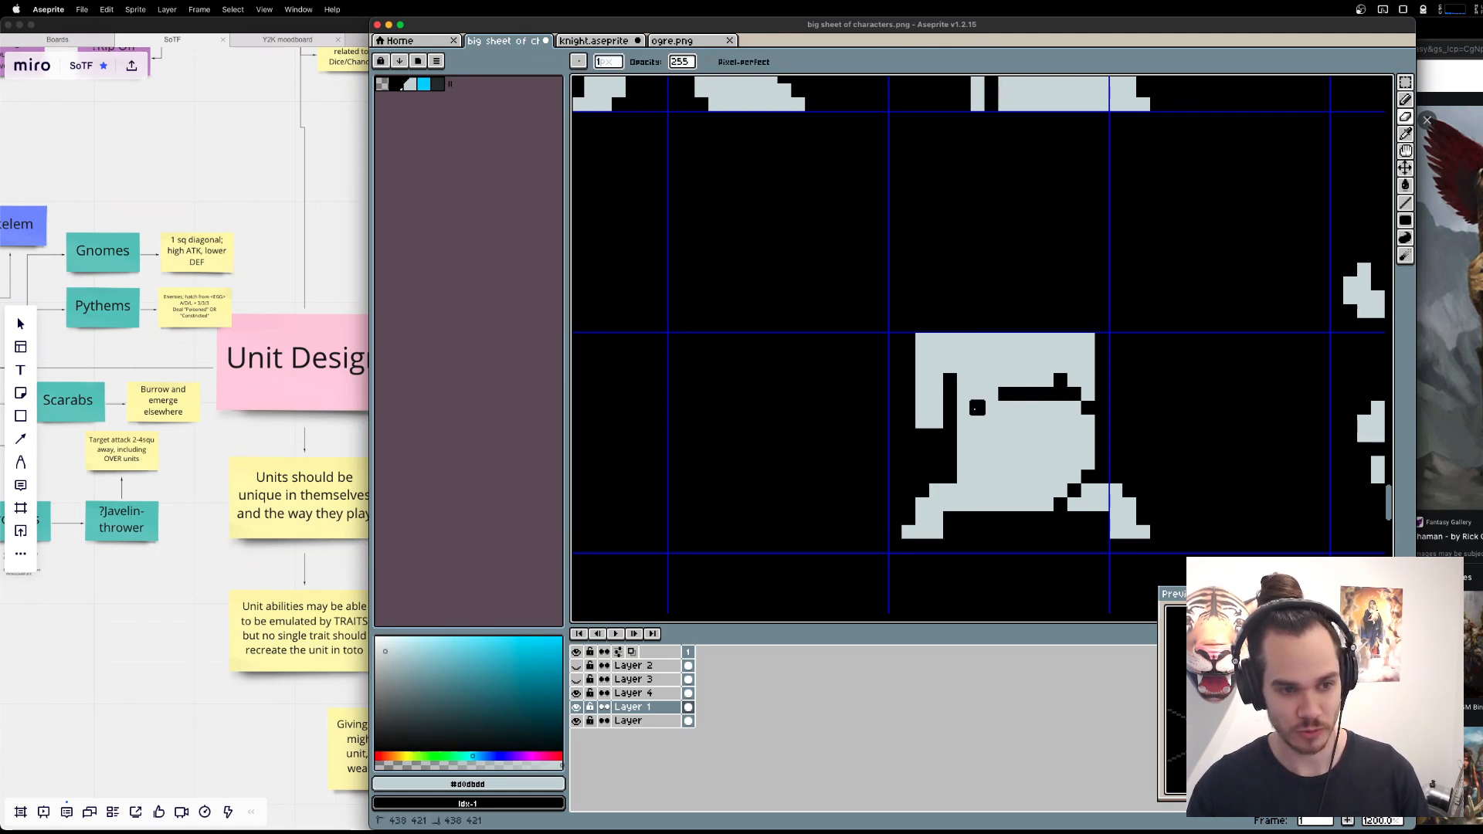
pyautogui.click(992, 390)
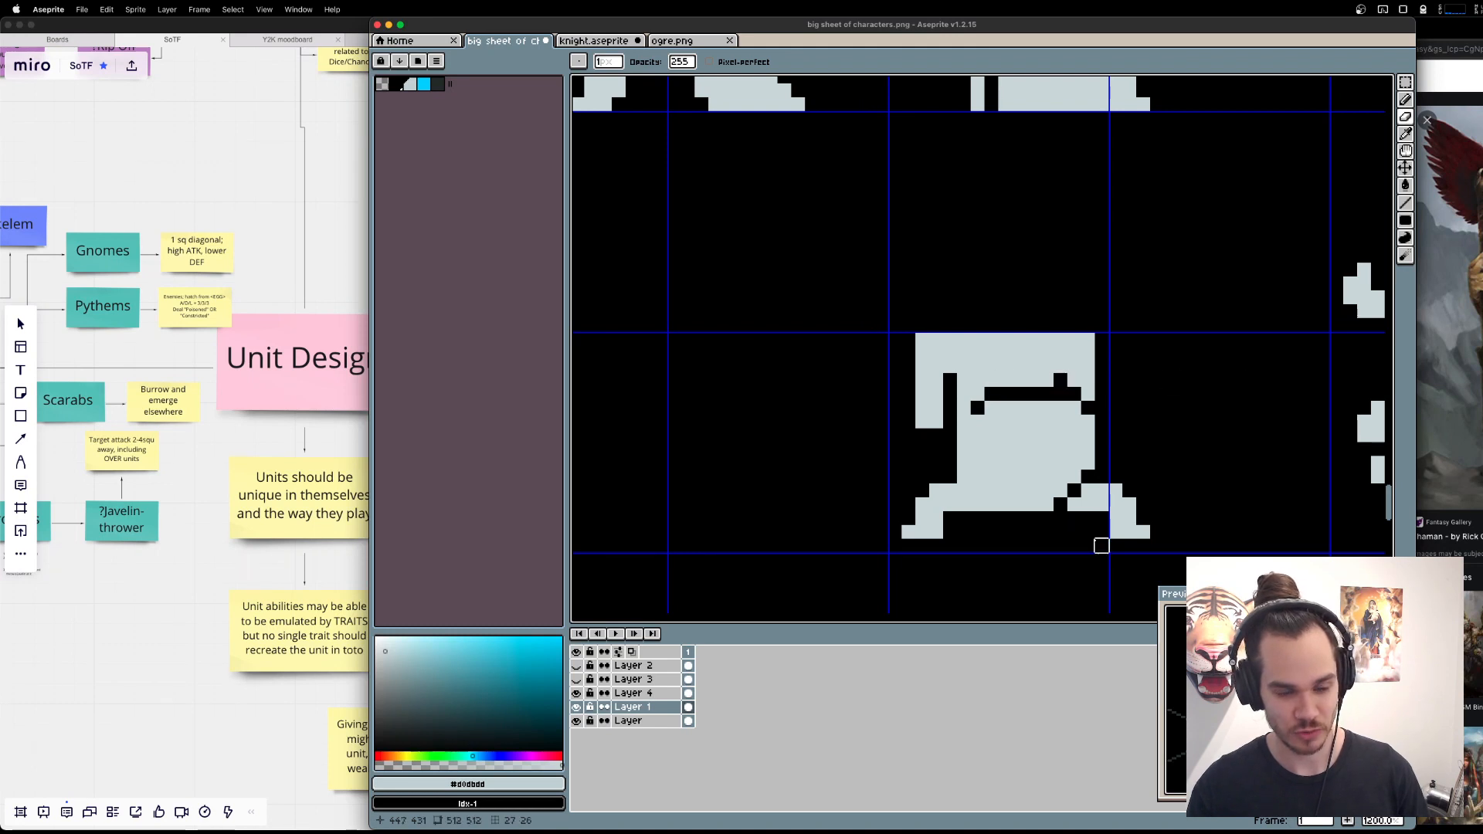
pyautogui.press('b')
pyautogui.moveTo(1060, 504); pyautogui.dragTo(1073, 492)
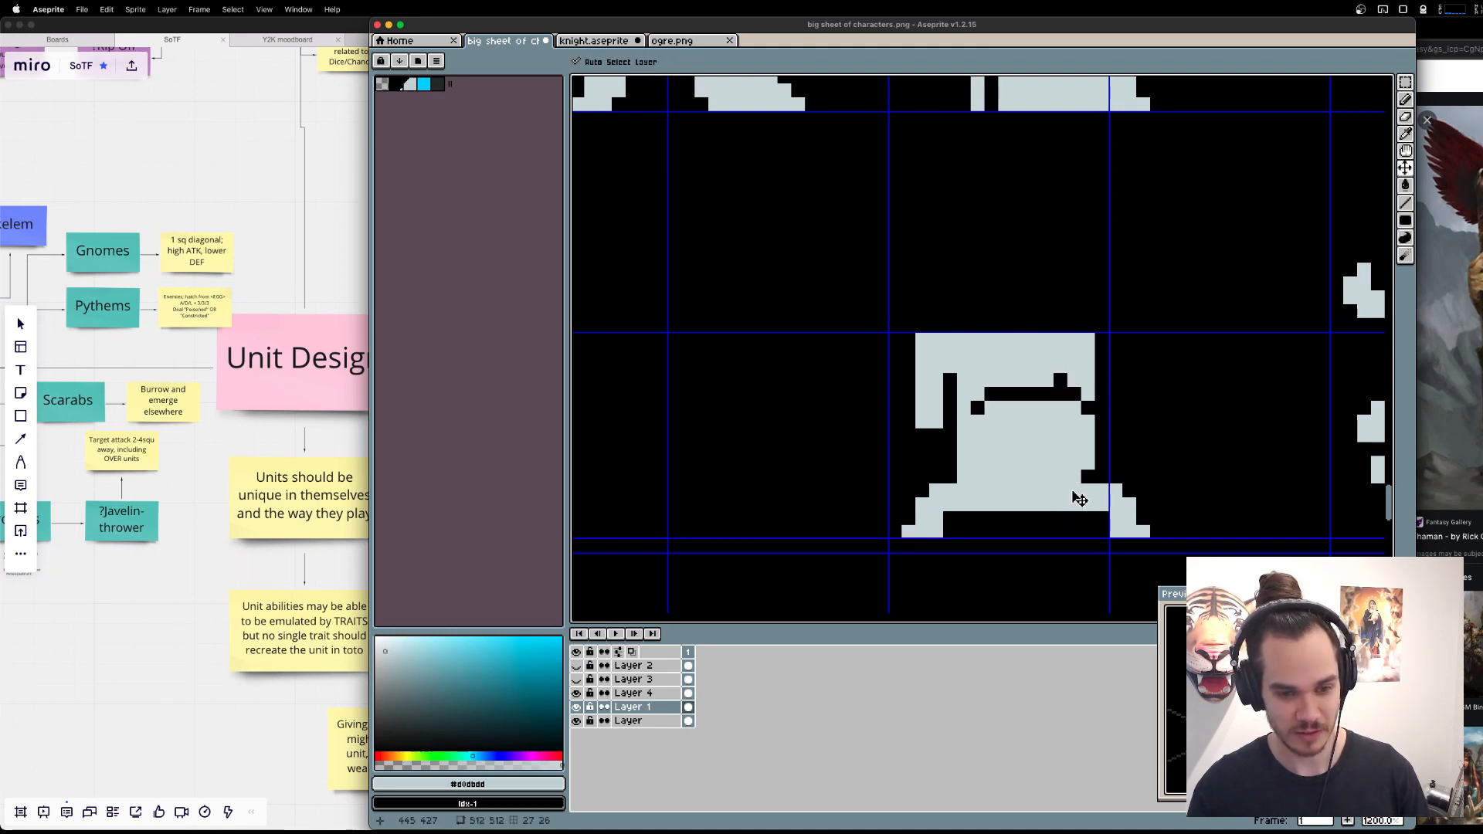
# Undo the recent edits to the round body, and delete the entire round-bodied figure.
pyautogui.press('super+z')
pyautogui.press('super+z')
pyautogui.press('super+z')
pyautogui.press('super+z')
pyautogui.press('super+z')
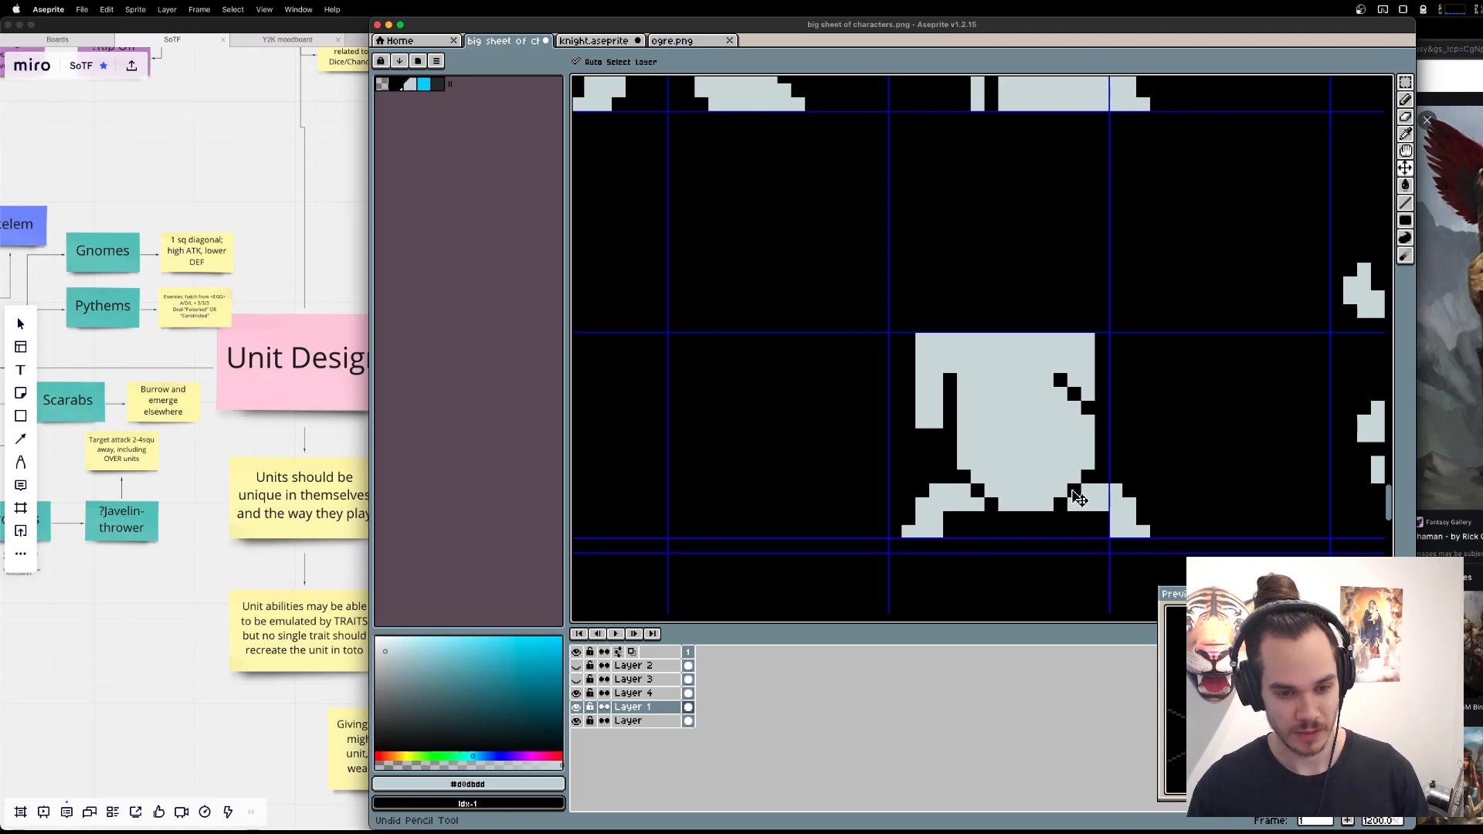
pyautogui.press('super+shift+z')
pyautogui.press('m')
pyautogui.moveTo(853, 295); pyautogui.dragTo(1171, 584)
pyautogui.press('Delete')
pyautogui.scroll(-1, 1049, 350)
pyautogui.scroll(-1, 1048, 352)
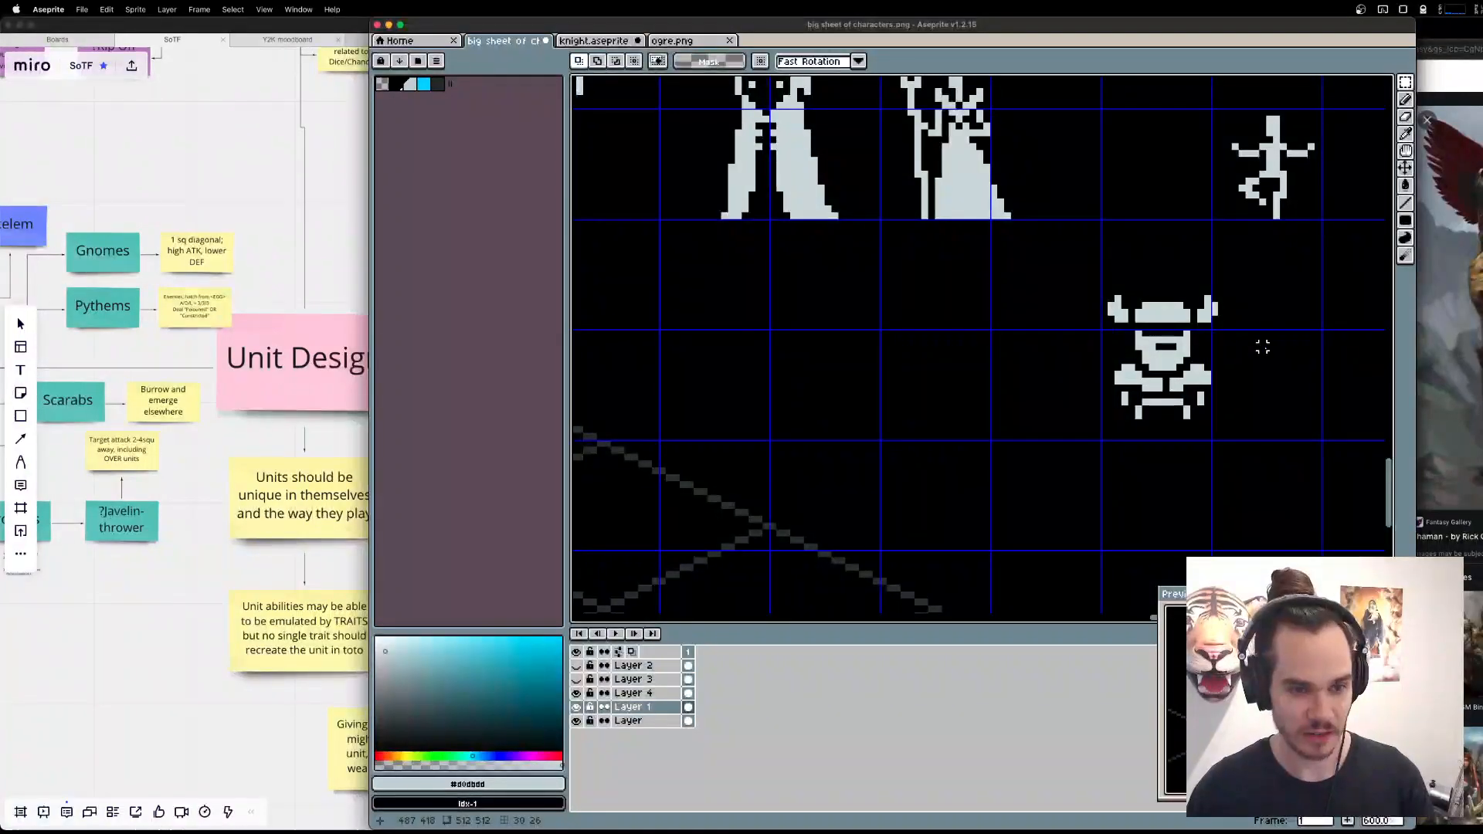
pyautogui.press('b')
pyautogui.scroll(1, 1128, 378)
pyautogui.moveTo(1260, 380); pyautogui.dragTo(1053, 373)
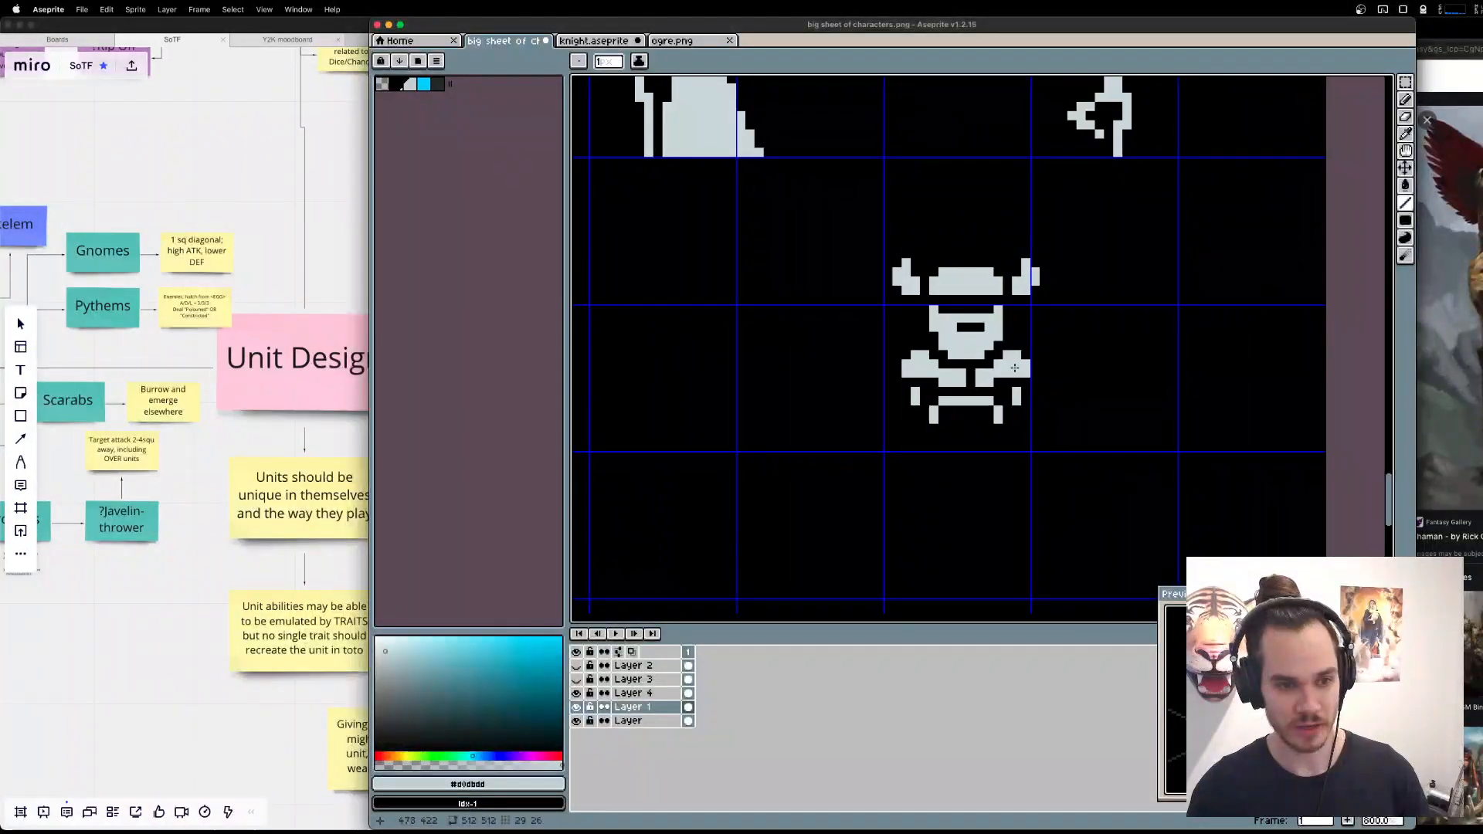
pyautogui.press('alt')
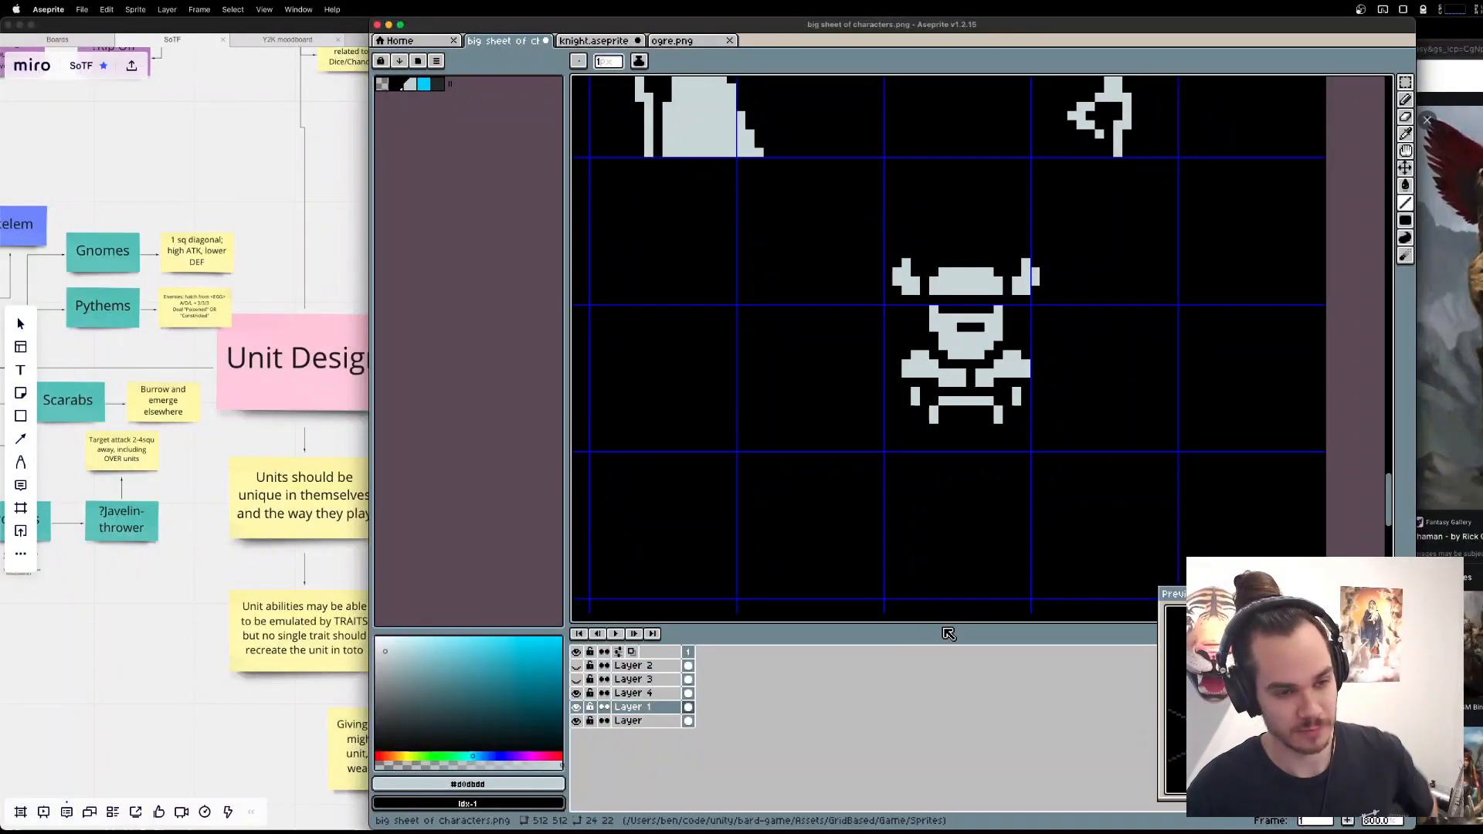
pyautogui.scroll(-2, 1056, 396)
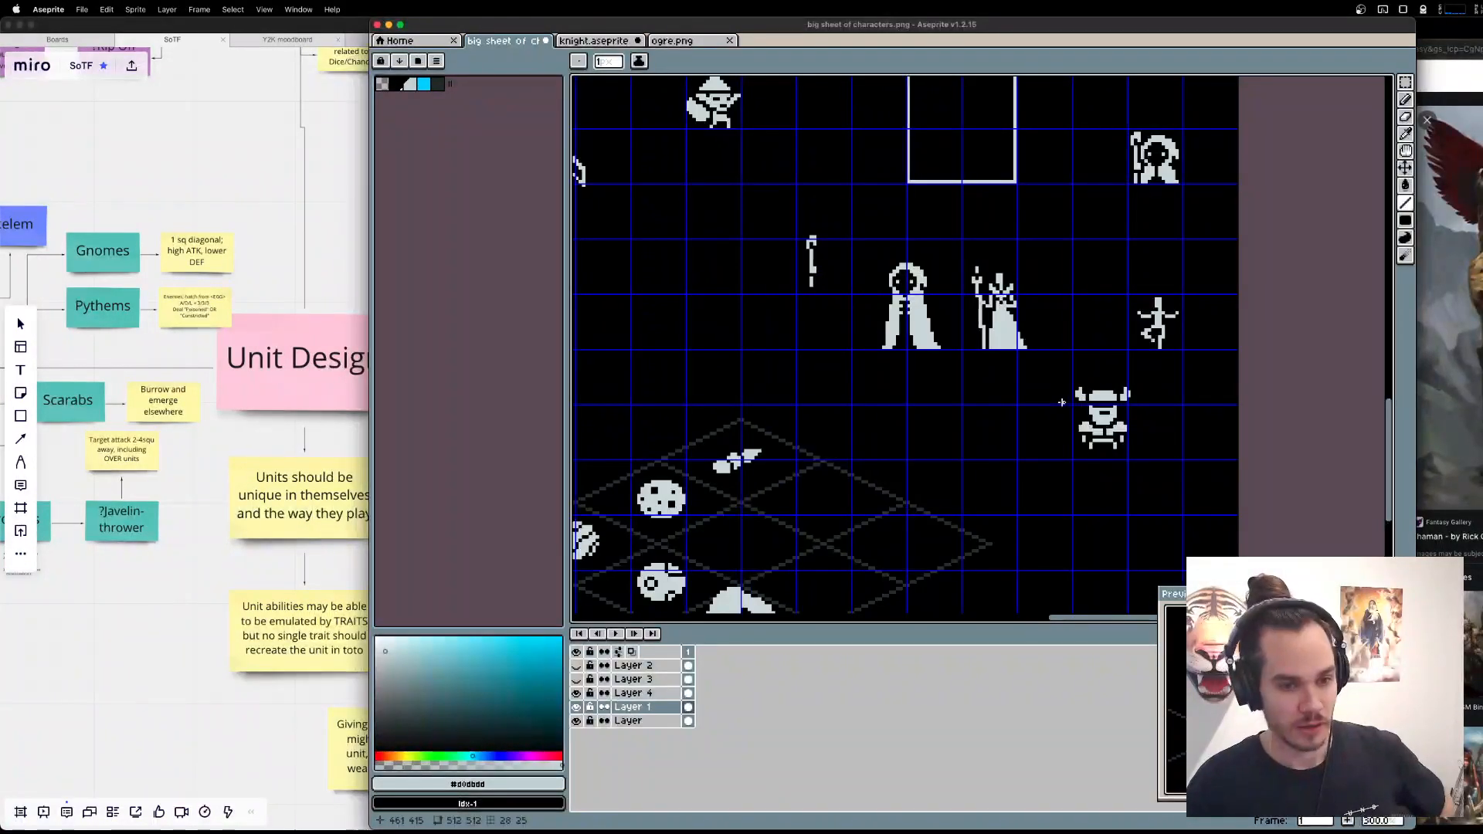
pyautogui.scroll(3, 1059, 403)
# Switch to the Miro board to examine the Fisher unit and its ability note, and return to Aseprite.
pyautogui.press('super+Tab')
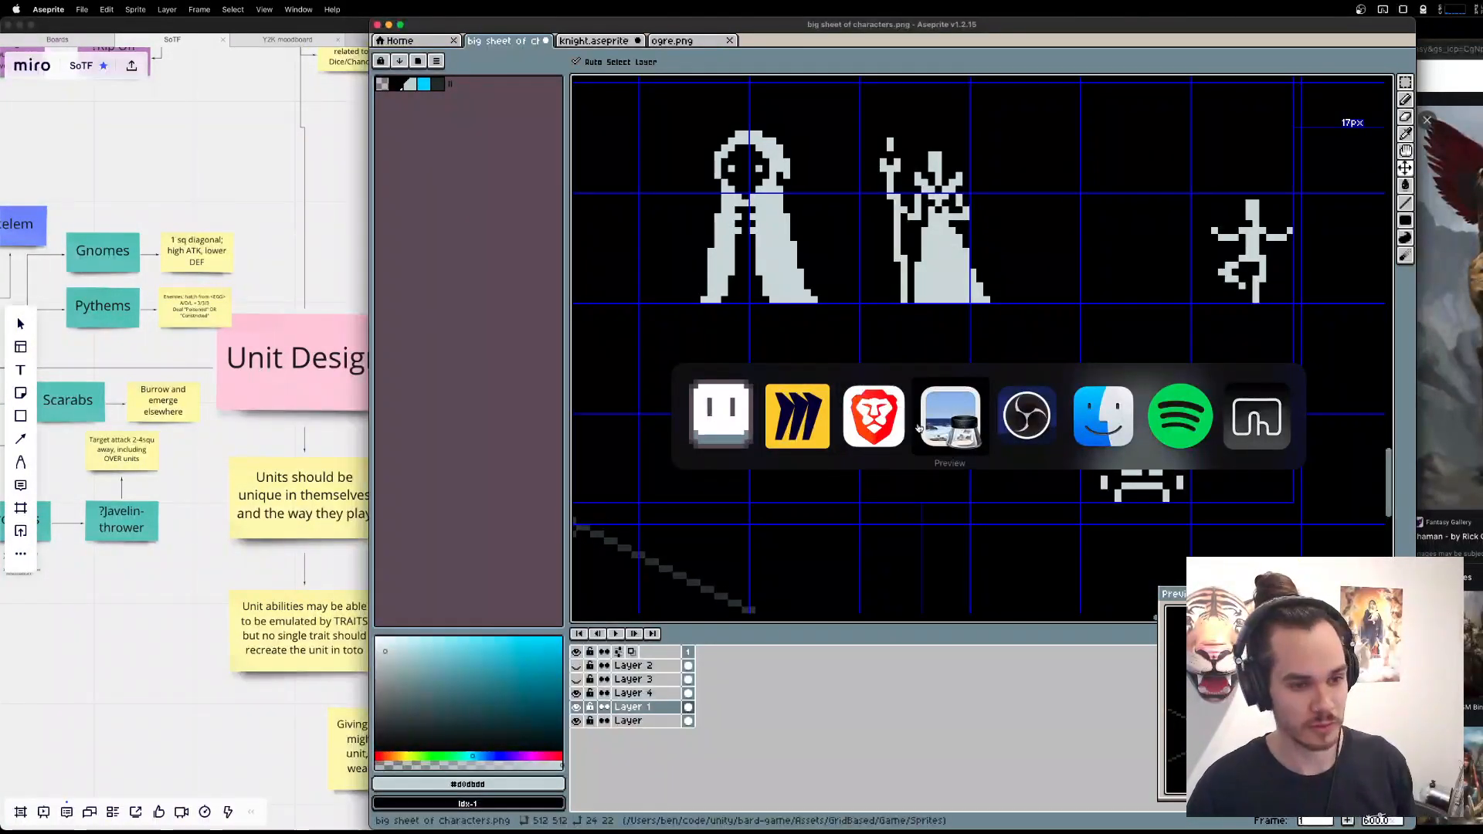
pyautogui.click(954, 414)
pyautogui.press('super+Tab')
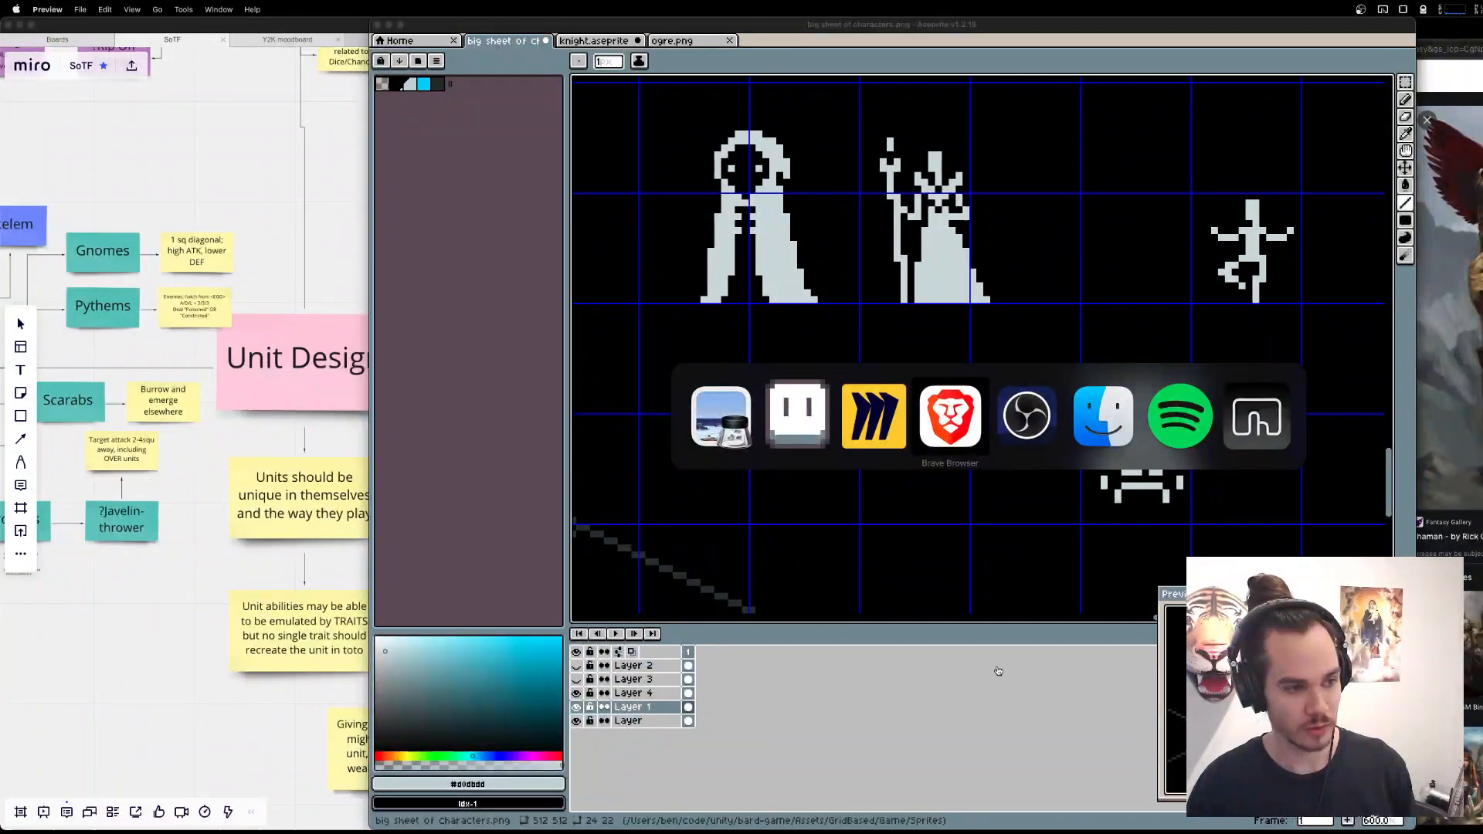
pyautogui.moveTo(1138, 831)
pyautogui.click(240, 716)
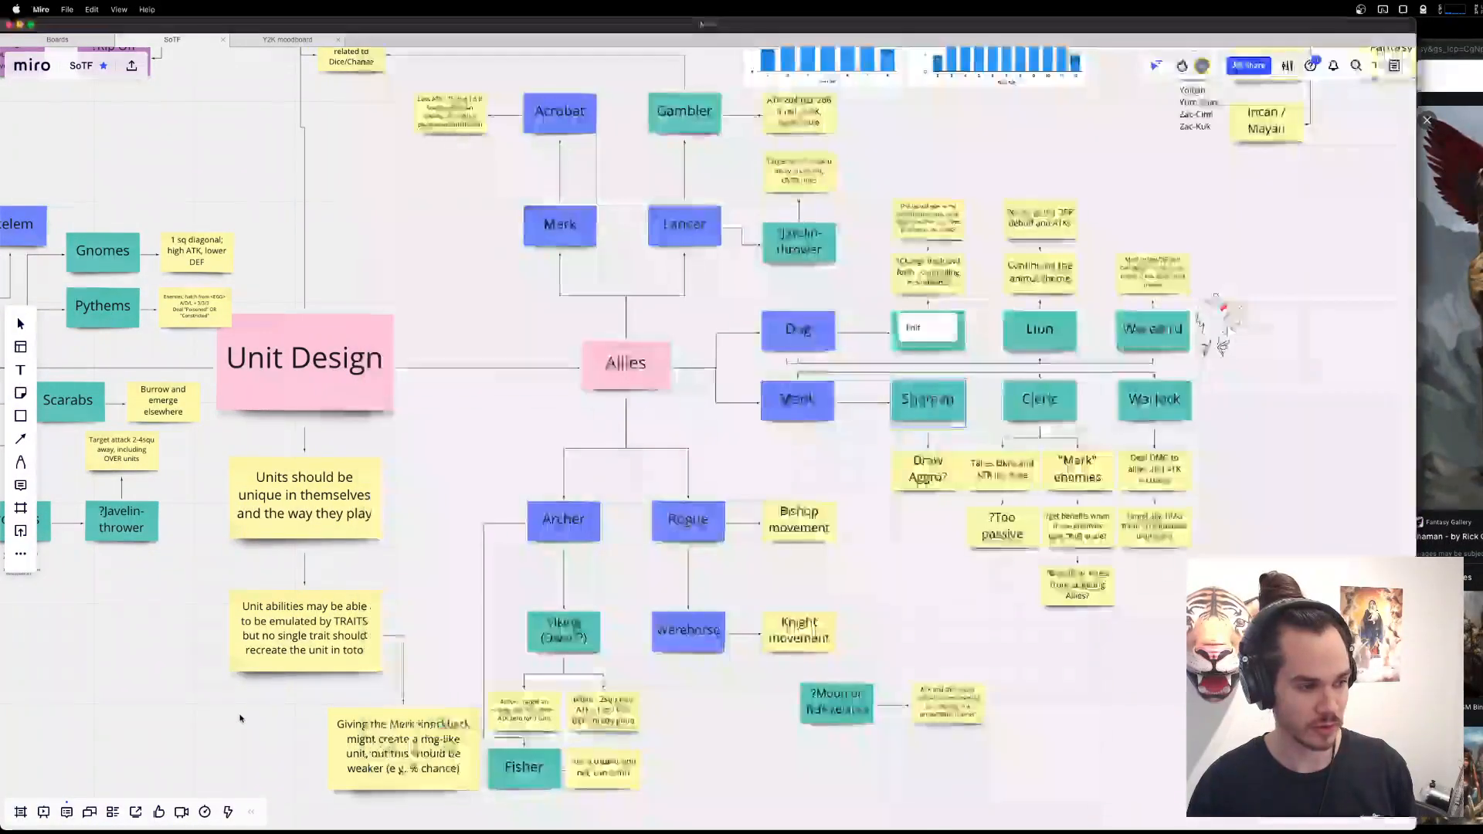
pyautogui.moveTo(924, 584); pyautogui.dragTo(939, 611)
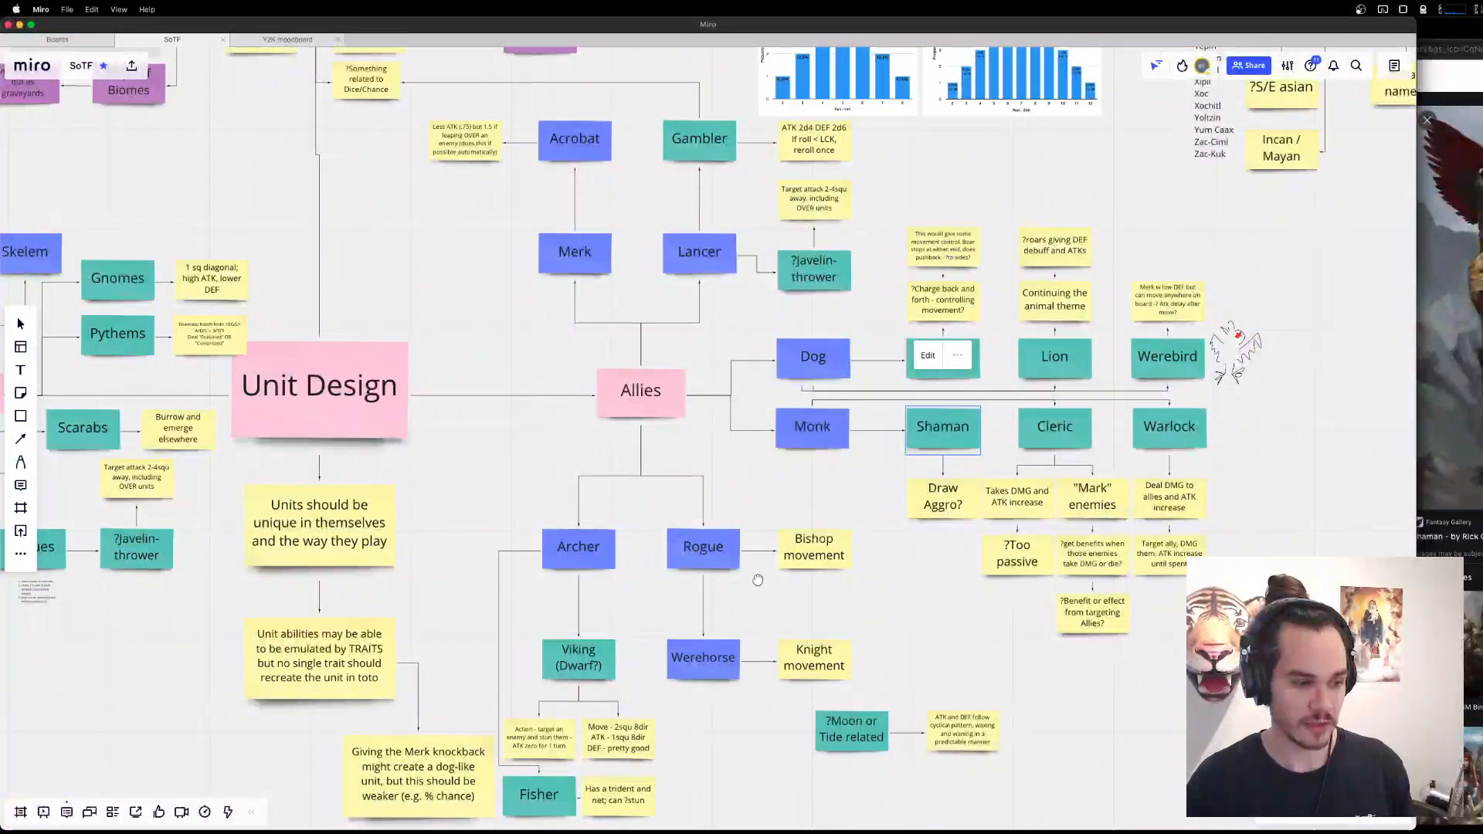
pyautogui.moveTo(756, 580); pyautogui.dragTo(795, 394)
pyautogui.click(577, 621)
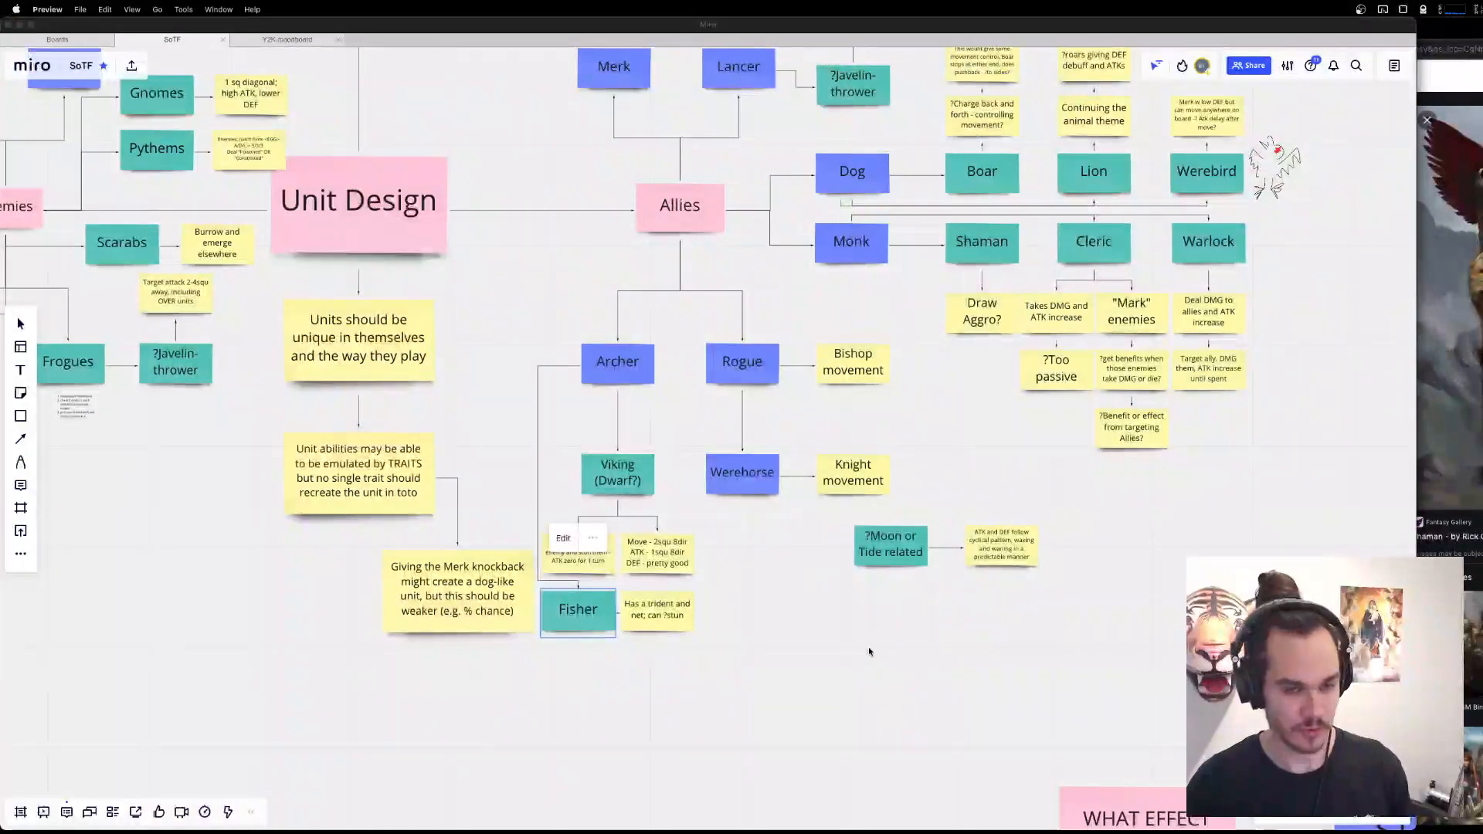
pyautogui.click(683, 628)
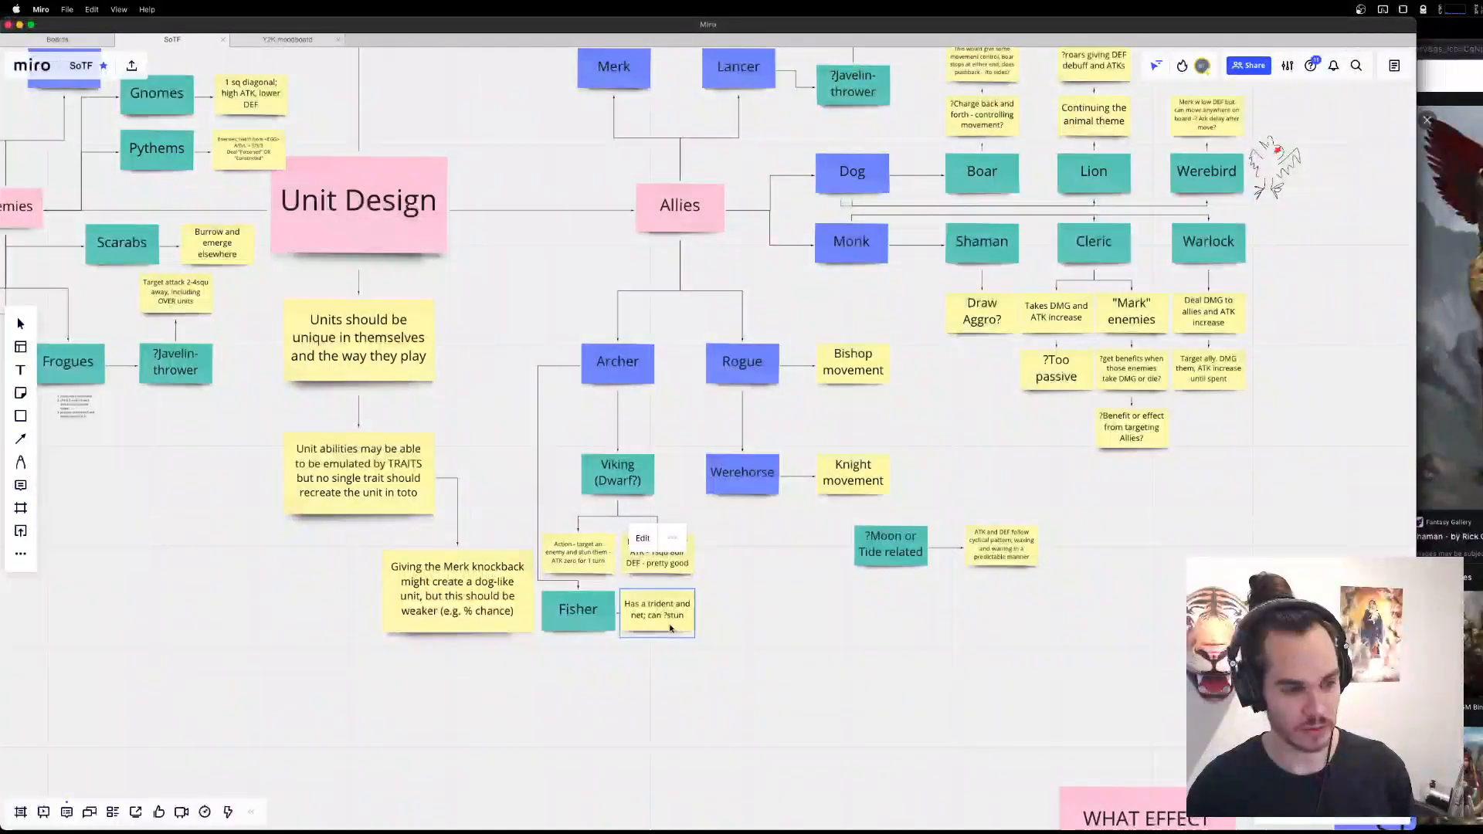
pyautogui.press('super+Tab')
pyautogui.press('super+Tab')
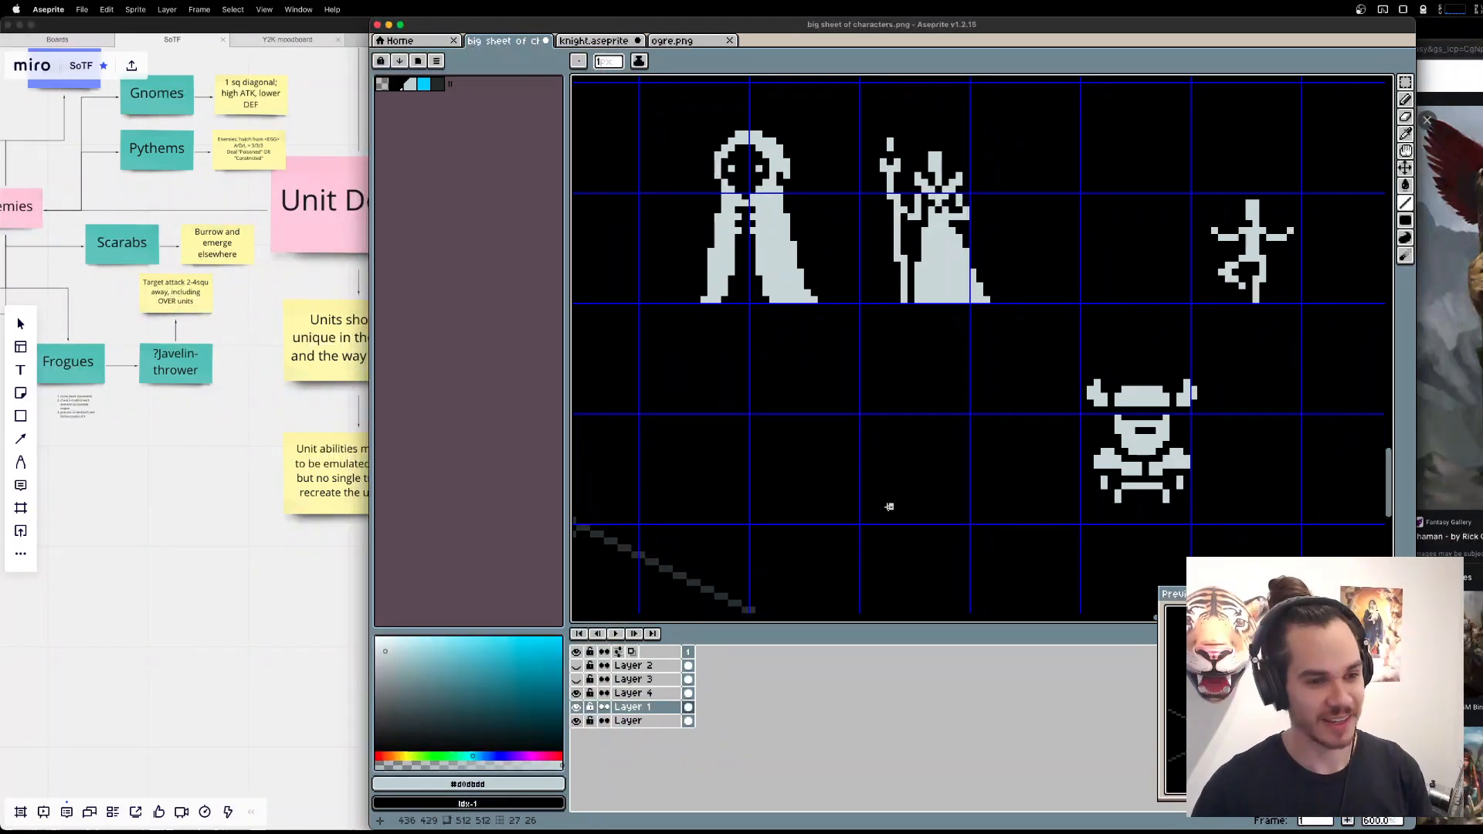
# Try to duplicate the one-legged figure with outstretched arms into the empty area beside the helmeted sprite.
pyautogui.moveTo(1262, 150); pyautogui.dragTo(1118, 224)
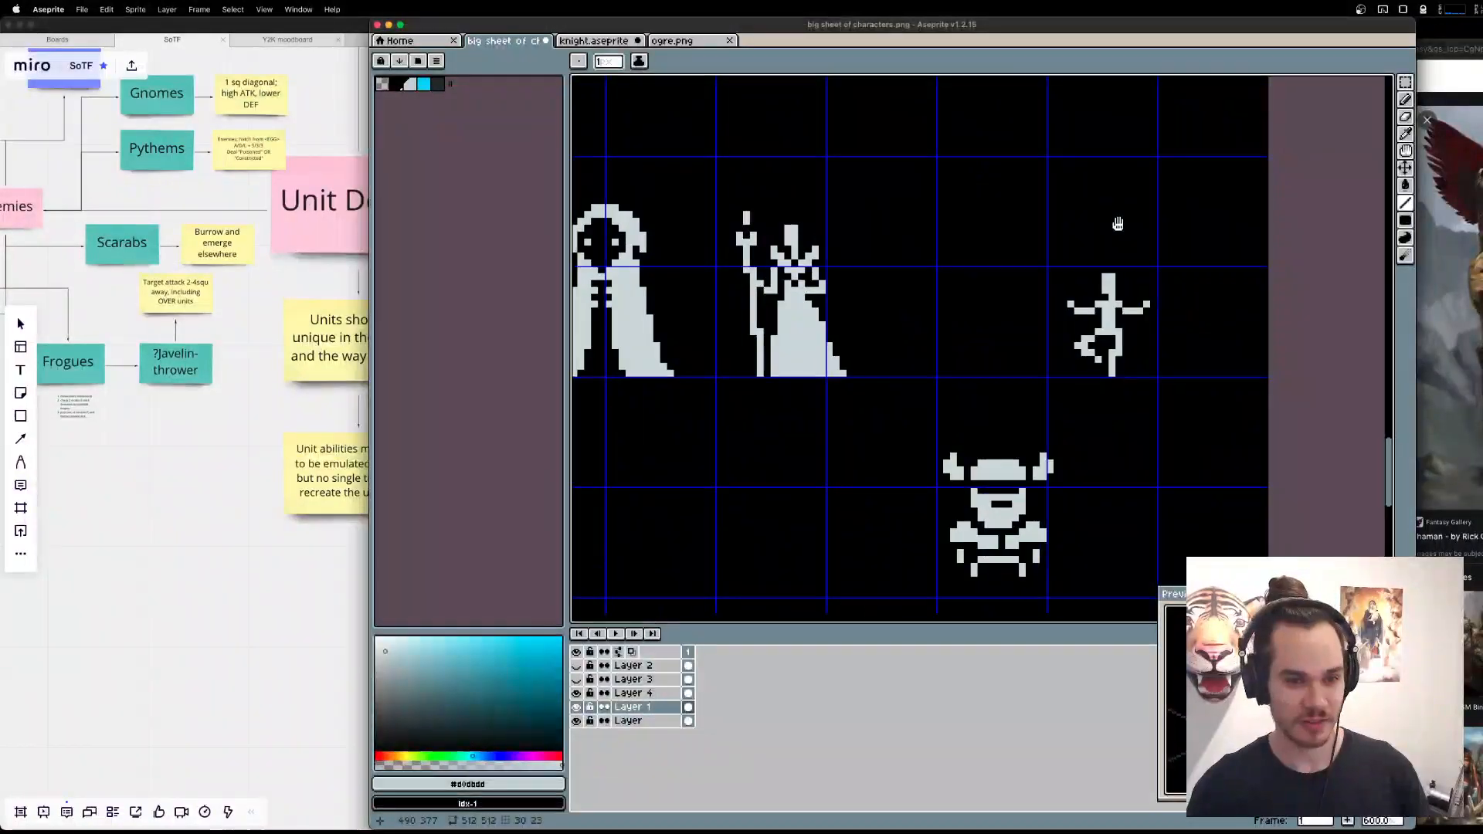
pyautogui.press('m')
pyautogui.moveTo(1015, 250); pyautogui.dragTo(1218, 397)
pyautogui.press('super+c')
pyautogui.press('super+v')
pyautogui.moveTo(987, 447); pyautogui.dragTo(1194, 318)
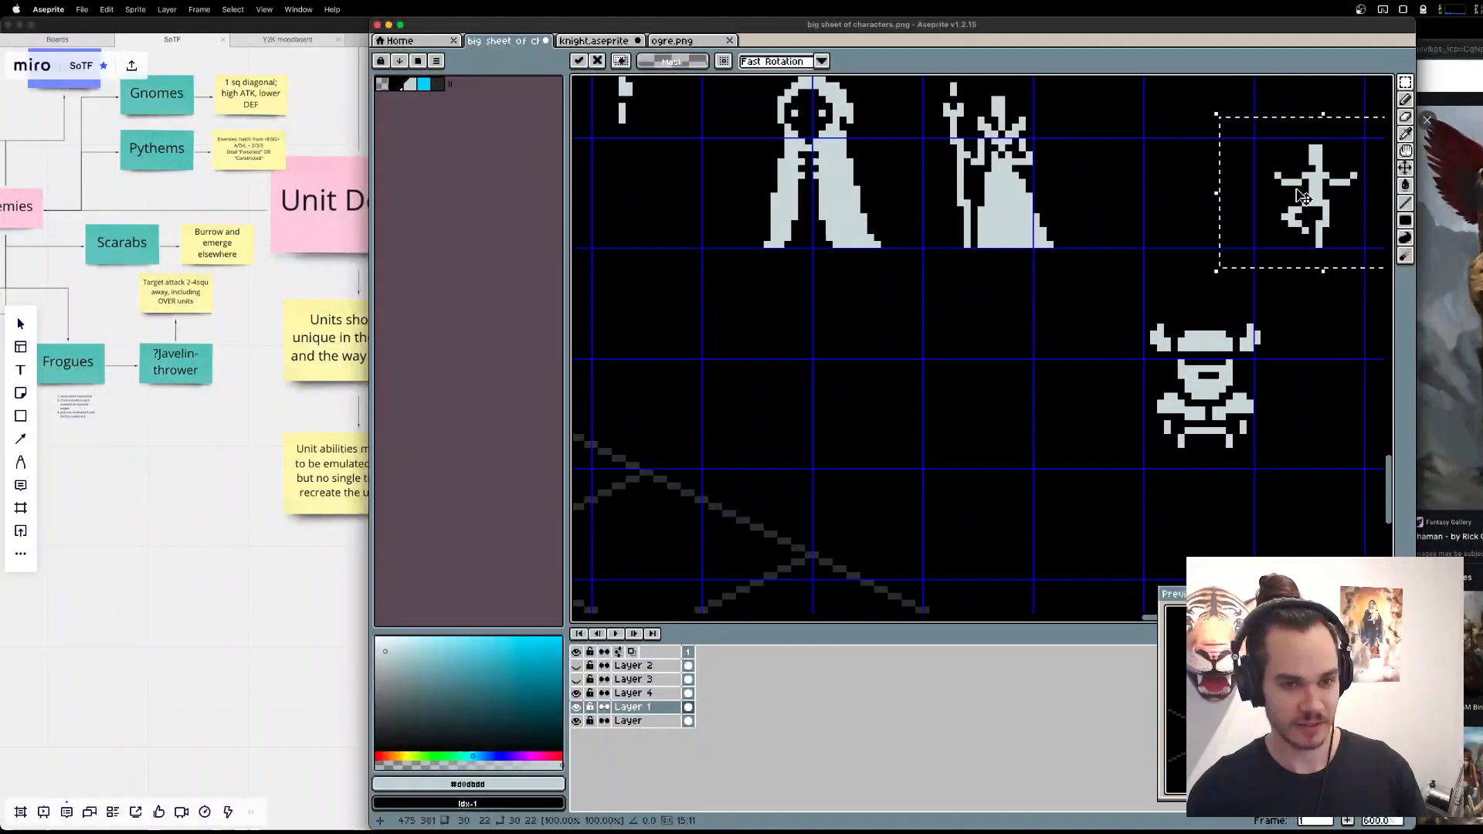
pyautogui.moveTo(1353, 186); pyautogui.dragTo(945, 411)
pyautogui.press('super+z')
pyautogui.click(1149, 302)
# Copy the one-legged figure from the layer named Layer onto Layer 1, in the empty cell beside the helmeted sprite.
pyautogui.click(627, 721)
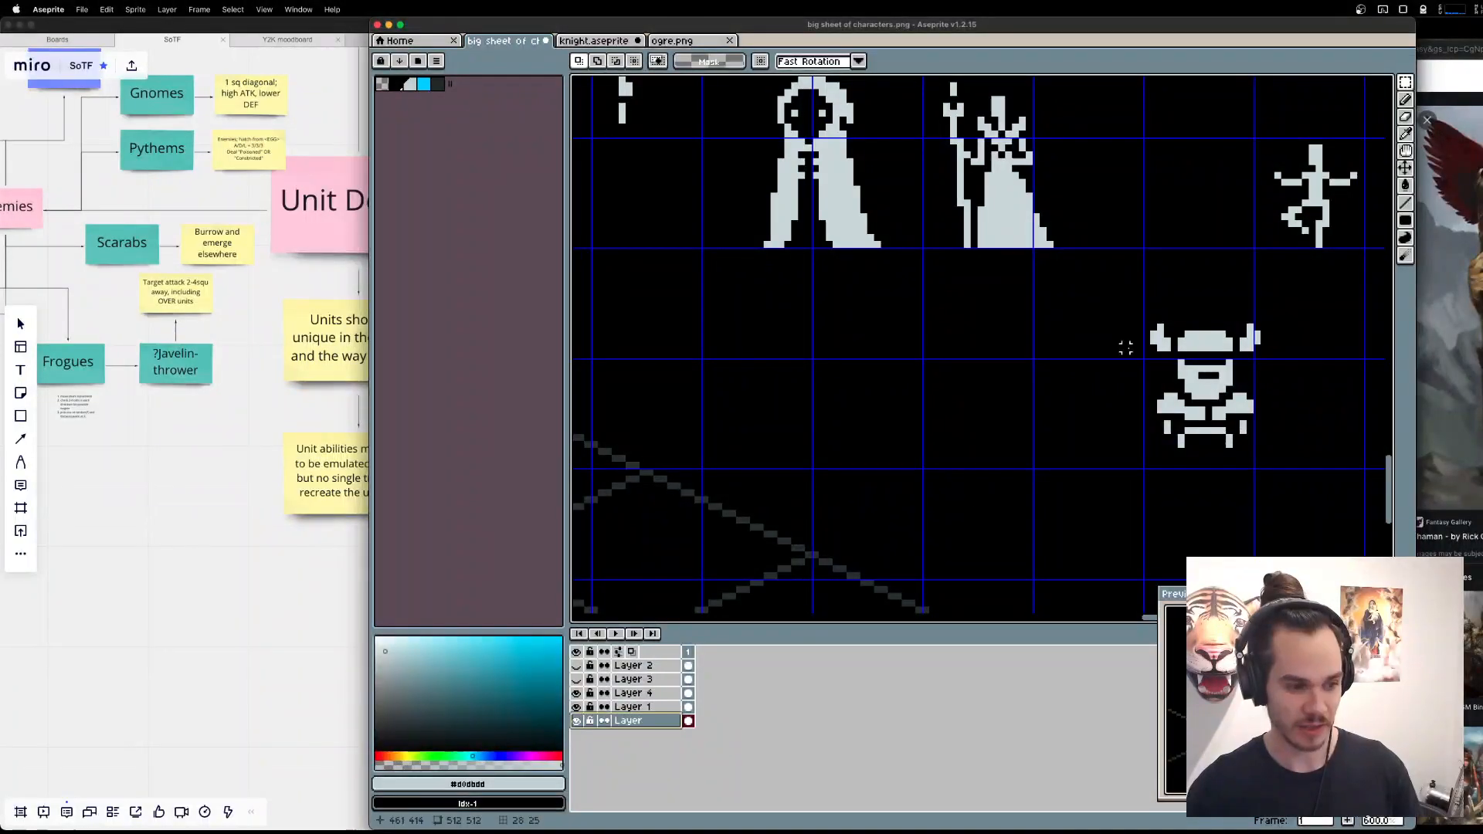
pyautogui.moveTo(1258, 140)
pyautogui.mouseDown()
pyautogui.moveTo(1363, 248)
pyautogui.moveTo(973, 432)
pyautogui.mouseUp()
pyautogui.press('super+x')
pyautogui.click(628, 707)
pyautogui.press('super+v')
# Draw a slanted net handle beside the copied figure's right hand, topped by a frame 5 pixels wide and 6 tall.
pyautogui.press('l')
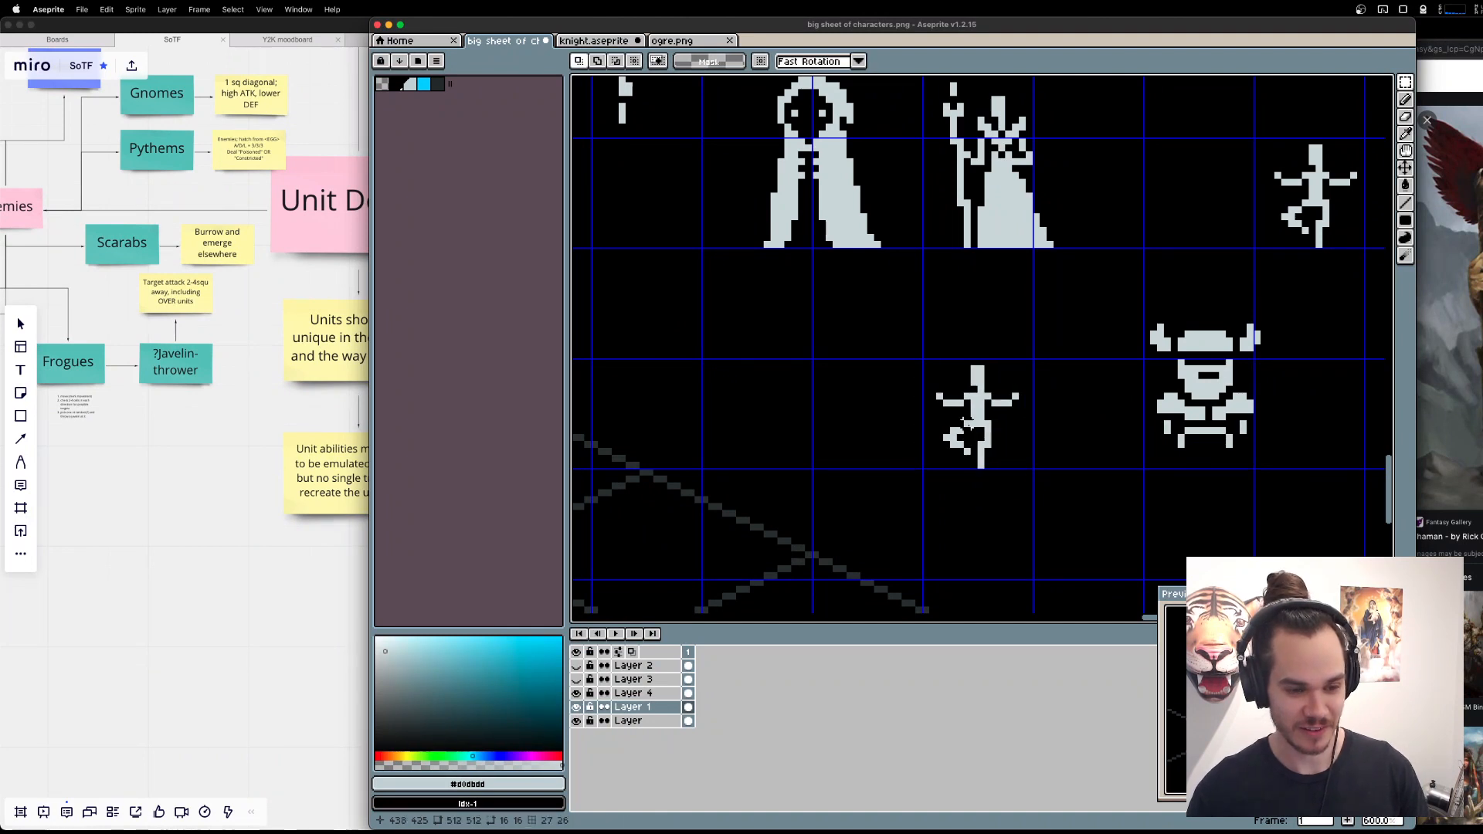
pyautogui.scroll(3, 1056, 410)
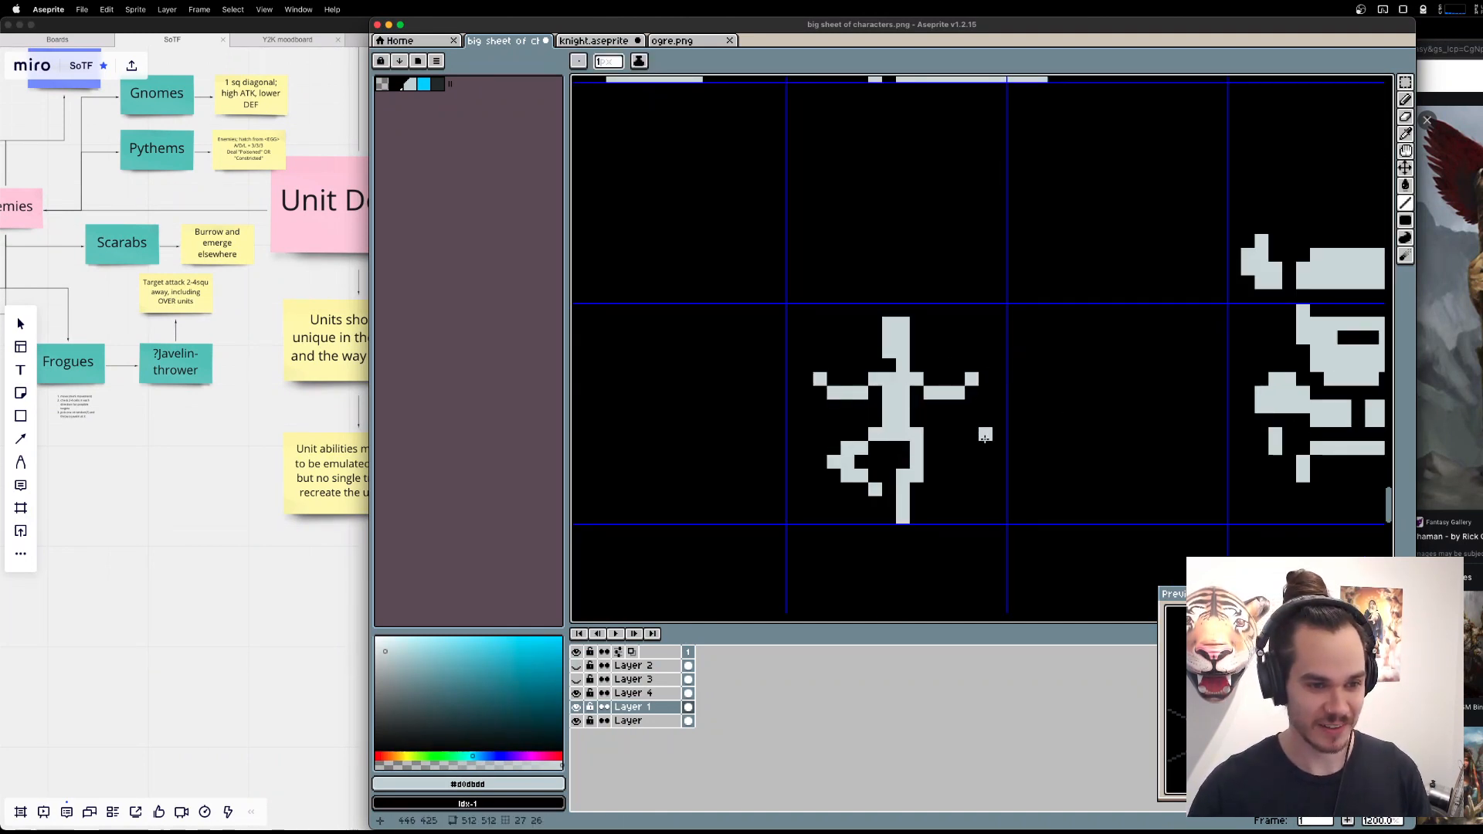
pyautogui.moveTo(985, 437)
pyautogui.mouseDown()
pyautogui.moveTo(985, 275)
pyautogui.moveTo(1030, 302)
pyautogui.moveTo(1014, 313)
pyautogui.moveTo(1068, 332)
pyautogui.moveTo(1062, 375)
pyautogui.moveTo(1023, 396)
pyautogui.mouseUp()
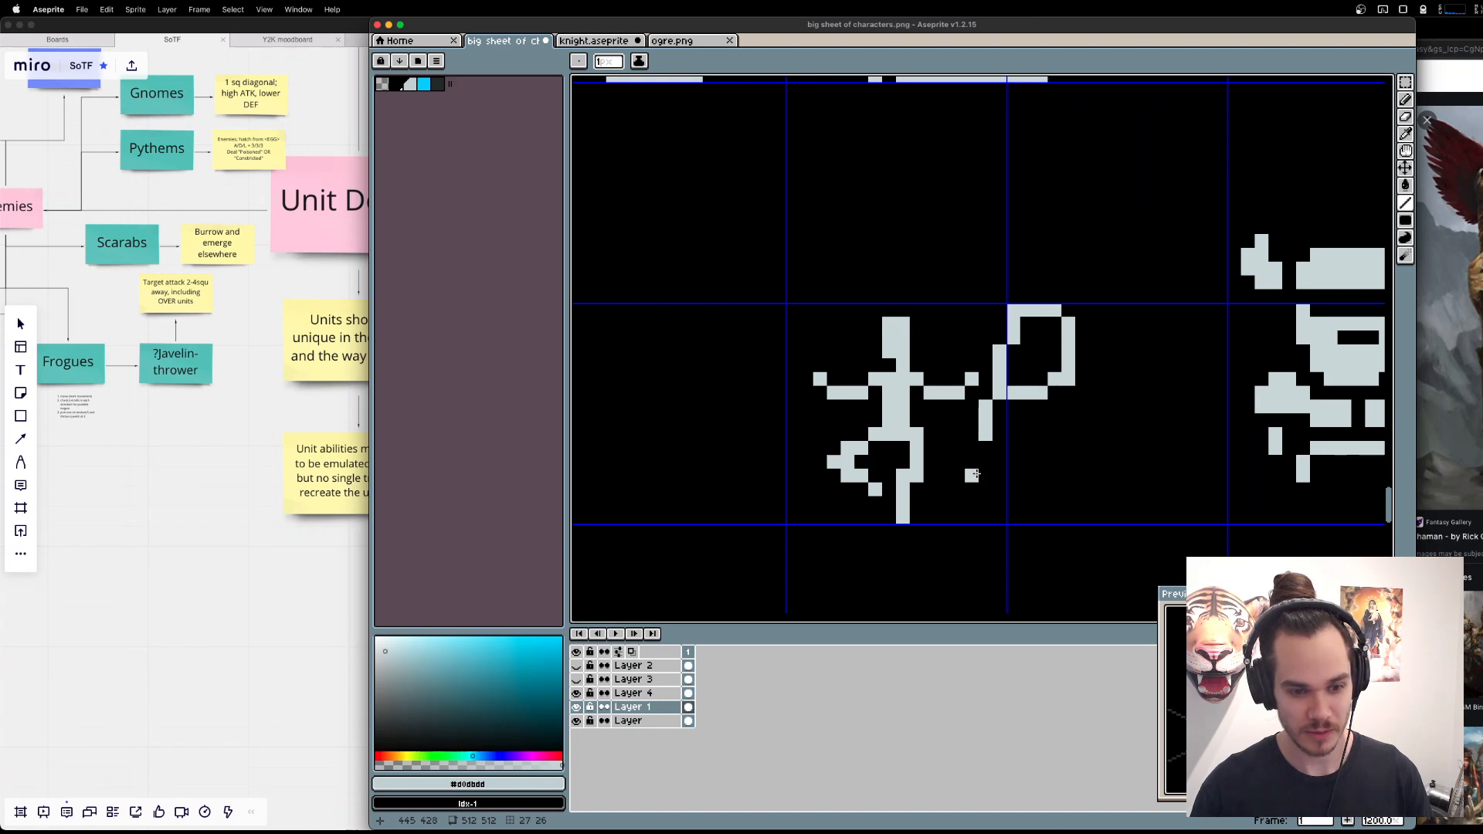
pyautogui.press('v')
pyautogui.press('super+z')
pyautogui.press('super+z')
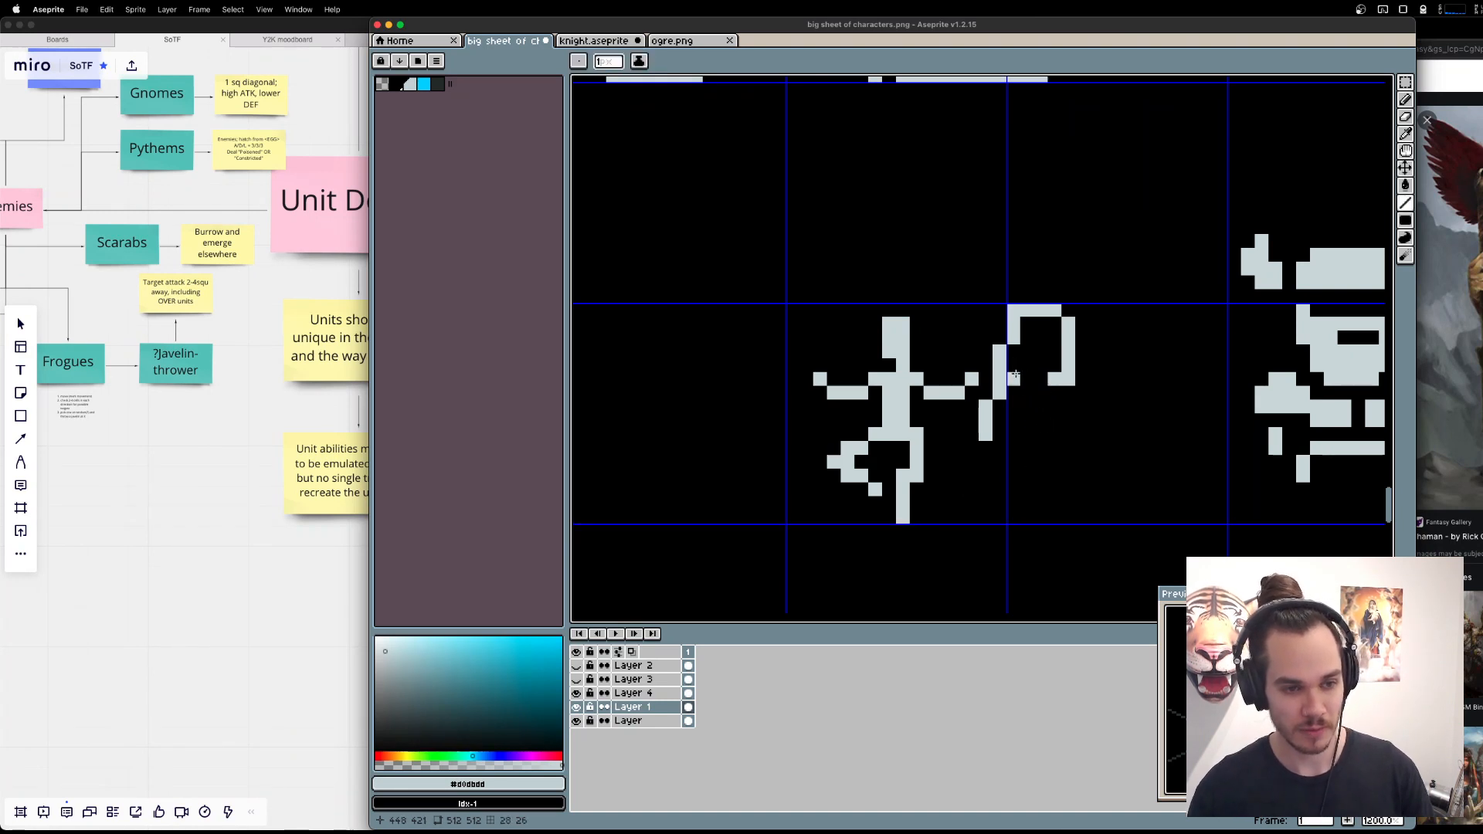
pyautogui.moveTo(1013, 367)
pyautogui.mouseDown()
pyautogui.moveTo(1026, 379)
pyautogui.moveTo(1055, 366)
pyautogui.mouseUp()
pyautogui.press('e')
pyautogui.press('b')
pyautogui.click(1013, 352)
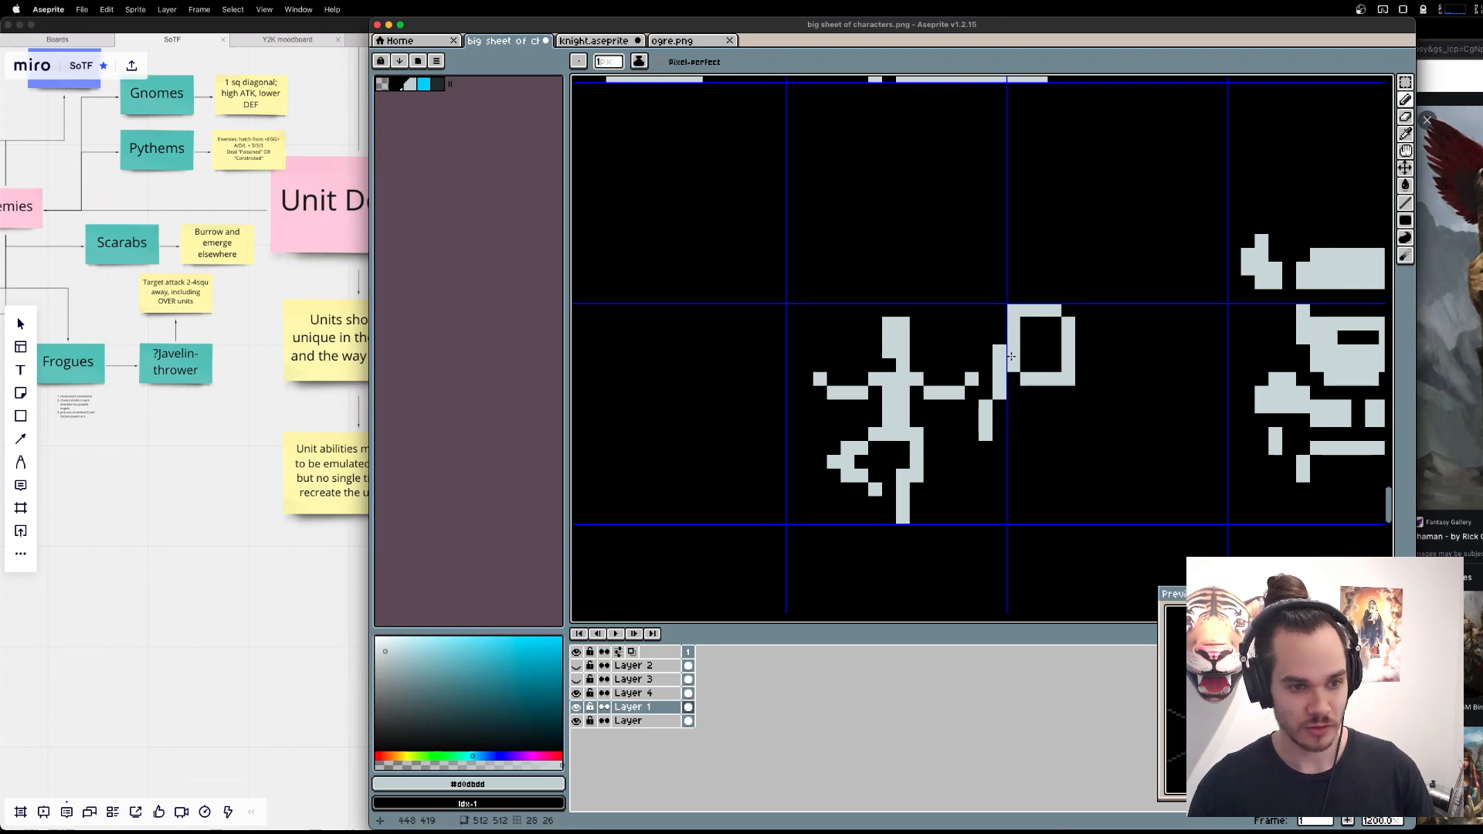
# Shorten the top of the net's handle by one pixel, and fill the frame with a checkered mesh.
pyautogui.press('e')
pyautogui.click(999, 351)
pyautogui.press('b')
pyautogui.moveTo(1026, 337)
pyautogui.mouseDown()
pyautogui.moveTo(1054, 337)
pyautogui.moveTo(1042, 366)
pyautogui.moveTo(1056, 351)
pyautogui.mouseUp()
pyautogui.click(1039, 322)
pyautogui.hotkey('ctrl', 'z')
pyautogui.hotkey('ctrl', 'z')
pyautogui.hotkey('ctrl', 'z')
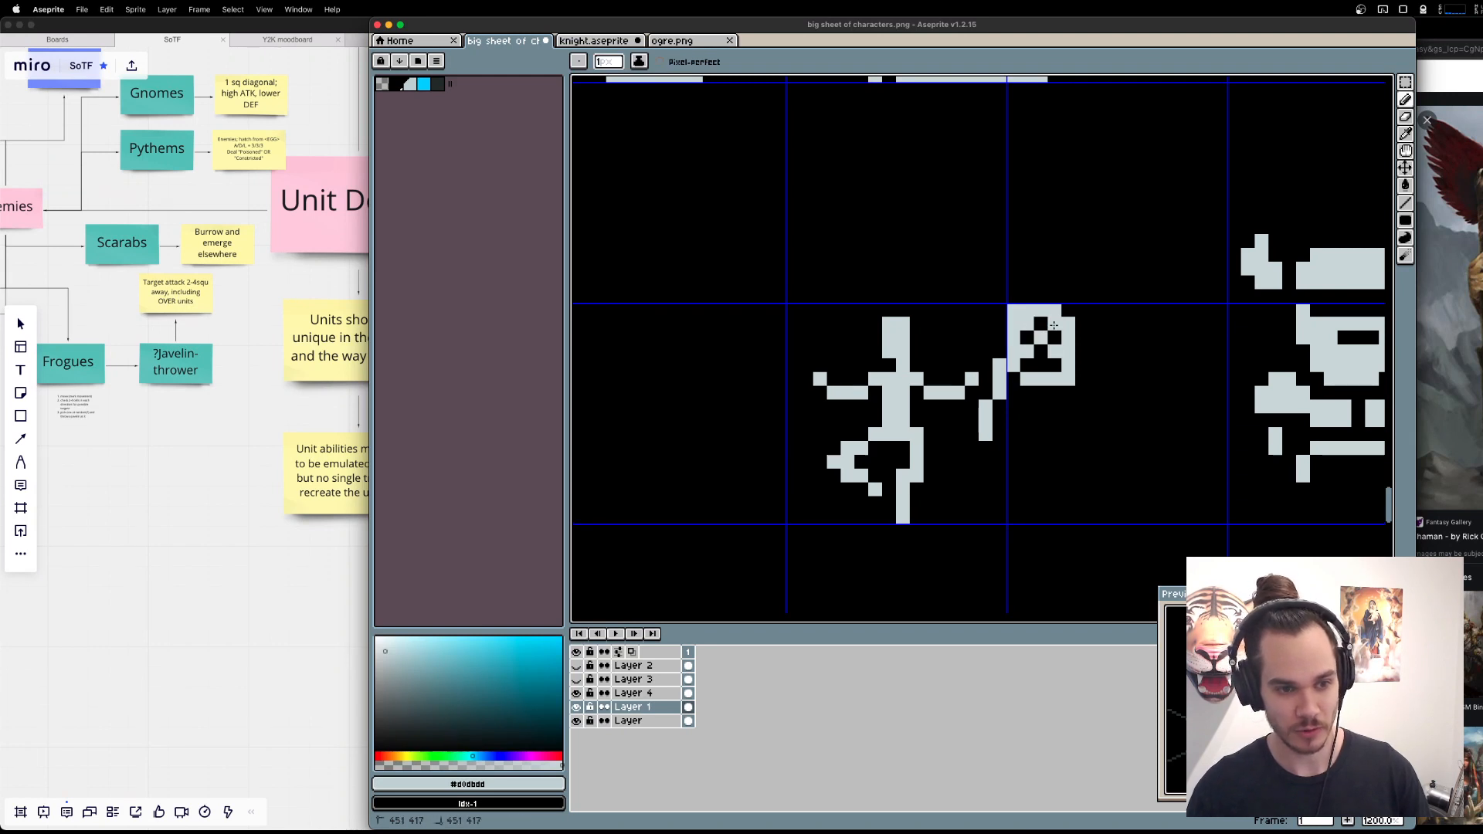
pyautogui.click(1041, 365)
# Draw a three-pronged trident with a slanted shaft, 5 pixels wide and about 17 tall, to the left of the copied figure.
pyautogui.hscroll(-5, 1004, 466)
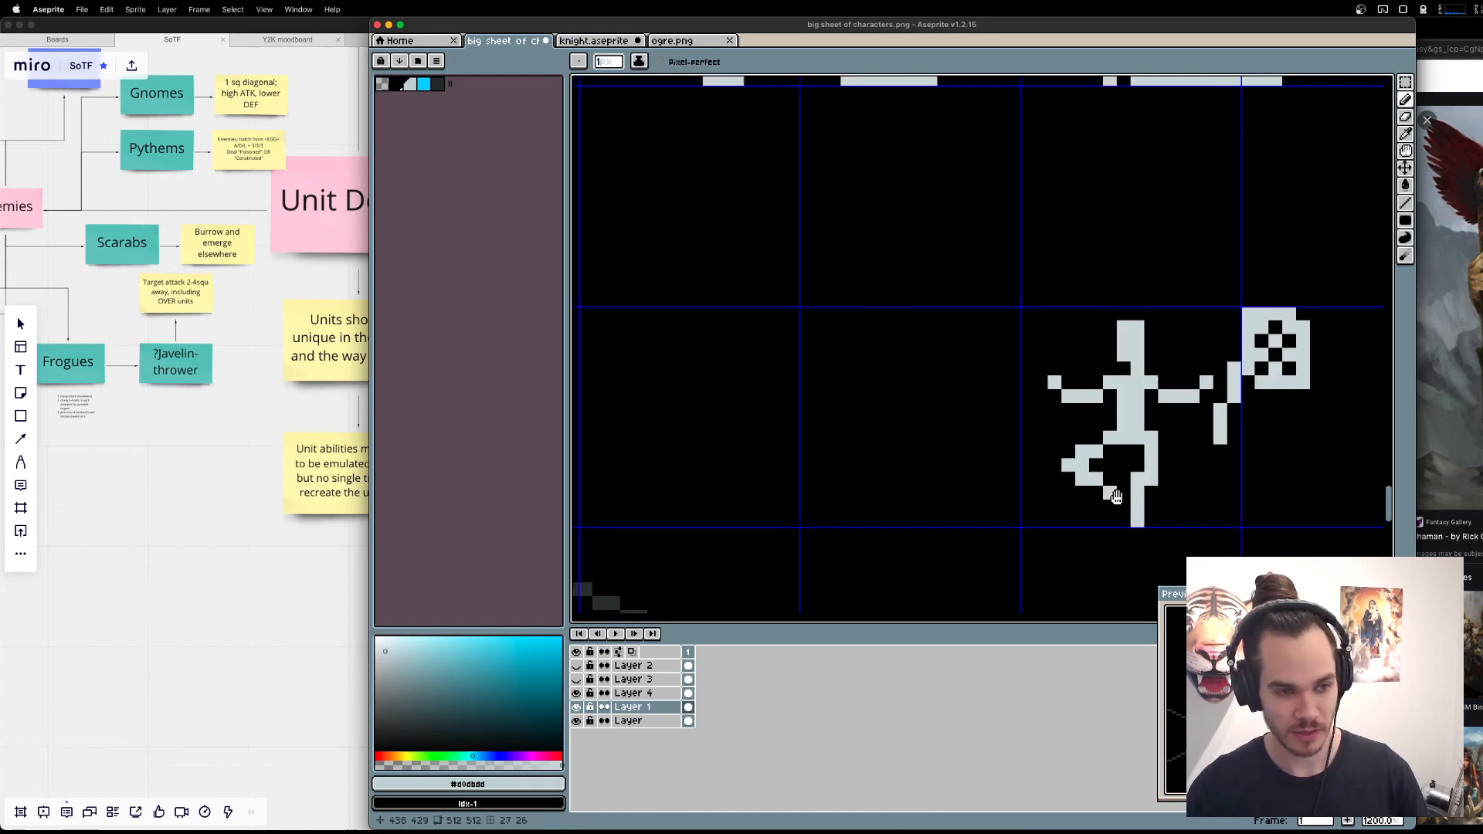
pyautogui.press('l')
pyautogui.moveTo(964, 317); pyautogui.dragTo(1009, 510)
pyautogui.moveTo(949, 318)
pyautogui.mouseDown()
pyautogui.moveTo(949, 344)
pyautogui.moveTo(1004, 344)
pyautogui.moveTo(1004, 302)
pyautogui.mouseUp()
pyautogui.click(976, 302)
pyautogui.click(948, 302)
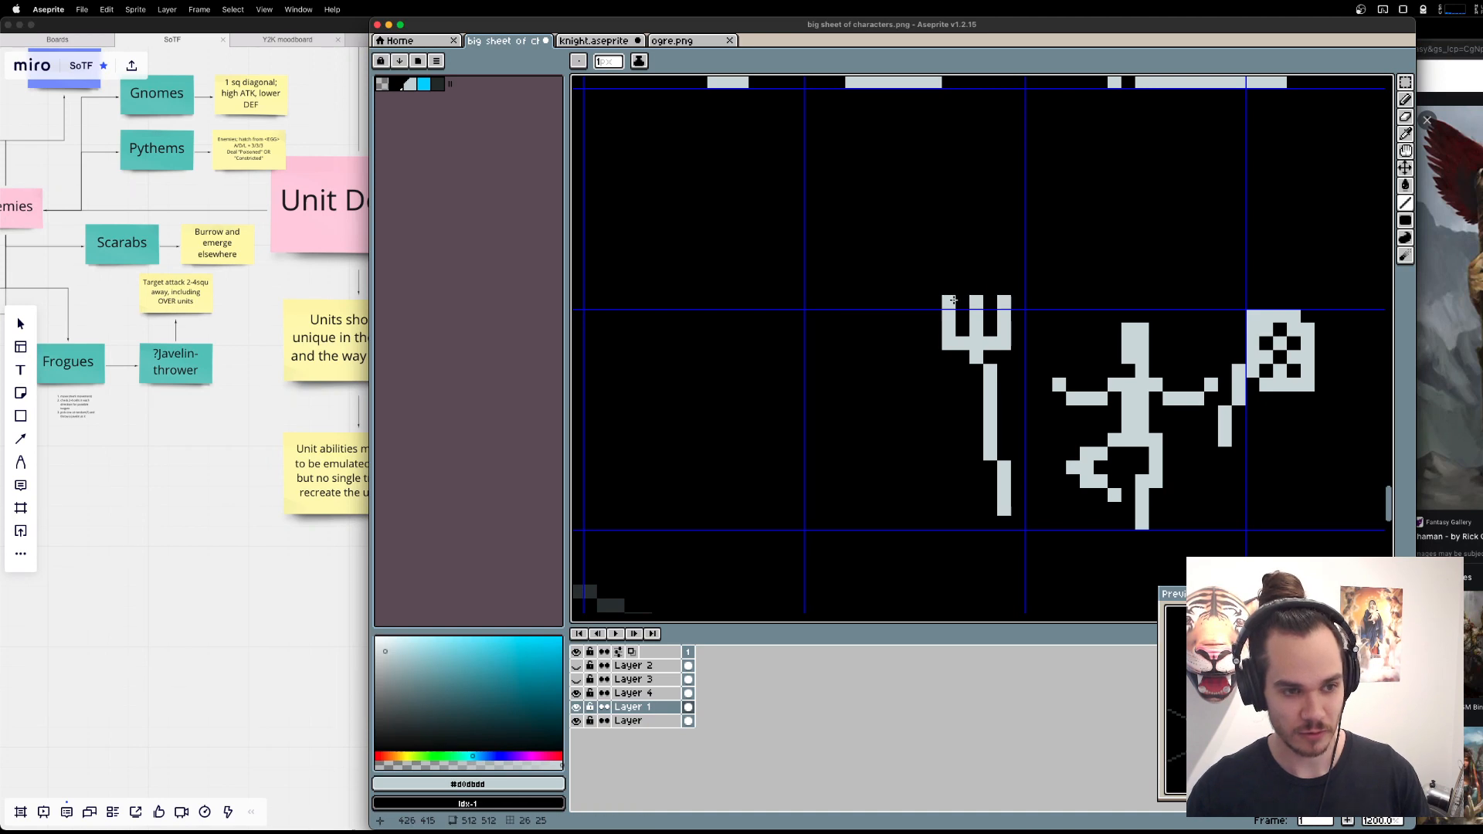
pyautogui.click(977, 289)
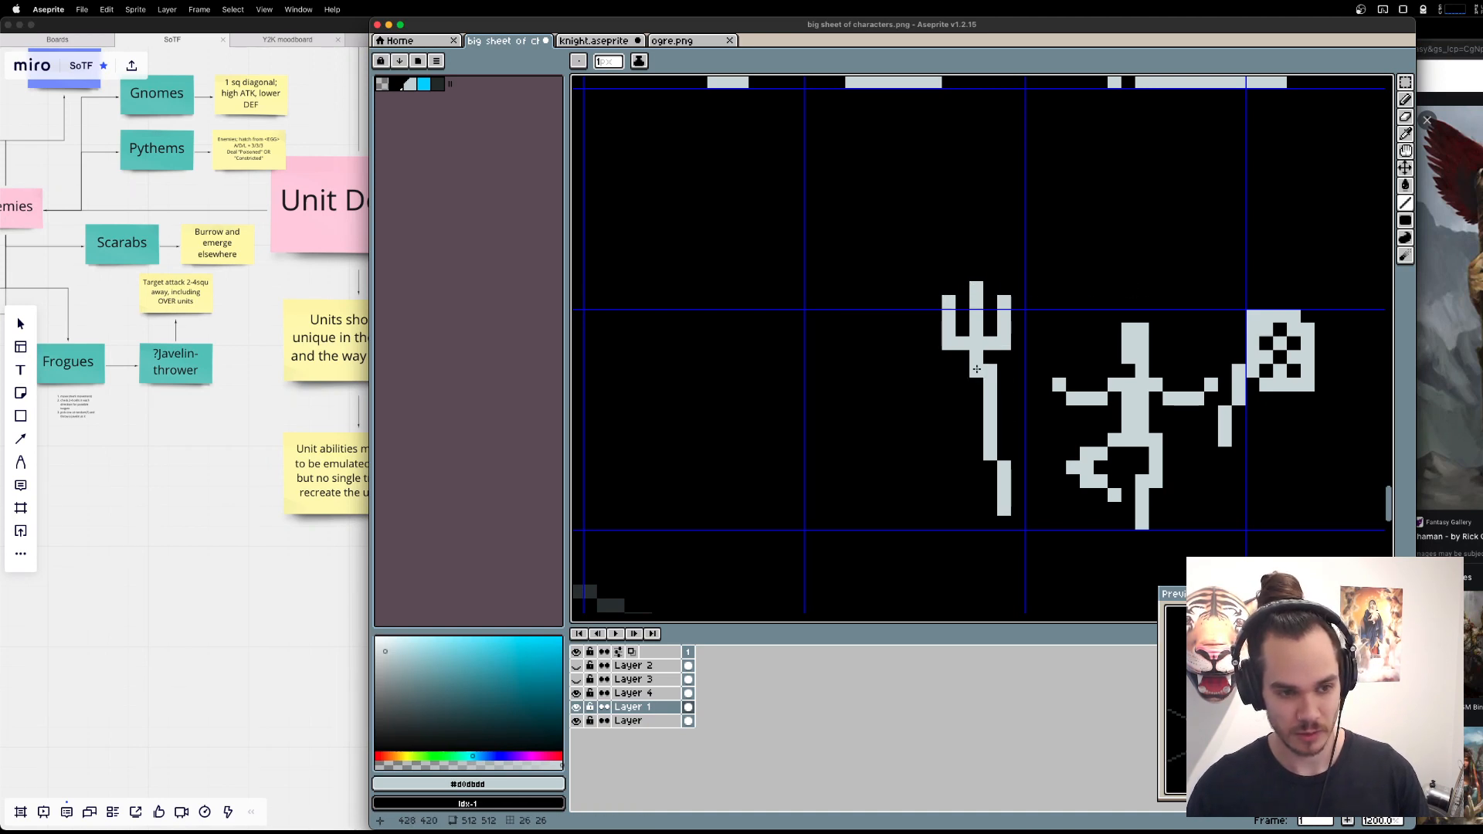
pyautogui.moveTo(977, 370); pyautogui.dragTo(991, 385)
pyautogui.press('e')
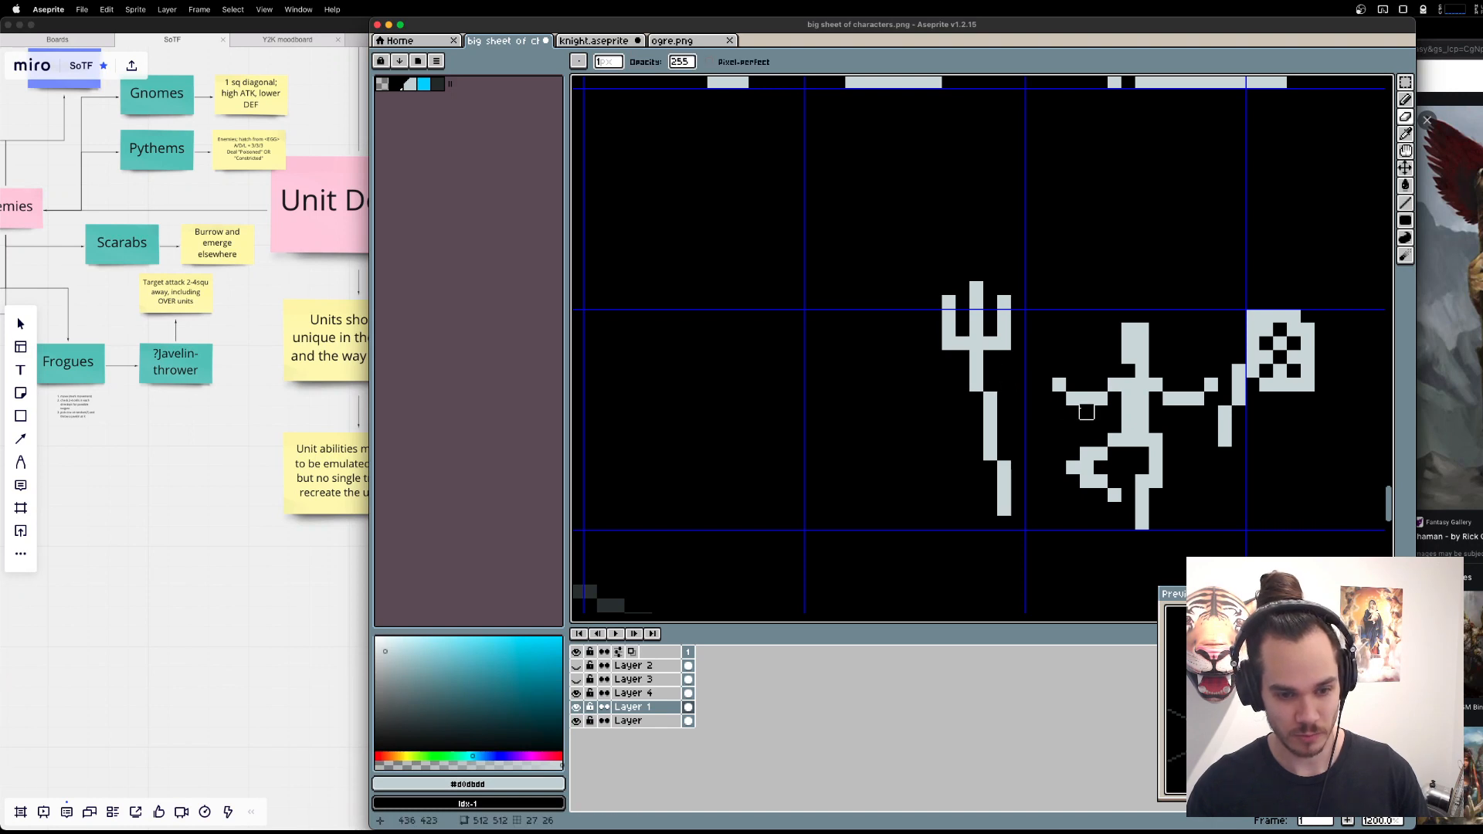
pyautogui.press('m')
pyautogui.moveTo(894, 261); pyautogui.dragTo(1020, 537)
pyautogui.press('super+d')
pyautogui.scroll(-3, 1066, 448)
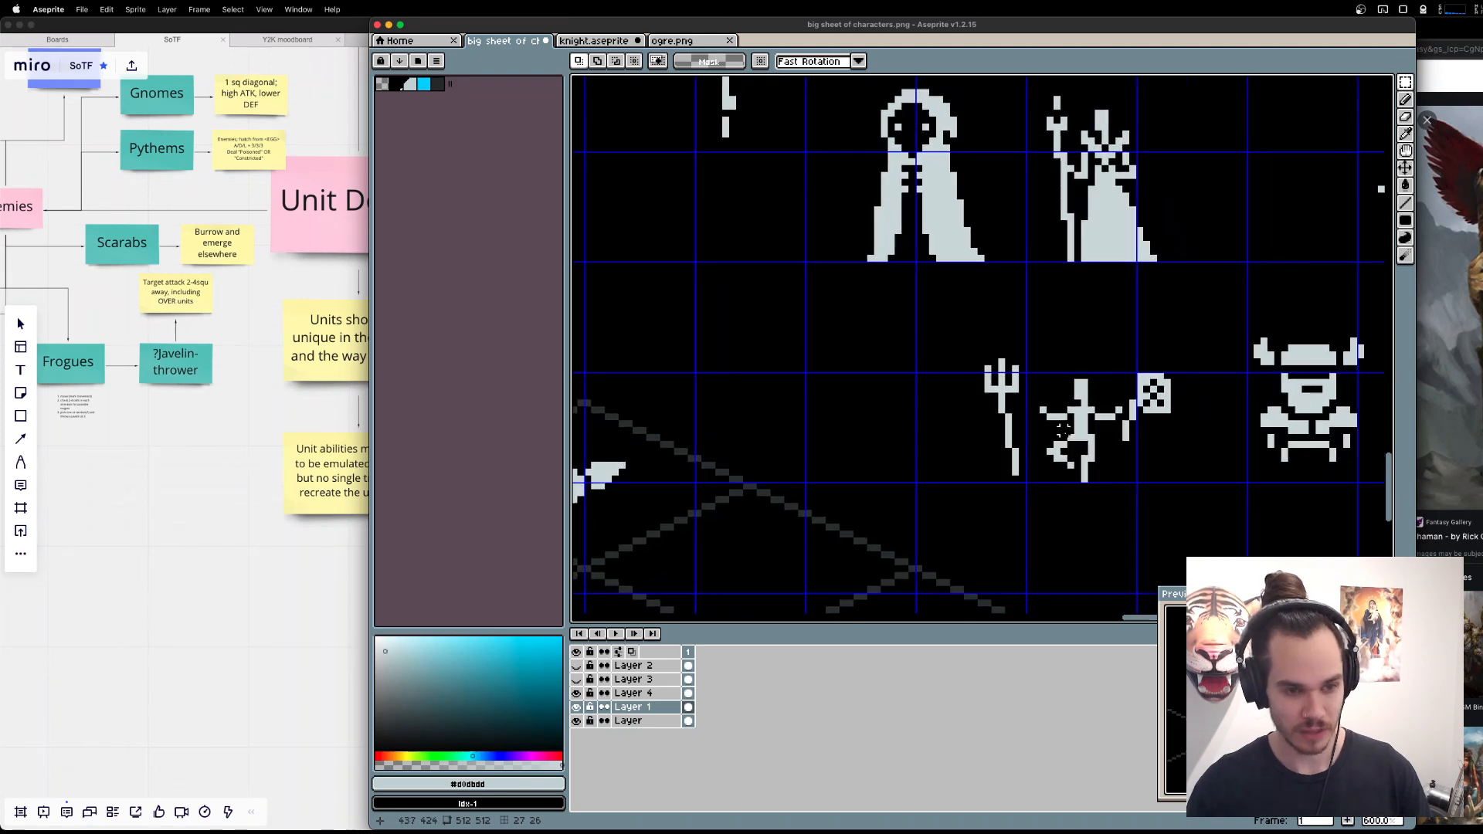
pyautogui.scroll(1, 1066, 448)
# Switch to the Brave browser and search the web for "fantasy fisherman" in a new tab.
pyautogui.click(1444, 51)
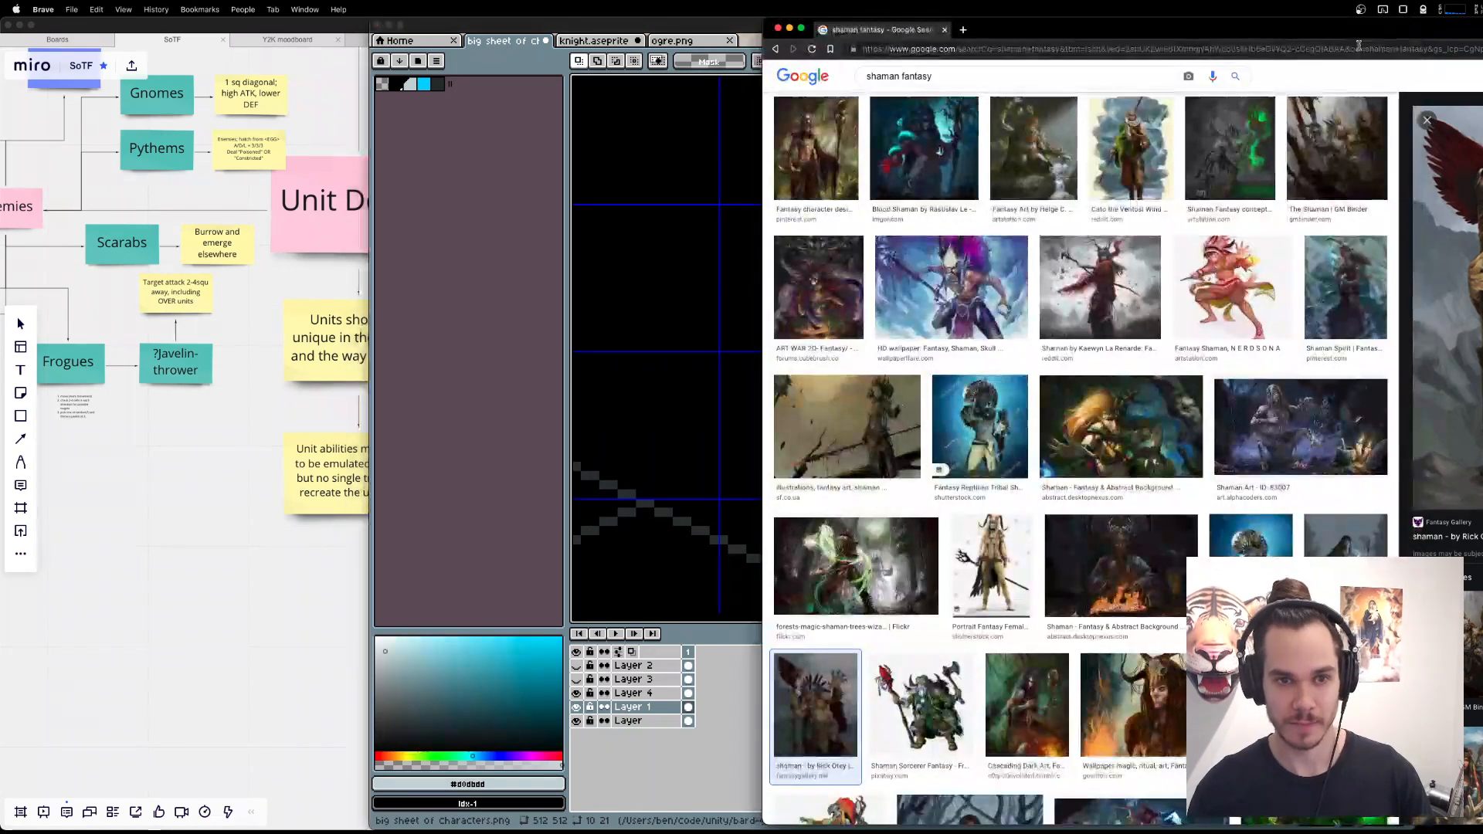
pyautogui.click(1362, 48)
pyautogui.press('super+t')
pyautogui.press('super+space')
pyautogui.press('Escape')
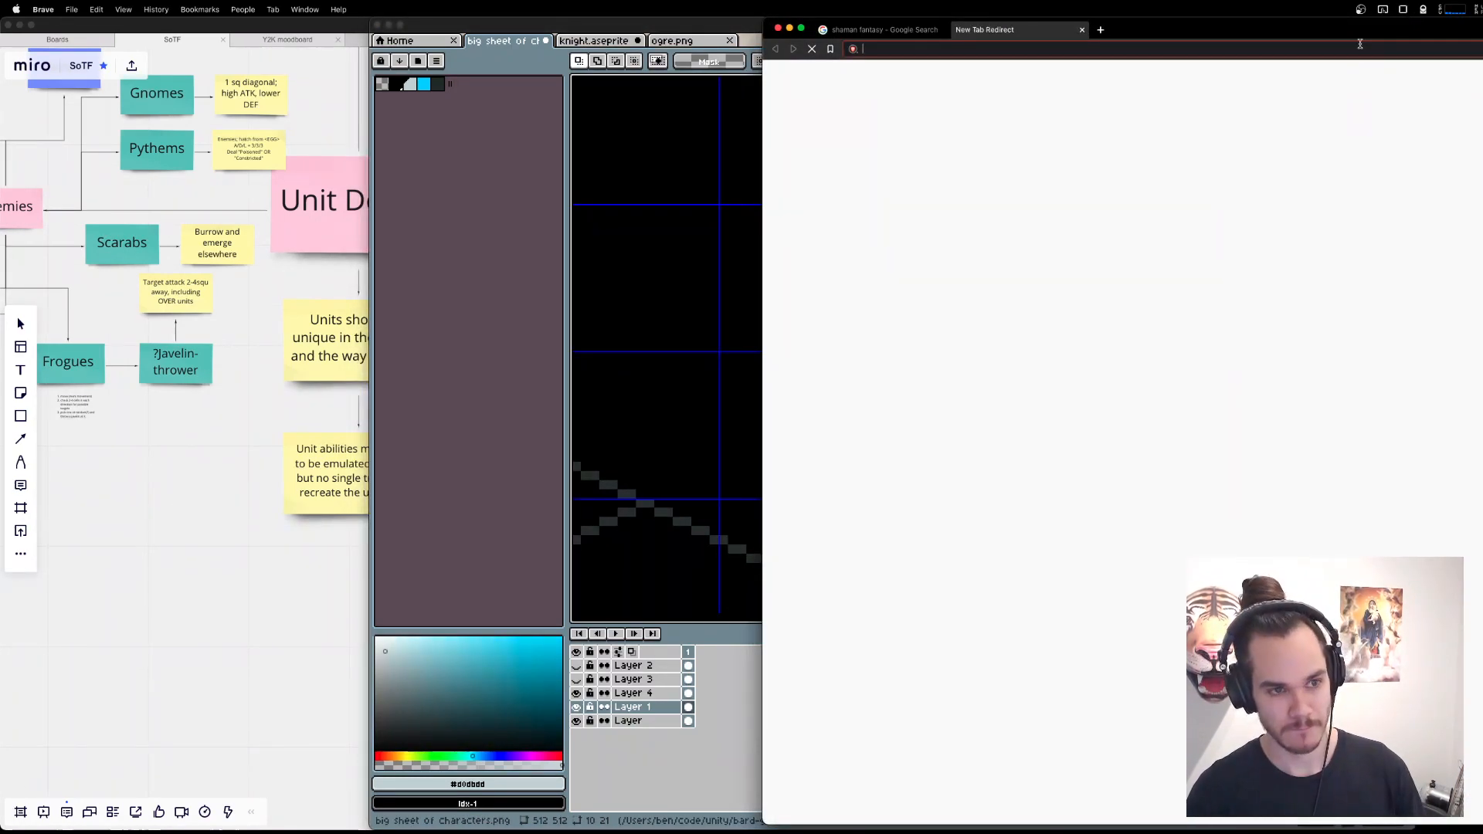
pyautogui.write('fantasy fisherman')
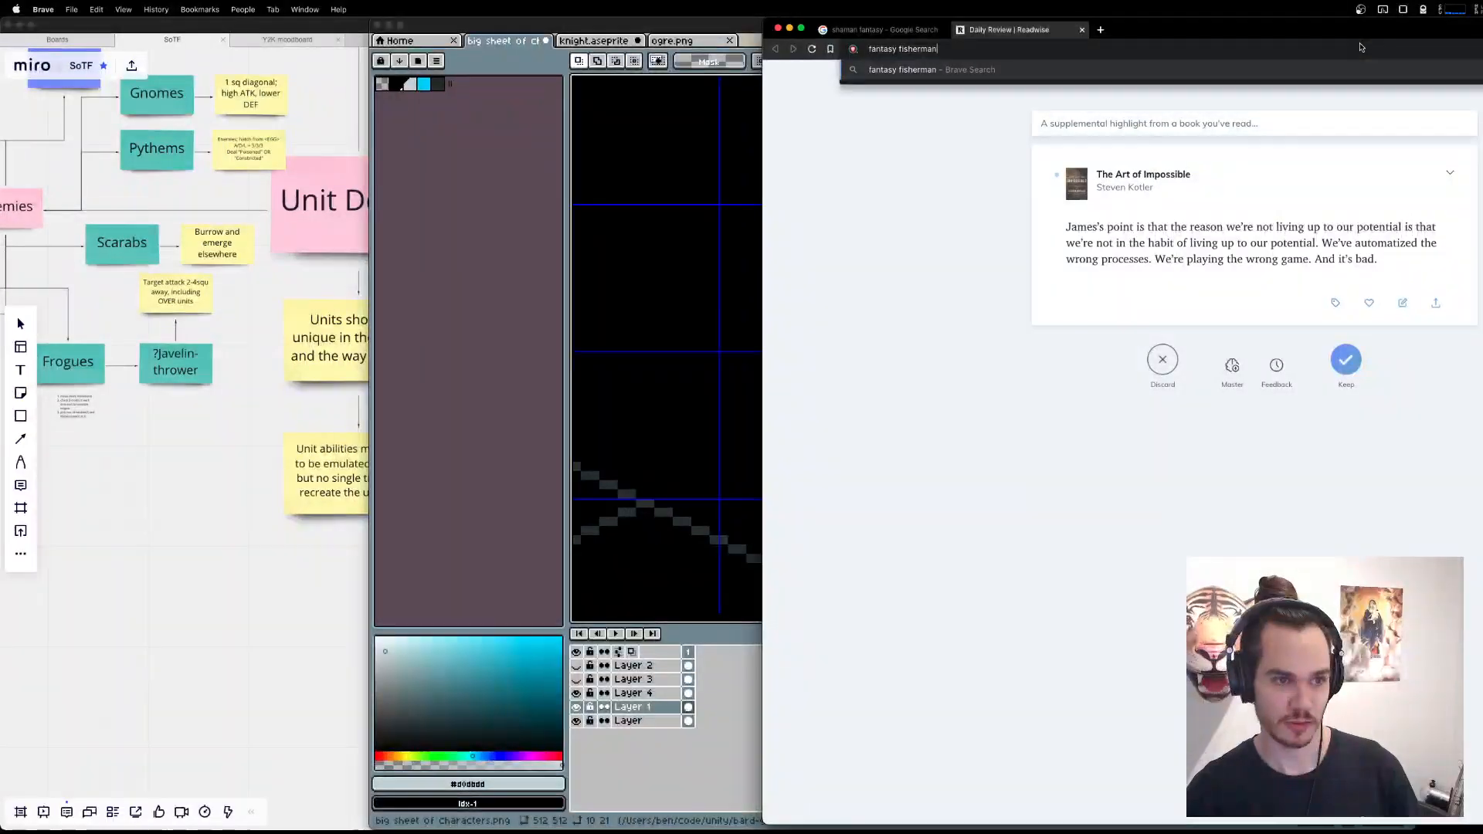
pyautogui.press('Return')
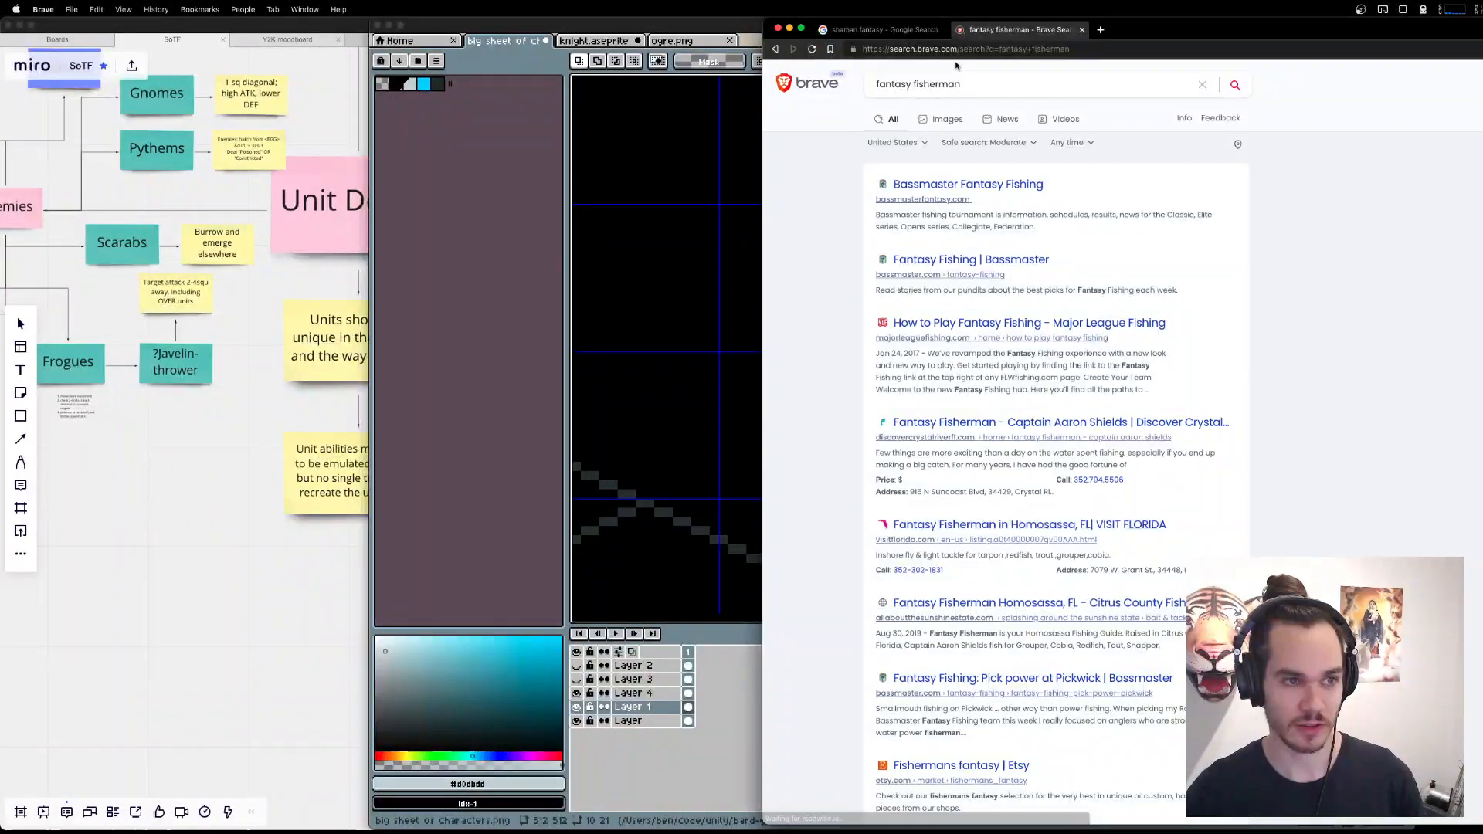
# Repeat the "fantasy fisherman" search on google.com and show the image results.
pyautogui.tripleClick(972, 80)
pyautogui.press('super+x')
pyautogui.press('super+l')
pyautogui.write('google.com')
pyautogui.press('Return')
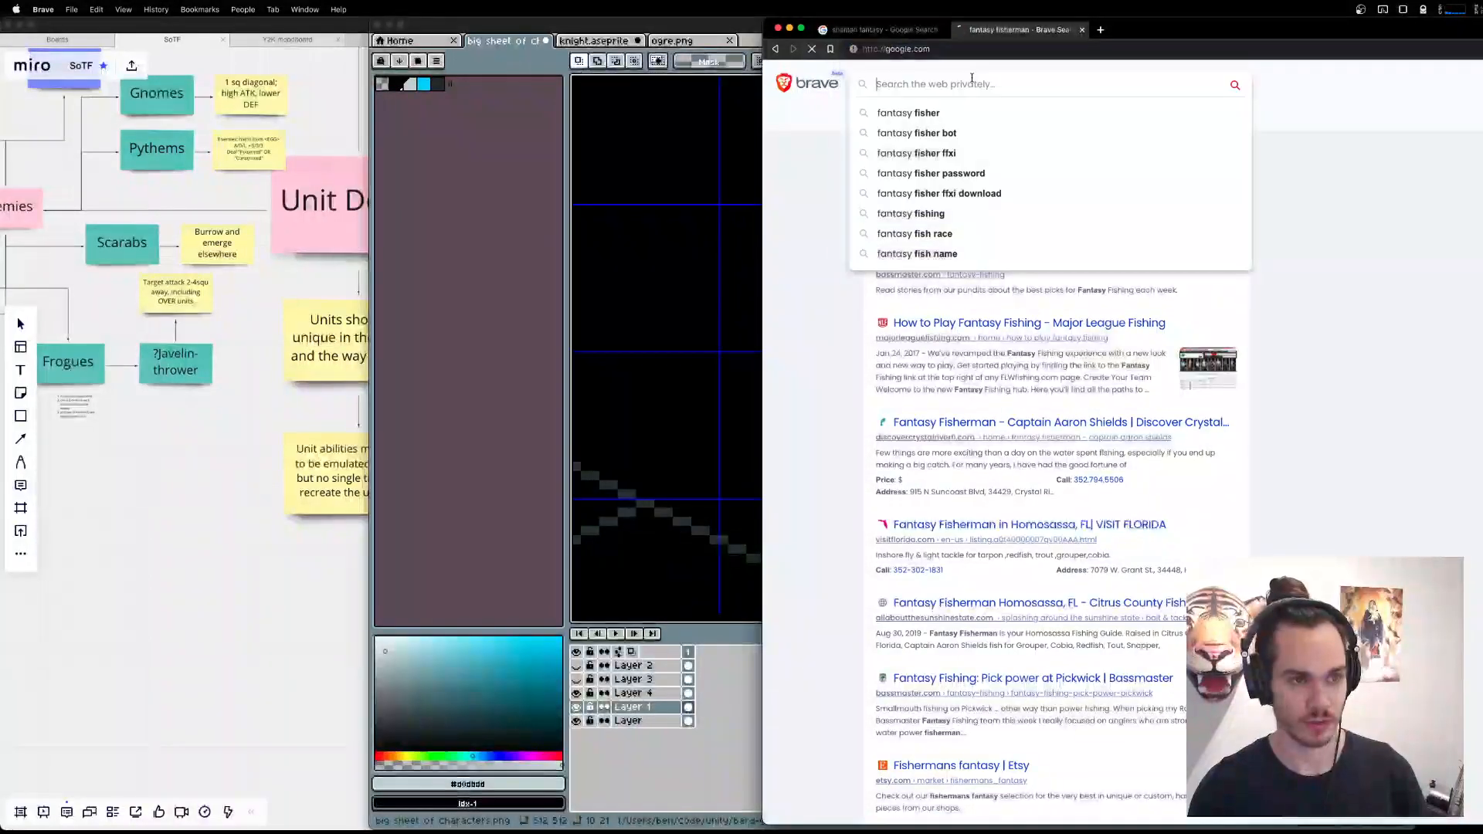
pyautogui.press('super+v')
pyautogui.press('Return')
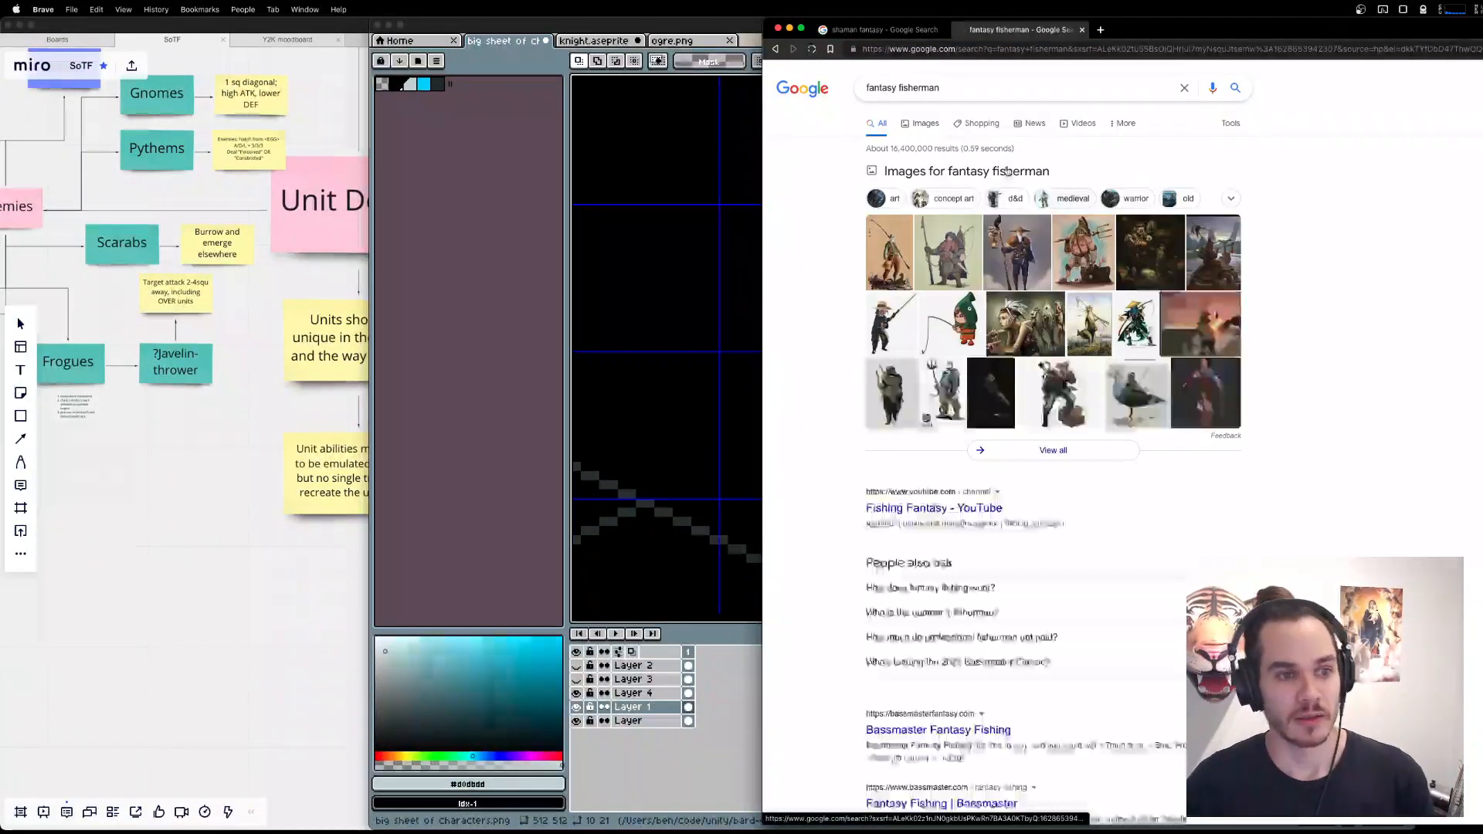
pyautogui.click(940, 132)
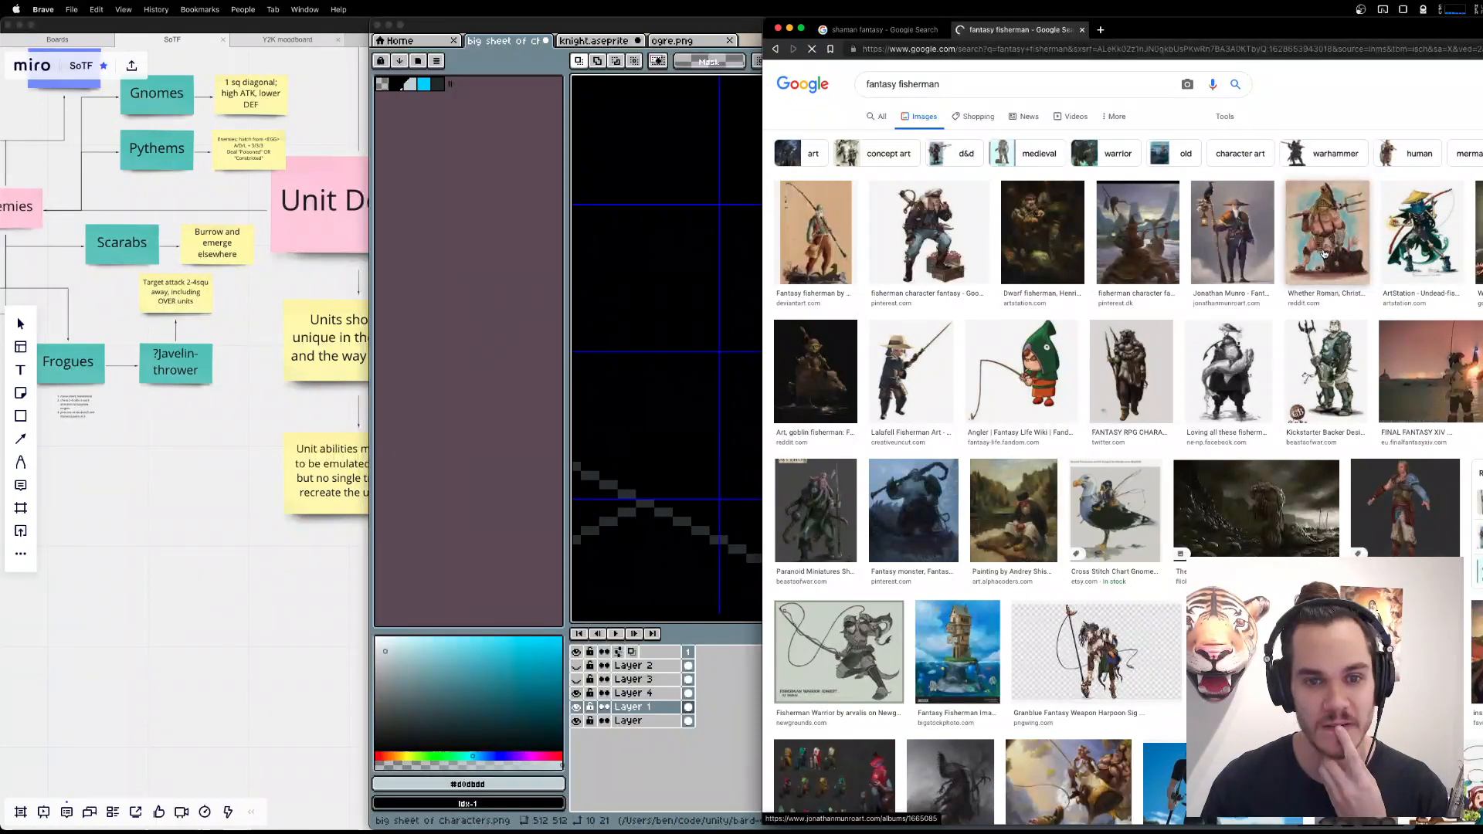
# Examine previews of several fisherman illustrations, including the hatted figure with a rod, the dwarves and the woman carrying fish.
pyautogui.click(1215, 253)
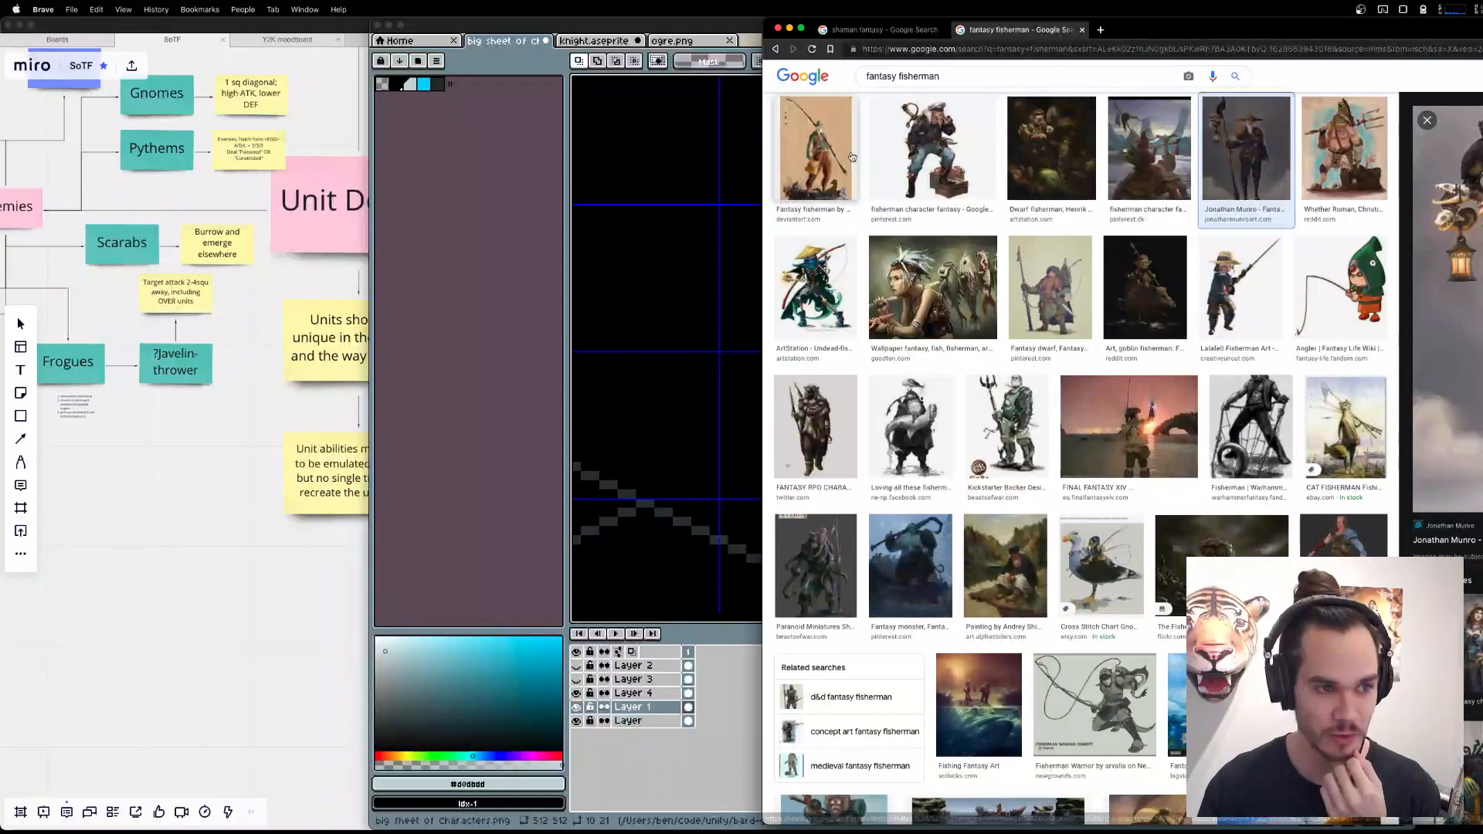
pyautogui.click(813, 162)
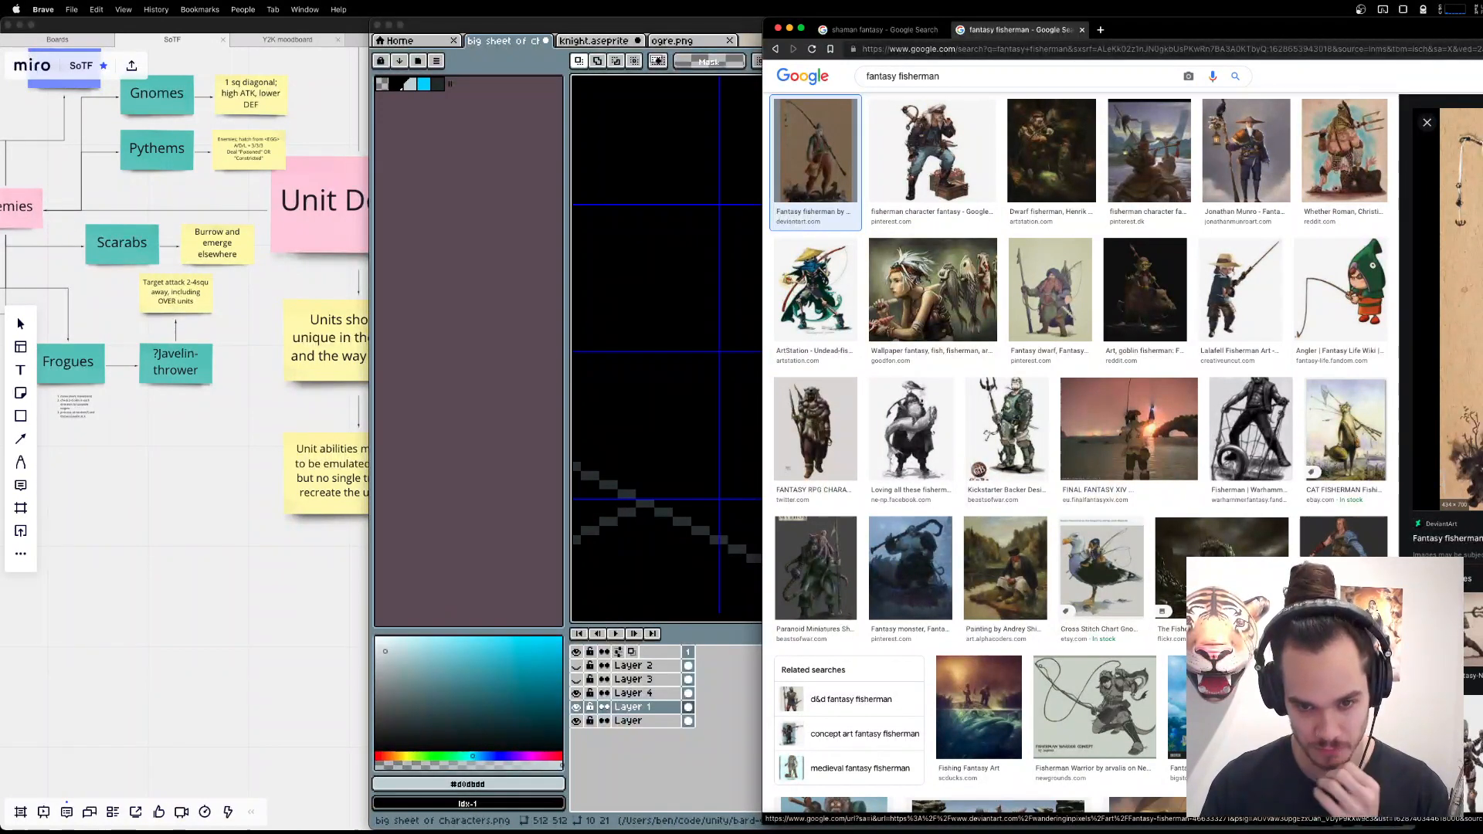
pyautogui.click(990, 191)
pyautogui.click(1070, 154)
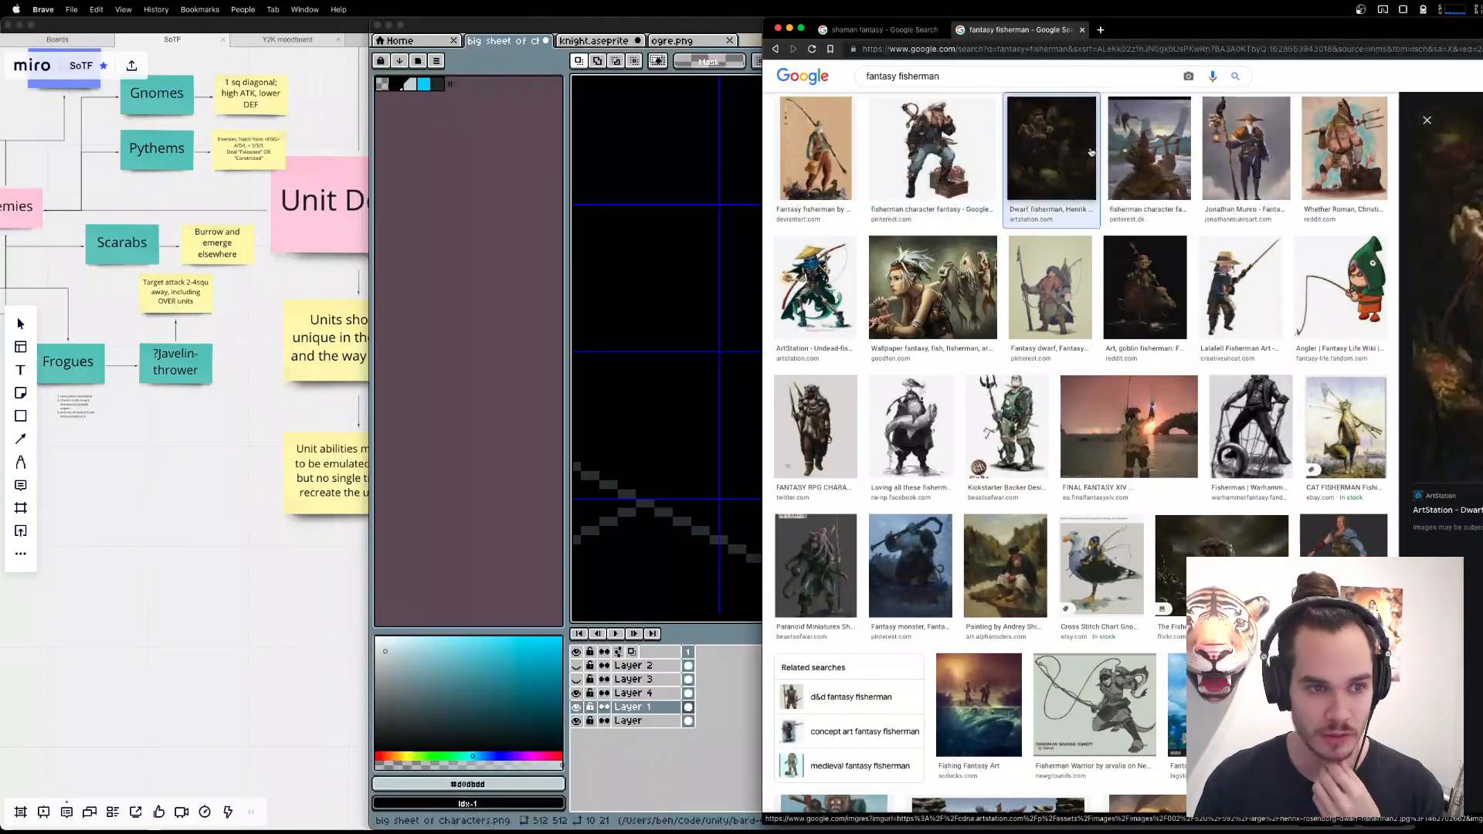
pyautogui.click(1031, 312)
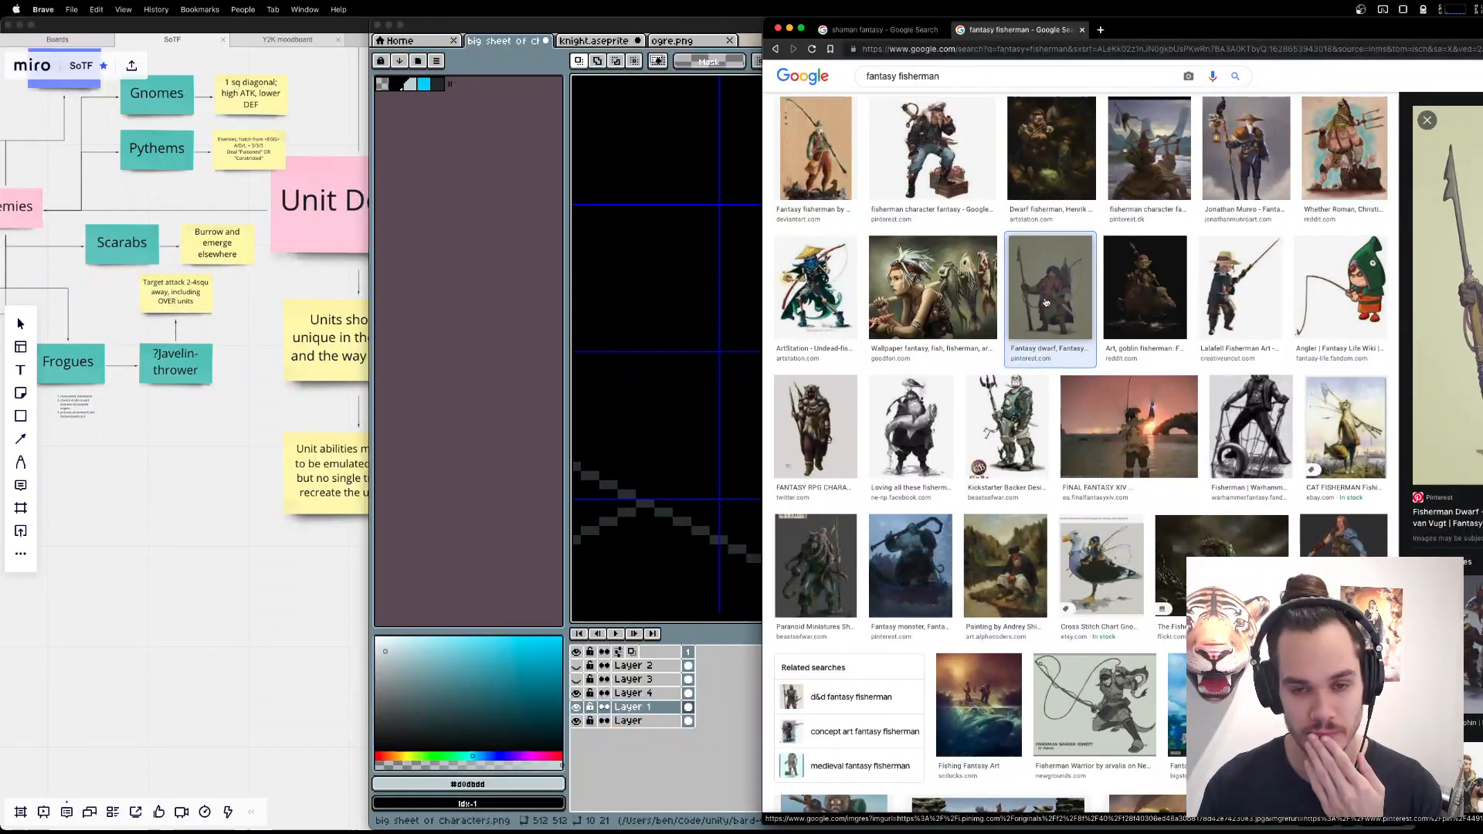
pyautogui.click(914, 291)
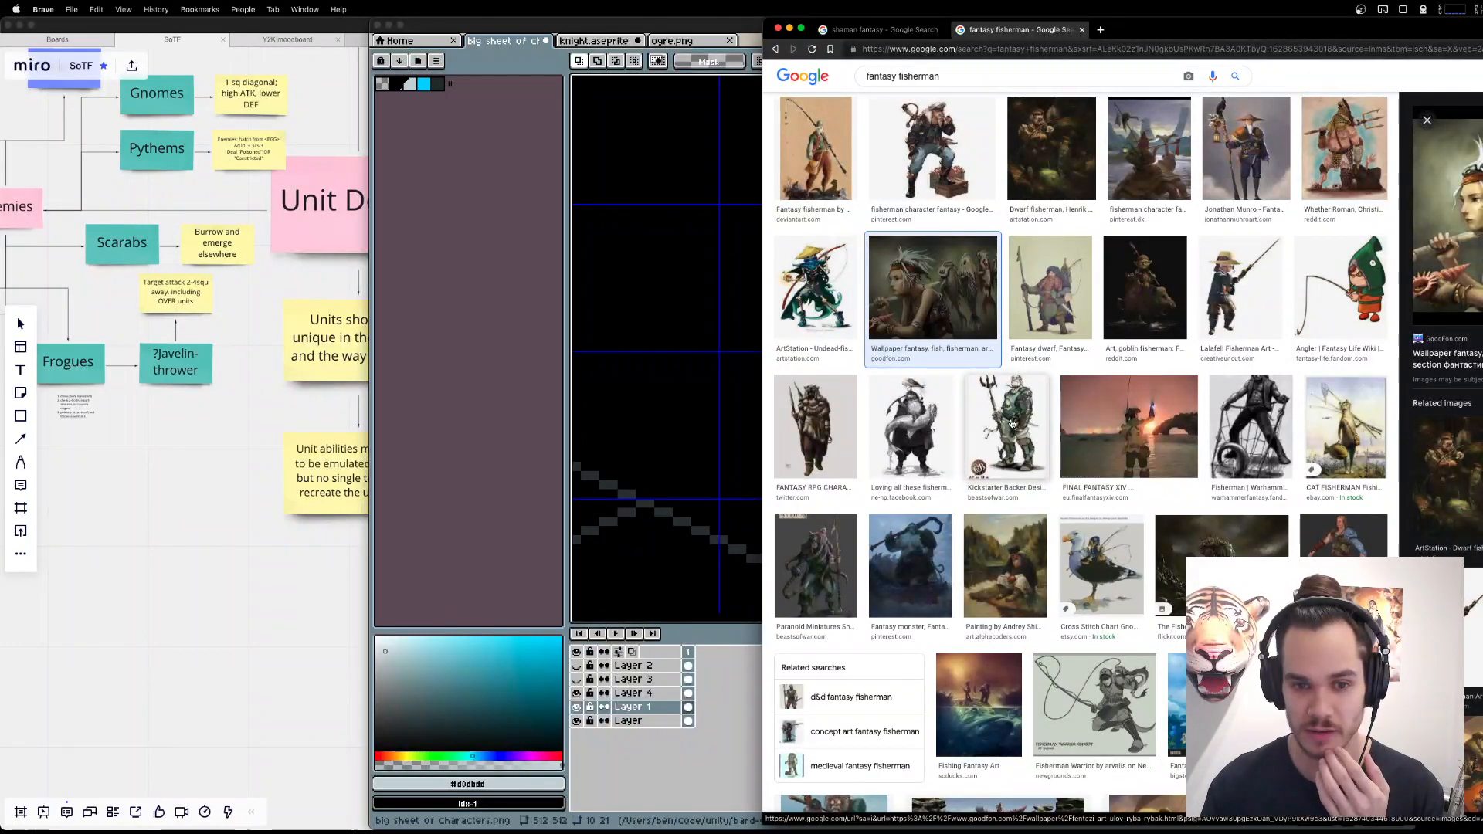
# Switch to Aseprite and try drawing a small brimmed hat on the Fisher's head, erasing a row of pixels beneath the brim.
pyautogui.click(601, 333)
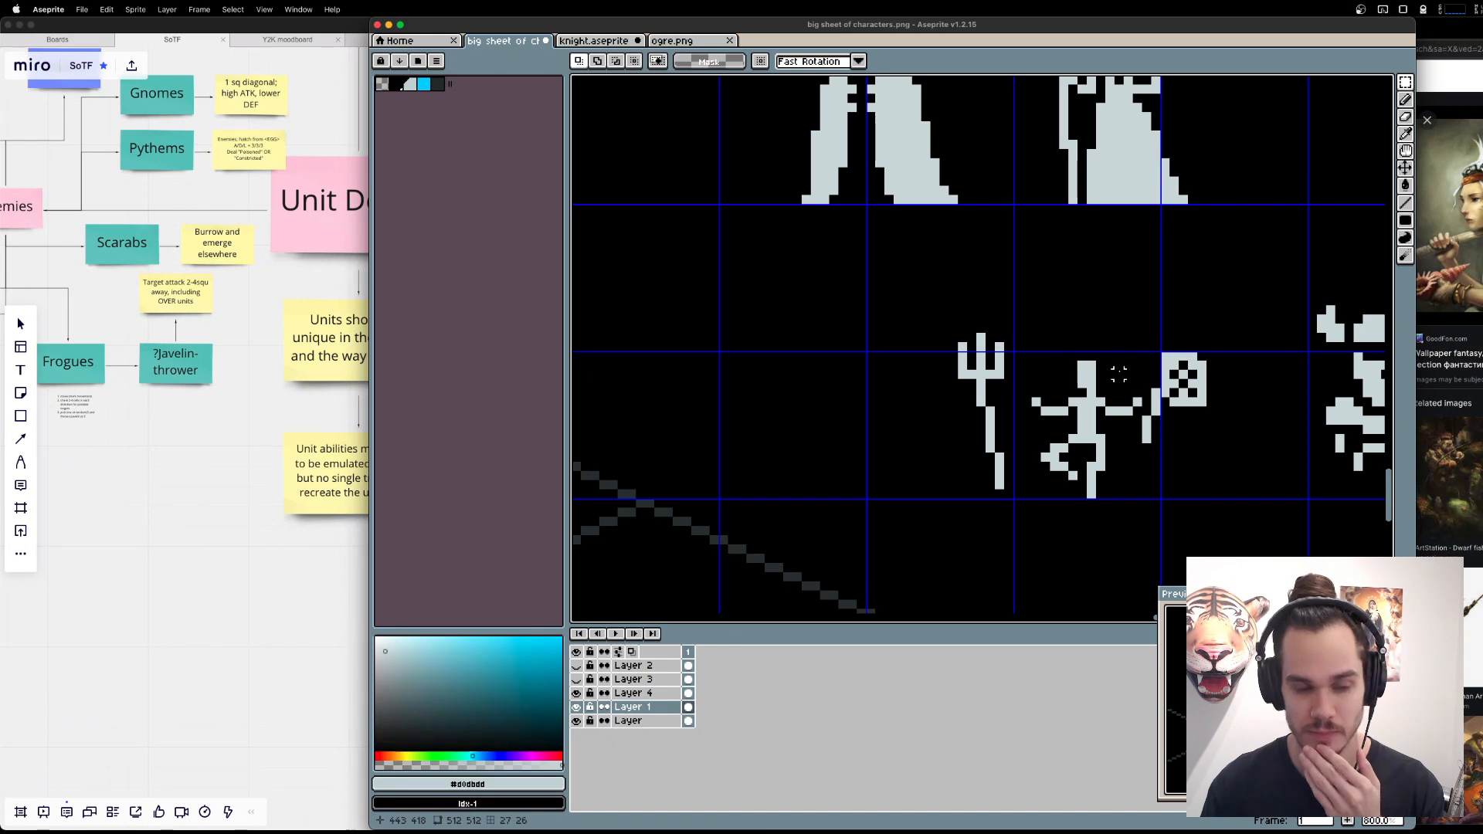
pyautogui.press('b')
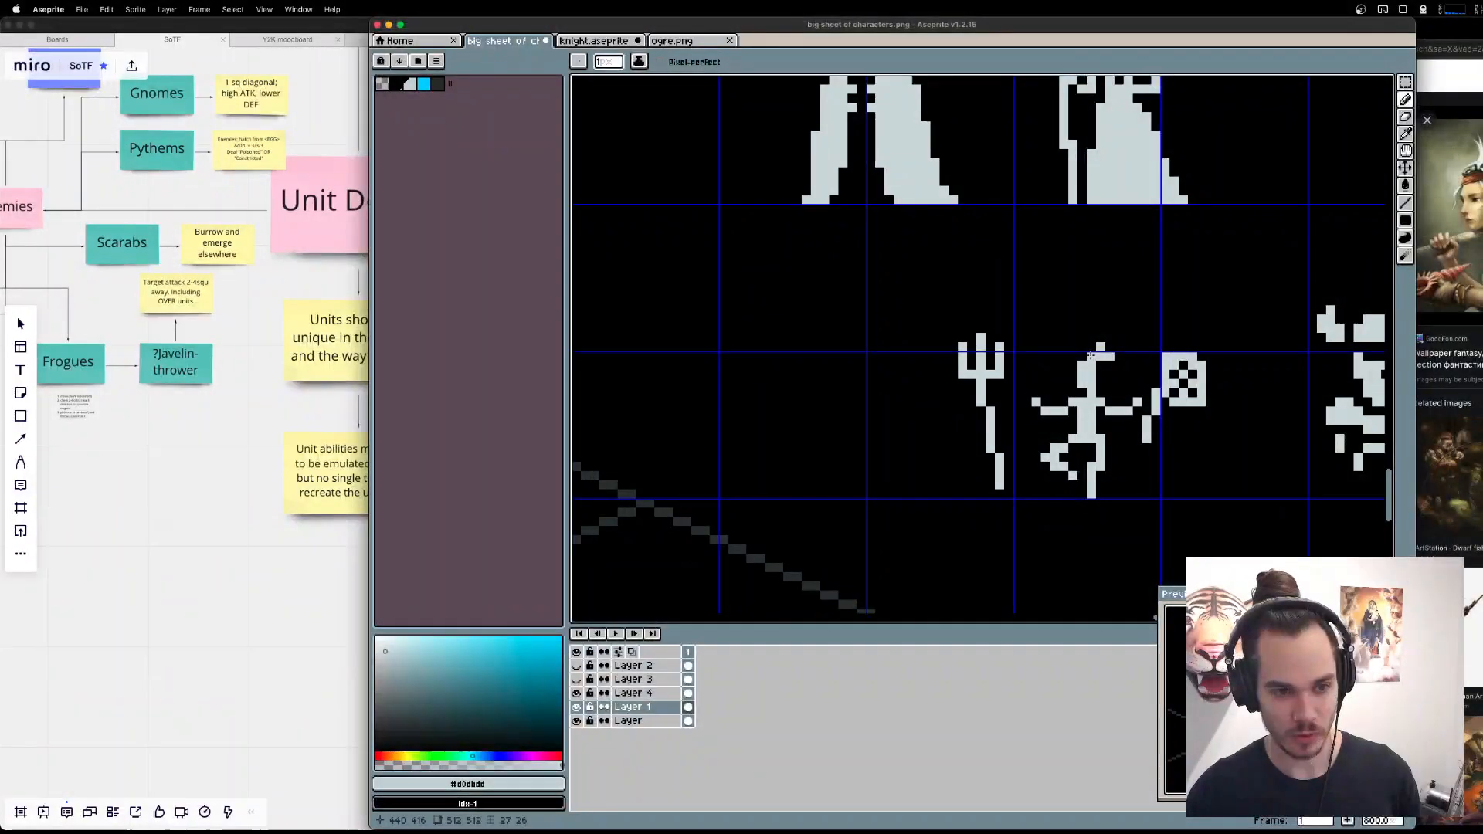
pyautogui.moveTo(1092, 356); pyautogui.dragTo(1082, 356)
pyautogui.press('e')
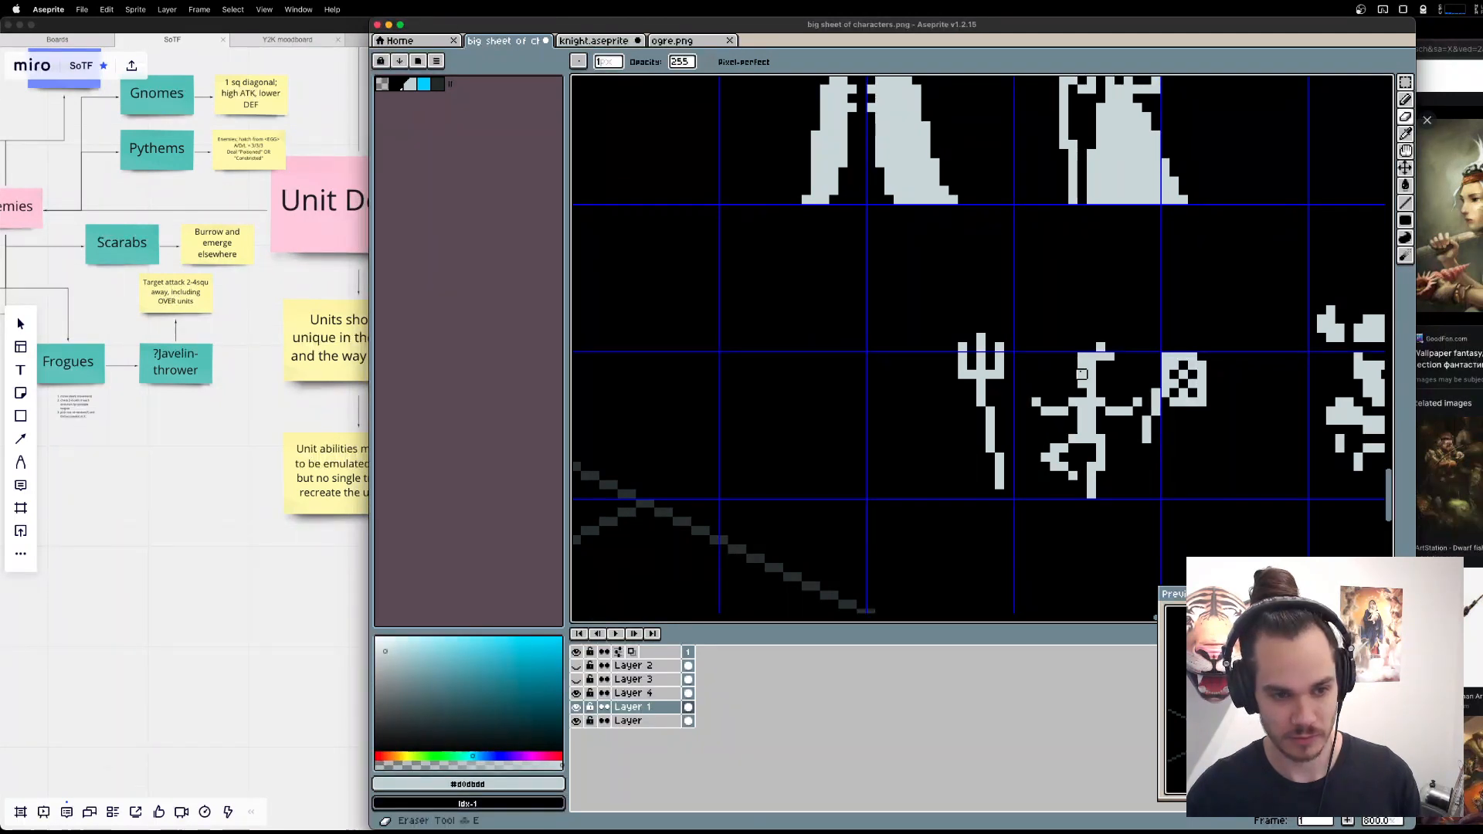
pyautogui.moveTo(1082, 365); pyautogui.dragTo(1092, 364)
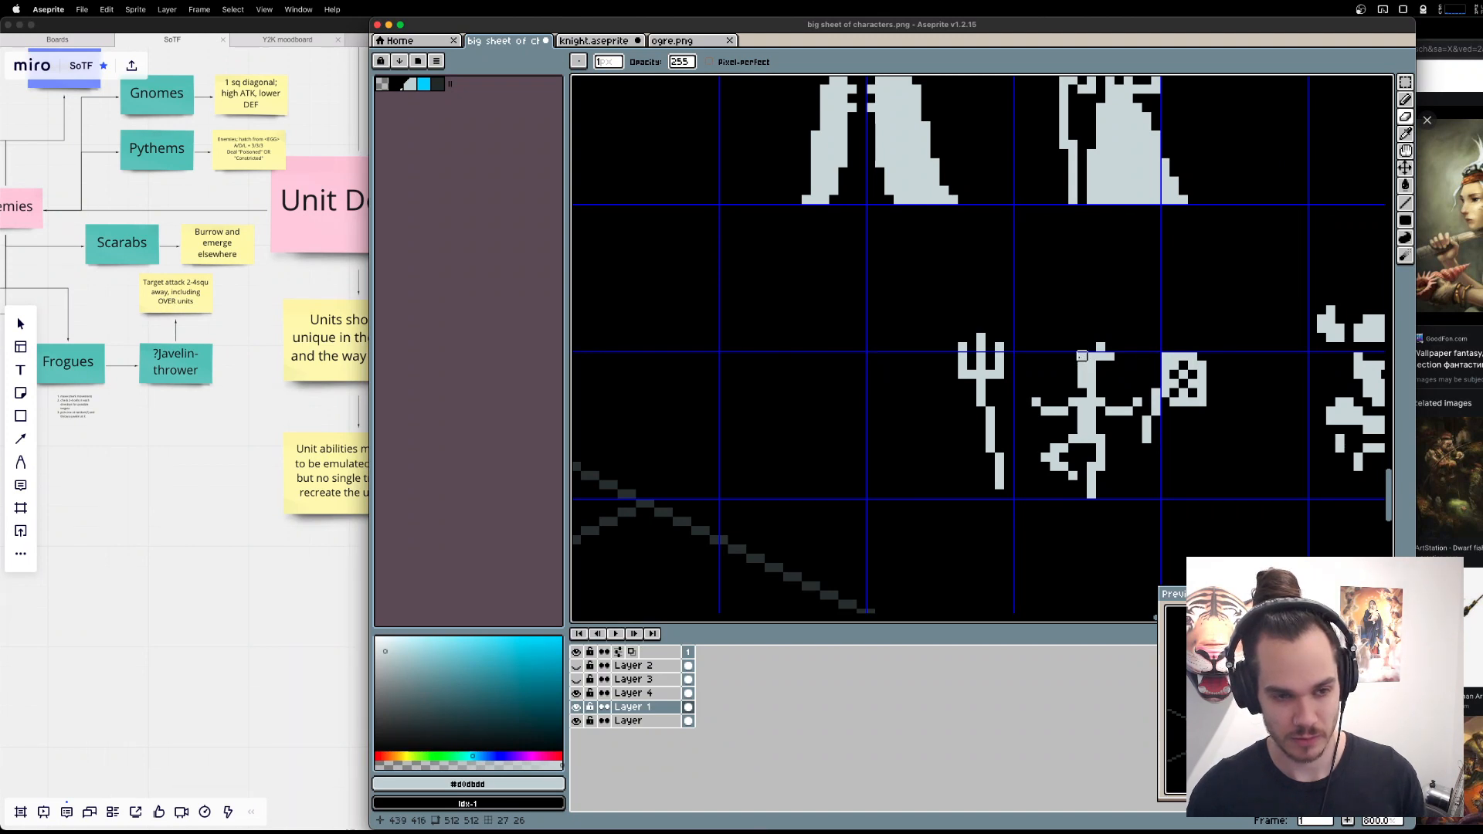
pyautogui.moveTo(1081, 365); pyautogui.dragTo(1155, 374)
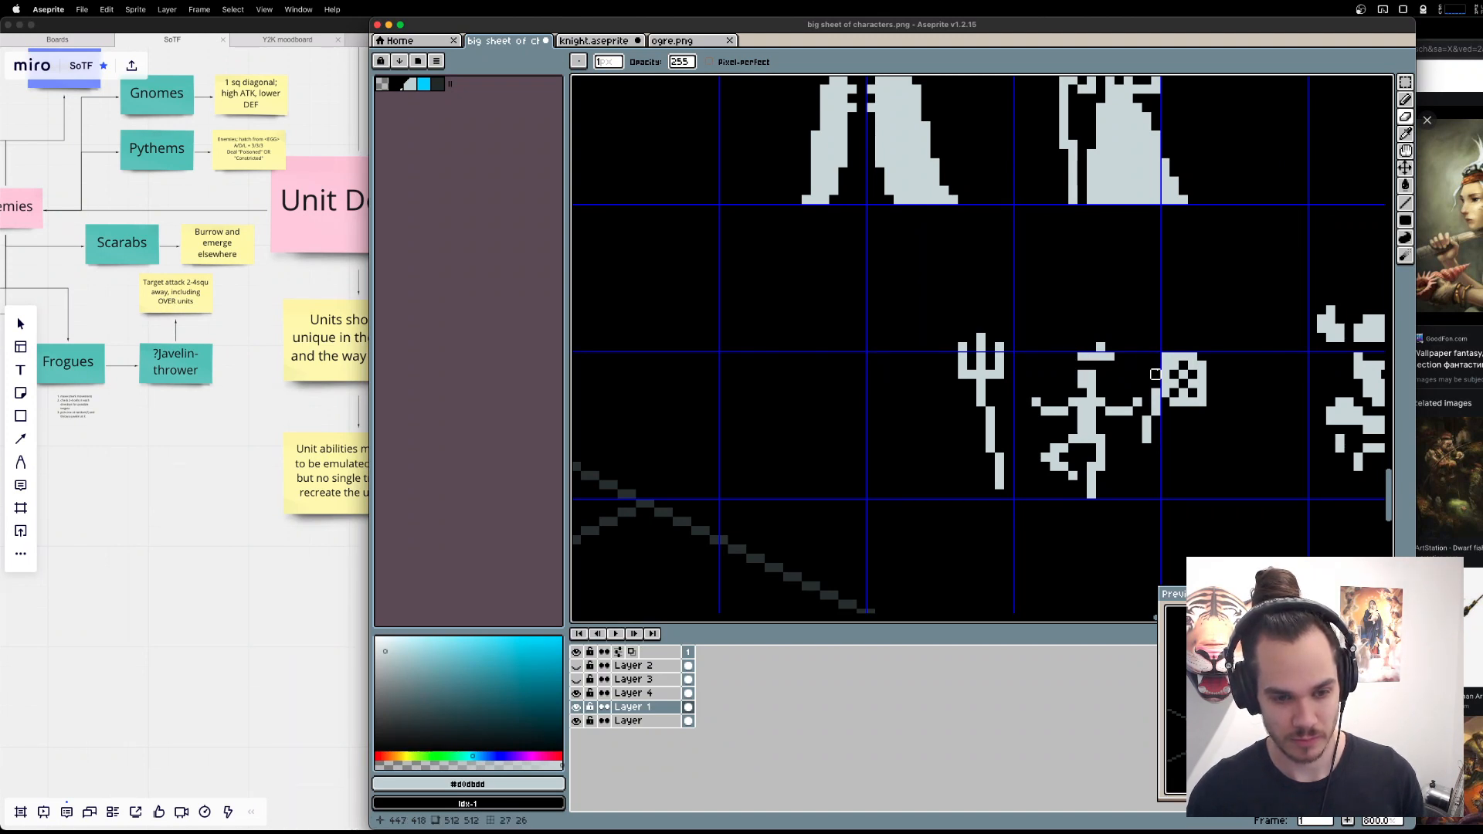
pyautogui.hotkey('ctrl', 'z')
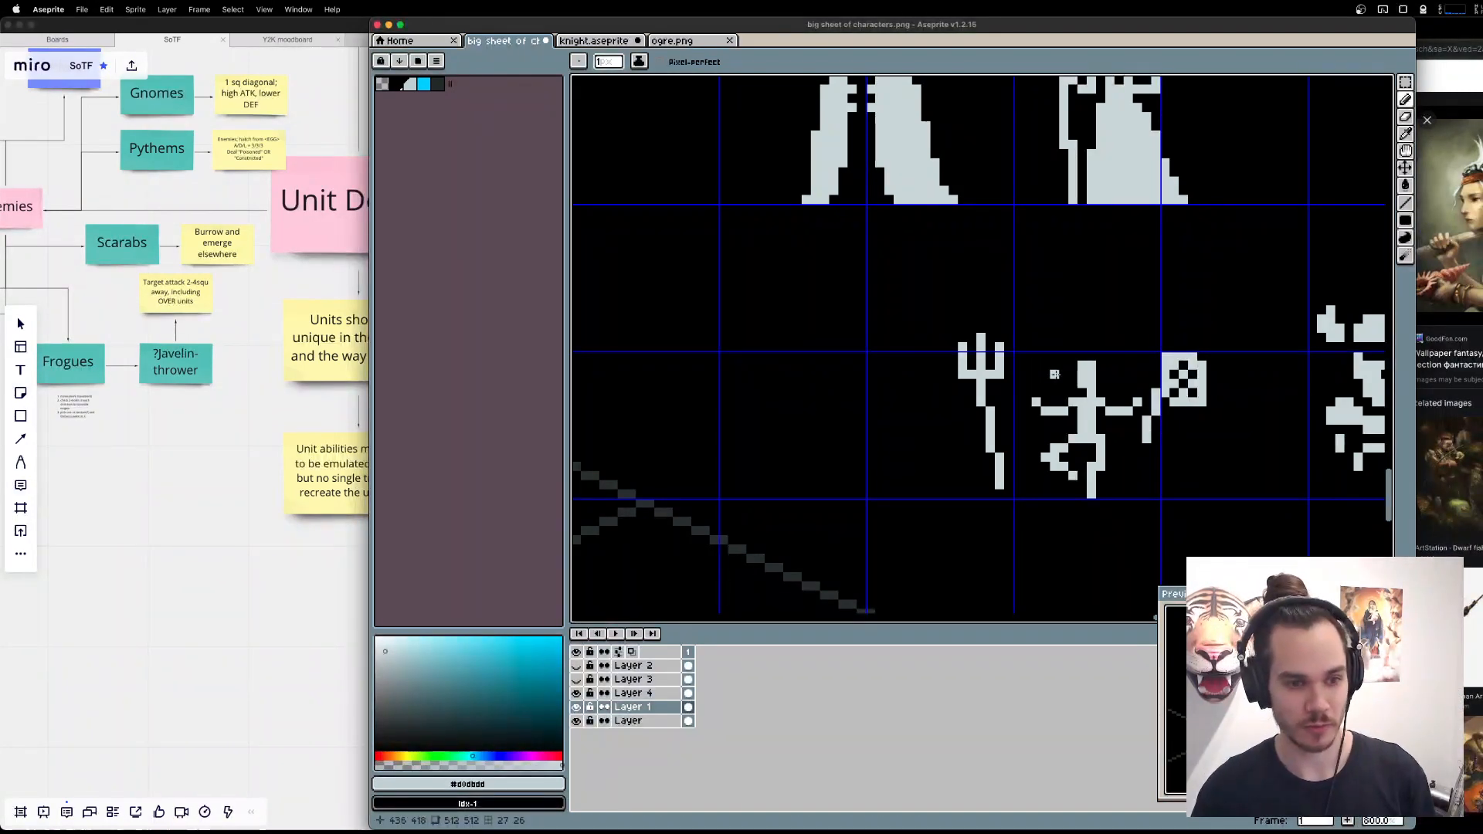
# Try a raised block with a small tuft above the Fisher's head, and select that area for repositioning.
pyautogui.moveTo(1072, 364)
pyautogui.mouseDown()
pyautogui.moveTo(1074, 340)
pyautogui.moveTo(1091, 345)
pyautogui.moveTo(1072, 338)
pyautogui.mouseUp()
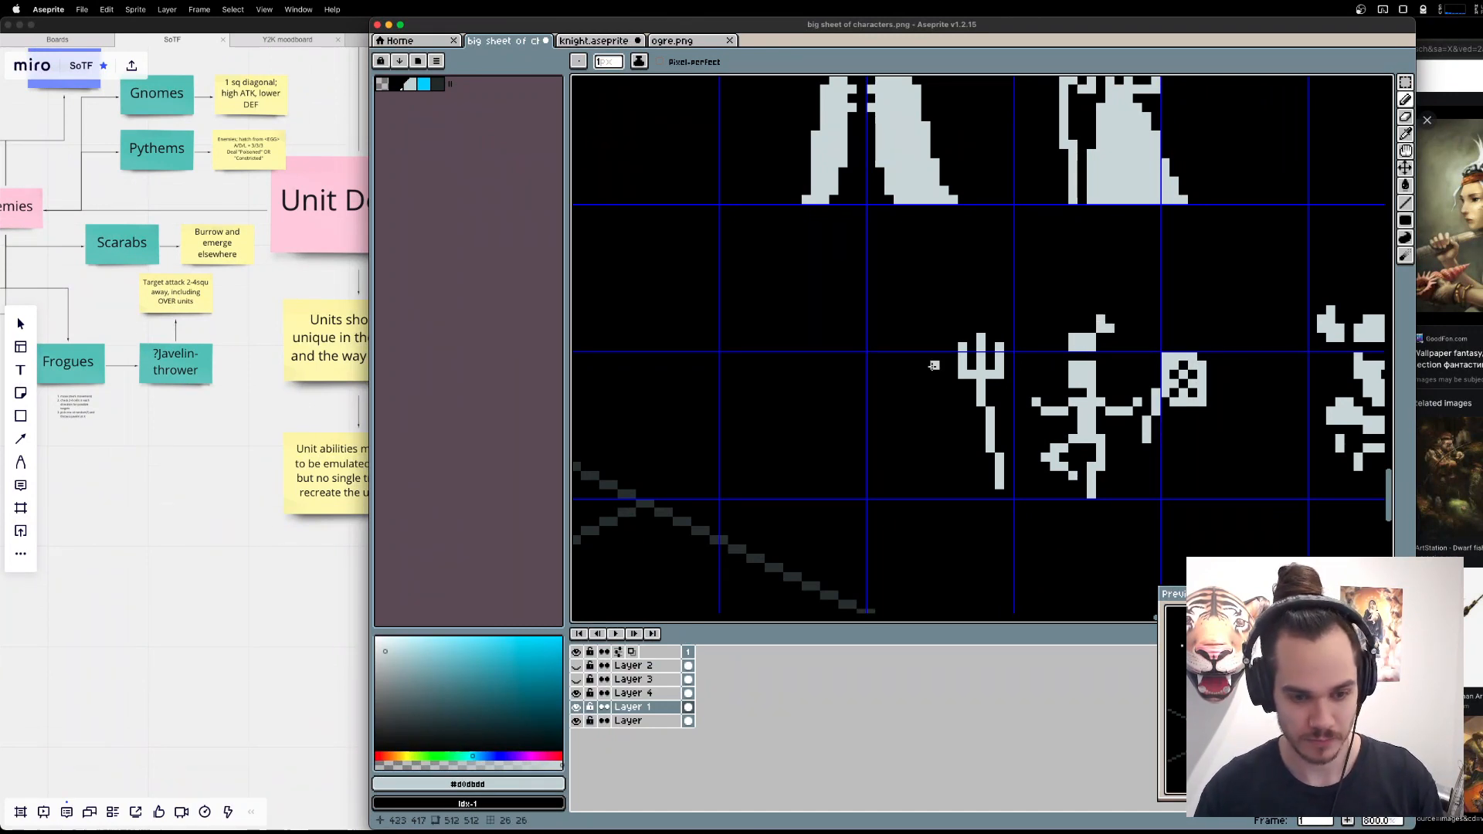
pyautogui.press('m')
pyautogui.moveTo(1028, 302); pyautogui.dragTo(1109, 382)
pyautogui.click(1109, 314)
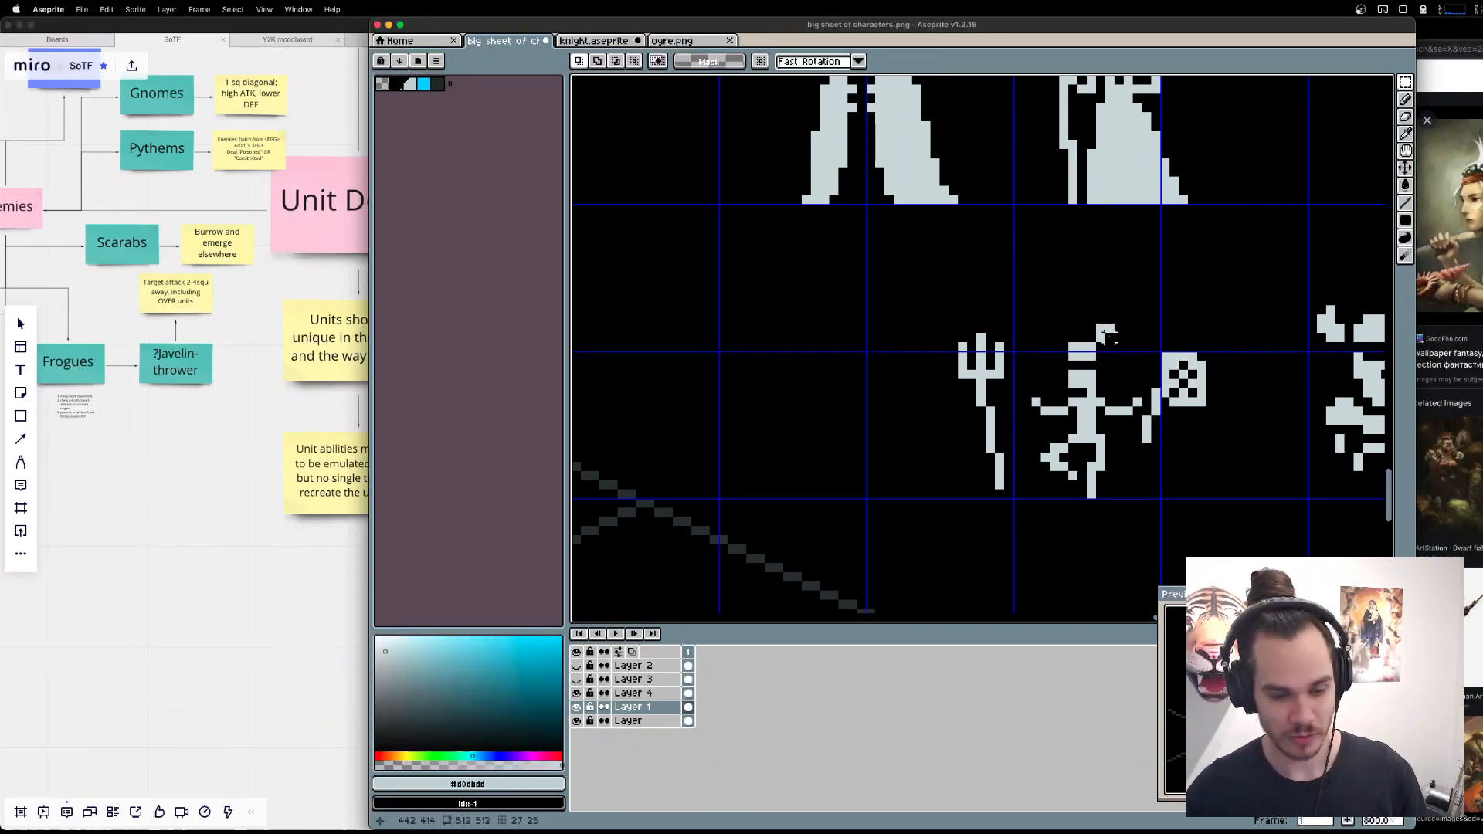
# Undo all the trial headgear pixels and selections above the Fisher's head.
pyautogui.press('super+z')
pyautogui.press('super+z')
pyautogui.press('super+z')
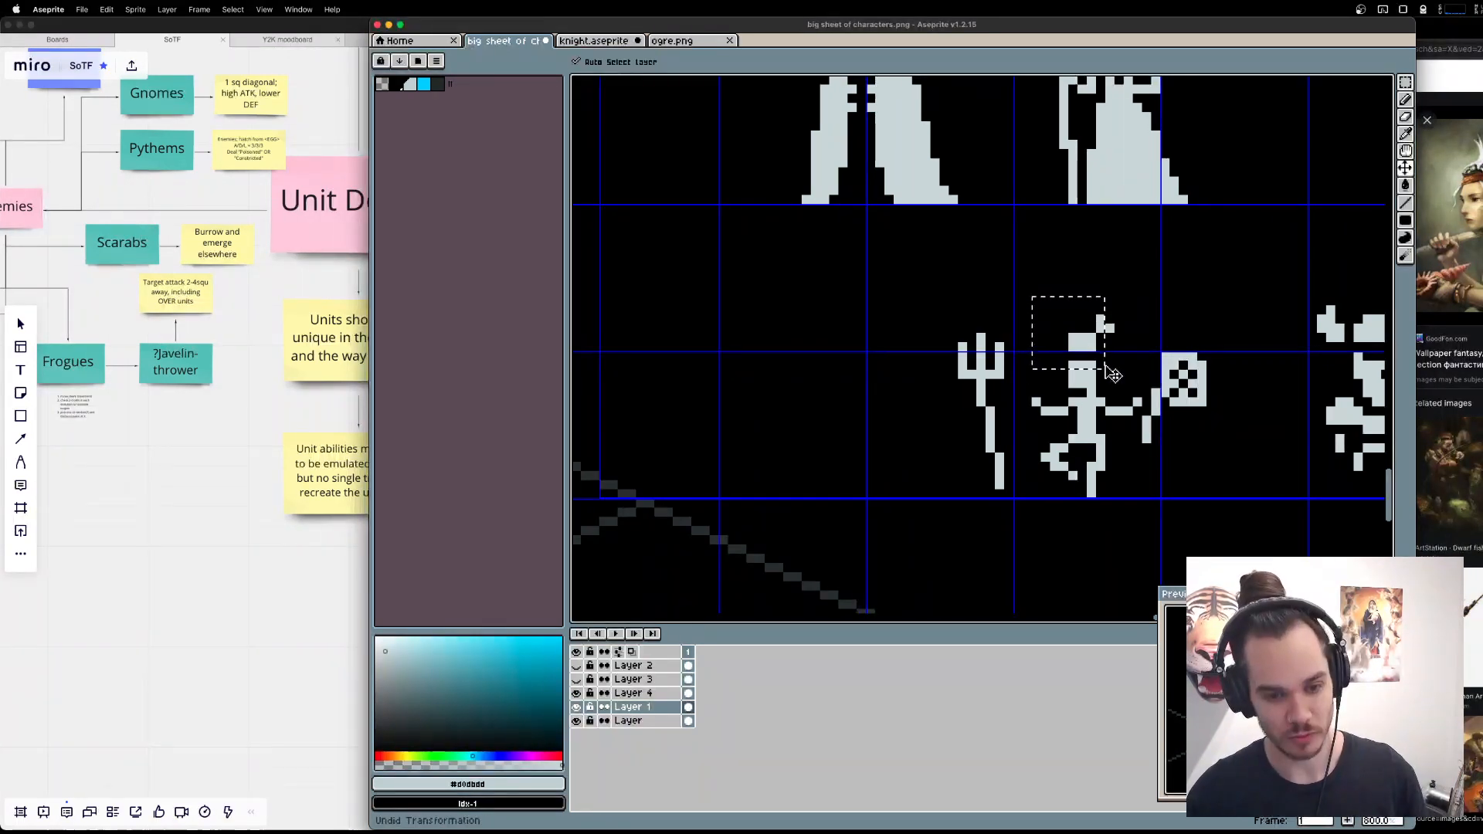
pyautogui.press('super+z')
pyautogui.press('super+z')
pyautogui.press('super+z')
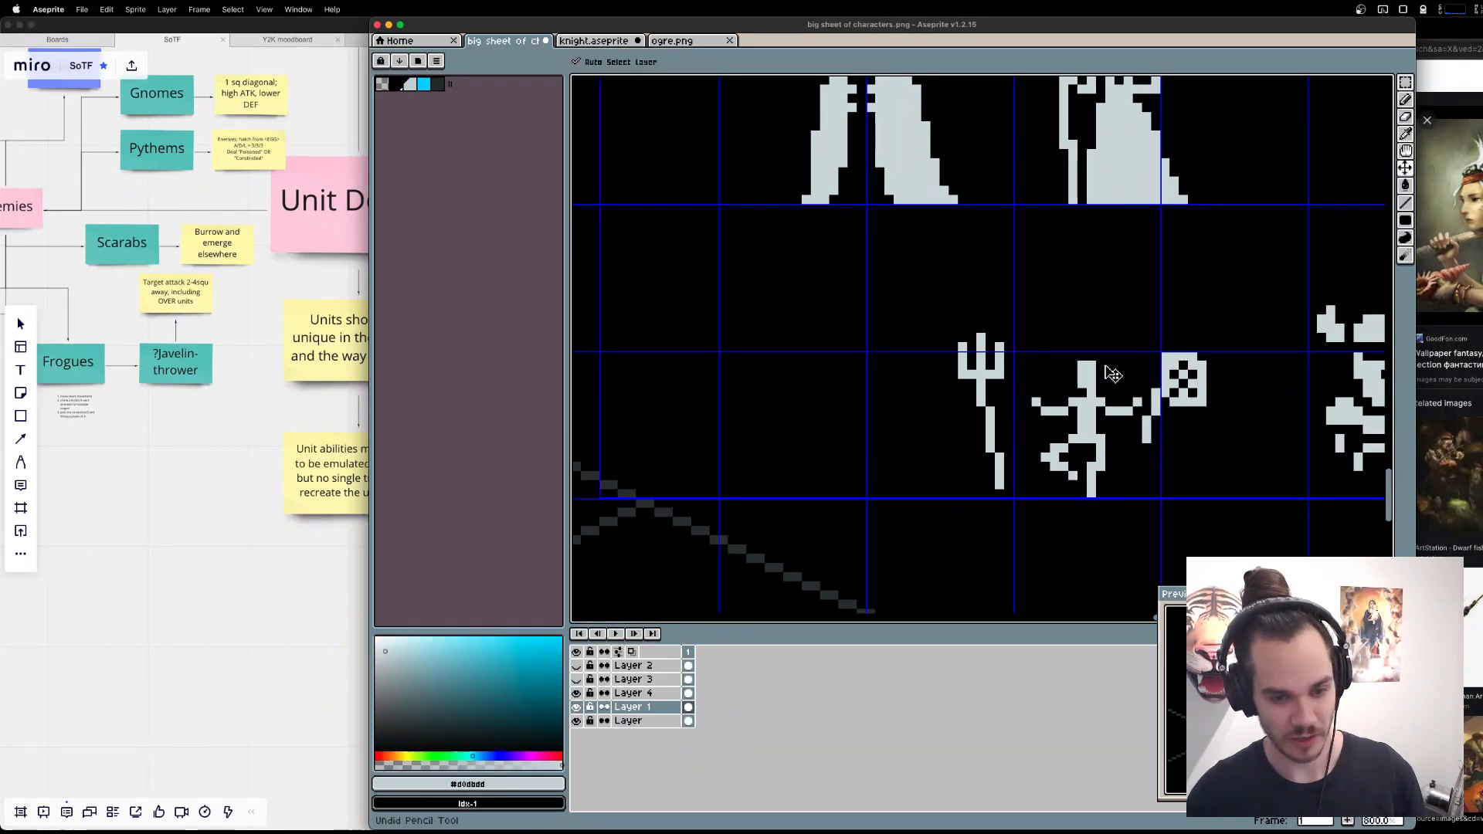
pyautogui.press('super+z')
pyautogui.press('b')
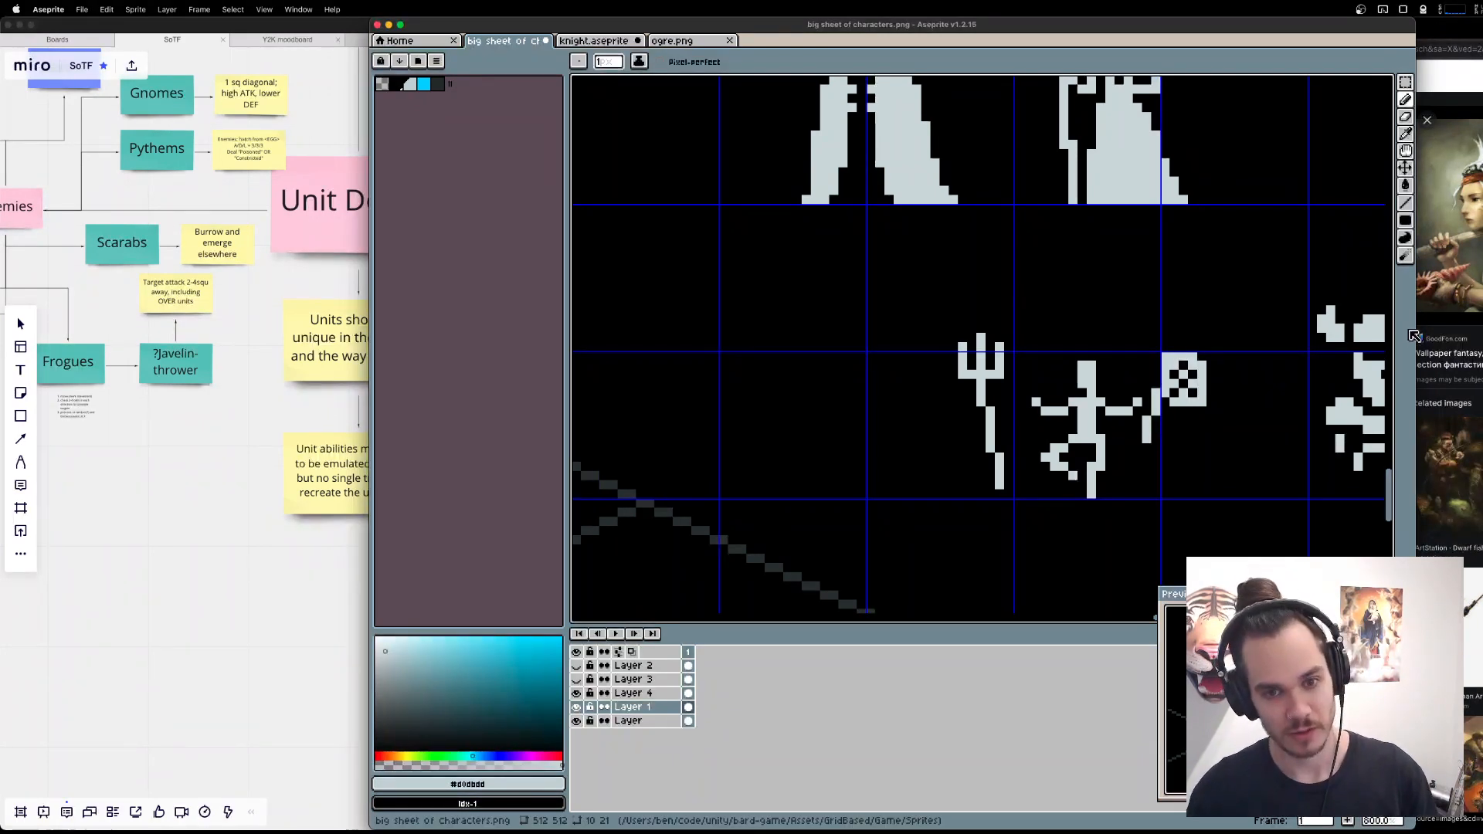
# Switch to Brave, look through more fantasy fisherman images, and reposition the browser window so the image preview is fully on screen.
pyautogui.press('super+Tab')
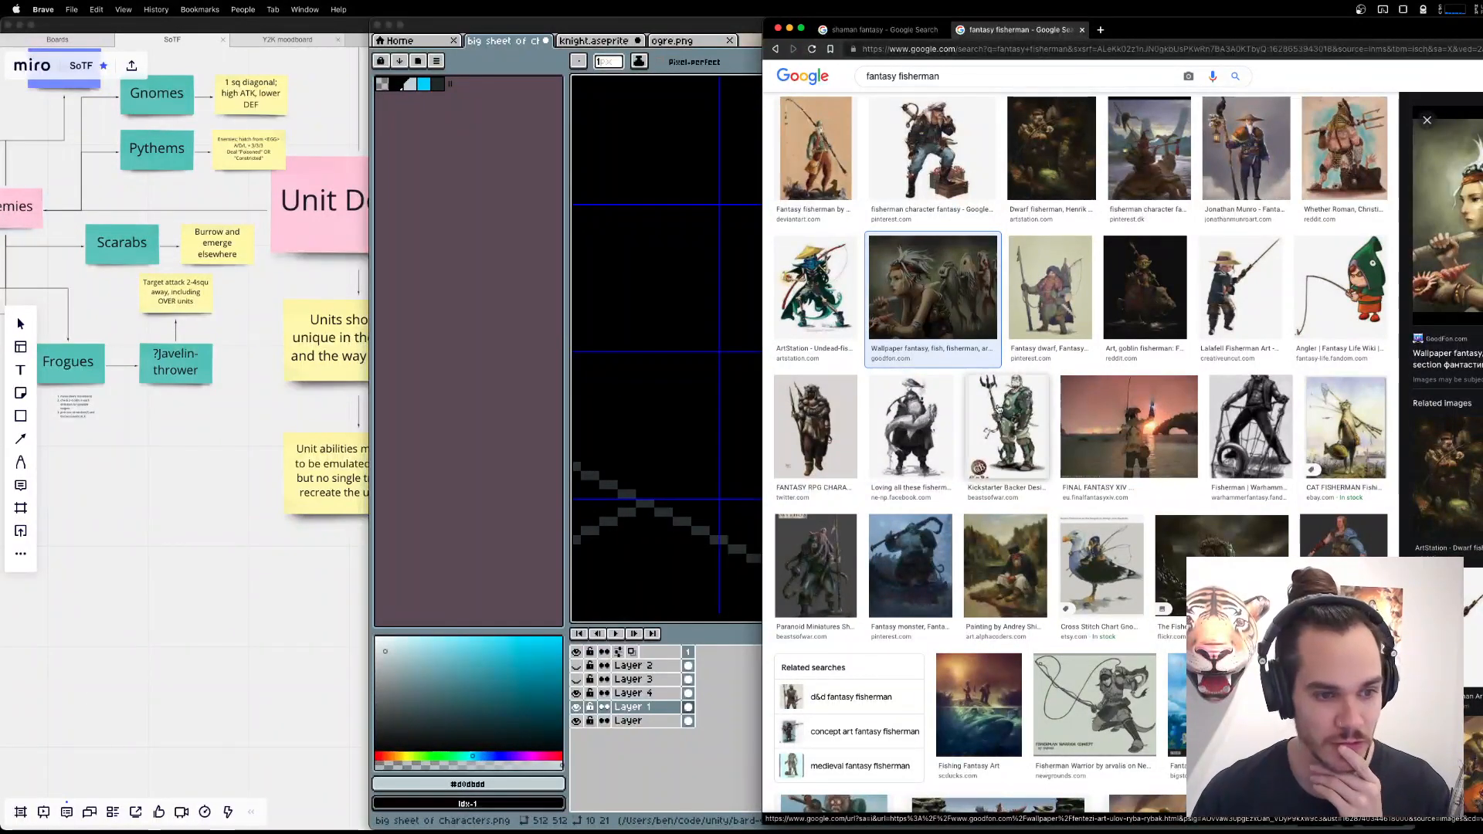
pyautogui.scroll(-3, 1028, 401)
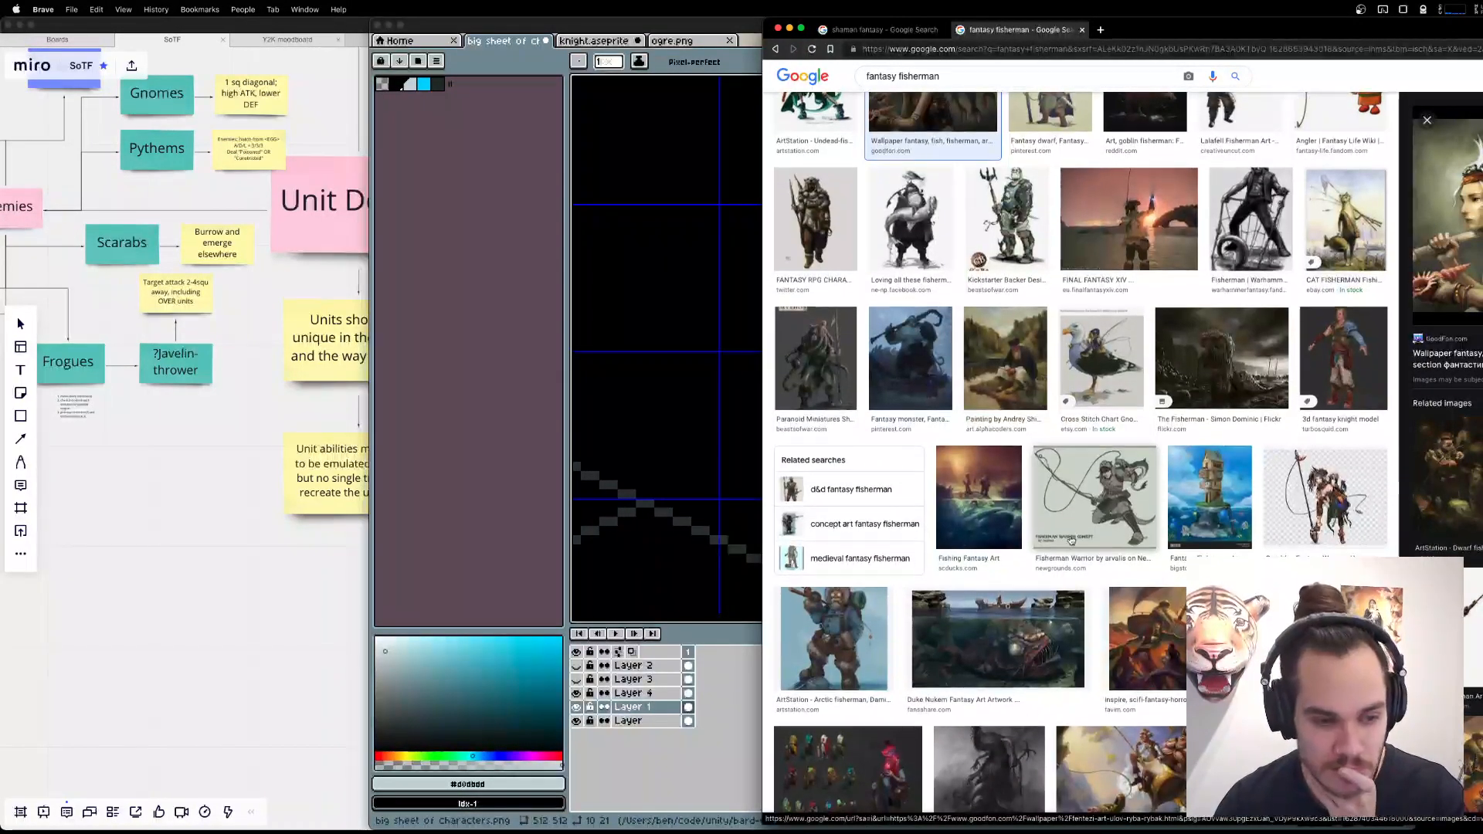
pyautogui.scroll(-5, 1097, 585)
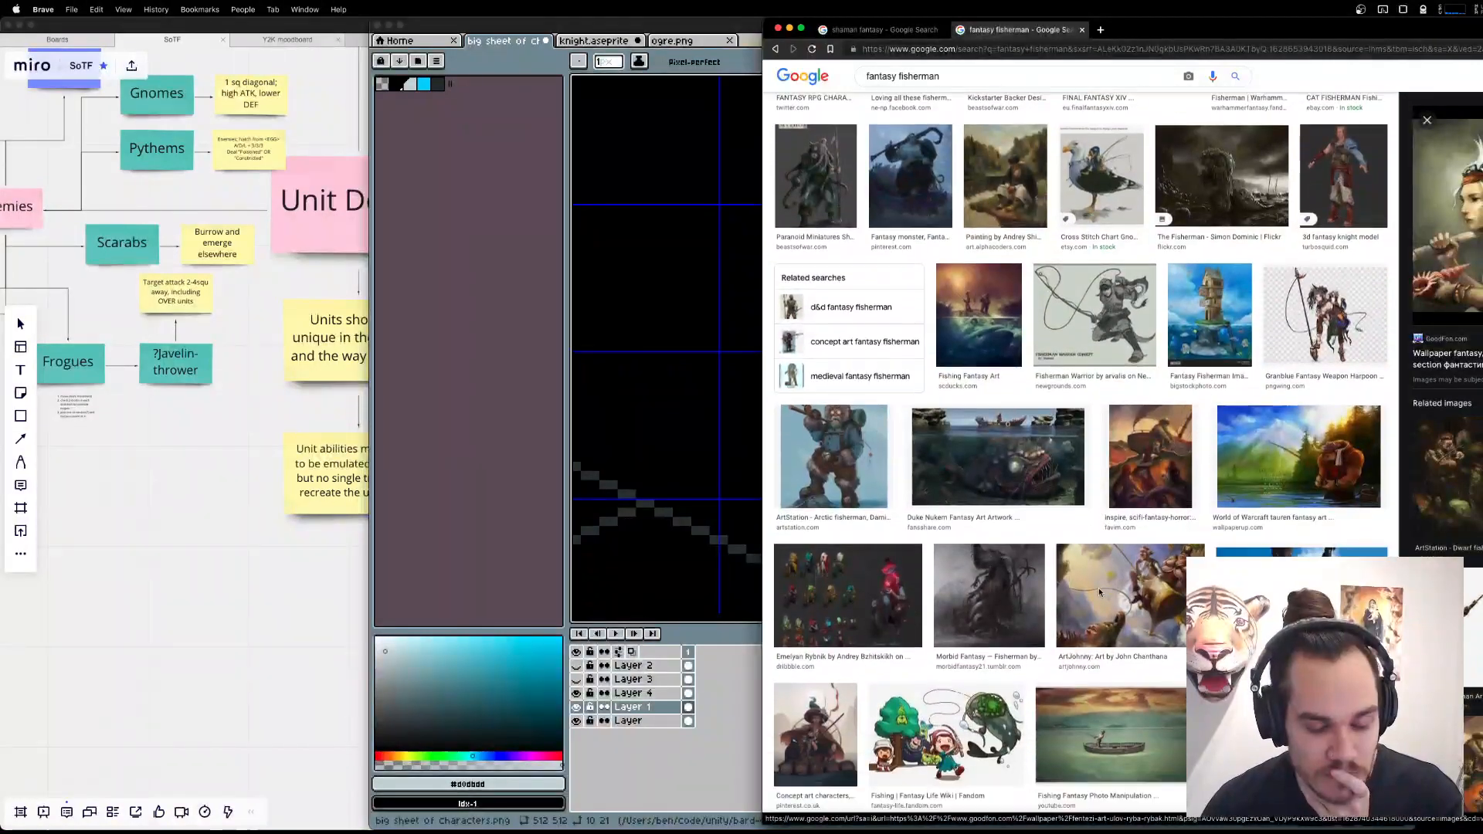
pyautogui.moveTo(1227, 30); pyautogui.dragTo(971, 30)
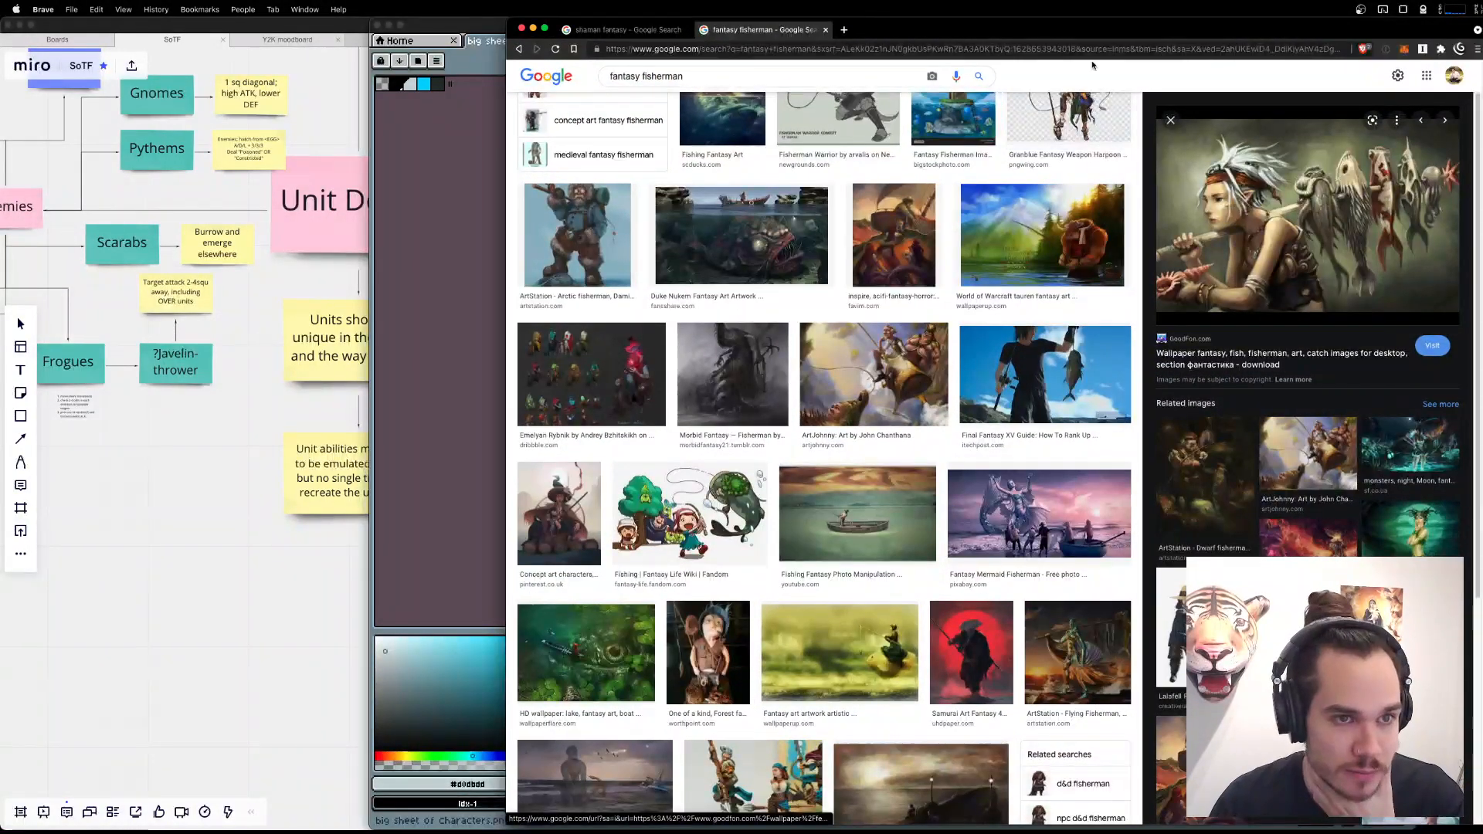
pyautogui.moveTo(1082, 30); pyautogui.dragTo(948, 26)
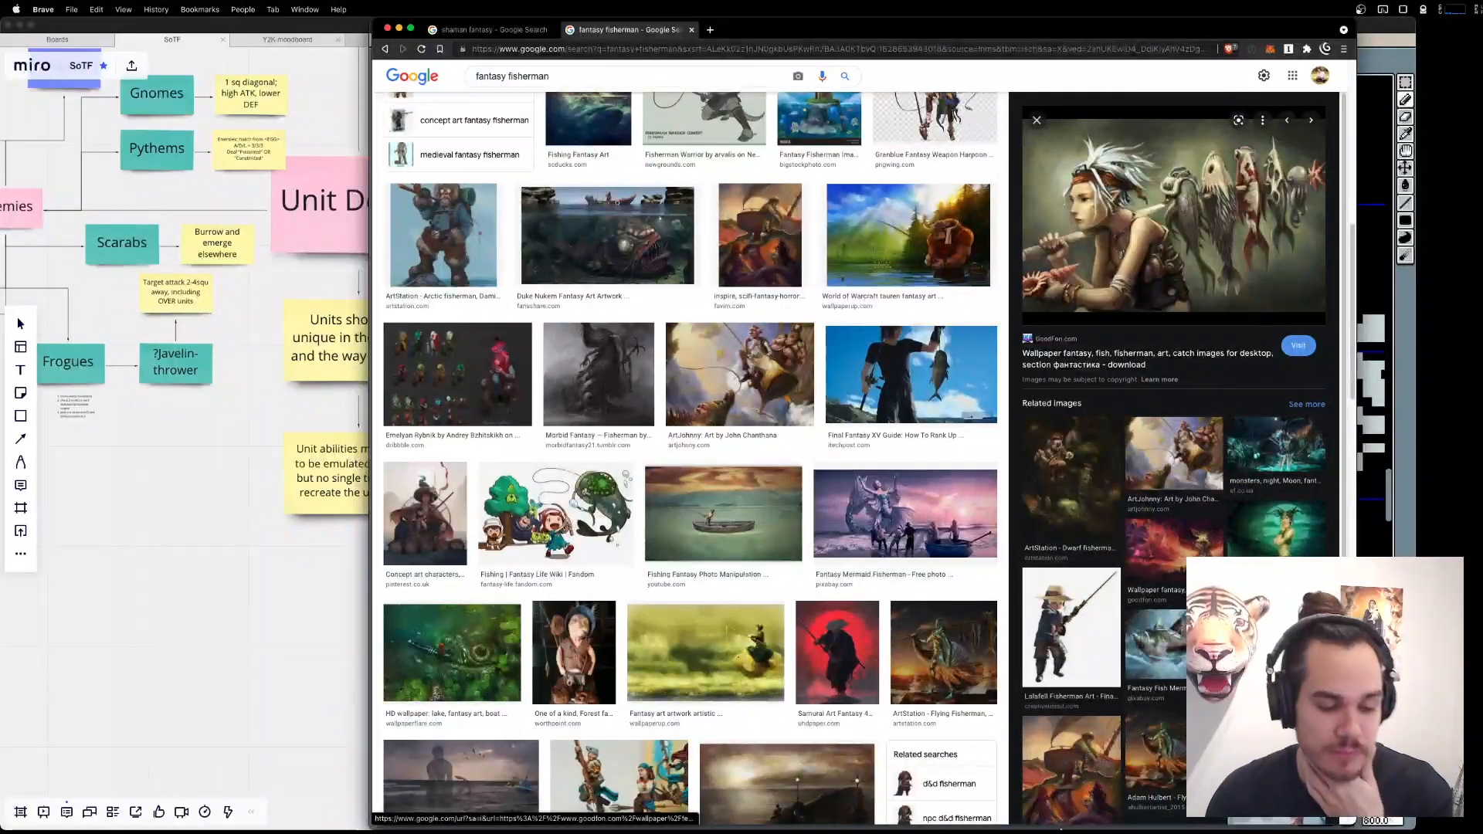
# Switch to OBS to check the stream status, and minimize its window.
pyautogui.moveTo(1063, 830)
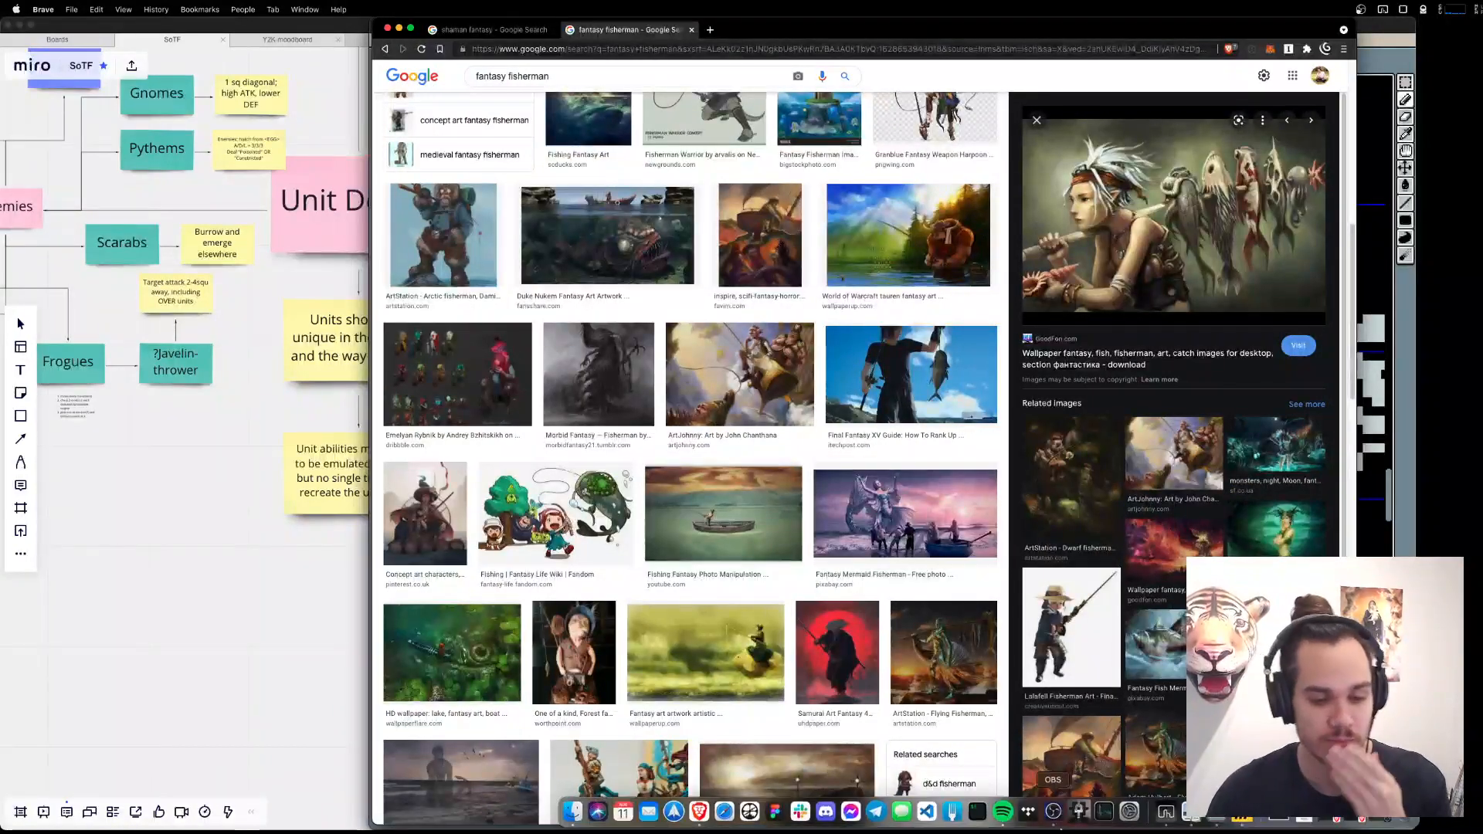
pyautogui.click(1369, 820)
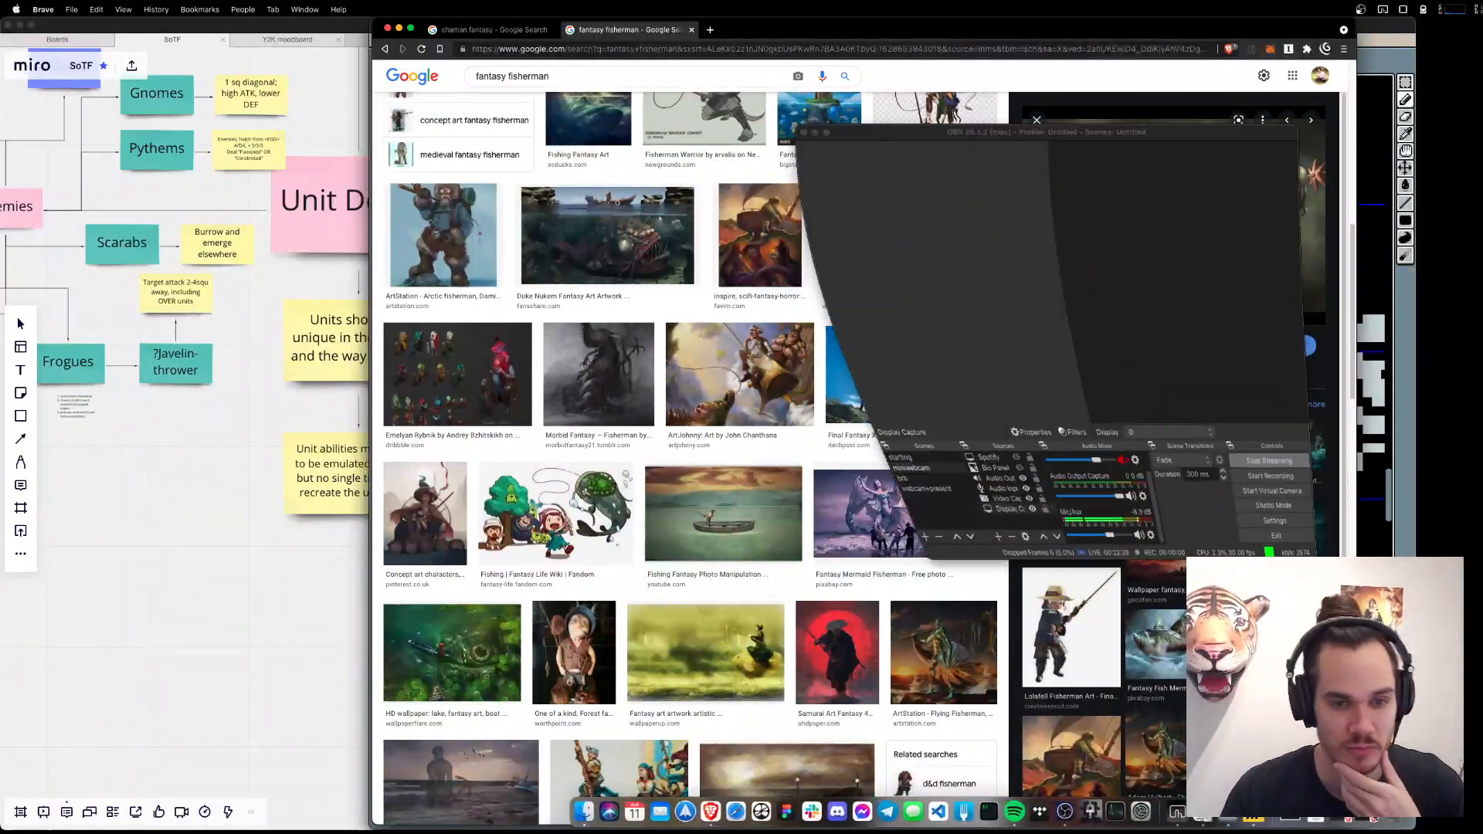
pyautogui.click(816, 132)
# Browse further fisherman image results, previewing the misty swamp figure artwork and the photo of a fisherman holding a large fish.
pyautogui.scroll(-5, 929, 569)
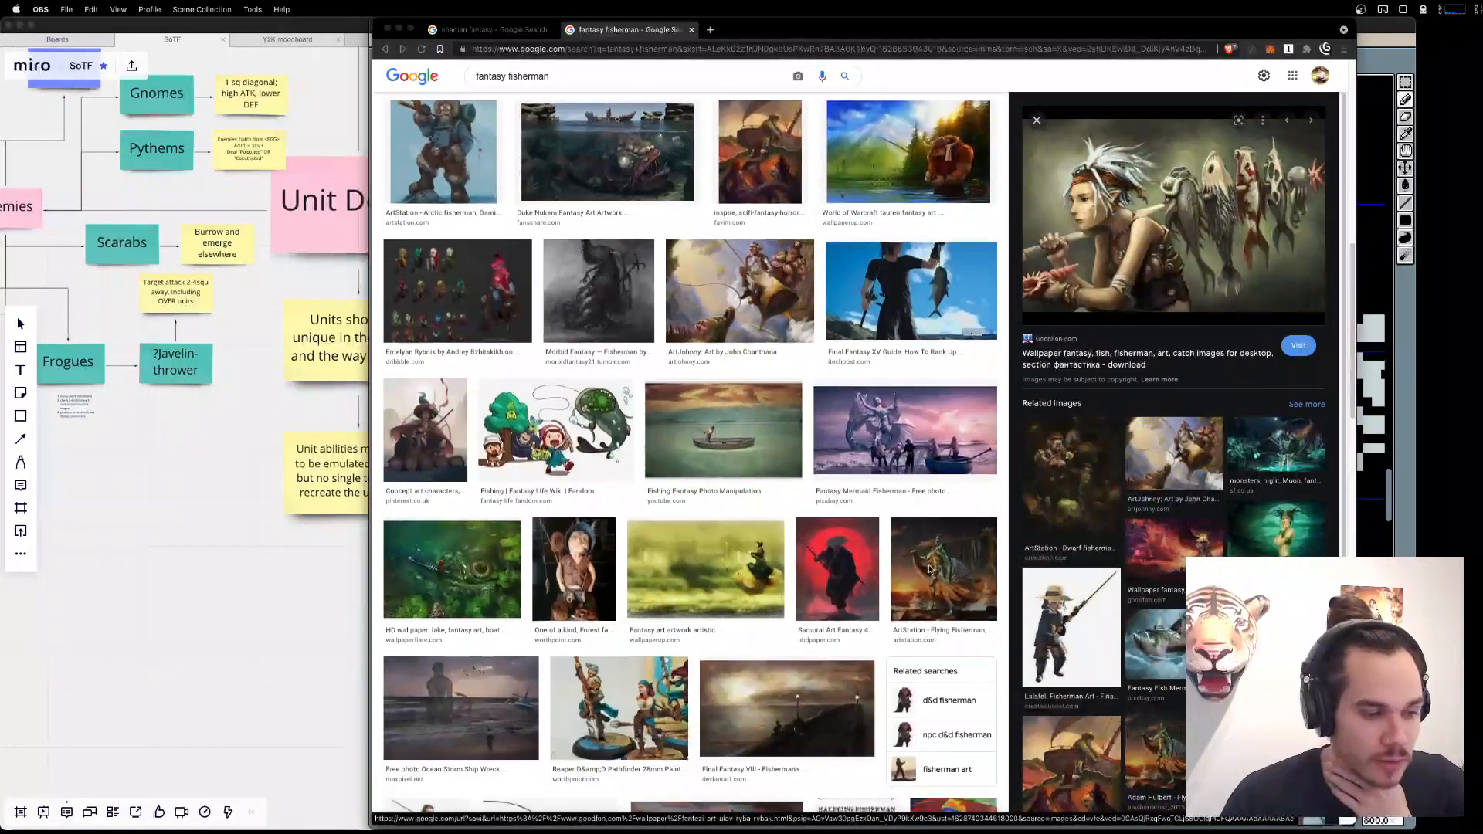
pyautogui.scroll(-3, 916, 570)
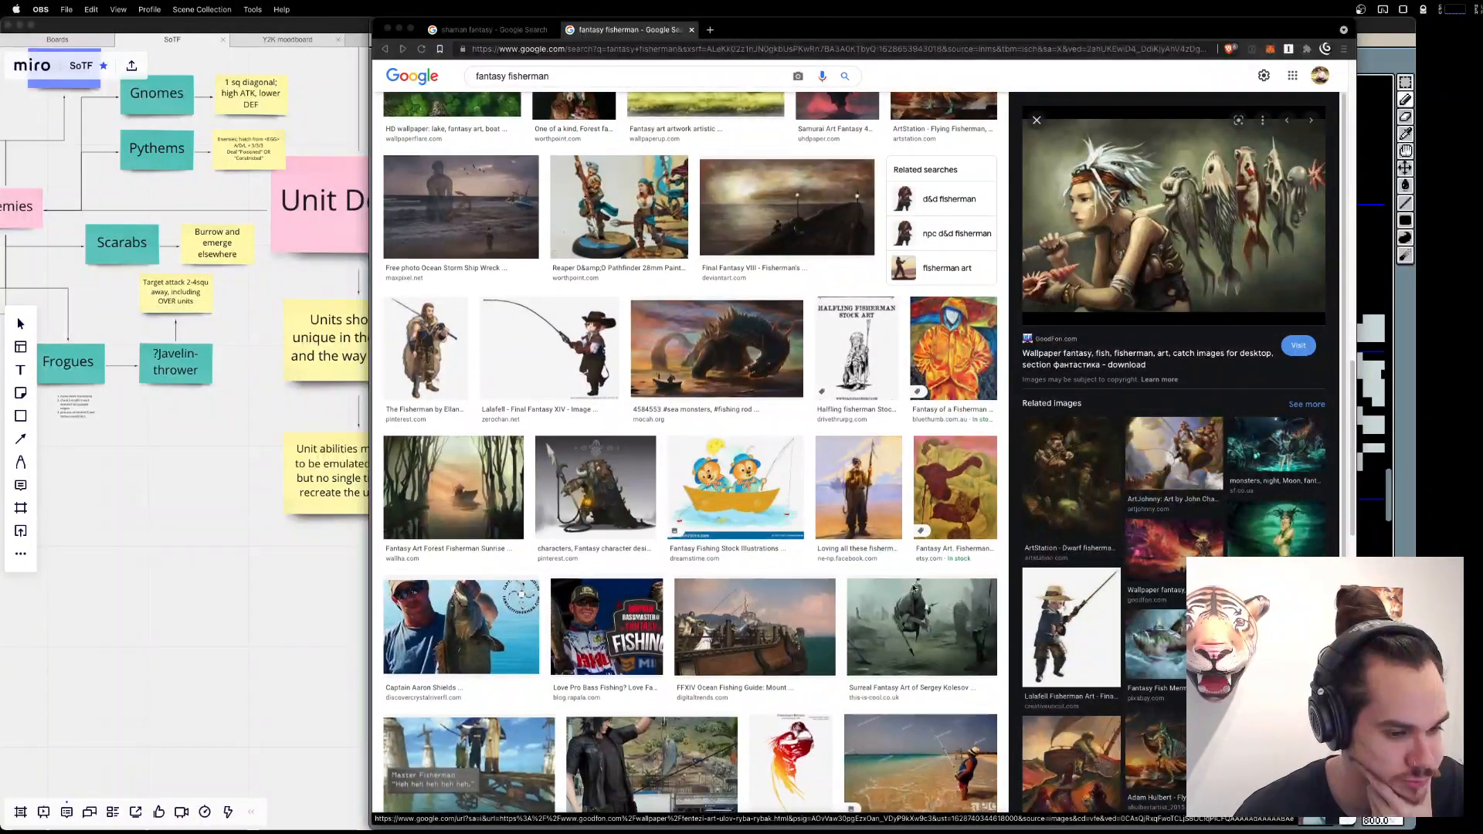
pyautogui.click(930, 608)
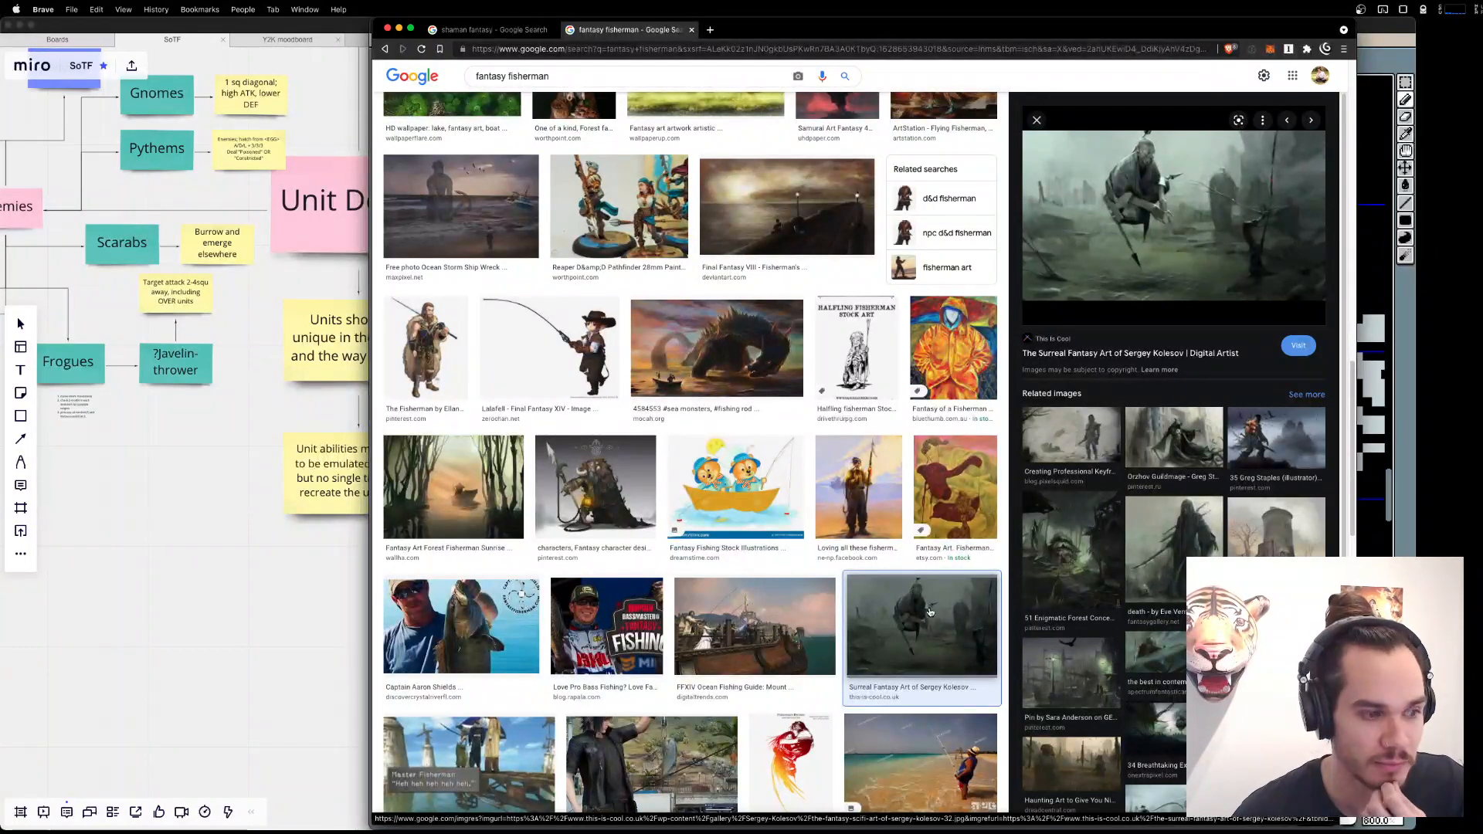
pyautogui.click(529, 652)
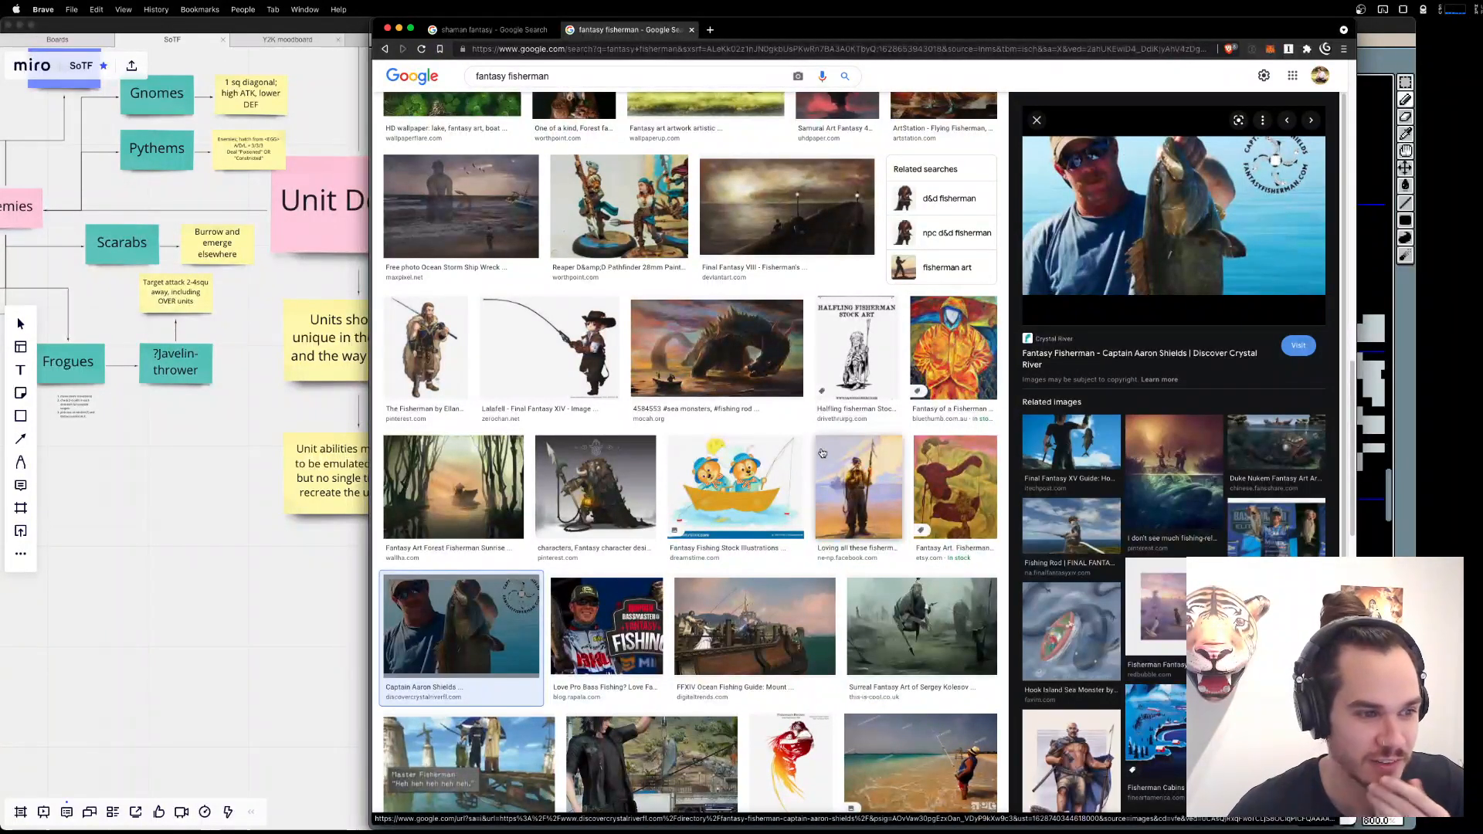
pyautogui.scroll(5, 824, 449)
pyautogui.moveTo(997, 828)
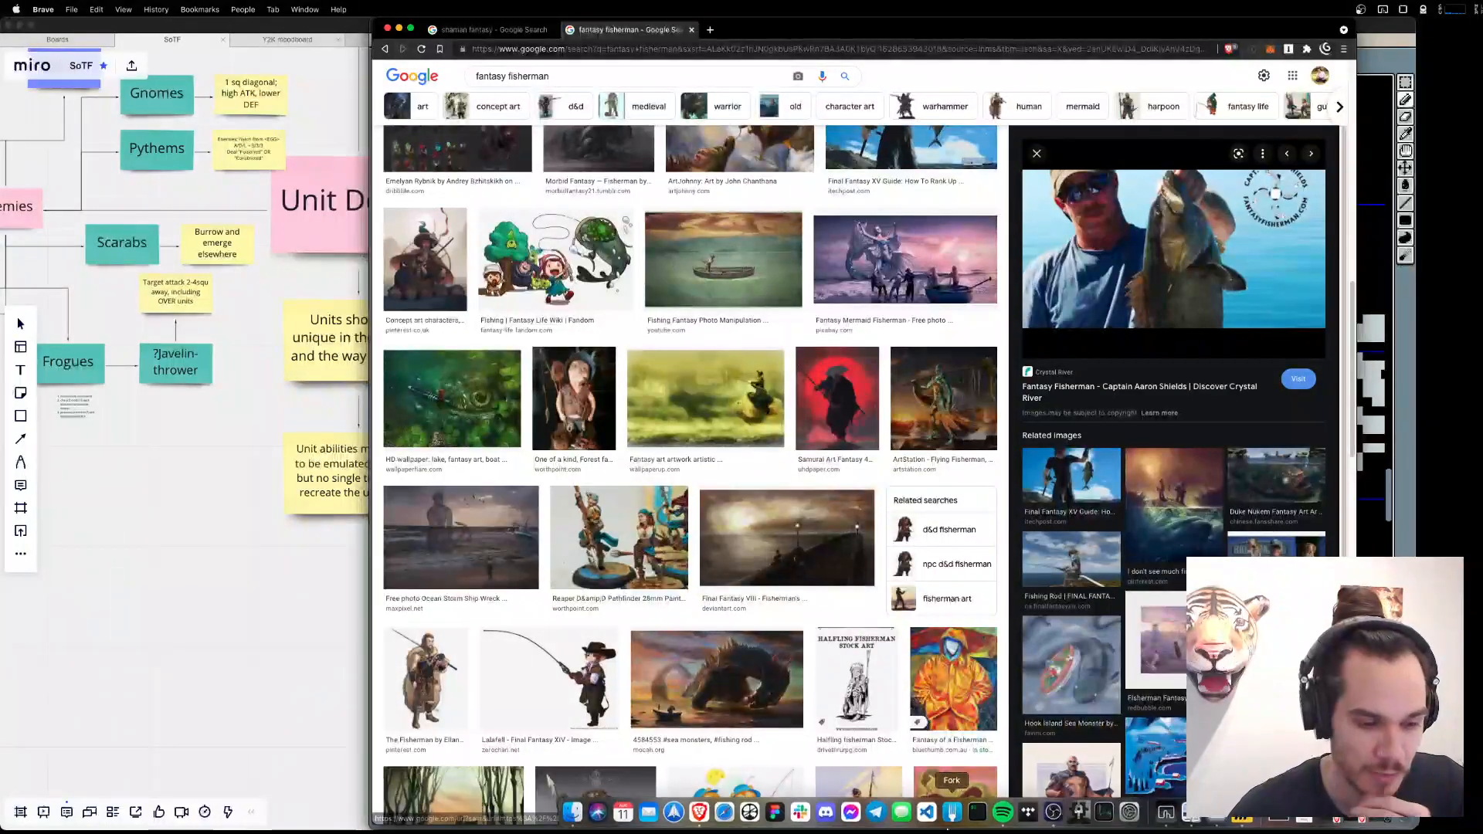
# Switch to Aseprite, try a cap with a forward brim on the Fisher's head, and undo the trial pixels.
pyautogui.click(1217, 813)
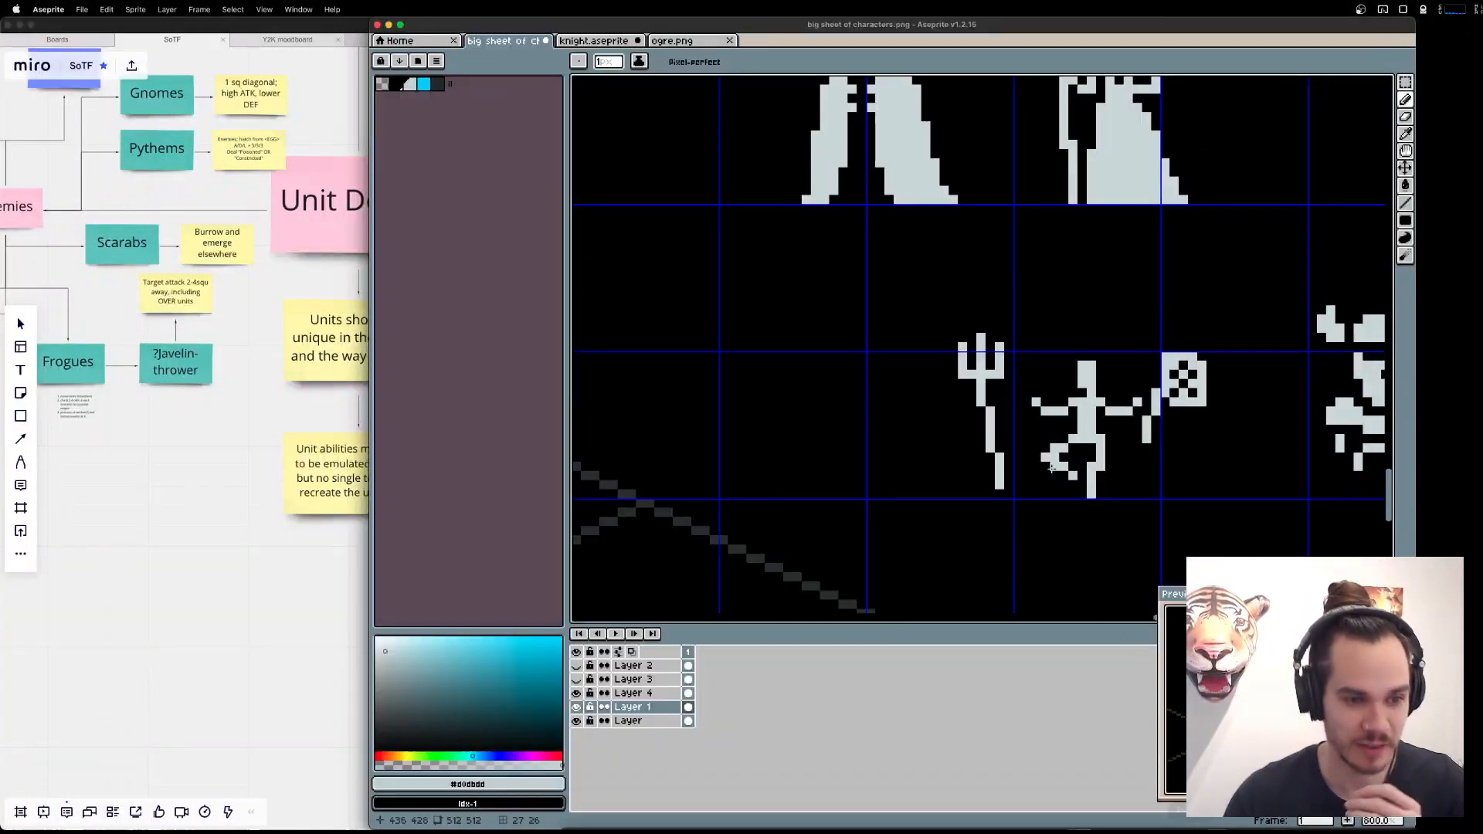
pyautogui.moveTo(1083, 357); pyautogui.dragTo(1088, 358)
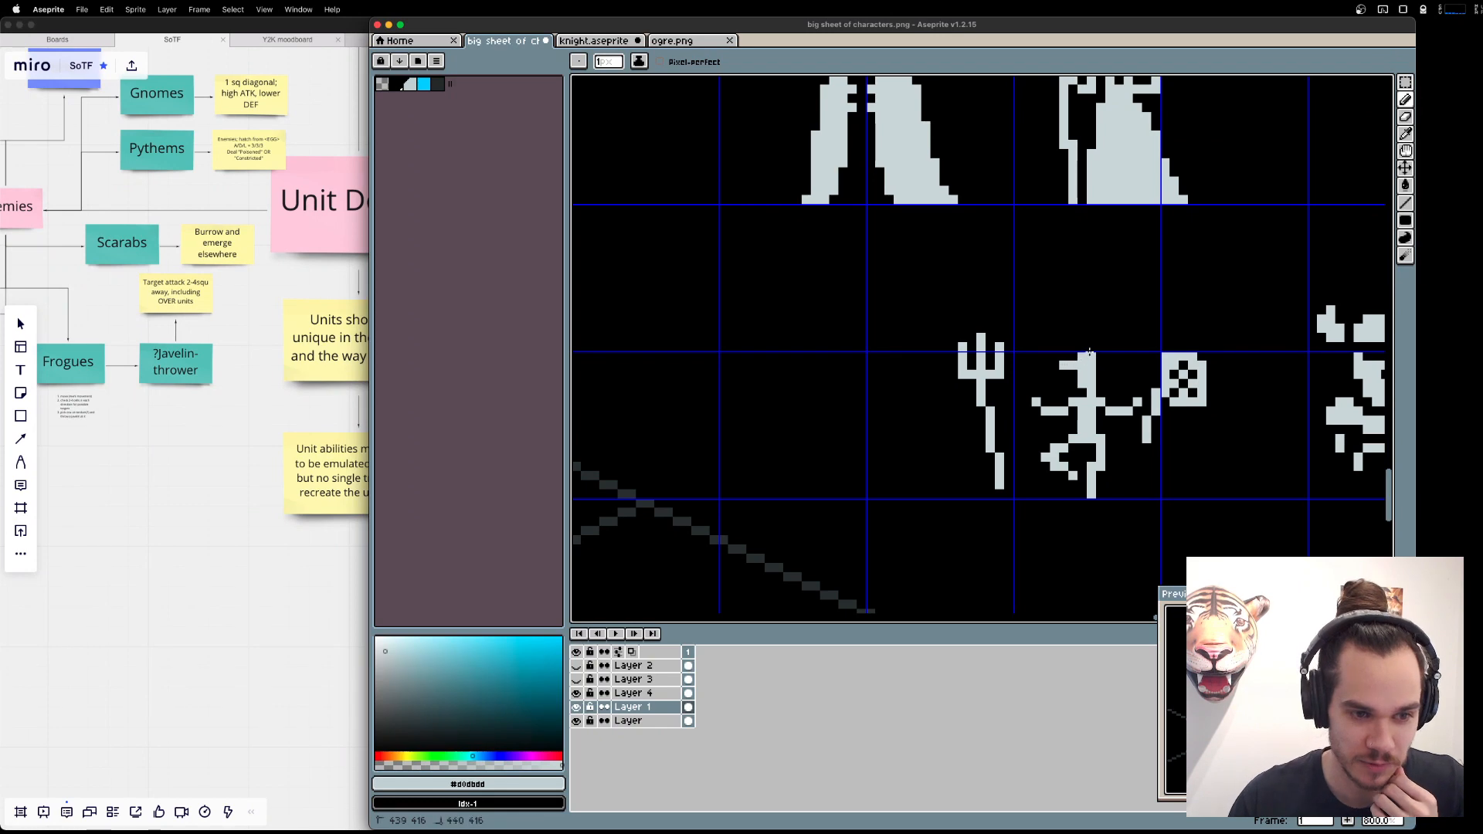
pyautogui.press('e')
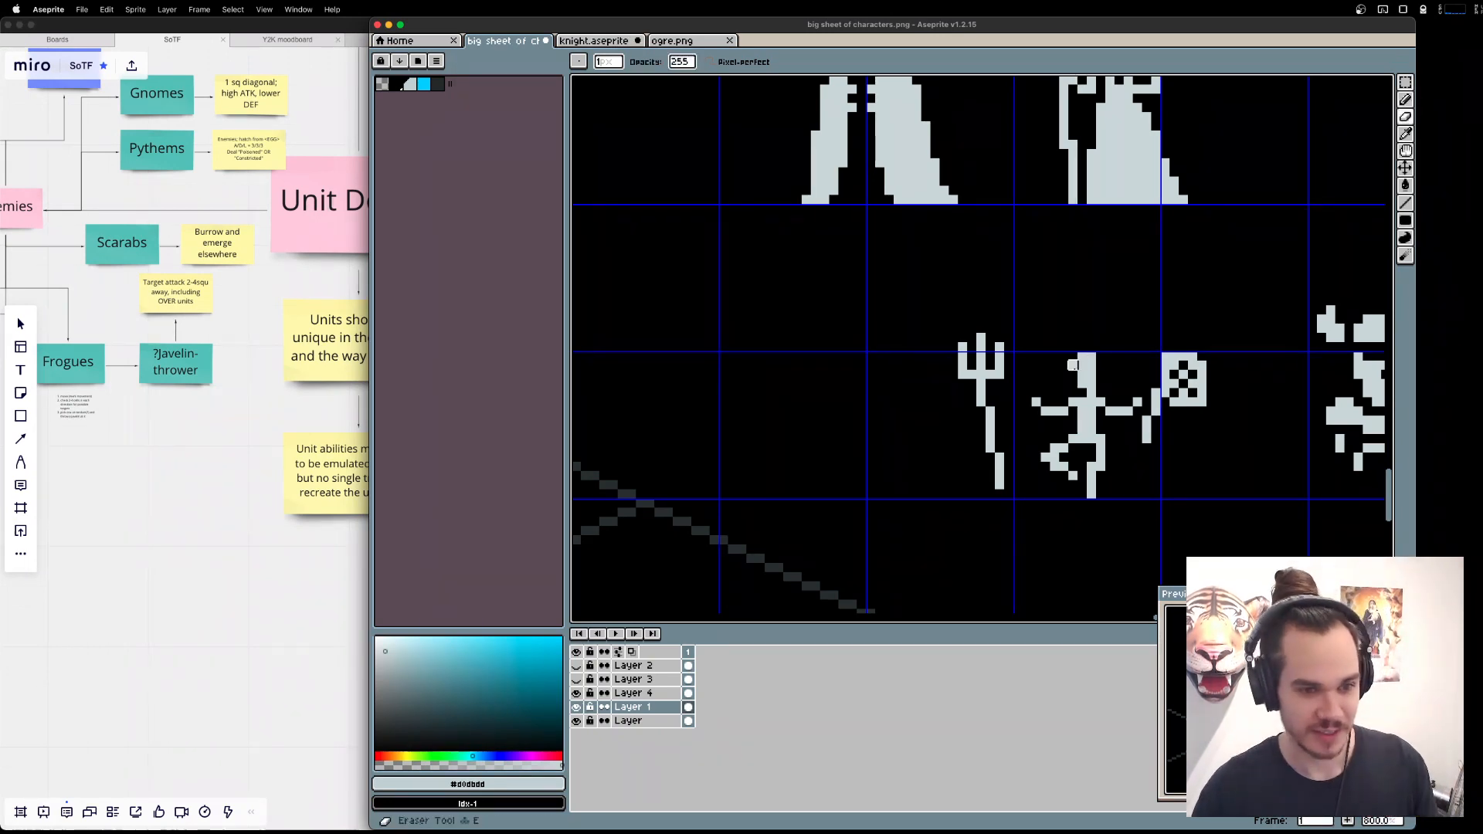
pyautogui.moveTo(1083, 375); pyautogui.dragTo(1092, 374)
pyautogui.press('super+z')
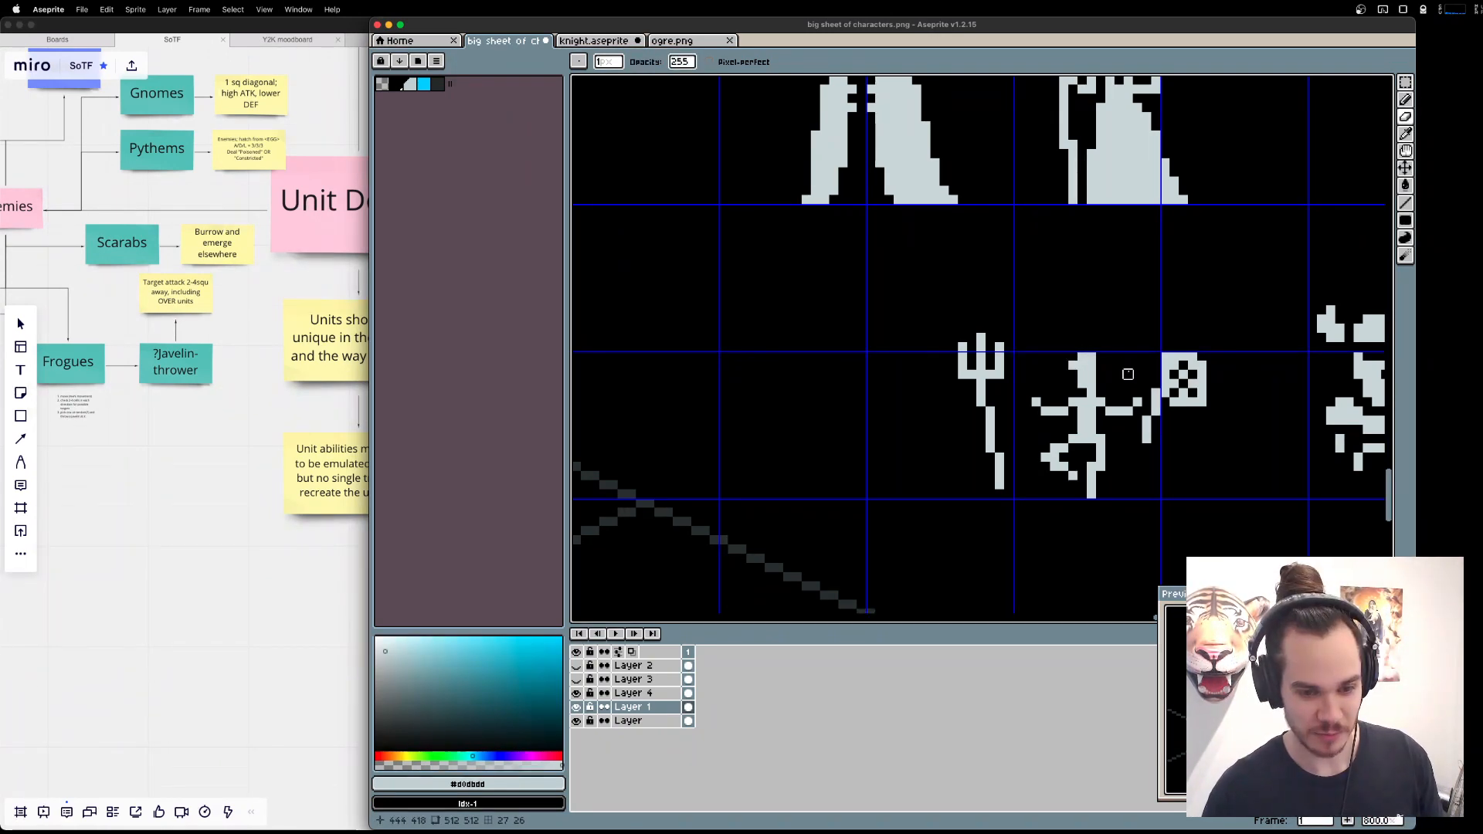
pyautogui.press('b')
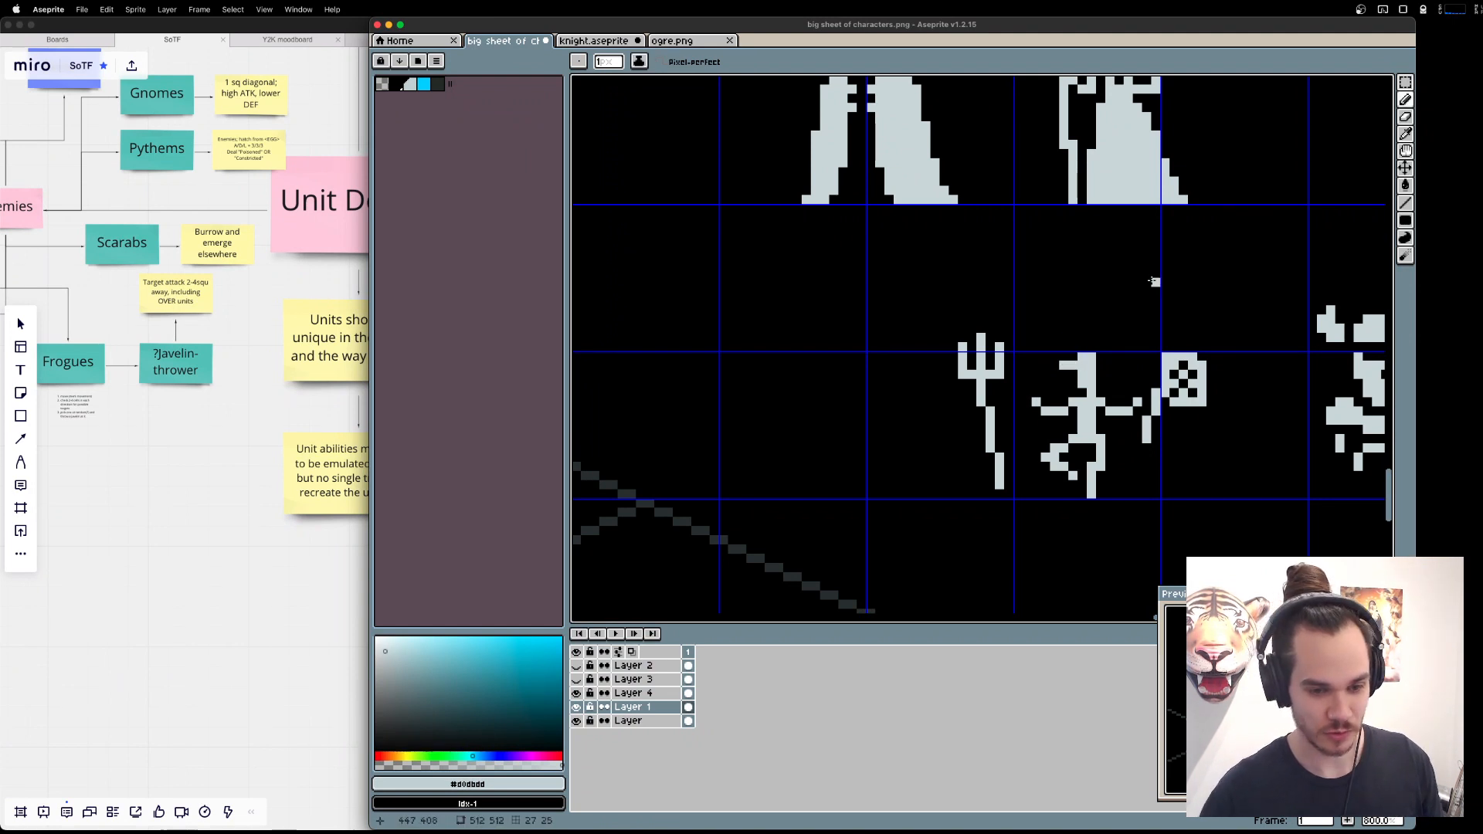
pyautogui.press('v')
pyautogui.press('super+z')
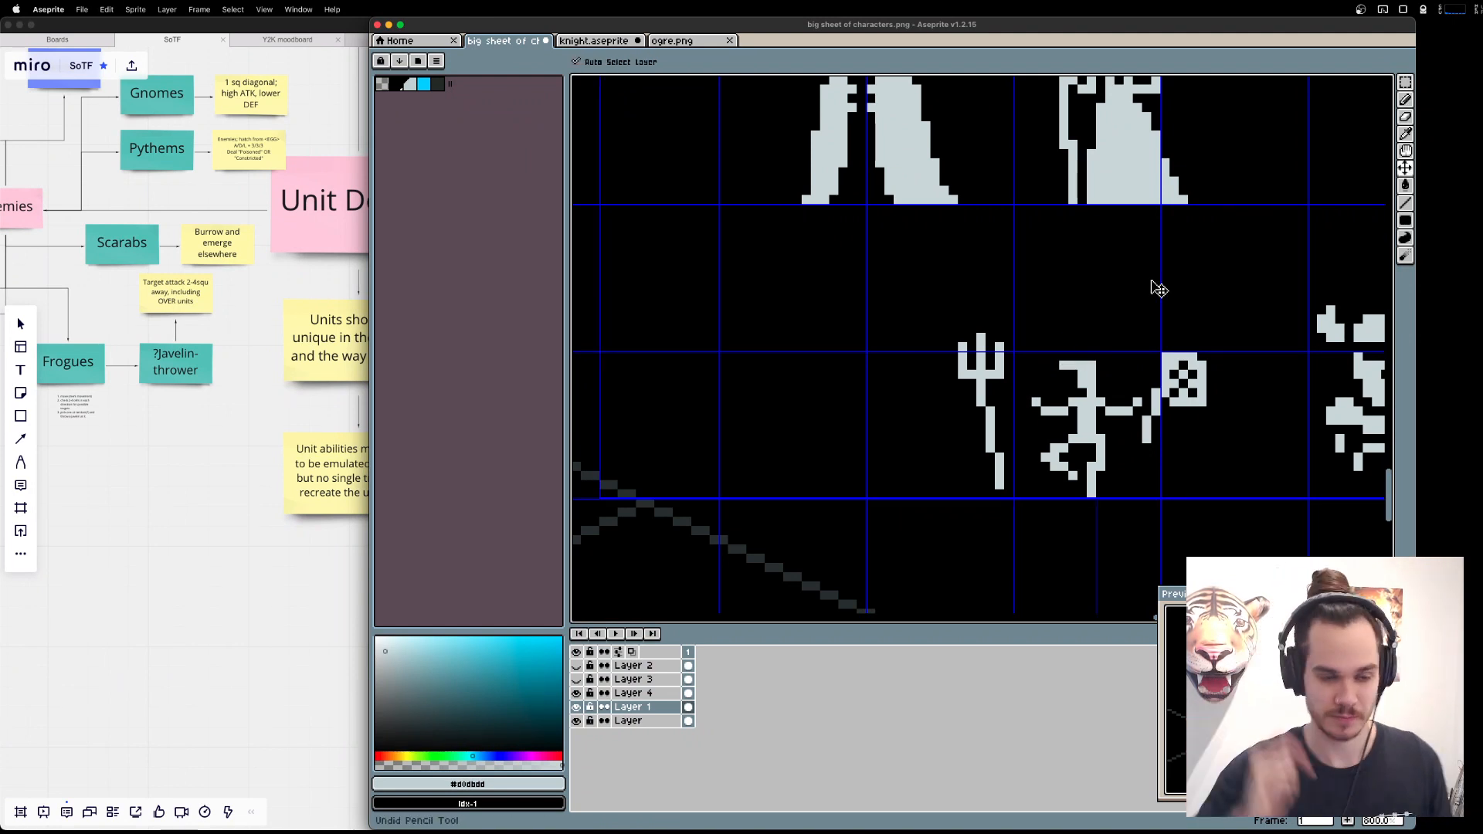
pyautogui.press('b')
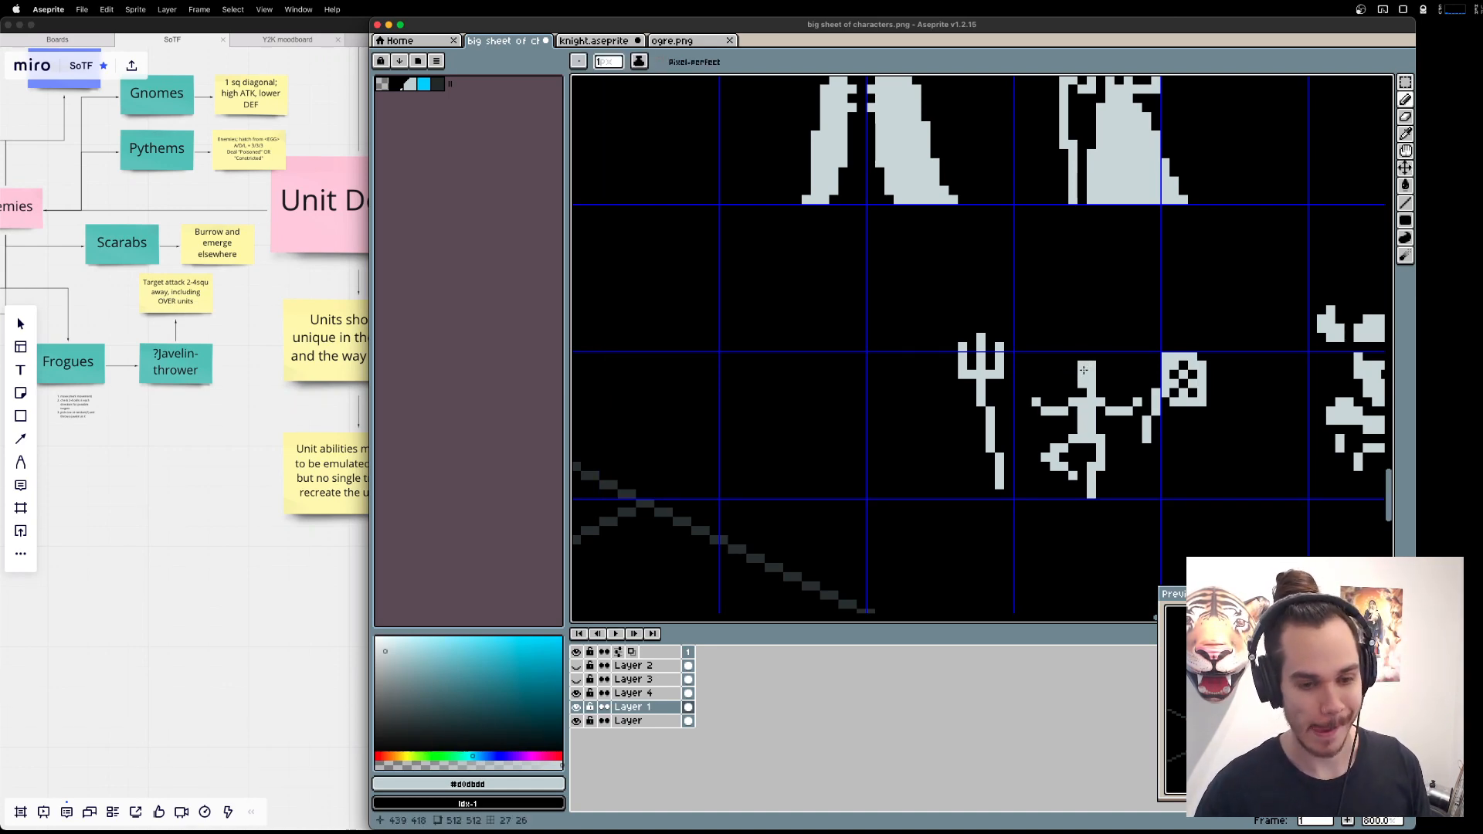
# Switch to Brave, return to the first fantasy fisherman results, and preview the DeviantArt fisherman carrying a long rod over his shoulder.
pyautogui.press('super+Tab')
pyautogui.scroll(-5, 764, 498)
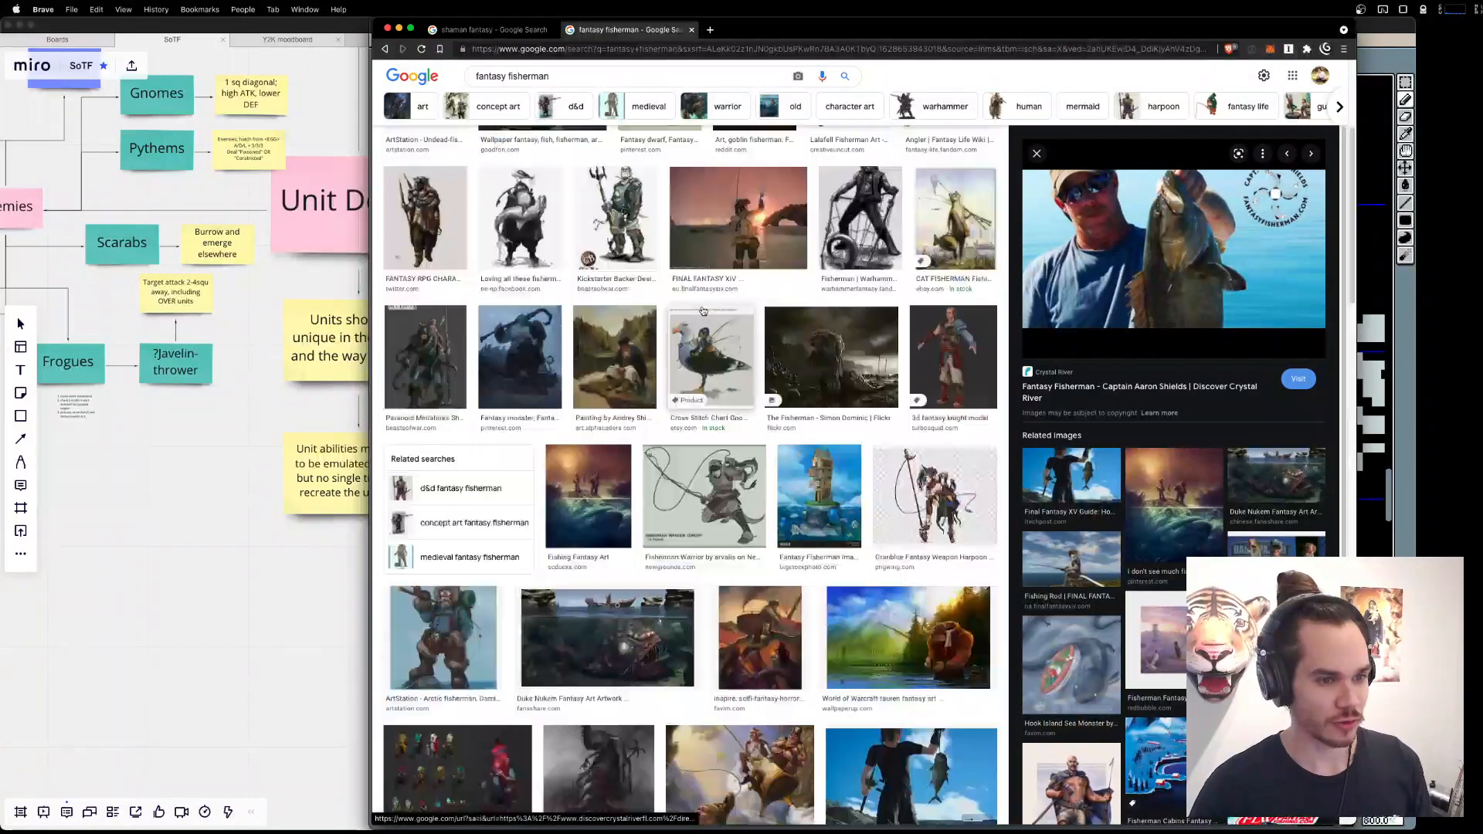
pyautogui.scroll(3, 764, 499)
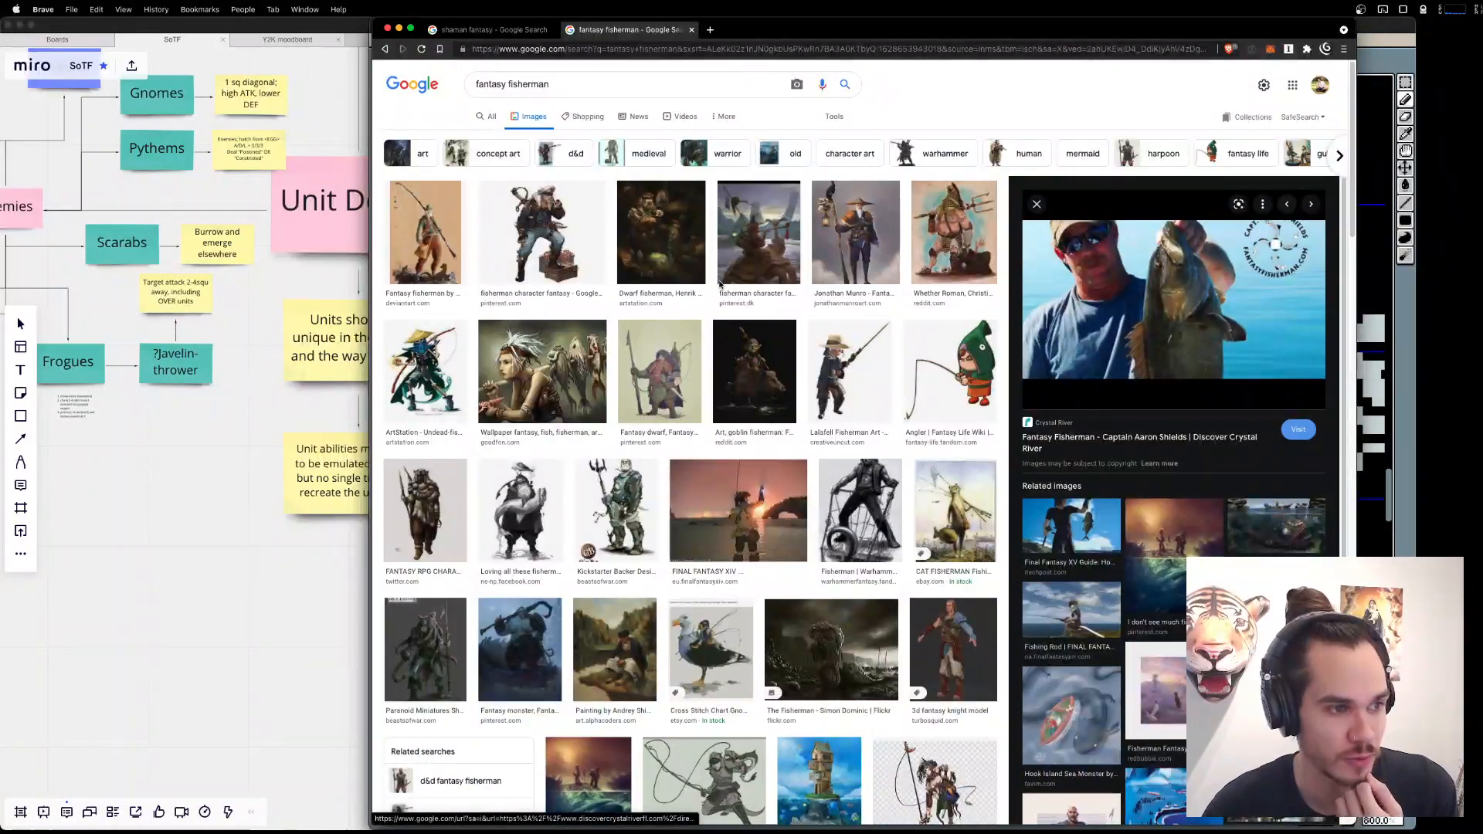
pyautogui.click(425, 231)
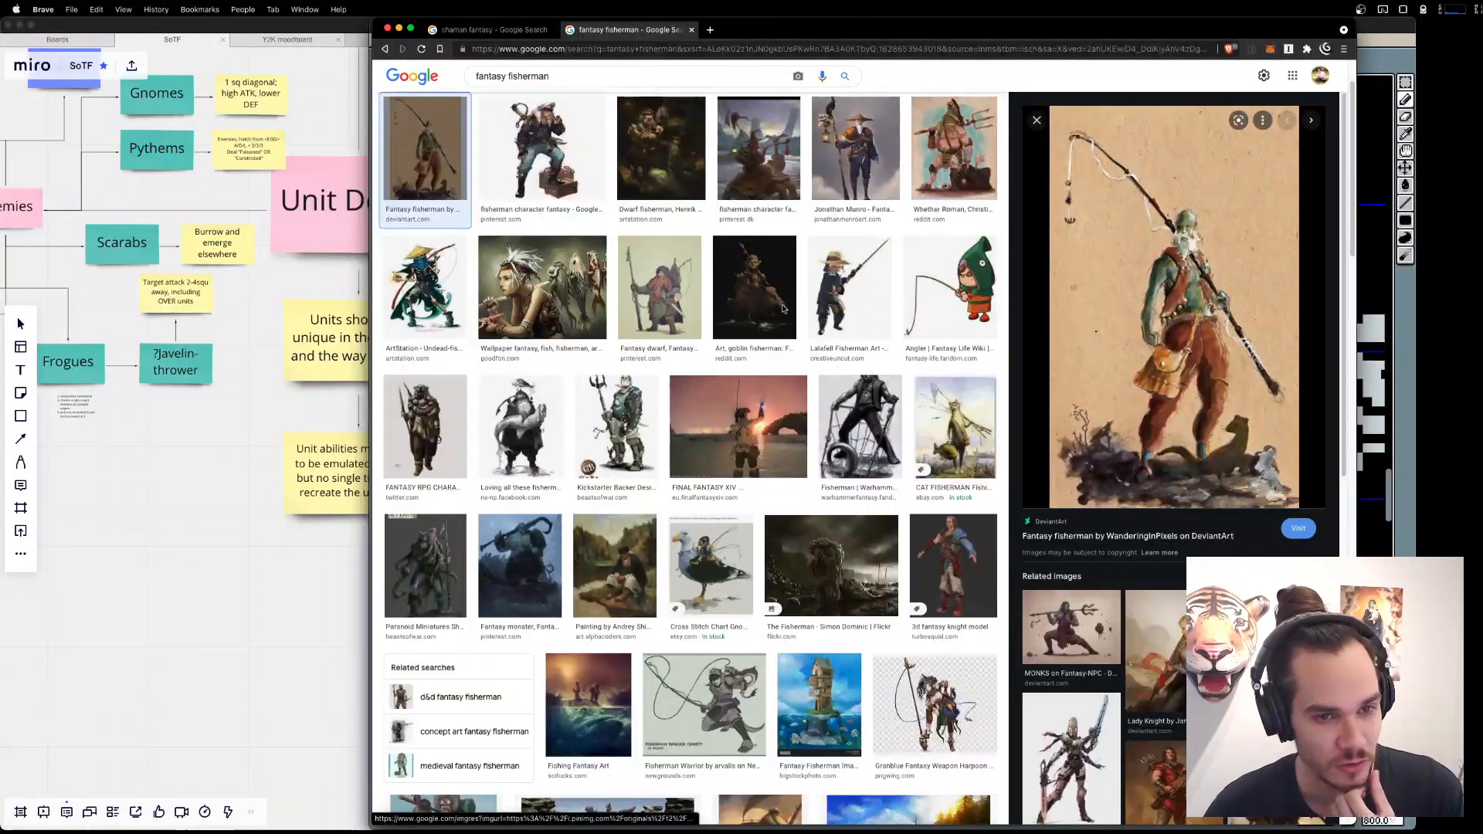
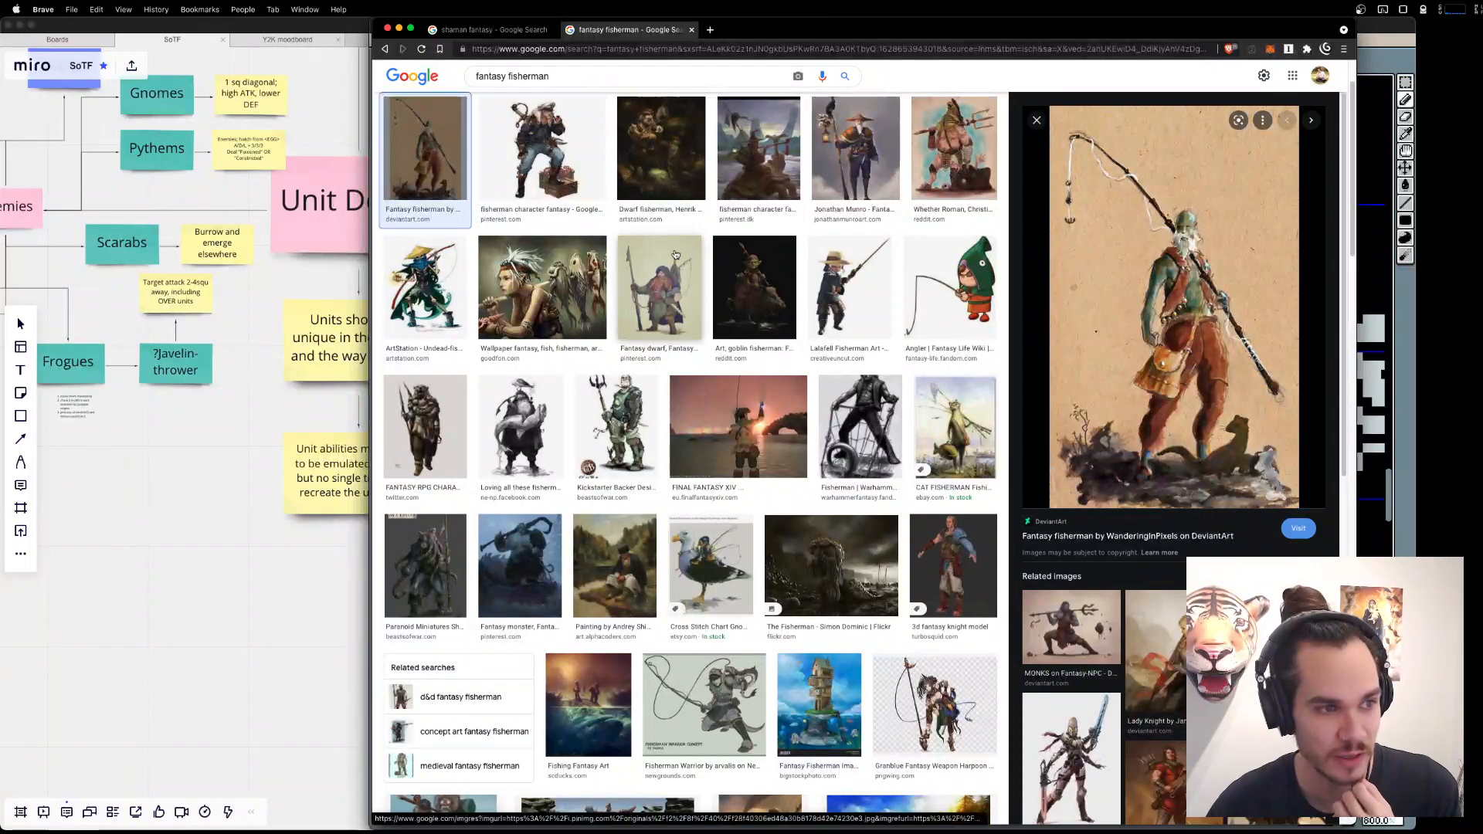
# Preview the bearded fisherman with a conical hat and lantern staff, and the red-hatted fisherman riding a turtle creature.
pyautogui.click(952, 151)
pyautogui.click(848, 158)
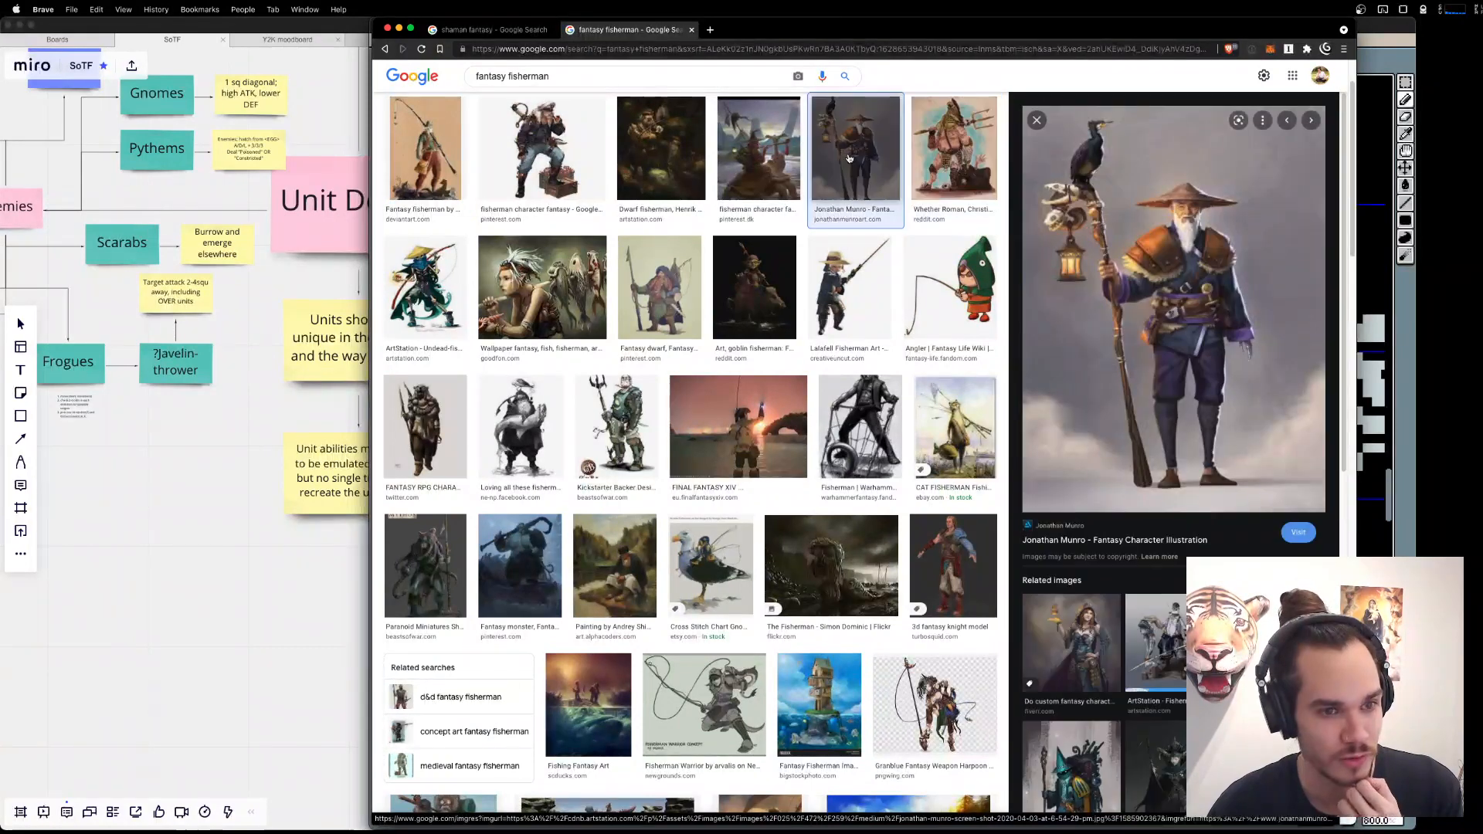
pyautogui.click(779, 157)
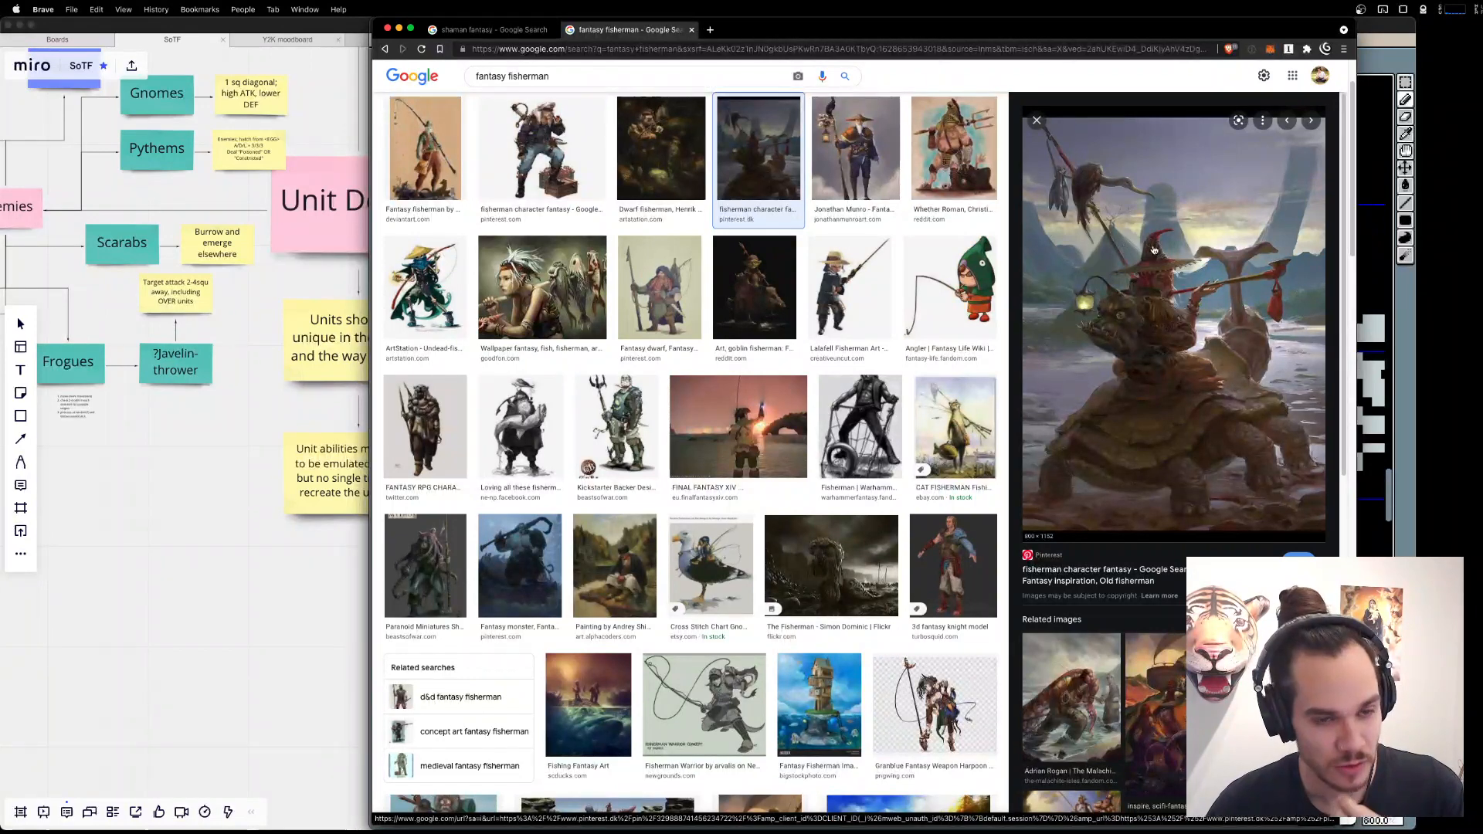
# Switch to Aseprite and draw a wide-brimmed hat with drooping brim tips and a small tapered crown on the Fisher's head.
pyautogui.click(1375, 40)
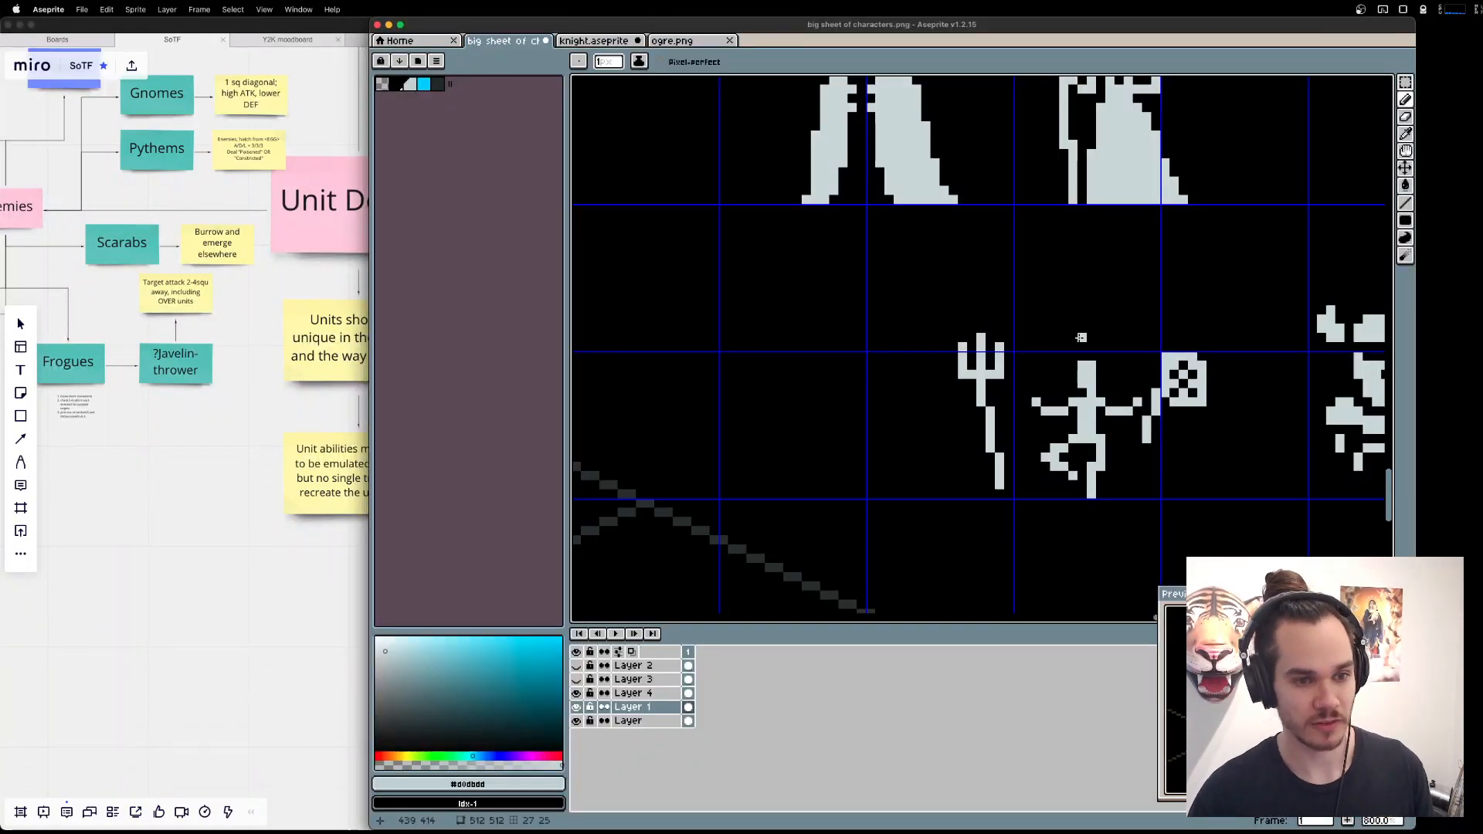
pyautogui.moveTo(1082, 347)
pyautogui.mouseDown()
pyautogui.moveTo(1055, 347)
pyautogui.moveTo(1089, 355)
pyautogui.mouseUp()
pyautogui.press('super+z')
pyautogui.press('super+z')
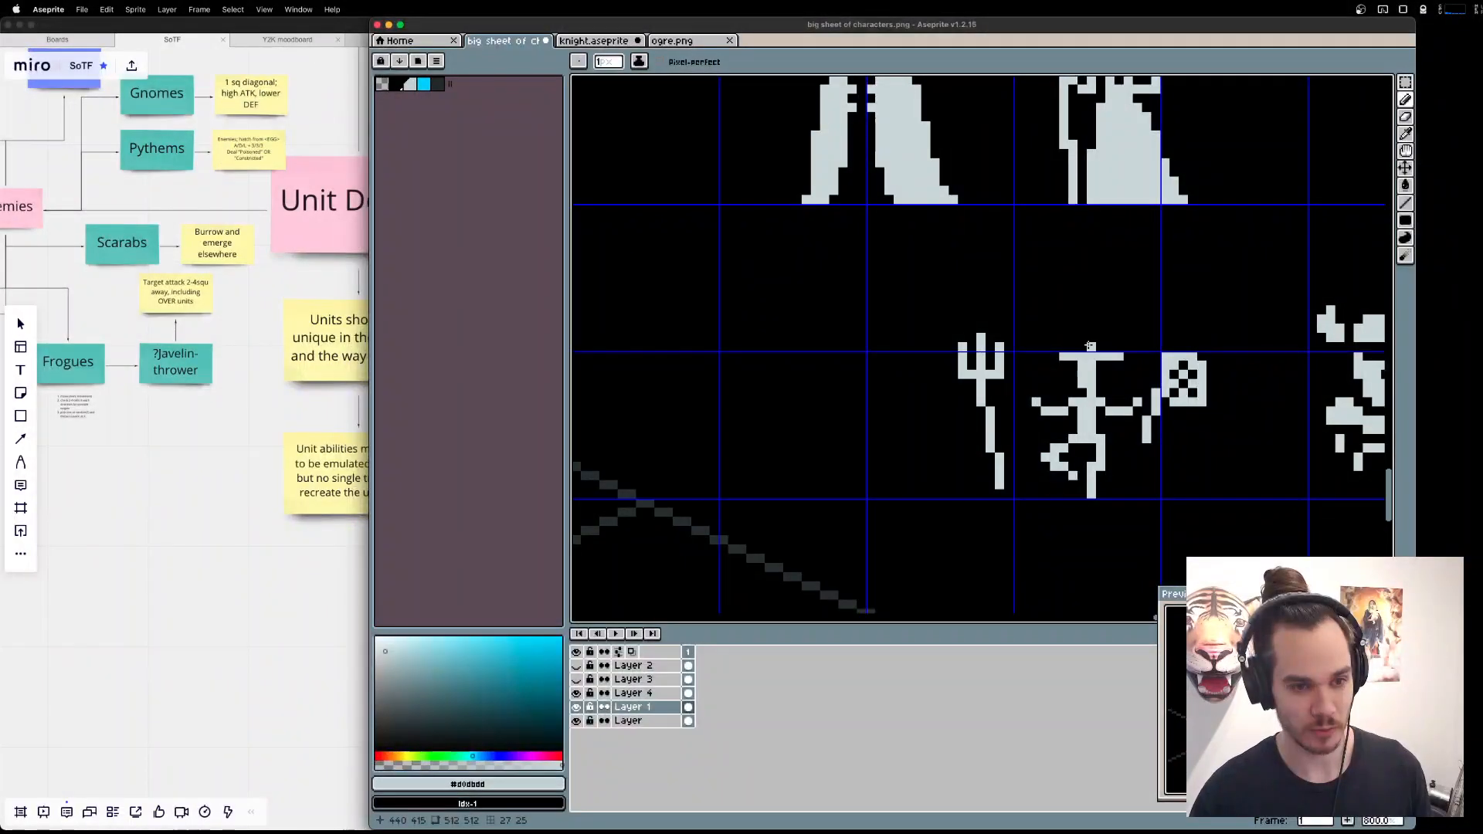
pyautogui.click(1056, 364)
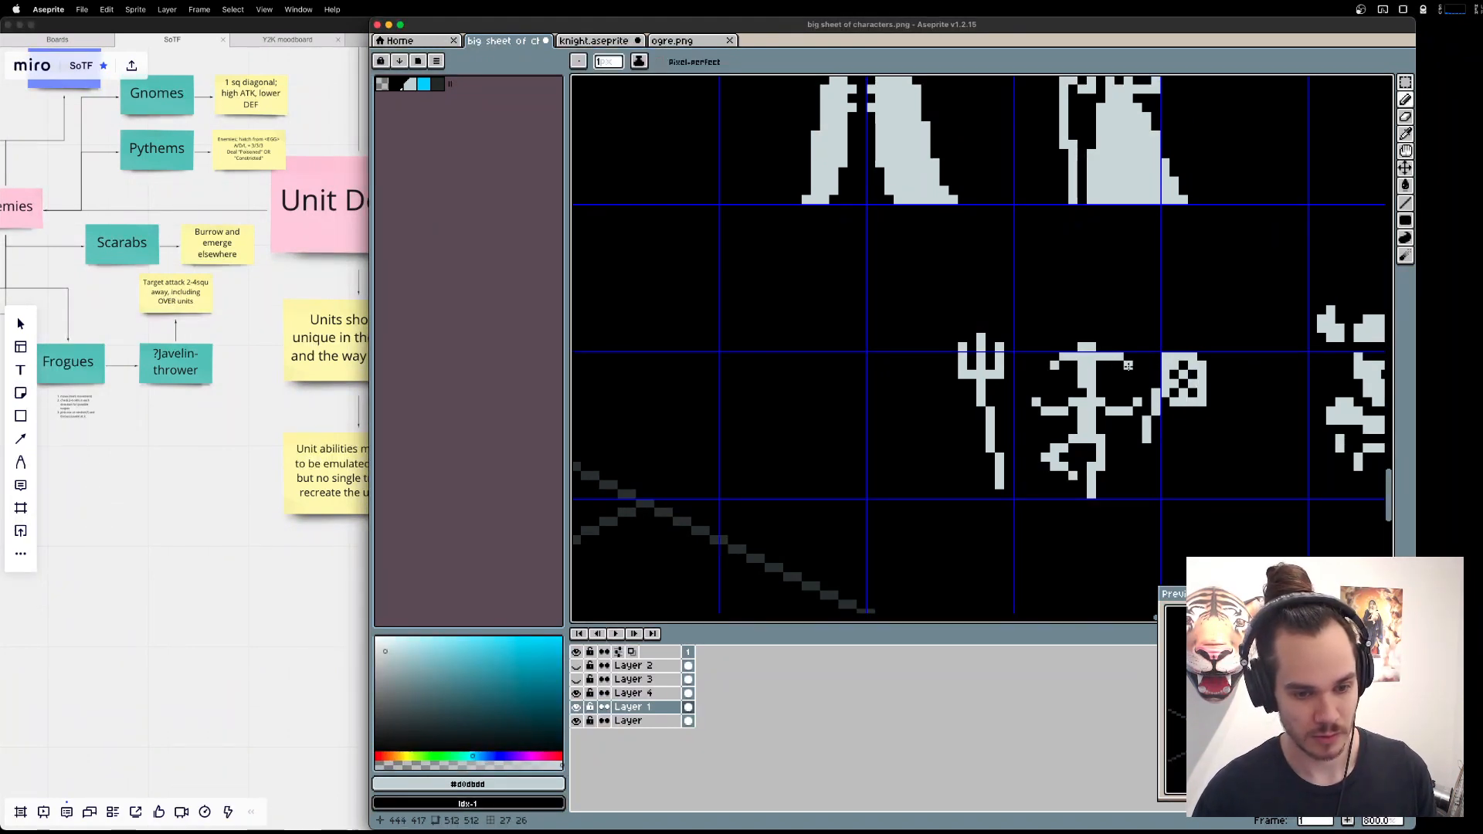
pyautogui.click(1074, 346)
pyautogui.moveTo(1089, 336); pyautogui.dragTo(1100, 346)
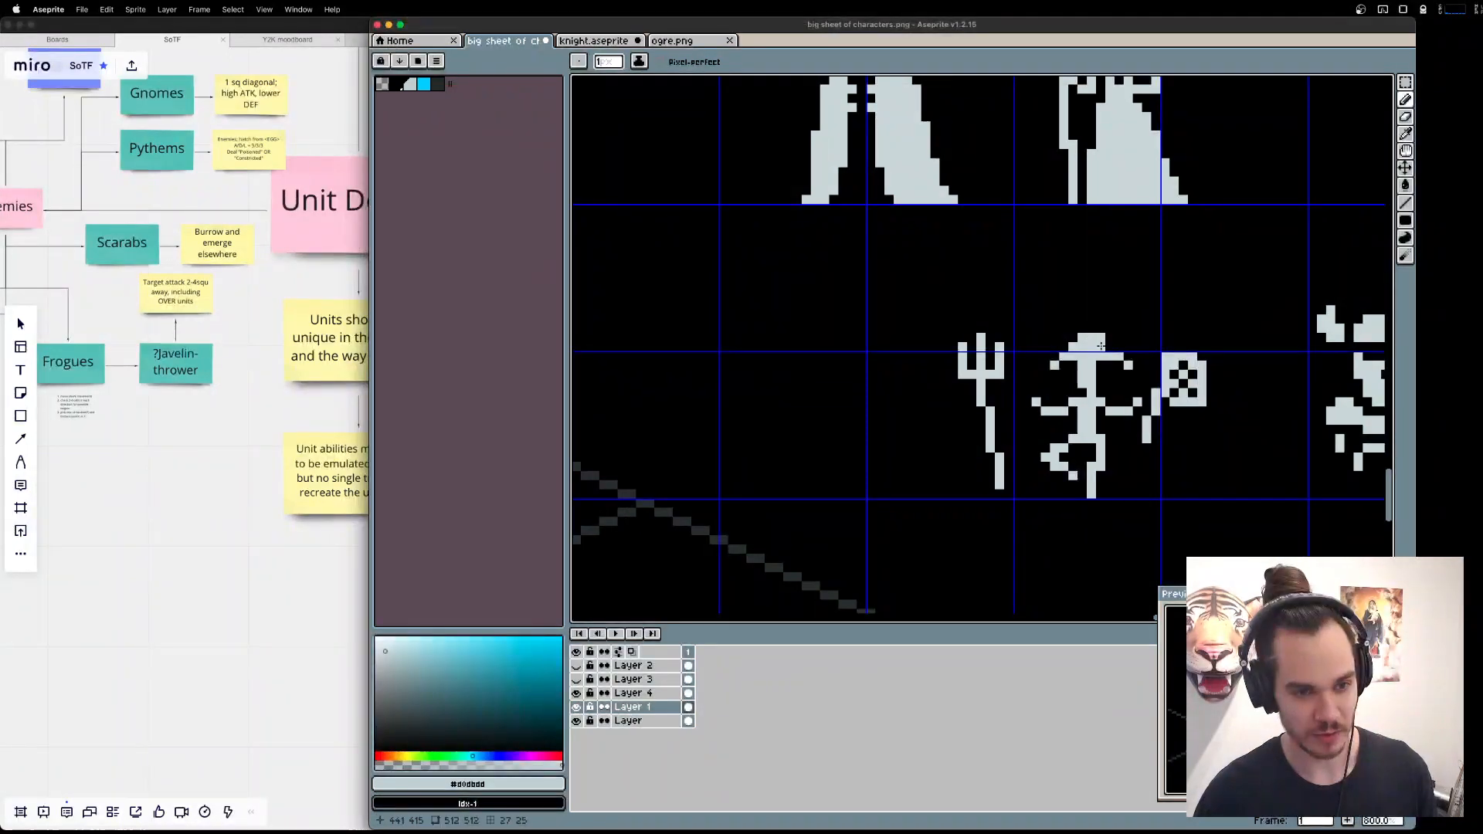
pyautogui.press('e')
pyautogui.click(1101, 339)
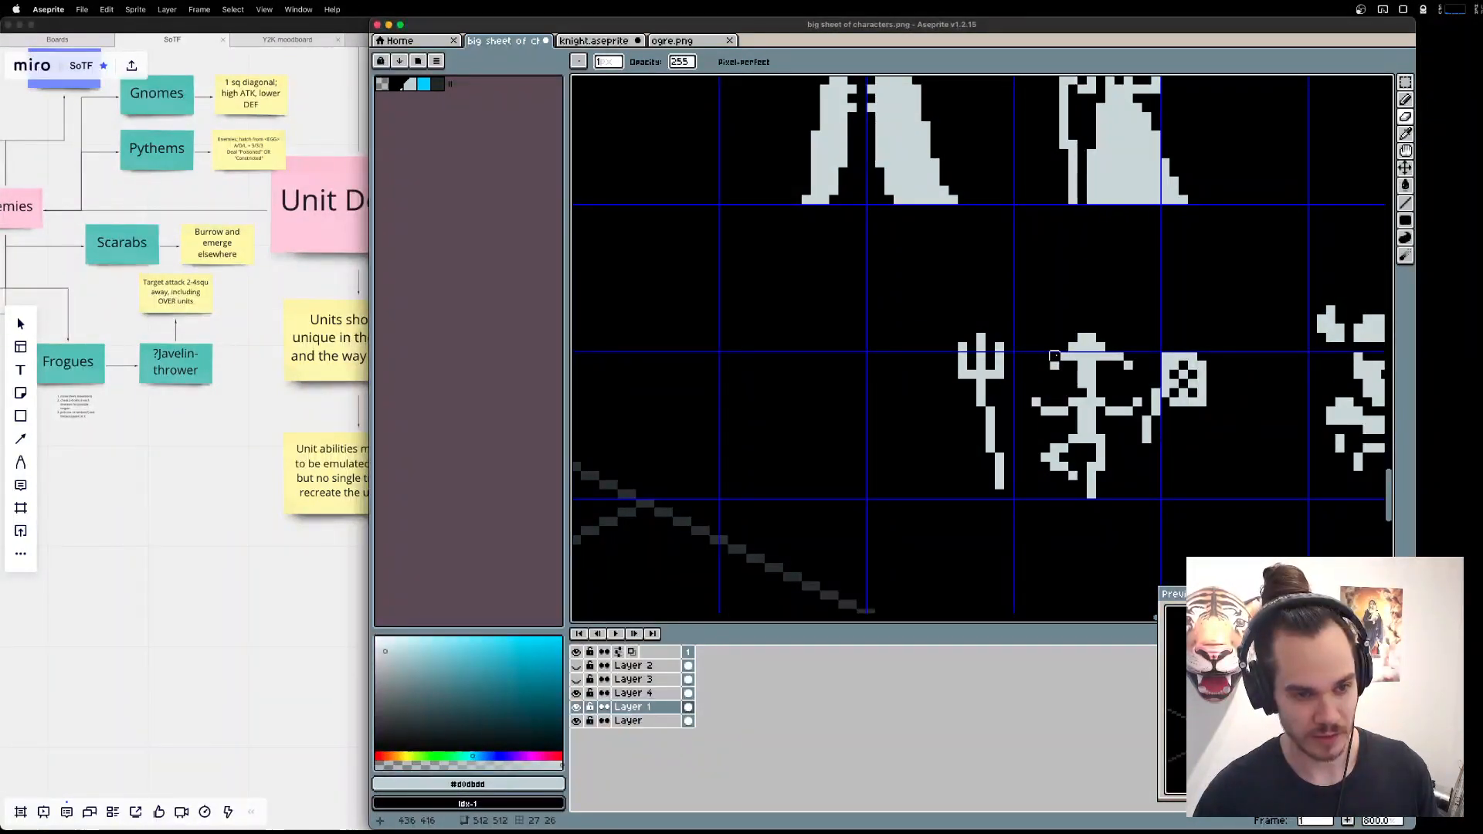
# Widen the left side of the Fisher's hat brim by one pixel and clear the old tip pixel beneath it.
pyautogui.press('b')
pyautogui.click(1055, 356)
pyautogui.click(1045, 365)
pyautogui.press('e')
pyautogui.click(1054, 365)
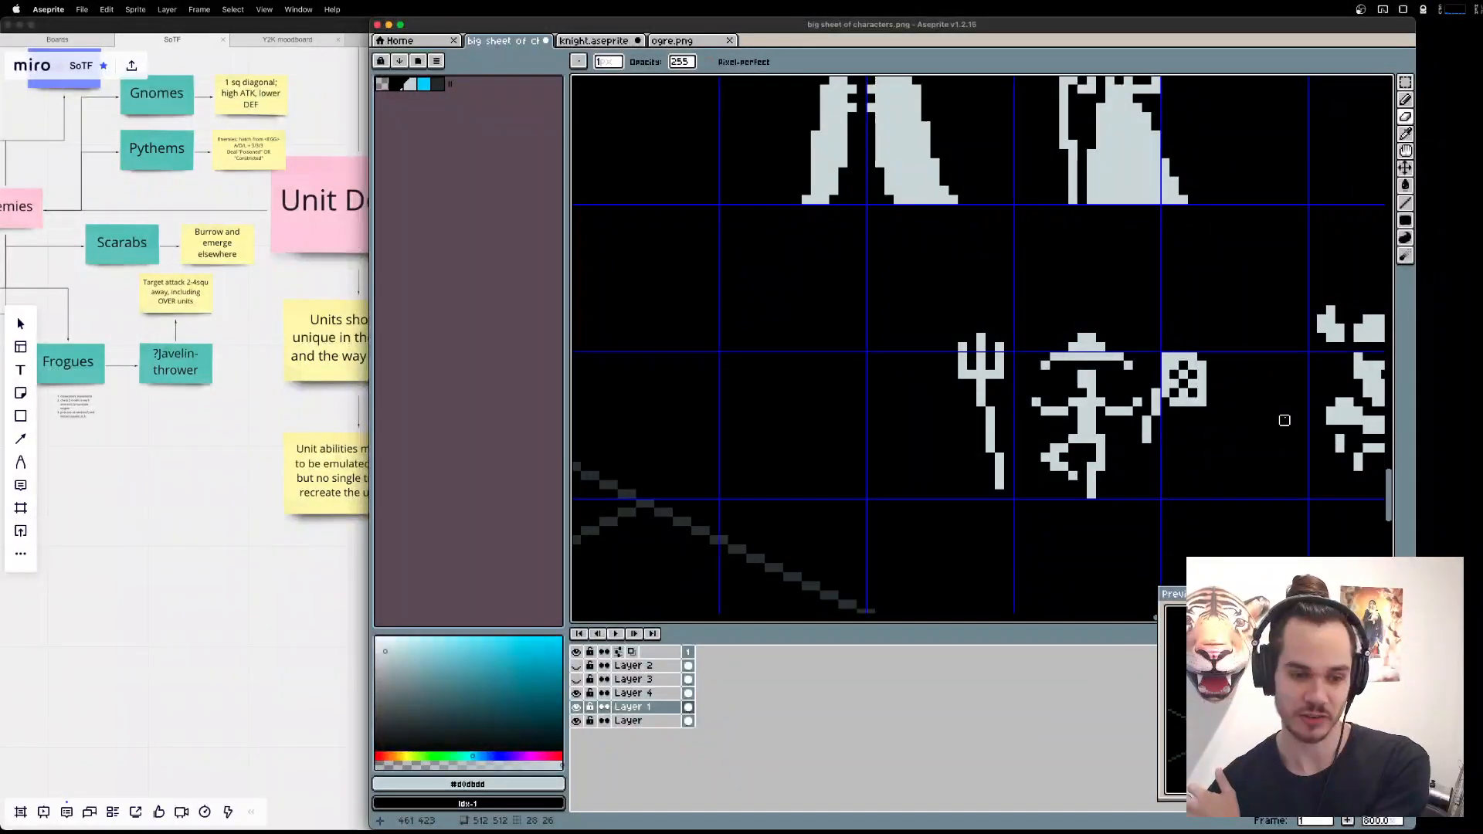
# Select the Fisher's hat and lower it by one pixel onto the head.
pyautogui.press('m')
pyautogui.moveTo(1017, 307); pyautogui.dragTo(1136, 378)
pyautogui.click(1134, 369)
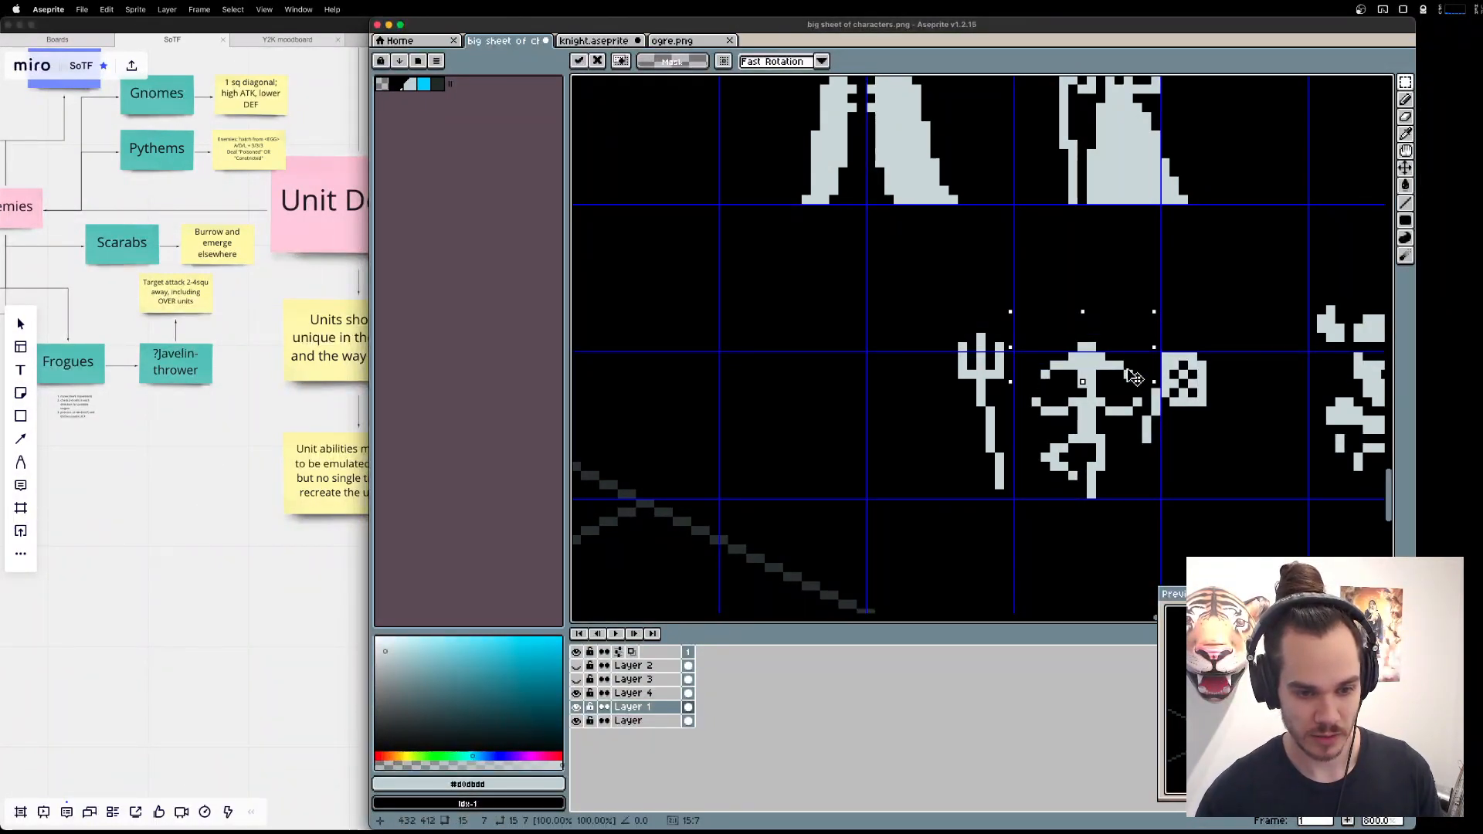
# Try a taller crown on the Fisher's hat, and undo the added pixels.
pyautogui.press('b')
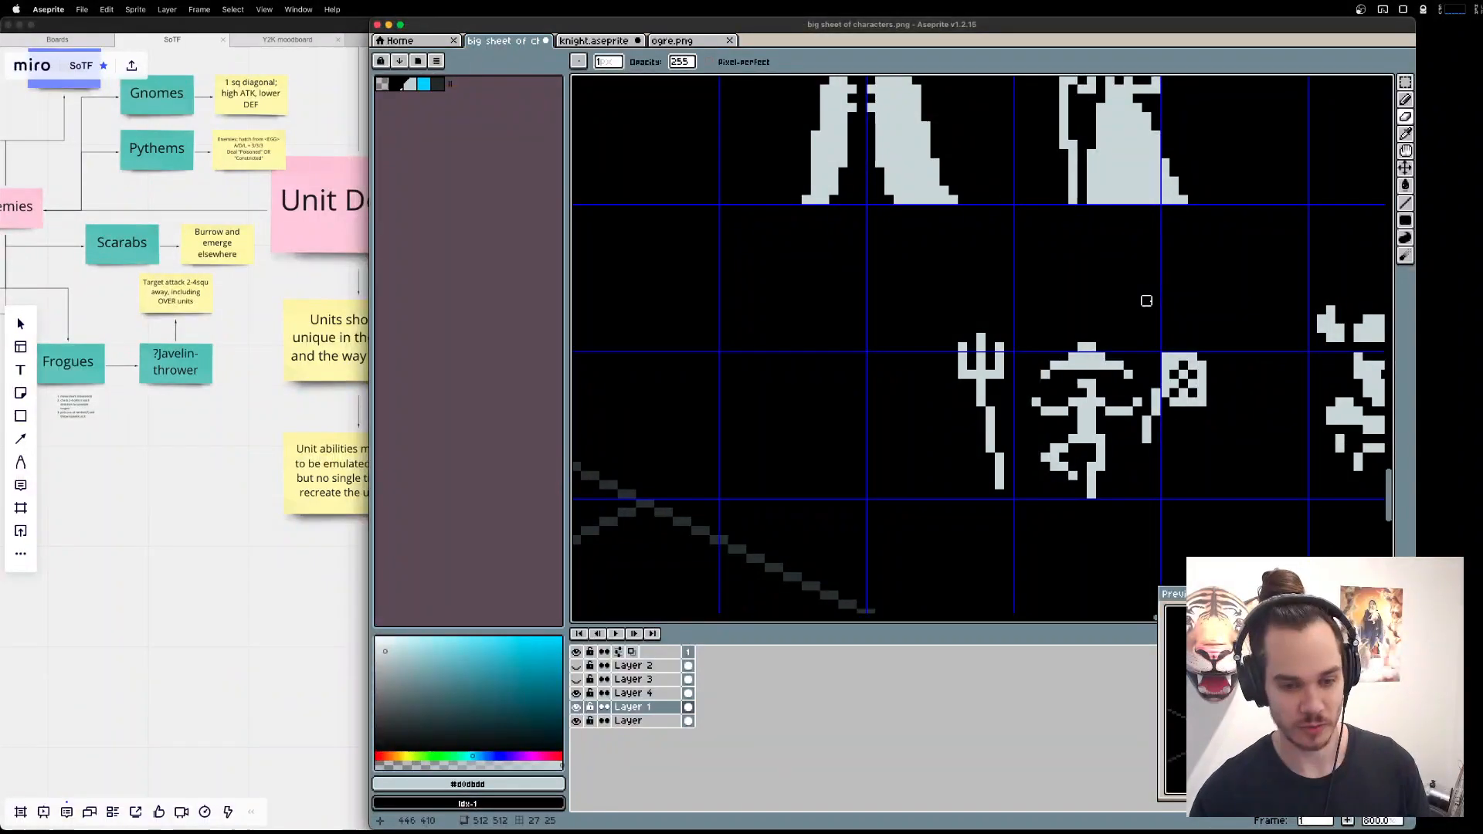
pyautogui.press('e')
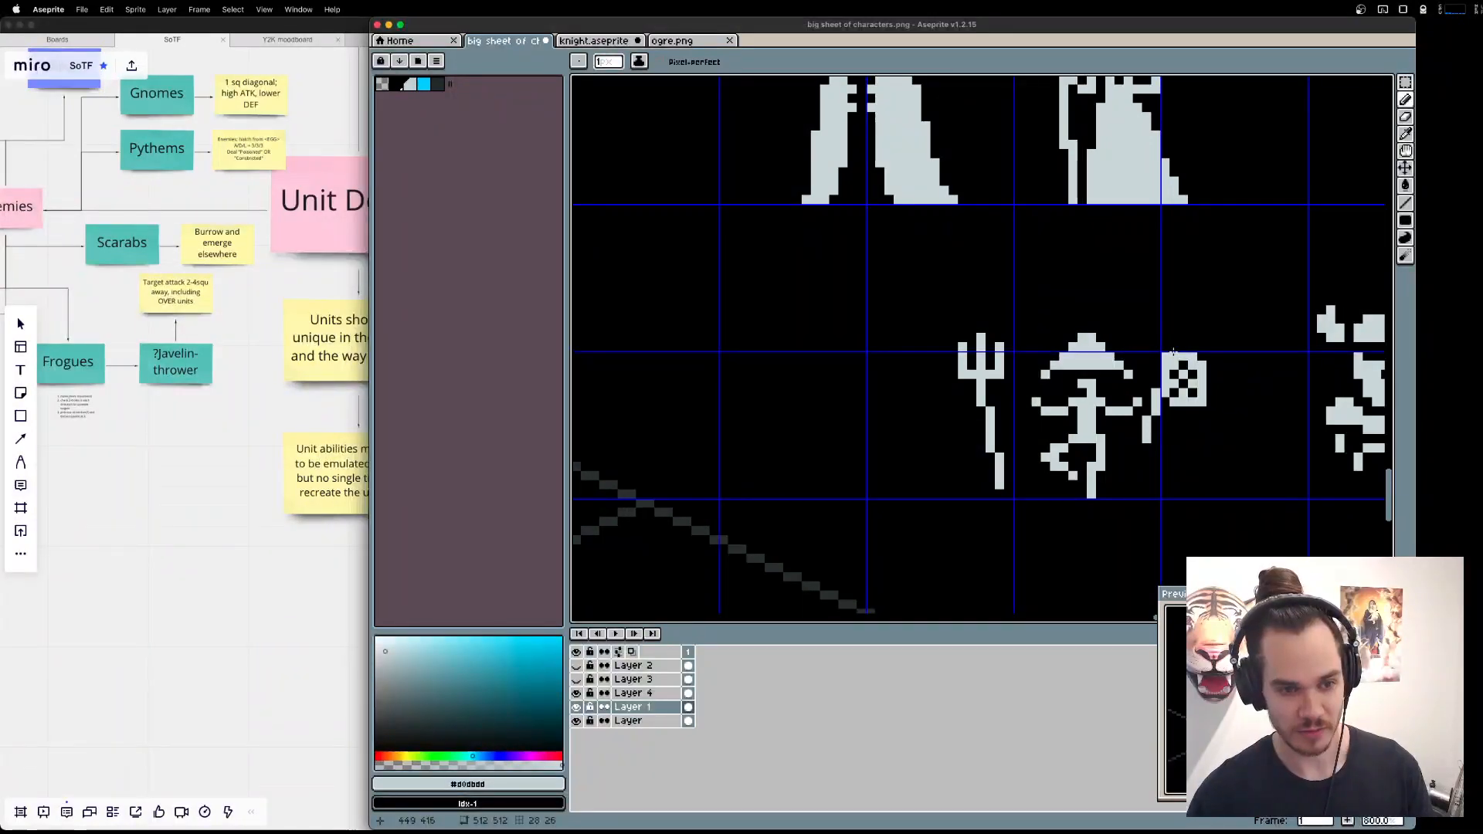
pyautogui.press('v')
pyautogui.hotkey('ctrl', 'z')
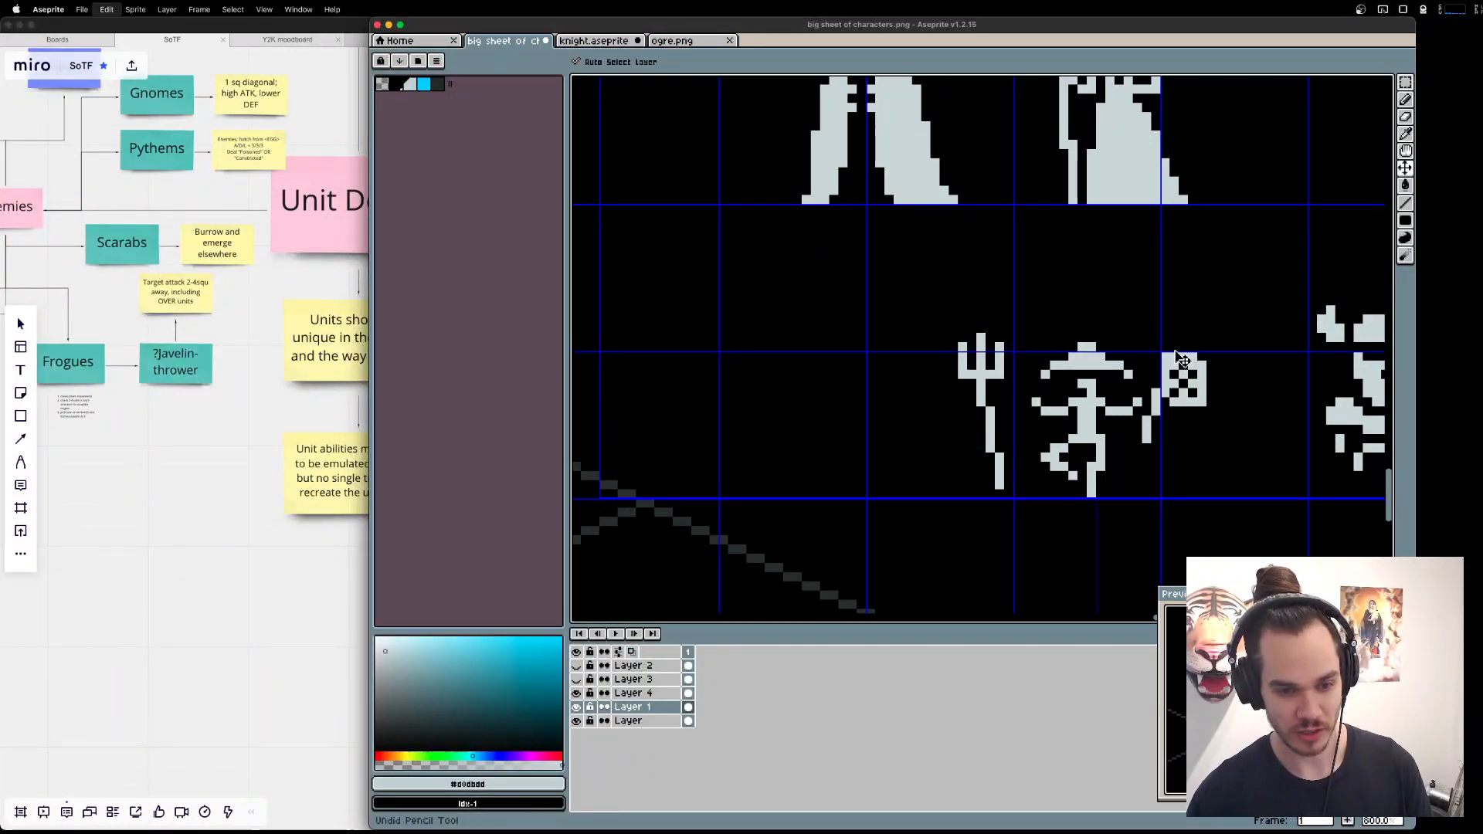
# Try flat and square-cornered versions of the Fisher's hat brim, ending with the drooping one-pixel tips.
pyautogui.press('b')
pyautogui.hscroll(5, 1183, 357)
pyautogui.hscroll(3, 1183, 354)
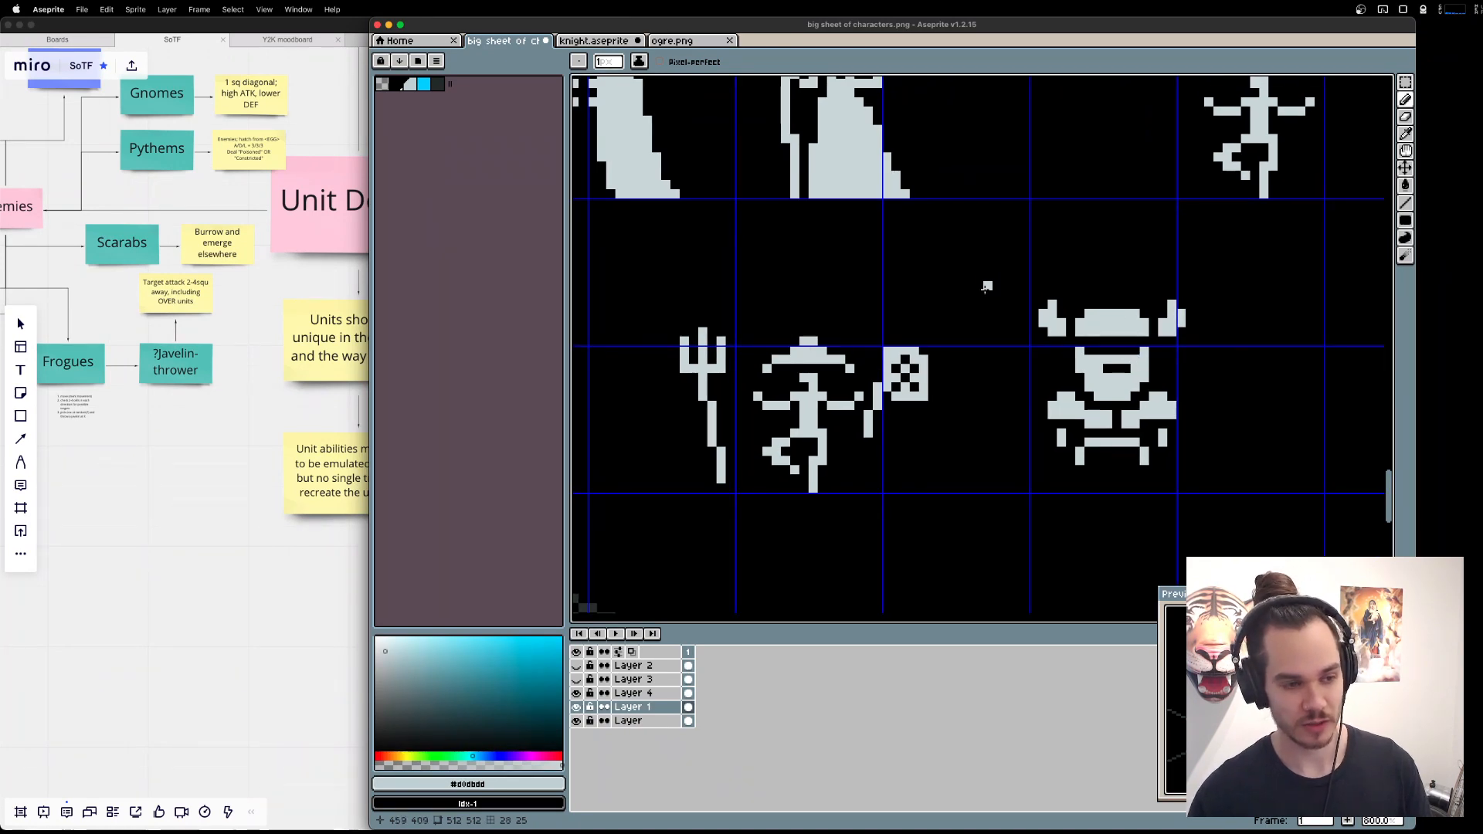
pyautogui.hscroll(-10, 997, 355)
pyautogui.press('e')
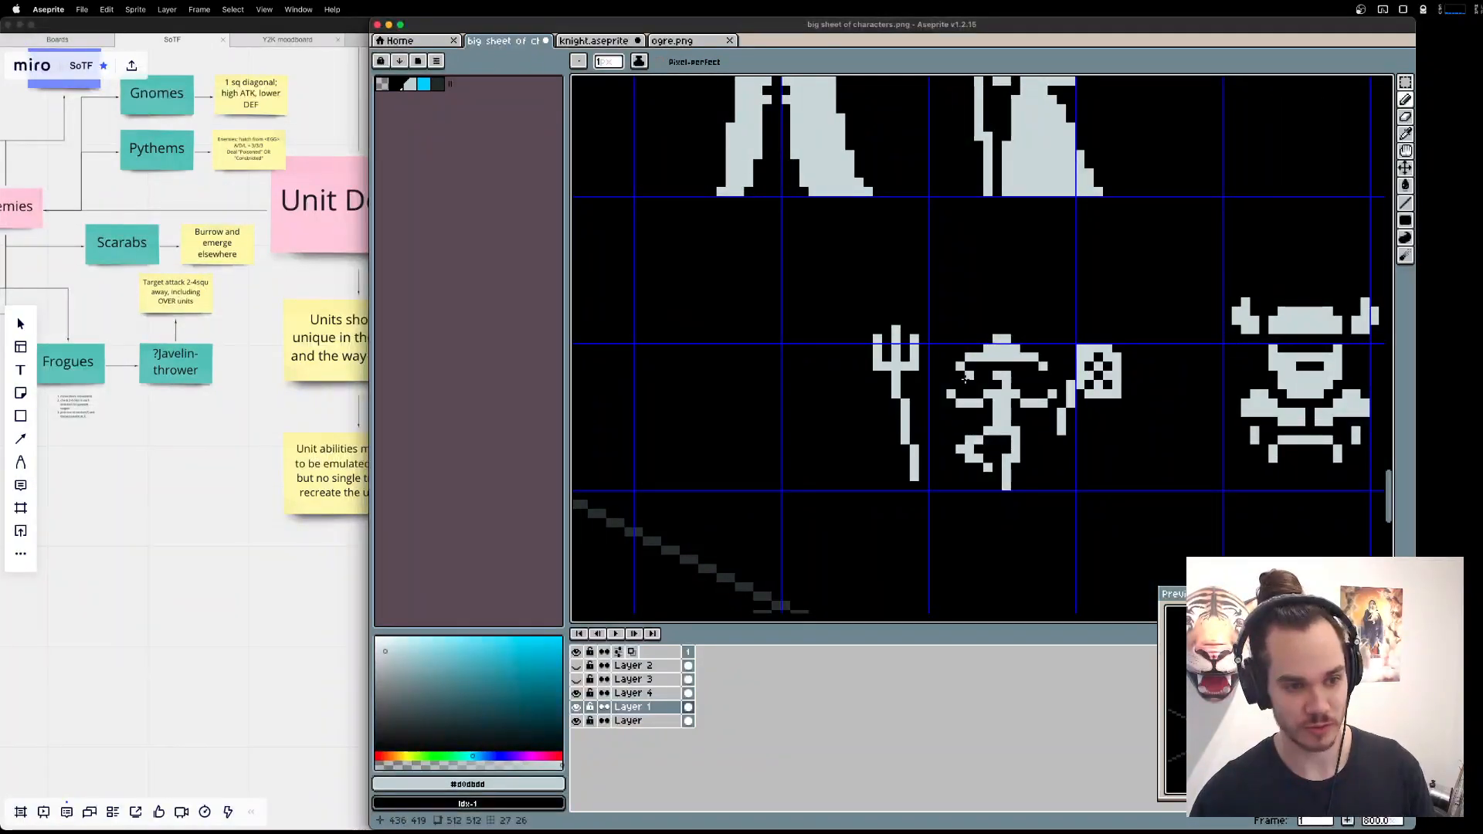
pyautogui.click(960, 366)
pyautogui.click(1043, 366)
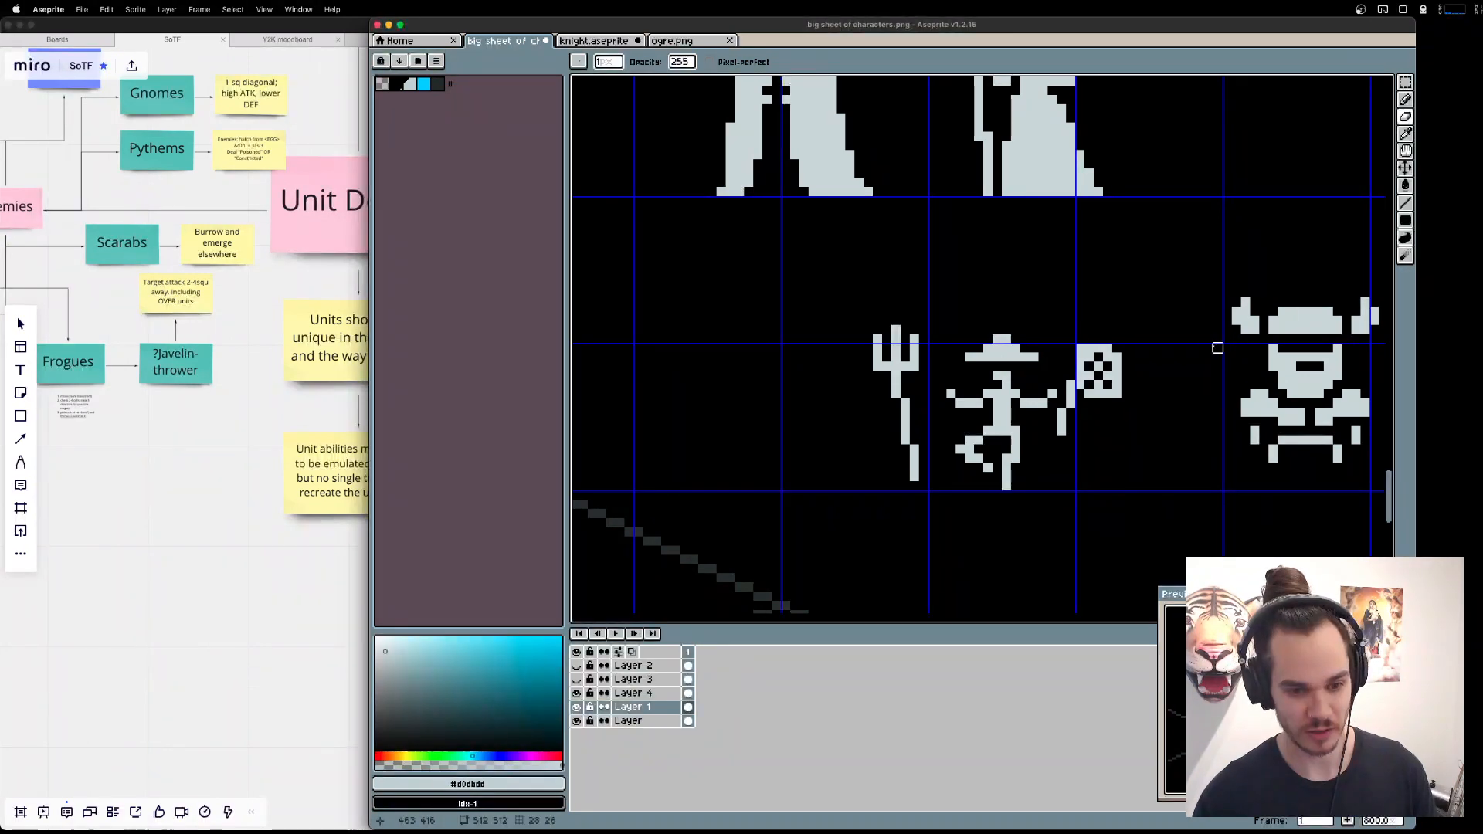
pyautogui.press('b')
pyautogui.click(1043, 356)
pyautogui.click(961, 356)
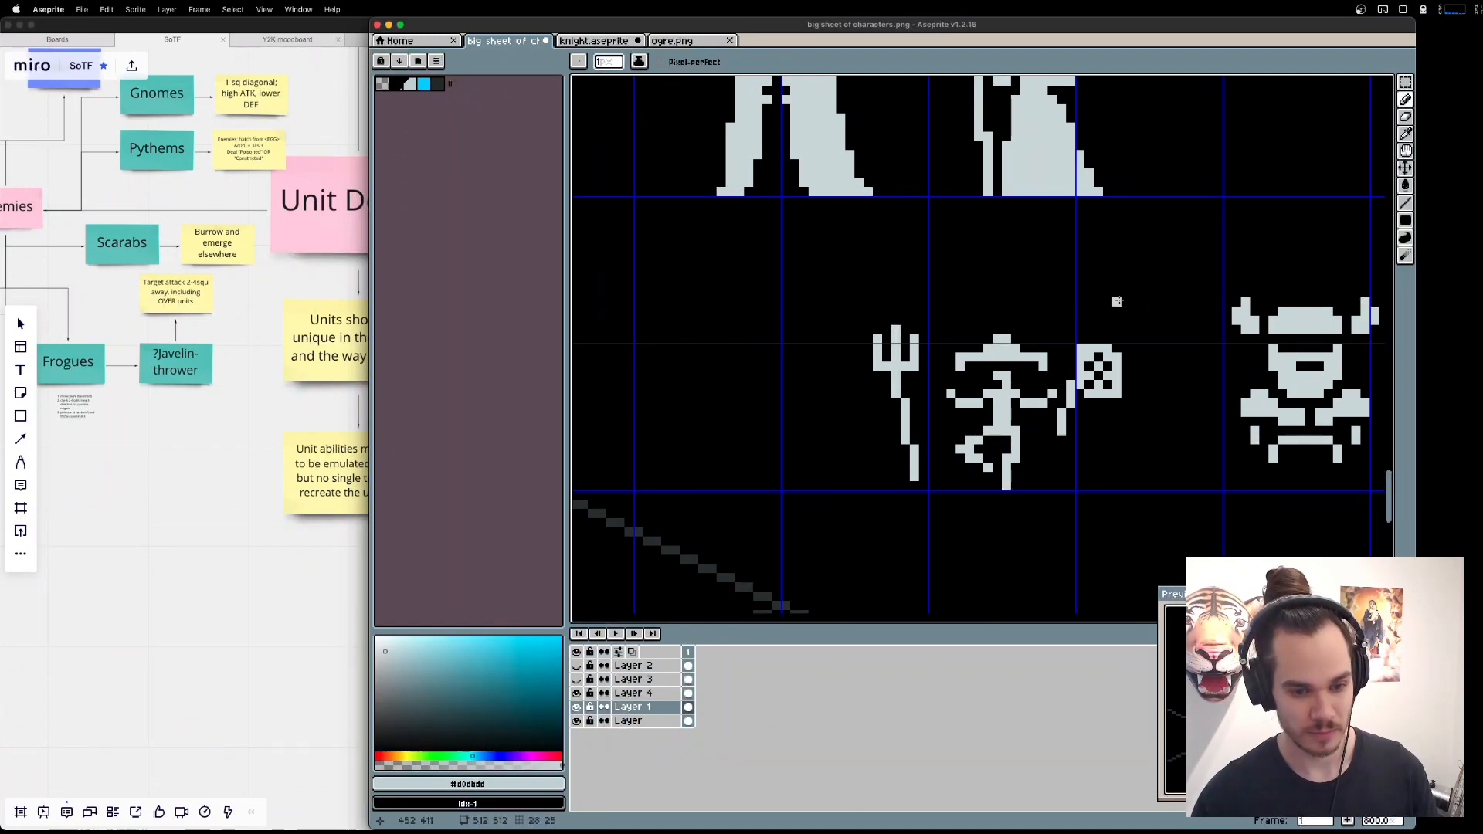
pyautogui.press('b')
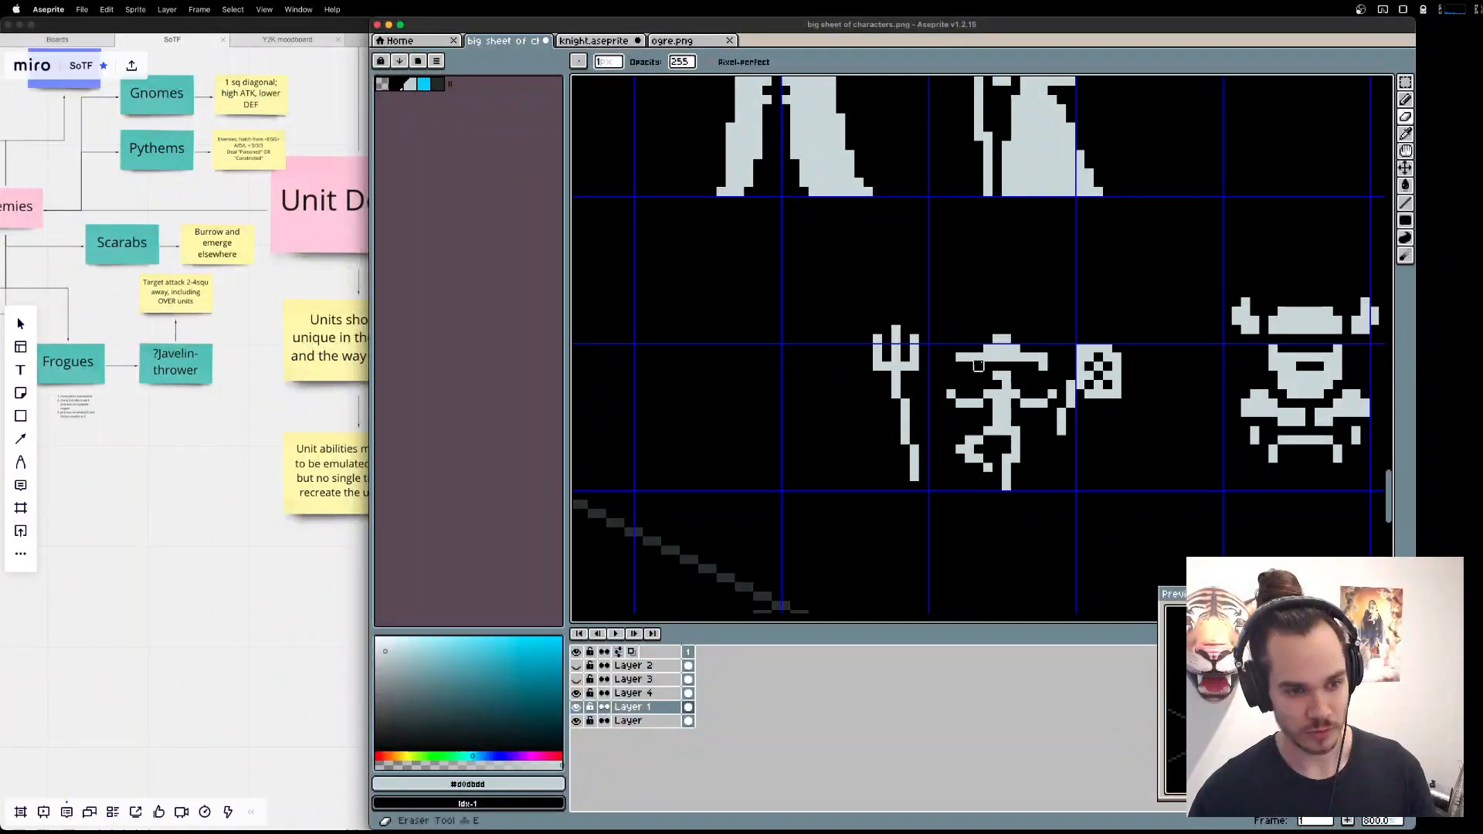
pyautogui.click(1043, 358)
pyautogui.click(963, 358)
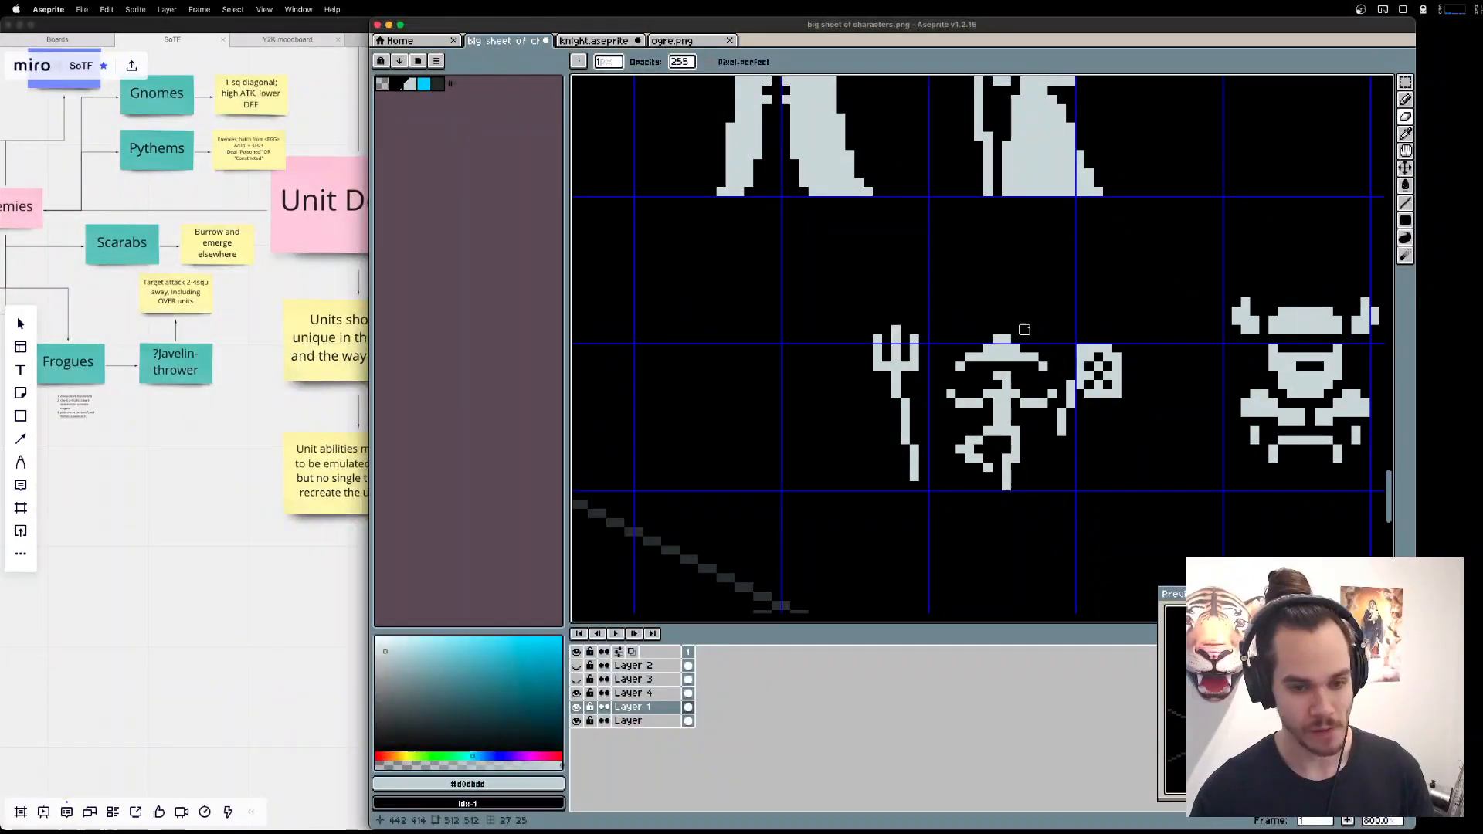
# Delete the Fisher's net and both outstretched arms, leaving the hat, torso and legs.
pyautogui.hscroll(-3, 1034, 330)
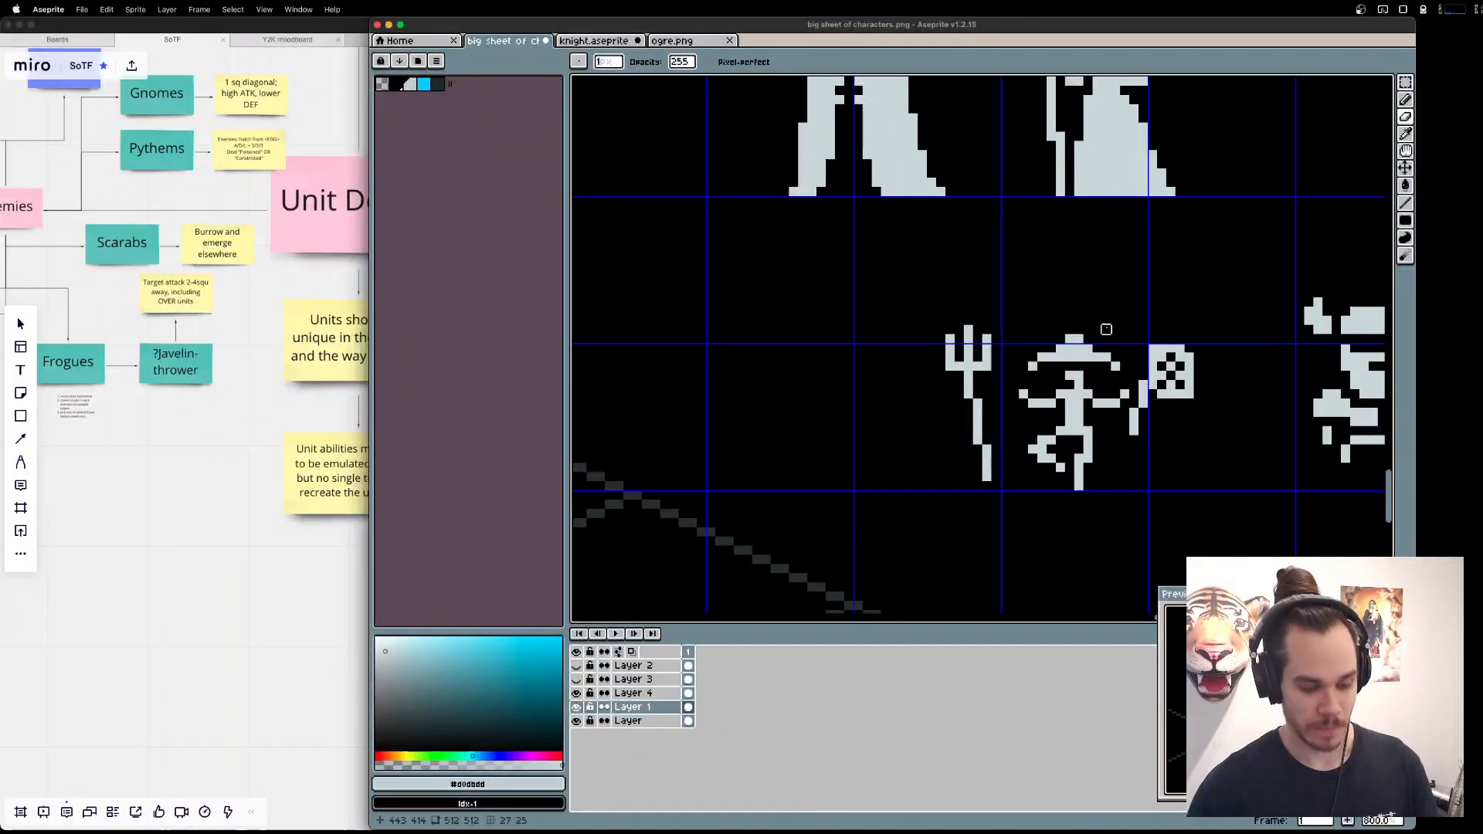
pyautogui.press('m')
pyautogui.moveTo(1234, 454); pyautogui.dragTo(1130, 323)
pyautogui.press('Delete')
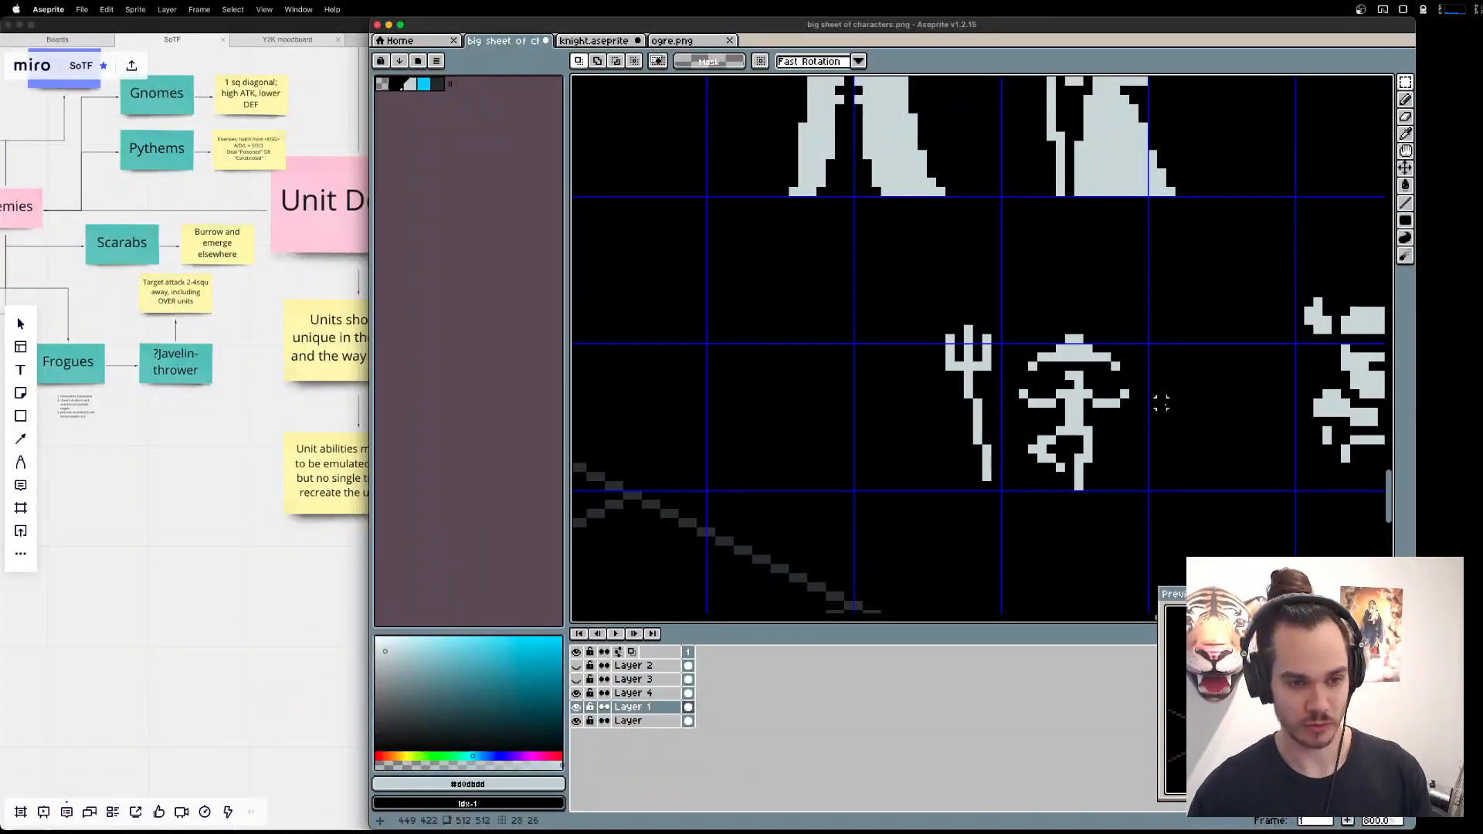
pyautogui.moveTo(1168, 418); pyautogui.dragTo(1078, 431)
pyautogui.press('Delete')
pyautogui.press('Delete')
# Switch to Brave to study the pose of the DeviantArt fisherman carrying a rod, and return to Aseprite.
pyautogui.press('super+Tab')
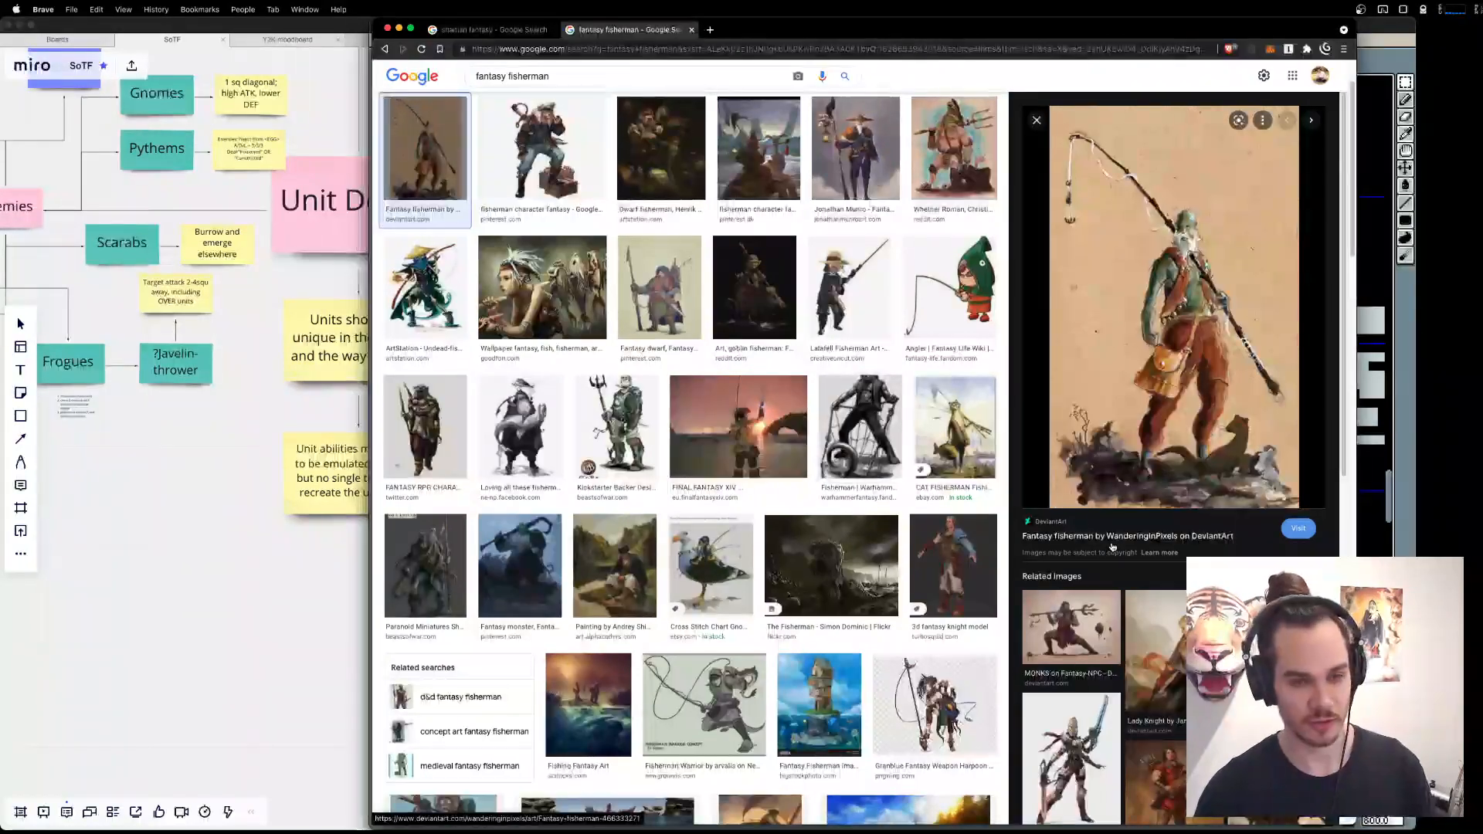
pyautogui.press('super+Tab')
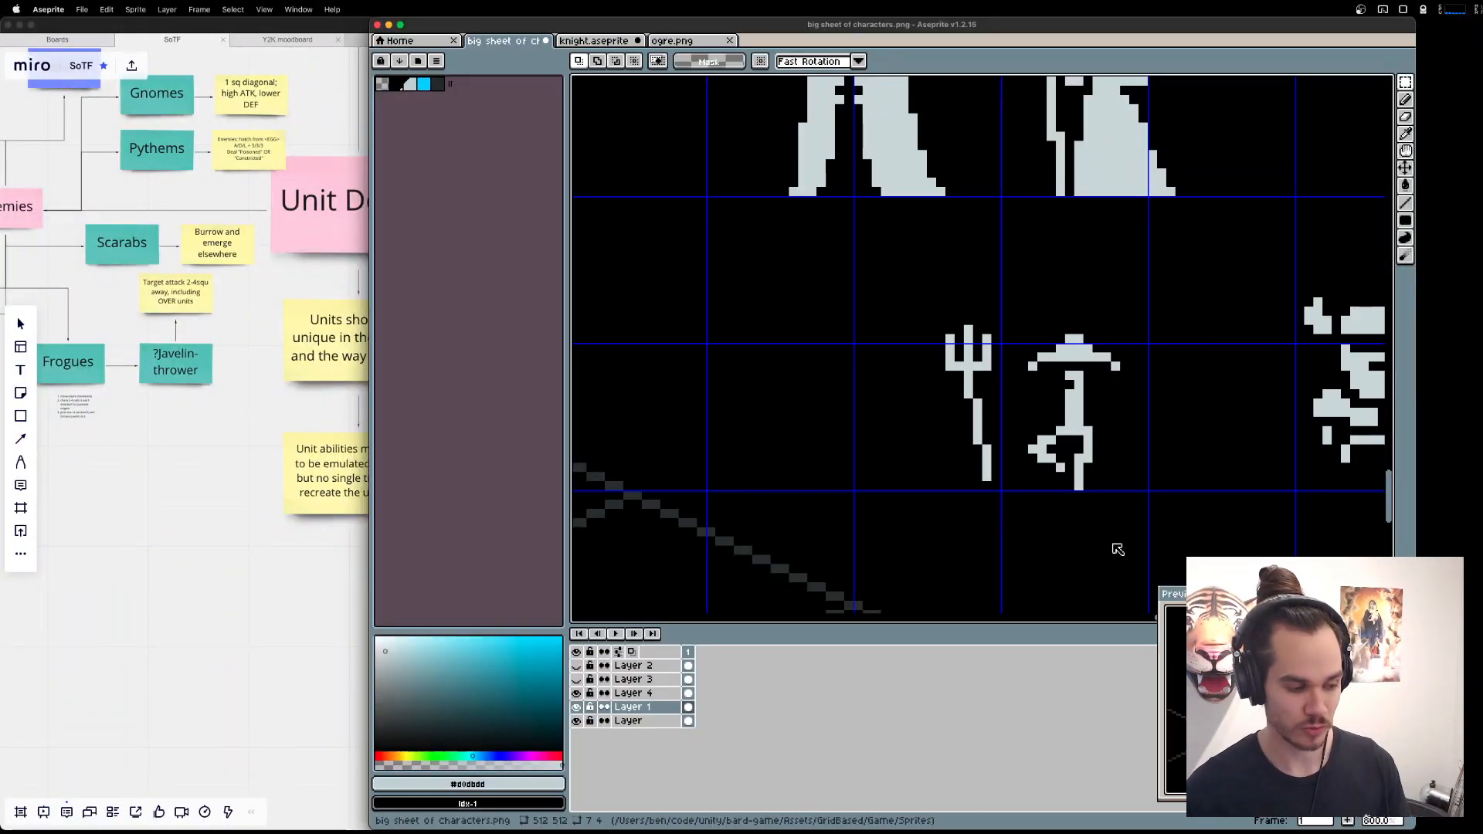
pyautogui.press('super+Tab')
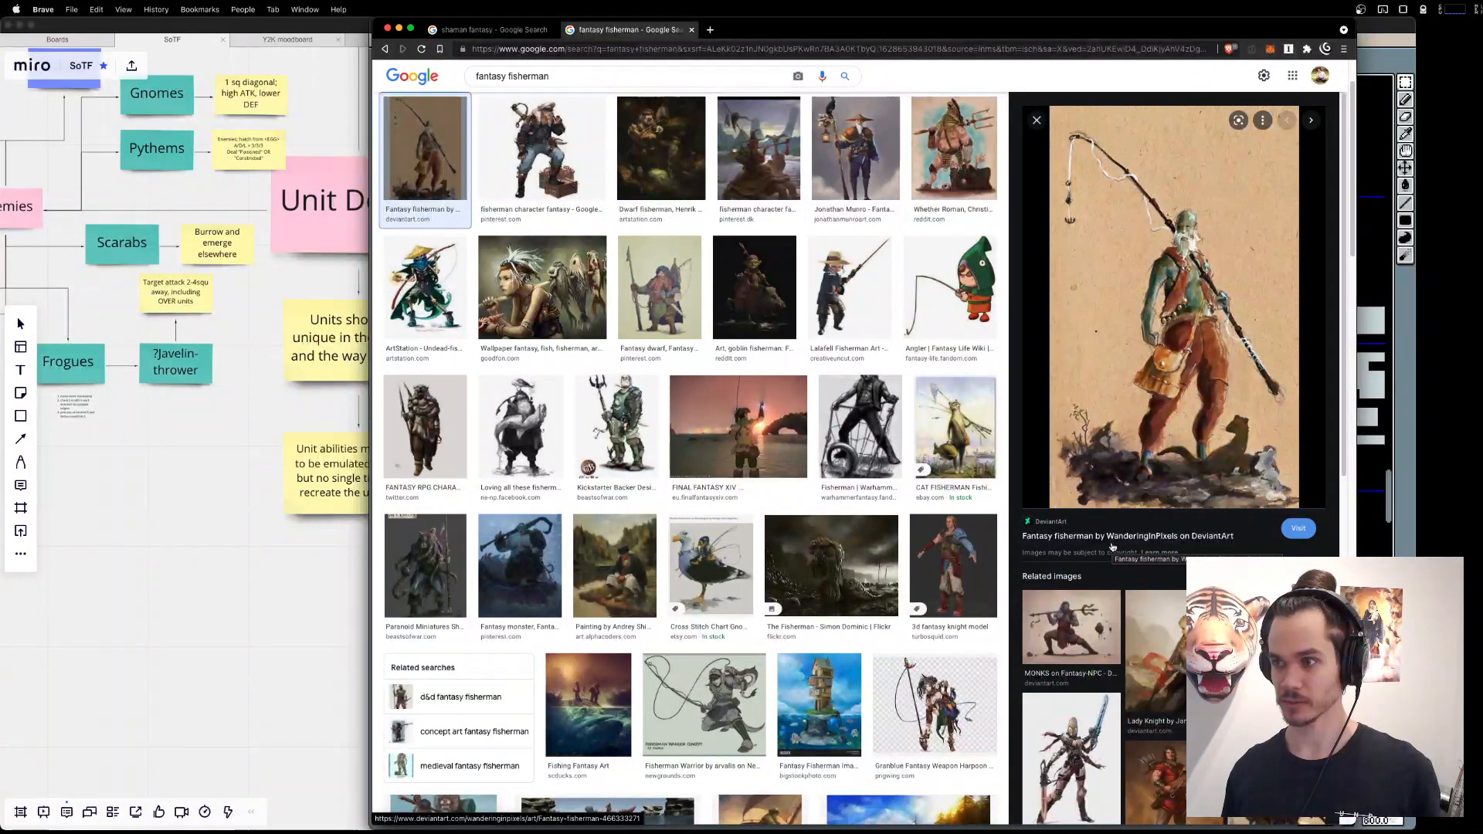
pyautogui.press('super+Tab')
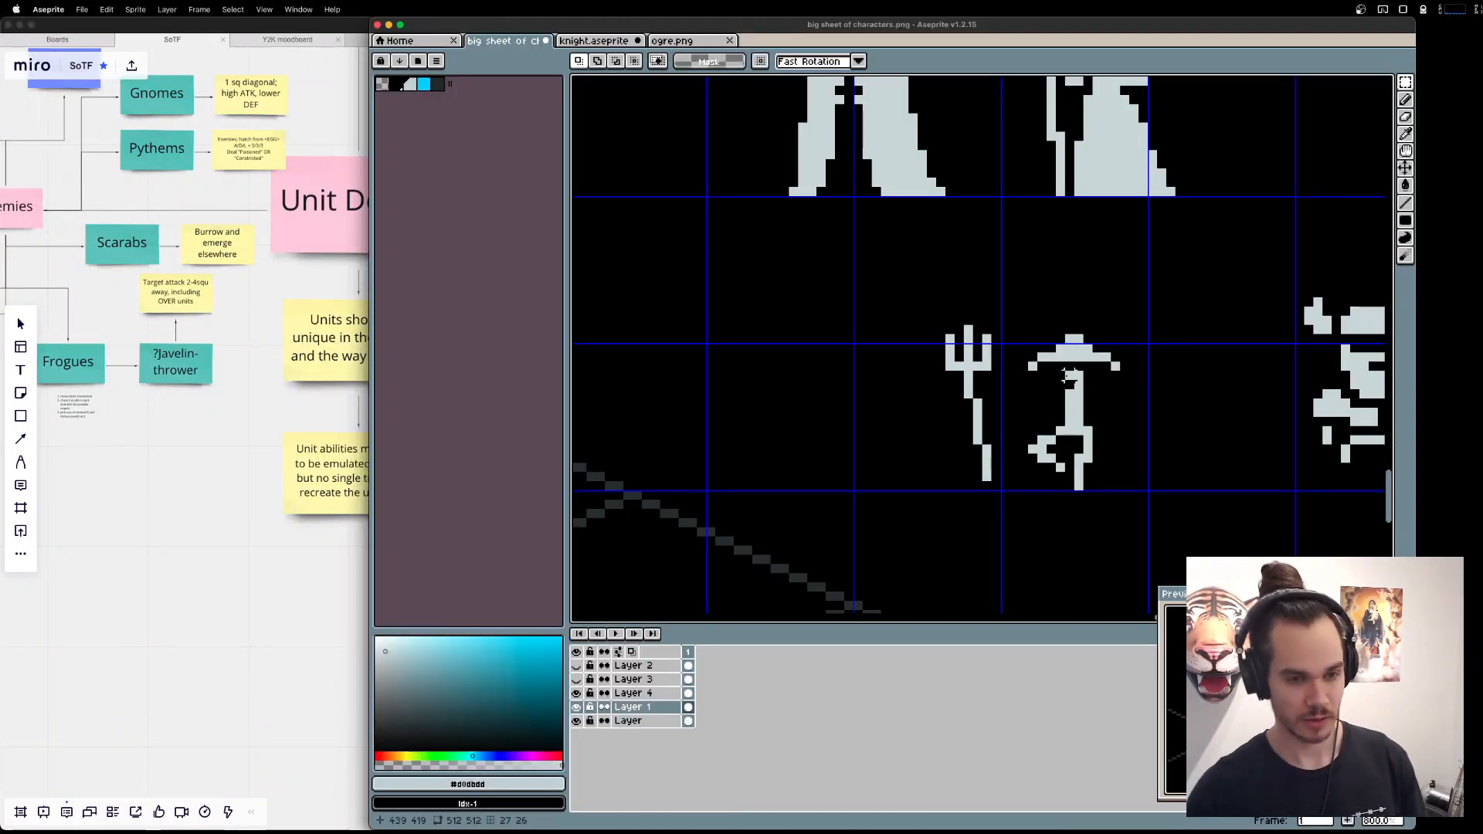
# Move the Fisher's hat, head and torso one pixel up and left, and fill the gap above the hips.
pyautogui.moveTo(1004, 319); pyautogui.dragTo(1093, 384)
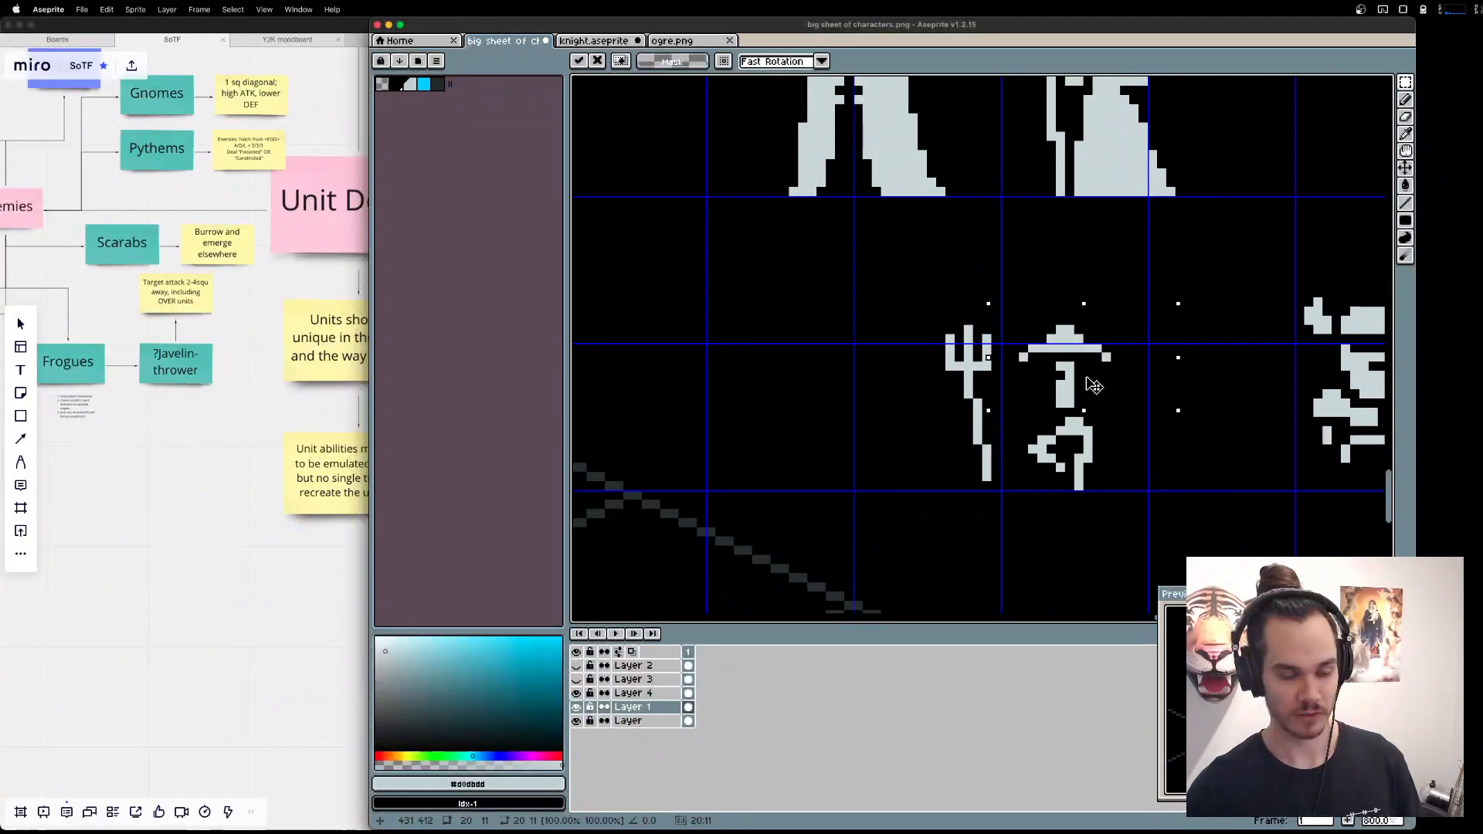
pyautogui.press('Return')
pyautogui.press('b')
pyautogui.click(1065, 411)
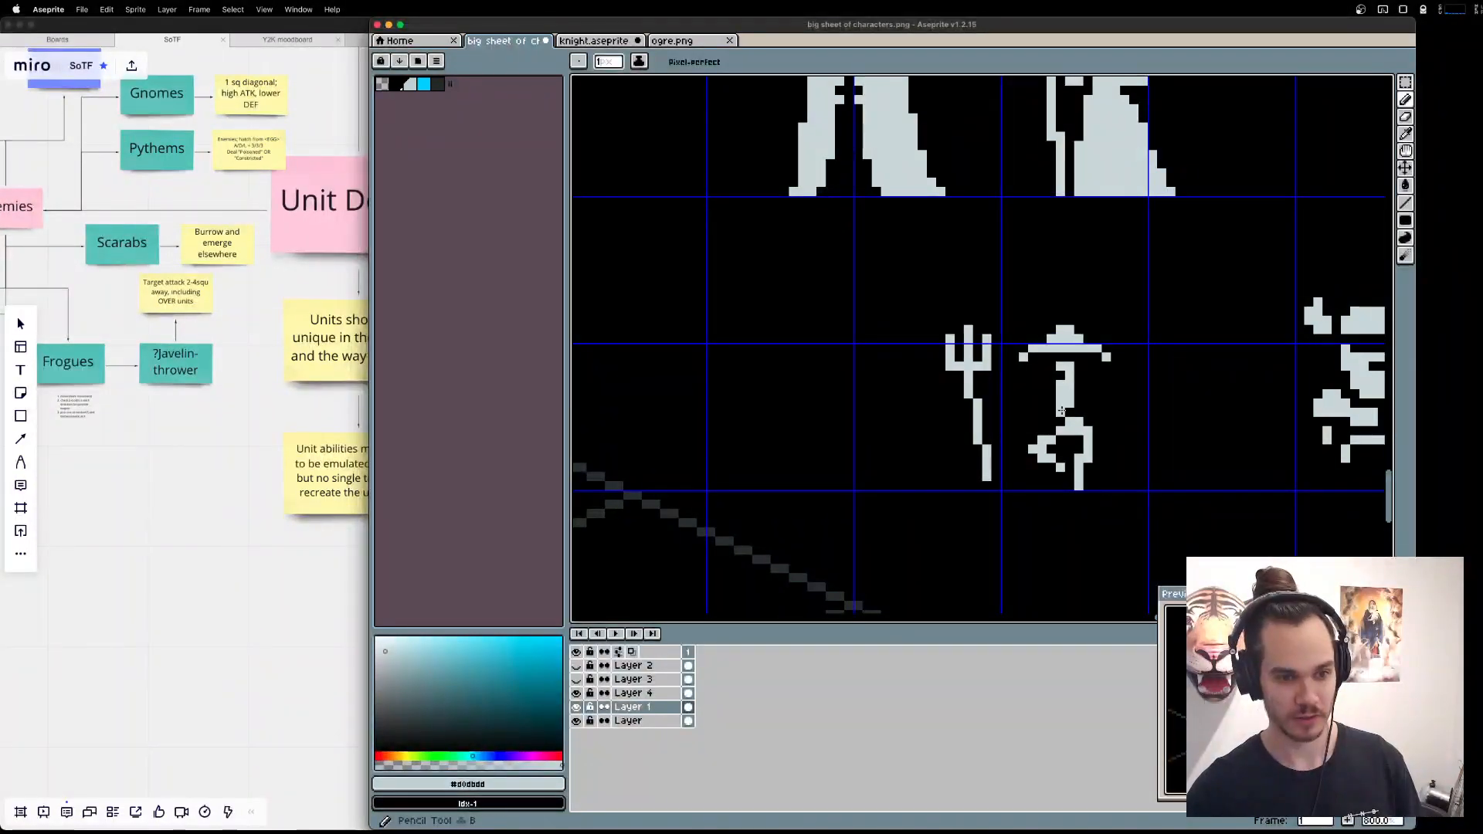
# Delete both of the Fisher's legs below the hips and trim a pixel from the bottom of the torso.
pyautogui.press('m')
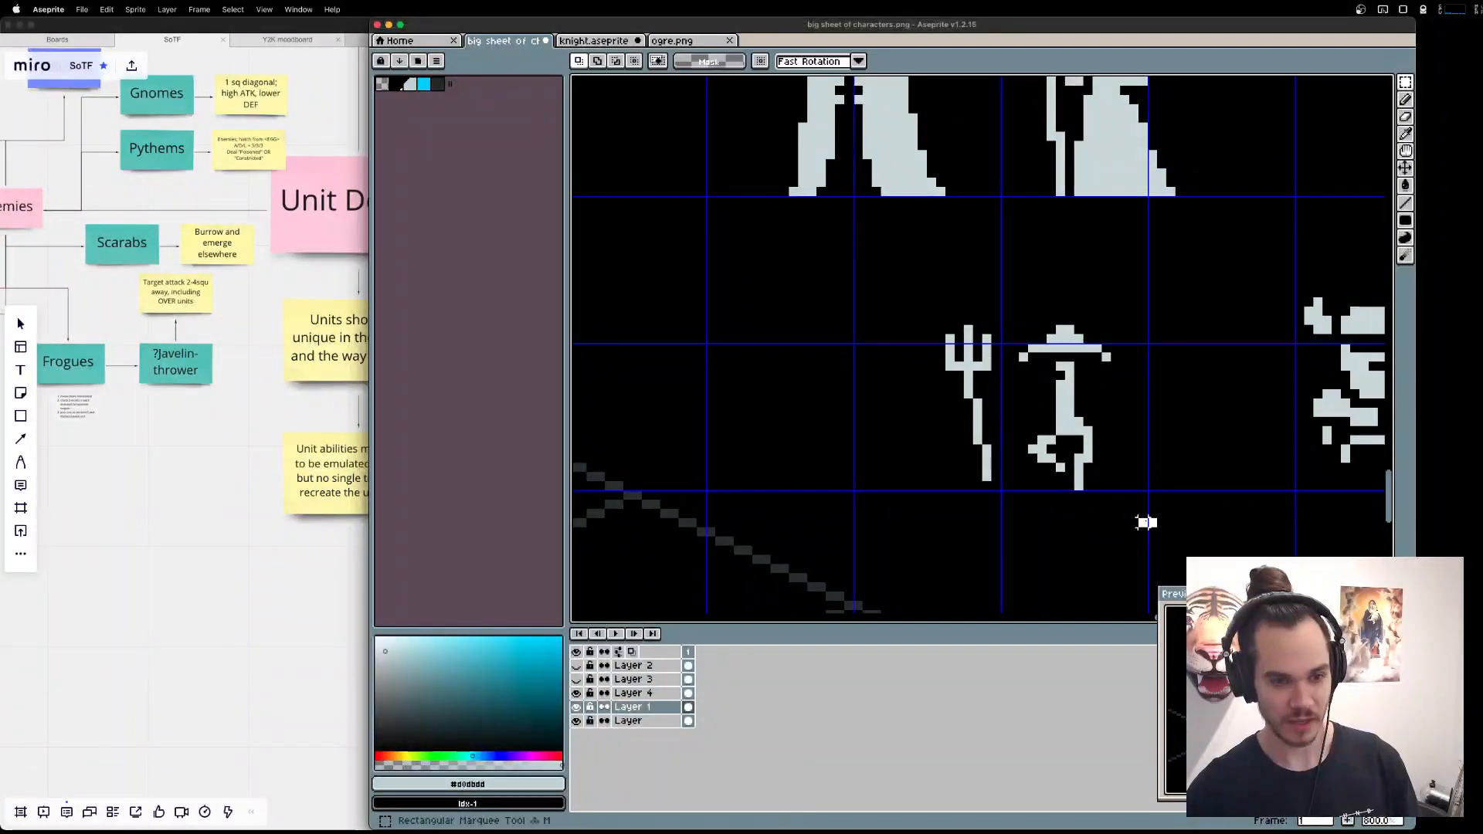
pyautogui.moveTo(1153, 523); pyautogui.dragTo(1023, 441)
pyautogui.press('Delete')
pyautogui.moveTo(1180, 495); pyautogui.dragTo(1089, 422)
pyautogui.press('Delete')
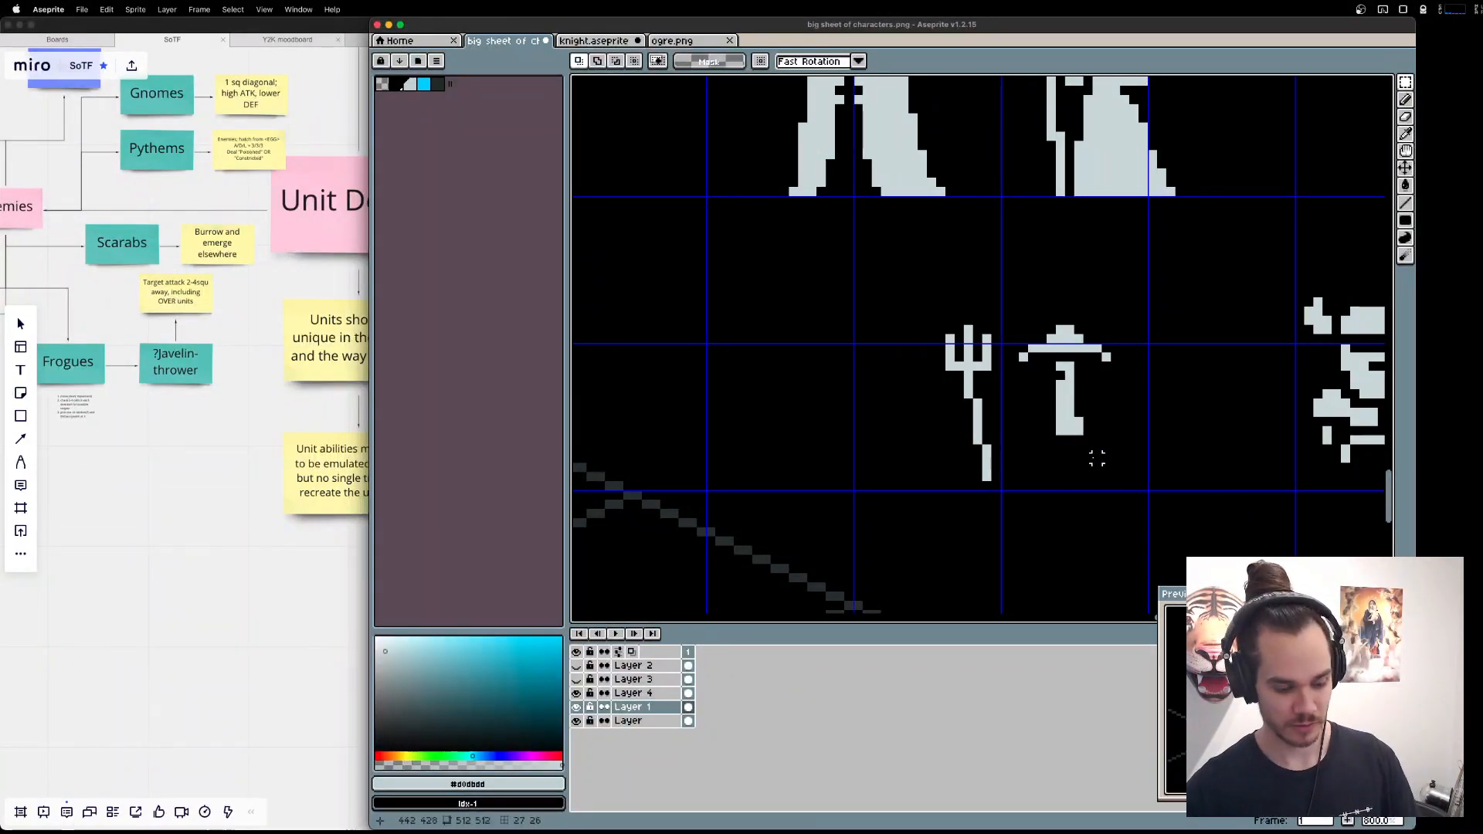
pyautogui.press('e')
pyautogui.click(1061, 430)
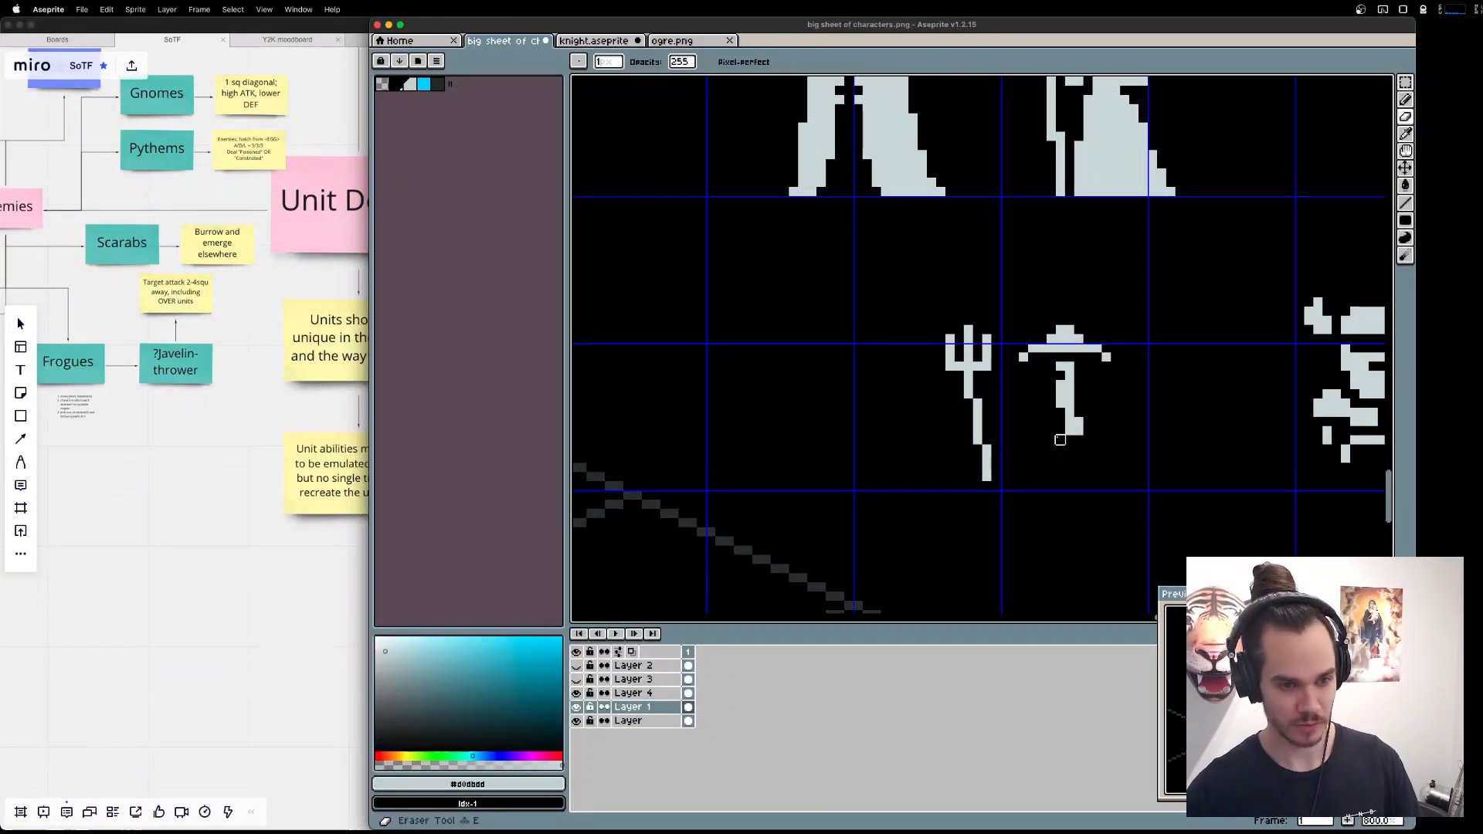
# Undo a trial diagonal leg and draw a thin bent leg extending down from the Fisher's torso.
pyautogui.press('v')
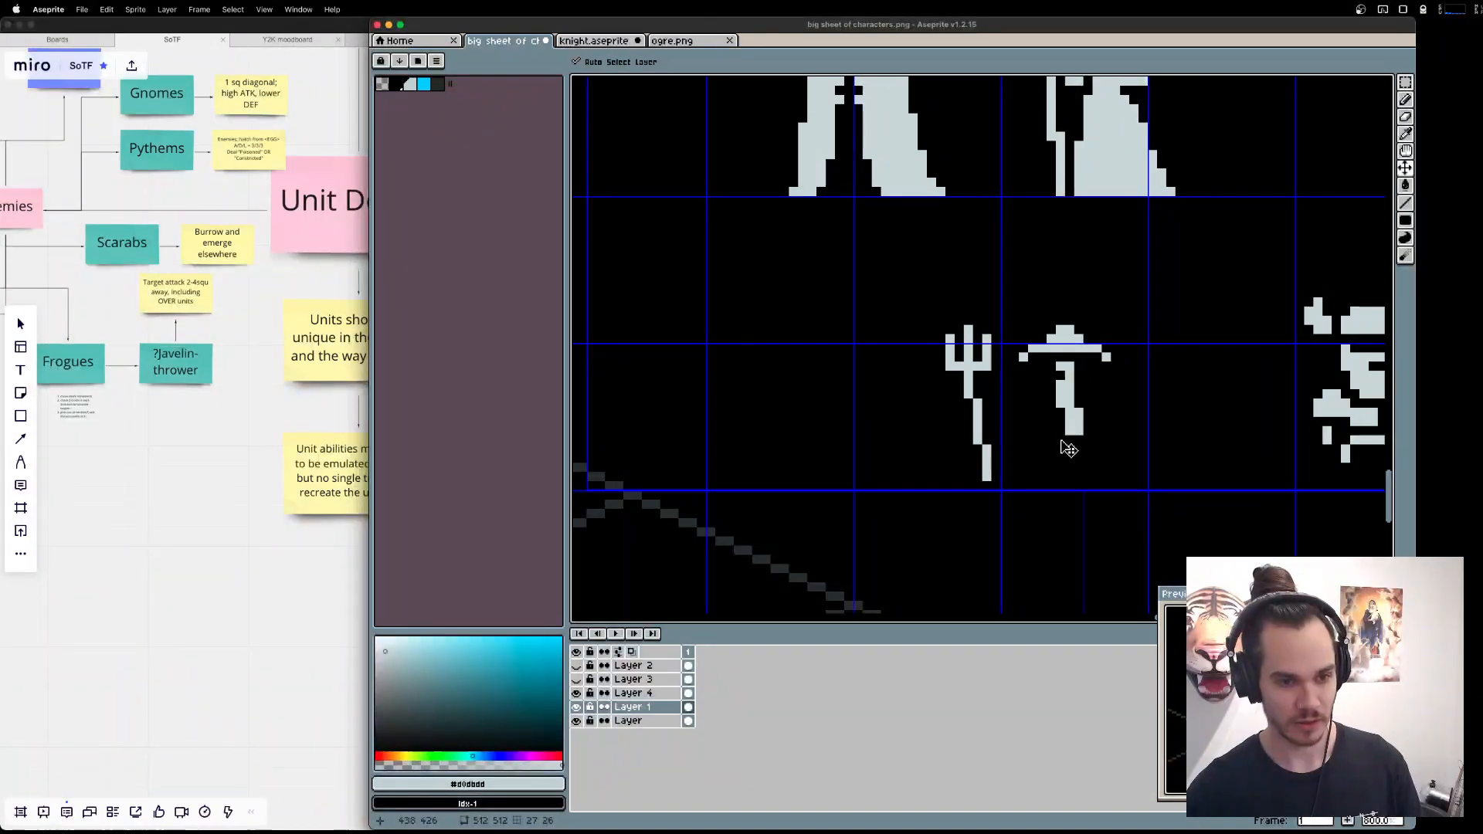
pyautogui.press('b')
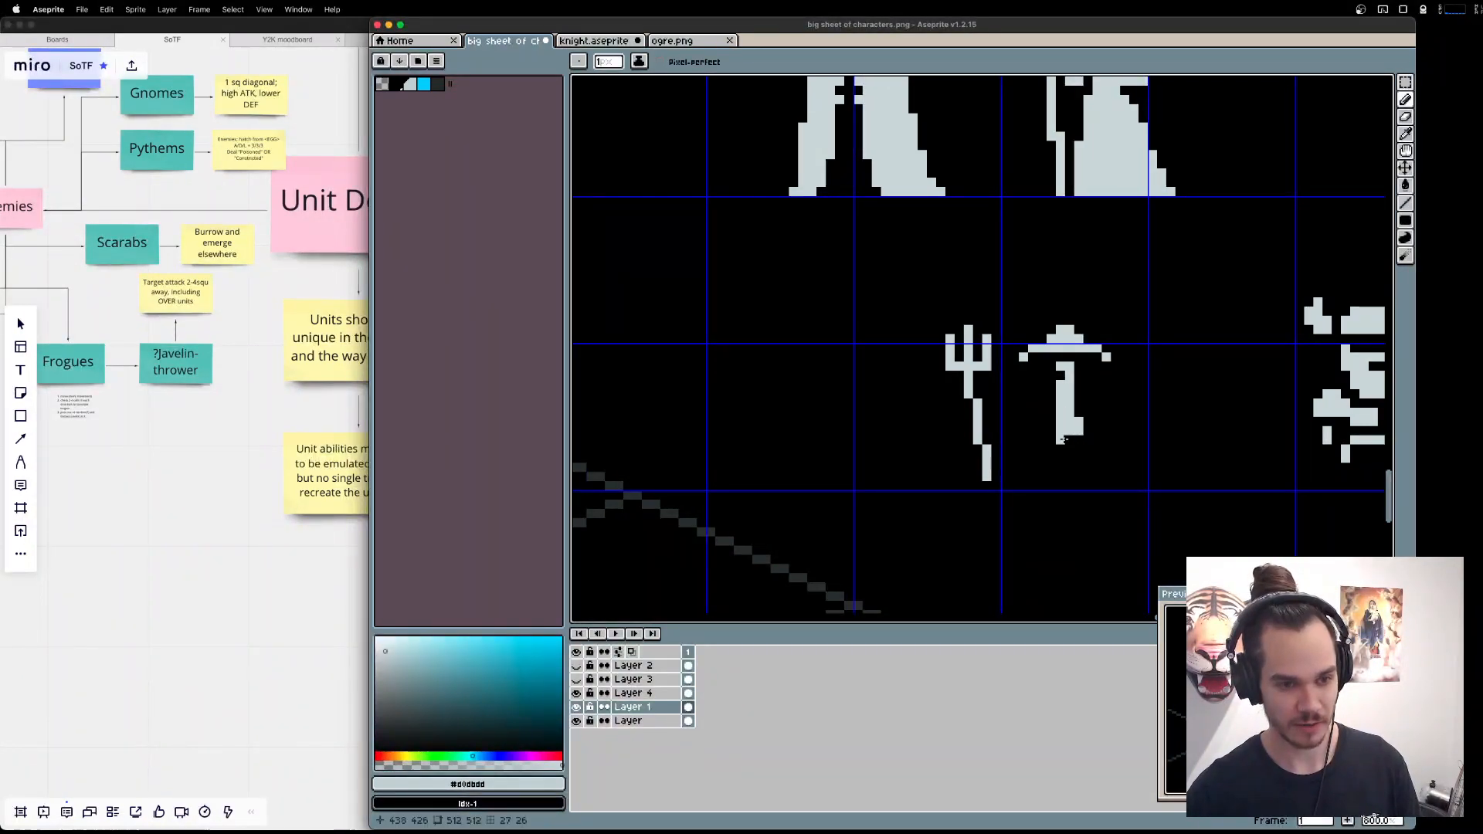
pyautogui.moveTo(1060, 439); pyautogui.dragTo(1043, 466)
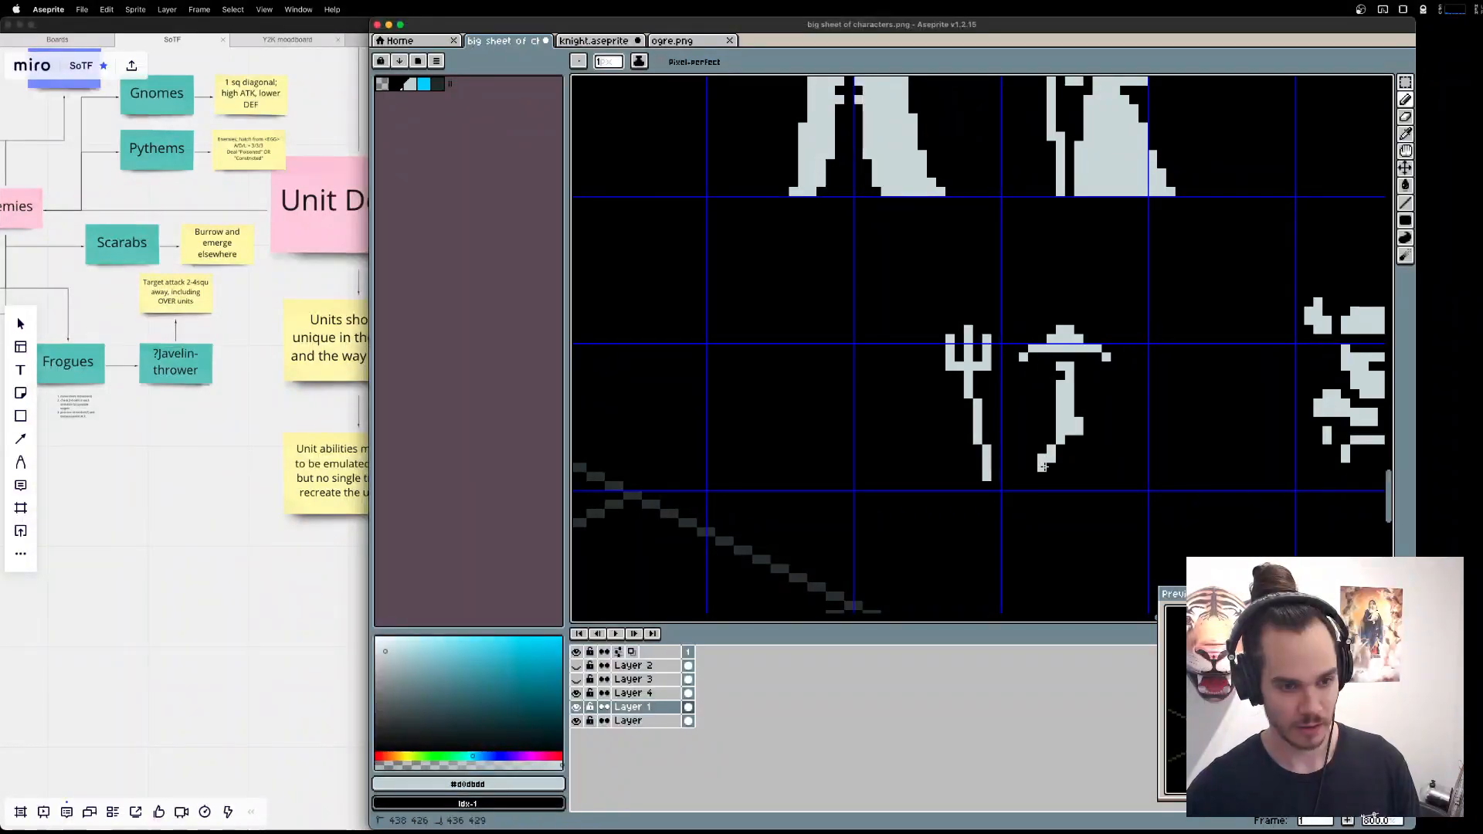
pyautogui.press('super+z')
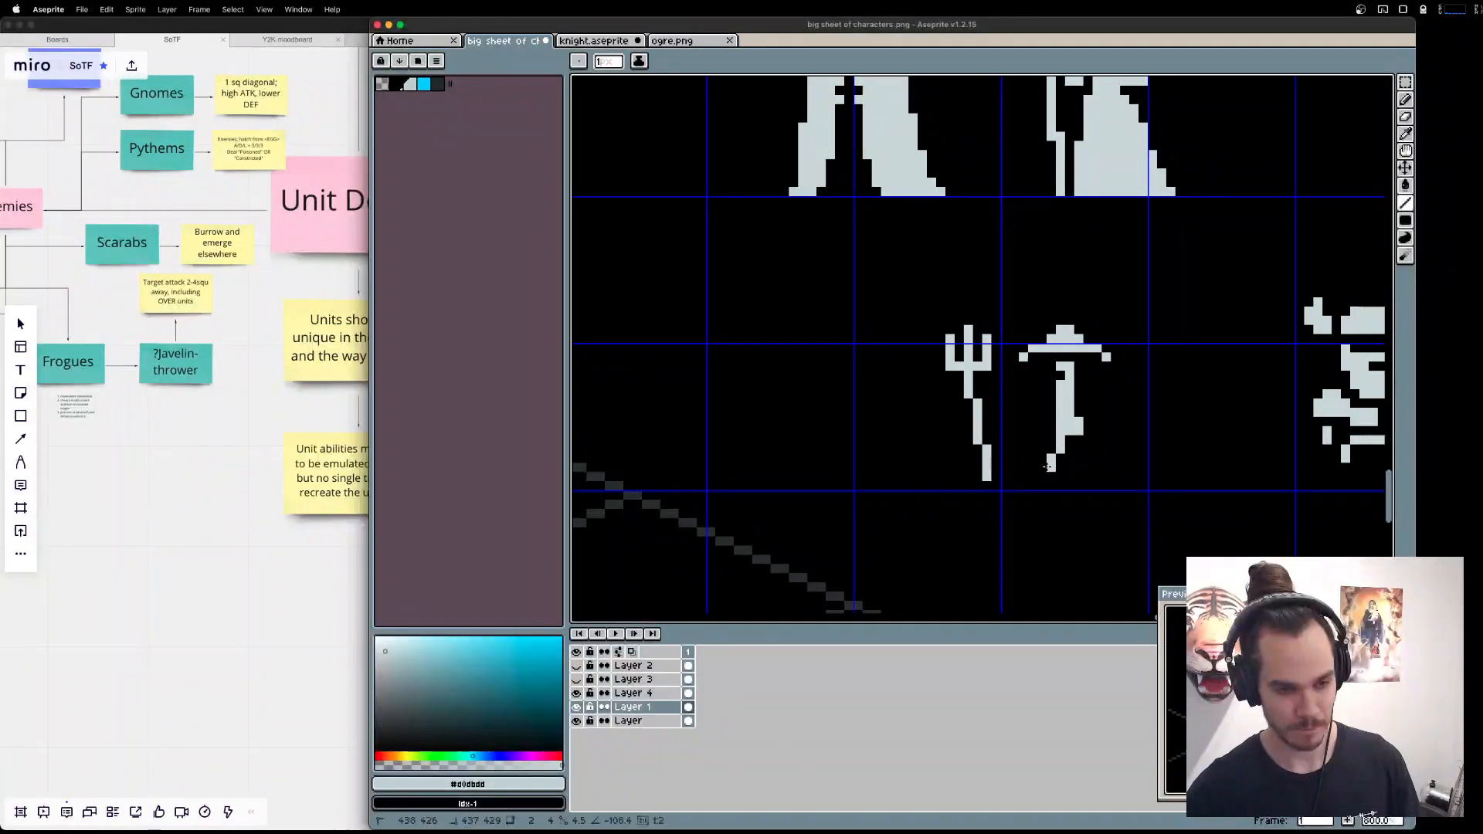
pyautogui.moveTo(1059, 441)
pyautogui.mouseDown()
pyautogui.moveTo(1040, 475)
pyautogui.moveTo(1059, 524)
pyautogui.moveTo(1007, 438)
pyautogui.mouseUp()
# Select the new leg, try placing a copy beside it, and undo the pasted copy.
pyautogui.press('m')
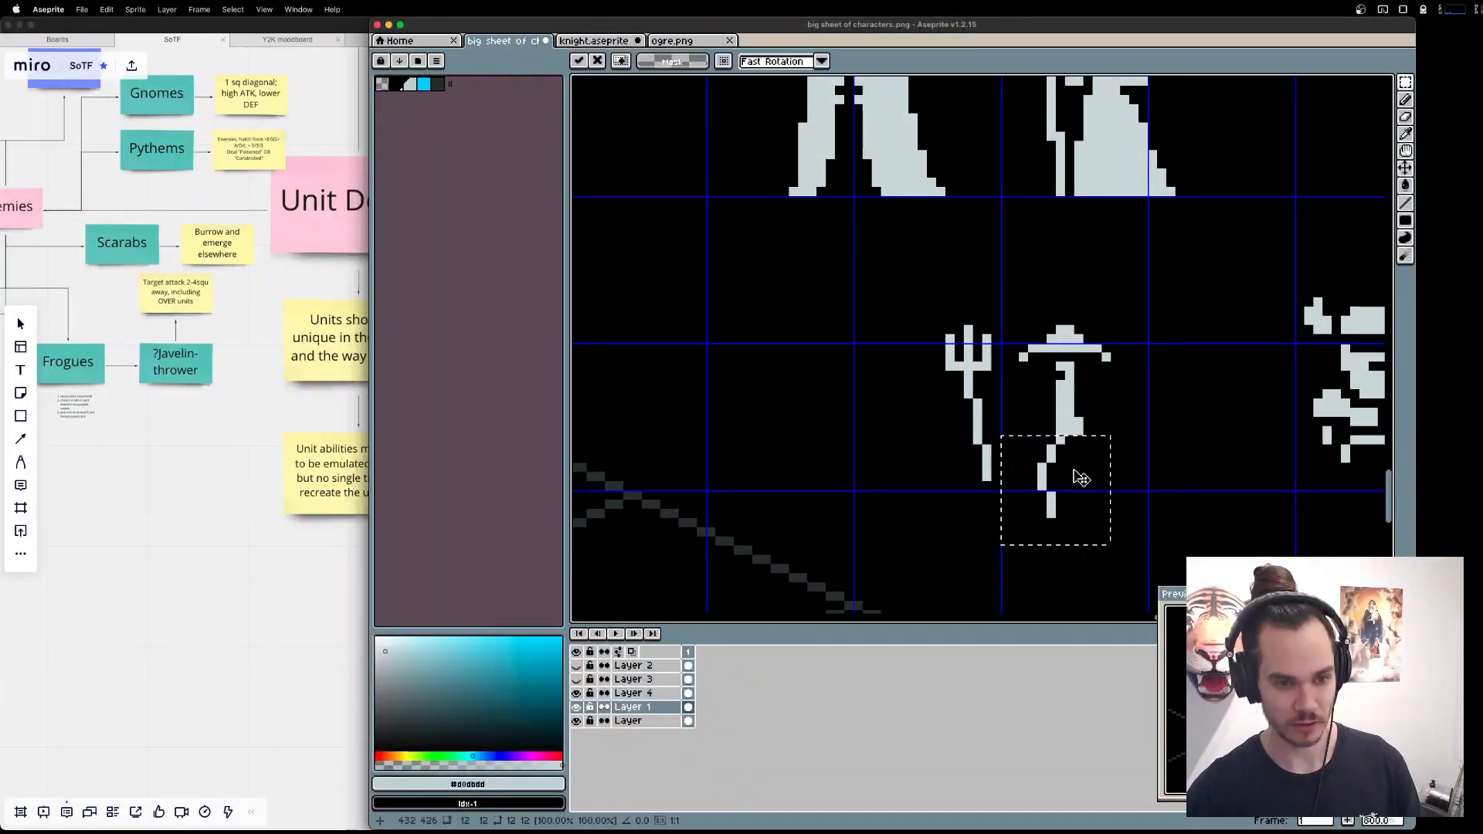
pyautogui.moveTo(1076, 477)
pyautogui.mouseDown()
pyautogui.moveTo(1104, 480)
pyautogui.moveTo(1090, 470)
pyautogui.mouseUp()
pyautogui.press('super+d')
pyautogui.press('super+z')
pyautogui.press('super+z')
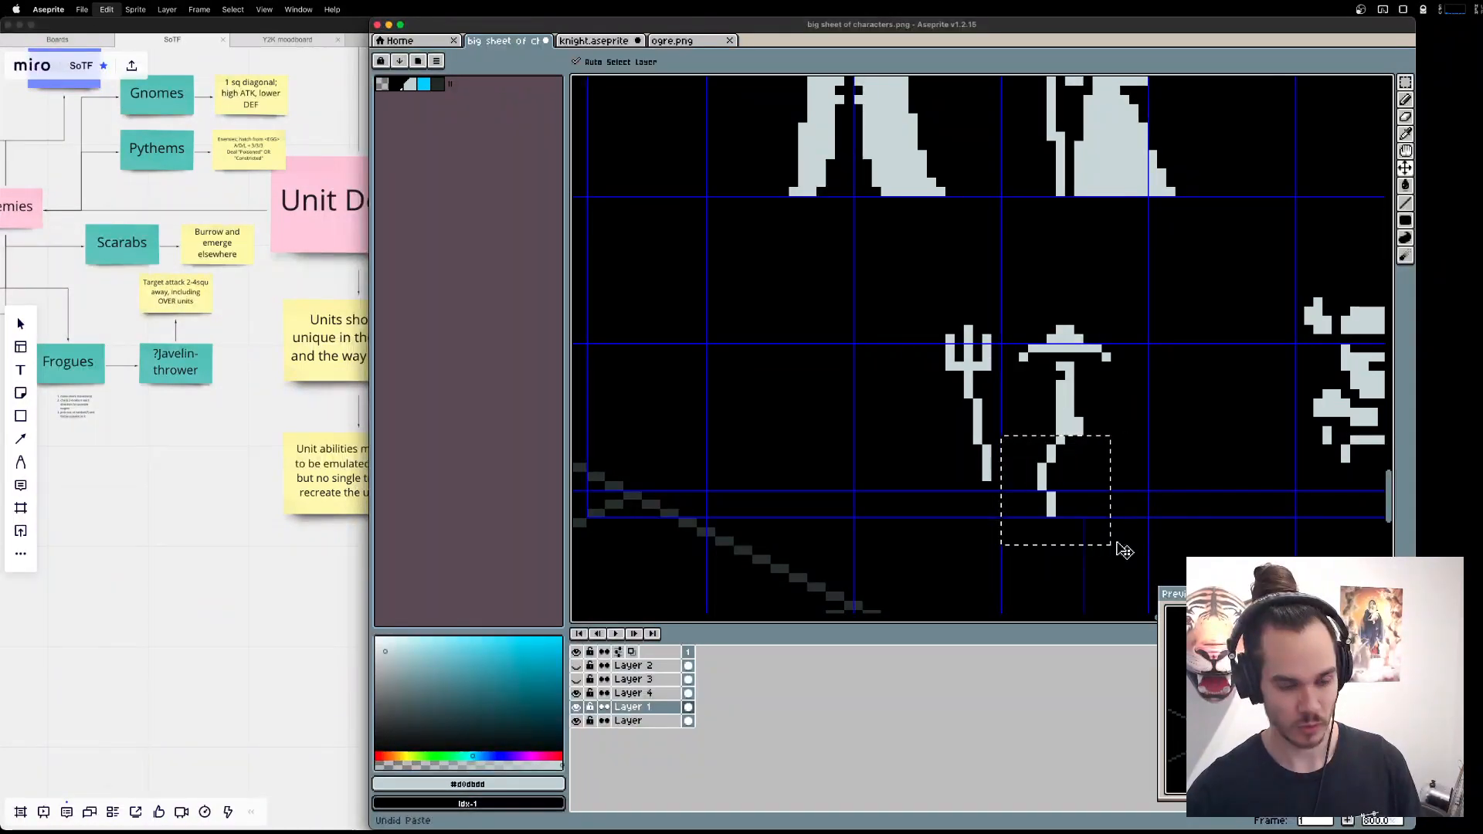
# Place a copy of the Fisher's bent leg beside the first one to form the second leg.
pyautogui.press('super+d')
pyautogui.press('m')
pyautogui.moveTo(1062, 515)
pyautogui.mouseDown()
pyautogui.moveTo(1042, 439)
pyautogui.moveTo(1078, 468)
pyautogui.mouseUp()
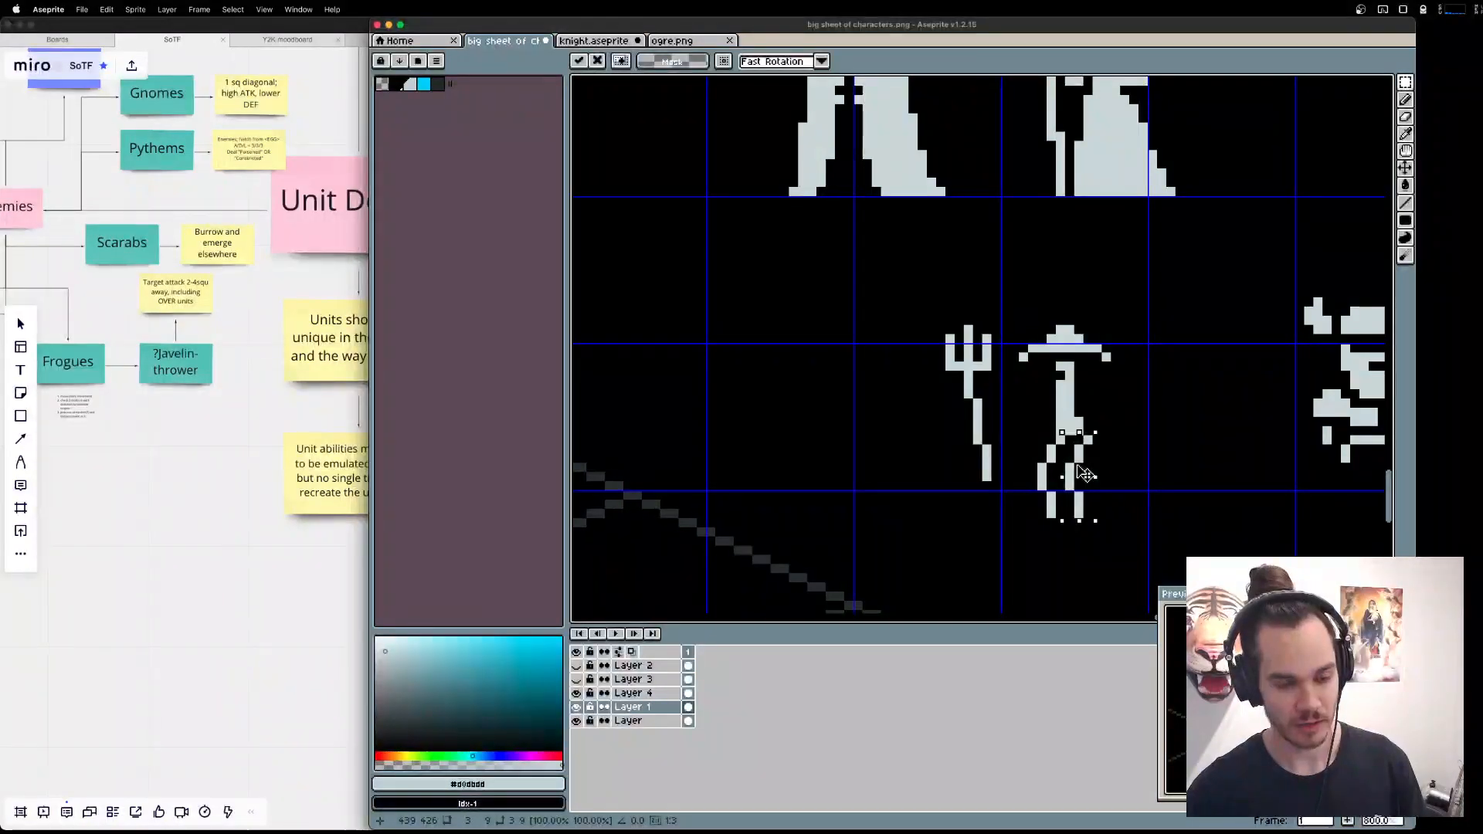
pyautogui.press('super+d')
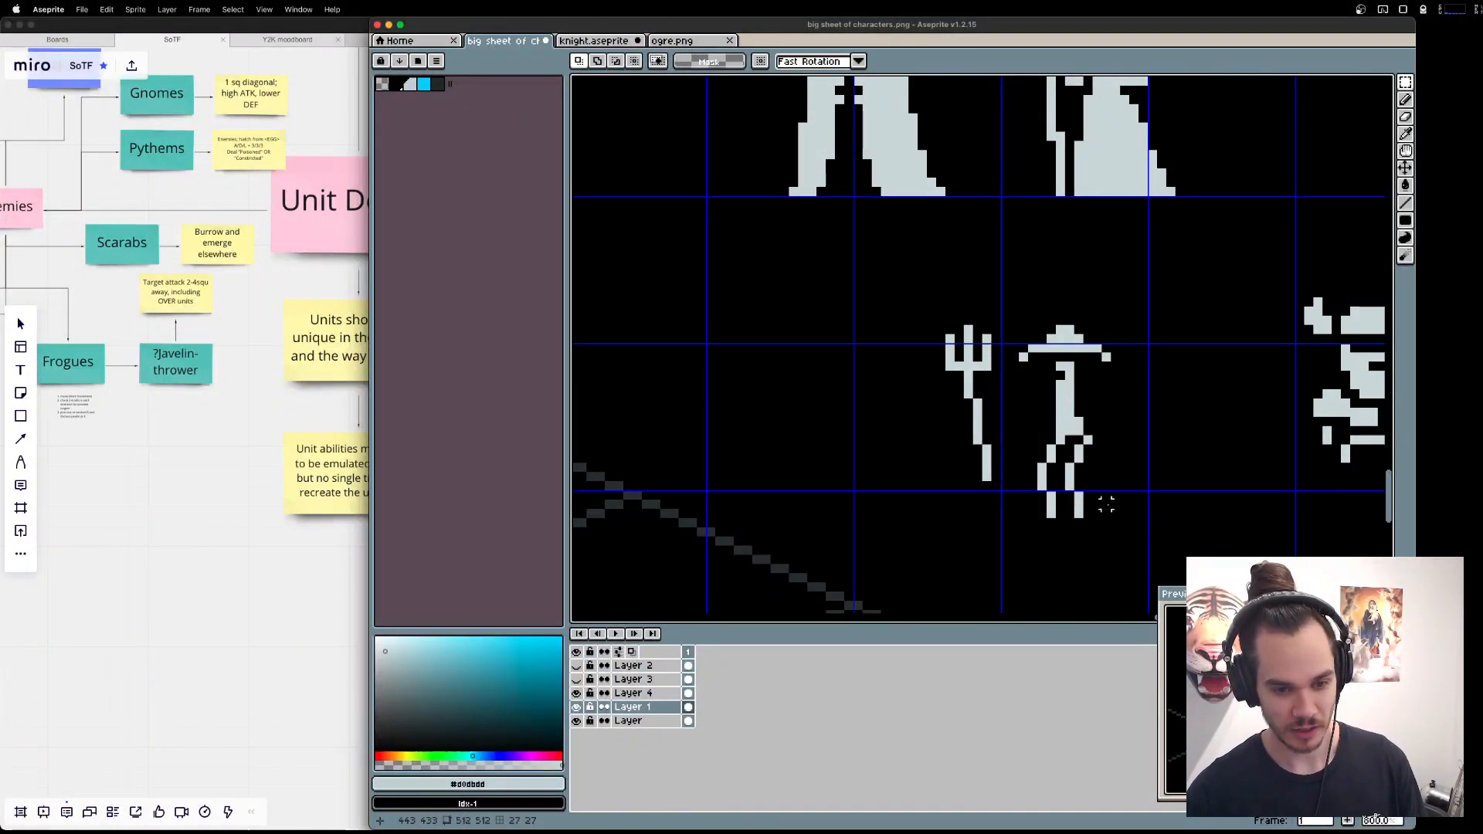
# Try bulking out the Fisher's lower torso with the pencil and undo the strokes.
pyautogui.press('b')
pyautogui.moveTo(1085, 433)
pyautogui.mouseDown()
pyautogui.moveTo(1099, 431)
pyautogui.moveTo(1088, 403)
pyautogui.moveTo(1070, 407)
pyautogui.mouseUp()
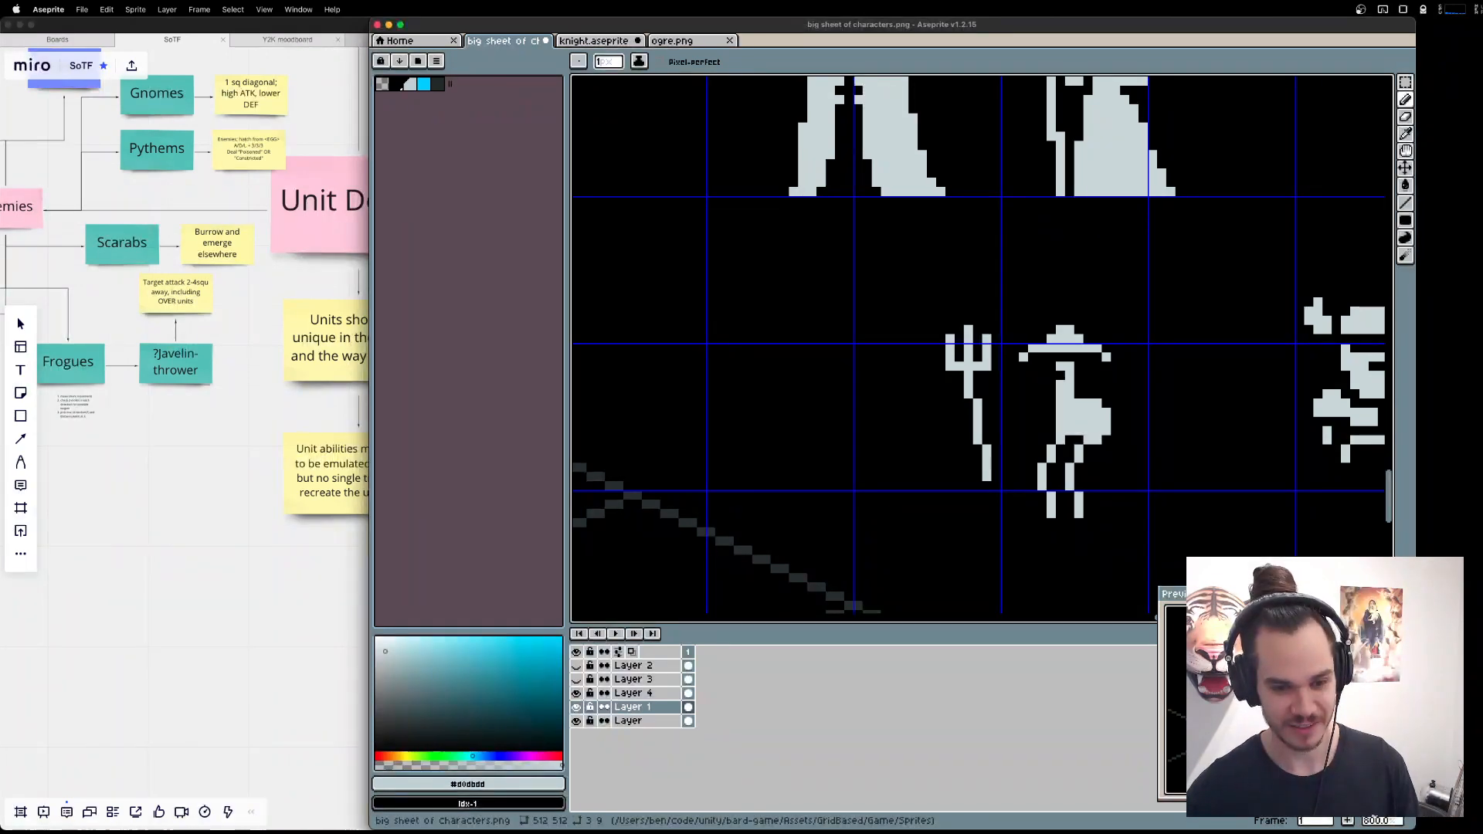
pyautogui.press('super+z')
pyautogui.press('super+z')
pyautogui.press('super+z')
pyautogui.press('super+z')
pyautogui.press('super+z')
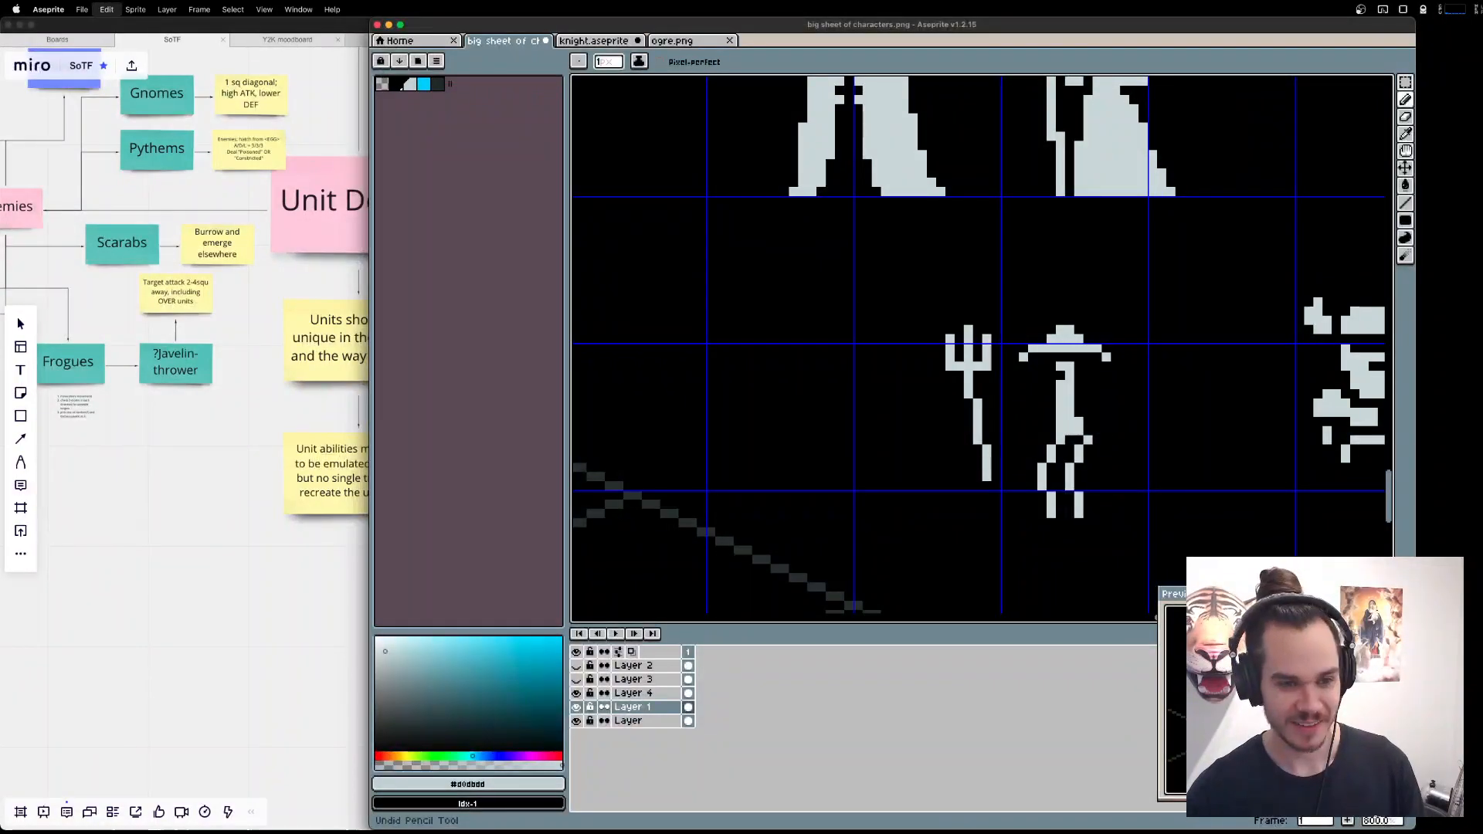
pyautogui.press('super+shift+z')
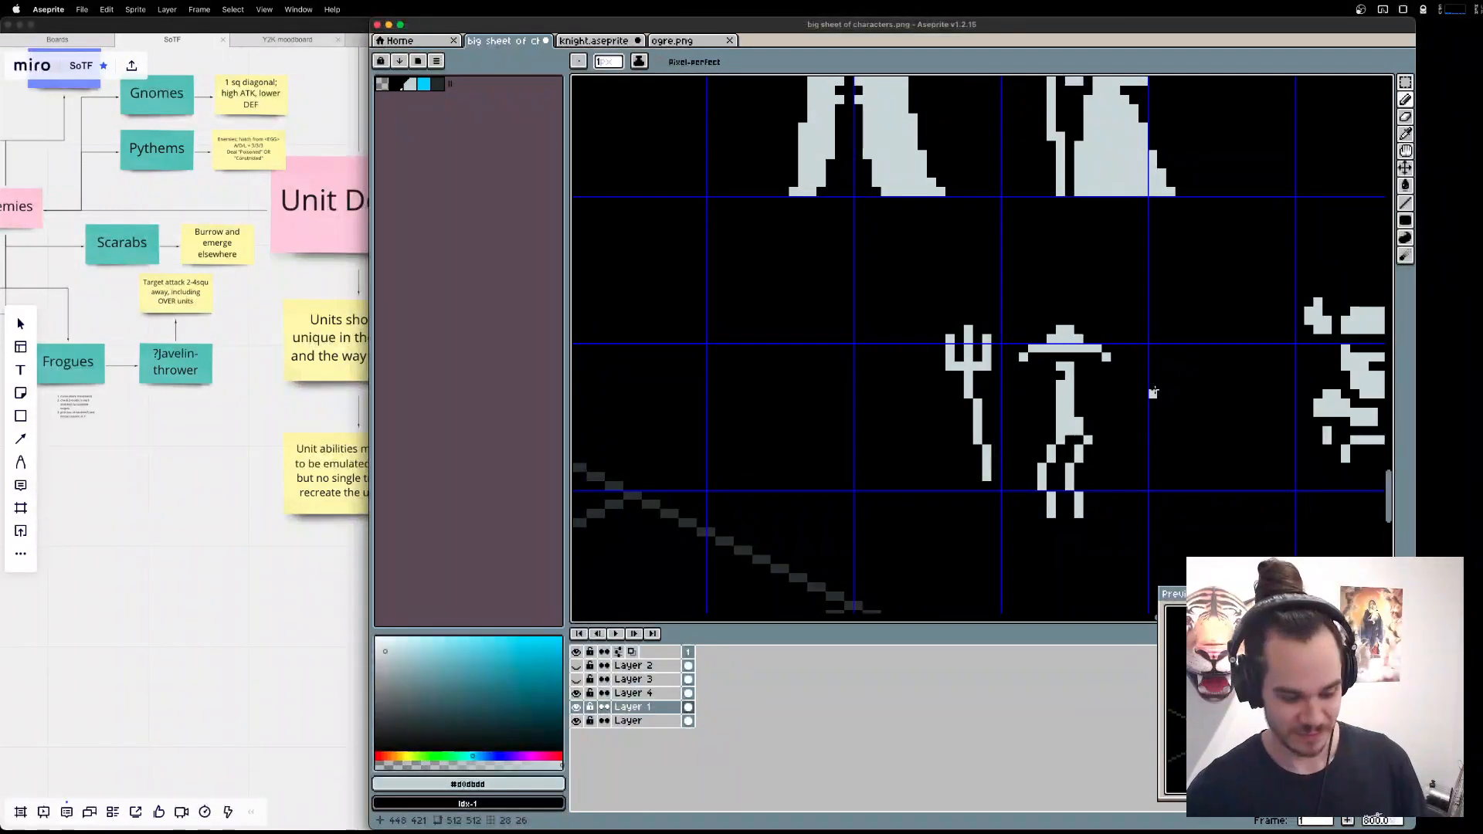
# Raise the Fisher's hat one pixel and fill in the head and neck pixels beneath it.
pyautogui.press('m')
pyautogui.moveTo(1008, 276); pyautogui.dragTo(1169, 373)
pyautogui.press('Up')
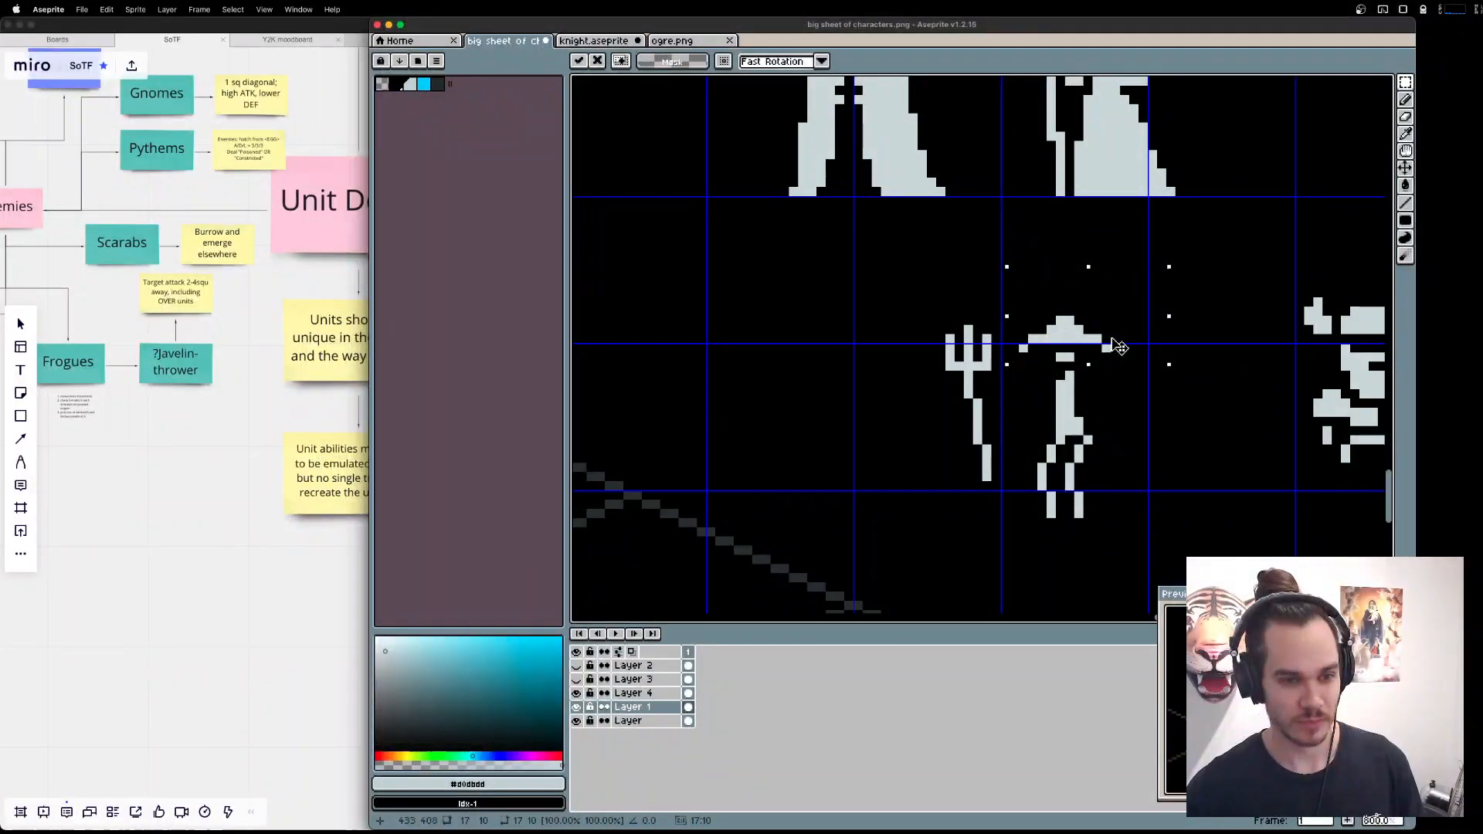
pyautogui.press('b')
pyautogui.moveTo(1077, 370); pyautogui.dragTo(1078, 376)
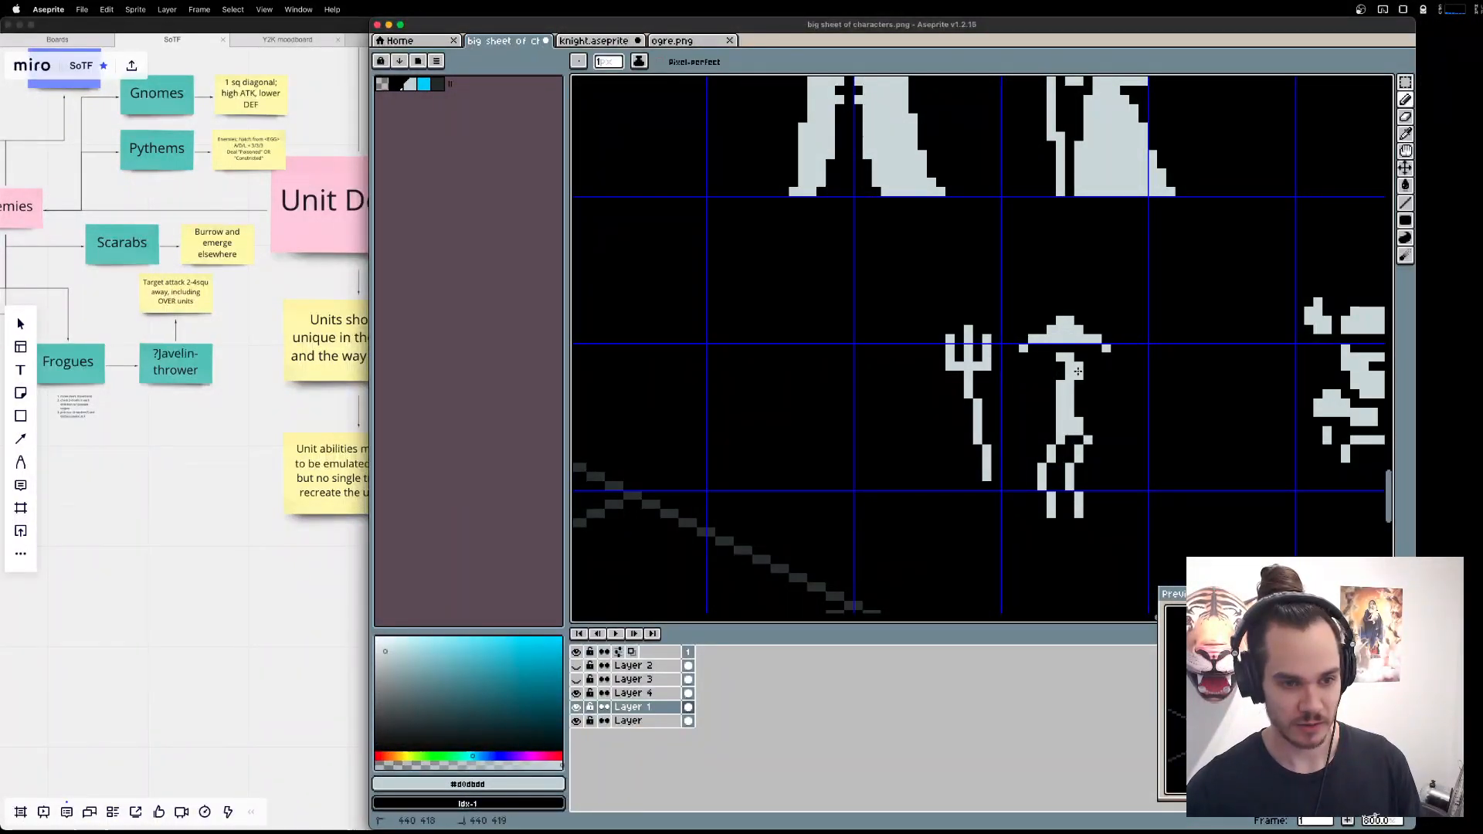
pyautogui.click(1079, 359)
# Widen the right half of the Fisher's hat by one pixel and thicken the torso along its right edge.
pyautogui.press('m')
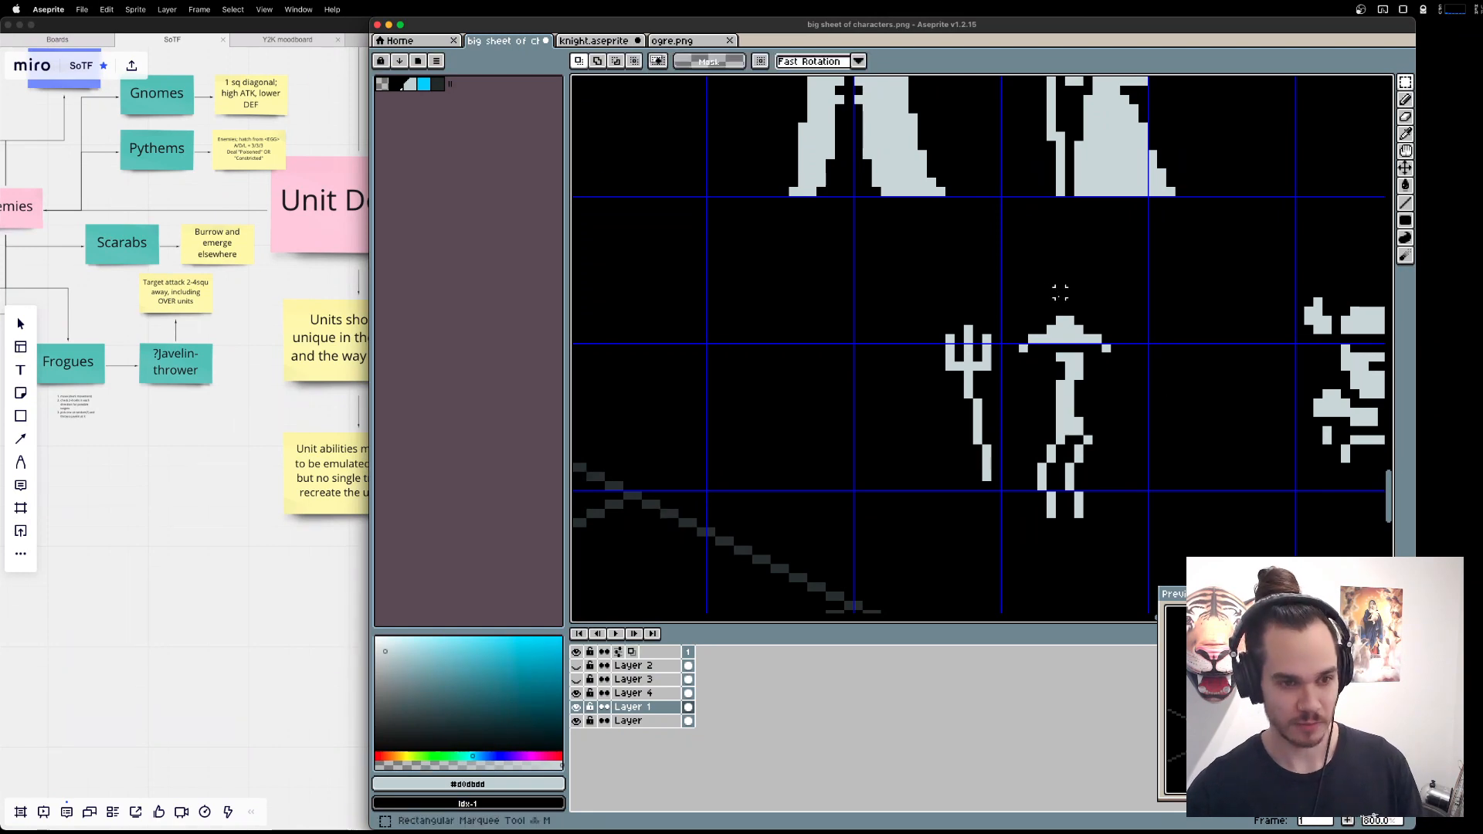
pyautogui.moveTo(1117, 338)
pyautogui.mouseDown()
pyautogui.moveTo(1069, 311)
pyautogui.moveTo(1106, 349)
pyautogui.mouseUp()
pyautogui.click(1120, 355)
pyautogui.moveTo(1116, 353); pyautogui.dragTo(1072, 322)
pyautogui.press('super+d')
pyautogui.press('b')
pyautogui.moveTo(1078, 380); pyautogui.dragTo(1087, 426)
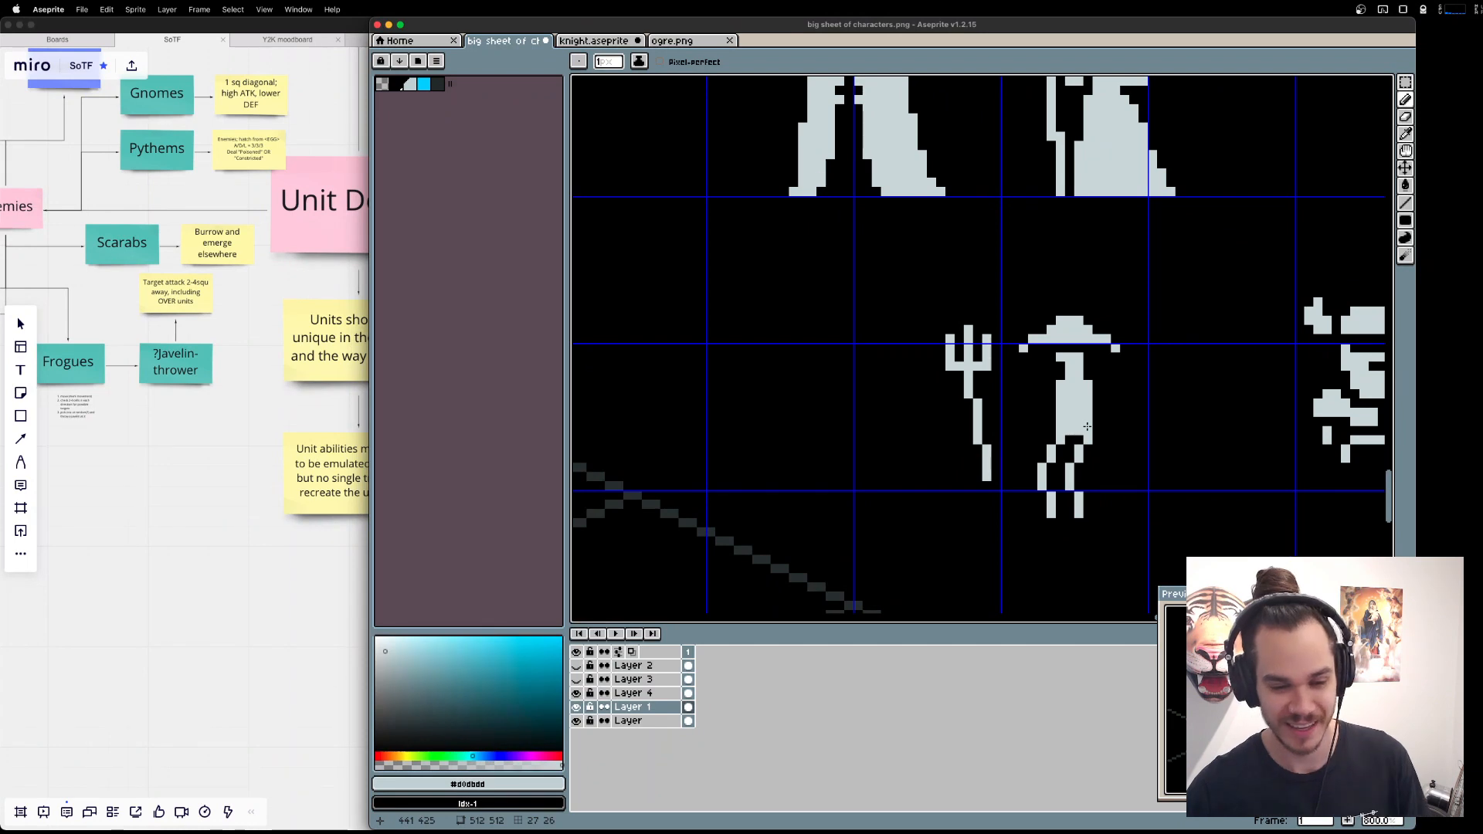
# Check the fantasy fisherman reference in the browser and try flipping the Fisher's hip area horizontally.
pyautogui.press('m')
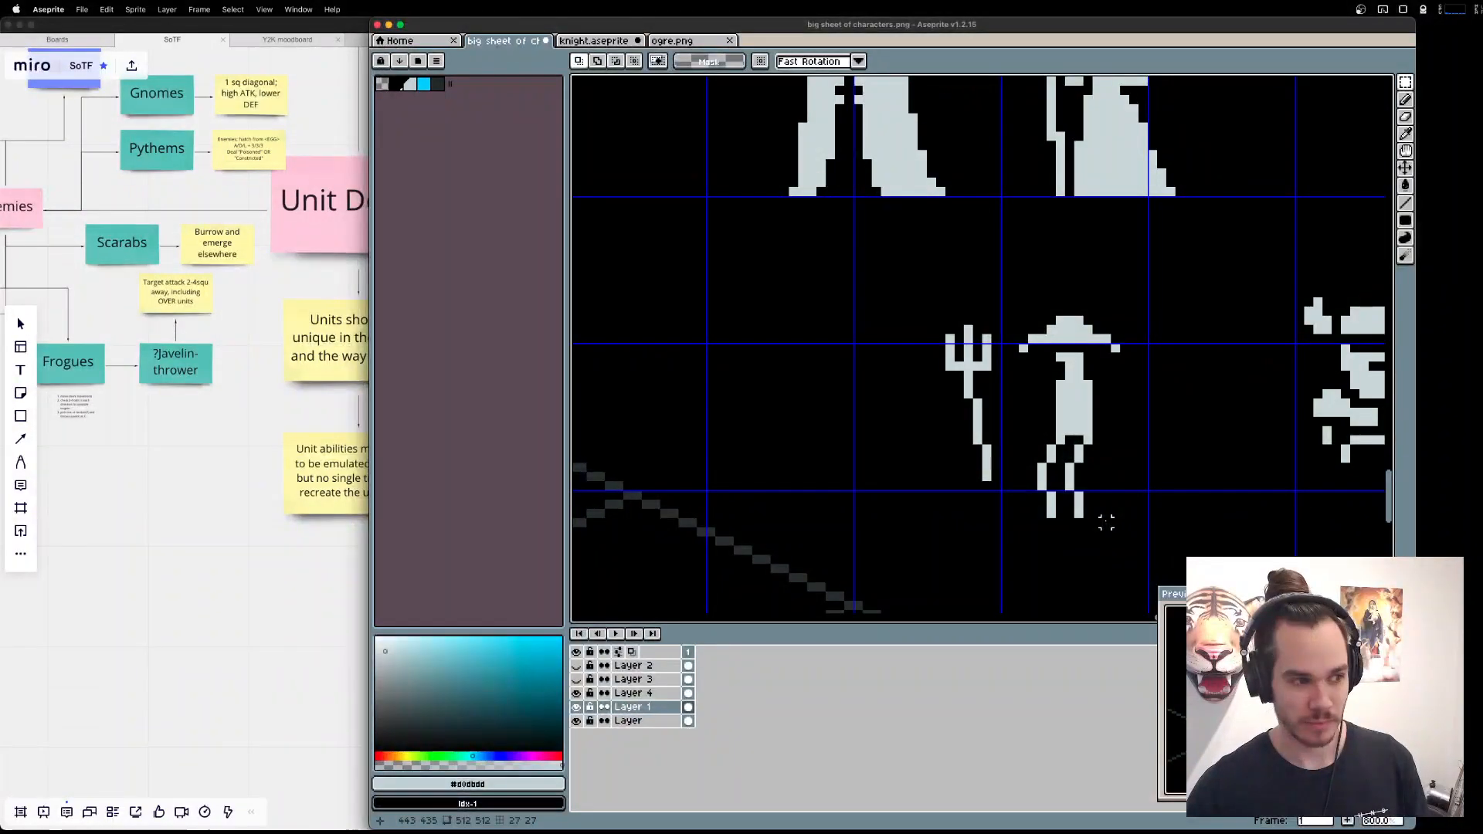
pyautogui.press('super+Tab')
pyautogui.press('super+Tab')
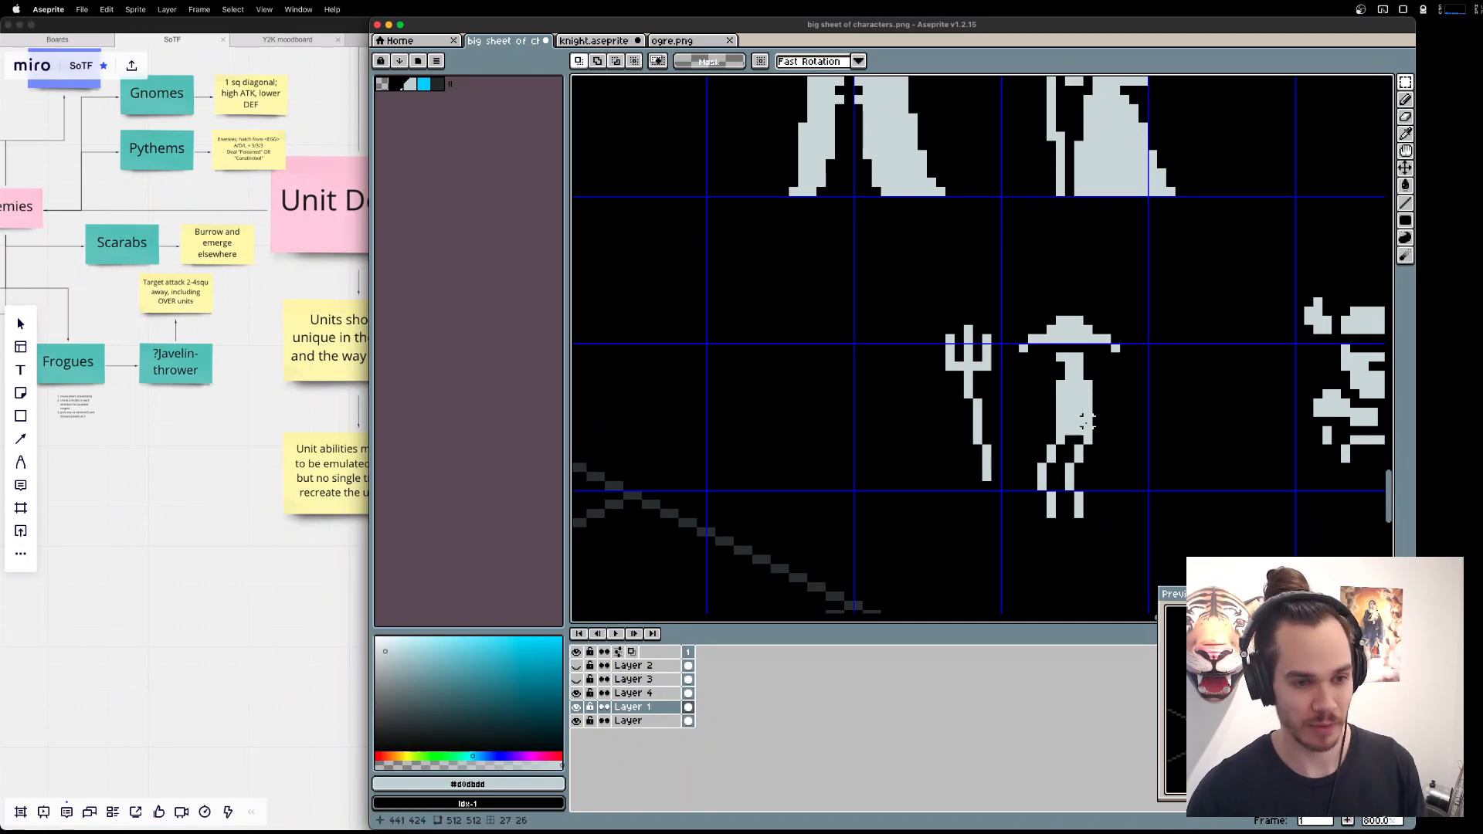
pyautogui.press('super+Tab')
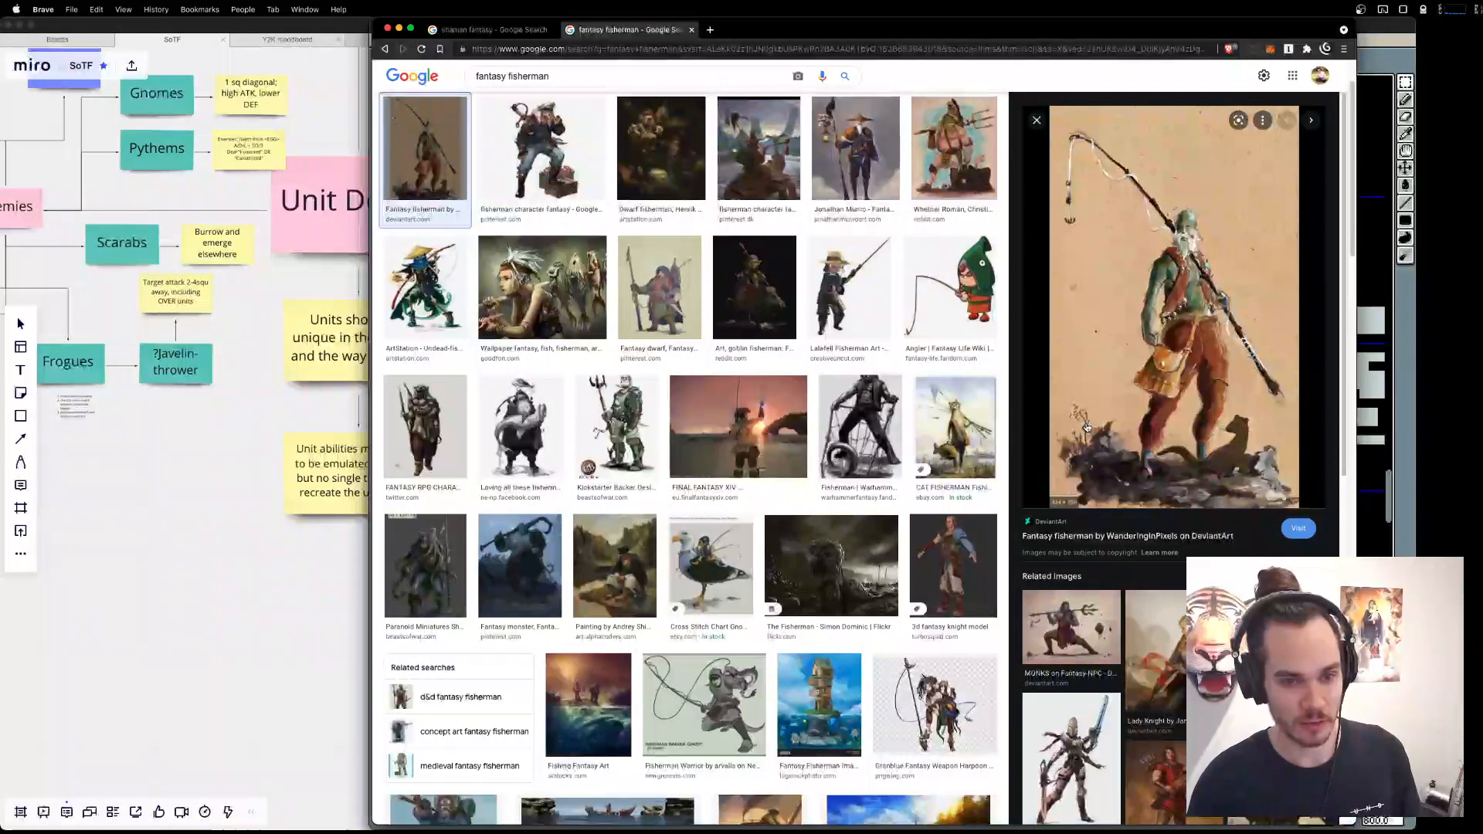
pyautogui.press('super+Tab')
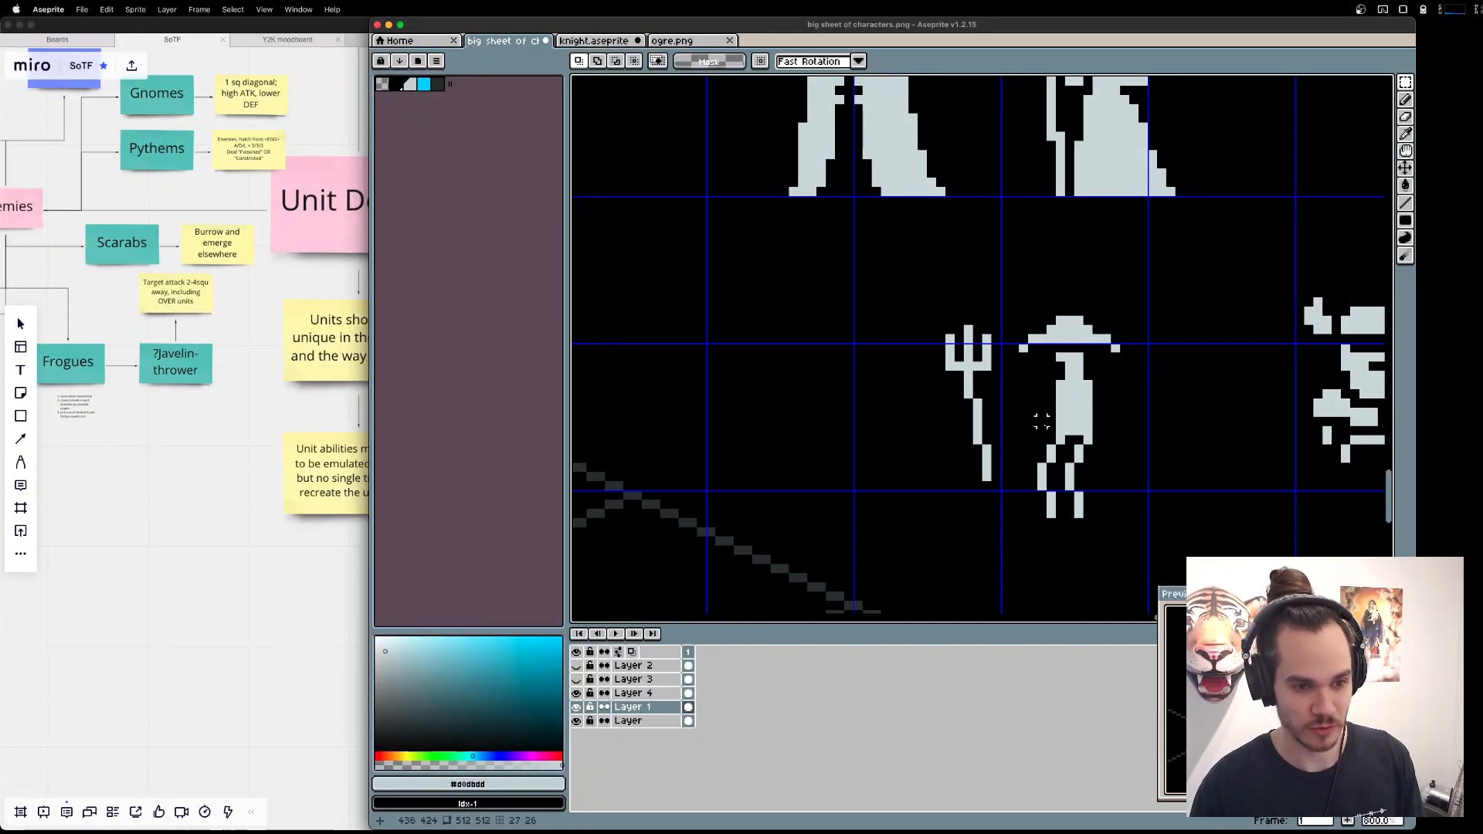
pyautogui.moveTo(1040, 419); pyautogui.dragTo(1072, 439)
pyautogui.hotkey('shift', 'h')
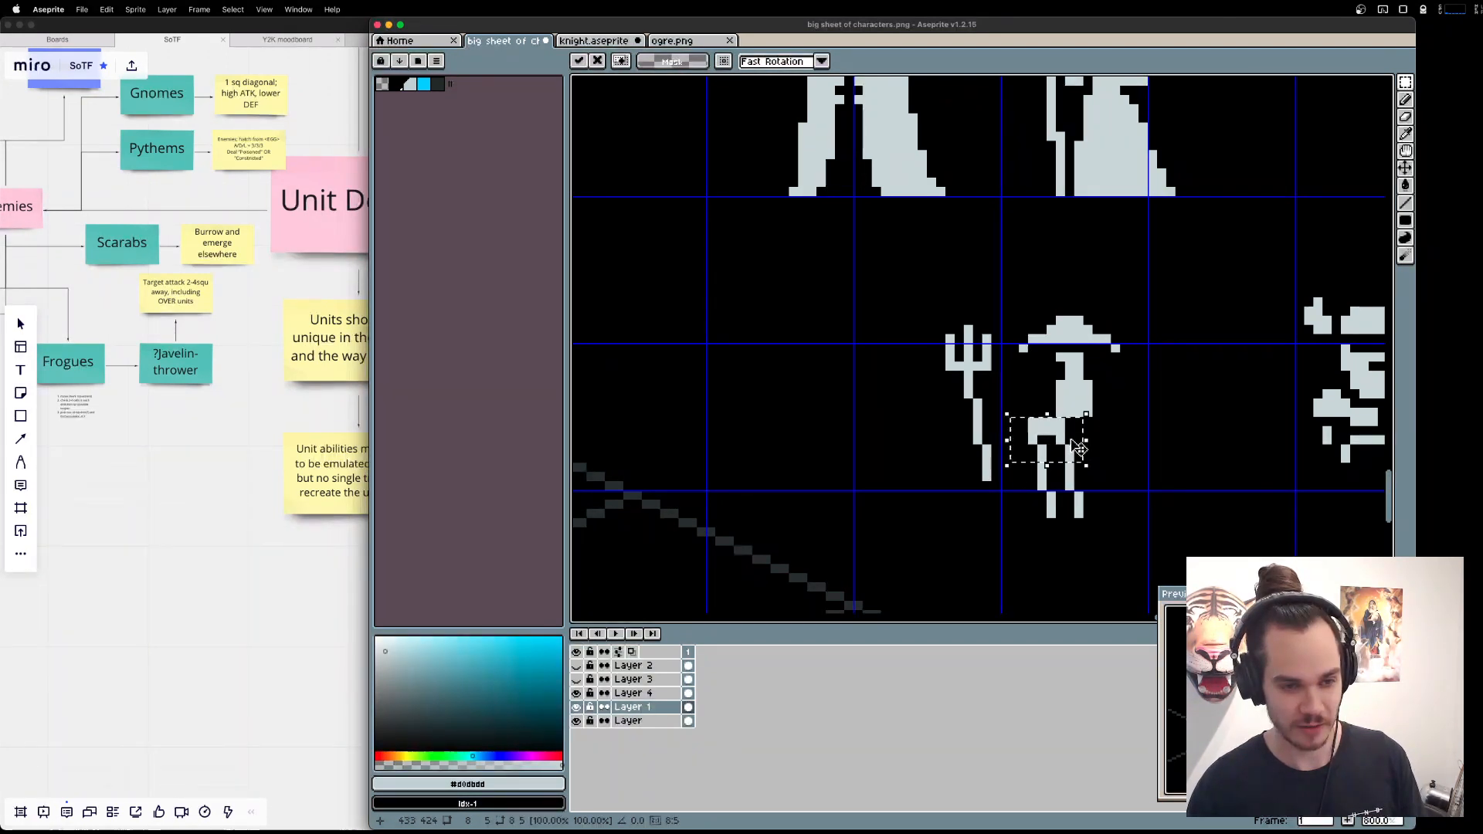
# Shift both of the Fisher's legs two pixels right overall beneath the torso, comparing the pose with the fantasy fisherman painting.
pyautogui.moveTo(1136, 551)
pyautogui.mouseDown()
pyautogui.moveTo(1024, 420)
pyautogui.moveTo(1087, 446)
pyautogui.mouseUp()
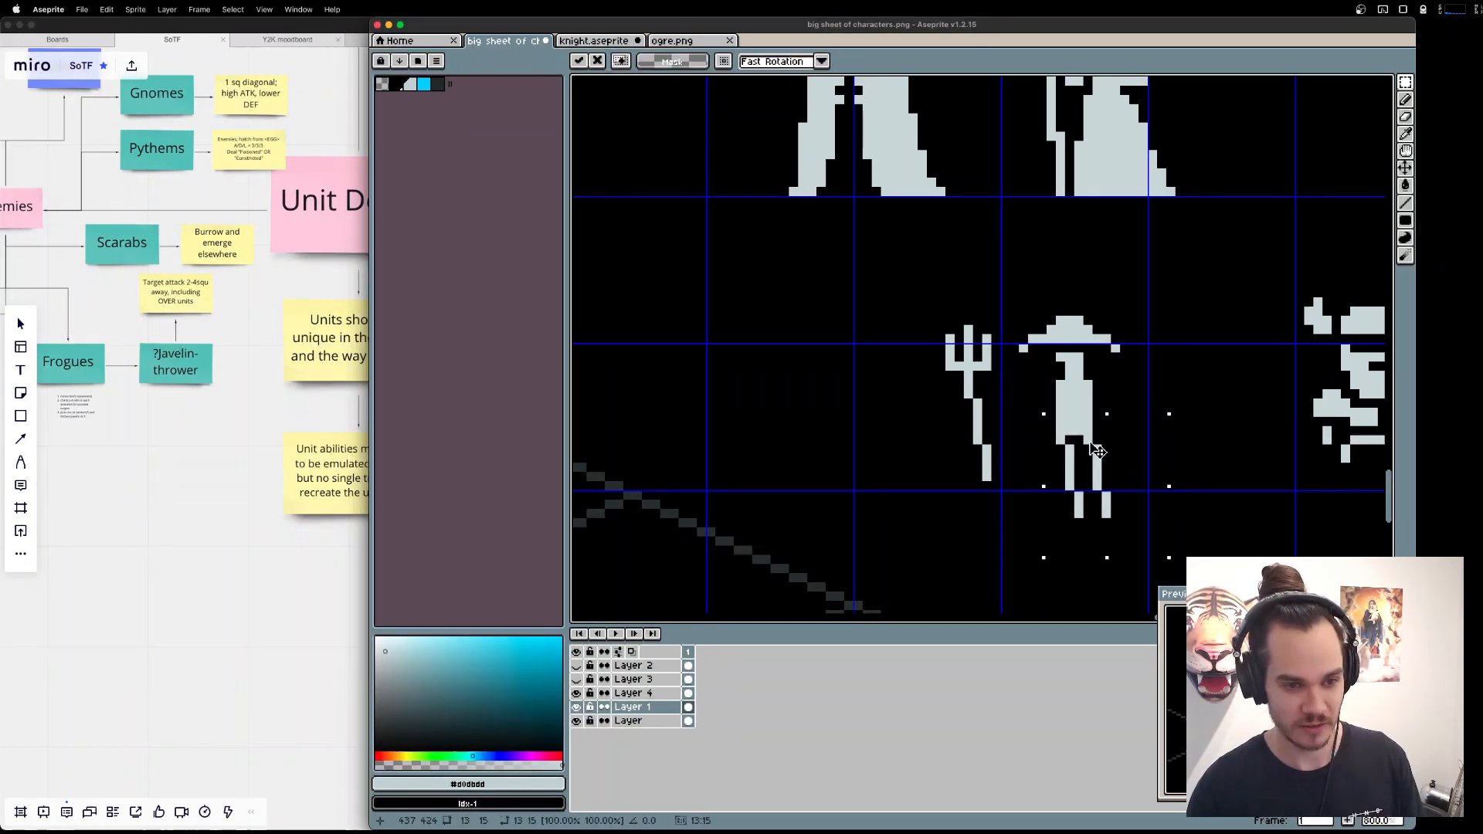
pyautogui.click(1328, 474)
pyautogui.press('super+Tab')
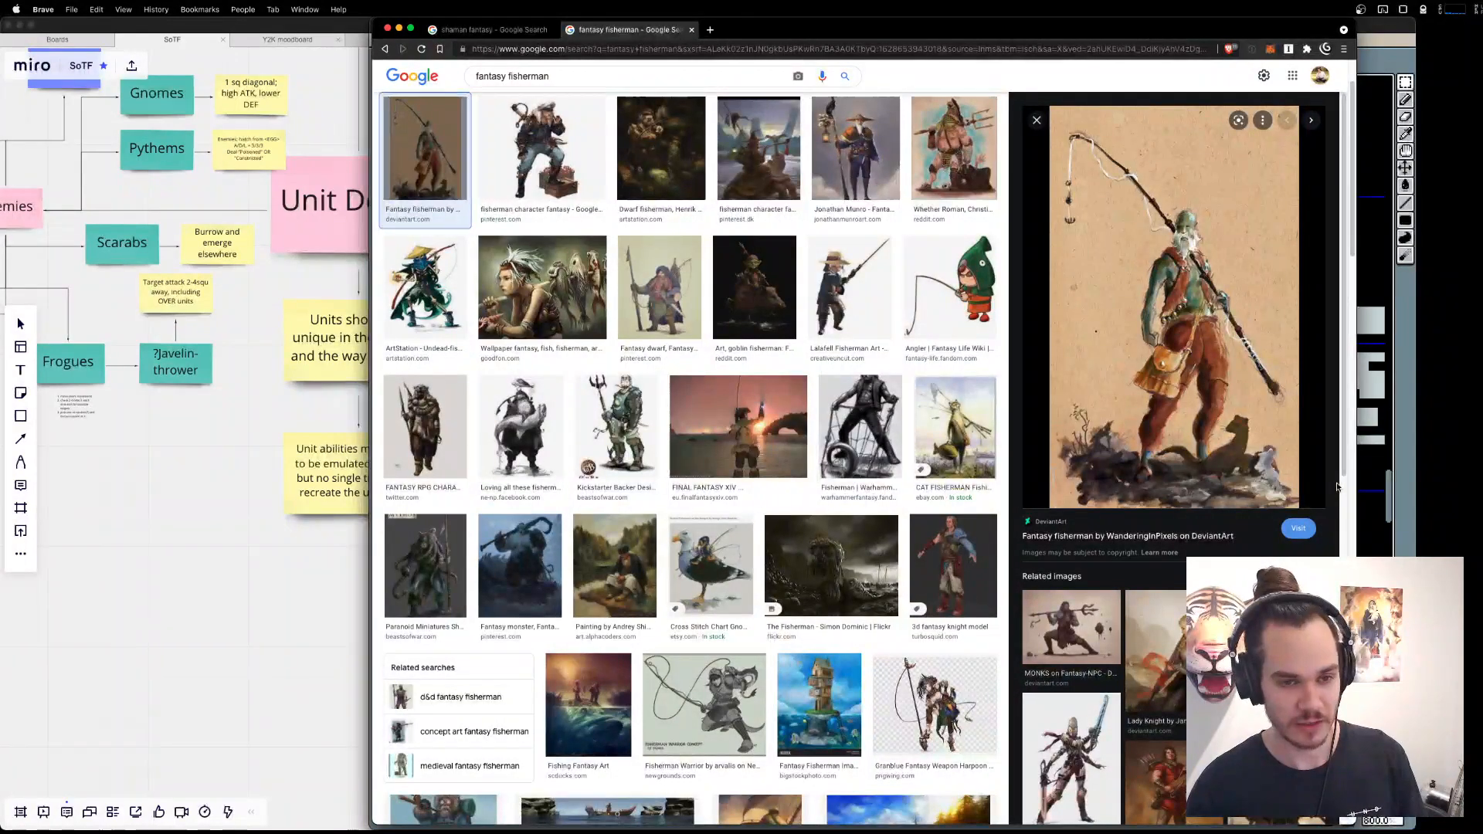
pyautogui.press('super+Tab')
pyautogui.moveTo(1012, 292); pyautogui.dragTo(1207, 413)
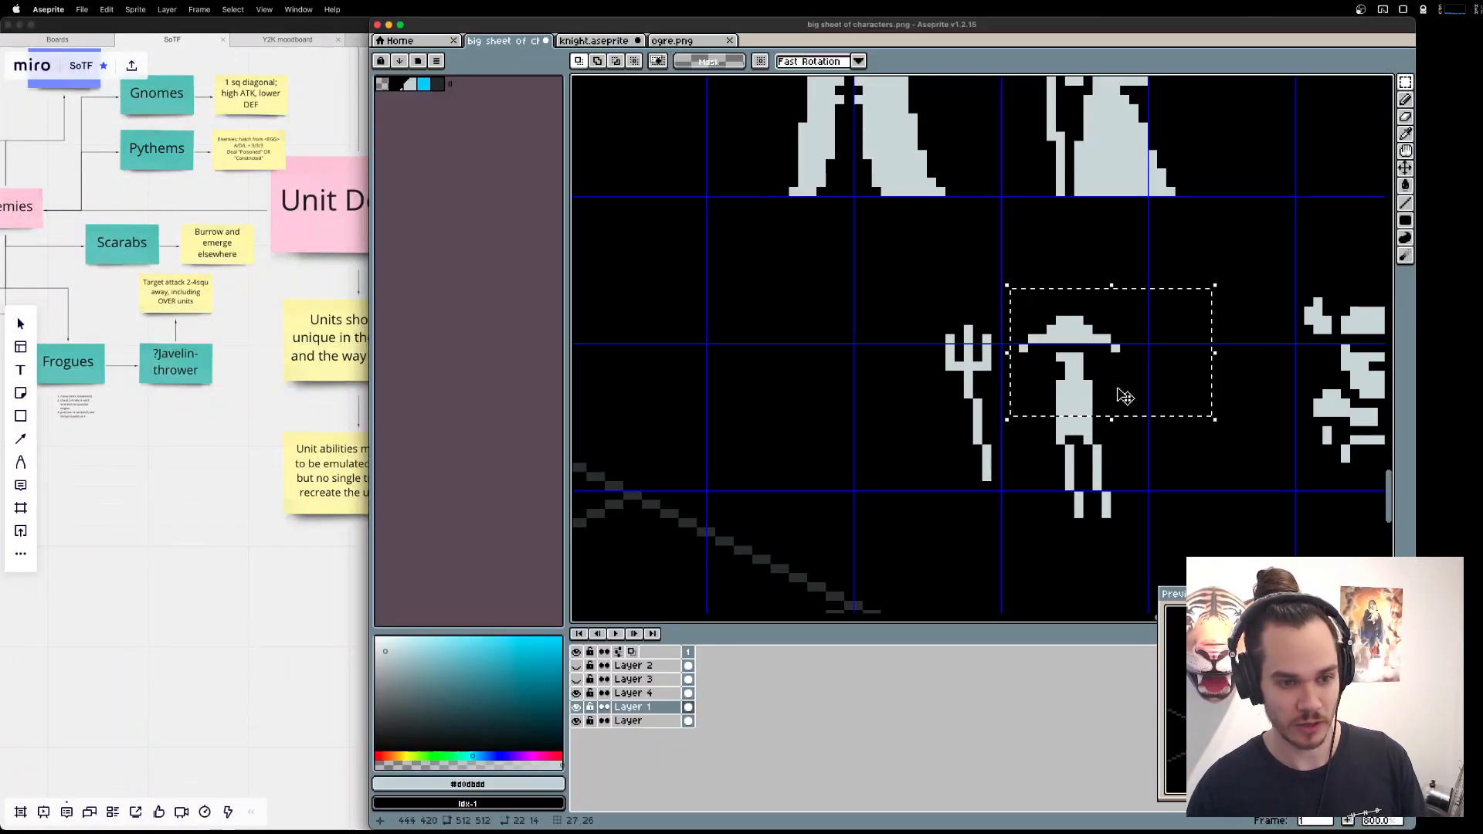
pyautogui.moveTo(1013, 282); pyautogui.dragTo(1172, 413)
pyautogui.press('super+Tab')
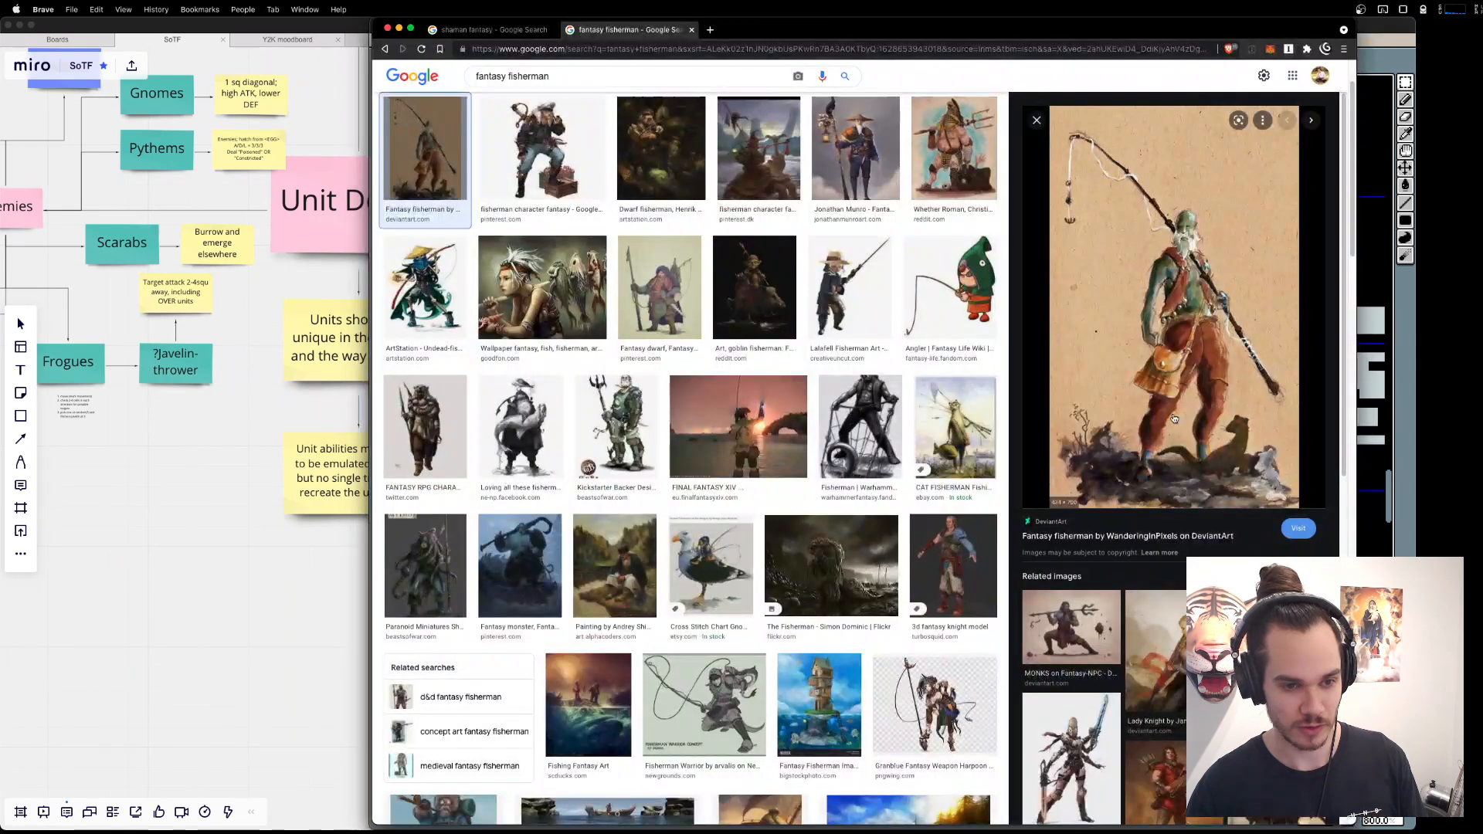
pyautogui.press('super+Tab')
pyautogui.moveTo(1134, 541); pyautogui.dragTo(1033, 450)
pyautogui.press('Left')
pyautogui.press('super+d')
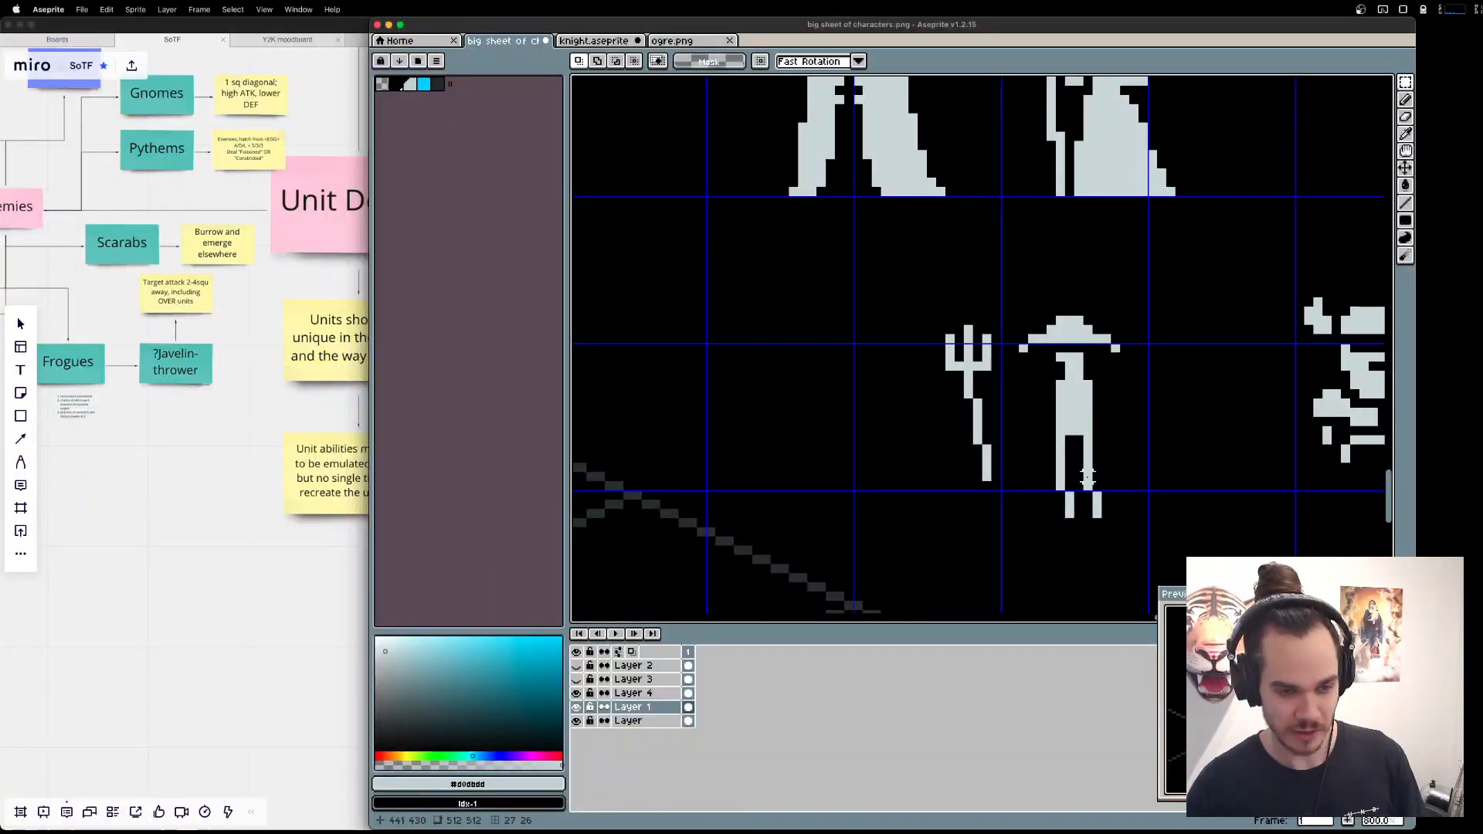
# Offset the lower parts of both Fisher legs one pixel to the right.
pyautogui.moveTo(1133, 523); pyautogui.dragTo(1051, 468)
pyautogui.press('Right')
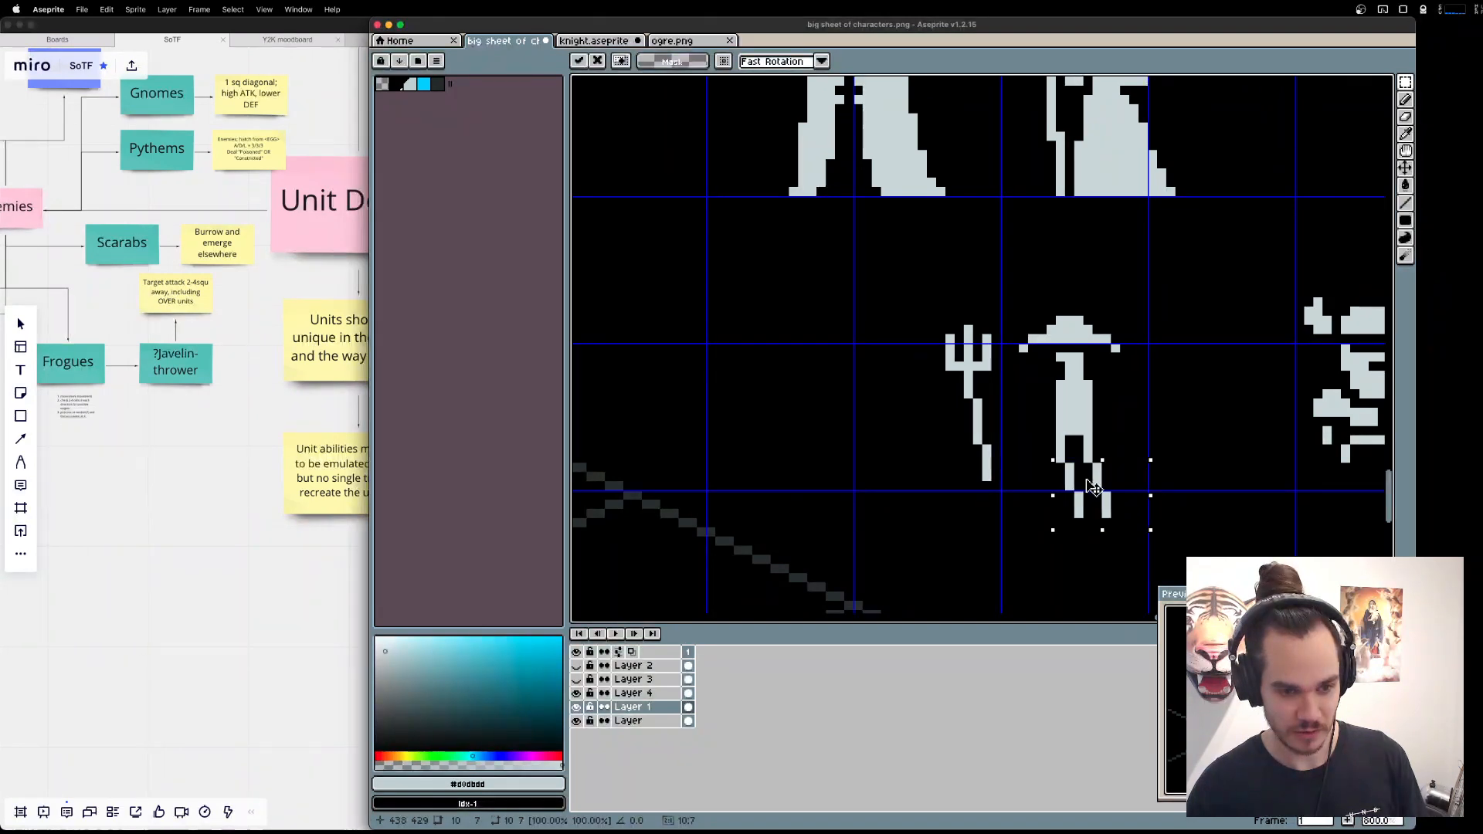
pyautogui.press('super+d')
# Try shifting the Fisher's hat and whole torso one pixel right and move them back.
pyautogui.moveTo(1015, 292); pyautogui.dragTo(1187, 438)
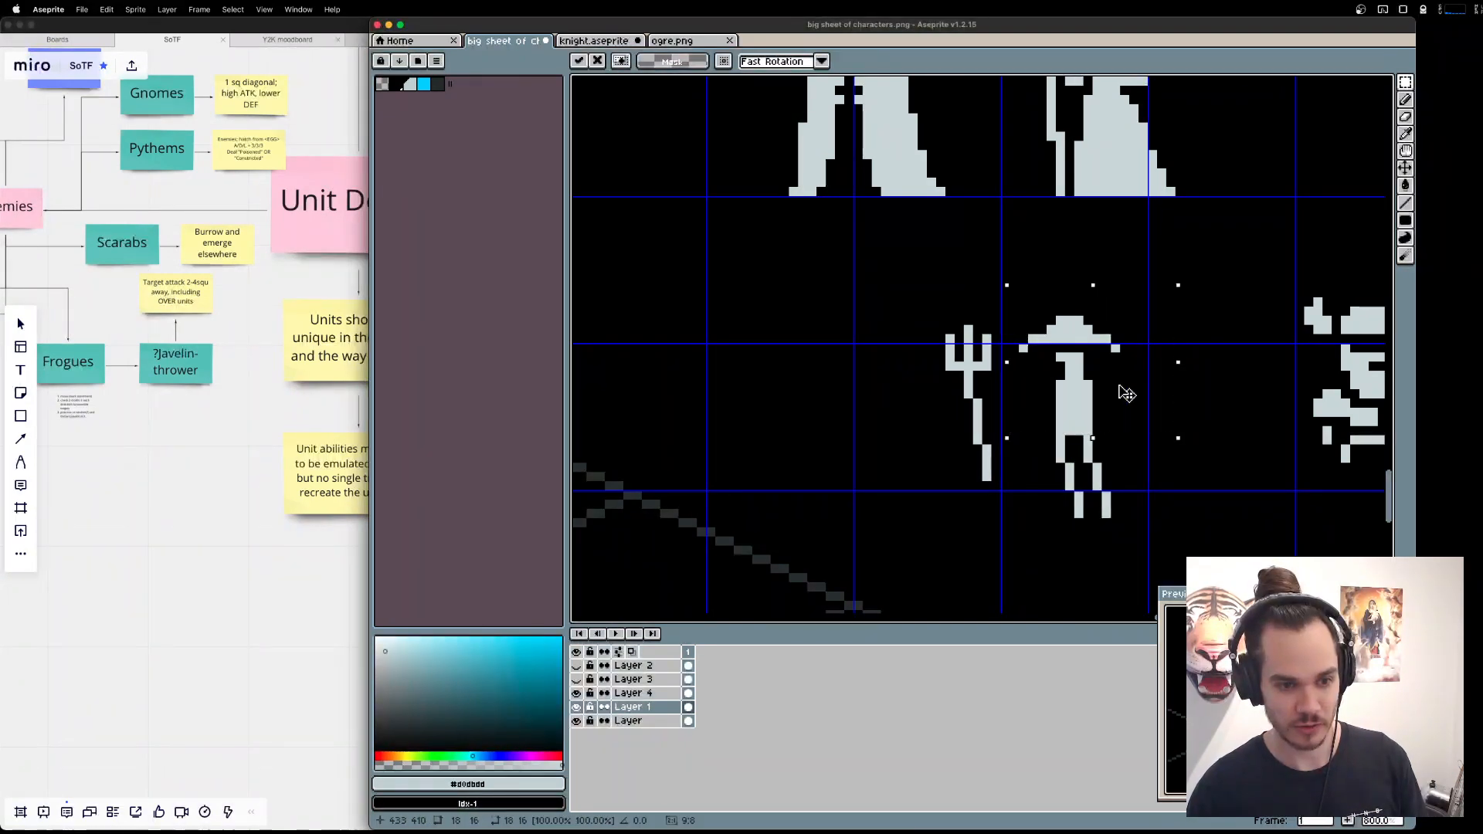
pyautogui.press('Right')
pyautogui.press('Left')
pyautogui.press('super+d')
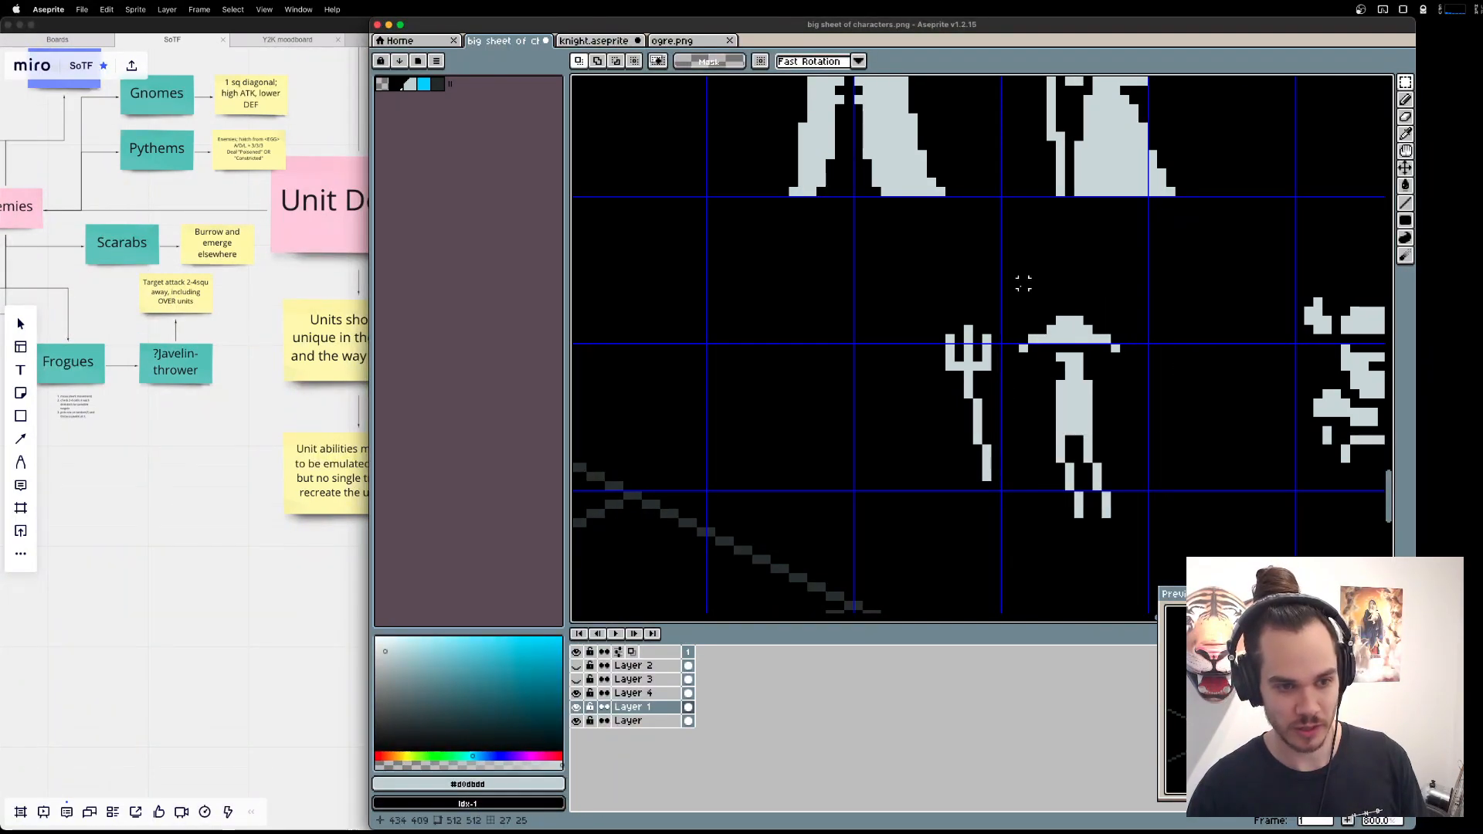
# Move the Fisher's hat, head and upper torso one pixel right, and compare the stance with the fisherman reference.
pyautogui.moveTo(1005, 279); pyautogui.dragTo(1157, 417)
pyautogui.press('Right')
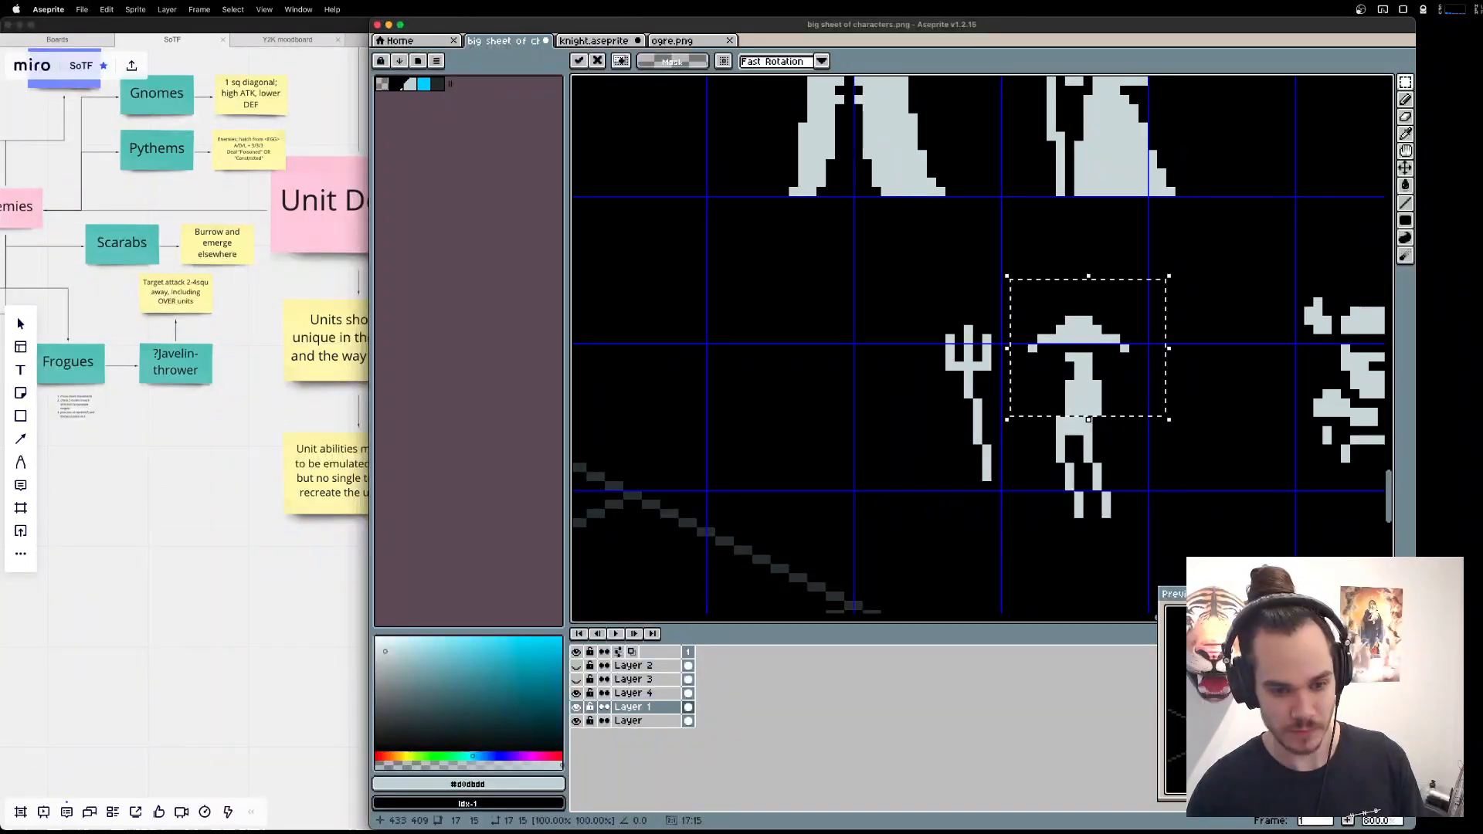
pyautogui.press('super+d')
pyautogui.press('super+Tab')
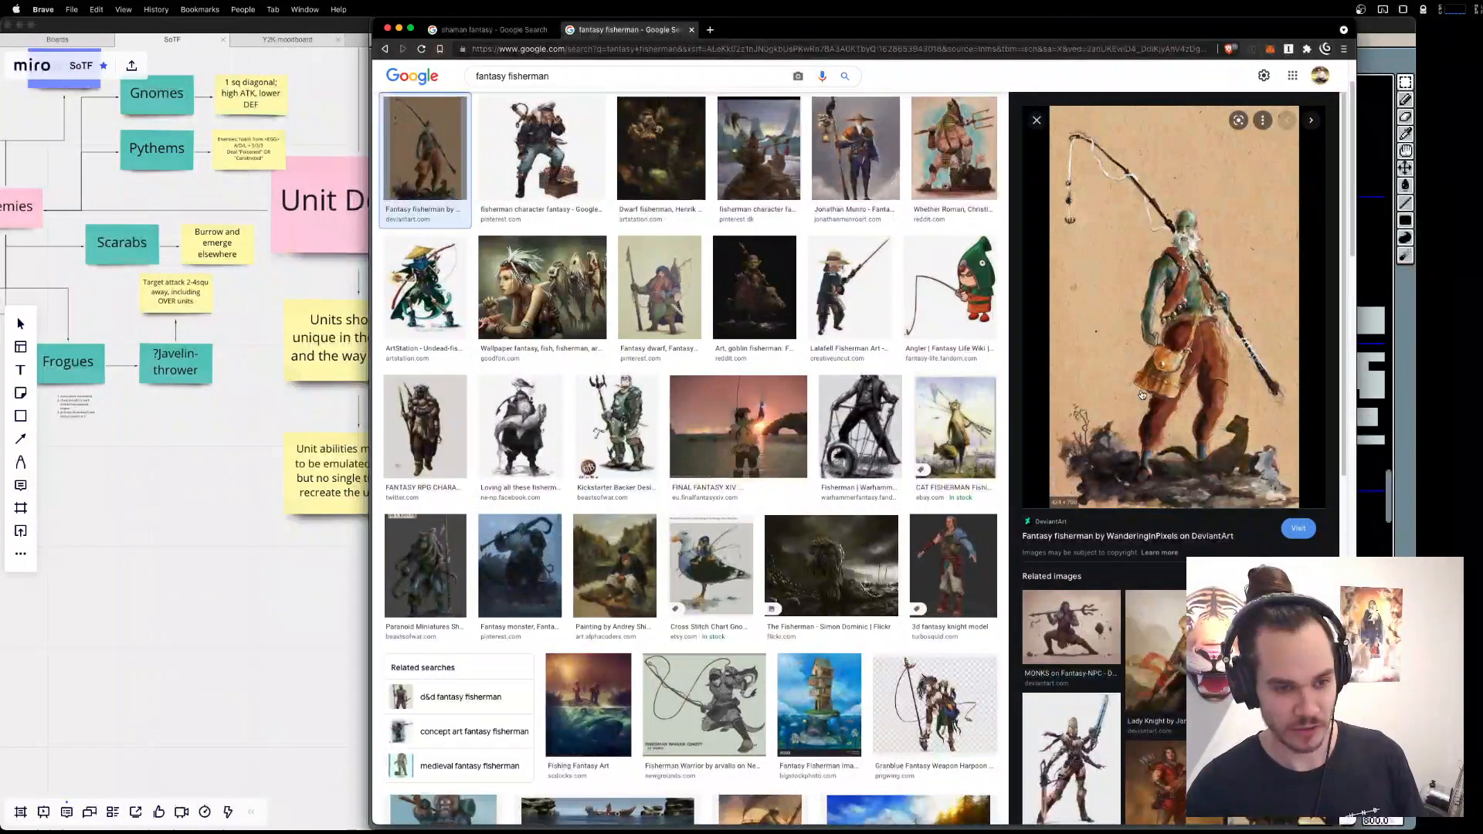
pyautogui.press('super+Tab')
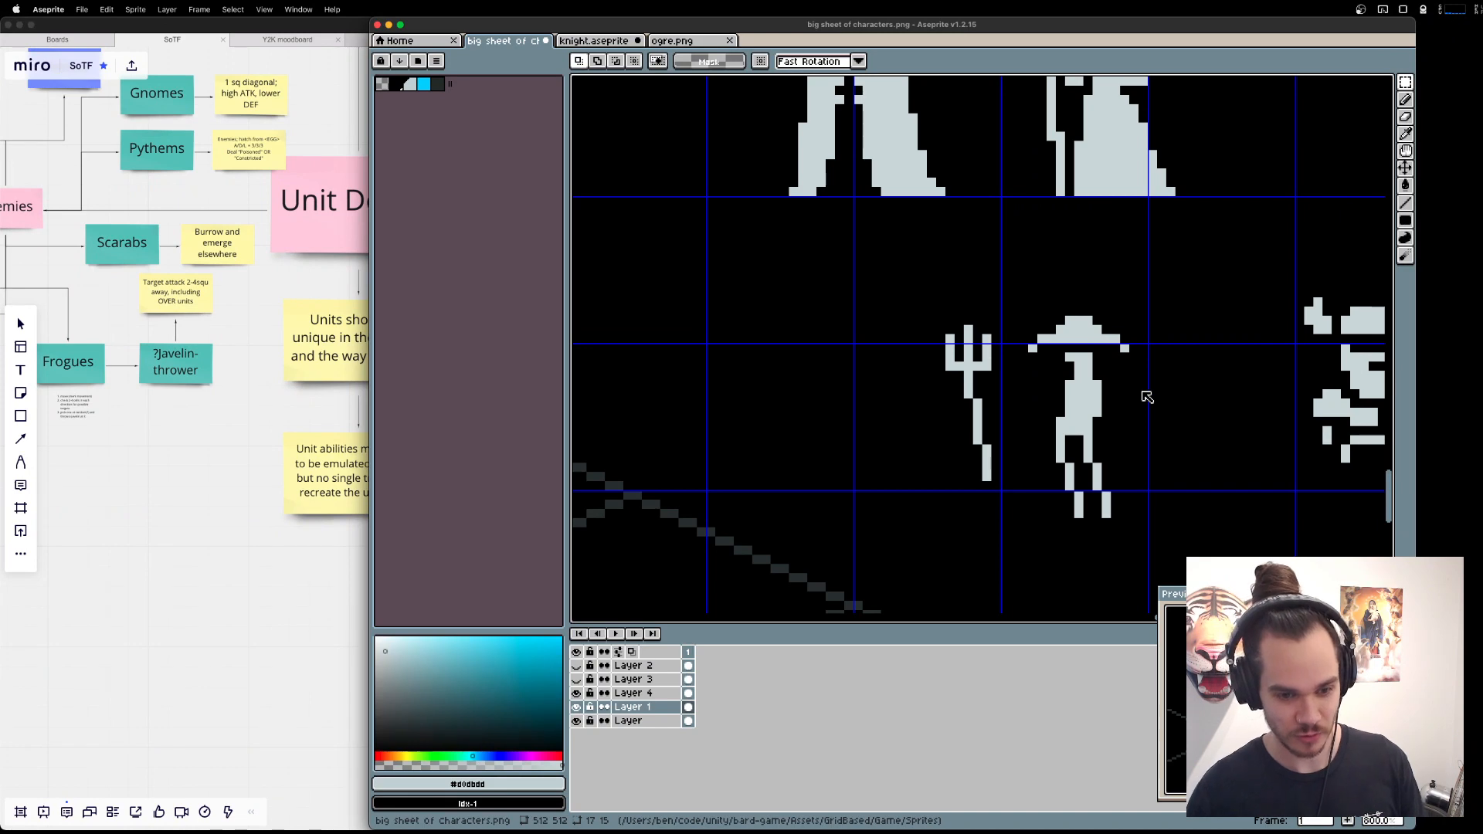
# Move the trident three pixels right, closer to the Fisher.
pyautogui.press('b')
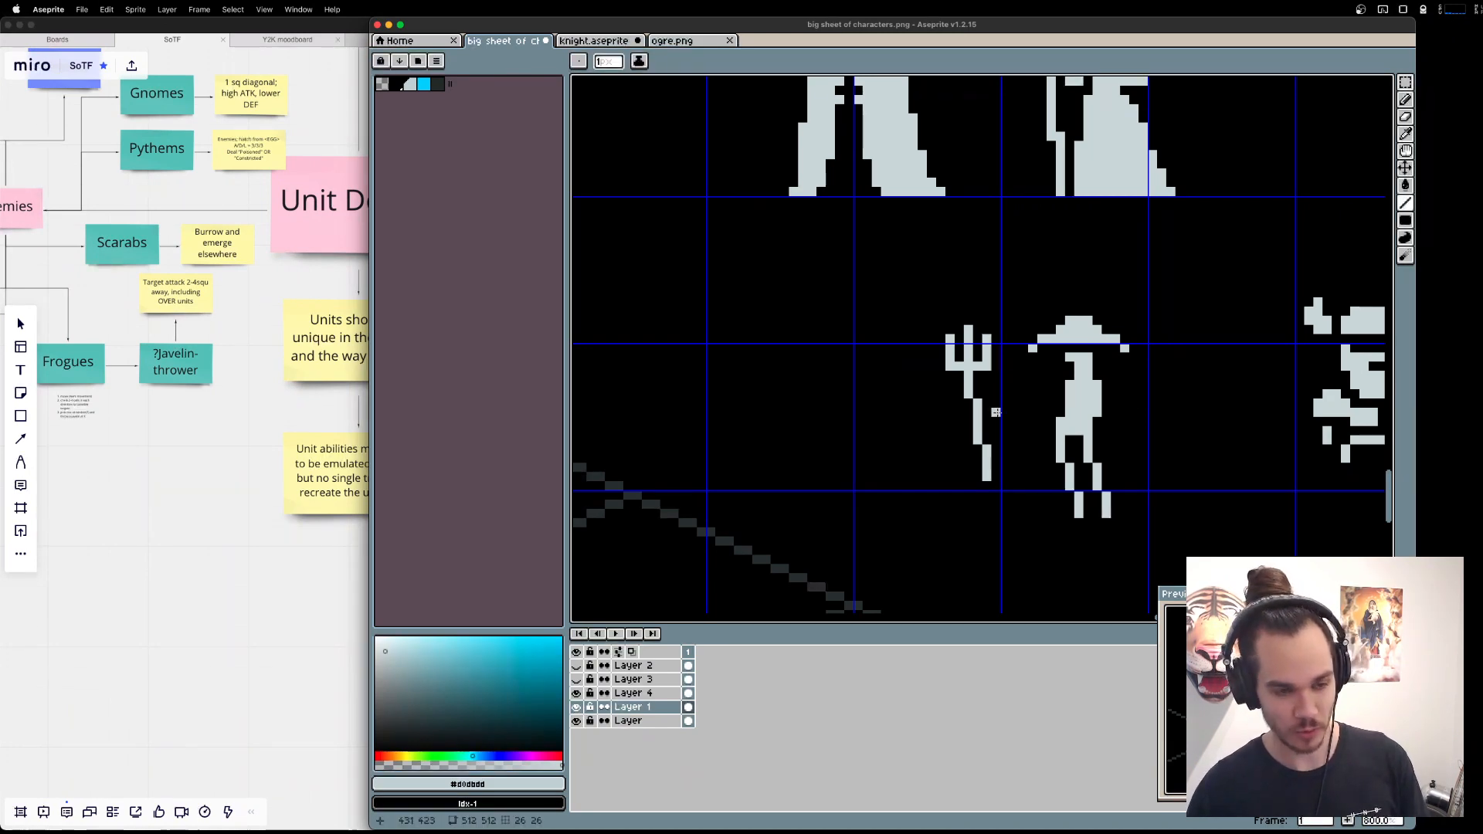
pyautogui.press('m')
pyautogui.moveTo(897, 258); pyautogui.dragTo(1011, 518)
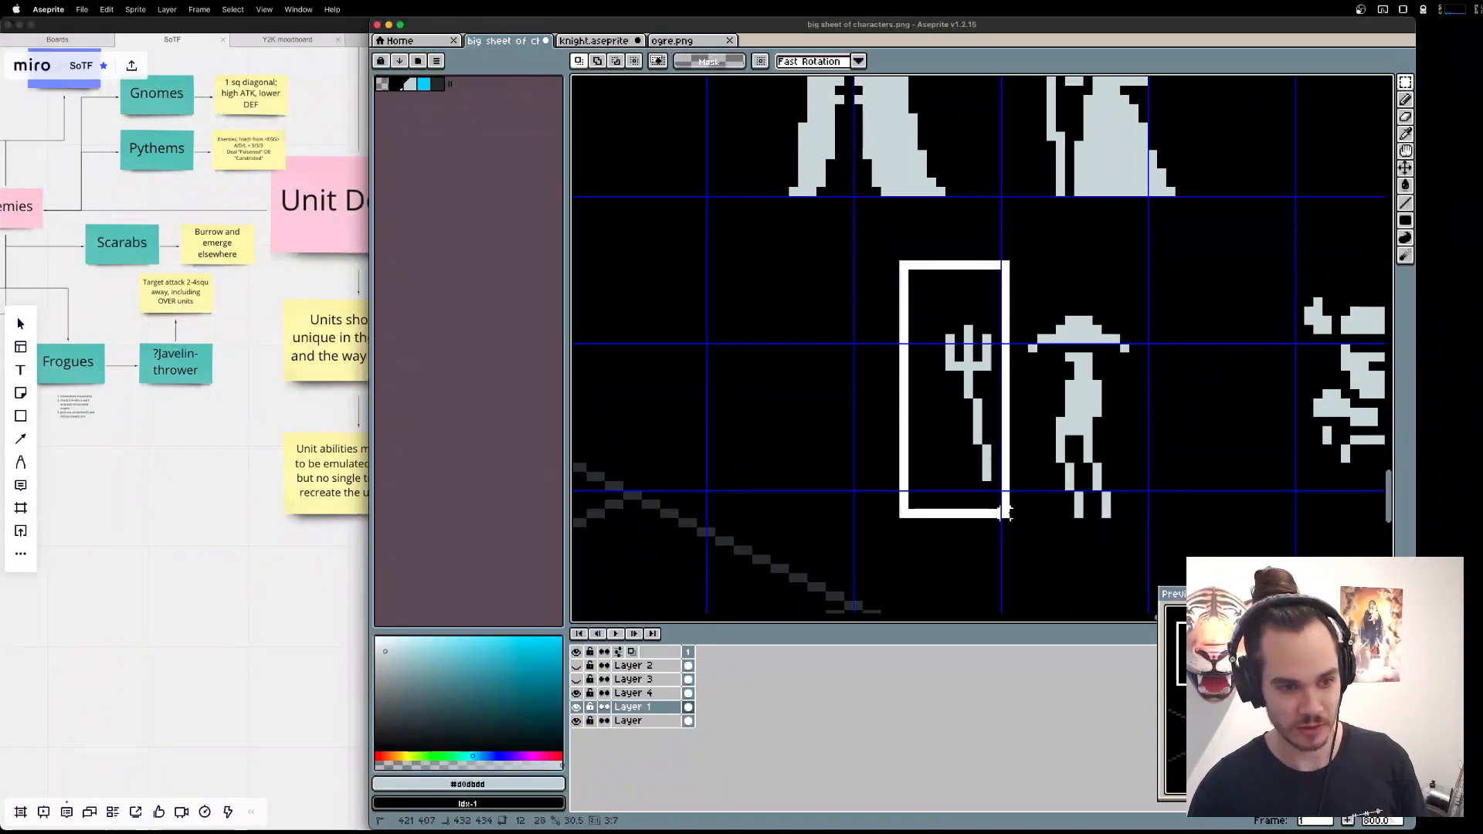
pyautogui.moveTo(983, 420)
pyautogui.mouseDown()
pyautogui.moveTo(1001, 430)
pyautogui.moveTo(993, 411)
pyautogui.moveTo(1017, 415)
pyautogui.moveTo(984, 423)
pyautogui.moveTo(990, 408)
pyautogui.moveTo(1009, 424)
pyautogui.mouseUp()
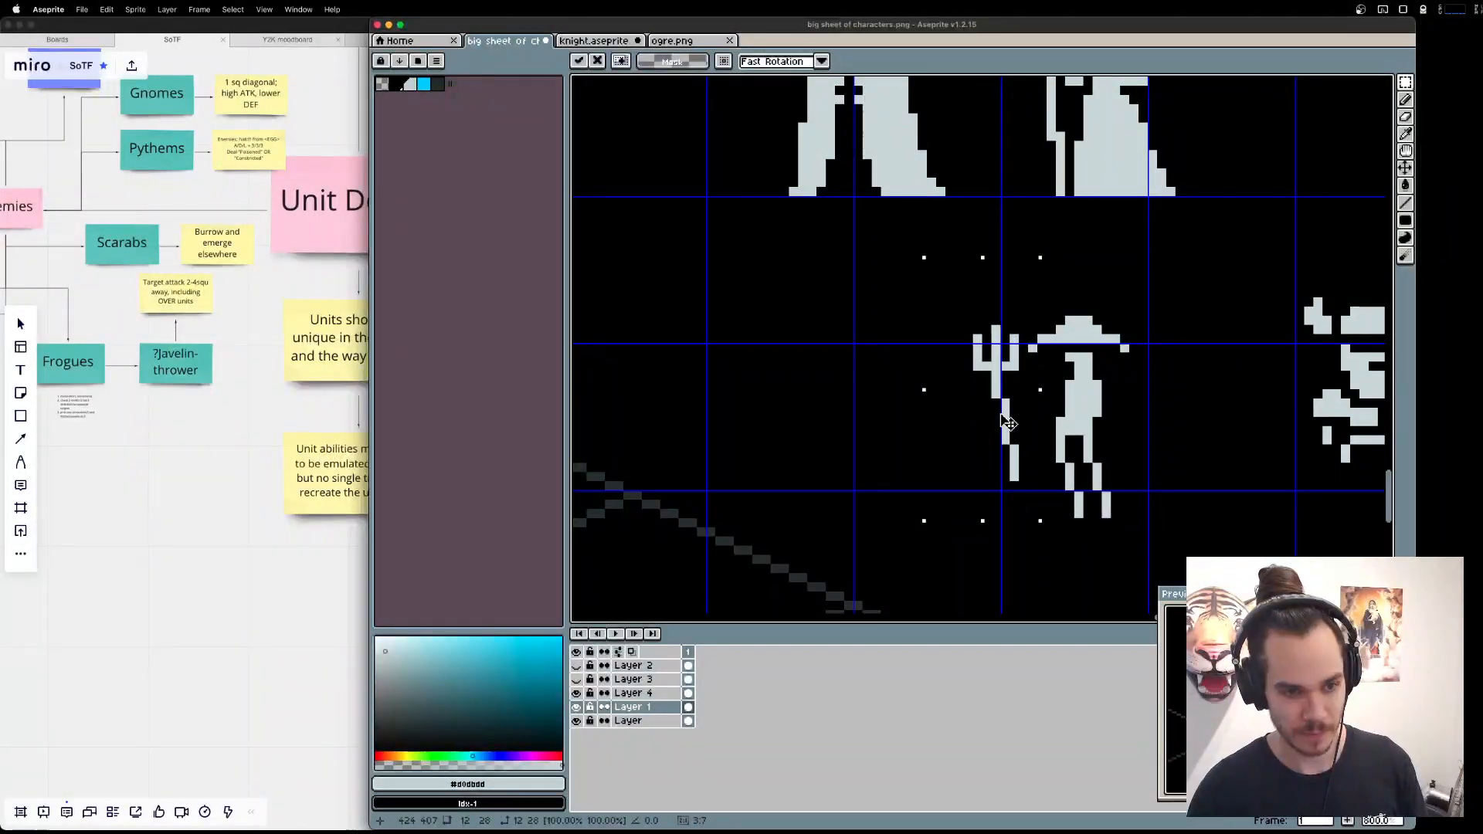
pyautogui.press('super+d')
# Try a line for an arm reaching from the Fisher's chest toward the trident shaft, and undo it.
pyautogui.press('l')
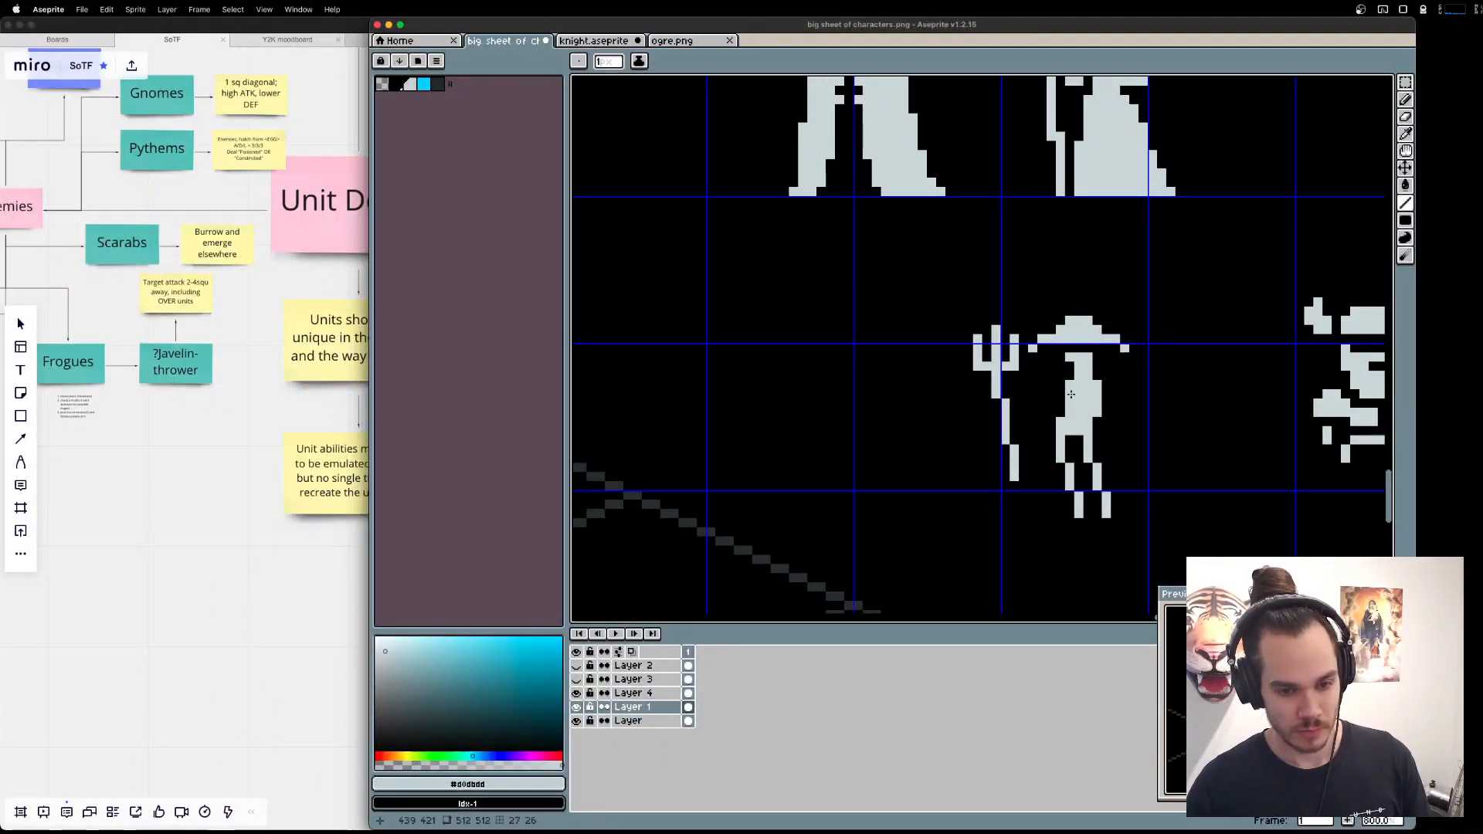
pyautogui.moveTo(1071, 395); pyautogui.dragTo(1021, 402)
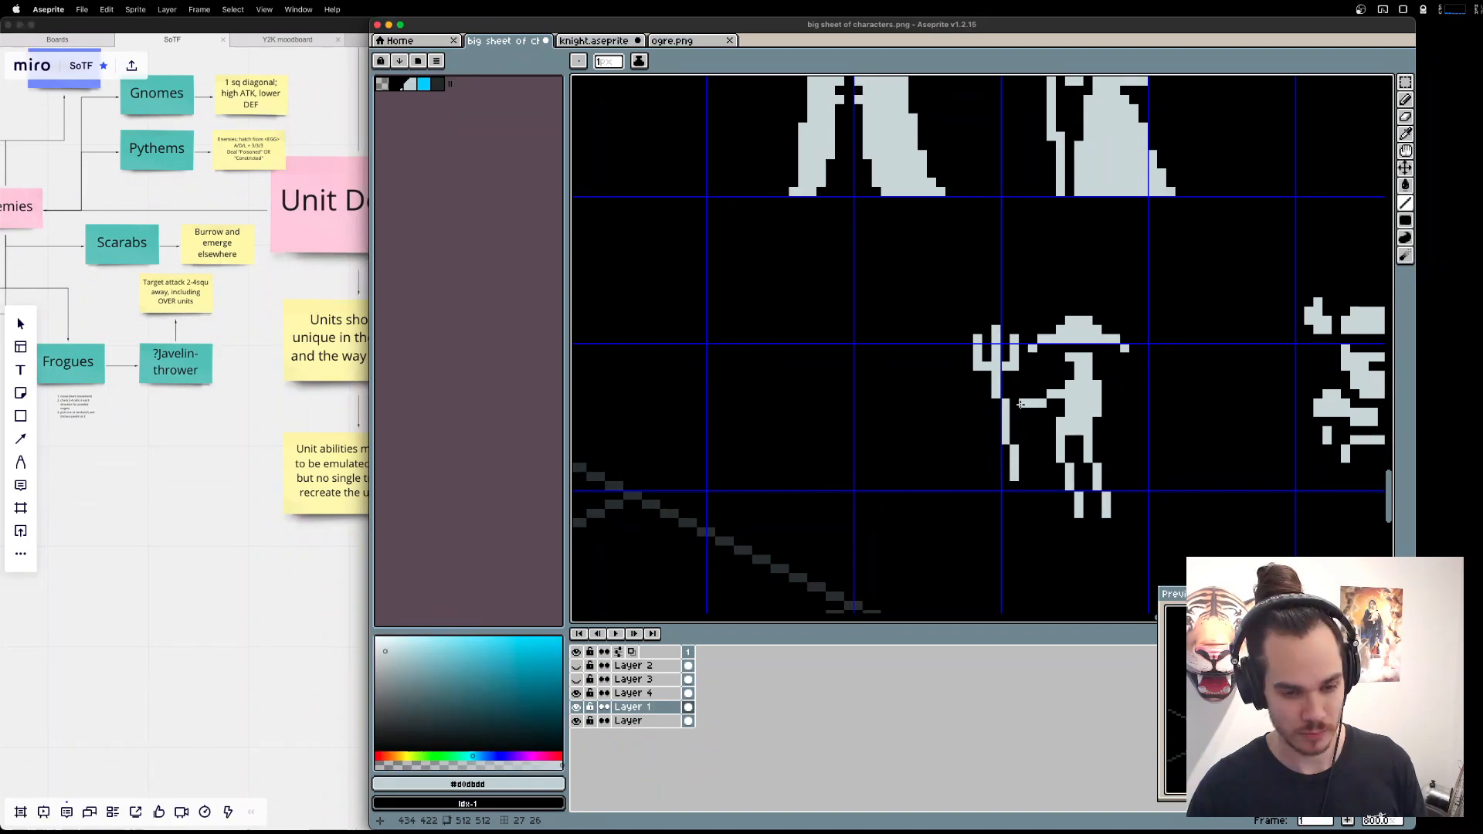
pyautogui.press('super+z')
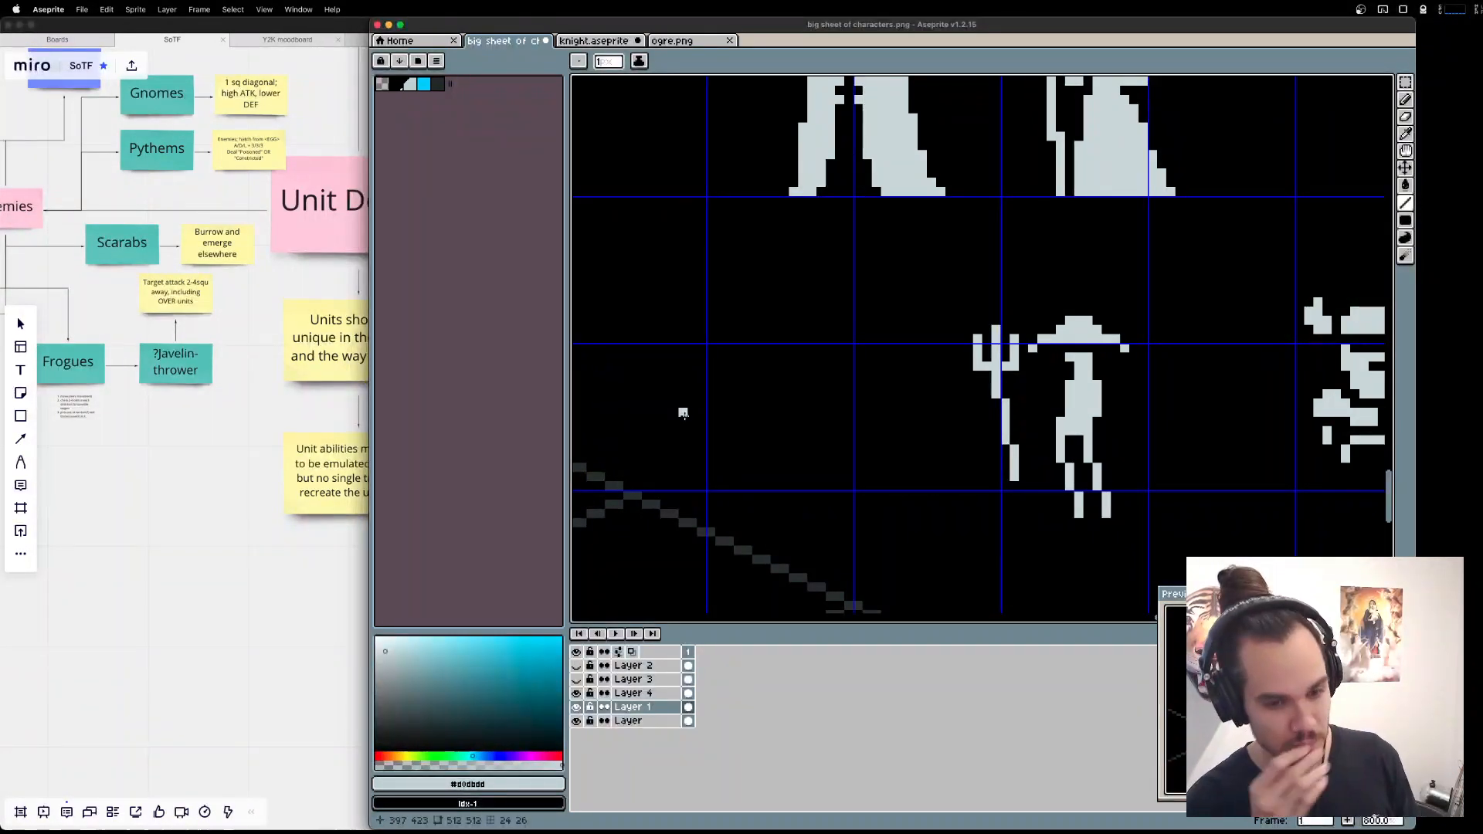
# Draw one arm hanging down beside the Fisher's torso and a bent arm reaching out to the trident shaft.
pyautogui.press('b')
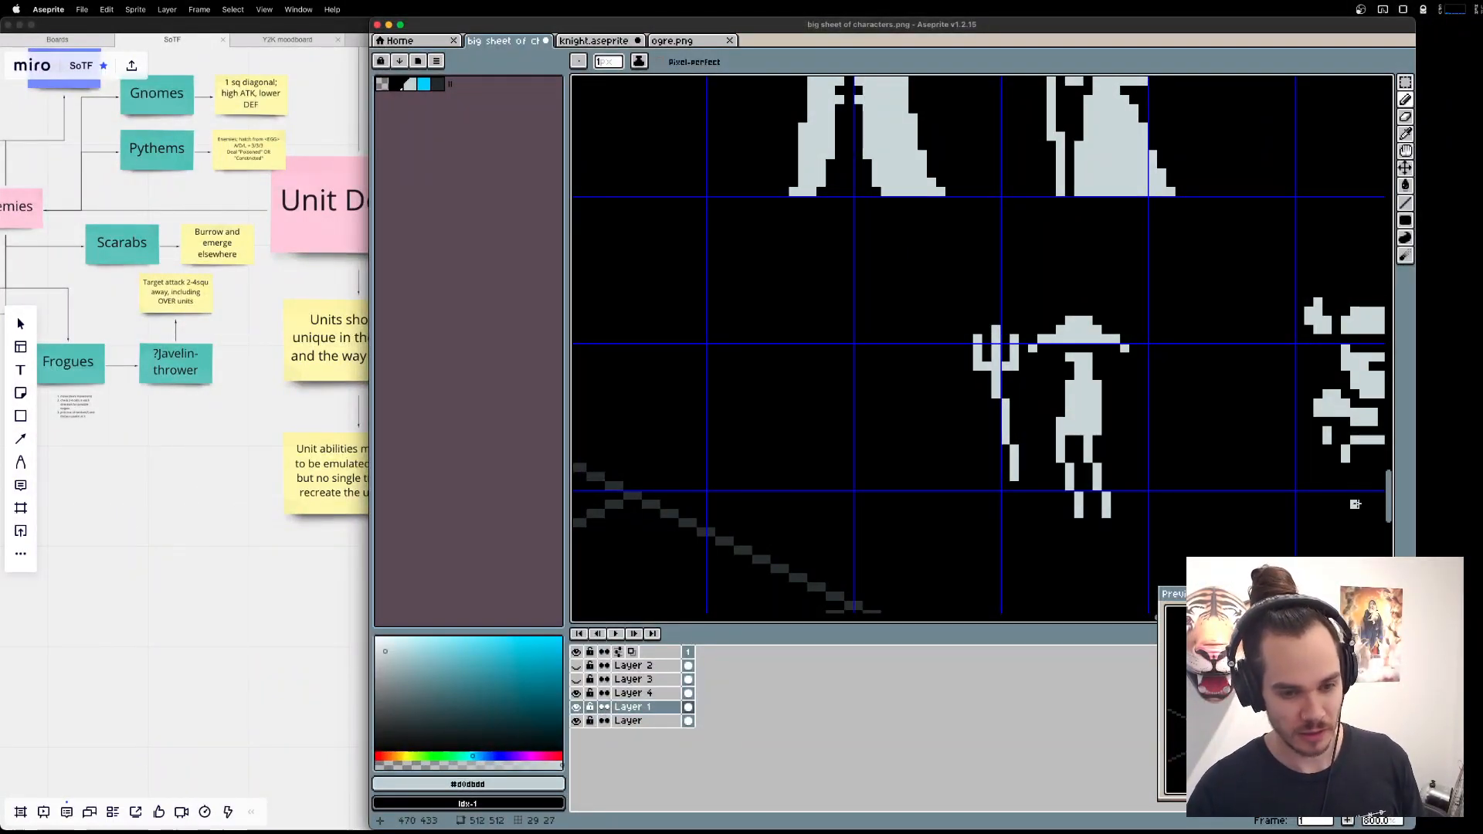
pyautogui.press('l')
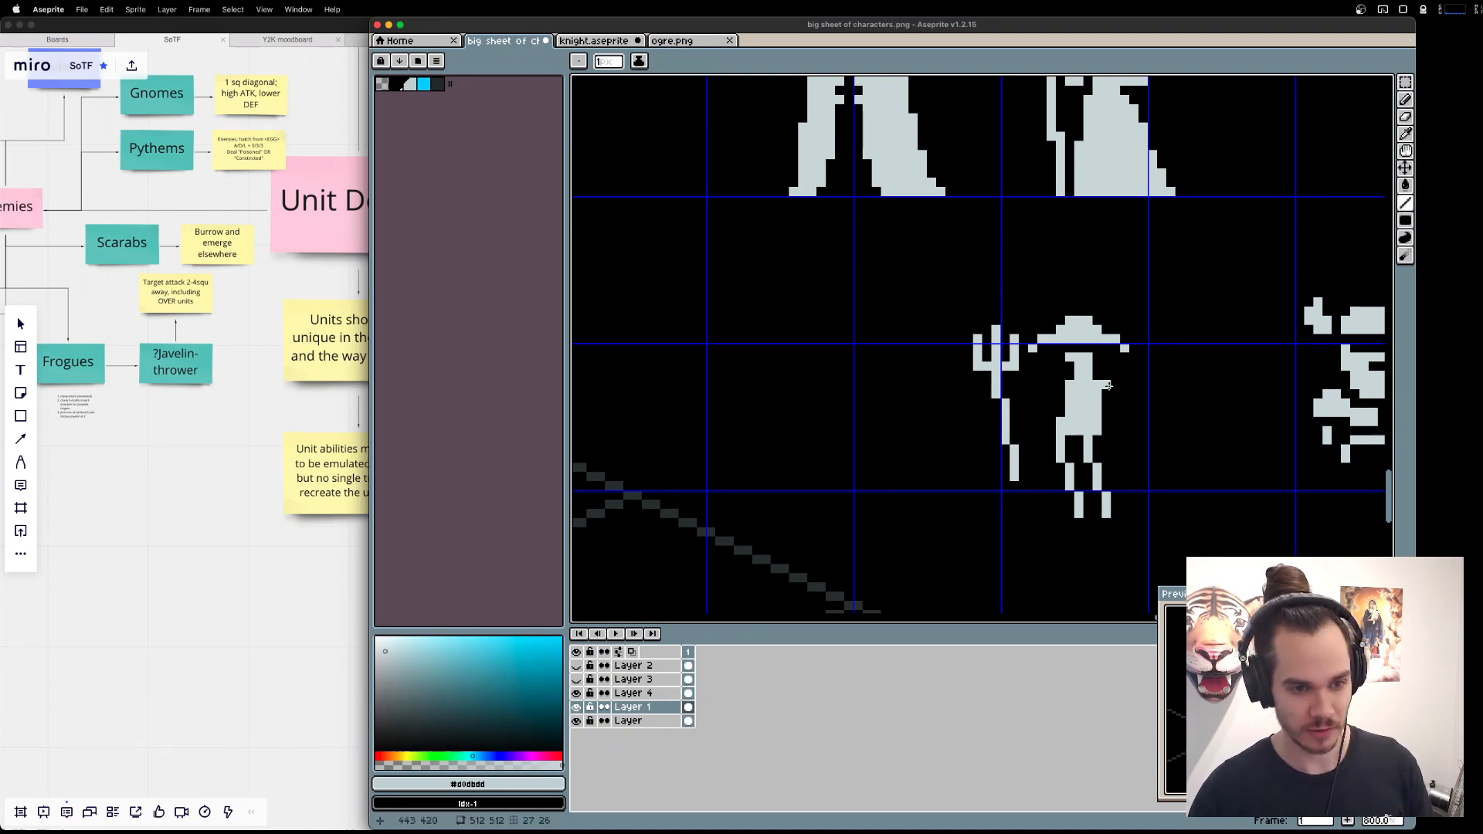
pyautogui.moveTo(1107, 385); pyautogui.dragTo(1116, 444)
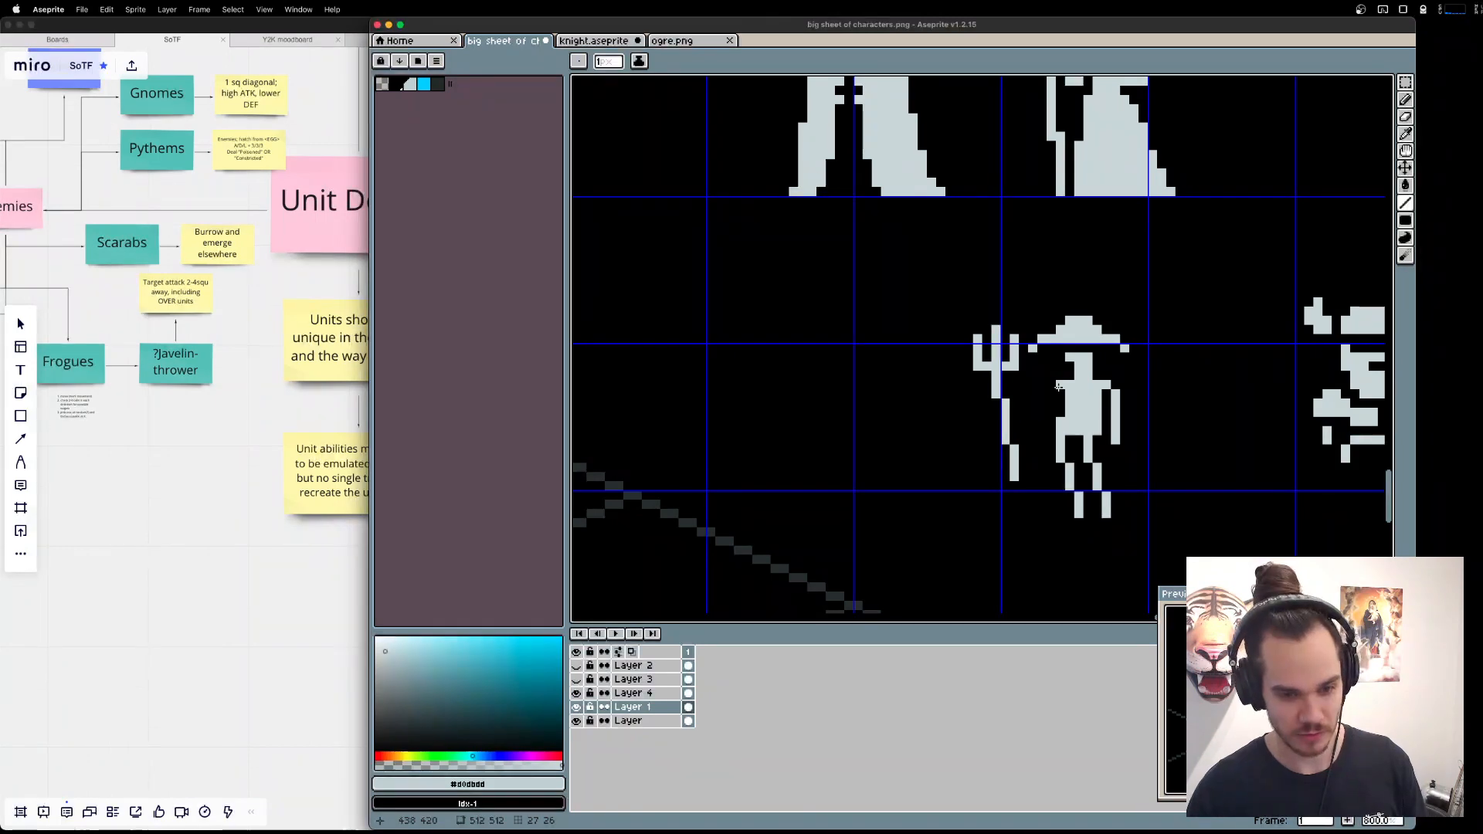
pyautogui.moveTo(1059, 386); pyautogui.dragTo(1005, 401)
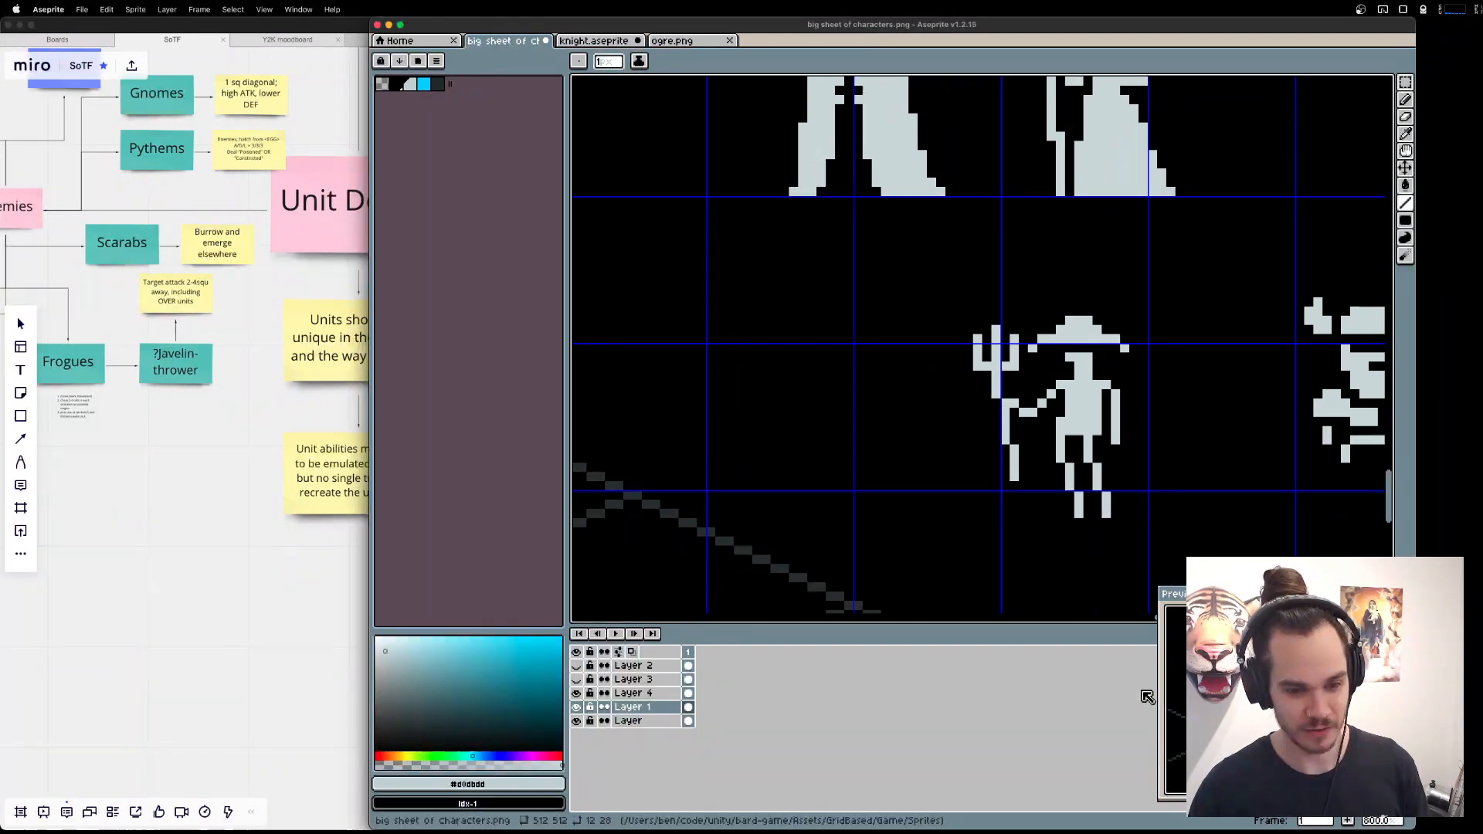
# Move the Fisher's outer leg, farthest from the trident, together with the fingertip above it one pixel right.
pyautogui.press('m')
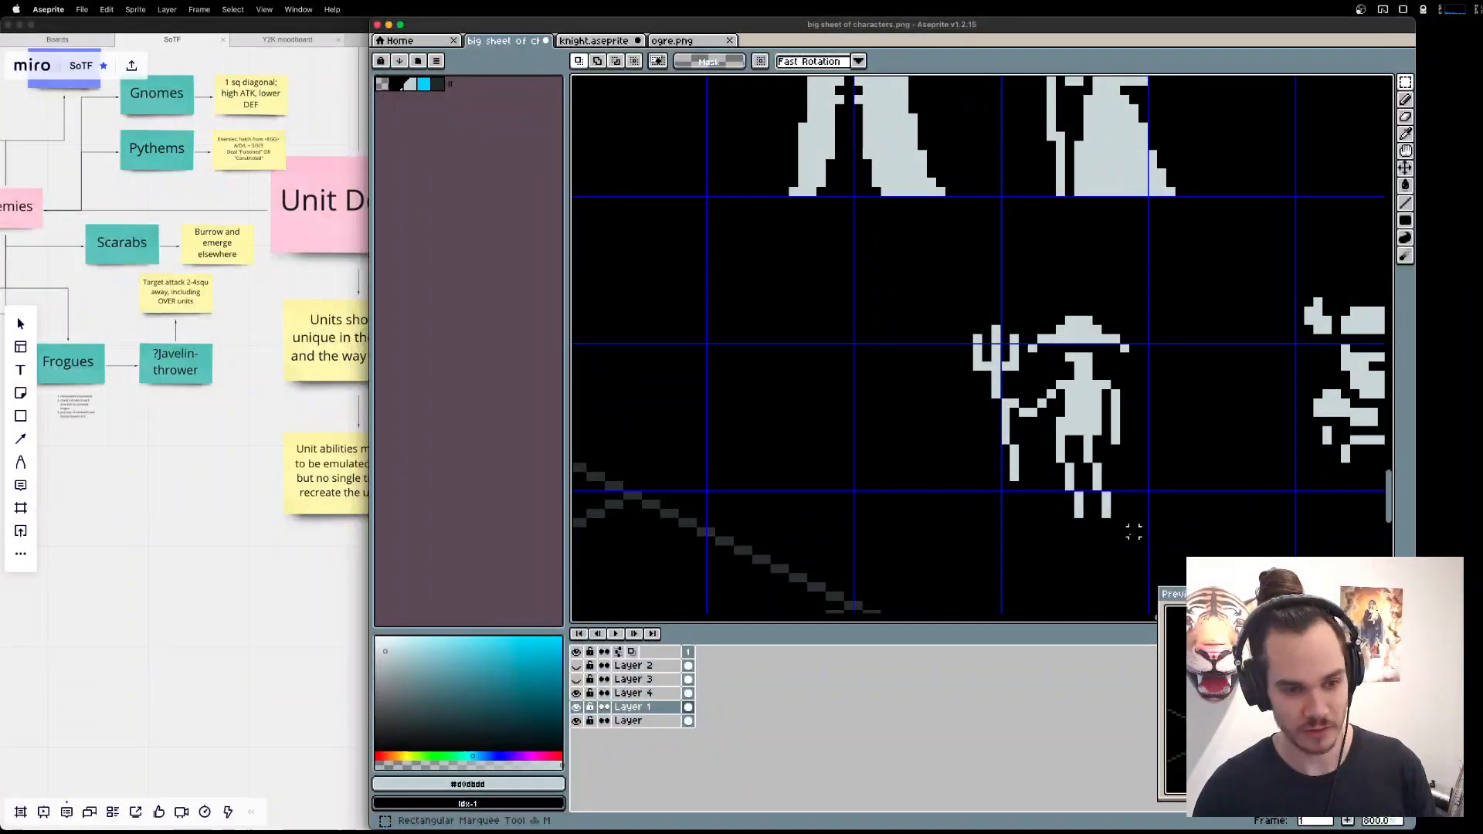
pyautogui.moveTo(1080, 433); pyautogui.dragTo(1133, 517)
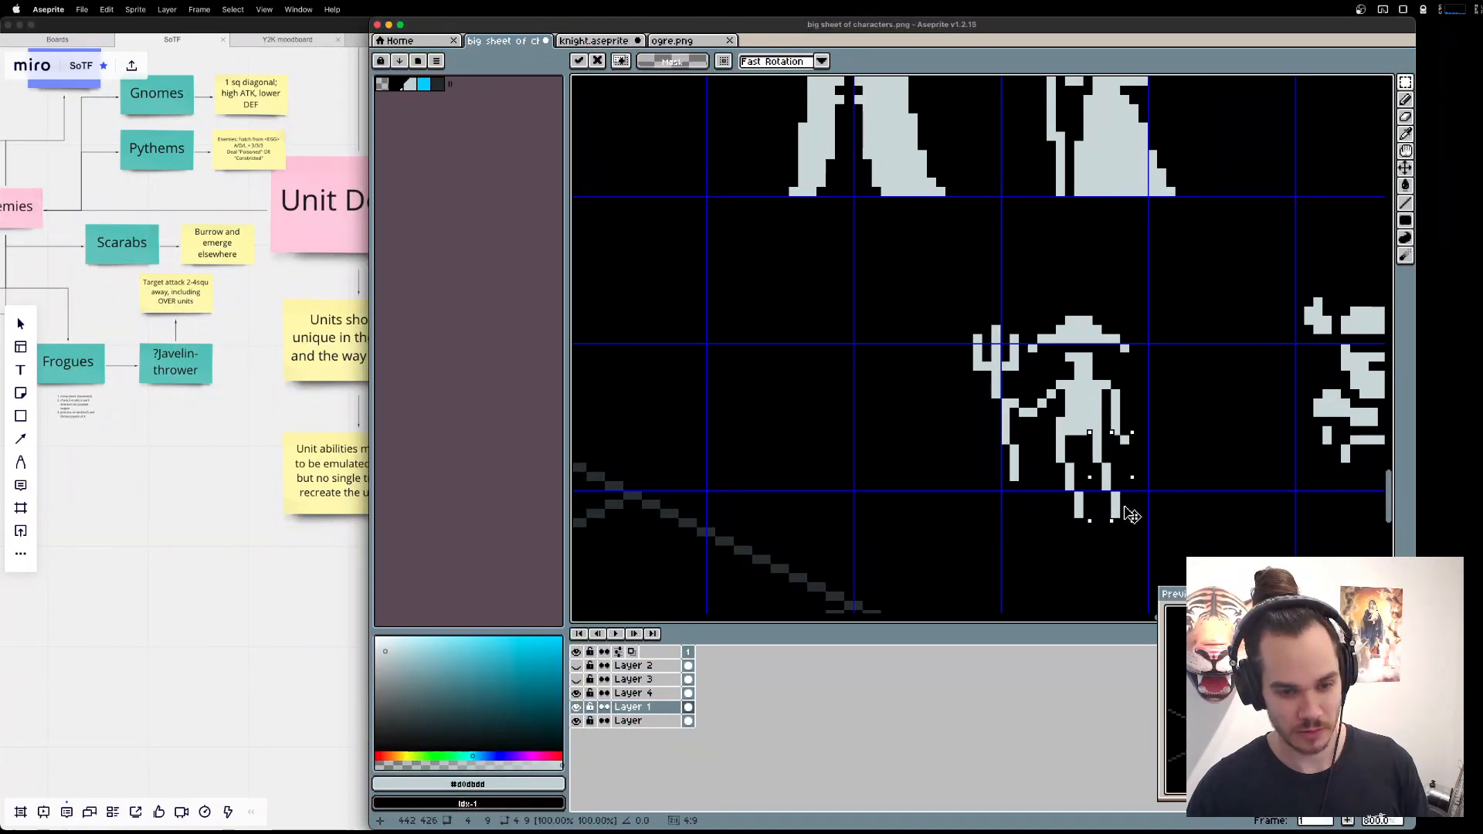
pyautogui.click(1168, 514)
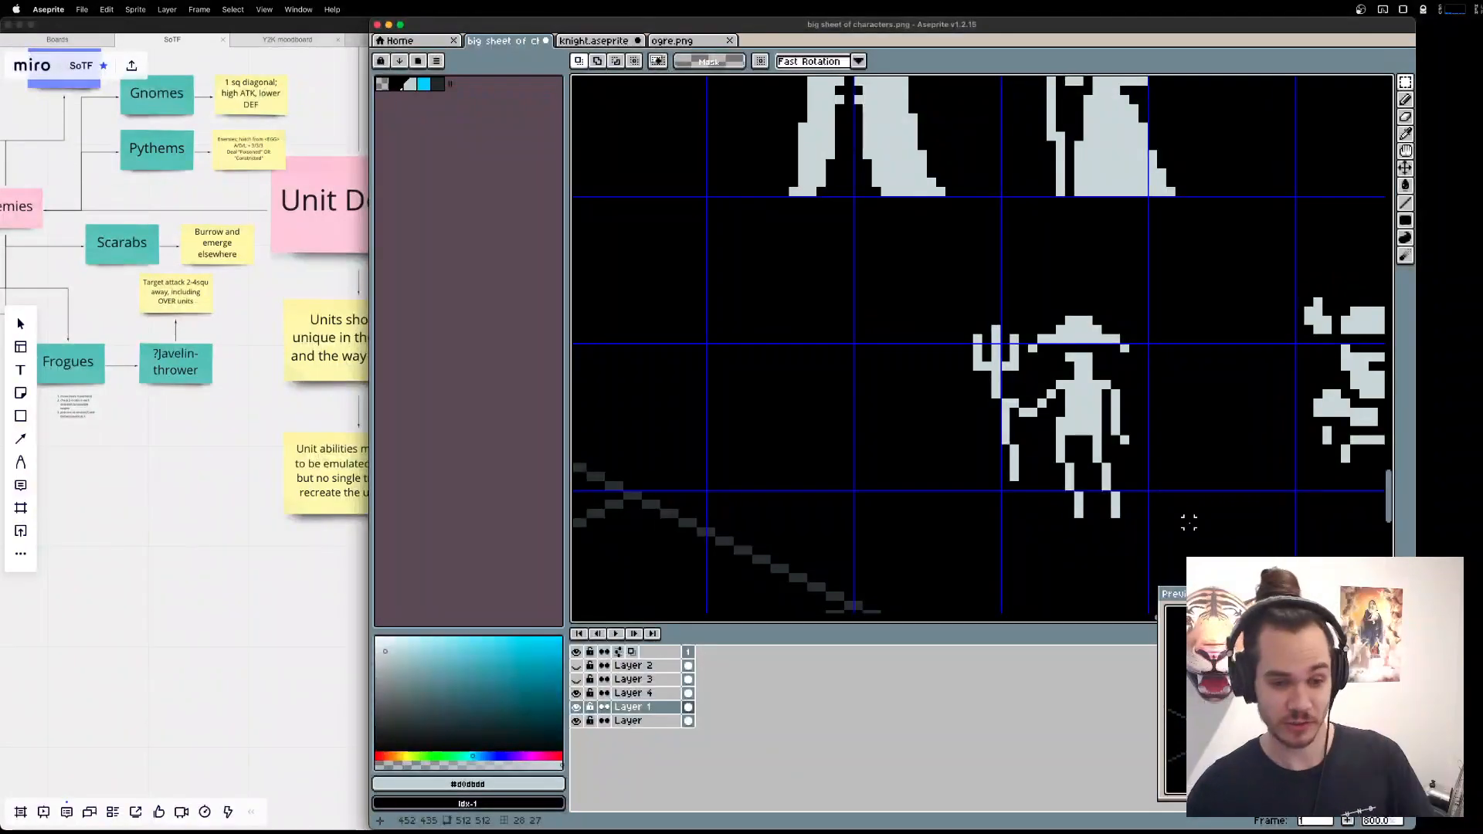
# Erase the drooping brim tips of the Fisher's hat and redraw it as a wide, stepped cone.
pyautogui.press('b')
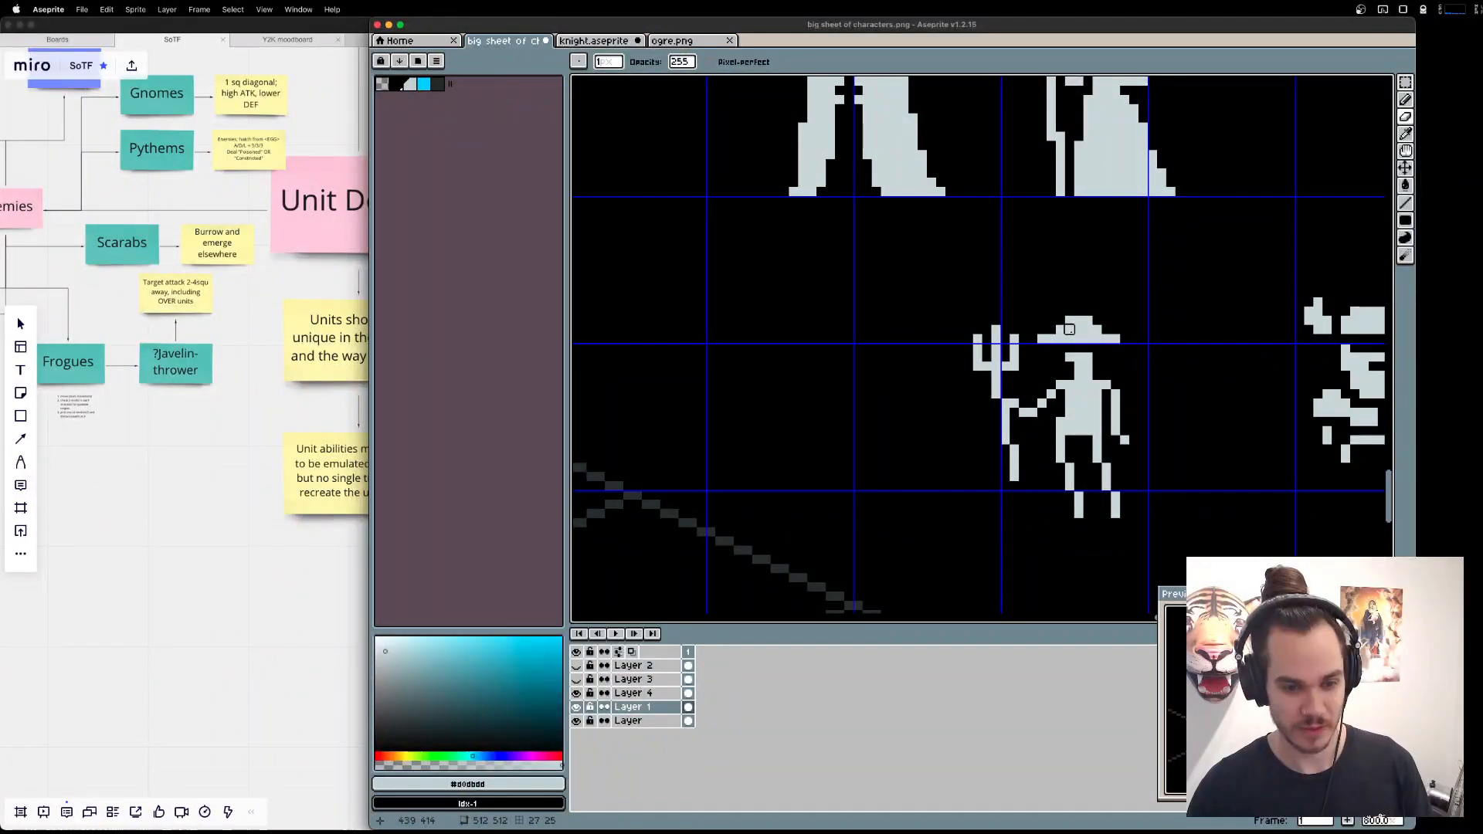
pyautogui.moveTo(1069, 329)
pyautogui.mouseDown()
pyautogui.moveTo(1150, 347)
pyautogui.moveTo(1148, 327)
pyautogui.mouseUp()
pyautogui.press('b')
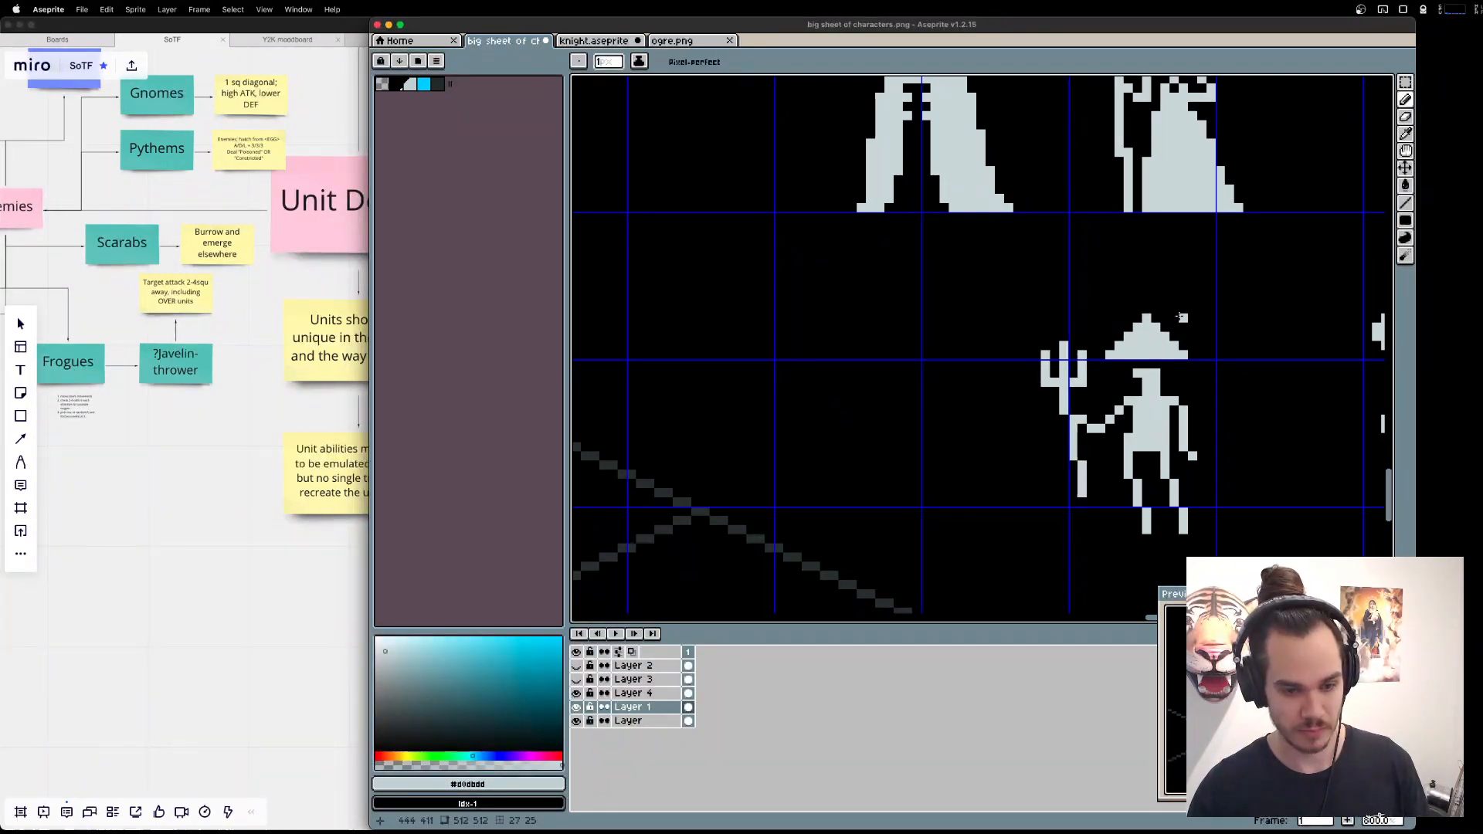
# Trim the hat's stepped sides and peak pixel by pixel to turn the cone into a low, rounded crown.
pyautogui.press('e')
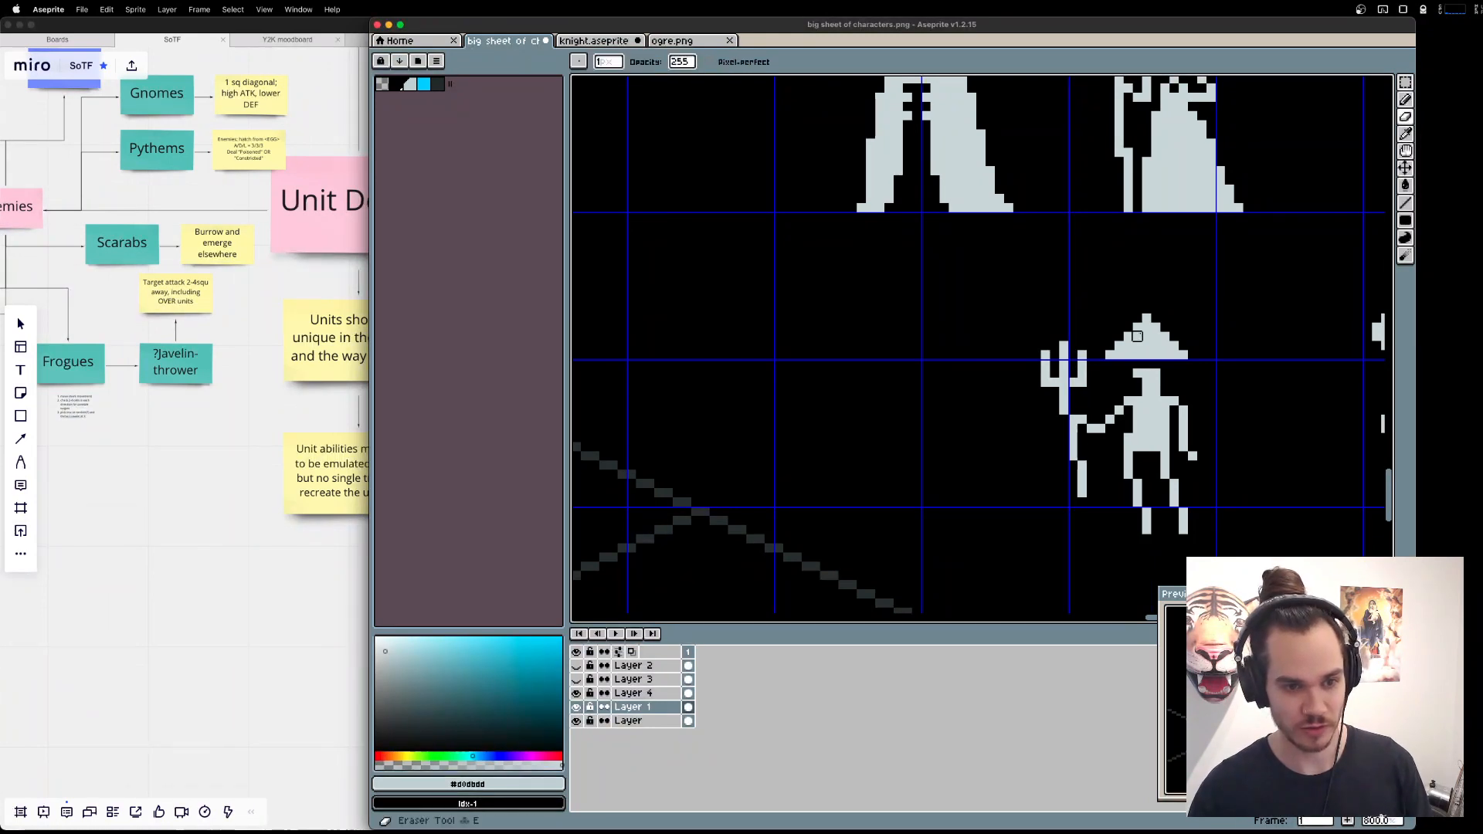
pyautogui.click(1129, 337)
pyautogui.click(1165, 337)
pyautogui.click(1138, 327)
pyautogui.click(1156, 327)
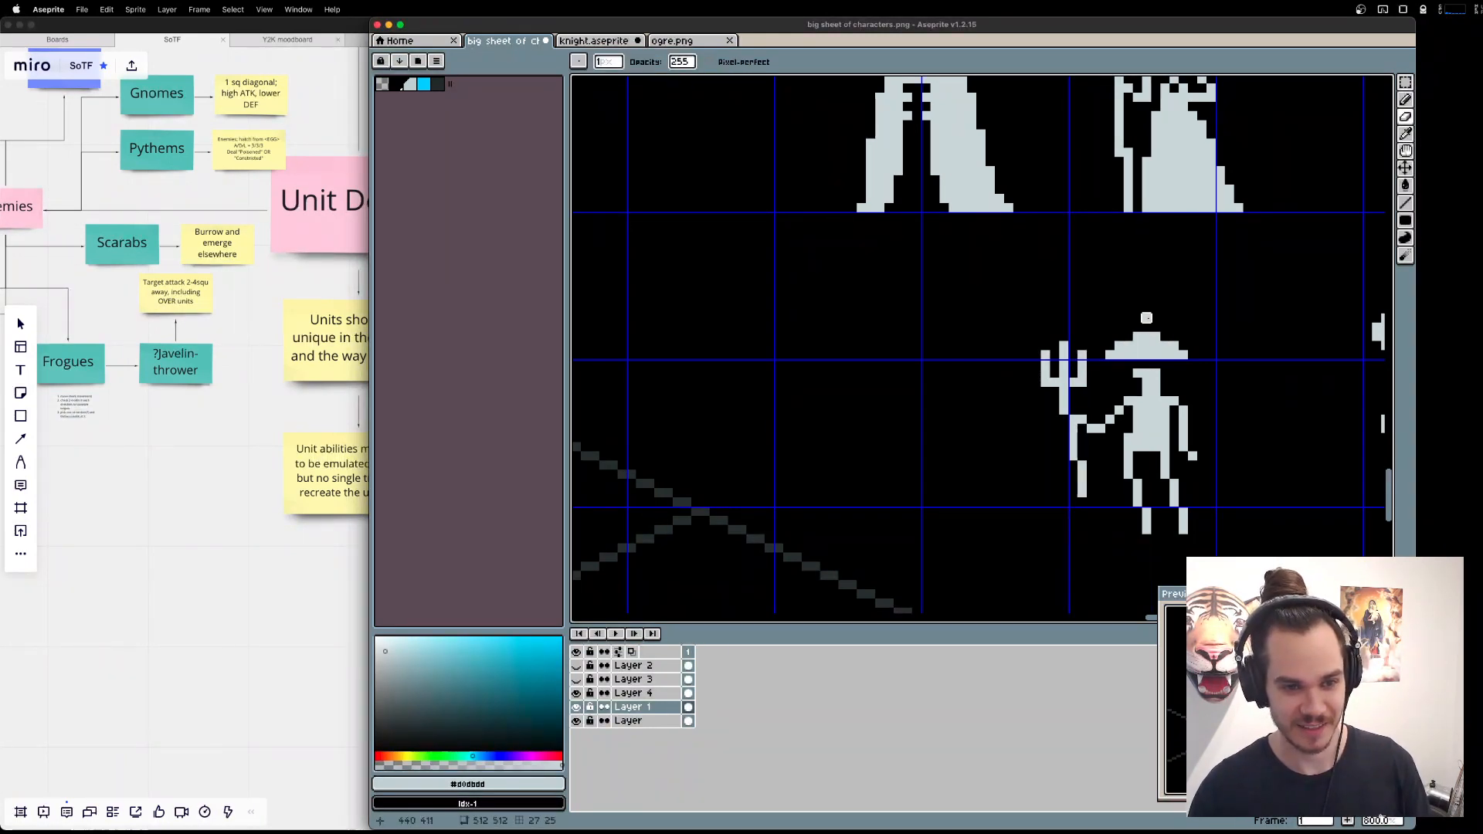
pyautogui.click(1147, 318)
pyautogui.press('b')
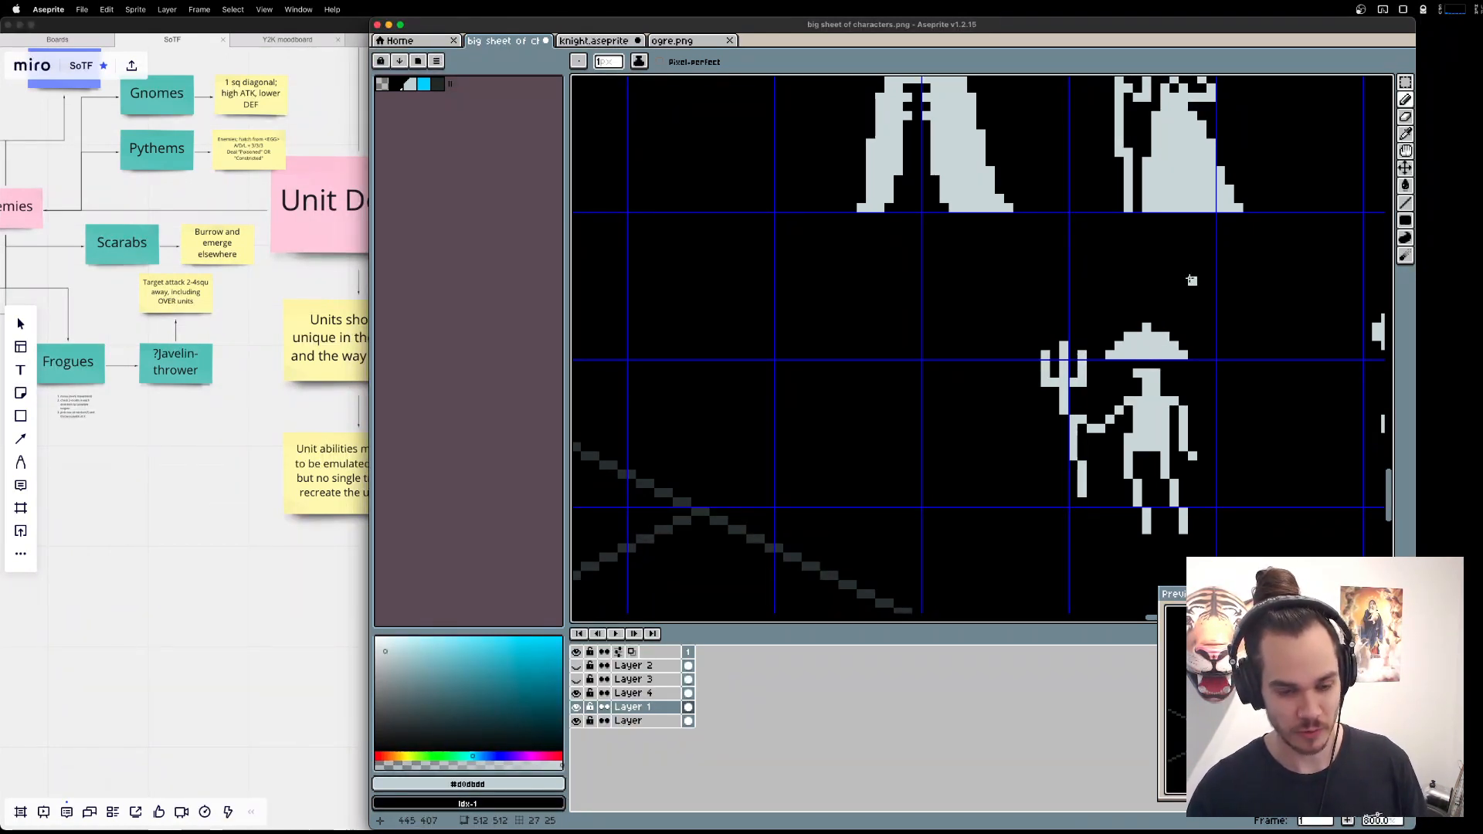
pyautogui.press('e')
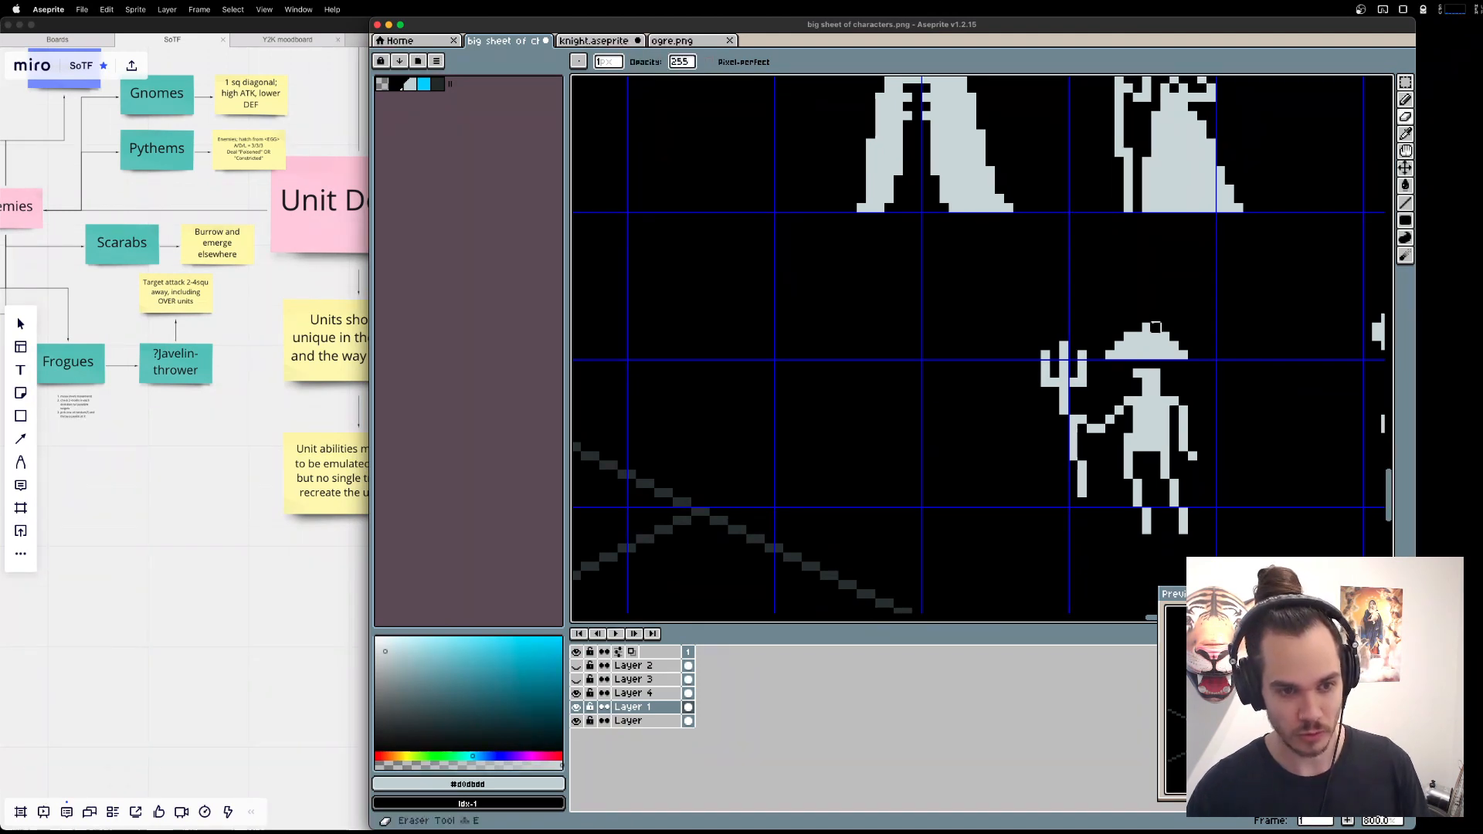
pyautogui.click(1147, 328)
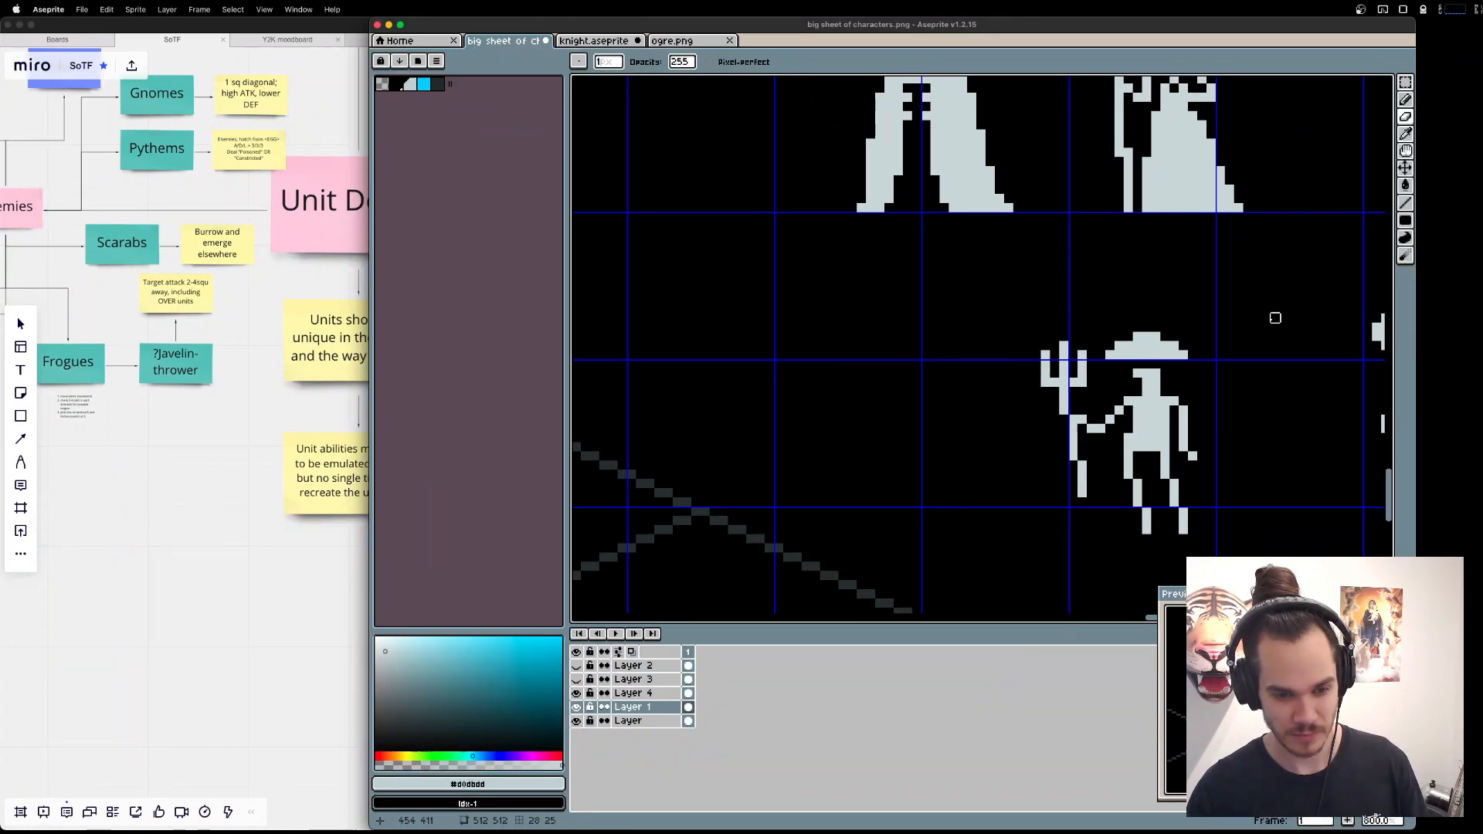
# Try widening the hat brim by one pixel on the trident side, and undo it.
pyautogui.press('b')
pyautogui.click(1100, 355)
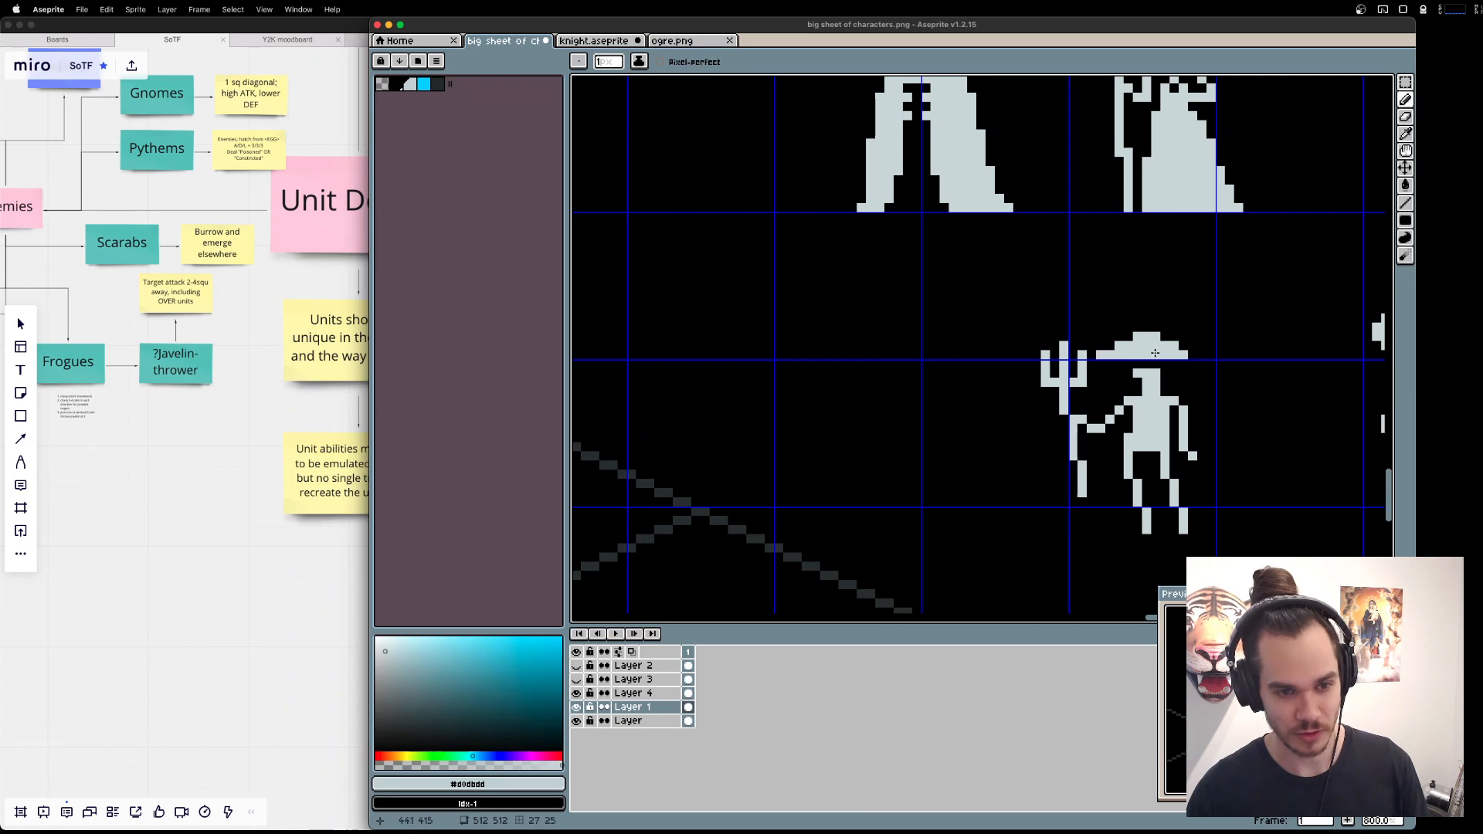
pyautogui.press('super+z')
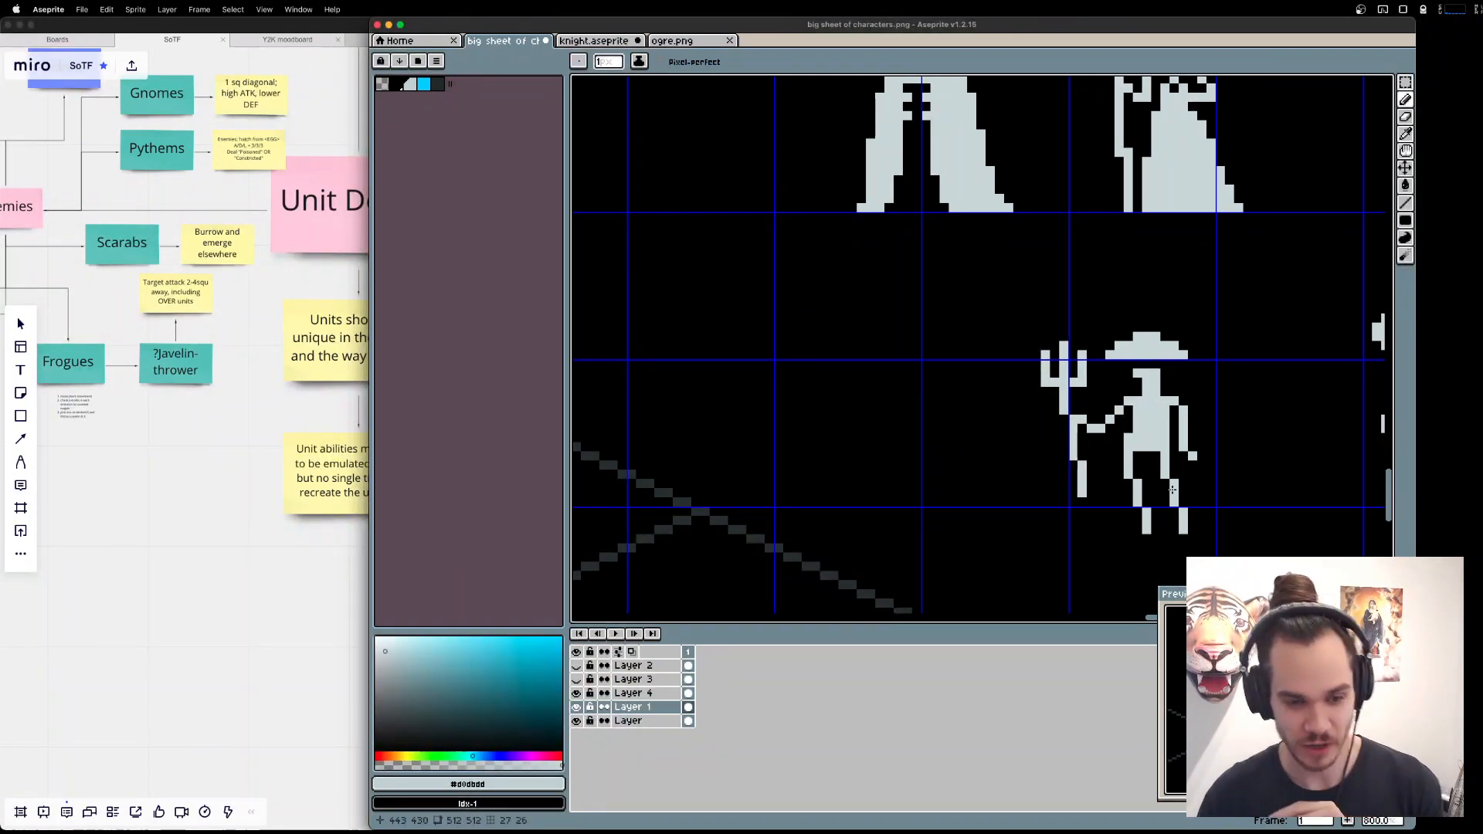
# Move the Fisher's hat, head, torso, arms and the whole trident up one pixel, leaving the legs in place.
pyautogui.press('m')
pyautogui.moveTo(975, 282)
pyautogui.mouseDown()
pyautogui.moveTo(1270, 395)
pyautogui.moveTo(1282, 453)
pyautogui.mouseUp()
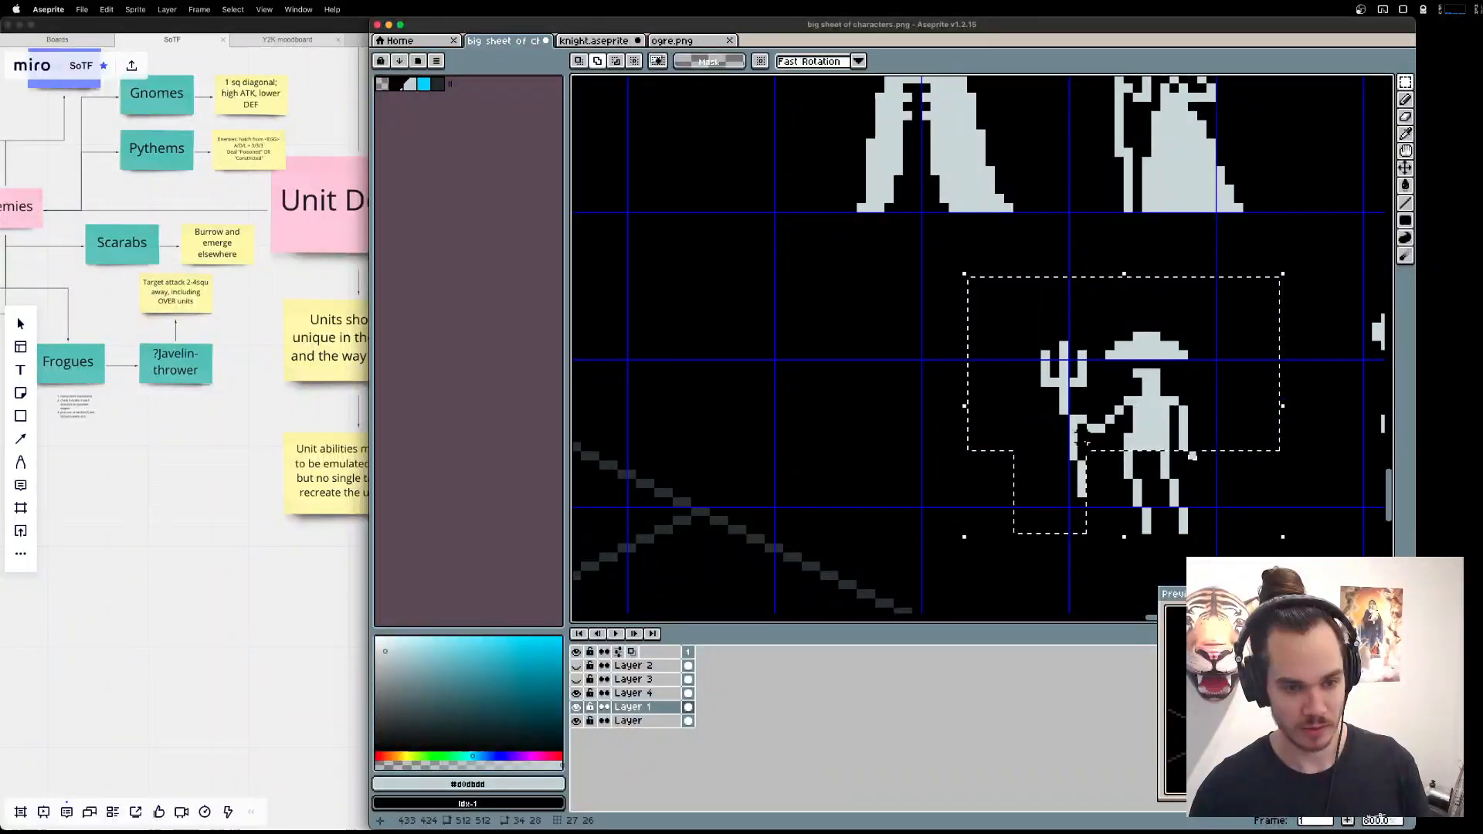
pyautogui.moveTo(1126, 428); pyautogui.dragTo(1127, 417)
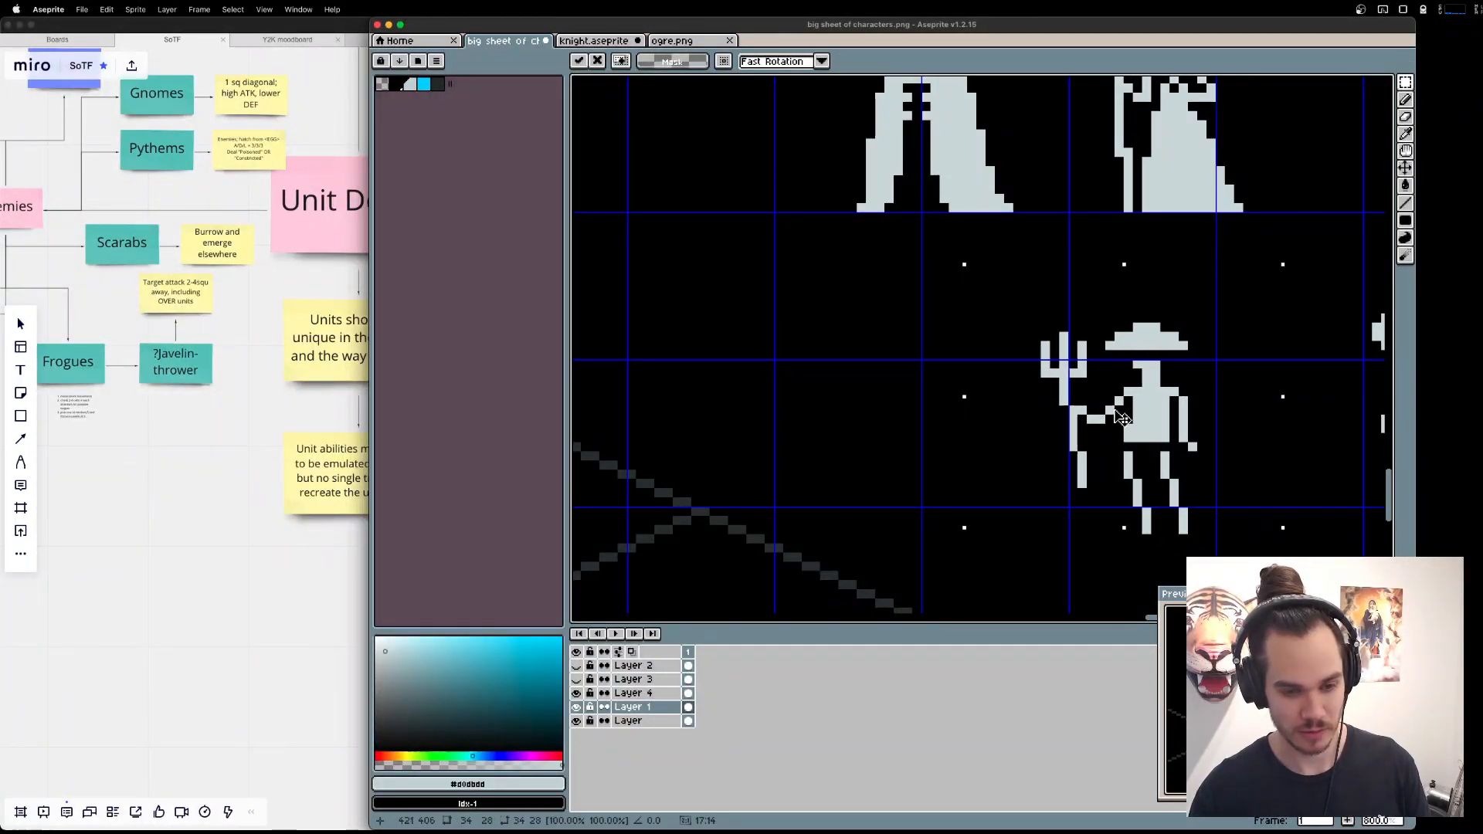
pyautogui.press('super+d')
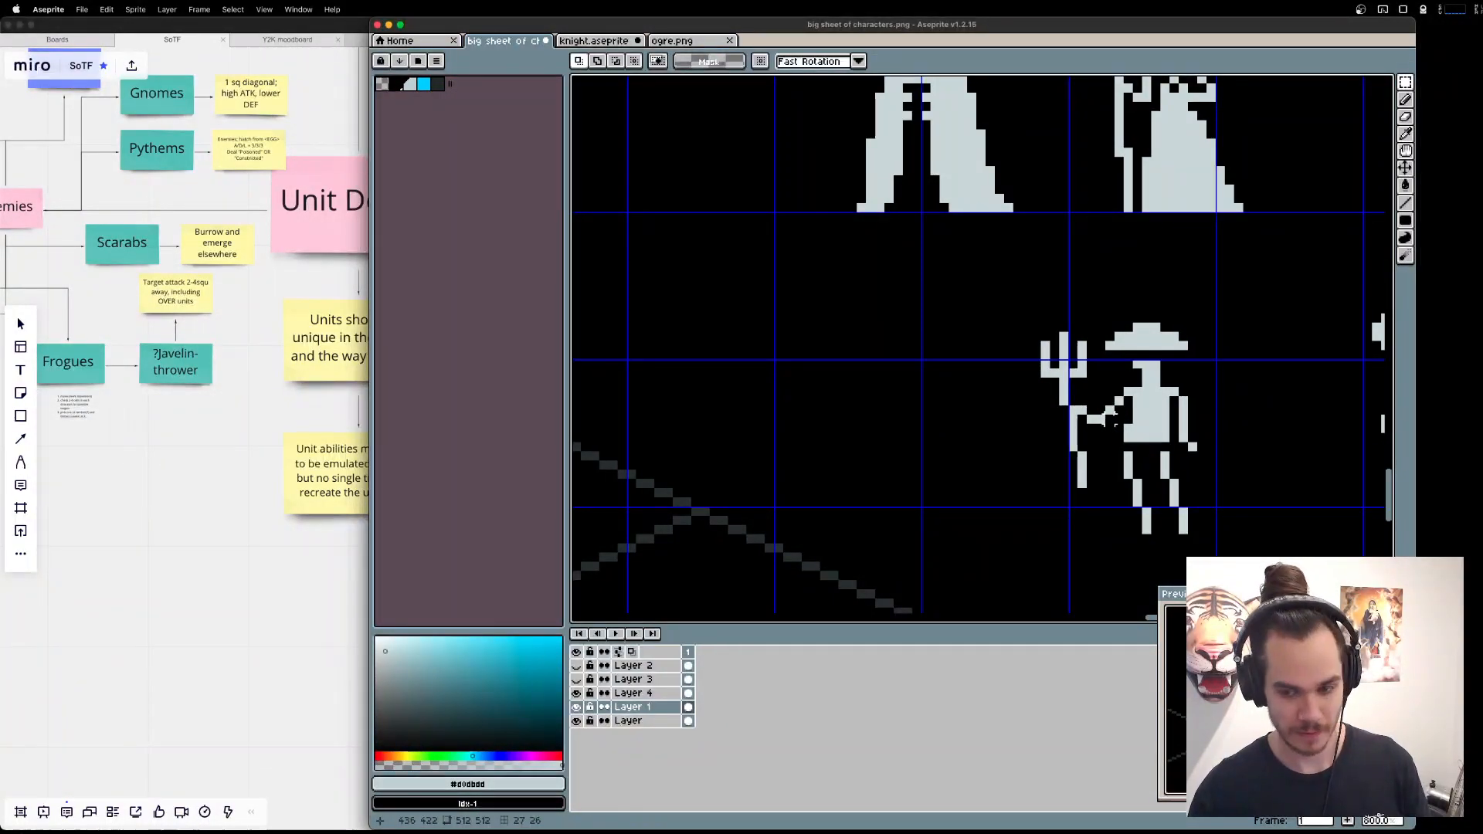
# Fill the gap between the Fisher's torso and legs, and extend the trident shaft down to foot level.
pyautogui.press('b')
pyautogui.moveTo(1128, 454); pyautogui.dragTo(1167, 444)
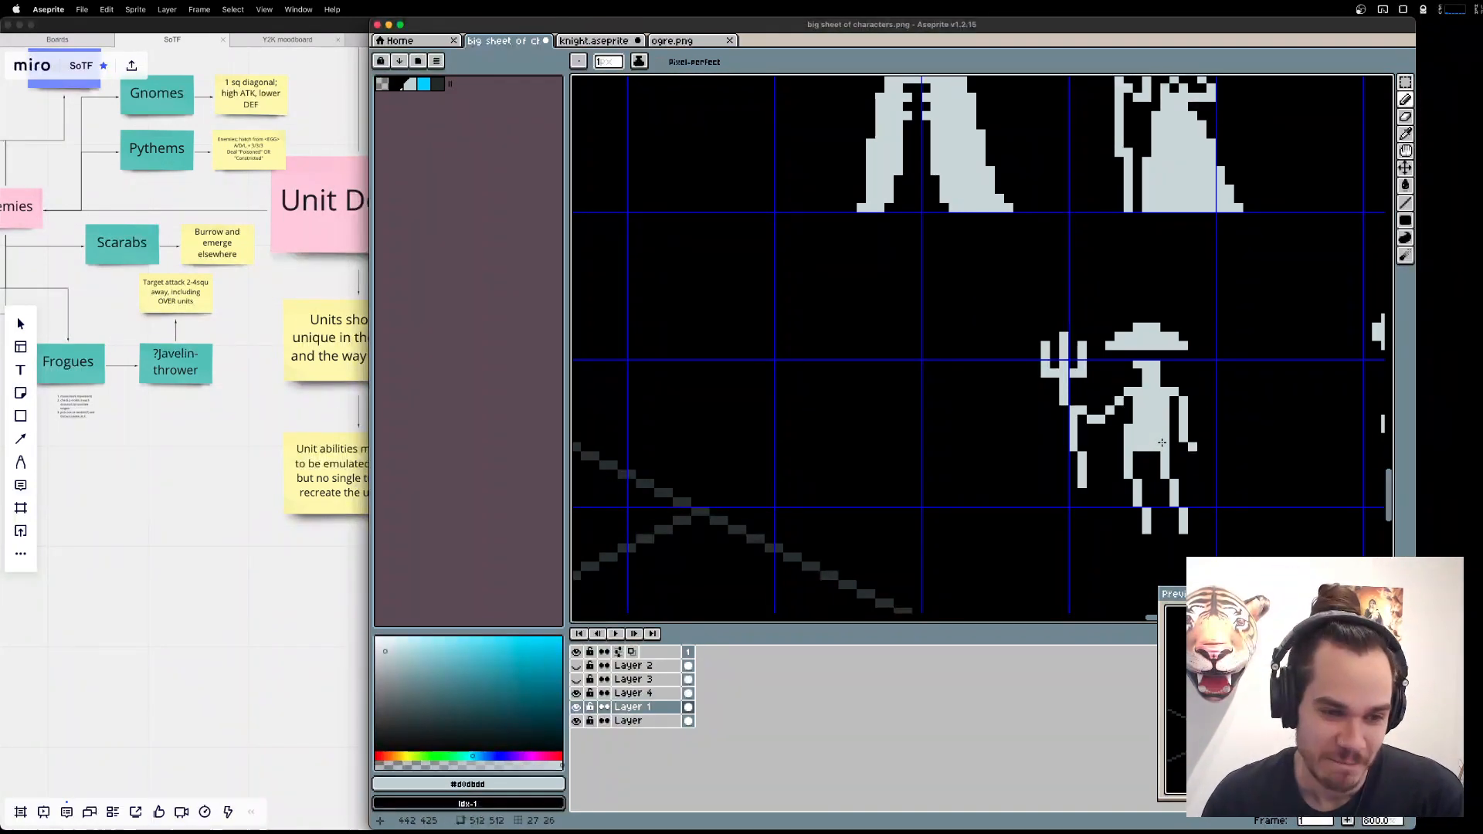
pyautogui.press('l')
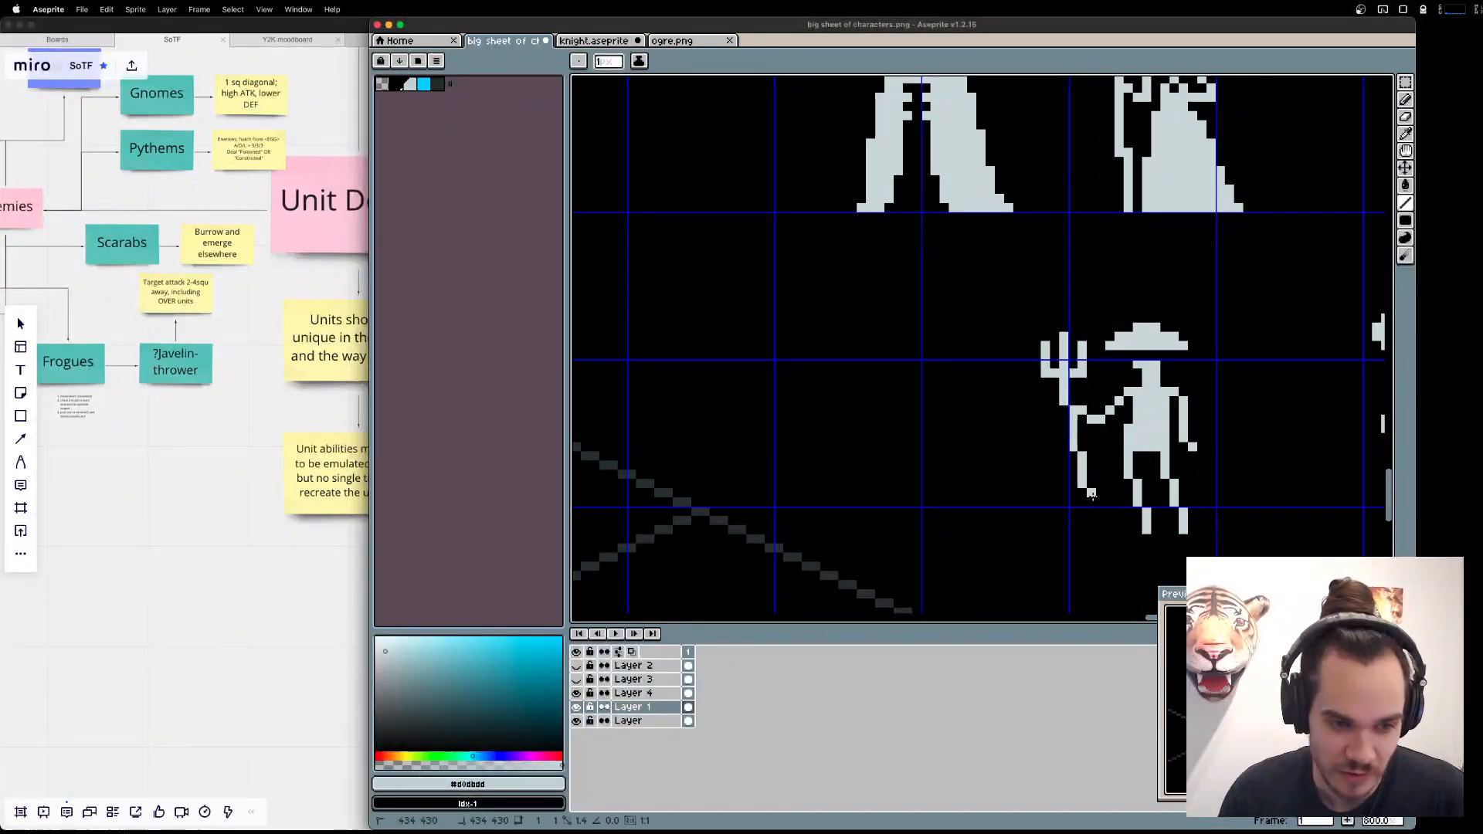
pyautogui.moveTo(1092, 495); pyautogui.dragTo(1091, 531)
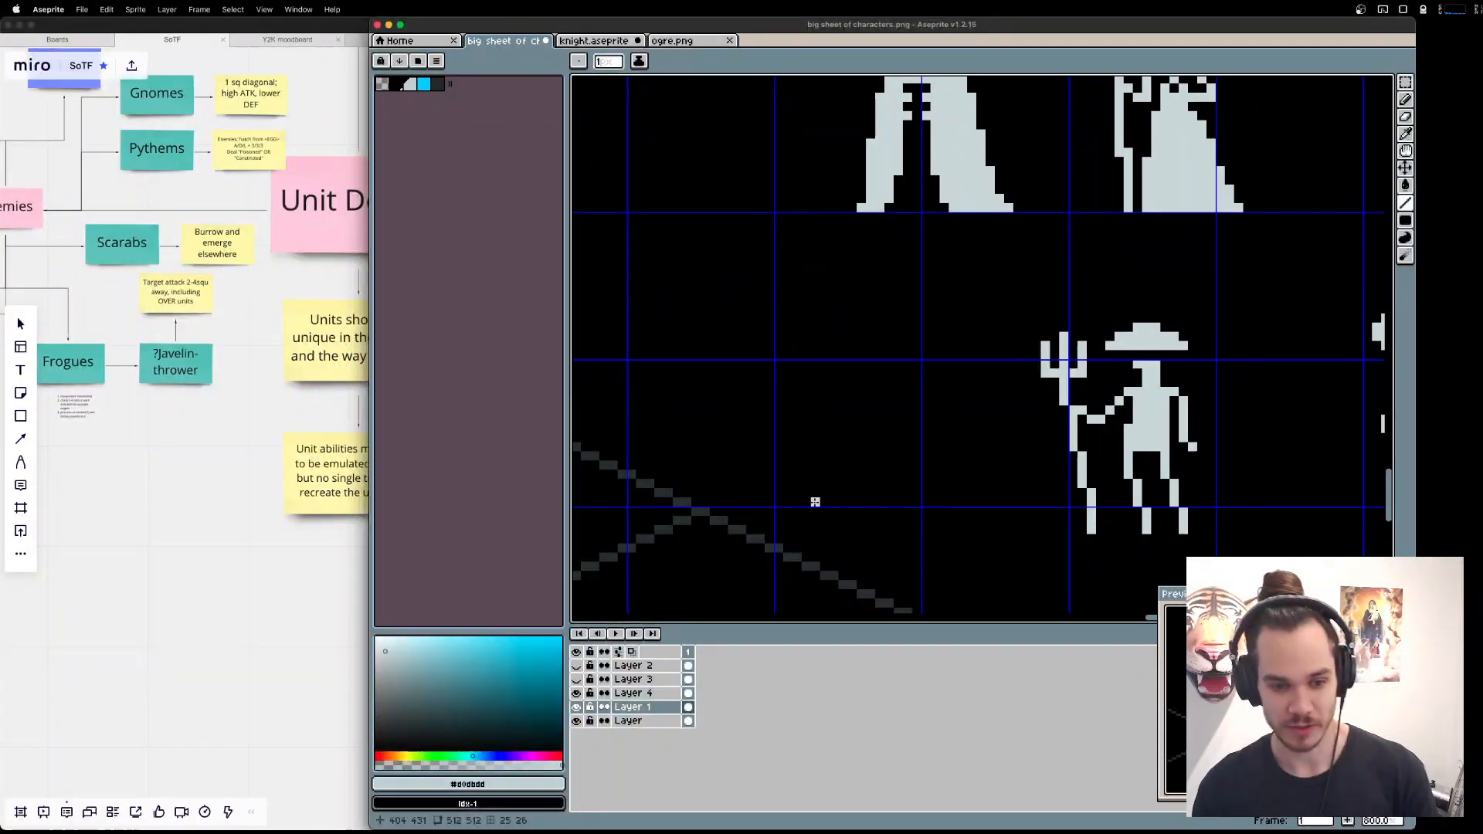
# Switch to the browser's fantasy fisherman images, compare the poses of several references, and return to Aseprite.
pyautogui.press('super+Tab')
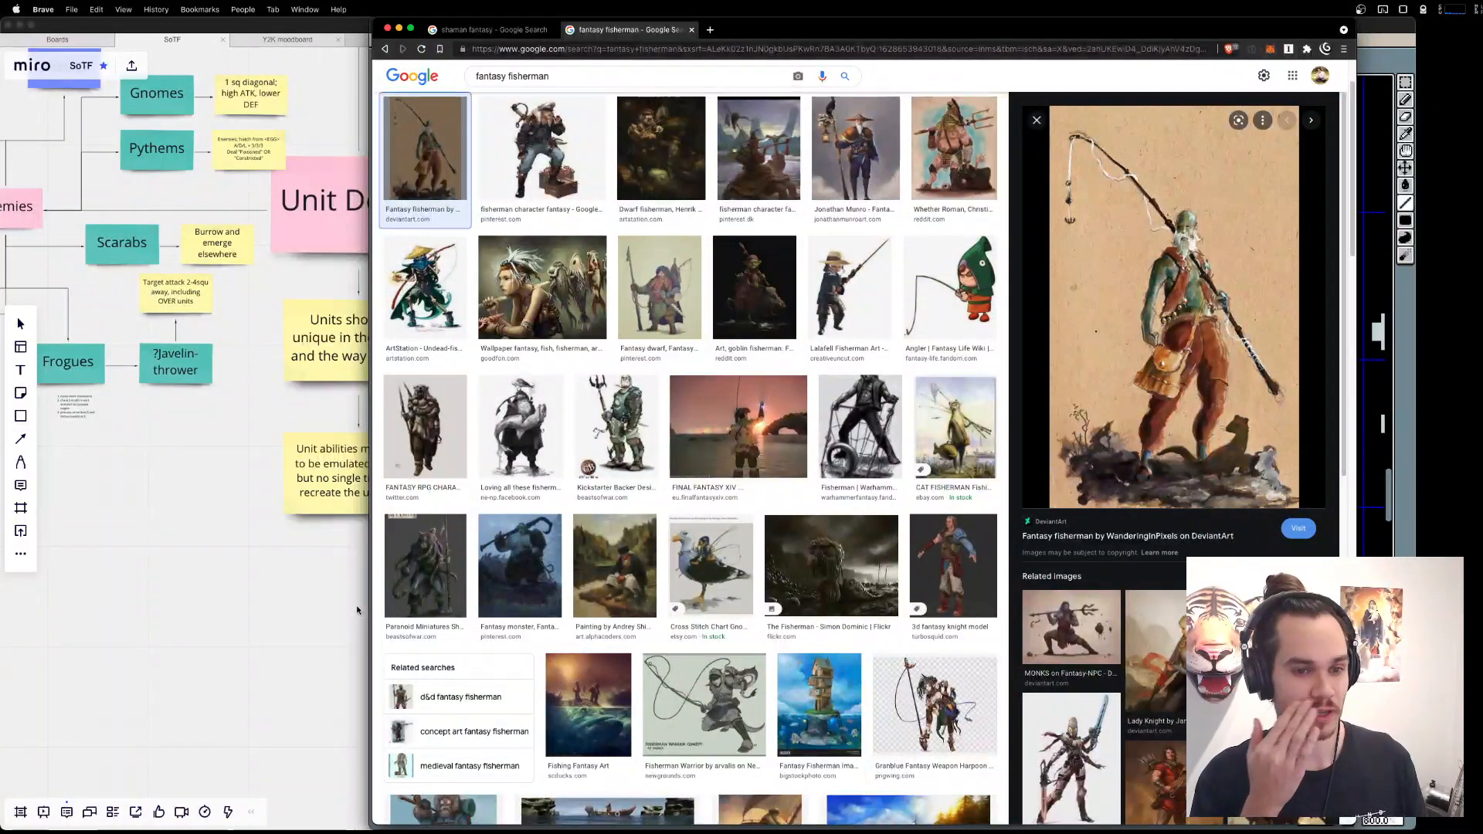
pyautogui.press('super+Tab')
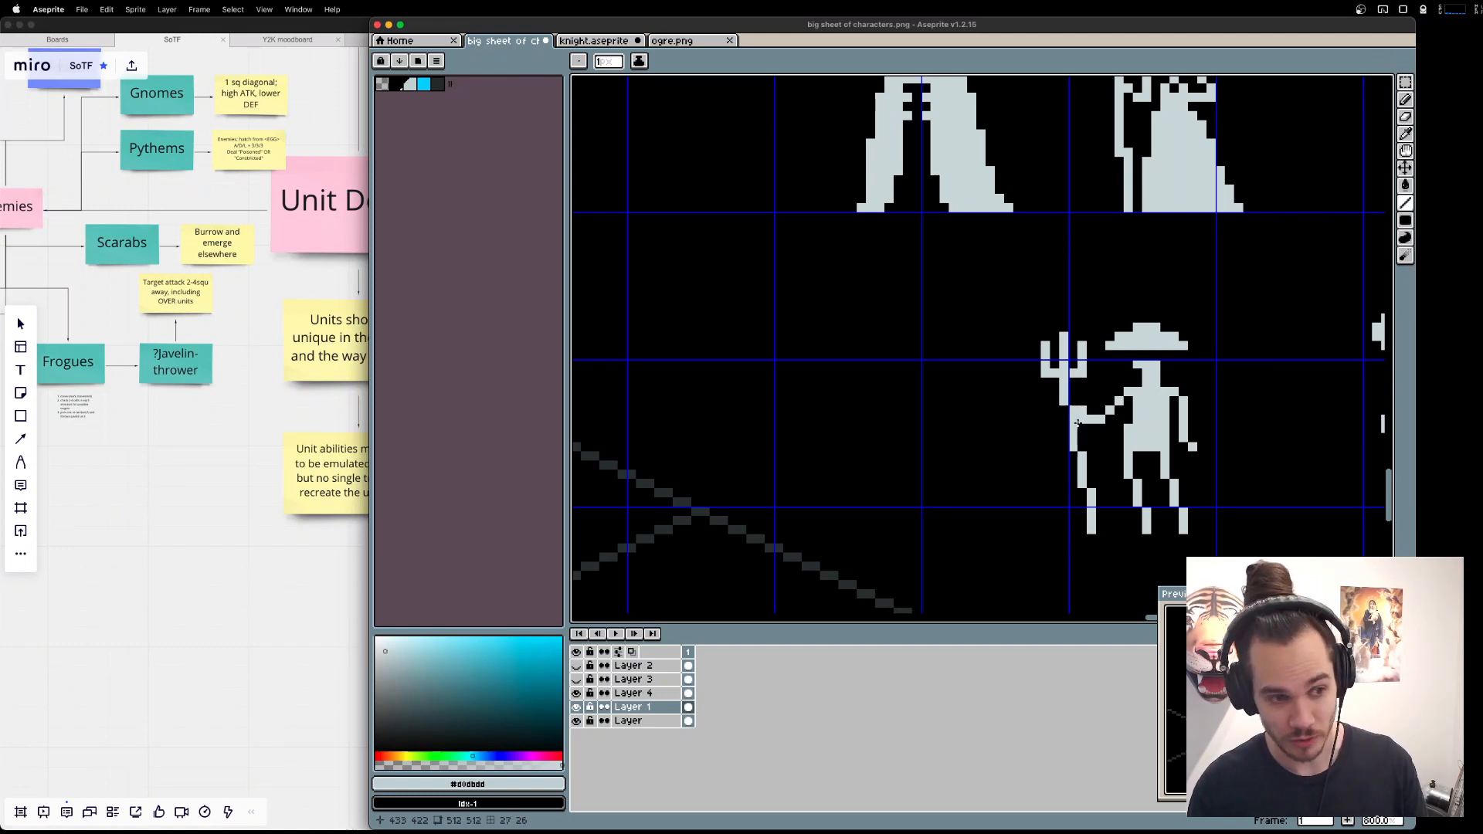
pyautogui.press('super+Tab')
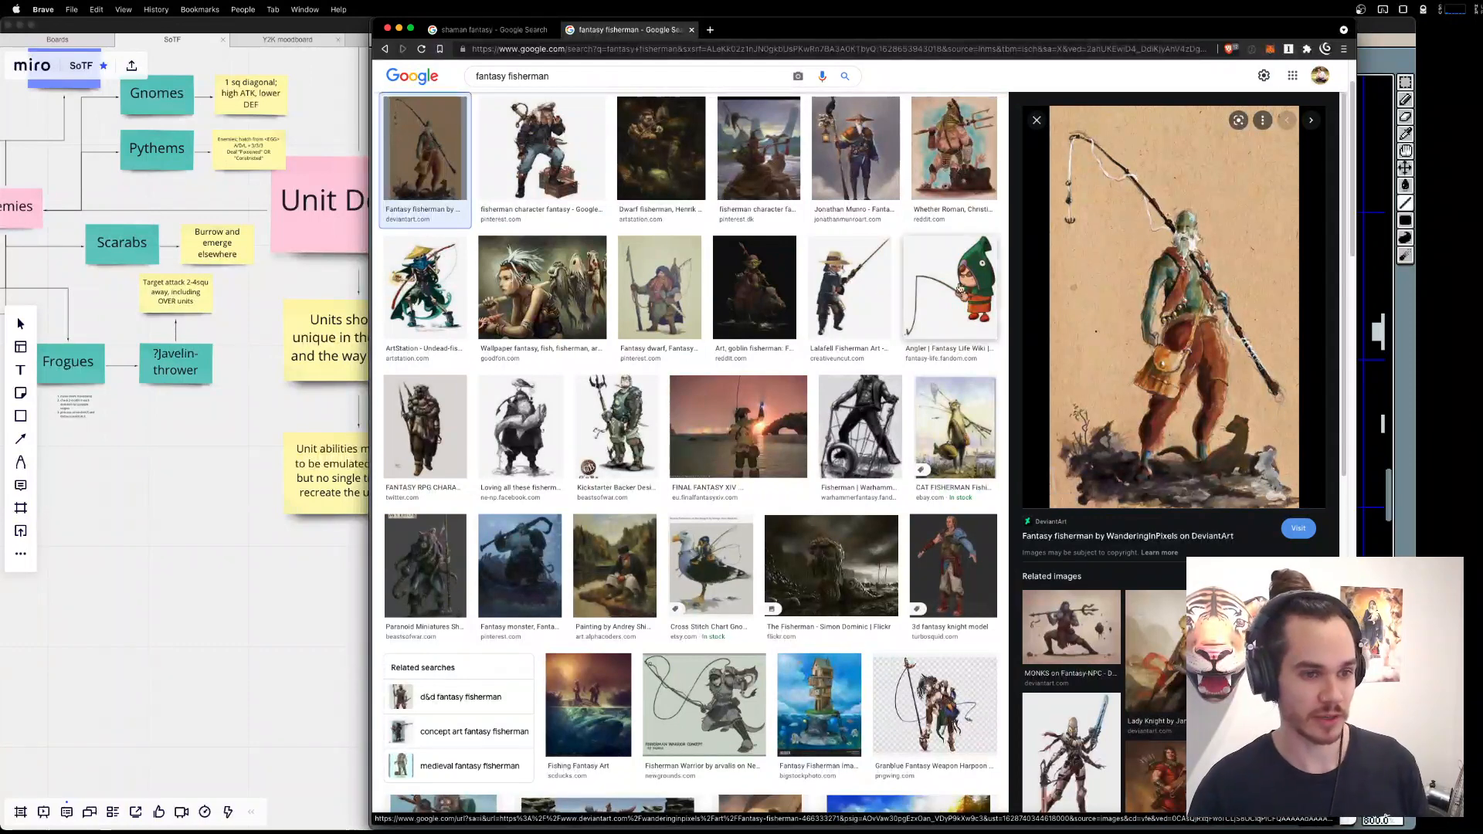
pyautogui.click(659, 287)
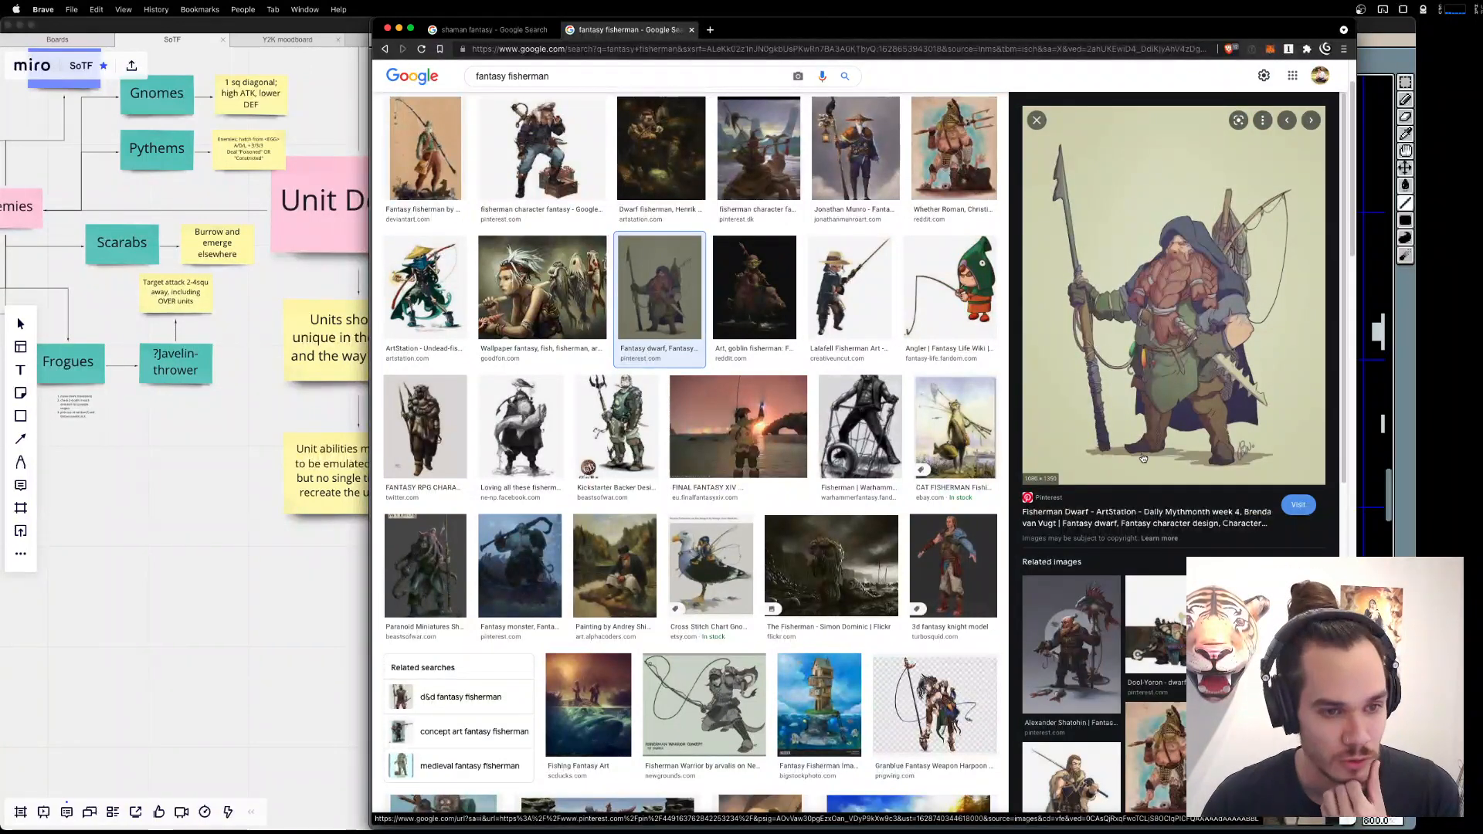
pyautogui.click(763, 139)
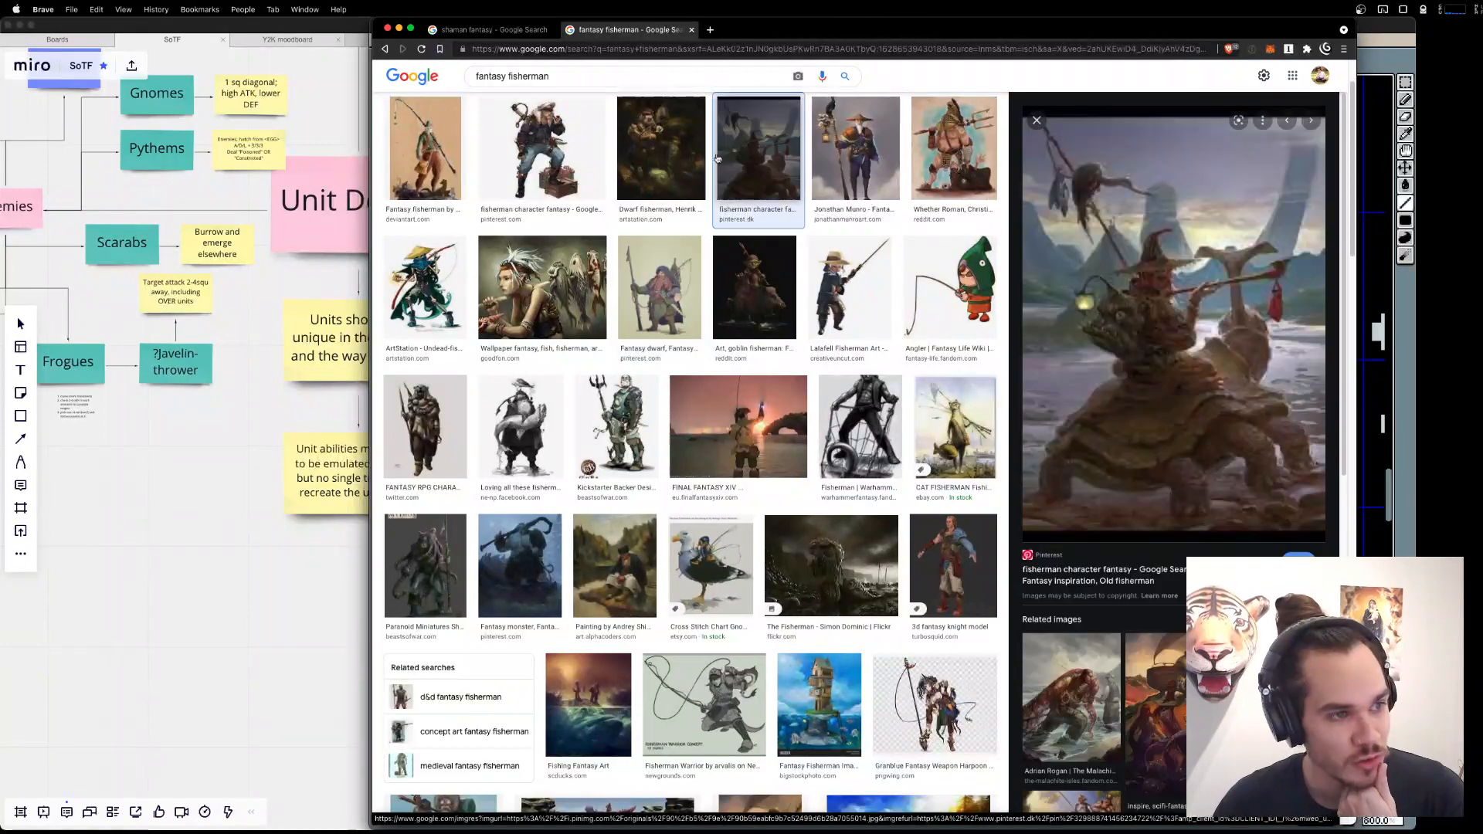
pyautogui.click(500, 165)
pyautogui.click(434, 163)
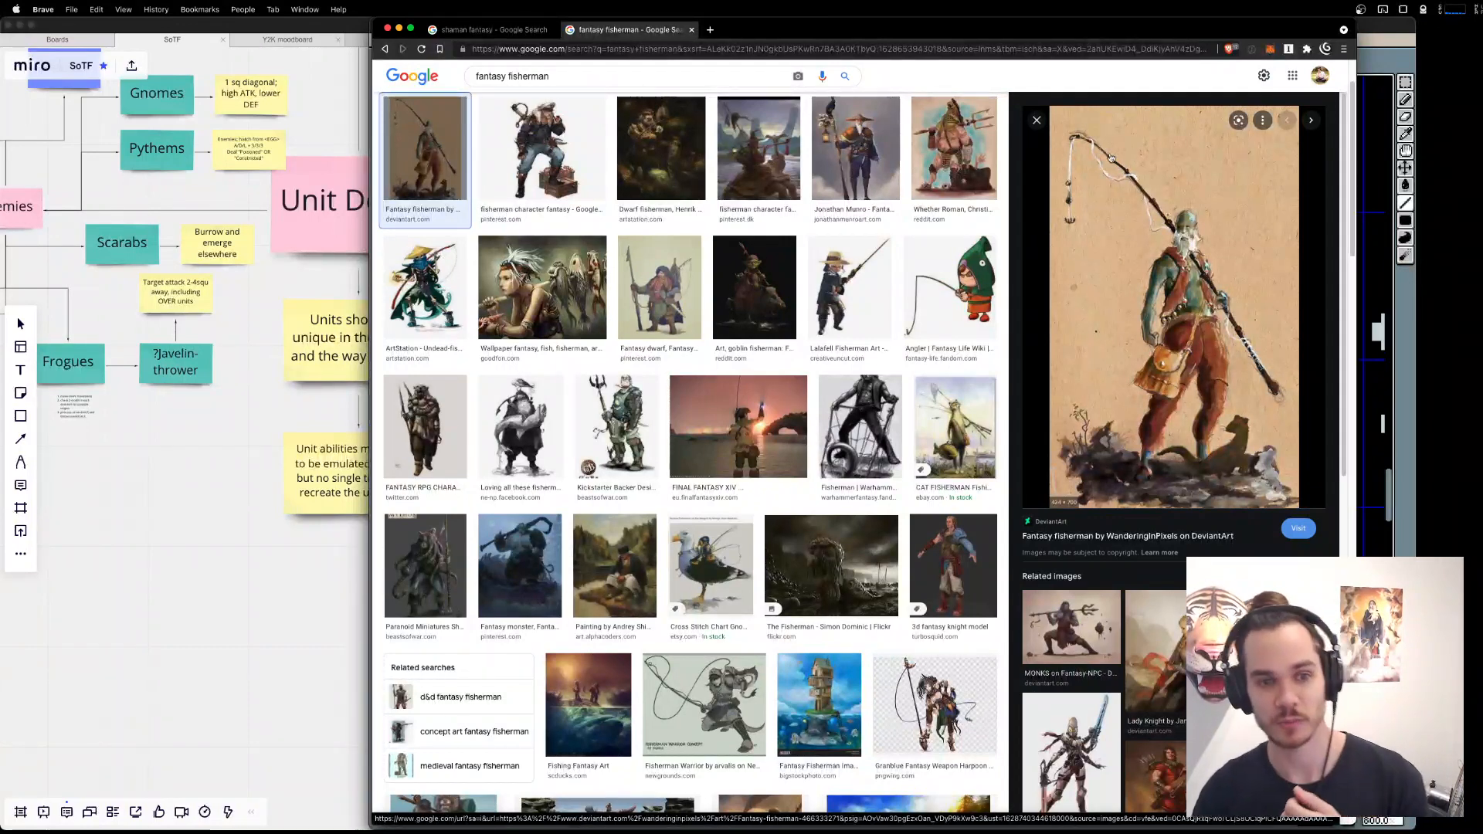
pyautogui.press('super+Tab')
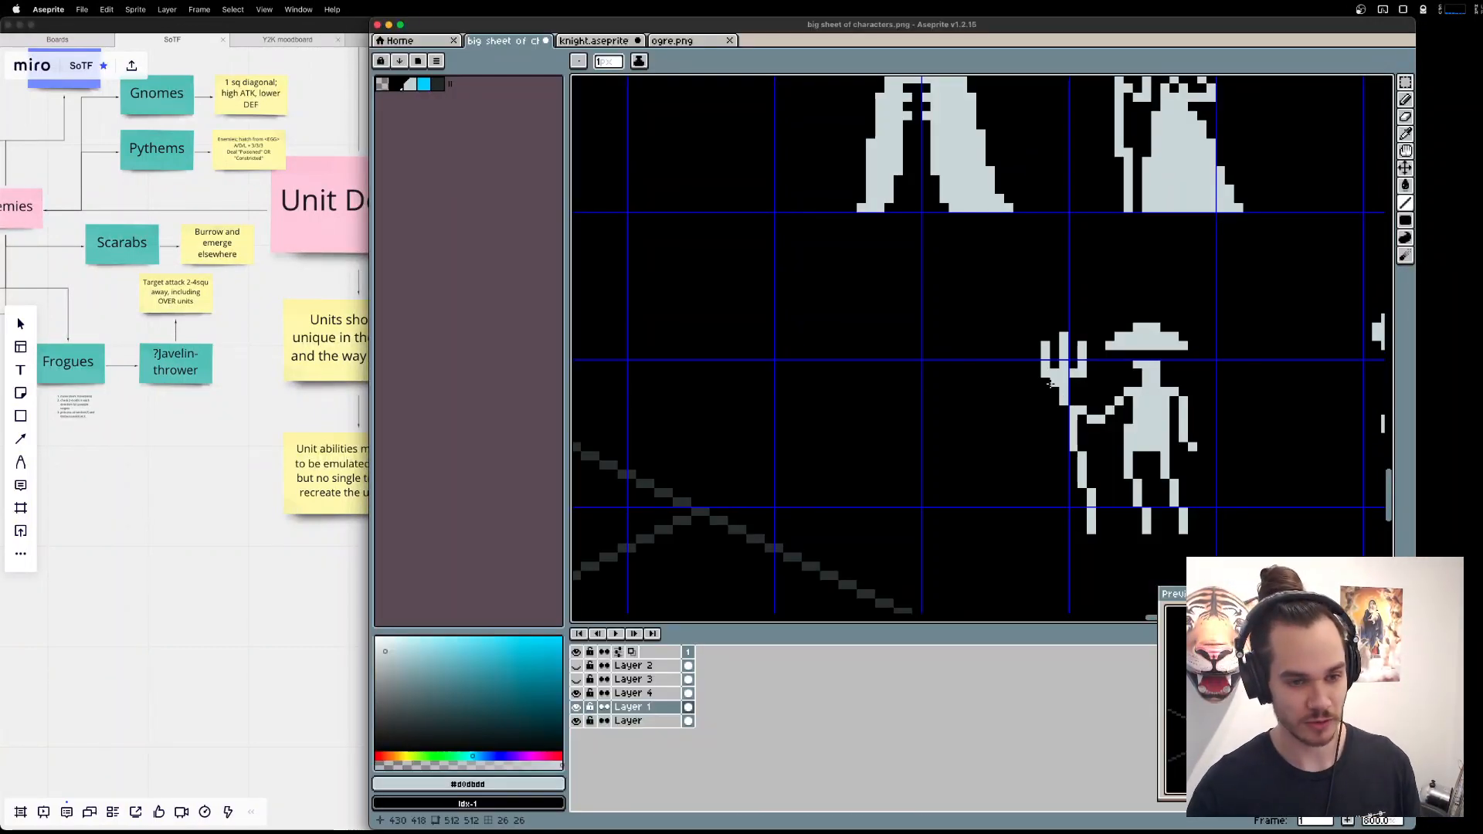
# Duplicate the complete Fisher with its trident into the empty area below the horned creature sprite.
pyautogui.press('m')
pyautogui.scroll(-1, 1017, 298)
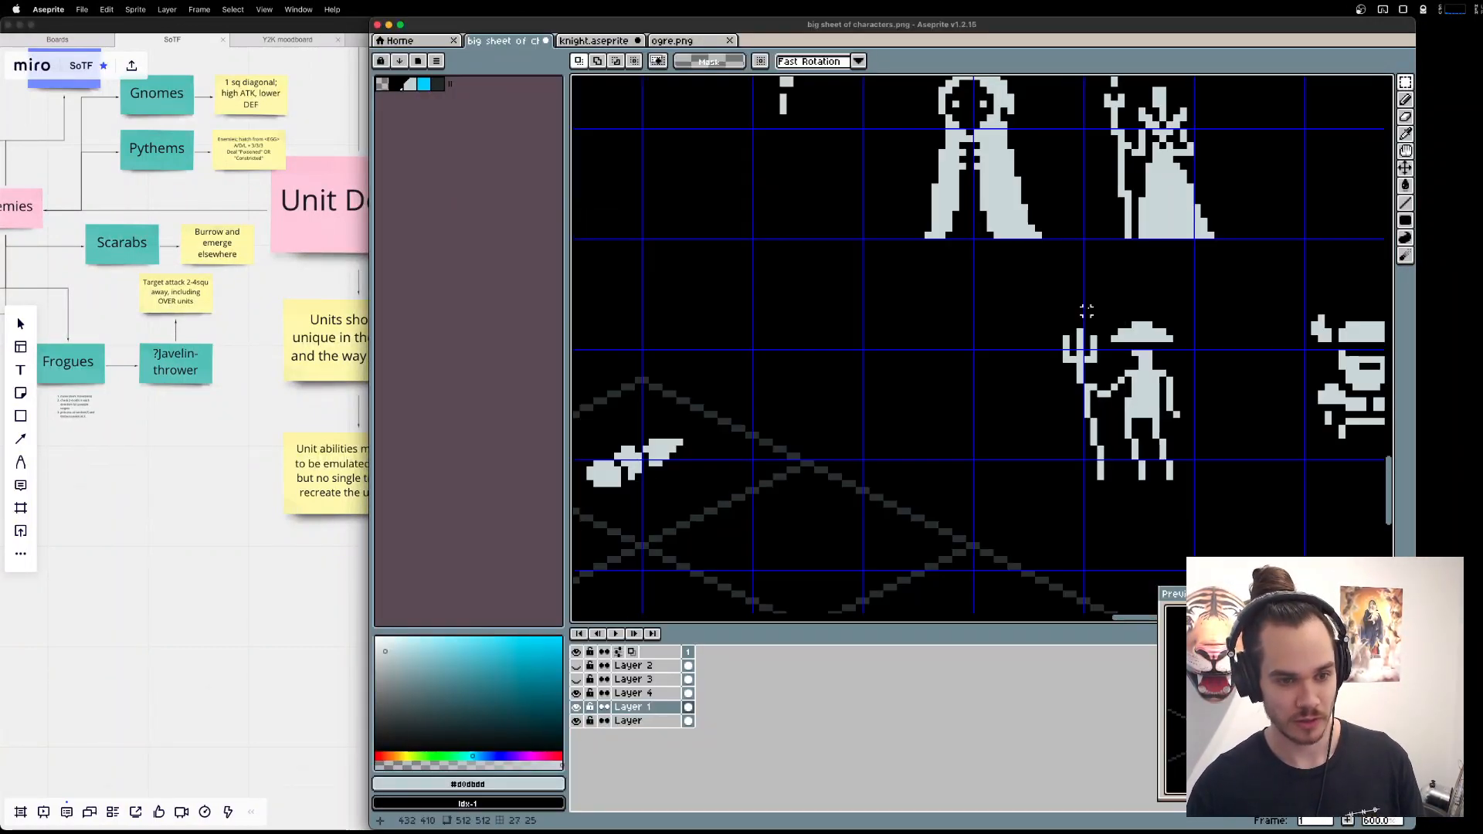
pyautogui.moveTo(1023, 296); pyautogui.dragTo(1218, 522)
pyautogui.moveTo(1170, 415)
pyautogui.mouseDown()
pyautogui.moveTo(954, 382)
pyautogui.moveTo(1171, 337)
pyautogui.moveTo(906, 384)
pyautogui.moveTo(1106, 391)
pyautogui.moveTo(1101, 519)
pyautogui.moveTo(1117, 306)
pyautogui.moveTo(1177, 392)
pyautogui.mouseUp()
pyautogui.scroll(1, 1202, 341)
pyautogui.scroll(-3, 1145, 392)
pyautogui.press('super+d')
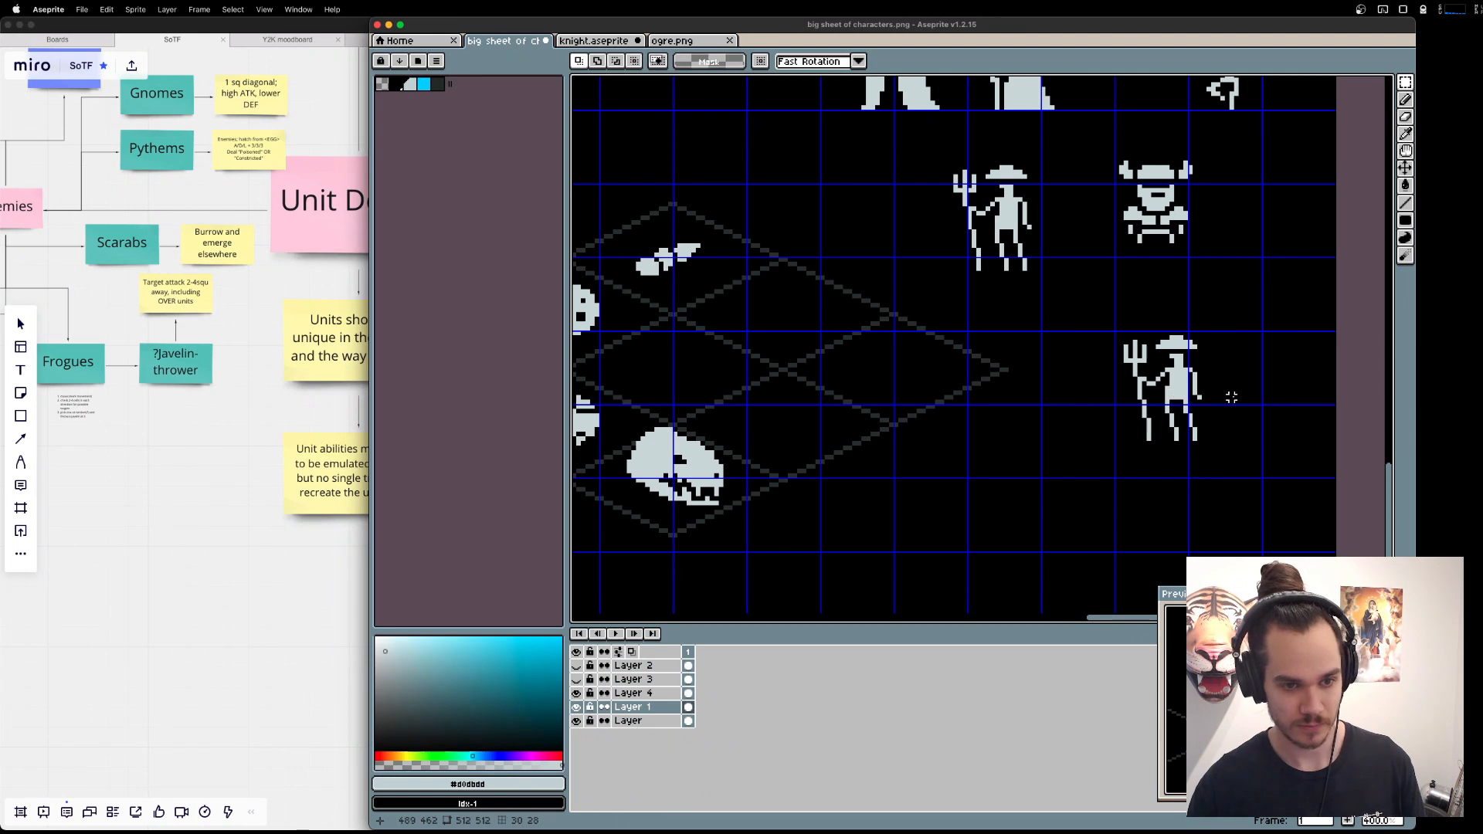
# Reposition the Fisher copy so that its feet rest on a horizontal grid line.
pyautogui.moveTo(1103, 323); pyautogui.dragTo(1227, 470)
pyautogui.press('Return')
pyautogui.scroll(2, 1314, 433)
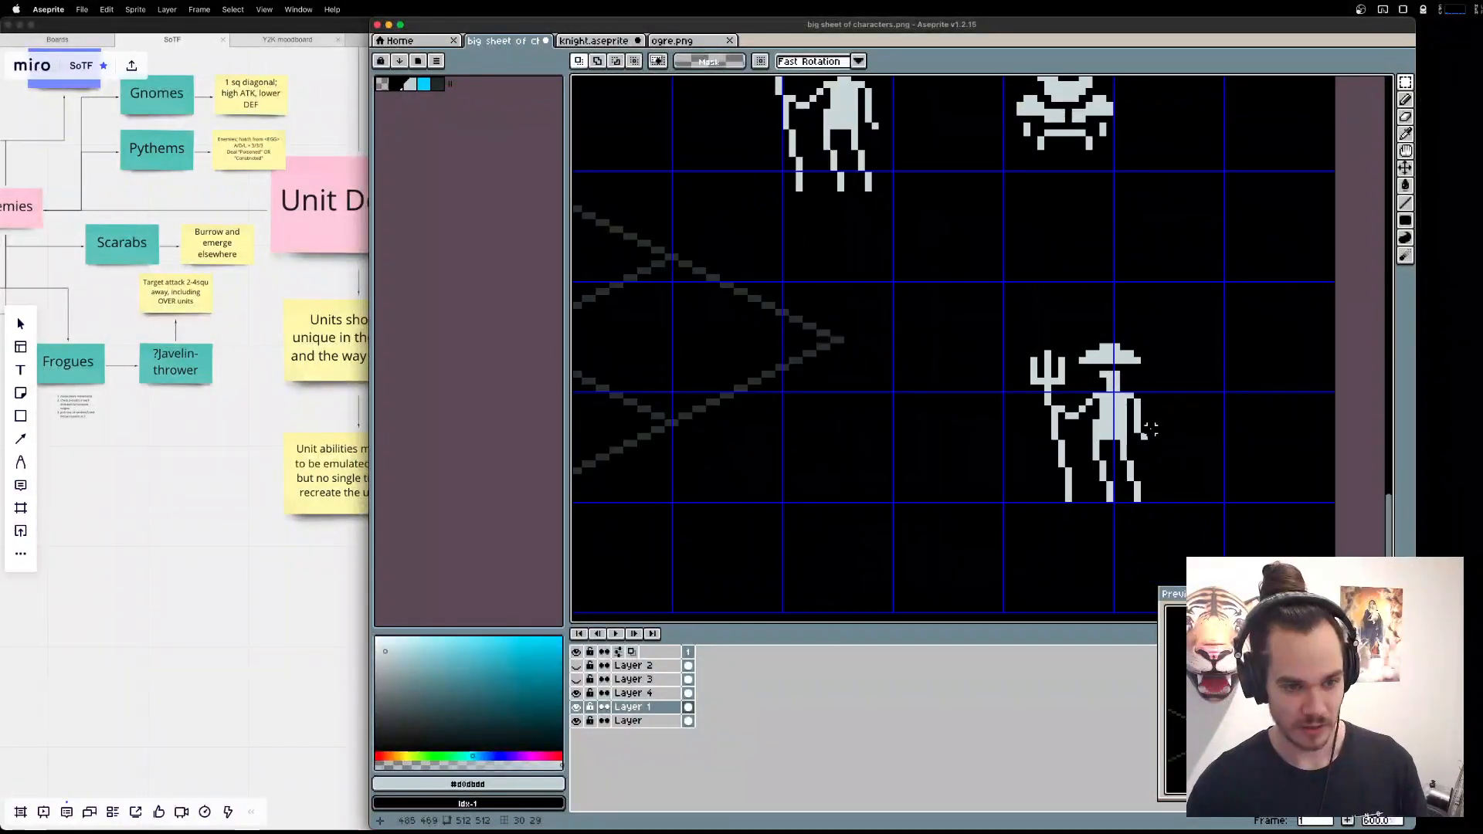
# Delete the trident and both arms from the Fisher copy, keeping the hat, head, torso and legs.
pyautogui.moveTo(942, 271); pyautogui.dragTo(1069, 533)
pyautogui.press('Delete')
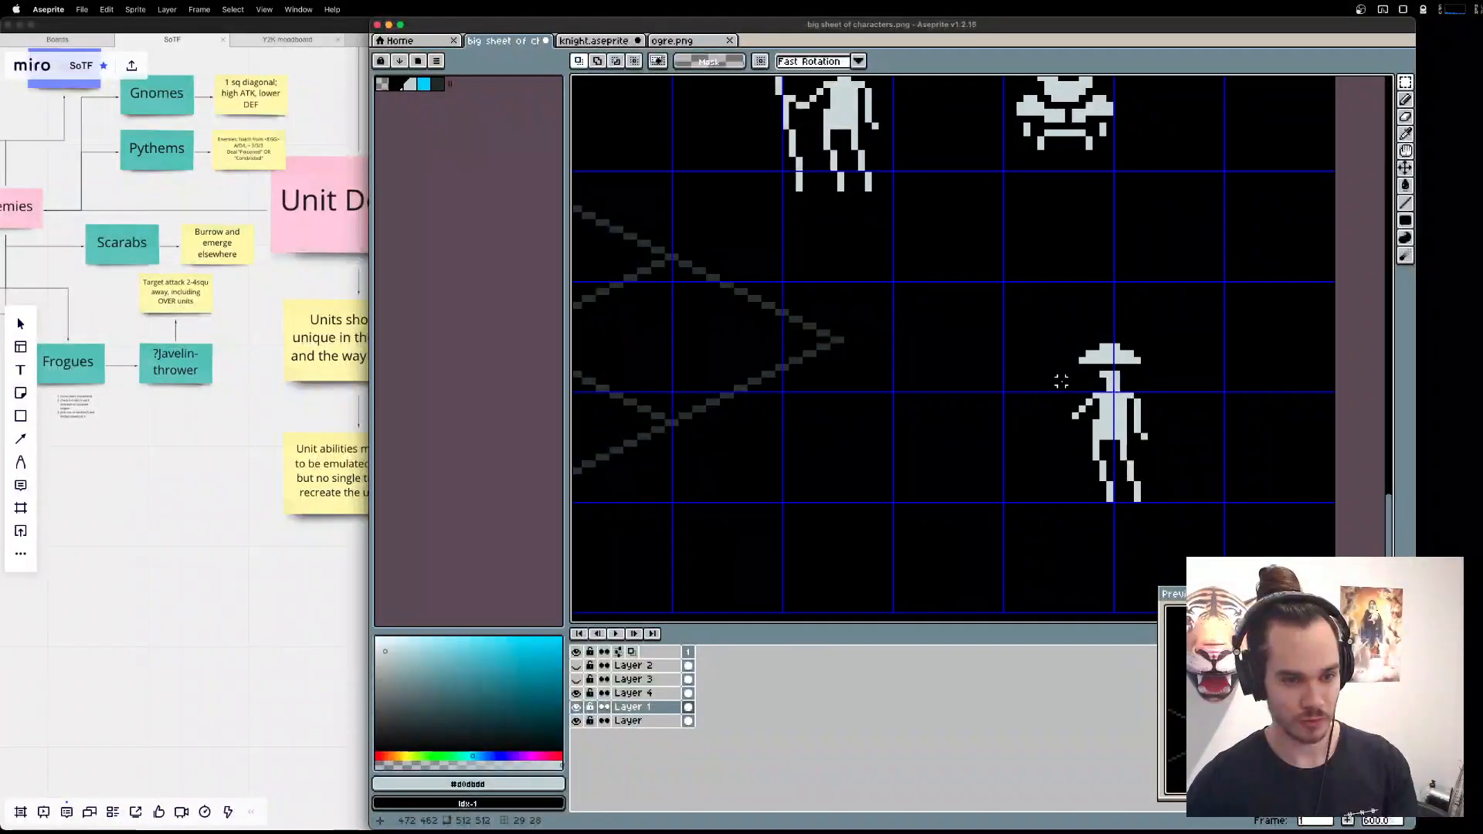
pyautogui.moveTo(1069, 388); pyautogui.dragTo(1096, 416)
pyautogui.press('Delete')
pyautogui.moveTo(1193, 458); pyautogui.dragTo(1129, 386)
pyautogui.press('Delete')
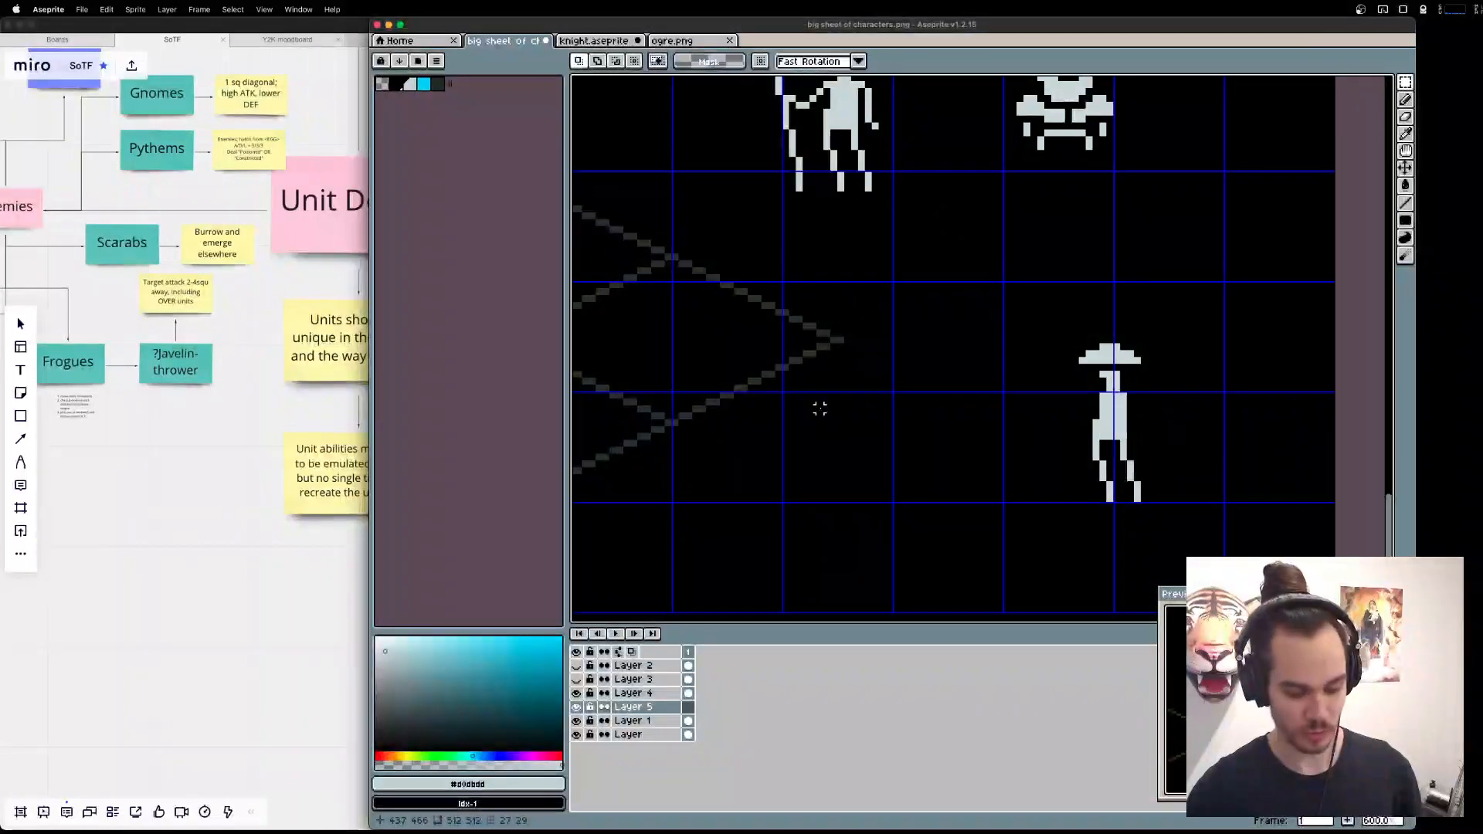
# Prepare the Line tool on a new layer above the sprites with pure red as the drawing colour.
pyautogui.press('l')
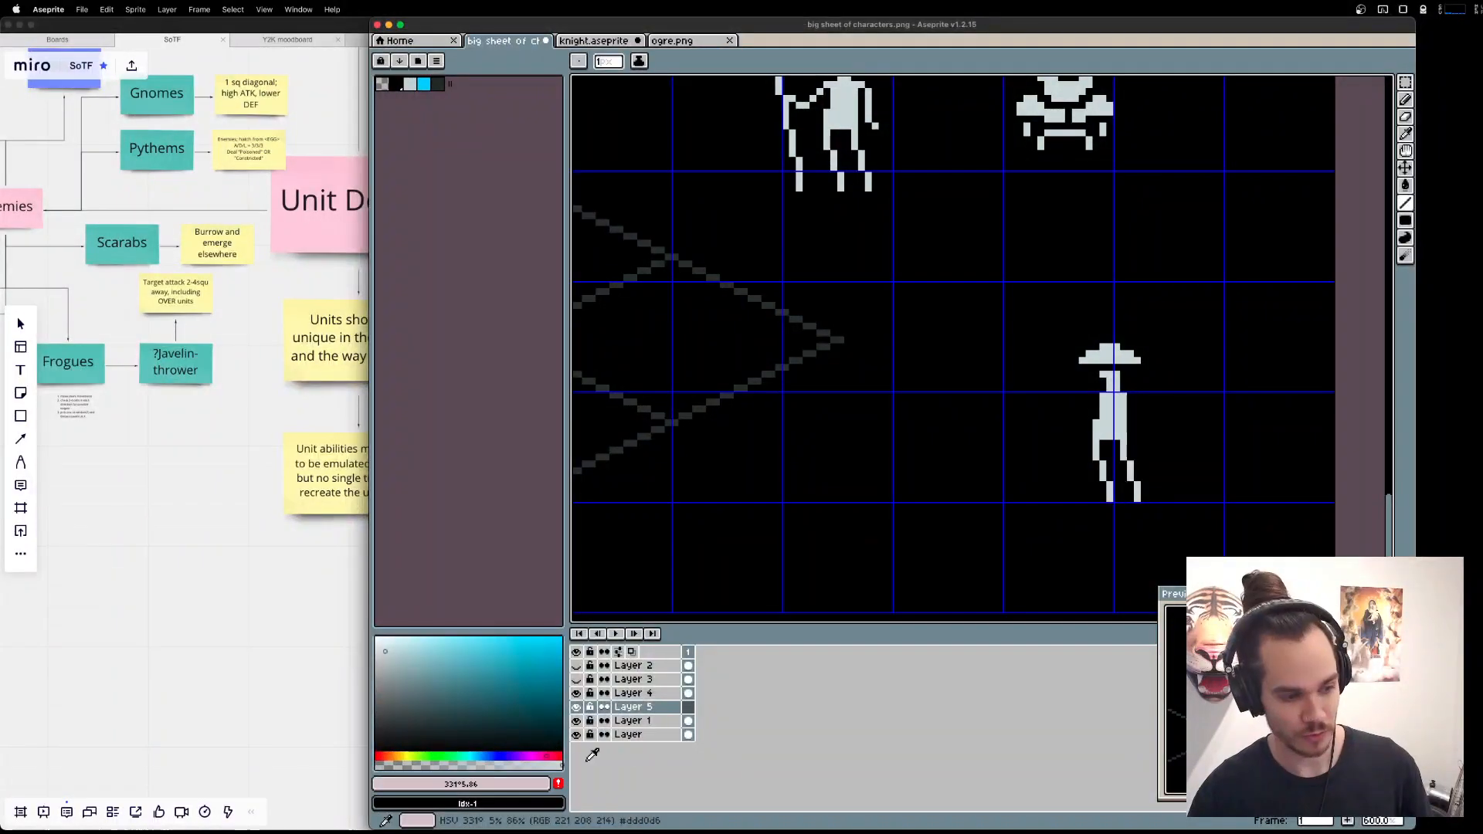
pyautogui.click(558, 757)
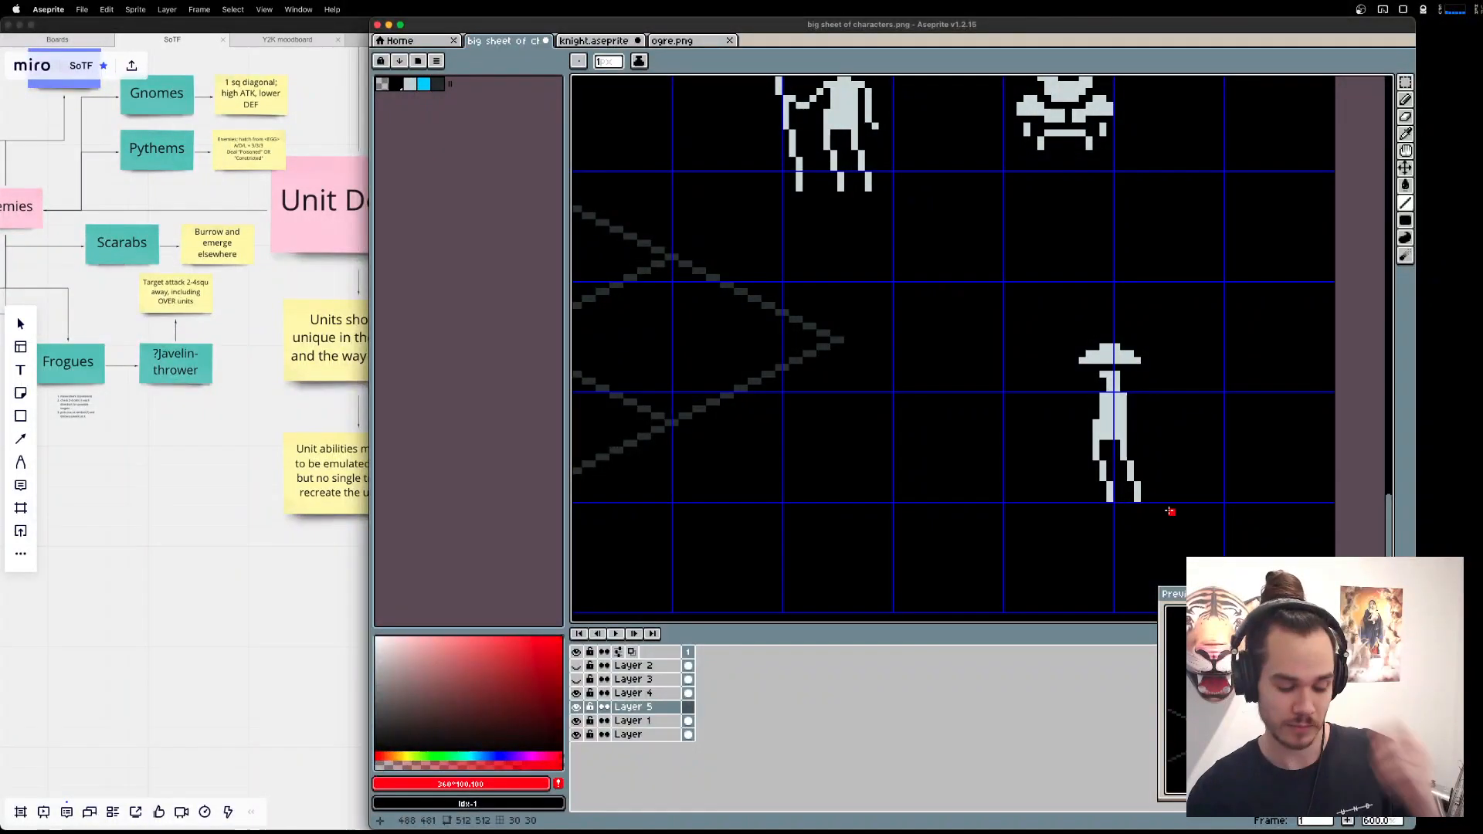
# Compare the armless Fisher copy with the browser's reference of a fisherman carrying a rod over the shoulder.
pyautogui.press('super+Tab')
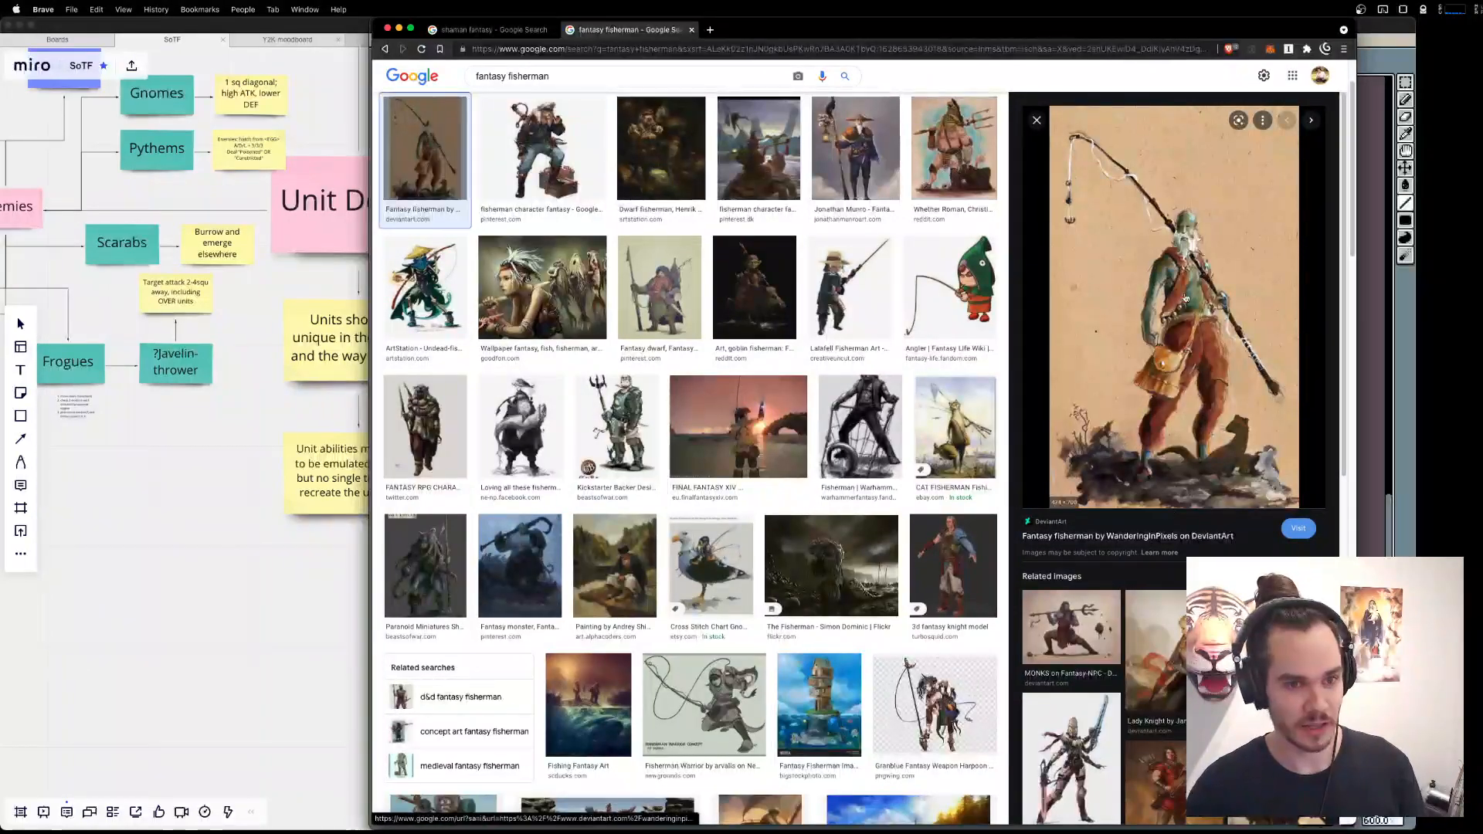
pyautogui.press('super+Tab')
pyautogui.press('super+Tab')
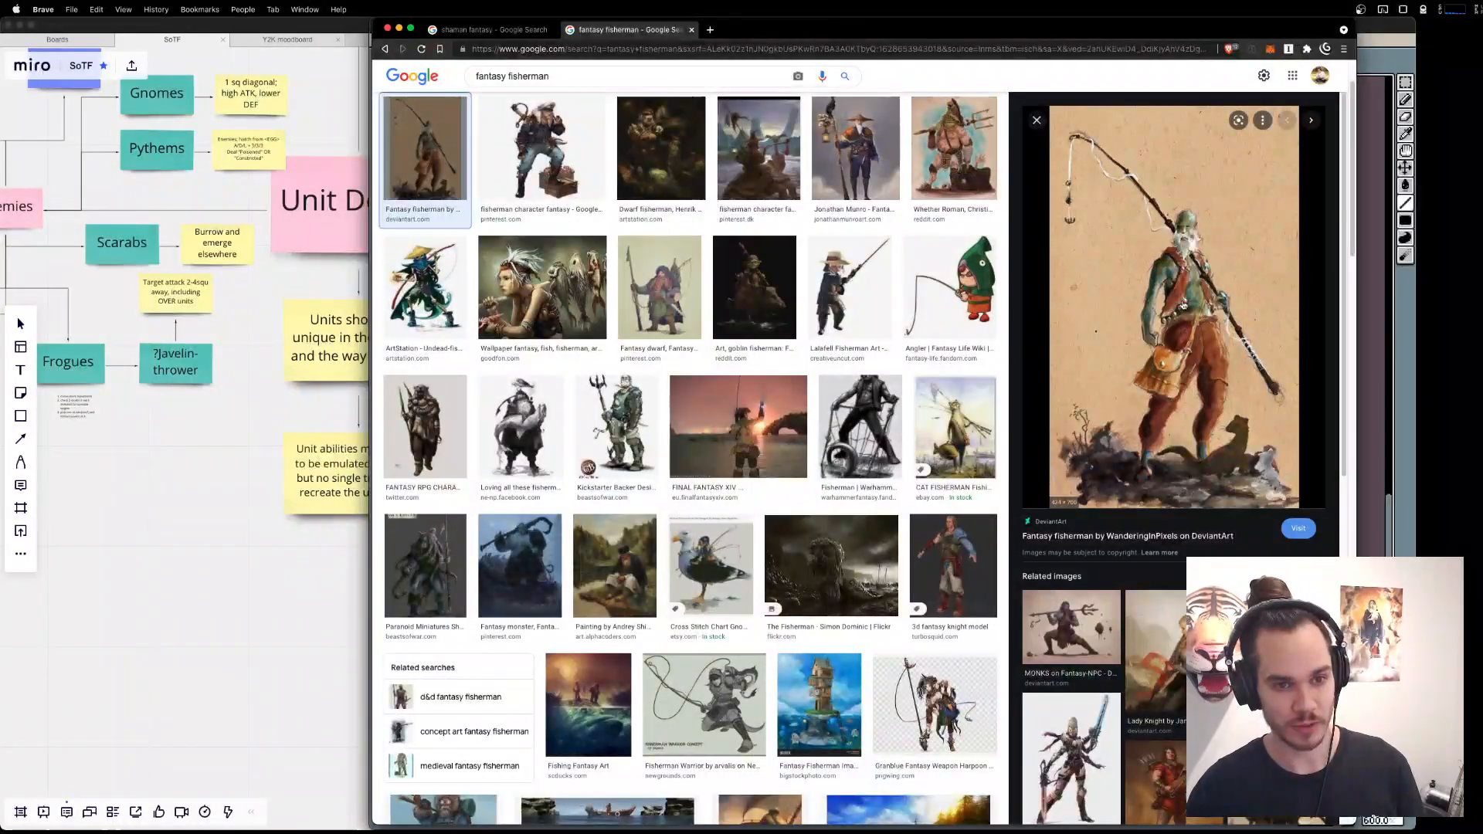
pyautogui.press('super+Tab')
# Back in Aseprite, draw a diagonal red rod across the Fisher copy and move its layer directly beneath Layer 1.
pyautogui.press('super+Tab')
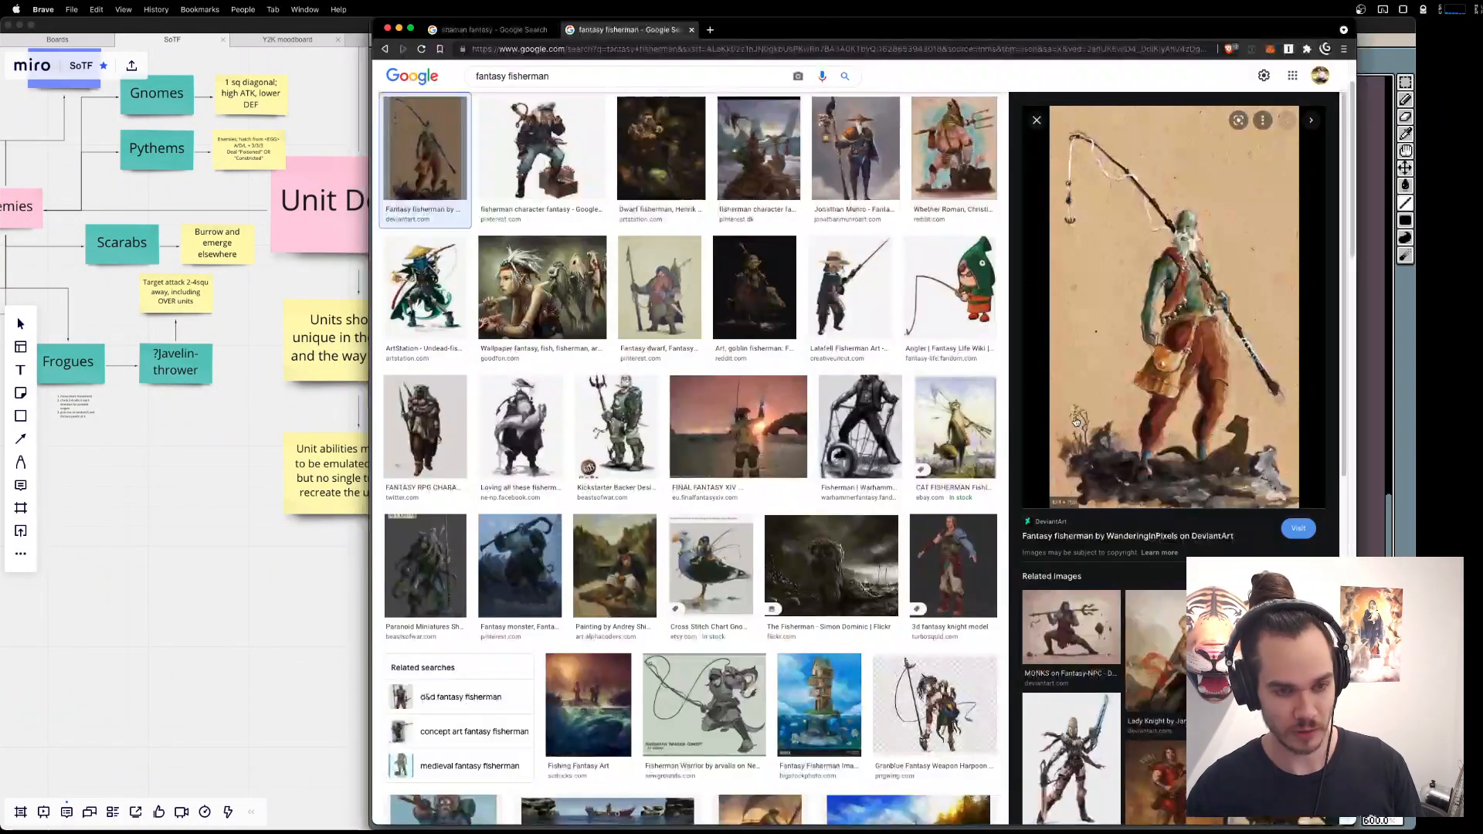
pyautogui.press('super+Tab')
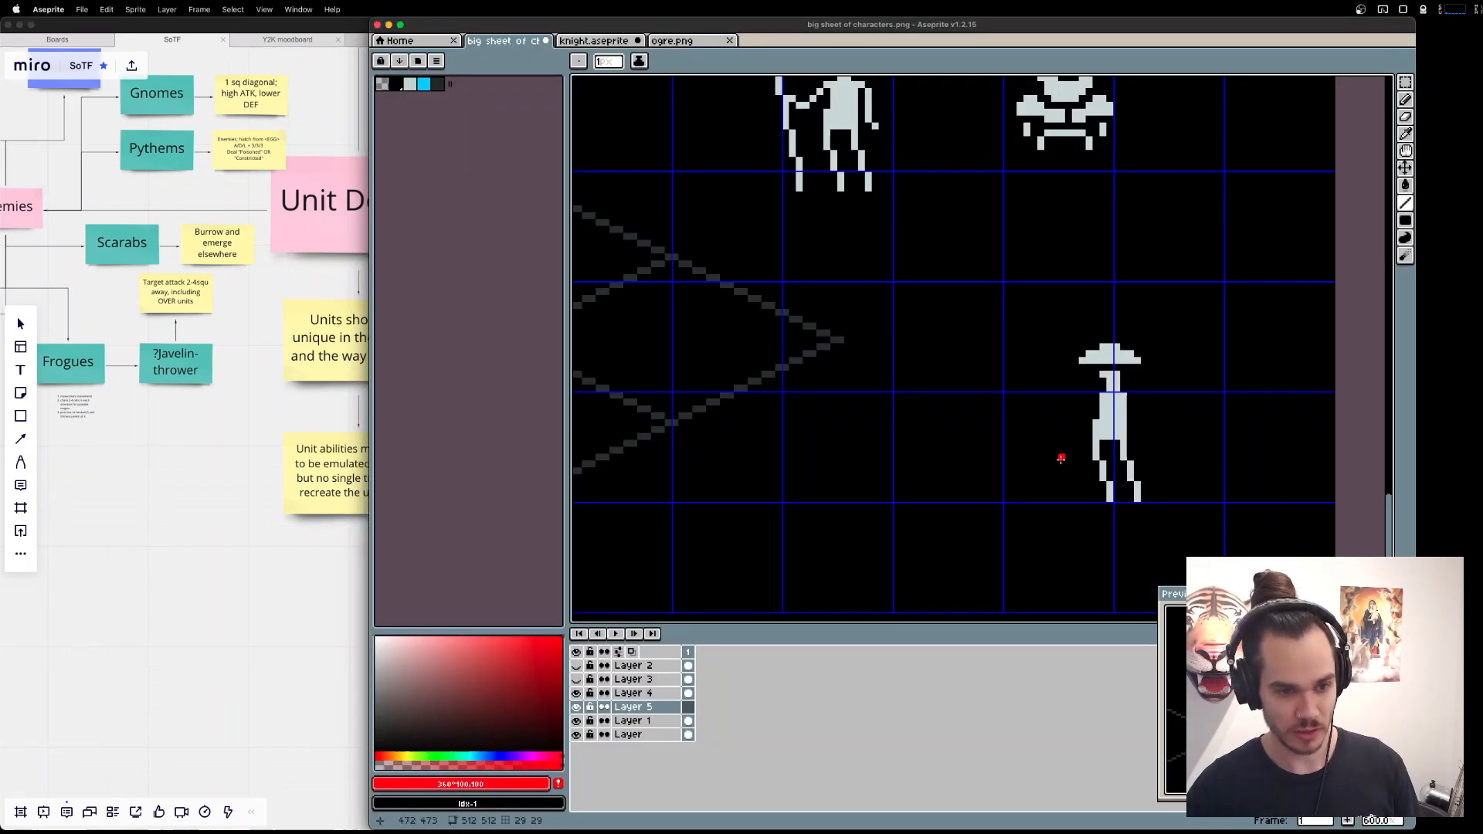
pyautogui.moveTo(1060, 464); pyautogui.dragTo(1142, 325)
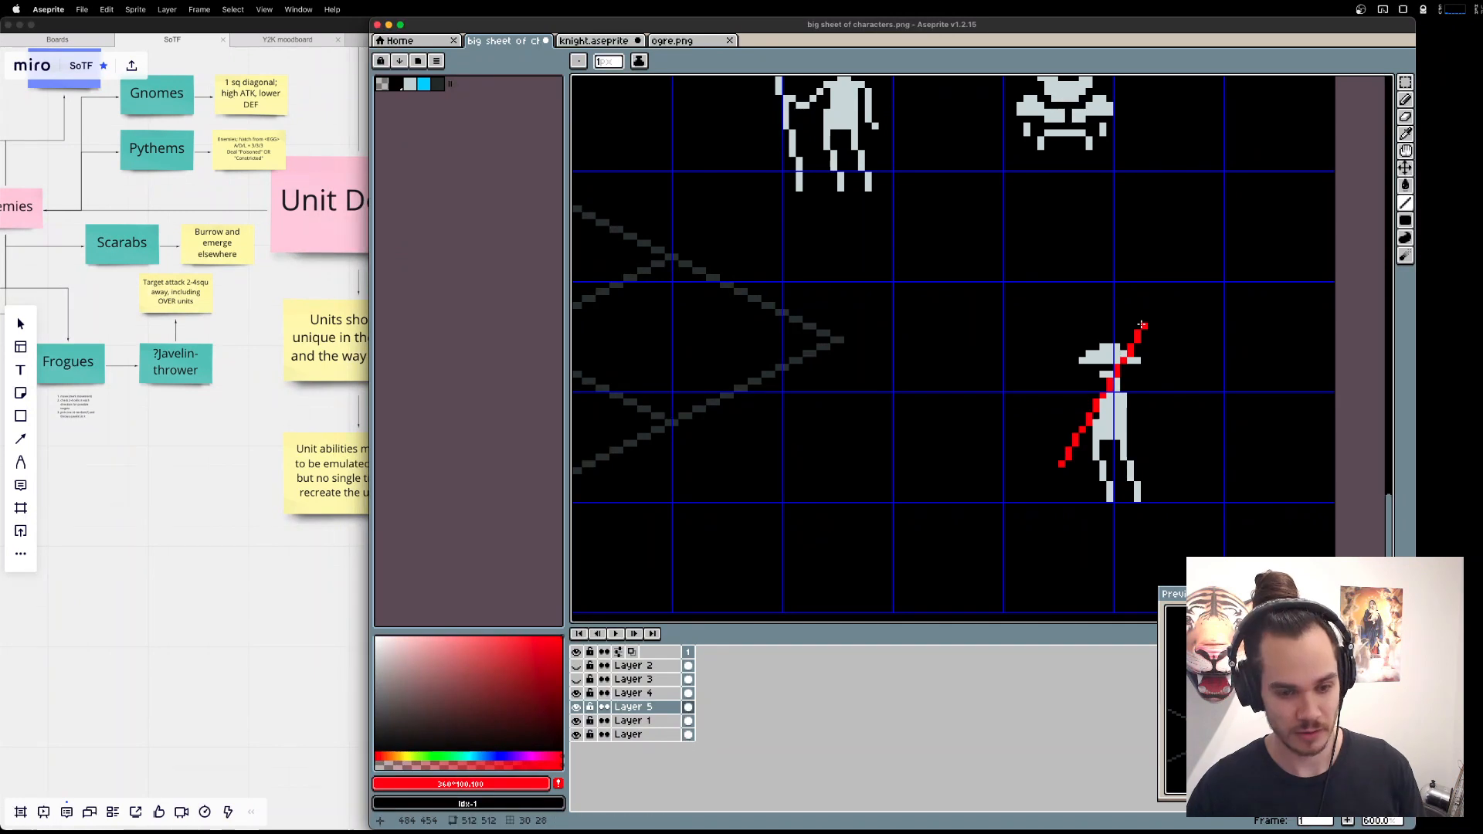
pyautogui.moveTo(632, 707); pyautogui.dragTo(640, 729)
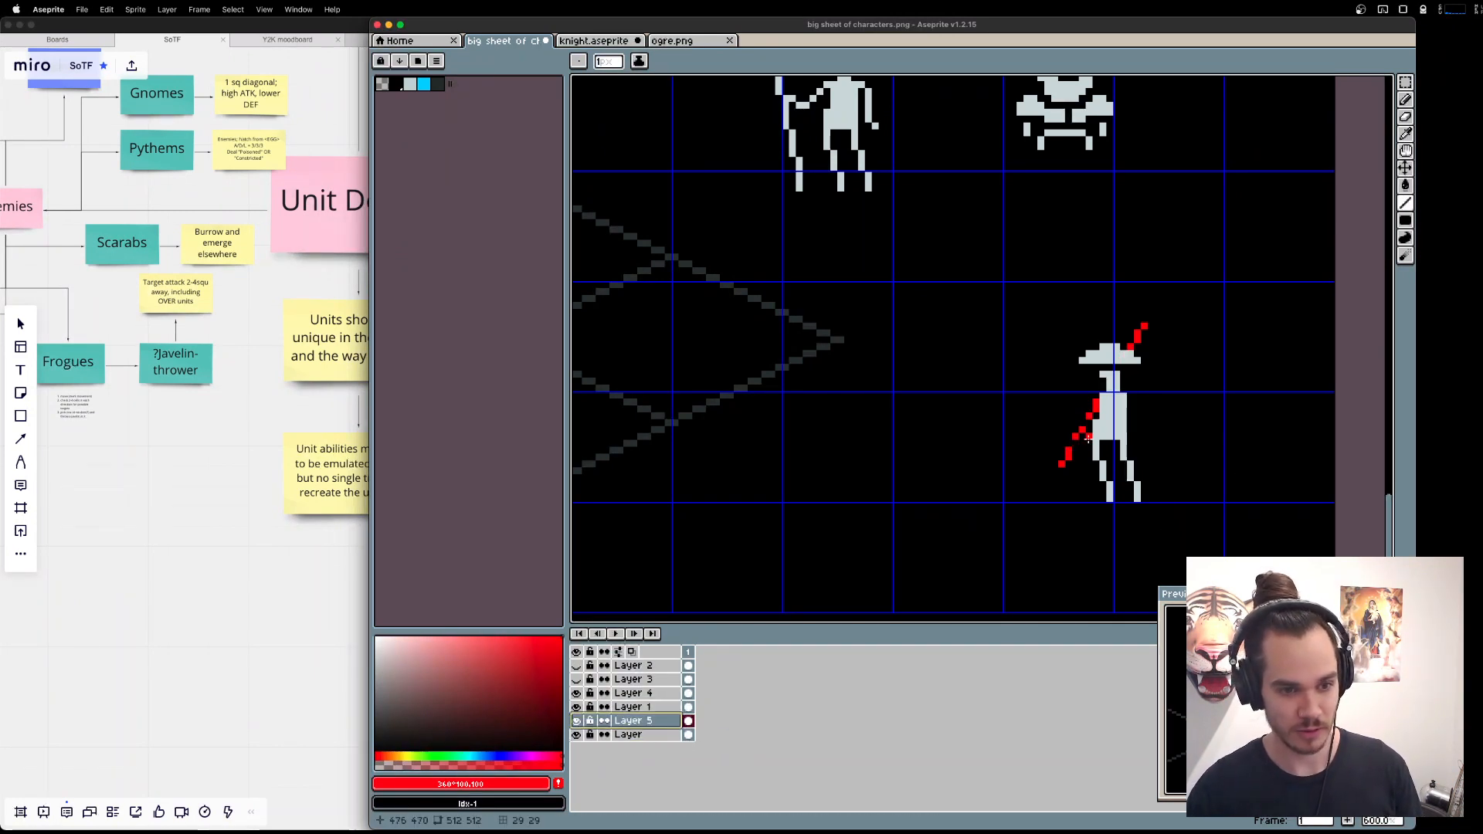
# Delete the leftover black pixels around the Fisher copy on Layer 1, hiding the black background layer only during the cleanup.
pyautogui.click(630, 707)
pyautogui.press('m')
pyautogui.click(576, 732)
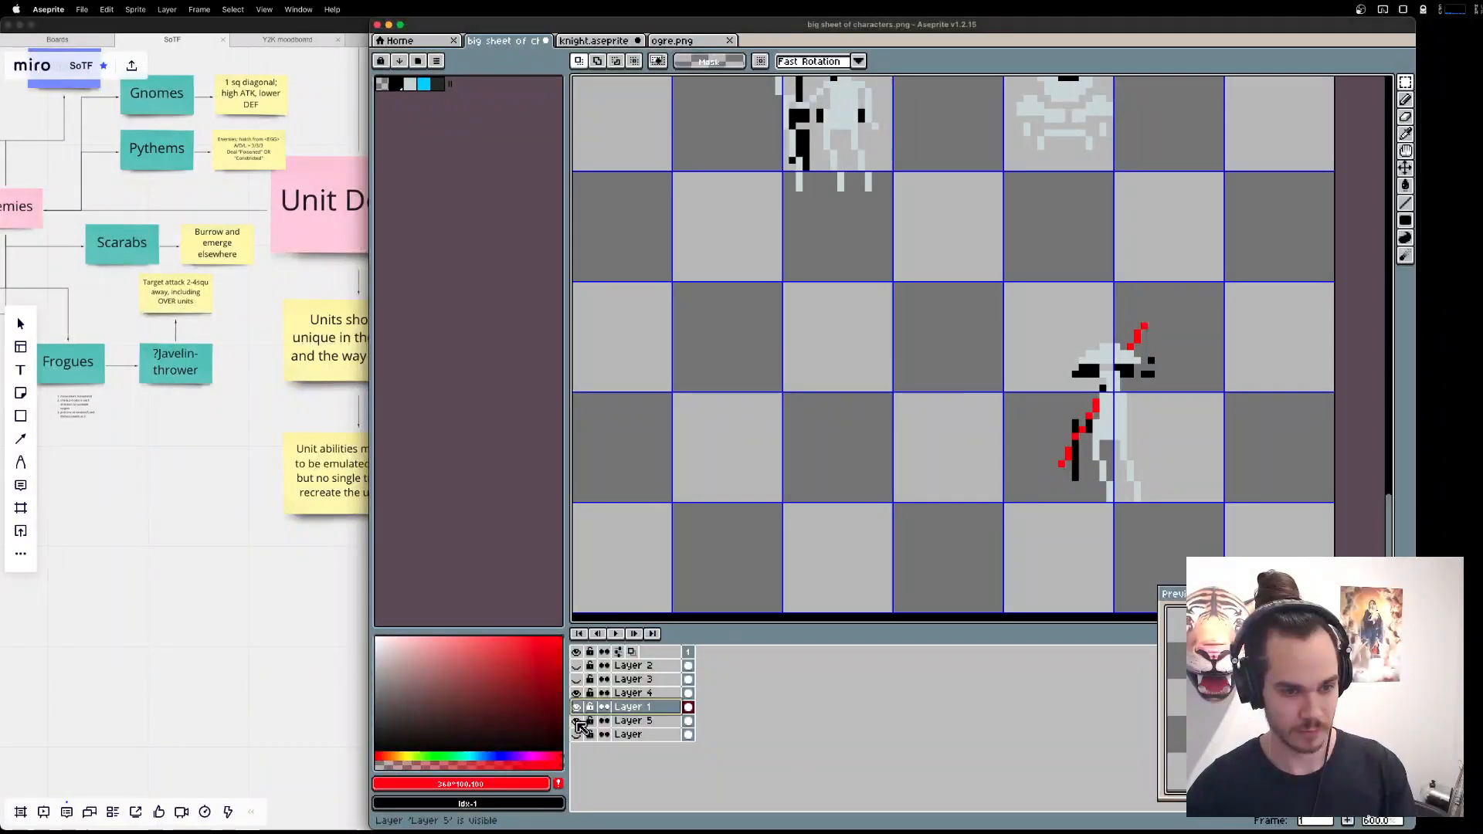
pyautogui.press('w')
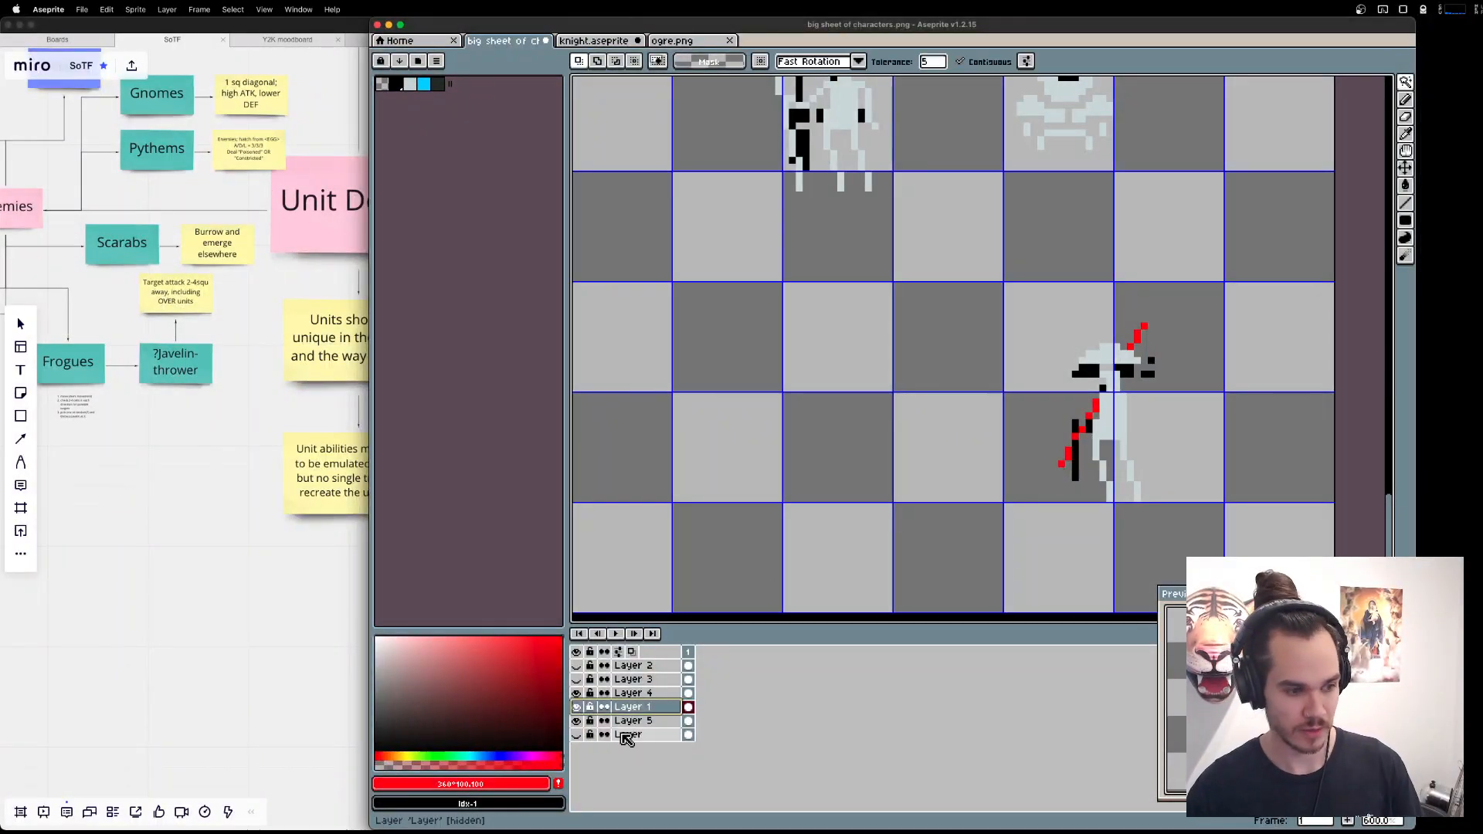
pyautogui.click(1076, 458)
pyautogui.press('Delete')
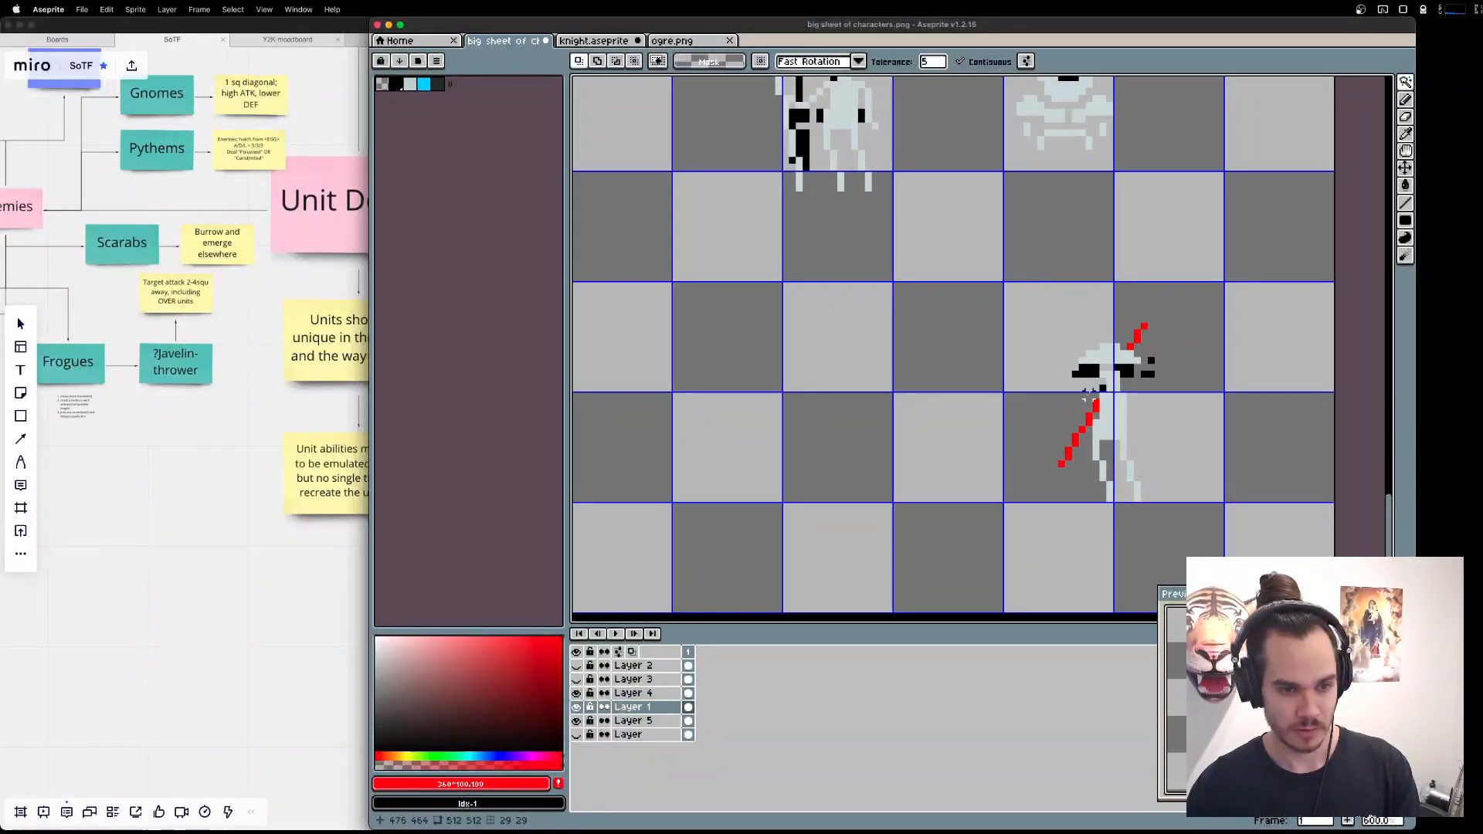
pyautogui.click(1092, 372)
pyautogui.press('Delete')
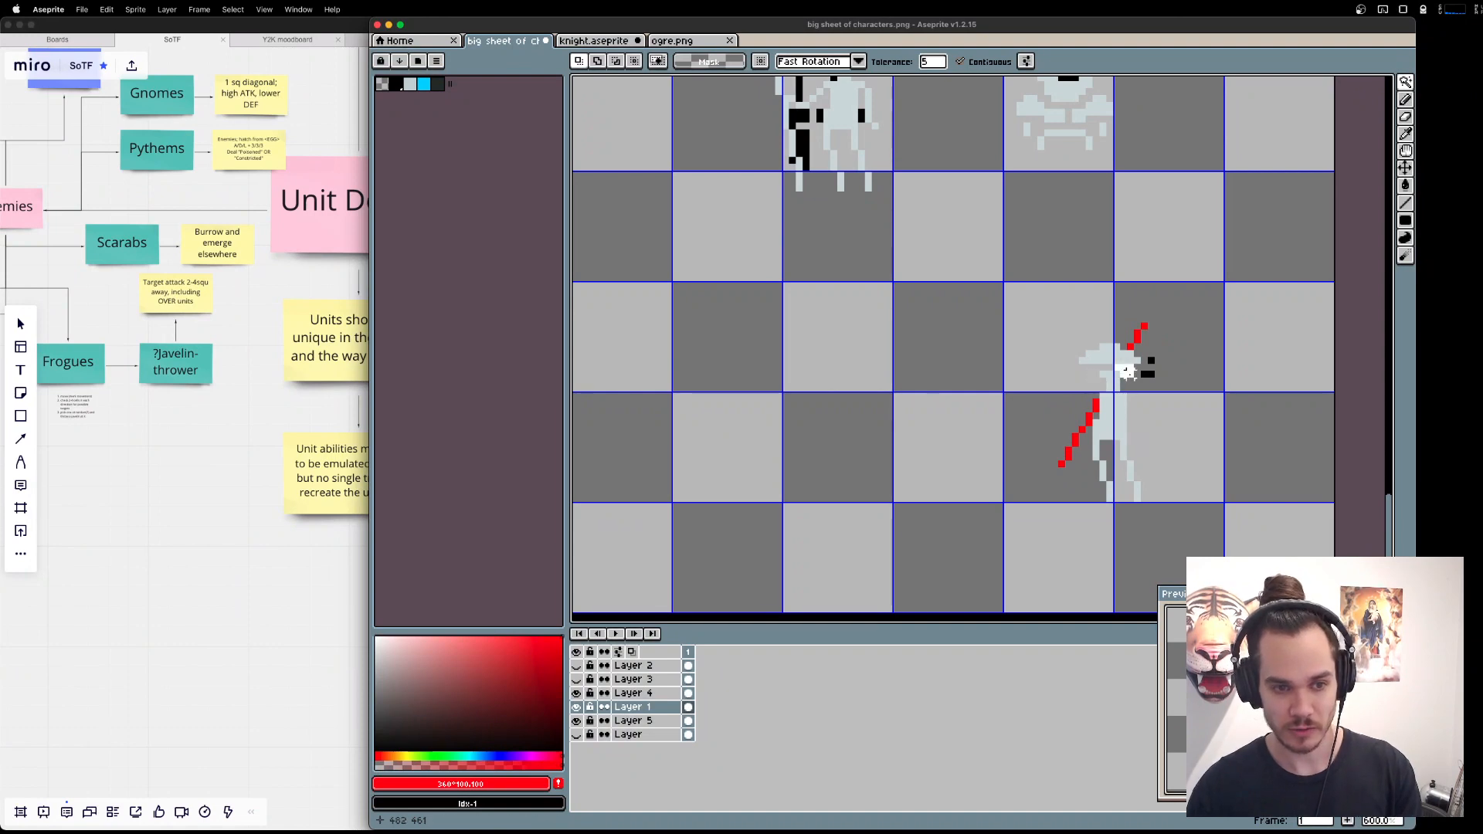
pyautogui.click(1152, 364)
pyautogui.press('Delete')
pyautogui.press('super+z')
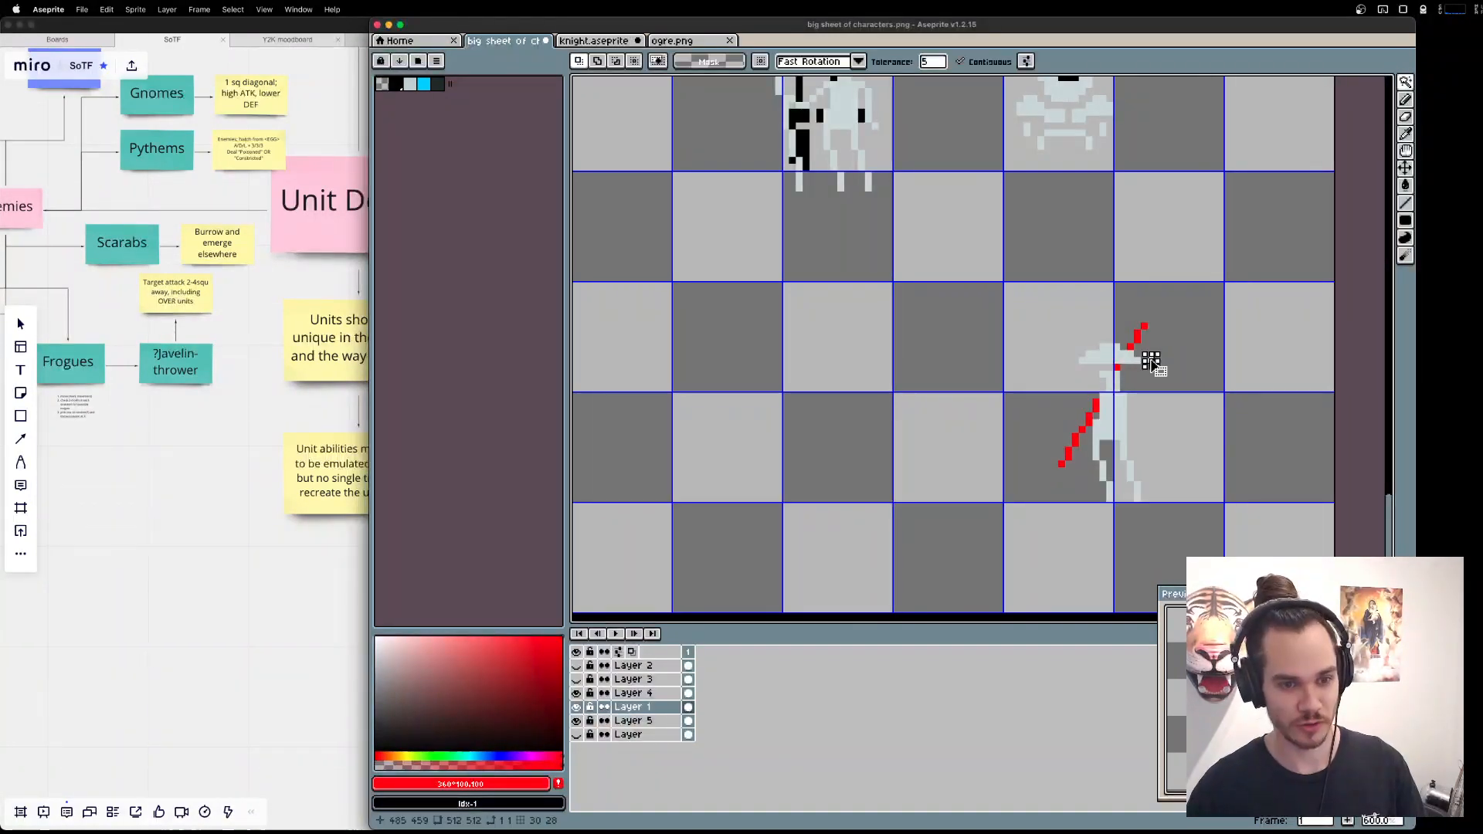
pyautogui.click(578, 733)
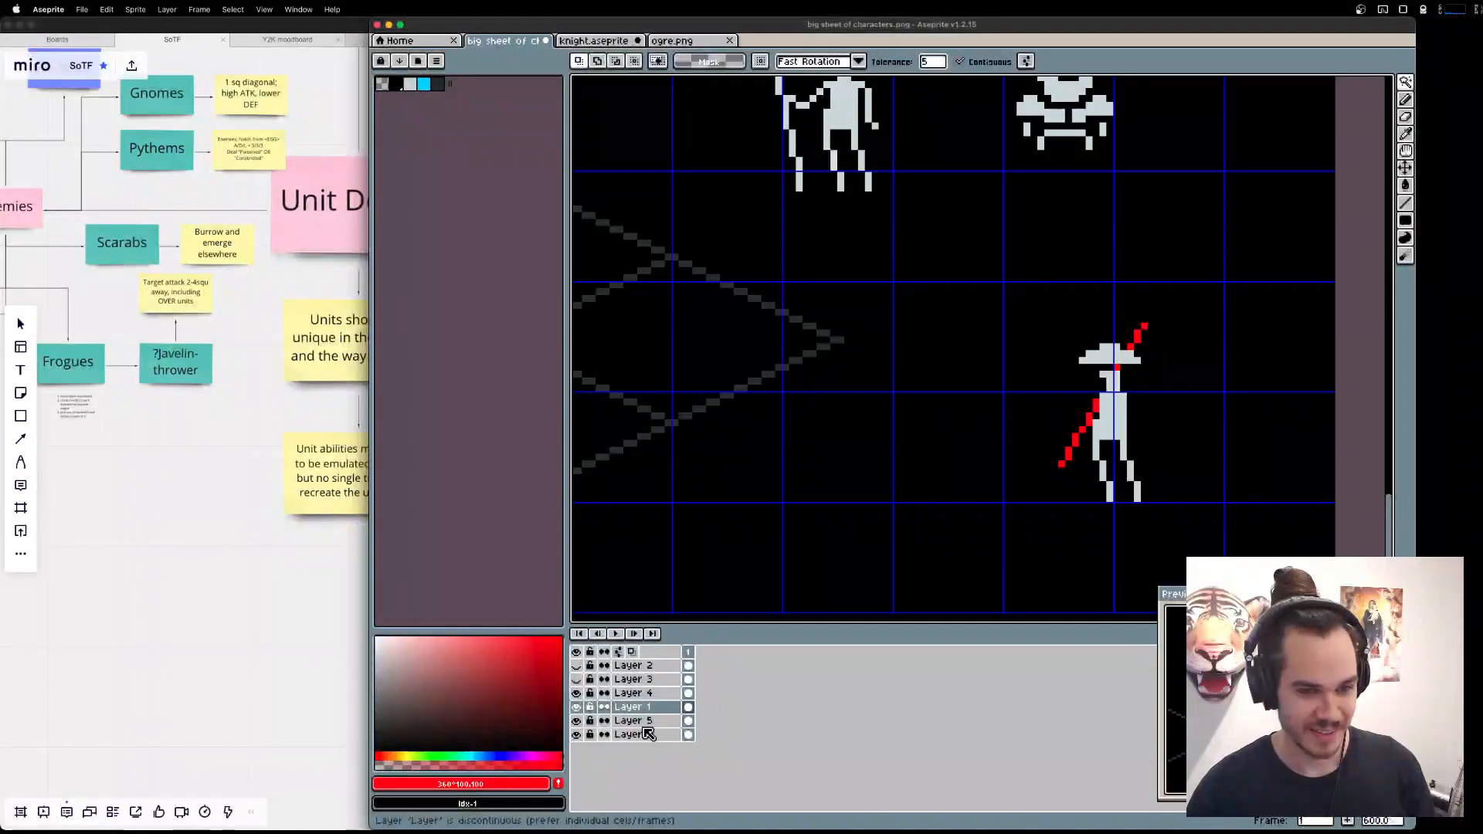
# Shift the red rod on Layer 5 up by one pixel, checking it against the fisherman reference.
pyautogui.click(577, 721)
pyautogui.click(576, 721)
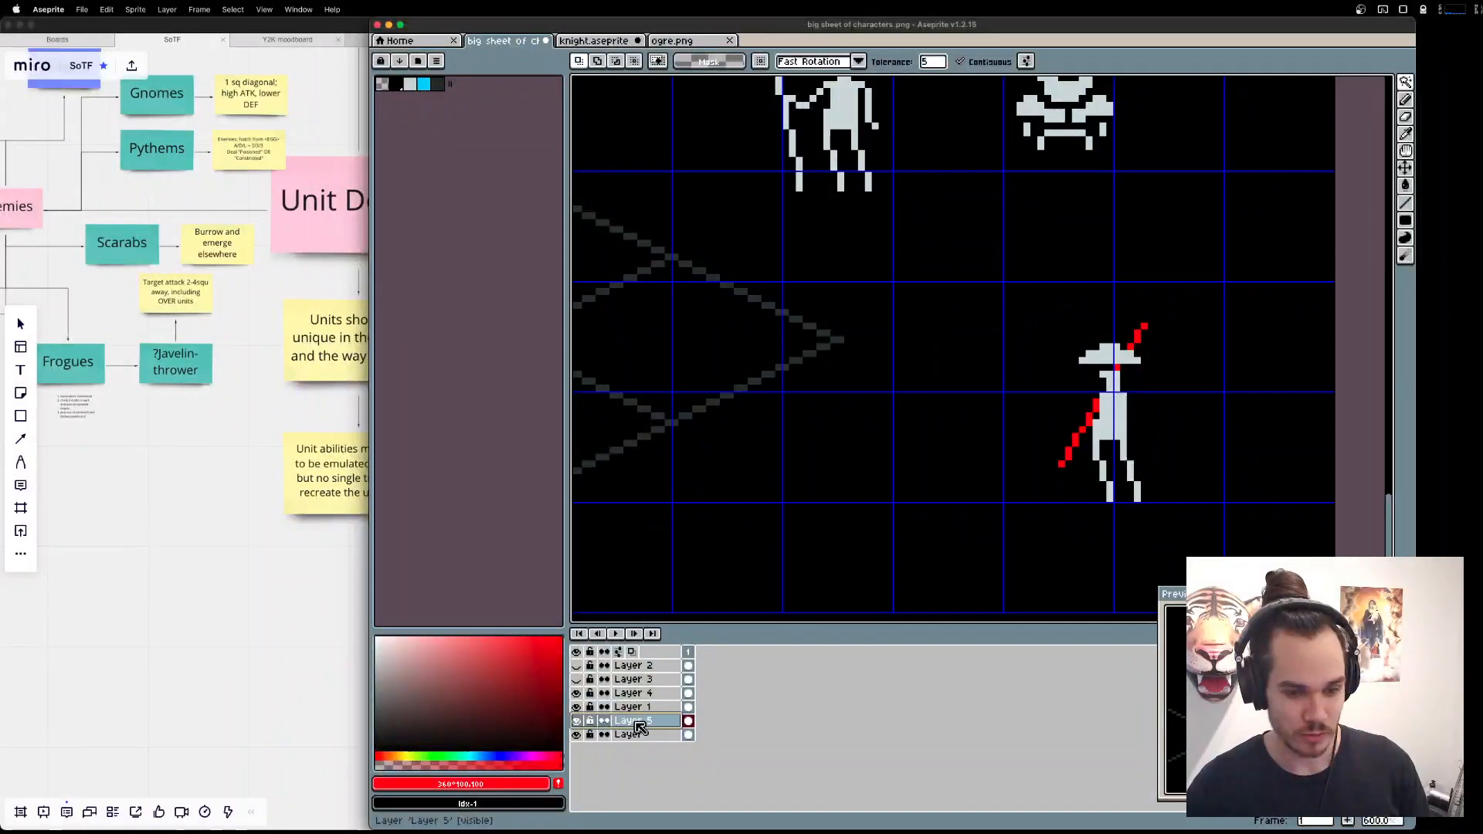
pyautogui.press('super+Tab')
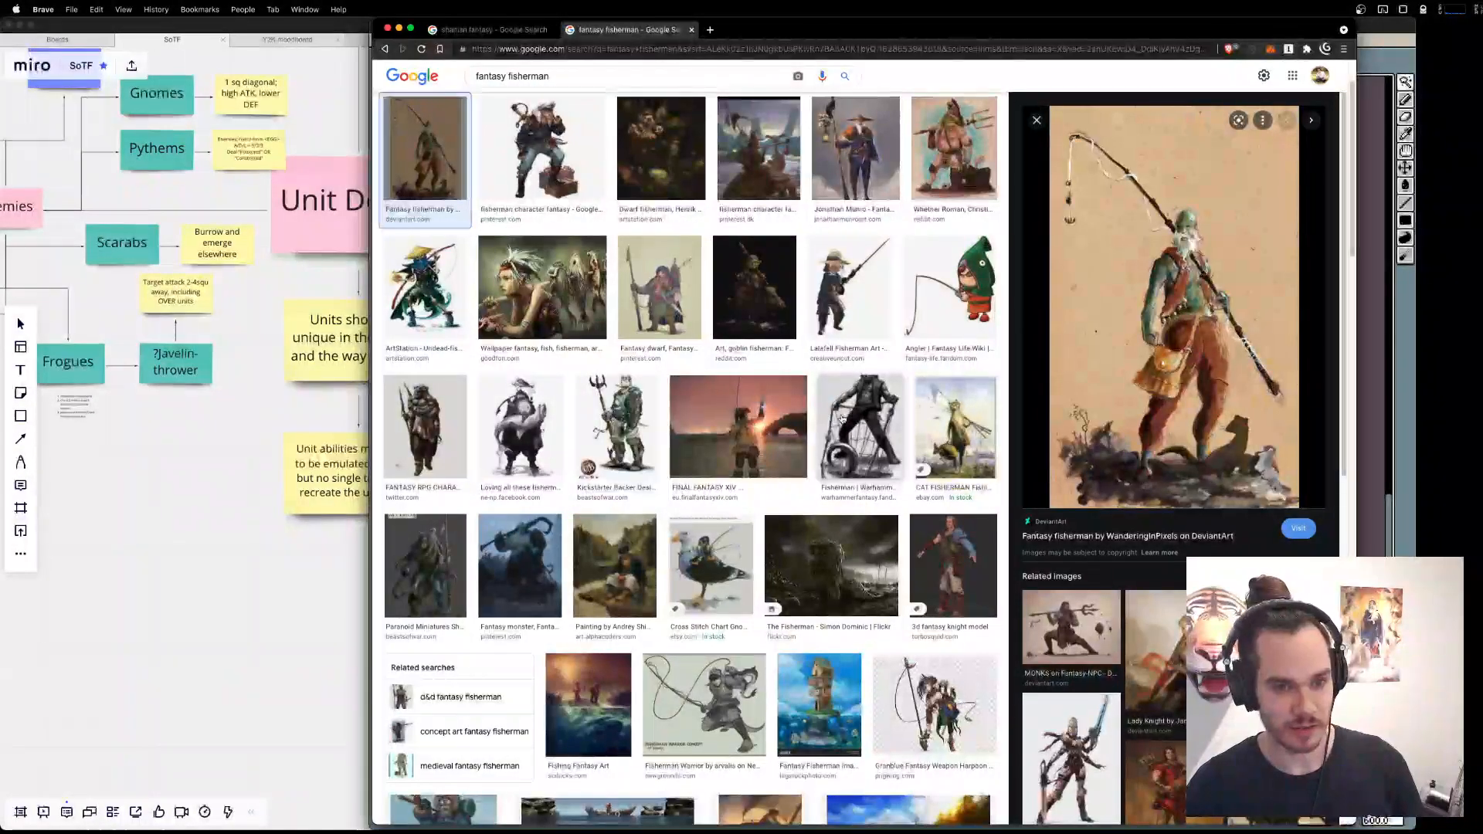
pyautogui.press('super+Tab')
pyautogui.moveTo(1142, 486); pyautogui.dragTo(1142, 483)
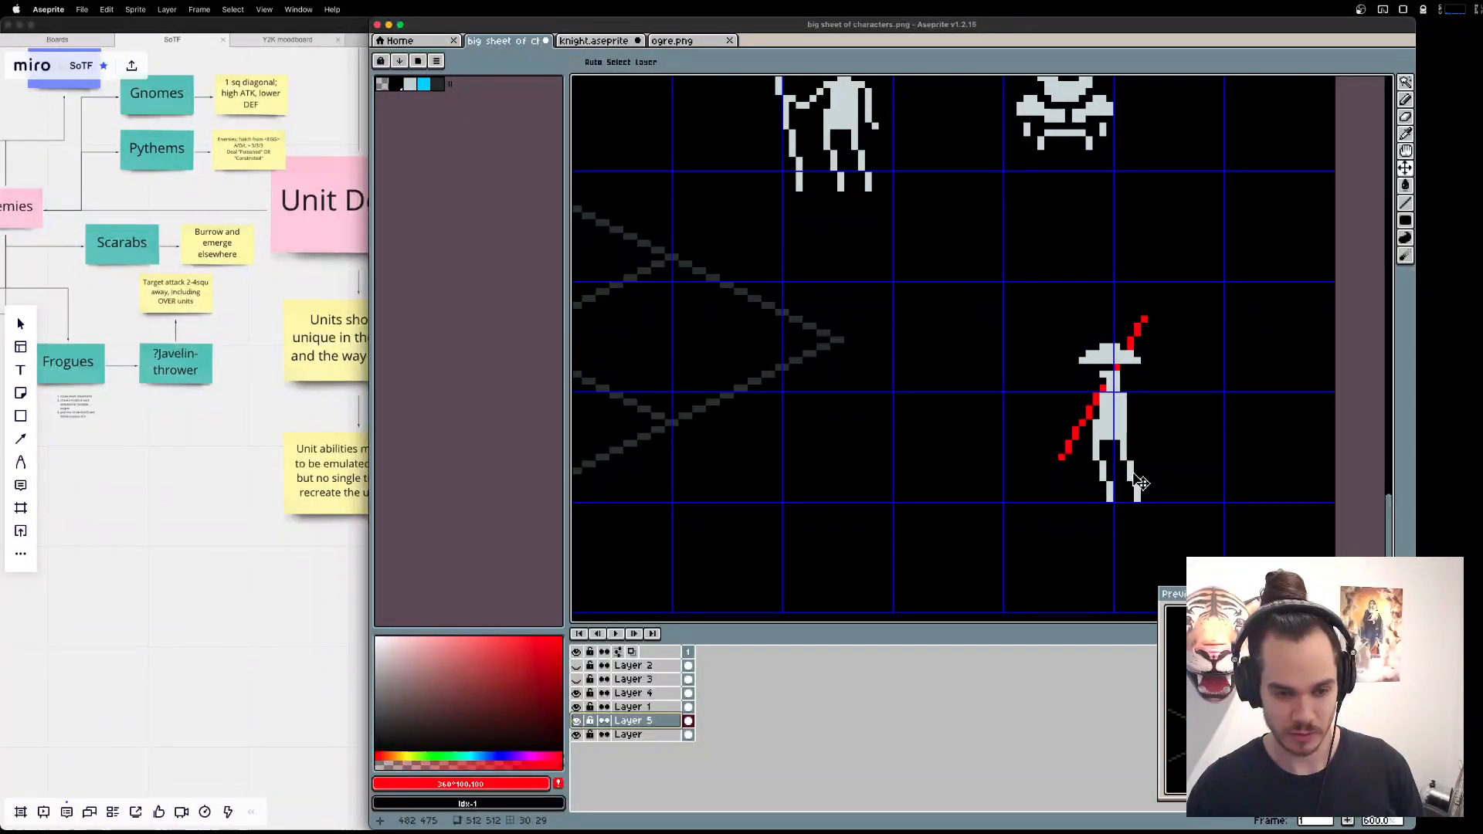
# Draw a small light-grey hand gripping the lower part of the rod, using the sprite's own colour.
pyautogui.press('super+Tab')
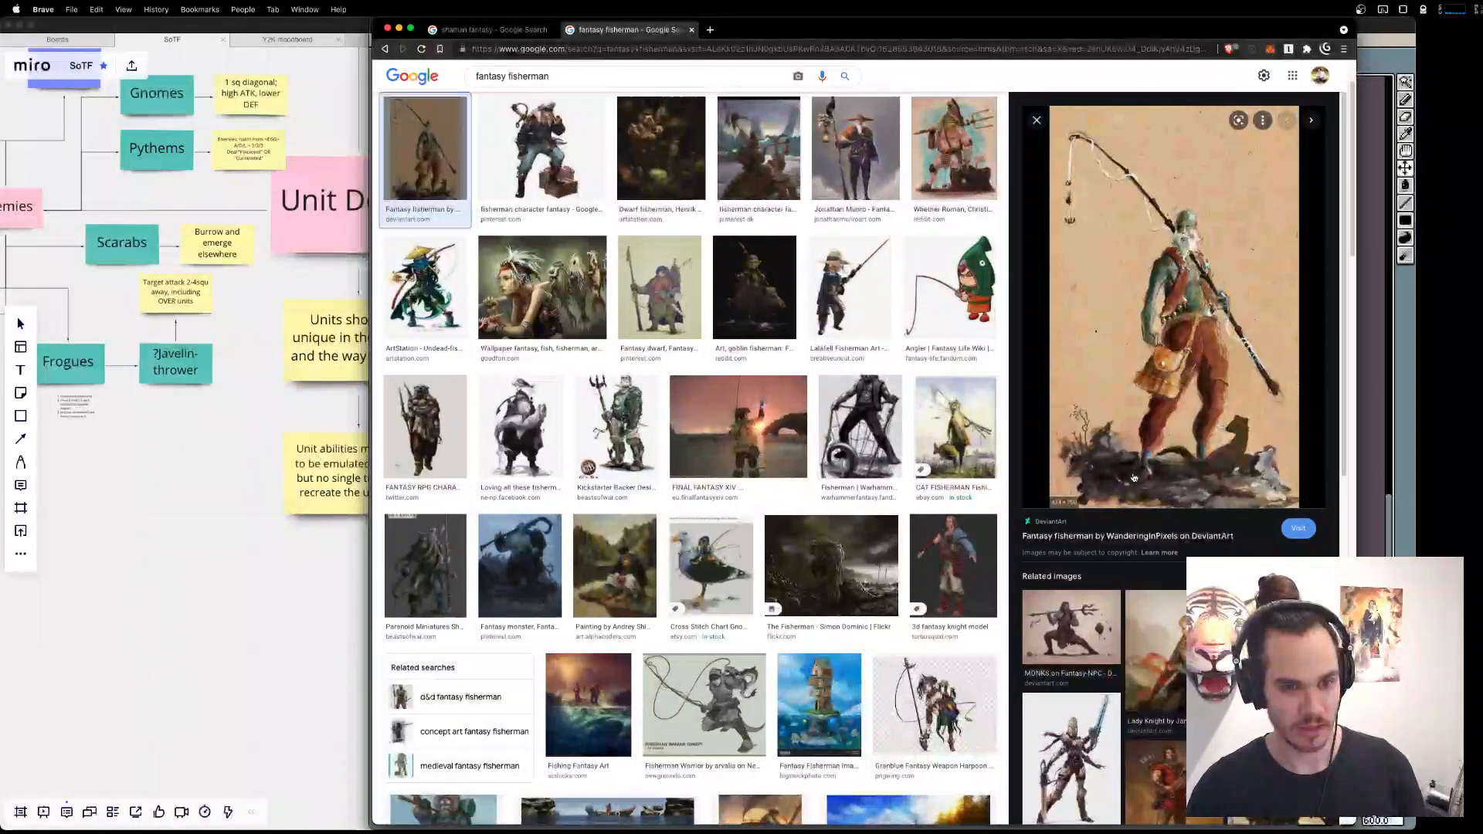
pyautogui.press('super+Tab')
pyautogui.press('b')
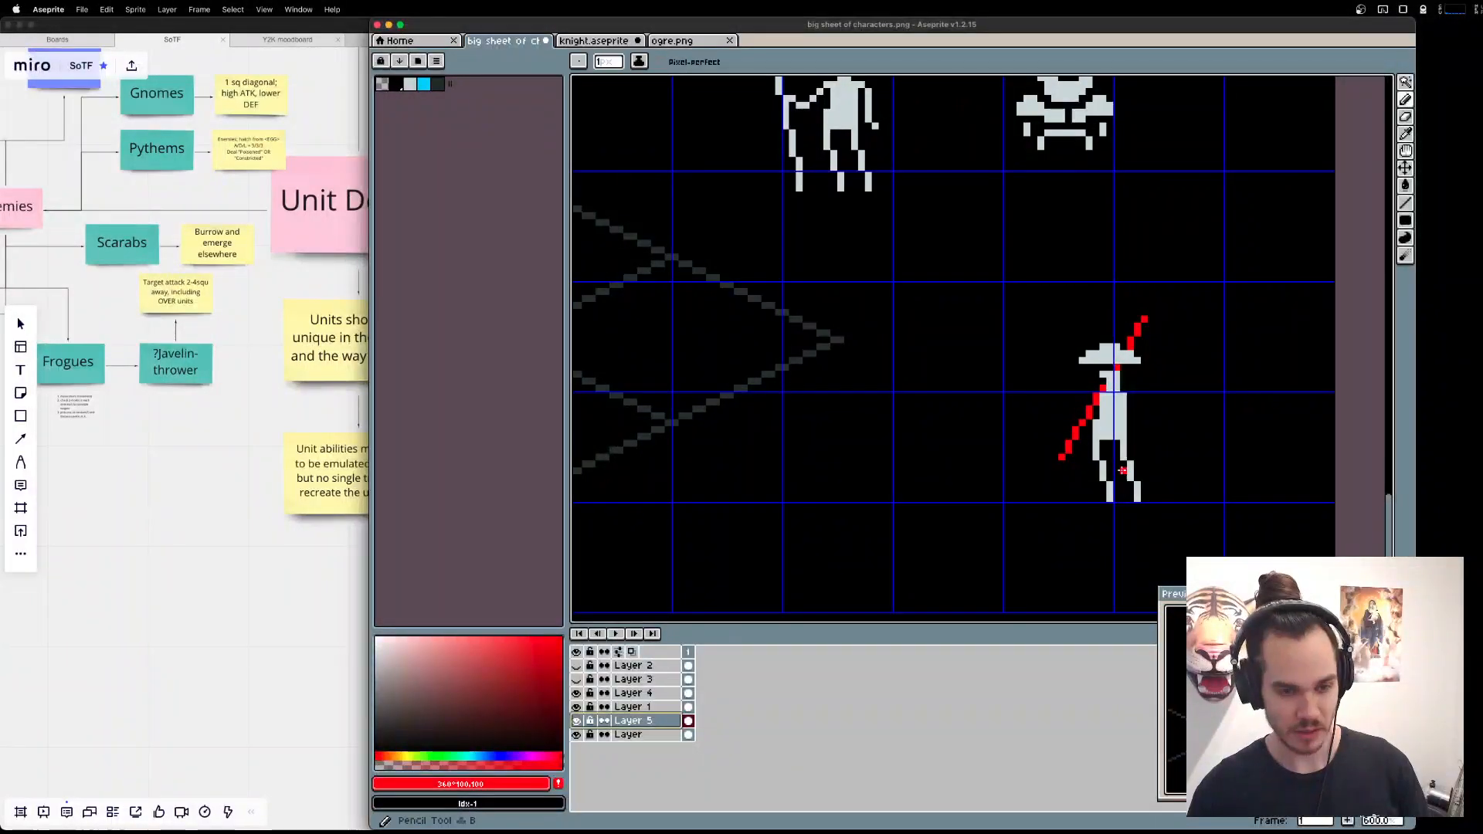
pyautogui.keyDown('alt'); pyautogui.click(1105, 426); pyautogui.keyUp('alt')
pyautogui.scroll(1, 1105, 427)
pyautogui.moveTo(1077, 430); pyautogui.dragTo(1086, 431)
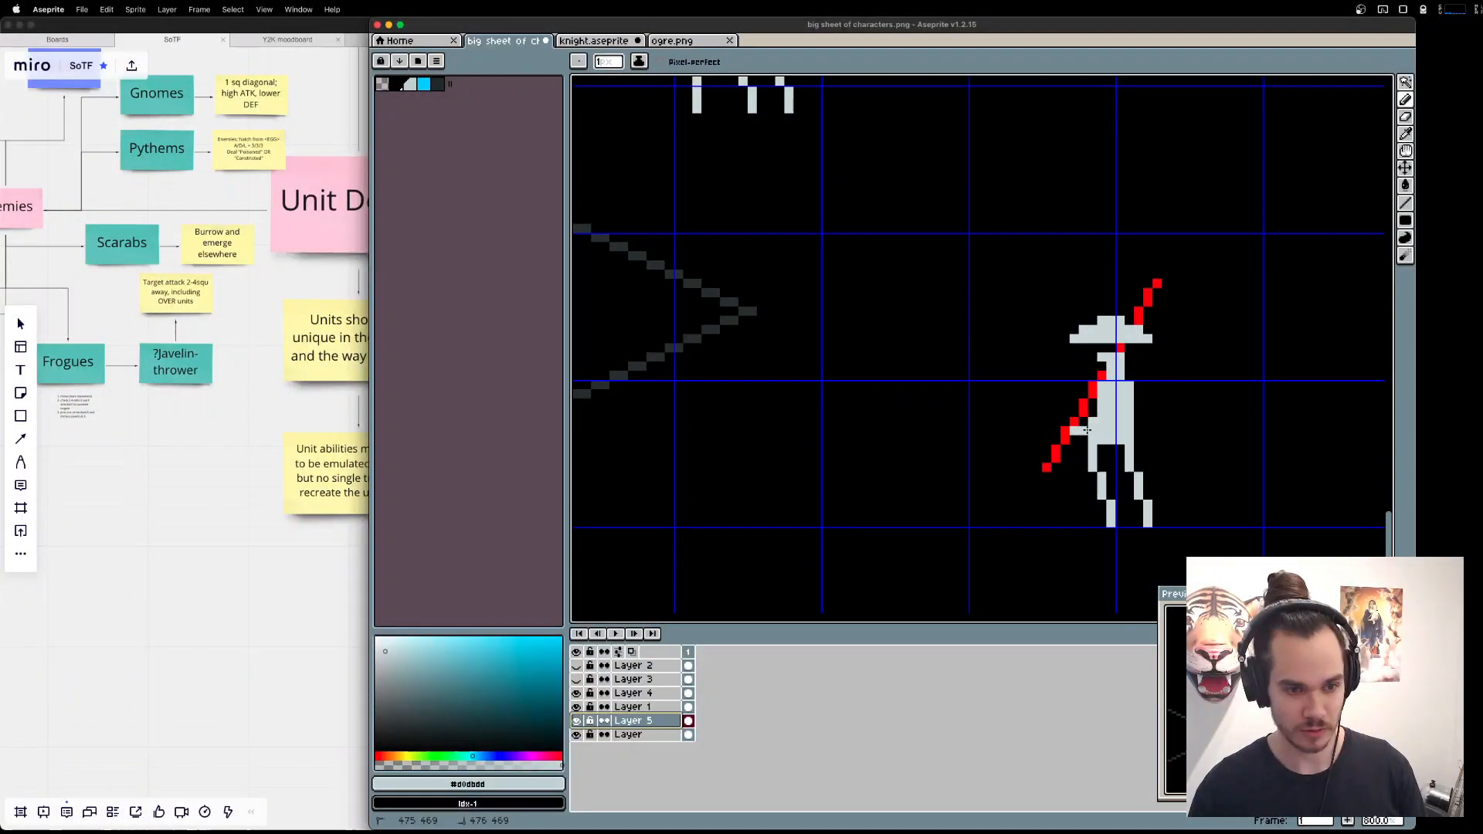
pyautogui.press('e')
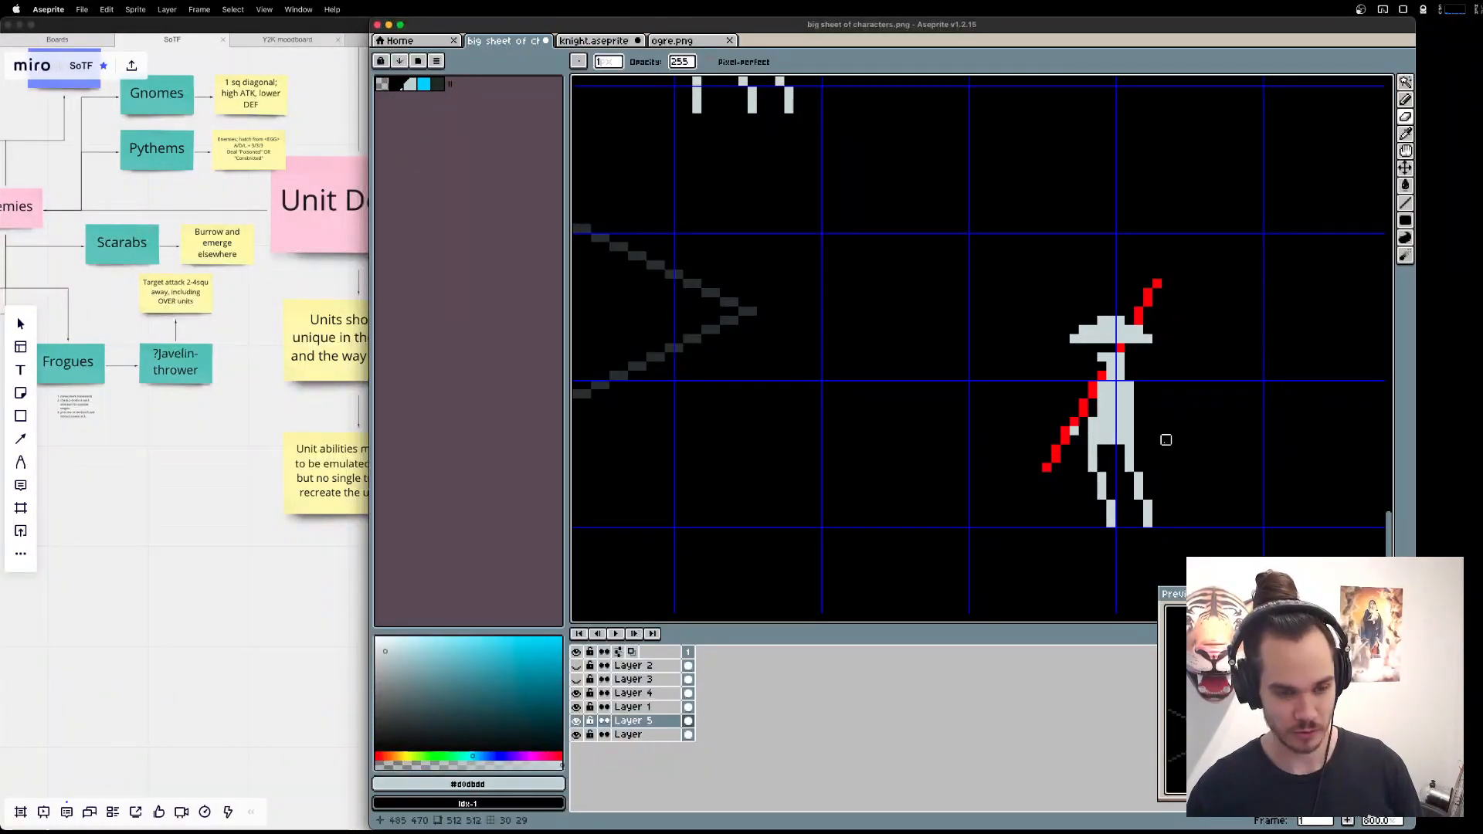
pyautogui.press('b')
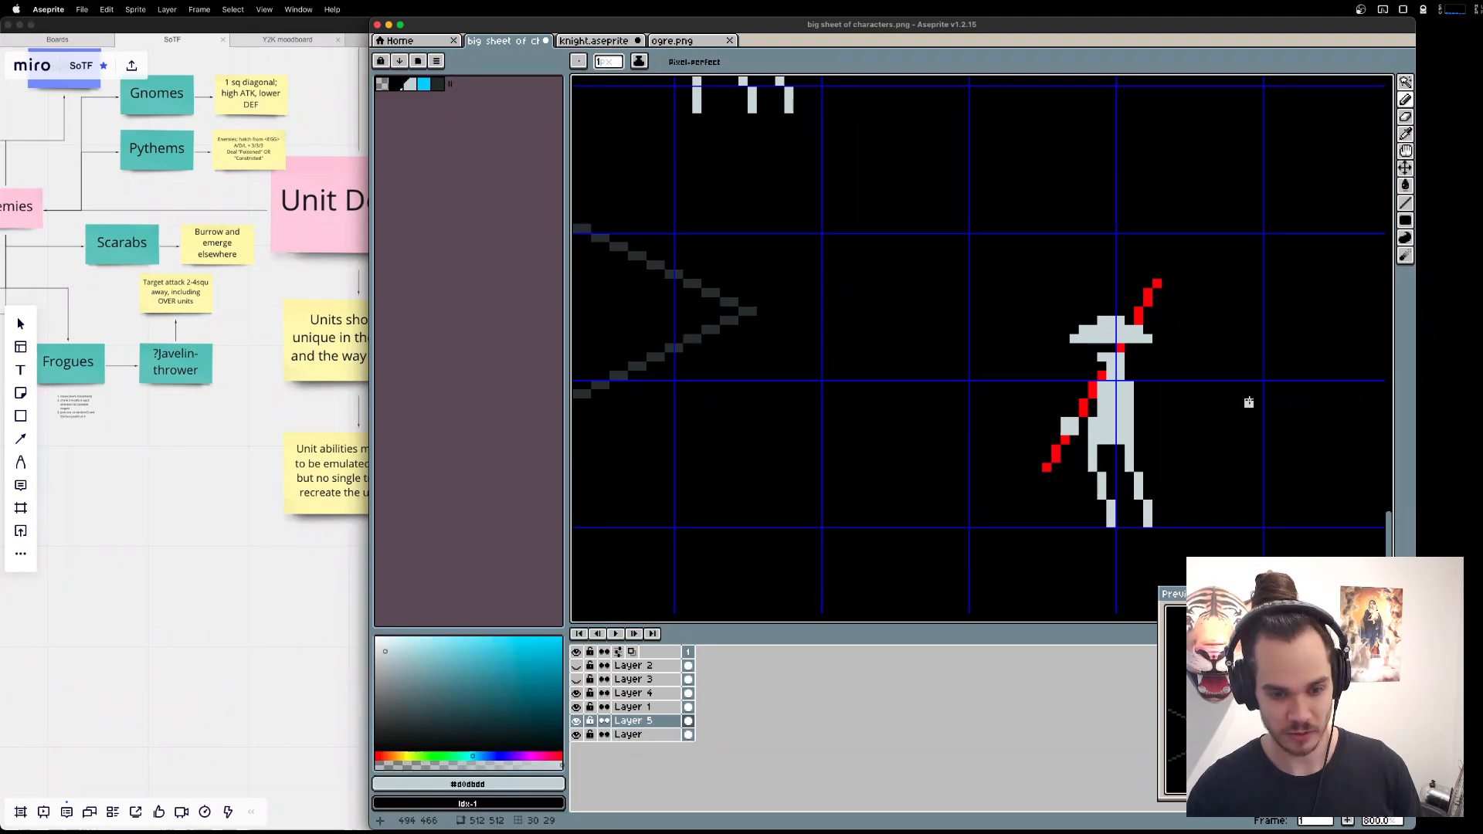
# Draw the Fisher copy's other arm in light grey, hanging from the shoulder and bent up at the hand, following the reference.
pyautogui.press('super+Tab')
pyautogui.press('super+Tab')
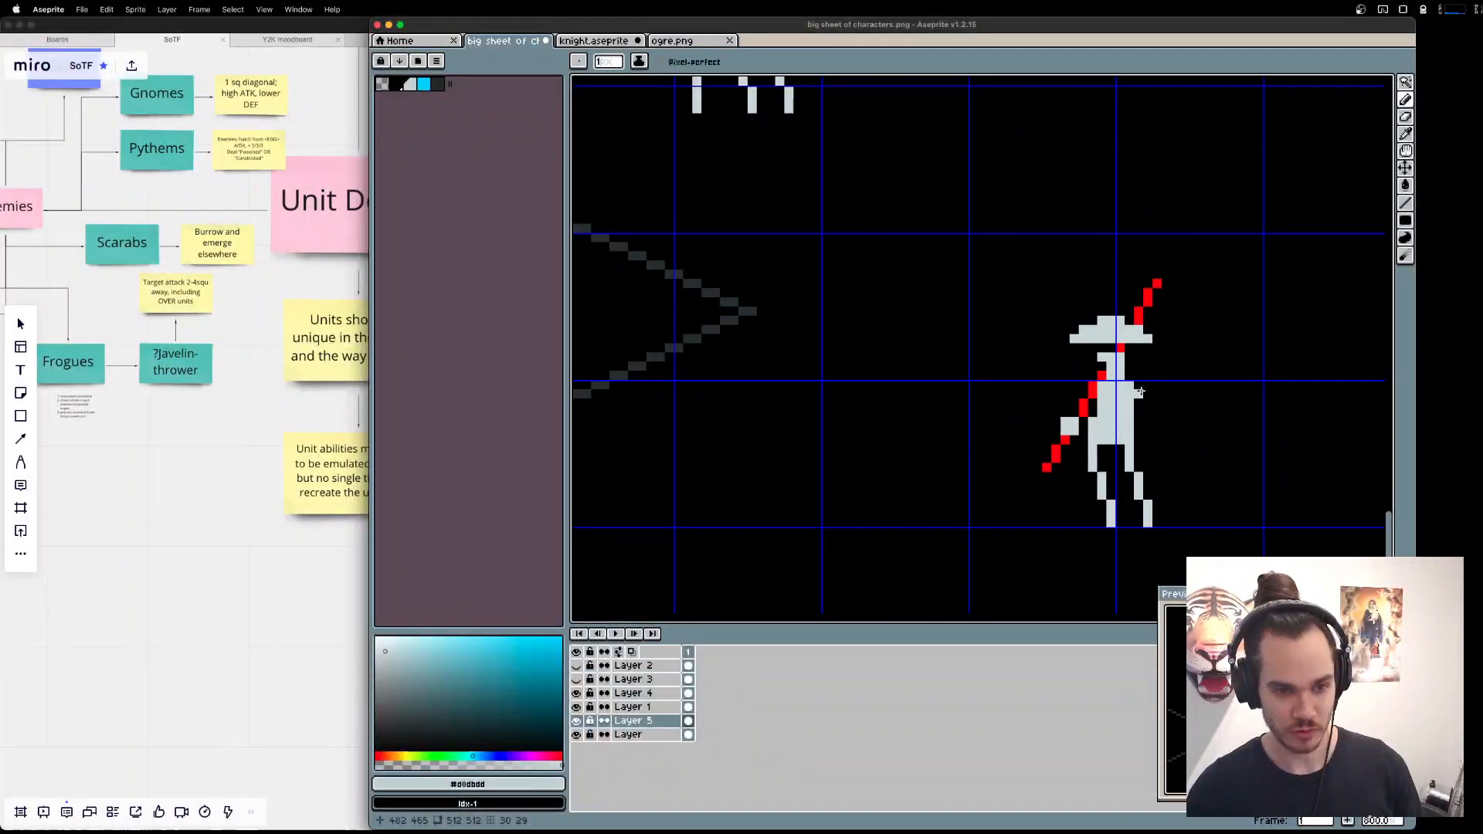
pyautogui.press('super+Tab')
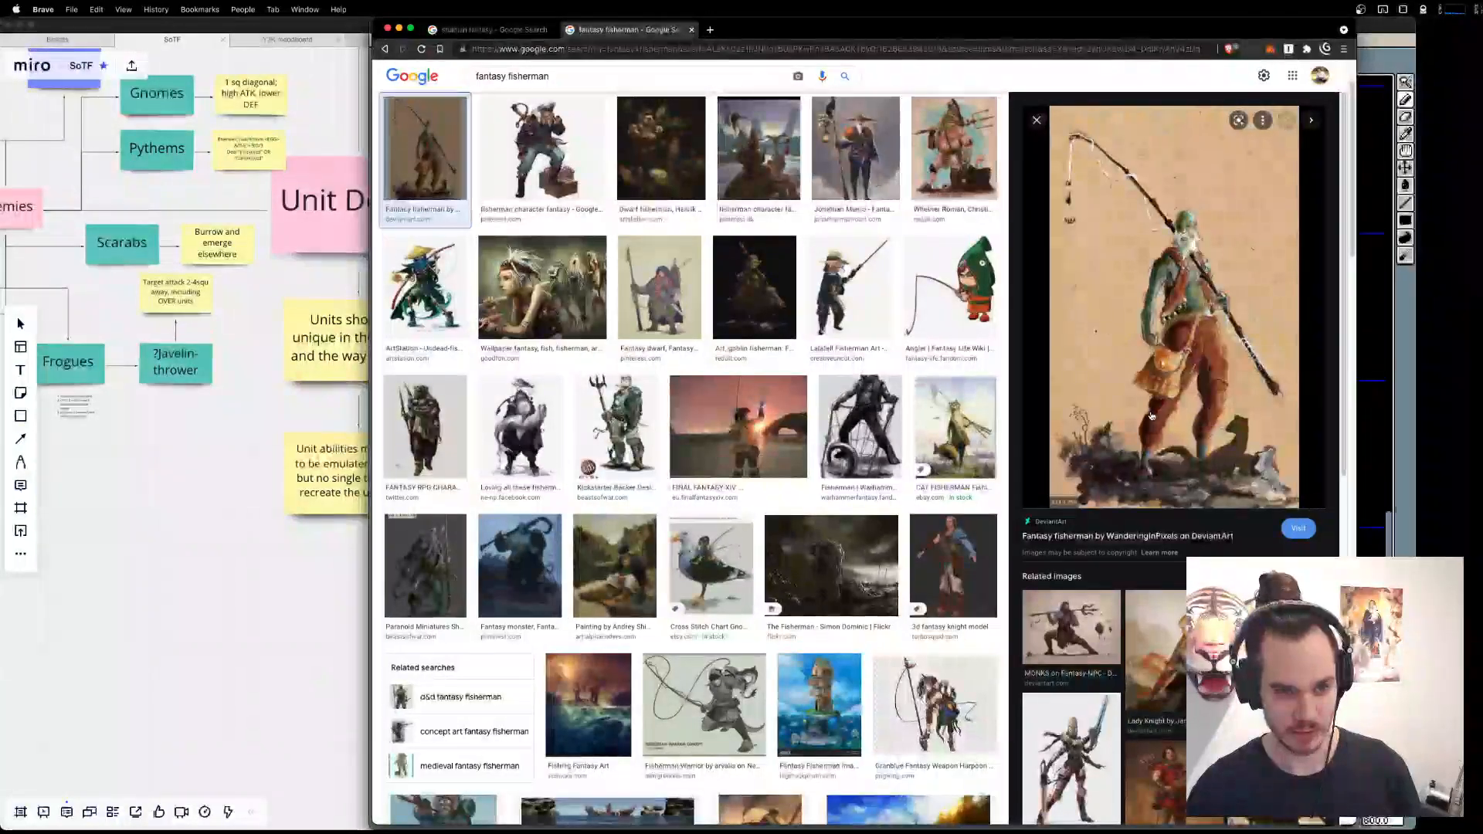
pyautogui.press('super+Tab')
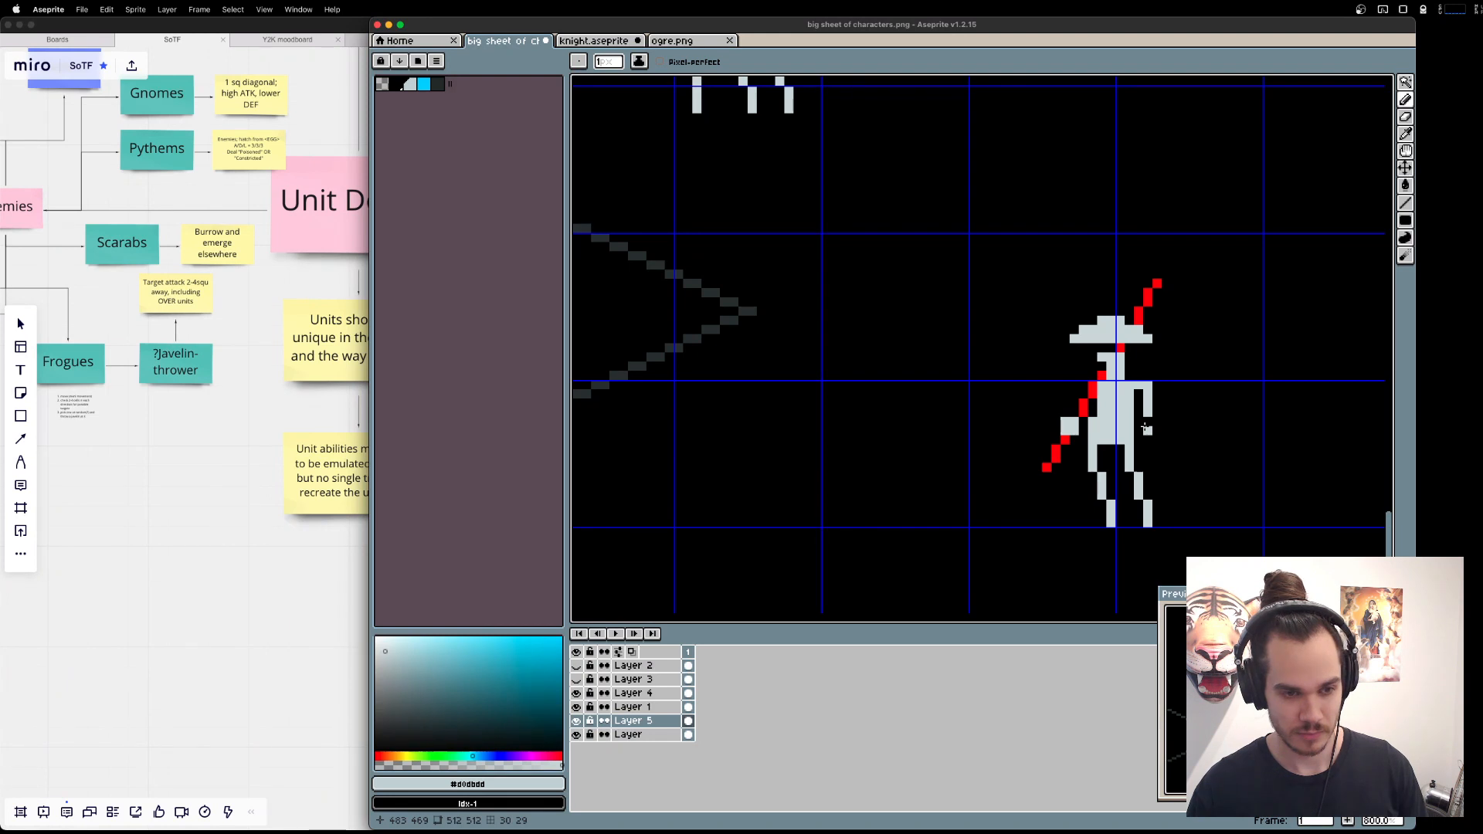
pyautogui.click(1152, 422)
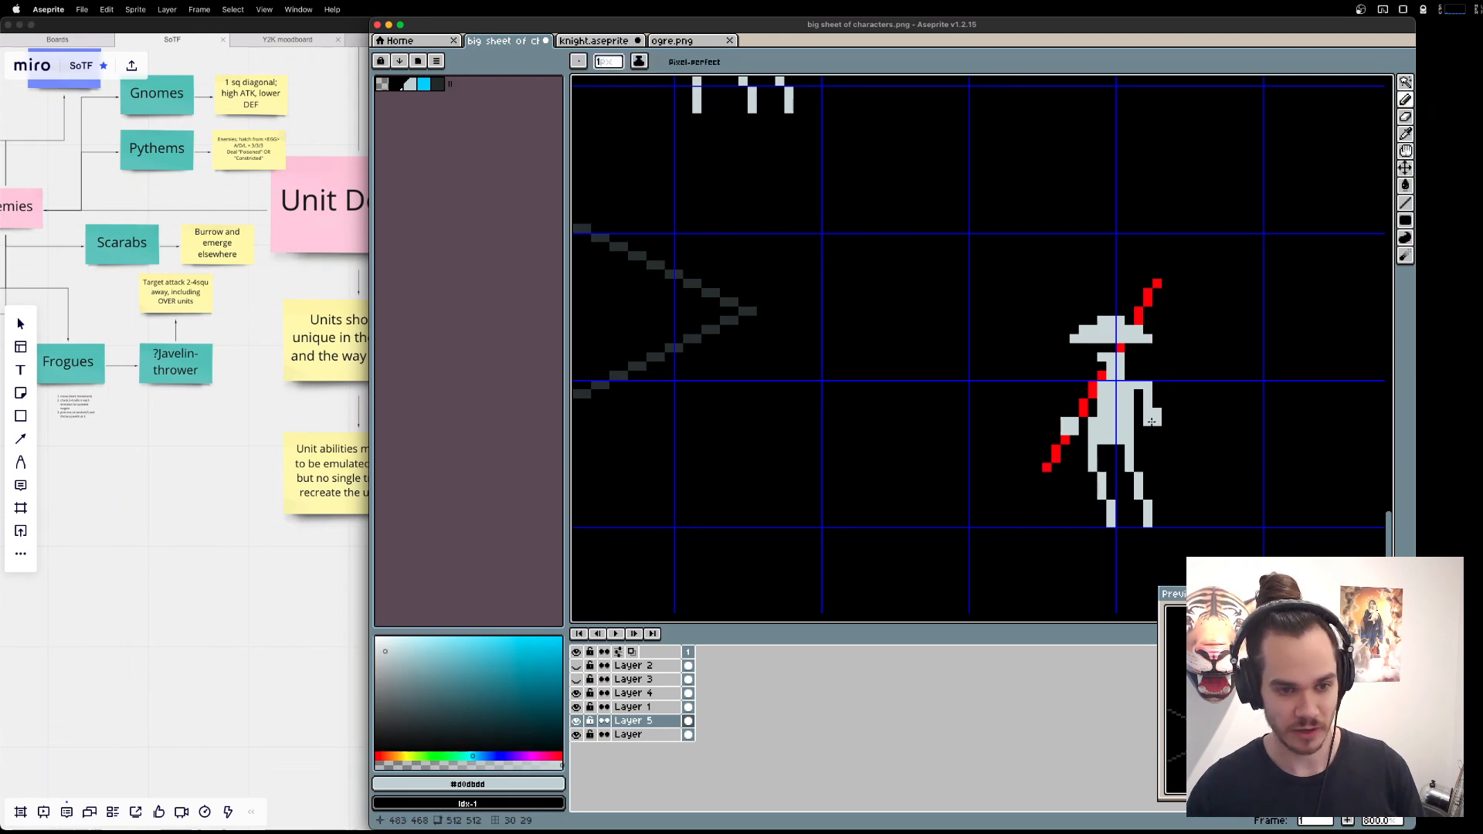
pyautogui.press('e')
pyautogui.click(1157, 412)
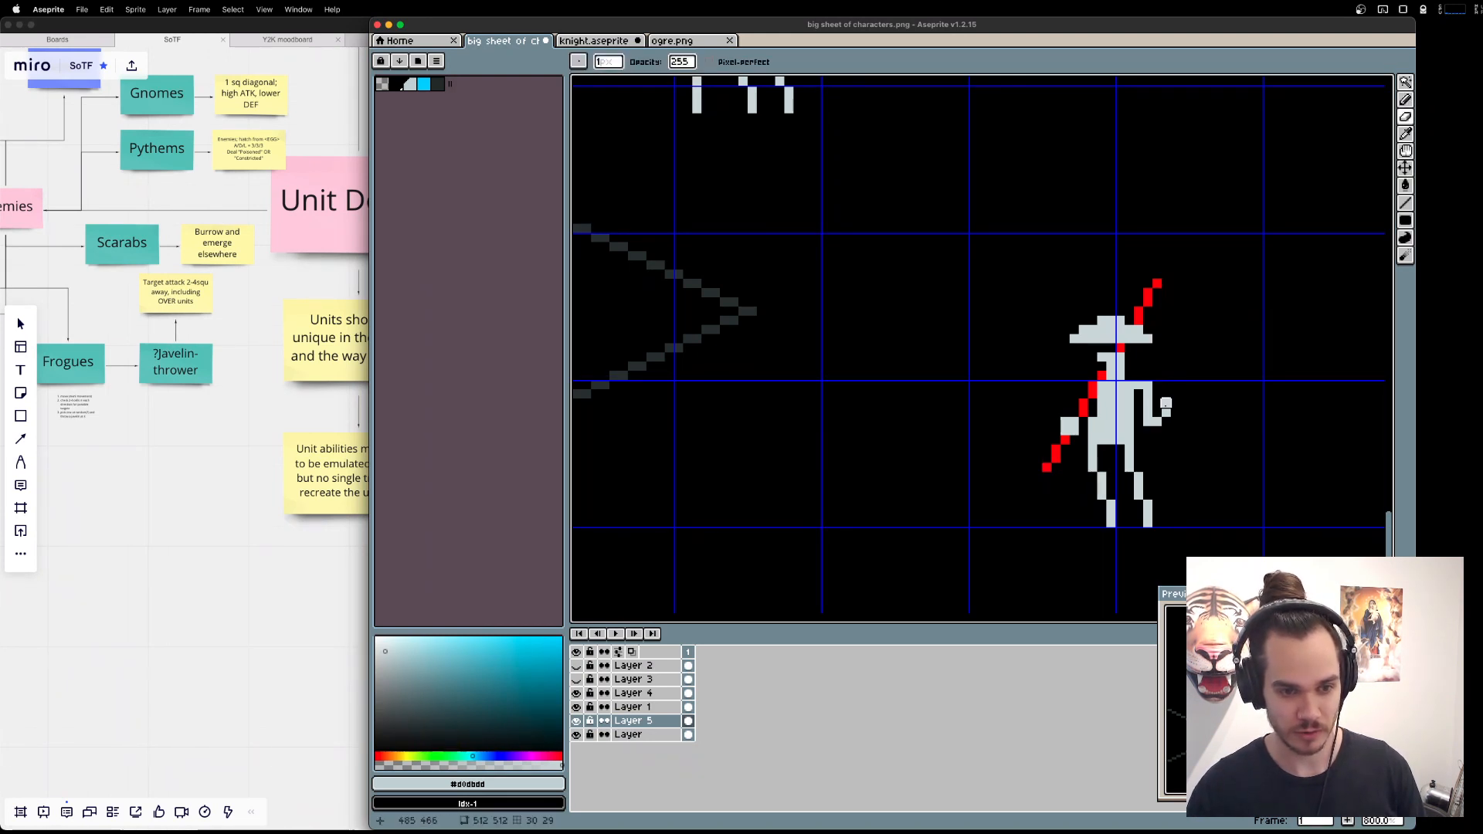
pyautogui.press('b')
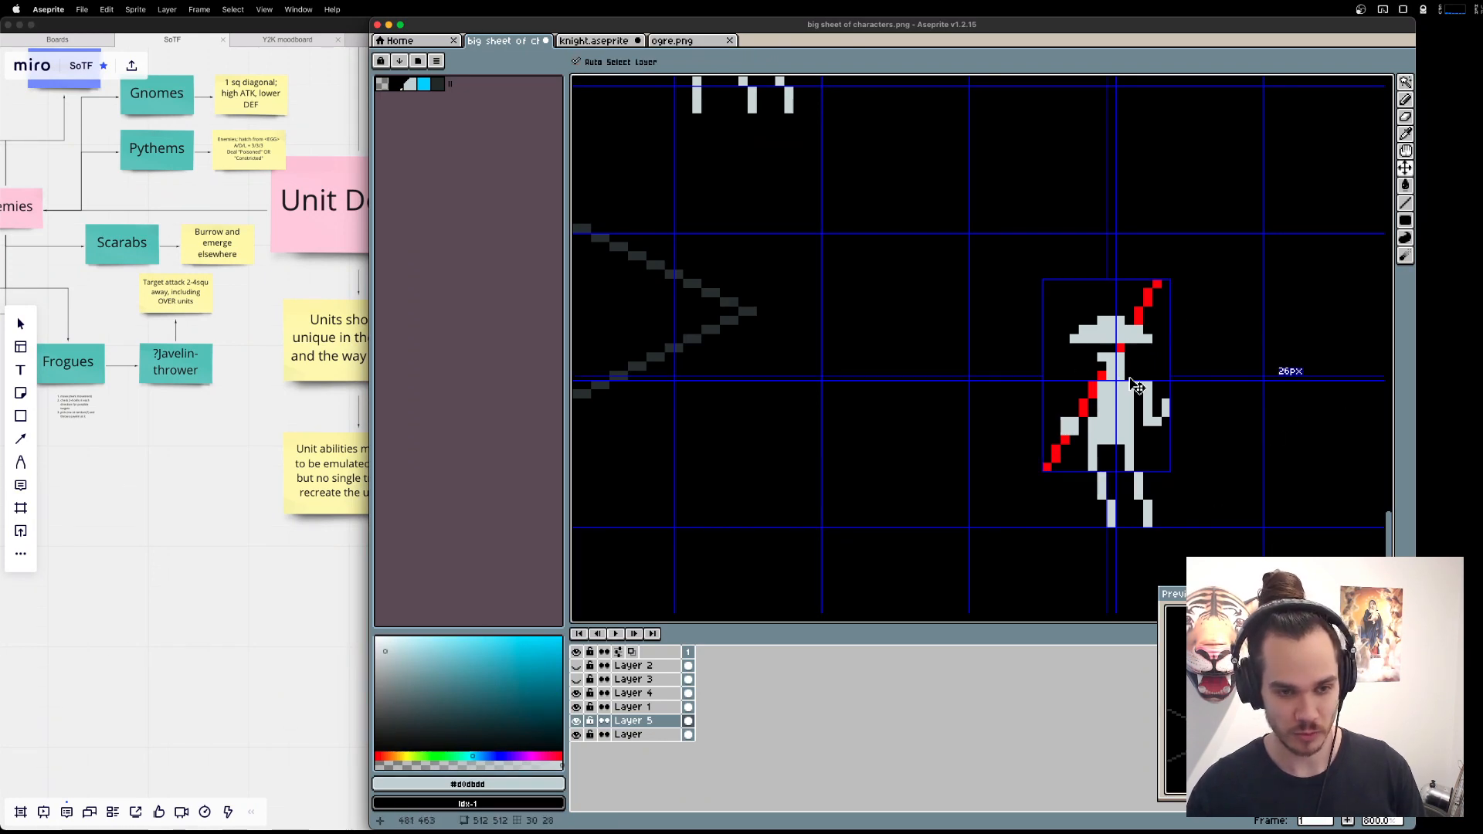
# Pick up the rod's red and extend its upper tip by two pixels.
pyautogui.press('super+Tab')
pyautogui.press('super+Tab')
pyautogui.click(1151, 283)
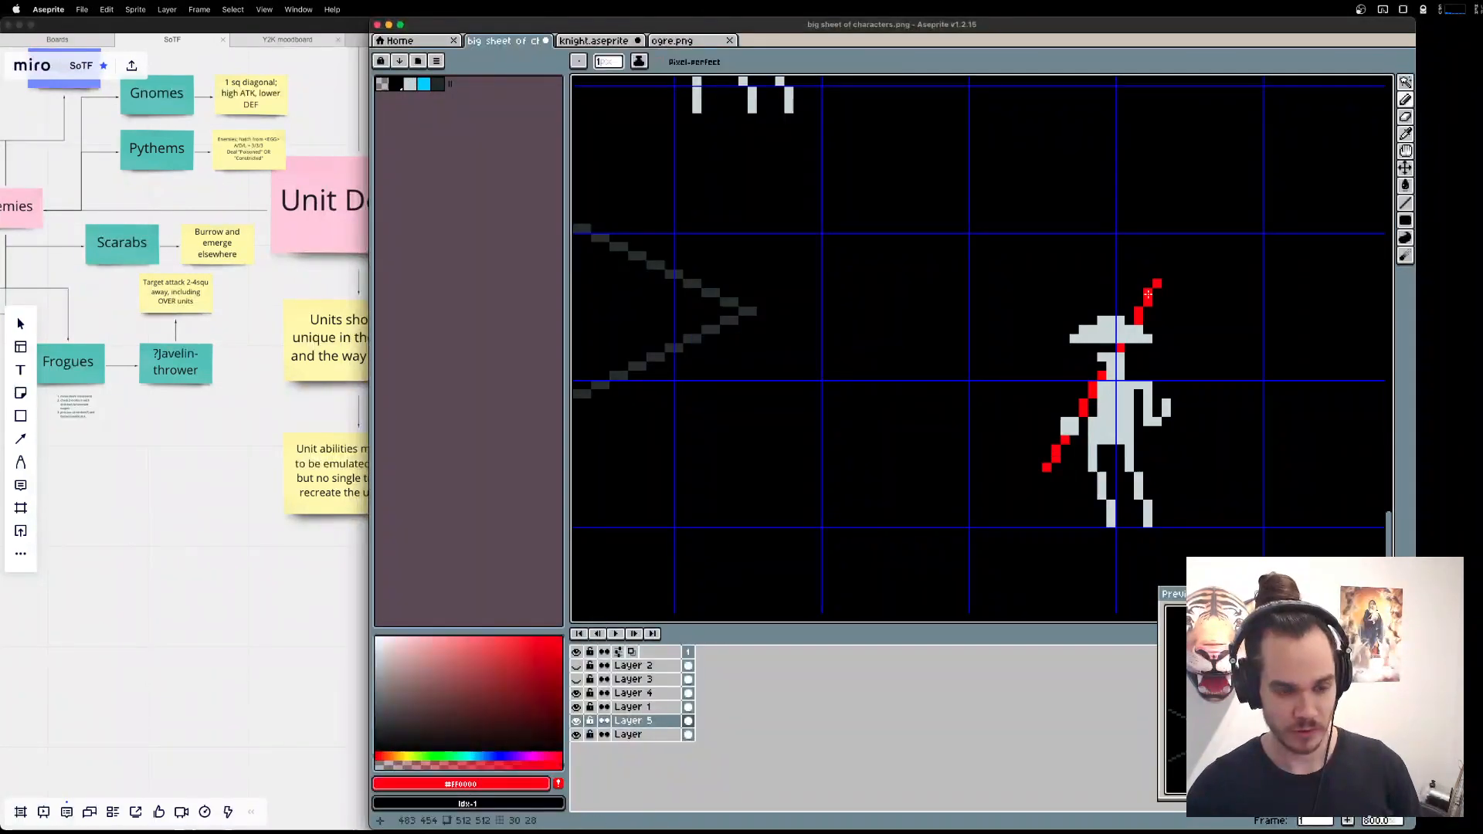
pyautogui.click(1167, 273)
pyautogui.click(1167, 265)
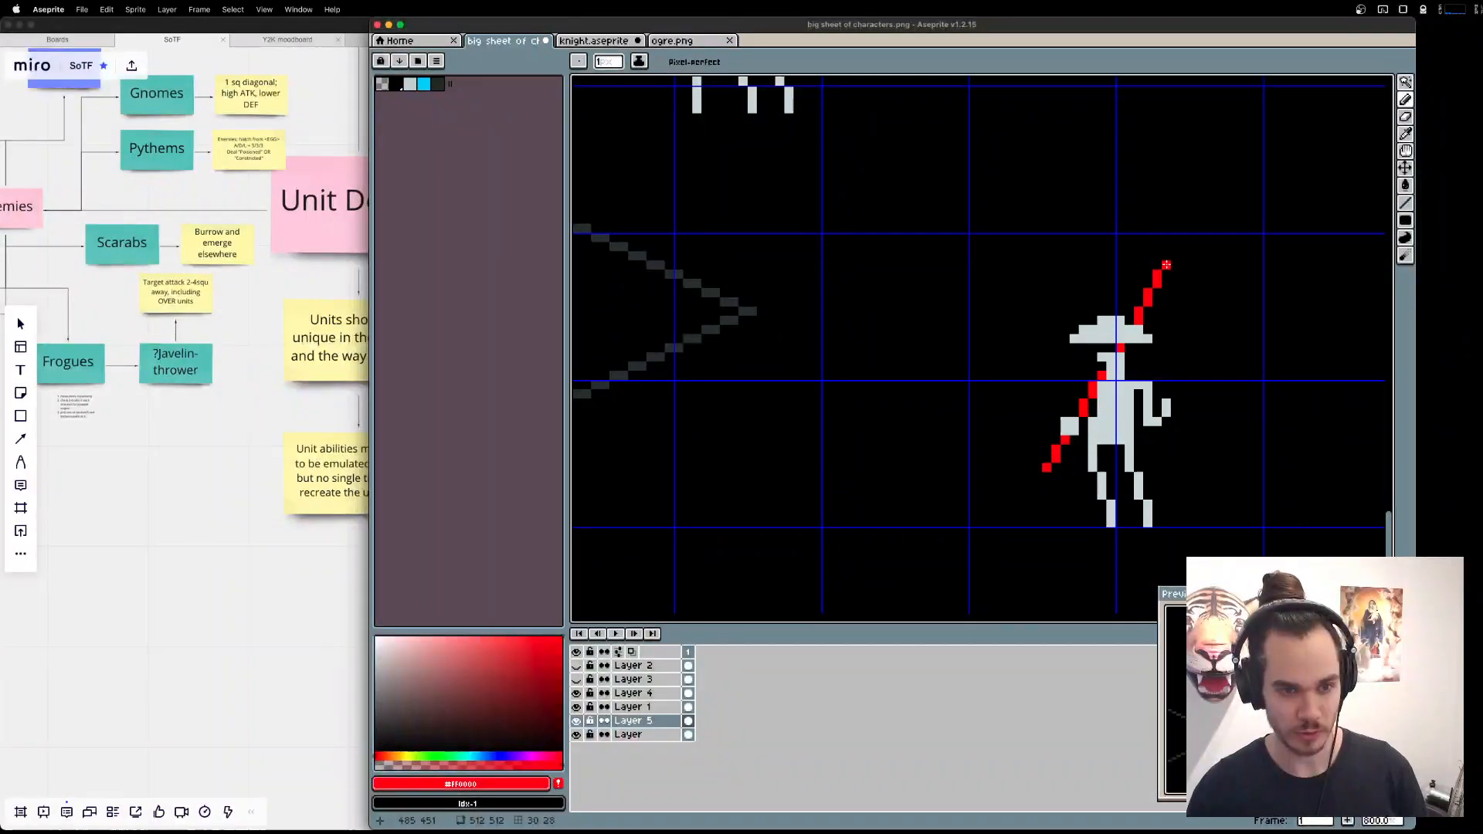
# Draw a red fishing line from the rod tip down beside the Fisher, ending in a double-barbed hook.
pyautogui.press('l')
pyautogui.moveTo(1167, 265)
pyautogui.mouseDown()
pyautogui.moveTo(1203, 317)
pyautogui.moveTo(1192, 448)
pyautogui.mouseUp()
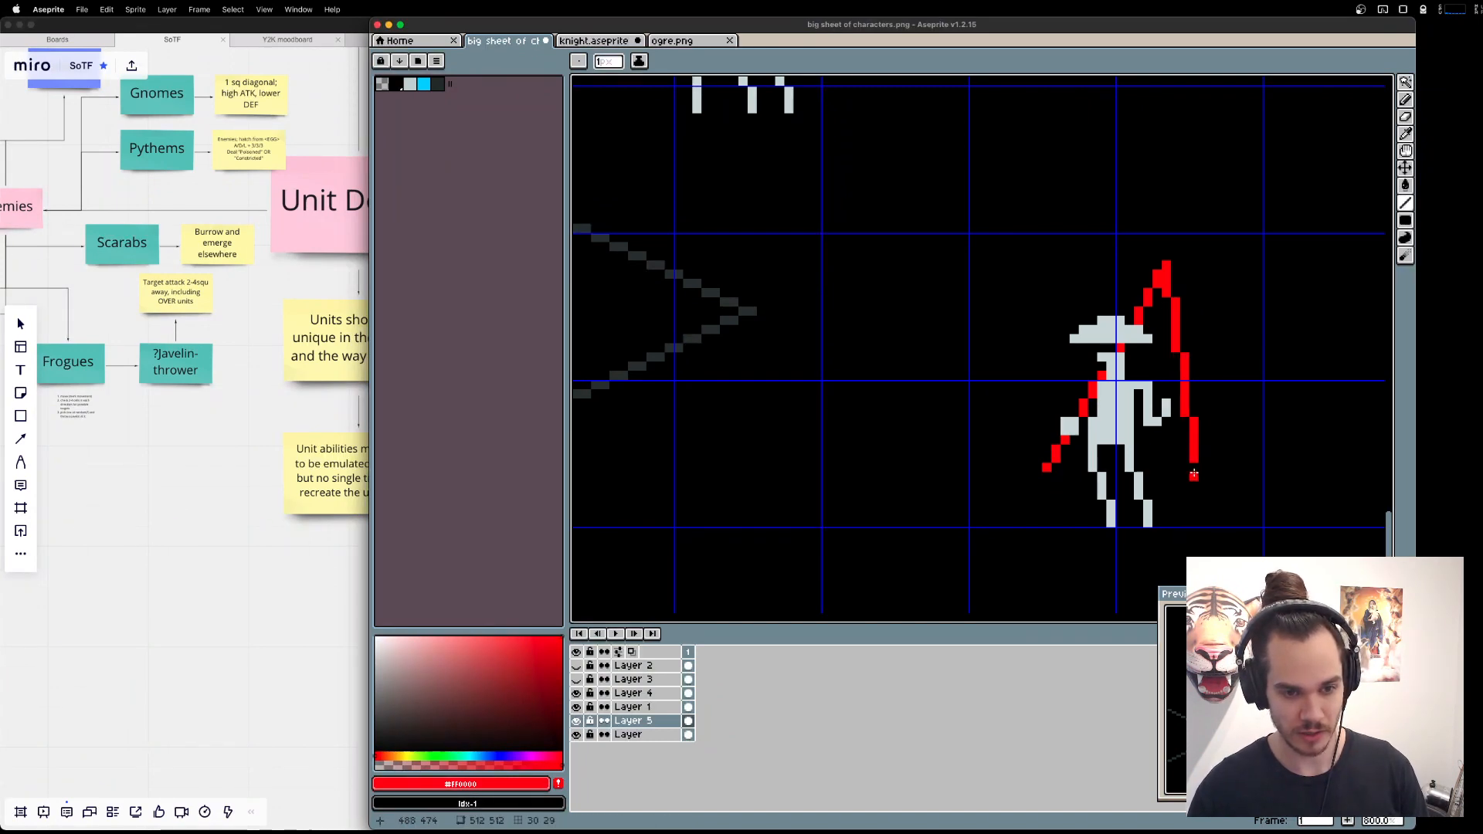
pyautogui.press('super+z')
pyautogui.press('super+Tab')
pyautogui.press('super+Tab')
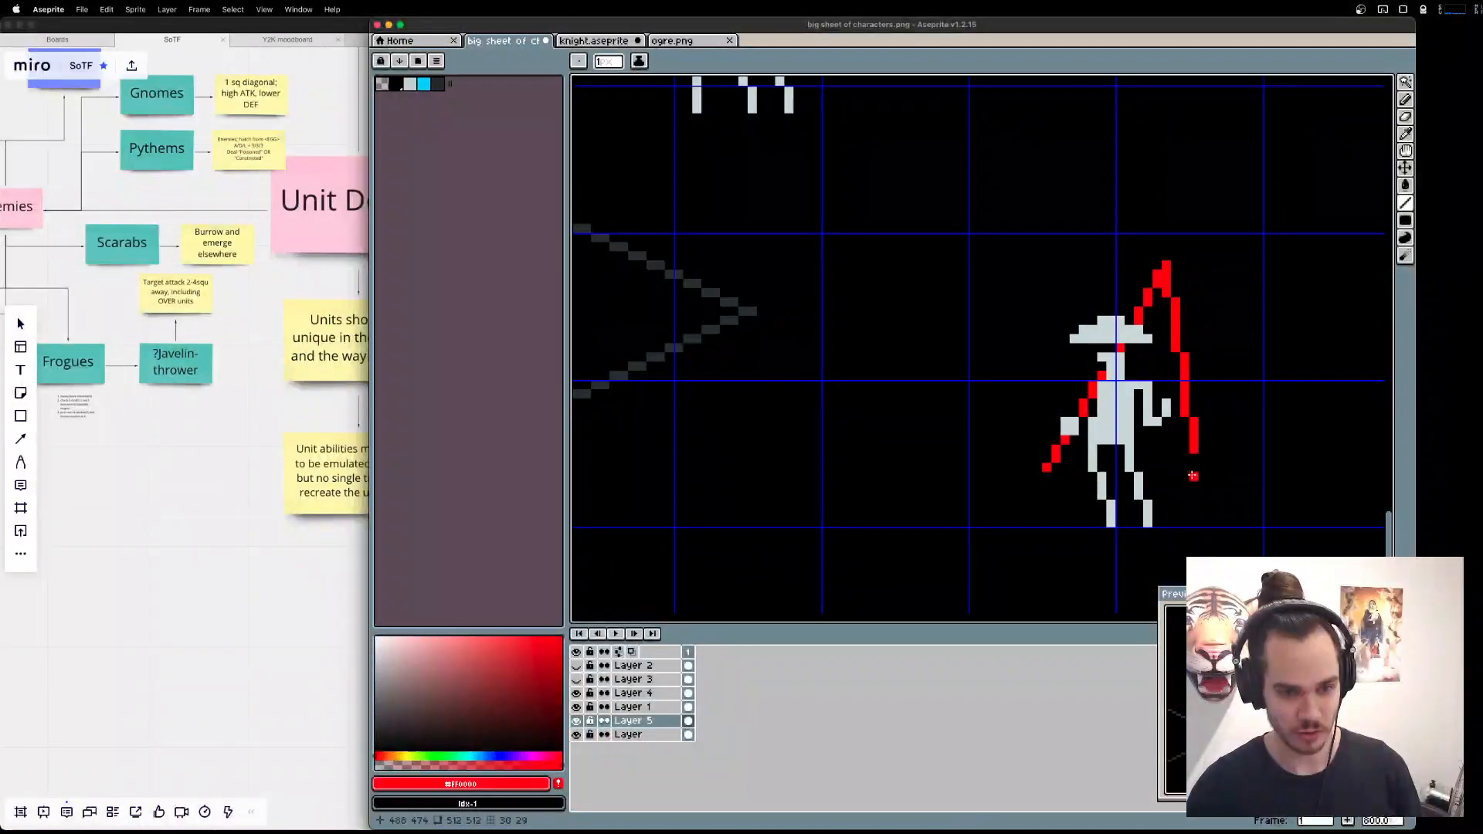
pyautogui.moveTo(1193, 468)
pyautogui.mouseDown()
pyautogui.moveTo(1203, 486)
pyautogui.moveTo(1213, 476)
pyautogui.mouseUp()
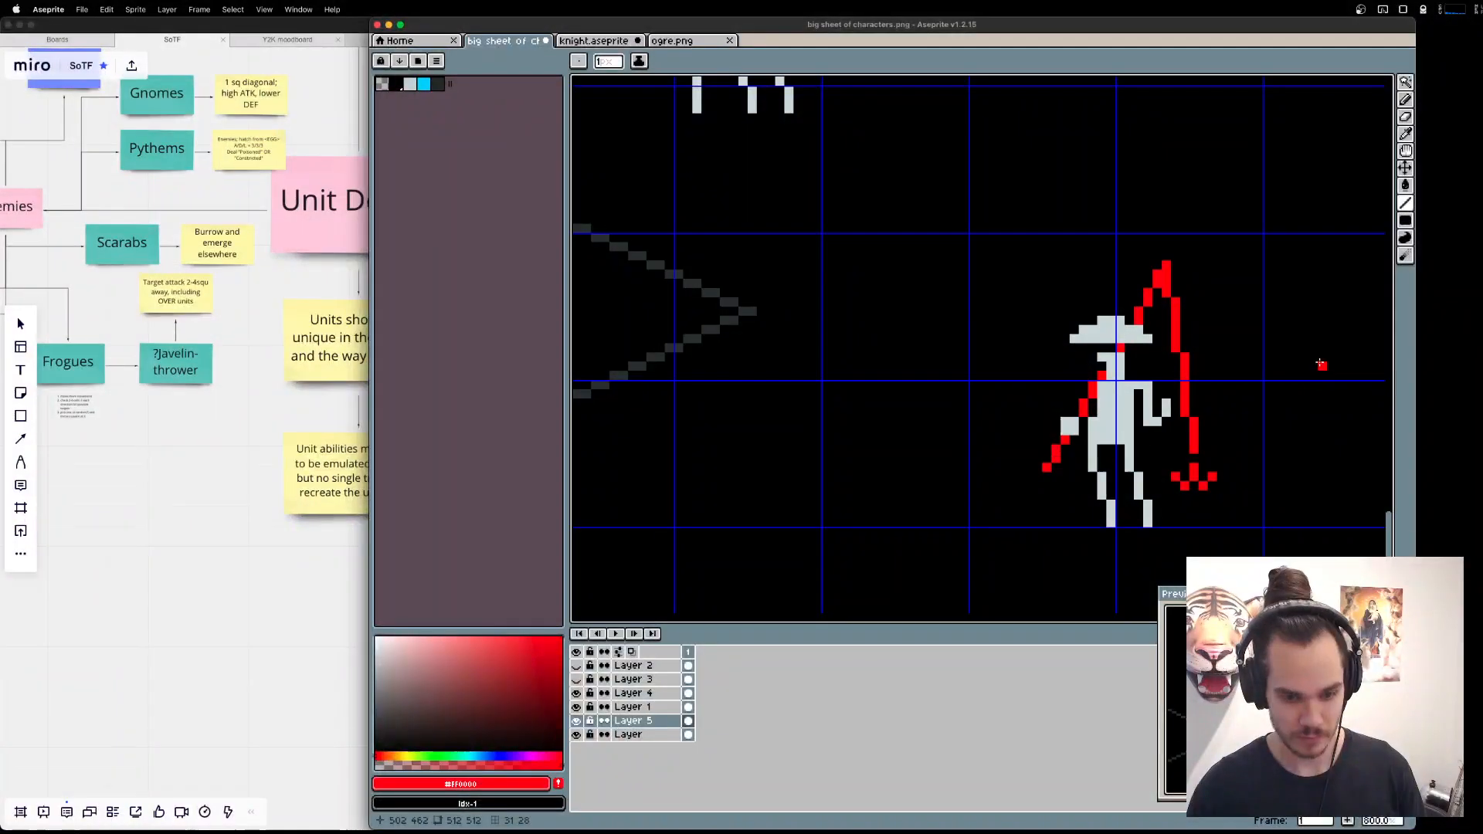
# Clean up the rod tip by erasing its filled inner pixels and redrawing the line's upper end with the Pencil.
pyautogui.scroll(-2, 1321, 364)
pyautogui.scroll(2, 1301, 345)
pyautogui.press('e')
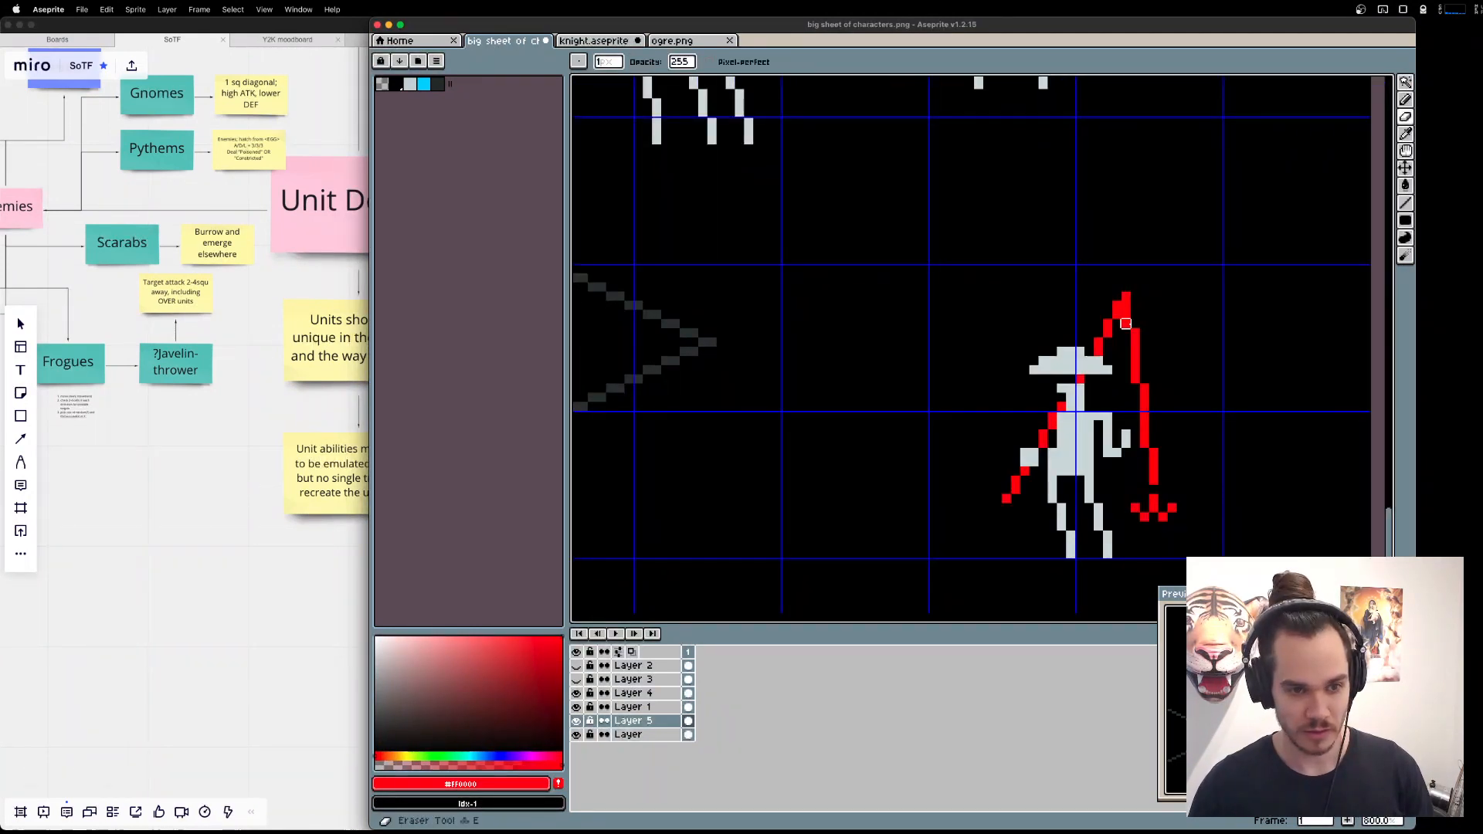
pyautogui.moveTo(1126, 323)
pyautogui.mouseDown()
pyautogui.moveTo(1126, 304)
pyautogui.moveTo(1132, 322)
pyautogui.mouseUp()
pyautogui.press('b')
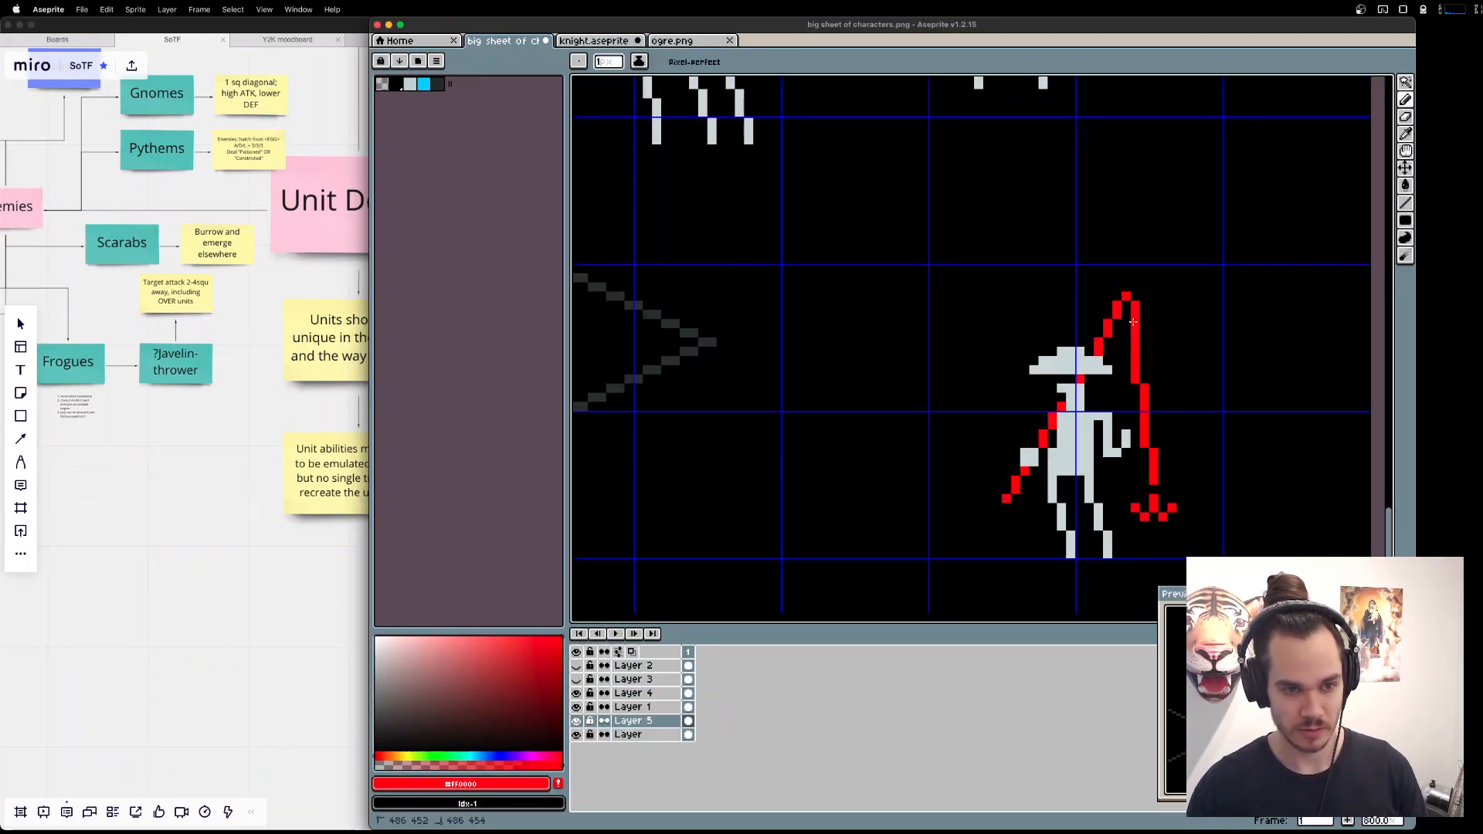
pyautogui.scroll(-1, 1262, 314)
pyautogui.moveTo(1259, 314); pyautogui.dragTo(1200, 293)
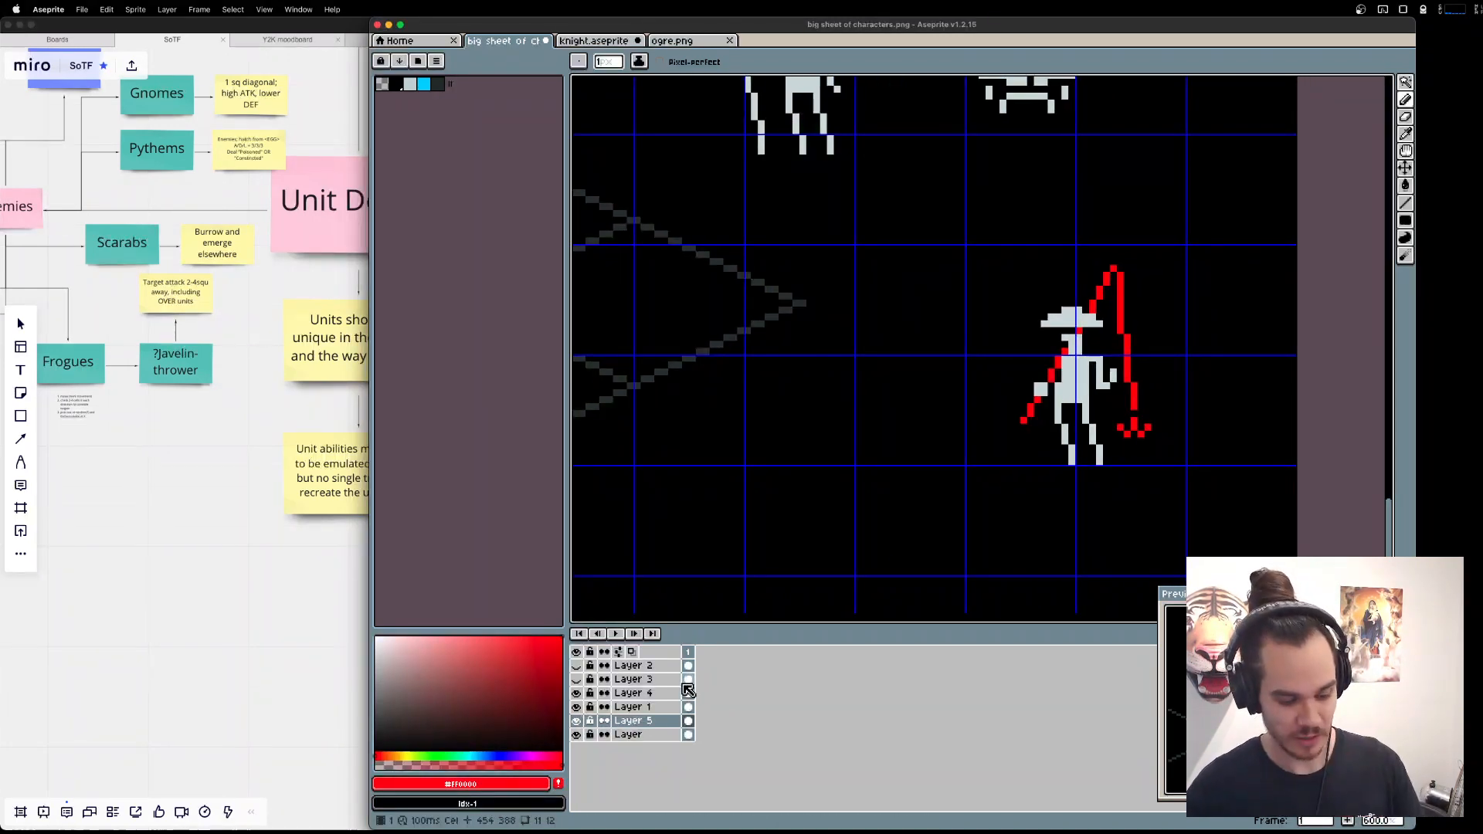
# Duplicate Layer 5, rename the original layer to rod and hide it.
pyautogui.hotkey('shift', 'n')
pyautogui.press('super+z')
pyautogui.rightClick(654, 724)
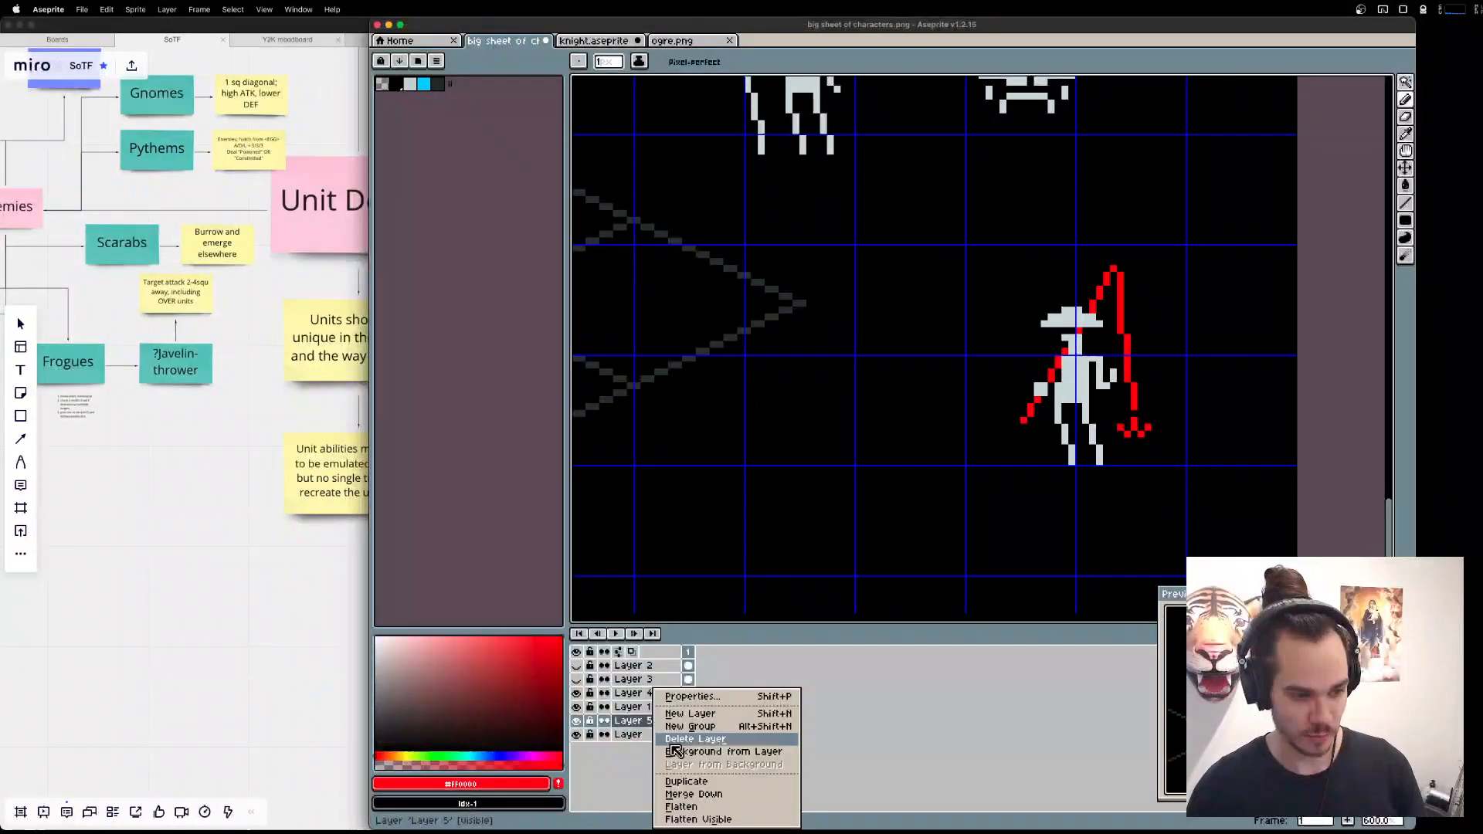
pyautogui.click(689, 783)
pyautogui.doubleClick(633, 735)
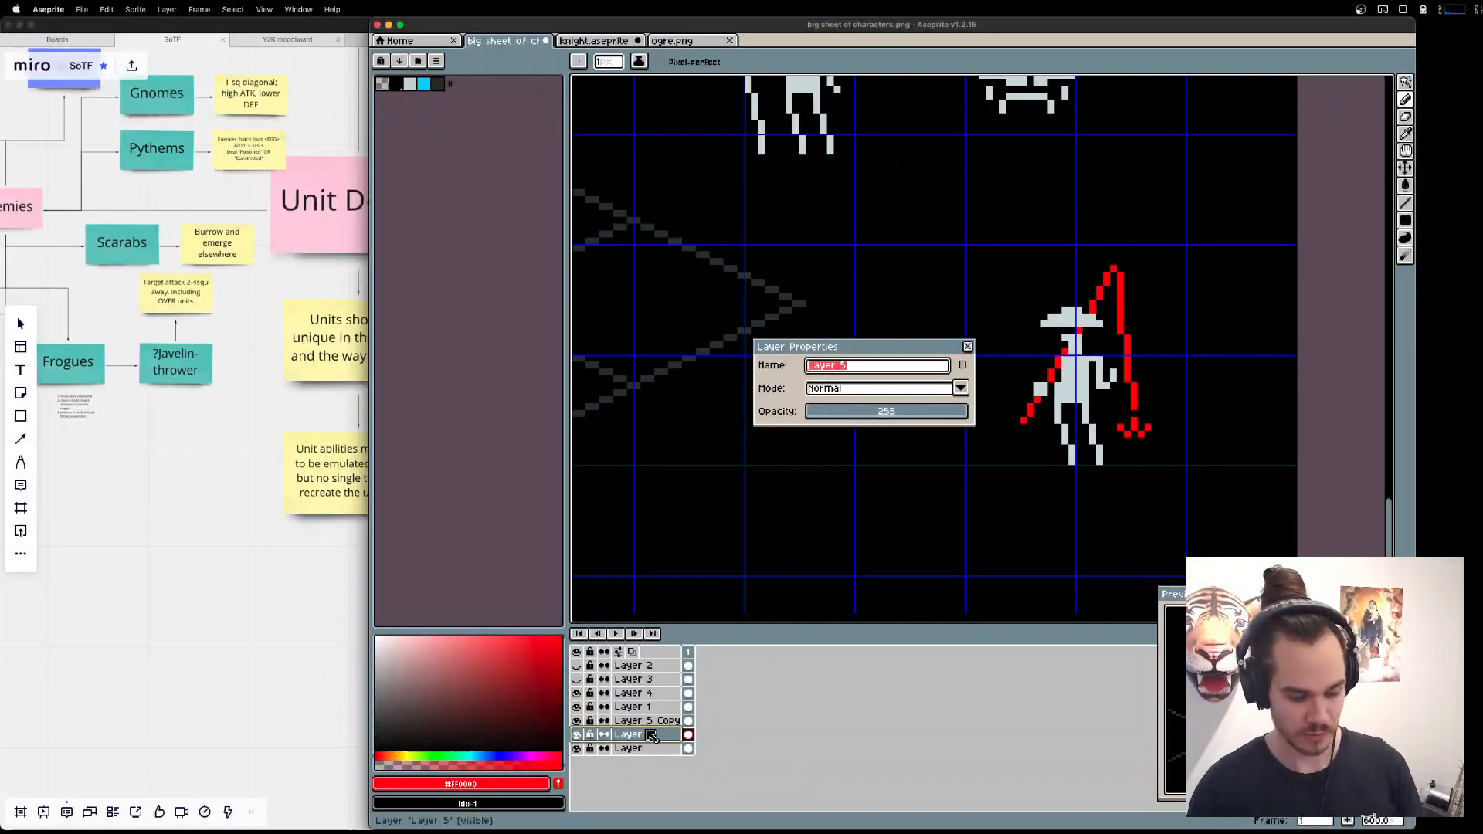
pyautogui.write('rod')
pyautogui.press('Return')
pyautogui.click(577, 735)
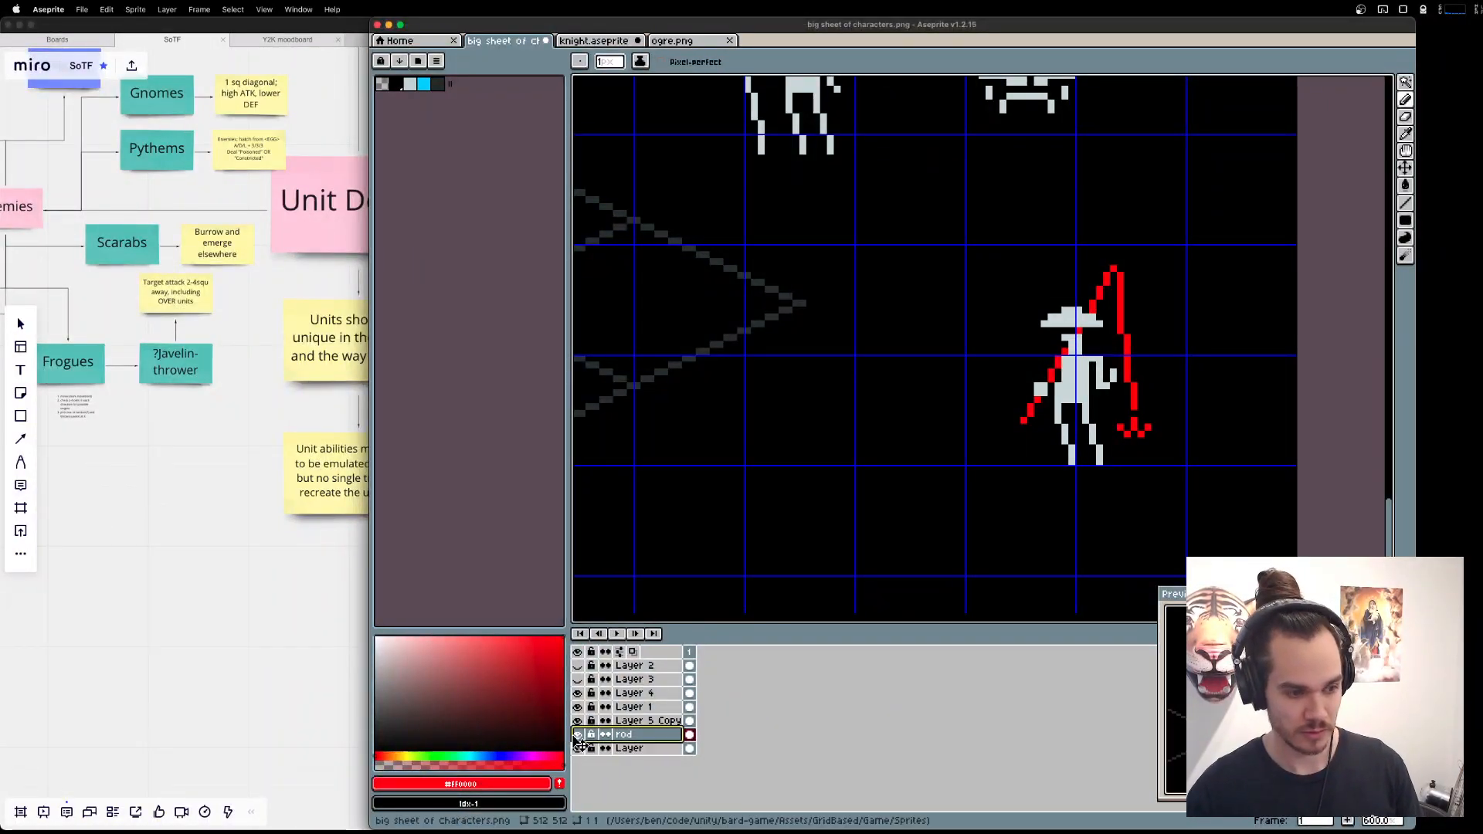
# Rename the duplicate of the rod layer to harpoon.
pyautogui.doubleClick(648, 722)
pyautogui.write('harpoon')
pyautogui.press('Return')
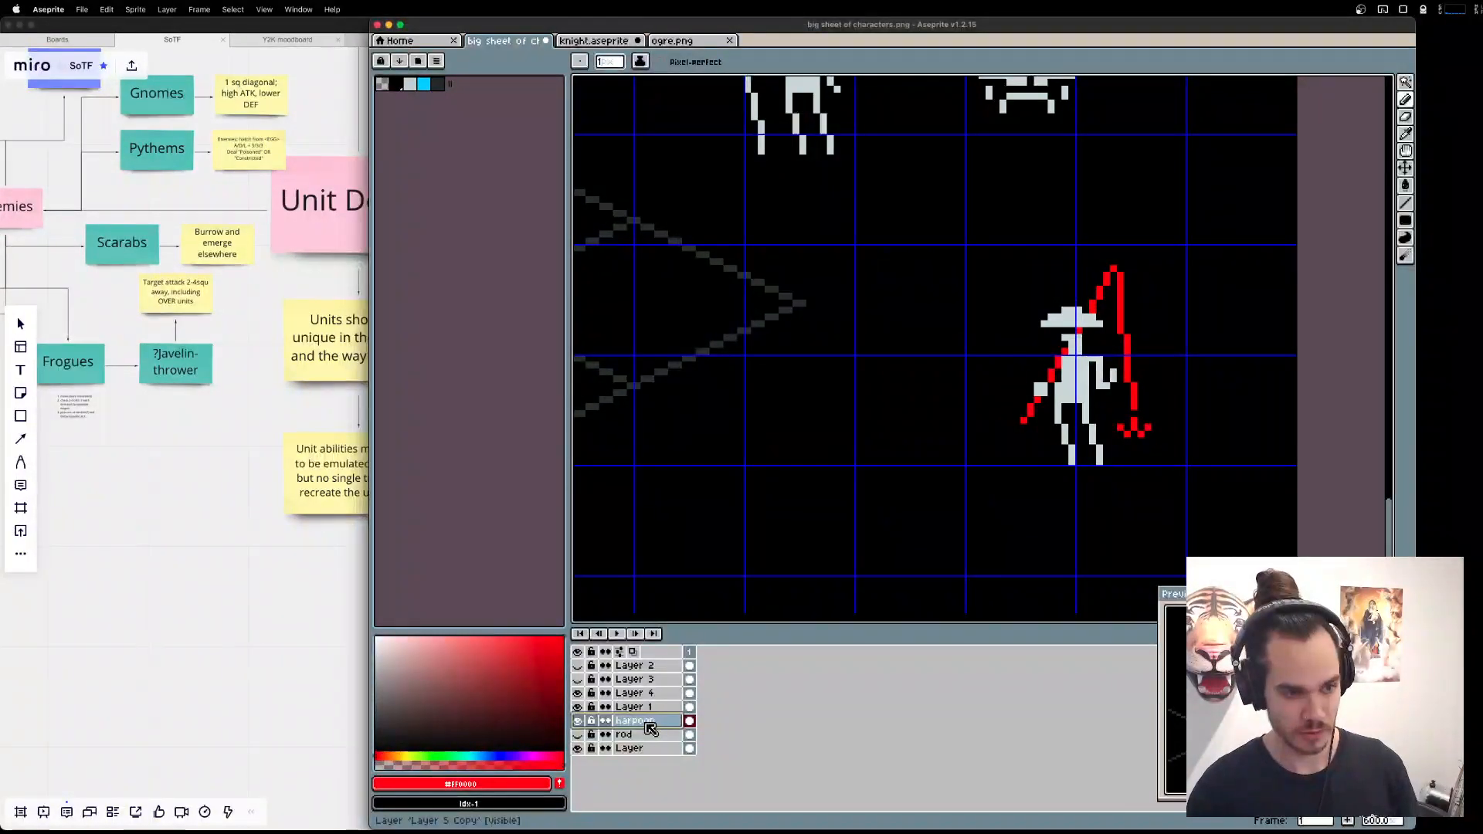
# Delete the fishing line and hook from the harpoon layer, keeping only the diagonal red shaft.
pyautogui.press('m')
pyautogui.moveTo(1260, 504)
pyautogui.mouseDown()
pyautogui.moveTo(1103, 252)
pyautogui.moveTo(1120, 252)
pyautogui.mouseUp()
pyautogui.press('Delete')
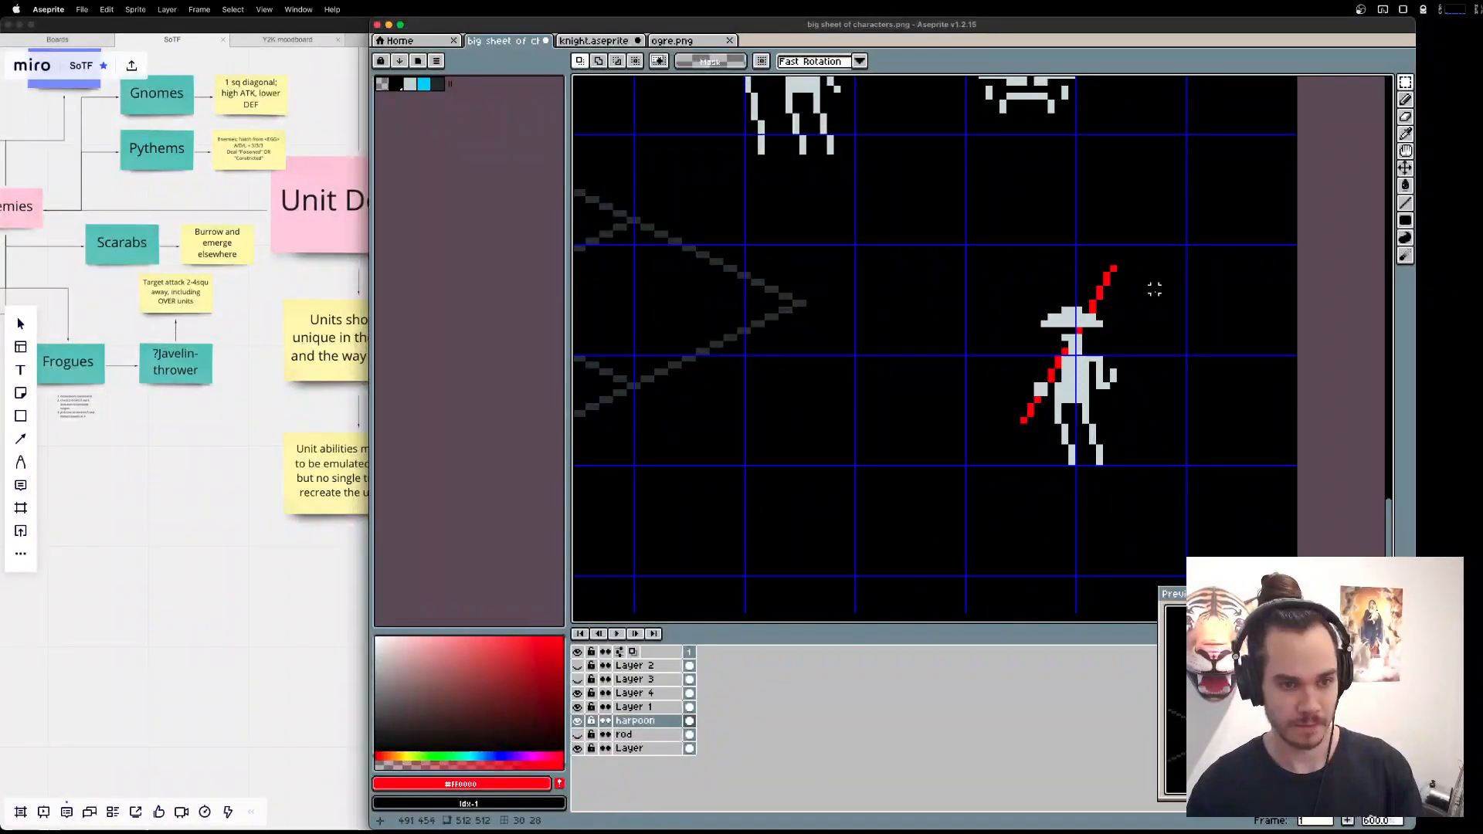
# Try to draw two red barbs angled off the upper end of the shaft on the harpoon layer.
pyautogui.scroll(2, 1151, 288)
pyautogui.moveTo(1118, 306); pyautogui.dragTo(1141, 345)
pyautogui.press('b')
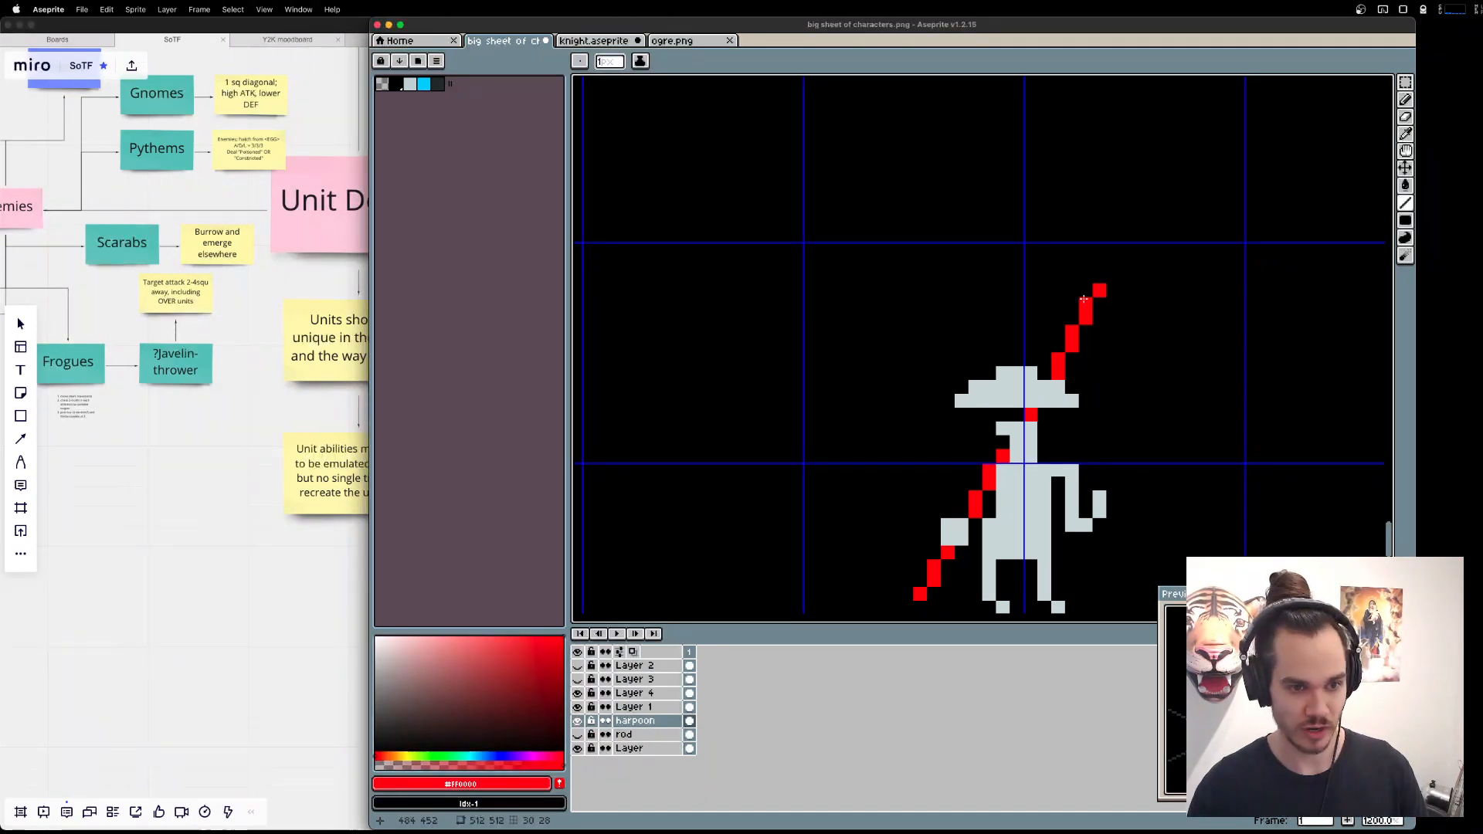
pyautogui.moveTo(1100, 292)
pyautogui.mouseDown()
pyautogui.moveTo(1038, 302)
pyautogui.moveTo(1058, 334)
pyautogui.moveTo(997, 349)
pyautogui.moveTo(1018, 340)
pyautogui.mouseUp()
pyautogui.click(1057, 346)
pyautogui.click(1045, 333)
pyautogui.click(1072, 291)
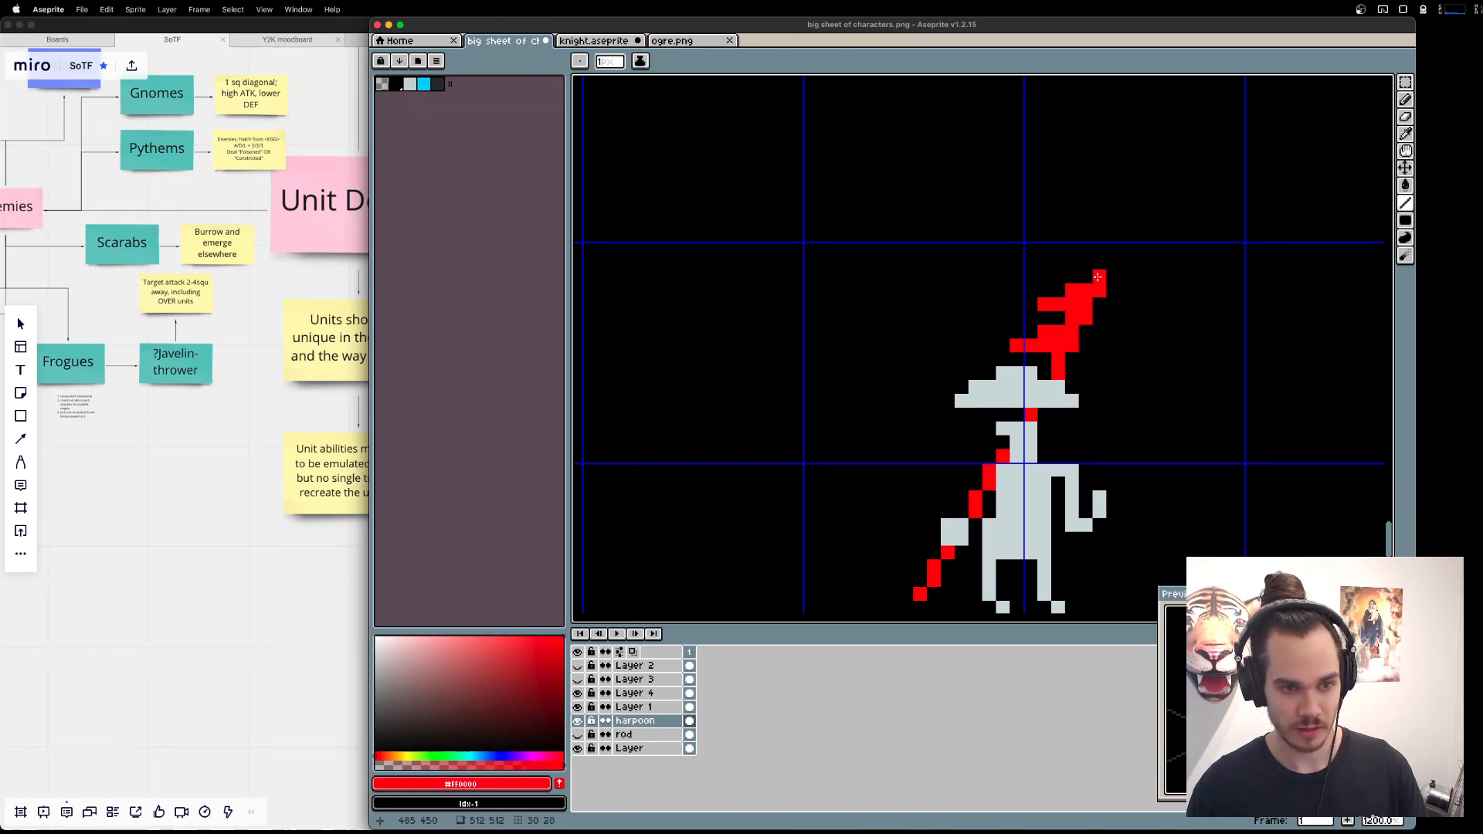
pyautogui.scroll(-1, 1182, 235)
pyautogui.scroll(-1, 1132, 328)
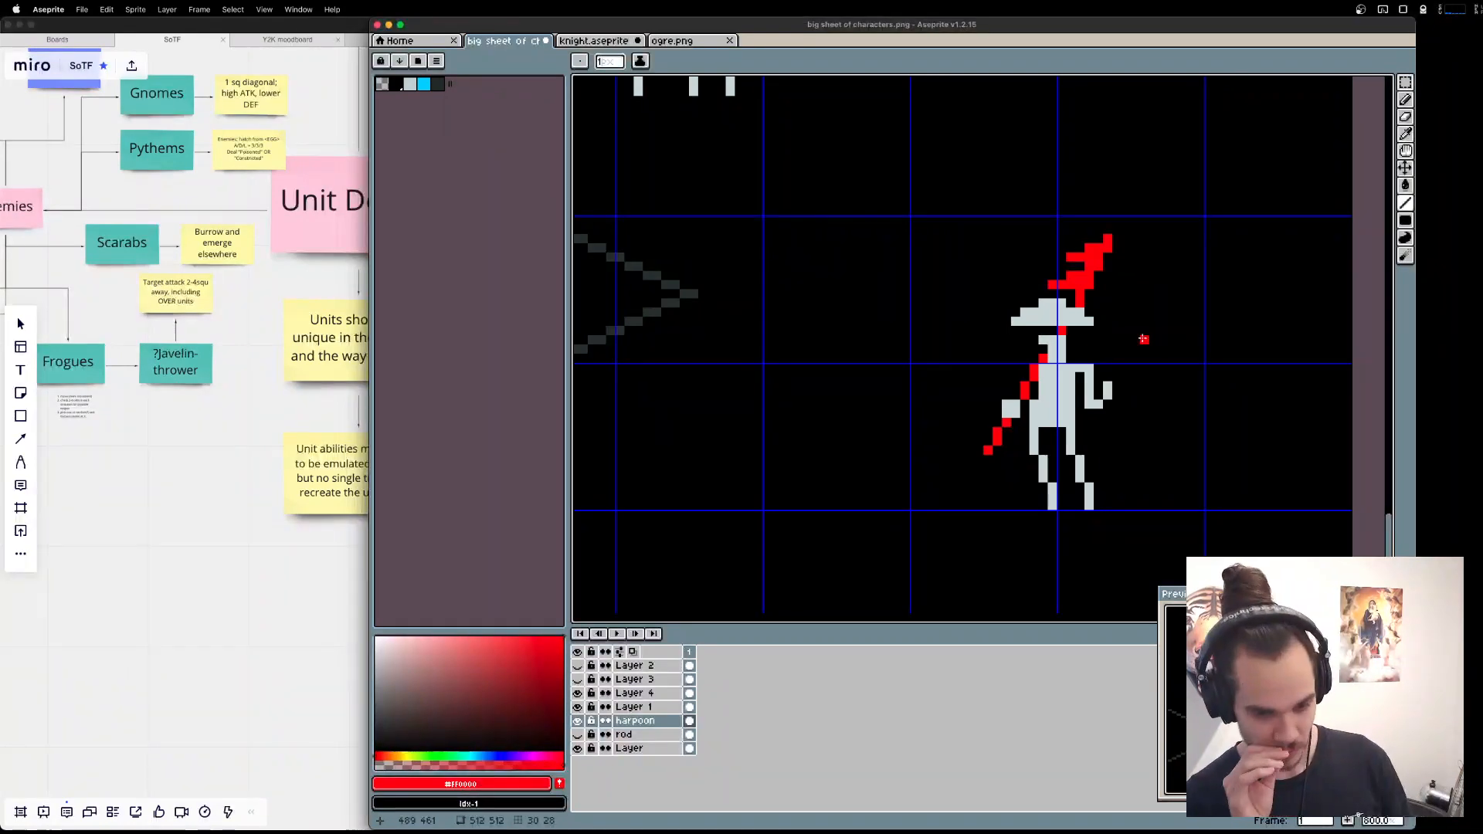
pyautogui.hotkey('ctrl', 'z')
pyautogui.press('v')
pyautogui.press('b')
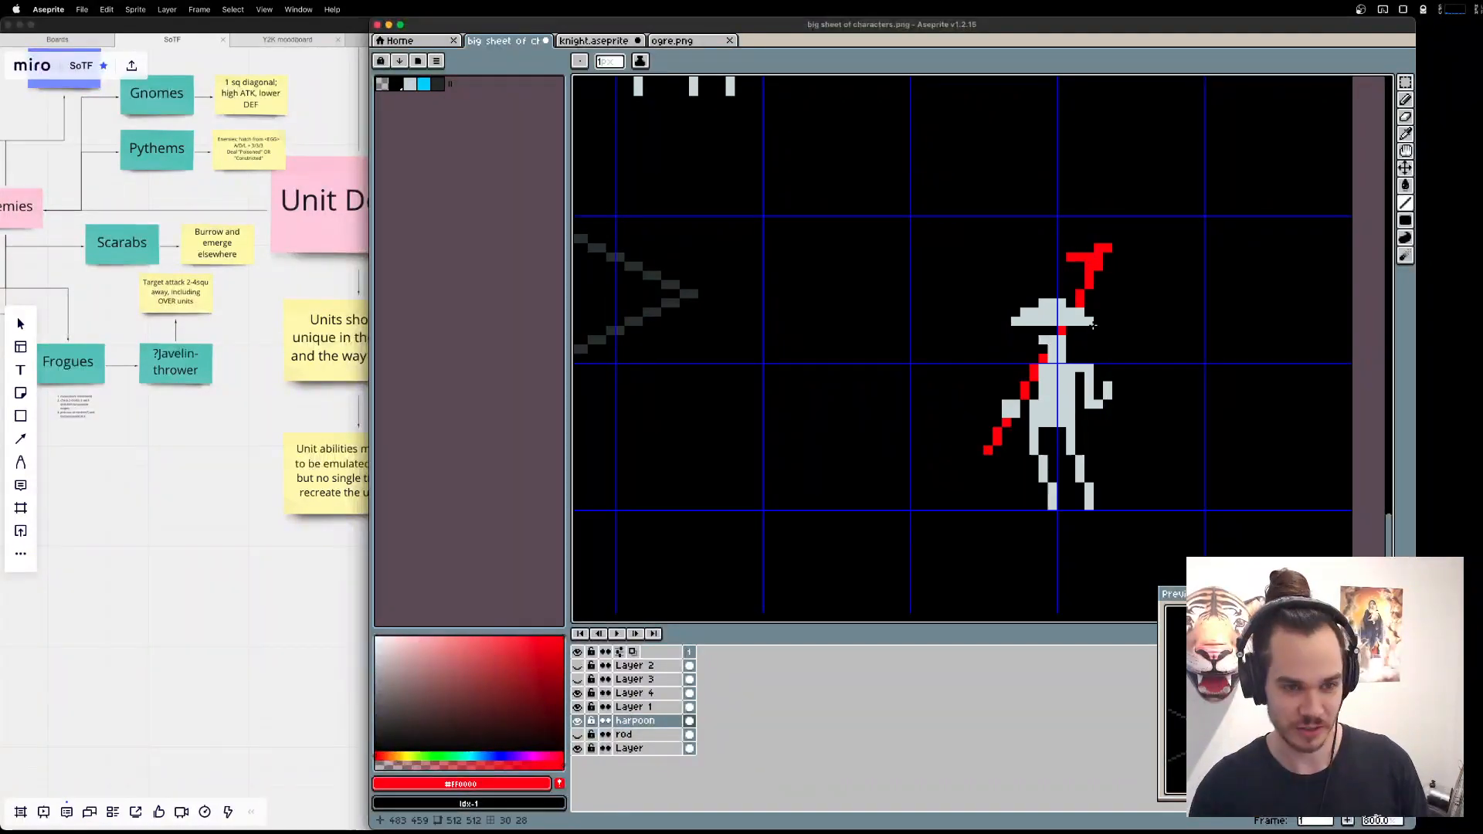
# Draw a thick, curved red scythe blade from the shaft's upper end out over the Fisher's hat.
pyautogui.moveTo(1101, 246); pyautogui.dragTo(997, 247)
pyautogui.press('super+z')
pyautogui.press('super+z')
pyautogui.moveTo(1100, 247)
pyautogui.mouseDown()
pyautogui.moveTo(1042, 248)
pyautogui.moveTo(1048, 257)
pyautogui.moveTo(996, 275)
pyautogui.mouseUp()
pyautogui.hscroll(3, 785, 368)
pyautogui.scroll(-2, 907, 318)
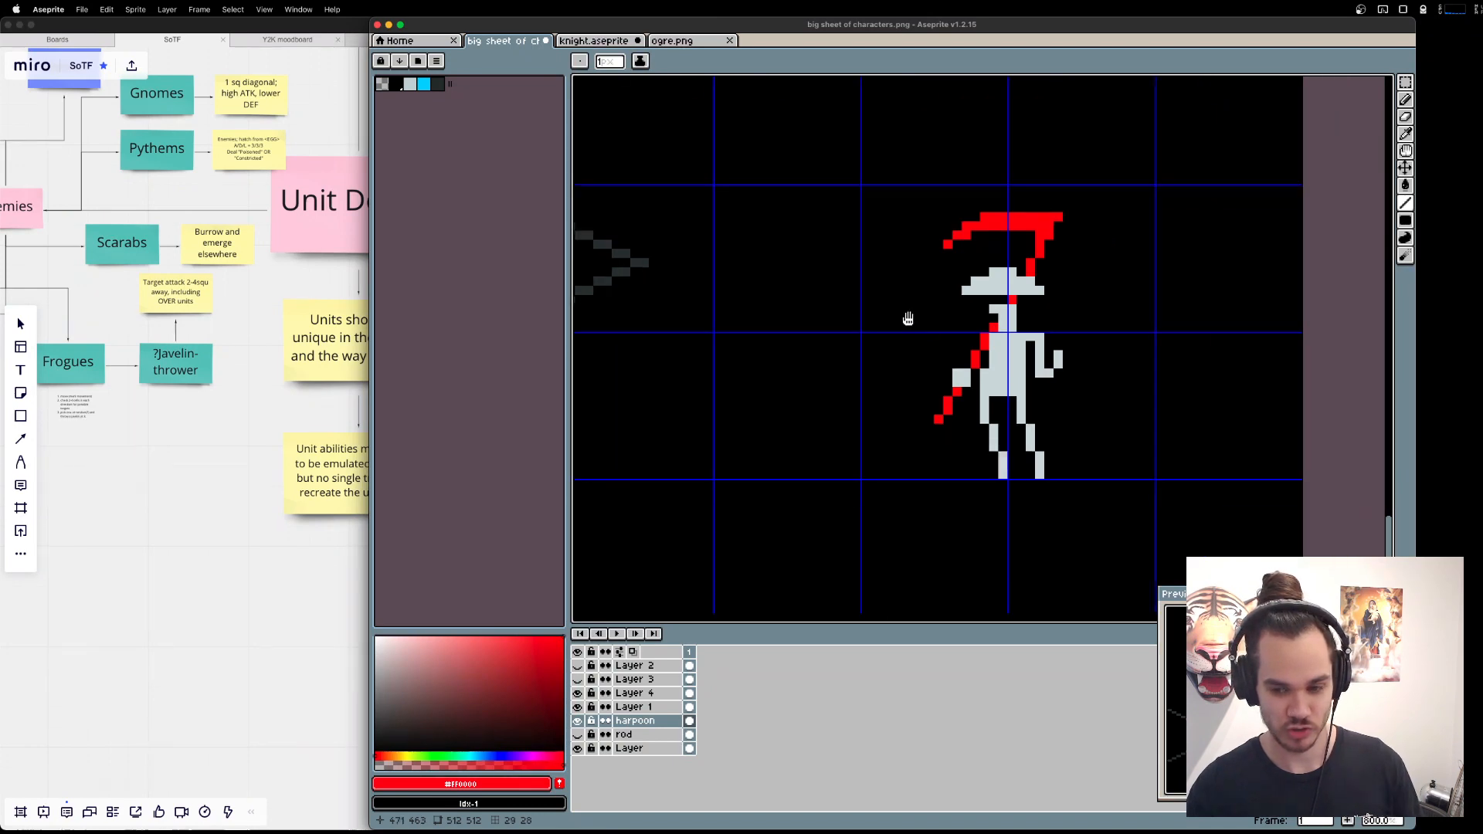
pyautogui.moveTo(1013, 287); pyautogui.dragTo(1041, 297)
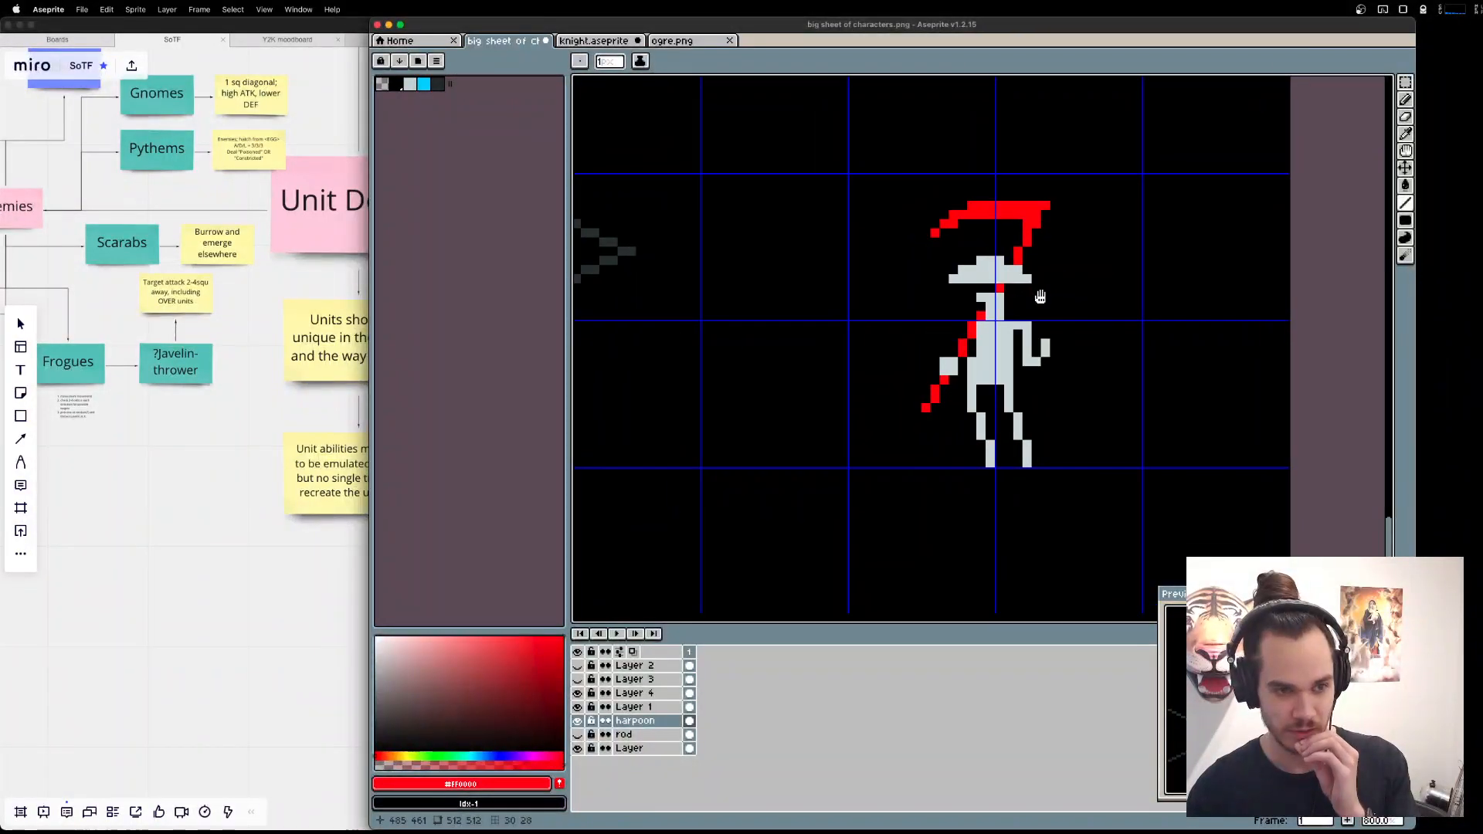
pyautogui.scroll(-3, 1117, 332)
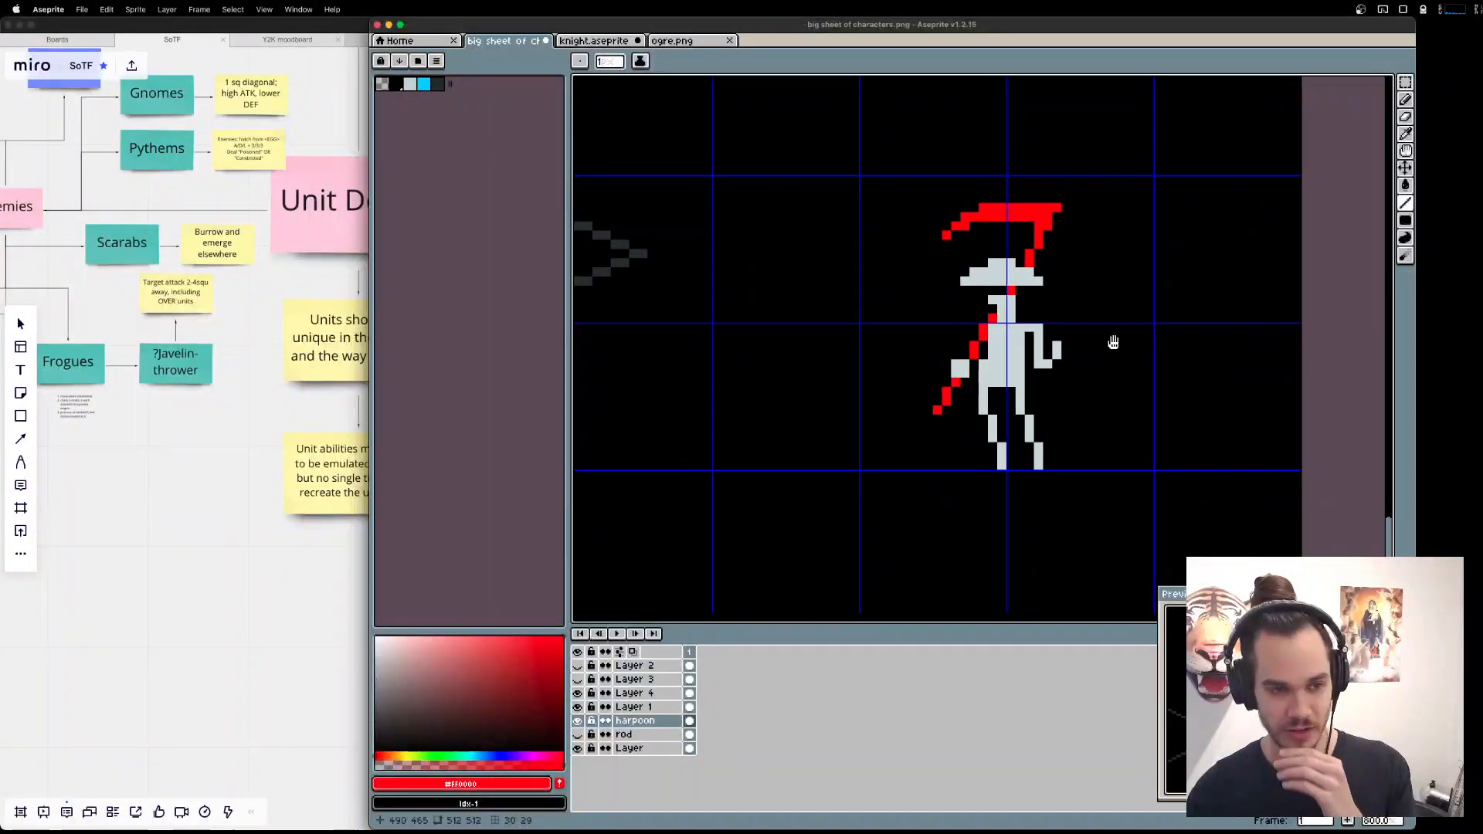
pyautogui.moveTo(1128, 372); pyautogui.dragTo(1038, 475)
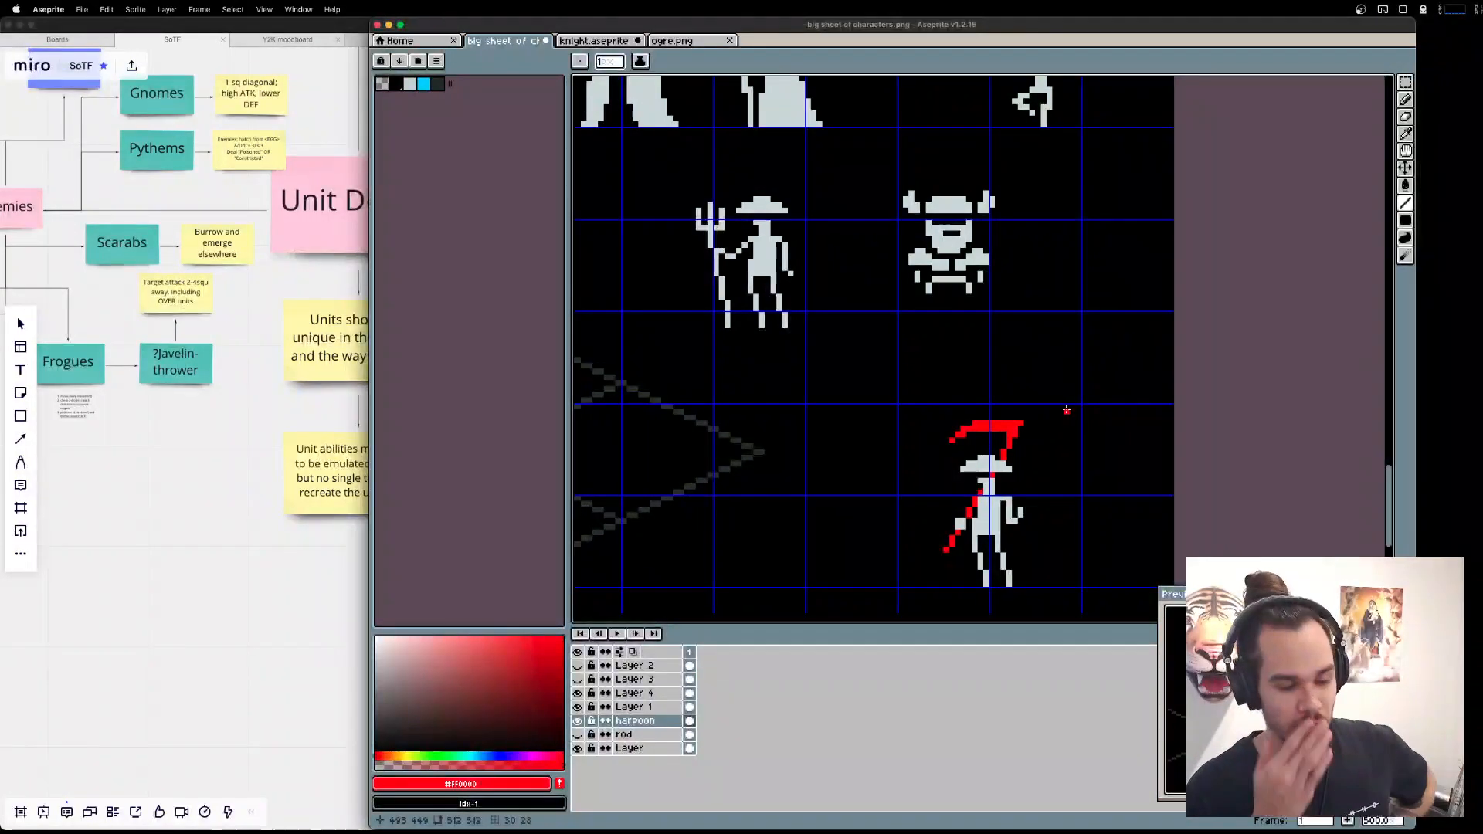
# Show the rod layer and hide the harpoon layer to compare the two weapon variants.
pyautogui.click(578, 734)
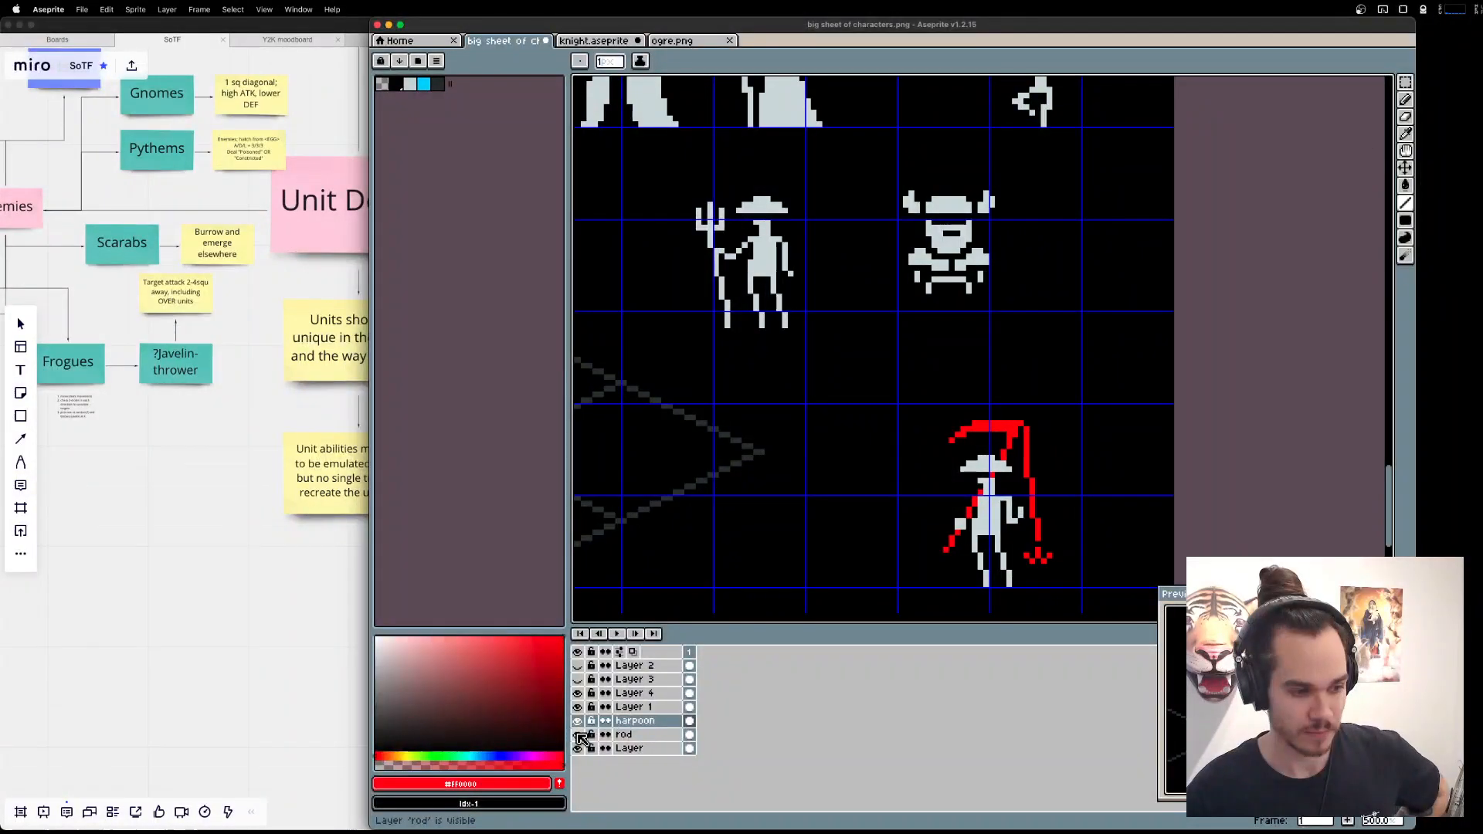
pyautogui.click(578, 722)
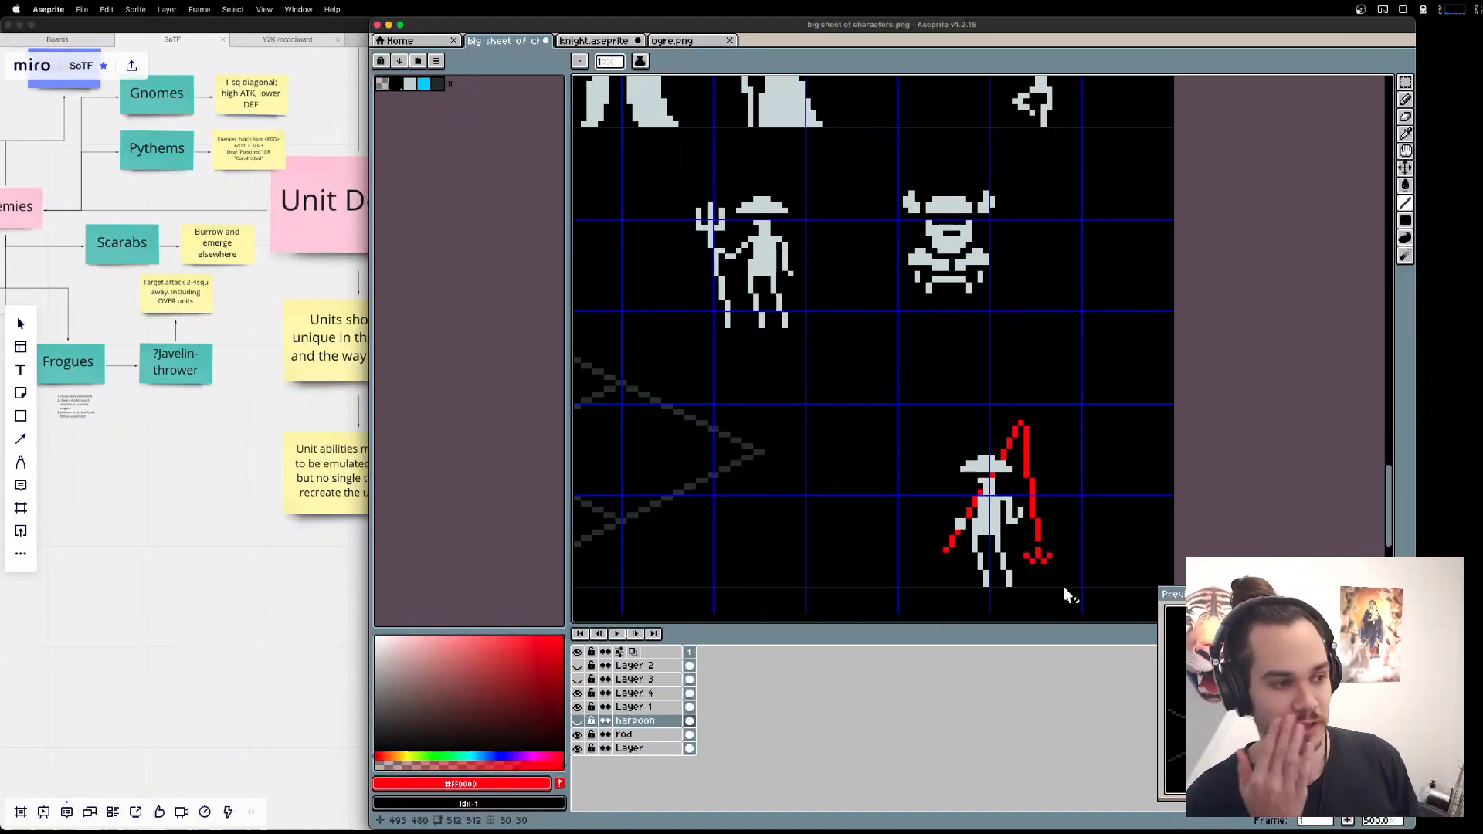
# Switch to the Miro board and read the Fisher's note in the Allies tree.
pyautogui.press('super+Tab')
pyautogui.press('super+Tab')
pyautogui.press('super+Tab')
pyautogui.press('super+Tab')
pyautogui.press('super+Tab')
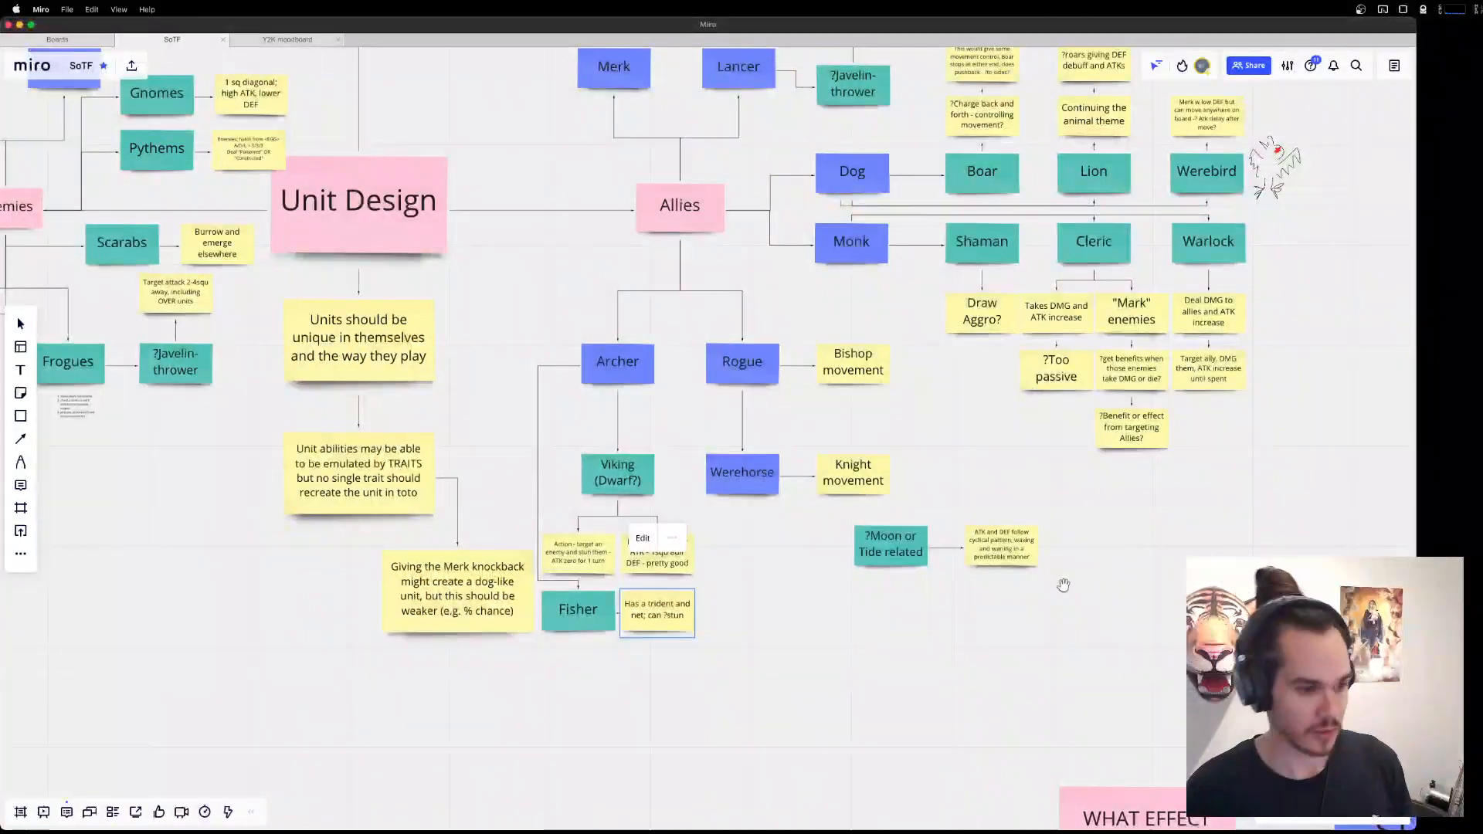
pyautogui.moveTo(703, 652); pyautogui.dragTo(898, 629)
pyautogui.scroll(1, 870, 591)
pyautogui.scroll(1, 870, 590)
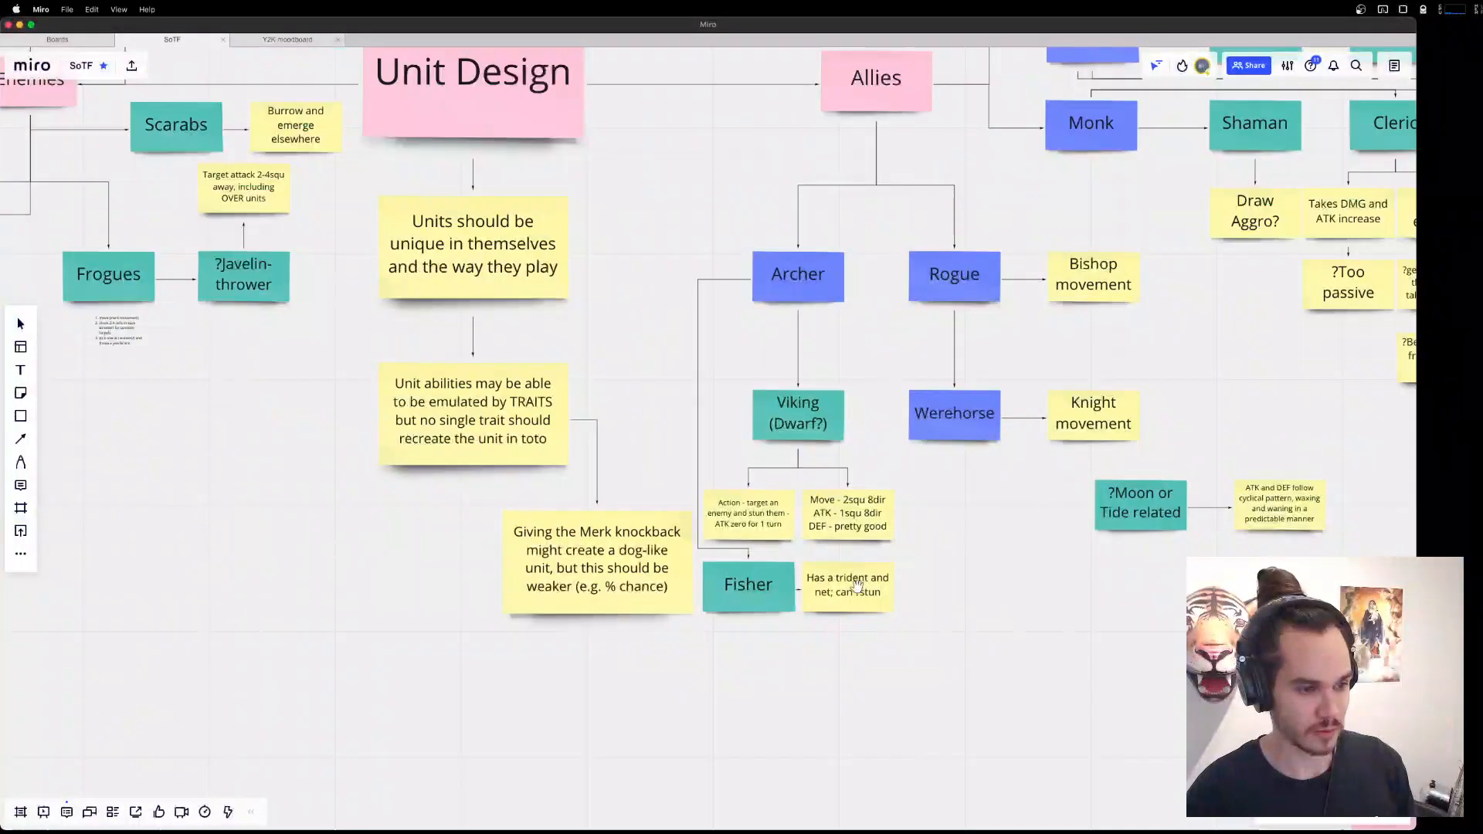
# Switch to Brave Browser and look over the fantasy fisherman image results for weapon references.
pyautogui.press('super+Tab')
pyautogui.press('super+Tab')
pyautogui.press('super+Tab')
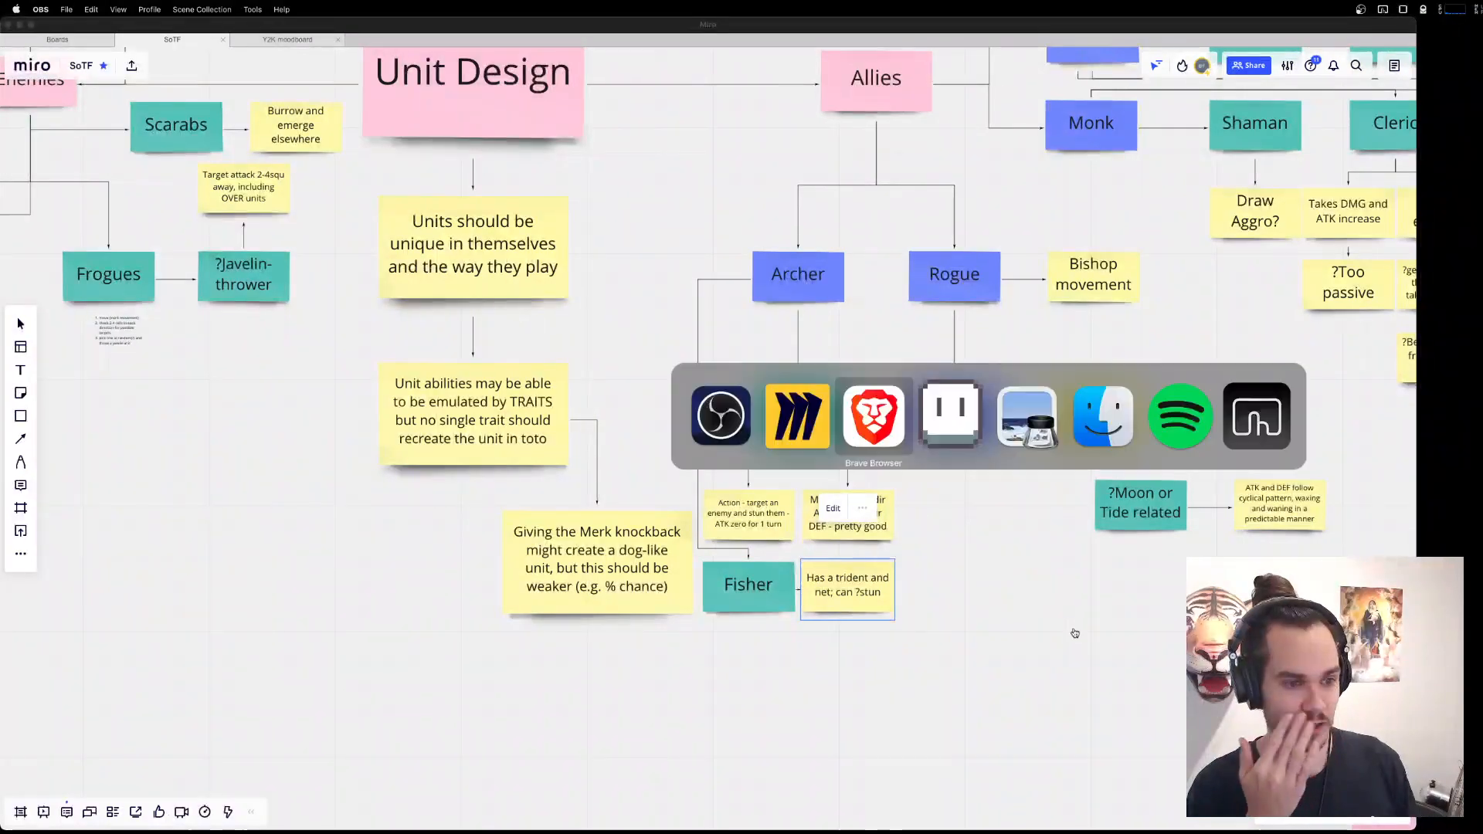
pyautogui.press('super+Tab')
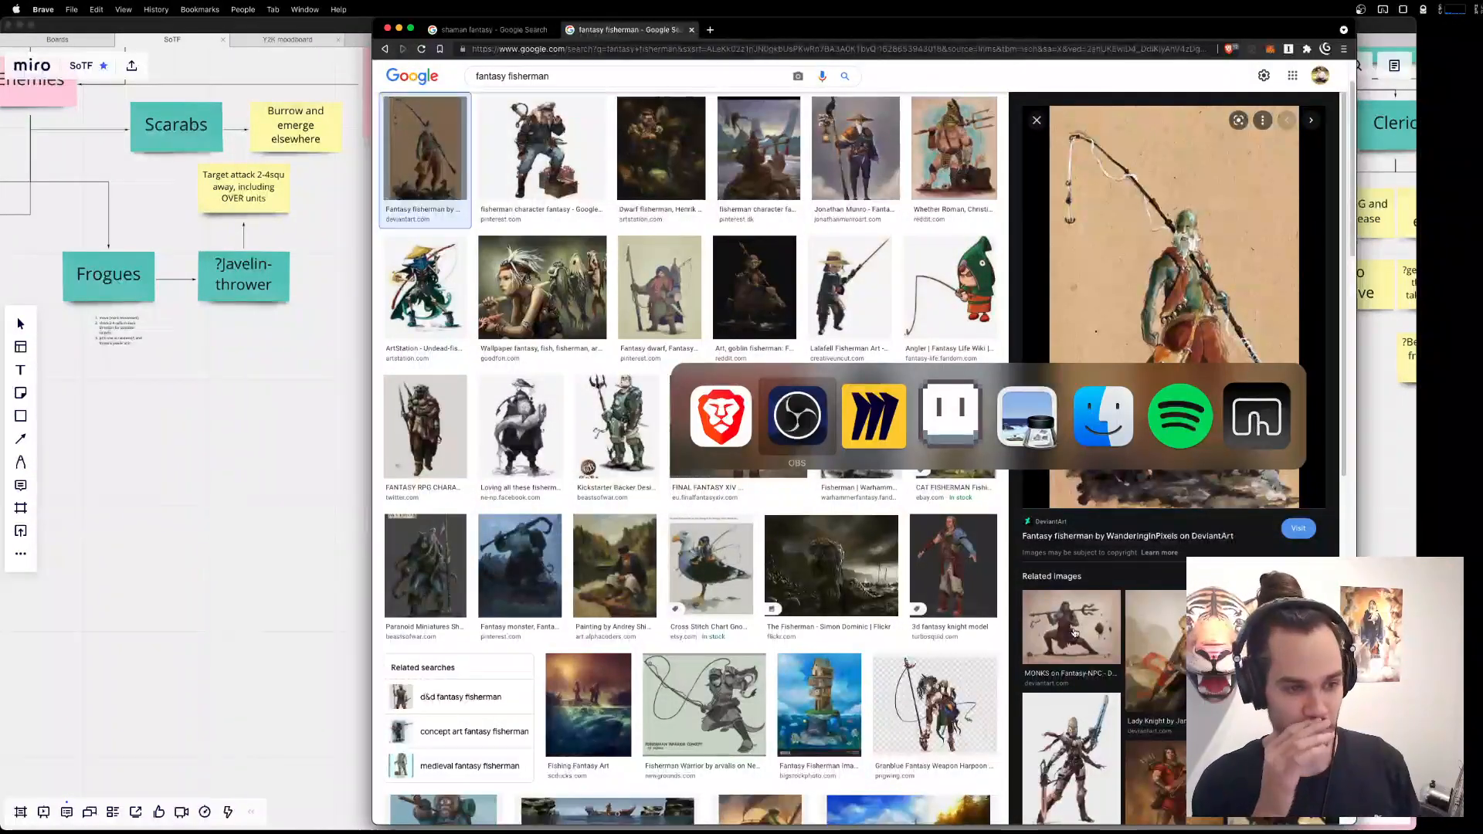
# Return to the Miro board and review the unit design tree, including the Fisher's trident and net note.
pyautogui.scroll(-5, 1076, 625)
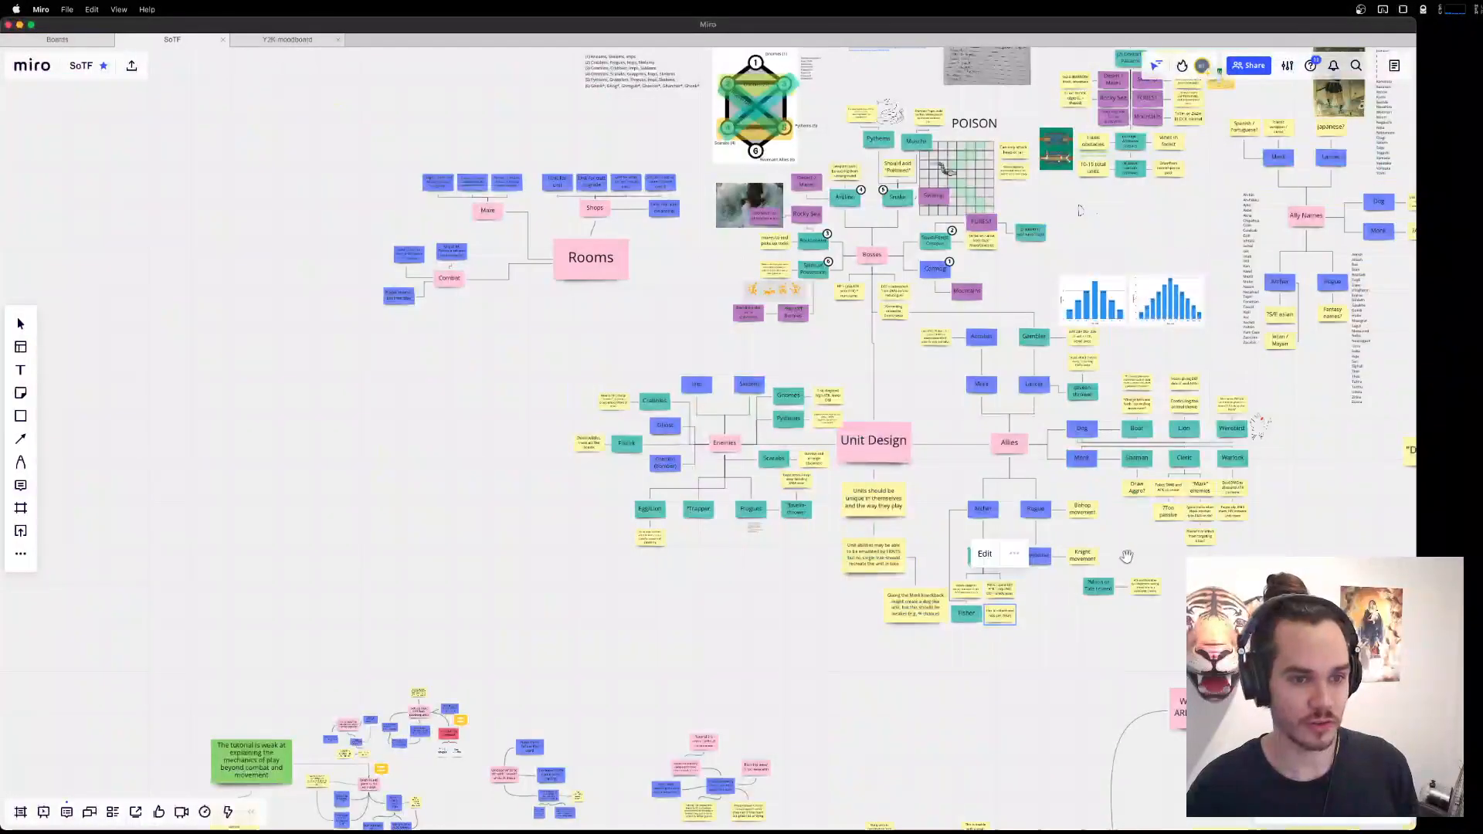
pyautogui.scroll(3, 1129, 490)
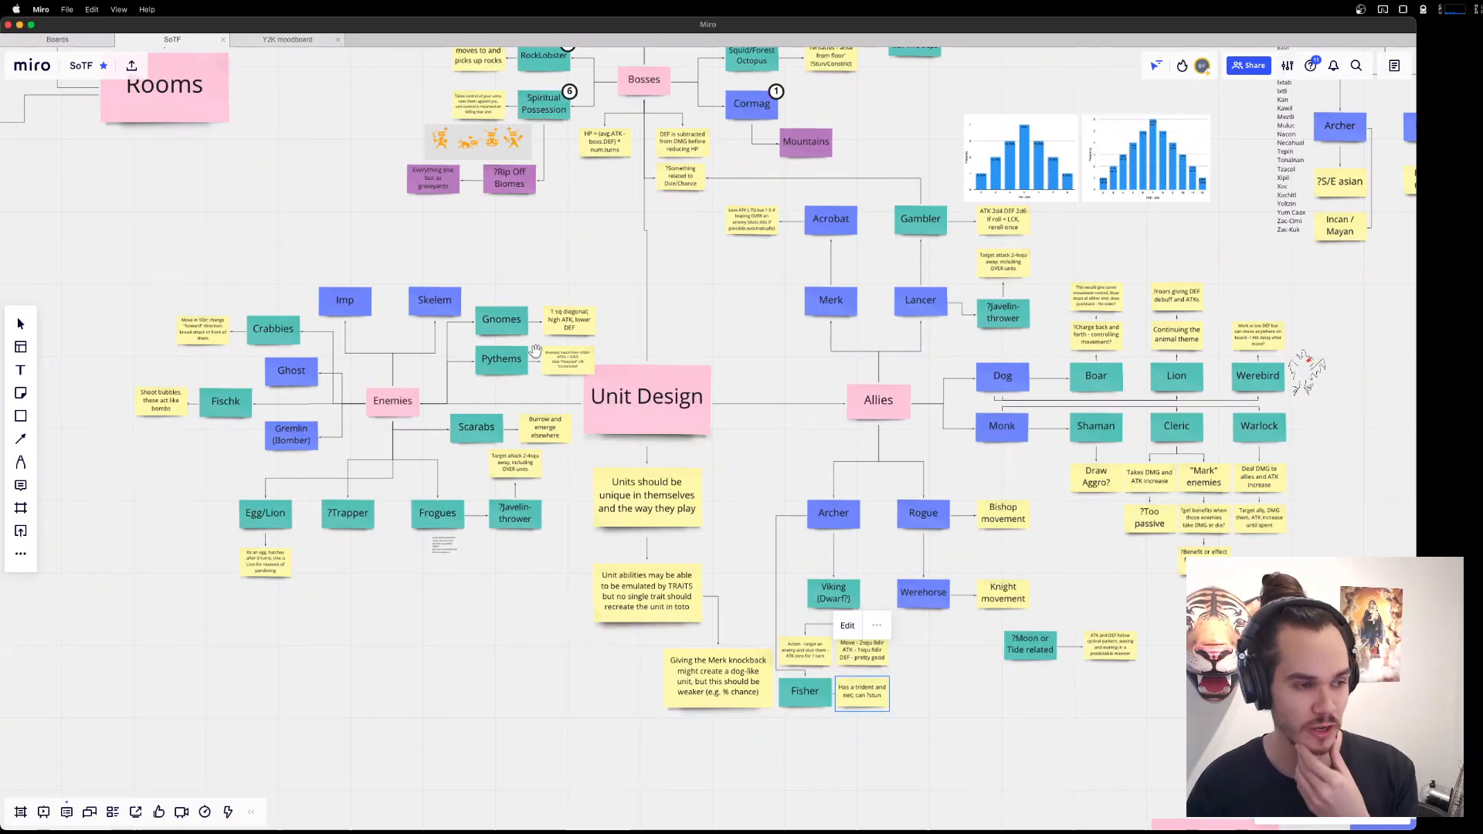
pyautogui.moveTo(923, 673); pyautogui.dragTo(828, 608)
pyautogui.scroll(3, 830, 605)
pyautogui.scroll(3, 832, 603)
pyautogui.moveTo(951, 595); pyautogui.dragTo(1130, 526)
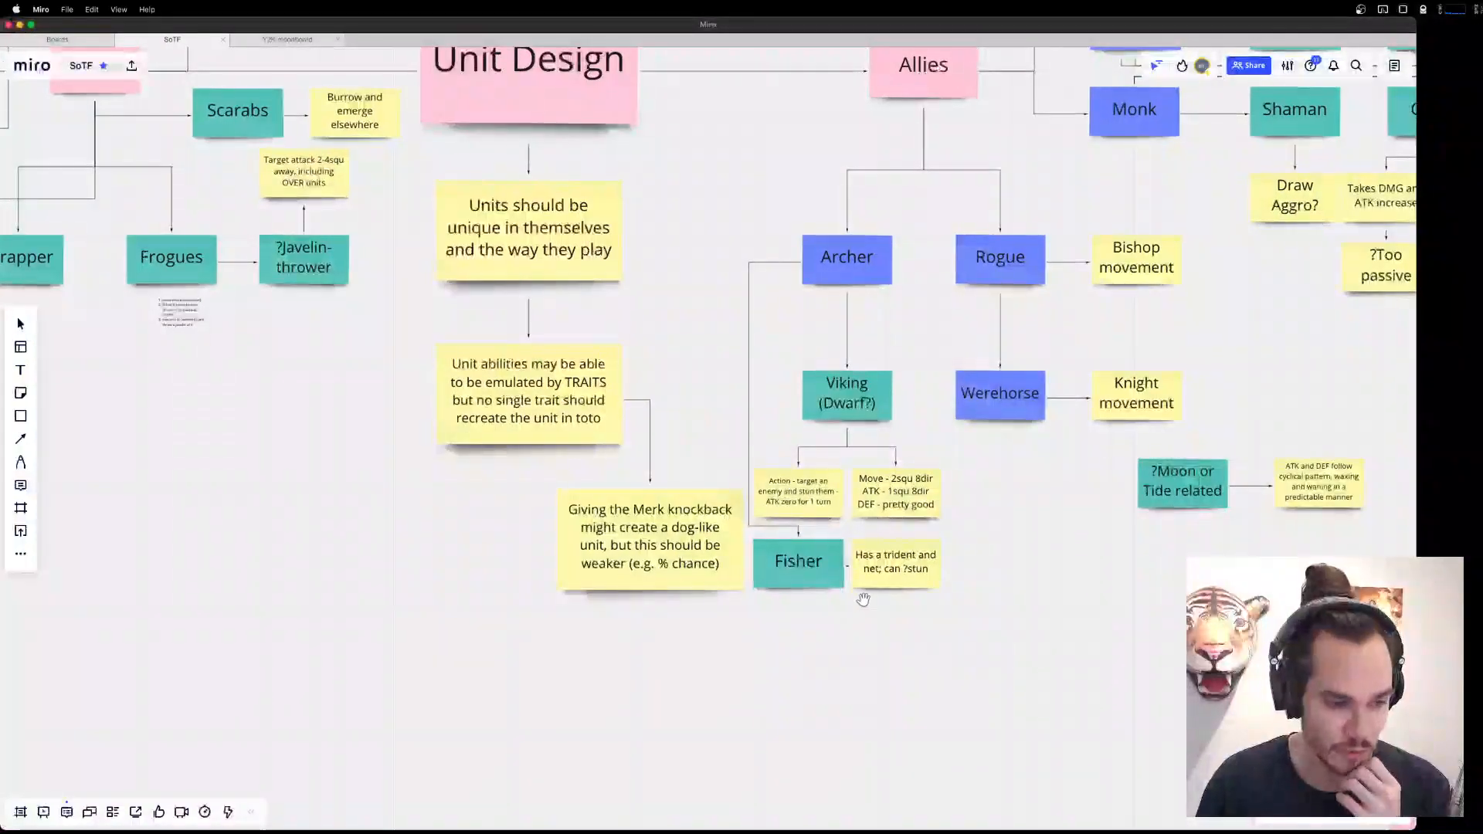
pyautogui.click(931, 576)
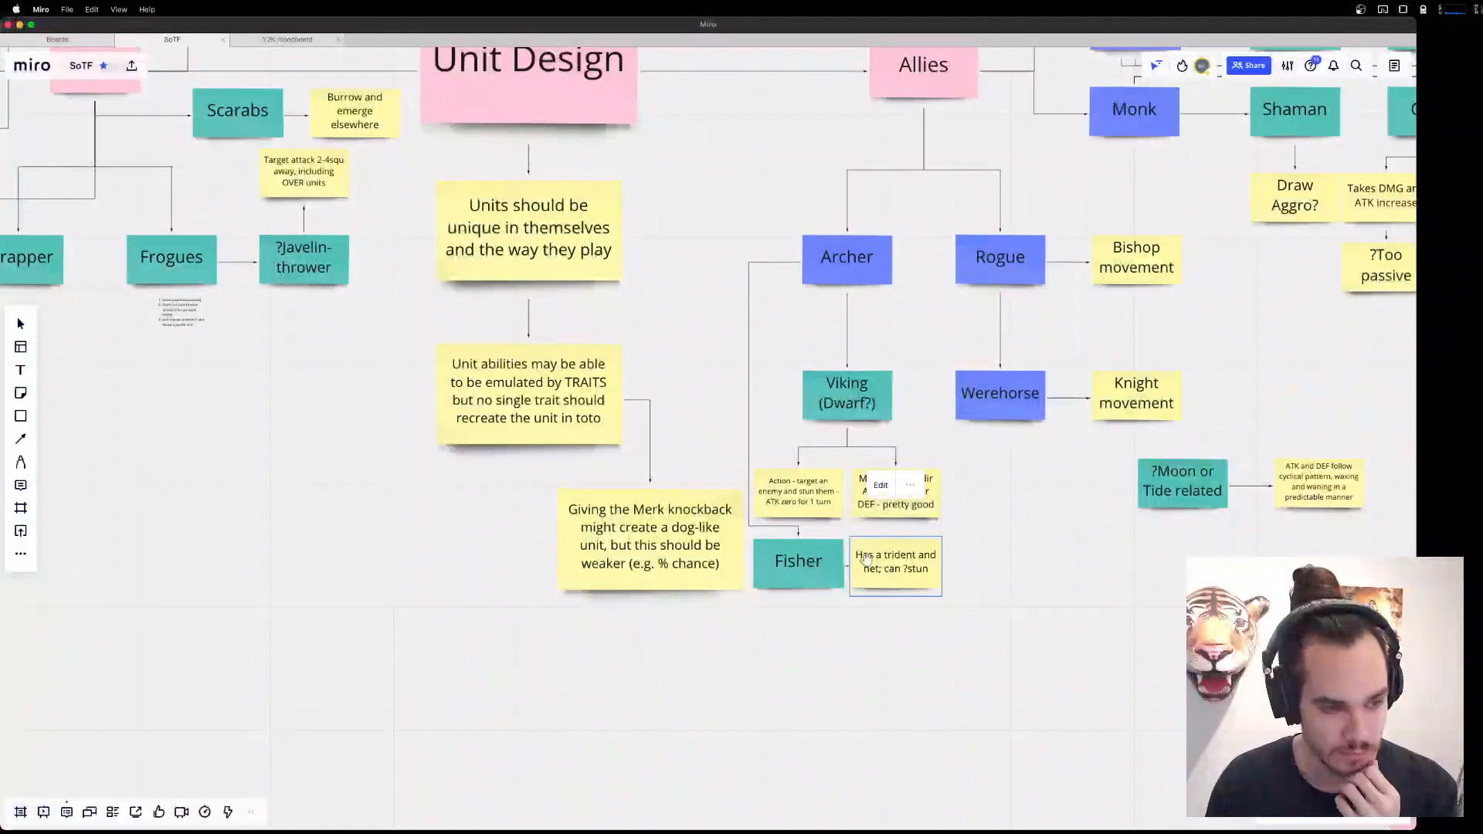
# Switch back to Aseprite, show the harpoon layer and hide the rod layer.
pyautogui.moveTo(977, 811)
pyautogui.click(1079, 811)
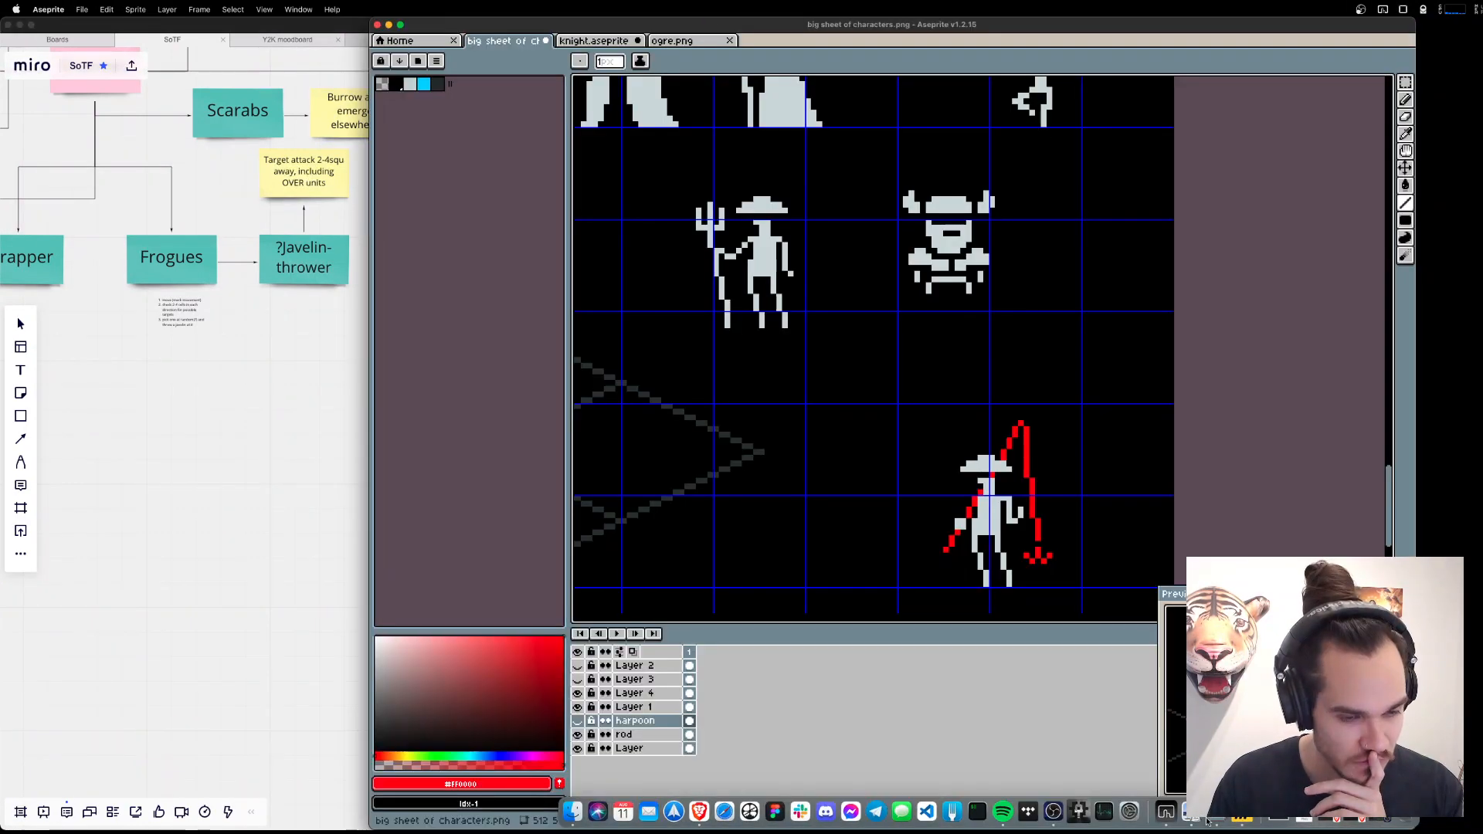
pyautogui.click(578, 722)
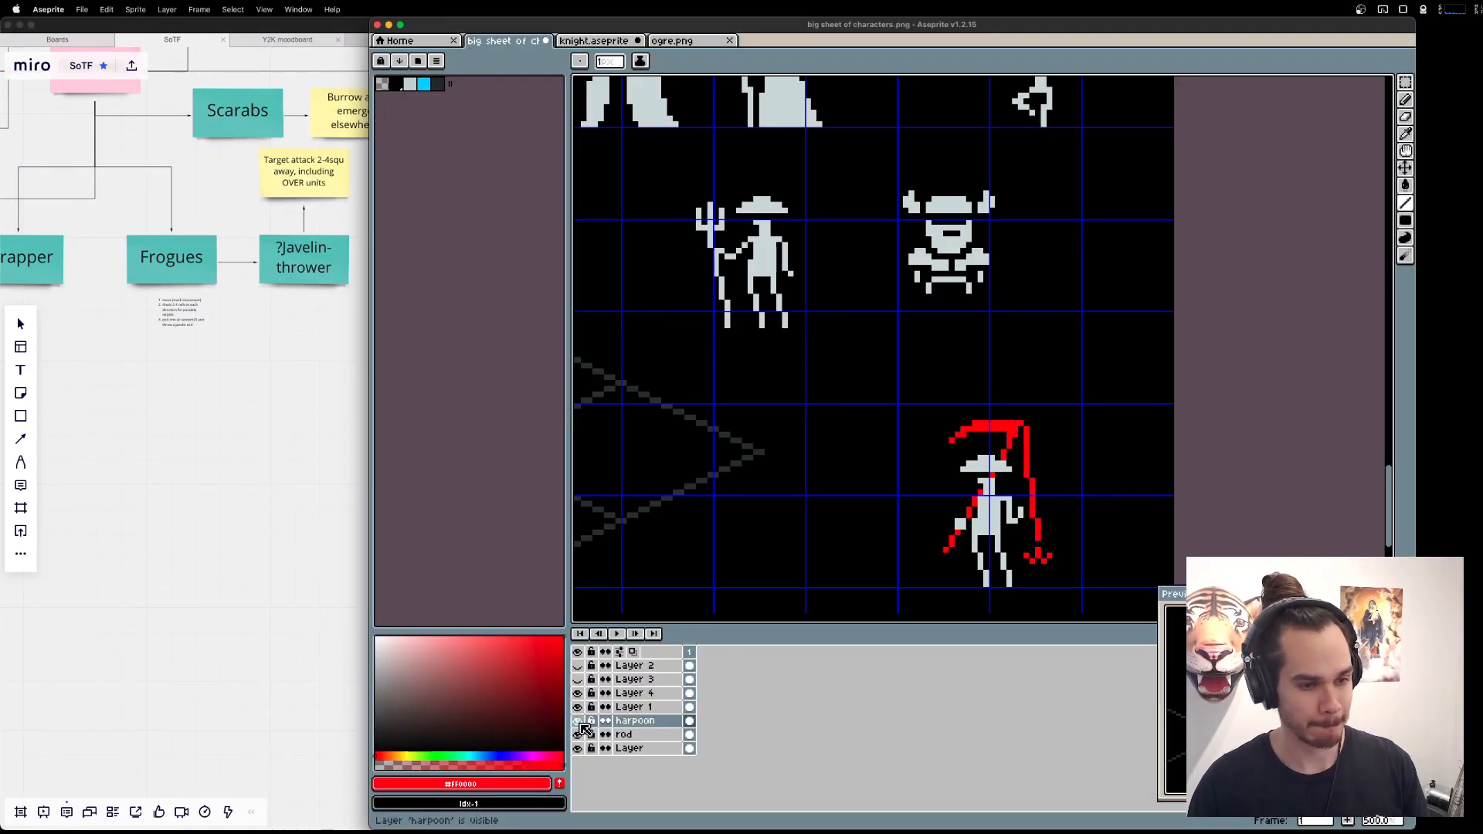
pyautogui.click(578, 735)
# Rename the harpoon layer to scyth.
pyautogui.doubleClick(645, 722)
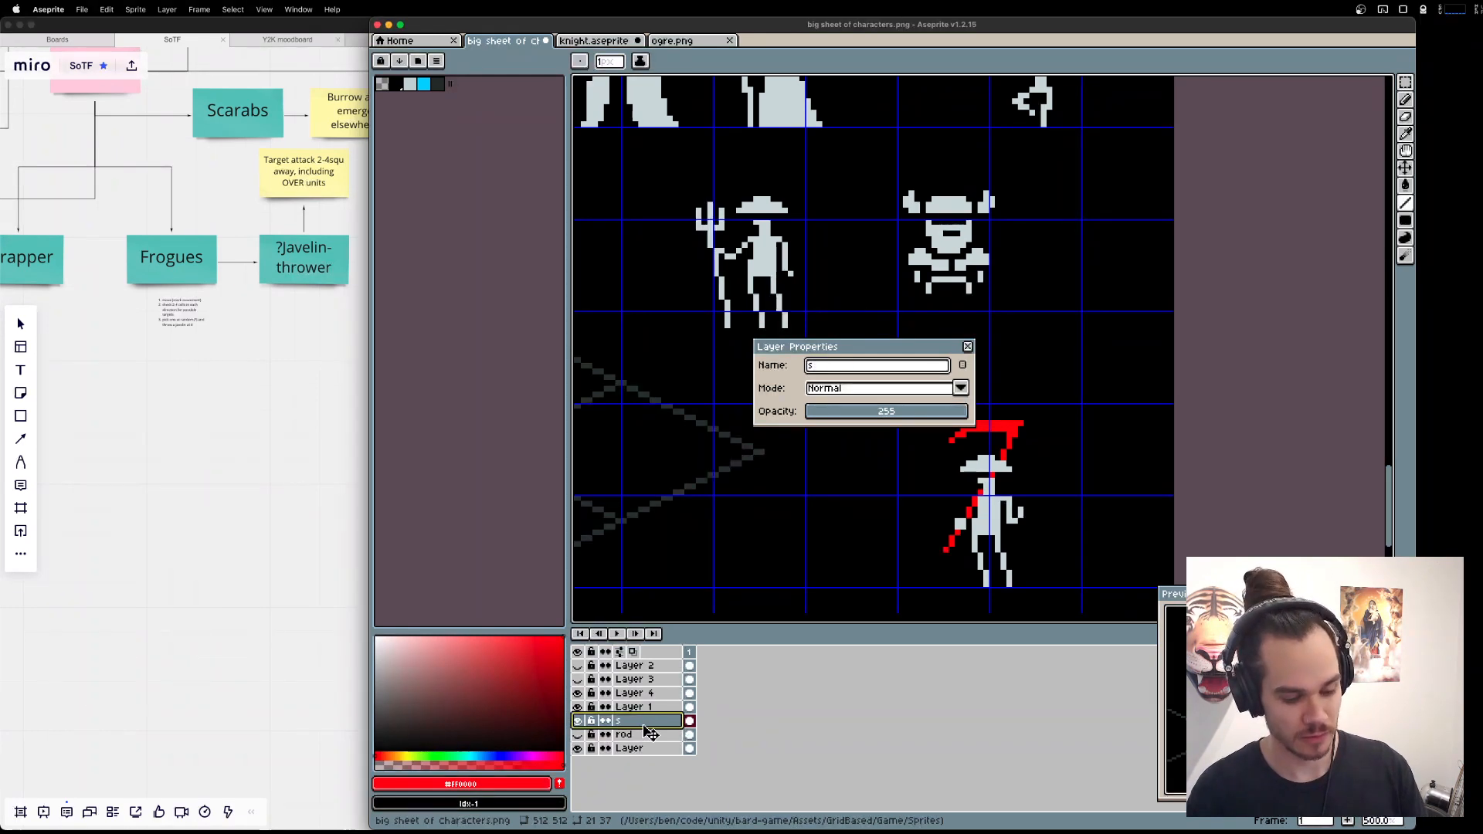
pyautogui.write('scyt')
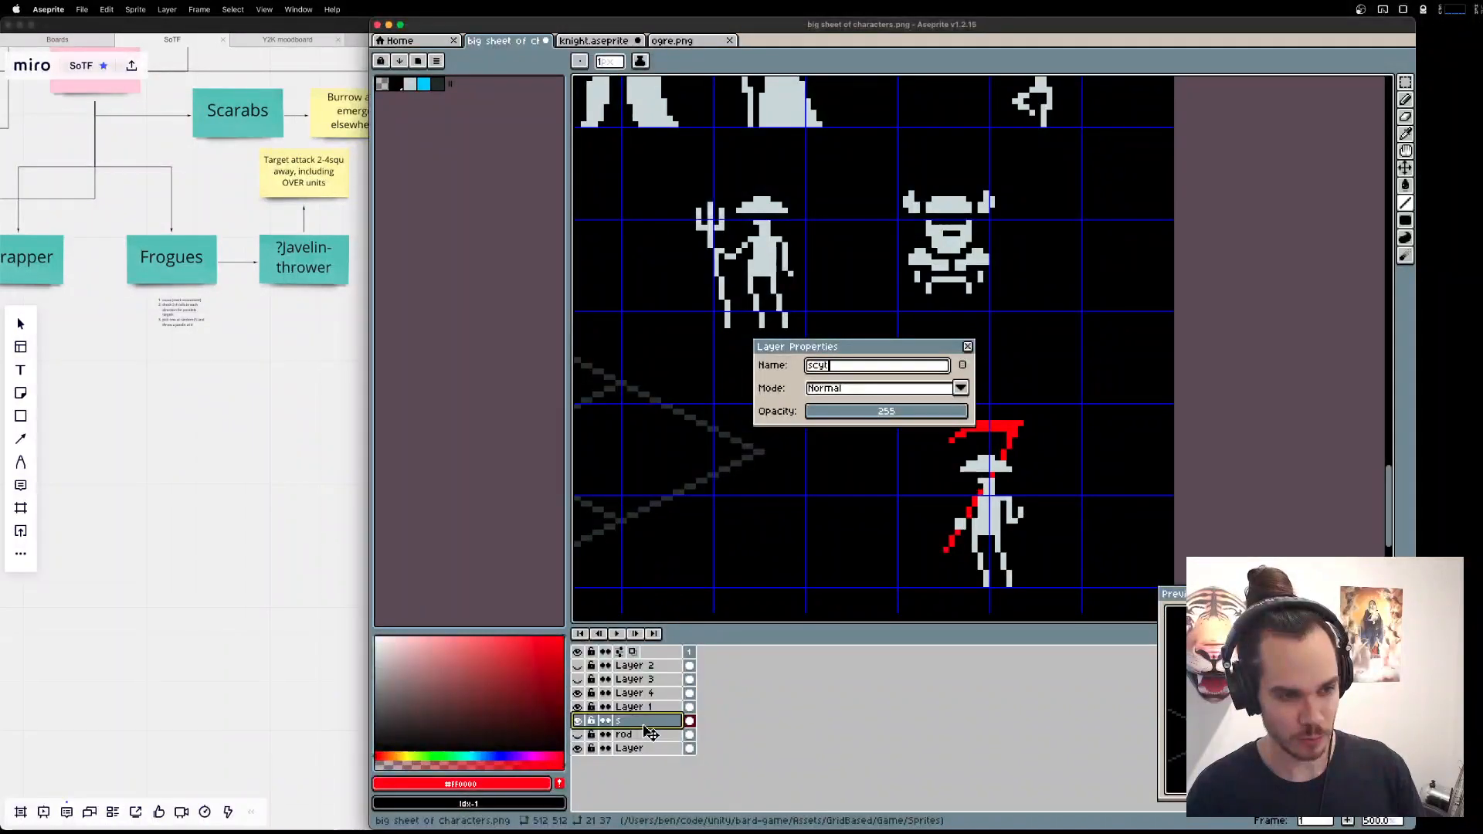
pyautogui.write('h')
pyautogui.press('Return')
# Look up the spelling of scythe in Dictionary, trying scyth and sycthe, and close the window.
pyautogui.press('super+space')
pyautogui.write('define scyt')
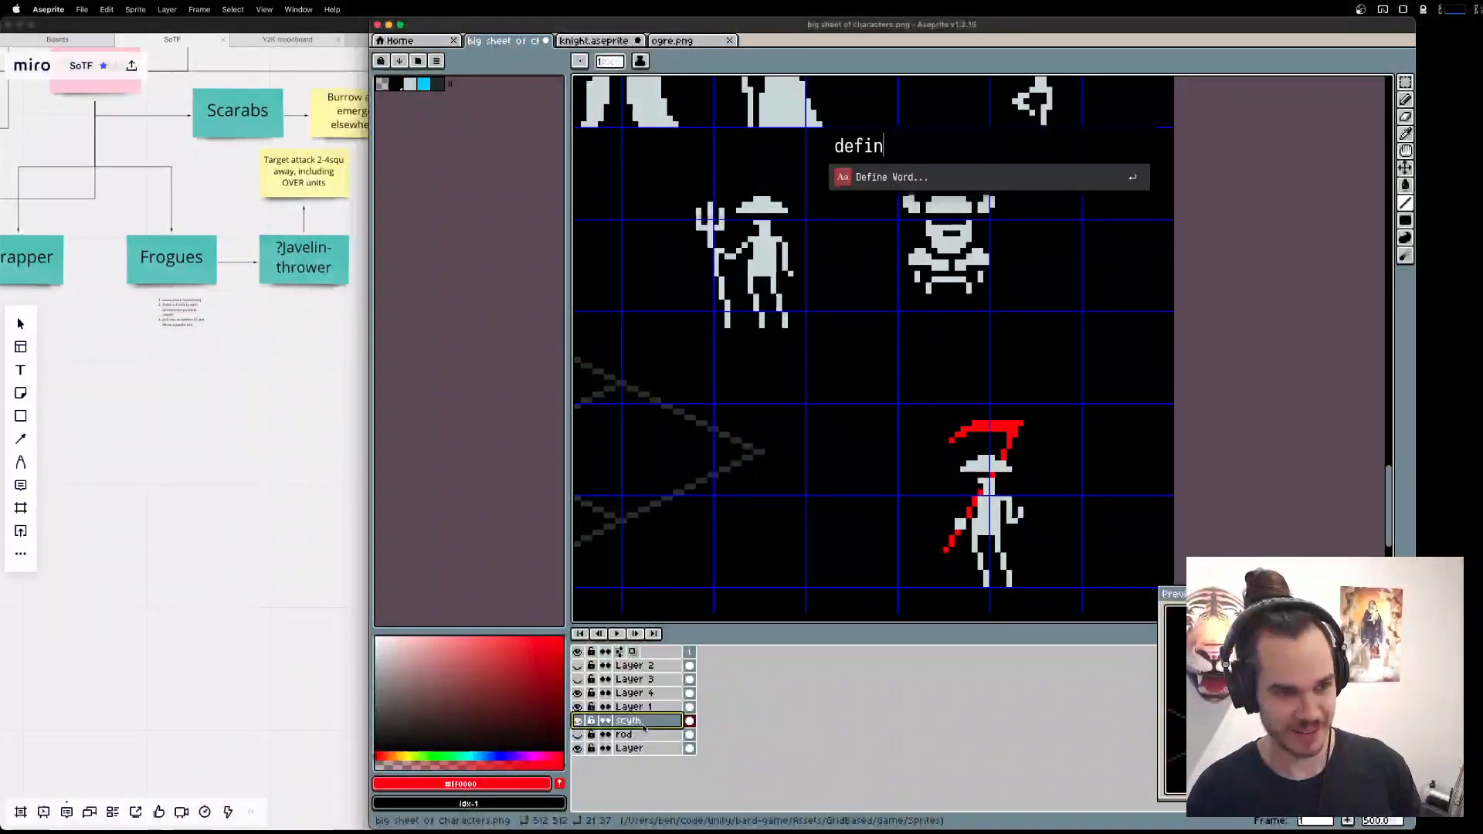
pyautogui.press('Return')
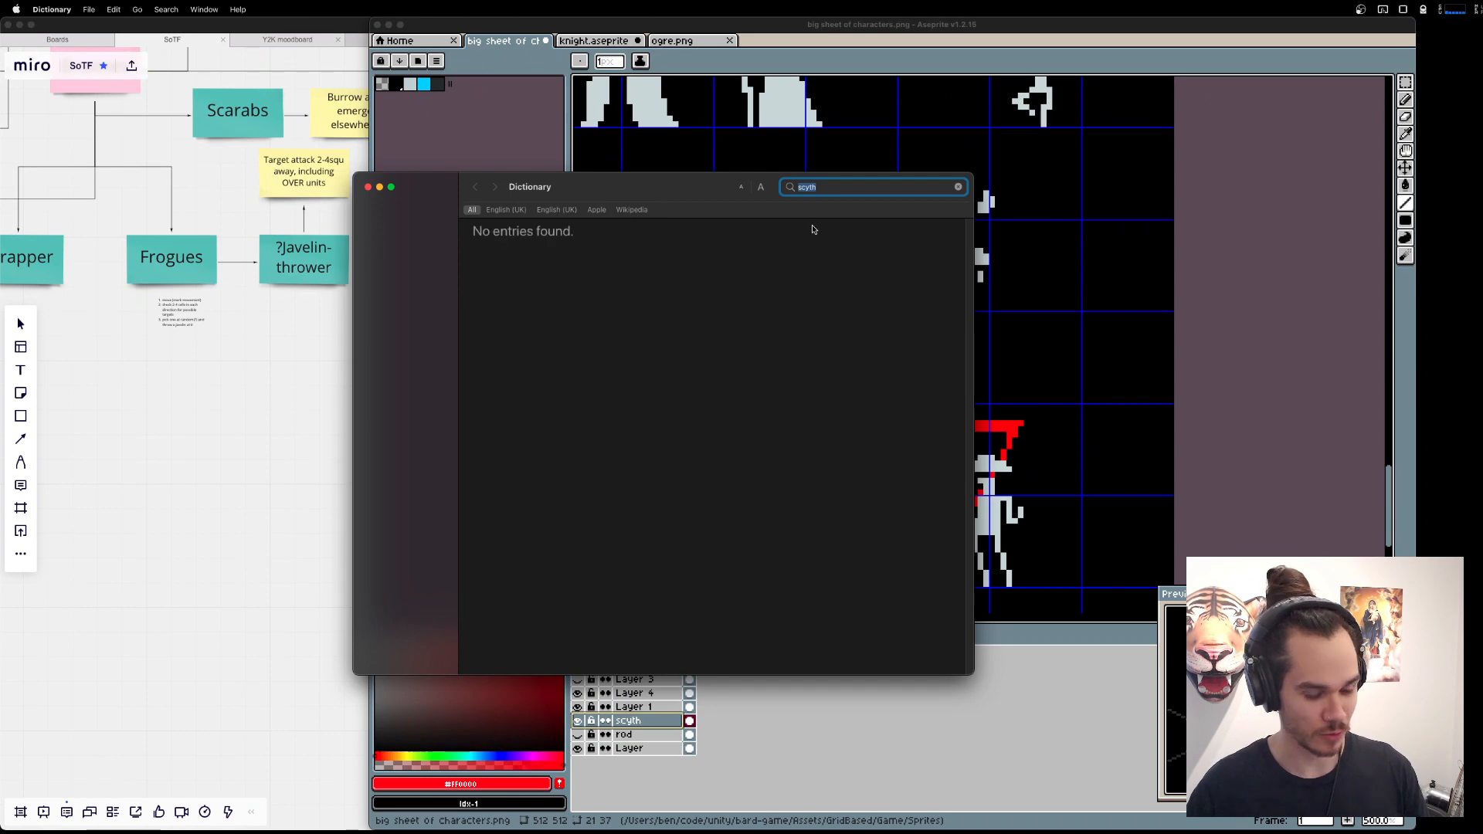
pyautogui.write('sycth')
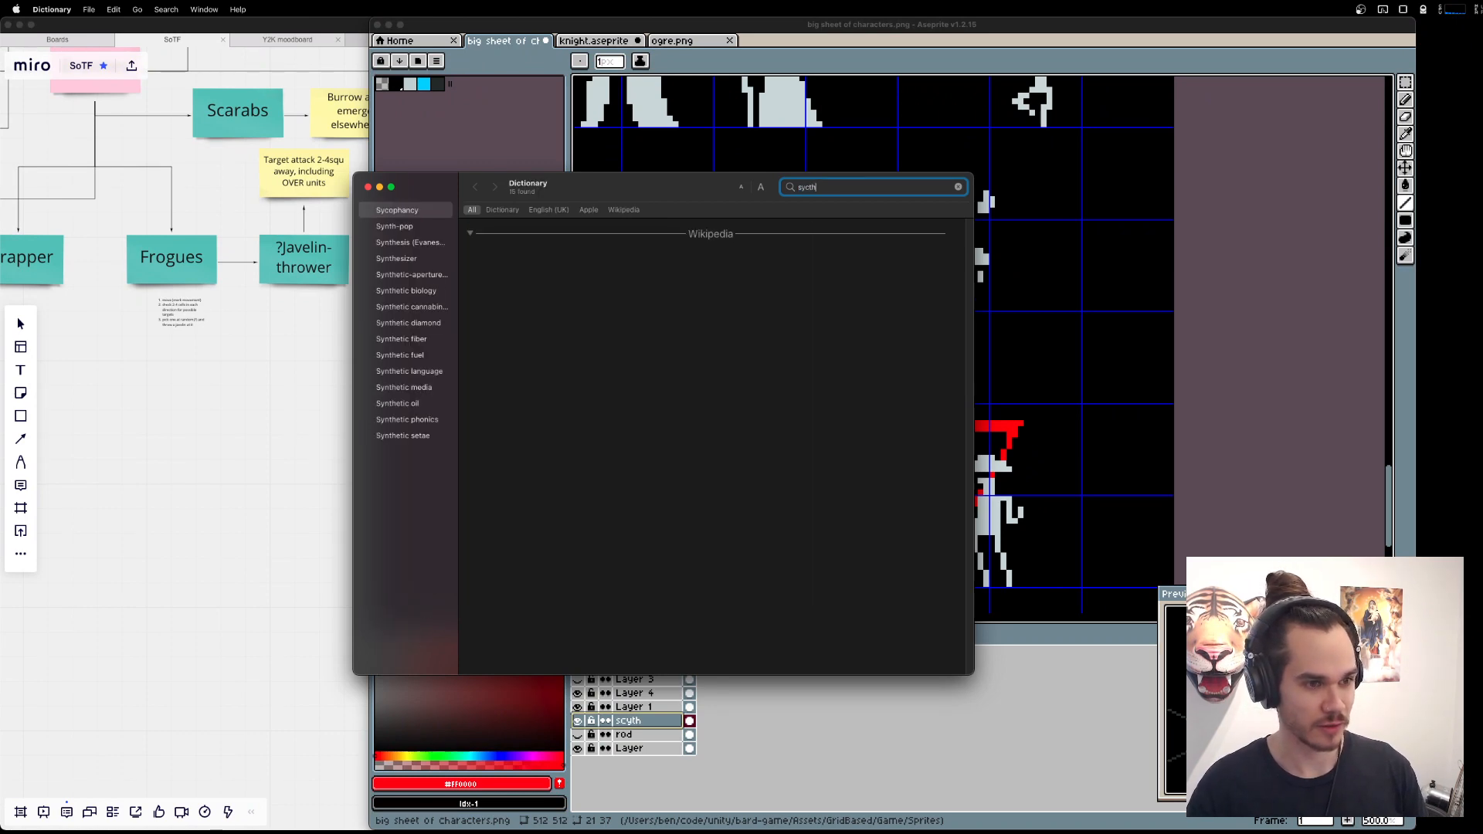
pyautogui.press('BackSpace')
pyautogui.press('BackSpace')
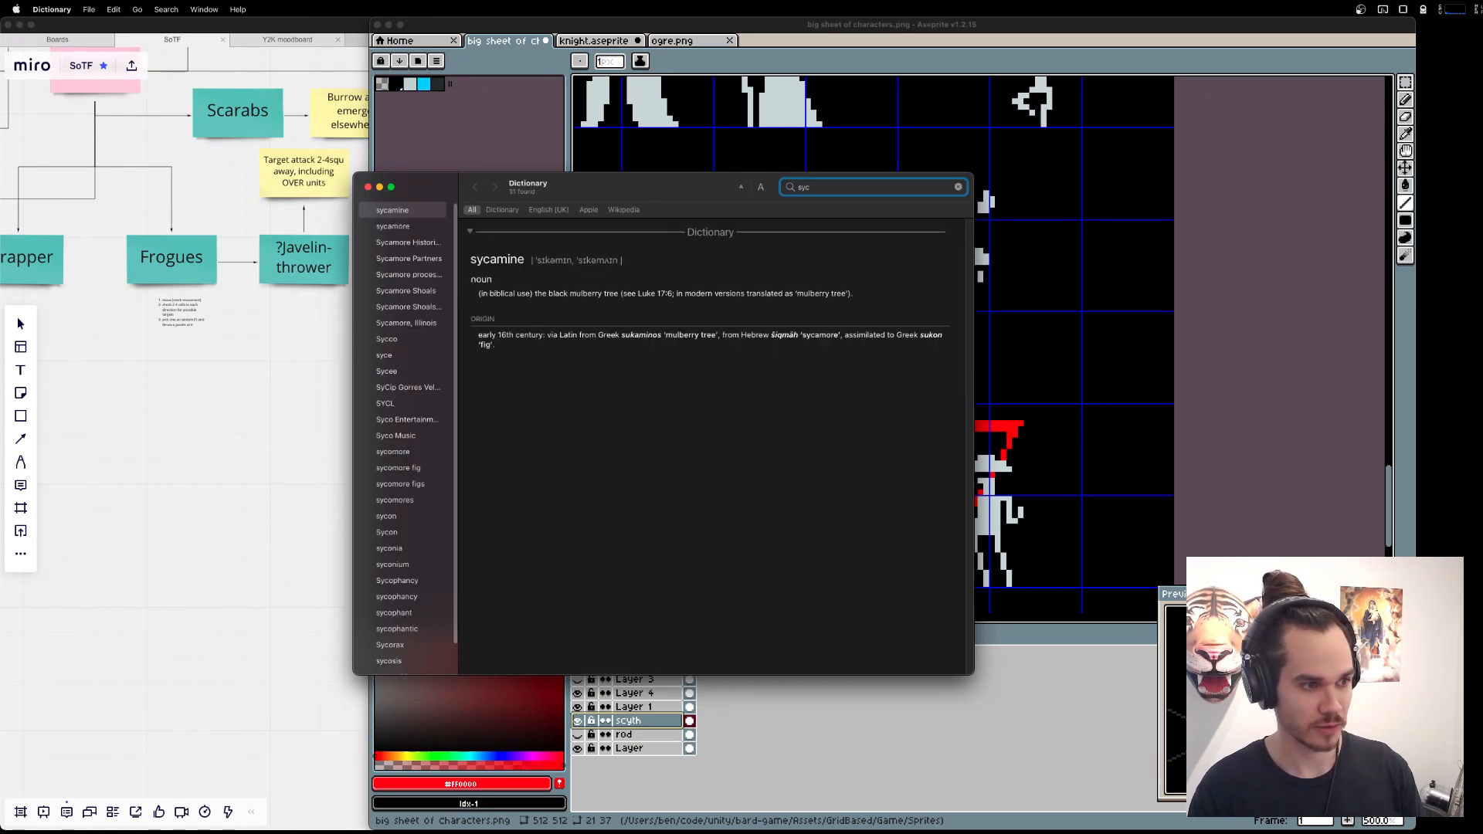
pyautogui.write('th')
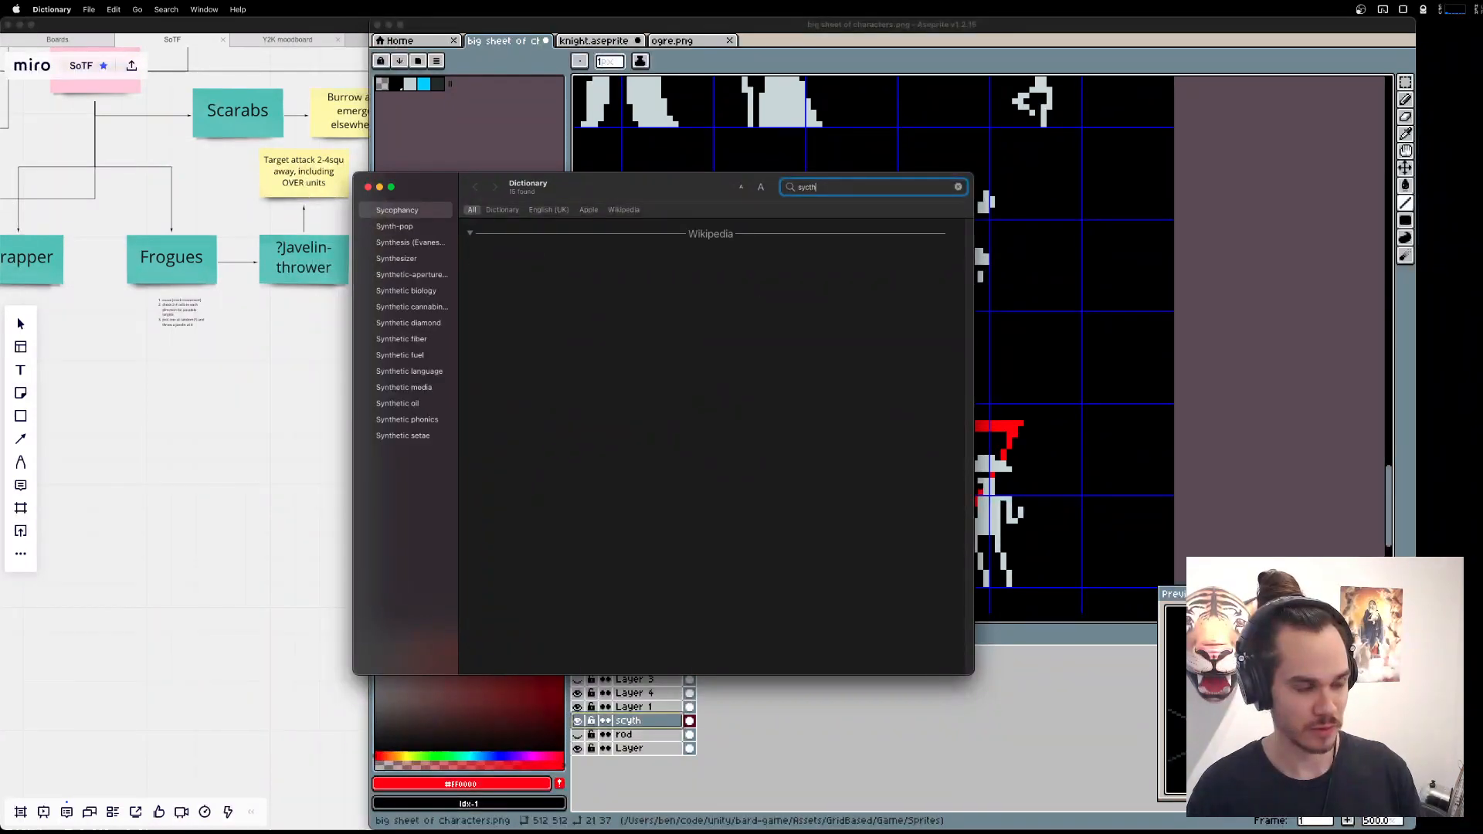
pyautogui.write('e')
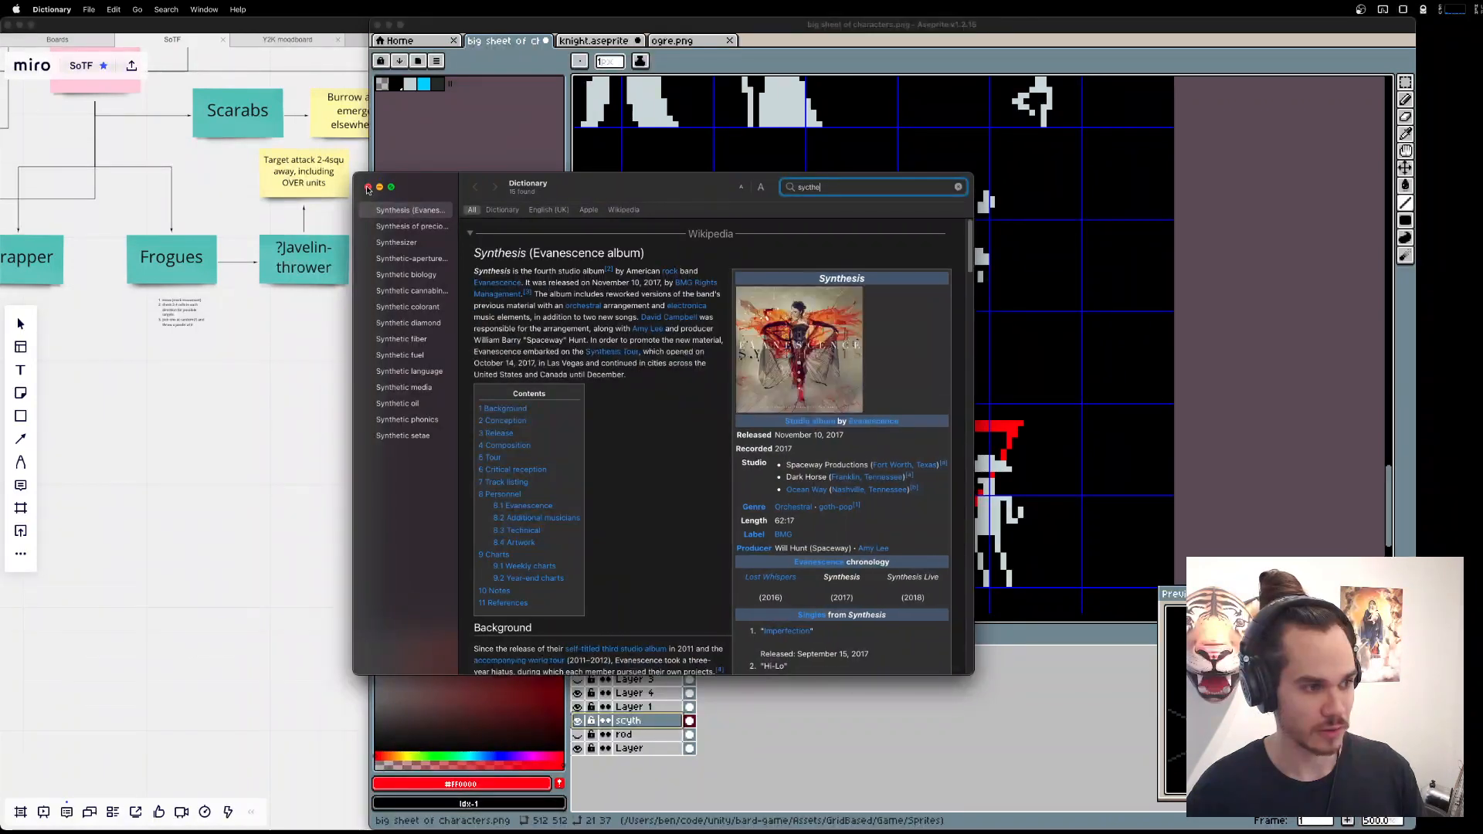
pyautogui.click(369, 188)
# Correct the layer's name to scythe.
pyautogui.doubleClick(646, 723)
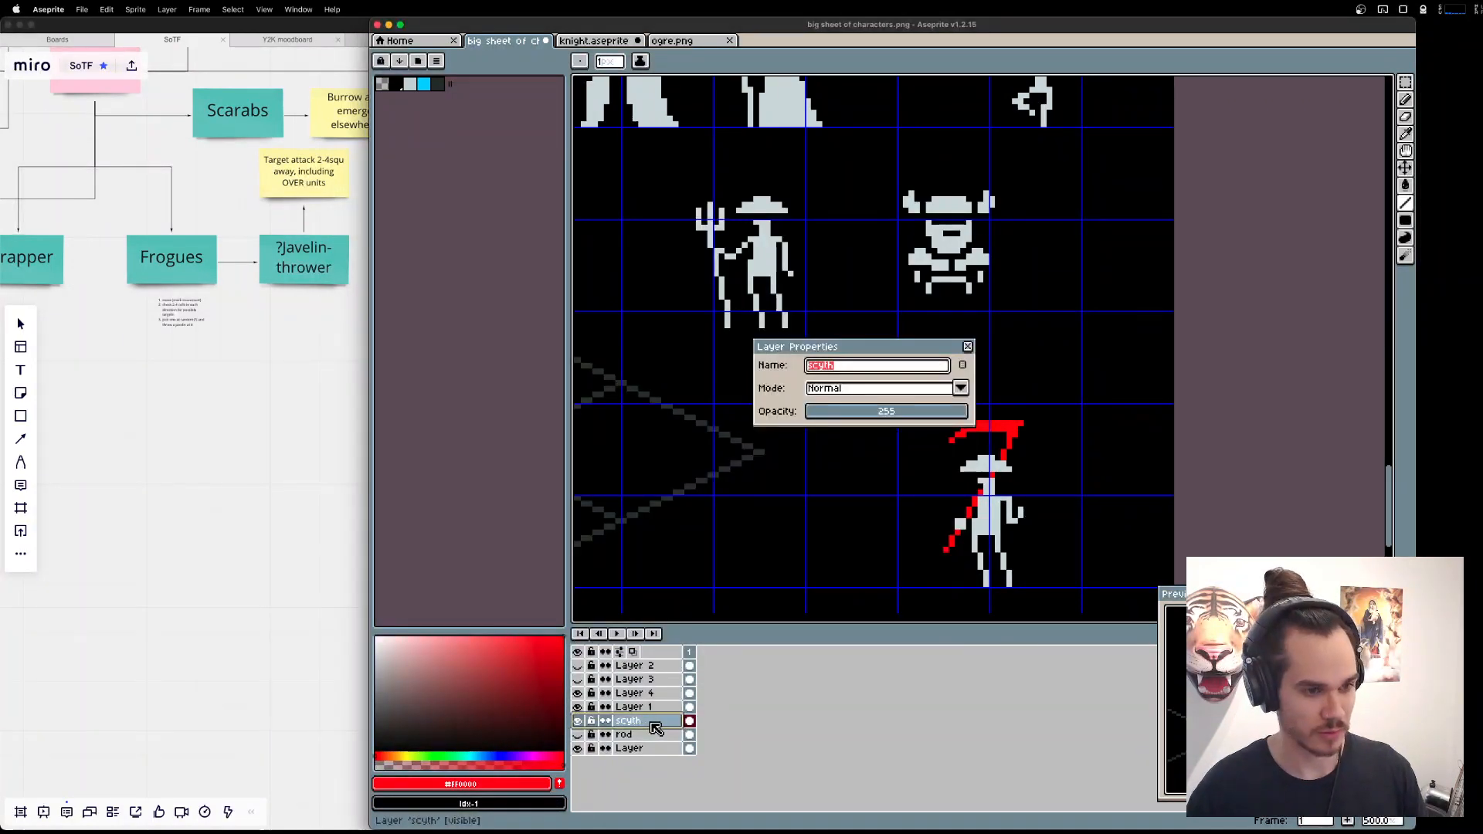
pyautogui.write('scythe')
pyautogui.press('Return')
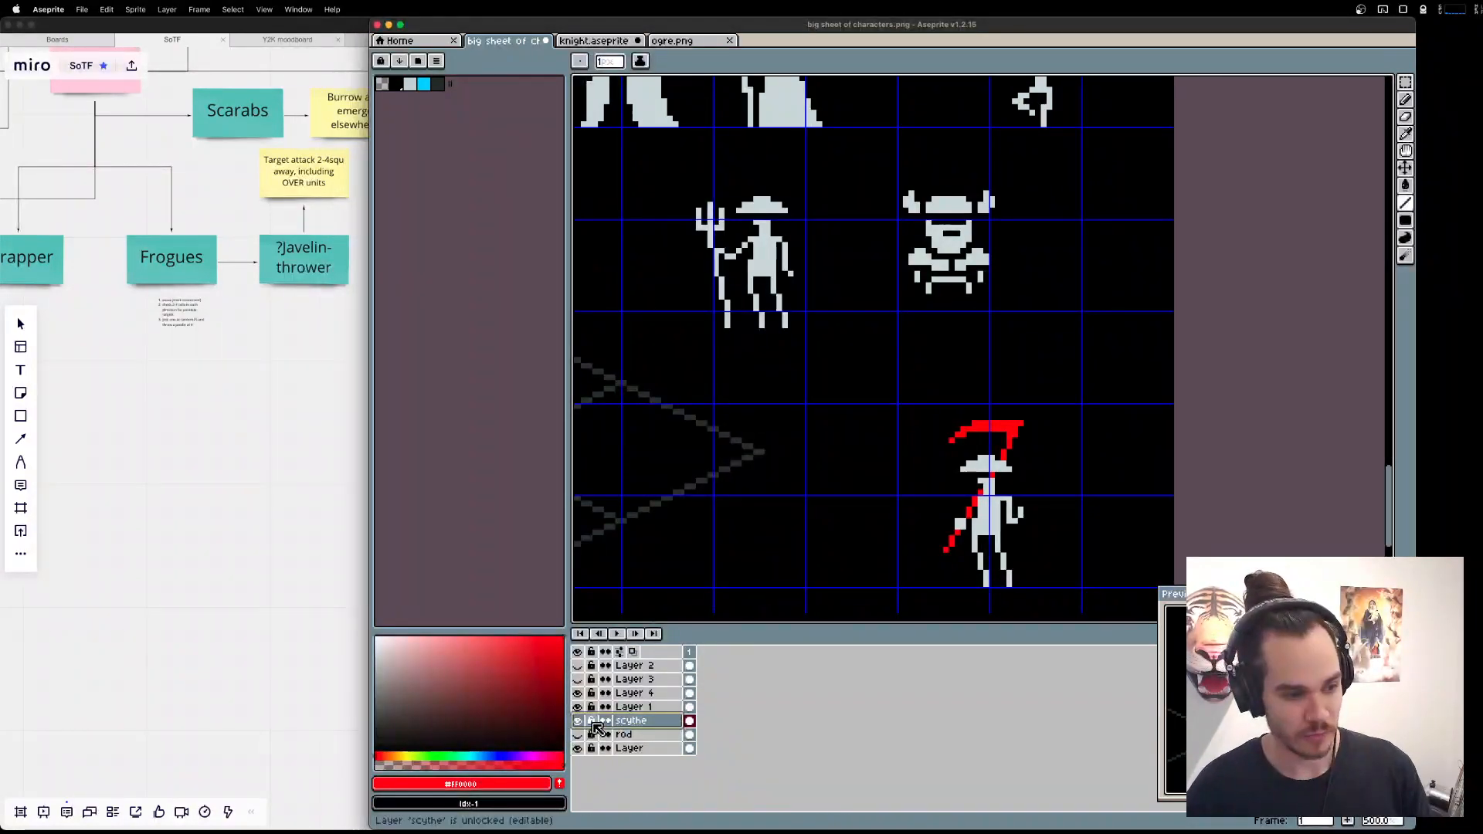
# Duplicate the scythe layer, hide the original and rename the duplicate to harpoon.
pyautogui.rightClick(628, 723)
pyautogui.click(702, 783)
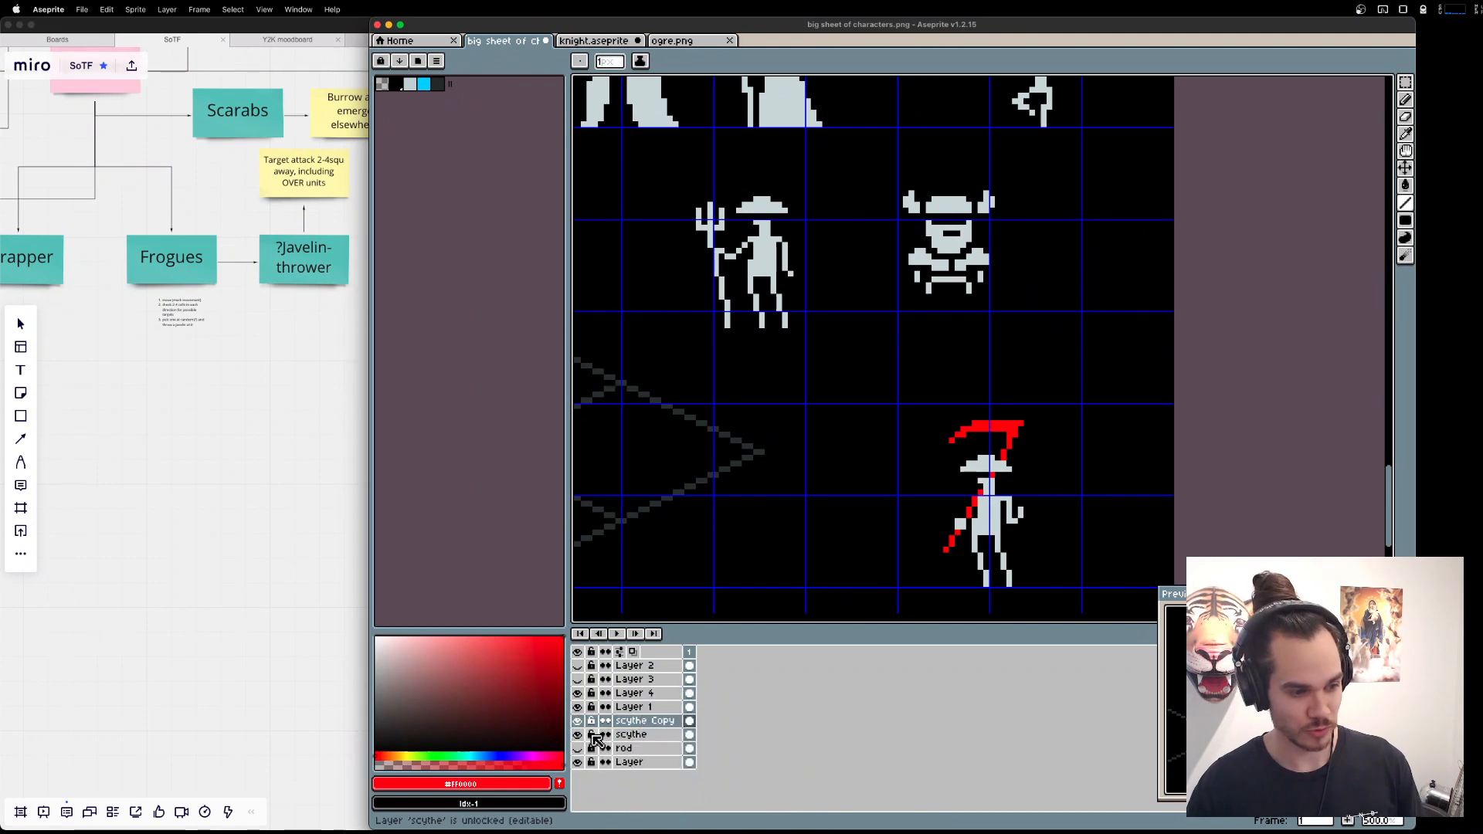
pyautogui.doubleClick(638, 724)
pyautogui.write('harpoon')
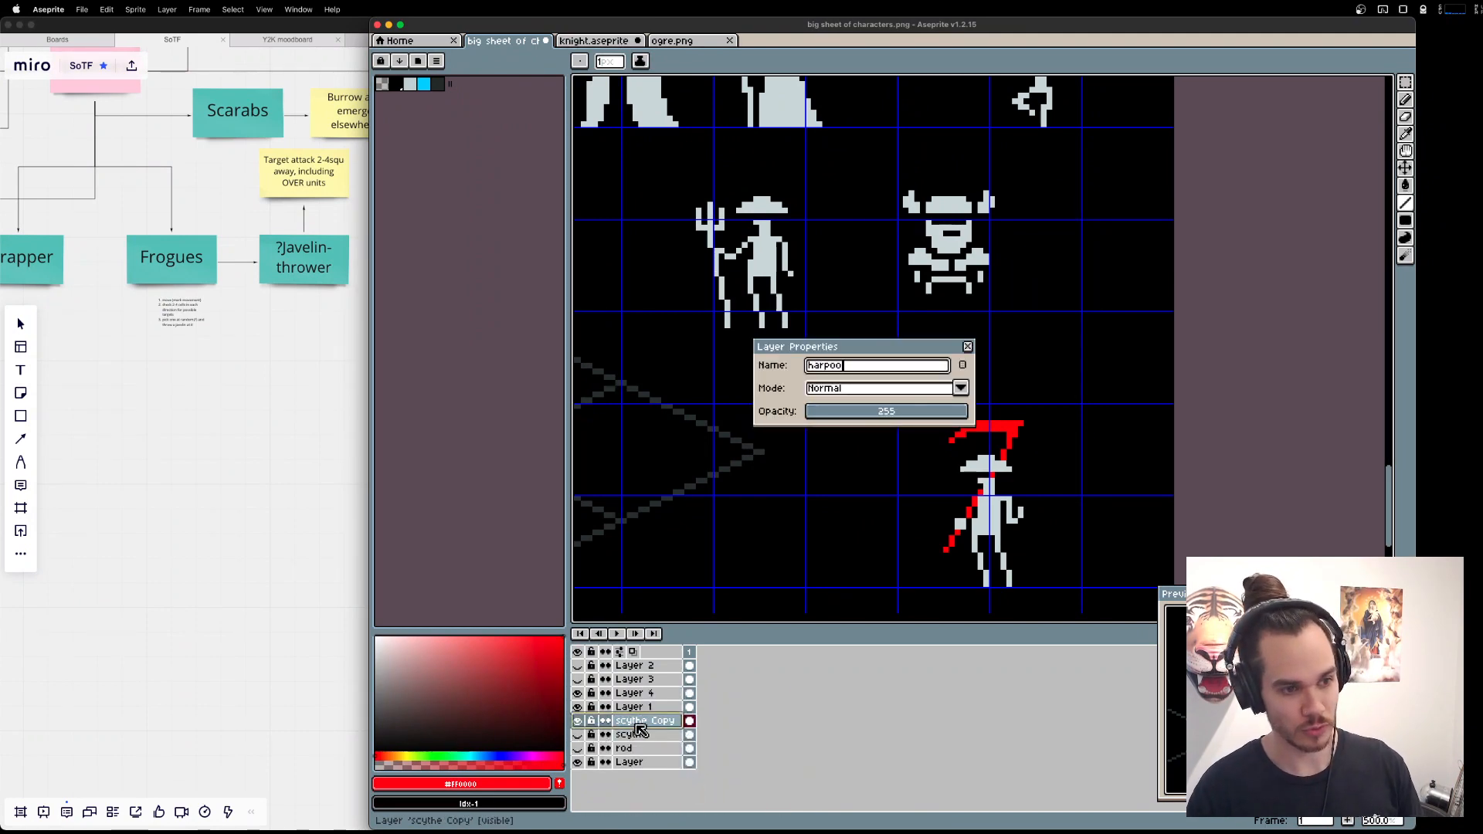
pyautogui.press('Return')
# Erase the curved blade from the harpoon layer with the Eraser, leaving only the diagonal shaft.
pyautogui.scroll(6, 951, 432)
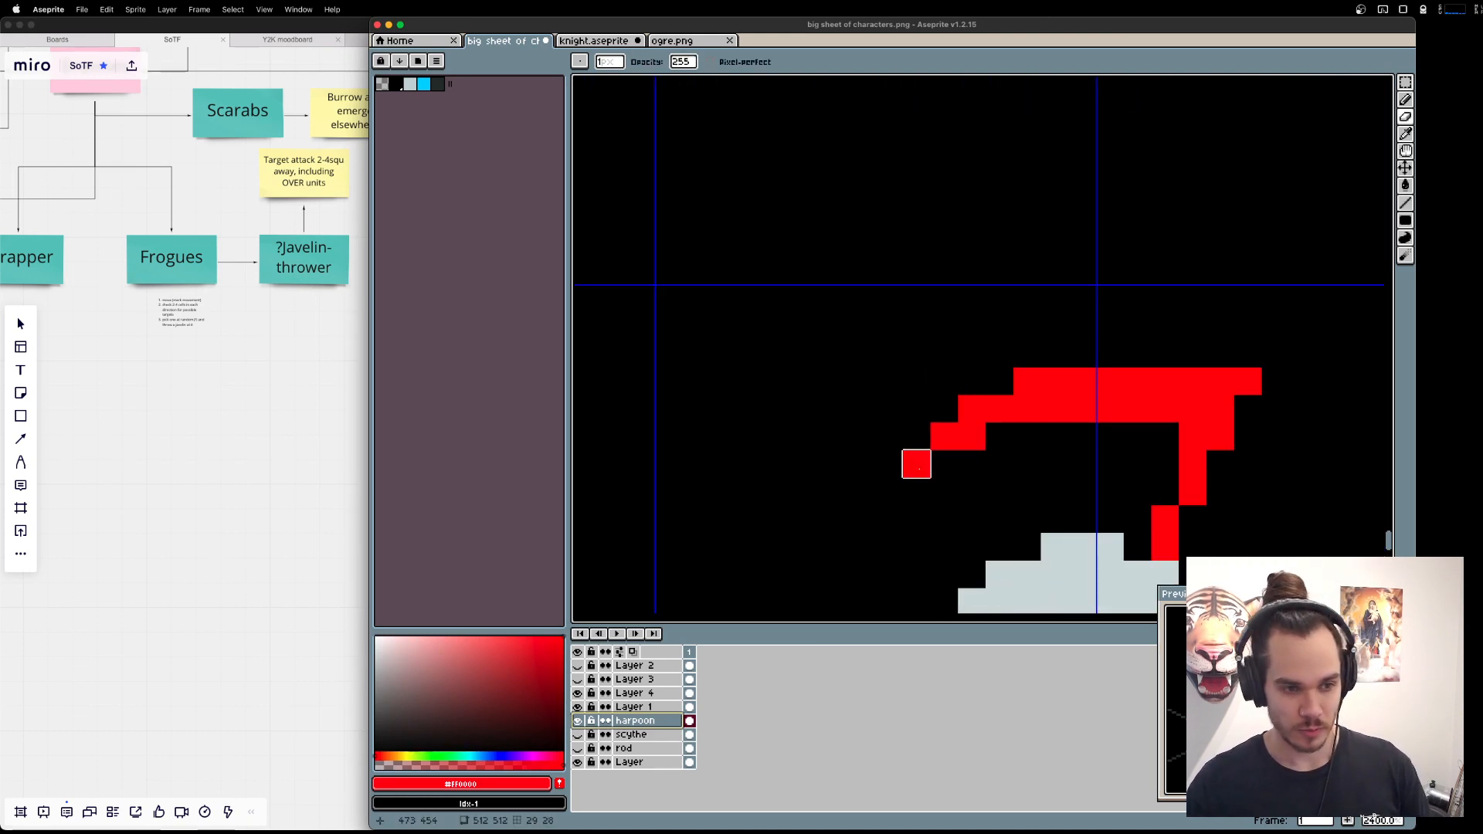
pyautogui.moveTo(917, 464)
pyautogui.mouseDown()
pyautogui.moveTo(1000, 382)
pyautogui.moveTo(1027, 409)
pyautogui.moveTo(1165, 354)
pyautogui.moveTo(1165, 409)
pyautogui.moveTo(1054, 382)
pyautogui.moveTo(1192, 382)
pyautogui.moveTo(1193, 409)
pyautogui.moveTo(1220, 382)
pyautogui.moveTo(1193, 436)
pyautogui.mouseUp()
pyautogui.scroll(-1, 997, 391)
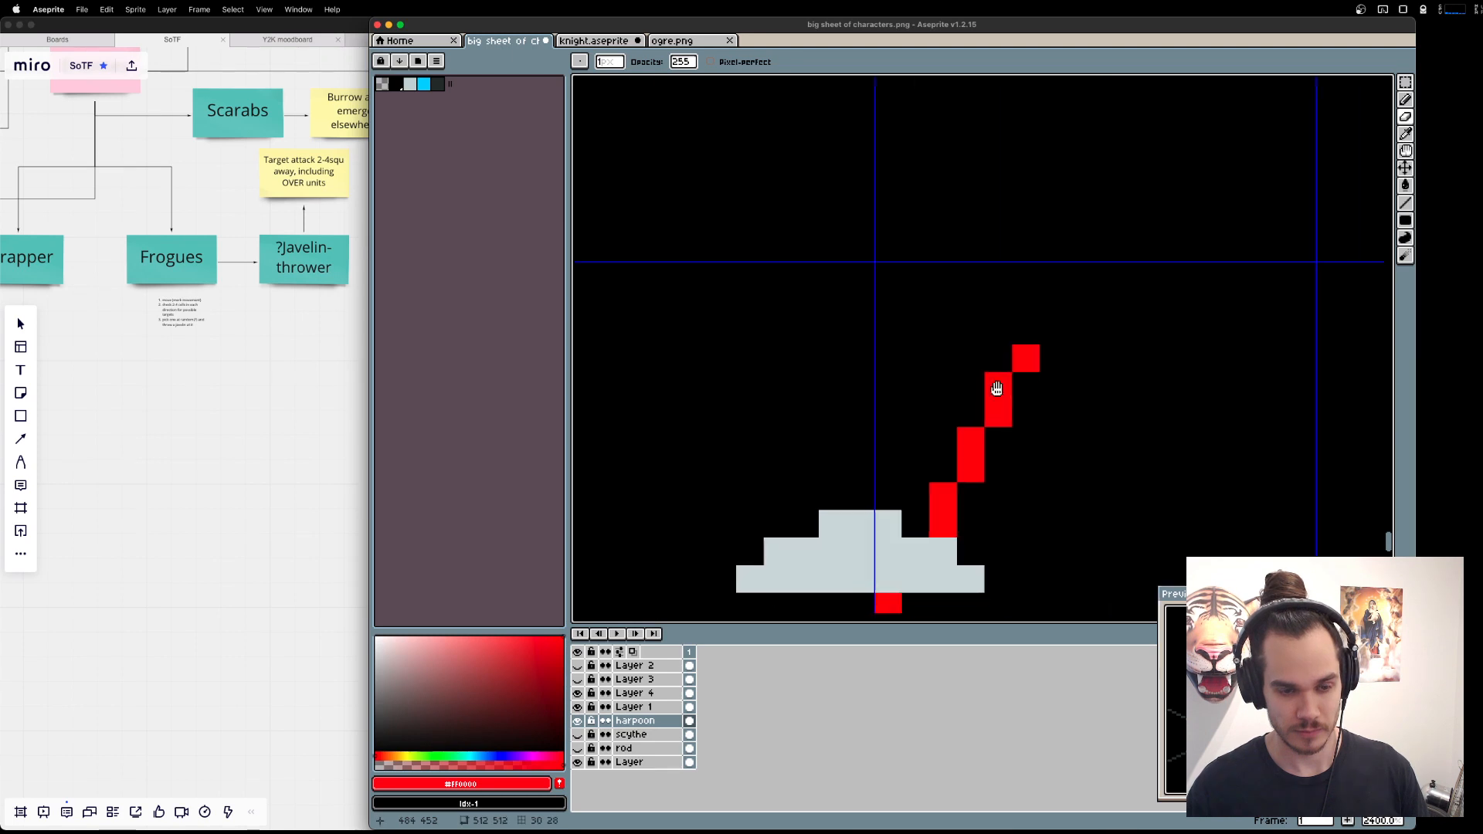
# Draw a small barbed head in red at the upper end of the harpoon shaft, undoing the trial tip pixels.
pyautogui.scroll(-4, 1100, 434)
pyautogui.press('l')
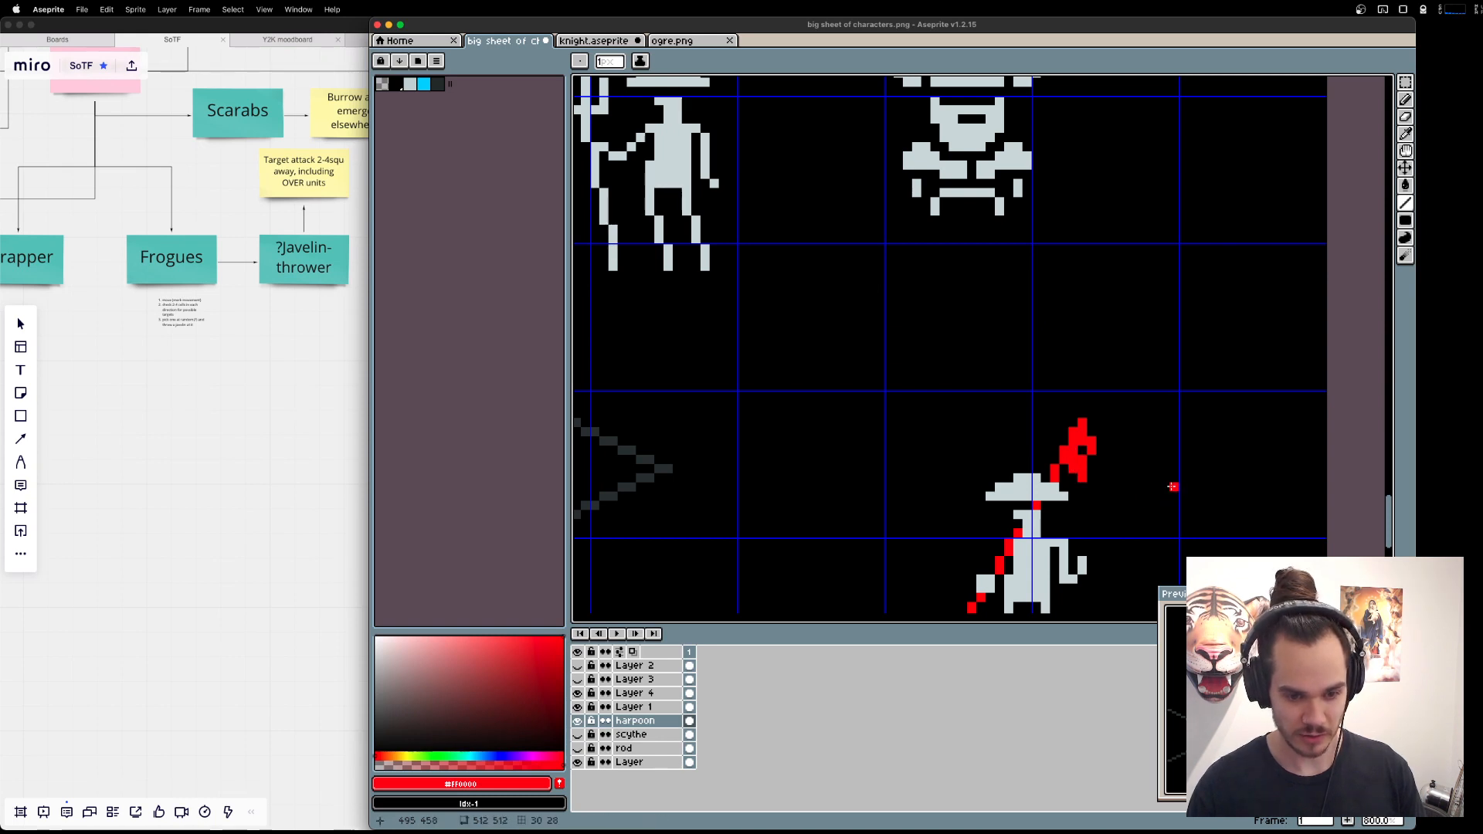
pyautogui.press('b')
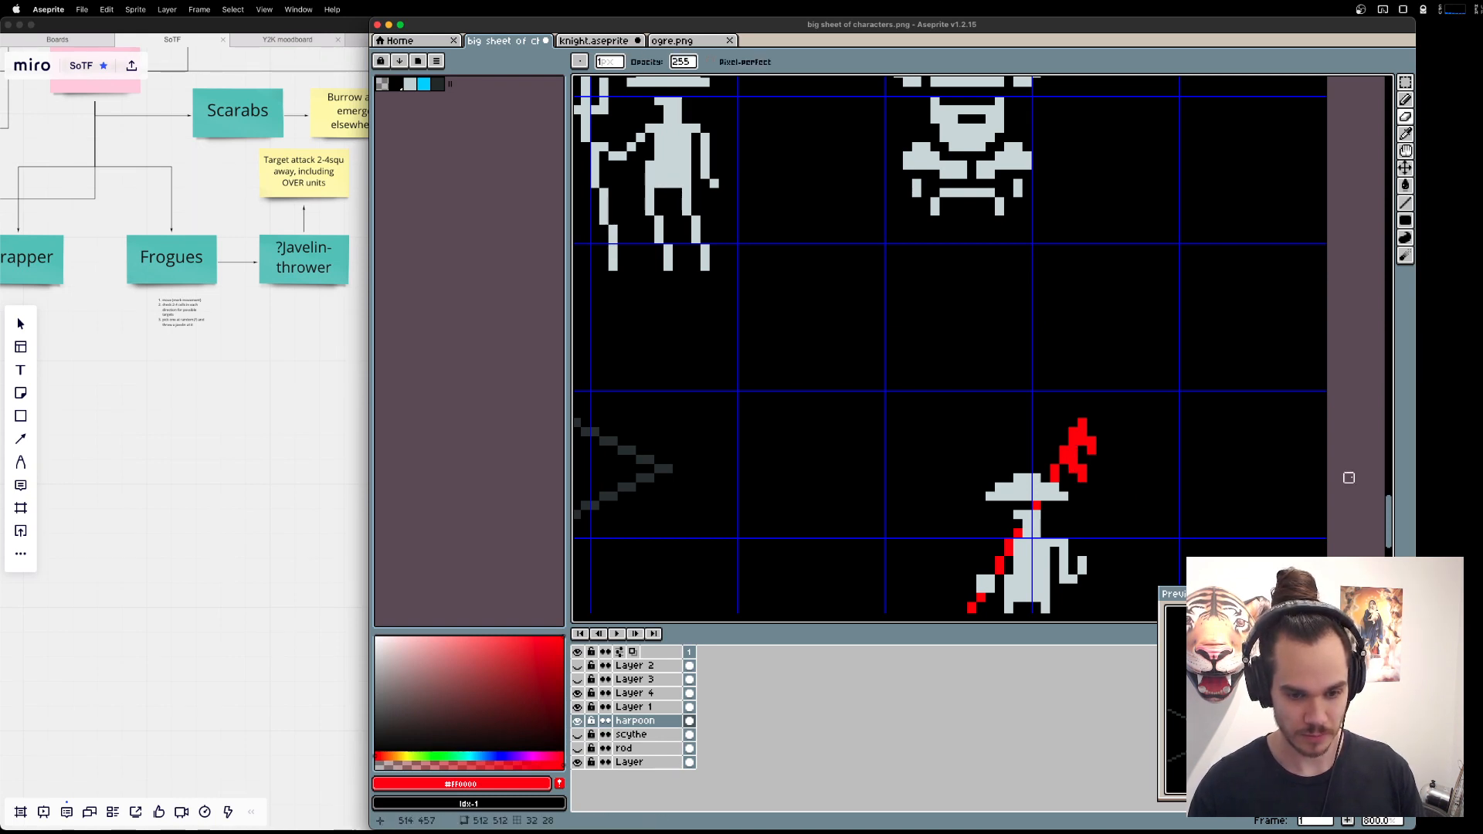
pyautogui.press('b')
pyautogui.click(1082, 414)
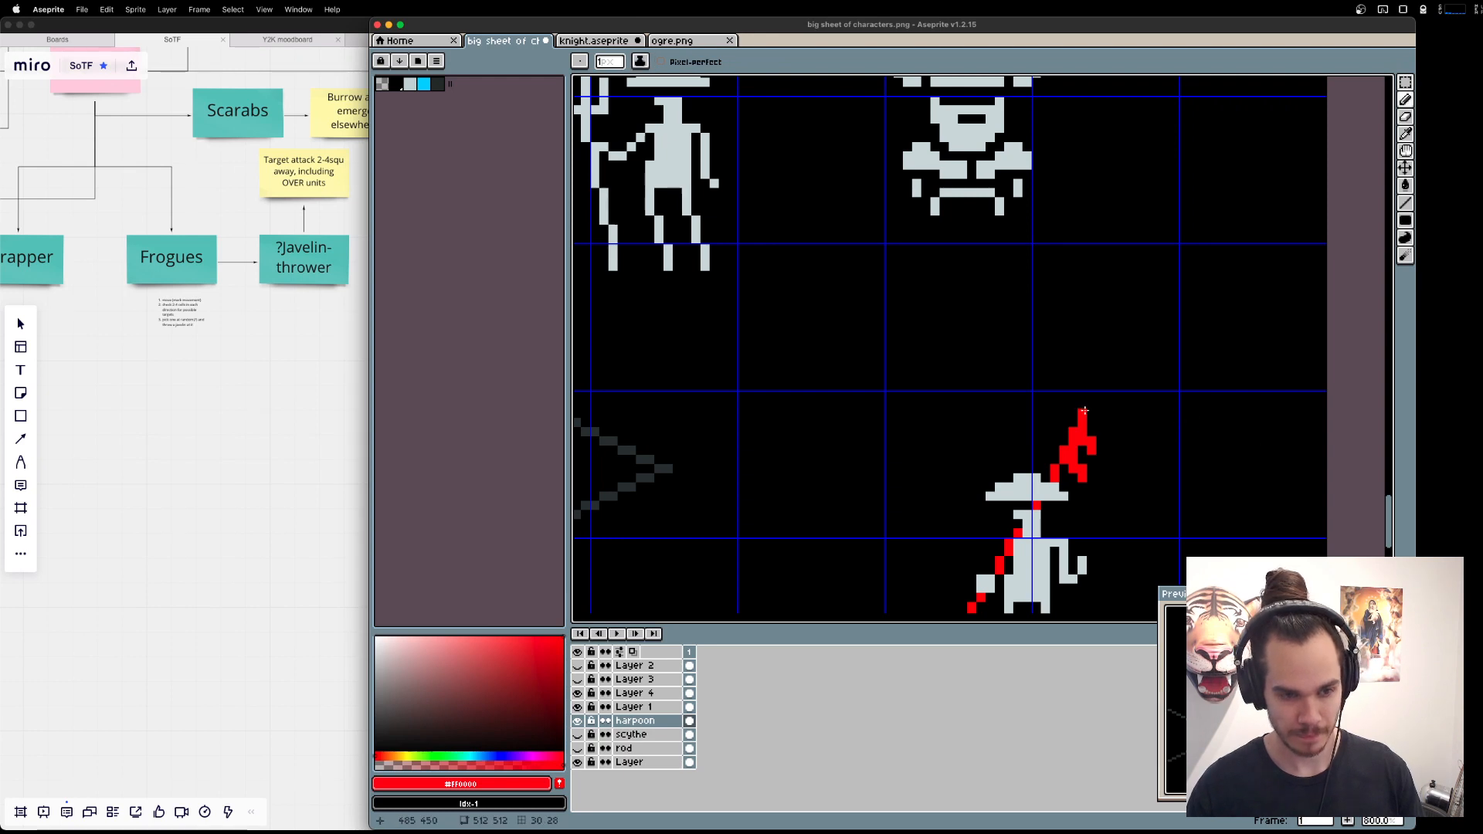
pyautogui.press('super+z')
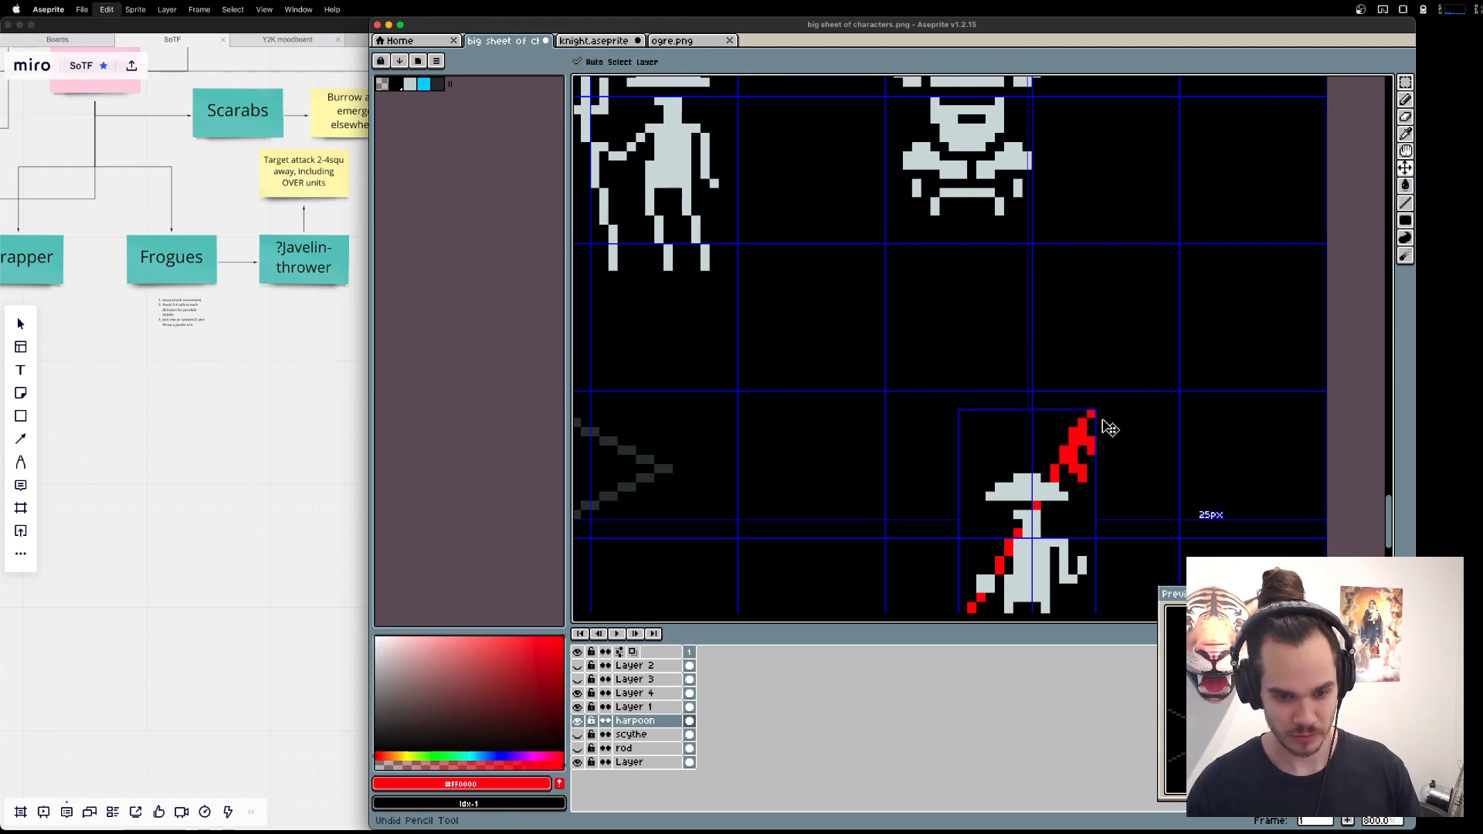
pyautogui.scroll(-3, 1231, 205)
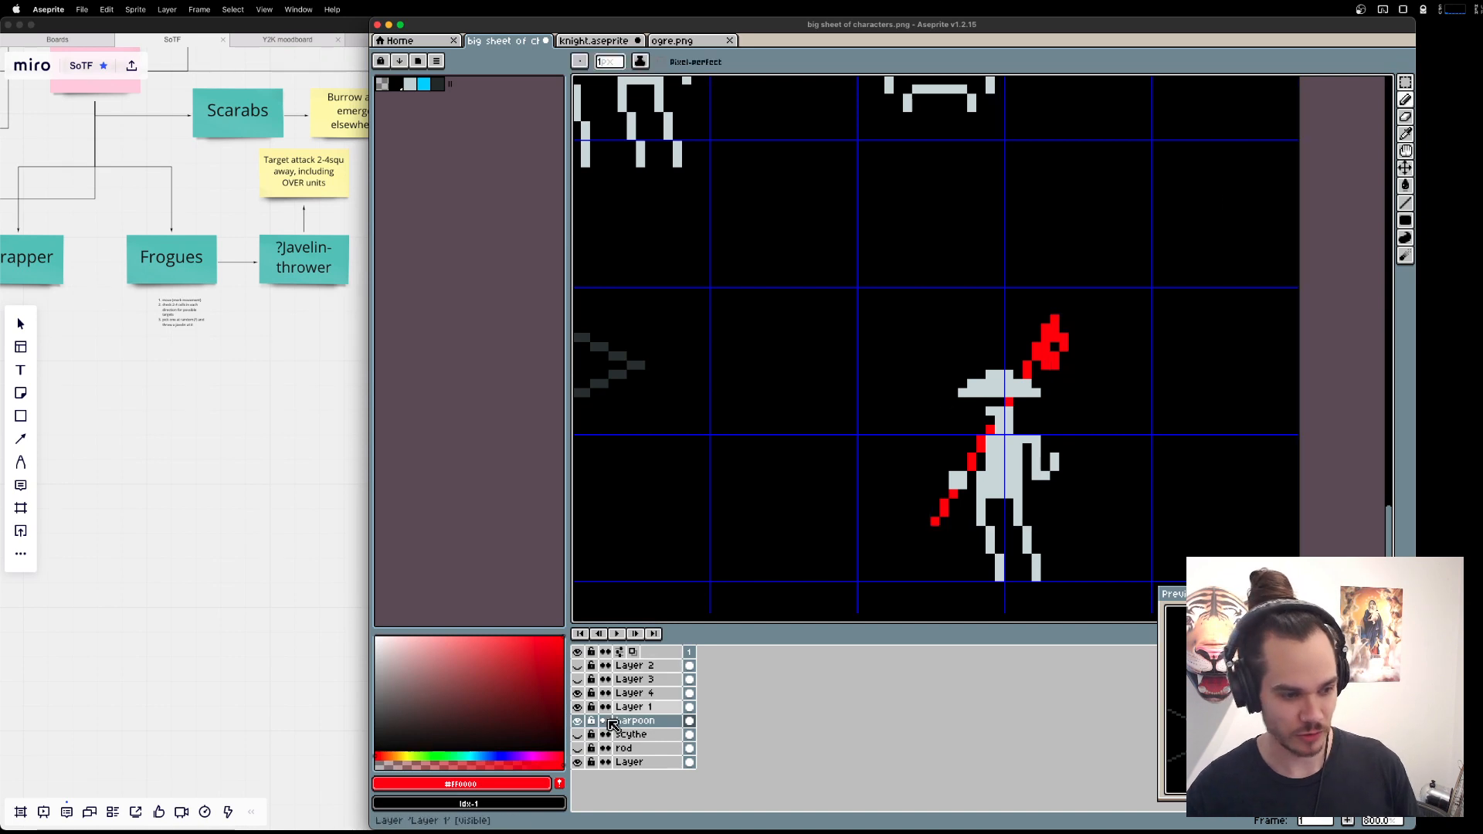
# Delete the harpoon layer and make the rod layer visible again.
pyautogui.doubleClick(635, 721)
pyautogui.press('Escape')
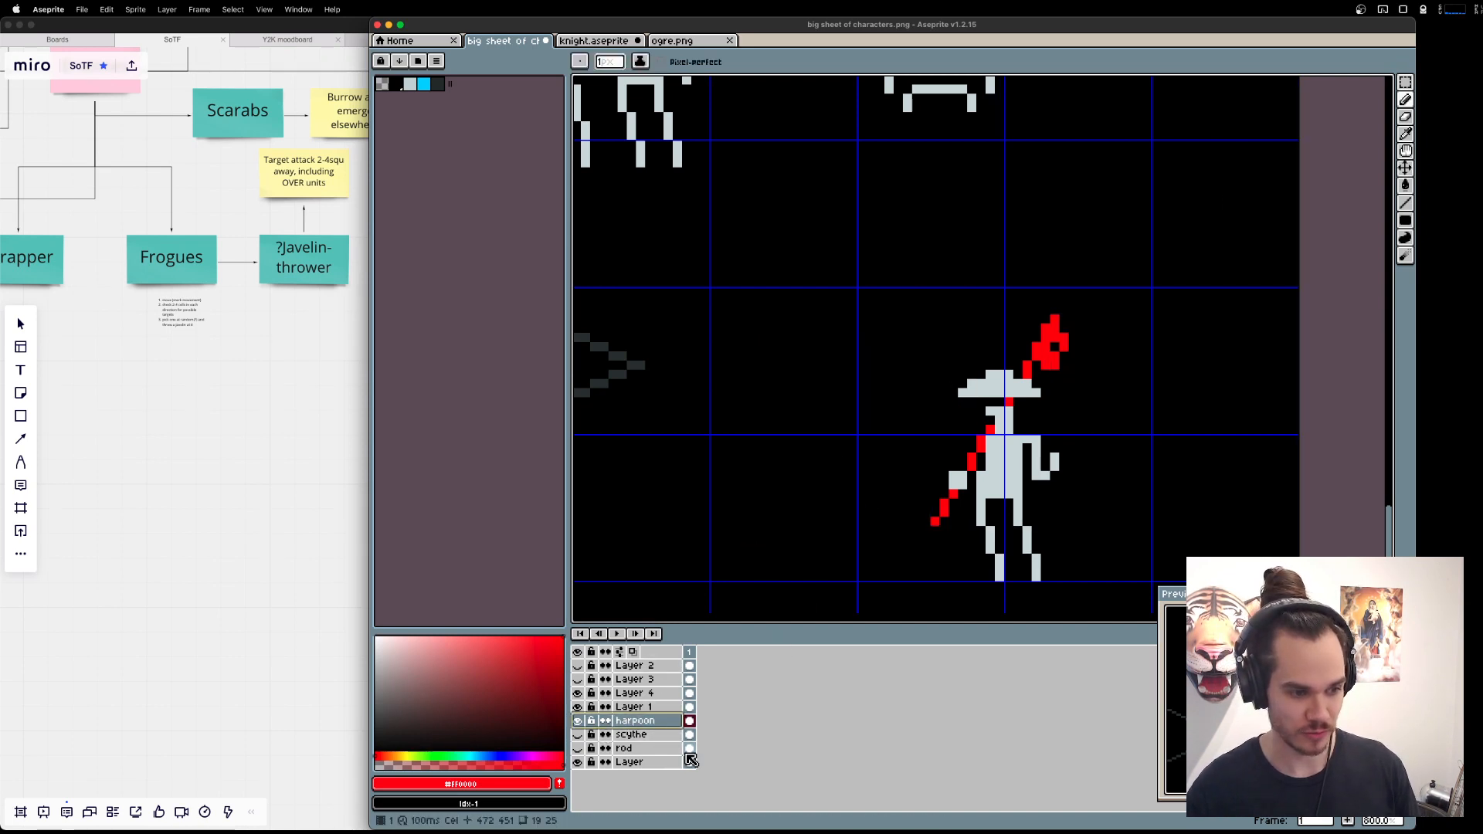
pyautogui.rightClick(635, 721)
pyautogui.click(693, 738)
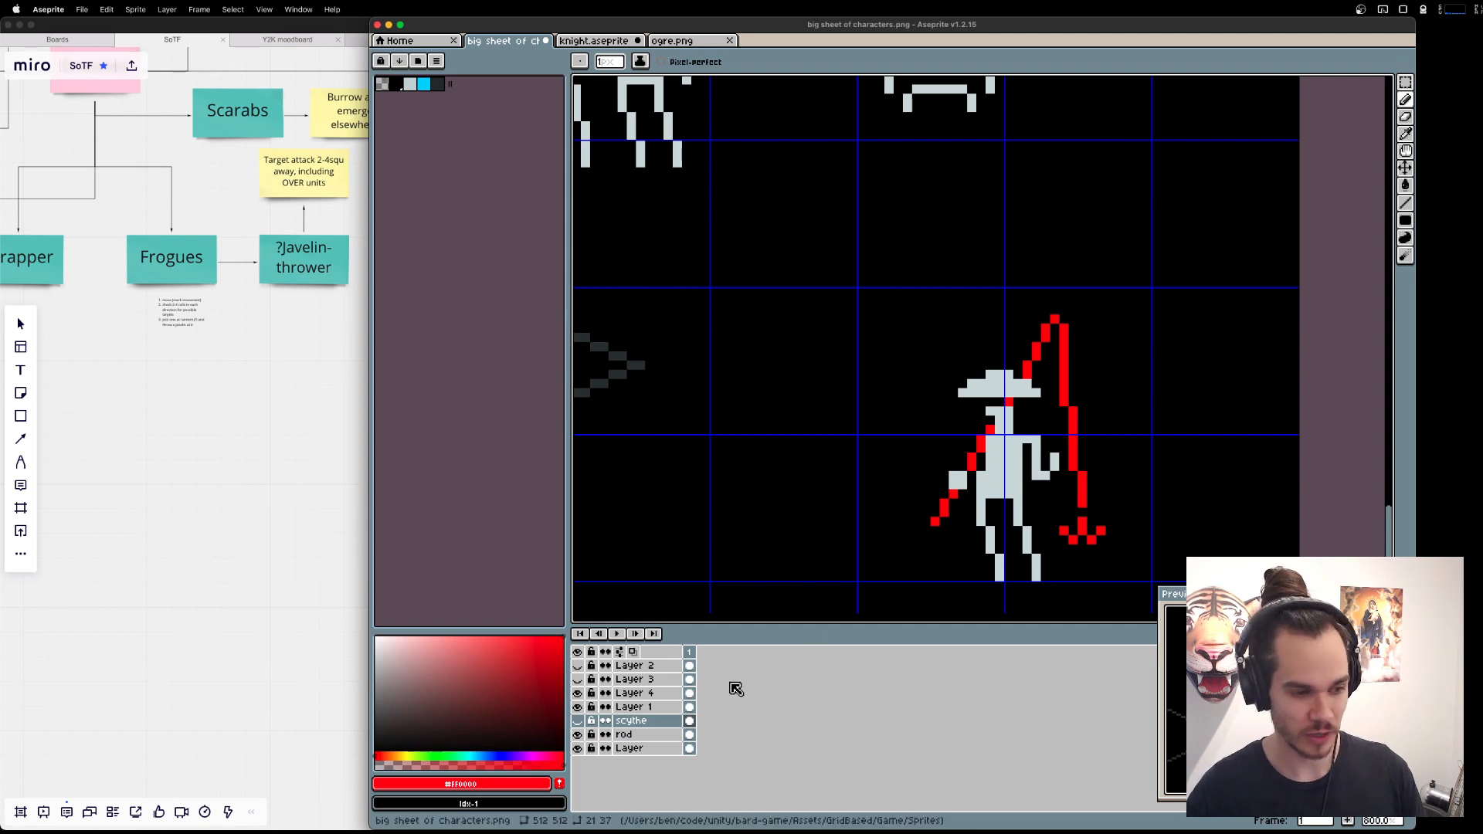
# Move the scythe layer above Layer 1 and merge Layer 1 down into the rod layer.
pyautogui.doubleClick(635, 734)
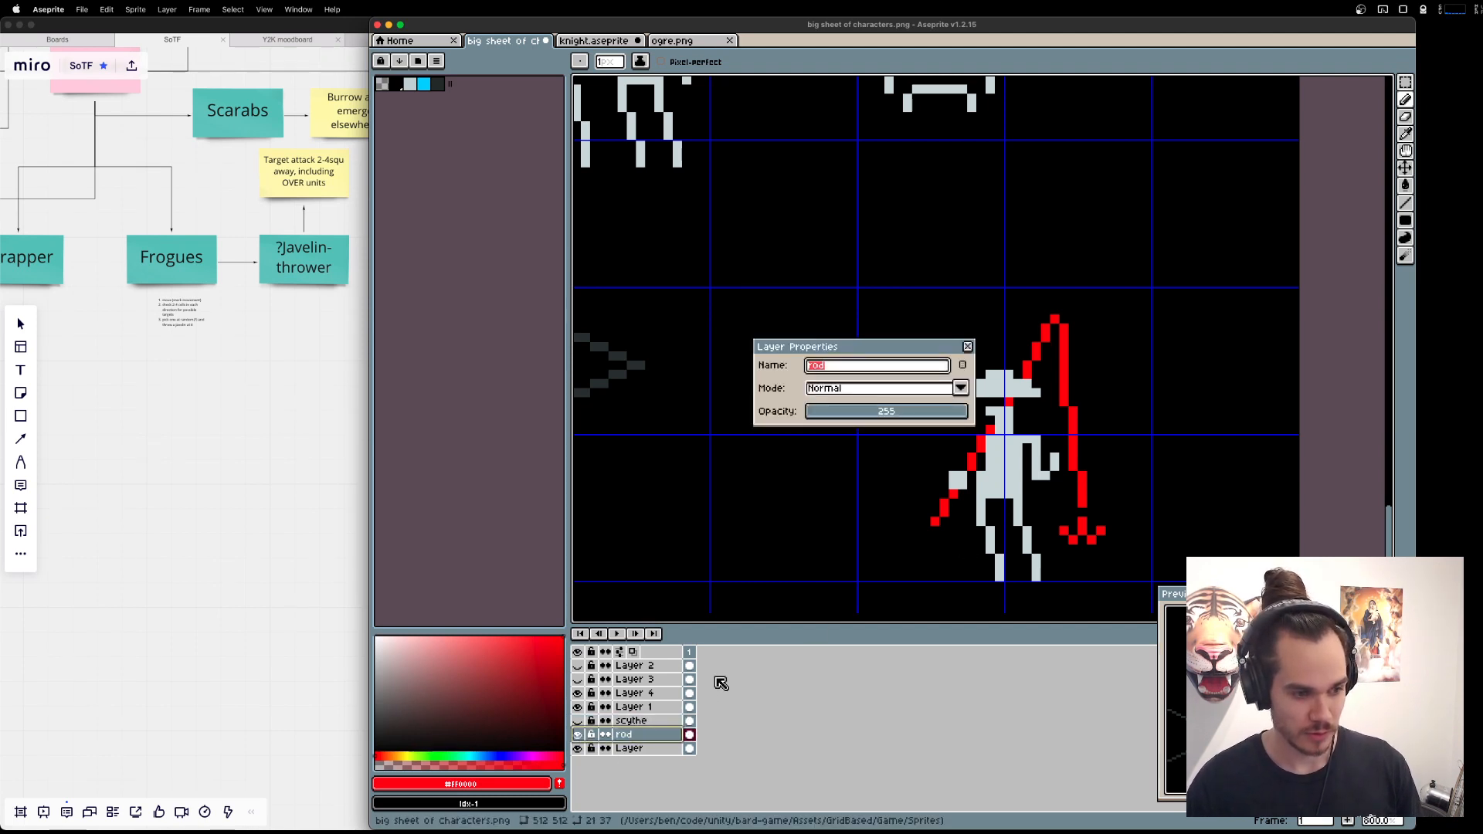
pyautogui.press('Escape')
pyautogui.moveTo(632, 714); pyautogui.dragTo(639, 723)
pyautogui.rightClick(639, 722)
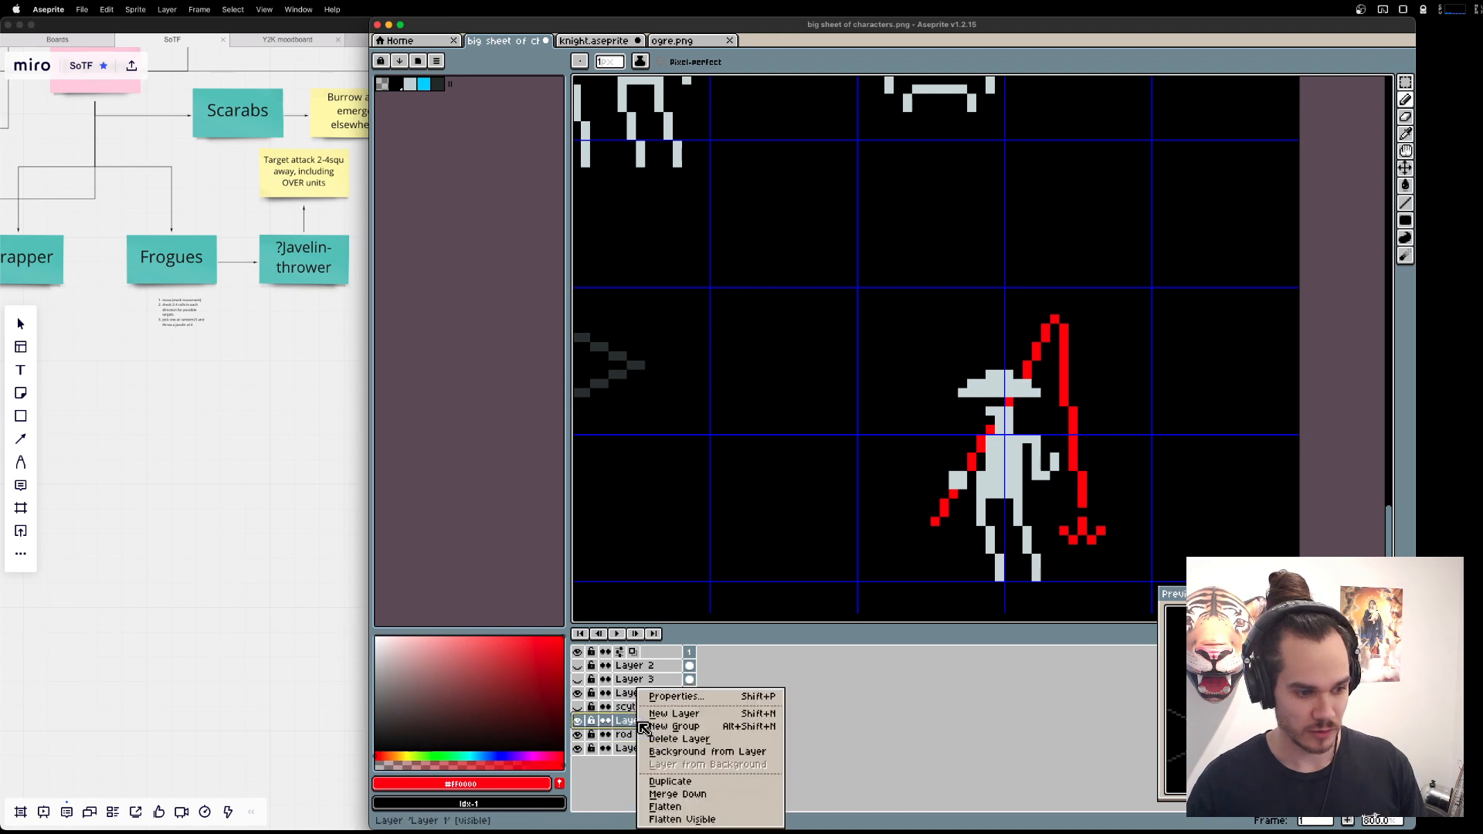
pyautogui.click(669, 794)
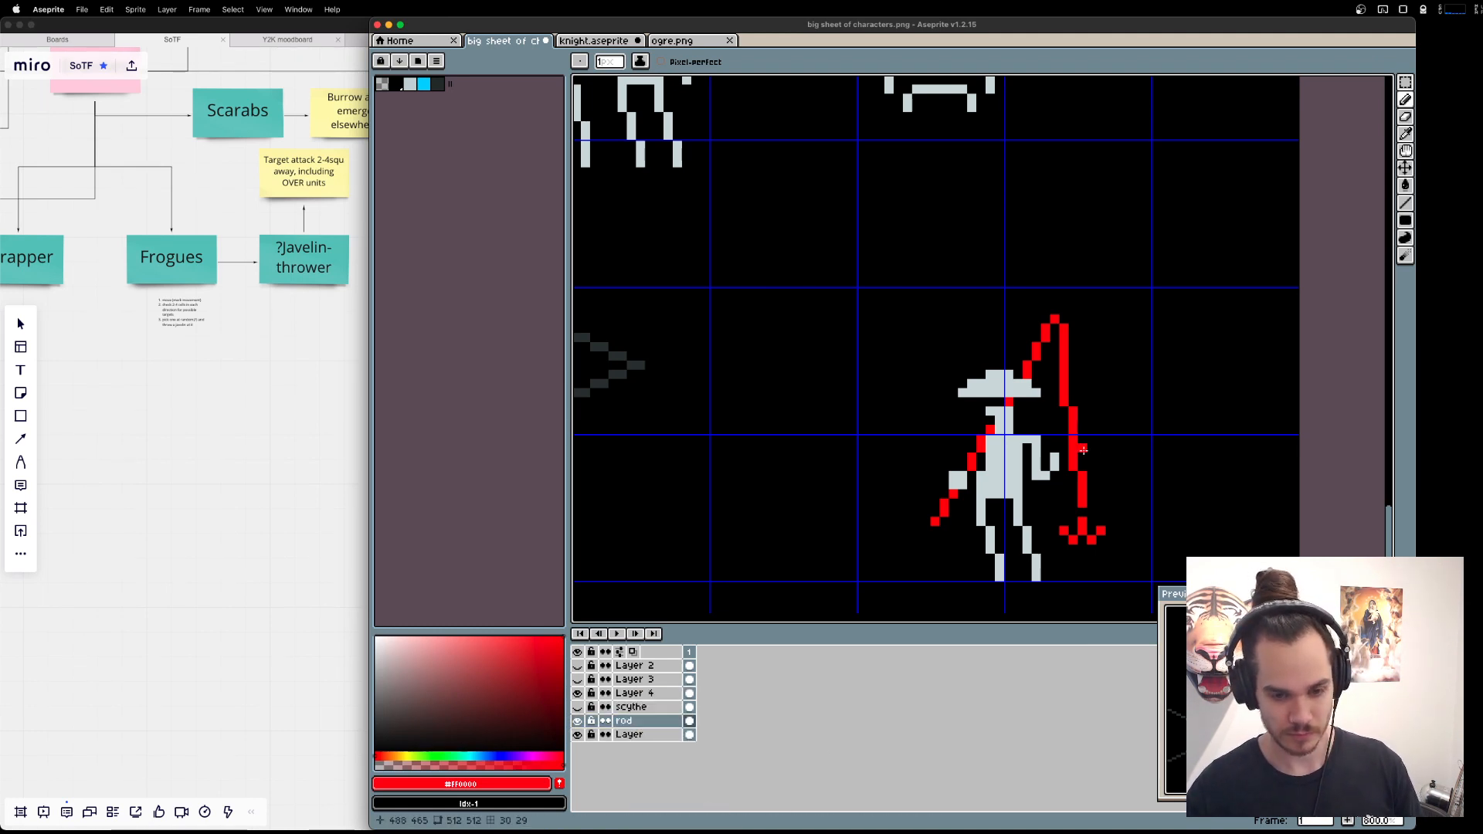
# Erase the red rod pixel under the hat and fill the rod's lower shaft with the body's light grey #d0dbdd.
pyautogui.press('e')
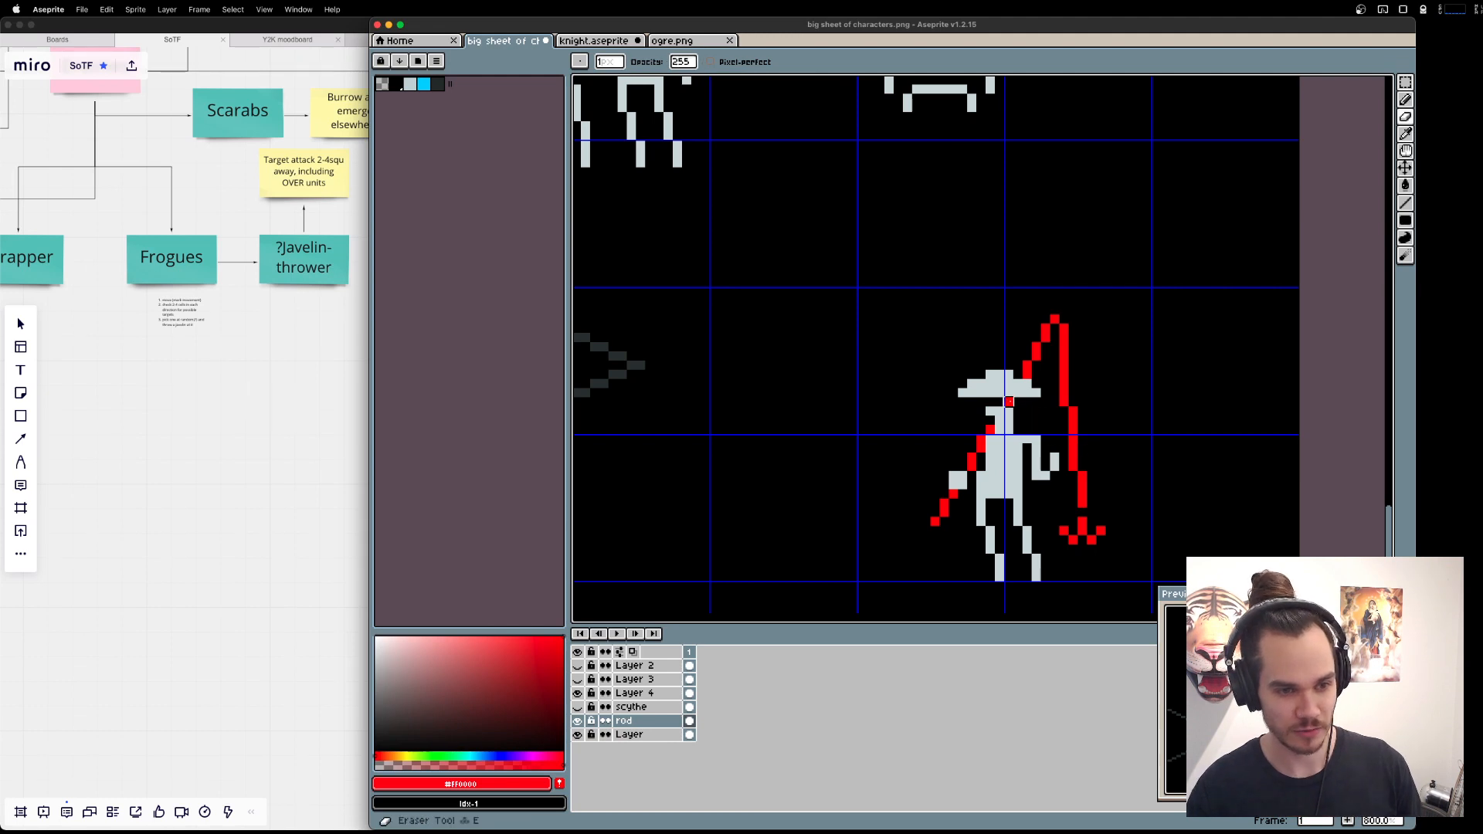
pyautogui.click(1009, 402)
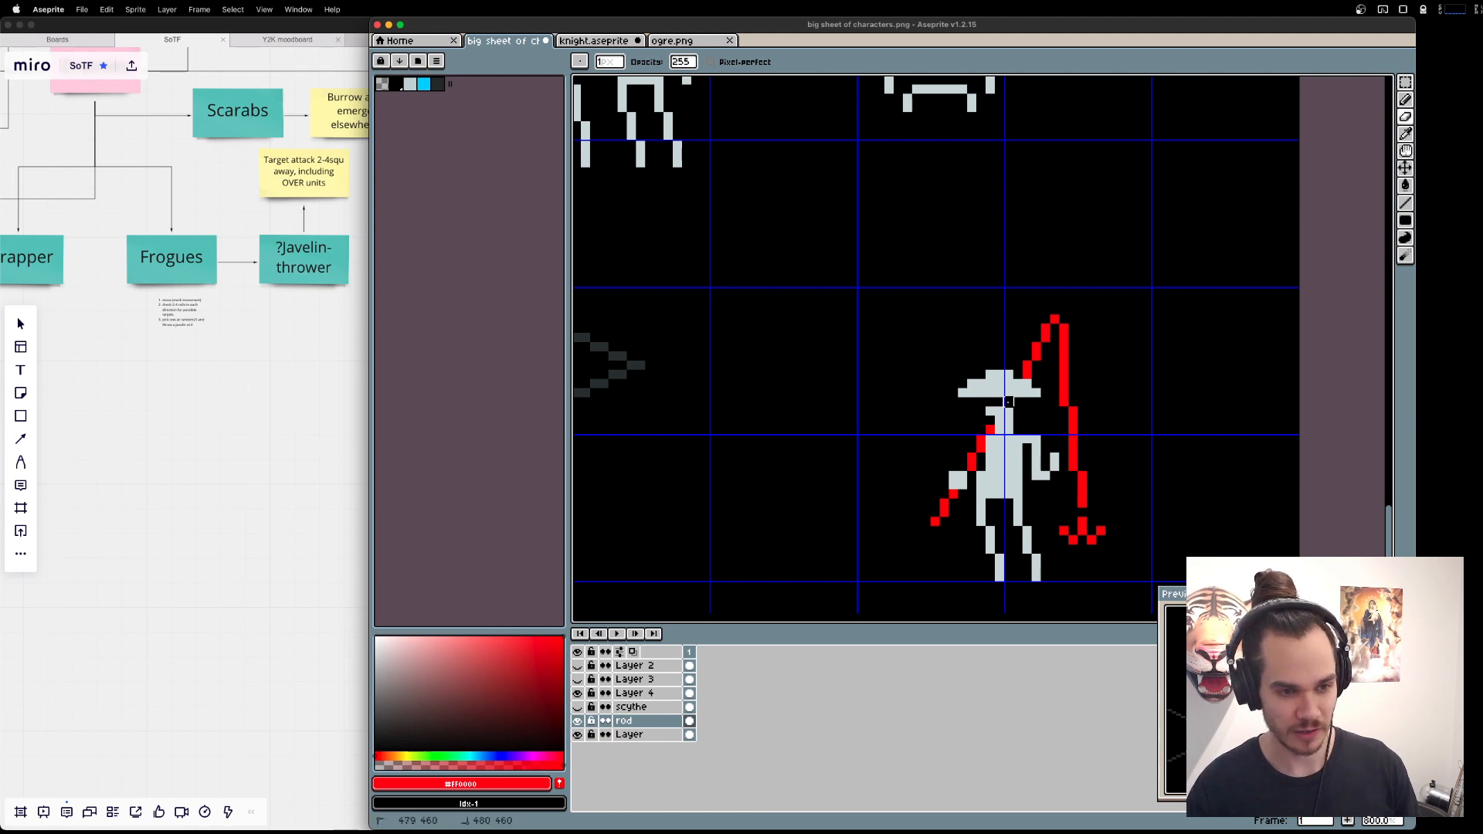
pyautogui.keyDown('alt'); pyautogui.click(1000, 480); pyautogui.keyUp('alt')
pyautogui.press('g')
pyautogui.click(935, 521)
pyautogui.click(945, 507)
pyautogui.click(953, 493)
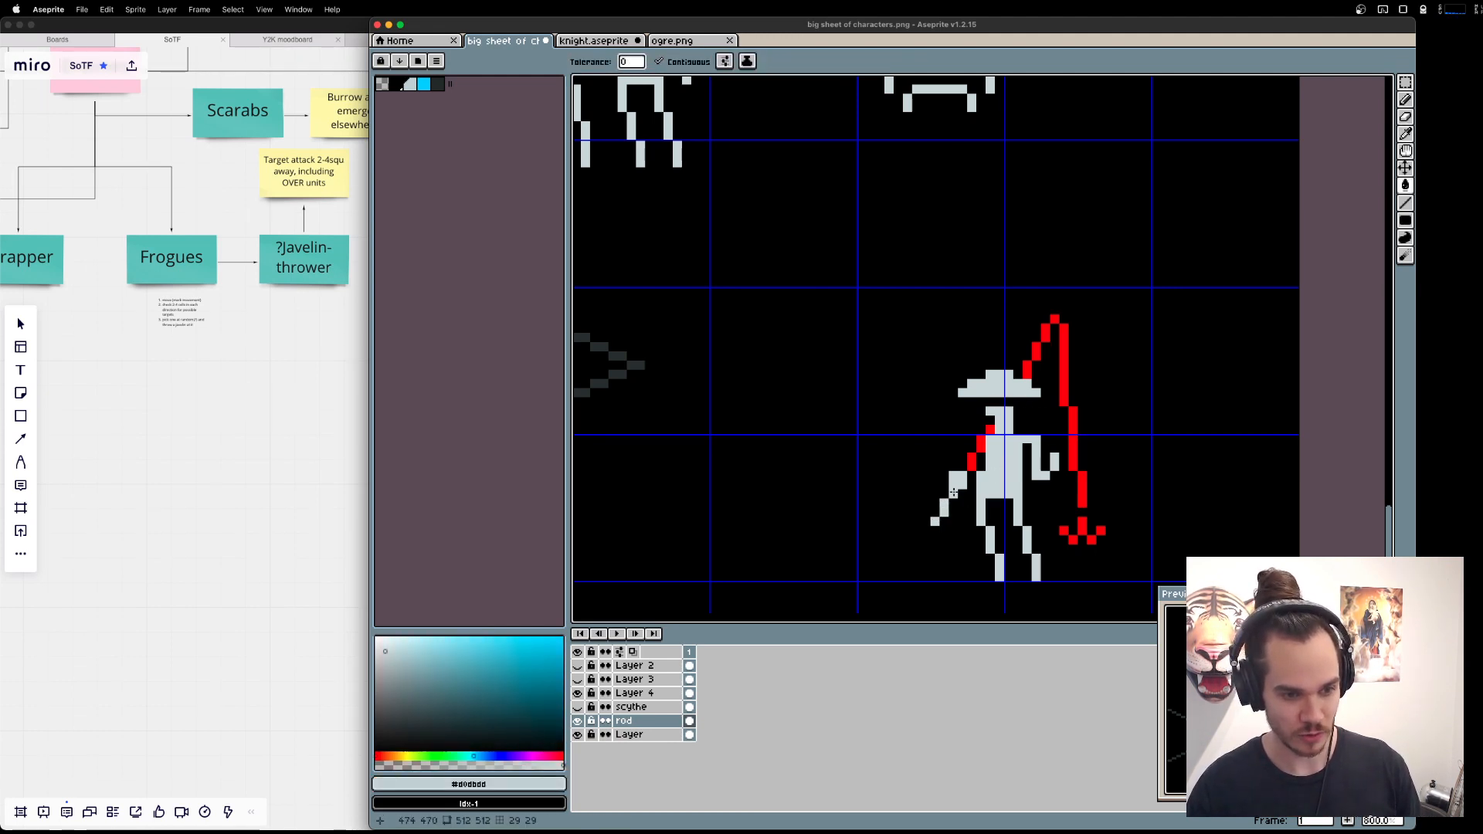
pyautogui.click(971, 462)
pyautogui.click(981, 445)
pyautogui.click(991, 426)
# Fill the rod's upper shaft, its tip and the upper part of the fishing line with light grey.
pyautogui.click(1027, 369)
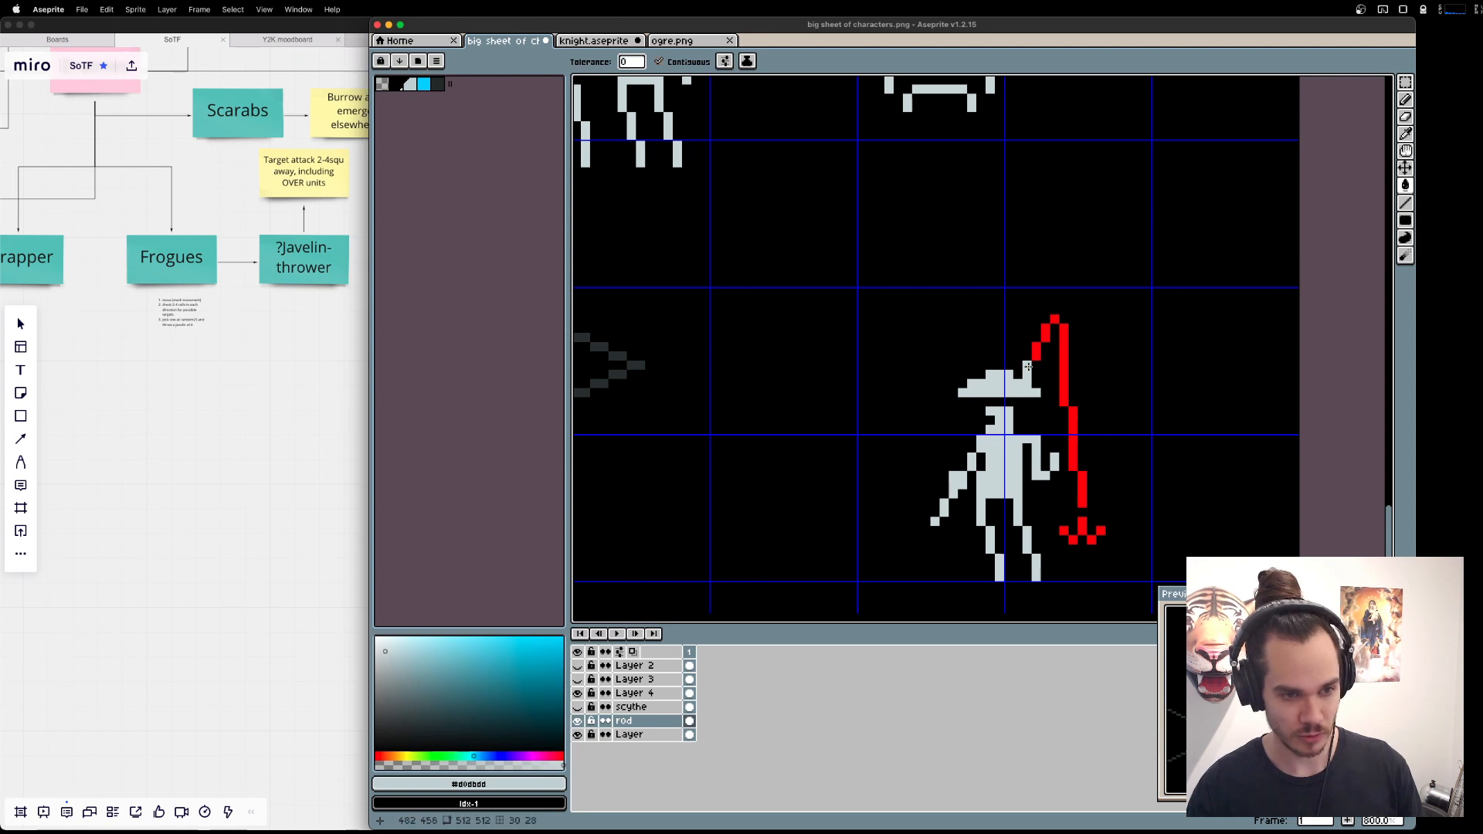
pyautogui.click(1037, 353)
pyautogui.click(1046, 333)
pyautogui.click(1055, 328)
pyautogui.press('super+z')
pyautogui.click(1055, 319)
pyautogui.click(1064, 348)
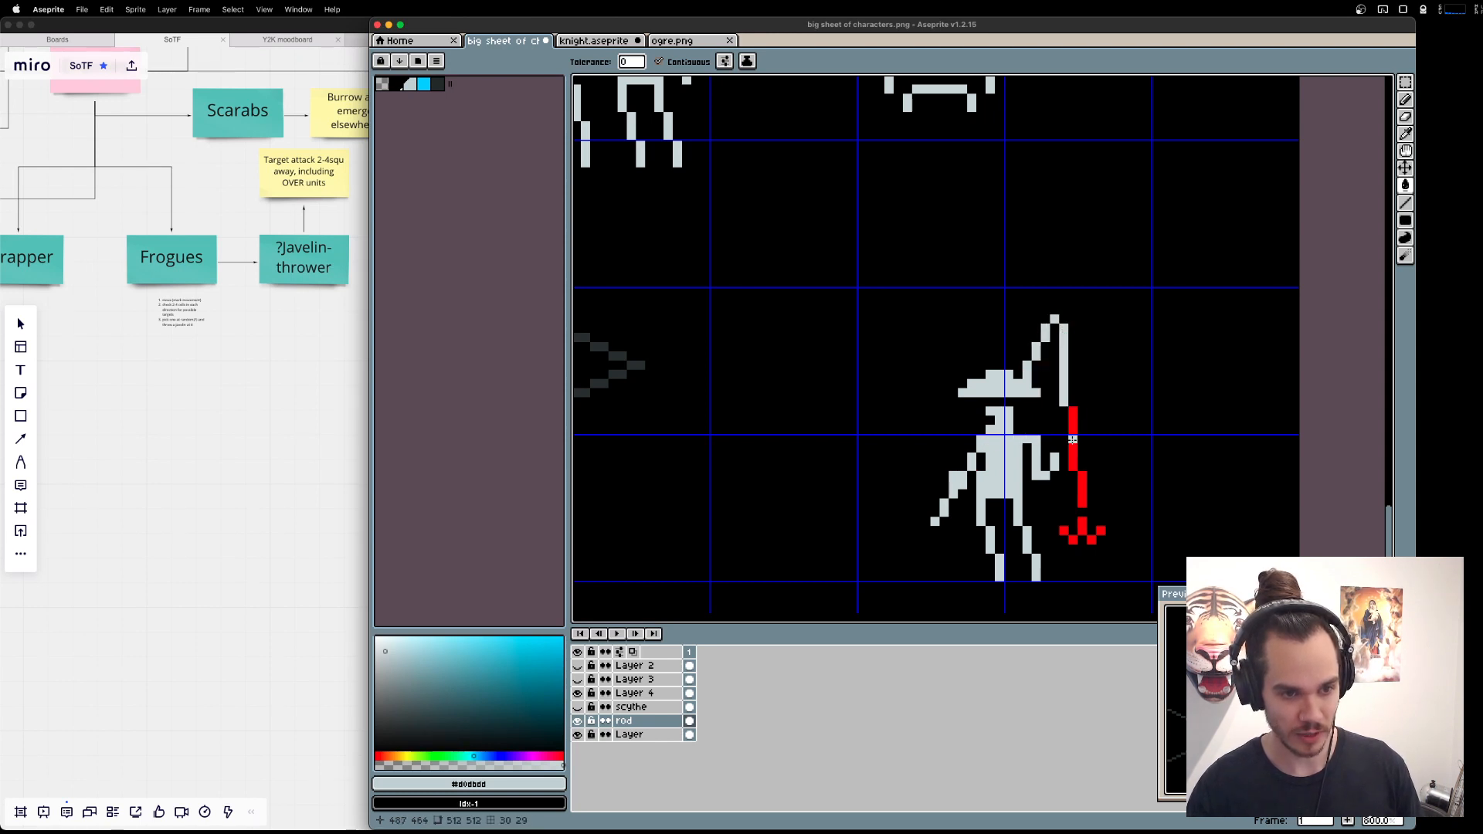
# Fill the remaining red segments of the fishing line and all parts of the hook with light grey.
pyautogui.click(1072, 442)
pyautogui.click(1081, 487)
pyautogui.click(1073, 419)
pyautogui.click(1063, 531)
pyautogui.click(1072, 539)
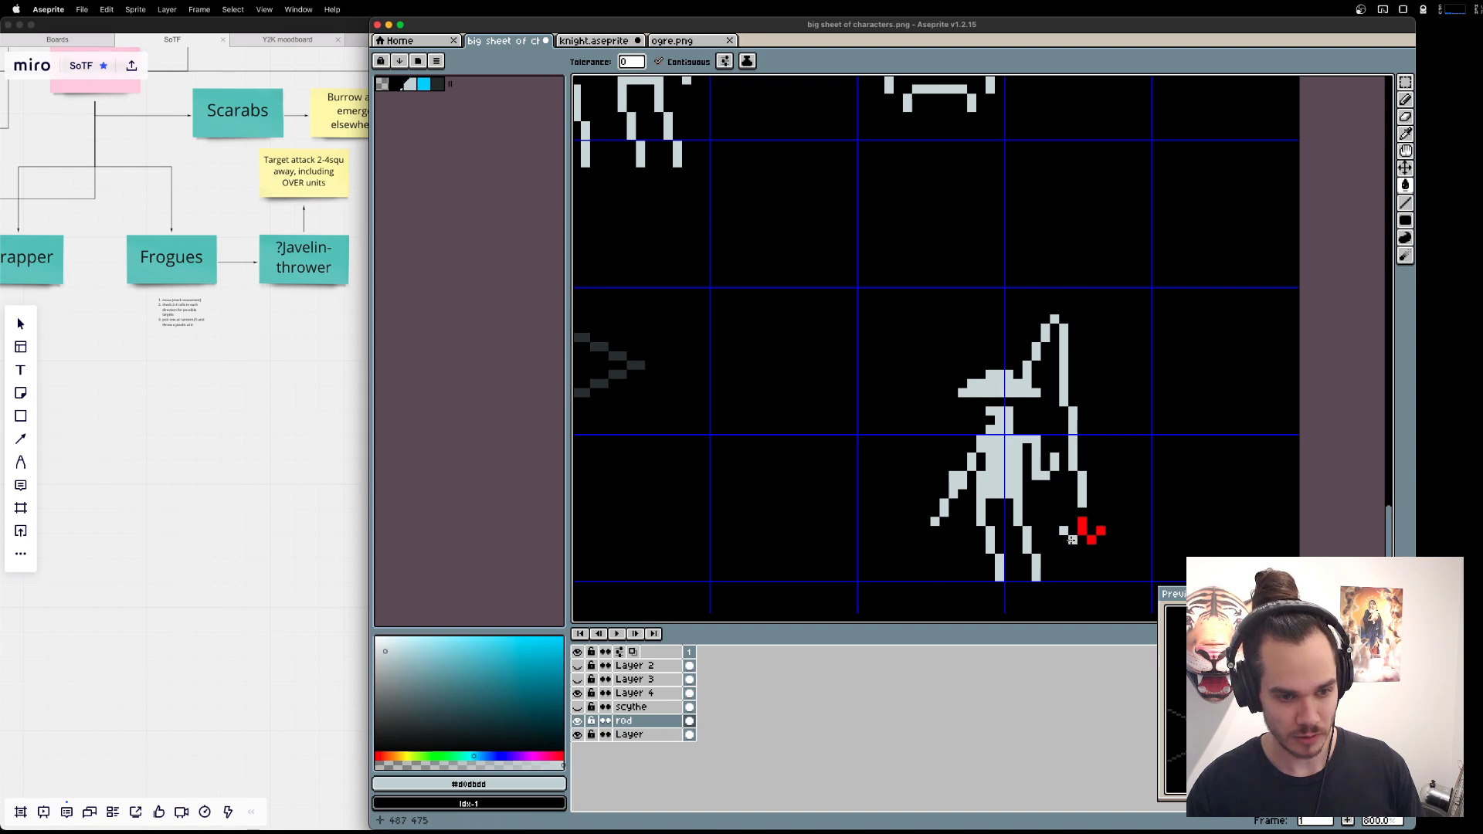
pyautogui.click(1082, 529)
pyautogui.click(1091, 539)
pyautogui.click(1101, 531)
# Erase the Fisher's bent forearm beside the fishing line, undoing the attempt to set the arm flush against the torso.
pyautogui.moveTo(1106, 510)
pyautogui.mouseDown()
pyautogui.moveTo(1122, 485)
pyautogui.moveTo(1063, 457)
pyautogui.moveTo(1071, 432)
pyautogui.moveTo(1043, 433)
pyautogui.moveTo(1044, 459)
pyautogui.moveTo(1052, 430)
pyautogui.mouseUp()
pyautogui.press('l')
pyautogui.press('e')
pyautogui.click(1052, 423)
pyautogui.press('b')
pyautogui.press('e')
pyautogui.click(1043, 414)
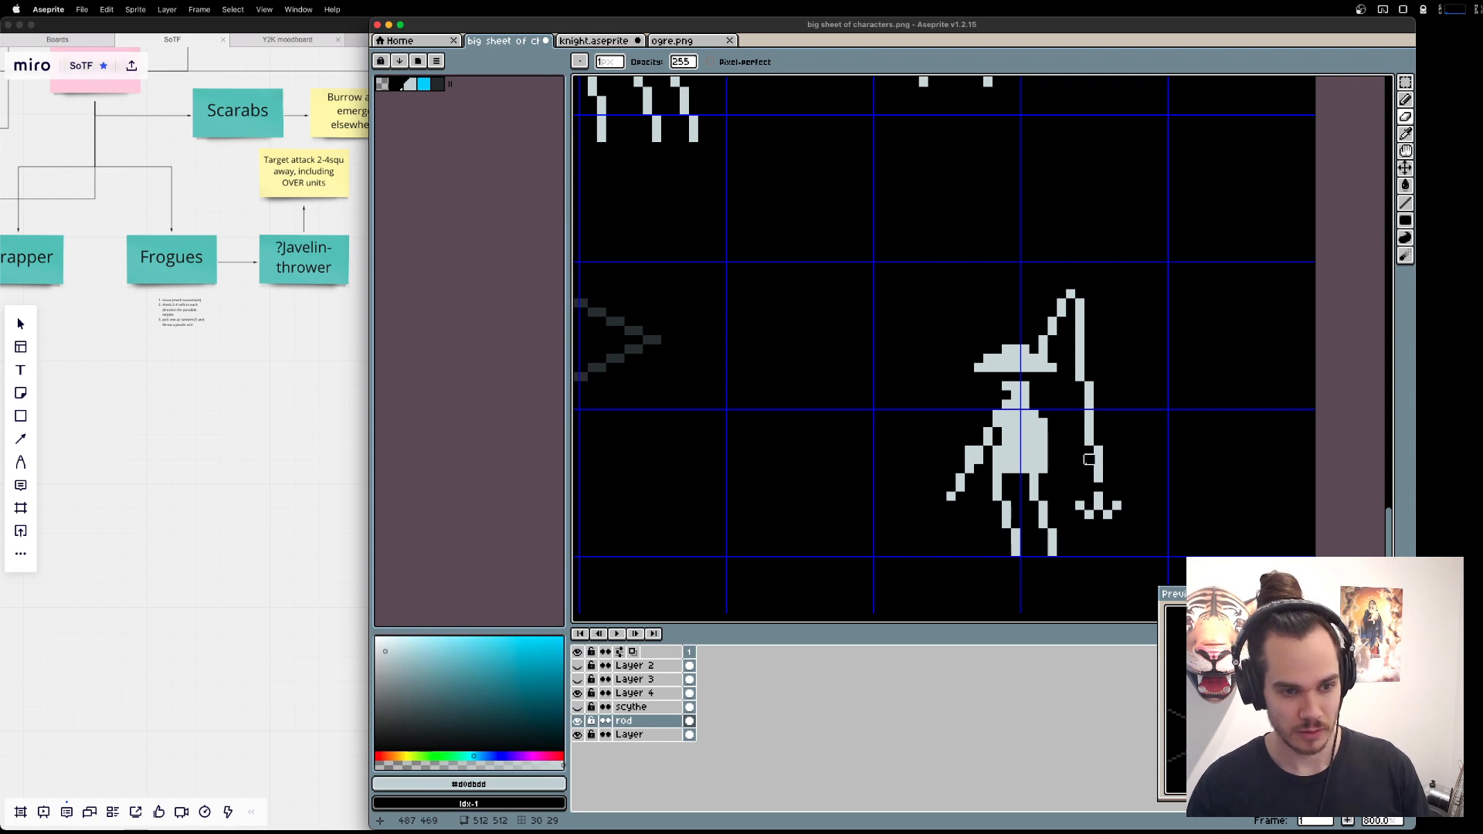
pyautogui.press('v')
pyautogui.hotkey('ctrl', 'z')
pyautogui.hotkey('ctrl', 'z')
pyautogui.hotkey('ctrl', 'z')
pyautogui.press('super+z')
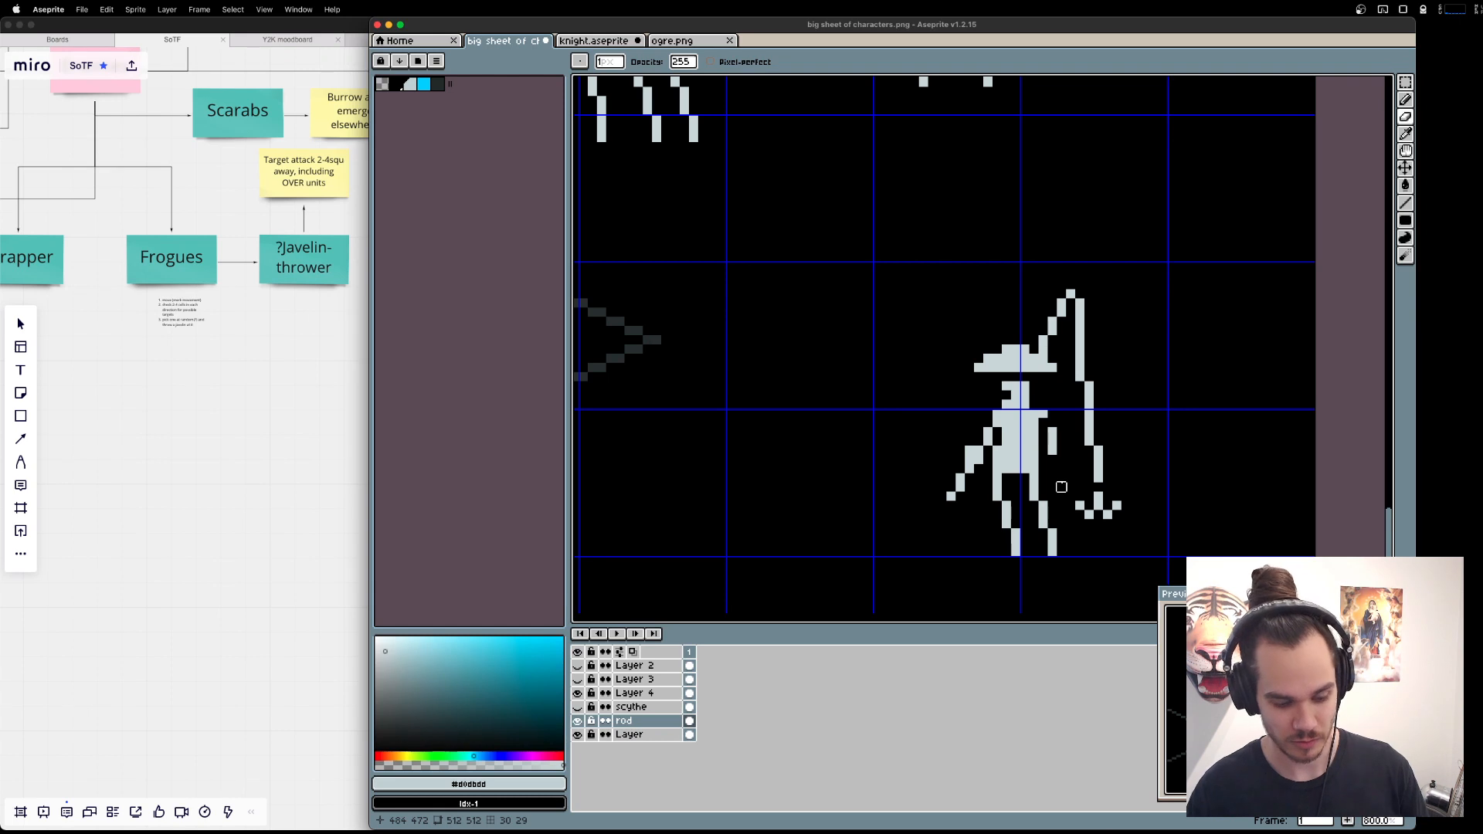
# Draw a straight arm hanging beside the Fisher's torso with the hand turned in to the hip, cleaning up the stray pixel below.
pyautogui.press('b')
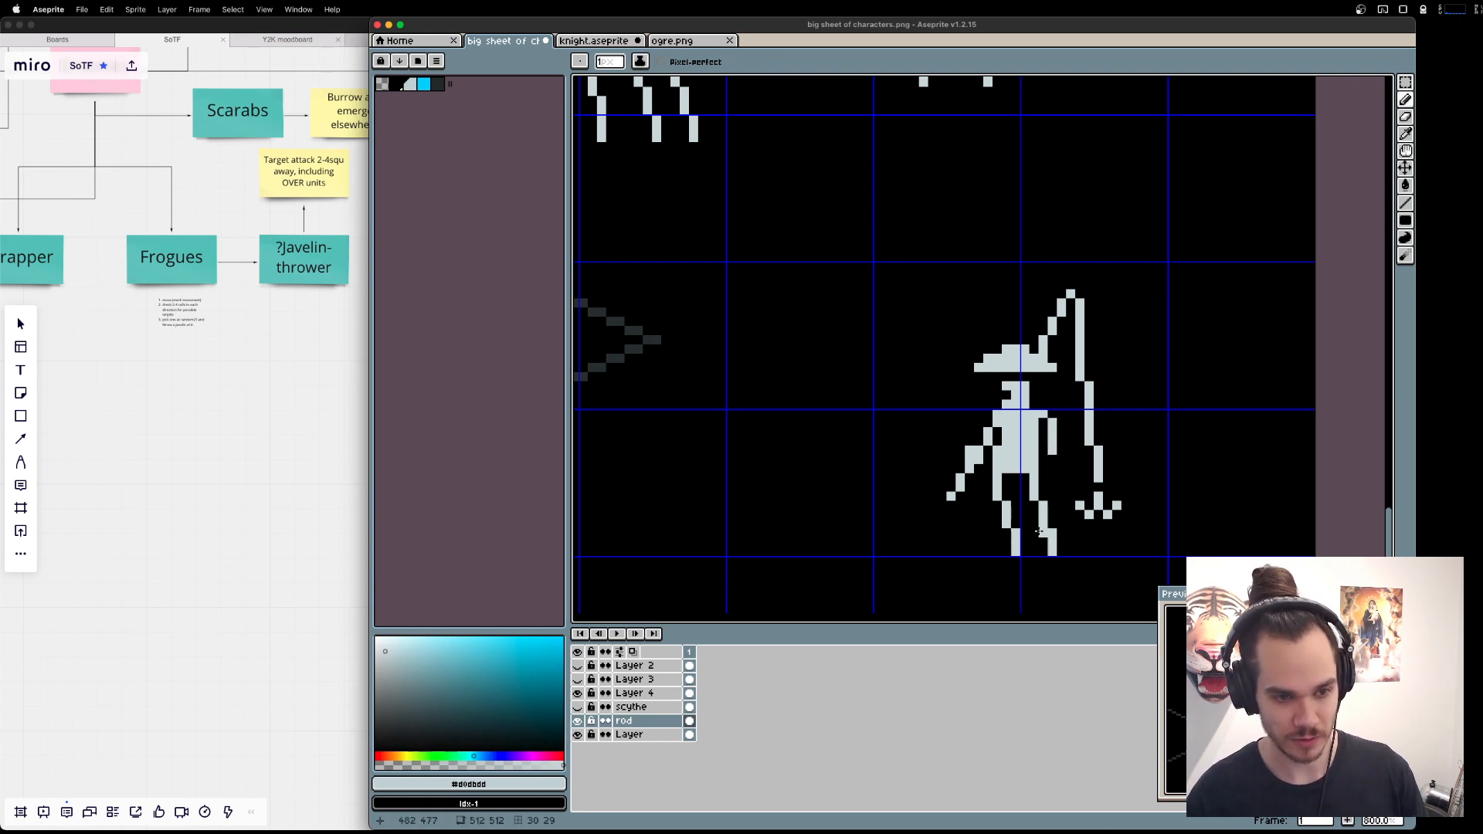
pyautogui.click(1044, 468)
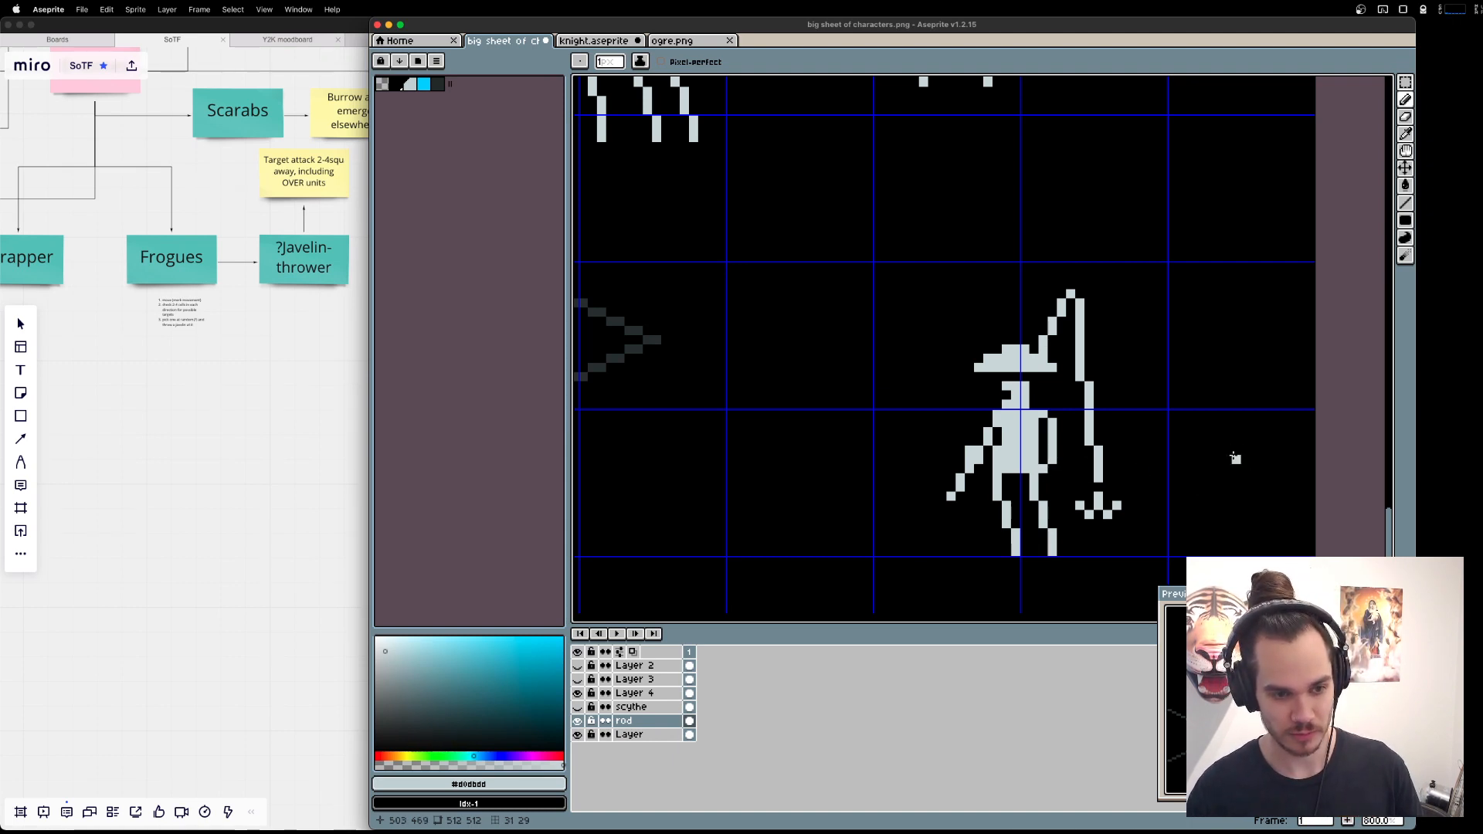
pyautogui.press('super+z')
pyautogui.click(1053, 464)
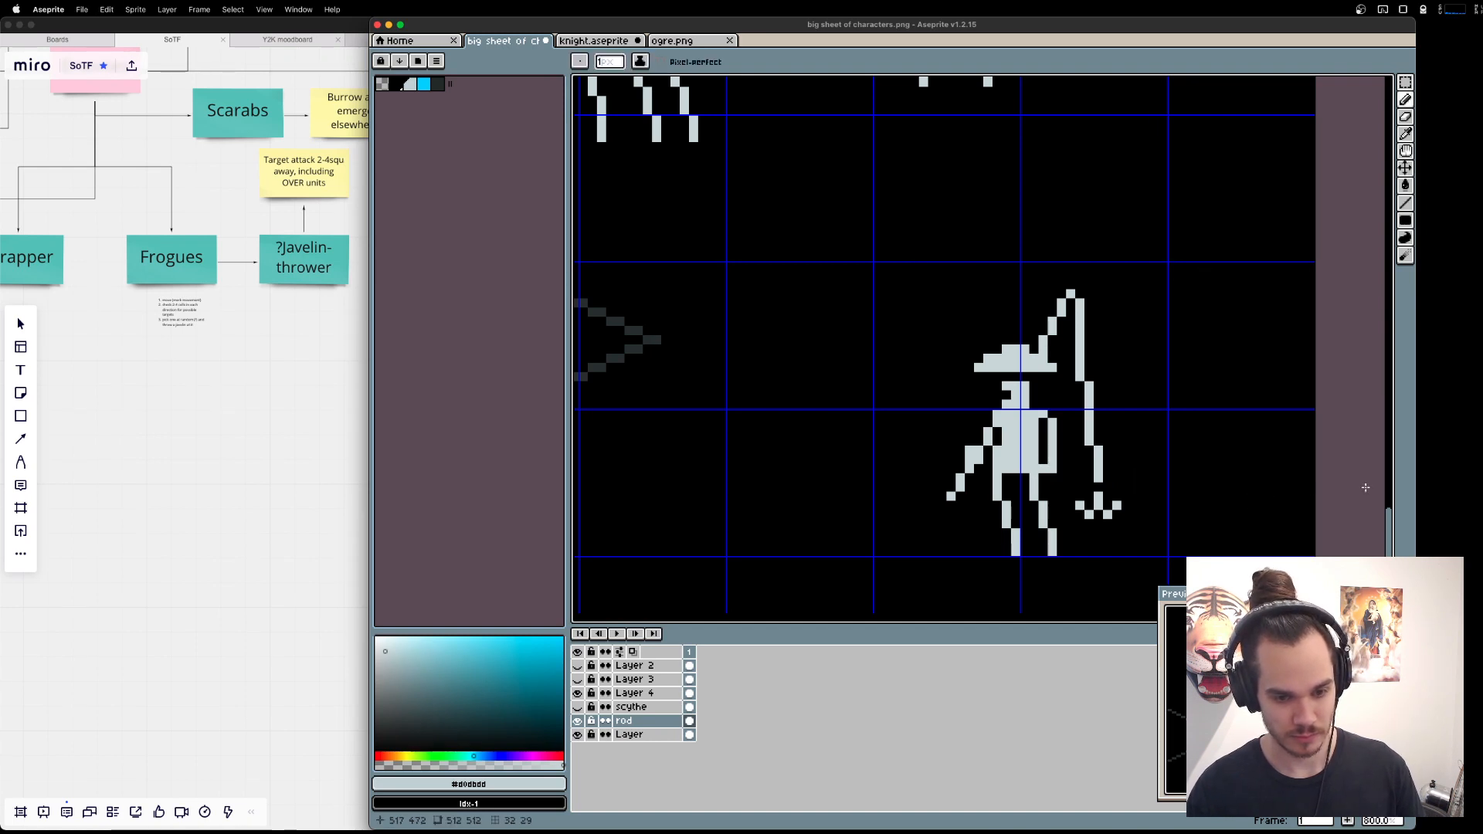
pyautogui.click(1043, 459)
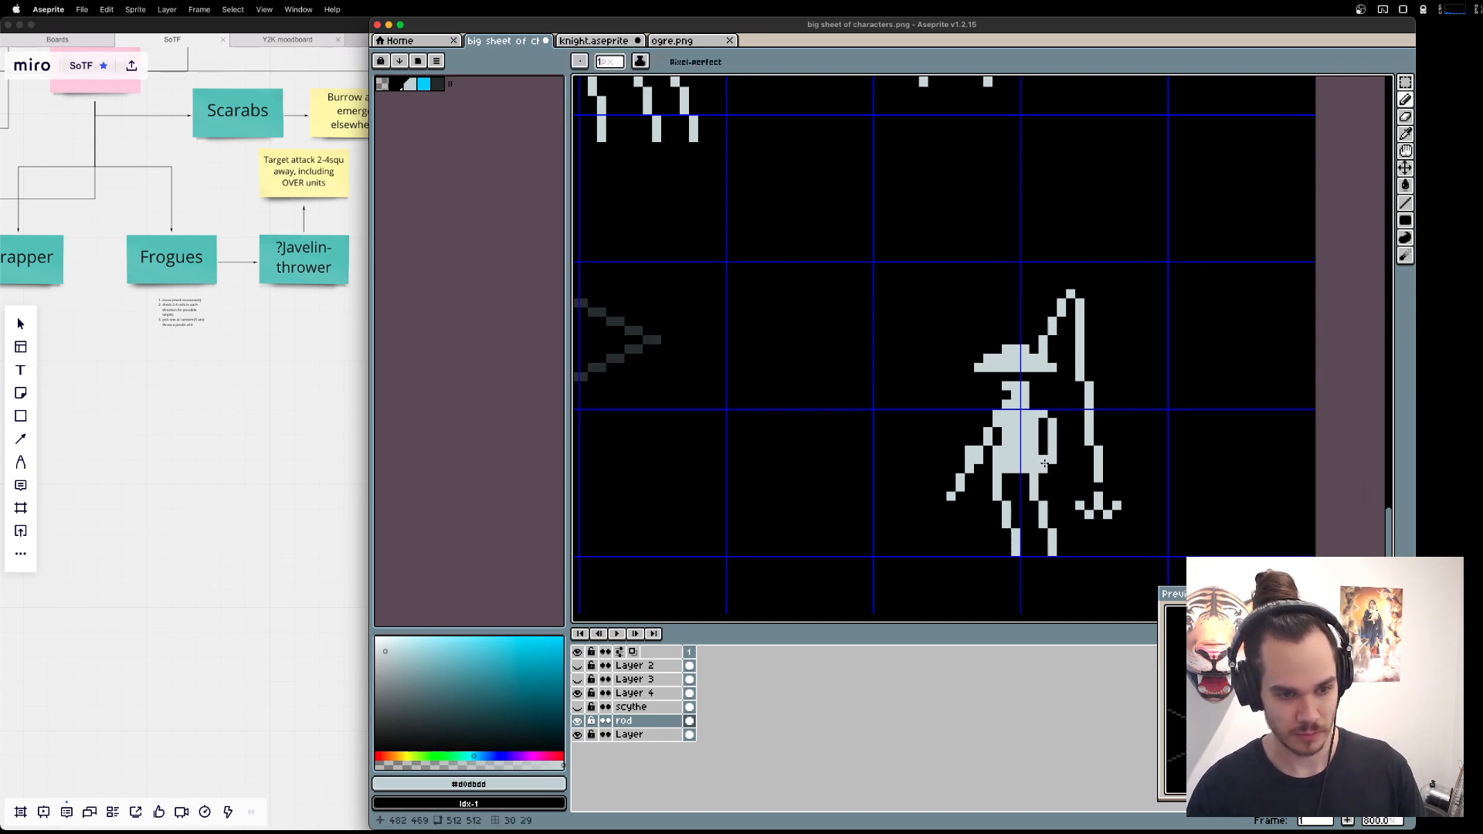
pyautogui.press('e')
pyautogui.click(1043, 468)
# Thicken the Fisher's two ankles with an extra light grey pixel each.
pyautogui.scroll(-3, 1328, 486)
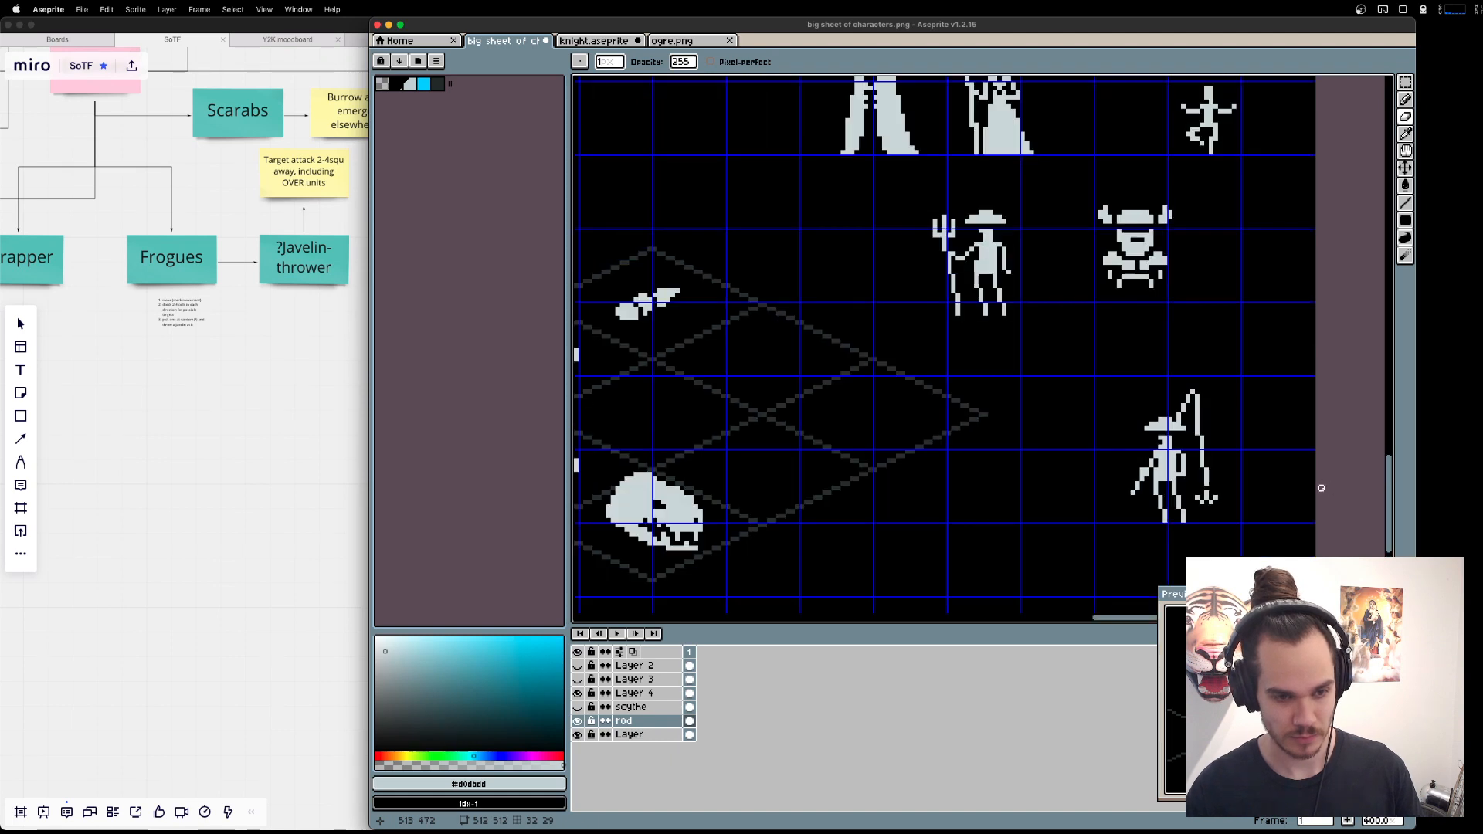
pyautogui.scroll(2, 1306, 485)
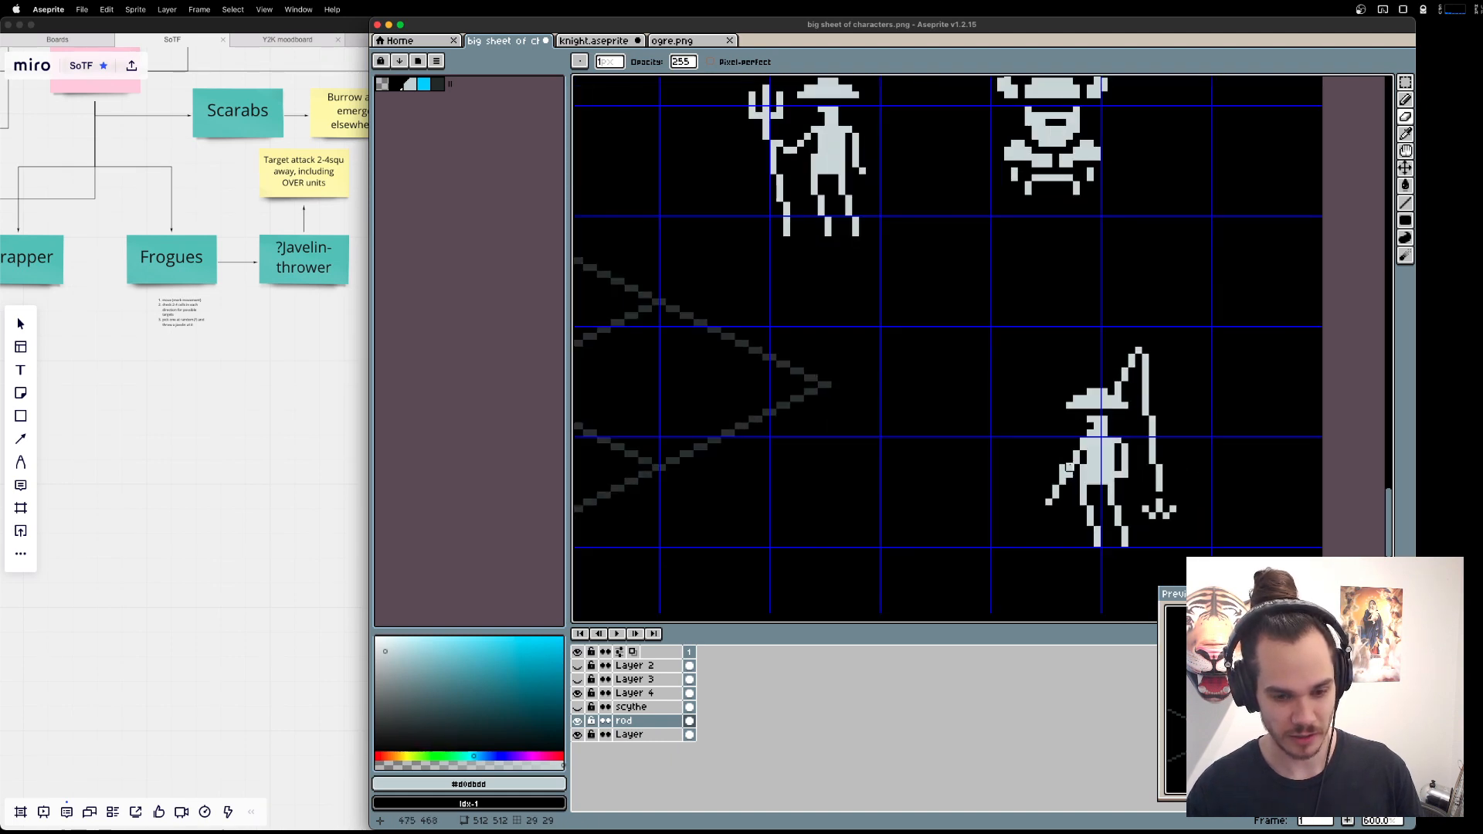
pyautogui.scroll(2, 1091, 445)
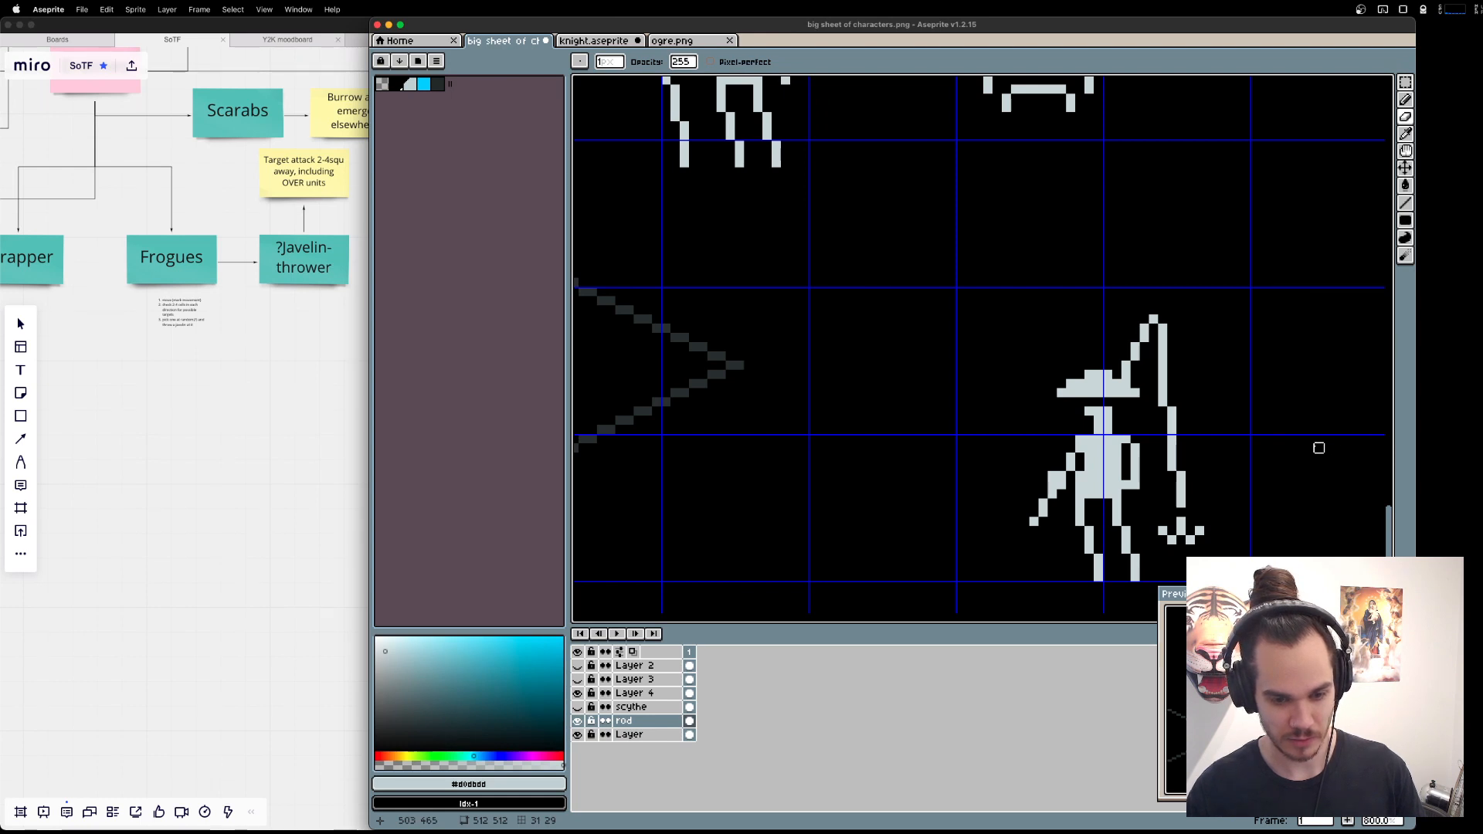
pyautogui.moveTo(1318, 448); pyautogui.dragTo(1250, 421)
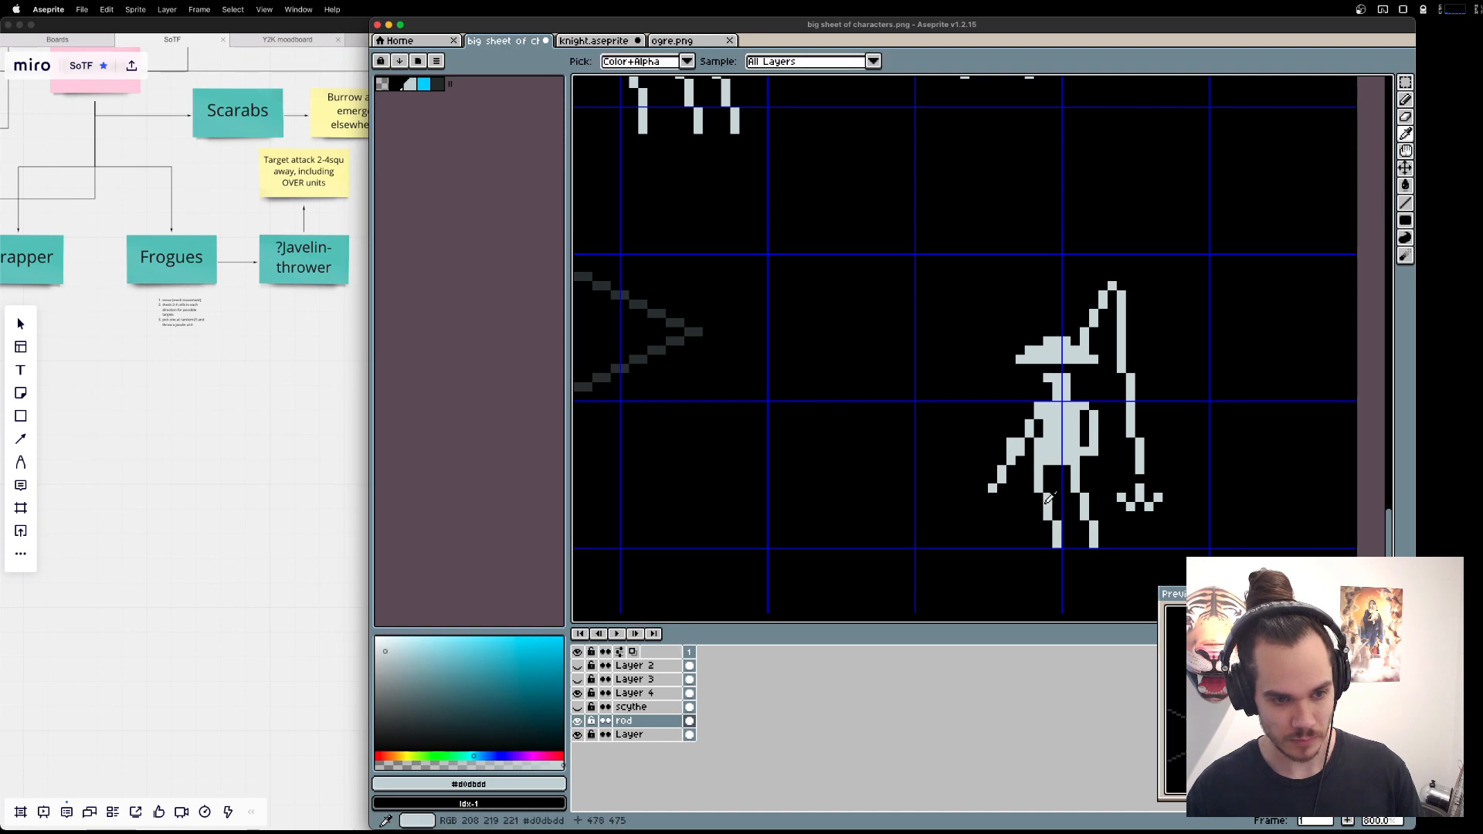
pyautogui.press('e')
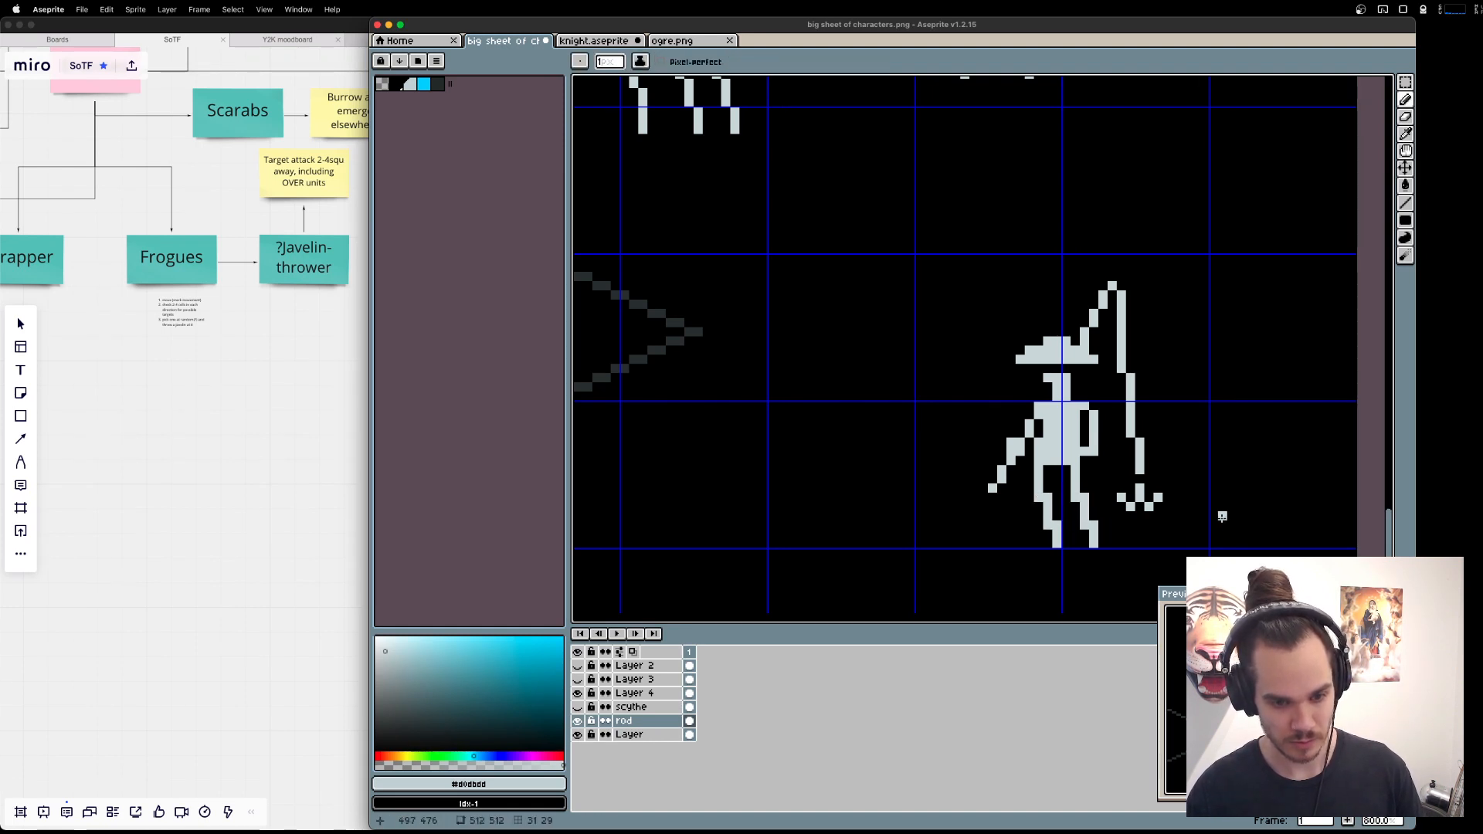
# Try reshaping both of the Fisher's feet with erased ankle pixels and added inward toe pixels, and undo the changes.
pyautogui.press('e')
pyautogui.click(1057, 525)
pyautogui.click(1094, 525)
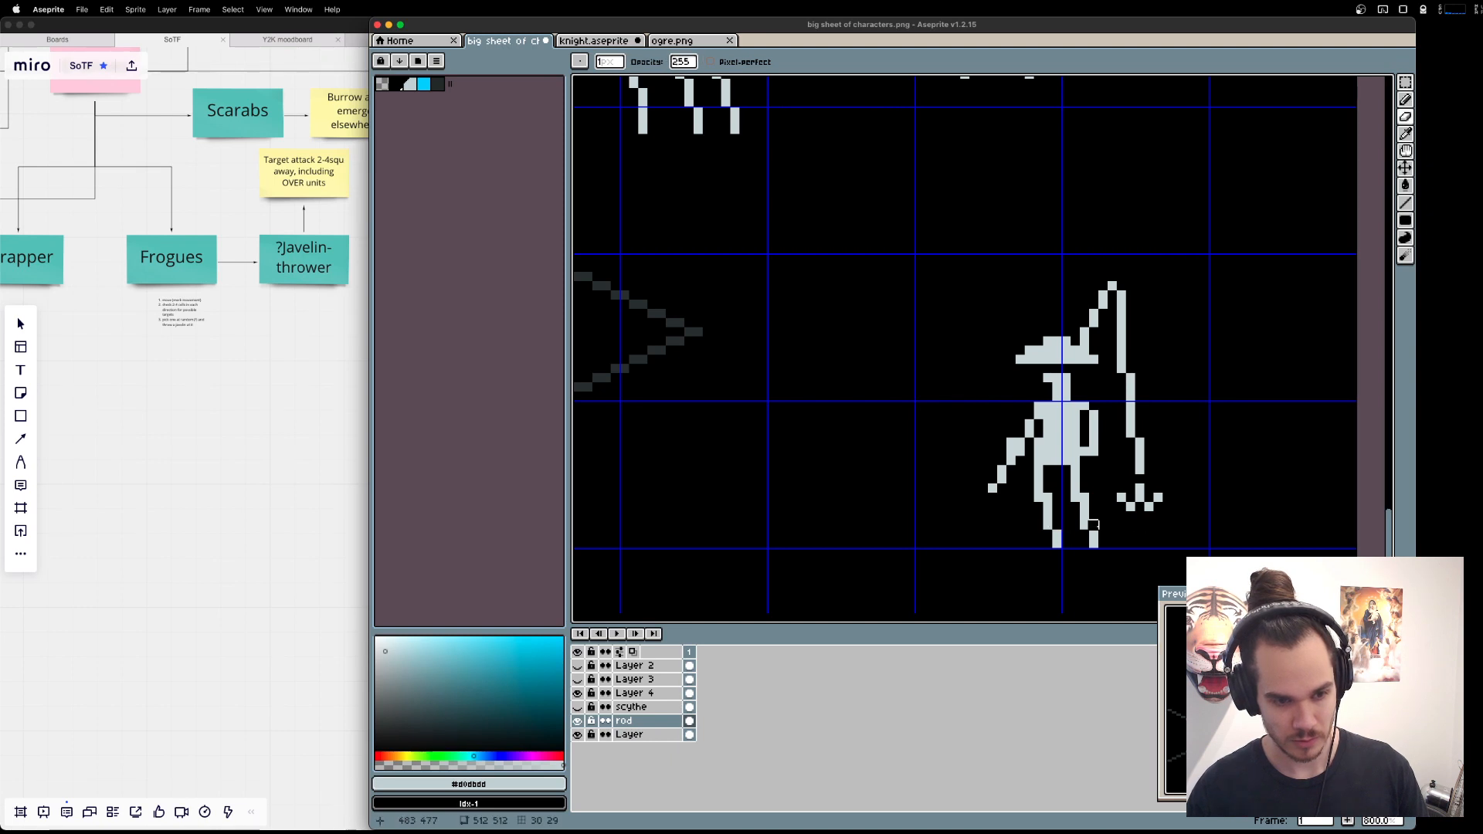
pyautogui.press('b')
pyautogui.click(1048, 544)
pyautogui.click(1086, 543)
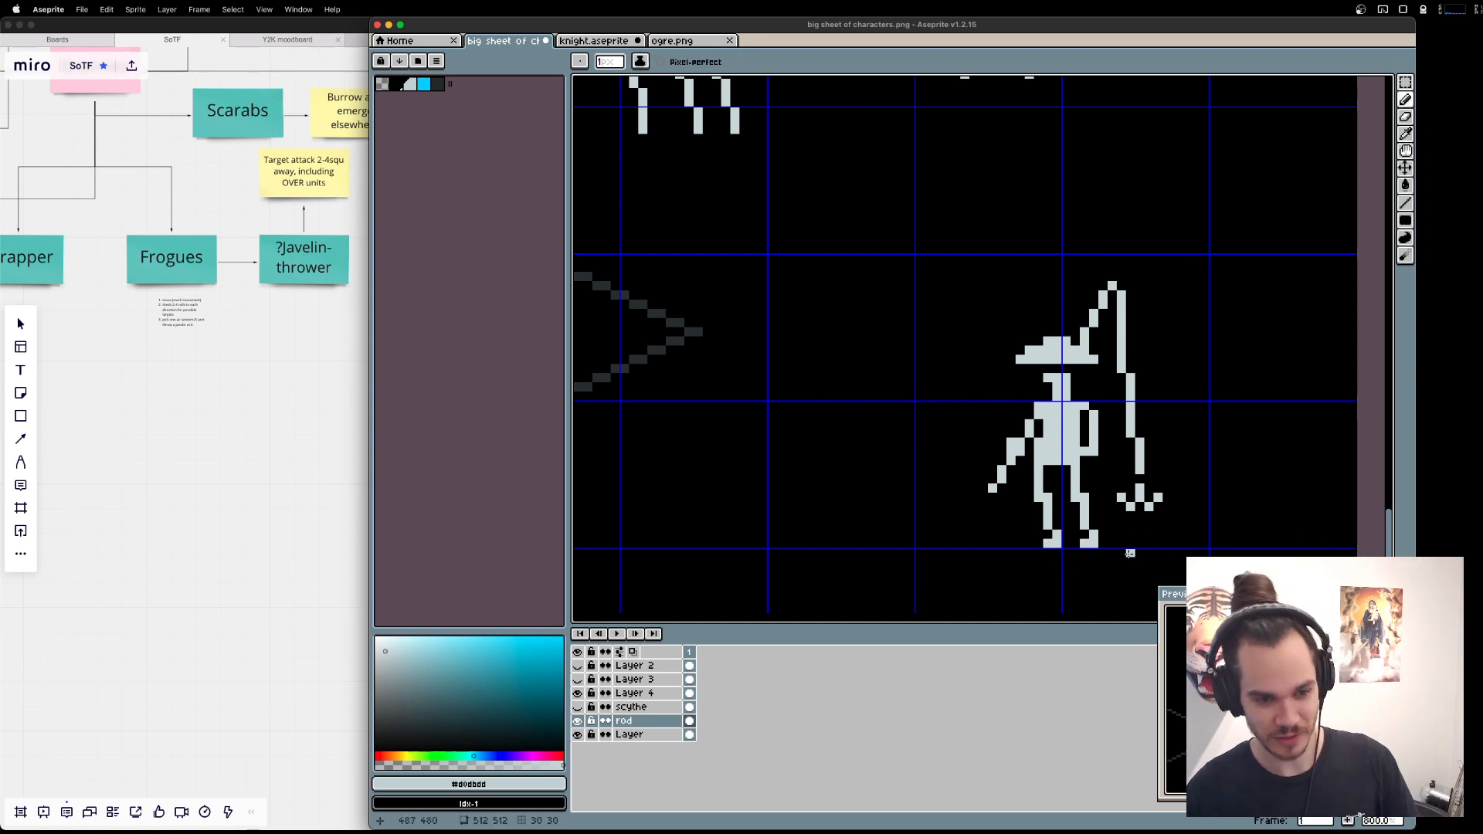
pyautogui.press('super+z')
pyautogui.press('super+z')
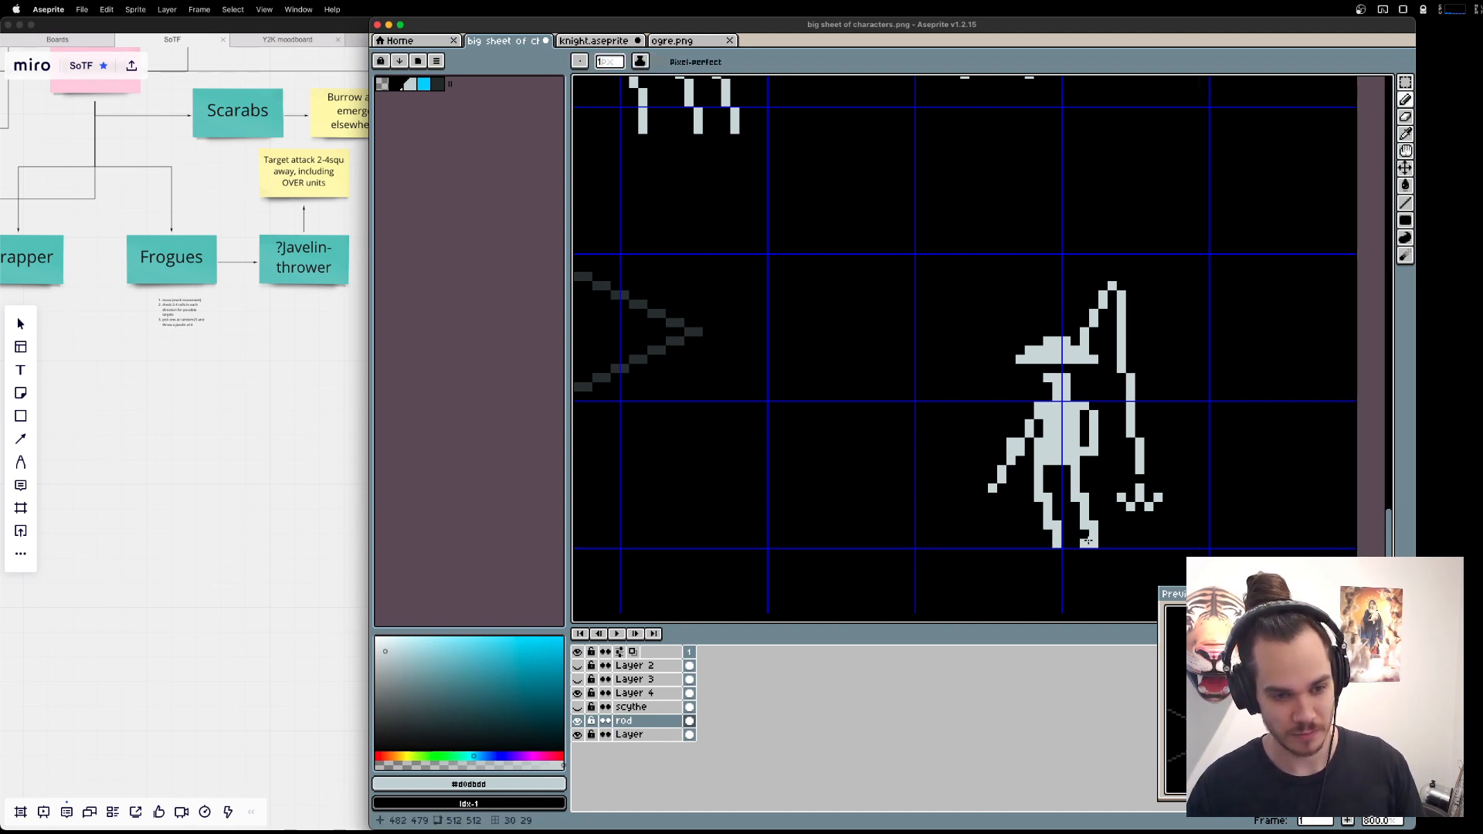
pyautogui.press('super+z')
pyautogui.press('super+z')
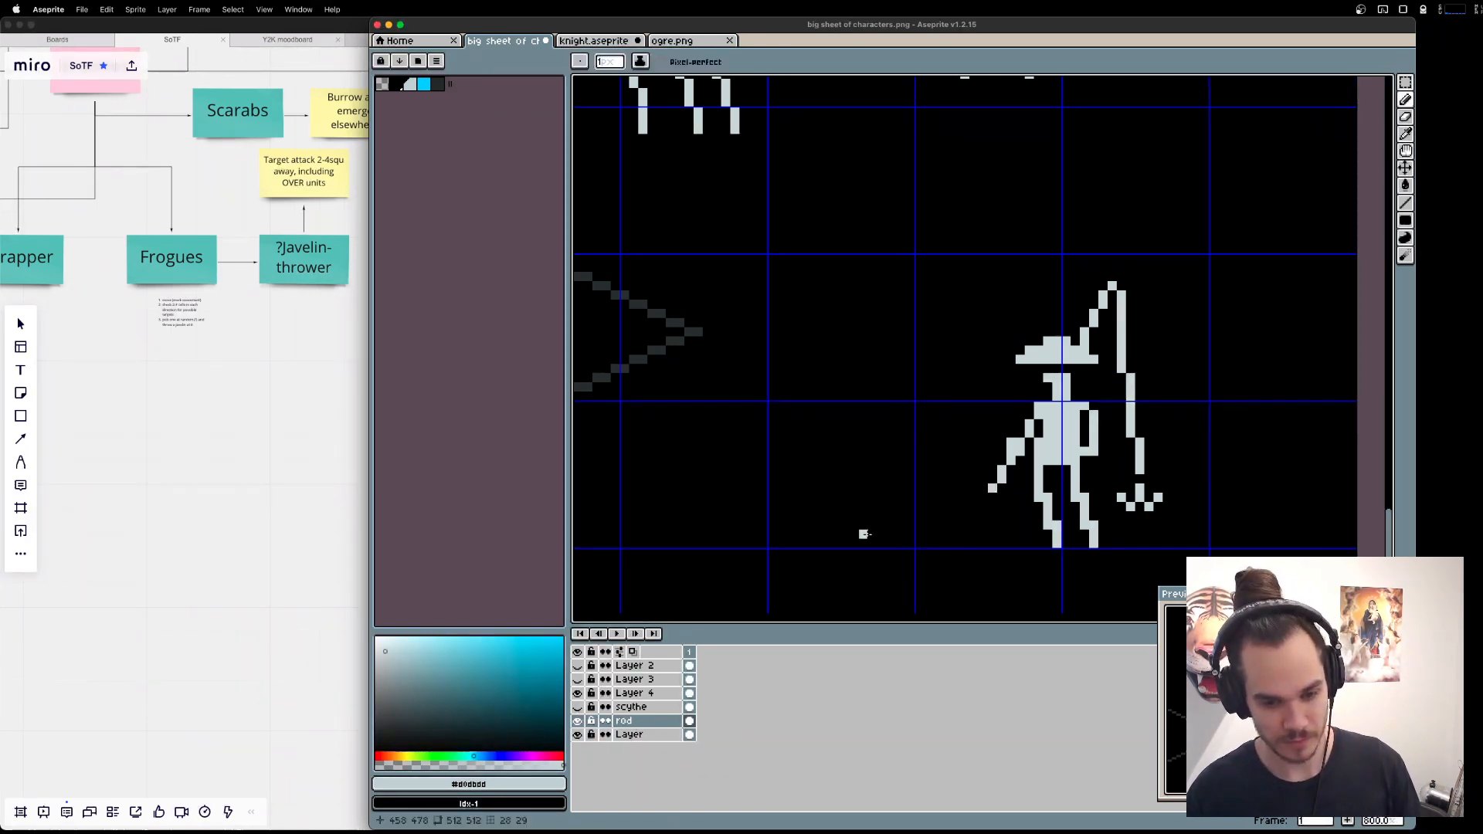
# Select the older Fisher sprite holding the trident with the marquee and delete it from the sheet.
pyautogui.scroll(-4, 1087, 392)
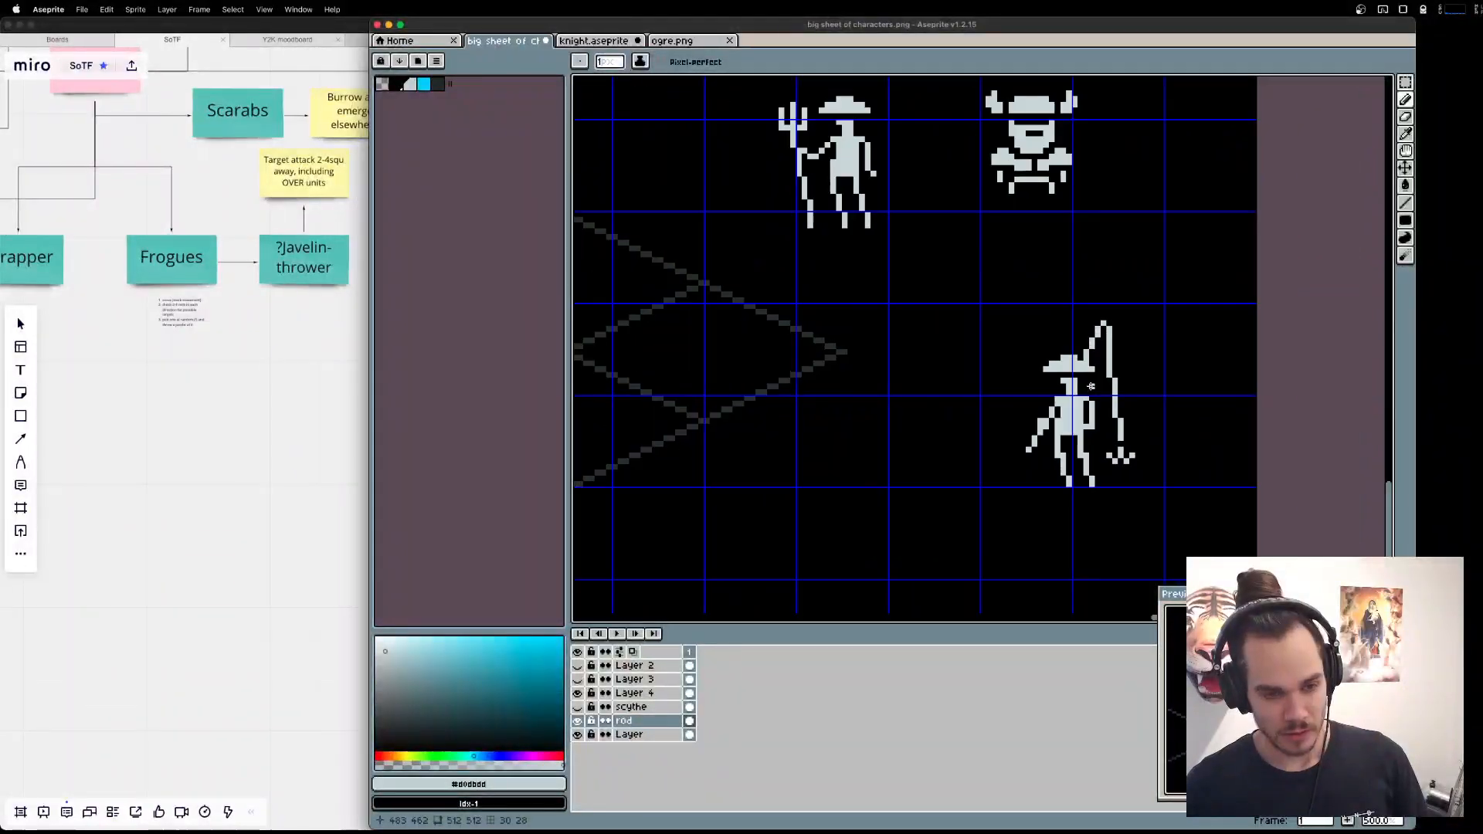
pyautogui.scroll(2, 1086, 392)
pyautogui.press('m')
pyautogui.moveTo(994, 371); pyautogui.dragTo(1180, 558)
pyautogui.press('super+d')
pyautogui.moveTo(863, 235); pyautogui.dragTo(985, 370)
pyautogui.moveTo(1010, 373); pyautogui.dragTo(1081, 385)
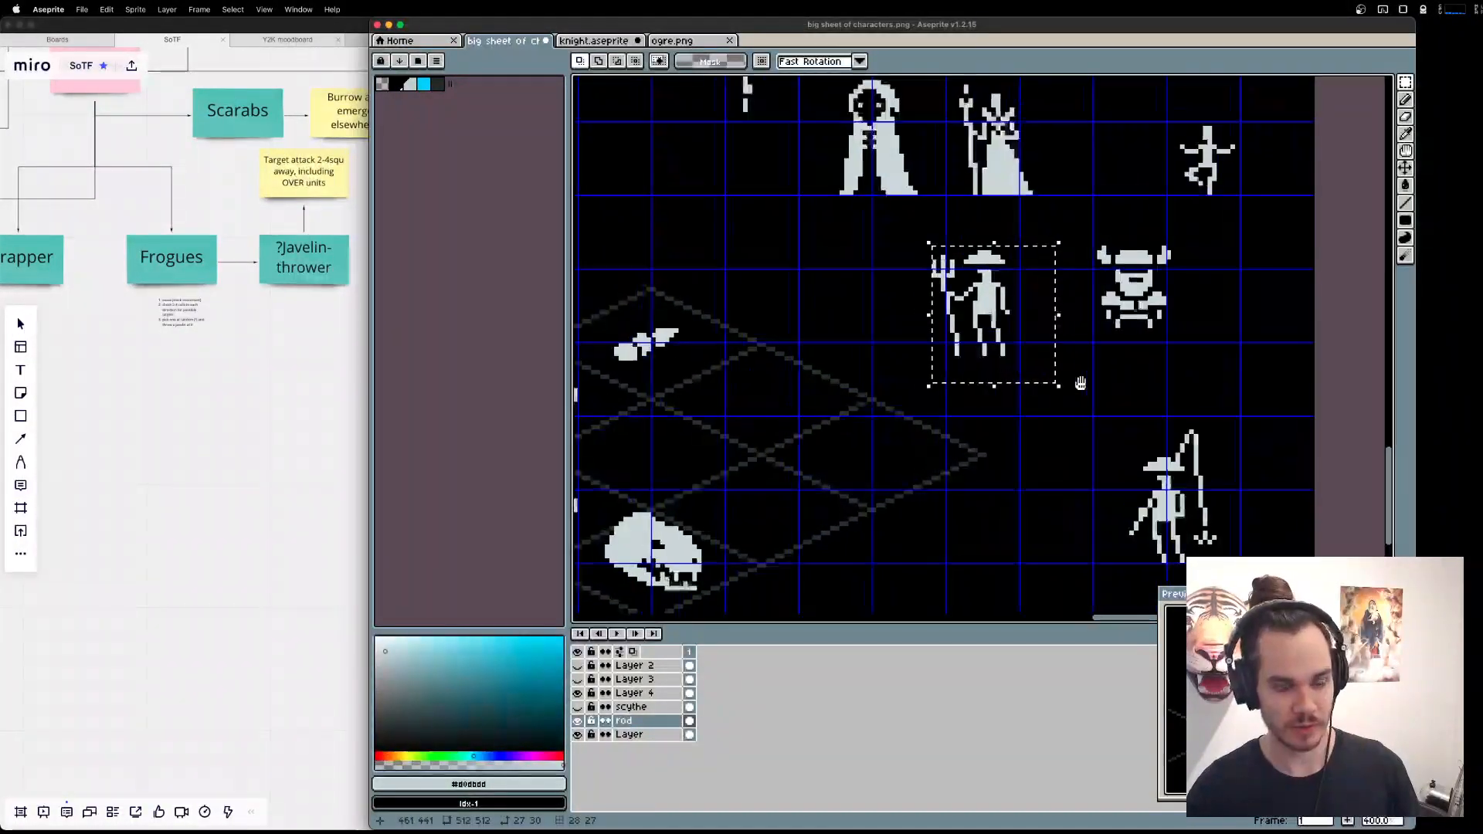
pyautogui.press('Delete')
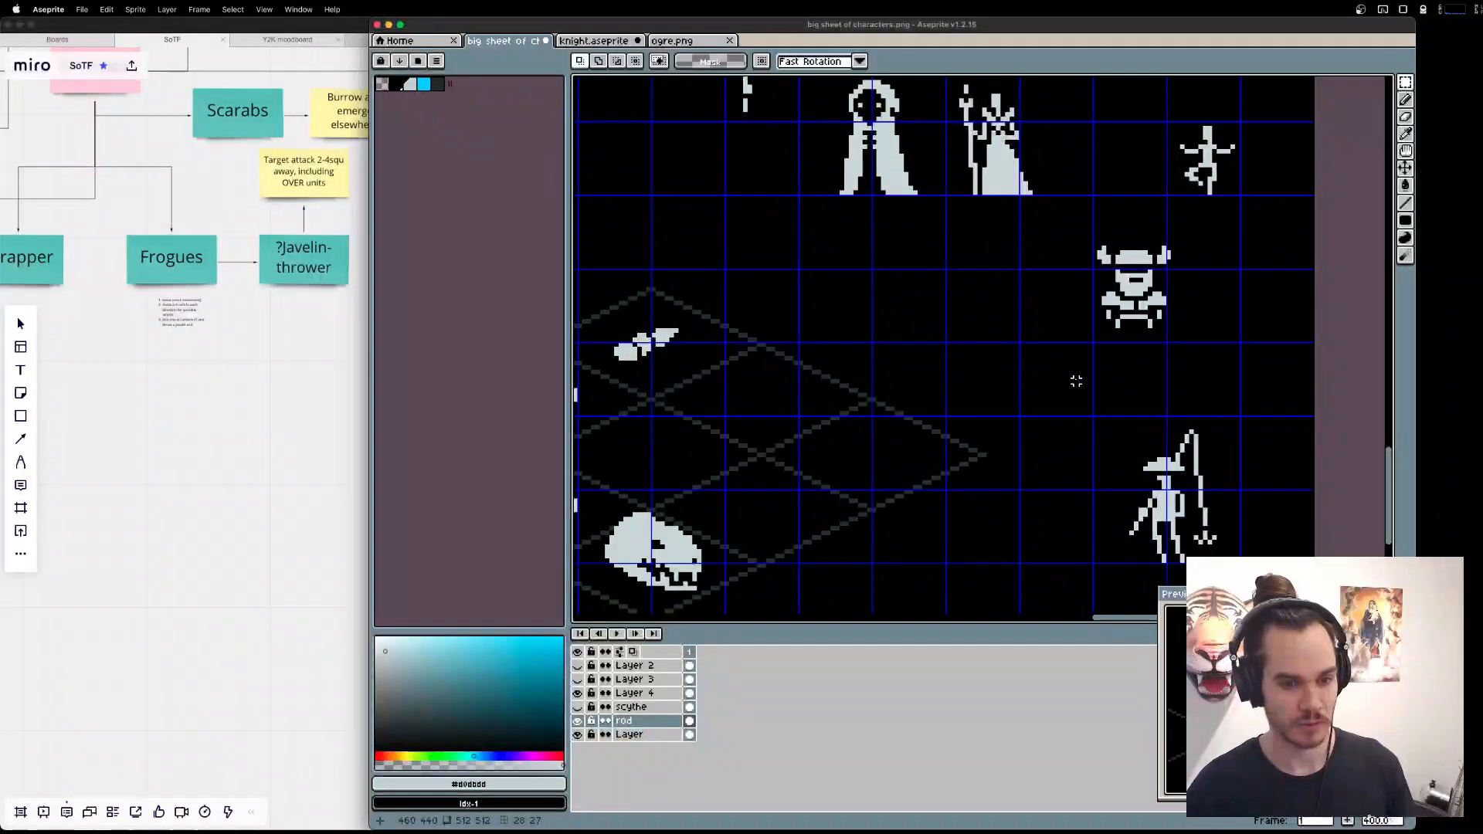
pyautogui.scroll(-1, 1062, 372)
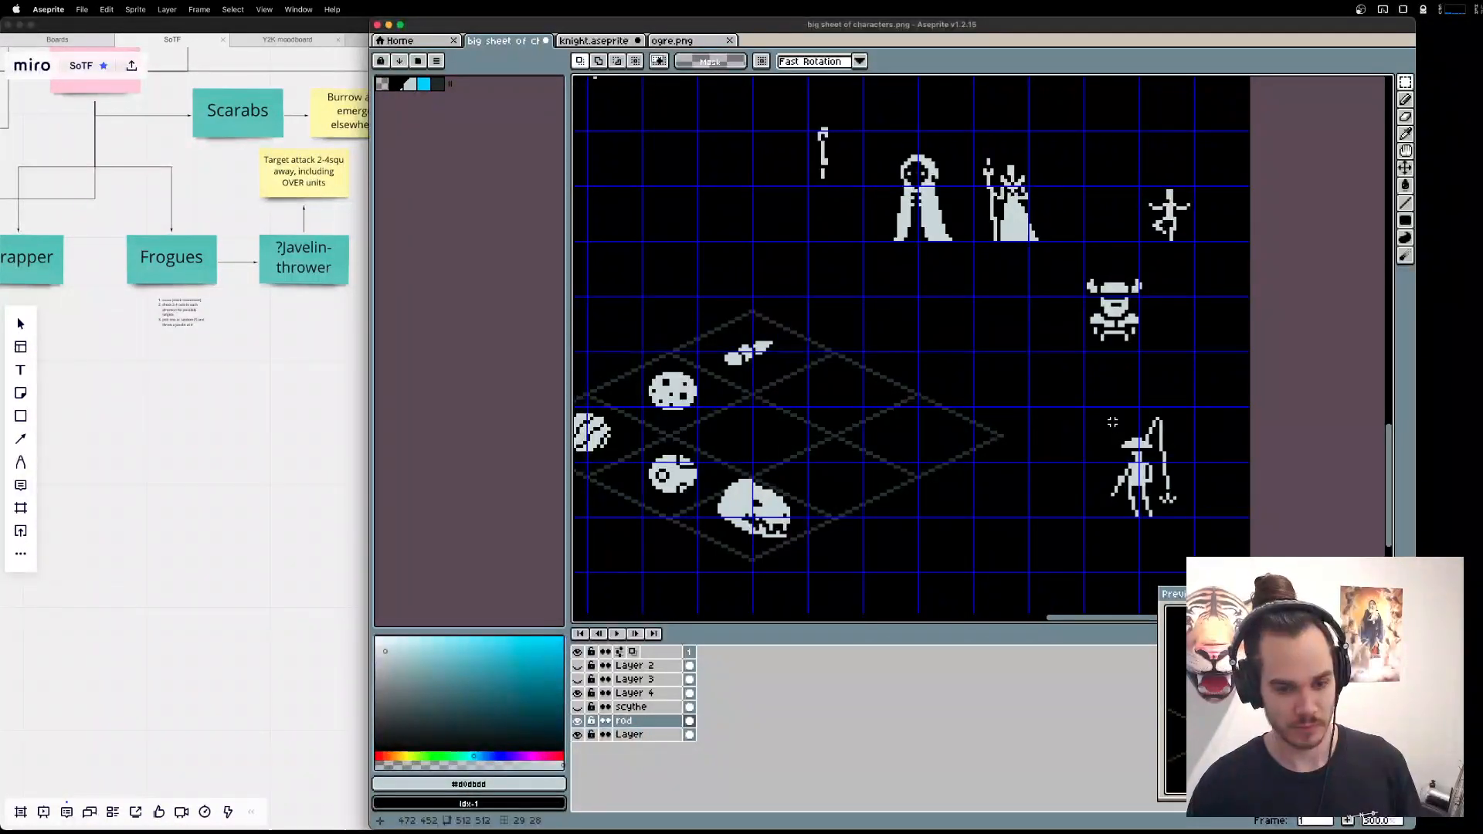
pyautogui.scroll(1, 1113, 422)
pyautogui.moveTo(1113, 422); pyautogui.dragTo(1066, 417)
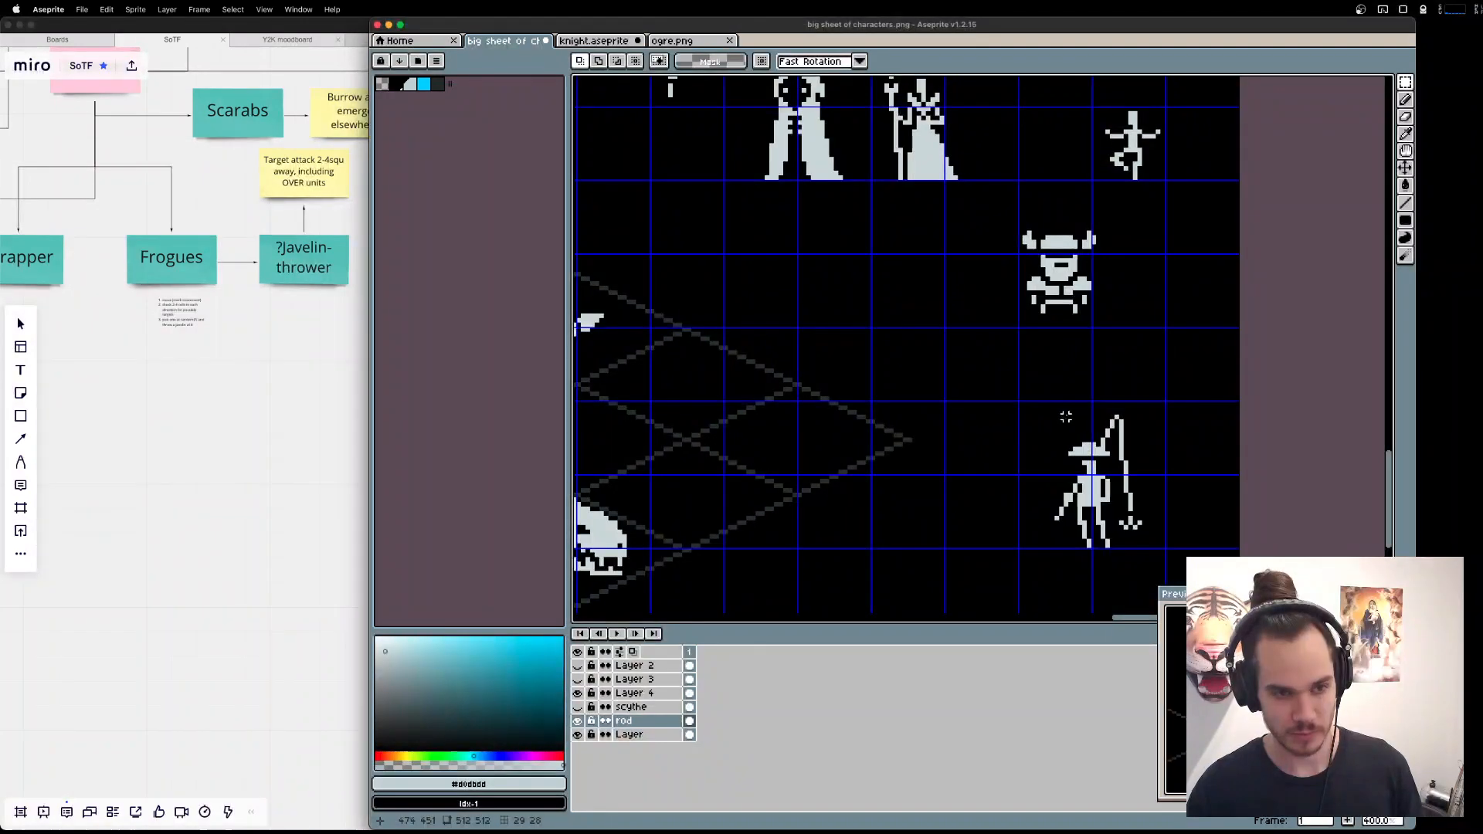
pyautogui.moveTo(1126, 292); pyautogui.dragTo(1114, 369)
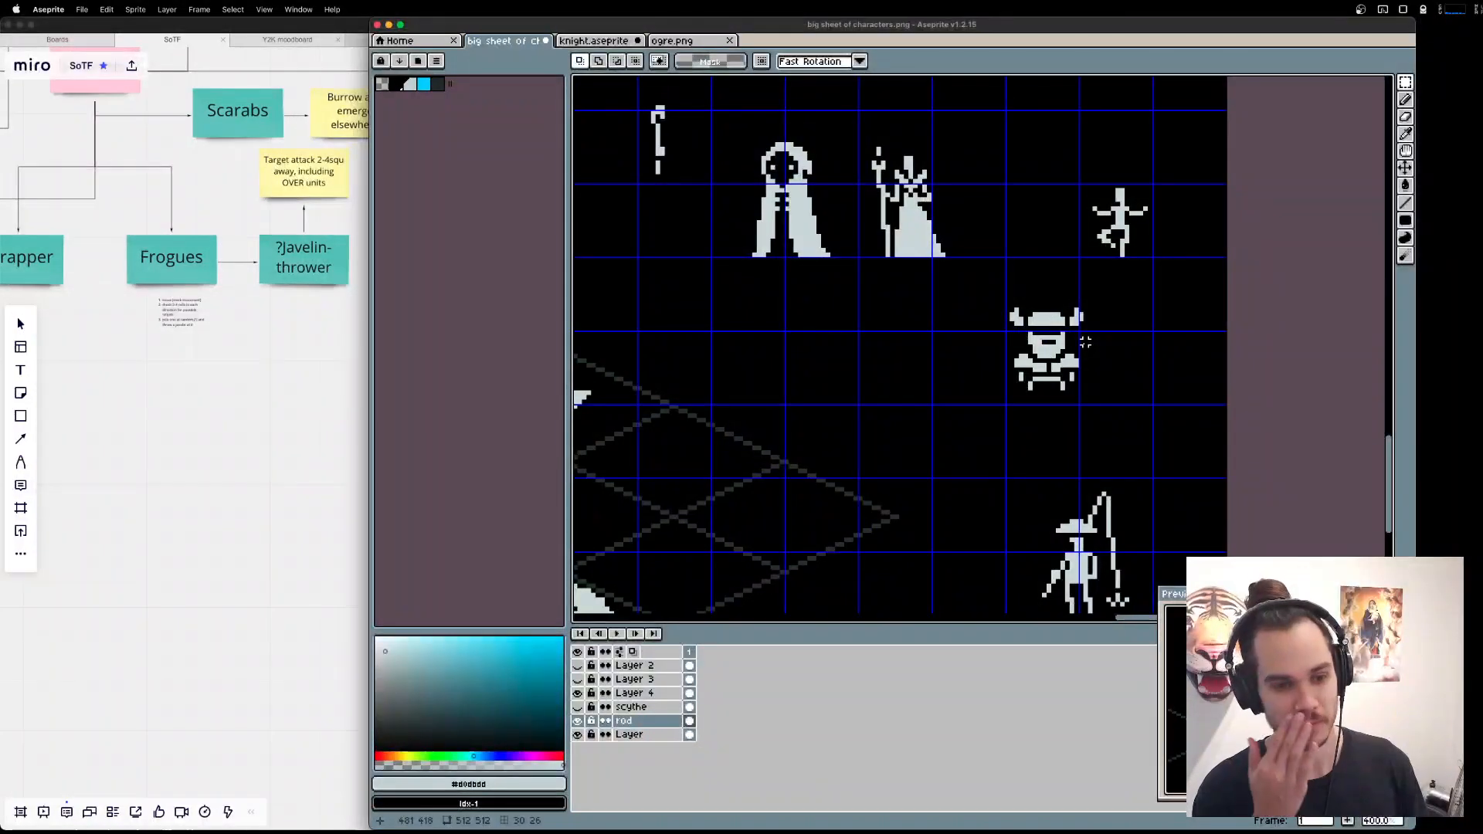
pyautogui.scroll(-2, 1085, 342)
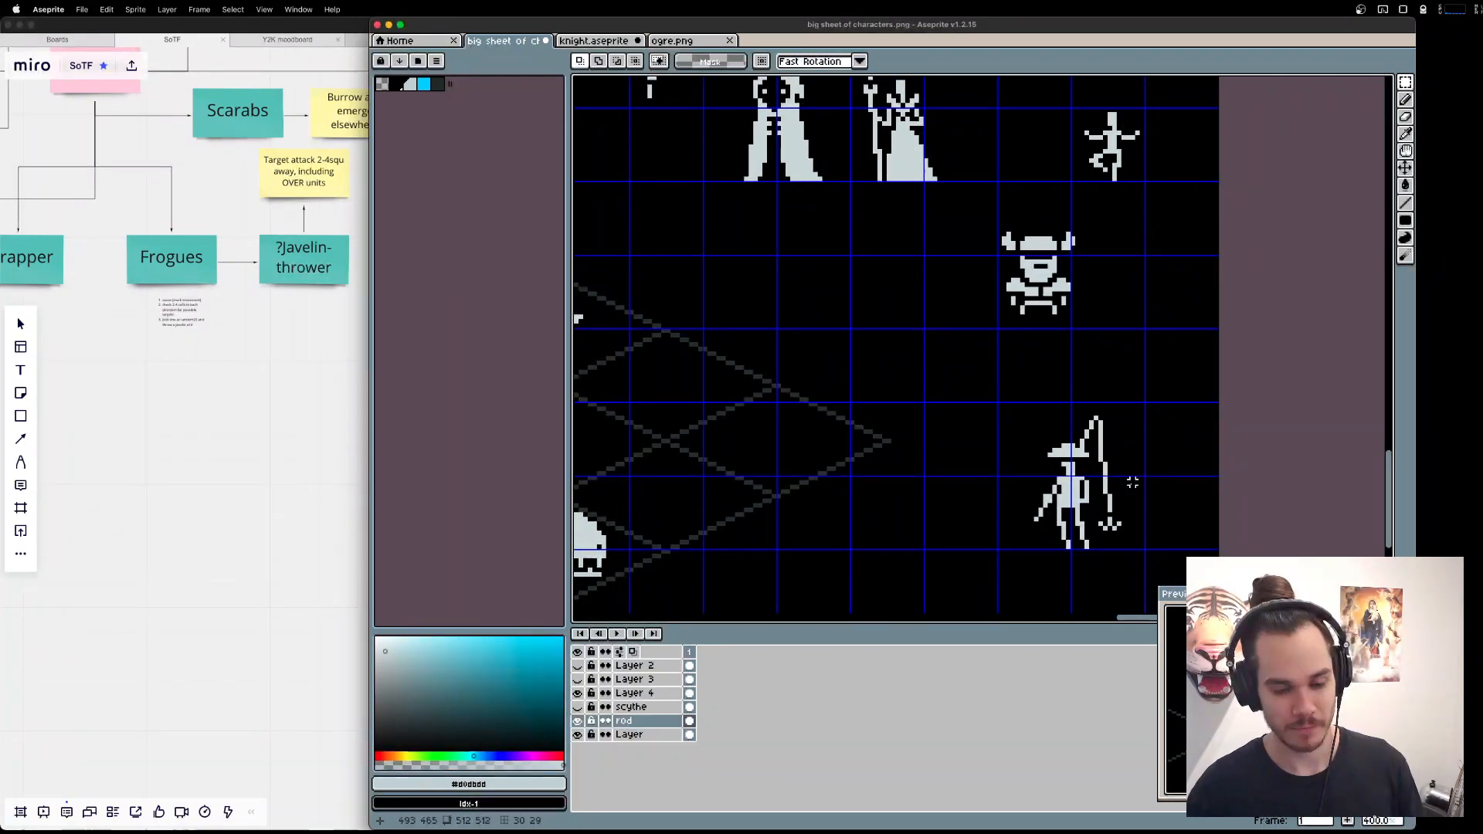
pyautogui.press('super+Tab')
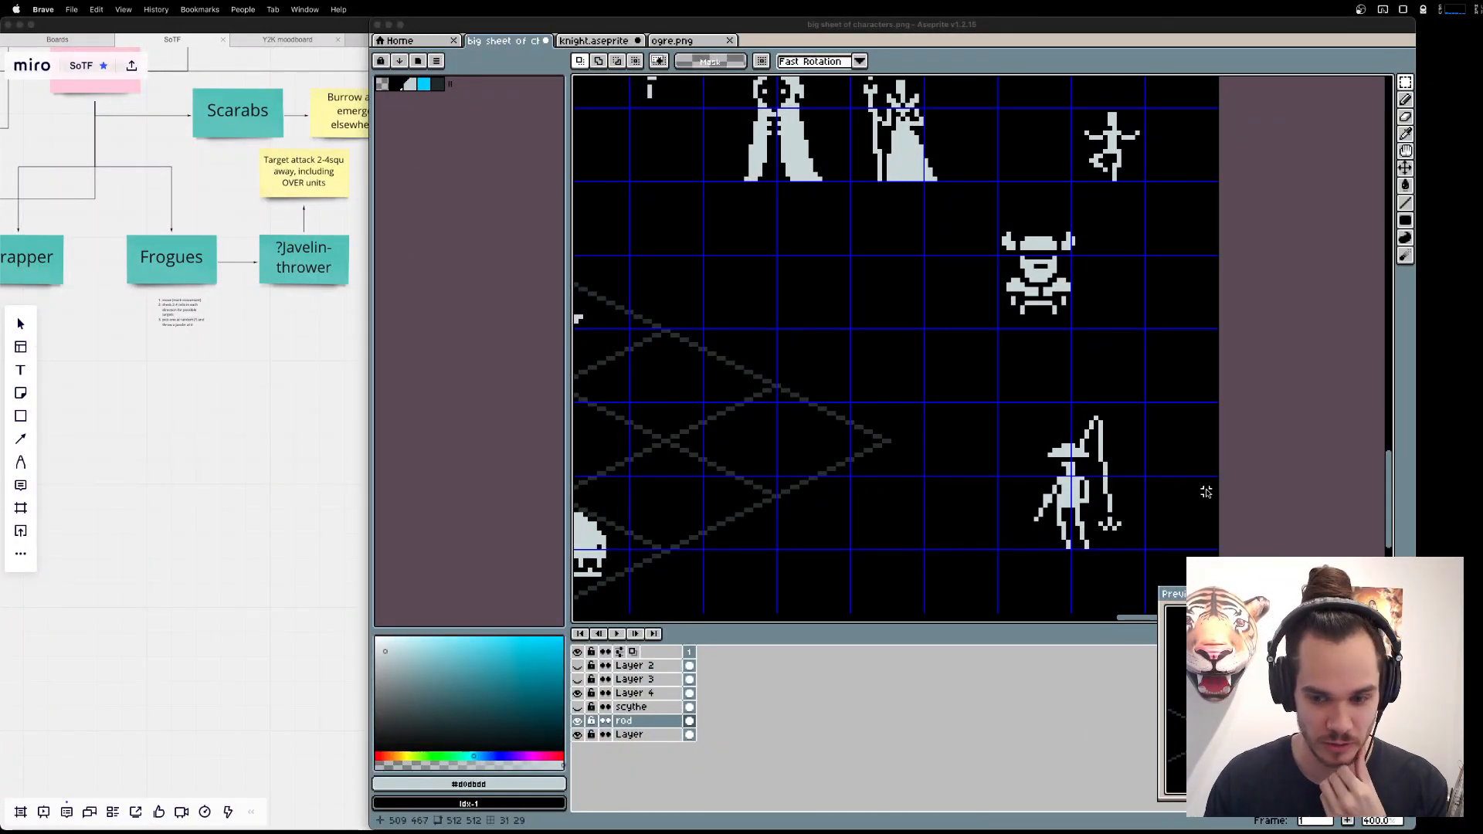
pyautogui.moveTo(1479, 294); pyautogui.dragTo(1234, 253)
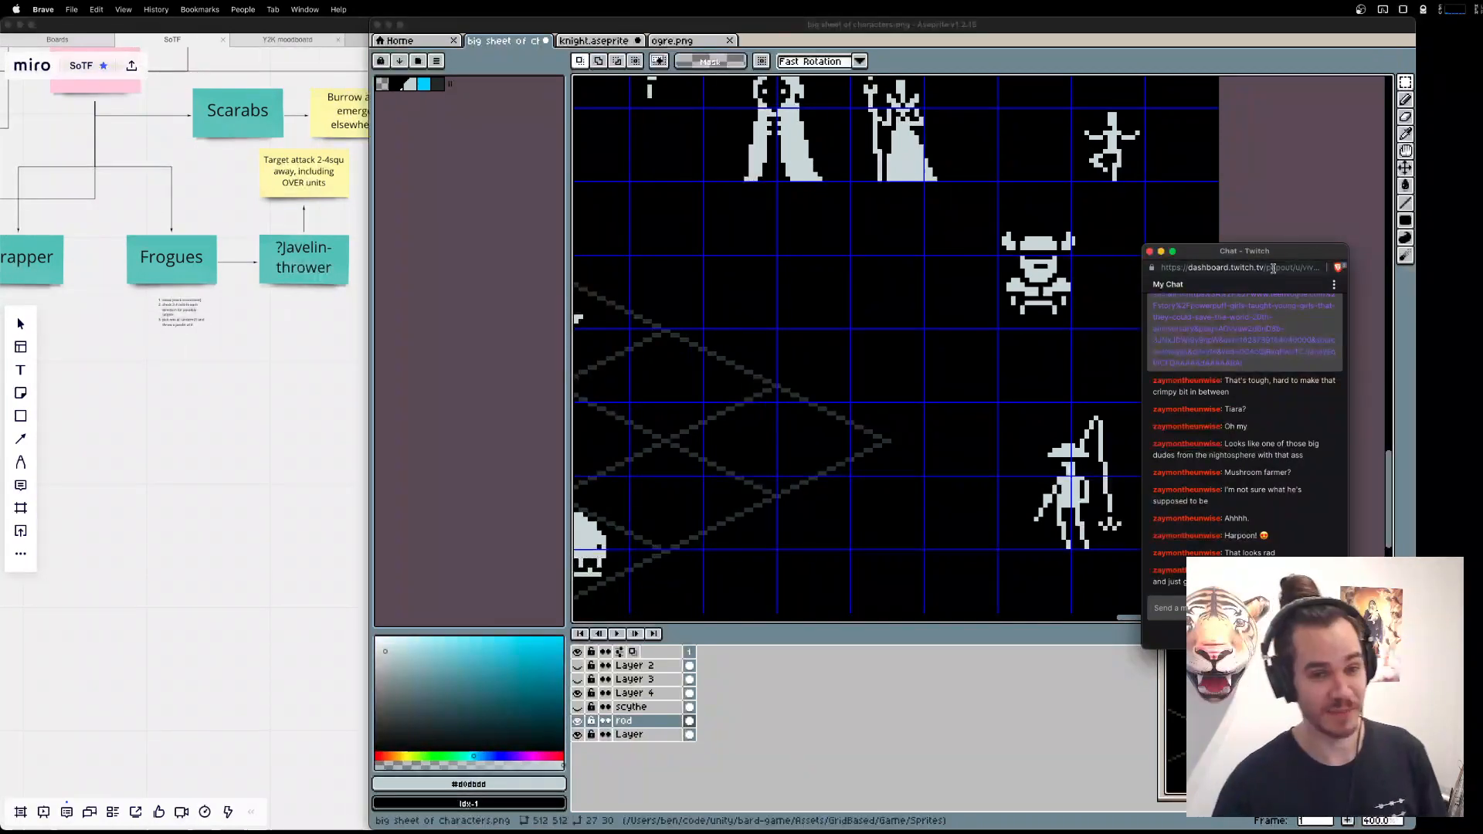
pyautogui.press('super+w')
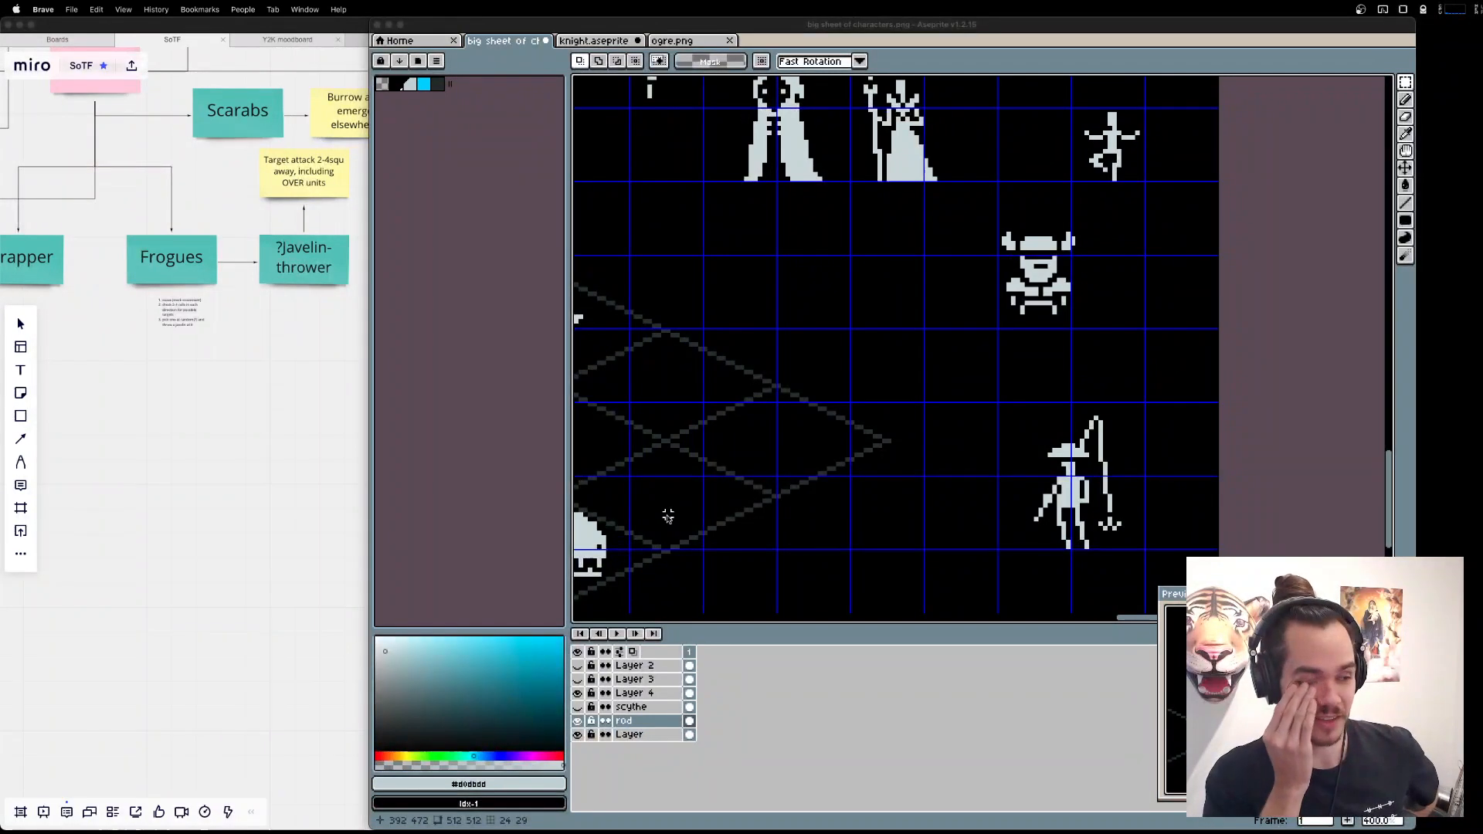
# Switch to the Miro board and look through the Allies branch for the next unit to draw, selecting the Shaman note.
pyautogui.click(246, 542)
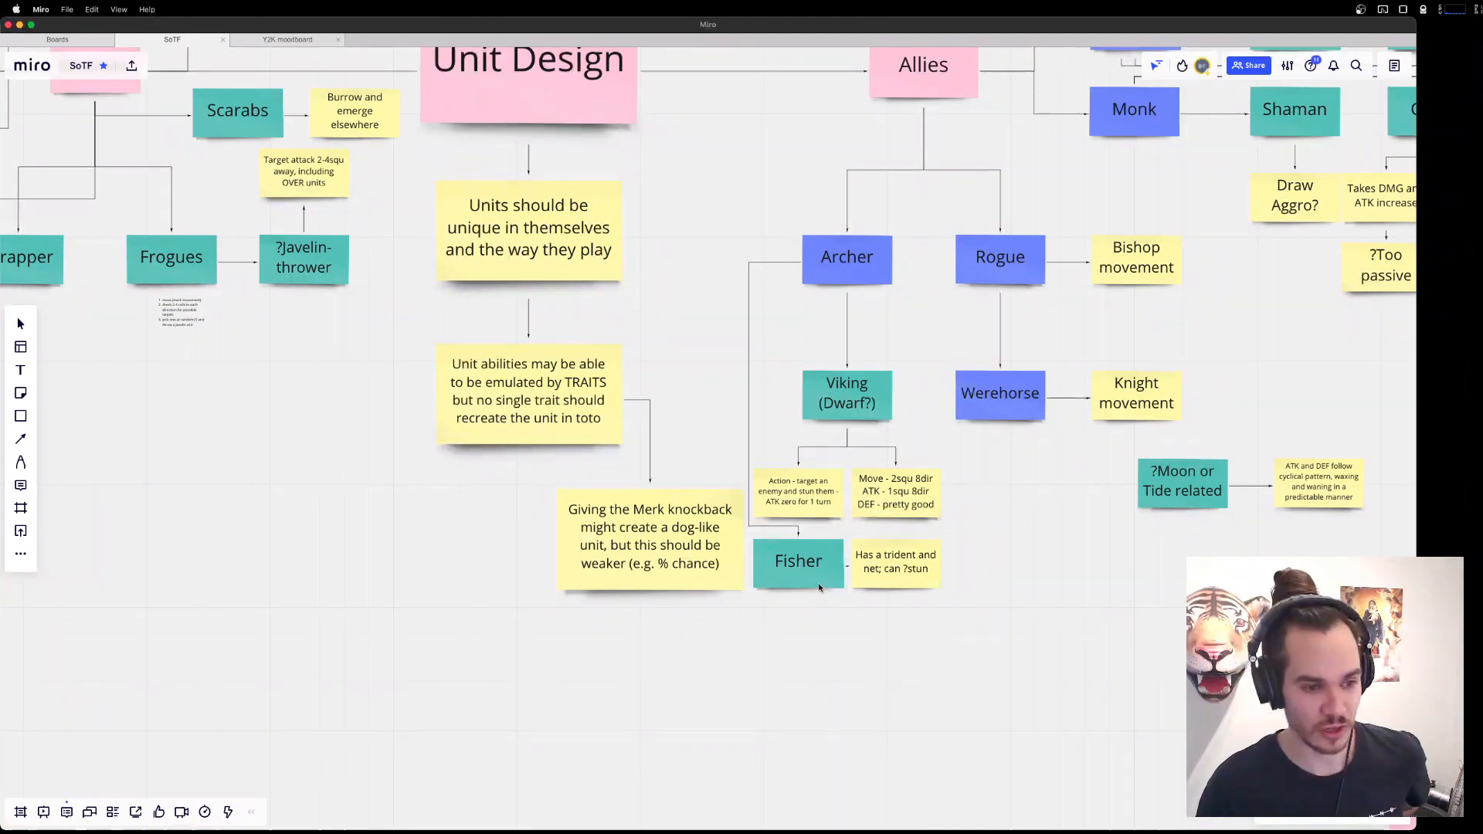
pyautogui.hscroll(5, 850, 603)
pyautogui.scroll(3, 850, 603)
pyautogui.scroll(-5, 1089, 453)
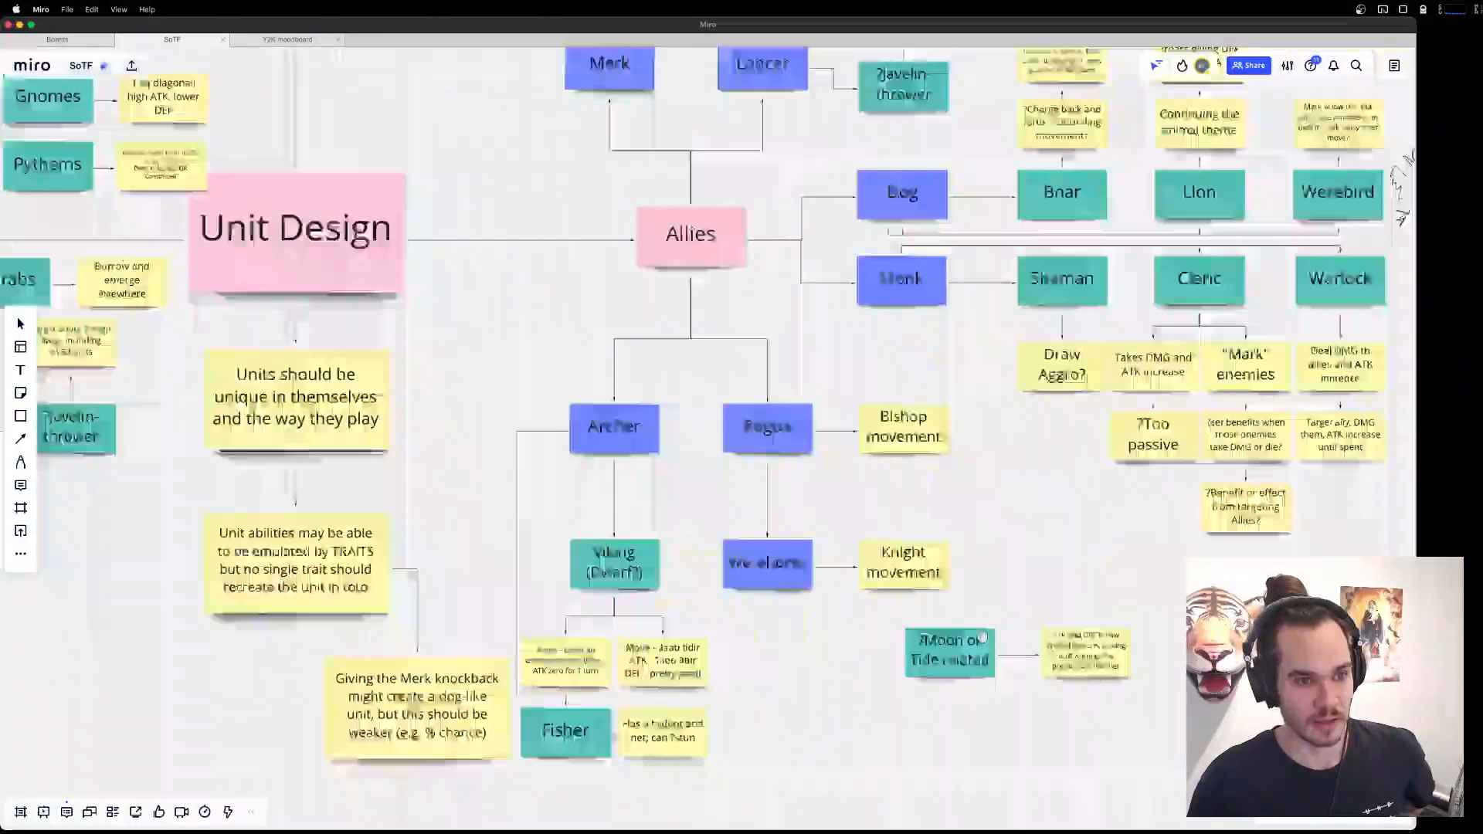
pyautogui.scroll(5, 973, 504)
pyautogui.click(973, 504)
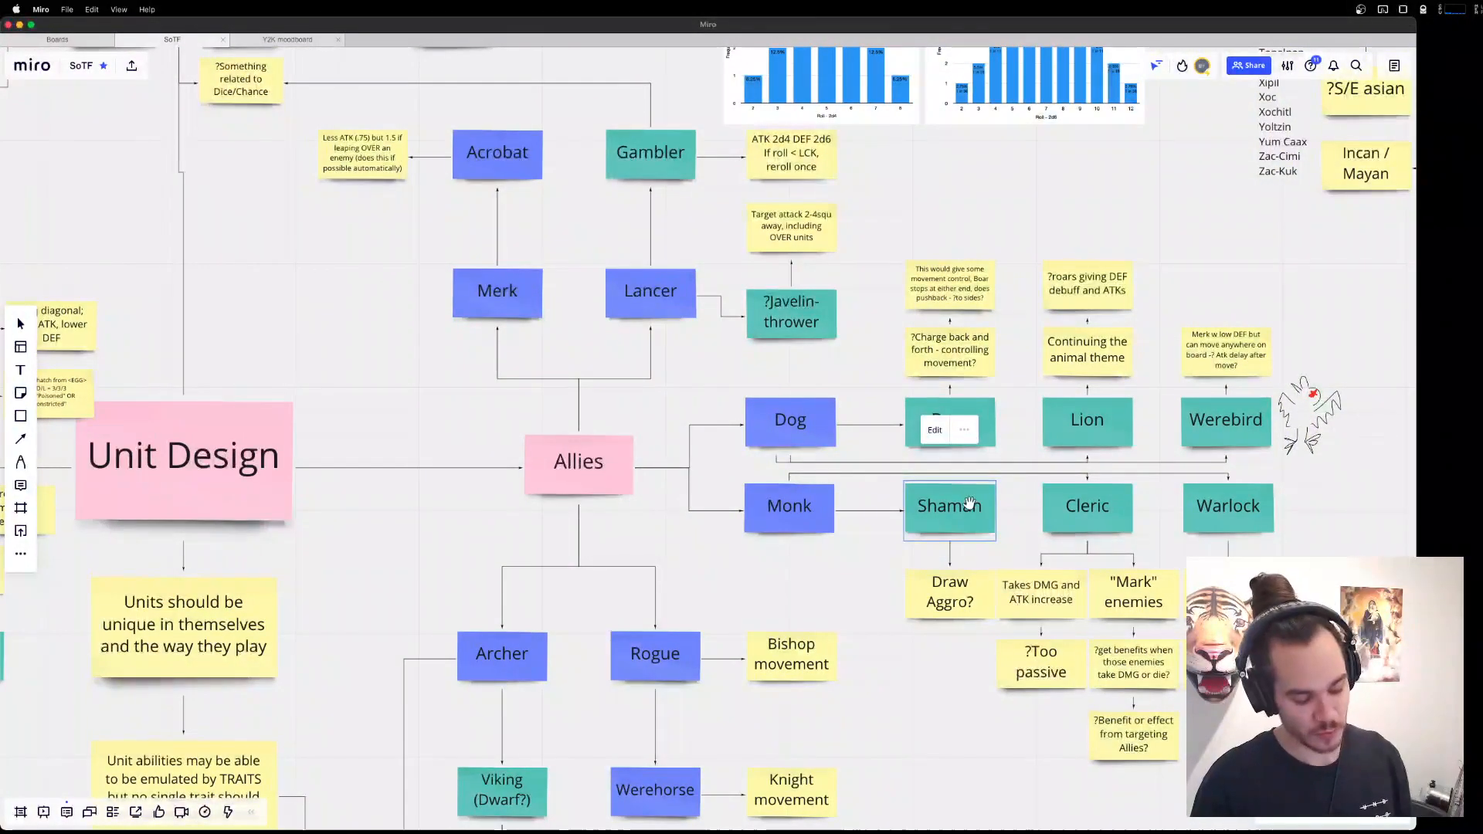
# Switch to the Brave browser and examine several reference pictures in the "shaman fantasy" image results for headdress, staff and pose.
pyautogui.press('super+Tab')
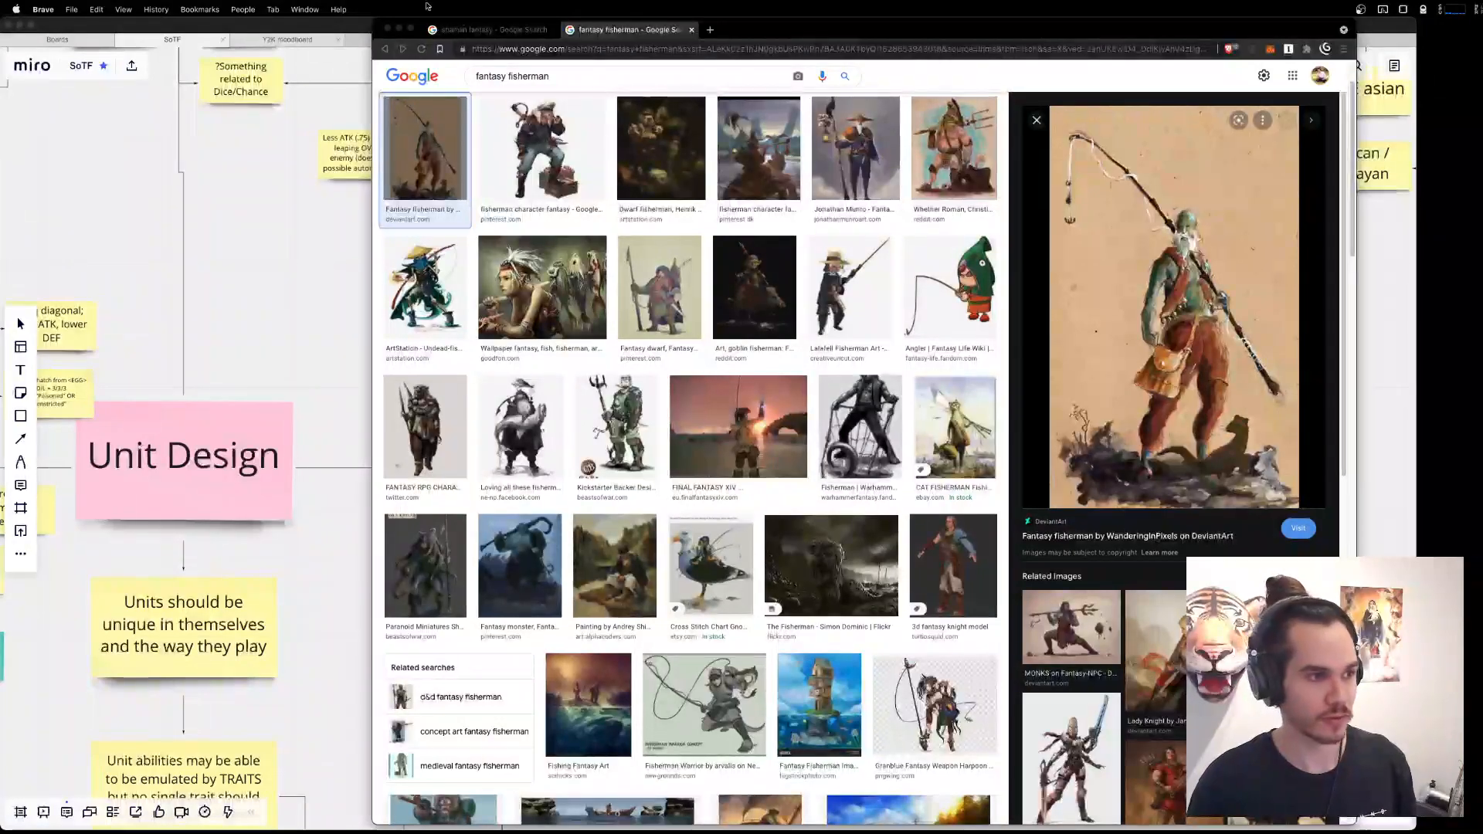
pyautogui.hotkey('ctrl', 'shift', 'Tab')
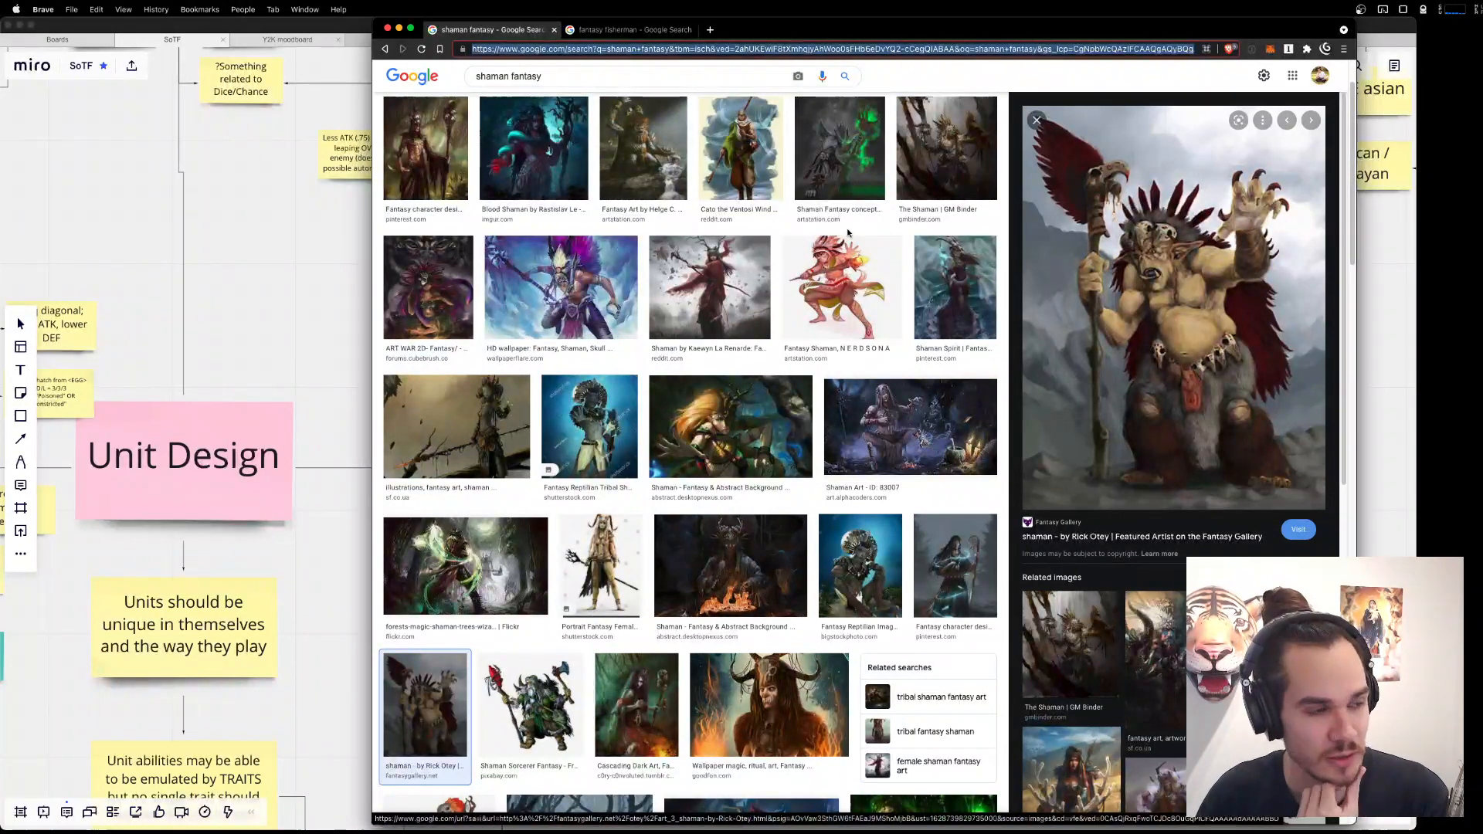
pyautogui.click(532, 147)
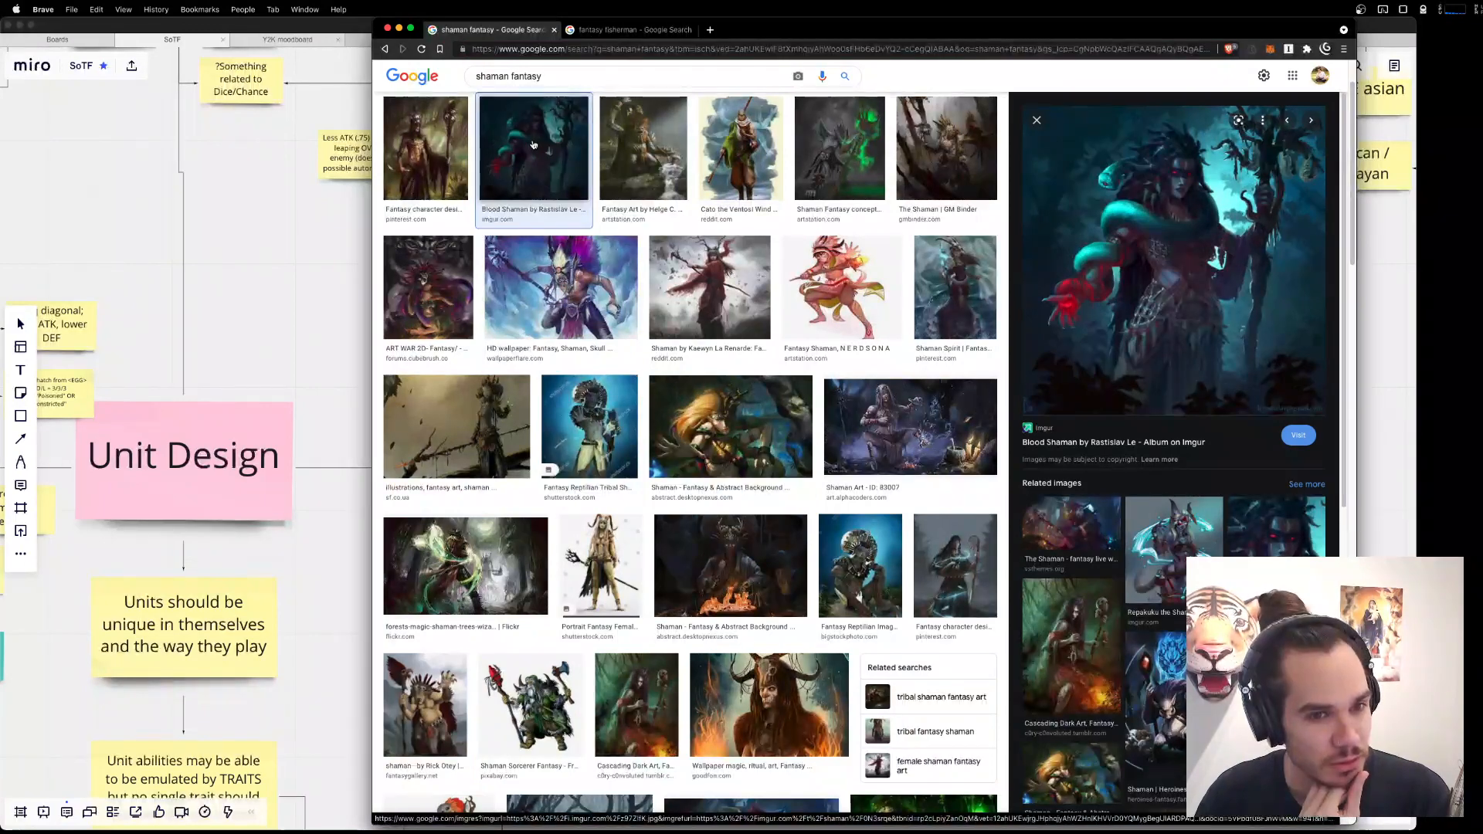
pyautogui.click(568, 280)
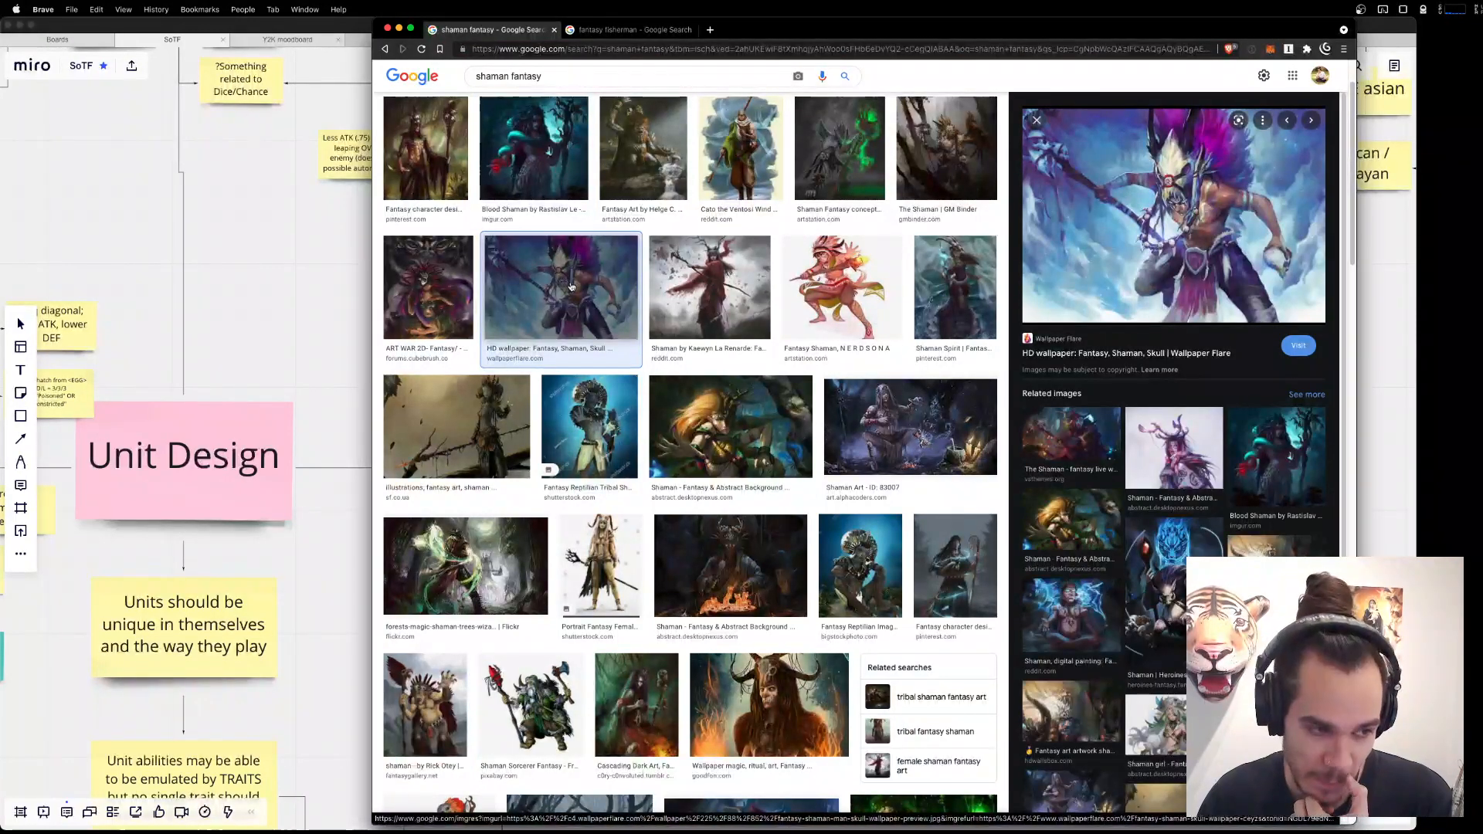
pyautogui.click(930, 428)
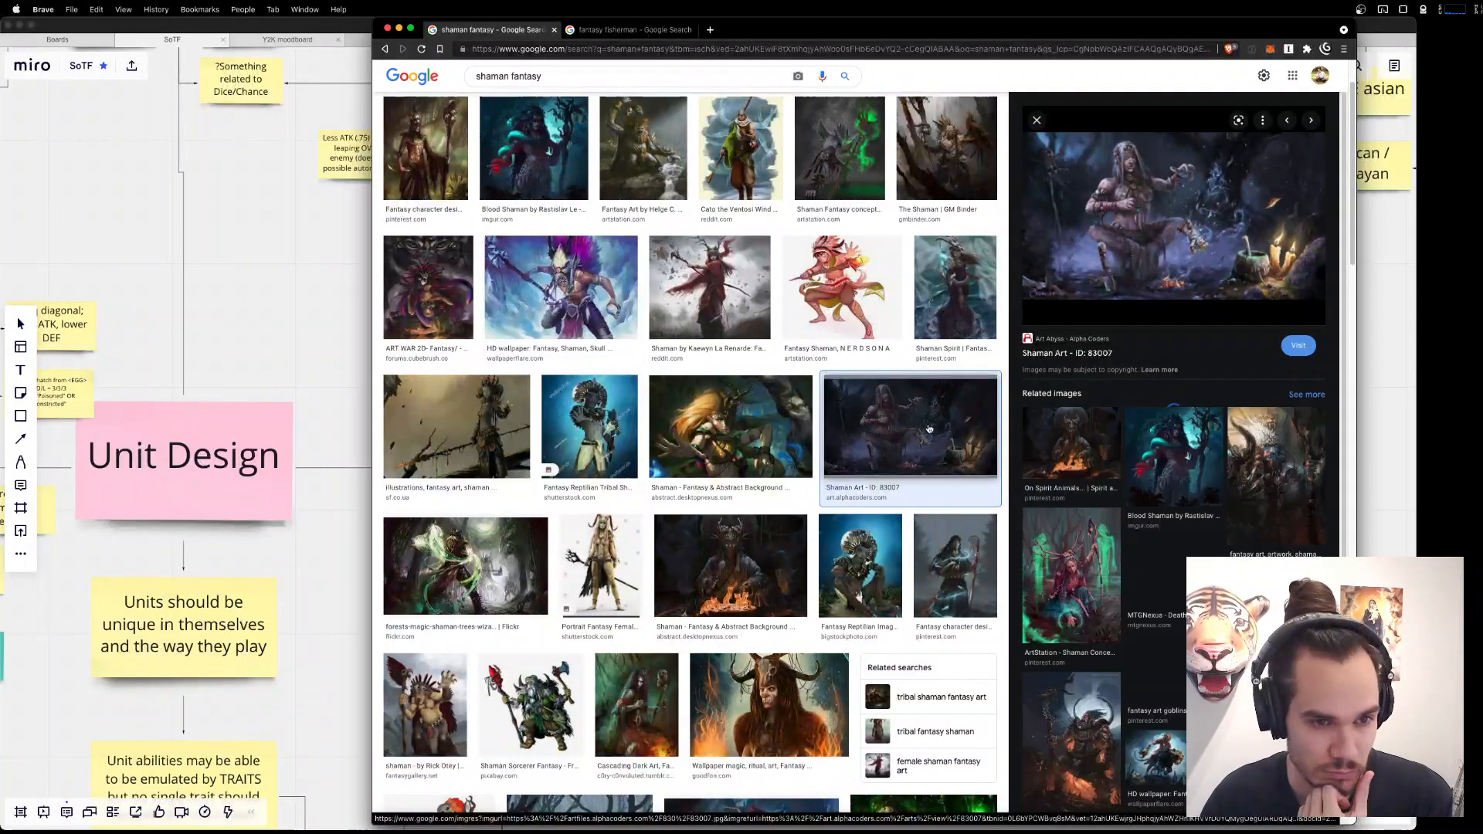
pyautogui.click(944, 249)
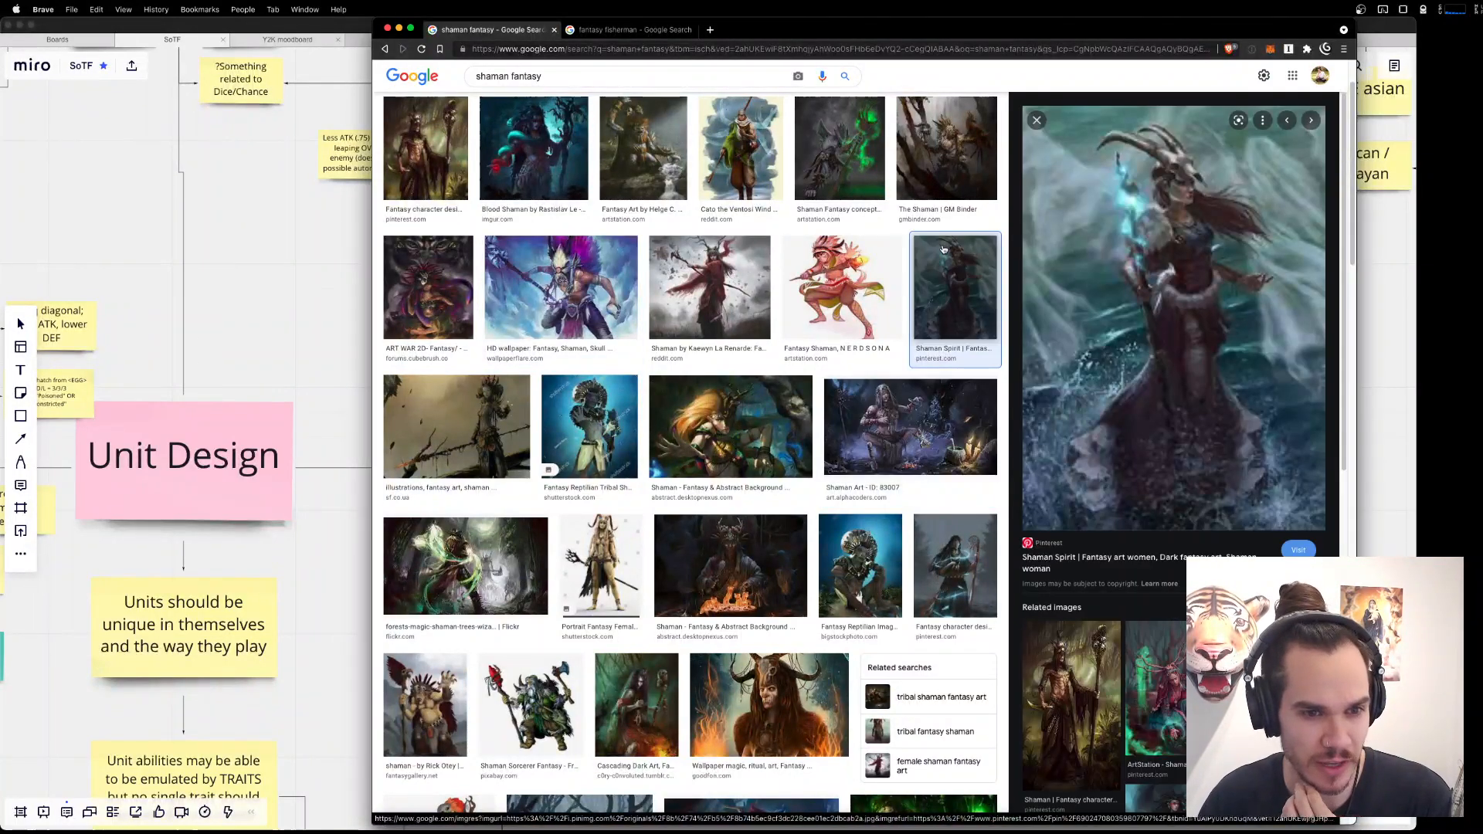
pyautogui.click(962, 159)
pyautogui.click(825, 164)
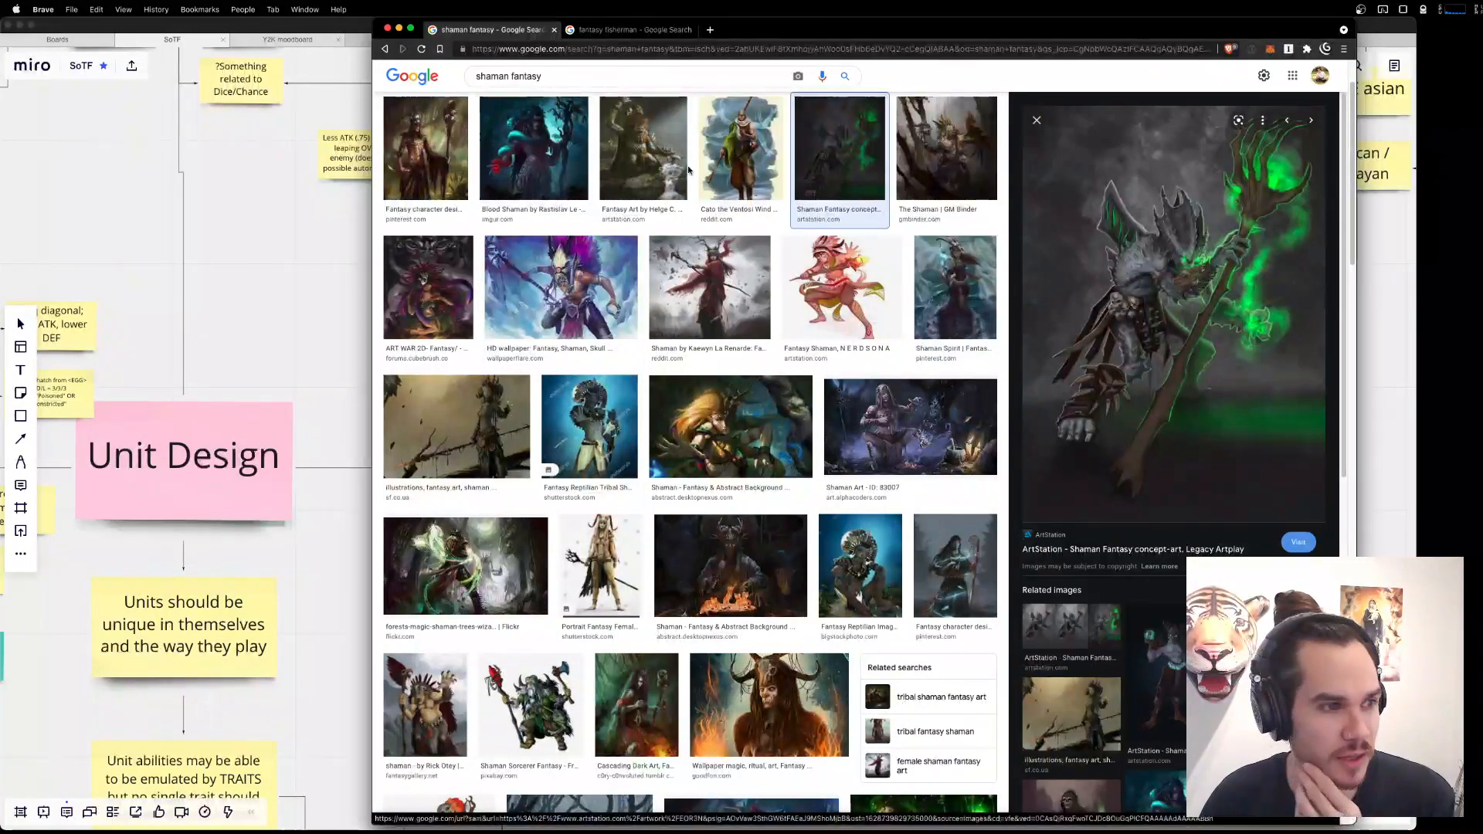
pyautogui.click(448, 166)
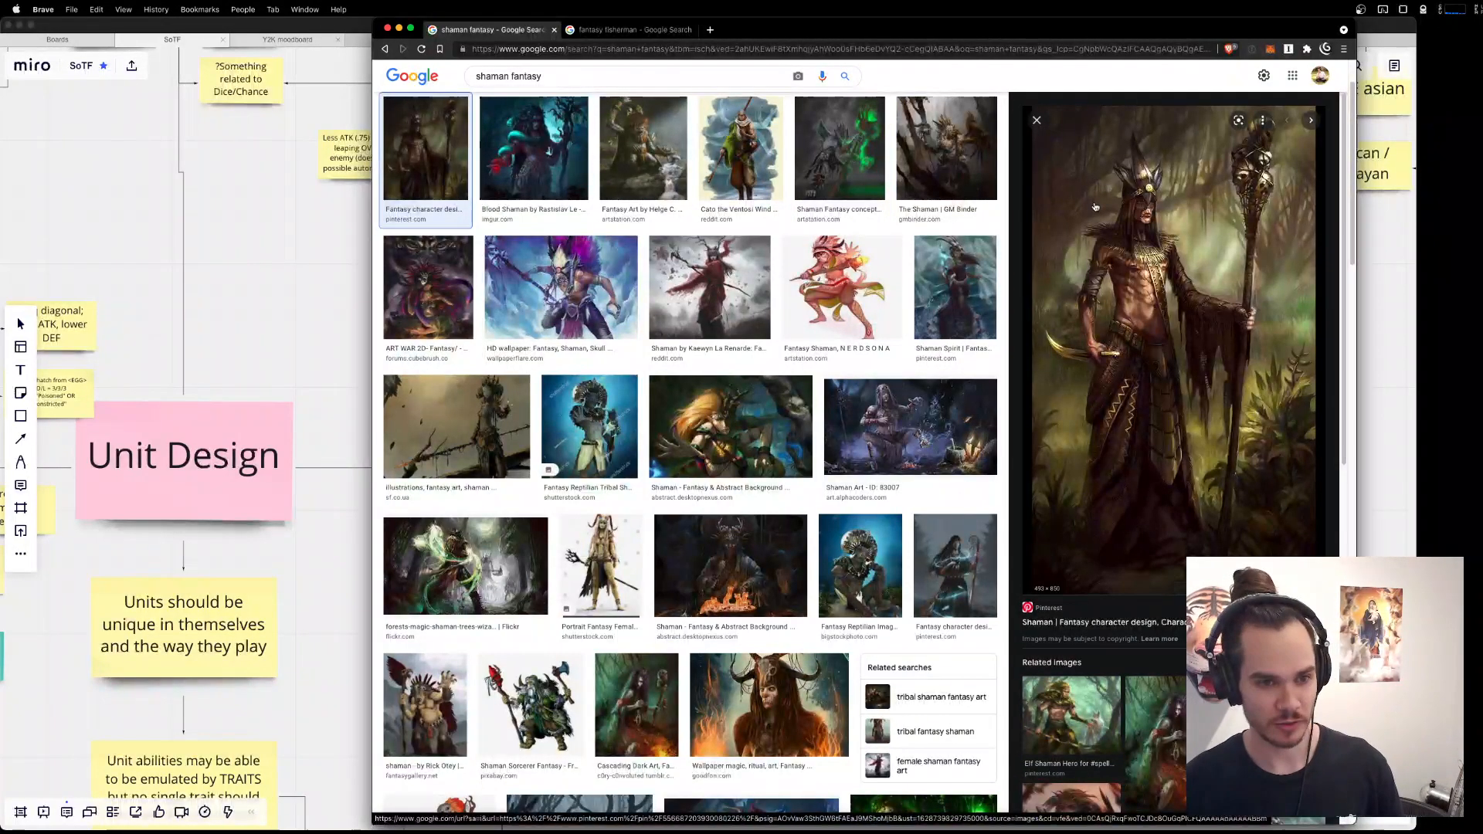
# Switch back to Aseprite and look over the staff-bearing robed figure, the Fisher and the small dancing figure on the sheet.
pyautogui.click(1380, 483)
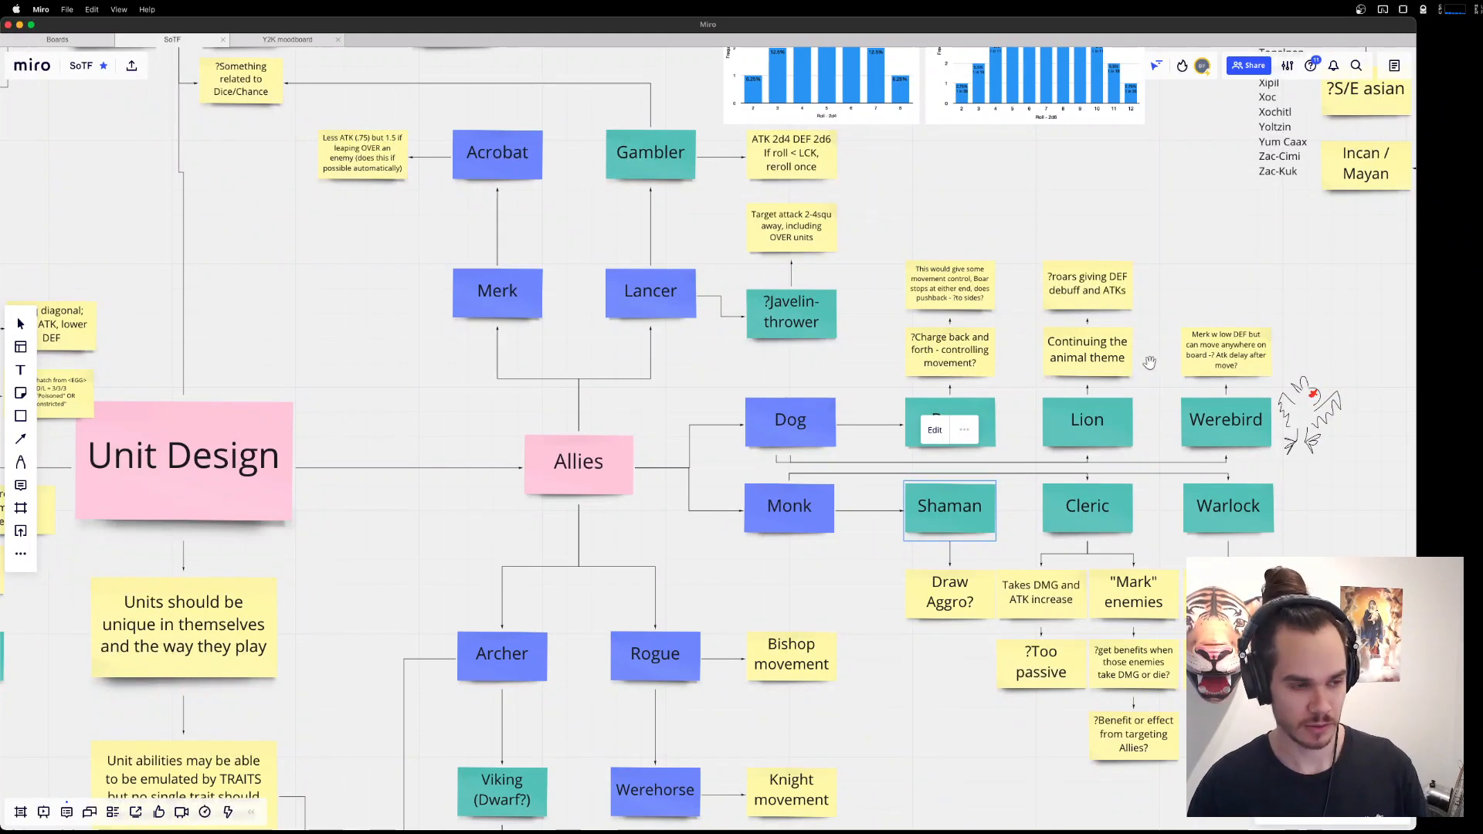
pyautogui.press('super+Tab')
pyautogui.scroll(-1, 935, 215)
pyautogui.moveTo(935, 215); pyautogui.dragTo(1109, 432)
pyautogui.scroll(1, 1104, 438)
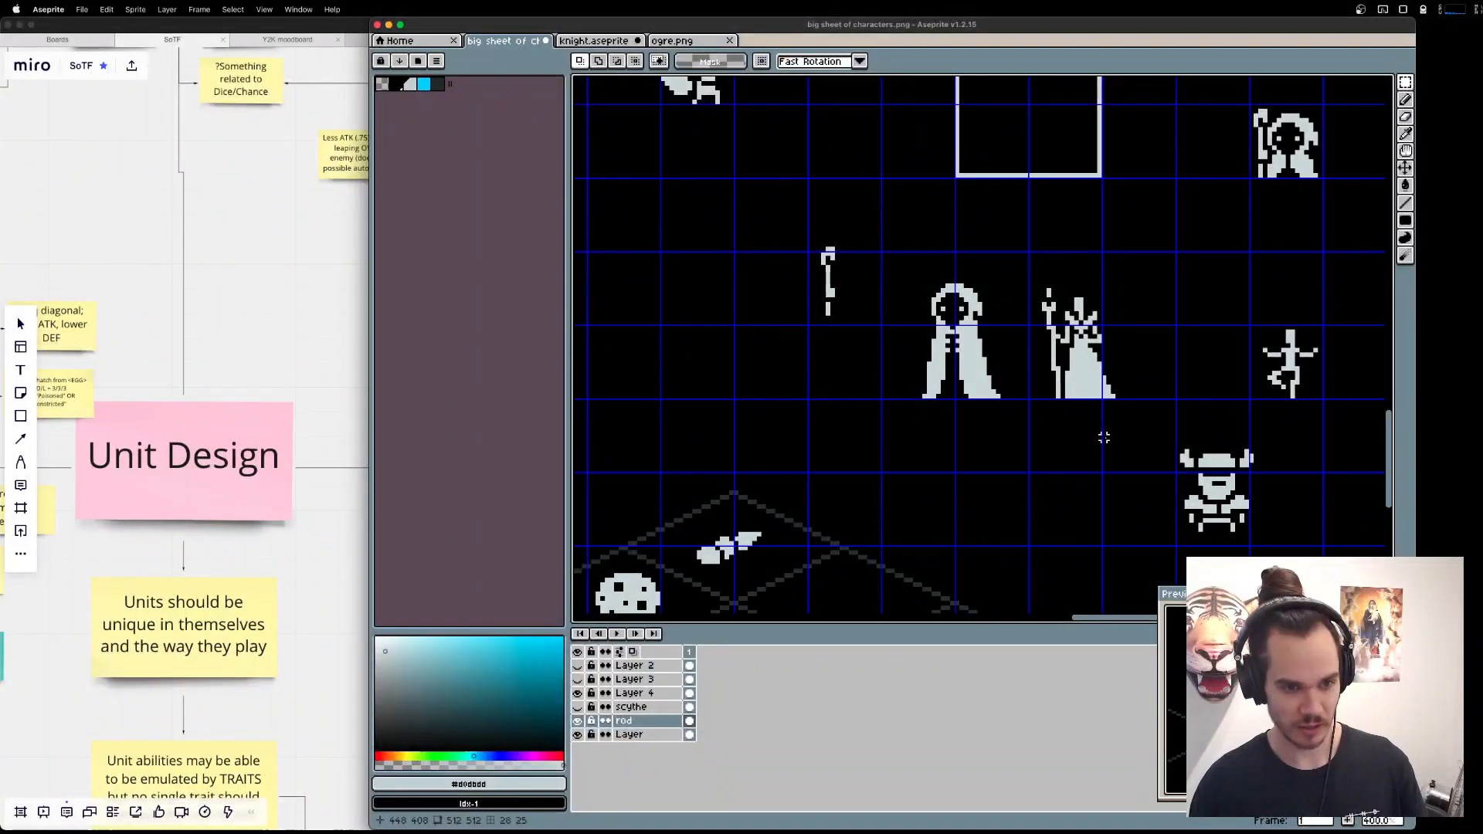
pyautogui.moveTo(1028, 264); pyautogui.dragTo(1151, 409)
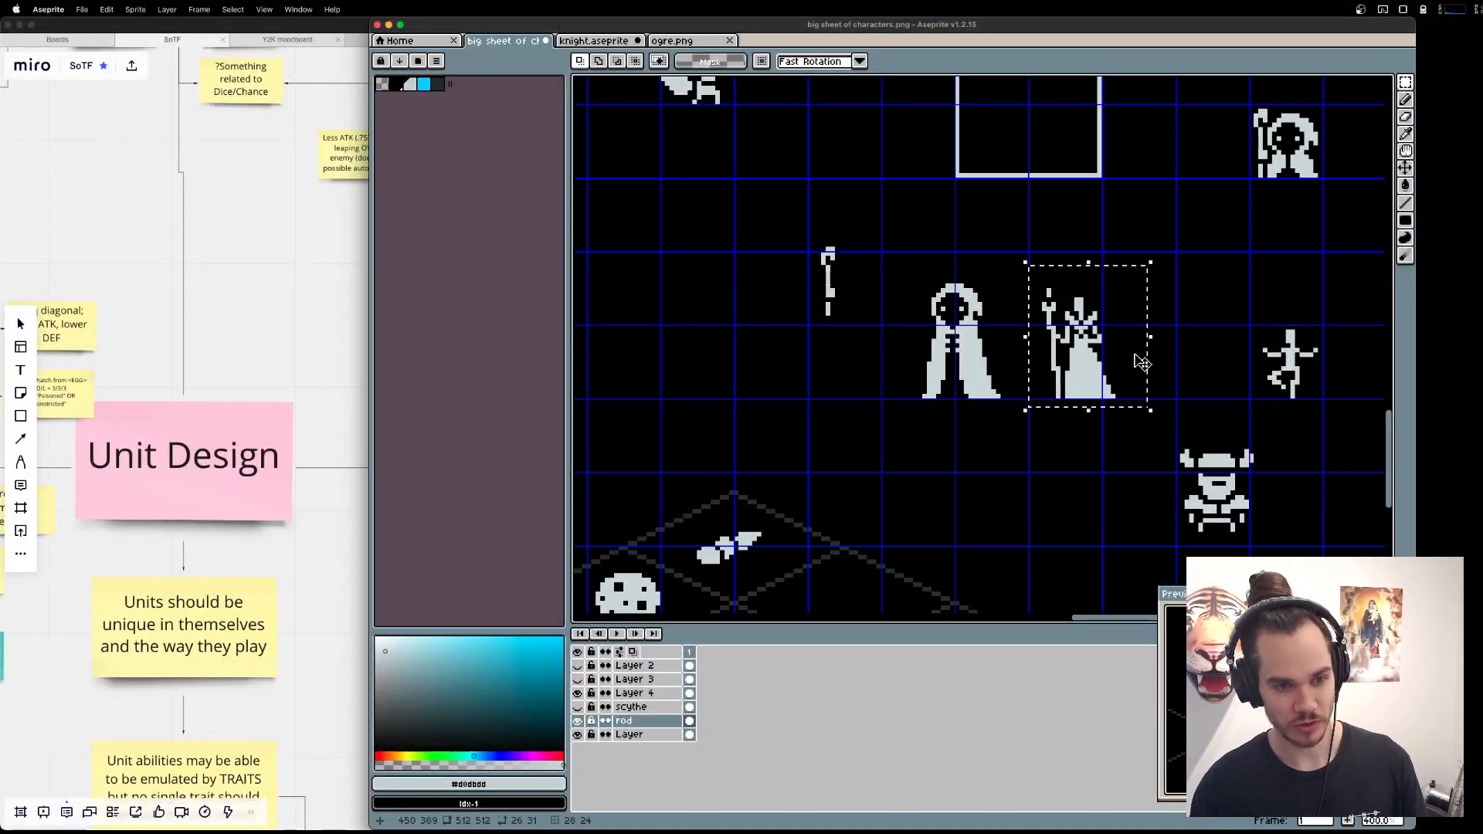
pyautogui.press('super+d')
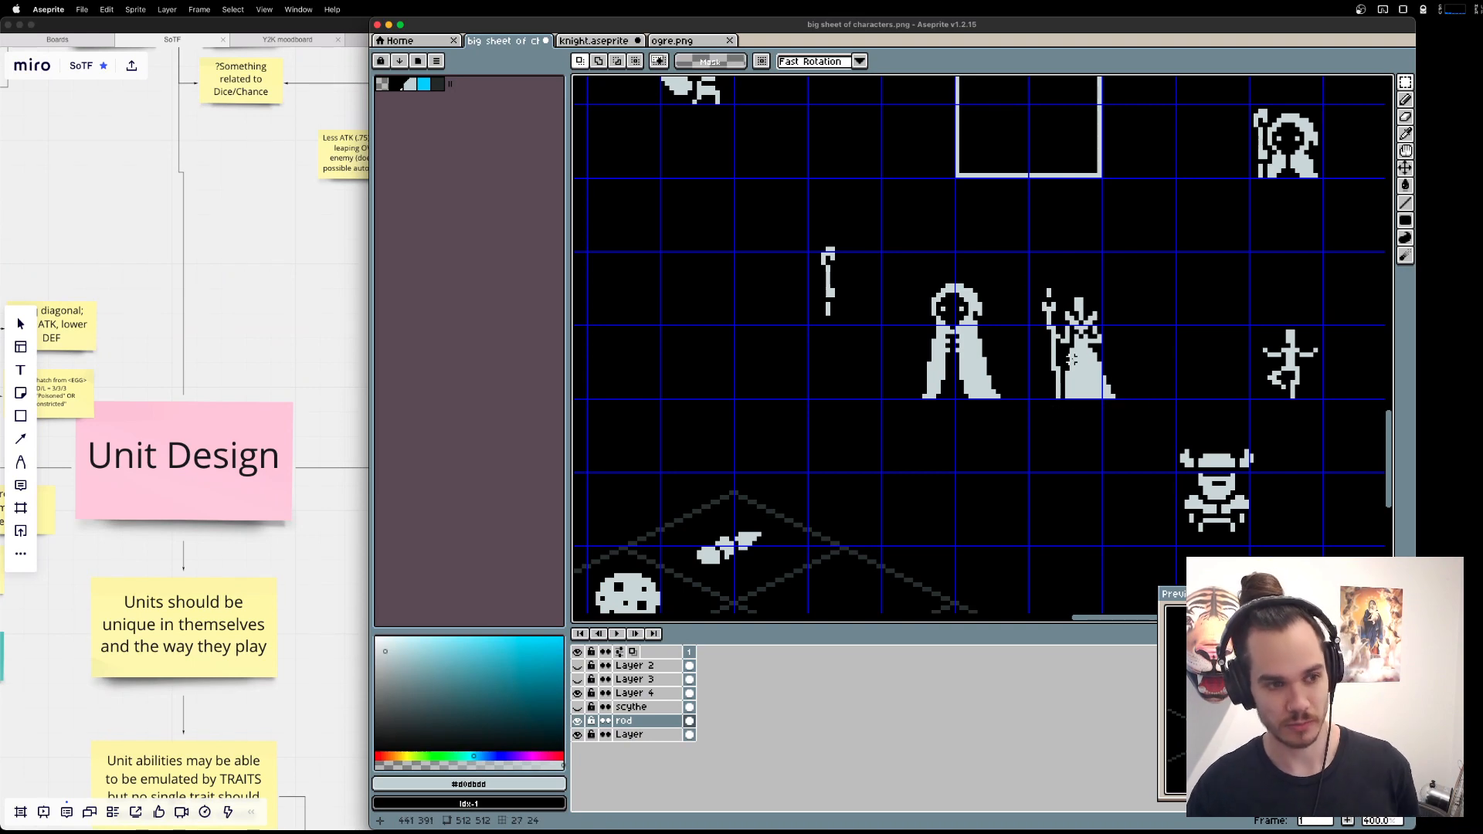
pyautogui.moveTo(1219, 402); pyautogui.dragTo(1088, 341)
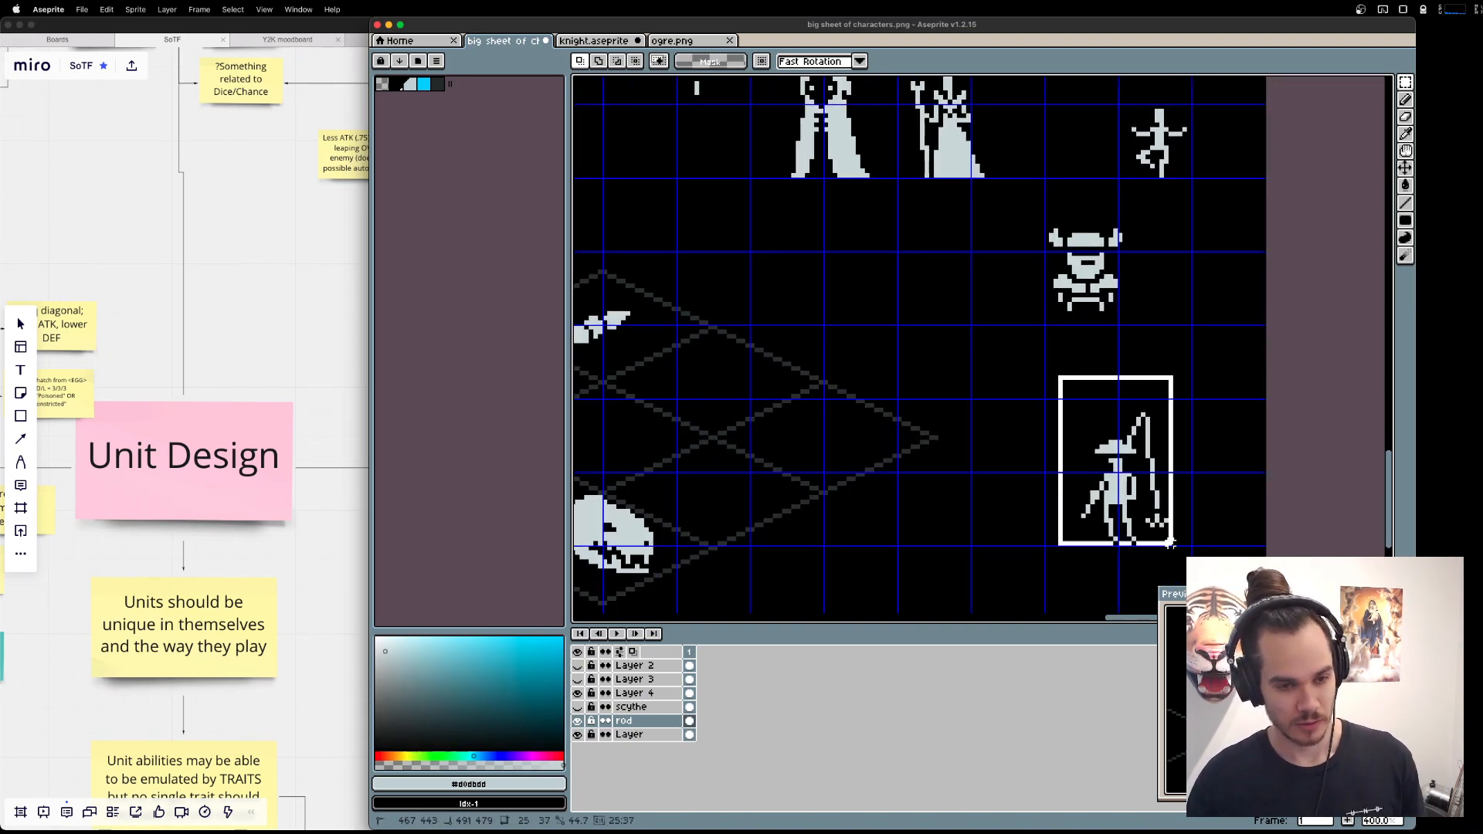
pyautogui.scroll(-1, 946, 264)
pyautogui.moveTo(1081, 134); pyautogui.dragTo(1144, 215)
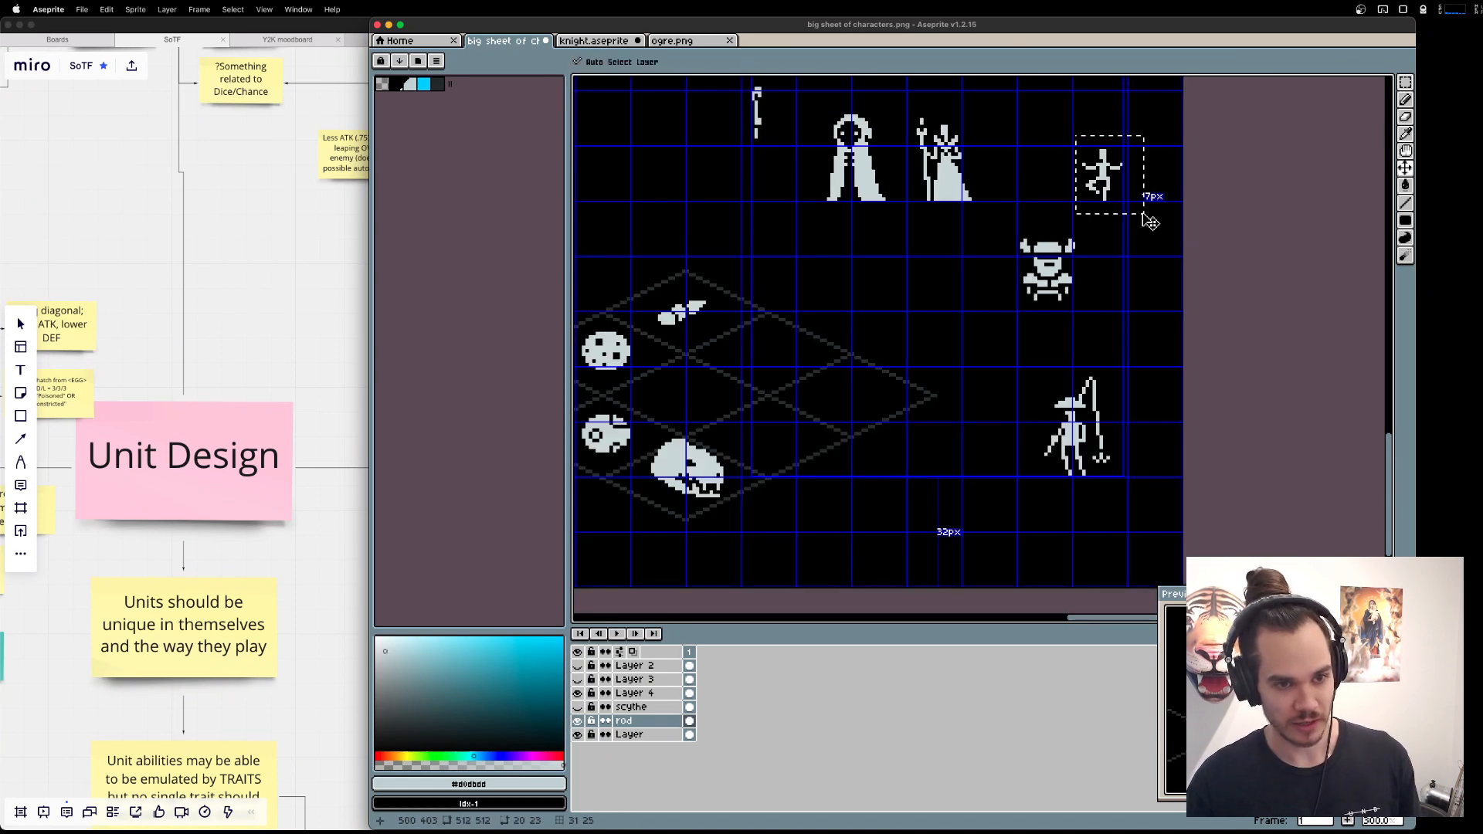
pyautogui.press('super+d')
pyautogui.moveTo(1050, 191); pyautogui.dragTo(1032, 353)
pyautogui.scroll(2, 1033, 353)
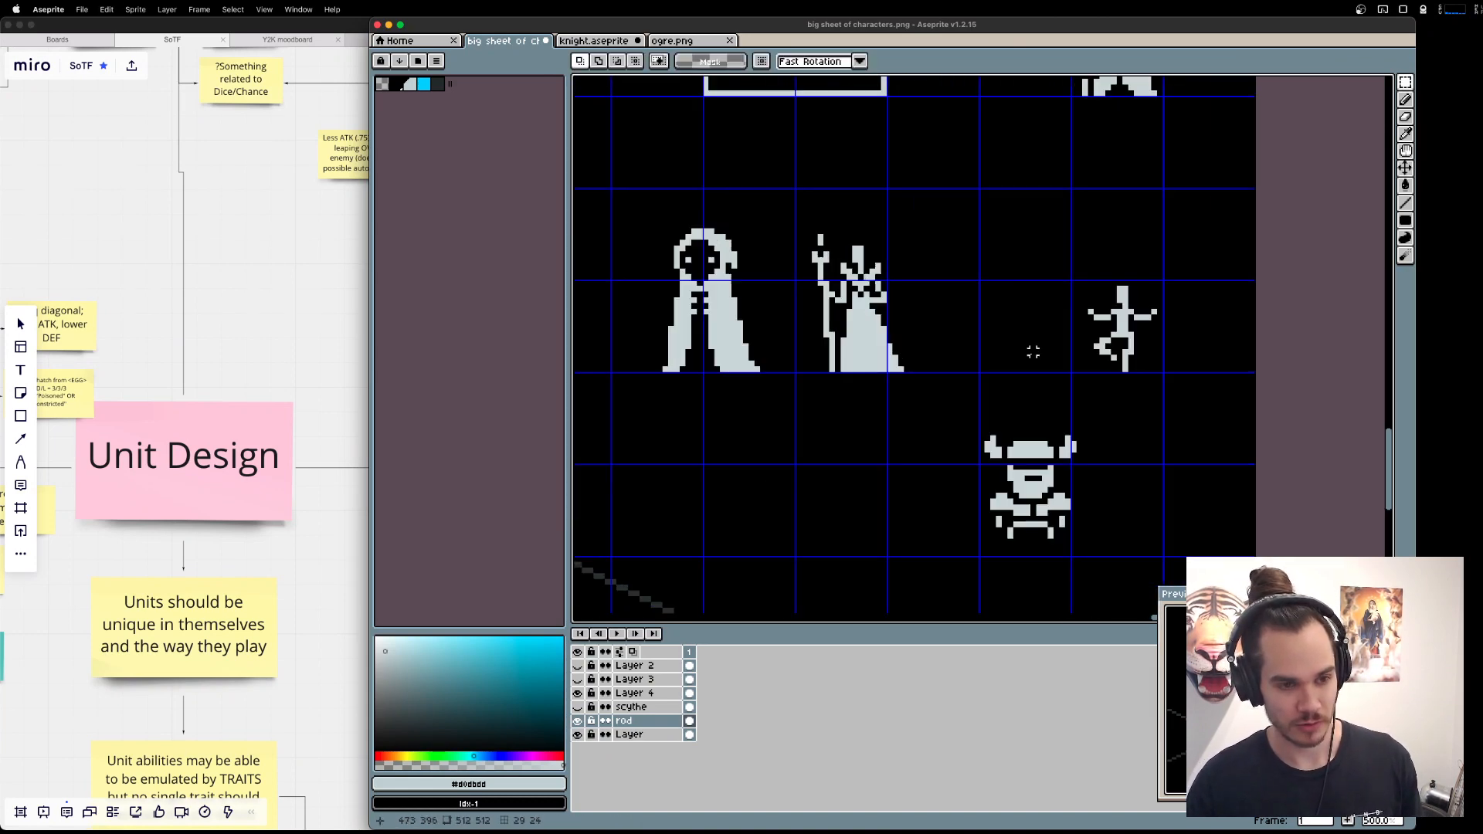
# Check what the rod layer contains by toggling its visibility, and rename the layer as Drawing.
pyautogui.click(633, 723)
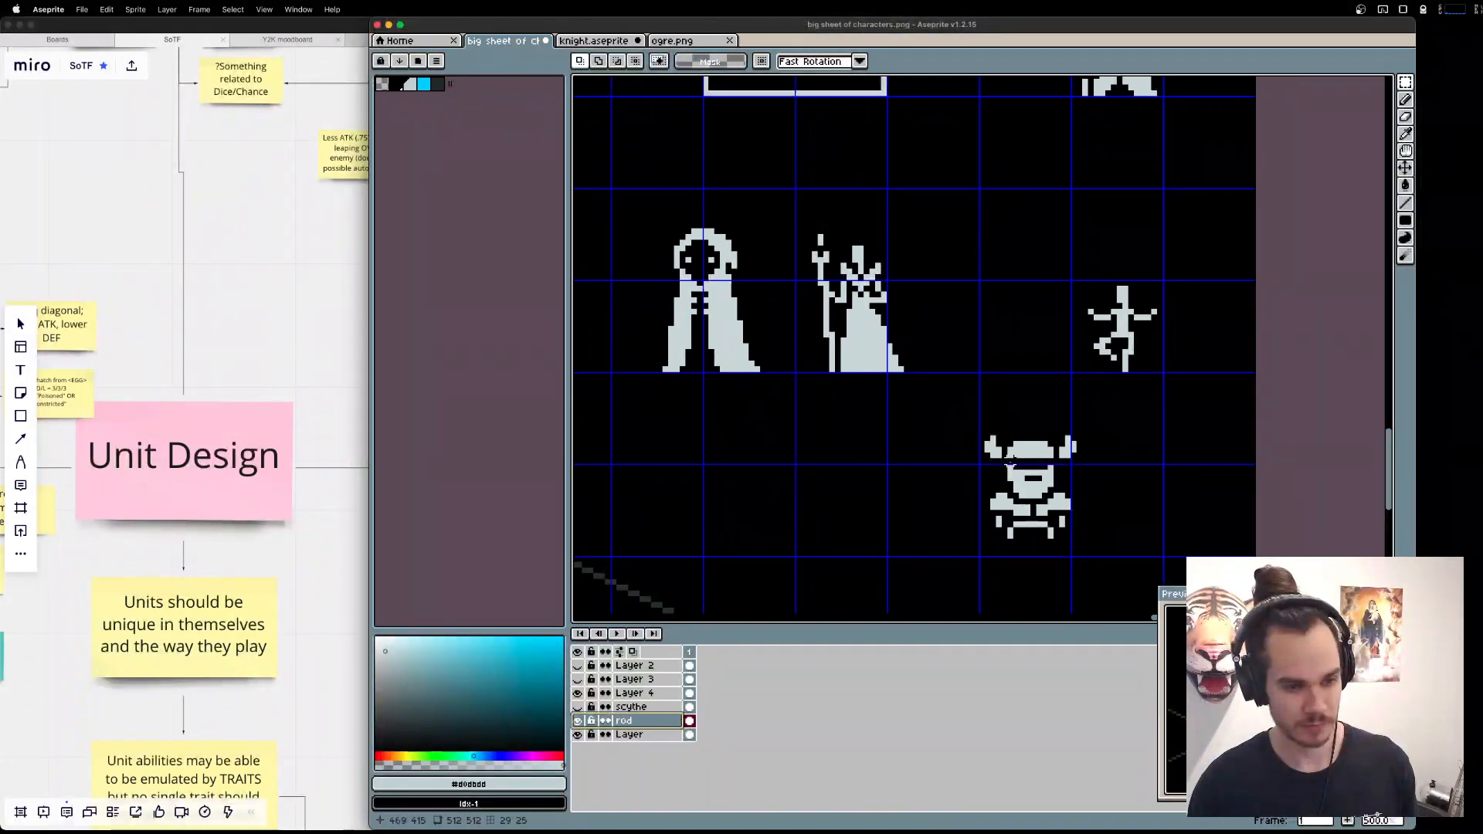
pyautogui.moveTo(1034, 520); pyautogui.dragTo(855, 385)
pyautogui.scroll(1, 854, 385)
pyautogui.click(579, 722)
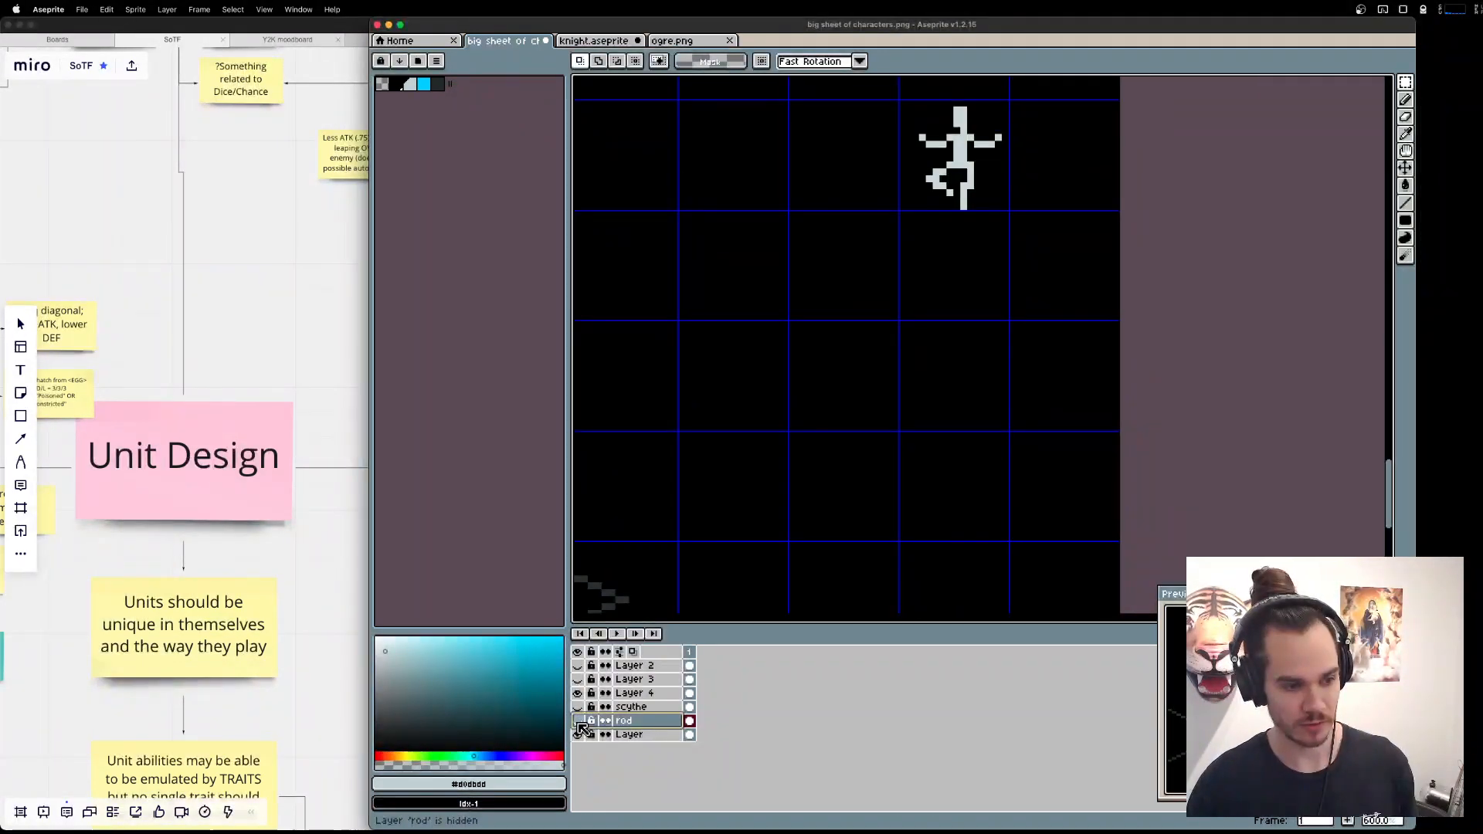
pyautogui.click(578, 722)
pyautogui.doubleClick(679, 721)
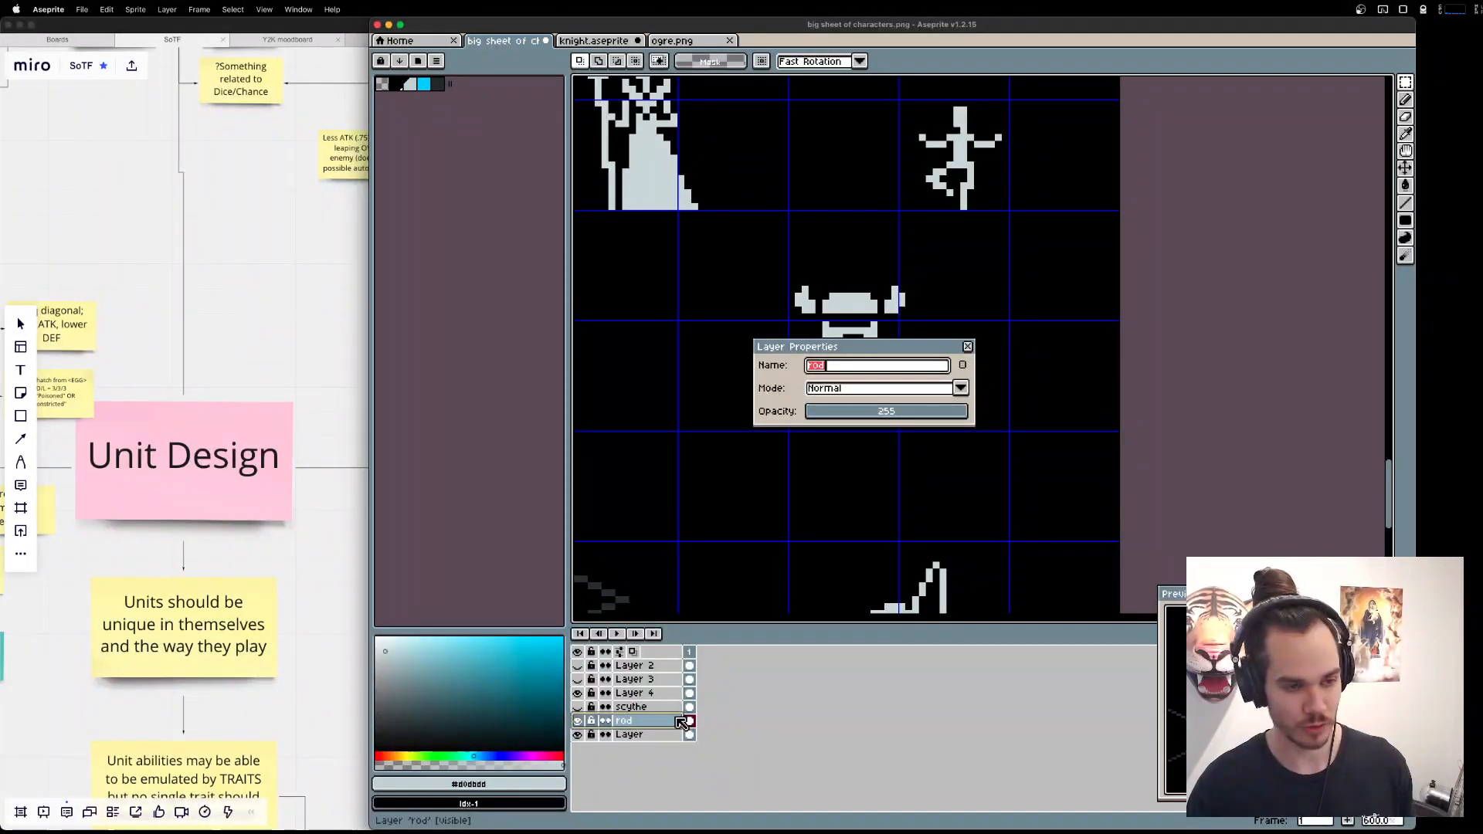
pyautogui.write('Drawing')
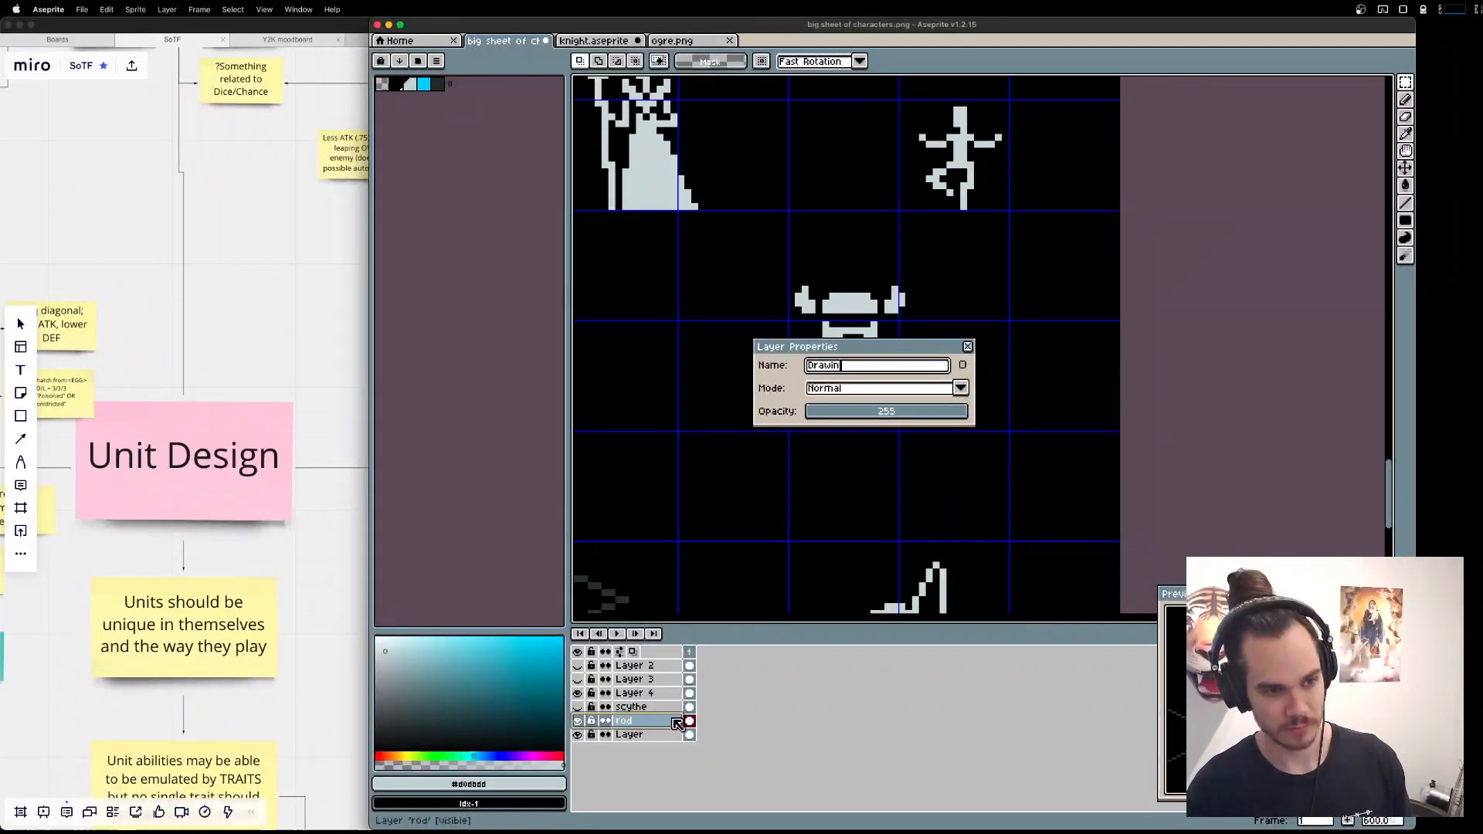
pyautogui.press('Return')
# Save the character sheet in its PNG format, continuing despite the missing layer support.
pyautogui.press('super+s')
pyautogui.click(930, 480)
pyautogui.press('super+s')
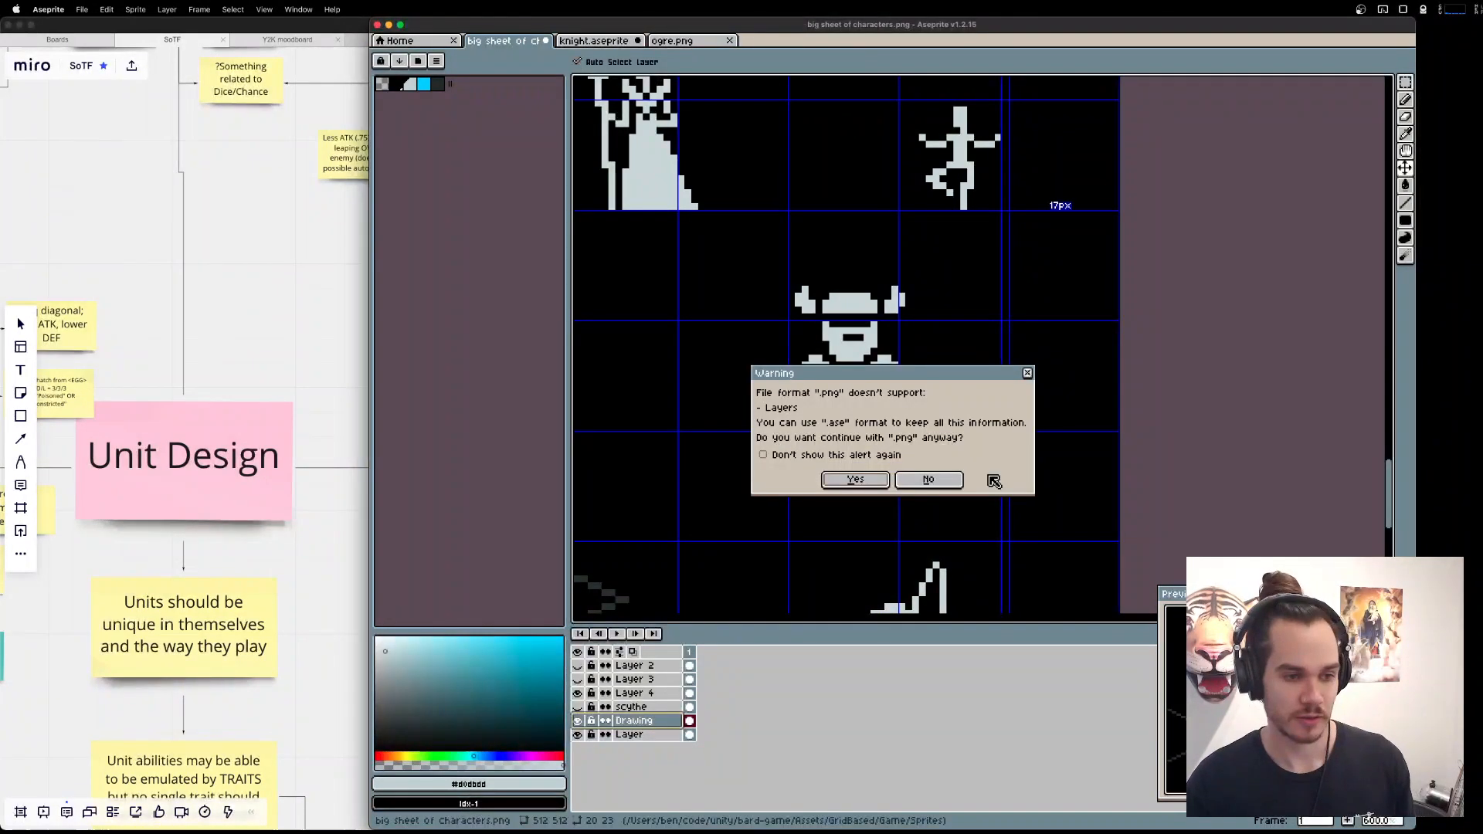
pyautogui.press('Return')
# Cut the small dancing figure and its surrounding background out of the base layer named Layer.
pyautogui.scroll(-1, 956, 400)
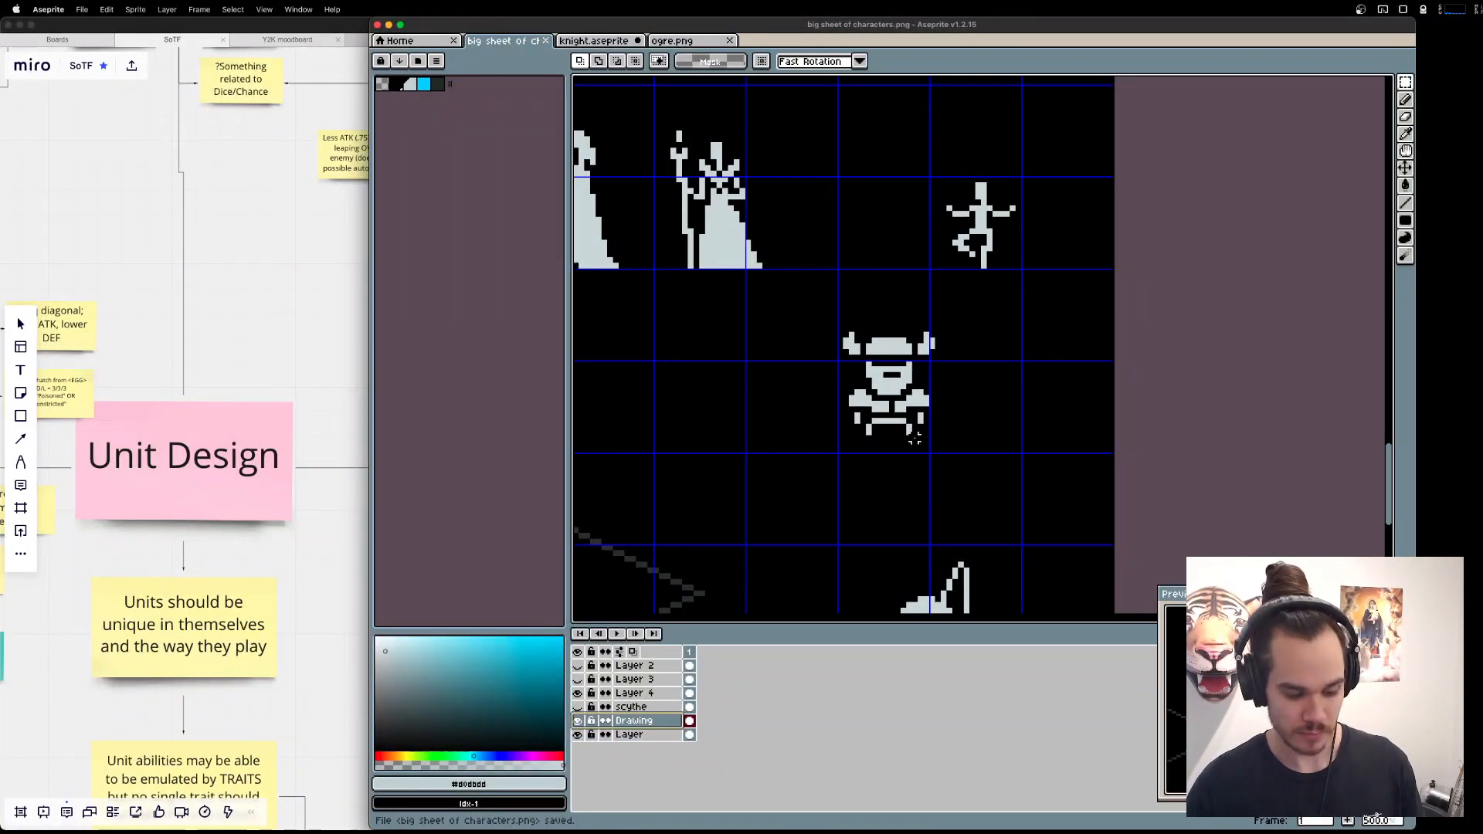
pyautogui.click(630, 735)
pyautogui.moveTo(931, 147); pyautogui.dragTo(1049, 297)
pyautogui.press('Delete')
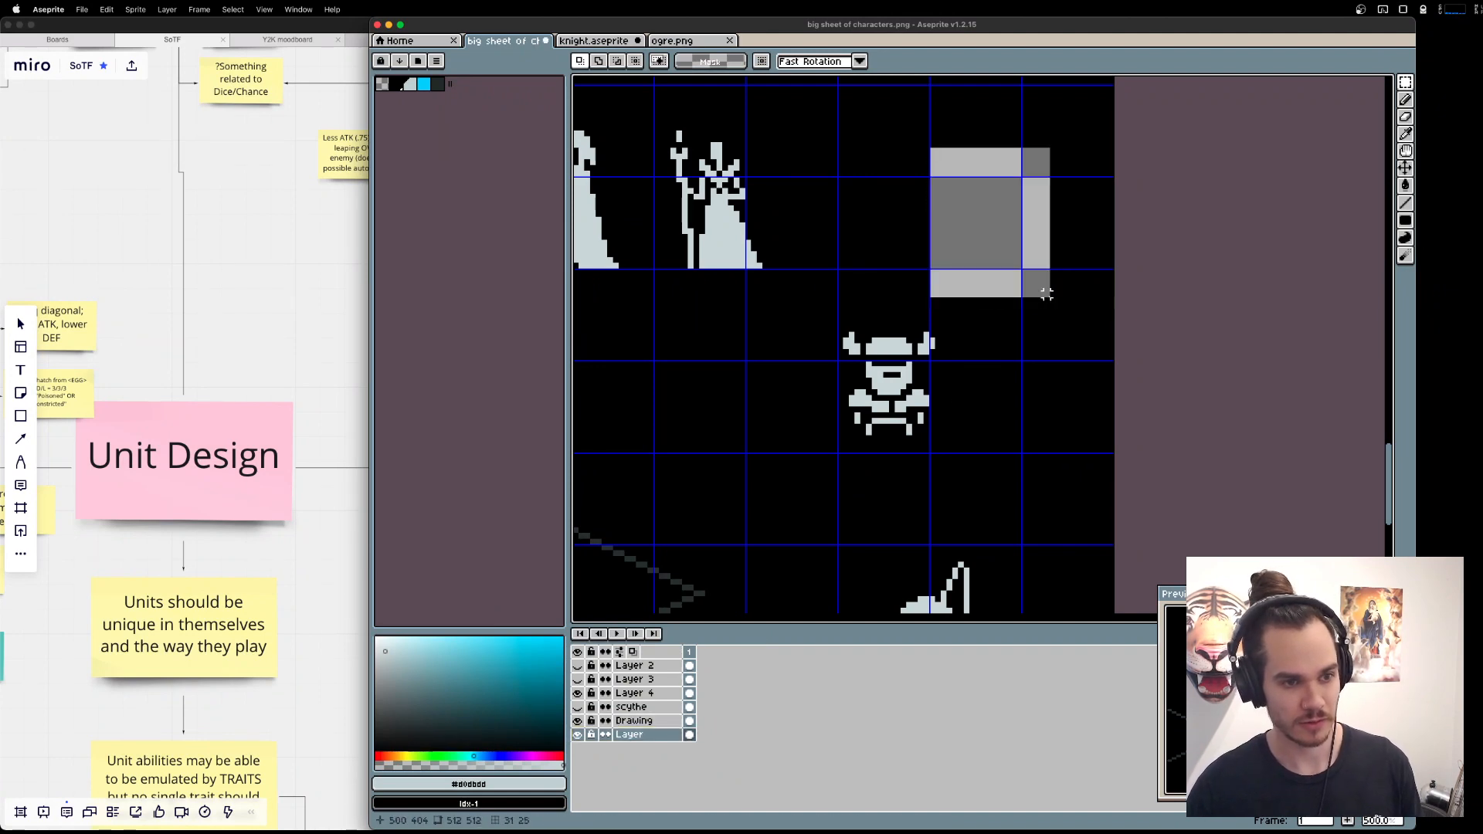
# Fill the hole left in the base layer with a solid #000000 rectangle matching the sheet's background.
pyautogui.keyDown('alt'); pyautogui.click(976, 318); pyautogui.keyUp('alt')
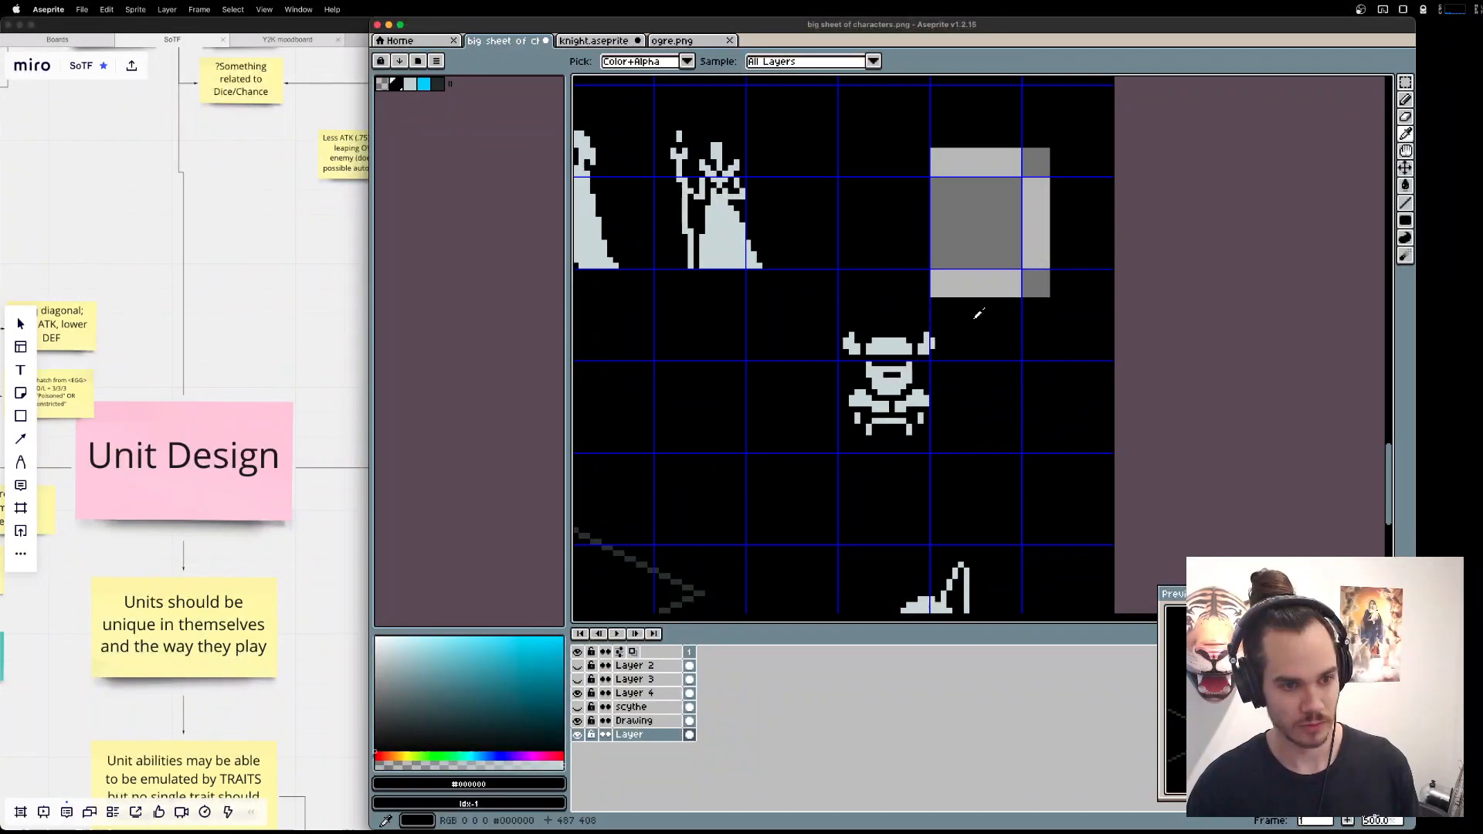
pyautogui.press('u')
pyautogui.press('u')
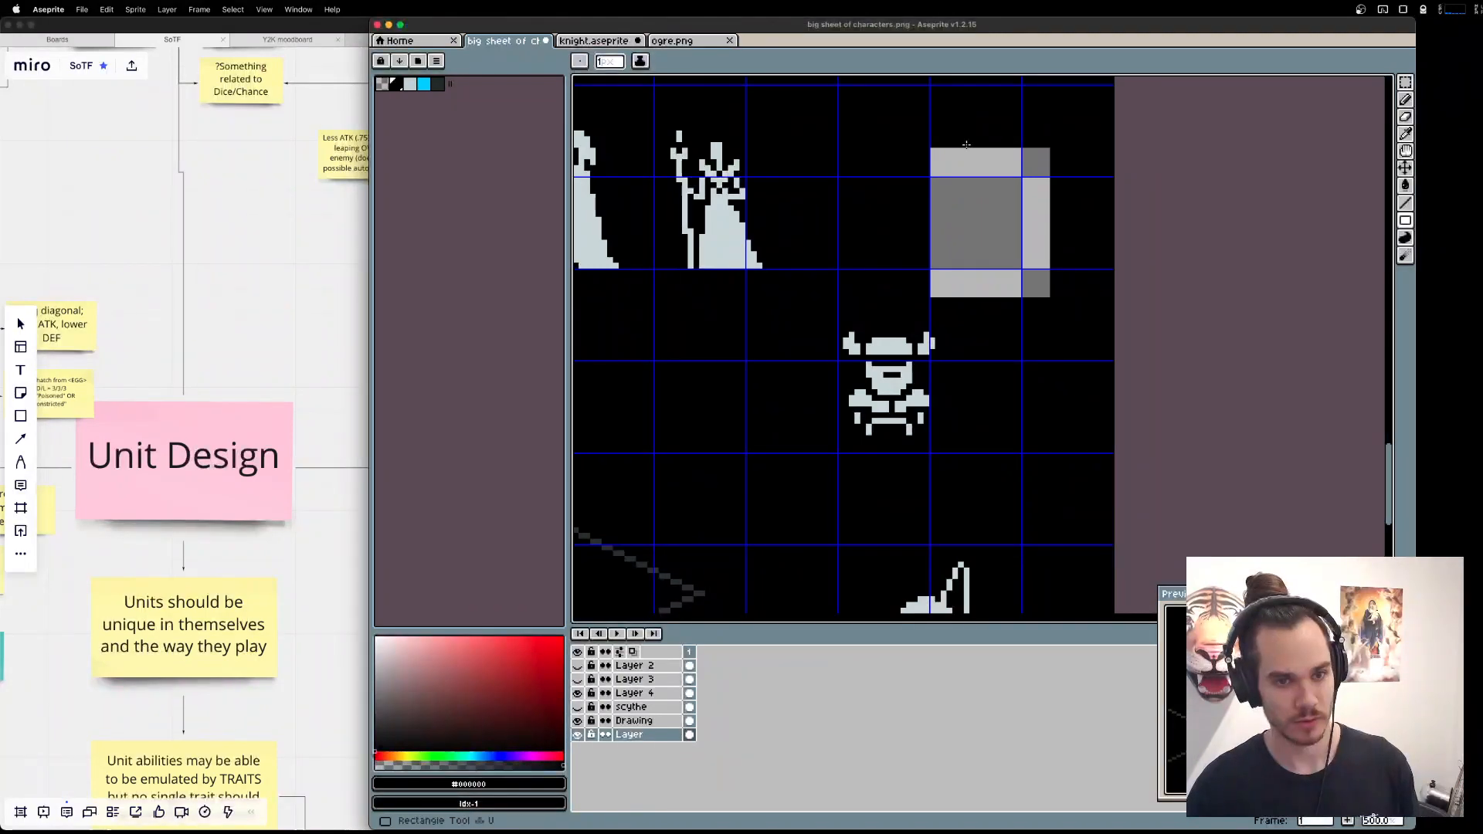
pyautogui.moveTo(949, 143)
pyautogui.mouseDown()
pyautogui.moveTo(1036, 241)
pyautogui.moveTo(1051, 297)
pyautogui.mouseUp()
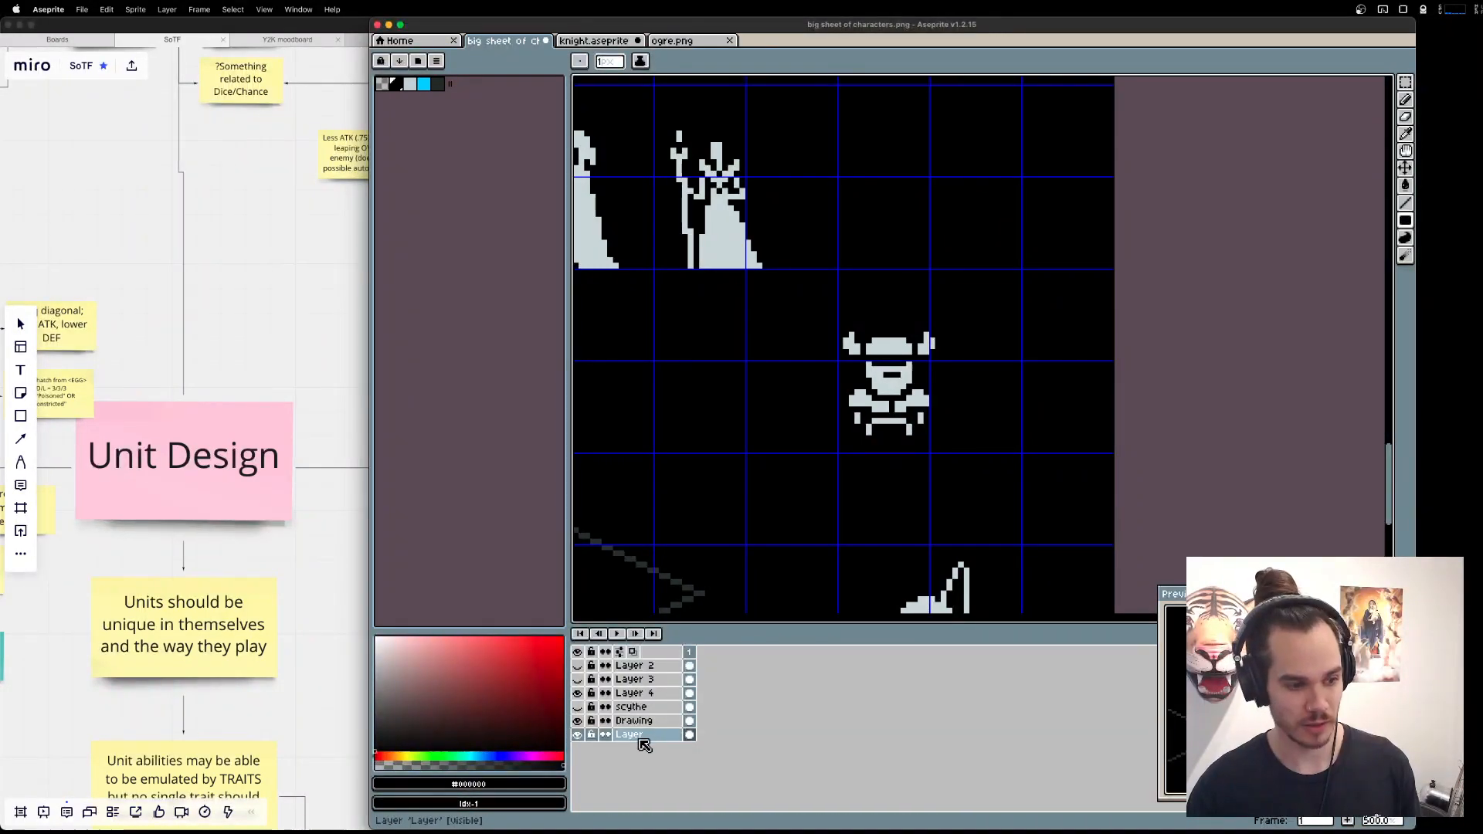
# Paste the dancing figure onto the Drawing layer and delete the black background surrounding it.
pyautogui.click(640, 723)
pyautogui.press('super+v')
pyautogui.press('super+d')
pyautogui.press('w')
pyautogui.click(1009, 293)
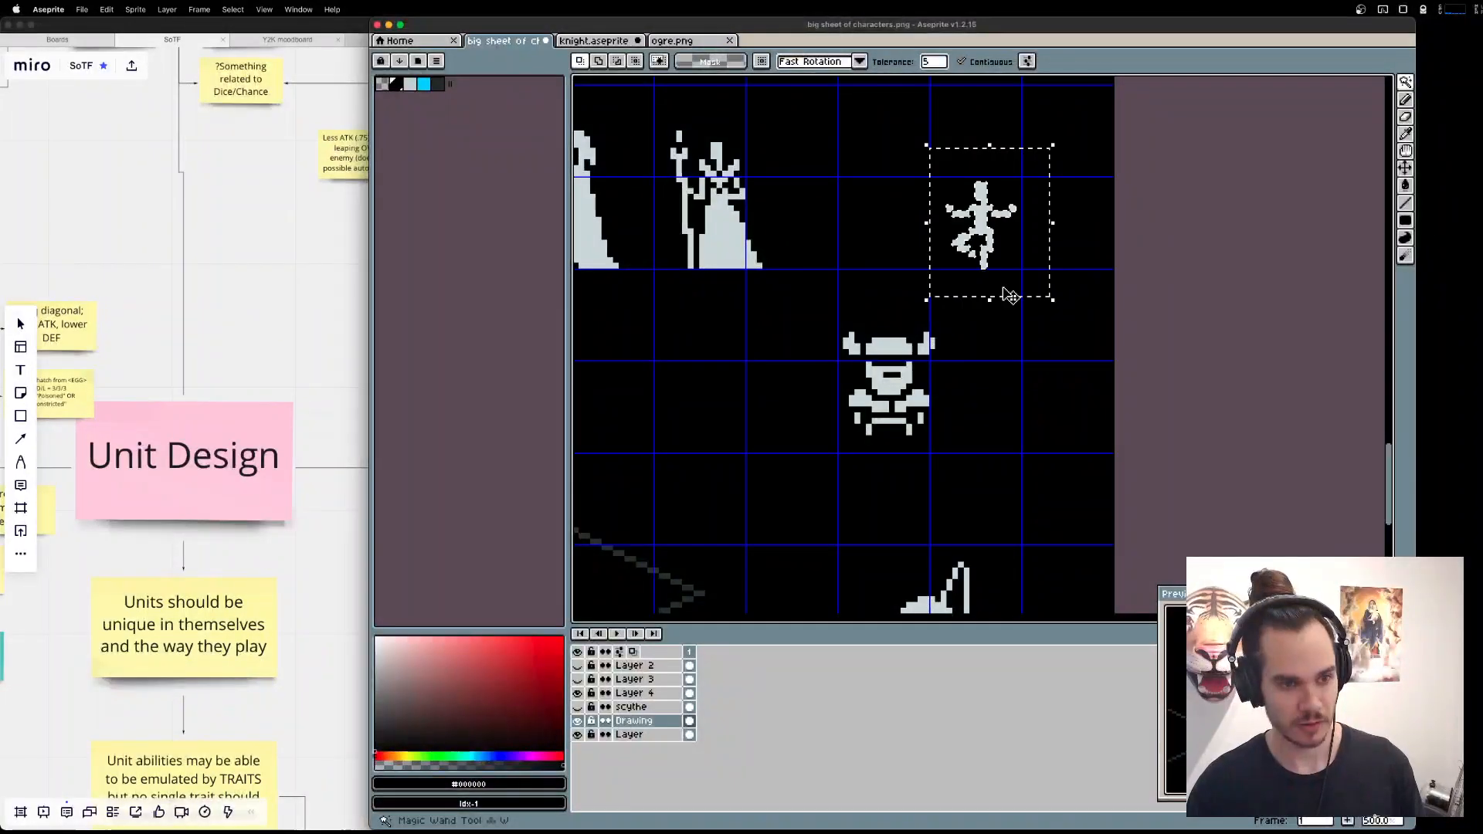
pyautogui.press('Delete')
pyautogui.press('super+v')
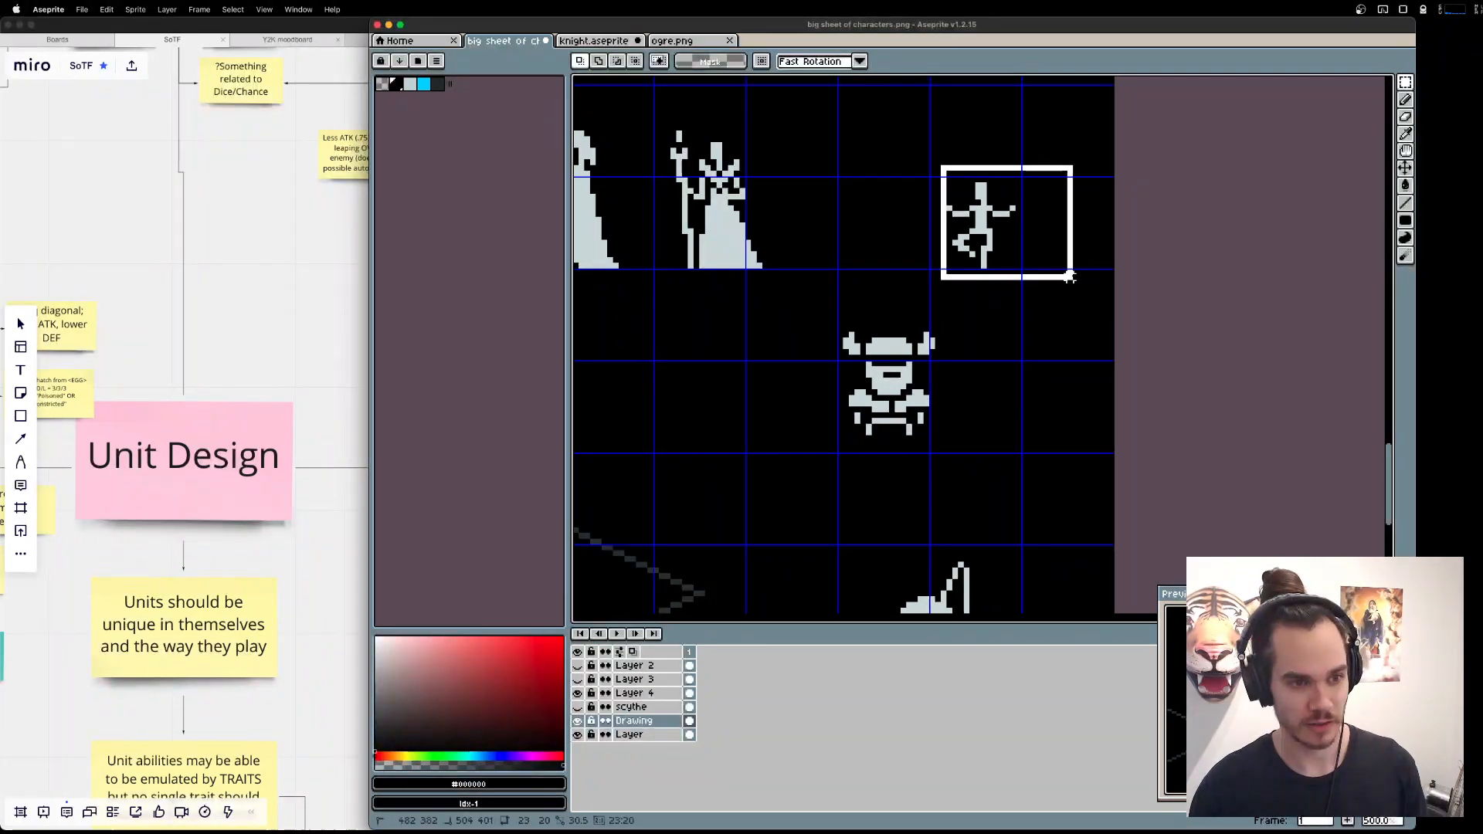
pyautogui.moveTo(966, 410); pyautogui.dragTo(1079, 265)
pyautogui.click(909, 534)
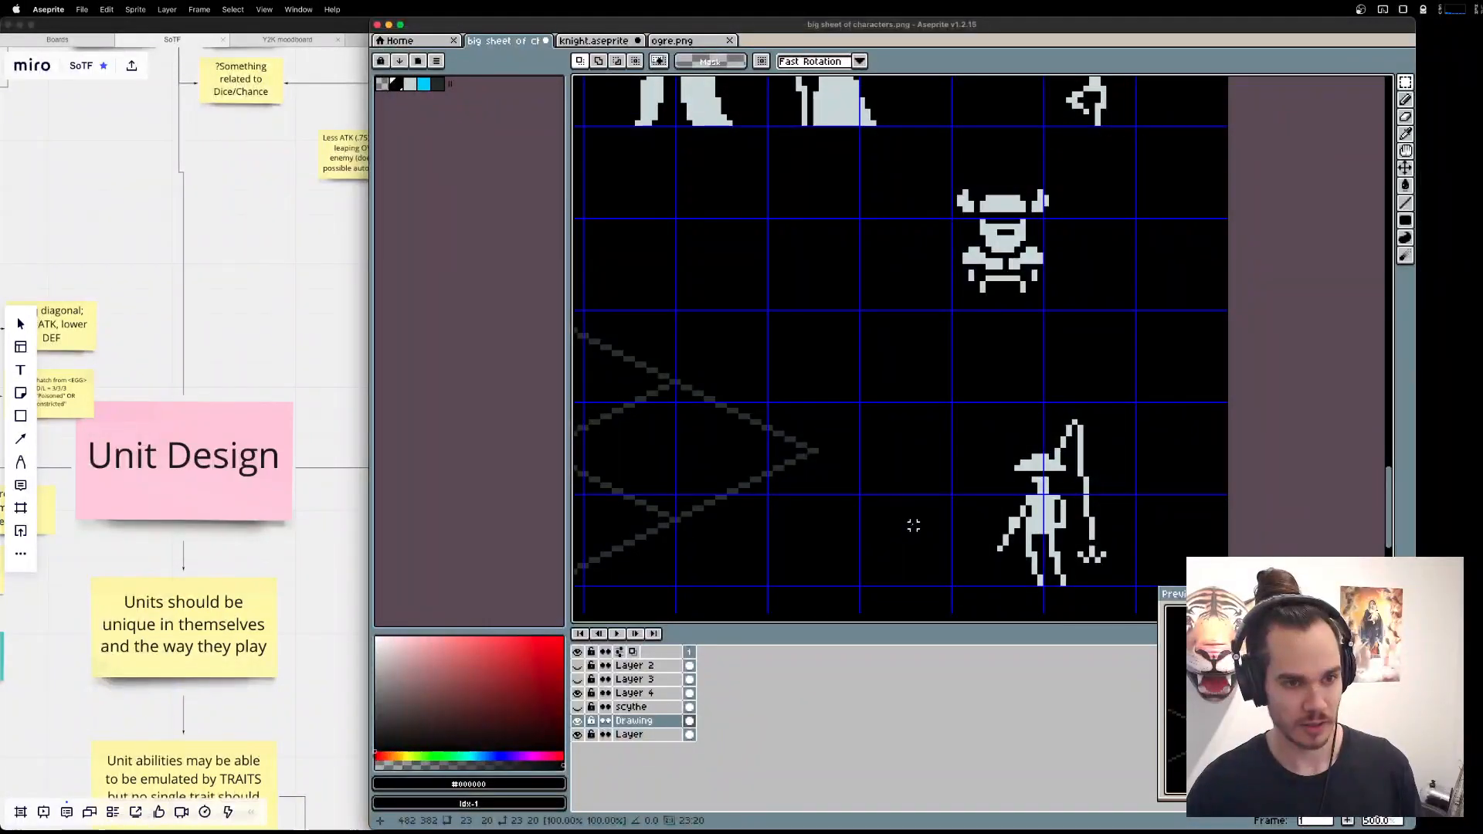
# Resize the sheet's canvas to 1024 by 1024 px, keeping the existing artwork anchored in the upper-left corner.
pyautogui.moveTo(912, 531); pyautogui.dragTo(1041, 327)
pyautogui.scroll(-4, 1041, 327)
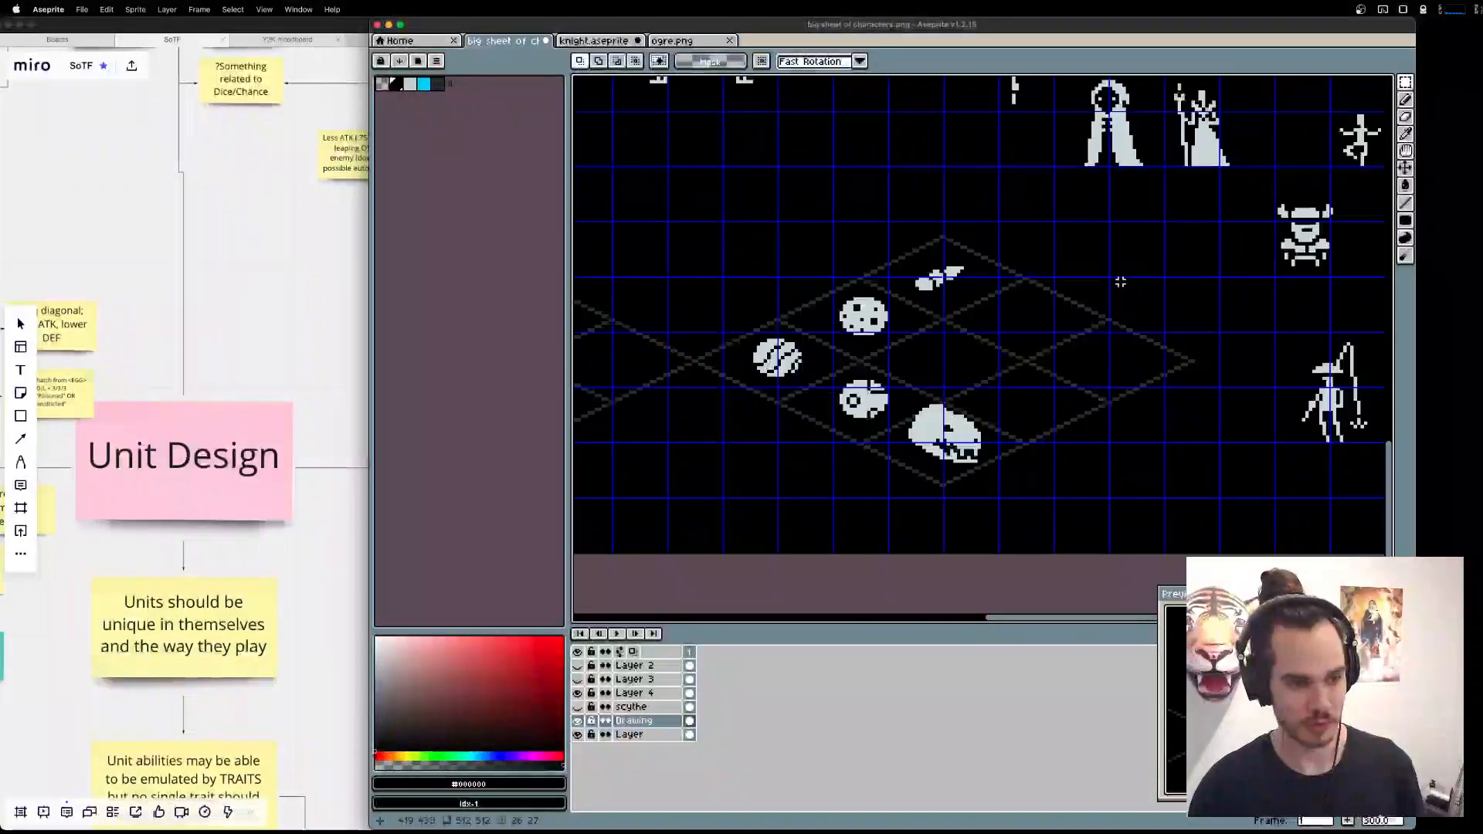
pyautogui.moveTo(843, 287); pyautogui.dragTo(827, 420)
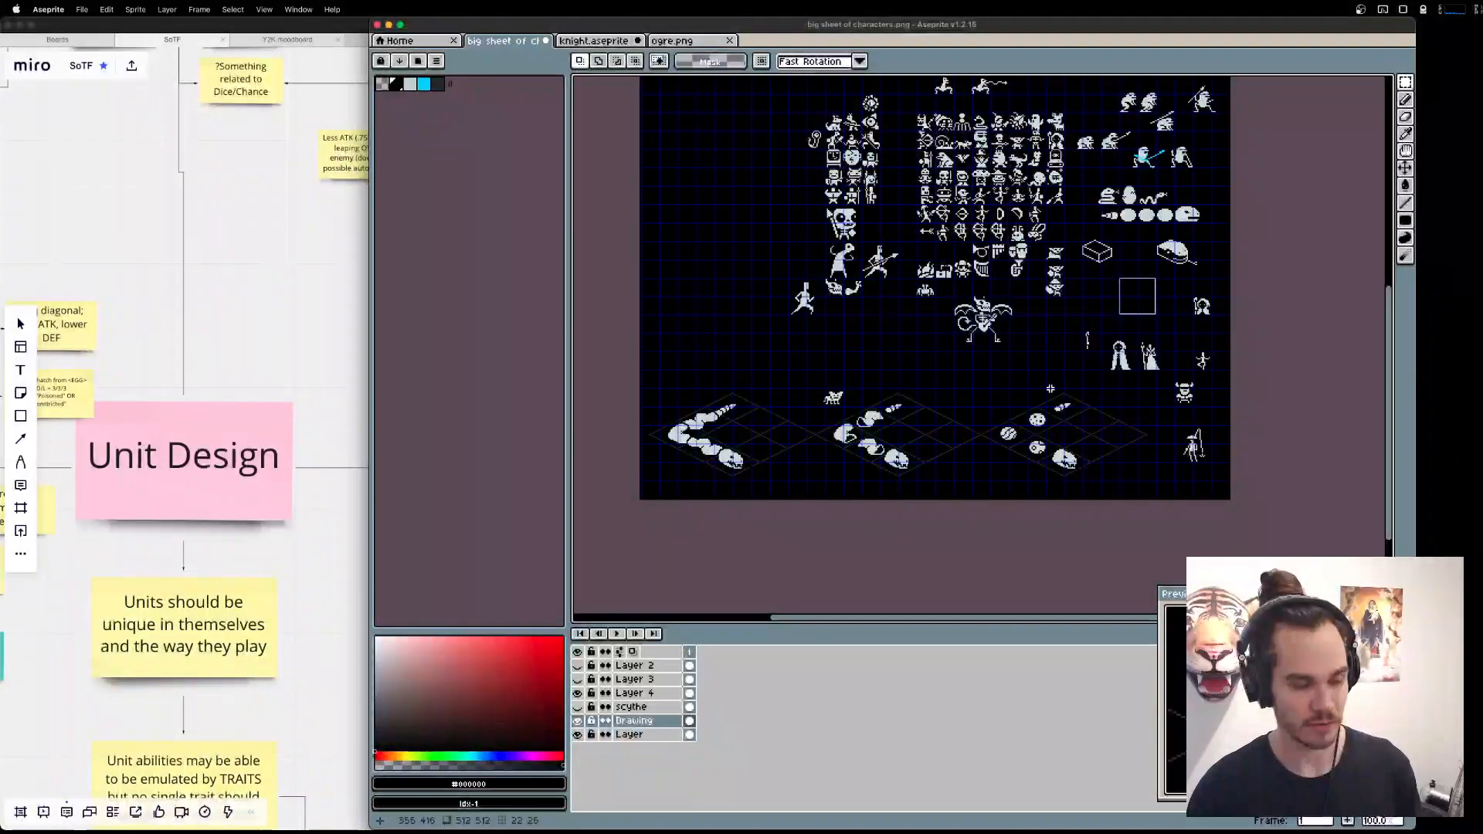
pyautogui.moveTo(1056, 373); pyautogui.dragTo(1035, 497)
pyautogui.click(229, 10)
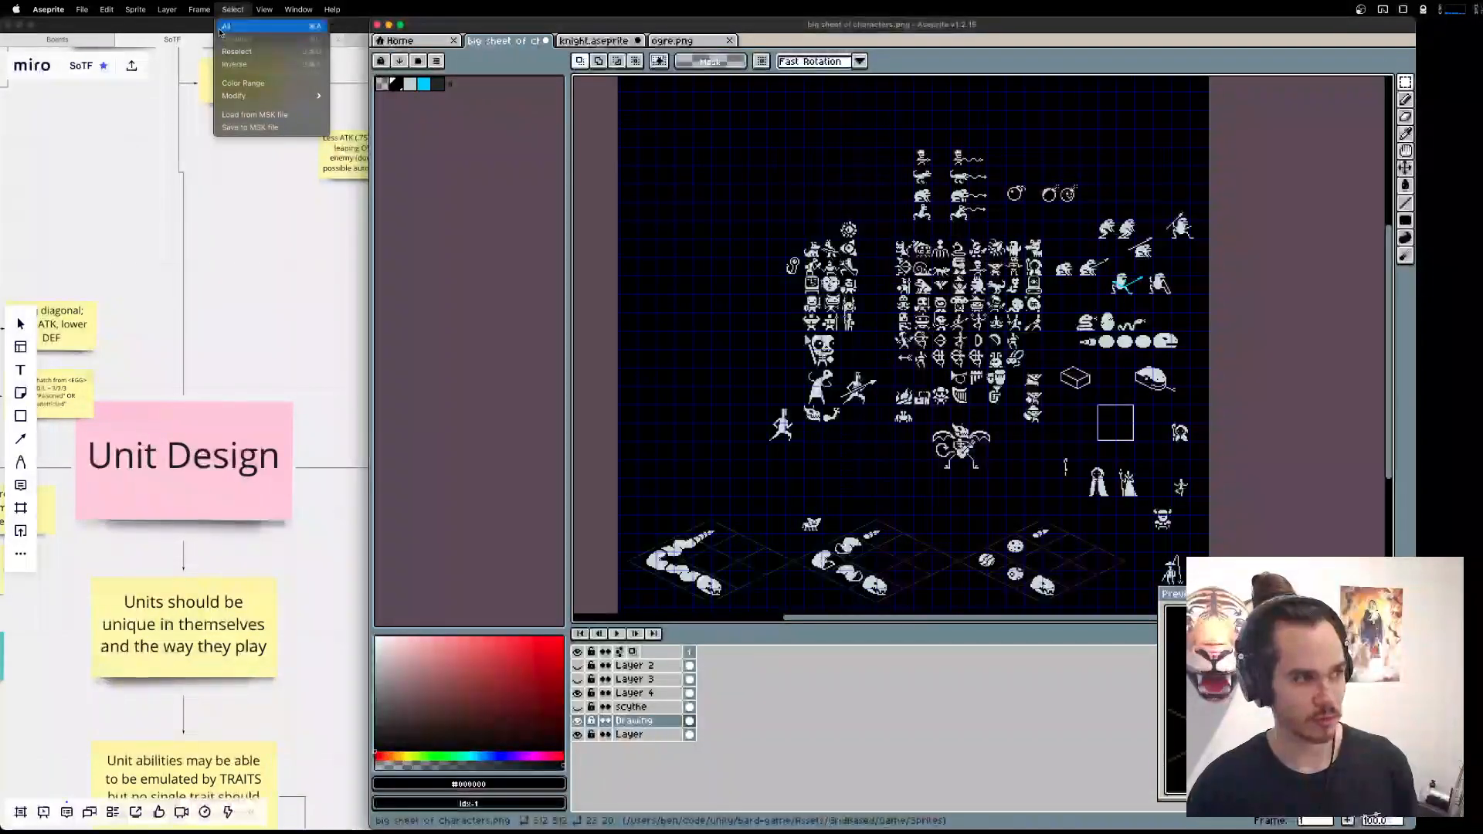
pyautogui.click(158, 90)
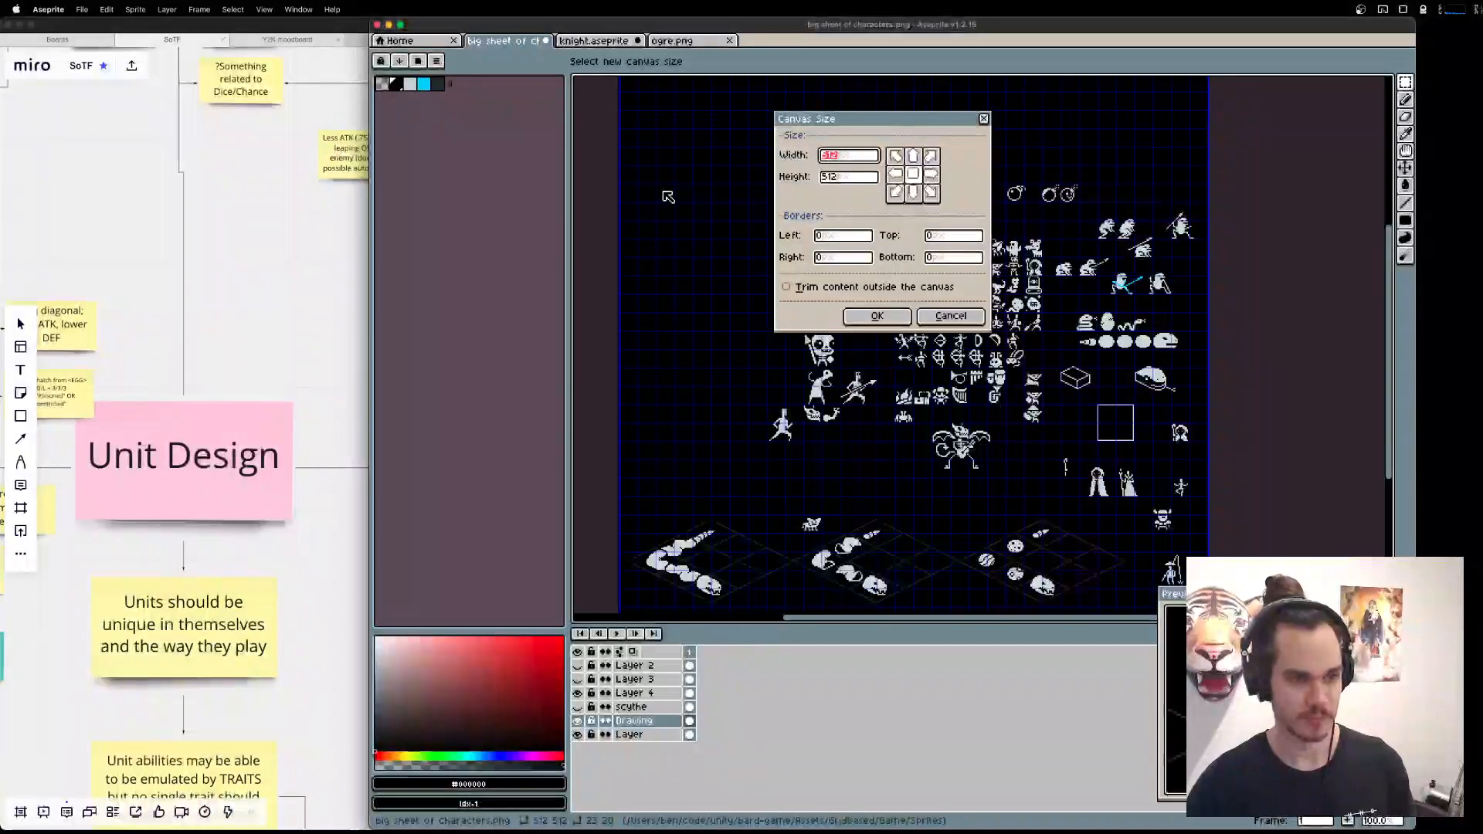
pyautogui.write('1024')
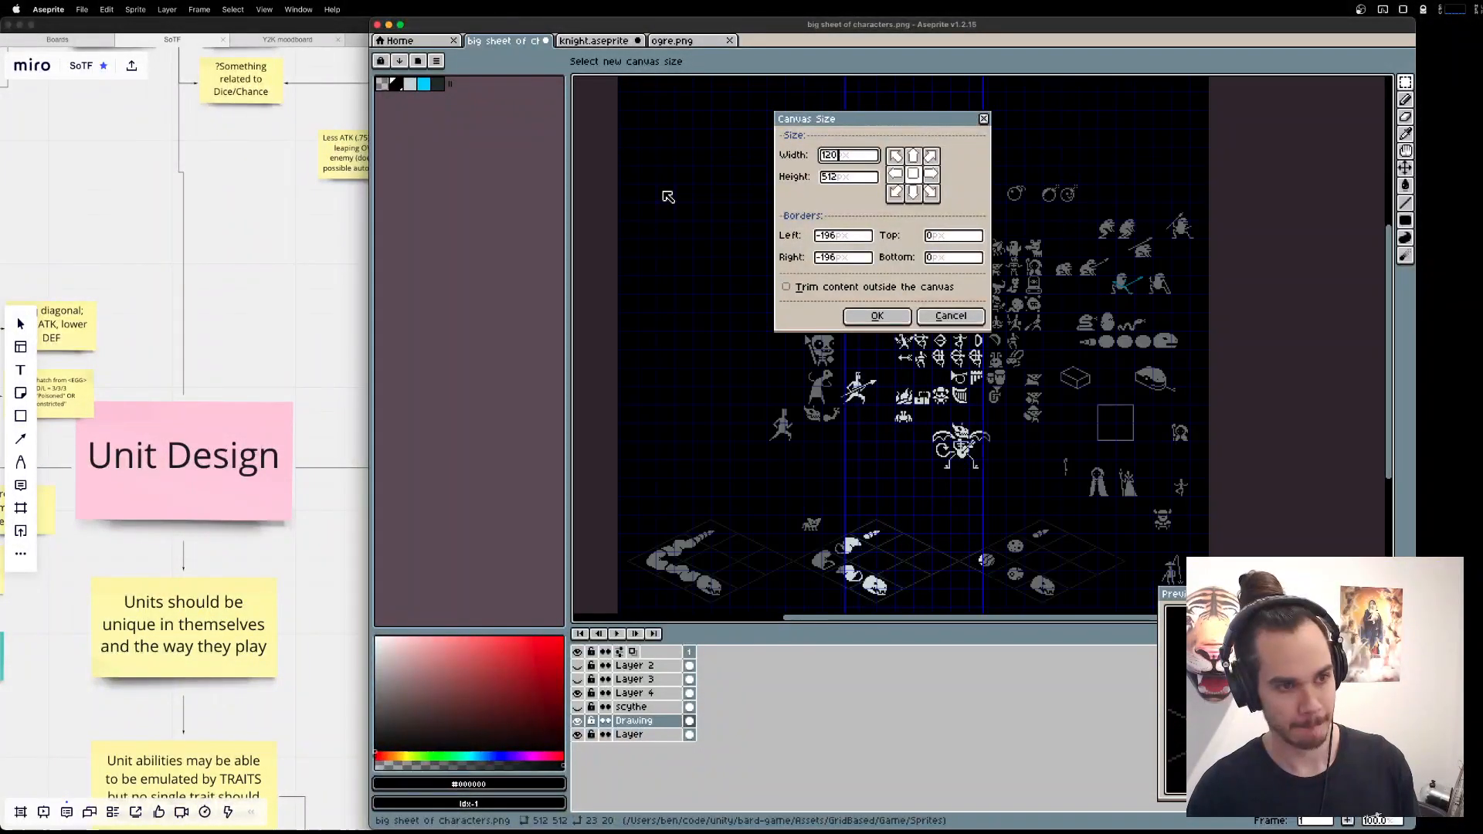
pyautogui.press('Tab')
pyautogui.write('1024')
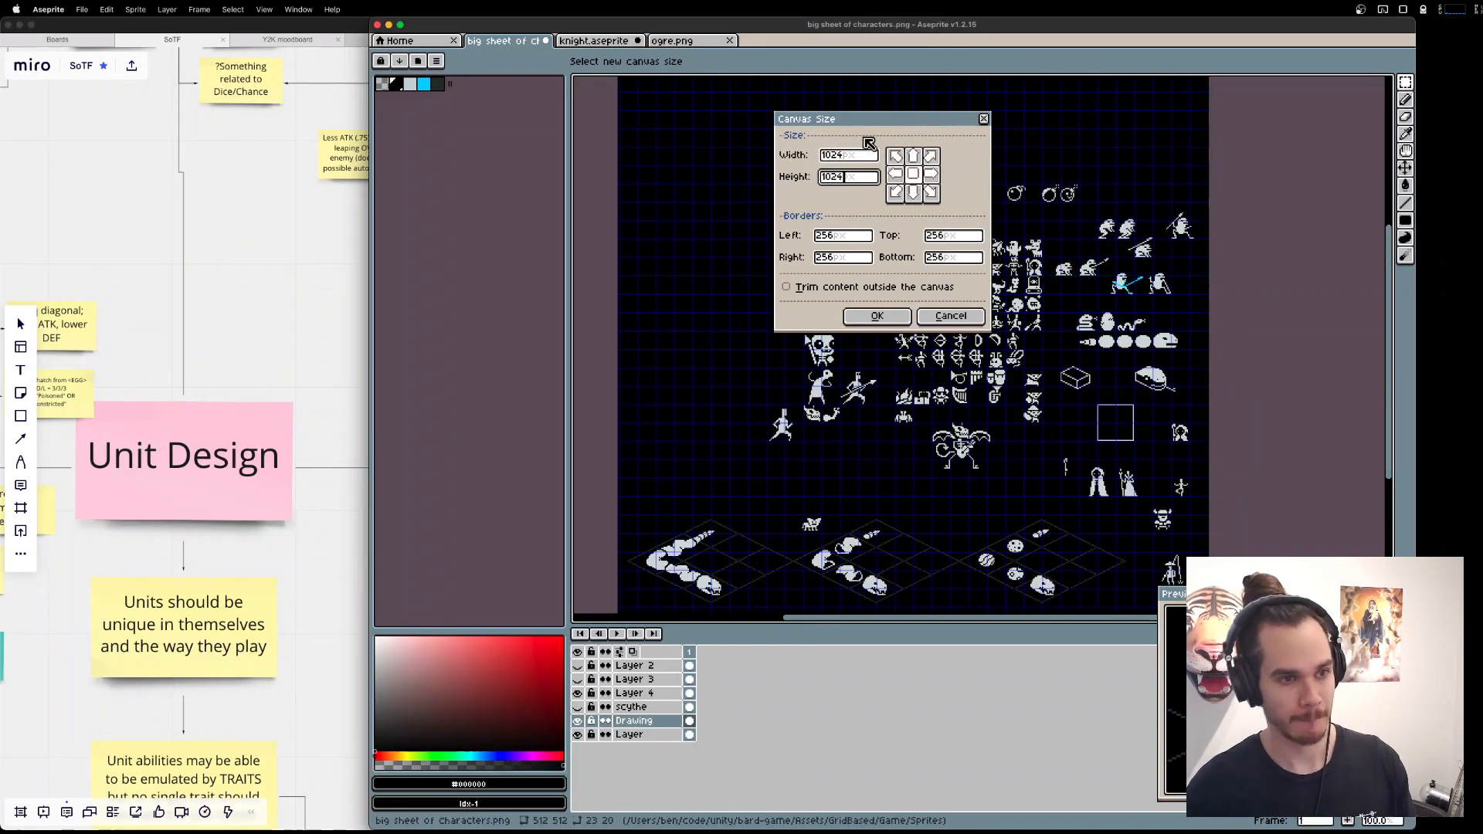
pyautogui.click(900, 157)
pyautogui.click(877, 316)
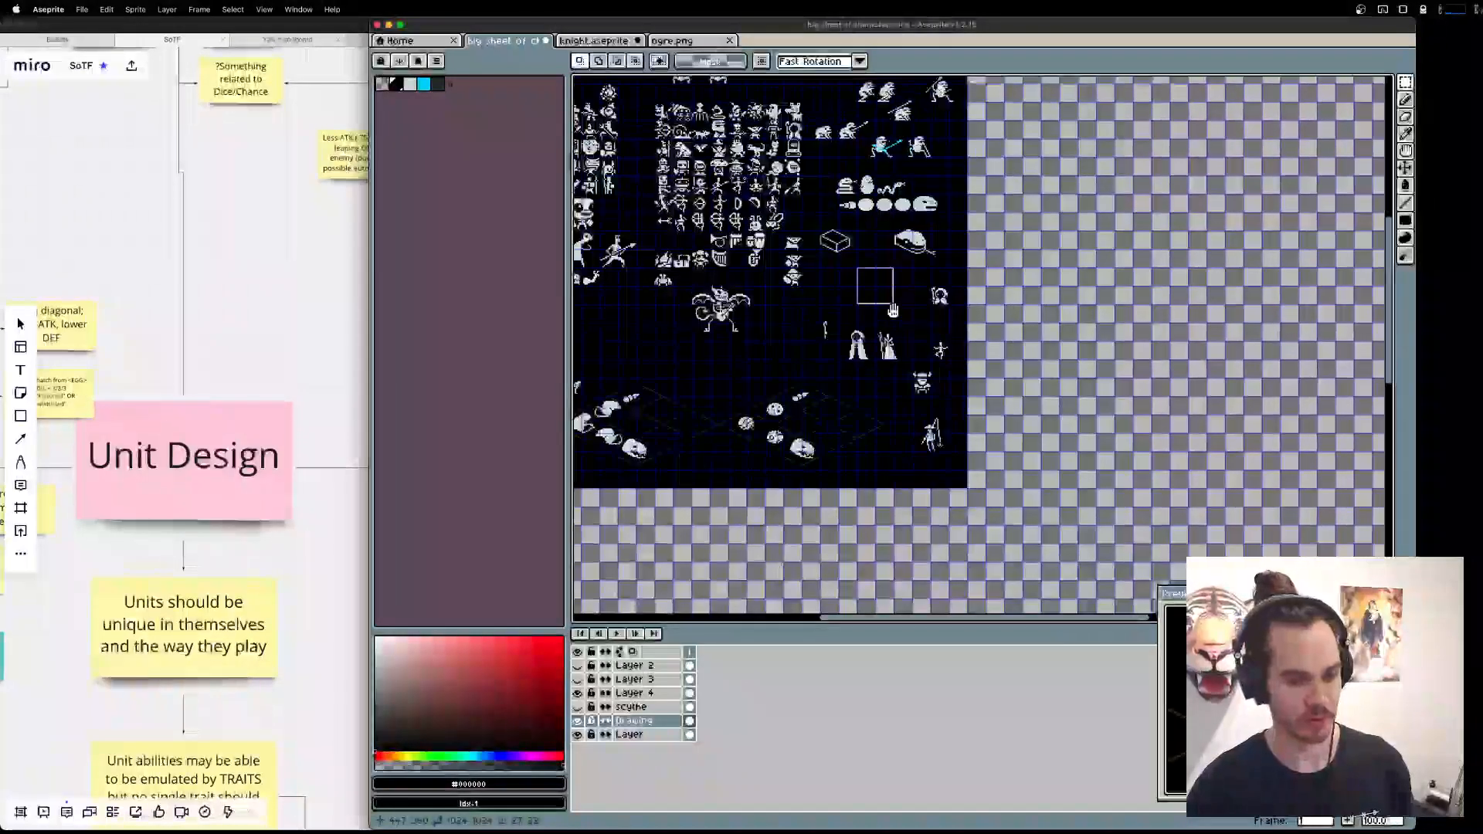
# Fill the new transparent canvas area on the base layer with #000000 using the Paint Bucket, and save the PNG sheet.
pyautogui.click(663, 734)
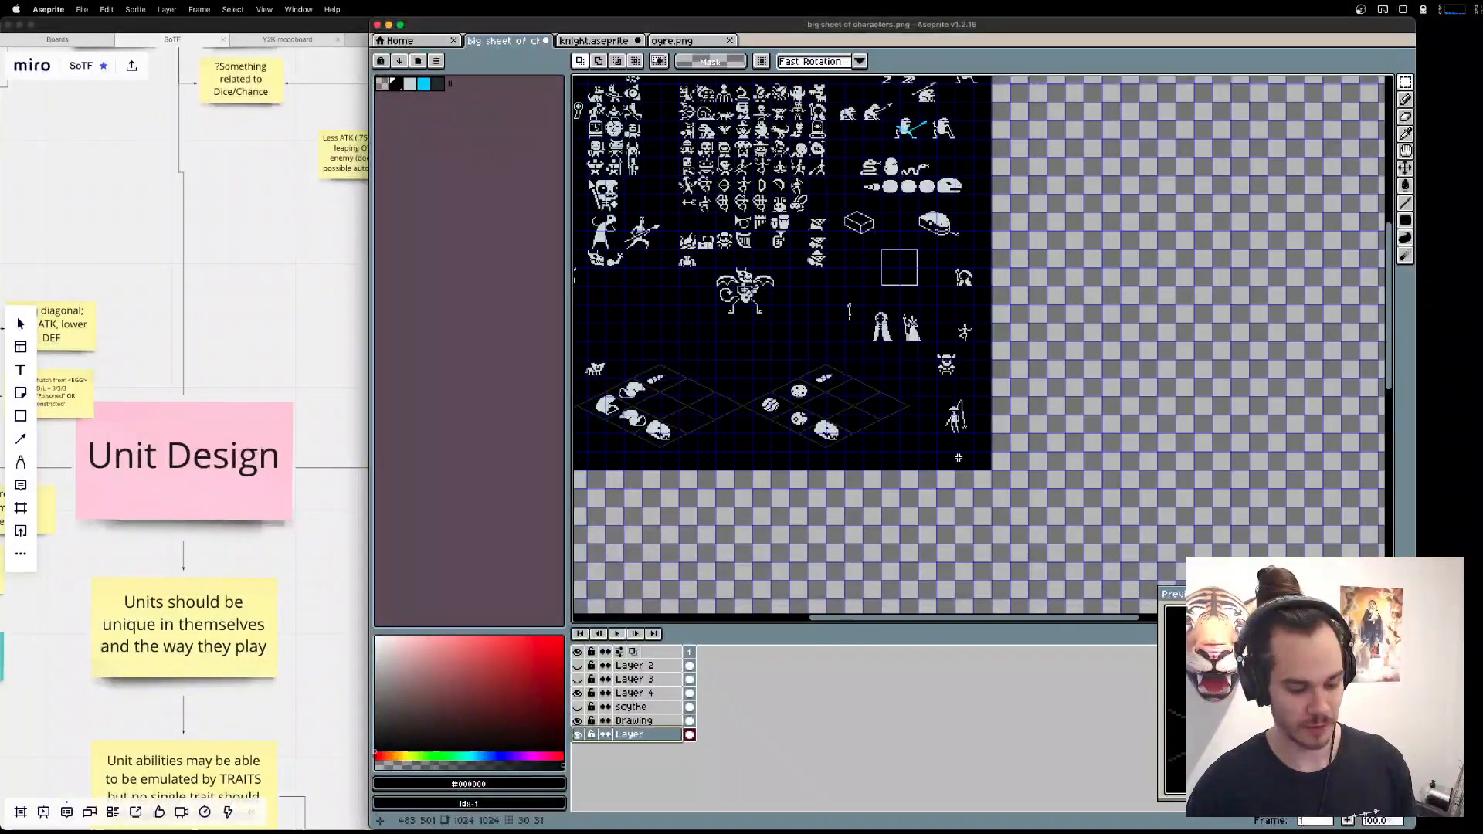
pyautogui.press('g')
pyautogui.click(725, 61)
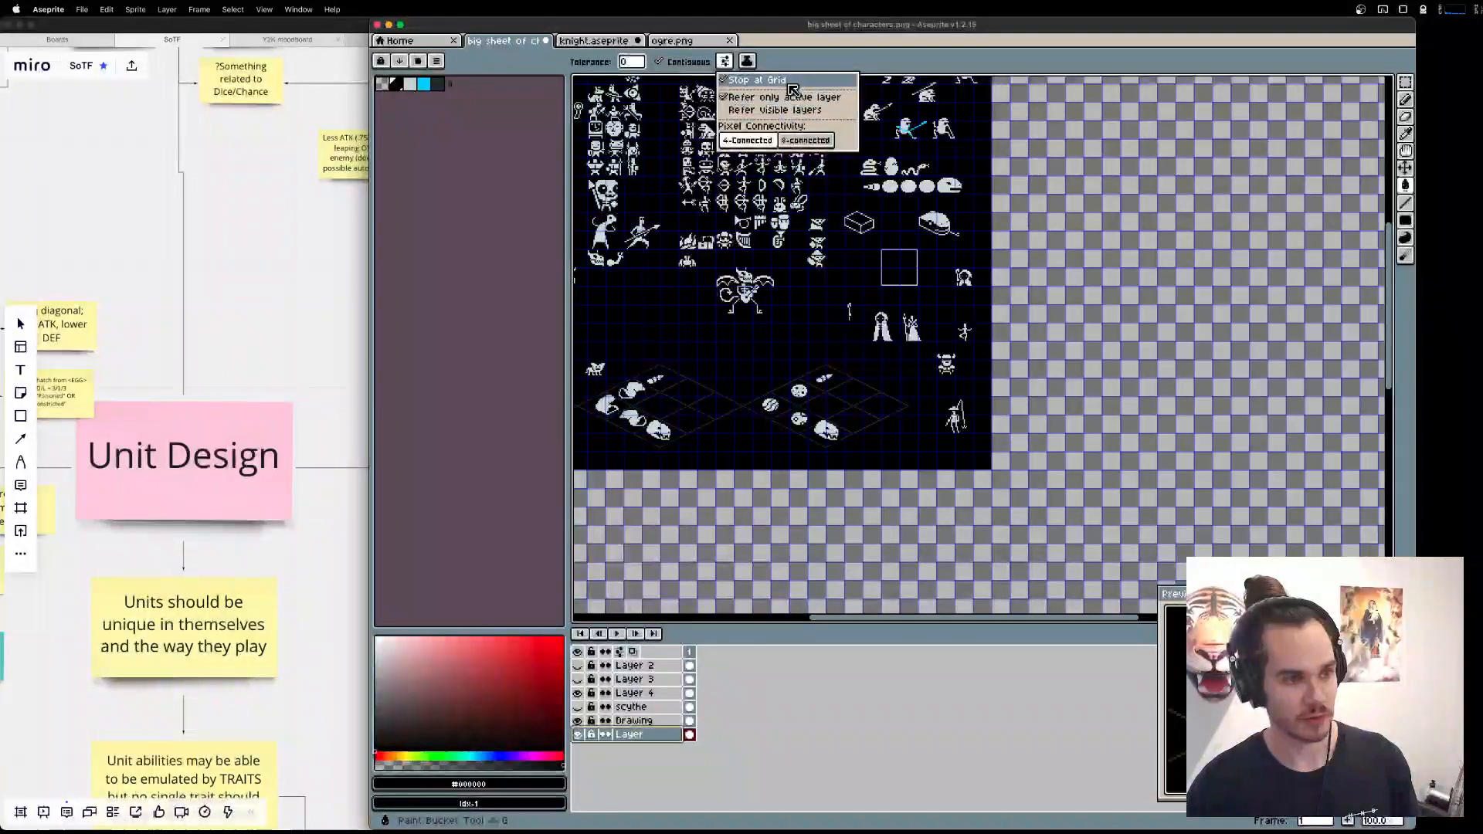
pyautogui.click(751, 98)
pyautogui.click(751, 96)
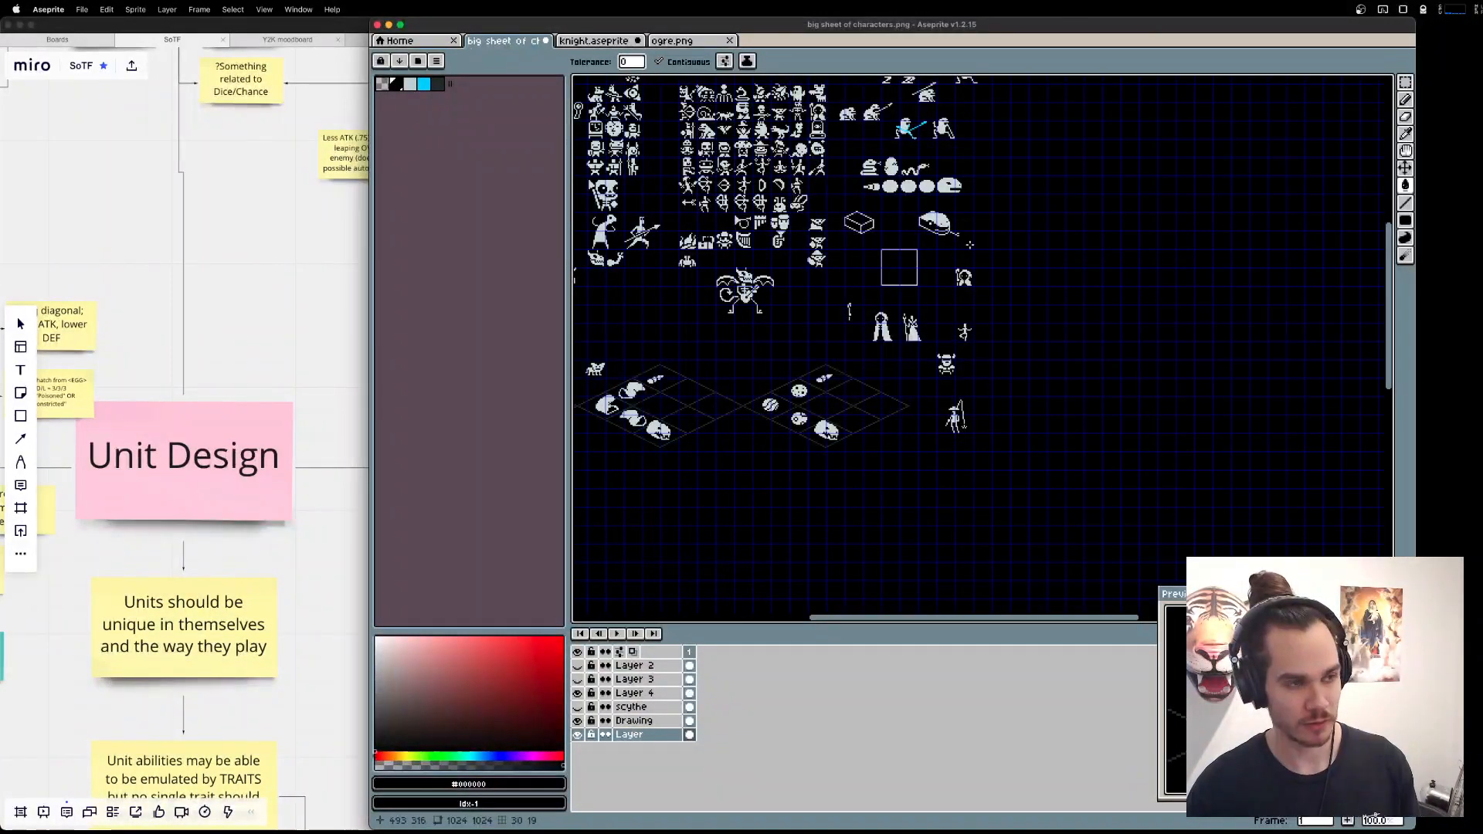
pyautogui.hotkey('ctrl', 's')
pyautogui.press('Return')
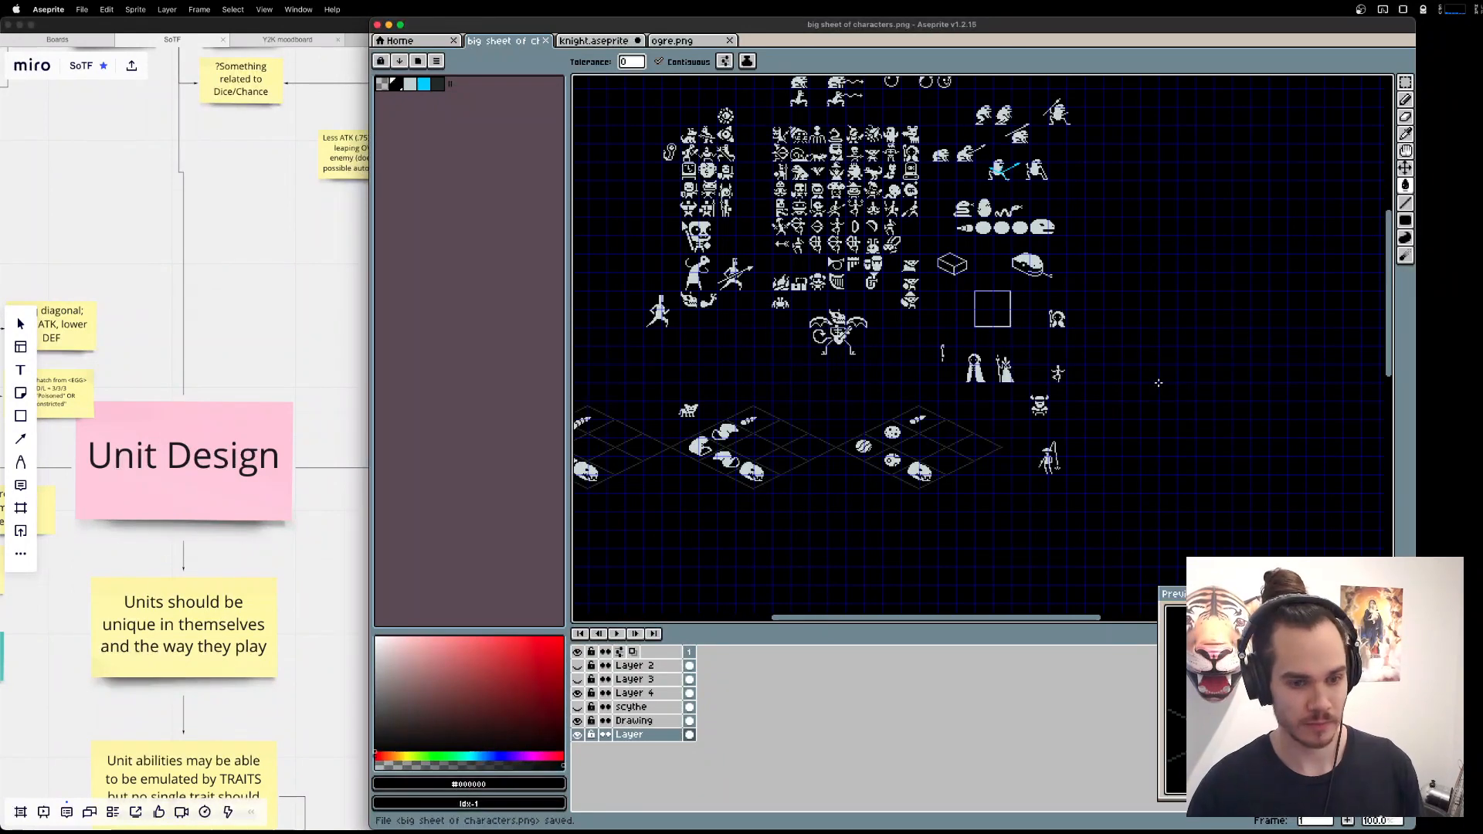
# Examine the enlarged sheet and the existing sprites around the dancing figure, horned head and rod-carrying character.
pyautogui.scroll(-1, 1043, 319)
pyautogui.scroll(1, 1054, 319)
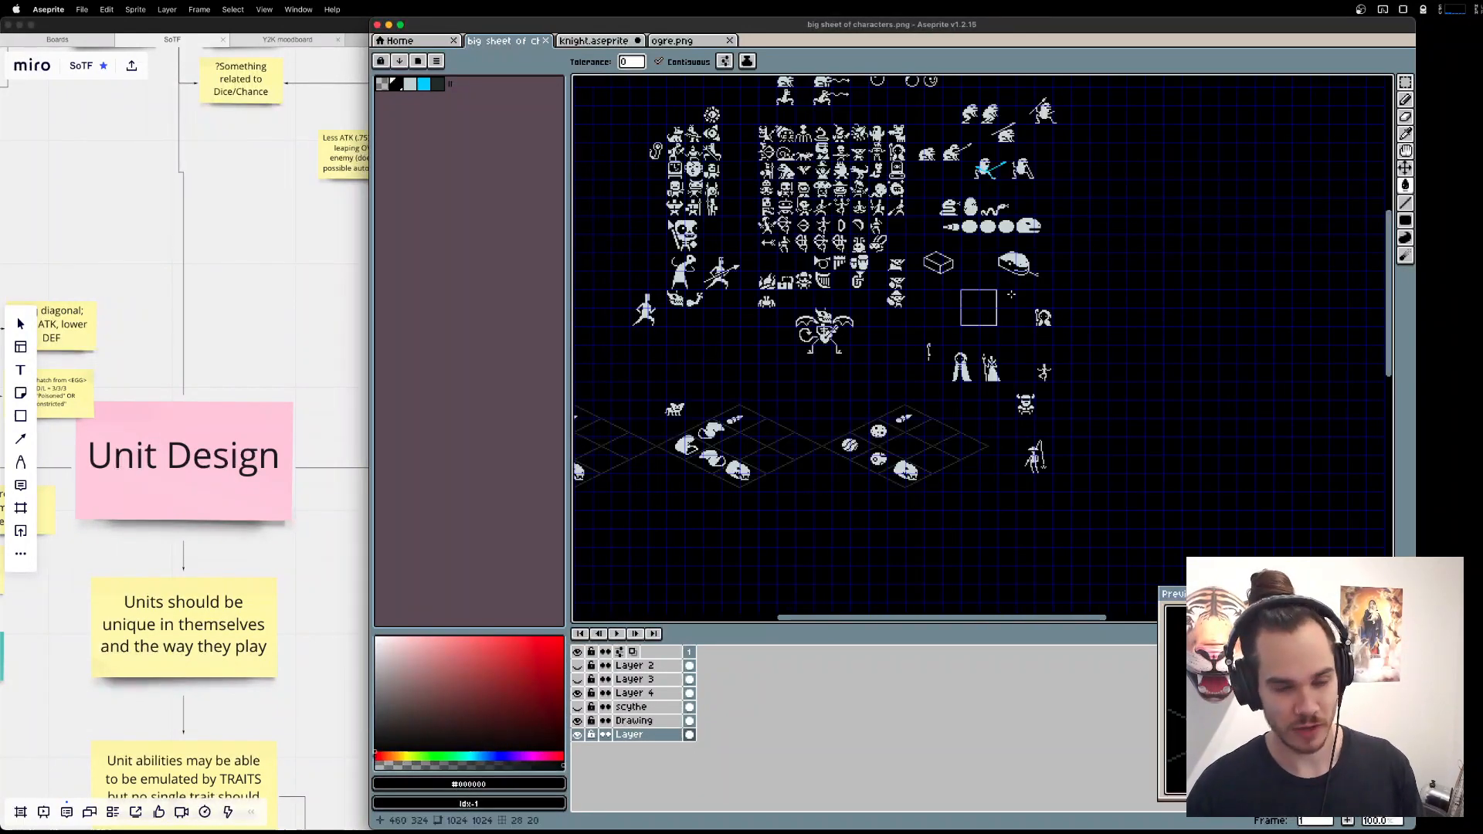
pyautogui.moveTo(888, 232); pyautogui.dragTo(1024, 302)
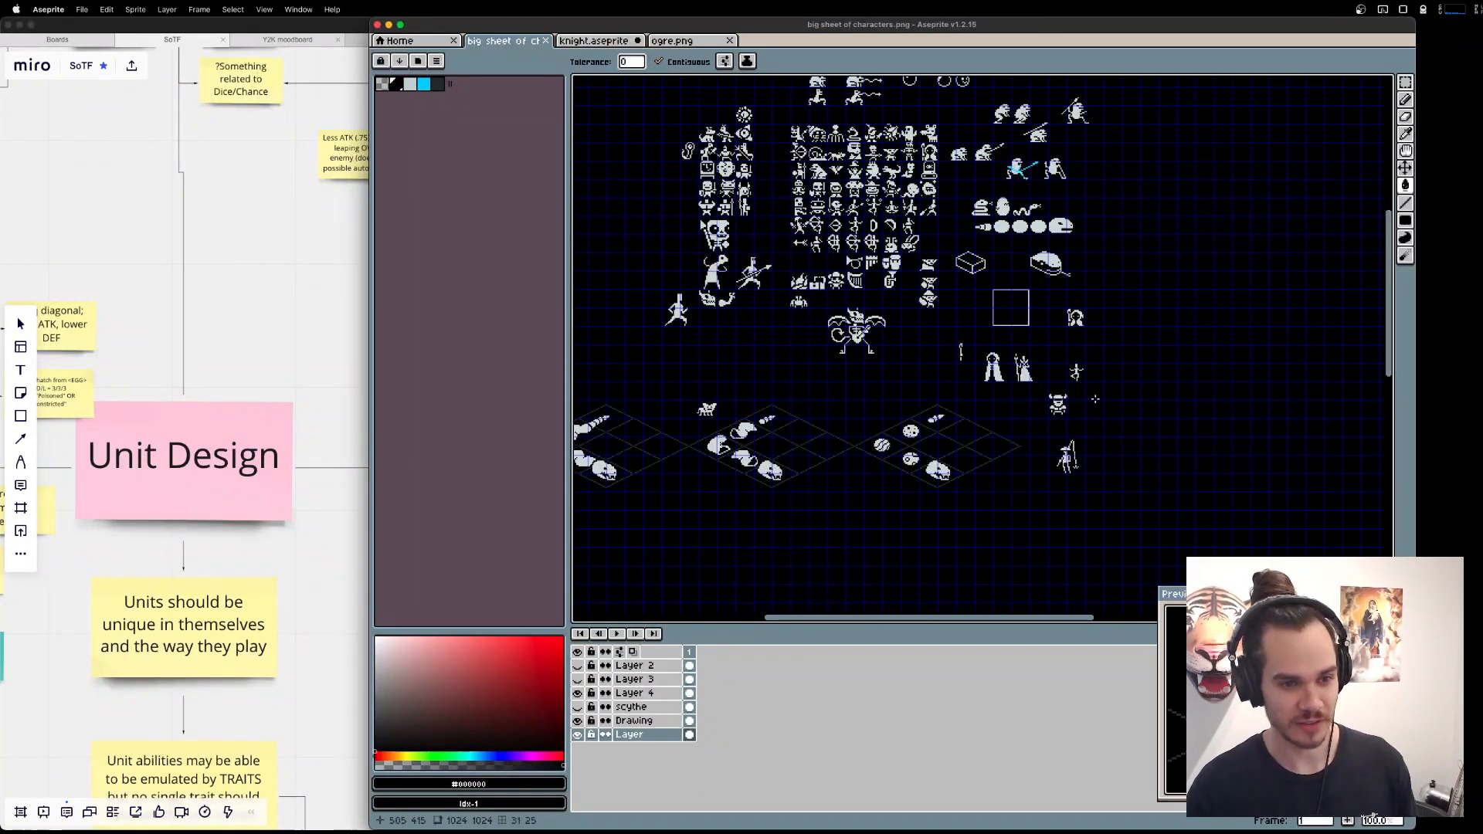
pyautogui.press('m')
pyautogui.scroll(3, 1087, 402)
pyautogui.moveTo(1082, 462); pyautogui.dragTo(1079, 295)
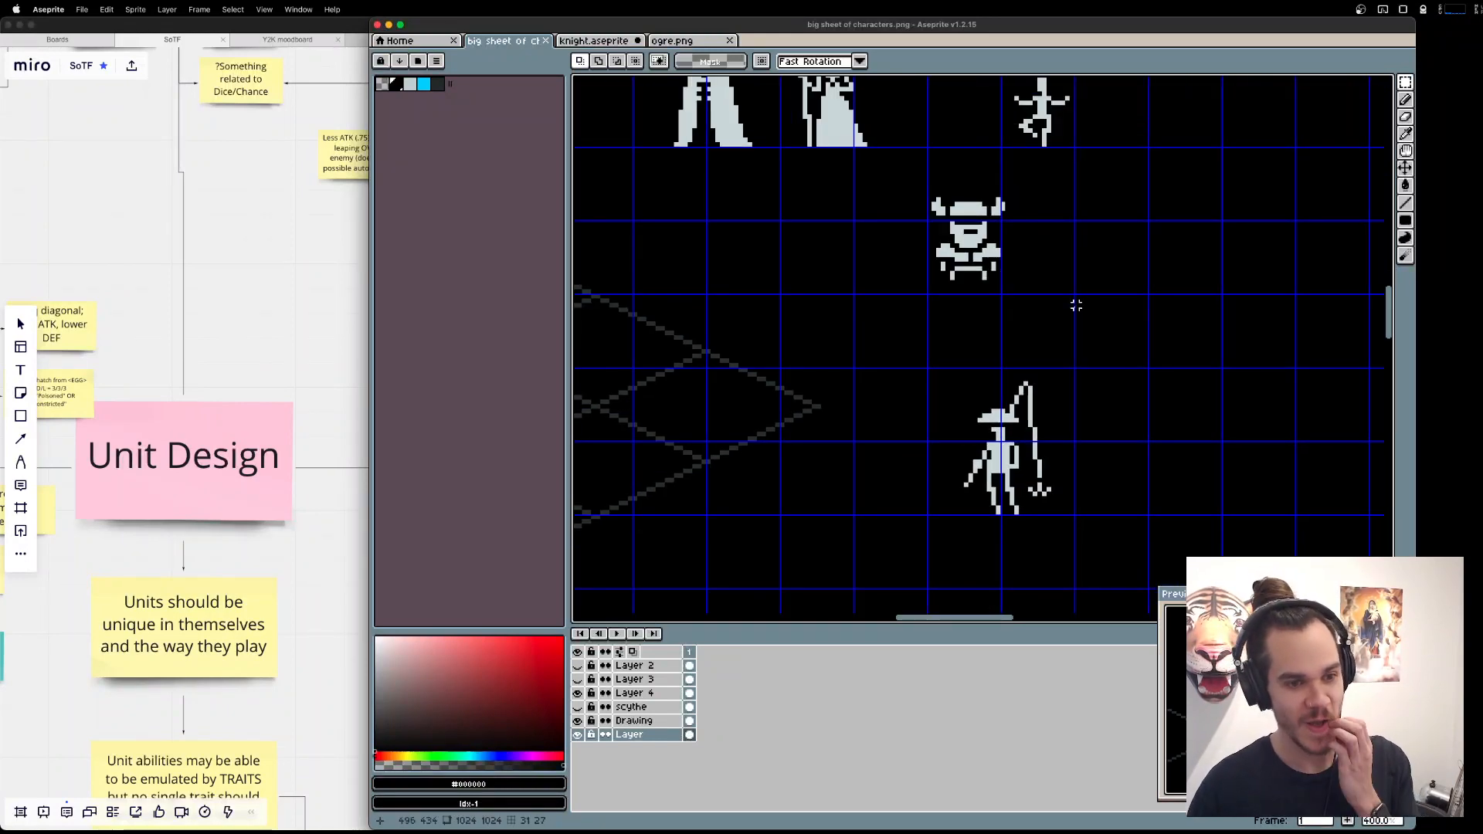
pyautogui.moveTo(971, 319); pyautogui.dragTo(974, 330)
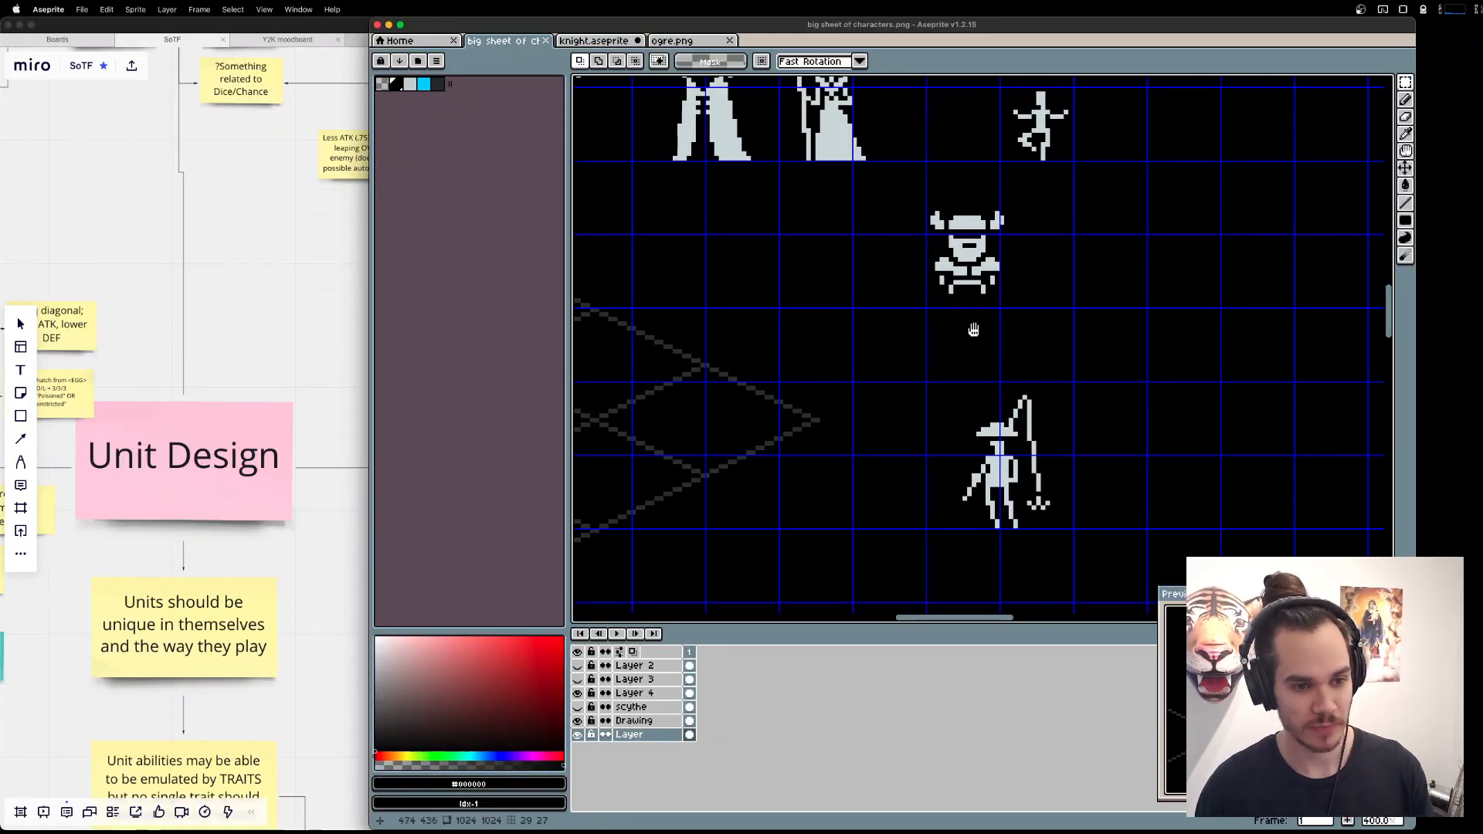
pyautogui.moveTo(879, 259); pyautogui.dragTo(982, 447)
pyautogui.scroll(1, 982, 447)
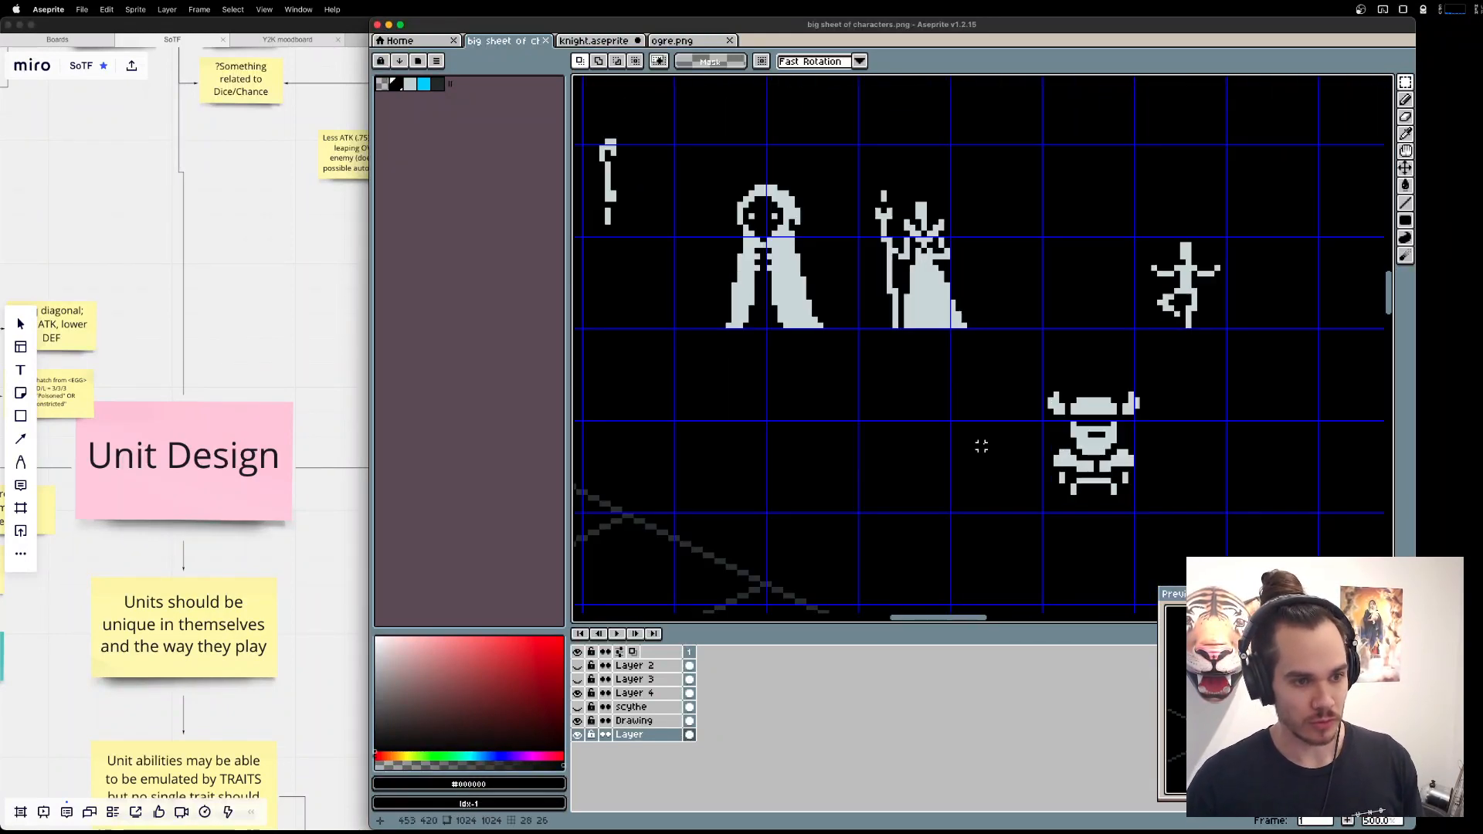
# Place a copy of the dancing figure on the Drawing layer, in the empty area beside the horned head.
pyautogui.moveTo(1176, 430); pyautogui.dragTo(1084, 305)
pyautogui.moveTo(1016, 90); pyautogui.dragTo(1186, 231)
pyautogui.press('super+d')
pyautogui.click(652, 735)
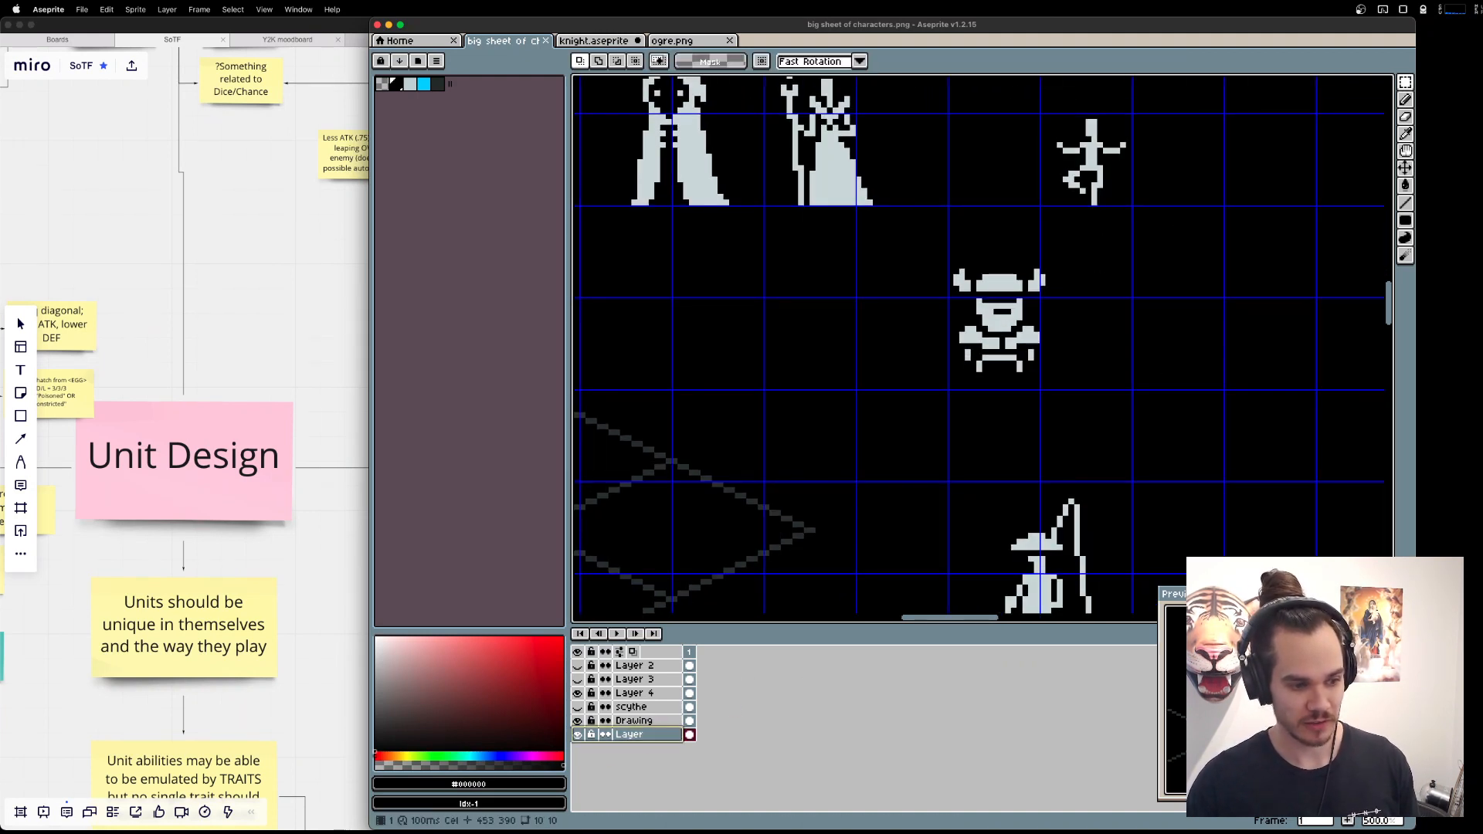
pyautogui.click(633, 721)
pyautogui.press('super+v')
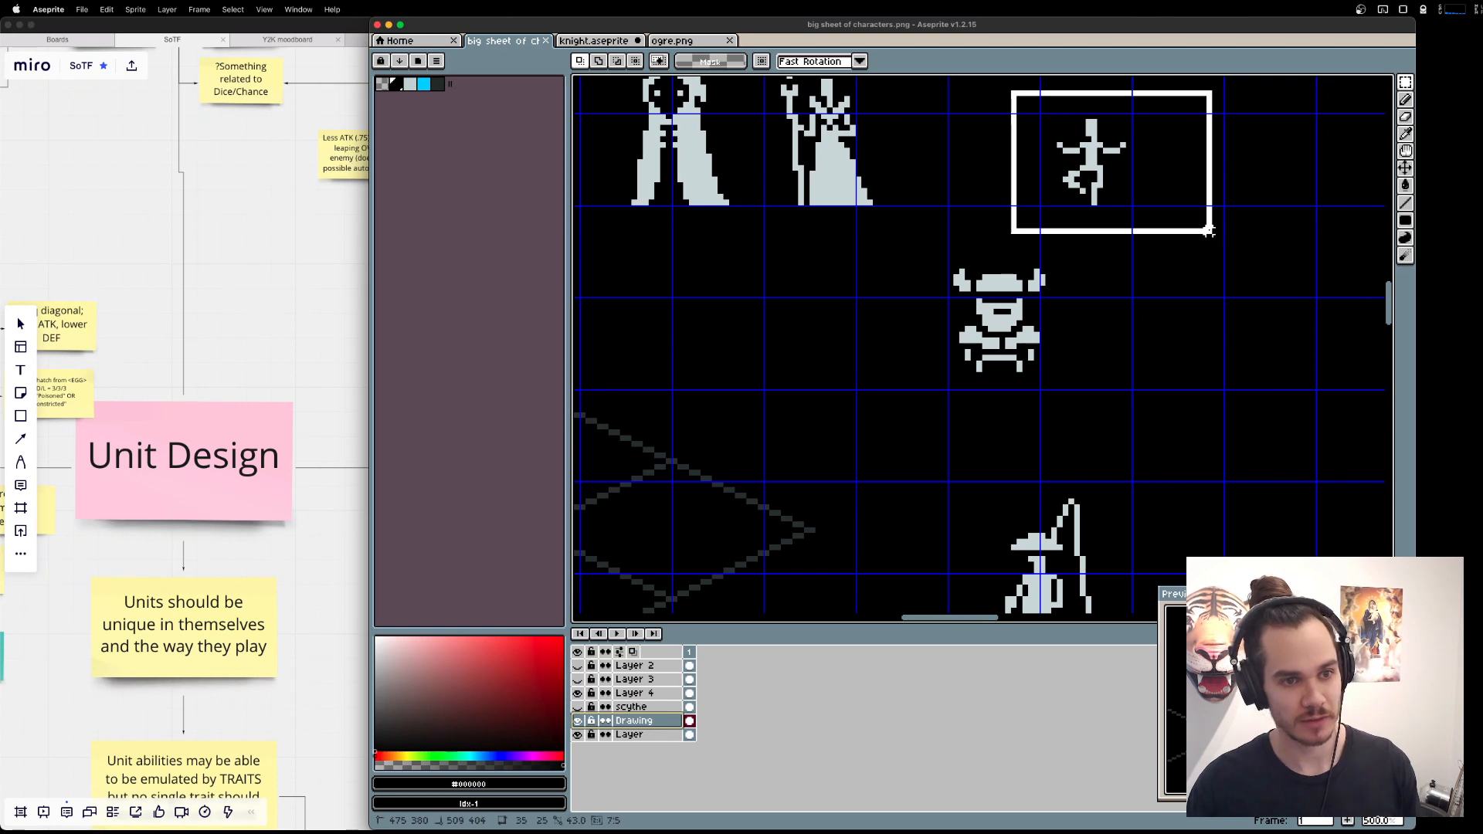
pyautogui.moveTo(1219, 247); pyautogui.dragTo(1067, 353)
pyautogui.press('super+d')
pyautogui.scroll(2, 1105, 308)
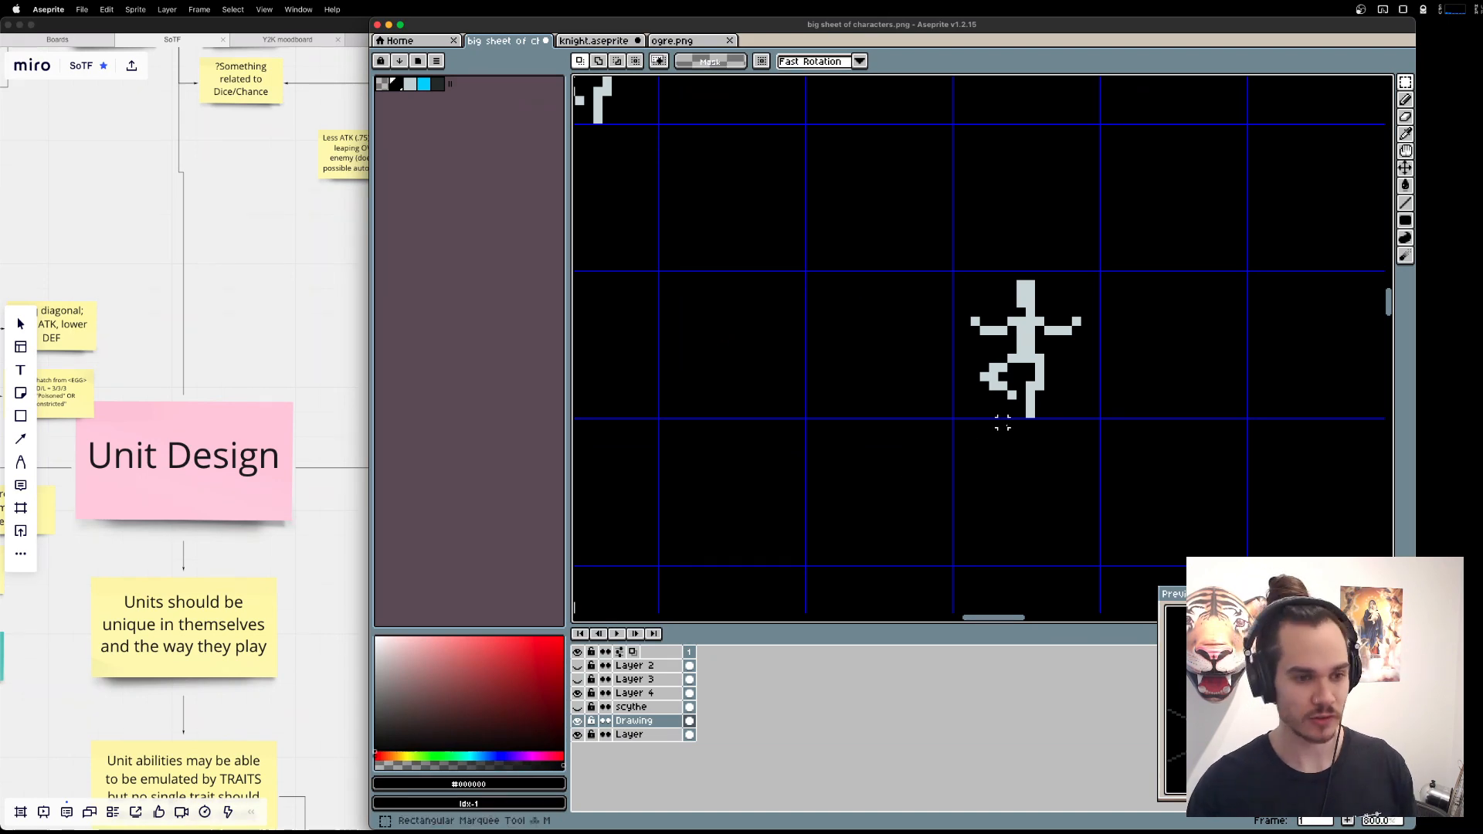
# Delete the legs and both arms from the copied figure, keeping its head, torso and shoulder stubs.
pyautogui.scroll(-1, 1003, 422)
pyautogui.moveTo(1003, 422); pyautogui.dragTo(991, 349)
pyautogui.moveTo(908, 194); pyautogui.dragTo(1063, 403)
pyautogui.press('super+d')
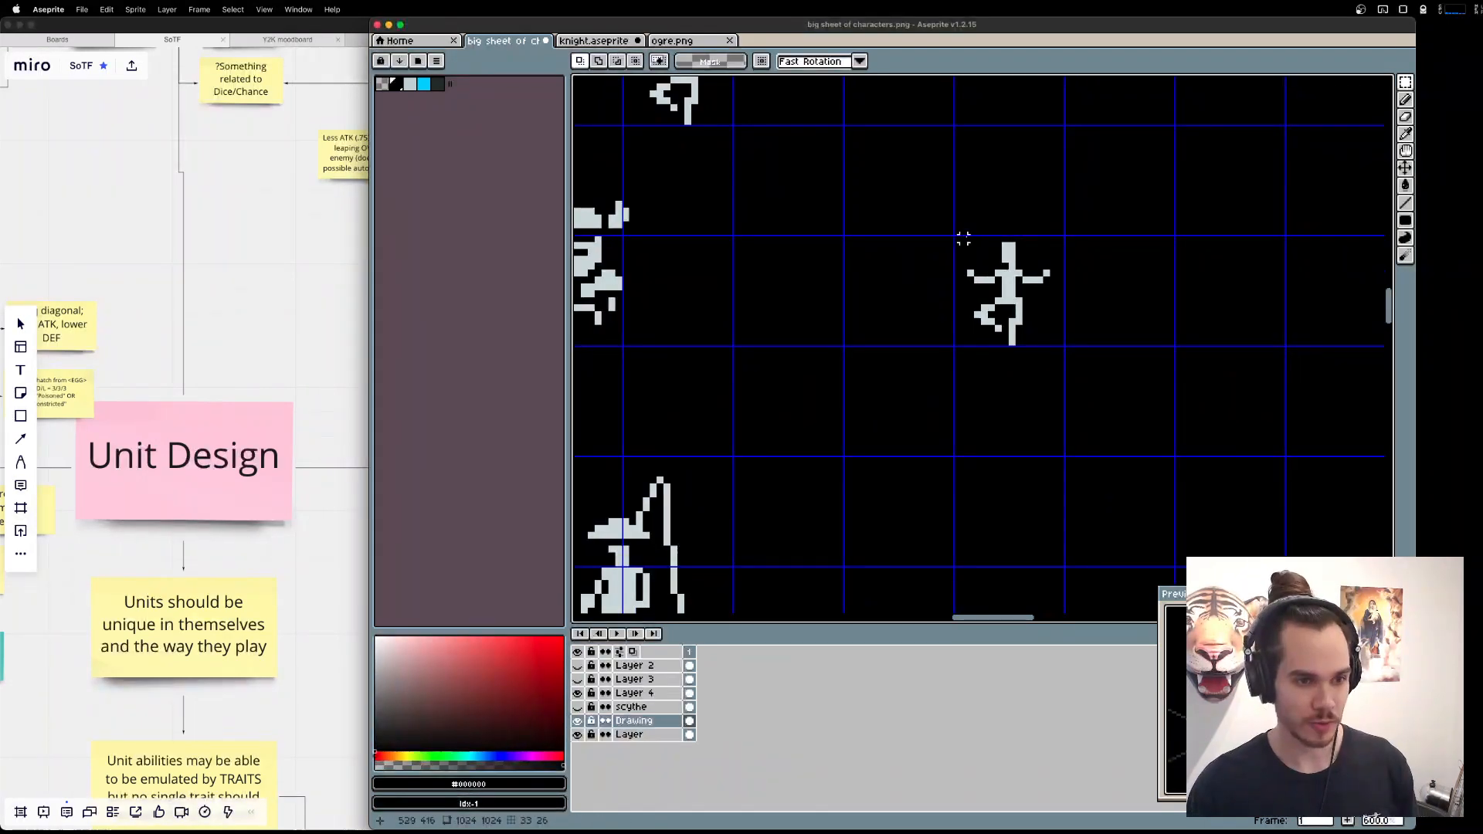
pyautogui.moveTo(963, 239); pyautogui.dragTo(1069, 346)
pyautogui.press('super+d')
pyautogui.moveTo(1097, 406); pyautogui.dragTo(944, 299)
pyautogui.press('Delete')
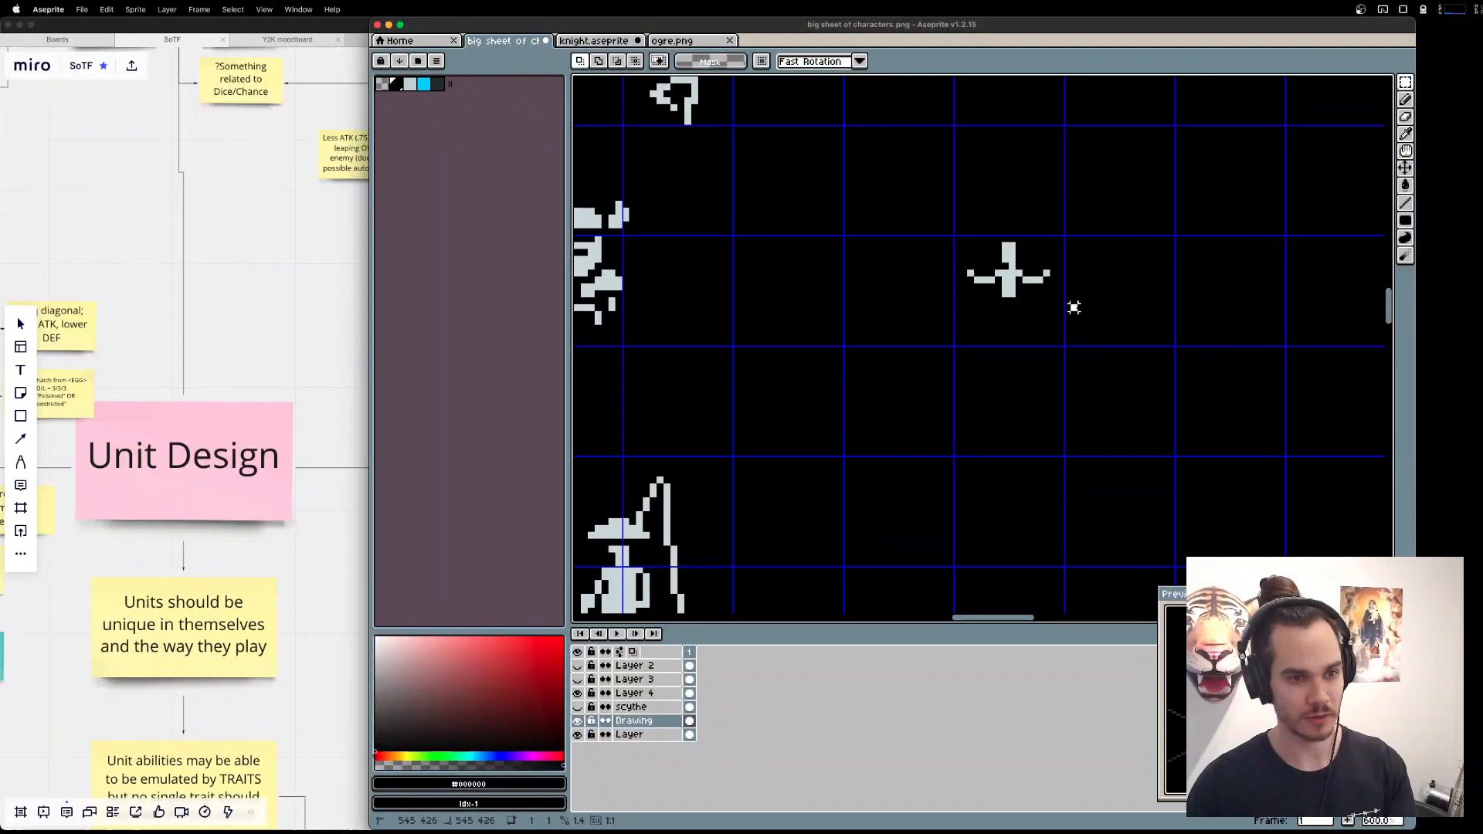
pyautogui.moveTo(1074, 308); pyautogui.dragTo(995, 315)
pyautogui.press('Delete')
pyautogui.press('Delete')
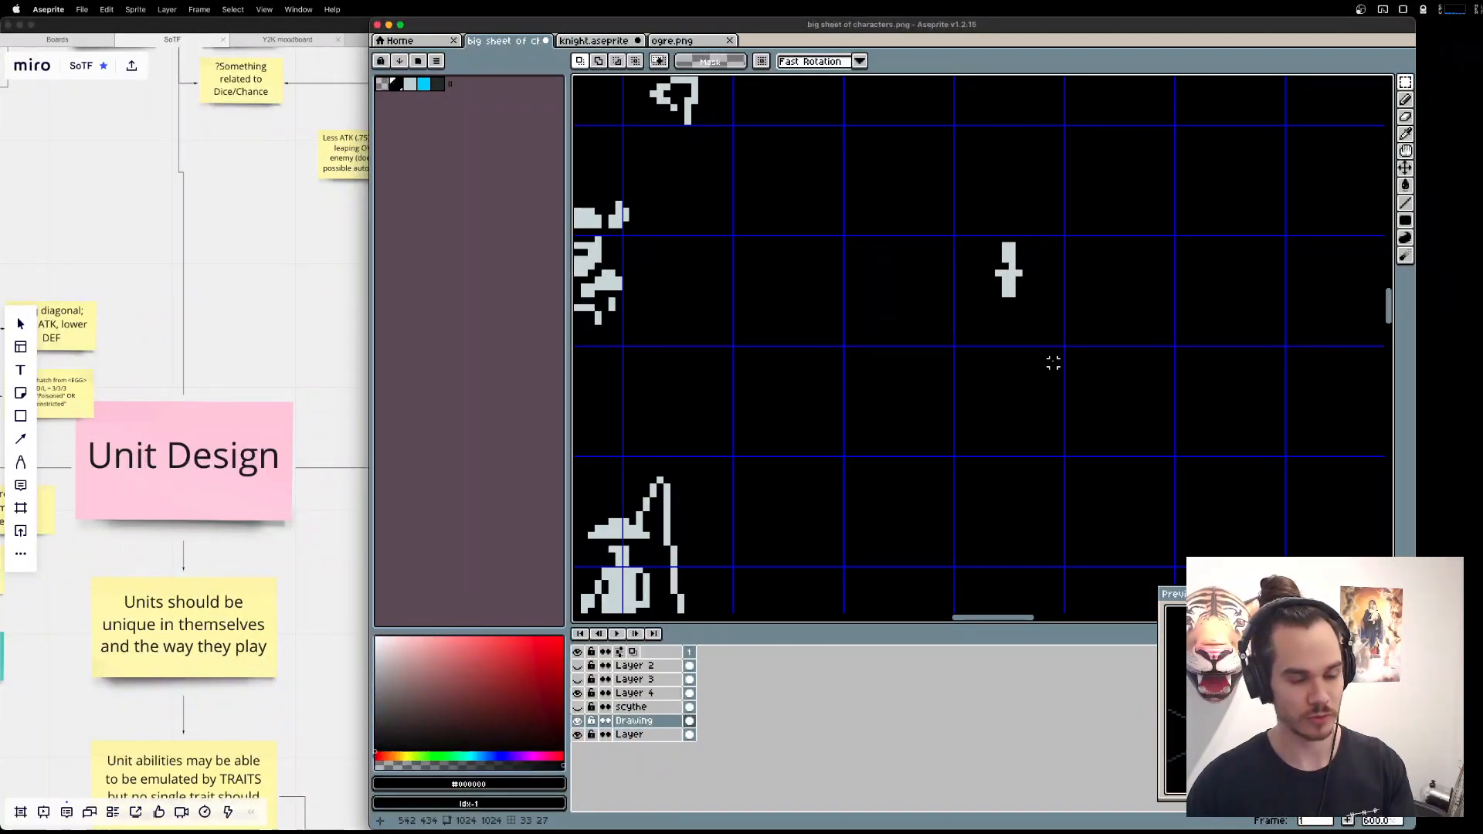
# Move the remaining torso up across the grid cell's upper edge and thicken its head and chest with light grey pixels.
pyautogui.moveTo(939, 145); pyautogui.dragTo(1114, 380)
pyautogui.moveTo(1009, 267)
pyautogui.mouseDown()
pyautogui.moveTo(1001, 211)
pyautogui.moveTo(1084, 321)
pyautogui.mouseUp()
pyautogui.press('super+d')
pyautogui.scroll(1, 1028, 261)
pyautogui.press('b')
pyautogui.keyDown('alt'); pyautogui.click(1048, 259); pyautogui.keyUp('alt')
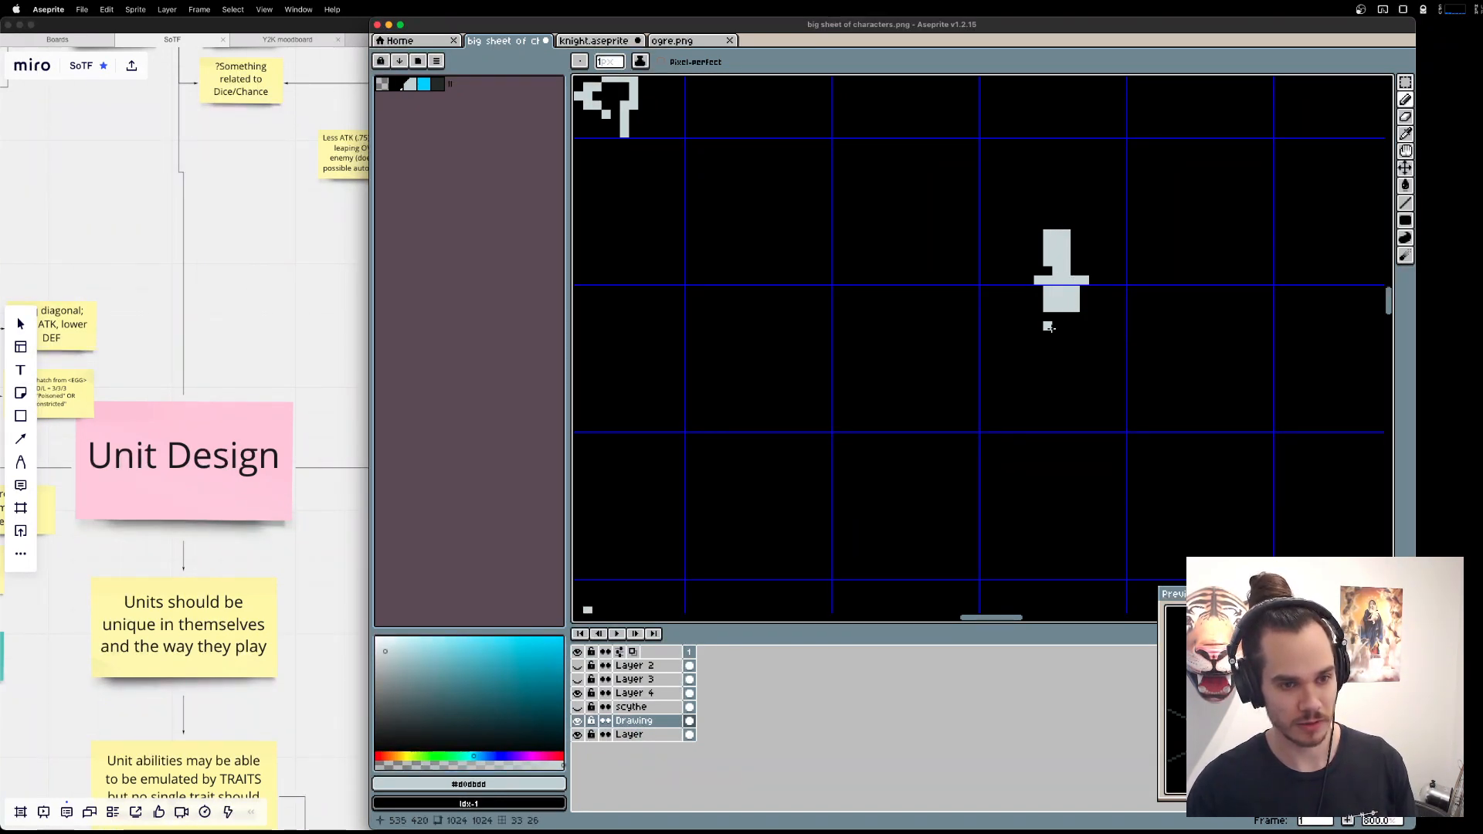
# Try a stepped leg line below the torso, check the shaman reference images in the browser, and undo the line.
pyautogui.moveTo(1084, 335)
pyautogui.mouseDown()
pyautogui.moveTo(1090, 417)
pyautogui.moveTo(1110, 434)
pyautogui.moveTo(1096, 425)
pyautogui.mouseUp()
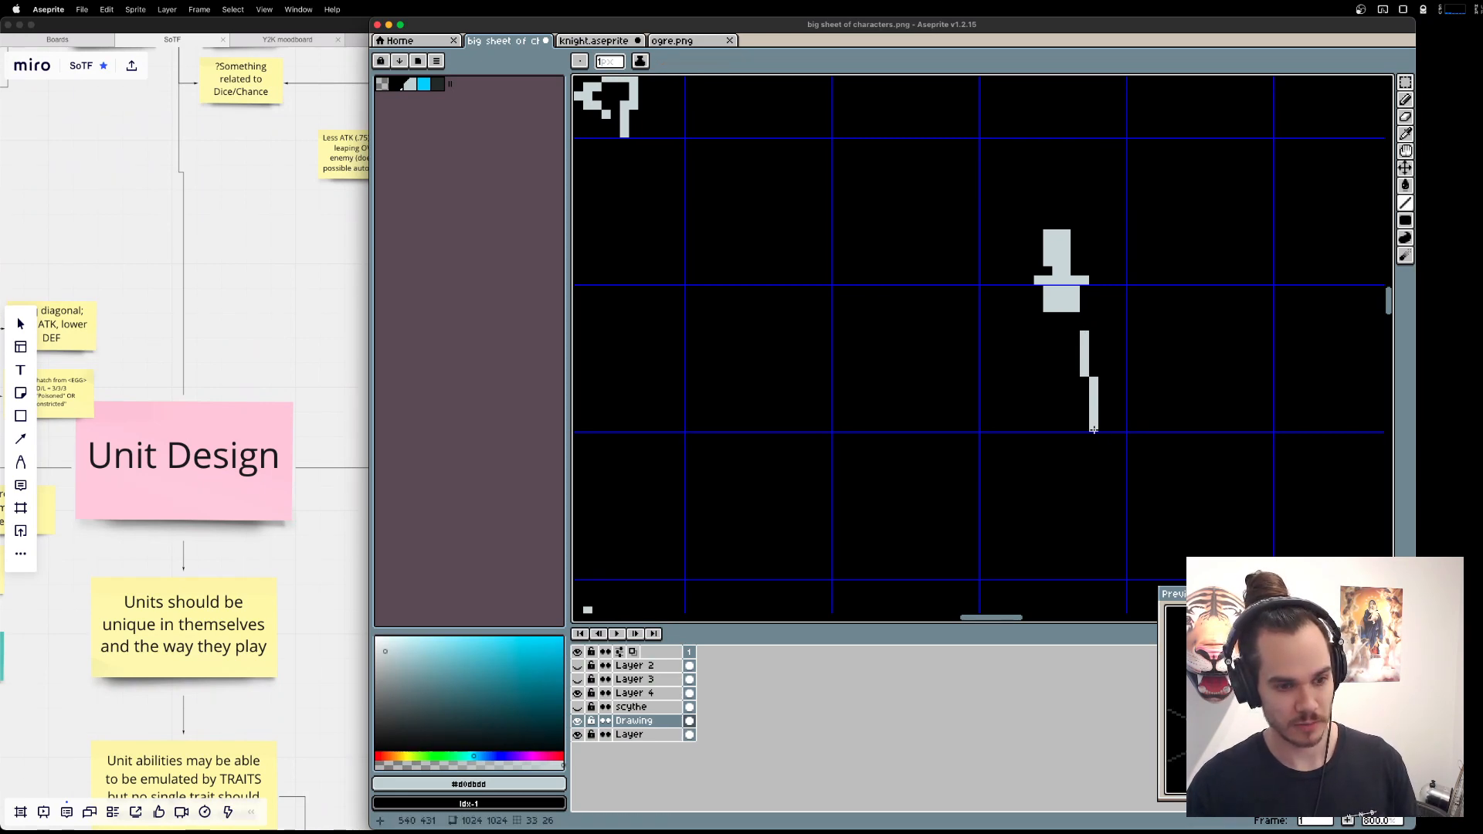
pyautogui.press('super+Tab')
pyautogui.press('super+Tab')
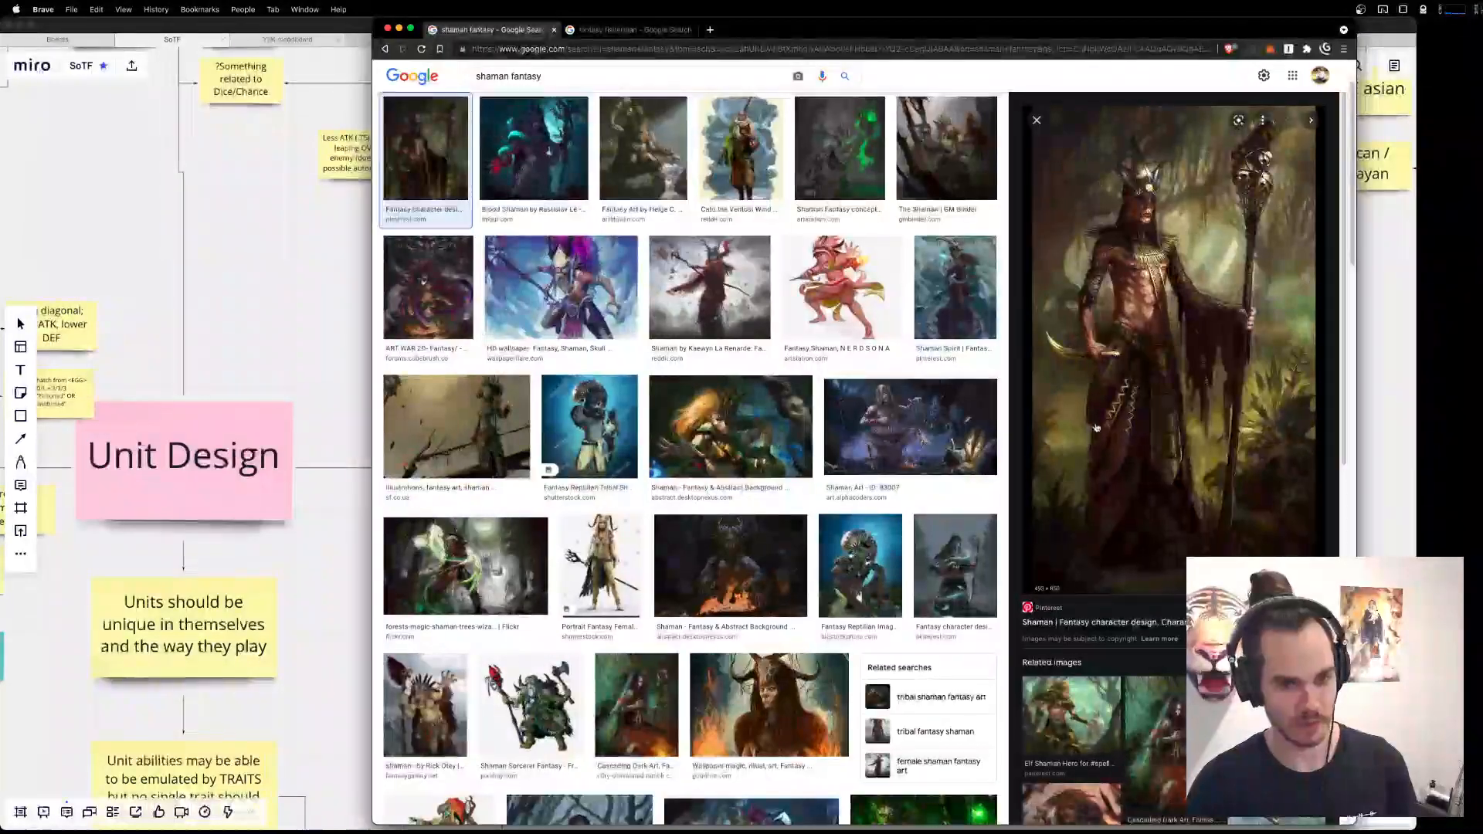
pyautogui.press('super+Tab')
pyautogui.press('super+Tab')
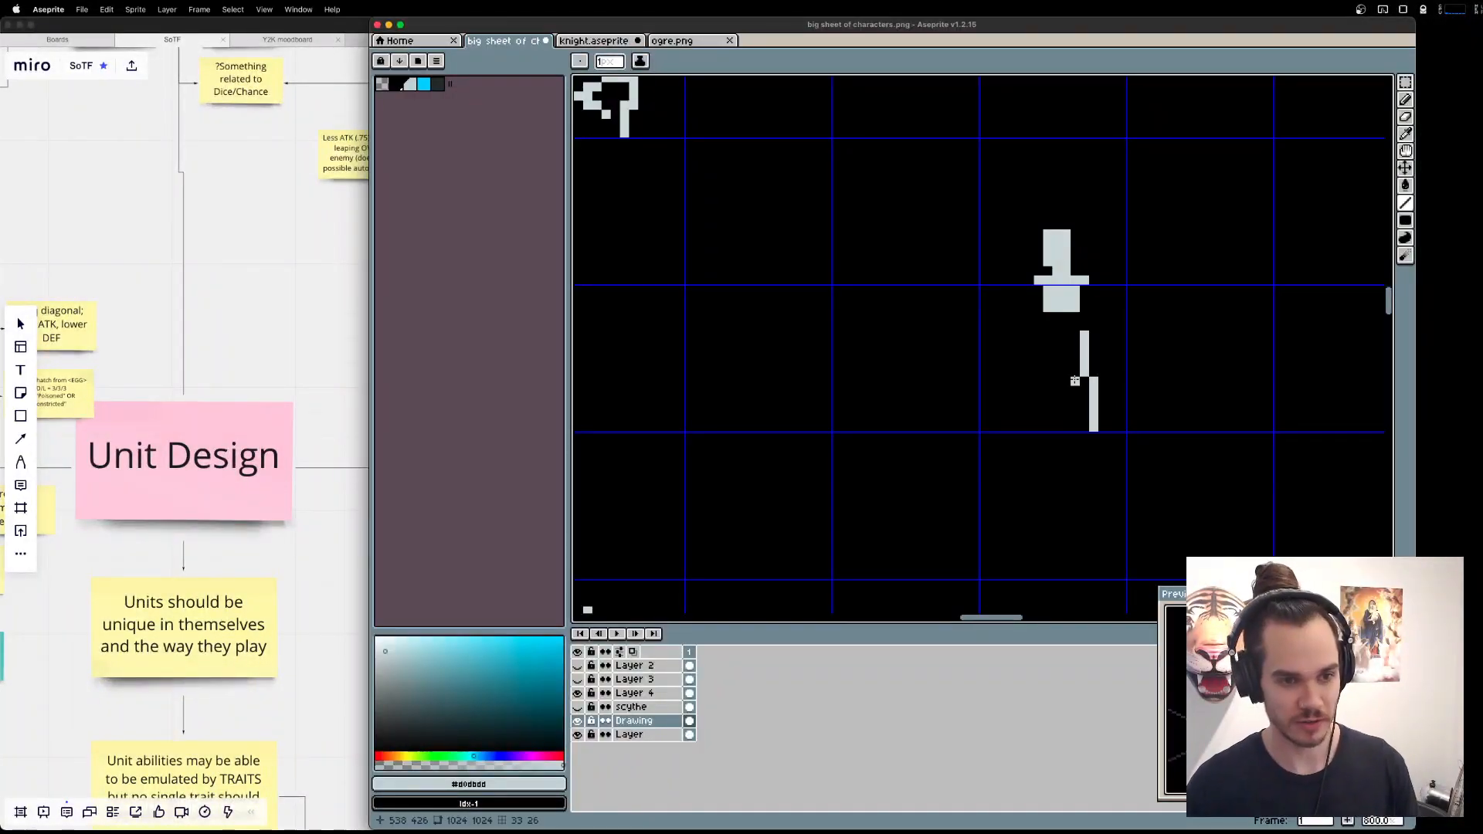
pyautogui.press('super+z')
# Draw a stepped leg line about 8 pixels tall below the torso, and undo the attempt at a second leg.
pyautogui.moveTo(1048, 362); pyautogui.dragTo(1042, 399)
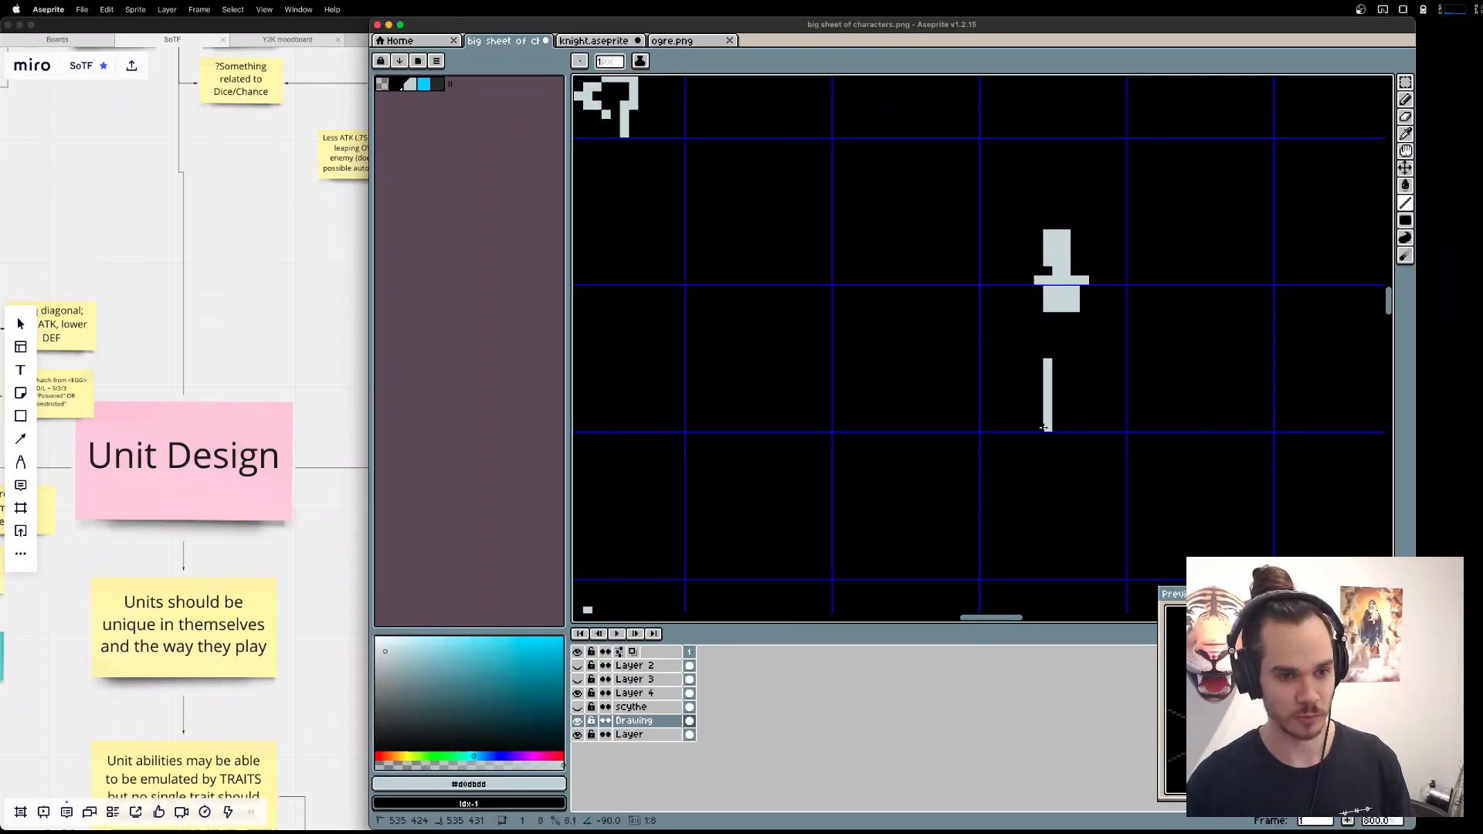
pyautogui.moveTo(1038, 429); pyautogui.dragTo(1038, 430)
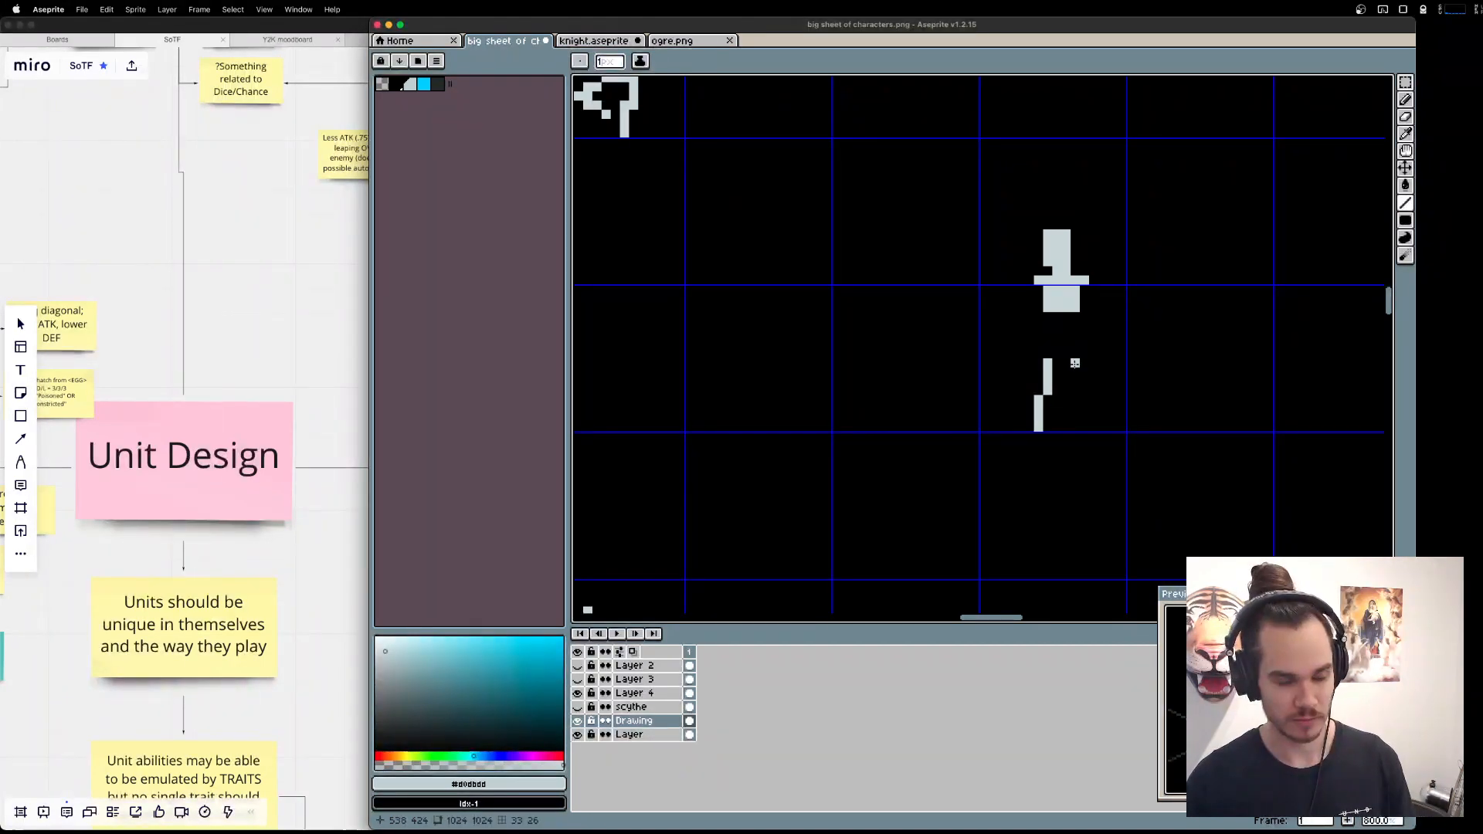
pyautogui.moveTo(1075, 363); pyautogui.dragTo(1085, 428)
pyautogui.press('super+z')
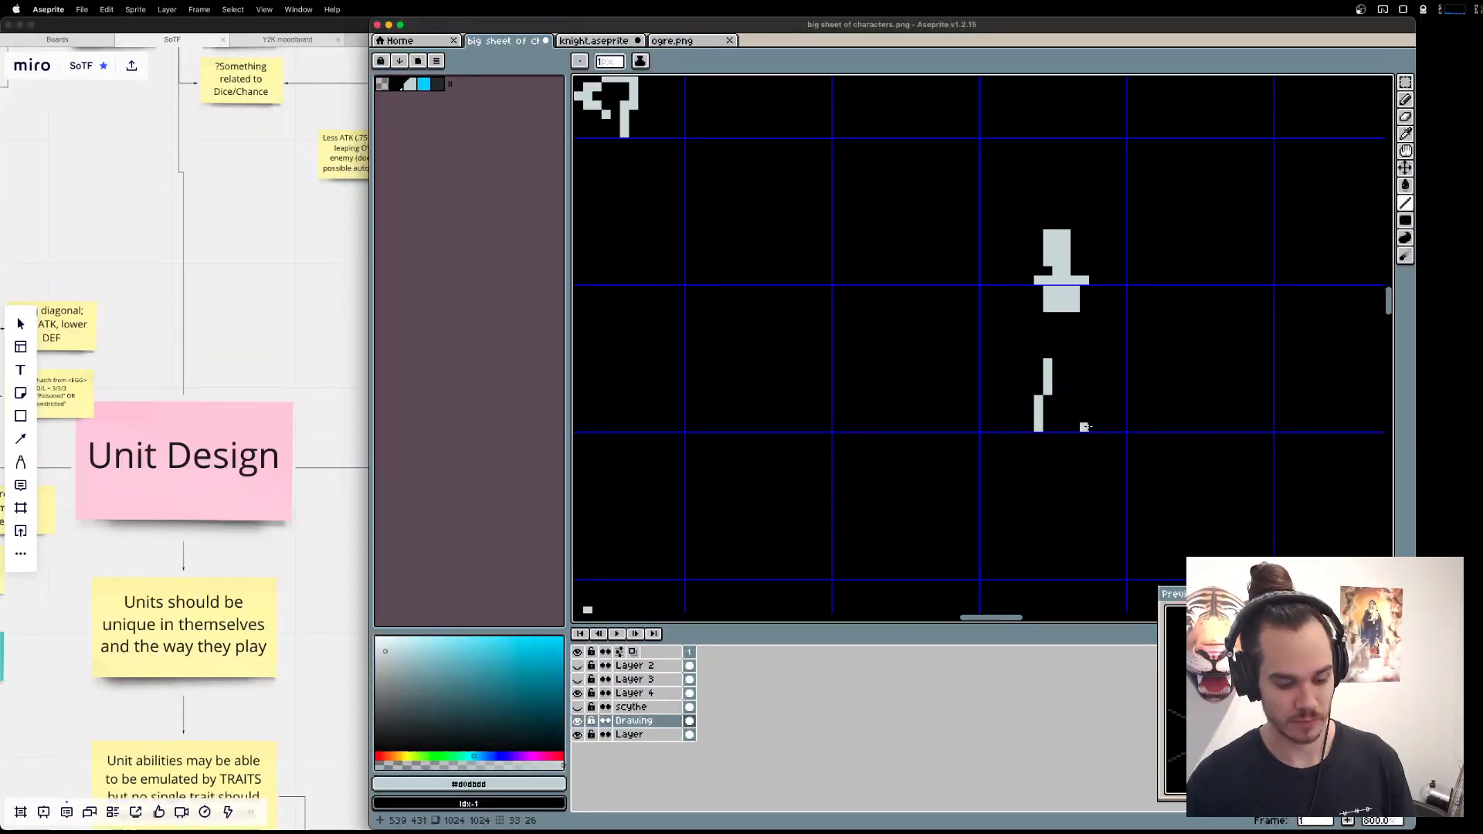
# Move the head and torso one pixel left and deselect them.
pyautogui.press('m')
pyautogui.moveTo(960, 174); pyautogui.dragTo(1111, 362)
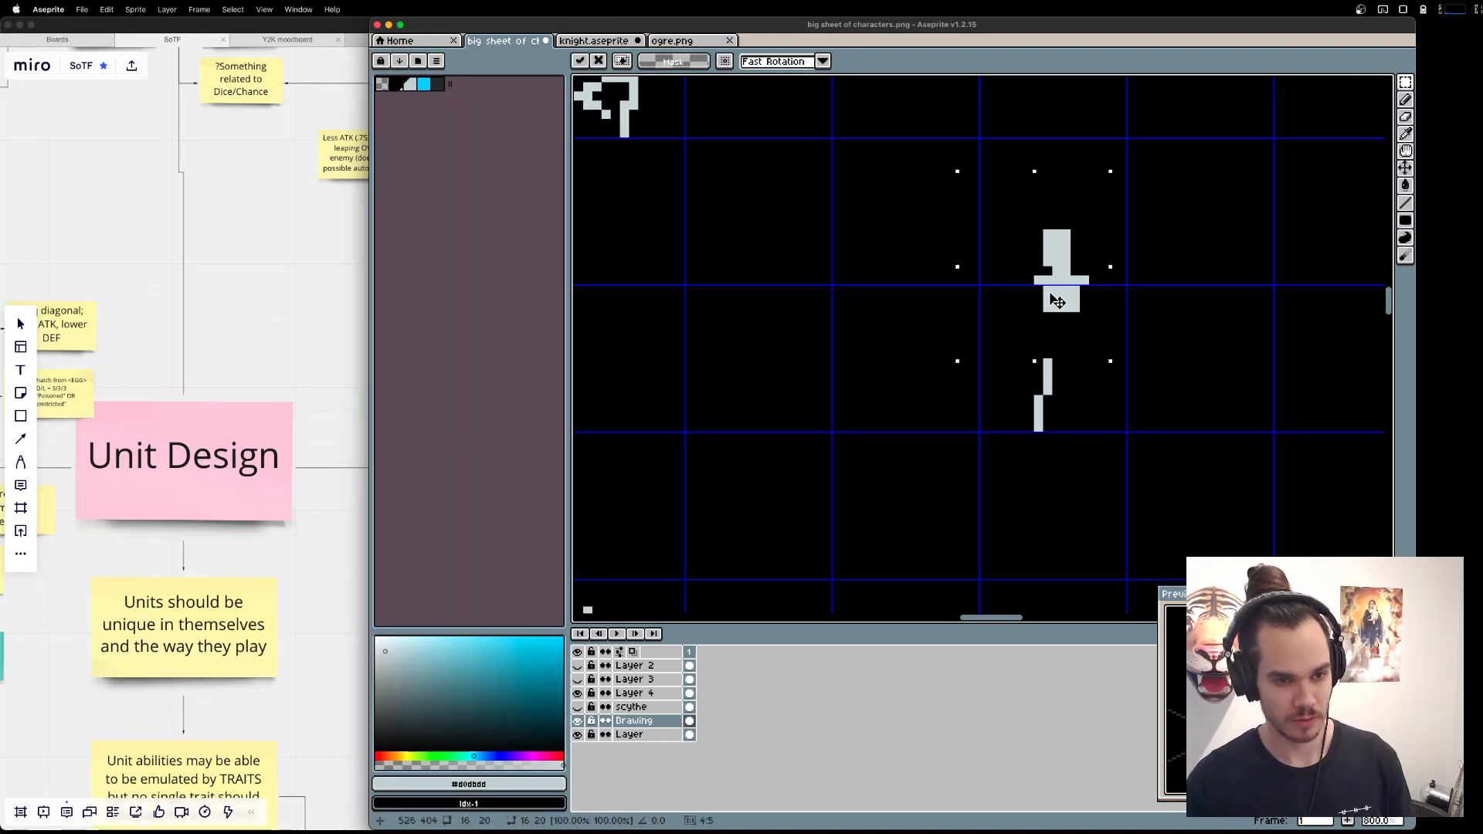
pyautogui.moveTo(1057, 301); pyautogui.dragTo(1047, 301)
pyautogui.press('super+d')
# Reshape the single leg into a bent form with a two-pixel-wide foot using the Pencil and Eraser.
pyautogui.moveTo(1067, 446)
pyautogui.mouseDown()
pyautogui.moveTo(990, 354)
pyautogui.moveTo(1009, 382)
pyautogui.moveTo(1030, 373)
pyautogui.moveTo(1037, 427)
pyautogui.moveTo(1039, 371)
pyautogui.moveTo(1039, 409)
pyautogui.mouseUp()
pyautogui.press('super+d')
pyautogui.press('b')
pyautogui.press('e')
pyautogui.press('b')
pyautogui.press('e')
pyautogui.press('super+z')
# Shift the bent leg one pixel left and erase the extra pixels at its foot.
pyautogui.press('m')
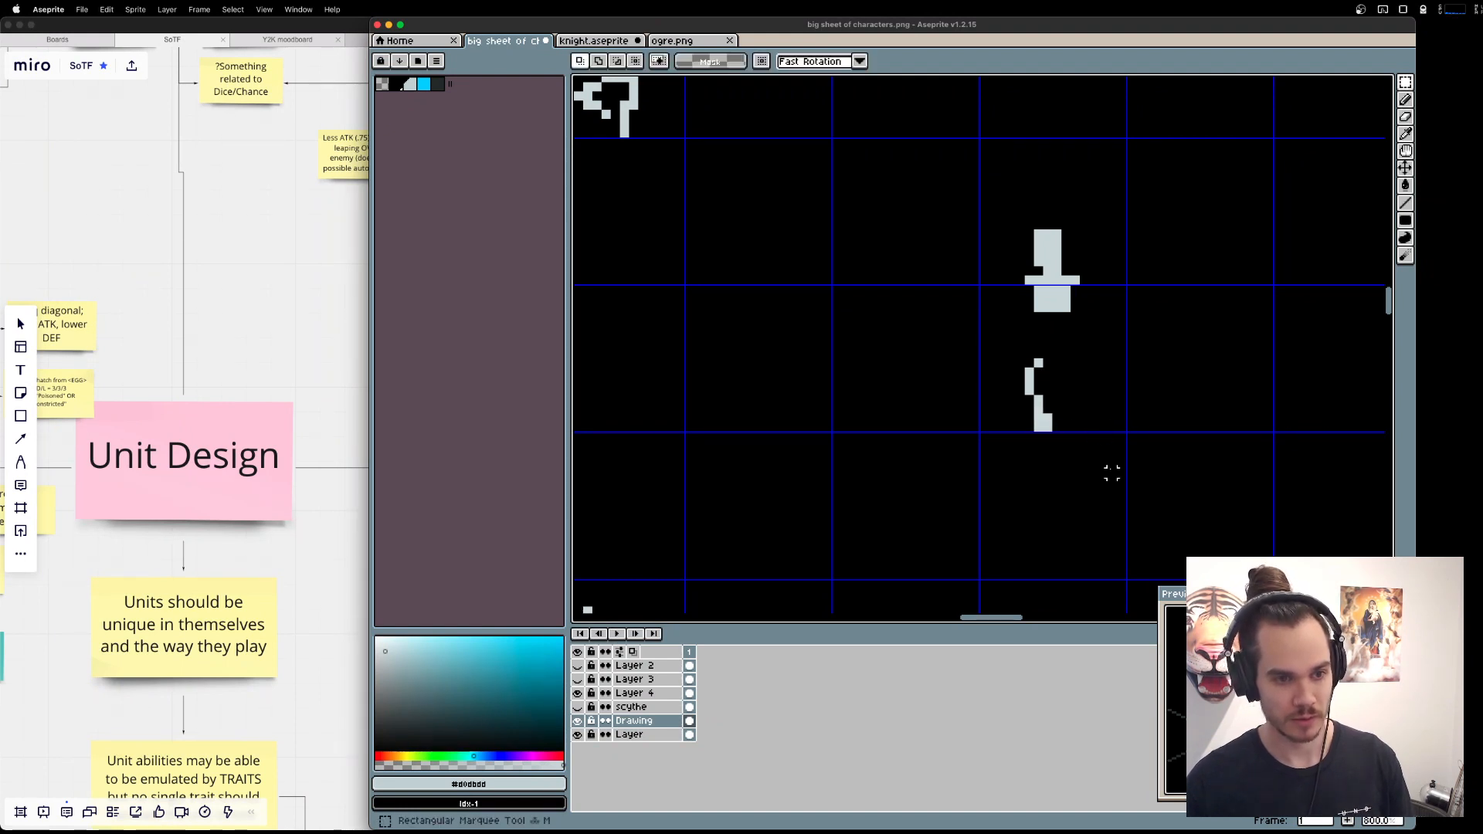
pyautogui.moveTo(1112, 474); pyautogui.dragTo(939, 327)
pyautogui.moveTo(1017, 381)
pyautogui.mouseDown()
pyautogui.moveTo(1004, 387)
pyautogui.moveTo(1039, 431)
pyautogui.mouseUp()
pyautogui.press('e')
pyautogui.press('l')
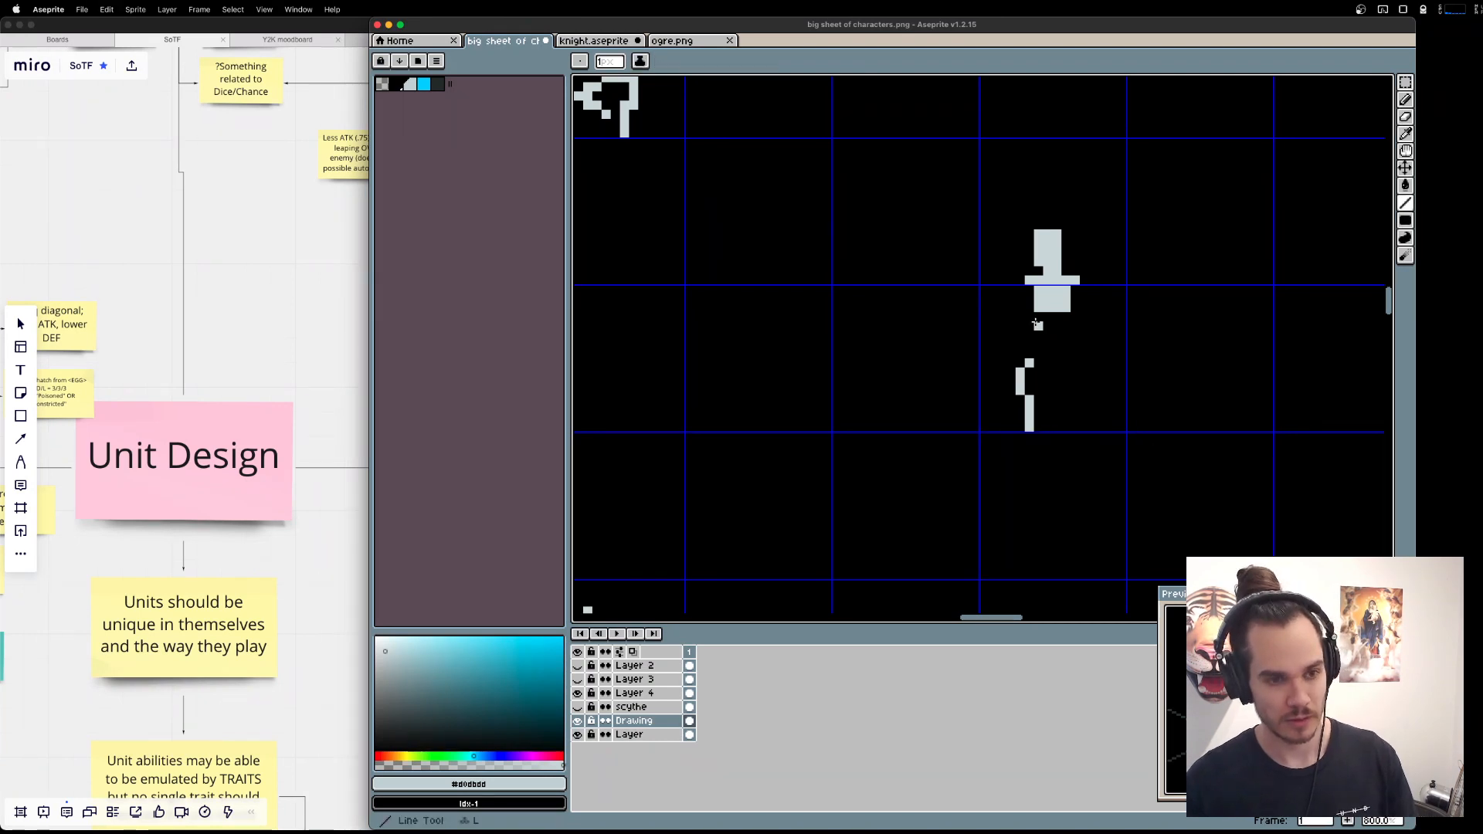
# Draw a straight line from the torso down to the bent leg, and erase a one-pixel gap just above the leg.
pyautogui.moveTo(1039, 312); pyautogui.dragTo(1029, 360)
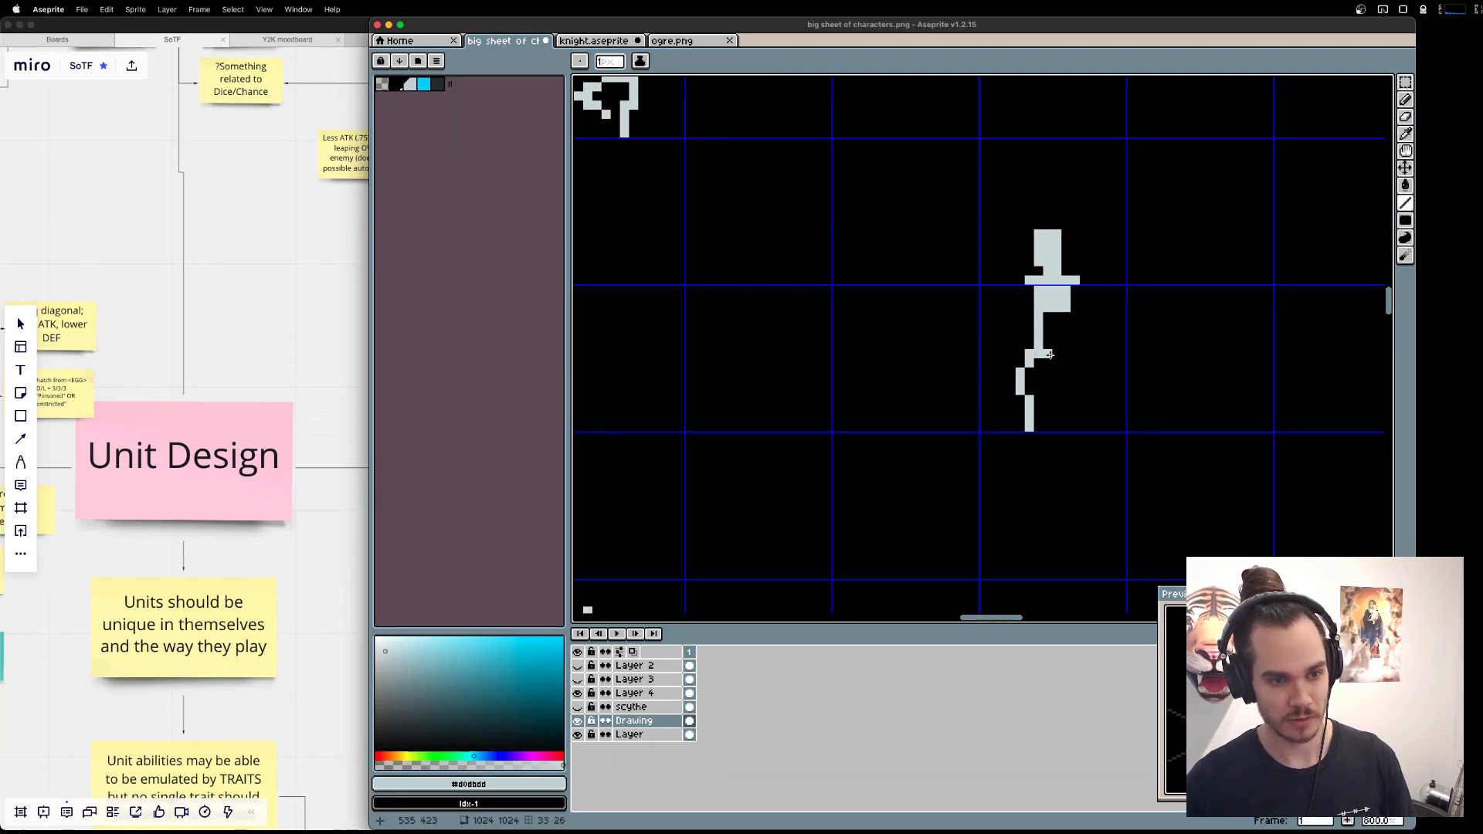
pyautogui.press('e')
pyautogui.click(1038, 344)
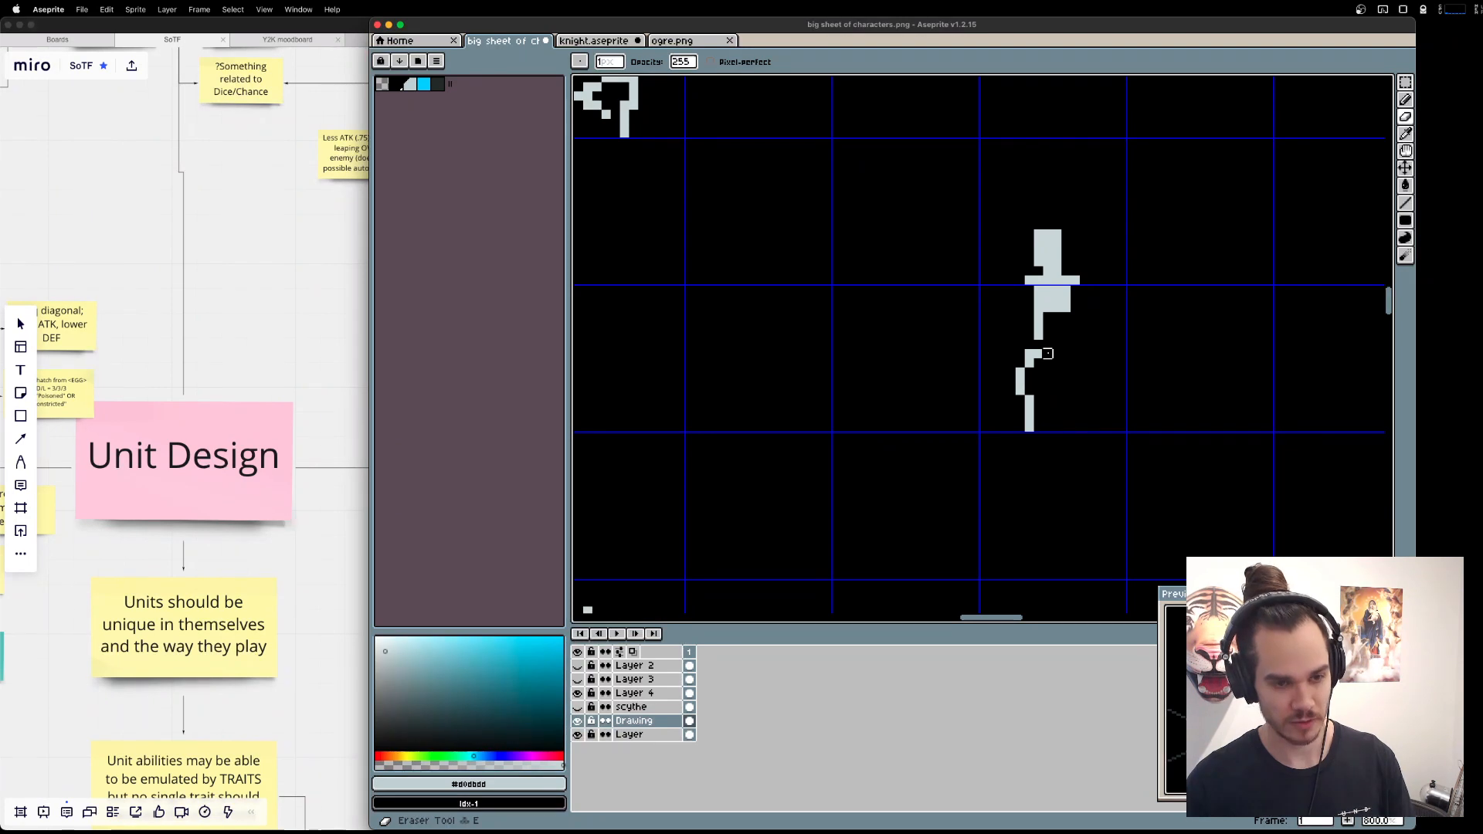
# Outline a flared robe from the waist to the ground, about 9 pixels wide at its base, and fill it with the light grey.
pyautogui.press('b')
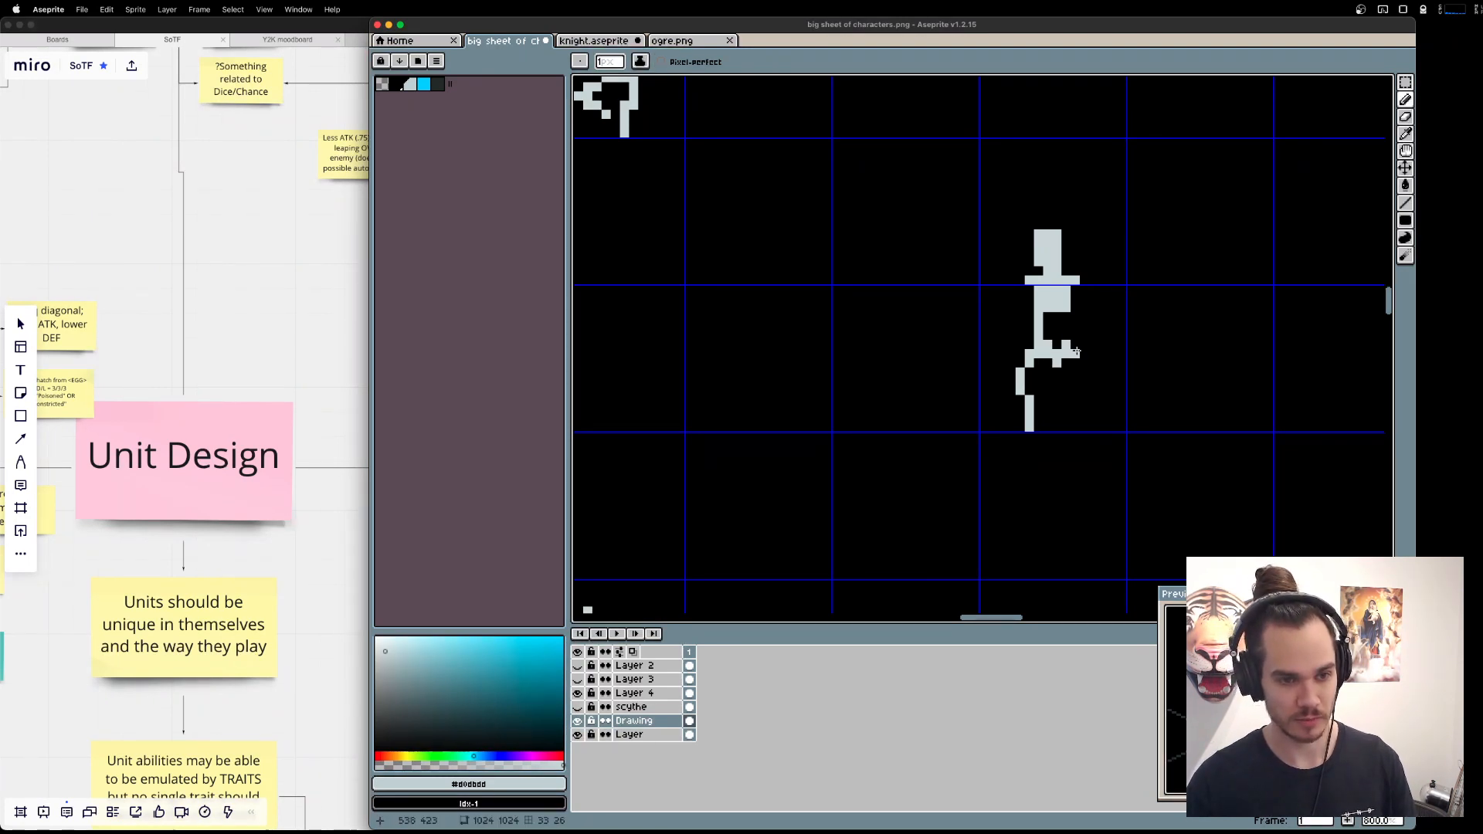
pyautogui.moveTo(1076, 352); pyautogui.dragTo(1107, 431)
pyautogui.press('g')
pyautogui.click(1056, 394)
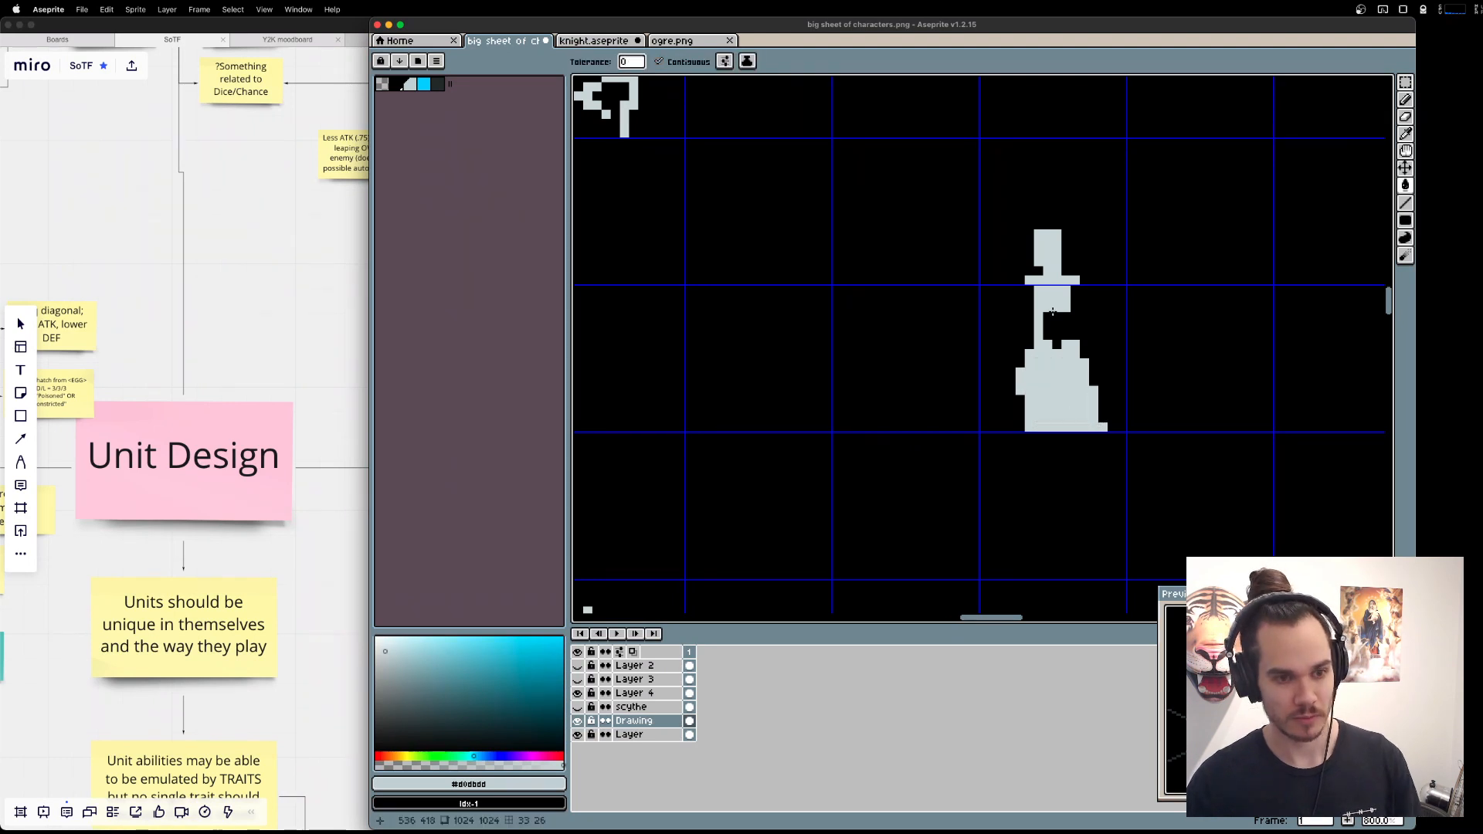
# Fill in the open waist between torso and robe with the Pencil, and erase a short diagonal notch at its left edge.
pyautogui.press('b')
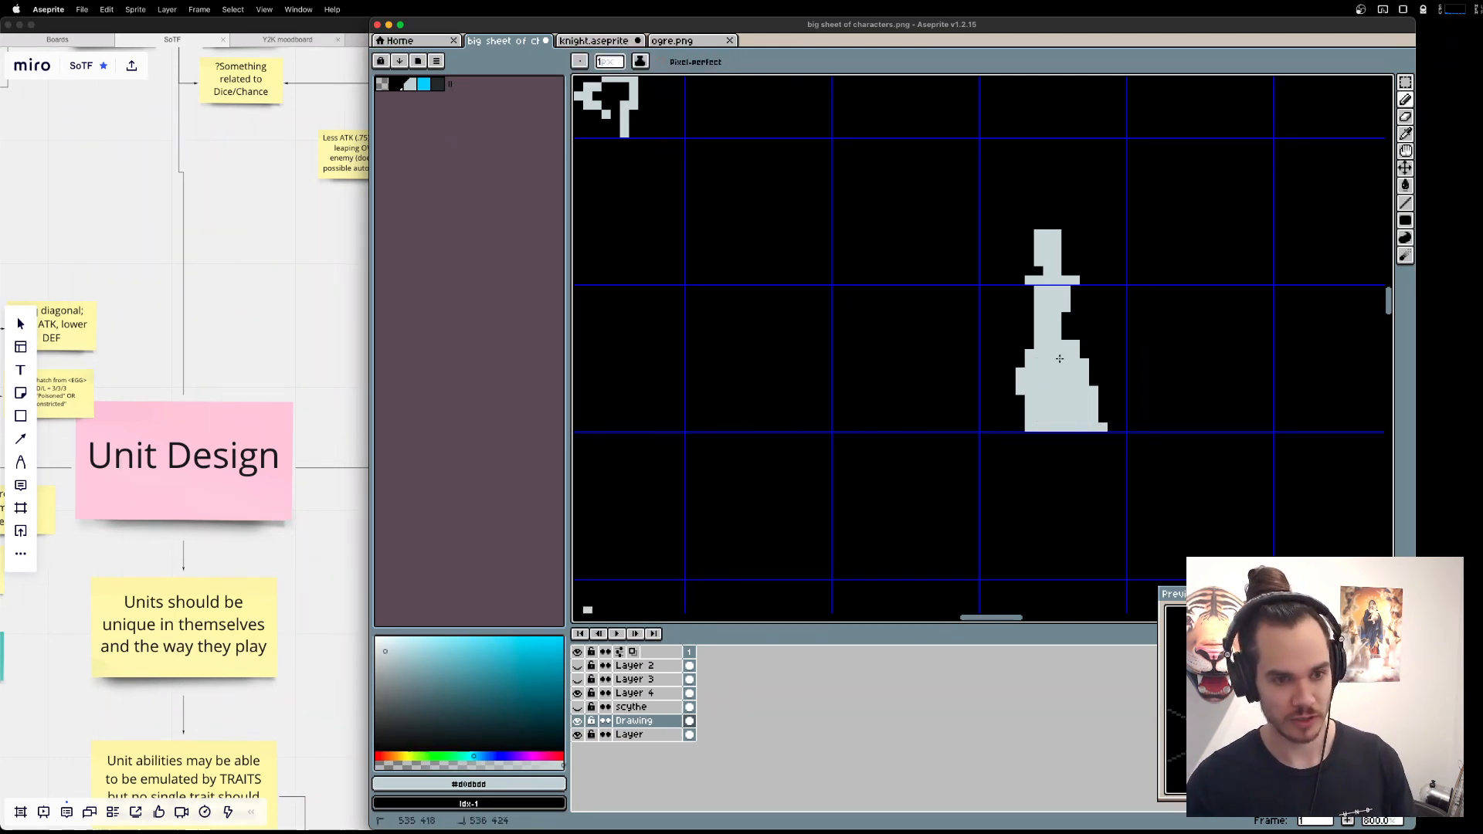
pyautogui.press('e')
pyautogui.moveTo(1037, 335); pyautogui.dragTo(1048, 353)
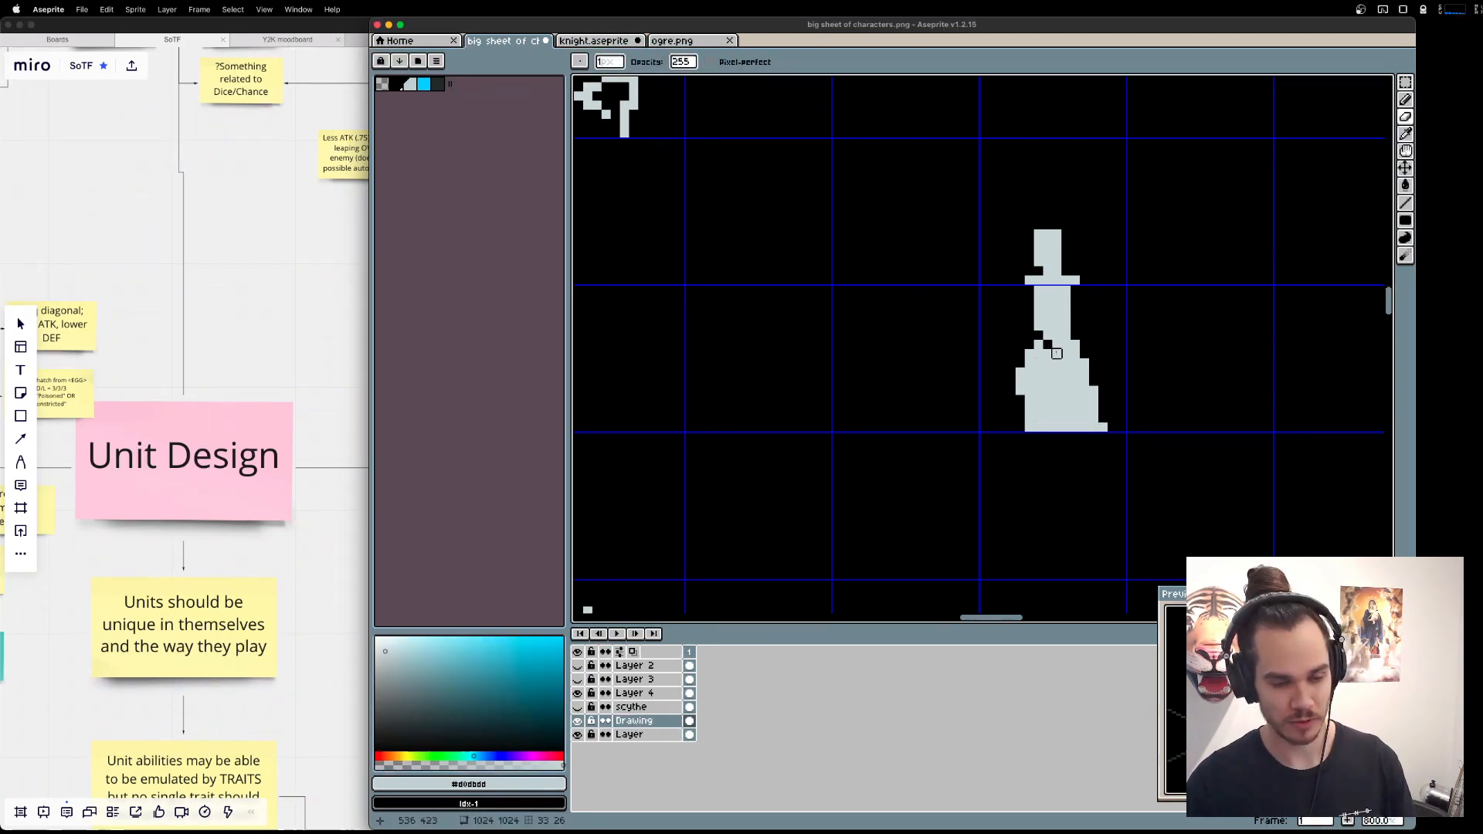
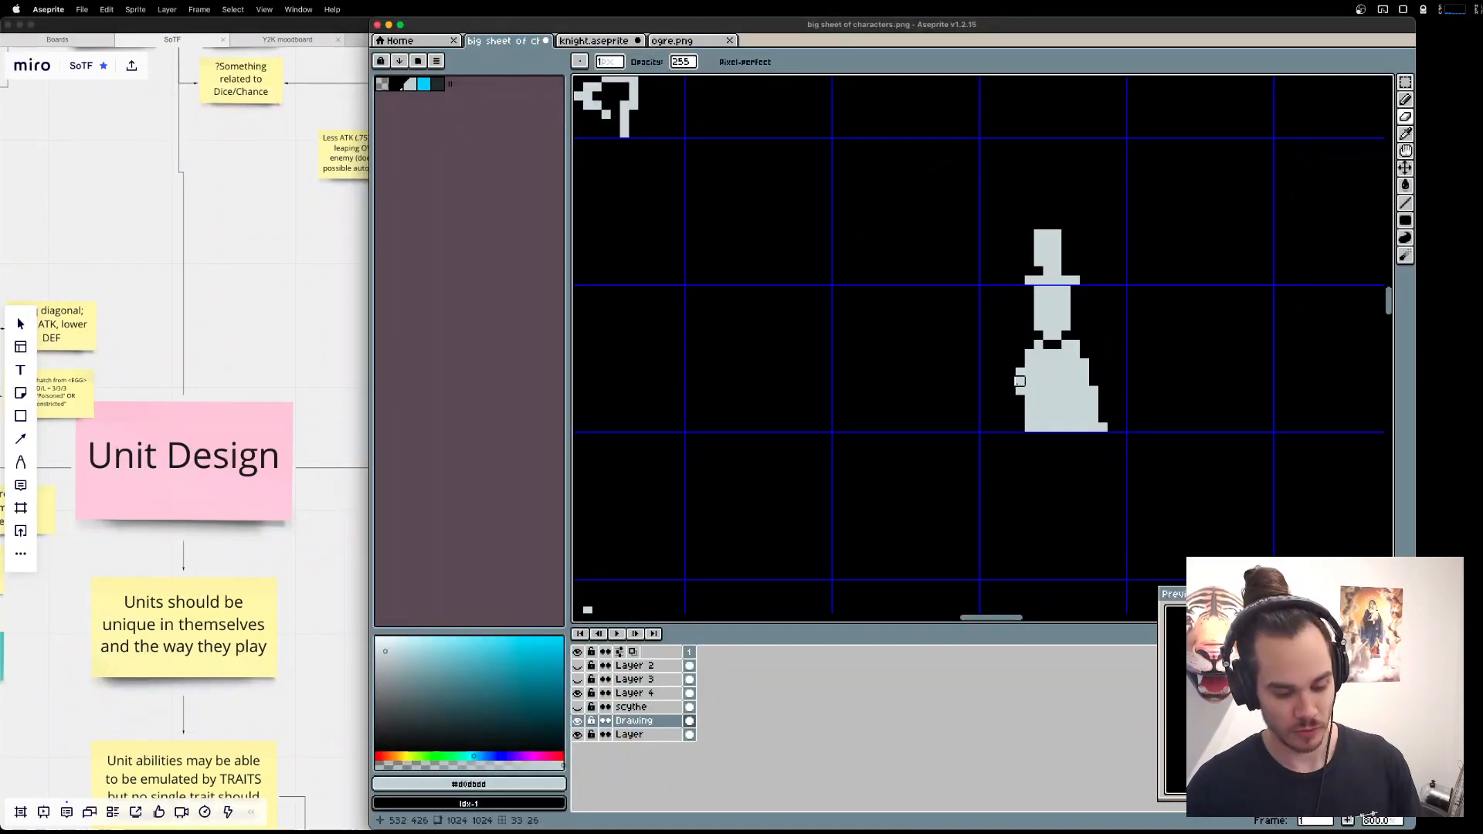
pyautogui.press('super+Tab')
pyautogui.press('super+Tab')
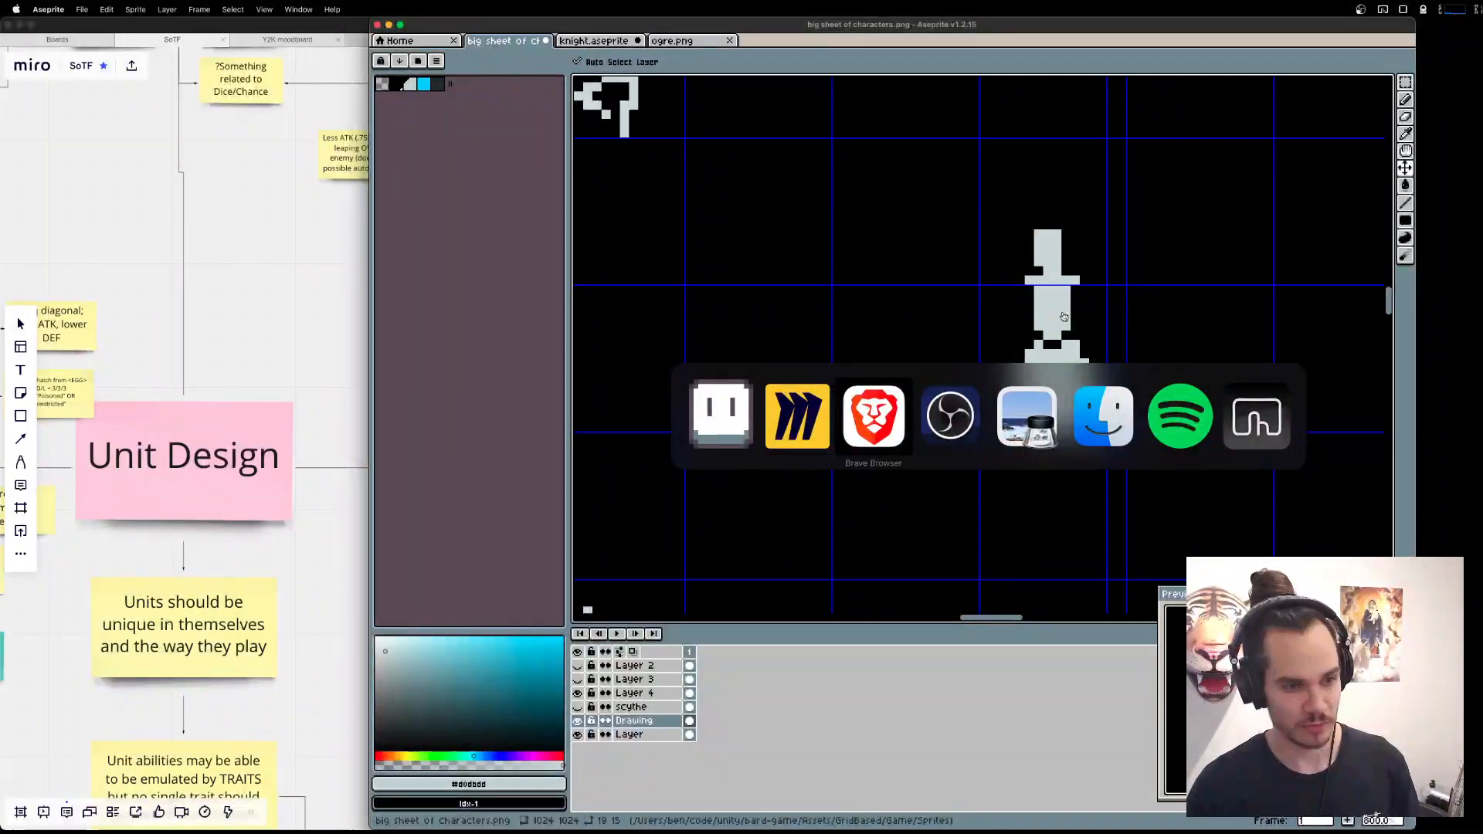
pyautogui.press('super+Tab')
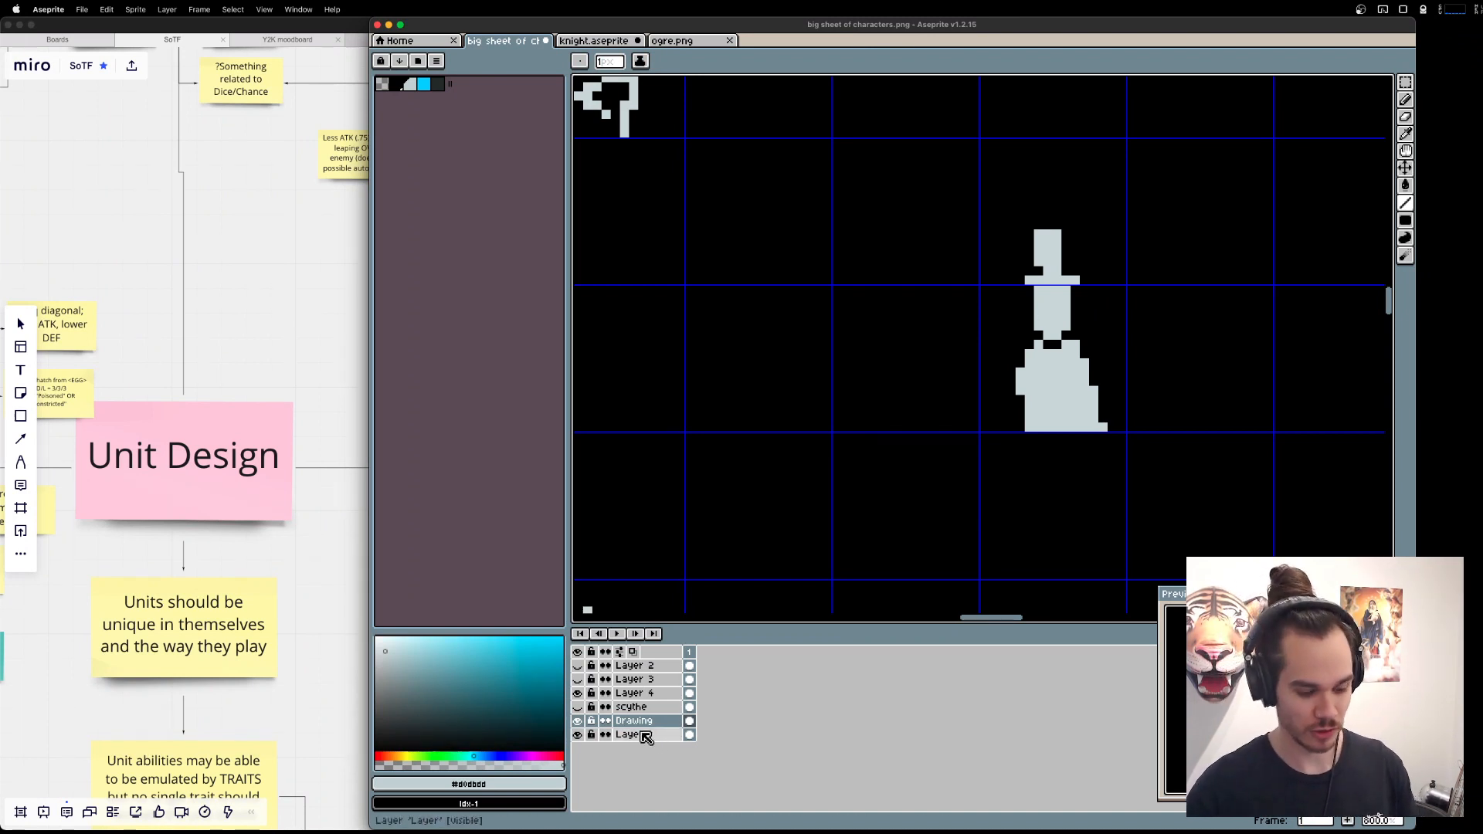
# Add a new layer above Drawing and draw a straight red diagonal staff across the robed figure.
pyautogui.hotkey('shift', 'n')
pyautogui.click(558, 755)
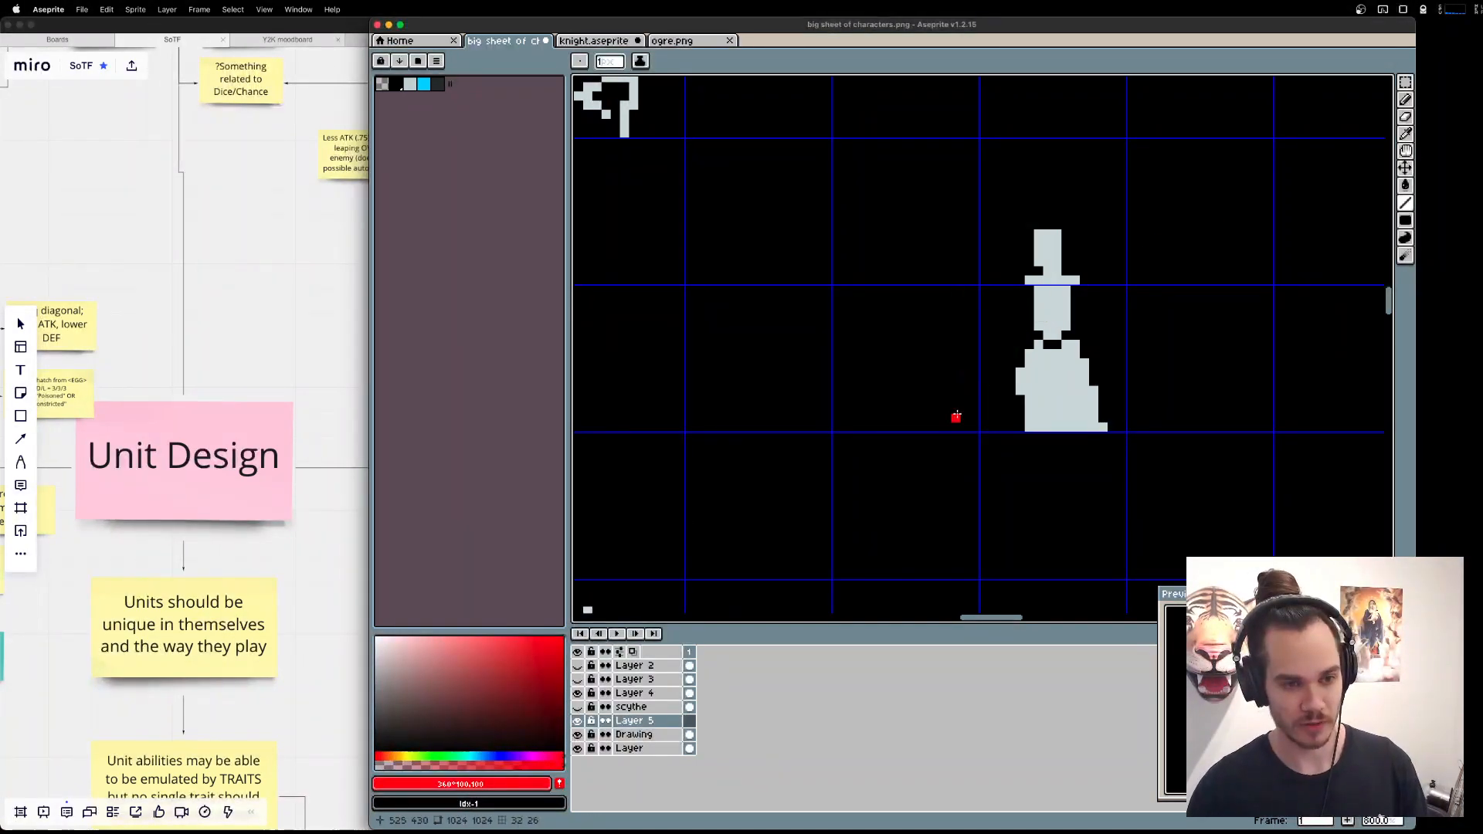
pyautogui.moveTo(966, 391)
pyautogui.mouseDown()
pyautogui.moveTo(1124, 207)
pyautogui.moveTo(1130, 252)
pyautogui.mouseUp()
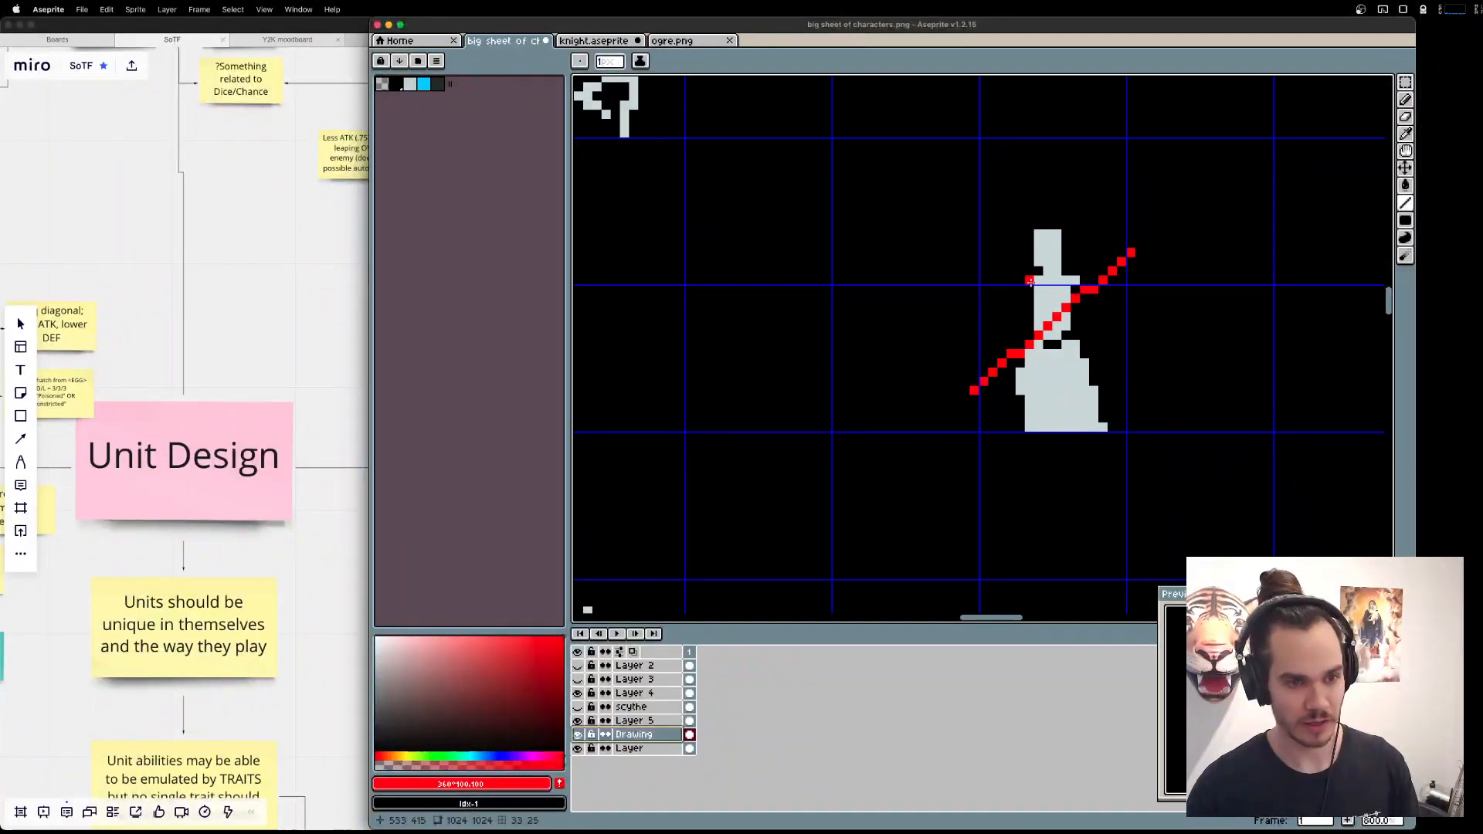
# On the Drawing layer, draw the figure's two arms in its light grey, reaching from the shoulders to the staff.
pyautogui.keyDown('alt'); pyautogui.click(1030, 299); pyautogui.keyUp('alt')
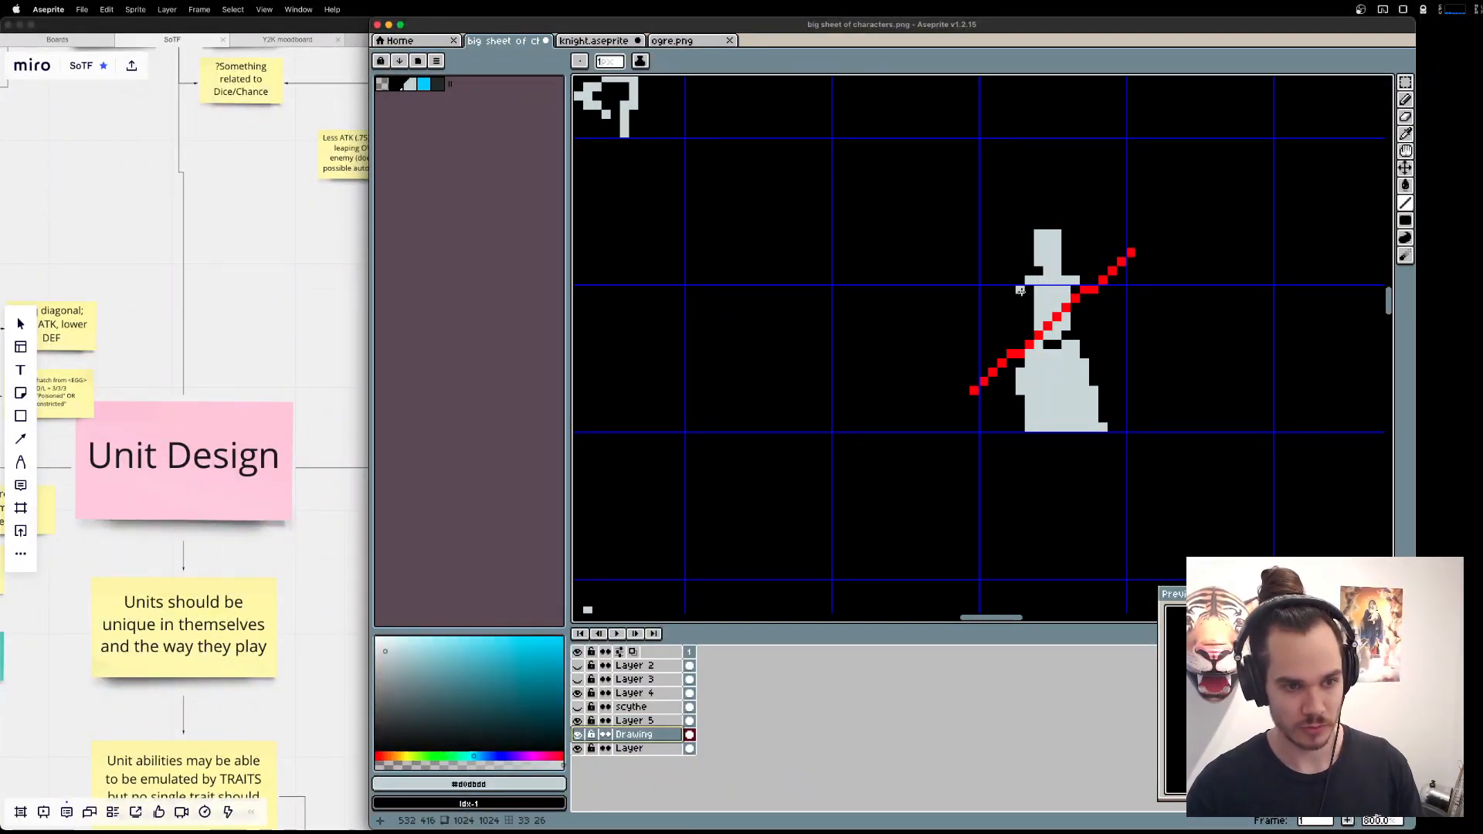
pyautogui.moveTo(1022, 292); pyautogui.dragTo(1008, 353)
pyautogui.moveTo(1074, 291)
pyautogui.mouseDown()
pyautogui.moveTo(1098, 332)
pyautogui.moveTo(1110, 277)
pyautogui.mouseUp()
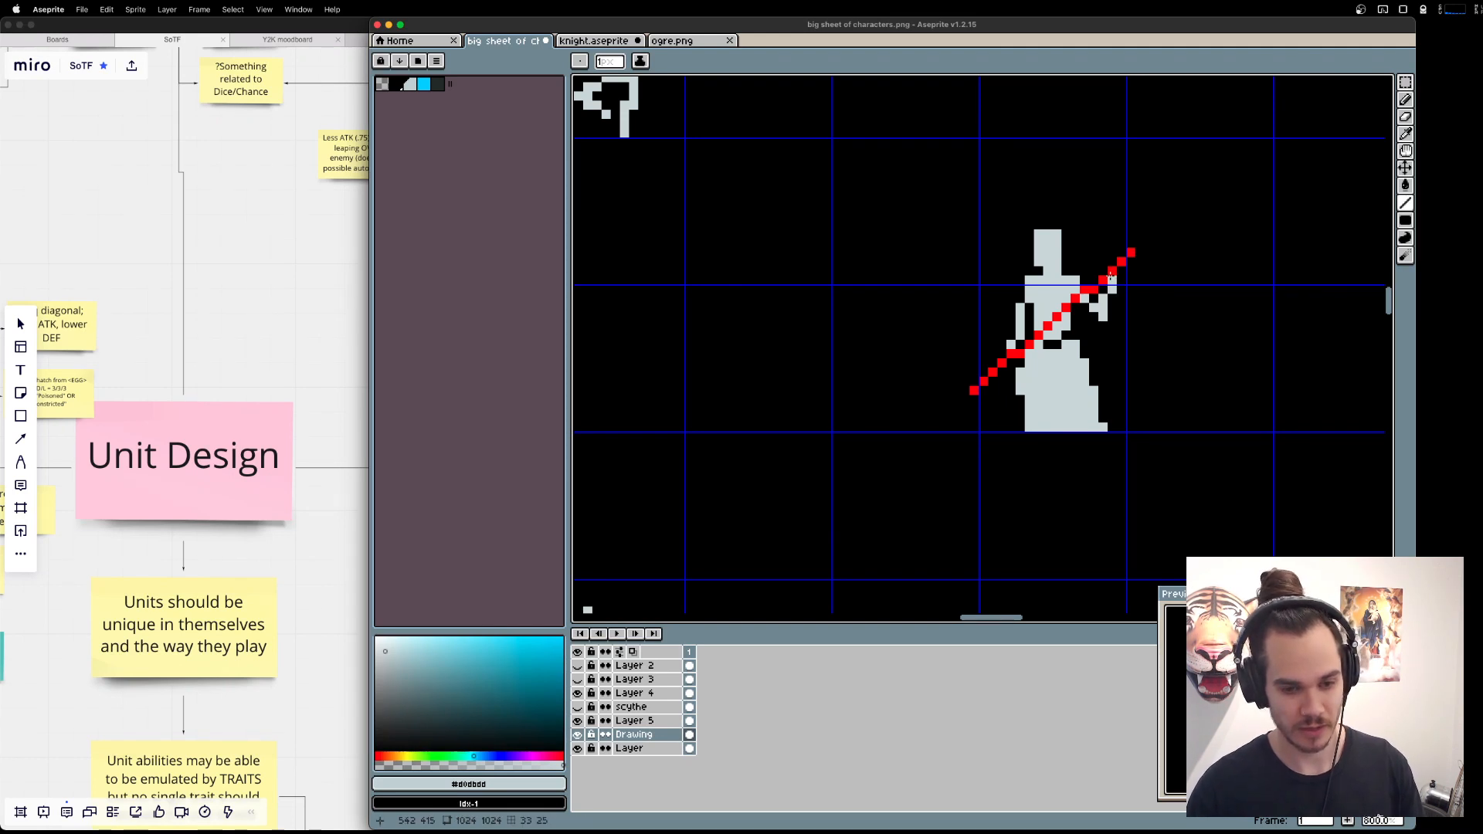
# On Layer 5, sample the staff's red and sketch a branching head at its upper end, undoing unwanted strokes.
pyautogui.click(641, 721)
pyautogui.press('i')
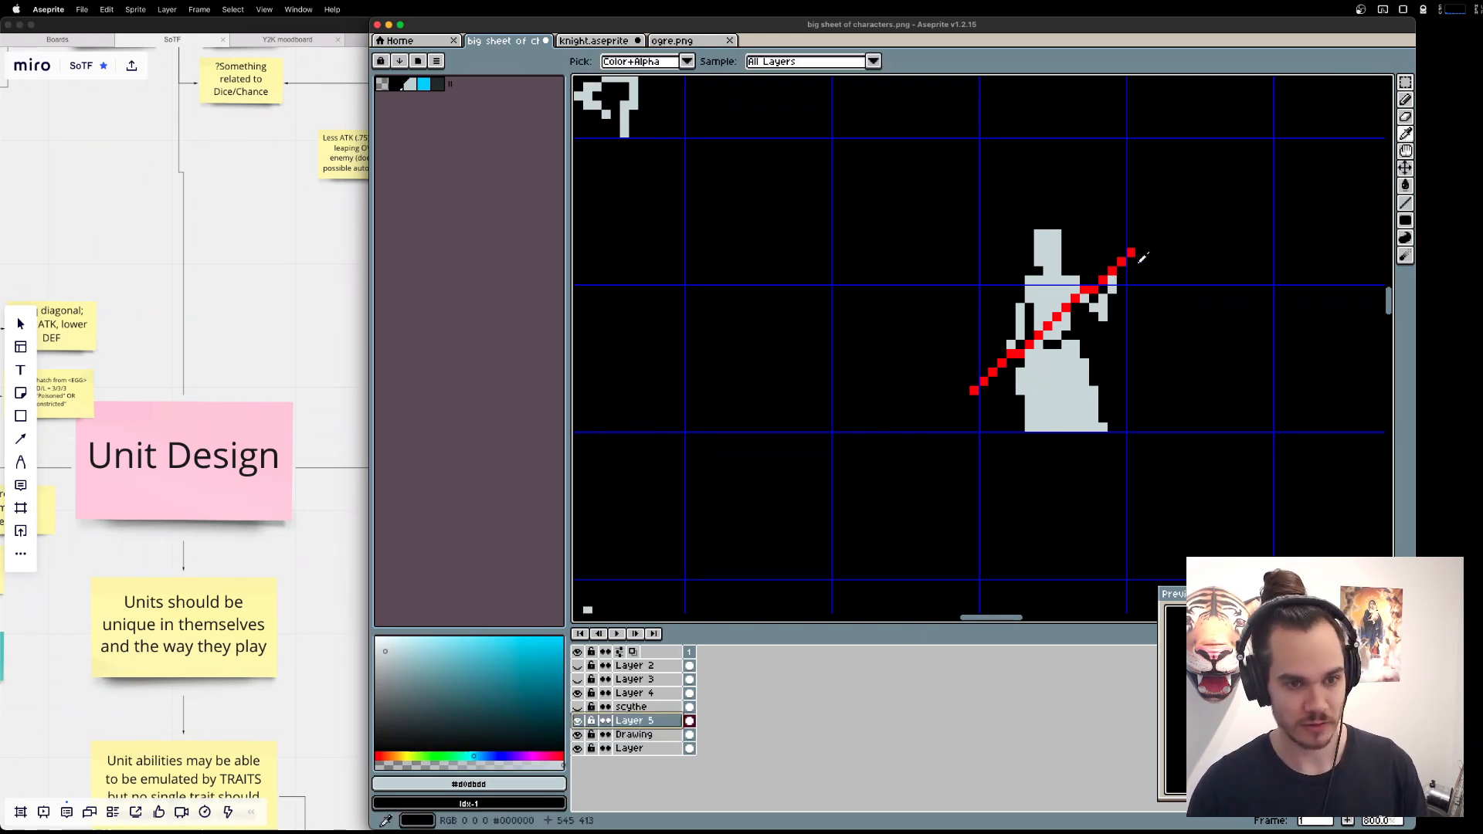
pyautogui.click(1132, 254)
pyautogui.press('b')
pyautogui.moveTo(1132, 224)
pyautogui.mouseDown()
pyautogui.moveTo(1135, 255)
pyautogui.moveTo(1156, 218)
pyautogui.moveTo(1211, 211)
pyautogui.mouseUp()
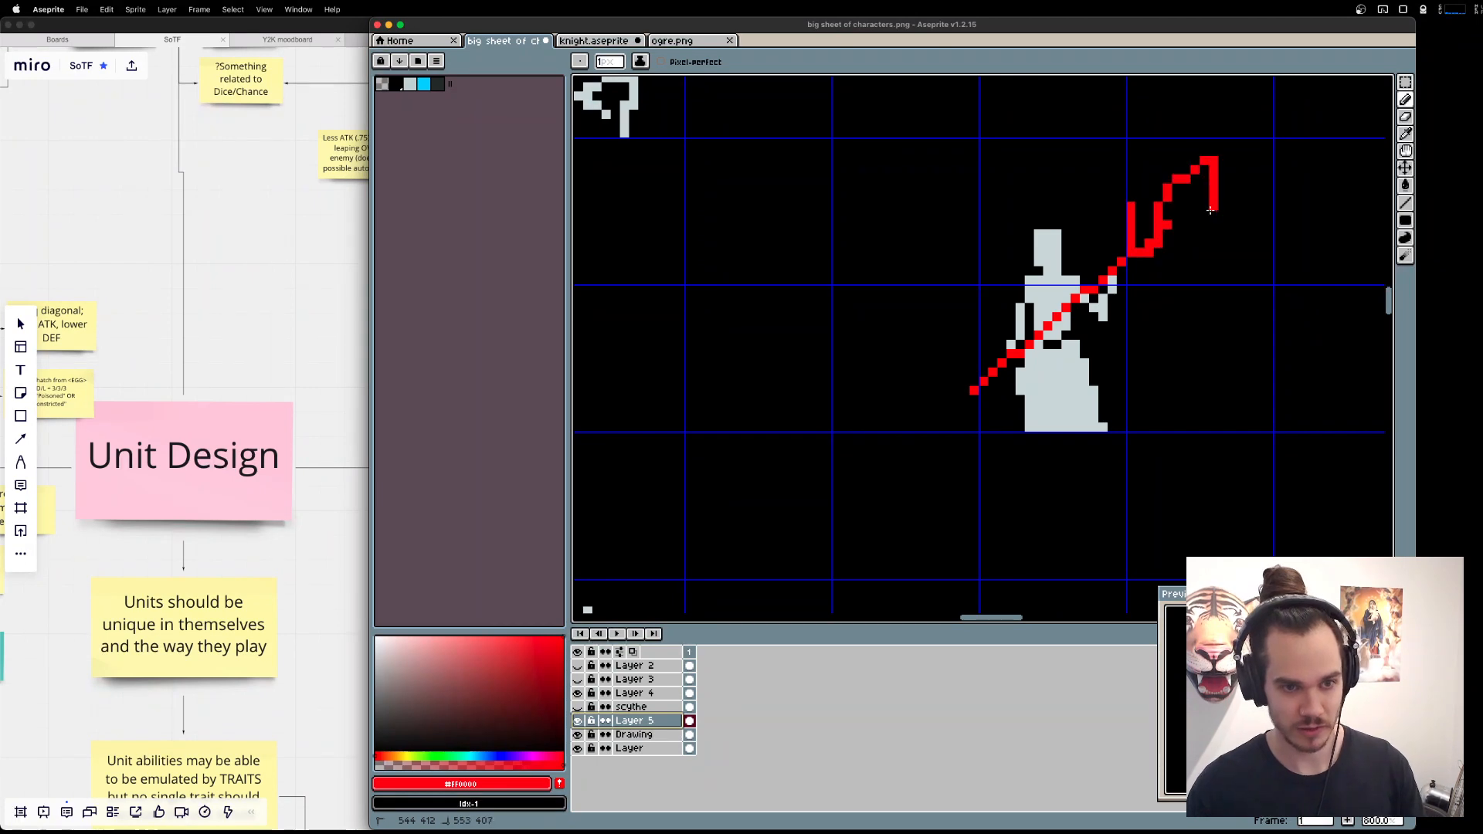
pyautogui.hotkey('ctrl', 'z')
pyautogui.moveTo(1133, 257)
pyautogui.mouseDown()
pyautogui.moveTo(1115, 206)
pyautogui.moveTo(1139, 256)
pyautogui.moveTo(1123, 209)
pyautogui.moveTo(1136, 243)
pyautogui.moveTo(1166, 217)
pyautogui.moveTo(1140, 249)
pyautogui.moveTo(1177, 268)
pyautogui.mouseUp()
pyautogui.hotkey('ctrl', 'z')
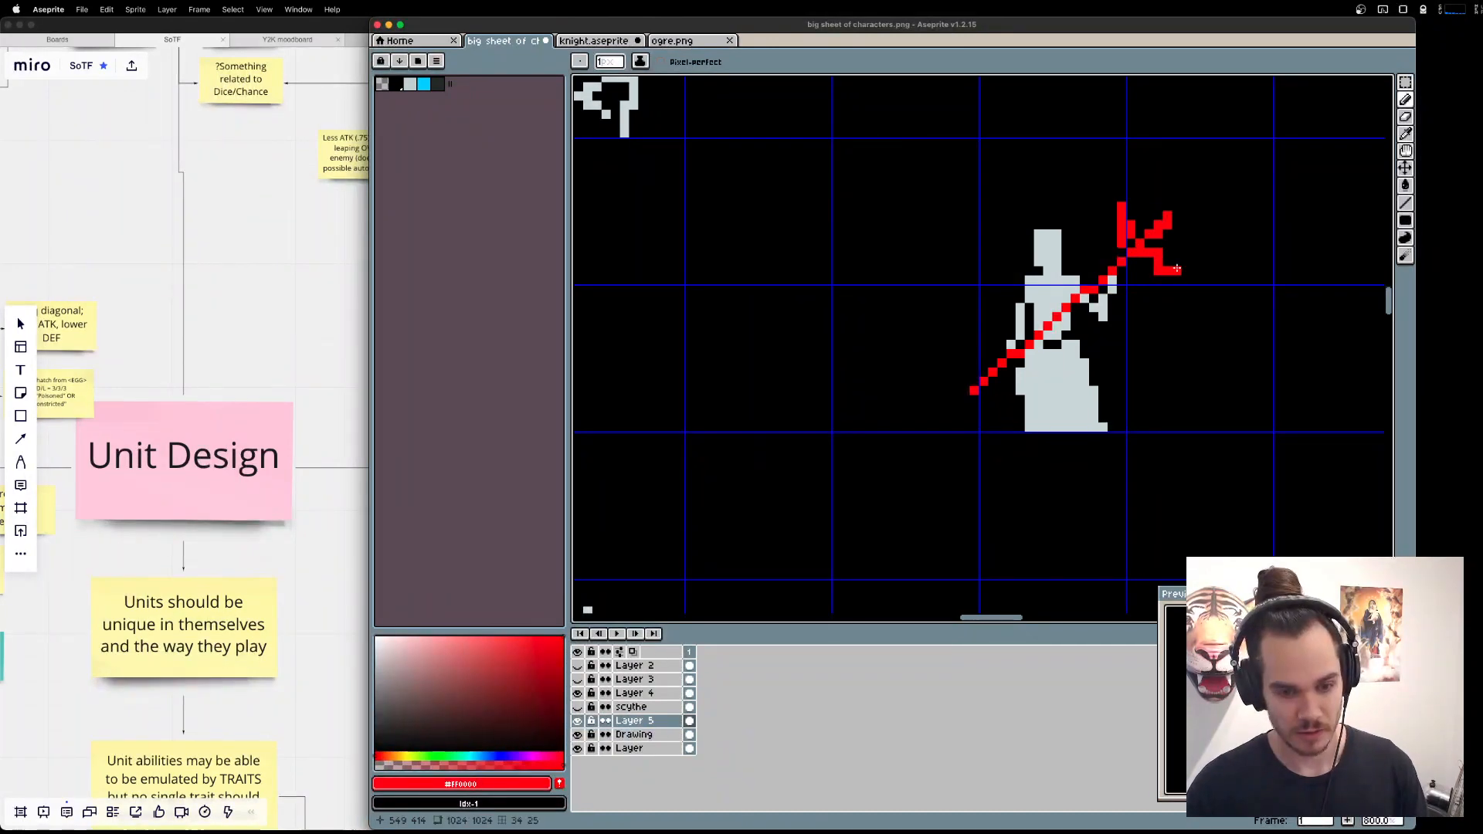
# Fill out the staff head with more red prongs and reshape the tip of its lower prong.
pyautogui.moveTo(1141, 210)
pyautogui.mouseDown()
pyautogui.moveTo(1140, 235)
pyautogui.moveTo(1178, 244)
pyautogui.moveTo(1175, 271)
pyautogui.mouseUp()
pyautogui.press('e')
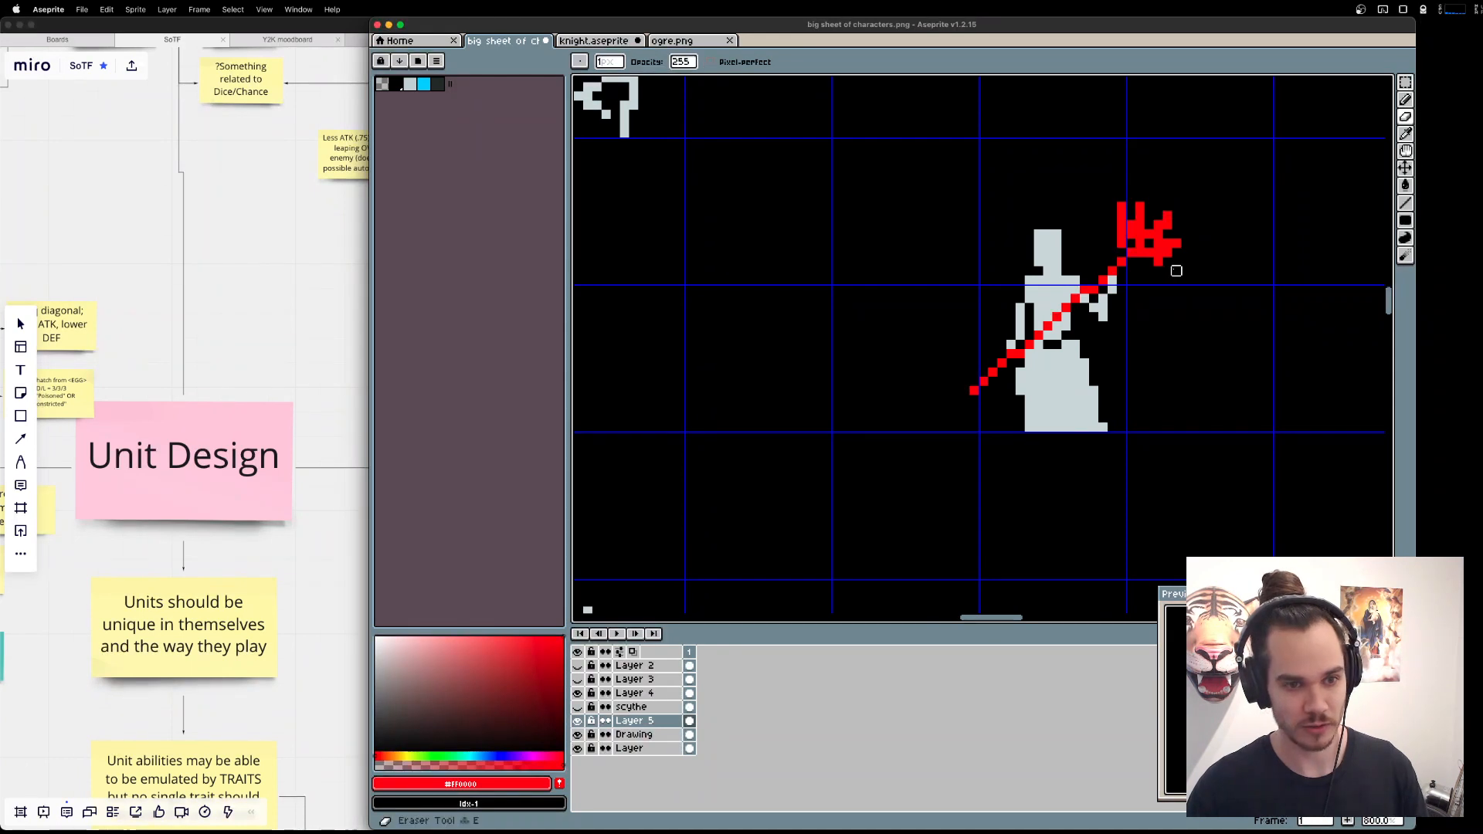
pyautogui.click(1159, 262)
pyautogui.press('b')
pyautogui.click(1150, 271)
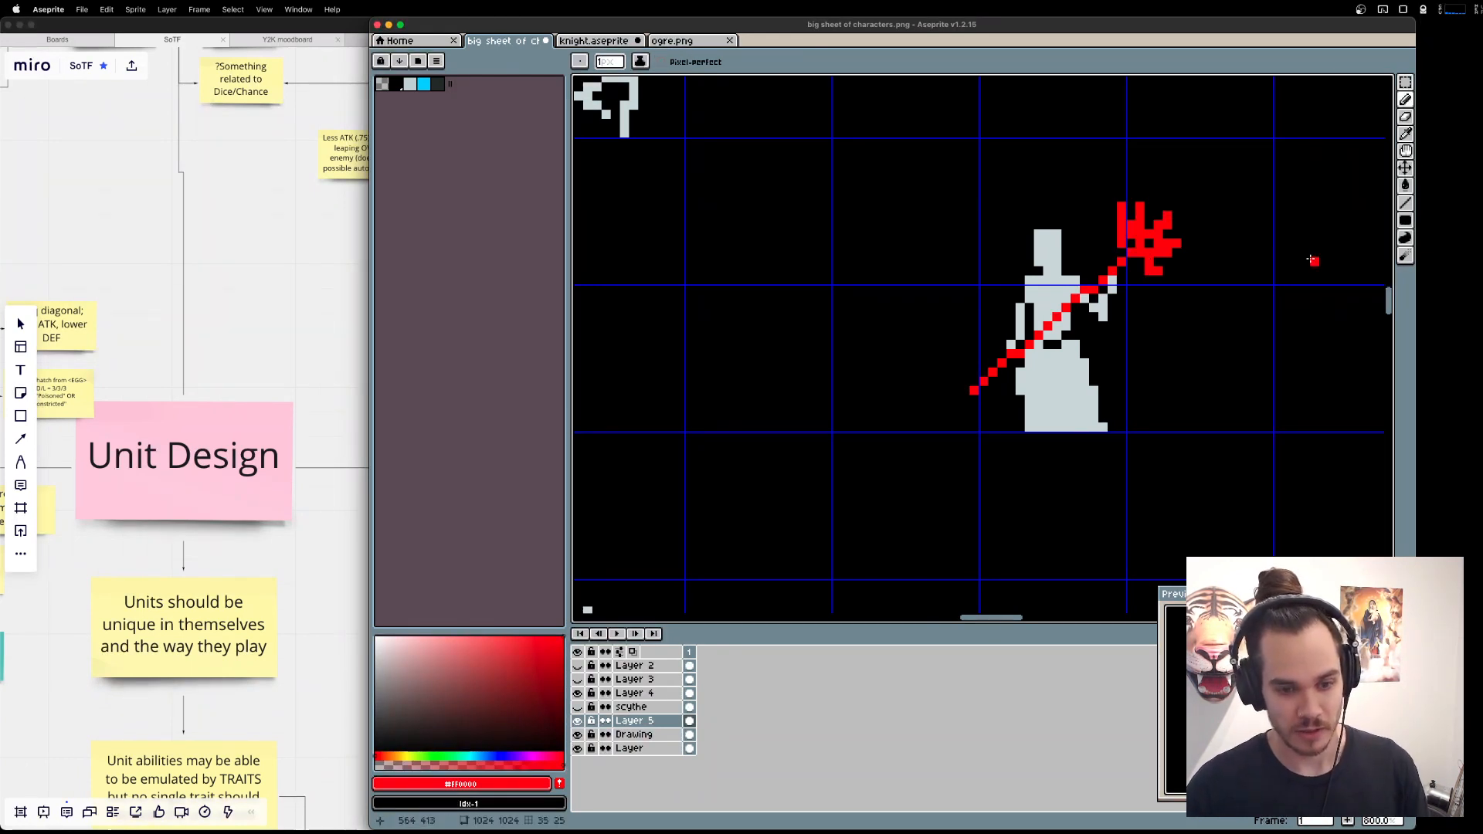
pyautogui.press('e')
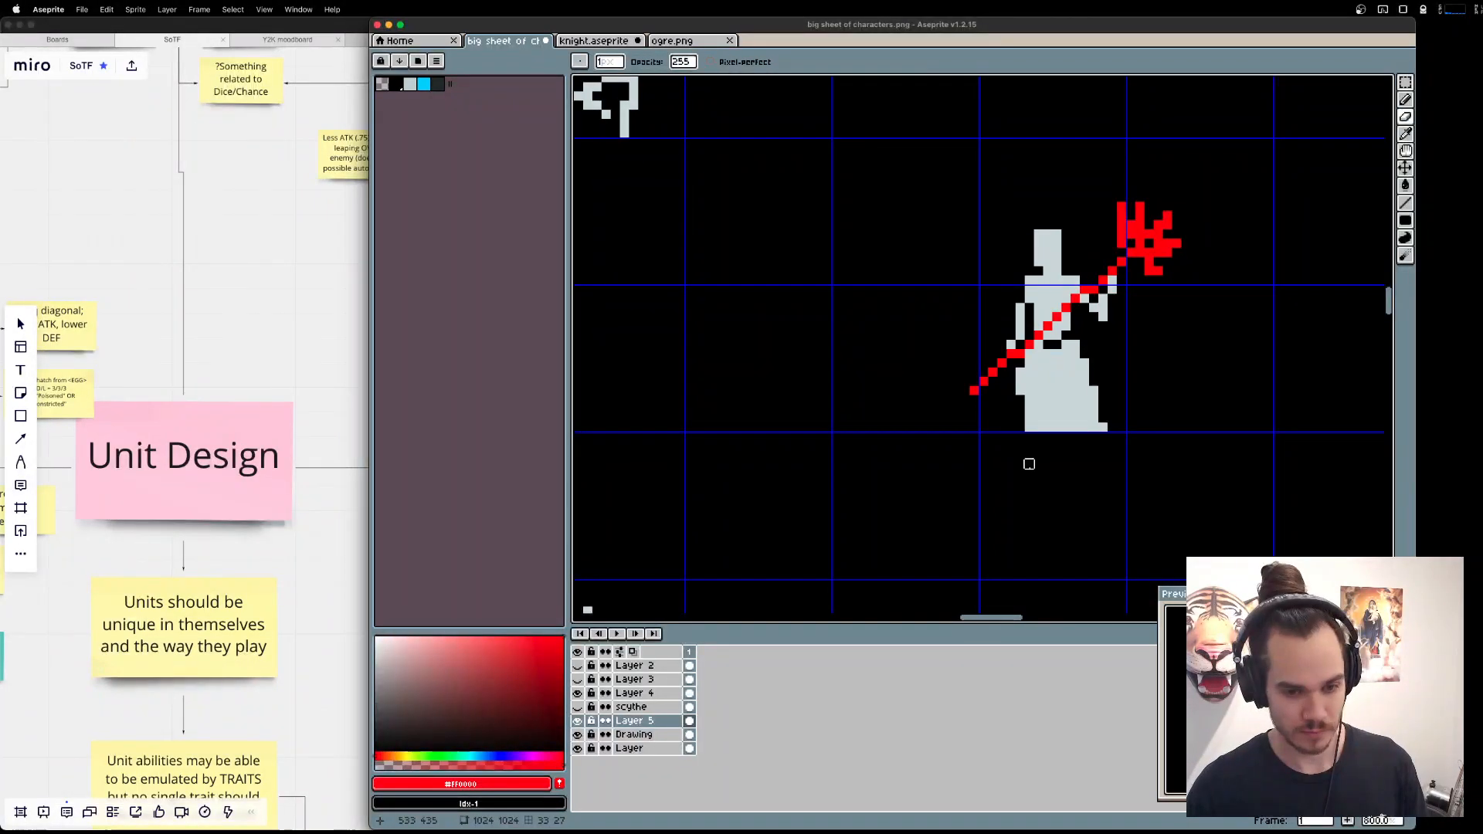
# Compare the figure with the neighbouring sprites and the browser's shaman reference, and sample the light grey from its head.
pyautogui.scroll(-5, 1029, 463)
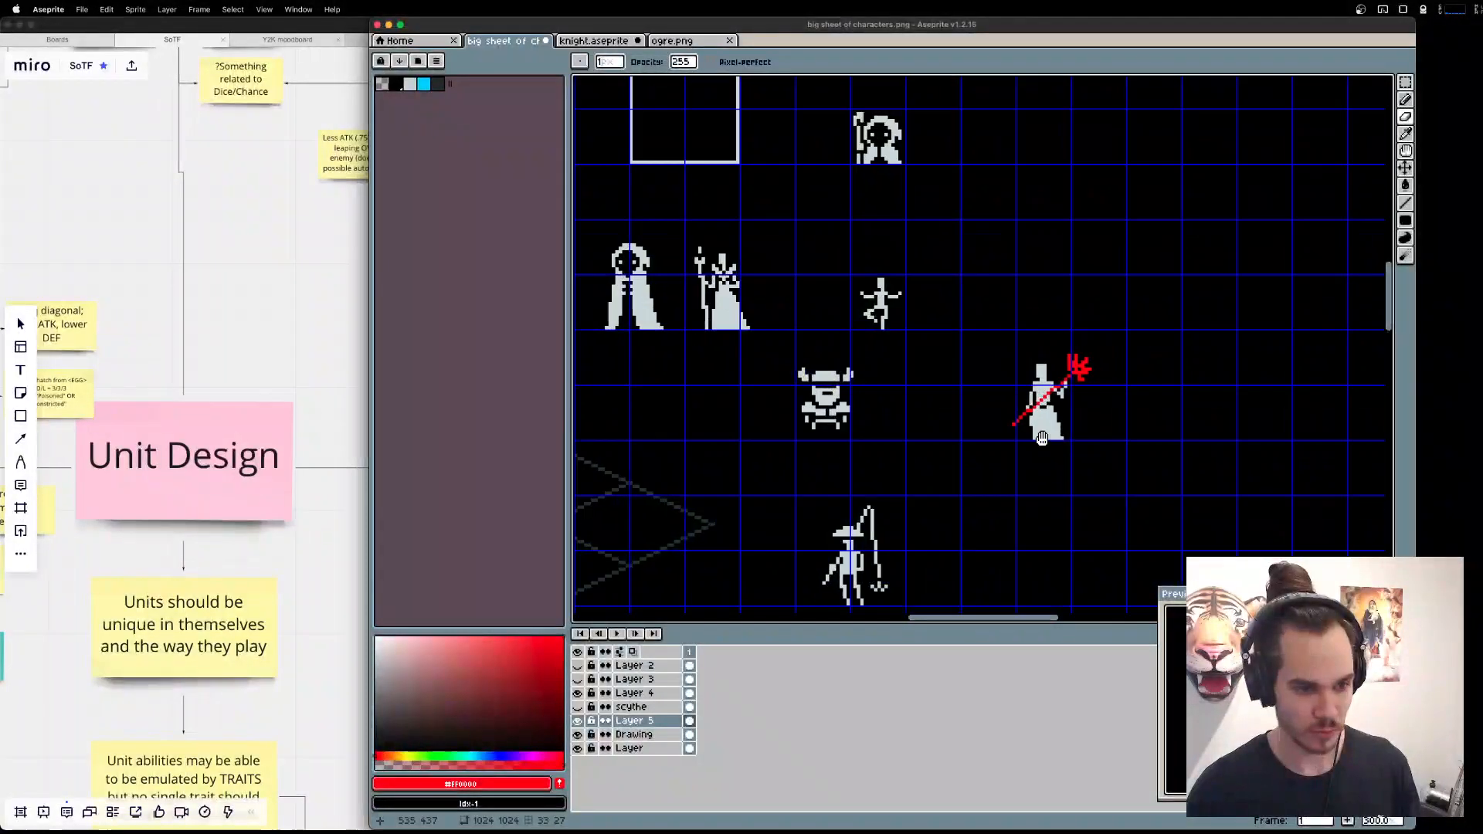
pyautogui.moveTo(1029, 464); pyautogui.dragTo(1030, 342)
pyautogui.scroll(4, 992, 282)
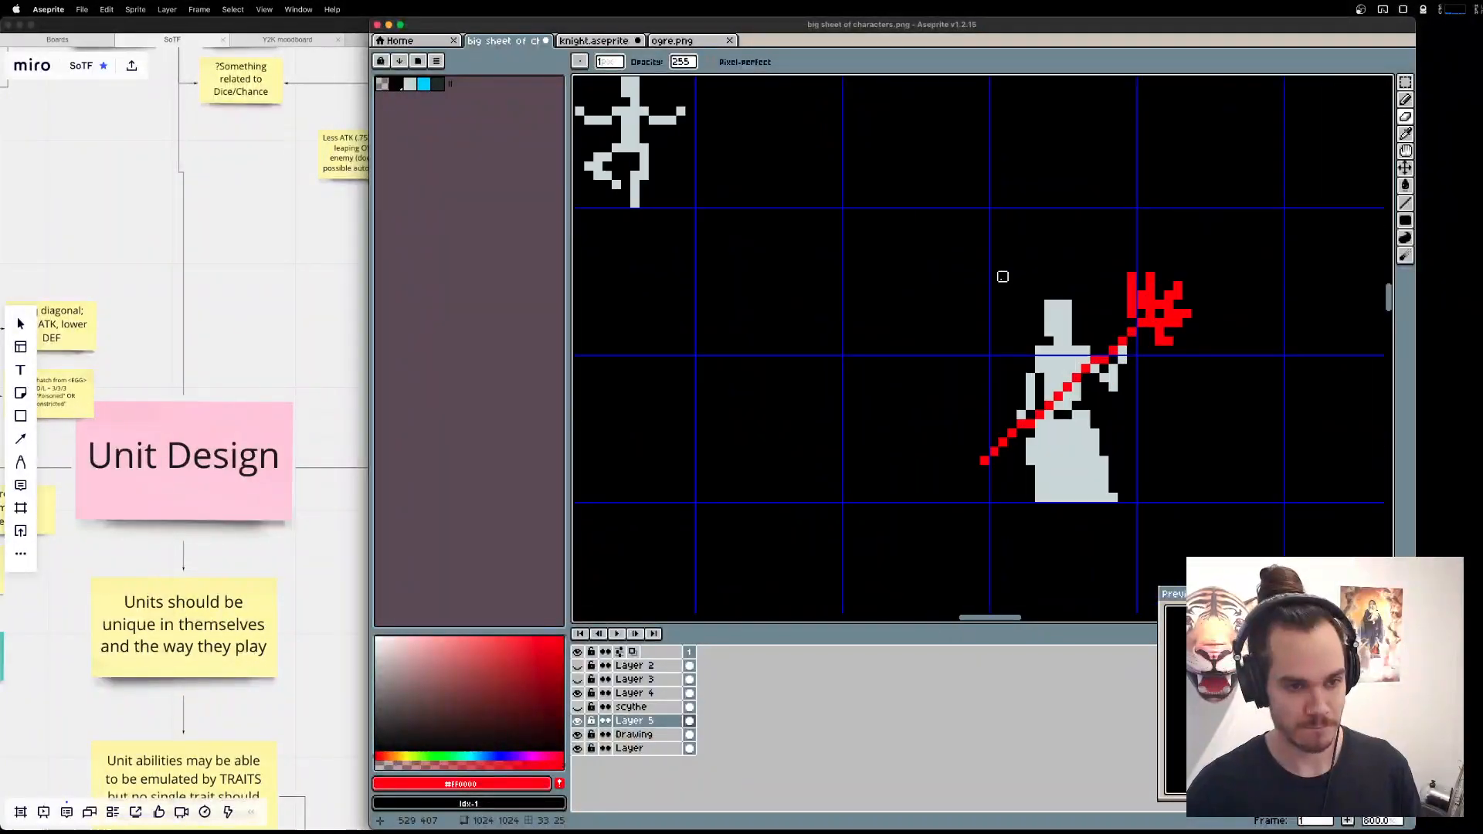
pyautogui.press('super+Tab')
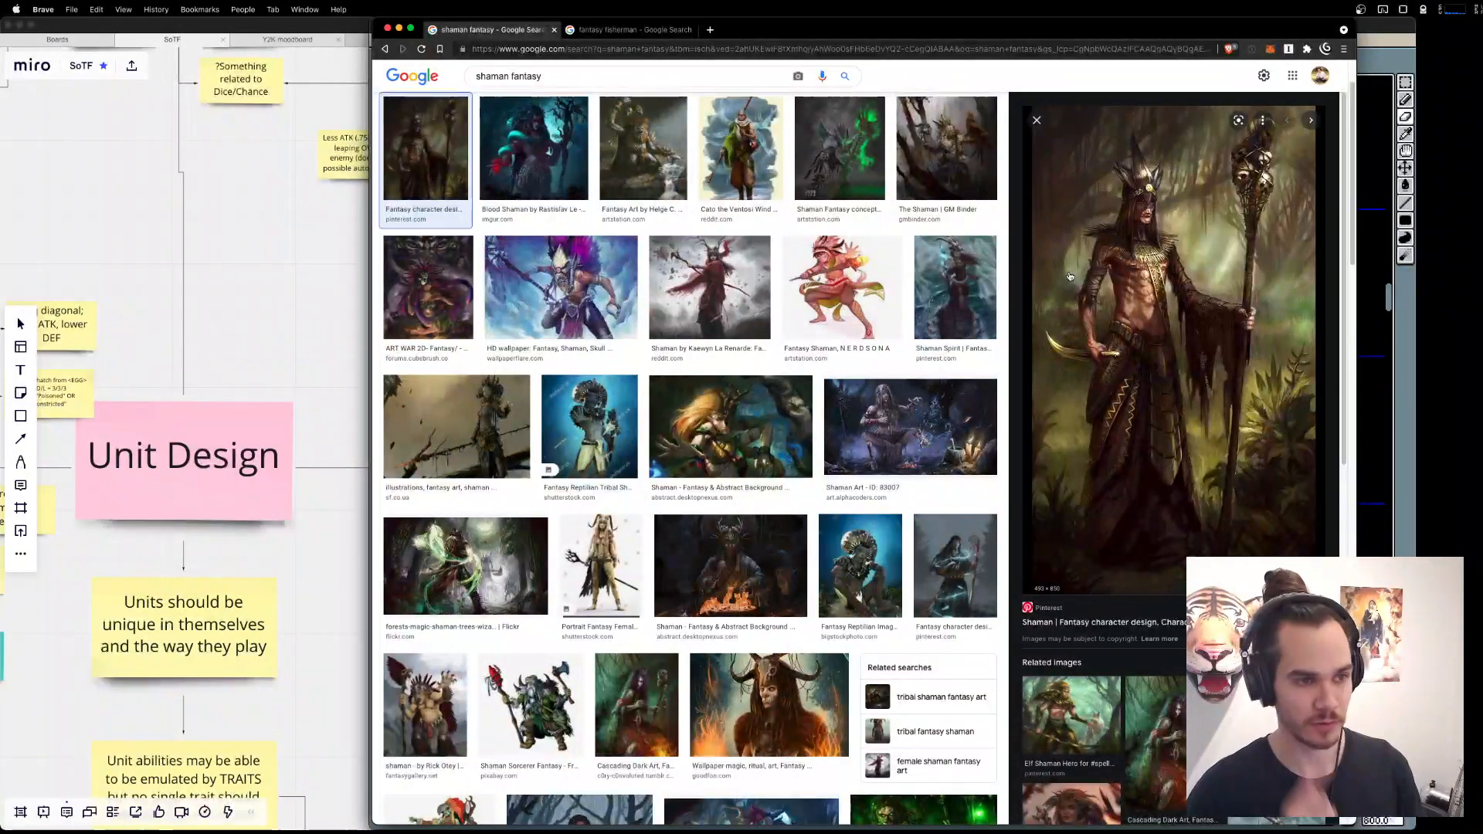
pyautogui.press('super+Tab')
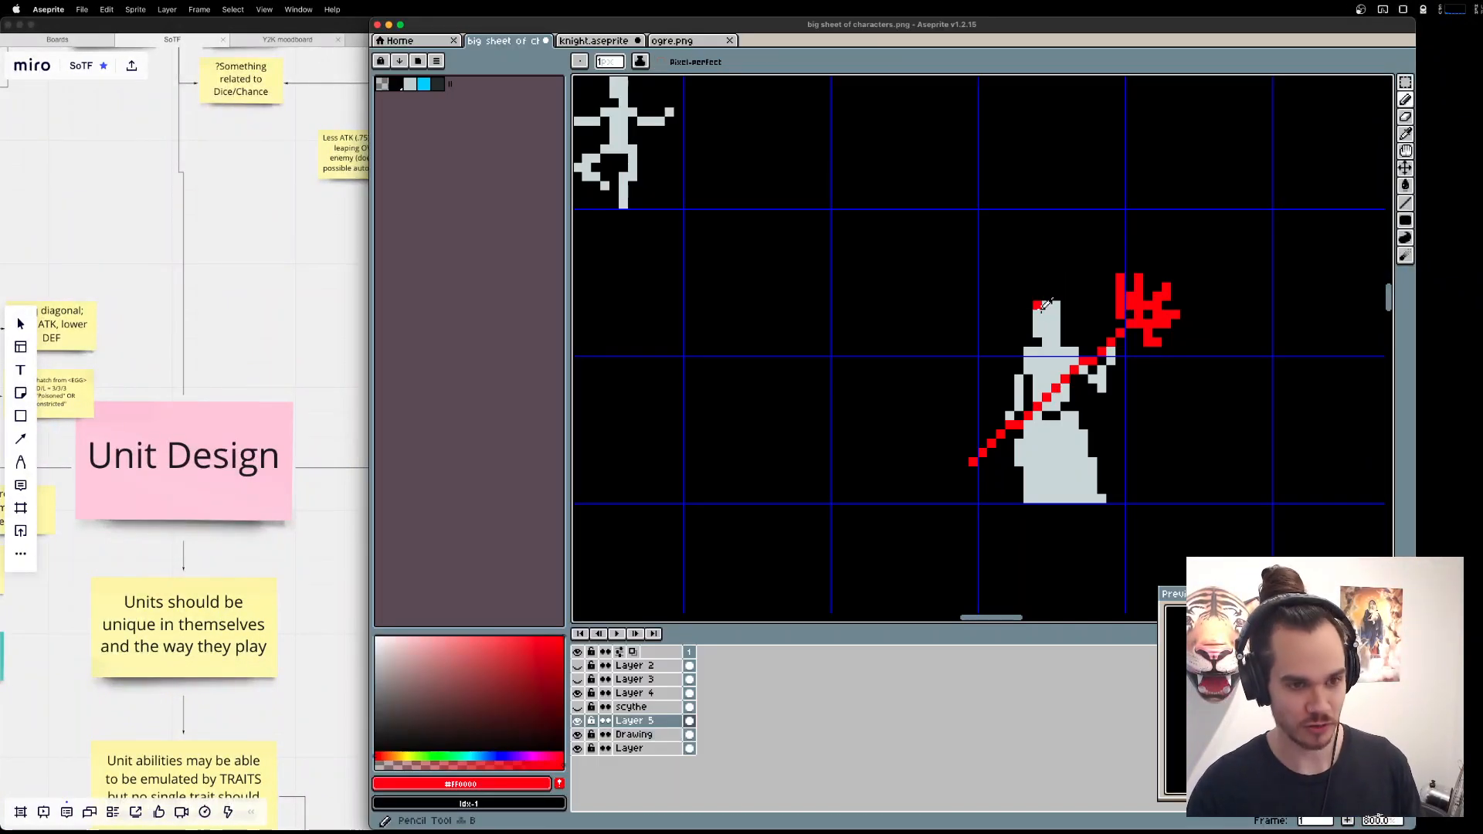
pyautogui.keyDown('alt'); pyautogui.click(1044, 310); pyautogui.keyUp('alt')
pyautogui.scroll(2, 1044, 309)
pyautogui.scroll(-6, 1044, 309)
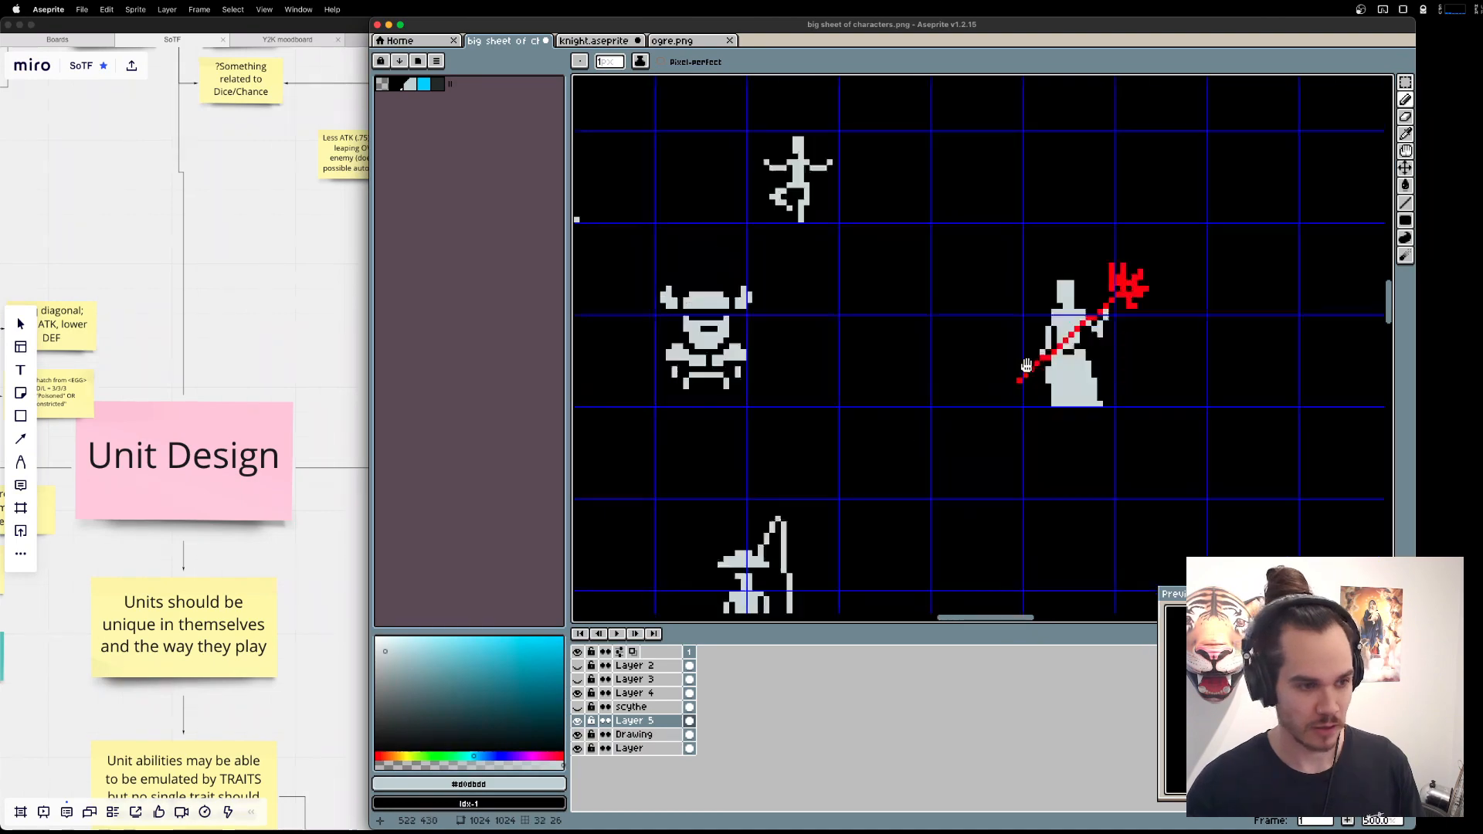
pyautogui.scroll(-2, 1085, 317)
# Switch to the browser and preview several shaman fantasy image results, examining headdresses, horns and silhouettes.
pyautogui.press('super+Tab')
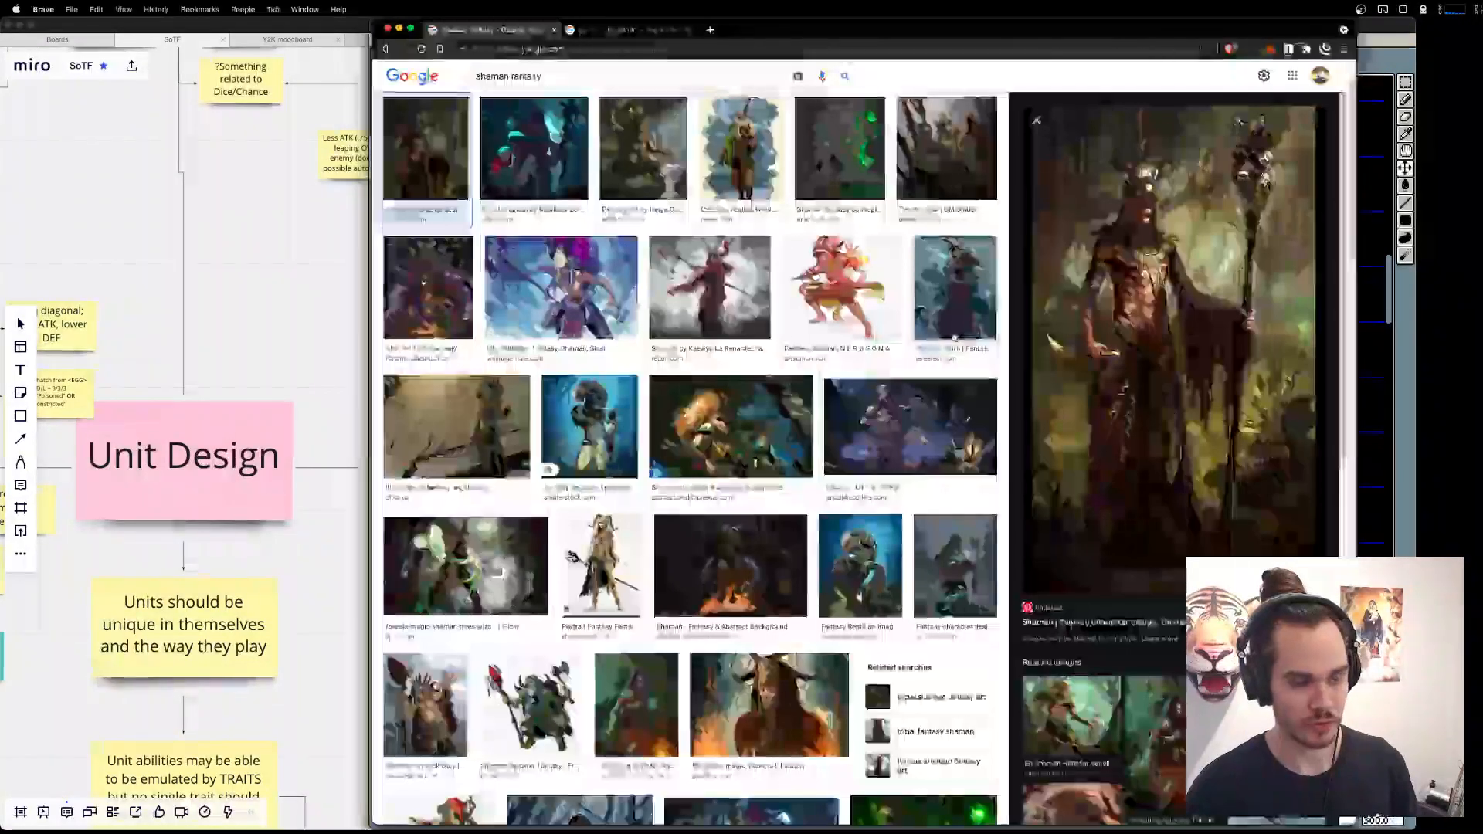
pyautogui.click(950, 290)
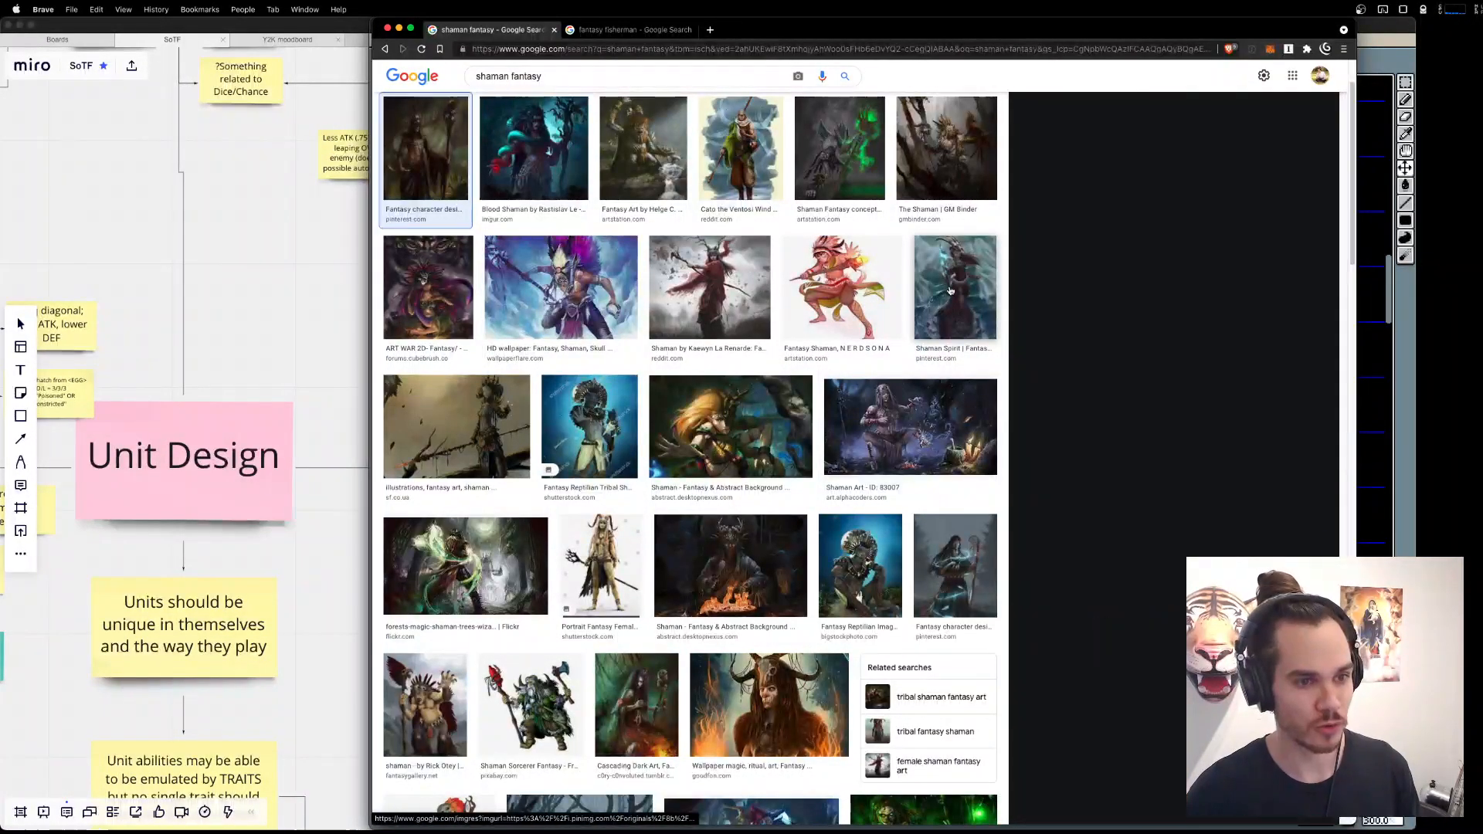
pyautogui.click(427, 151)
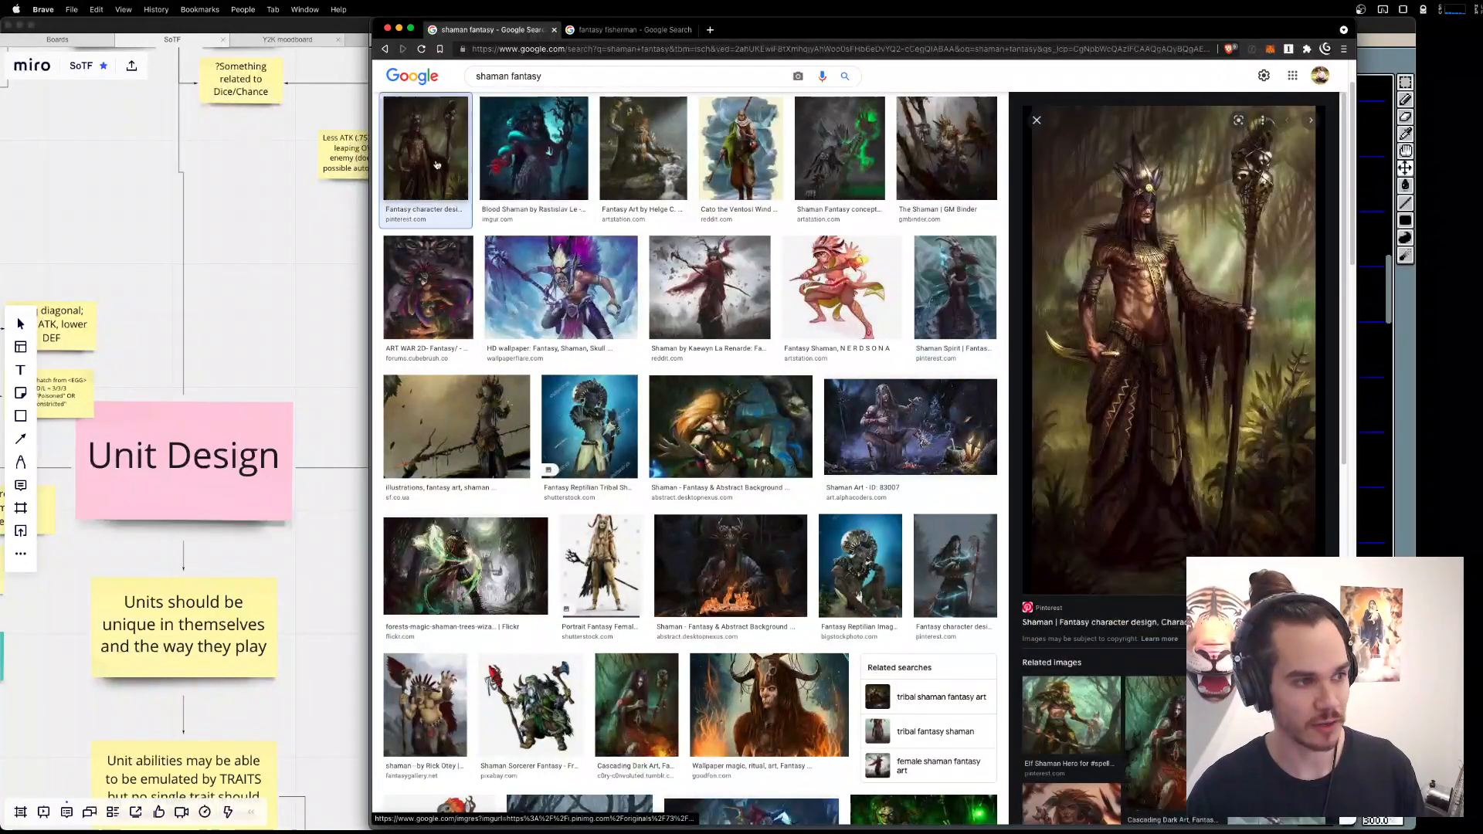
pyautogui.click(410, 303)
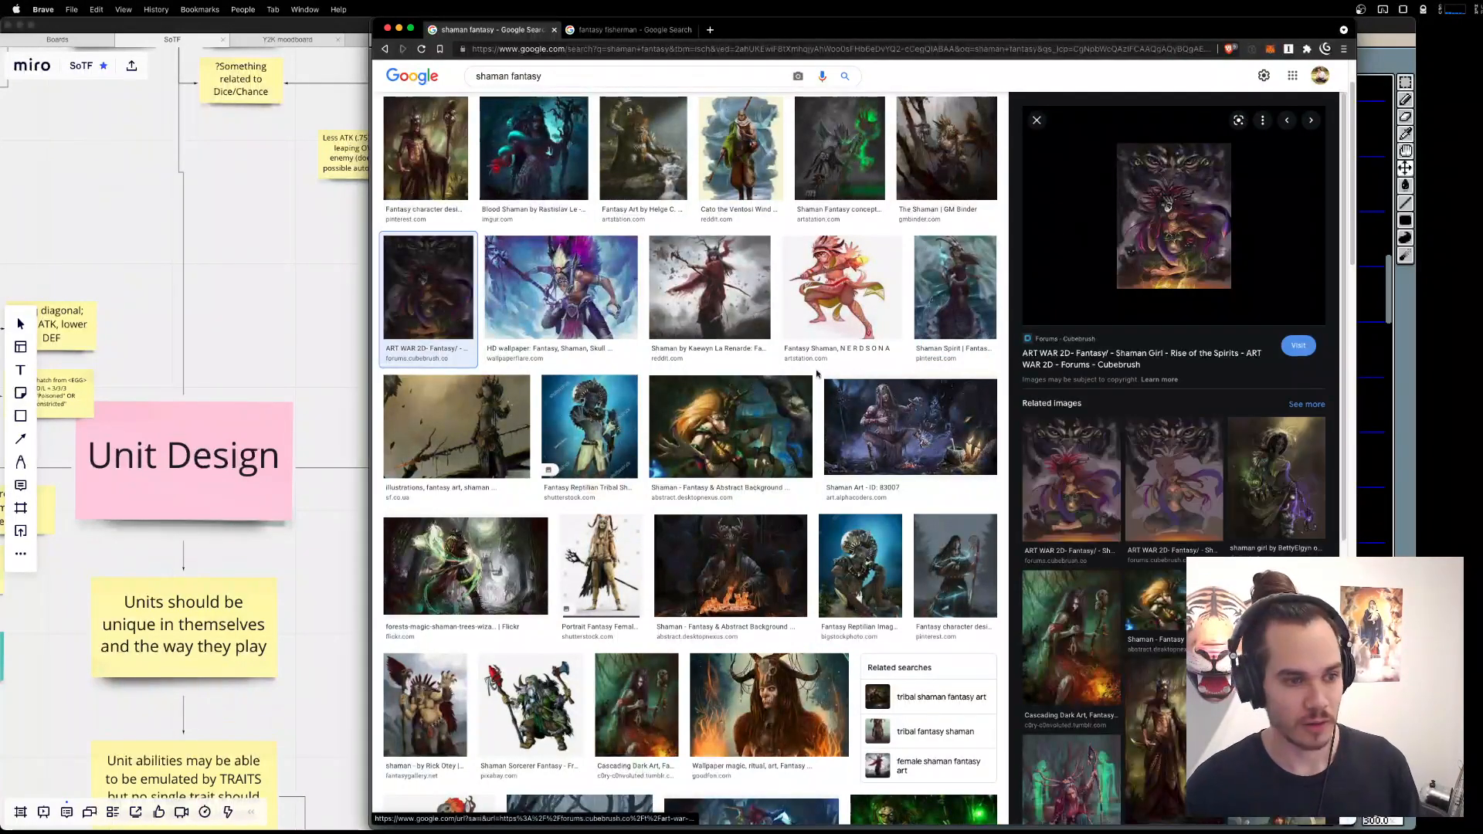
pyautogui.click(943, 454)
pyautogui.click(734, 428)
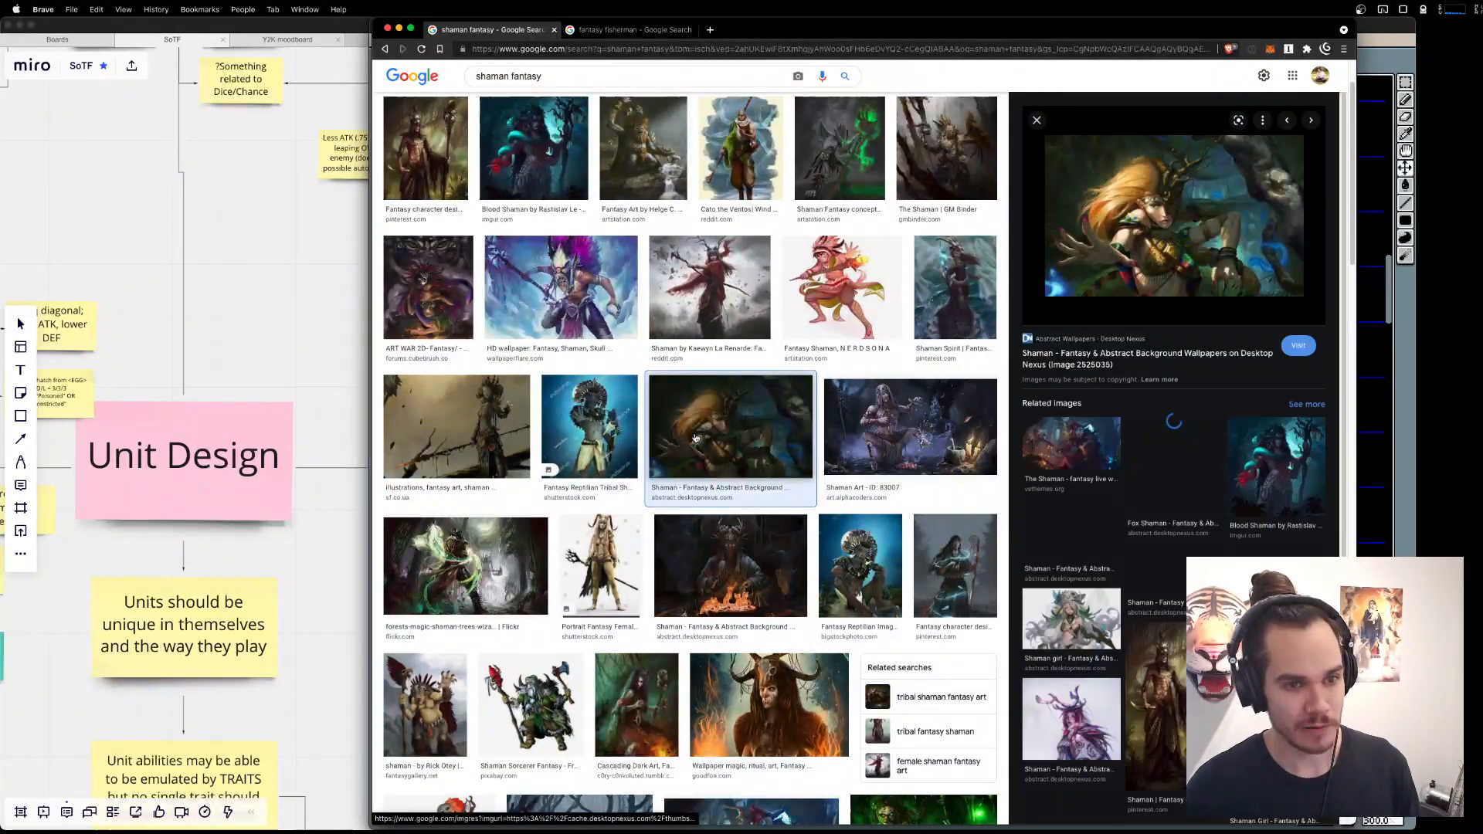
pyautogui.click(859, 566)
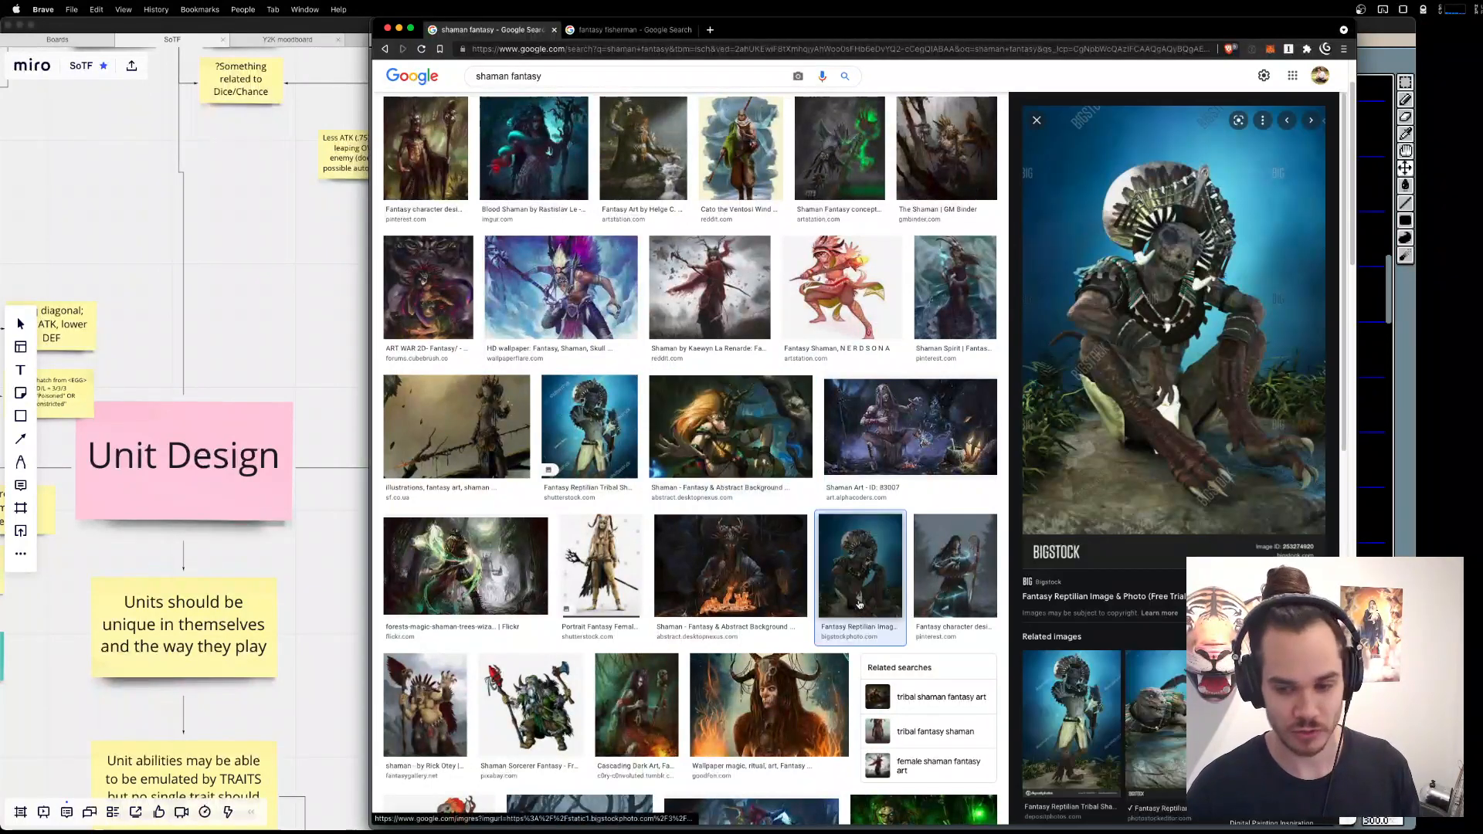
pyautogui.click(945, 568)
pyautogui.click(724, 570)
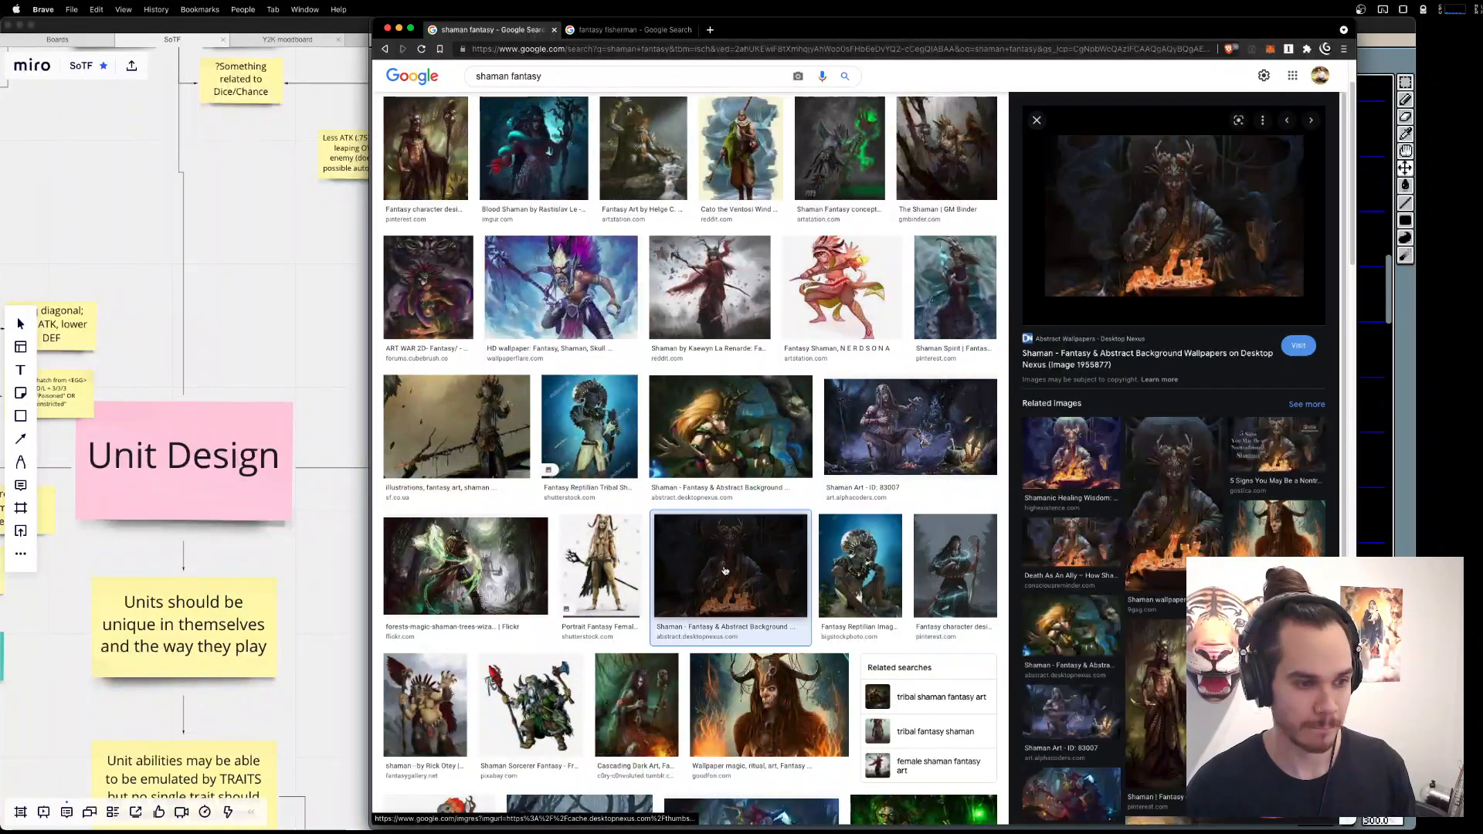
# Switch back to Aseprite and draw light grey branching antlers on both sides of the figure's head.
pyautogui.press('super+Tab')
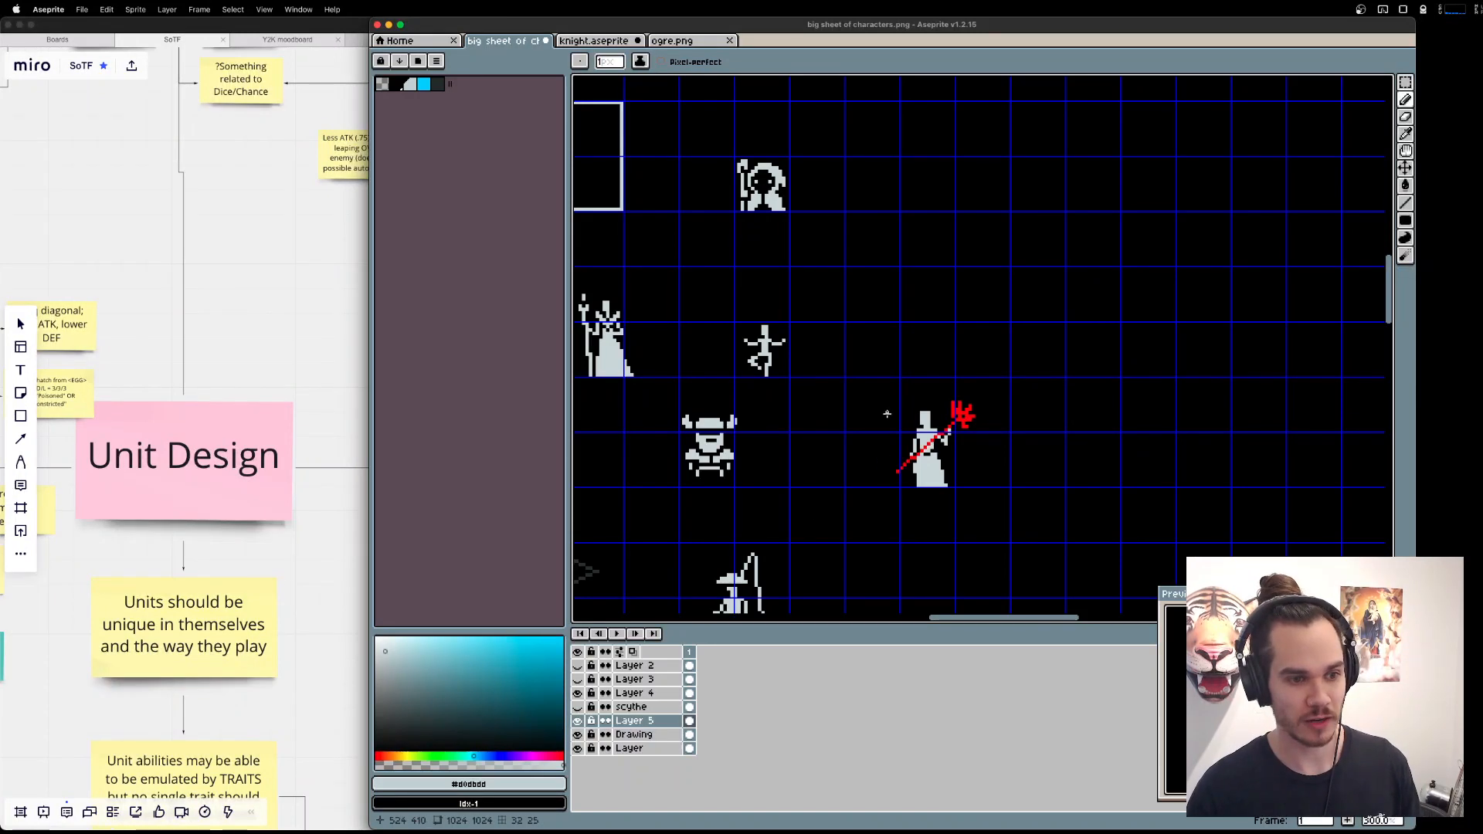
pyautogui.scroll(4, 922, 416)
pyautogui.moveTo(921, 415)
pyautogui.mouseDown()
pyautogui.moveTo(937, 380)
pyautogui.moveTo(914, 387)
pyautogui.moveTo(918, 370)
pyautogui.moveTo(903, 389)
pyautogui.moveTo(912, 351)
pyautogui.moveTo(974, 388)
pyautogui.mouseUp()
pyautogui.click(916, 388)
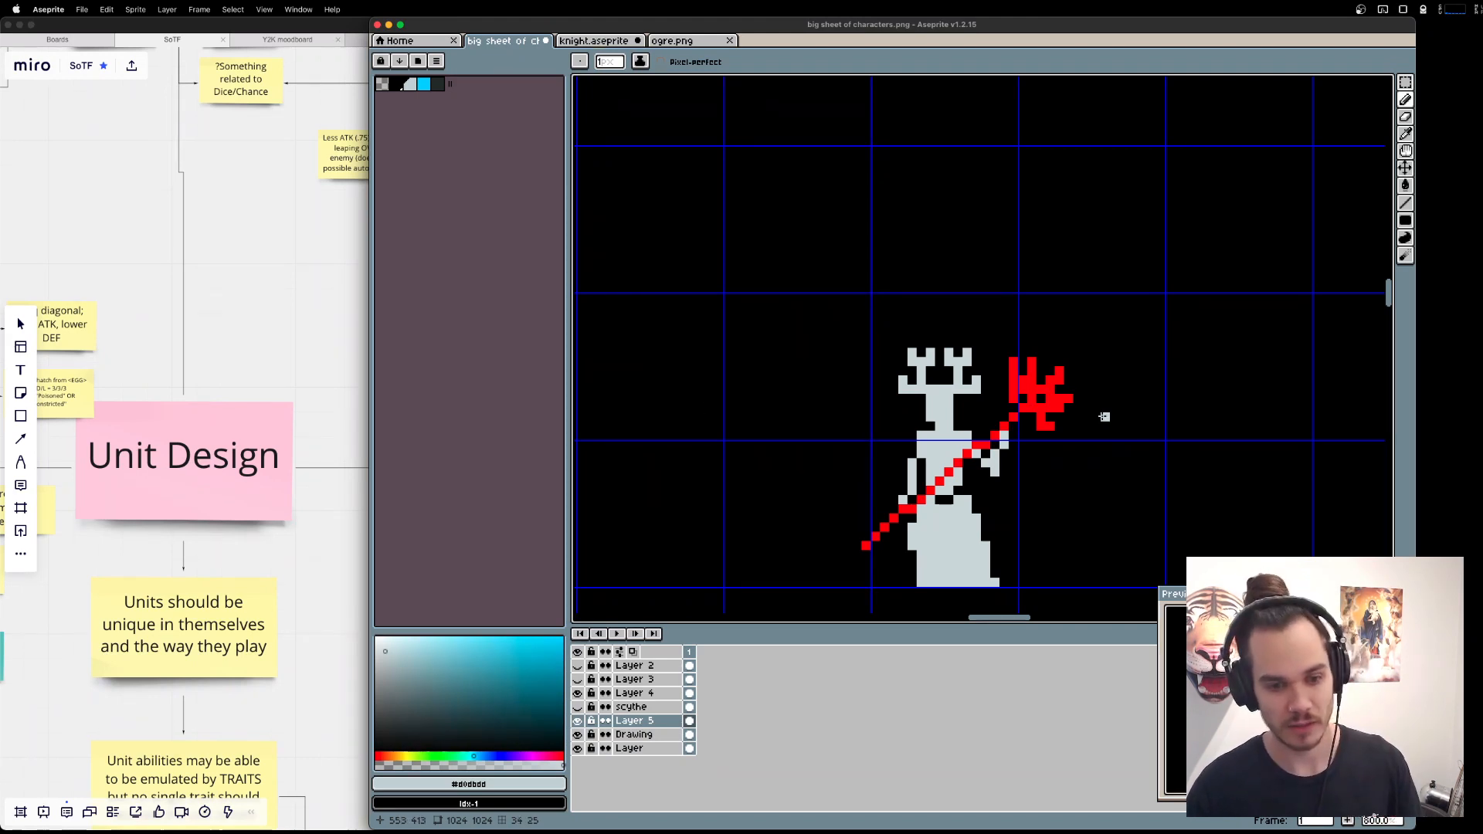
# Add light grey pixels at the figure's shoulder line to widen the top of the torso.
pyautogui.moveTo(1009, 388); pyautogui.dragTo(1086, 348)
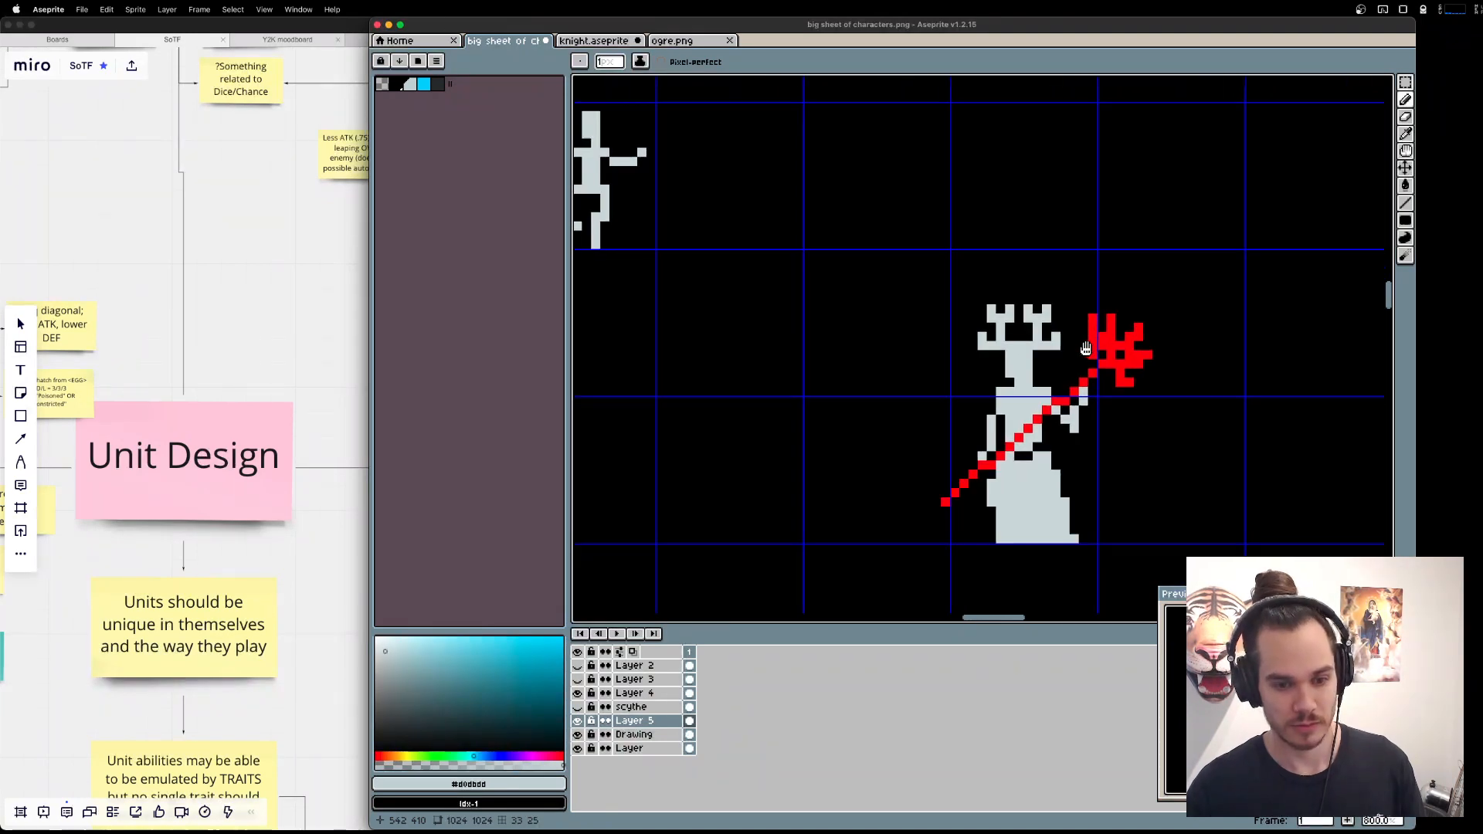
pyautogui.keyDown('alt'); pyautogui.click(1032, 409); pyautogui.keyUp('alt')
pyautogui.click(992, 392)
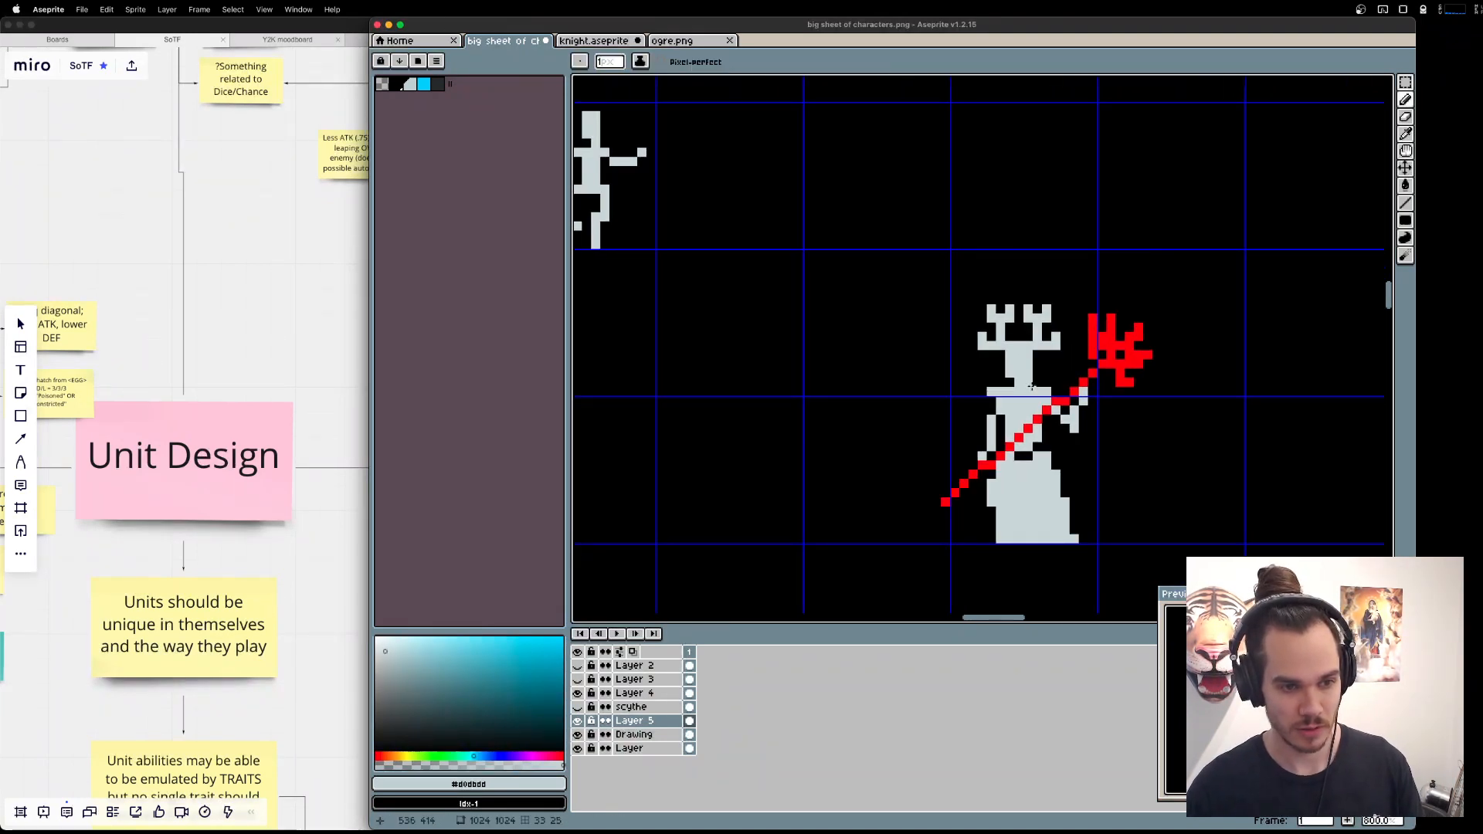
pyautogui.click(1050, 392)
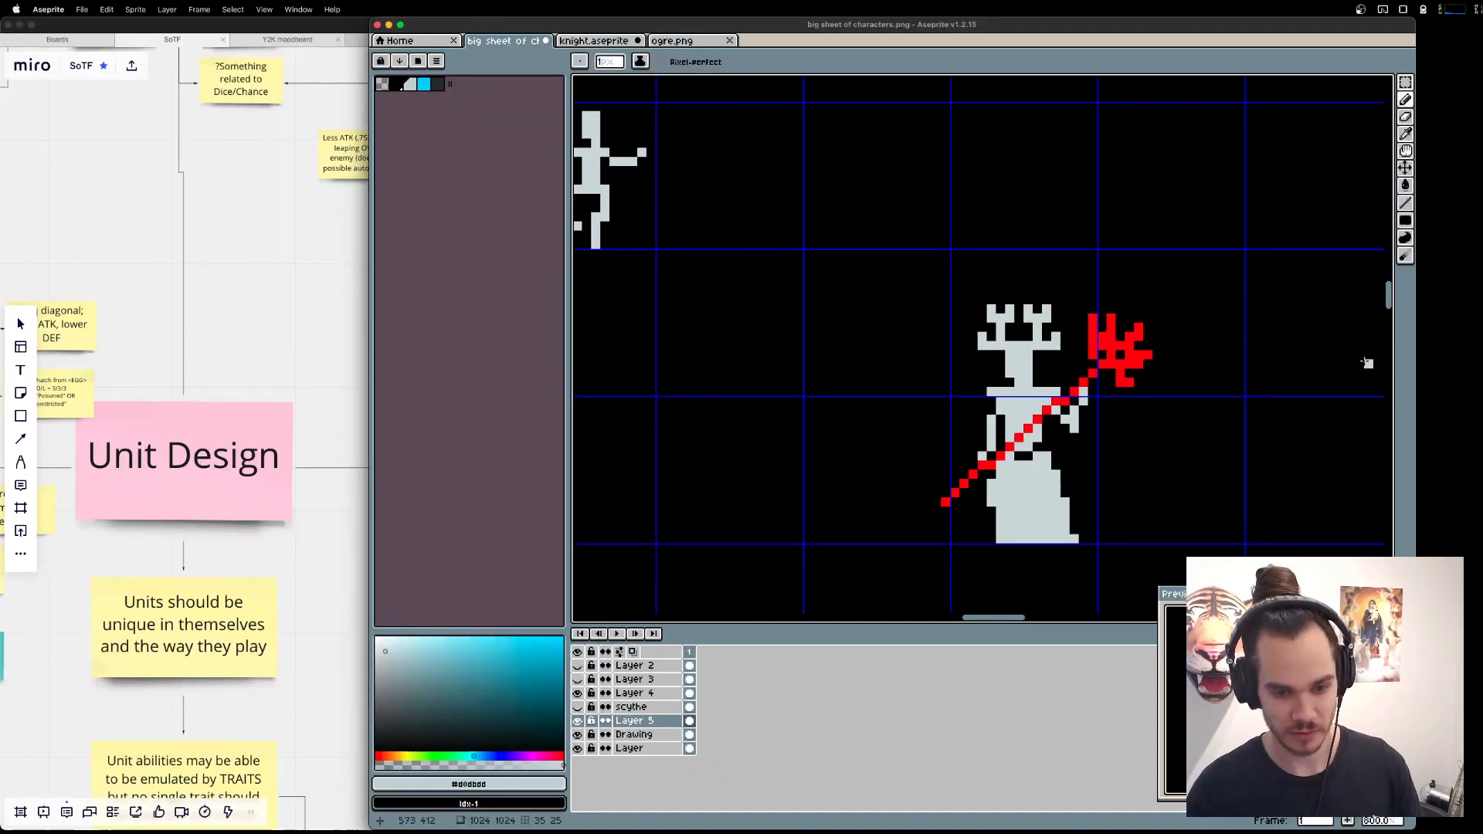
# Toggle Layer 5's visibility to check its contents and merge it down into the Drawing layer.
pyautogui.press('e')
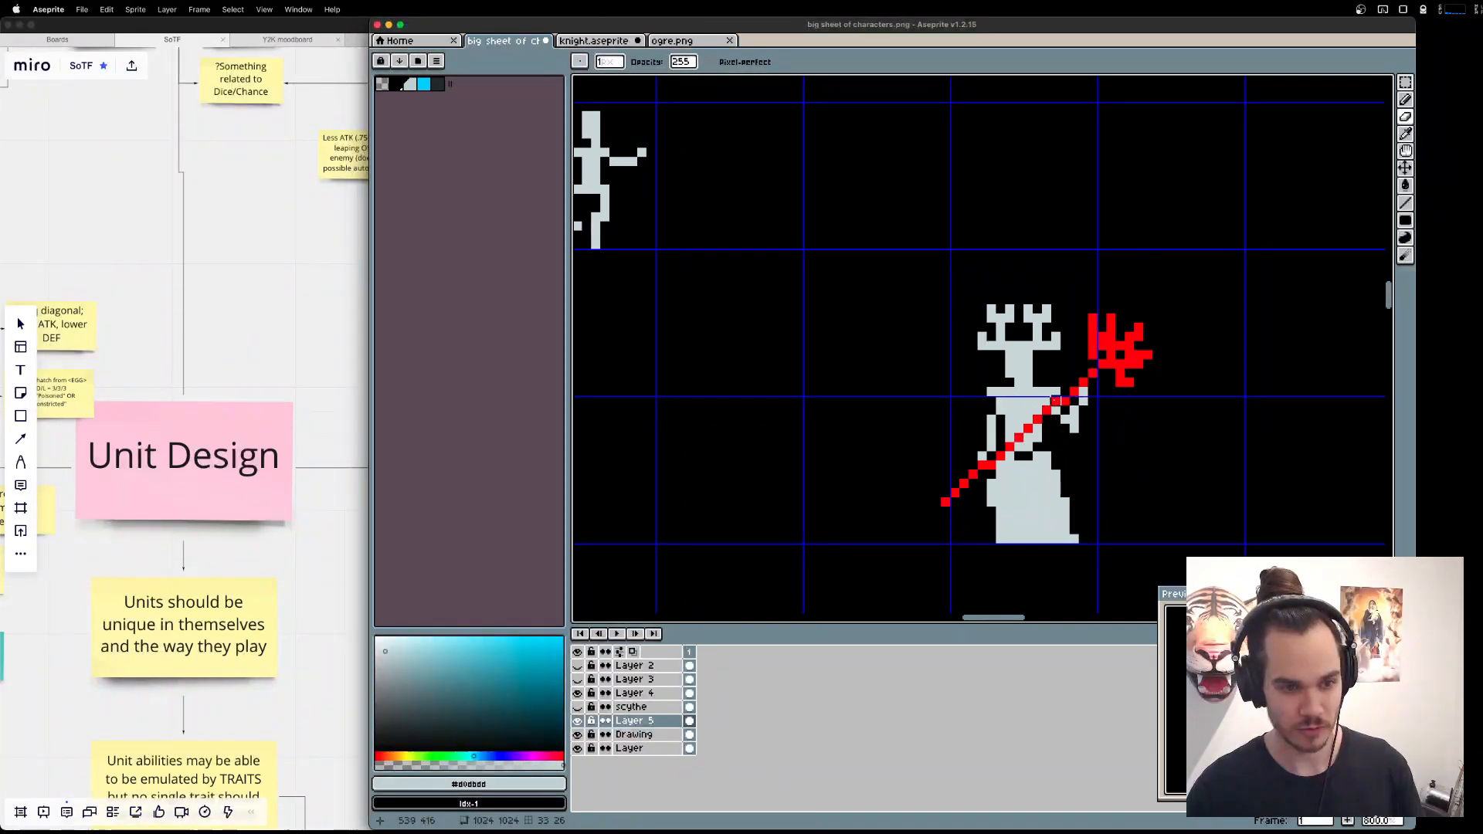
pyautogui.press('e')
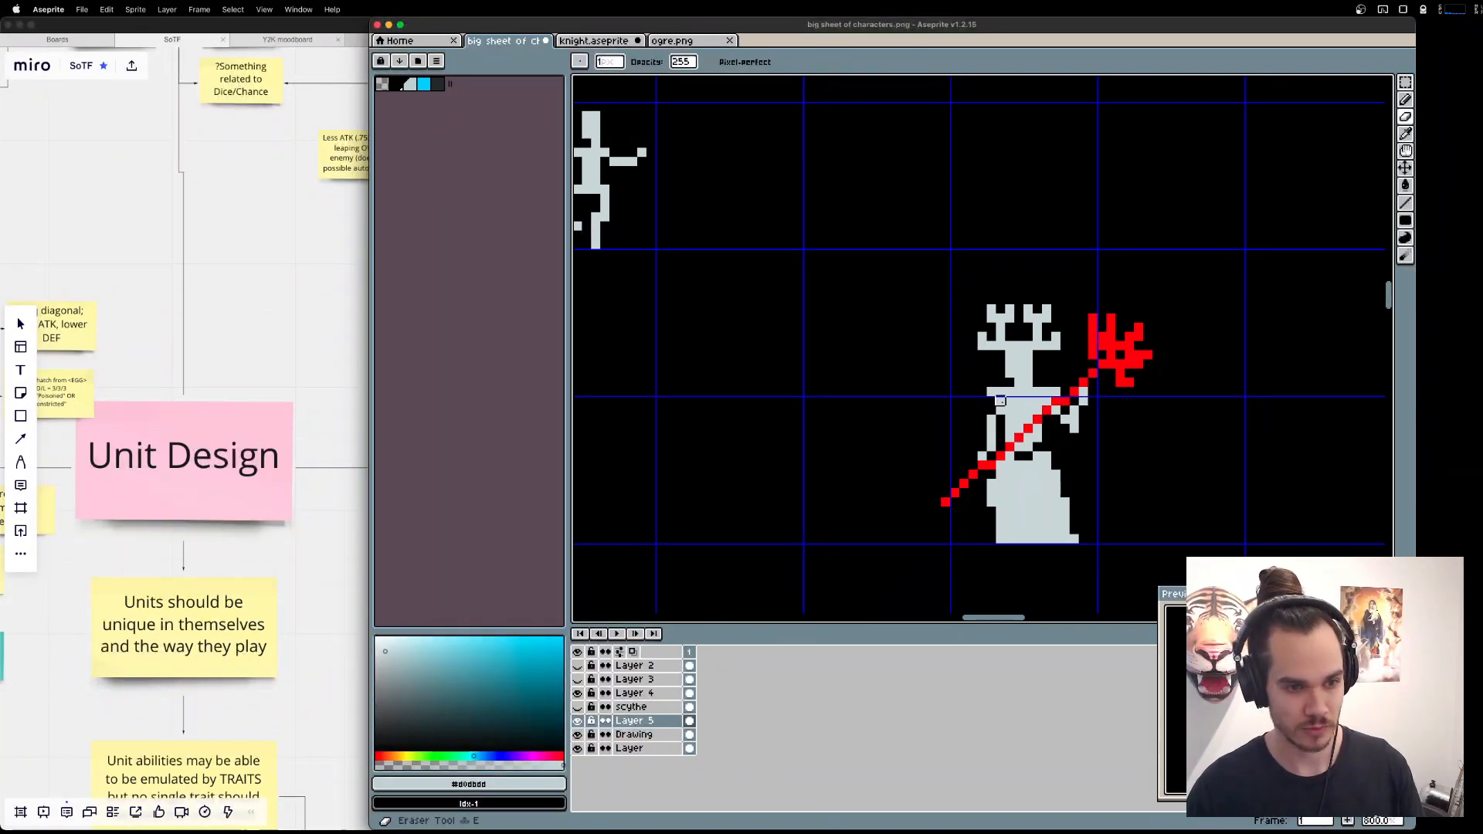
pyautogui.click(578, 720)
pyautogui.click(577, 721)
pyautogui.doubleClick(652, 725)
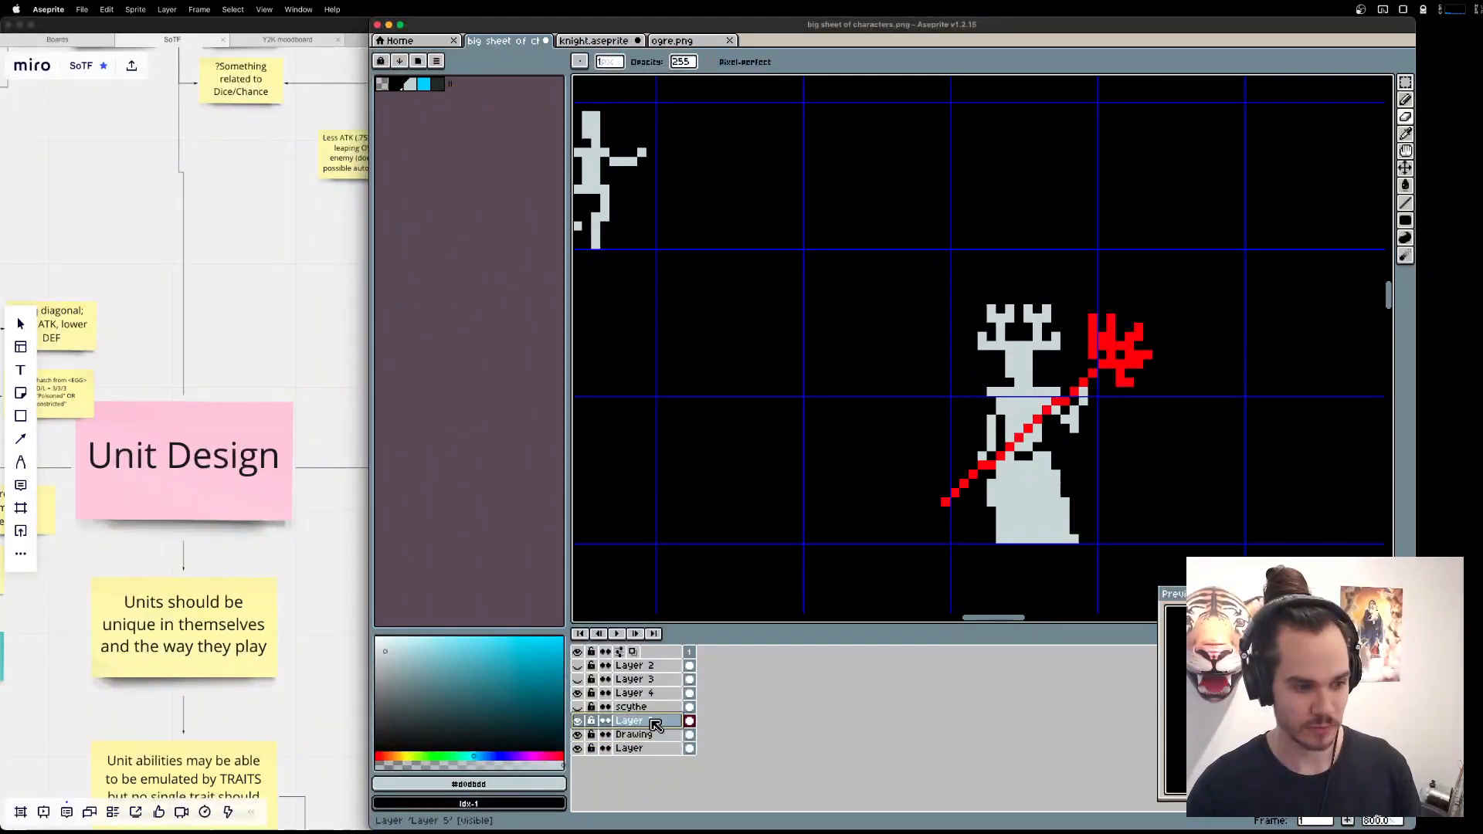
pyautogui.rightClick(655, 725)
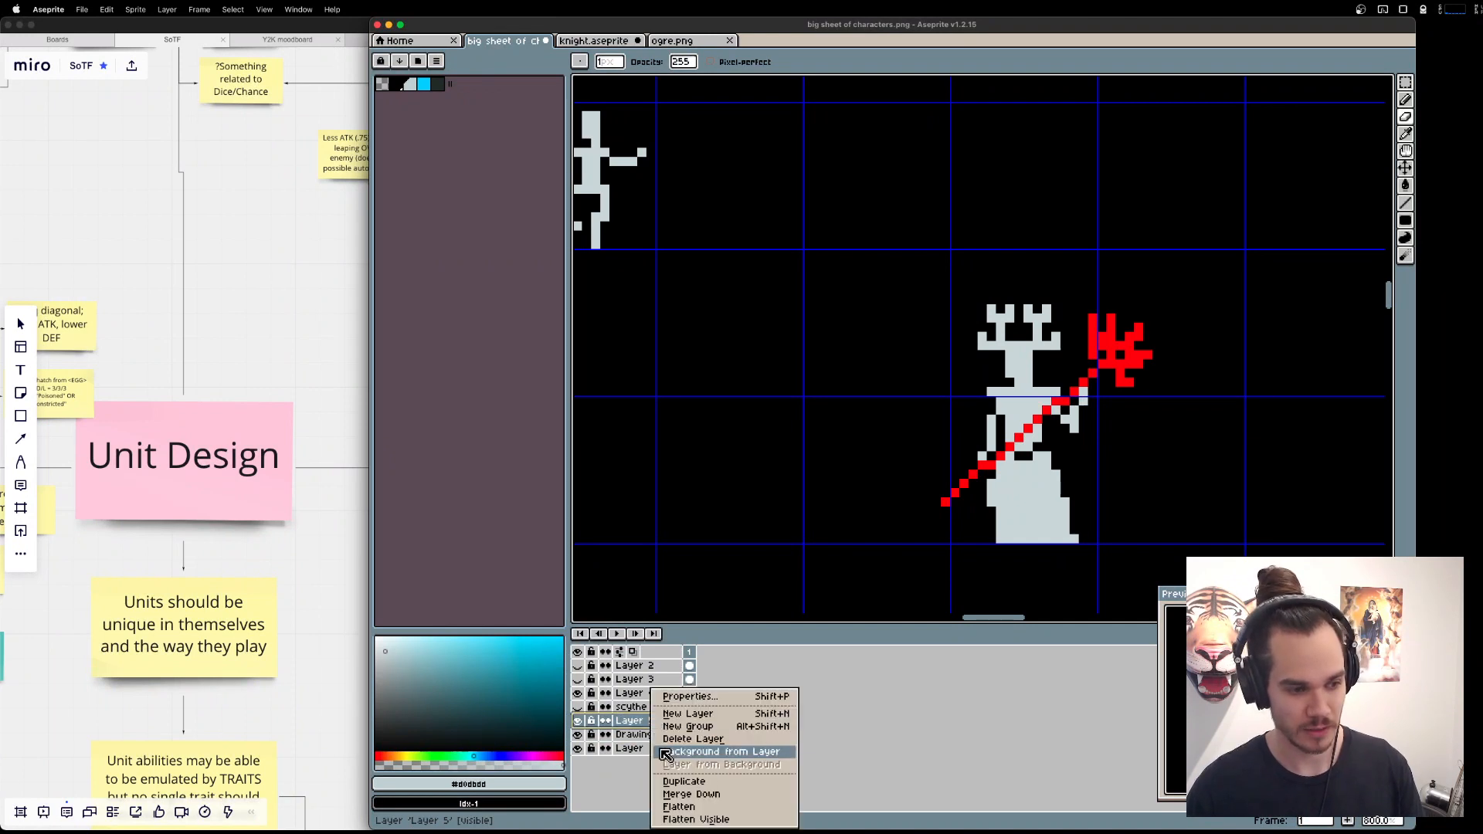
pyautogui.click(686, 795)
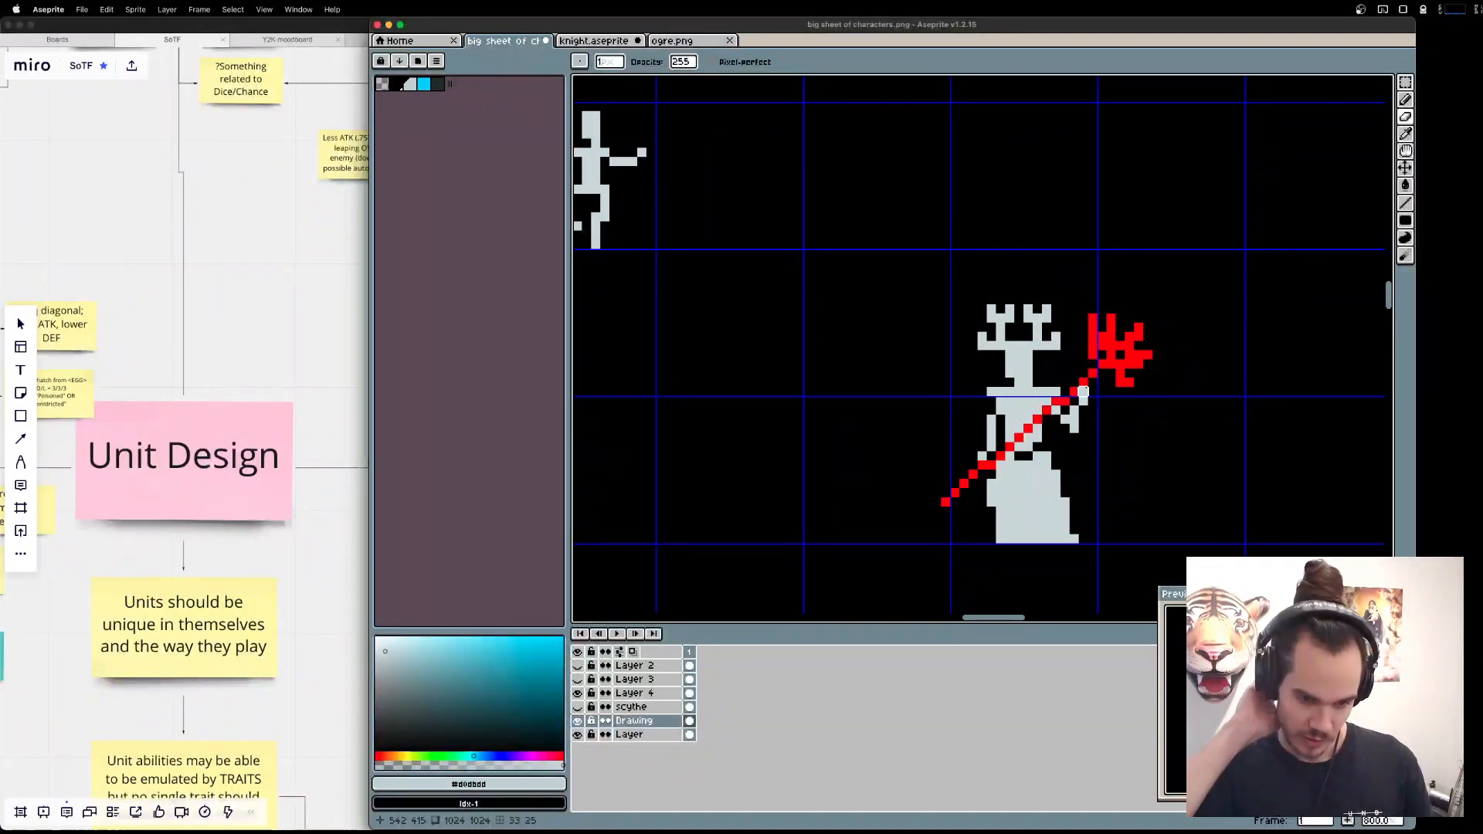
pyautogui.press('b')
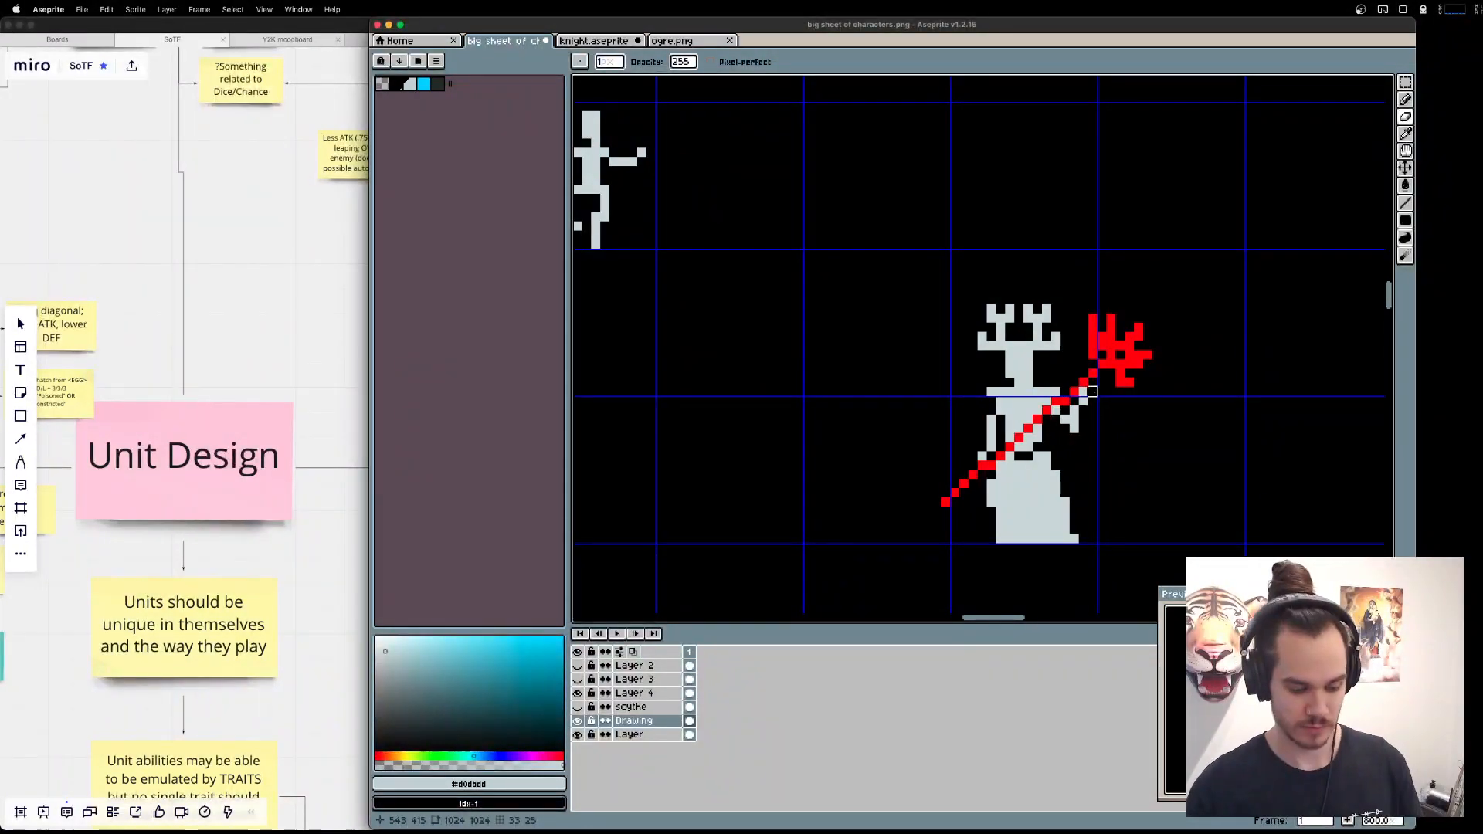
# Add light grey pixels at the lower-left hem of the figure's robe.
pyautogui.keyDown('alt'); pyautogui.click(991, 536); pyautogui.keyUp('alt')
pyautogui.keyDown('alt'); pyautogui.click(1007, 536); pyautogui.keyUp('alt')
pyautogui.click(992, 538)
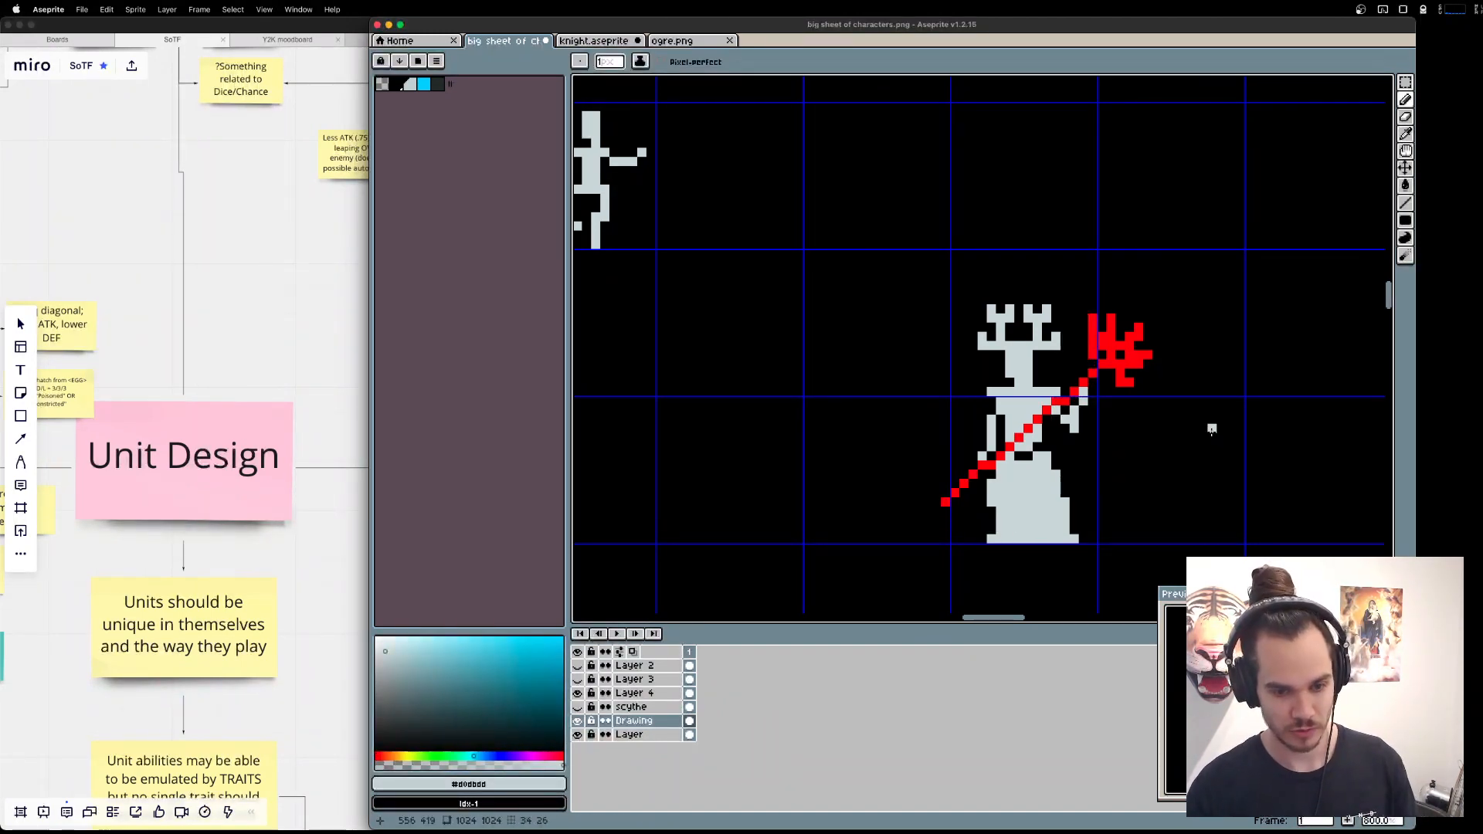
# Try shifting the left half of the robe one pixel outward to open a vertical split, and undo the move.
pyautogui.press('m')
pyautogui.moveTo(1030, 474)
pyautogui.mouseDown()
pyautogui.moveTo(995, 557)
pyautogui.moveTo(1028, 475)
pyautogui.moveTo(1016, 493)
pyautogui.mouseUp()
pyautogui.press('super+d')
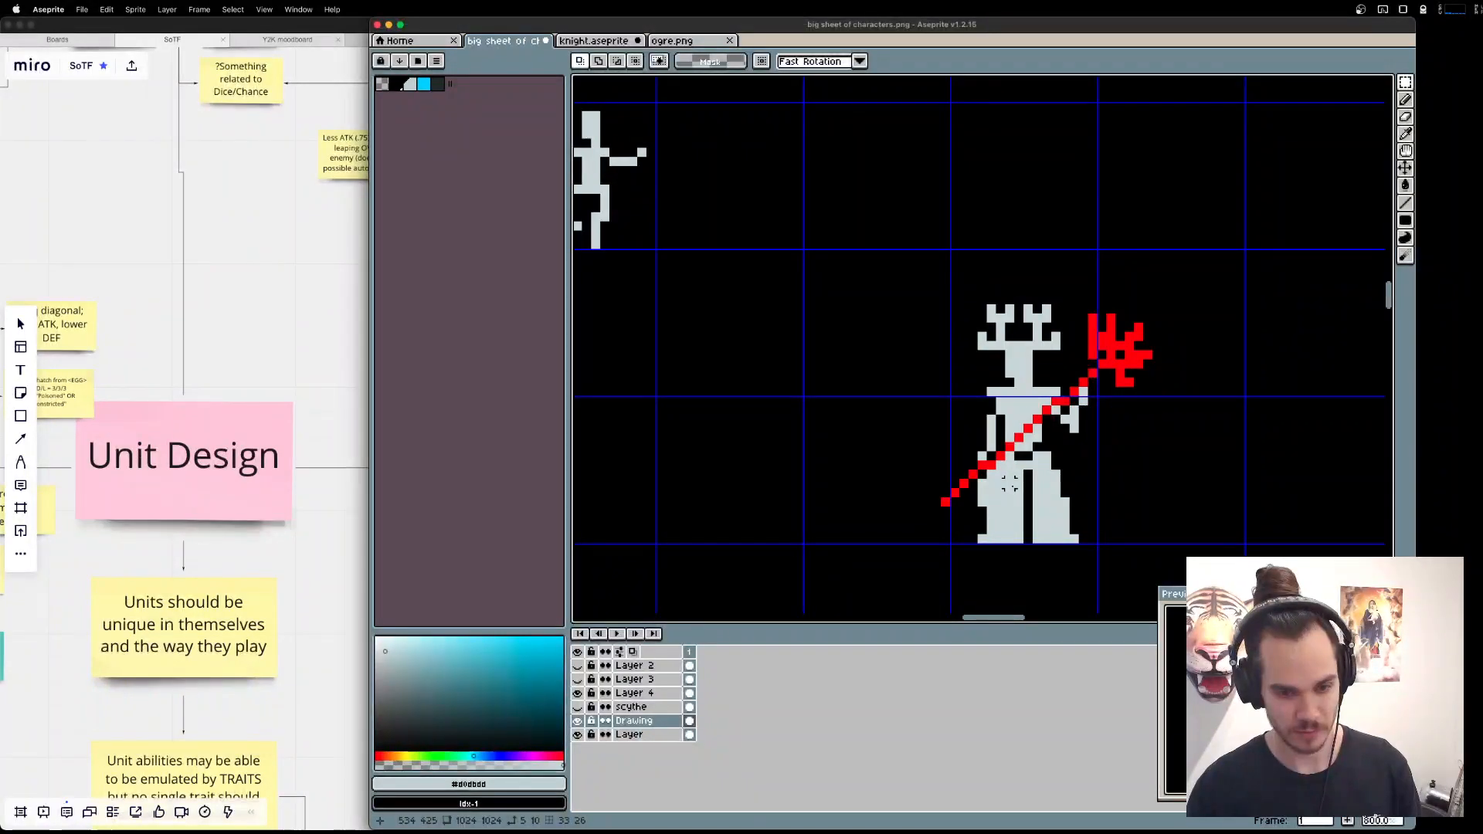
pyautogui.press('super+z')
pyautogui.press('super+z')
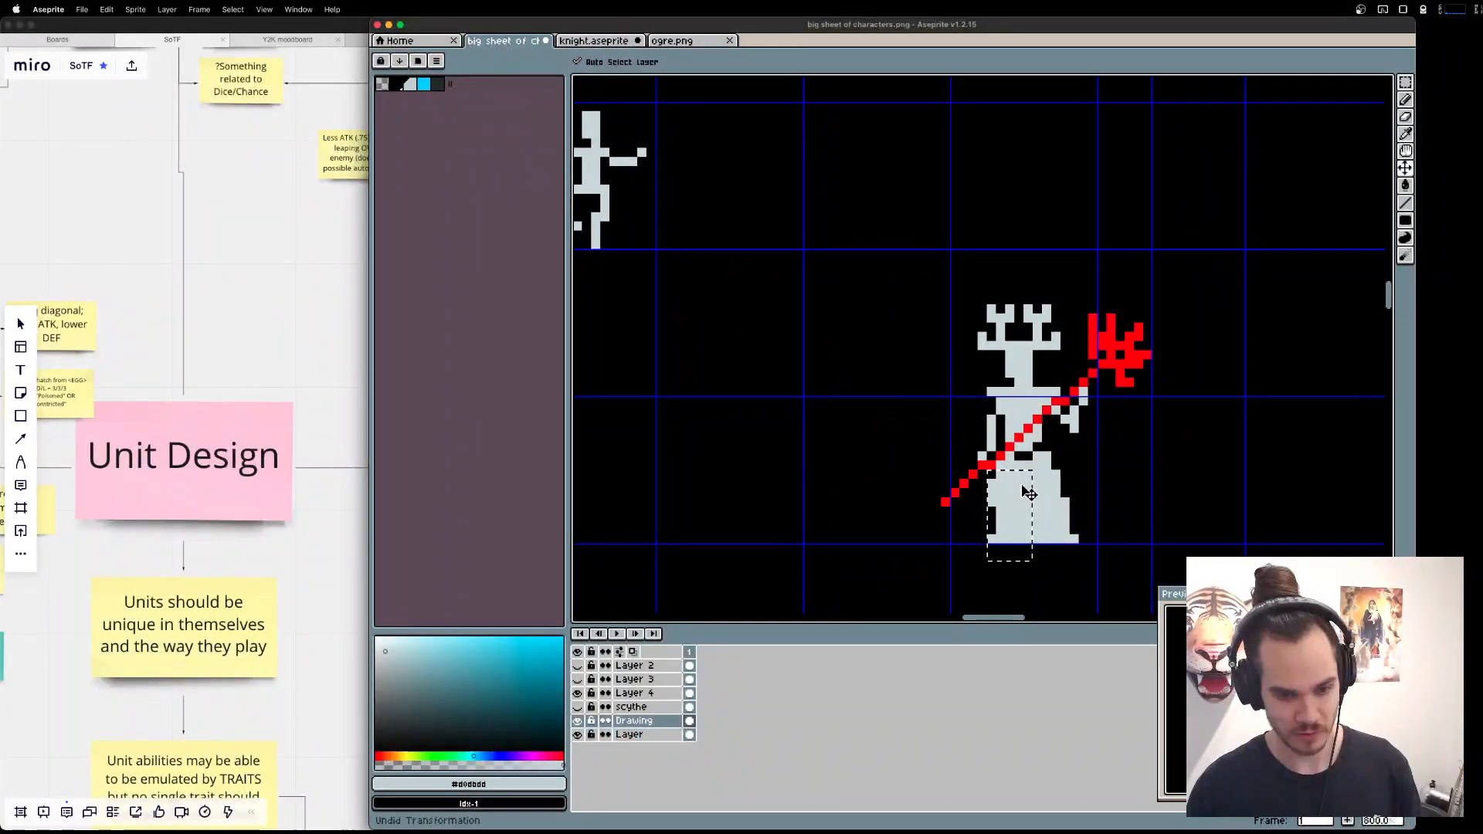
pyautogui.press('super+d')
pyautogui.press('b')
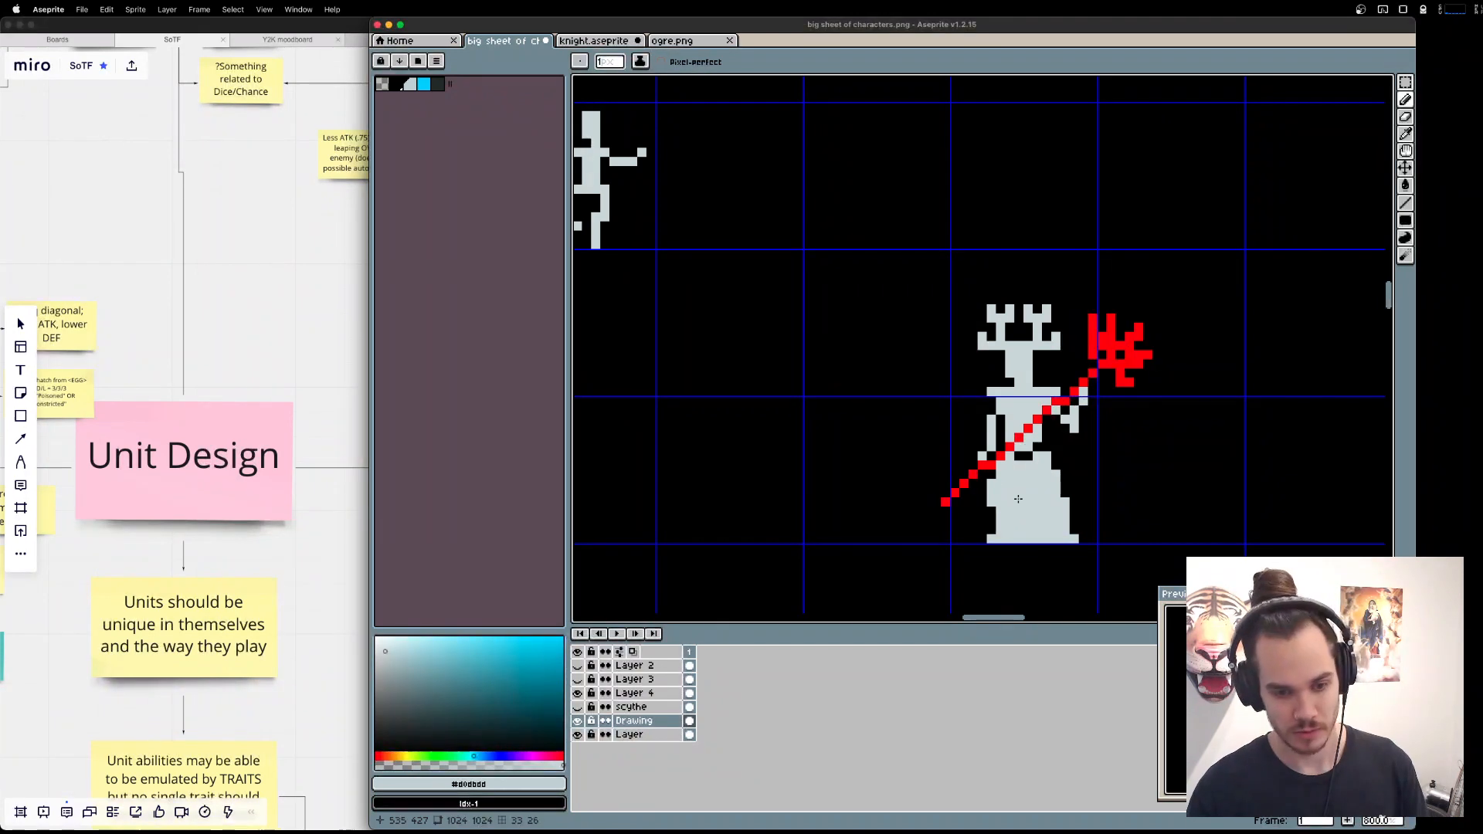
# Undo the pixels added at the robe's lower-left hem.
pyautogui.press('super+z')
pyautogui.press('super+z')
pyautogui.press('super+z')
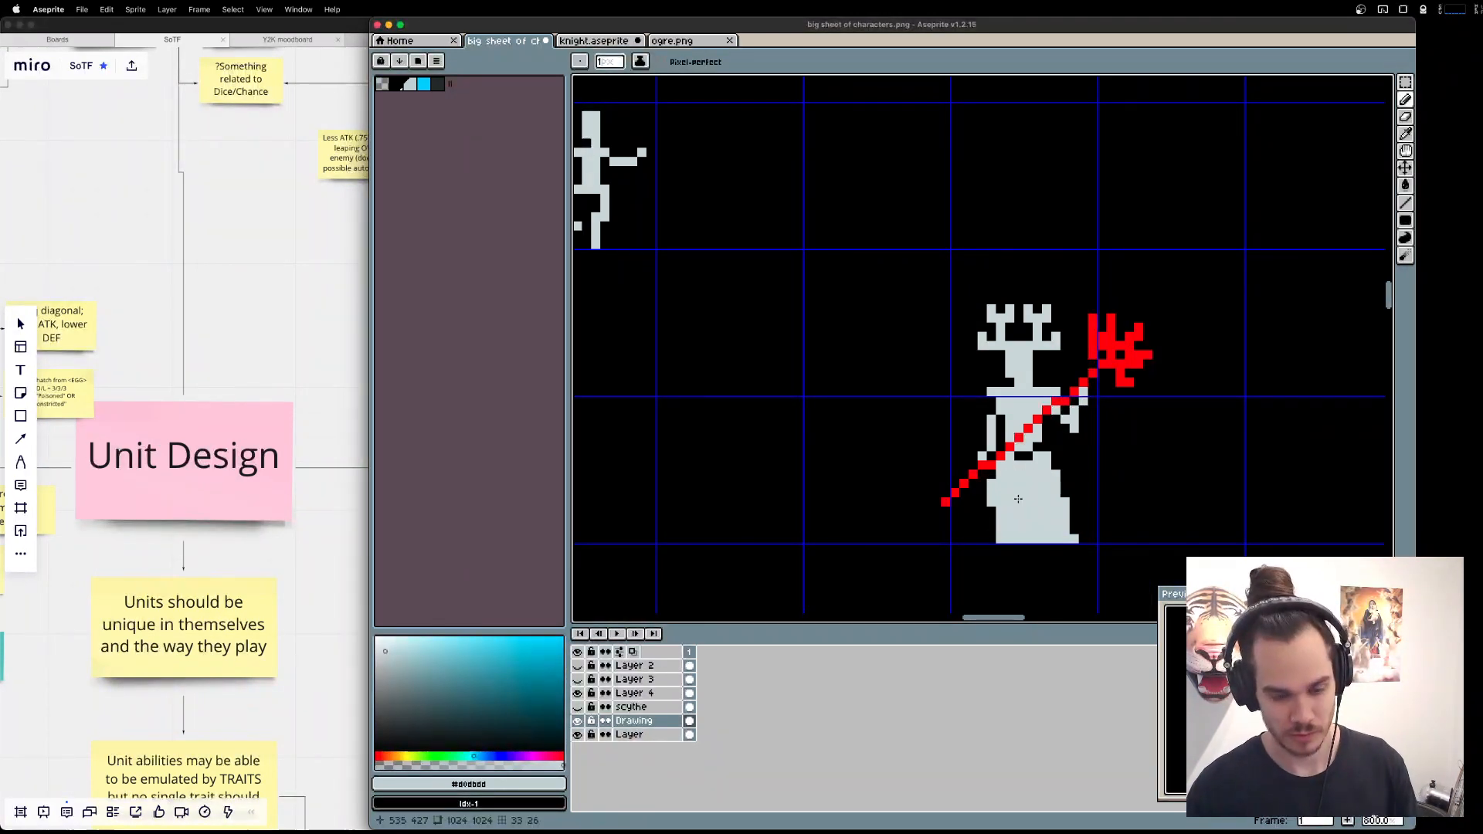
# Try erasing pixels along the shoulder line, compare with the shaman images in the browser, and undo the erasing.
pyautogui.press('e')
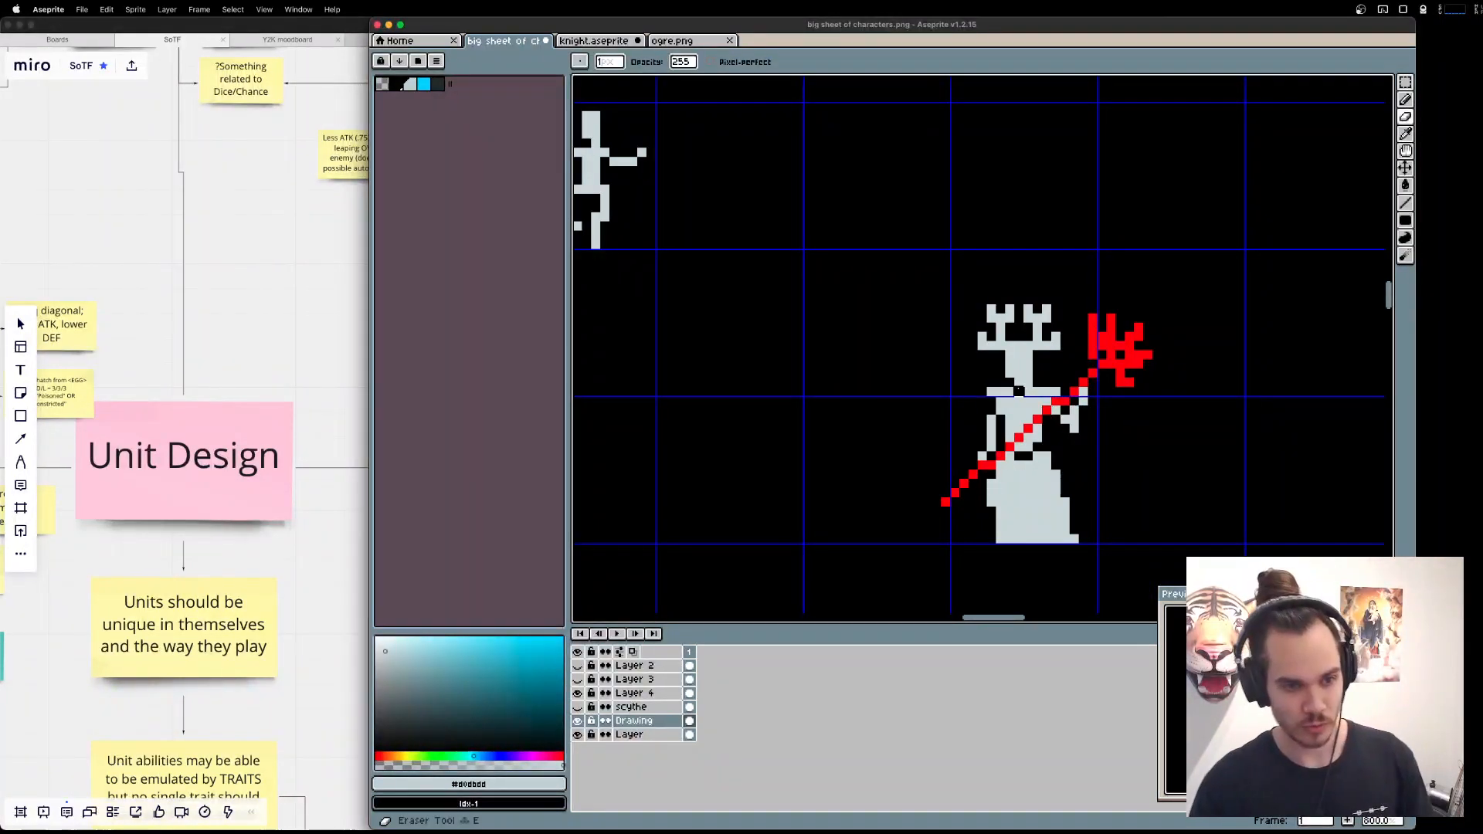
pyautogui.moveTo(1019, 392); pyautogui.dragTo(1028, 392)
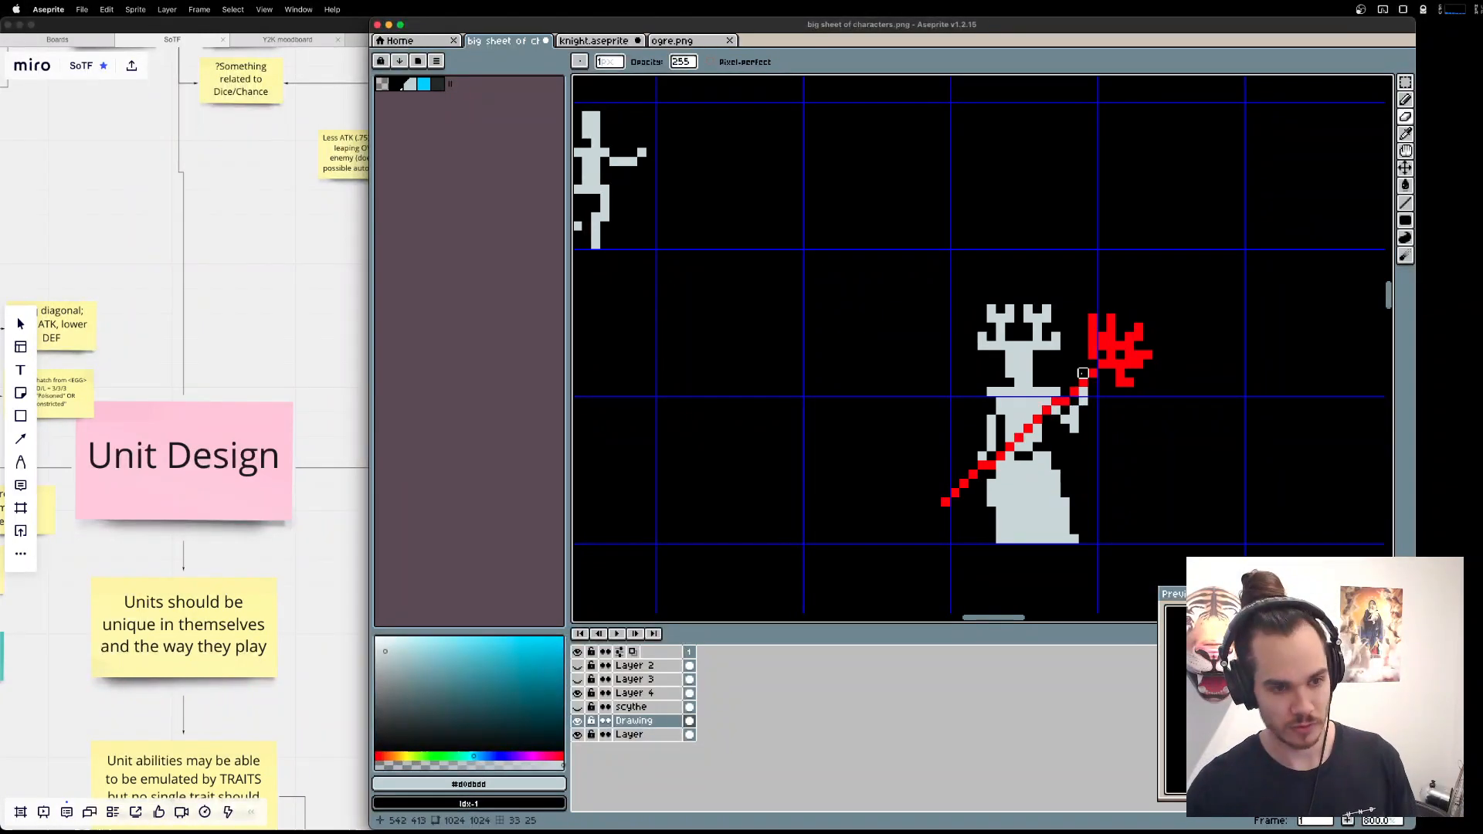
pyautogui.press('super+Tab')
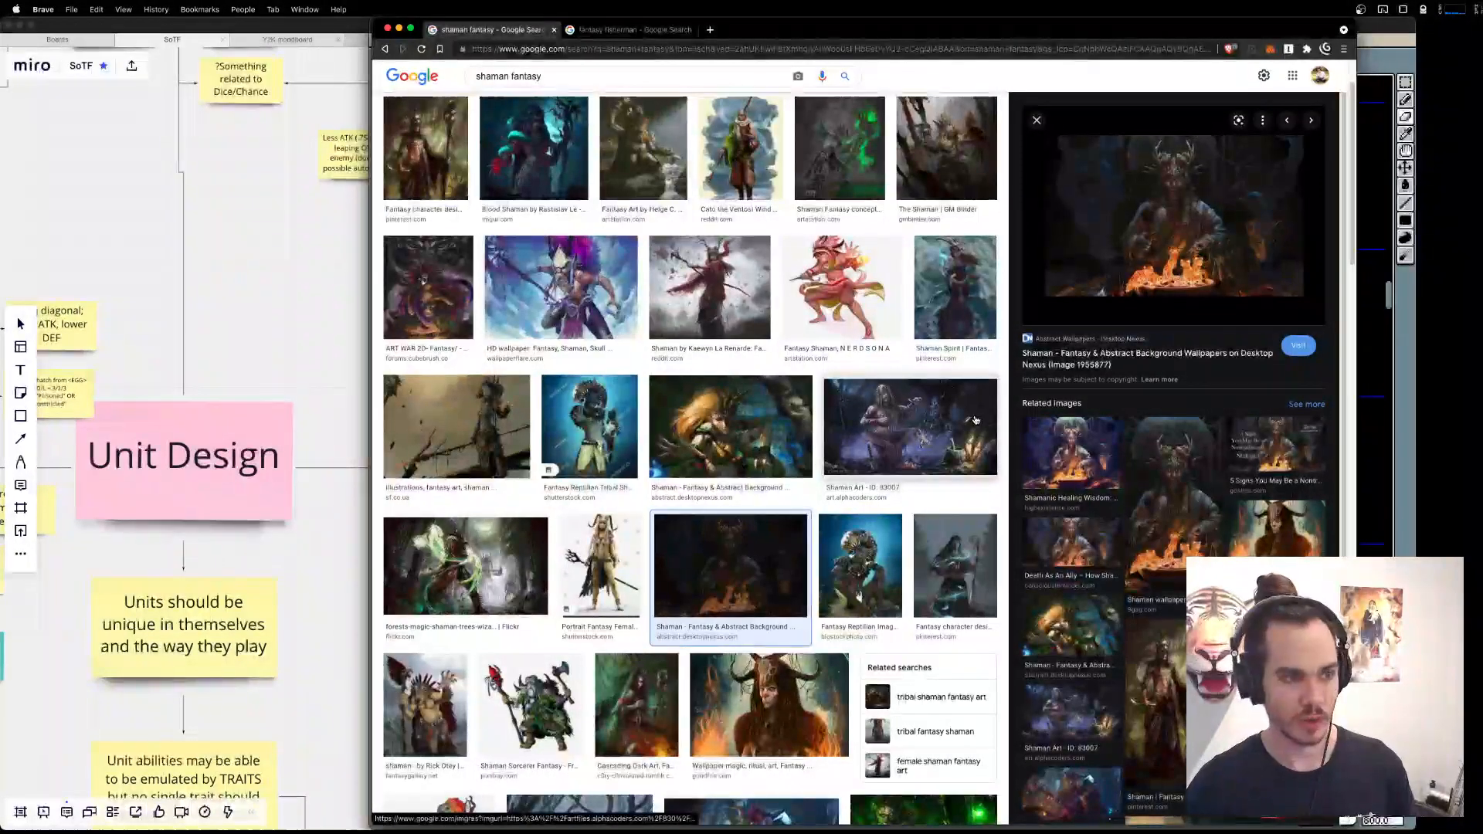
pyautogui.press('super+Tab')
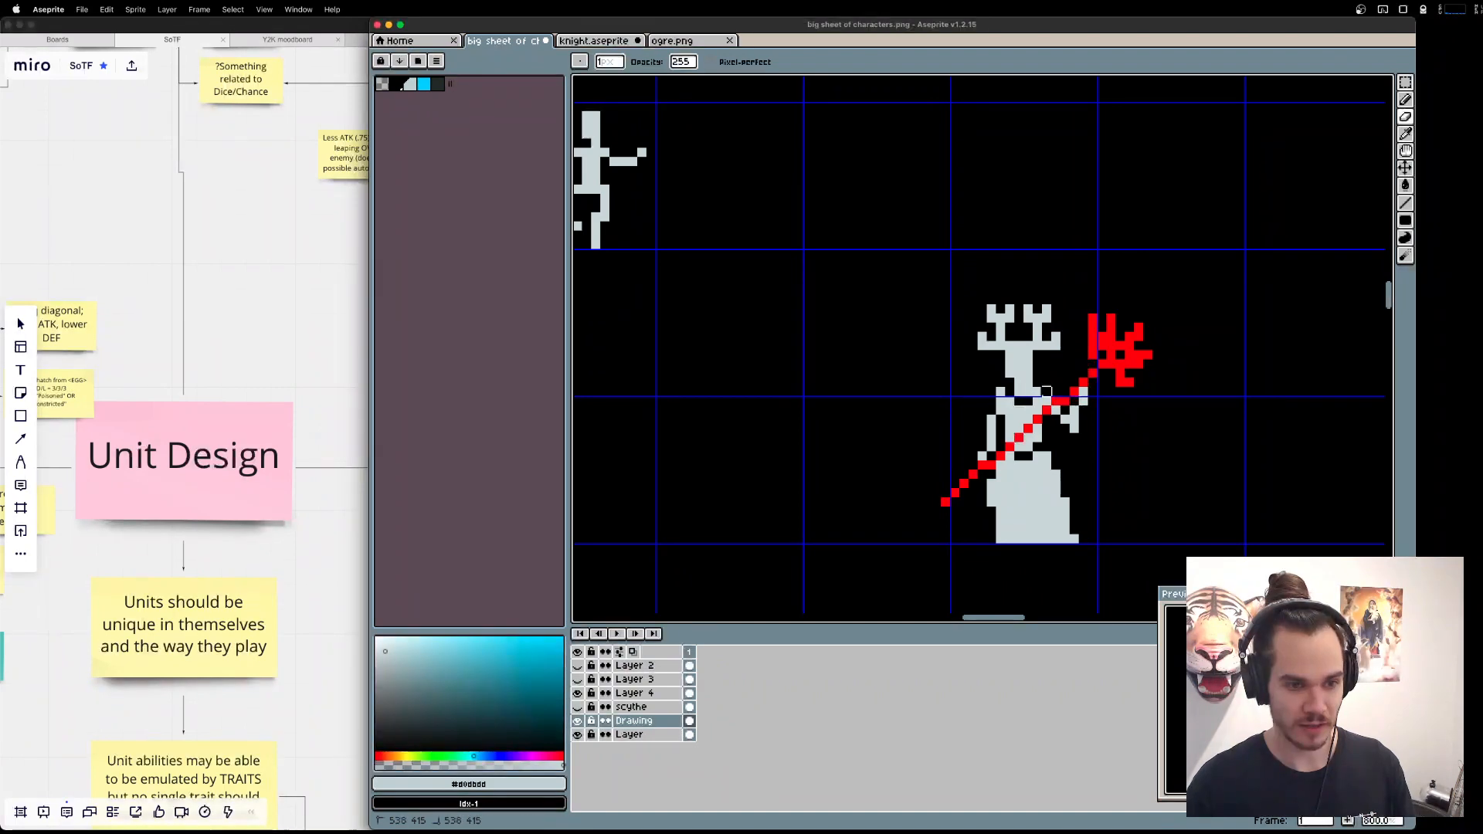
pyautogui.press('super+z')
pyautogui.press('super+z')
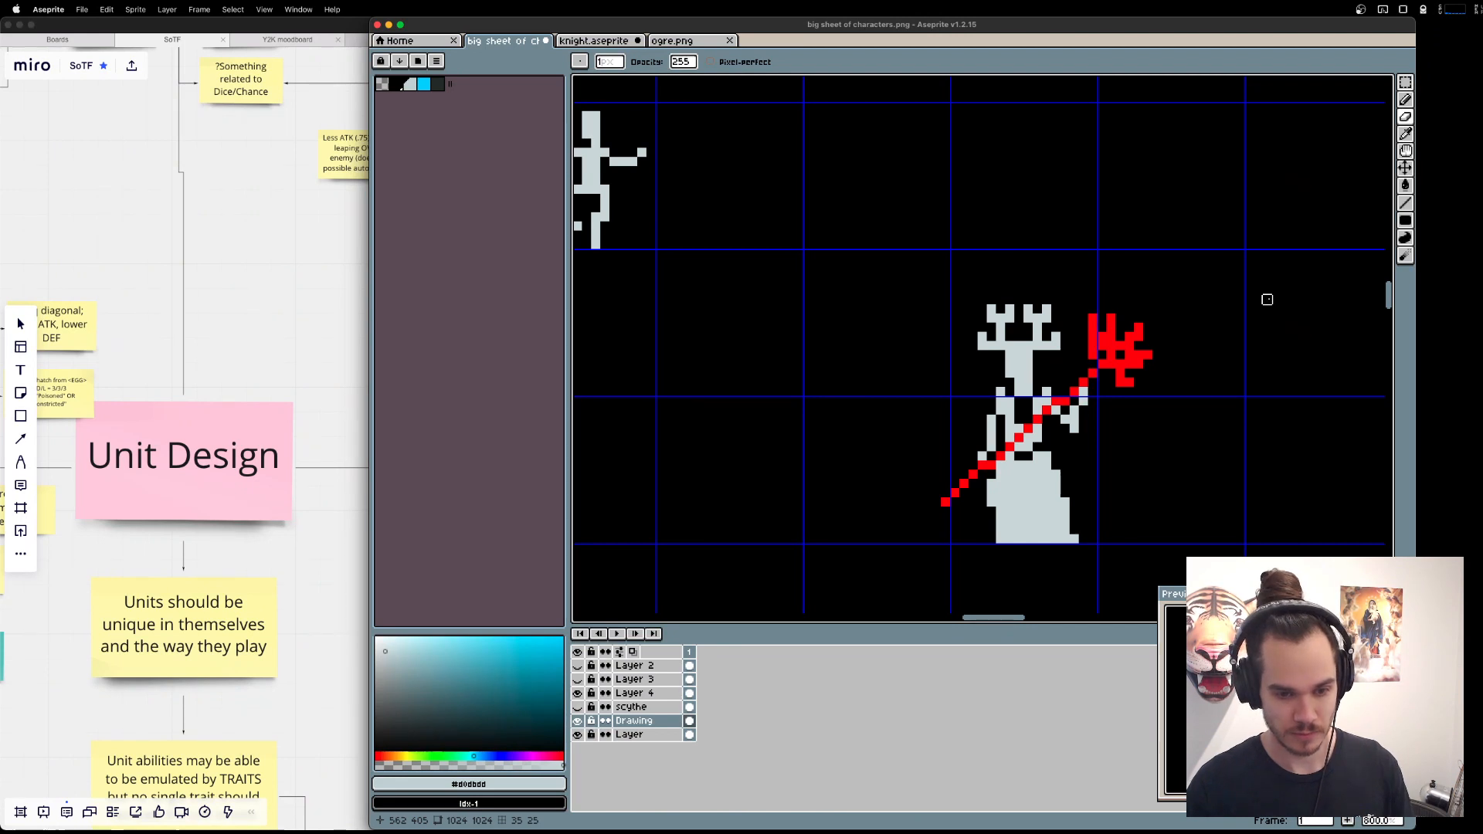
pyautogui.press('super+z')
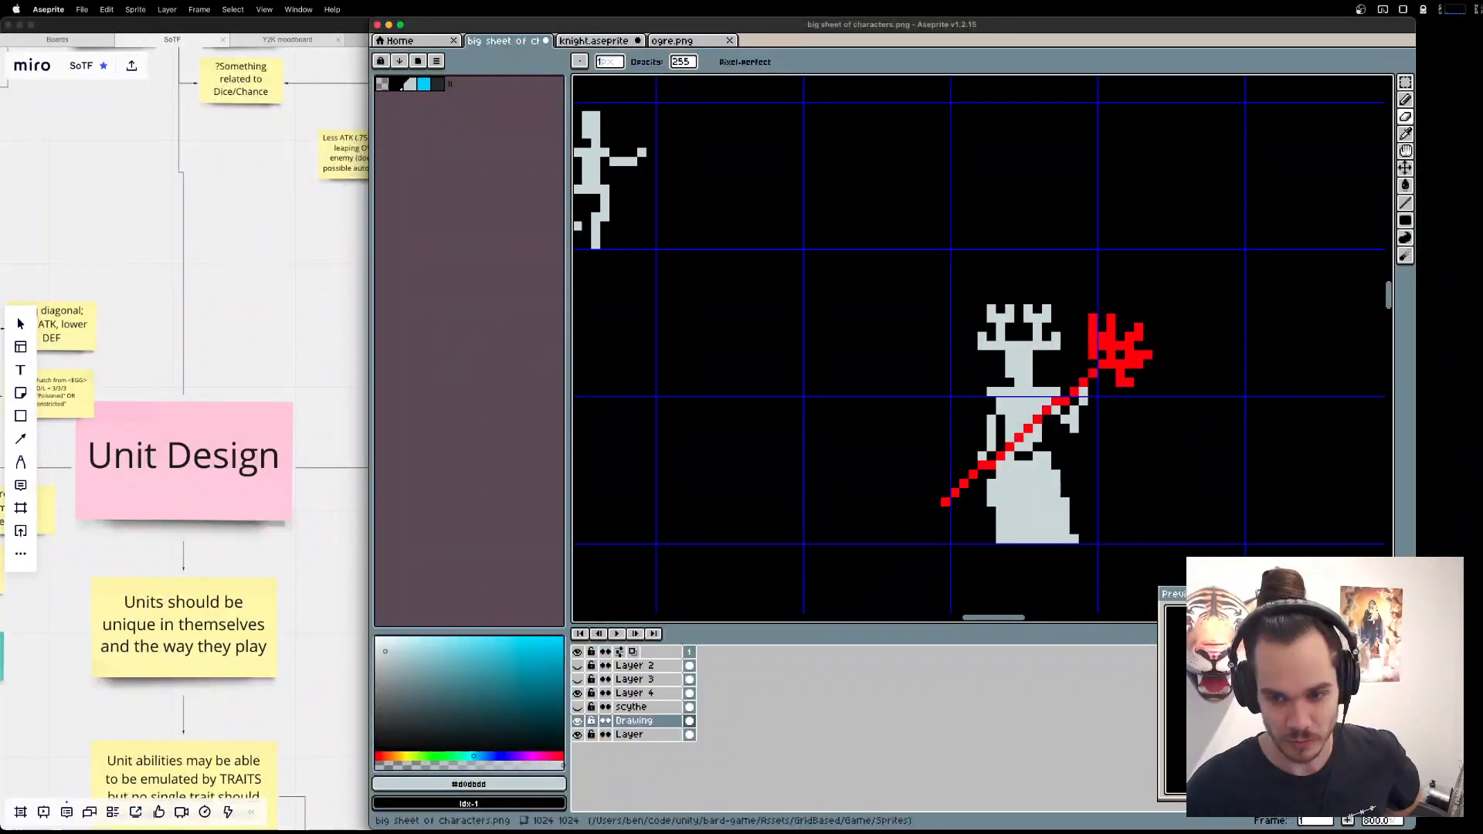
# Try selecting the upper part of the antlers and moving it up one pixel, and cancel the transformation.
pyautogui.press('super+Tab')
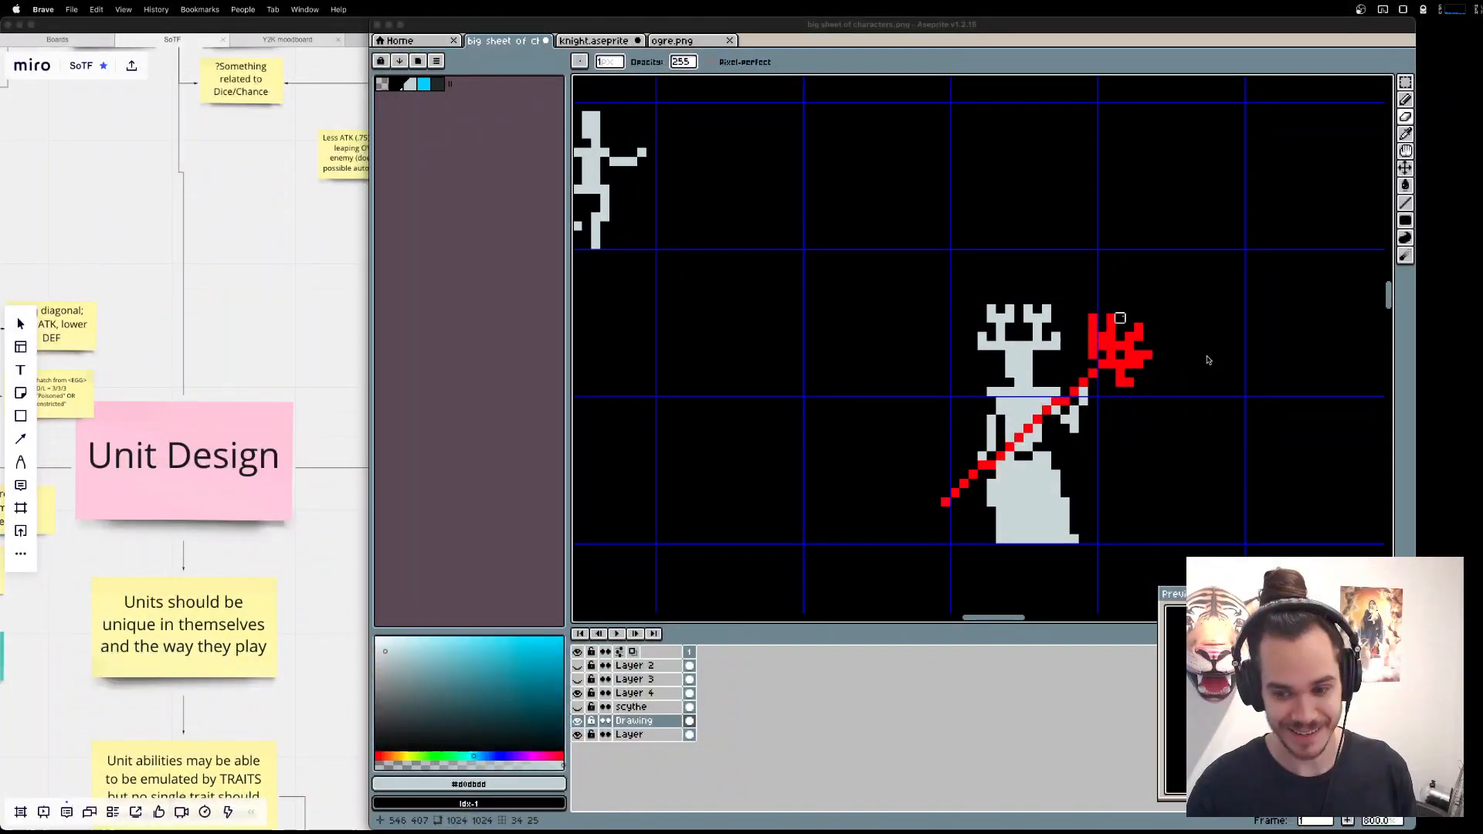
pyautogui.click(897, 484)
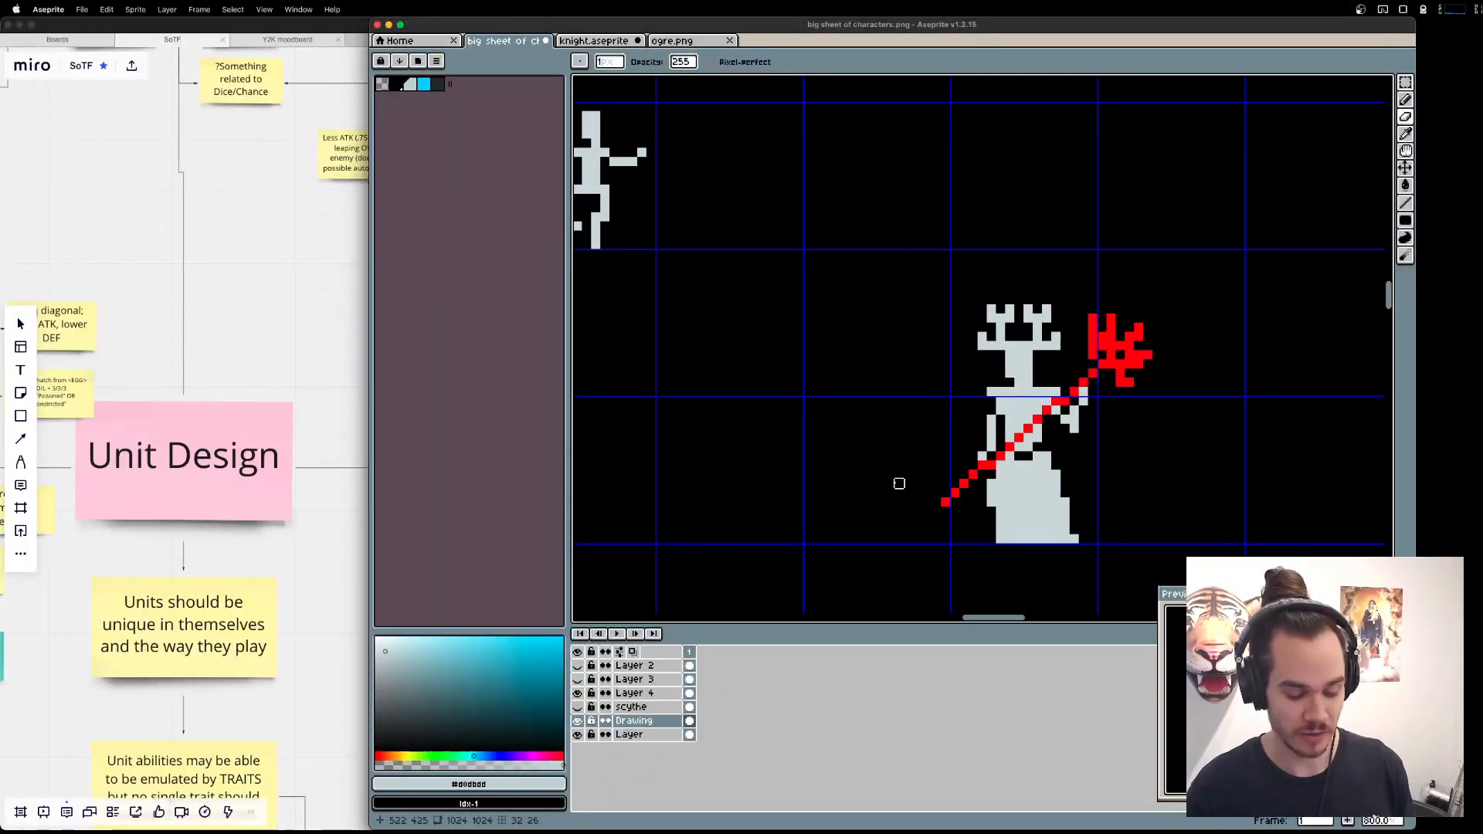
pyautogui.press('m')
pyautogui.moveTo(906, 233); pyautogui.dragTo(1006, 332)
pyautogui.press('super+d')
pyautogui.press('m')
pyautogui.moveTo(931, 258); pyautogui.dragTo(1056, 332)
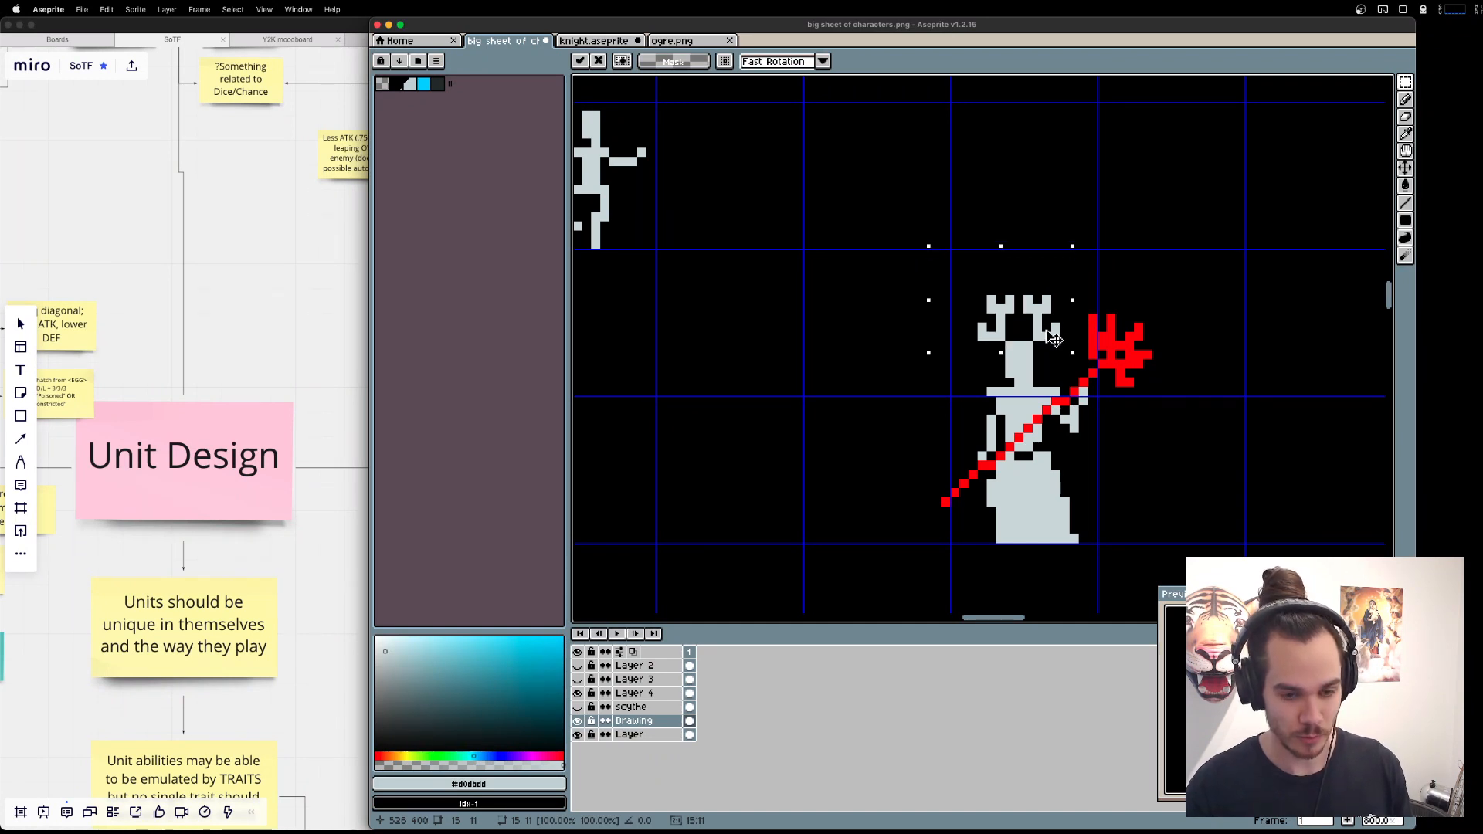
pyautogui.press('Escape')
# Erase the inner tines of both antlers and draw a light grey vertical prong with a dot centred between them.
pyautogui.press('w')
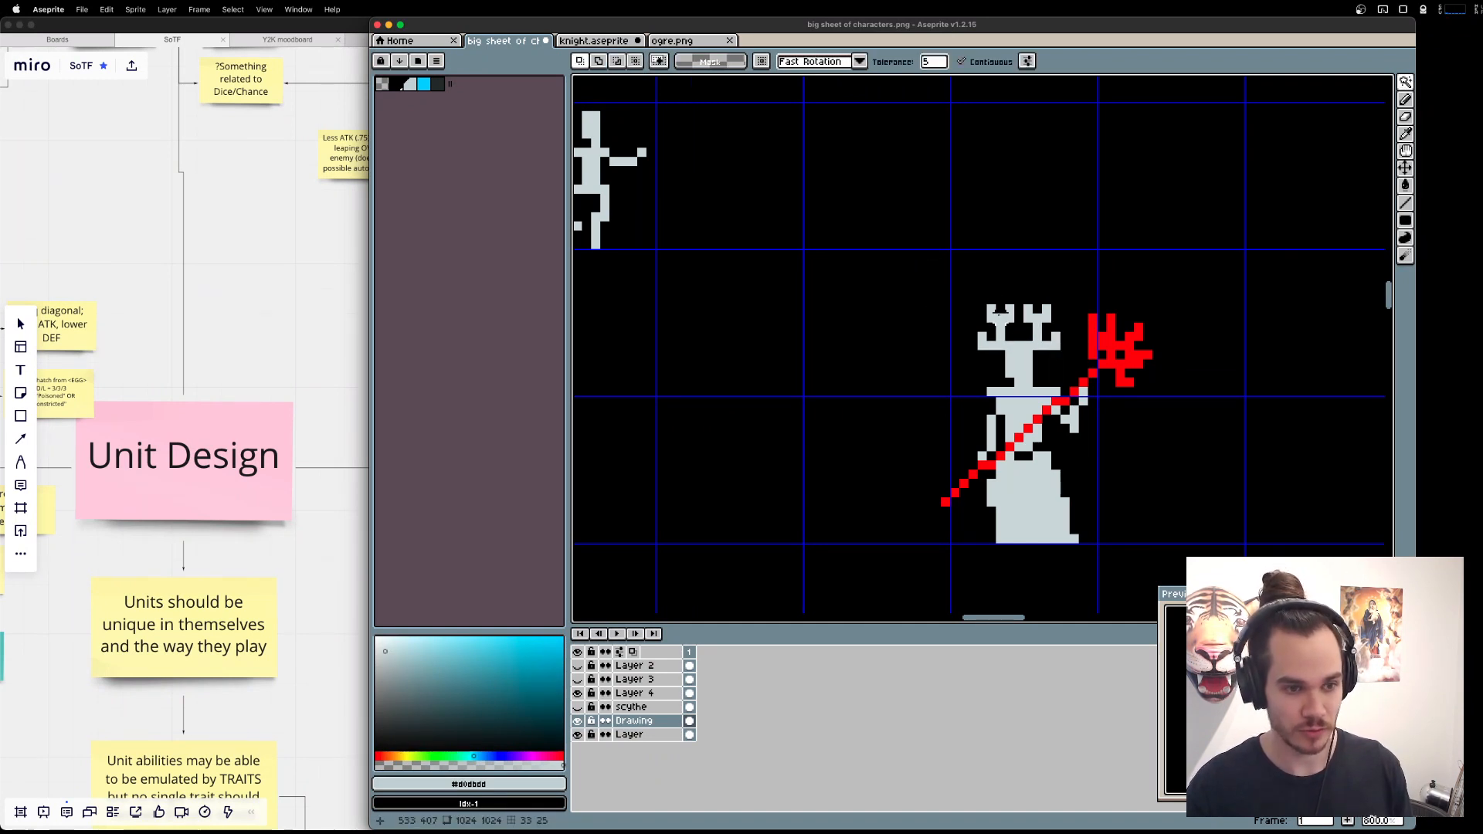
pyautogui.press('b')
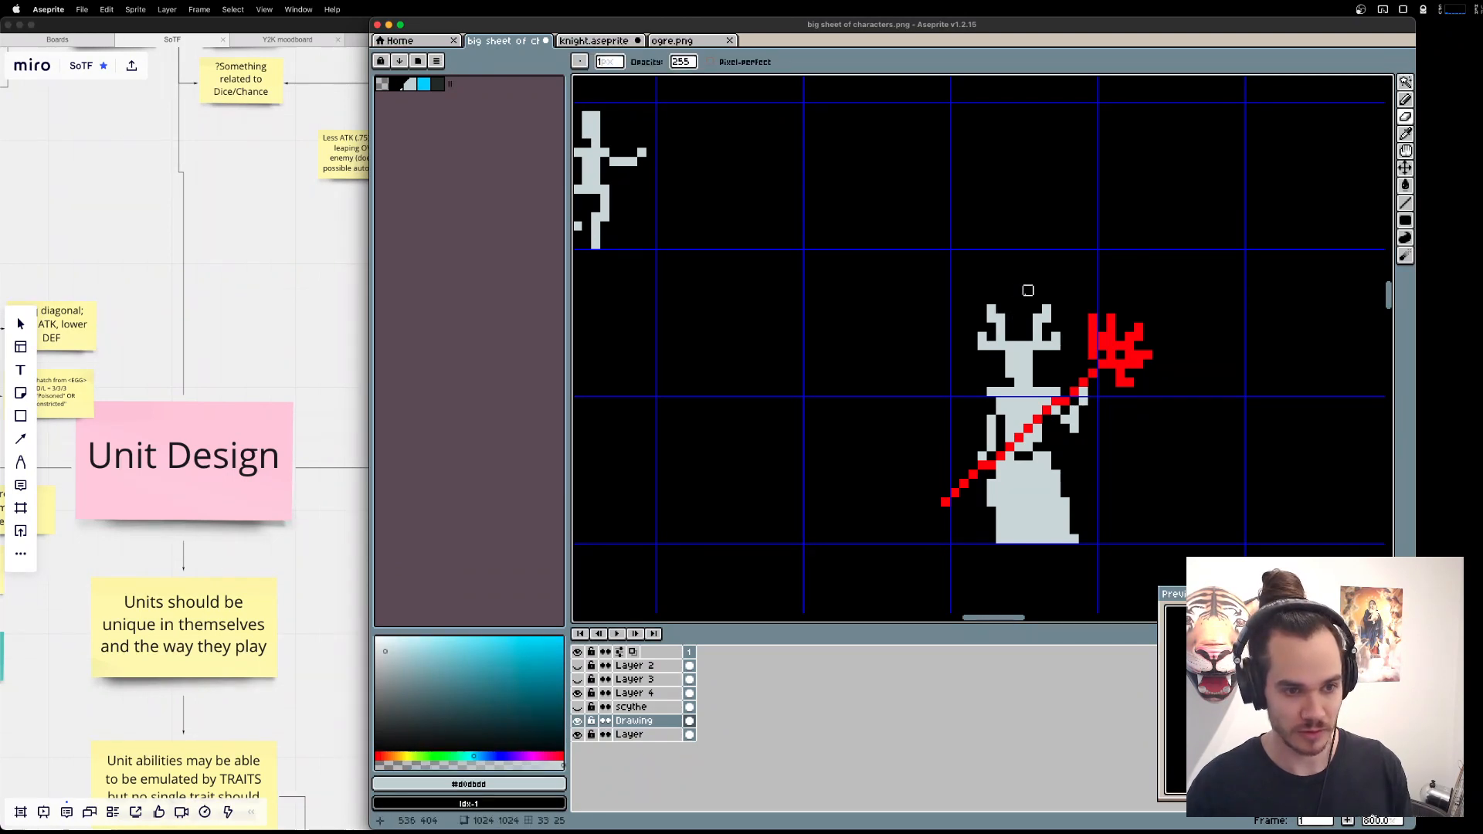
pyautogui.press('b')
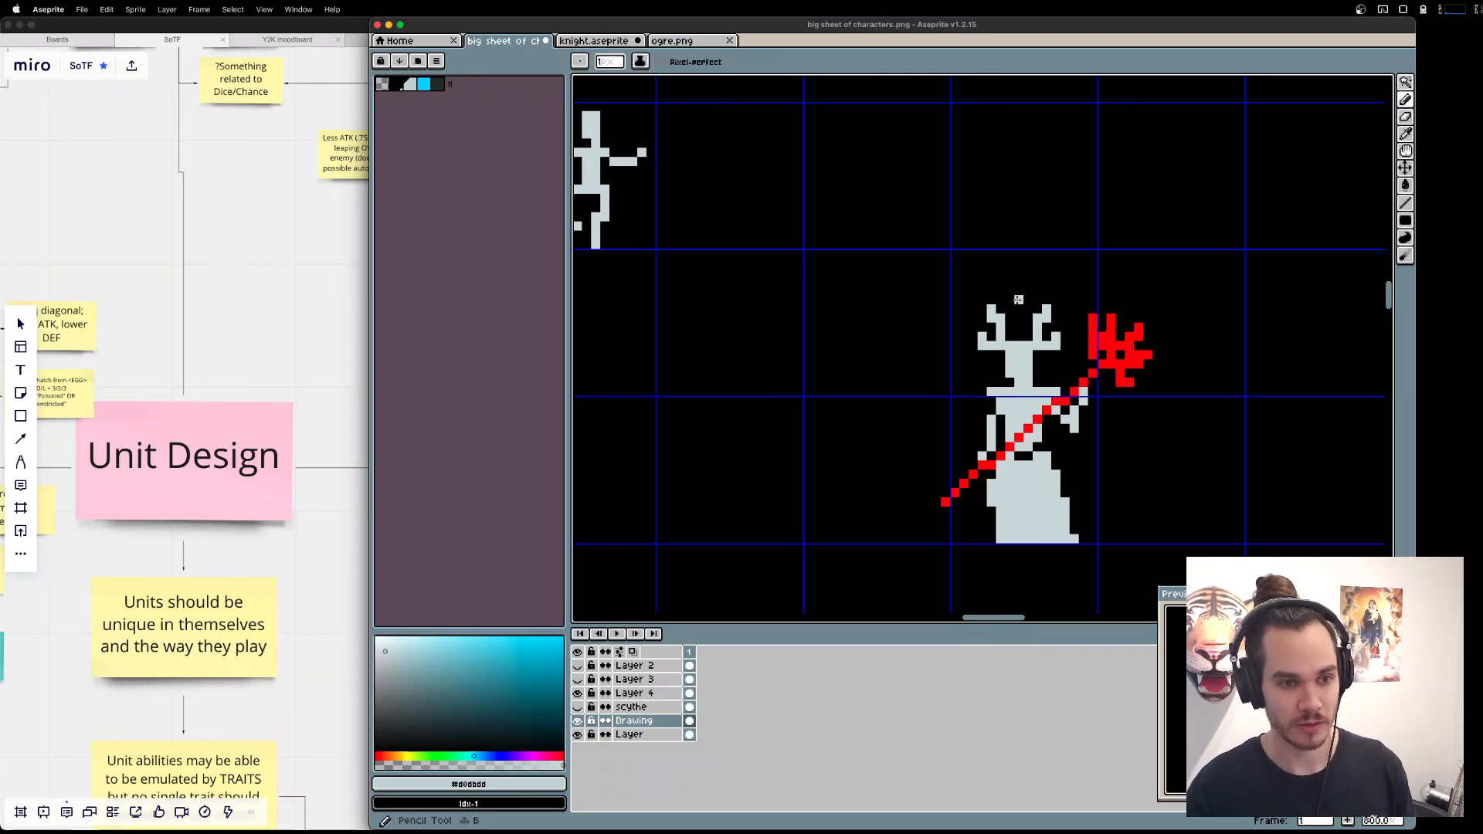
pyautogui.moveTo(1019, 300); pyautogui.dragTo(1019, 309)
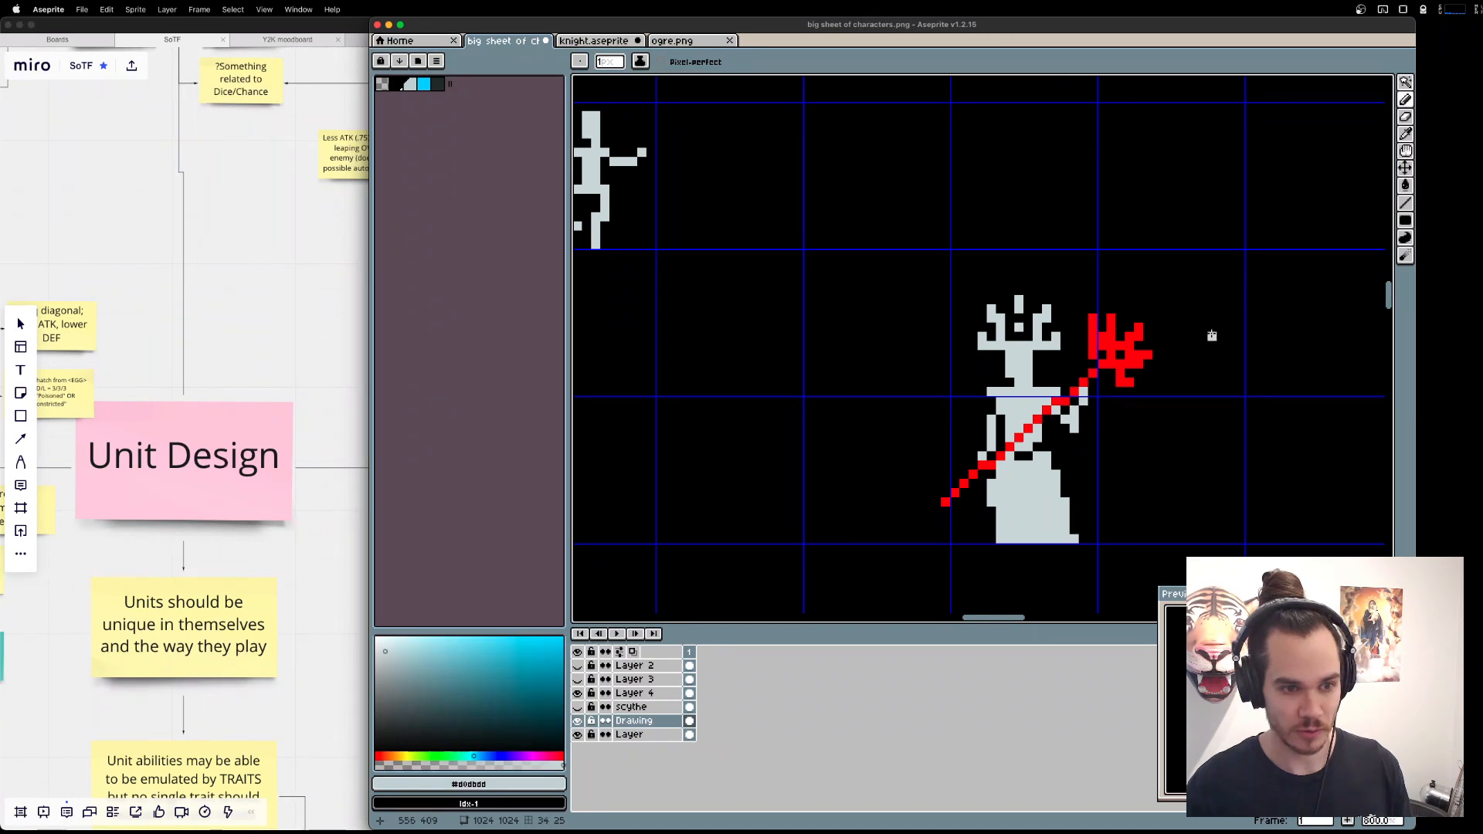
pyautogui.press('e')
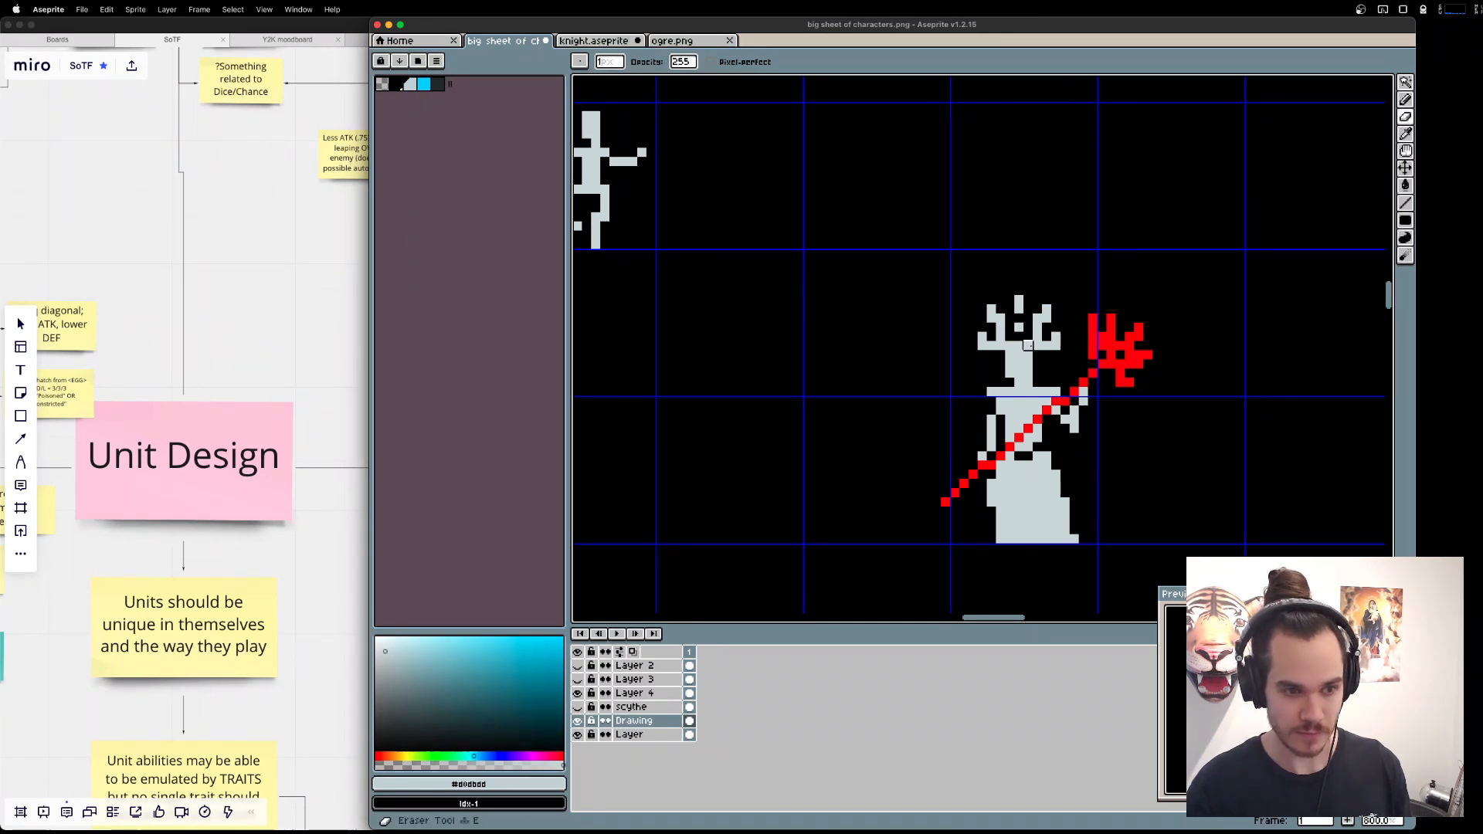
pyautogui.moveTo(1028, 346)
pyautogui.mouseDown()
pyautogui.moveTo(1009, 354)
pyautogui.moveTo(1050, 354)
pyautogui.mouseUp()
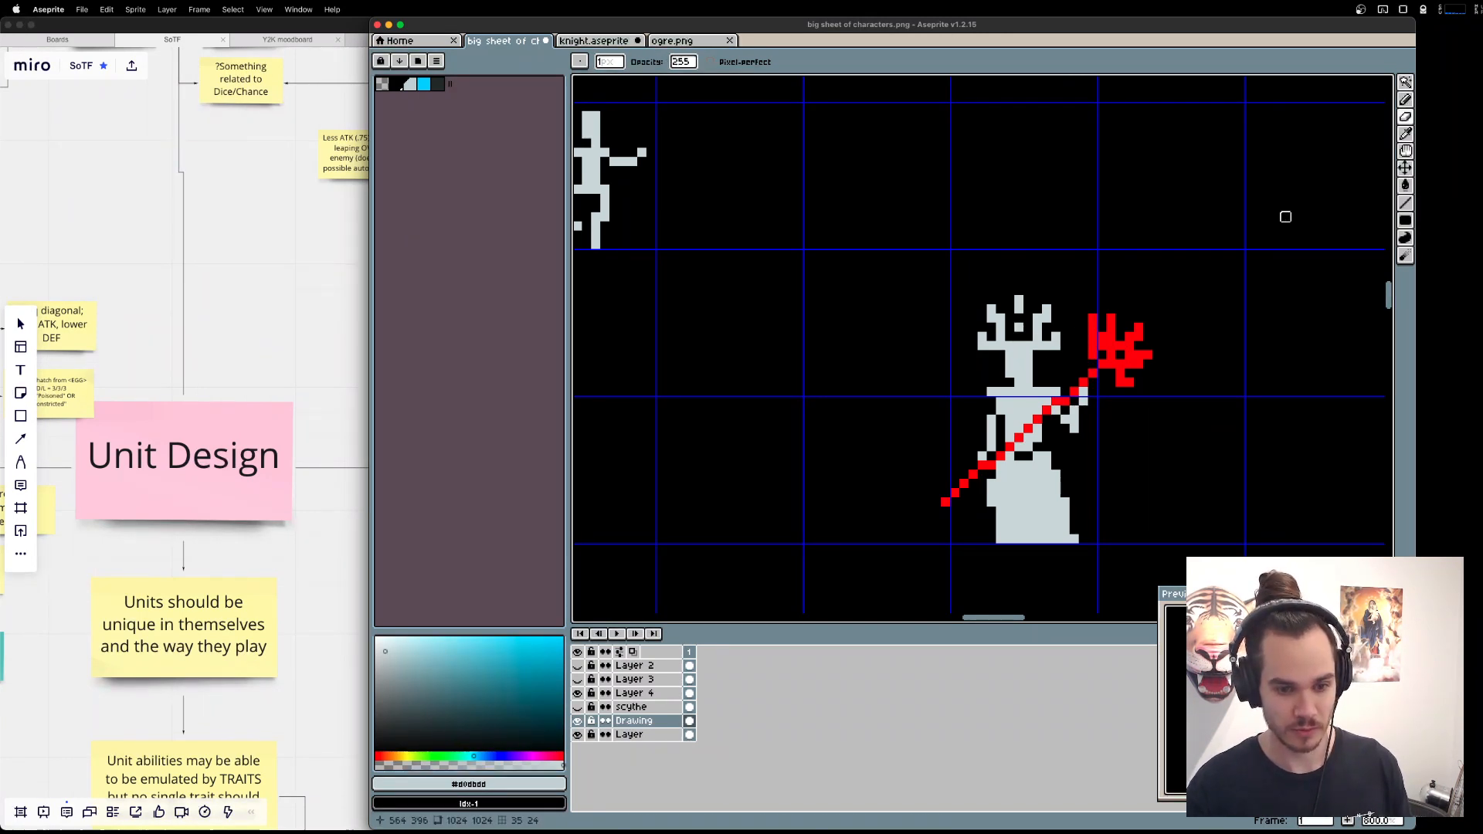
# Move the whole antler headdress up one pixel to separate it from the head, and compare it with the neighbouring characters.
pyautogui.press('m')
pyautogui.moveTo(958, 266)
pyautogui.mouseDown()
pyautogui.moveTo(1072, 352)
pyautogui.moveTo(1056, 320)
pyautogui.mouseUp()
pyautogui.press('super+d')
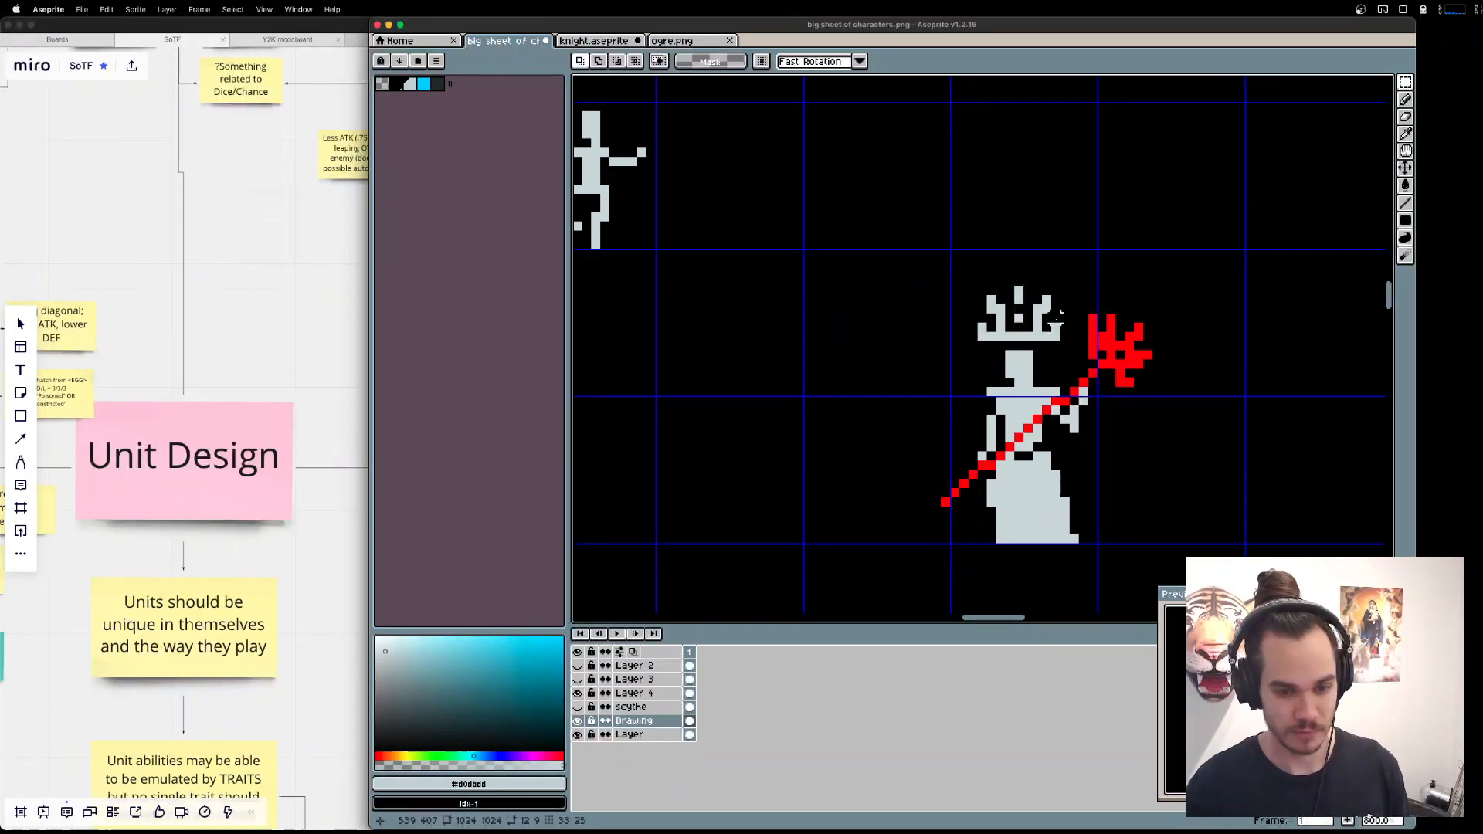
pyautogui.scroll(-1, 1056, 318)
pyautogui.scroll(-3, 1057, 317)
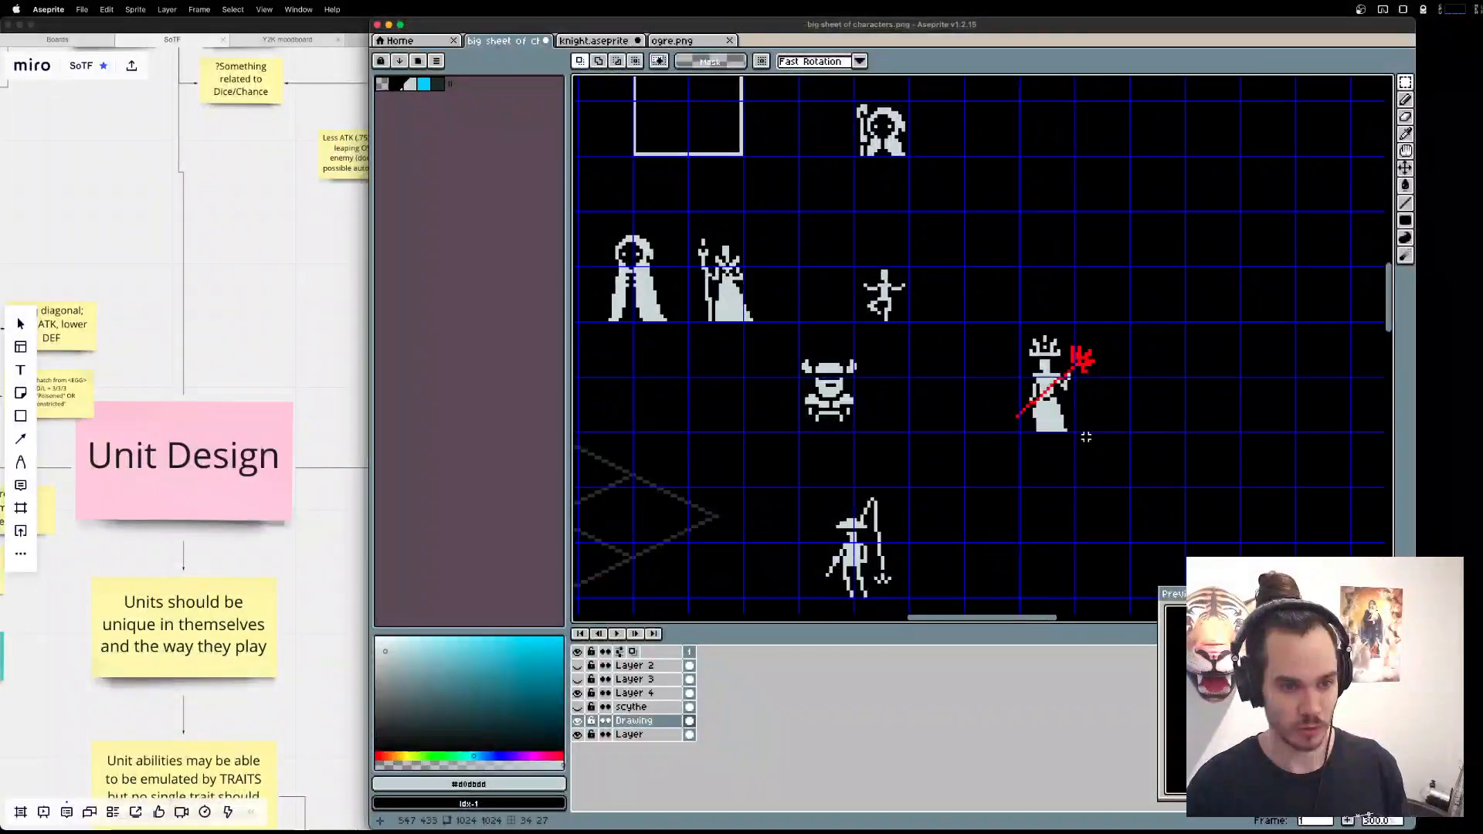
pyautogui.press('v')
# Switch to the browser and search for "dark souls lamp helmet" in a new tab.
pyautogui.press('super+Tab')
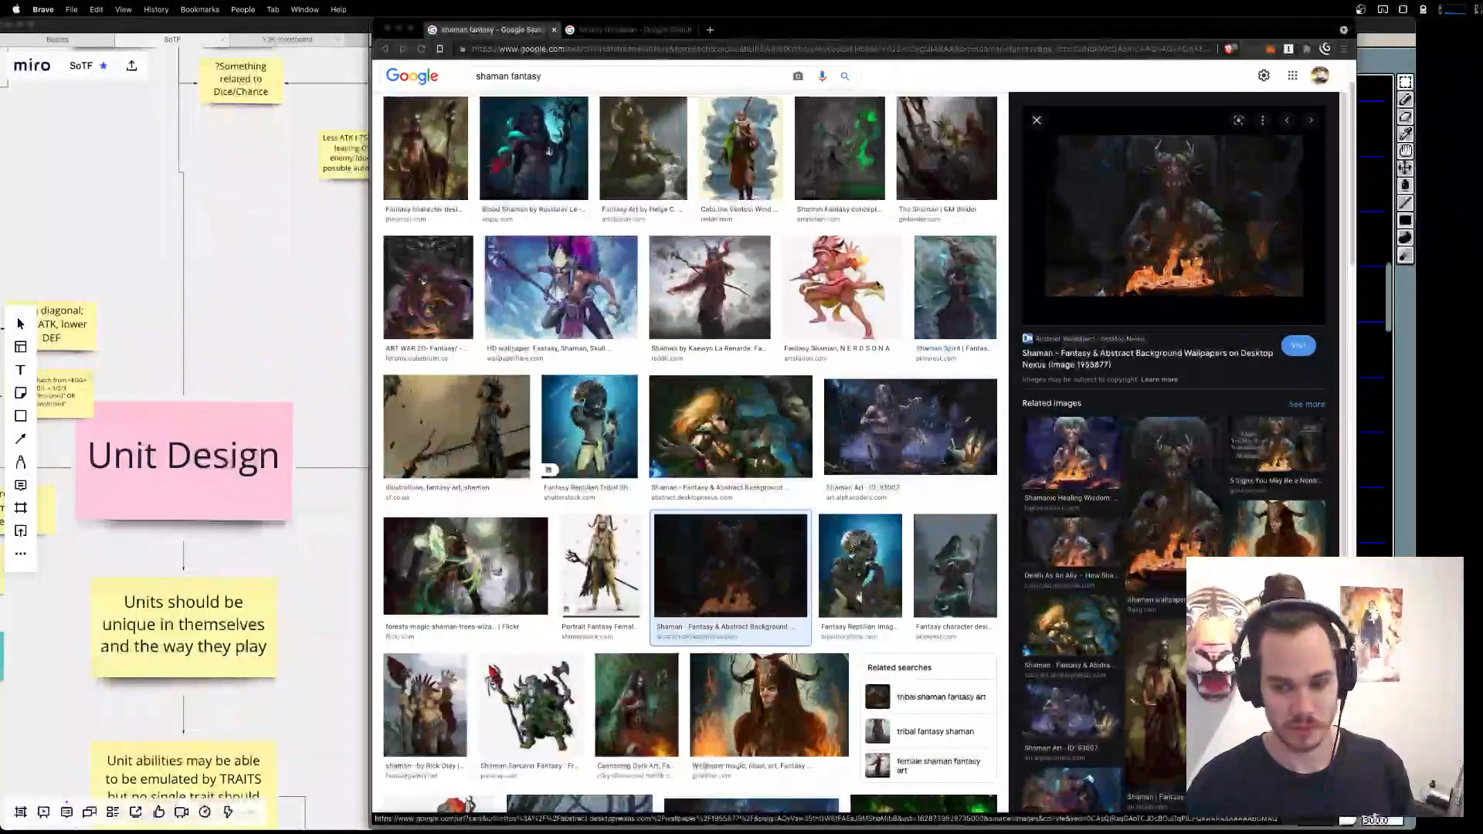
pyautogui.press('super+t')
pyautogui.write('dark souls')
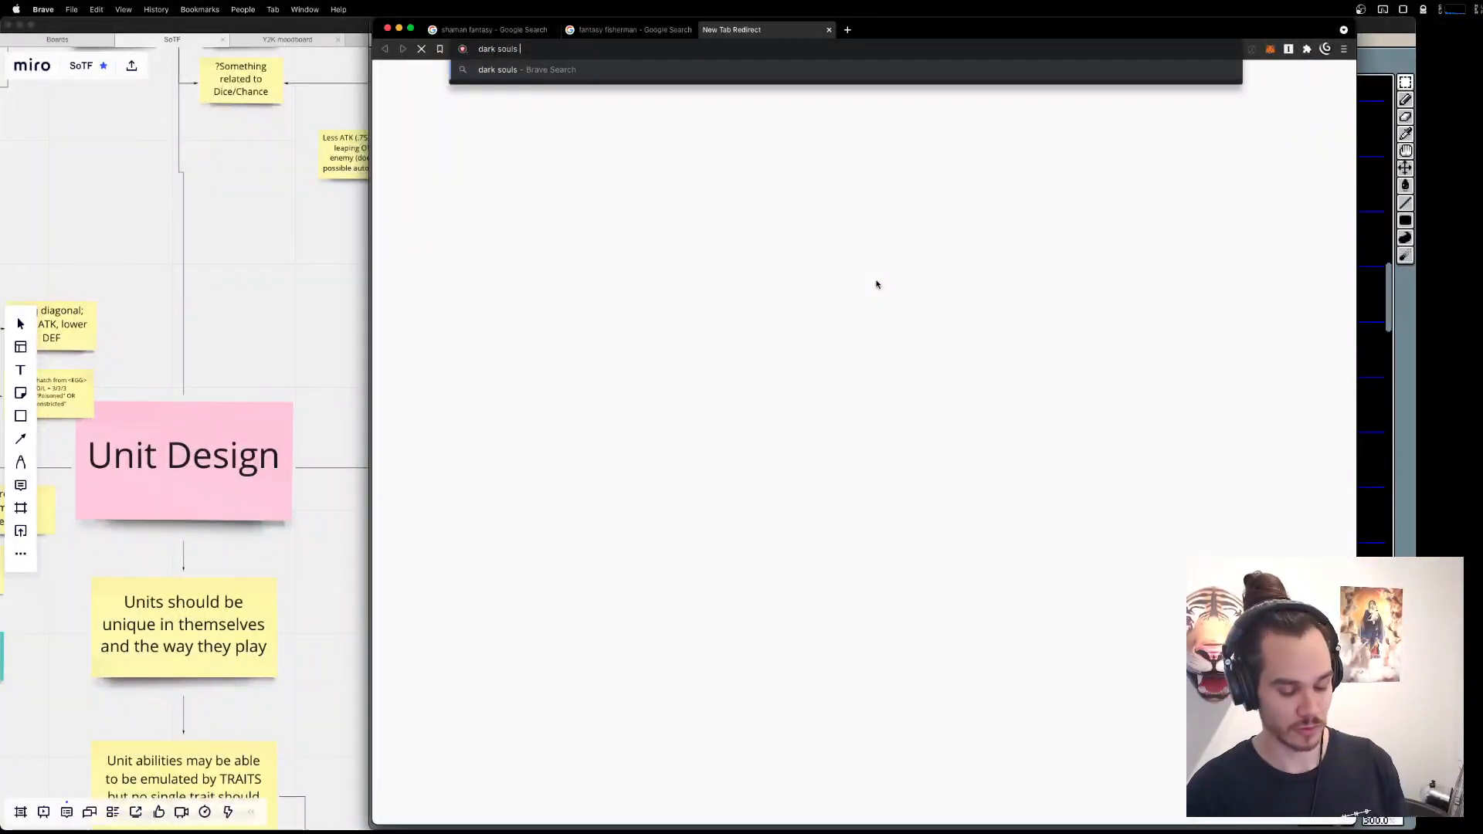
pyautogui.write(' he')
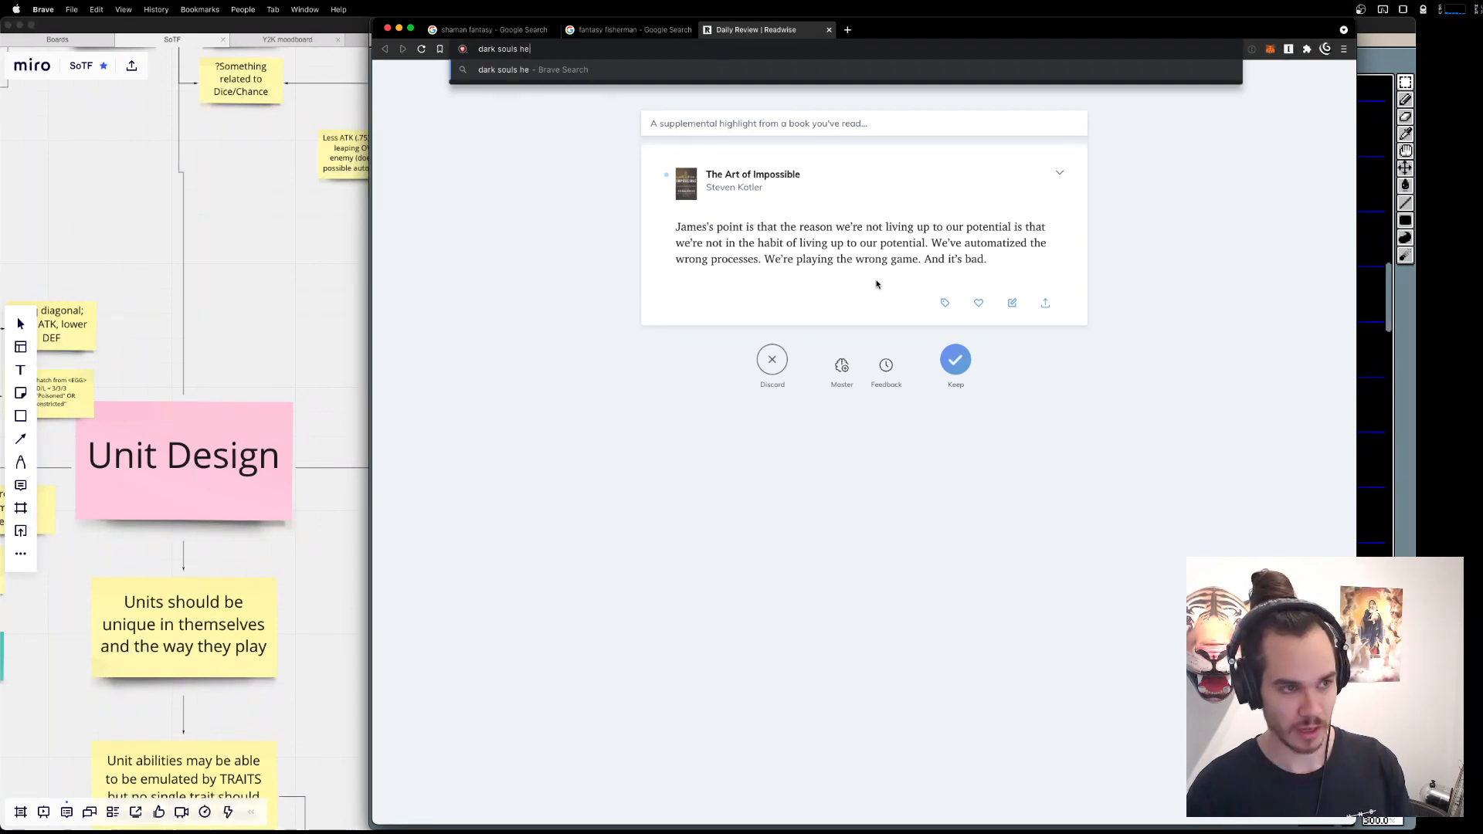
pyautogui.write('lamp helmet')
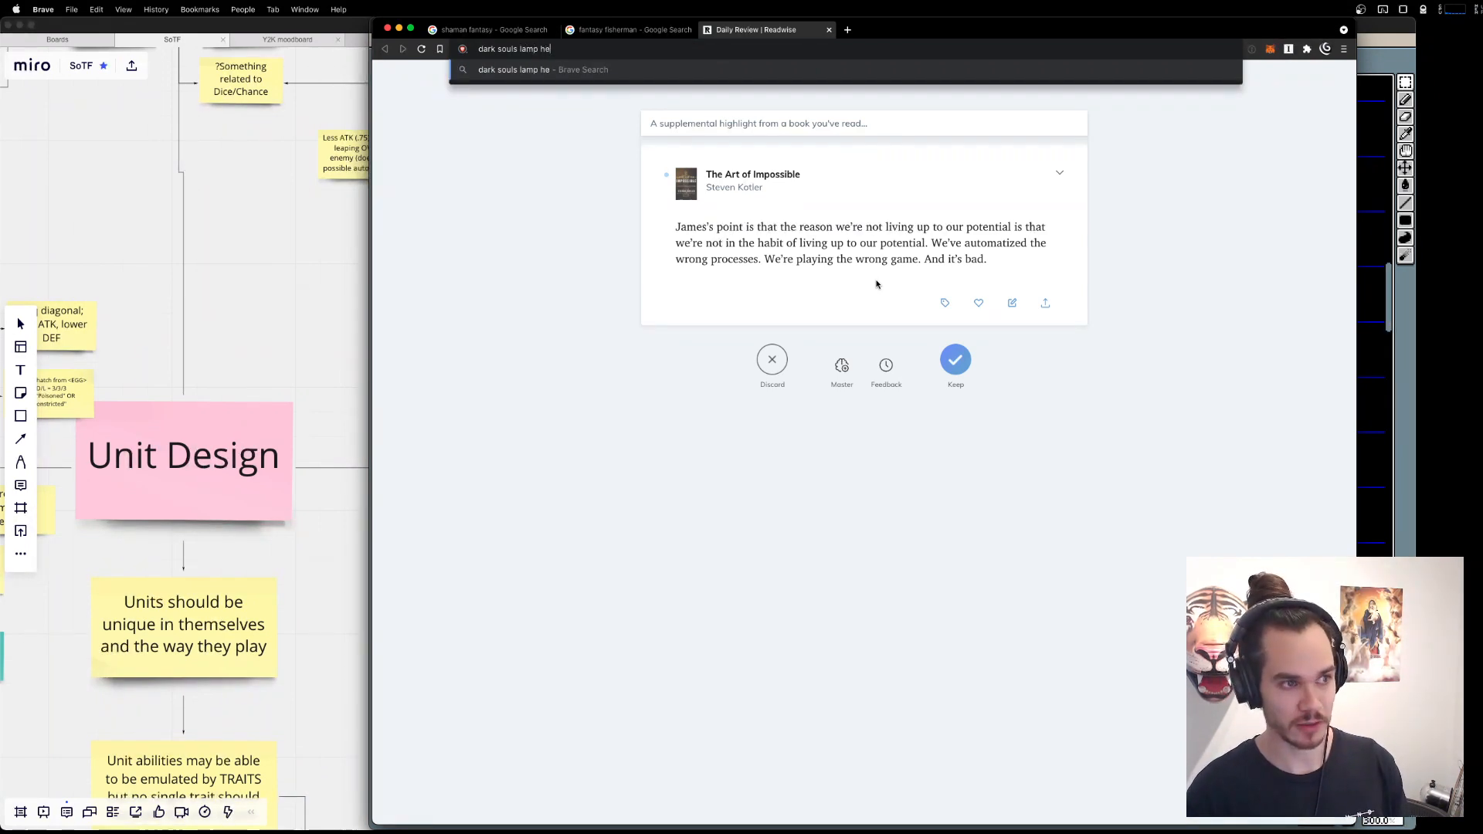
pyautogui.press('Return')
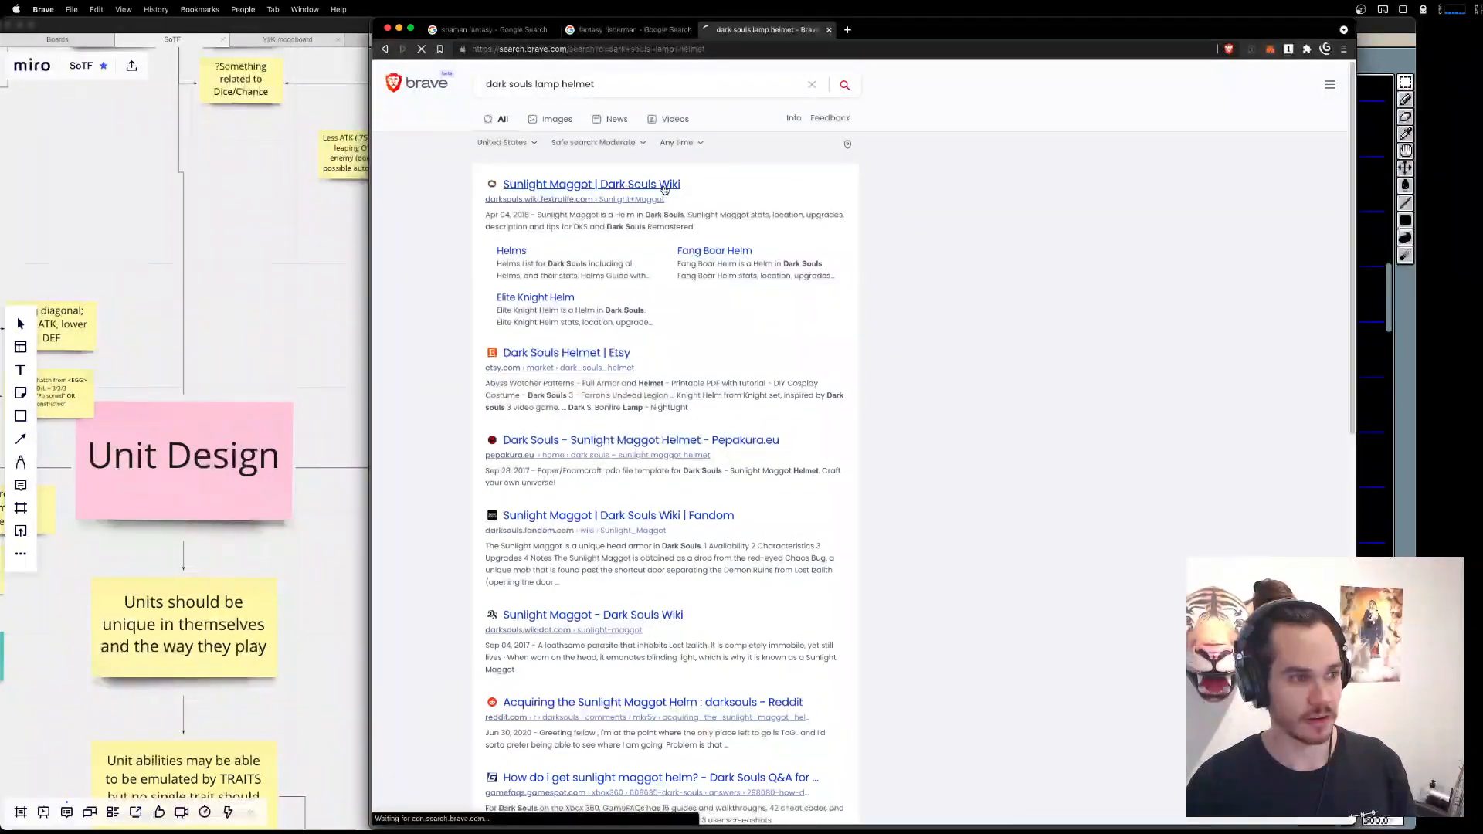
# Open the Sunlight Maggot page on the Dark Souls Wiki and look through it for helmet reference images.
pyautogui.click(665, 188)
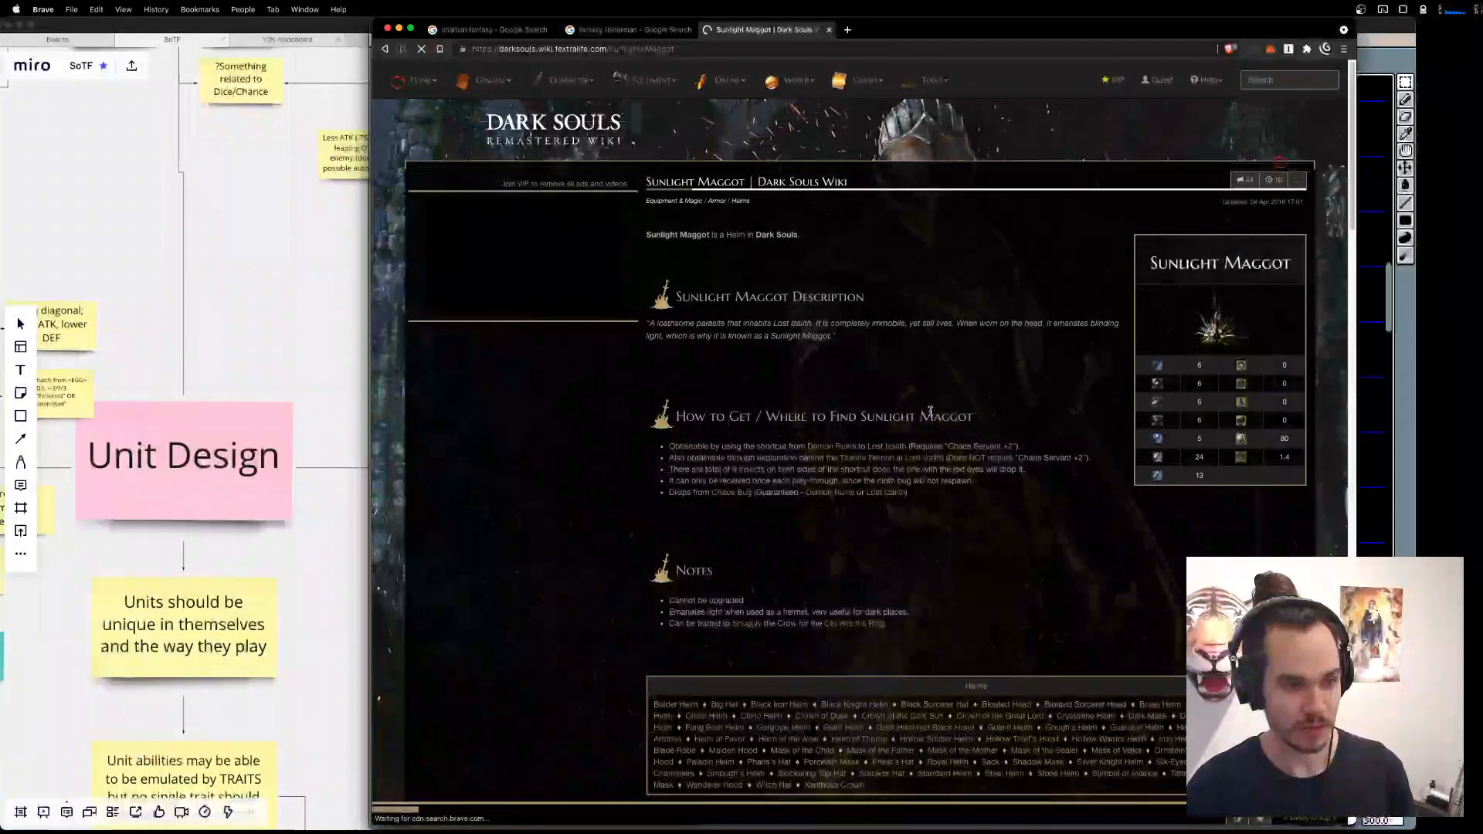
pyautogui.scroll(-15, 783, 491)
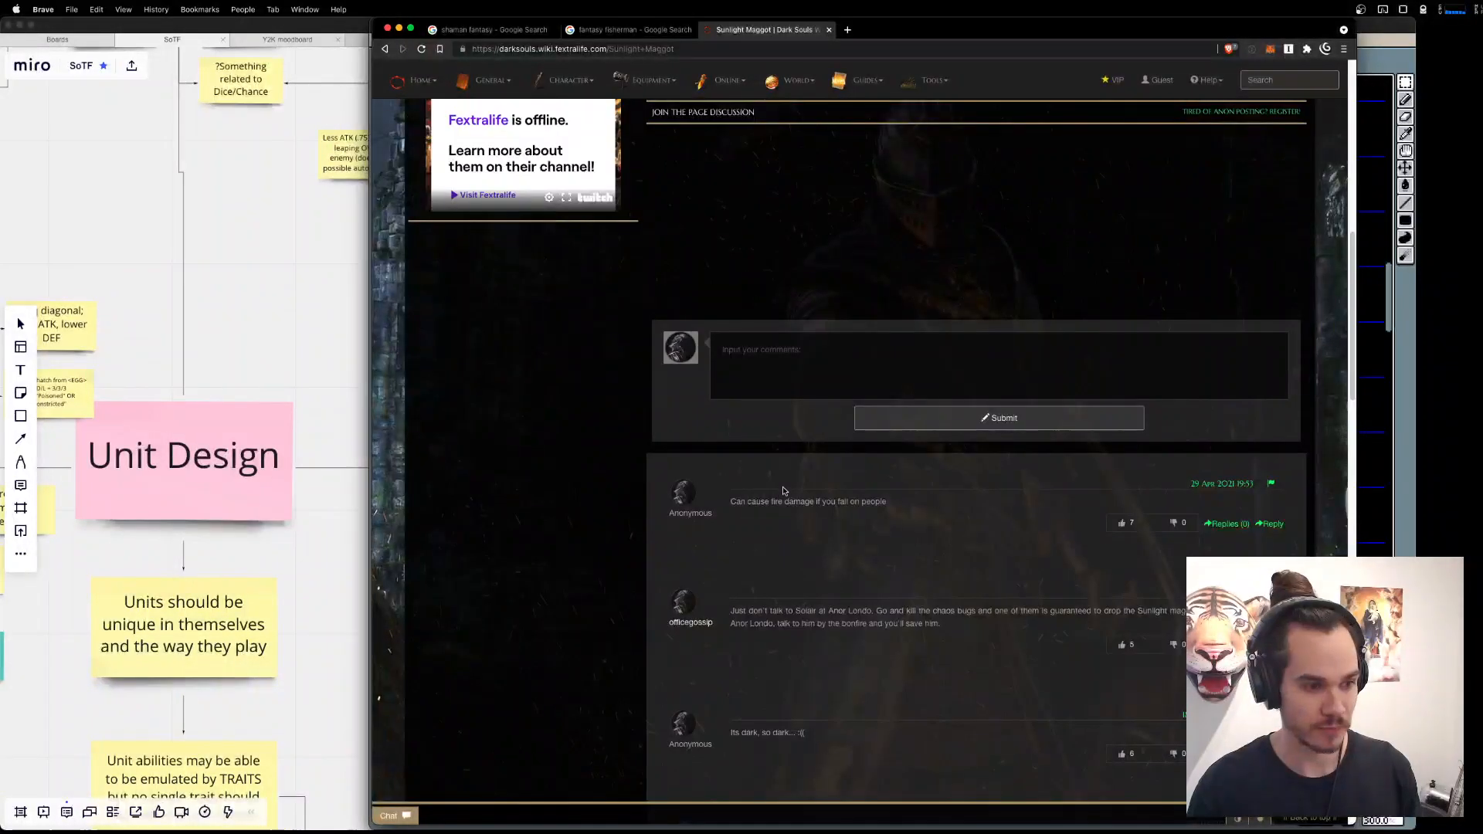
pyautogui.scroll(15, 784, 491)
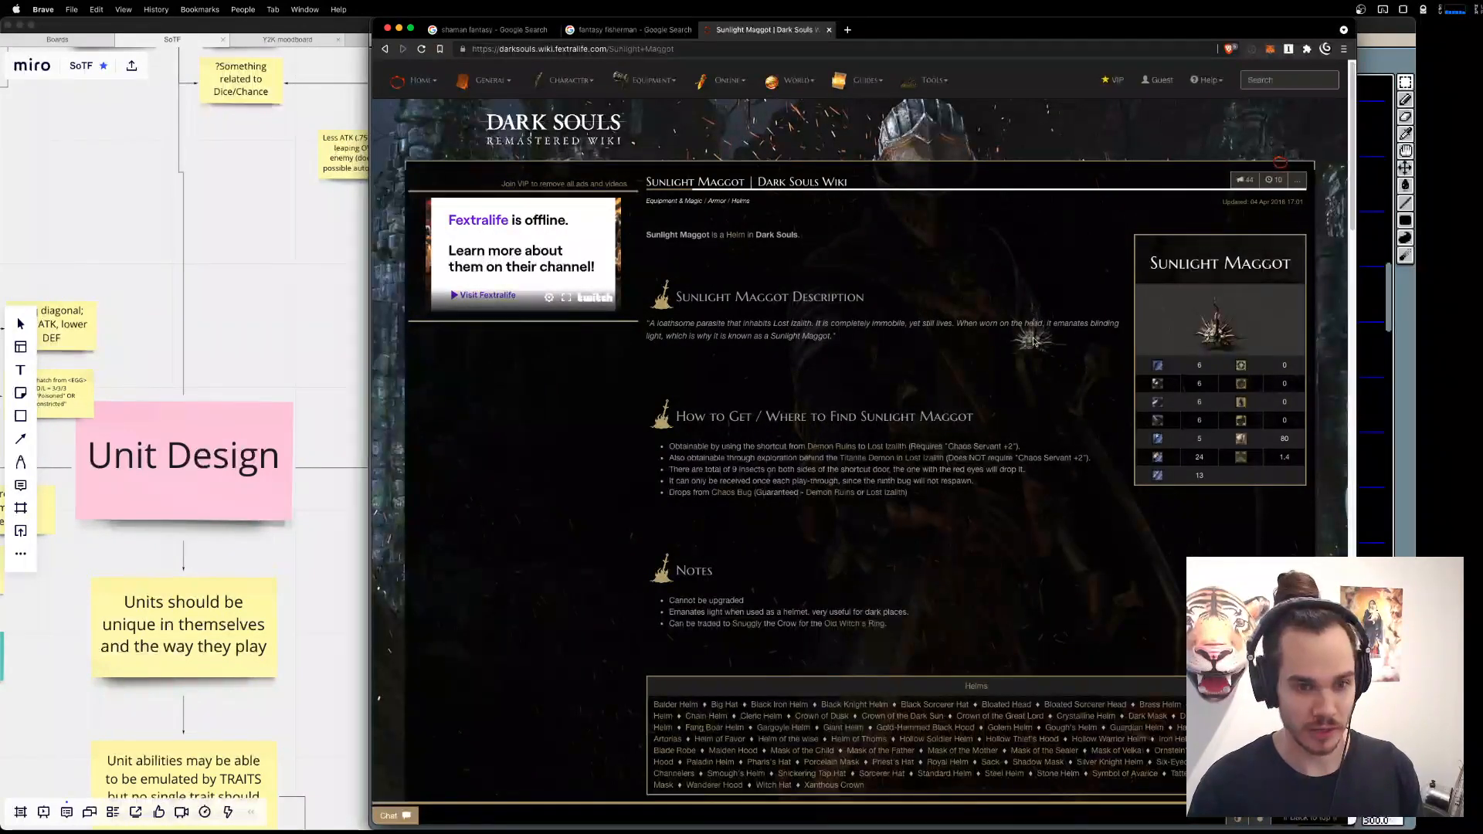
pyautogui.scroll(-15, 1026, 374)
pyautogui.press('super+l')
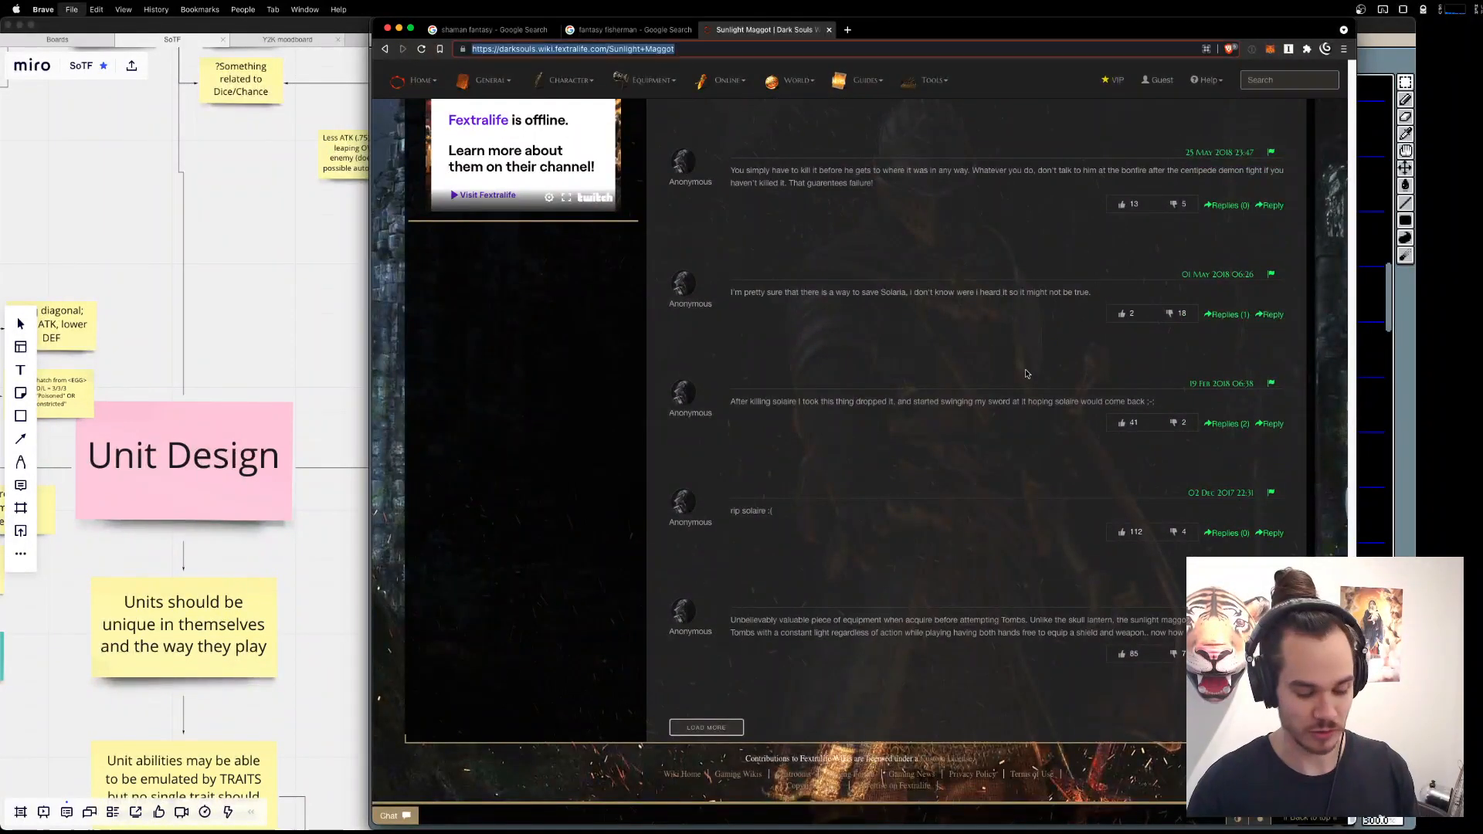
pyautogui.write('runslight ma')
pyautogui.write('unlight magg')
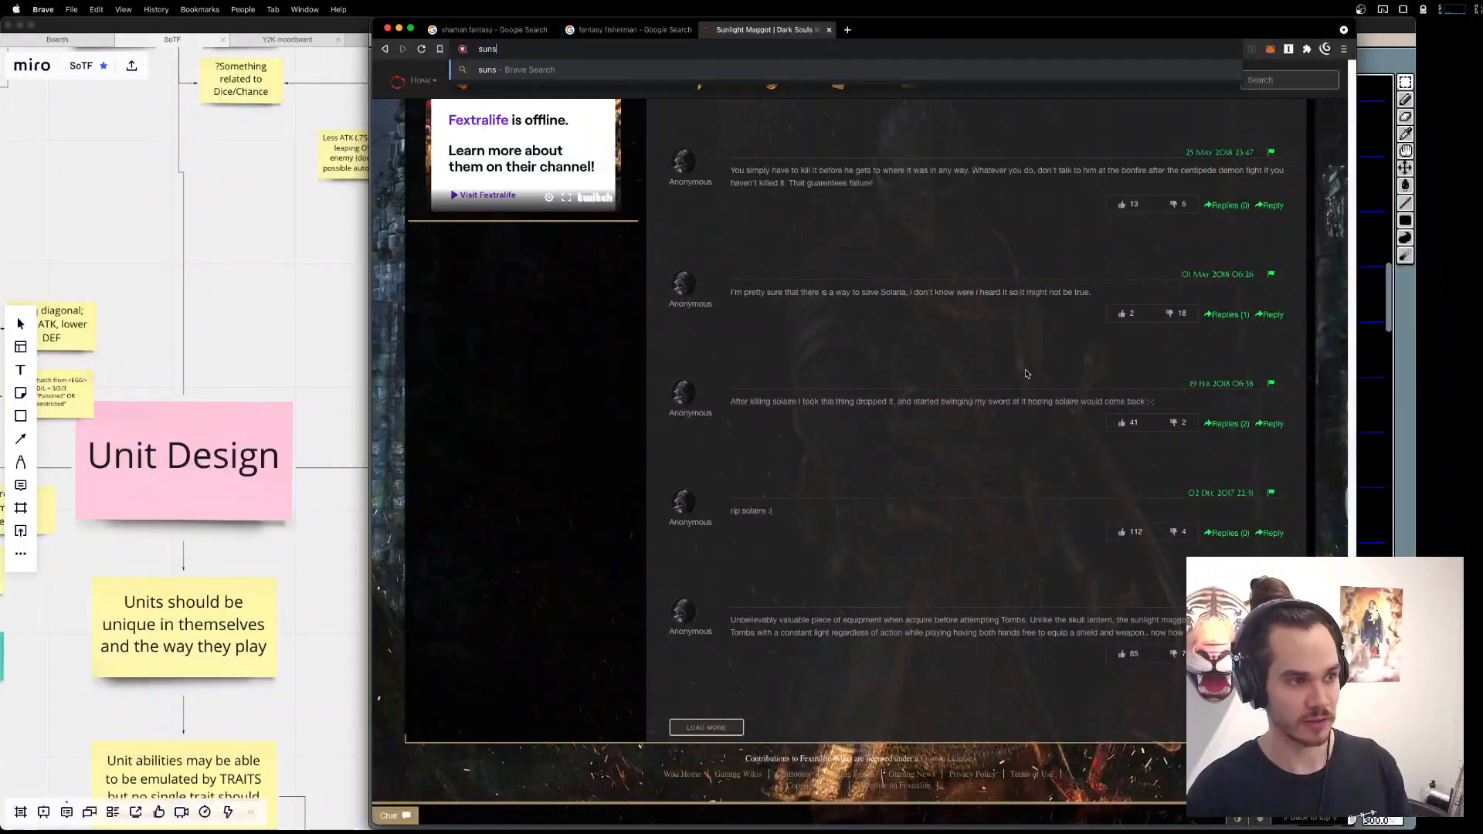
pyautogui.write('ot dark soulsag')
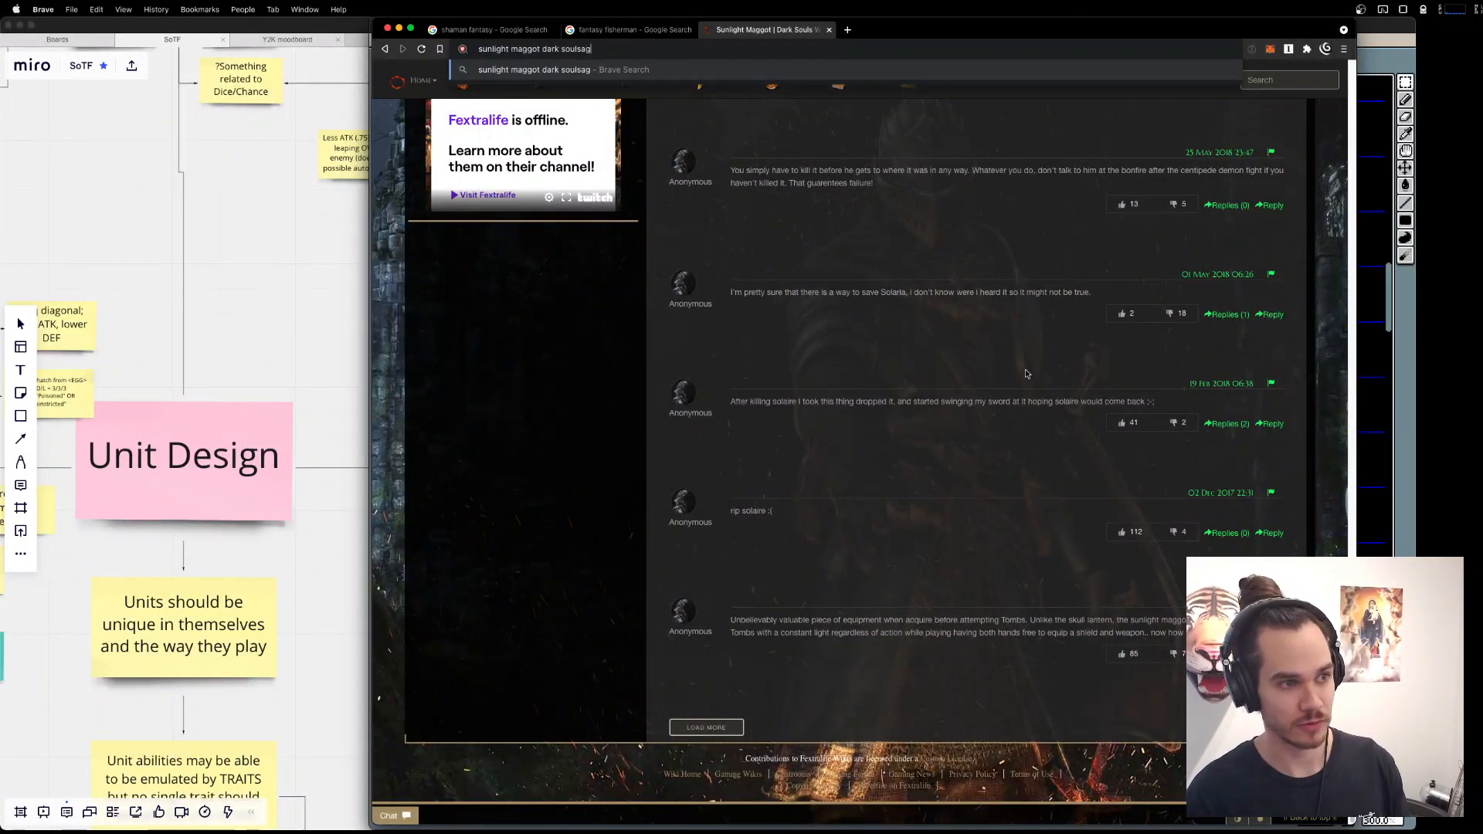
pyautogui.press('super+a')
pyautogui.press('super+c')
pyautogui.press('BackSpace')
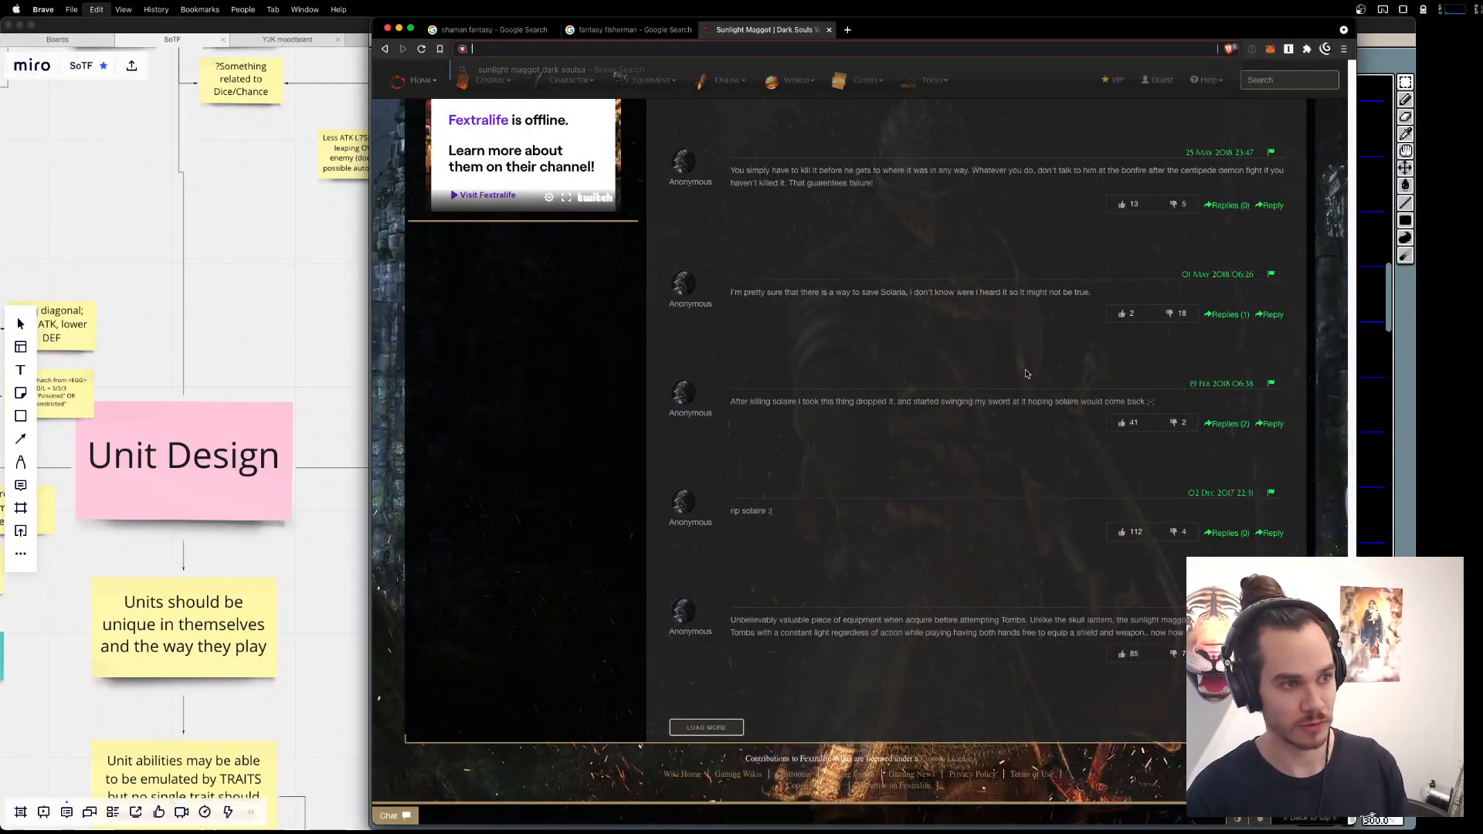
# Load google.com in the current tab in place of the wiki page.
pyautogui.write('google.com')
pyautogui.press('Return')
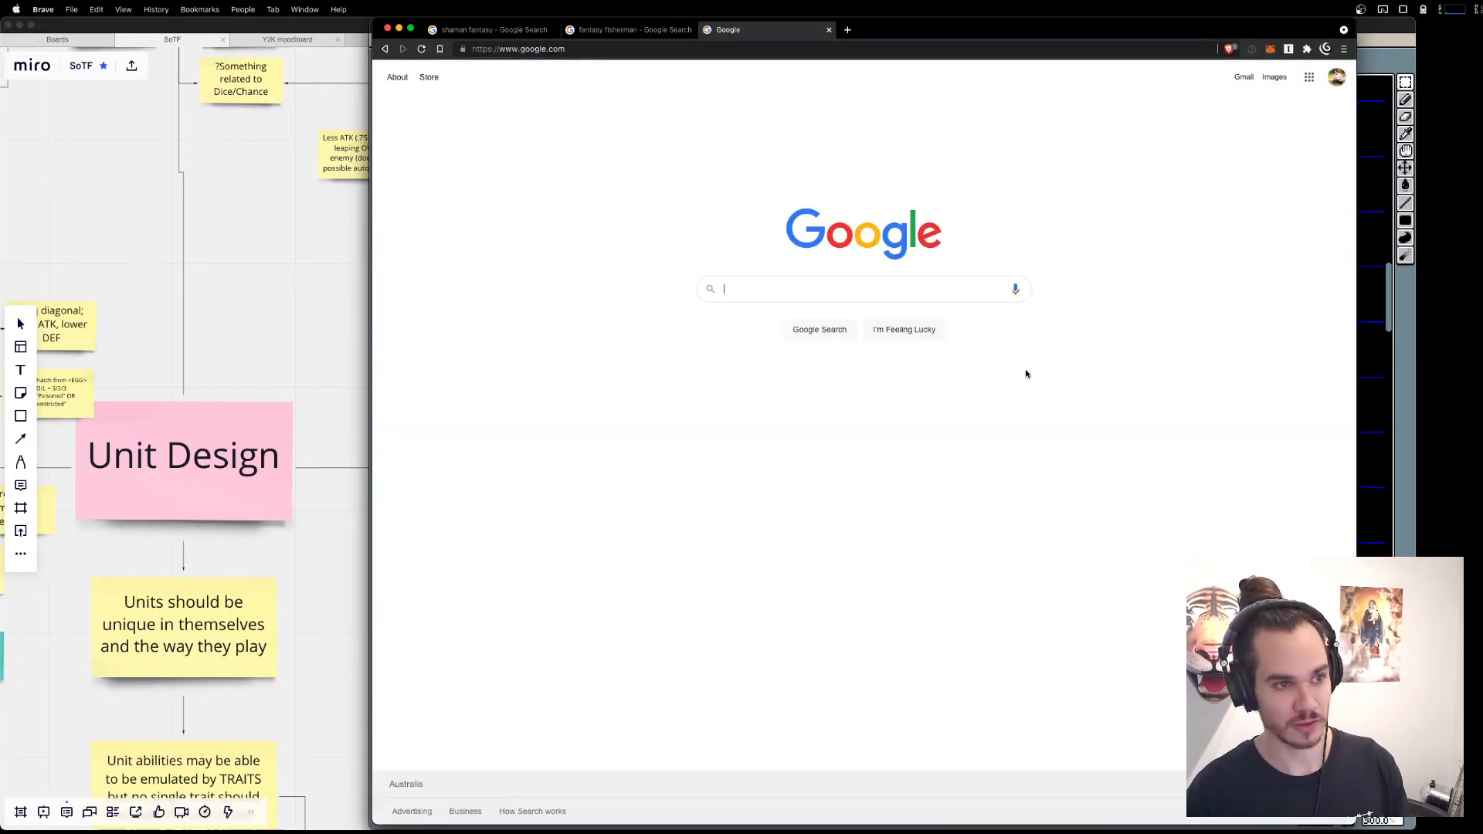
# Search Google Images for "sunlight maggot dark souls", enlarge the robed figure with the glowing helmet, and move the browser window off the sprite.
pyautogui.press('super+v')
pyautogui.press('Return')
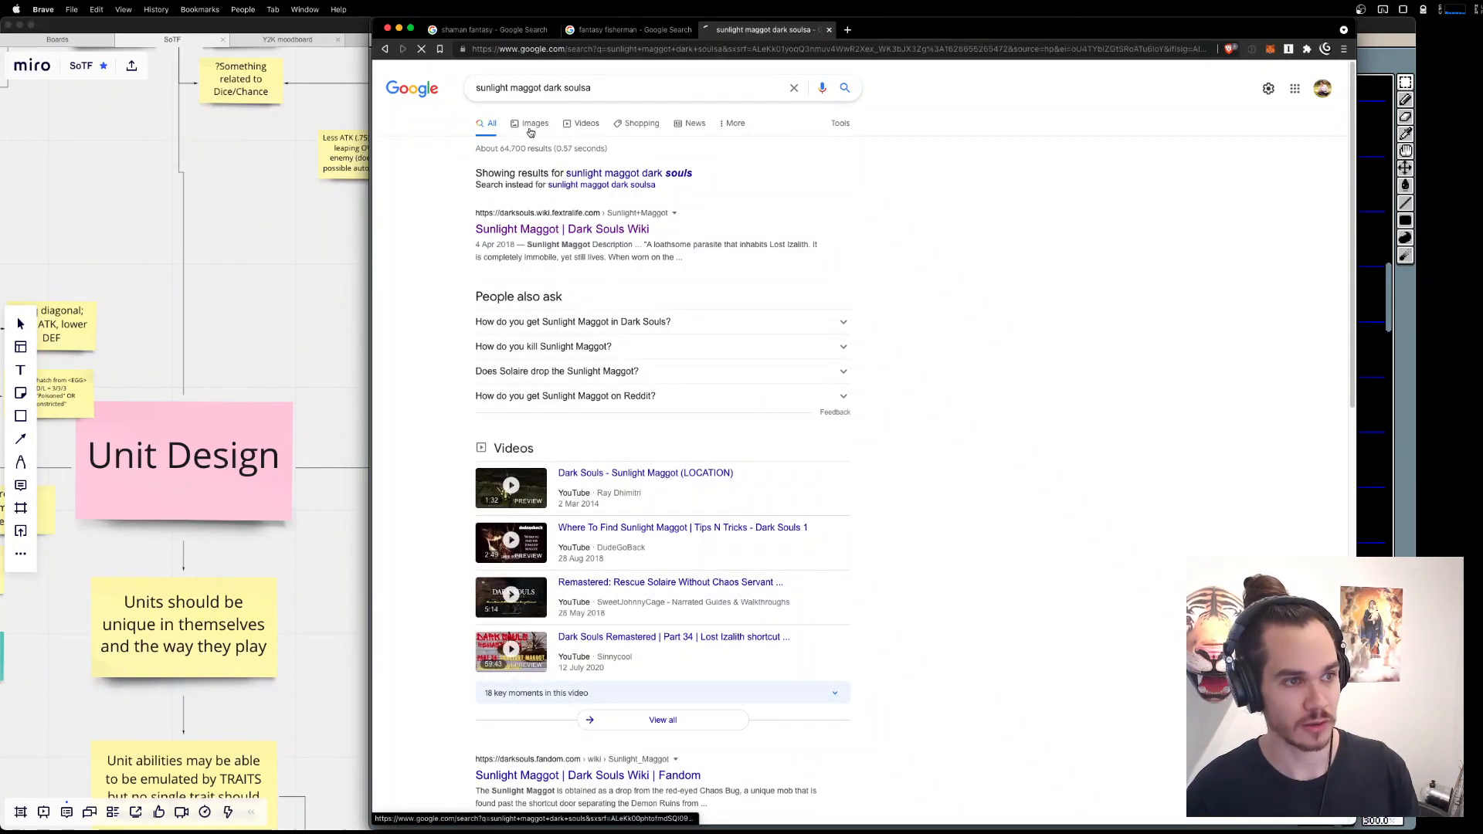
pyautogui.click(534, 123)
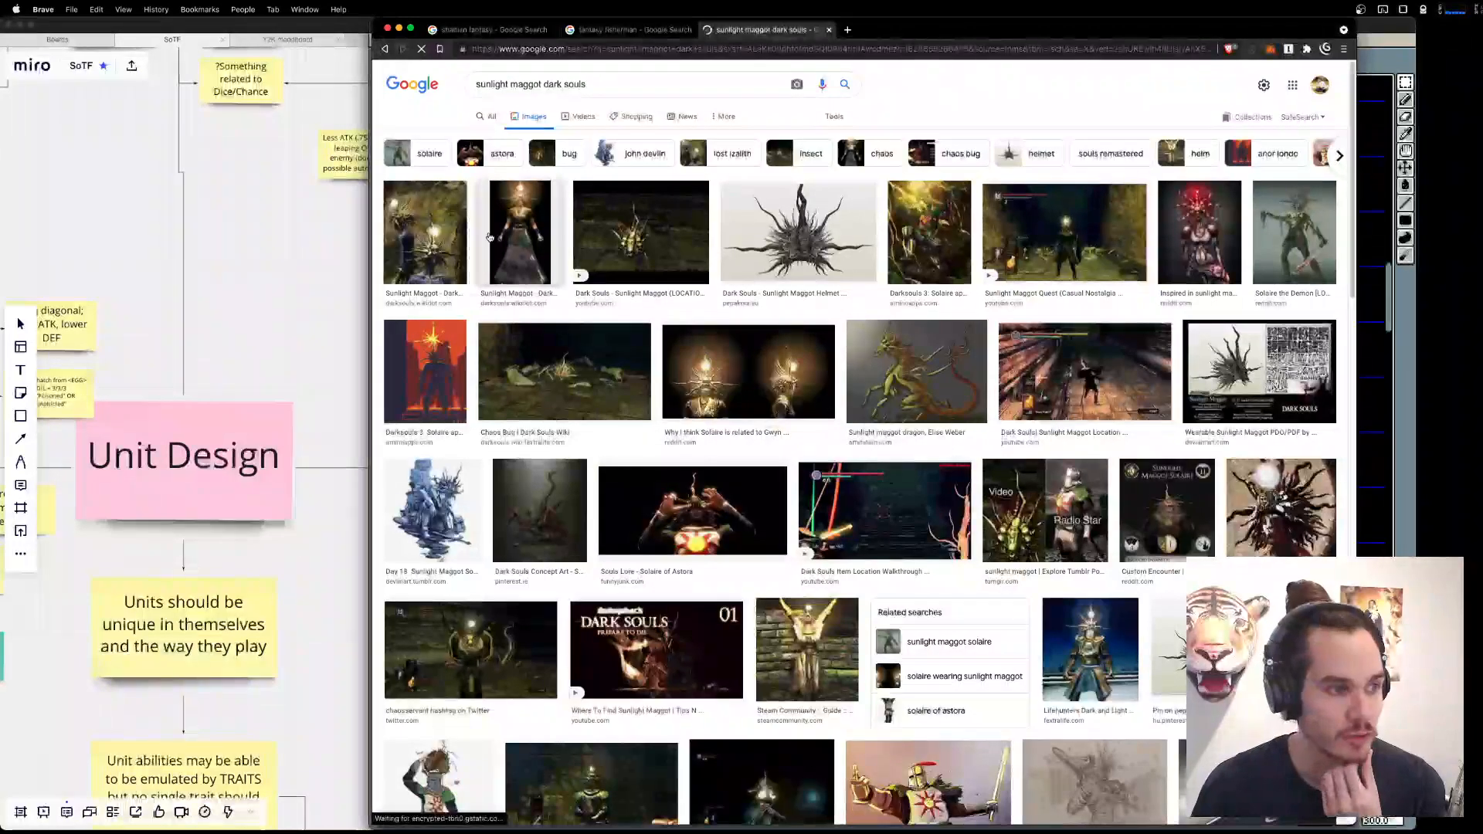
pyautogui.click(520, 232)
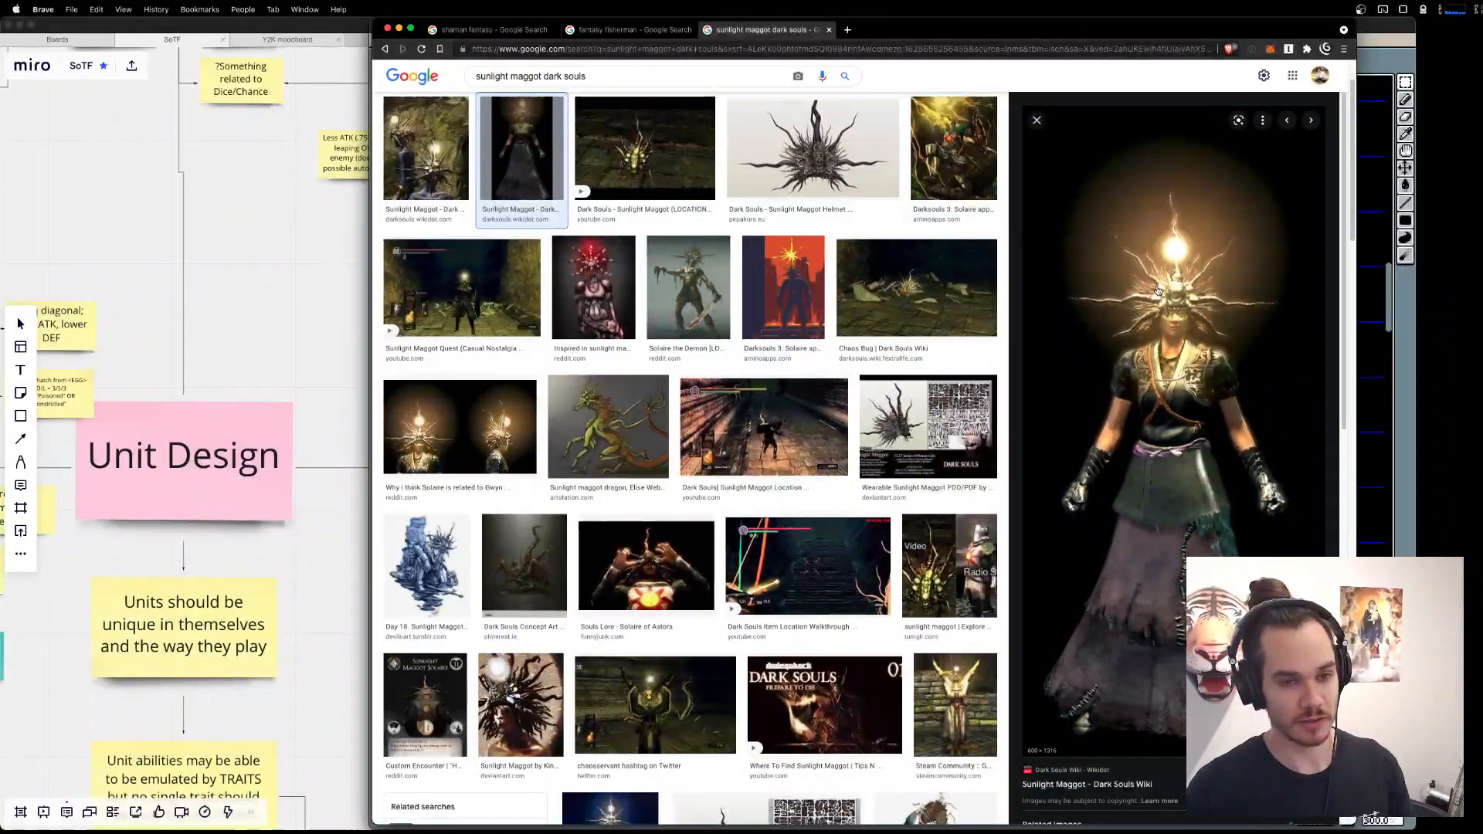
pyautogui.moveTo(1133, 30); pyautogui.dragTo(852, 32)
pyautogui.hscroll(-5, 1273, 438)
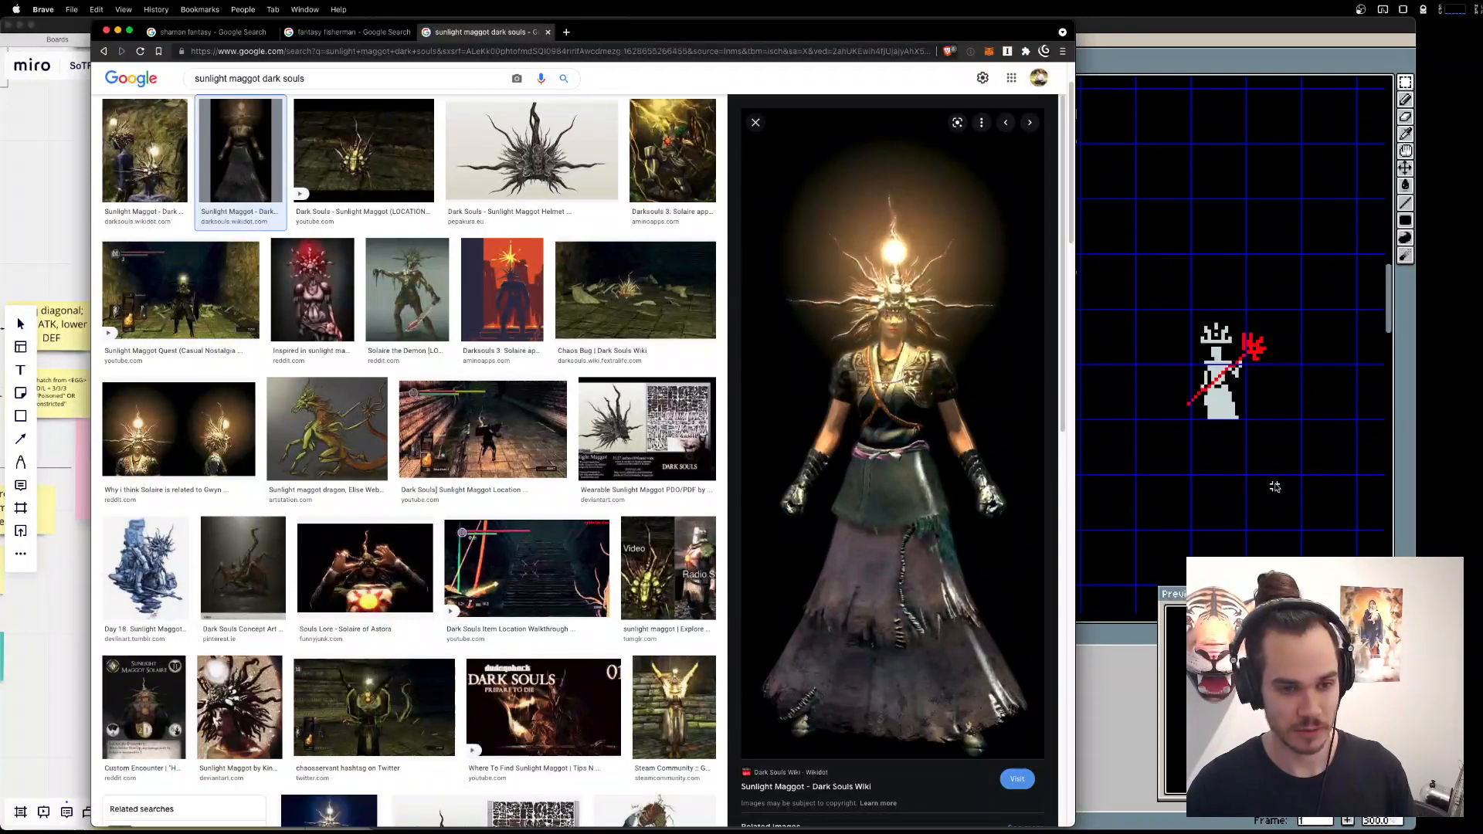
# Try to widen the lower edge of the shaman's robe into a straight-sided hem.
pyautogui.scroll(3, 1211, 421)
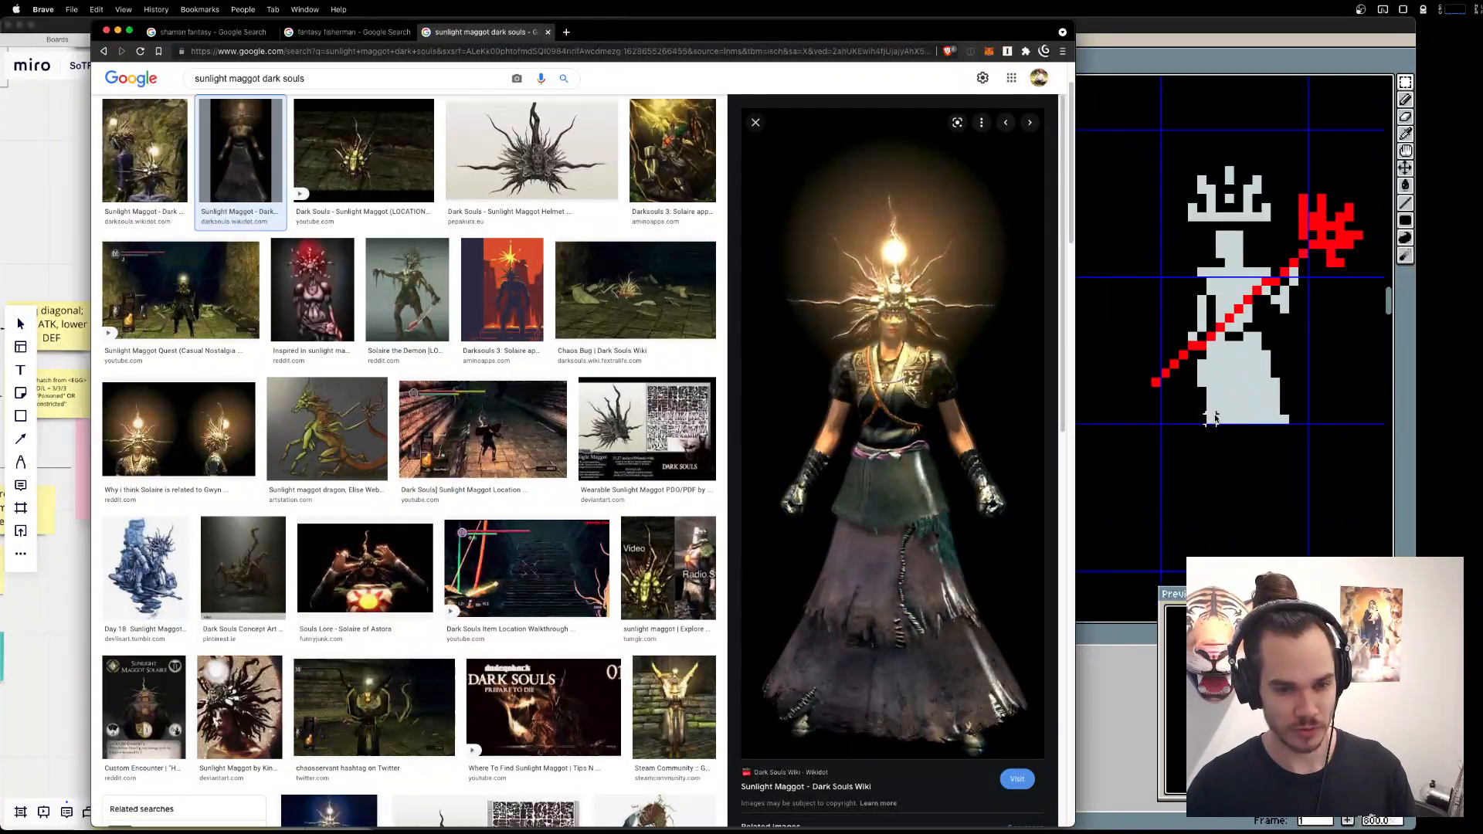
pyautogui.click(1219, 410)
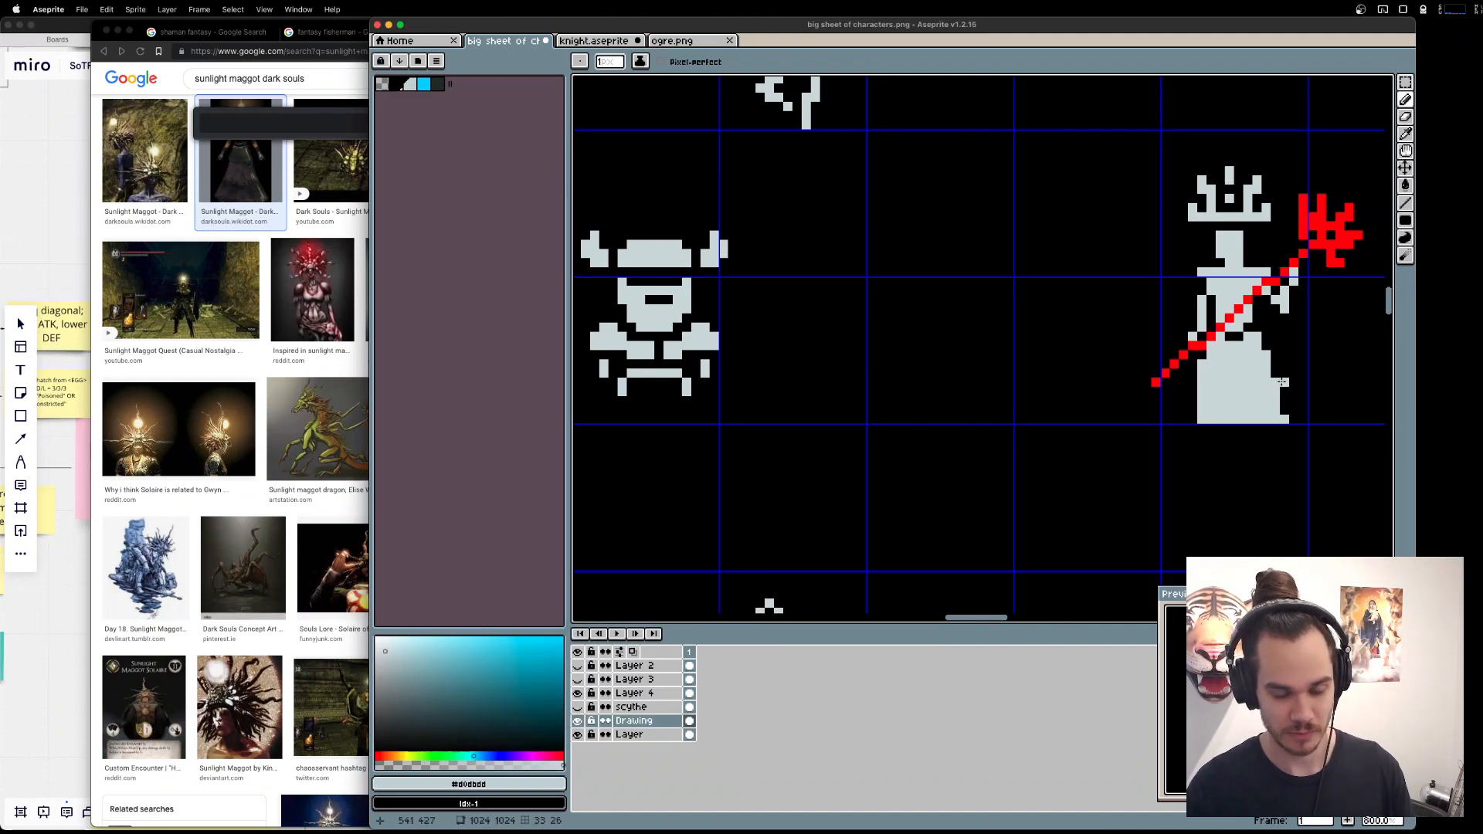
pyautogui.press('super+z')
# Return to the "shaman fantasy" image results and enlarge the picture of the bare-chested shaman with a tall staff.
pyautogui.hotkey('ctrl', 'Up')
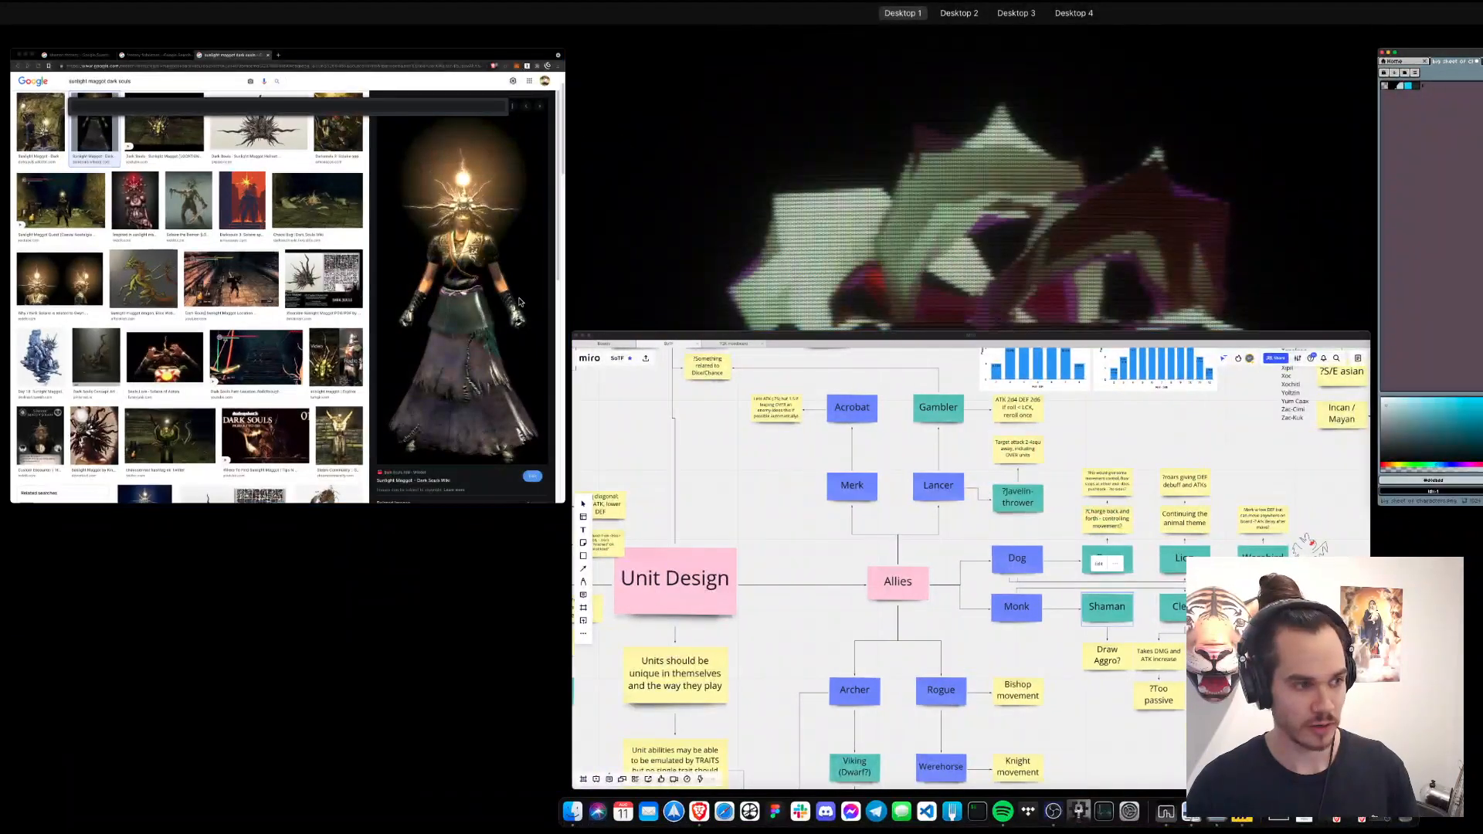
pyautogui.click(402, 263)
pyautogui.click(186, 34)
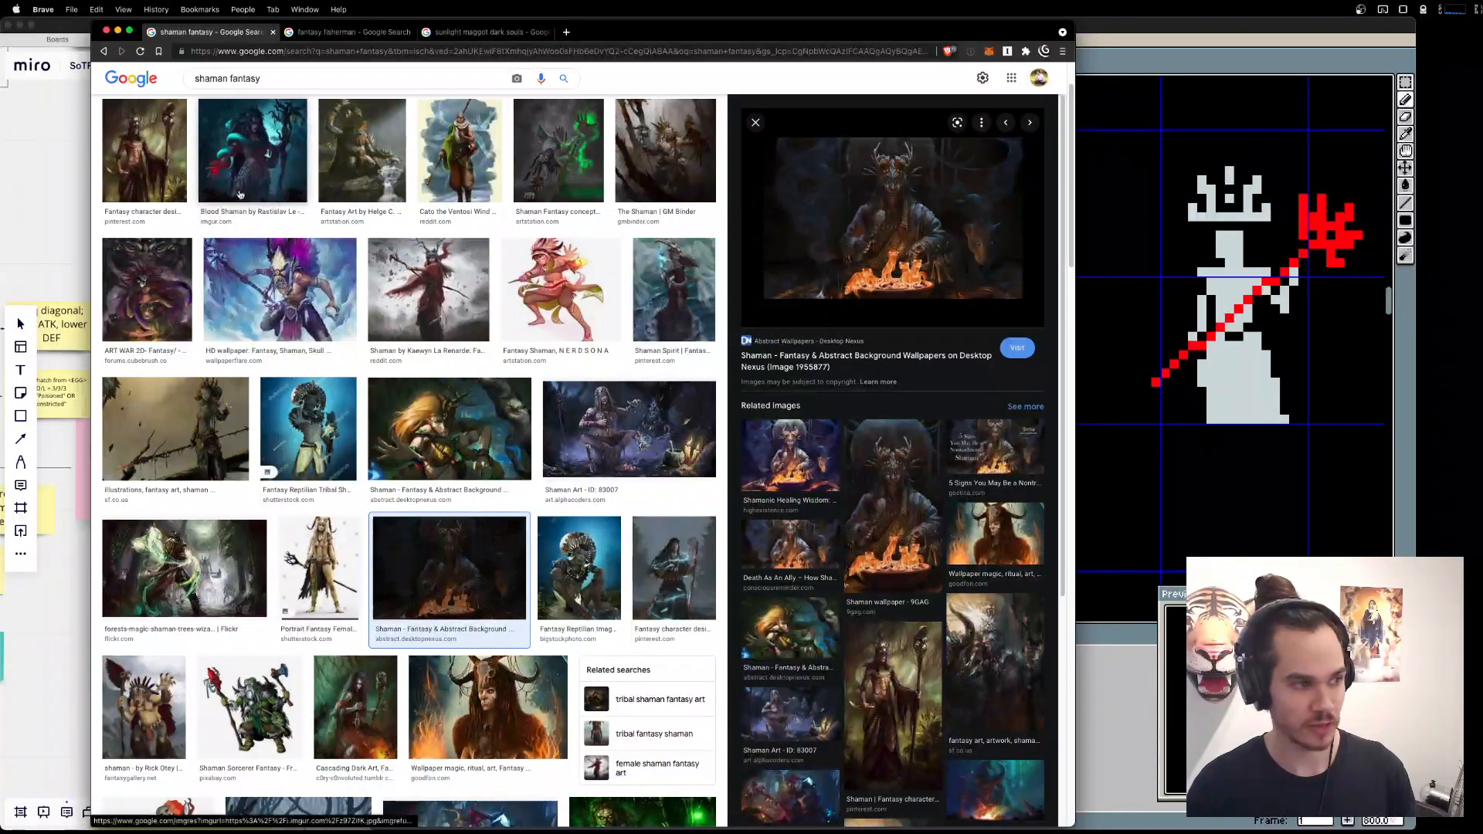
pyautogui.click(145, 151)
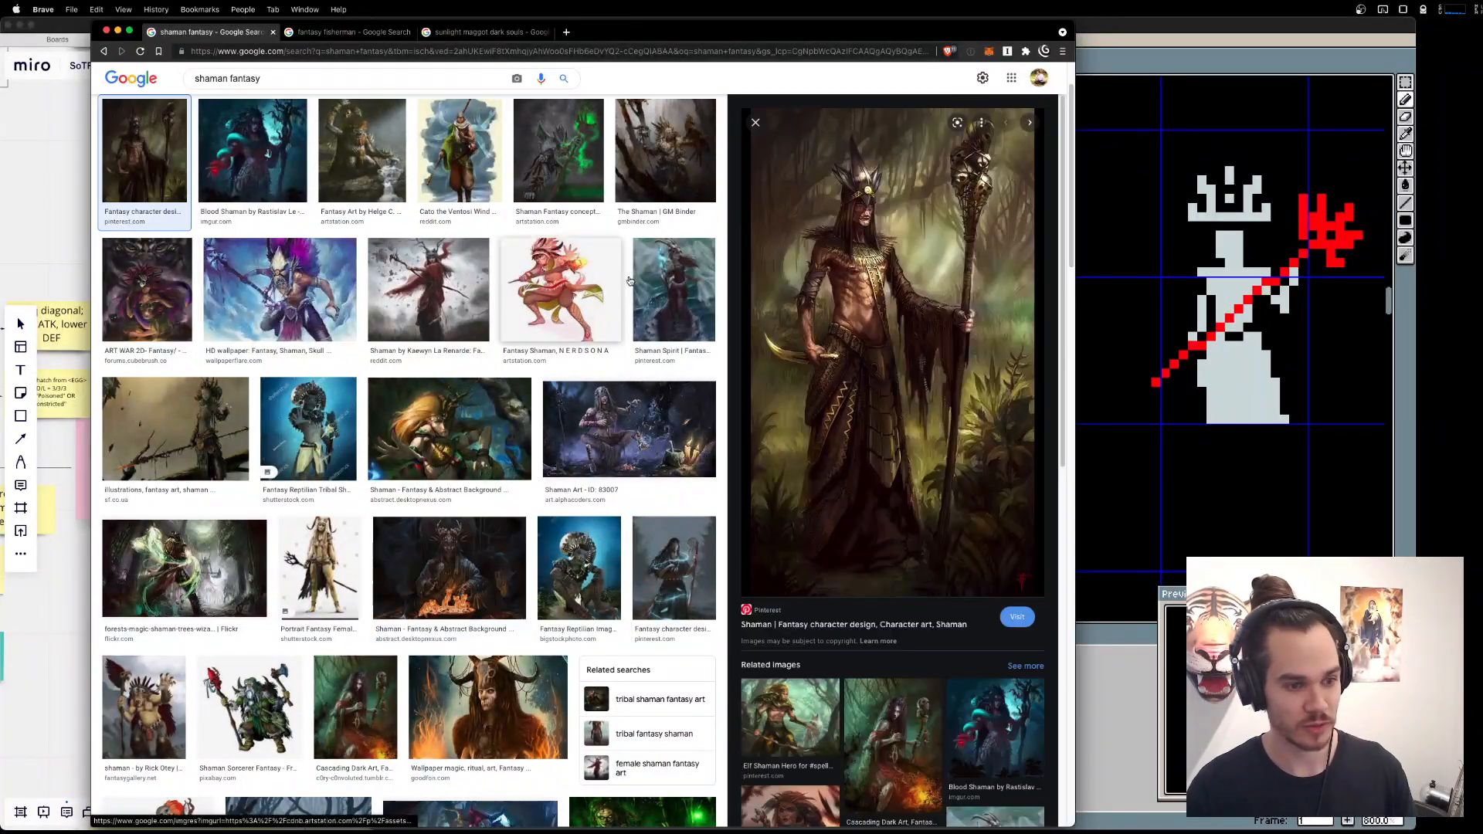
# Return to the sprite sheet and cut a thin black rectangular loincloth outline into the front of the shaman's robe.
pyautogui.click(1116, 702)
pyautogui.hscroll(3, 1181, 371)
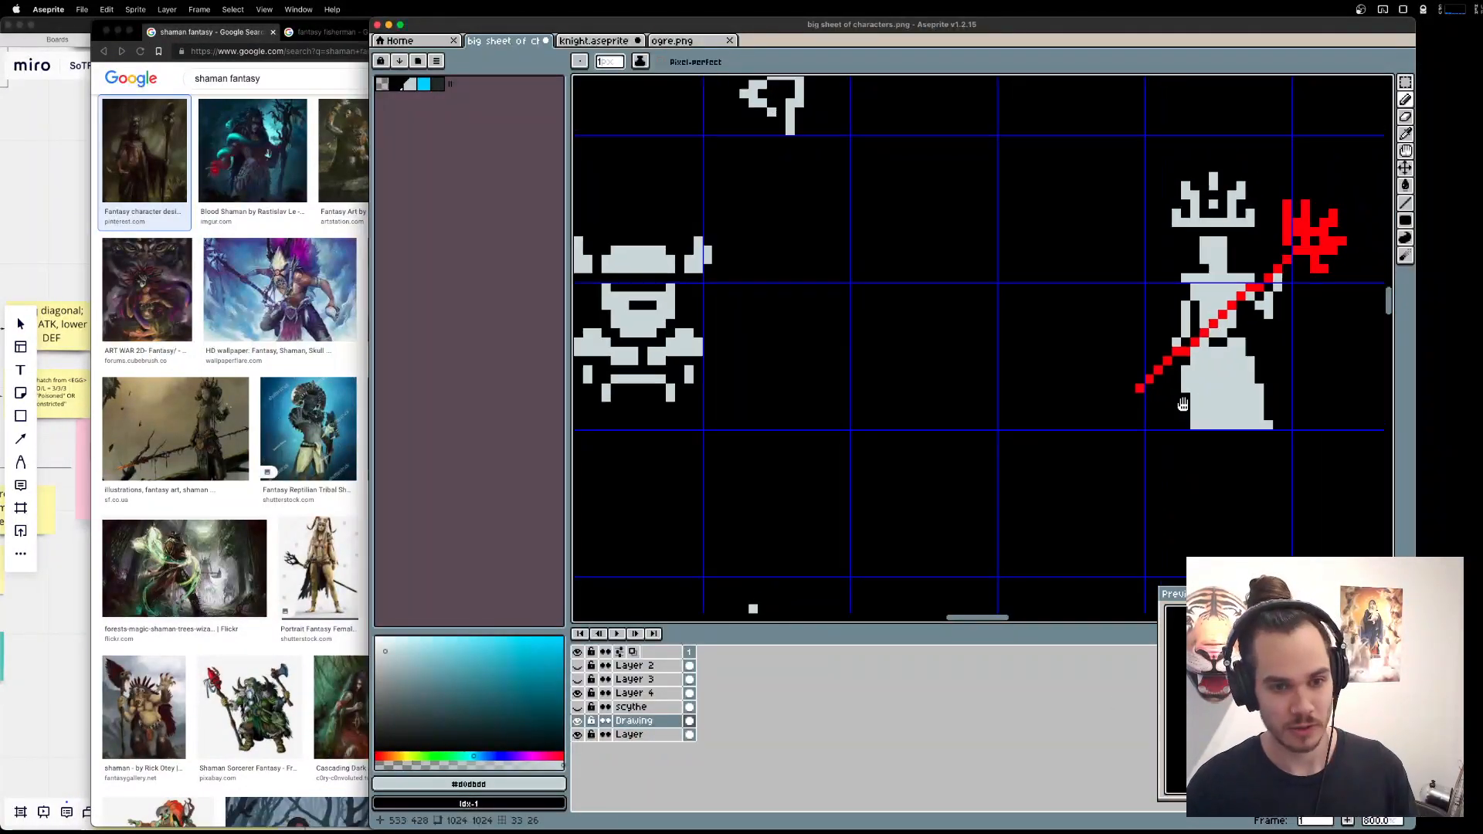
pyautogui.moveTo(1181, 371); pyautogui.dragTo(1190, 380)
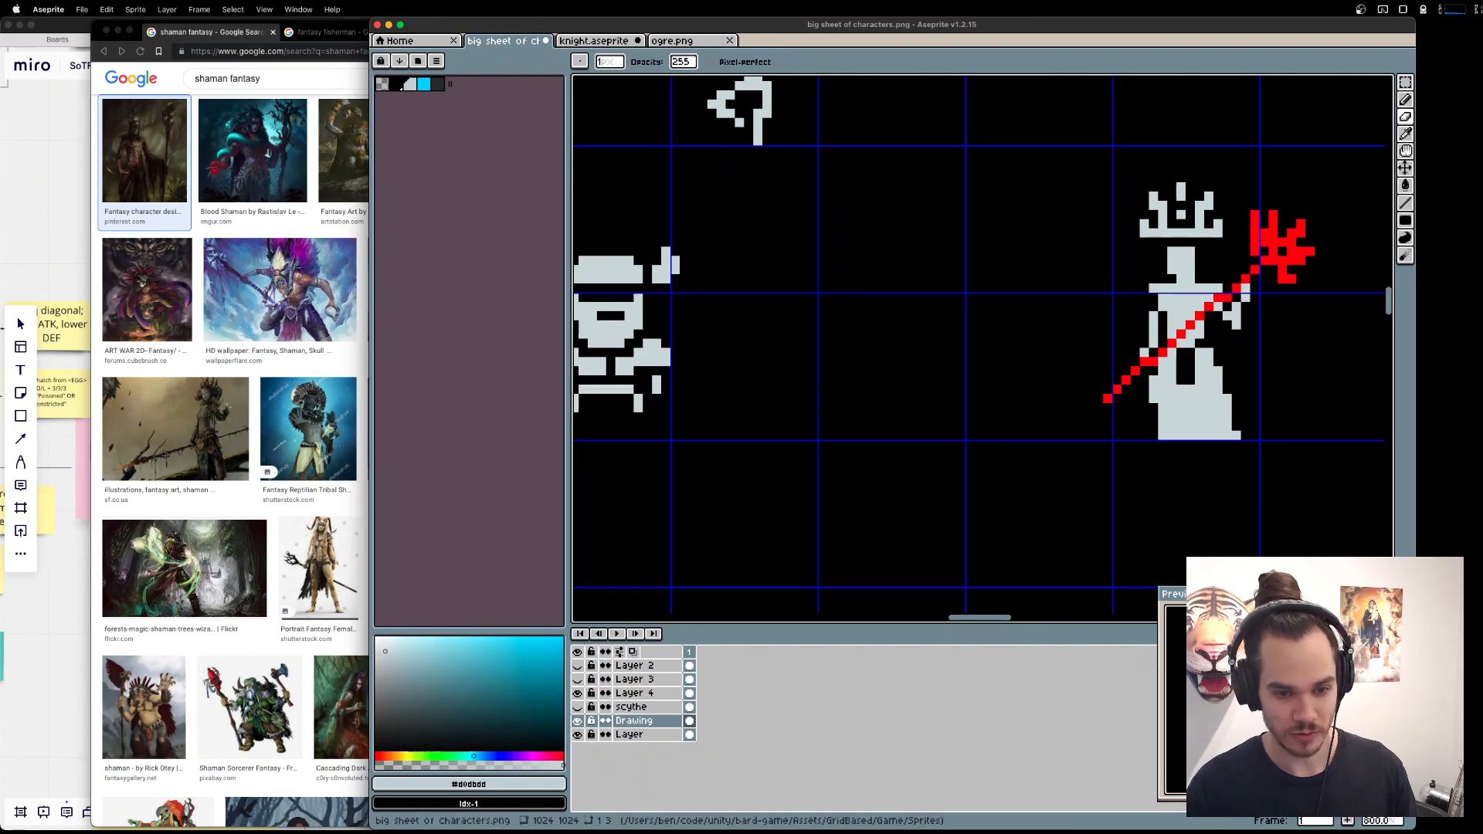
pyautogui.press('b')
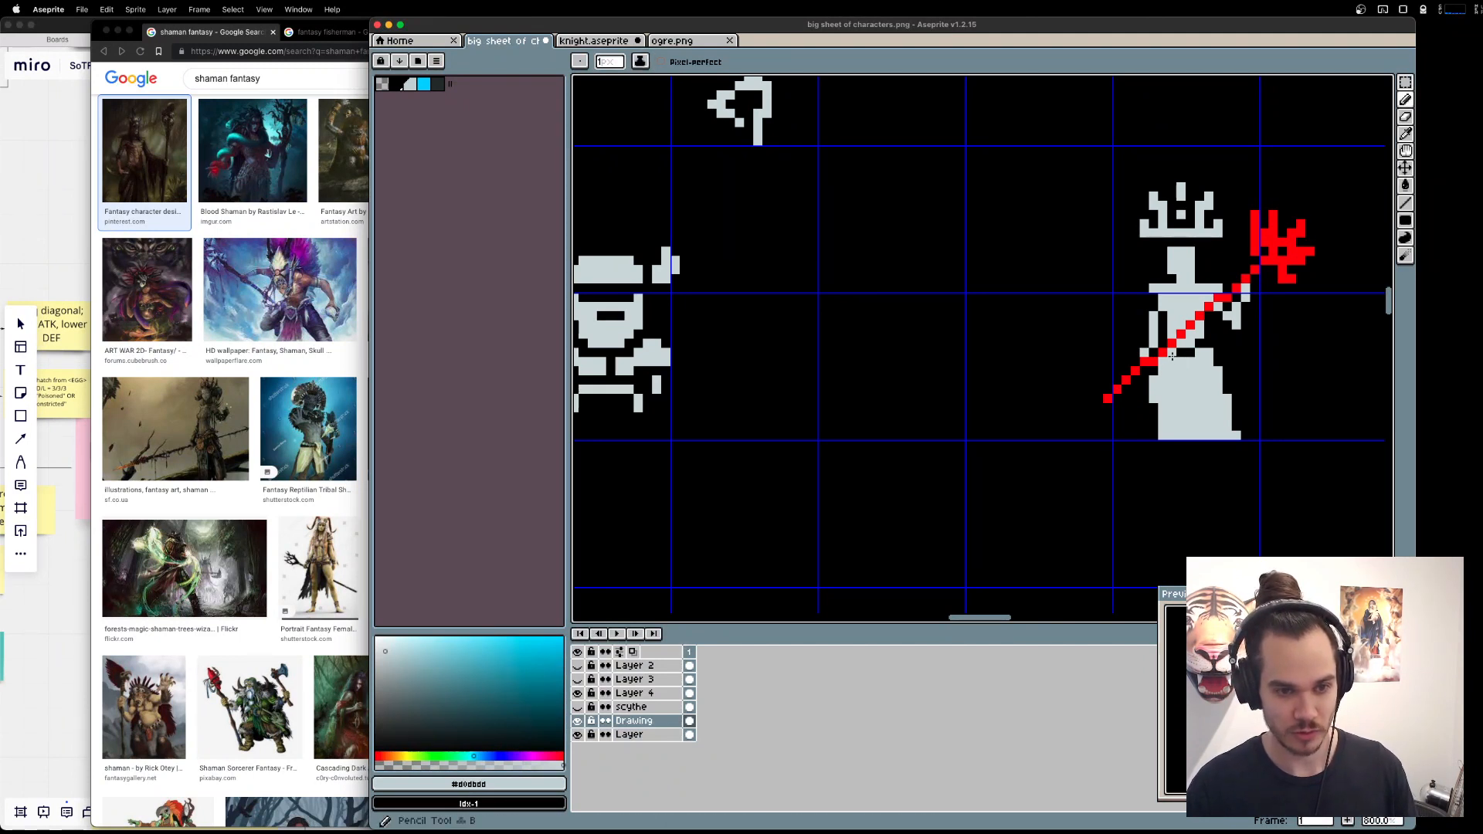
pyautogui.moveTo(1172, 356)
pyautogui.mouseDown()
pyautogui.moveTo(1172, 387)
pyautogui.moveTo(1191, 398)
pyautogui.moveTo(1198, 352)
pyautogui.moveTo(1191, 397)
pyautogui.mouseUp()
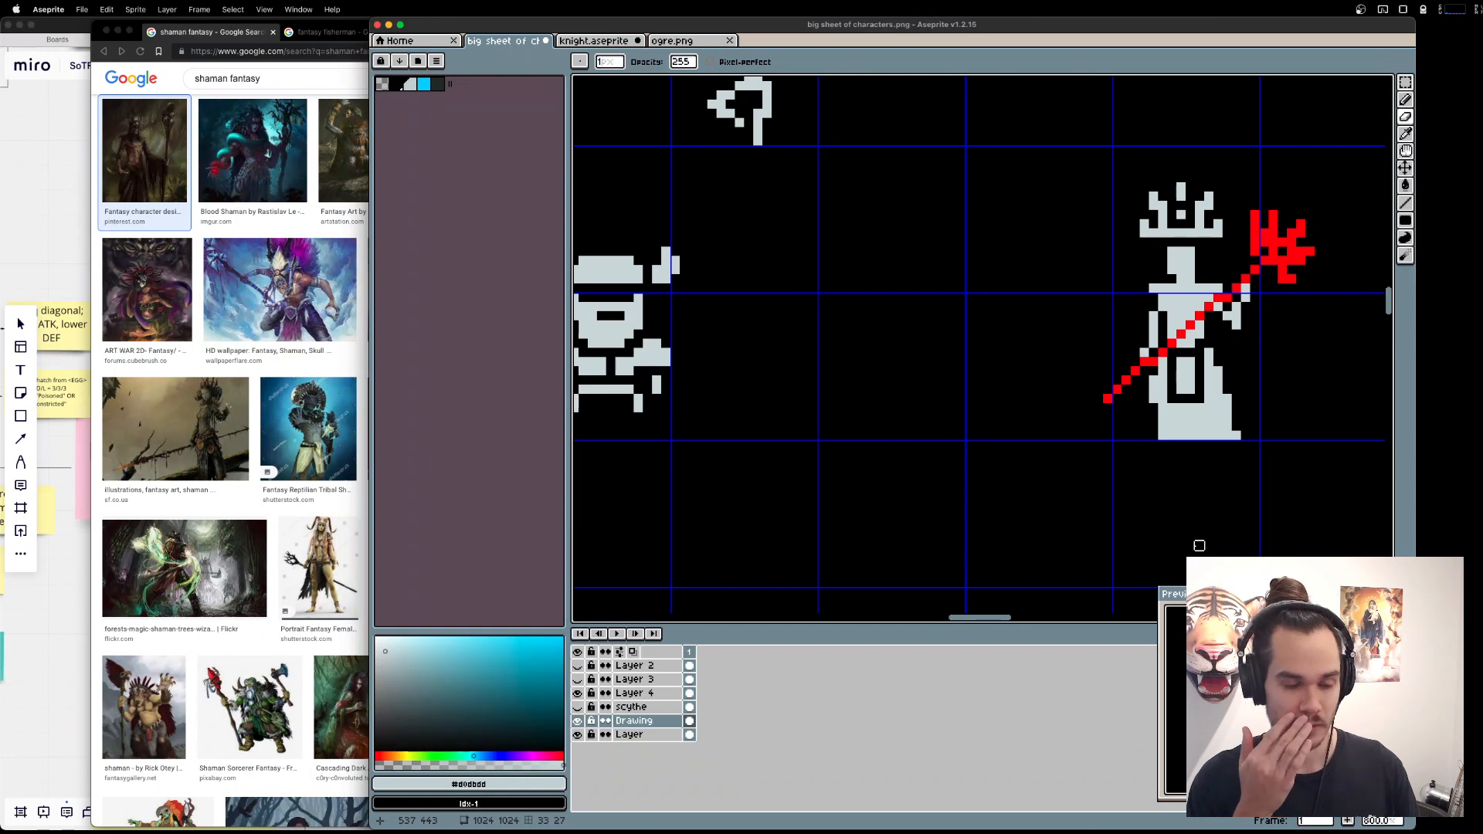
# Try single-pixel cut-outs on the shaman's chest and a filled gap between the torso and the left arm.
pyautogui.click(1172, 307)
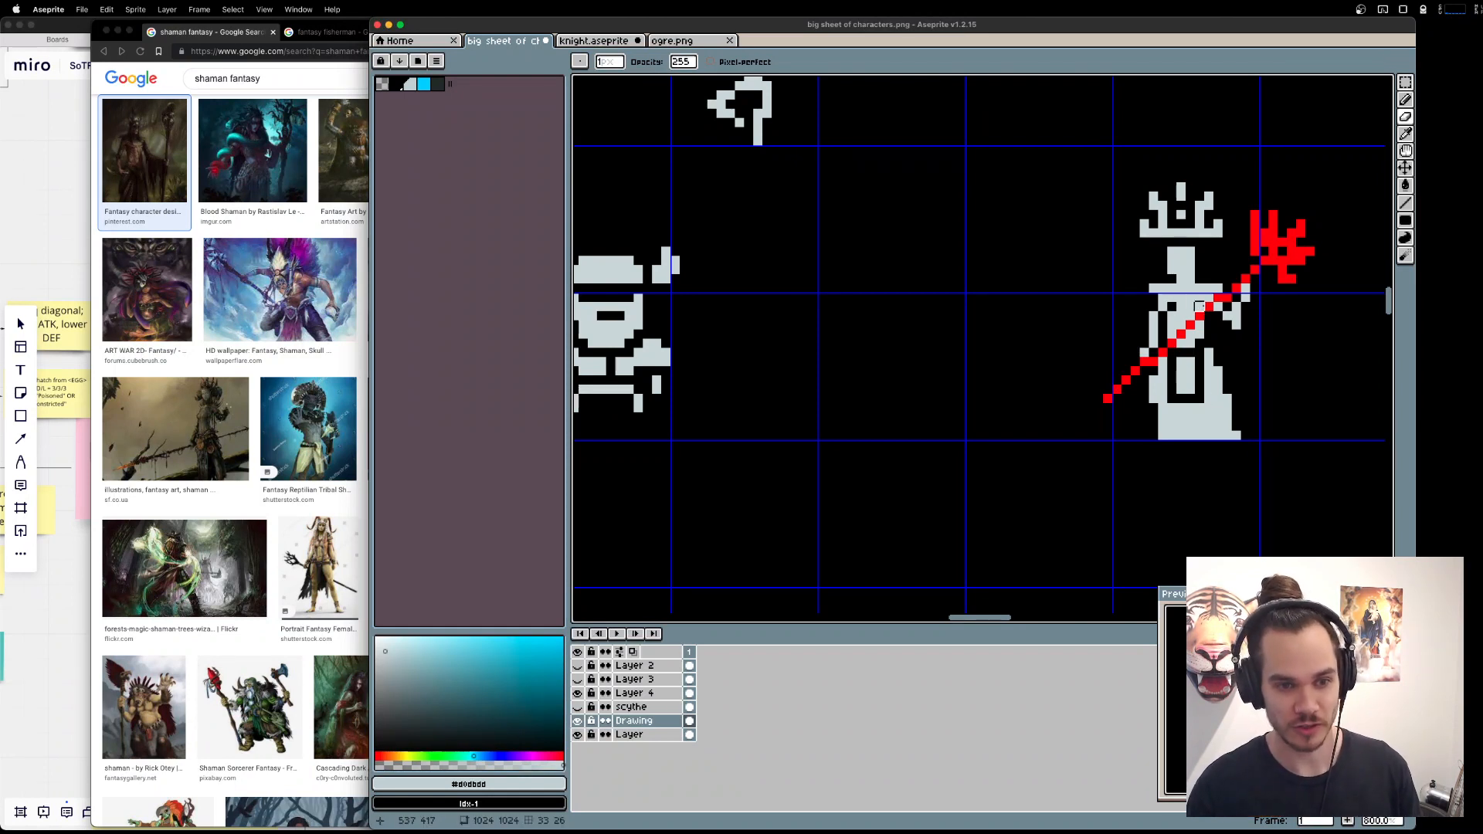
pyautogui.press('super+z')
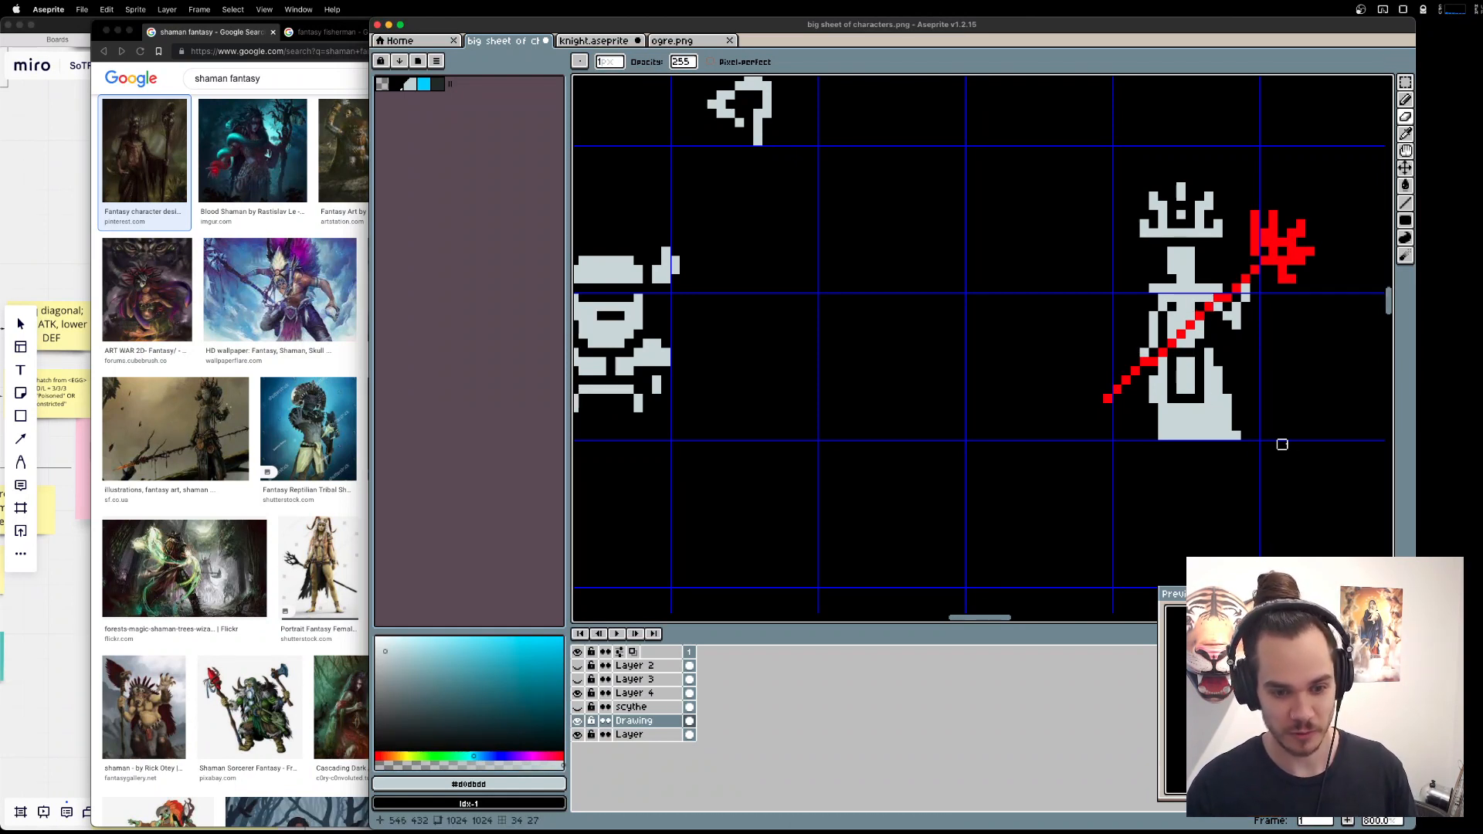
pyautogui.click(1181, 306)
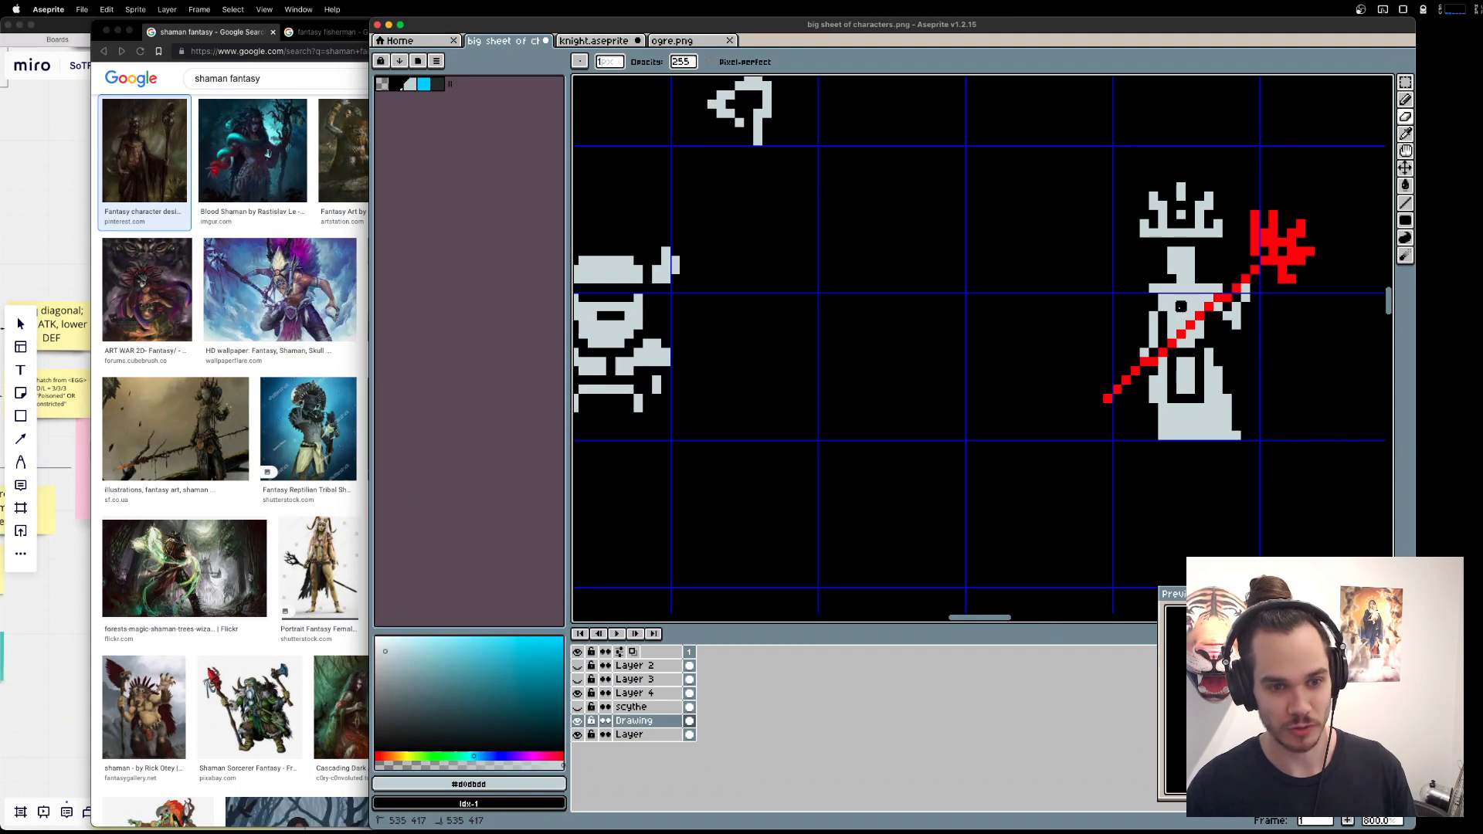
pyautogui.press('super+z')
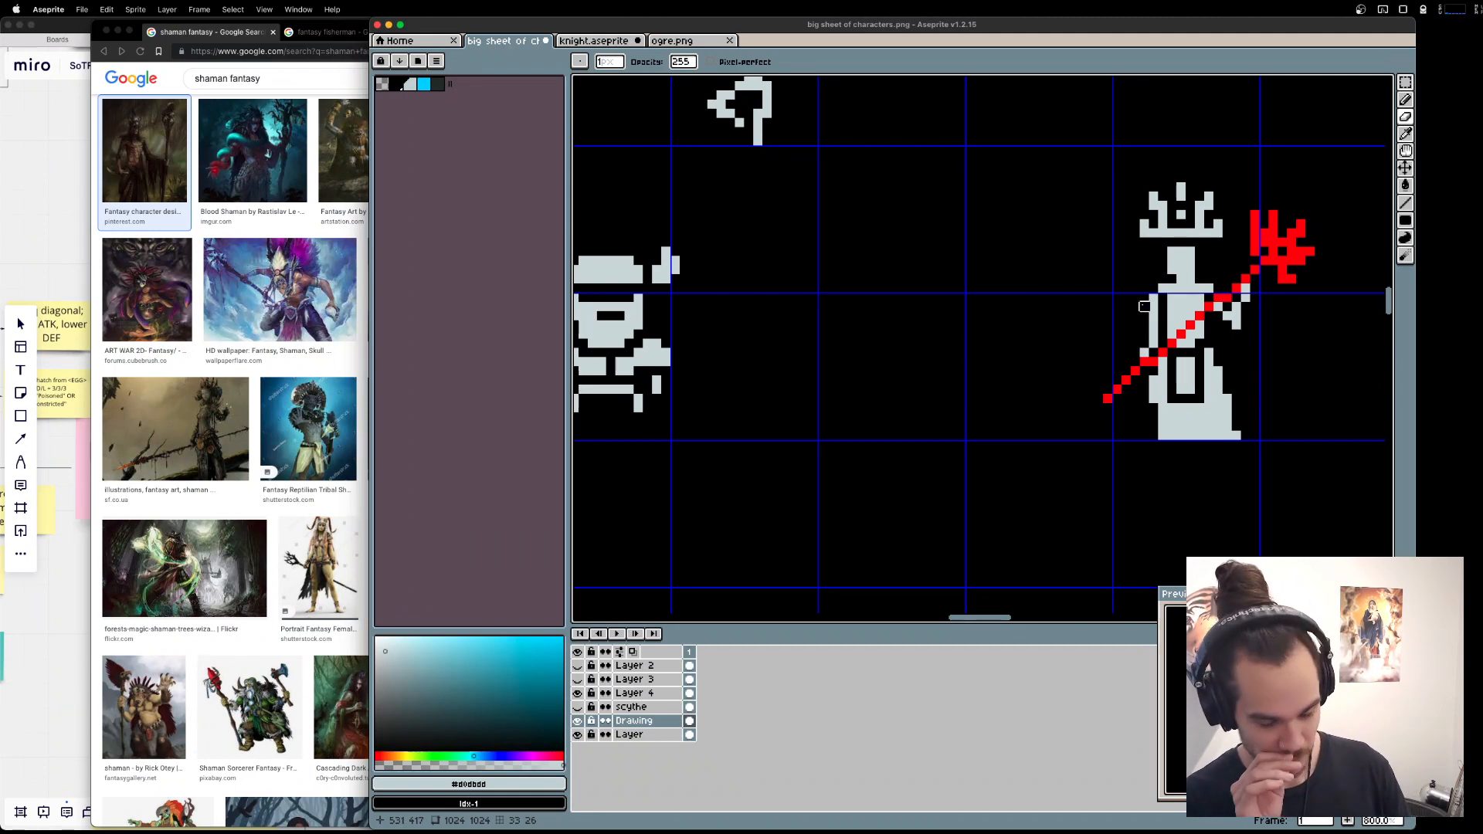
pyautogui.press('b')
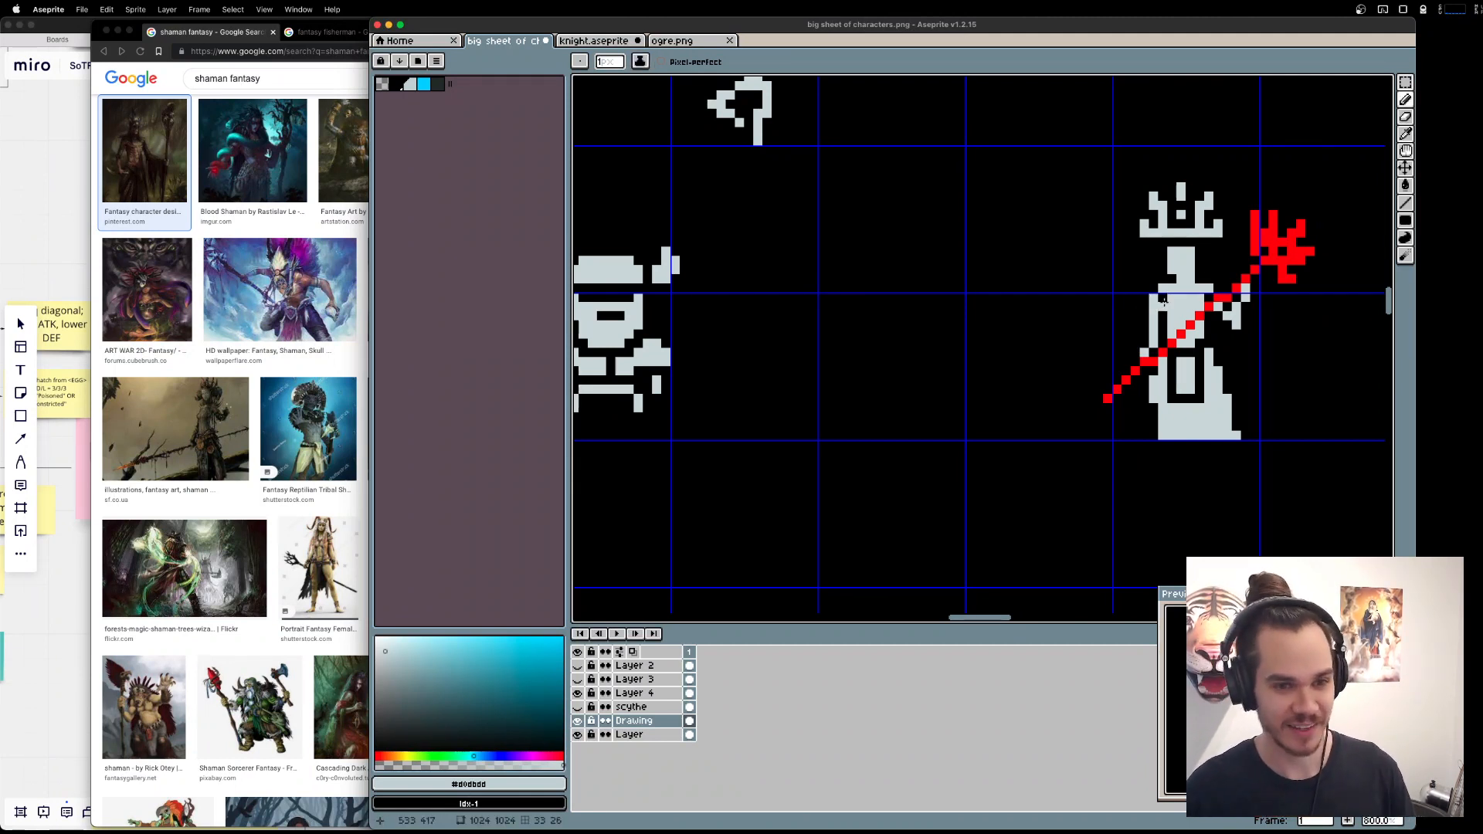
pyautogui.moveTo(1163, 298); pyautogui.dragTo(1165, 309)
pyautogui.press('e')
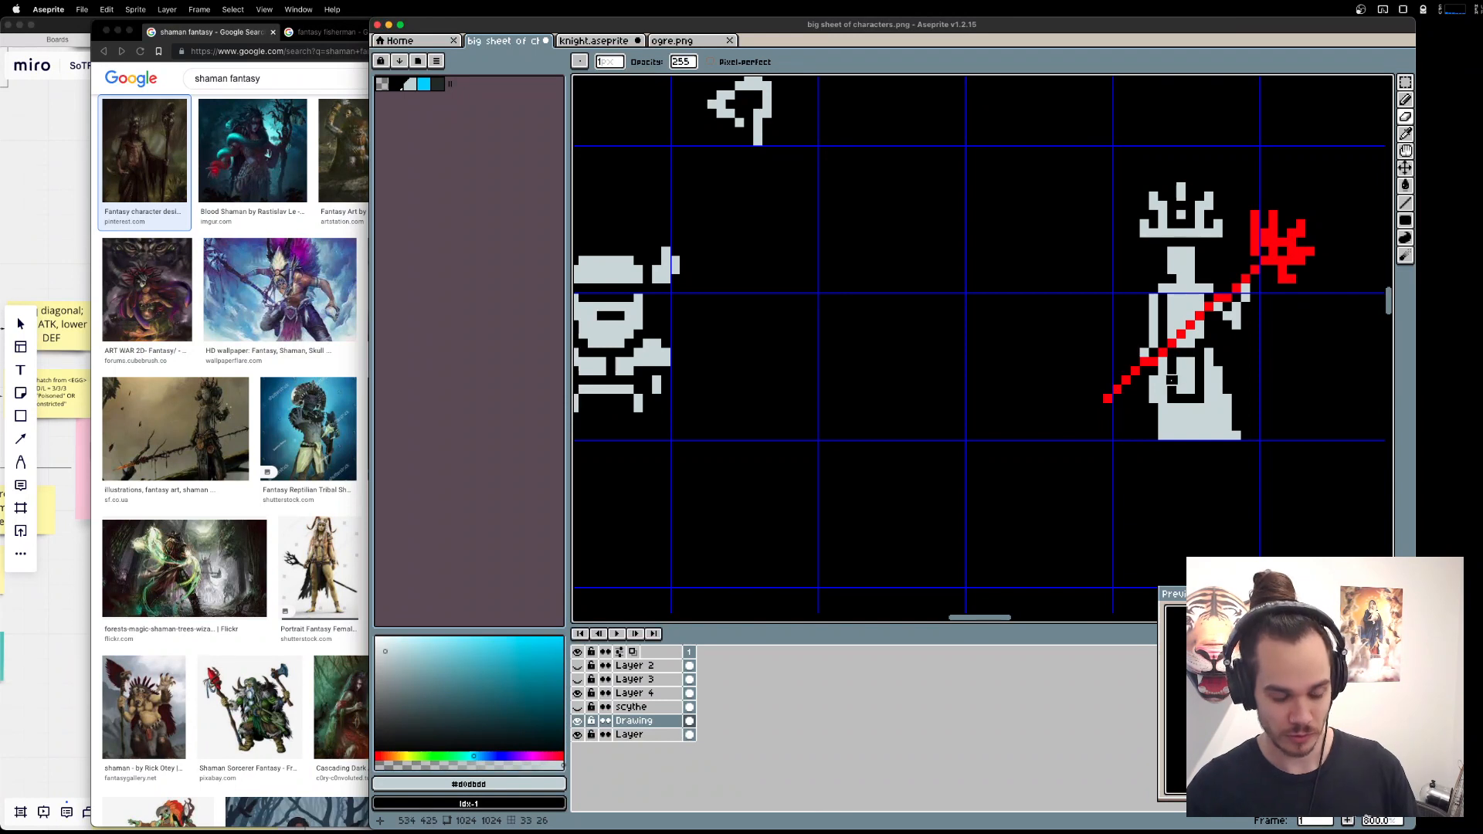
# Try to redraw the staff's shaft as a straight red diagonal on the layer named Layer.
pyautogui.press('e')
pyautogui.hotkey('alt', 'Down')
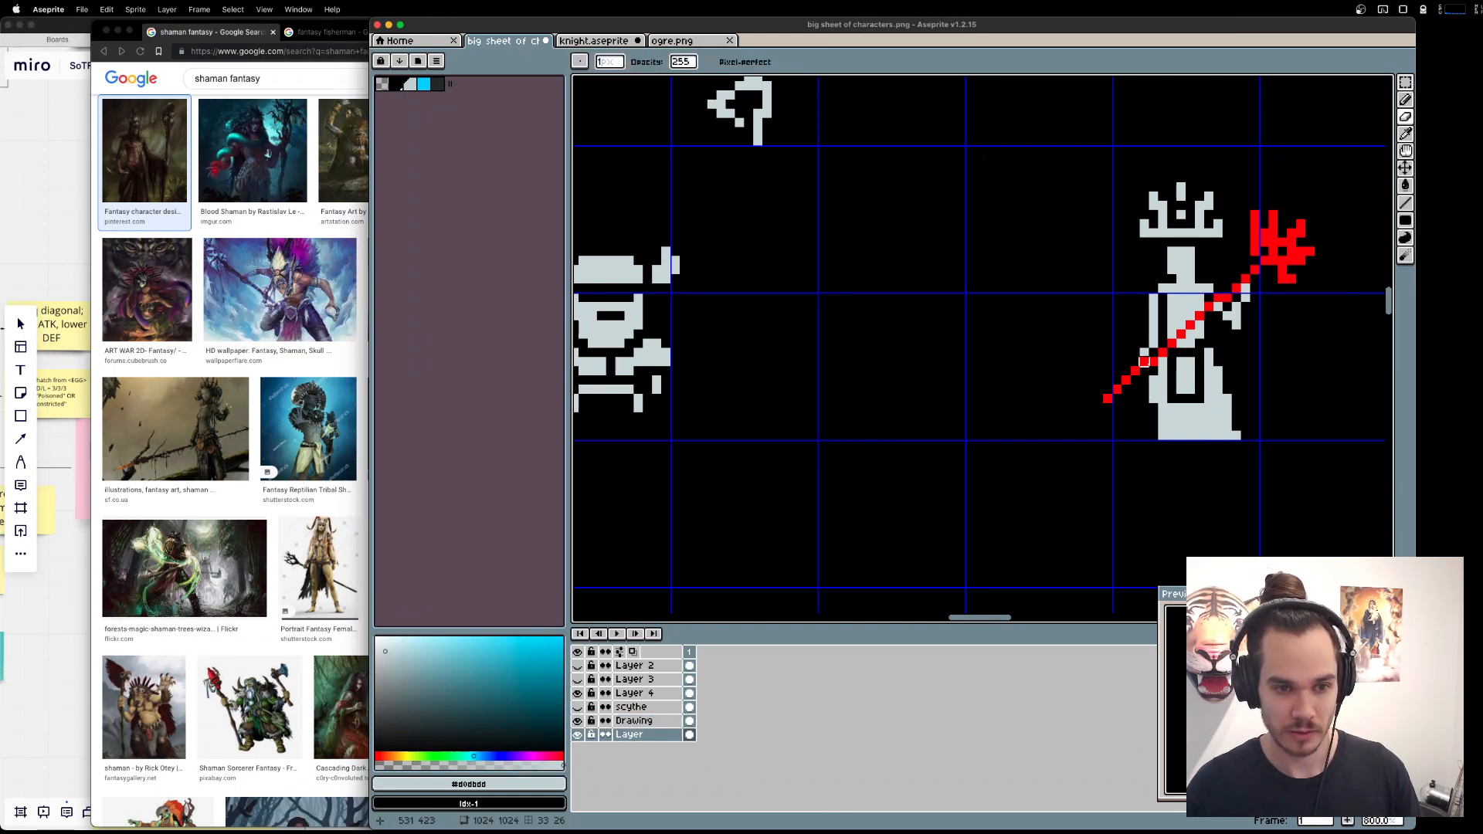
pyautogui.press('l')
pyautogui.keyDown('alt'); pyautogui.click(1228, 298); pyautogui.keyUp('alt')
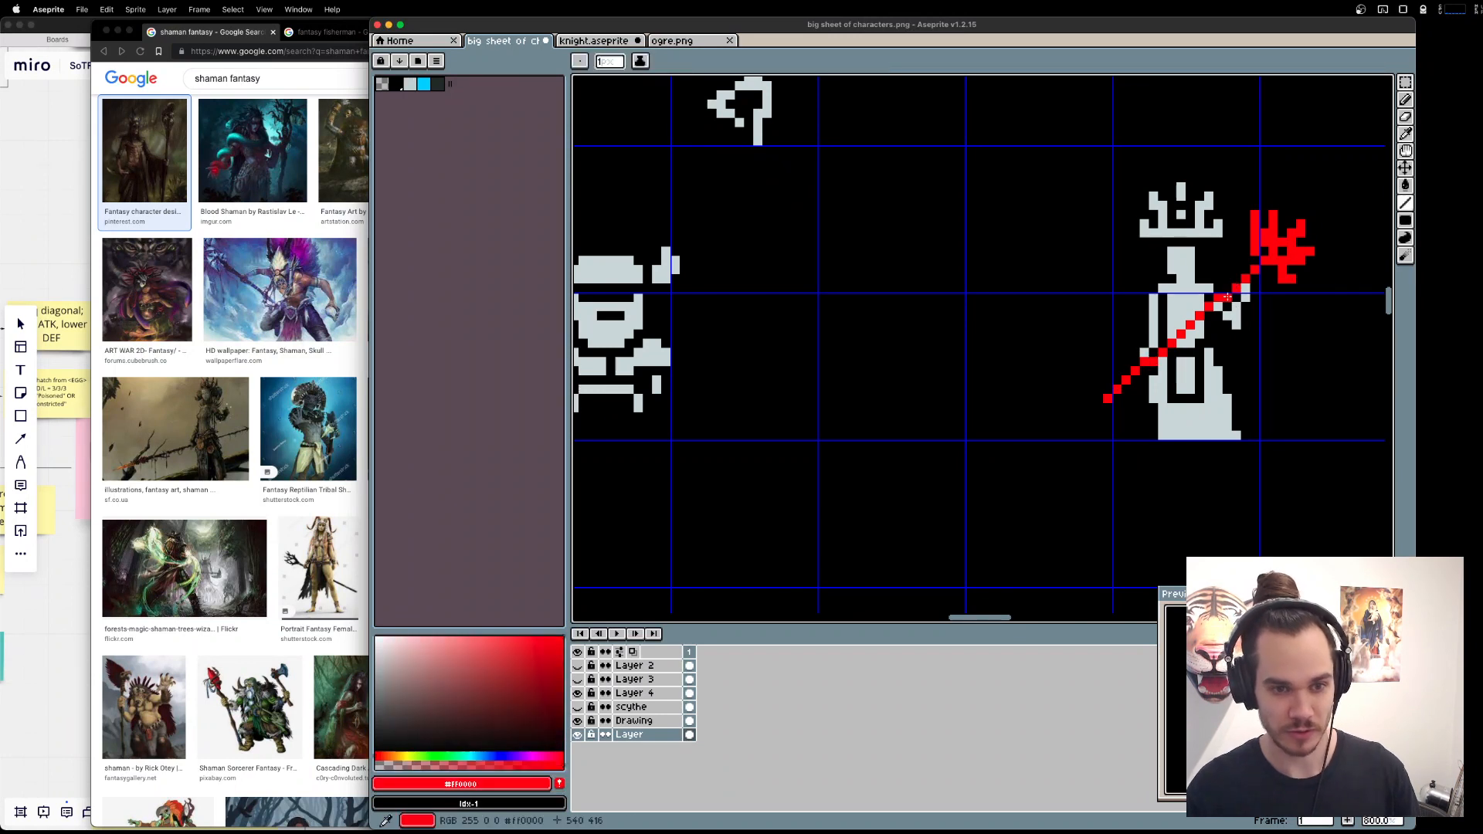
pyautogui.moveTo(1228, 298); pyautogui.dragTo(1116, 407)
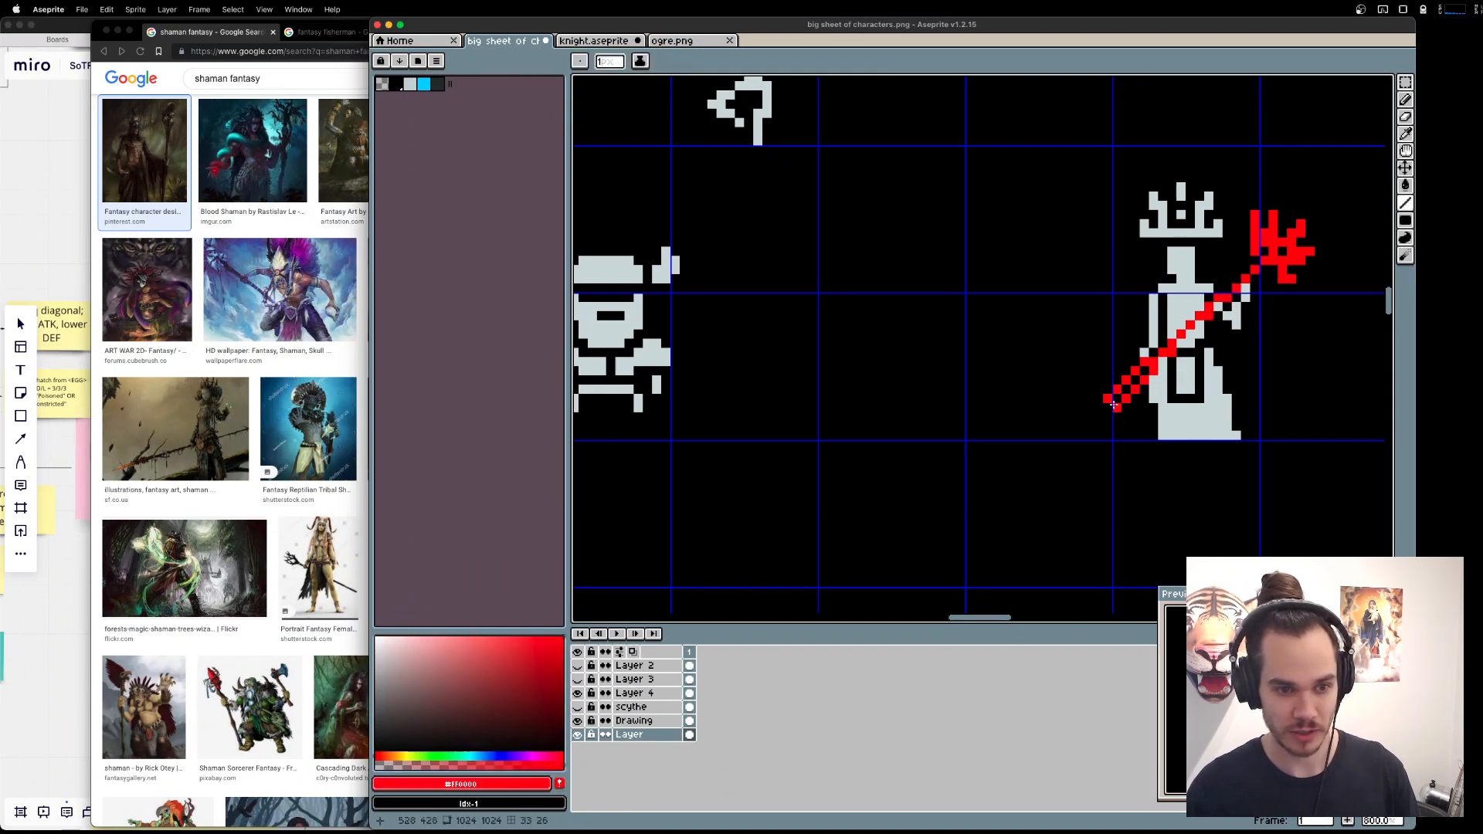
pyautogui.press('e')
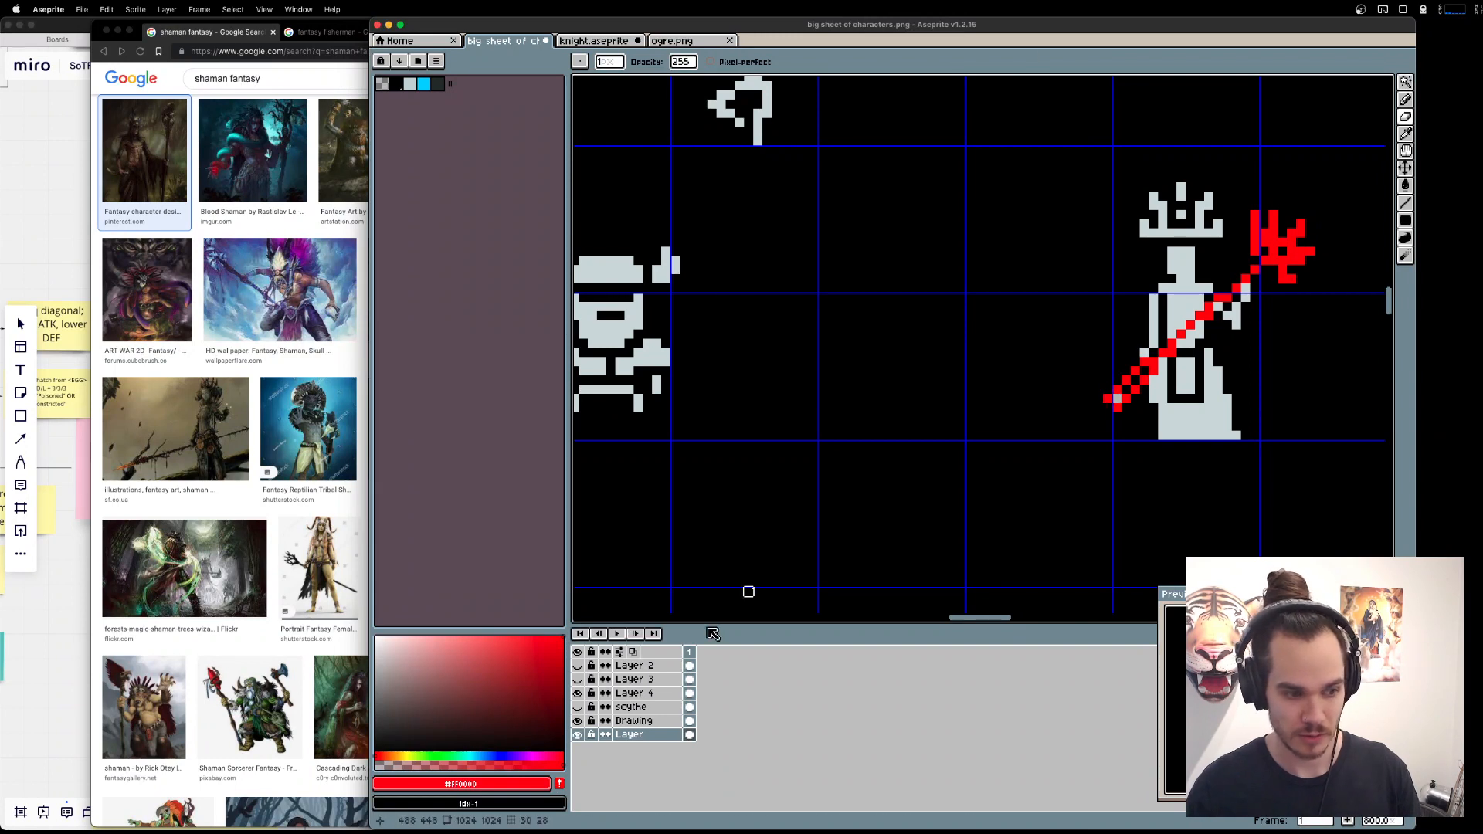
# Toggle the visibility of the Layer and Drawing layers to check which one holds each staff line.
pyautogui.click(578, 735)
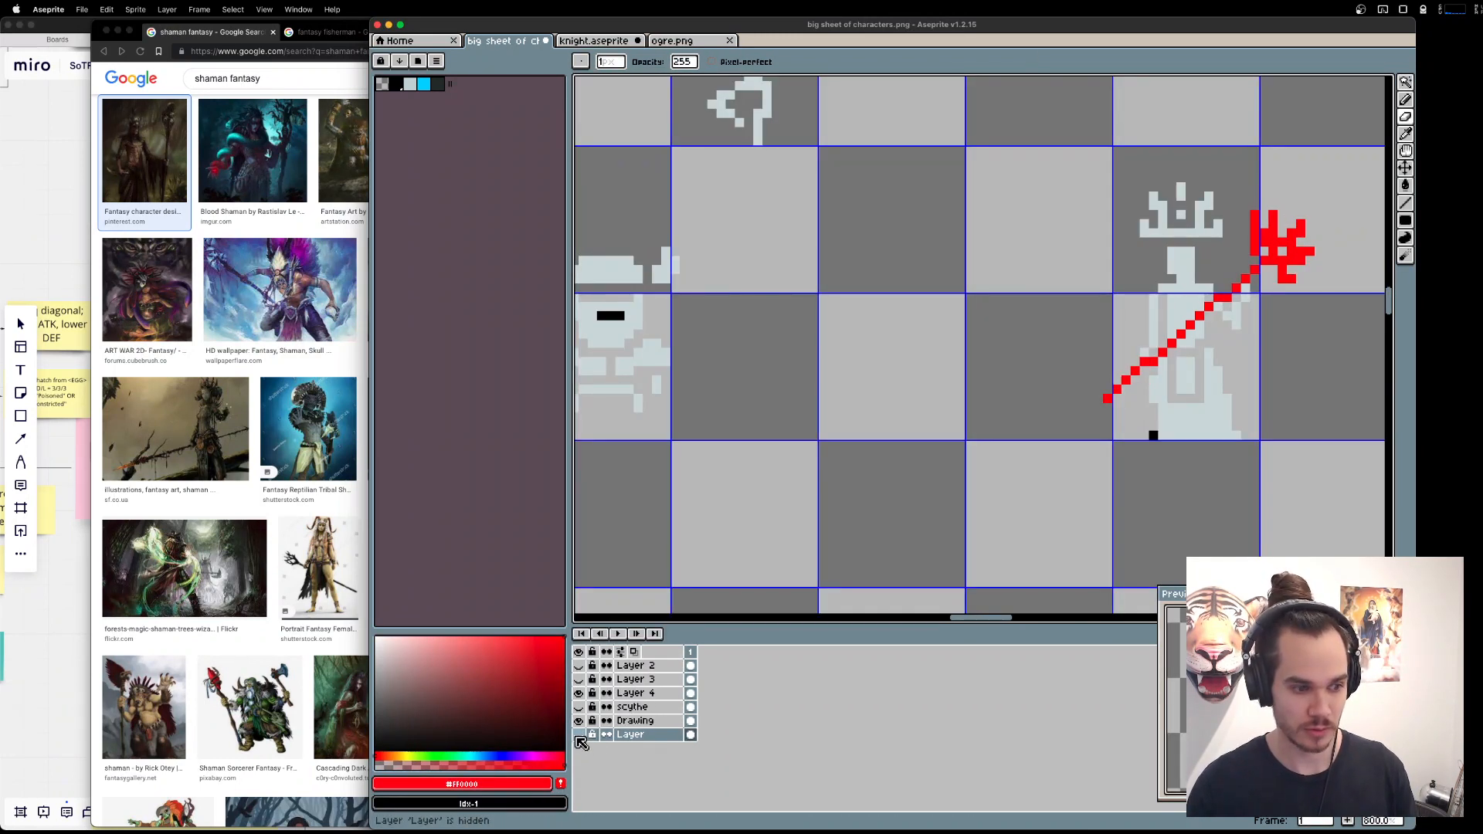
pyautogui.click(579, 735)
pyautogui.click(579, 721)
pyautogui.click(579, 720)
pyautogui.click(579, 721)
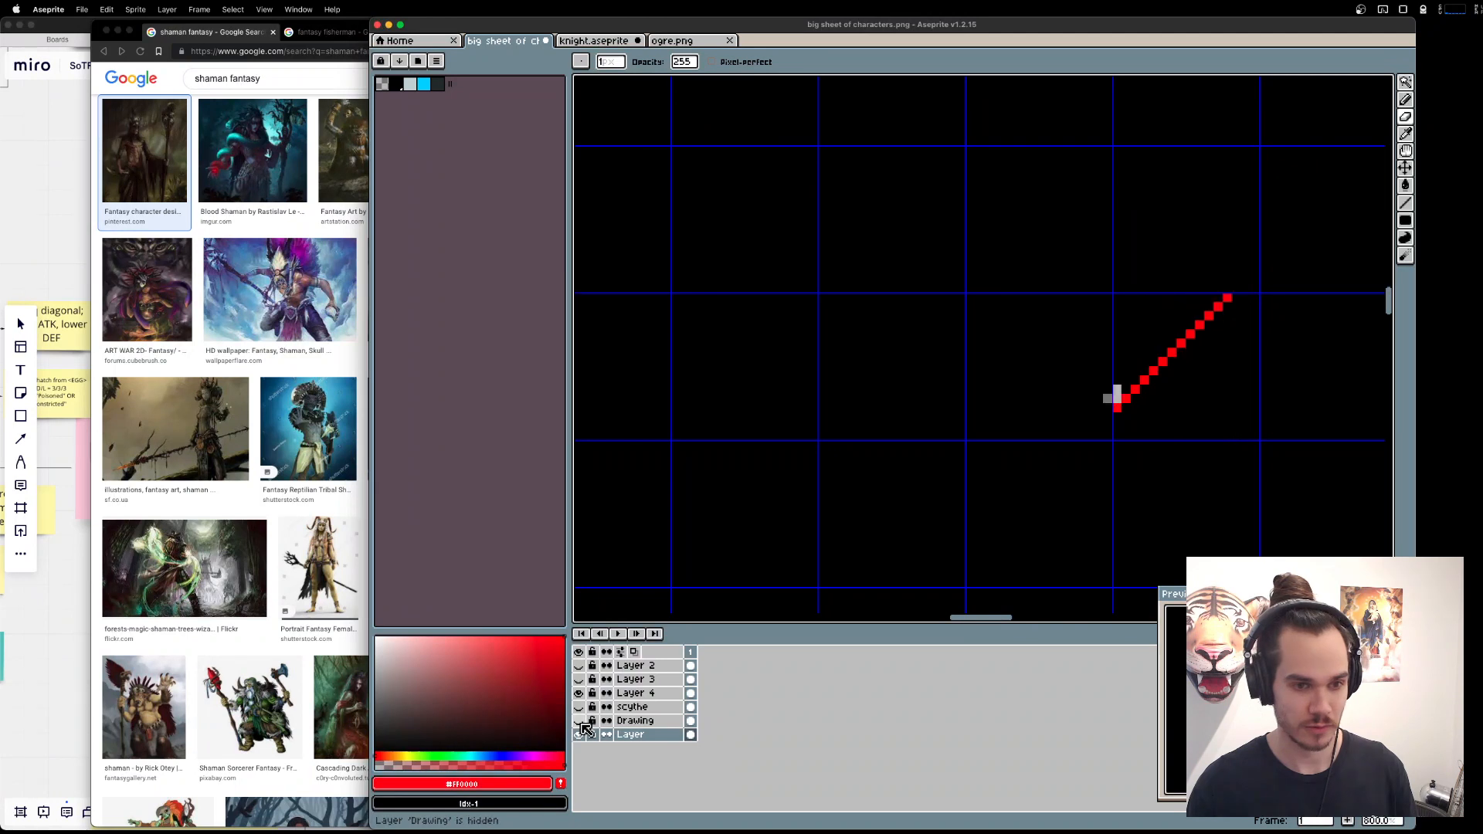
pyautogui.click(580, 723)
pyautogui.click(580, 734)
pyautogui.click(579, 734)
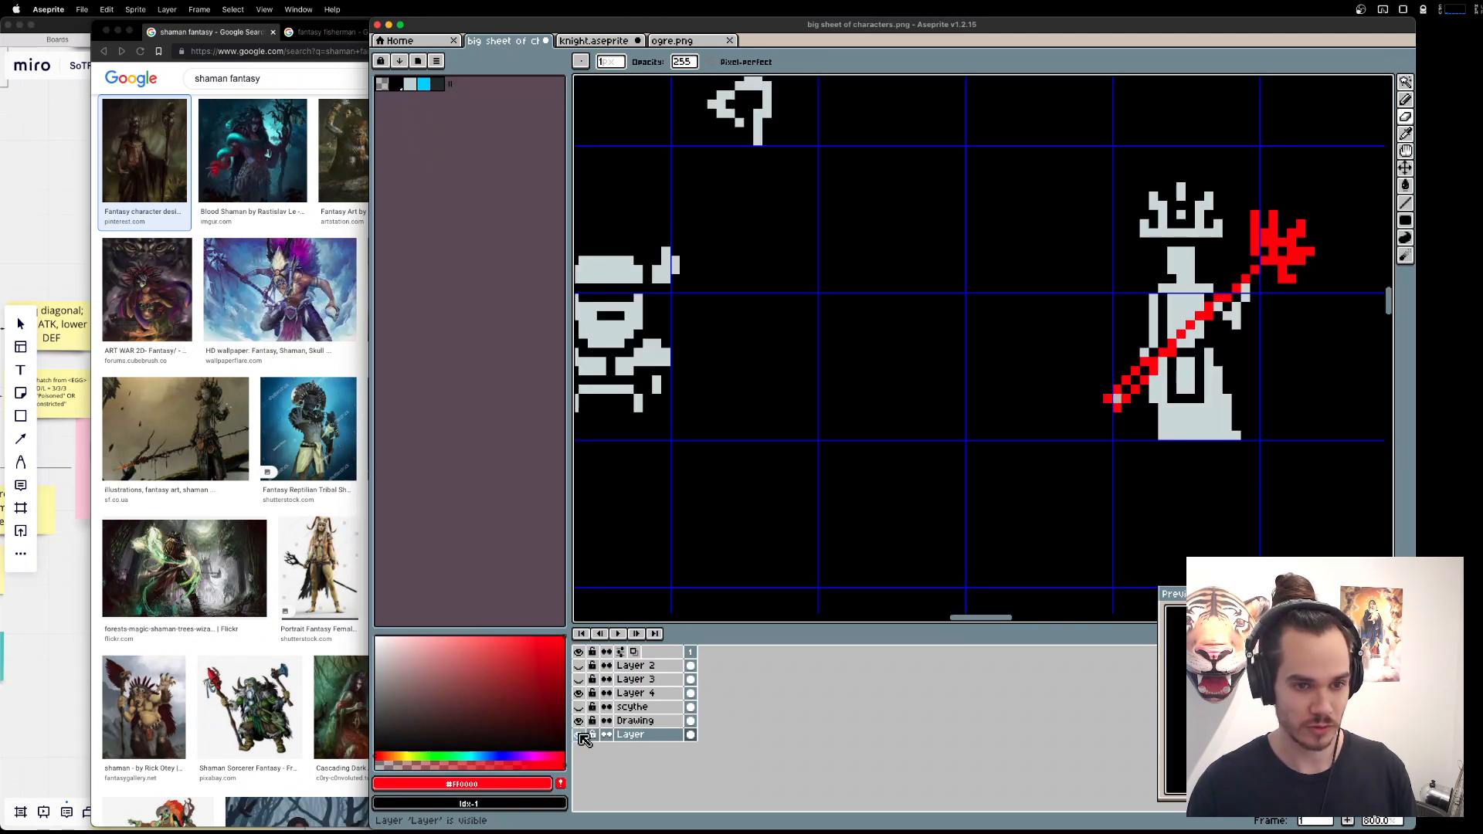
pyautogui.click(580, 722)
pyautogui.click(580, 721)
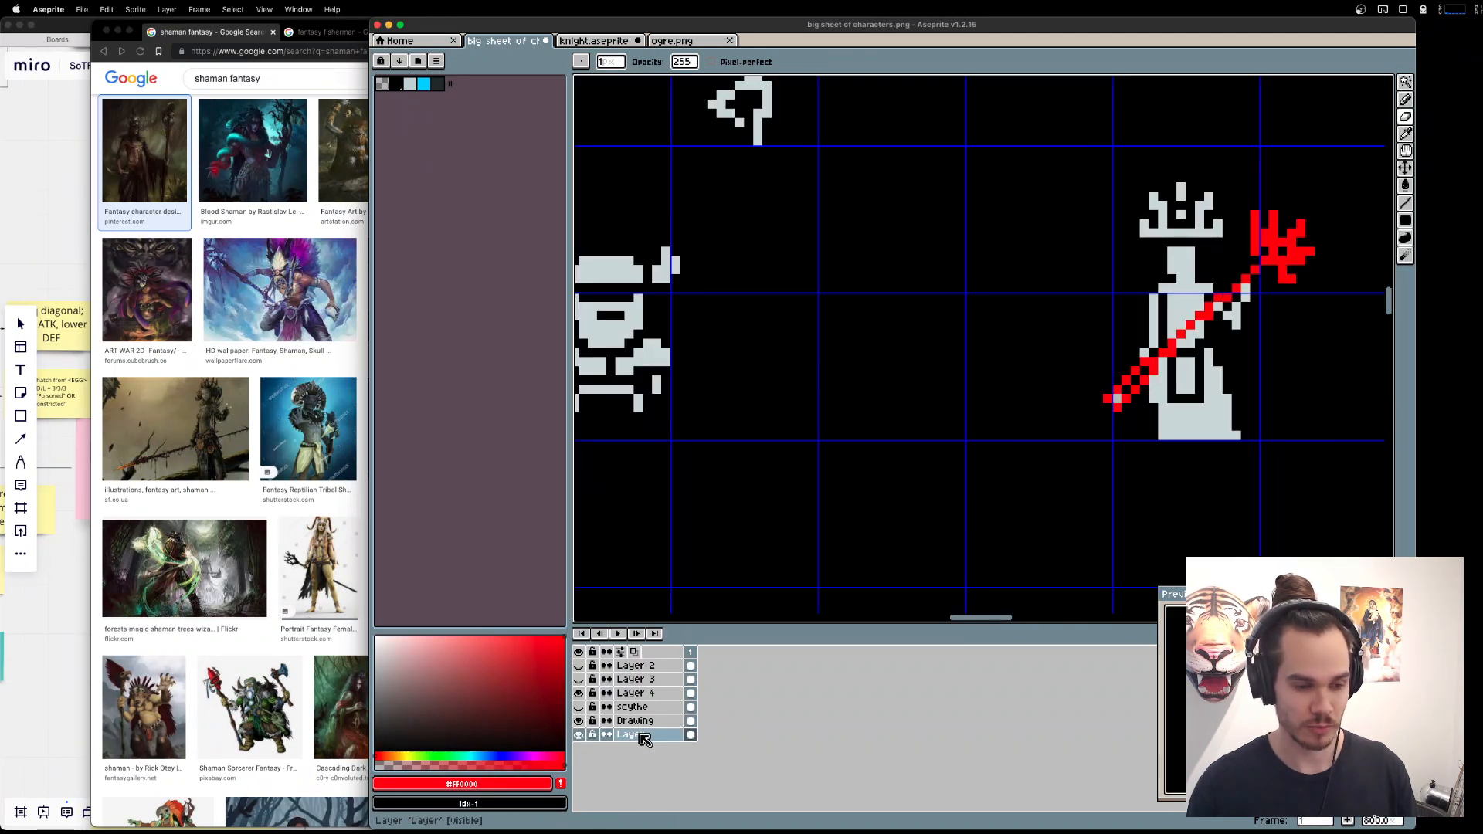
# Undo the red diagonal drawn on the layer named Layer.
pyautogui.press('super+z')
pyautogui.press('super+z')
pyautogui.press('super+z')
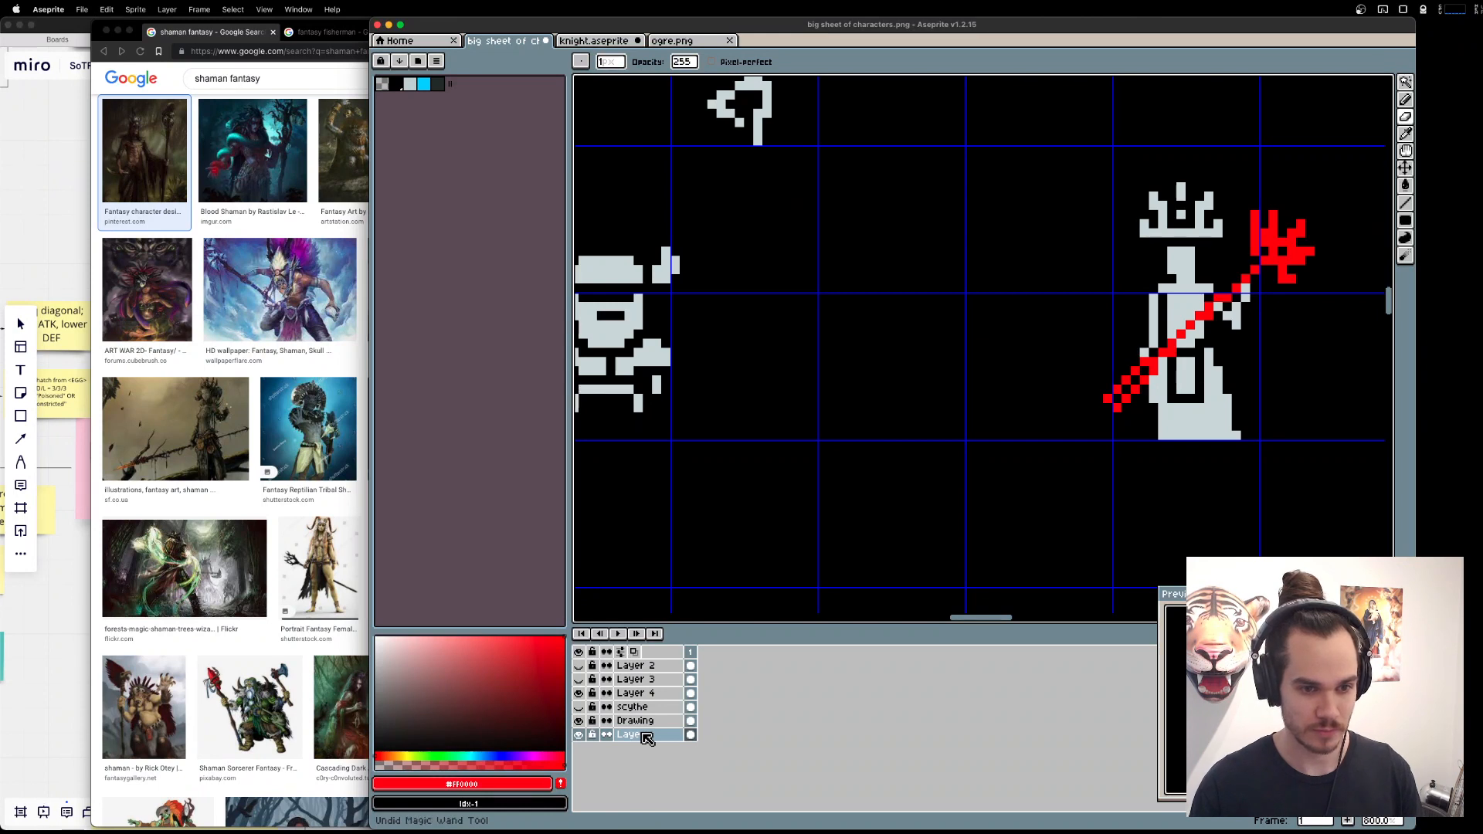
pyautogui.press('super+z')
# On the Drawing layer, redraw the staff's shaft as a straight red diagonal and erase the old shaft pixels.
pyautogui.click(635, 720)
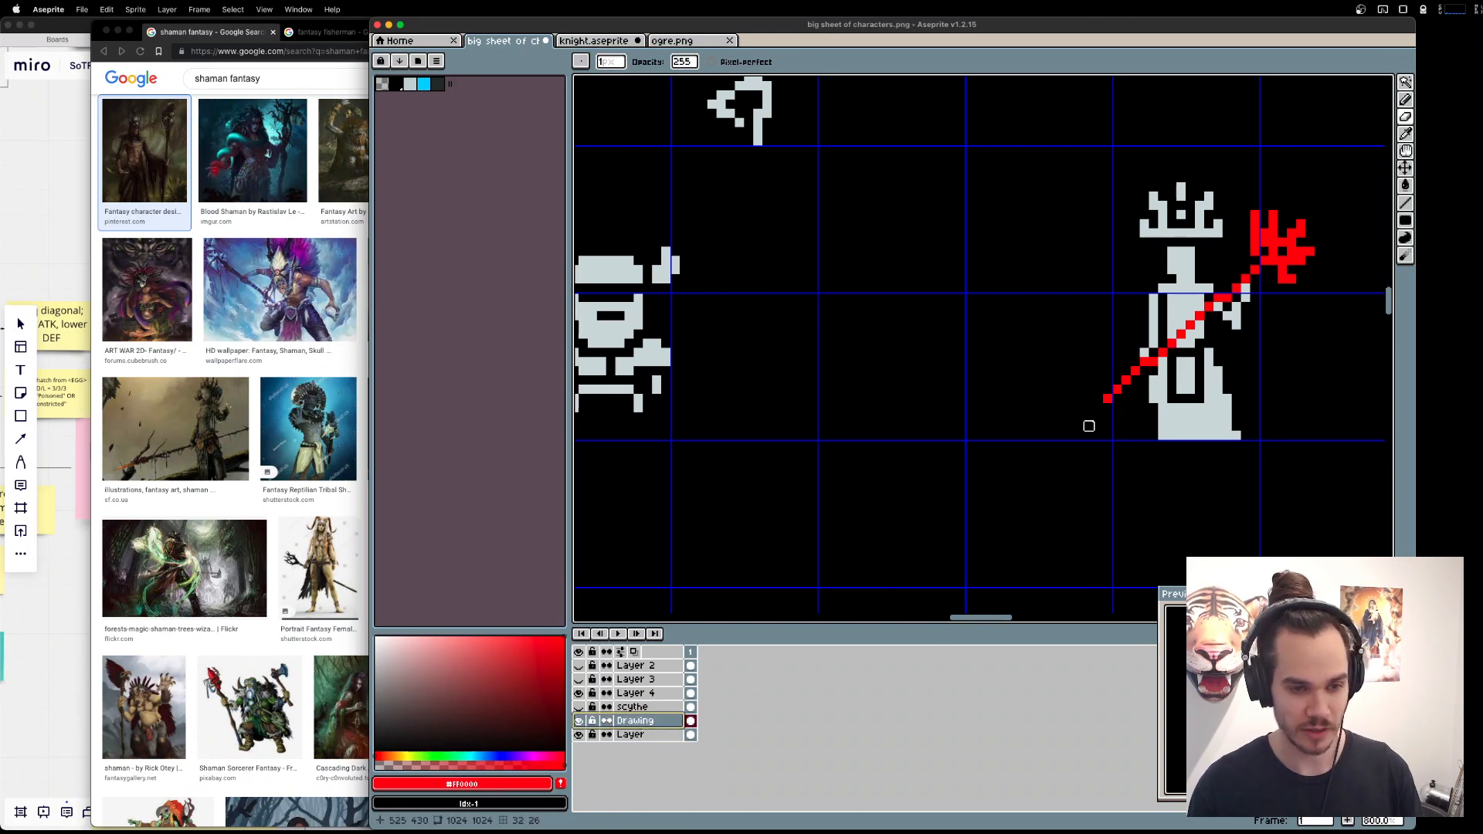
pyautogui.press('b')
pyautogui.keyDown('alt'); pyautogui.click(1228, 297); pyautogui.keyUp('alt')
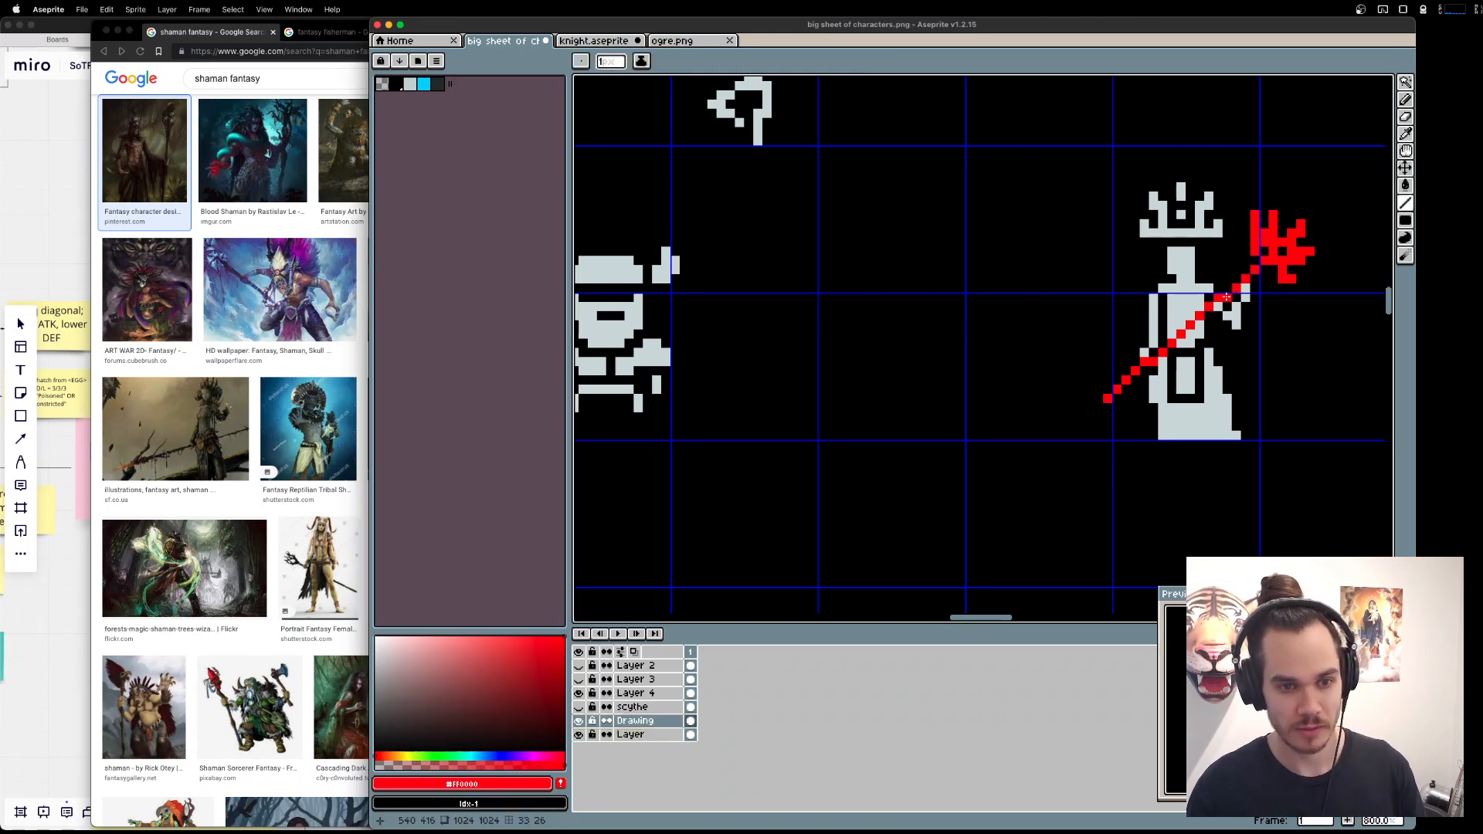
pyautogui.press('l')
pyautogui.moveTo(1228, 296)
pyautogui.mouseDown()
pyautogui.moveTo(1100, 415)
pyautogui.moveTo(1145, 361)
pyautogui.mouseUp()
pyautogui.press('b')
pyautogui.press('e')
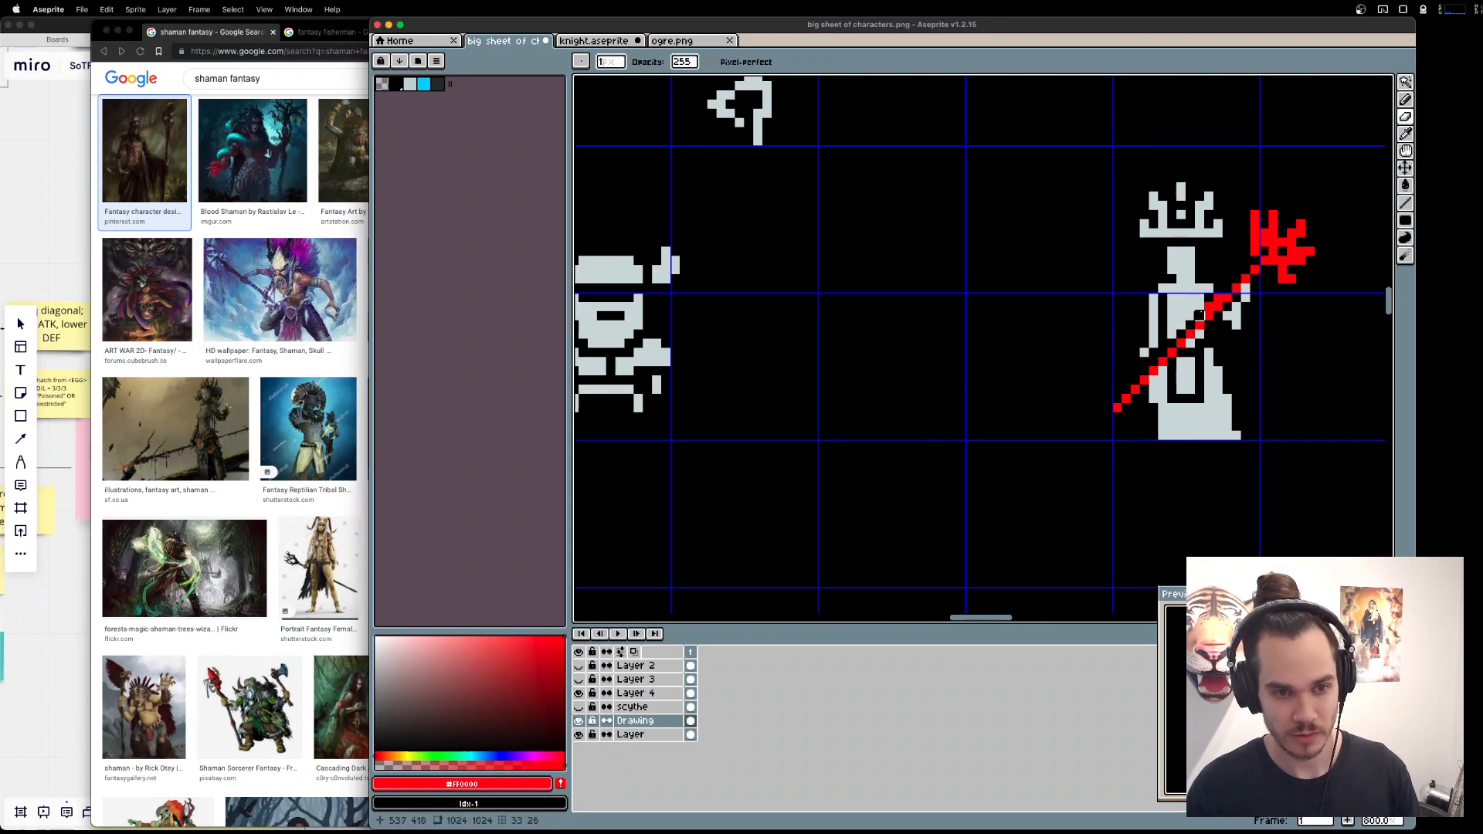
# Patch the body pixels beside the staff with the sampled light grey, and redraw the shaft as a 16-pixel 45° grey line.
pyautogui.press('i')
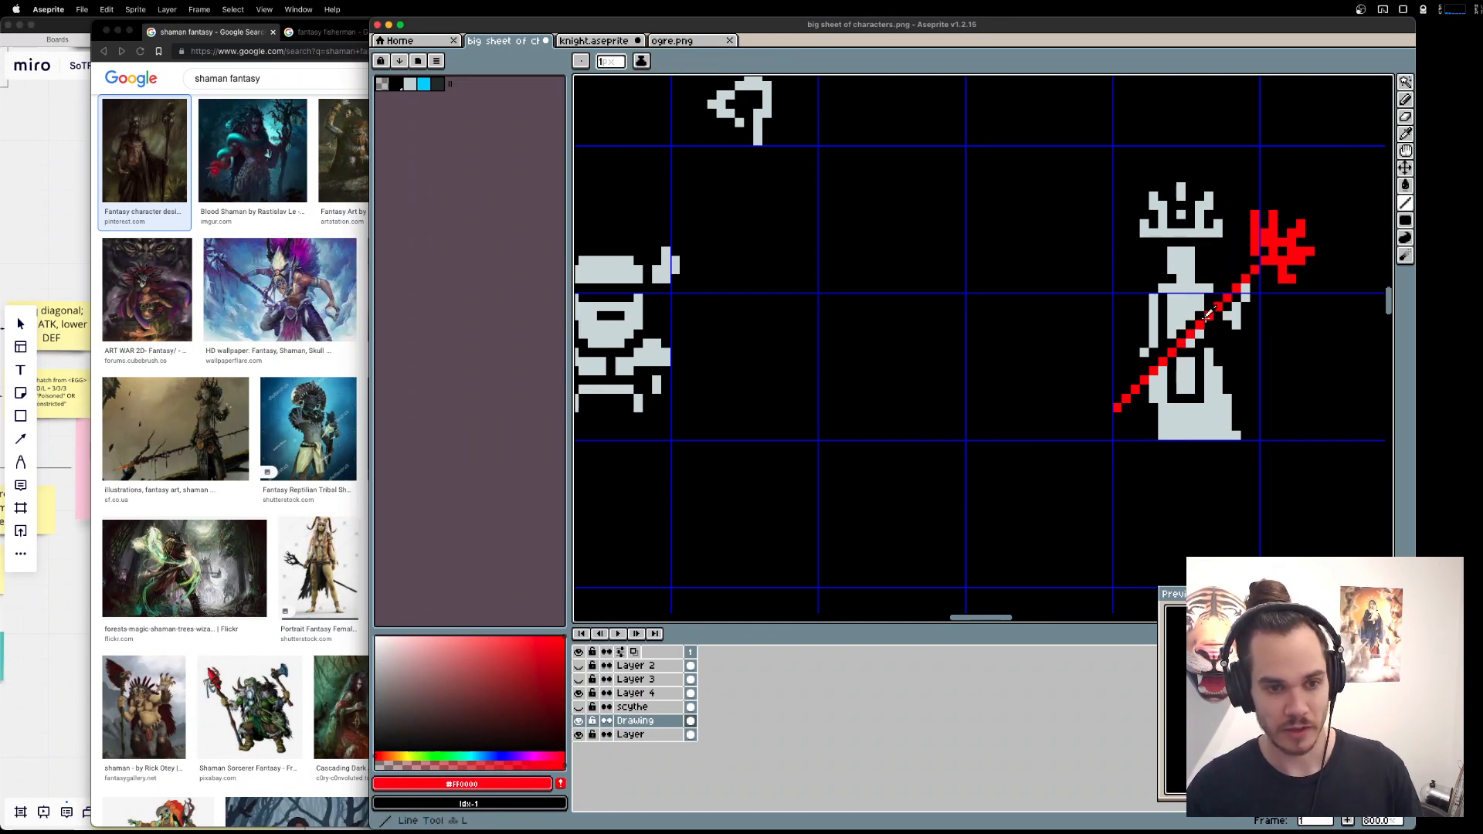
pyautogui.click(1211, 309)
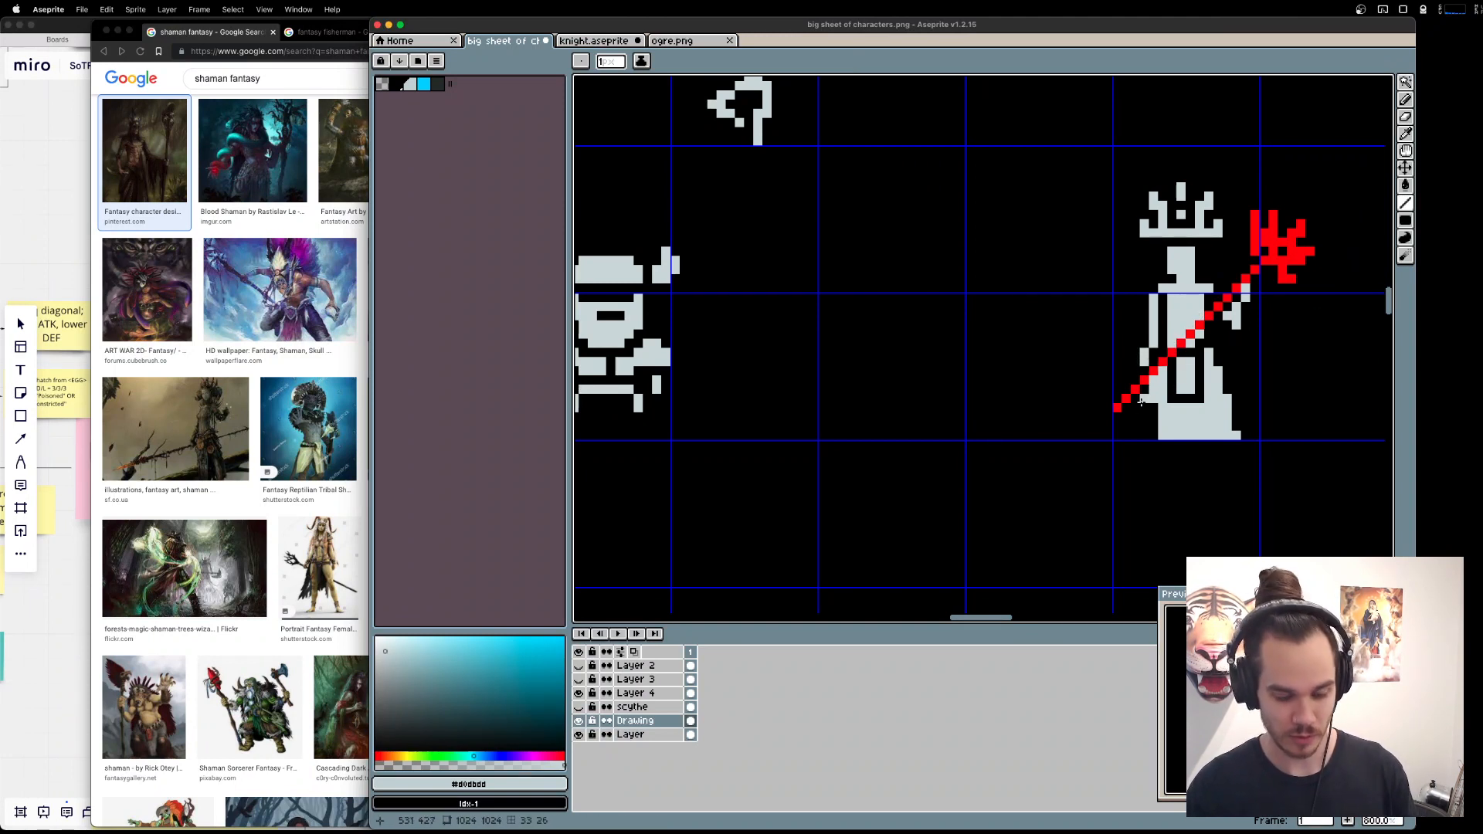
pyautogui.press('b')
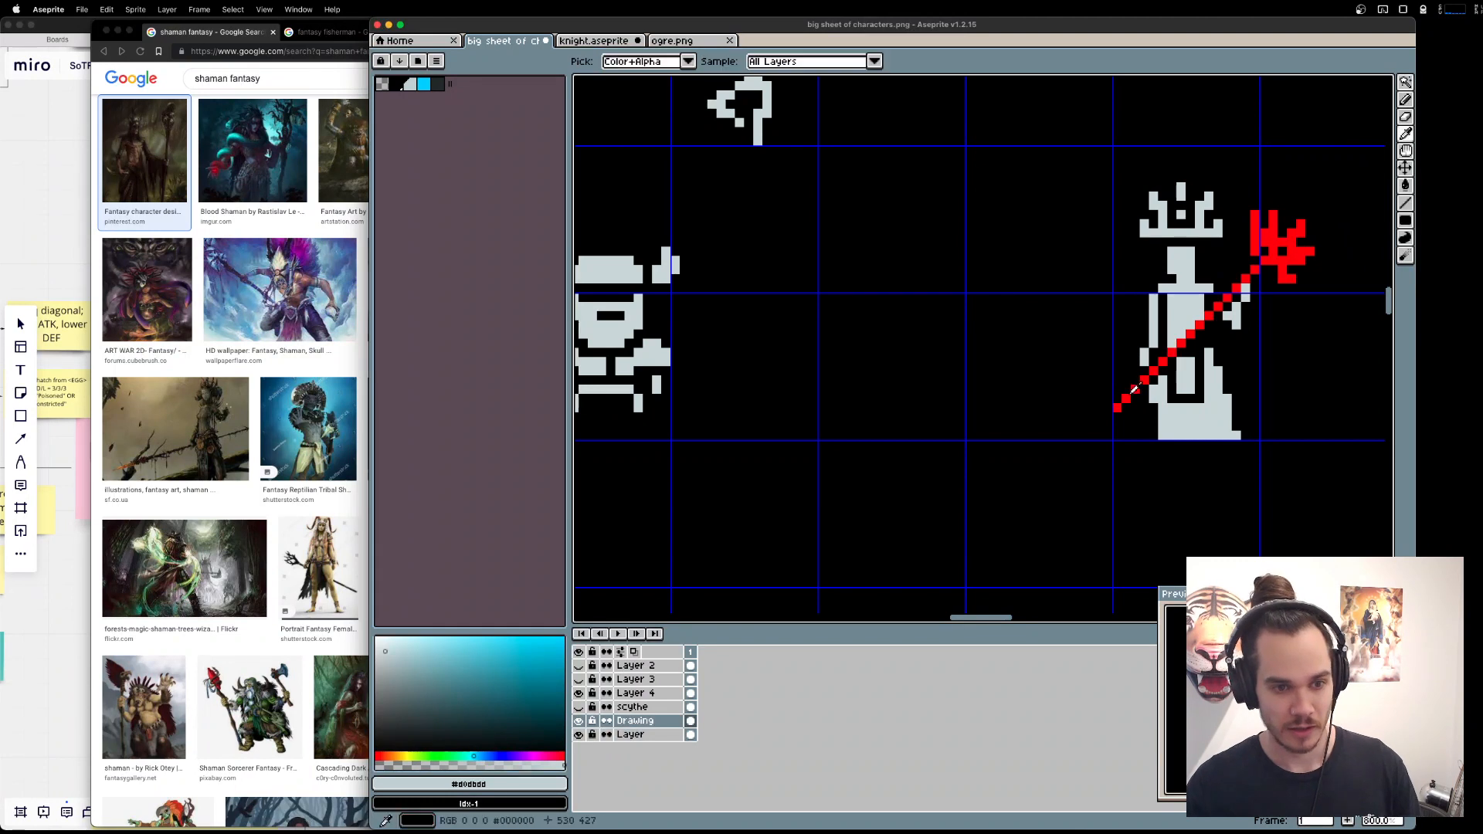
pyautogui.press('l')
pyautogui.moveTo(1117, 407); pyautogui.dragTo(1260, 269)
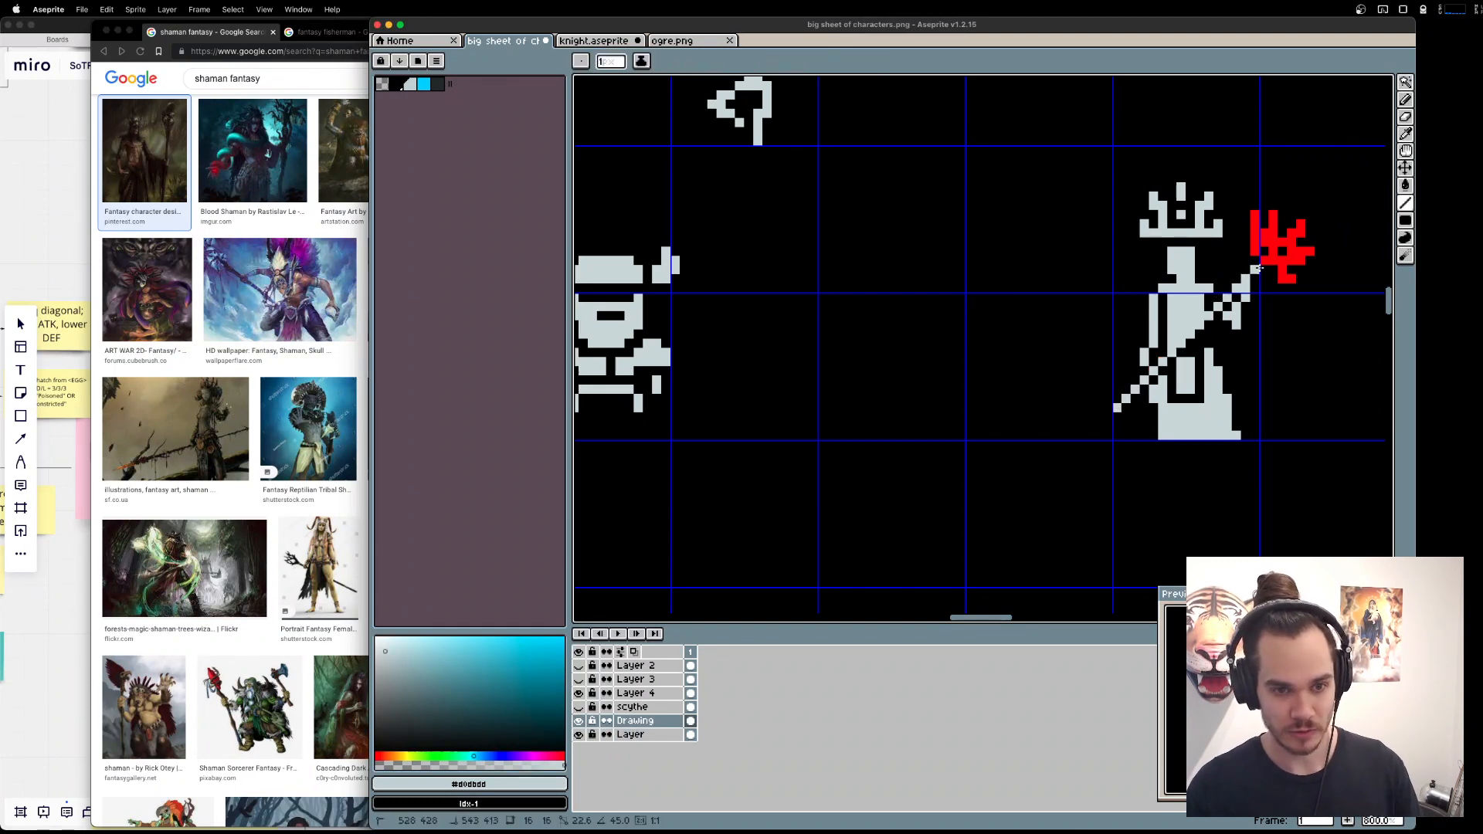
# Draw a black diagonal gap across the torso just above the staff's shaft, and clean up the light grey pixels around the staff arm.
pyautogui.keyDown('alt'); pyautogui.click(1208, 353); pyautogui.keyUp('alt')
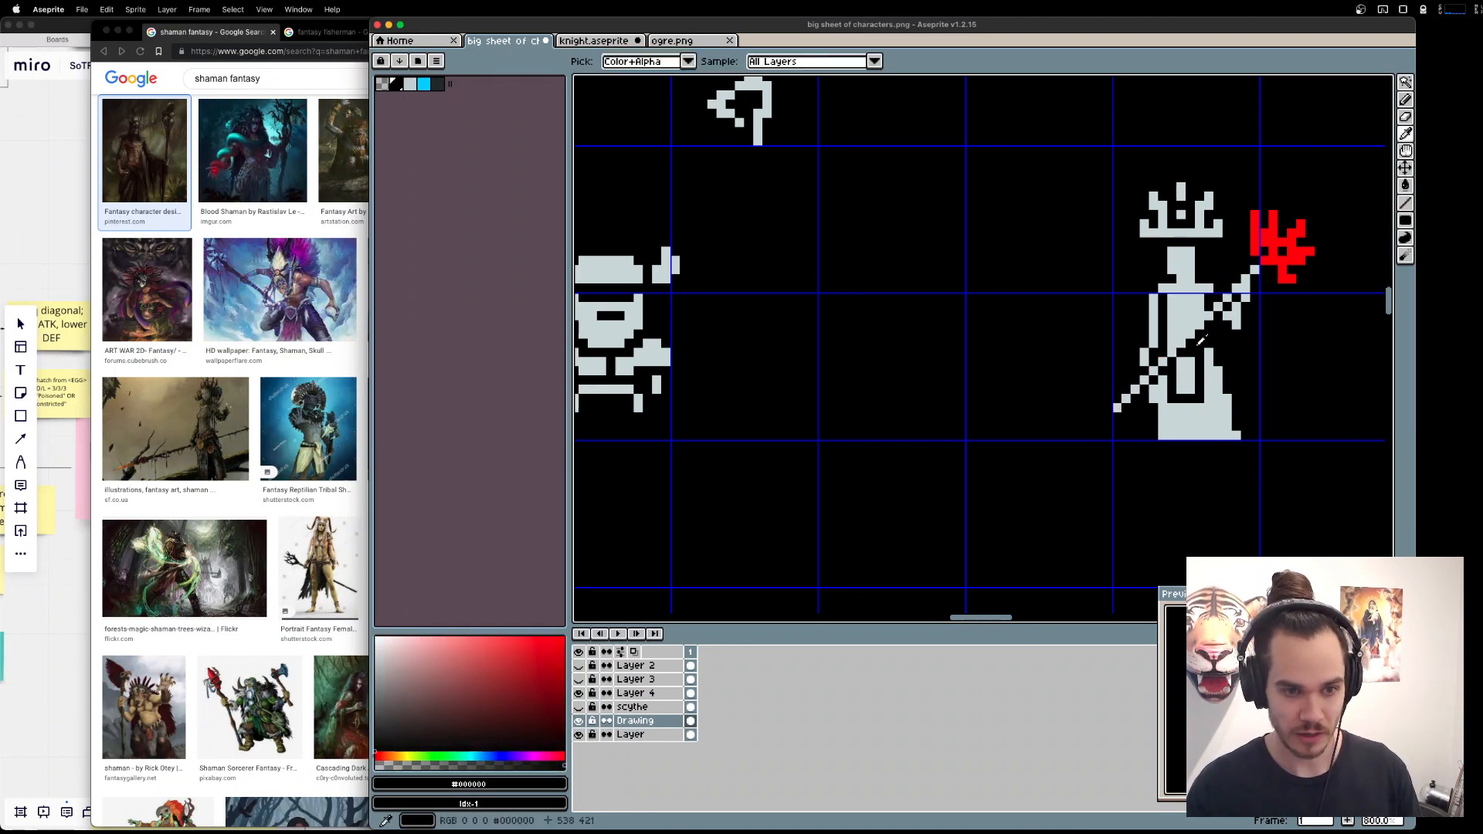
pyautogui.moveTo(1171, 348); pyautogui.dragTo(1200, 313)
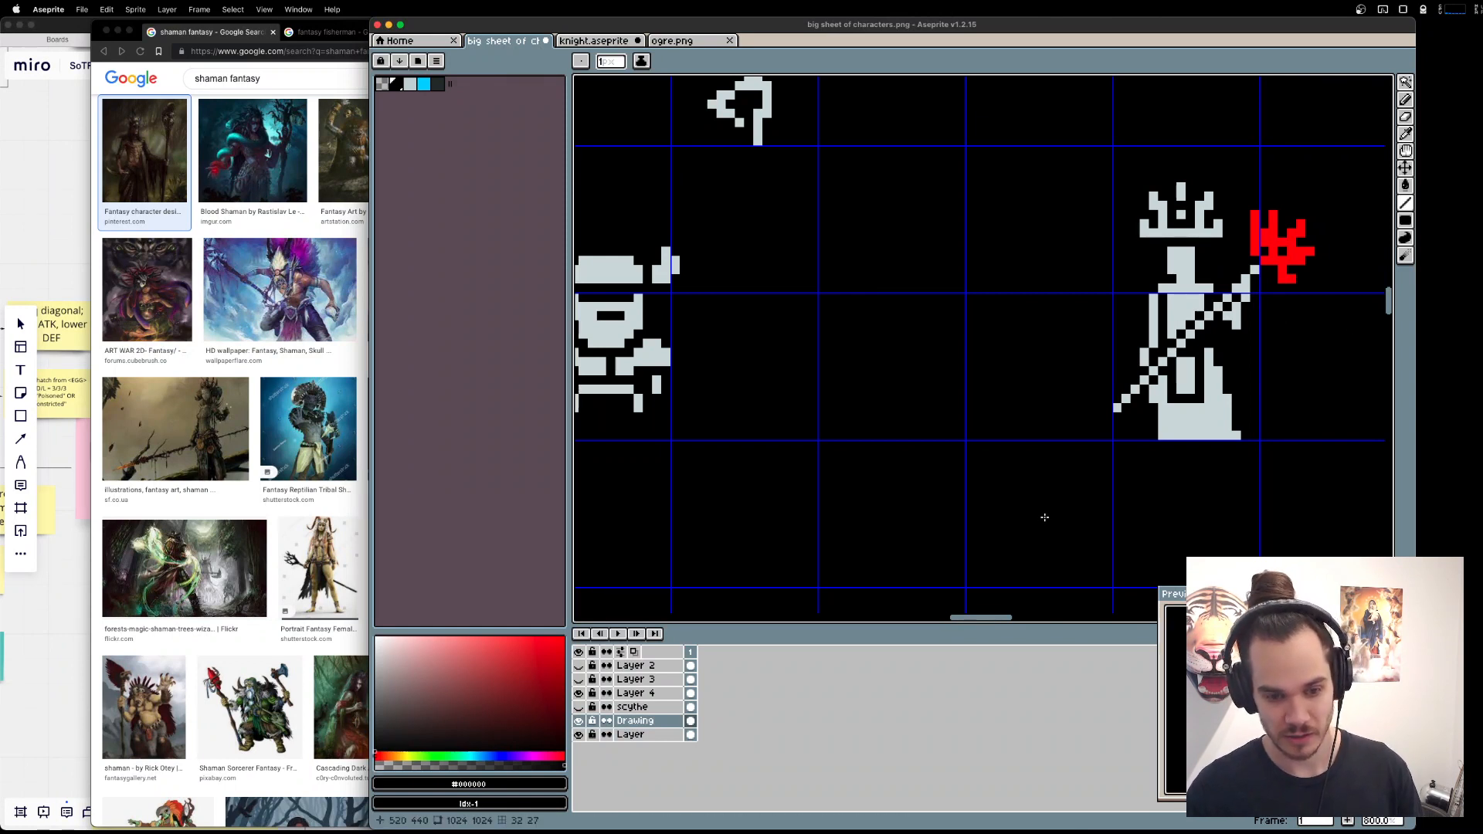
pyautogui.keyDown('alt'); pyautogui.click(1151, 362); pyautogui.keyUp('alt')
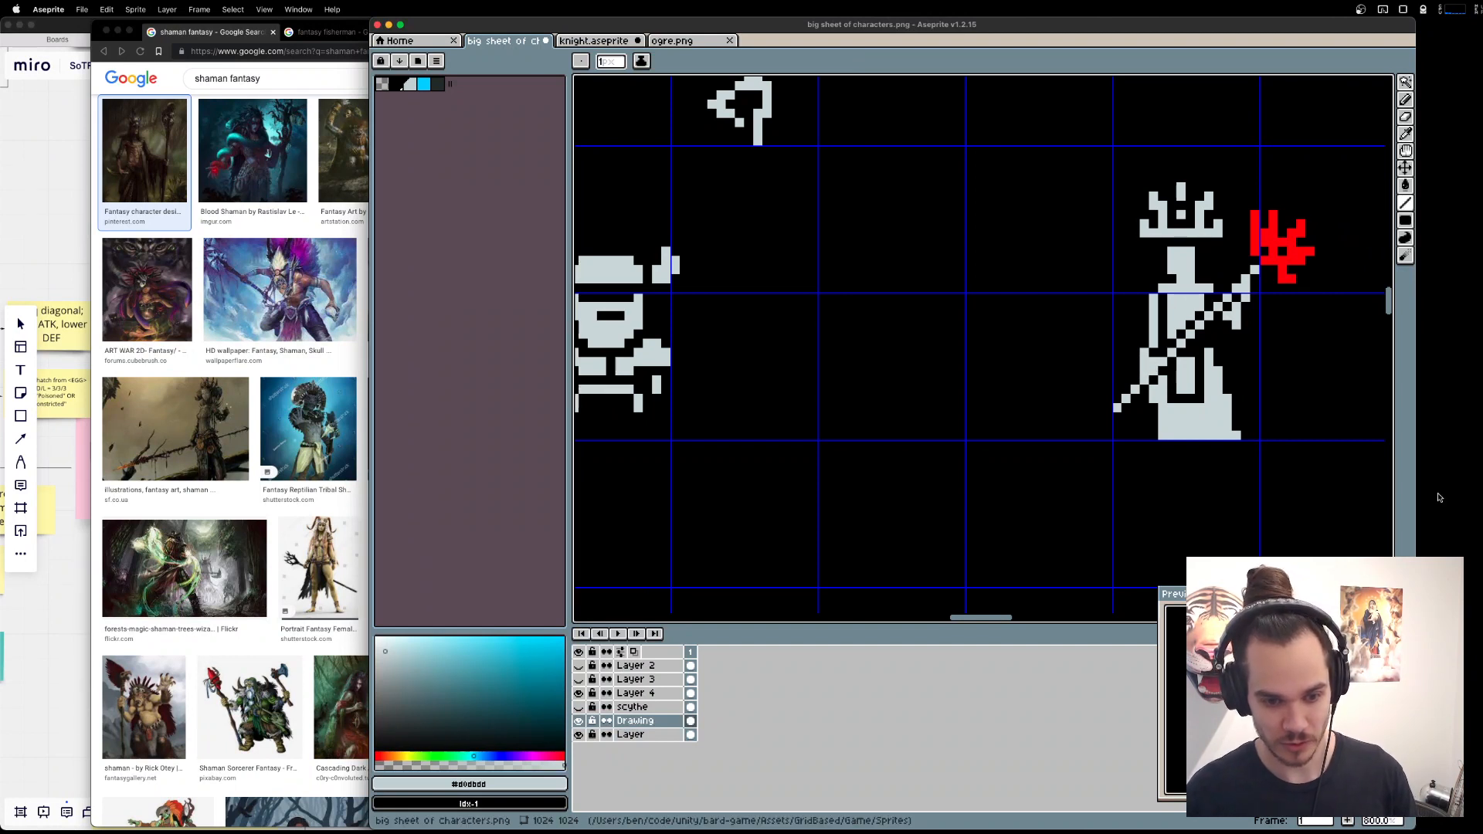
pyautogui.press('b')
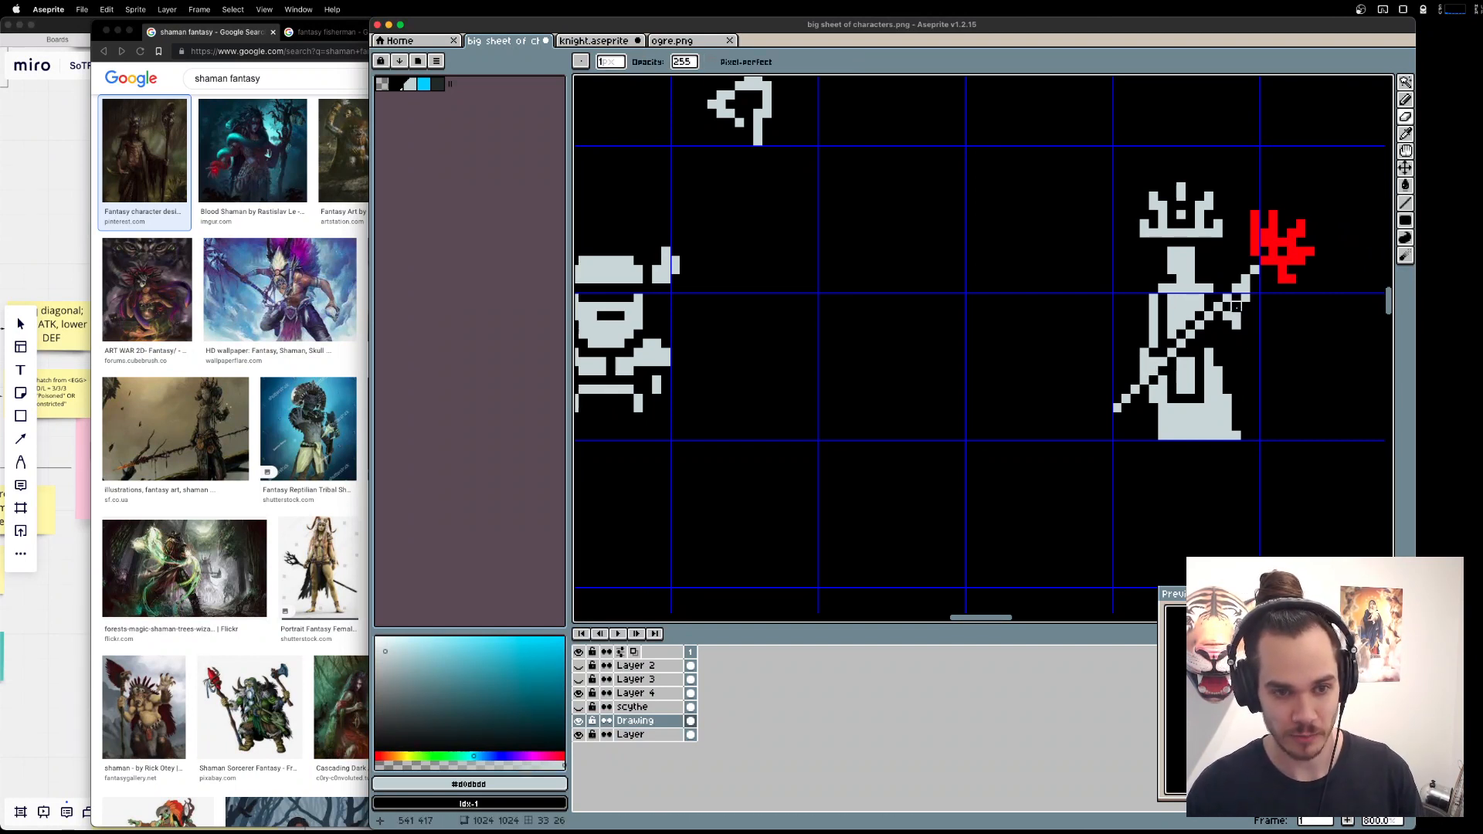
pyautogui.press('e')
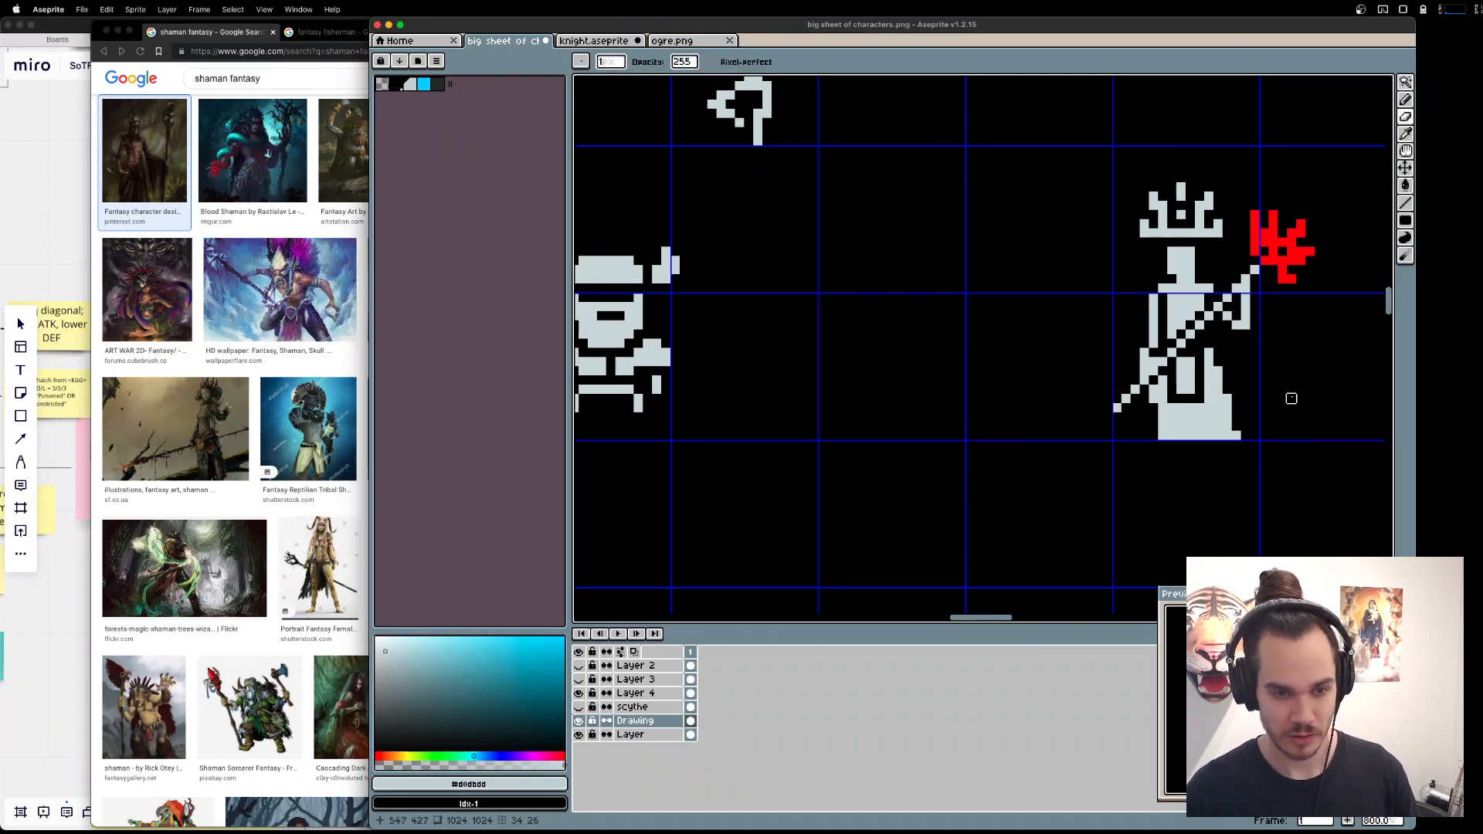
pyautogui.press('b')
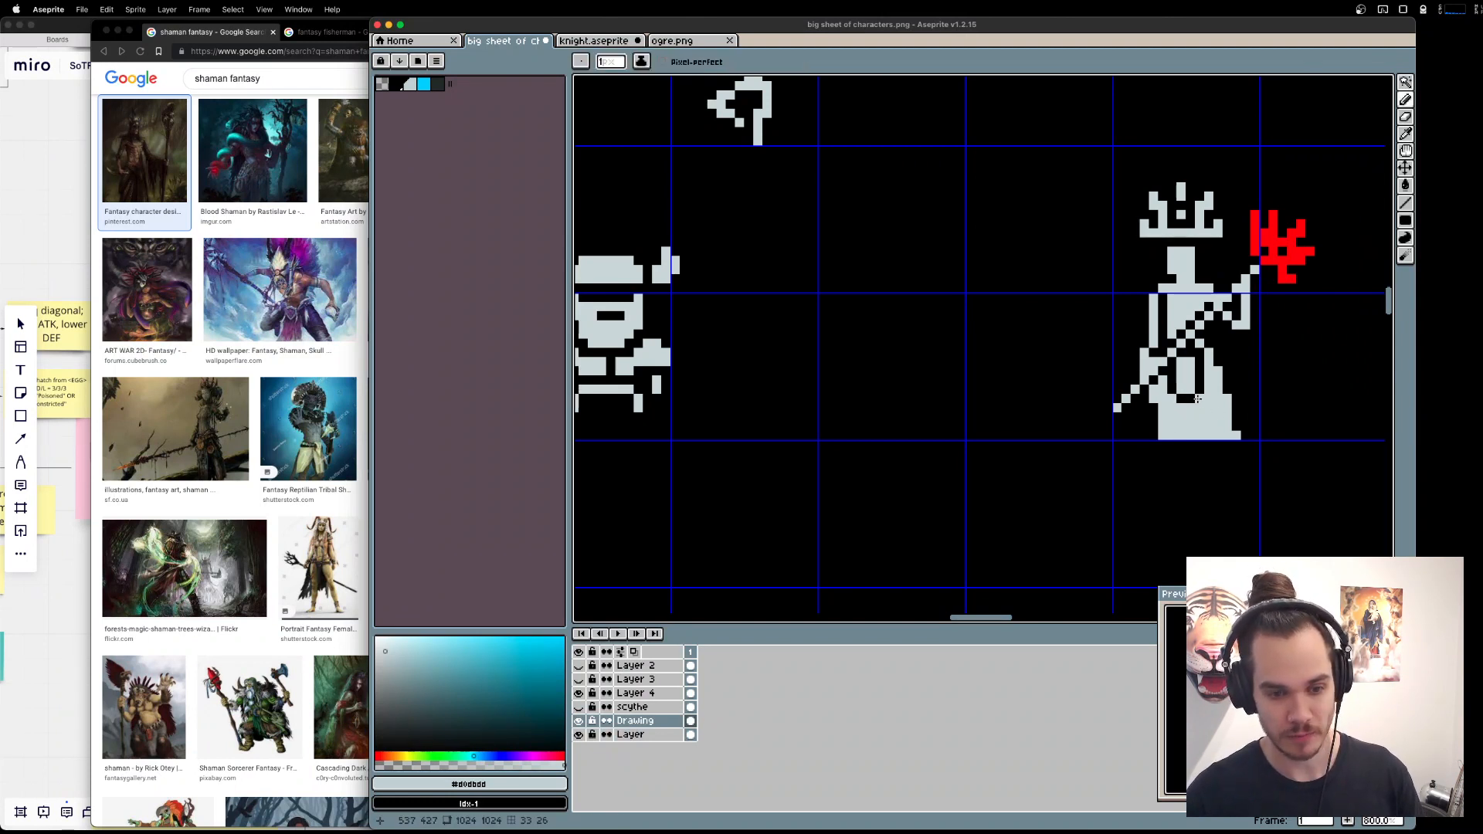
# Fill the staff's red branching head, including its separate vertical strip, with the light grey.
pyautogui.scroll(-3, 1375, 426)
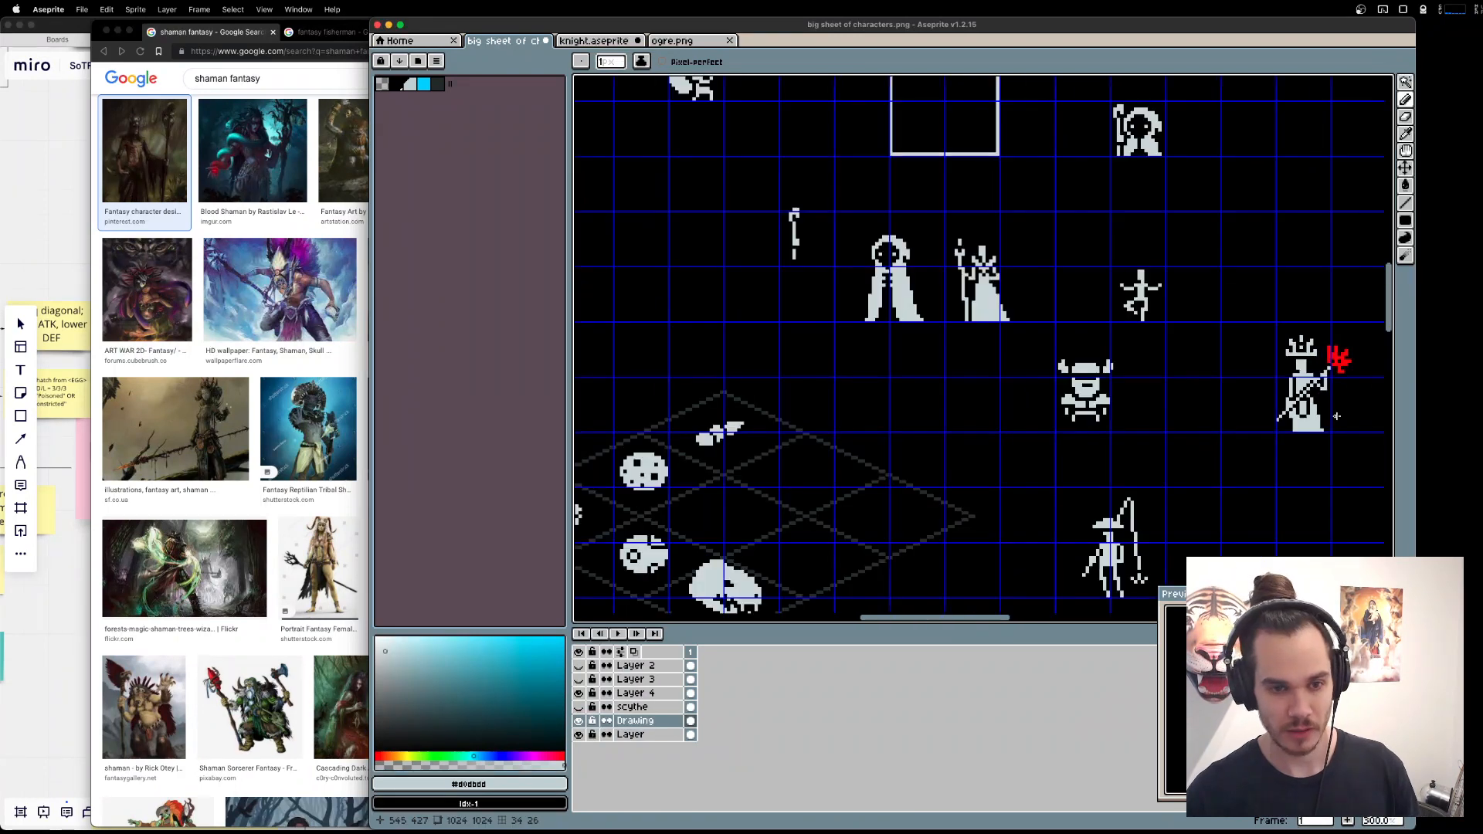
pyautogui.scroll(4, 1190, 378)
pyautogui.hscroll(2, 1190, 378)
pyautogui.scroll(1, 1190, 379)
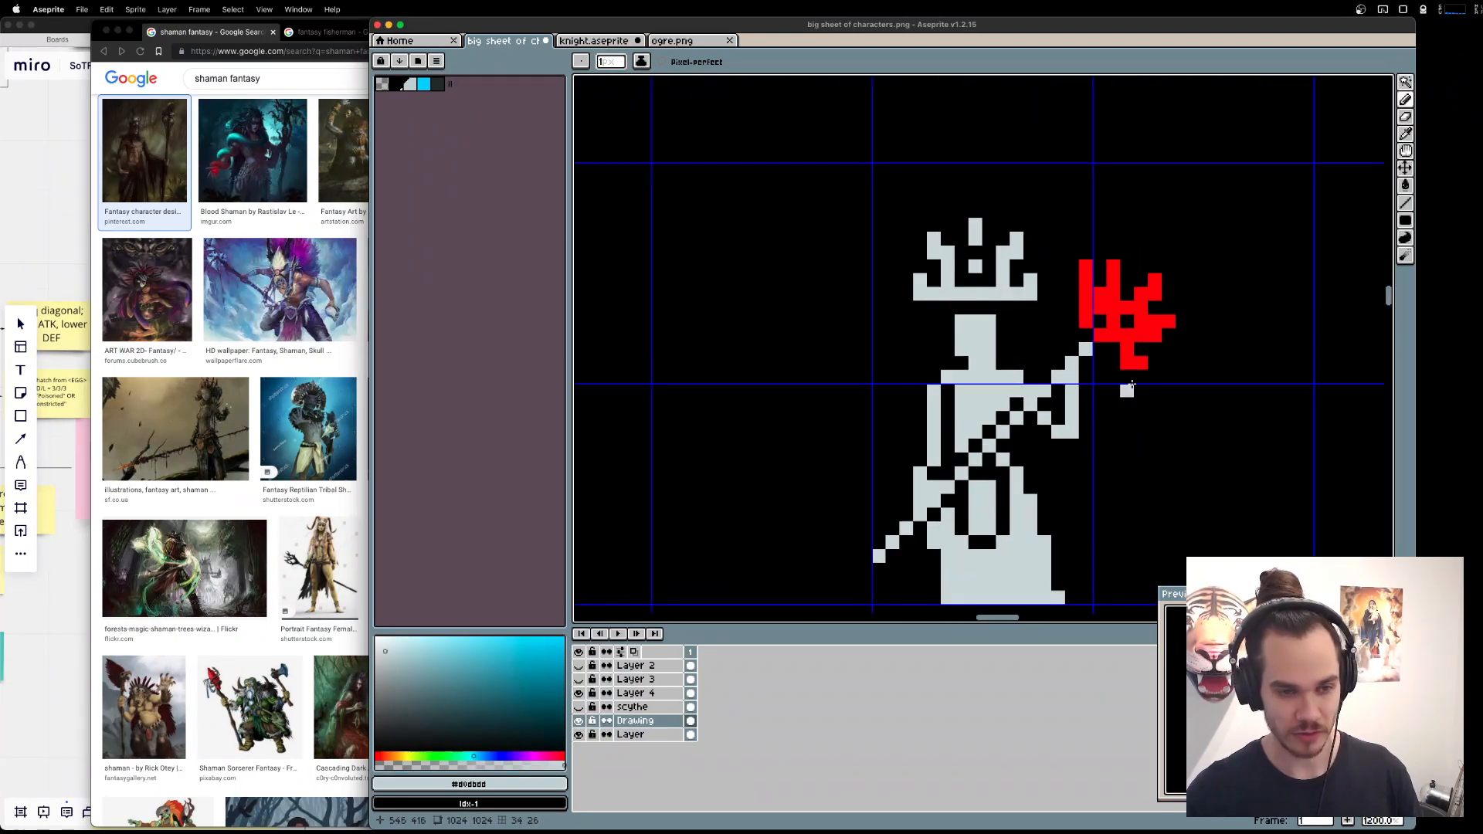
pyautogui.press('g')
pyautogui.click(1153, 335)
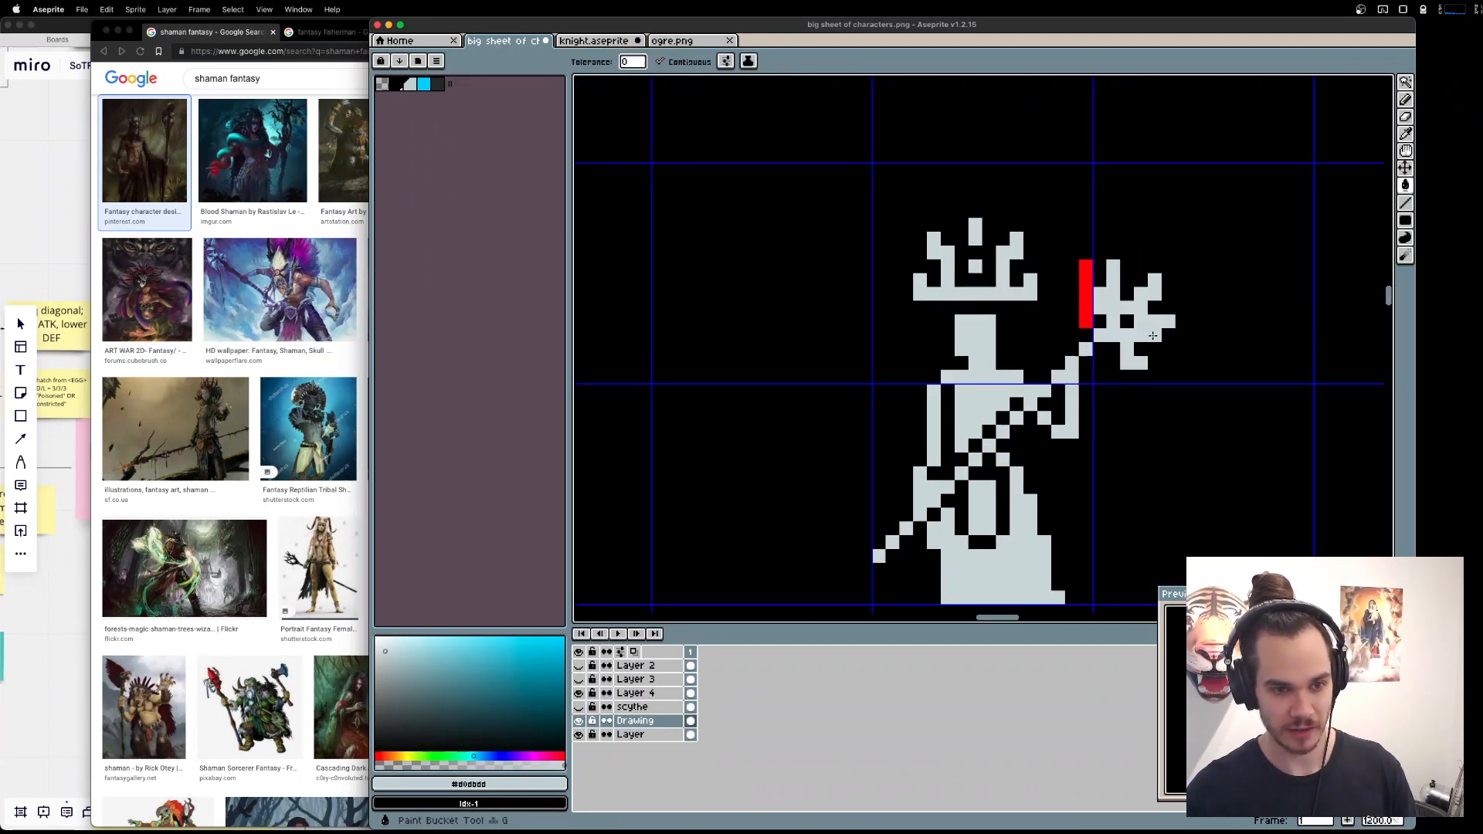
pyautogui.click(1086, 305)
# Check the staff in the shaman reference image and delete the branching head from the sprite's staff.
pyautogui.press('super+Tab')
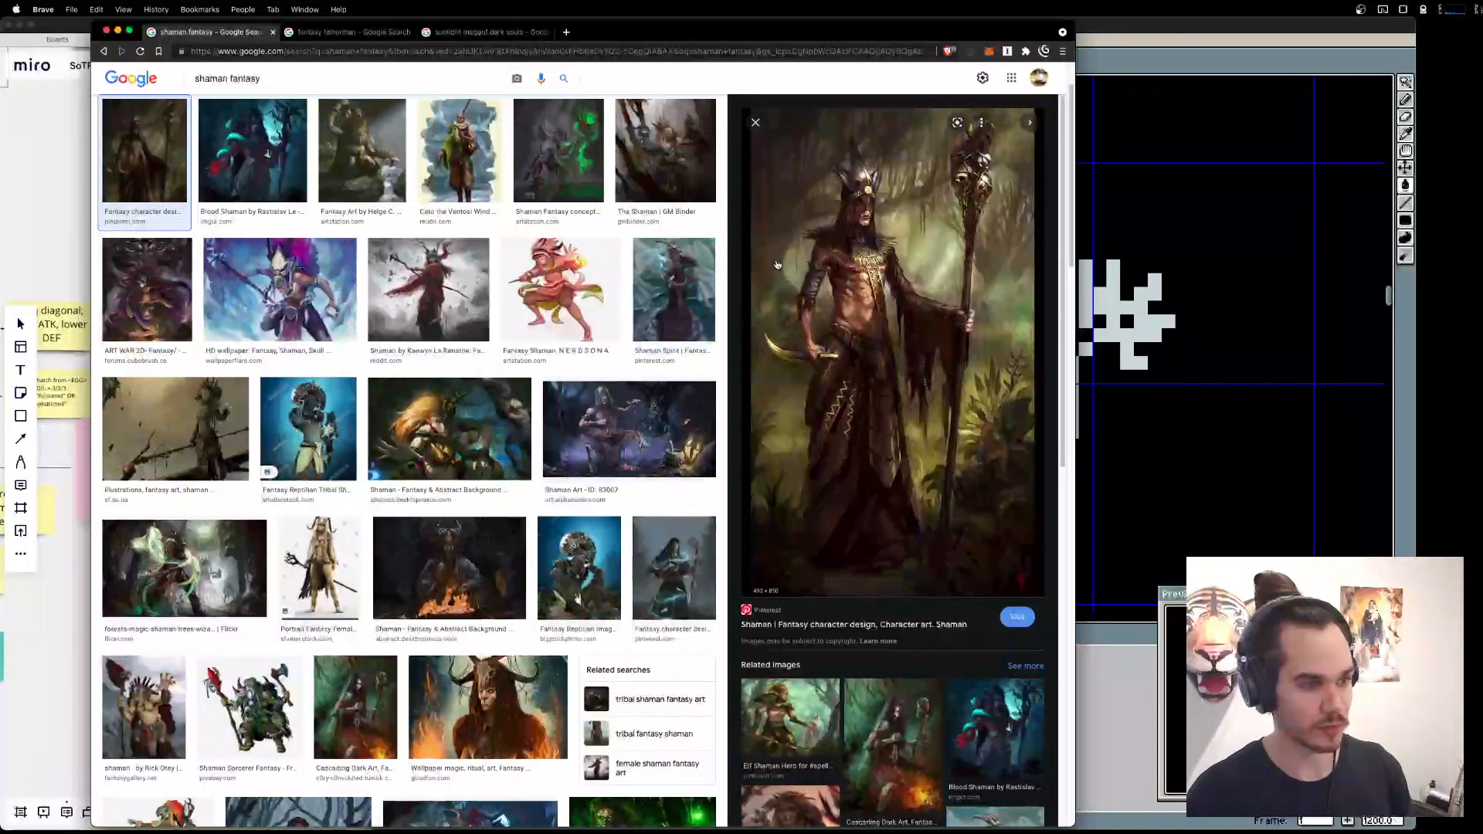
pyautogui.press('super+Tab')
pyautogui.press('m')
pyautogui.moveTo(1086, 266); pyautogui.dragTo(1170, 335)
pyautogui.press('Delete')
pyautogui.moveTo(1182, 432); pyautogui.dragTo(1126, 337)
pyautogui.press('Delete')
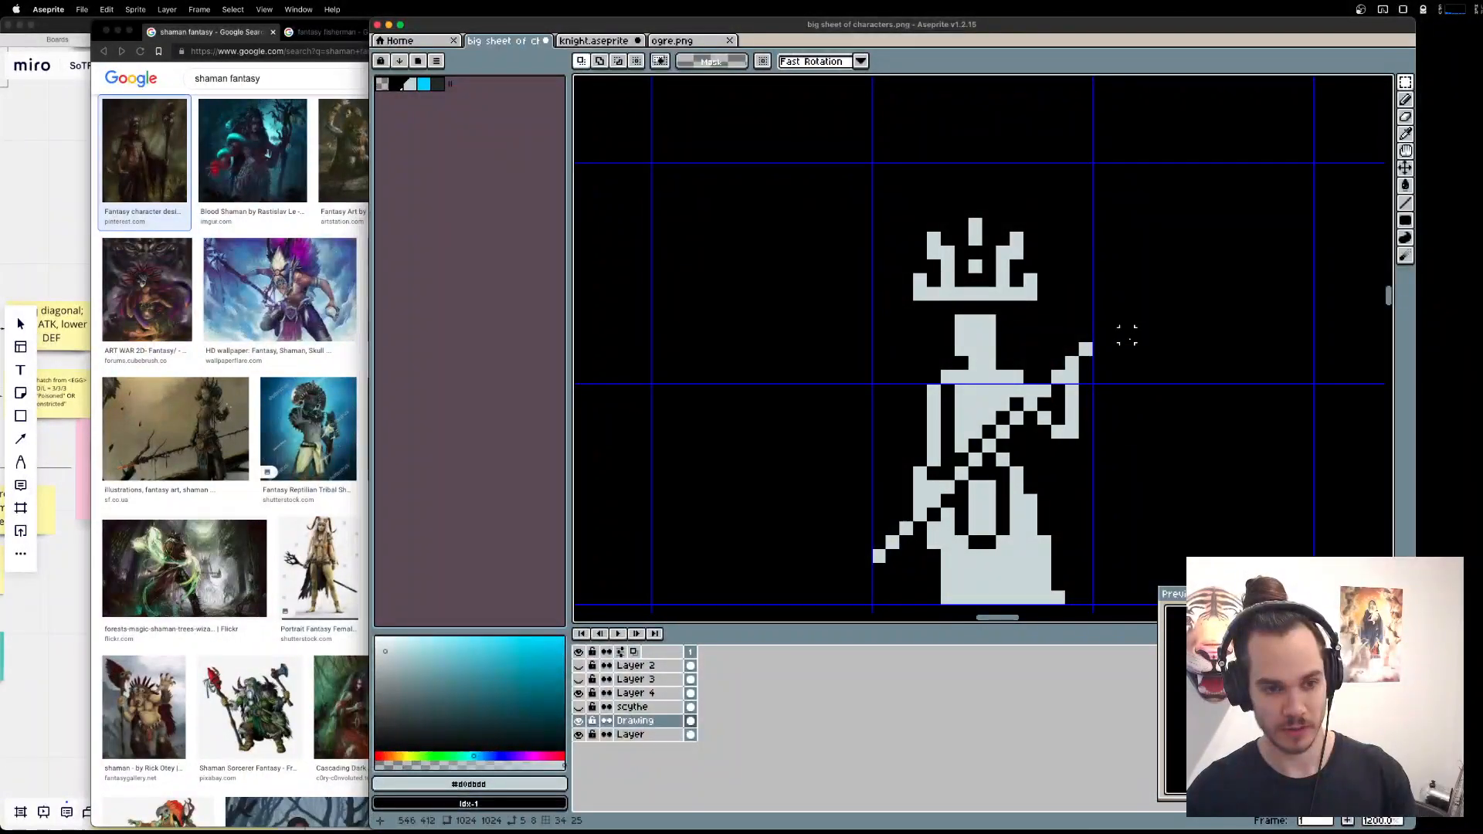
# Try to copy the skeleton's head from the sprite grid with the Drawing layer active and paste it near the shaman.
pyautogui.scroll(-6, 1127, 338)
pyautogui.scroll(4, 1124, 338)
pyautogui.hscroll(-4, 1124, 338)
pyautogui.hscroll(-6, 1078, 328)
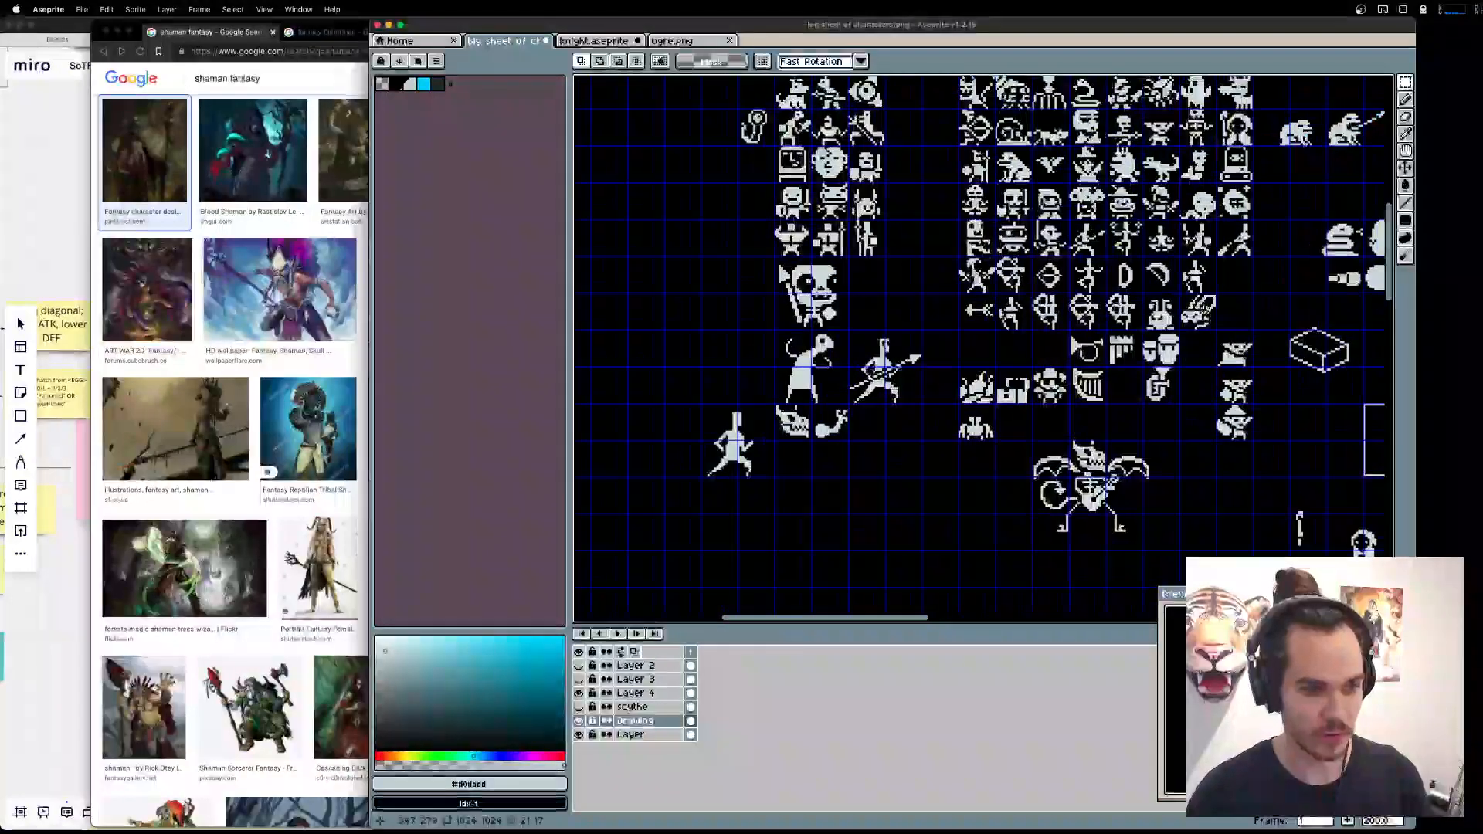
pyautogui.scroll(2, 1153, 319)
pyautogui.hscroll(4, 1164, 268)
pyautogui.scroll(1, 1120, 270)
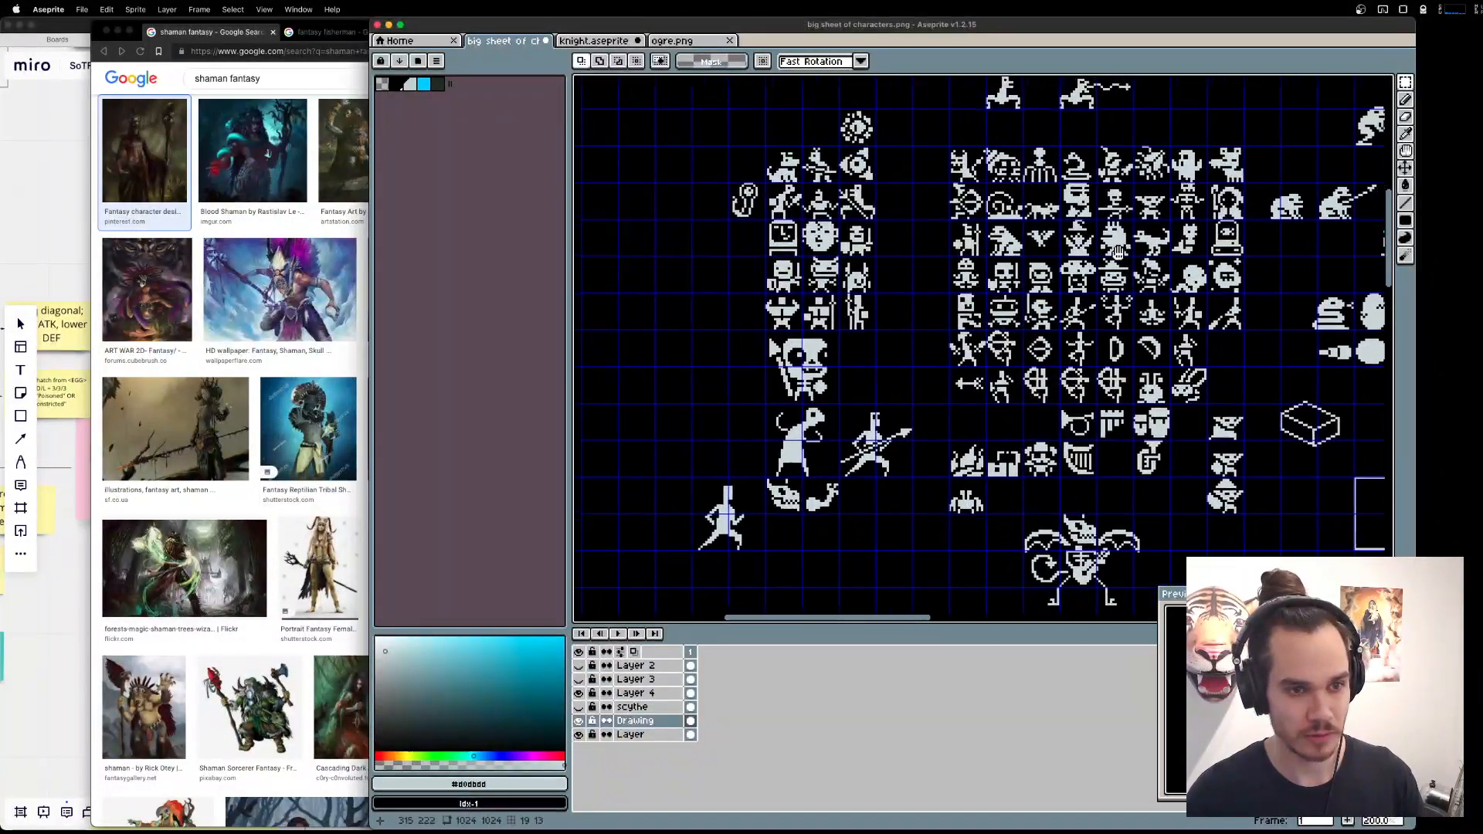
pyautogui.scroll(3, 1151, 194)
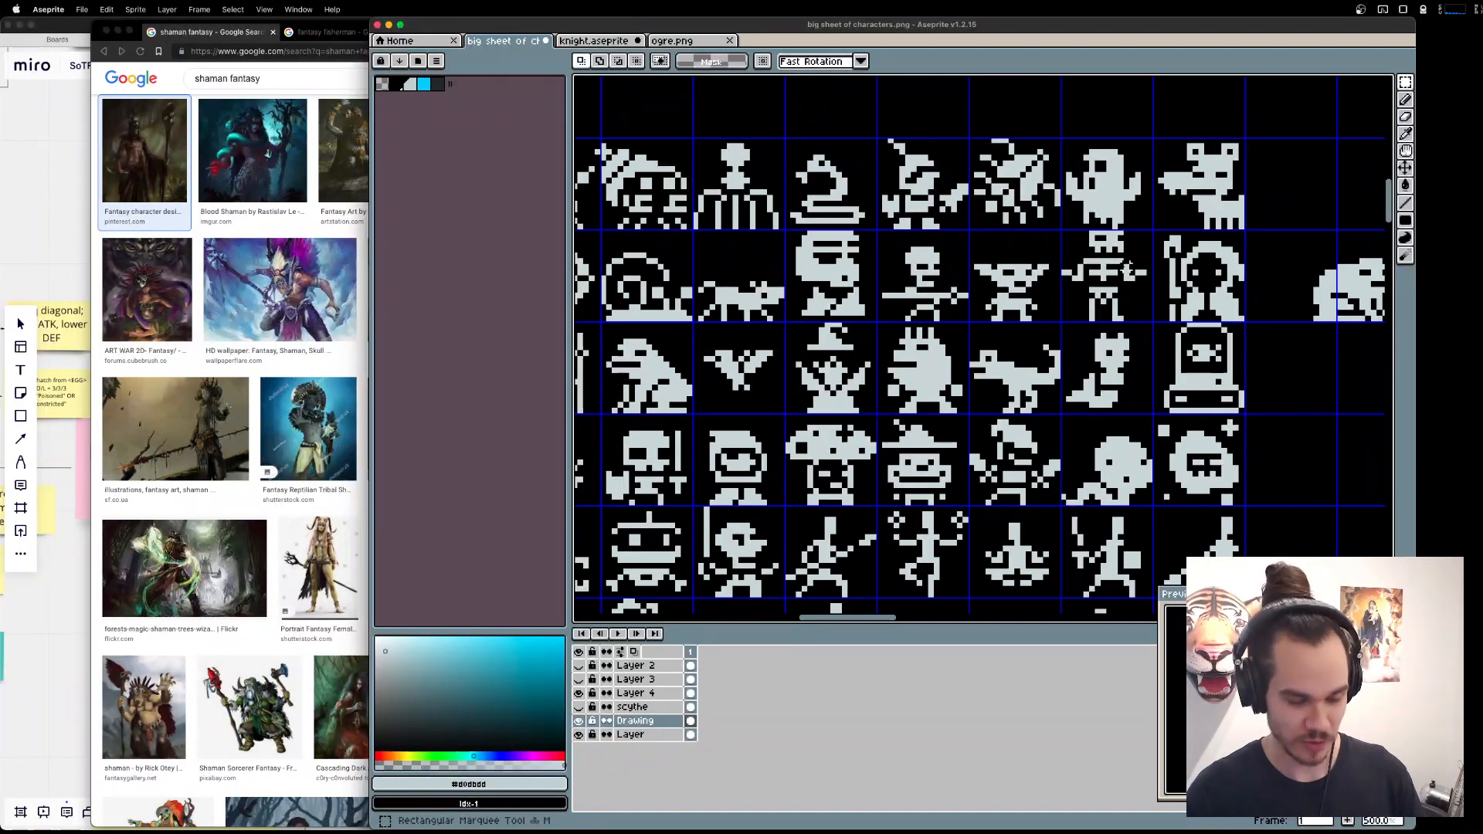
pyautogui.moveTo(1140, 263); pyautogui.dragTo(825, 119)
pyautogui.moveTo(1375, 579); pyautogui.dragTo(997, 131)
pyautogui.moveTo(1116, 283); pyautogui.dragTo(955, 88)
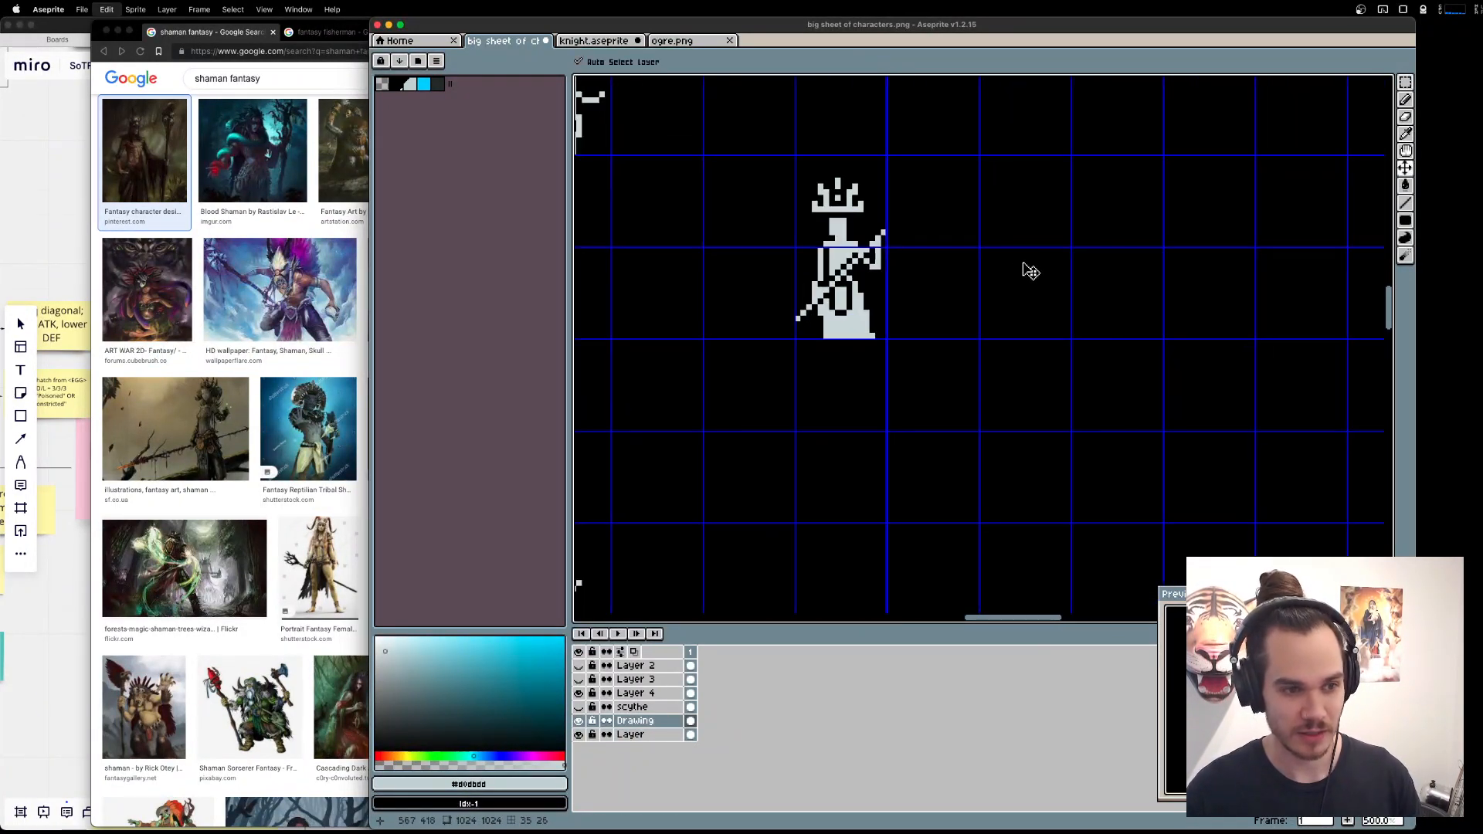
pyautogui.press('super+v')
pyautogui.press('super+z')
# Make the layer named Layer active and copy the skeleton's head from the grid of small characters.
pyautogui.click(668, 737)
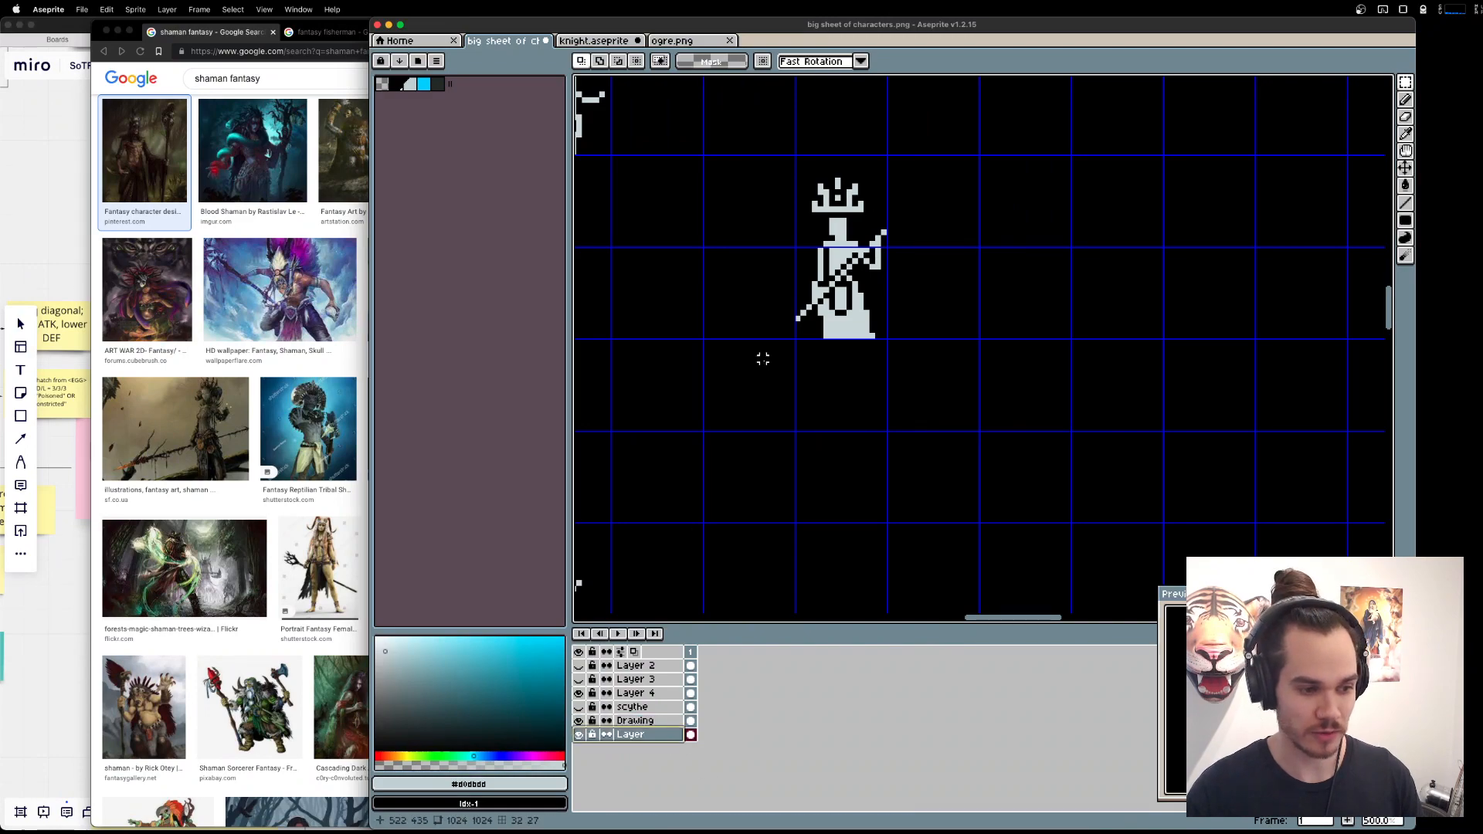
pyautogui.scroll(-3, 762, 358)
pyautogui.moveTo(619, 193); pyautogui.dragTo(1035, 423)
pyautogui.moveTo(698, 129); pyautogui.dragTo(870, 397)
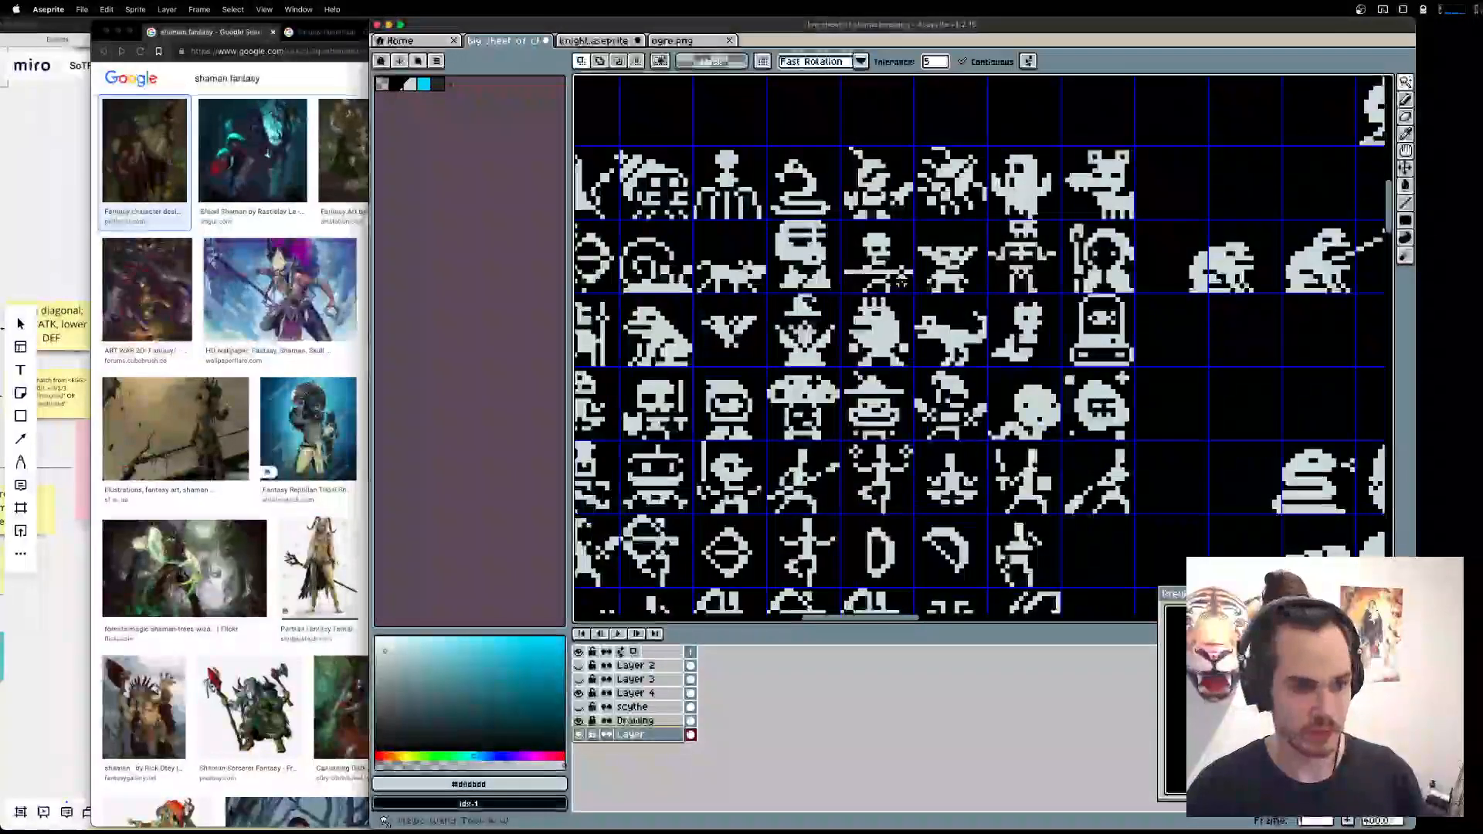
pyautogui.press('w')
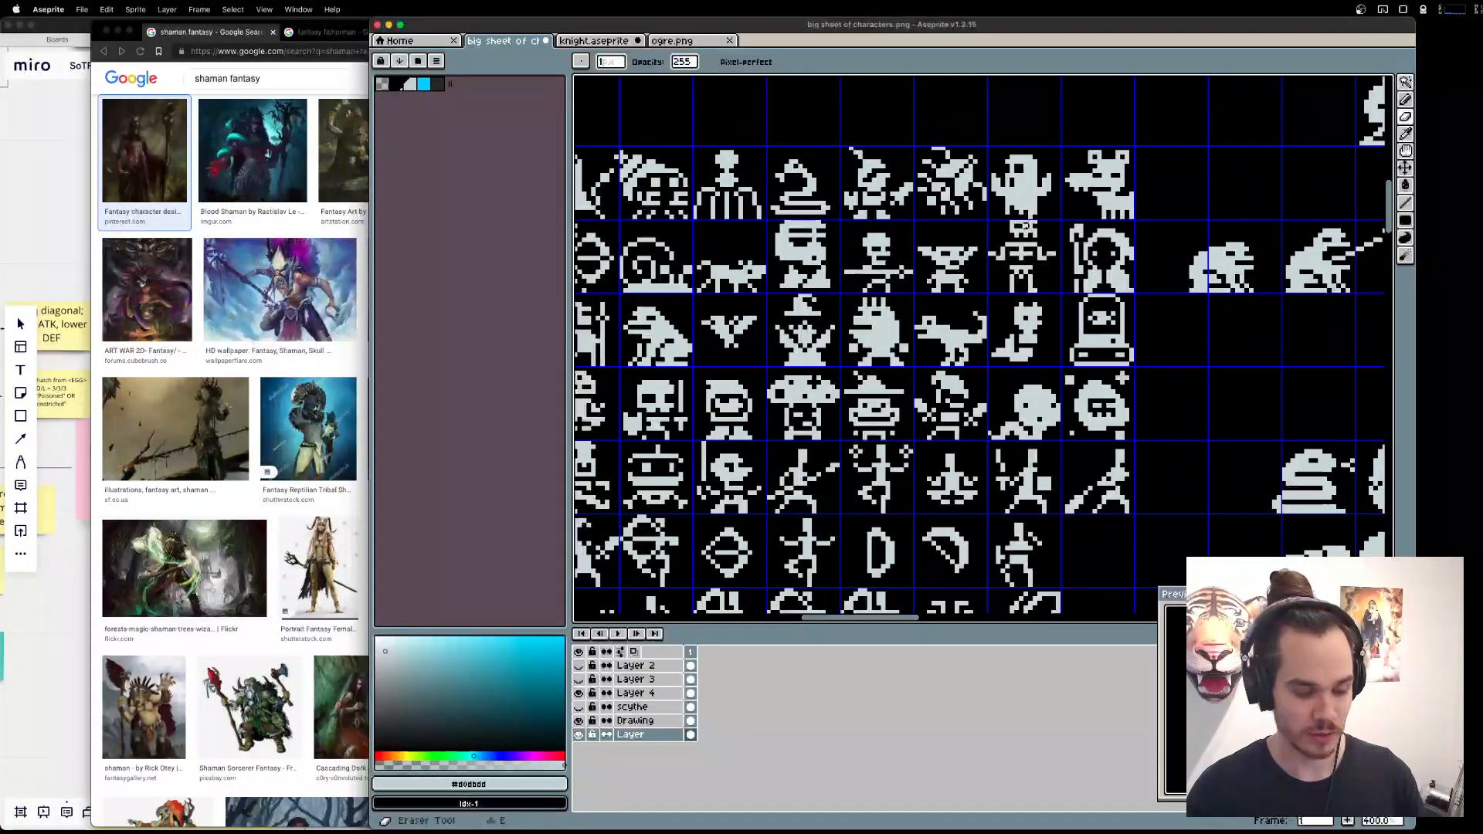
pyautogui.scroll(3, 1025, 226)
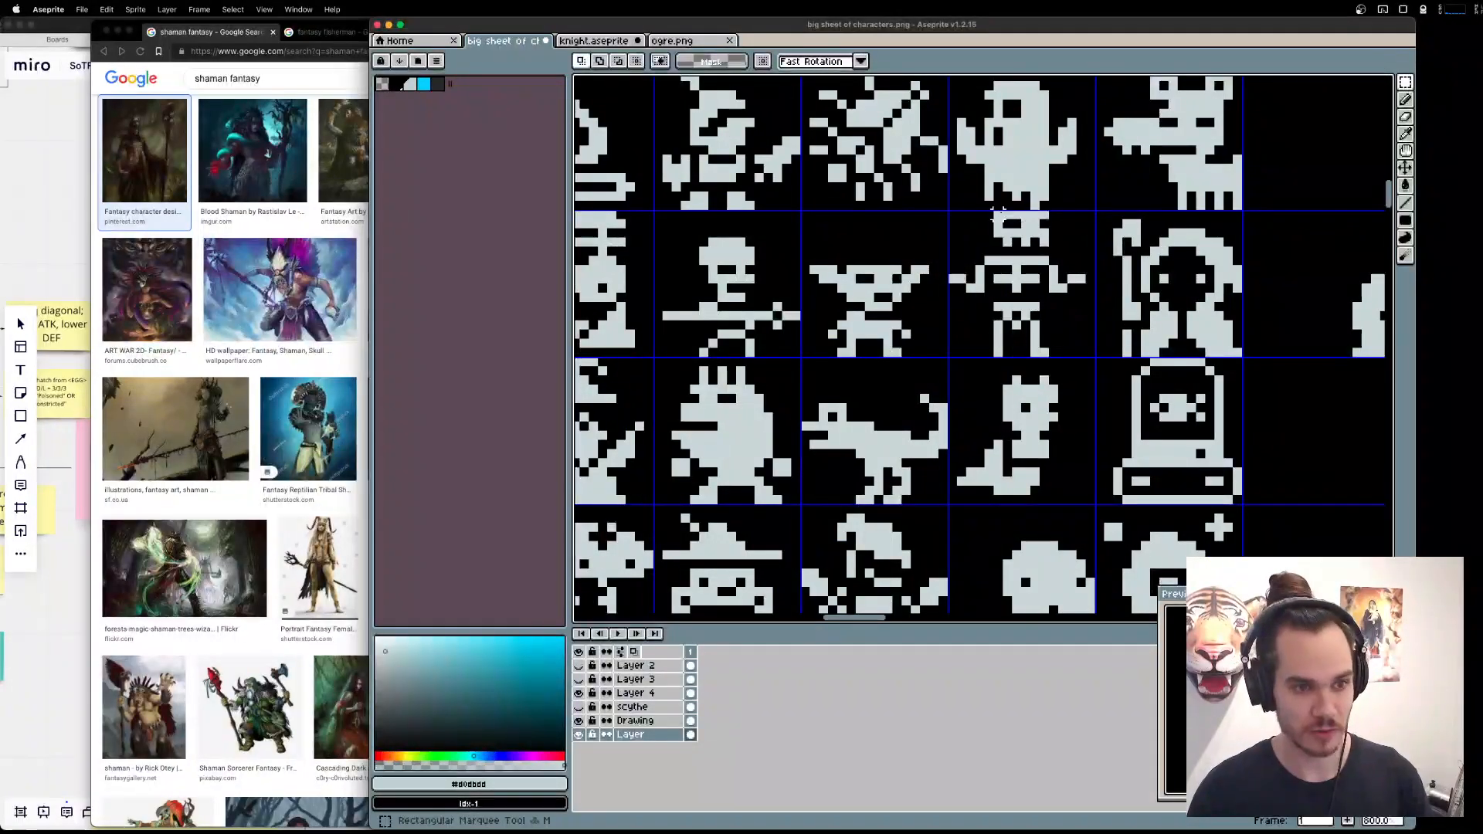
pyautogui.press('m')
# Paste the copied skull near the shaman, place it just beyond the staff's upper tip, and deselect it.
pyautogui.scroll(-4, 1200, 389)
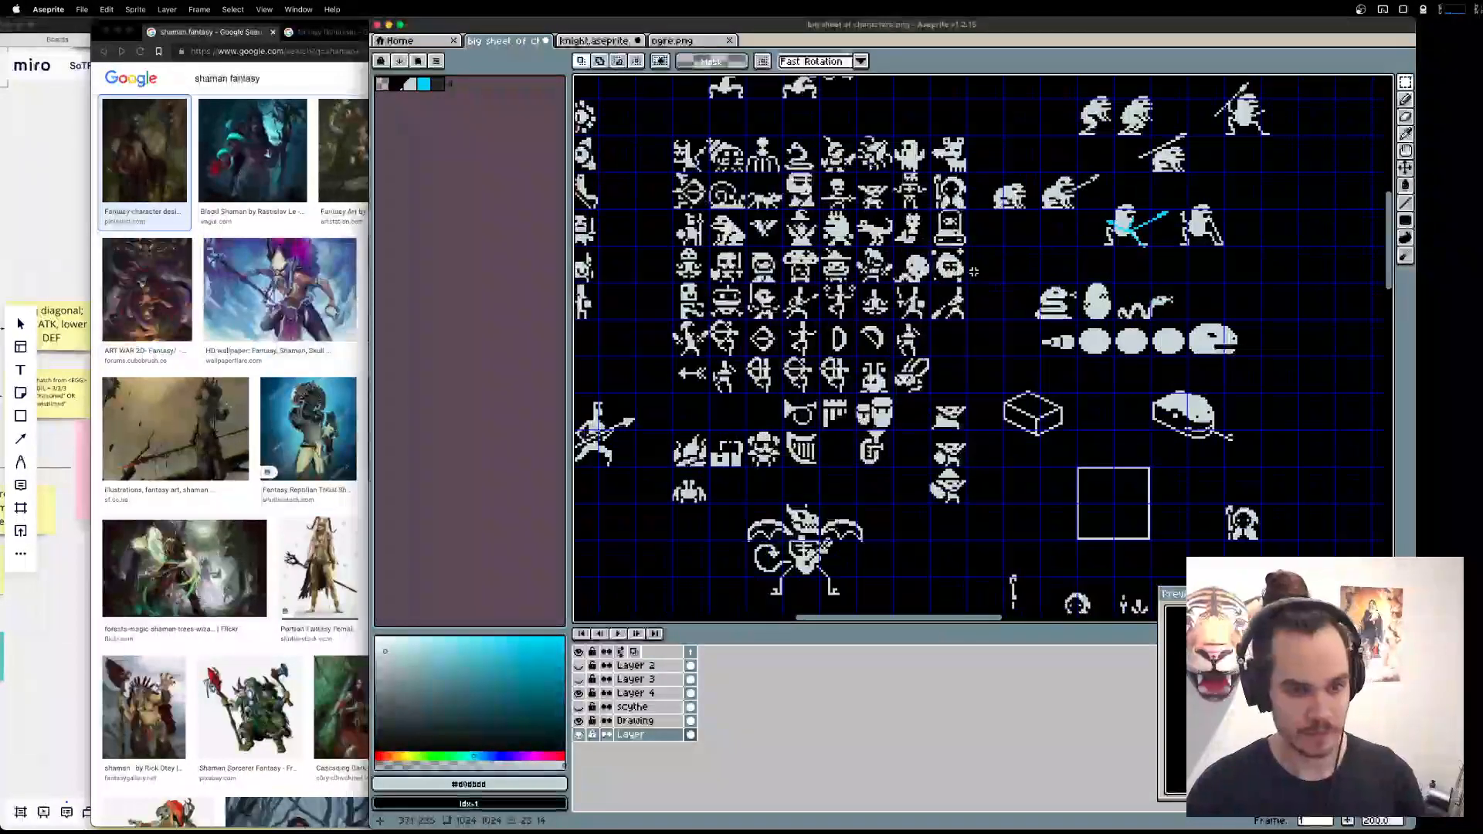
pyautogui.scroll(3, 1148, 443)
pyautogui.press('super+v')
pyautogui.scroll(2, 1074, 388)
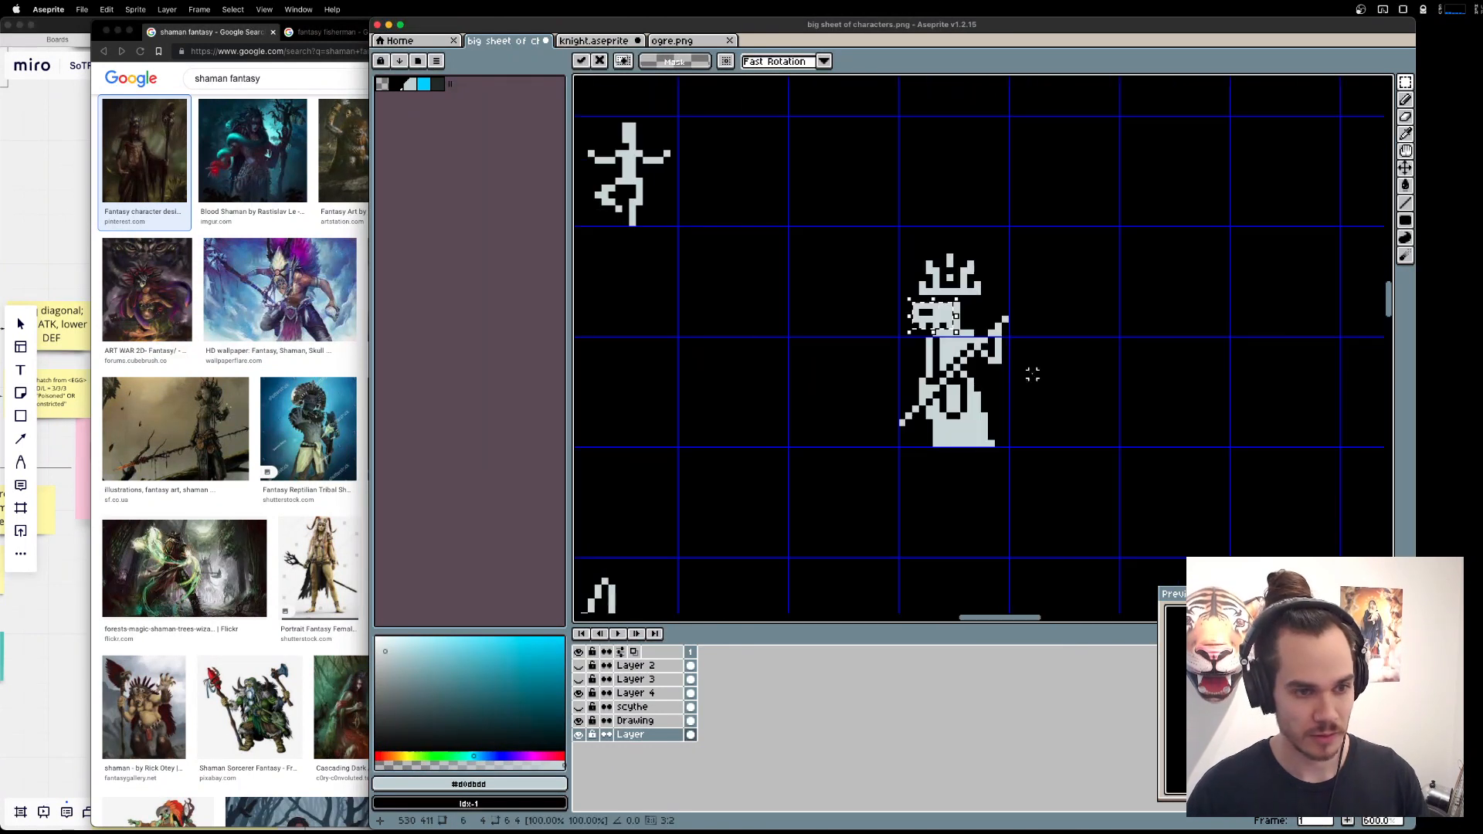
pyautogui.moveTo(933, 319); pyautogui.dragTo(1026, 300)
pyautogui.press('super+d')
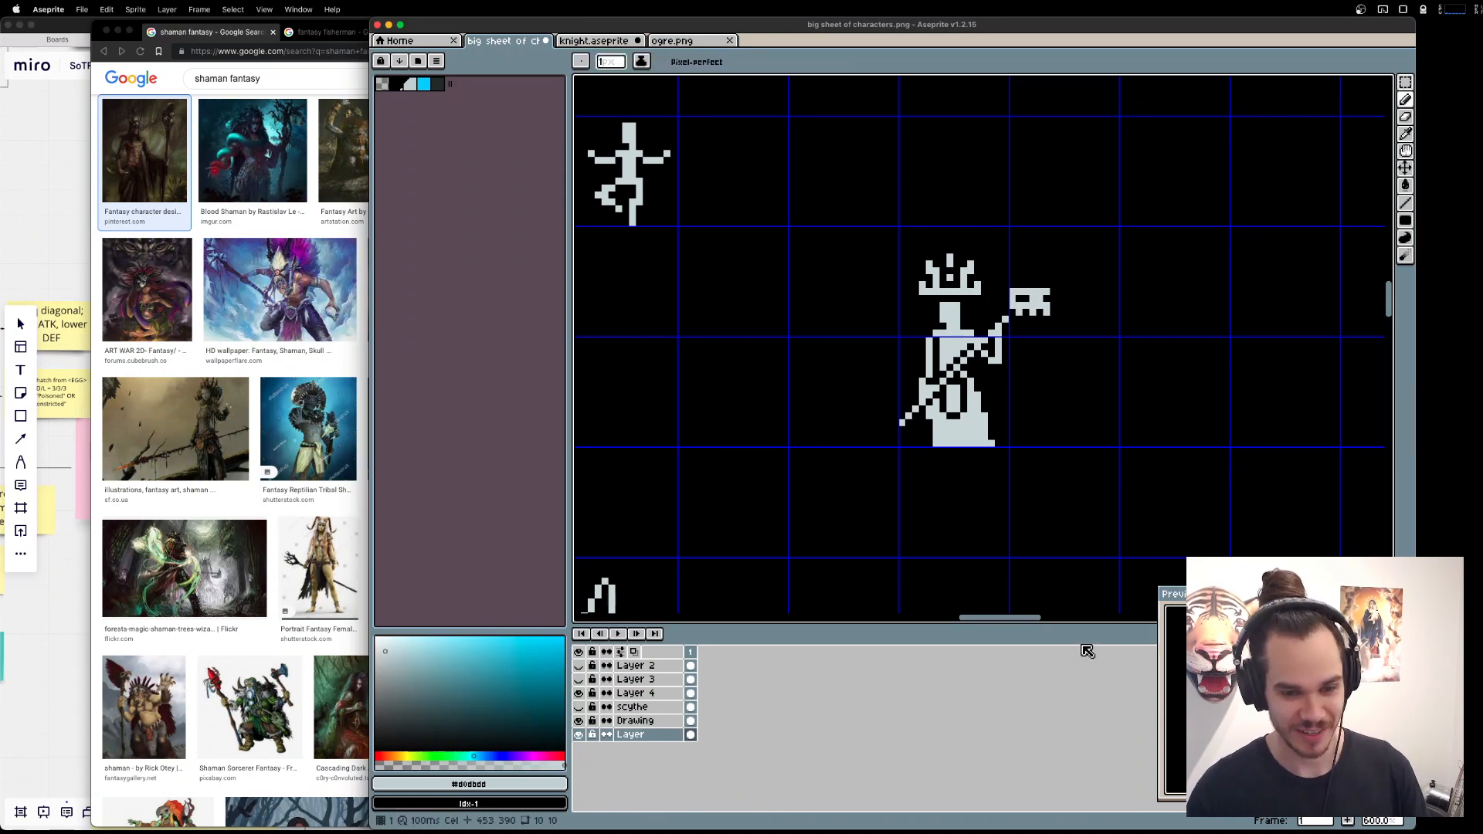
# Draw a fan of light grey prongs spreading above the staff's skull.
pyautogui.press('super+Tab')
pyautogui.click(1081, 408)
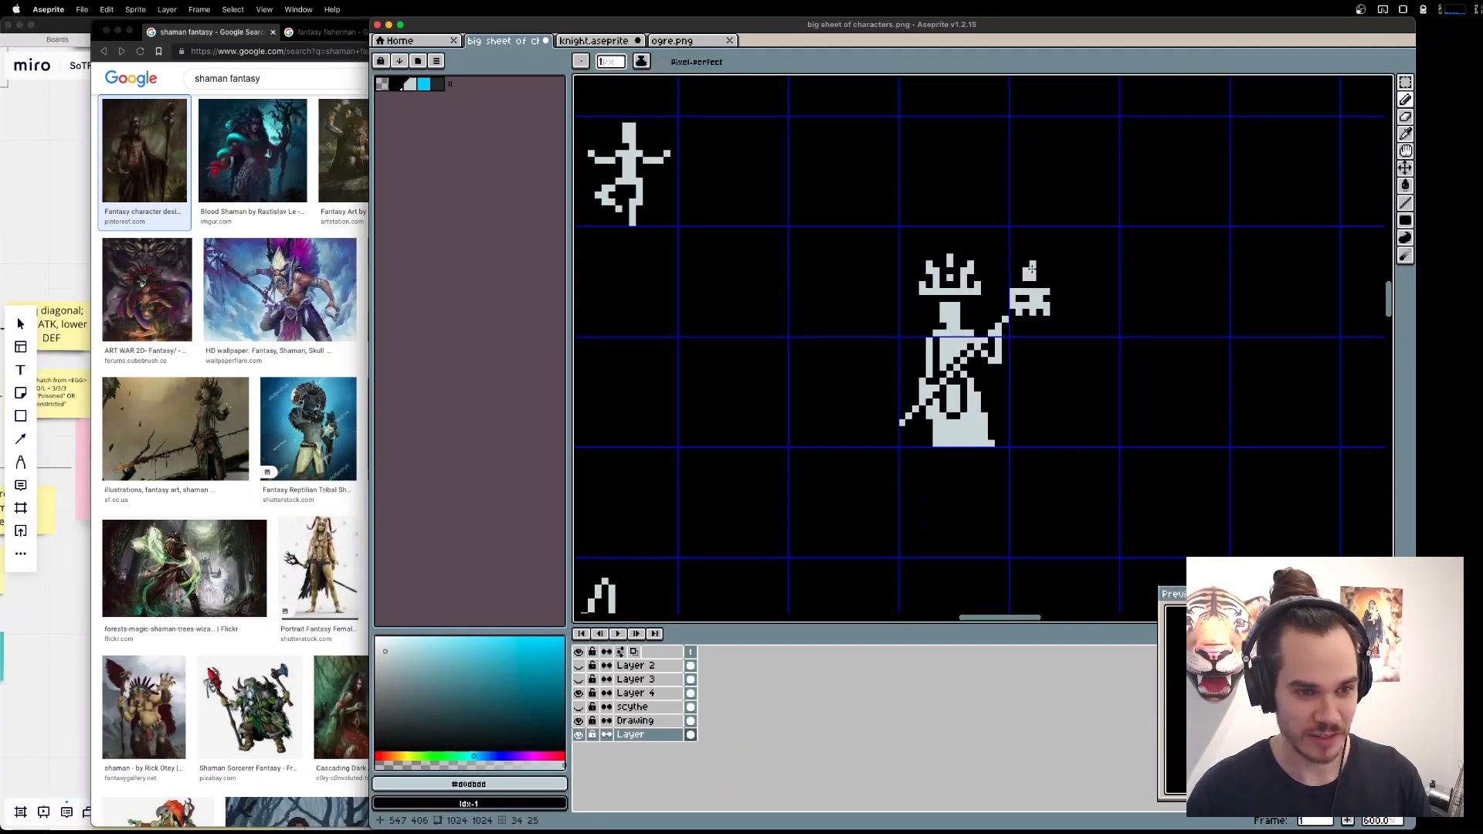
pyautogui.moveTo(1046, 277); pyautogui.dragTo(1006, 272)
pyautogui.click(1054, 276)
pyautogui.click(998, 271)
pyautogui.click(999, 266)
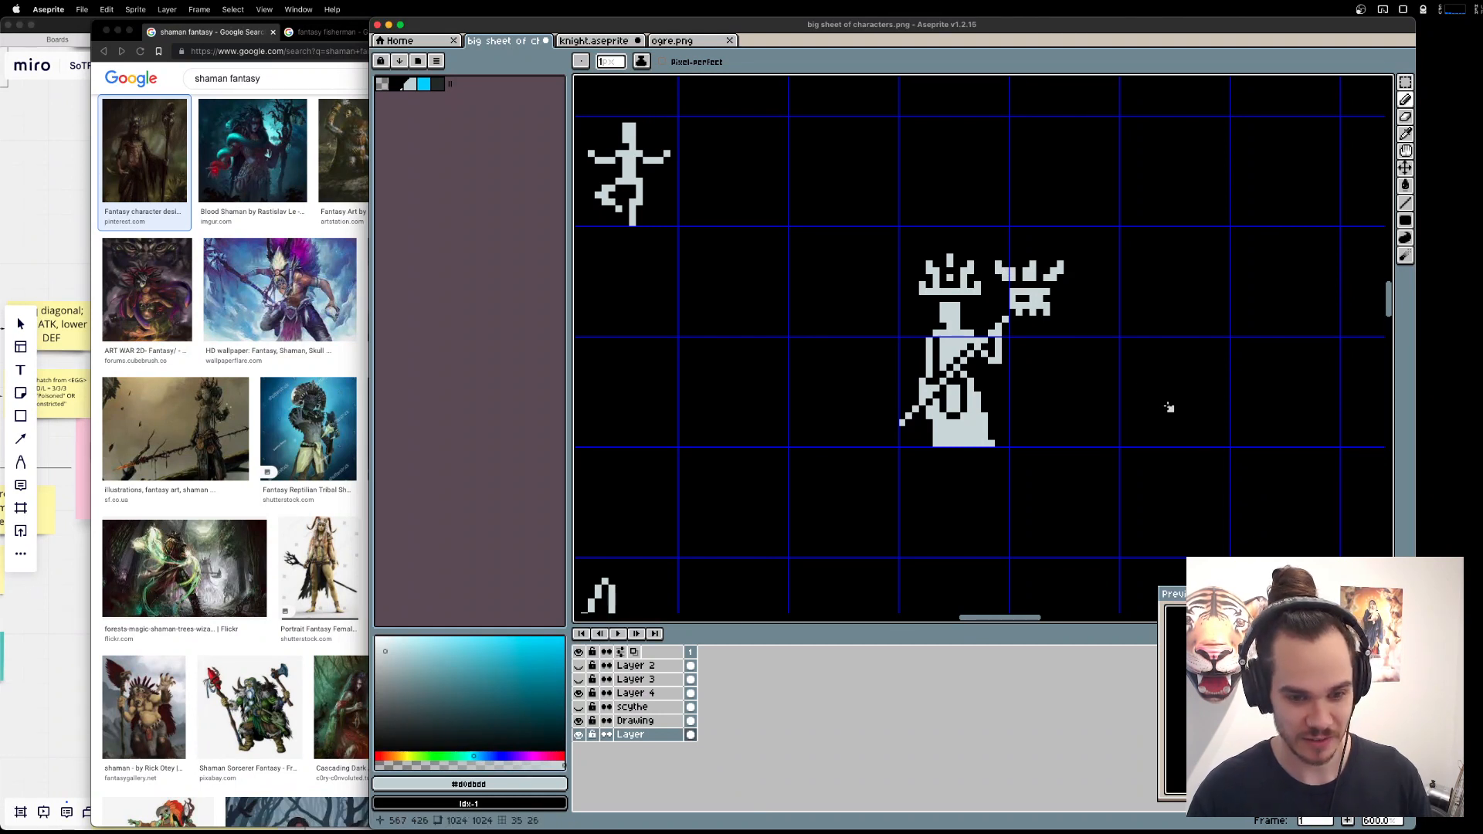
# Try erasing a pixel from the prongs above the skull, undo it, and sample the black background.
pyautogui.press('e')
pyautogui.click(1033, 264)
pyautogui.press('super+z')
pyautogui.press('b')
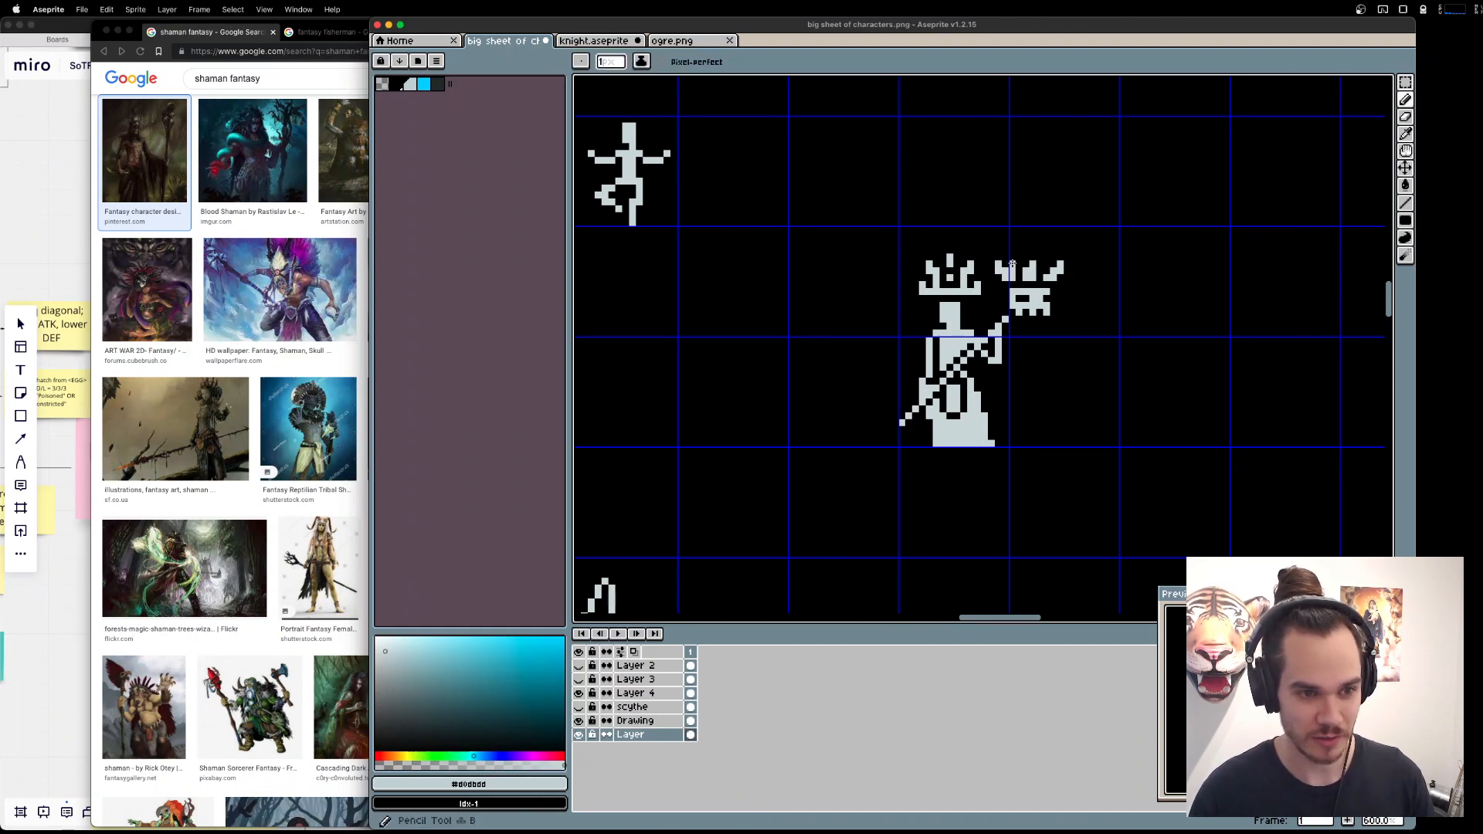
pyautogui.keyDown('alt'); pyautogui.click(1145, 267); pyautogui.keyUp('alt')
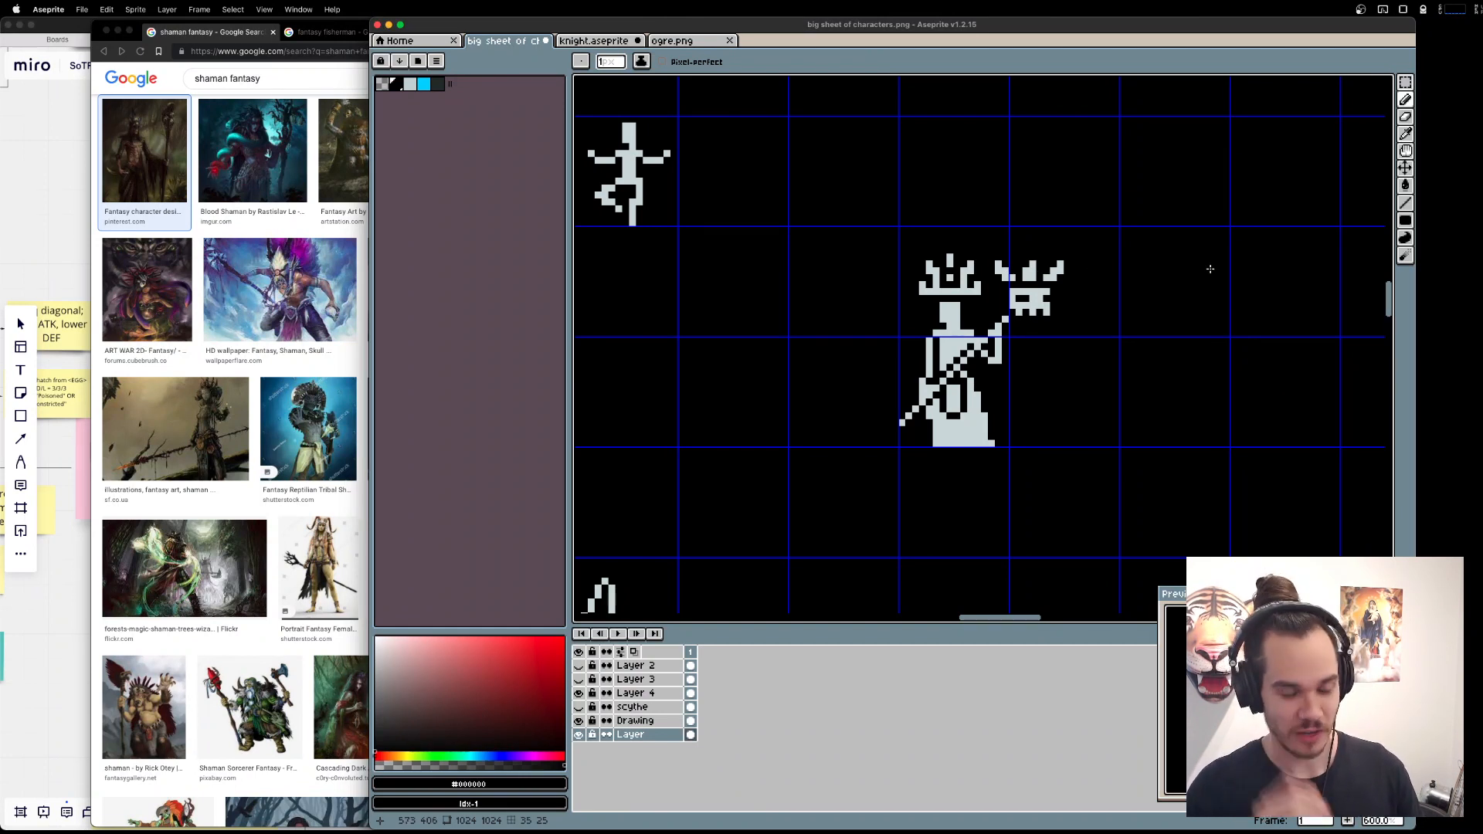
# Undo all the prongs drawn above the staff's skull.
pyautogui.press('super+z')
pyautogui.press('super+z')
pyautogui.press('super+z')
pyautogui.press('super+z')
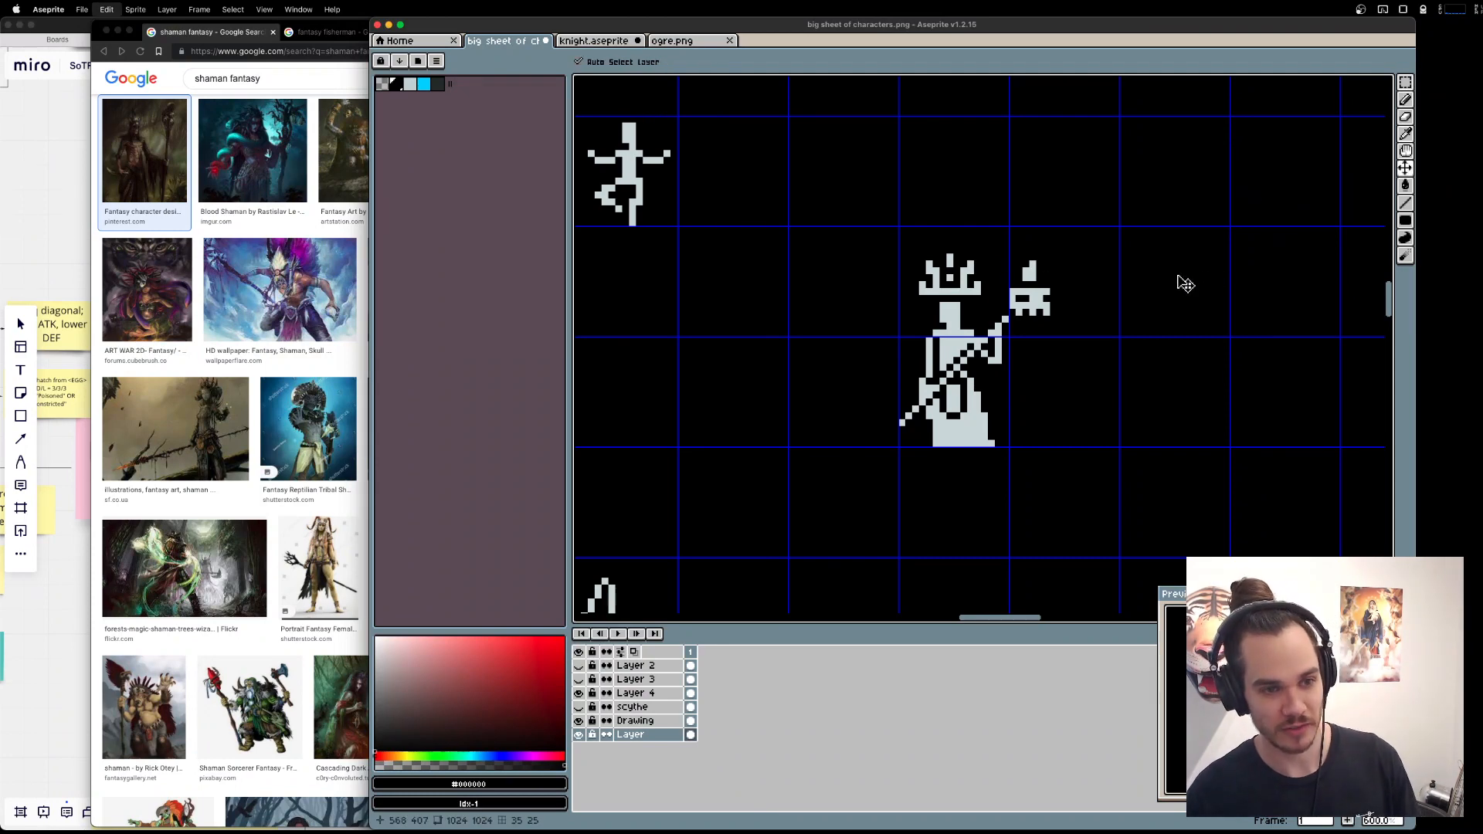
pyautogui.press('super+z')
# Browse other shaman image results in the browser, including The Shaman from GM Binder, for staff and headdress ideas.
pyautogui.press('super+Tab')
pyautogui.scroll(1, 418, 305)
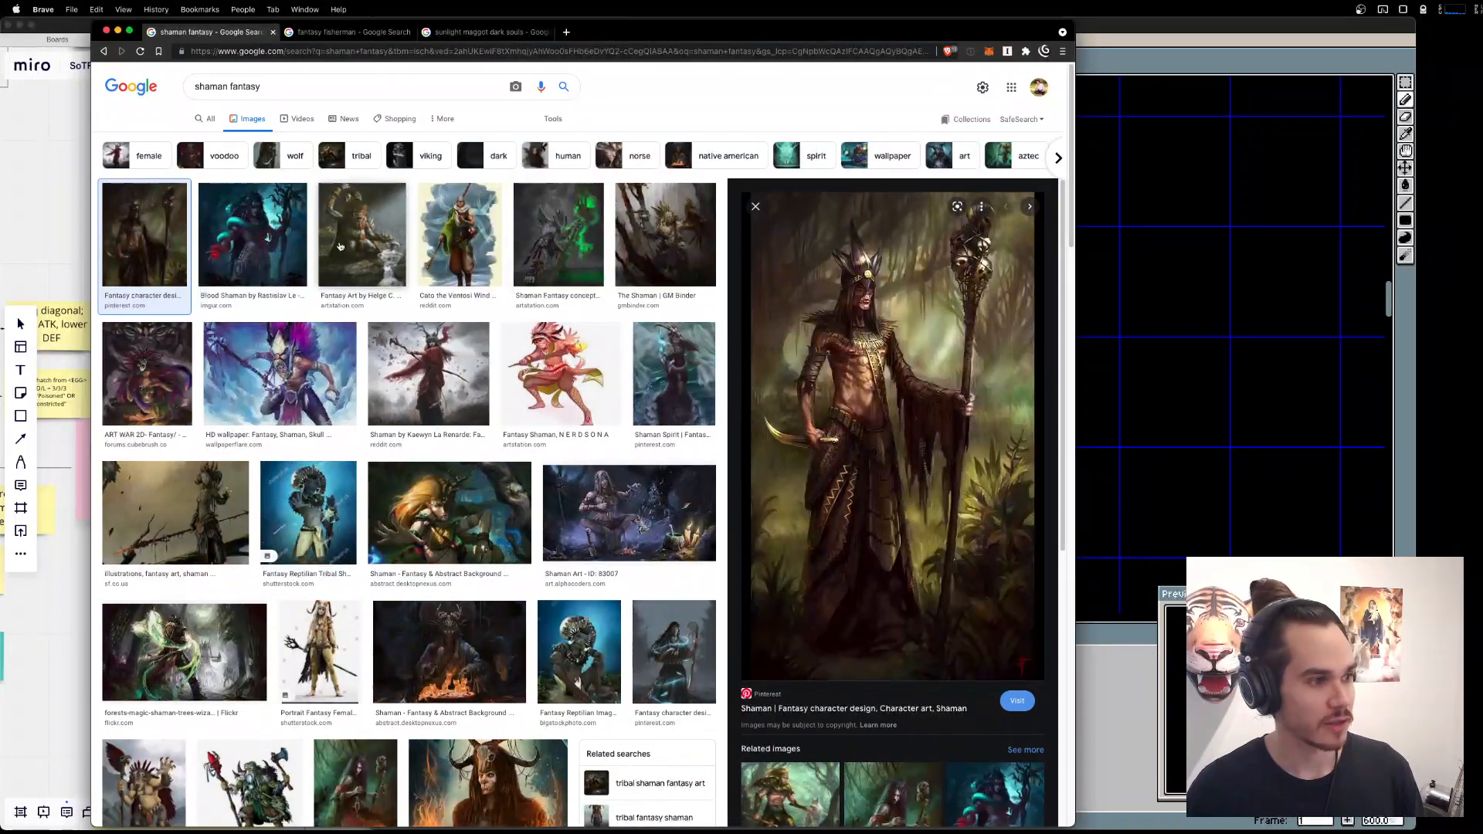
pyautogui.click(362, 232)
pyautogui.click(692, 169)
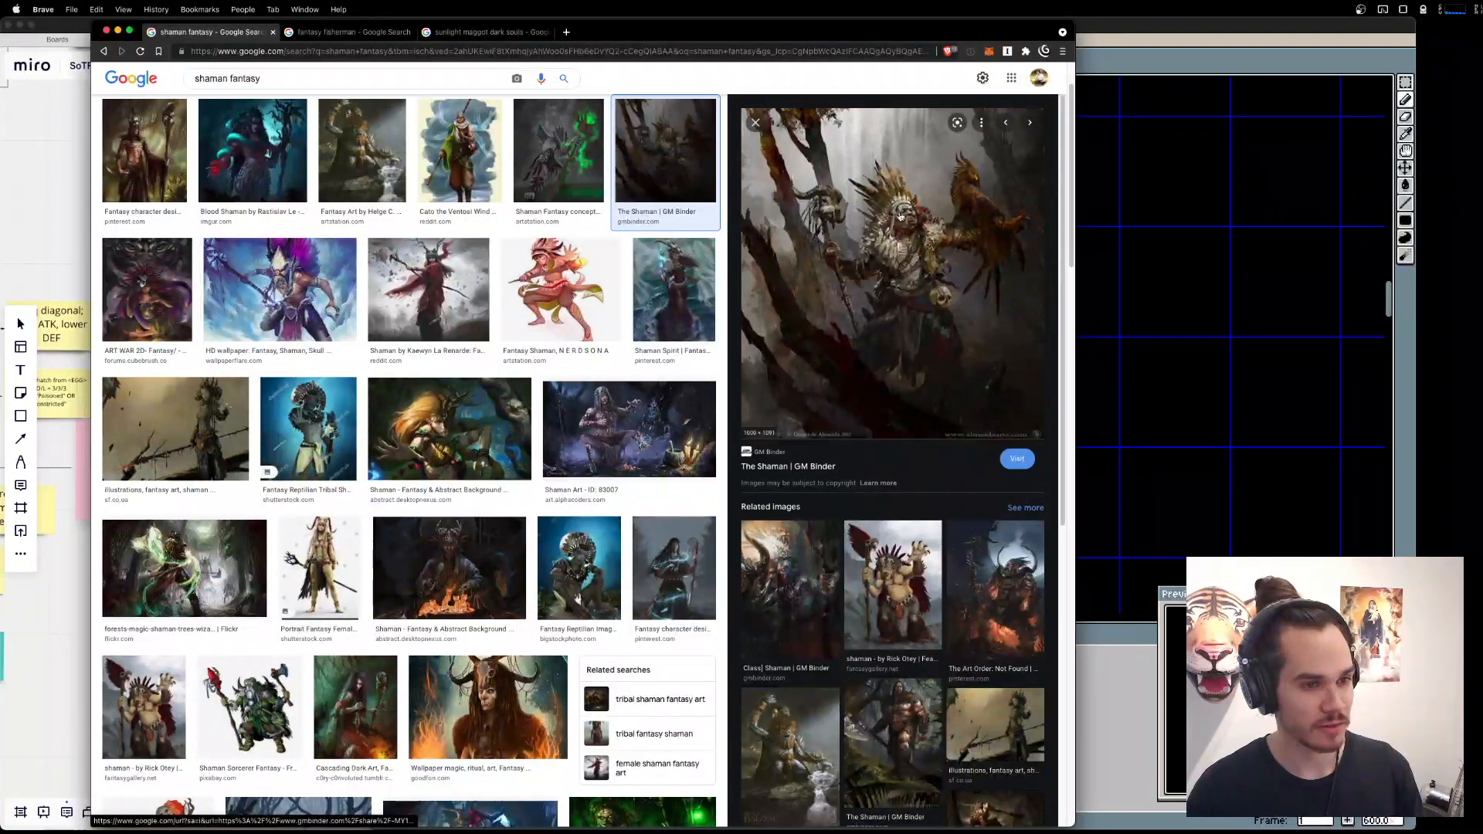
pyautogui.click(674, 290)
pyautogui.click(1252, 325)
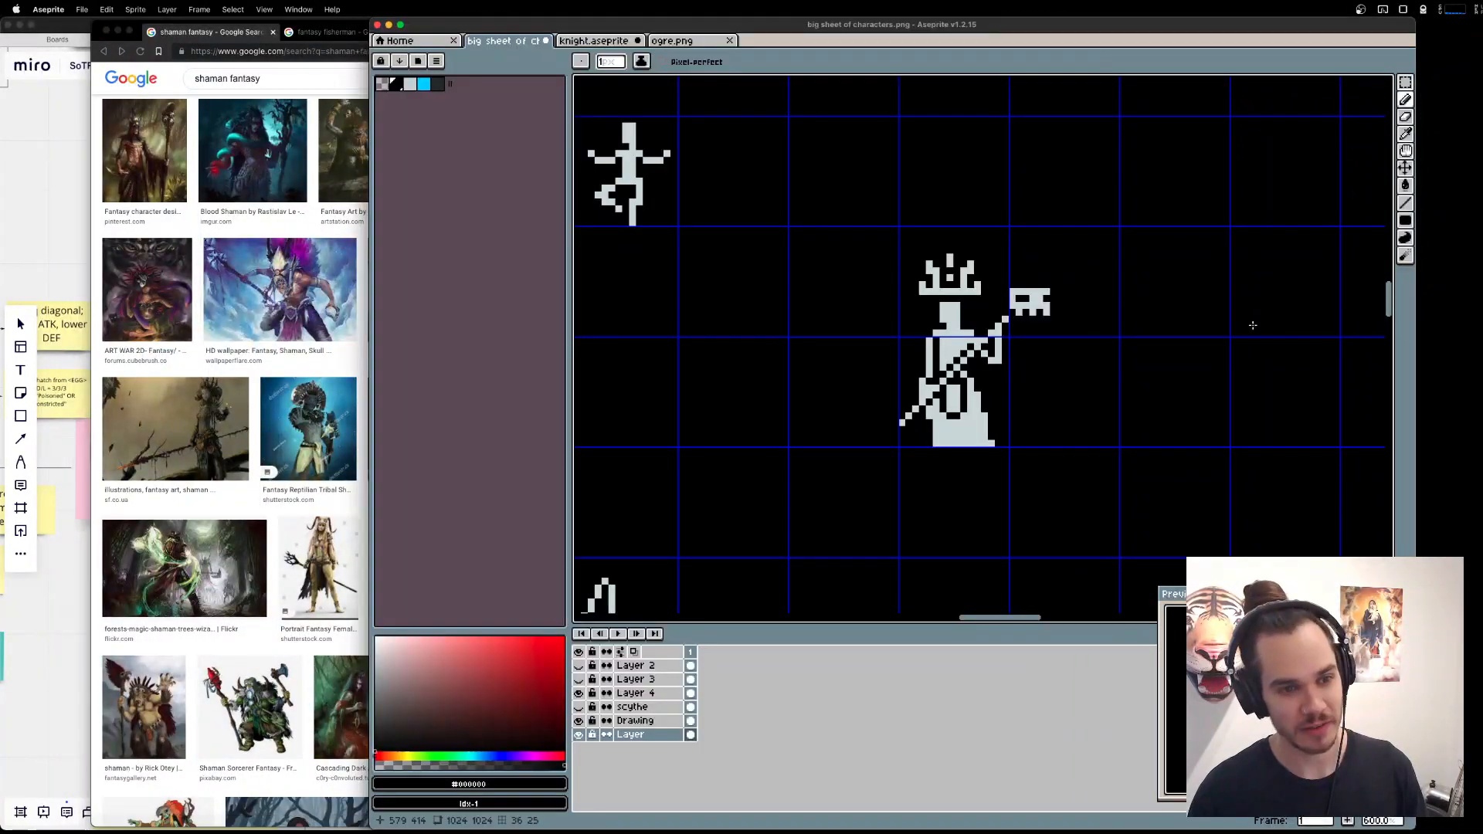
# Sample the light grey, try a wide pair of upturned horns on the staff's skull, and undo their upper parts.
pyautogui.keyDown('alt'); pyautogui.click(1012, 292); pyautogui.keyUp('alt')
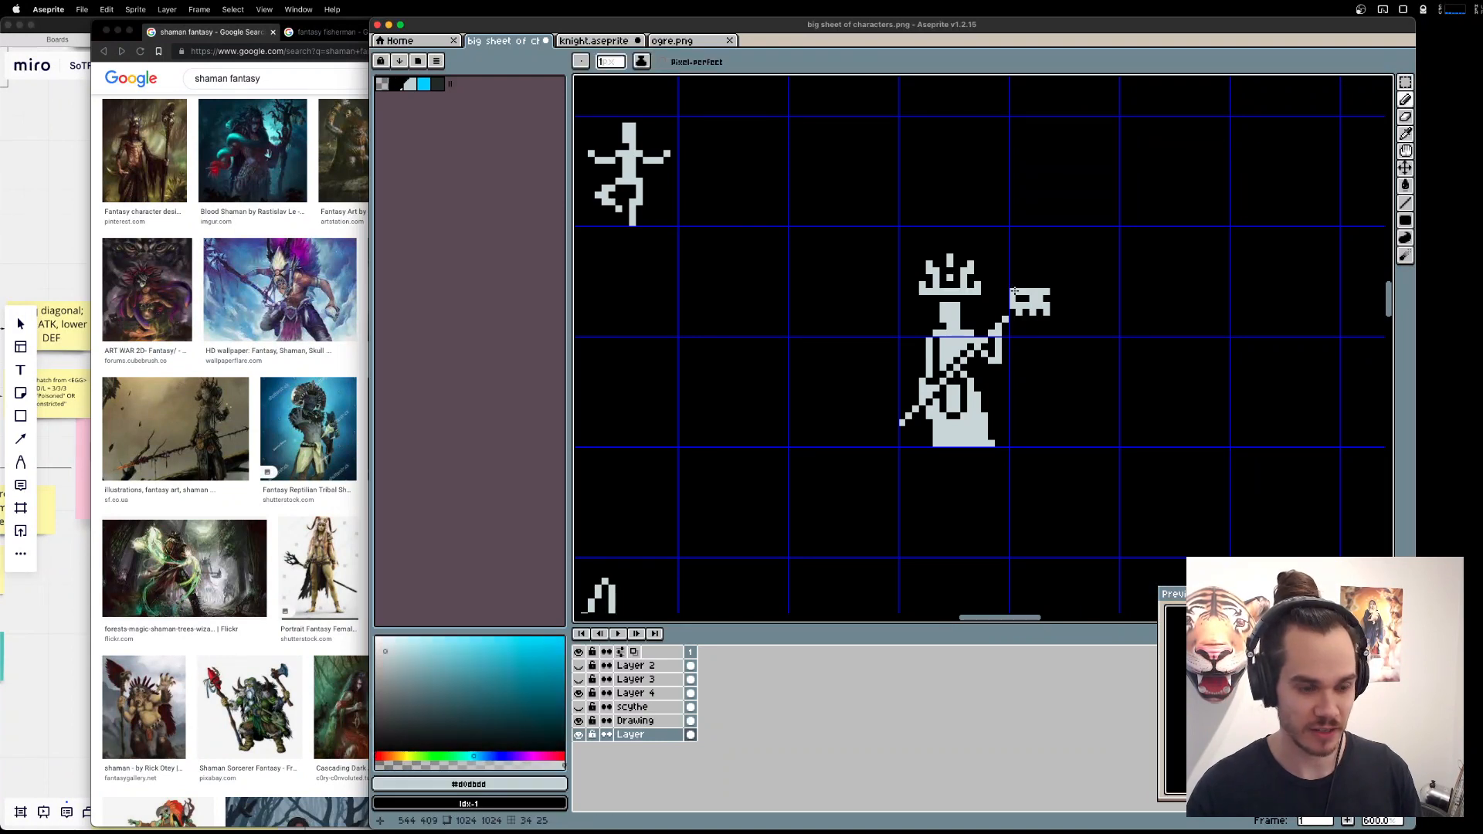
pyautogui.moveTo(1004, 284); pyautogui.dragTo(1054, 293)
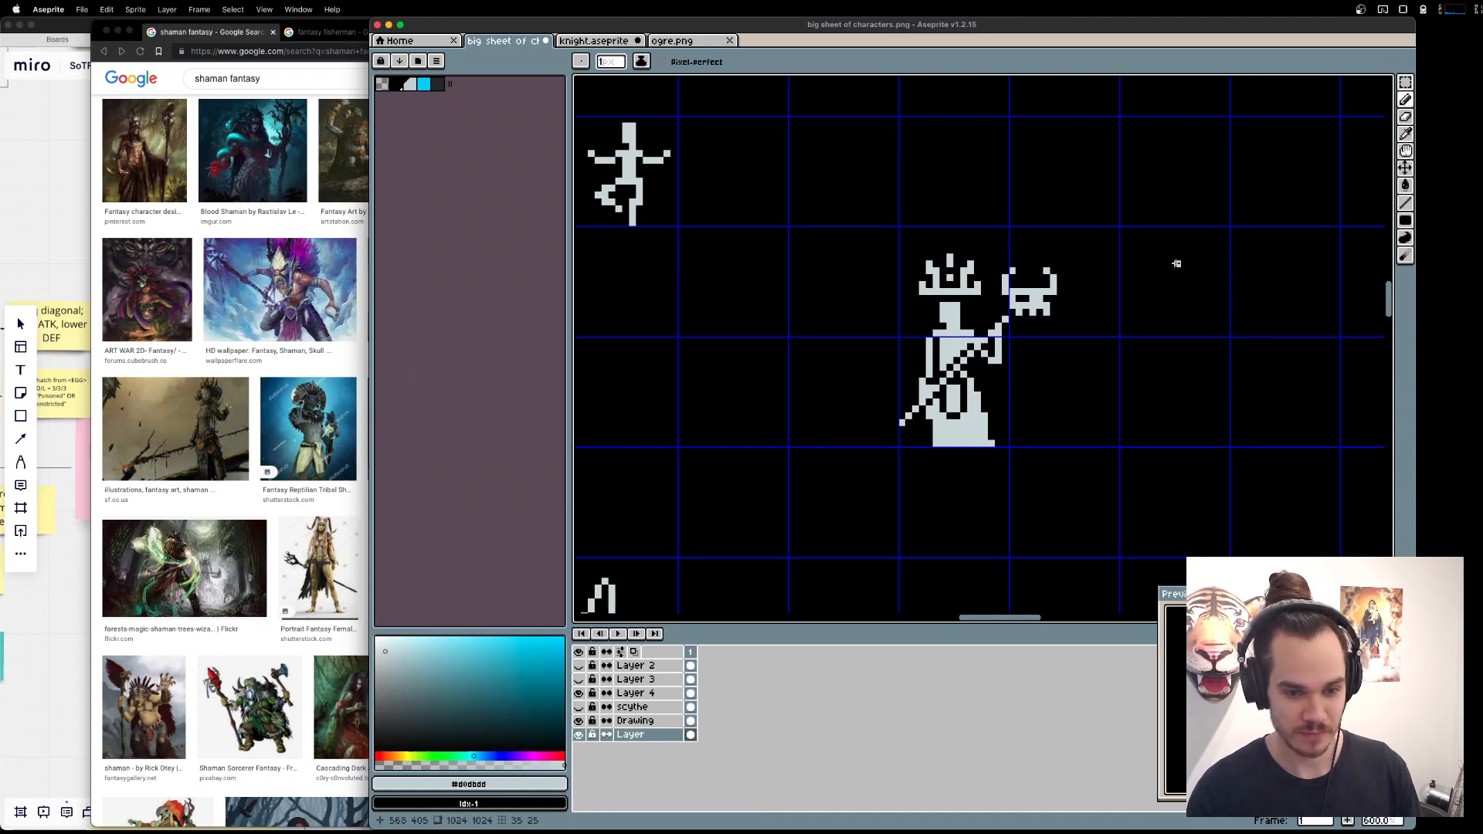
pyautogui.press('super+z')
pyautogui.press('super+z')
pyautogui.press('super+z')
pyautogui.press('super+z')
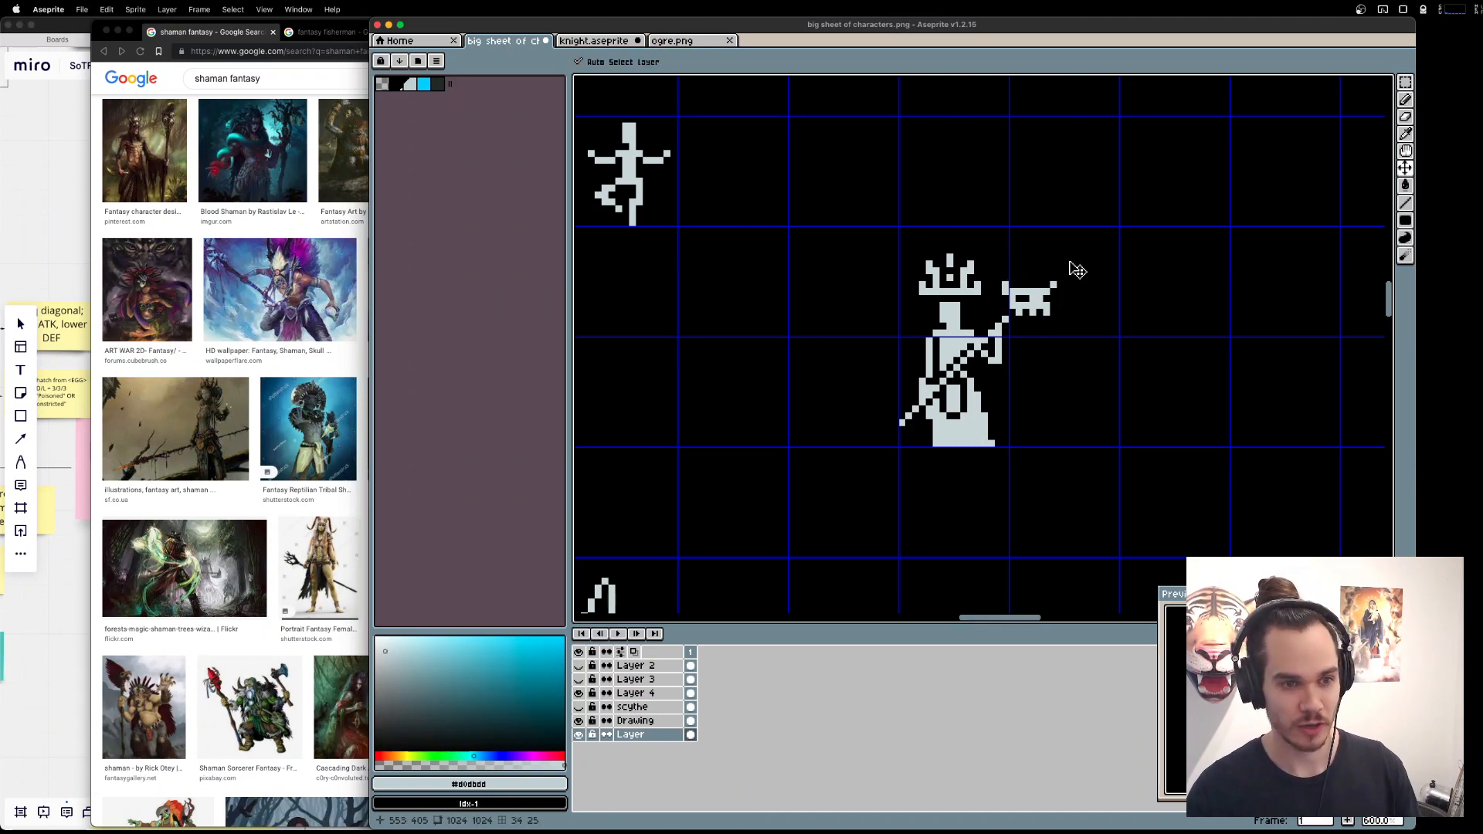
# Try a narrower pair of upright horns on top of the staff's skull, and undo them back to the bare skull.
pyautogui.moveTo(1048, 285); pyautogui.dragTo(1017, 273)
pyautogui.click(1017, 285)
pyautogui.press('super+z')
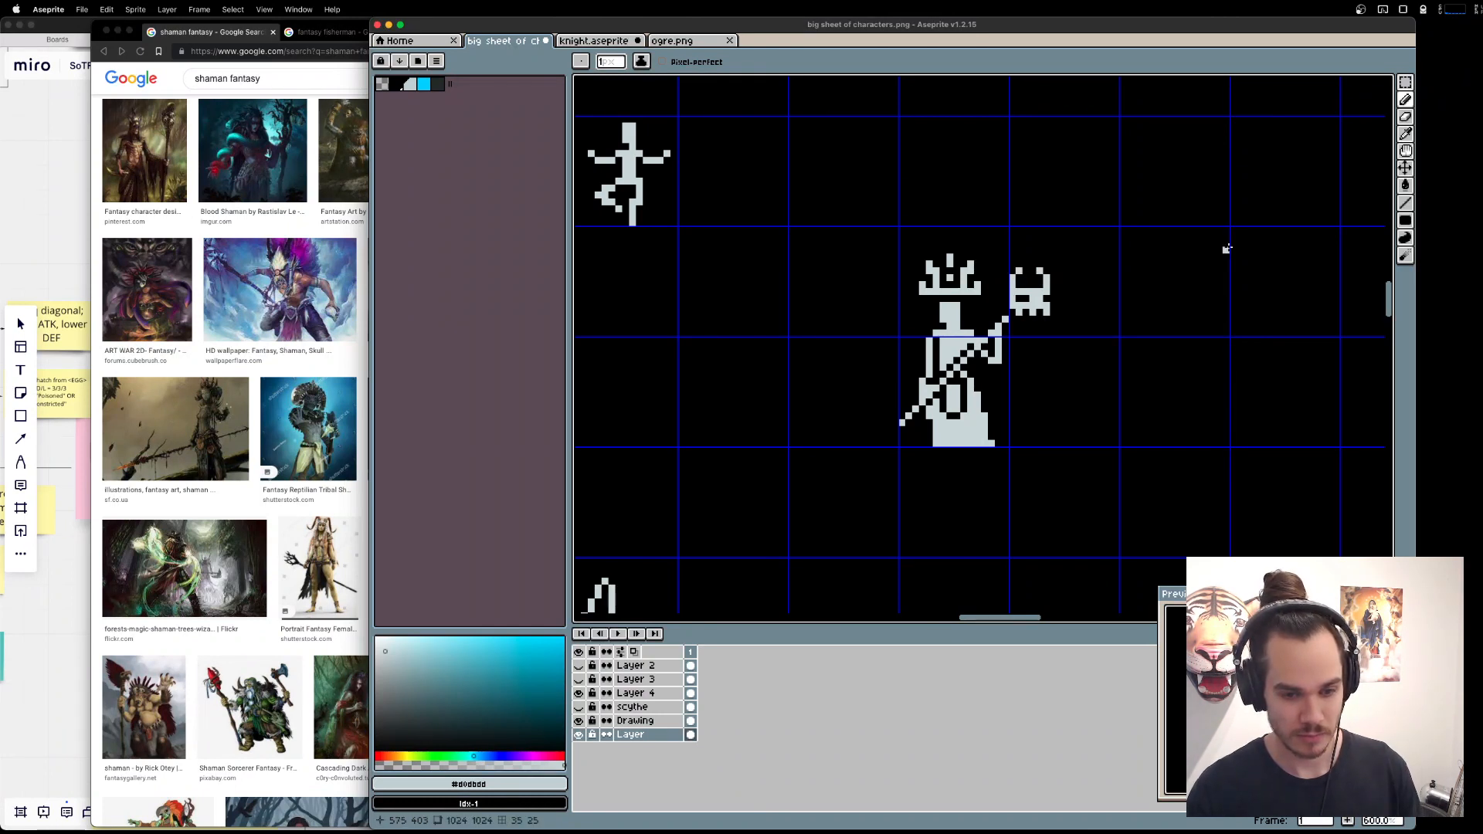
pyautogui.press('super+z')
pyautogui.press('super+z')
pyautogui.press('super+z')
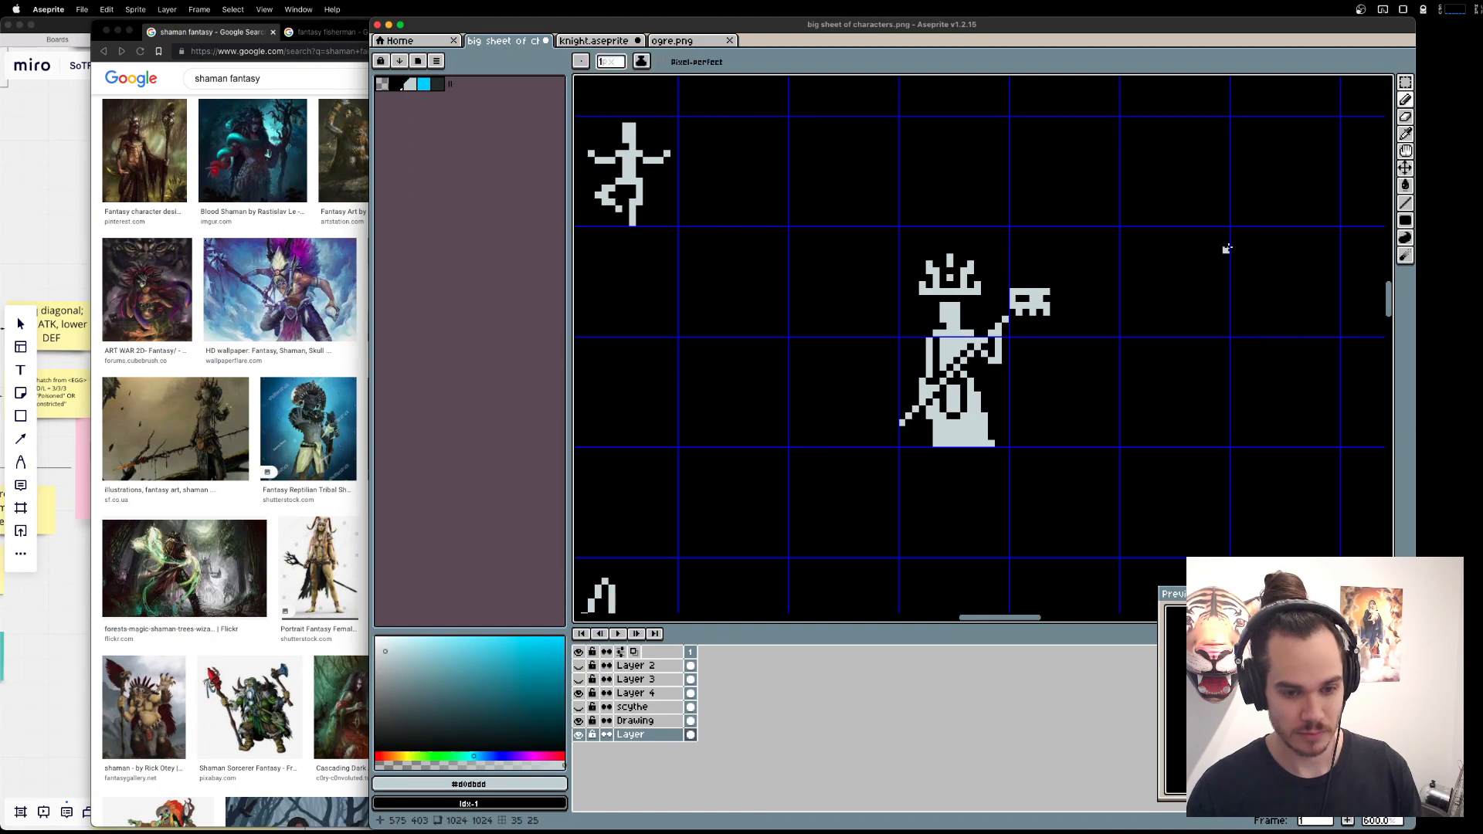
# Switch to the browser and view the staff-carrying shaman, the skull shaman wallpaper and Shaman by Kaewyn La Renarde.
pyautogui.press('super+Tab')
pyautogui.click(166, 149)
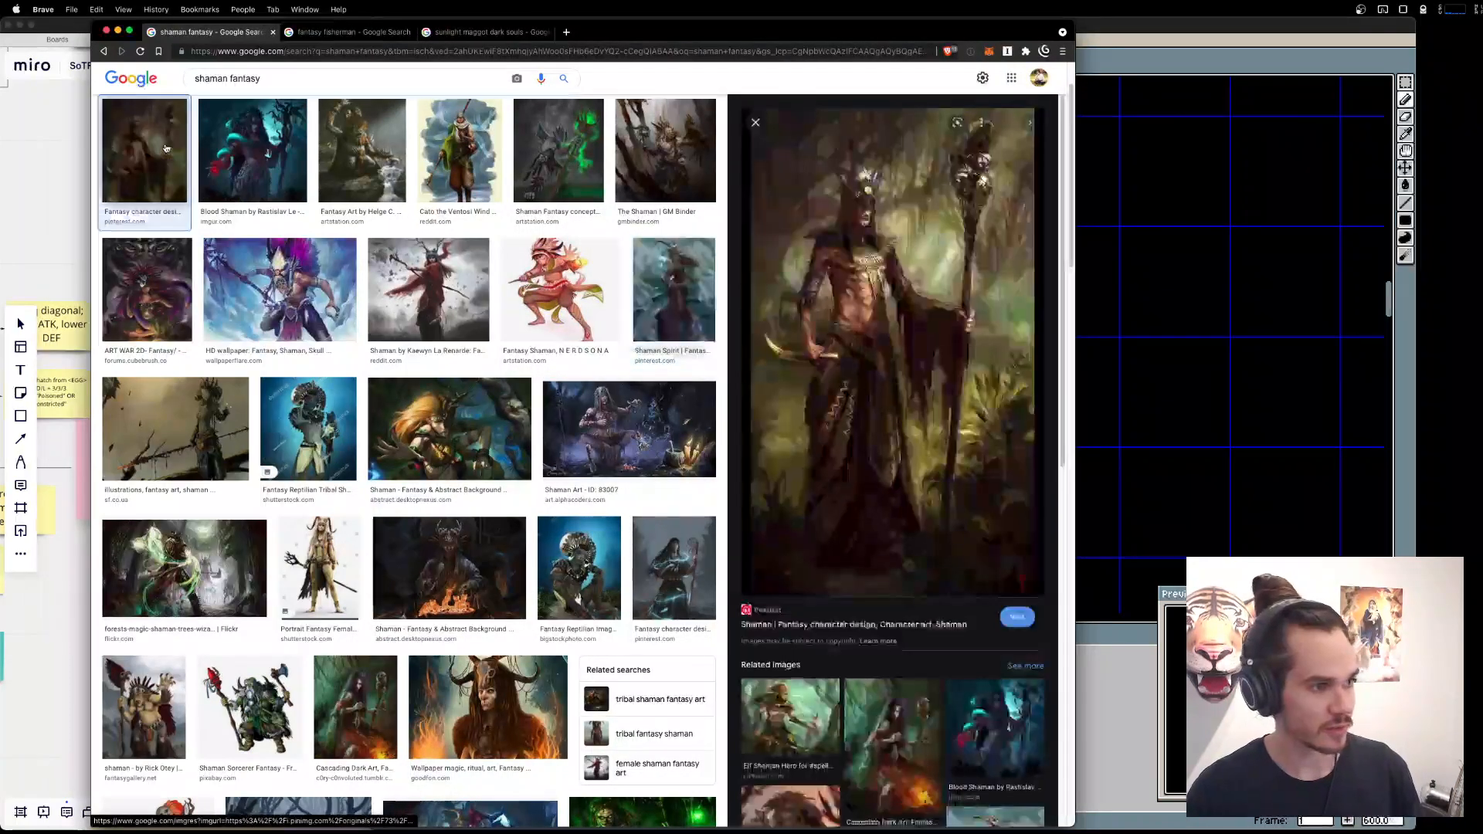
pyautogui.click(289, 299)
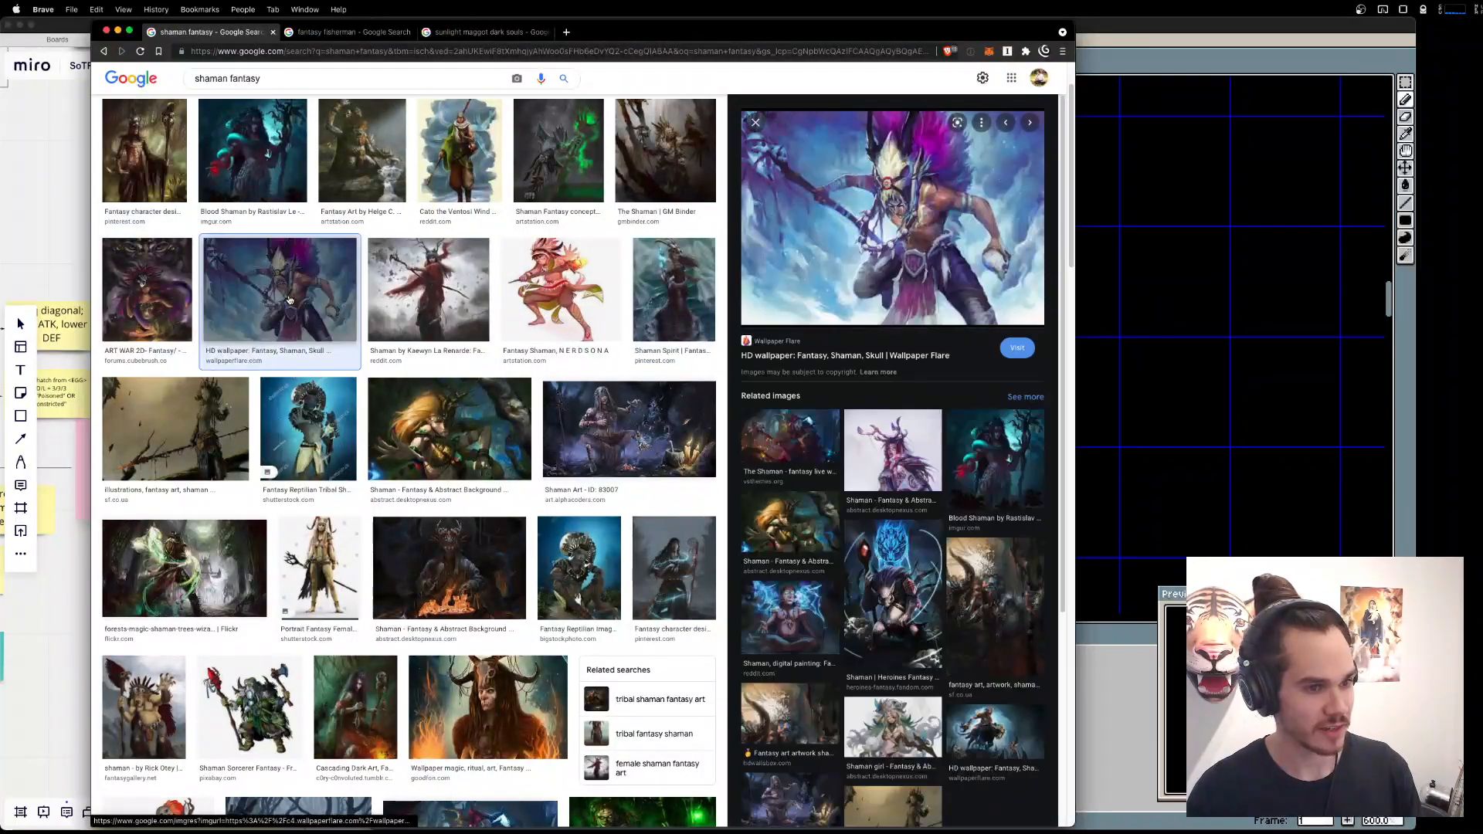
pyautogui.click(456, 286)
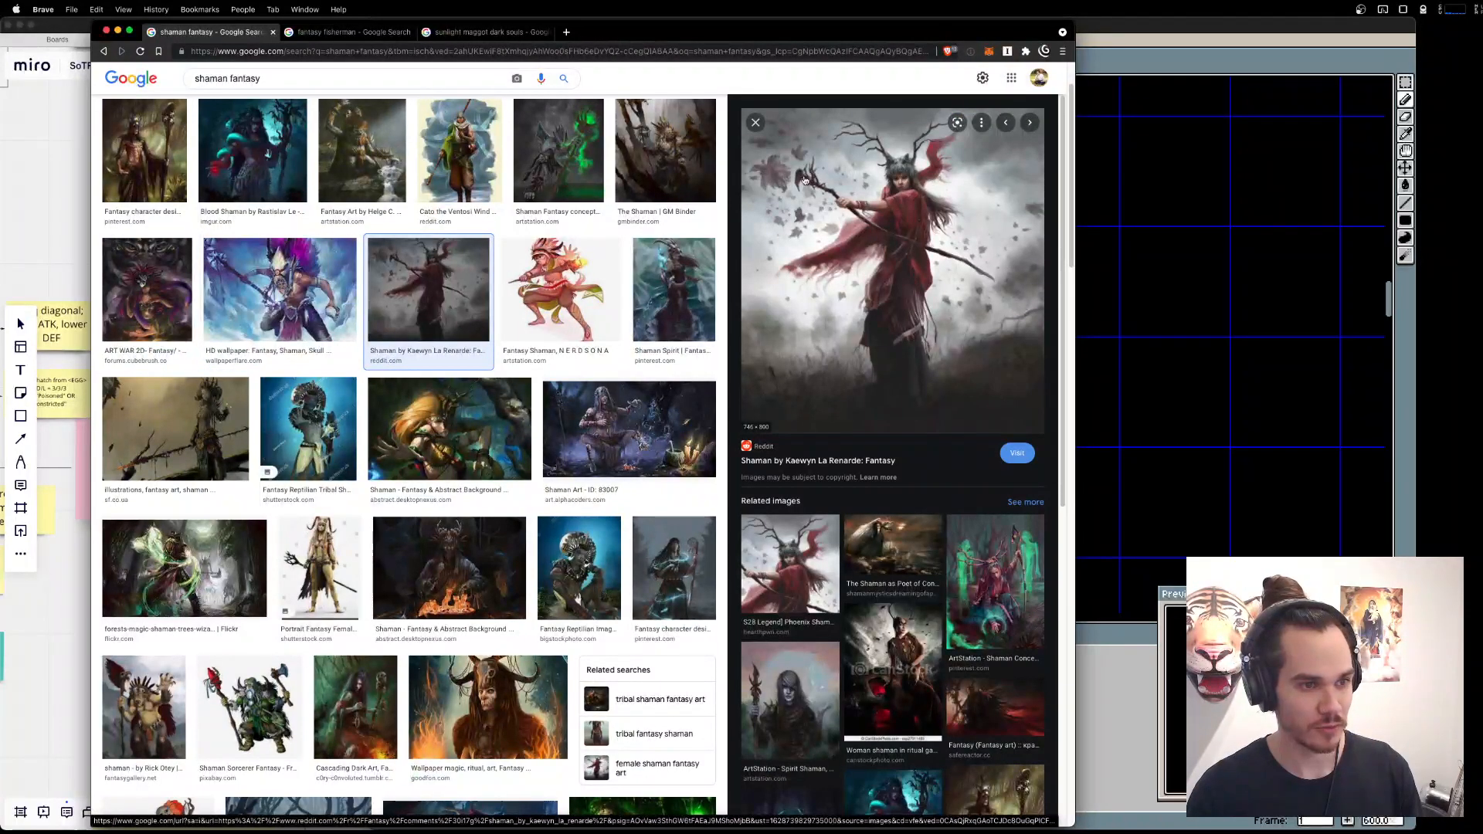
# Return to Aseprite and draw a curved, tapering light-grey tassel hanging below the staff's skull.
pyautogui.press('super+Tab')
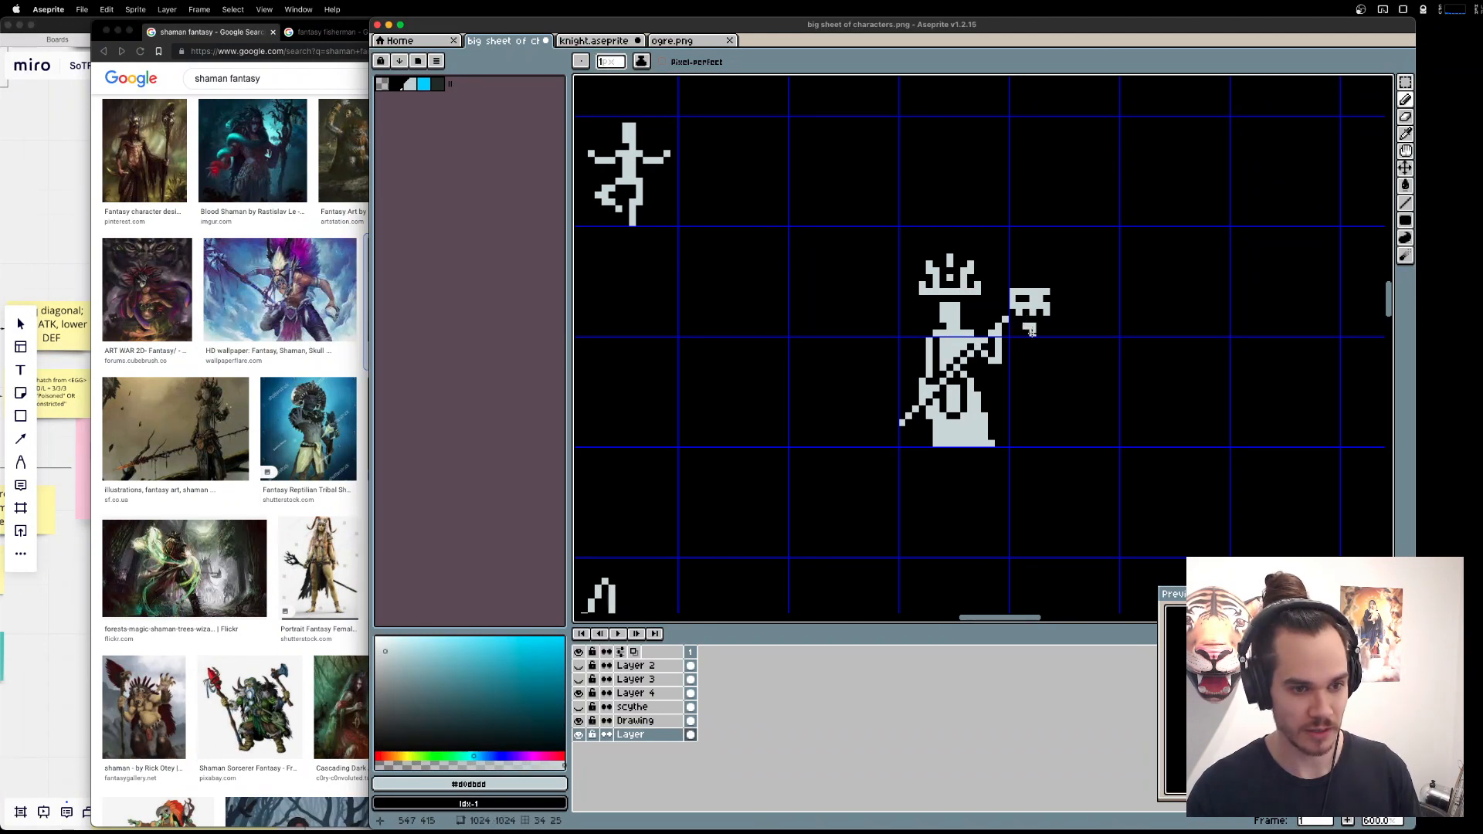
pyautogui.moveTo(1031, 332)
pyautogui.mouseDown()
pyautogui.moveTo(1036, 359)
pyautogui.moveTo(1018, 376)
pyautogui.mouseUp()
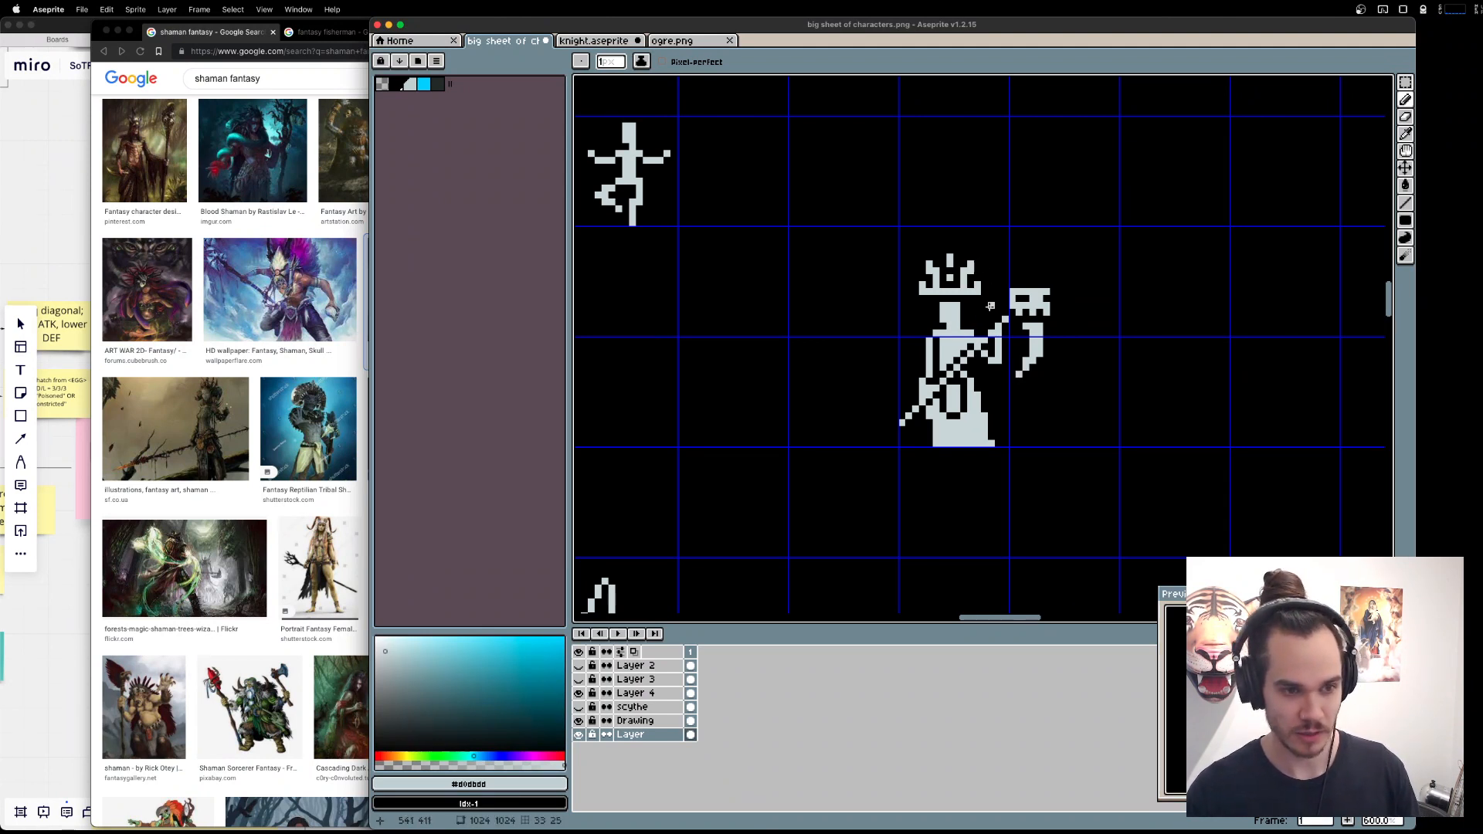
# Try to select the shaman and move it on the Drawing layer, and undo the move.
pyautogui.scroll(-3, 819, 245)
pyautogui.moveTo(846, 243); pyautogui.dragTo(1049, 391)
pyautogui.press('m')
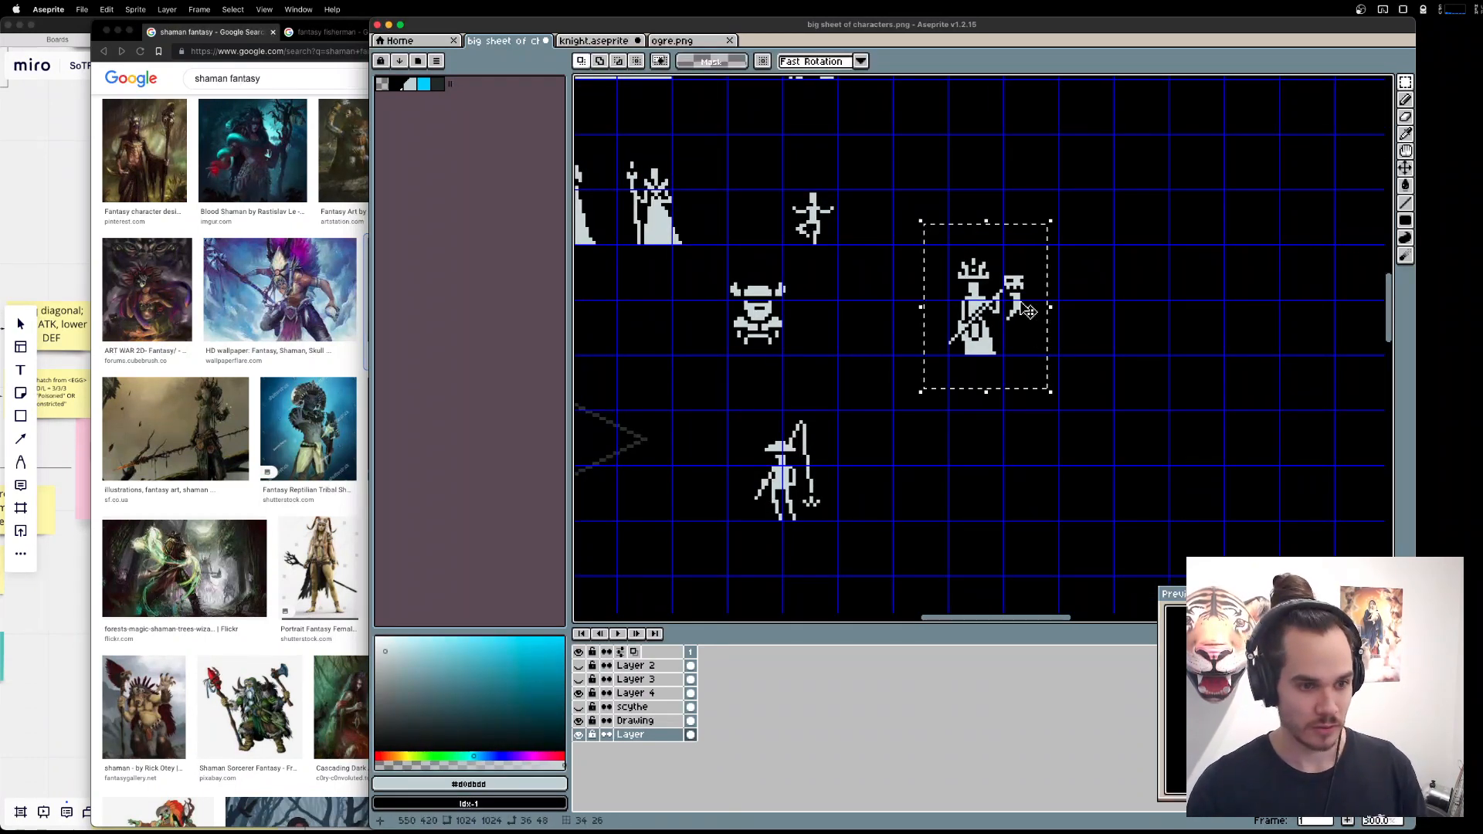
pyautogui.click(920, 496)
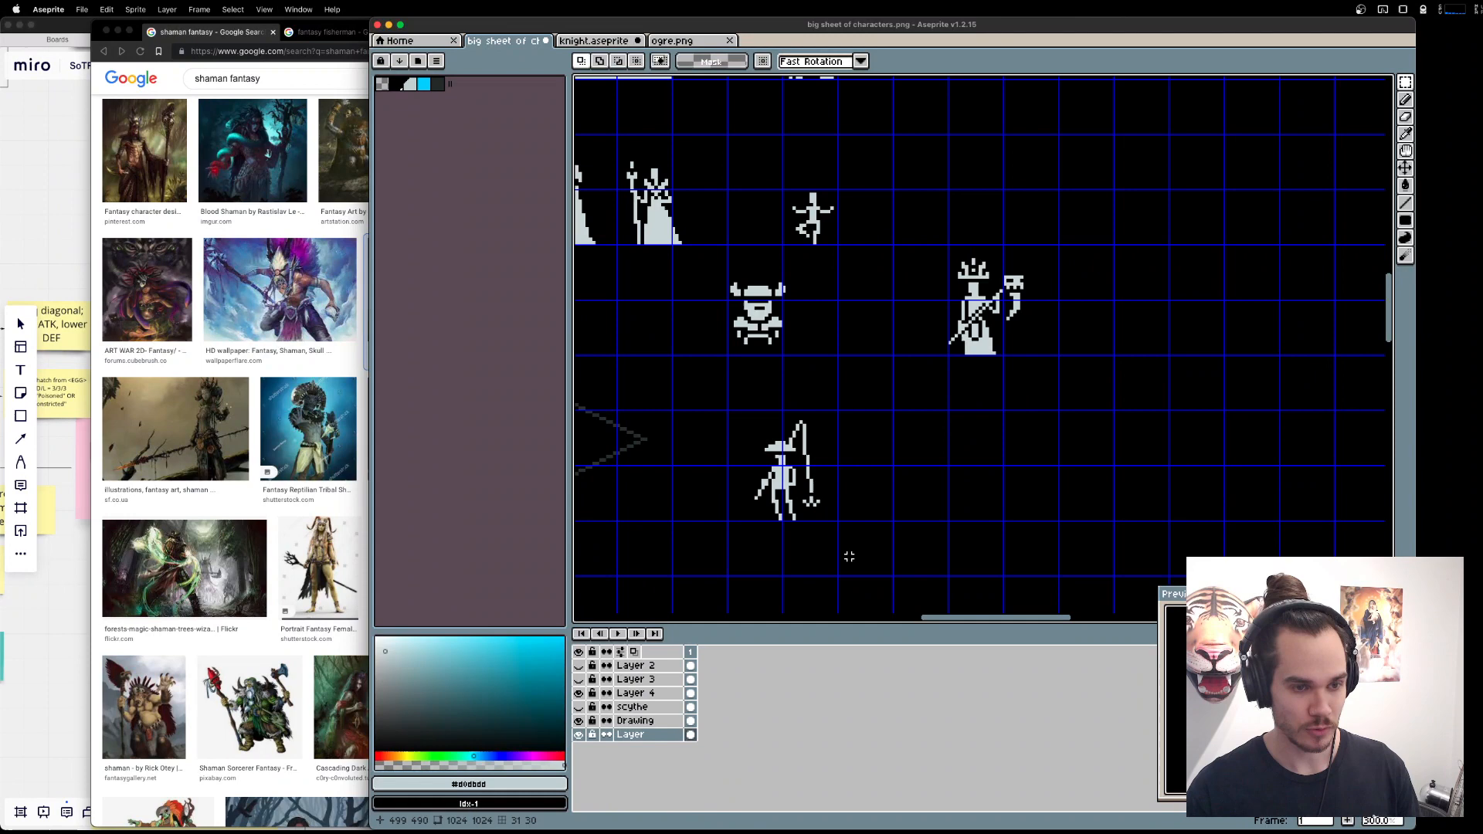
pyautogui.doubleClick(643, 722)
pyautogui.press('Escape')
pyautogui.moveTo(938, 204); pyautogui.dragTo(1075, 361)
pyautogui.moveTo(1057, 323); pyautogui.dragTo(959, 312)
pyautogui.press('super+z')
pyautogui.click(932, 353)
# Cut the rectangular area around the shaman from the layer named Layer and paste it onto a new layer above.
pyautogui.click(647, 735)
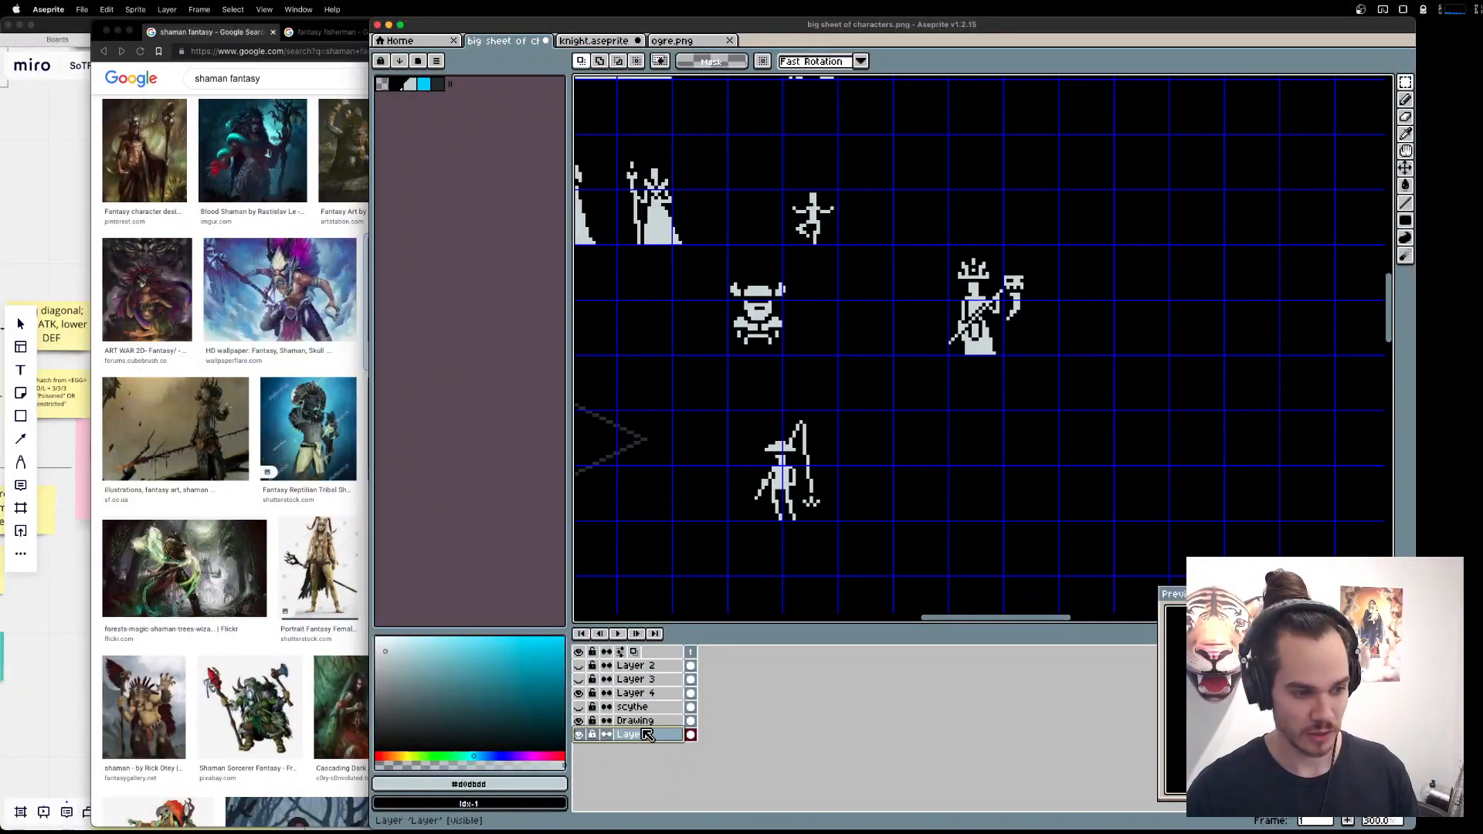
pyautogui.moveTo(925, 201); pyautogui.dragTo(1064, 374)
pyautogui.press('Delete')
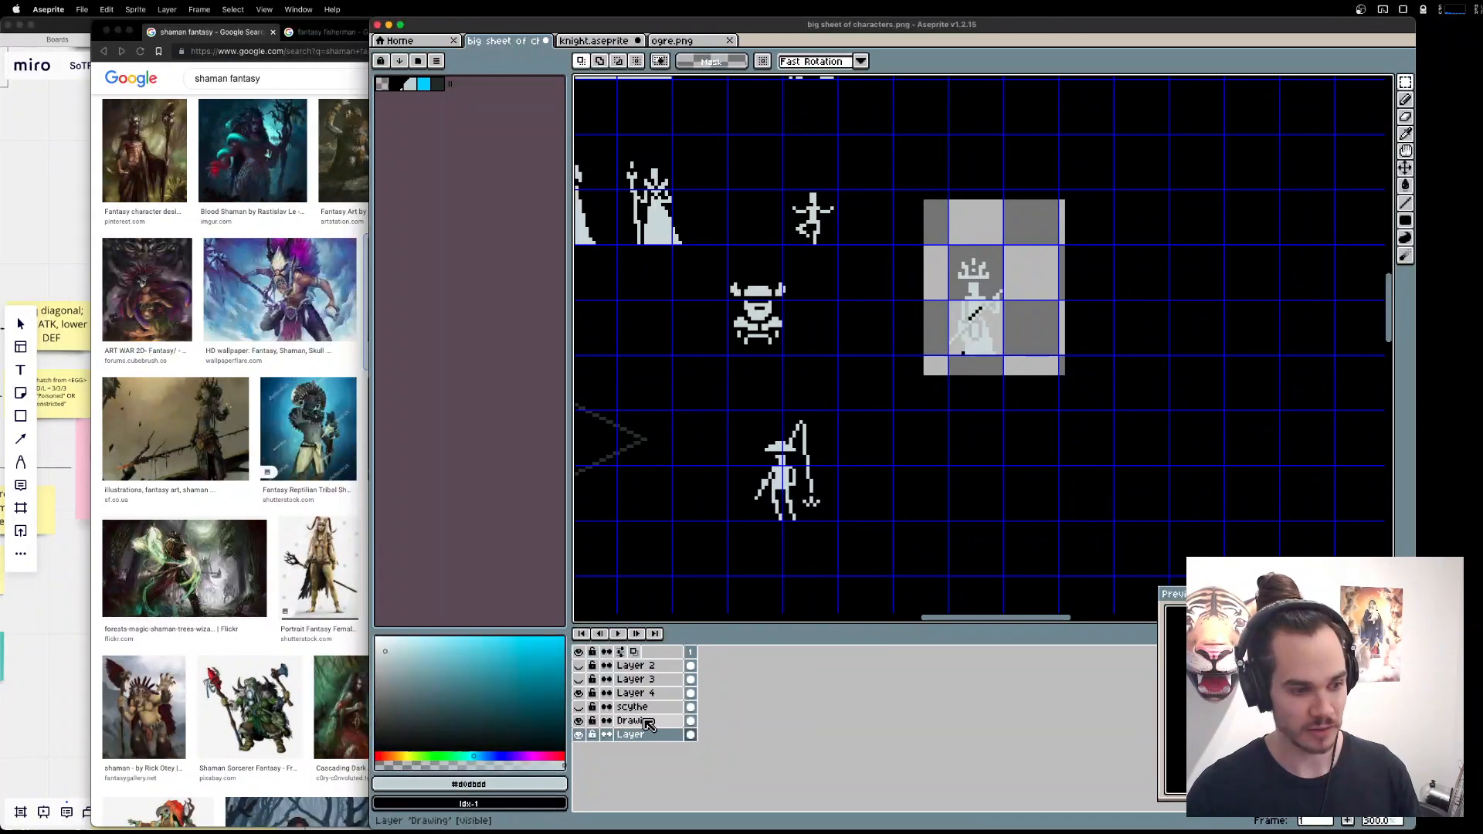
pyautogui.hotkey('shift', 'n')
pyautogui.press('super+v')
pyautogui.press('super+d')
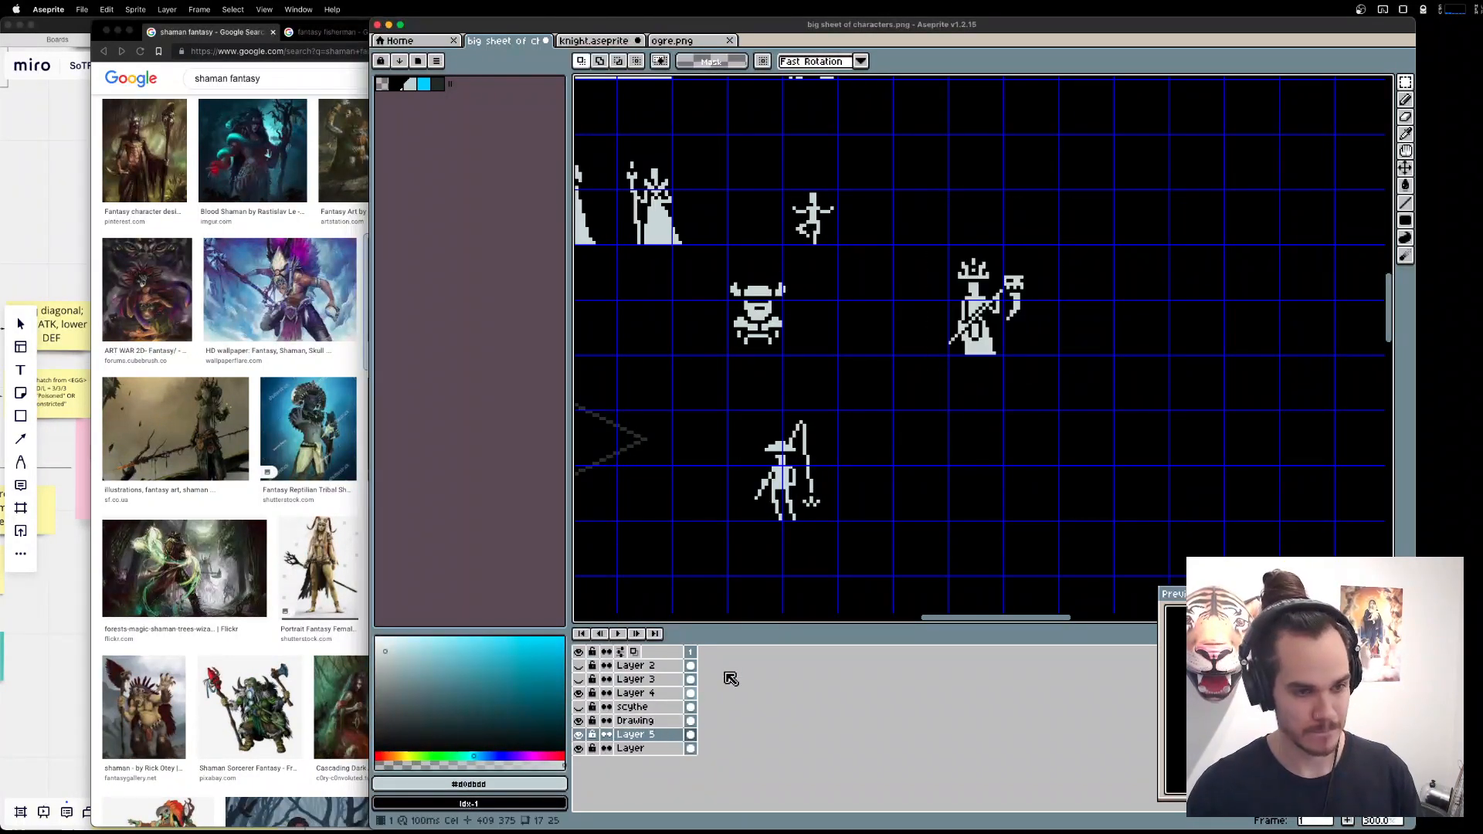
# Remove the black background around the shaman on Layer 5 with the Magic Wand.
pyautogui.press('w')
pyautogui.click(1053, 342)
pyautogui.press('Delete')
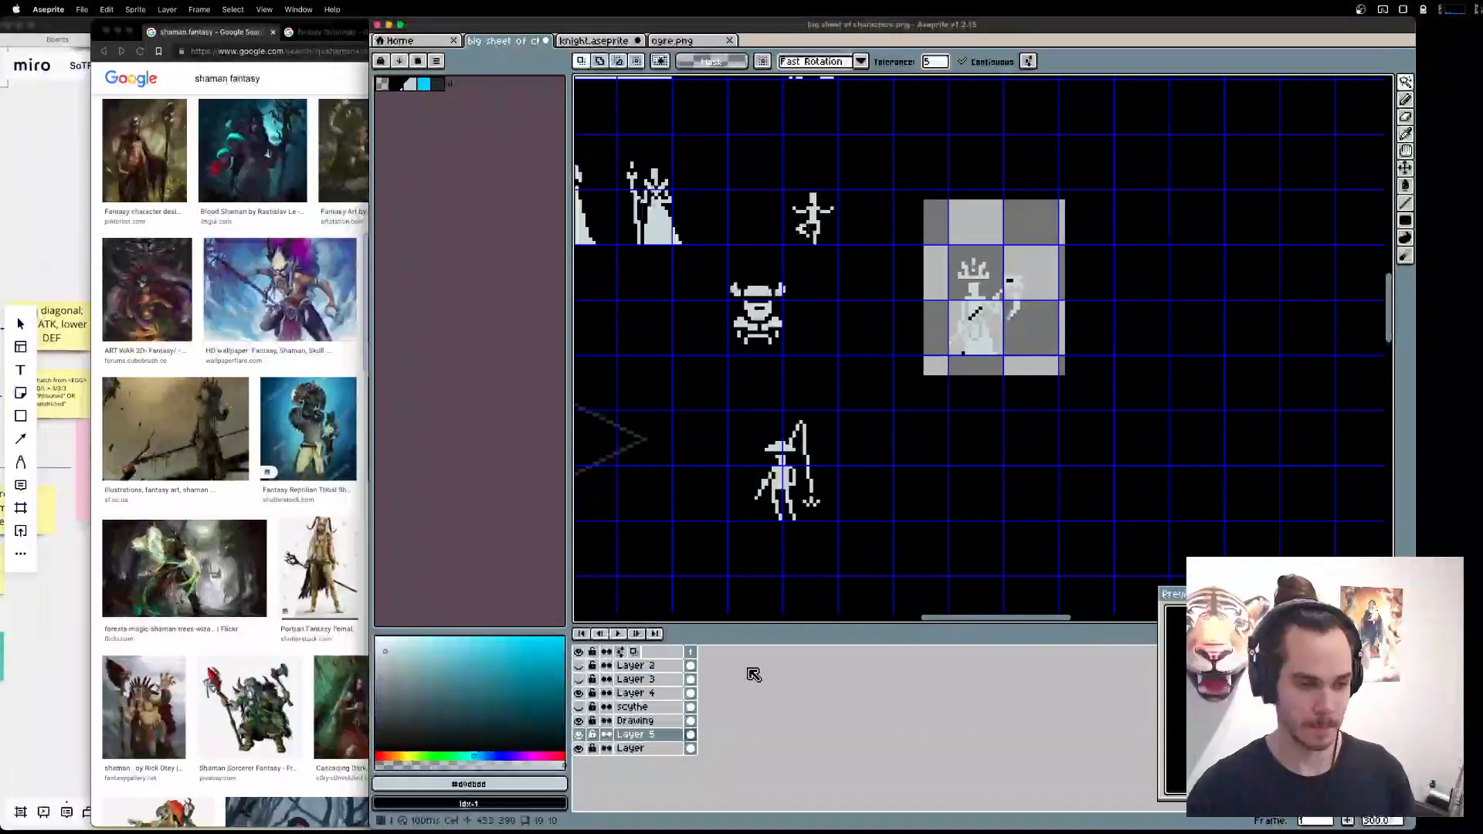
# Merge the Drawing layer down into Layer 5.
pyautogui.click(651, 739)
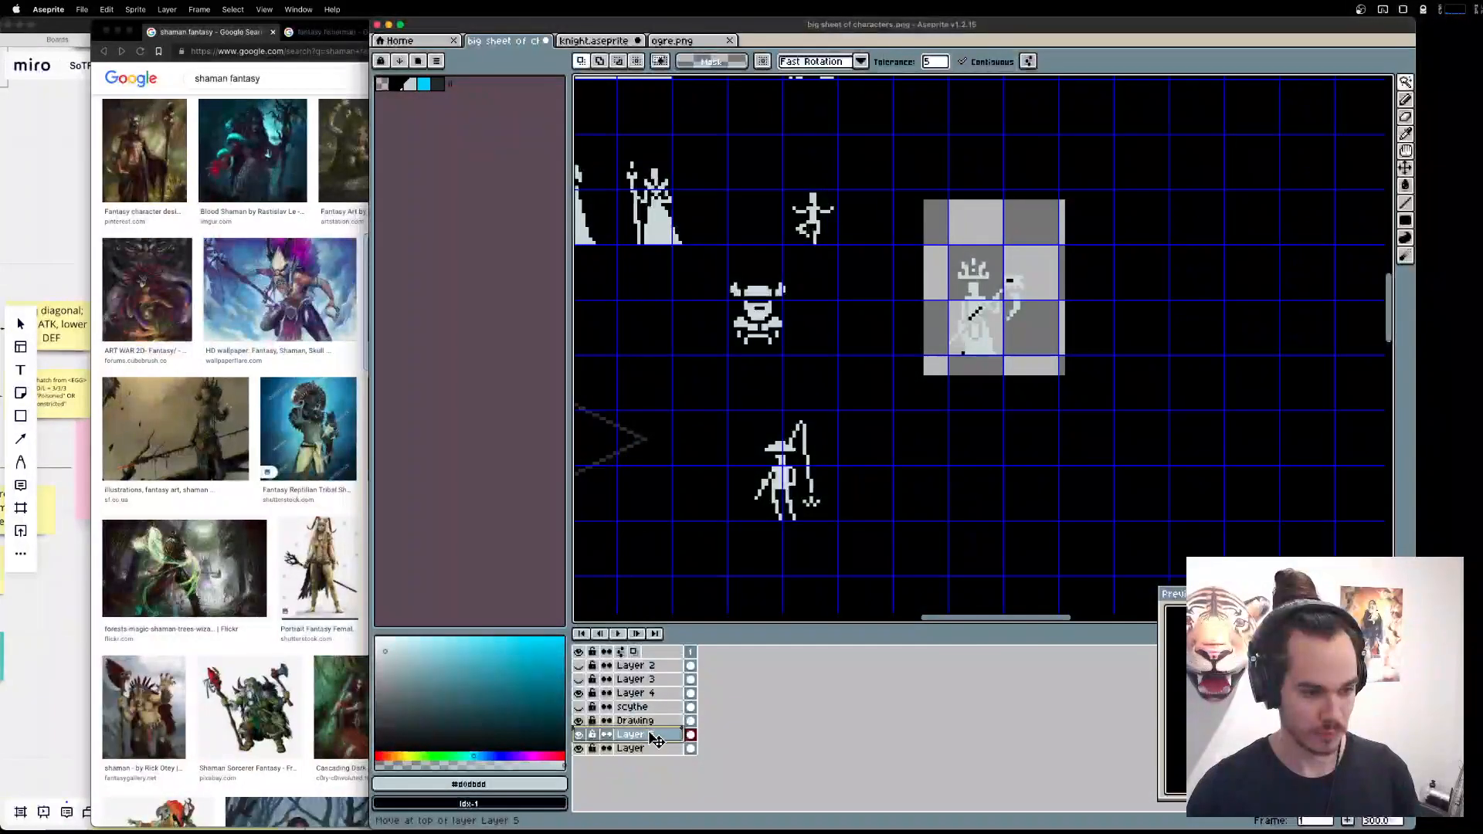
pyautogui.doubleClick(652, 723)
pyautogui.press('Escape')
pyautogui.rightClick(665, 723)
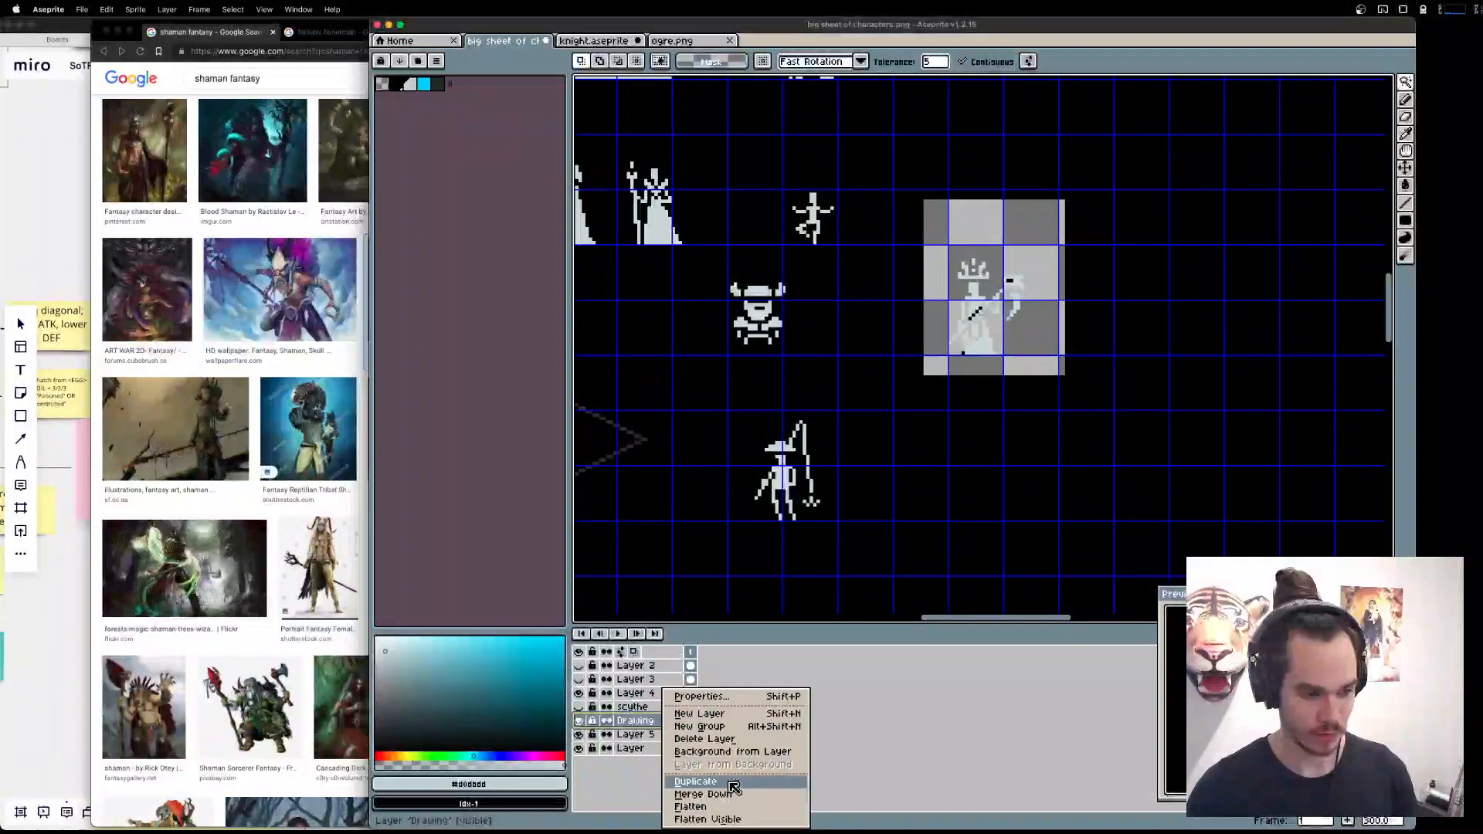
pyautogui.click(721, 794)
# Sample the background black and cover the transparent hole behind the shaman on Layer with a filled rectangle.
pyautogui.click(633, 735)
pyautogui.press('i')
pyautogui.click(1103, 420)
pyautogui.press('g')
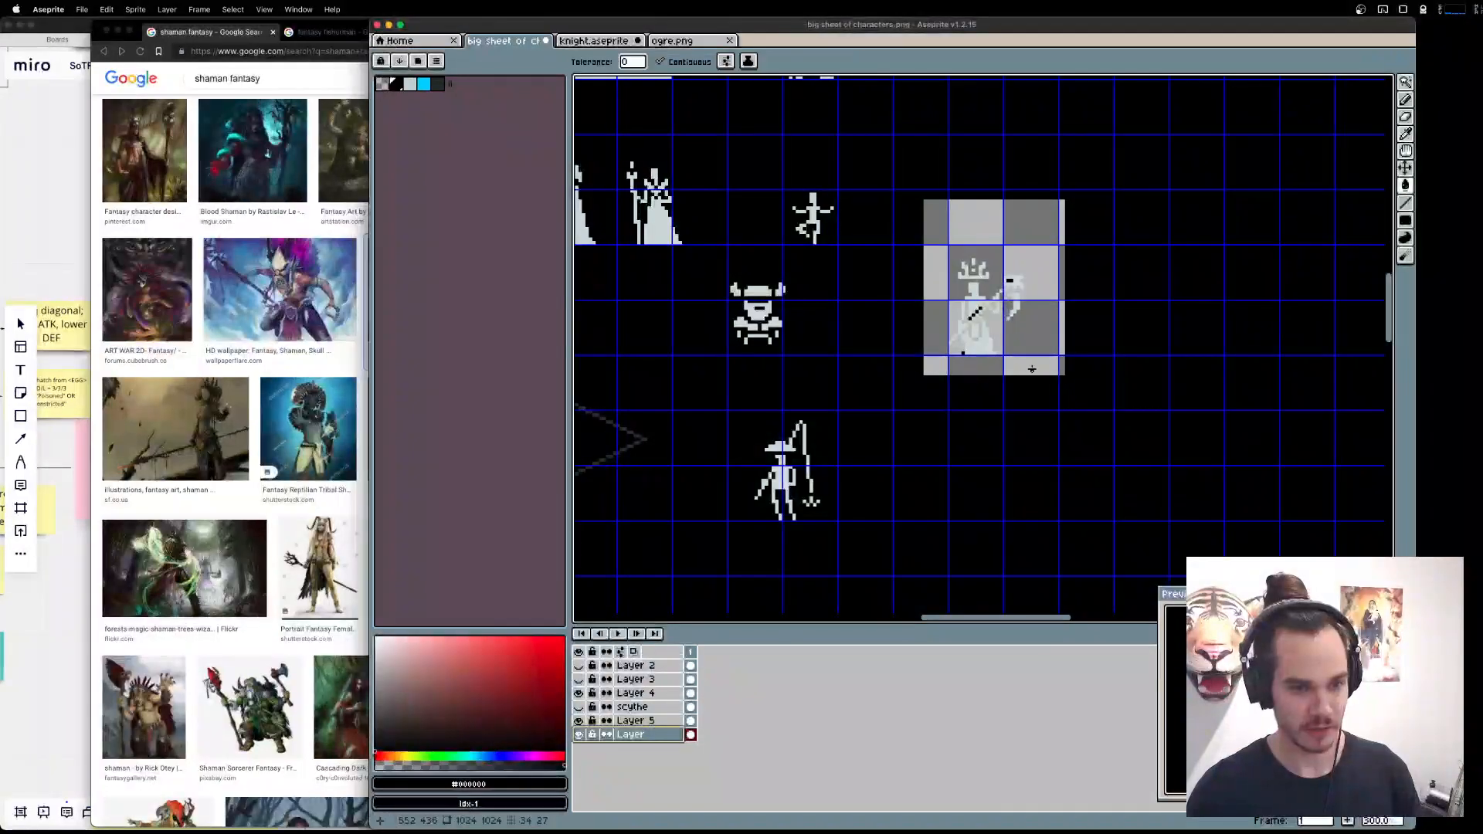
pyautogui.click(1032, 367)
pyautogui.press('u')
pyautogui.press('u')
pyautogui.moveTo(916, 193); pyautogui.dragTo(1086, 405)
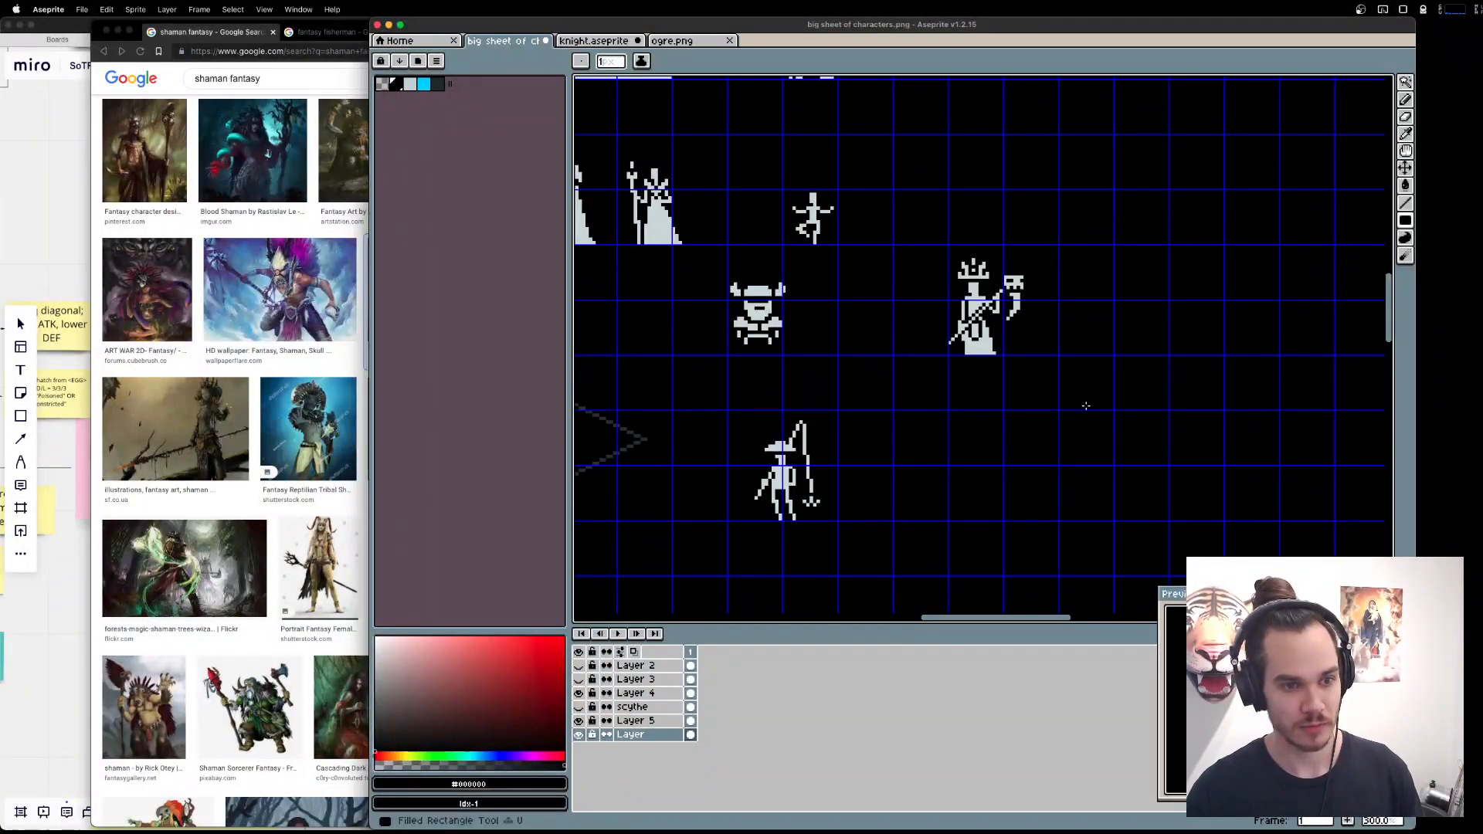
# Move the complete shaman on Layer 5 into the row beside the fisherman and deselect it.
pyautogui.press('m')
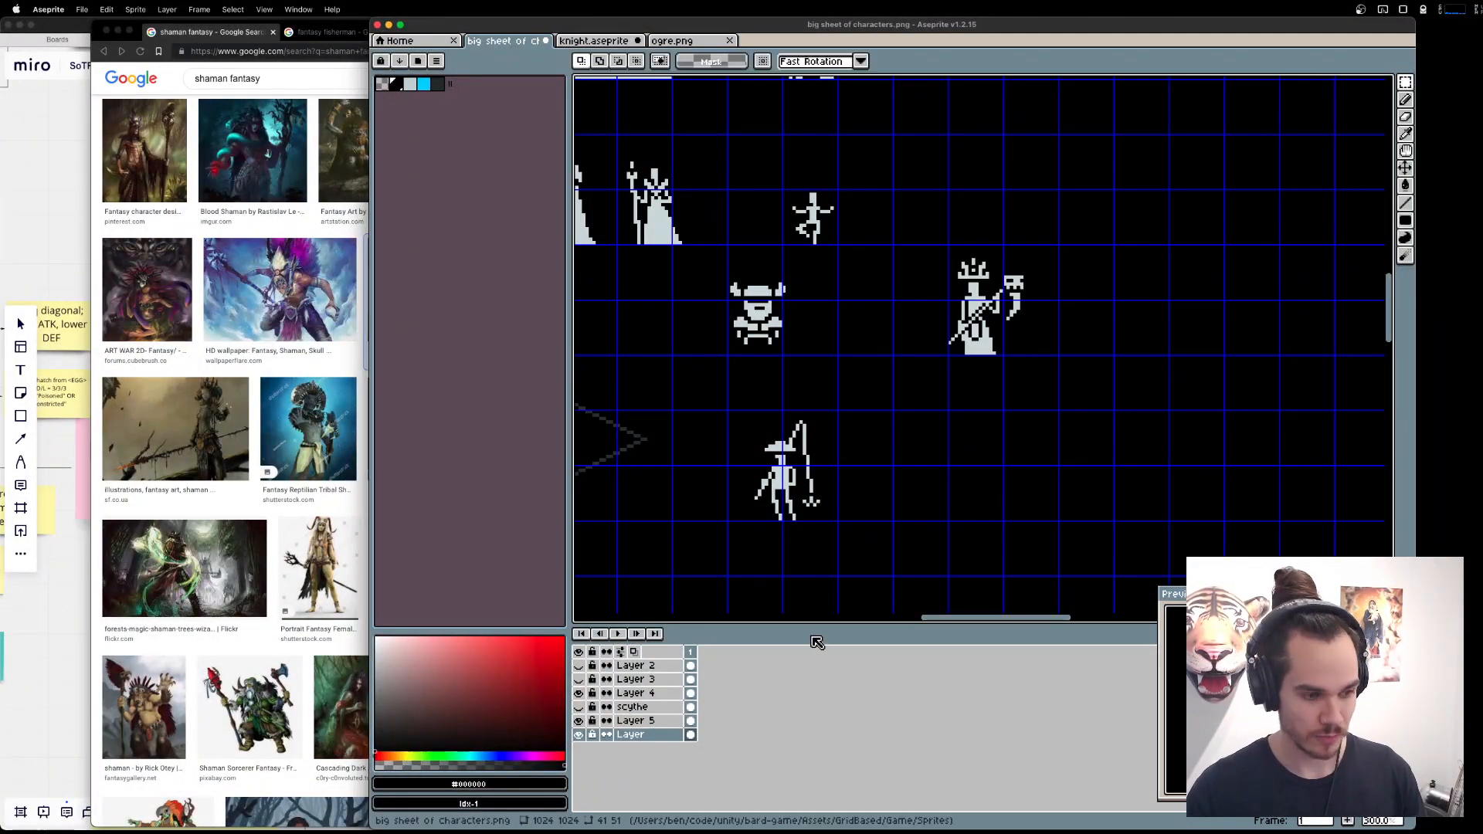
pyautogui.click(636, 721)
pyautogui.moveTo(919, 221); pyautogui.dragTo(1122, 448)
pyautogui.moveTo(1036, 351); pyautogui.dragTo(949, 519)
pyautogui.press('super+d')
pyautogui.hscroll(-3, 949, 519)
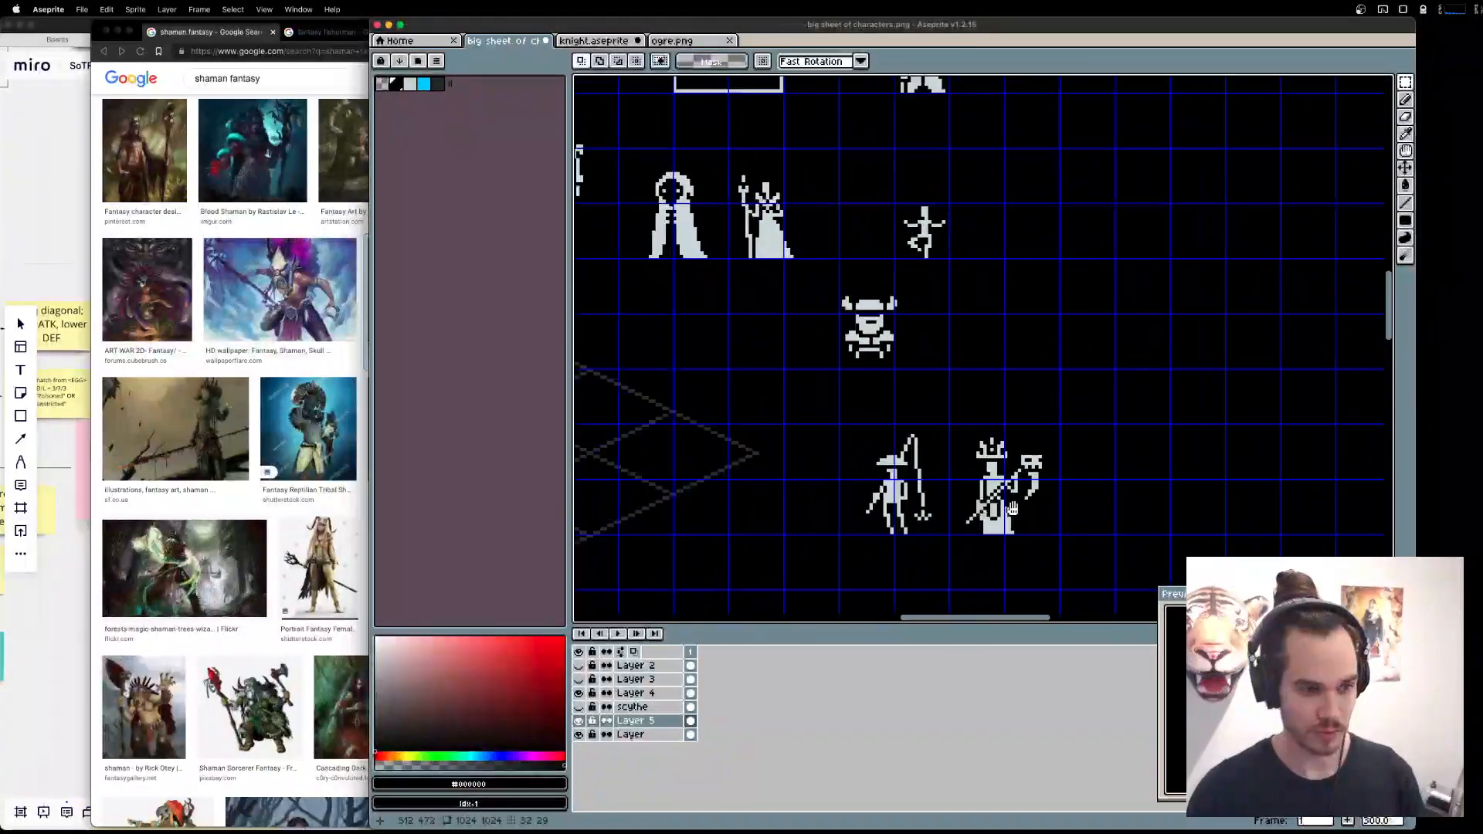
# Try to move the two robed figures into the shaman's row, and undo it.
pyautogui.moveTo(636, 148)
pyautogui.mouseDown()
pyautogui.moveTo(1226, 529)
pyautogui.moveTo(1128, 490)
pyautogui.mouseUp()
pyautogui.press('super+z')
pyautogui.press('super+d')
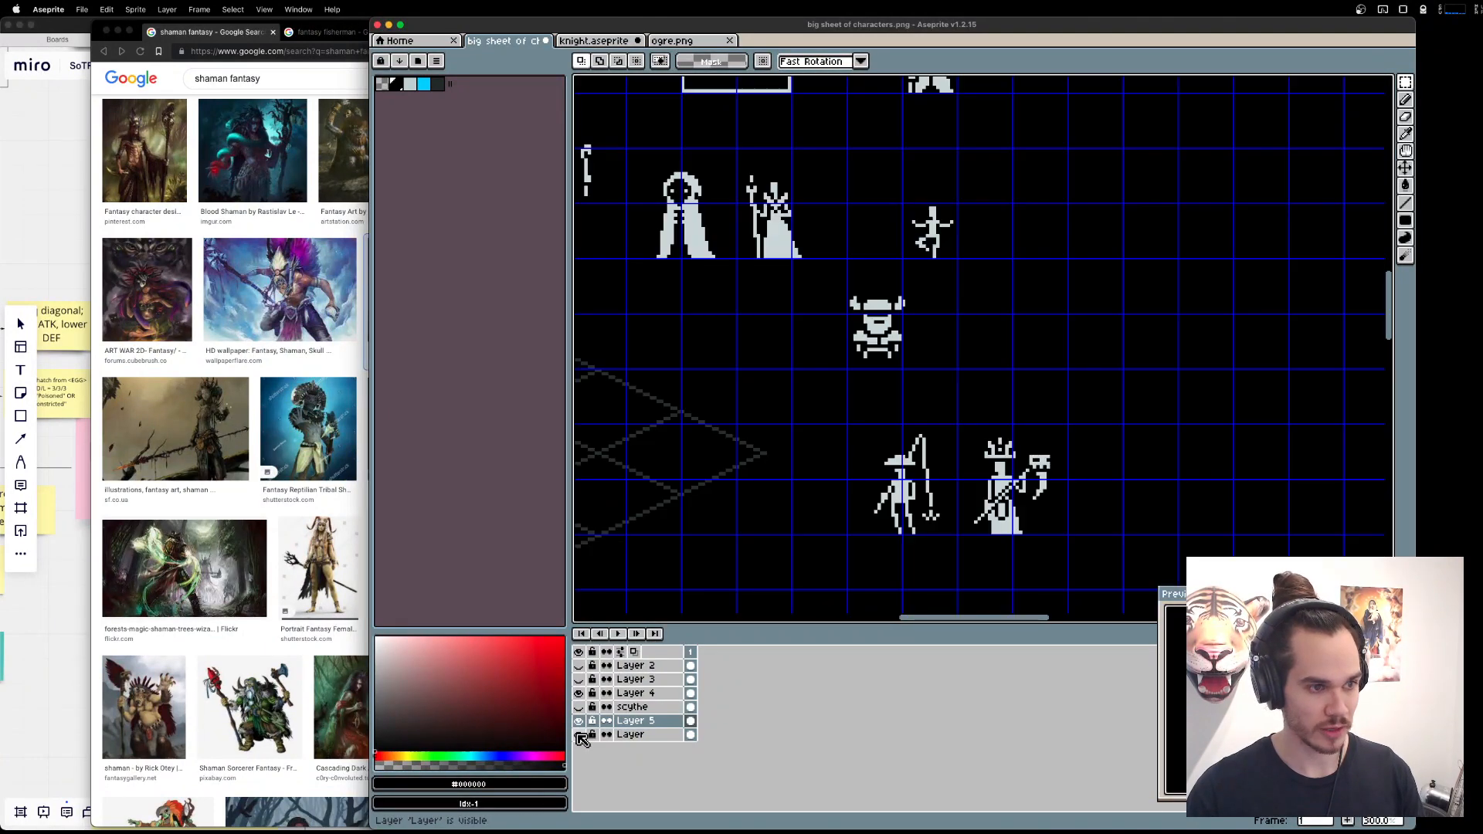
# Check the contents of Layer 5 and Layer 4, reorder Layer 4 directly above Layer 5, and merge it down.
pyautogui.click(579, 722)
pyautogui.click(580, 722)
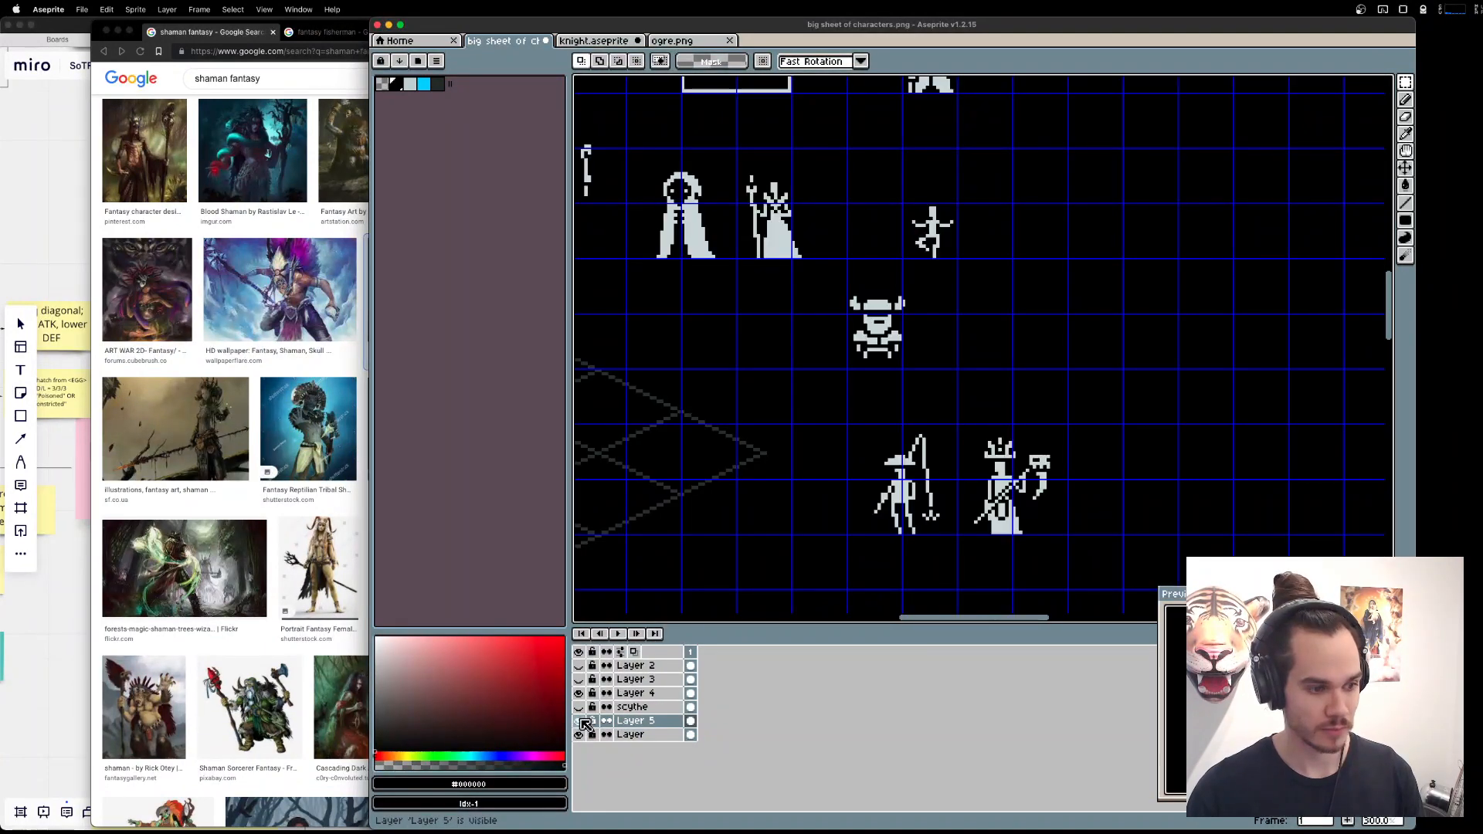
pyautogui.click(580, 693)
pyautogui.click(579, 693)
pyautogui.doubleClick(640, 694)
pyautogui.press('Escape')
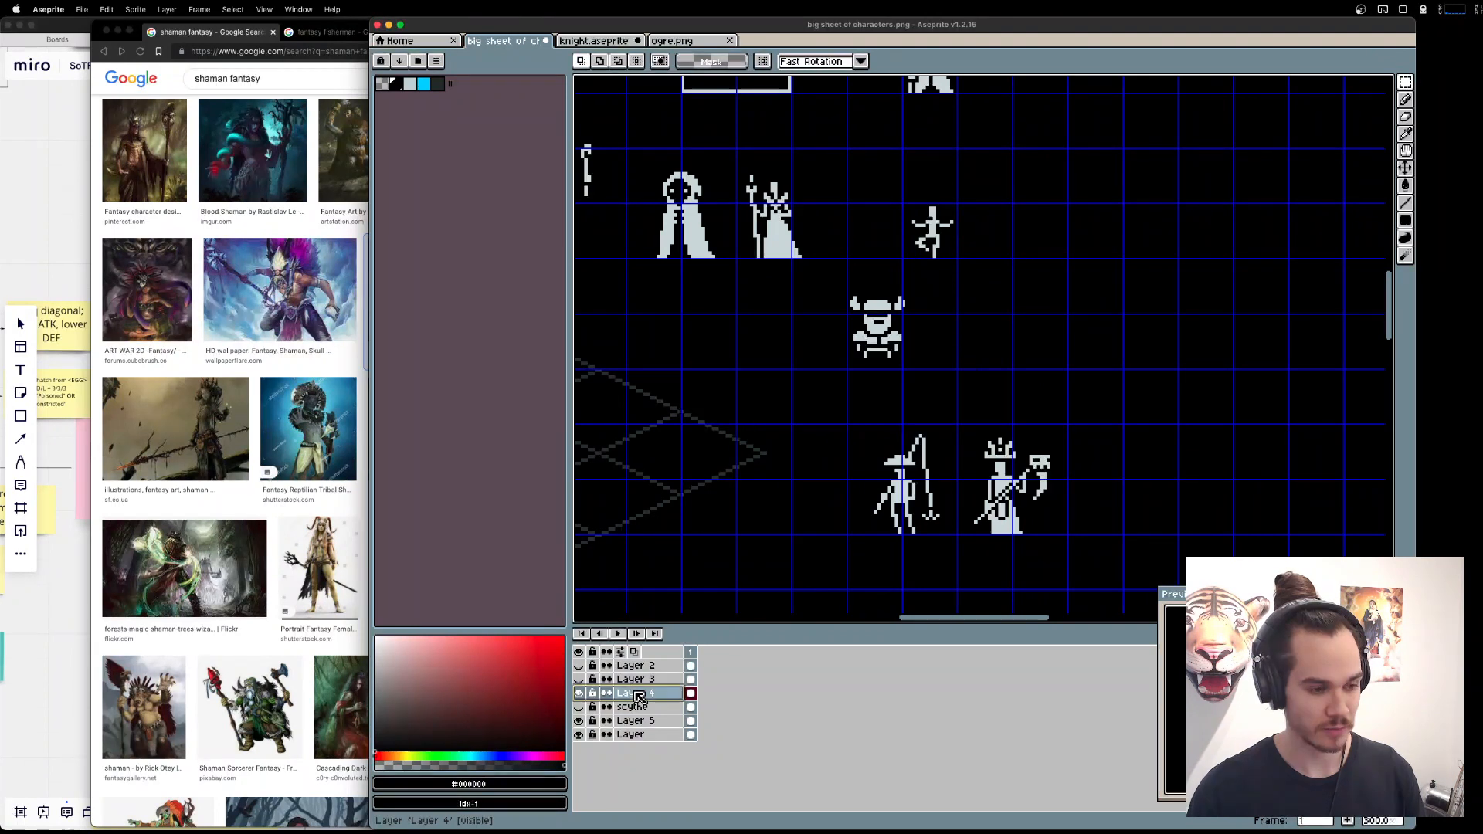
pyautogui.moveTo(640, 694); pyautogui.dragTo(660, 714)
pyautogui.rightClick(660, 715)
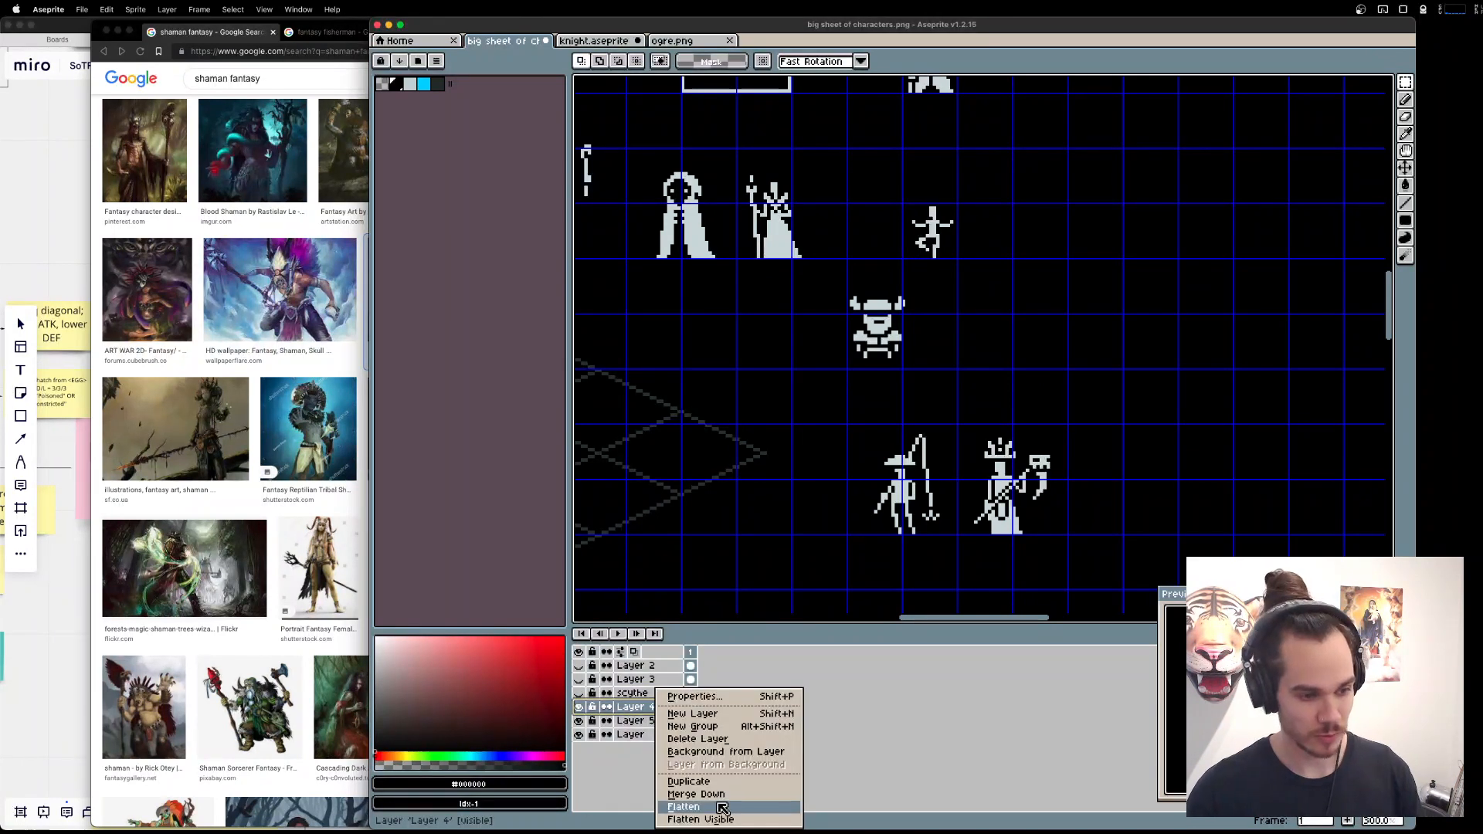
pyautogui.click(726, 796)
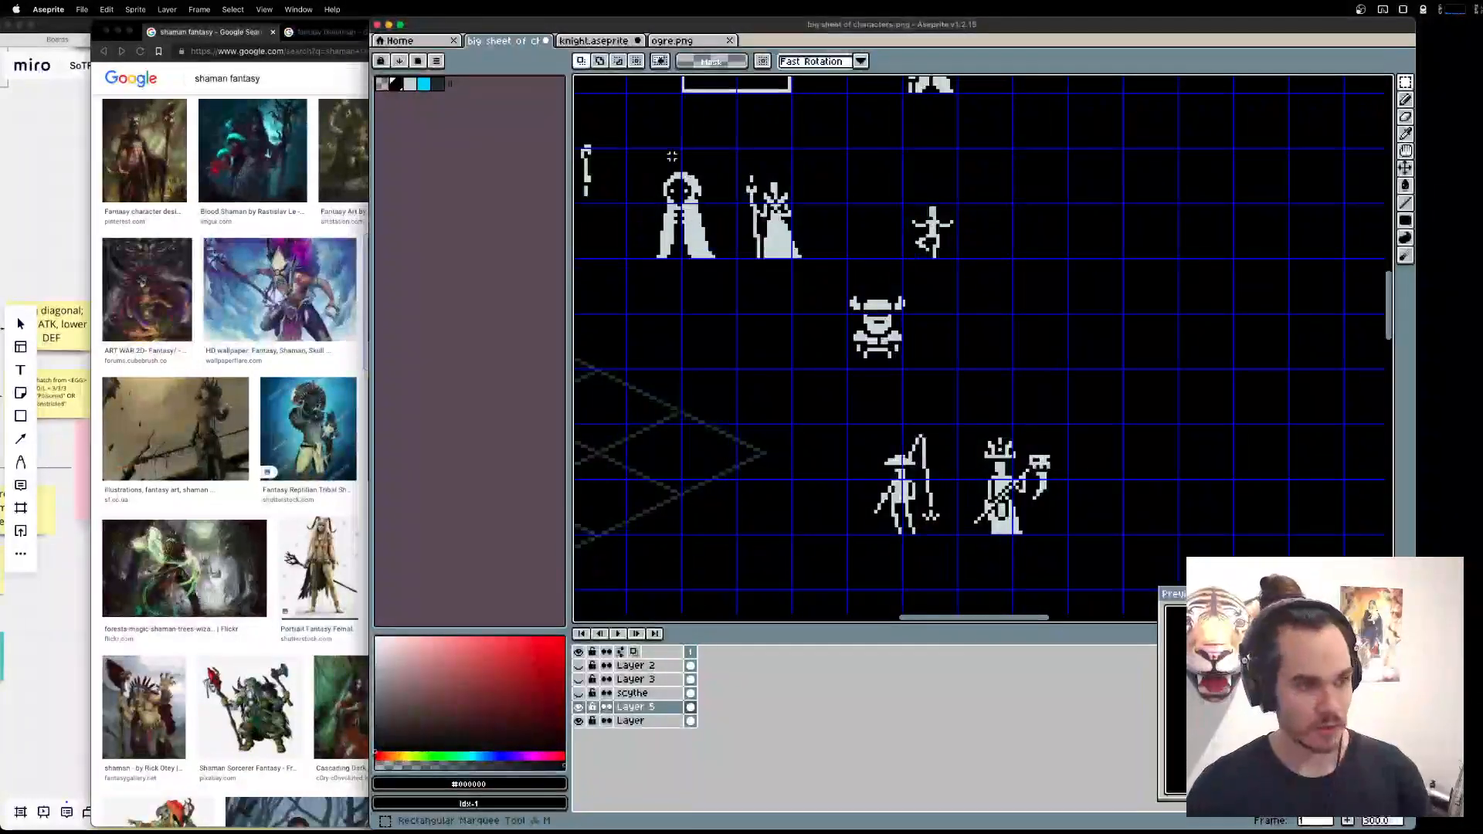
# Move the hooded figure and the staff-bearing robed figure into the row beside the shaman.
pyautogui.moveTo(733, 220); pyautogui.dragTo(1172, 498)
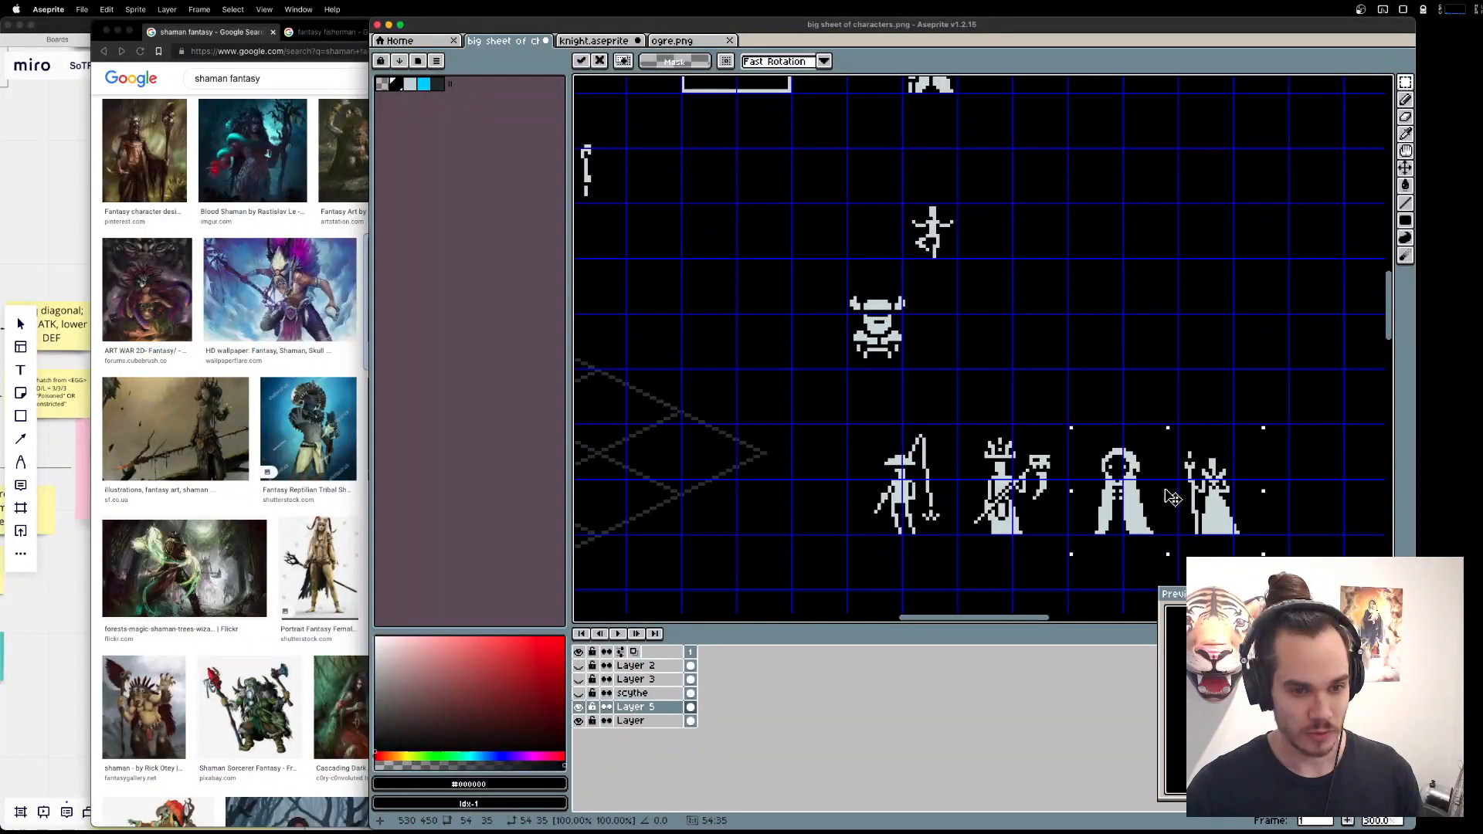
pyautogui.click(1306, 515)
pyautogui.moveTo(1305, 515); pyautogui.dragTo(1162, 361)
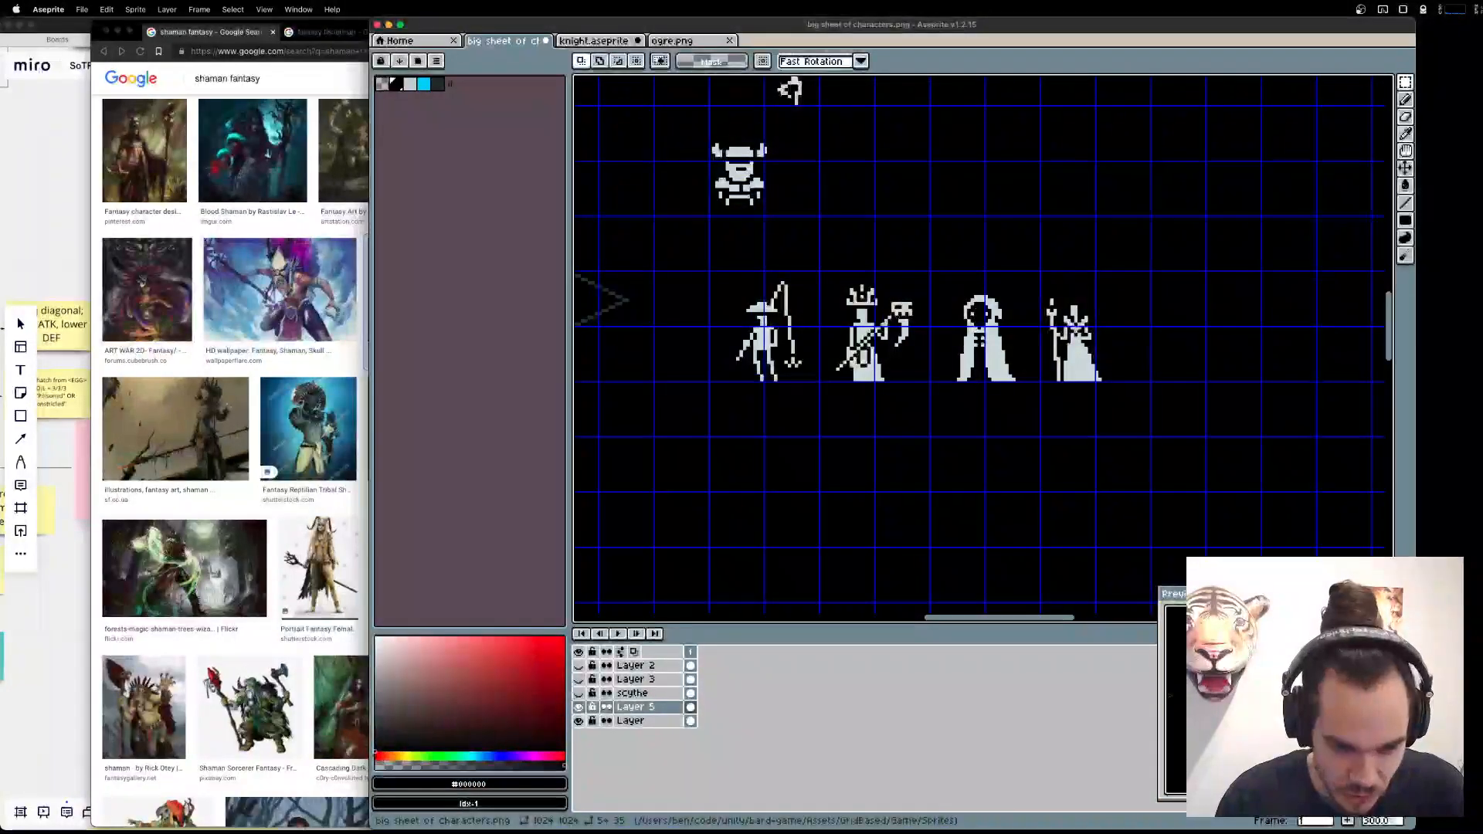
# Redraw the shaman's left arm as a straight vertical line down to the staff, erasing its stray hand pixels.
pyautogui.scroll(4, 844, 381)
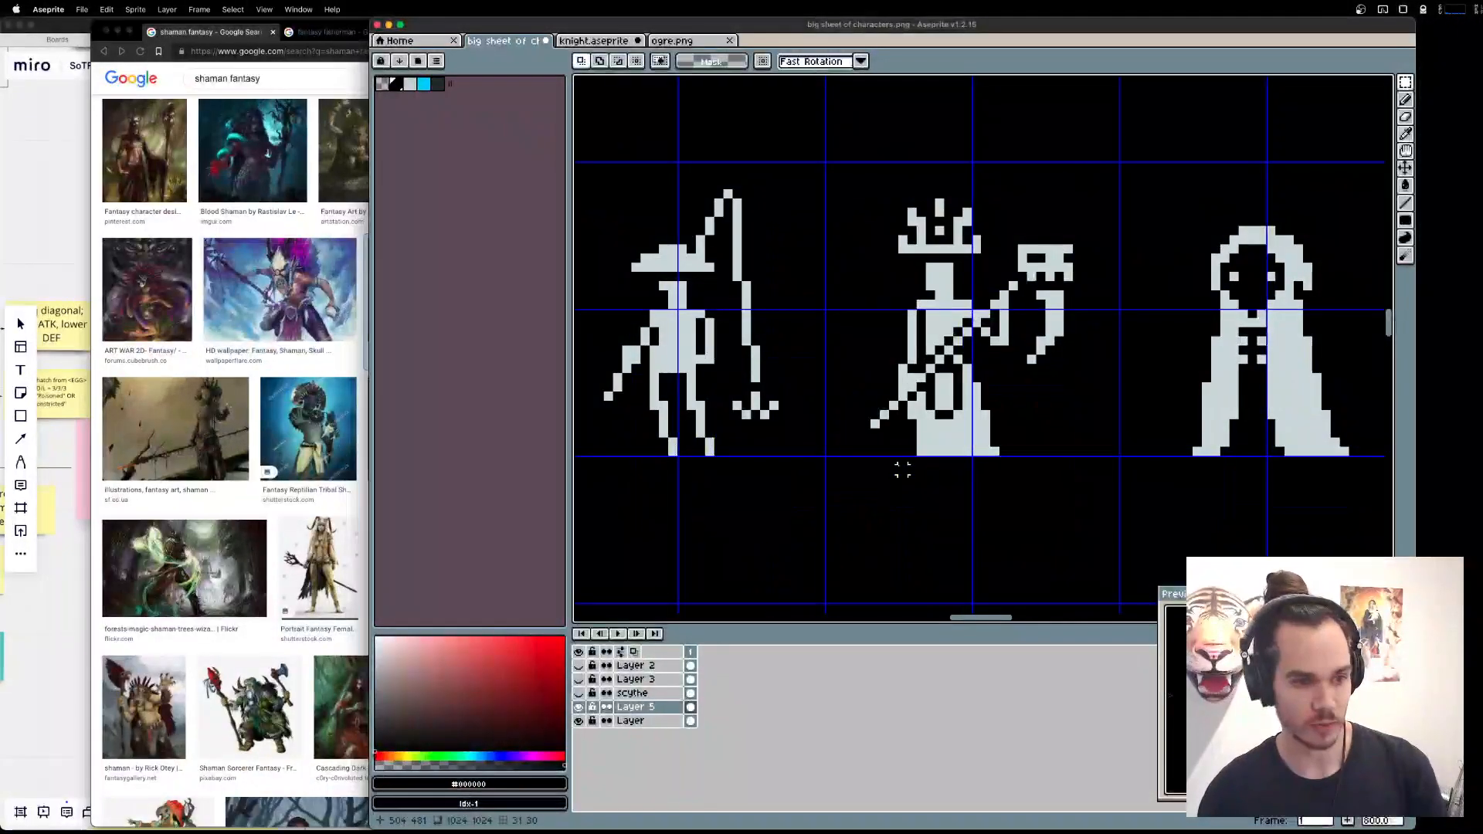
pyautogui.press('b')
pyautogui.scroll(3, 897, 333)
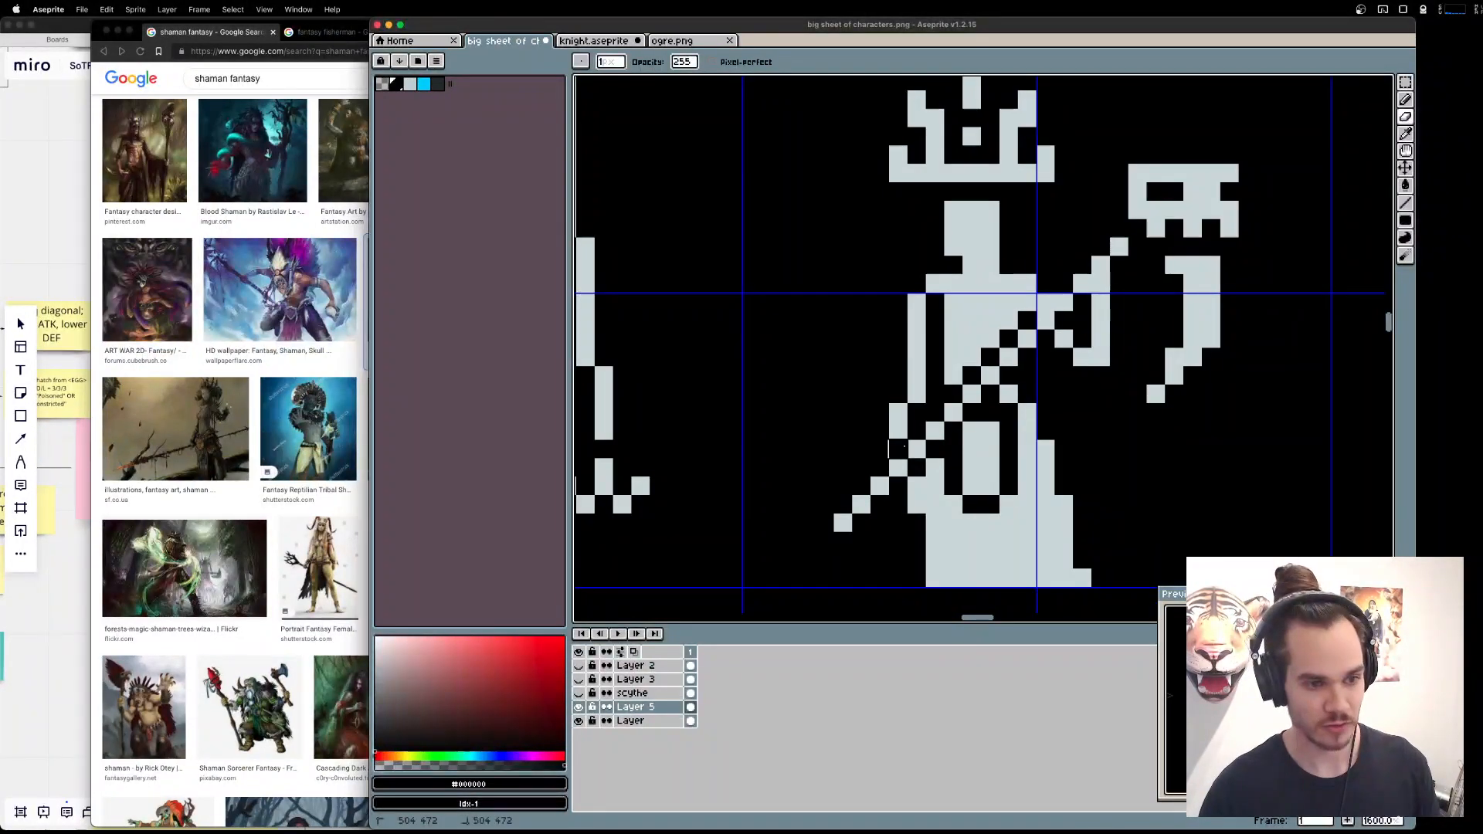
pyautogui.click(898, 431)
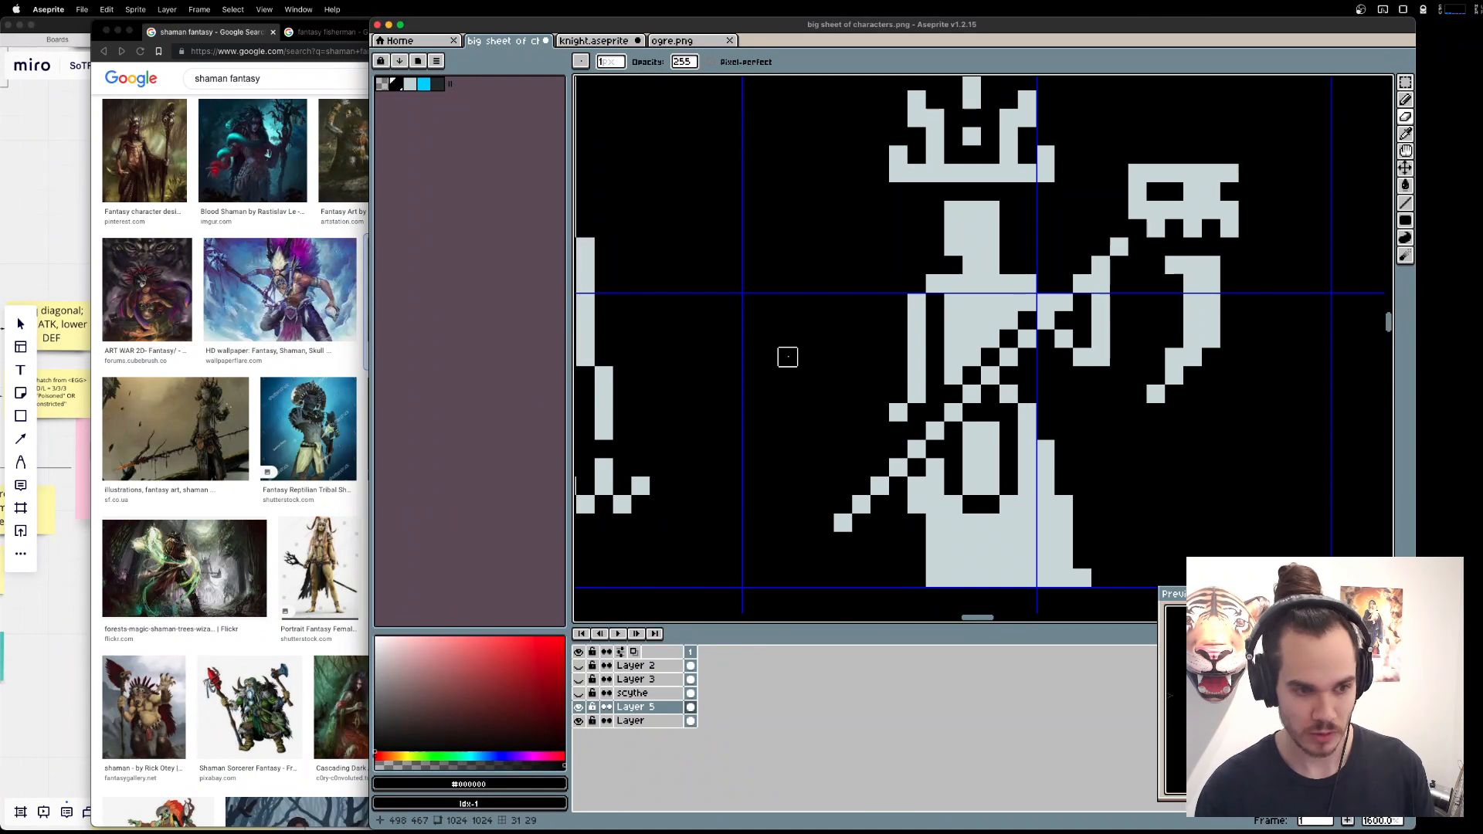
pyautogui.keyDown('alt'); pyautogui.click(918, 391); pyautogui.keyUp('alt')
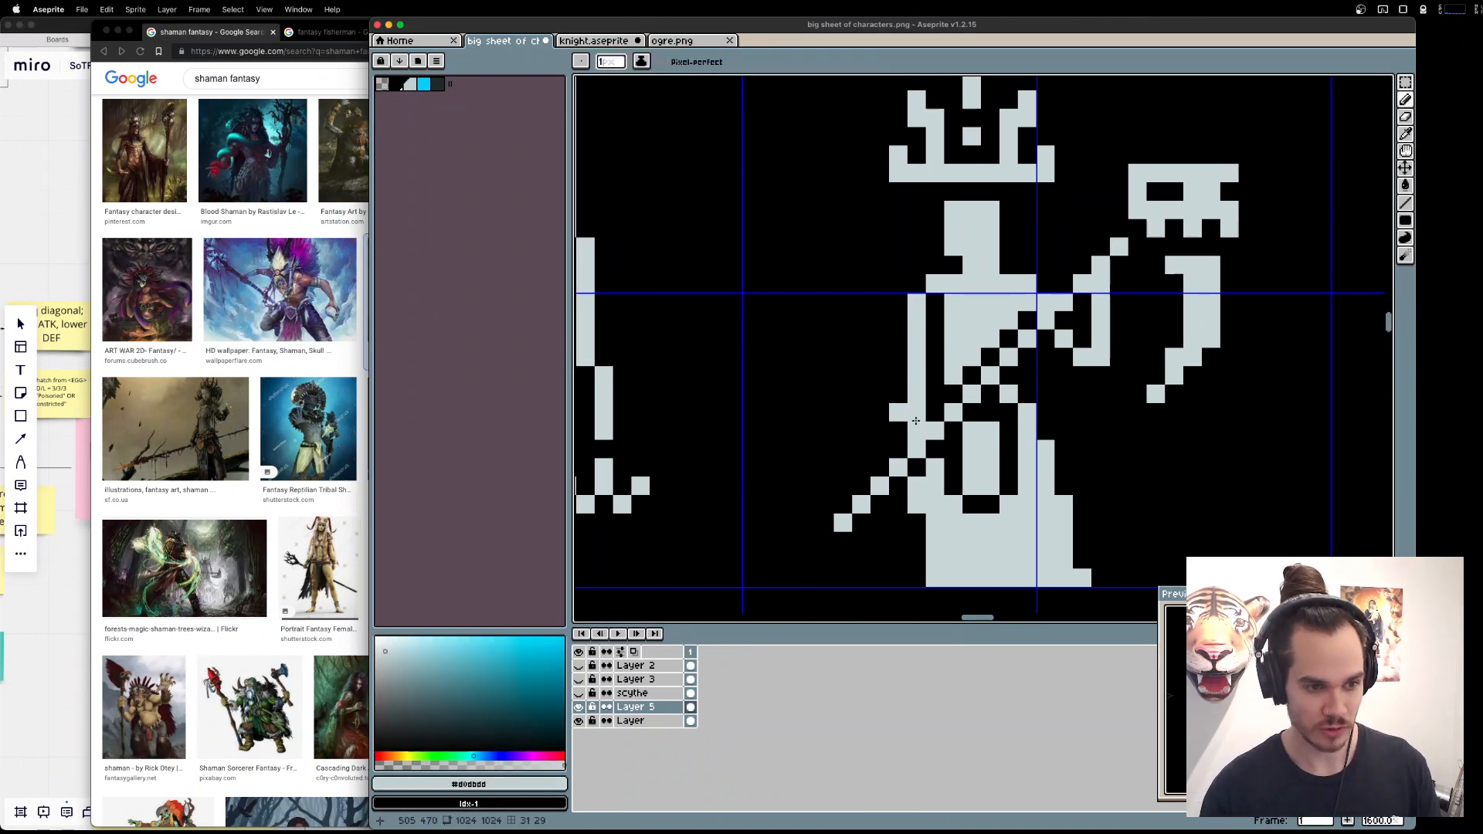
pyautogui.press('e')
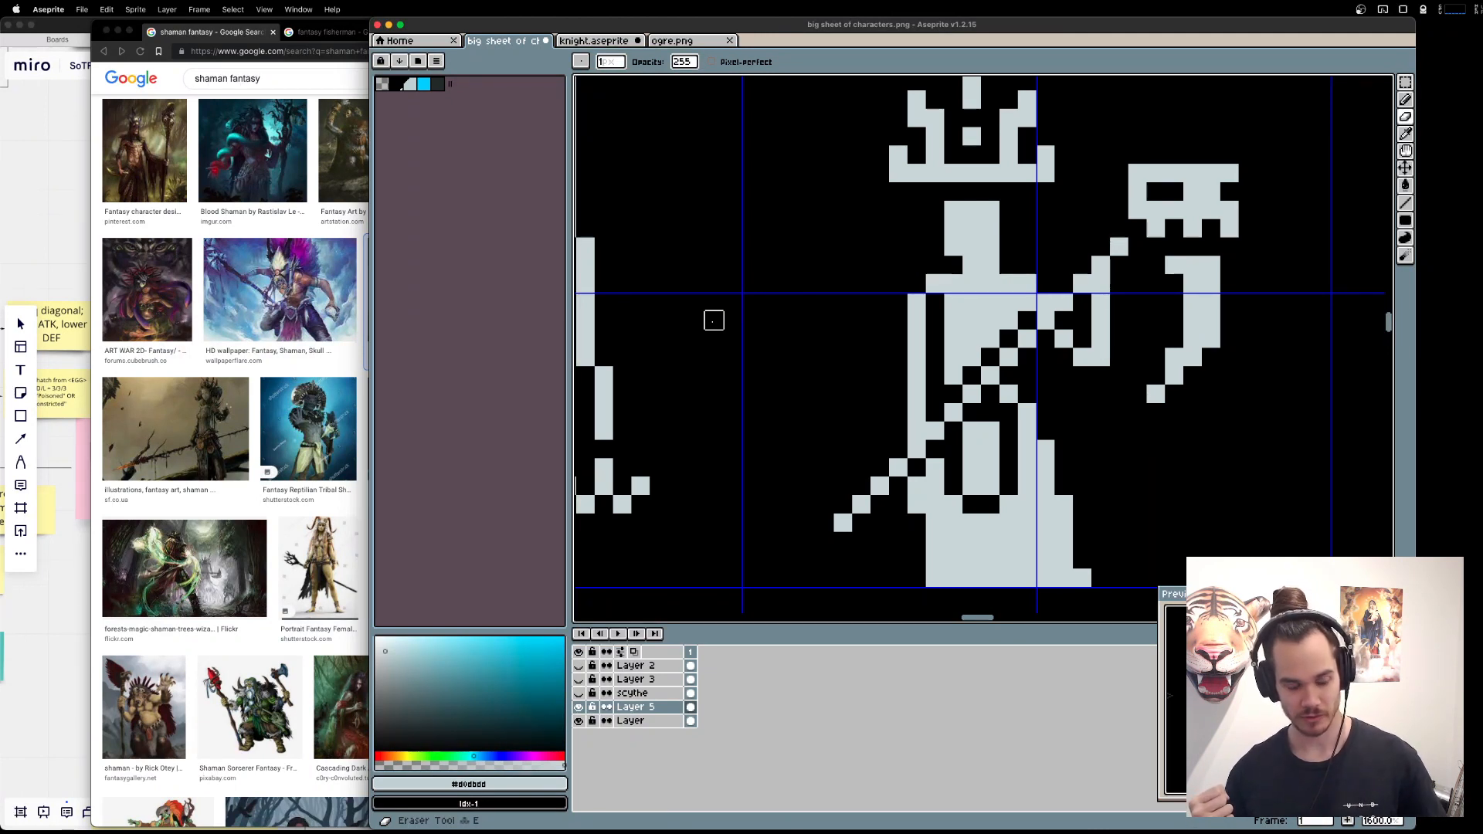
# Redraw the shaman's left arm in light grey as an outward-bent curve from shoulder to staff, removing the straight arm.
pyautogui.press('l')
pyautogui.keyDown('alt'); pyautogui.click(917, 306); pyautogui.keyUp('alt')
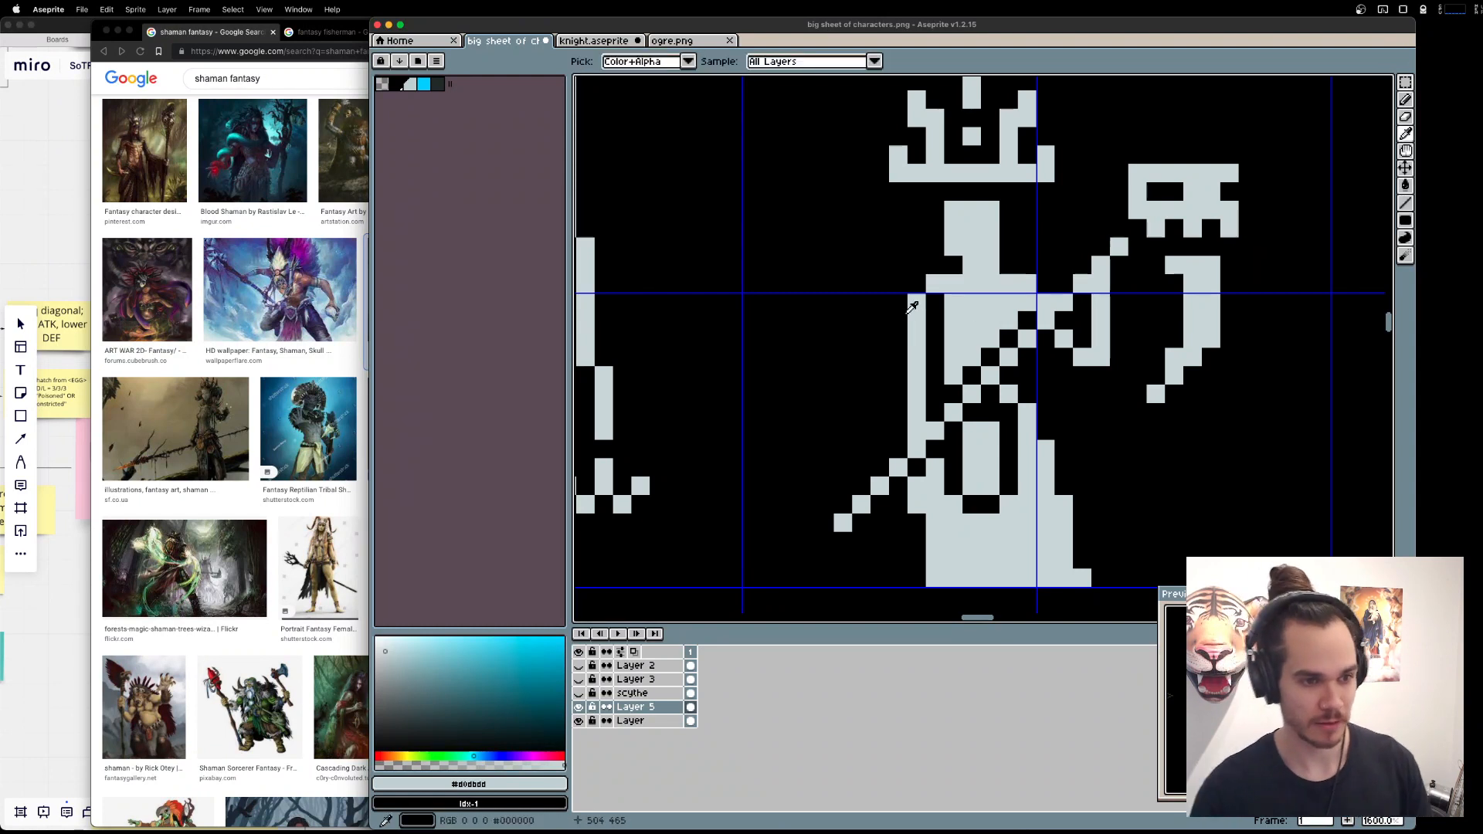
pyautogui.moveTo(898, 320); pyautogui.dragTo(883, 396)
pyautogui.moveTo(898, 412)
pyautogui.mouseDown()
pyautogui.moveTo(901, 428)
pyautogui.moveTo(917, 320)
pyautogui.moveTo(914, 418)
pyautogui.moveTo(916, 357)
pyautogui.mouseUp()
pyautogui.press('e')
pyautogui.press('super+z')
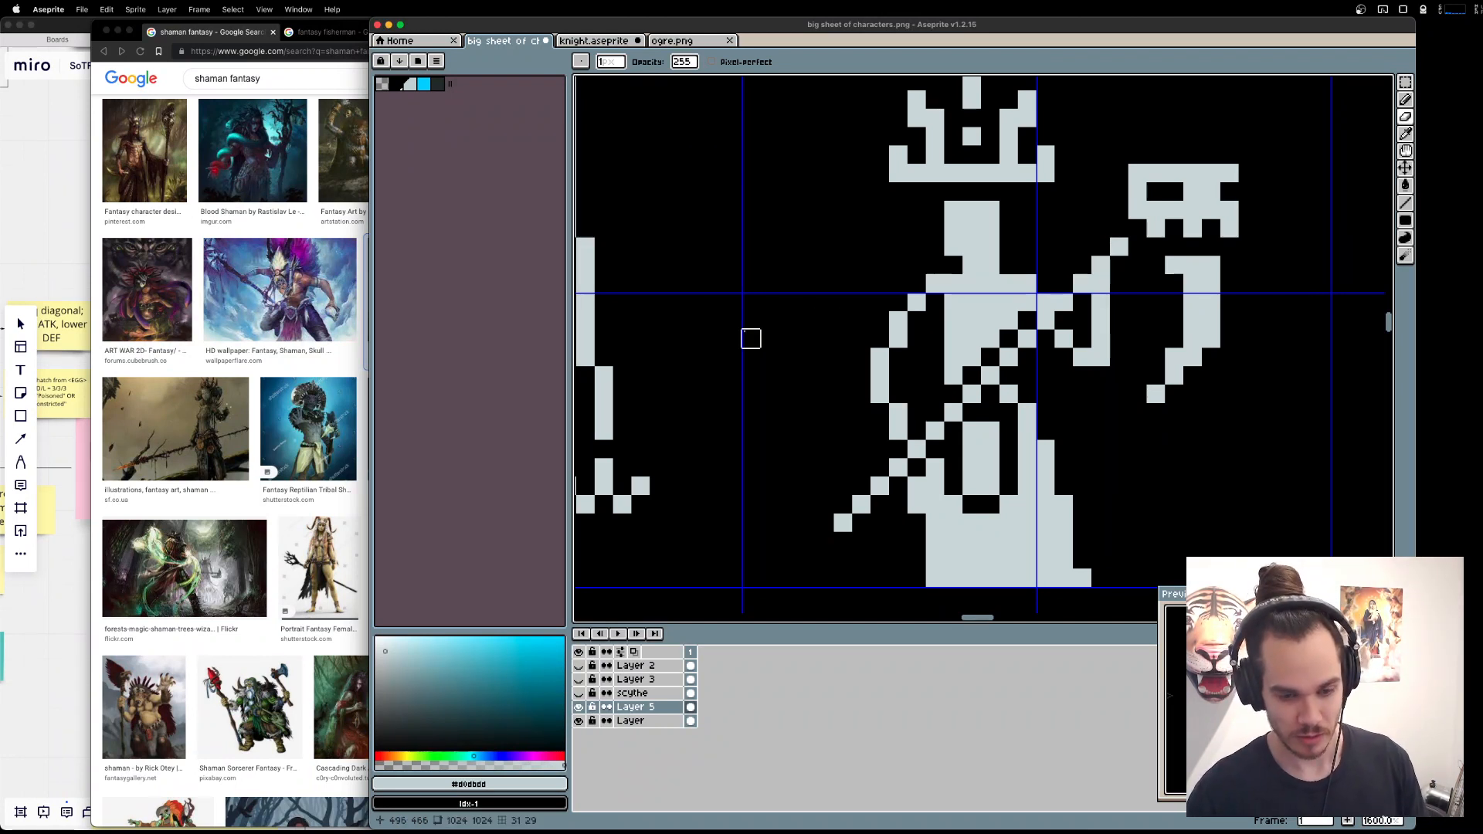
# Rework the hand pixels where the bent arm meets the staff, and widen the robe's lower left edge by one pixel column.
pyautogui.press('b')
pyautogui.click(917, 431)
pyautogui.press('e')
pyautogui.click(899, 432)
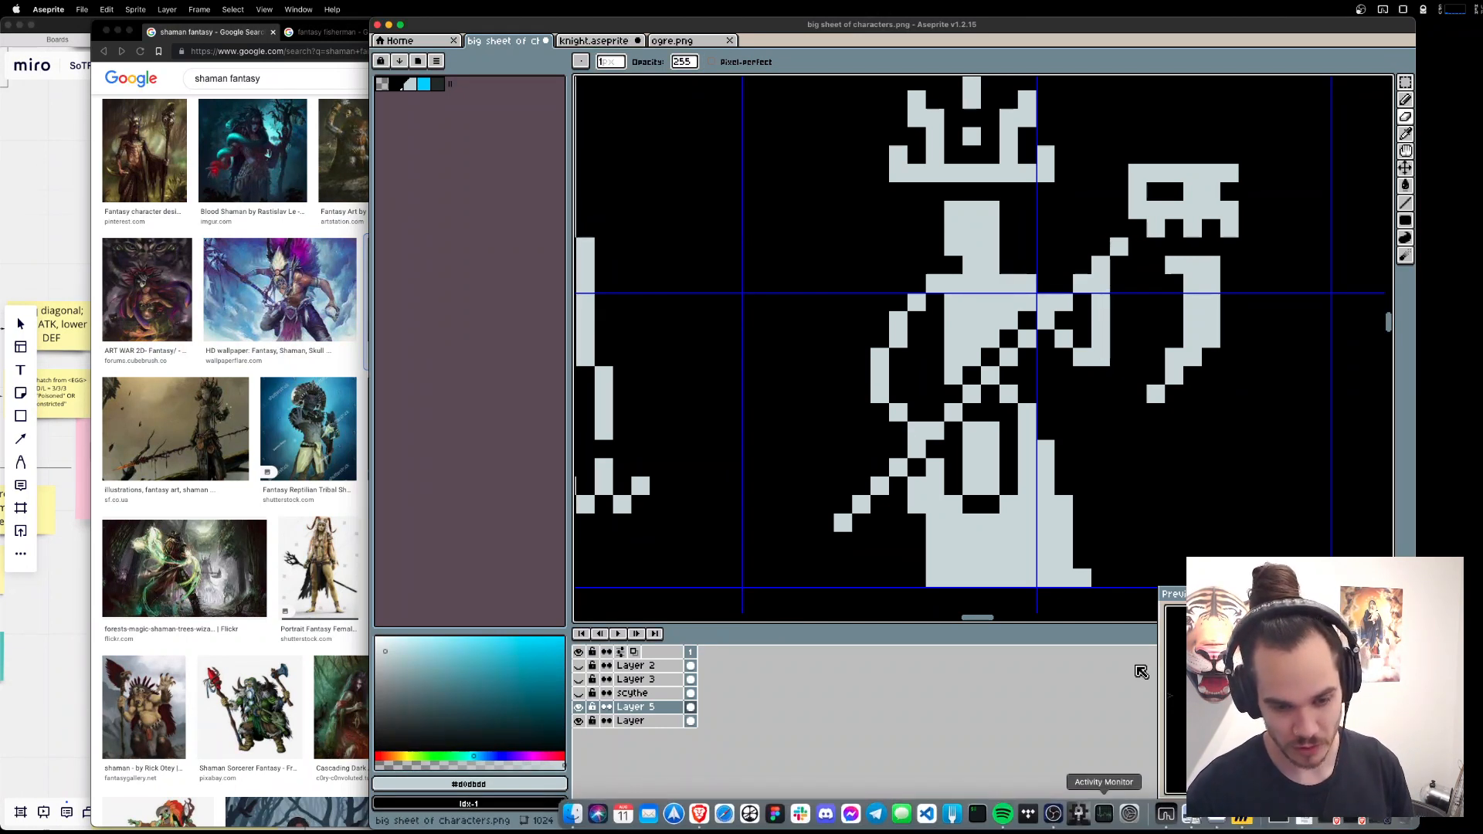
pyautogui.press('b')
pyautogui.click(935, 396)
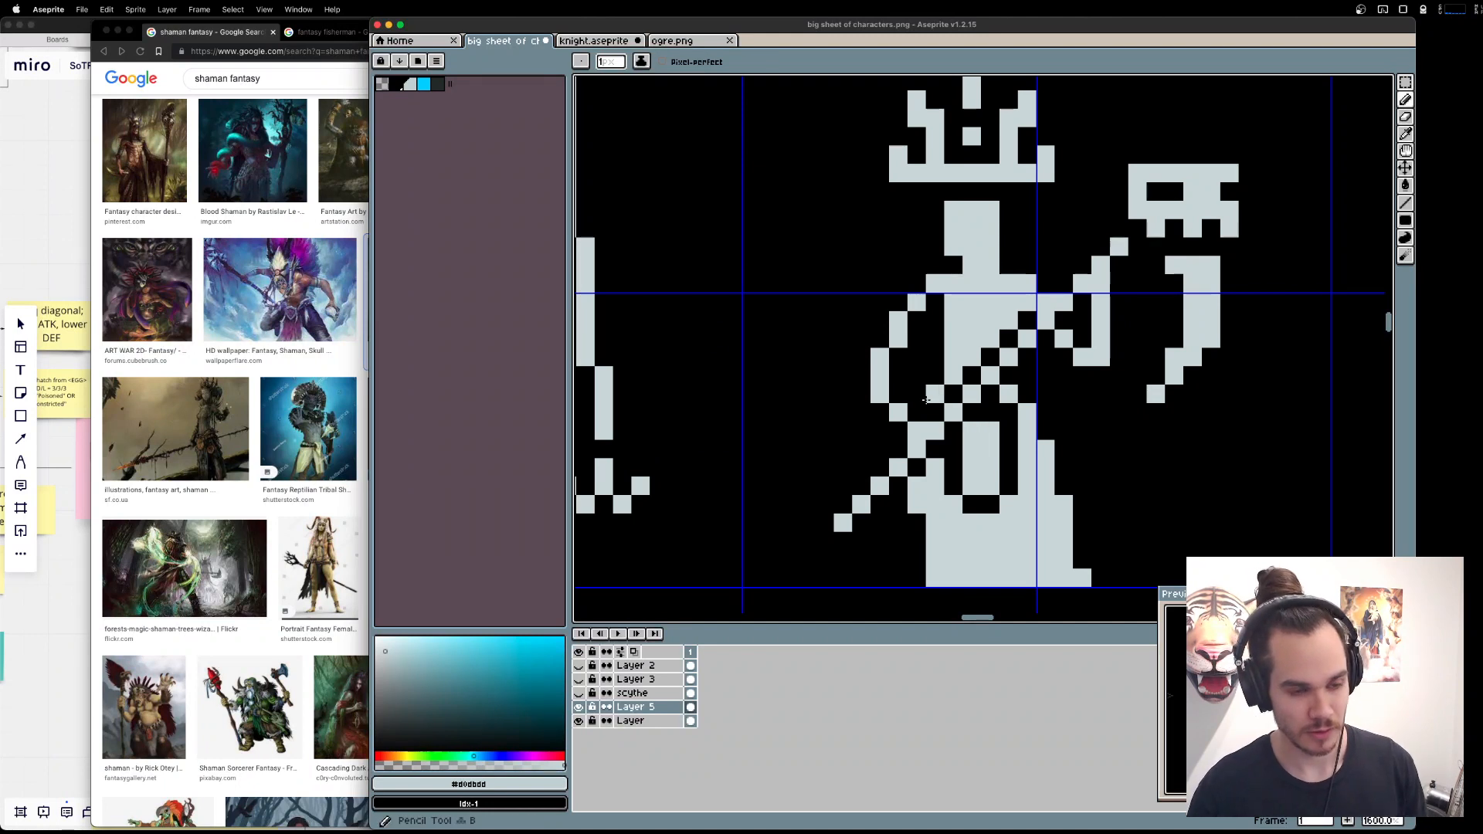
pyautogui.click(918, 407)
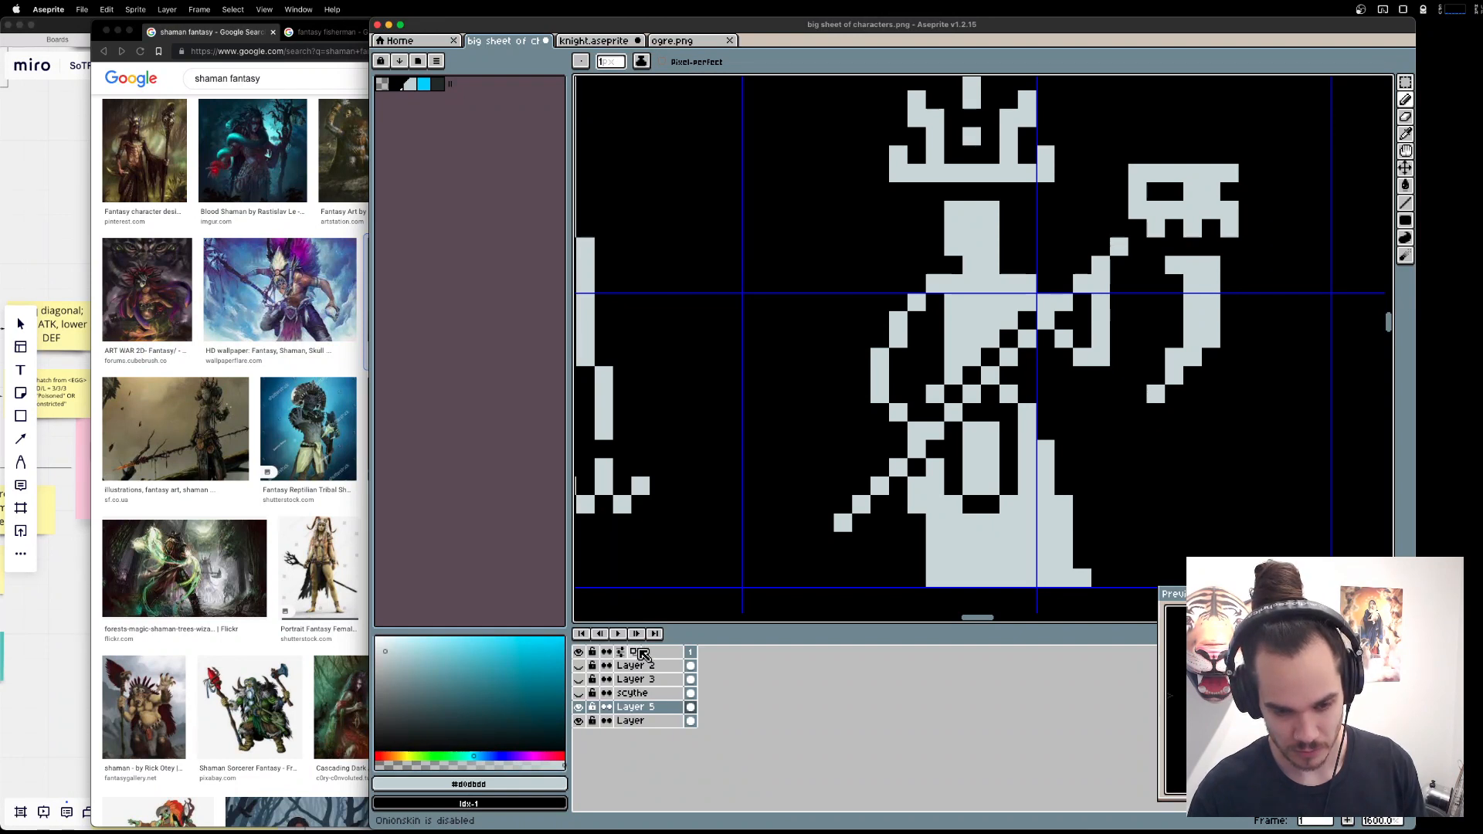
pyautogui.moveTo(917, 577); pyautogui.dragTo(920, 520)
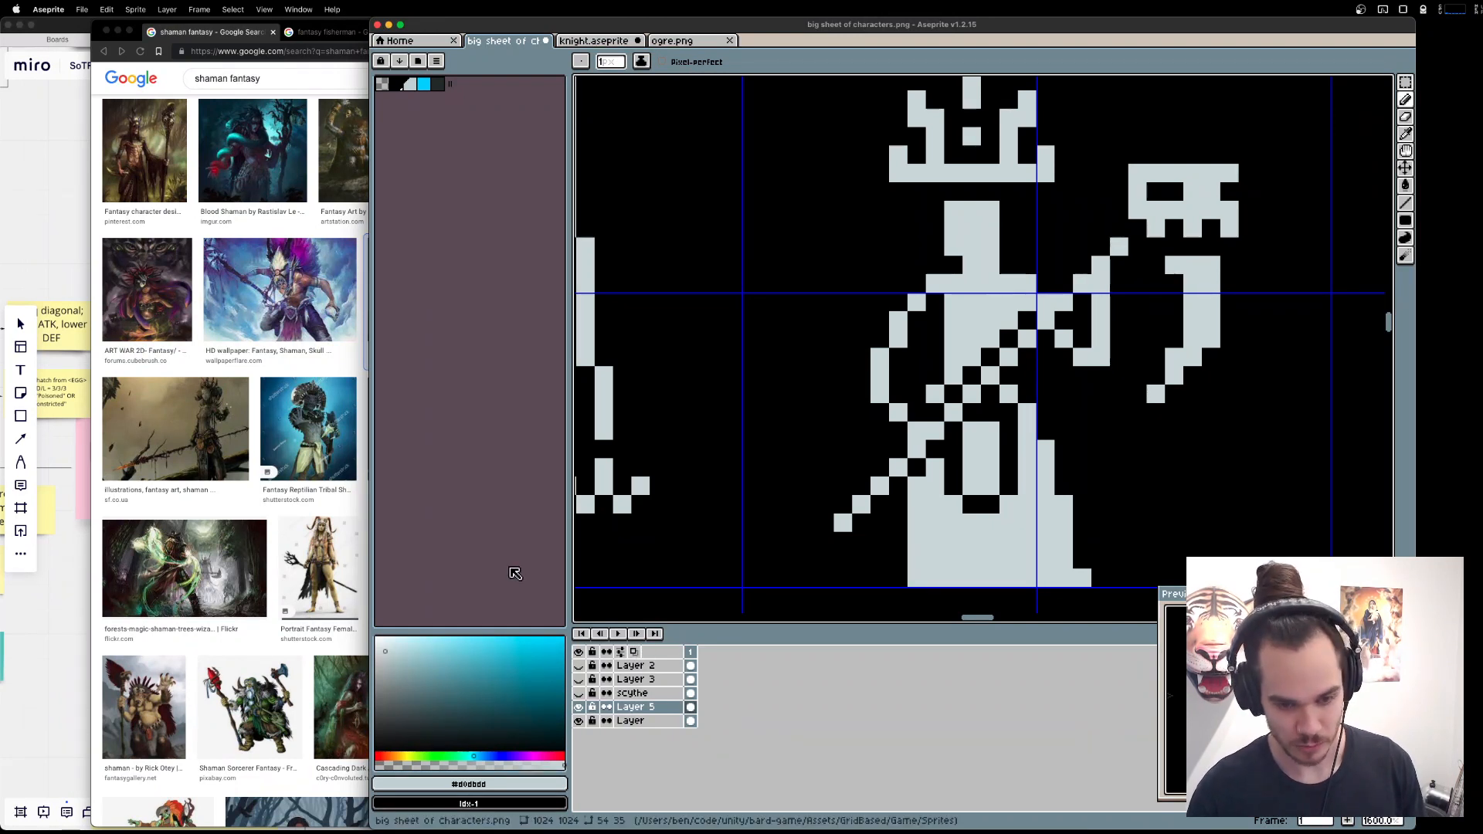
# Try trimming the shaman's robe to a straight right edge and replacing its bottom pixel row with two small feet.
pyautogui.press('e')
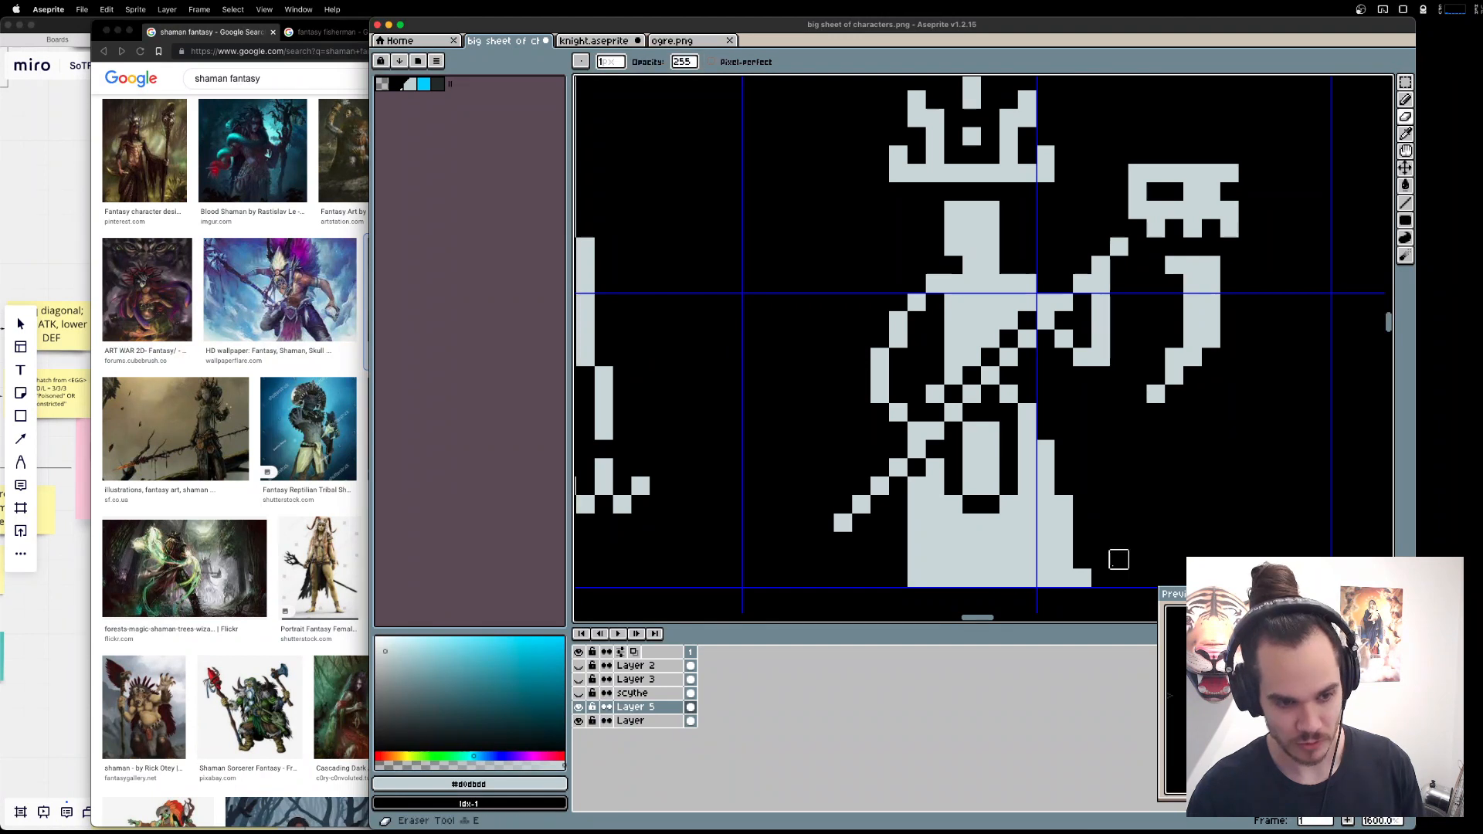
pyautogui.click(1082, 578)
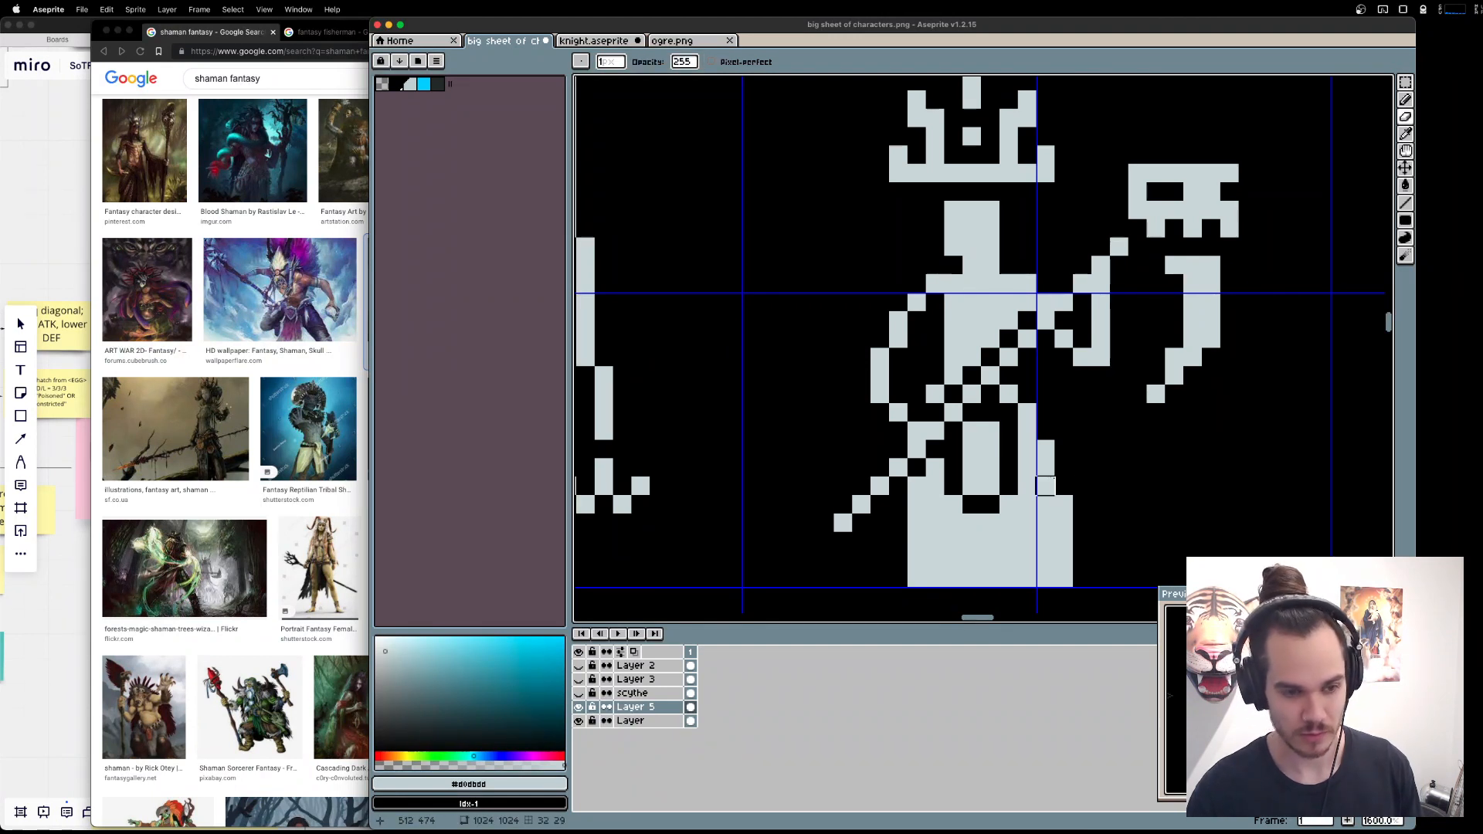
pyautogui.moveTo(1064, 504); pyautogui.dragTo(1047, 609)
pyautogui.press('super+z')
pyautogui.moveTo(1063, 504)
pyautogui.mouseDown()
pyautogui.moveTo(1064, 597)
pyautogui.moveTo(926, 578)
pyautogui.mouseUp()
pyautogui.click(917, 577)
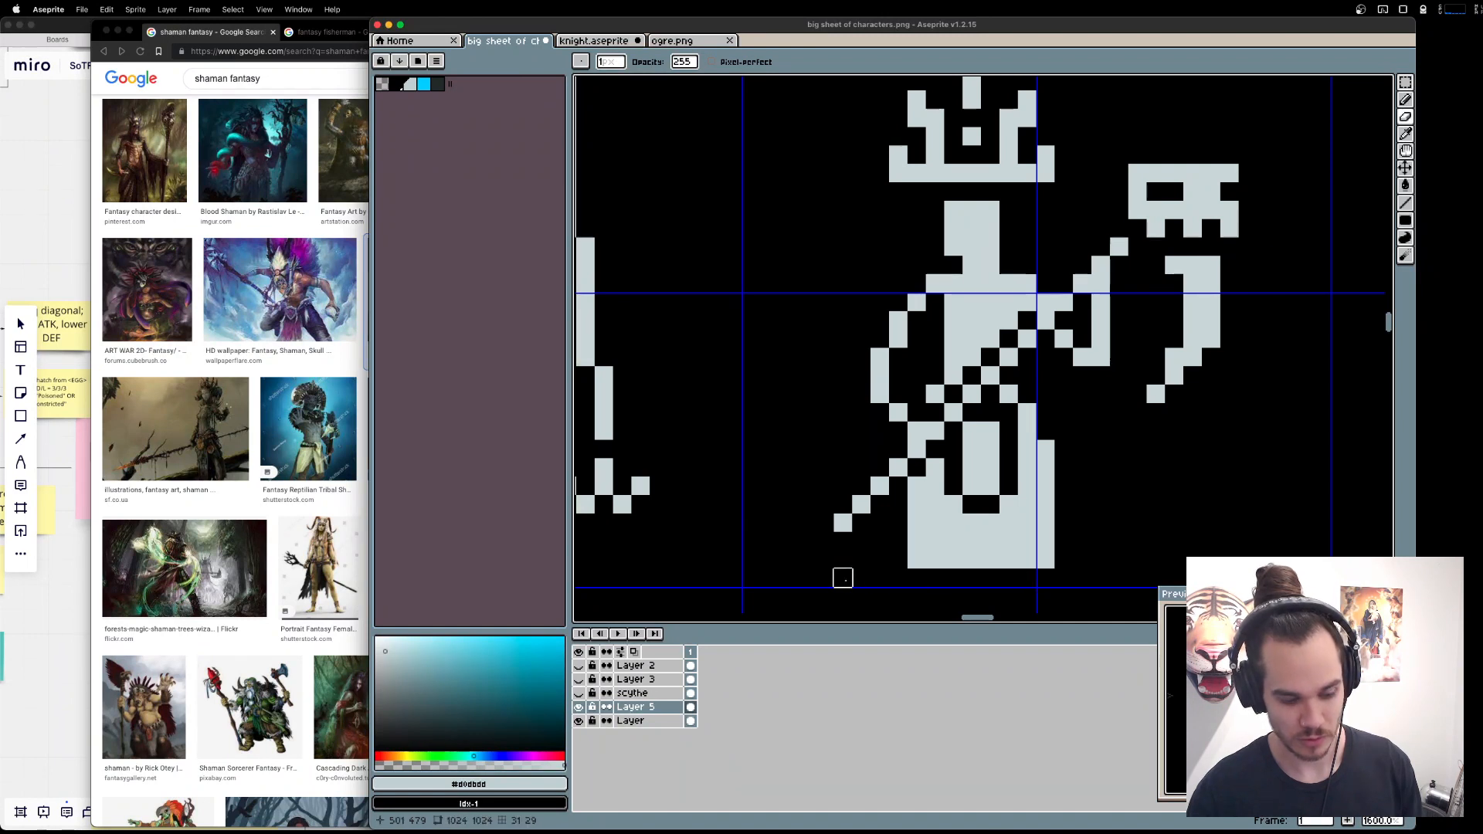
pyautogui.press('b')
pyautogui.click(935, 578)
pyautogui.click(1046, 578)
pyautogui.click(1029, 575)
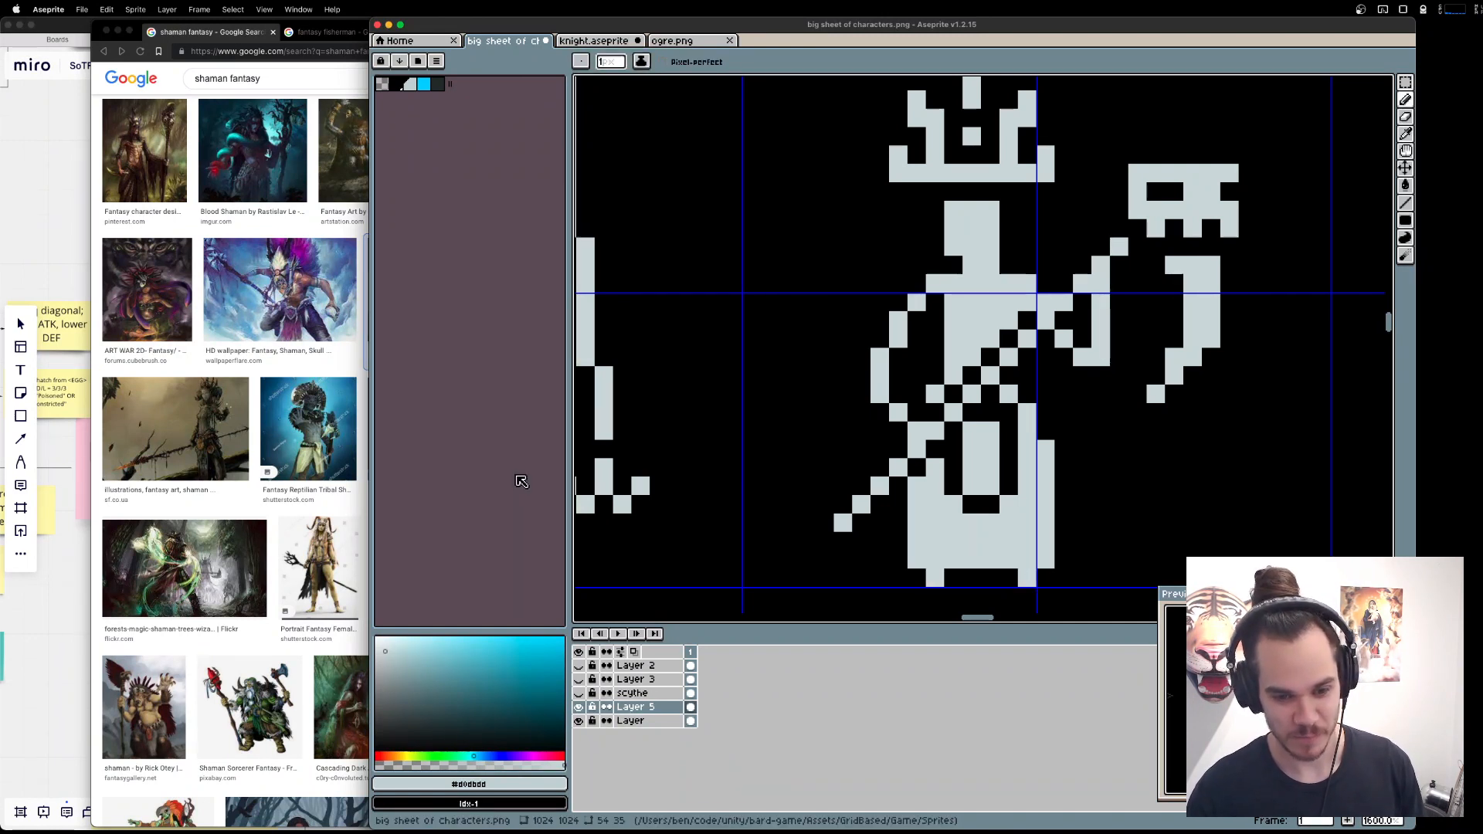
# Undo the feet and all the trimming of the shaman's robe, restoring its flared hem.
pyautogui.press('super+z')
pyautogui.press('super+z')
pyautogui.press('super+z')
pyautogui.press('super+z')
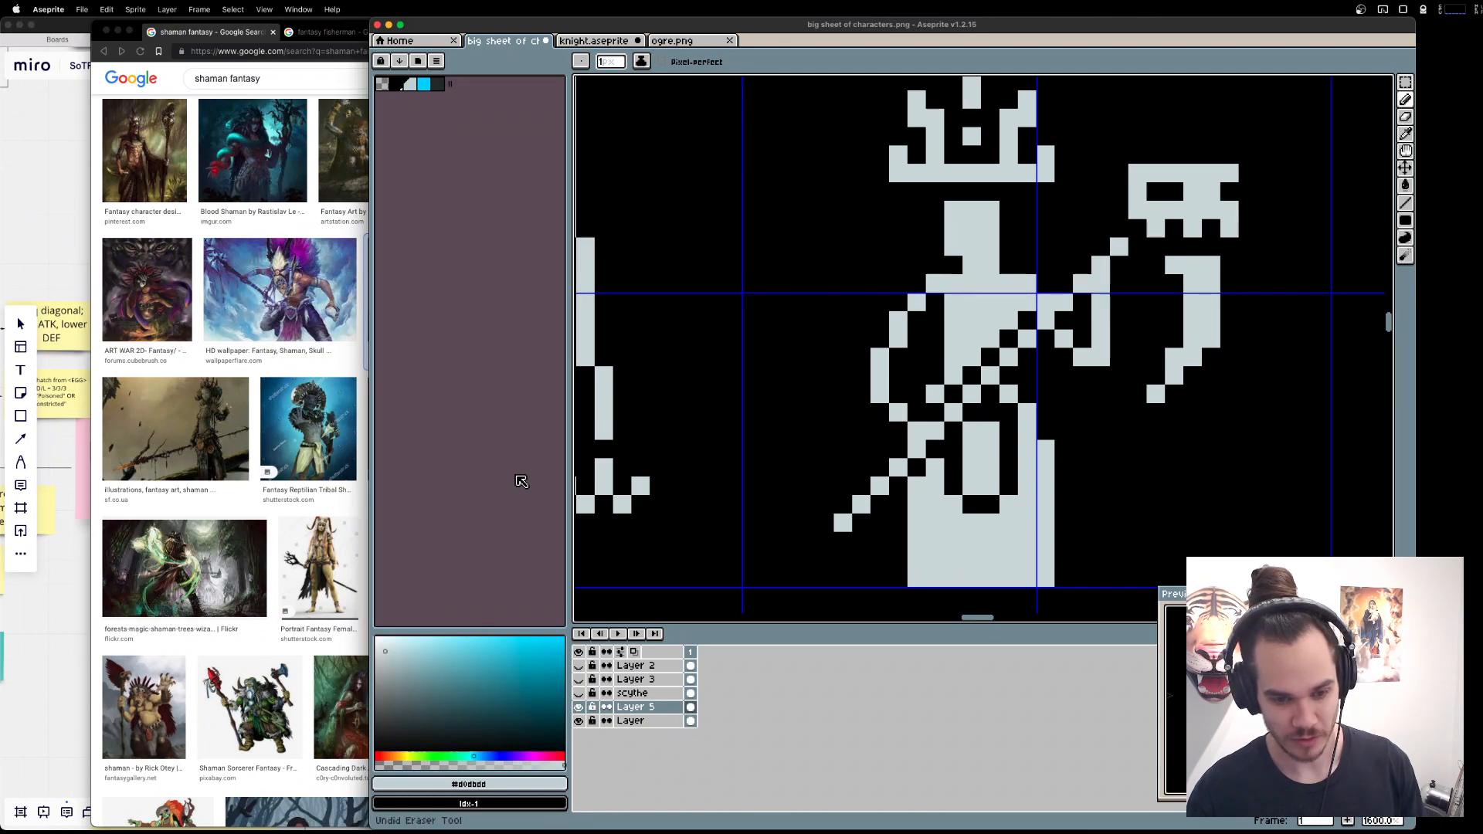
pyautogui.press('super+z')
pyautogui.press('super+z')
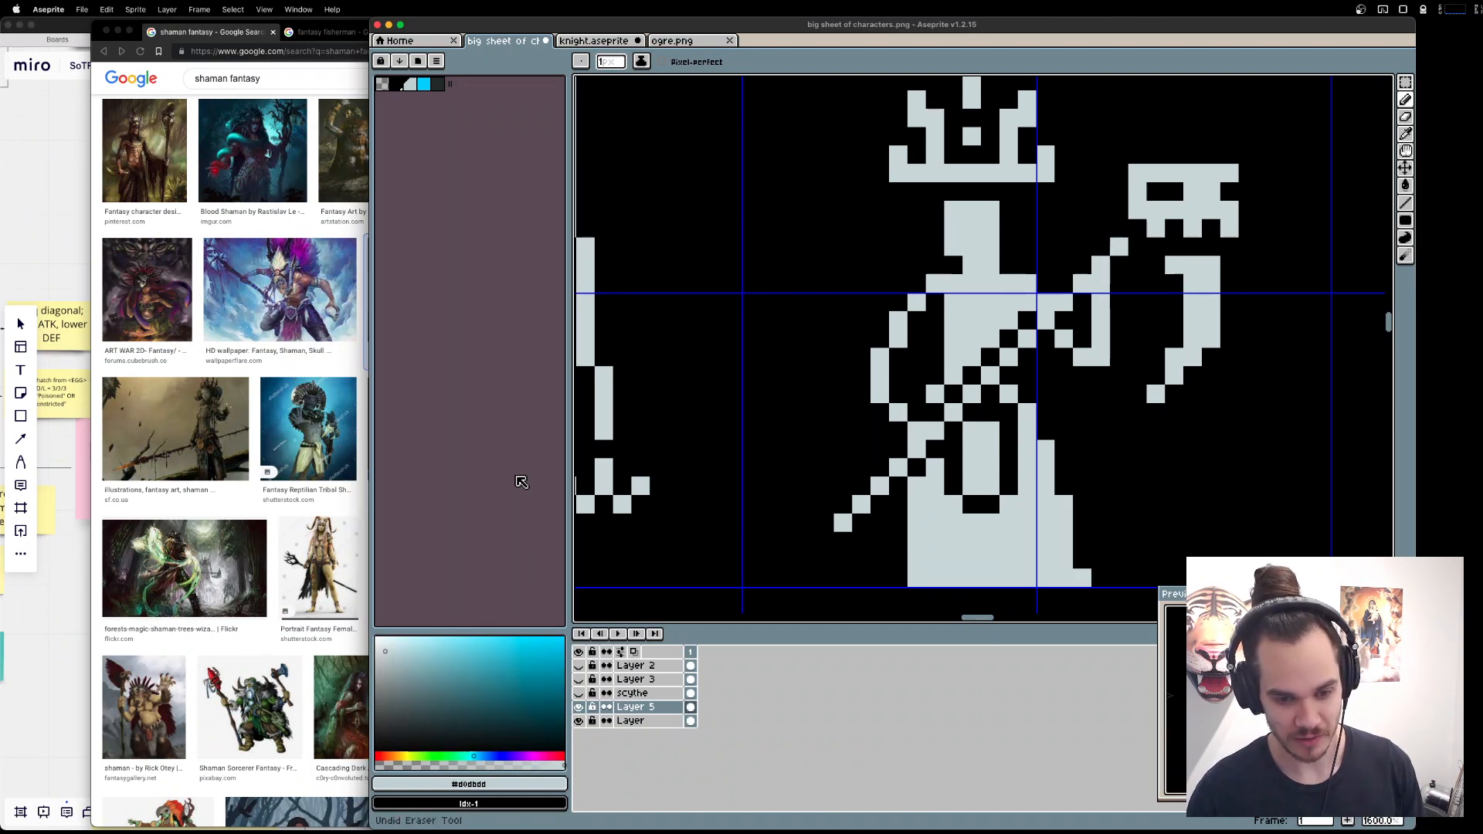
pyautogui.press('super+shift+z')
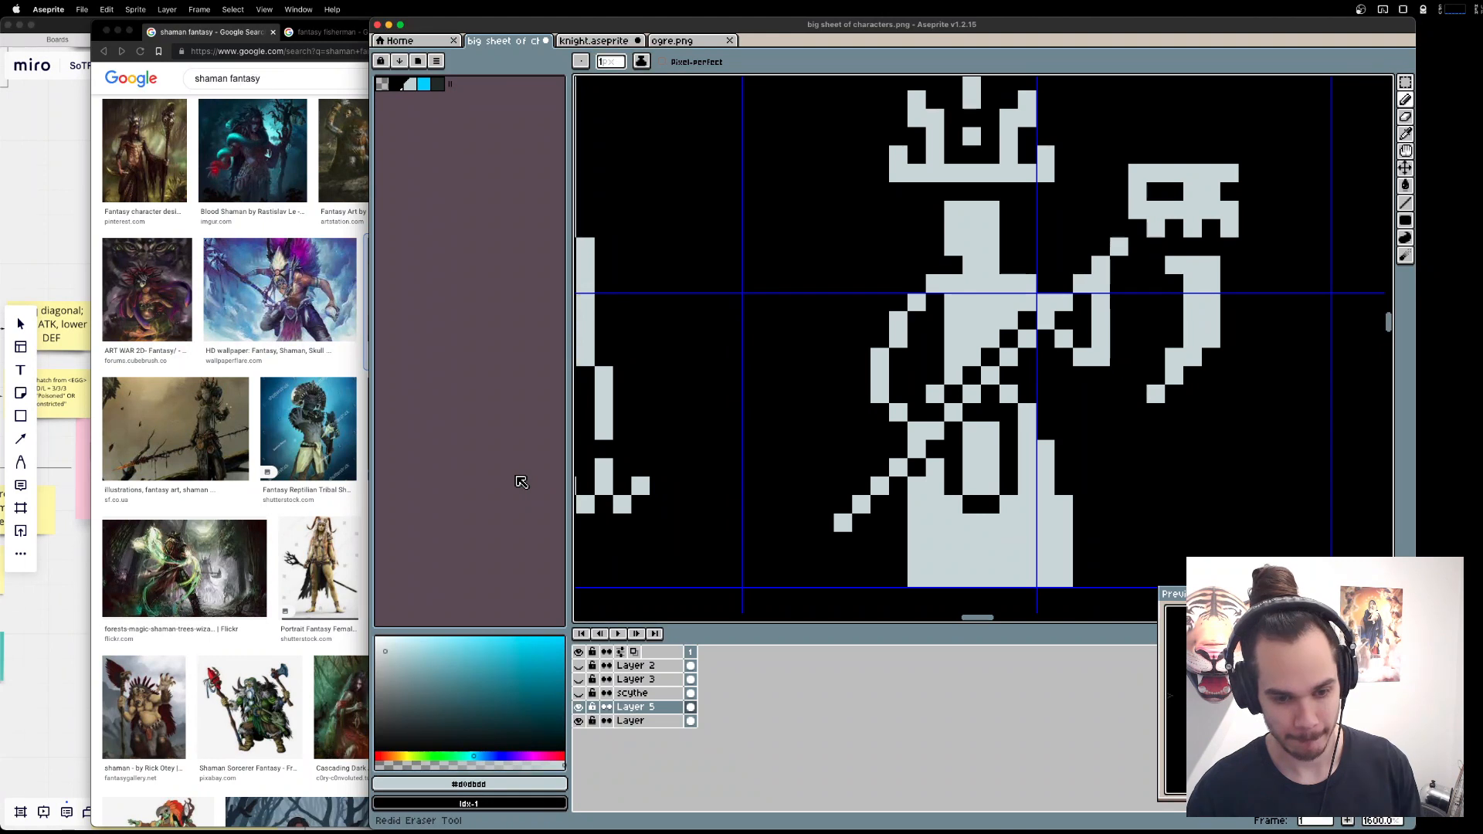
pyautogui.press('super+z')
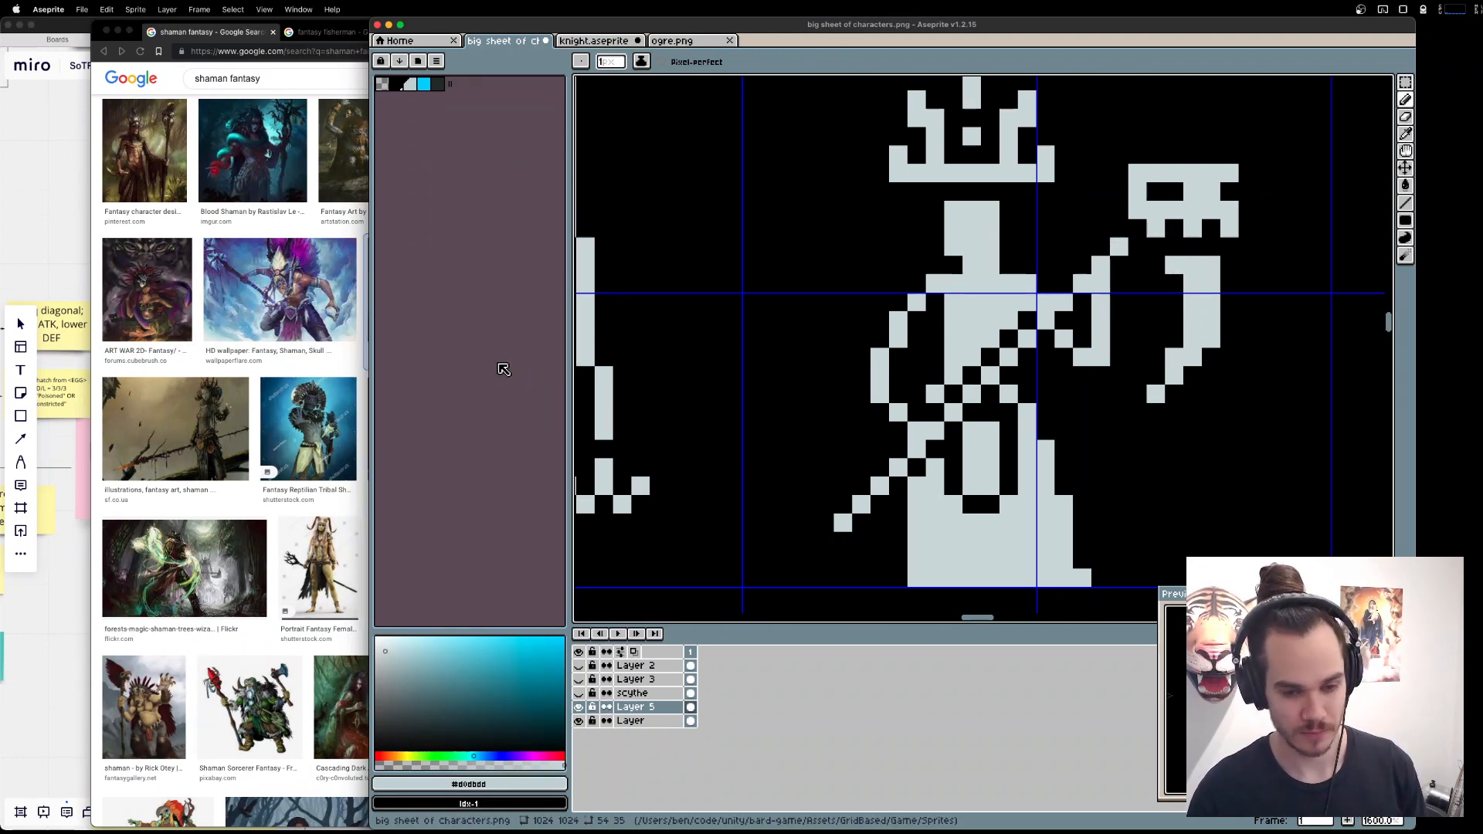
# Compare the shaman with the fisherman, the hooded figure and the staff-bearing robed figure in the row.
pyautogui.press('e')
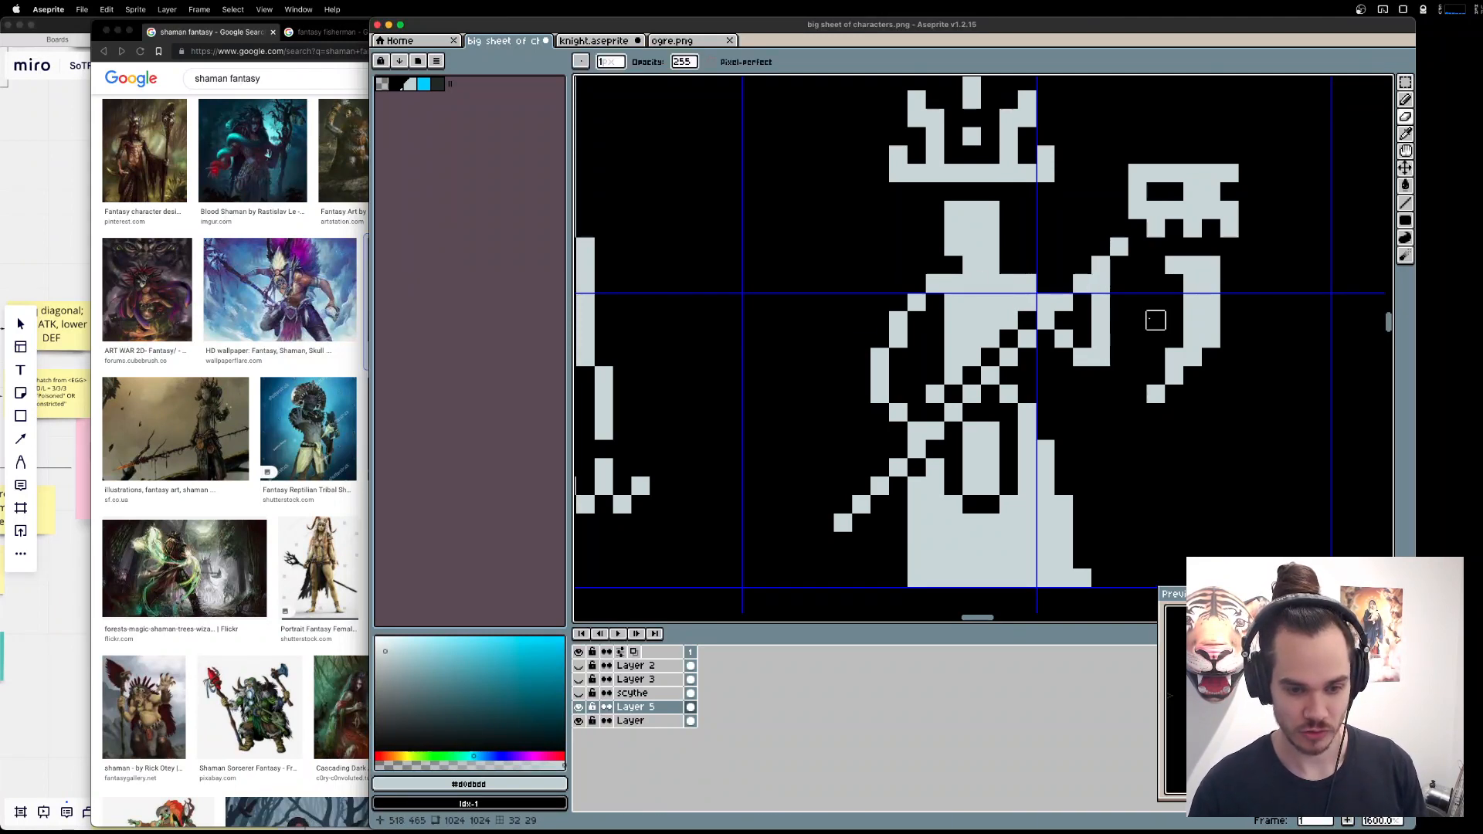
pyautogui.scroll(-3, 1155, 320)
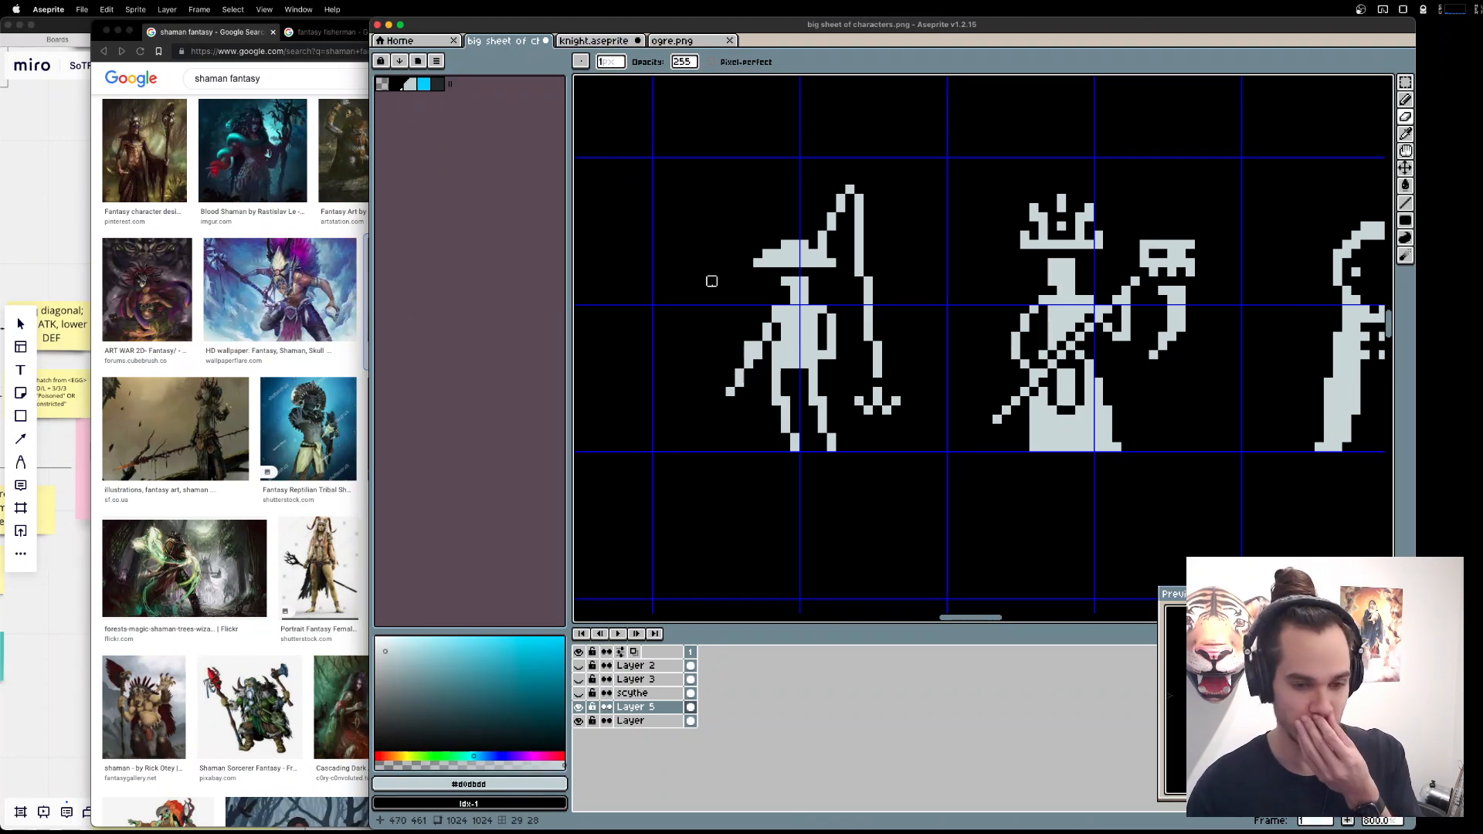
pyautogui.hscroll(5, 712, 281)
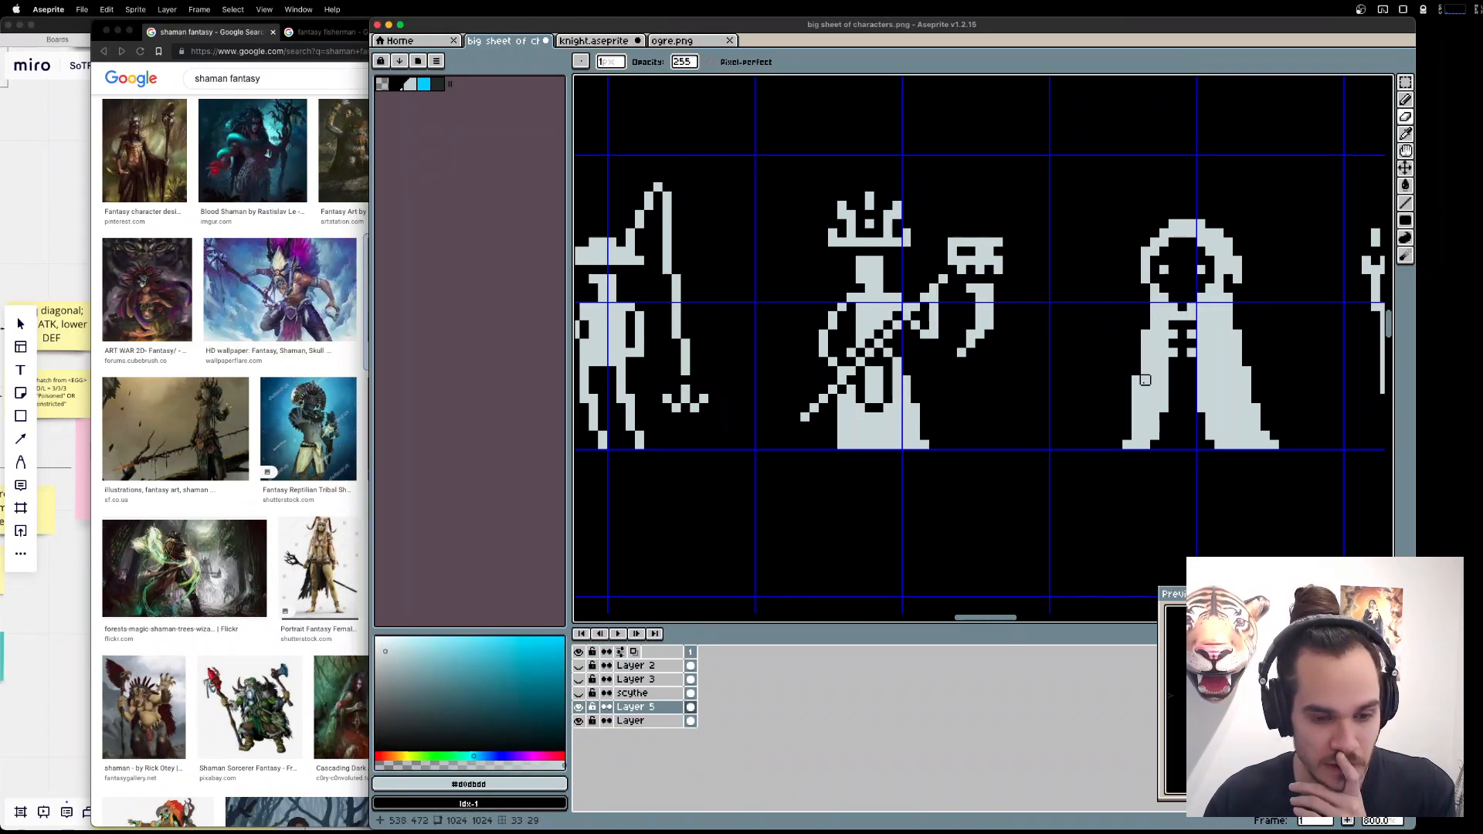
pyautogui.hscroll(6, 1130, 317)
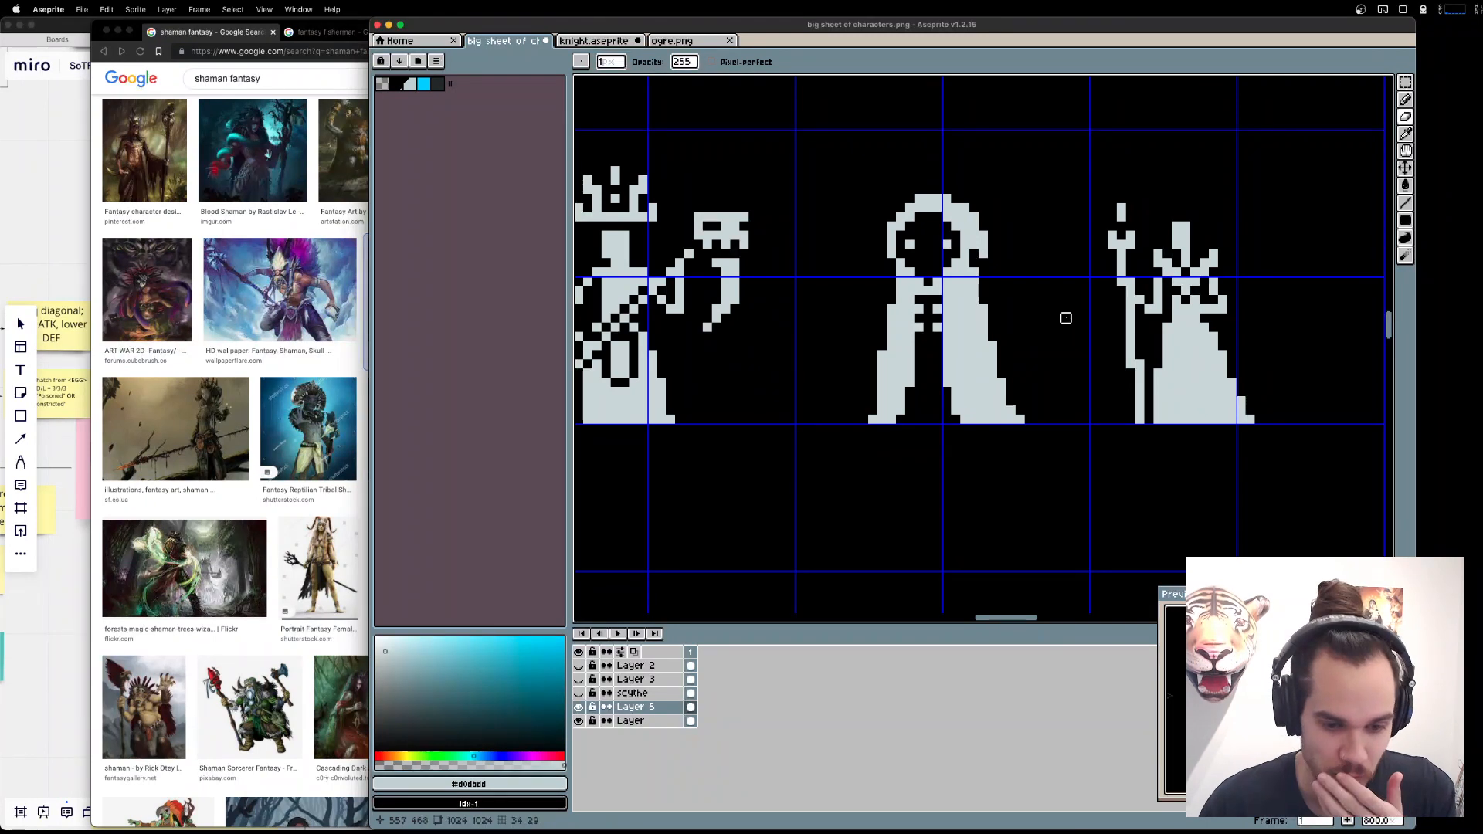
pyautogui.hscroll(-4, 944, 270)
pyautogui.hscroll(5, 894, 341)
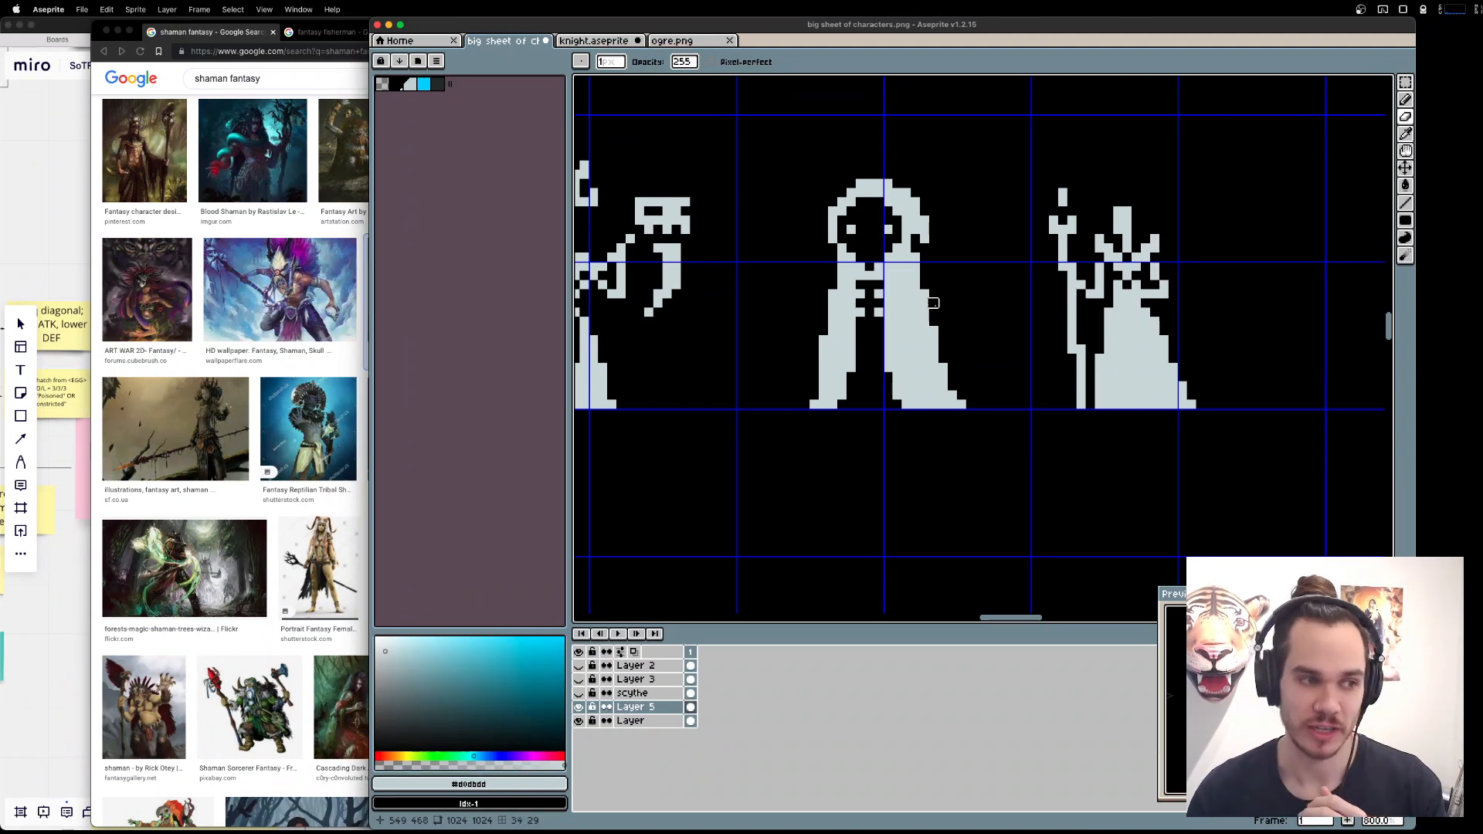
pyautogui.hscroll(-3, 933, 301)
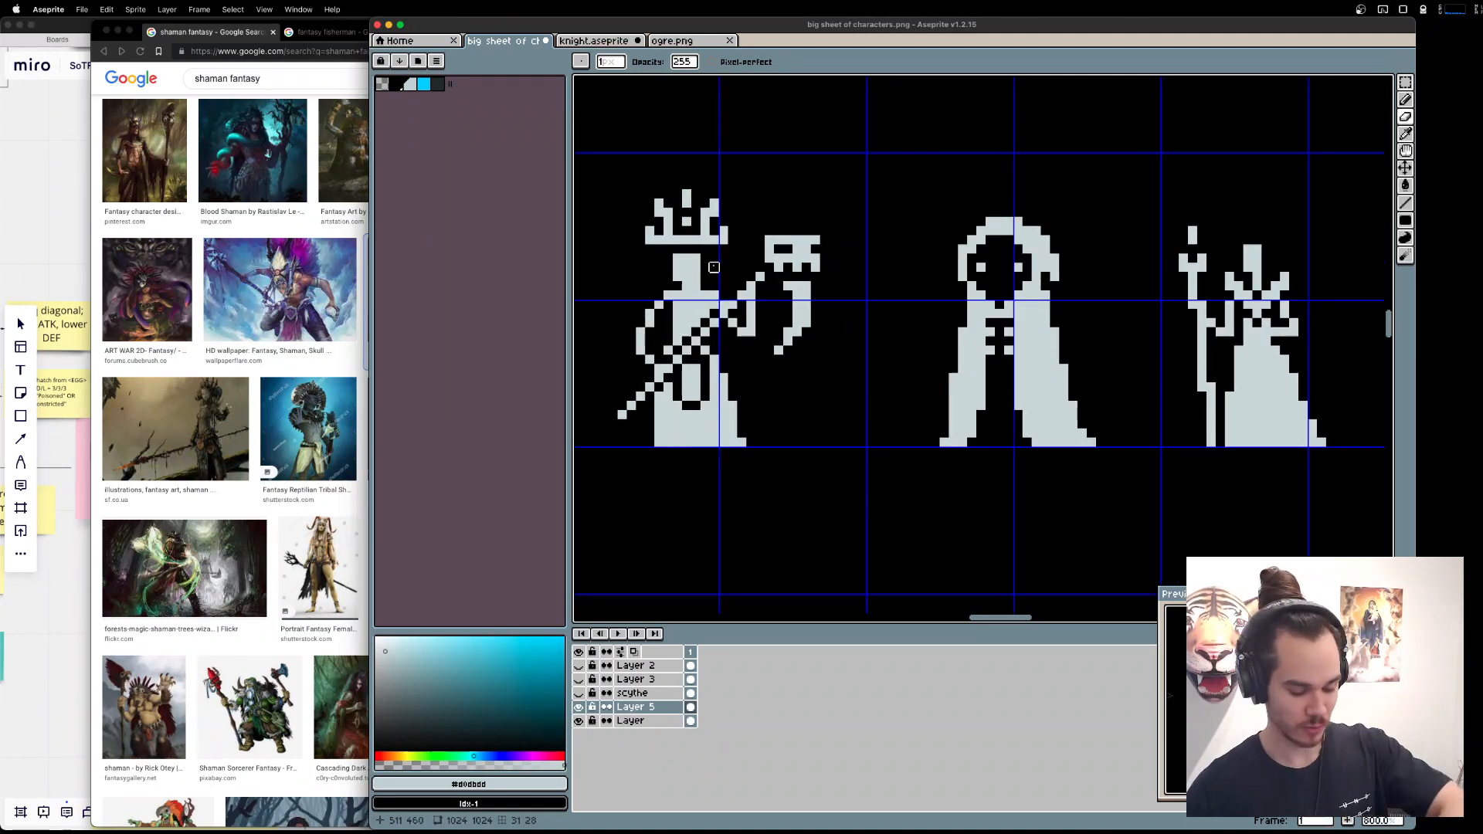
pyautogui.hscroll(5, 714, 266)
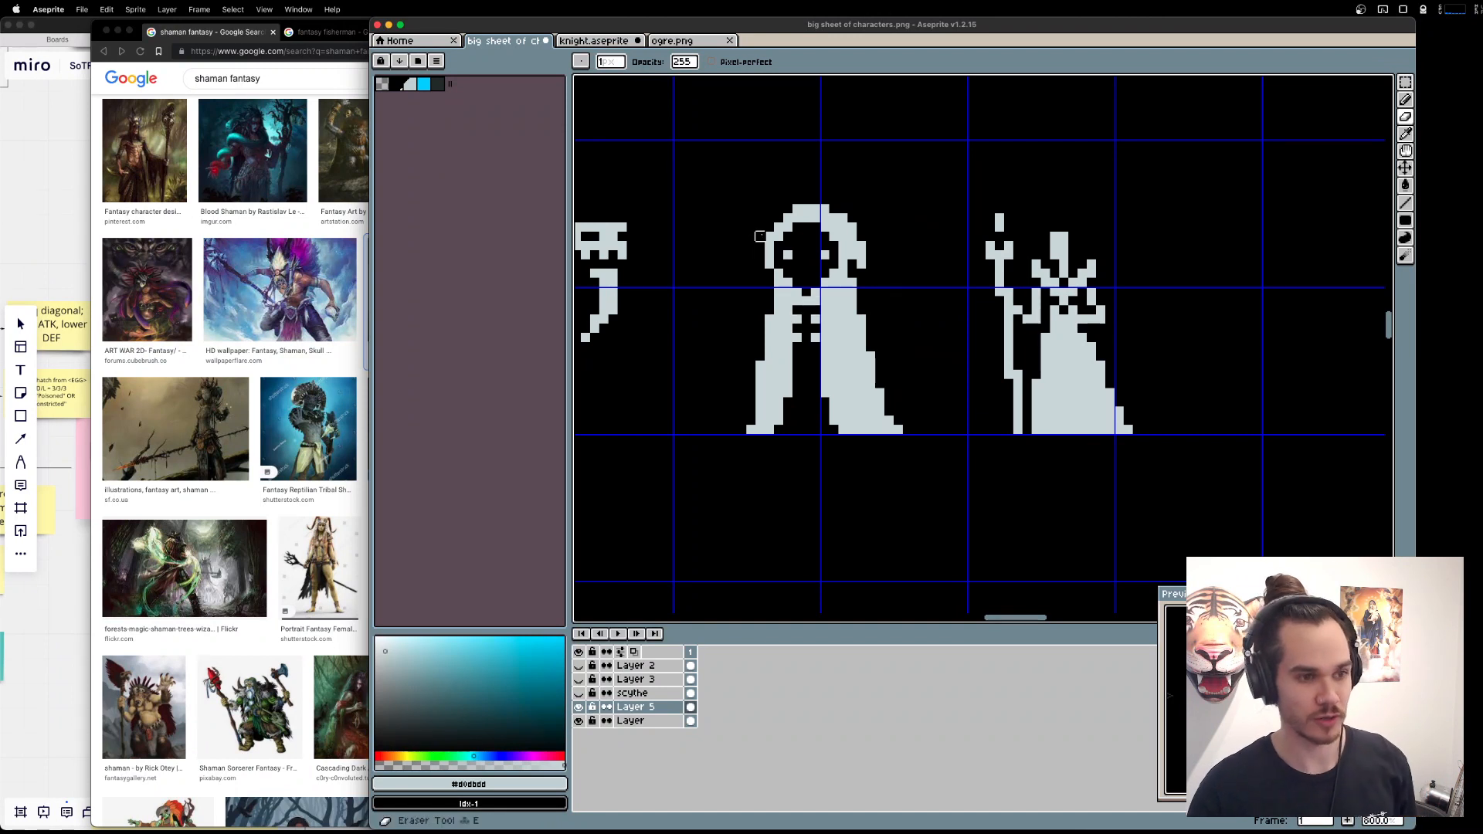
# Try erasing the hooded figure's eyes, try enlarging them with extra light grey pixels, and undo both versions.
pyautogui.moveTo(788, 254); pyautogui.dragTo(825, 252)
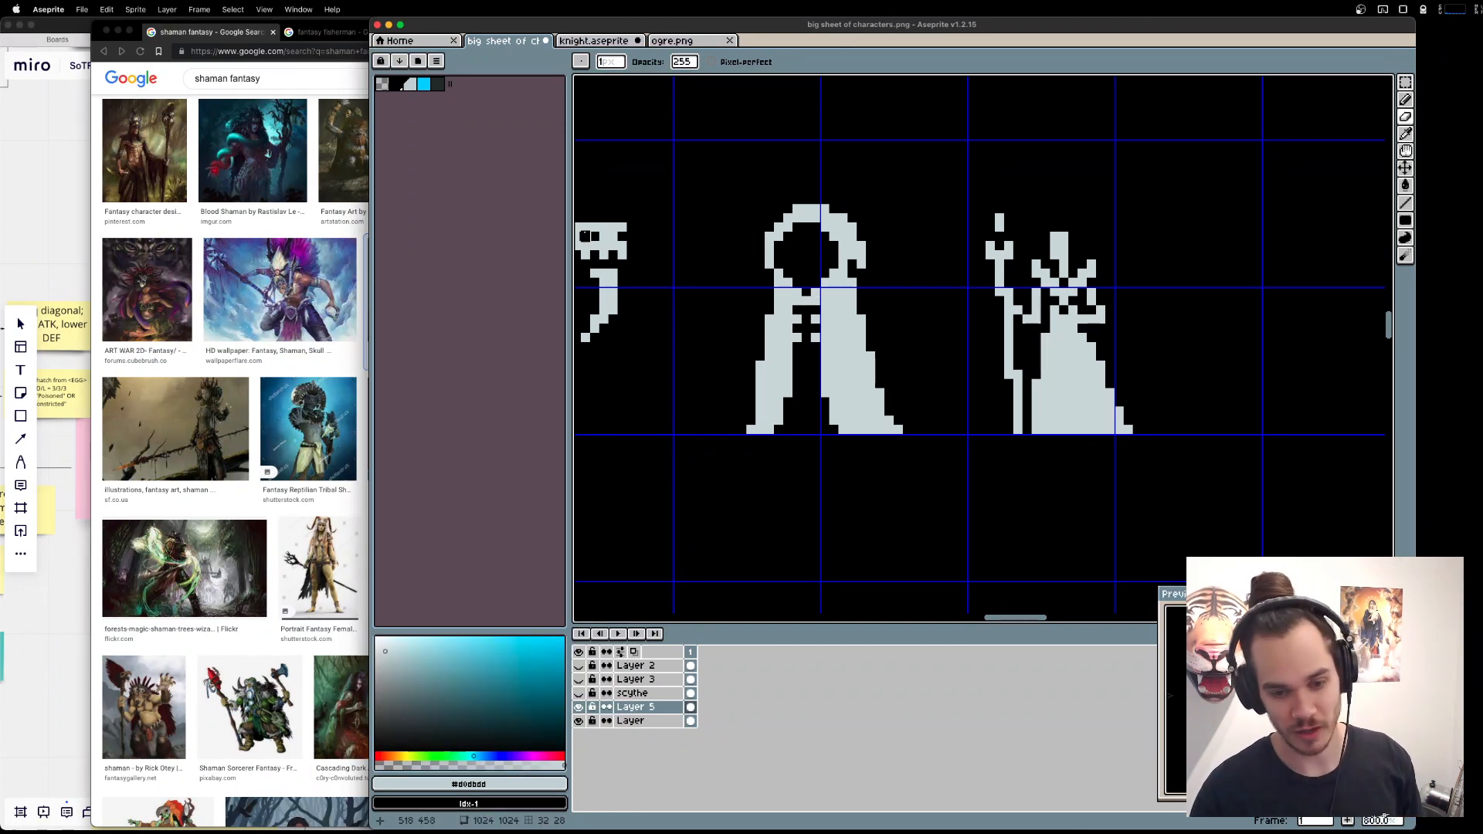
pyautogui.hotkey('ctrl', 'z')
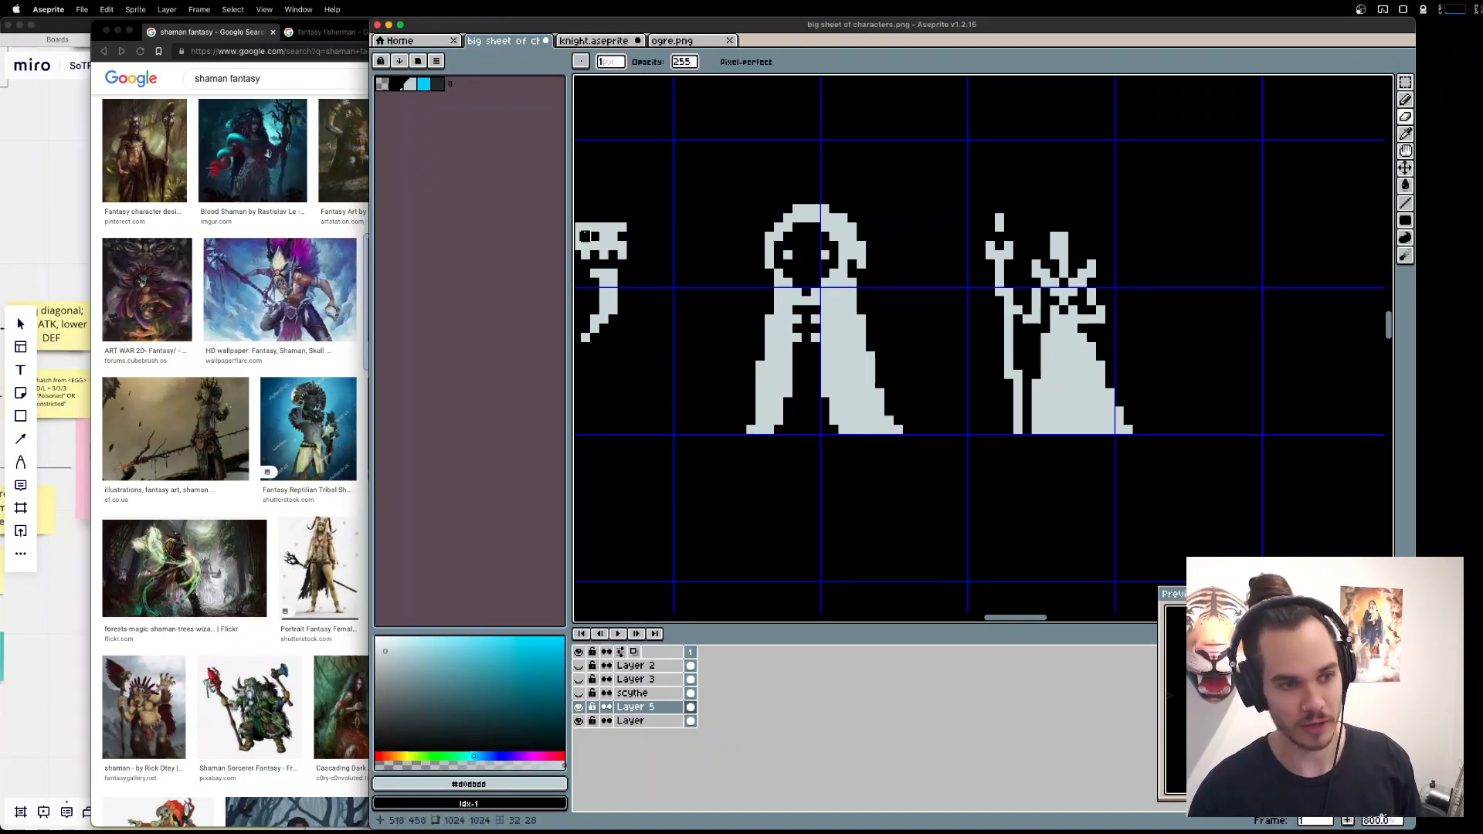
pyautogui.press('b')
pyautogui.scroll(2, 778, 253)
pyautogui.keyDown('alt'); pyautogui.click(799, 255); pyautogui.keyUp('alt')
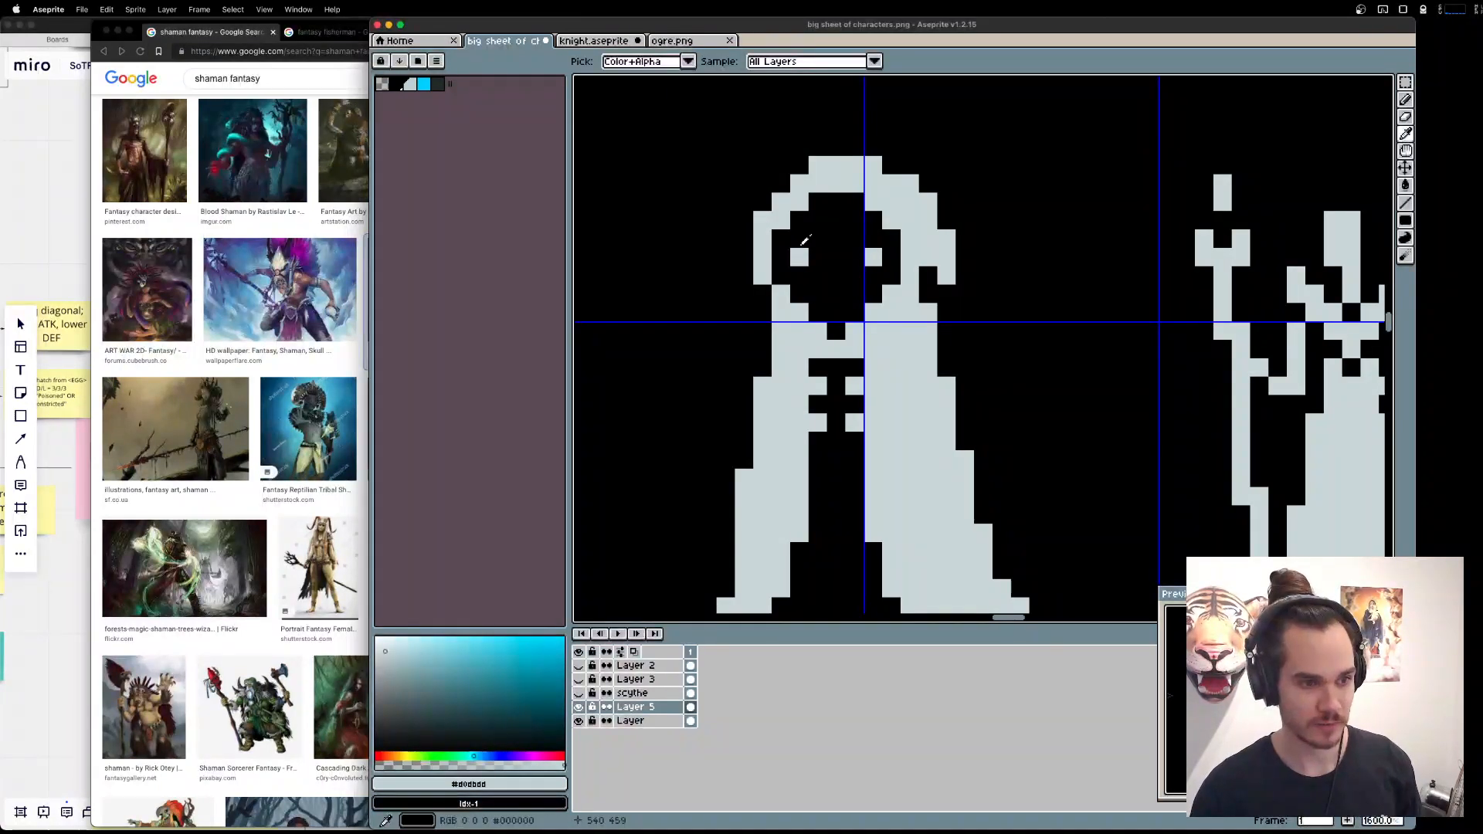
pyautogui.moveTo(800, 240); pyautogui.dragTo(818, 255)
pyautogui.click(873, 238)
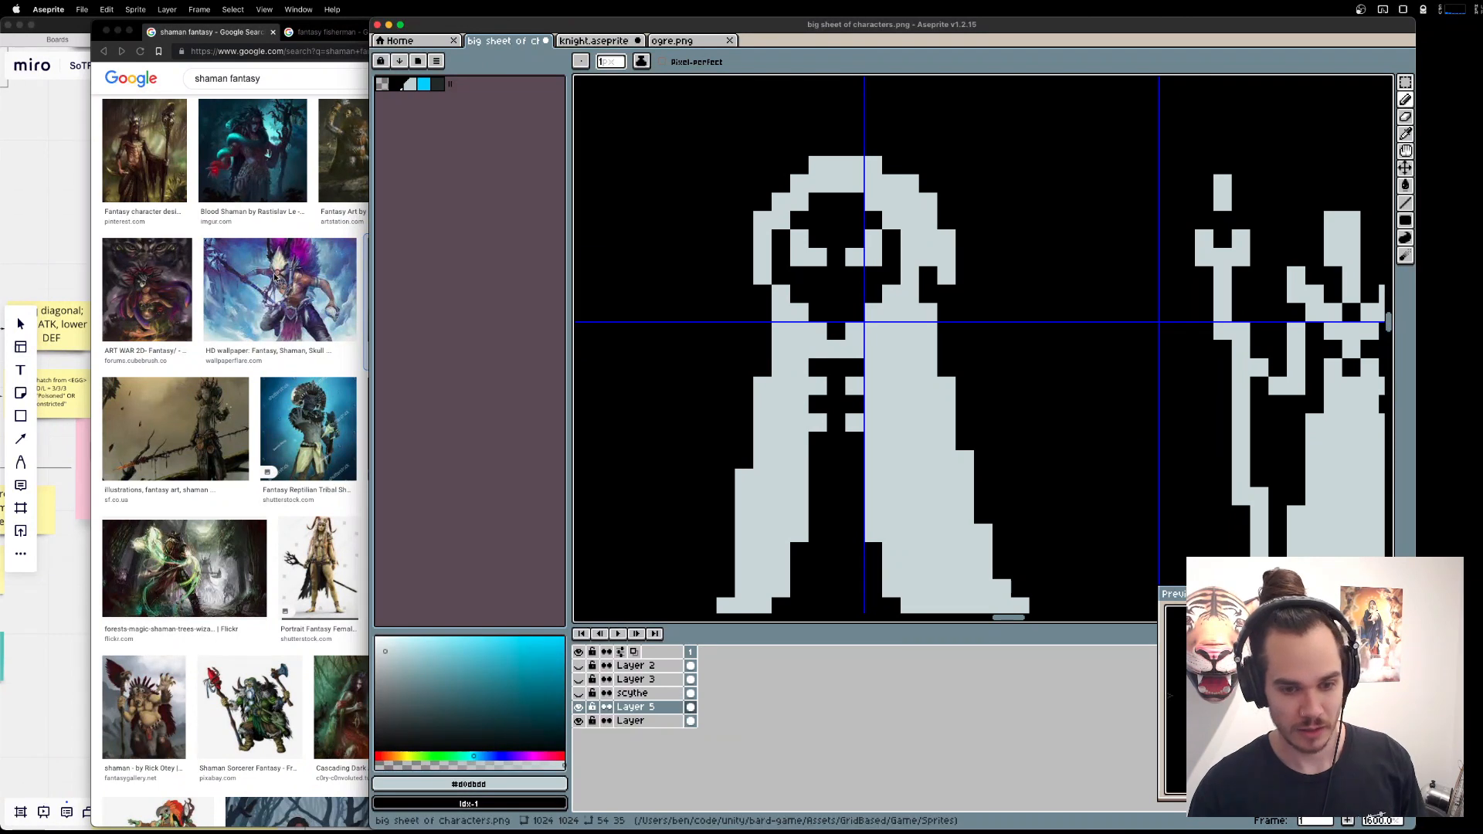
pyautogui.hotkey('ctrl', 'z')
pyautogui.hotkey('ctrl', 'z')
pyautogui.hotkey('ctrl', 'z')
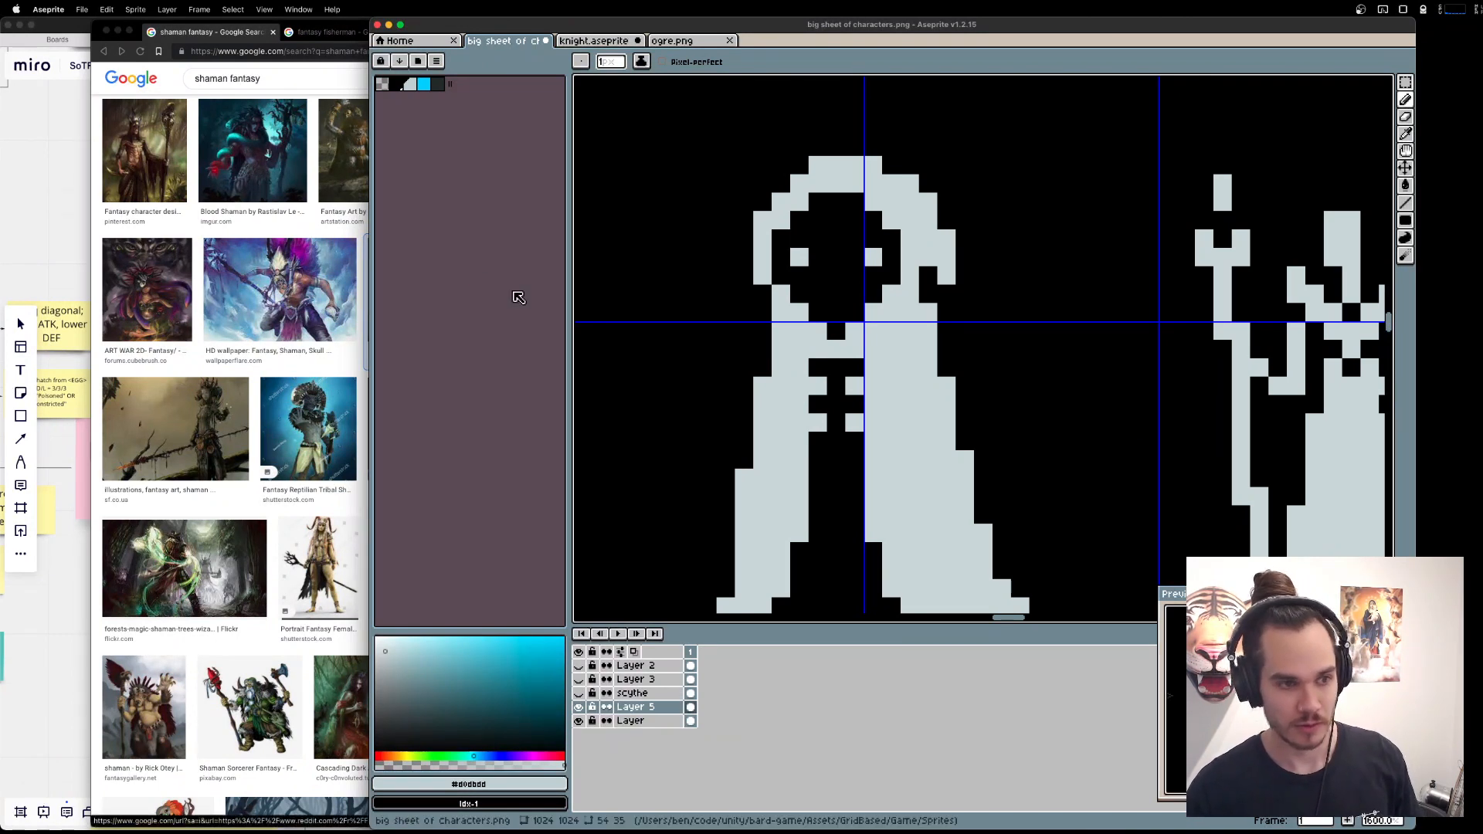
# Try widening each of the hooded figure's eyes inward by one pixel, and undo the change.
pyautogui.click(842, 258)
pyautogui.click(819, 259)
pyautogui.click(854, 258)
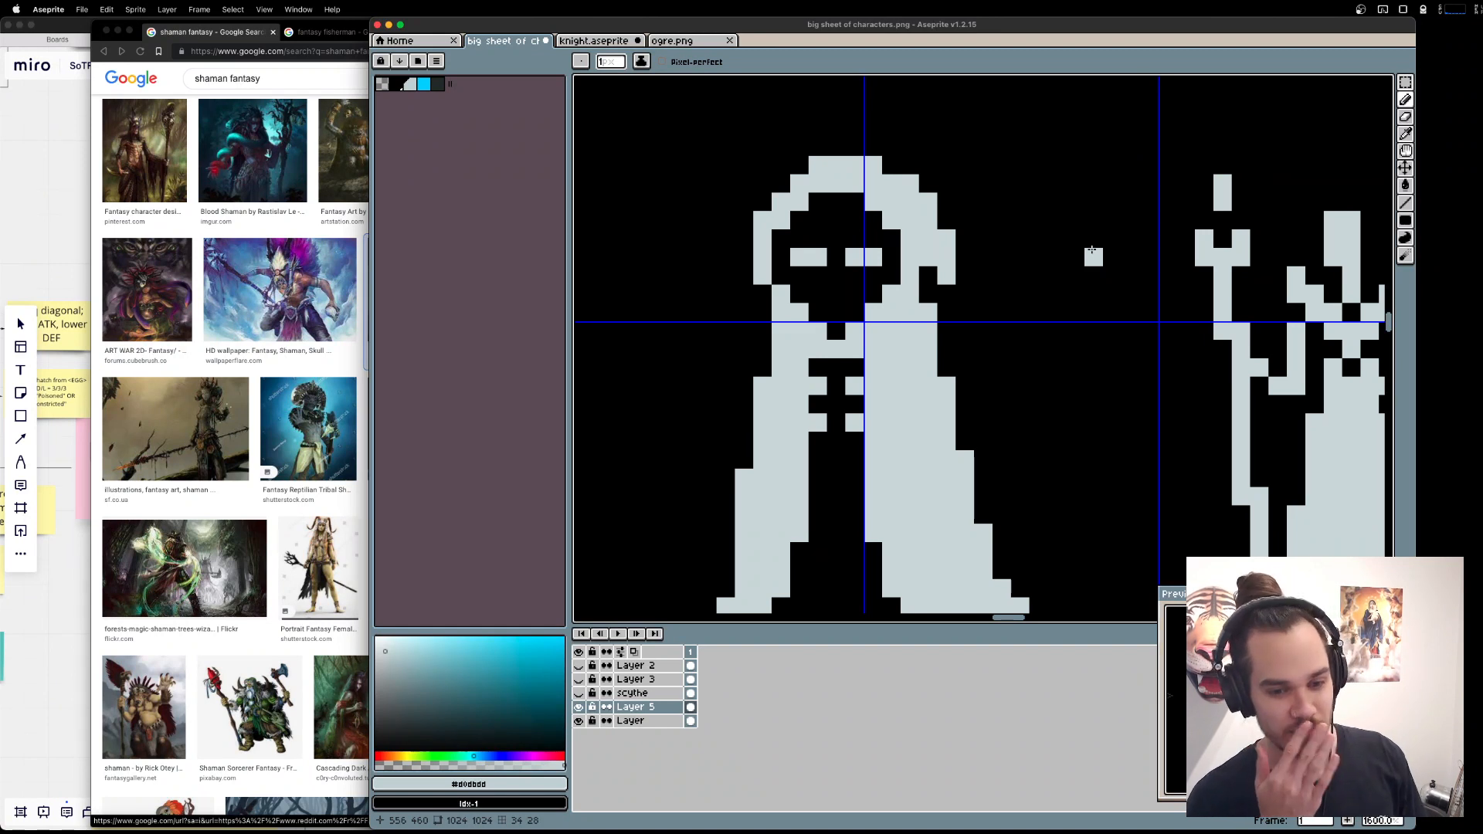
pyautogui.hotkey('ctrl', 'z')
pyautogui.hotkey('ctrl', 'z')
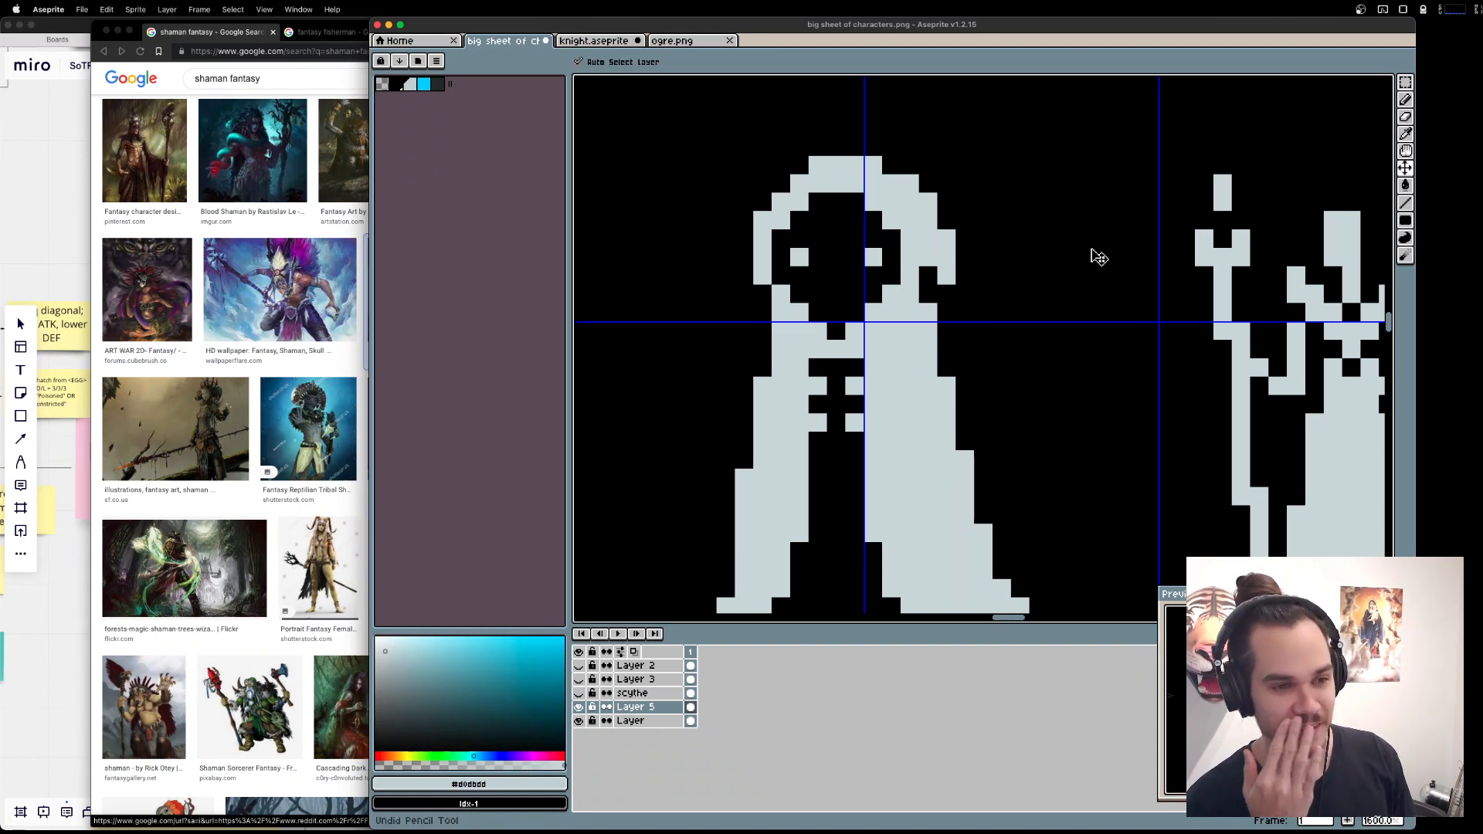
pyautogui.hotkey('ctrl', 'z')
pyautogui.hotkey('ctrl', 'y')
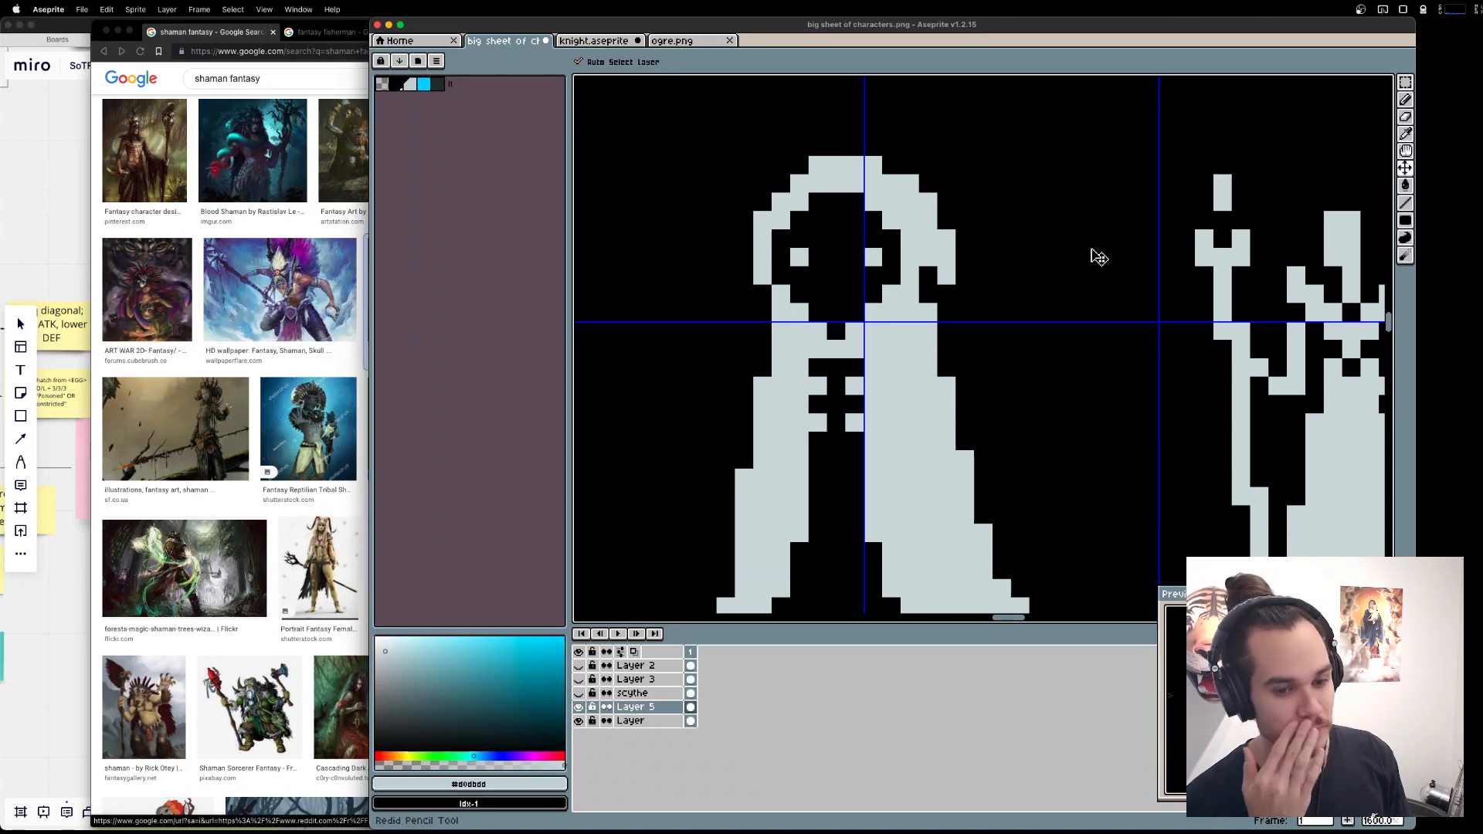
# Move the horned, bearded dwarf down into the character row, standing on the baseline beside the fisherman, and clear the selection.
pyautogui.press('super+Tab')
pyautogui.scroll(-5, 1097, 256)
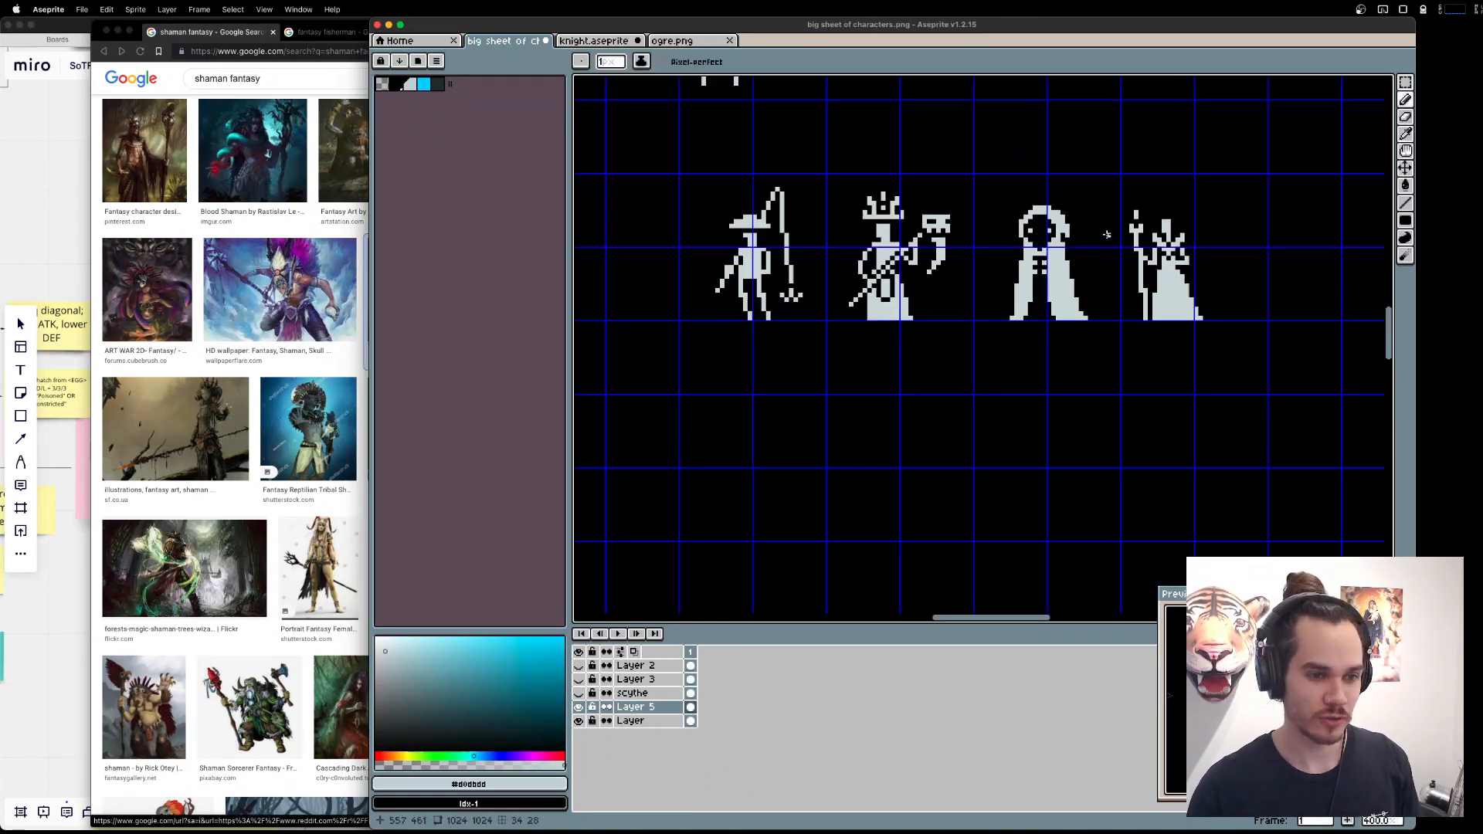
pyautogui.moveTo(1092, 274); pyautogui.dragTo(1209, 540)
pyautogui.scroll(-2, 1011, 242)
pyautogui.press('m')
pyautogui.moveTo(795, 176); pyautogui.dragTo(1043, 299)
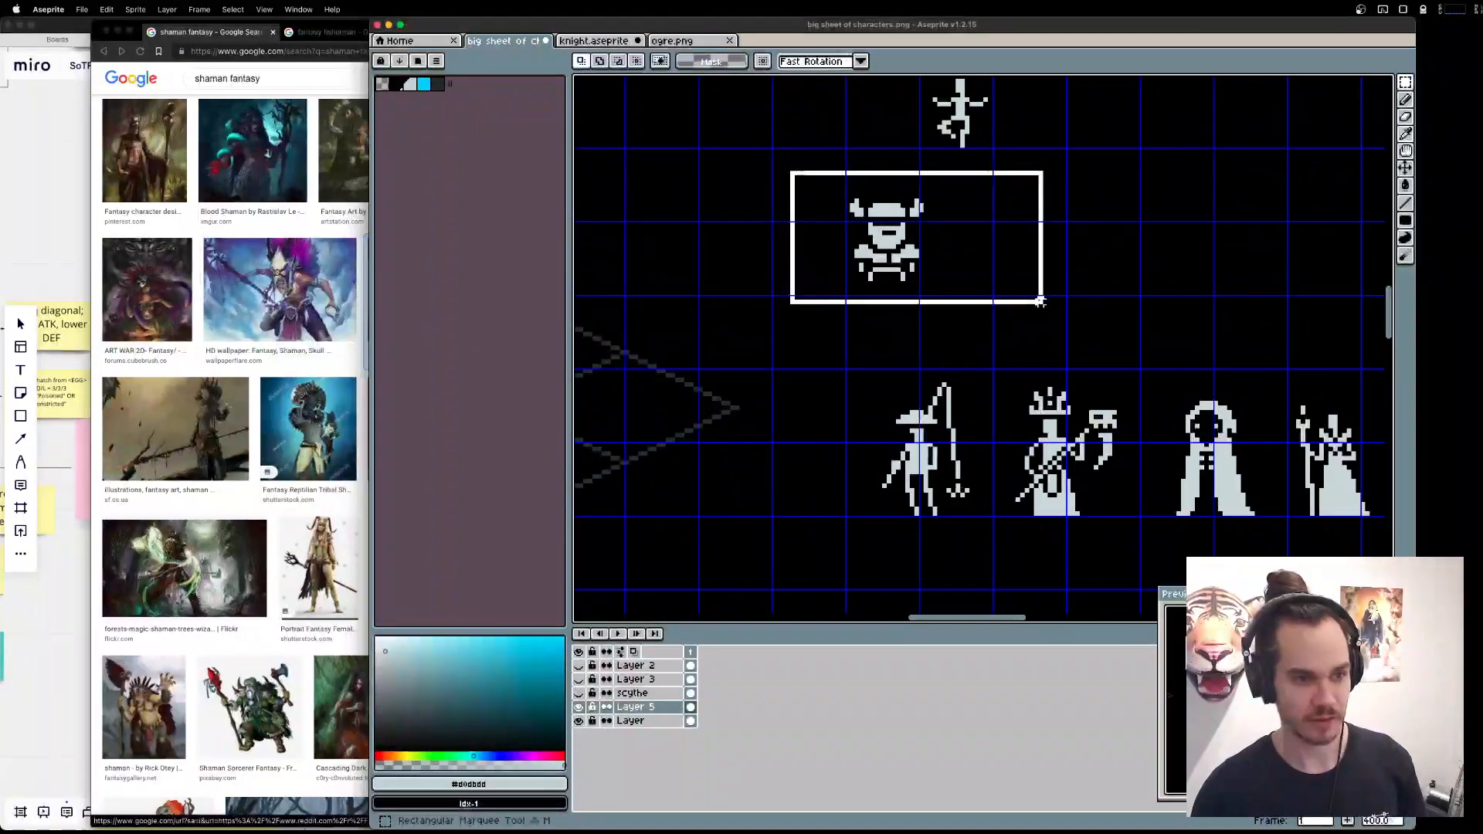
pyautogui.moveTo(939, 270); pyautogui.dragTo(851, 491)
pyautogui.press('super+d')
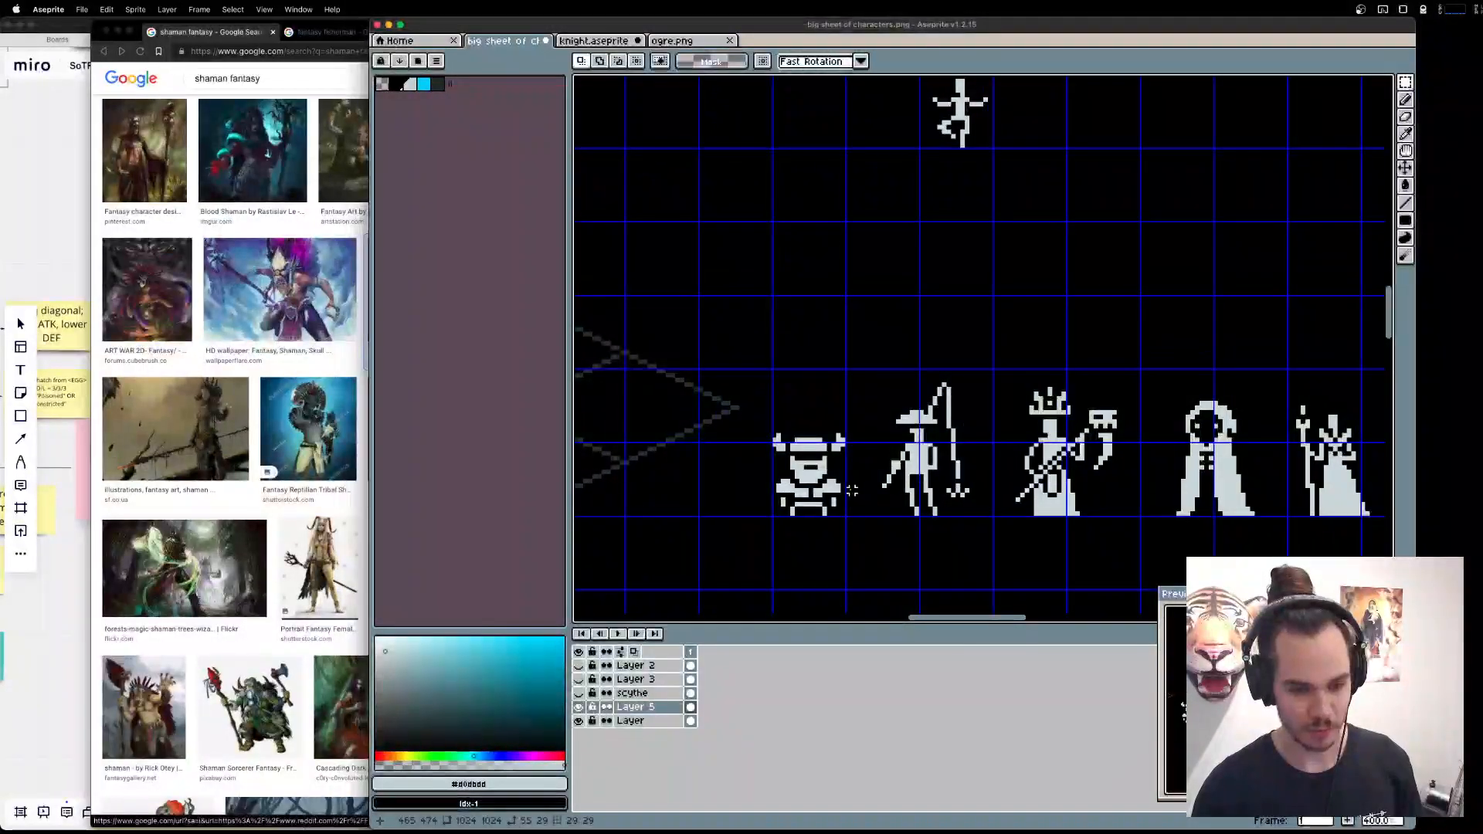
# Try filling the dark gap between the horned dwarf's torso and legs with light grey, and undo it.
pyautogui.moveTo(798, 447); pyautogui.dragTo(1010, 316)
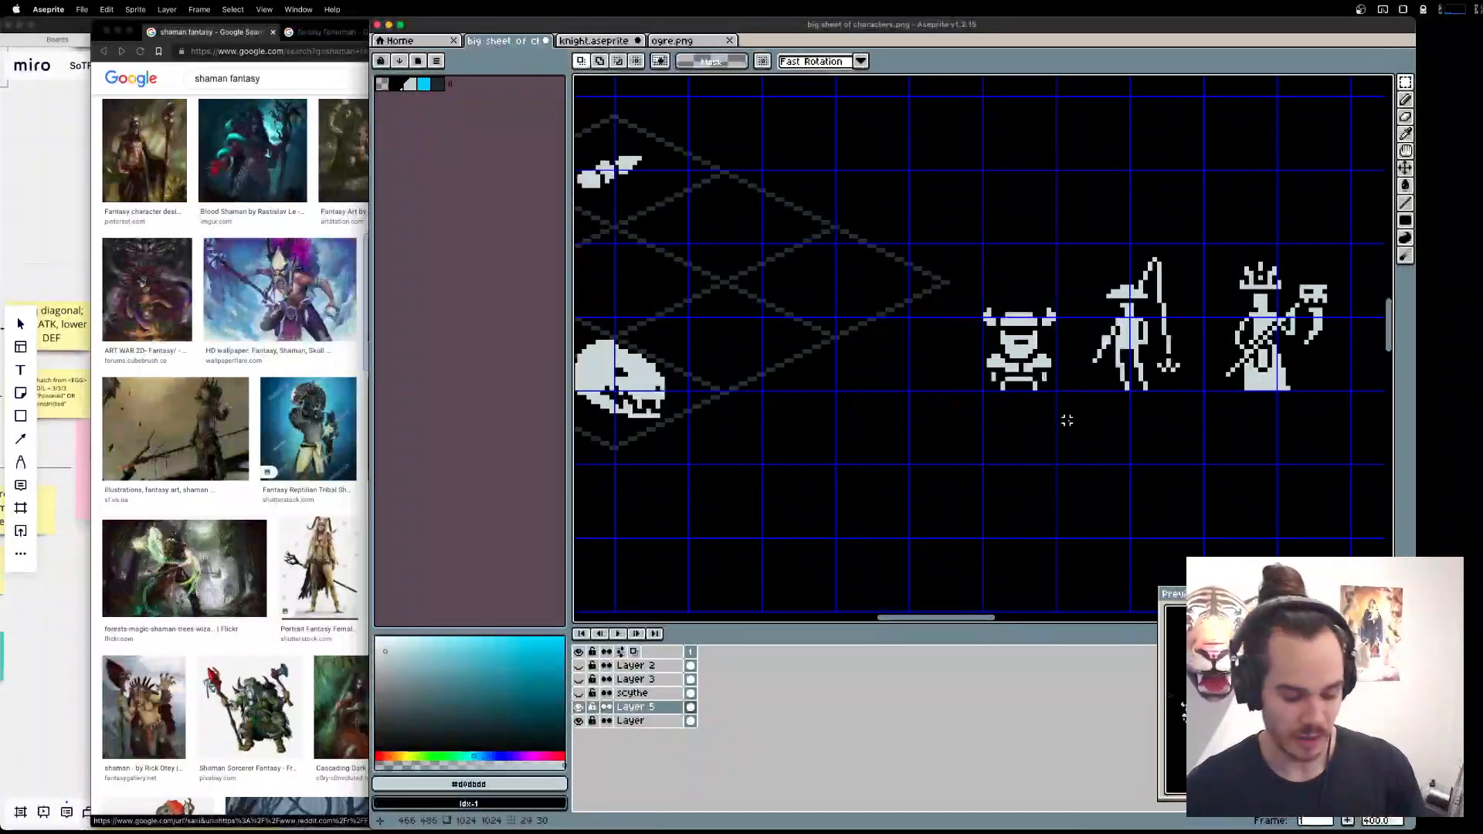
pyautogui.press('b')
pyautogui.scroll(1, 1057, 378)
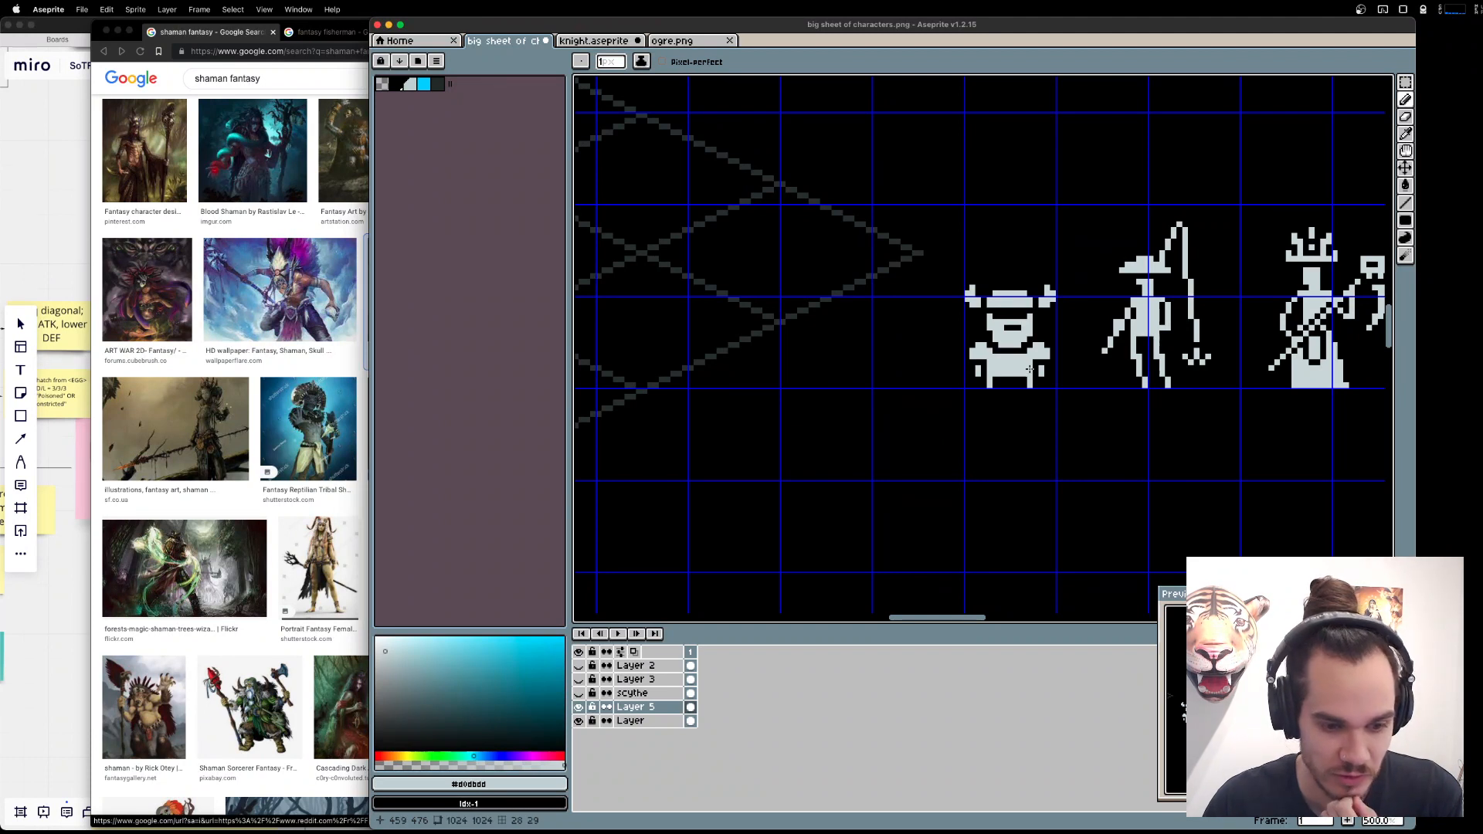
pyautogui.press('super+z')
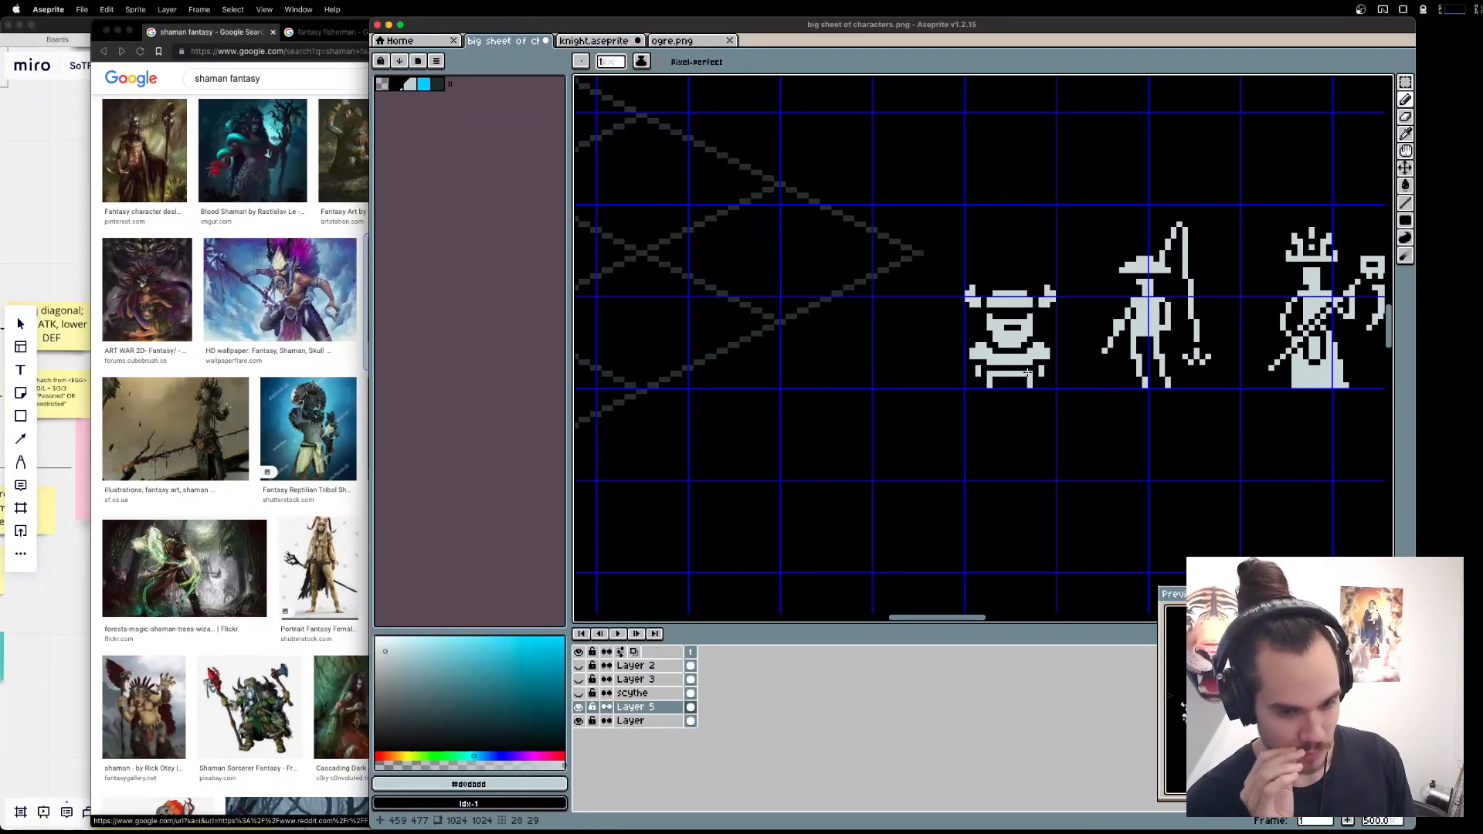
# Switch to the Miro unit design board and review the Shaman, Cleric and Warlock notes in the Monk branch.
pyautogui.press('super+Tab')
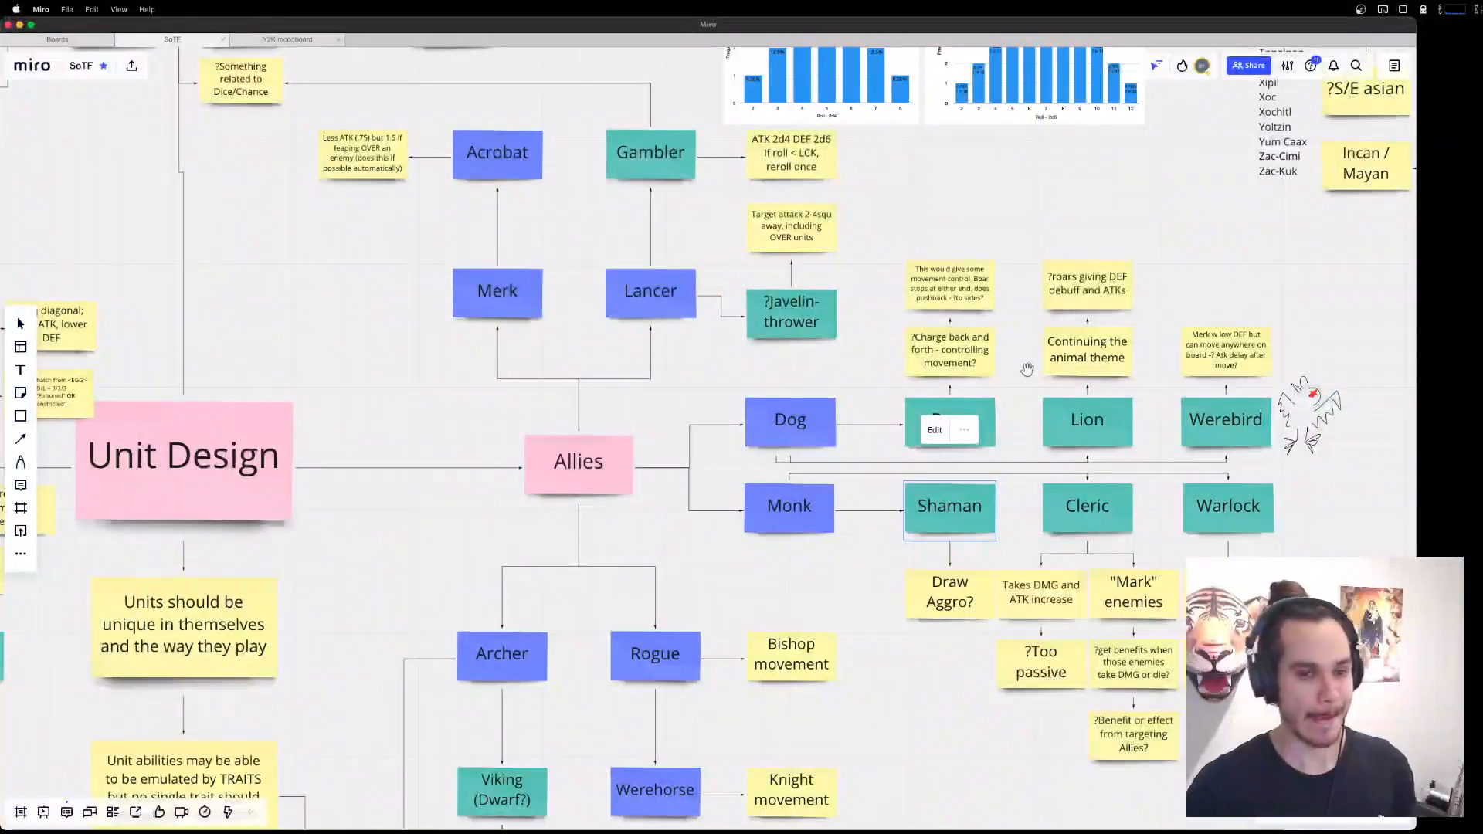
pyautogui.scroll(2, 1325, 539)
pyautogui.moveTo(1316, 530); pyautogui.dragTo(1271, 517)
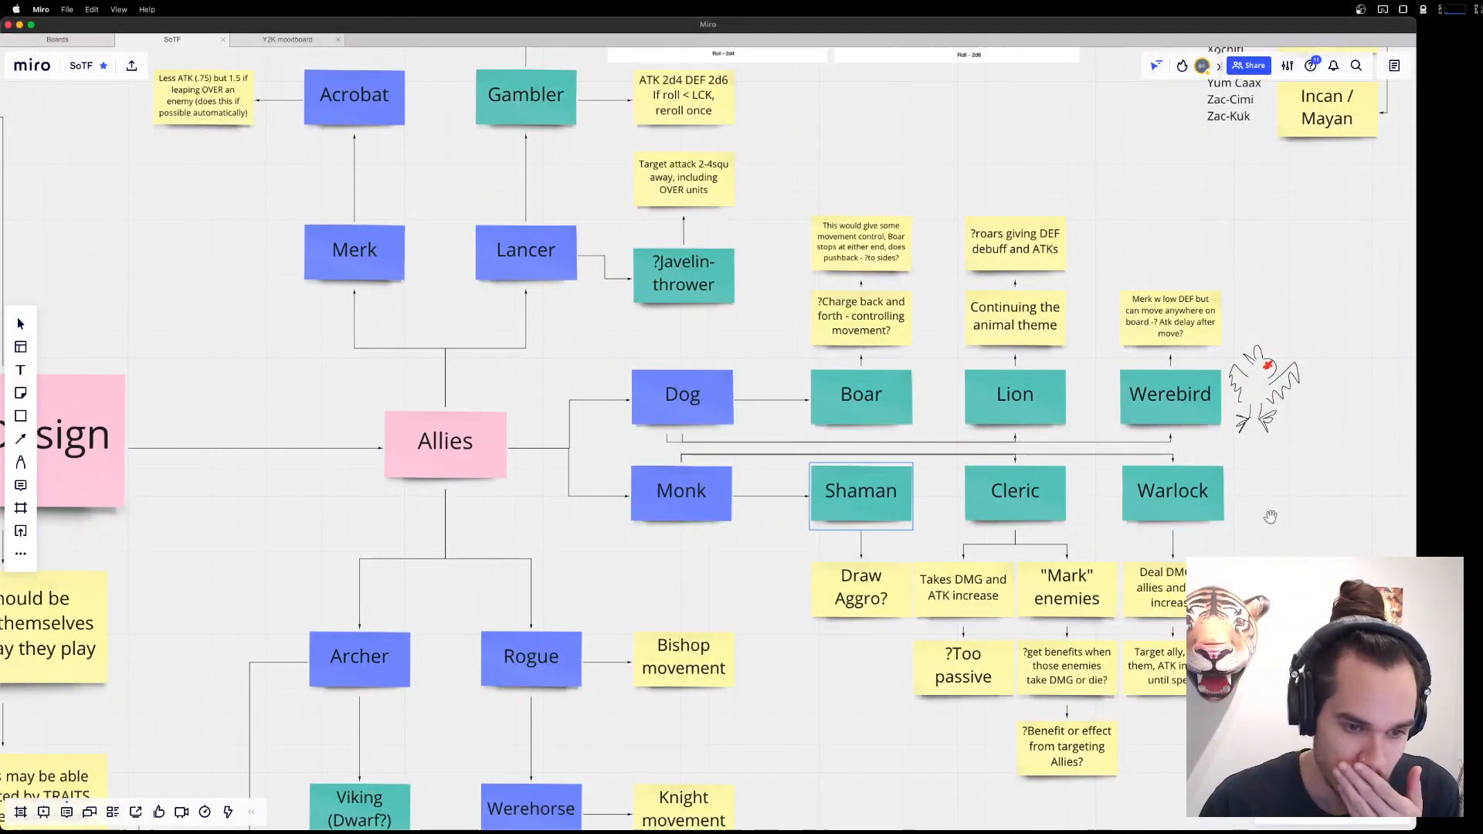
pyautogui.click(1149, 488)
pyautogui.click(858, 486)
pyautogui.click(1186, 495)
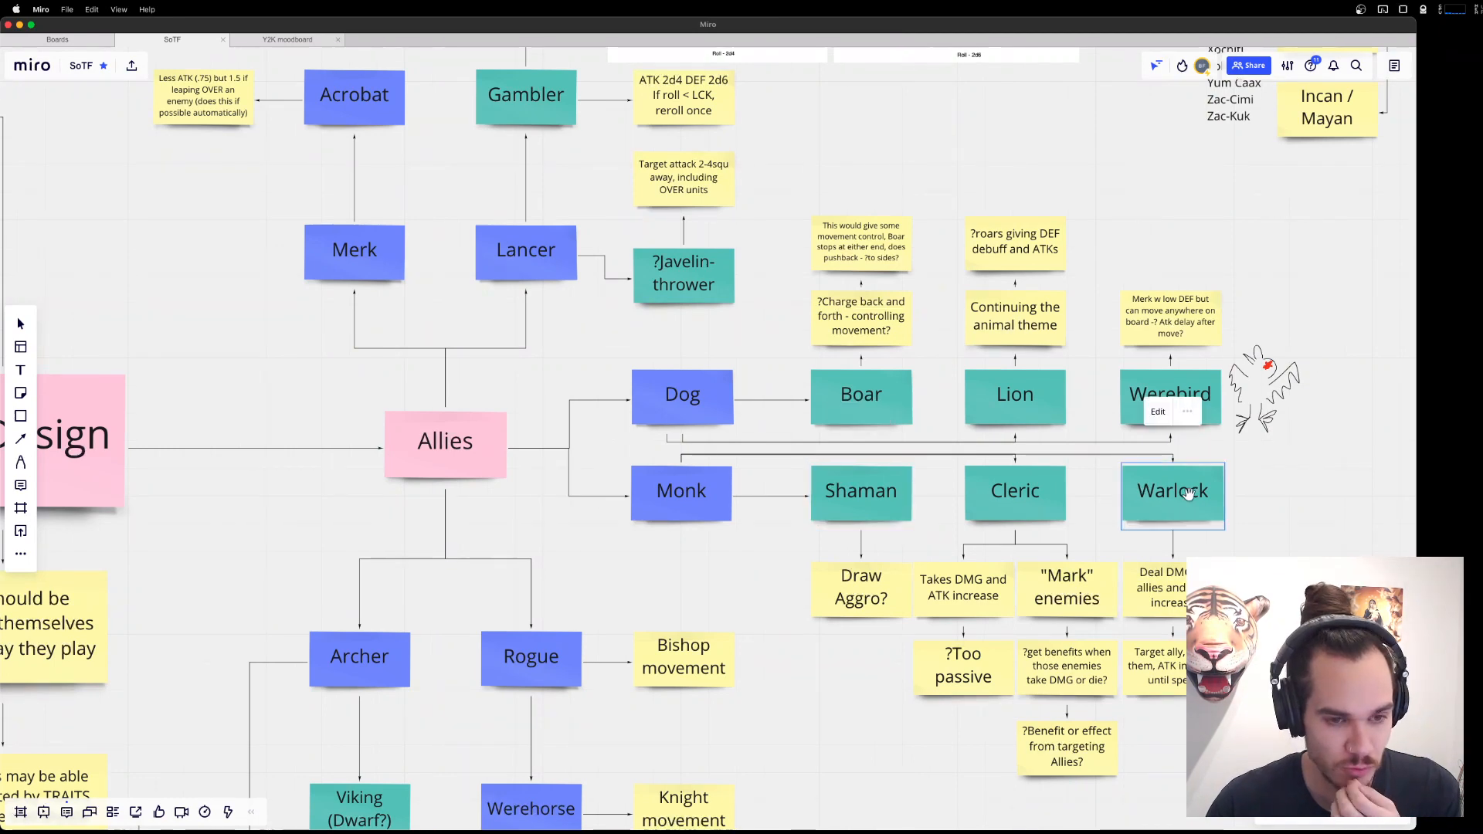
pyautogui.click(1010, 493)
# Review the remaining Allies branches on the board, including the Merk, Lancer, Archer and Rogue units with their ability notes.
pyautogui.hscroll(-5, 773, 333)
pyautogui.scroll(3, 772, 332)
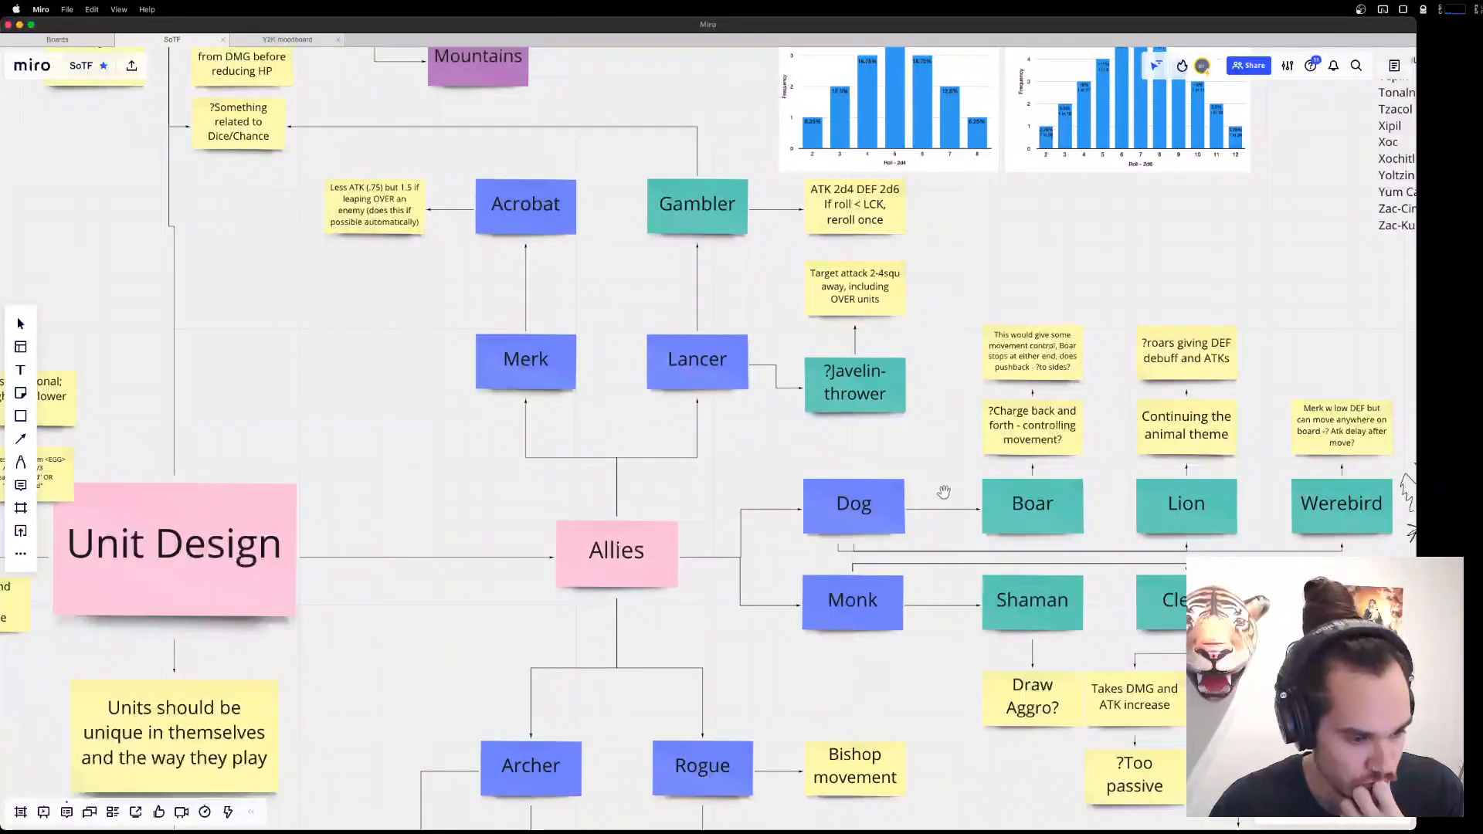
pyautogui.scroll(-5, 942, 439)
pyautogui.scroll(-4, 894, 604)
pyautogui.hscroll(-1, 894, 603)
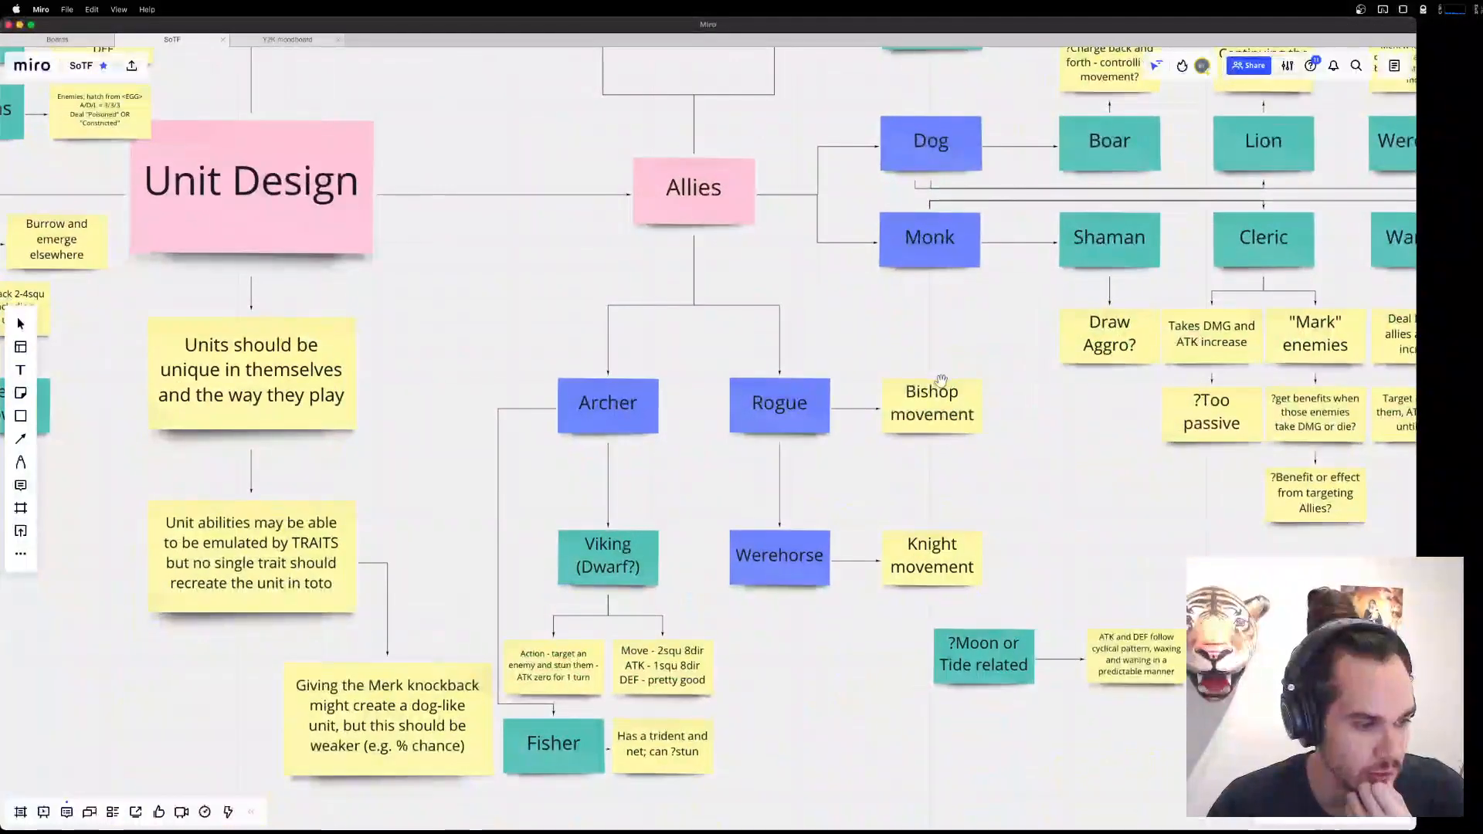
pyautogui.scroll(6, 966, 414)
pyautogui.scroll(-2, 1004, 495)
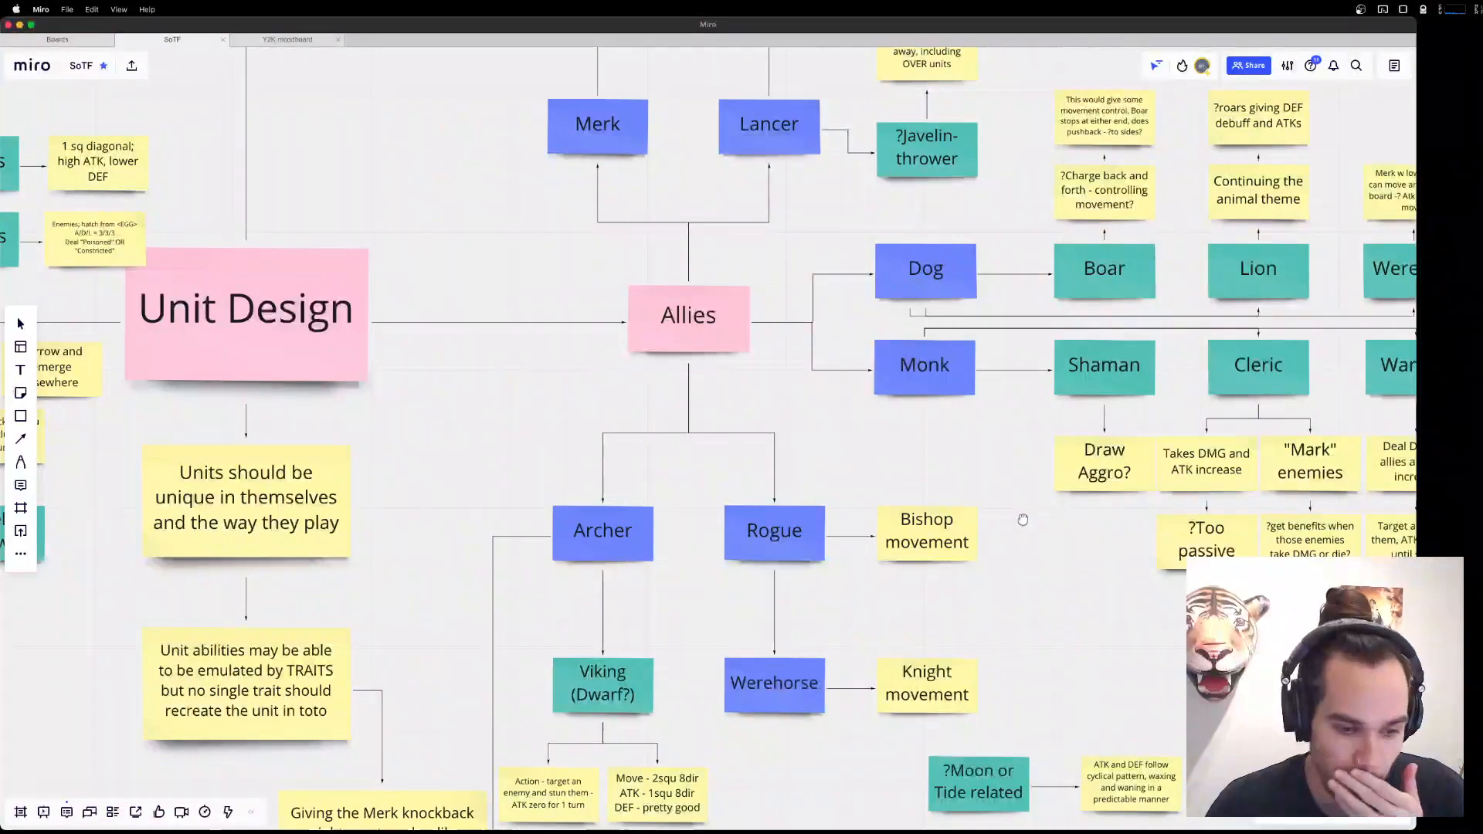
# Review the Acrobat and Gambler units above Merk and Lancer in the Allies tree, and select the Acrobat note.
pyautogui.scroll(5, 1023, 517)
pyautogui.hscroll(1, 1023, 516)
pyautogui.scroll(1, 662, 255)
pyautogui.hscroll(1, 662, 255)
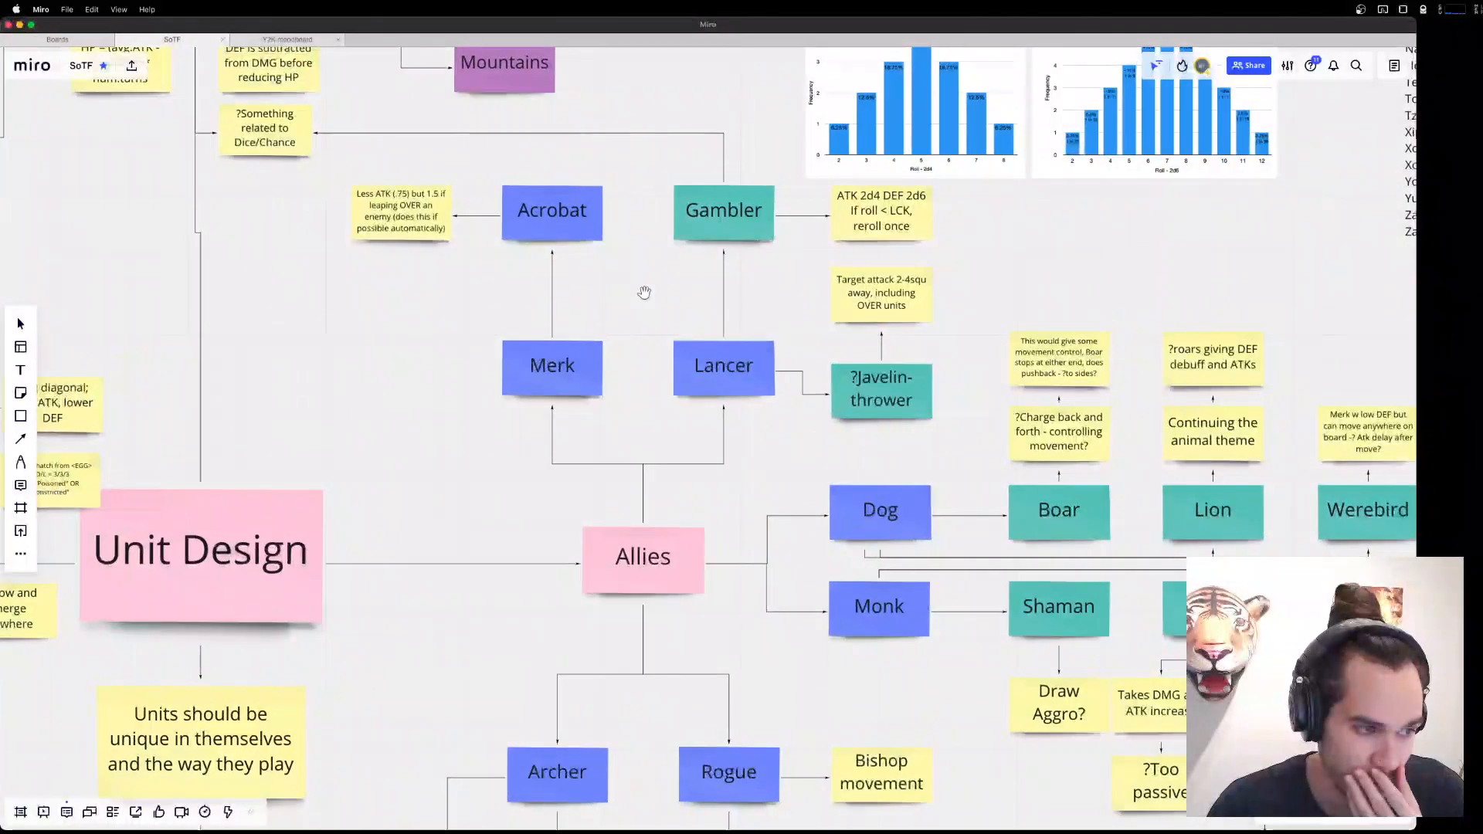
pyautogui.click(543, 210)
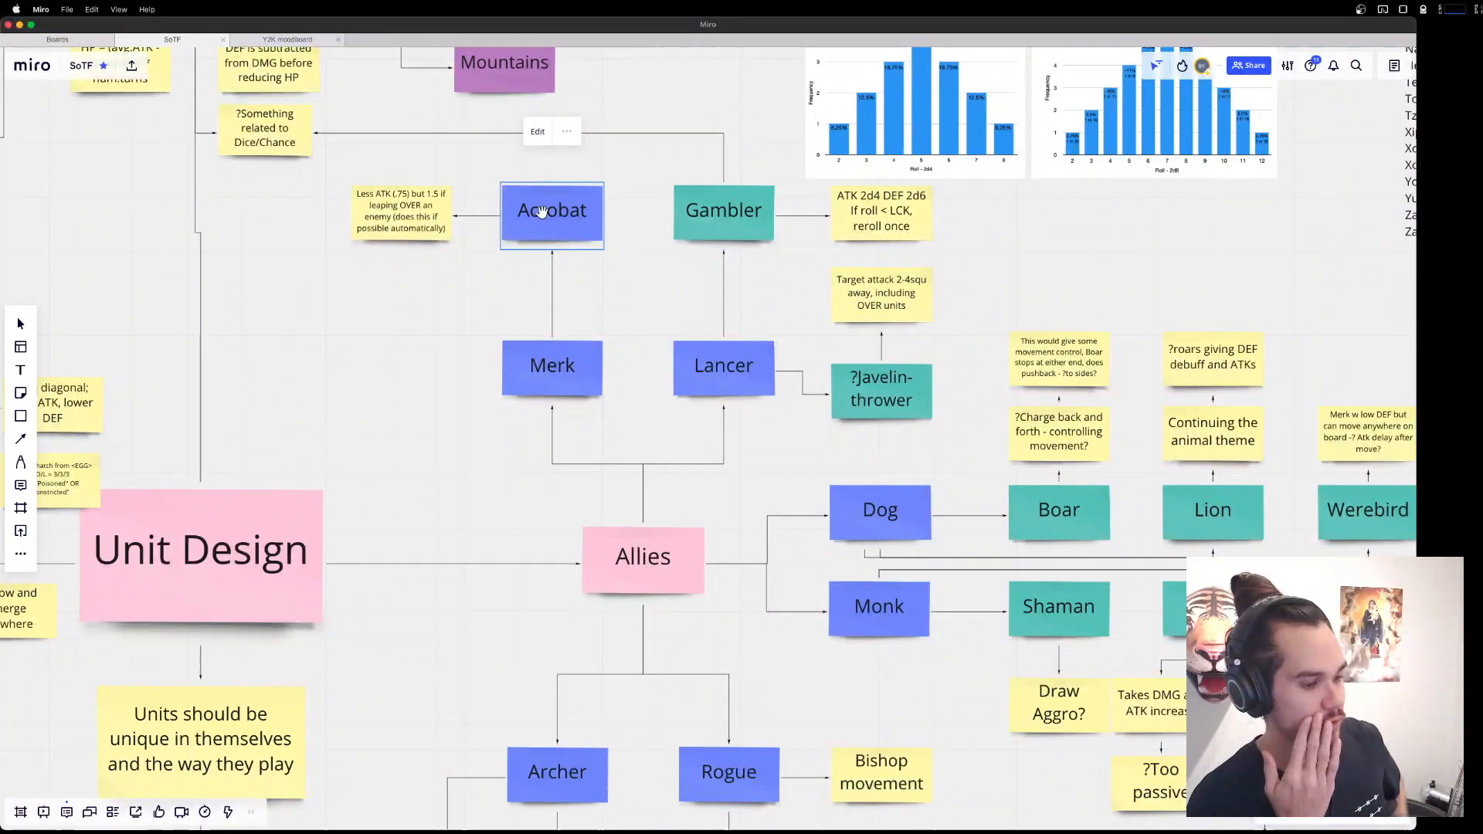
# Switch to the big character sheet in Aseprite and check the stream chat window.
pyautogui.press('super+Tab')
pyautogui.press('super+Tab')
pyautogui.press('super+Tab')
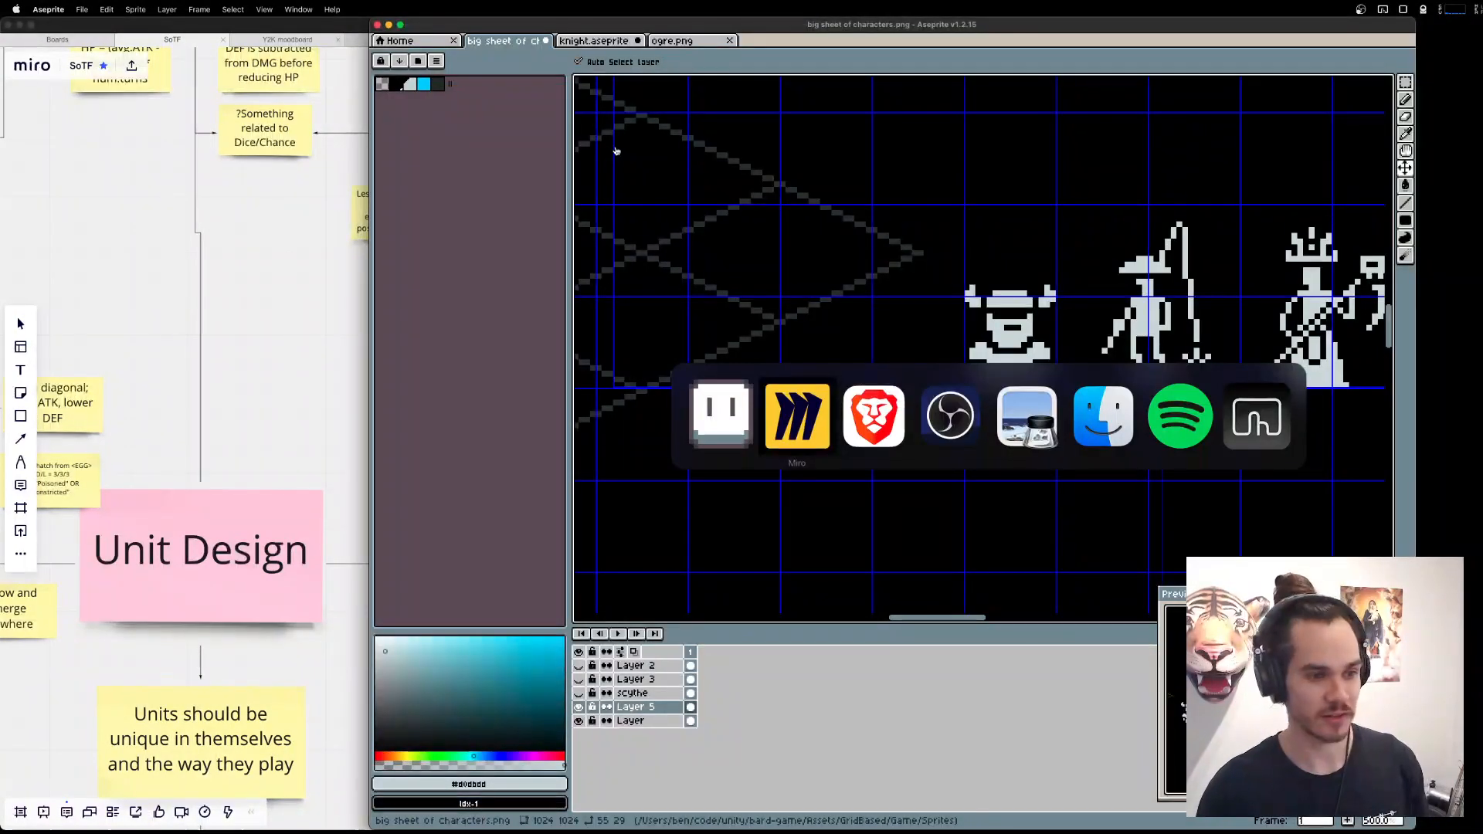
pyautogui.press('super+Tab')
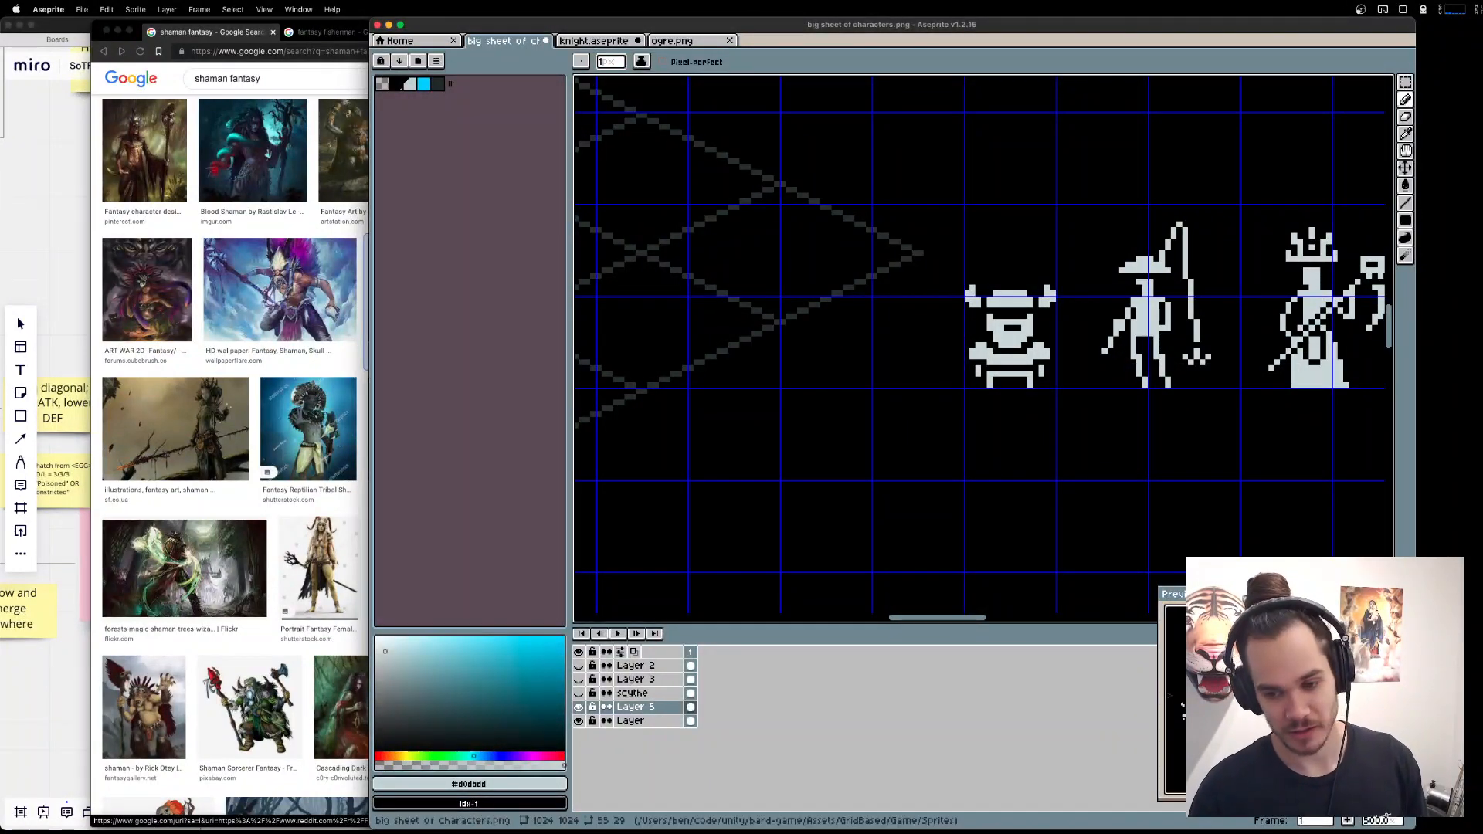
pyautogui.click(1431, 610)
pyautogui.moveTo(1402, 579); pyautogui.dragTo(1328, 399)
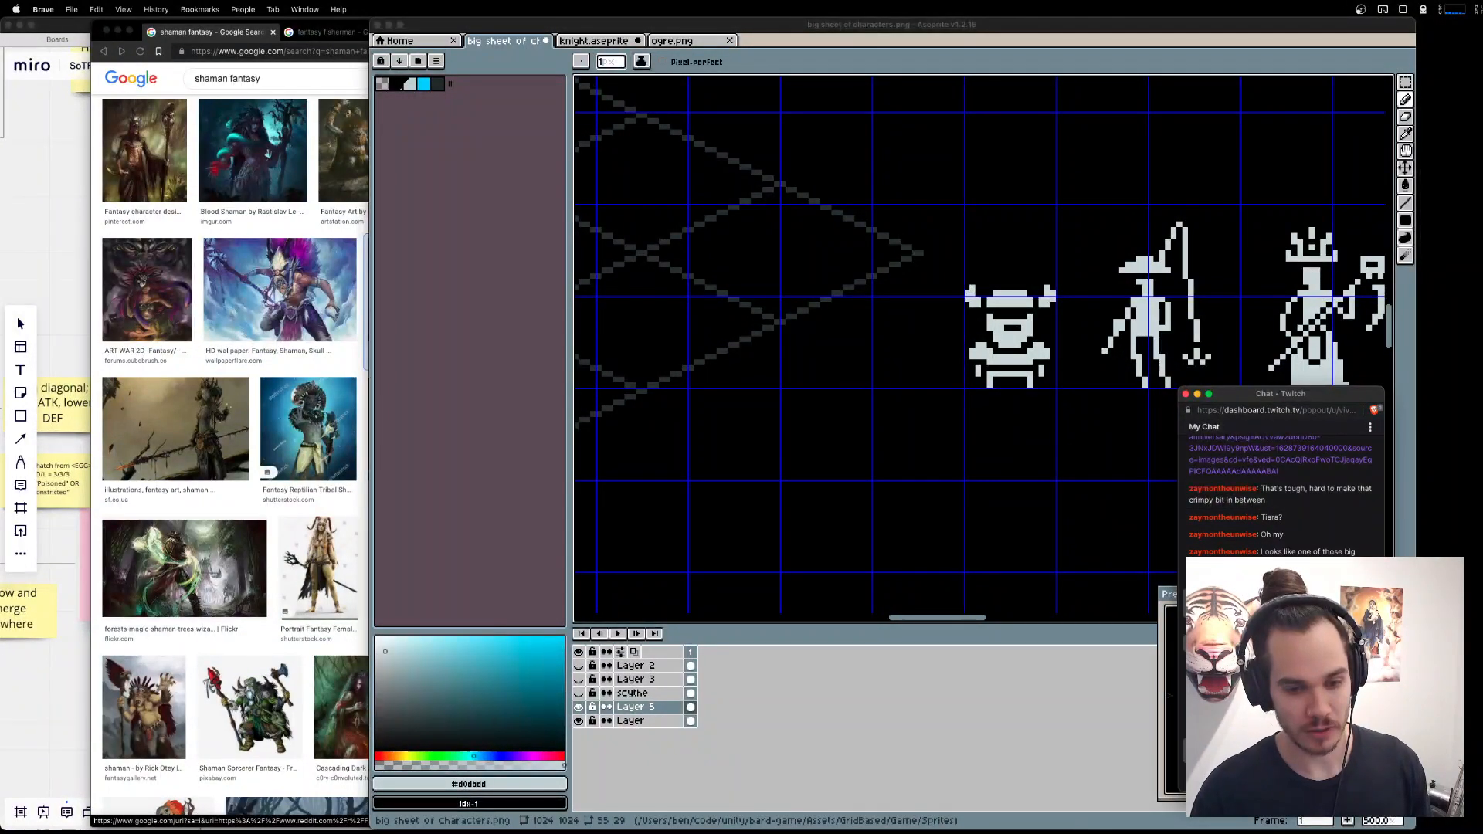
pyautogui.click(1057, 670)
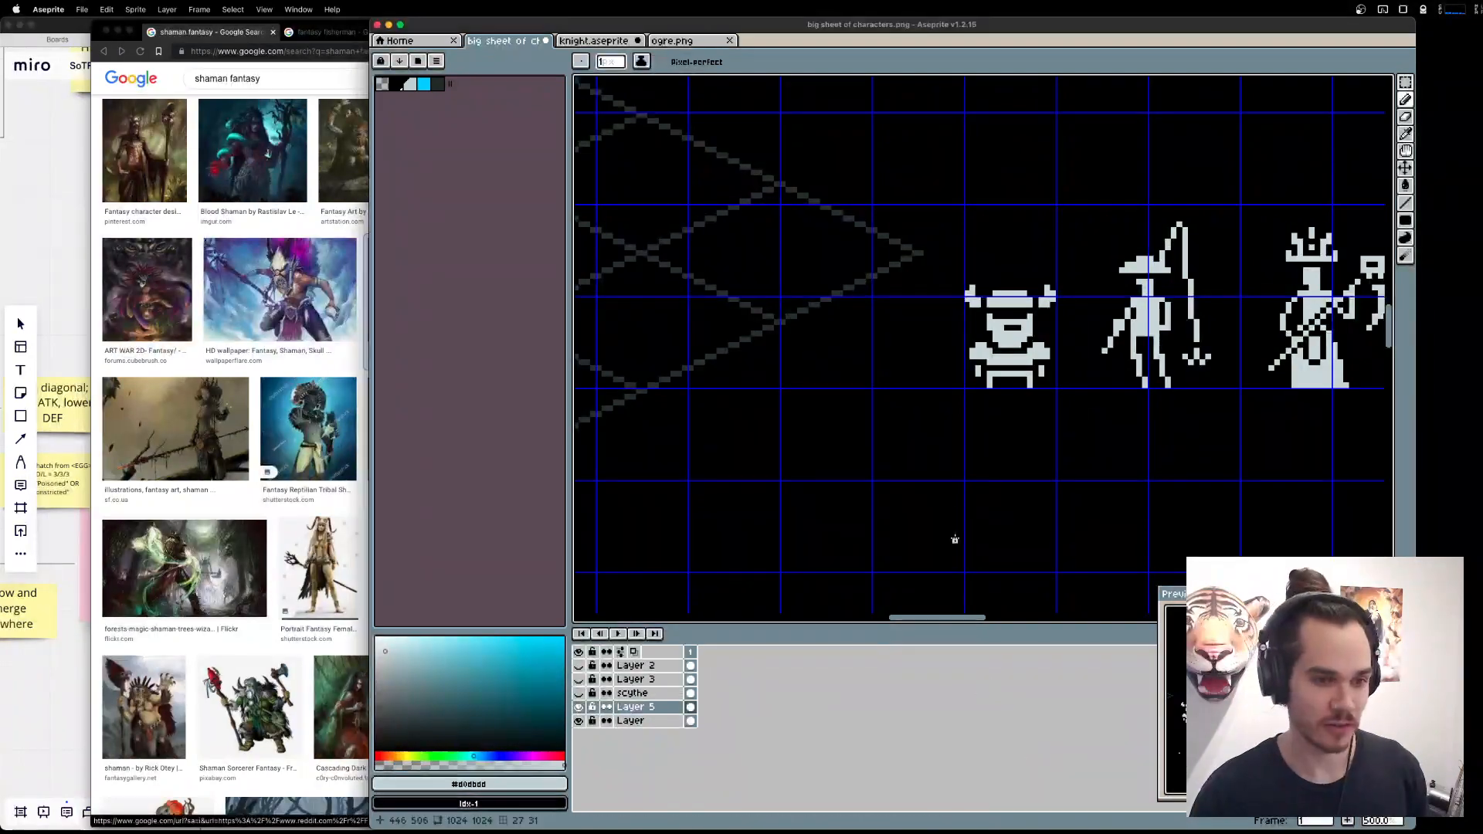
# Look at the shaman fantasy reference images in the browser, and return to the character sheet in Aseprite.
pyautogui.moveTo(1054, 455); pyautogui.dragTo(1014, 454)
pyautogui.press('super+Tab')
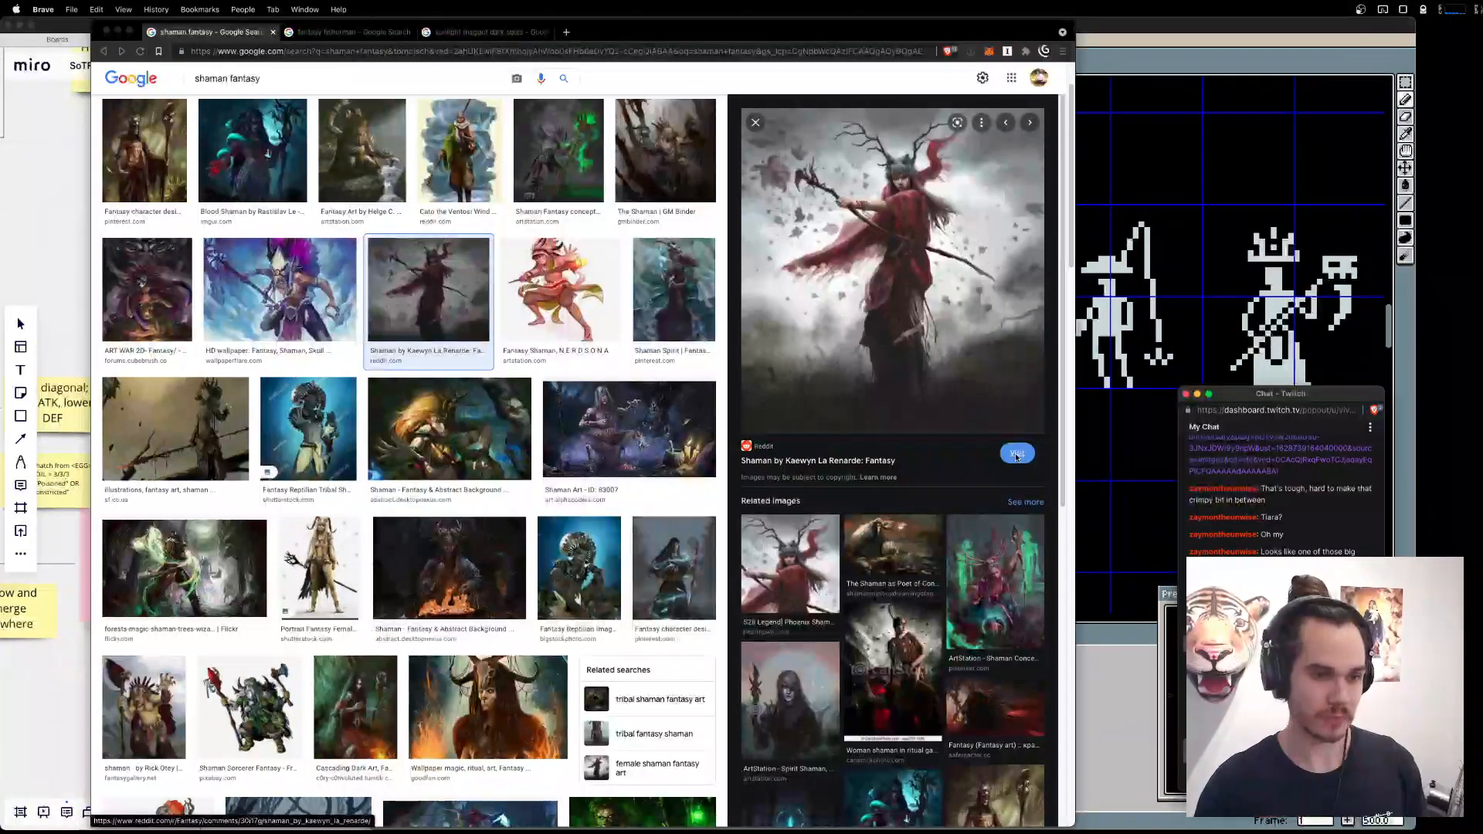
pyautogui.press('super+Tab')
pyautogui.press('super+Tab')
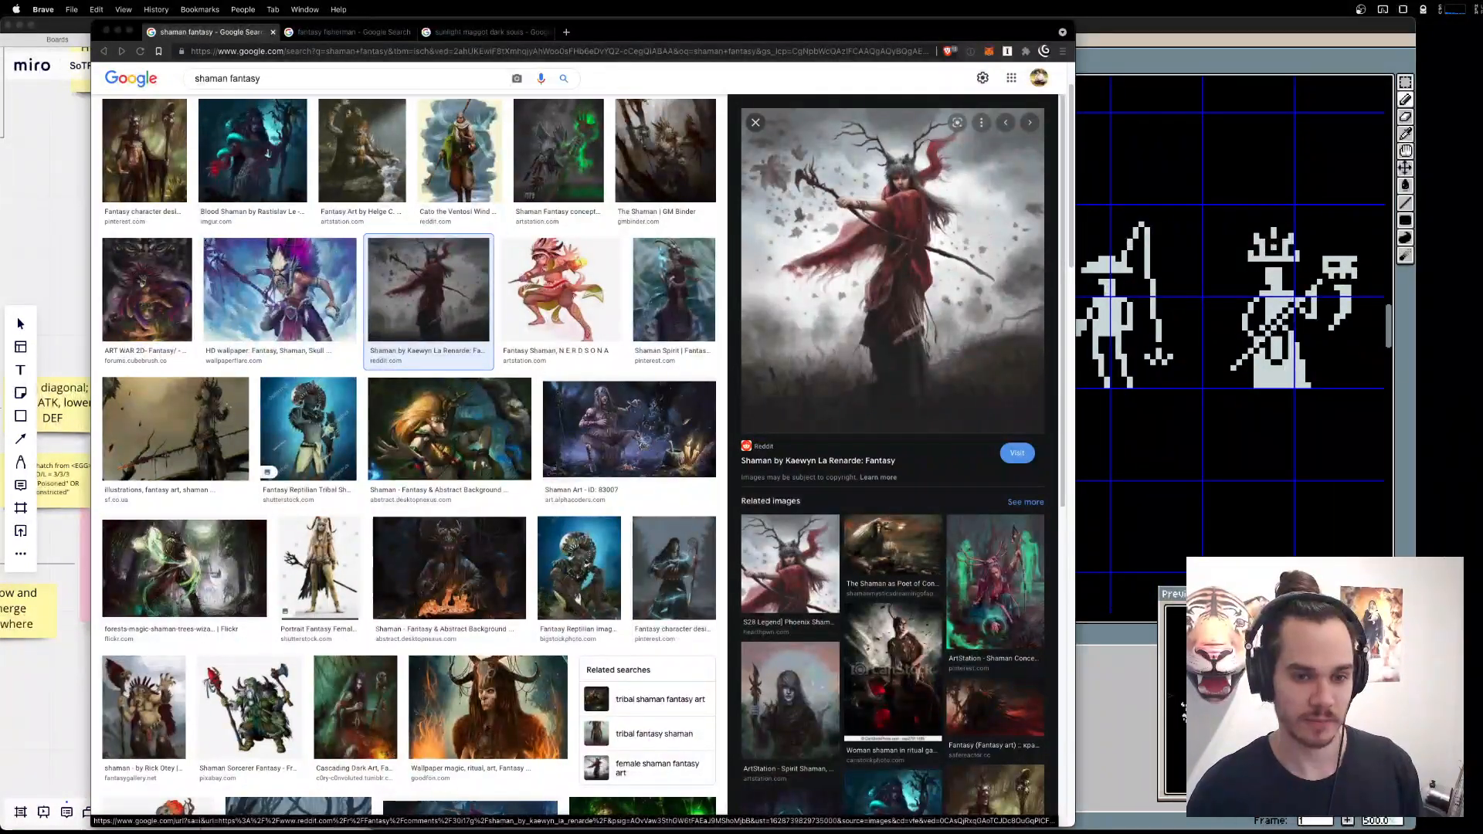
pyautogui.press('super+Tab')
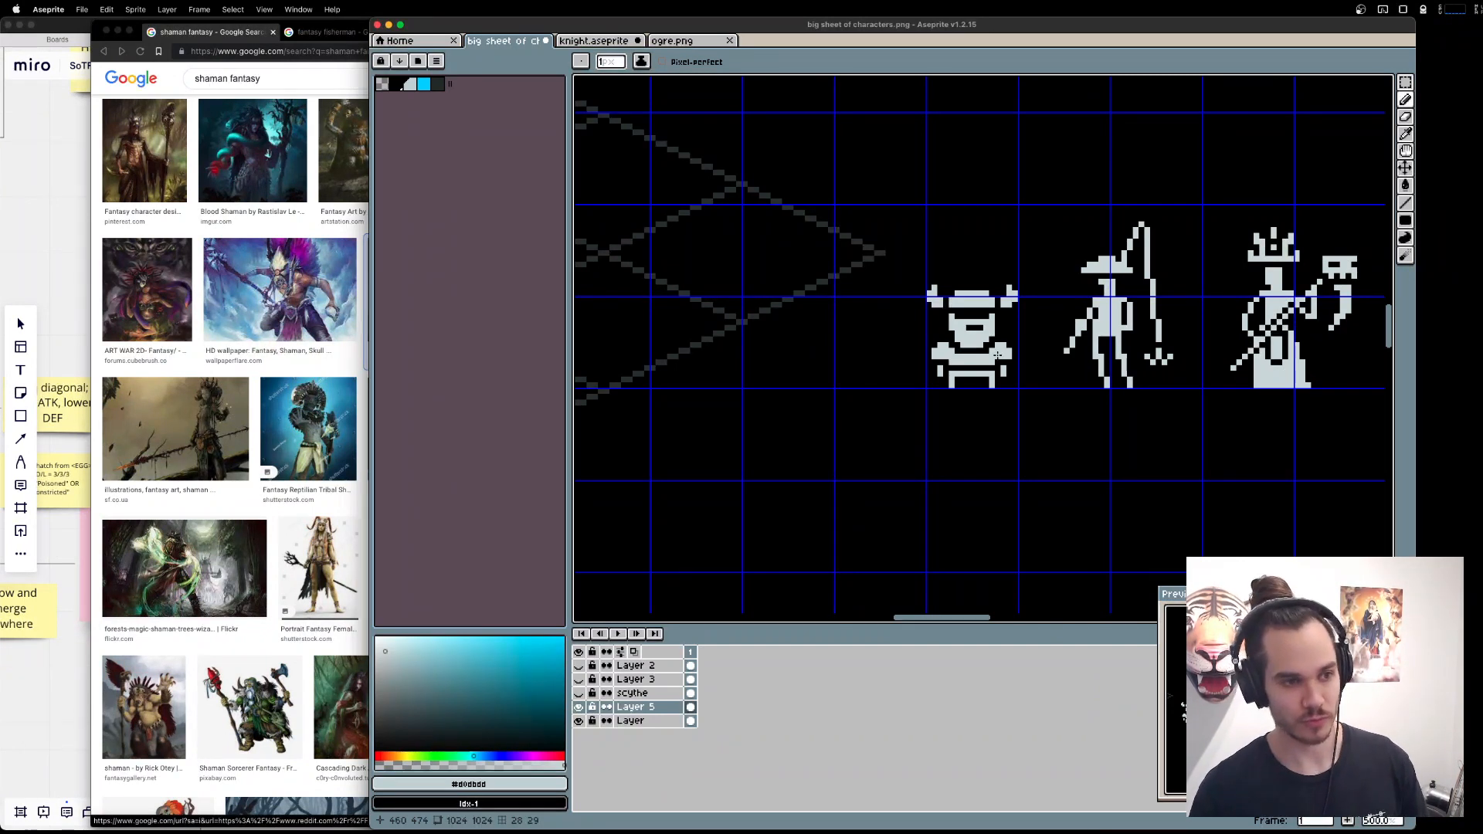
# Lower the horned dwarf's helmet, face and beard by one pixel so the beard overlaps the torso.
pyautogui.press('m')
pyautogui.scroll(2, 963, 275)
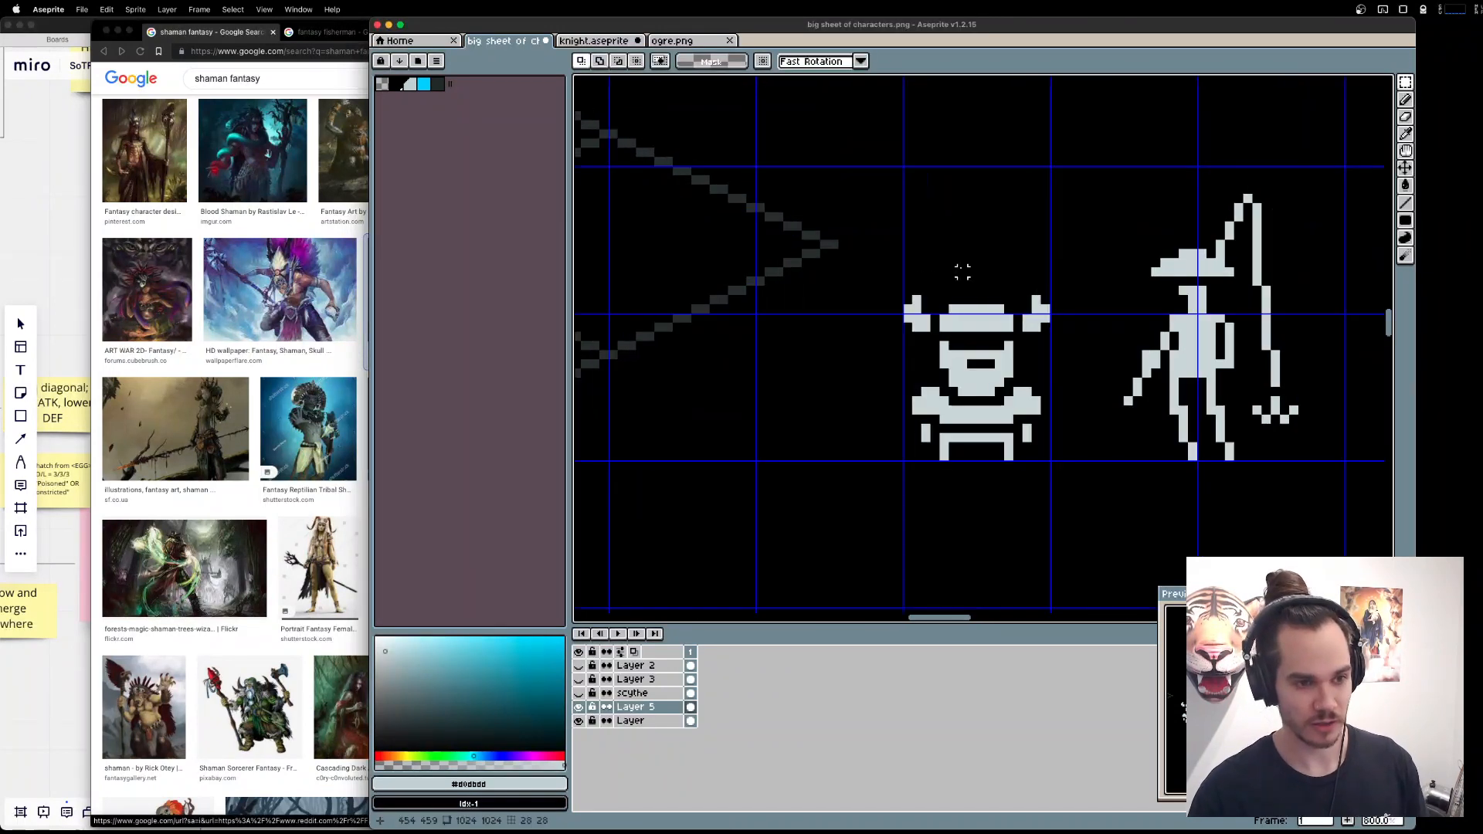
pyautogui.moveTo(876, 279); pyautogui.dragTo(1113, 385)
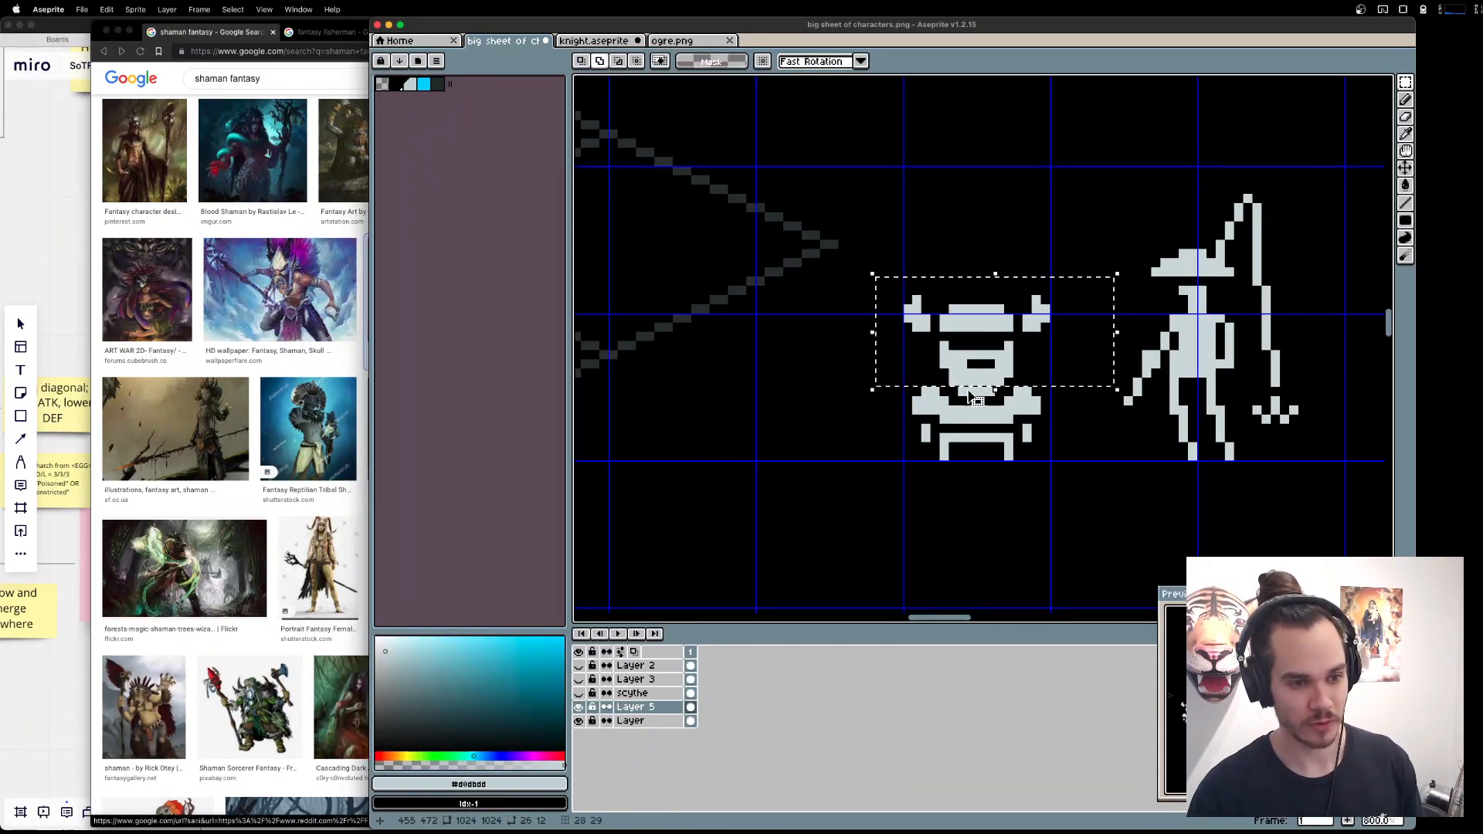
pyautogui.moveTo(989, 394); pyautogui.dragTo(999, 394)
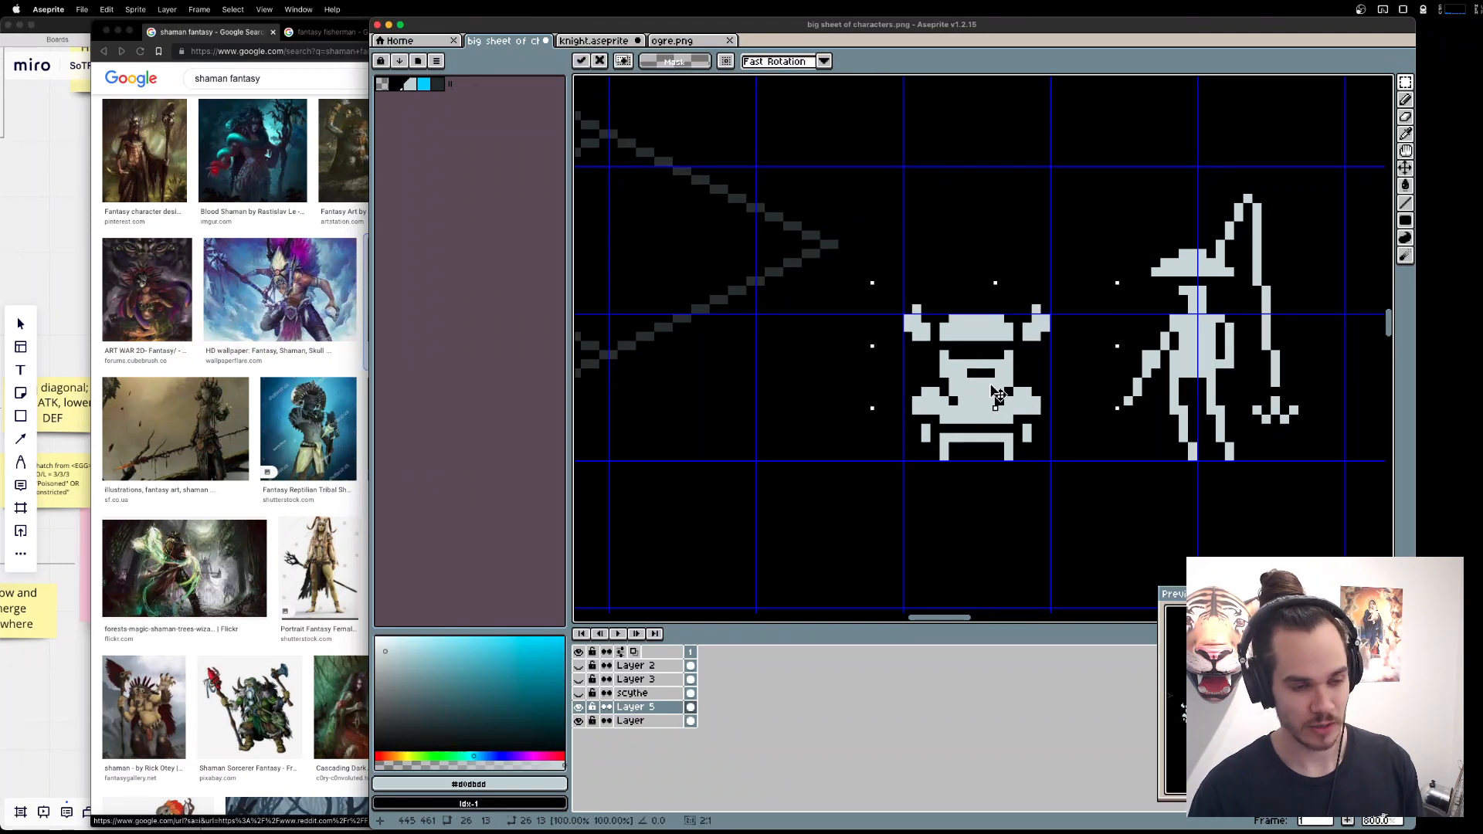
pyautogui.press('b')
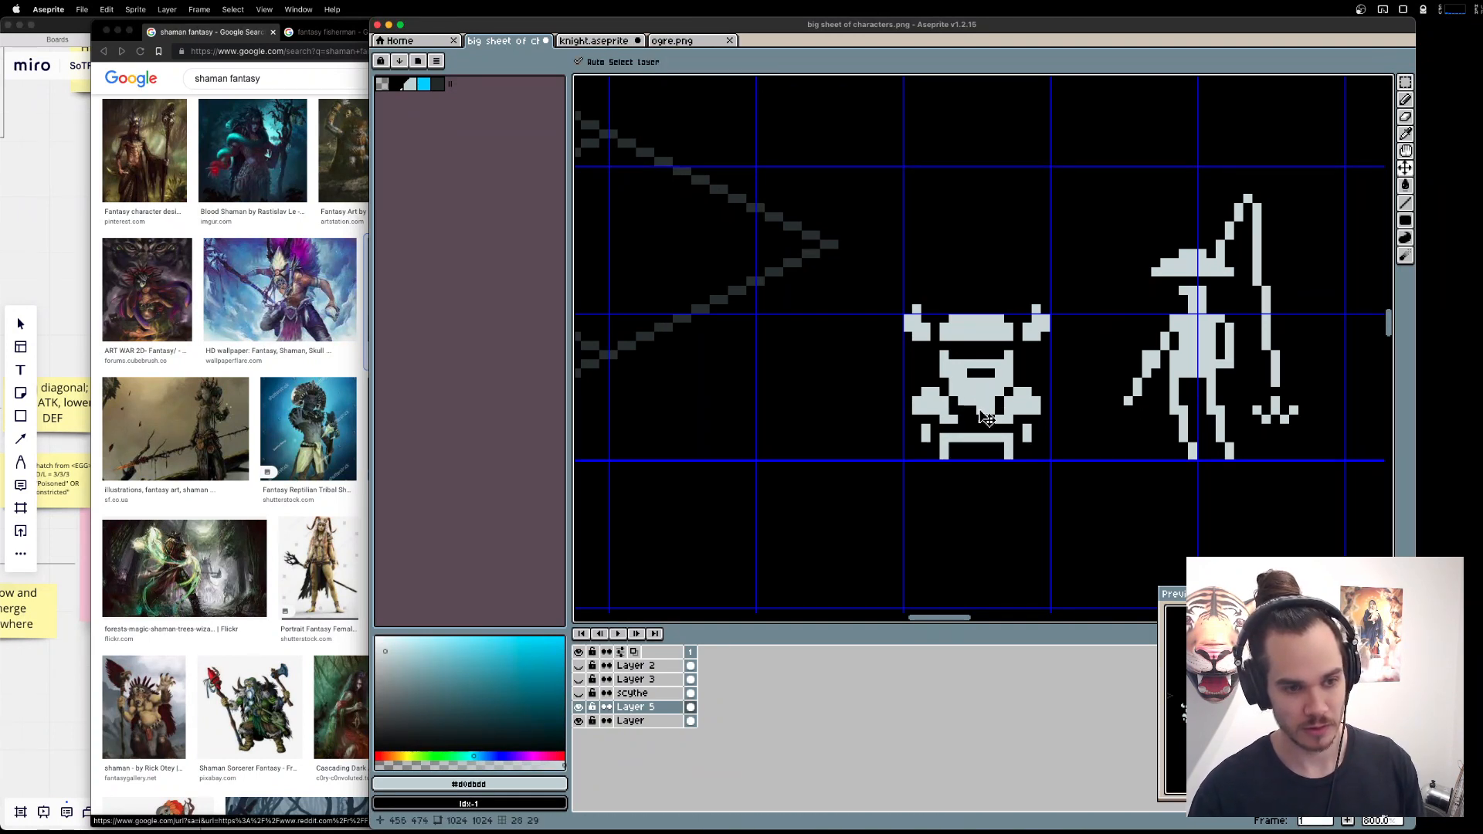
# Touch up the dark V-shaped outline that separates the dwarf's beard from his torso and arms.
pyautogui.press('e')
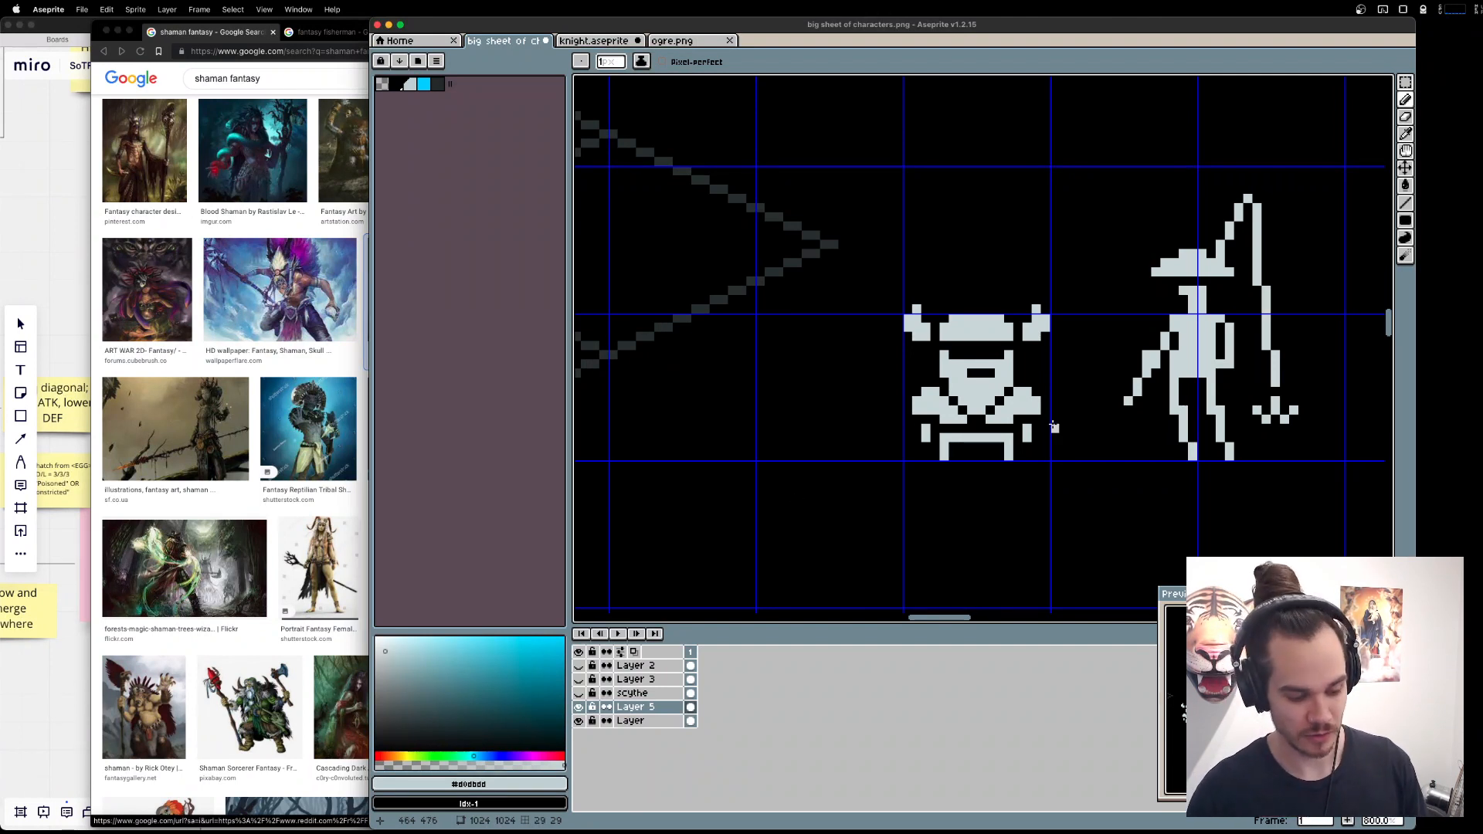
pyautogui.keyDown('alt'); pyautogui.click(1014, 407); pyautogui.keyUp('alt')
pyautogui.moveTo(999, 401)
pyautogui.mouseDown()
pyautogui.moveTo(990, 410)
pyautogui.moveTo(1009, 401)
pyautogui.mouseUp()
pyautogui.press('e')
pyautogui.click(991, 419)
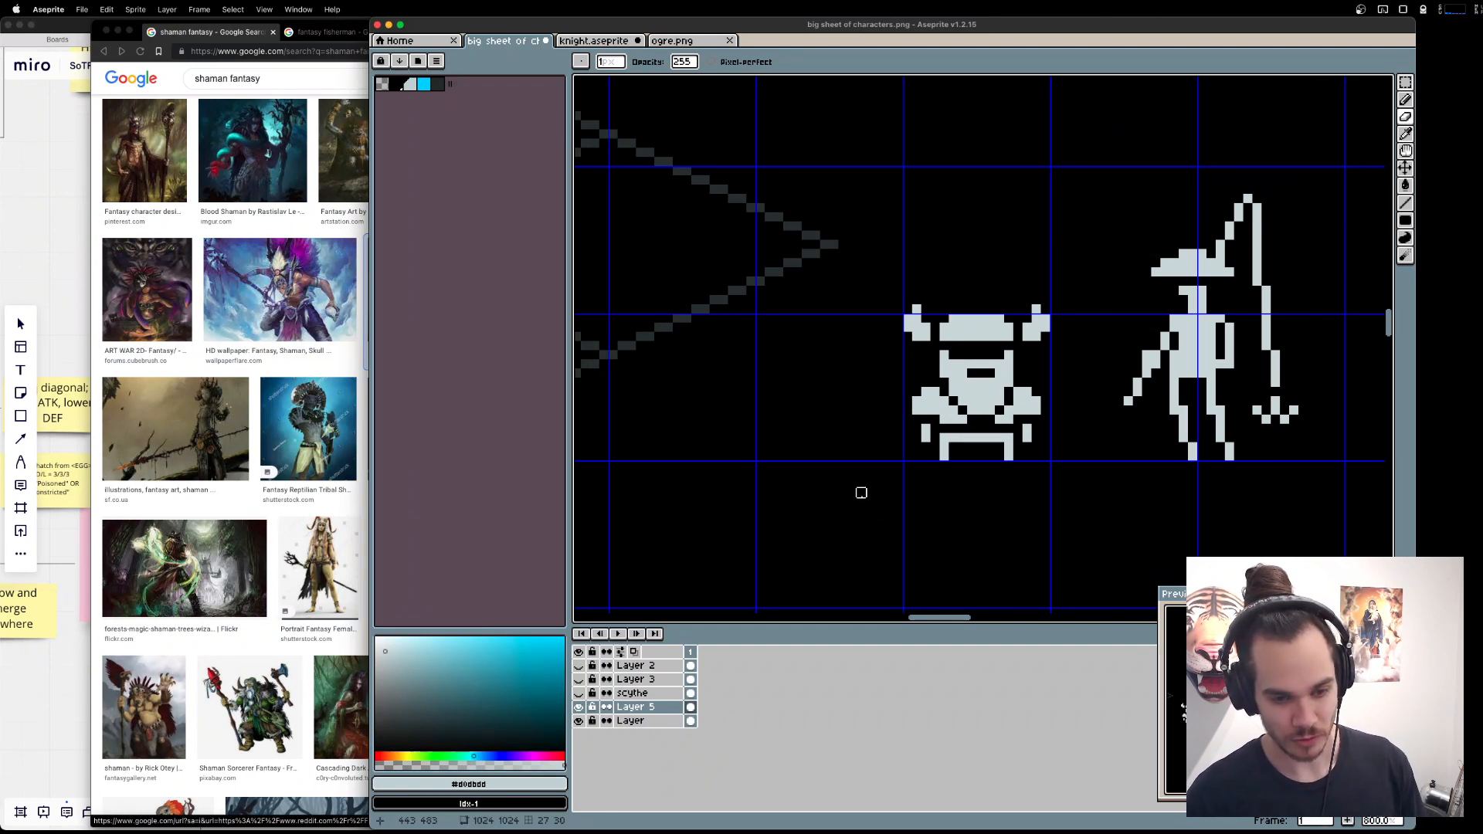
pyautogui.scroll(-3, 833, 493)
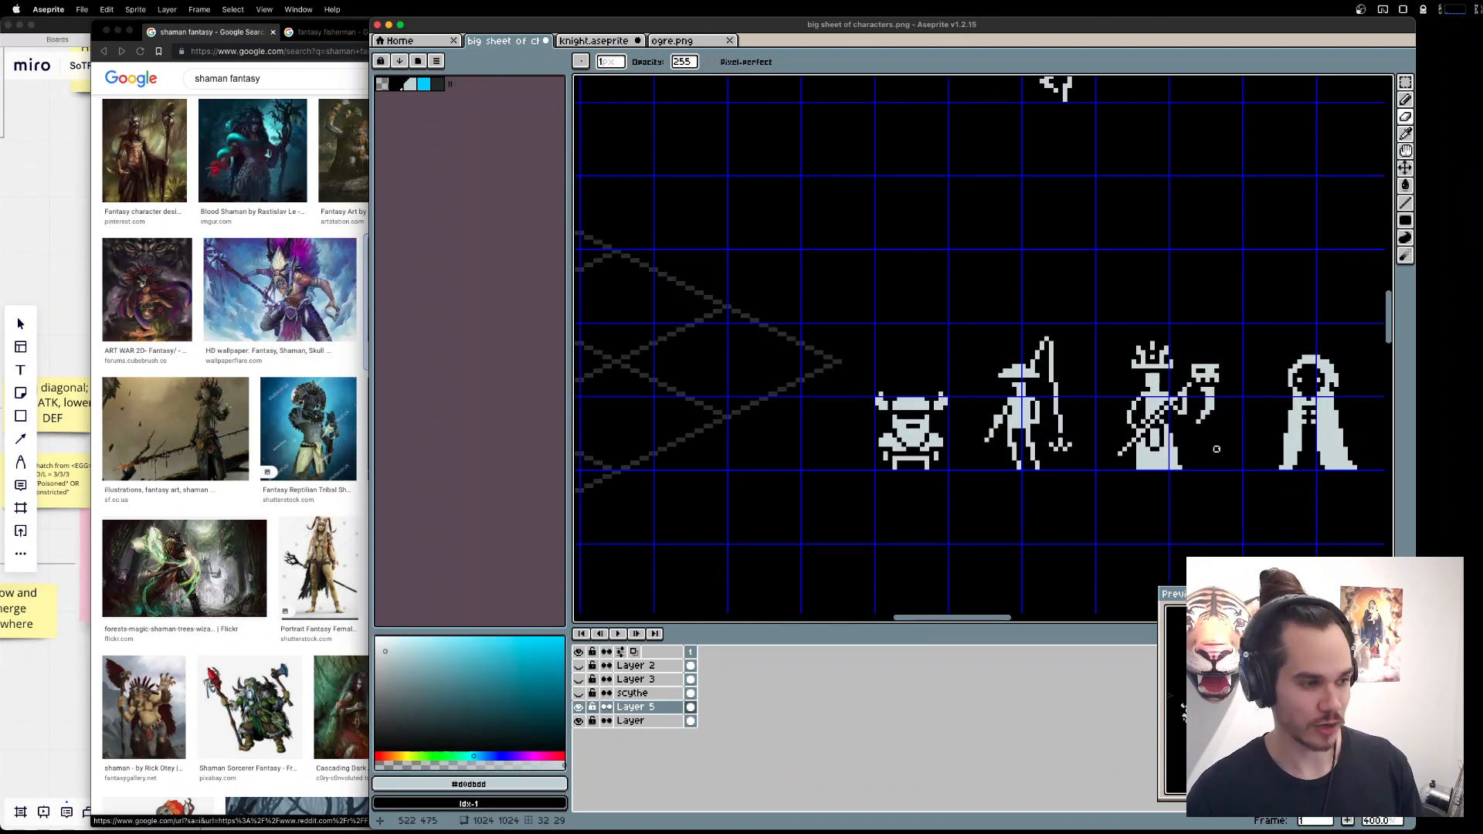
# Compare the shaman reference images with the Allies branches on the Miro board, and return to the character sheet in Aseprite.
pyautogui.press('super+Tab')
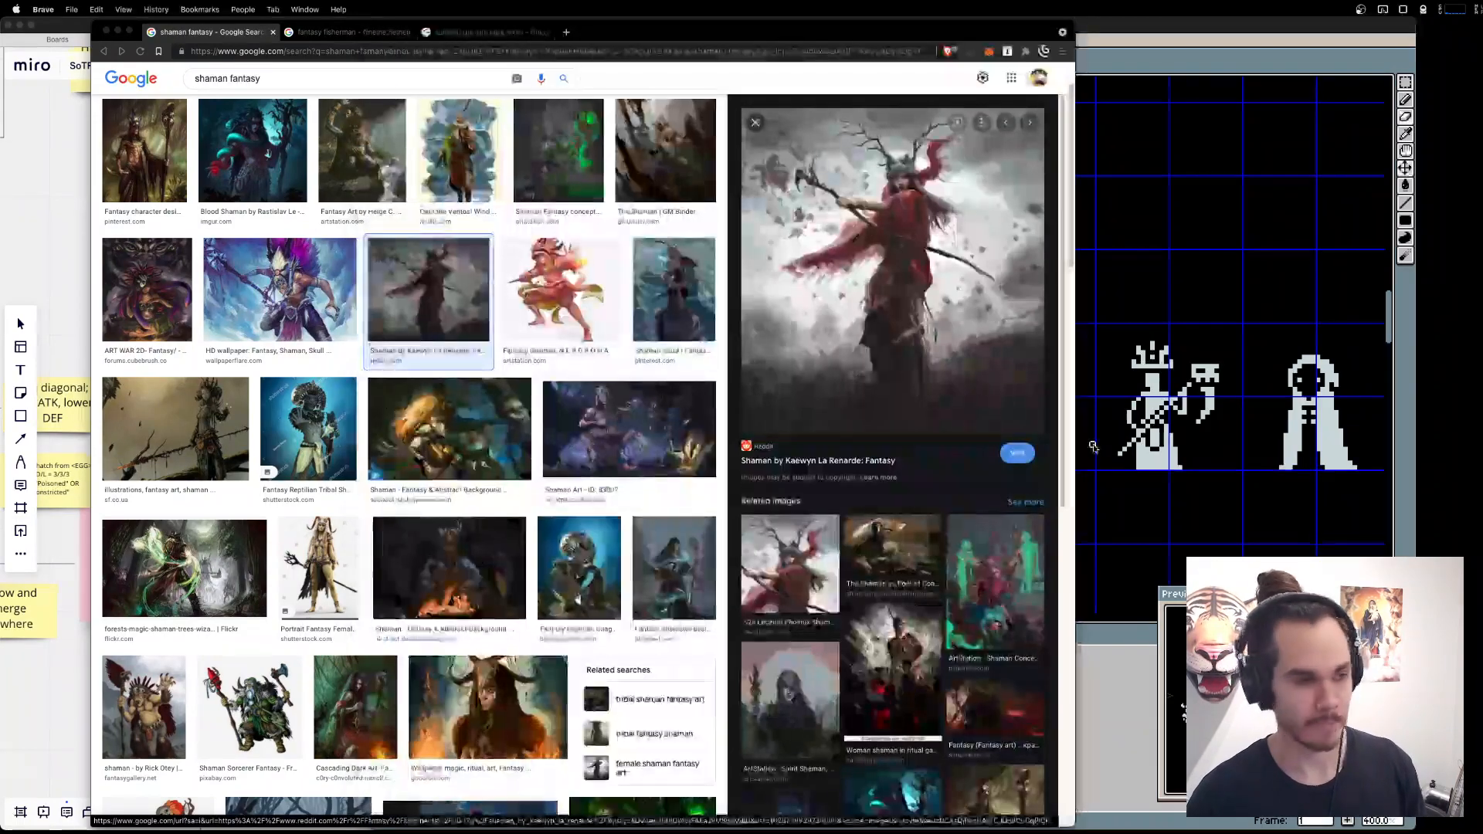
pyautogui.press('super+Tab')
pyautogui.press('super+Tab')
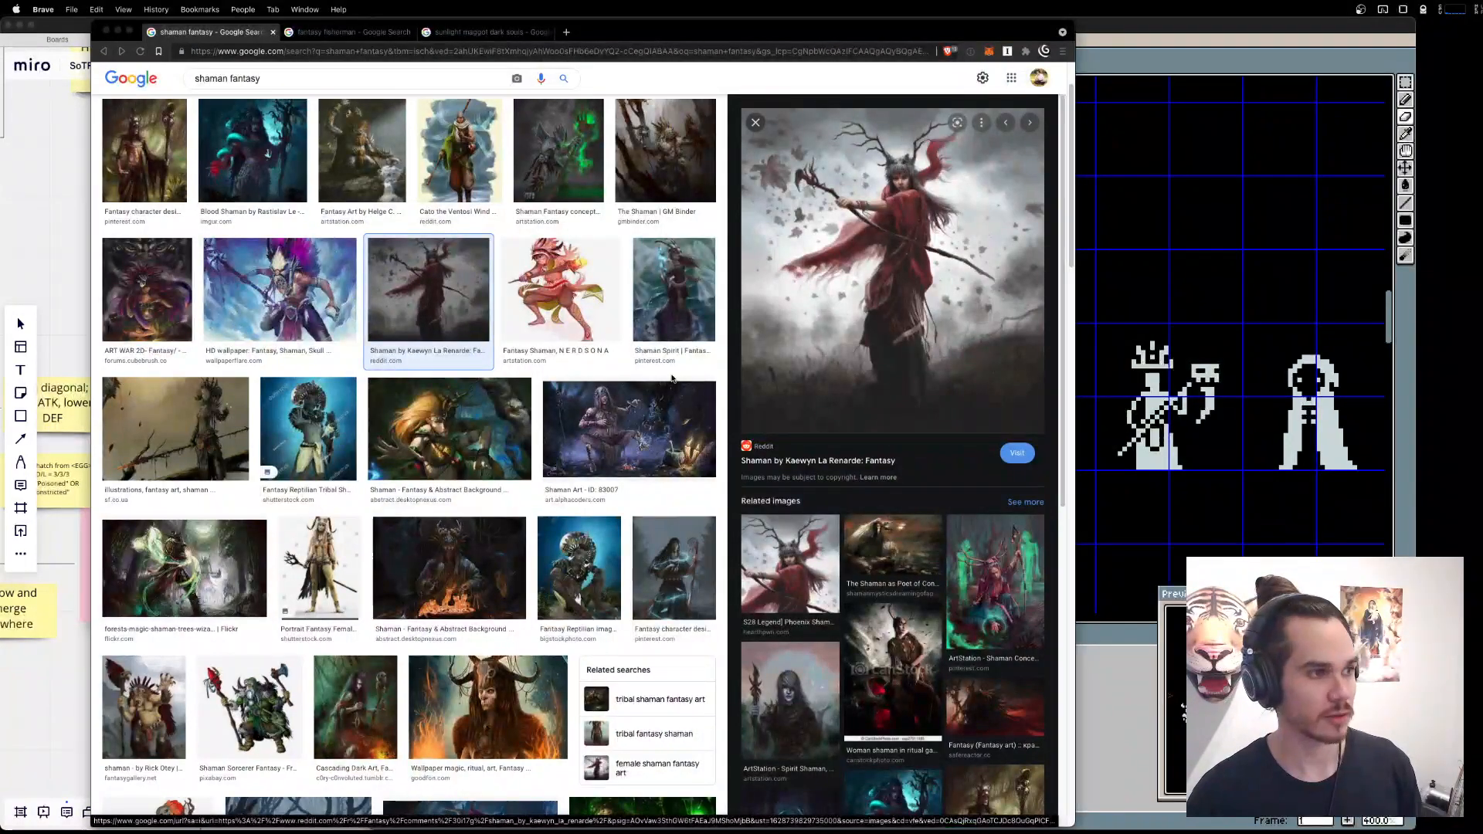
pyautogui.hotkey('ctrl', 'Up')
pyautogui.click(671, 519)
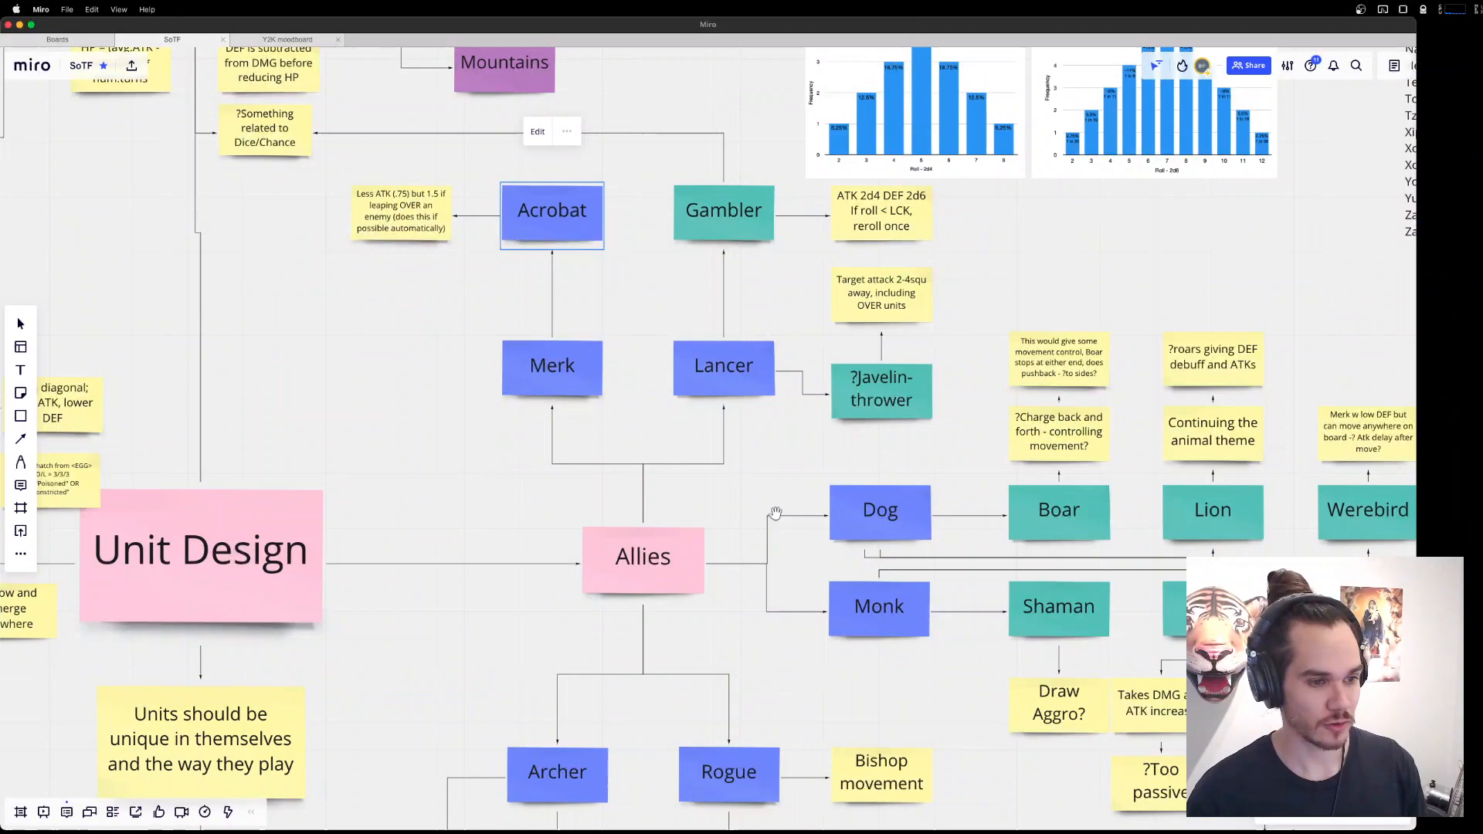
pyautogui.hotkey('ctrl', 'Up')
pyautogui.click(587, 251)
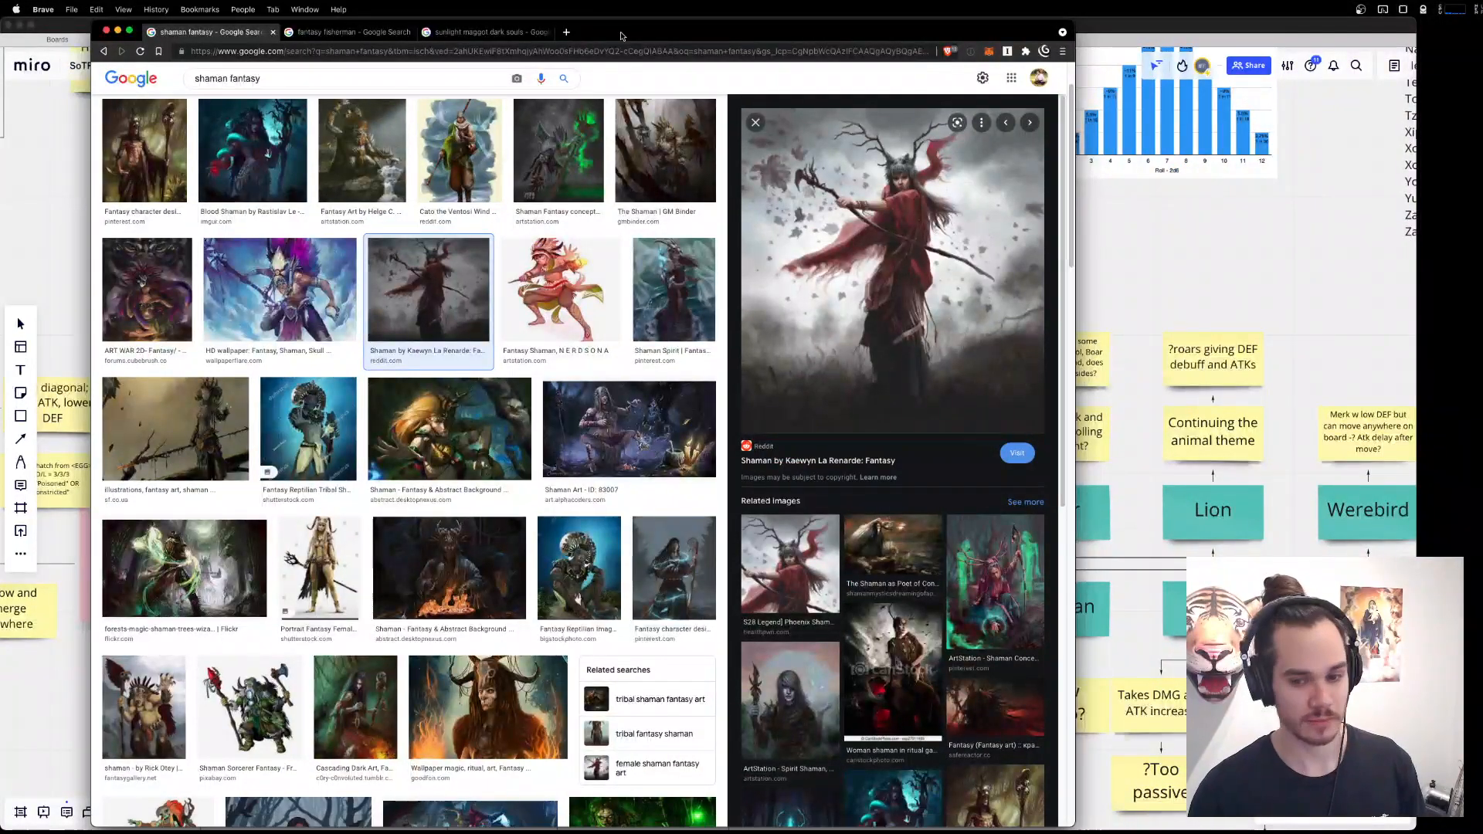
pyautogui.press('super+Tab')
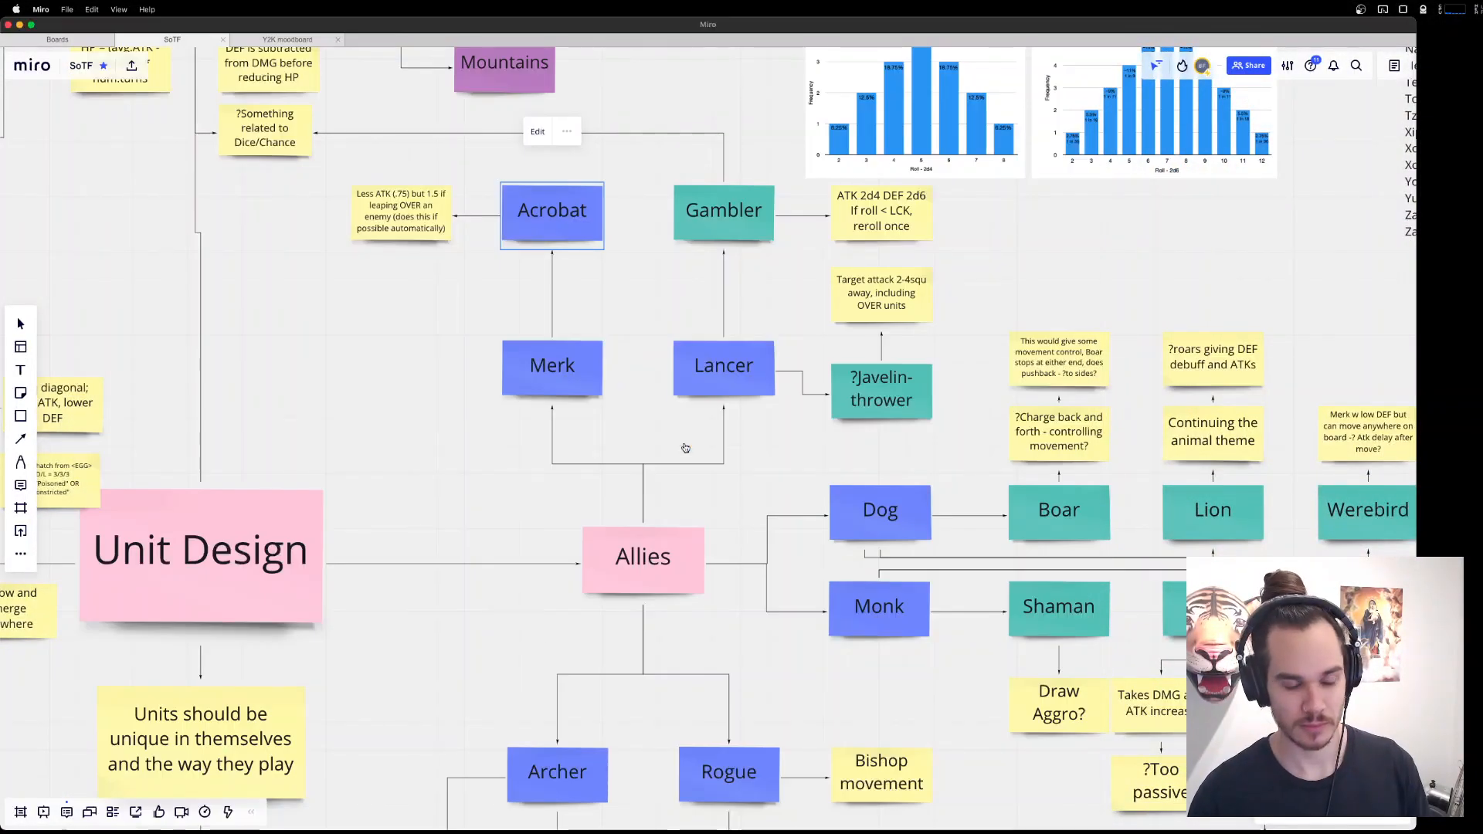
pyautogui.press('super+Tab')
# Duplicate the dwarf's helmet, horns, face and beard into the empty space below him, and clear the selection.
pyautogui.moveTo(954, 454); pyautogui.dragTo(1020, 429)
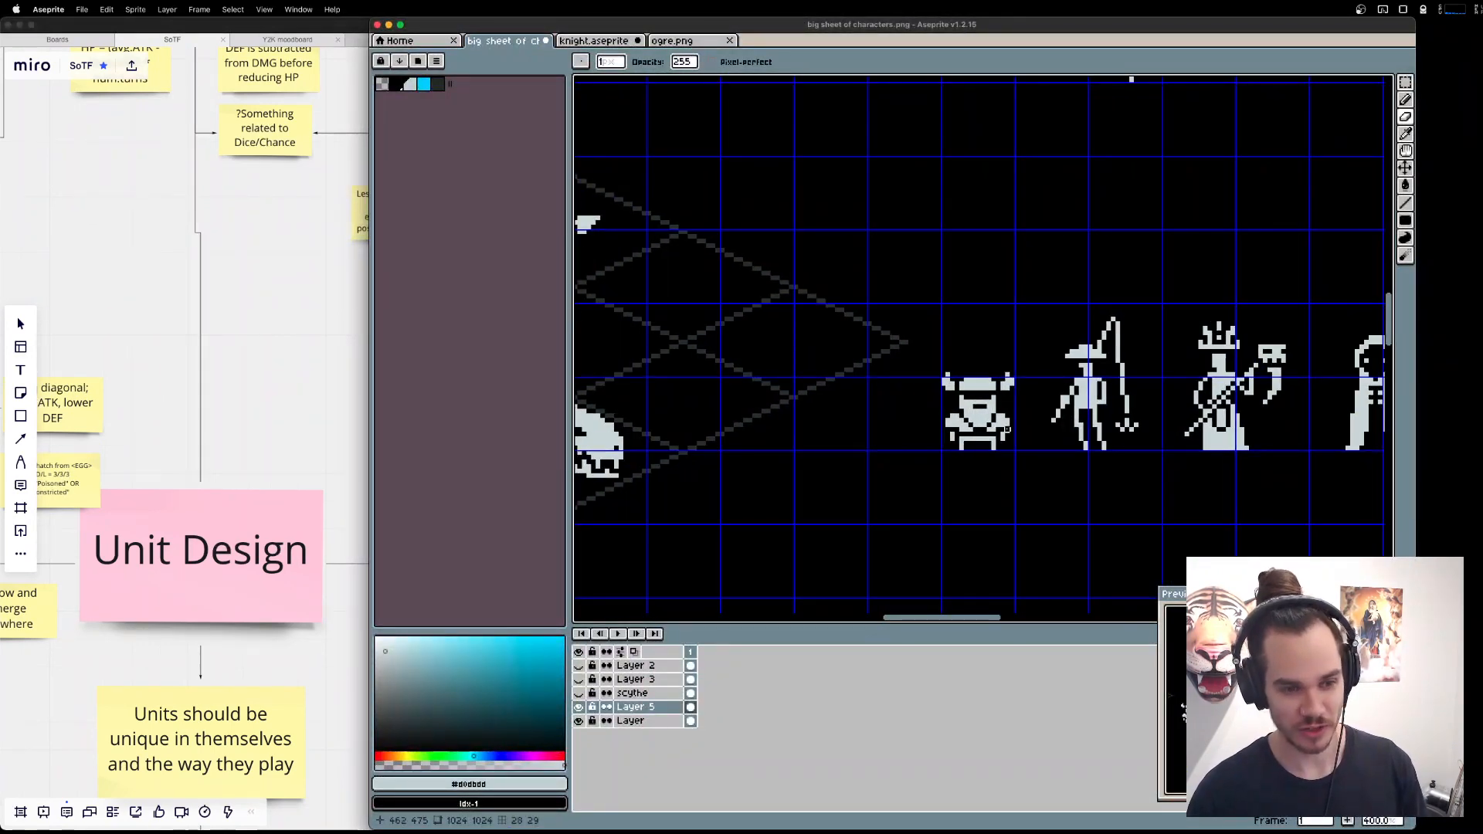
pyautogui.press('b')
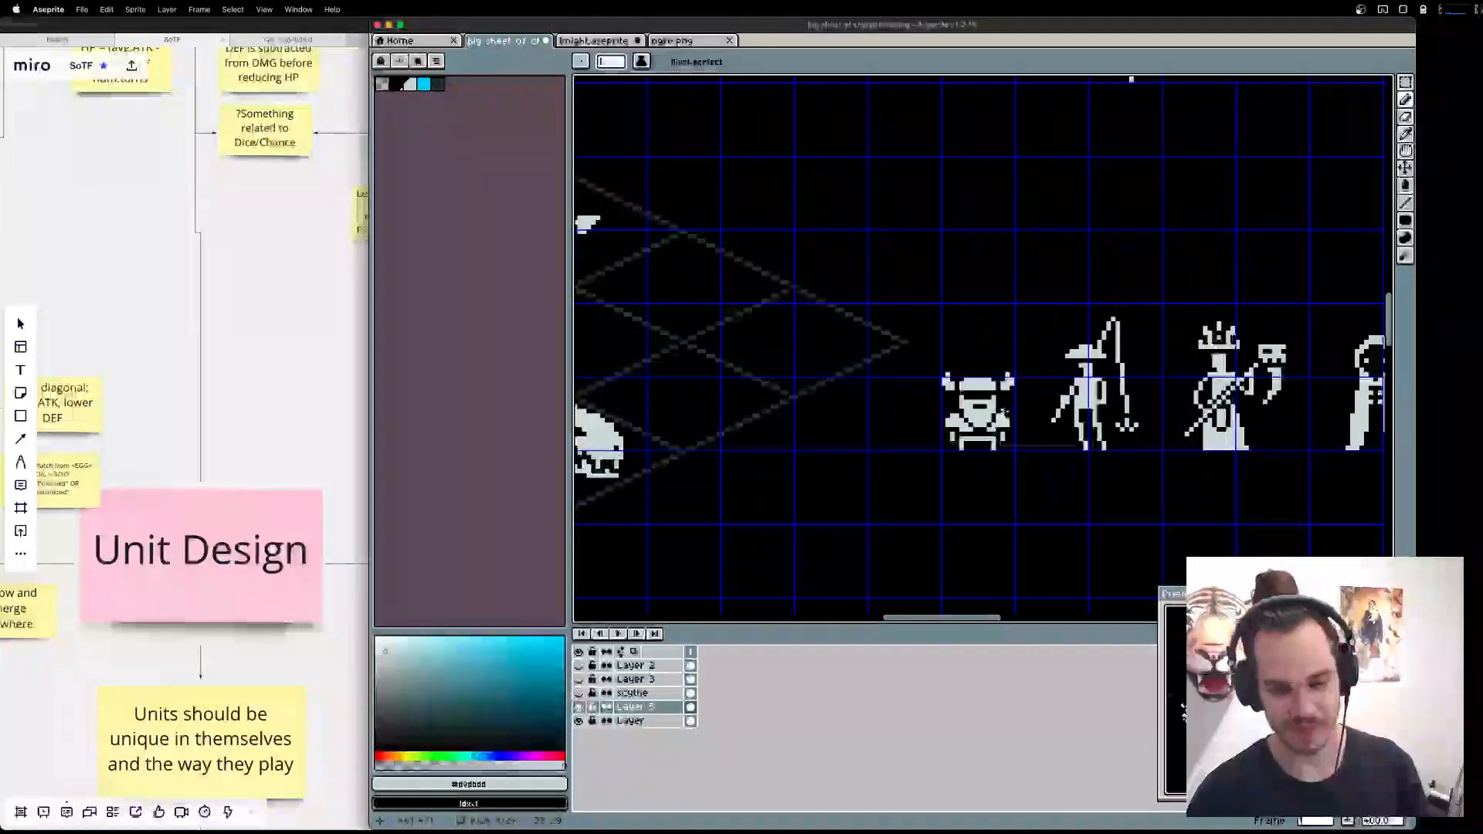
pyautogui.scroll(1, 992, 403)
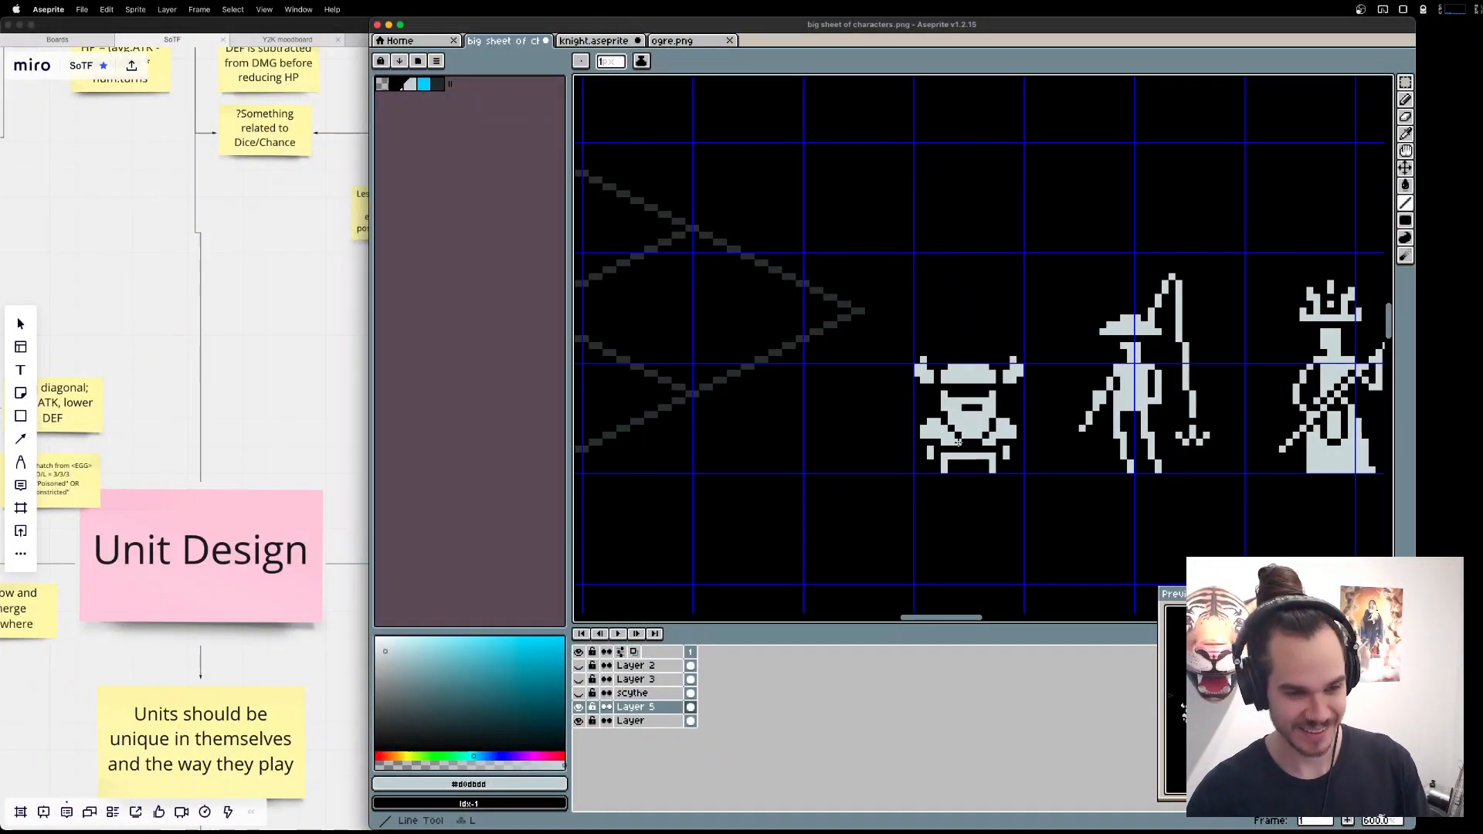
pyautogui.moveTo(964, 433)
pyautogui.mouseDown()
pyautogui.moveTo(965, 472)
pyautogui.moveTo(1019, 377)
pyautogui.mouseUp()
pyautogui.press('w')
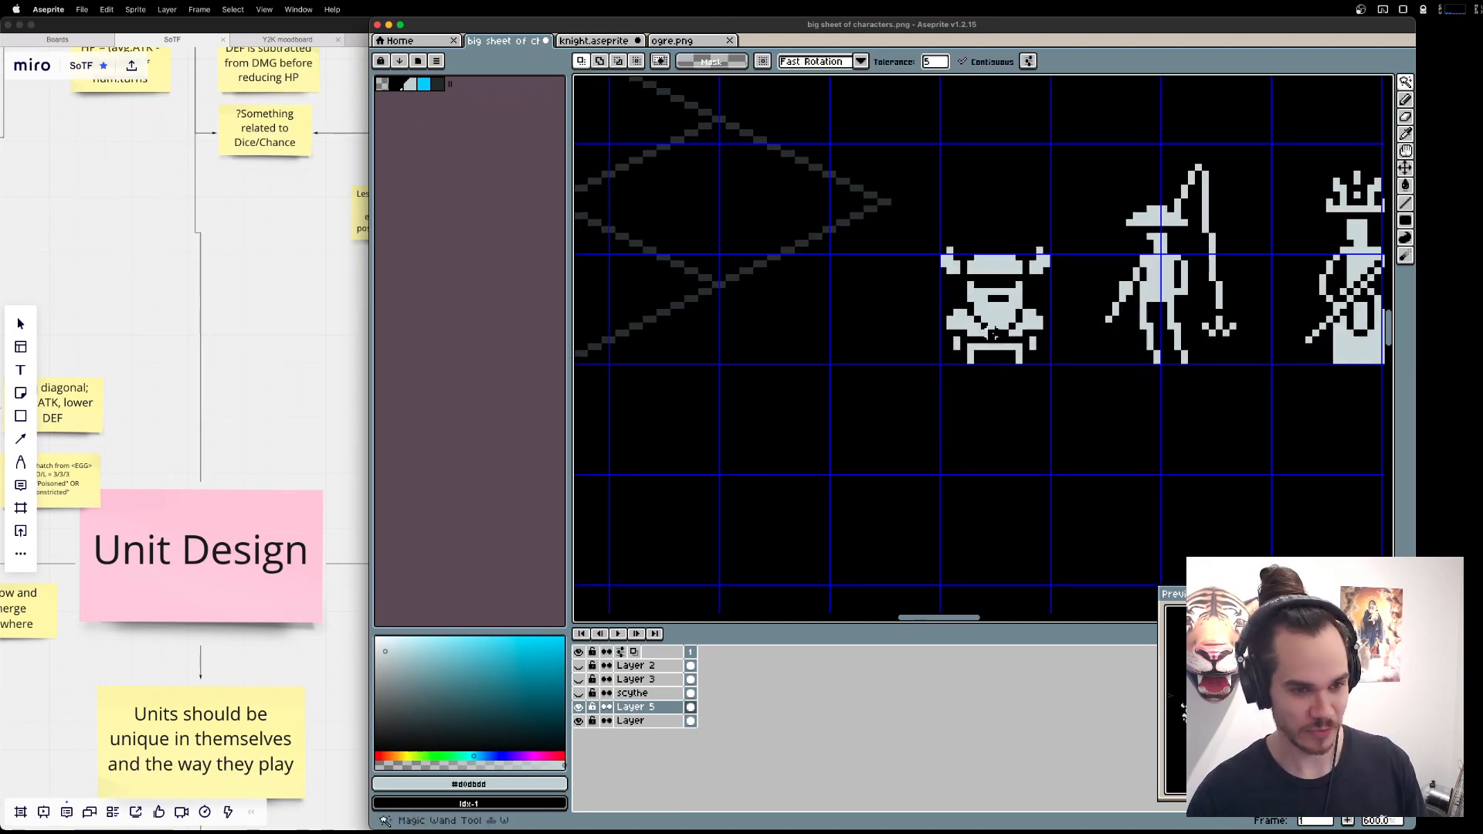
pyautogui.keyDown('shift'); pyautogui.click(995, 312); pyautogui.keyUp('shift')
pyautogui.keyDown('shift'); pyautogui.click(1002, 270); pyautogui.keyUp('shift')
pyautogui.keyDown('shift'); pyautogui.click(953, 266); pyautogui.keyUp('shift')
pyautogui.keyDown('shift'); pyautogui.click(1040, 265); pyautogui.keyUp('shift')
pyautogui.press('super+c')
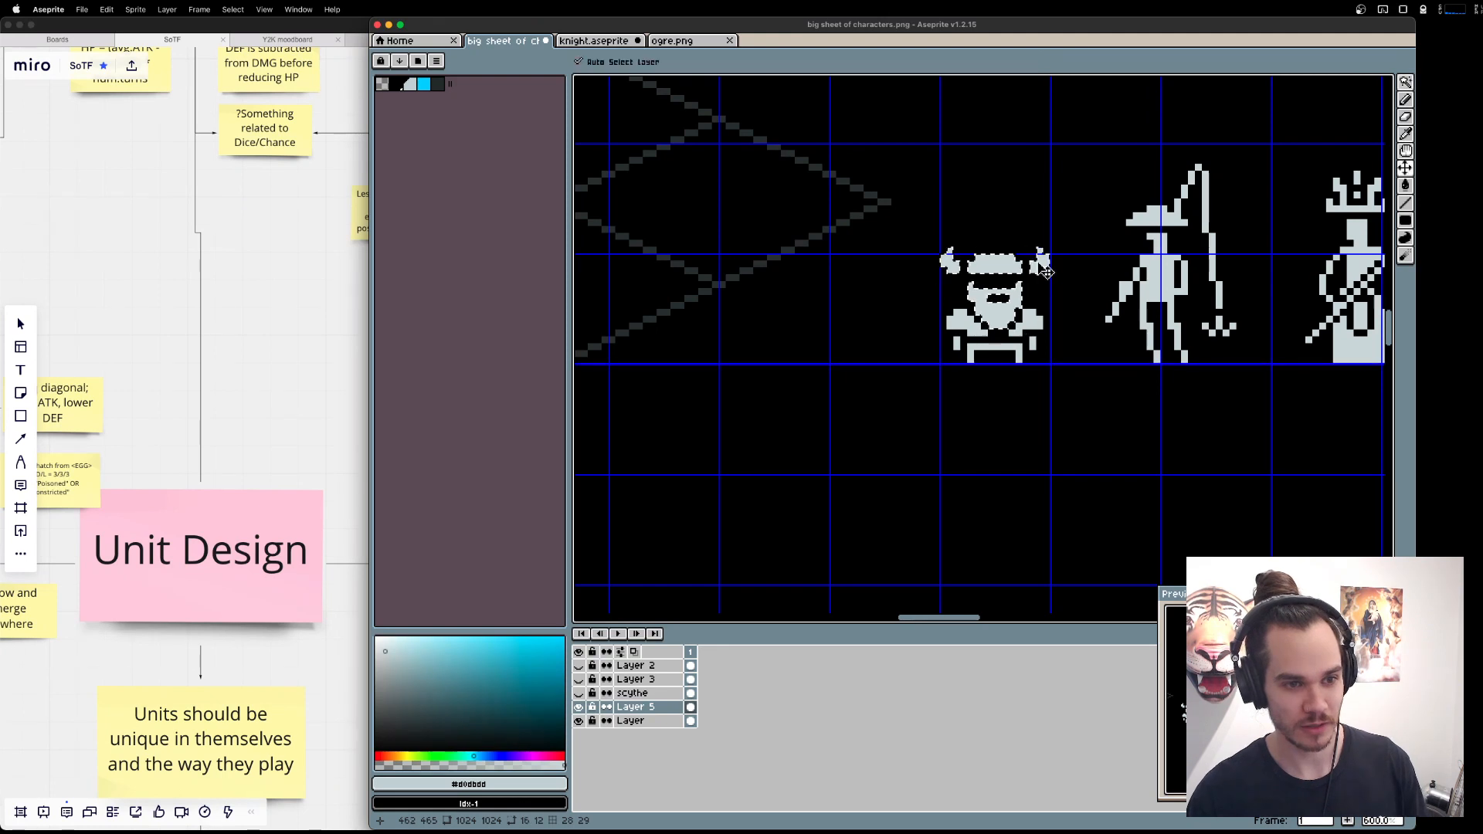
pyautogui.press('super+v')
pyautogui.moveTo(1003, 268); pyautogui.dragTo(1003, 502)
pyautogui.press('super+d')
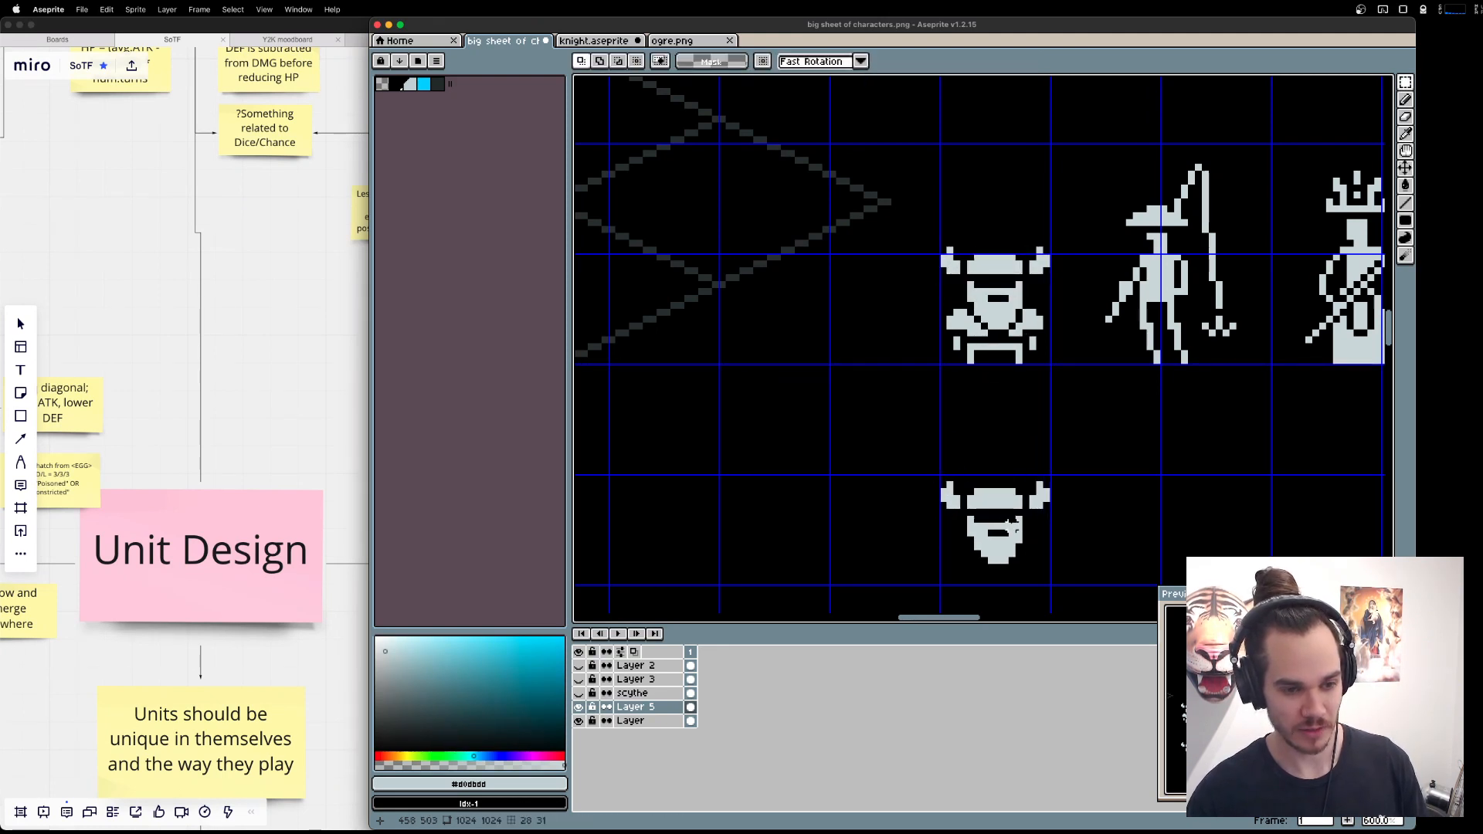
# Extend the copied head's beard downward in light grey into a long, tapering, curved tip.
pyautogui.moveTo(1087, 585); pyautogui.dragTo(1089, 530)
pyautogui.press('b')
pyautogui.moveTo(997, 510)
pyautogui.mouseDown()
pyautogui.moveTo(988, 562)
pyautogui.moveTo(1014, 502)
pyautogui.moveTo(1002, 539)
pyautogui.mouseUp()
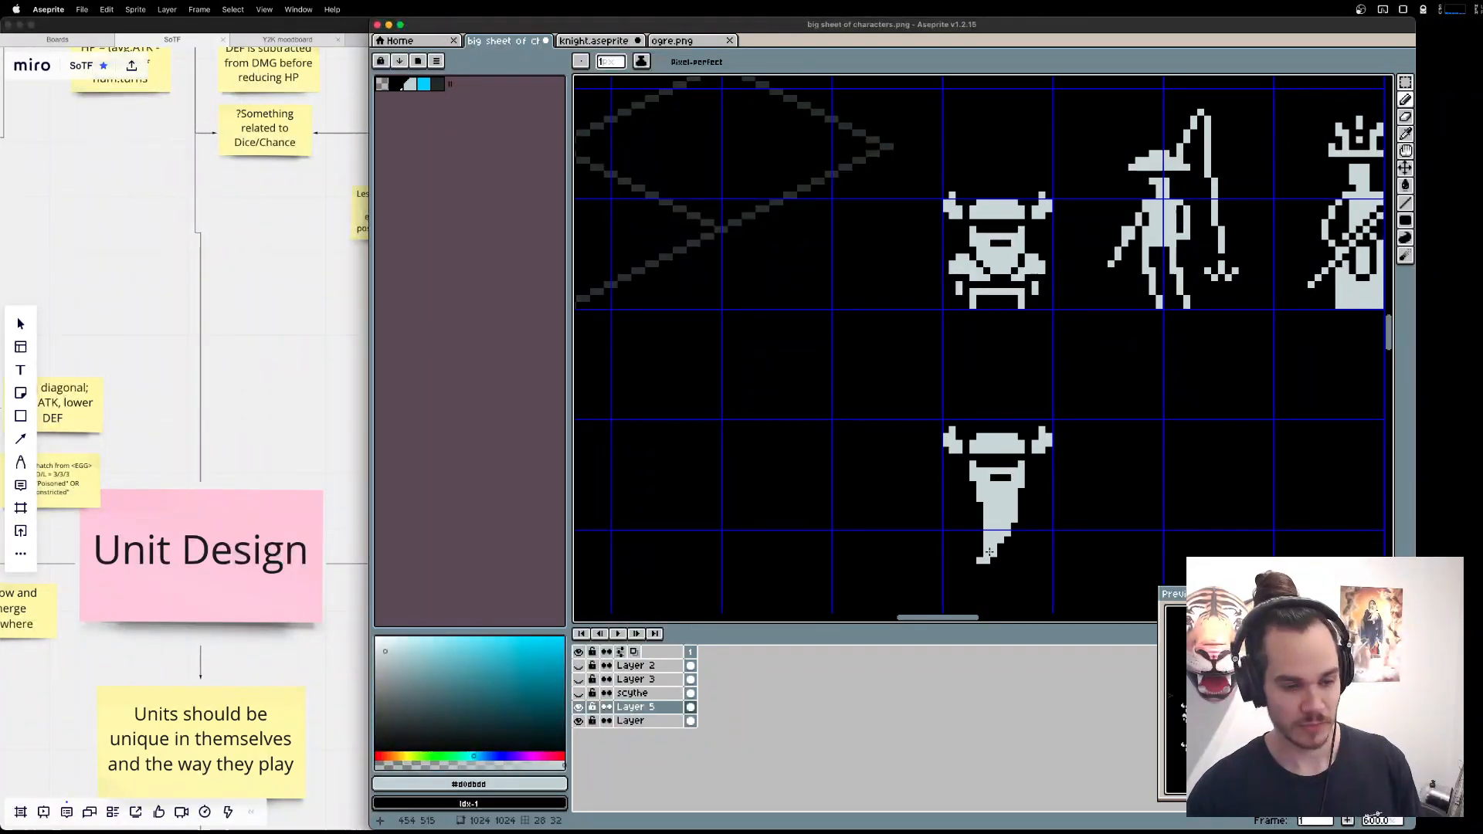
pyautogui.moveTo(1053, 546); pyautogui.dragTo(1046, 537)
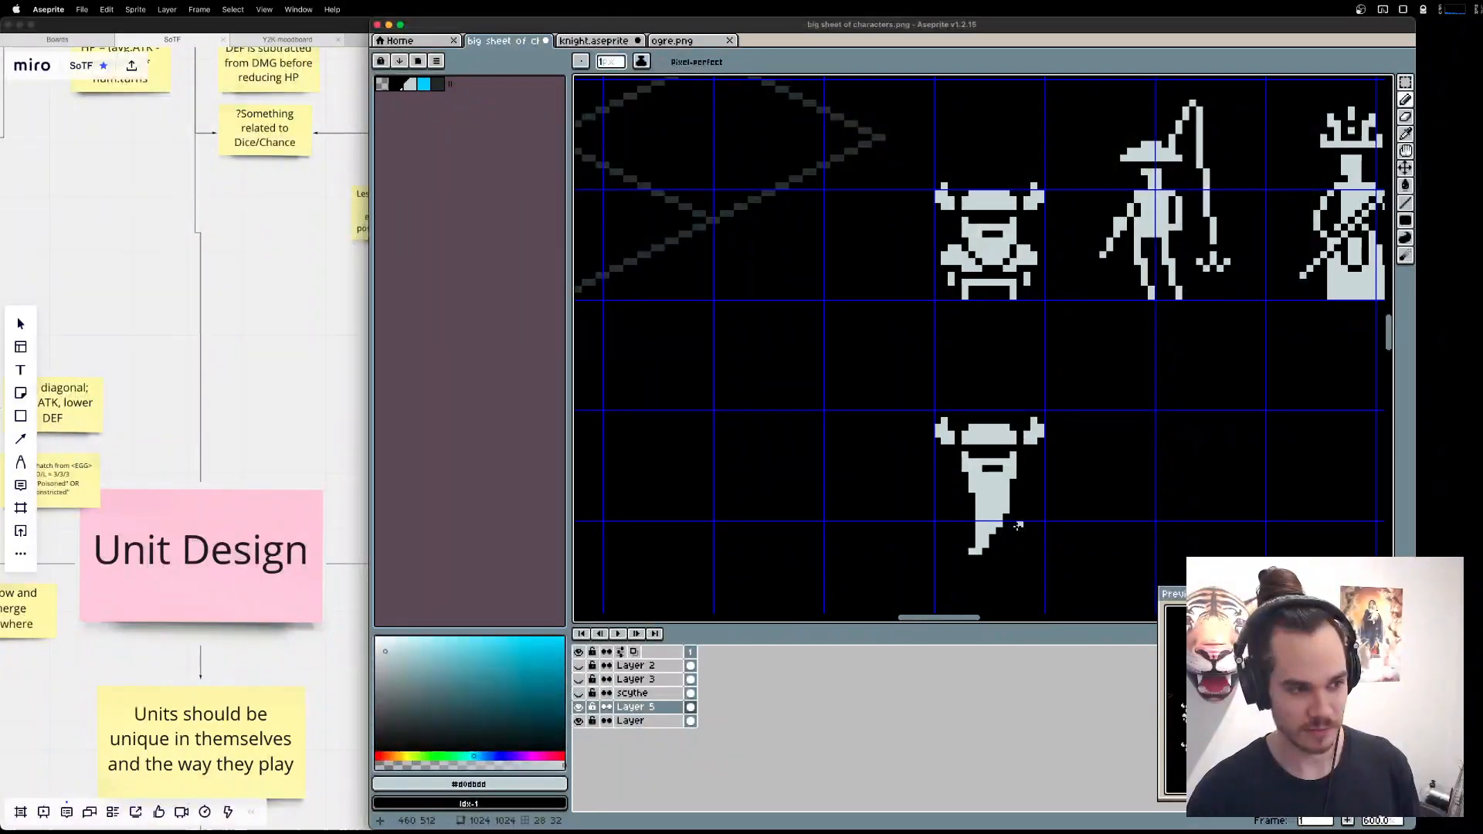
# Outline a bulging, pear-shaped mass around the long beard and fill both enclosed gaps with light grey.
pyautogui.moveTo(966, 481)
pyautogui.mouseDown()
pyautogui.moveTo(944, 520)
pyautogui.moveTo(973, 553)
pyautogui.moveTo(1013, 552)
pyautogui.moveTo(1035, 506)
pyautogui.mouseUp()
pyautogui.press('g')
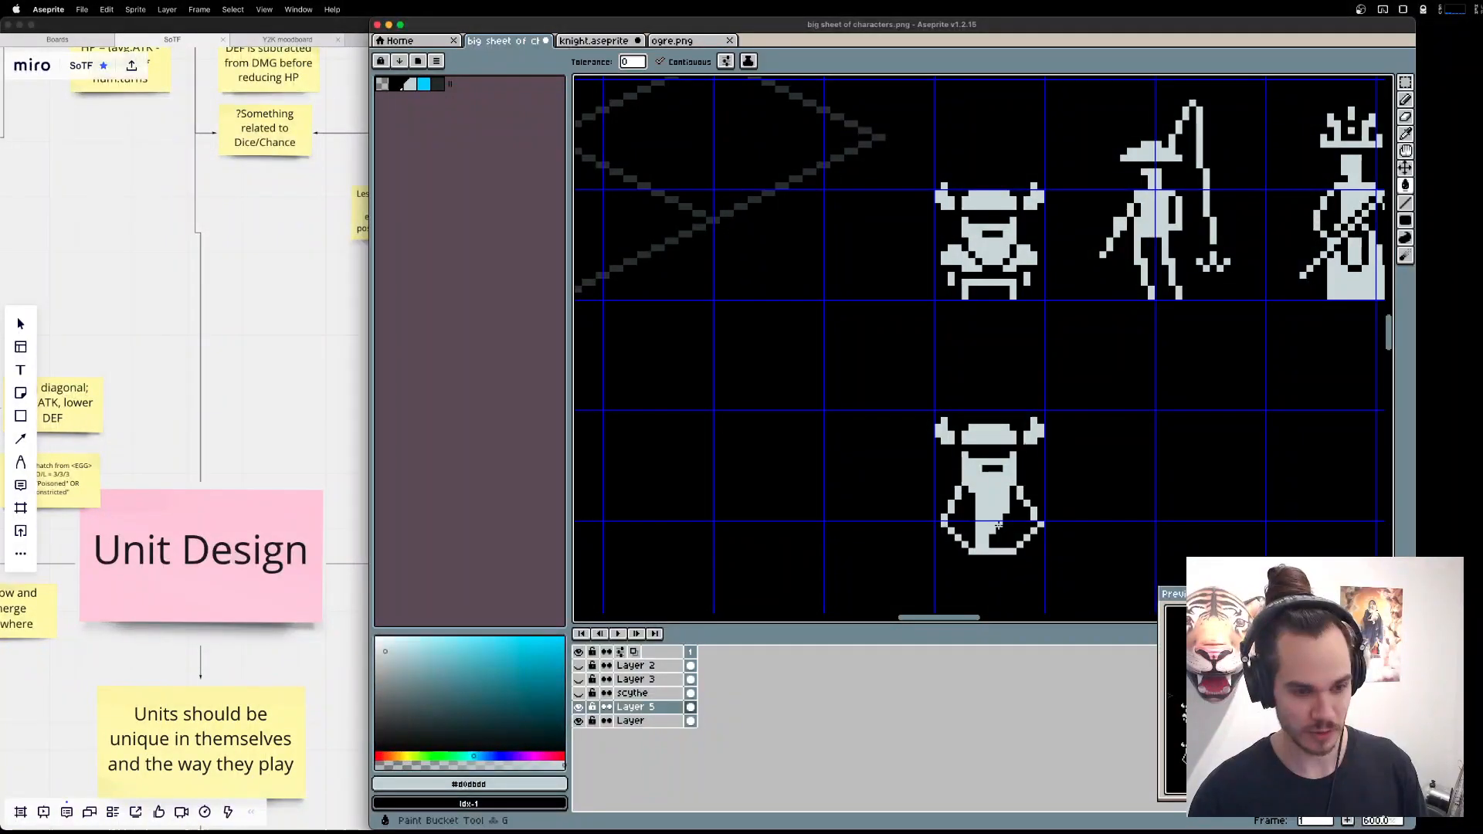
pyautogui.click(971, 508)
pyautogui.click(1008, 508)
# Draw tiny detached hands on both sides of the new dwarf's beard and short bent legs flanking its base in light grey.
pyautogui.press('b')
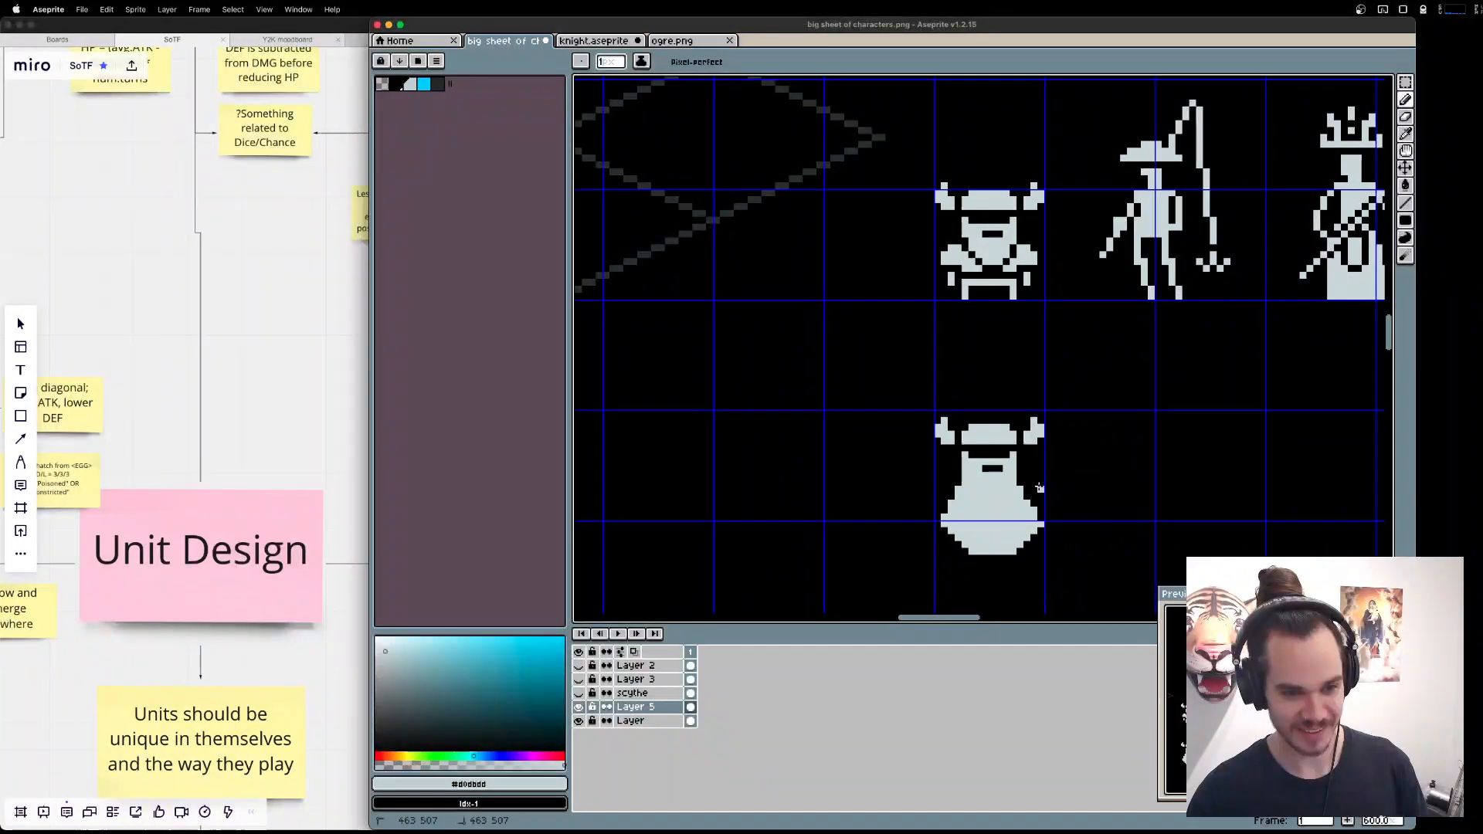
pyautogui.click(1044, 486)
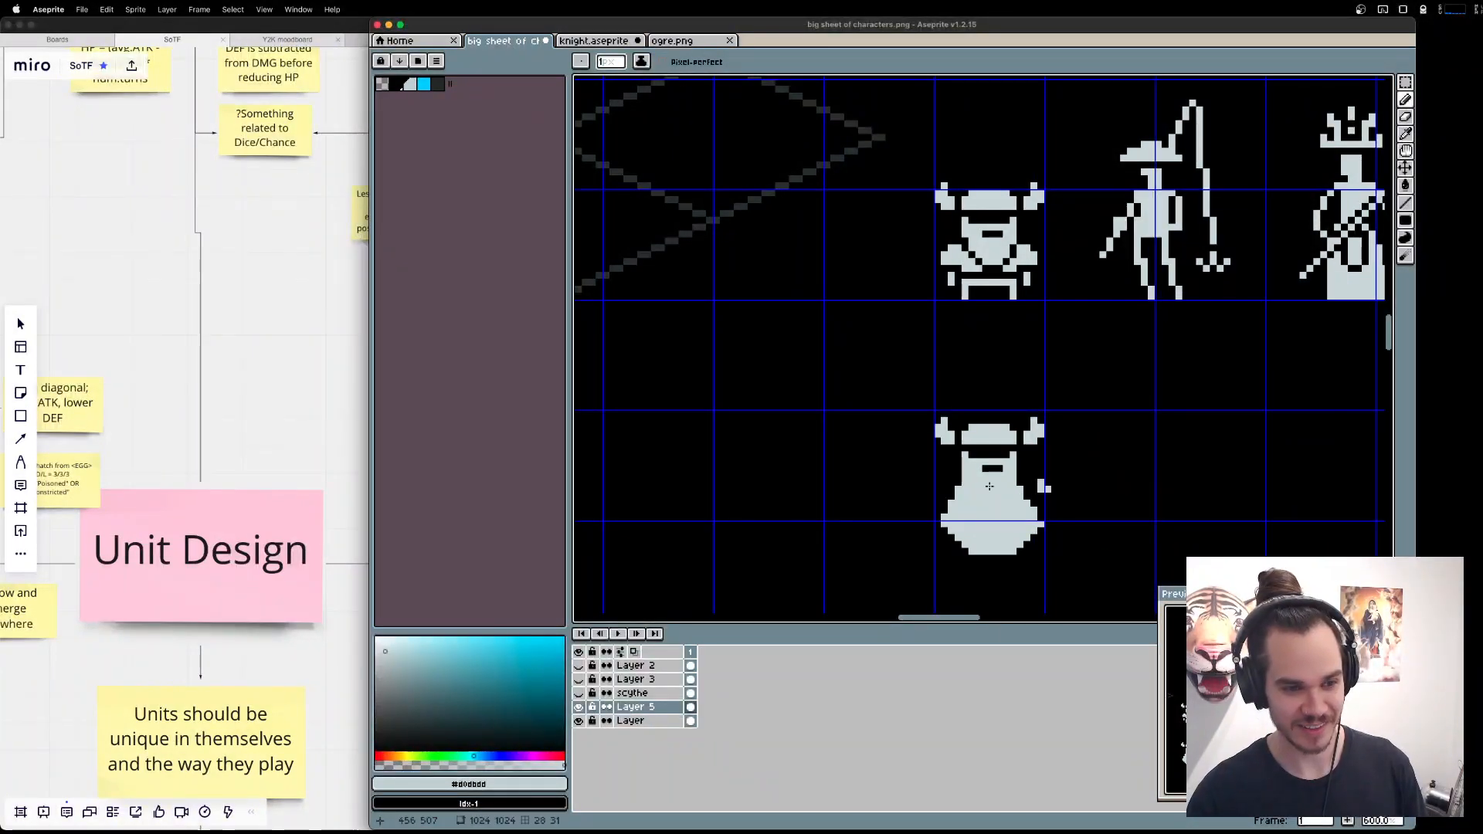
pyautogui.click(927, 492)
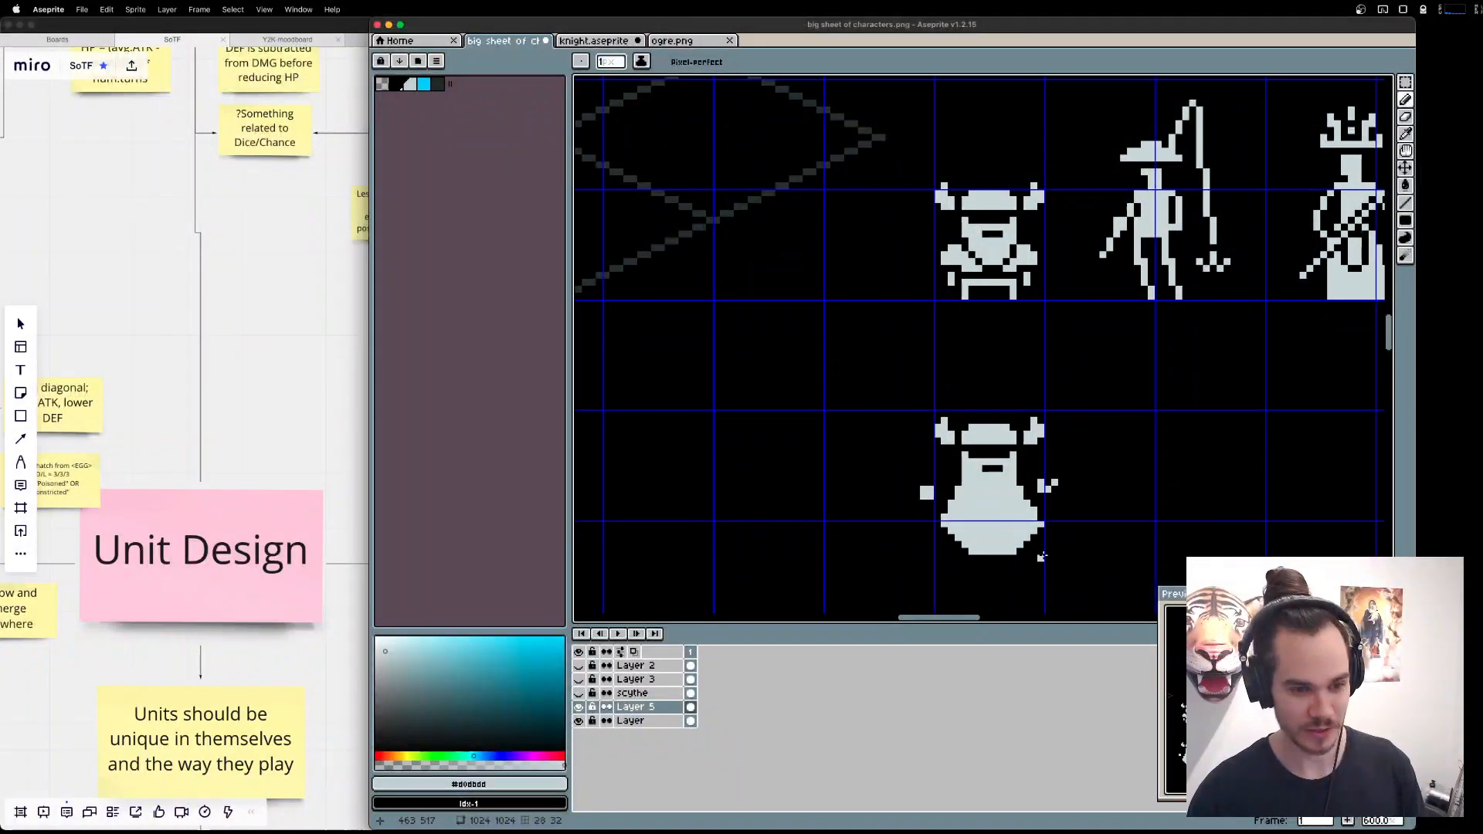
pyautogui.moveTo(1038, 551); pyautogui.dragTo(1049, 573)
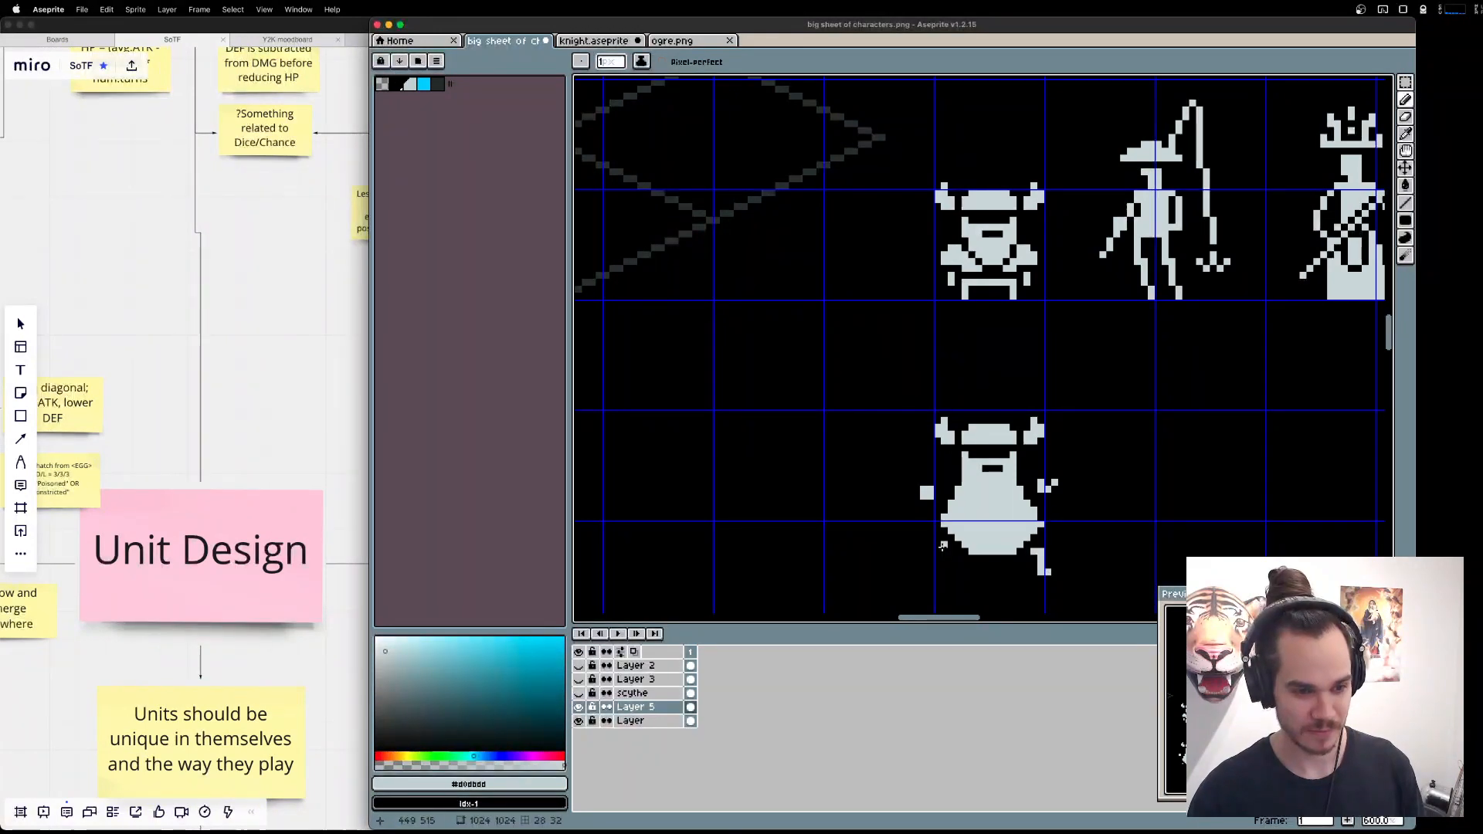
pyautogui.moveTo(944, 552); pyautogui.dragTo(935, 573)
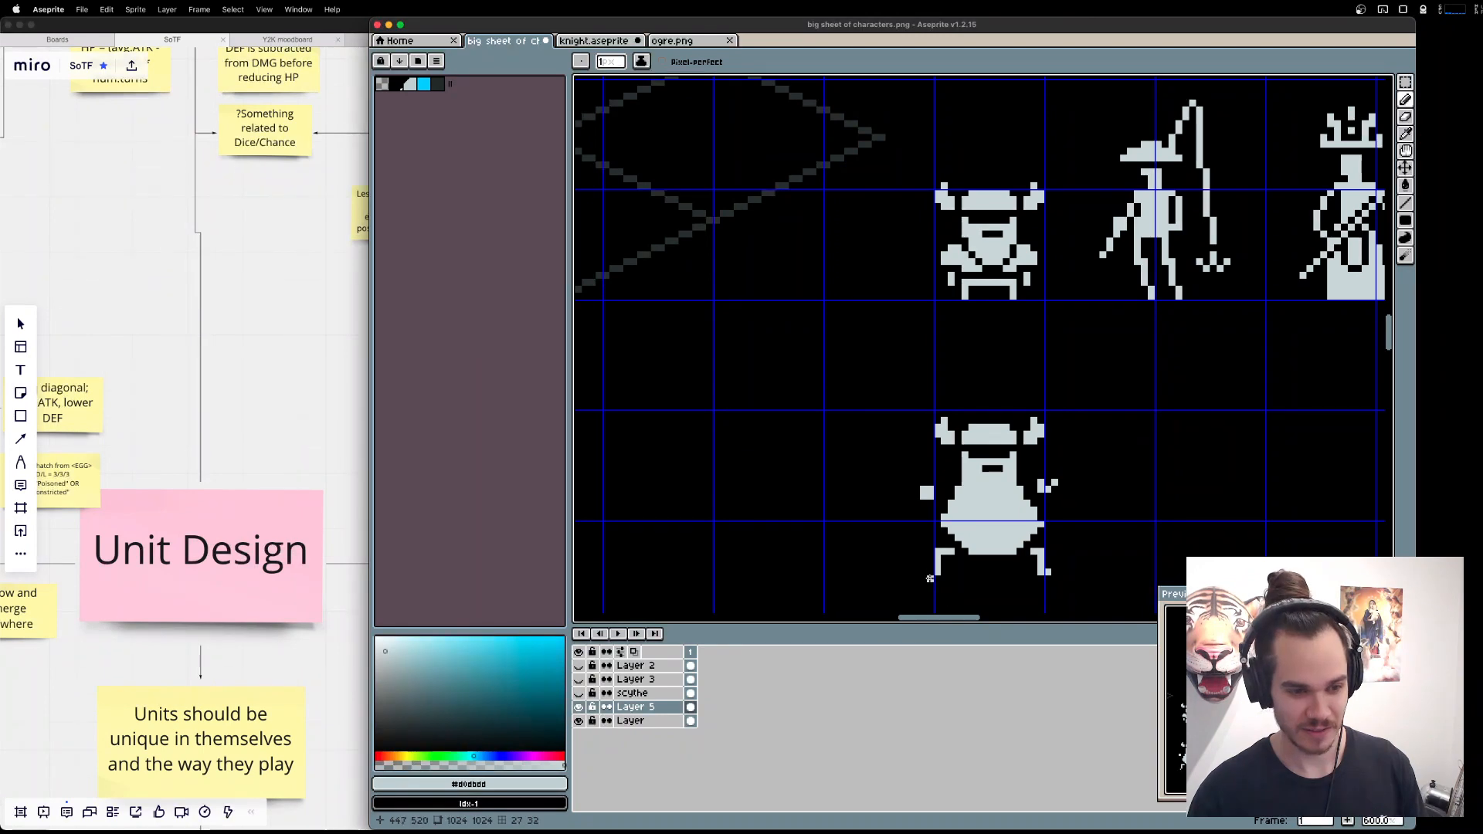
# Reshape the underside of the dwarf's rounded beard into a centred downward point between the legs.
pyautogui.scroll(-1, 1212, 448)
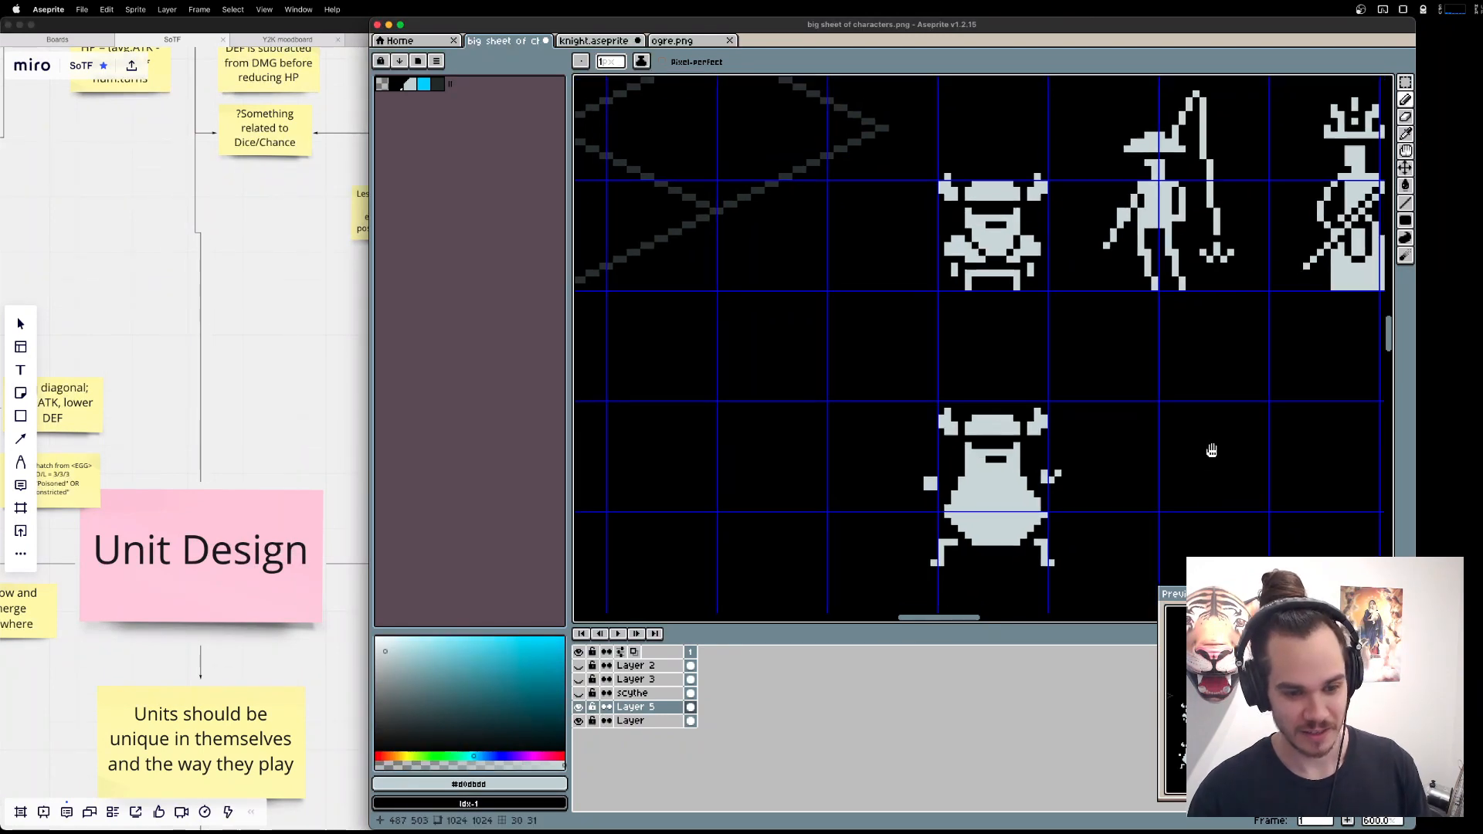
pyautogui.press('e')
pyautogui.click(952, 504)
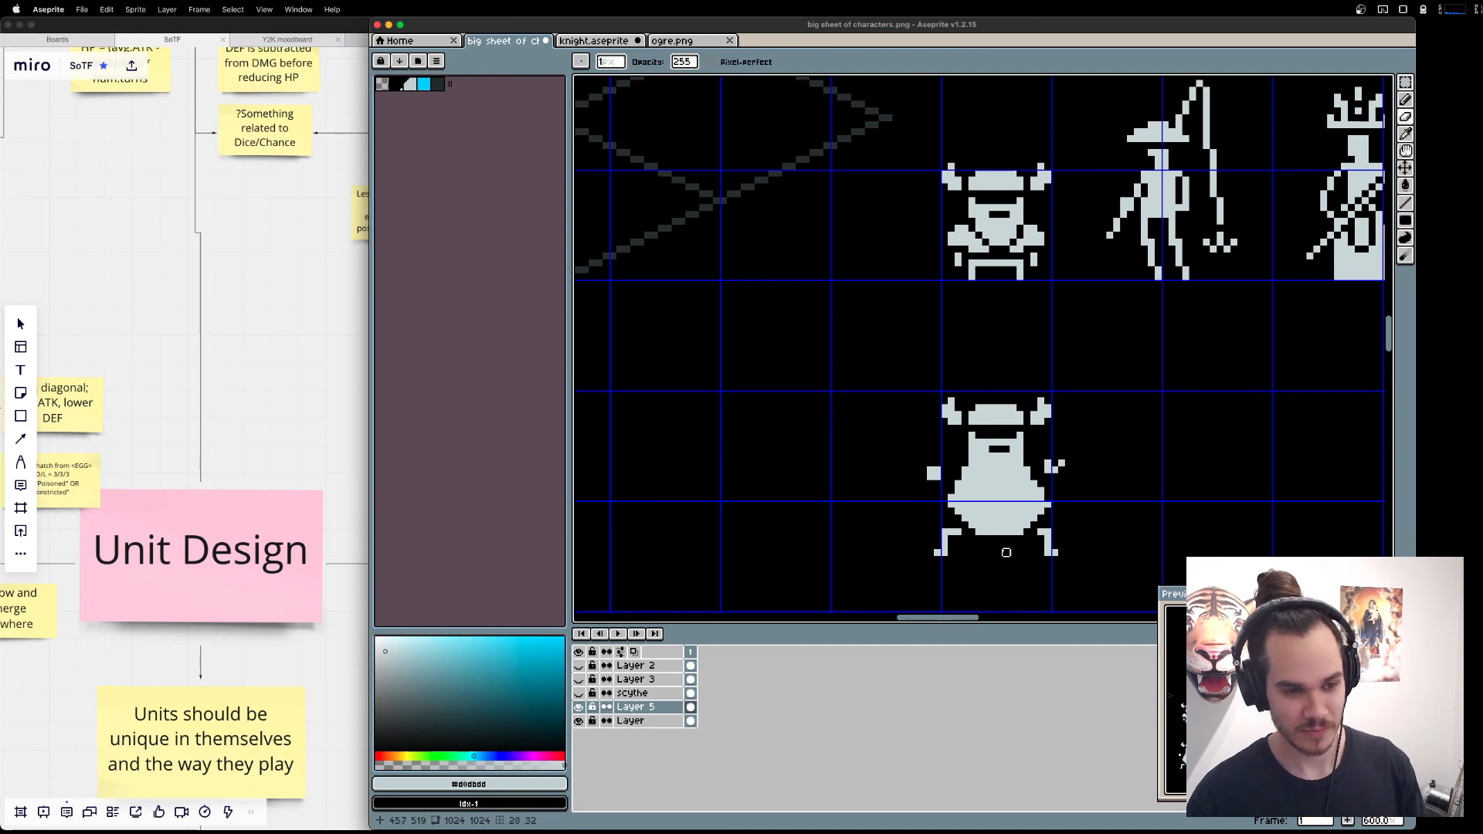
pyautogui.press('b')
pyautogui.moveTo(992, 538); pyautogui.dragTo(1008, 546)
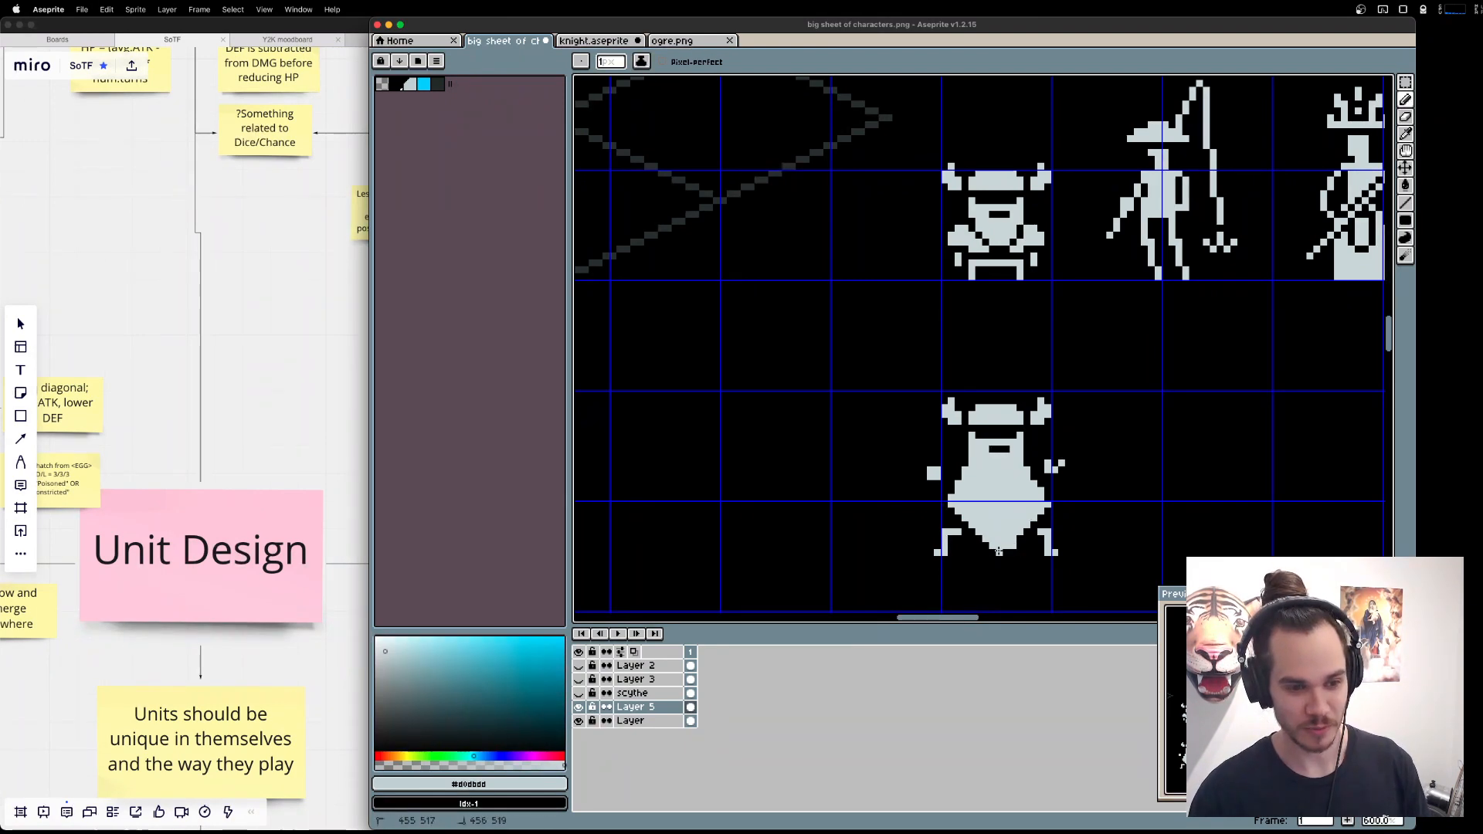
pyautogui.press('e')
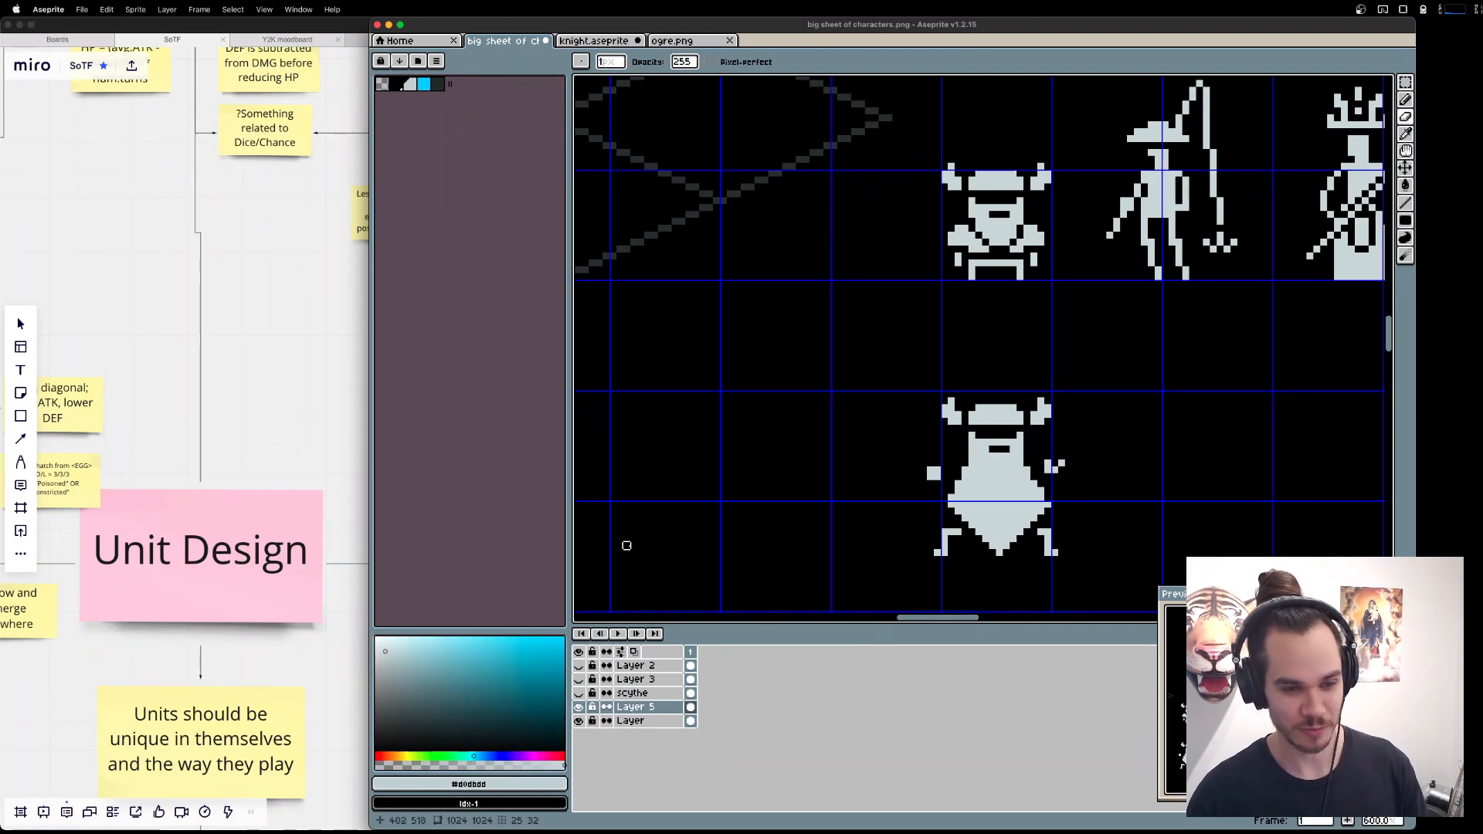
# Switch to the Brave browser and search Google Images for "prismo old man" in a new tab.
pyautogui.press('super+Tab')
pyautogui.press('super+Tab')
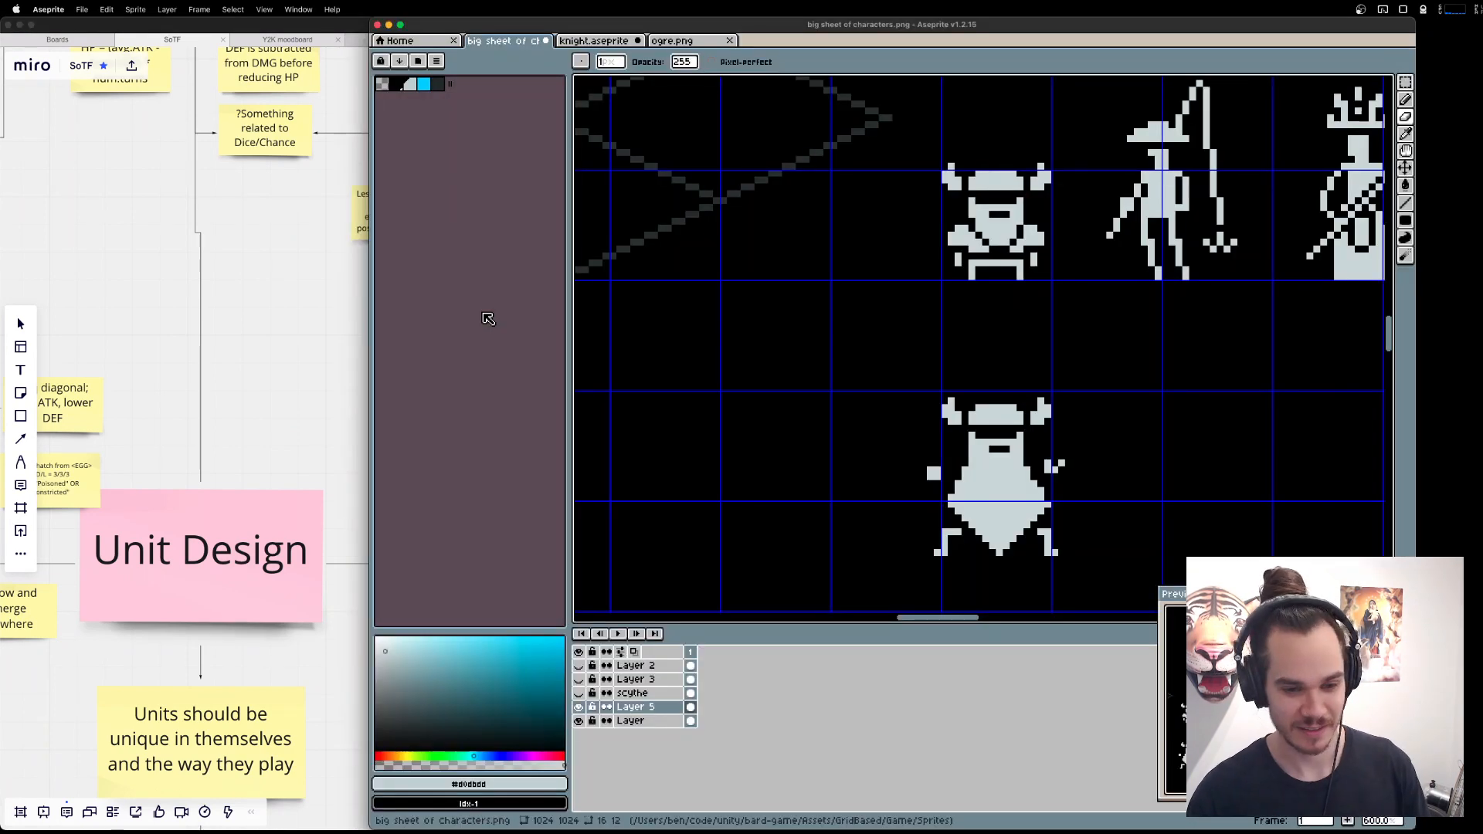
pyautogui.press('super+Tab')
pyautogui.press('Tab')
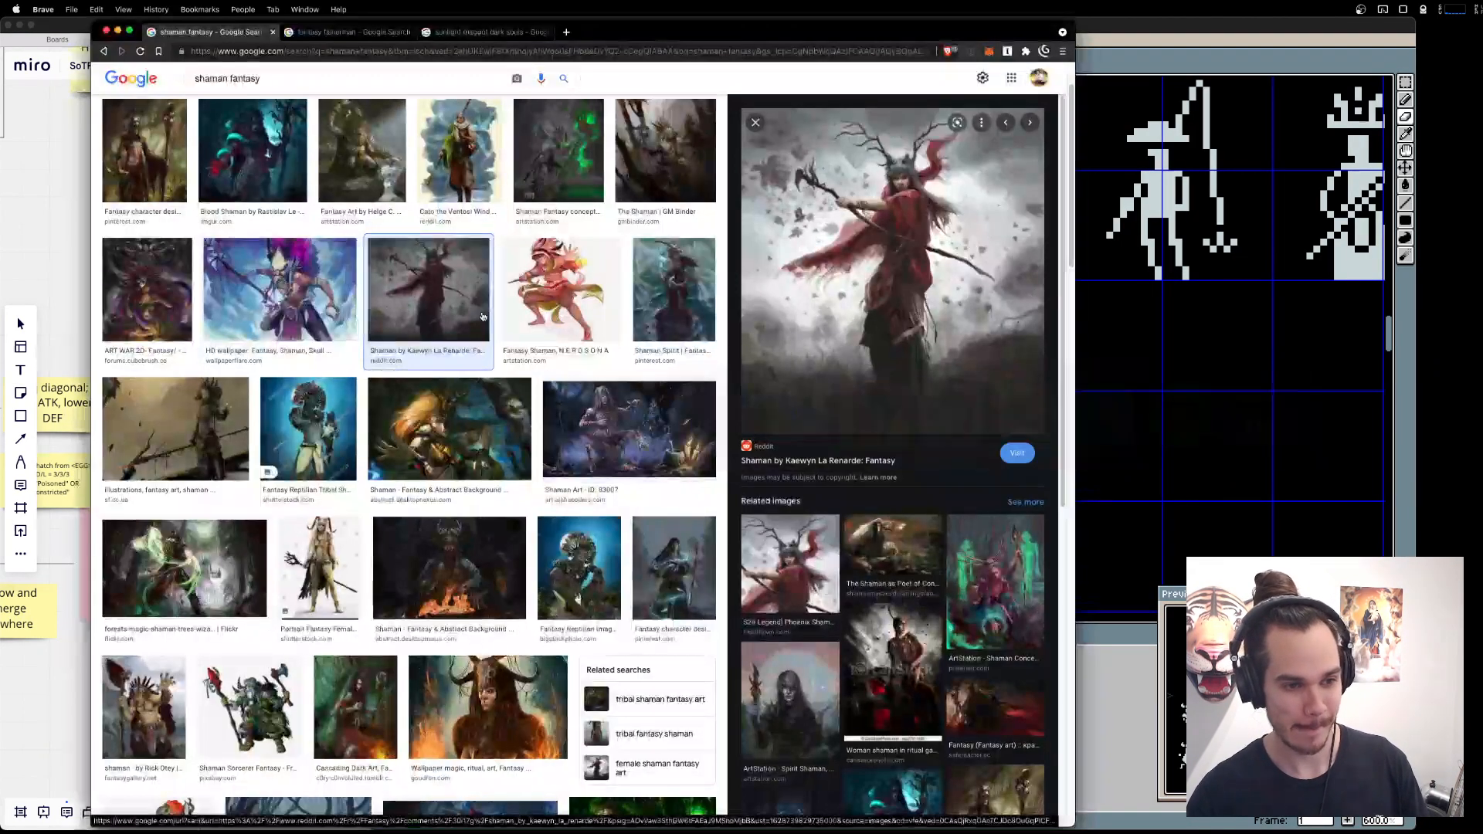
pyautogui.press('super+t')
pyautogui.write('prismo old ')
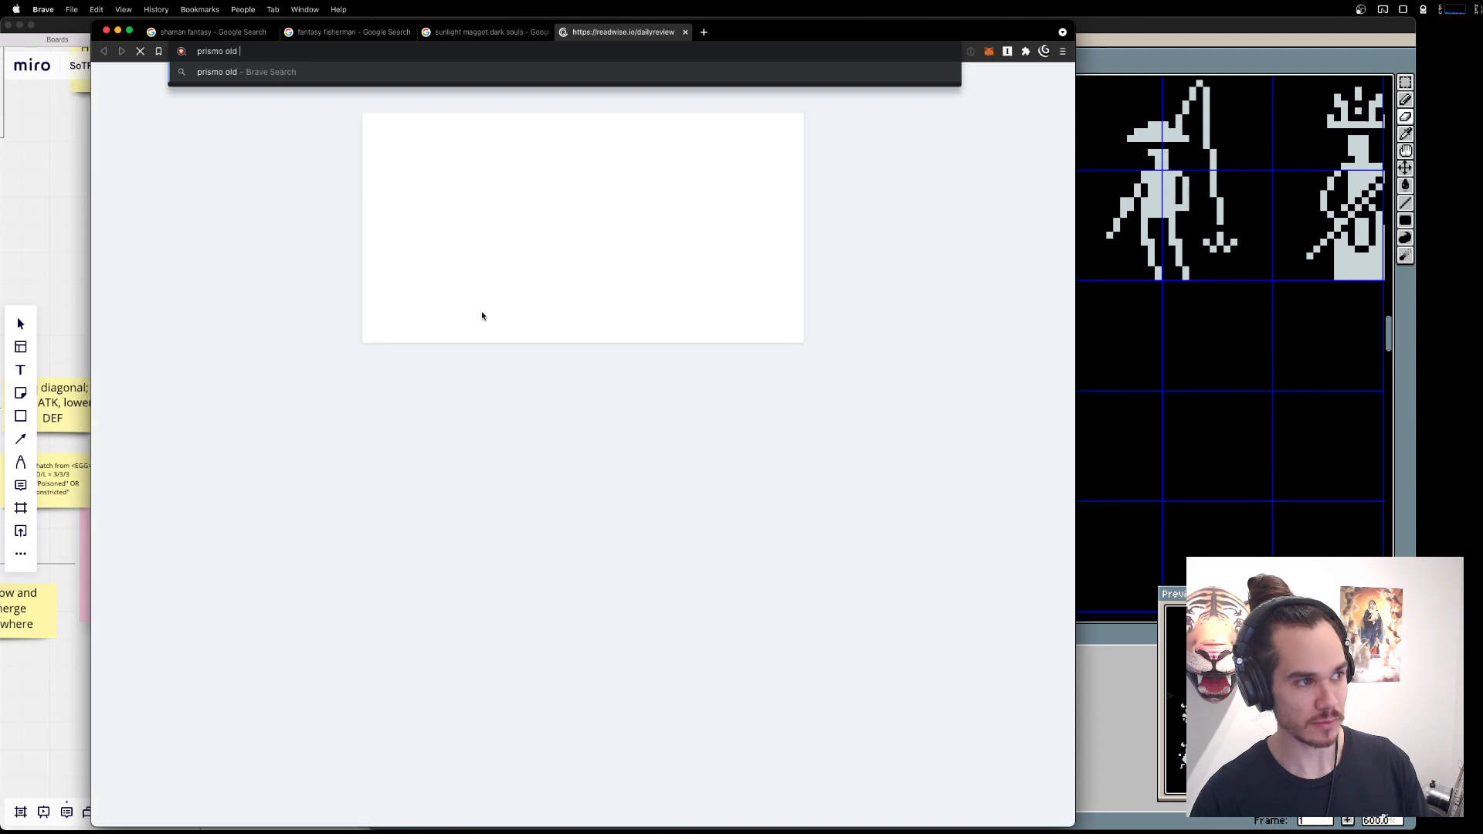
pyautogui.write('man')
pyautogui.press('super+a')
pyautogui.press('super+x')
pyautogui.write('google.com')
pyautogui.press('Return')
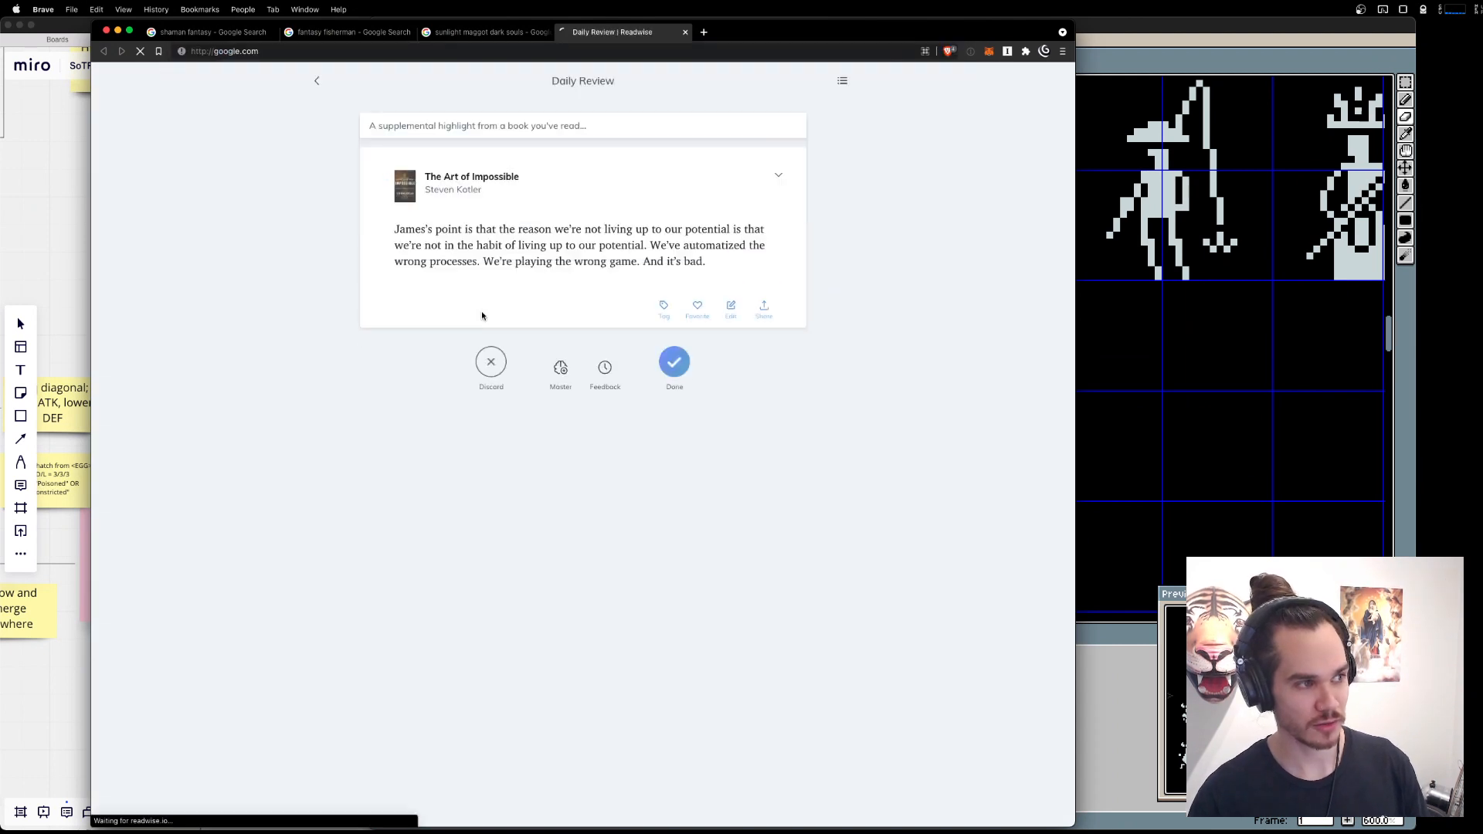
pyautogui.press('super+v')
pyautogui.press('Return')
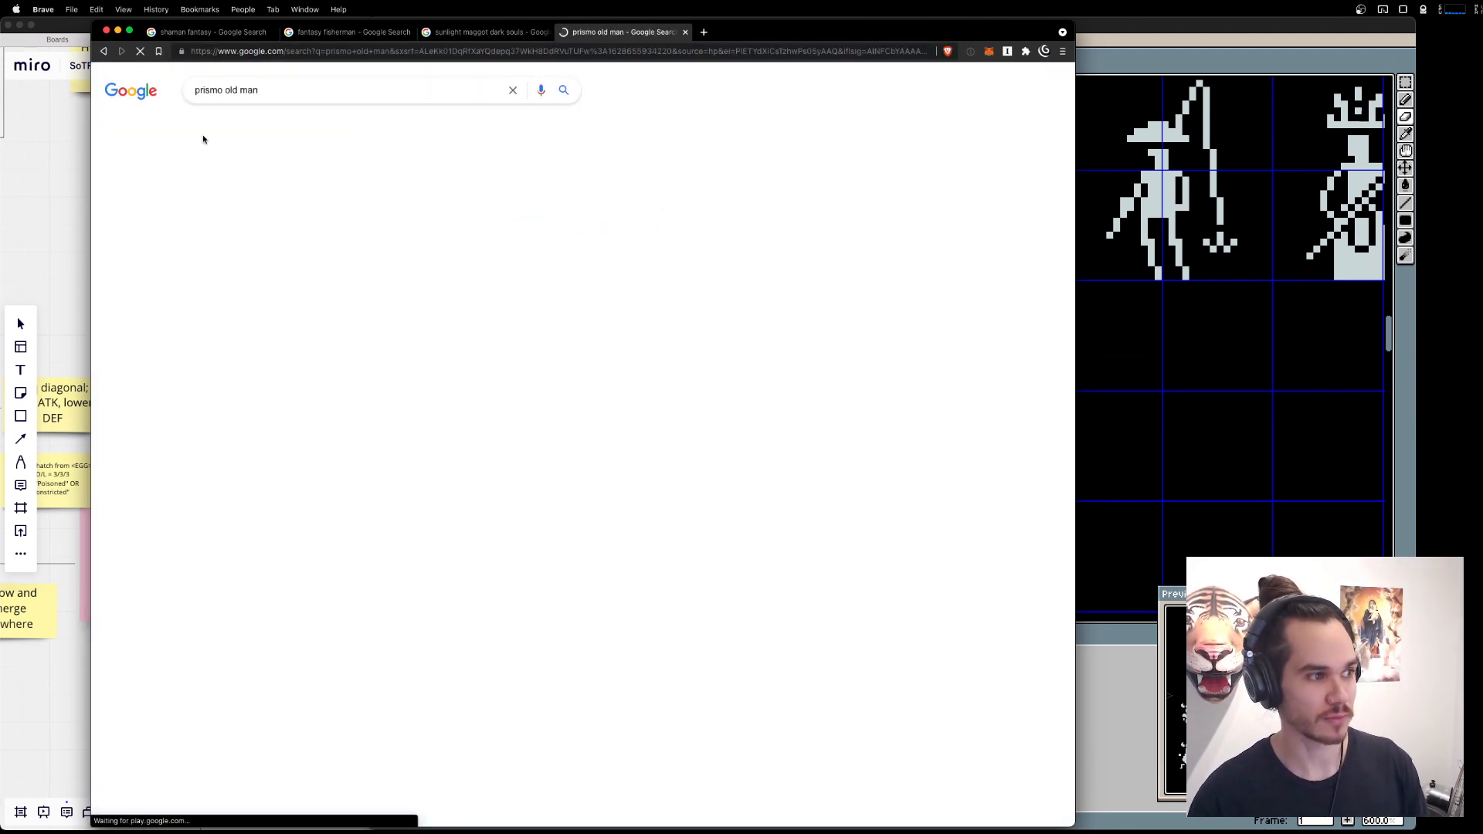
pyautogui.click(247, 124)
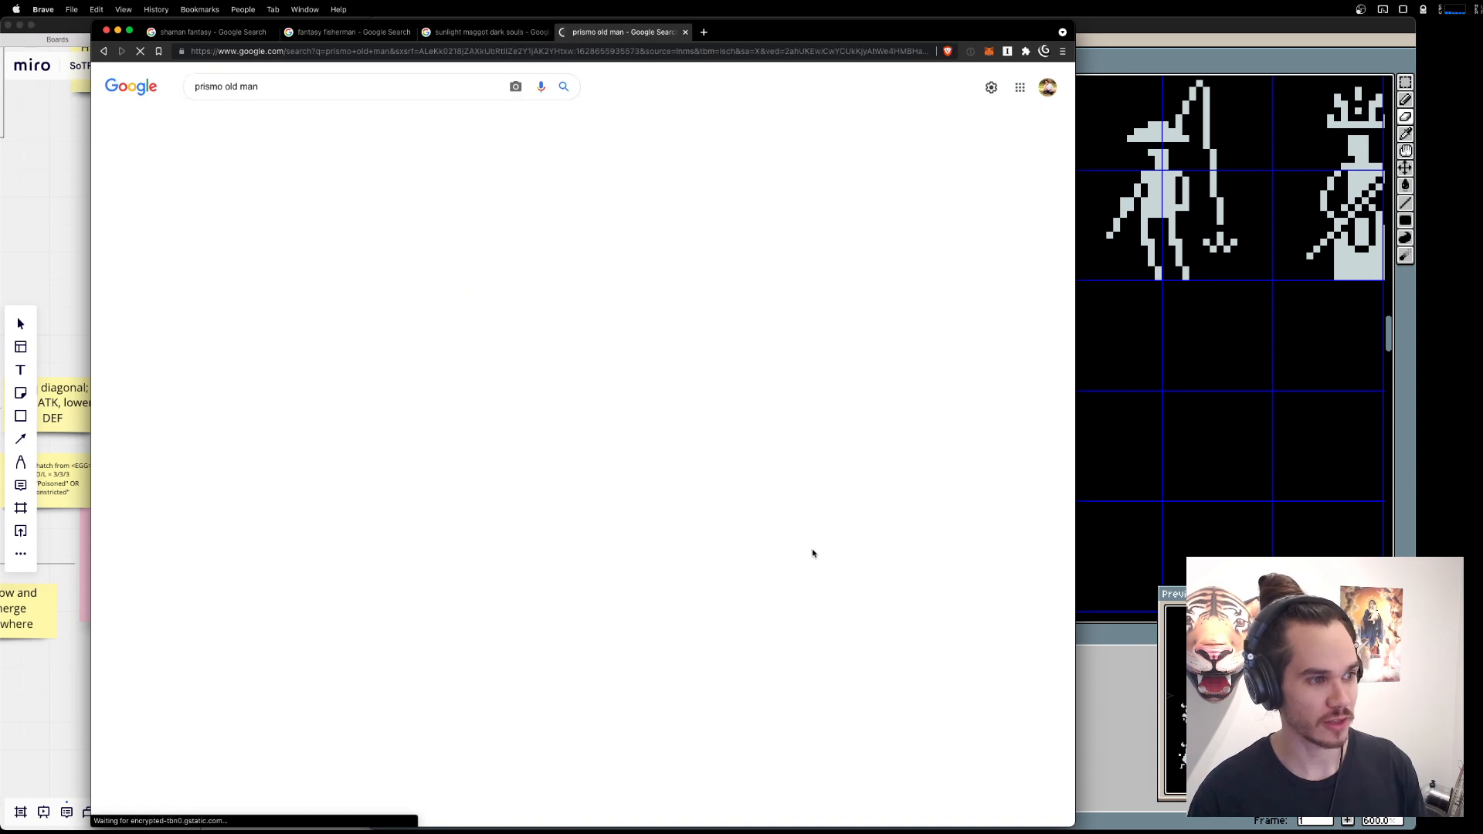
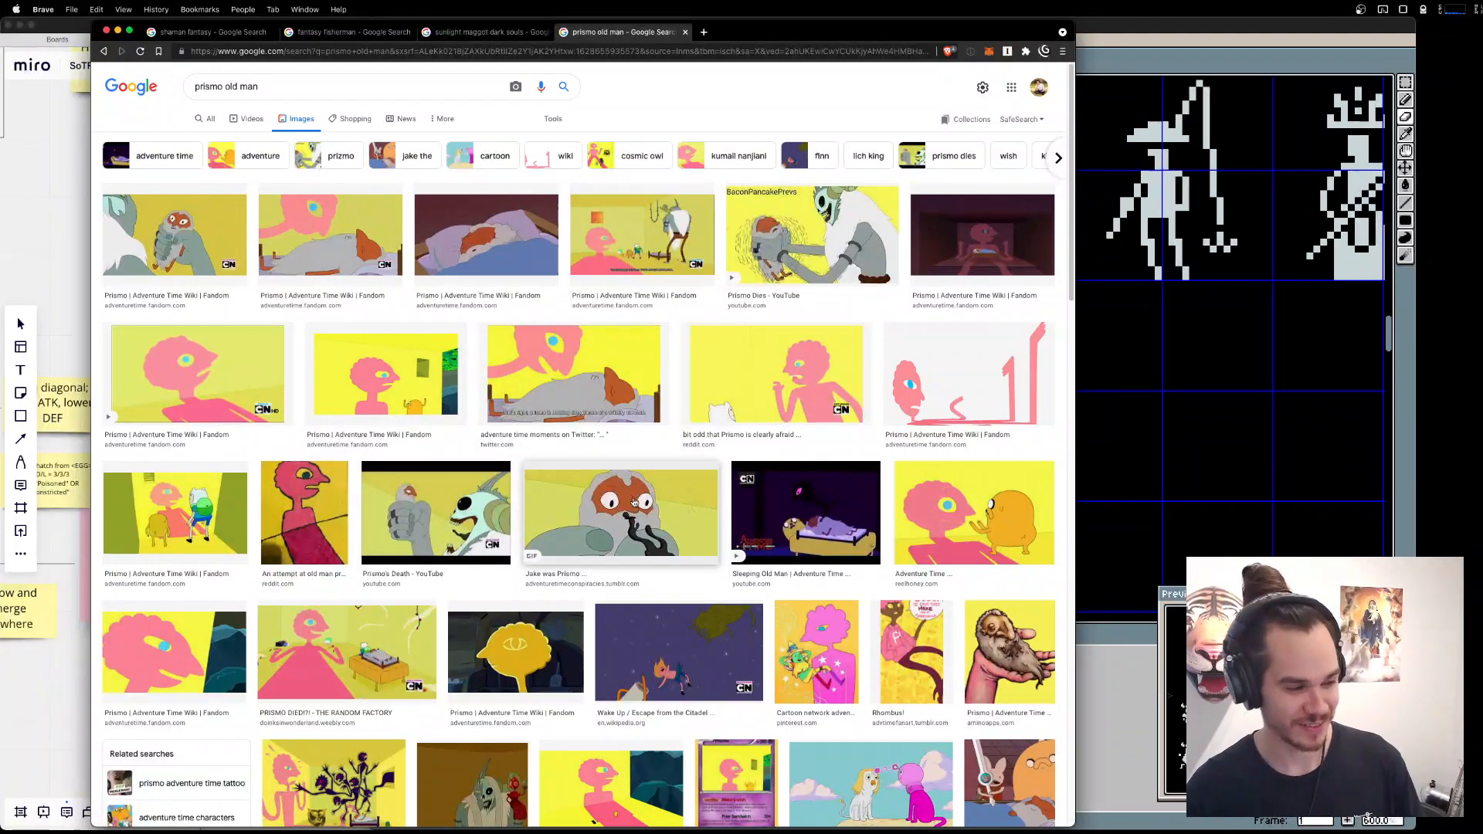
# Examine the Prismo old man image results as body-shape reference, comparing them with the bearded dwarf sprite in Aseprite.
pyautogui.scroll(-2, 634, 503)
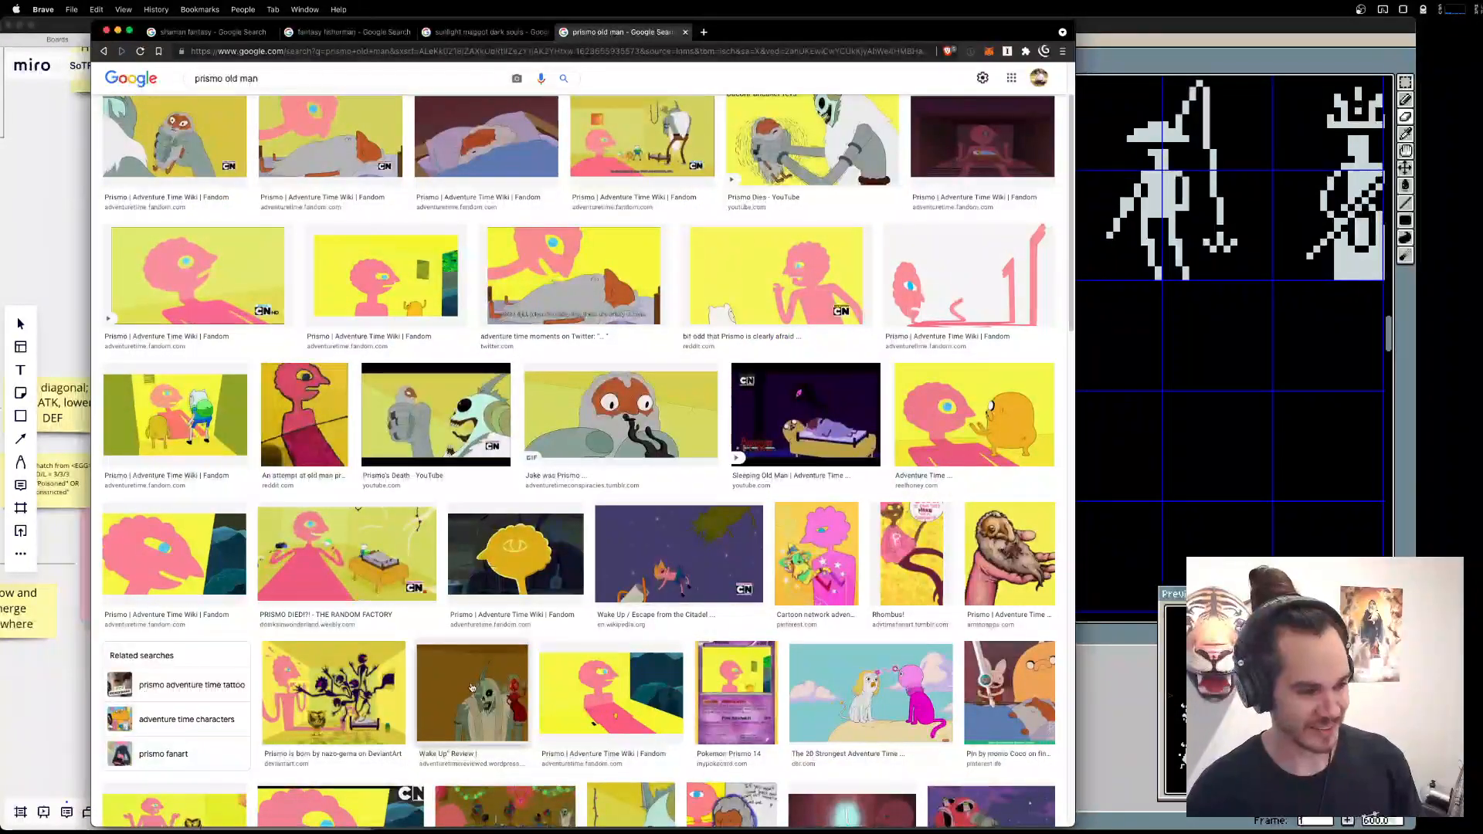
pyautogui.scroll(2, 408, 430)
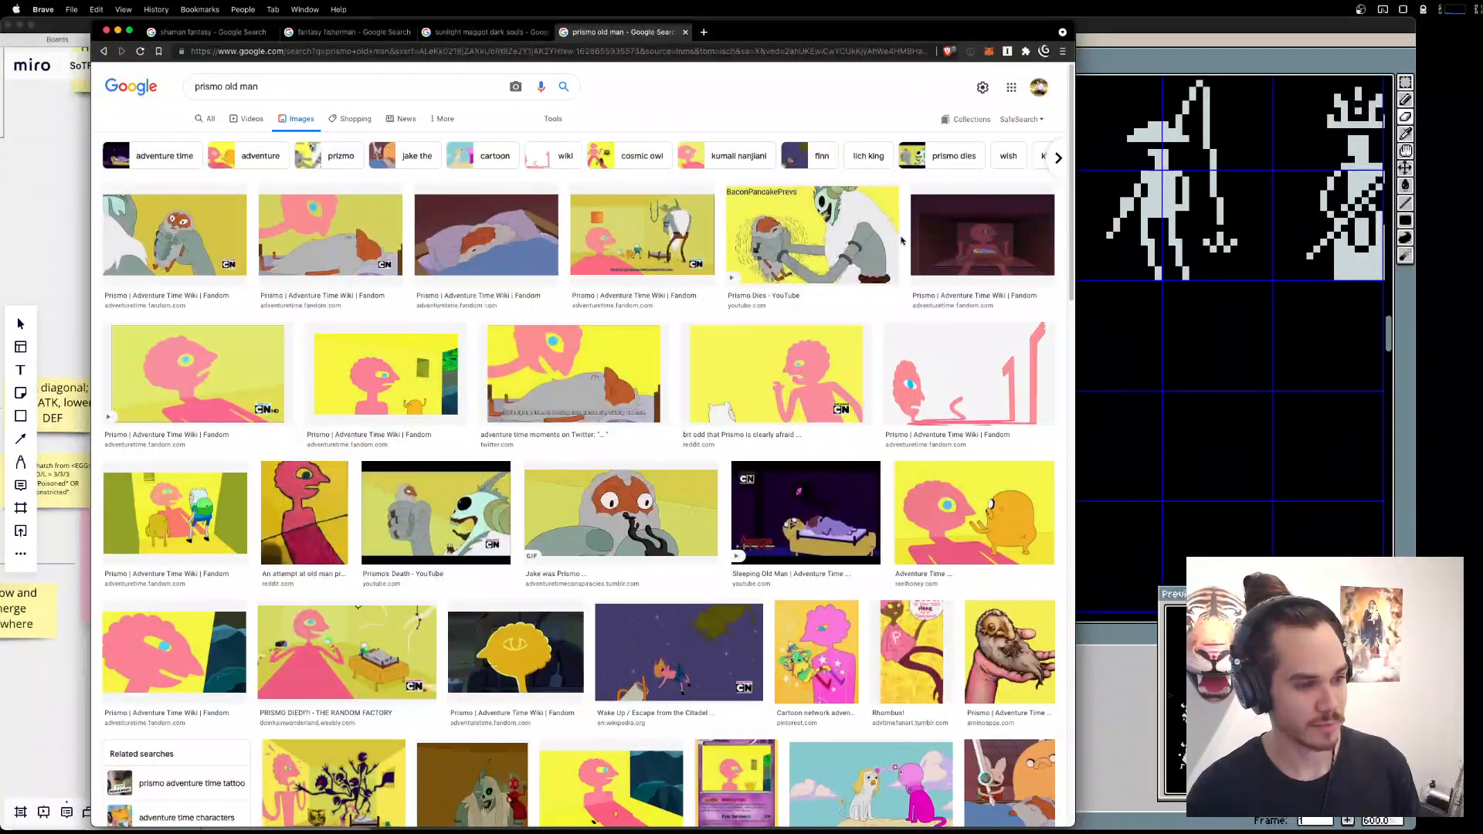
pyautogui.click(1227, 421)
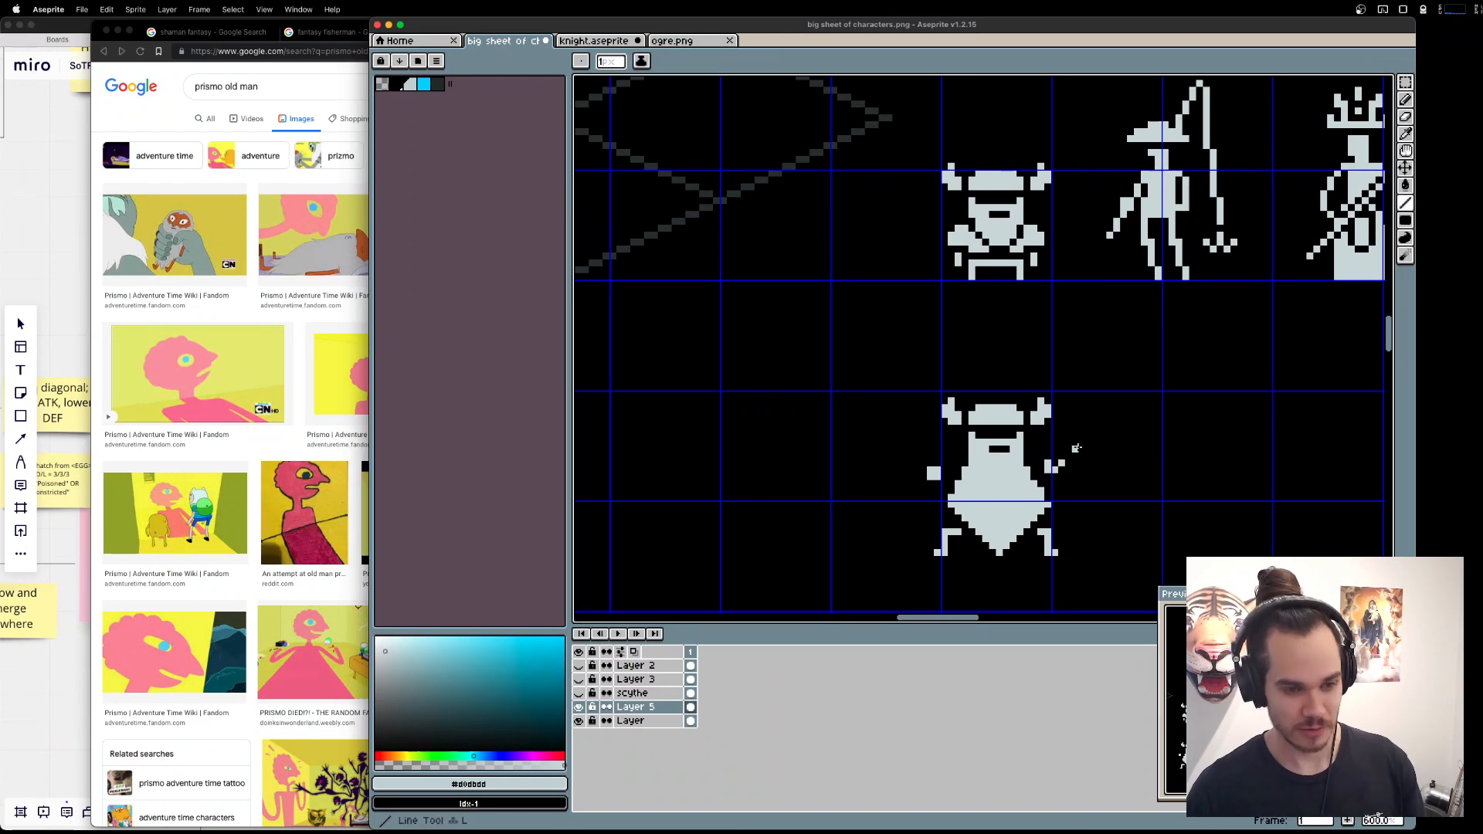
pyautogui.scroll(1, 1075, 444)
pyautogui.click(1066, 468)
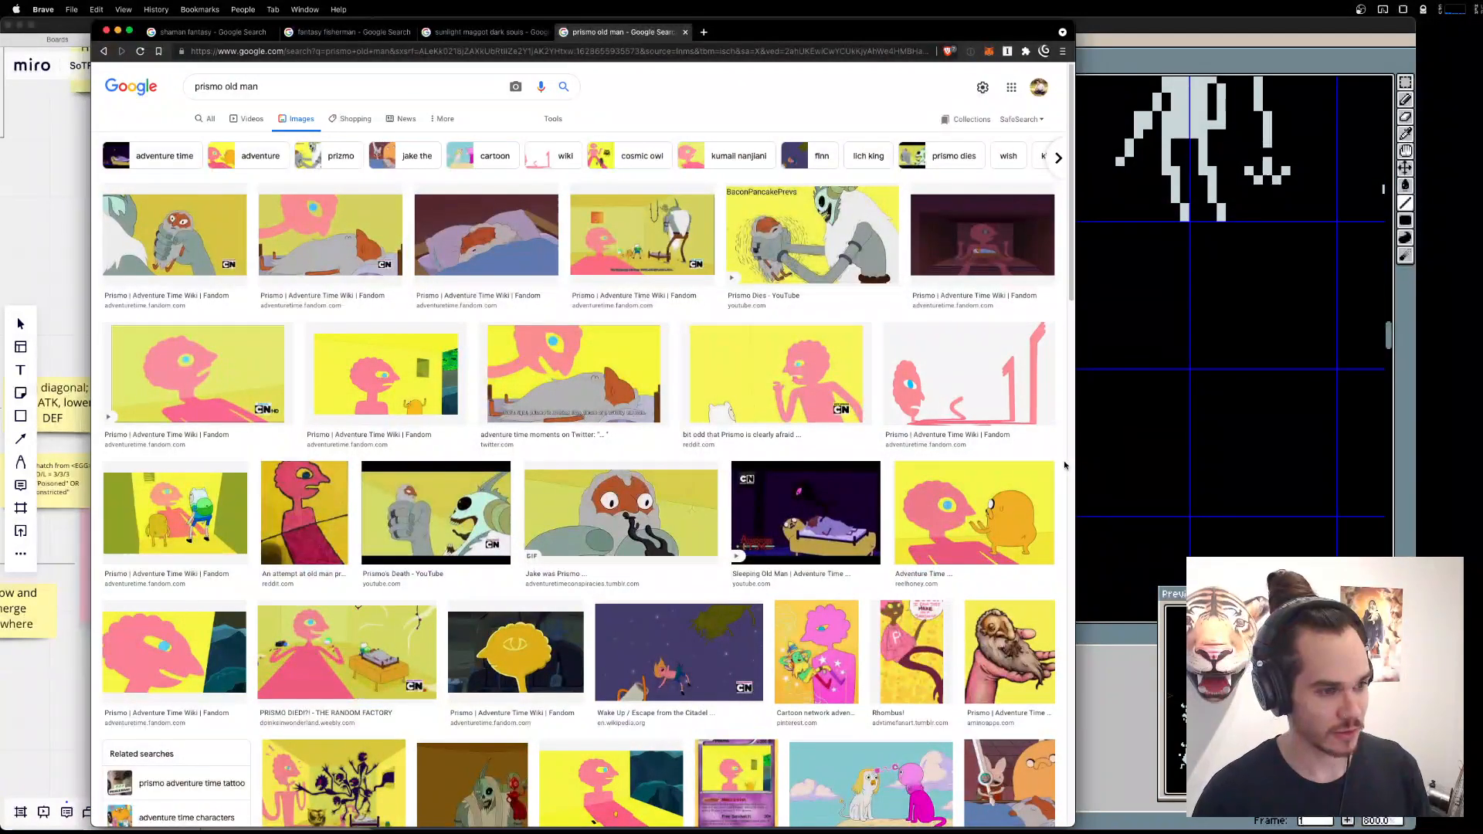
pyautogui.press('super+Tab')
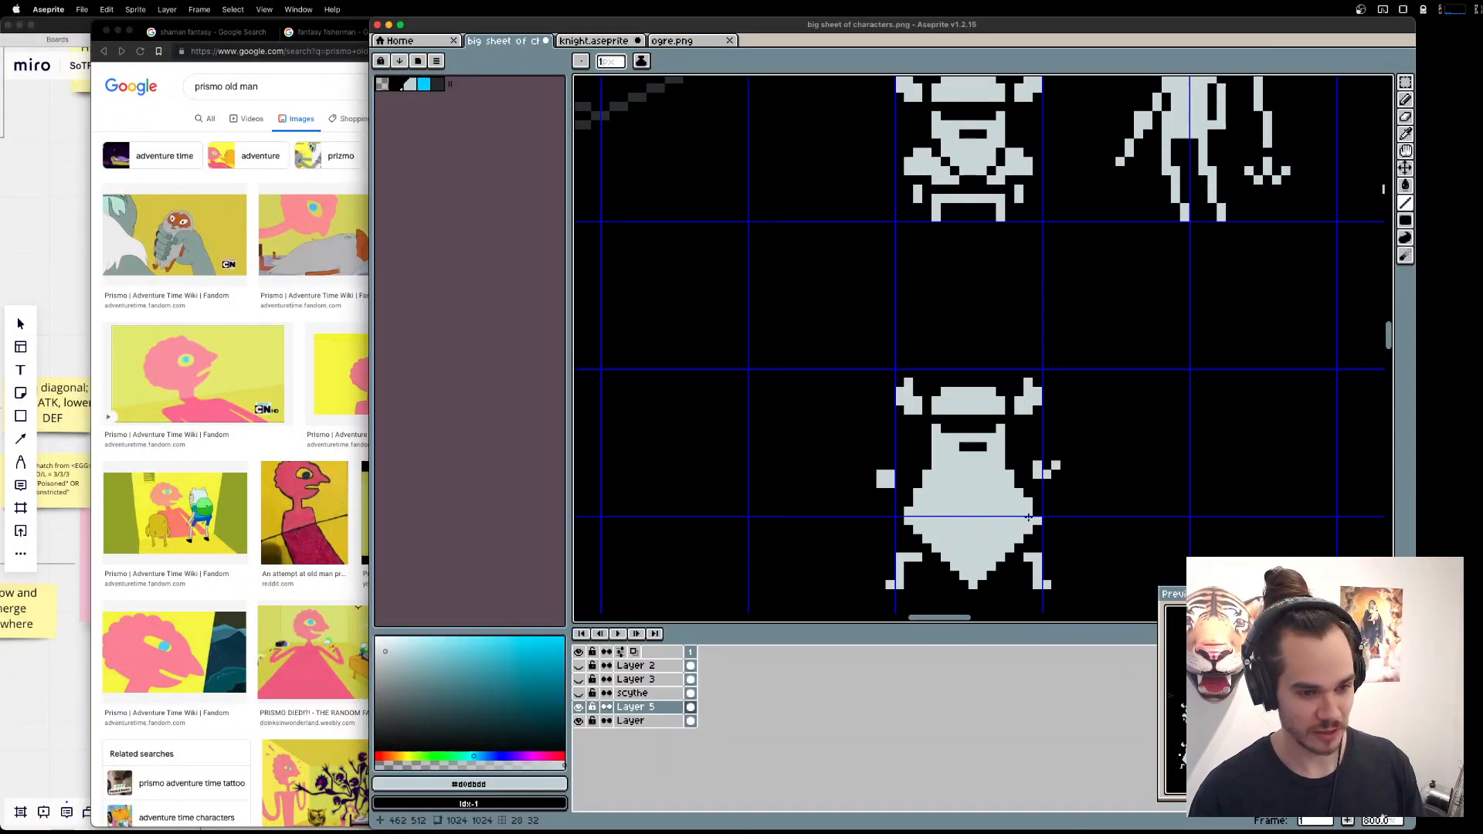
pyautogui.press('e')
pyautogui.press('super+Tab')
pyautogui.press('super+Tab')
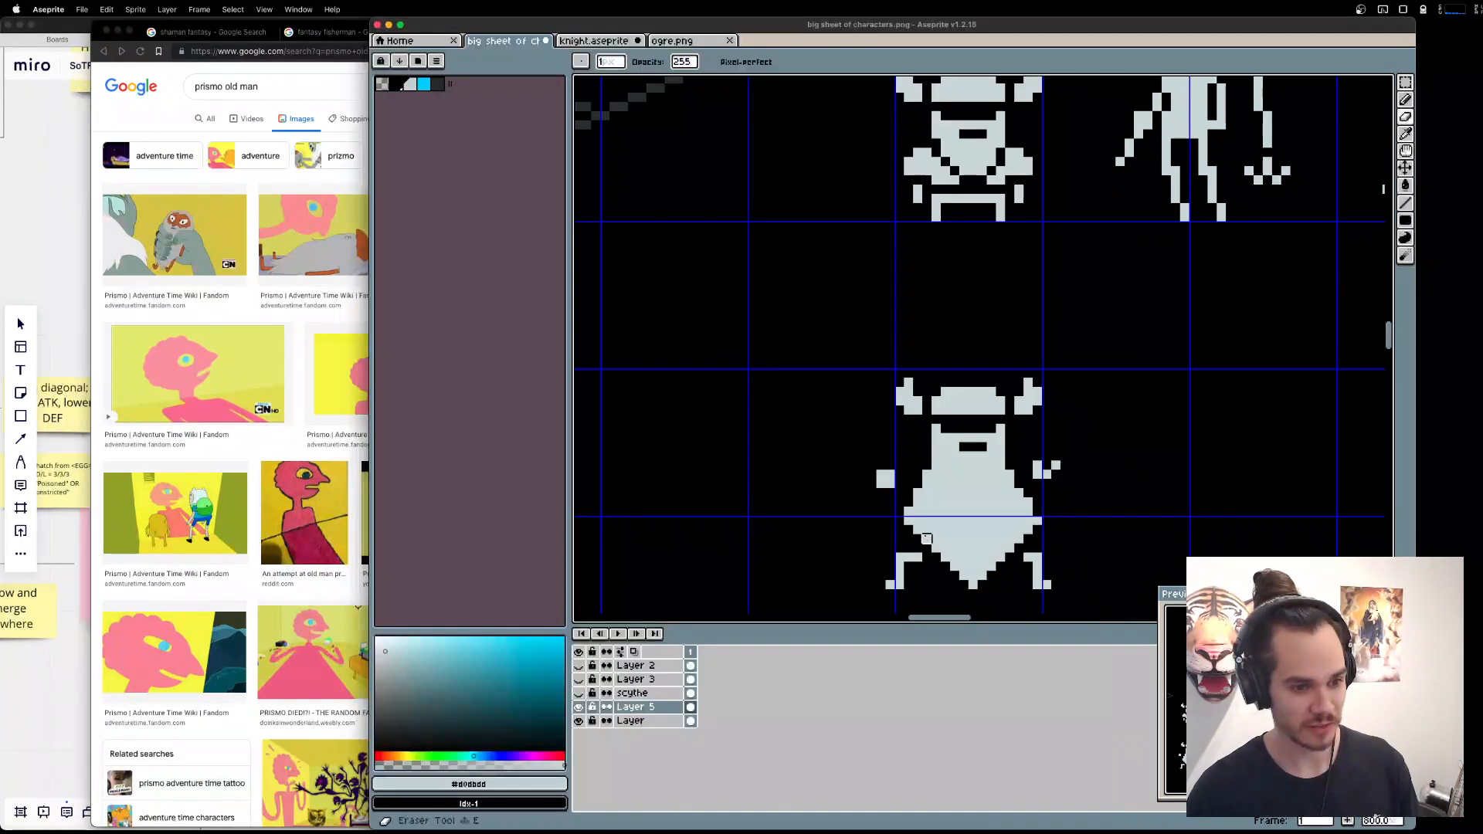
# Erase the widest side pixels and the pointed underside of the dwarf's beard, leaving a rounded base.
pyautogui.moveTo(909, 511); pyautogui.dragTo(909, 521)
pyautogui.moveTo(1038, 520); pyautogui.dragTo(1029, 497)
pyautogui.moveTo(983, 575)
pyautogui.mouseDown()
pyautogui.moveTo(964, 576)
pyautogui.moveTo(973, 585)
pyautogui.moveTo(983, 567)
pyautogui.moveTo(950, 523)
pyautogui.mouseUp()
# Redraw the dwarf's left leg closer beneath the body and try to shift the right leg with a marquee selection.
pyautogui.press('l')
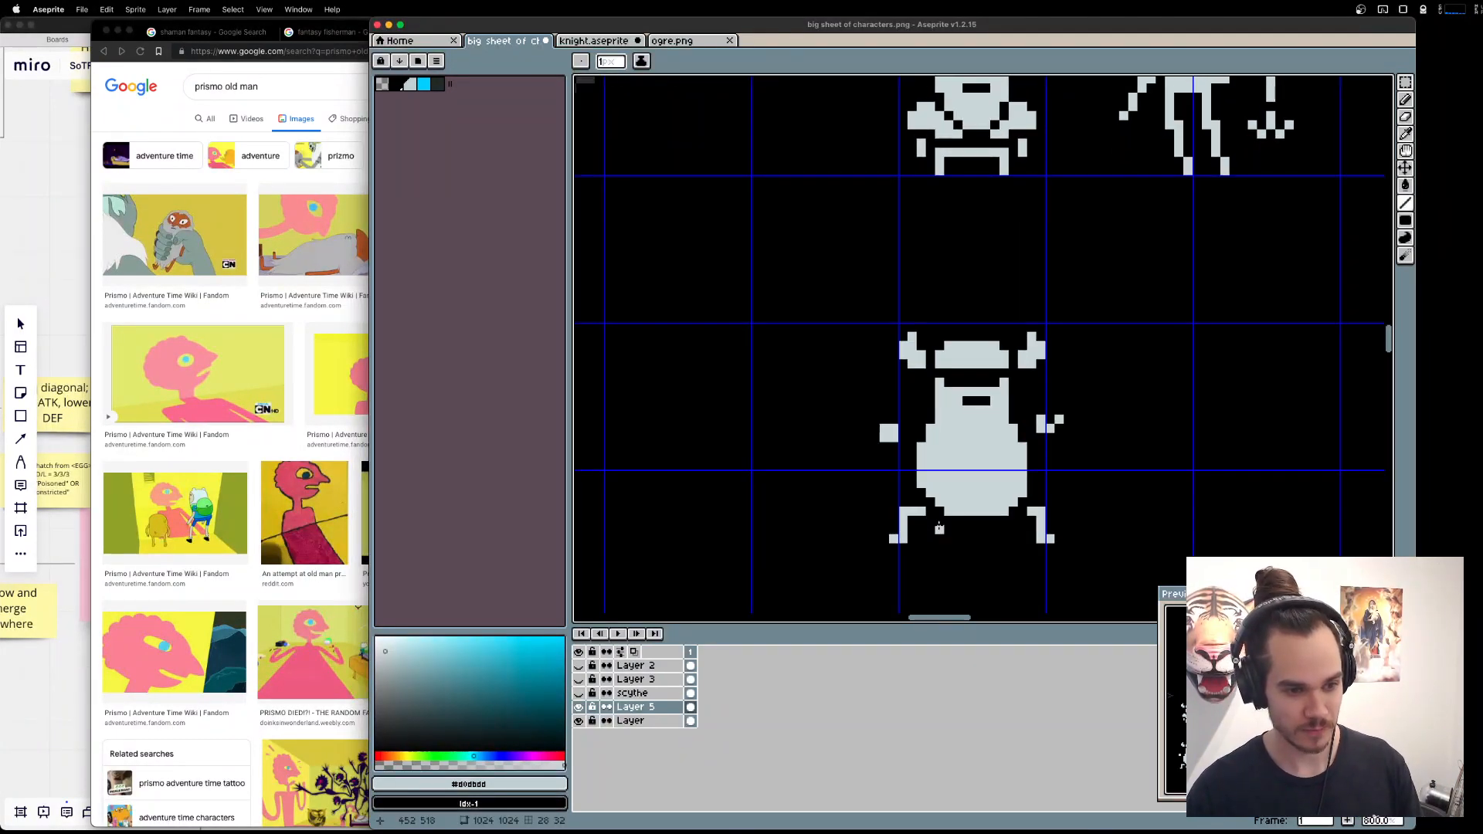
pyautogui.moveTo(933, 523)
pyautogui.mouseDown()
pyautogui.moveTo(921, 539)
pyautogui.moveTo(903, 511)
pyautogui.moveTo(893, 539)
pyautogui.mouseUp()
pyautogui.press('e')
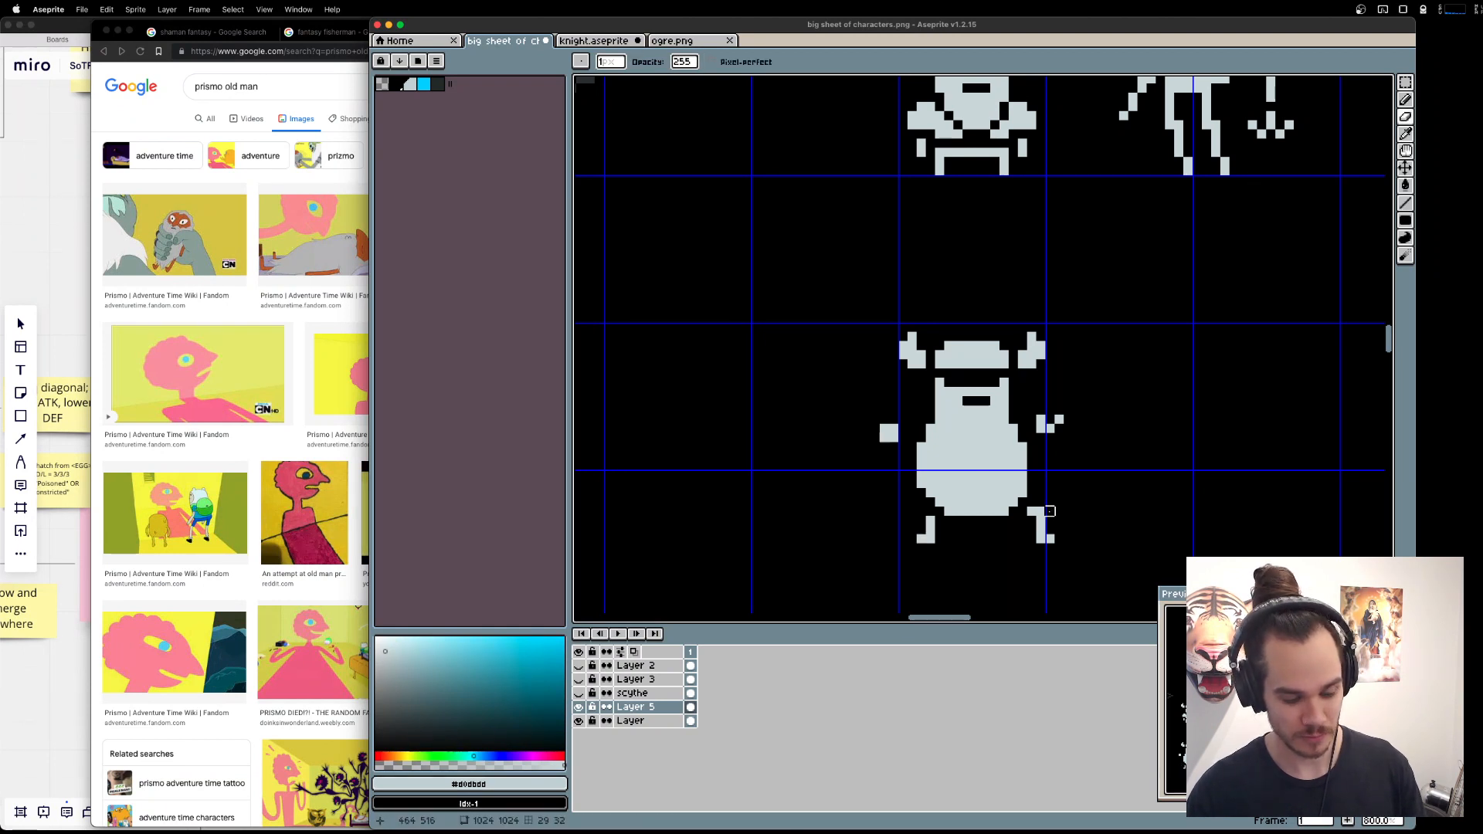
pyautogui.press('m')
pyautogui.moveTo(1079, 558); pyautogui.dragTo(1040, 526)
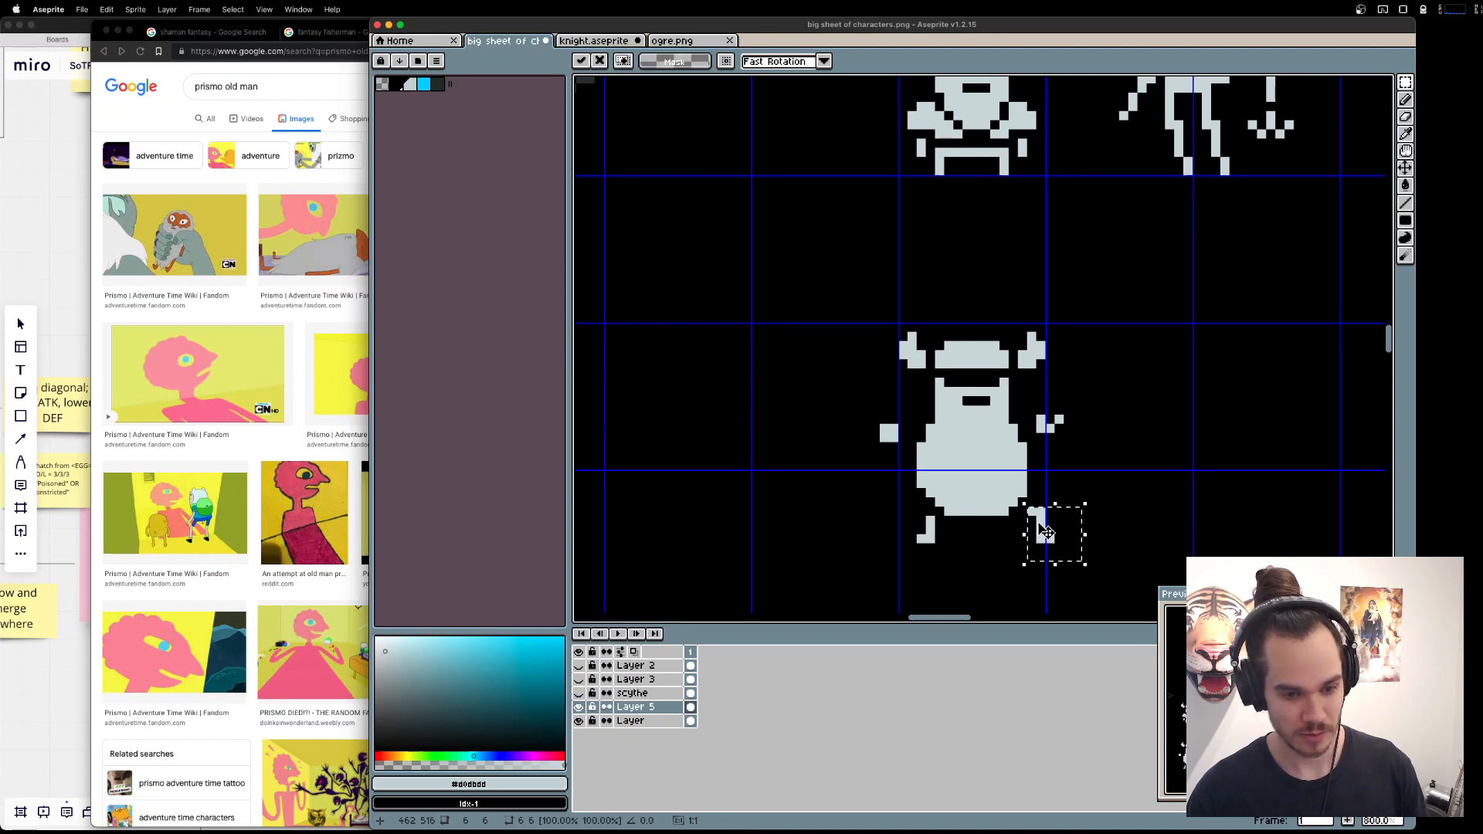
pyautogui.press('super+d')
# Trim one pixel column from the lower beard's left edge and add a short column to its right edge.
pyautogui.press('e')
pyautogui.moveTo(921, 446); pyautogui.dragTo(921, 483)
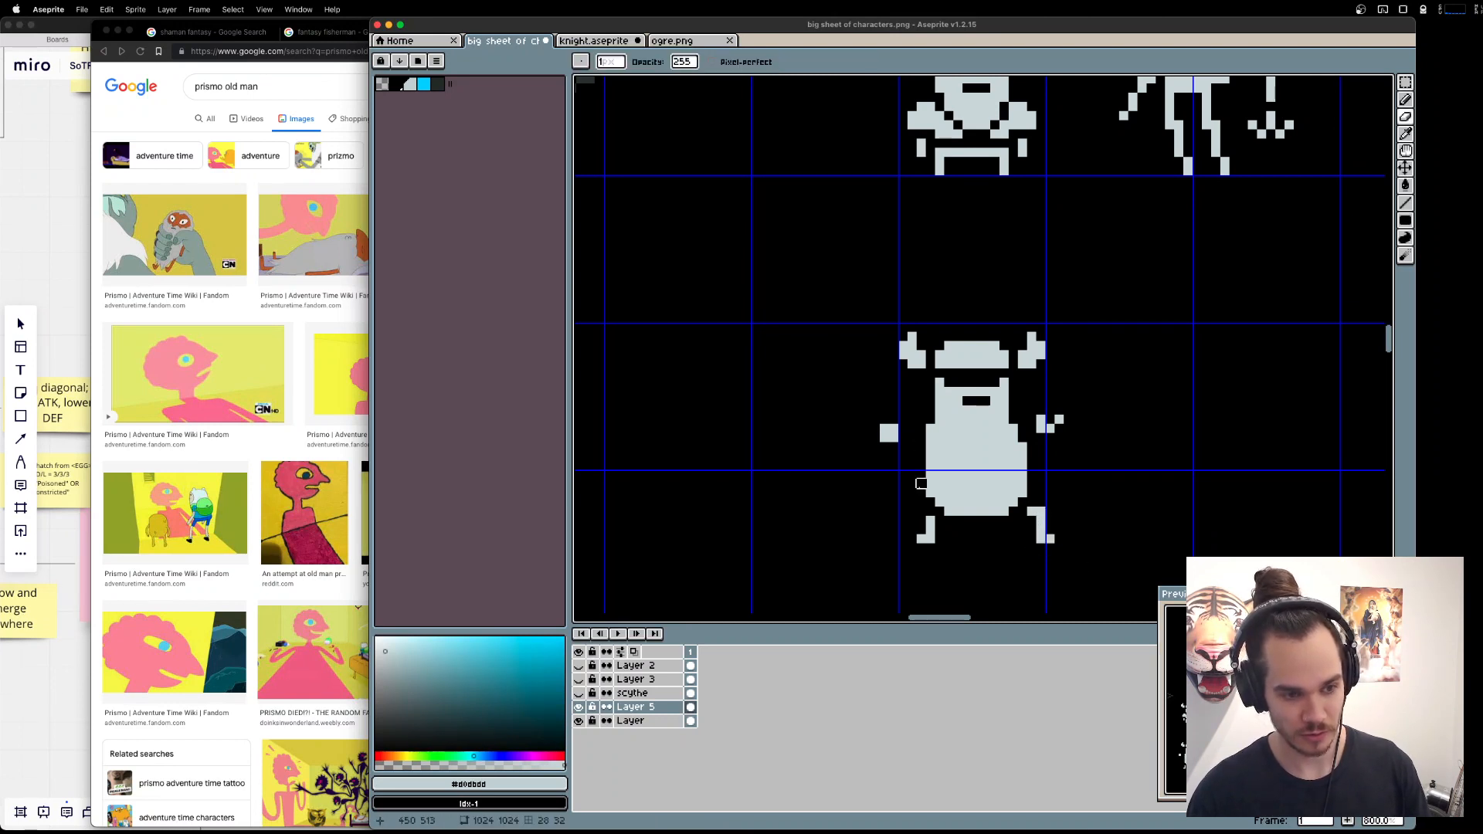
pyautogui.press('b')
pyautogui.moveTo(1031, 454); pyautogui.dragTo(1028, 479)
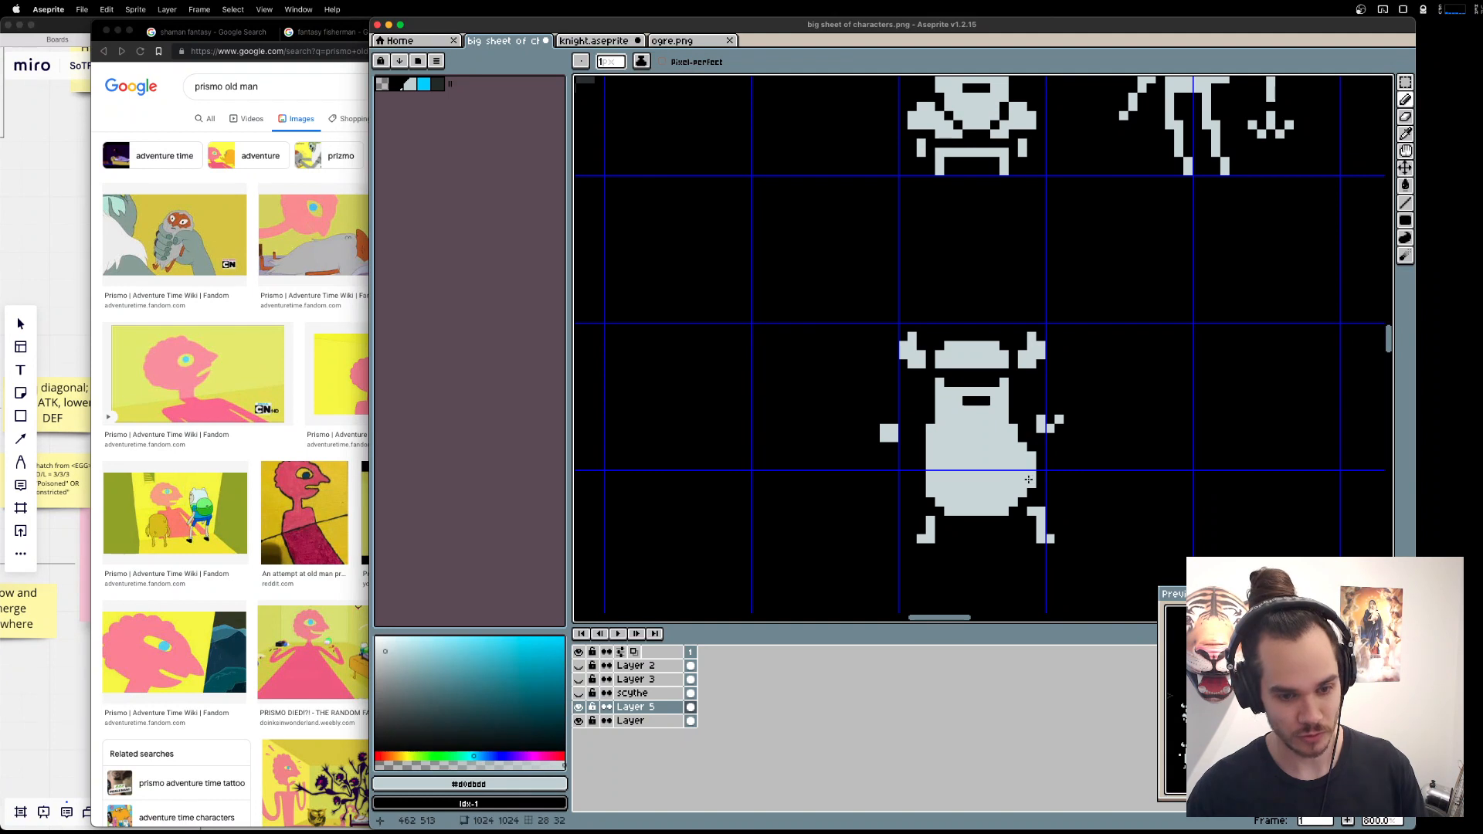
# Taper the beard's underside into a ragged, notched point and leave small stray tufts on both sides.
pyautogui.press('e')
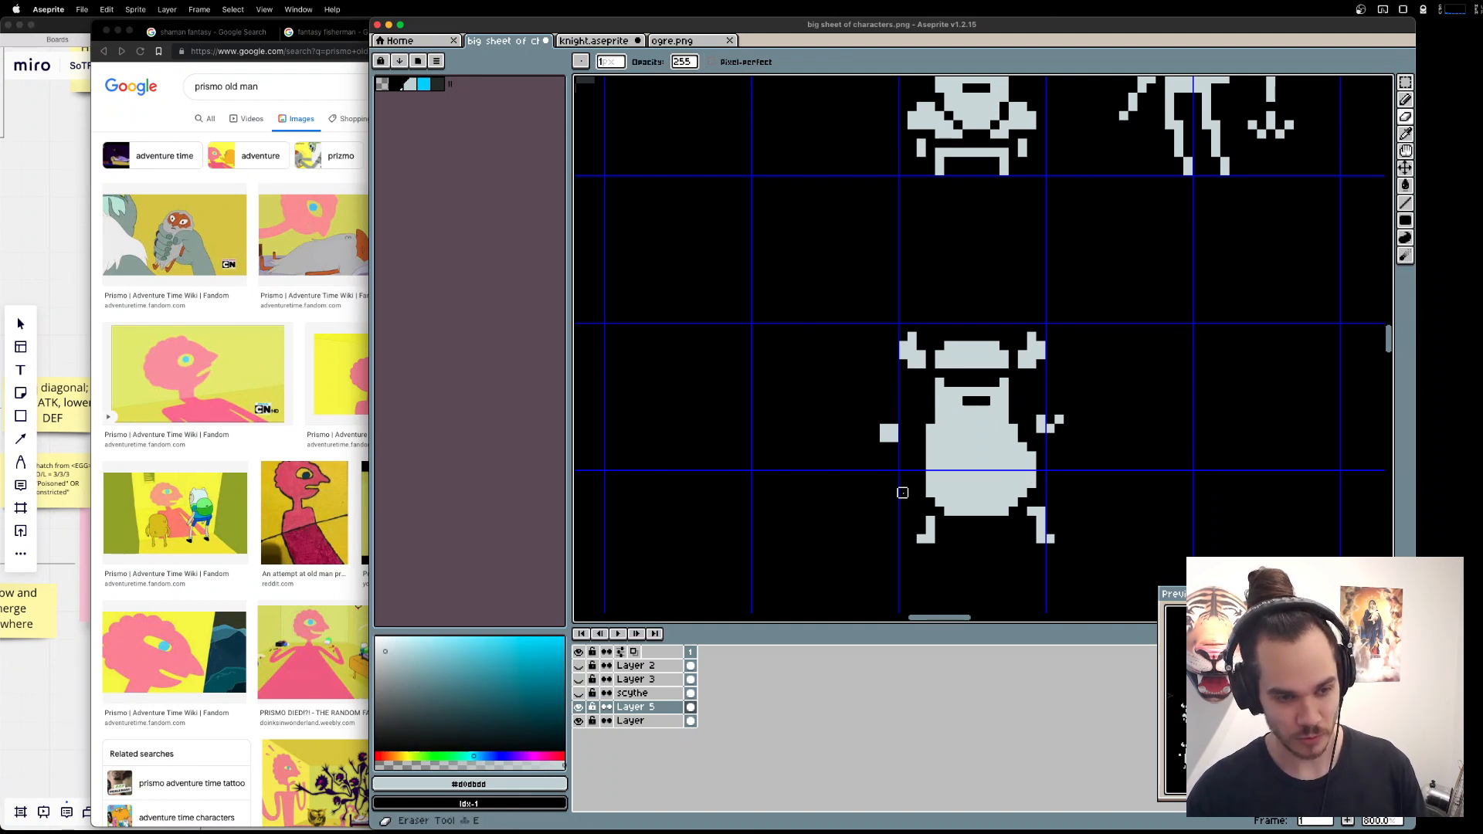
pyautogui.moveTo(931, 483)
pyautogui.mouseDown()
pyautogui.moveTo(949, 511)
pyautogui.moveTo(996, 530)
pyautogui.mouseUp()
pyautogui.press('b')
pyautogui.press('e')
pyautogui.press('b')
pyautogui.press('e')
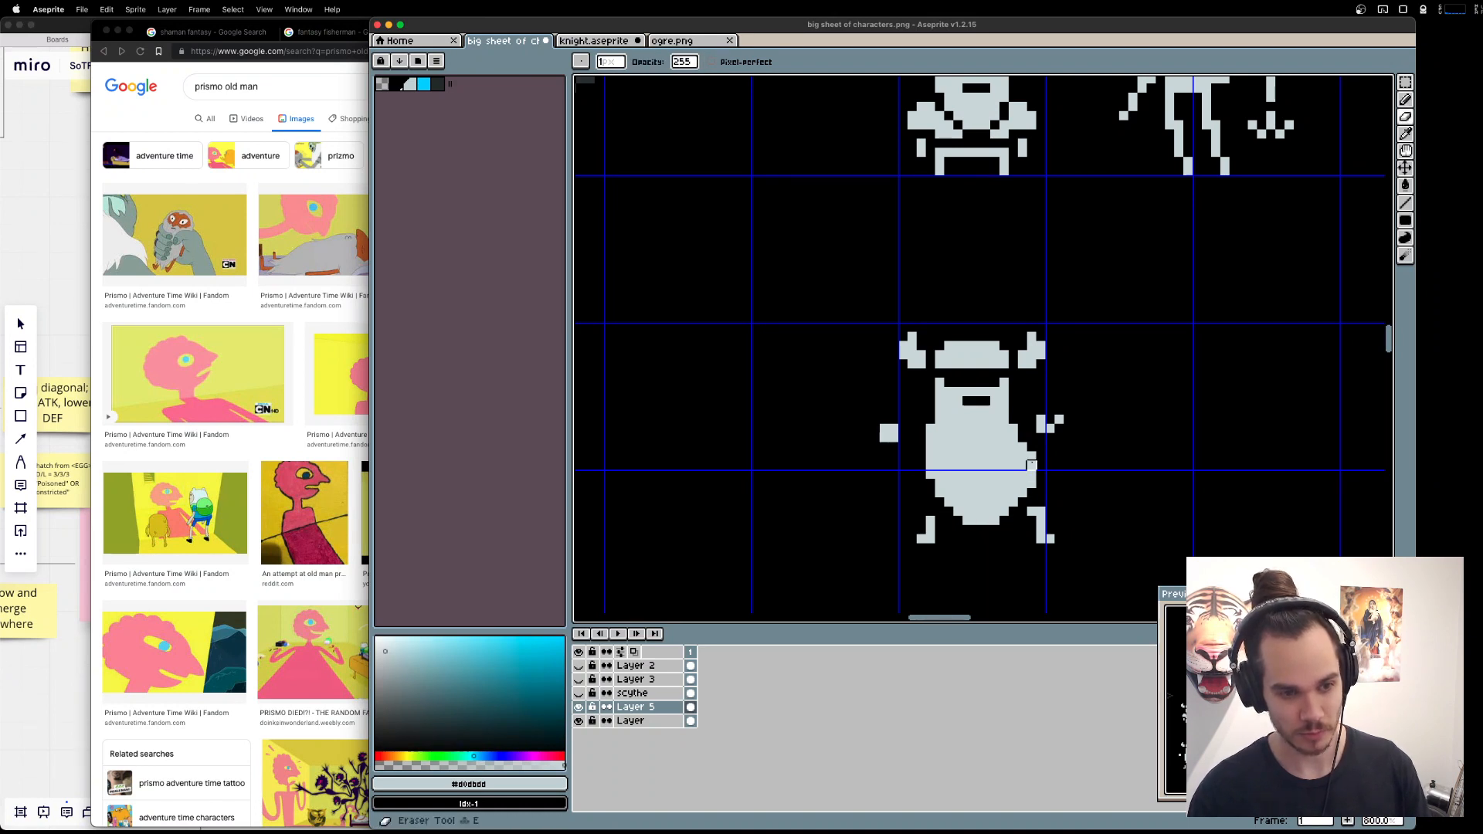
pyautogui.moveTo(1031, 455)
pyautogui.mouseDown()
pyautogui.moveTo(1032, 489)
pyautogui.moveTo(977, 539)
pyautogui.mouseUp()
pyautogui.press('b')
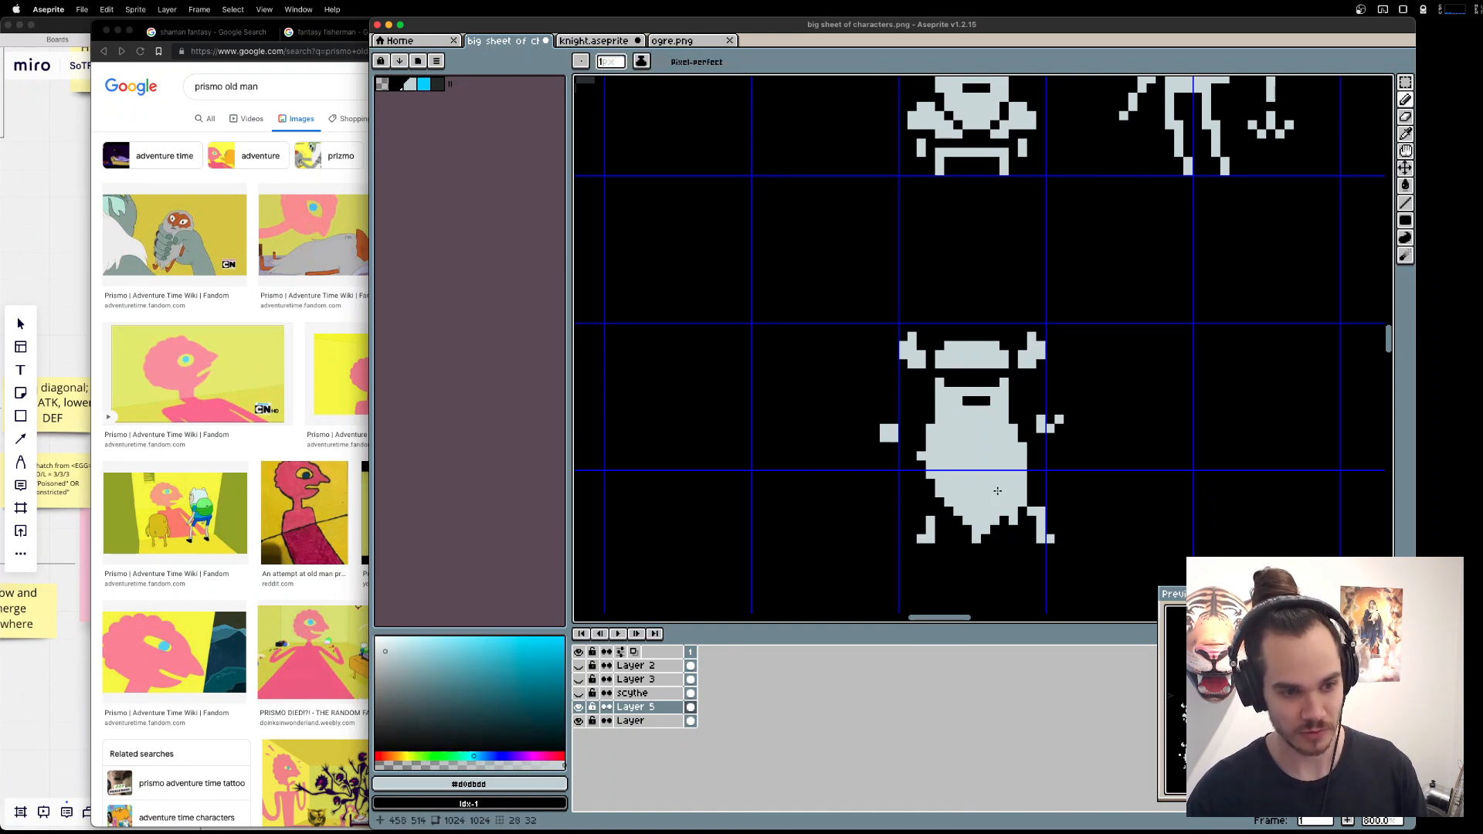
pyautogui.click(1032, 475)
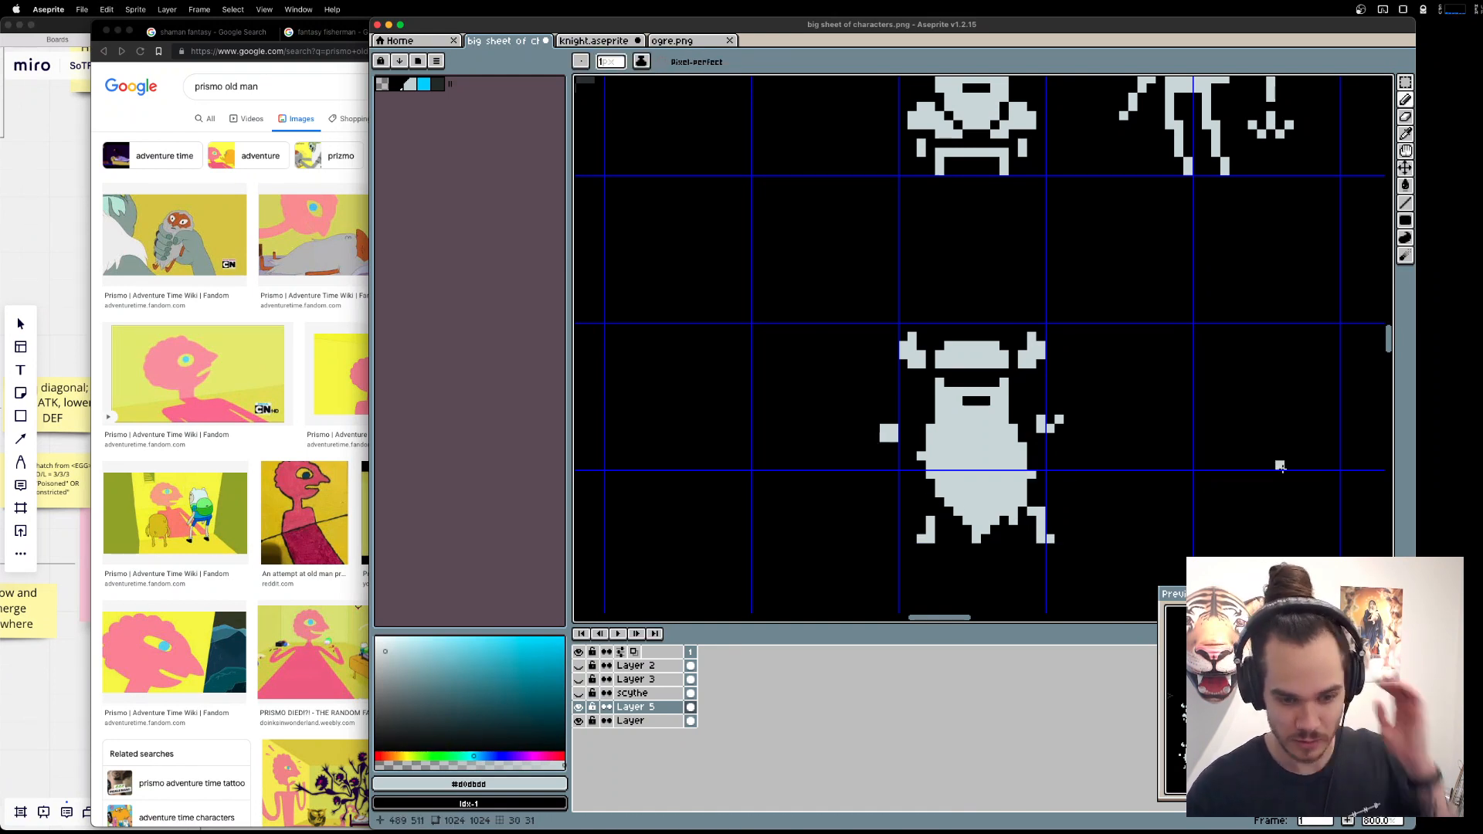
pyautogui.press('e')
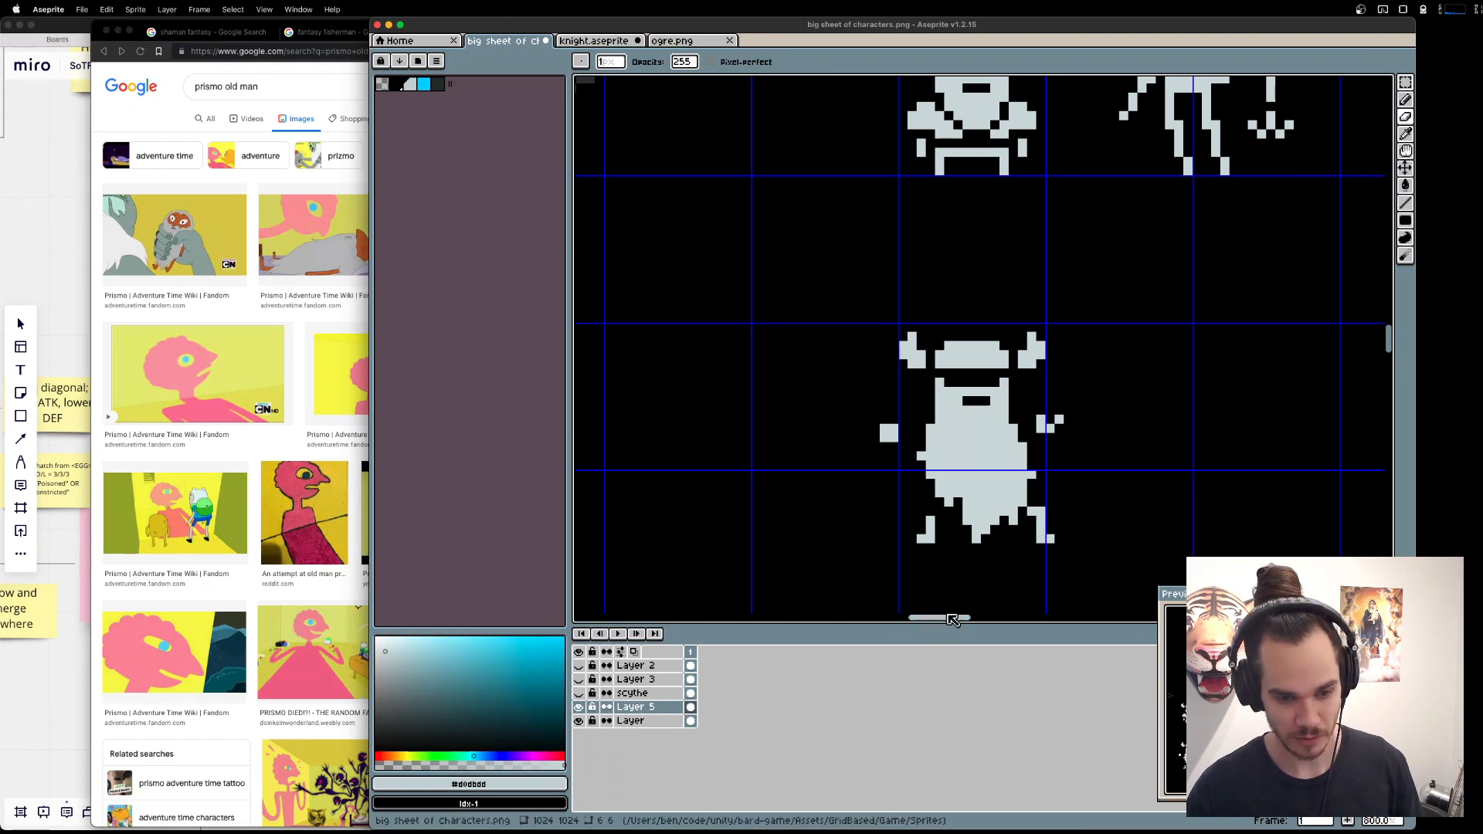
# Move the dwarf's left leg one pixel inward and extend its top towards the beard.
pyautogui.press('b')
pyautogui.click(940, 520)
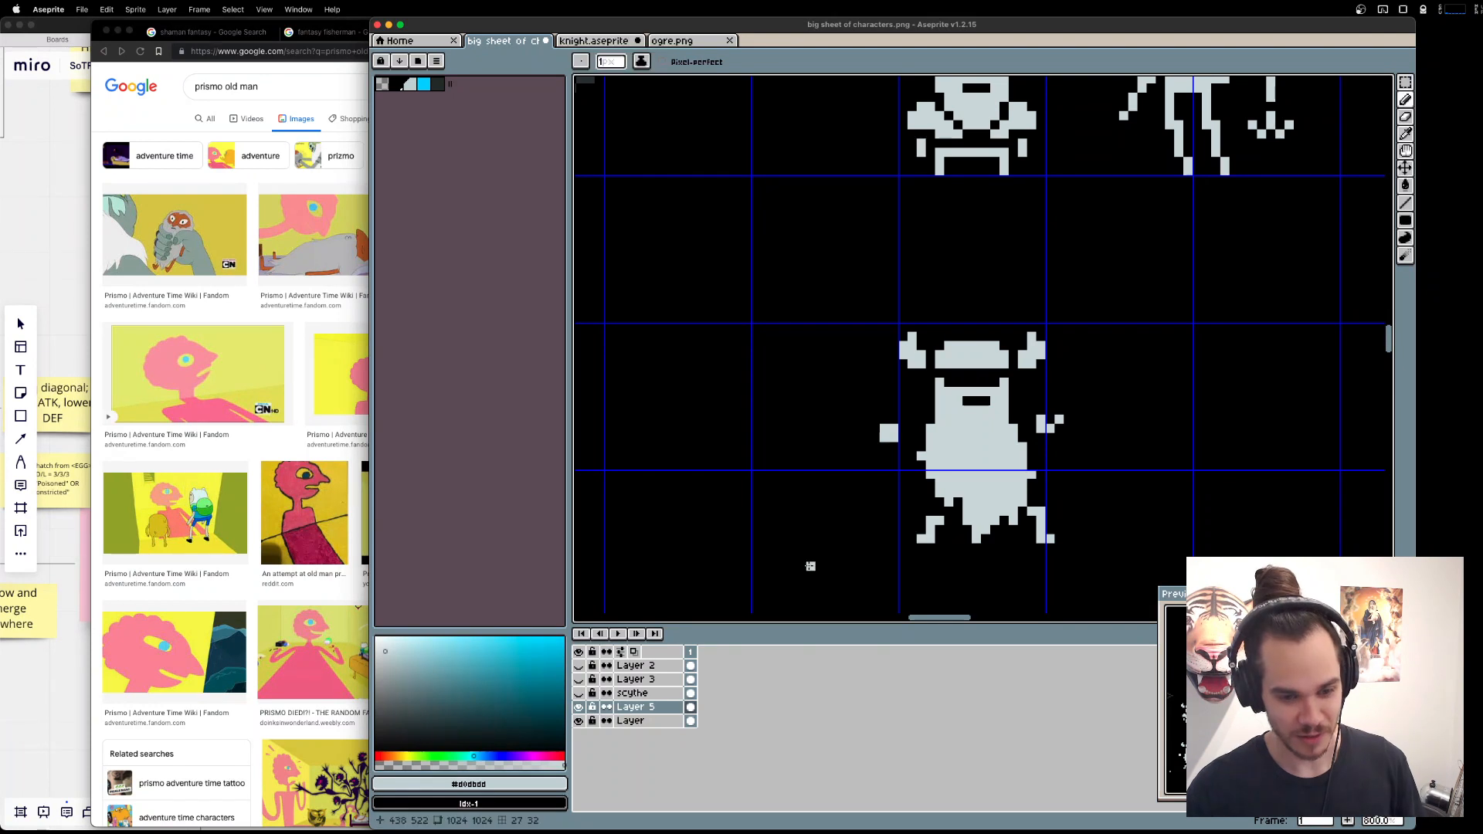
pyautogui.press('m')
pyautogui.moveTo(879, 563)
pyautogui.mouseDown()
pyautogui.moveTo(948, 512)
pyautogui.moveTo(950, 535)
pyautogui.mouseUp()
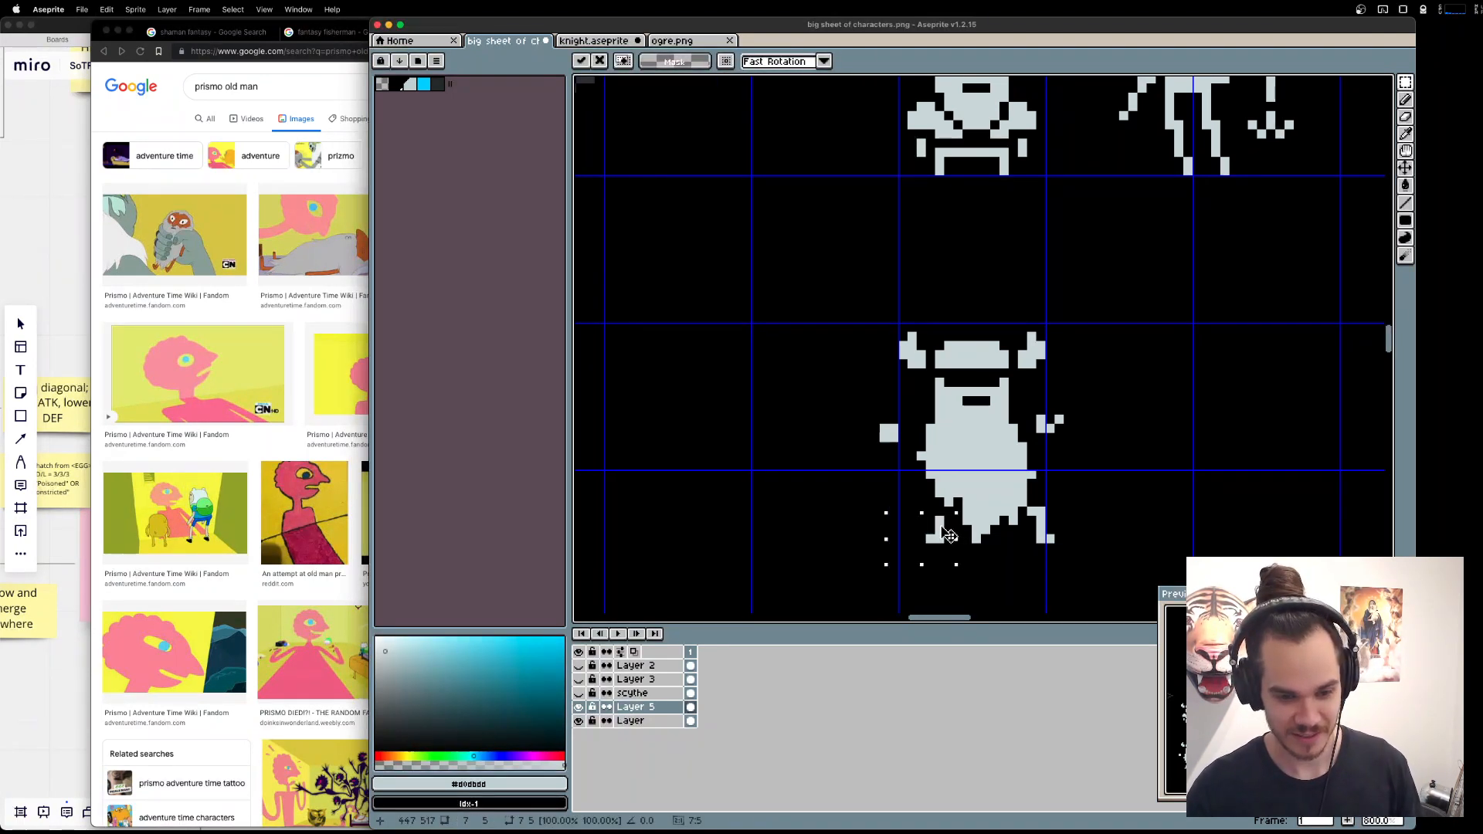
pyautogui.press('super+d')
pyautogui.press('b')
pyautogui.click(940, 511)
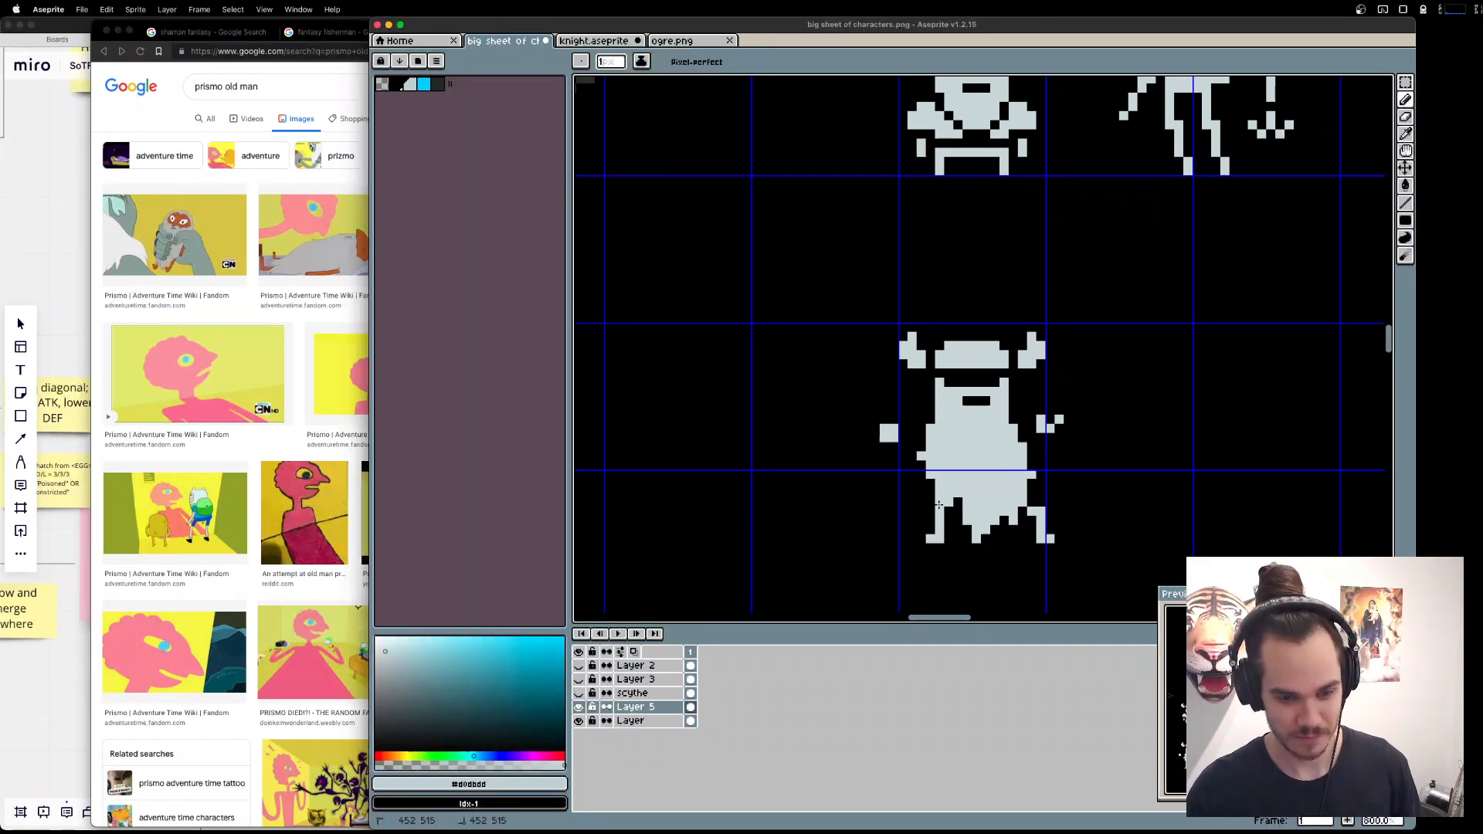
pyautogui.click(940, 502)
pyautogui.press('super+z')
# Move the right leg inward beneath the beard and tidy the pixels joining both legs to the body.
pyautogui.press('e')
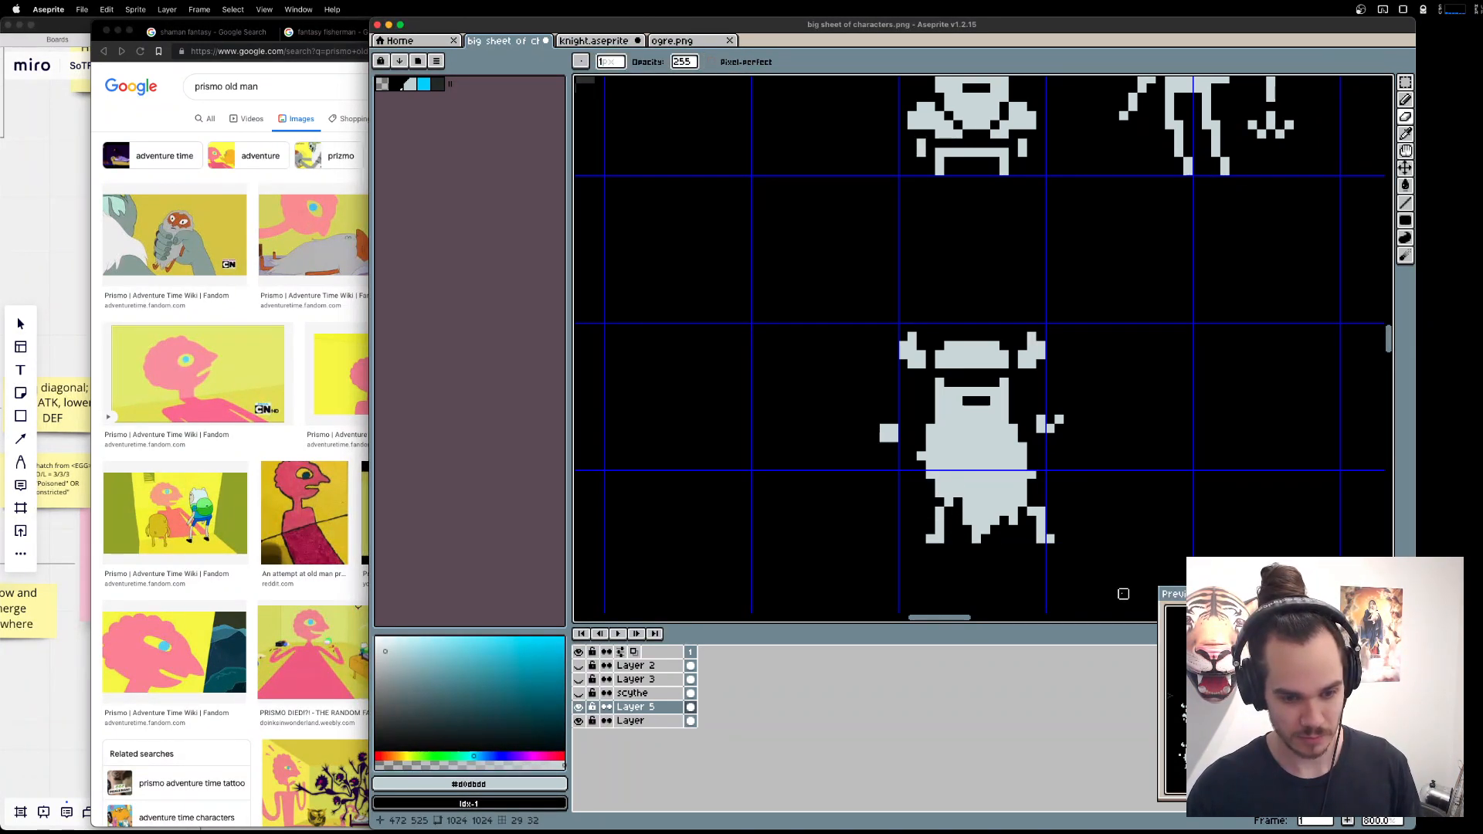
pyautogui.press('m')
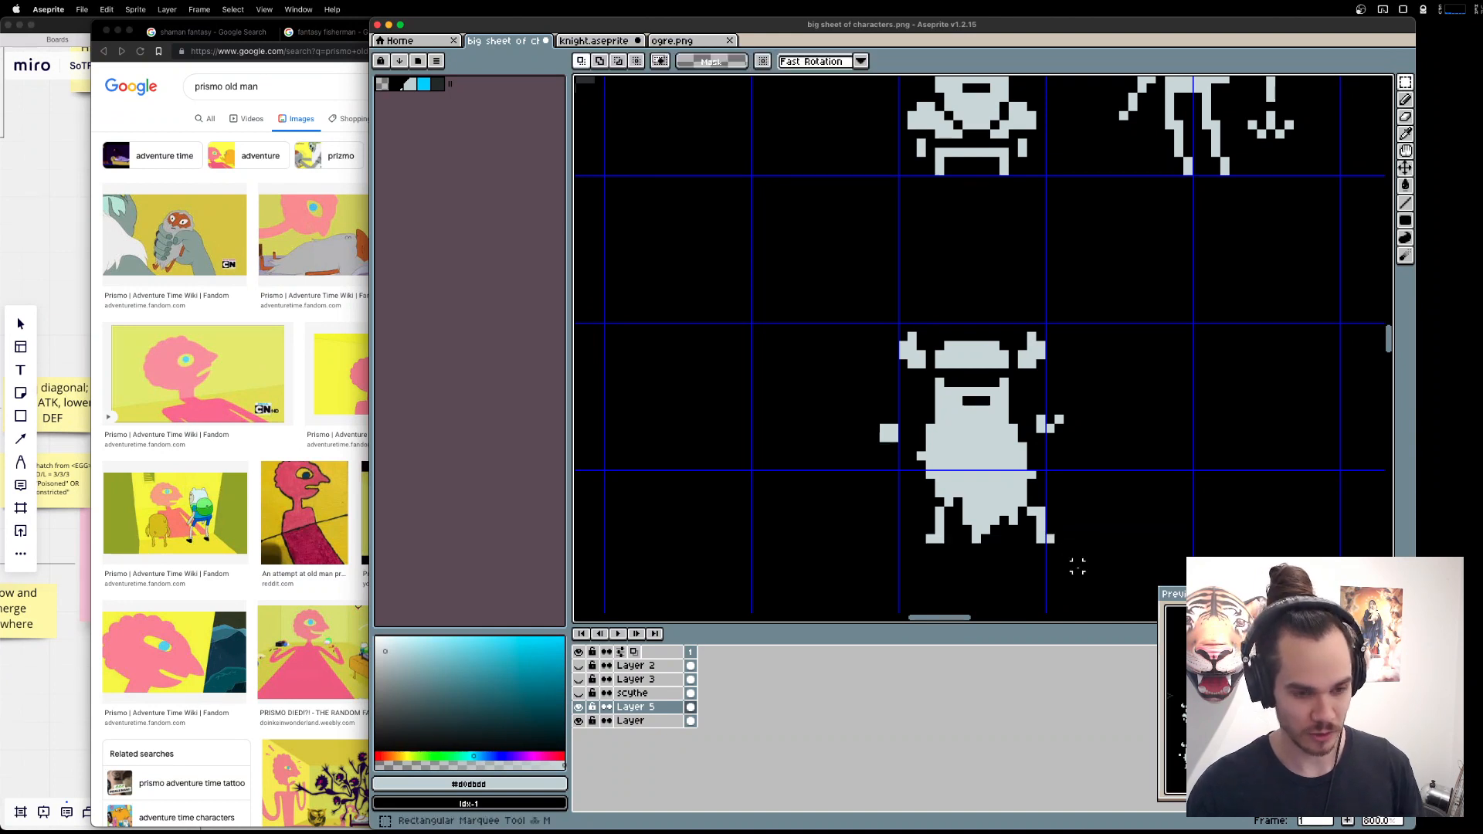
pyautogui.moveTo(1080, 570); pyautogui.dragTo(1034, 517)
pyautogui.press('e')
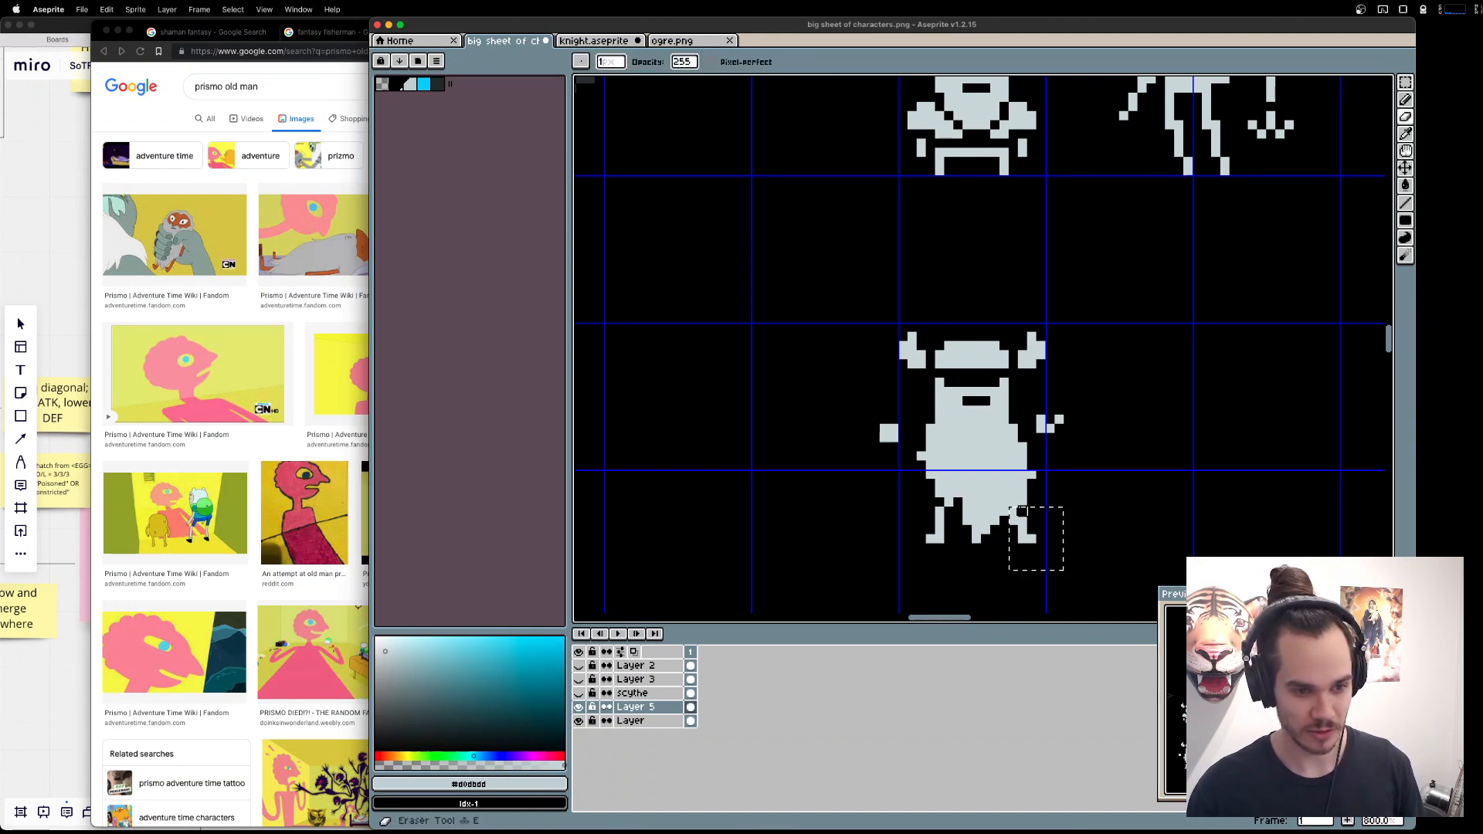
pyautogui.press('Delete')
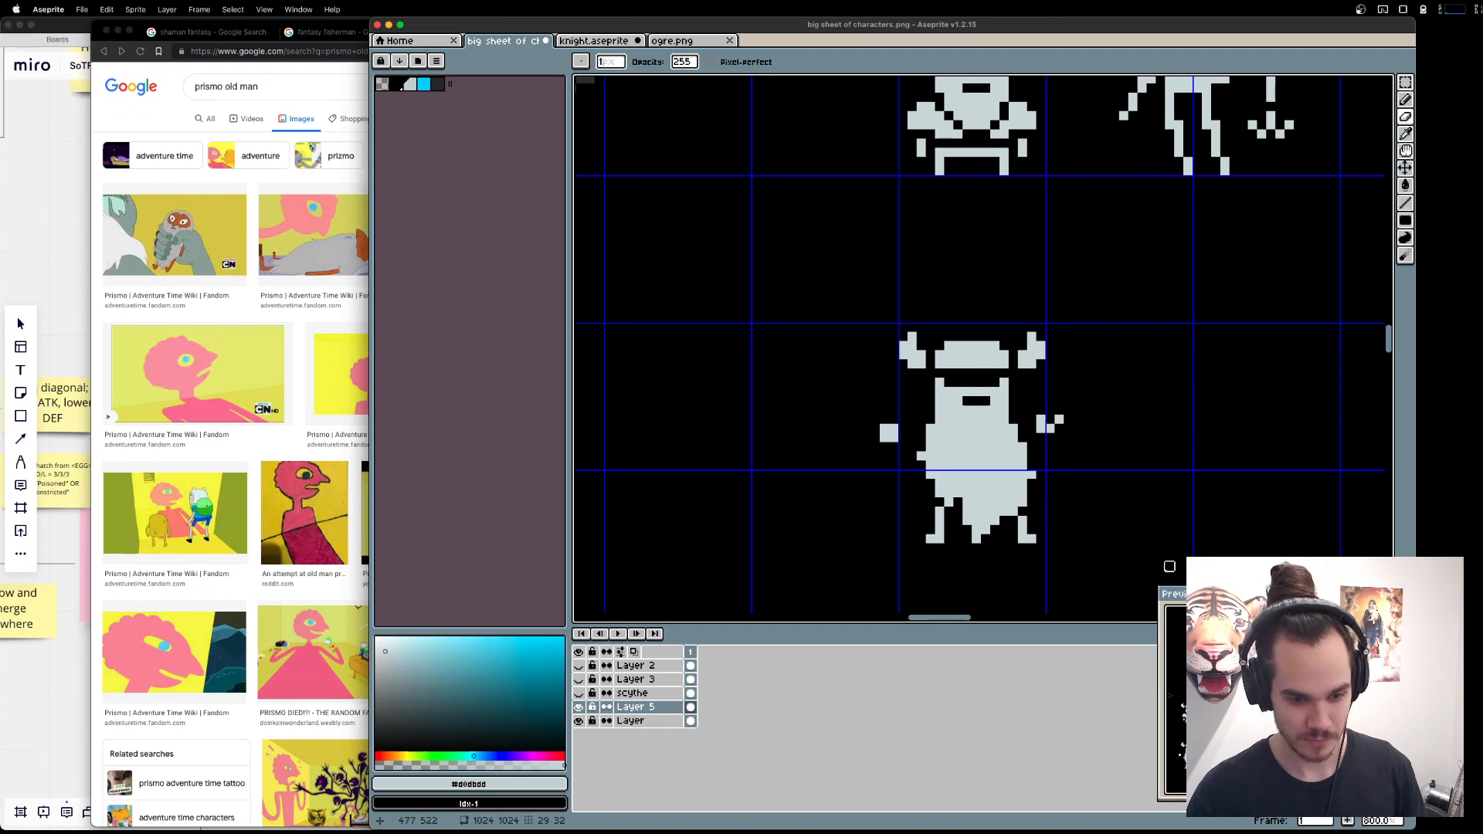
pyautogui.press('e')
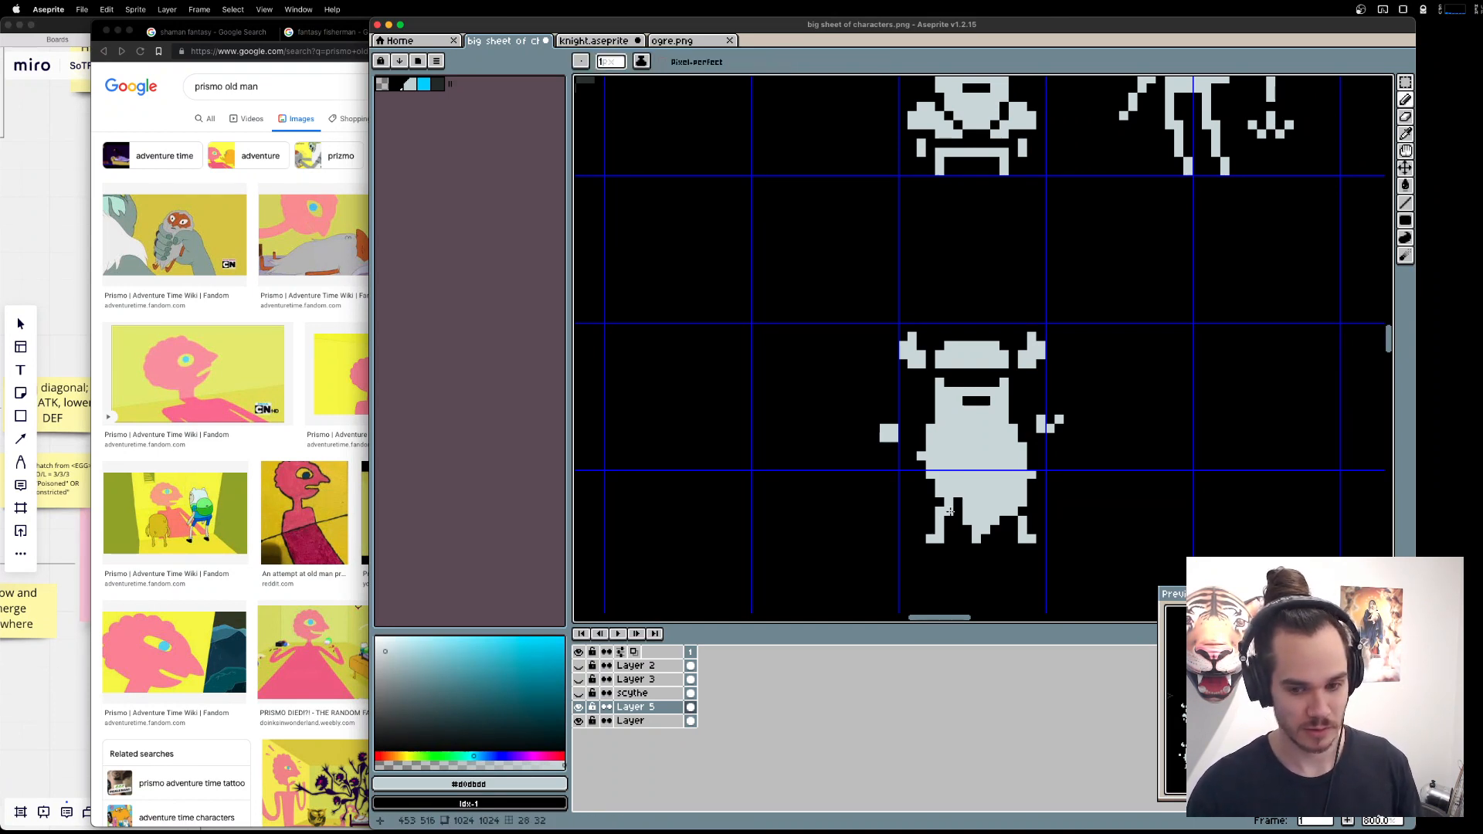
pyautogui.press('b')
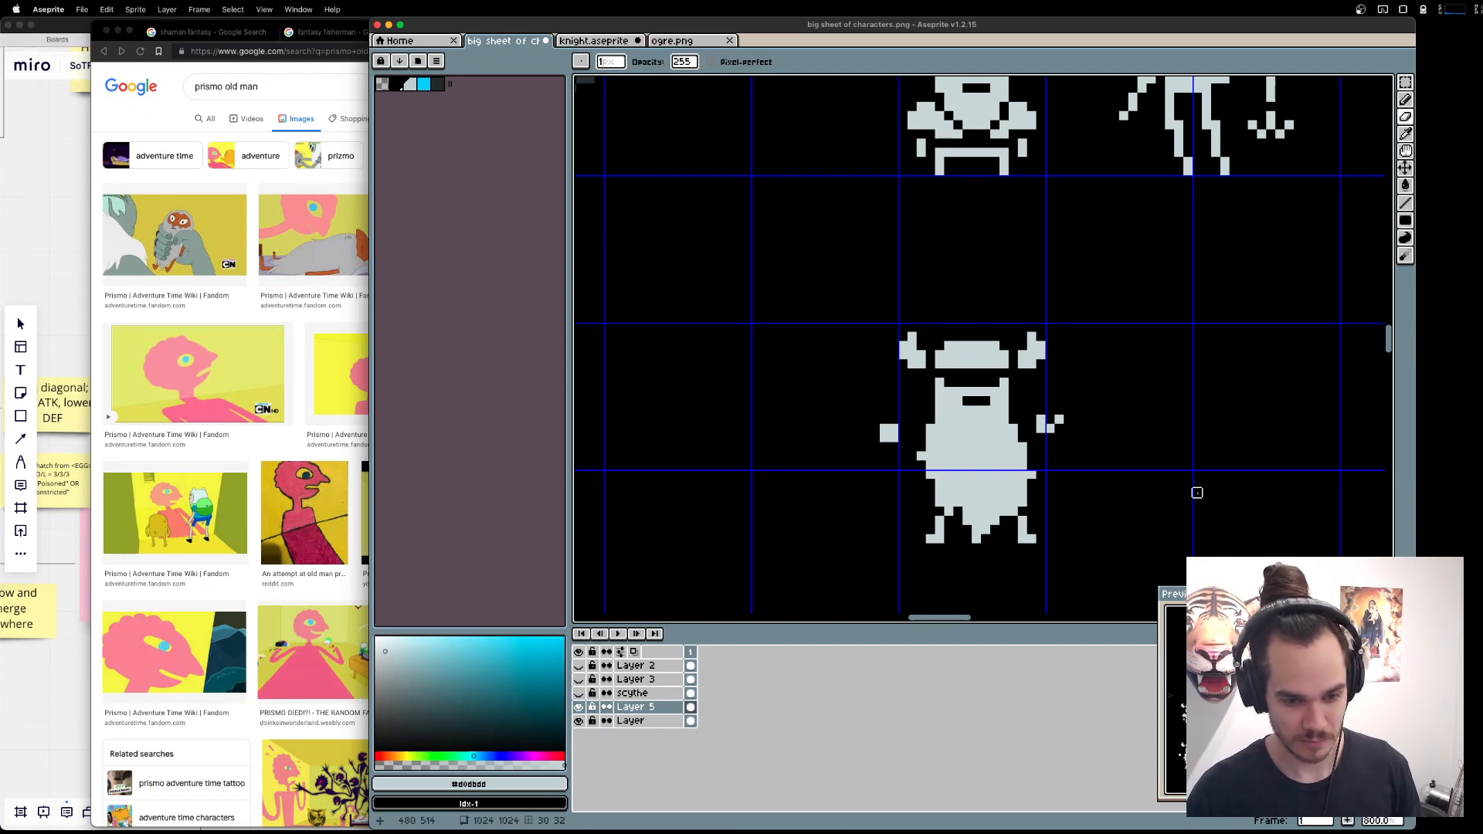
# Check the Prismo reference again, and replace the dwarf's right hand with a raised, bent arm outline in light grey.
pyautogui.press('super+Tab')
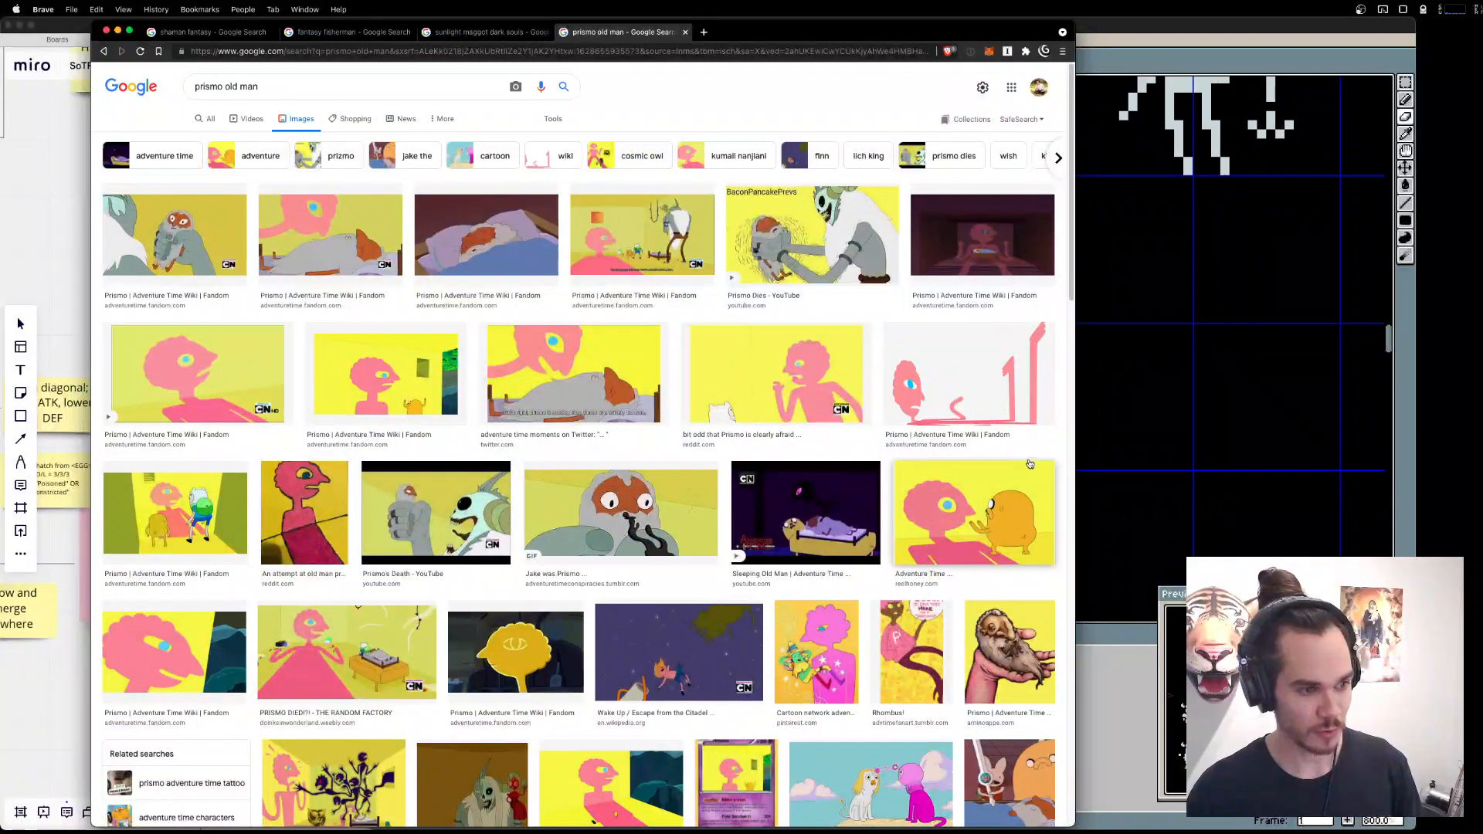
pyautogui.press('super+Tab')
pyautogui.press('b')
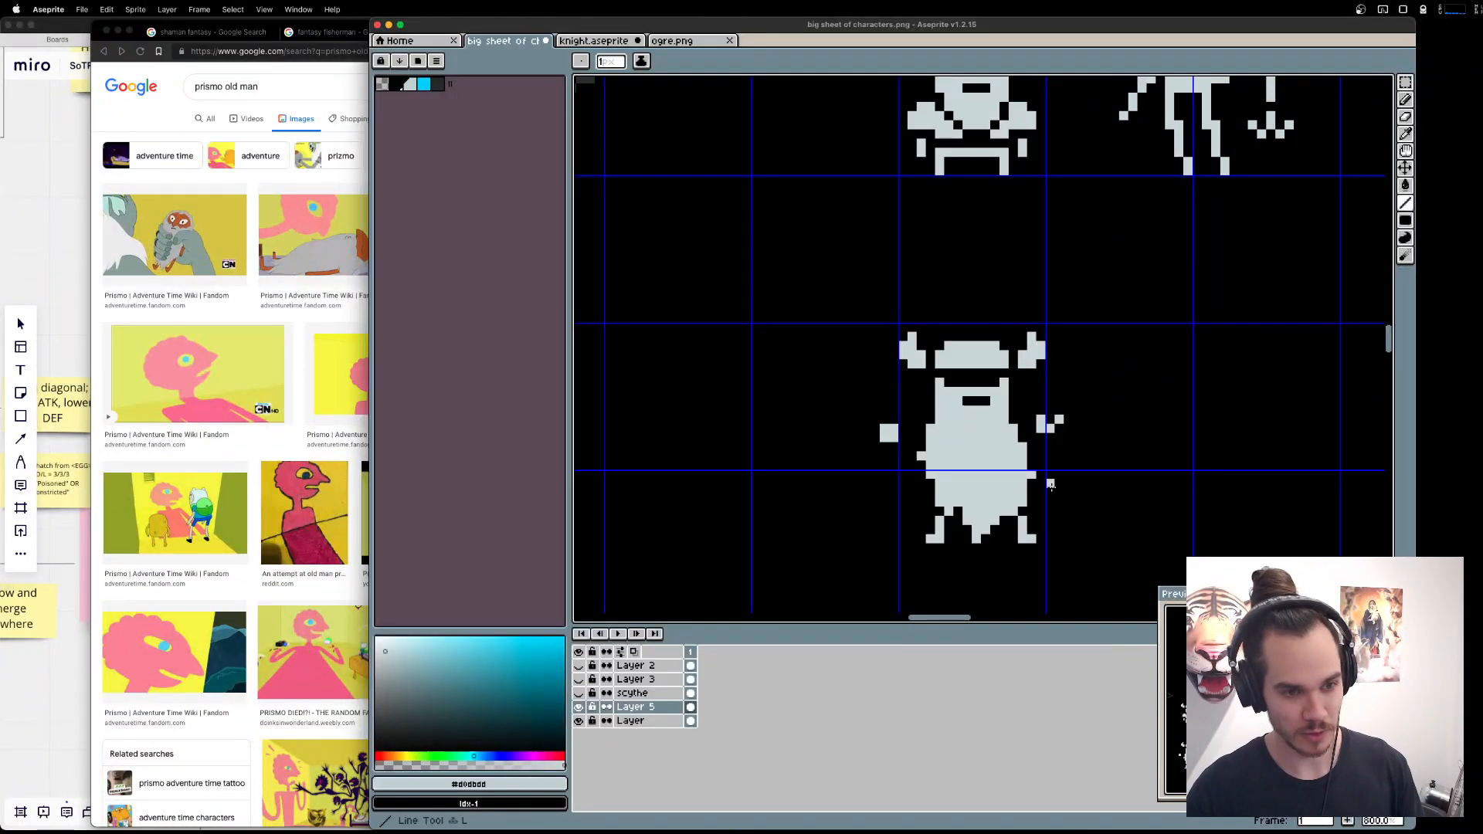
pyautogui.press('e')
pyautogui.moveTo(1041, 419)
pyautogui.mouseDown()
pyautogui.moveTo(1060, 419)
pyautogui.moveTo(1058, 464)
pyautogui.moveTo(1090, 414)
pyautogui.moveTo(1043, 439)
pyautogui.moveTo(1085, 400)
pyautogui.mouseUp()
pyautogui.press('l')
pyautogui.moveTo(1078, 393); pyautogui.dragTo(1068, 392)
pyautogui.click(1065, 397)
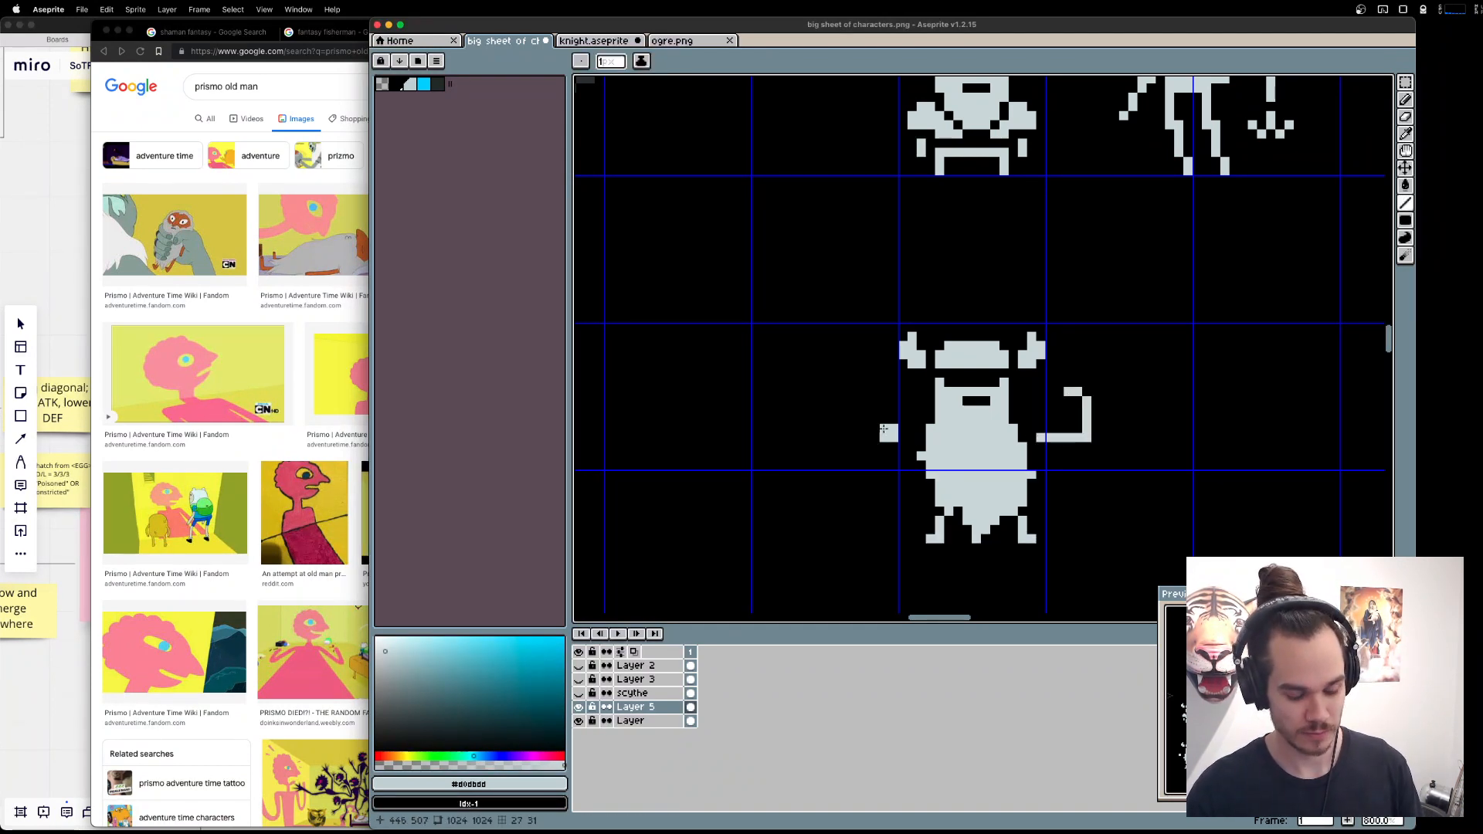
# Copy the bent right arm, flip it horizontally, and place it on the dwarf's left side in place of the detached hand.
pyautogui.press('m')
pyautogui.moveTo(1126, 450); pyautogui.dragTo(853, 410)
pyautogui.press('super+c')
pyautogui.press('super+v')
pyautogui.hotkey('shift', 'h')
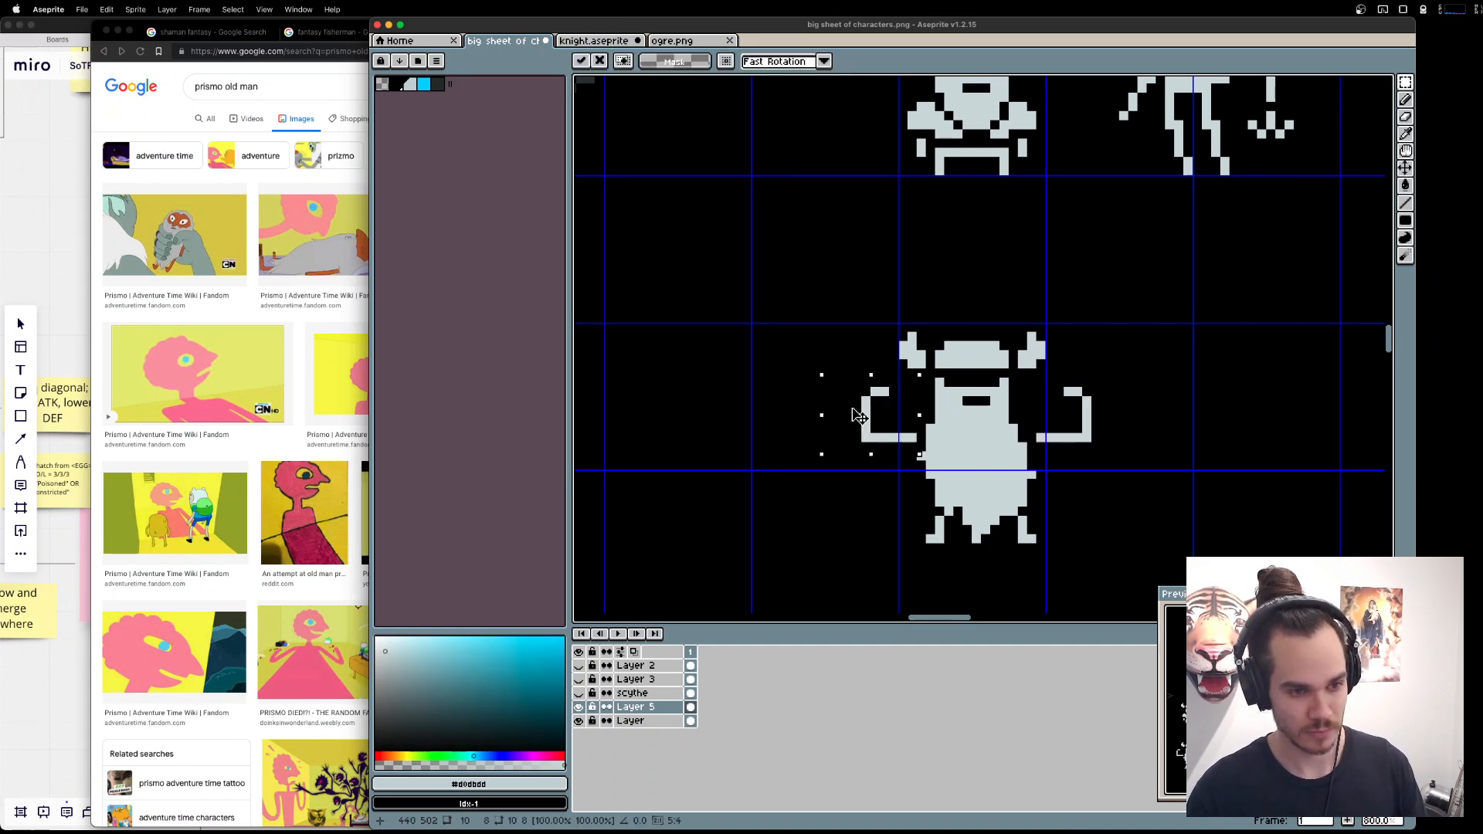
pyautogui.press('super+d')
pyautogui.moveTo(1105, 410)
pyautogui.mouseDown()
pyautogui.moveTo(1188, 391)
pyautogui.moveTo(1136, 407)
pyautogui.moveTo(1157, 408)
pyautogui.mouseUp()
# Thicken the upper arms and fists of both raised arms with light grey pixels for a muscular flexing pose.
pyautogui.press('b')
pyautogui.moveTo(968, 403); pyautogui.dragTo(991, 411)
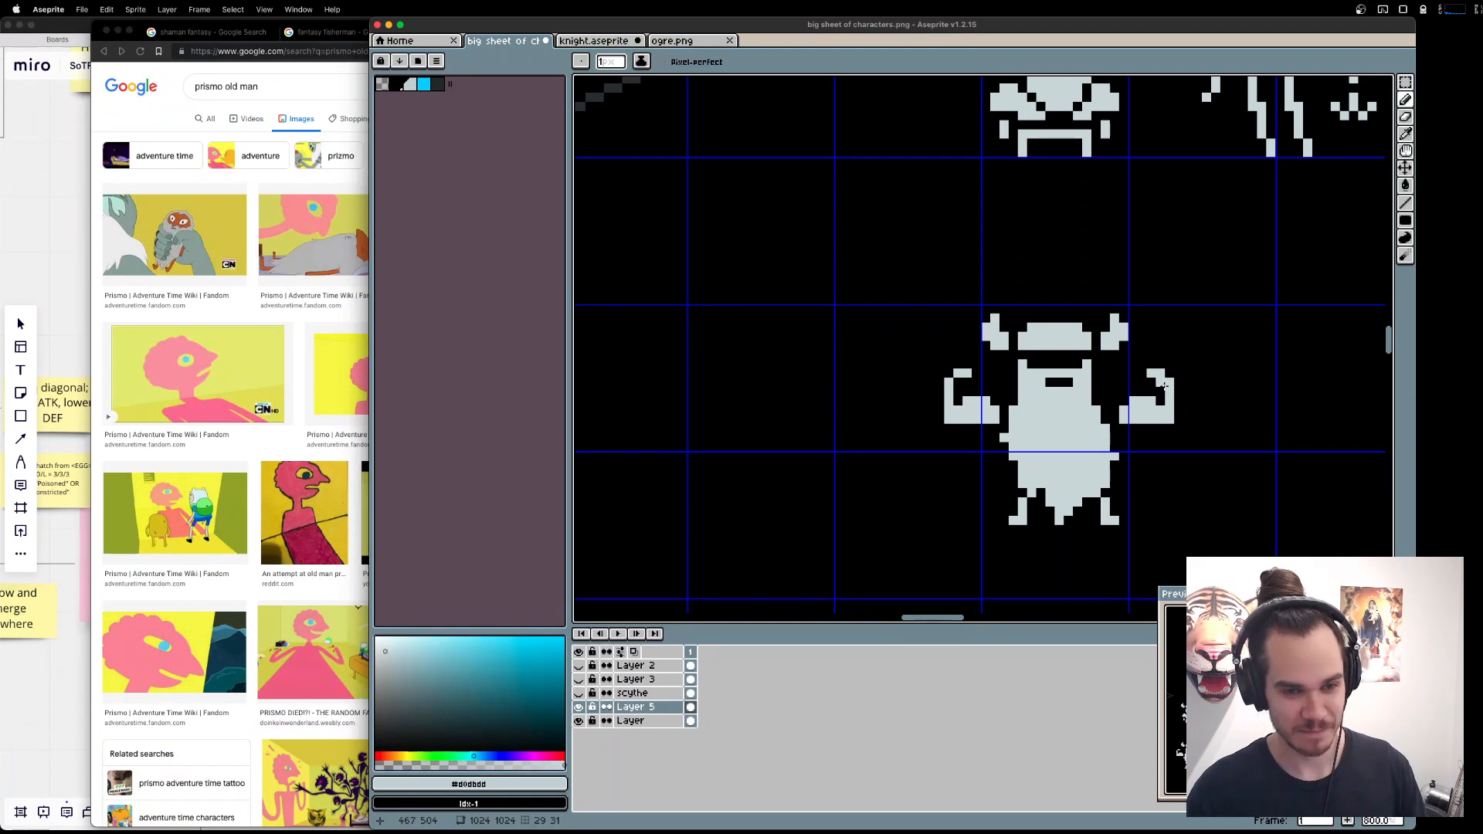
pyautogui.moveTo(1160, 401); pyautogui.dragTo(1161, 392)
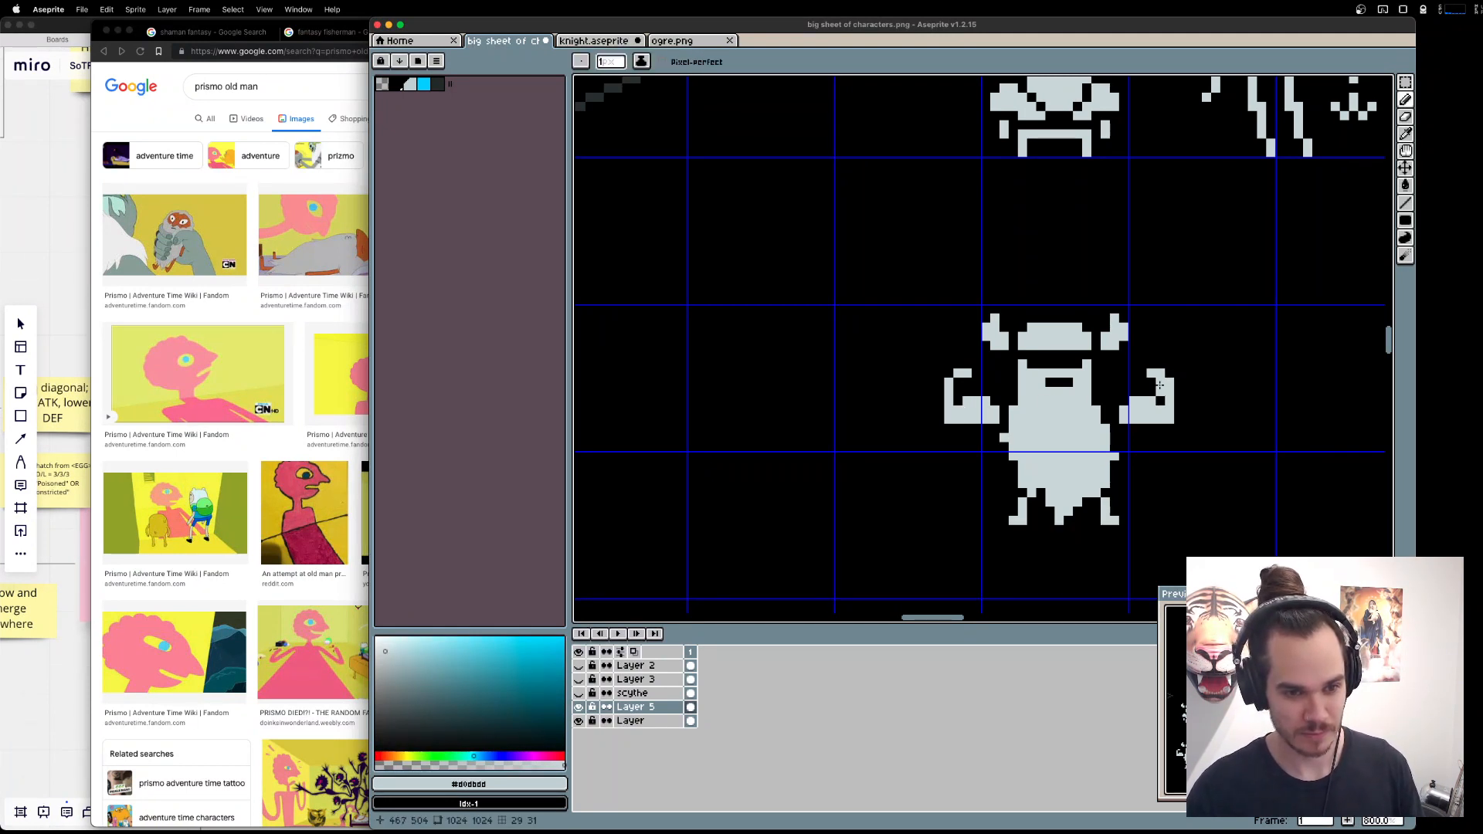
pyautogui.moveTo(951, 380); pyautogui.dragTo(970, 365)
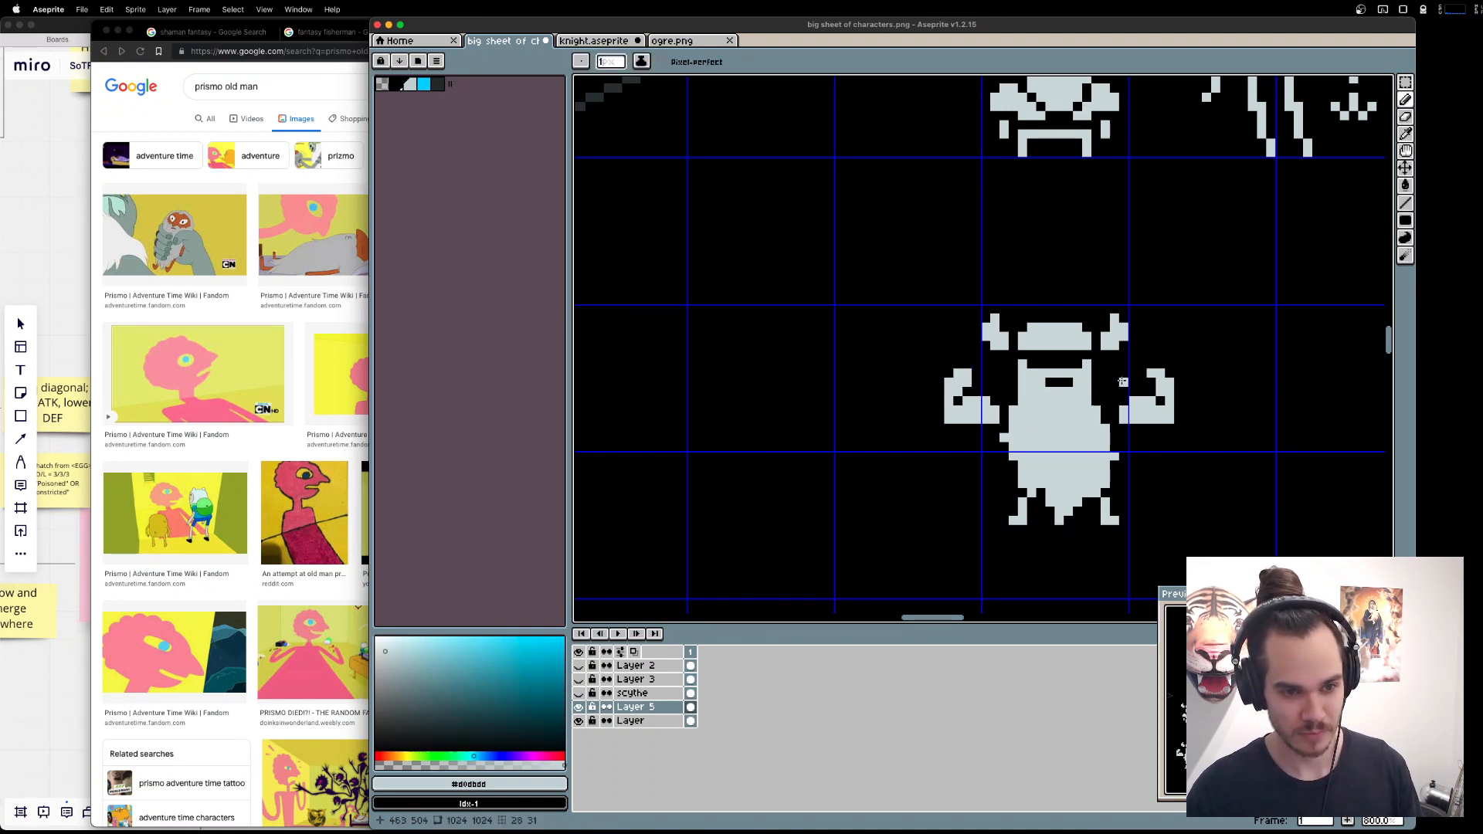
# Move the dwarf's right arm one pixel closer to the body.
pyautogui.hscroll(-3, 986, 374)
pyautogui.scroll(-2, 986, 375)
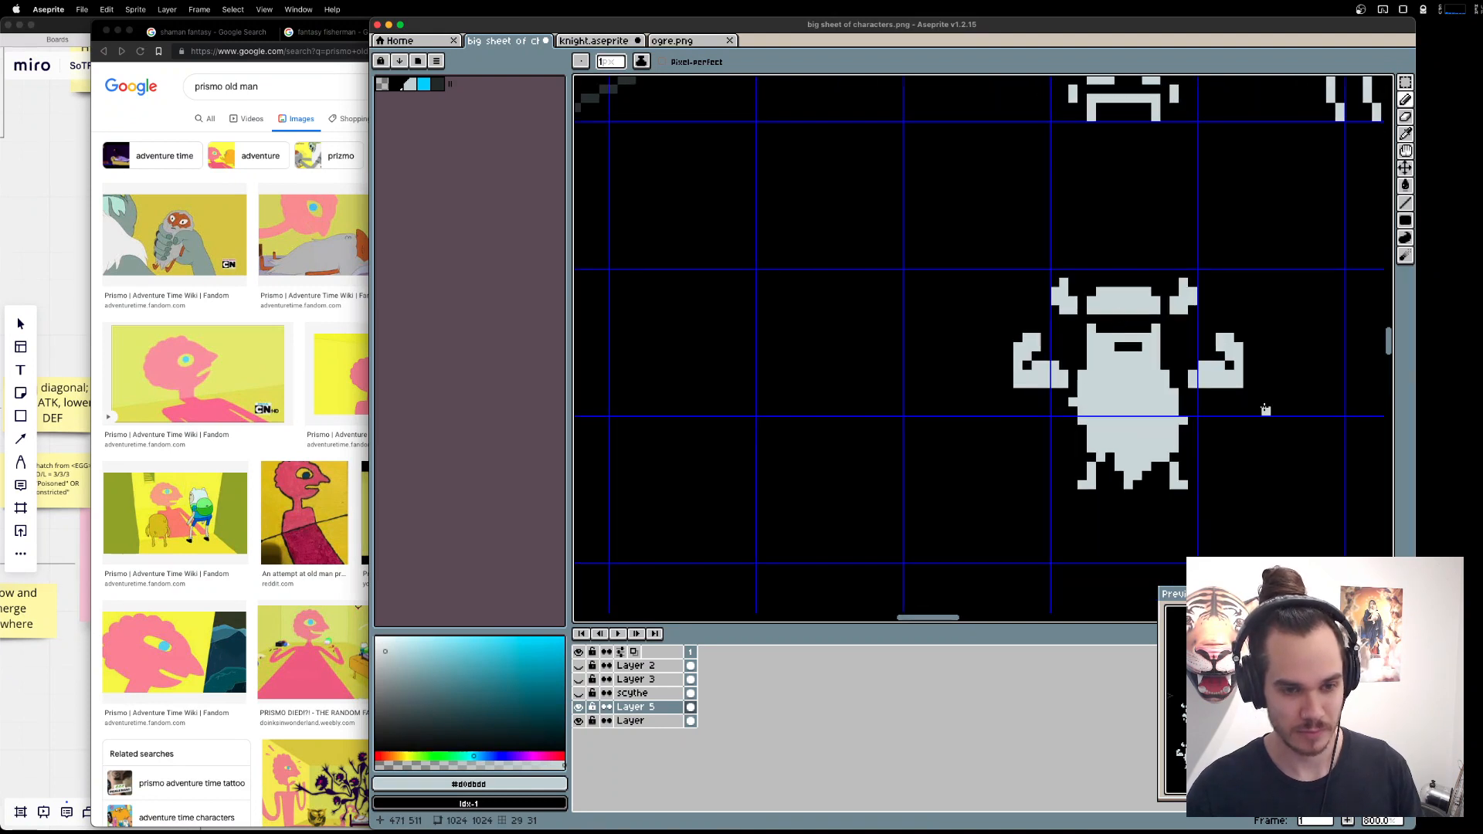
pyautogui.press('m')
pyautogui.moveTo(1267, 385)
pyautogui.mouseDown()
pyautogui.moveTo(1193, 338)
pyautogui.moveTo(1196, 351)
pyautogui.mouseUp()
pyautogui.press('super+d')
pyautogui.press('e')
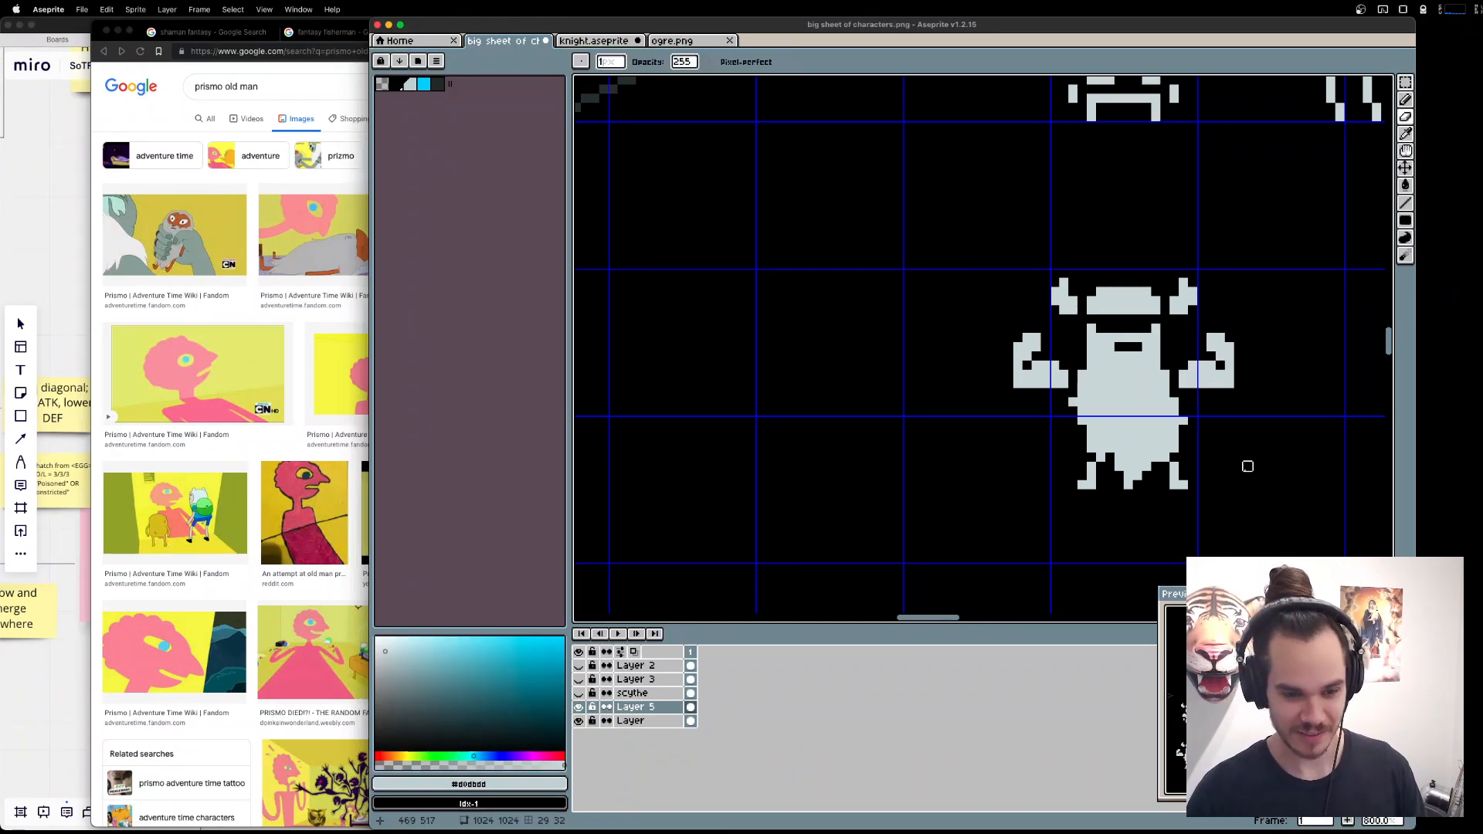
# Shift the dwarf's upper half, including helmet, arms and upper beard, one pixel to the right and clean up stray beard-edge pixels.
pyautogui.press('m')
pyautogui.moveTo(875, 224)
pyautogui.mouseDown()
pyautogui.moveTo(1291, 387)
pyautogui.moveTo(1295, 410)
pyautogui.mouseUp()
pyautogui.moveTo(1168, 344); pyautogui.dragTo(1181, 346)
pyautogui.press('super+d')
pyautogui.press('e')
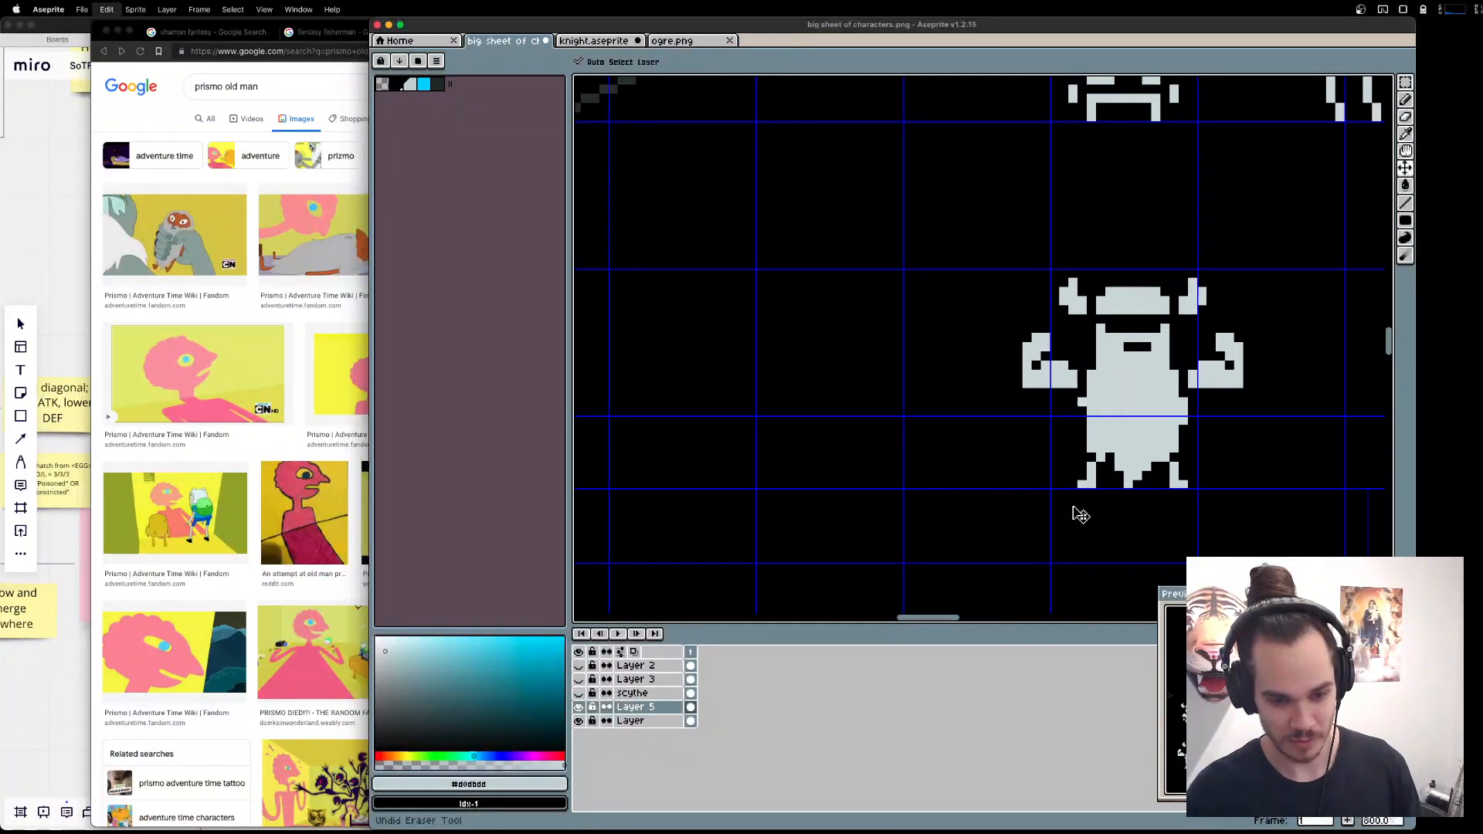
# Undo the last right shift of the dwarf's upper half and move that half one pixel to the left instead.
pyautogui.press('super+z')
pyautogui.press('super+z')
pyautogui.press('super+d')
pyautogui.press('m')
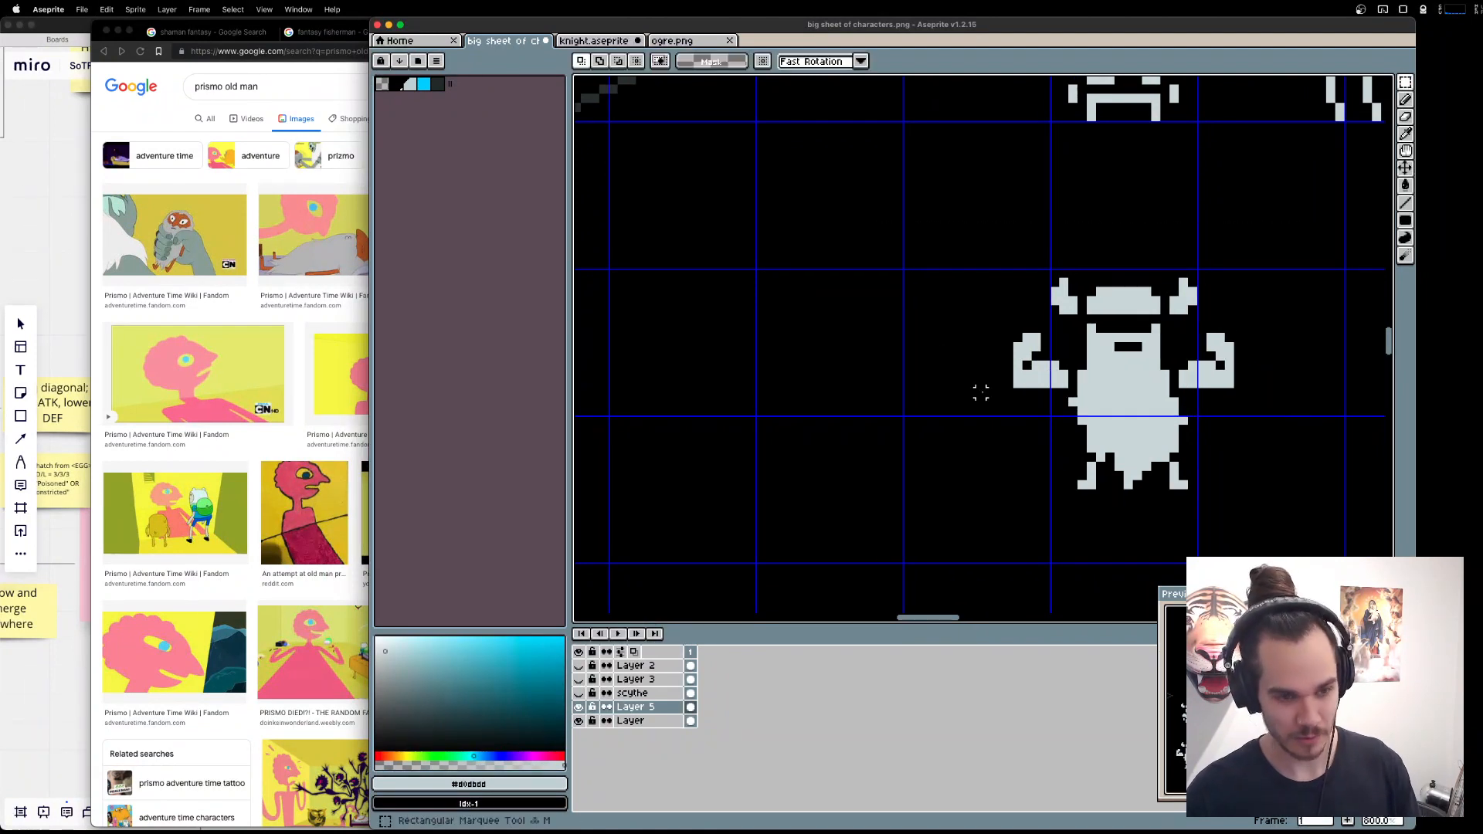
pyautogui.moveTo(948, 224); pyautogui.dragTo(1284, 431)
pyautogui.moveTo(1136, 326); pyautogui.dragTo(1126, 325)
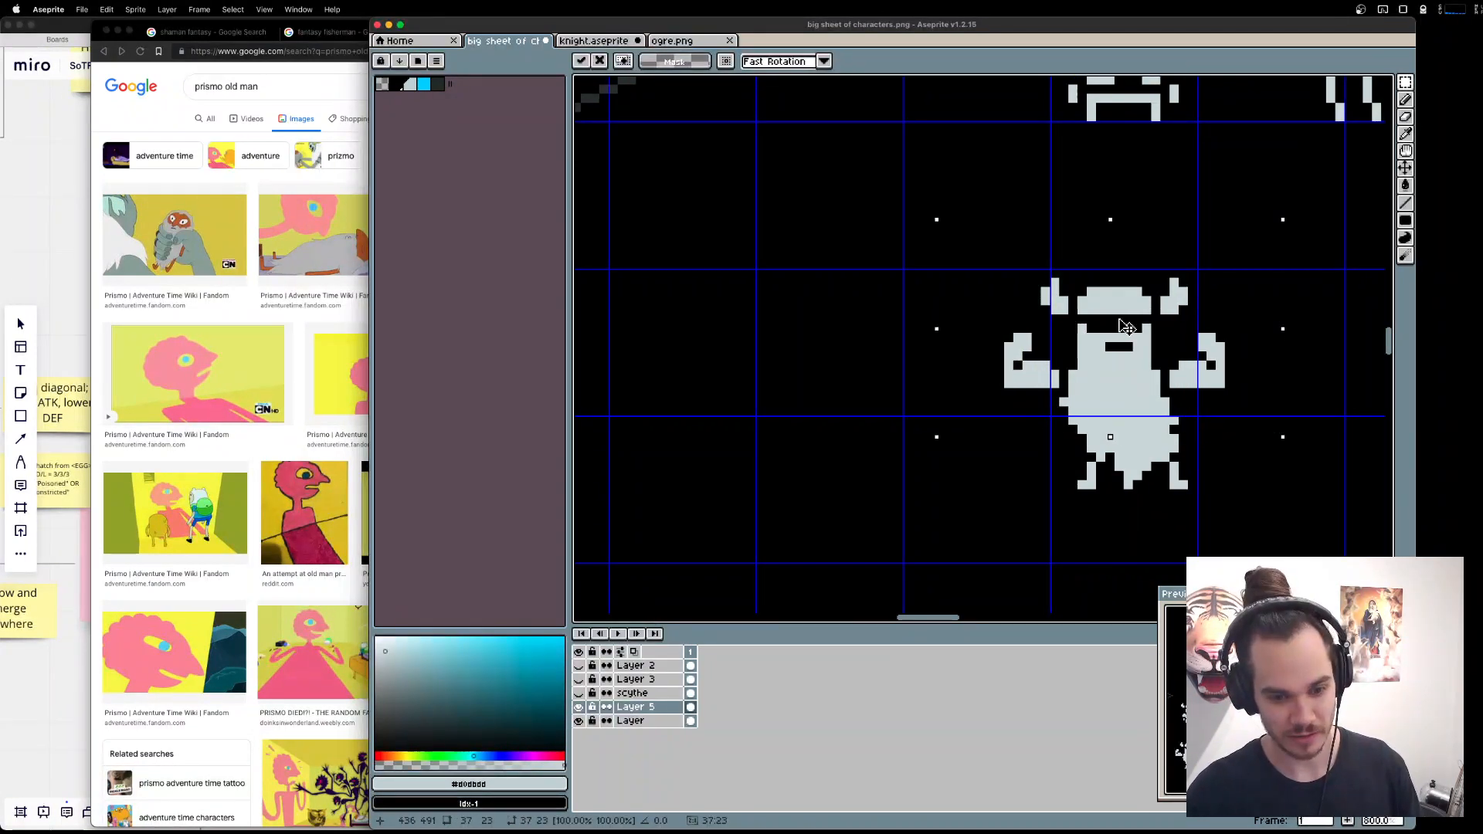
pyautogui.press('super+z')
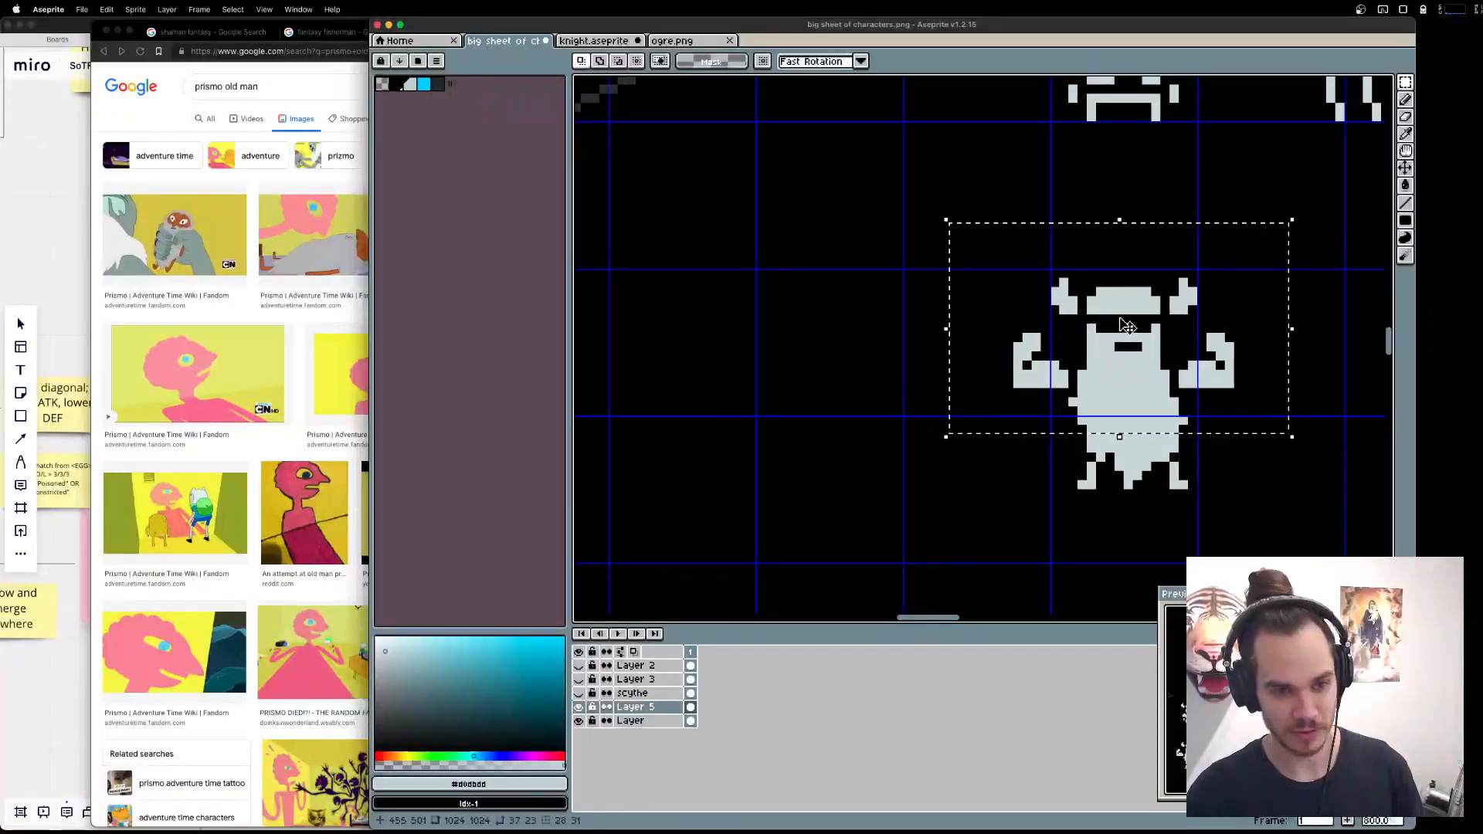
pyautogui.press('super+shift+z')
pyautogui.press('super+d')
pyautogui.press('super+d')
pyautogui.moveTo(963, 230)
pyautogui.mouseDown()
pyautogui.moveTo(1203, 365)
pyautogui.moveTo(1152, 335)
pyautogui.moveTo(1163, 328)
pyautogui.mouseUp()
pyautogui.moveTo(1008, 236); pyautogui.dragTo(1150, 324)
pyautogui.press('super+z')
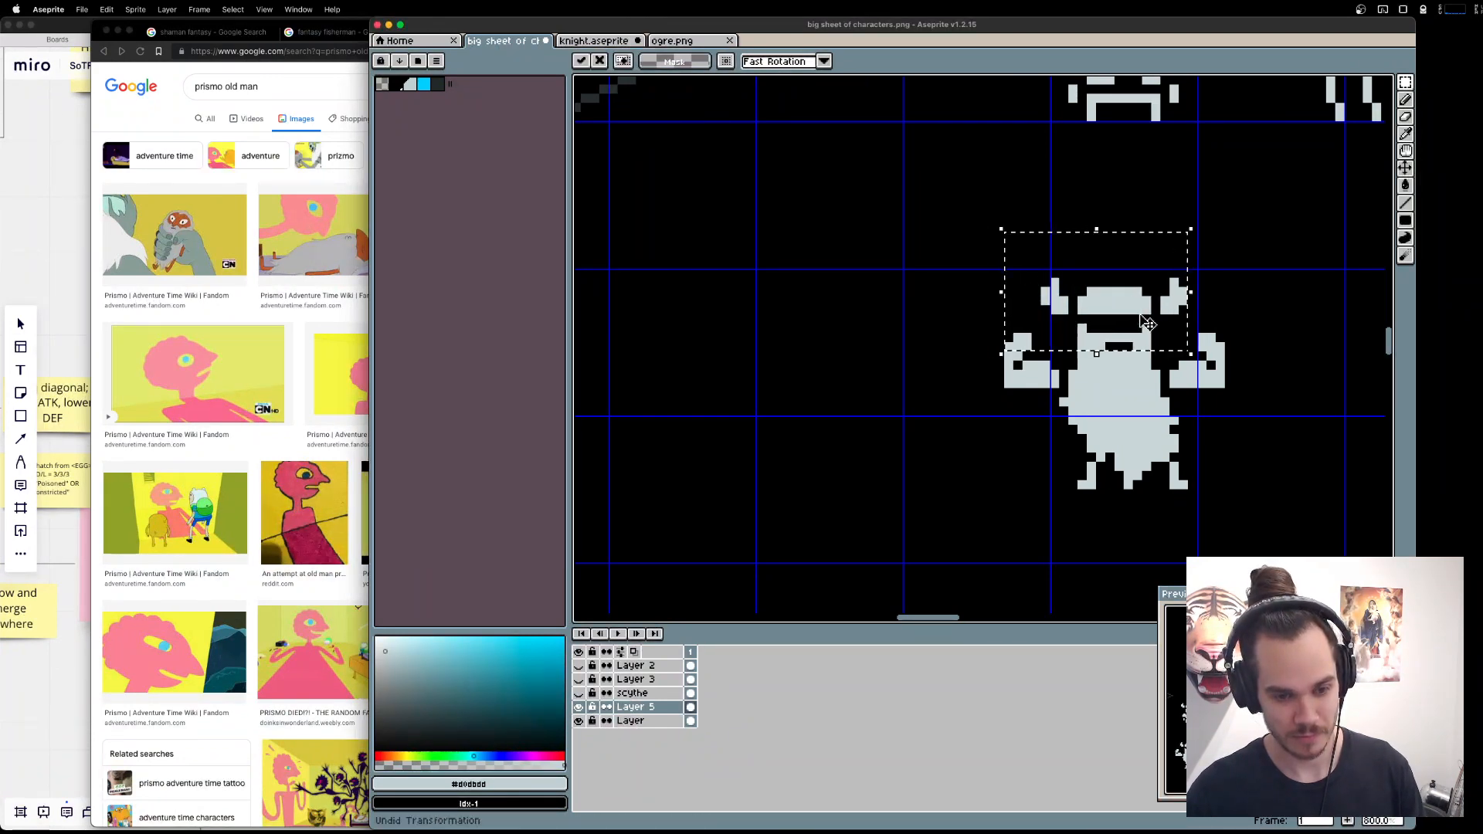
pyautogui.press('super+d')
# Move the dwarf's helmet, horns and face one pixel to the right, leaving the arms in place.
pyautogui.moveTo(1046, 274); pyautogui.dragTo(1198, 361)
pyautogui.moveTo(1172, 338); pyautogui.dragTo(1183, 338)
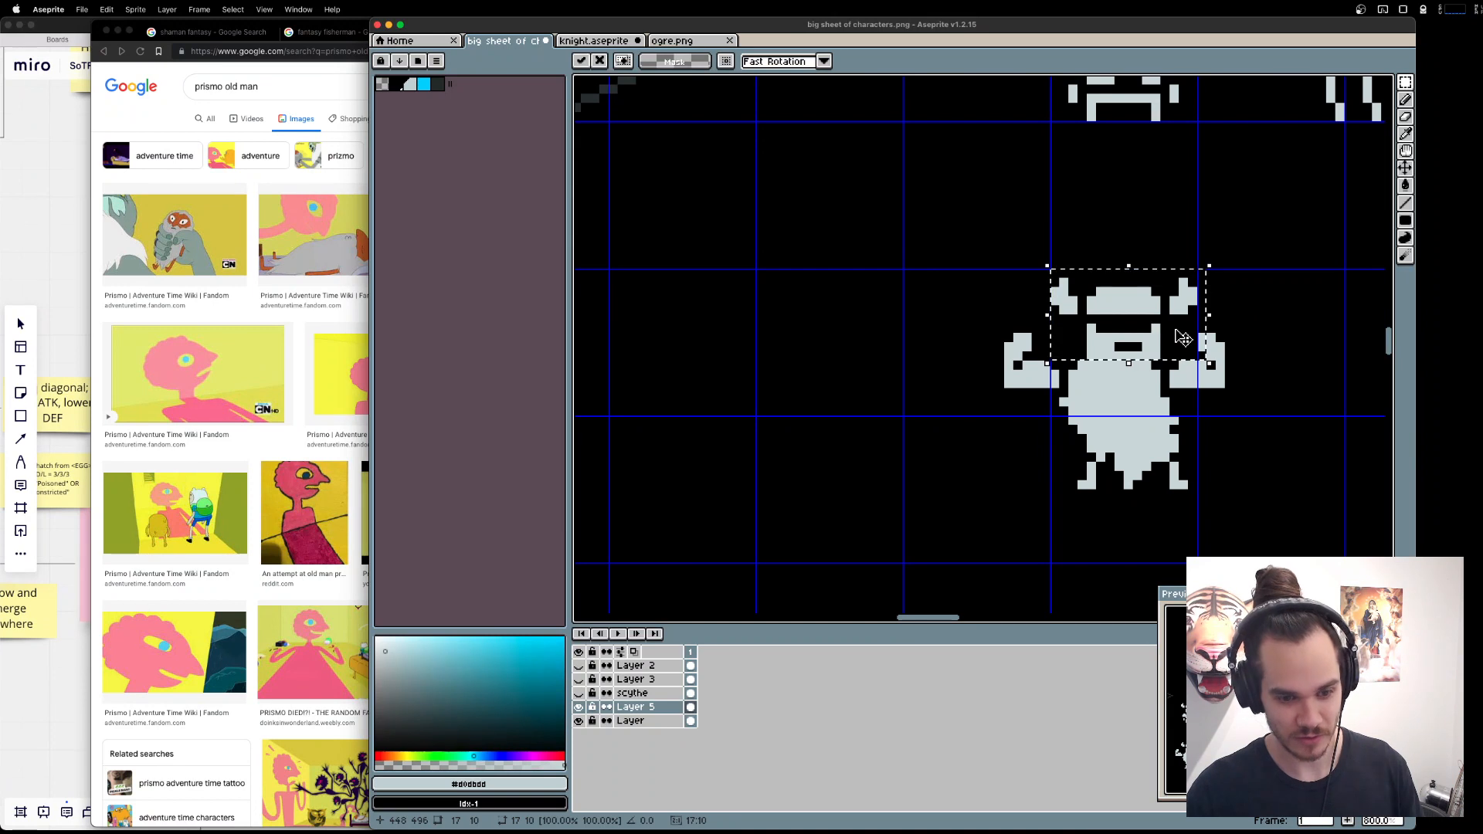
pyautogui.press('super+d')
# Try to extend the beard's left edge with light grey pixels and trim its lower edge above the leg.
pyautogui.press('b')
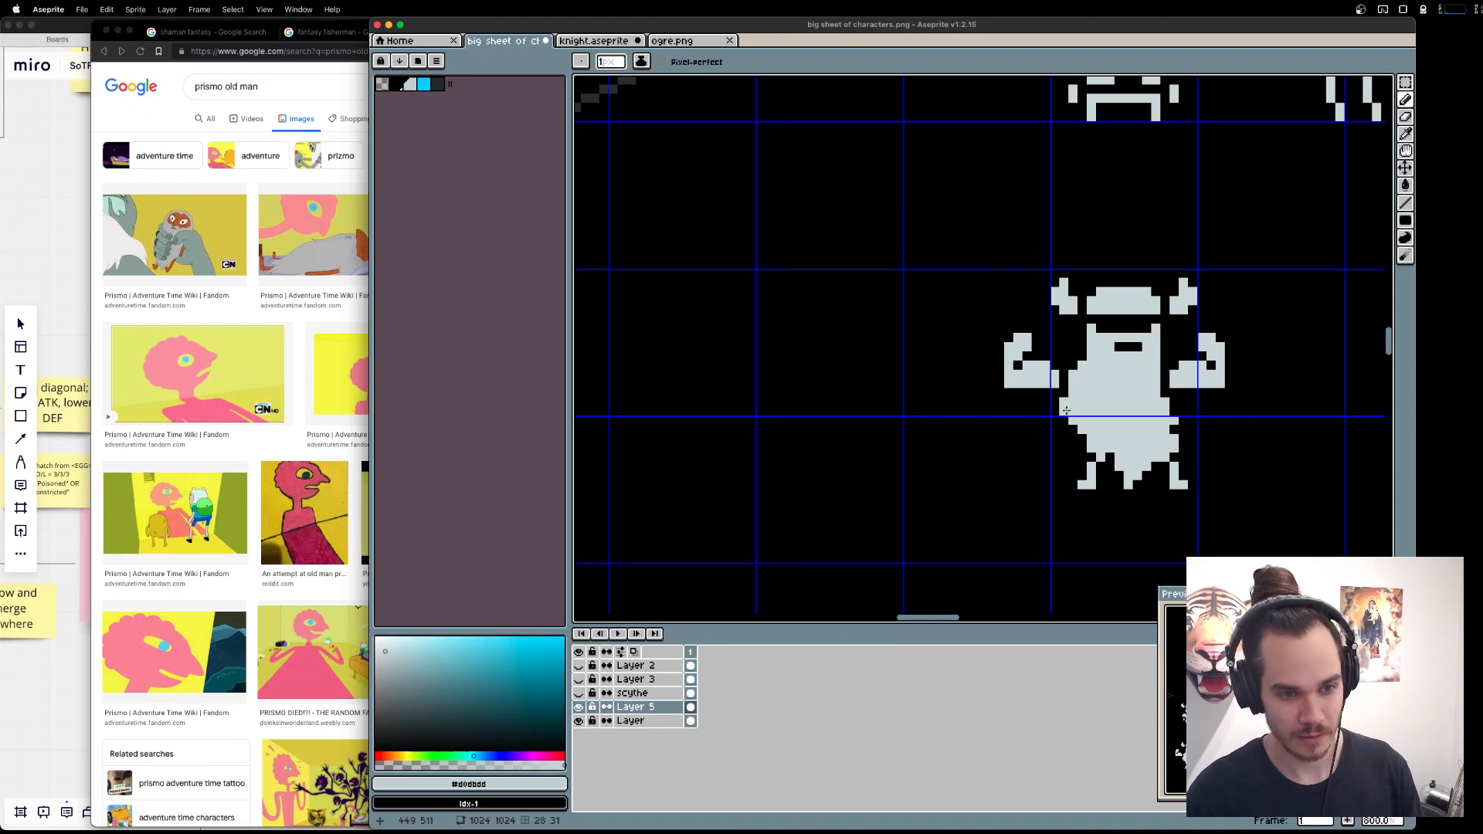
pyautogui.press('v')
pyautogui.press('b')
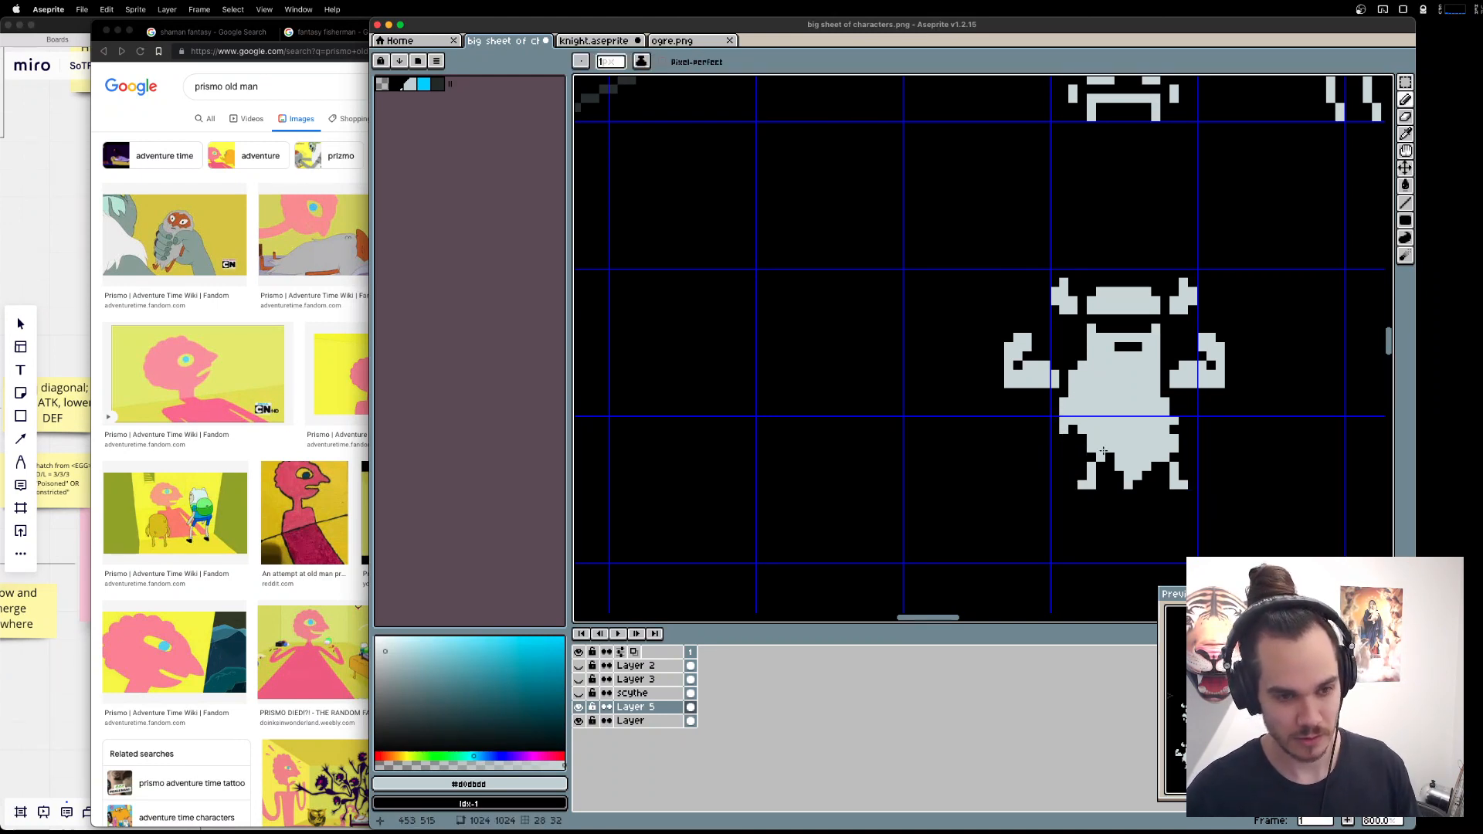
pyautogui.press('e')
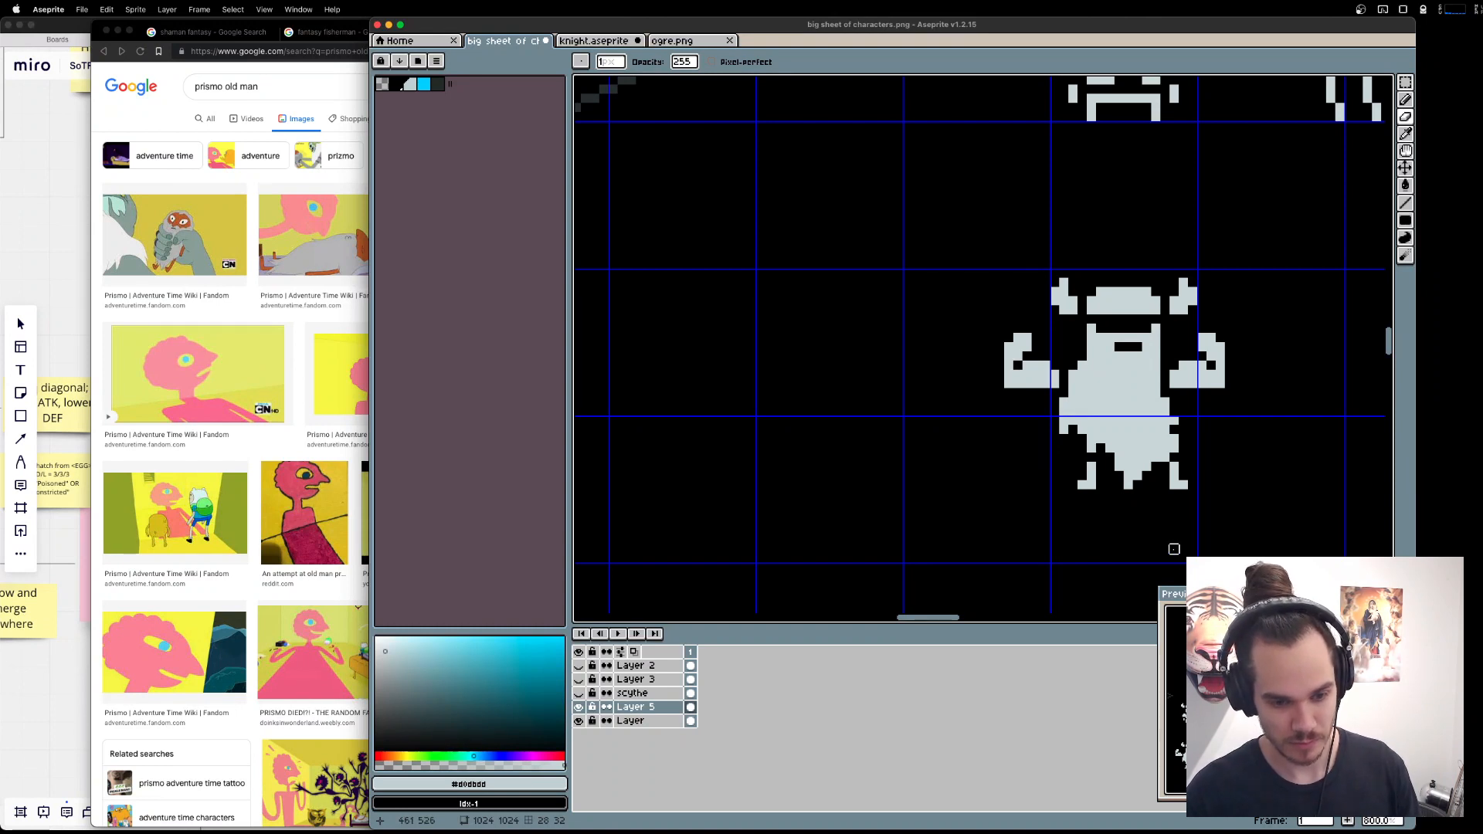
pyautogui.hotkey('ctrl', 'z')
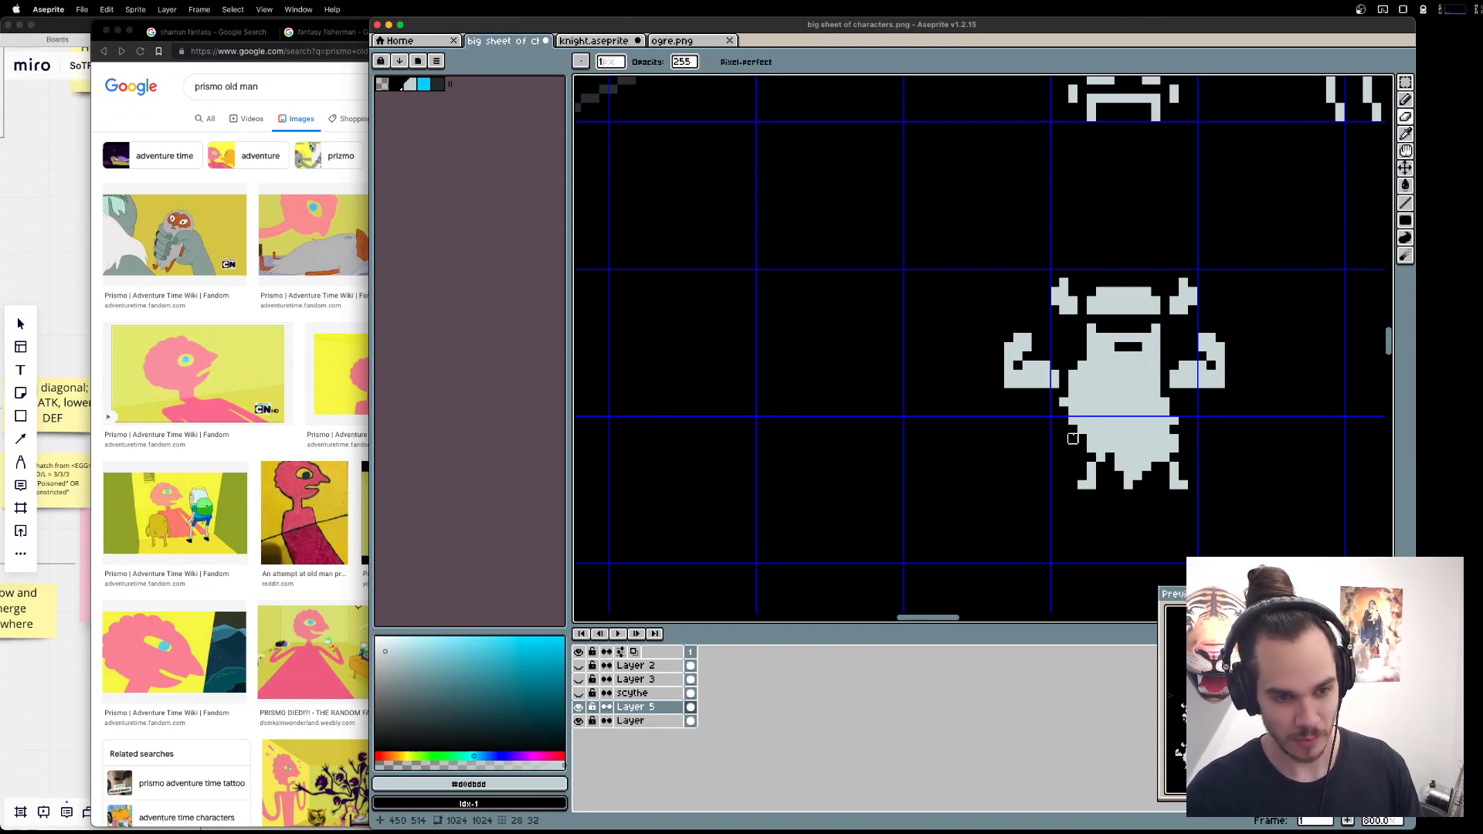
# Rework the beard's lower edge into short, ragged tips between the dwarf's legs.
pyautogui.press('super+space')
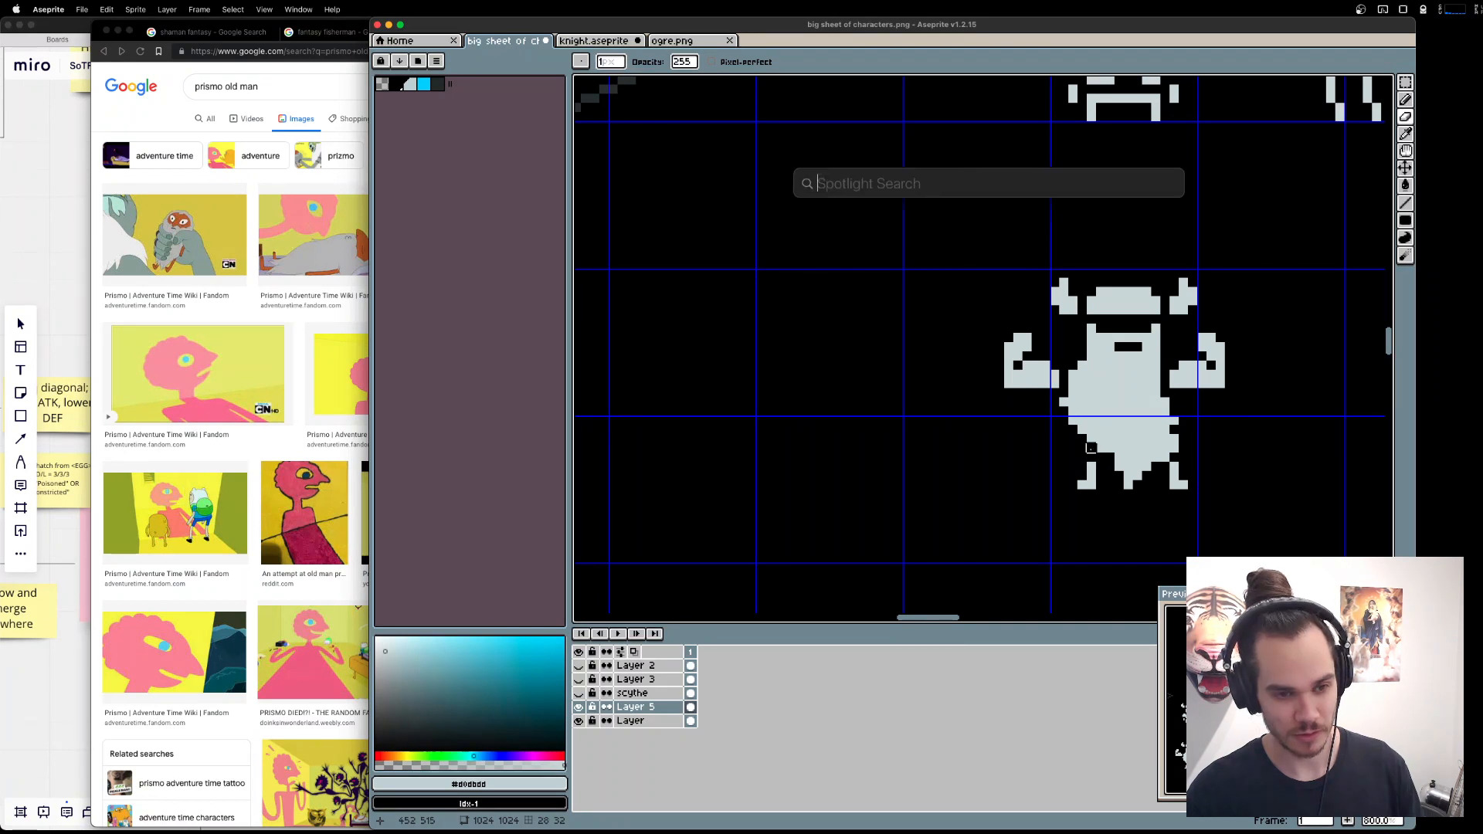
pyautogui.press('super+space')
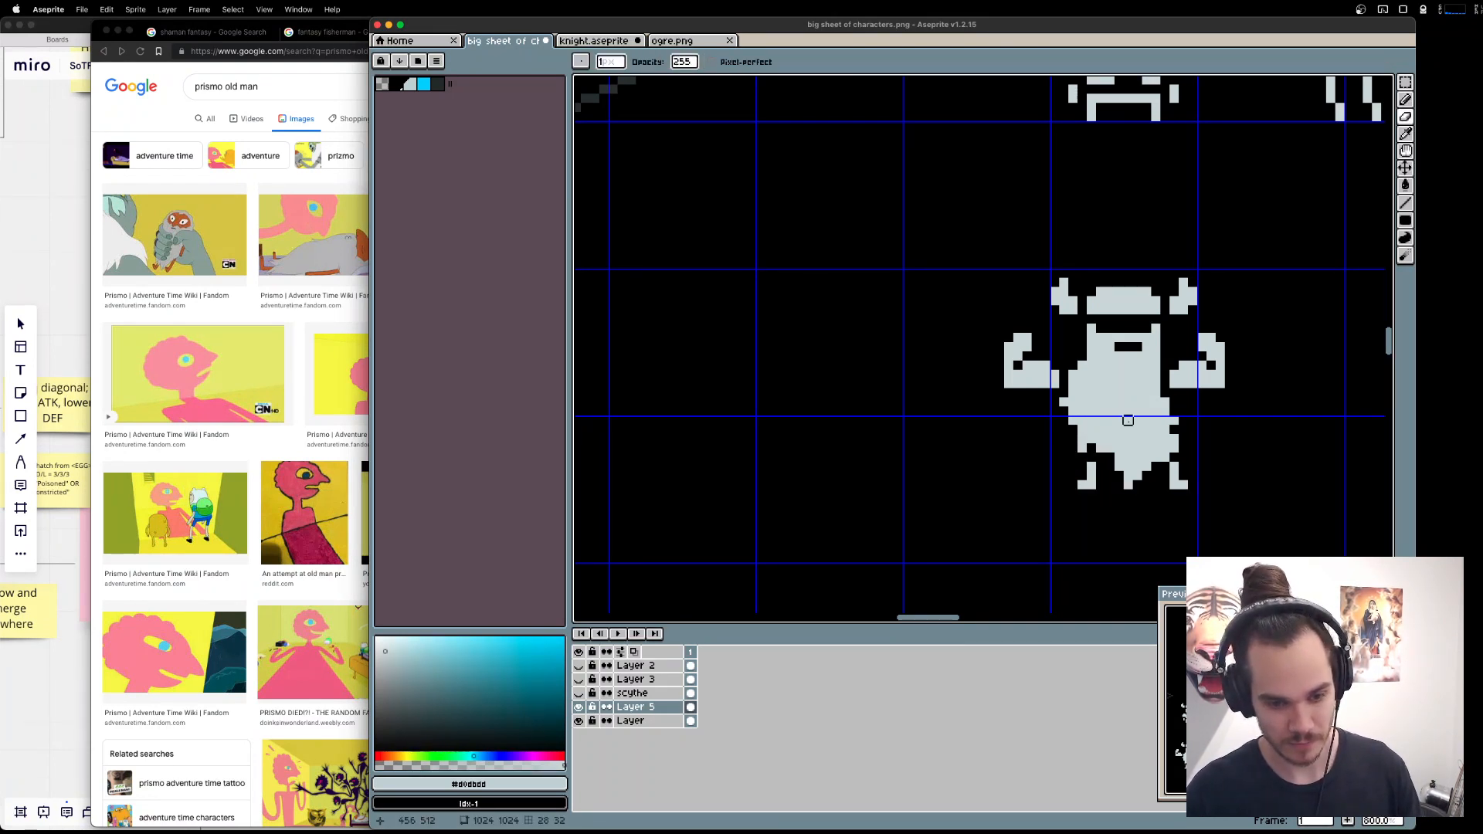
pyautogui.press('c')
pyautogui.press('Escape')
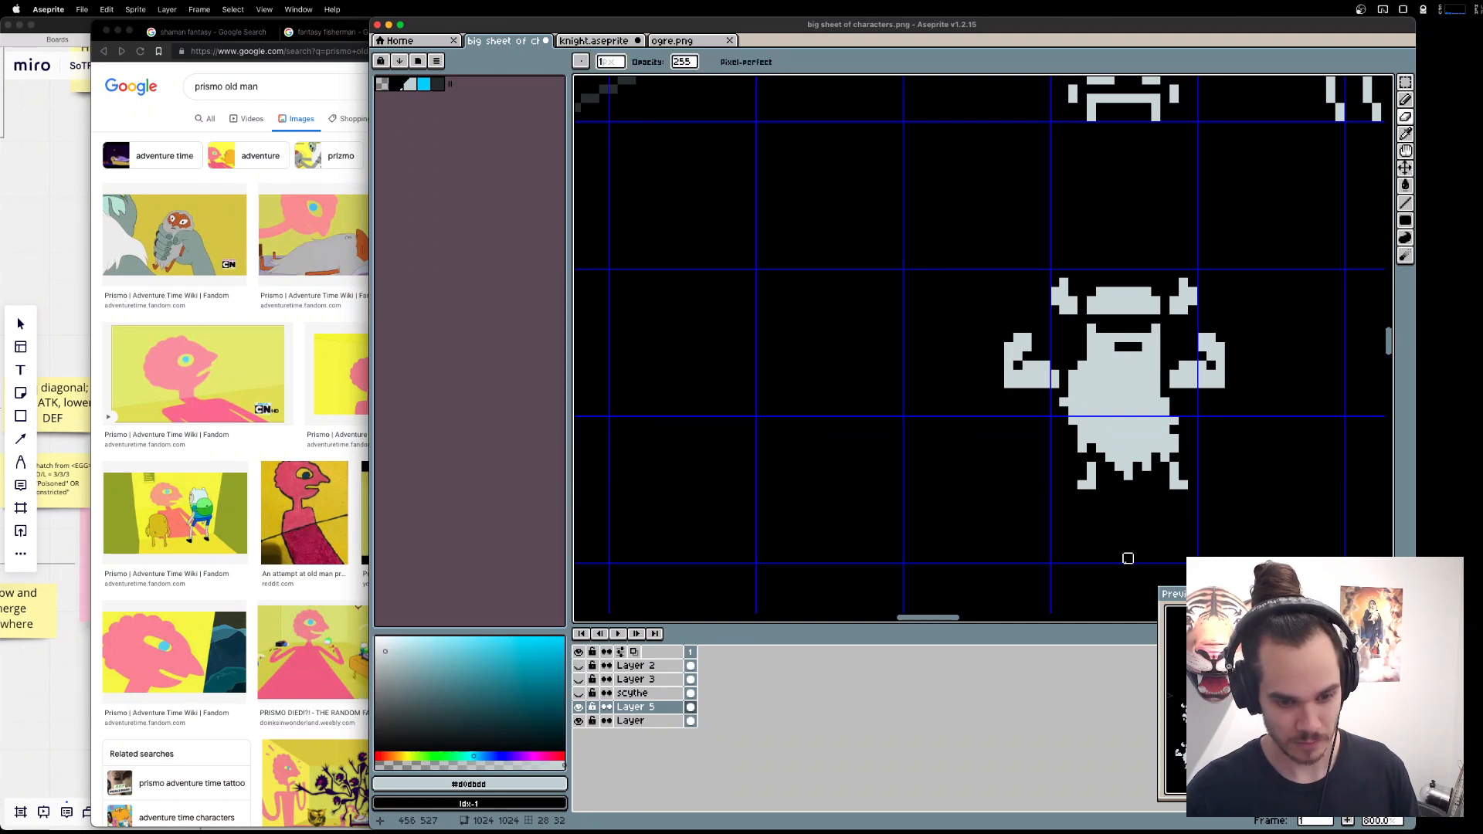
# Widen the beard's right edge below the arm with light grey pixels and erase the arm pixels touching it.
pyautogui.press('b')
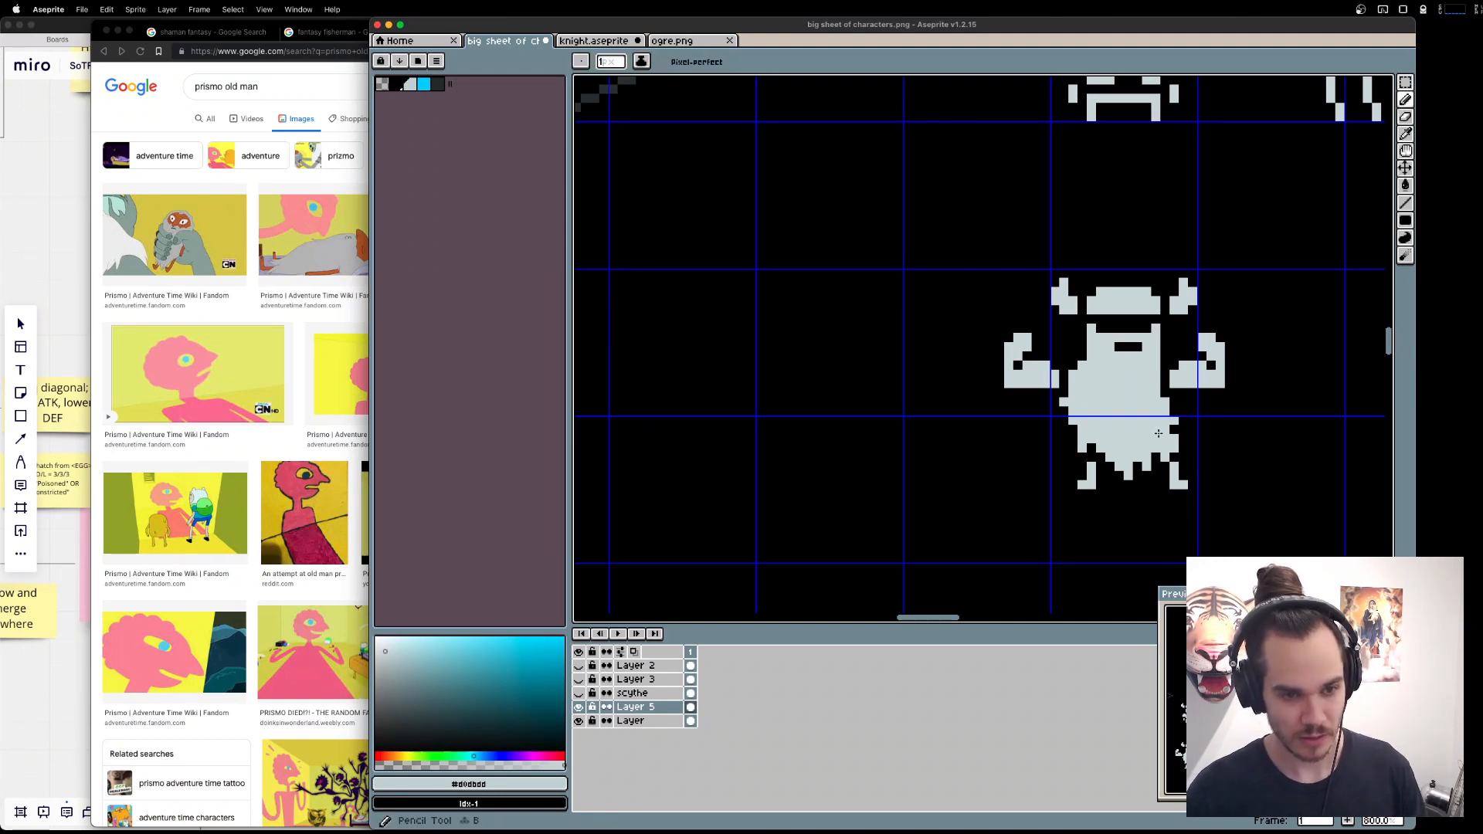
pyautogui.click(1164, 383)
pyautogui.press('e')
pyautogui.click(1175, 384)
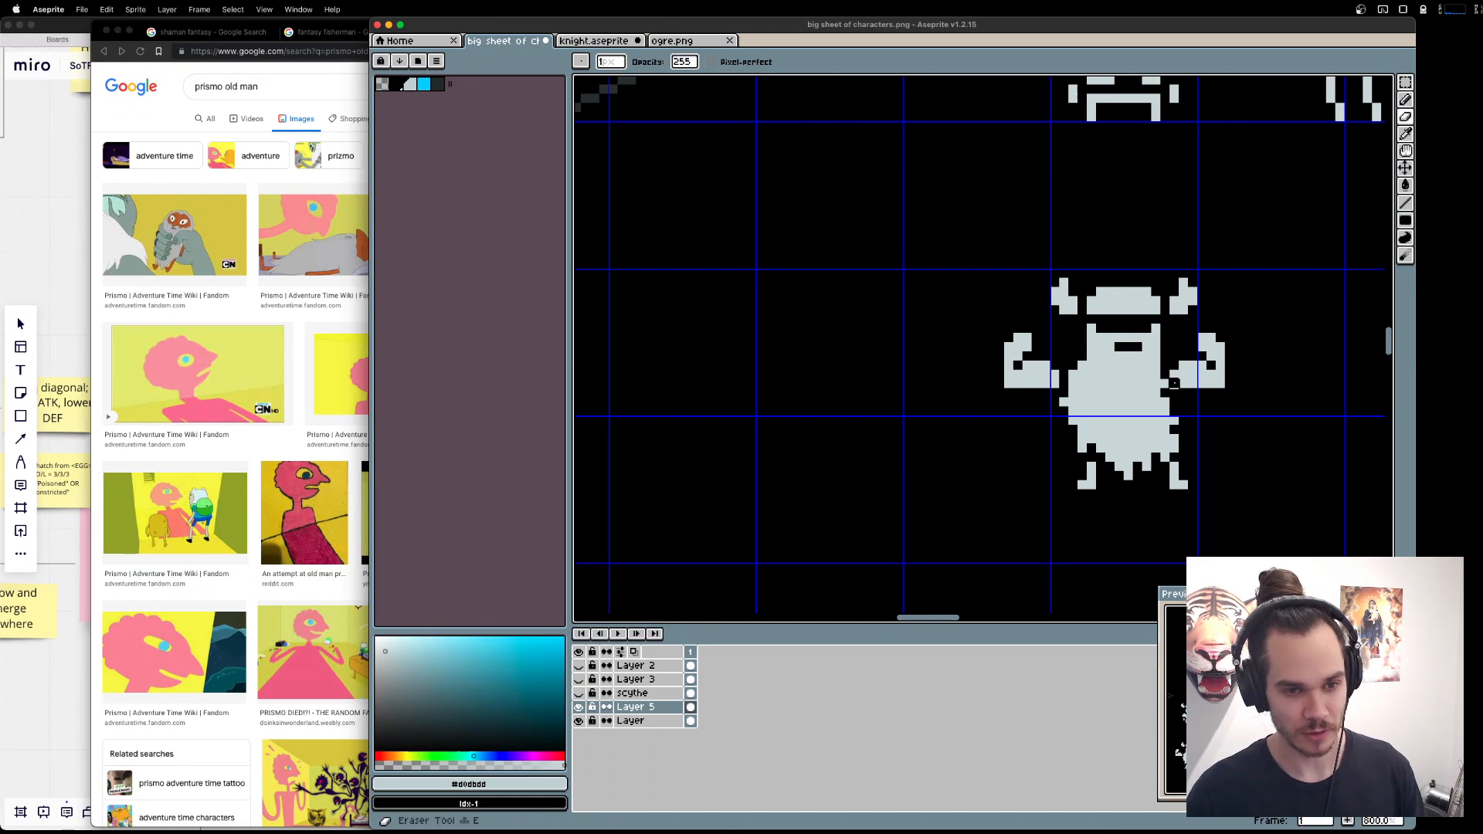
pyautogui.press('b')
pyautogui.moveTo(1174, 393); pyautogui.dragTo(1174, 401)
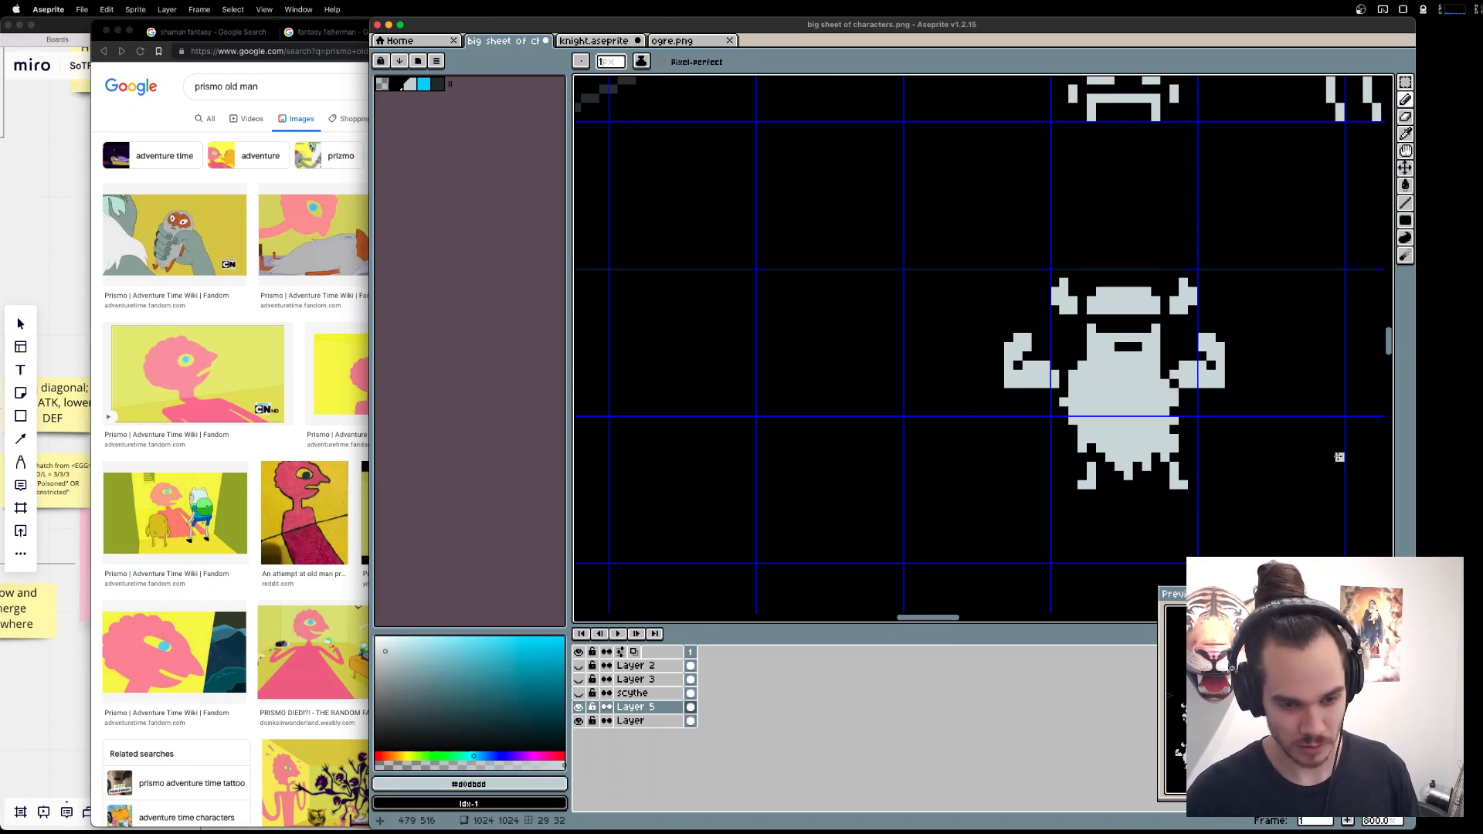
pyautogui.press('e')
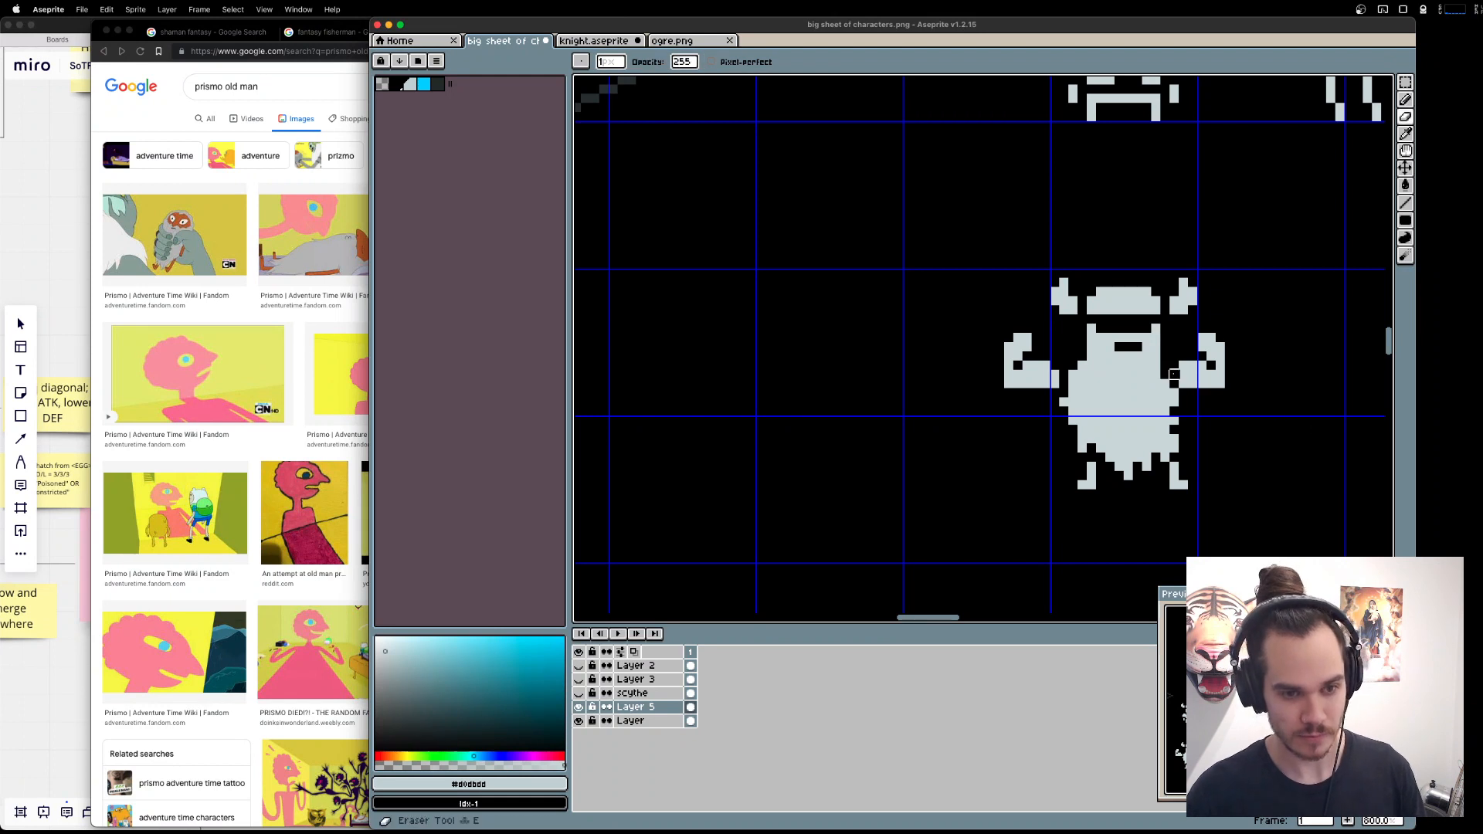
# Thicken the outer edge of both flexed arms by one pixel with light grey.
pyautogui.press('b')
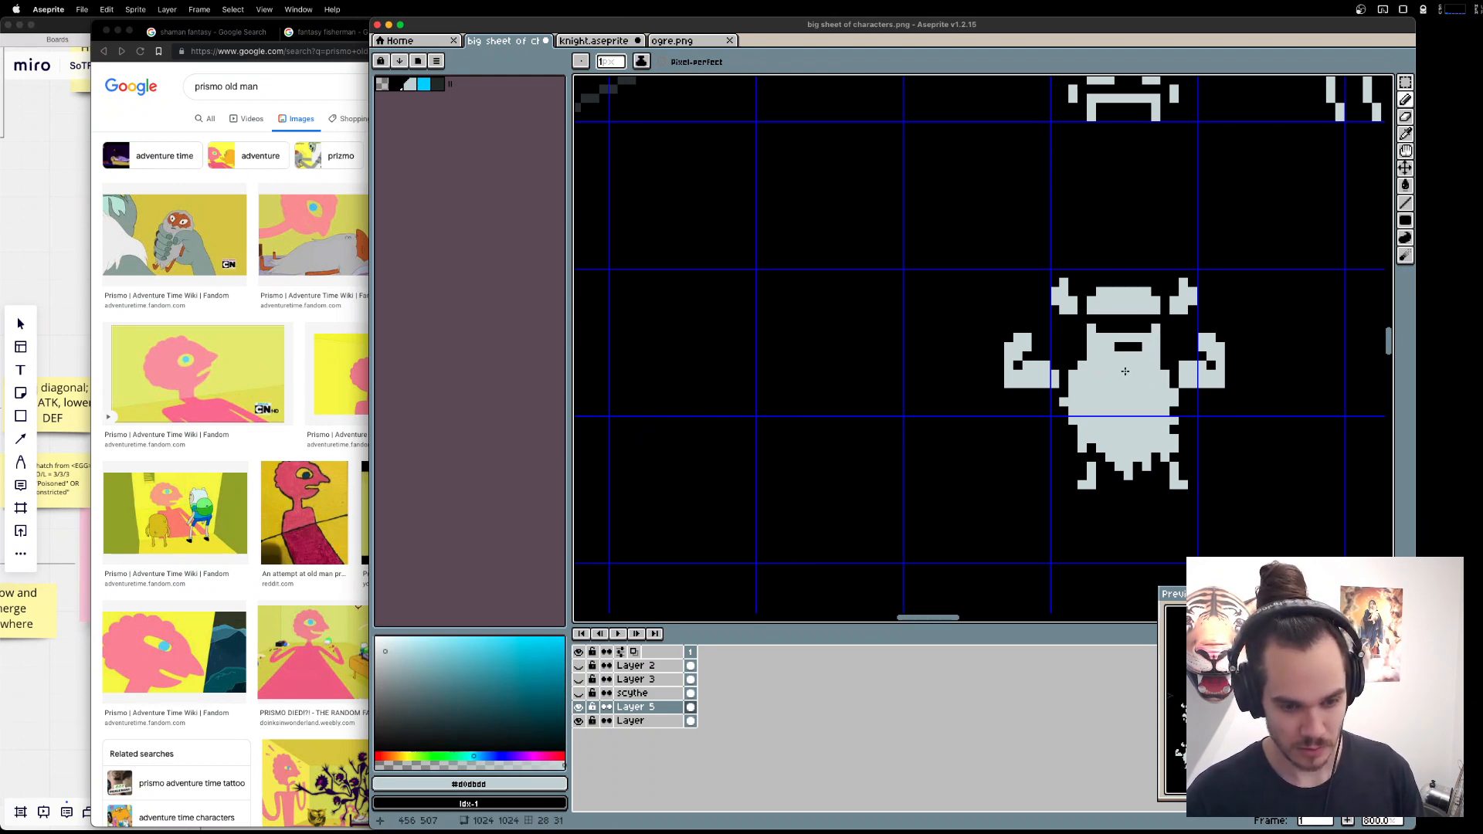
pyautogui.click(1000, 363)
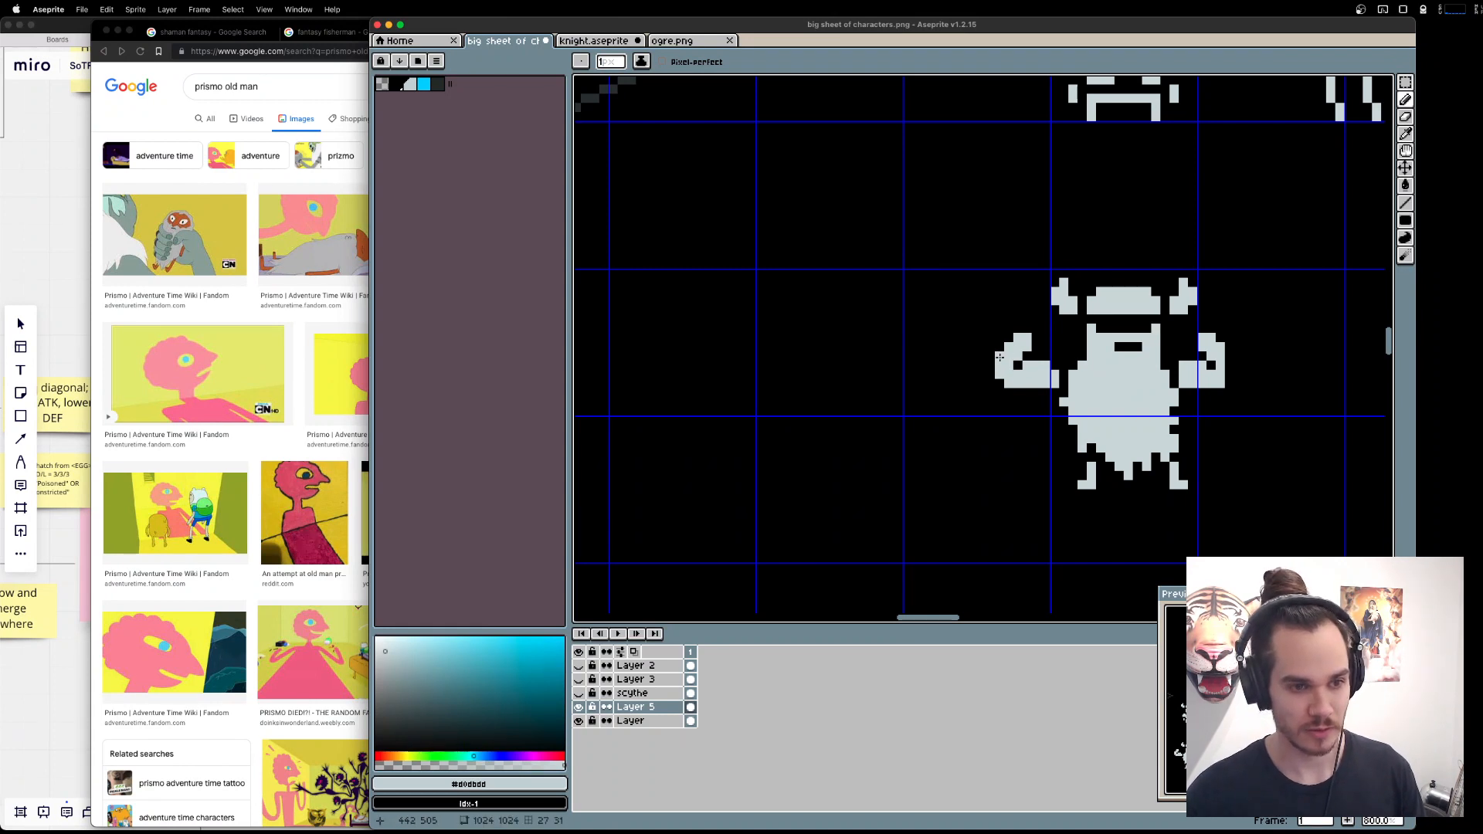
pyautogui.moveTo(1229, 357); pyautogui.dragTo(1229, 370)
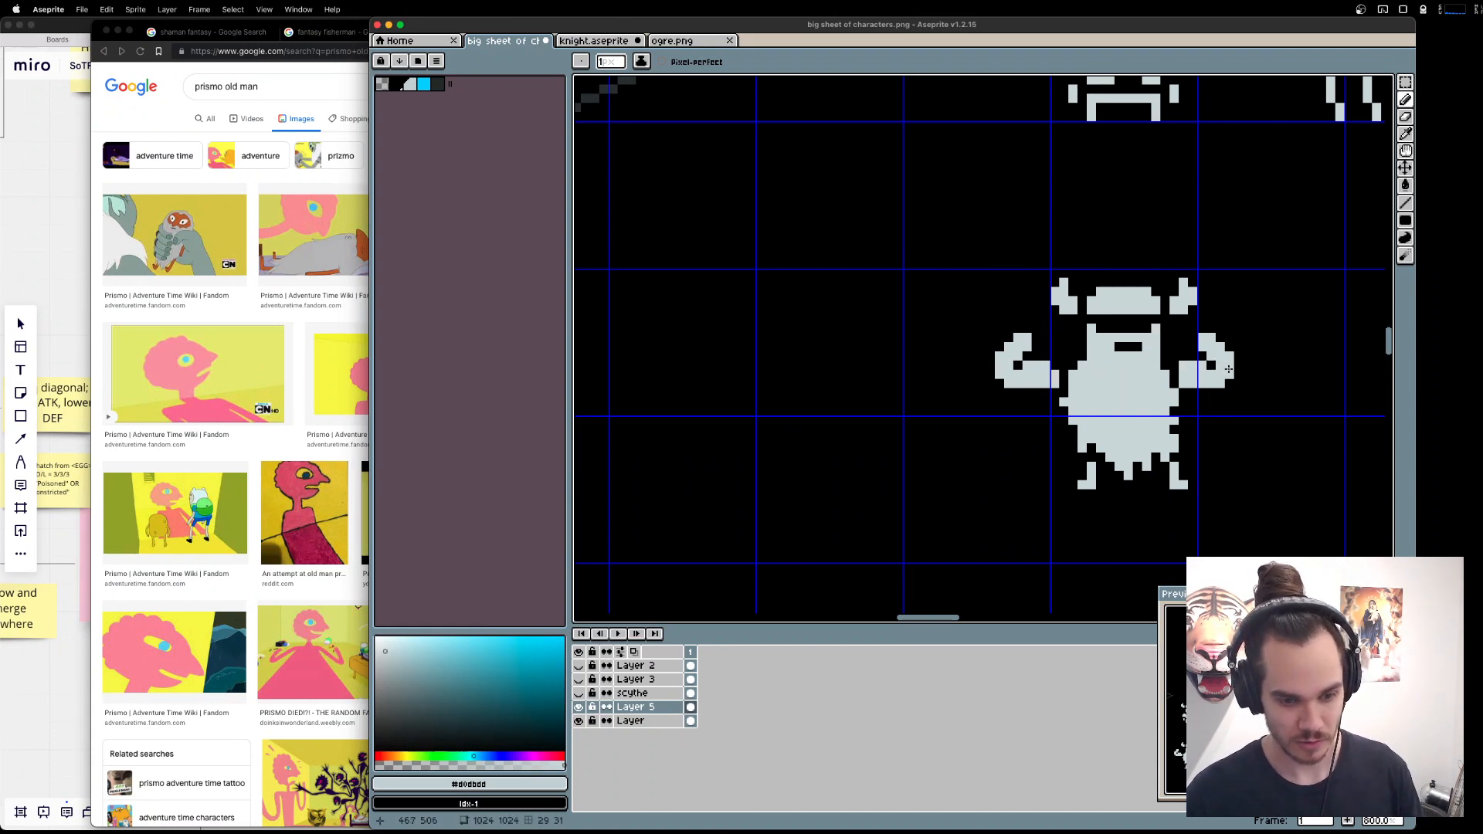
pyautogui.click(992, 383)
pyautogui.hotkey('ctrl', 'z')
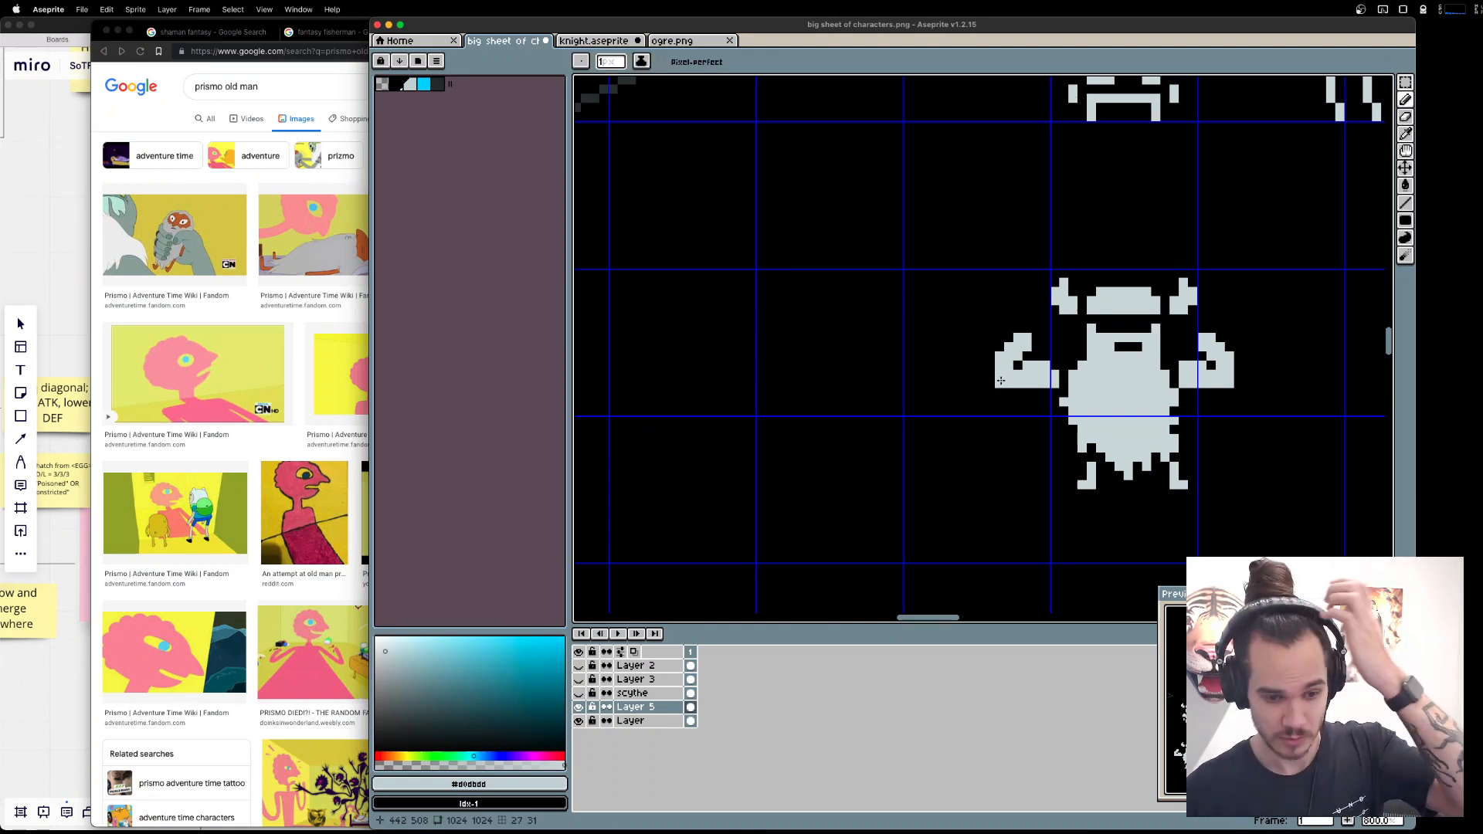
# Move the arm on the sprite's left side one pixel closer to the body and erase the pixels touching the beard.
pyautogui.press('m')
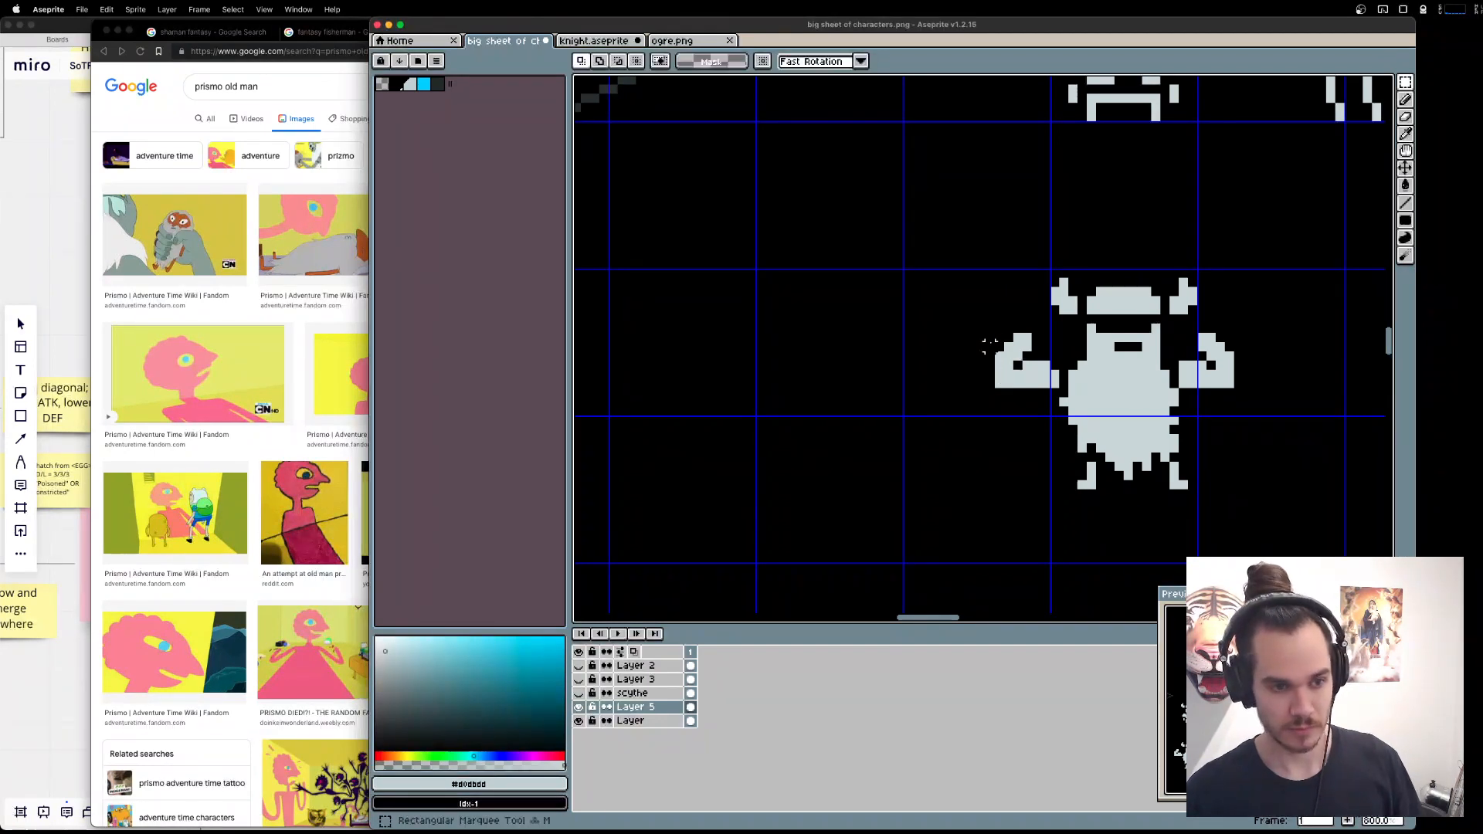
pyautogui.moveTo(992, 331); pyautogui.dragTo(1043, 393)
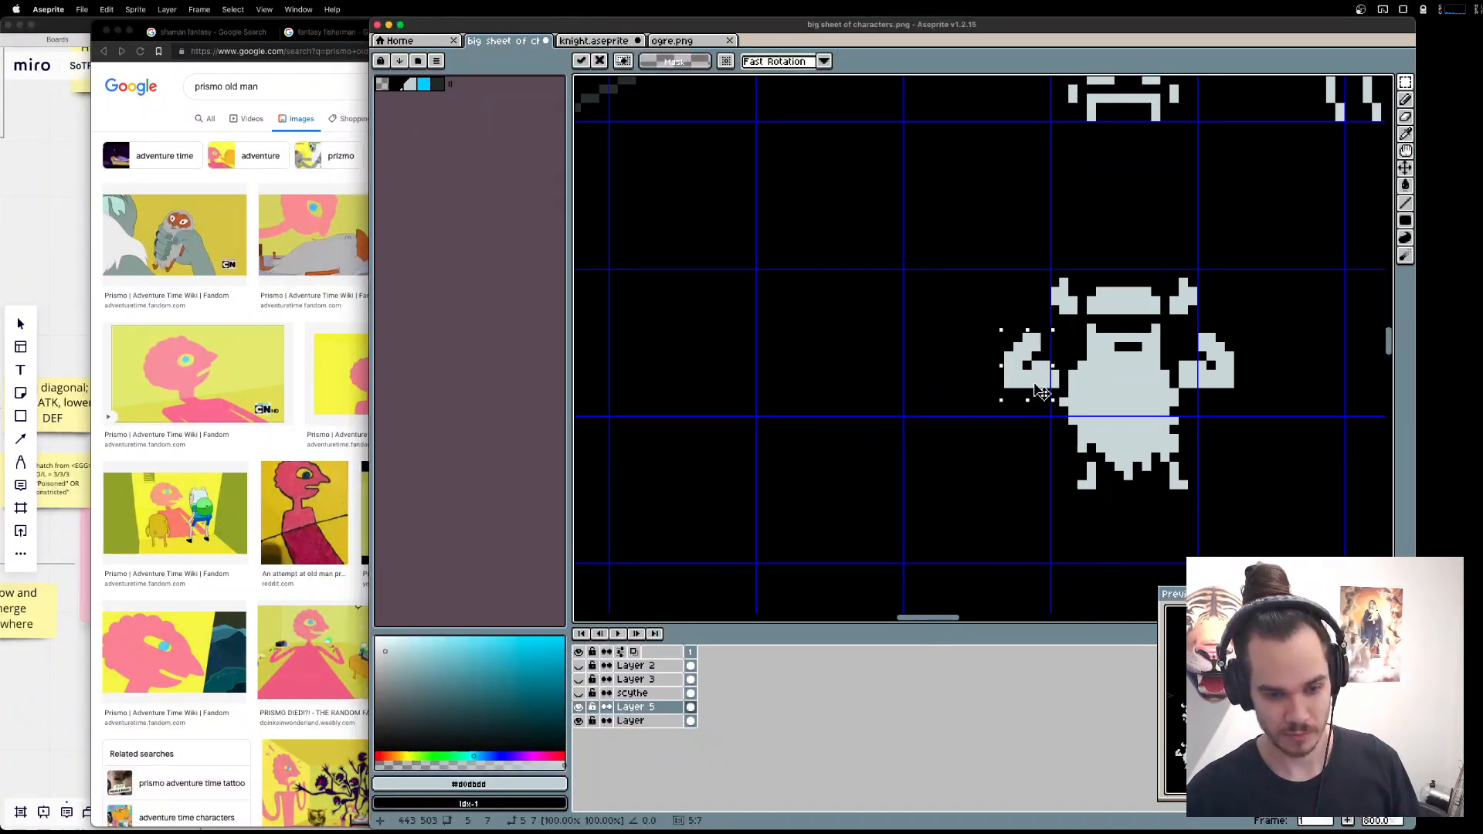
pyautogui.press('super+z')
pyautogui.moveTo(972, 319); pyautogui.dragTo(1064, 384)
pyautogui.press('Right')
pyautogui.press('super+d')
pyautogui.press('e')
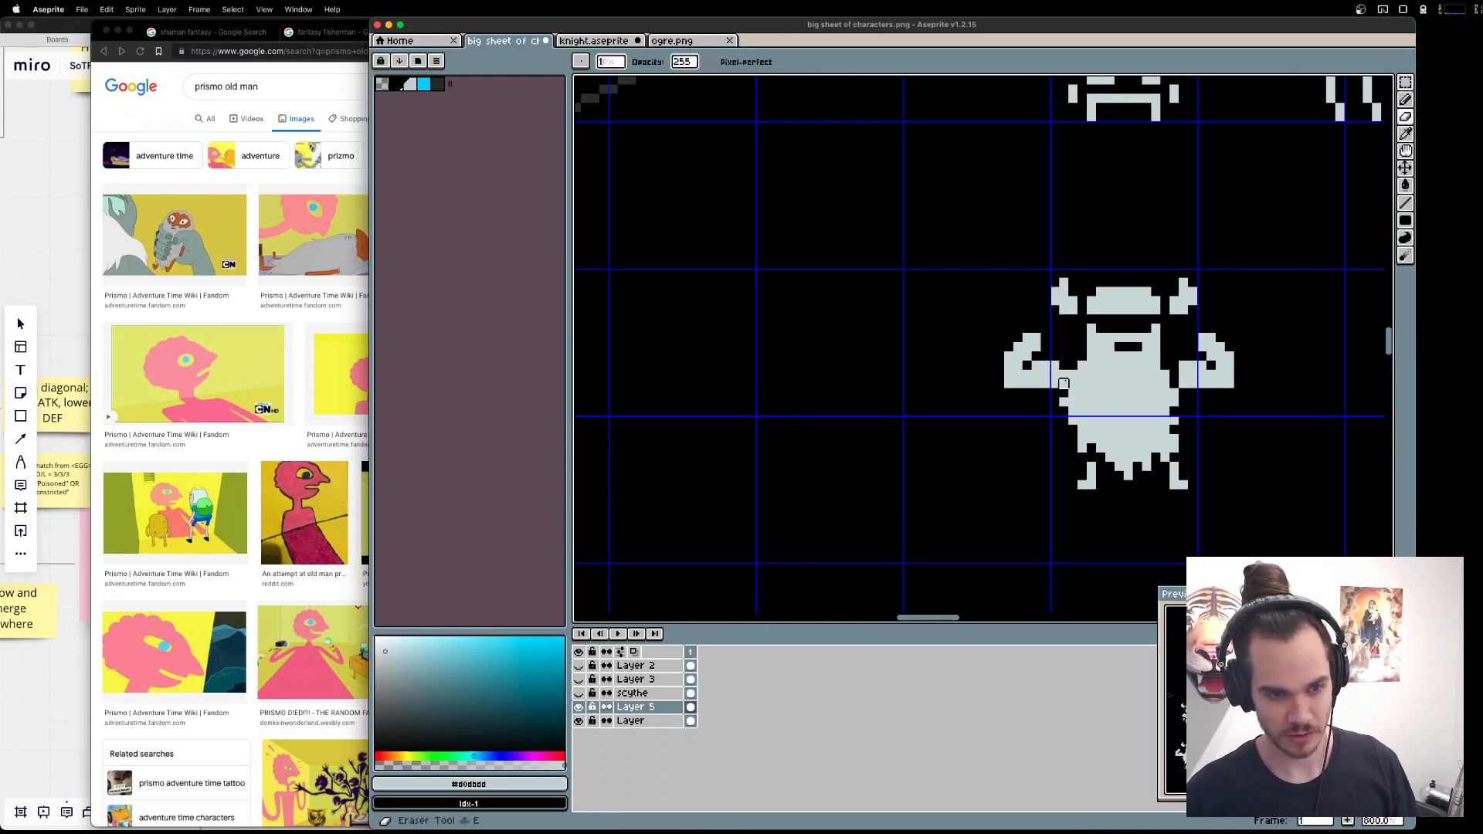
pyautogui.click(1064, 375)
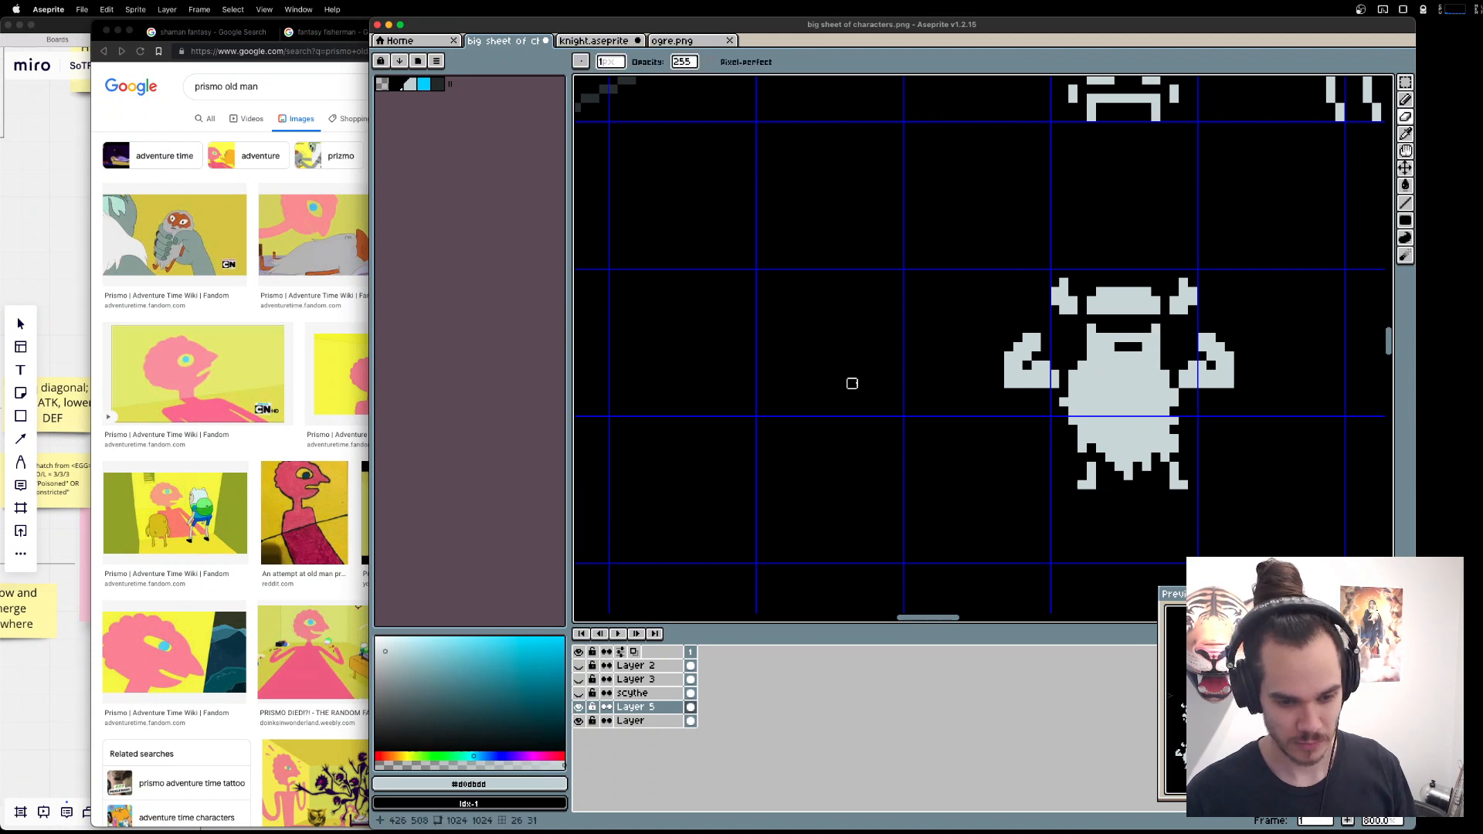
# Add light grey pixels to the beard's lower right edge to make it more jagged.
pyautogui.hscroll(-2, 1045, 383)
pyautogui.scroll(-1, 1046, 384)
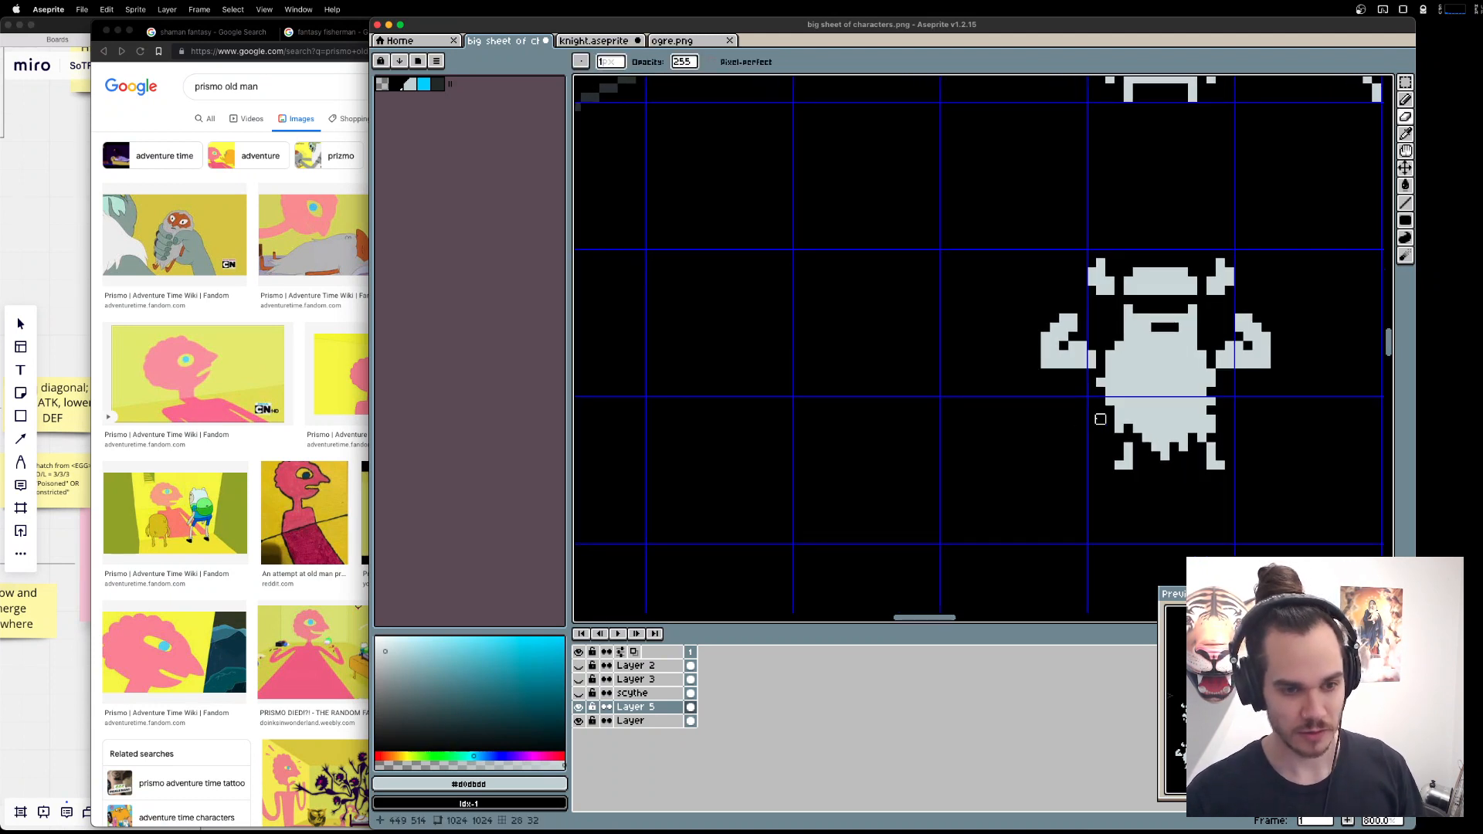
pyautogui.press('b')
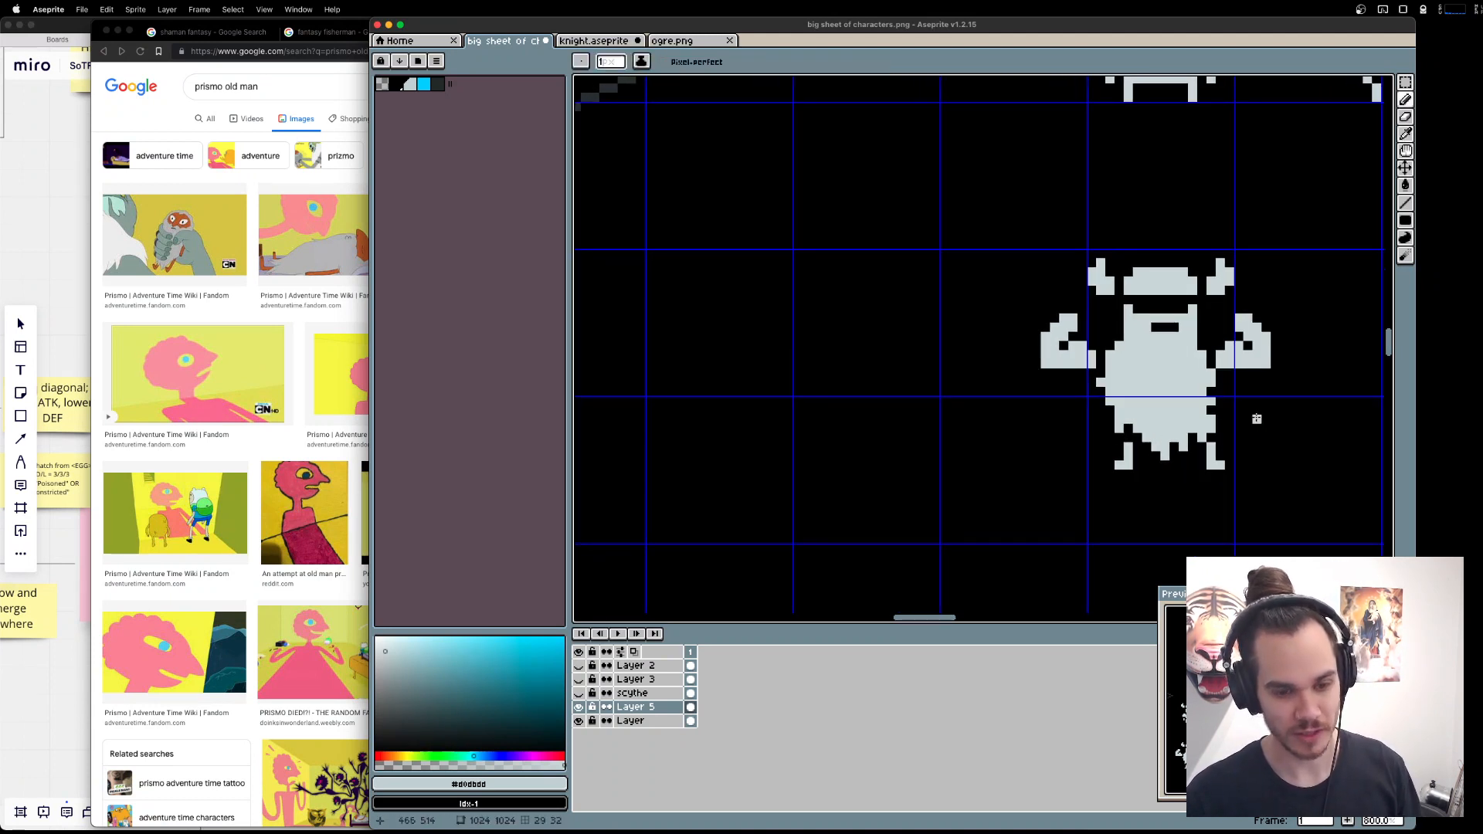
pyautogui.hscroll(5, 1119, 395)
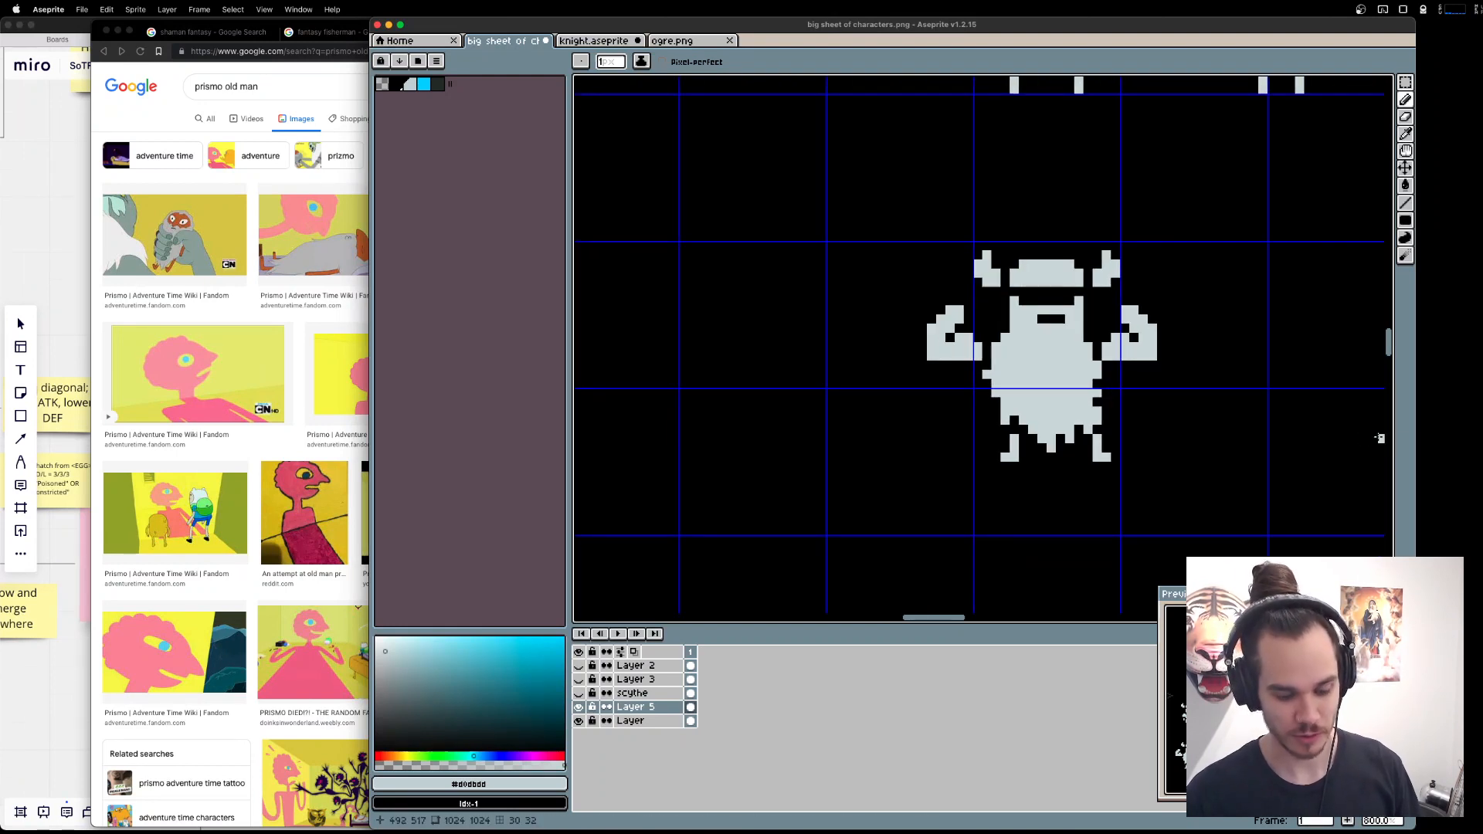
pyautogui.press('m')
pyautogui.press('b')
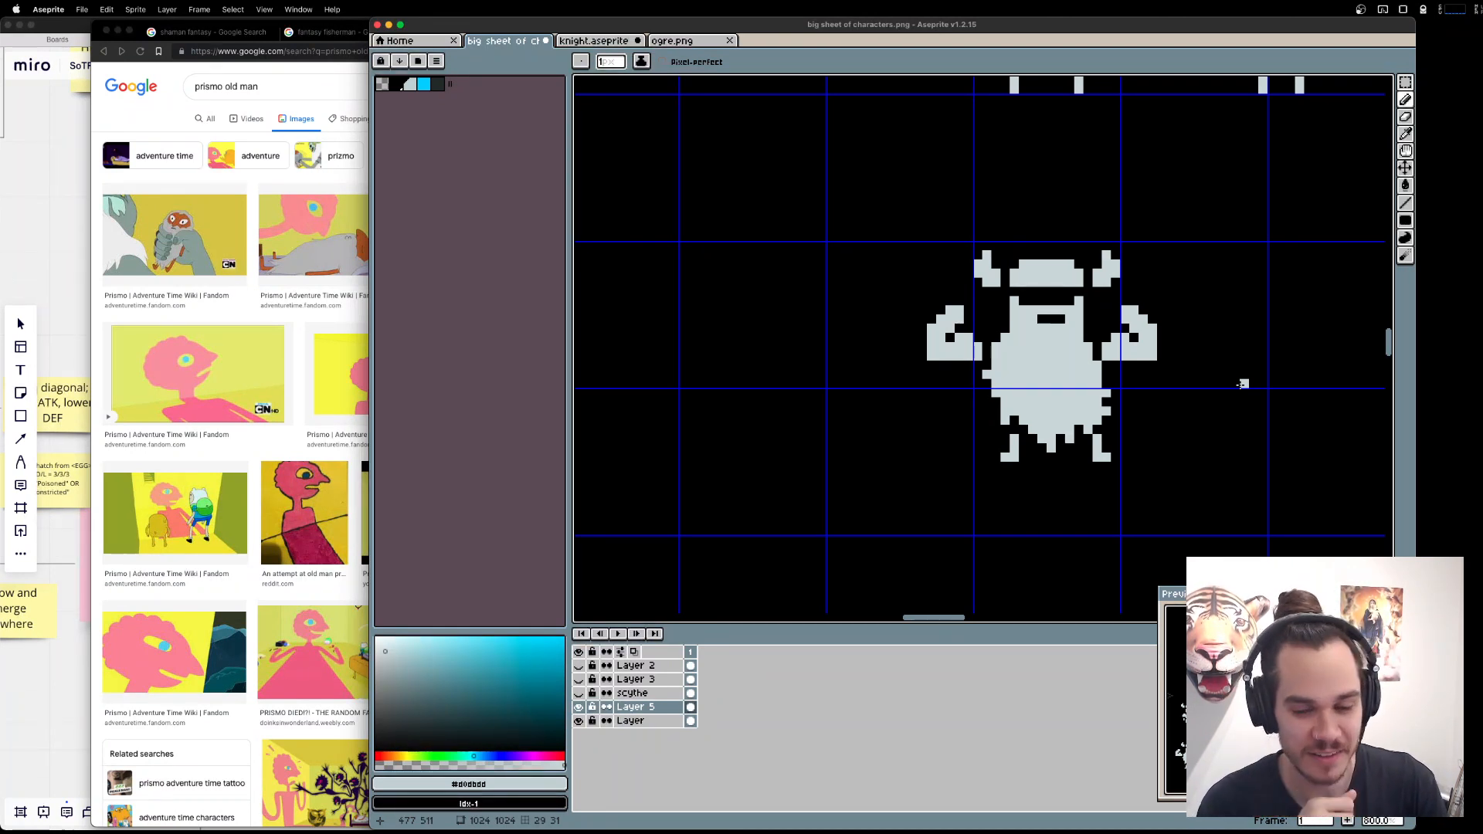
# Switch to the Brave browser and search Google for "beard blade", refining the query to "beard blade game".
pyautogui.hotkey('alt', 'space')
pyautogui.write('b')
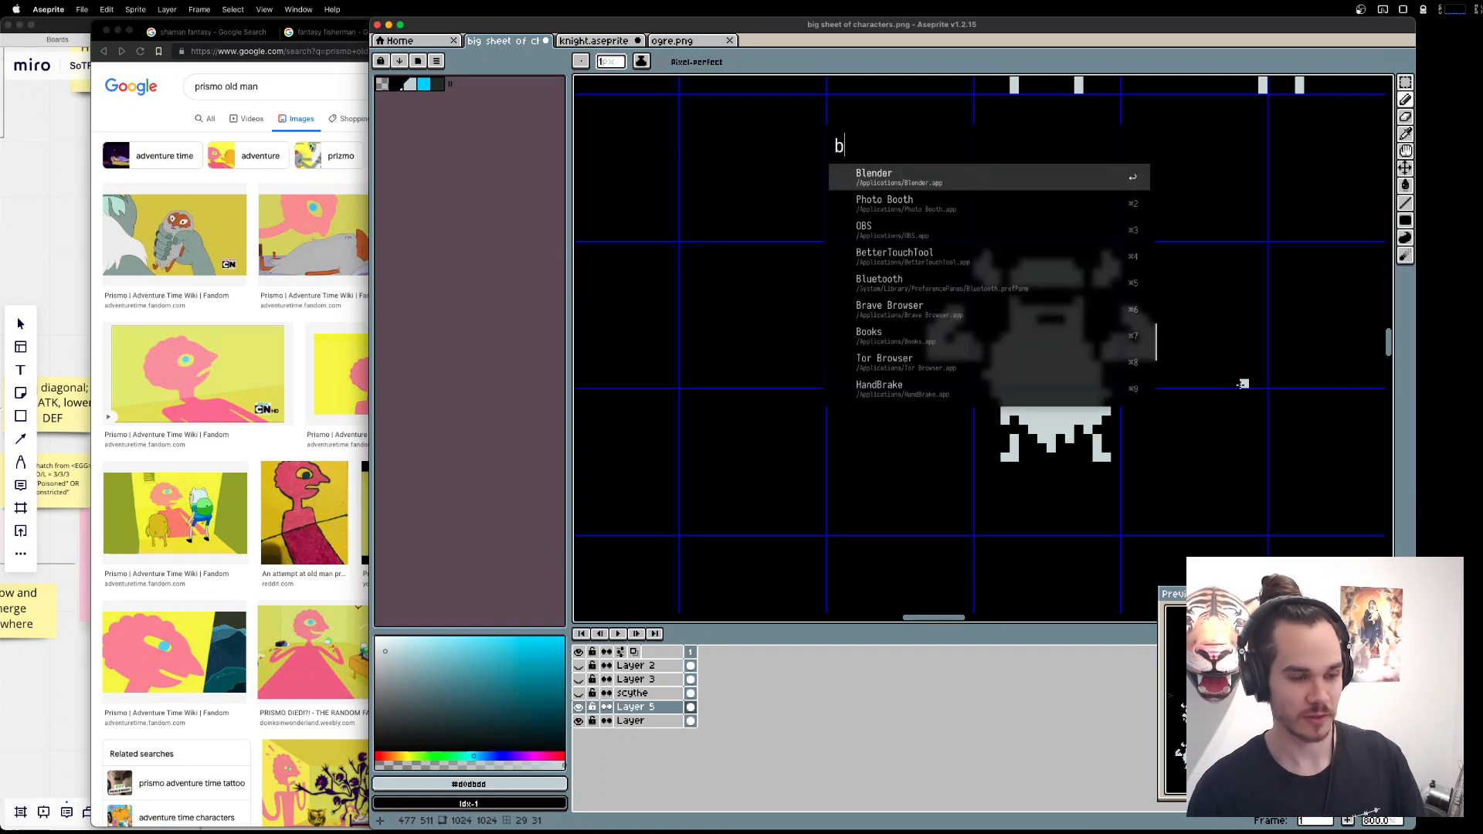
pyautogui.write('eard blade')
pyautogui.press('Return')
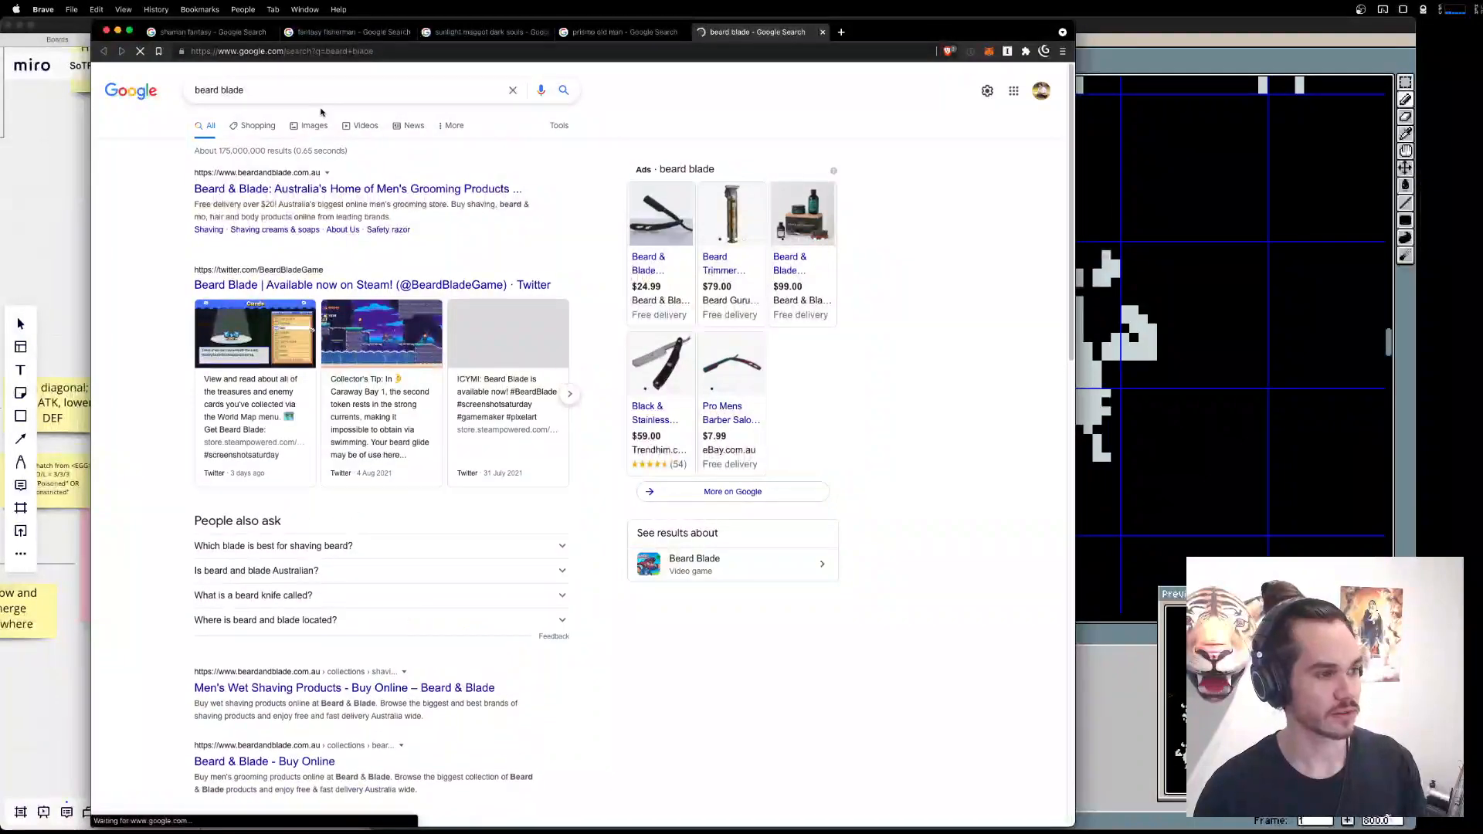
pyautogui.click(330, 92)
pyautogui.write('game')
pyautogui.press('Return')
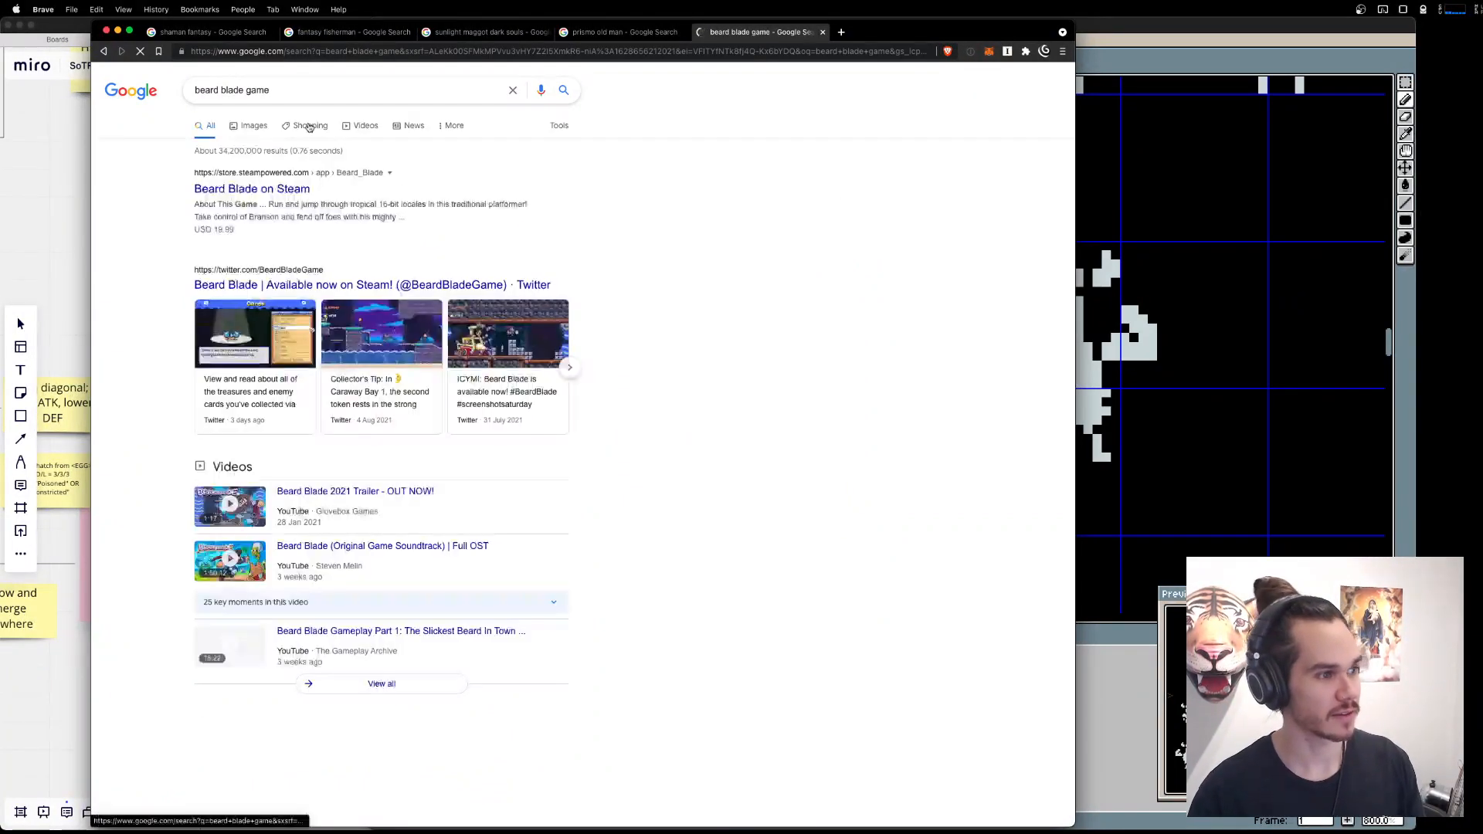
# Open the Beard Blade page on Steam and view its gameplay screenshots as a pixel-art reference.
pyautogui.click(290, 177)
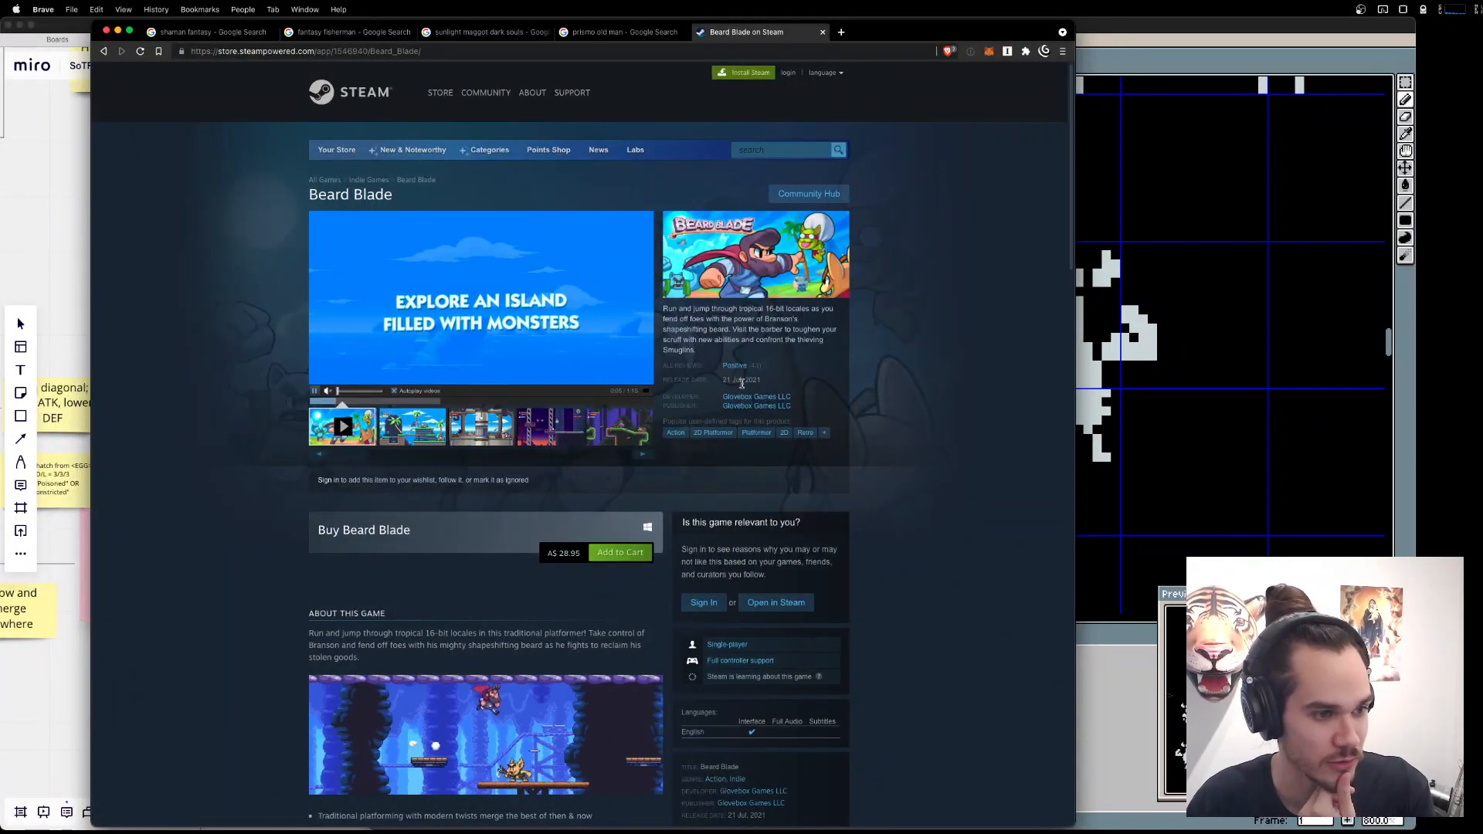
pyautogui.moveTo(749, 374)
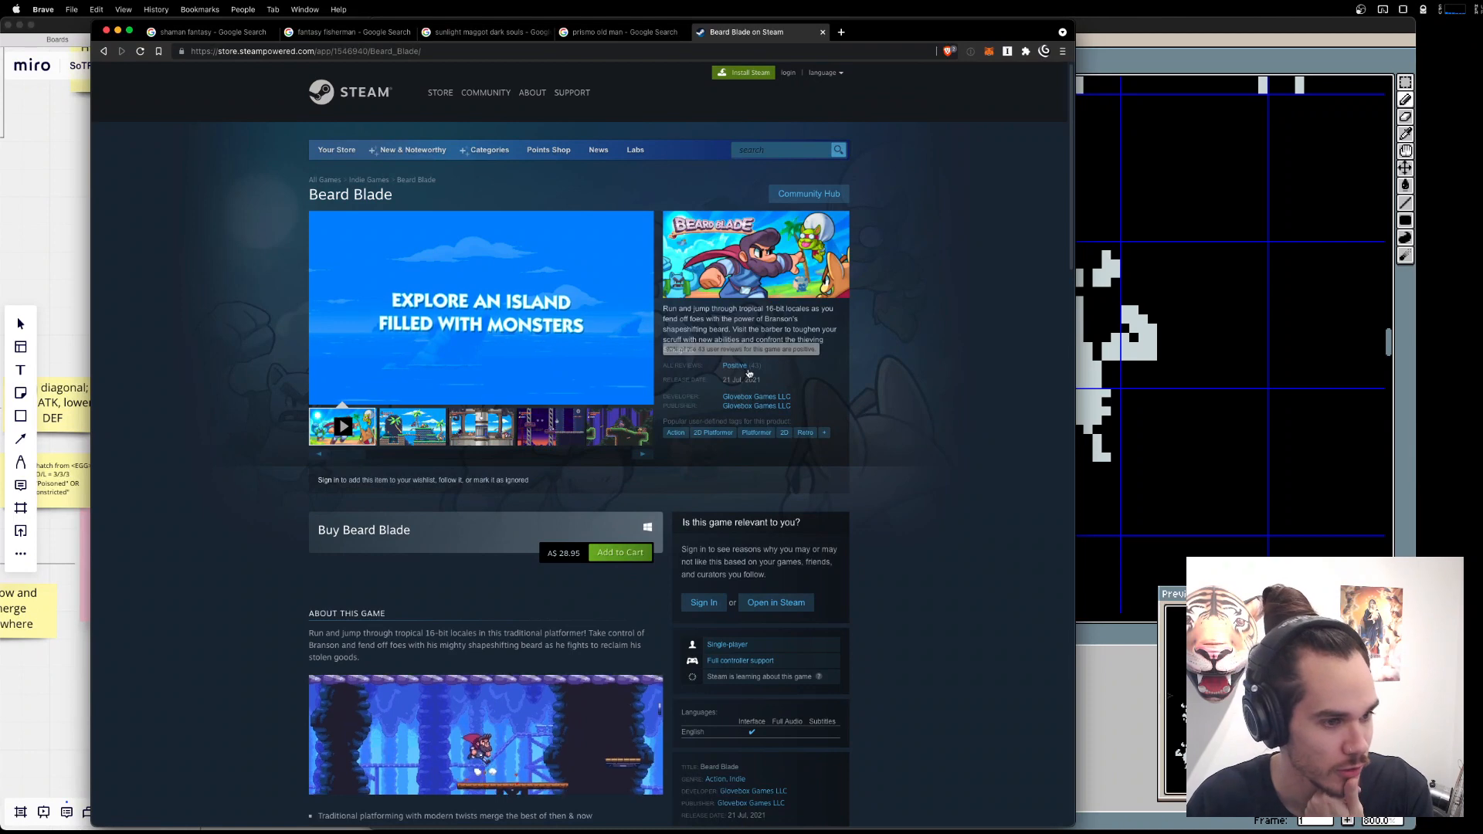
pyautogui.click(496, 440)
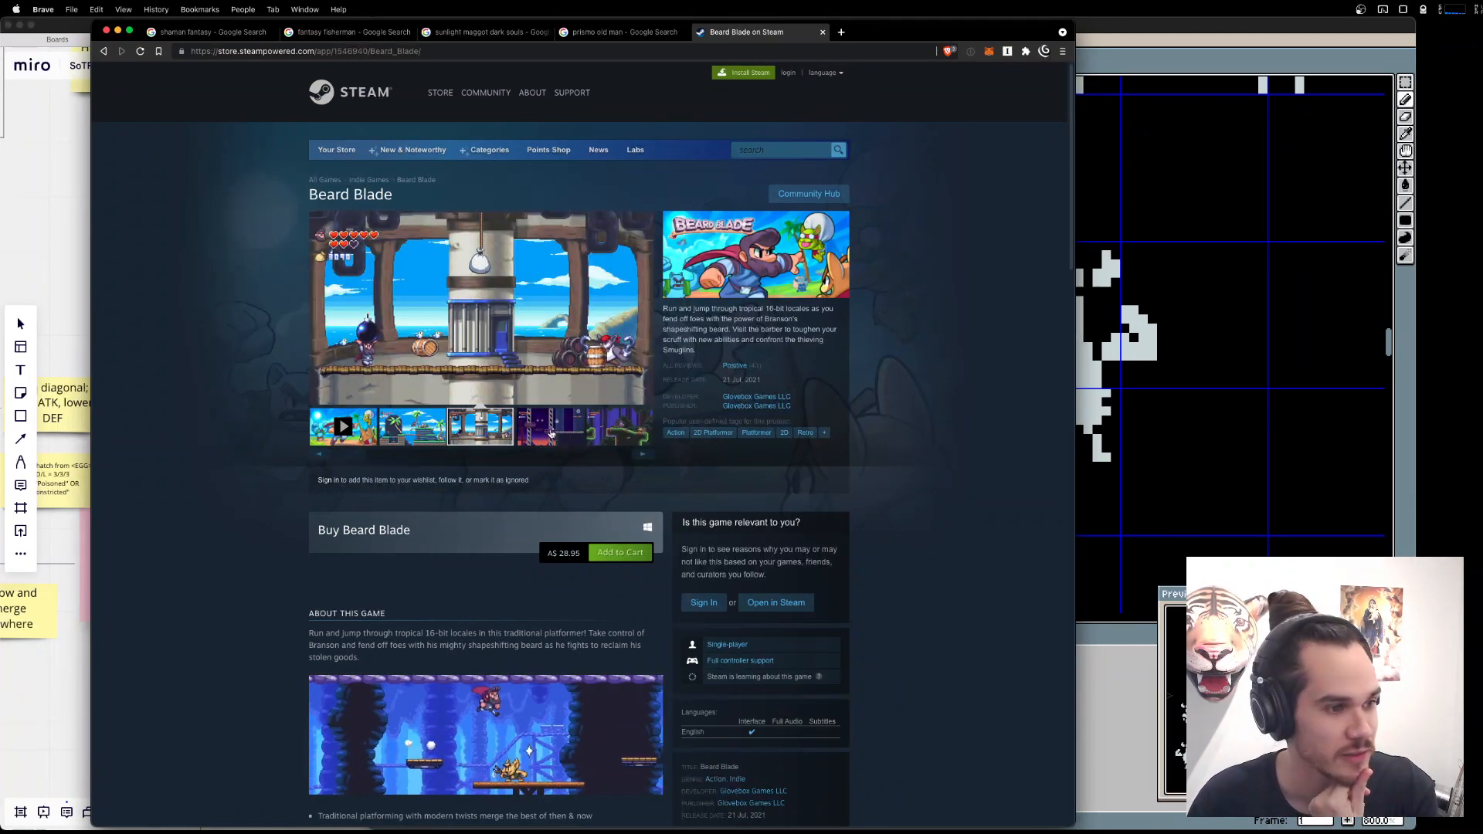
pyautogui.click(551, 434)
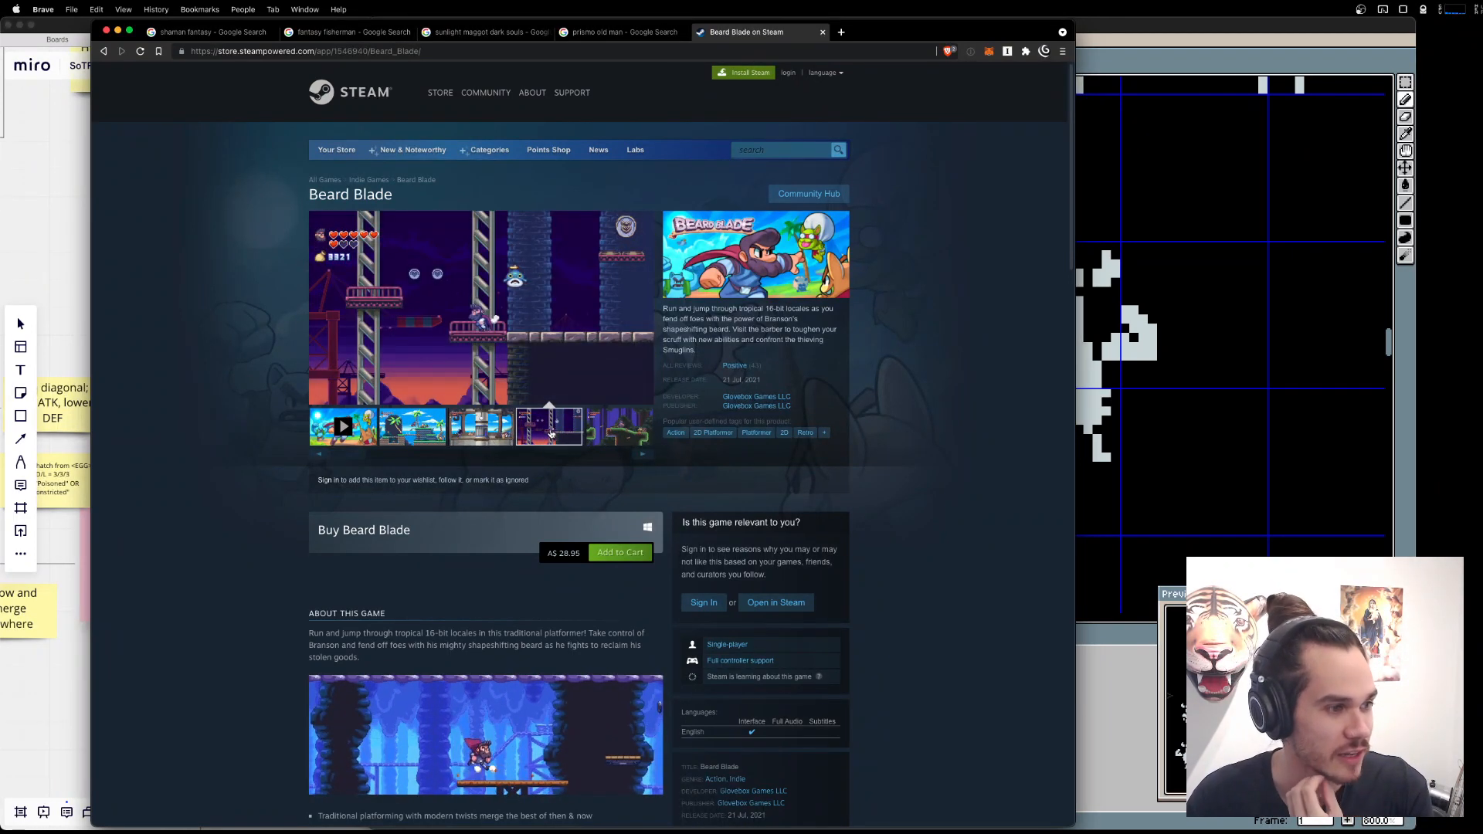
# Browse the Beard Blade gameplay screenshots and enlarge the one showing the chandeliers, closing the enlarged view when done.
pyautogui.click(641, 456)
pyautogui.click(641, 456)
pyautogui.click(642, 456)
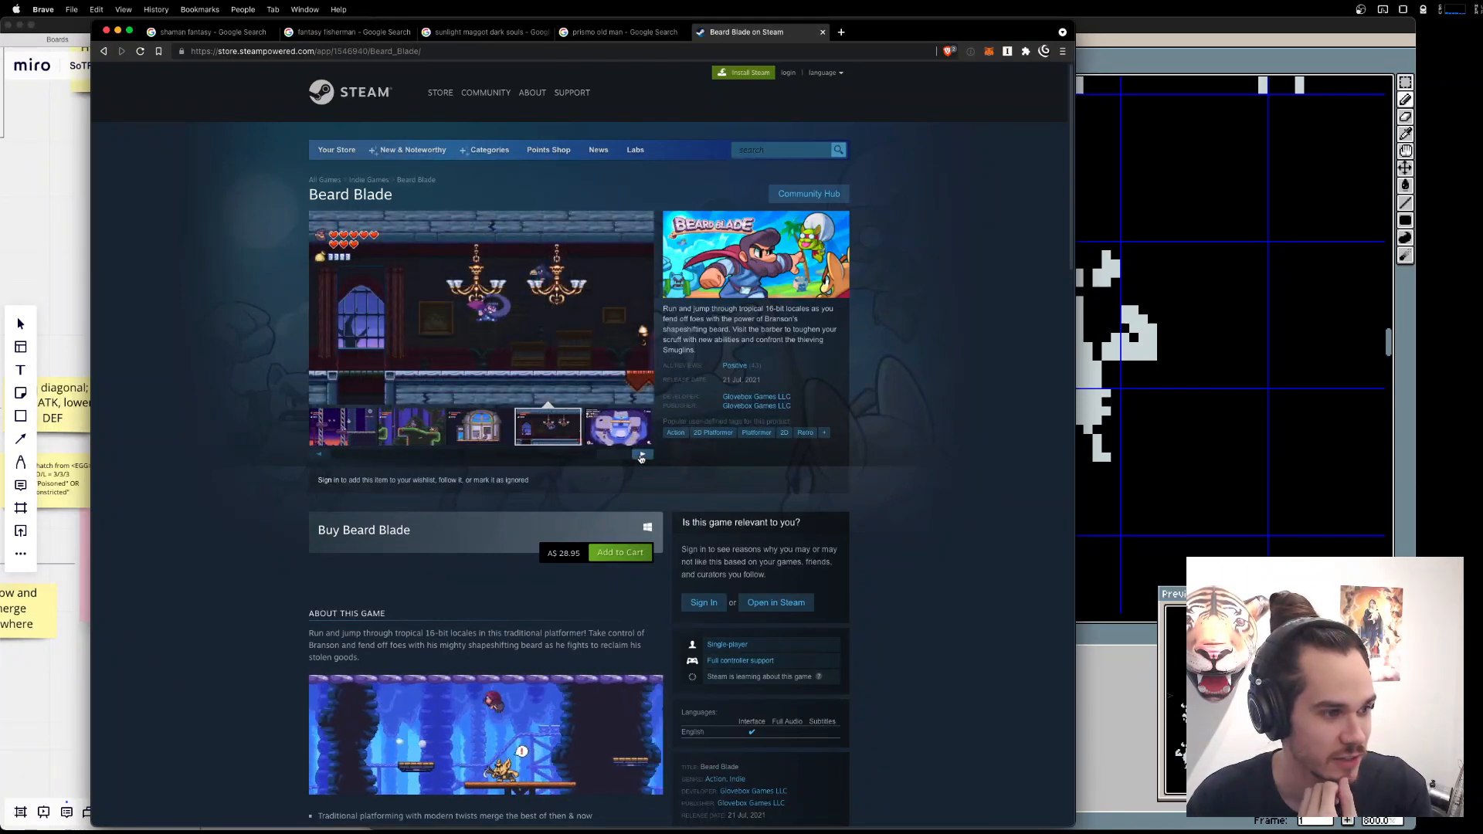
pyautogui.click(548, 421)
pyautogui.click(480, 323)
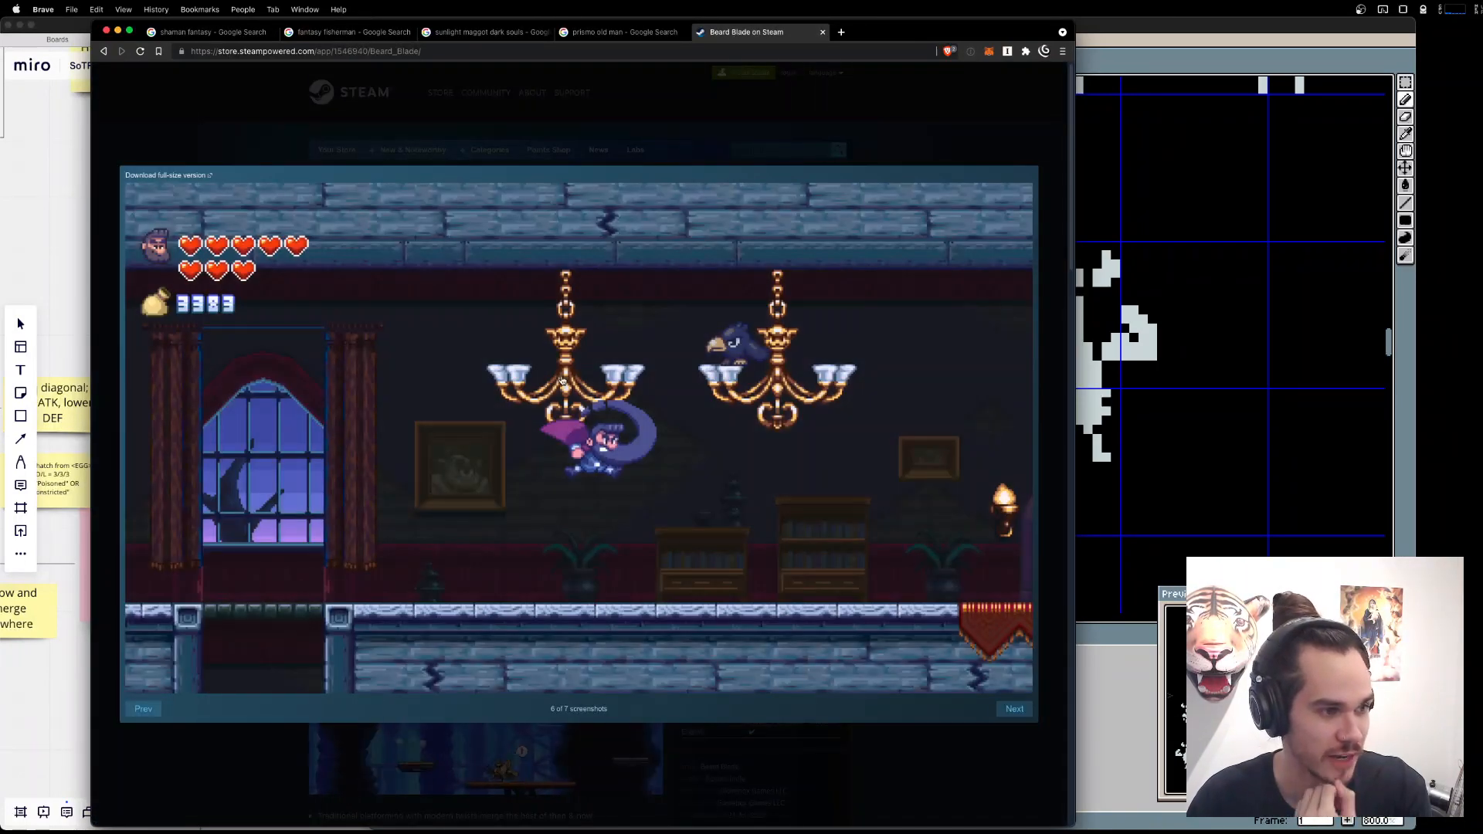
pyautogui.click(887, 107)
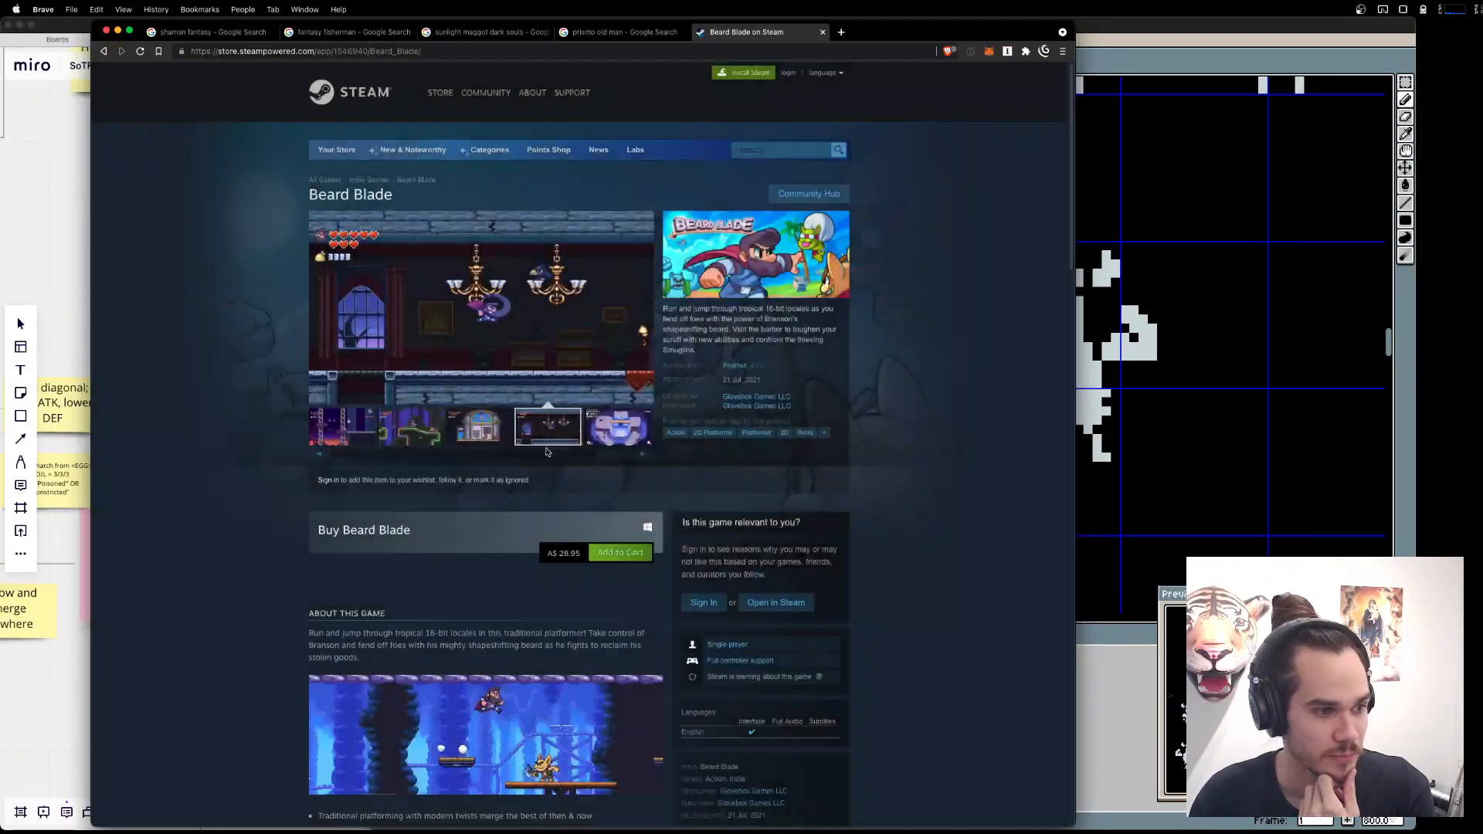
# Go back through the Beard Blade screenshots and watch the game's trailer for beard animation ideas.
pyautogui.click(321, 457)
pyautogui.click(321, 458)
pyautogui.click(320, 457)
pyautogui.click(320, 458)
pyautogui.click(320, 457)
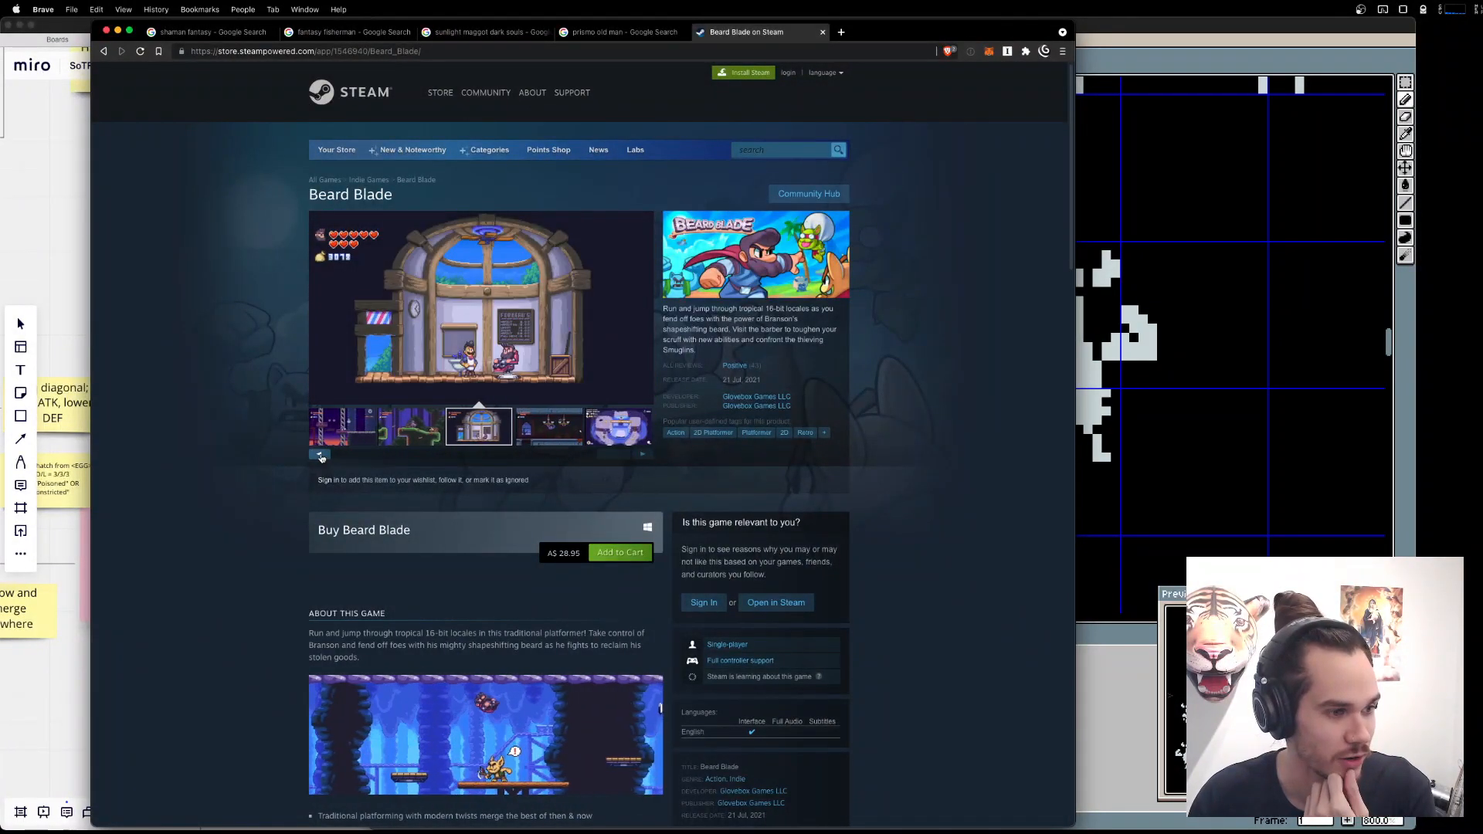
pyautogui.click(321, 457)
pyautogui.click(320, 458)
pyautogui.click(320, 457)
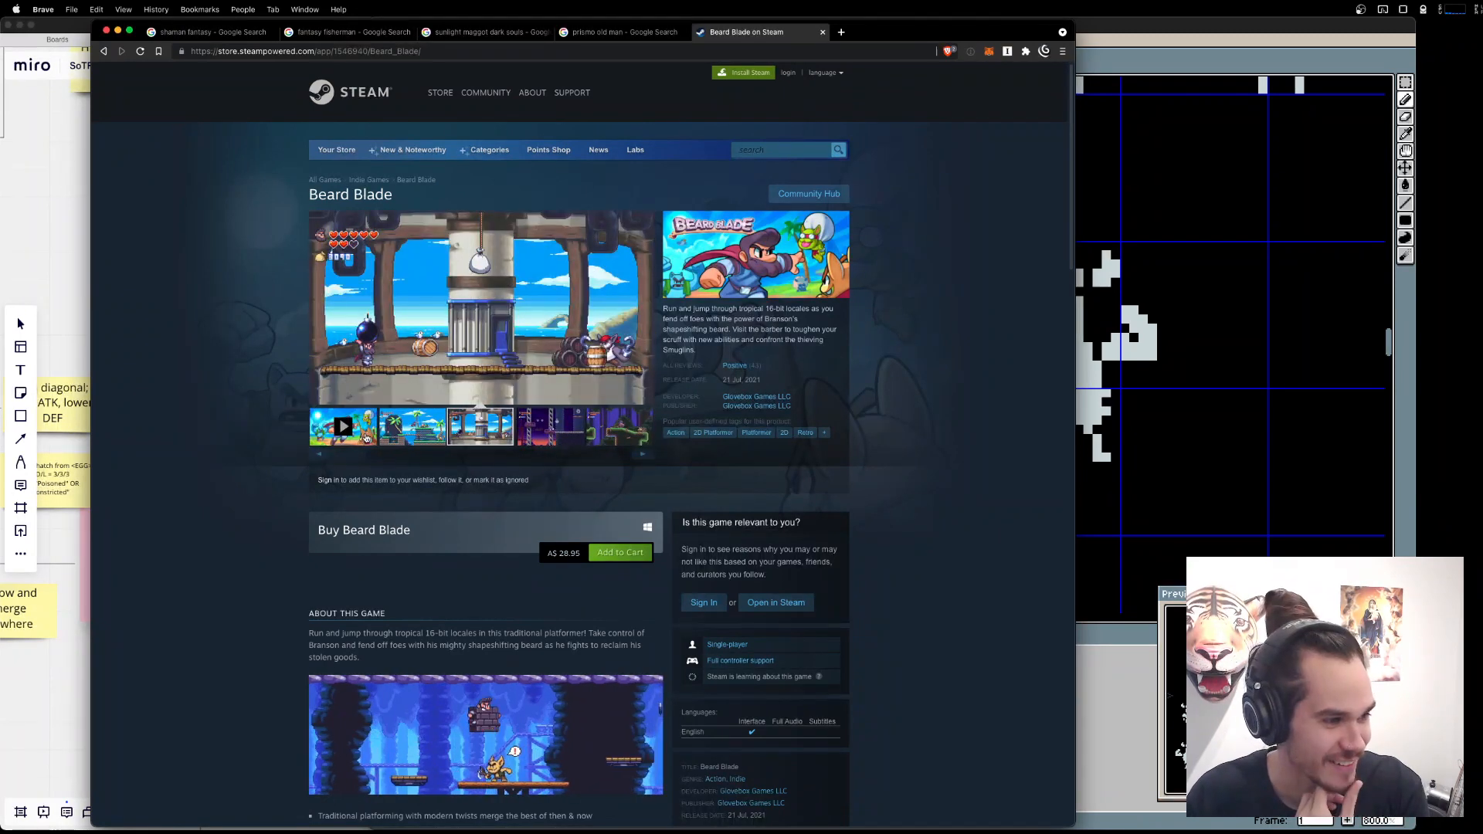
pyautogui.click(343, 427)
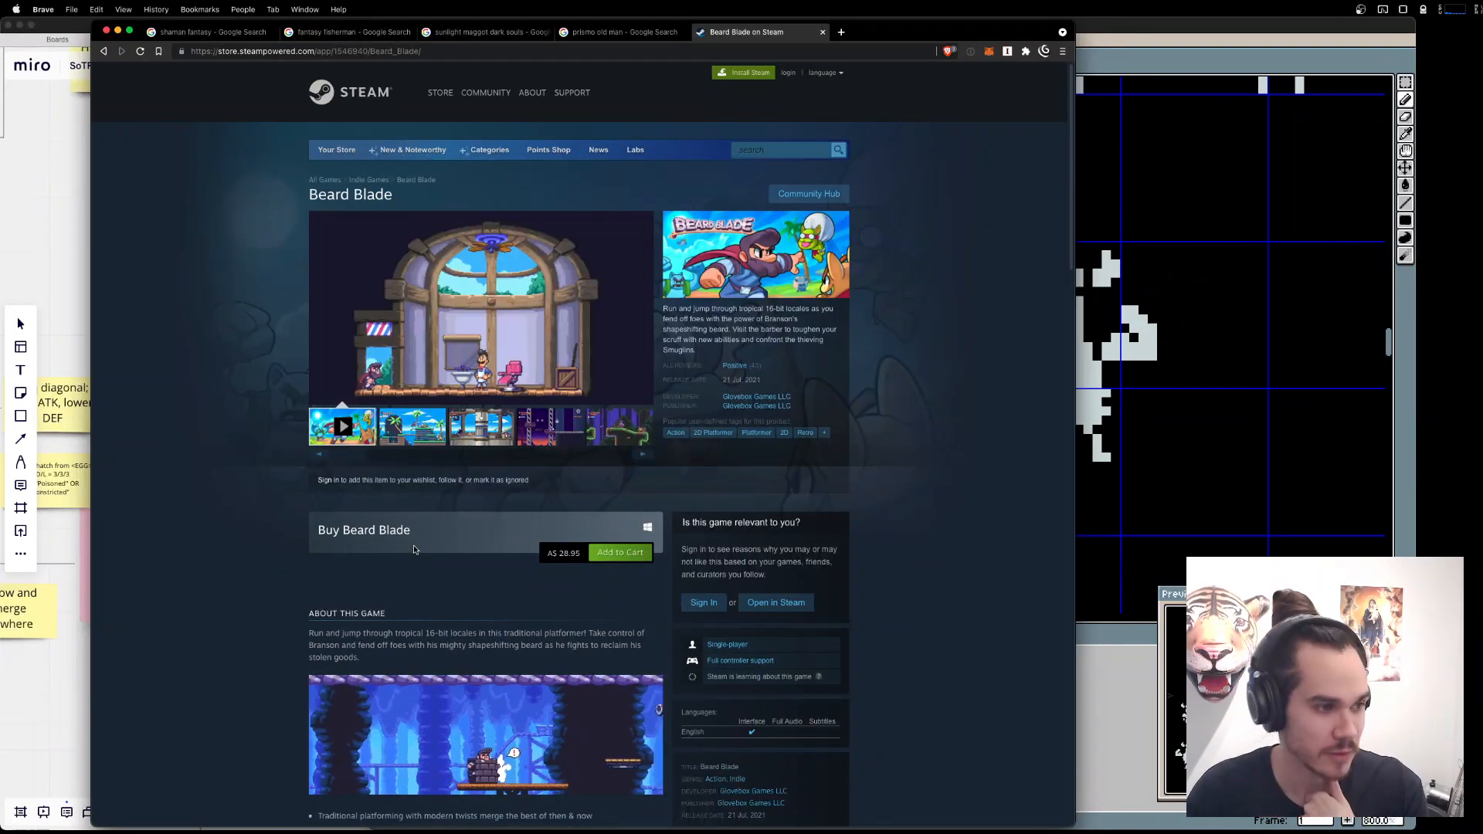
pyautogui.moveTo(629, 391)
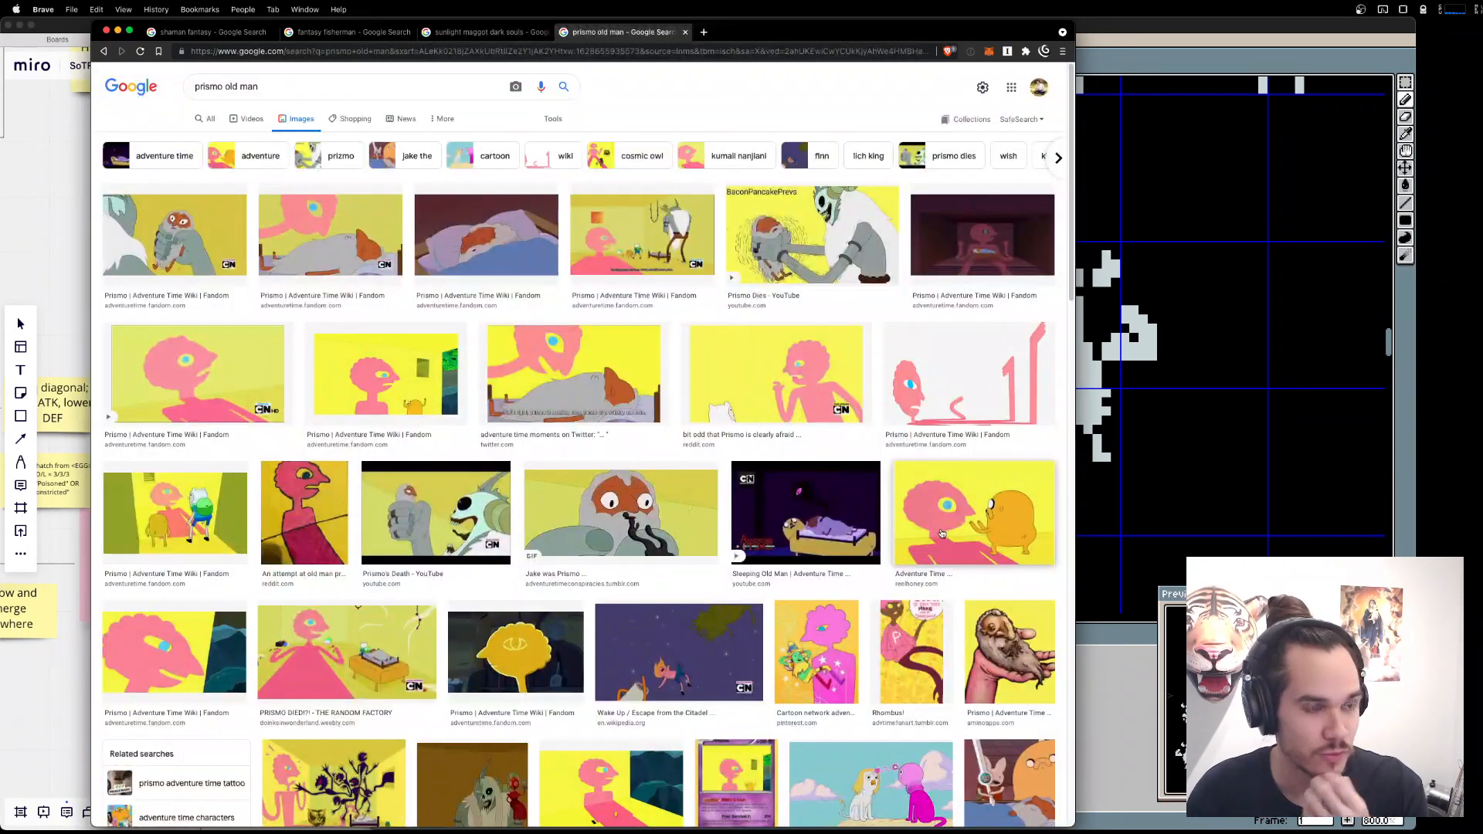
# Close the Beard Blade page, return to Aseprite and move the older small dwarf sprite out of the character row into the space below.
pyautogui.press('super+w')
pyautogui.click(1183, 393)
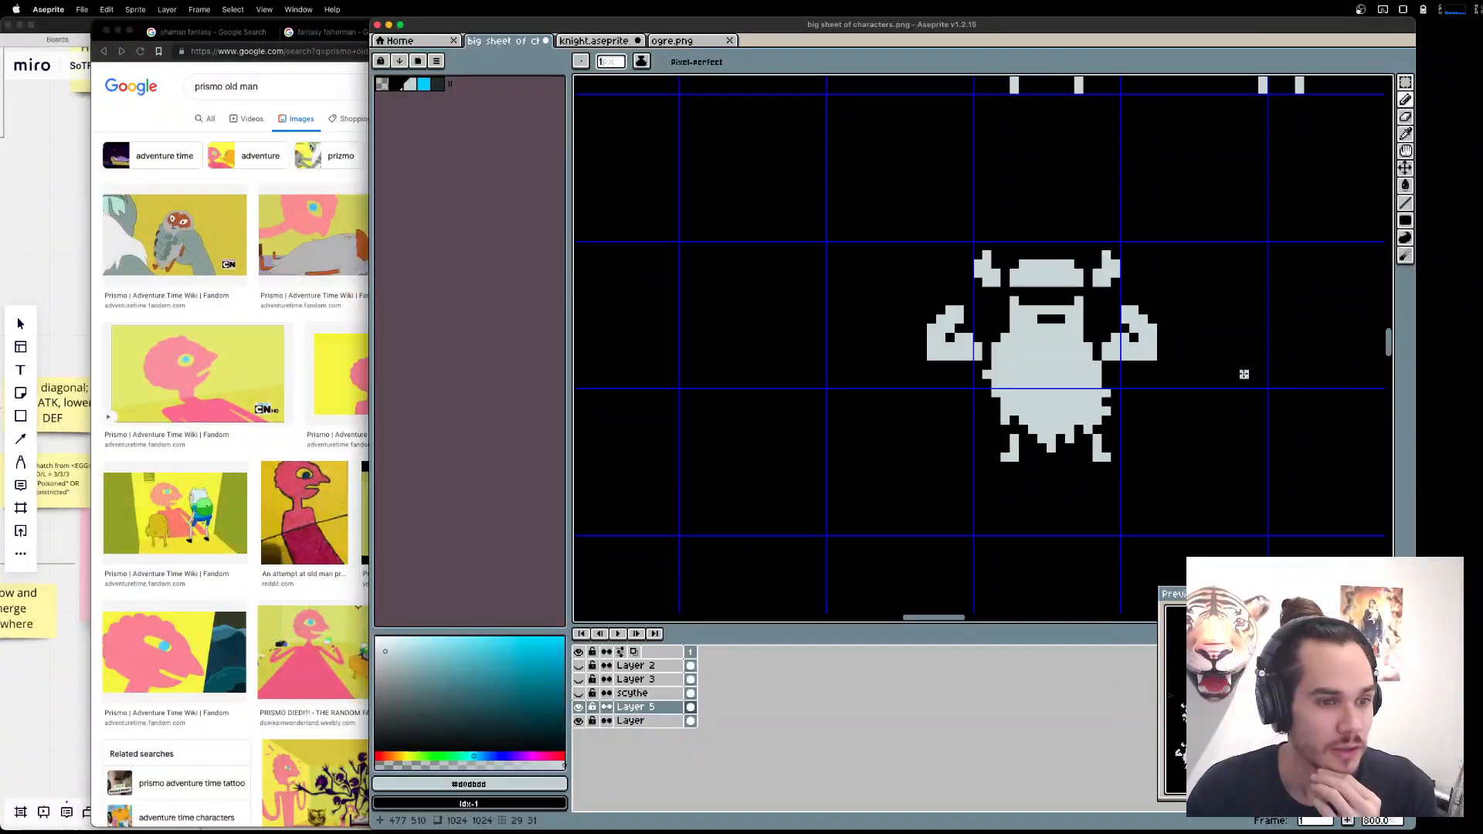
pyautogui.scroll(-1, 1052, 419)
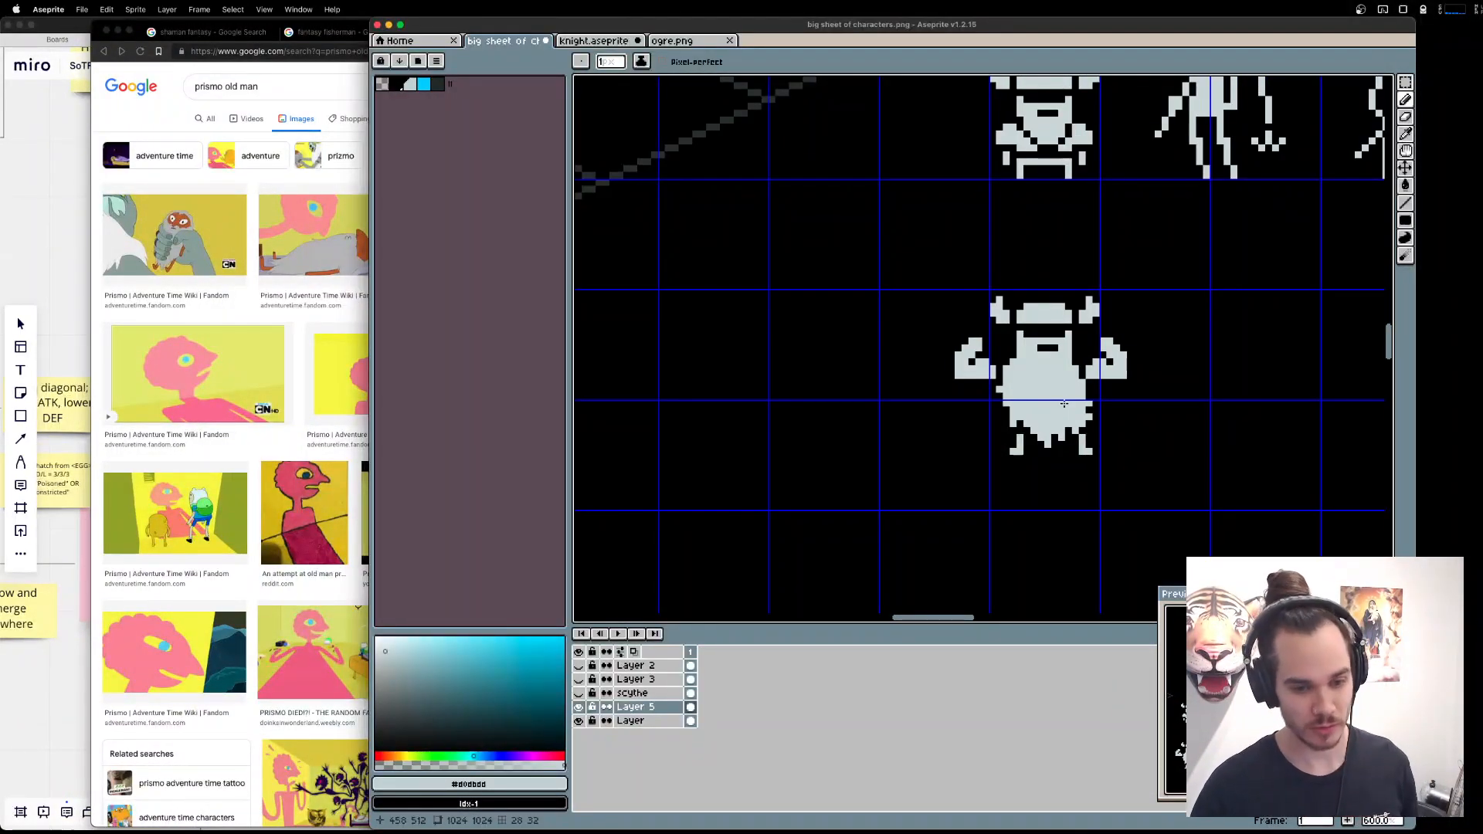
pyautogui.moveTo(1064, 404); pyautogui.dragTo(1101, 428)
pyautogui.press('m')
pyautogui.moveTo(1004, 295)
pyautogui.mouseDown()
pyautogui.moveTo(1191, 469)
pyautogui.moveTo(1076, 480)
pyautogui.mouseUp()
pyautogui.press('super+d')
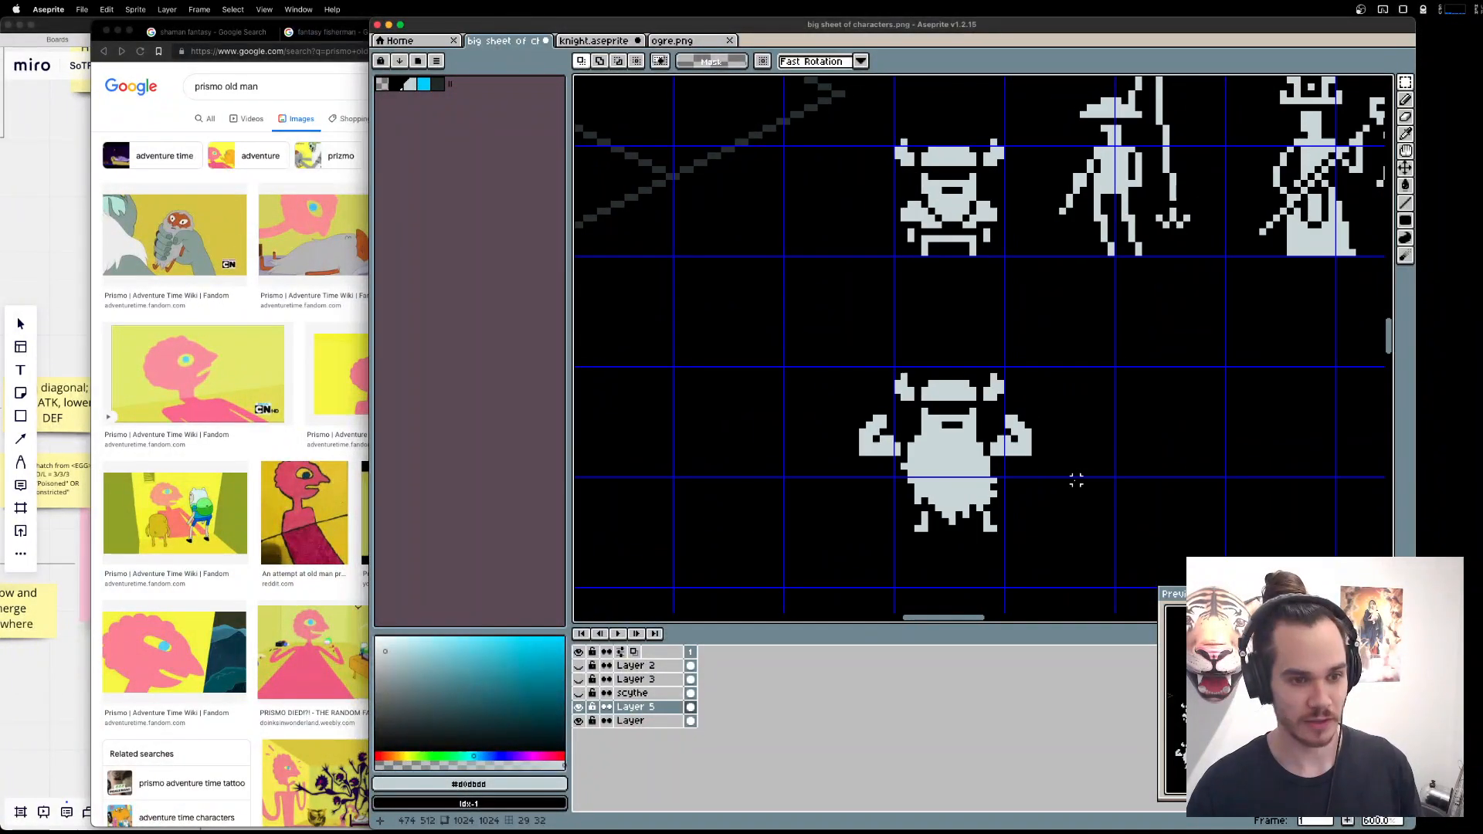
pyautogui.moveTo(994, 261); pyautogui.dragTo(1044, 301)
pyautogui.moveTo(1041, 293); pyautogui.dragTo(725, 469)
pyautogui.moveTo(939, 413); pyautogui.dragTo(950, 355)
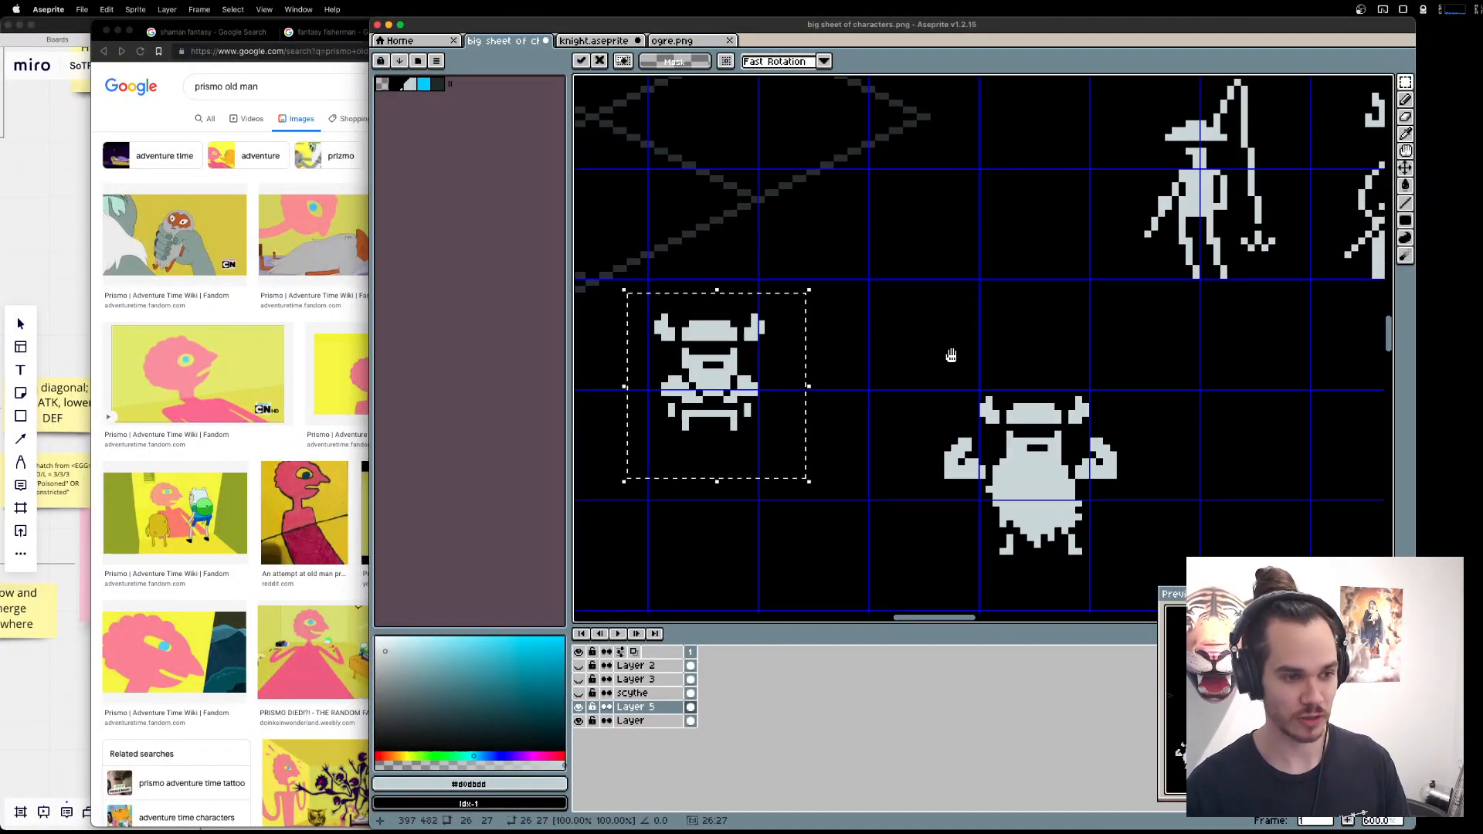
# Move the long-bearded, flexing dwarf sprite up into the vacated spot in the character row beside the fisherman.
pyautogui.scroll(-2, 947, 358)
pyautogui.moveTo(819, 380); pyautogui.dragTo(814, 453)
pyautogui.moveTo(909, 337); pyautogui.dragTo(1107, 539)
pyautogui.moveTo(1046, 479); pyautogui.dragTo(1026, 293)
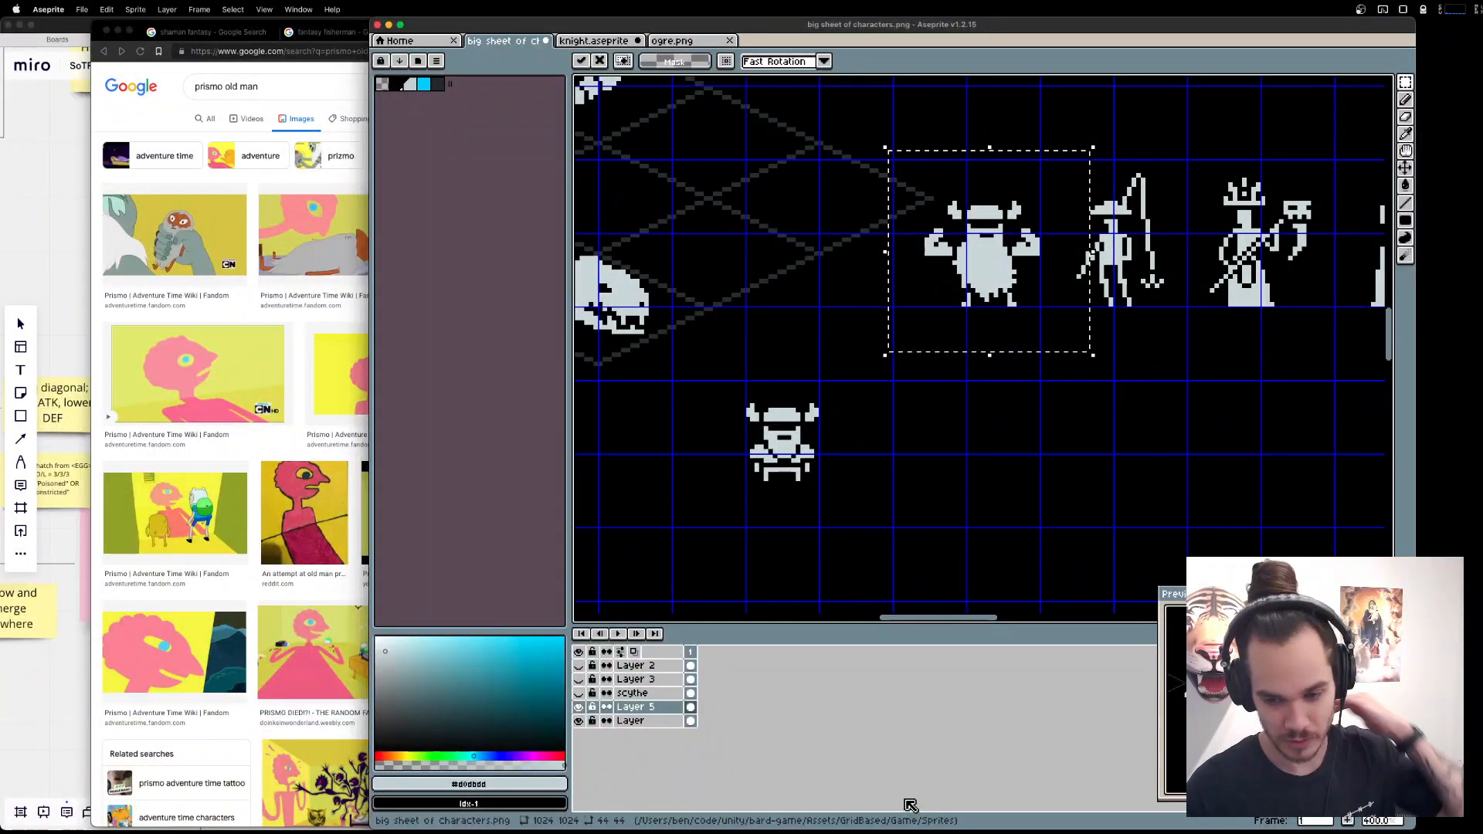
# Switch to the Miro board and examine the animal units branching from Allies.
pyautogui.hotkey('ctrl', 'Up')
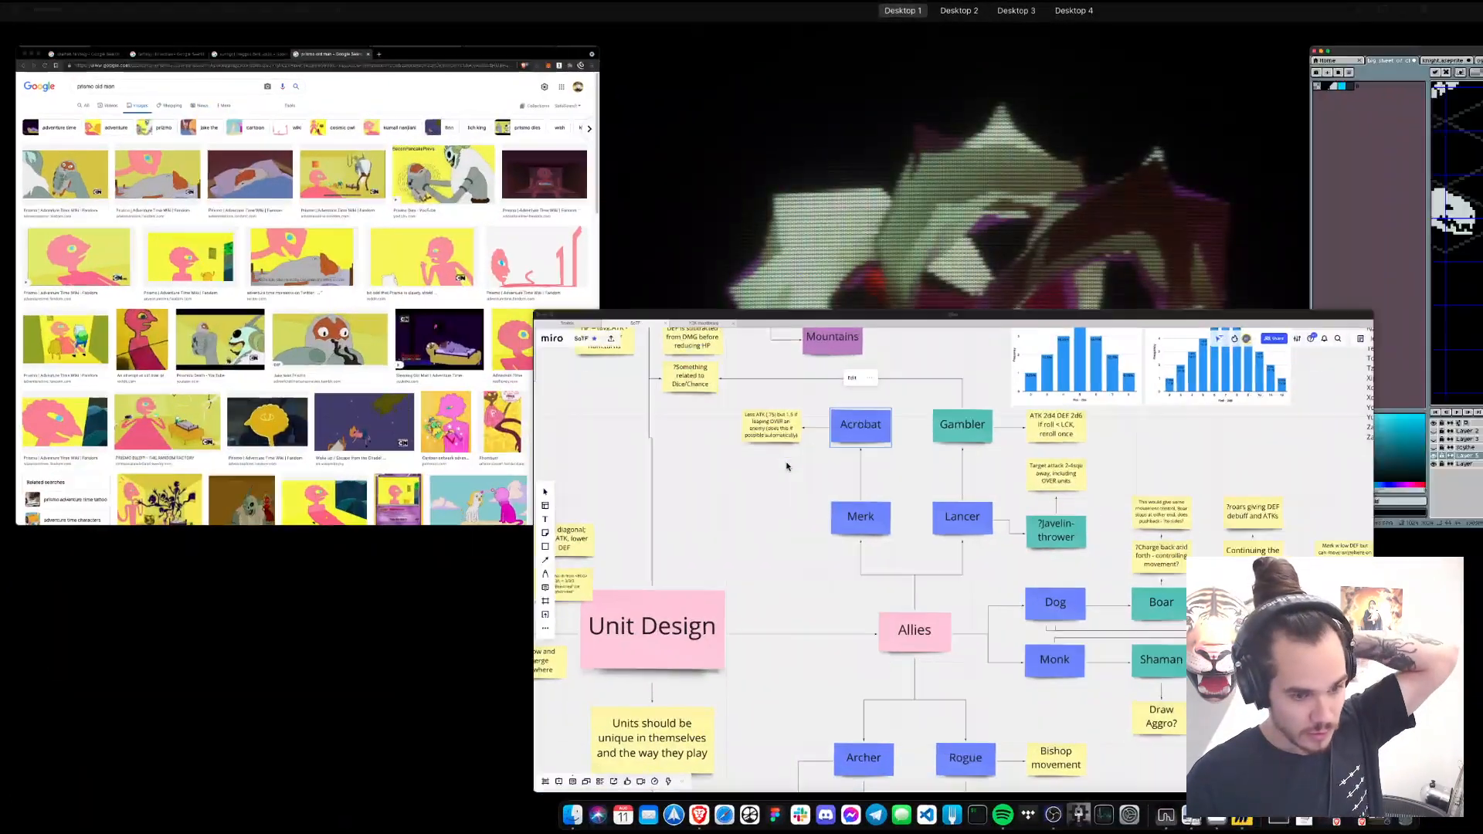
pyautogui.click(786, 467)
pyautogui.moveTo(1135, 532); pyautogui.dragTo(931, 482)
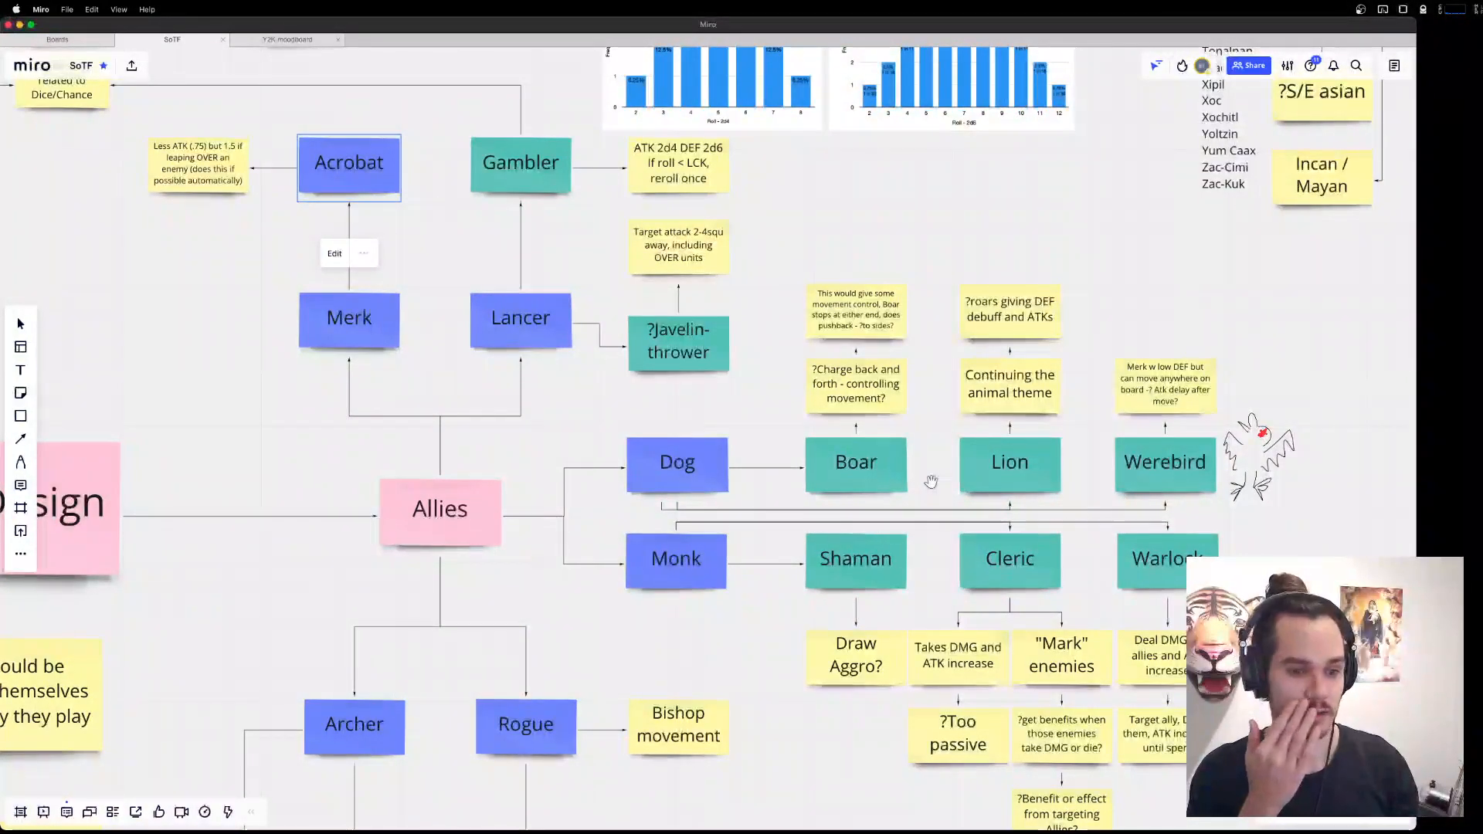
# Return to Aseprite and open warg.aseprite from the newunits folder.
pyautogui.press('super+Tab')
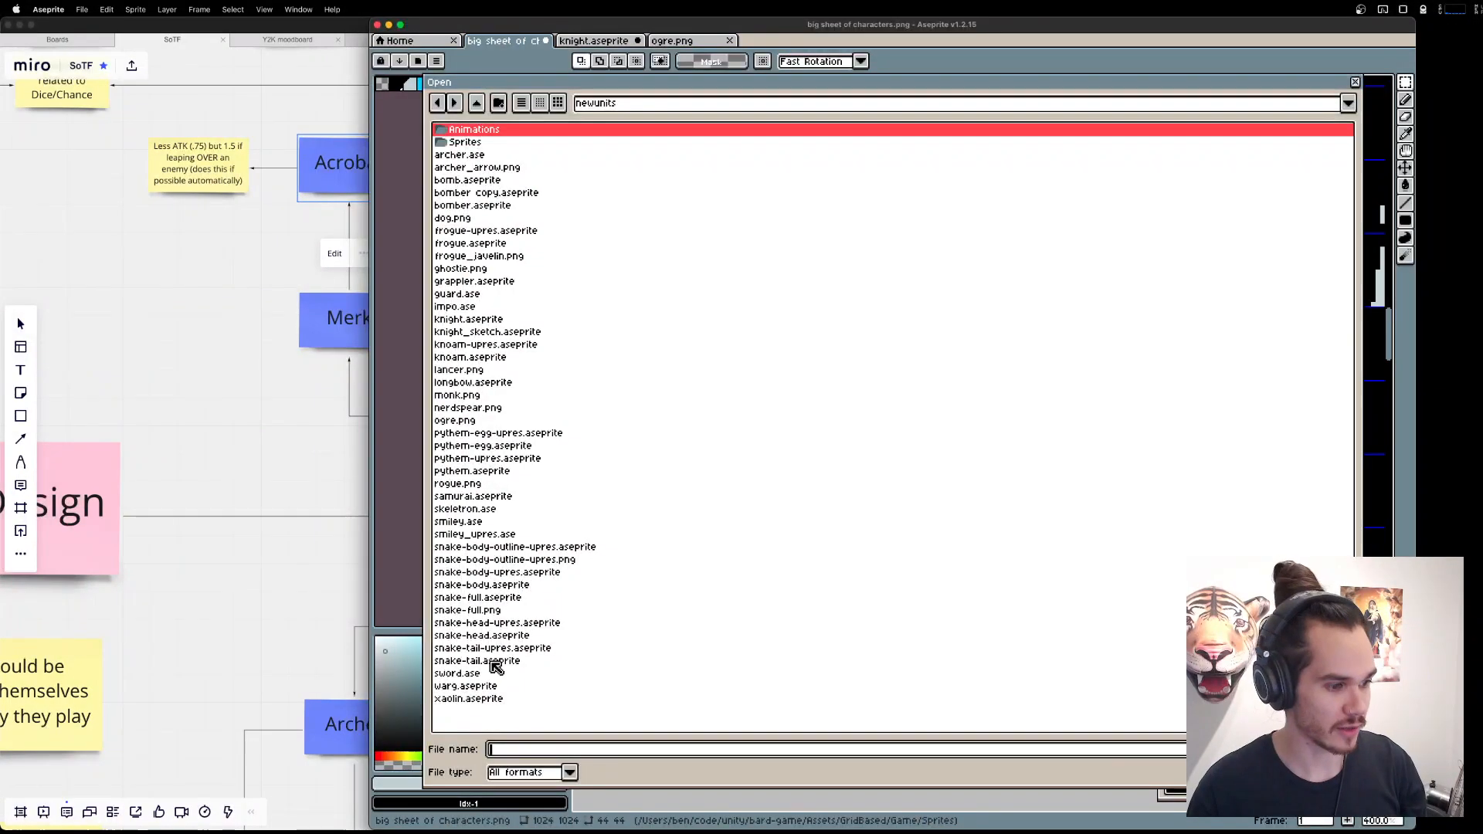
pyautogui.doubleClick(487, 687)
pyautogui.scroll(2, 1112, 342)
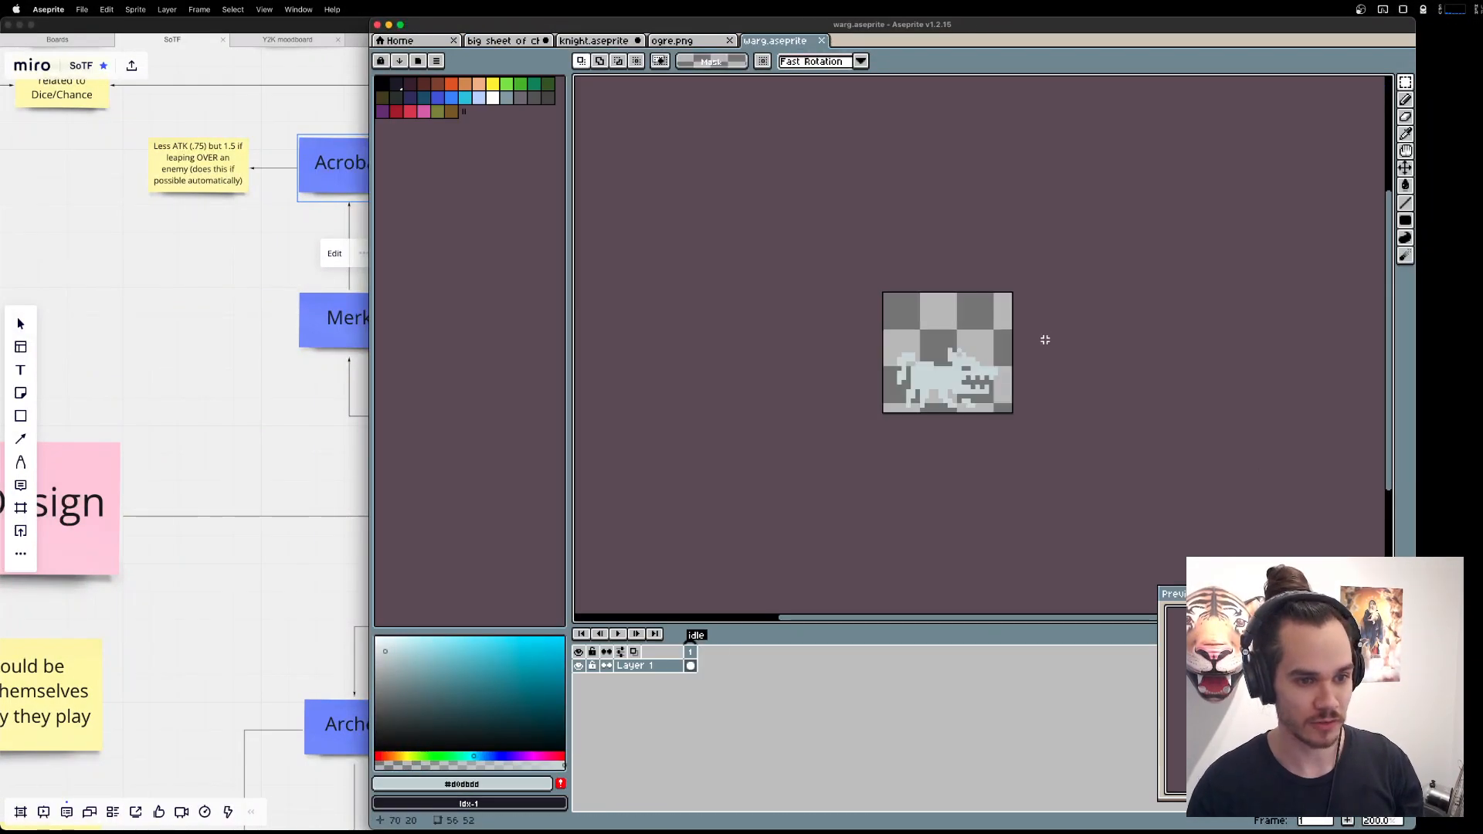
pyautogui.hotkey('shift', 'n')
pyautogui.press('super+z')
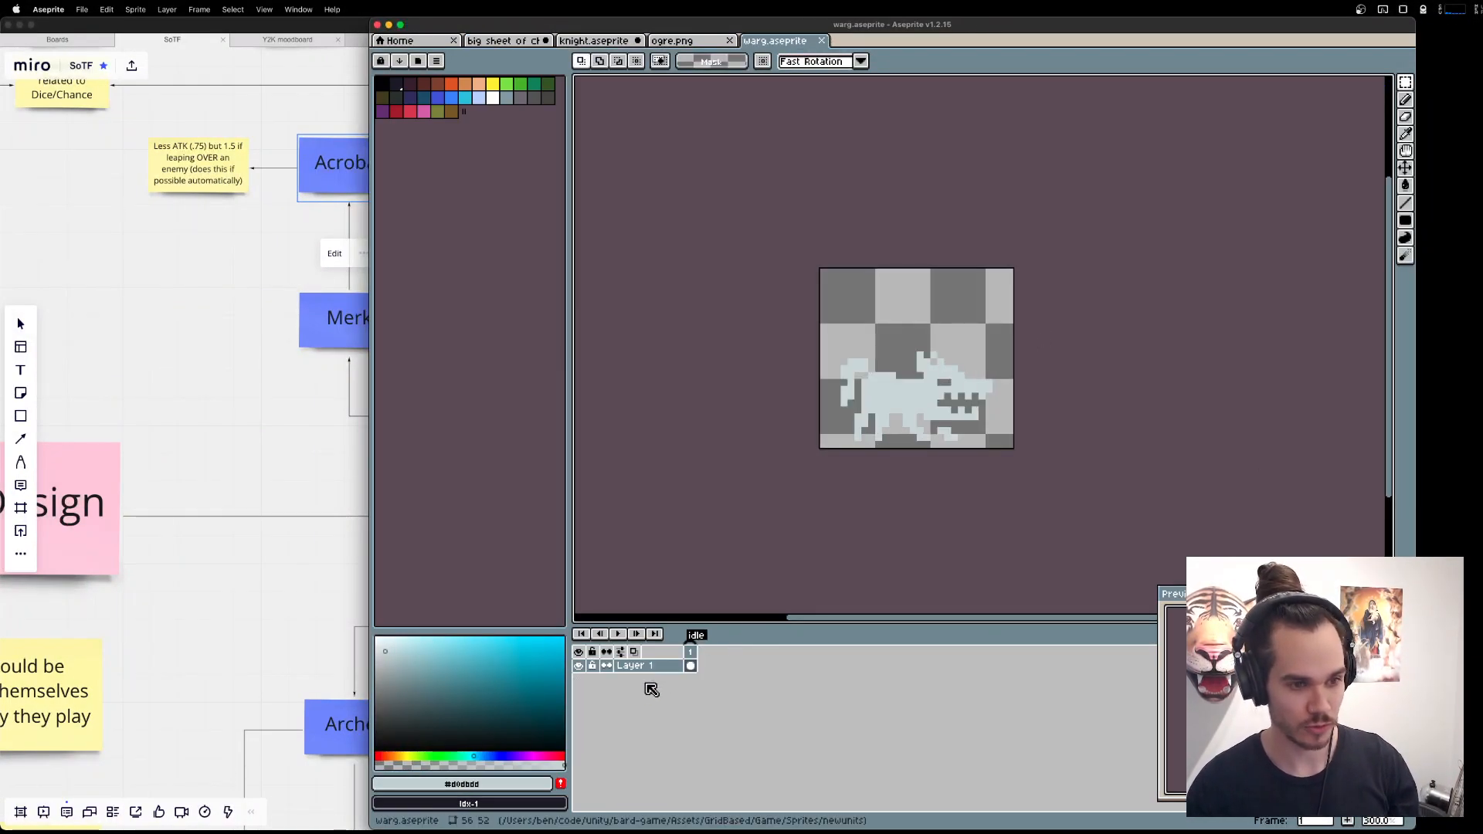
# Try to copy the whole warg sprite at its original size into the big character sheet.
pyautogui.press('super+a')
pyautogui.press('super+c')
pyautogui.press('super+d')
pyautogui.click(487, 45)
pyautogui.press('super+v')
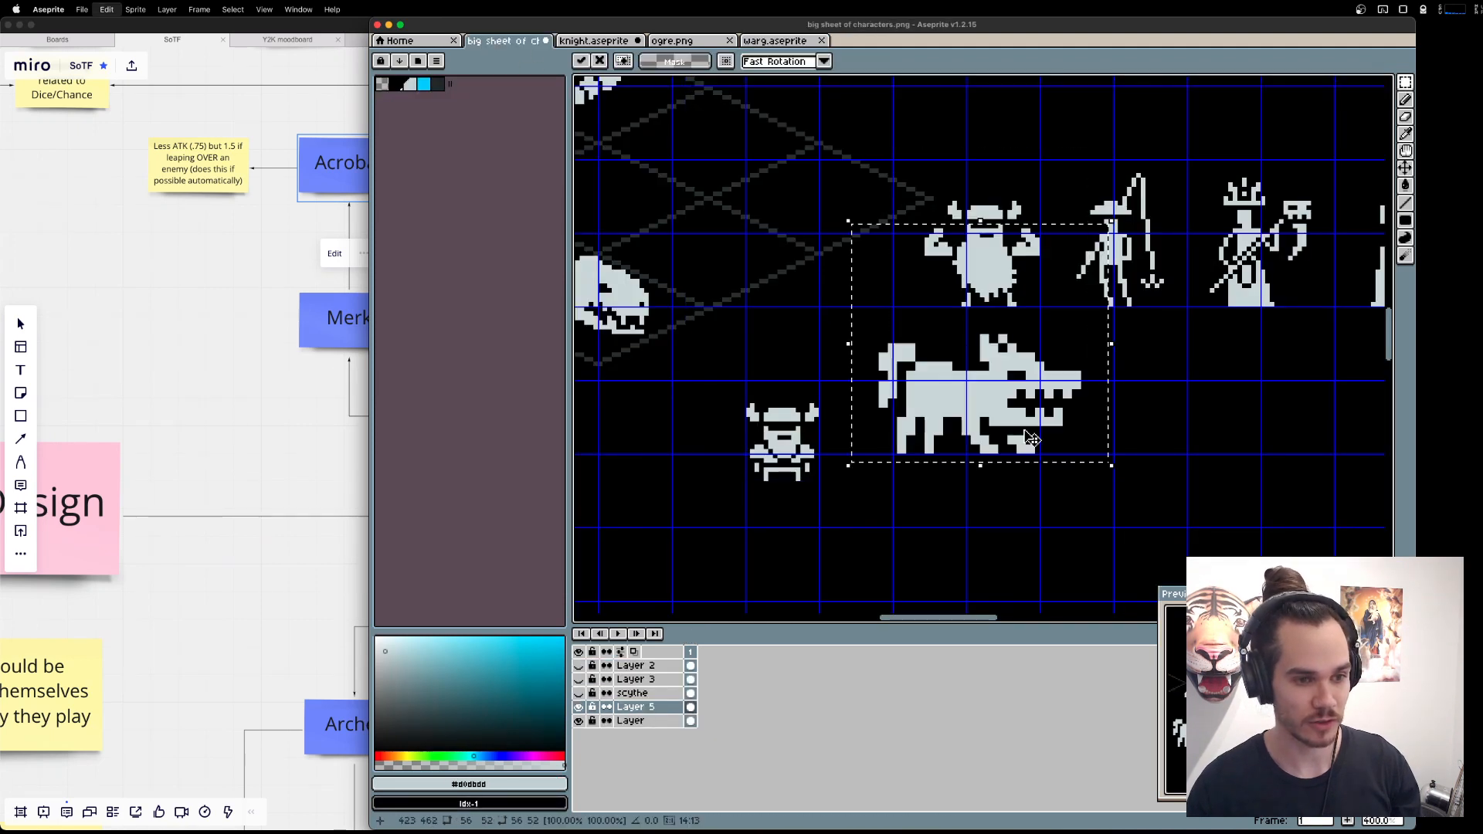
pyautogui.press('super+z')
pyautogui.press('super+d')
# Resize the warg sprite to 28 by 26 pixels.
pyautogui.click(775, 40)
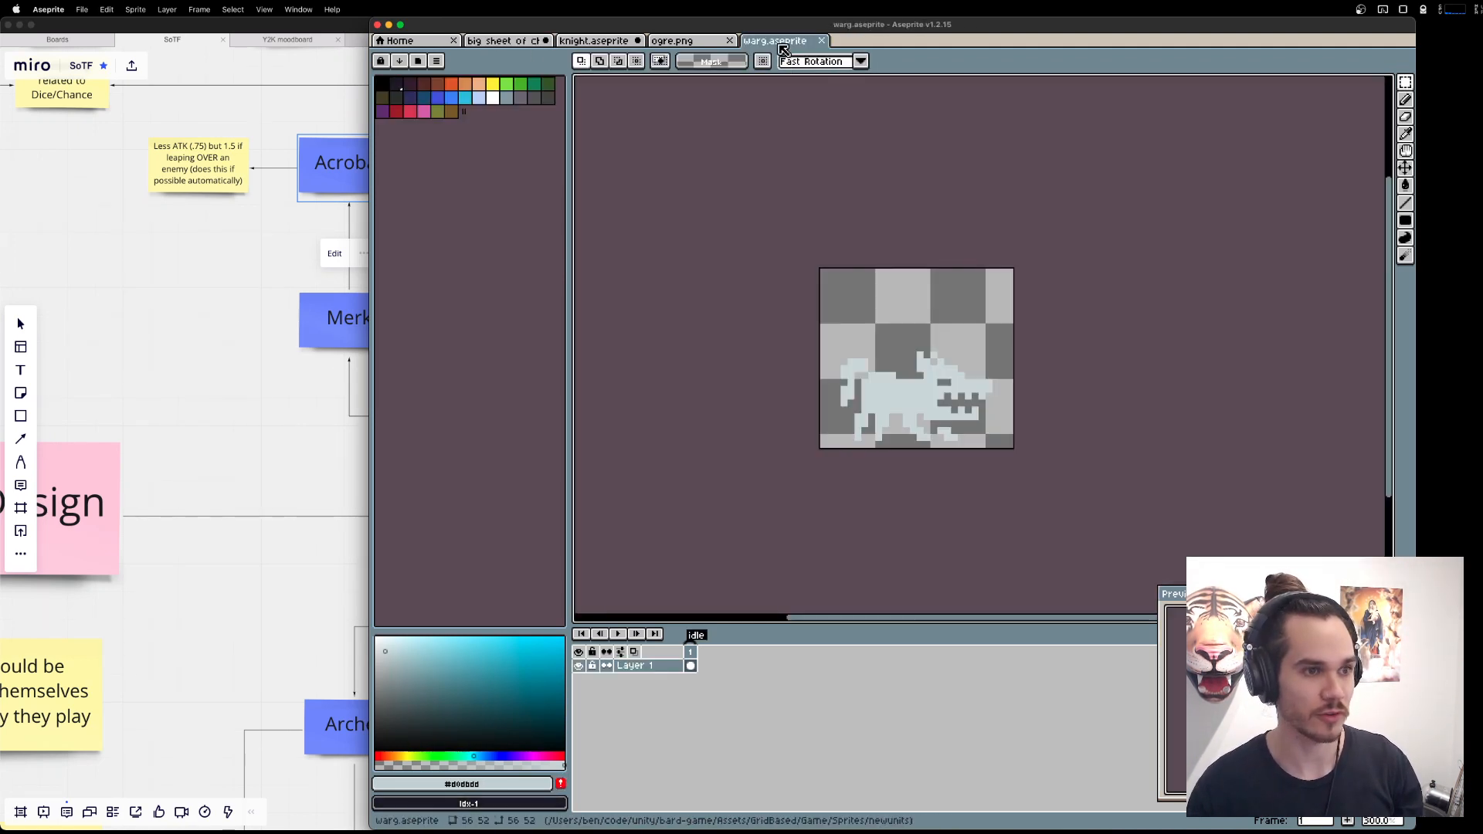
pyautogui.click(135, 9)
pyautogui.click(152, 77)
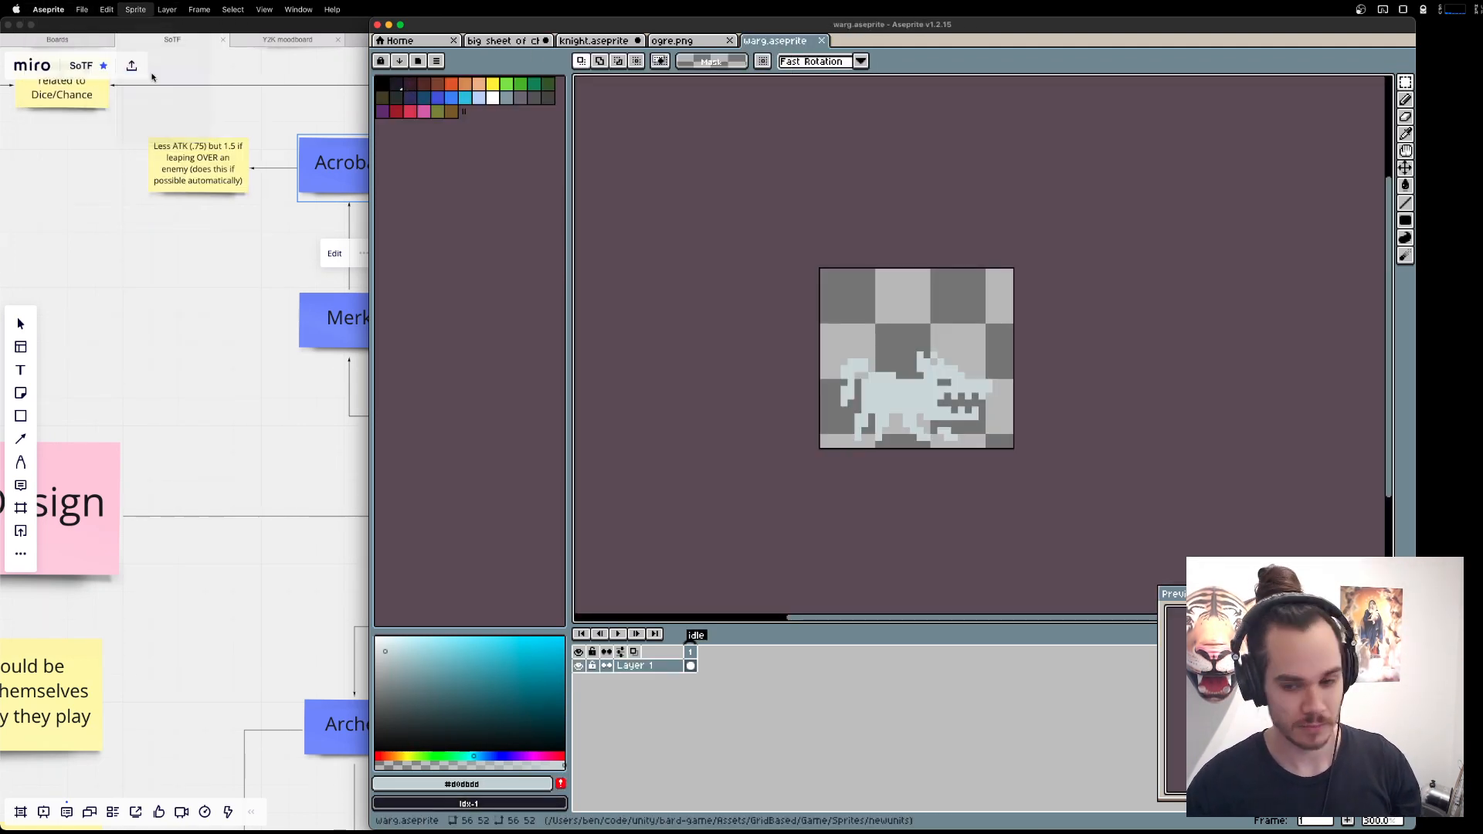
pyautogui.write('28')
pyautogui.press('Return')
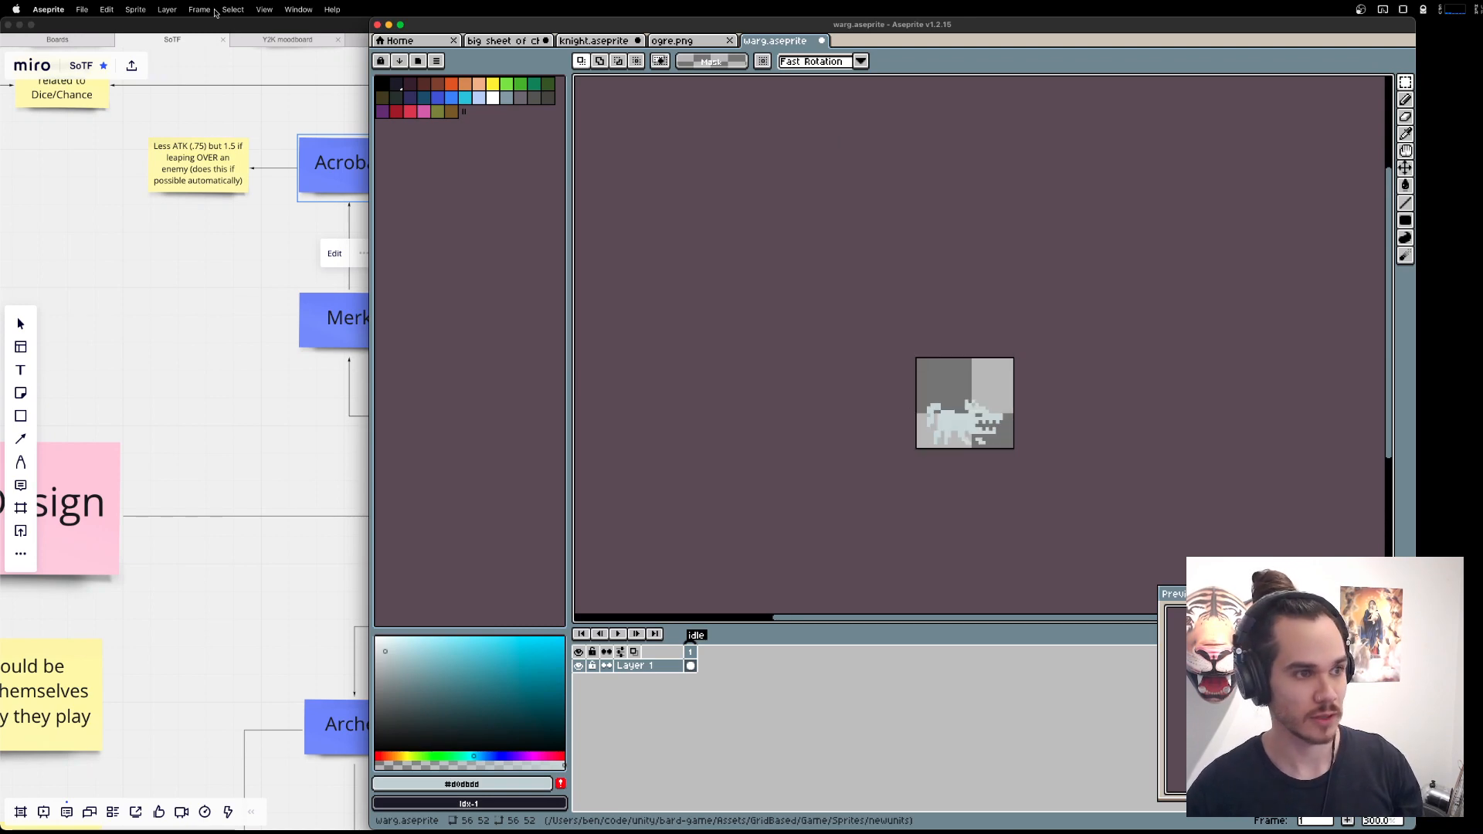
# Paste the resized warg into the big character sheet, in the empty space below the fisherman.
pyautogui.click(502, 40)
pyautogui.press('super+v')
pyautogui.moveTo(1121, 392); pyautogui.dragTo(892, 541)
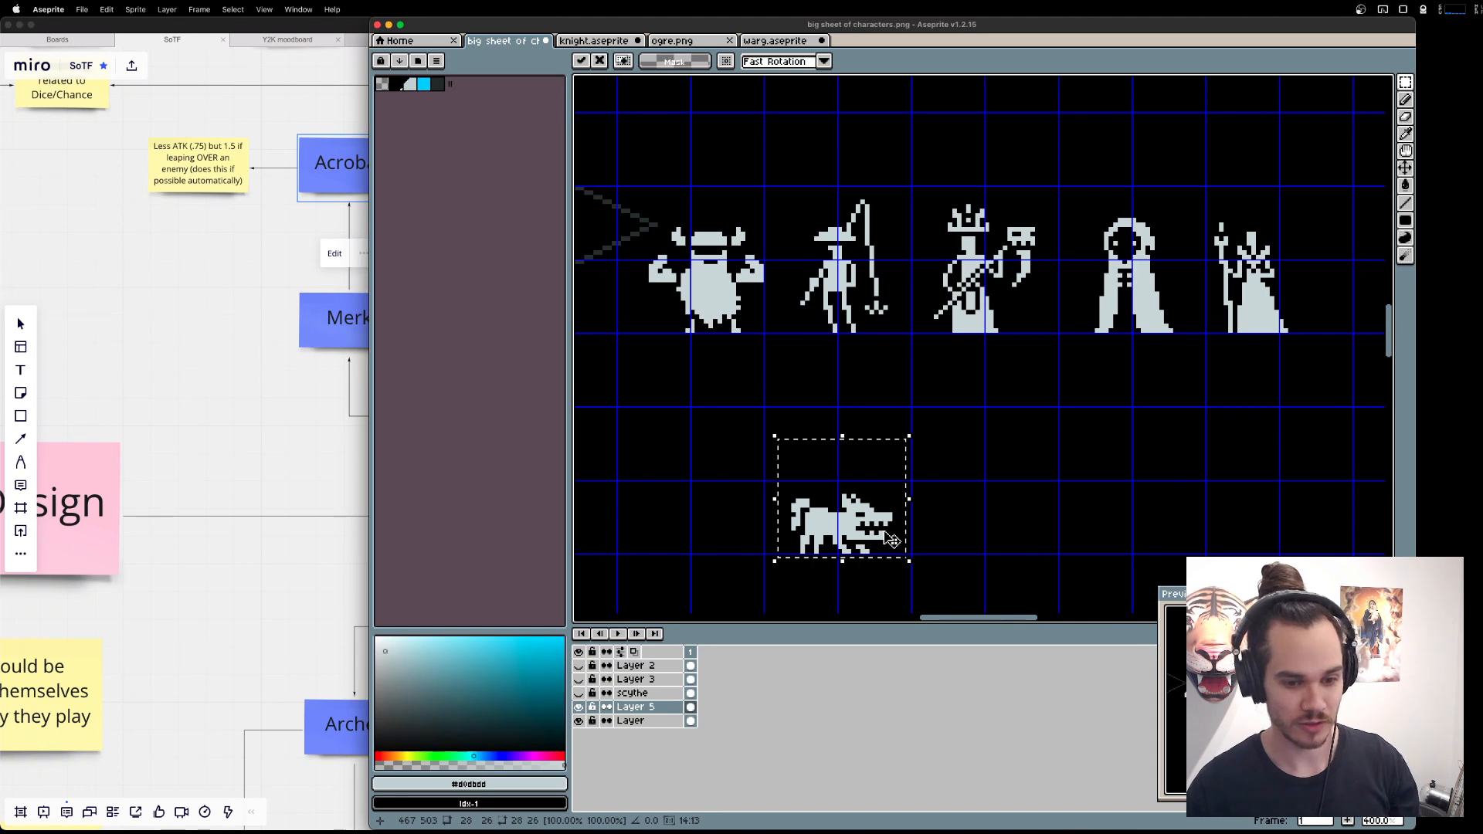
pyautogui.press('super+d')
# Close warg.aseprite without saving its changes.
pyautogui.click(788, 39)
pyautogui.press('super+w')
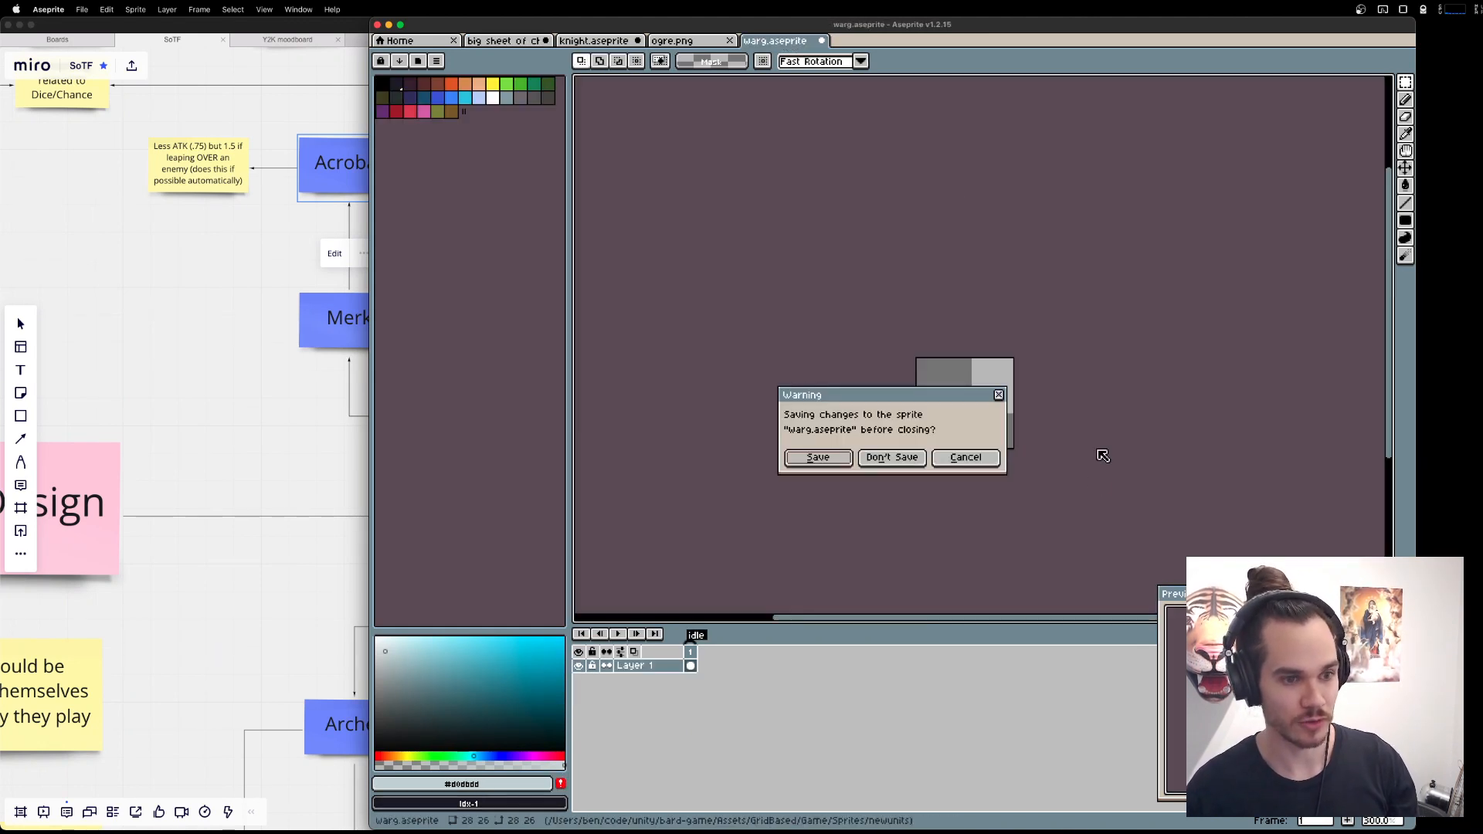
pyautogui.click(905, 457)
# Check the Dog, Boar and Lion notes on the Miro board against the big character sheet.
pyautogui.click(251, 508)
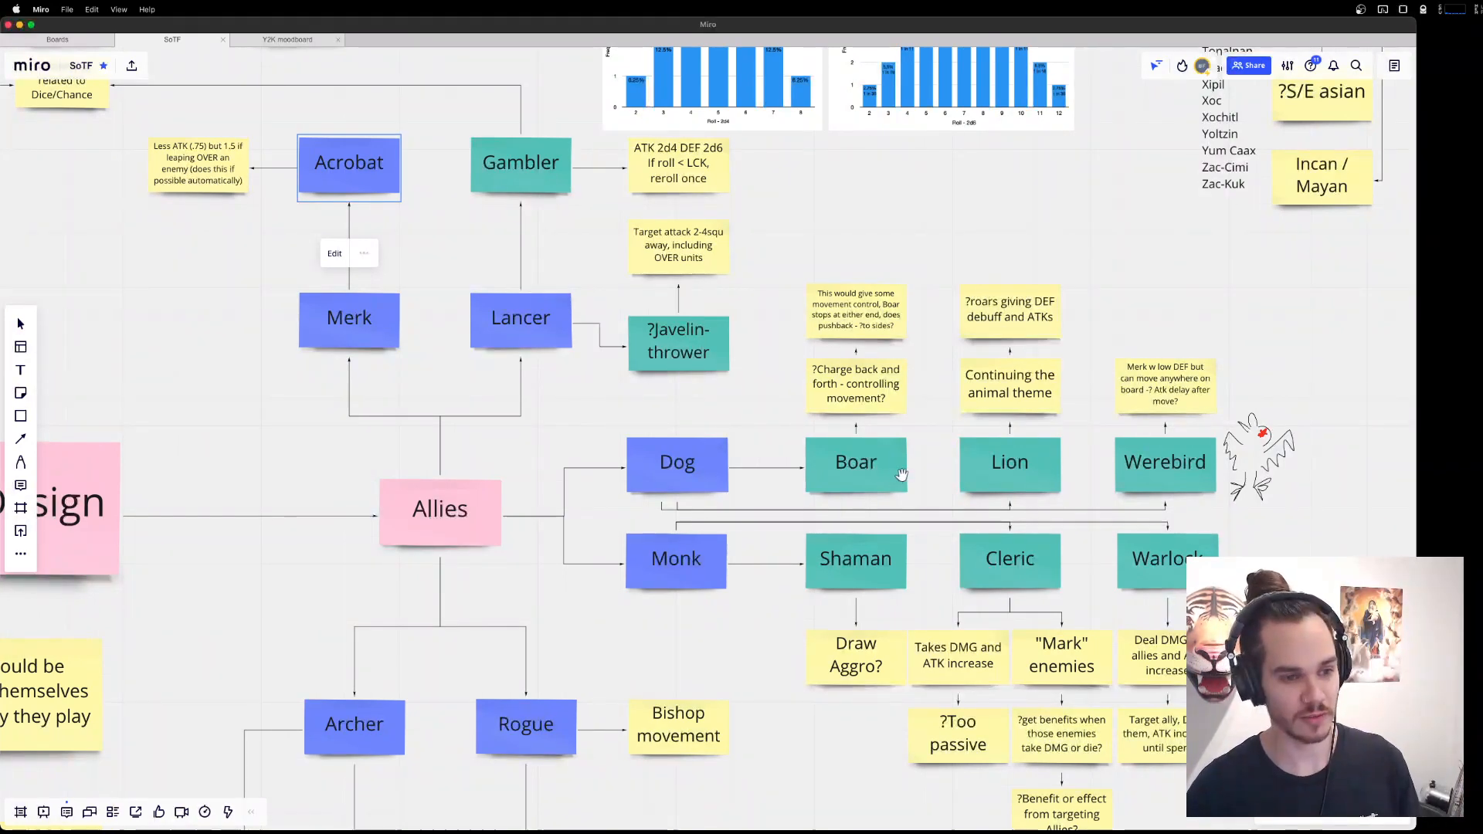
pyautogui.press('super+Tab')
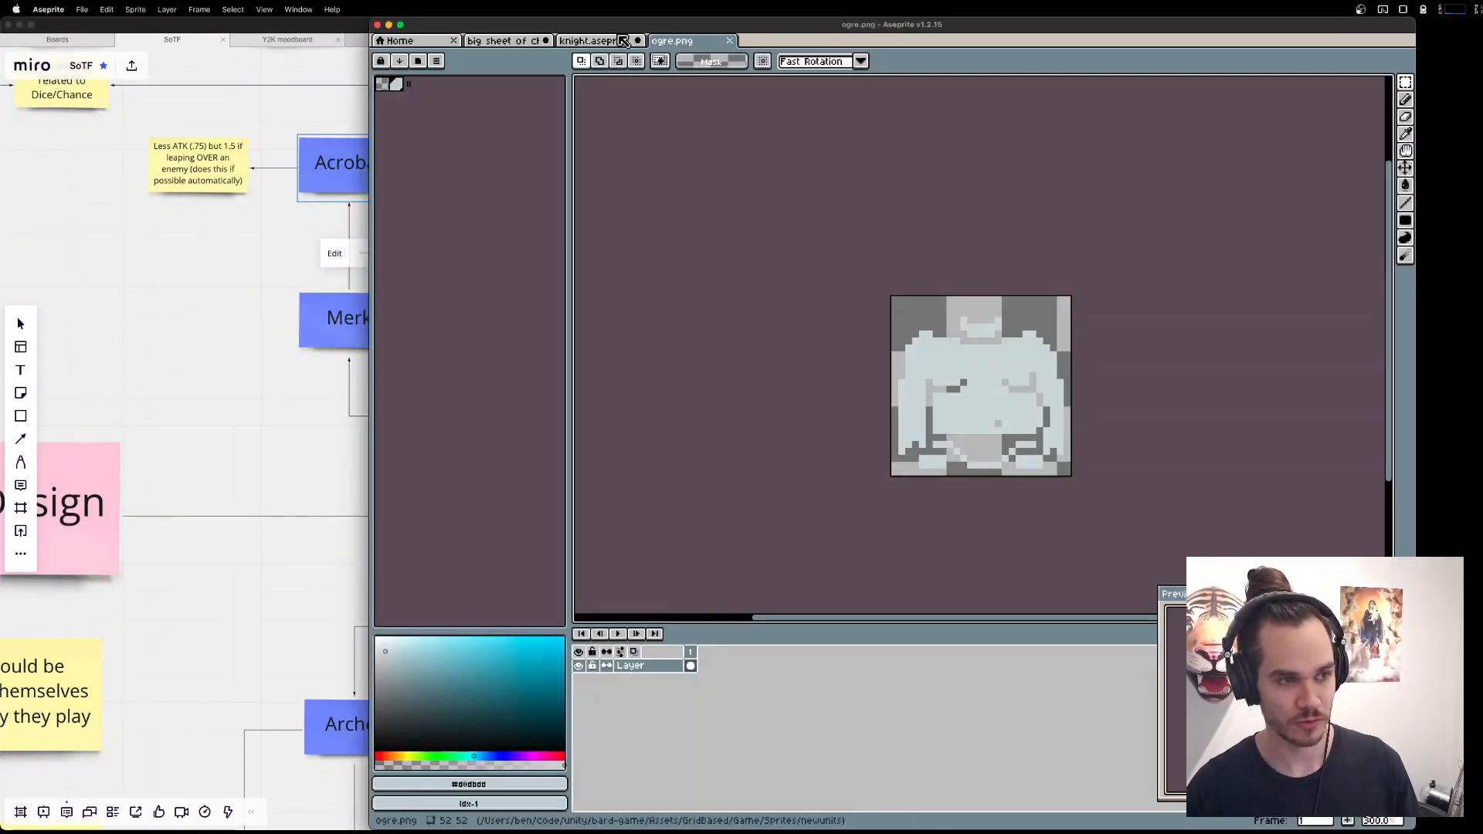
pyautogui.click(502, 40)
pyautogui.scroll(2, 1063, 382)
pyautogui.press('super+Tab')
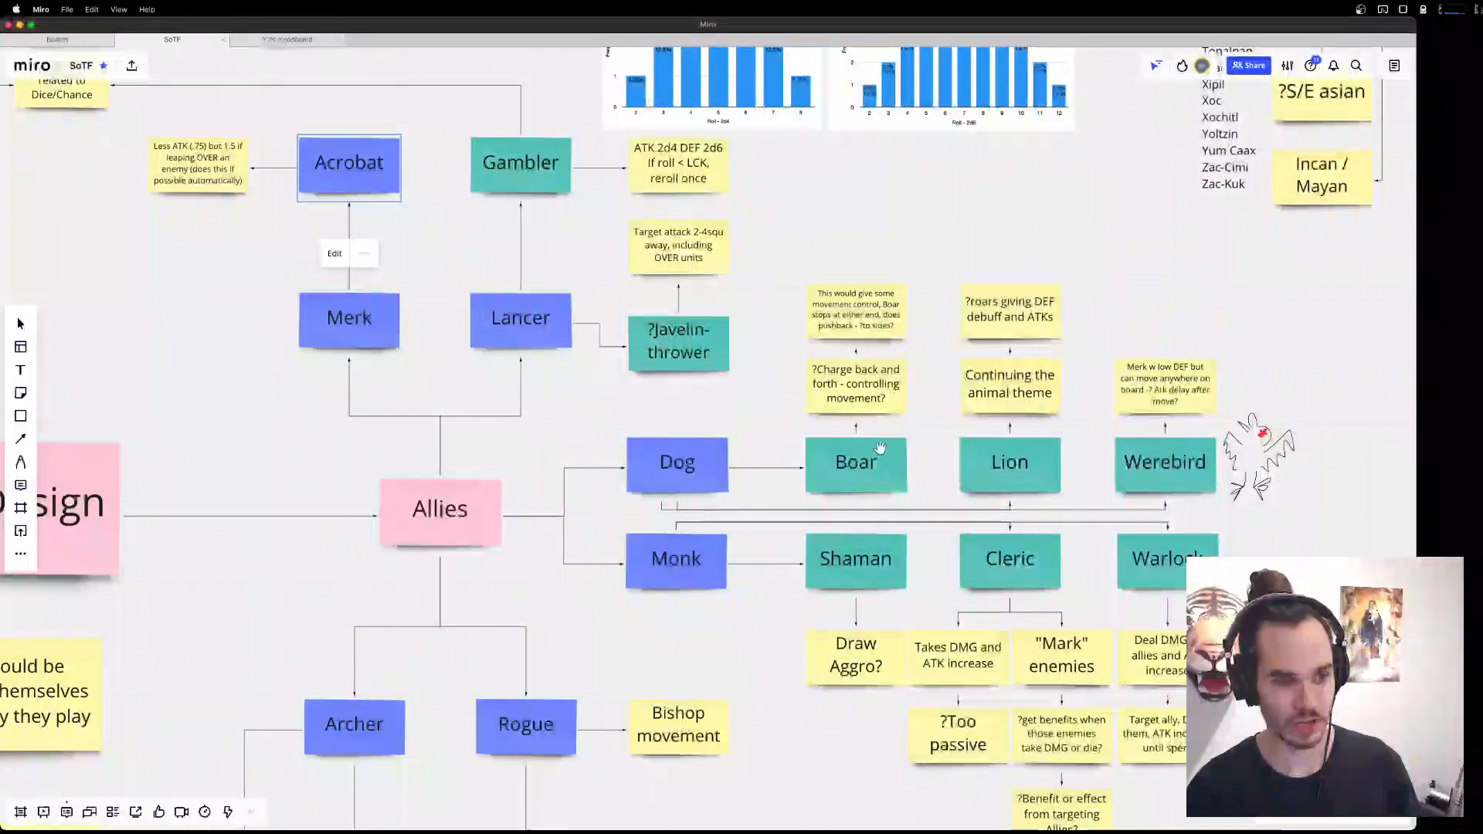
pyautogui.click(1020, 468)
pyautogui.click(873, 470)
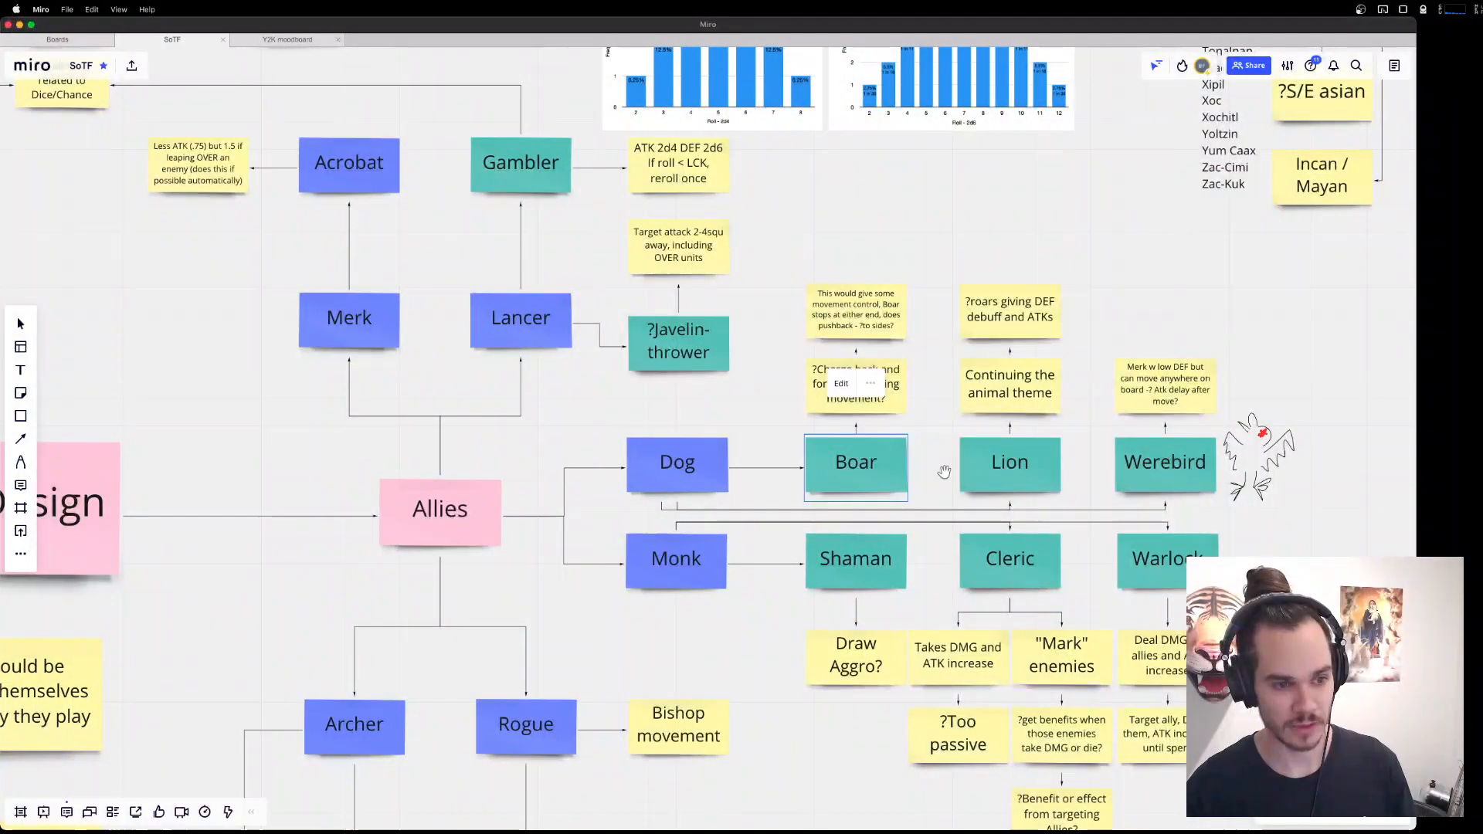
pyautogui.click(945, 471)
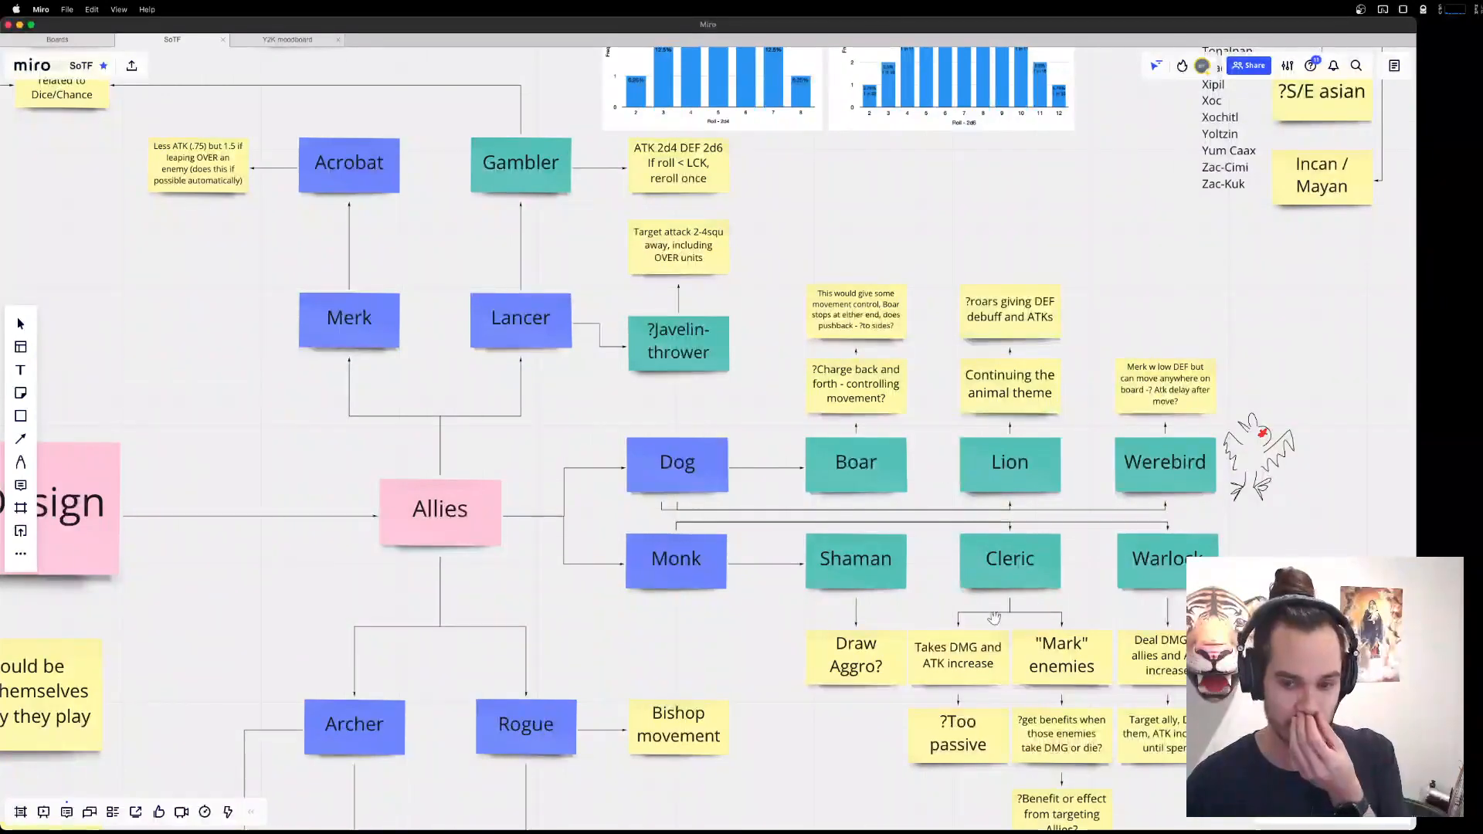
# Switch to OBS, move its window aside and minimise it.
pyautogui.click(1079, 814)
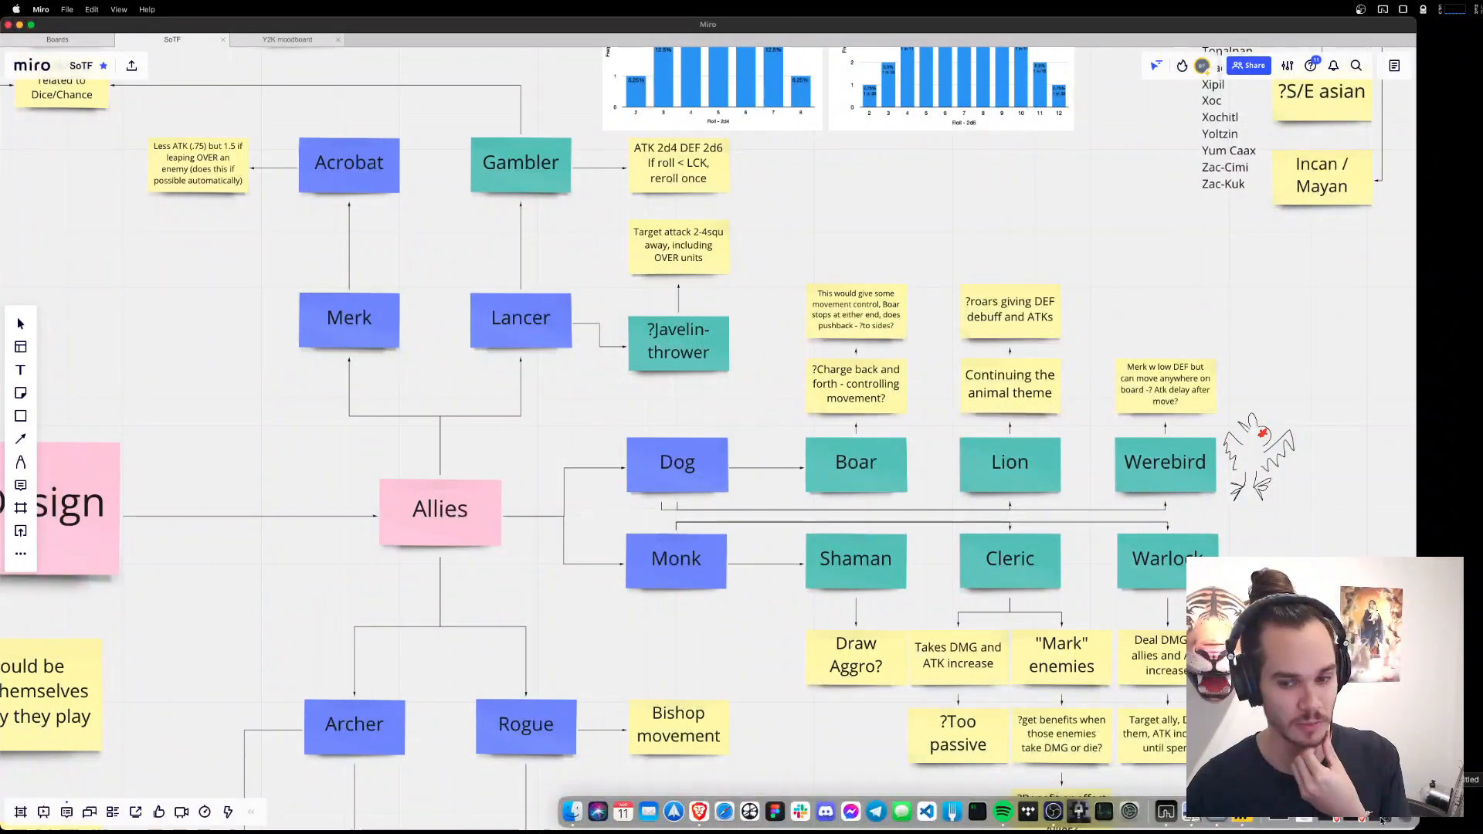
pyautogui.click(1382, 820)
pyautogui.moveTo(894, 123); pyautogui.dragTo(1480, 129)
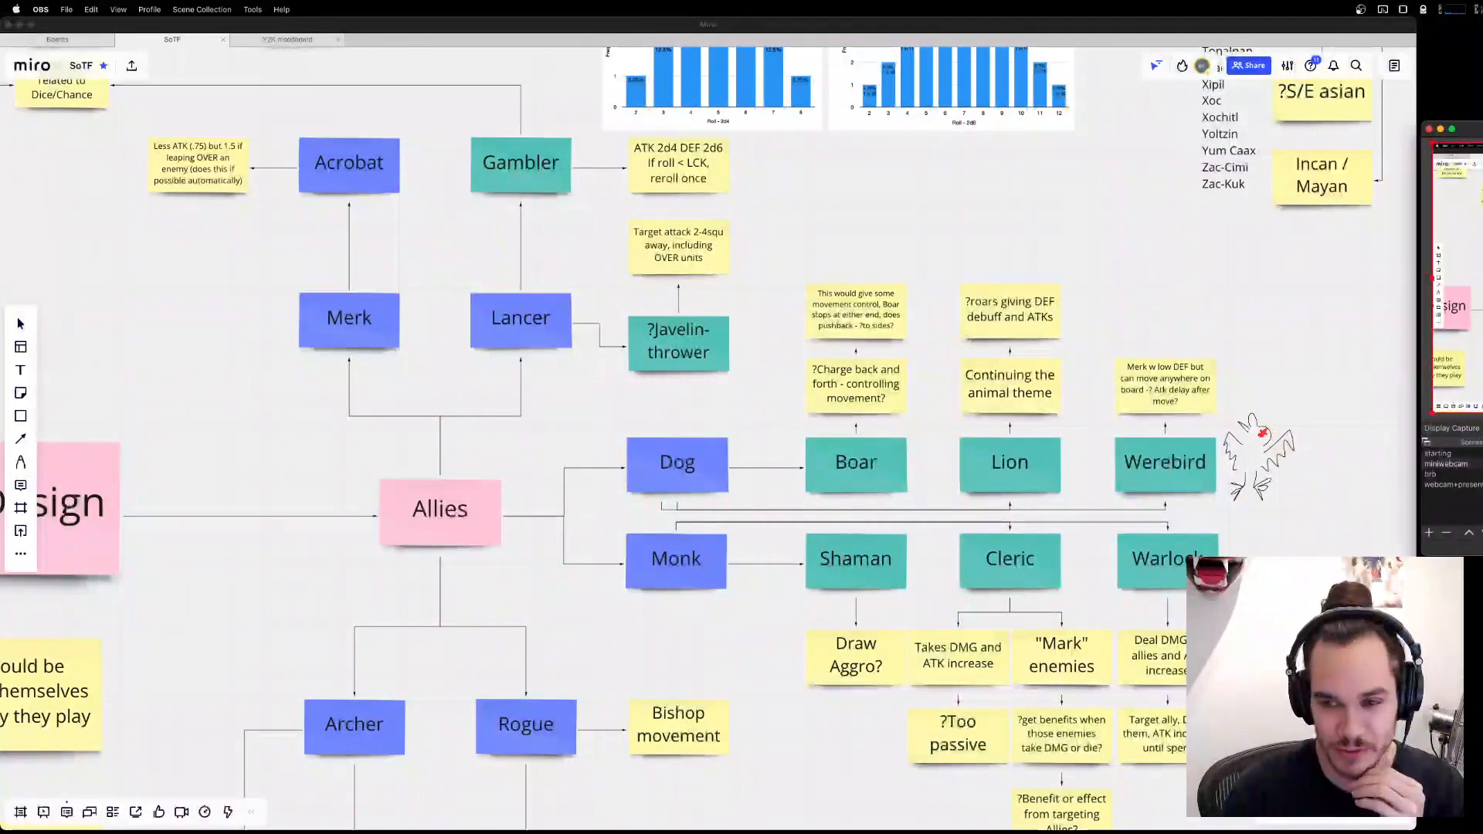
pyautogui.click(1441, 129)
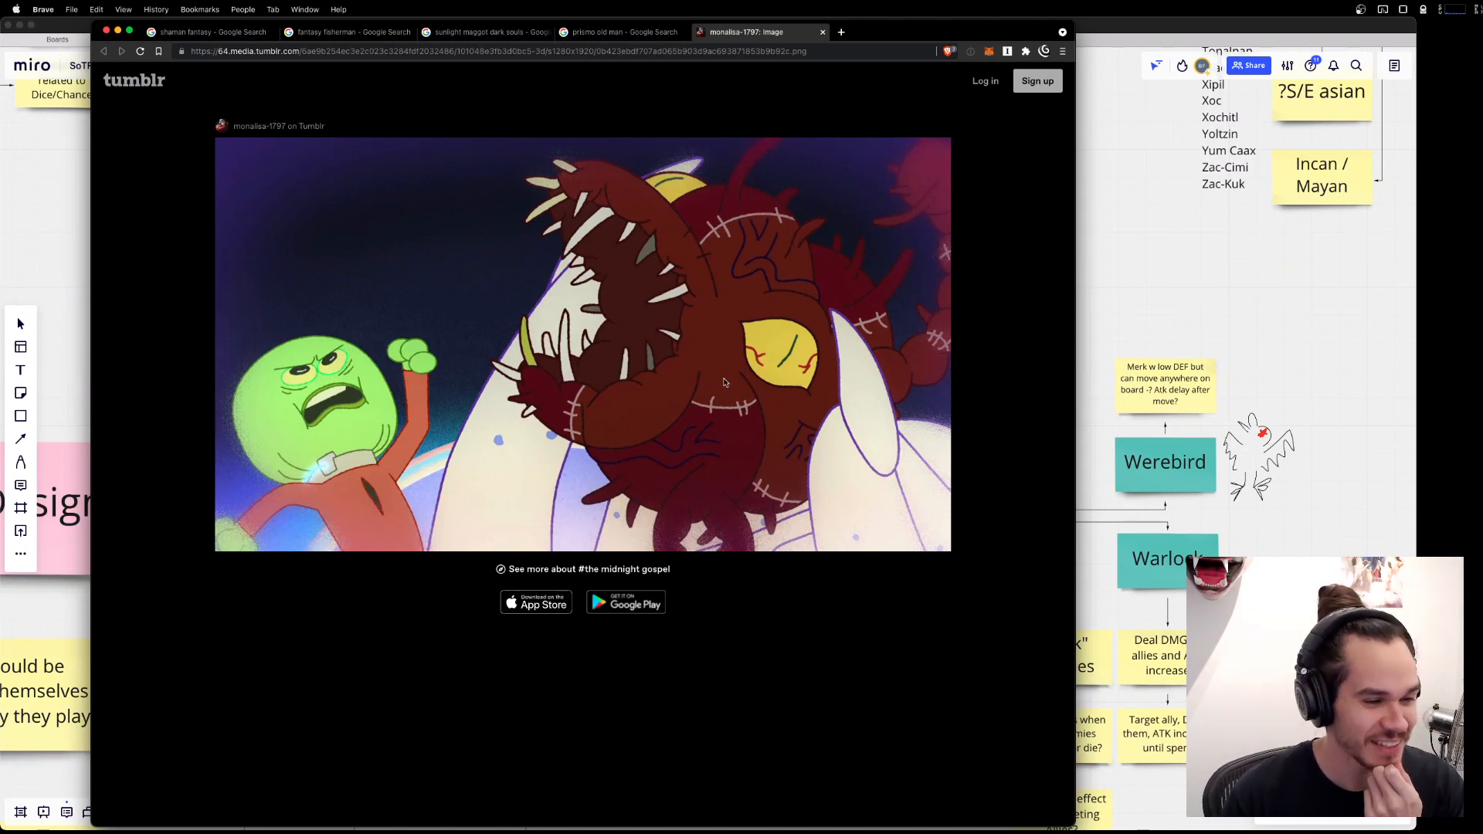
# Close the Tumblr image tab in Brave, minimise the browser window and return to the Miro board.
pyautogui.press('super+w')
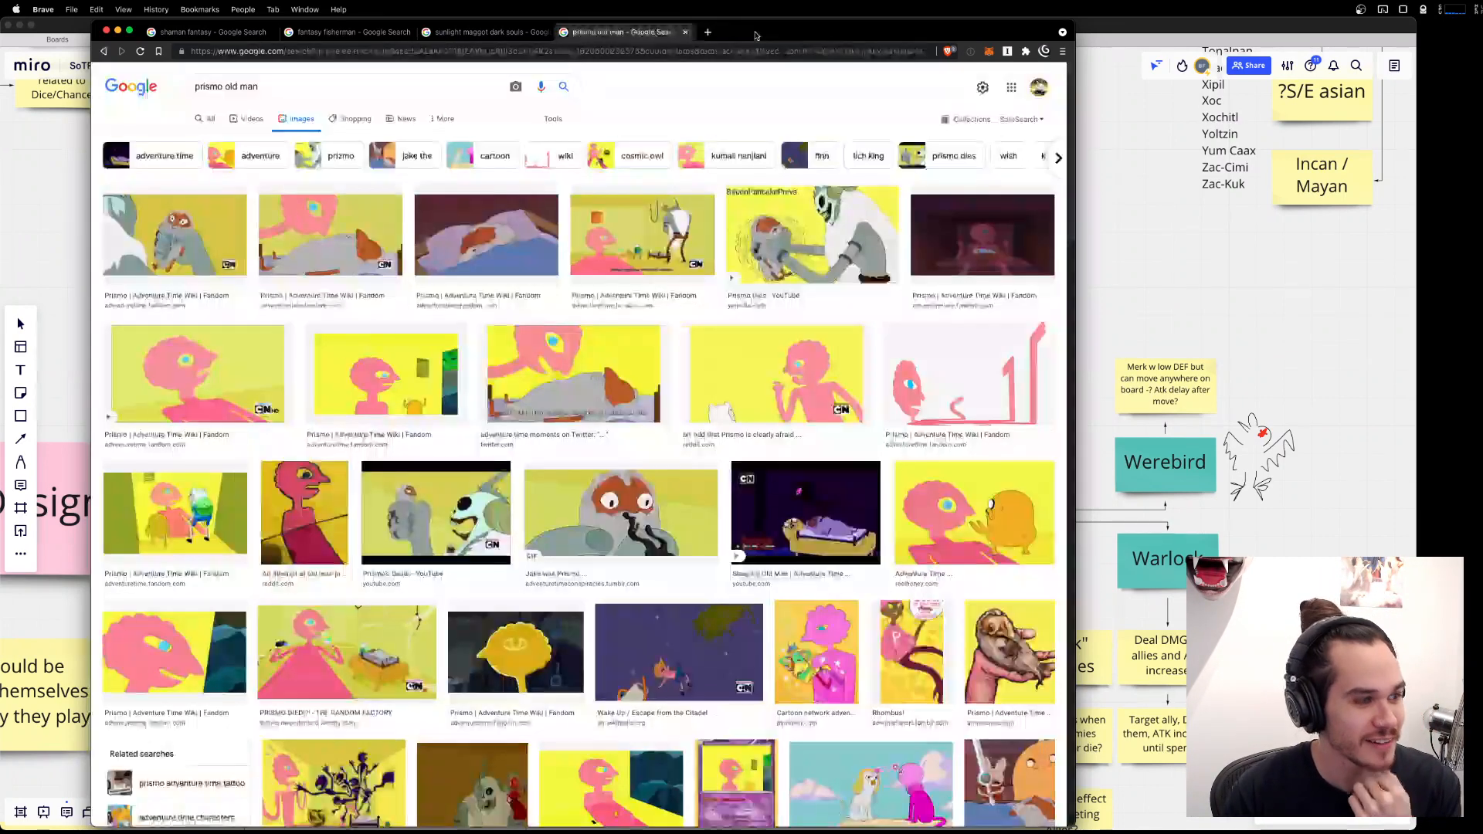
pyautogui.moveTo(852, 36); pyautogui.dragTo(875, 34)
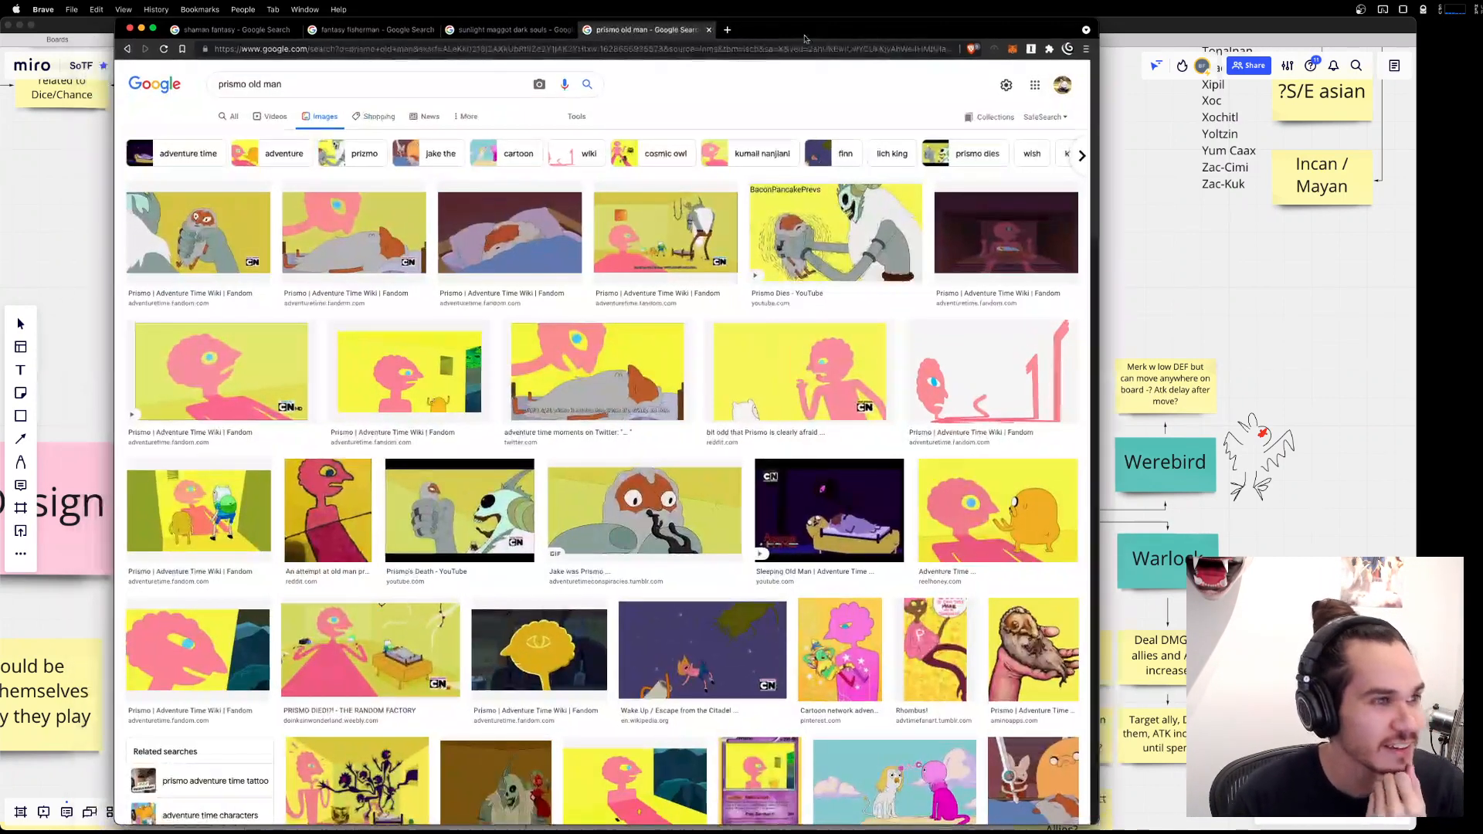
pyautogui.click(141, 29)
pyautogui.click(1213, 295)
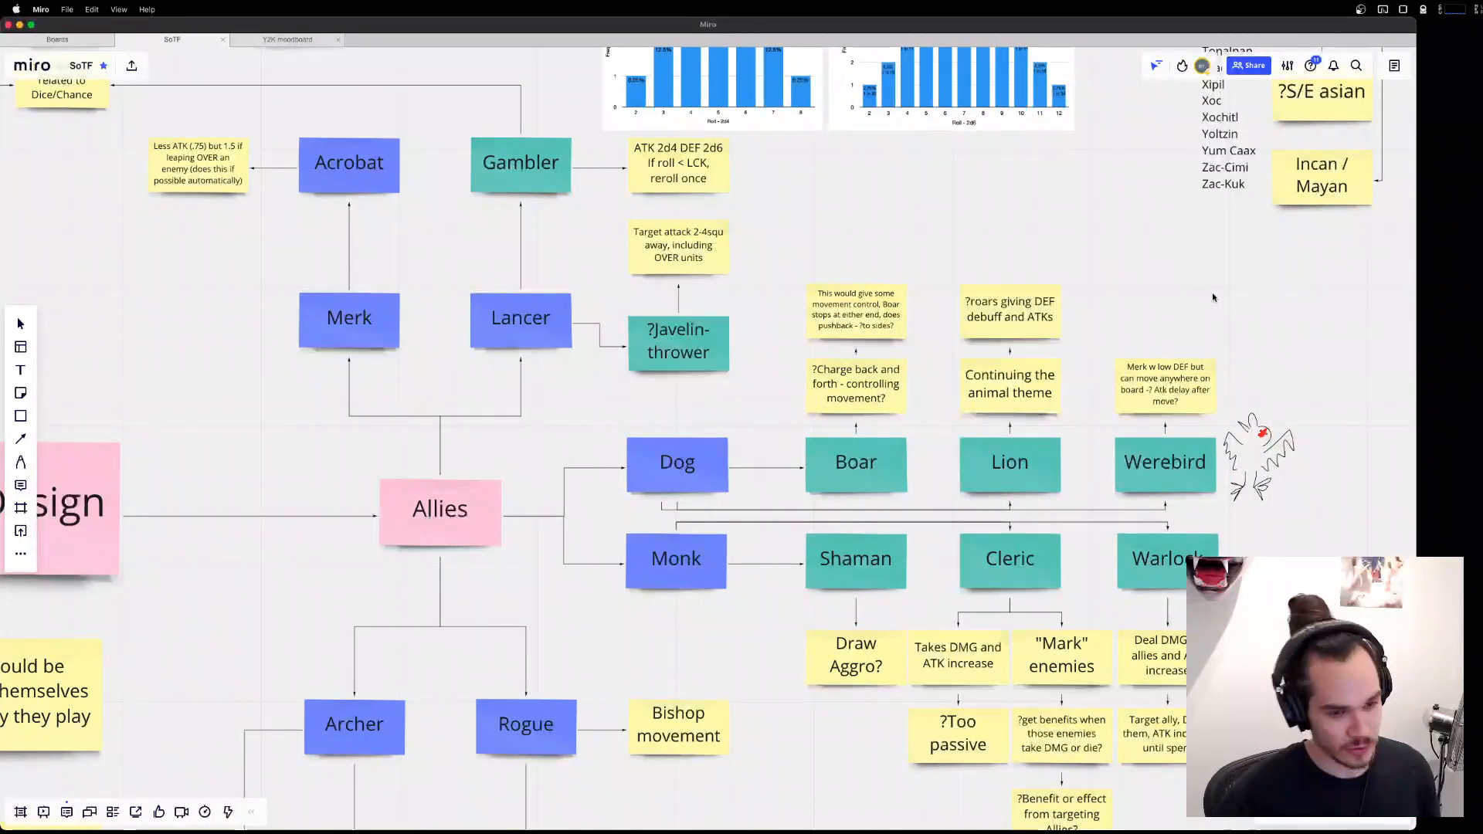
pyautogui.moveTo(1236, 833)
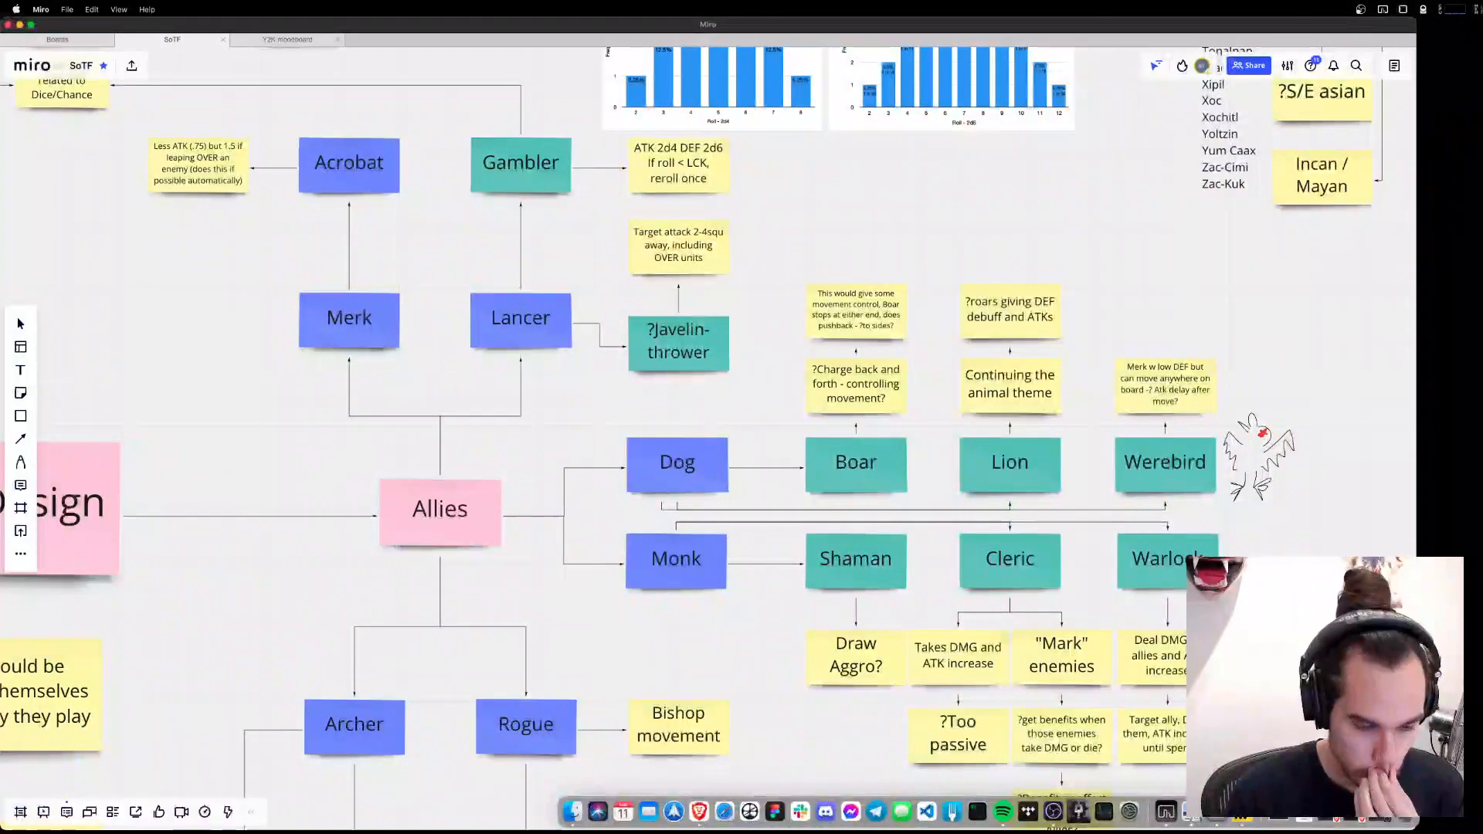
# Switch to Aseprite and copy the snarling dog sprite on the big character sheet.
pyautogui.click(1079, 812)
pyautogui.scroll(1, 1156, 431)
pyautogui.scroll(3, 1155, 431)
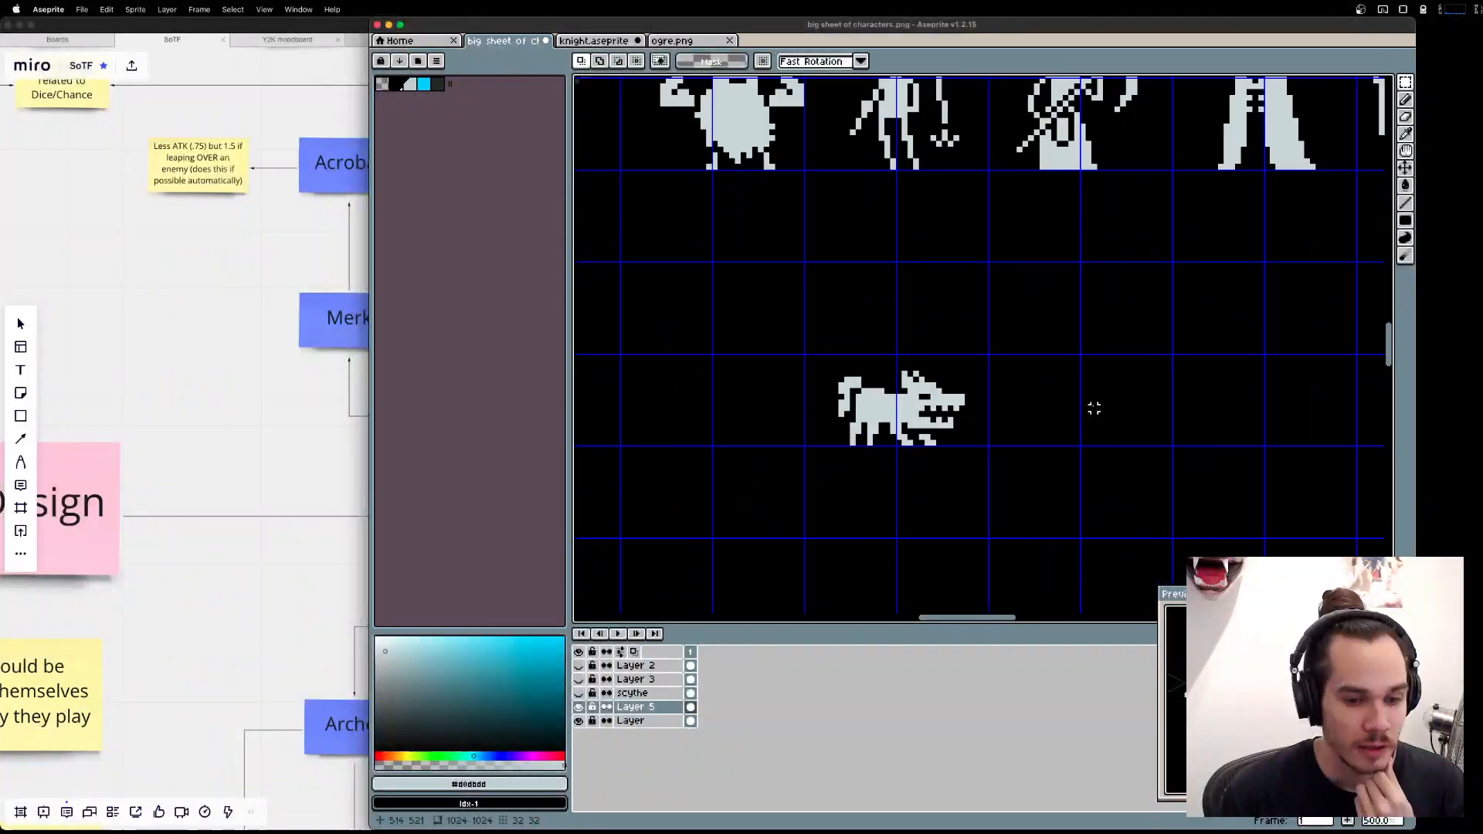
pyautogui.press('m')
pyautogui.moveTo(724, 387); pyautogui.dragTo(970, 503)
pyautogui.press('super+c')
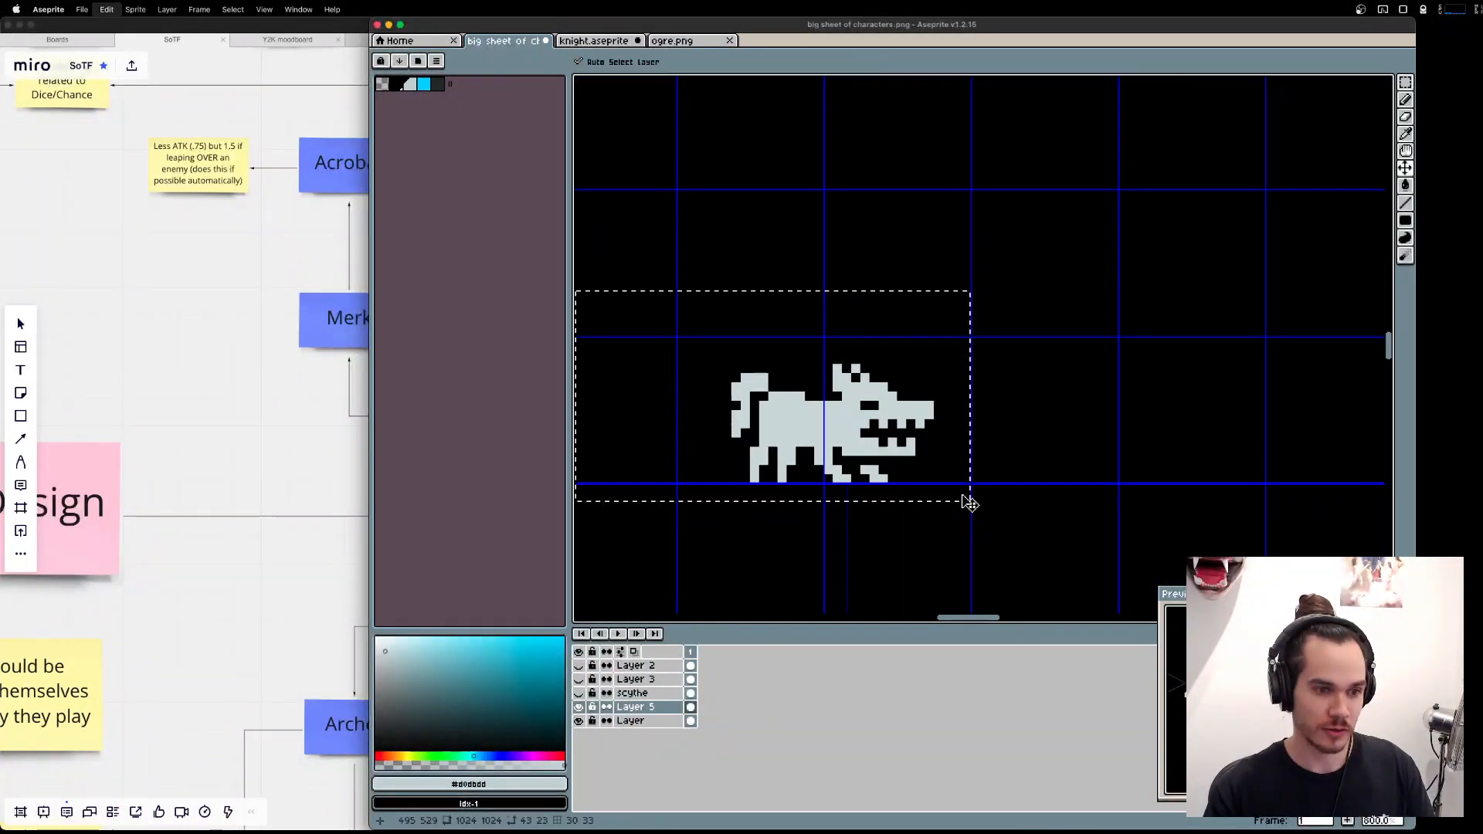
# Paste a duplicate of the dog sprite into the empty cells beside the original.
pyautogui.press('super+v')
pyautogui.press('Escape')
pyautogui.scroll(-3, 951, 492)
pyautogui.press('super+v')
pyautogui.moveTo(876, 468); pyautogui.dragTo(1137, 486)
pyautogui.press('Escape')
pyautogui.scroll(2, 1152, 479)
pyautogui.scroll(3, 1093, 480)
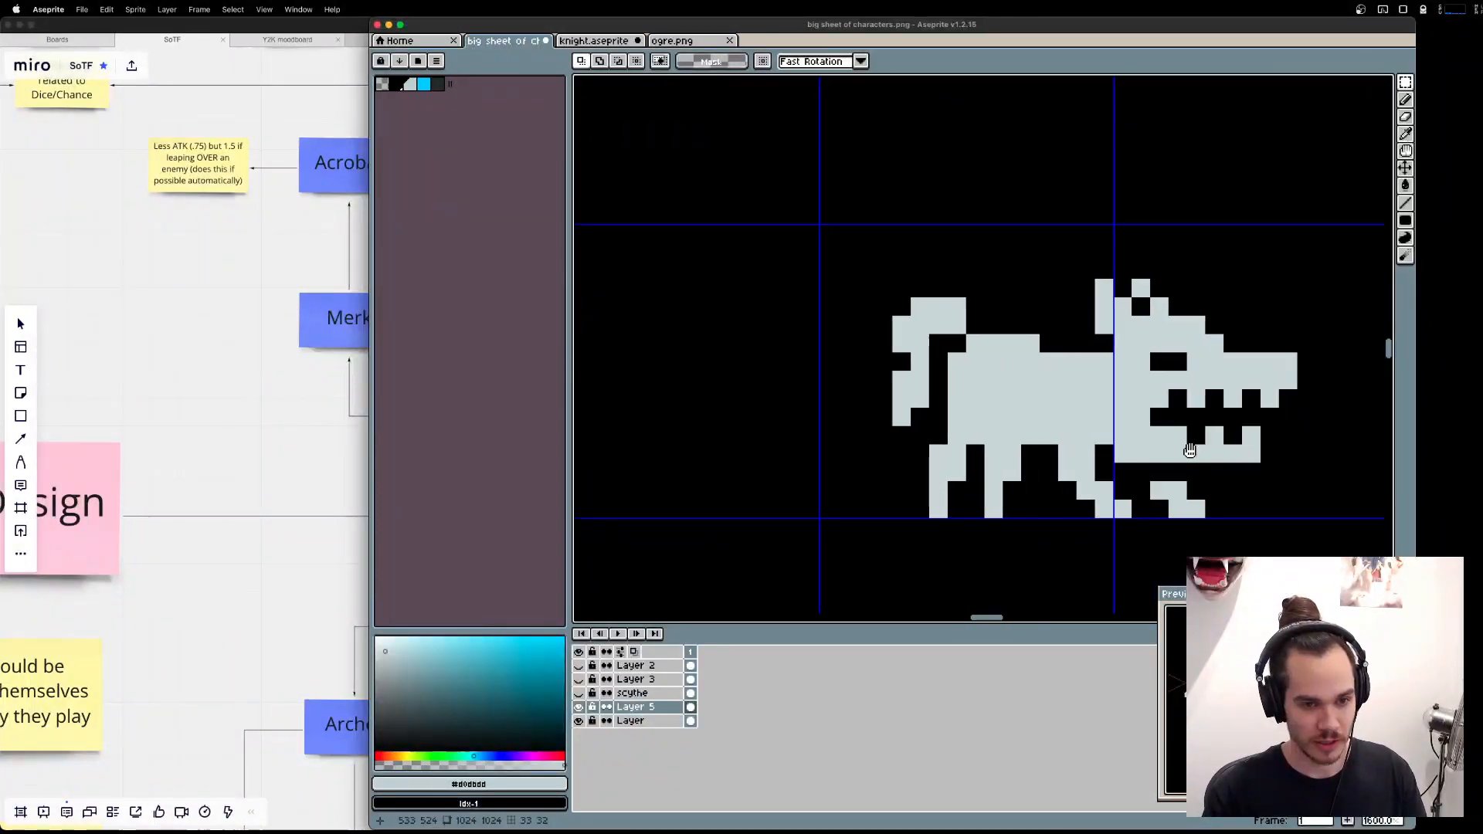
# Cut the duplicate dog's head from its body and place it separately in the empty space ahead of the body.
pyautogui.moveTo(806, 317); pyautogui.dragTo(1004, 498)
pyautogui.click(1030, 482)
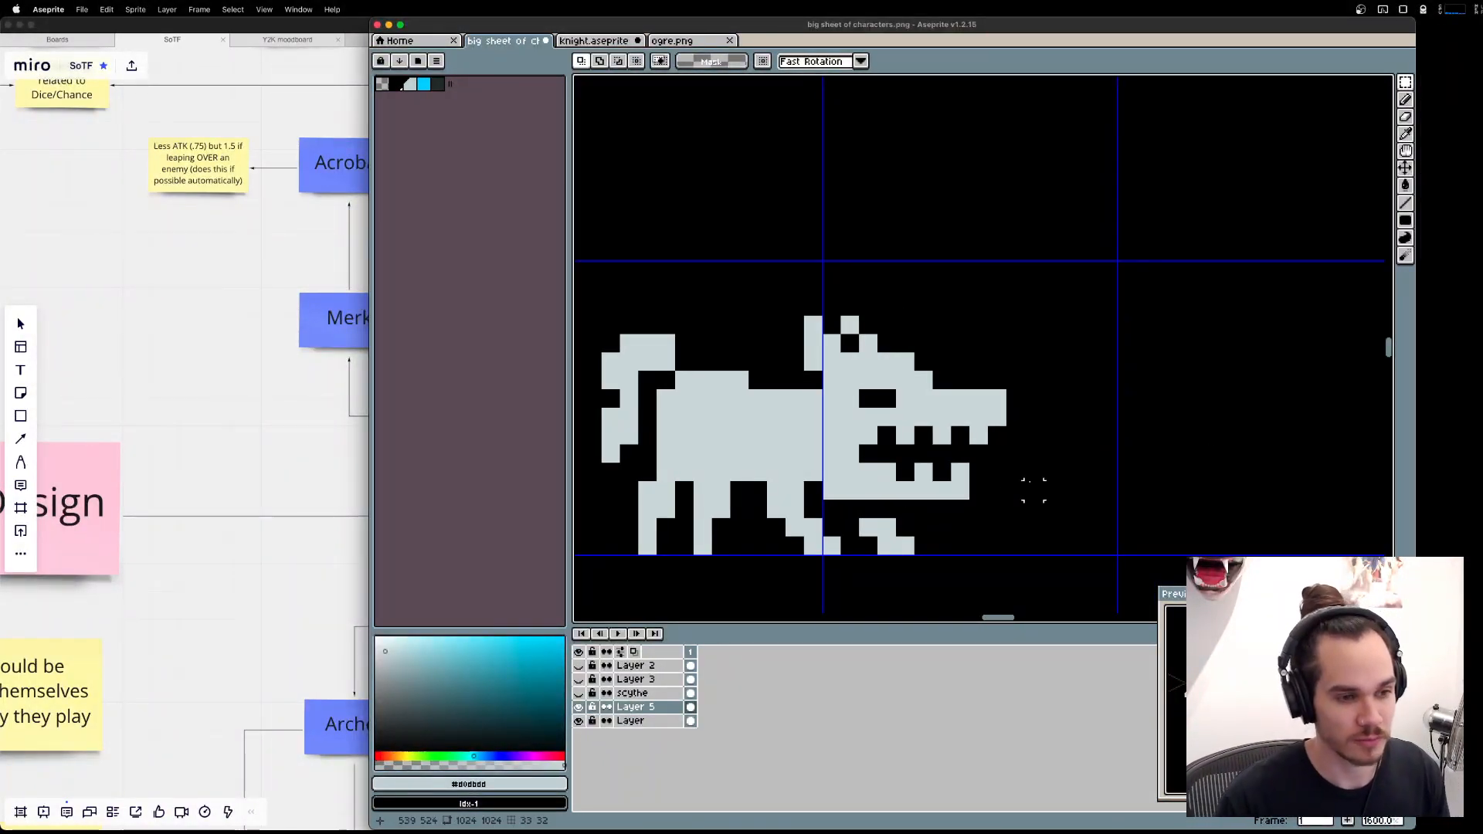
pyautogui.moveTo(805, 316); pyautogui.dragTo(1006, 499)
pyautogui.press('super+x')
pyautogui.press('super+v')
pyautogui.hscroll(2, 1053, 430)
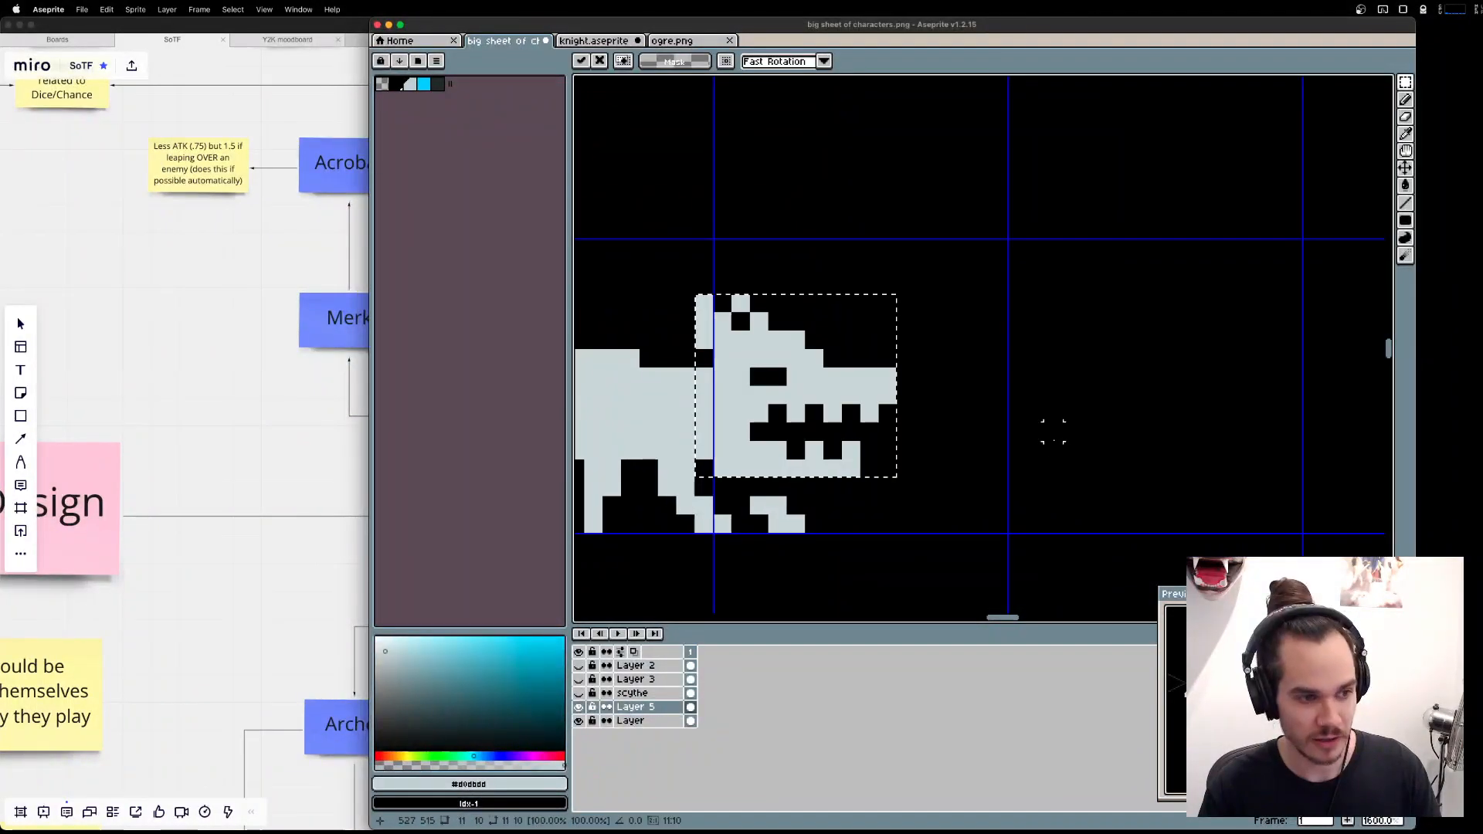
pyautogui.moveTo(843, 412); pyautogui.dragTo(1232, 413)
pyautogui.press('super+d')
pyautogui.hscroll(2, 1155, 397)
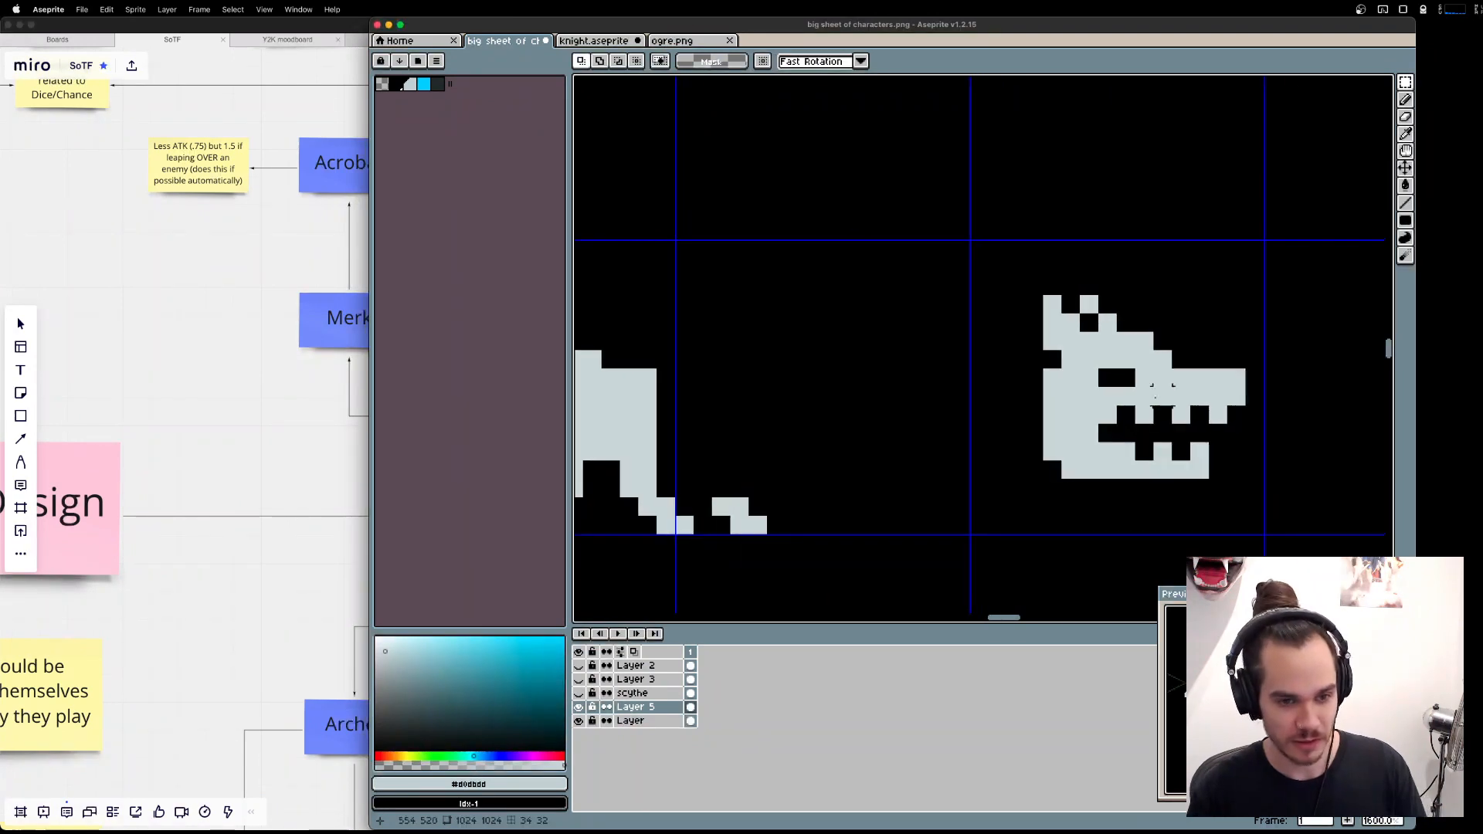
# Shorten the detached head's muzzle by deleting the front of the snout and erasing the leftover chin pixel.
pyautogui.moveTo(1274, 487); pyautogui.dragTo(1202, 340)
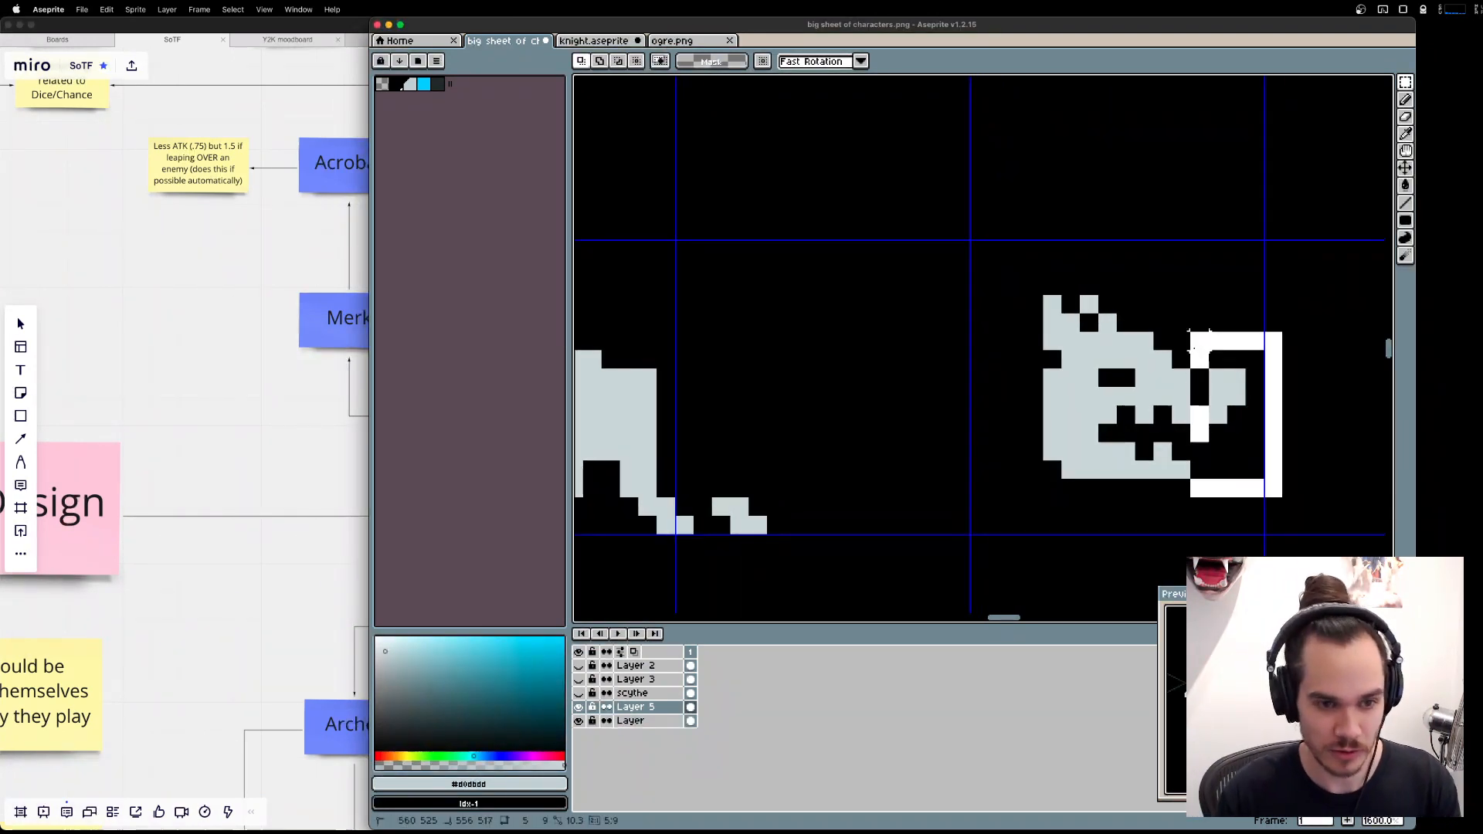
pyautogui.press('Delete')
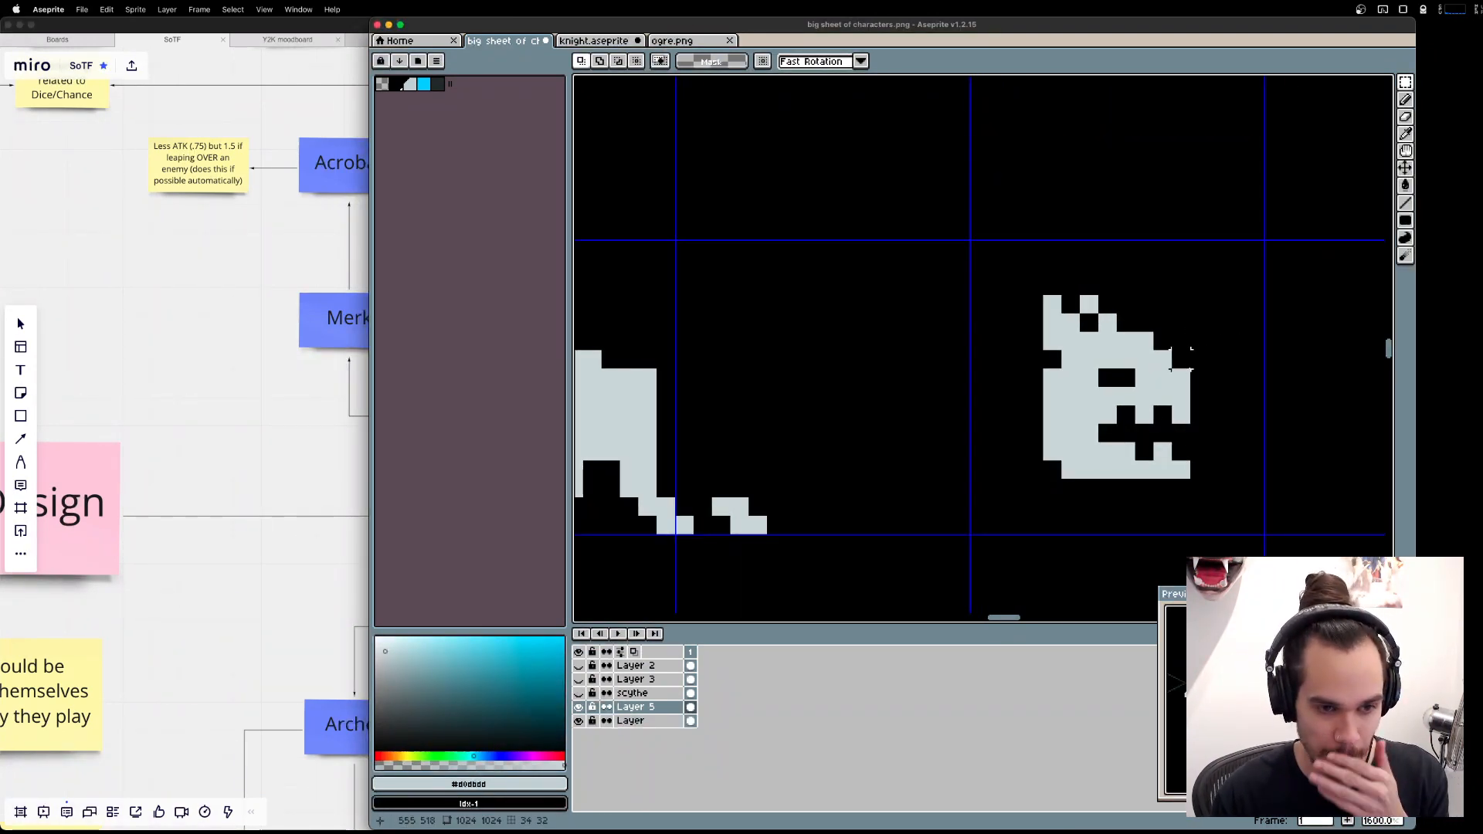
pyautogui.press('e')
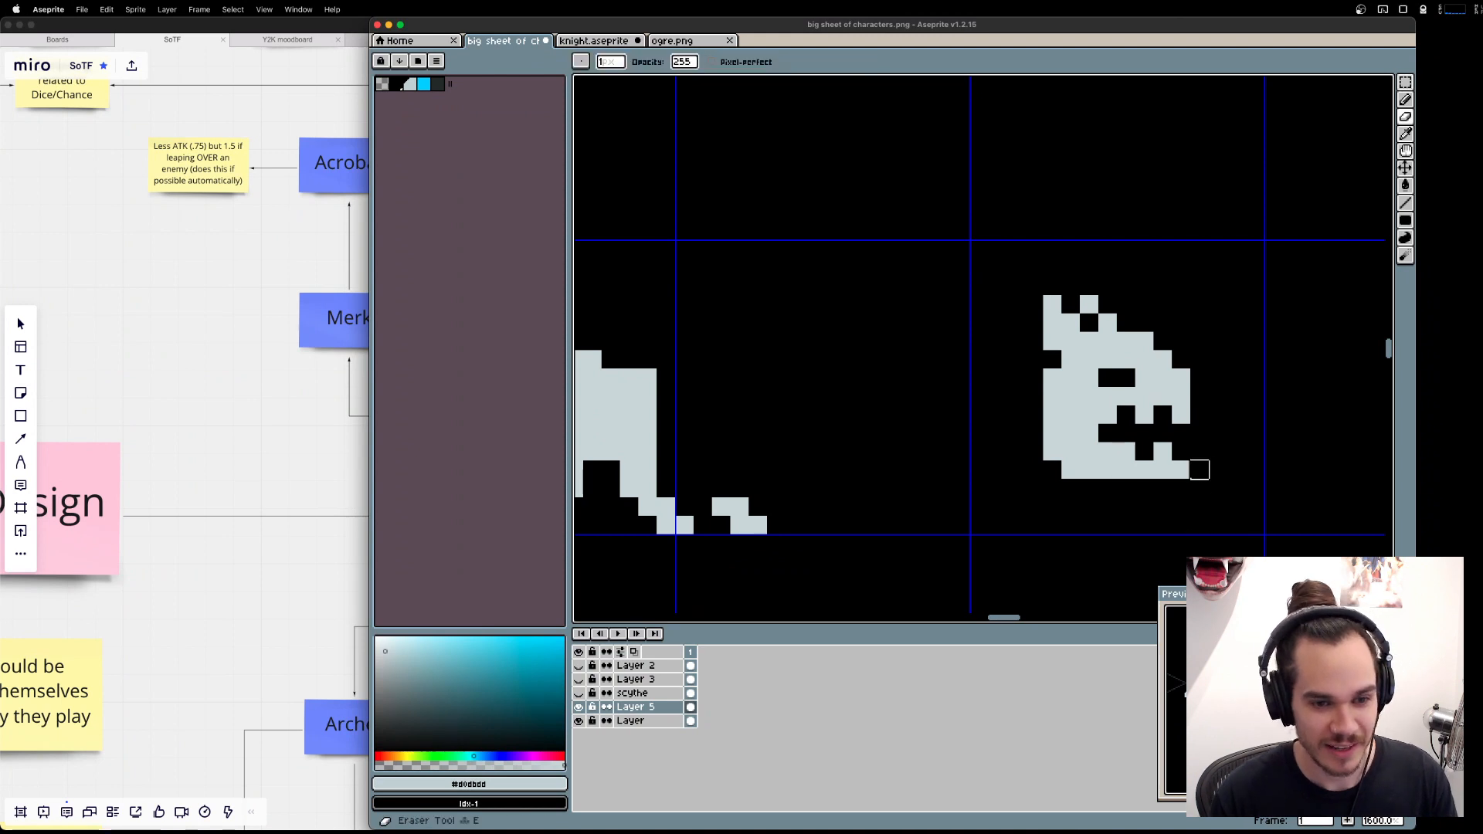
pyautogui.click(1182, 469)
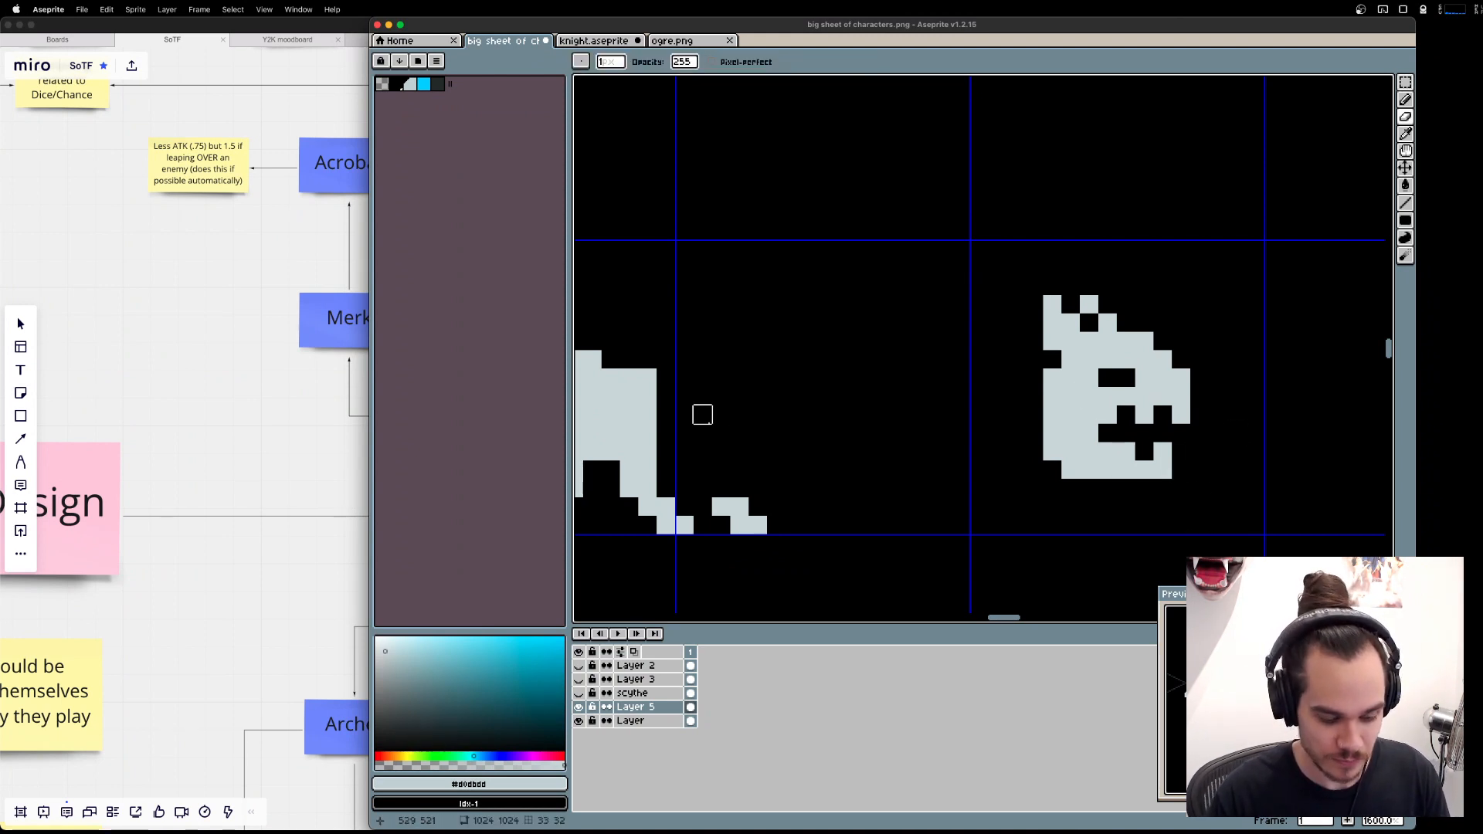
# Try drawing a thick neck, chest and front legs behind the detached head.
pyautogui.press('b')
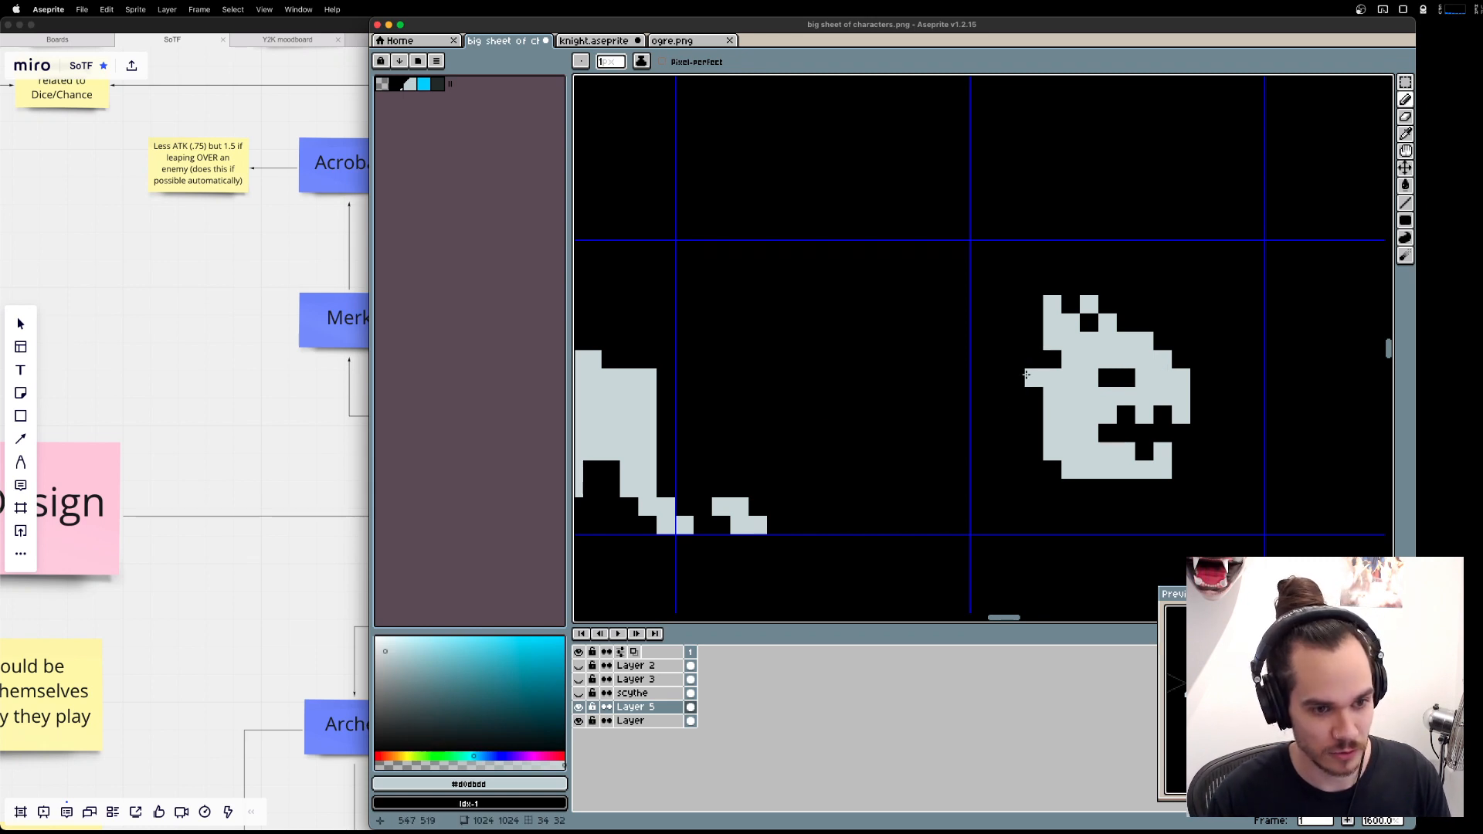
pyautogui.moveTo(1026, 375)
pyautogui.mouseDown()
pyautogui.moveTo(1021, 351)
pyautogui.moveTo(1044, 363)
pyautogui.moveTo(996, 409)
pyautogui.moveTo(1029, 502)
pyautogui.moveTo(1017, 397)
pyautogui.moveTo(1035, 396)
pyautogui.mouseUp()
pyautogui.press('super+z')
pyautogui.click(1050, 505)
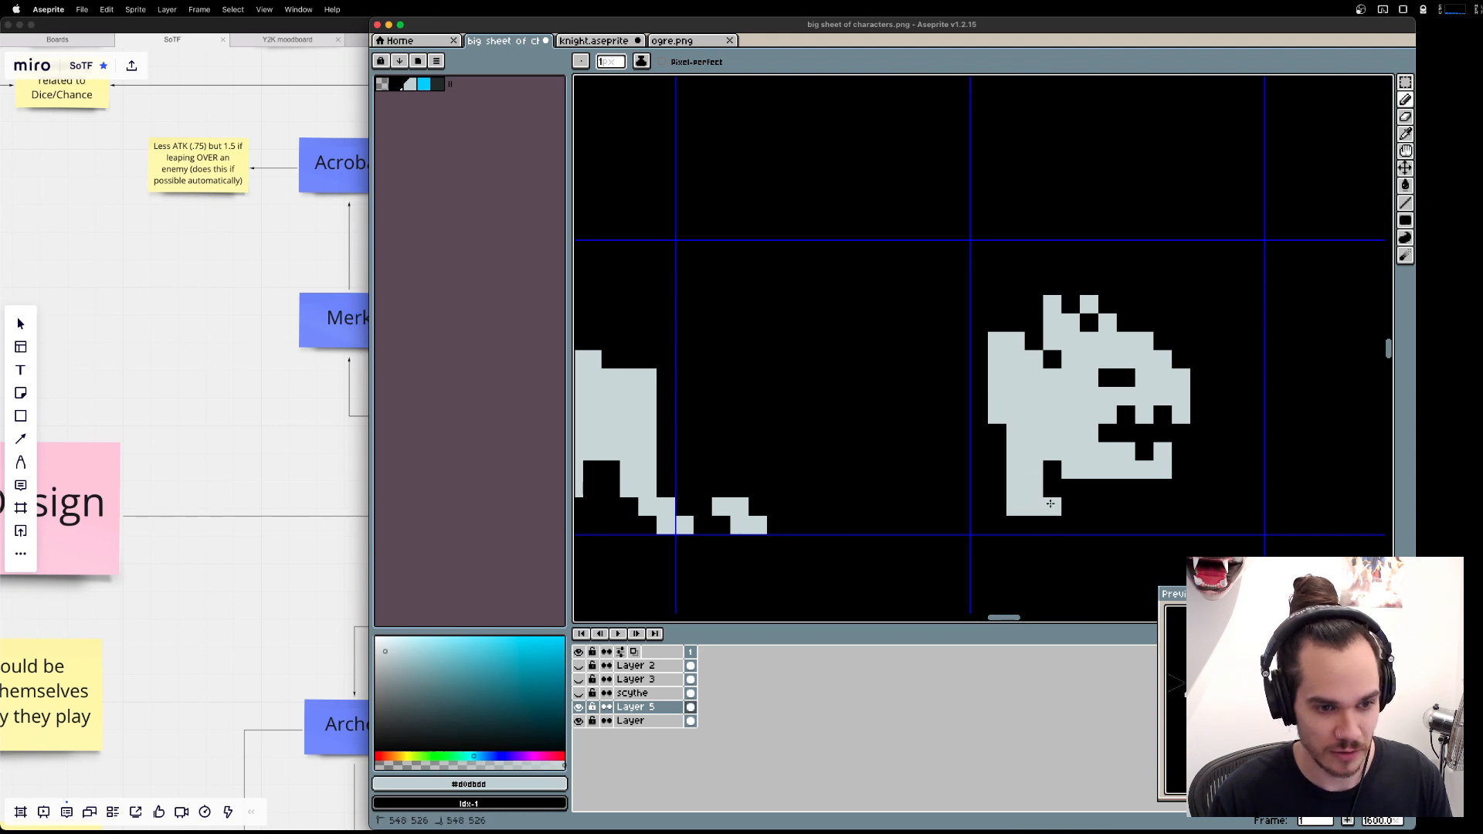
pyautogui.moveTo(1052, 526); pyautogui.dragTo(1034, 525)
pyautogui.click(1034, 544)
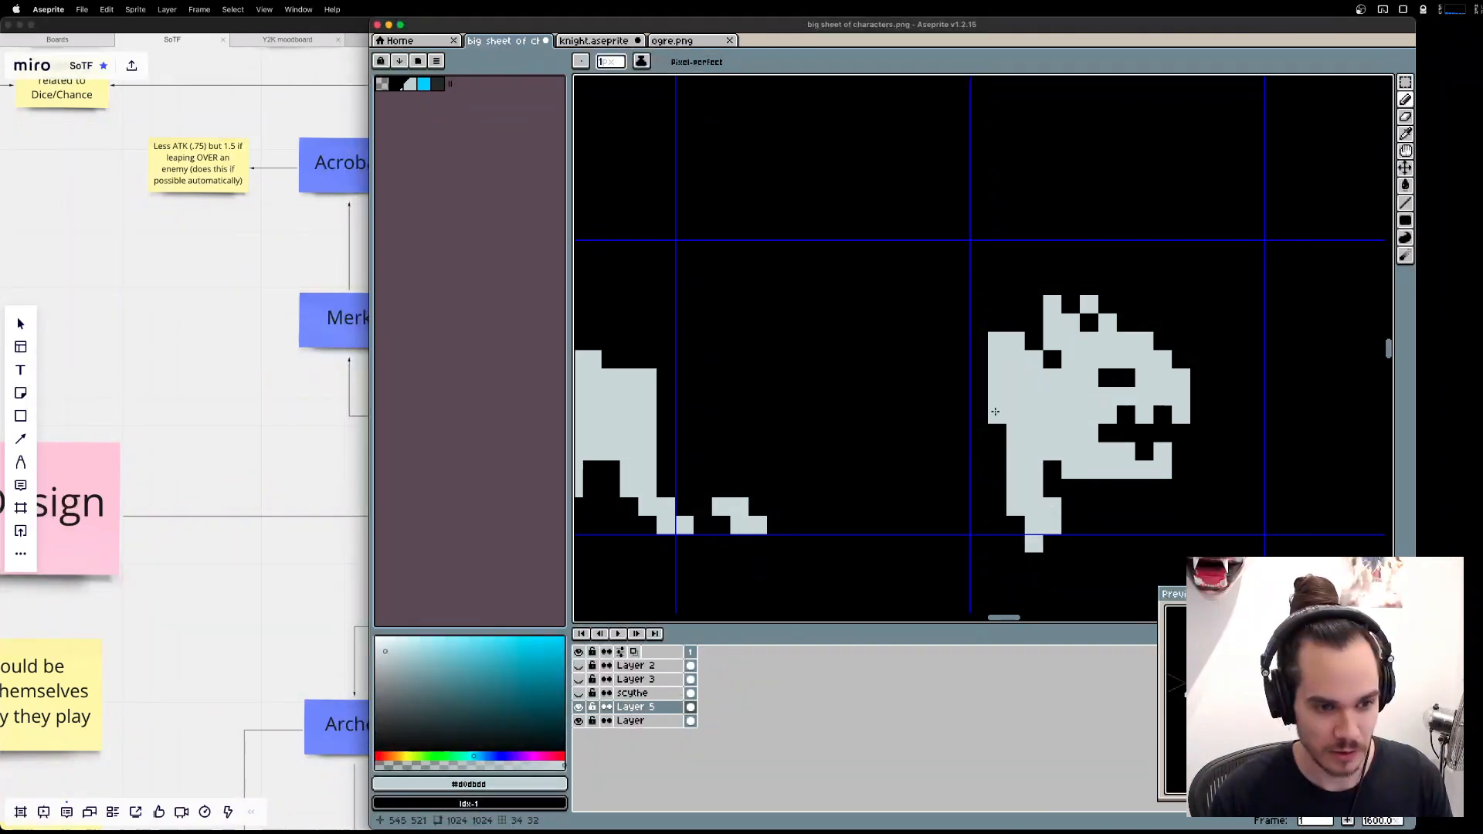
pyautogui.moveTo(996, 412)
pyautogui.mouseDown()
pyautogui.moveTo(997, 537)
pyautogui.moveTo(971, 371)
pyautogui.mouseUp()
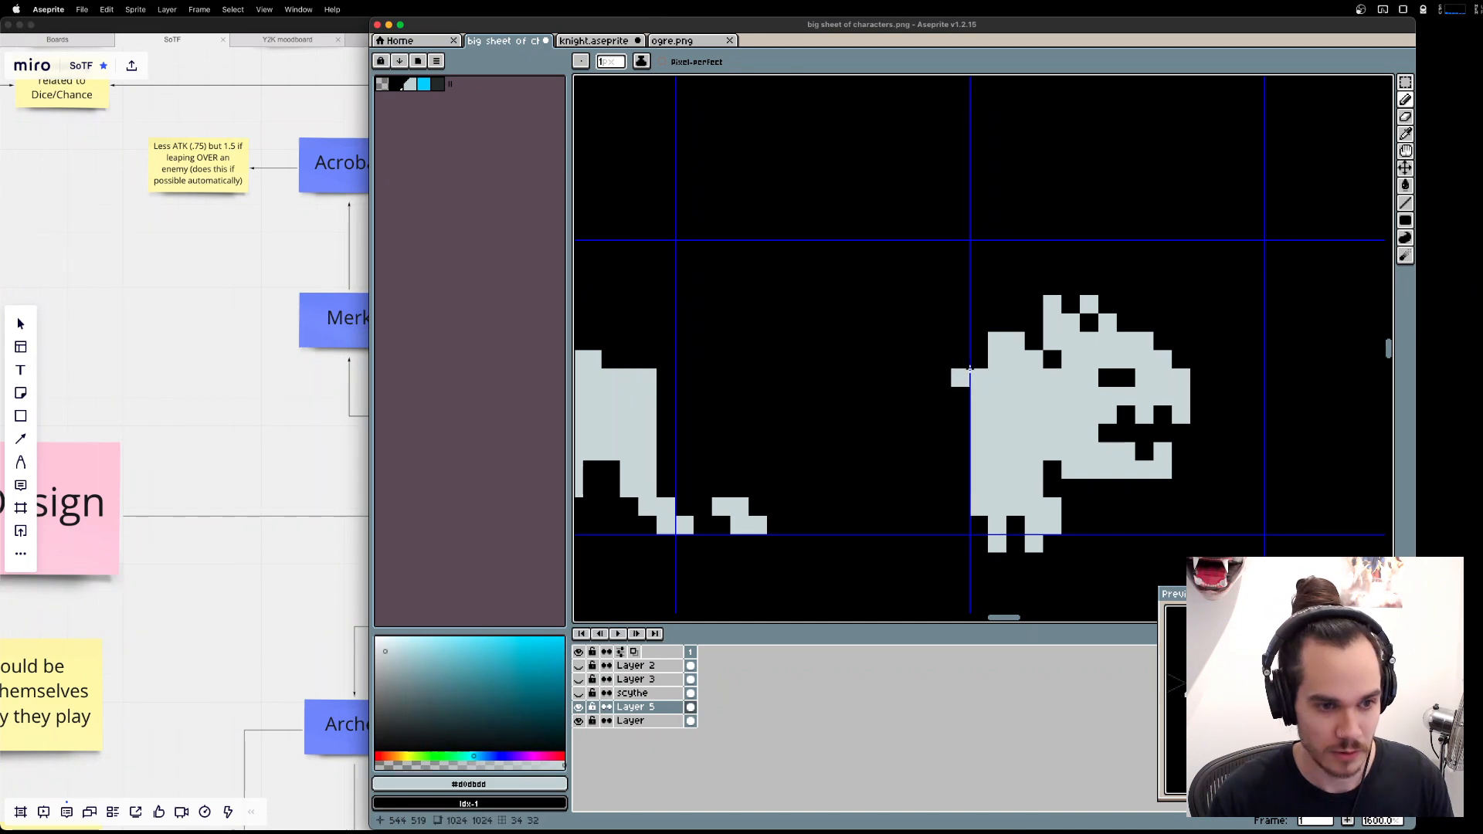
pyautogui.click(963, 397)
pyautogui.scroll(-2, 971, 415)
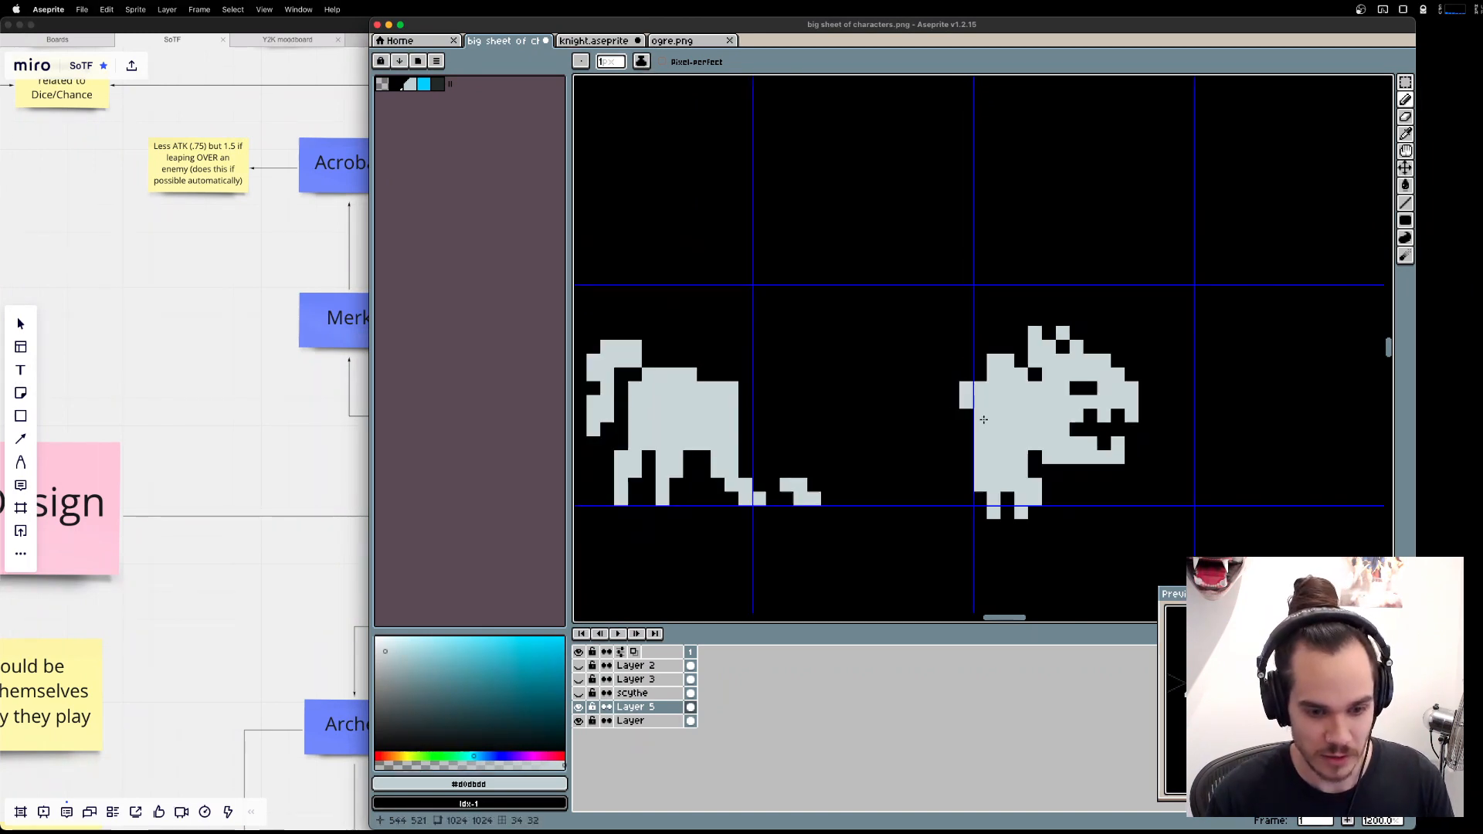
# Try joining the head and its drawn front body onto the duplicate dog's hindquarters.
pyautogui.press('m')
pyautogui.moveTo(1267, 519); pyautogui.dragTo(876, 194)
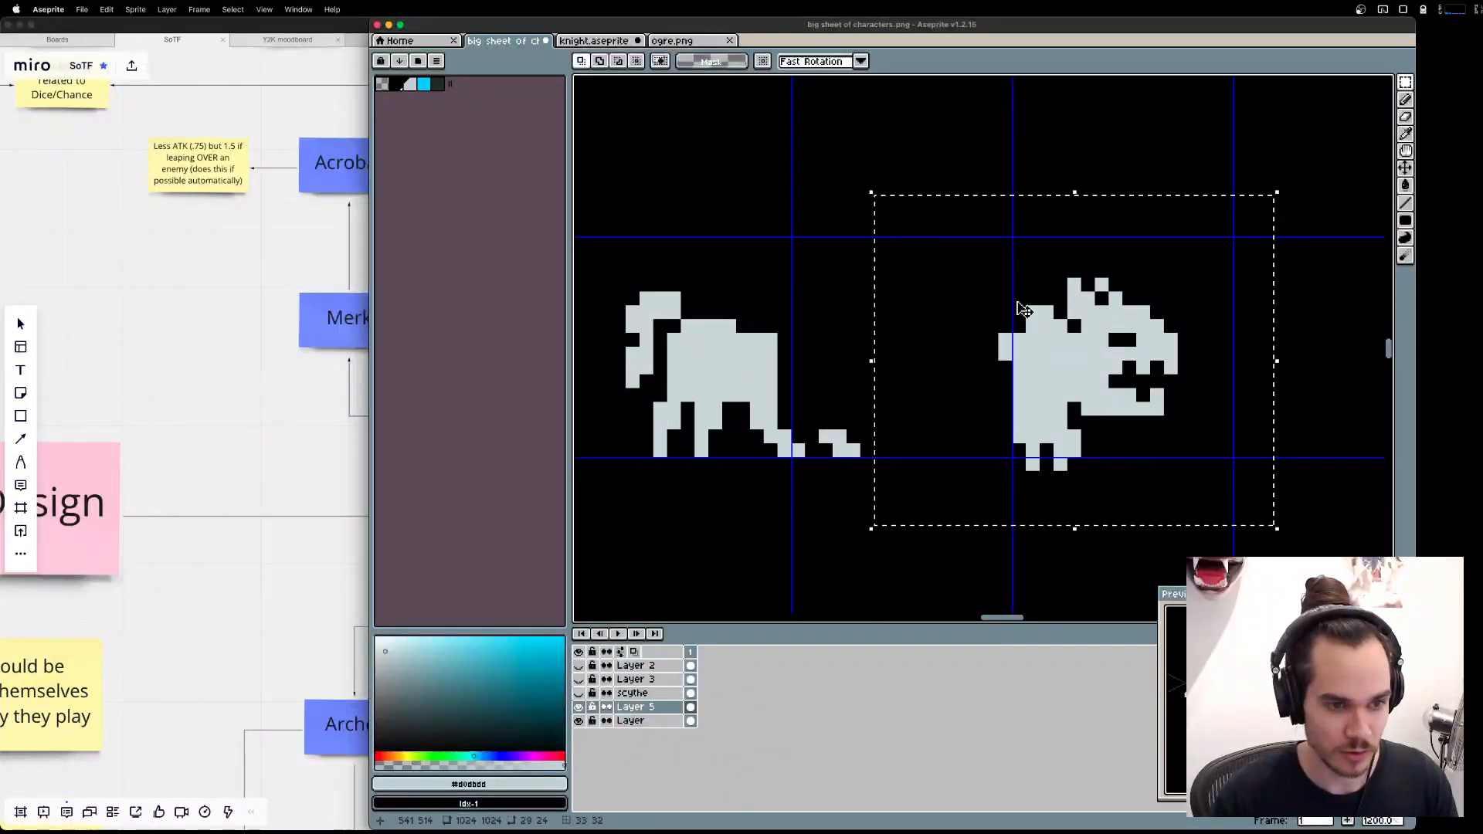
pyautogui.moveTo(1117, 361); pyautogui.dragTo(885, 341)
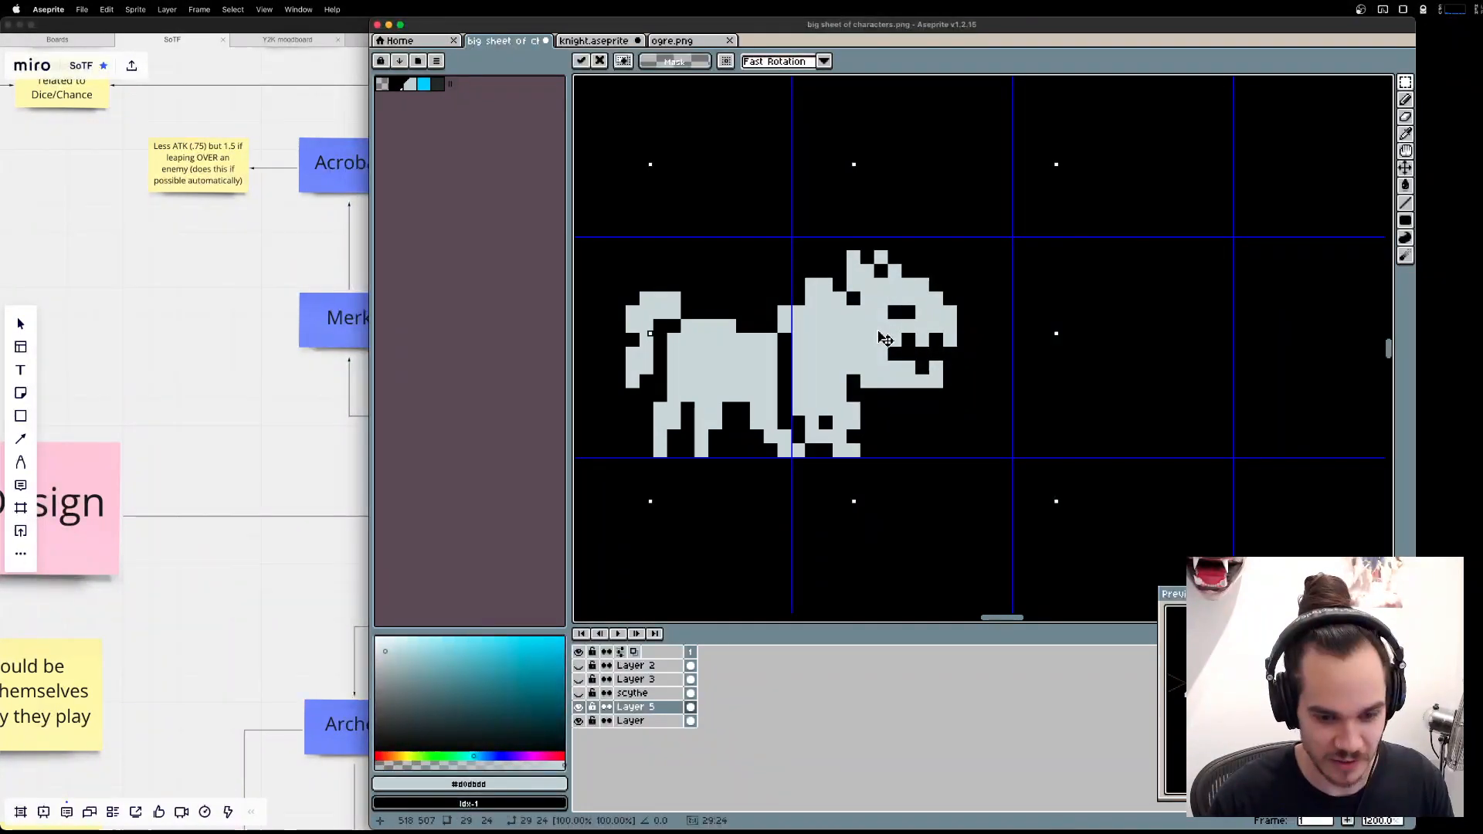
pyautogui.moveTo(876, 336)
pyautogui.mouseDown()
pyautogui.moveTo(867, 345)
pyautogui.moveTo(1103, 356)
pyautogui.mouseUp()
pyautogui.press('Return')
pyautogui.press('super+d')
# Try reshaping the shoulder pixels and erasing a diagonal gap between the hindquarters and the front body.
pyautogui.press('e')
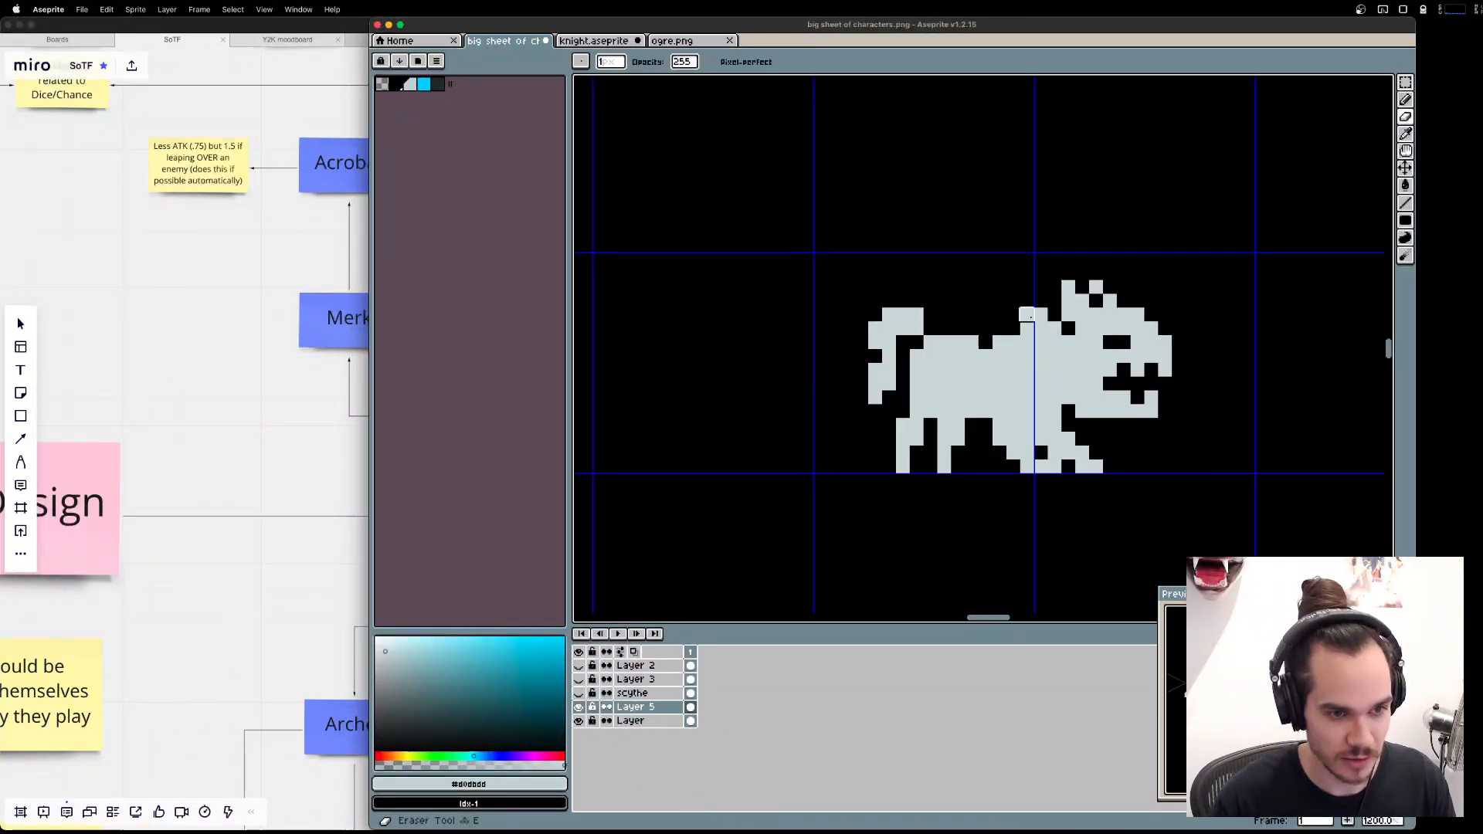
pyautogui.scroll(1, 1031, 317)
pyautogui.press('b')
pyautogui.click(1011, 328)
pyautogui.press('e')
pyautogui.click(1025, 315)
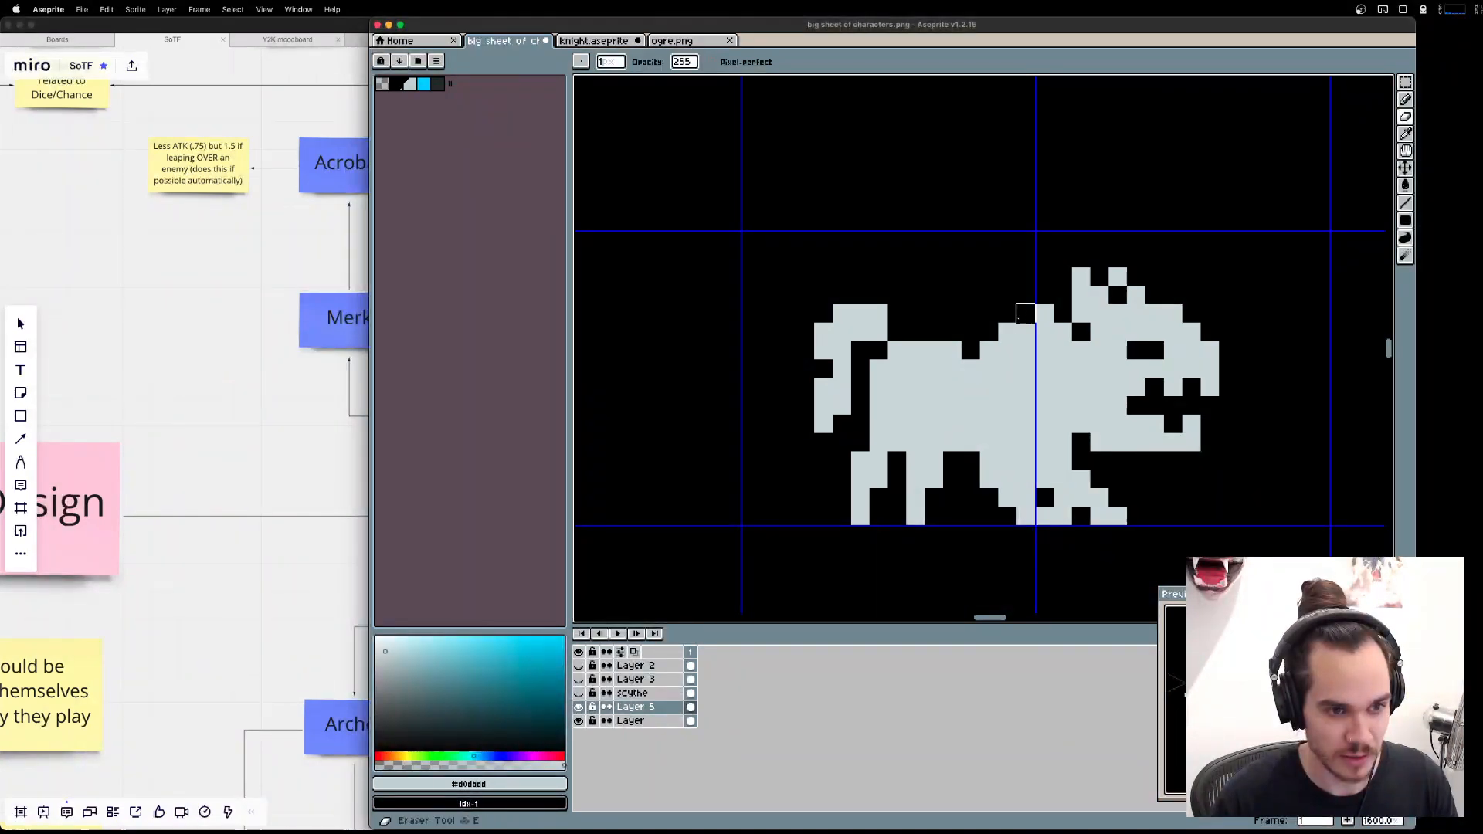
pyautogui.press('b')
pyautogui.press('e')
pyautogui.moveTo(989, 344); pyautogui.dragTo(1028, 423)
pyautogui.press('super+z')
pyautogui.moveTo(989, 348)
pyautogui.mouseDown()
pyautogui.moveTo(1026, 459)
pyautogui.moveTo(1085, 479)
pyautogui.mouseUp()
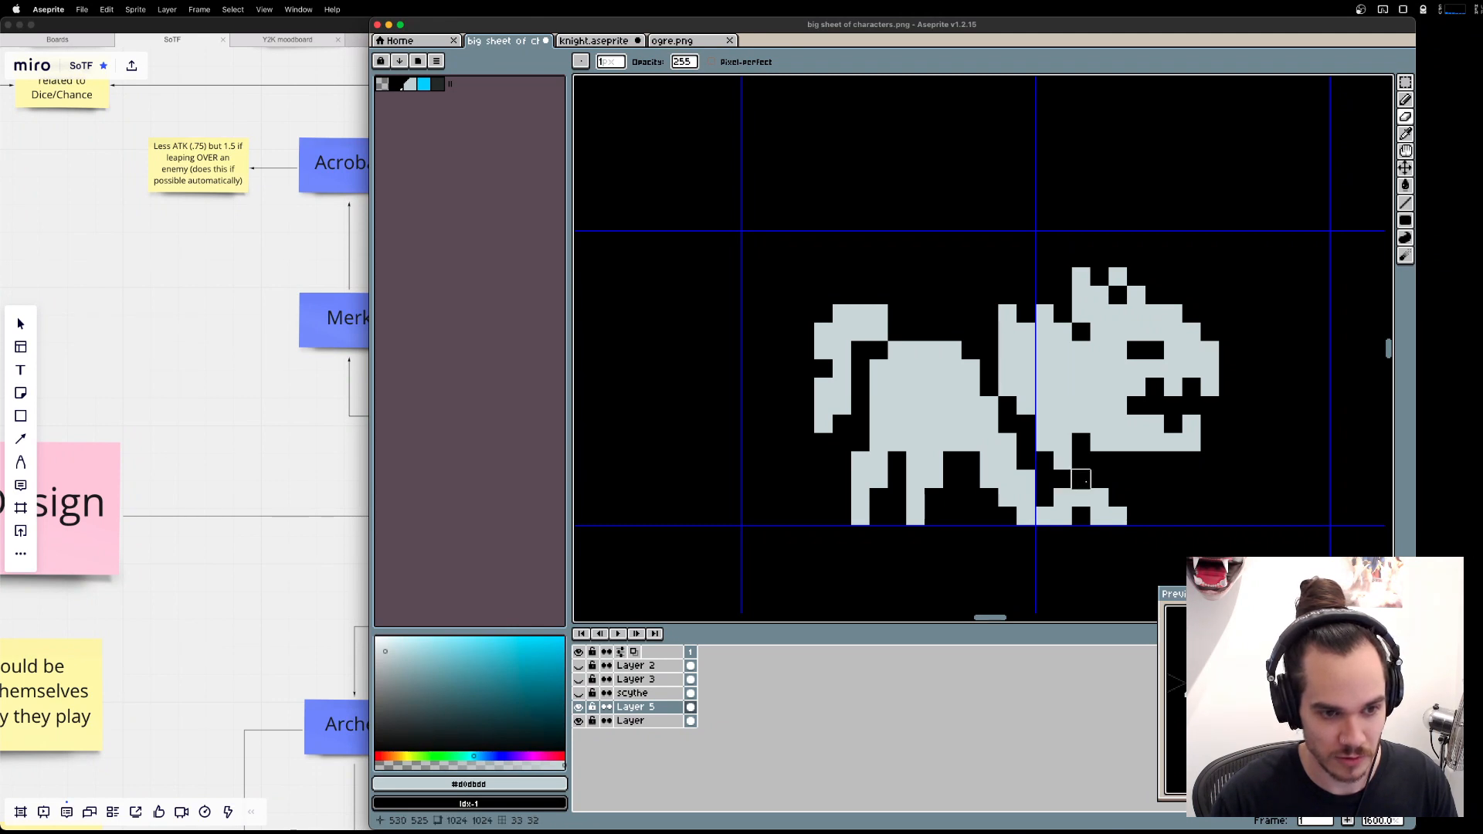
# Try filling out the chest and clearing stray pixels around the front leg.
pyautogui.press('b')
pyautogui.moveTo(1020, 417)
pyautogui.mouseDown()
pyautogui.moveTo(1064, 479)
pyautogui.moveTo(1073, 450)
pyautogui.mouseUp()
pyautogui.moveTo(1061, 497); pyautogui.dragTo(1081, 499)
pyautogui.moveTo(1013, 444); pyautogui.dragTo(1009, 461)
pyautogui.press('super+z')
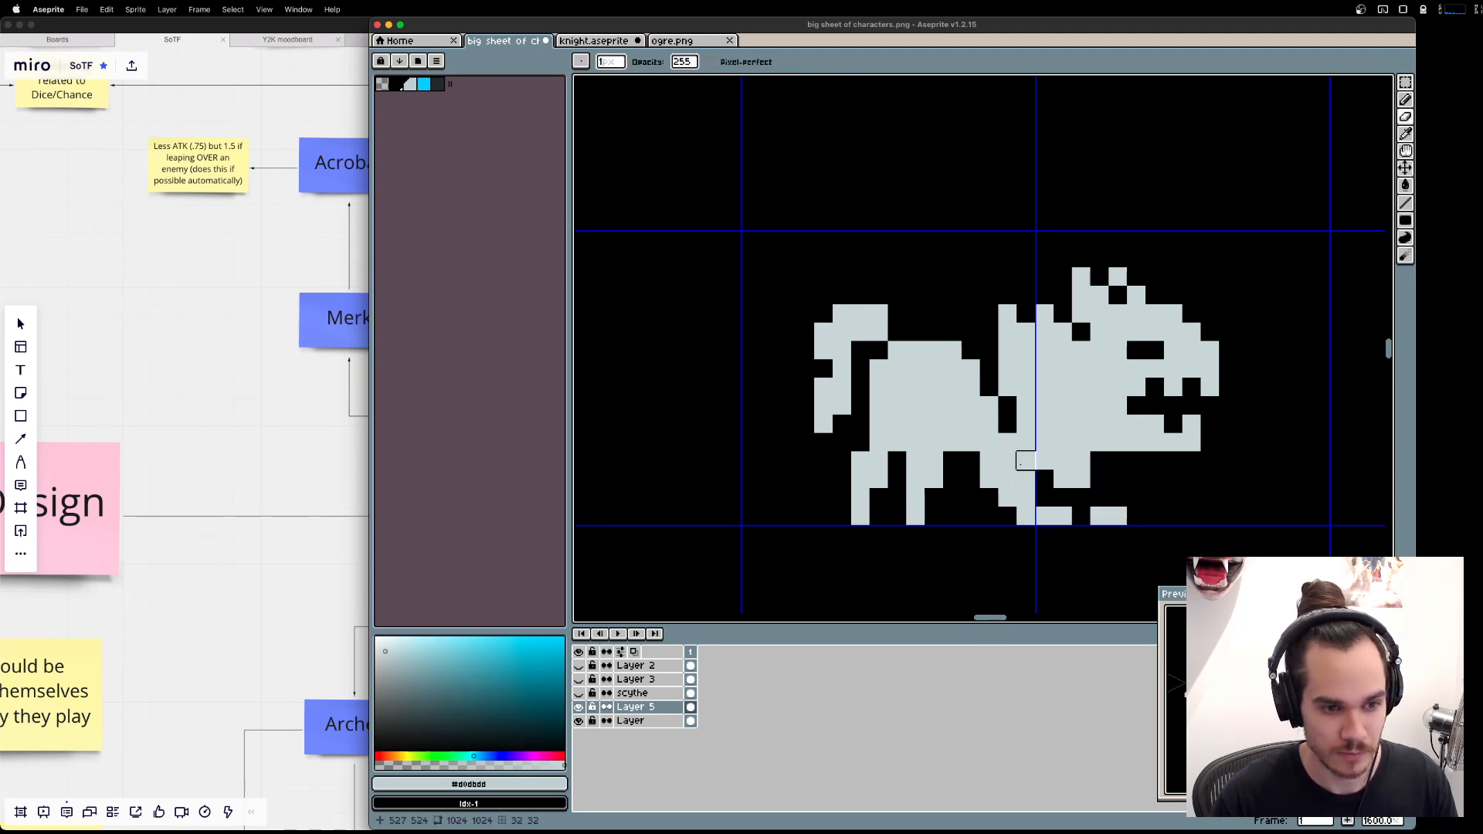
pyautogui.click(1026, 461)
pyautogui.click(1013, 446)
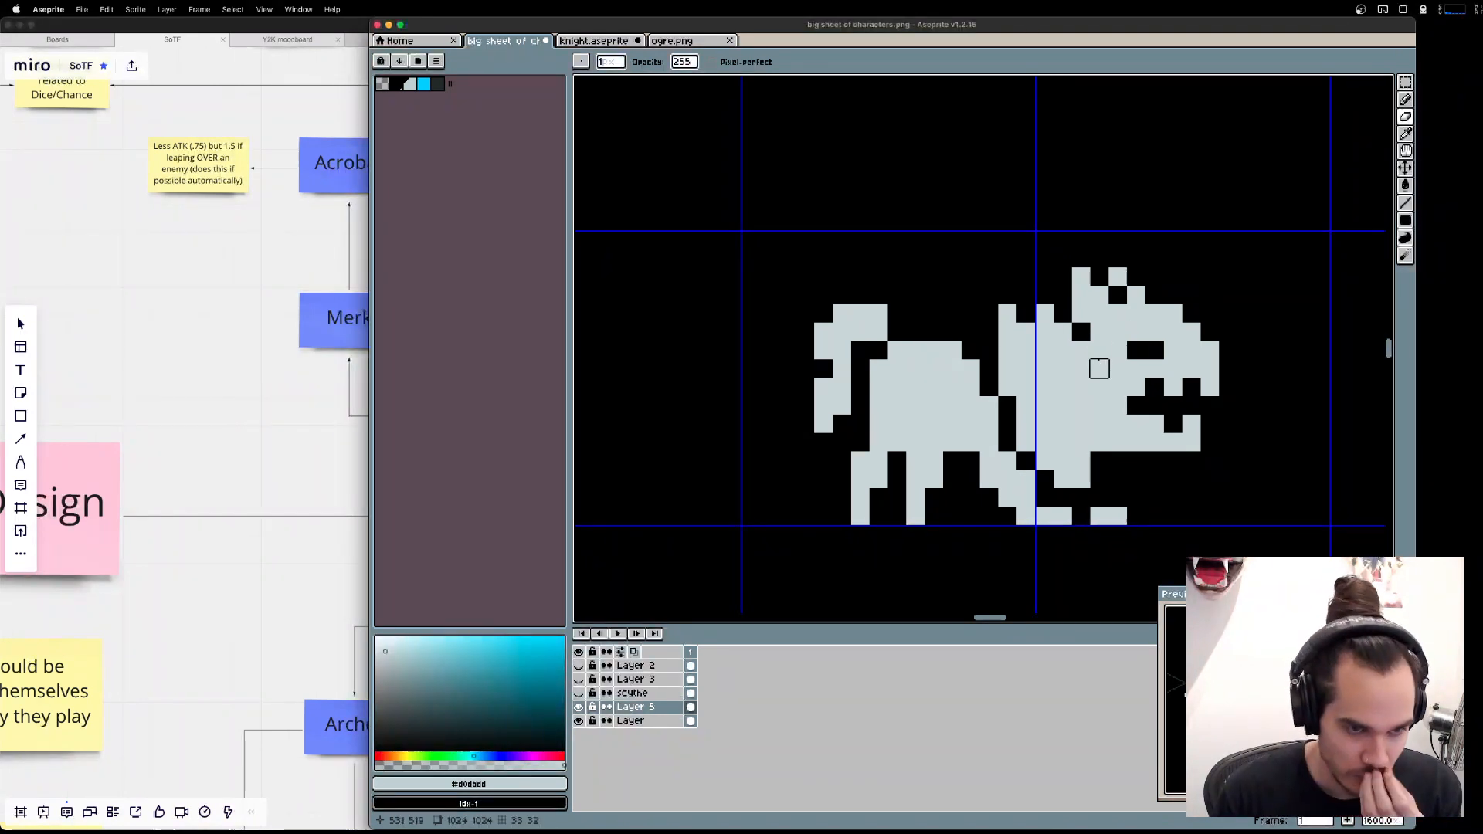
# Try erasing a vertical gap behind the head and raising the top of the mane.
pyautogui.moveTo(1081, 368)
pyautogui.mouseDown()
pyautogui.moveTo(1081, 349)
pyautogui.moveTo(1101, 409)
pyautogui.moveTo(1089, 447)
pyautogui.moveTo(1081, 330)
pyautogui.mouseUp()
pyautogui.press('v')
pyautogui.hotkey('ctrl', 'z')
pyautogui.press('e')
pyautogui.press('b')
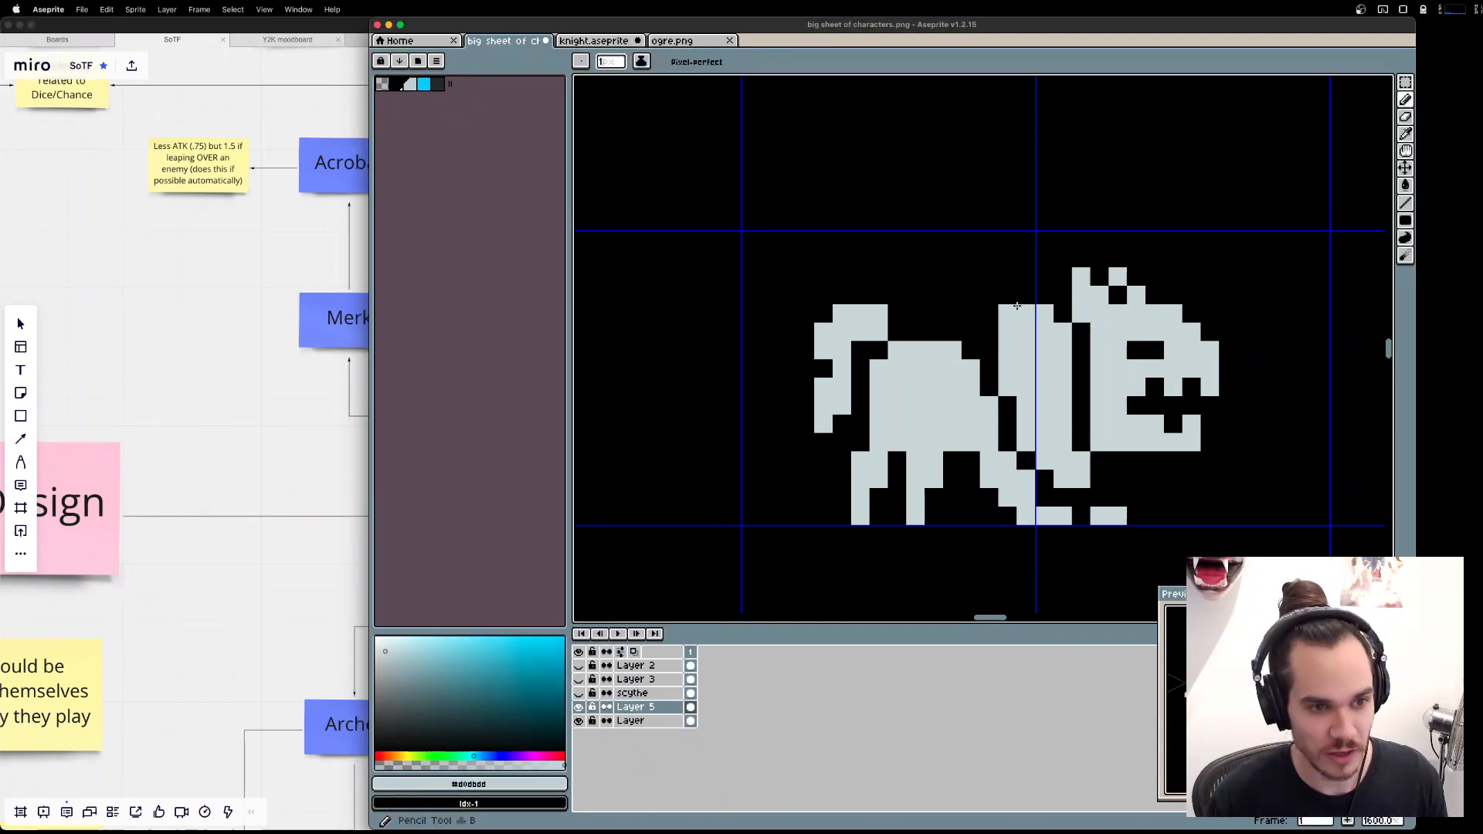
pyautogui.click(1026, 296)
pyautogui.click(1045, 276)
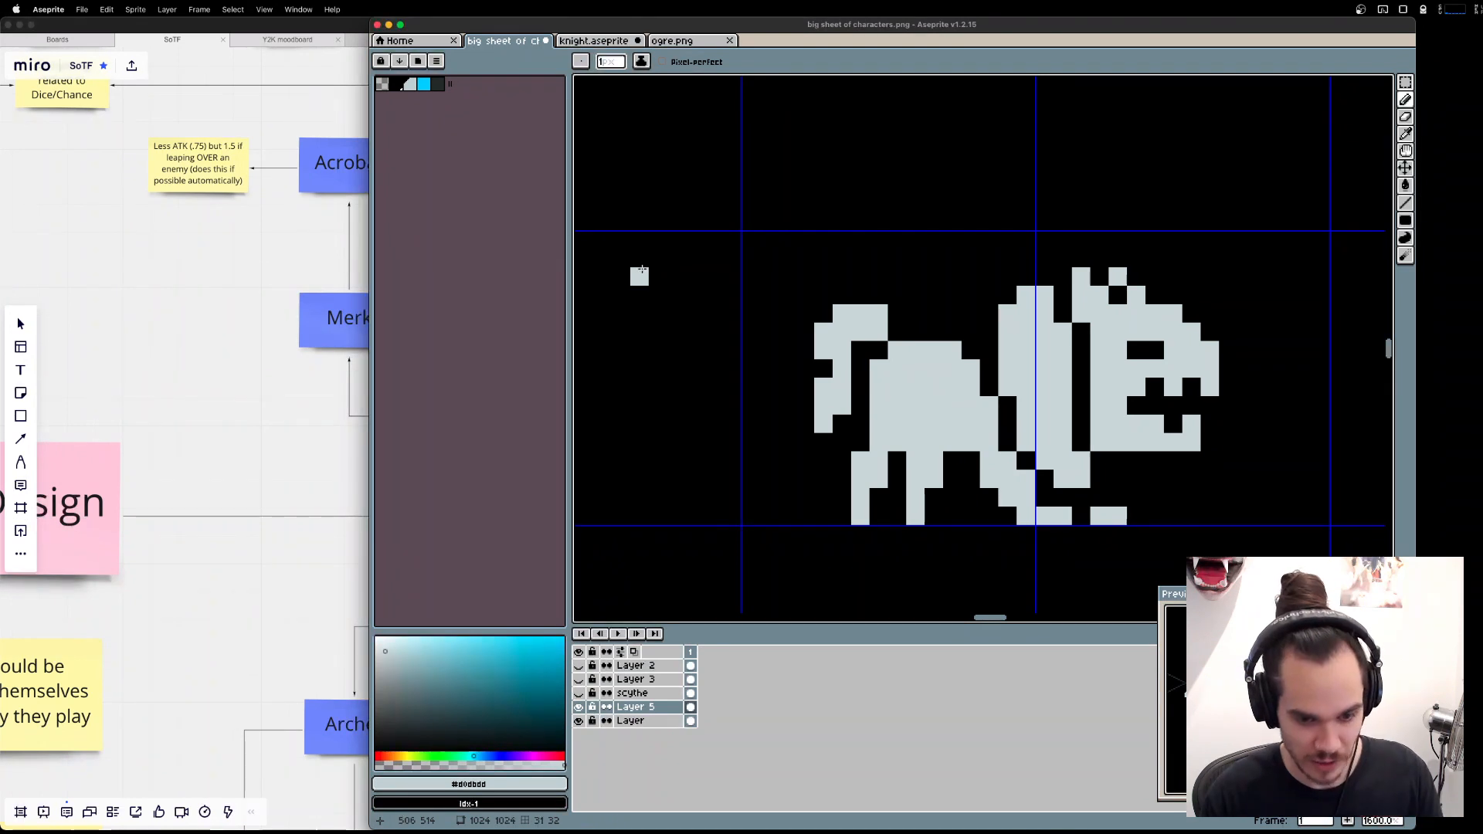
# Undo the mane and chest edits and the joining of the two body parts.
pyautogui.hotkey('ctrl', 'z')
pyautogui.hotkey('ctrl', 'z')
pyautogui.hotkey('ctrl', 'z')
pyautogui.hotkey('ctrl', 'z')
pyautogui.hotkey('ctrl', 'z')
pyautogui.hotkey('ctrl', 'z')
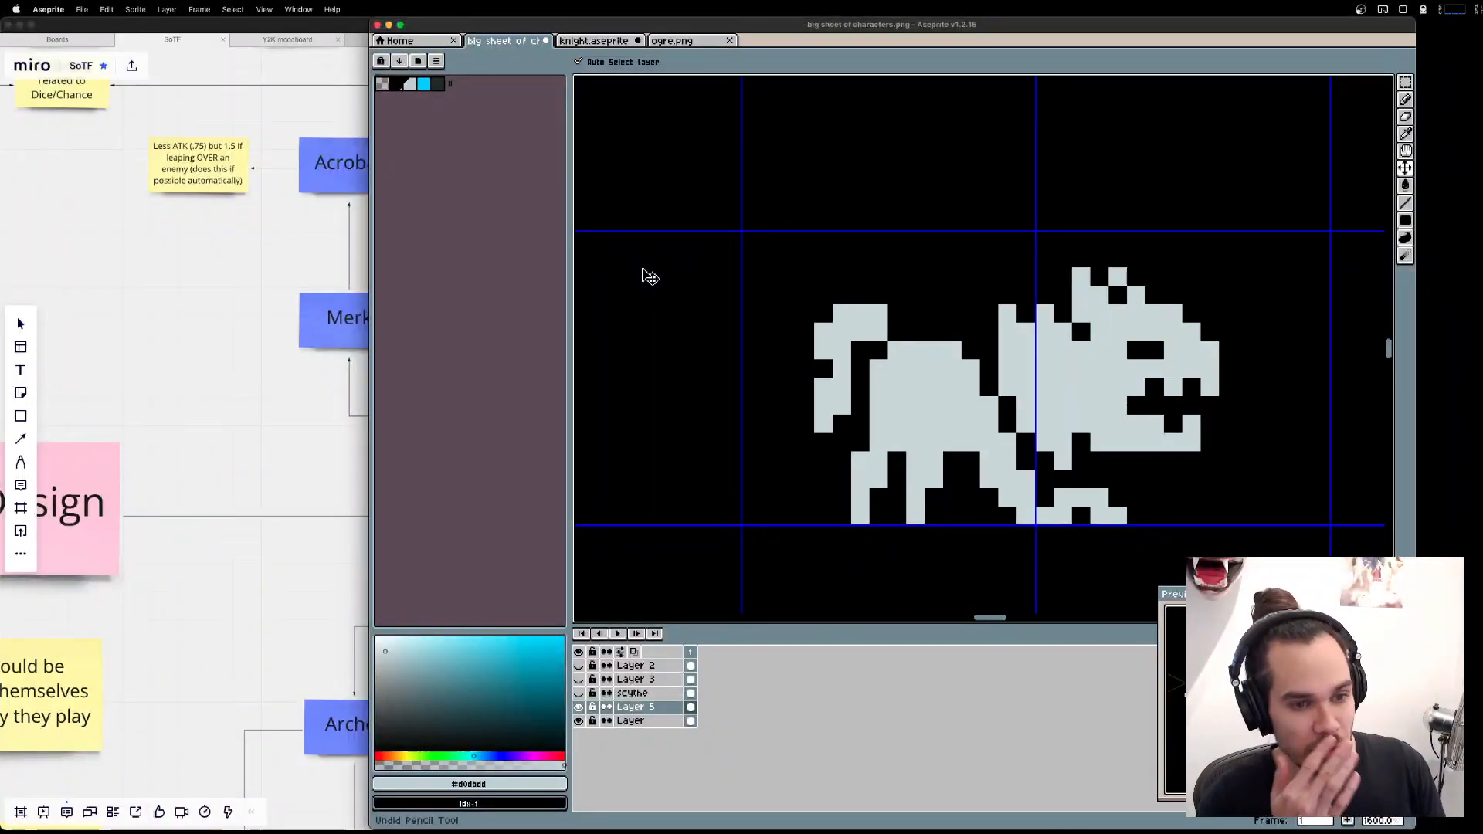
pyautogui.press('super+z')
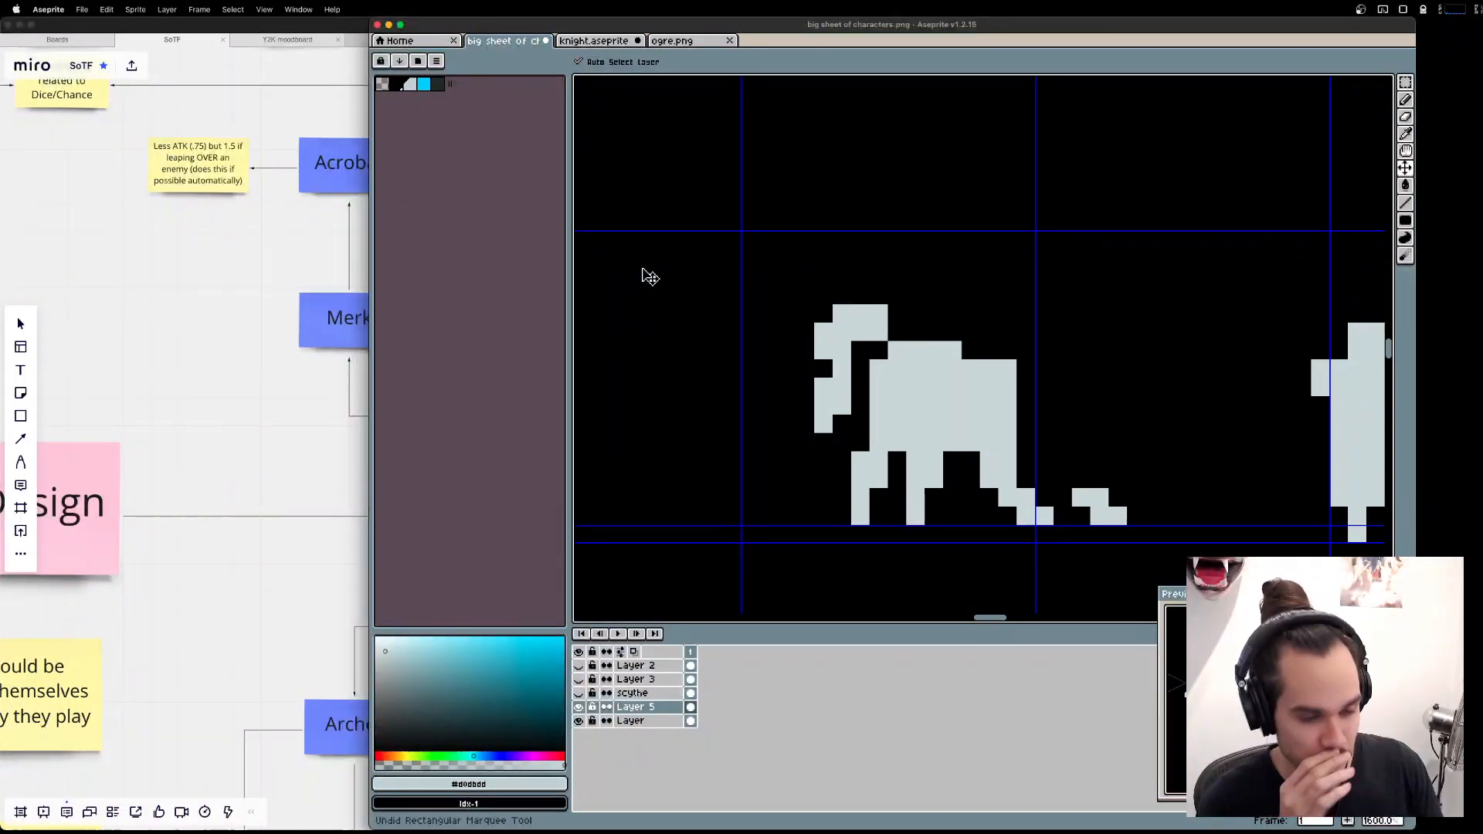
# Delete the drawn neck, chest and front legs, leaving only the shortened head.
pyautogui.moveTo(1320, 388); pyautogui.dragTo(1038, 309)
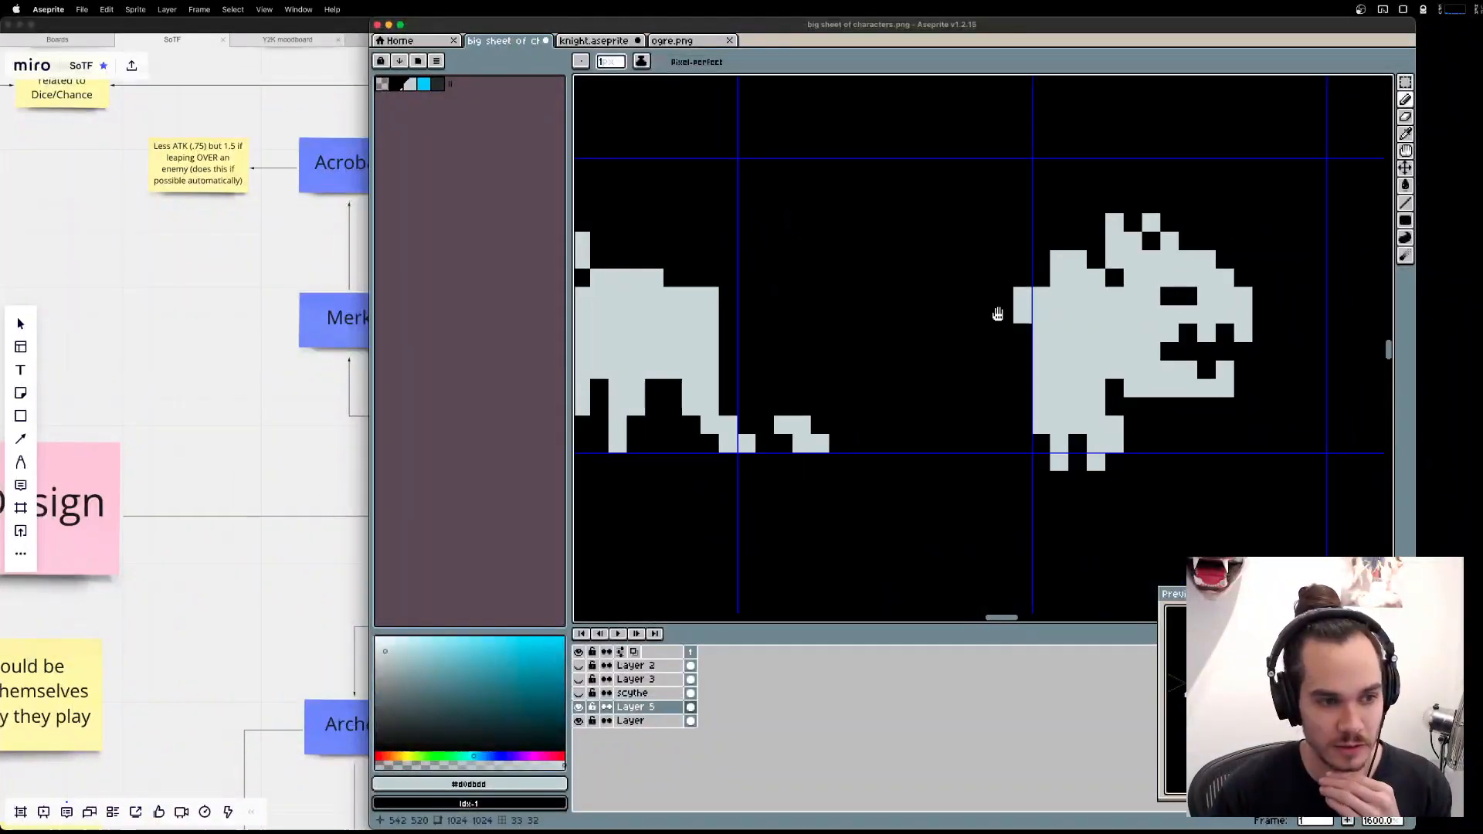
pyautogui.scroll(-2, 929, 279)
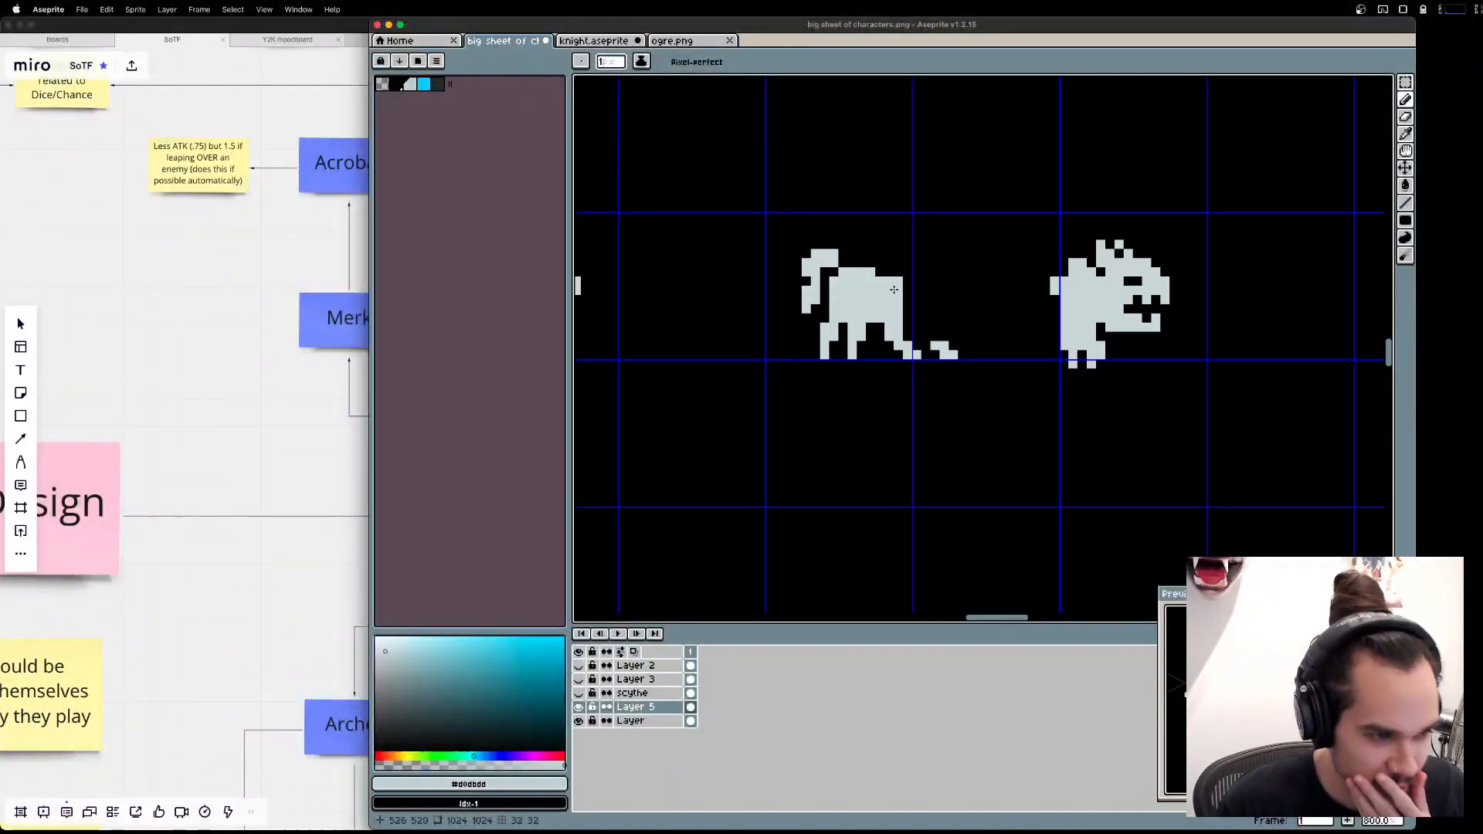
pyautogui.moveTo(715, 279); pyautogui.dragTo(977, 377)
pyautogui.hscroll(5, 1157, 431)
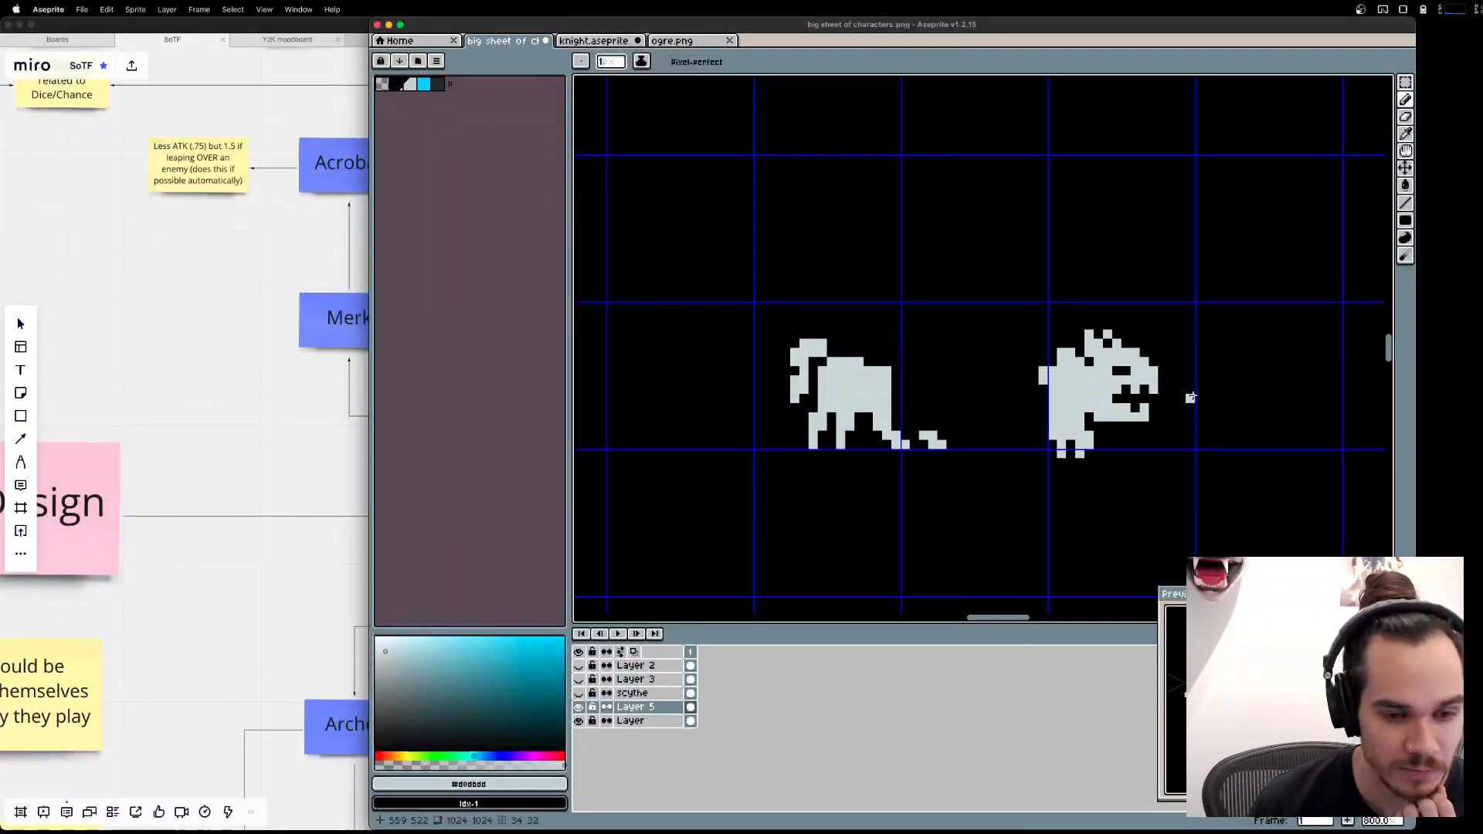
pyautogui.press('m')
pyautogui.moveTo(1003, 276); pyautogui.dragTo(1082, 532)
pyautogui.press('Delete')
pyautogui.moveTo(1182, 509); pyautogui.dragTo(1025, 425)
pyautogui.press('Delete')
# Move the shortened head back onto the front of the duplicate dog's body and deselect it.
pyautogui.moveTo(1053, 255); pyautogui.dragTo(1232, 464)
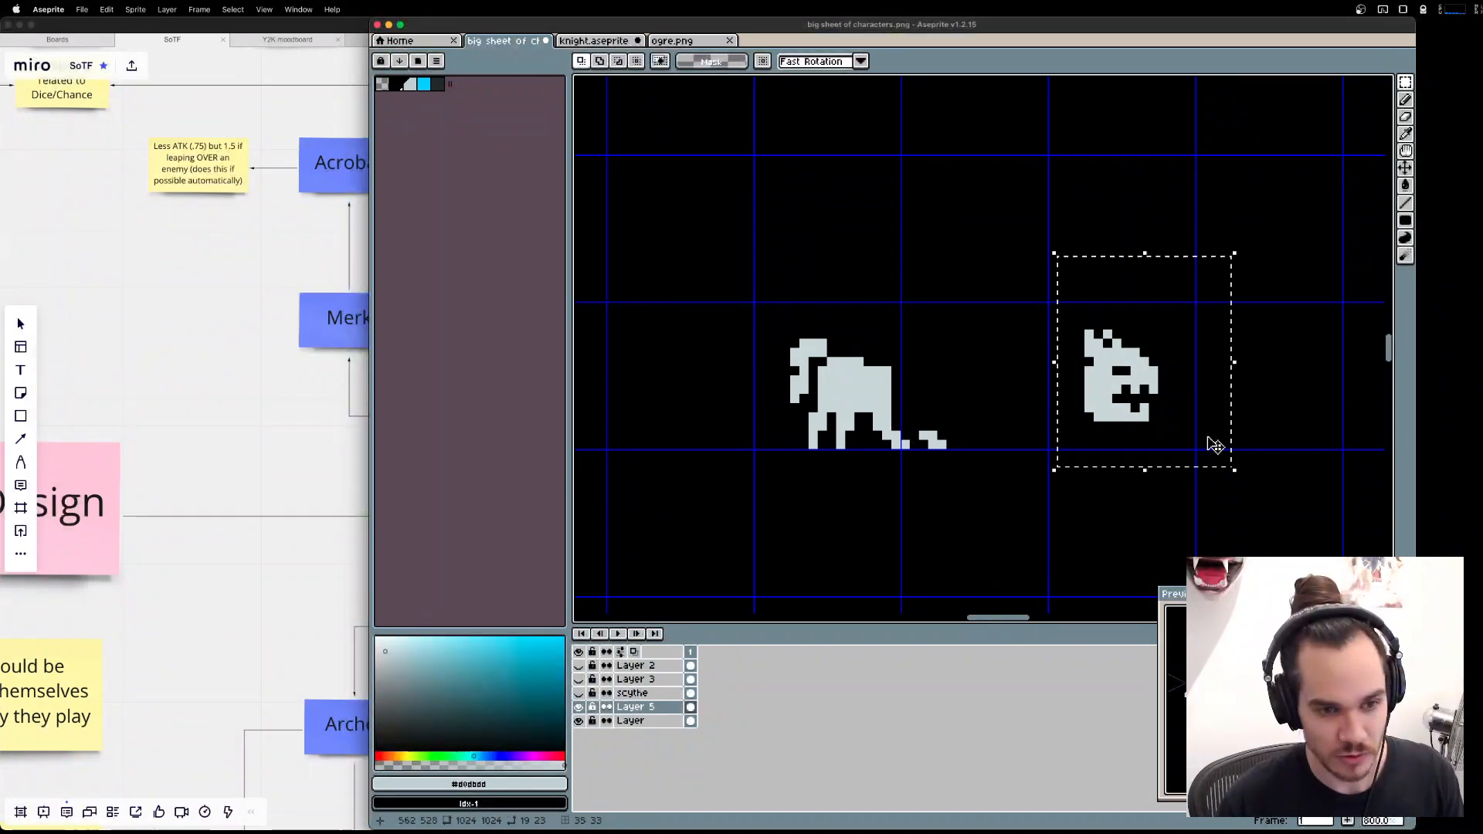
pyautogui.moveTo(1120, 366); pyautogui.dragTo(930, 363)
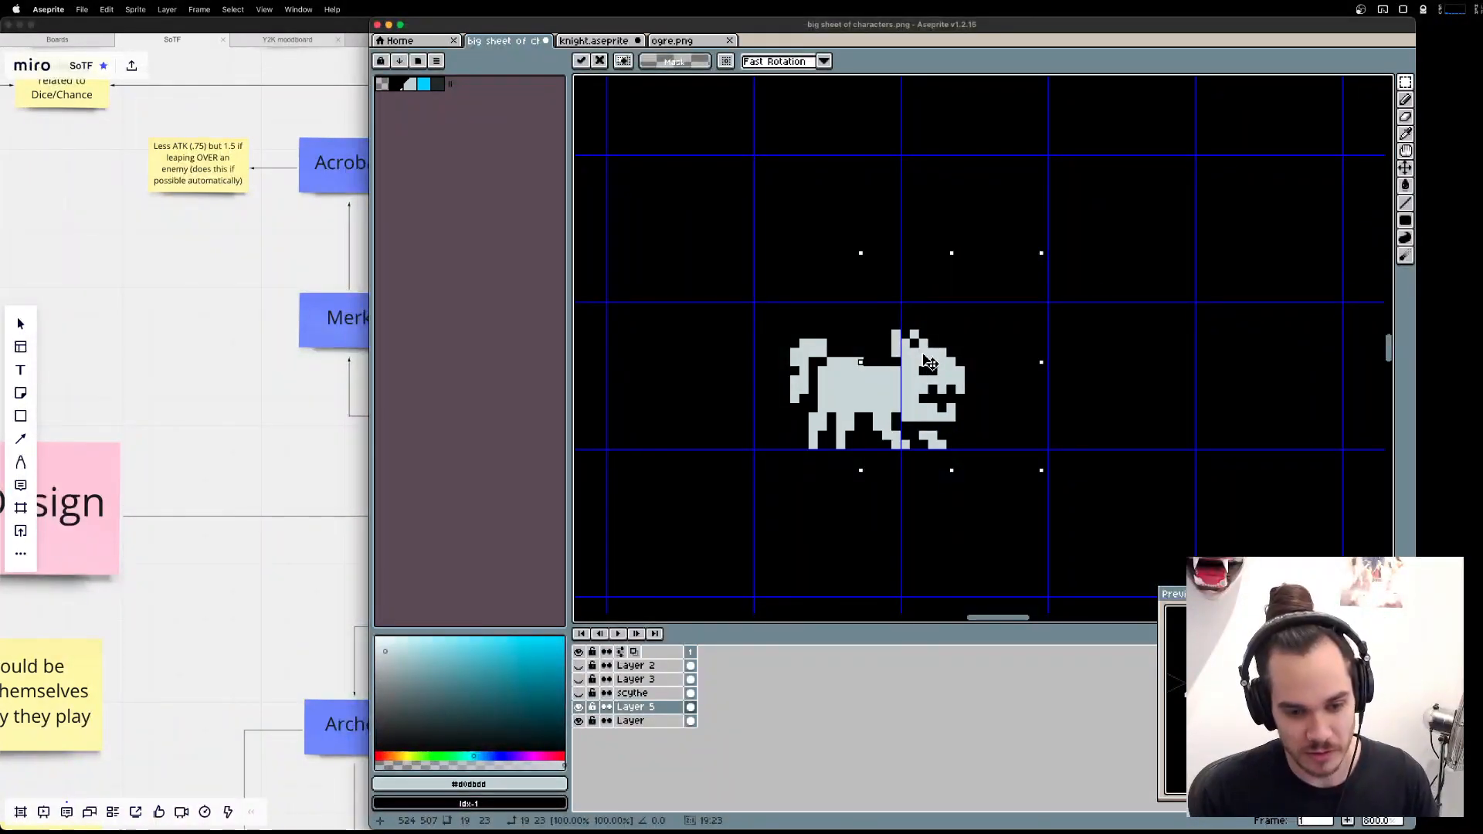
pyautogui.press('super+d')
pyautogui.hscroll(-3, 975, 357)
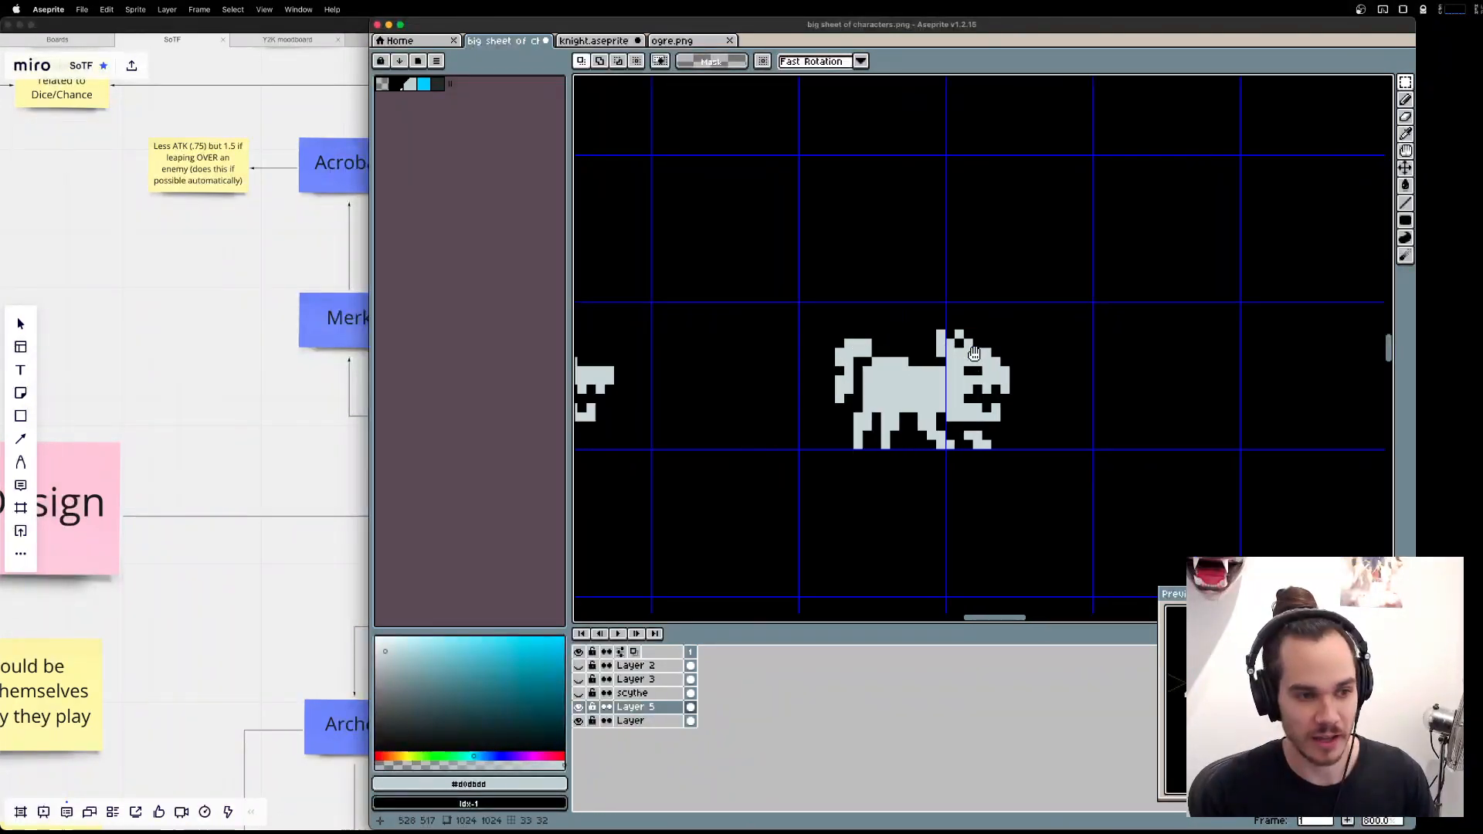
# Erase the duplicate's bushy tail and redraw it as a long, thin tail curving upward.
pyautogui.scroll(3, 1021, 351)
pyautogui.press('b')
pyautogui.press('e')
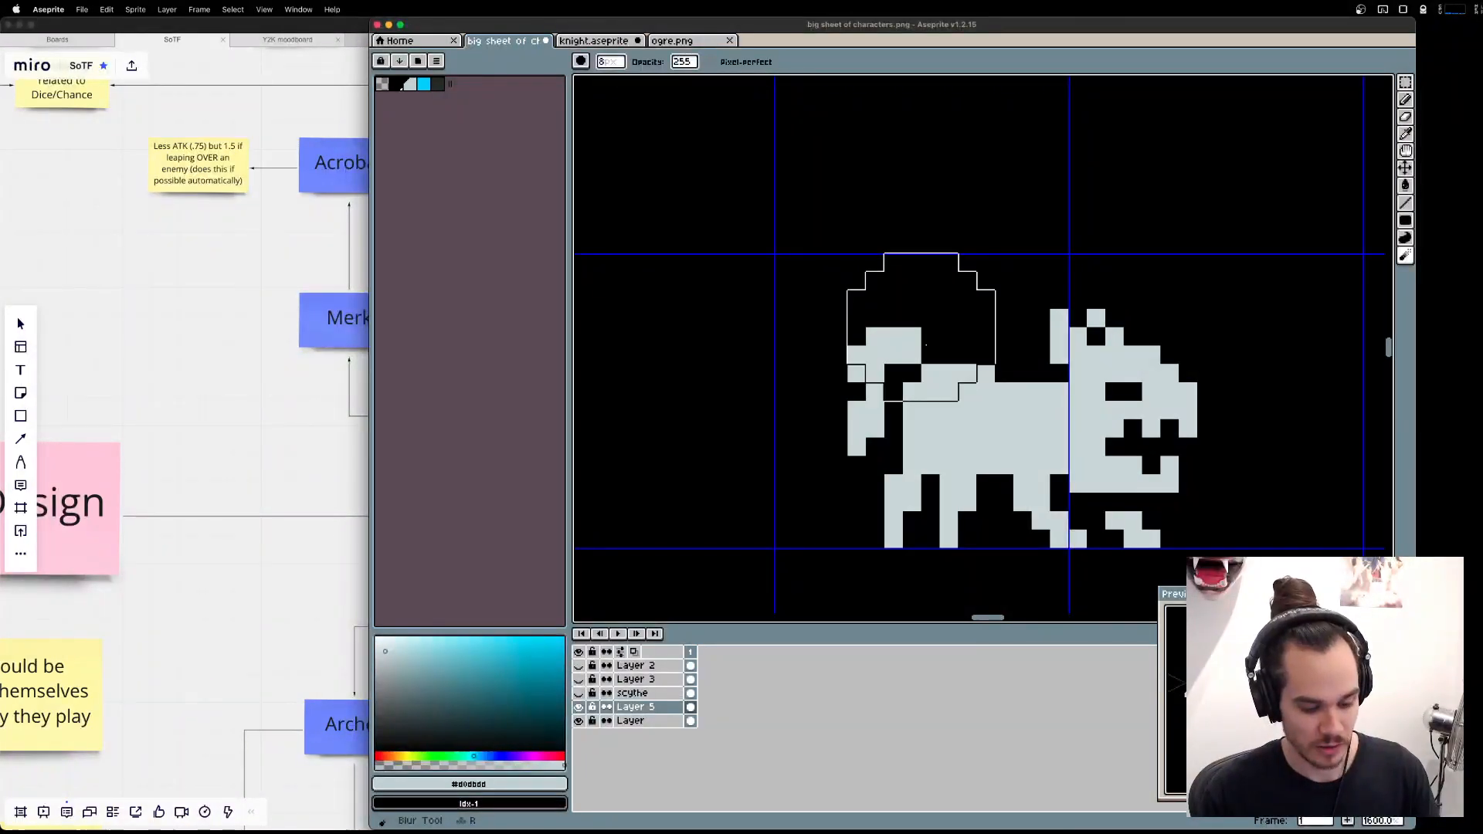
pyautogui.press('-')
pyautogui.press('-')
pyautogui.press('-')
pyautogui.press('-')
pyautogui.press('-')
pyautogui.press('-')
pyautogui.press('-')
pyautogui.moveTo(873, 336)
pyautogui.mouseDown()
pyautogui.moveTo(856, 444)
pyautogui.moveTo(856, 409)
pyautogui.mouseUp()
pyautogui.moveTo(871, 350)
pyautogui.mouseDown()
pyautogui.moveTo(912, 336)
pyautogui.moveTo(856, 355)
pyautogui.moveTo(857, 373)
pyautogui.moveTo(891, 356)
pyautogui.moveTo(853, 413)
pyautogui.moveTo(813, 356)
pyautogui.moveTo(837, 300)
pyautogui.moveTo(802, 276)
pyautogui.mouseUp()
pyautogui.press('b')
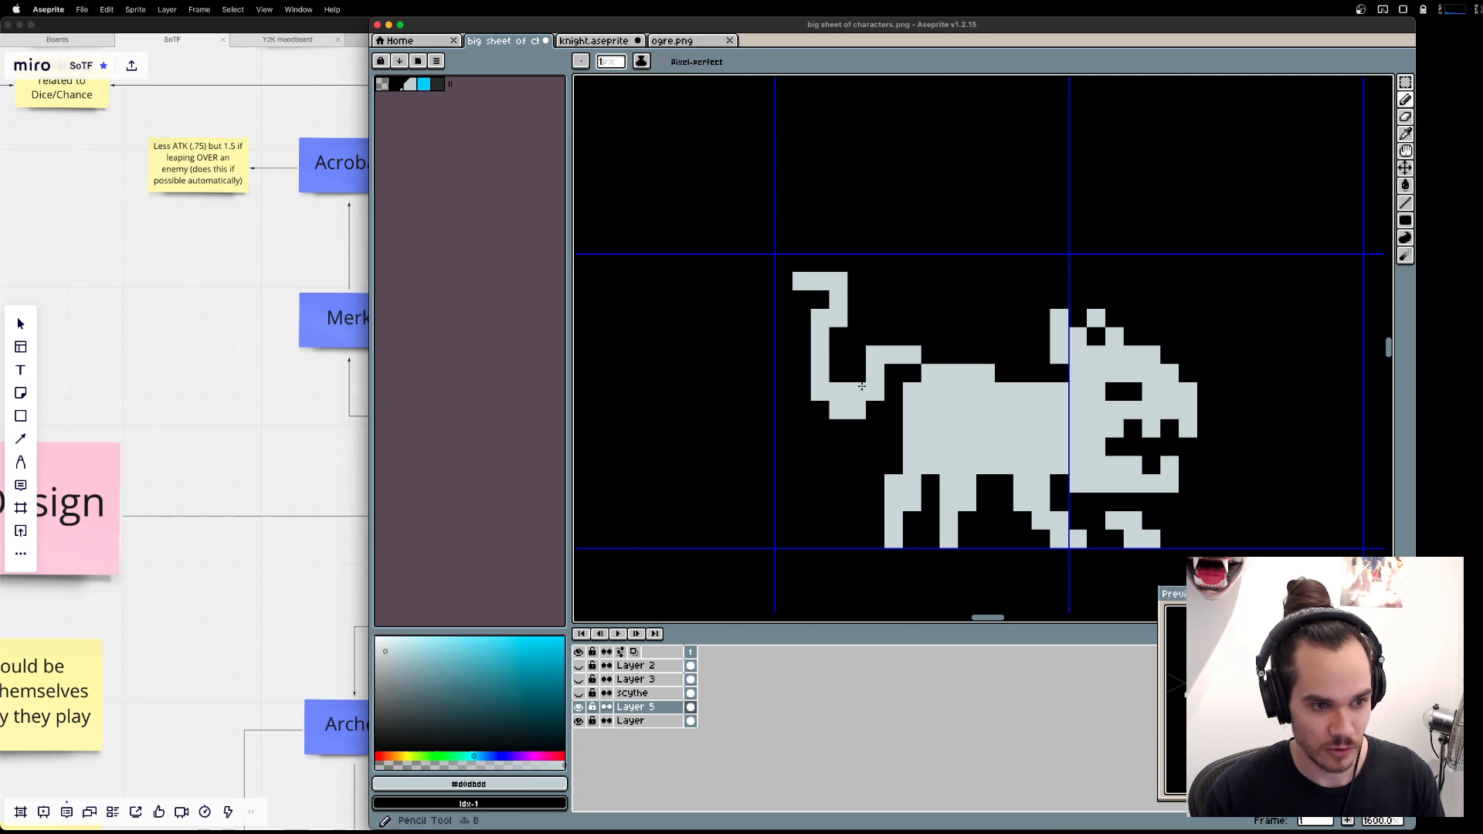
pyautogui.click(878, 407)
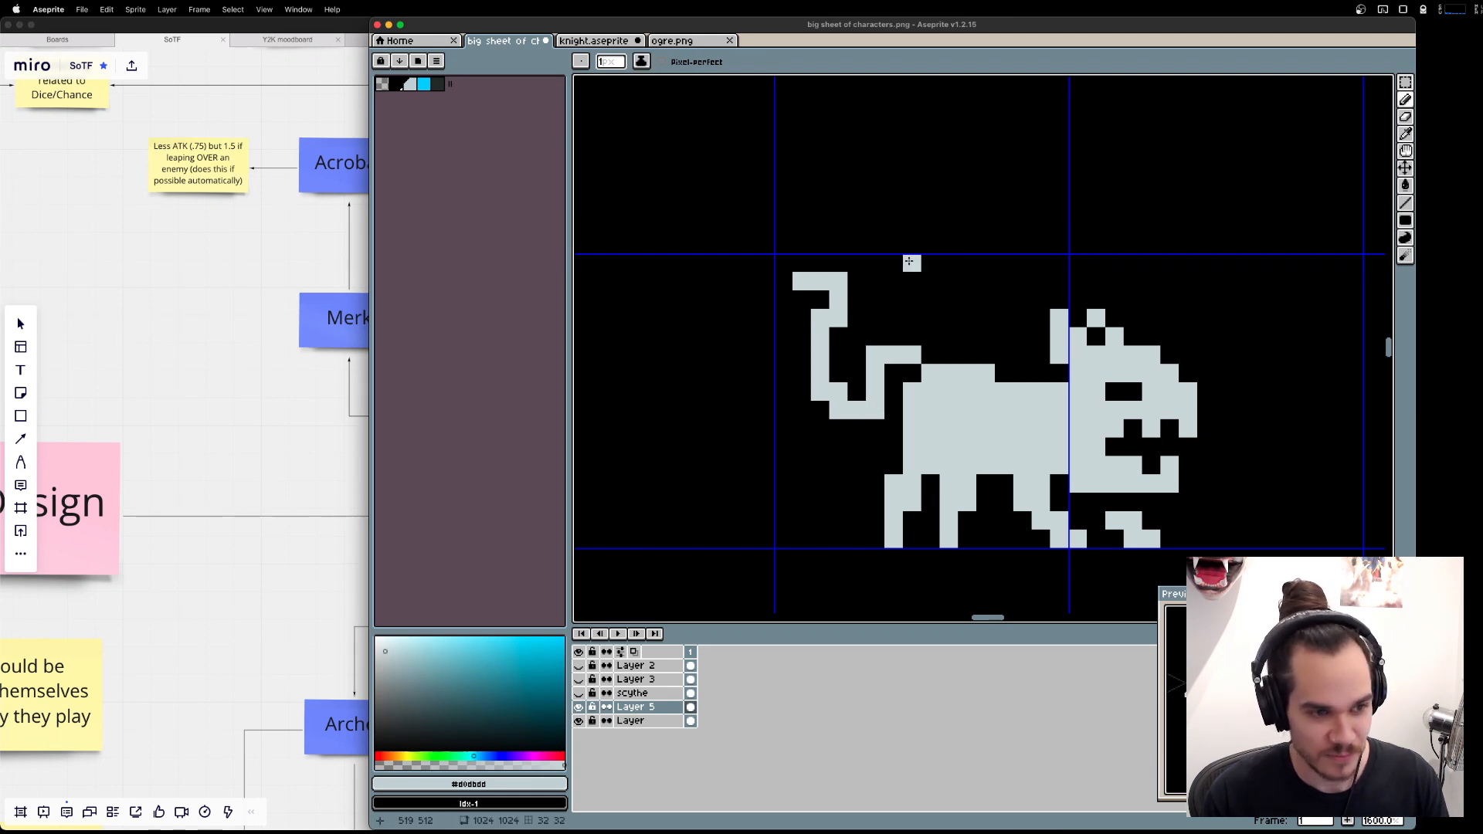
# Erase the tip of the upright tail, flip the tail vertically and lower it against the rump.
pyautogui.press('e')
pyautogui.moveTo(796, 280); pyautogui.dragTo(839, 282)
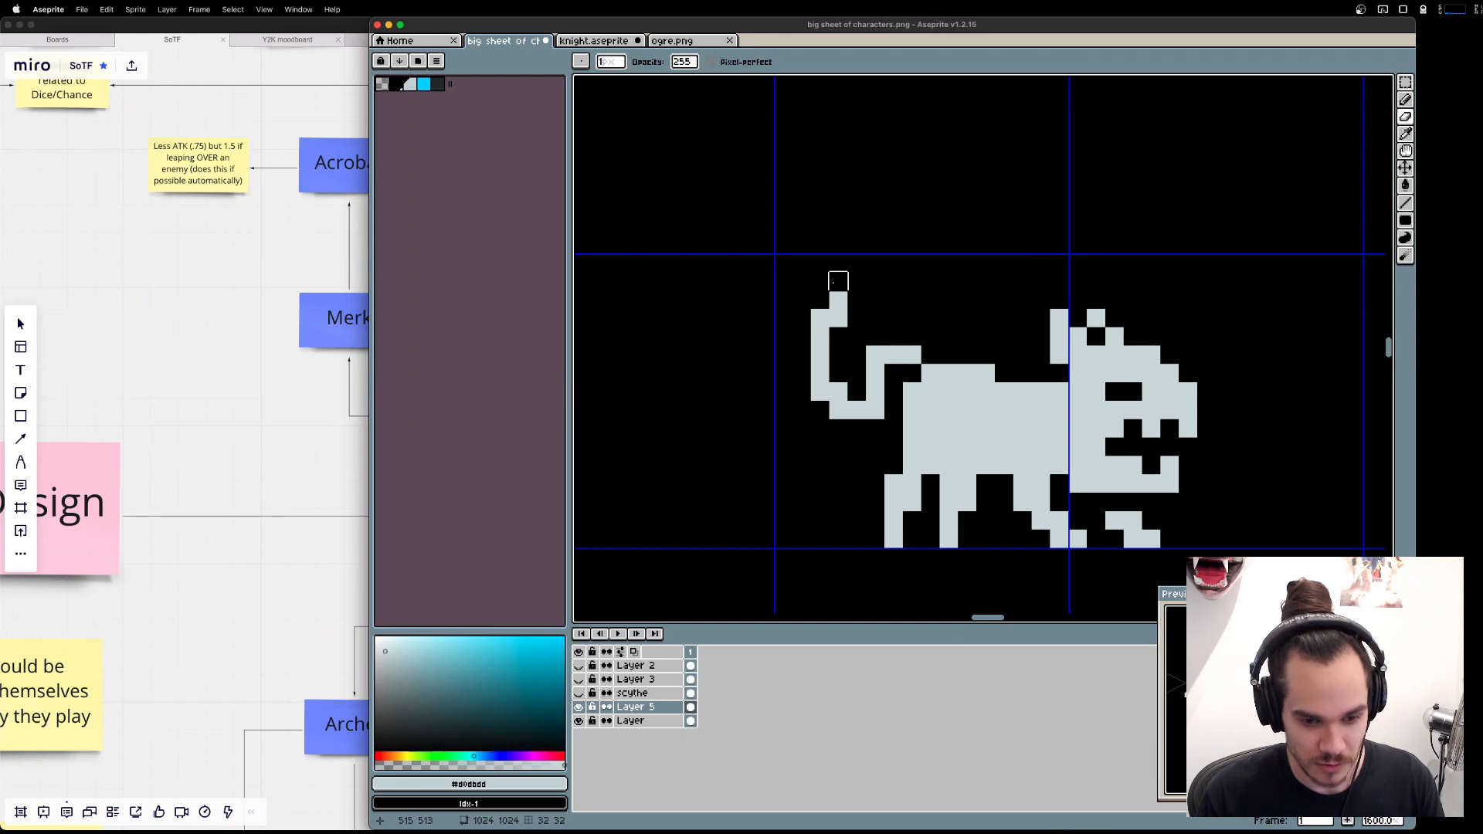
pyautogui.press('m')
pyautogui.moveTo(801, 279); pyautogui.dragTo(879, 413)
pyautogui.hotkey('shift', 'v')
pyautogui.moveTo(863, 279); pyautogui.dragTo(862, 316)
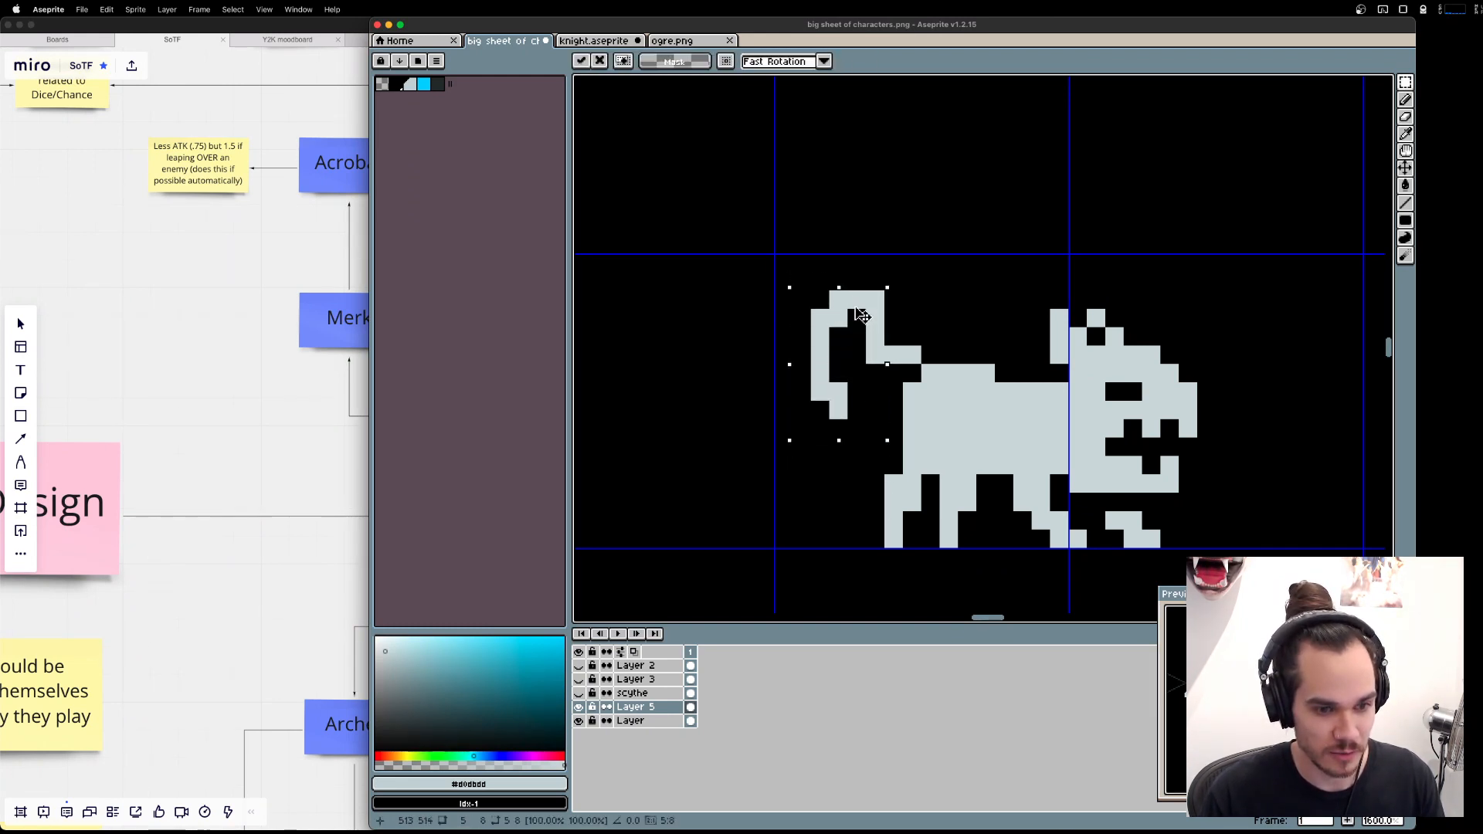
pyautogui.press('Return')
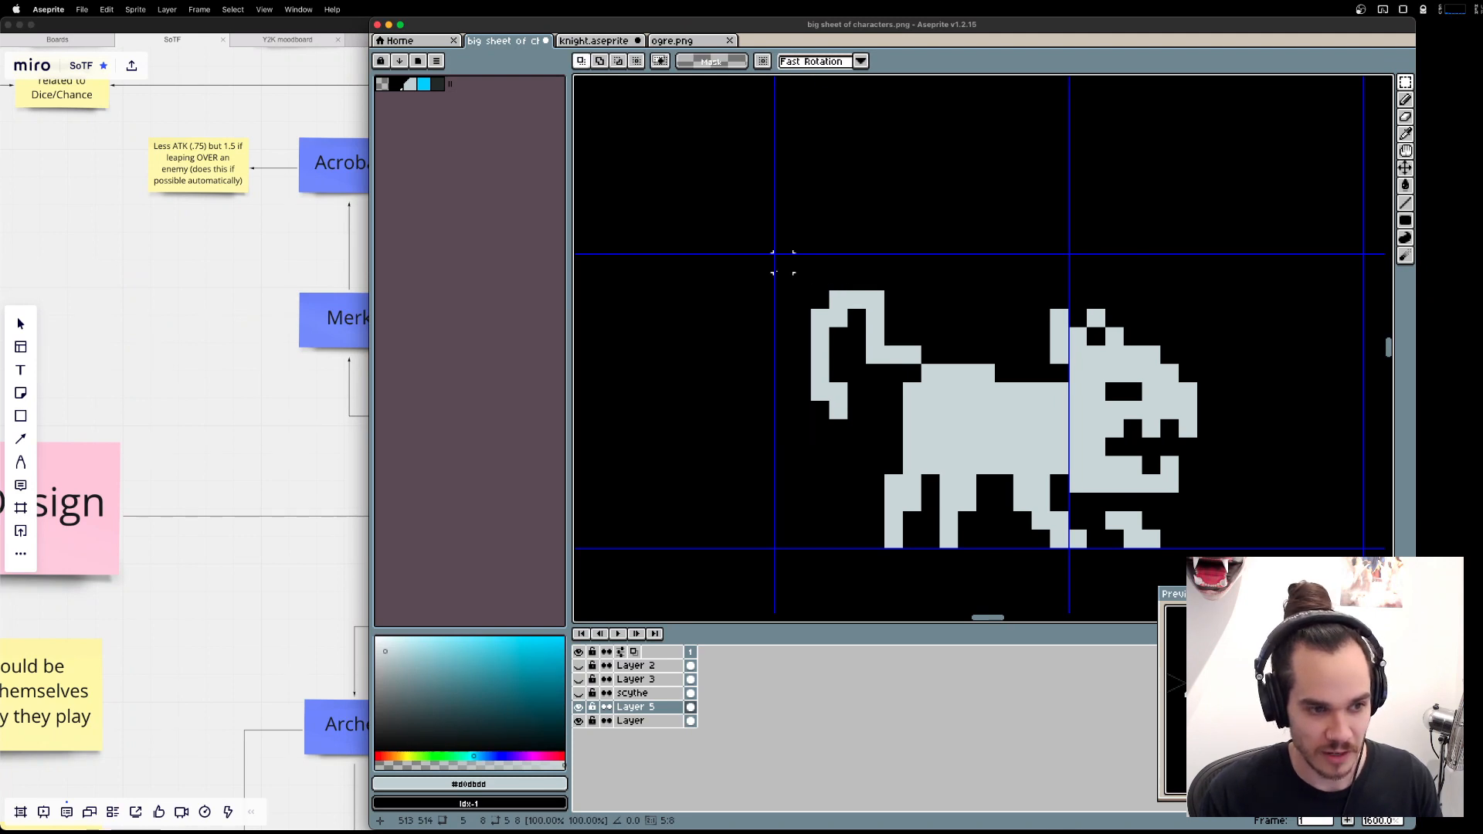
# Delete the curled tail and redraw it as a thin S-shaped tail hanging down from the rump, trimming its corner pixels.
pyautogui.moveTo(754, 253)
pyautogui.mouseDown()
pyautogui.moveTo(901, 424)
pyautogui.moveTo(887, 439)
pyautogui.mouseUp()
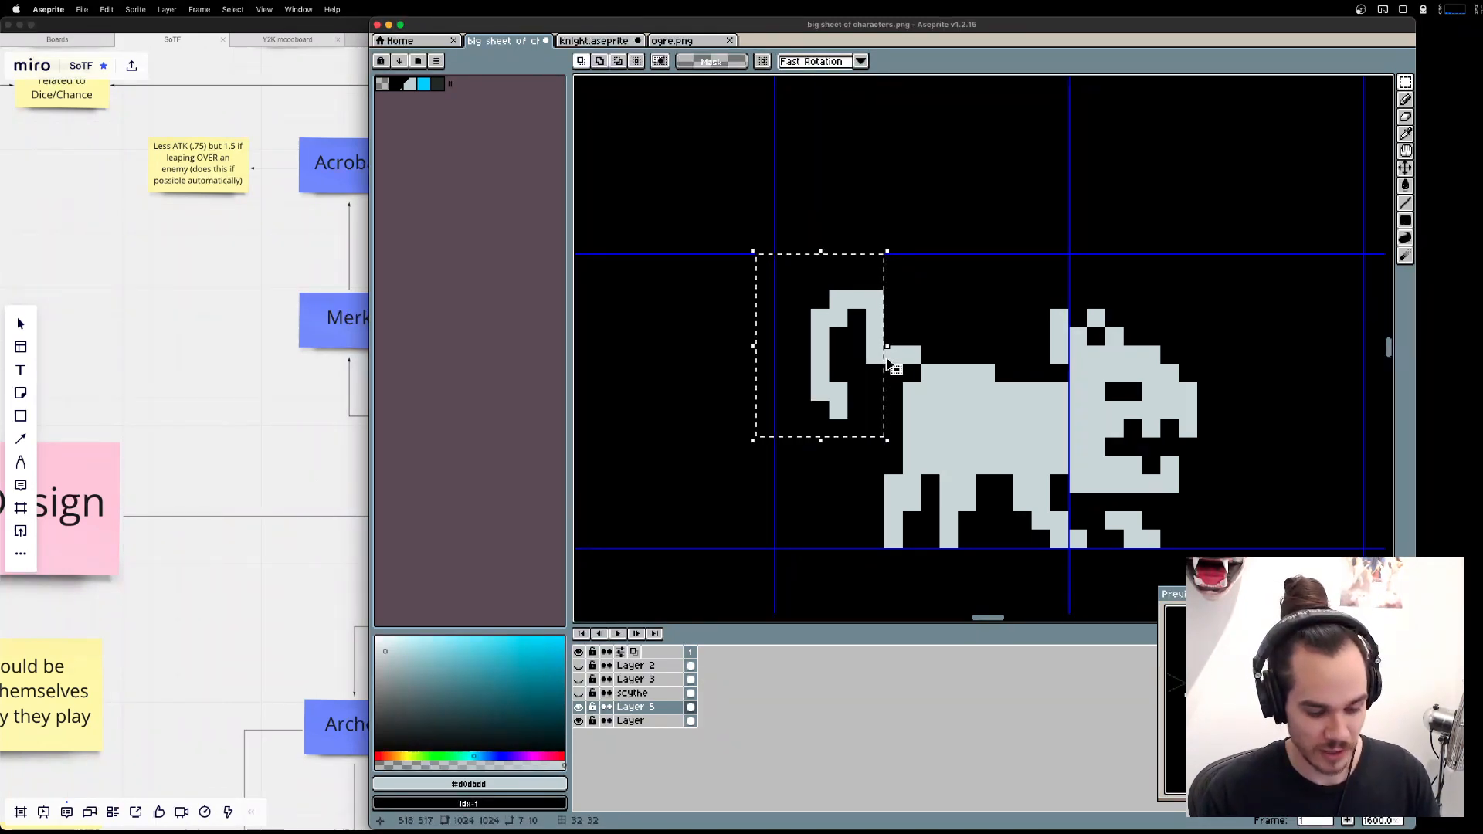
pyautogui.press('Delete')
pyautogui.press('b')
pyautogui.click(884, 354)
pyautogui.moveTo(884, 353)
pyautogui.mouseDown()
pyautogui.moveTo(848, 412)
pyautogui.moveTo(866, 457)
pyautogui.moveTo(819, 484)
pyautogui.mouseUp()
pyautogui.press('e')
pyautogui.click(856, 465)
pyautogui.moveTo(838, 425)
pyautogui.mouseDown()
pyautogui.moveTo(842, 392)
pyautogui.moveTo(862, 393)
pyautogui.mouseUp()
pyautogui.press('super+z')
pyautogui.press('b')
pyautogui.click(839, 374)
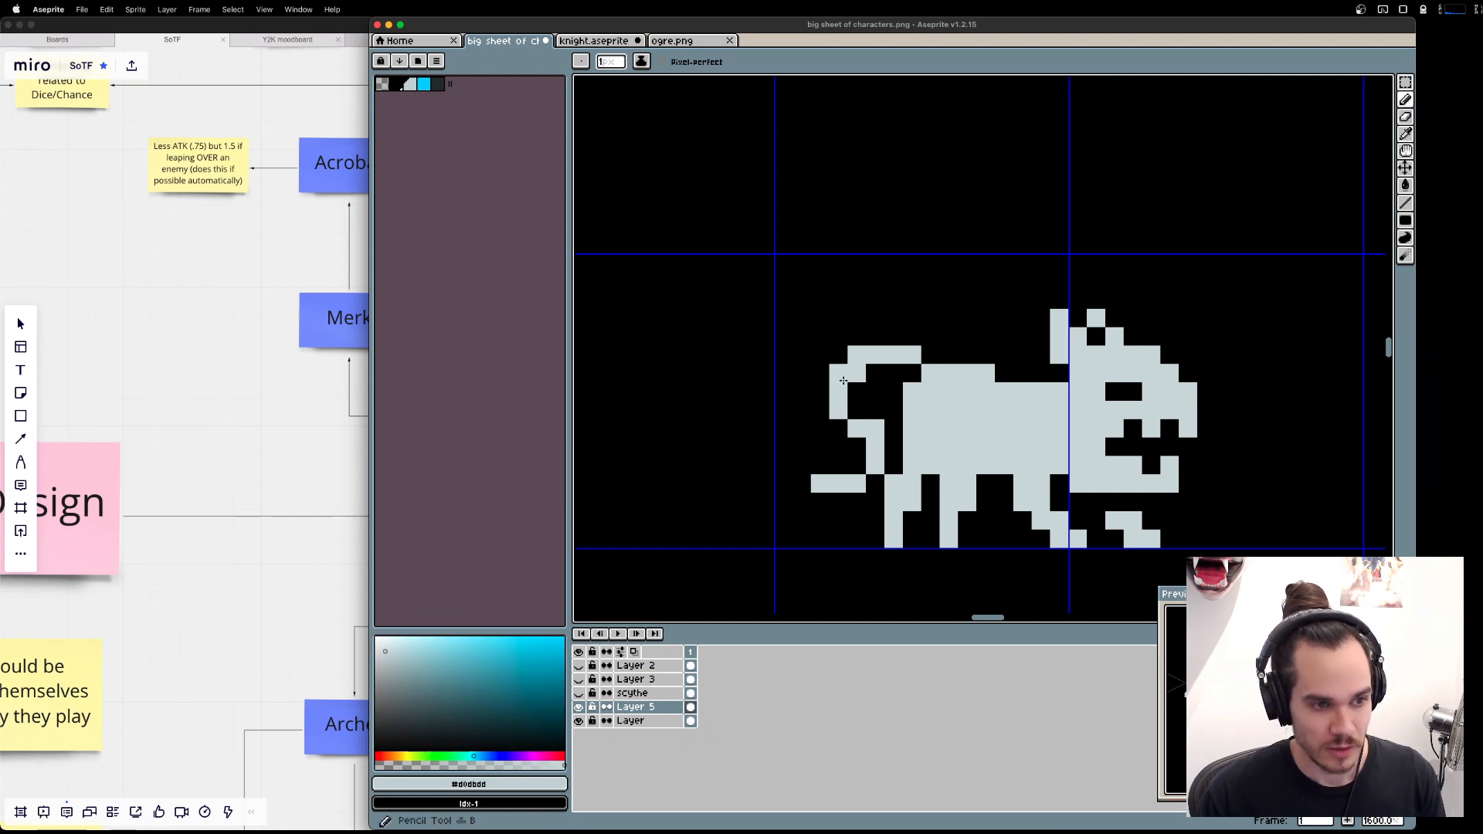
pyautogui.press('e')
pyautogui.click(875, 446)
pyautogui.press('super+z')
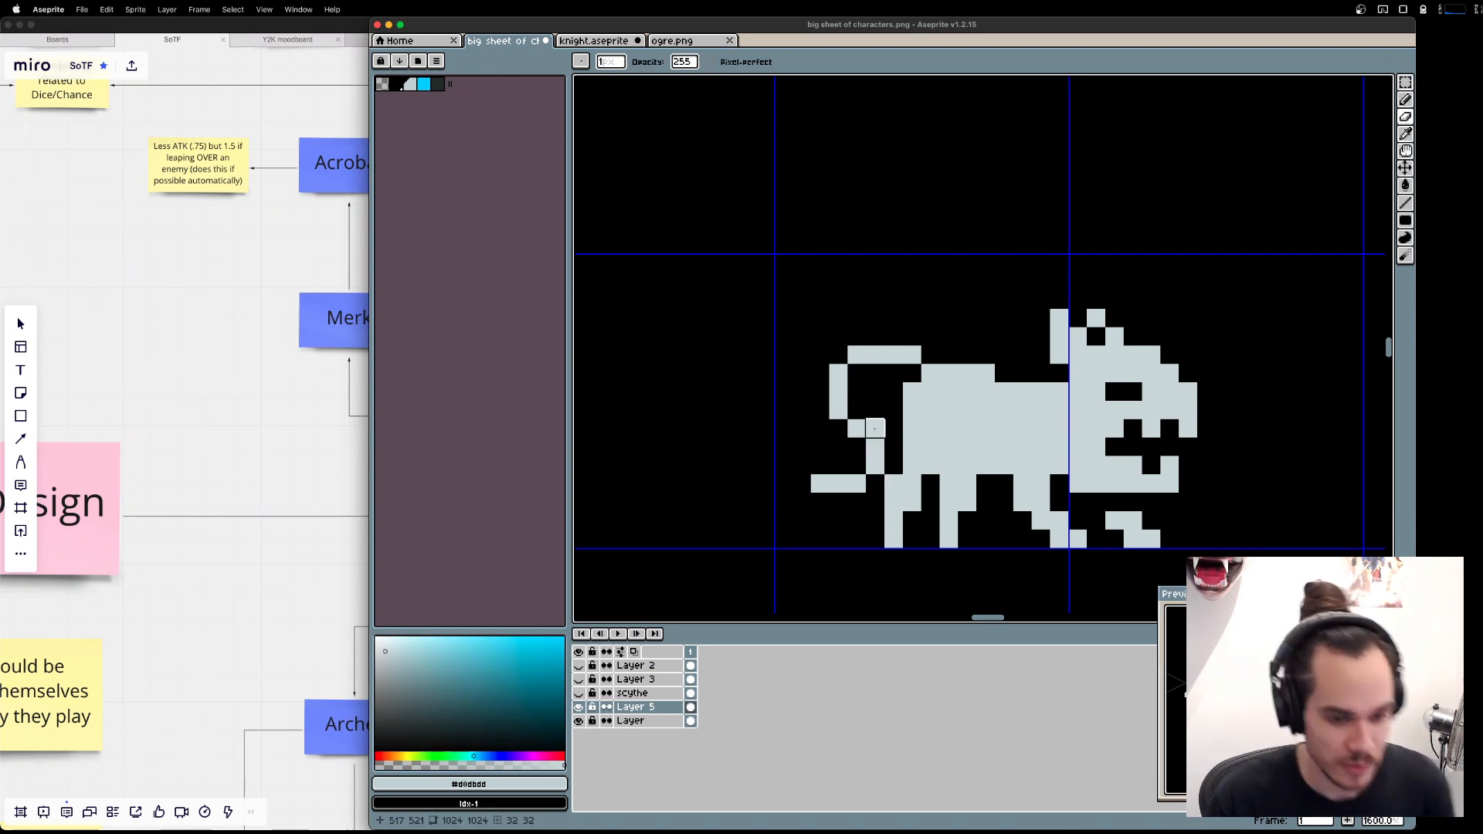
pyautogui.click(875, 429)
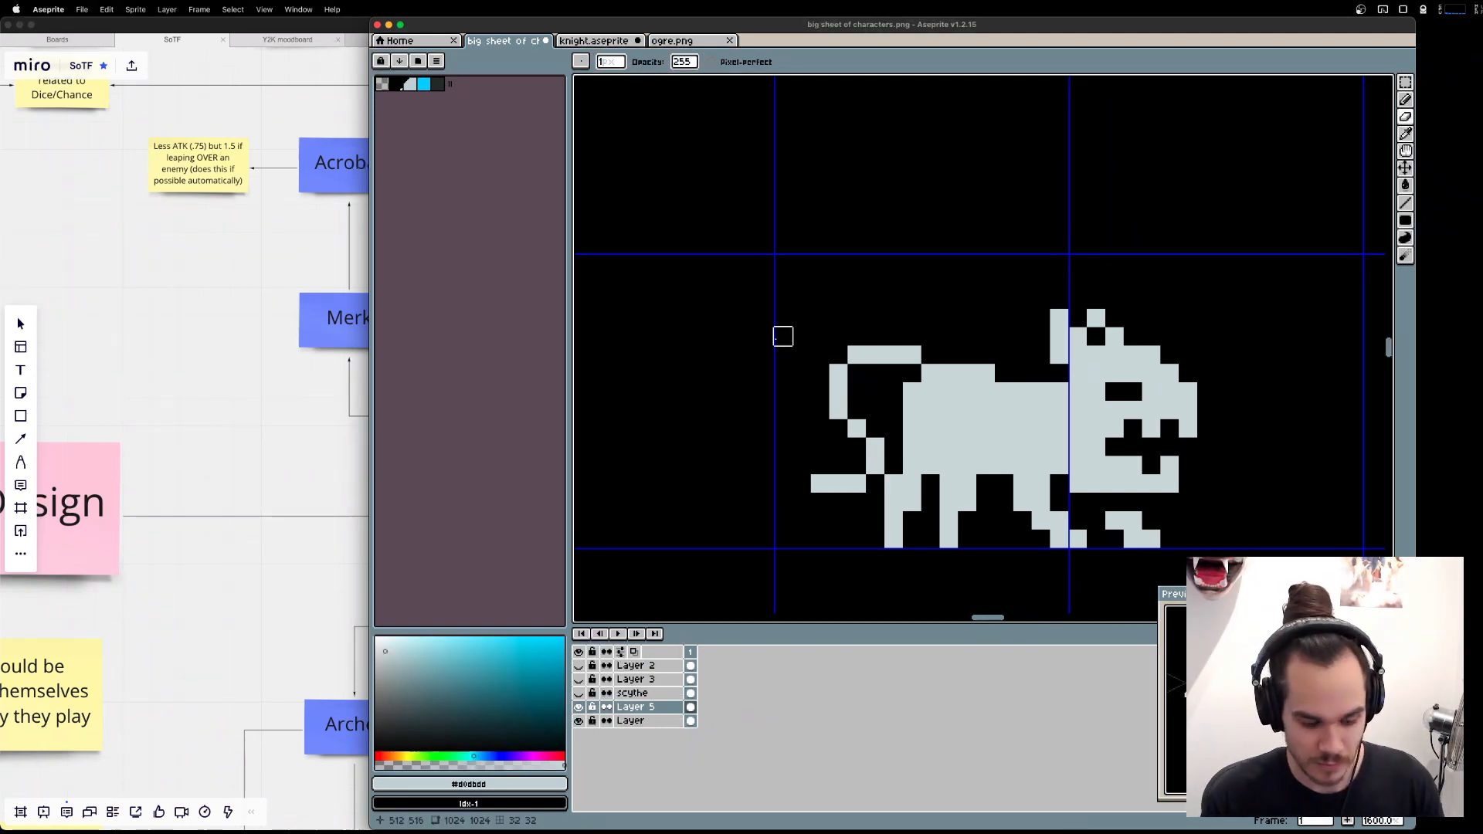
# Shift the lower part of the tail up by one pixel and clear the selection.
pyautogui.press('m')
pyautogui.moveTo(789, 532); pyautogui.dragTo(888, 398)
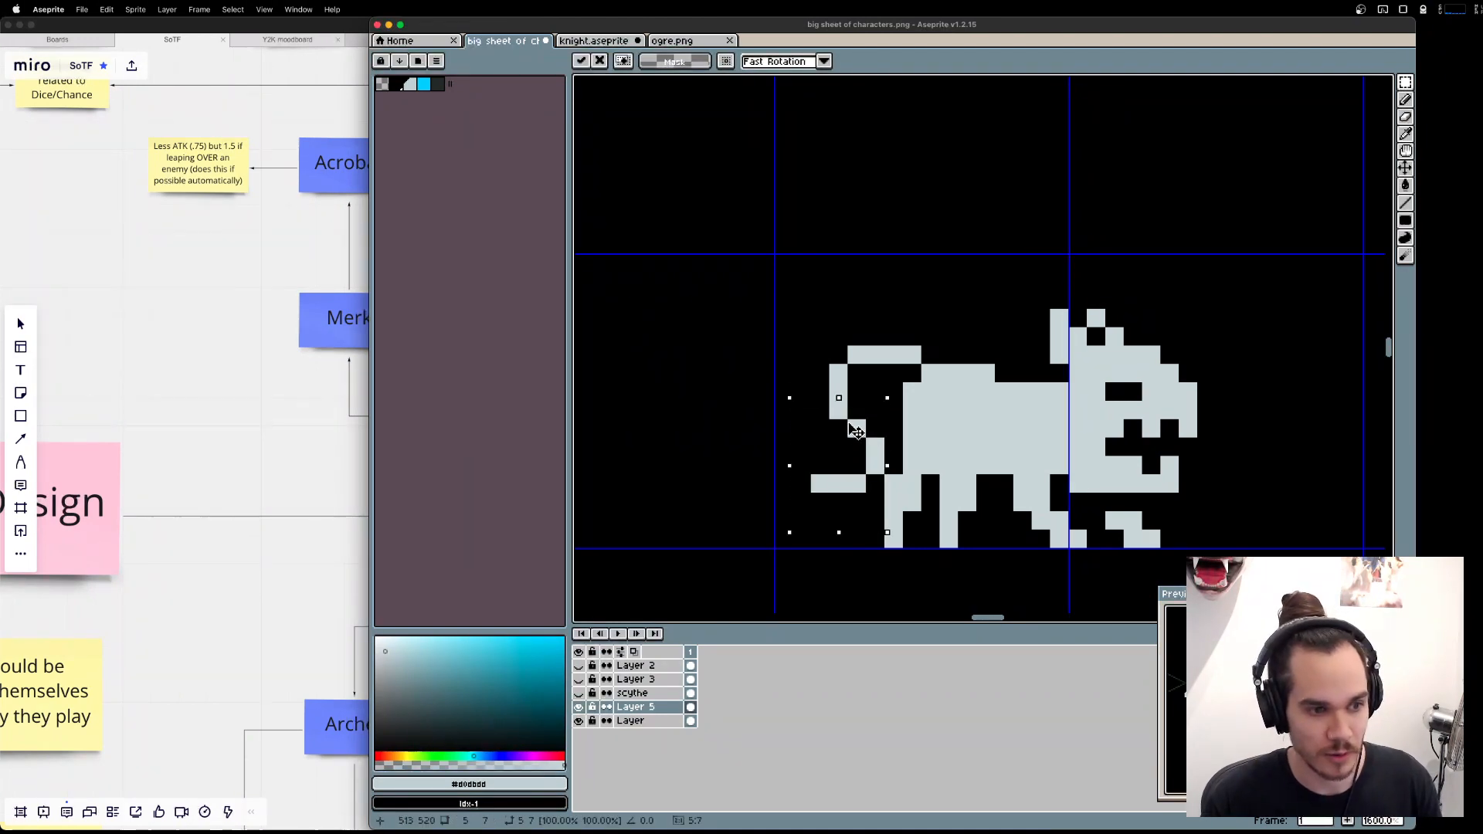
pyautogui.press('Up')
pyautogui.press('super+d')
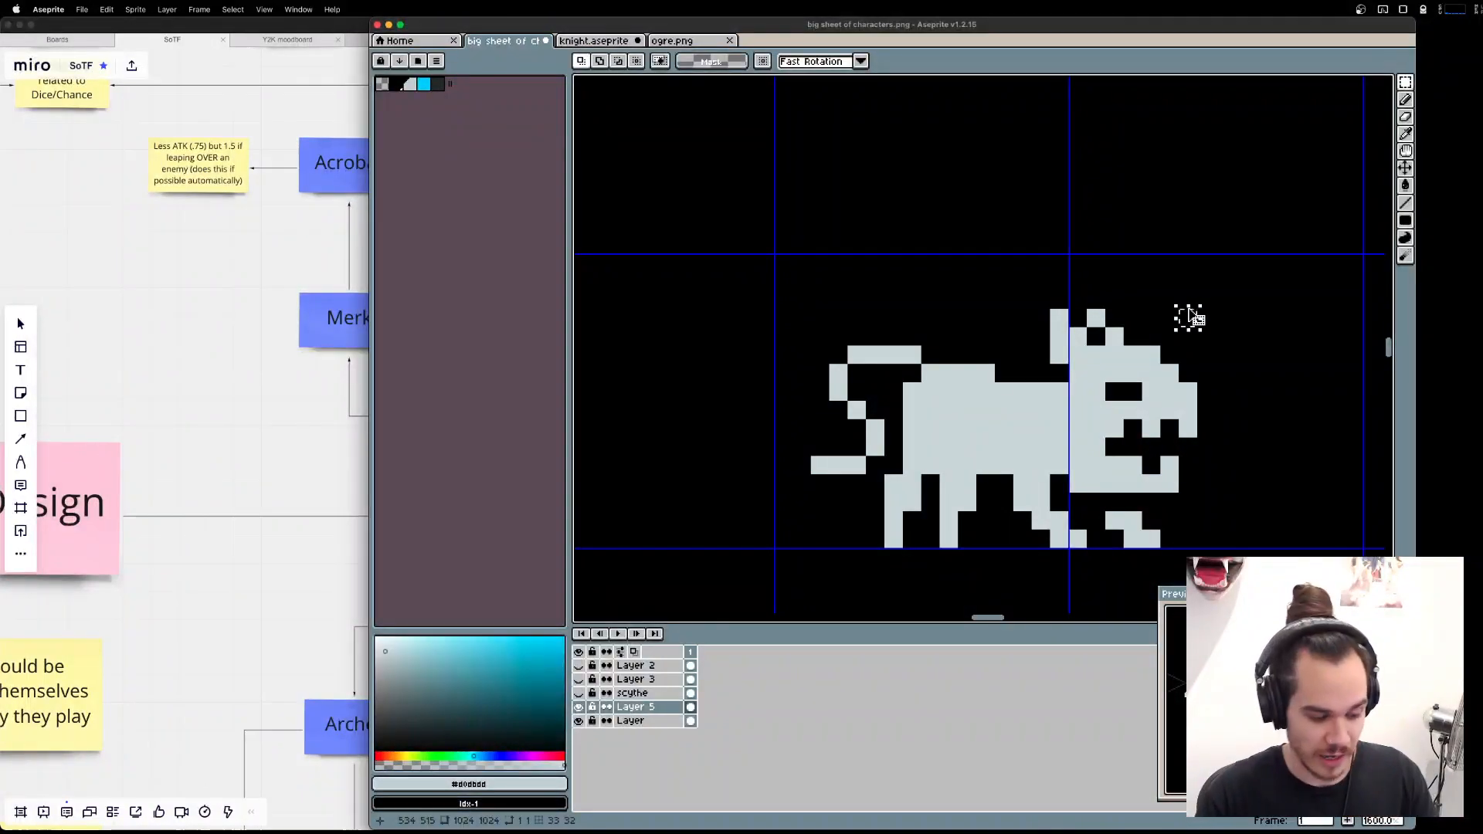
# Shorten both ears by one pixel and square off the rear ear.
pyautogui.press('b')
pyautogui.moveTo(1074, 318); pyautogui.dragTo(1100, 318)
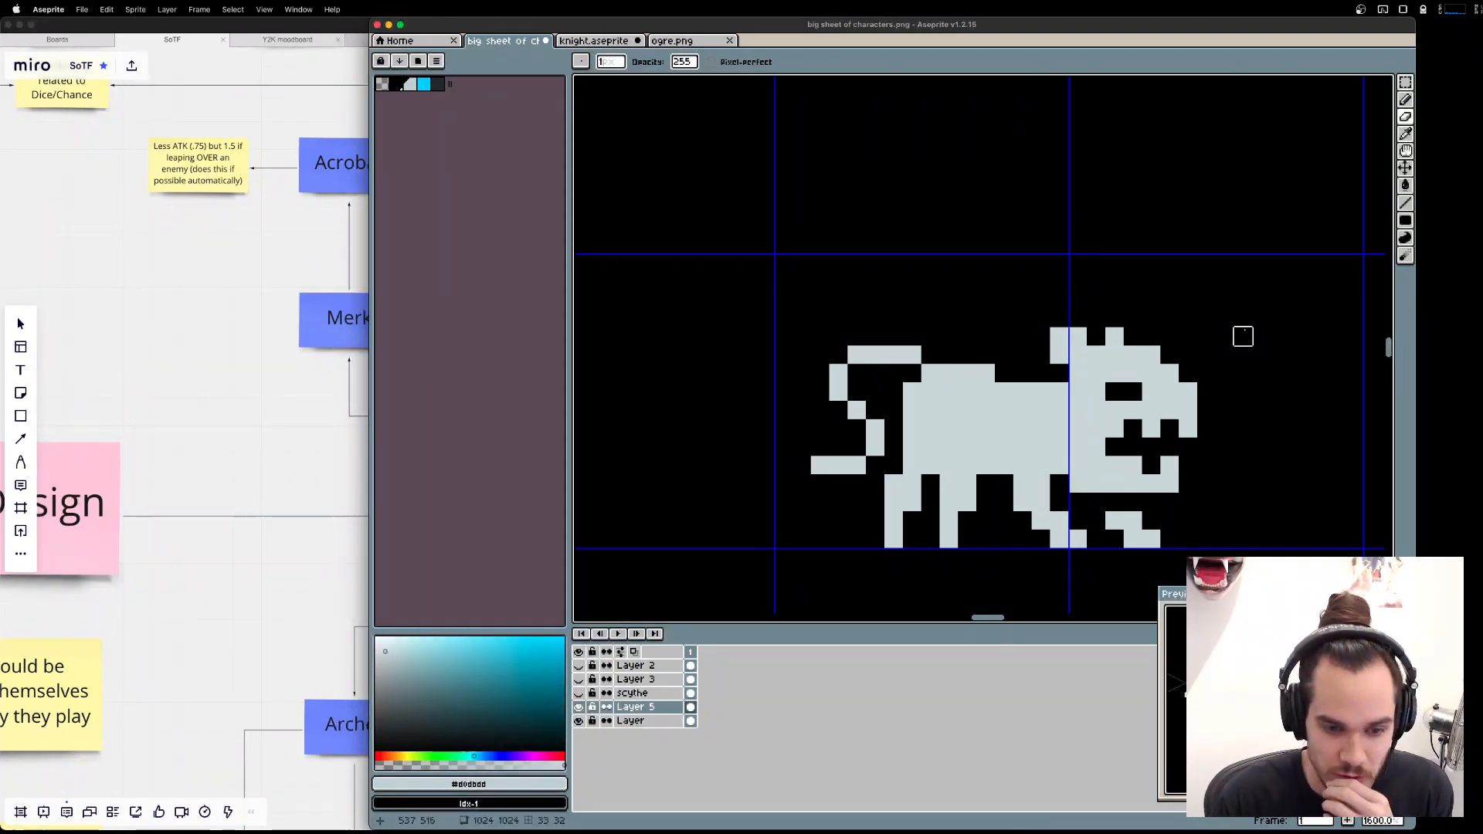
pyautogui.moveTo(1243, 336); pyautogui.dragTo(1214, 316)
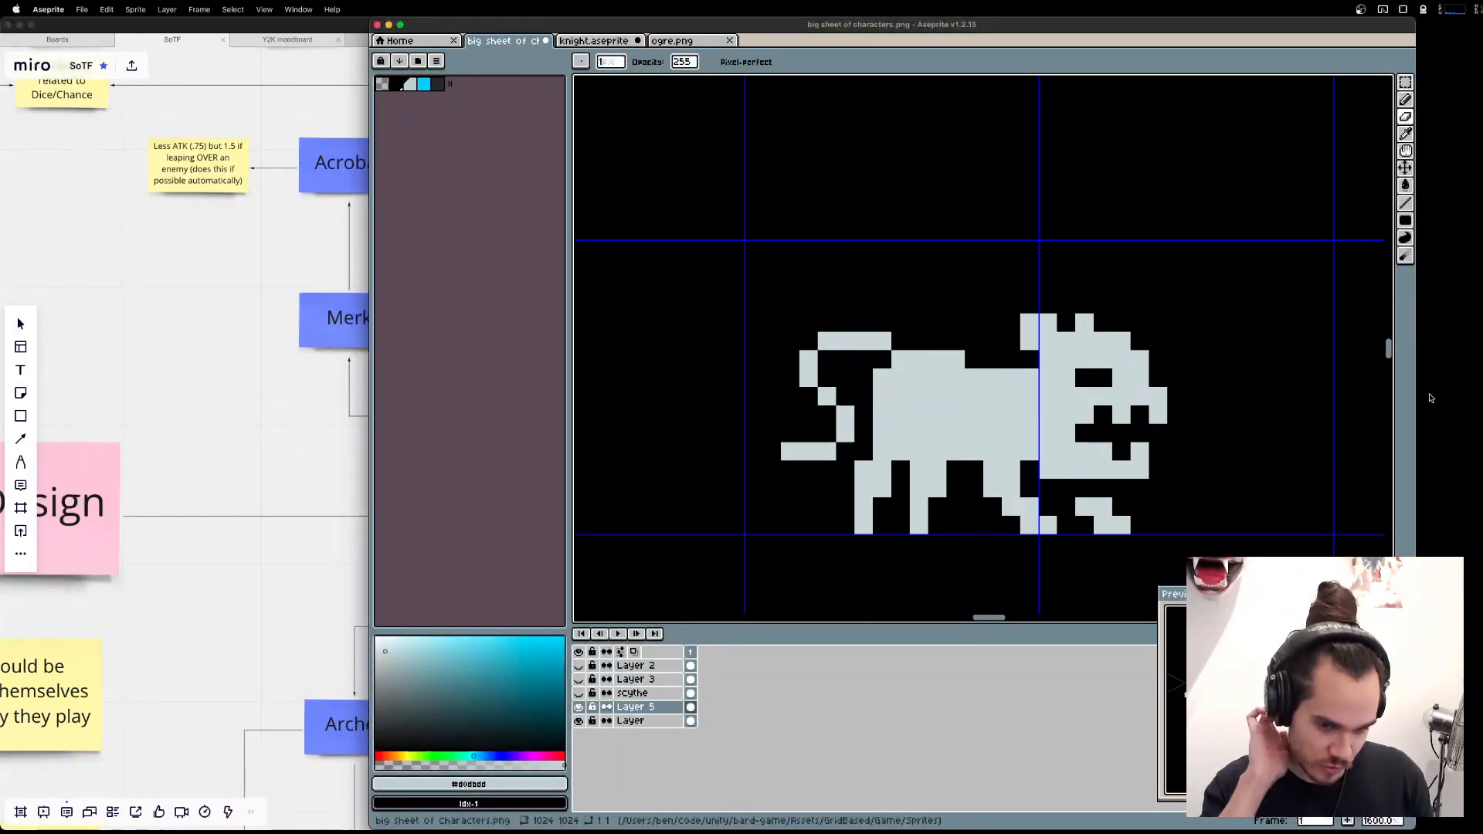
# Try notching the muzzle in front of the eye and adding a protruding nose, and undo it.
pyautogui.click(1140, 378)
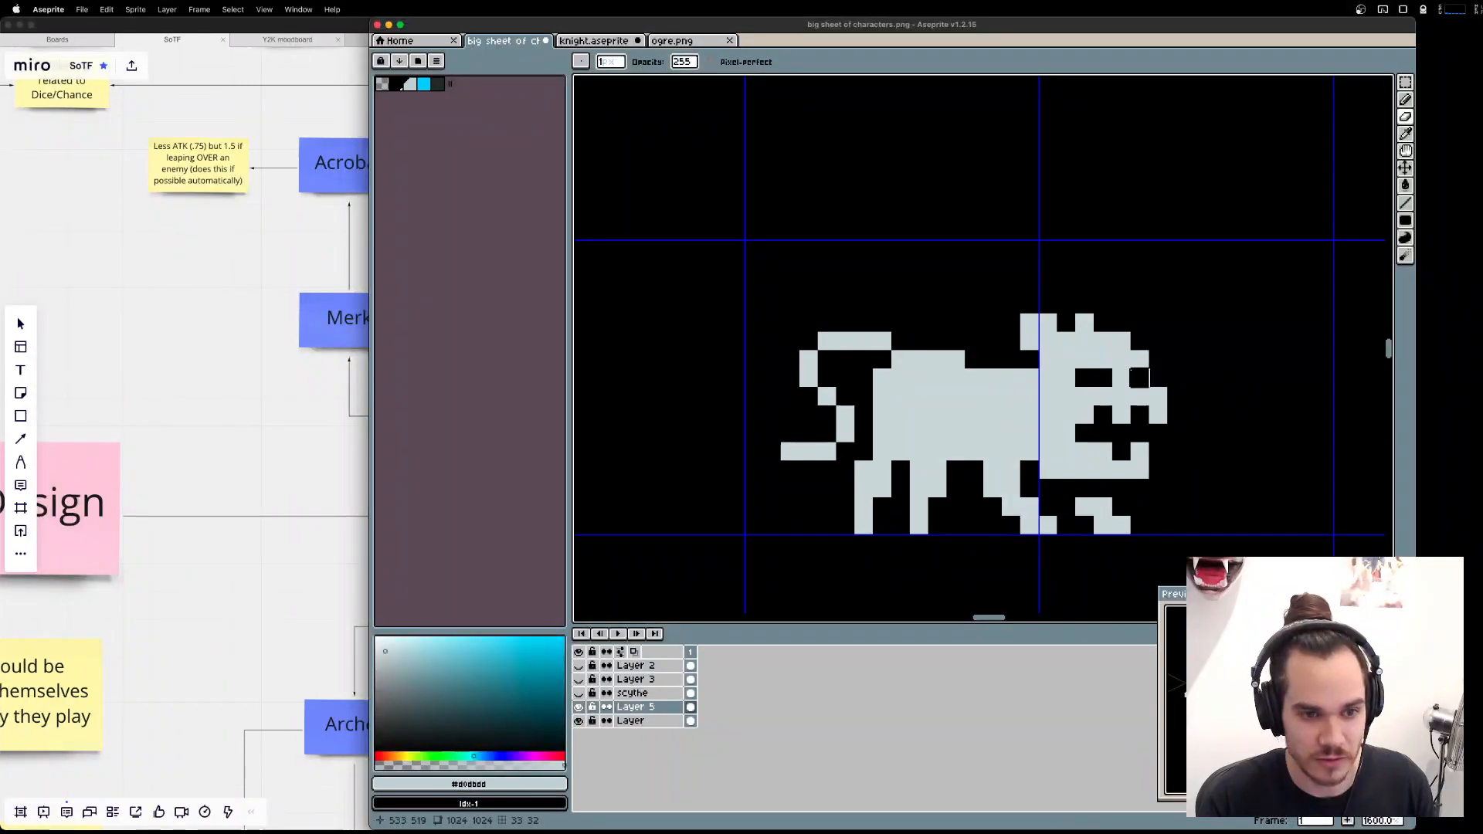
pyautogui.press('b')
pyautogui.click(1176, 378)
pyautogui.click(1159, 362)
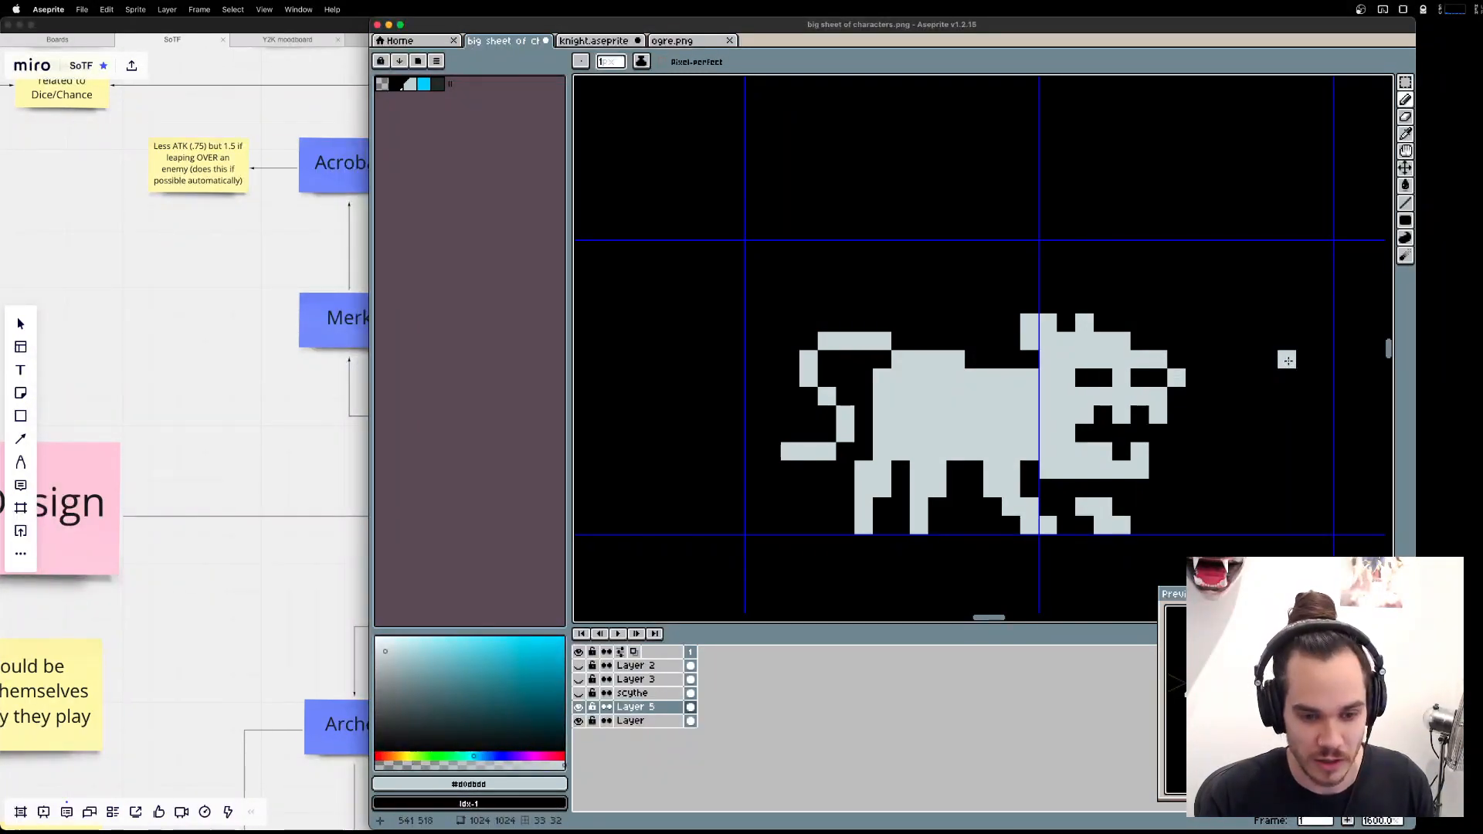
pyautogui.press('super+z')
pyautogui.press('super+z')
pyautogui.press('super+z')
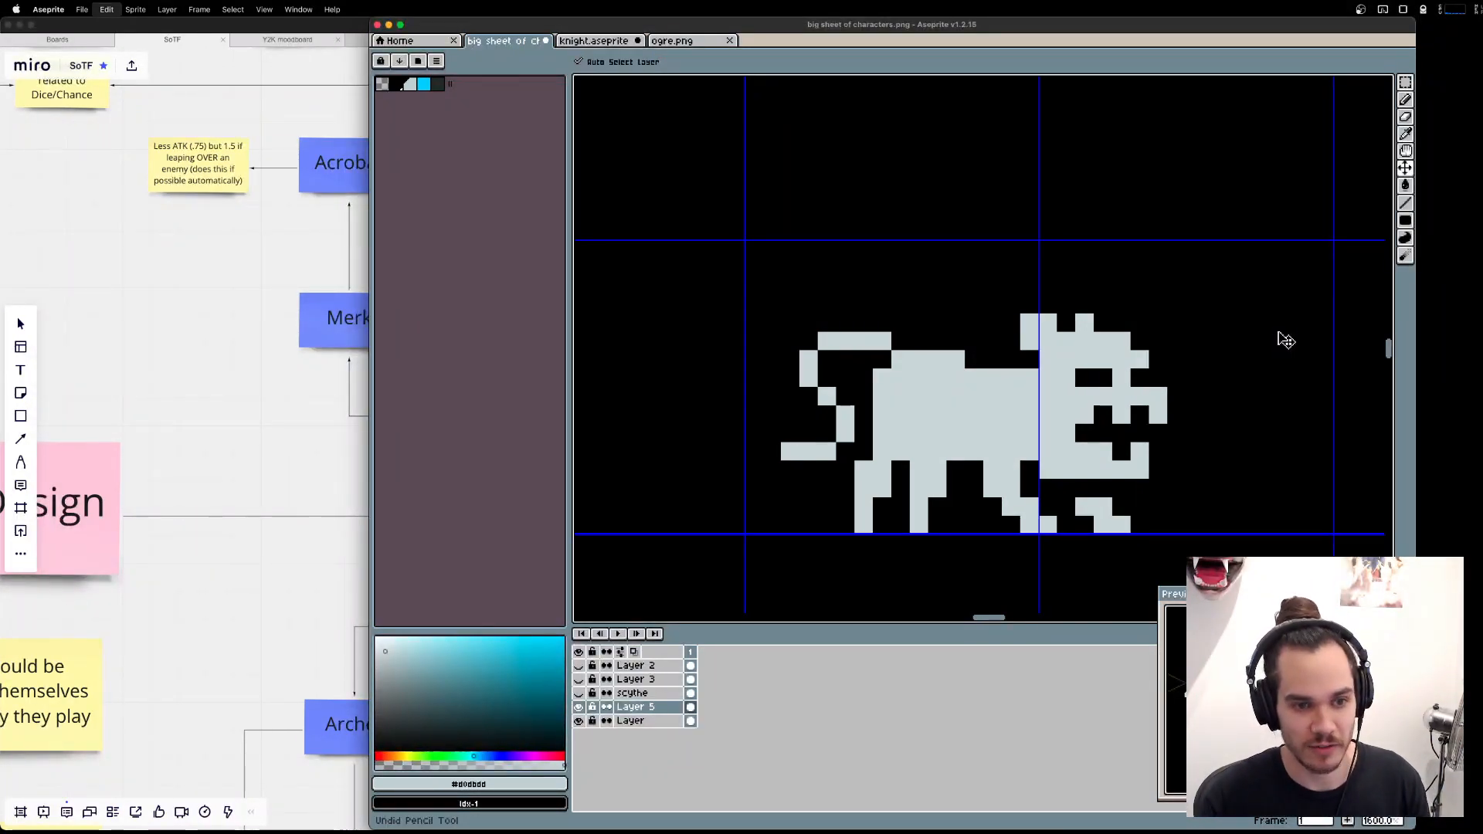
# Try drawing a hooked nose arching over the front of the snout, and undo it.
pyautogui.click(1177, 378)
pyautogui.click(1177, 359)
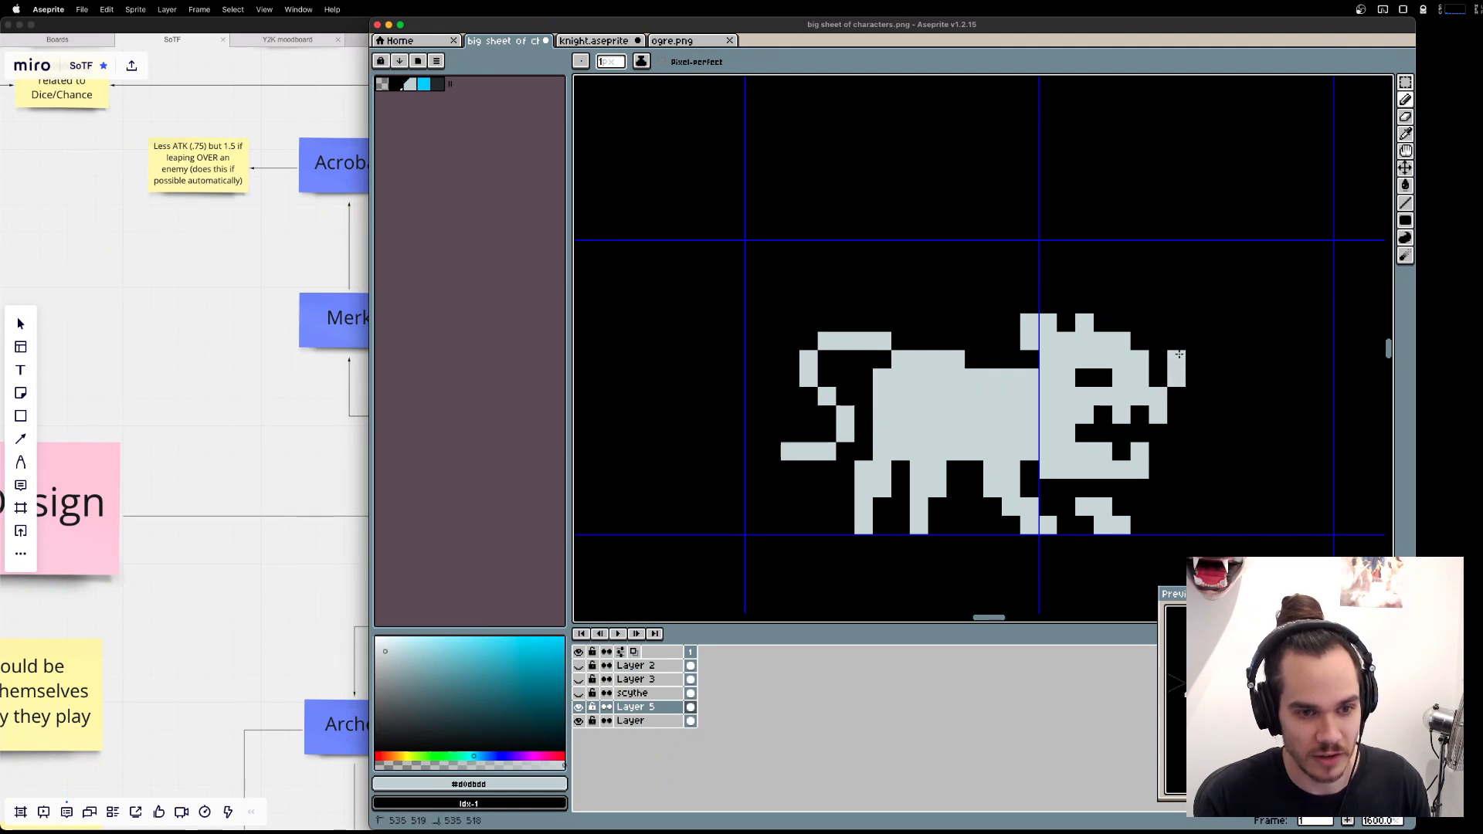
pyautogui.click(1158, 359)
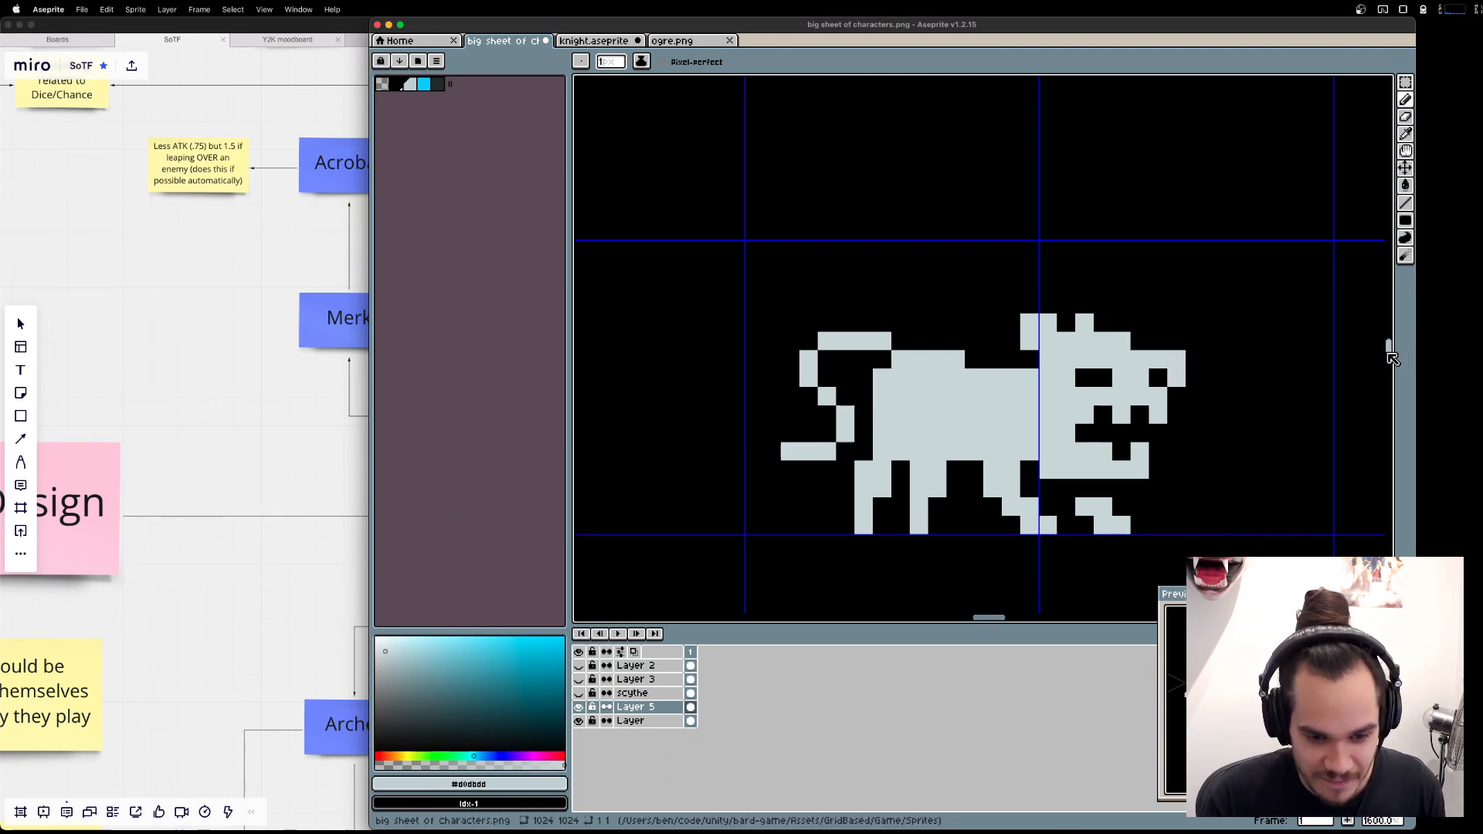
pyautogui.press('super+z')
pyautogui.press('super+z')
pyautogui.press('super+z')
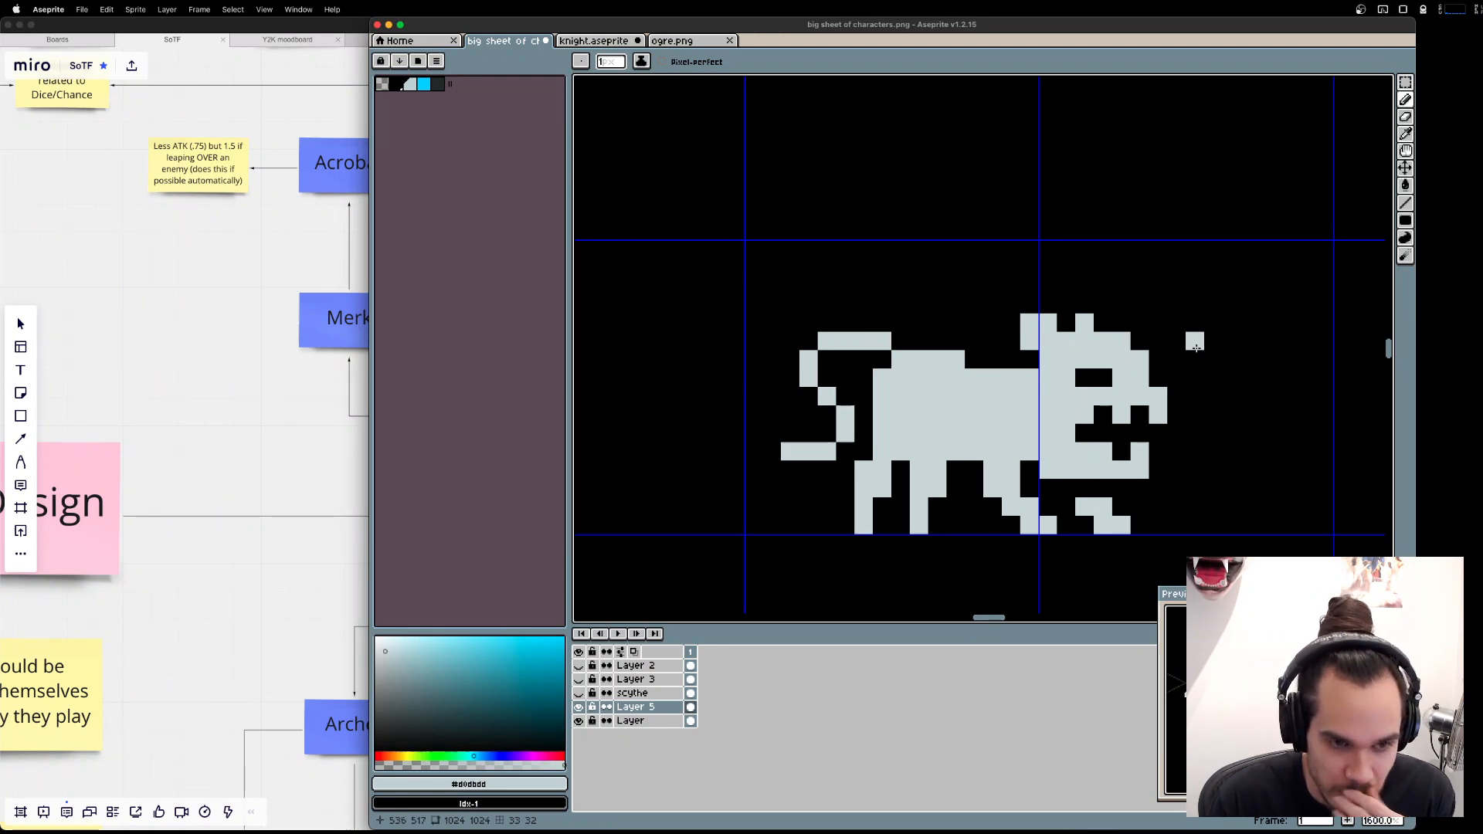
# Try building a raised block of pixels on the forehead in front of the ears, and undo it.
pyautogui.press('Down')
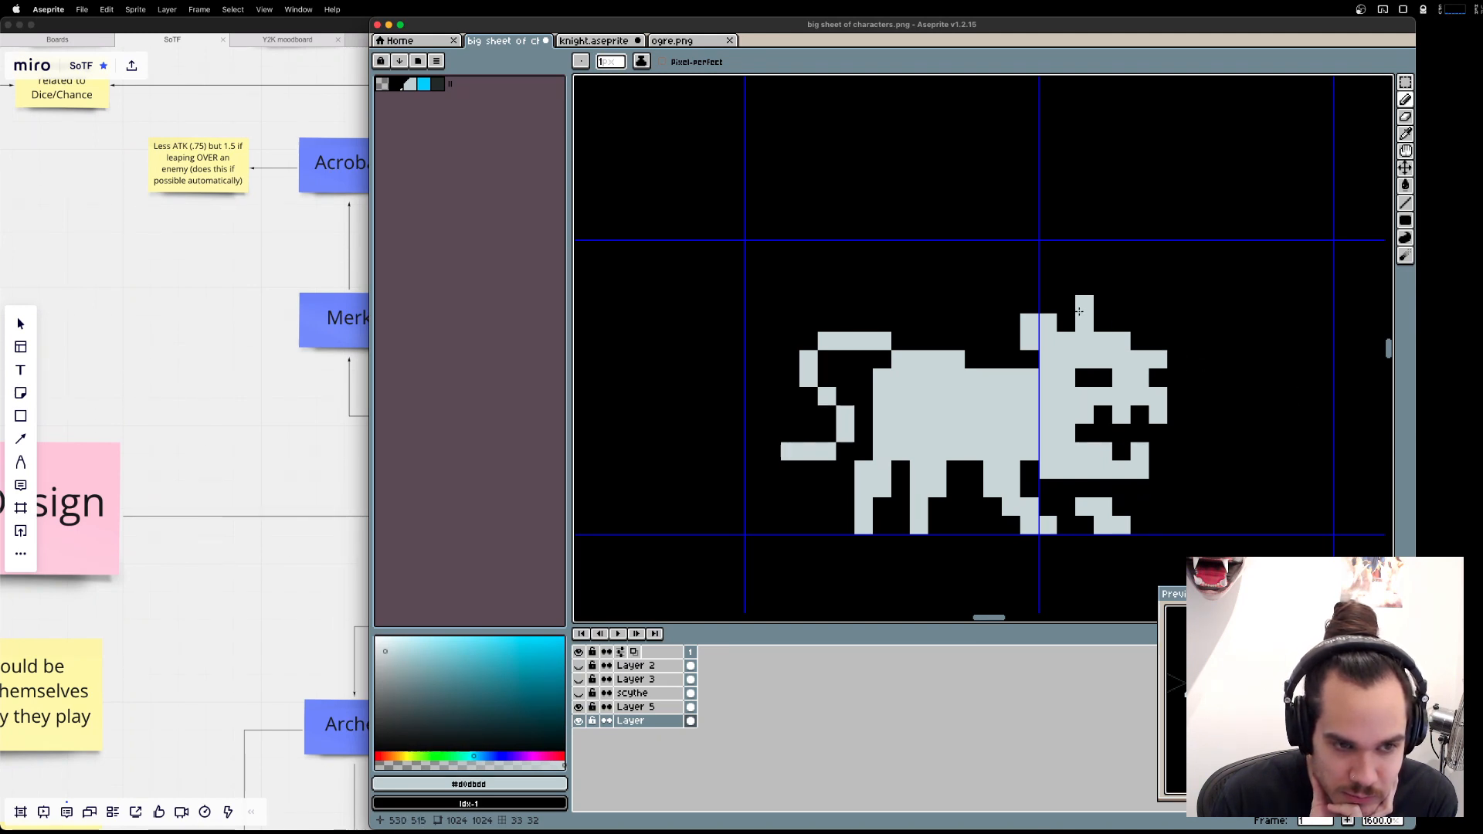
pyautogui.click(1099, 322)
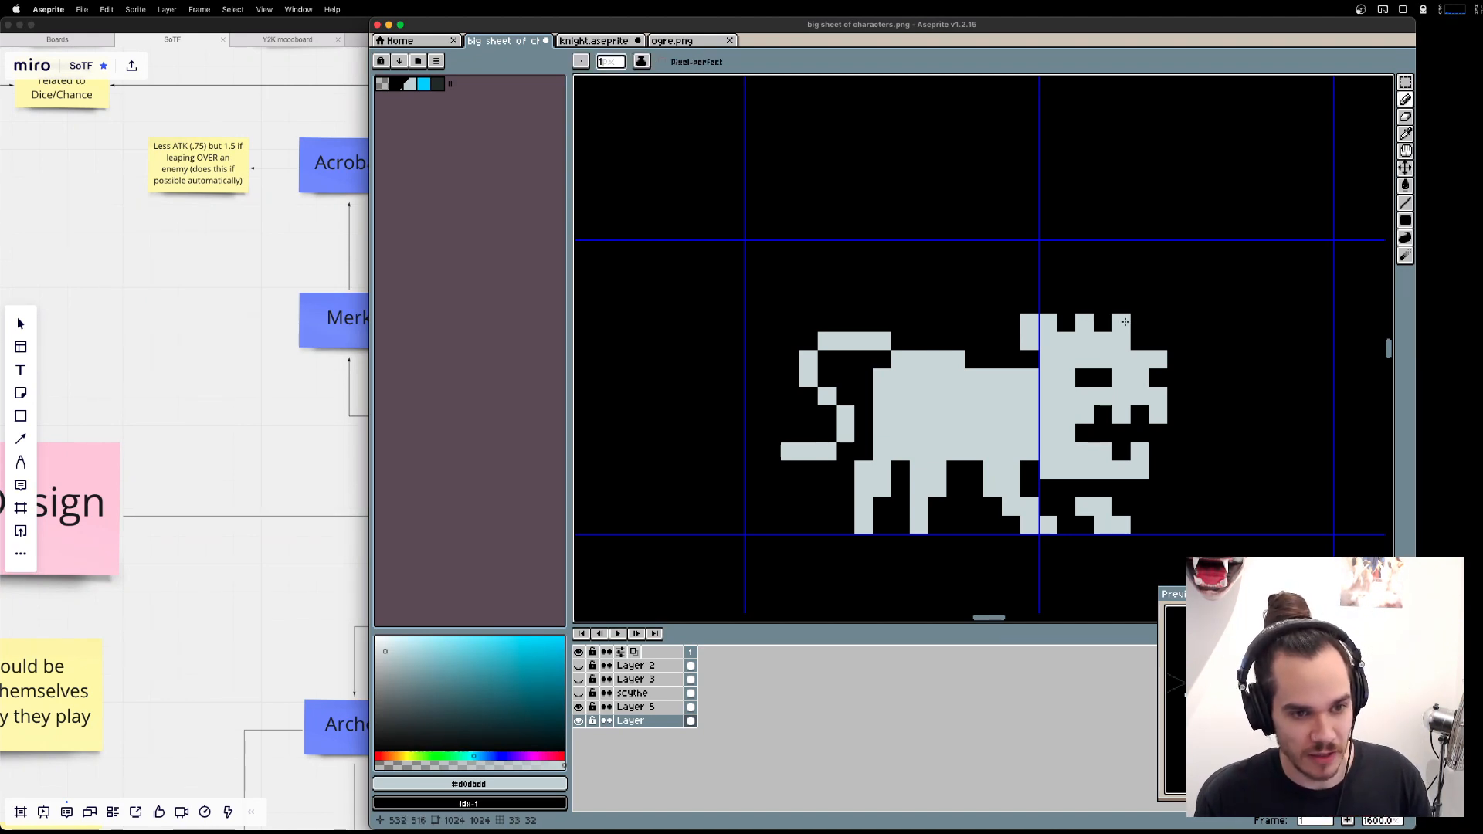
pyautogui.moveTo(1125, 322); pyautogui.dragTo(1134, 338)
pyautogui.press('super+z')
pyautogui.press('e')
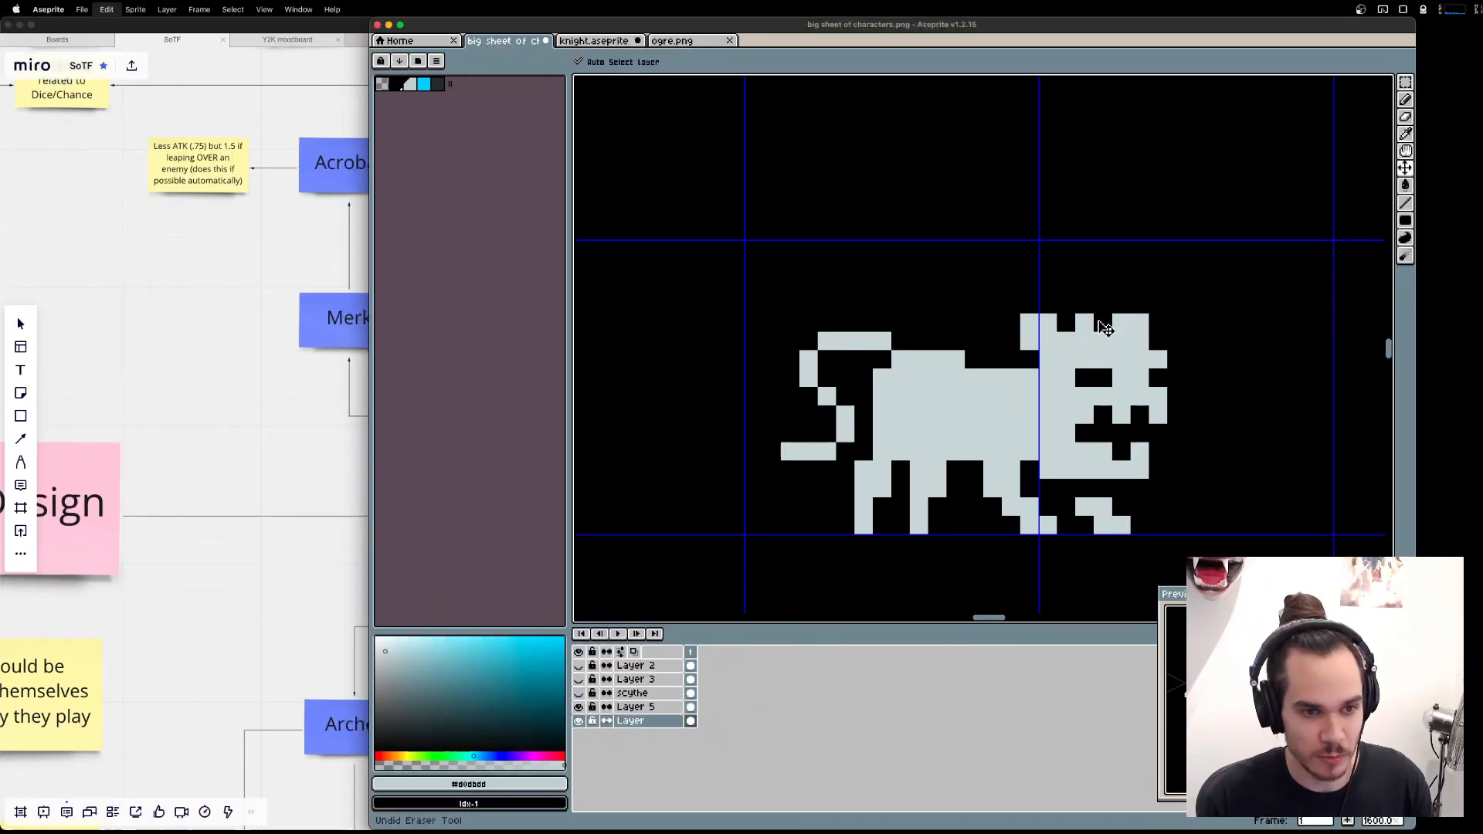
pyautogui.moveTo(1122, 322); pyautogui.dragTo(1140, 341)
pyautogui.press('super+z')
pyautogui.press('super+z')
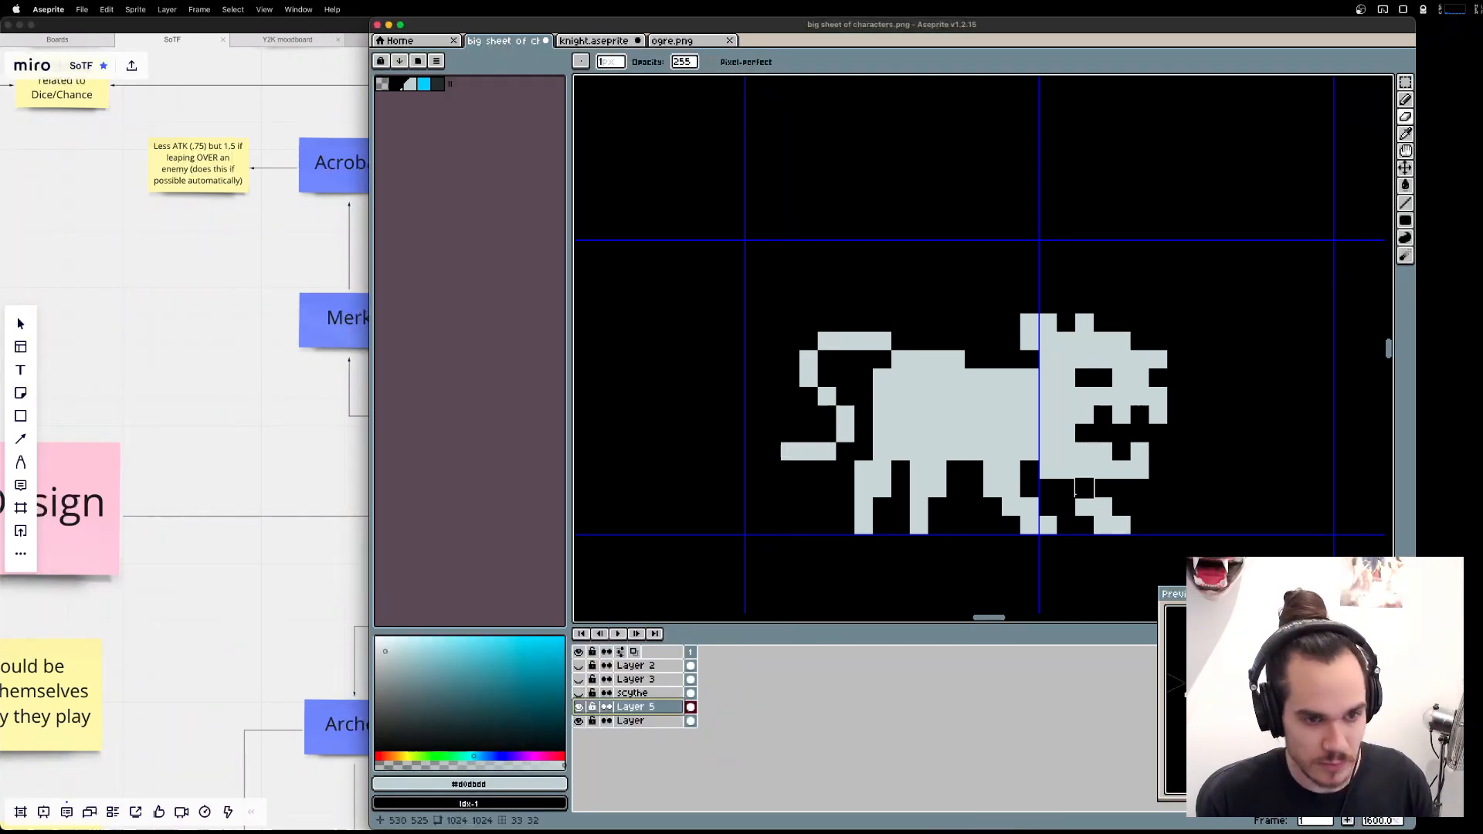
pyautogui.press('v')
pyautogui.press('super+z')
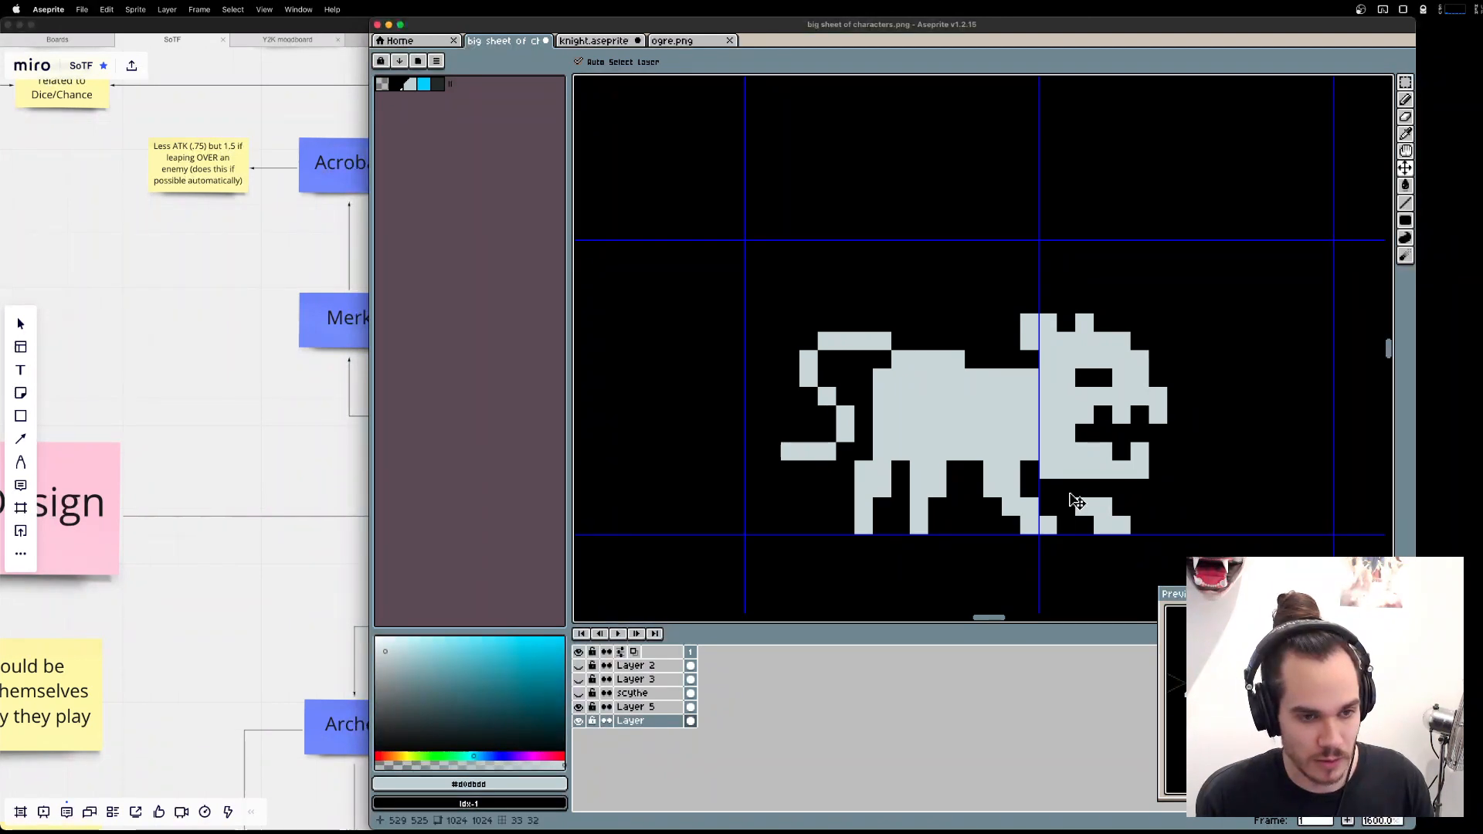
# Make Layer 5 active and add one protruding nose pixel at the top of the snout.
pyautogui.press('b')
pyautogui.click(635, 707)
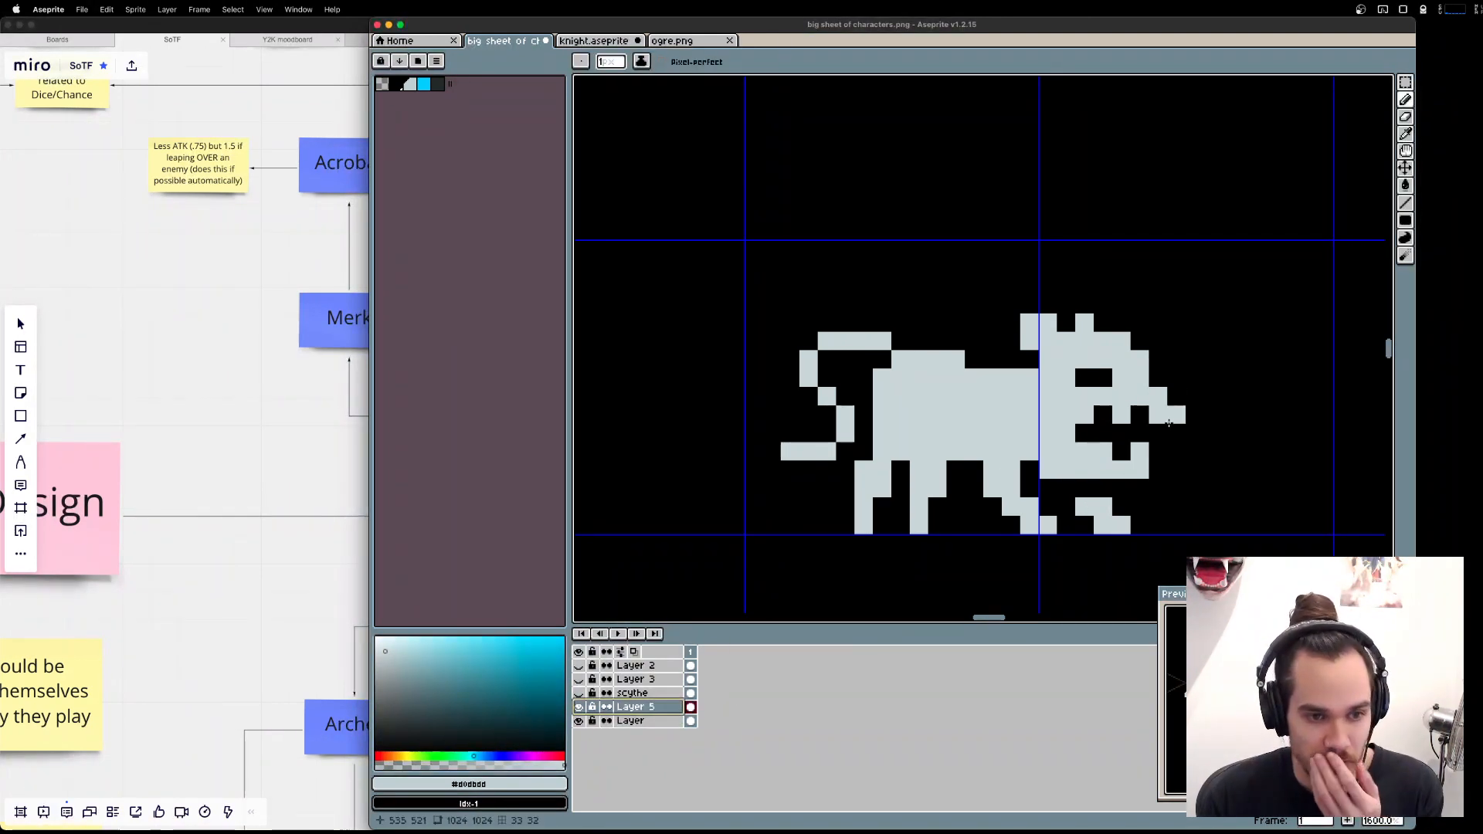
pyautogui.click(1158, 360)
pyautogui.press('super+z')
# Try moving the front ear forward to the brow and thinning the base of the rear ear.
pyautogui.click(1105, 321)
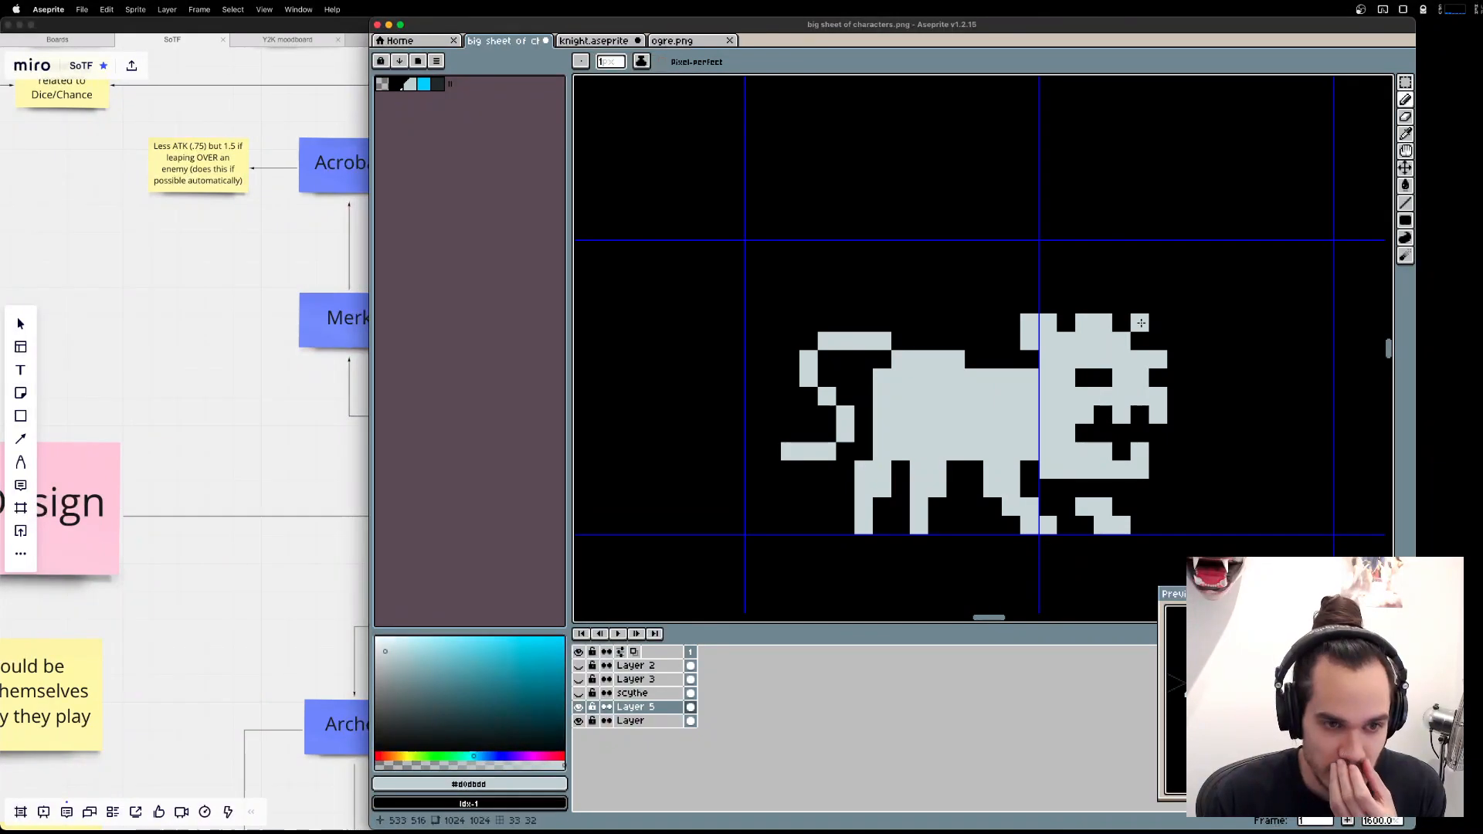
pyautogui.click(1141, 325)
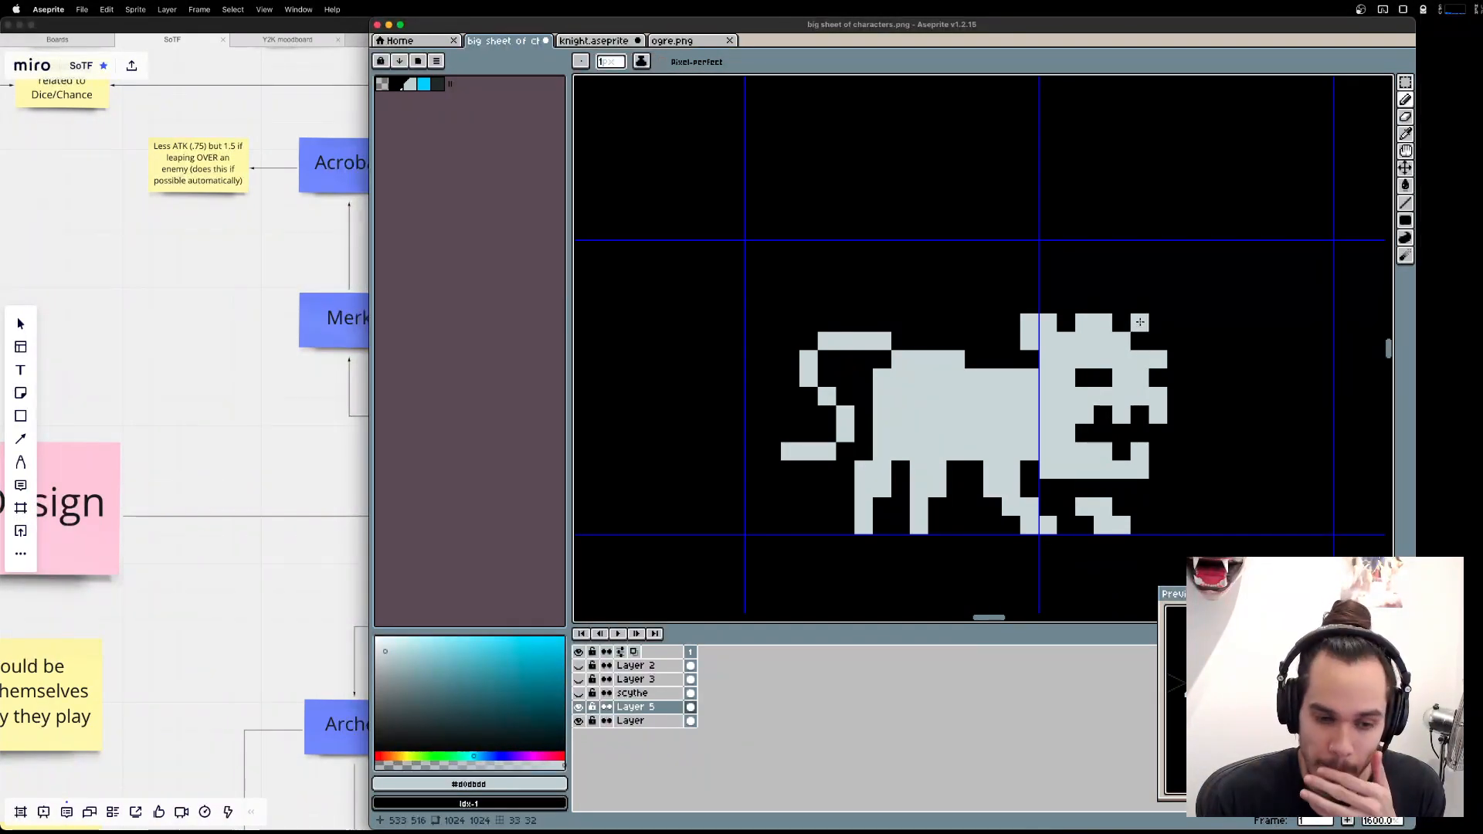
pyautogui.click(1140, 323)
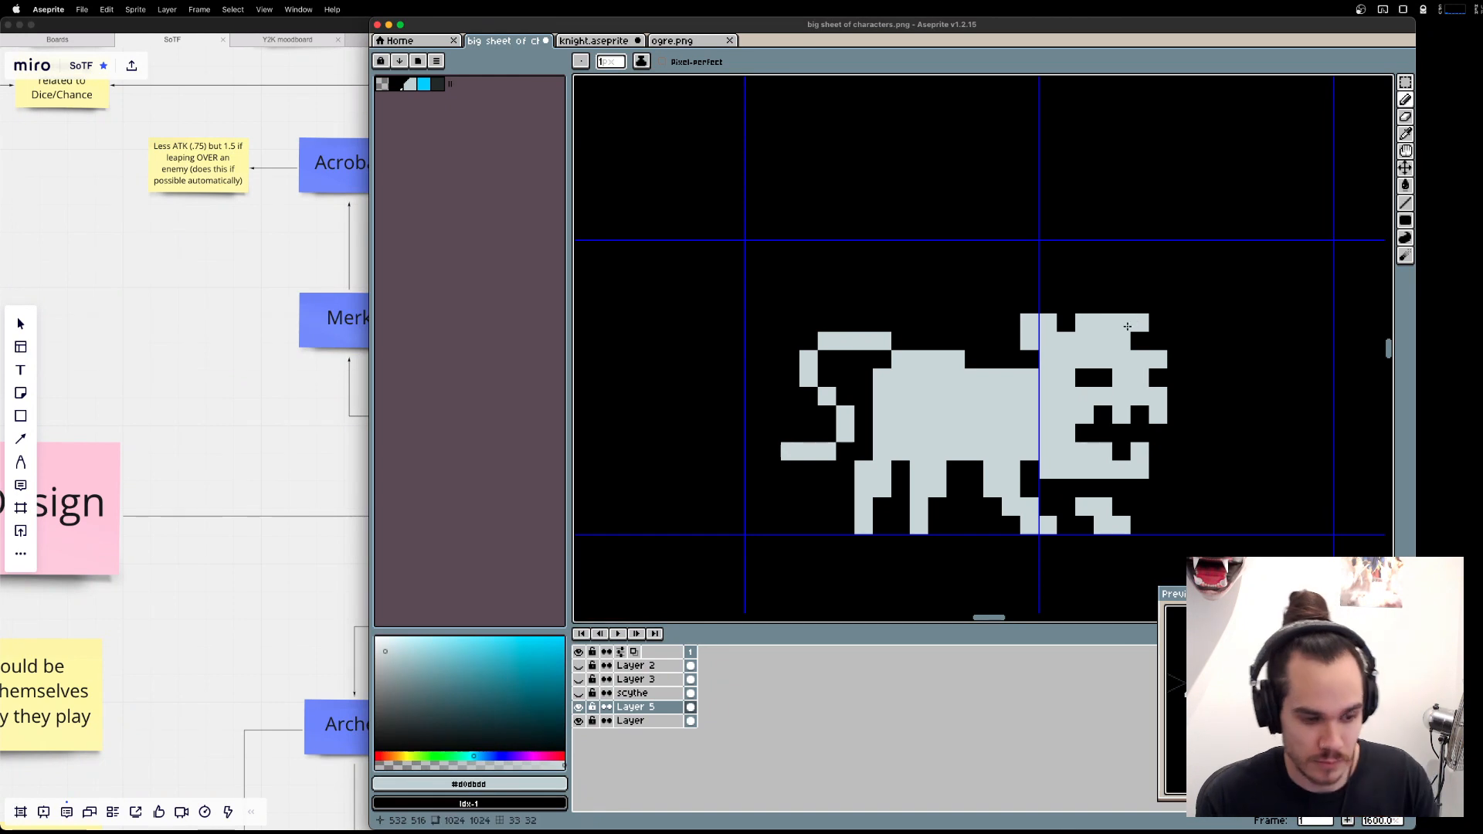
pyautogui.press('e')
pyautogui.moveTo(1121, 322); pyautogui.dragTo(1066, 322)
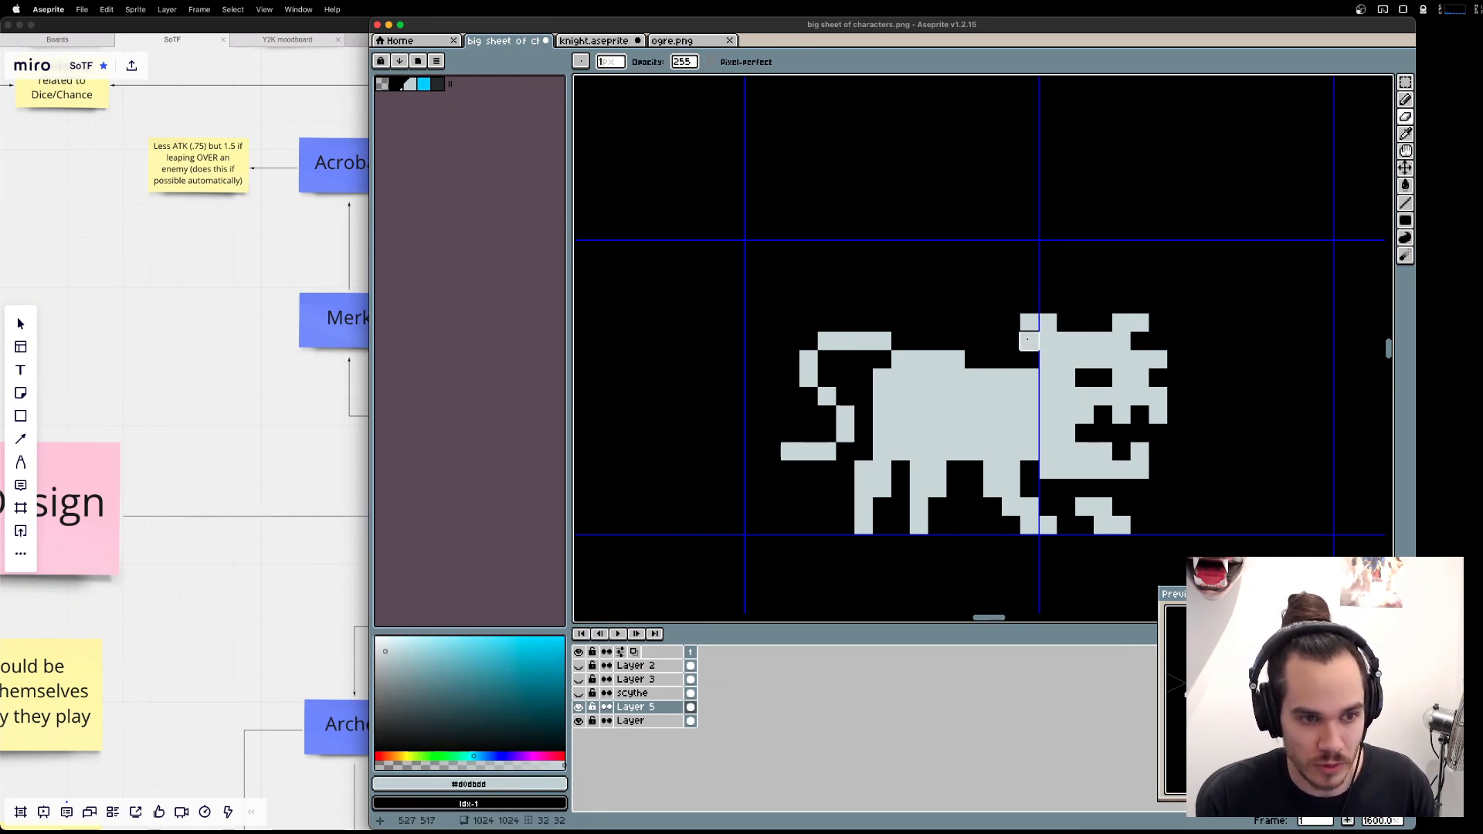
pyautogui.click(1029, 340)
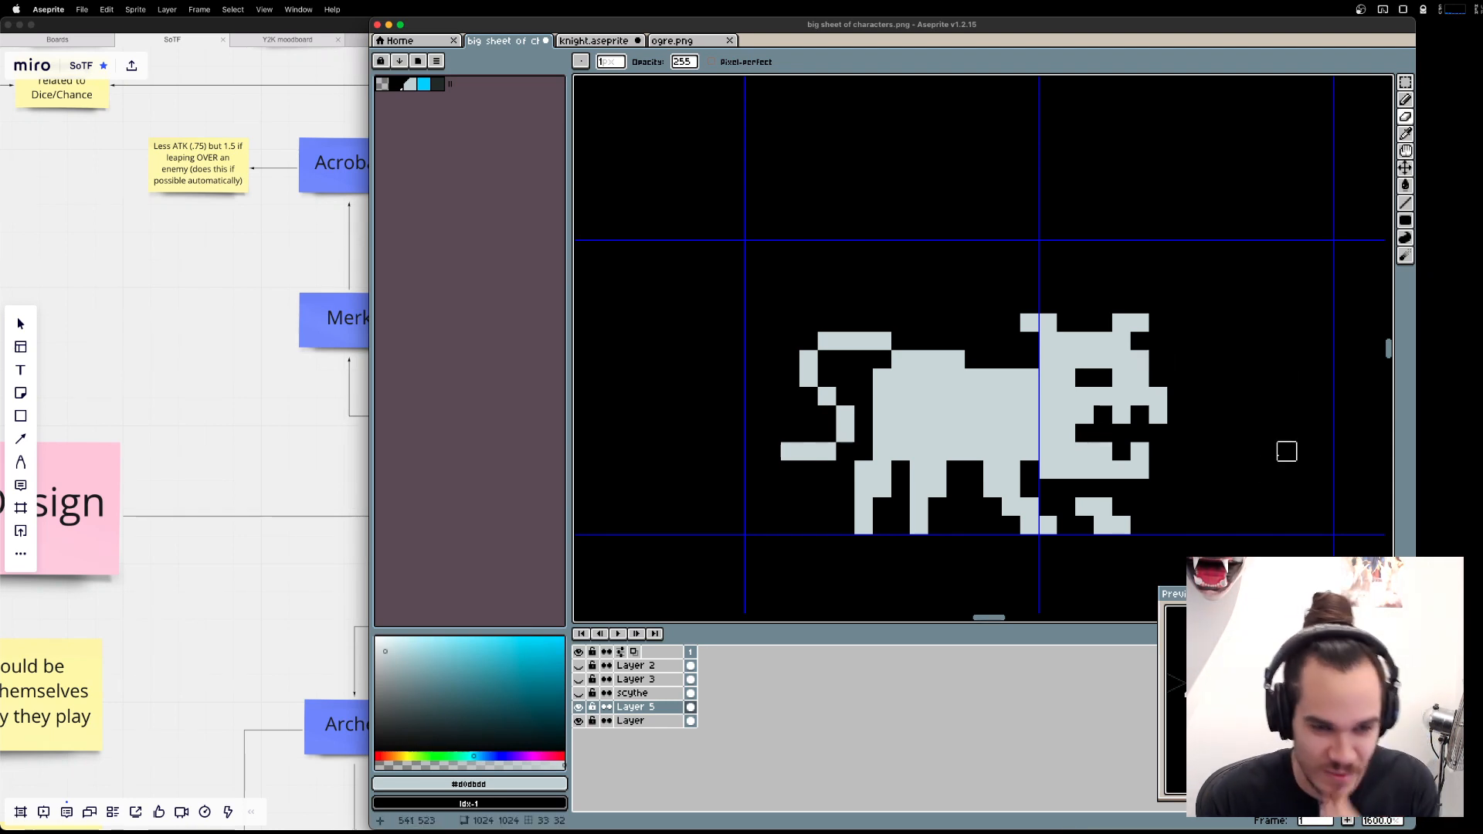
# Undo the changes made to the two ears.
pyautogui.hotkey('ctrl', 'z')
pyautogui.hotkey('ctrl', 'z')
pyautogui.hotkey('ctrl', 'z')
pyautogui.hotkey('ctrl', 'z')
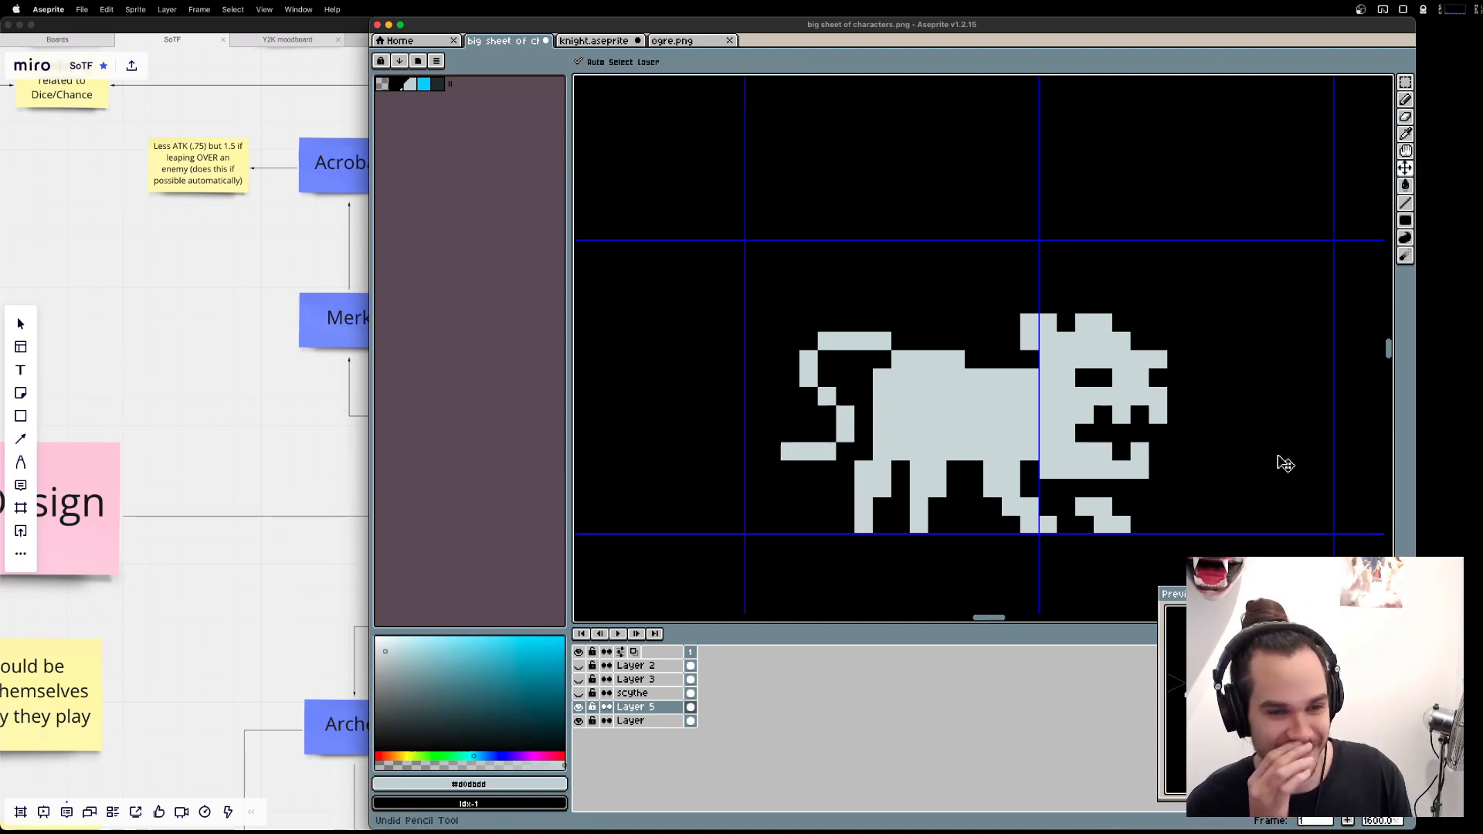
pyautogui.hotkey('ctrl', 'z')
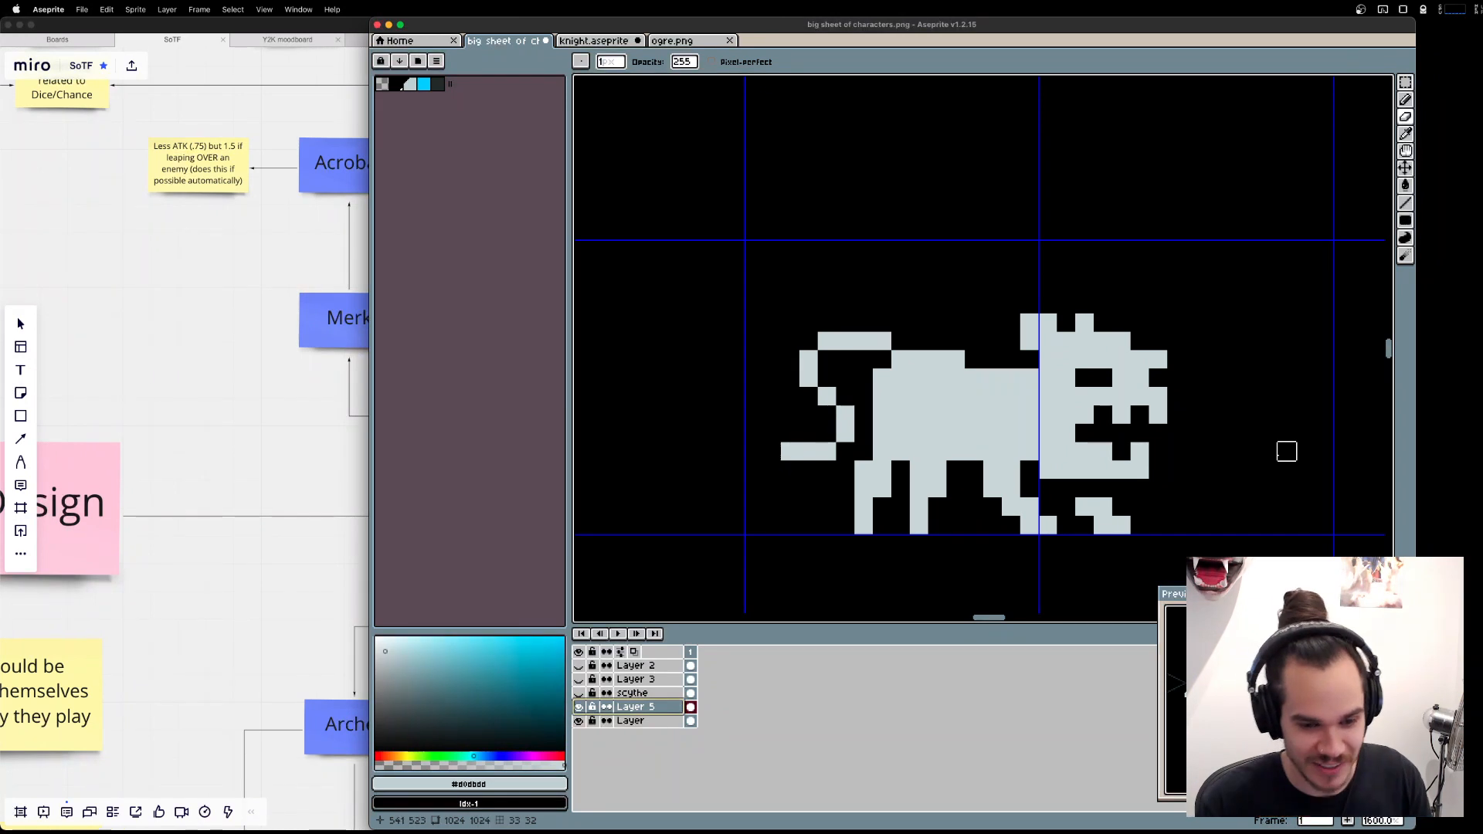
# Erase one pixel inside the lower jaw to form another tooth, and try out a longer lower jaw.
pyautogui.click(1085, 452)
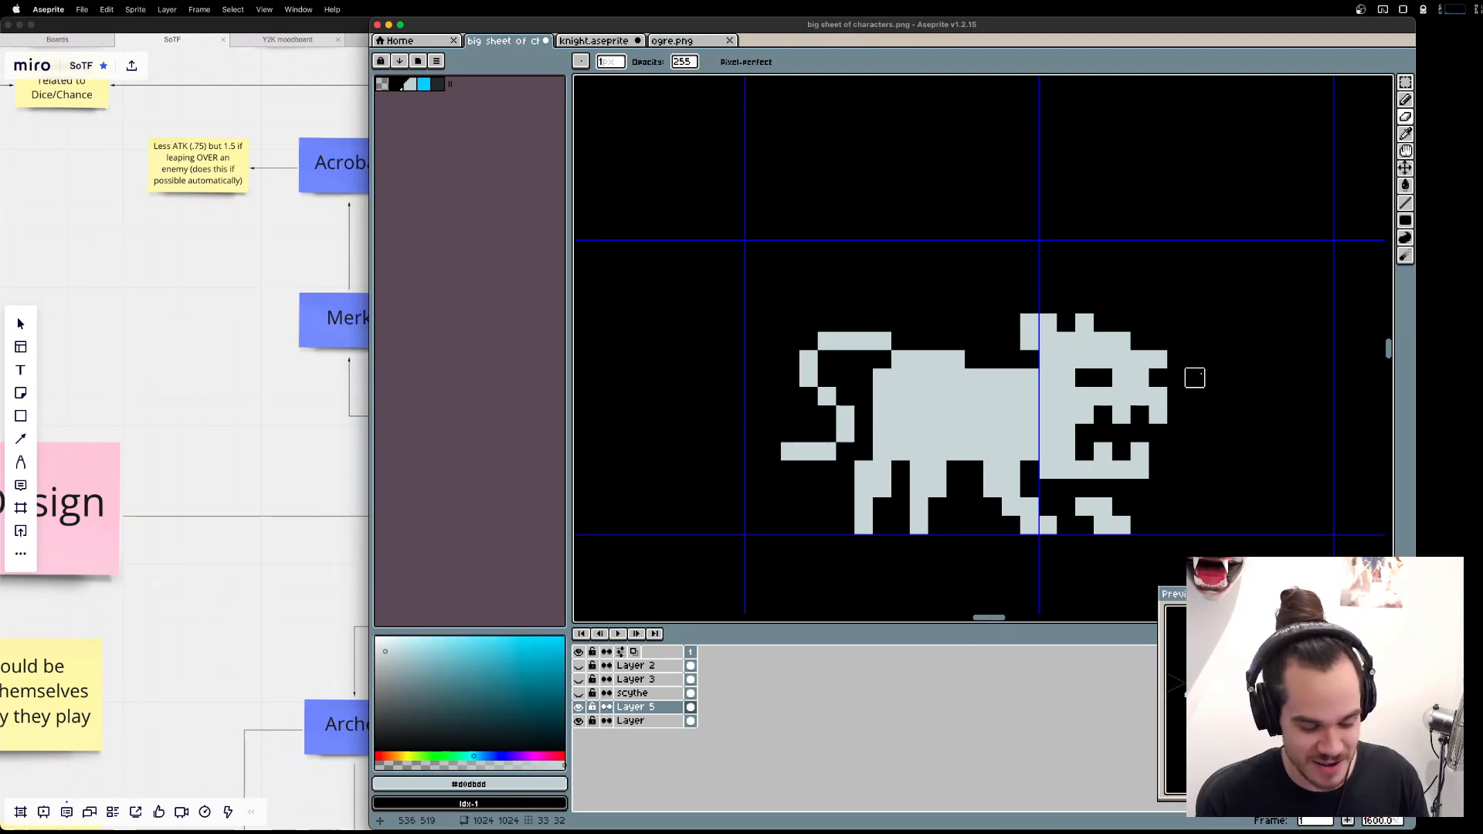
pyautogui.press('e')
pyautogui.moveTo(1176, 454); pyautogui.dragTo(1158, 470)
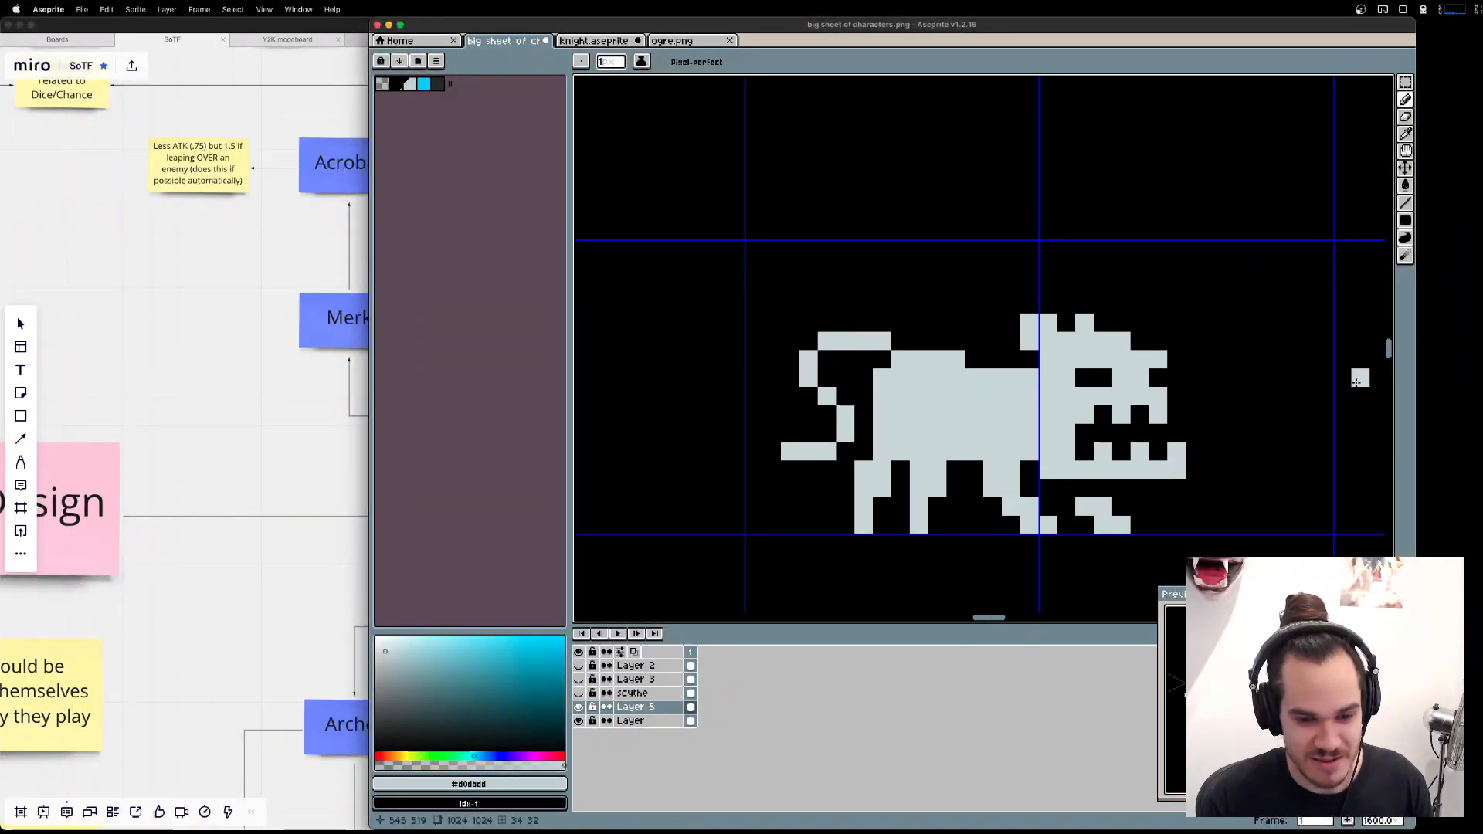
pyautogui.press('super+z')
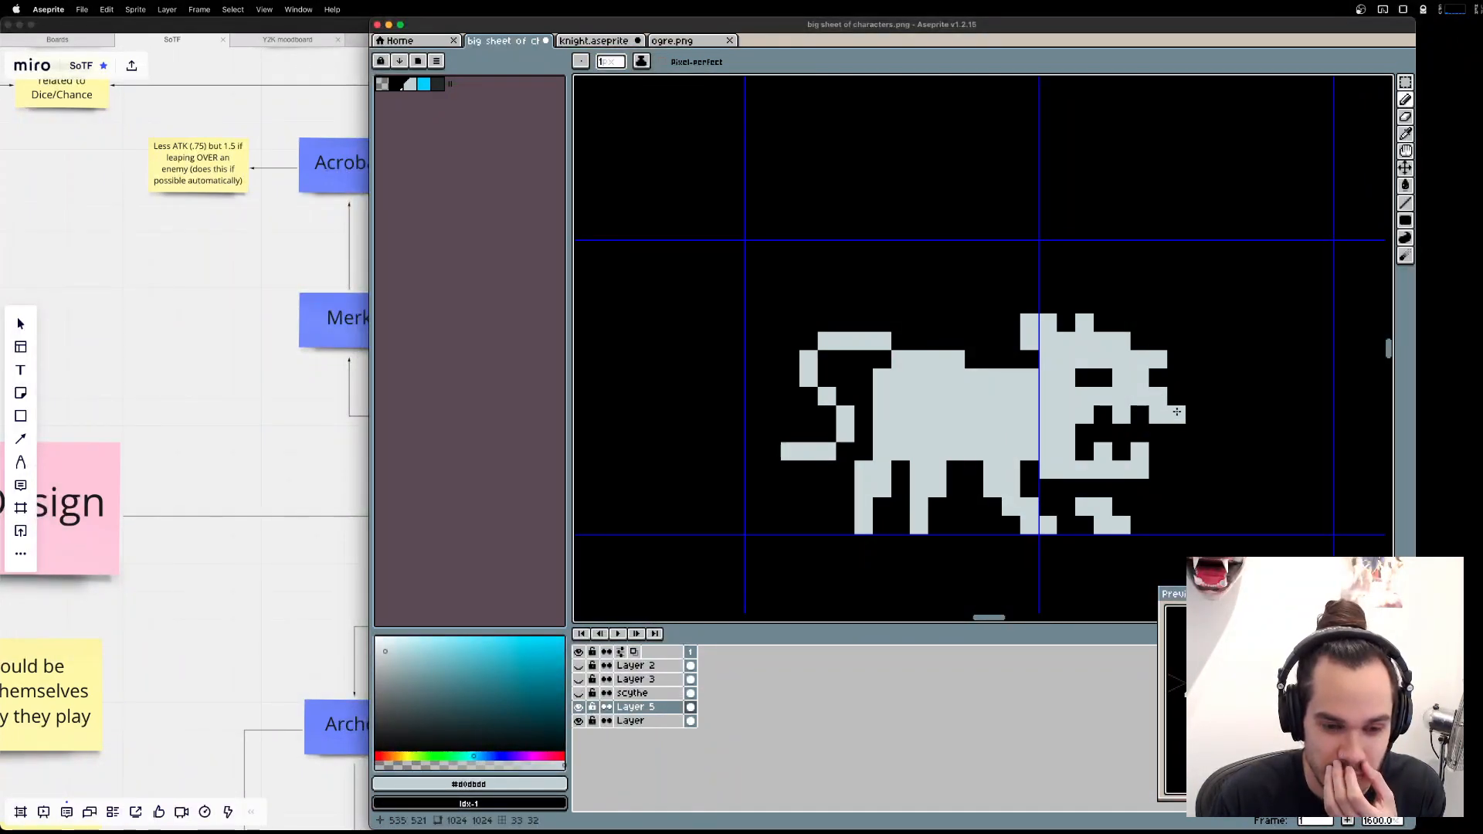
# Extend the upper snout far forward as a long saw with evenly spaced teeth along both edges.
pyautogui.moveTo(1177, 412)
pyautogui.mouseDown()
pyautogui.moveTo(1195, 397)
pyautogui.moveTo(1196, 415)
pyautogui.moveTo(1304, 397)
pyautogui.moveTo(1304, 410)
pyautogui.mouseUp()
pyautogui.rightClick(1290, 412)
pyautogui.click(1306, 378)
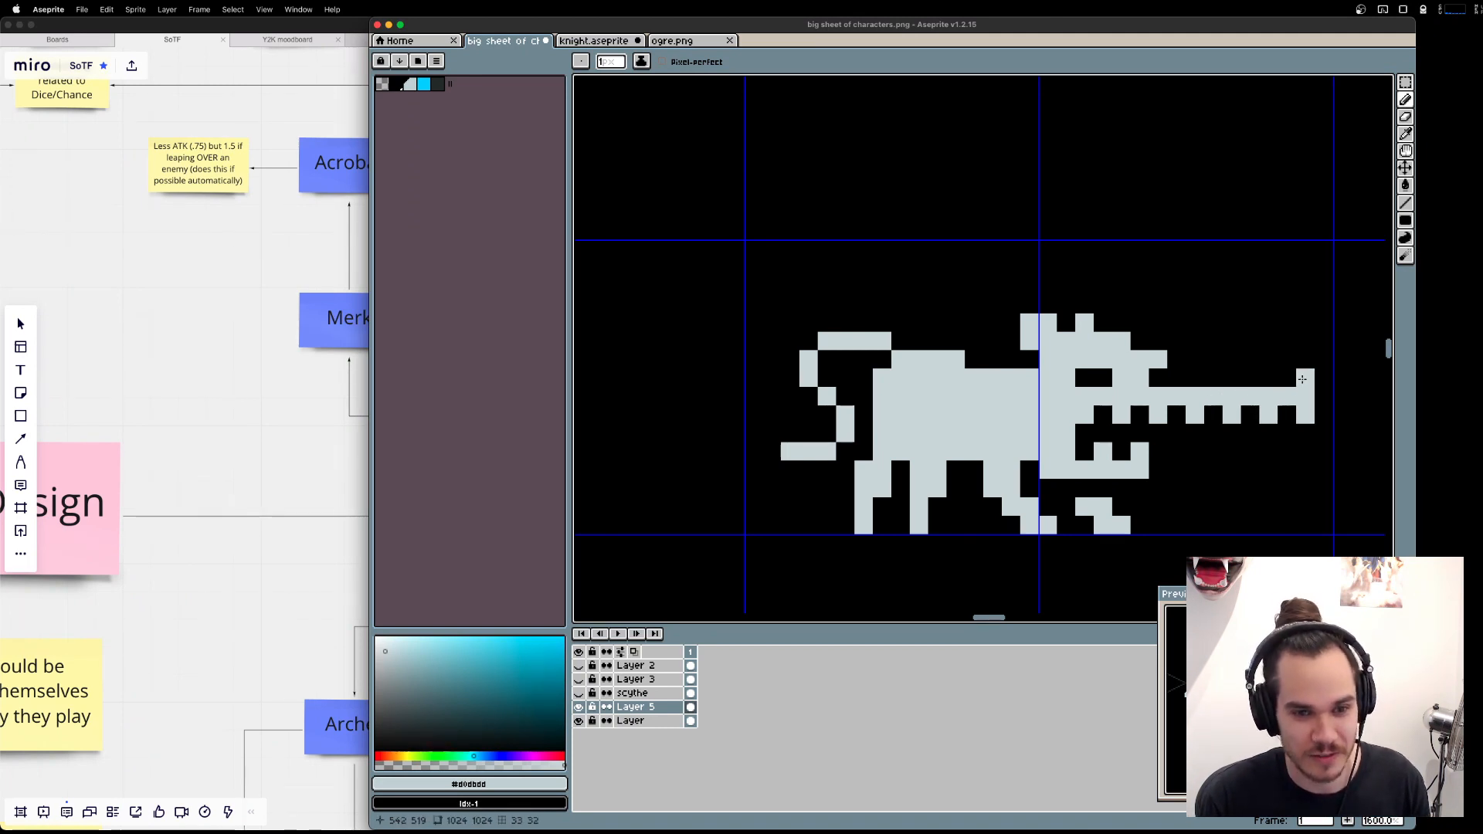
pyautogui.click(1269, 378)
pyautogui.click(1239, 380)
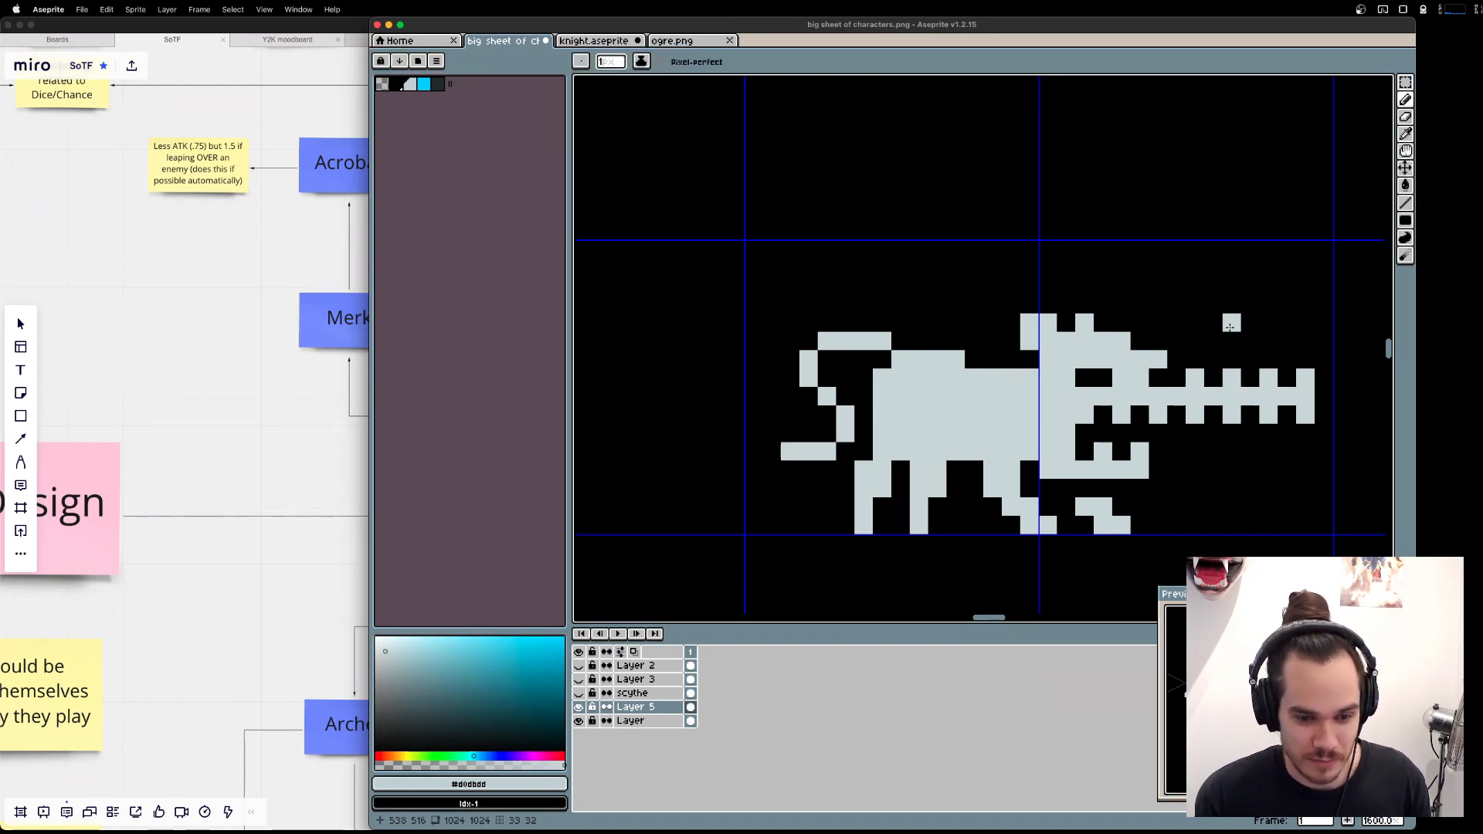
# Undo the long saw-toothed snout extension.
pyautogui.press('super+z')
pyautogui.press('super+z')
pyautogui.press('super+z')
pyautogui.press('super+z')
pyautogui.press('super+z')
pyautogui.press('super+z')
pyautogui.press('super+z')
pyautogui.press('super+z')
pyautogui.press('super+z')
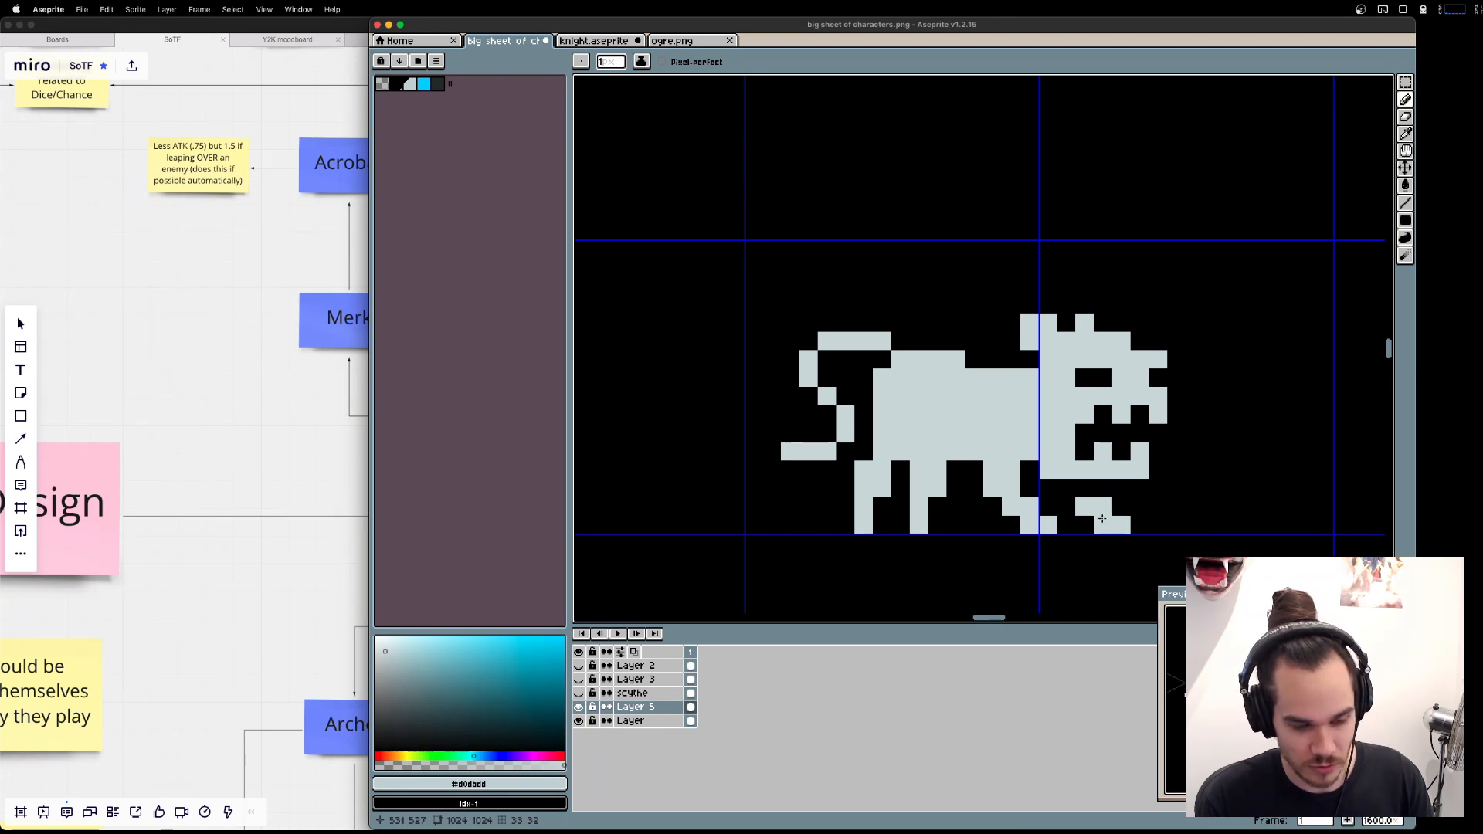
# Shift both front paws one pixel back toward the hind legs.
pyautogui.press('m')
pyautogui.moveTo(1158, 544); pyautogui.dragTo(974, 507)
pyautogui.press('Left')
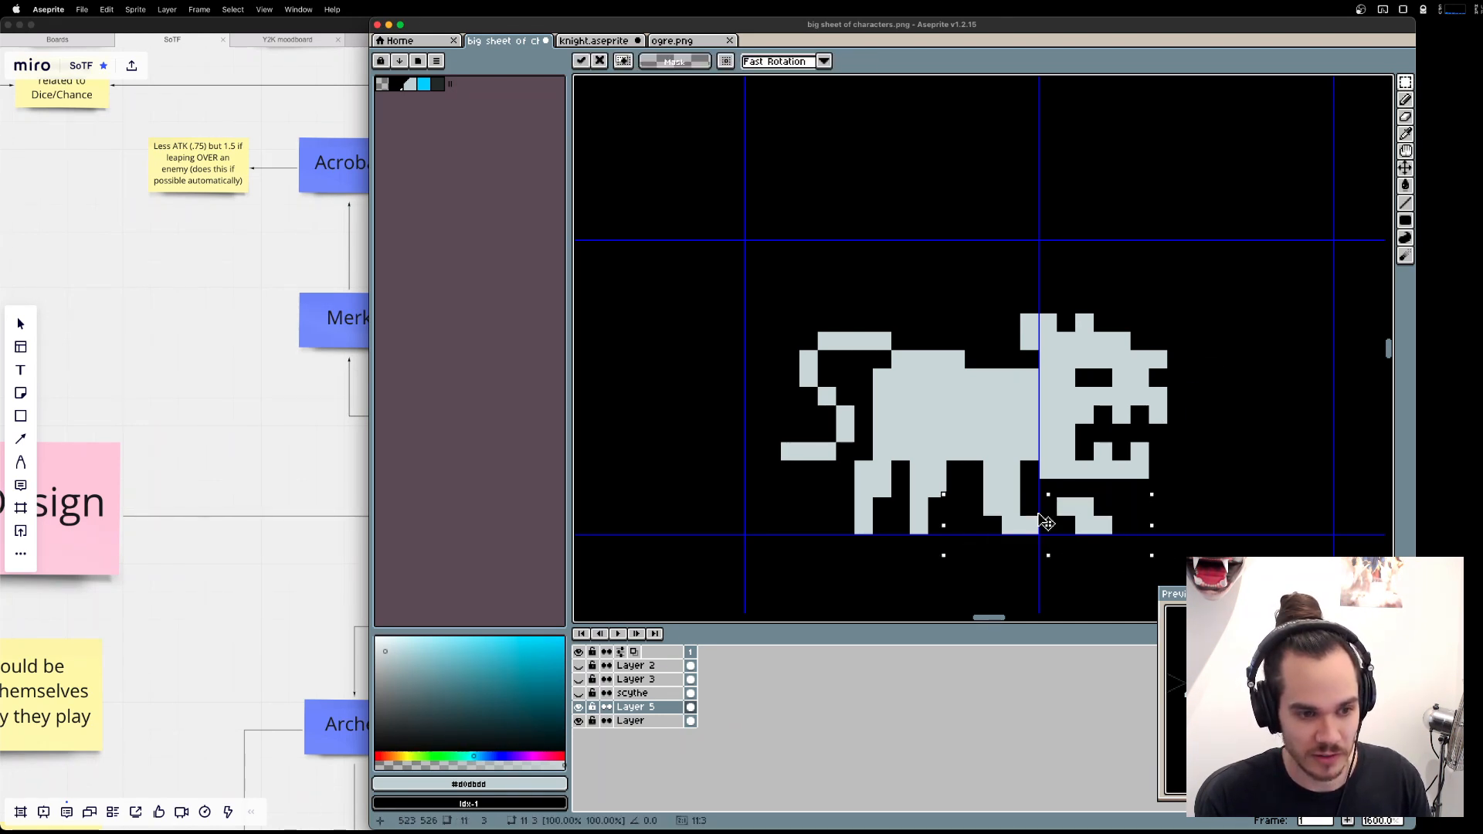
pyautogui.press('Return')
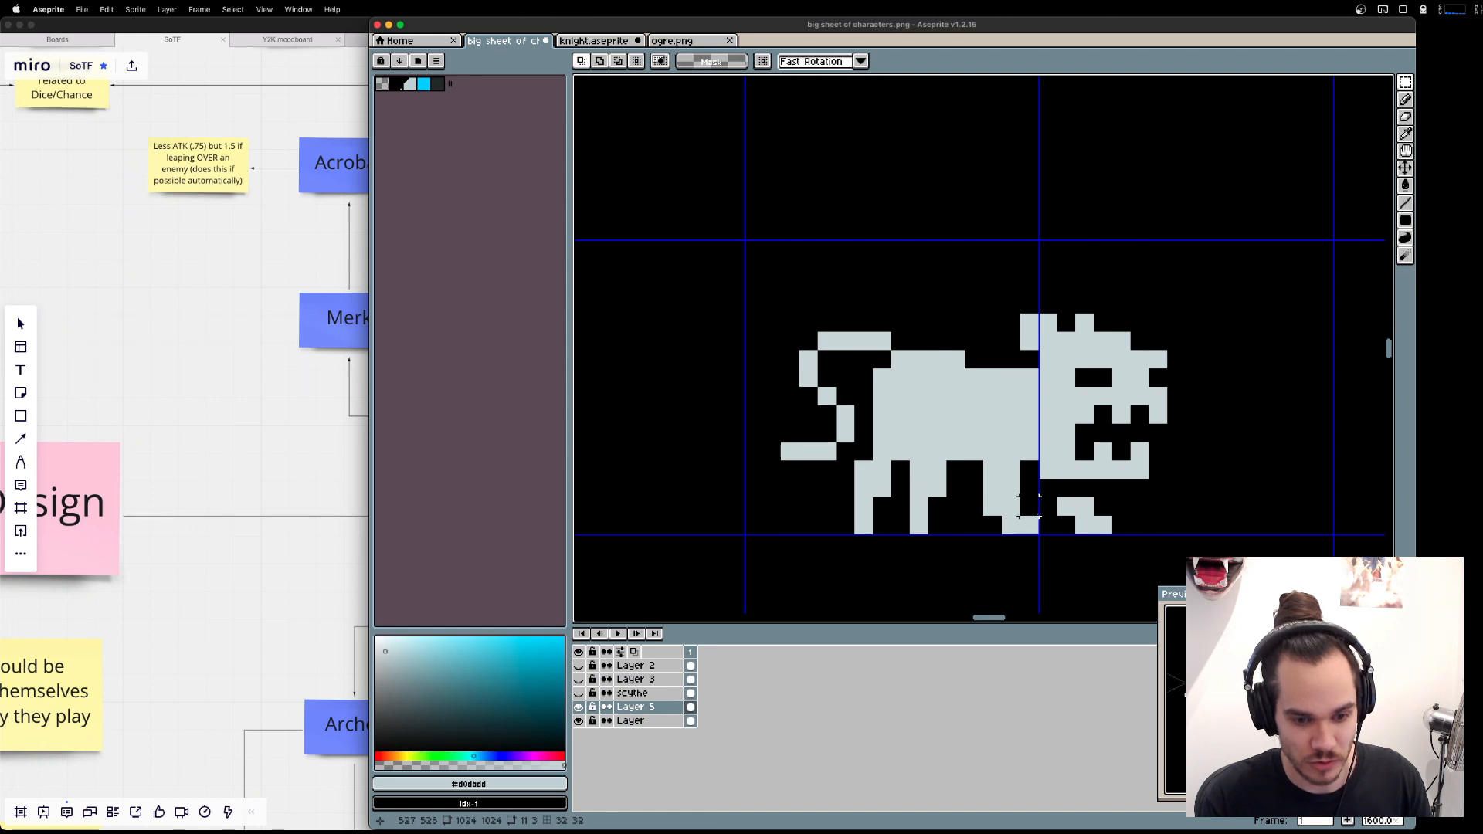
# Move the head, chest and front legs together one pixel forward and one pixel up.
pyautogui.moveTo(1224, 592); pyautogui.dragTo(1004, 310)
pyautogui.press('Right')
pyautogui.press('Up')
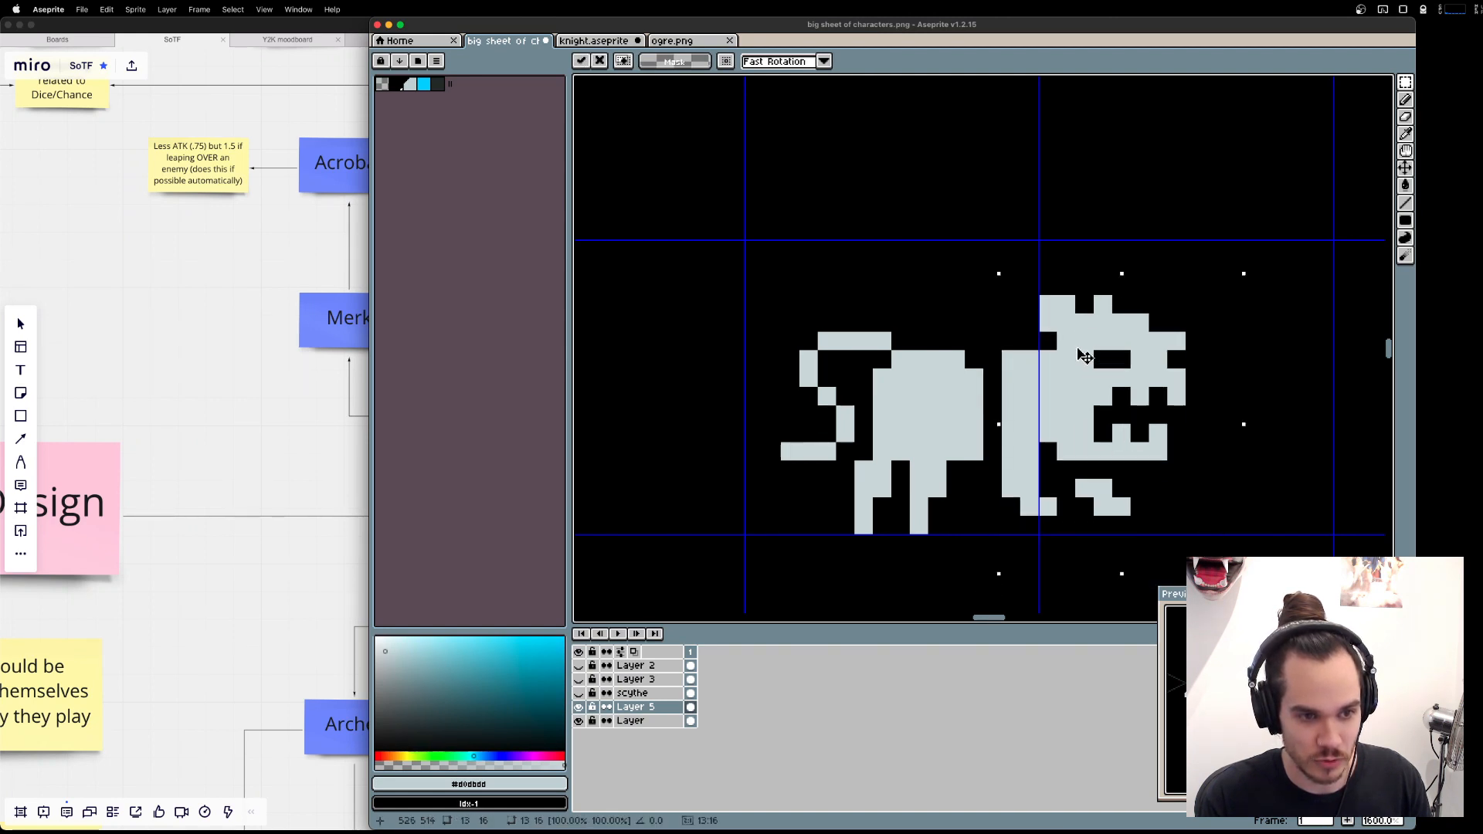
pyautogui.press('super+d')
# Fill the gap between the hindquarters and the moved chest with the light body colour.
pyautogui.press('b')
pyautogui.keyDown('alt'); pyautogui.click(994, 358); pyautogui.keyUp('alt')
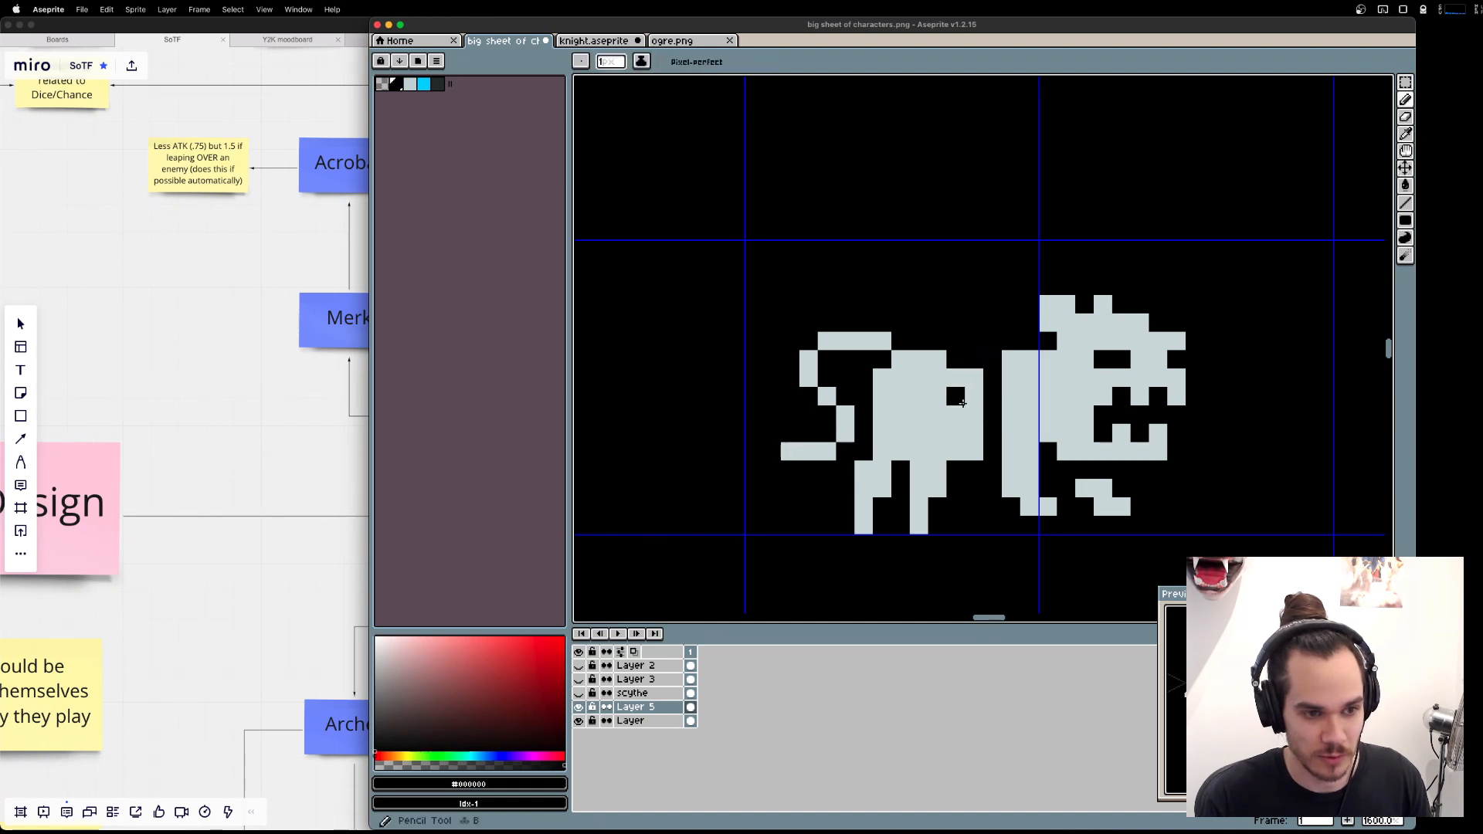
pyautogui.keyDown('alt'); pyautogui.click(958, 397); pyautogui.keyUp('alt')
pyautogui.moveTo(975, 395)
pyautogui.mouseDown()
pyautogui.moveTo(994, 381)
pyautogui.moveTo(993, 454)
pyautogui.mouseUp()
# Extend both front paws down to the ground line with light pixels.
pyautogui.click(1030, 525)
pyautogui.click(1048, 526)
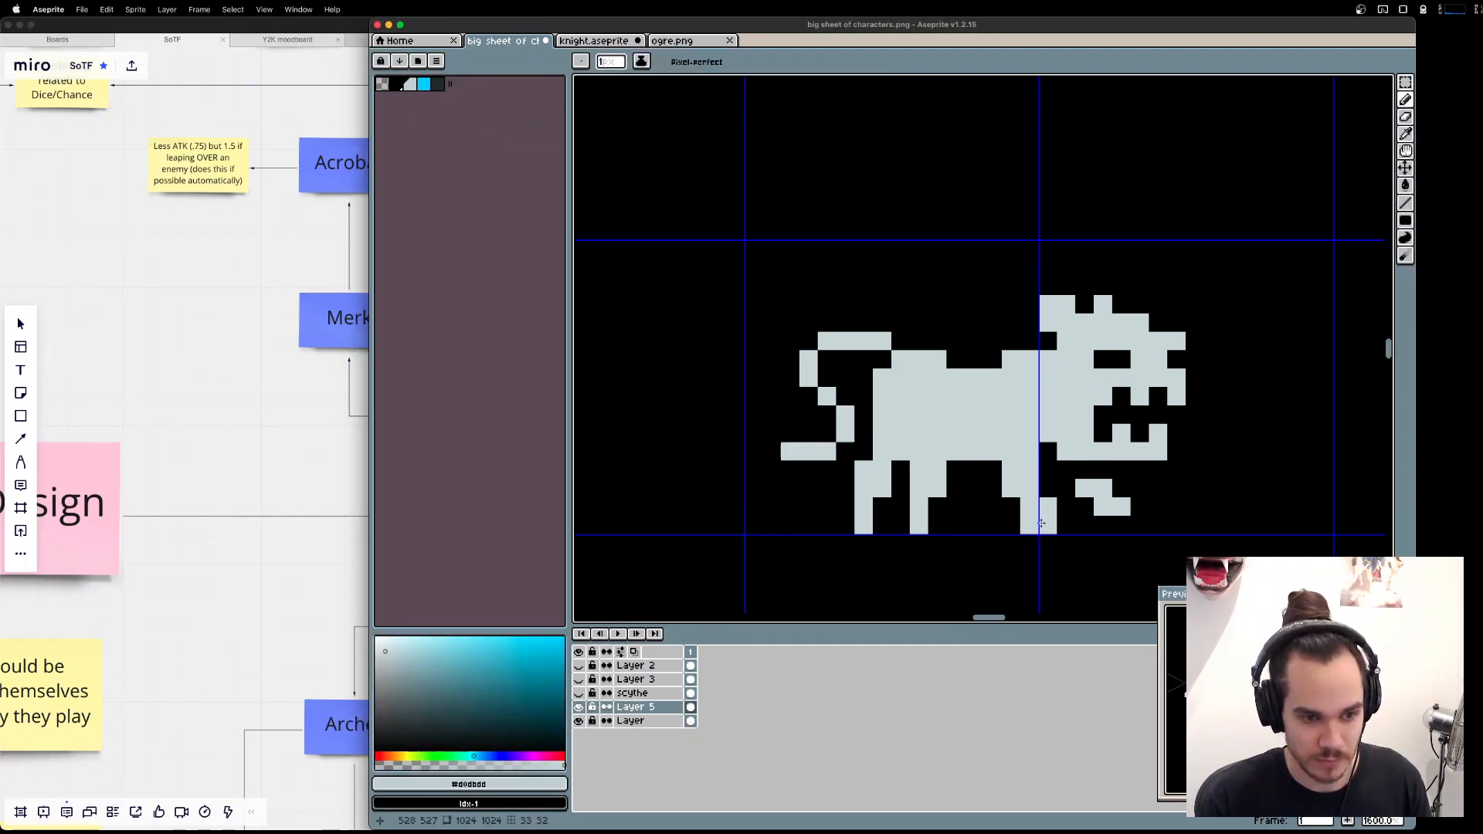
pyautogui.click(1104, 525)
pyautogui.click(1121, 526)
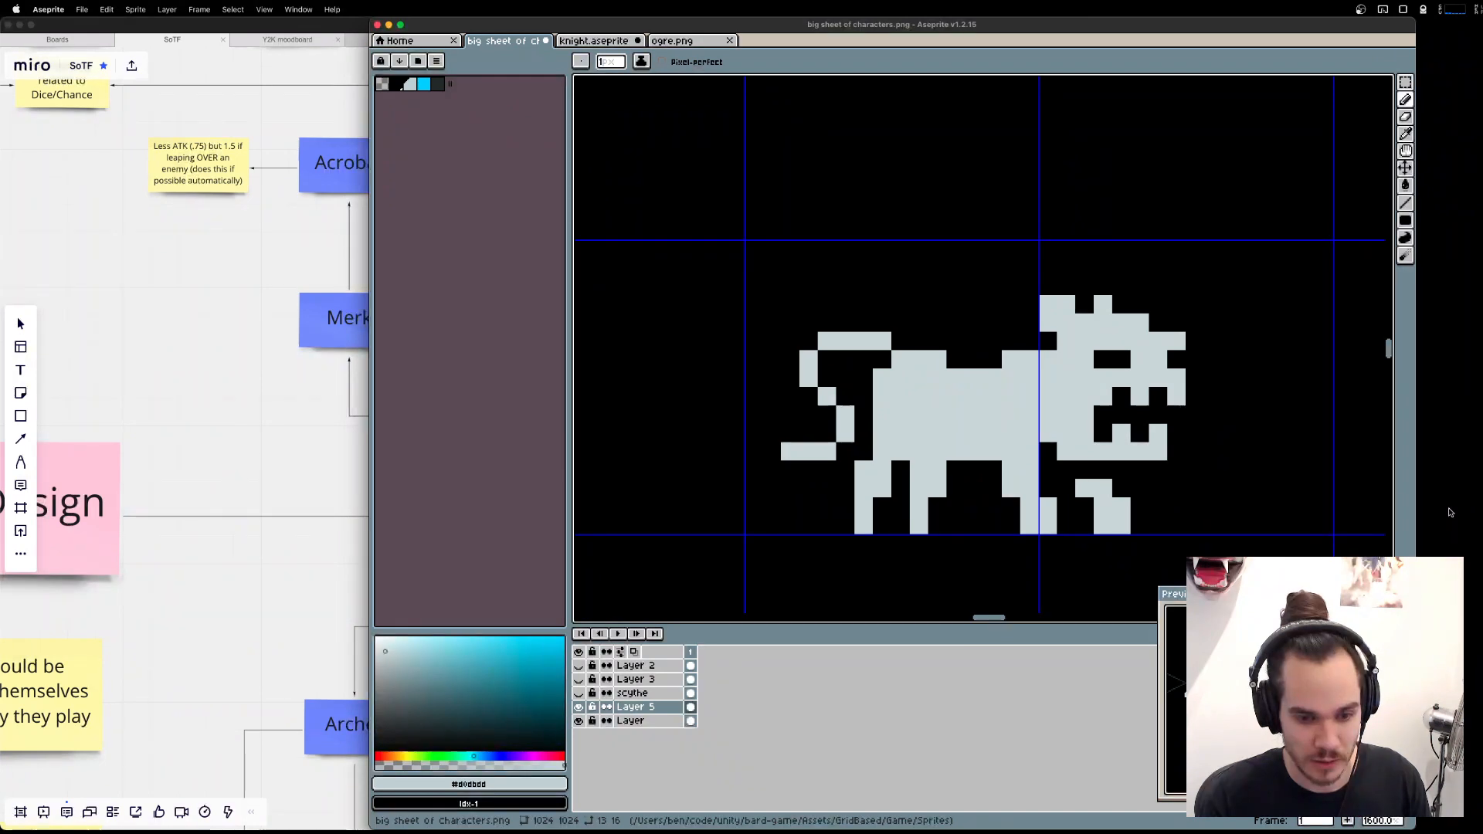
# Fill the notch along the back, and lower the tail and hindquarters by one pixel.
pyautogui.moveTo(959, 360); pyautogui.dragTo(992, 360)
pyautogui.press('m')
pyautogui.moveTo(668, 273); pyautogui.dragTo(947, 499)
pyautogui.press('super+d')
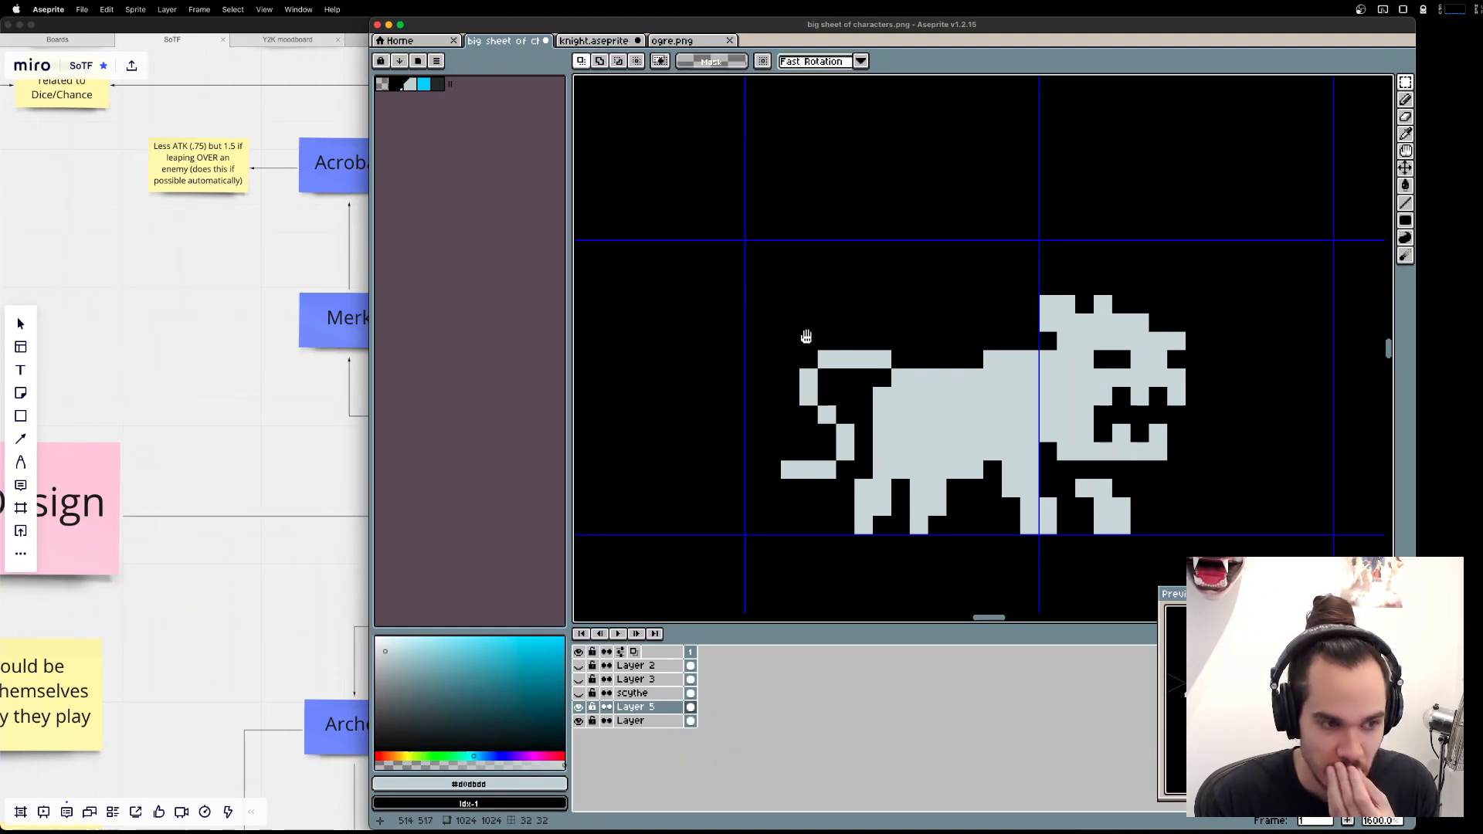
# Try widening the two hind feet with extra pixels at ground level.
pyautogui.moveTo(806, 335); pyautogui.dragTo(1144, 332)
pyautogui.moveTo(774, 332); pyautogui.dragTo(1261, 325)
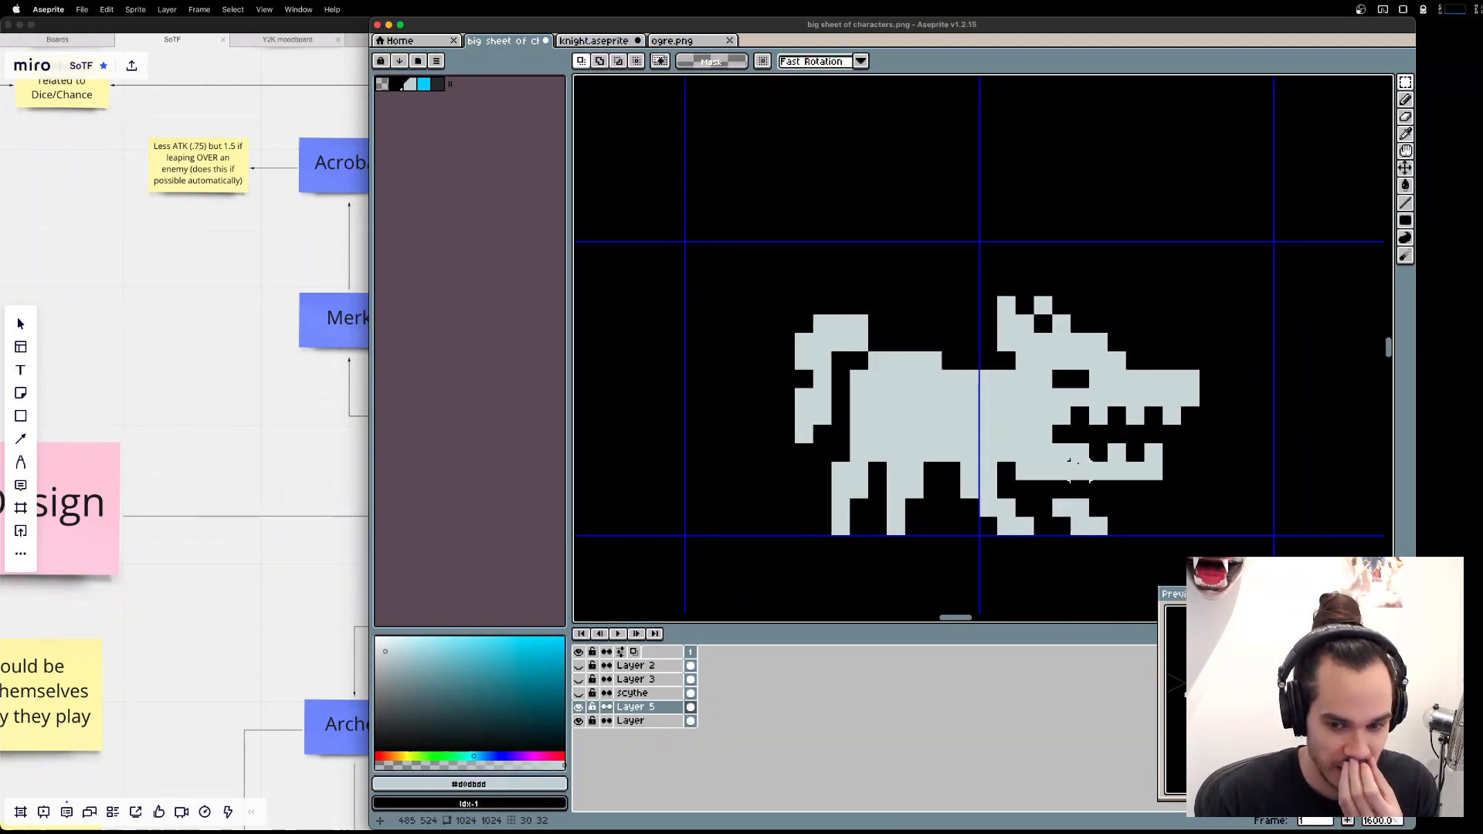
pyautogui.moveTo(1080, 471); pyautogui.dragTo(696, 431)
pyautogui.moveTo(1159, 433); pyautogui.dragTo(687, 431)
pyautogui.moveTo(1148, 388); pyautogui.dragTo(1113, 398)
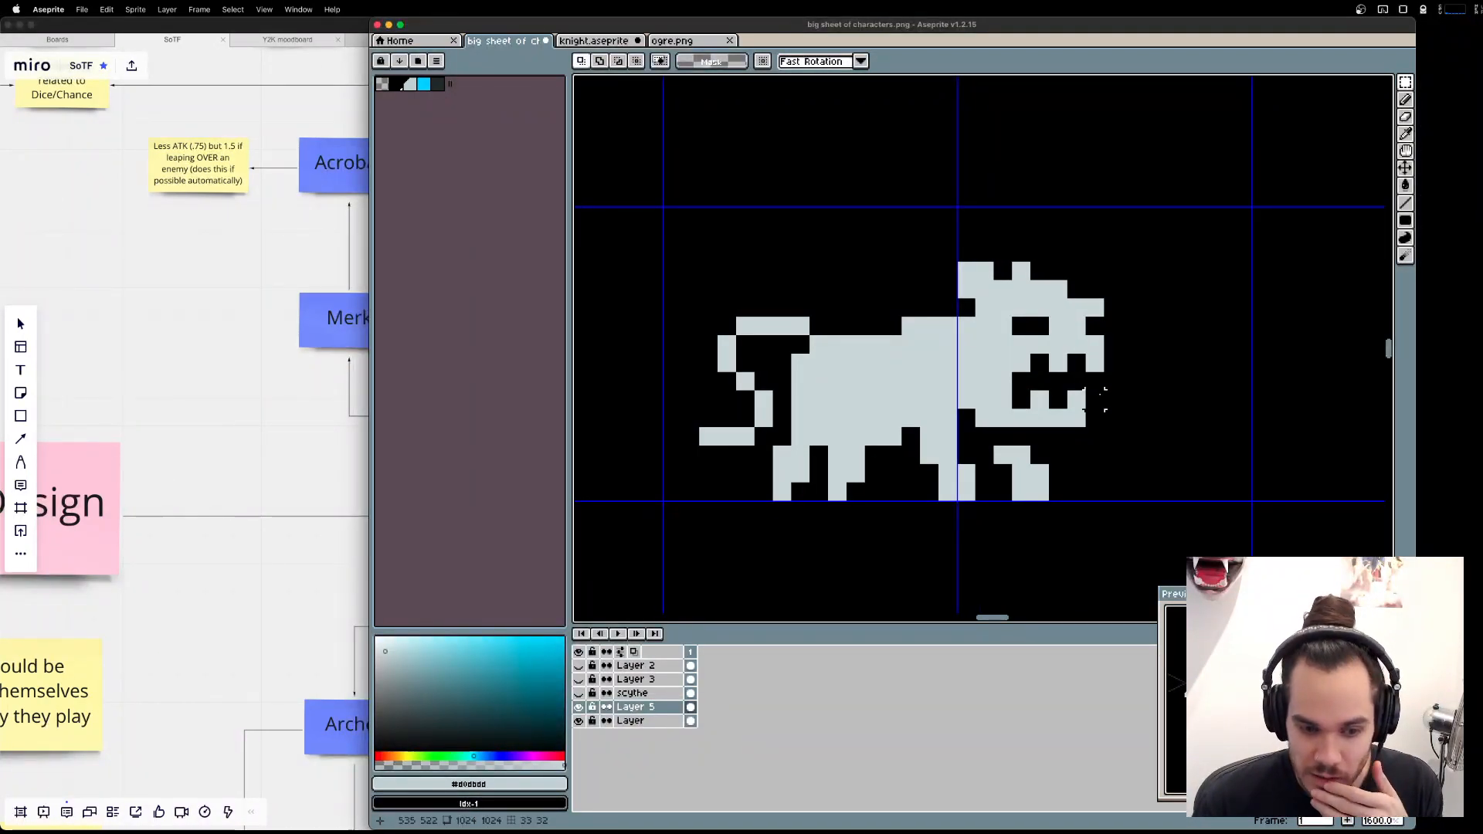
pyautogui.press('b')
pyautogui.moveTo(874, 473)
pyautogui.mouseDown()
pyautogui.moveTo(875, 492)
pyautogui.moveTo(854, 493)
pyautogui.mouseUp()
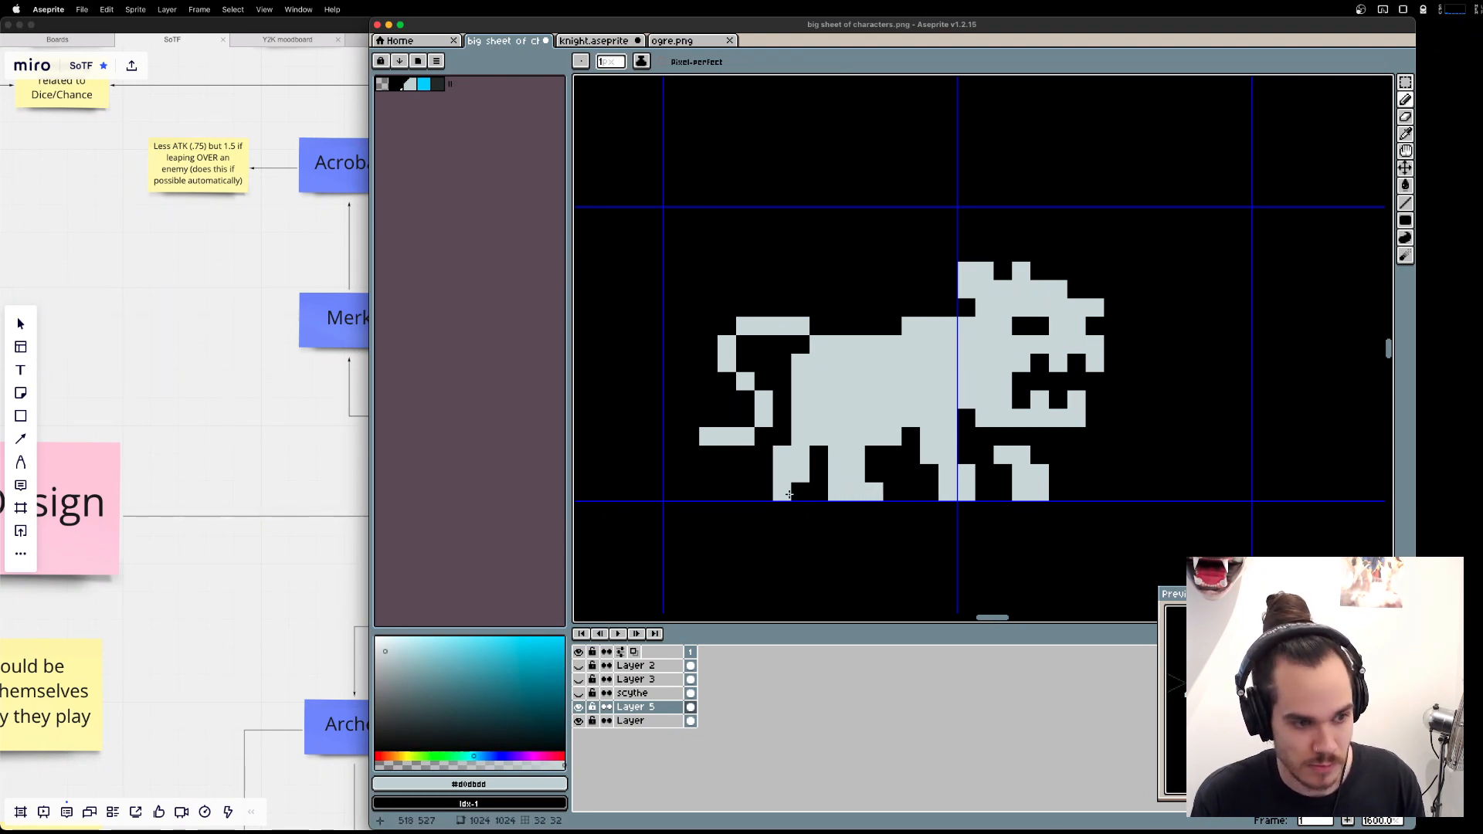
pyautogui.click(801, 491)
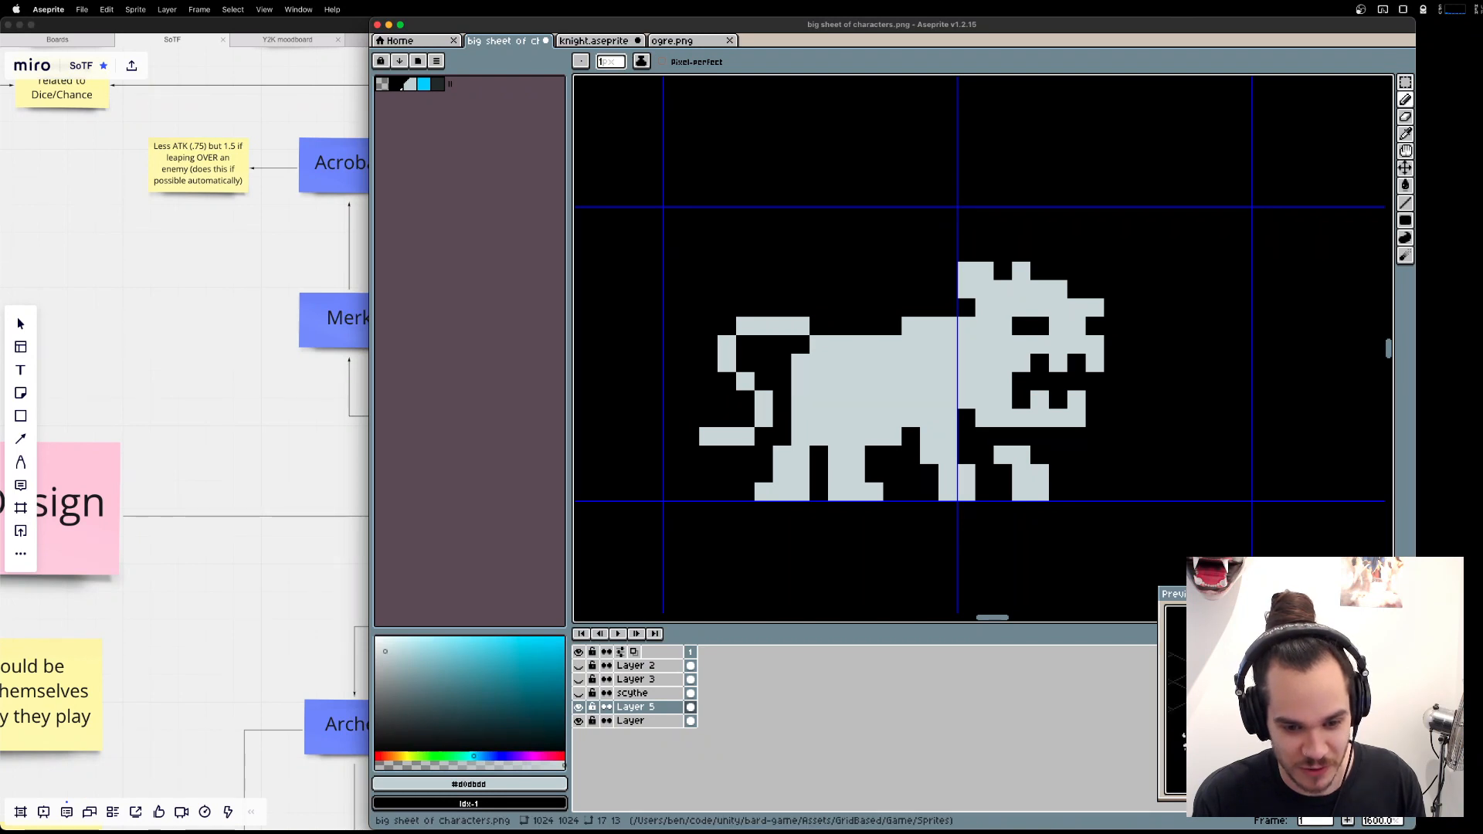
# Undo the pixels added to the hind feet.
pyautogui.hotkey('ctrl', 'z')
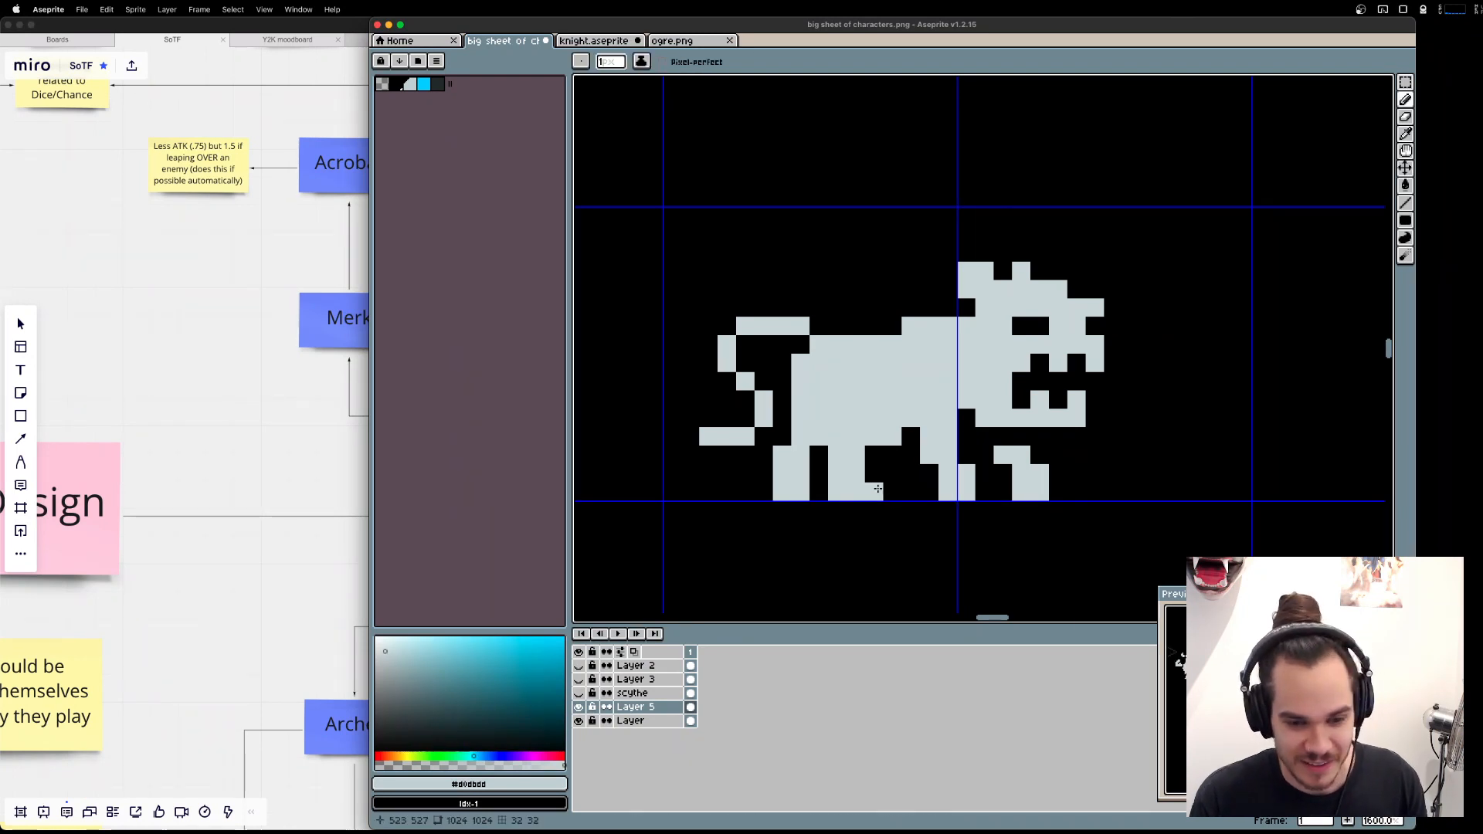
pyautogui.hotkey('ctrl', 'z')
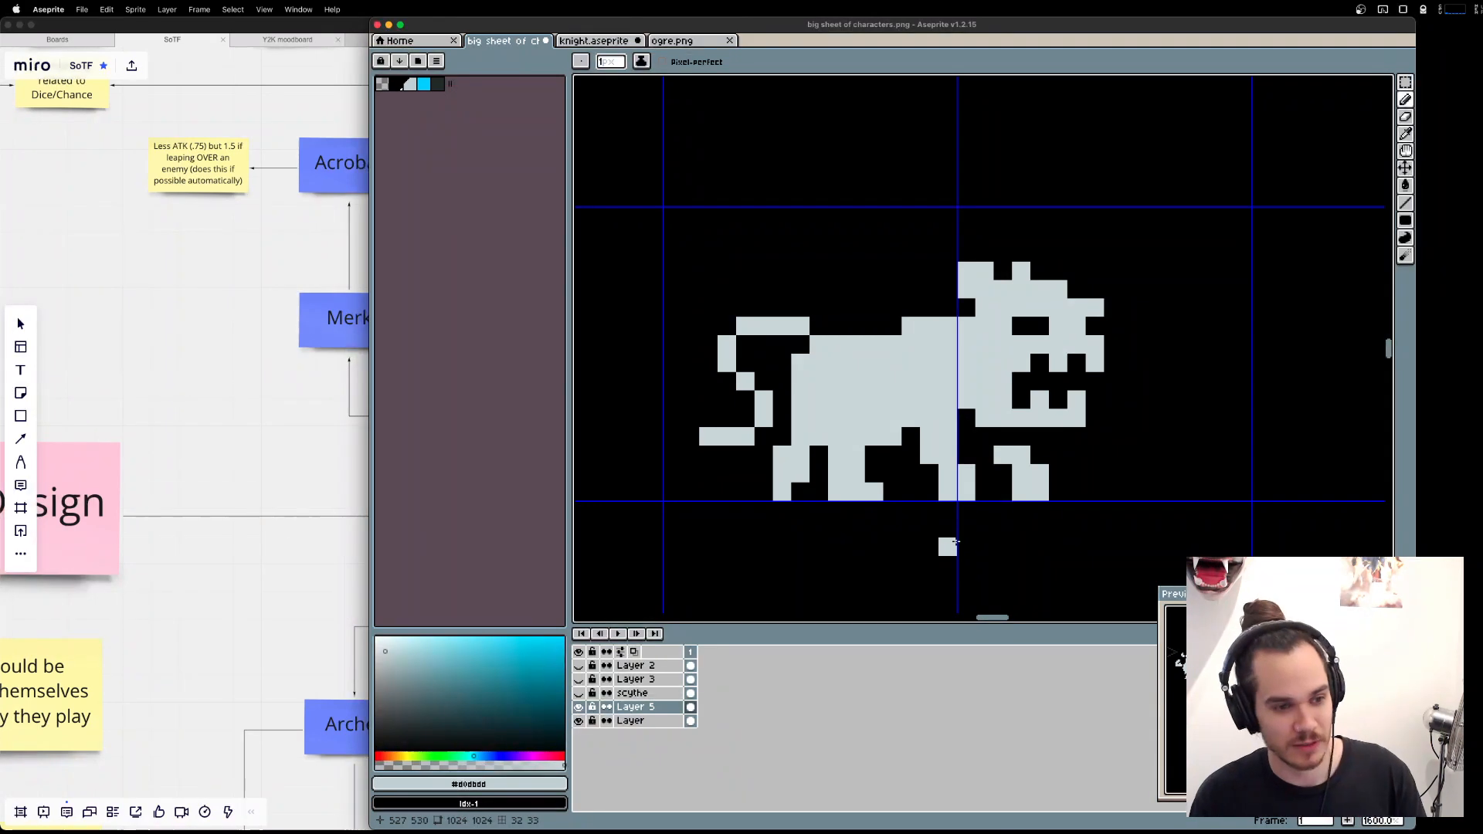
pyautogui.hotkey('ctrl', 'z')
pyautogui.hotkey('ctrl', 'z')
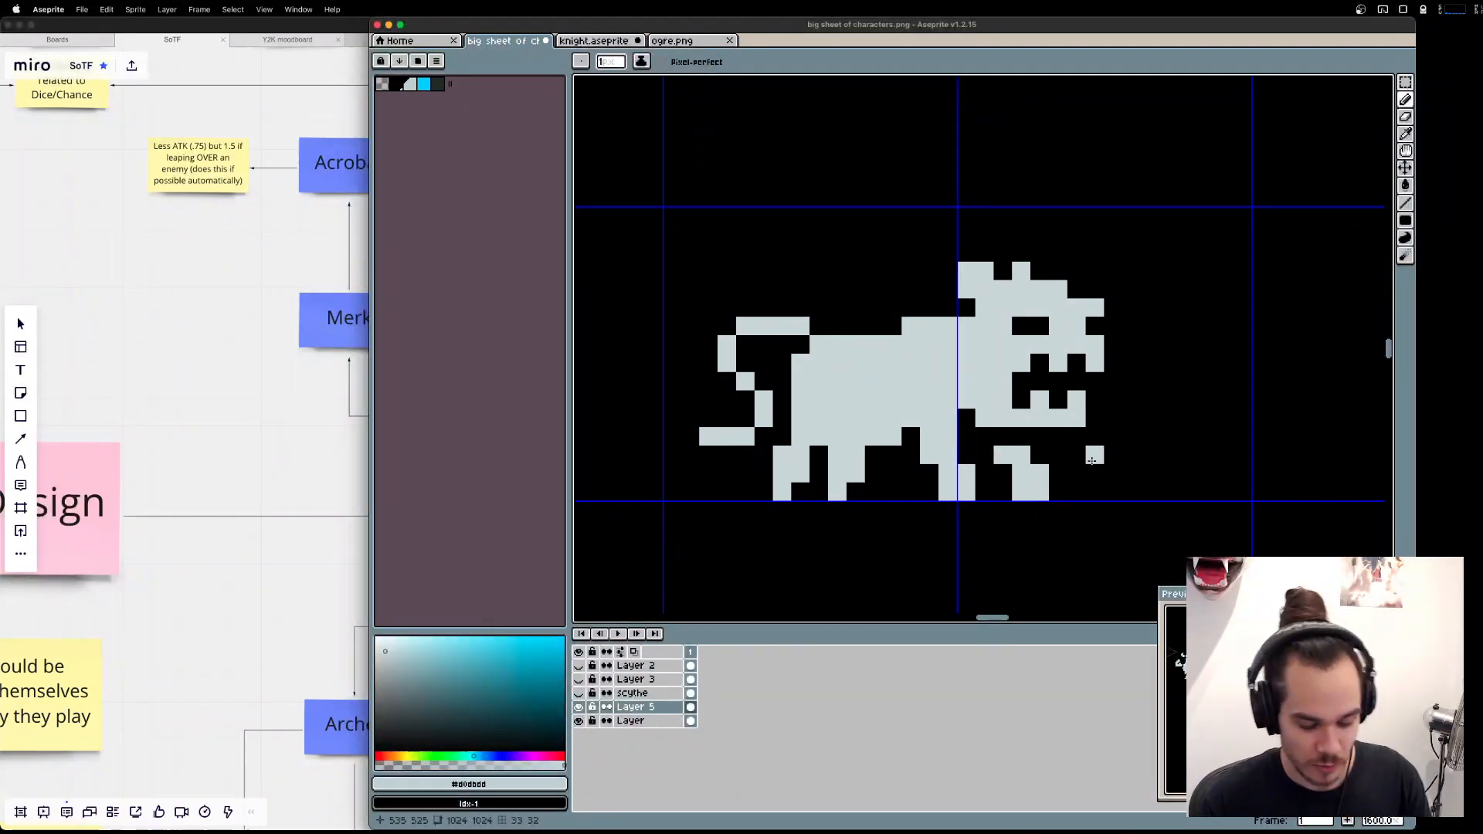
# Try raising the upper head by one pixel and filling the empty row above the teeth.
pyautogui.press('m')
pyautogui.moveTo(956, 242)
pyautogui.mouseDown()
pyautogui.moveTo(1125, 356)
pyautogui.moveTo(1081, 318)
pyautogui.mouseUp()
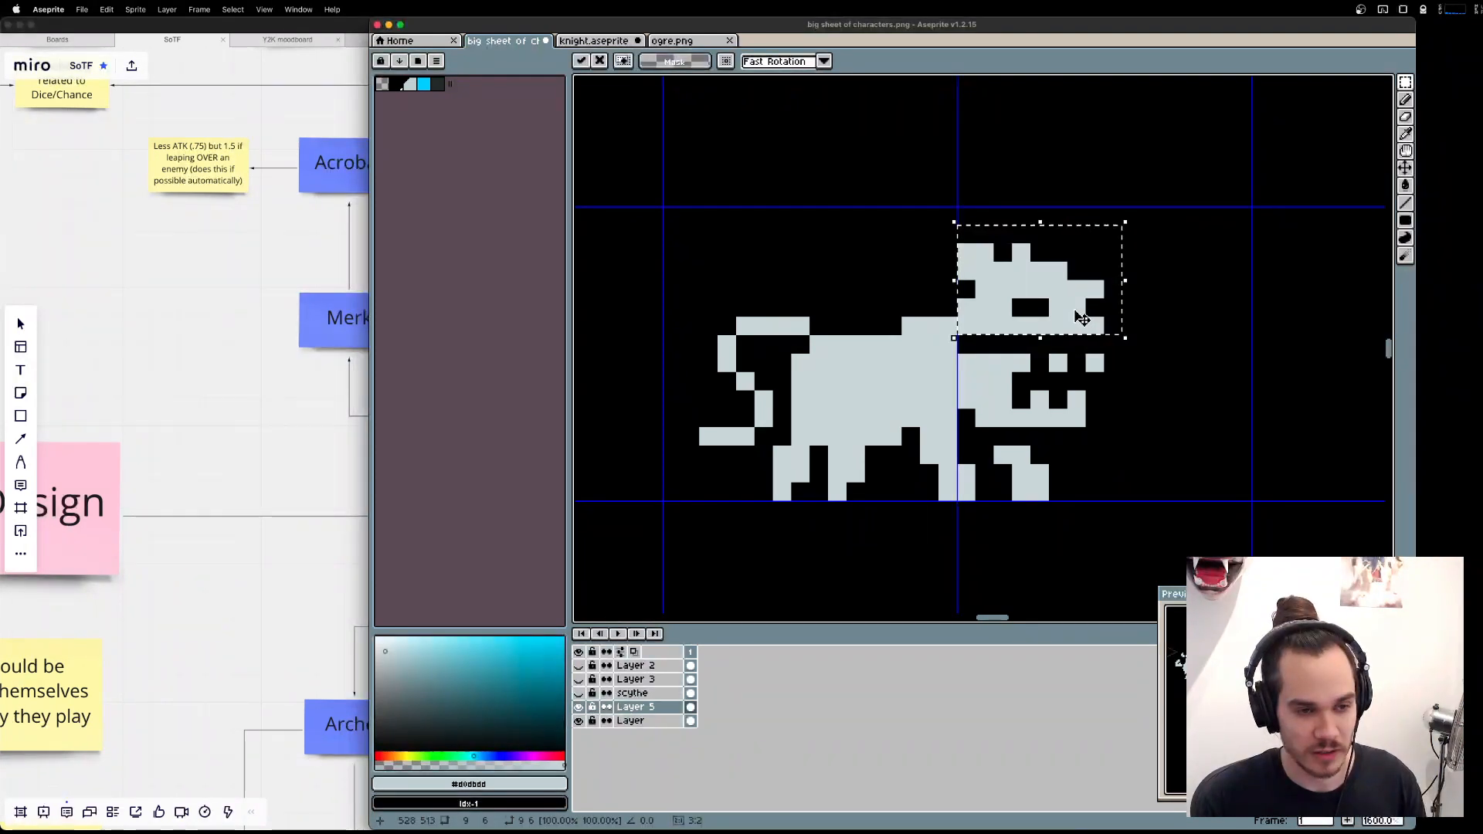
pyautogui.hotkey('ctrl', 'd')
pyautogui.press('b')
pyautogui.moveTo(967, 344)
pyautogui.mouseDown()
pyautogui.moveTo(1104, 347)
pyautogui.moveTo(1191, 395)
pyautogui.moveTo(1077, 326)
pyautogui.mouseUp()
pyautogui.press('e')
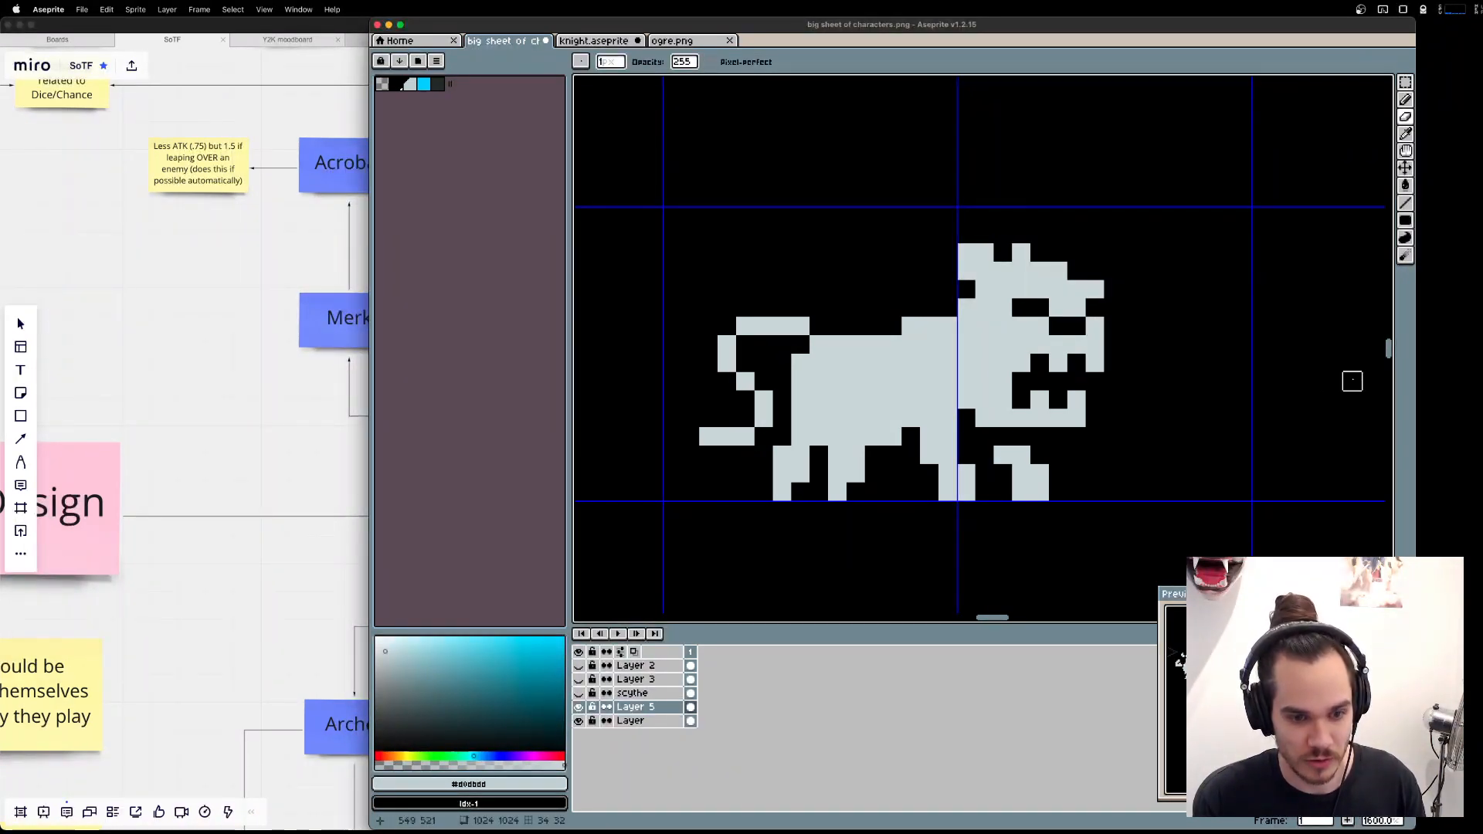
pyautogui.hotkey('ctrl', 'z')
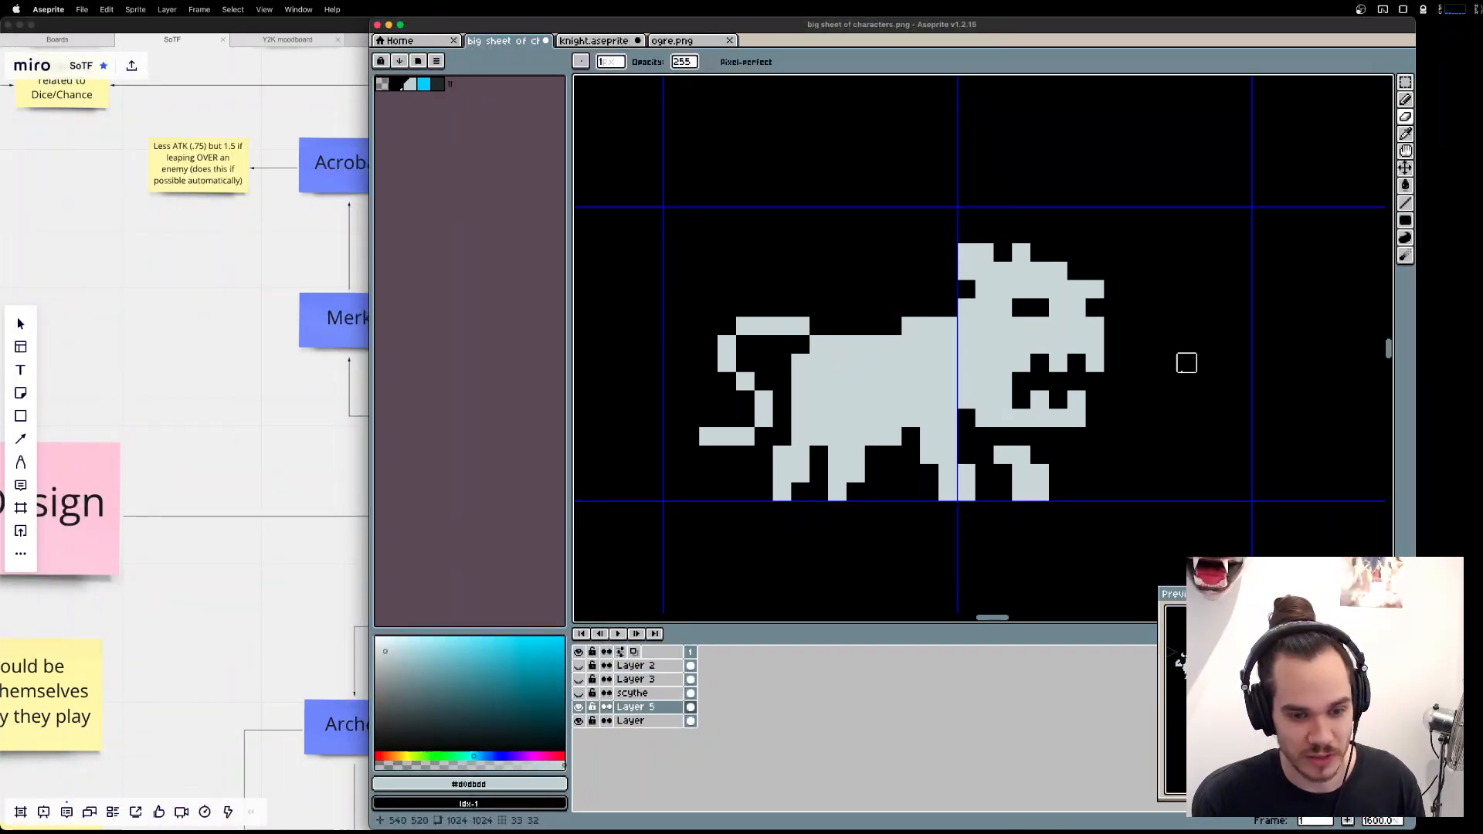
# Try raising the top of the head one more pixel and filling the gap across the face.
pyautogui.press('m')
pyautogui.moveTo(967, 234); pyautogui.dragTo(1153, 327)
pyautogui.moveTo(1091, 309); pyautogui.dragTo(1091, 292)
pyautogui.press('b')
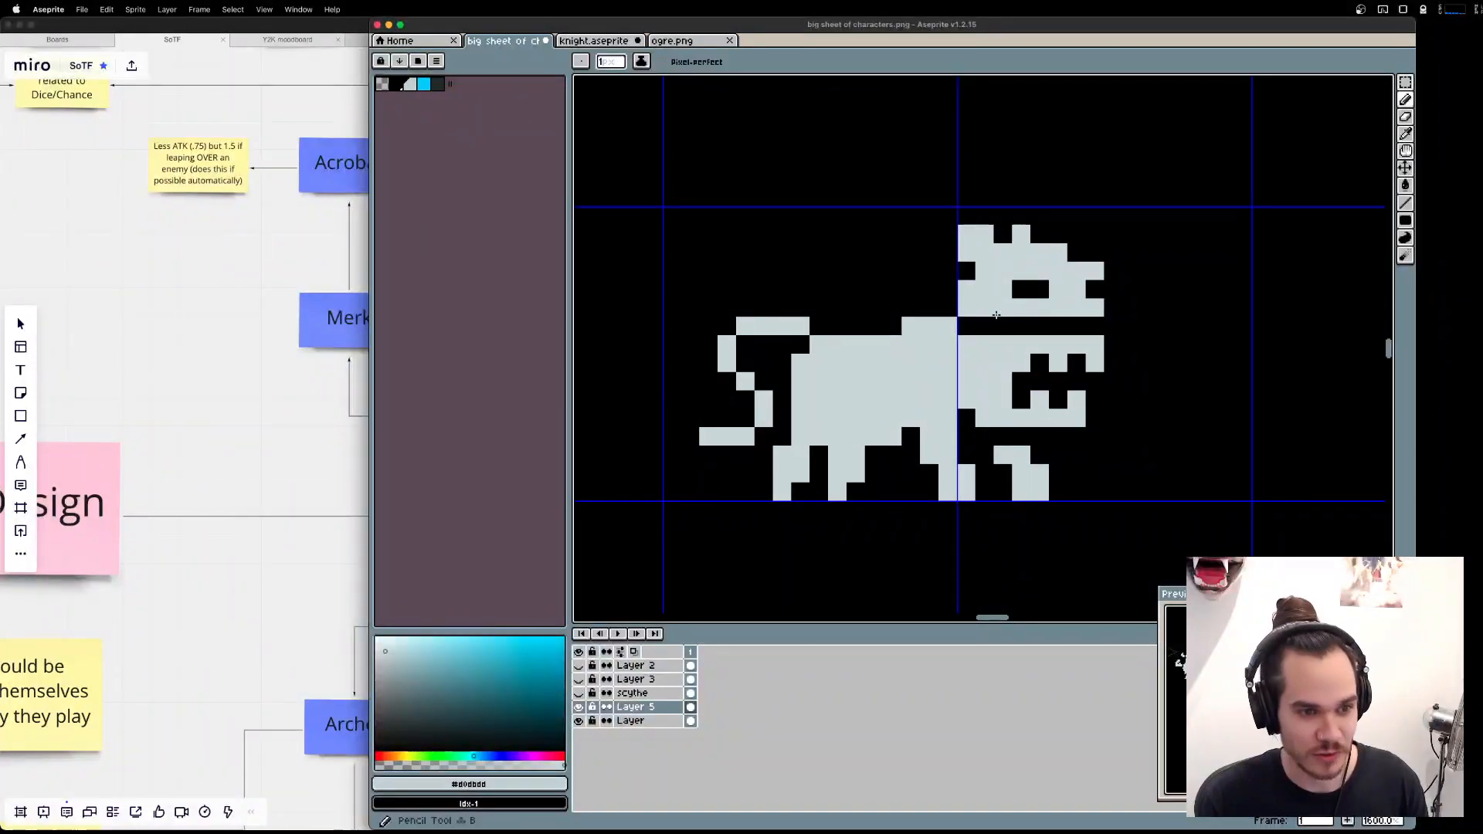
pyautogui.moveTo(979, 325); pyautogui.dragTo(1084, 326)
pyautogui.press('e')
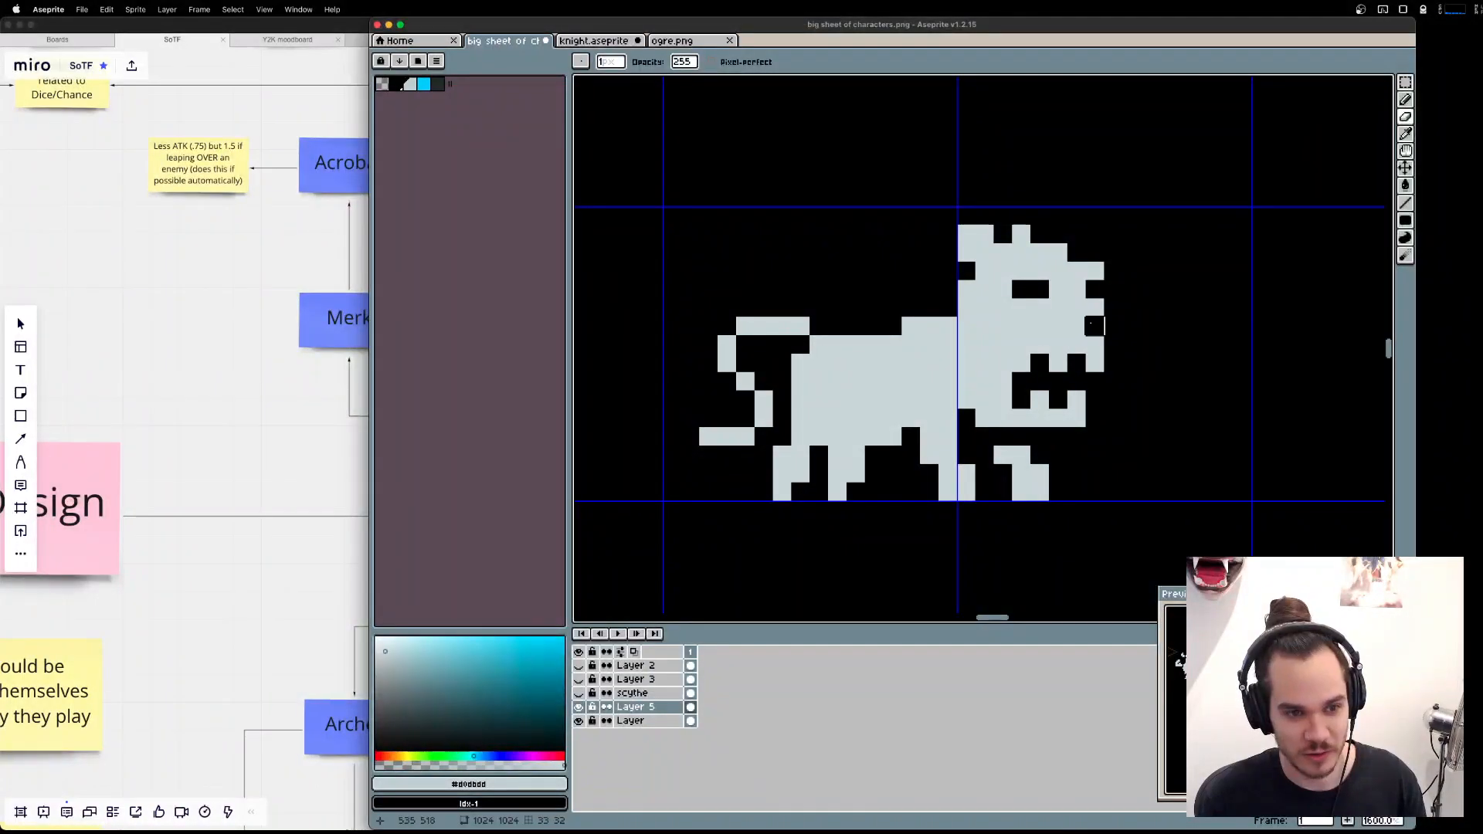
# Try cutting an open notch into the front of the muzzle below the eye, and widen the front ear.
pyautogui.press('b')
pyautogui.click(1095, 324)
pyautogui.press('e')
pyautogui.click(1065, 325)
pyautogui.click(1077, 325)
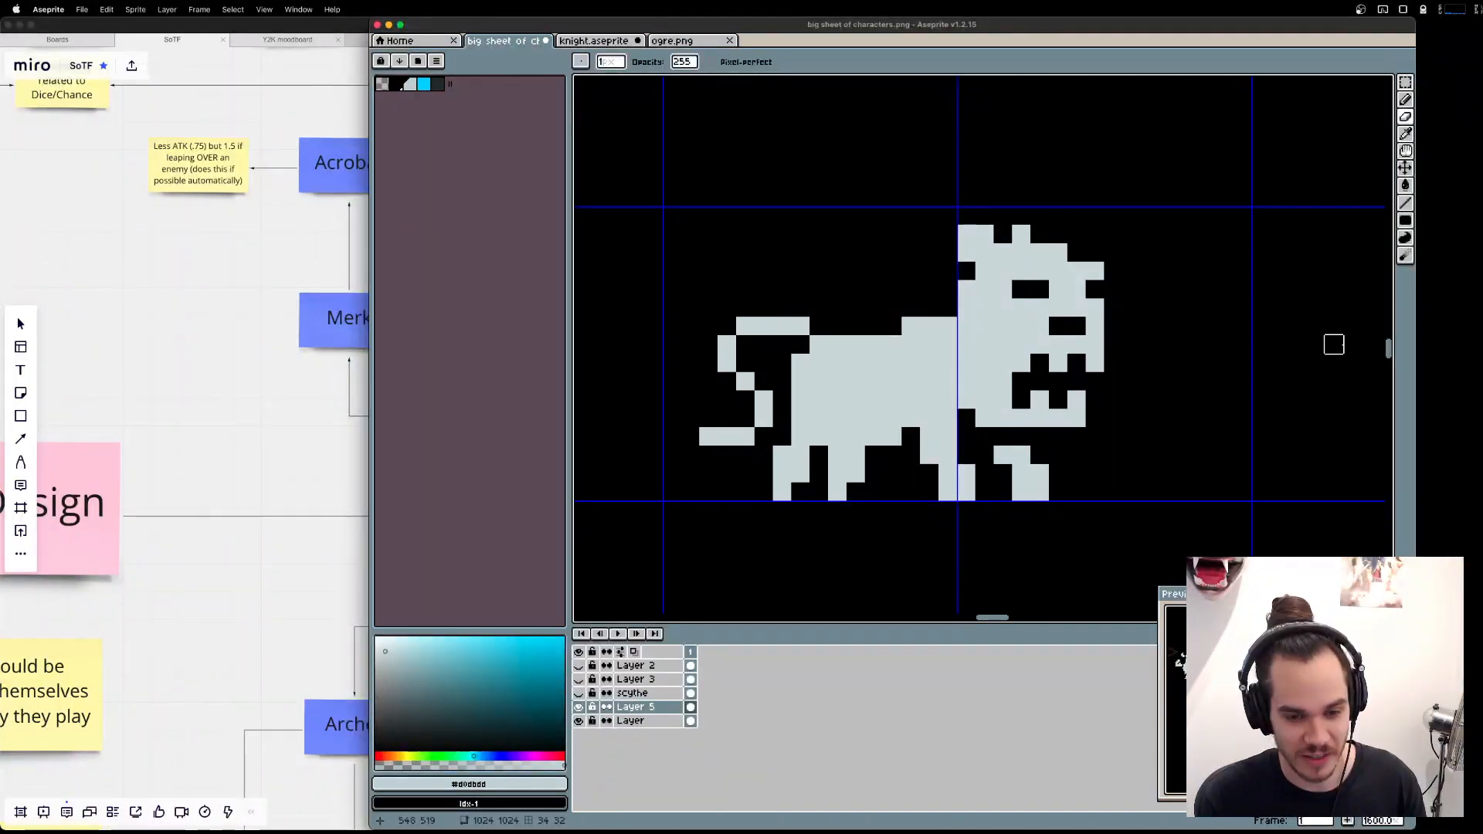
pyautogui.click(1092, 323)
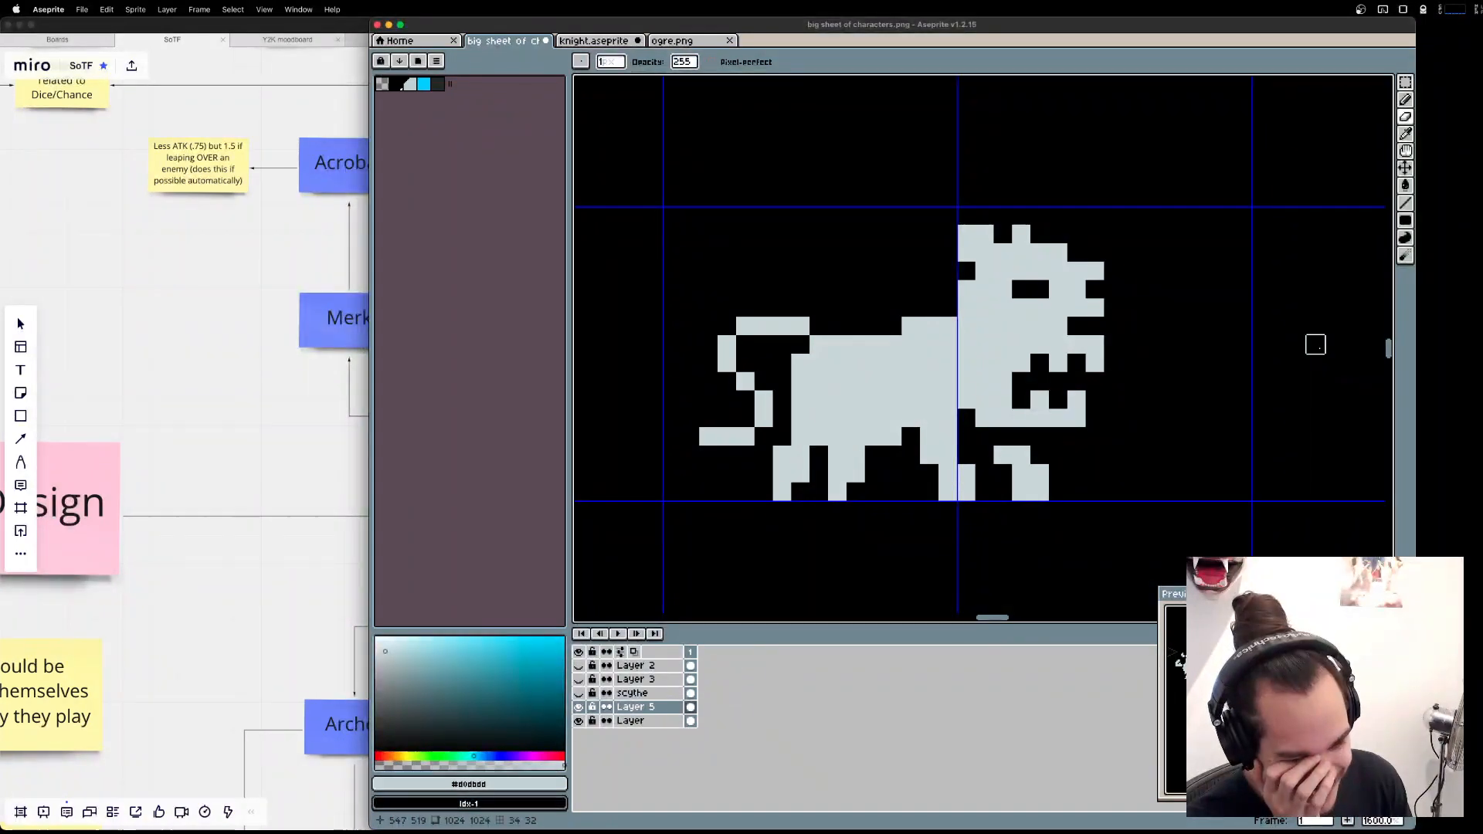
pyautogui.press('b')
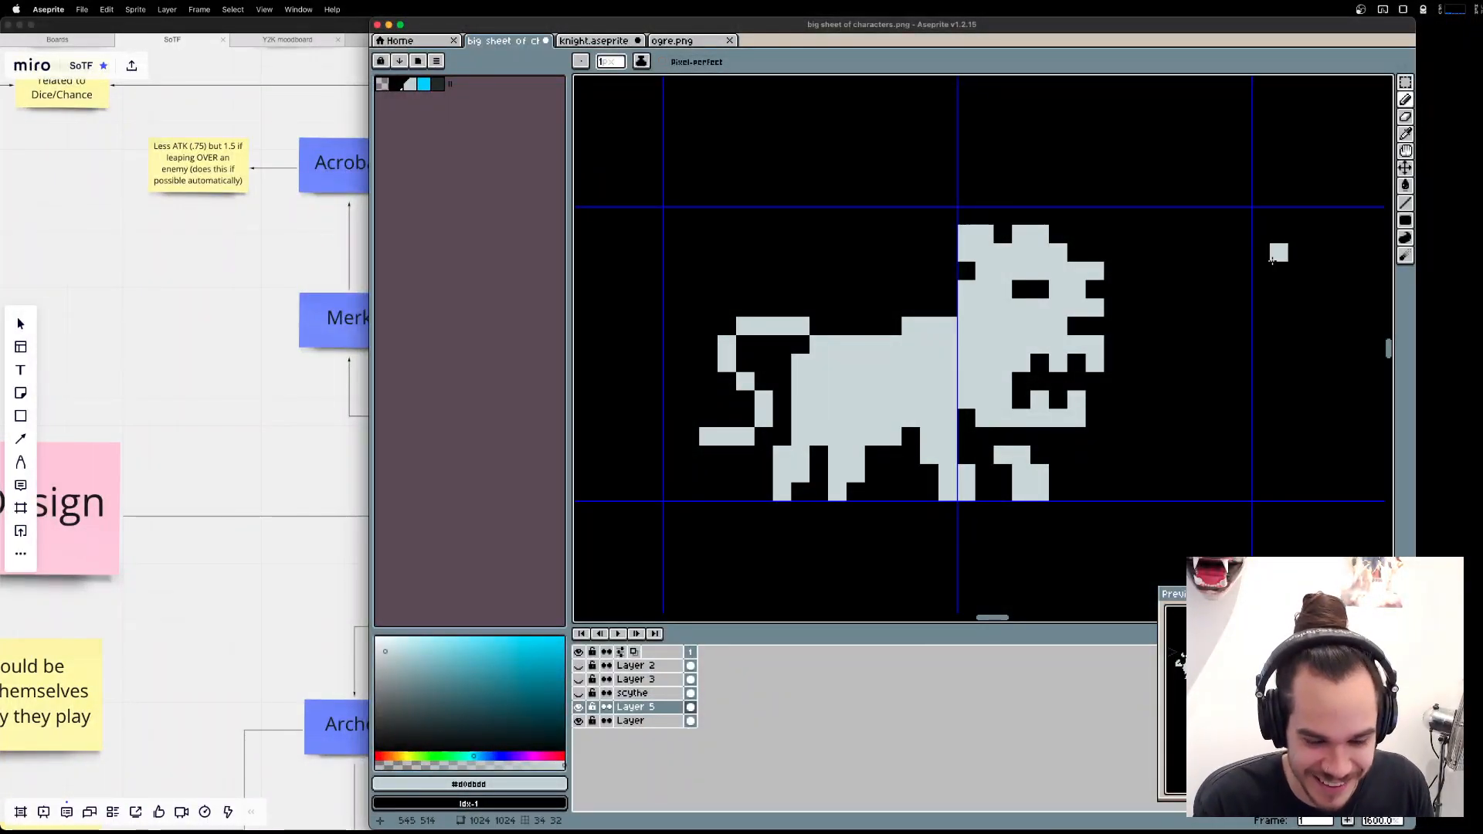
# Insert the text "KILL ME" and place it above the animal.
pyautogui.scroll(-2, 1105, 301)
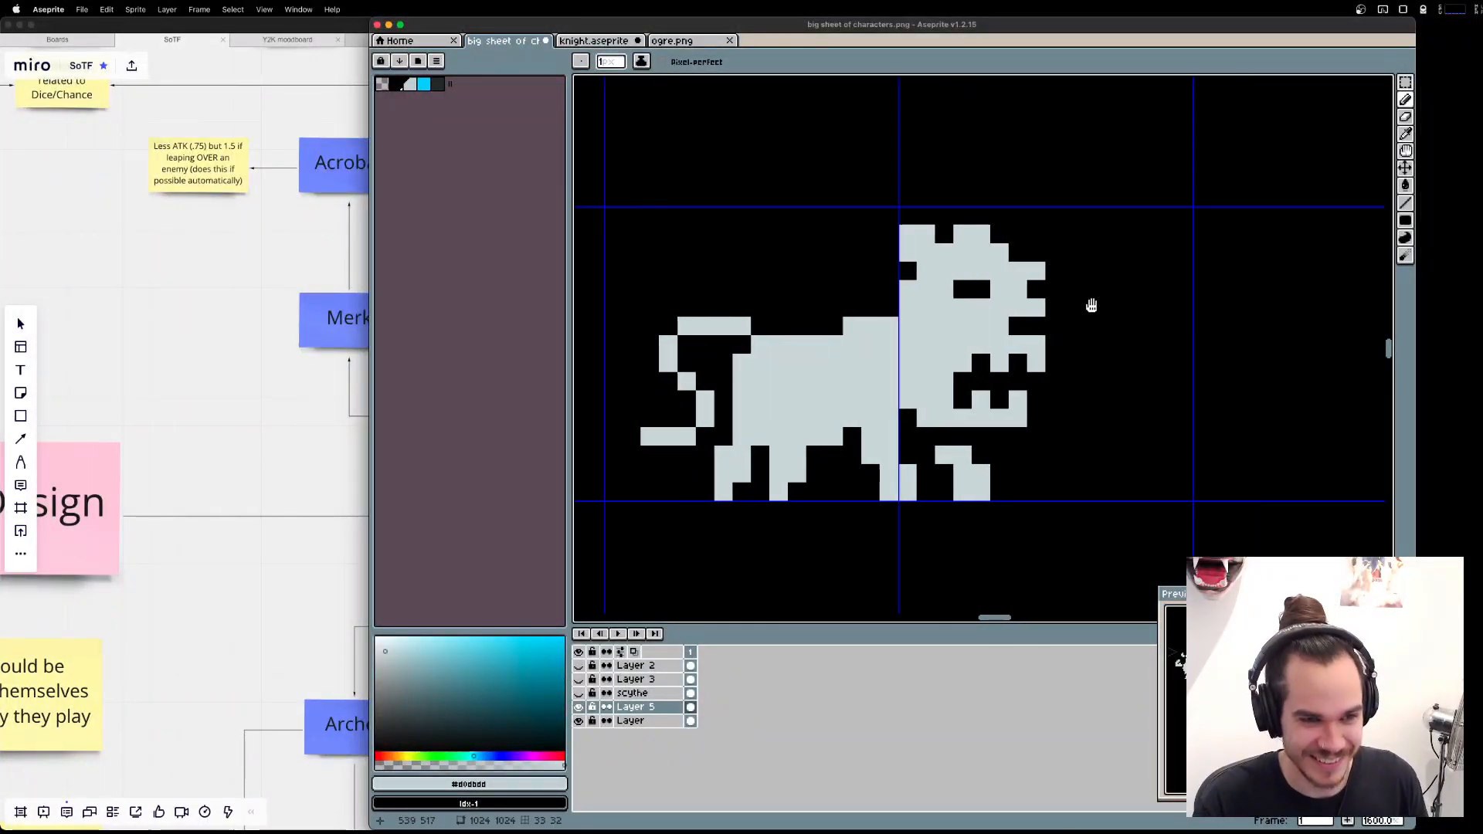
pyautogui.write('t')
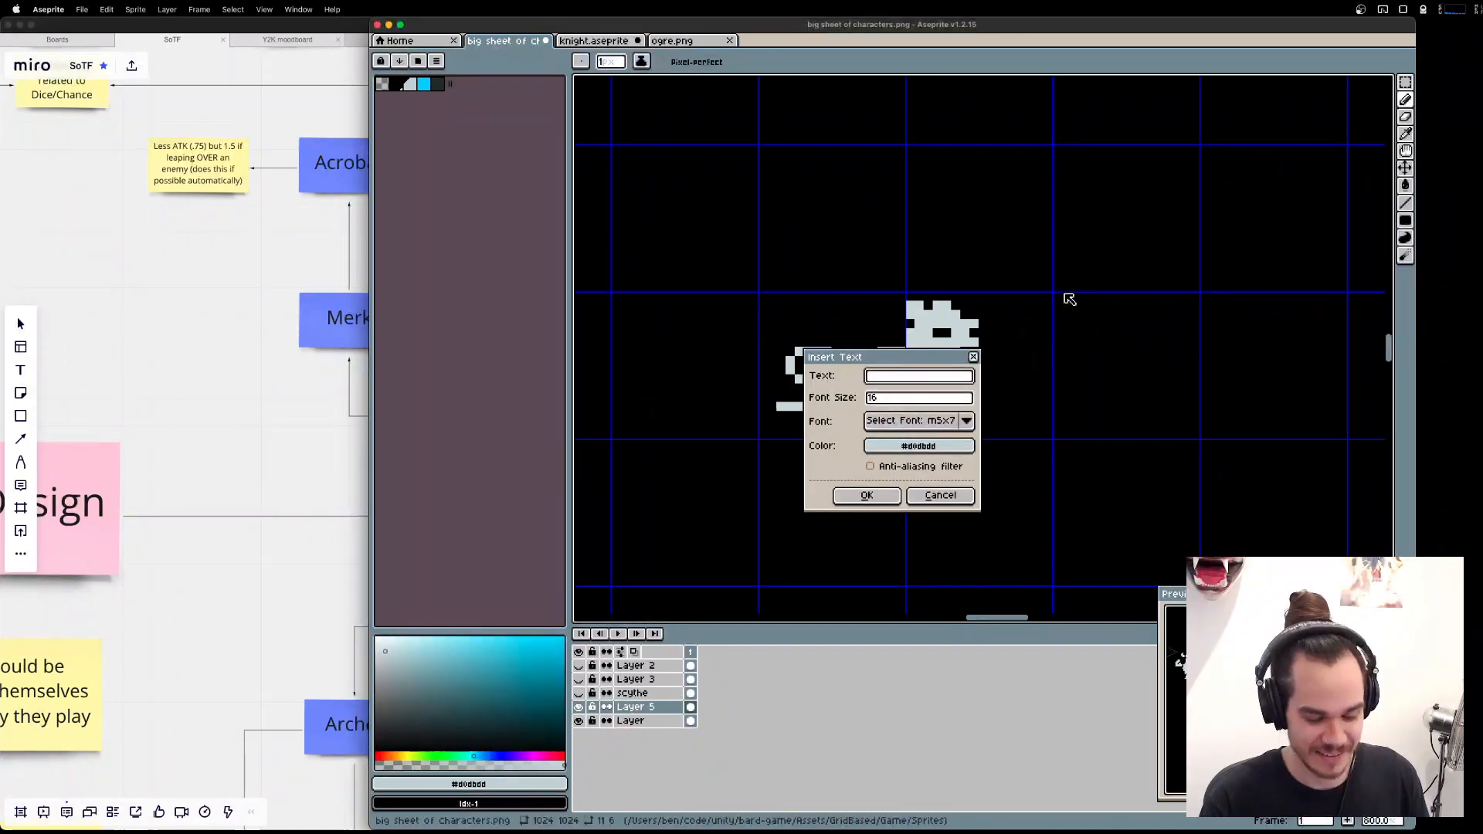
pyautogui.write('KILL ME')
pyautogui.press('Return')
pyautogui.moveTo(1067, 344); pyautogui.dragTo(1069, 230)
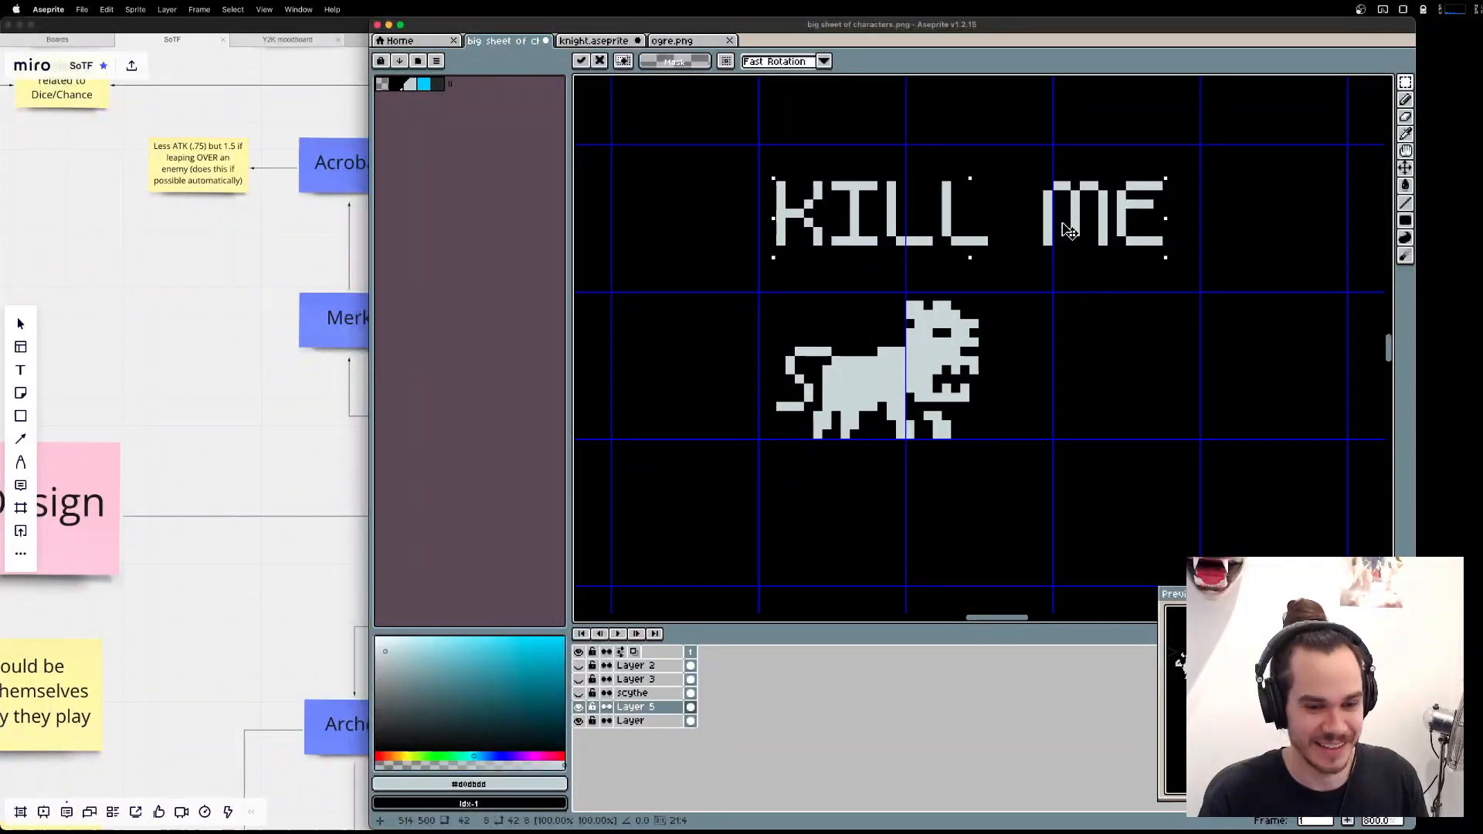
pyautogui.press('super+d')
# Undo the inserted text and the edits that made the head taller.
pyautogui.press('super+z')
pyautogui.press('super+z')
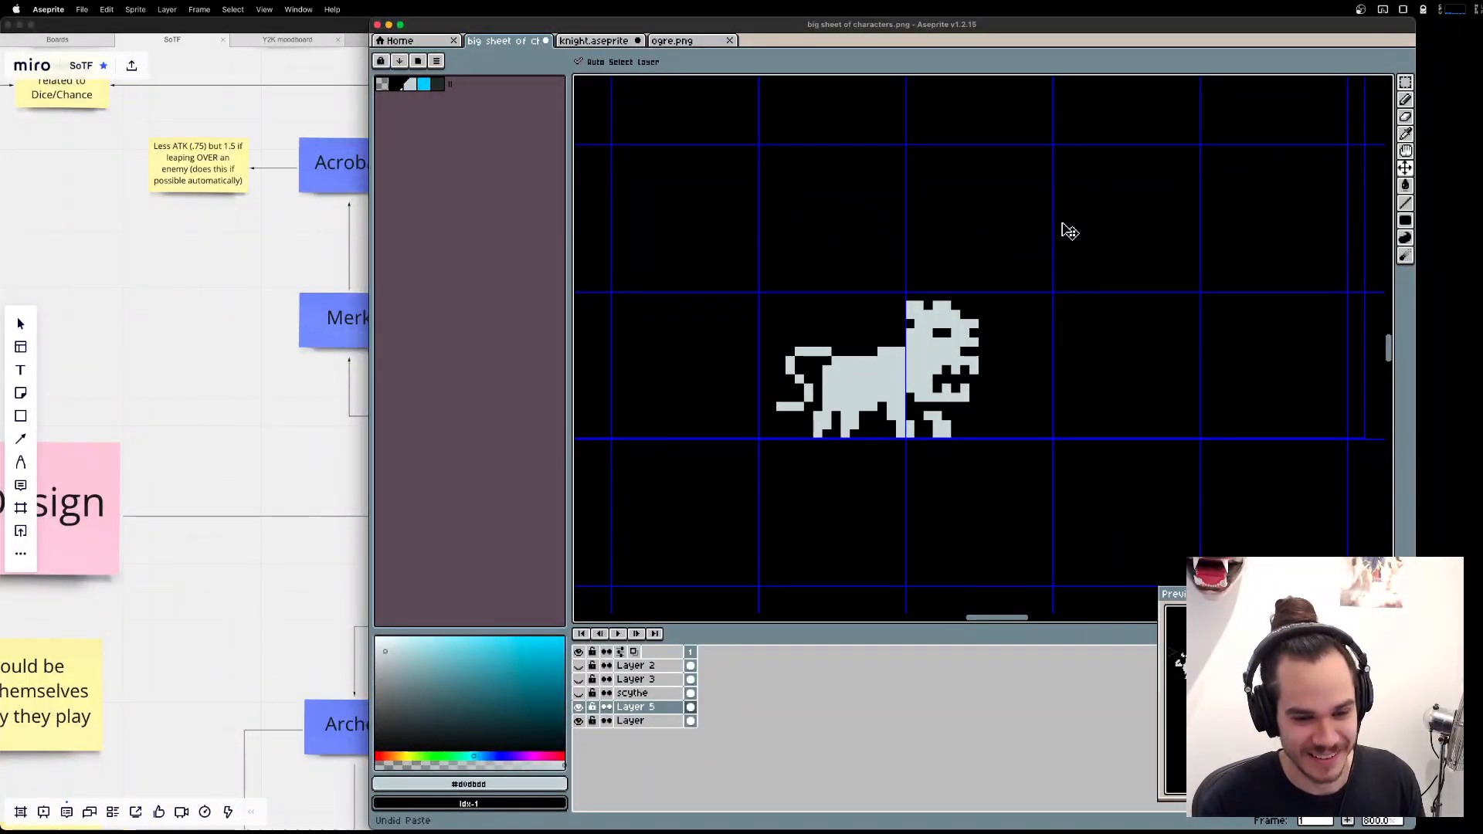
pyautogui.press('super+z')
pyautogui.press('super+z')
pyautogui.press('super+z')
pyautogui.press('super+z')
pyautogui.press('super+z')
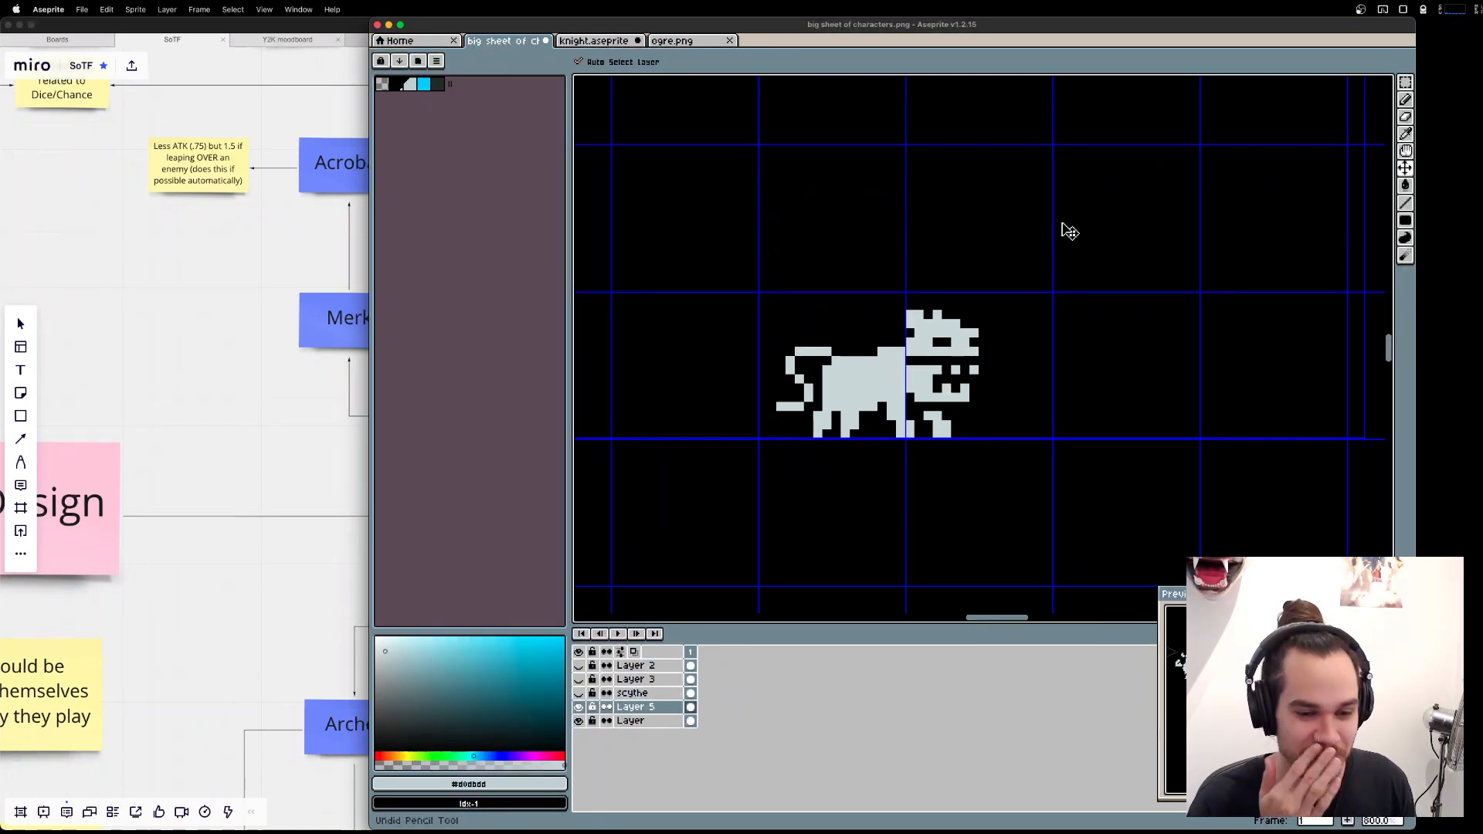
pyautogui.press('super+d')
# Widen the animal's front ear by one pixel.
pyautogui.press('b')
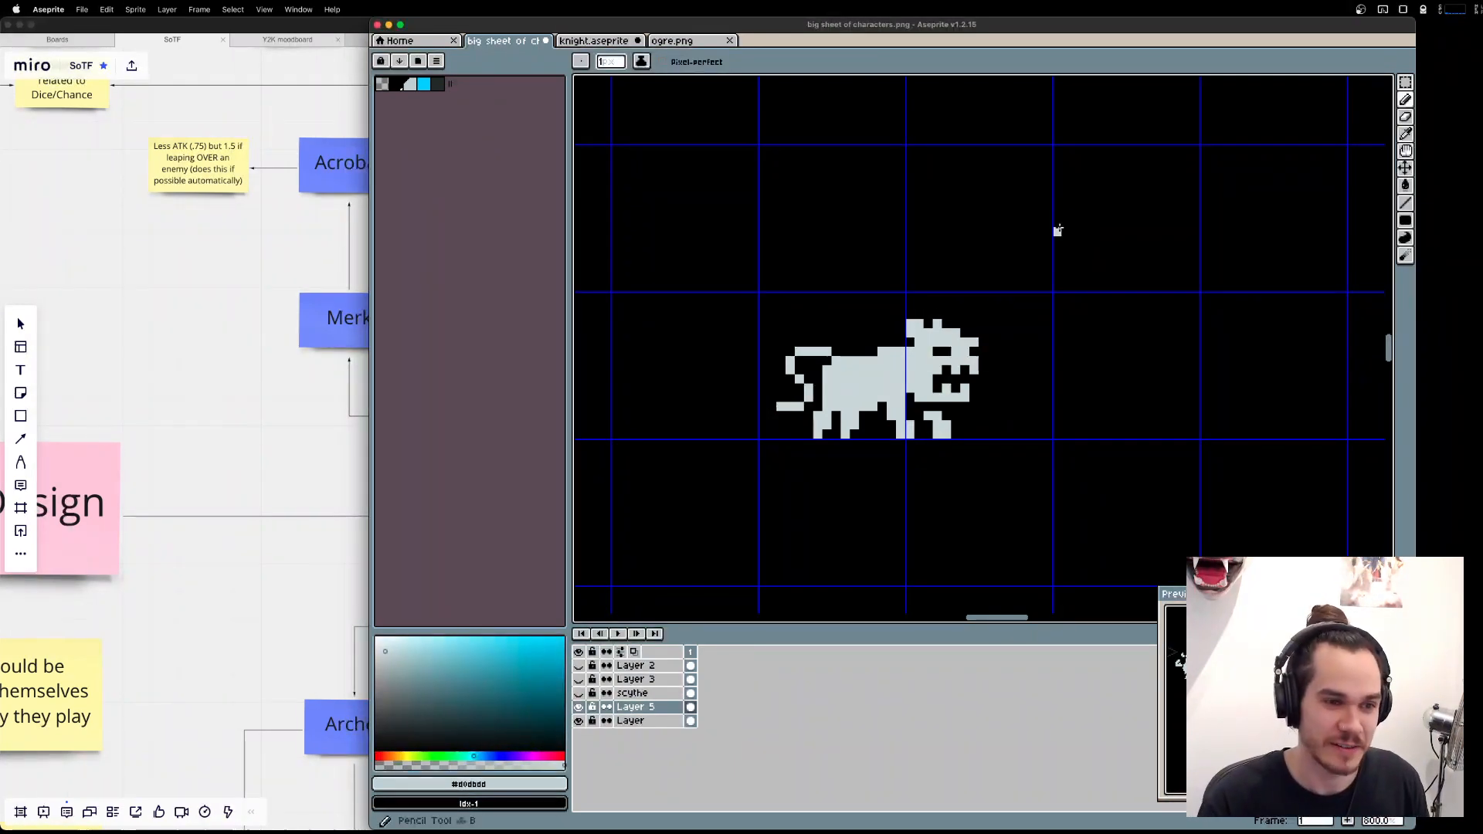
pyautogui.hscroll(-2, 1095, 405)
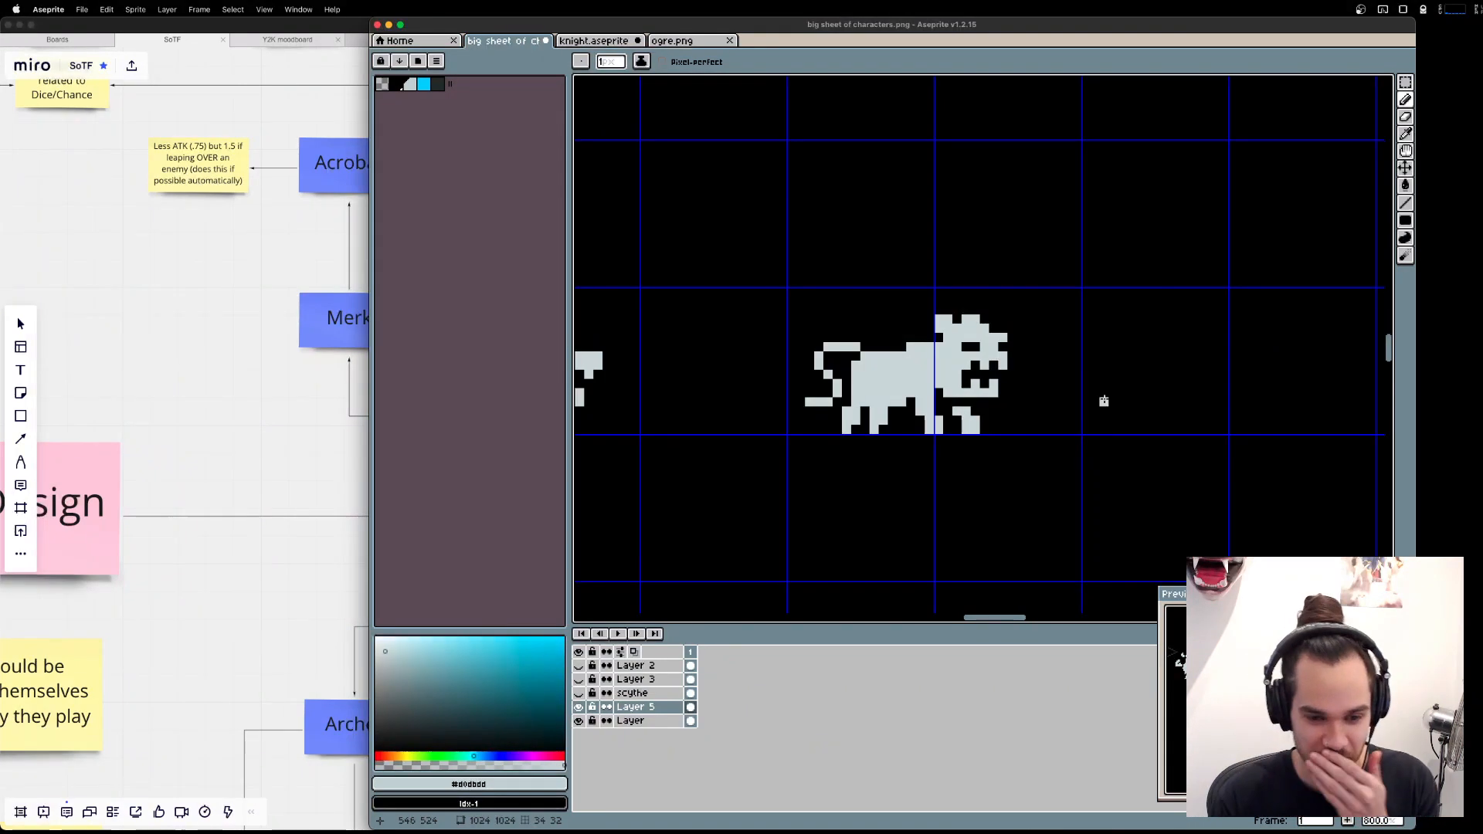
pyautogui.hscroll(-3, 1103, 401)
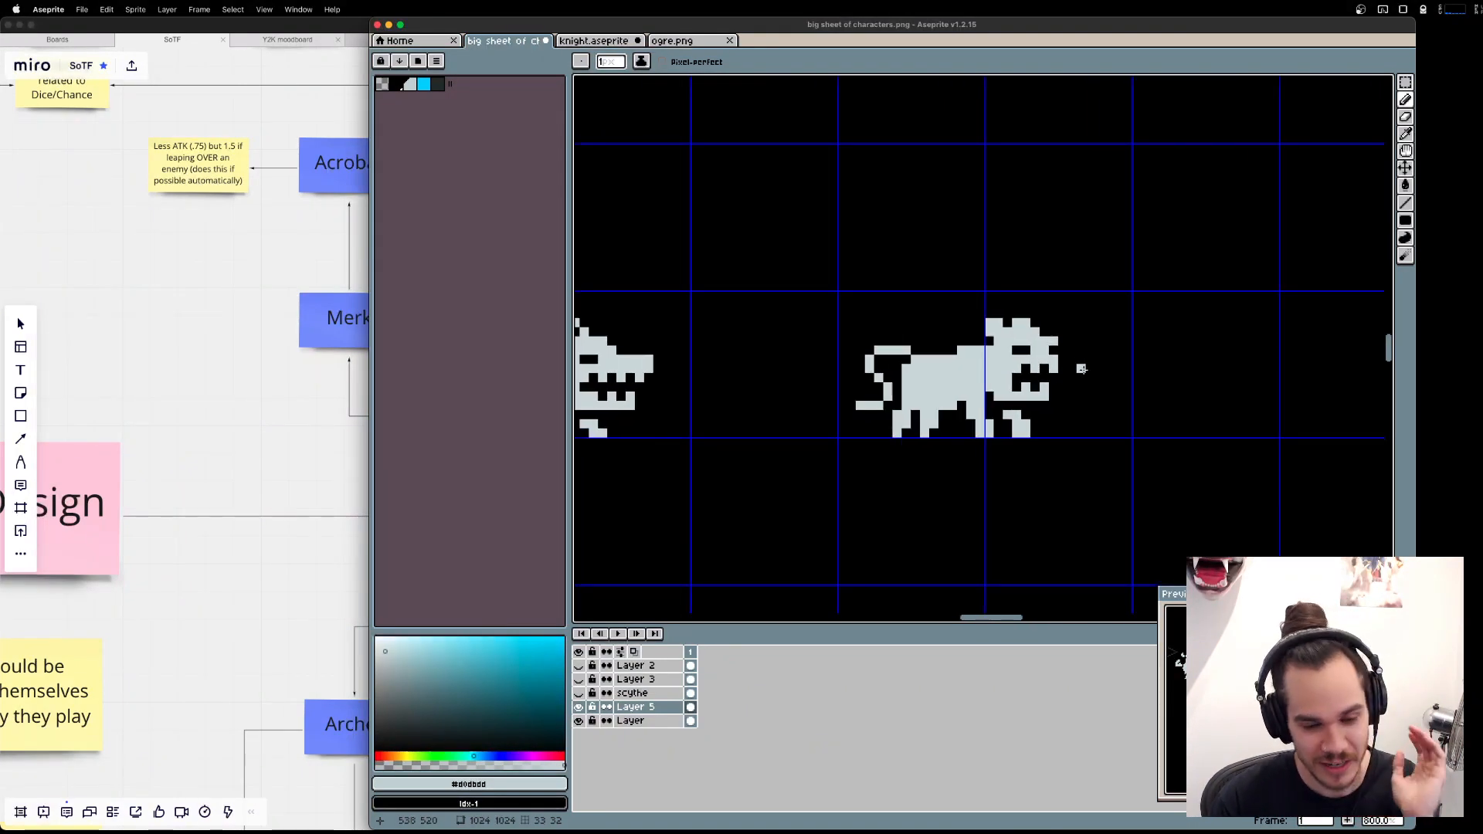
pyautogui.scroll(2, 991, 395)
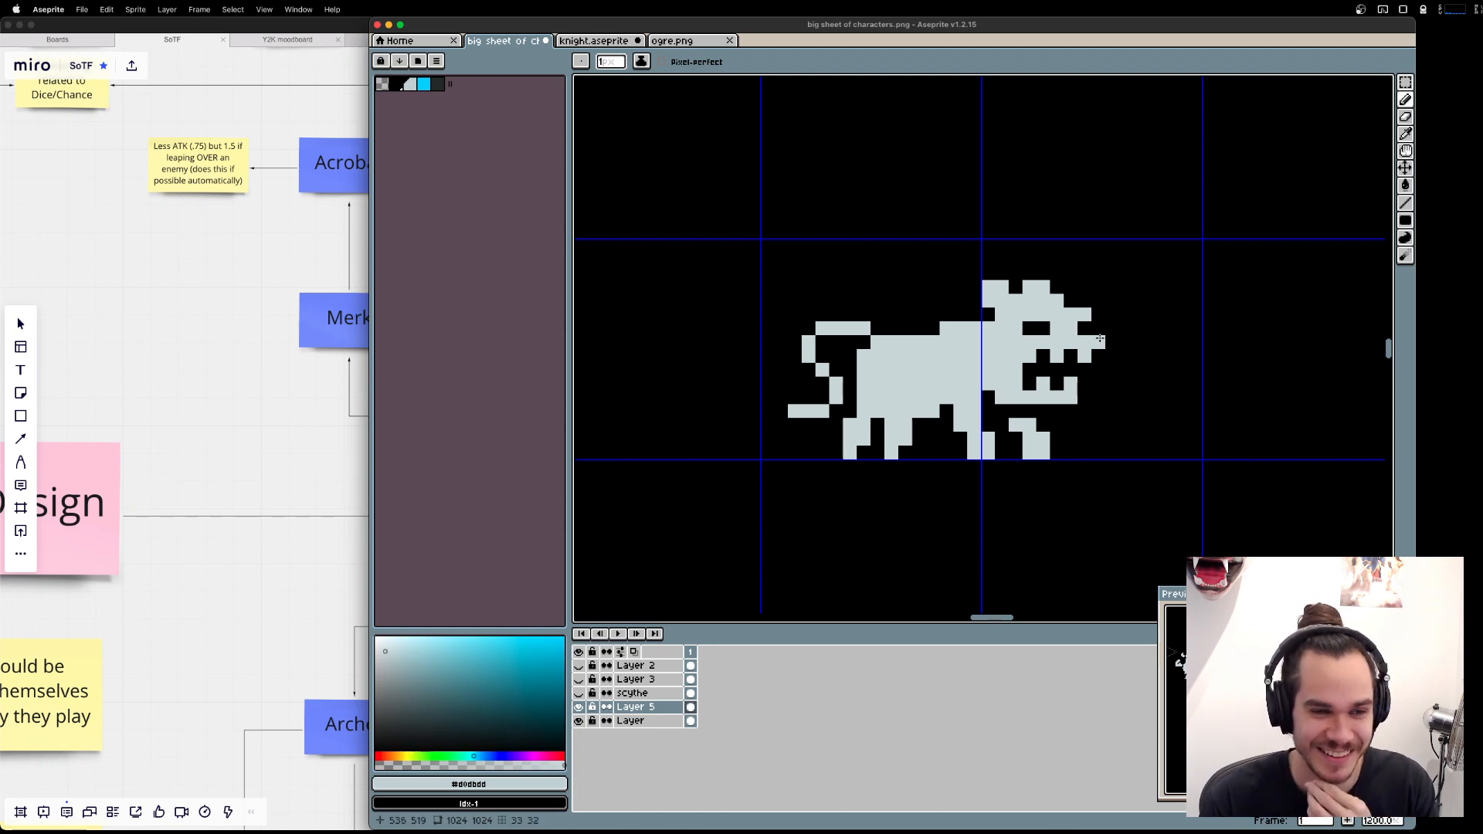
# Move the upper head with its top teeth three pixels up to open the mouth wide.
pyautogui.press('m')
pyautogui.moveTo(1126, 356); pyautogui.dragTo(1030, 274)
pyautogui.press('b')
pyautogui.press('super+d')
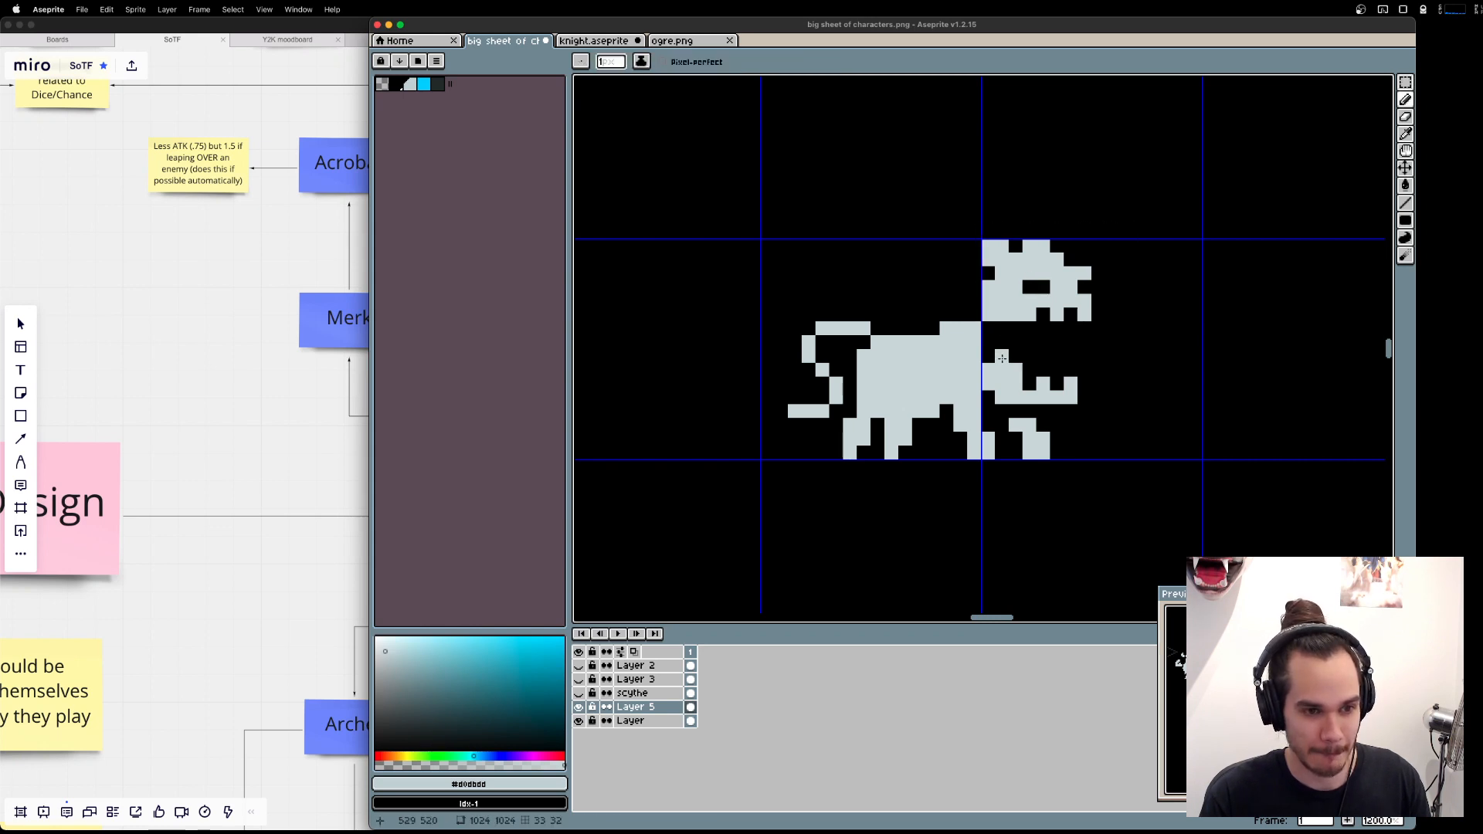
# Draw a long straight tongue out of the beast's open mouth, ending in a small boxy head with two eye holes.
pyautogui.moveTo(1002, 356)
pyautogui.mouseDown()
pyautogui.moveTo(985, 334)
pyautogui.moveTo(990, 359)
pyautogui.moveTo(1236, 328)
pyautogui.mouseUp()
pyautogui.moveTo(1154, 355); pyautogui.dragTo(1248, 353)
pyautogui.click(1234, 344)
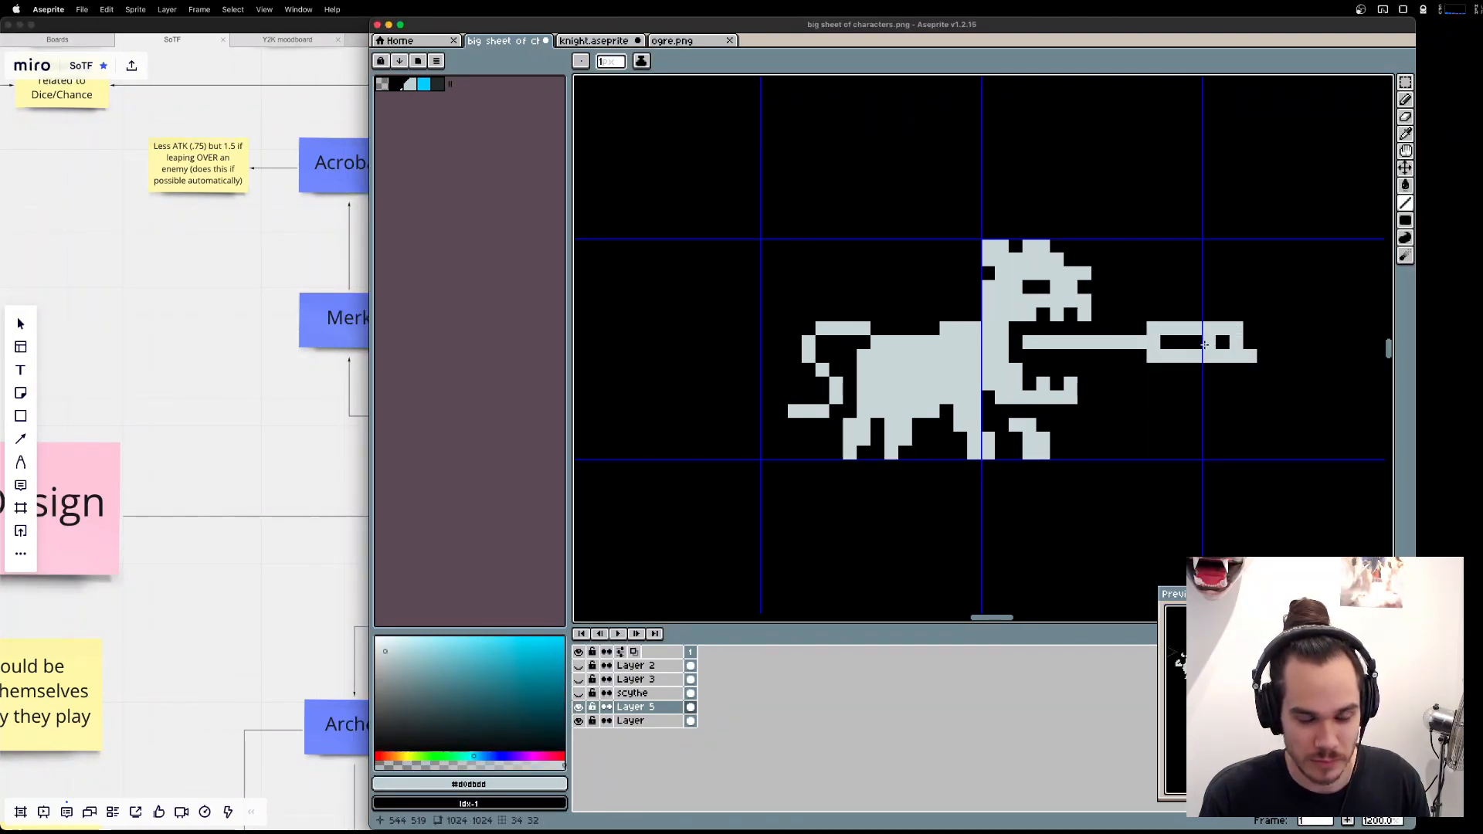
pyautogui.click(1169, 345)
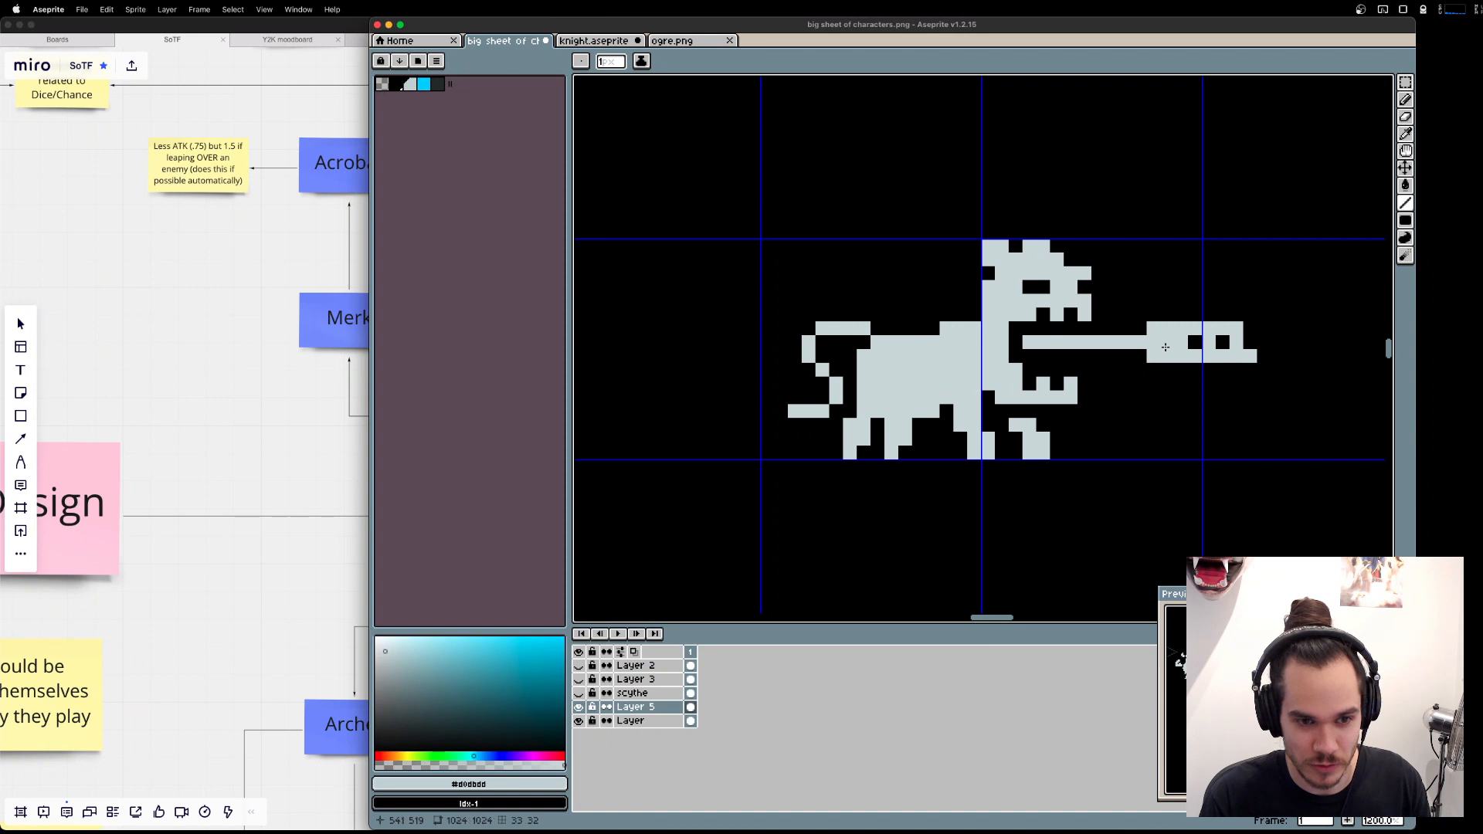
pyautogui.press('e')
pyautogui.click(1236, 344)
pyautogui.press('b')
pyautogui.moveTo(1249, 330); pyautogui.dragTo(1247, 358)
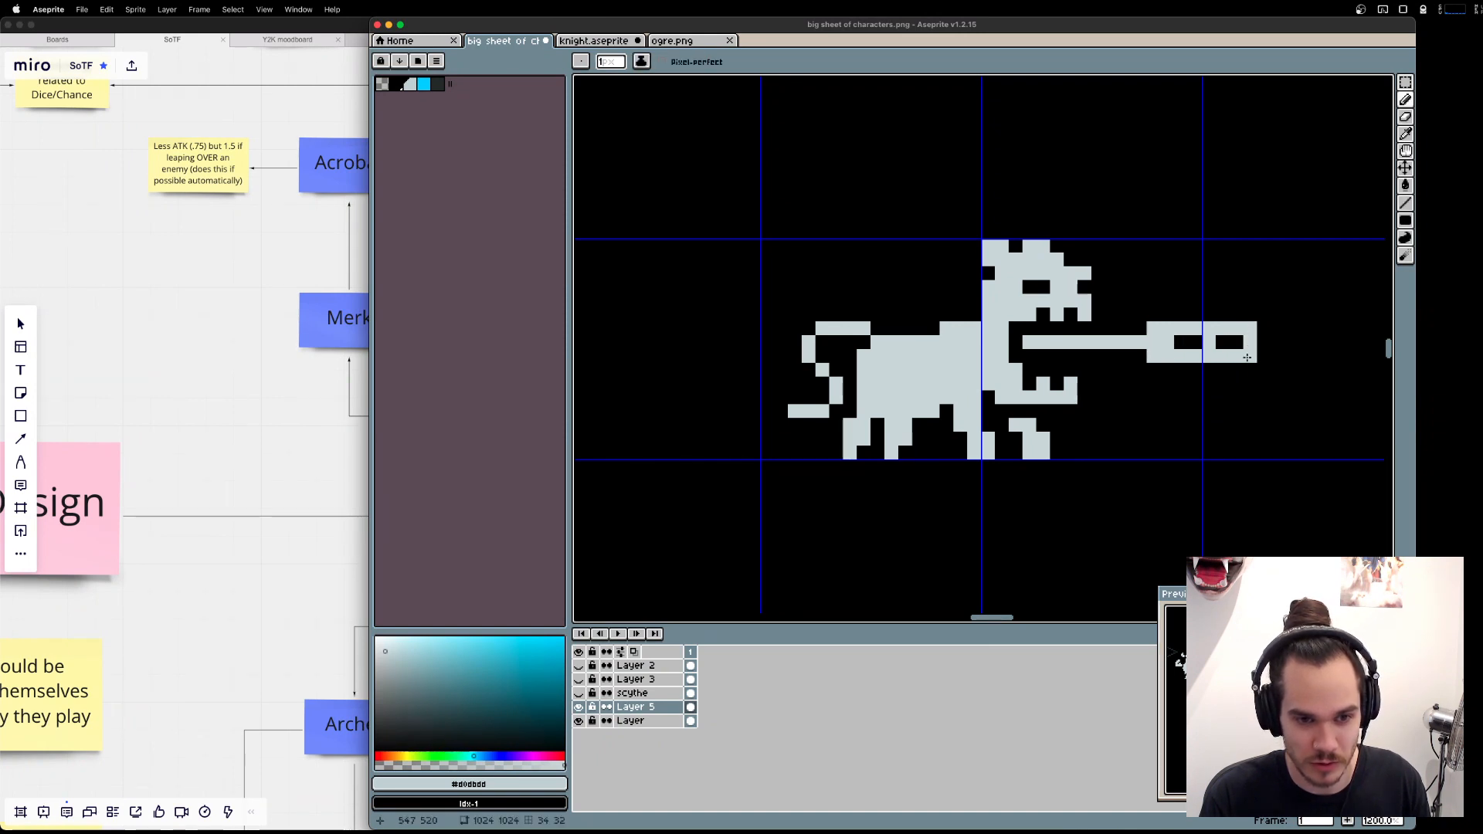
# Add a row of upper teeth along the underside of the small head on the tongue.
pyautogui.click(1250, 369)
pyautogui.click(1225, 370)
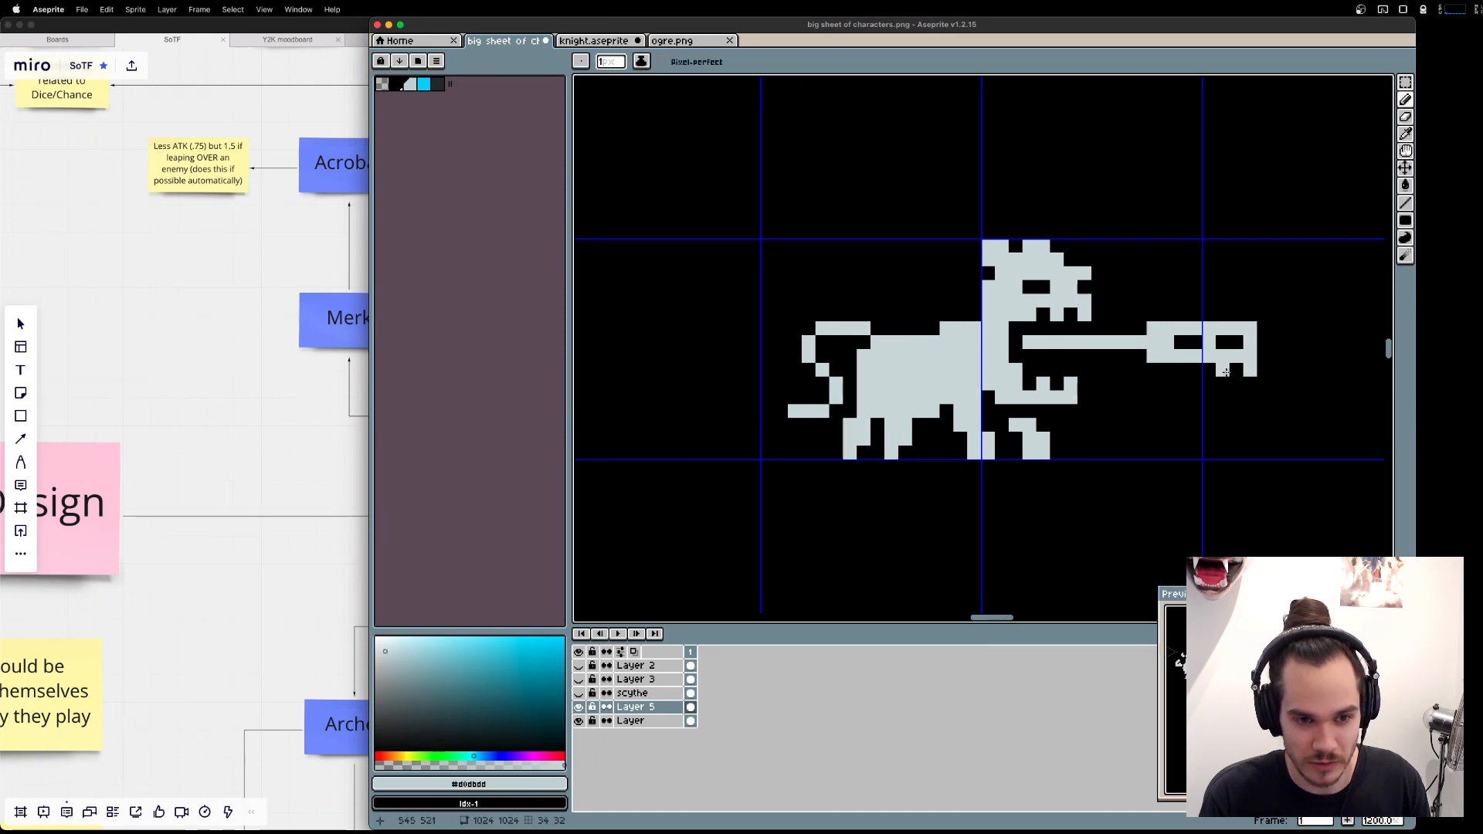
pyautogui.click(1168, 371)
# Try a toothed lower jaw under the small head and shift it one pixel up.
pyautogui.moveTo(1168, 397)
pyautogui.mouseDown()
pyautogui.moveTo(1240, 397)
pyautogui.moveTo(1181, 398)
pyautogui.moveTo(1188, 411)
pyautogui.moveTo(1264, 411)
pyautogui.moveTo(1265, 398)
pyautogui.mouseUp()
pyautogui.press('super+z')
pyautogui.press('super+z')
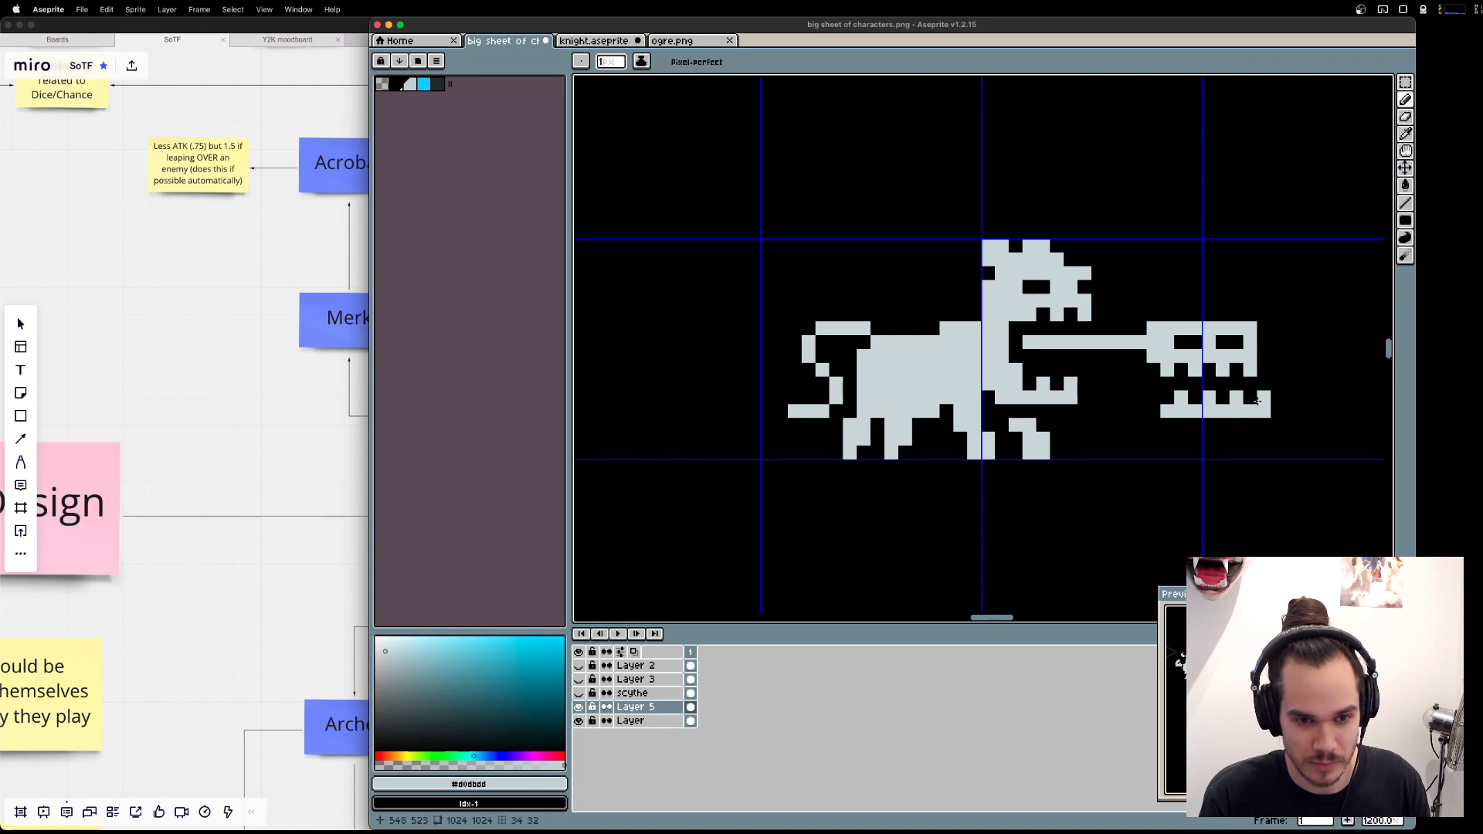
pyautogui.click(1156, 411)
pyautogui.click(1154, 397)
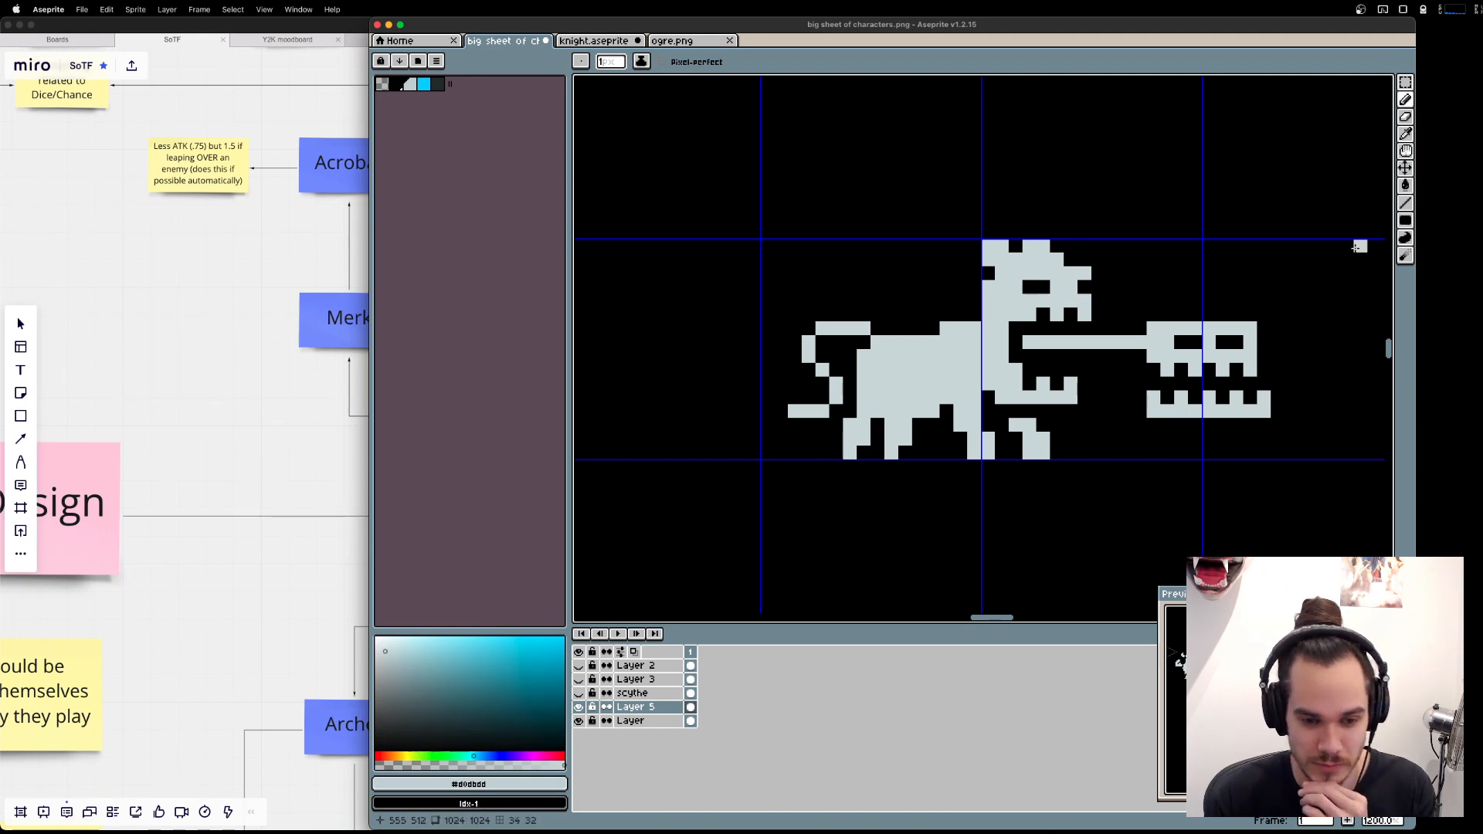
pyautogui.press('m')
pyautogui.moveTo(1278, 436)
pyautogui.mouseDown()
pyautogui.moveTo(1145, 376)
pyautogui.moveTo(1174, 397)
pyautogui.mouseUp()
pyautogui.click(1291, 451)
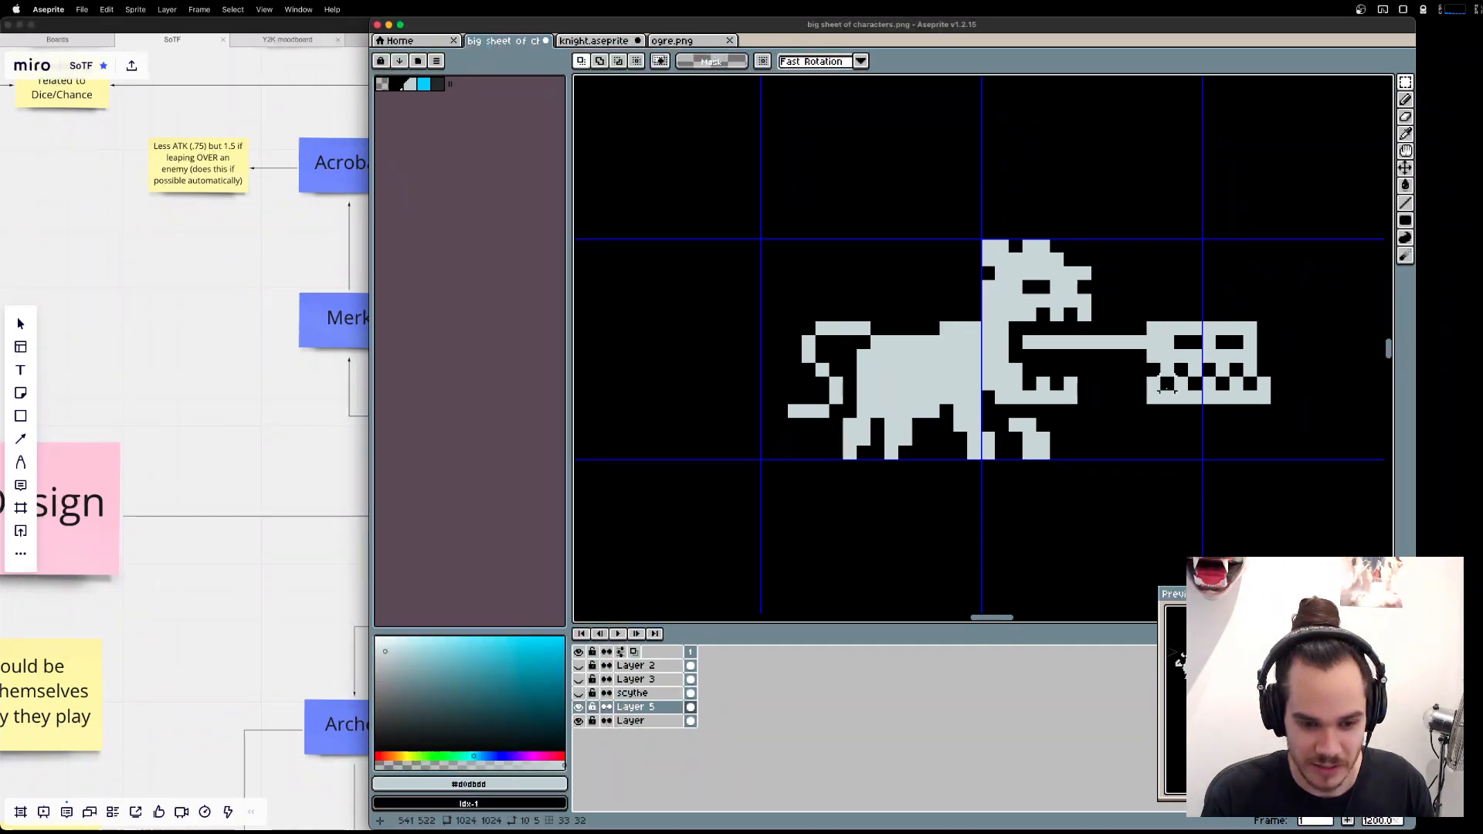
# Undo back to the bare tongue, and redo the edits up to the small head with its upper teeth, without the lower jaw.
pyautogui.press('super+z')
pyautogui.press('super+z')
pyautogui.press('super+z')
pyautogui.press('super+z')
pyautogui.press('super+z')
pyautogui.press('super+z')
pyautogui.press('super+z')
pyautogui.press('super+z')
pyautogui.press('super+z')
pyautogui.press('super+z')
pyautogui.press('super+z')
pyautogui.press('super+z')
pyautogui.press('super+z')
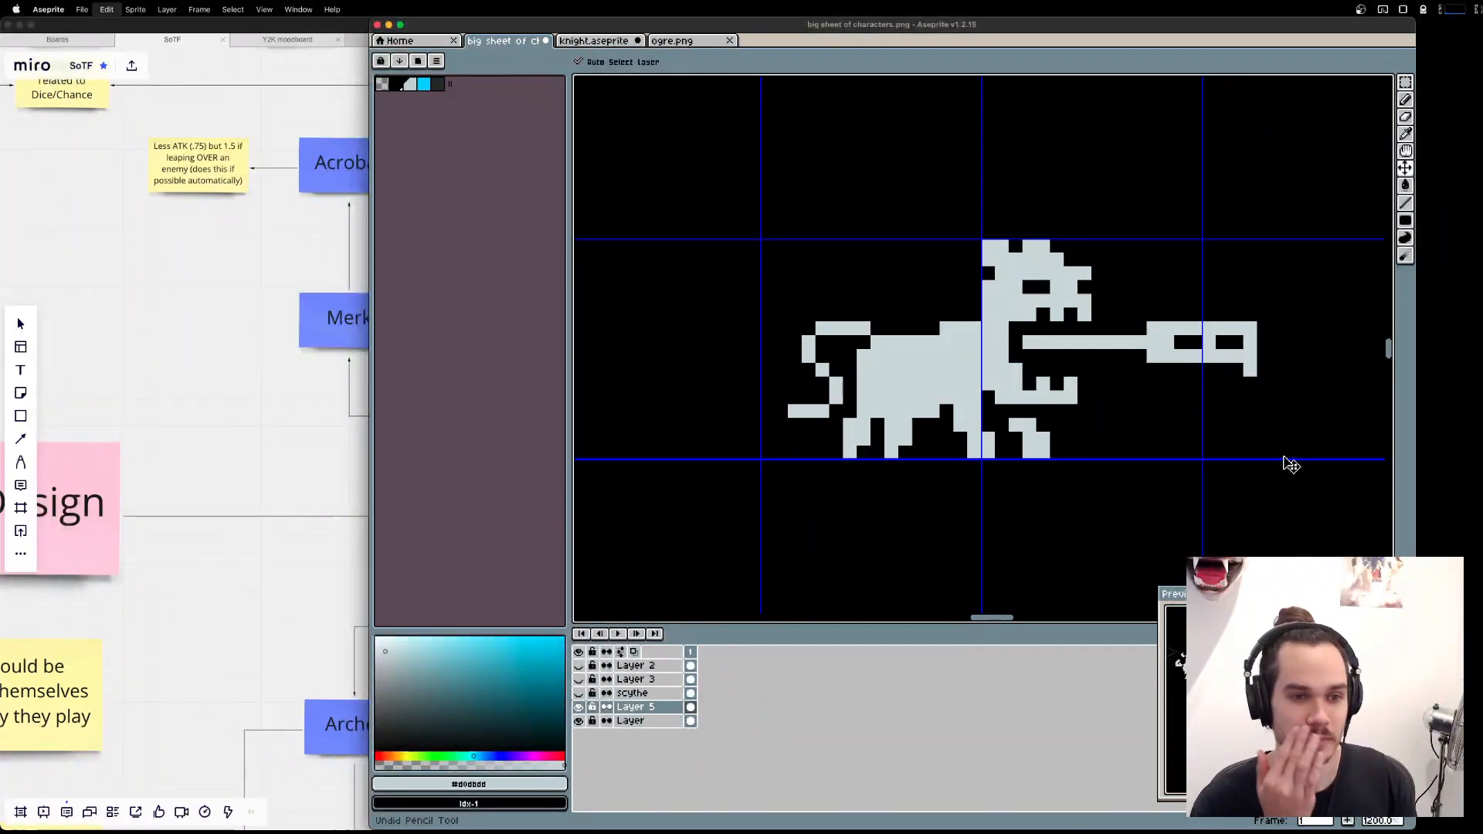
pyautogui.press('super+z')
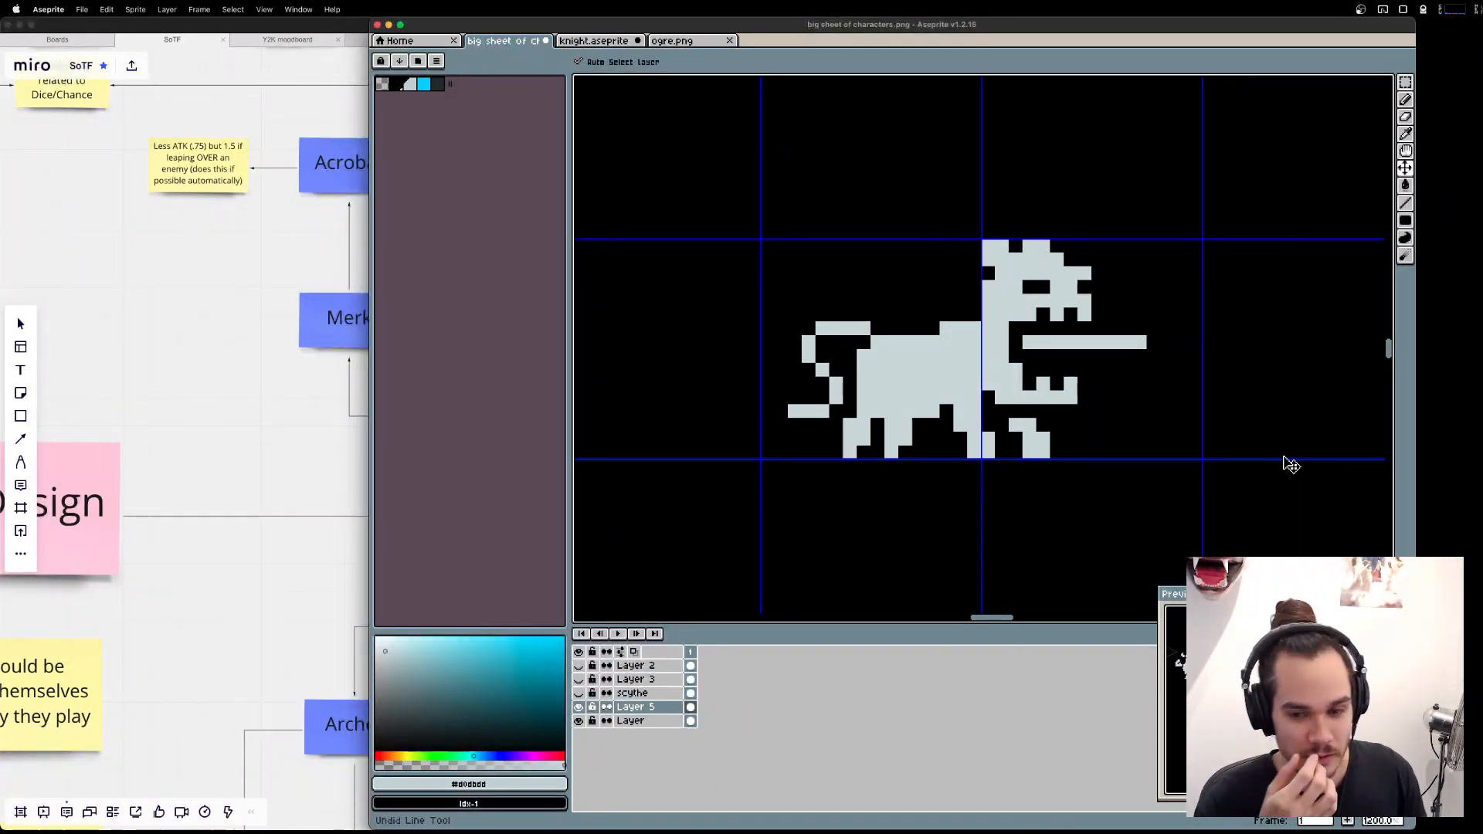
pyautogui.press('super+shift+z')
pyautogui.press('super+shift+z')
pyautogui.press('super+shift+z')
pyautogui.press('super+shift+z')
pyautogui.press('super+shift+z')
pyautogui.press('super+shift+z')
pyautogui.press('super+shift+z')
pyautogui.press('super+shift+z')
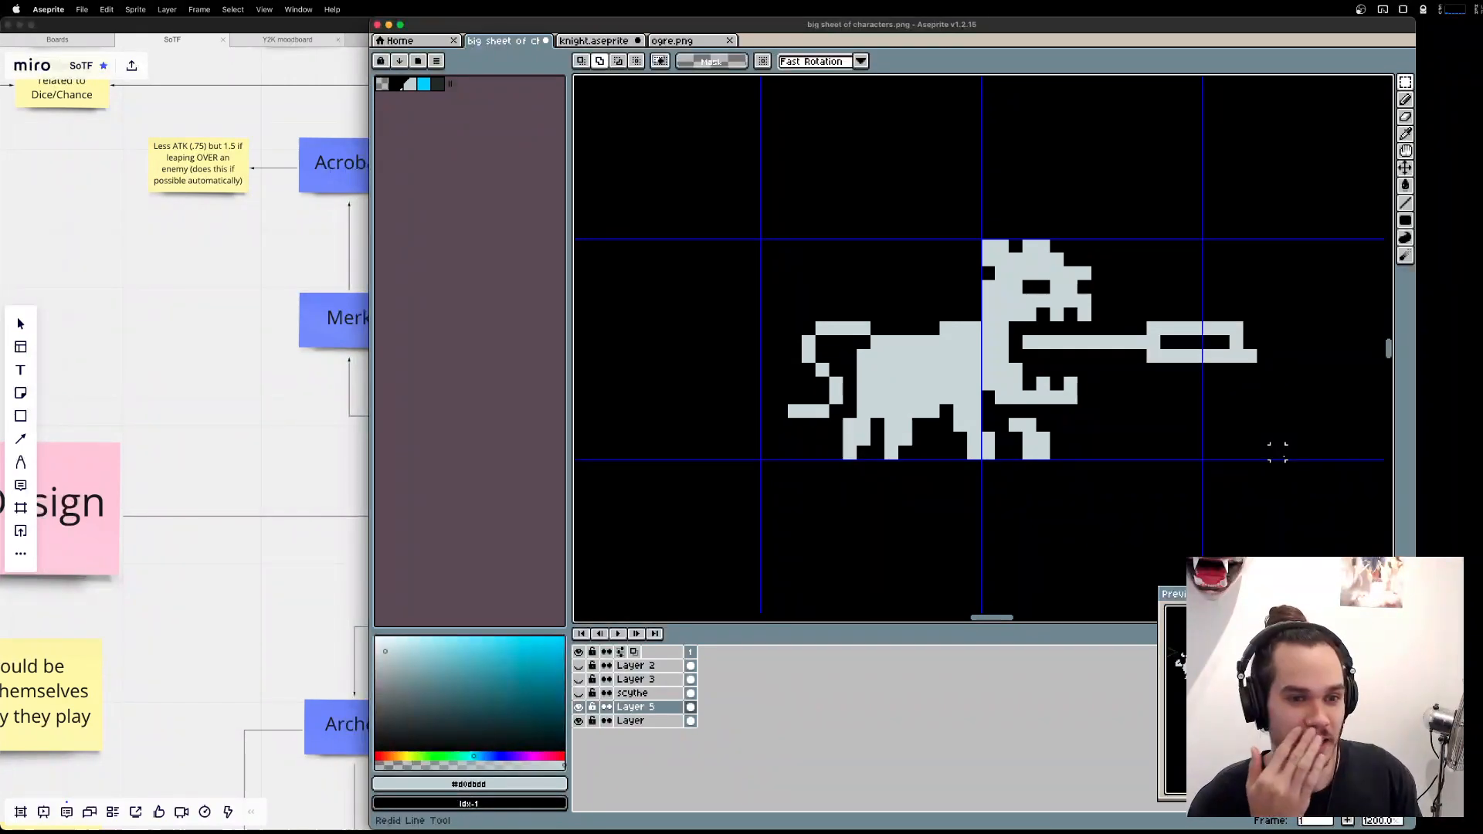
pyautogui.press('super+shift+z')
pyautogui.press('super+shift+z')
pyautogui.press('super+shift+z')
pyautogui.press('super+shift+z')
pyautogui.press('super+shift+z')
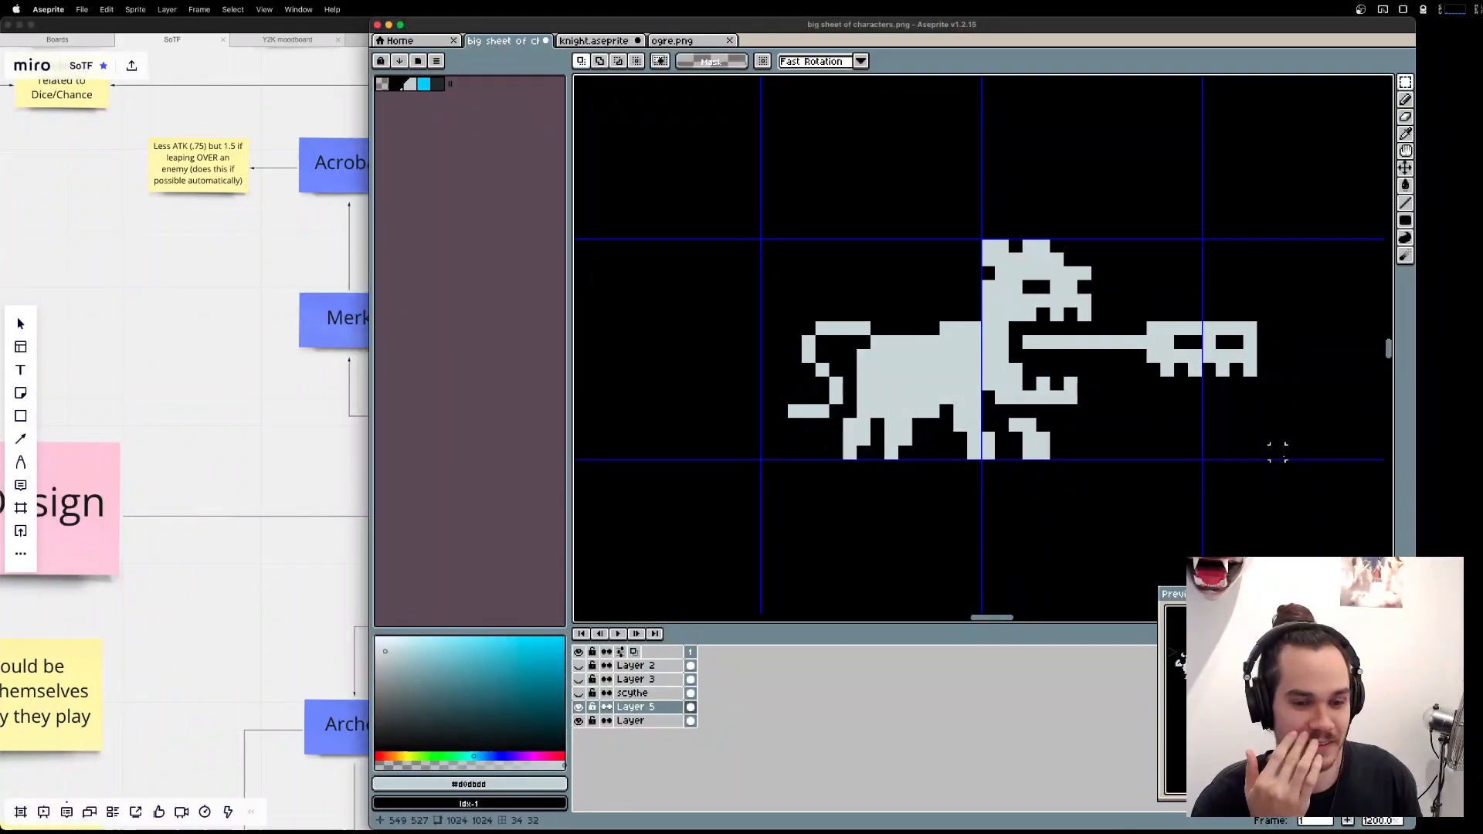
# Copy the whole long-tongued beast and undo the canvas edits back to the beast before its mouth was opened wide.
pyautogui.scroll(-1, 1169, 444)
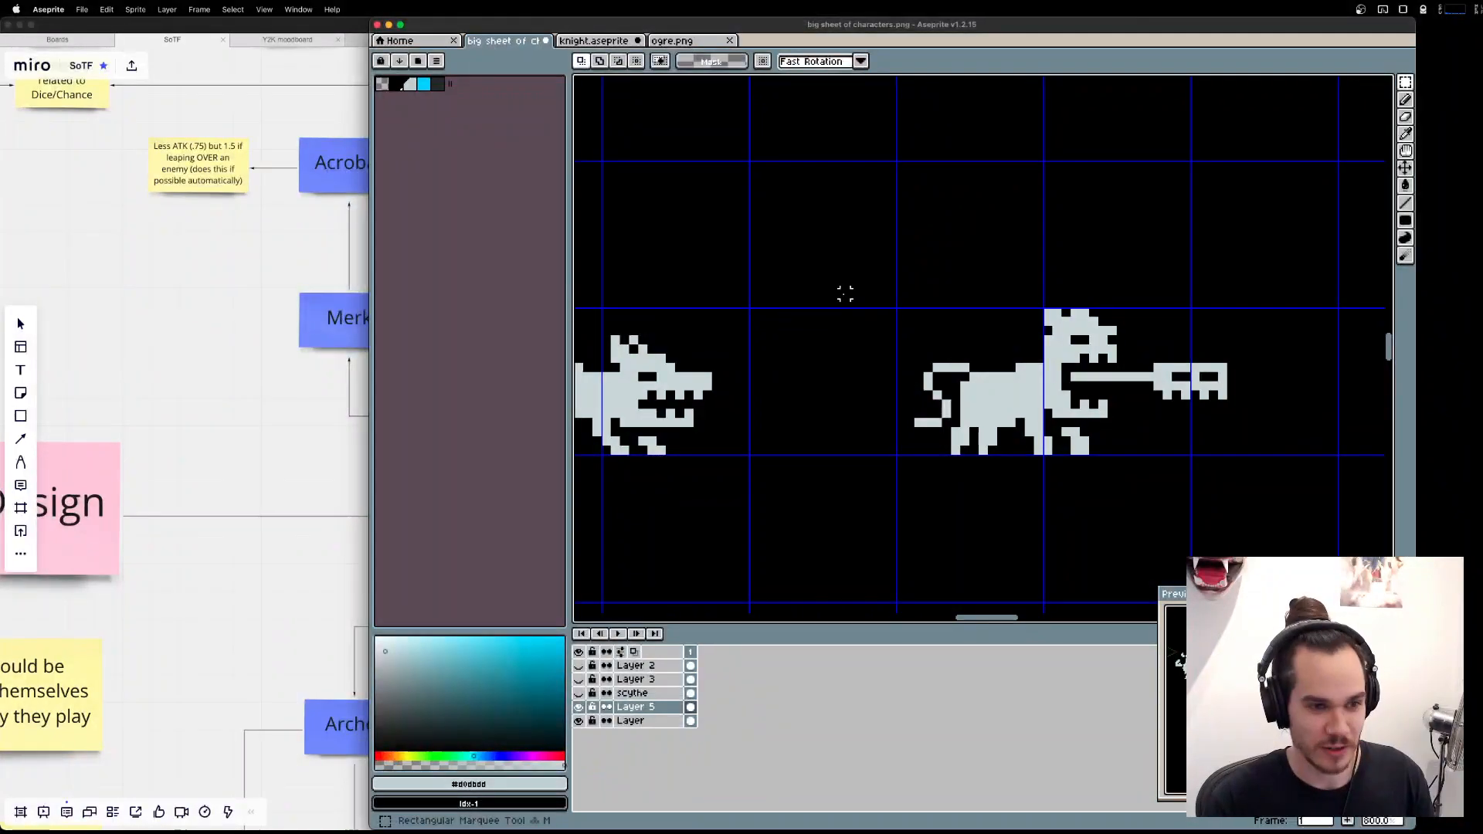
pyautogui.moveTo(841, 281); pyautogui.dragTo(1282, 528)
pyautogui.press('super+c')
pyautogui.press('super+z')
pyautogui.press('super+z')
pyautogui.press('super+z')
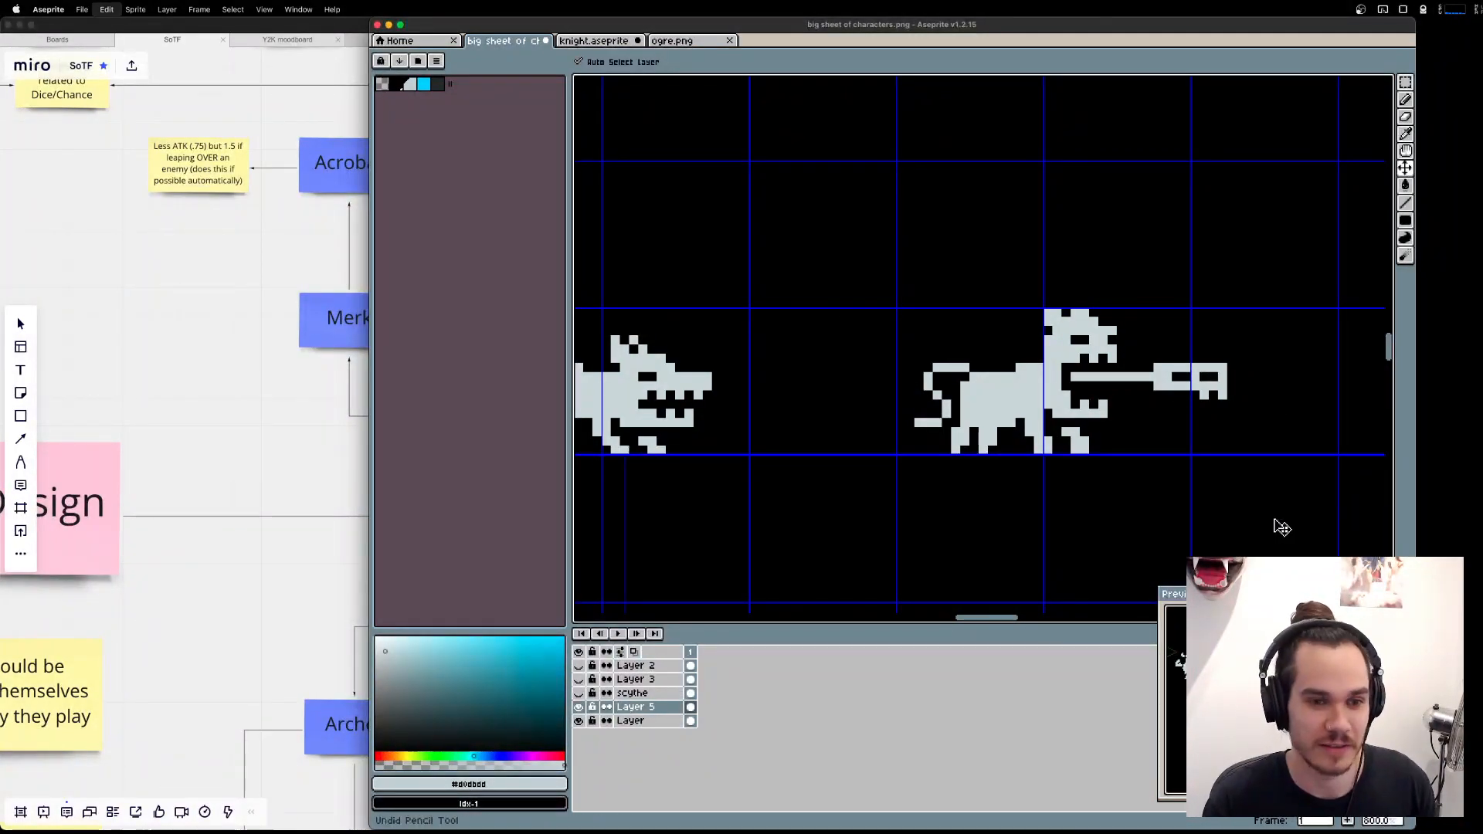
pyautogui.press('super+z')
pyautogui.press('super+z')
pyautogui.press('super+z')
pyautogui.press('super+z')
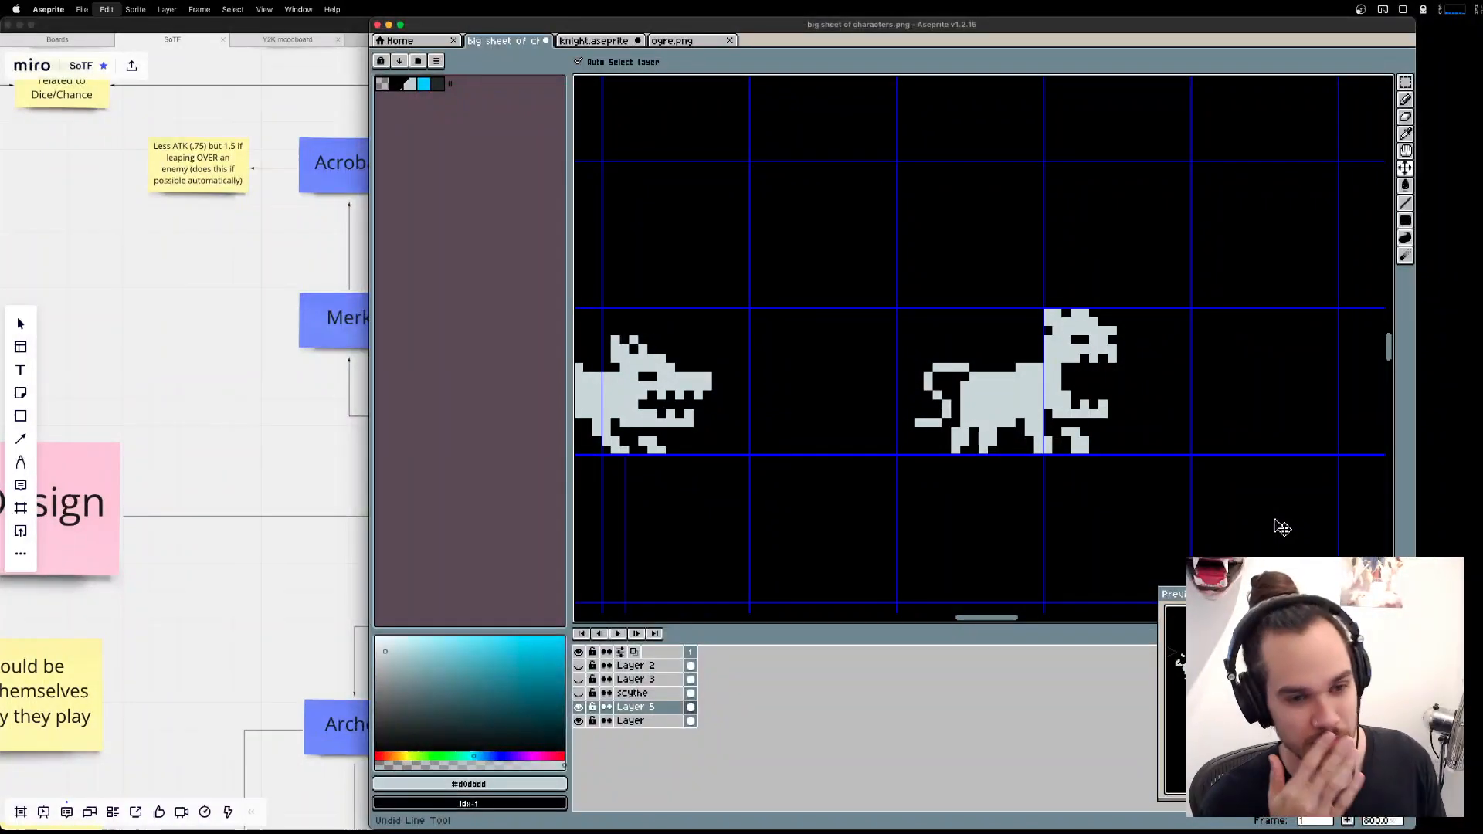
# Paste the long-tongued beast and place it directly below the closed-mouth one in the free row of the grid.
pyautogui.press('super+v')
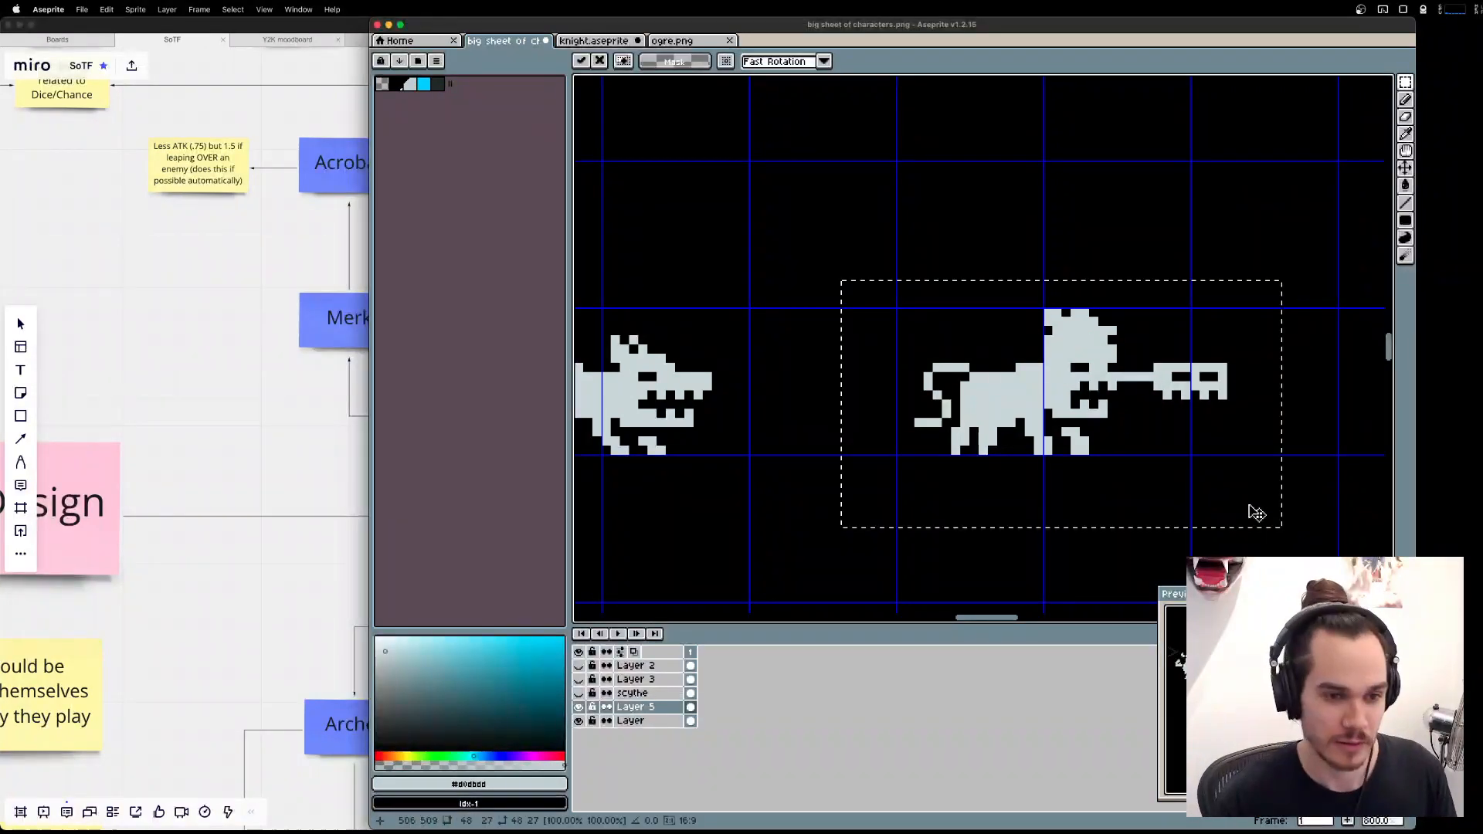
pyautogui.scroll(-3, 1213, 464)
pyautogui.moveTo(1002, 207); pyautogui.dragTo(997, 502)
pyautogui.press('Return')
pyautogui.scroll(-3, 992, 494)
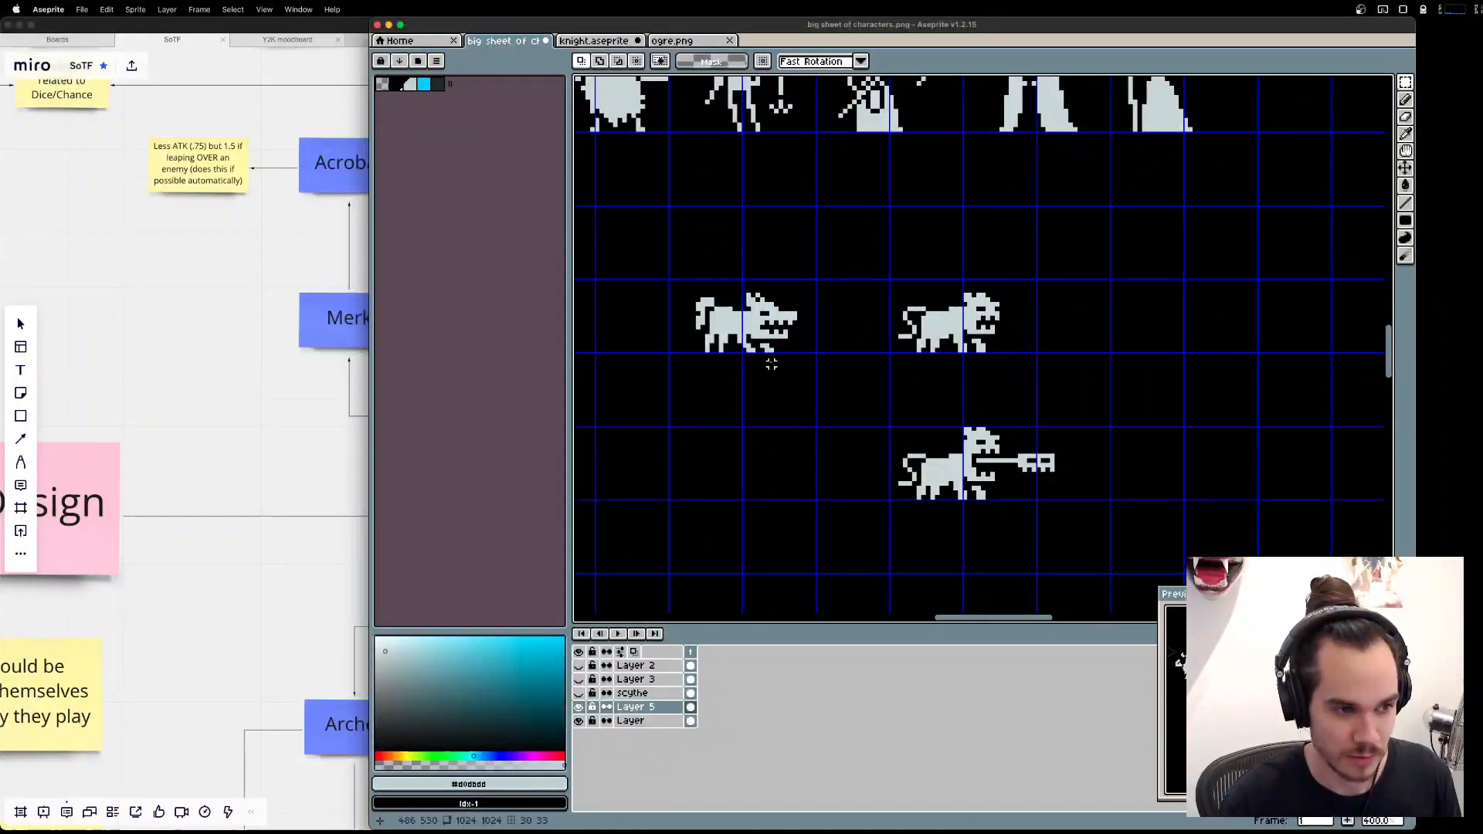
pyautogui.moveTo(652, 253); pyautogui.dragTo(843, 464)
pyautogui.click(1135, 392)
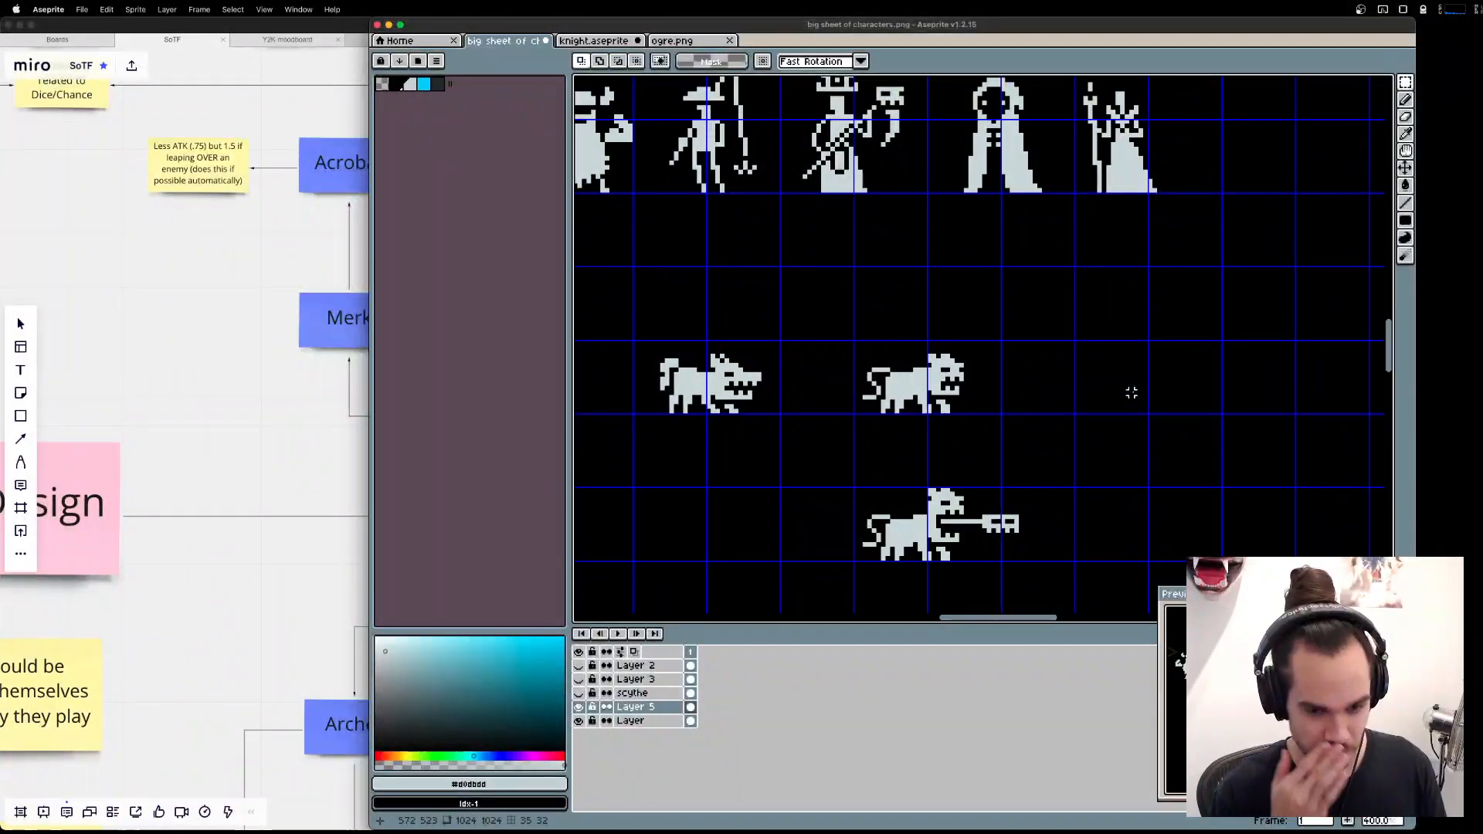
pyautogui.scroll(6, 927, 414)
pyautogui.scroll(-2, 927, 241)
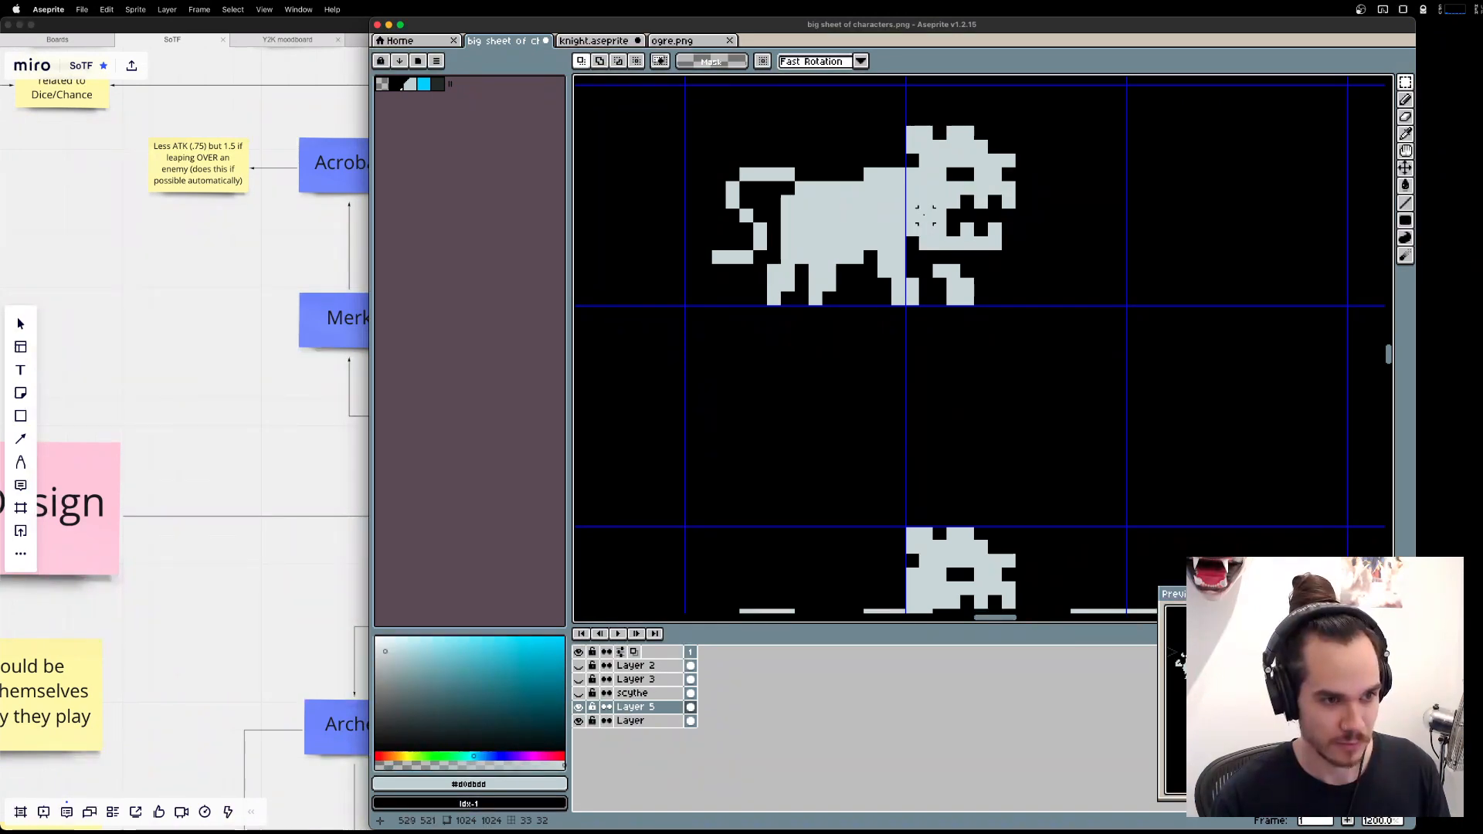
pyautogui.scroll(-1, 925, 214)
# Switch to Miro and examine the animal and monk branches of the Allies chart, including the Werebird note and its sketch.
pyautogui.press('super+Tab')
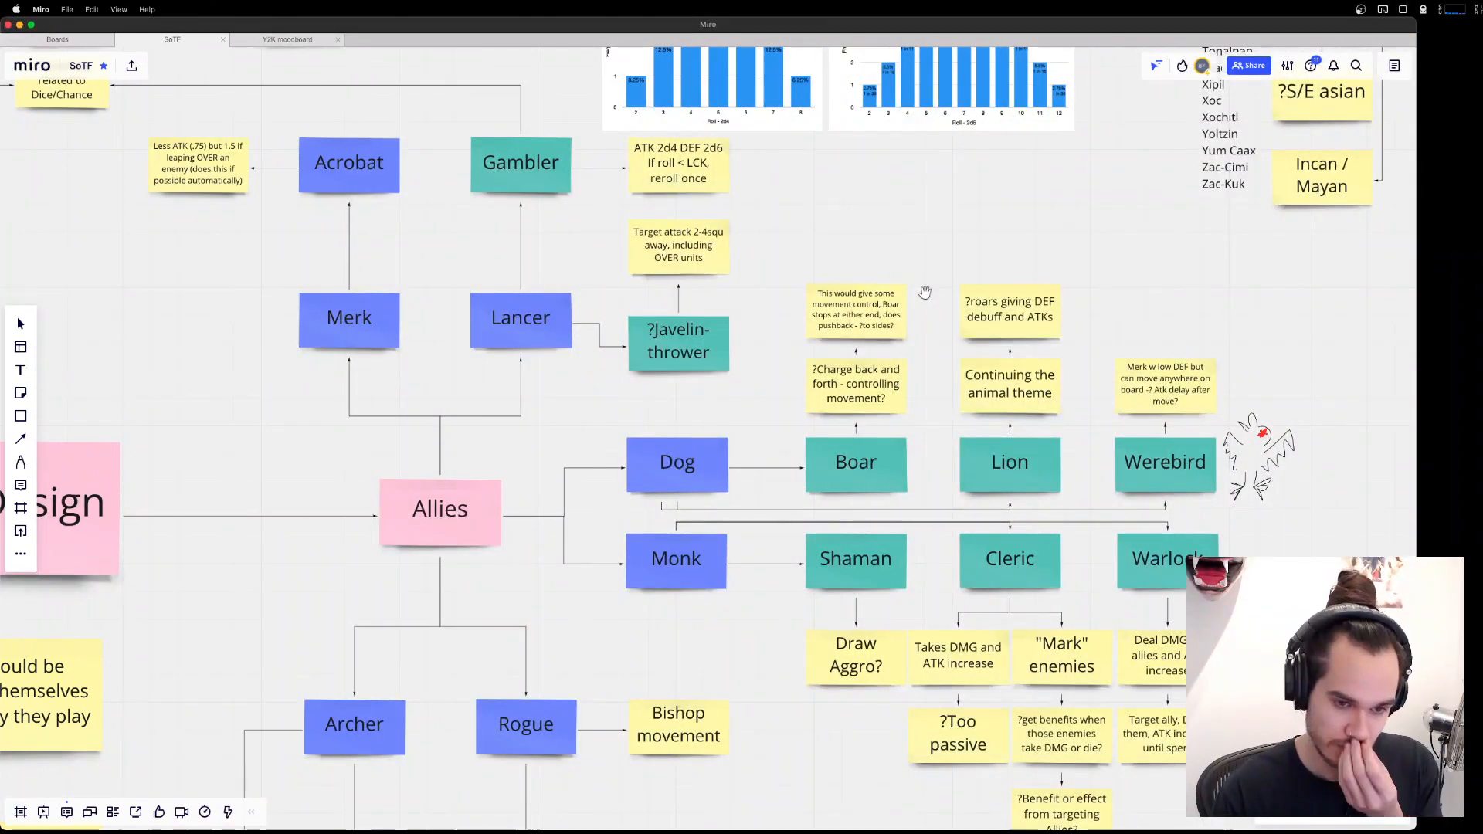
pyautogui.scroll(-1, 888, 332)
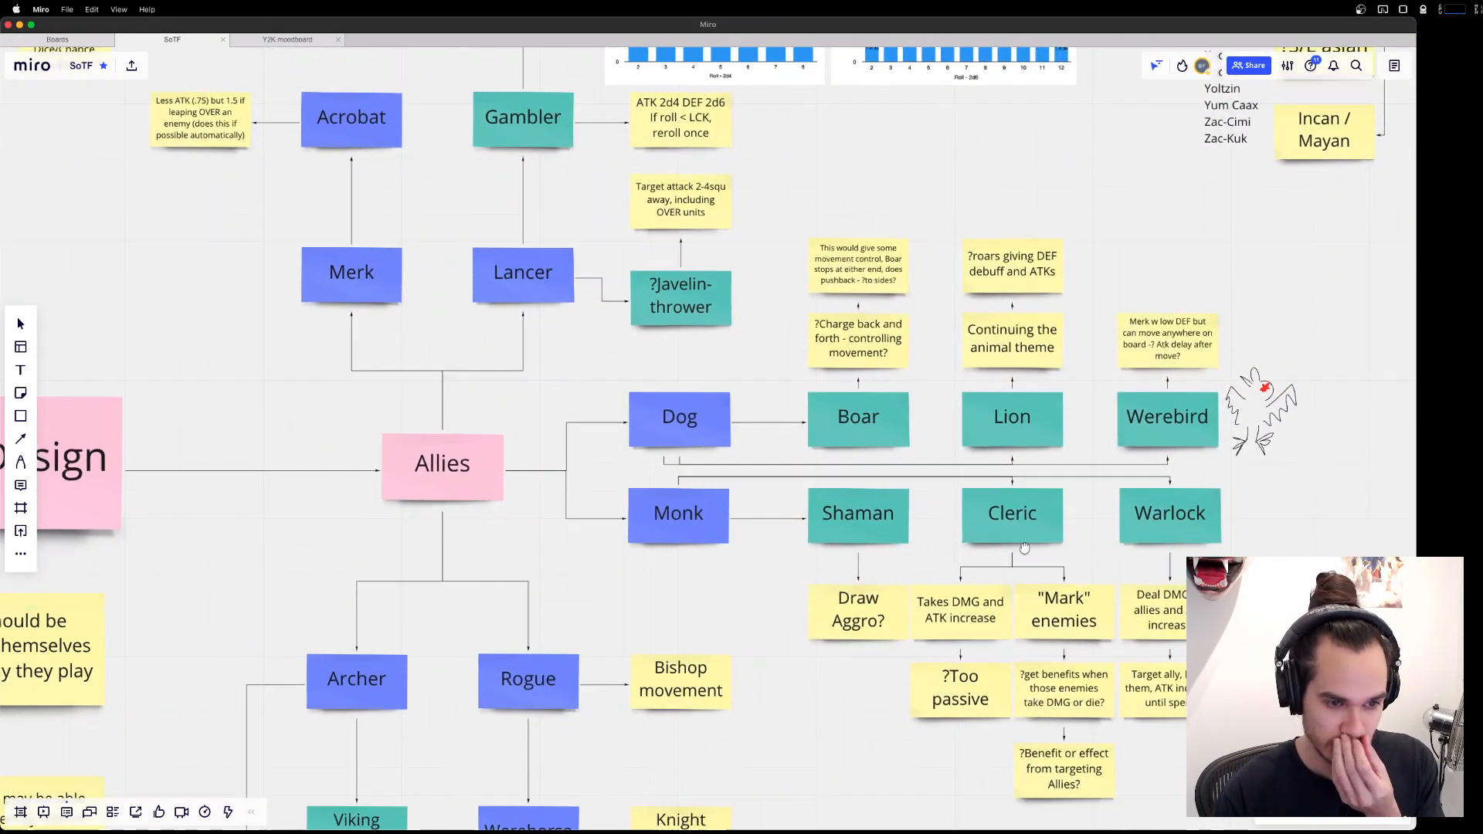
pyautogui.hscroll(1, 1004, 363)
pyautogui.click(1127, 411)
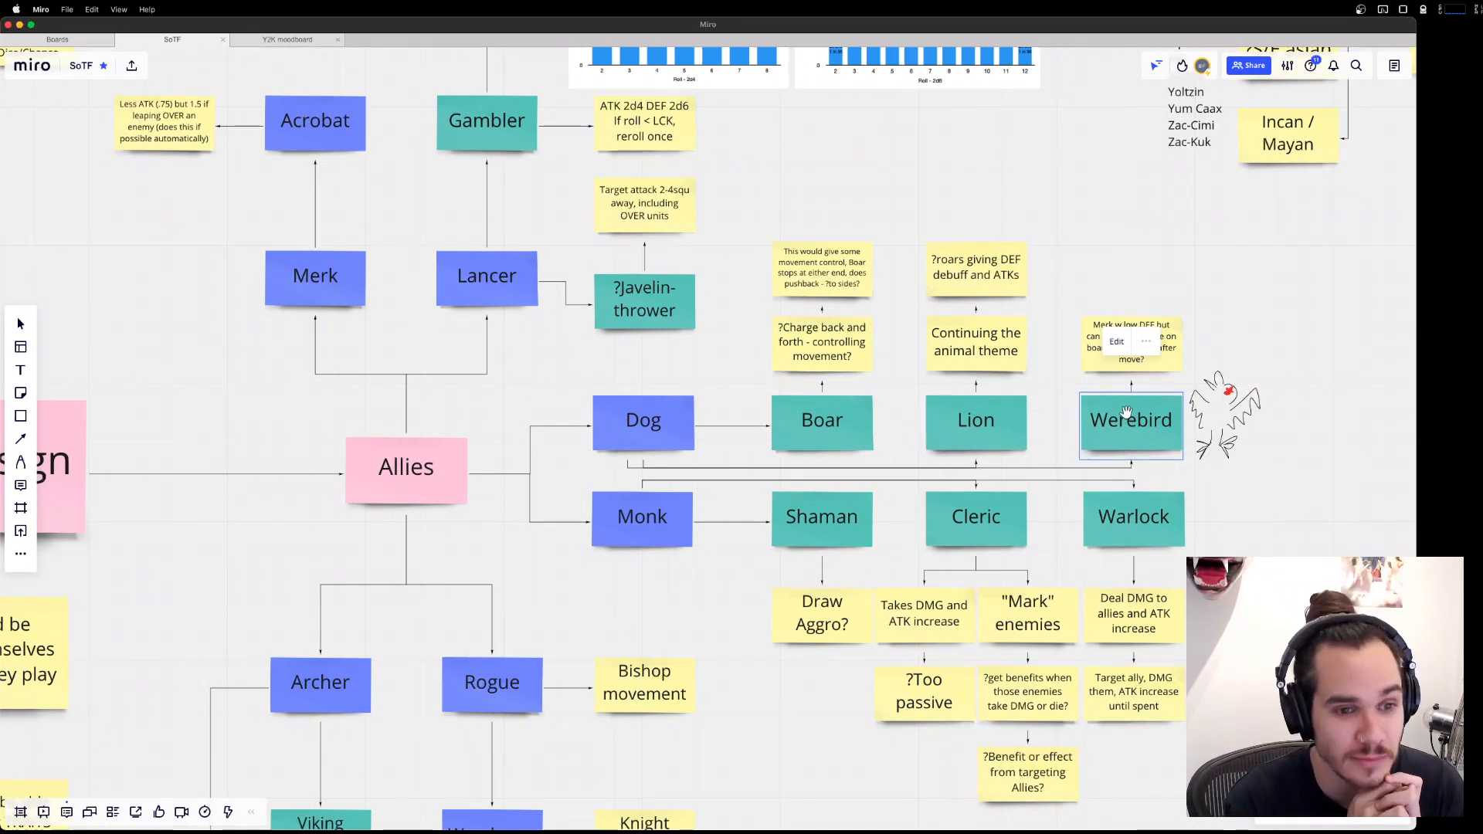
pyautogui.click(1229, 333)
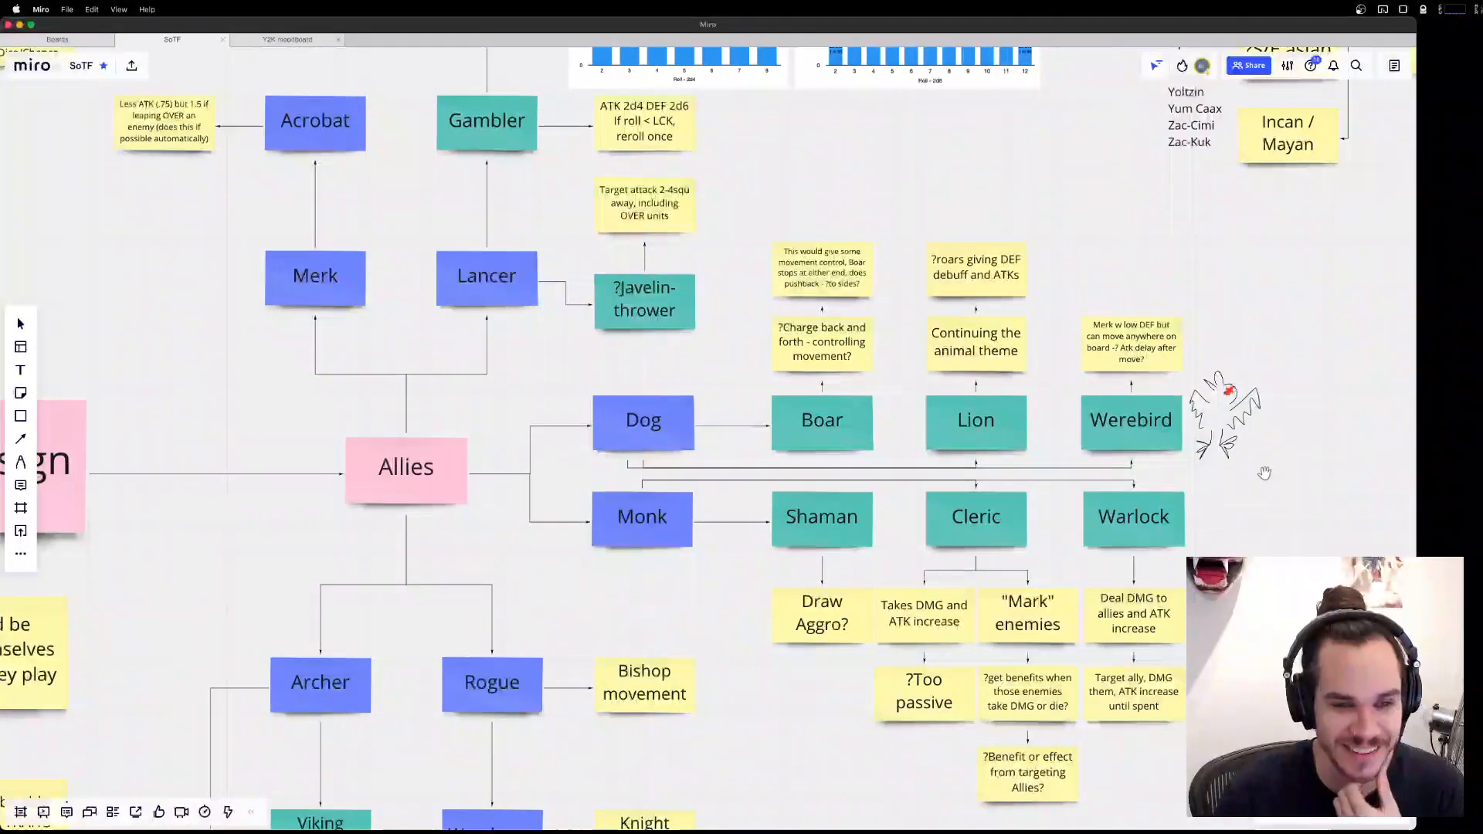
pyautogui.moveTo(1273, 487); pyautogui.dragTo(1093, 491)
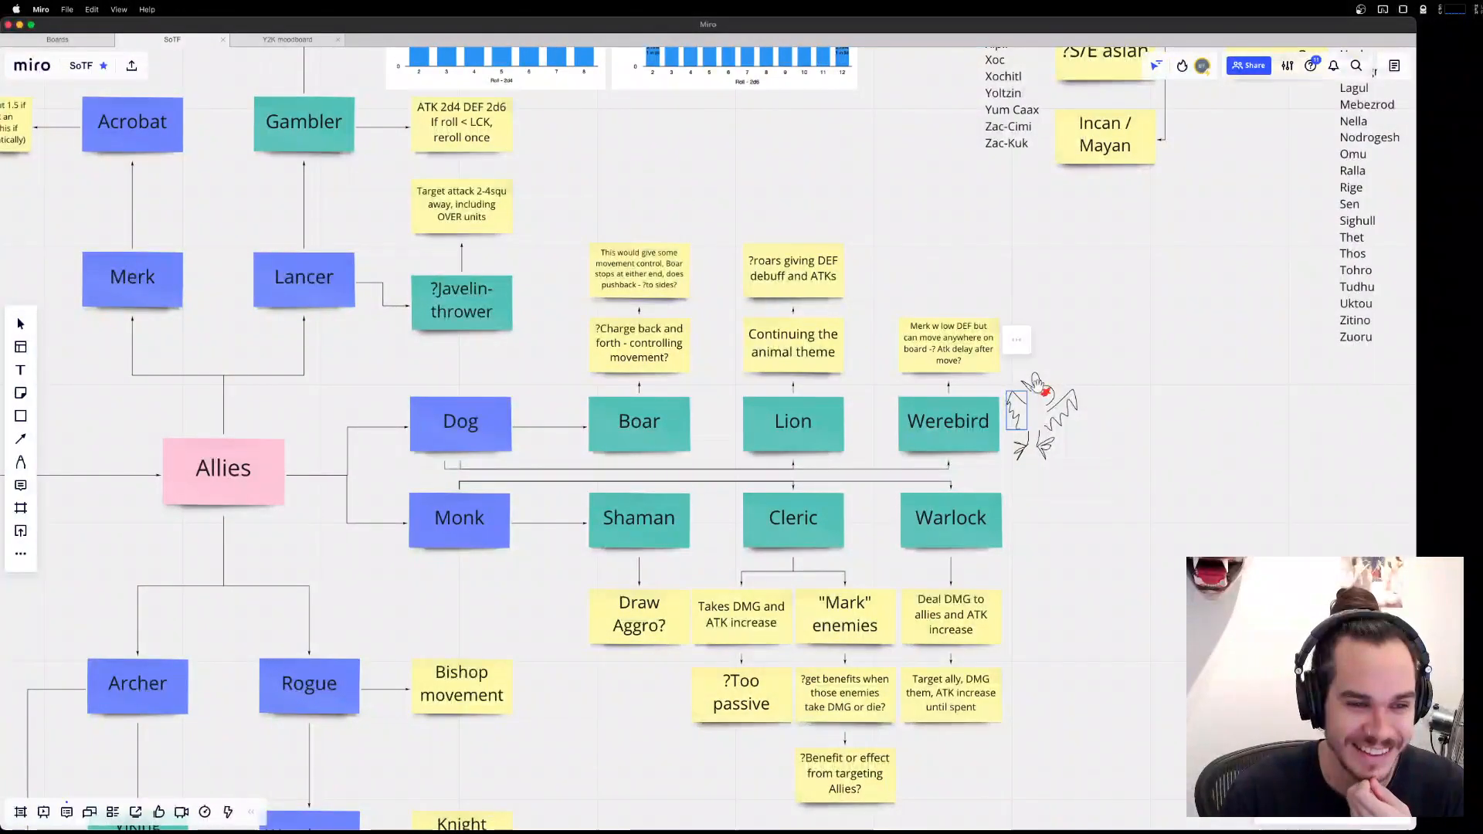
pyautogui.click(1046, 446)
pyautogui.click(1024, 450)
pyautogui.click(1149, 497)
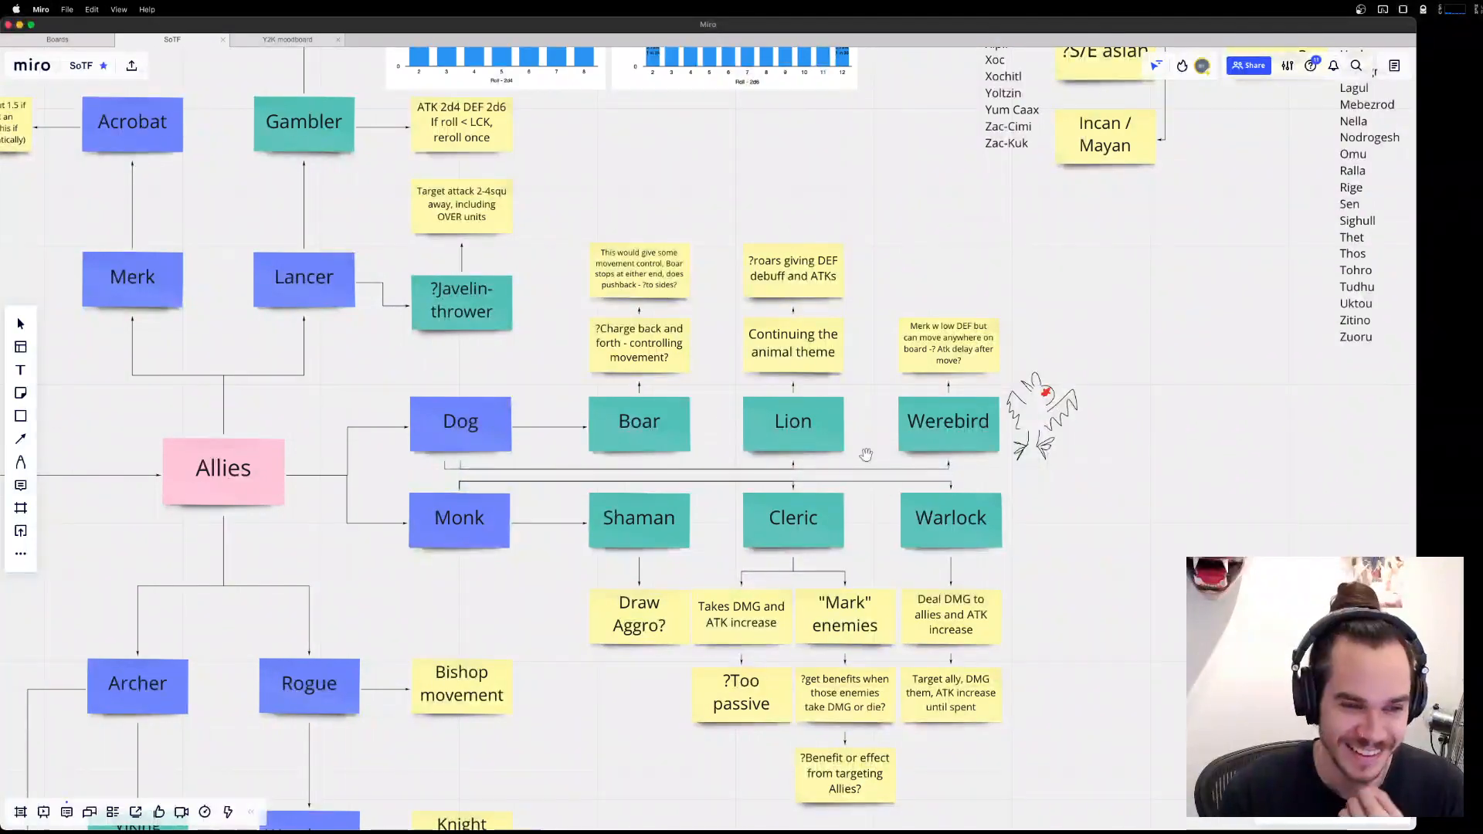
# Examine the Merk and Lancer branches of the Allies chart, checking the Javelin-thrower and Gambler notes.
pyautogui.moveTo(1162, 585); pyautogui.dragTo(1205, 465)
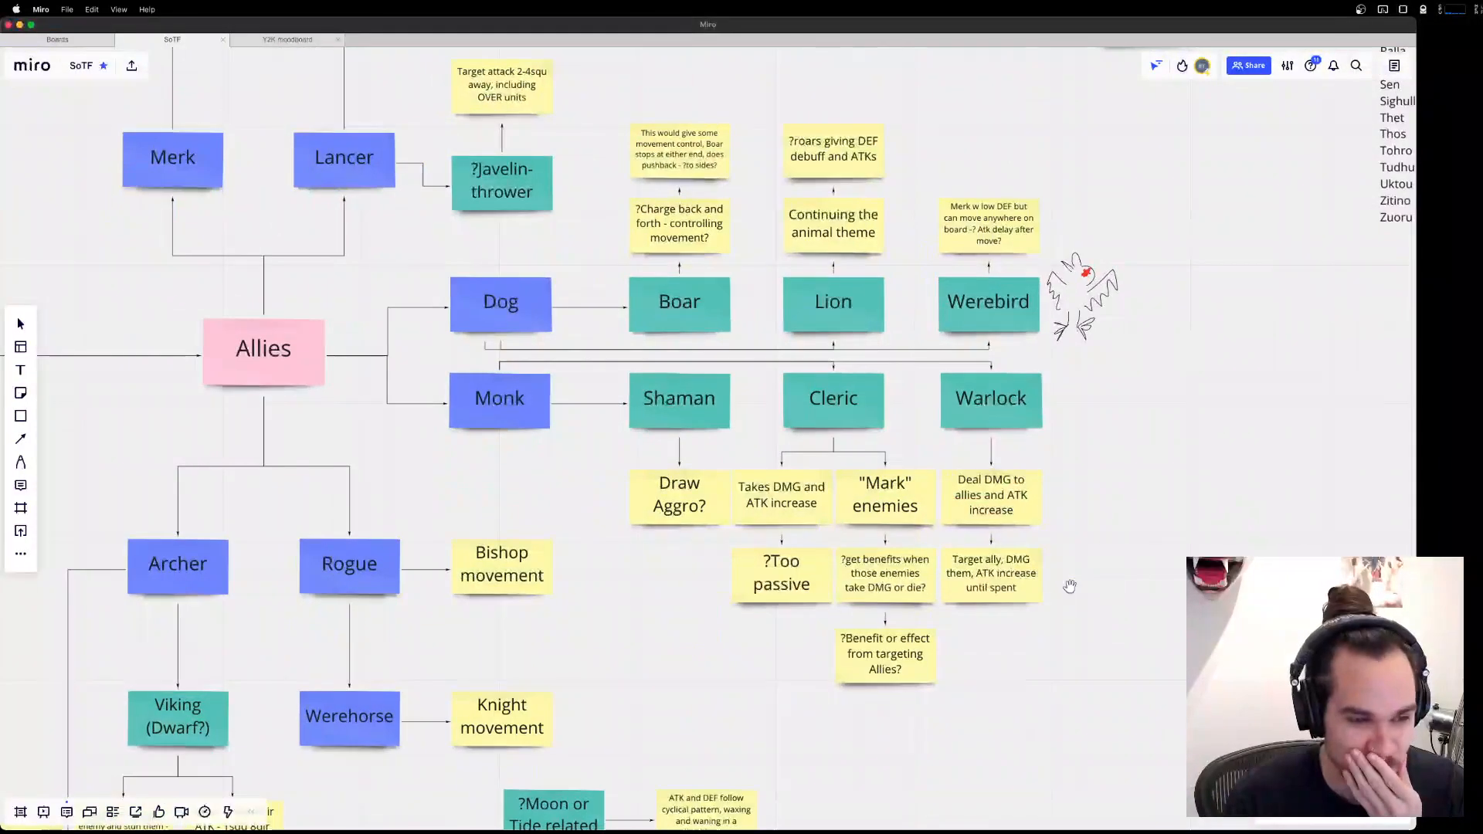
pyautogui.moveTo(621, 436); pyautogui.dragTo(1064, 694)
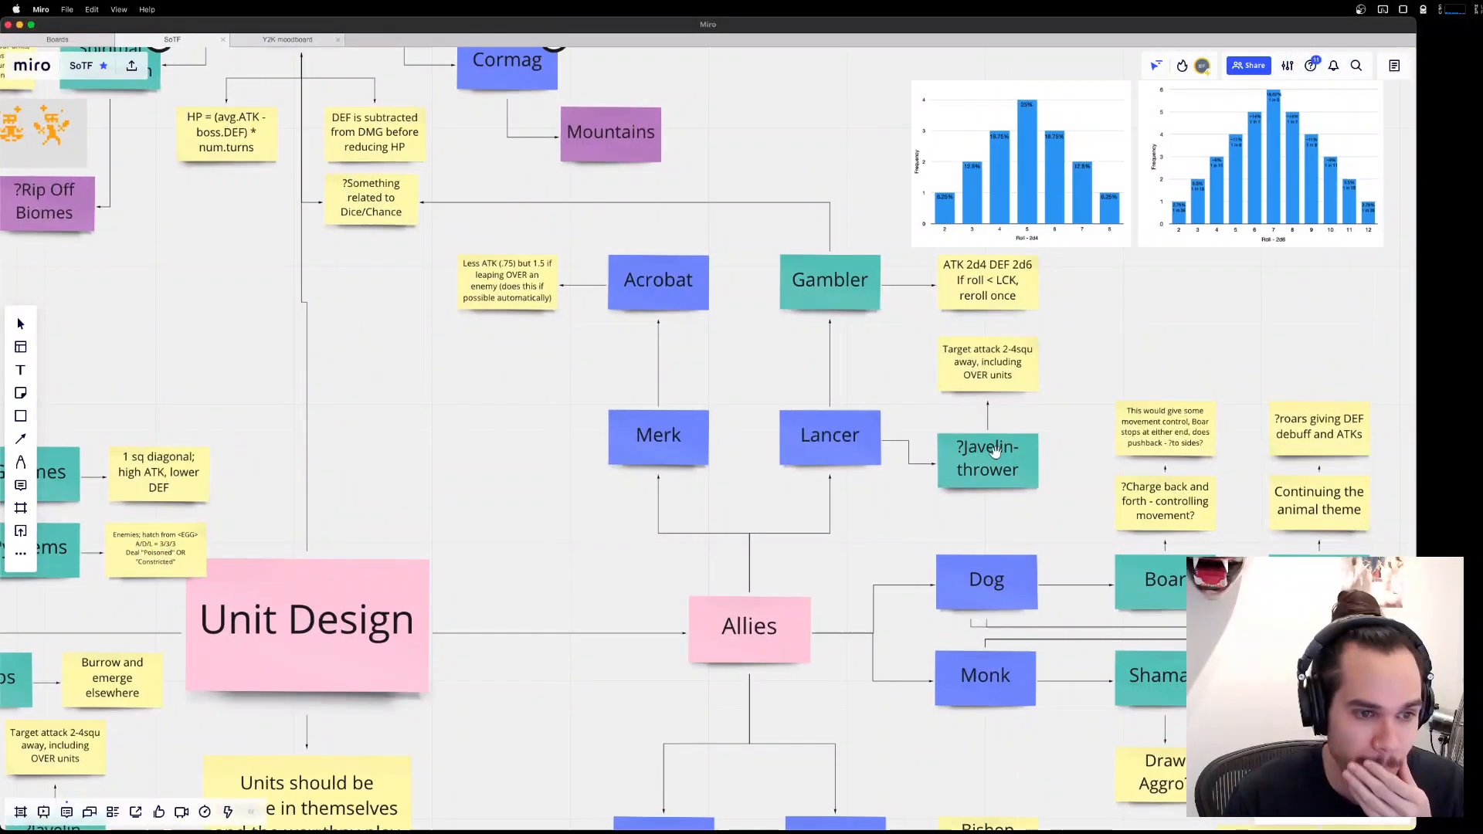
pyautogui.click(989, 475)
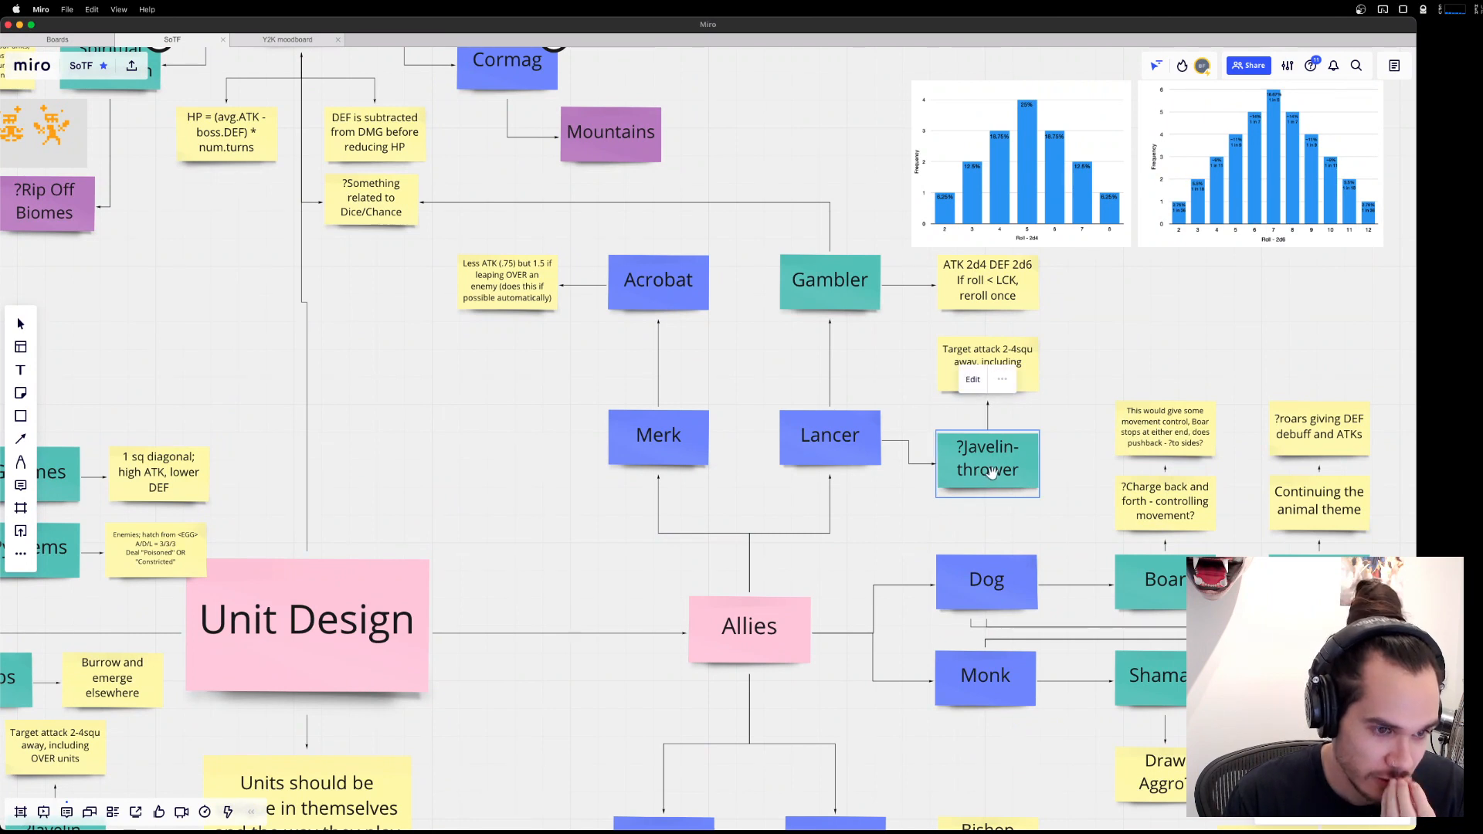
pyautogui.click(847, 278)
# Search Google for "gambler fantasy" and show the image results in the browser.
pyautogui.hotkey('alt', 'space')
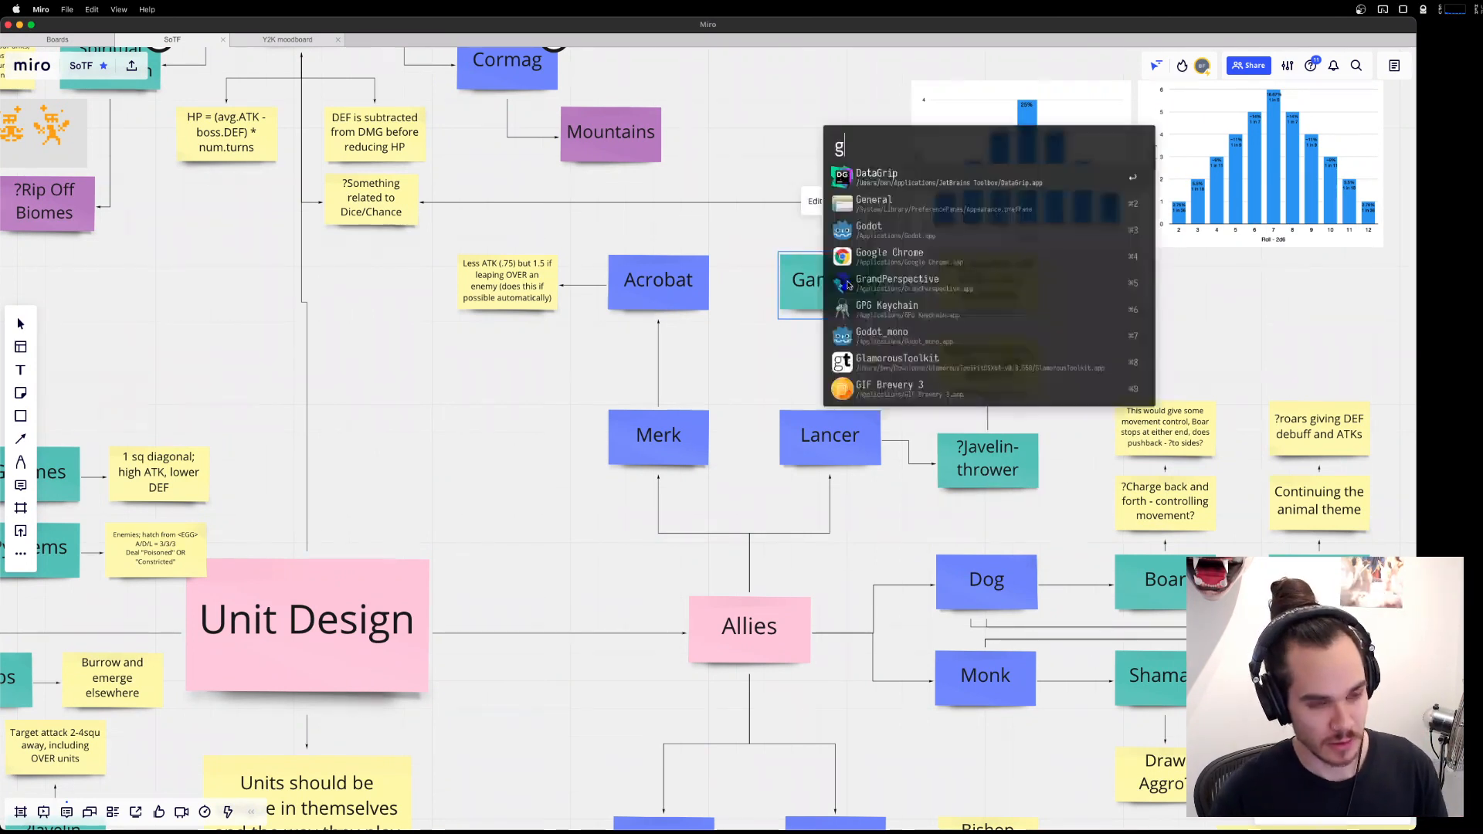
pyautogui.write('gambler gantasy')
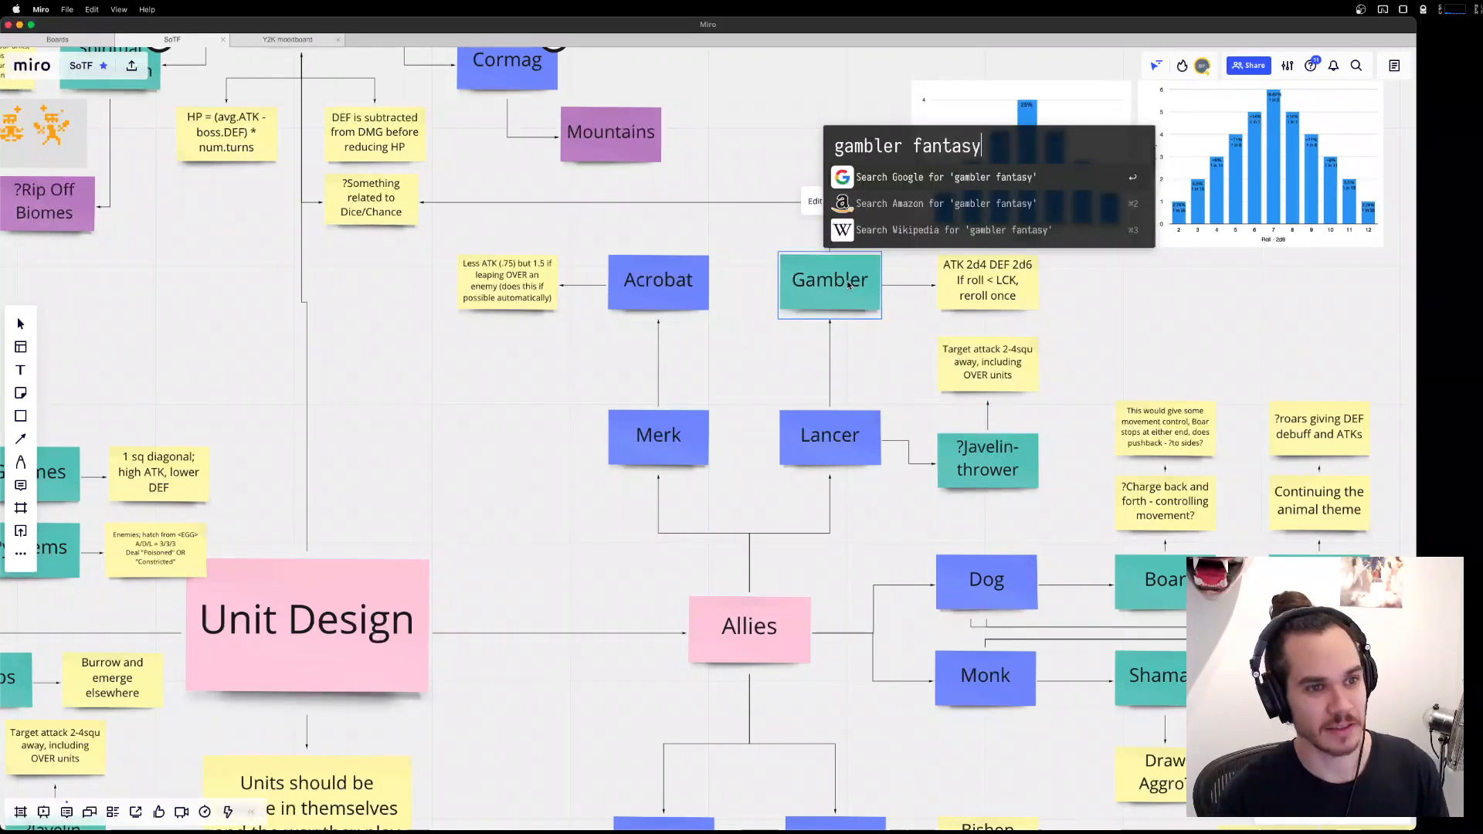
pyautogui.press('Return')
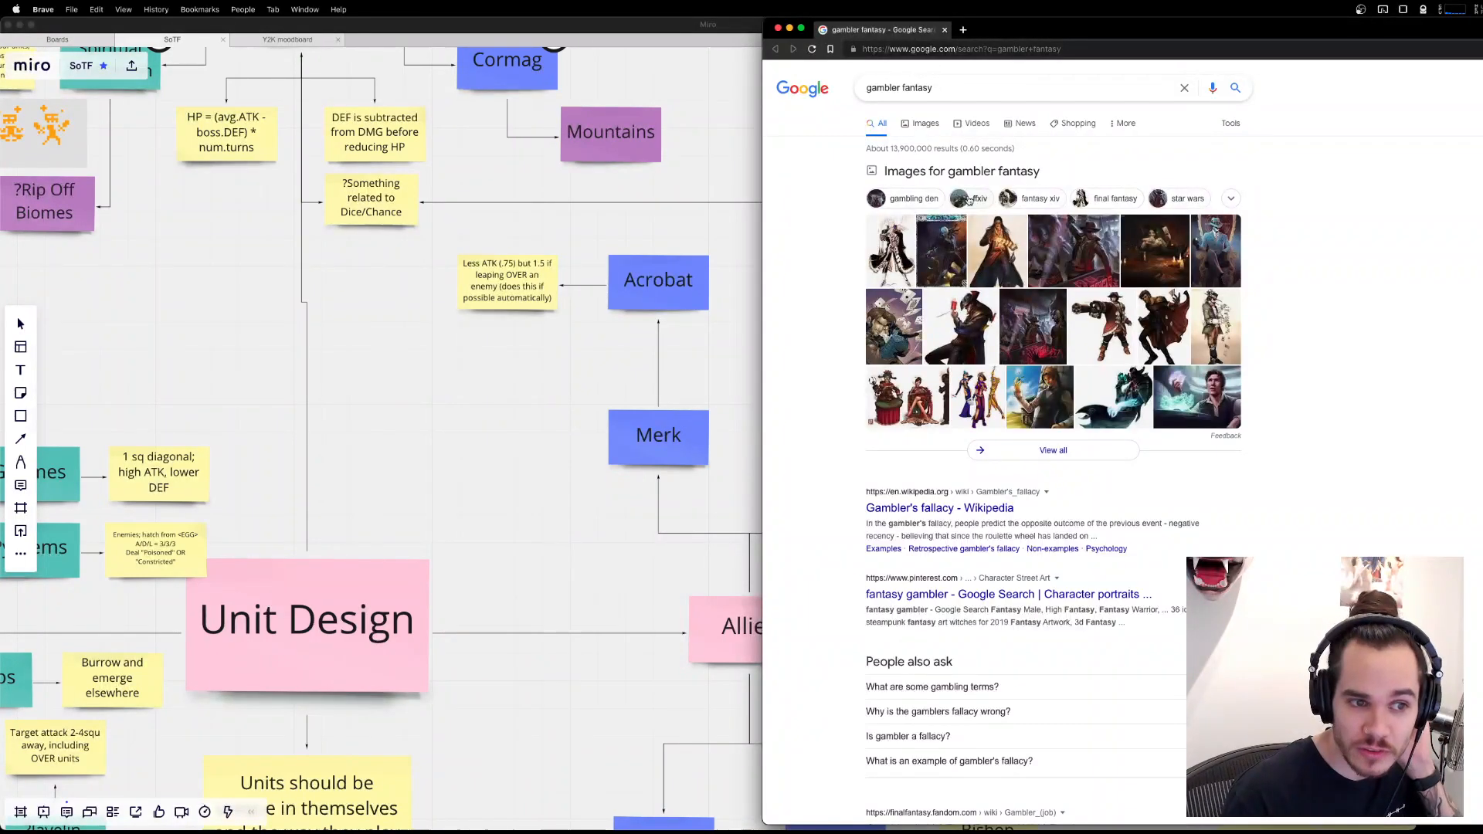
pyautogui.moveTo(1133, 25); pyautogui.dragTo(872, 24)
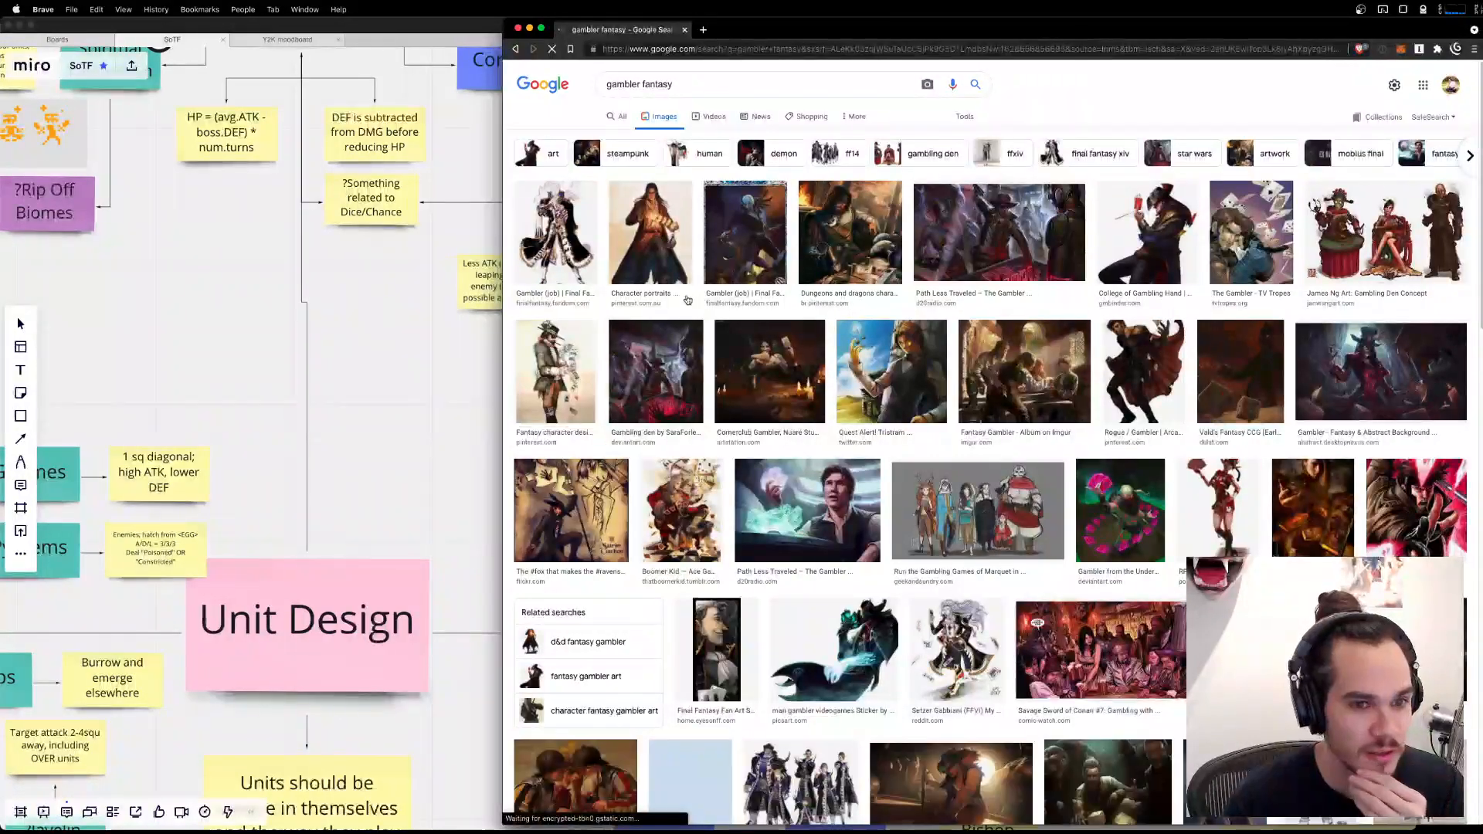
# Preview the long-coated, dice-and-cards and top-hatted gambler artworks, and open the source page of the top-hatted one.
pyautogui.click(652, 232)
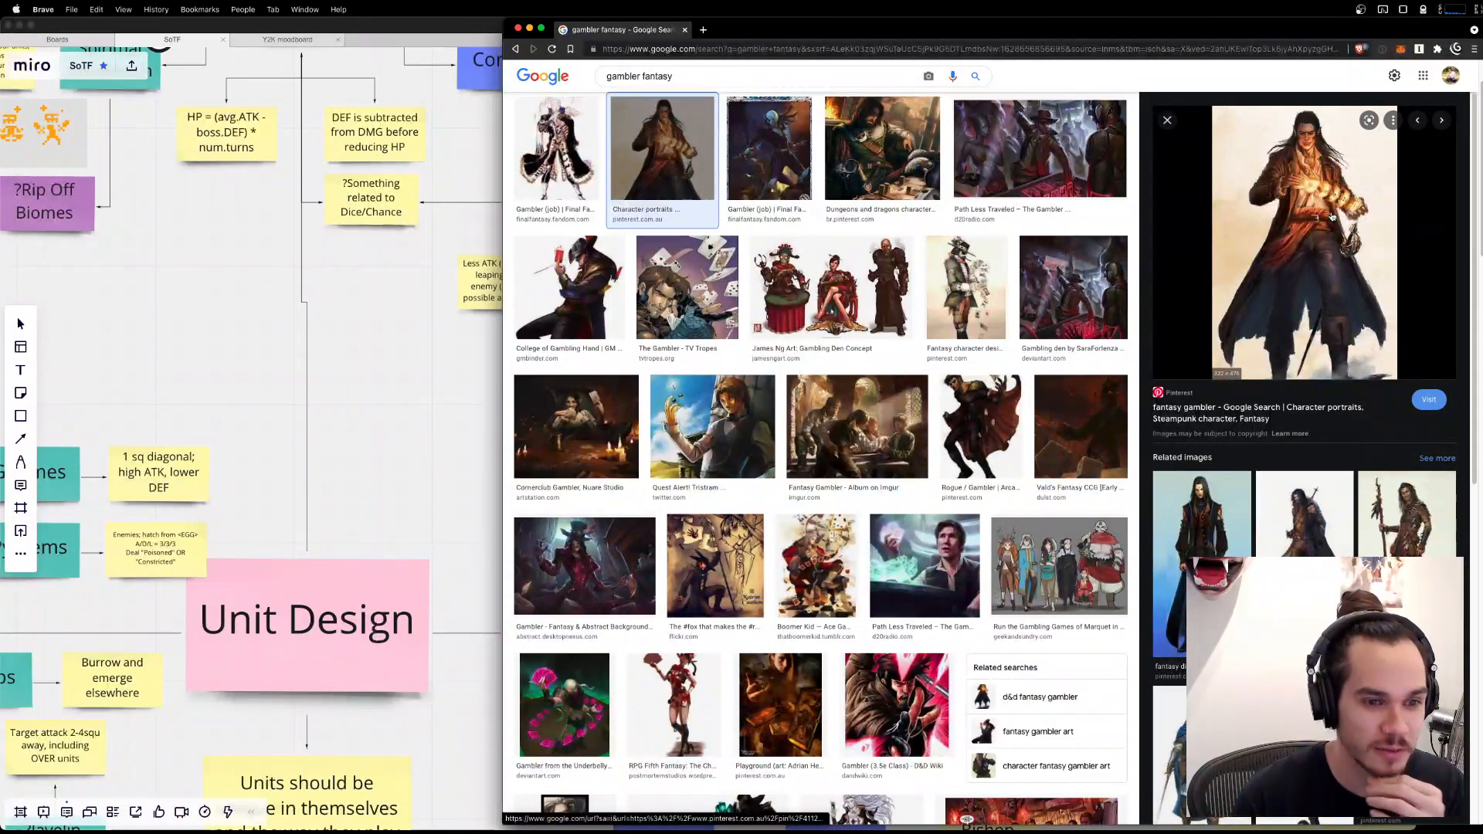
pyautogui.click(842, 611)
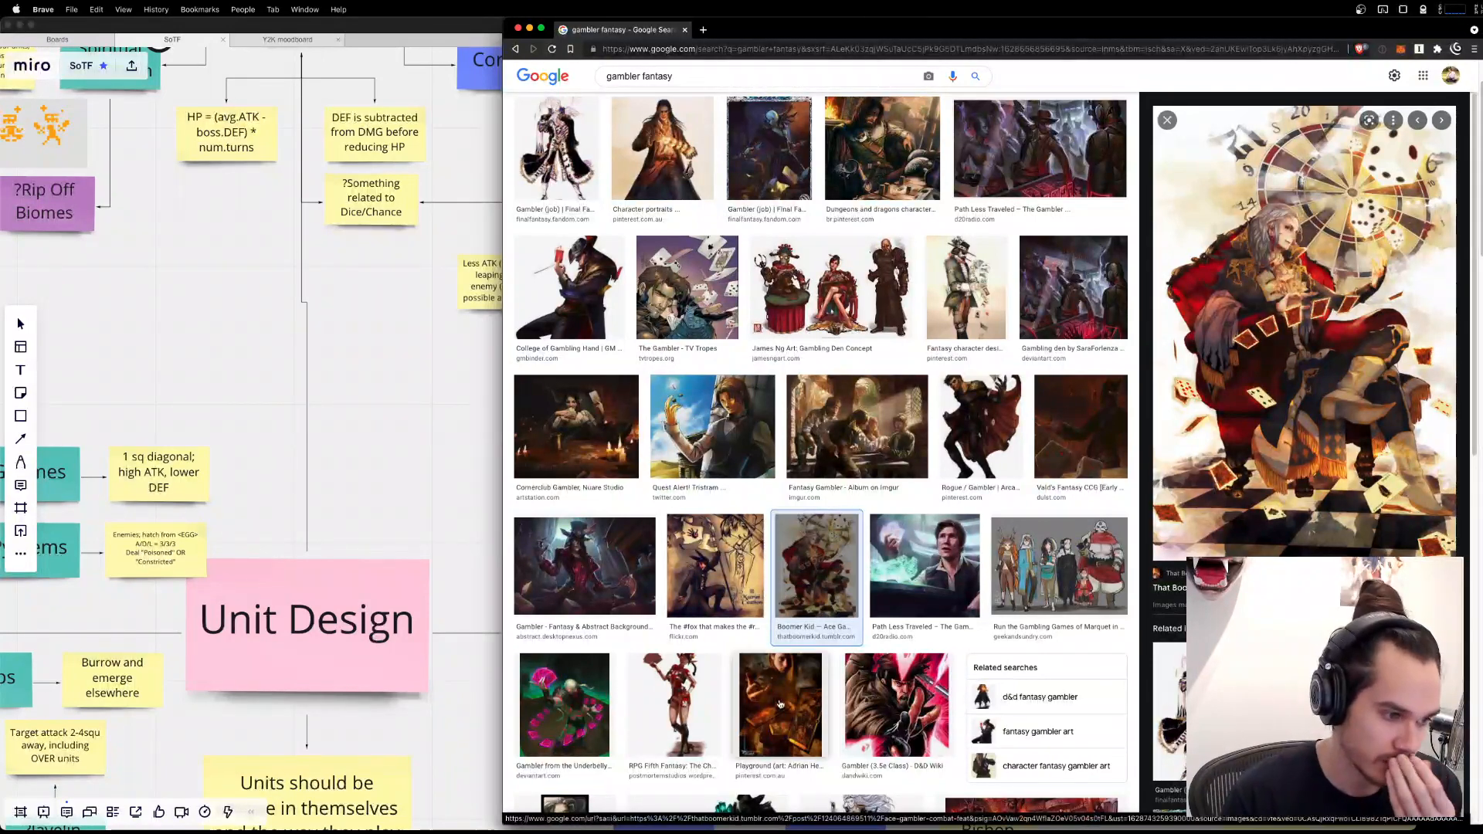
pyautogui.click(585, 568)
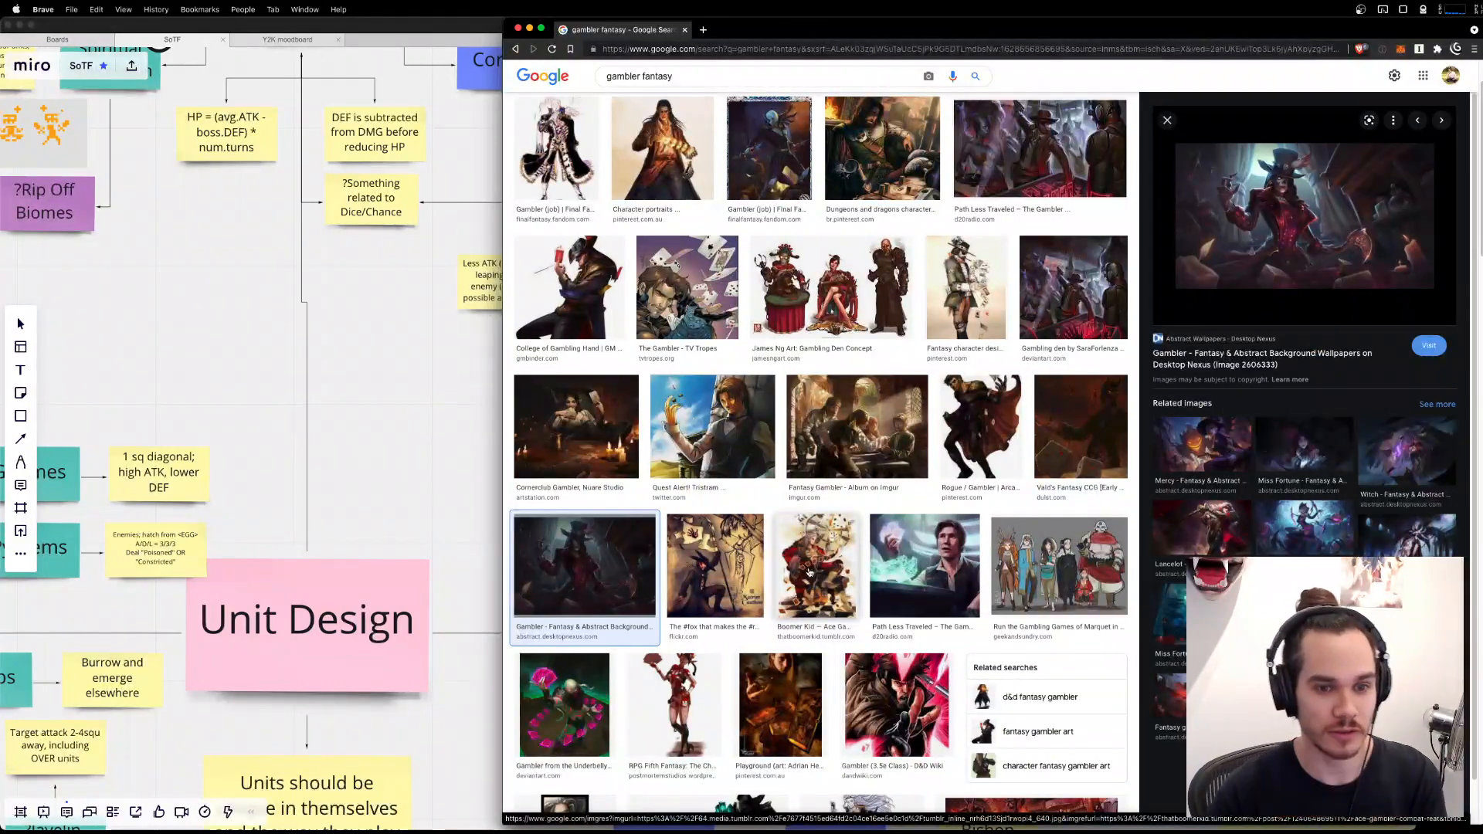
pyautogui.click(1341, 302)
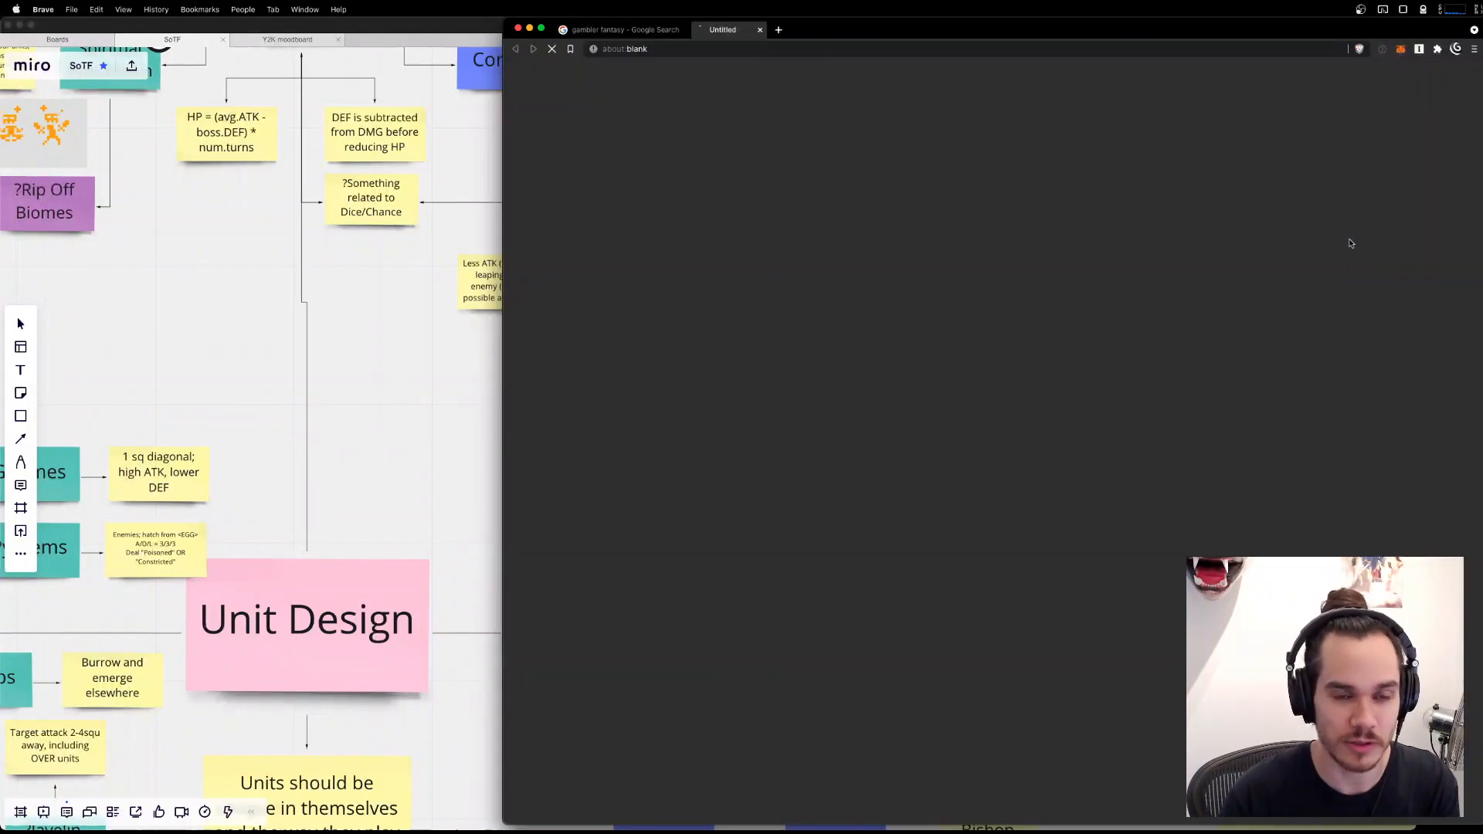
# Dismiss the privacy advert on the Desktop Nexus wallpaper page and open the top-hatted Gambler artwork at full size.
pyautogui.click(627, 31)
pyautogui.click(748, 32)
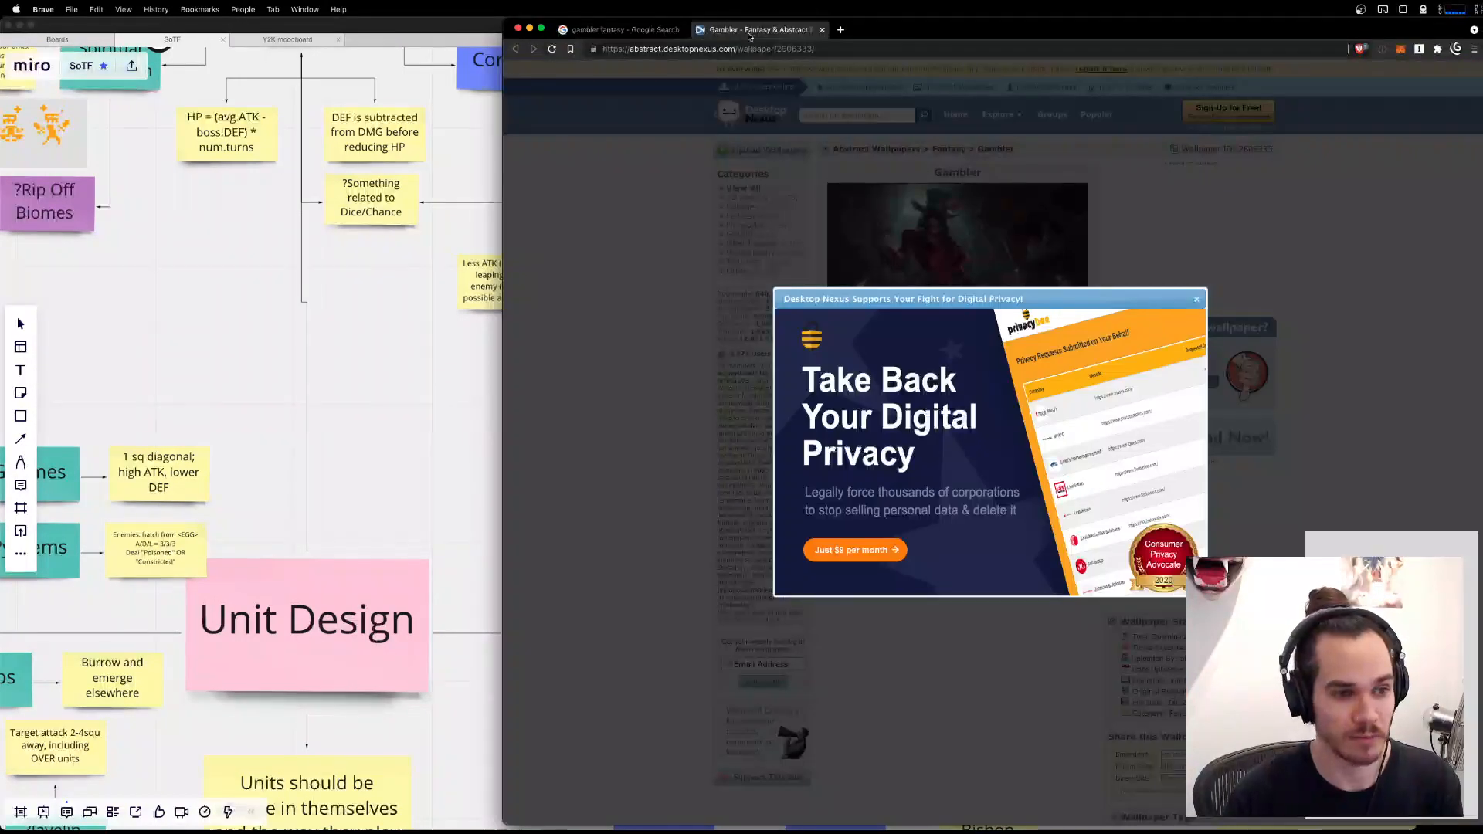
pyautogui.click(1198, 301)
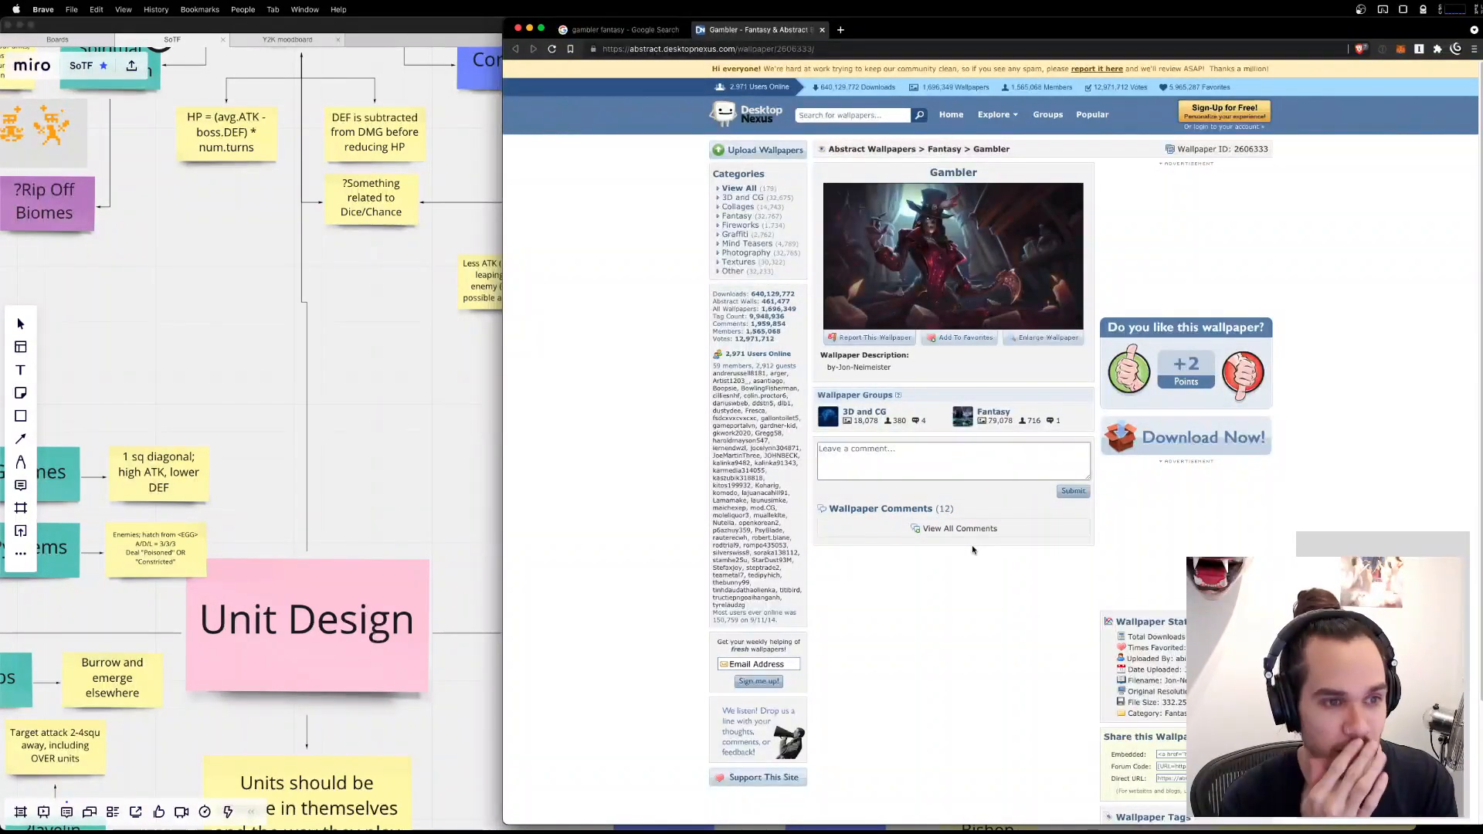
pyautogui.click(975, 247)
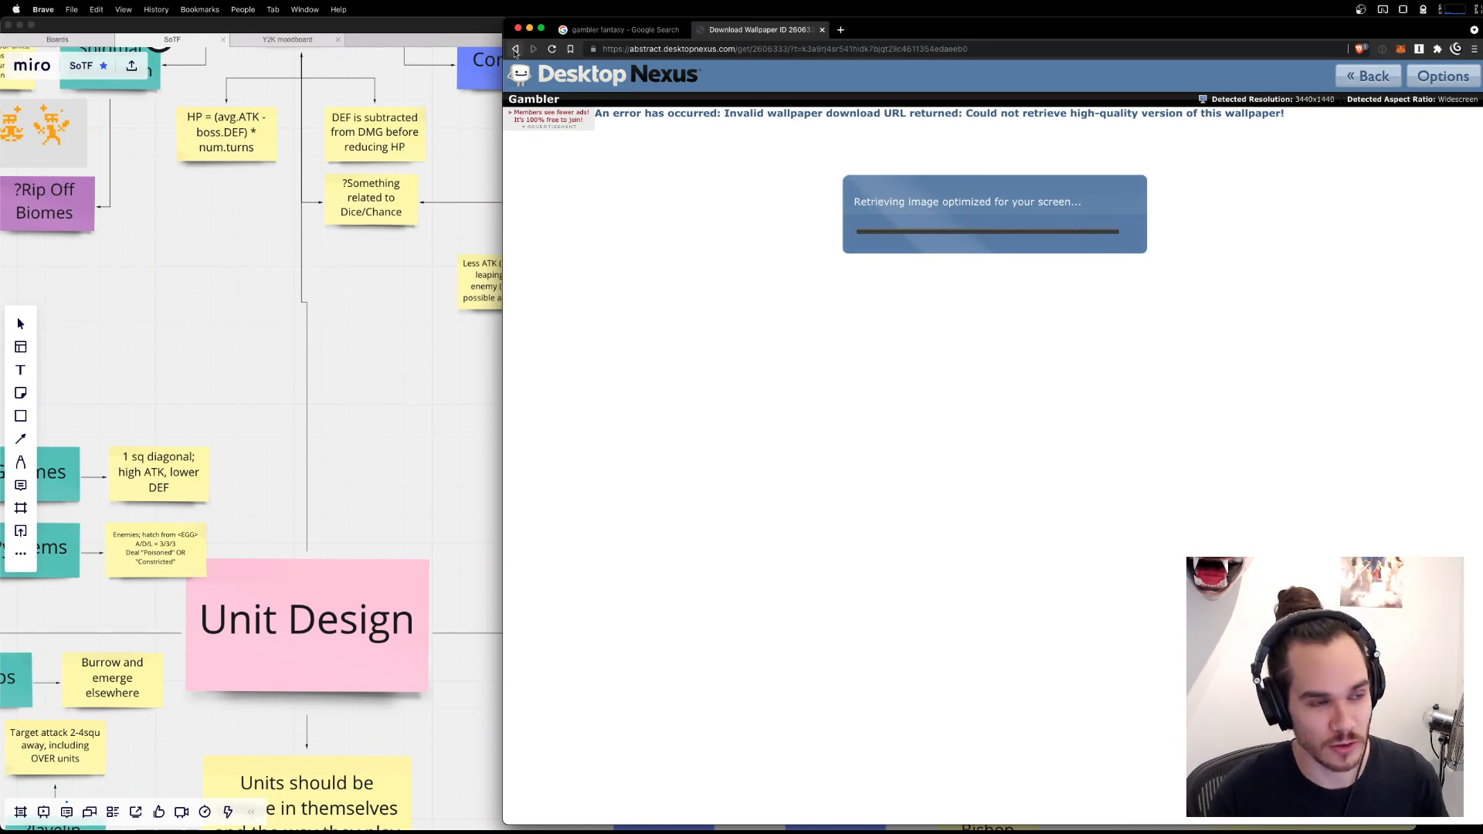
# Return to the "gambler fantasy" image results and preview the two Final Fantasy Wiki Gambler job artworks.
pyautogui.click(620, 32)
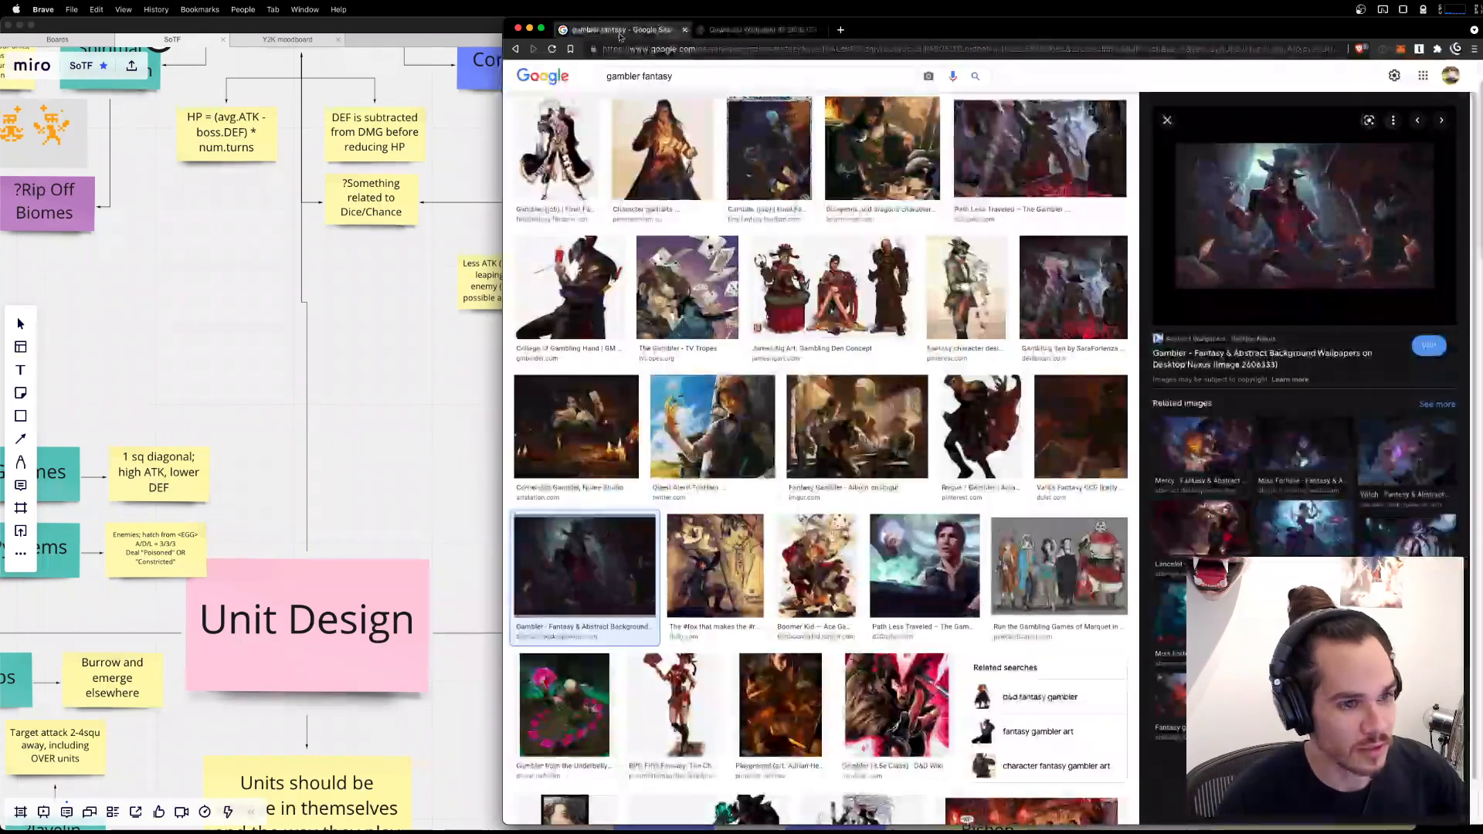
pyautogui.rightClick(1397, 213)
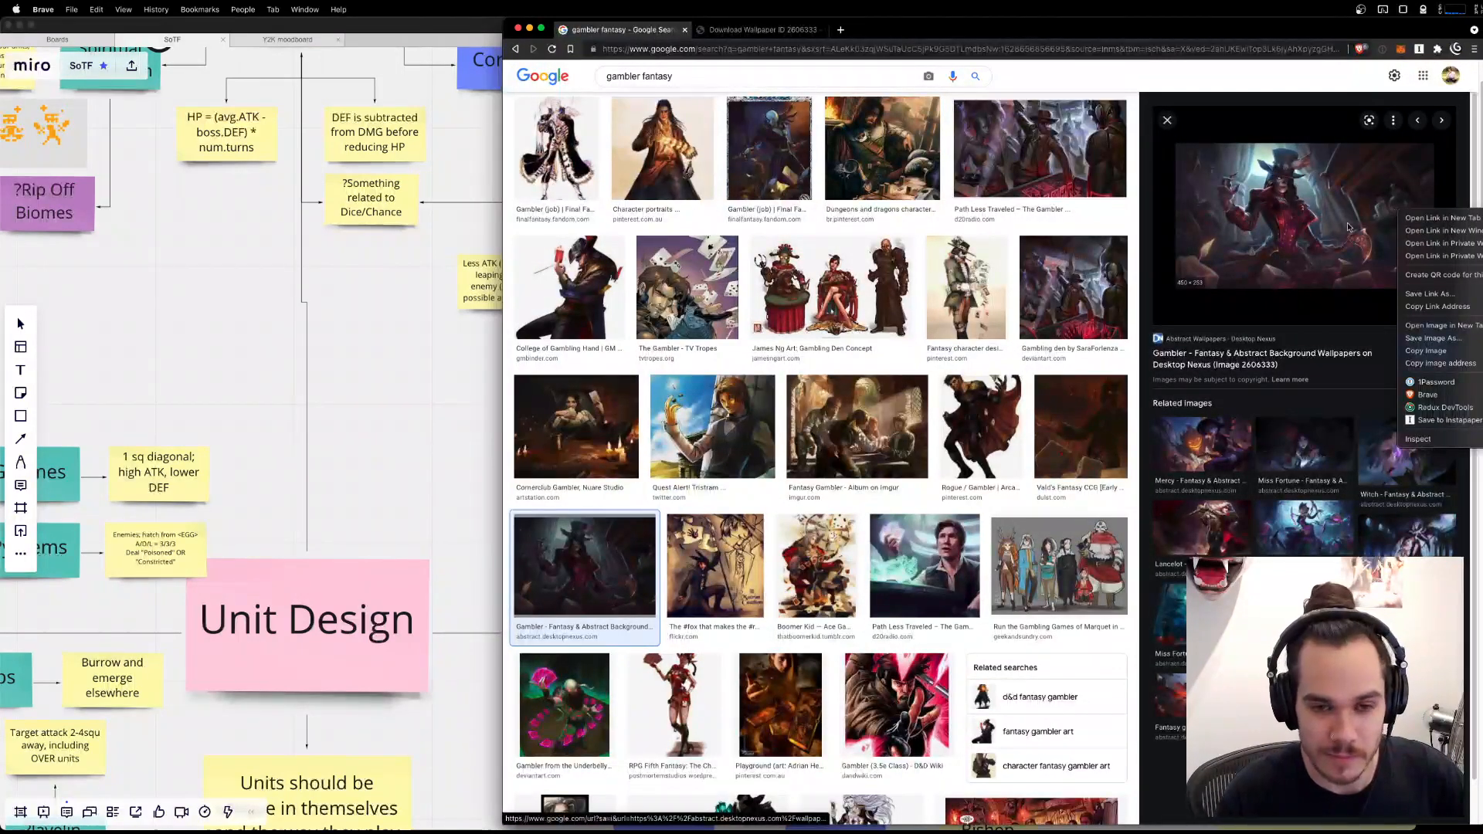
pyautogui.click(905, 515)
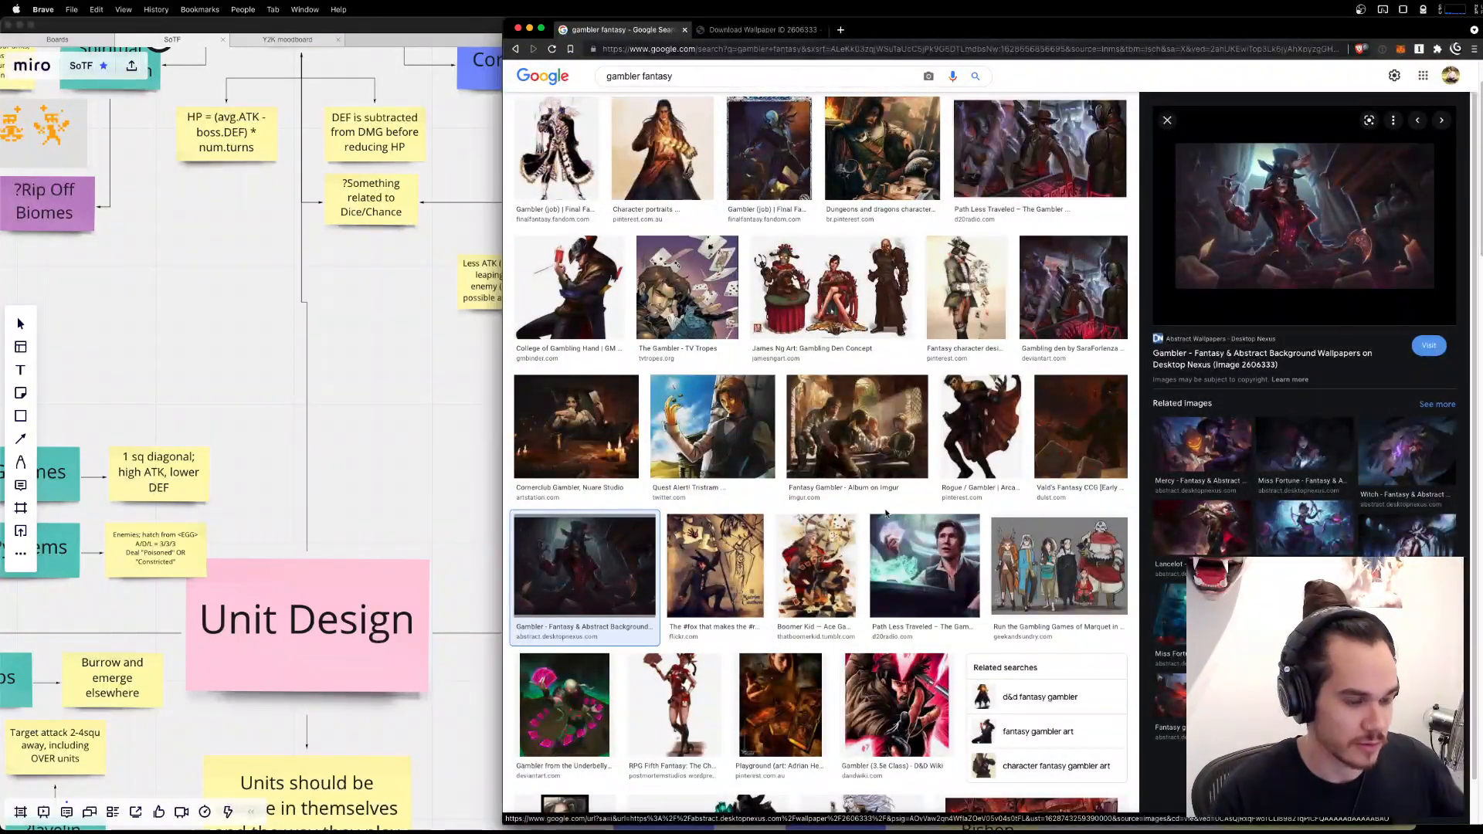
pyautogui.scroll(2, 850, 494)
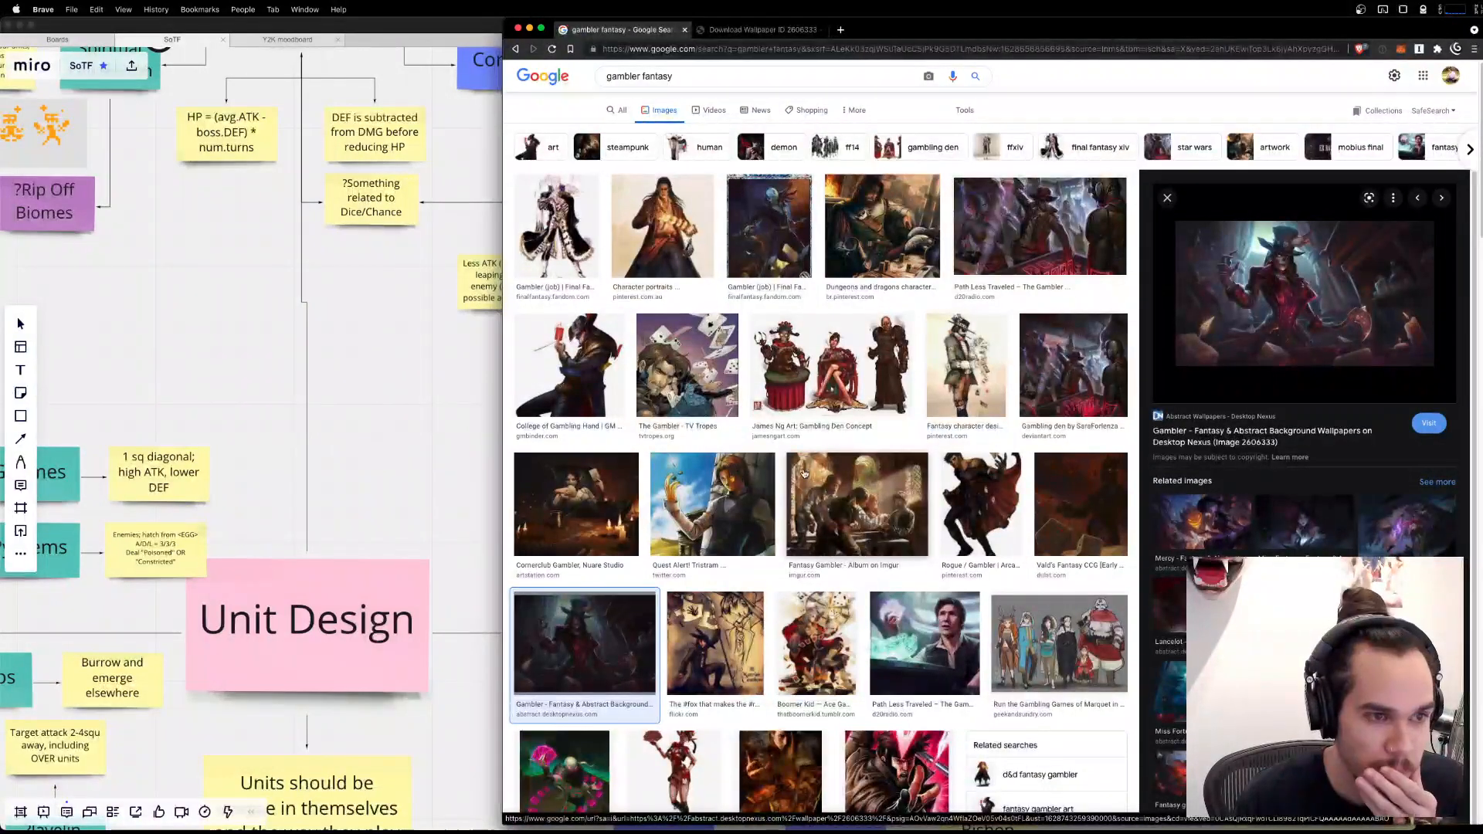
pyautogui.click(769, 231)
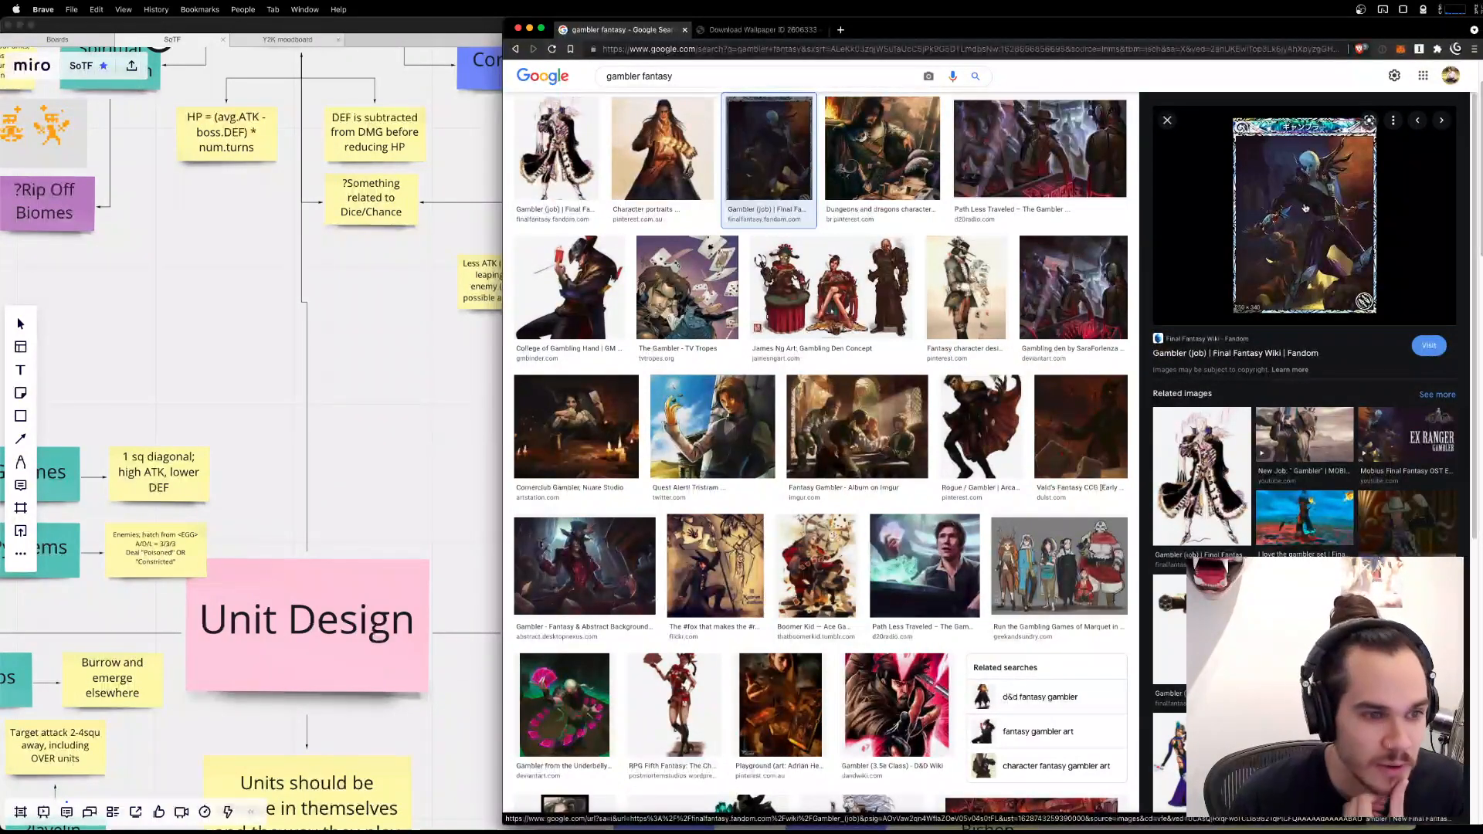
pyautogui.click(556, 150)
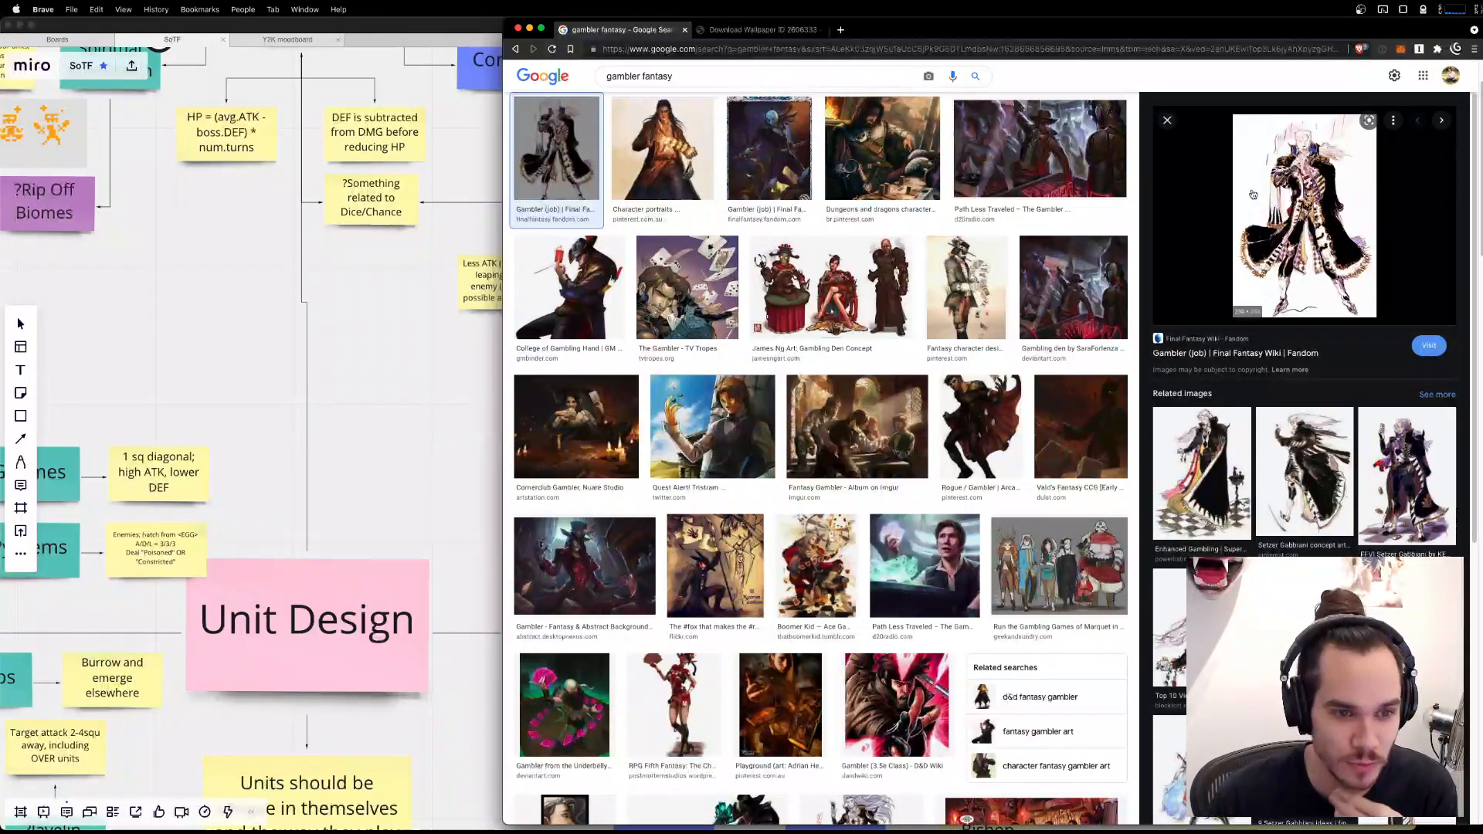
# Look further down the results and preview the "Playground" card-throwing artwork and the Brash Gambler Legends of Runeterra wallpaper.
pyautogui.scroll(-5, 934, 533)
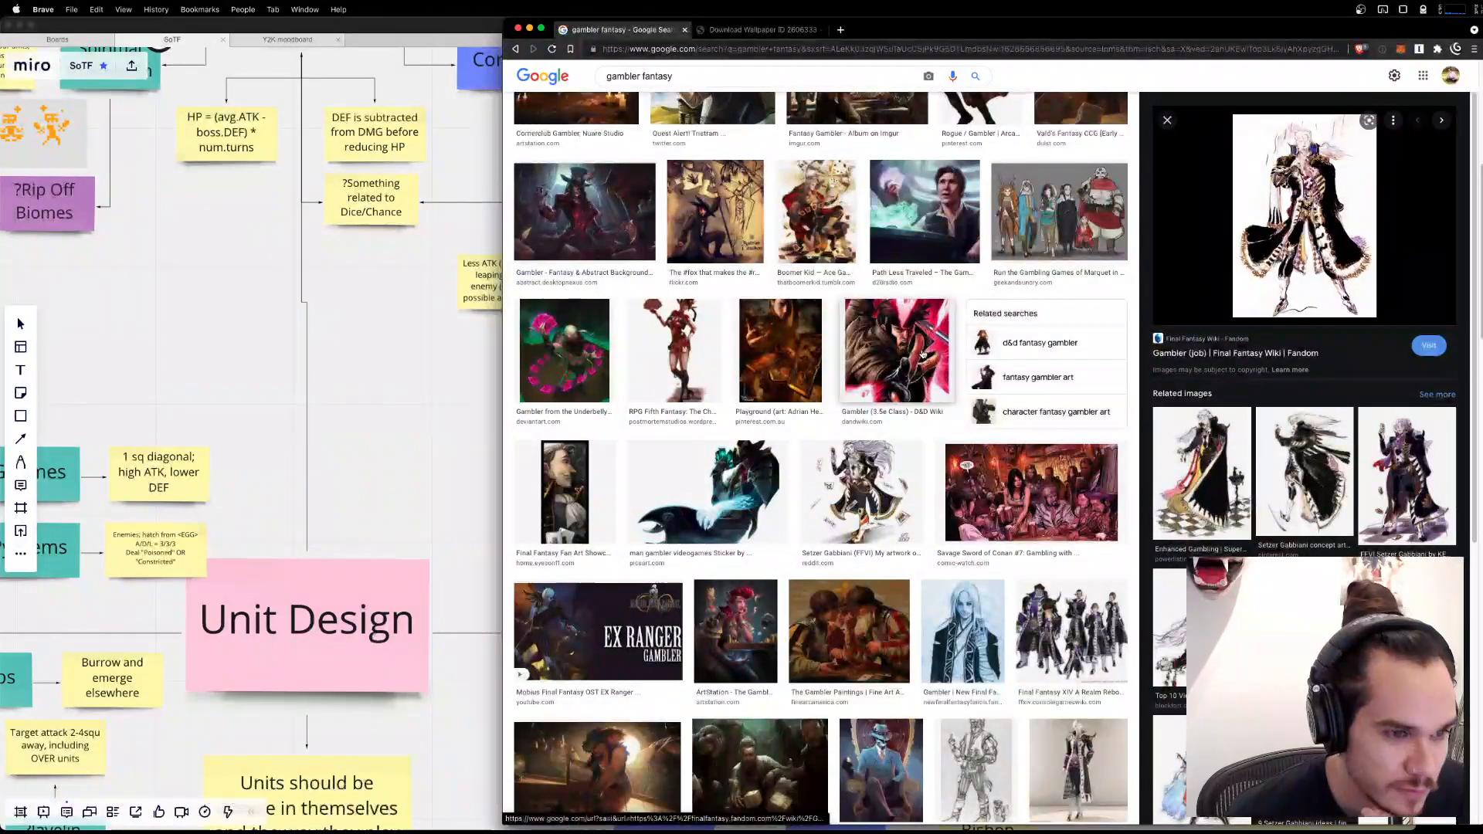
pyautogui.click(769, 357)
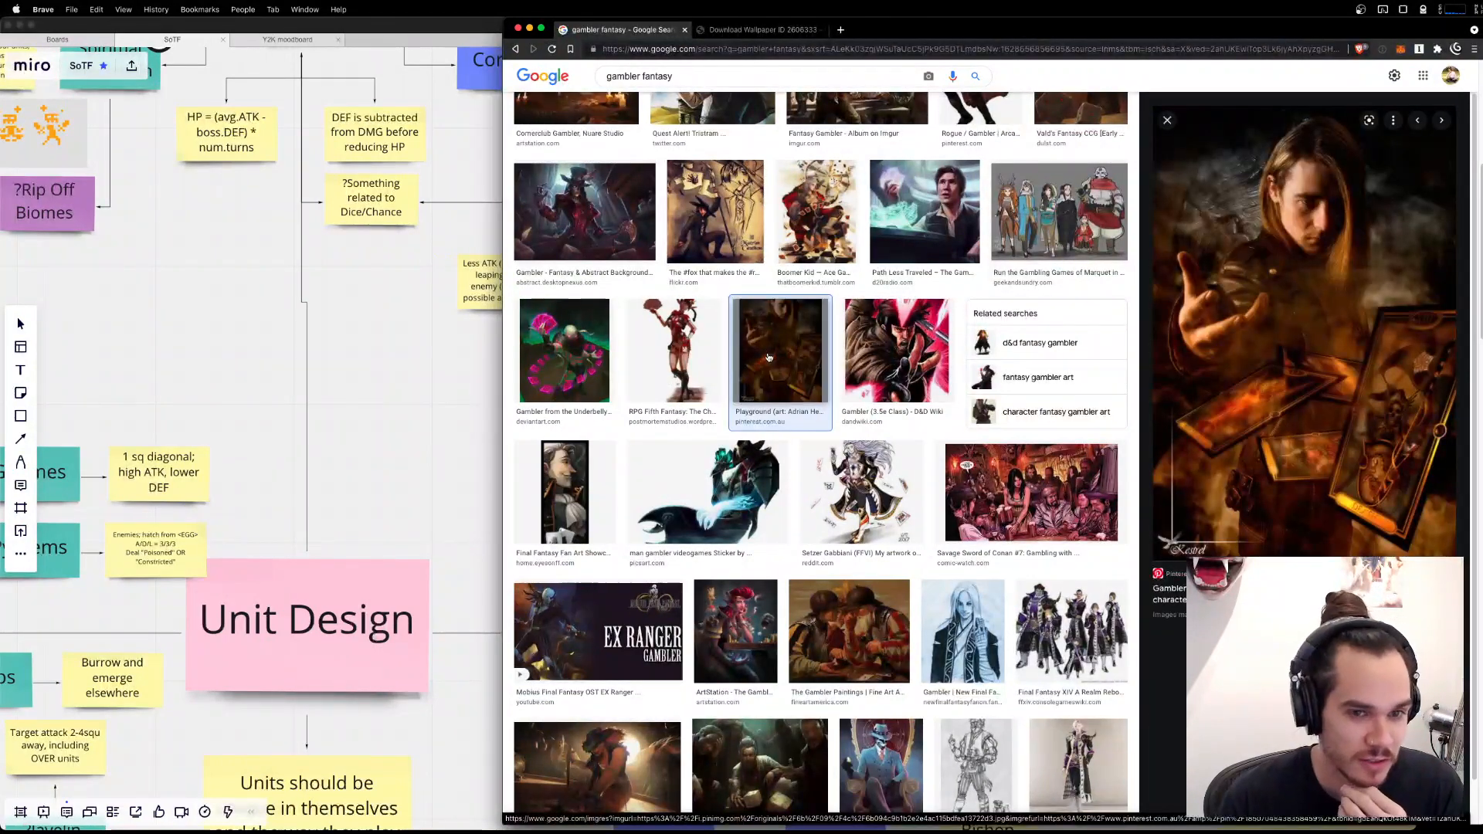
pyautogui.scroll(-1, 804, 432)
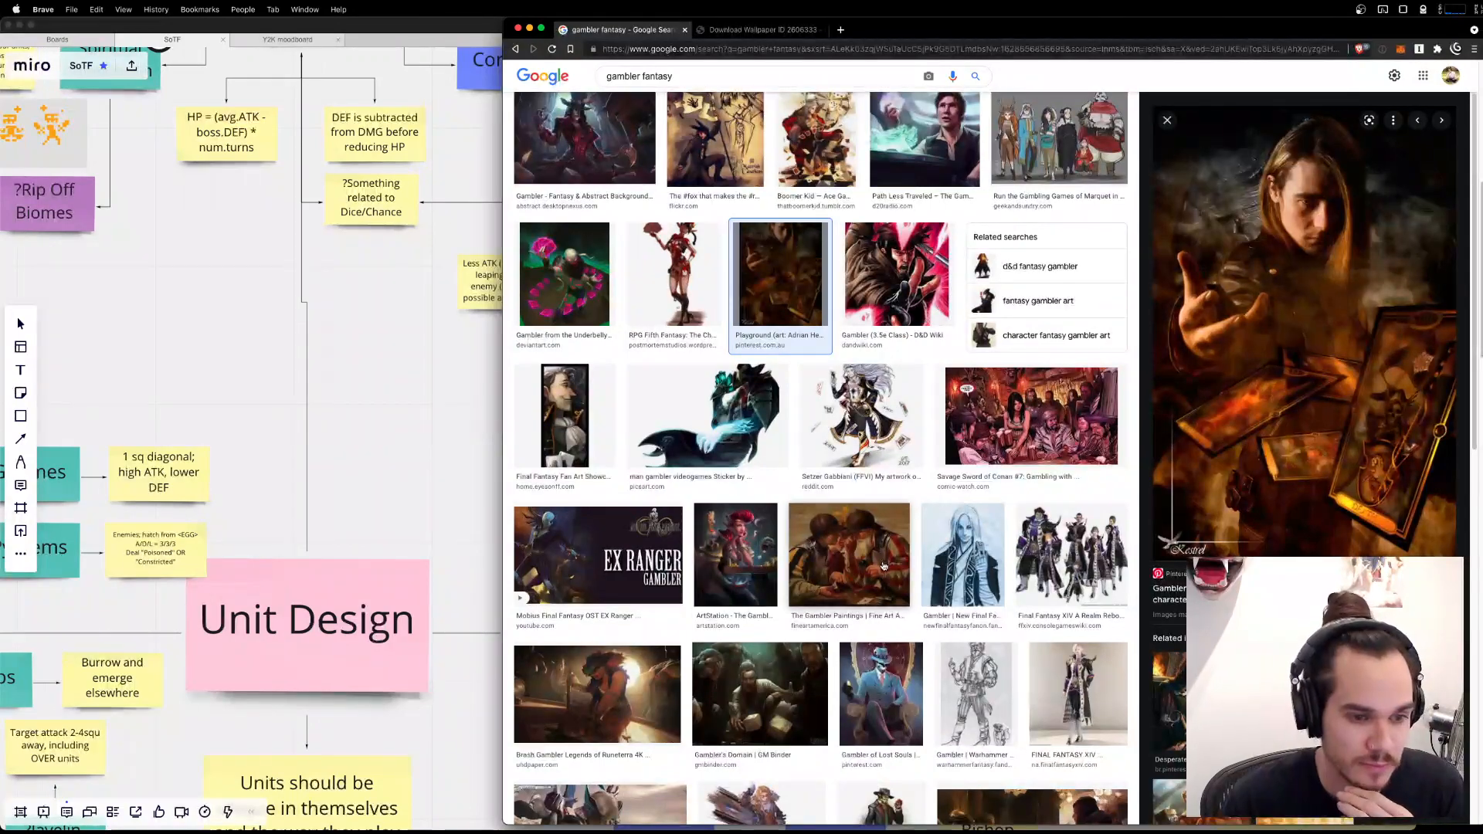
pyautogui.scroll(-3, 884, 567)
pyautogui.click(547, 462)
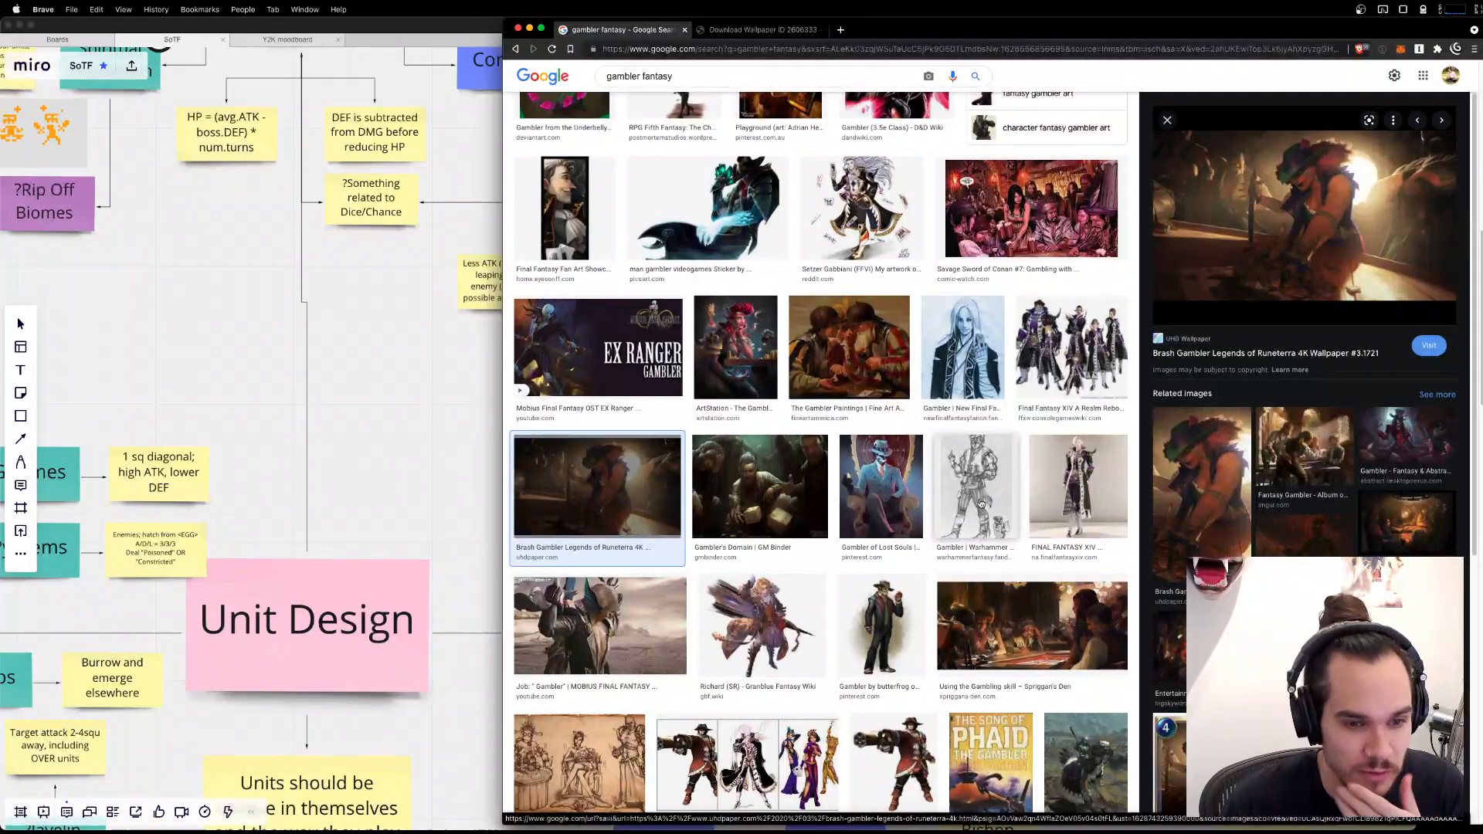
# Look through the remaining gambler images and preview the Gambling Den Concept artwork with three figures.
pyautogui.scroll(-4, 921, 537)
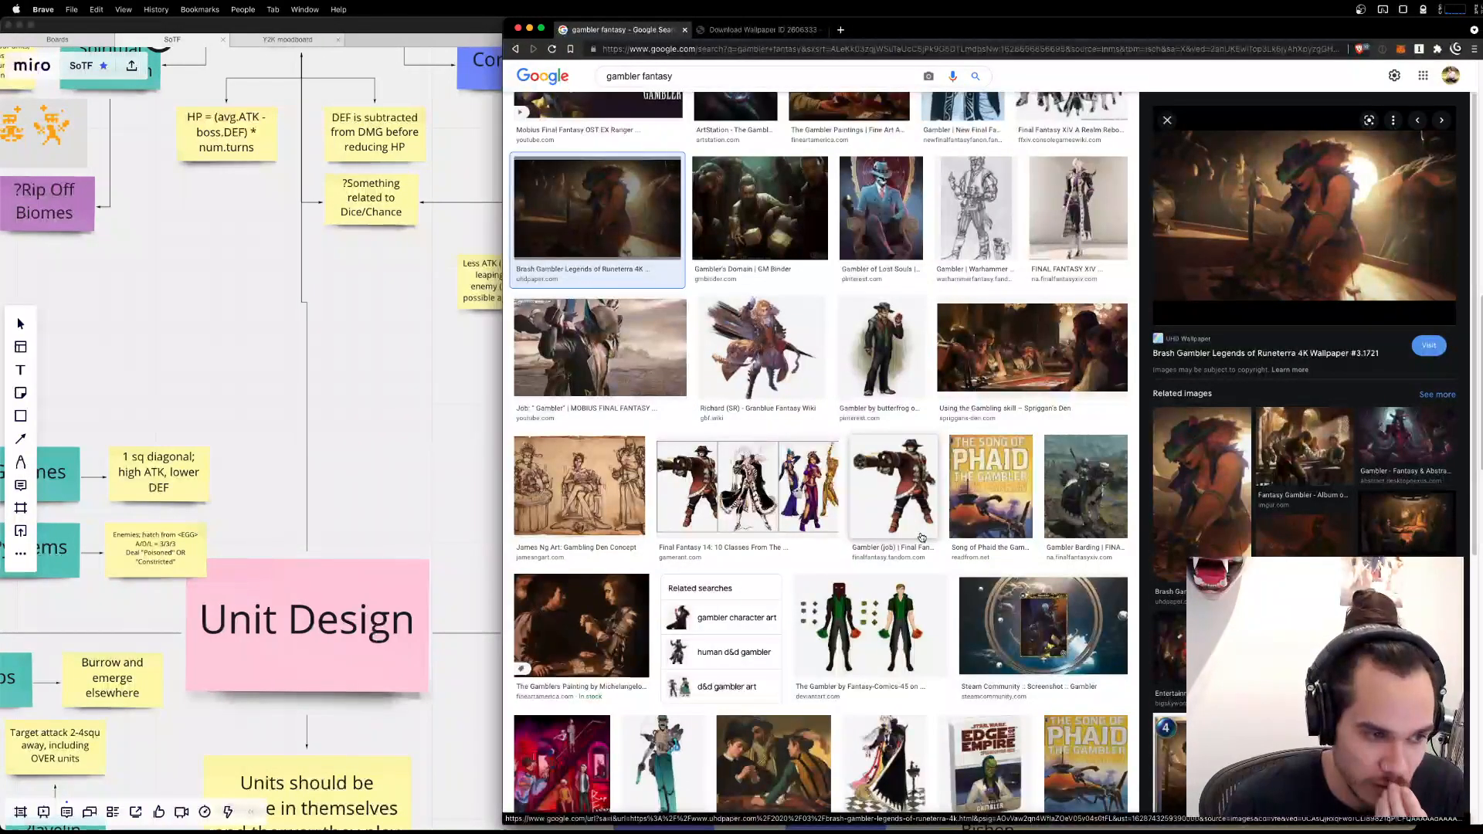
pyautogui.scroll(-3, 921, 537)
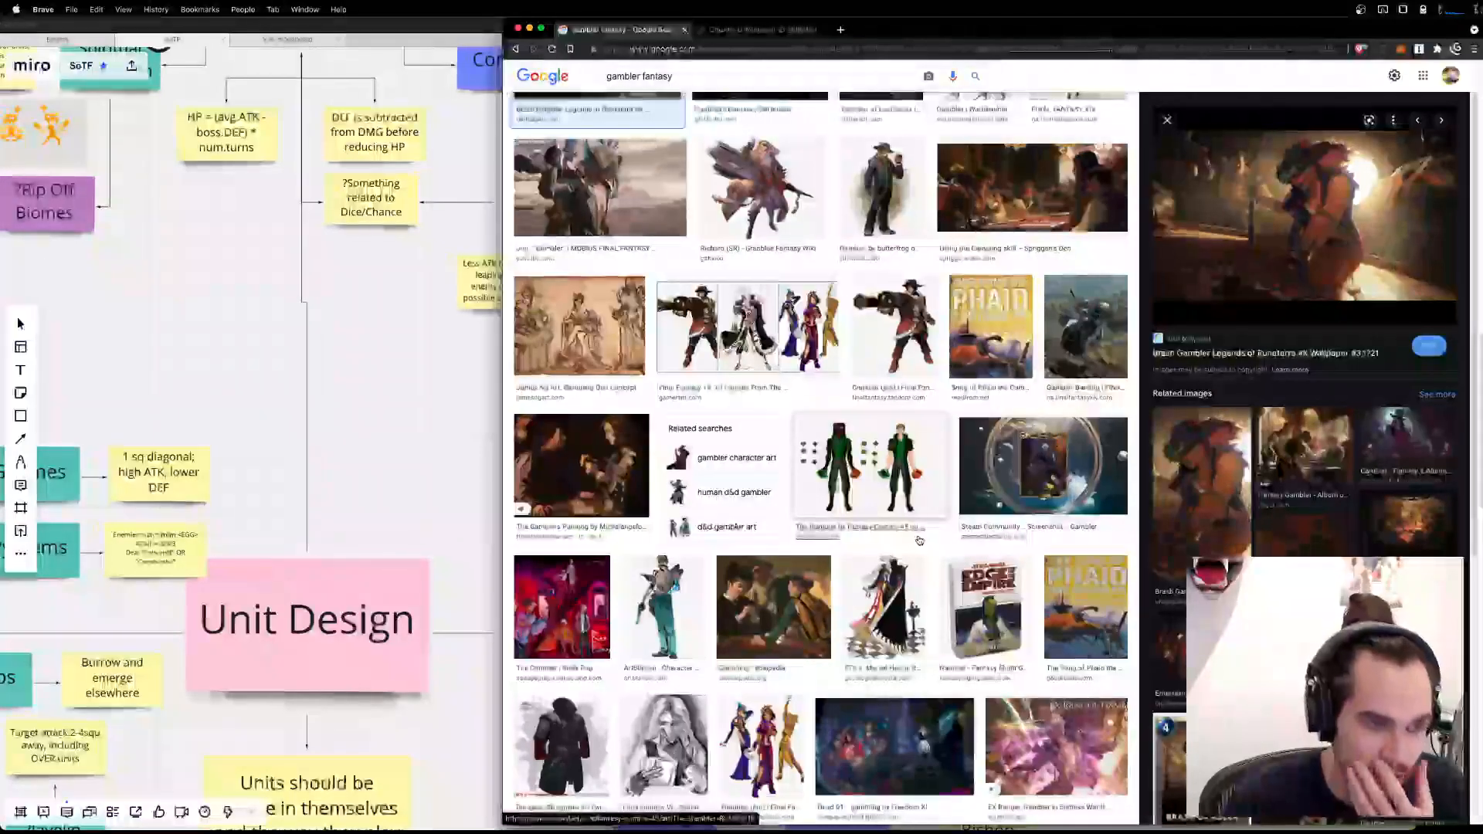
pyautogui.scroll(-4, 919, 542)
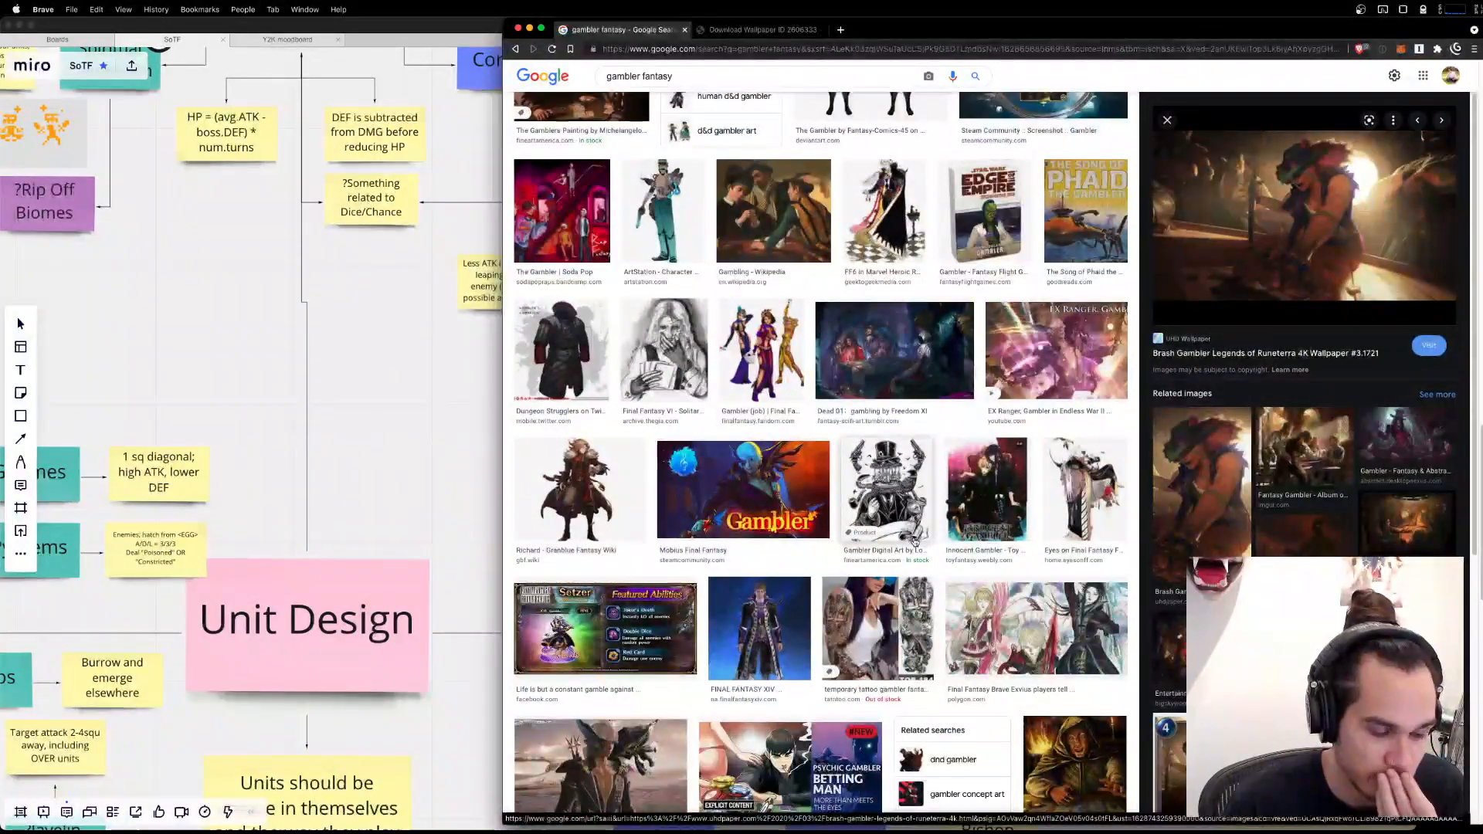
pyautogui.scroll(9, 915, 538)
pyautogui.scroll(5, 914, 537)
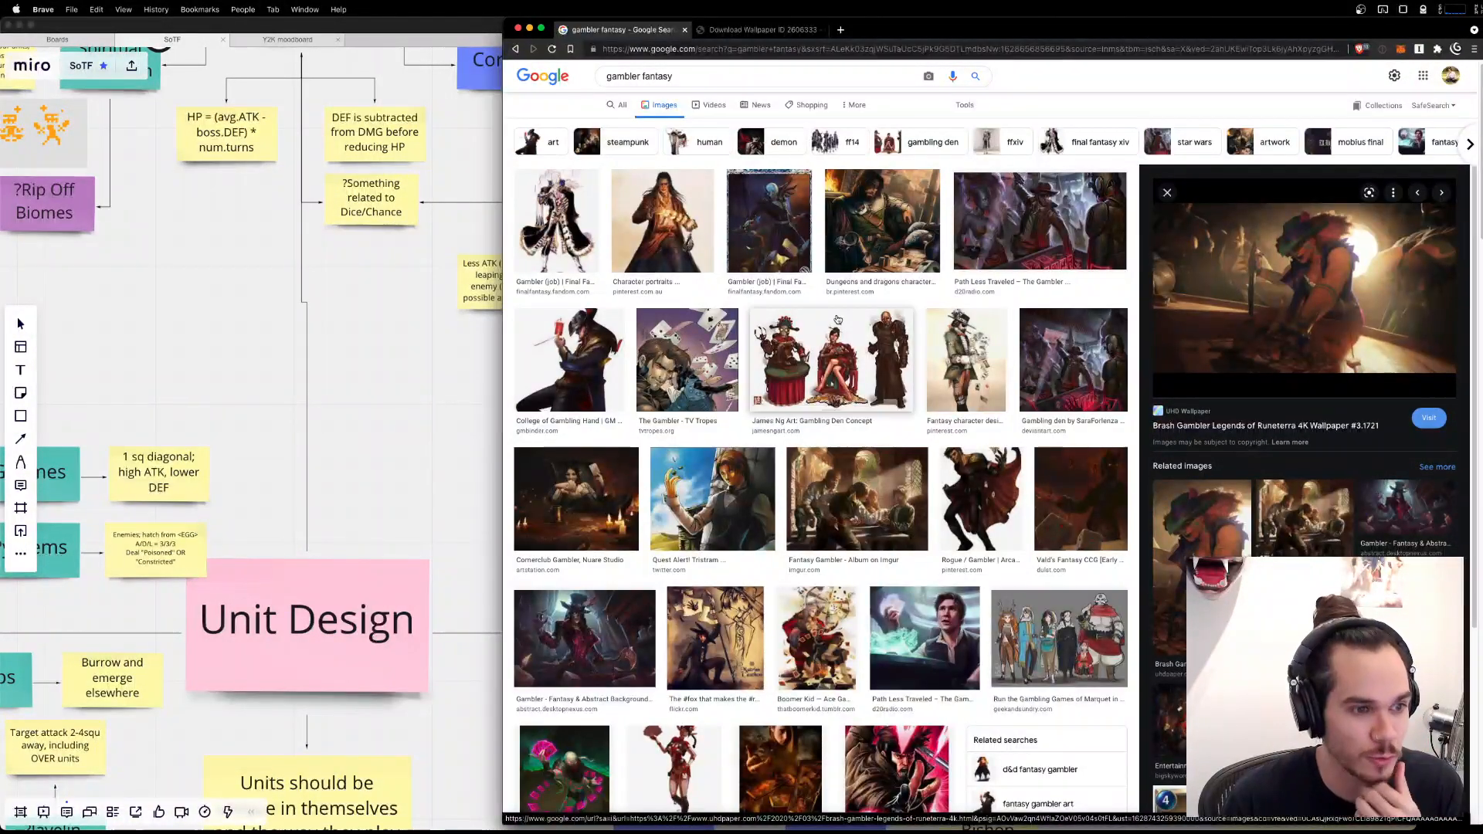
pyautogui.click(806, 352)
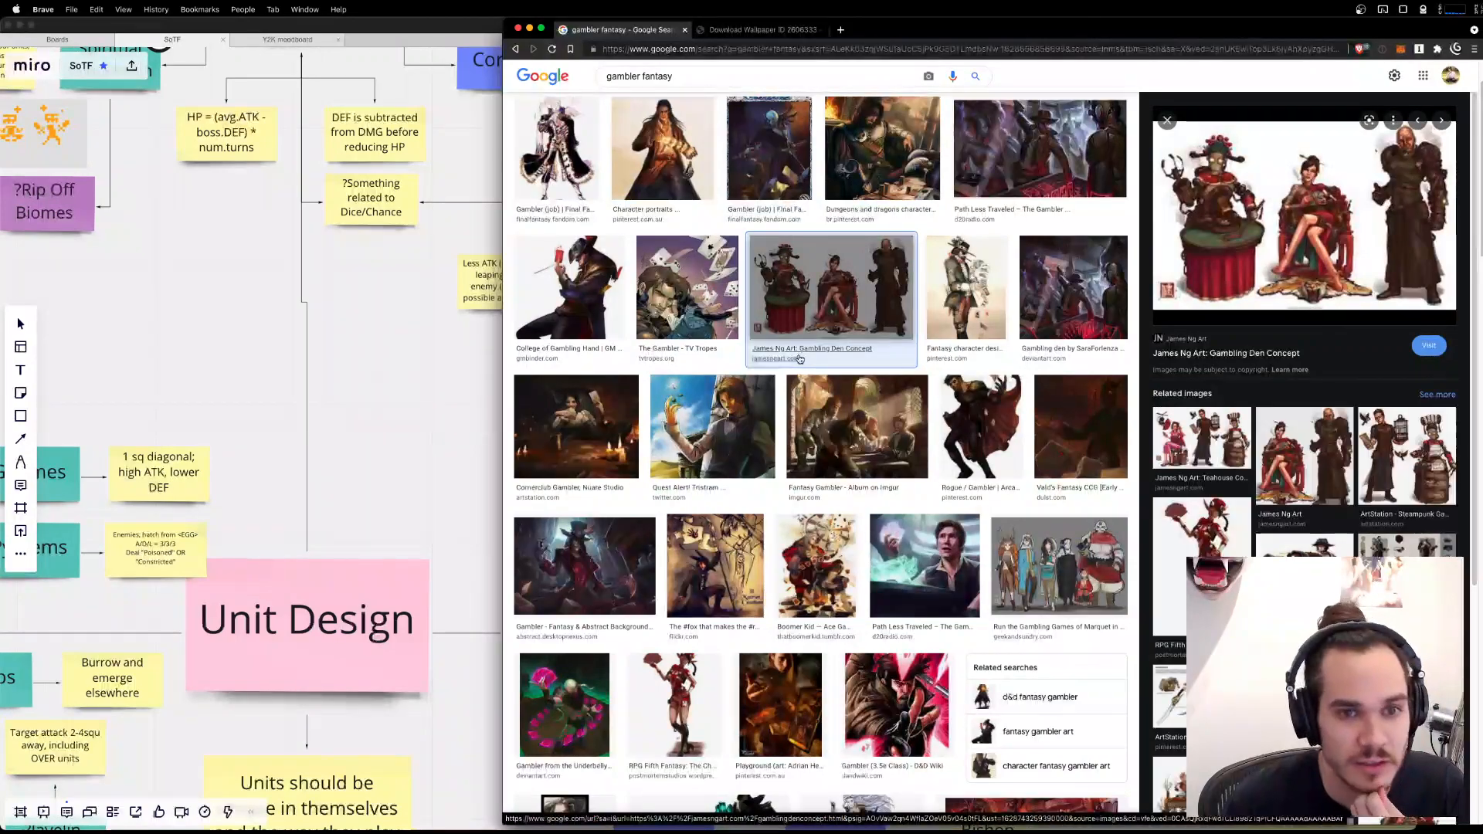
pyautogui.scroll(-10, 1004, 324)
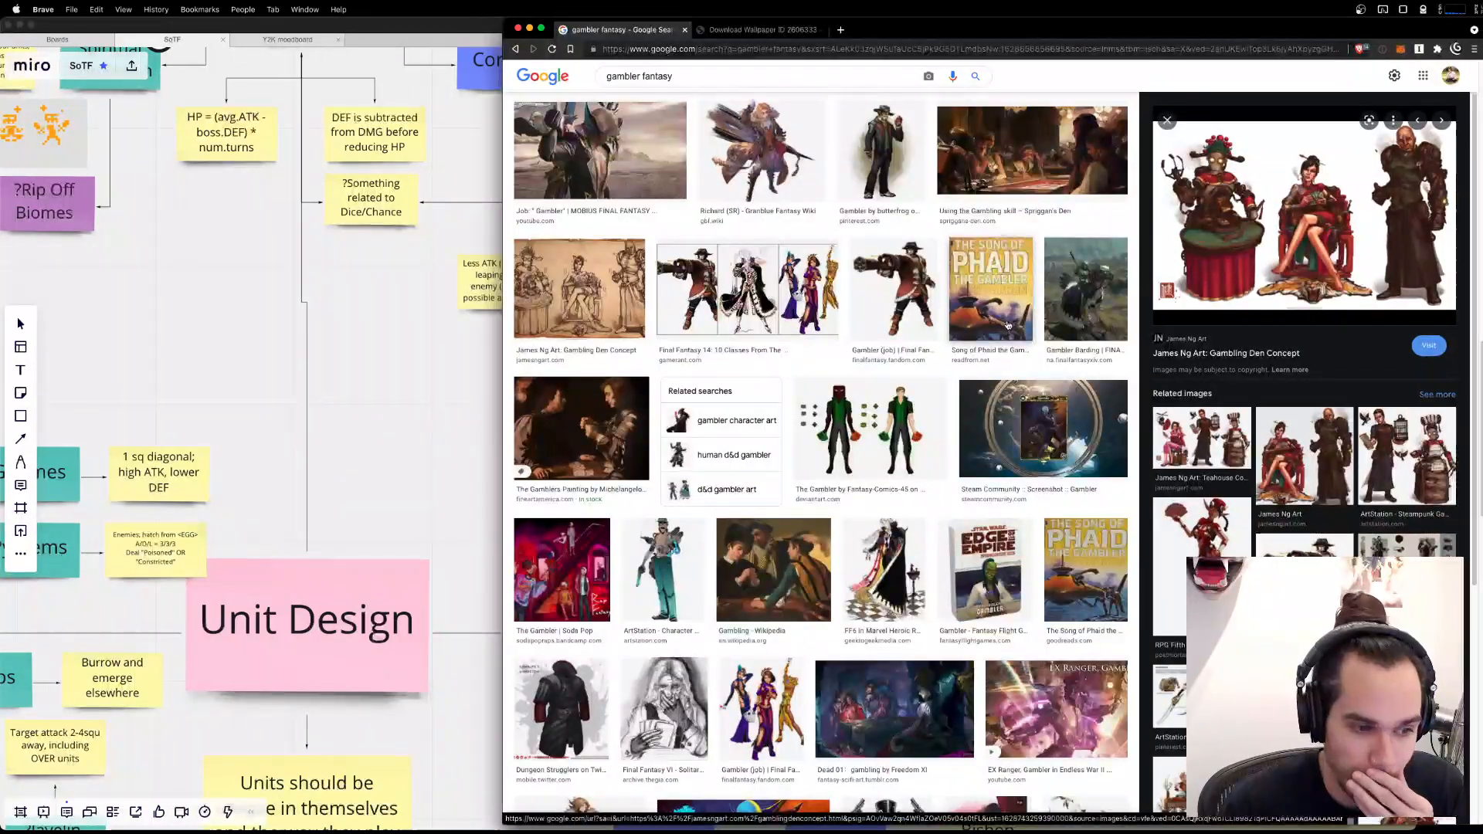
# Change the image search to "gambler dnd".
pyautogui.scroll(10, 1008, 324)
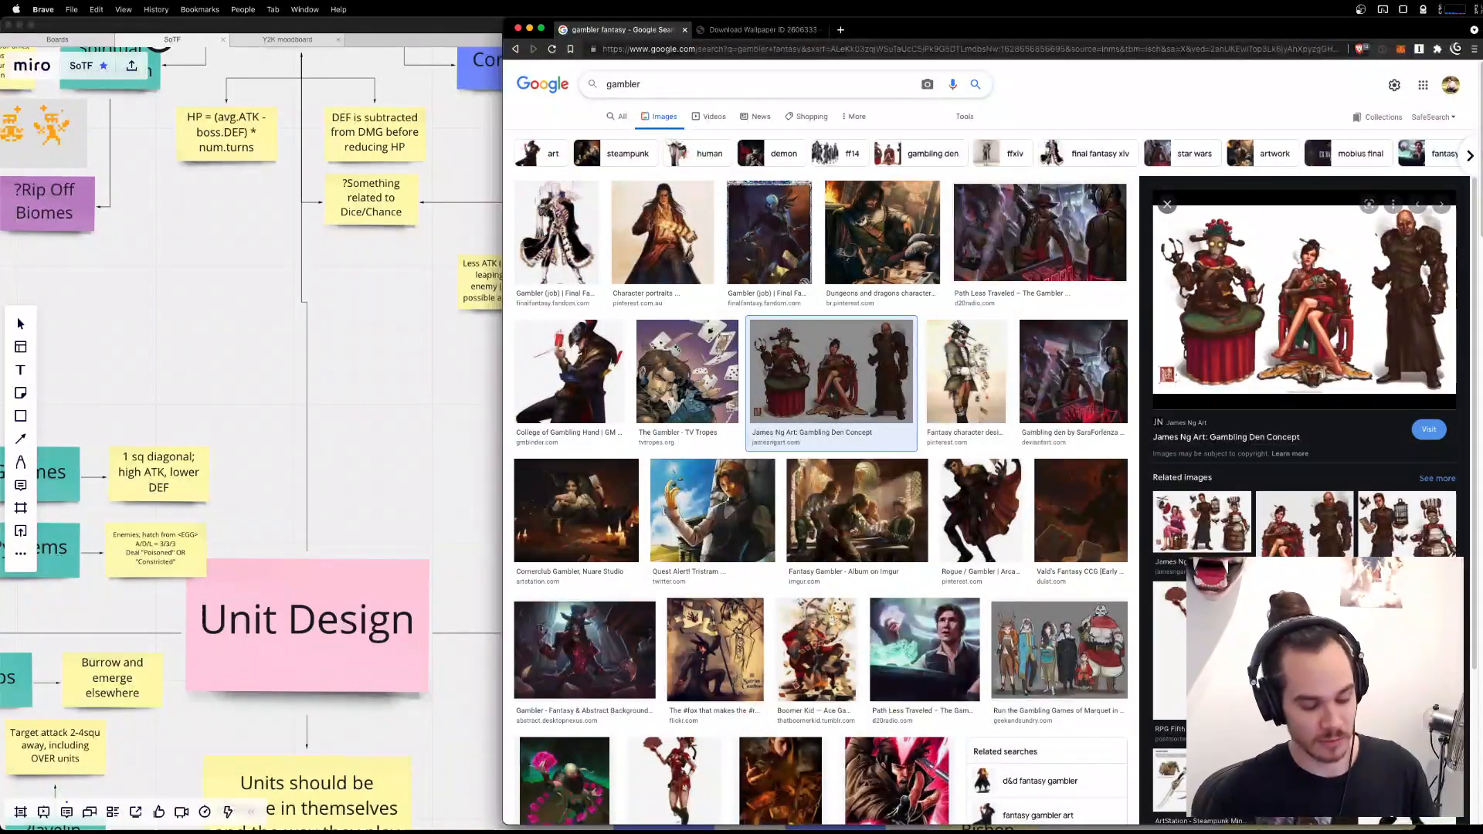
pyautogui.write('dnd')
pyautogui.press('Return')
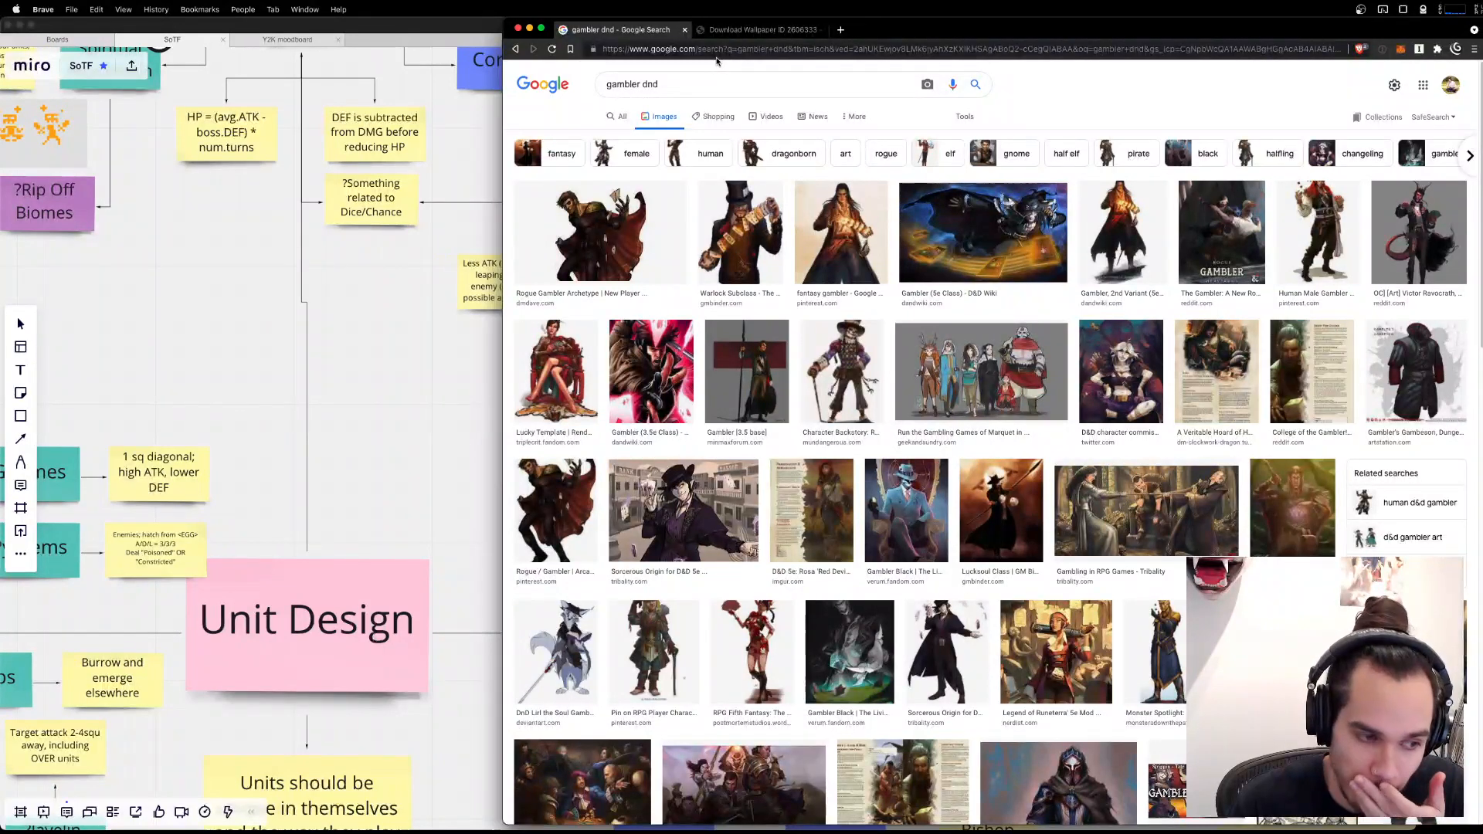
# Replace the image search query with "jester".
pyautogui.click(692, 82)
pyautogui.tripleClick(691, 82)
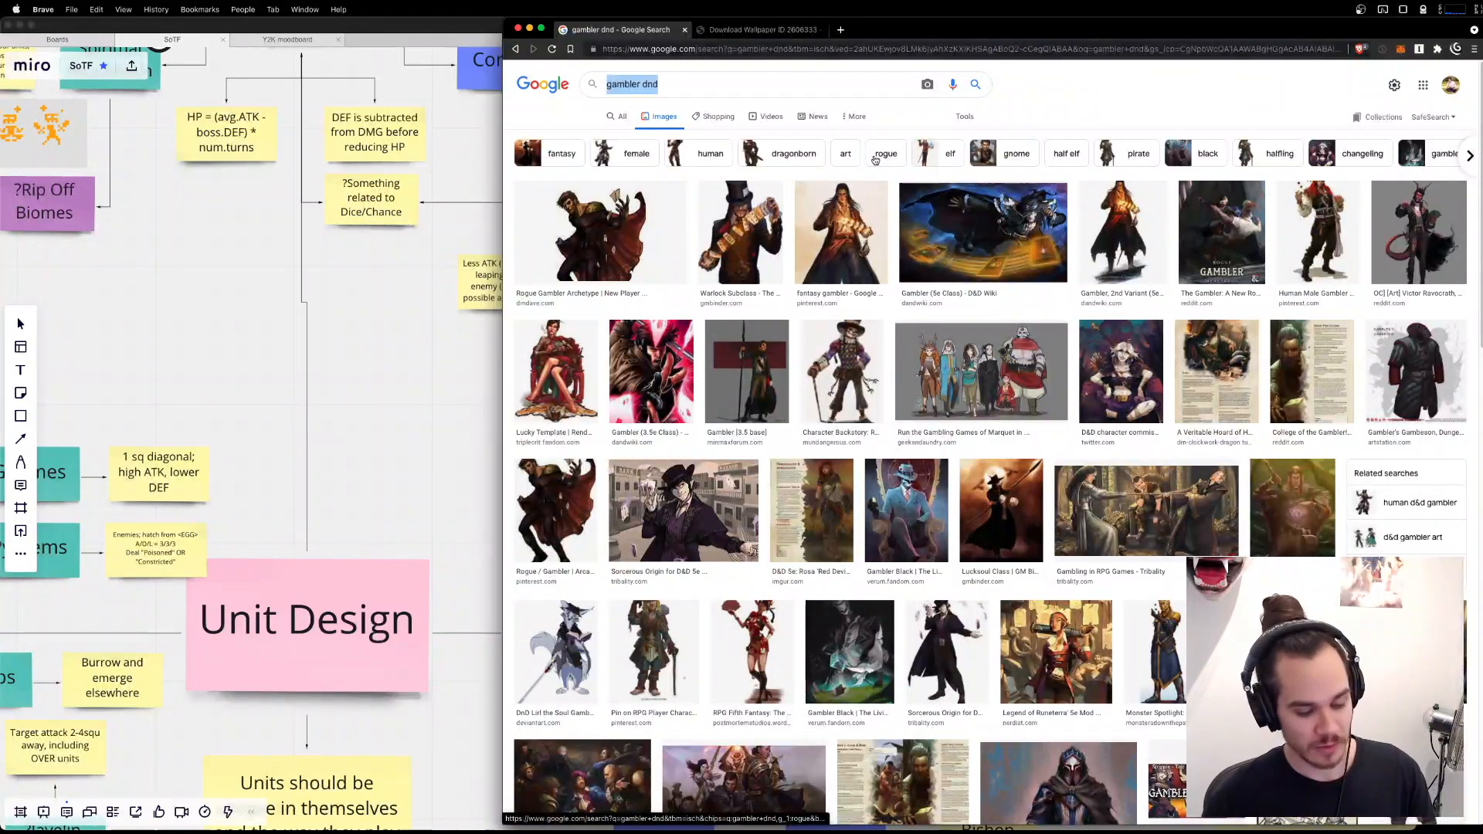
pyautogui.write('jester')
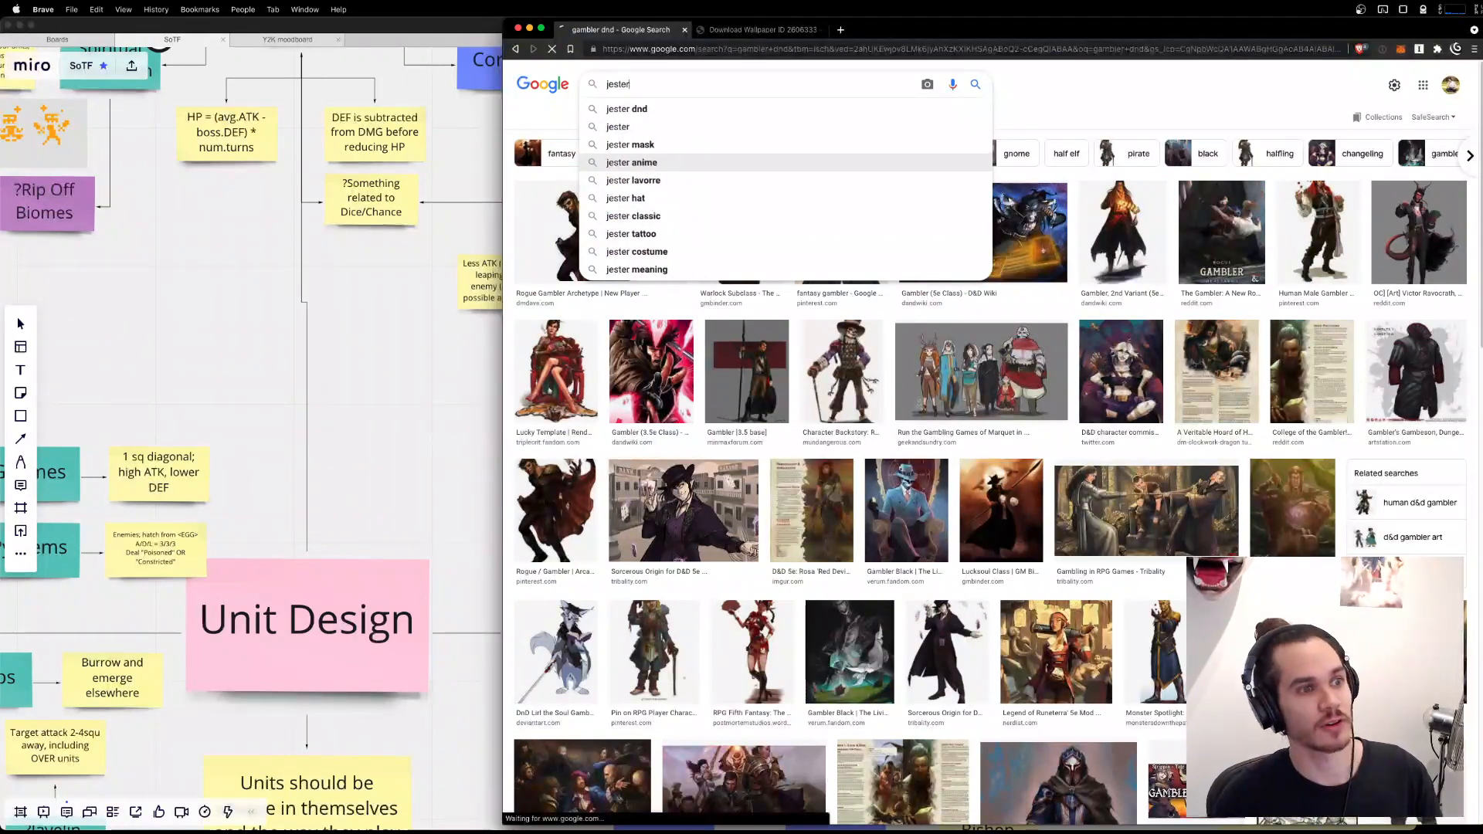
pyautogui.press('Return')
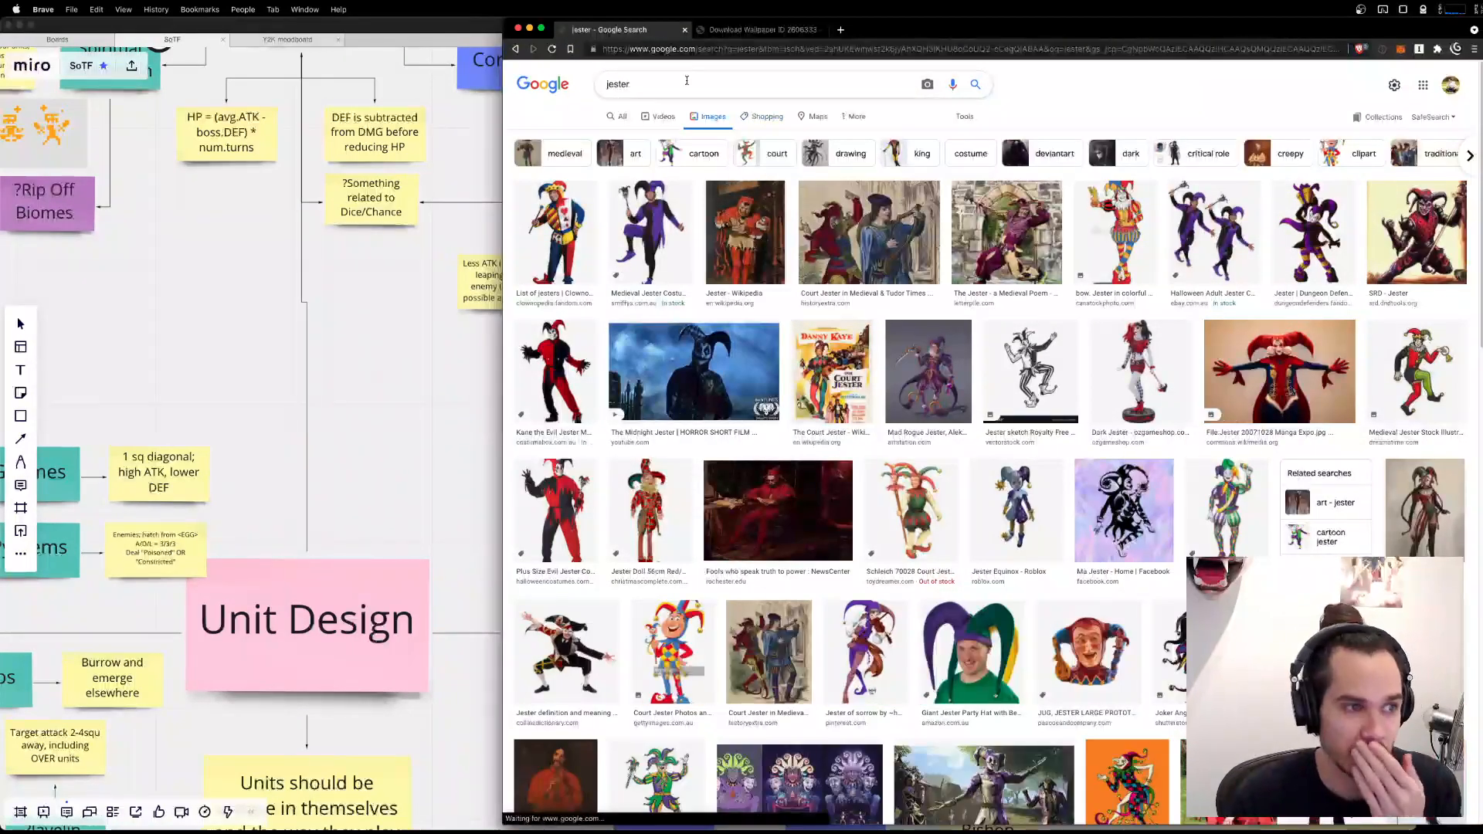
# Refine the image search to "jester dnd" and preview the red-and-black SRD Jester artwork.
pyautogui.click(687, 80)
pyautogui.write('dnd')
pyautogui.press('Return')
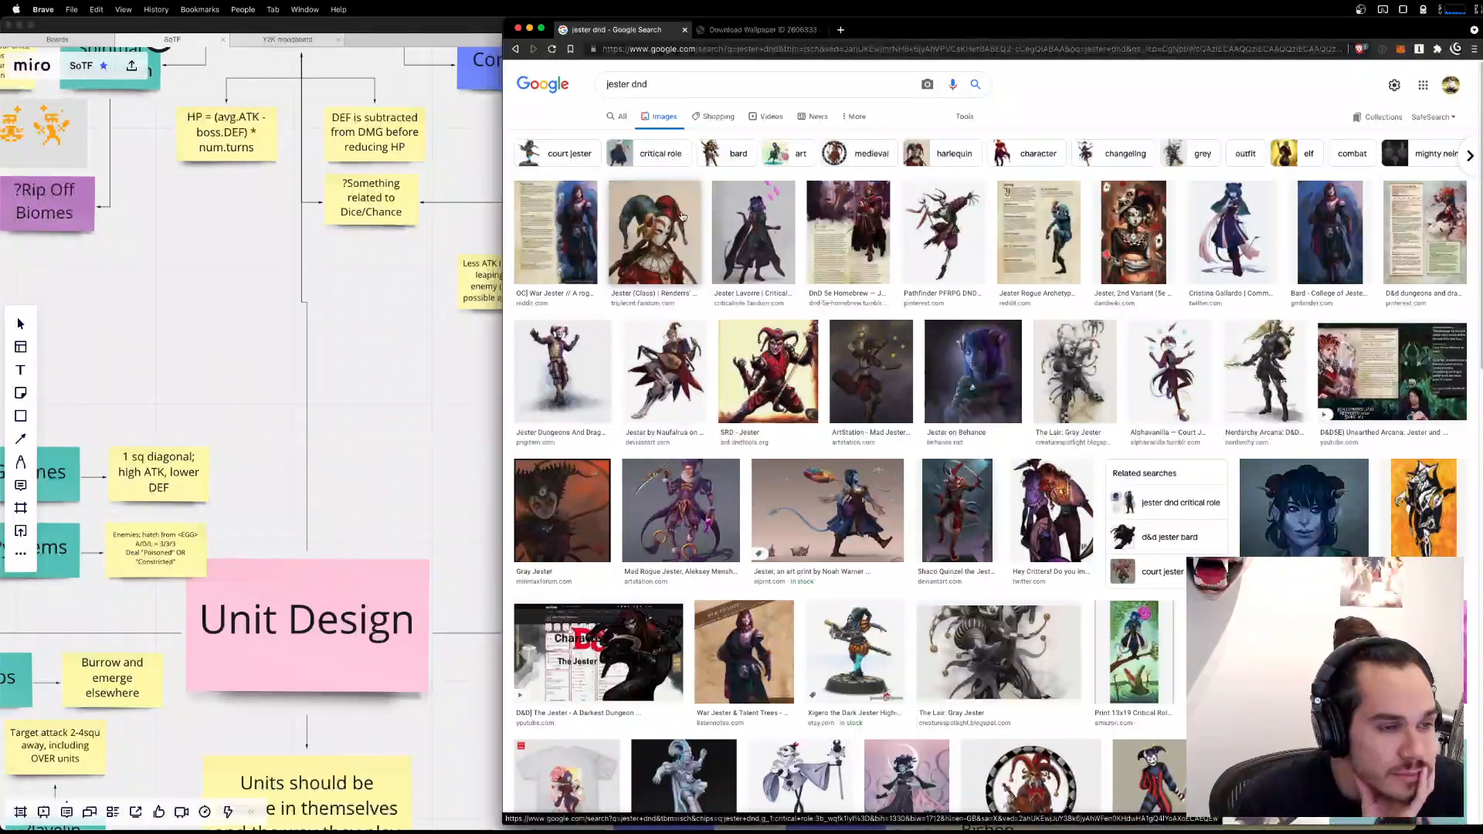
pyautogui.click(799, 369)
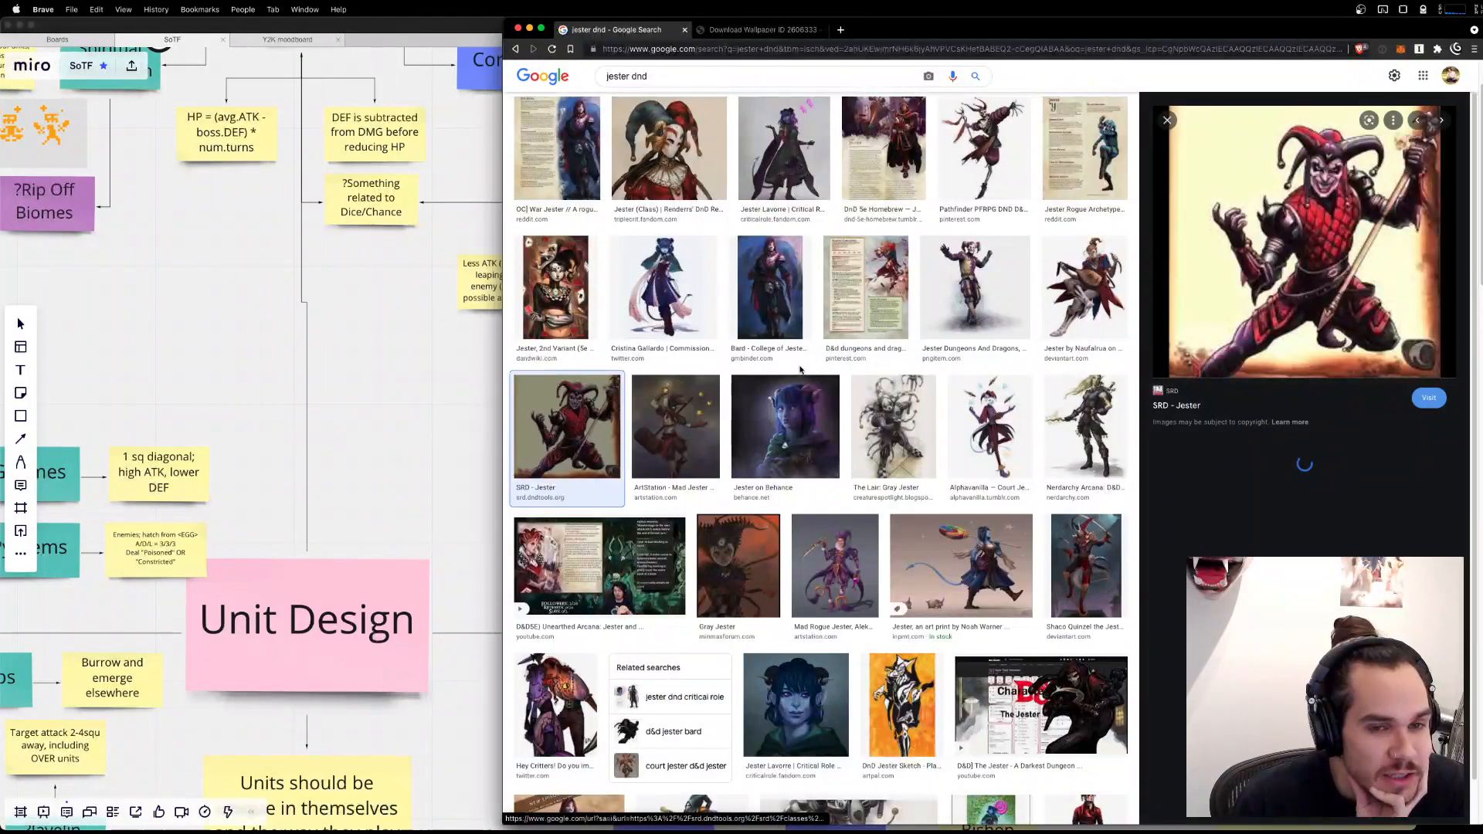
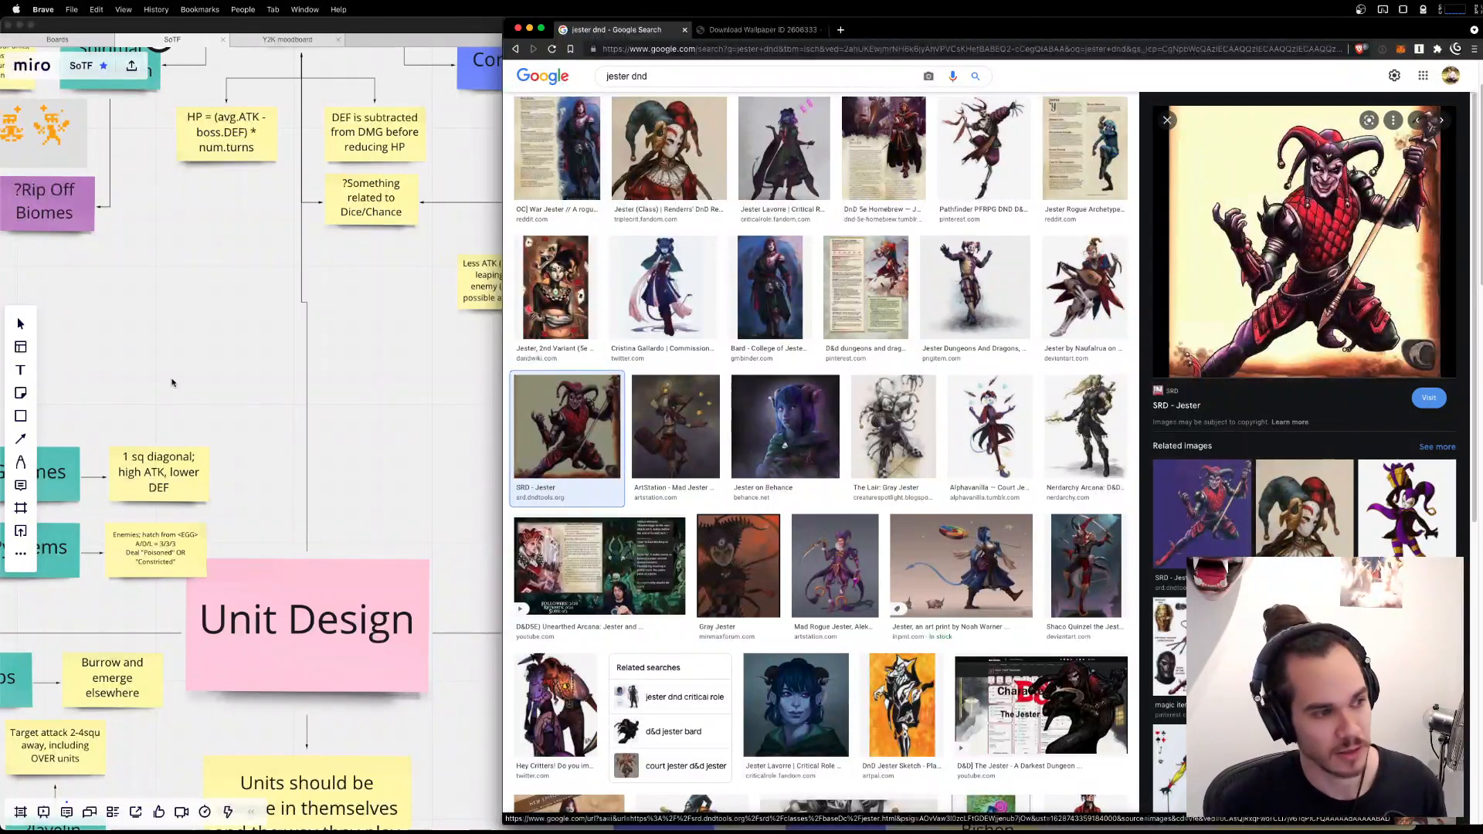
# Switch to the Miro board and review the Gambler, Dice/Chance, Acrobat and other ally notes.
pyautogui.click(288, 456)
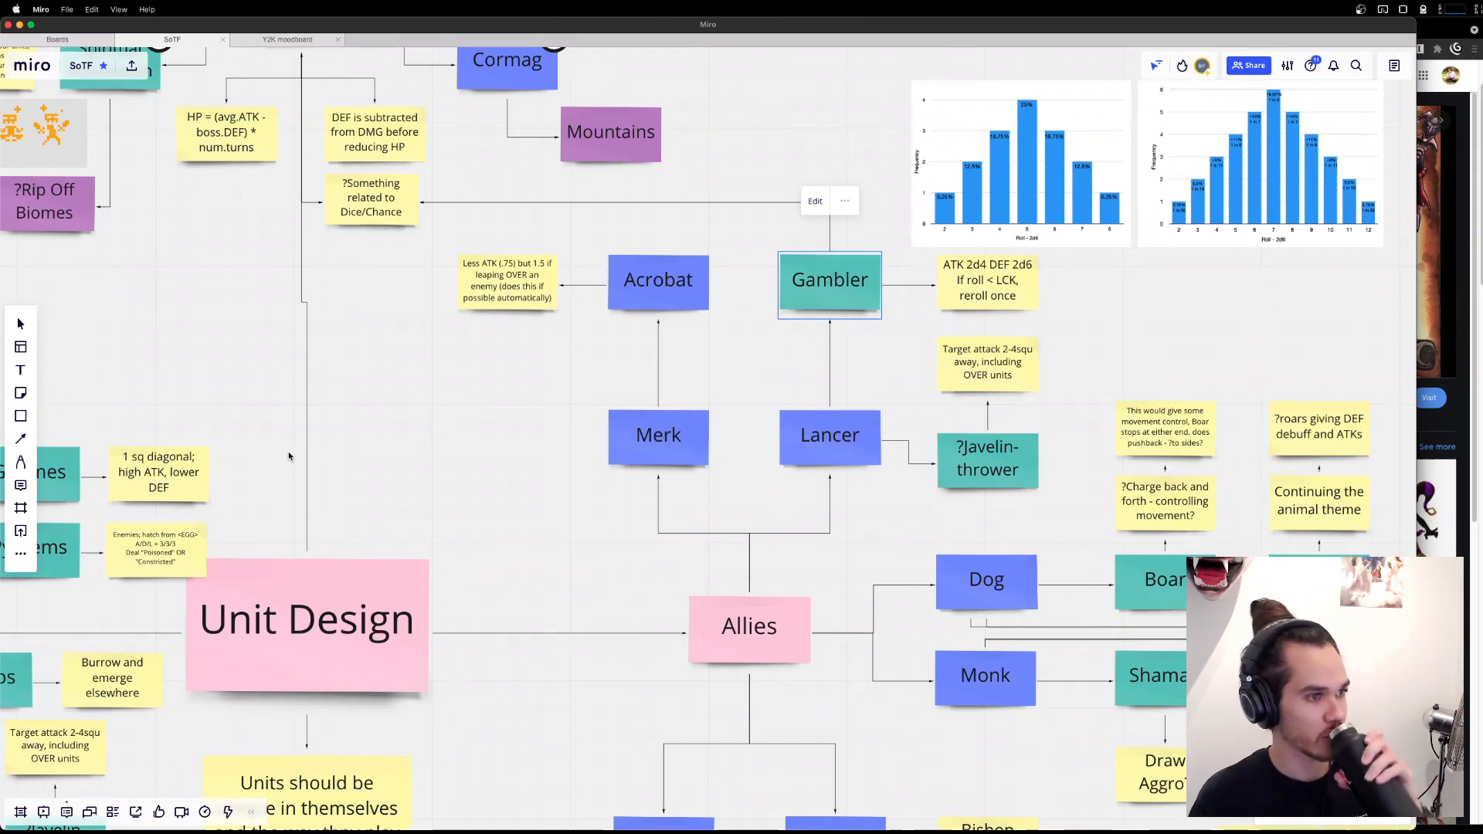
pyautogui.click(363, 218)
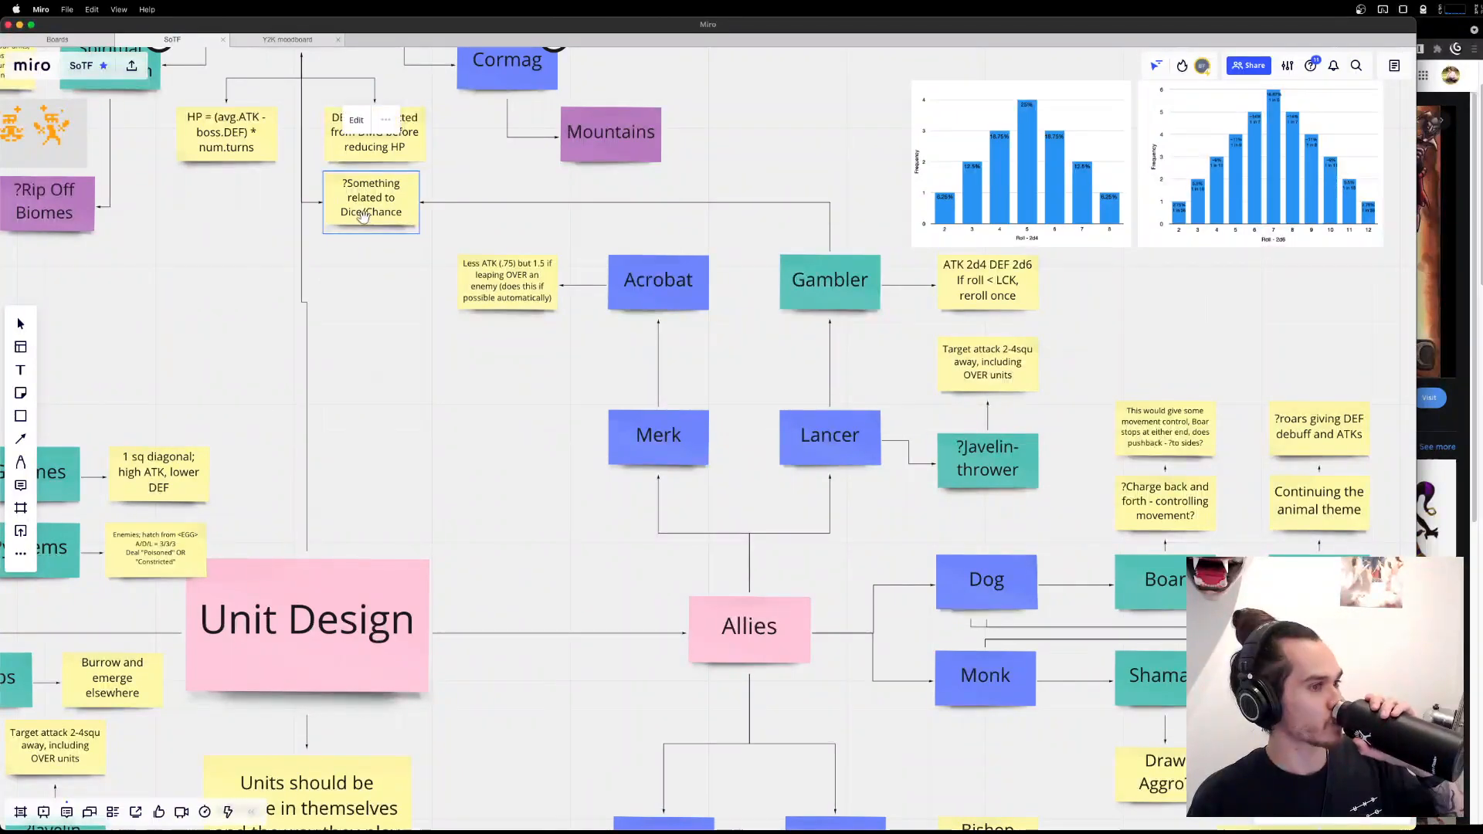
pyautogui.moveTo(370, 245); pyautogui.dragTo(470, 357)
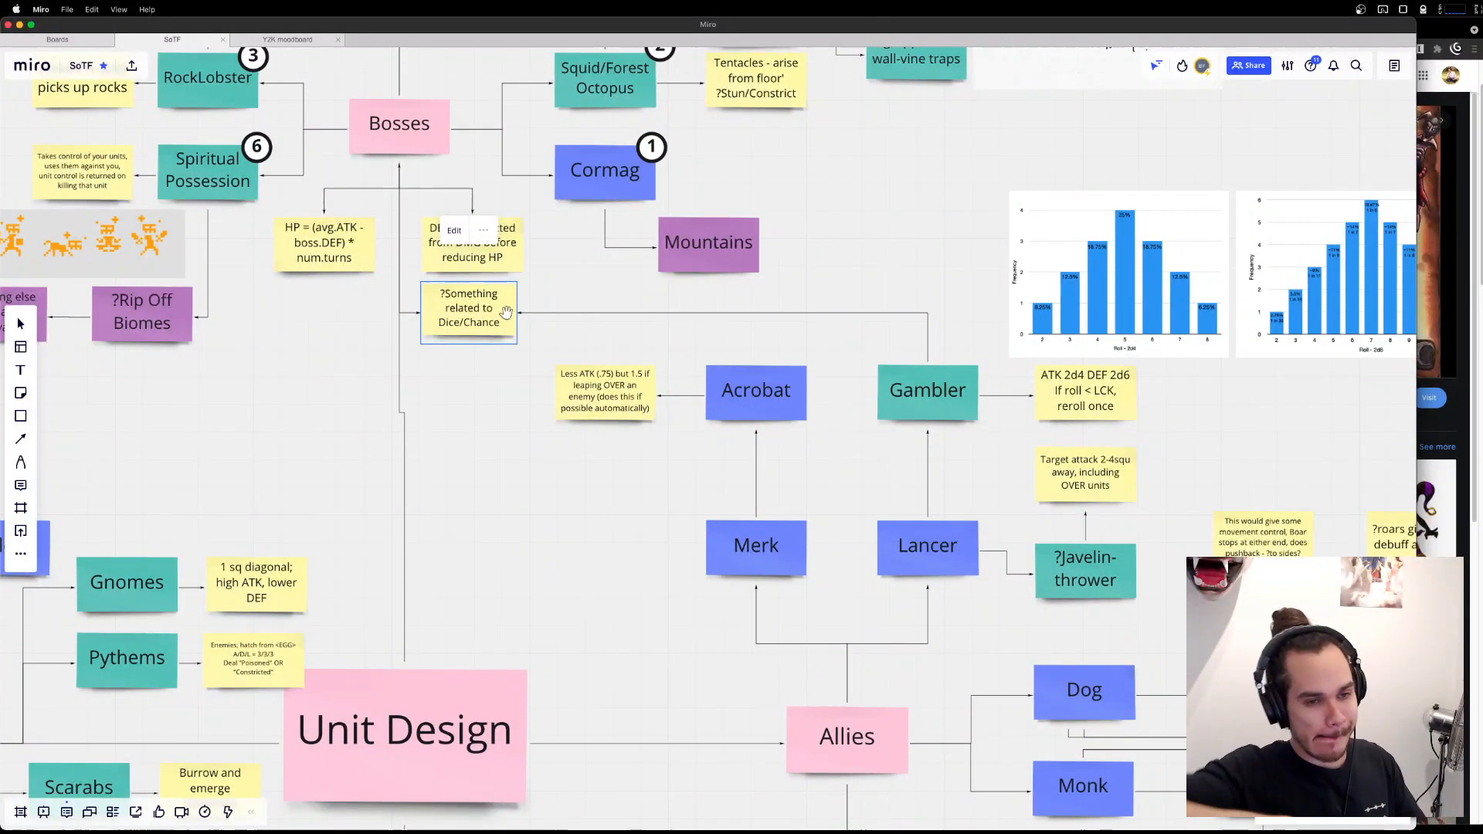
pyautogui.moveTo(831, 495); pyautogui.dragTo(467, 472)
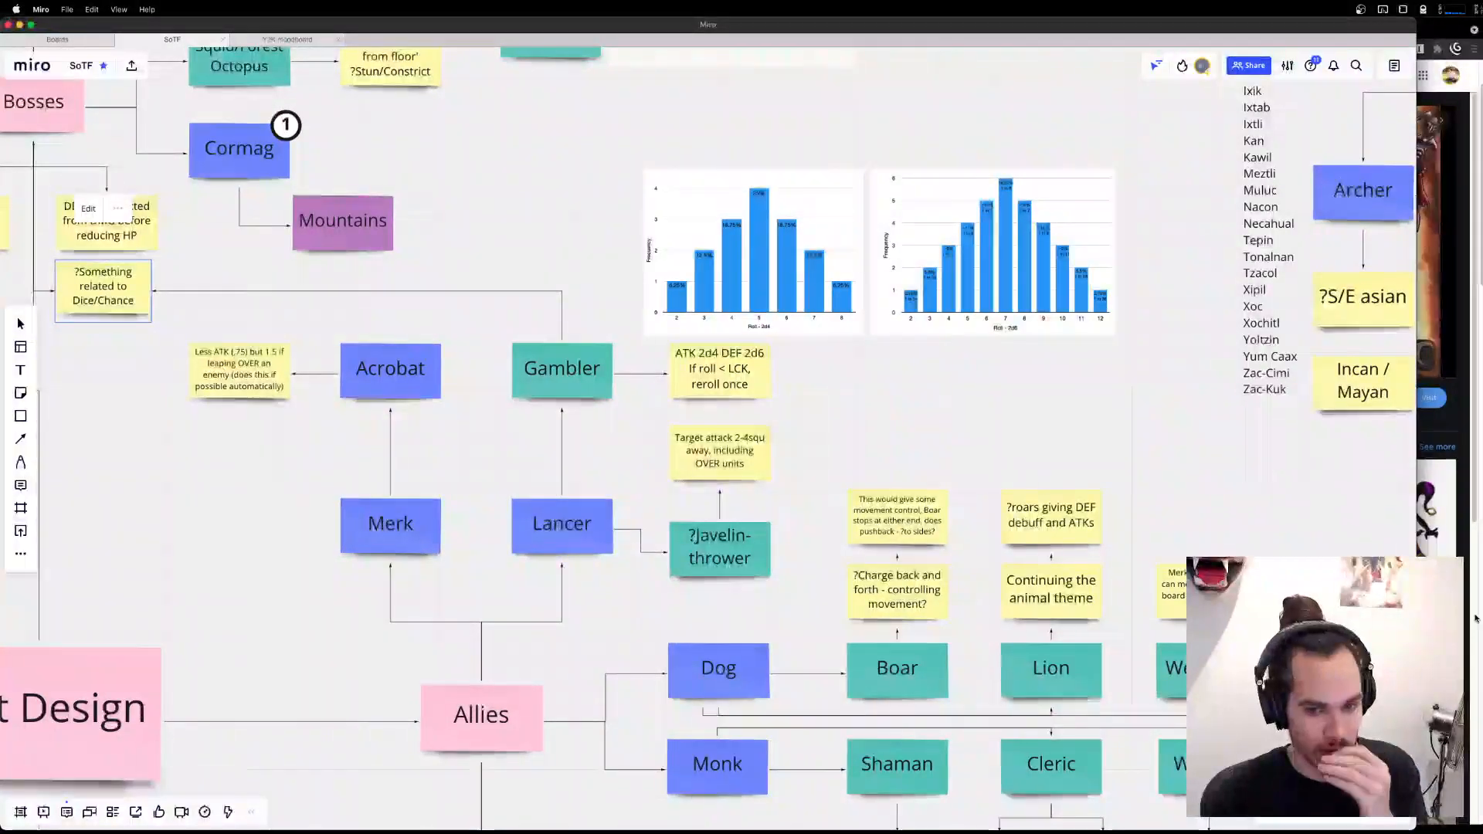
# Search Google Images for "acrobat dnd" in a new browser tab and preview the artwork of the acrobat balancing on one leg with a staff.
pyautogui.press('super+Tab')
pyautogui.press('super+t')
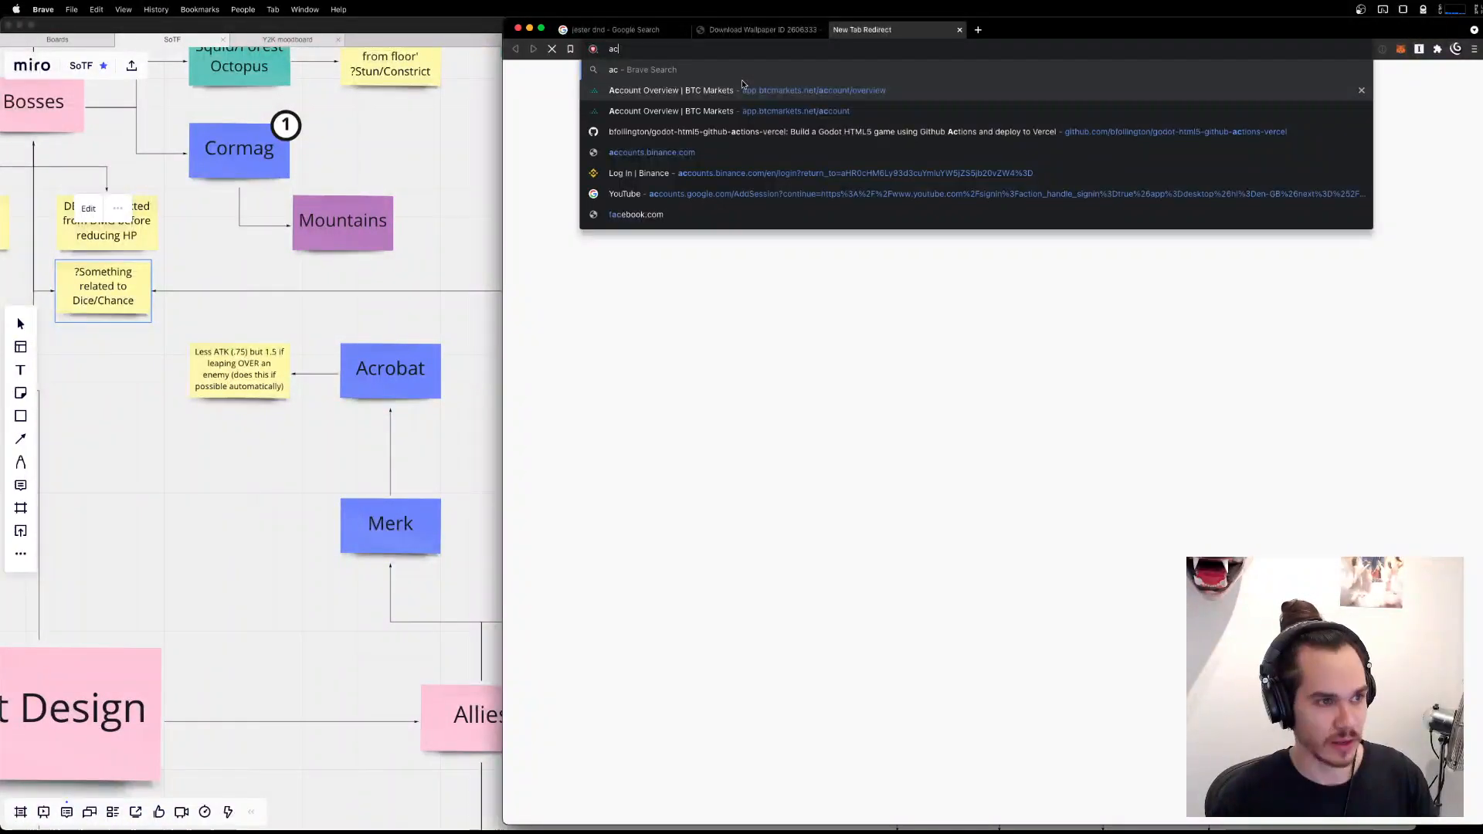
pyautogui.write('google.com')
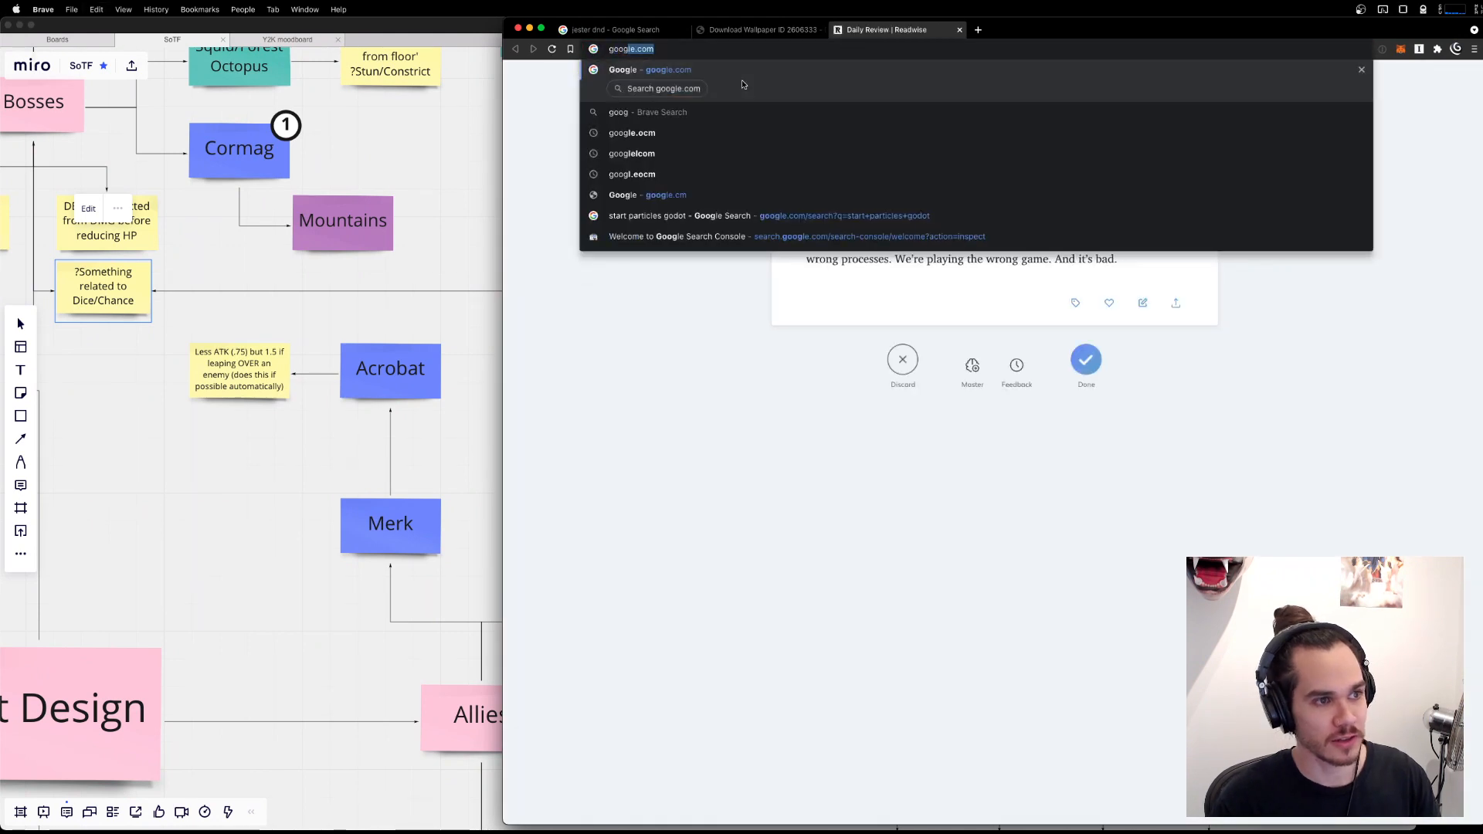
pyautogui.press('Return')
pyautogui.write('acrobat dnd')
pyautogui.press('Return')
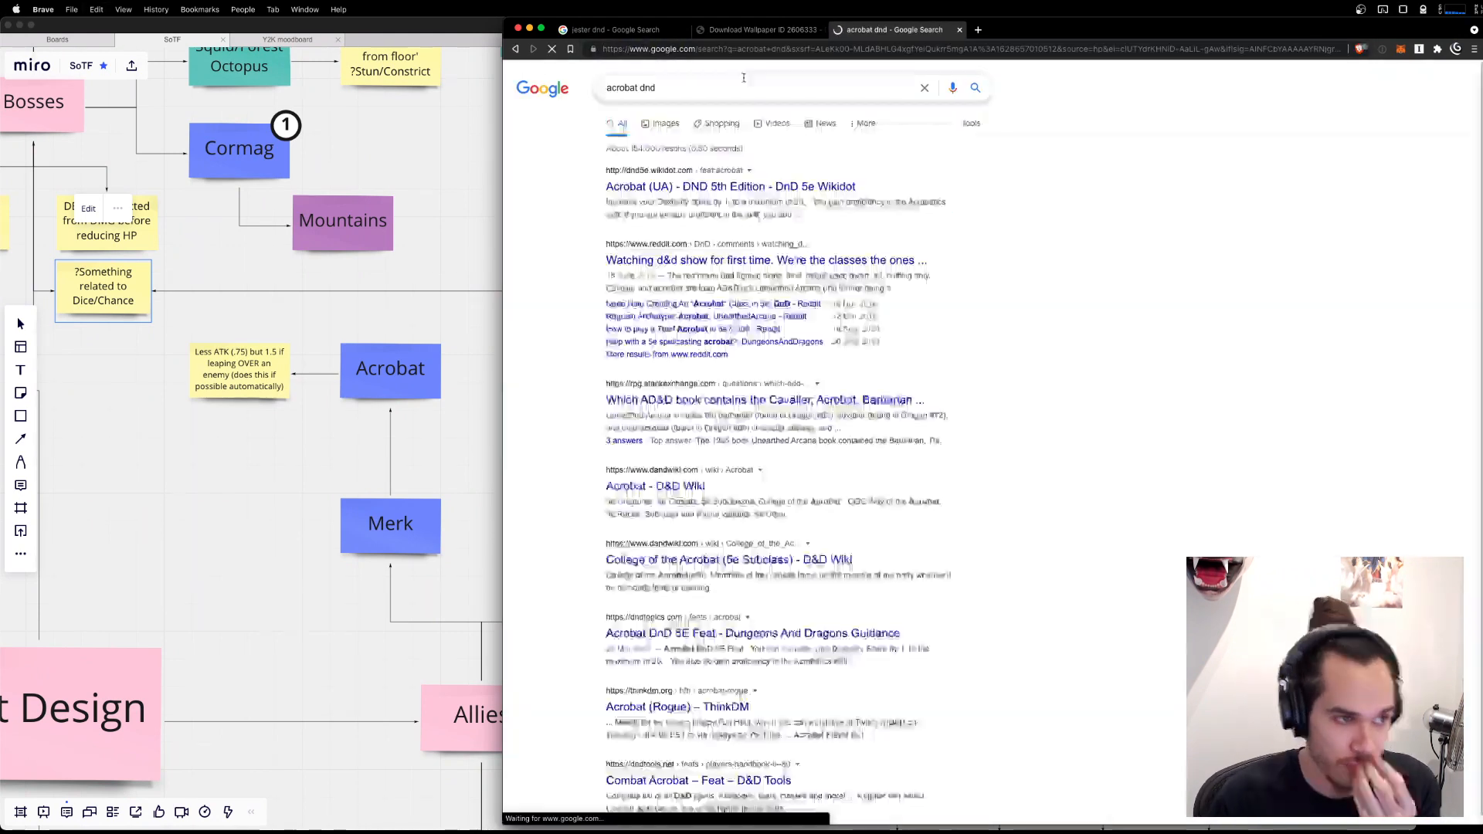
pyautogui.click(660, 134)
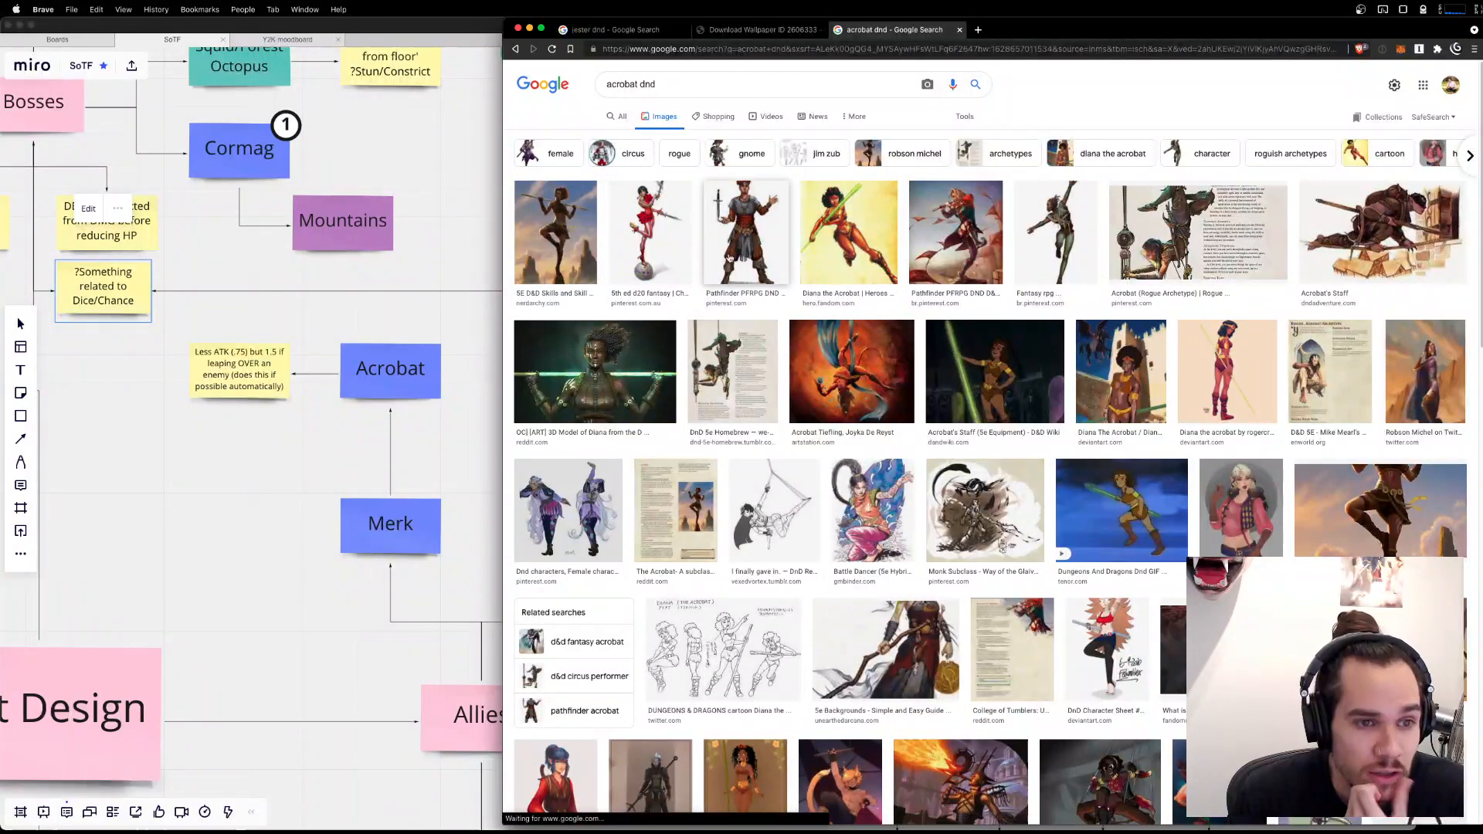
pyautogui.click(556, 232)
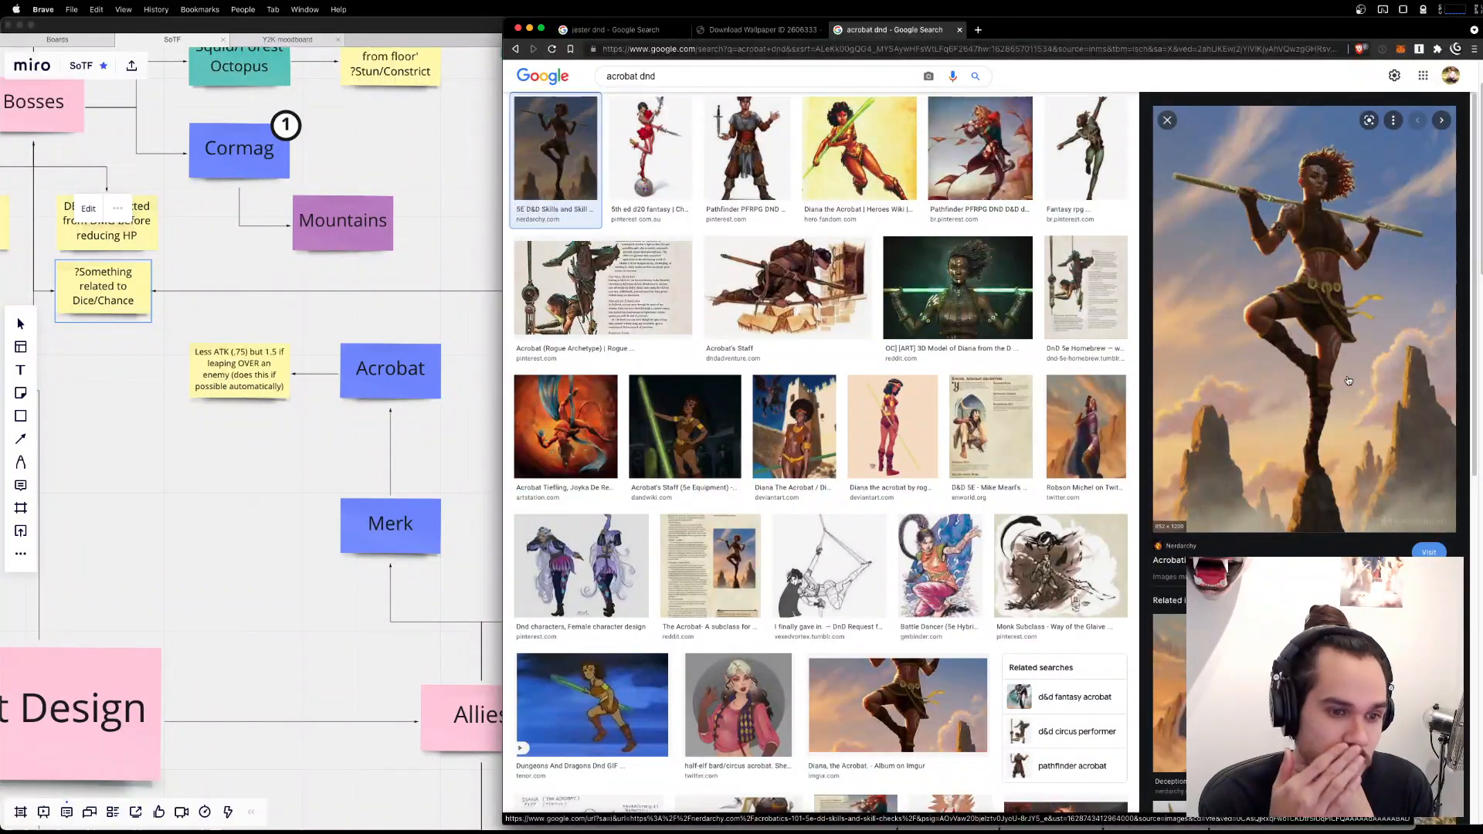
# Switch to Aseprite and look over the sprite sheet for the small one-legged figure, comparing it with the acrobat artwork.
pyautogui.press('super+Tab')
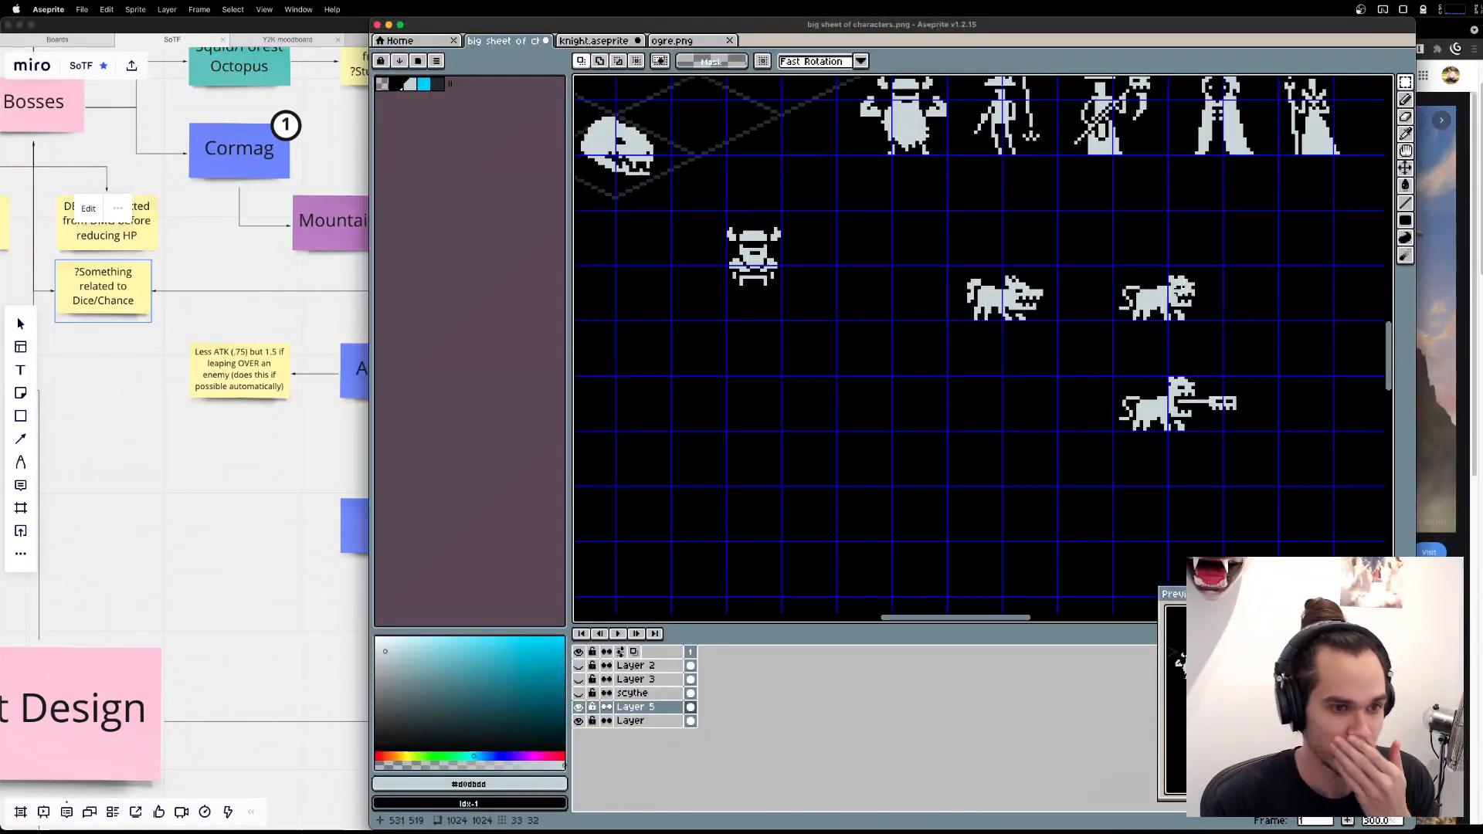
pyautogui.moveTo(995, 238); pyautogui.dragTo(937, 404)
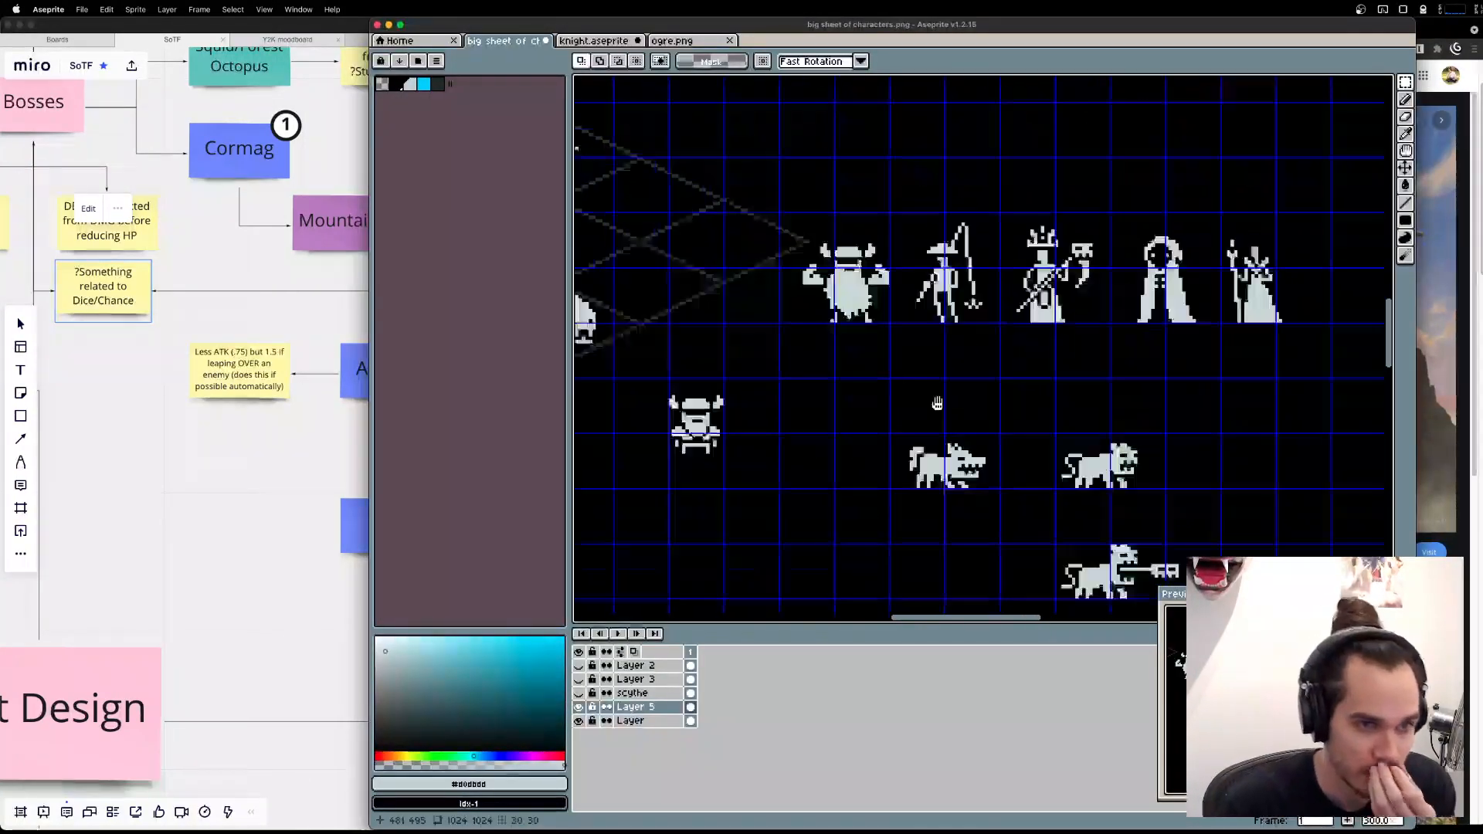
pyautogui.scroll(-3, 1081, 310)
pyautogui.scroll(2, 1039, 185)
pyautogui.moveTo(761, 296); pyautogui.dragTo(1156, 404)
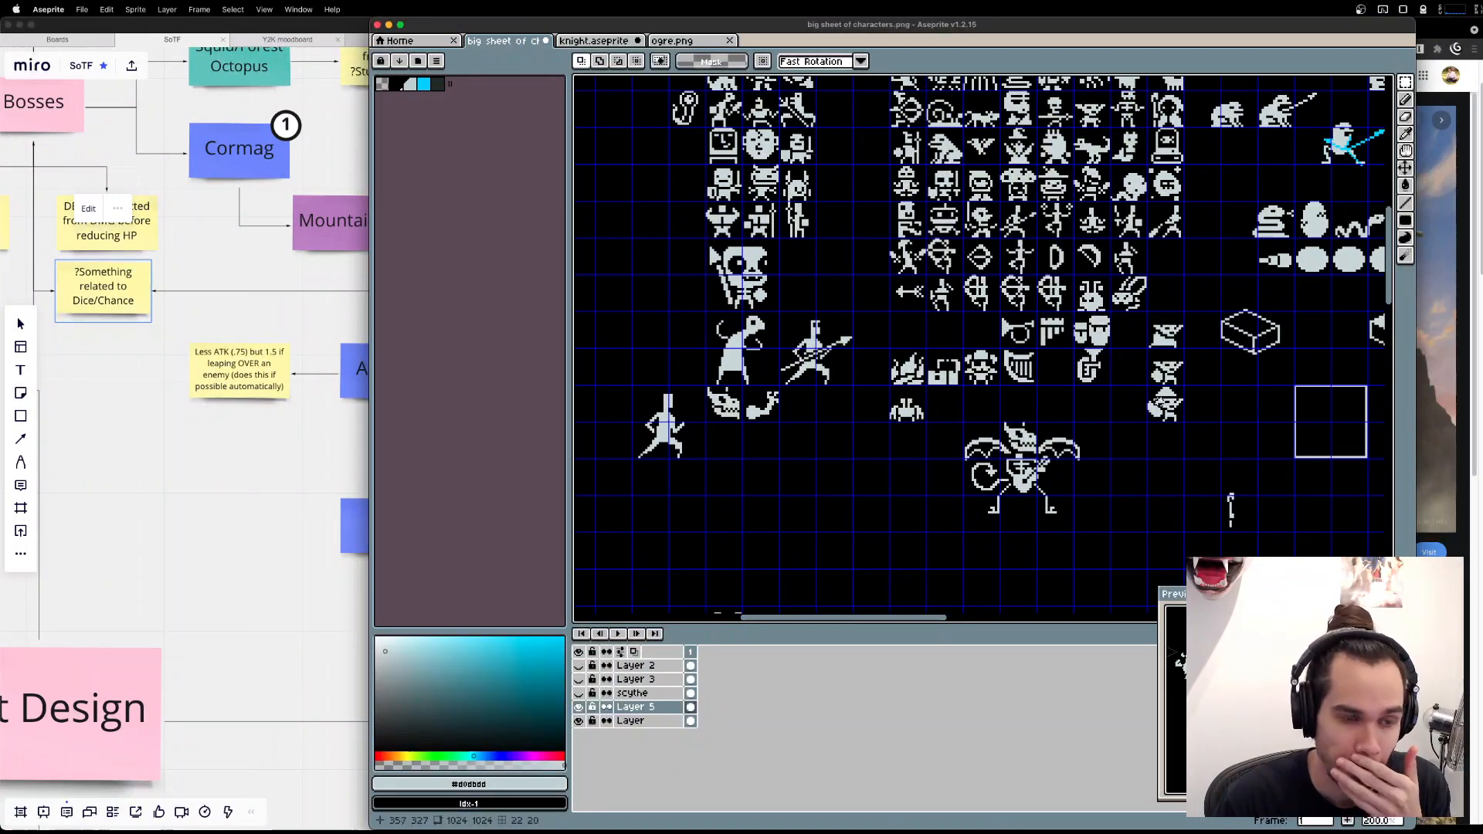
pyautogui.moveTo(1272, 416); pyautogui.dragTo(978, 200)
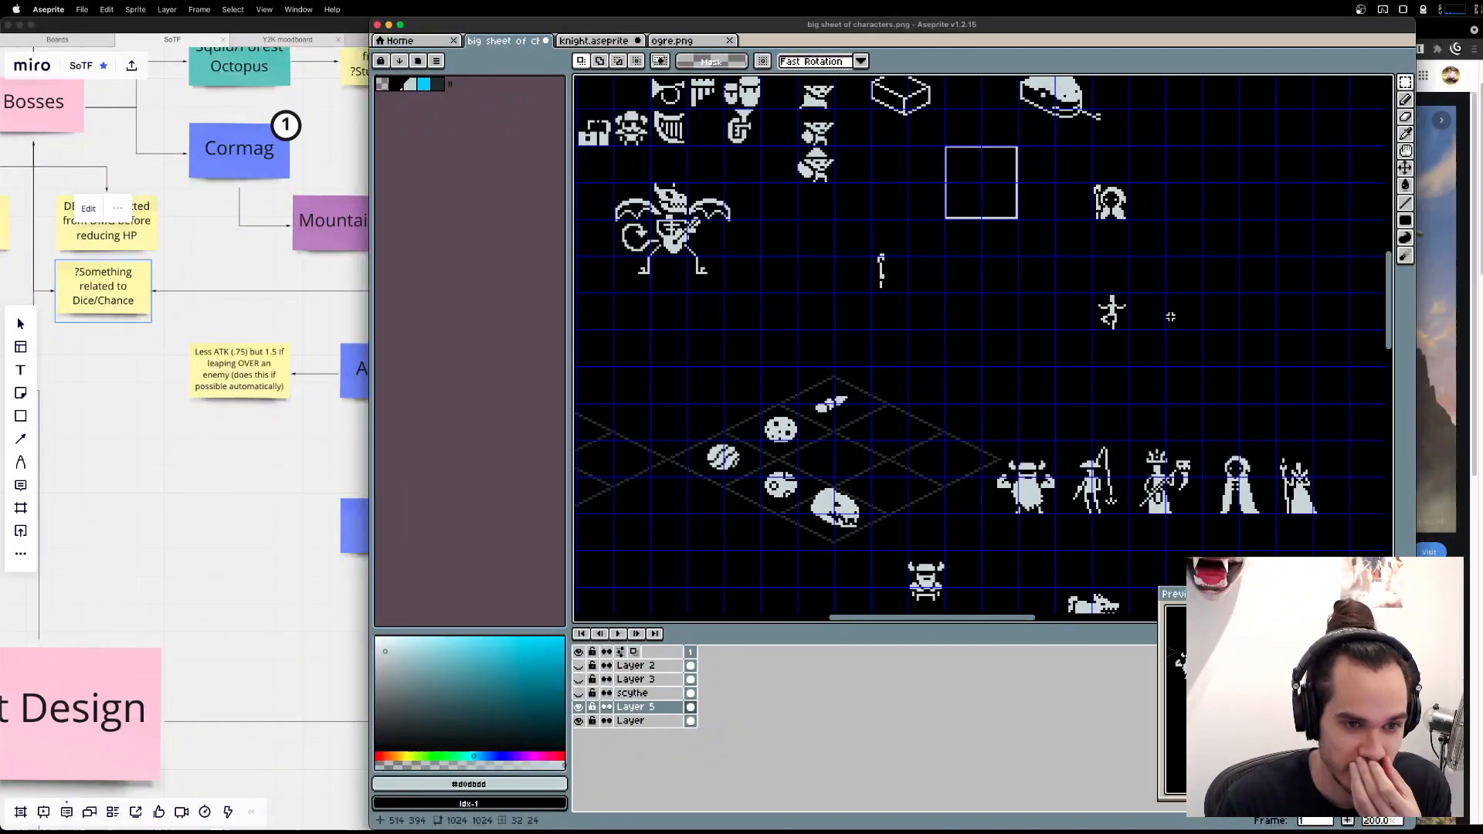
pyautogui.press('super+Tab')
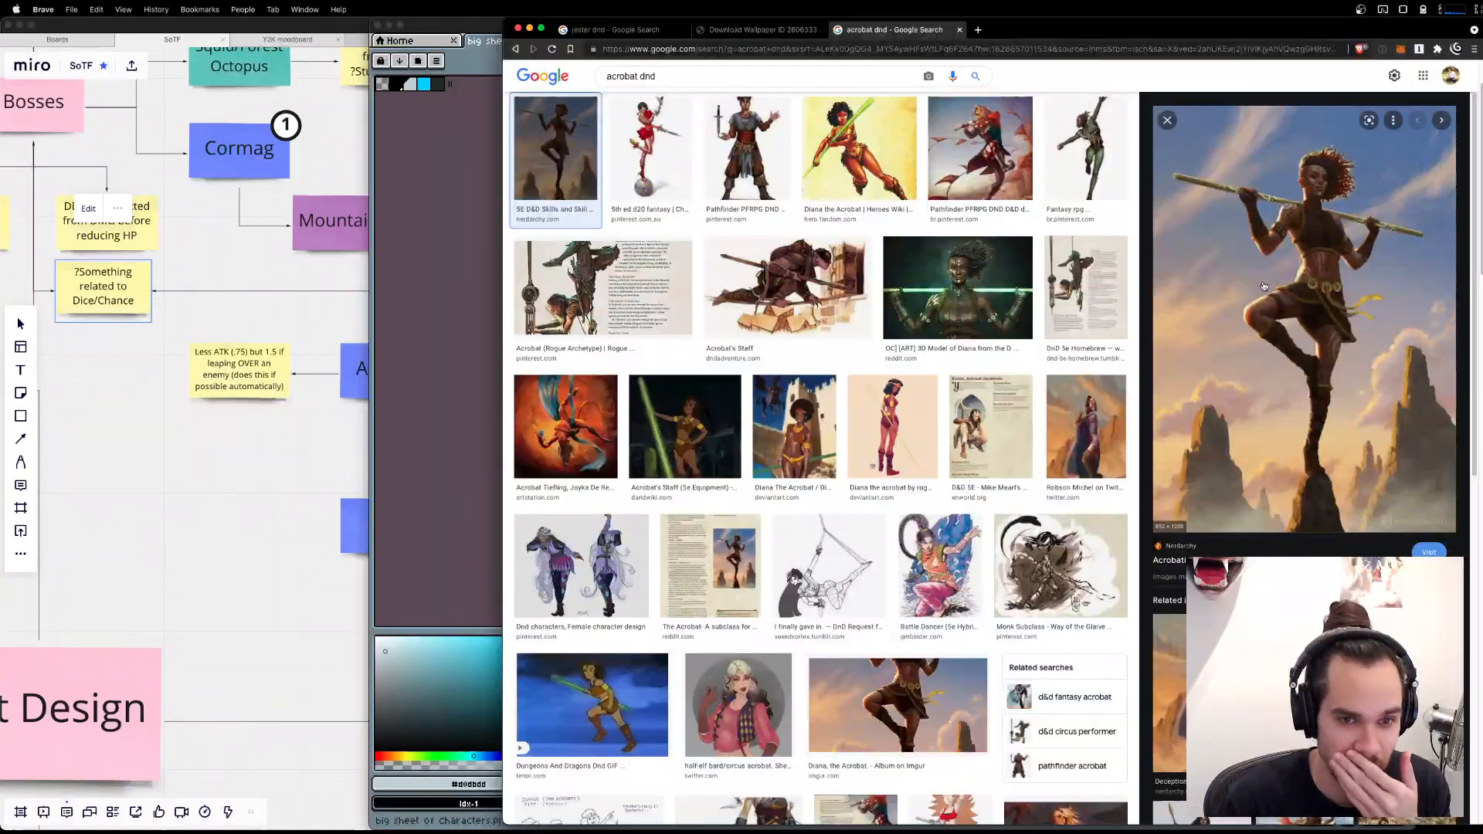
pyautogui.press('super+Tab')
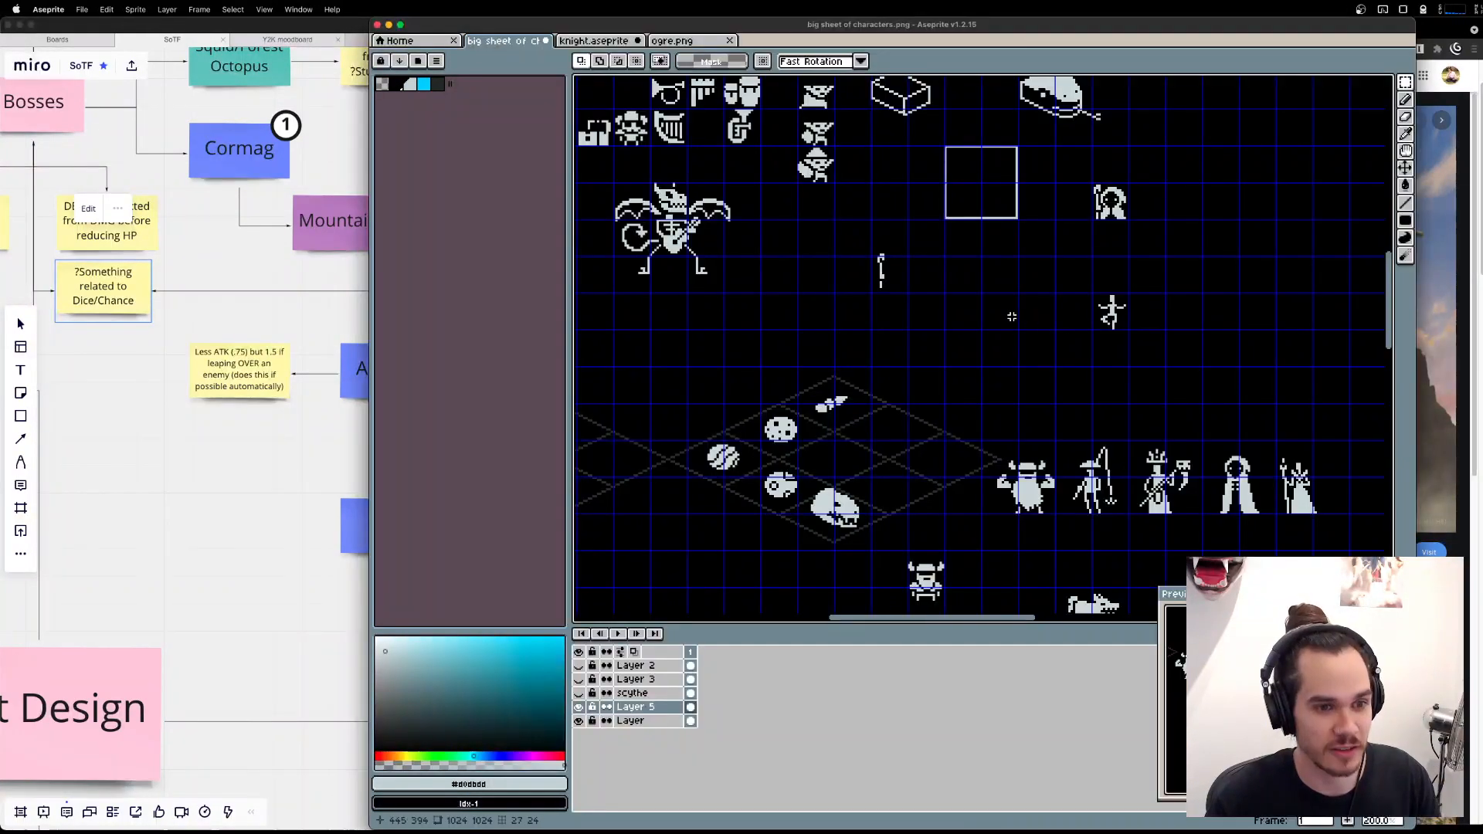
pyautogui.press('super+Tab')
pyautogui.press('super+Tab')
# Copy the small one-legged figure and paste it into the empty area below the right end of the tall character row.
pyautogui.scroll(3, 1132, 328)
pyautogui.scroll(5, 1132, 328)
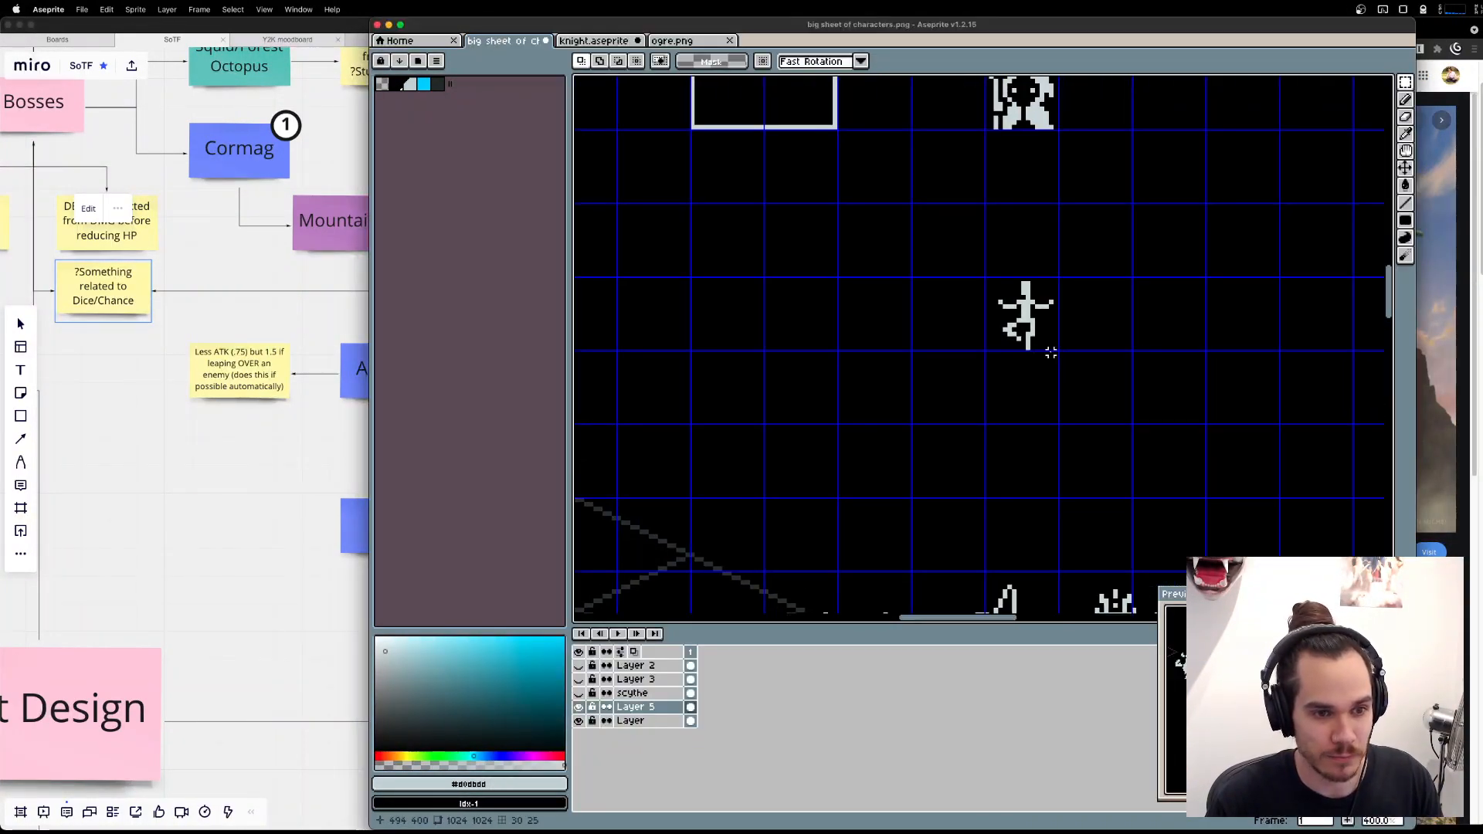
pyautogui.moveTo(892, 175); pyautogui.dragTo(1146, 384)
pyautogui.press('super+d')
pyautogui.scroll(-5, 1152, 407)
pyautogui.moveTo(1088, 446); pyautogui.dragTo(1066, 220)
pyautogui.scroll(-5, 1157, 375)
pyautogui.hscroll(8, 1156, 375)
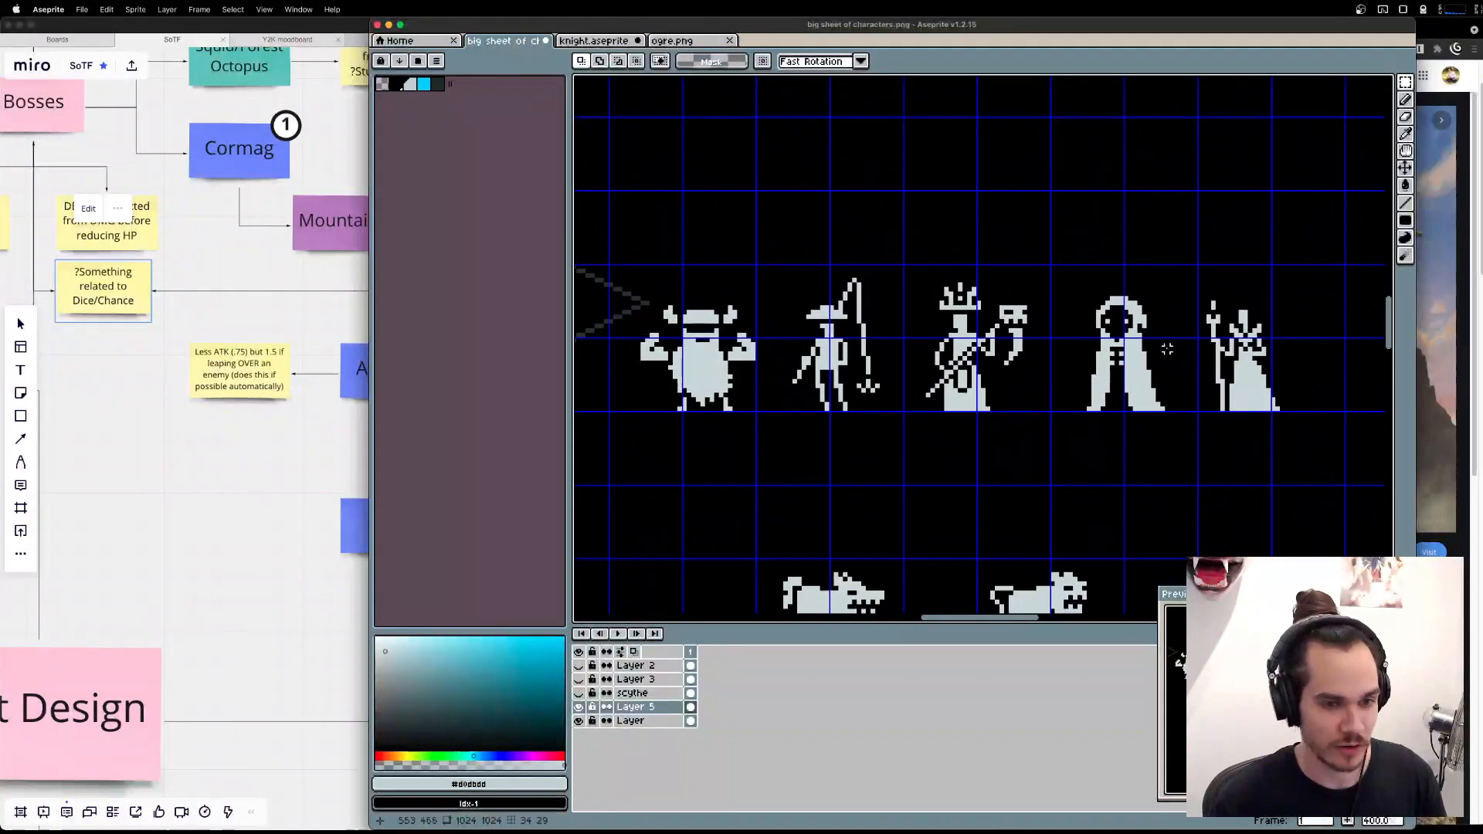
pyautogui.press('super+v')
pyautogui.moveTo(1007, 363); pyautogui.dragTo(1113, 397)
pyautogui.press('Return')
pyautogui.scroll(4, 1113, 396)
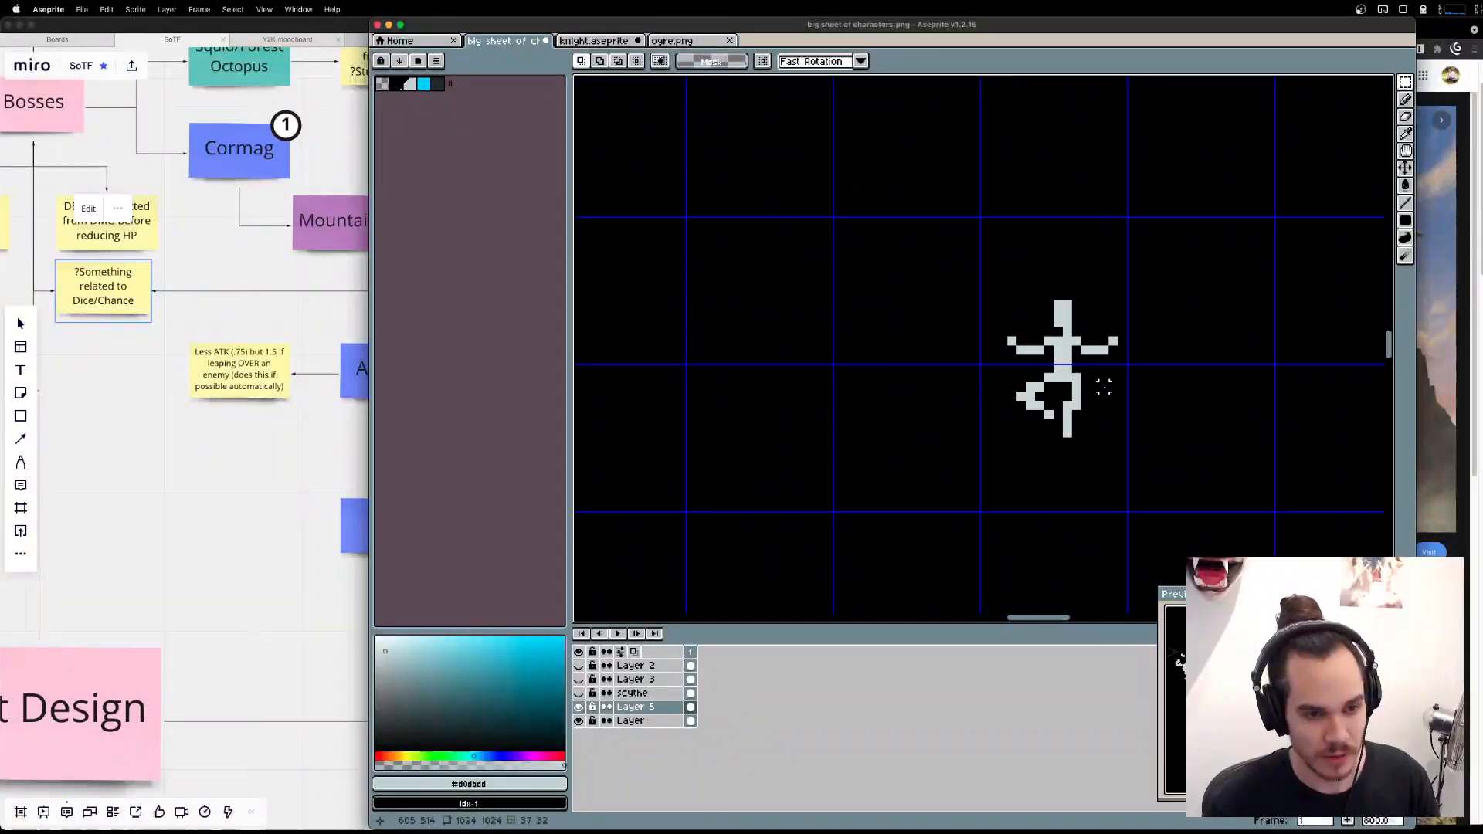
# Pencil one pixel that joins the bent leg's foot to the copied figure's standing leg.
pyautogui.press('b')
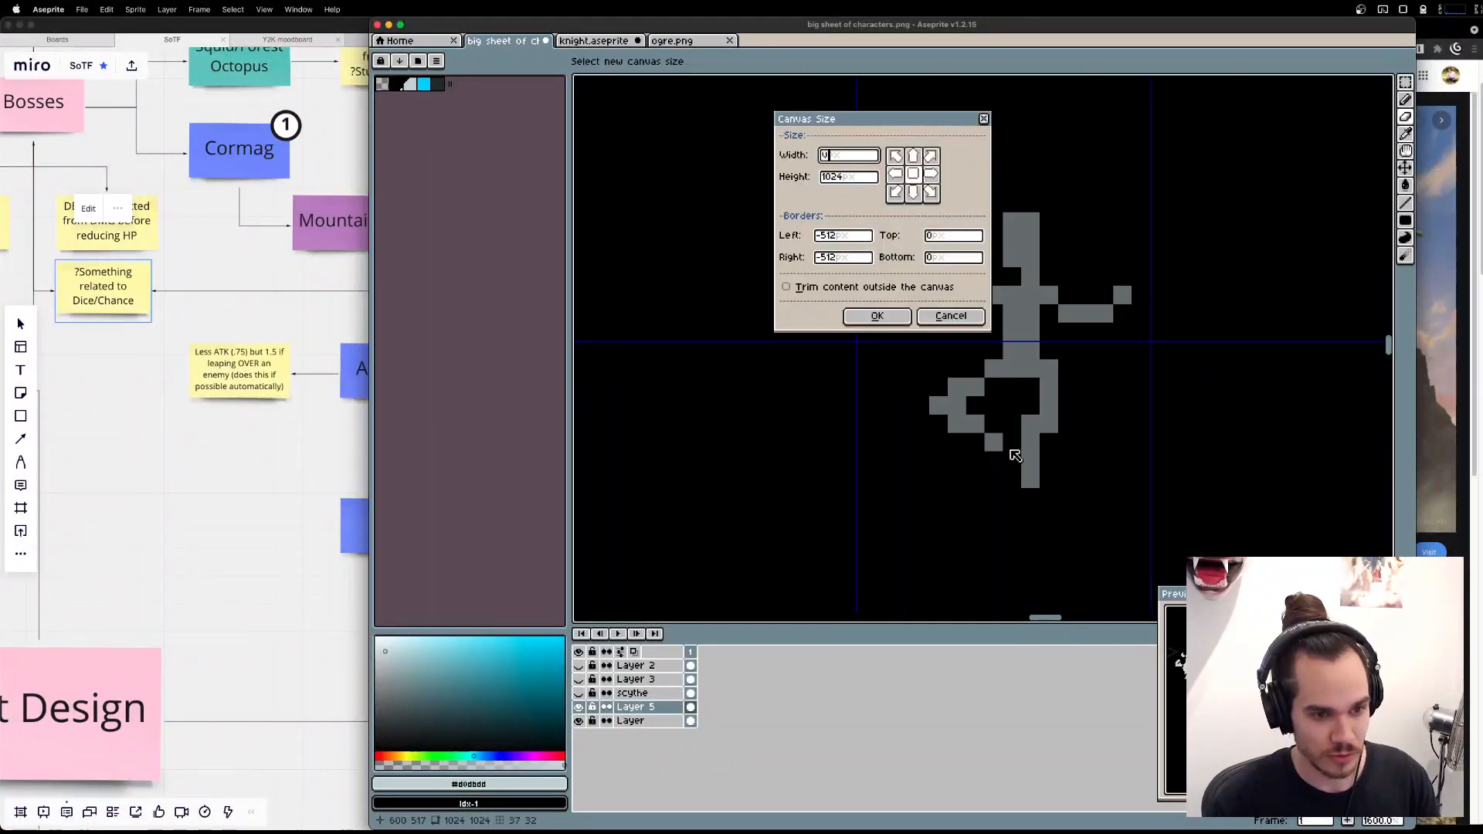
pyautogui.click(995, 442)
pyautogui.press('b')
pyautogui.click(1012, 457)
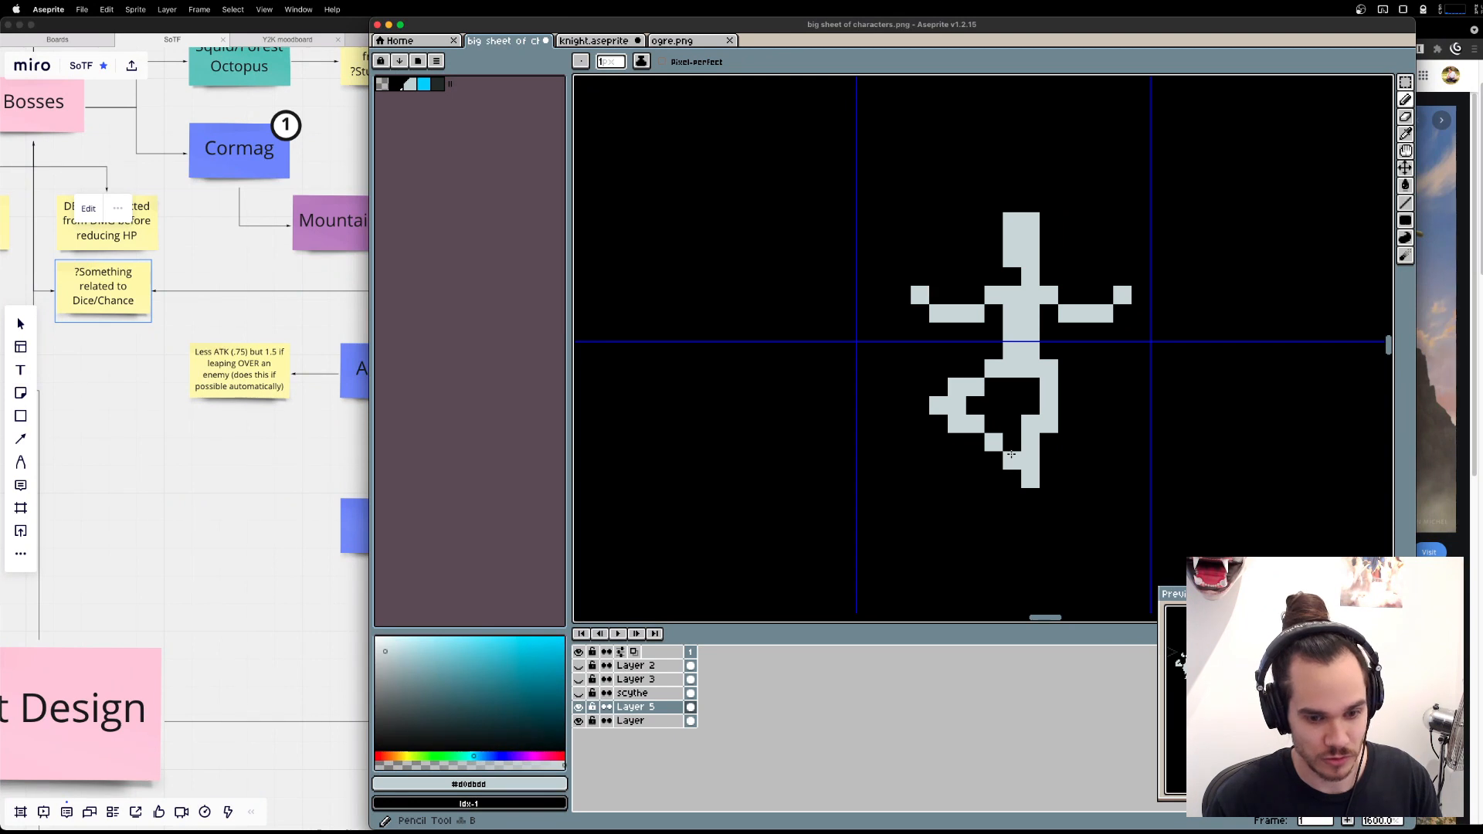
pyautogui.press('super+z')
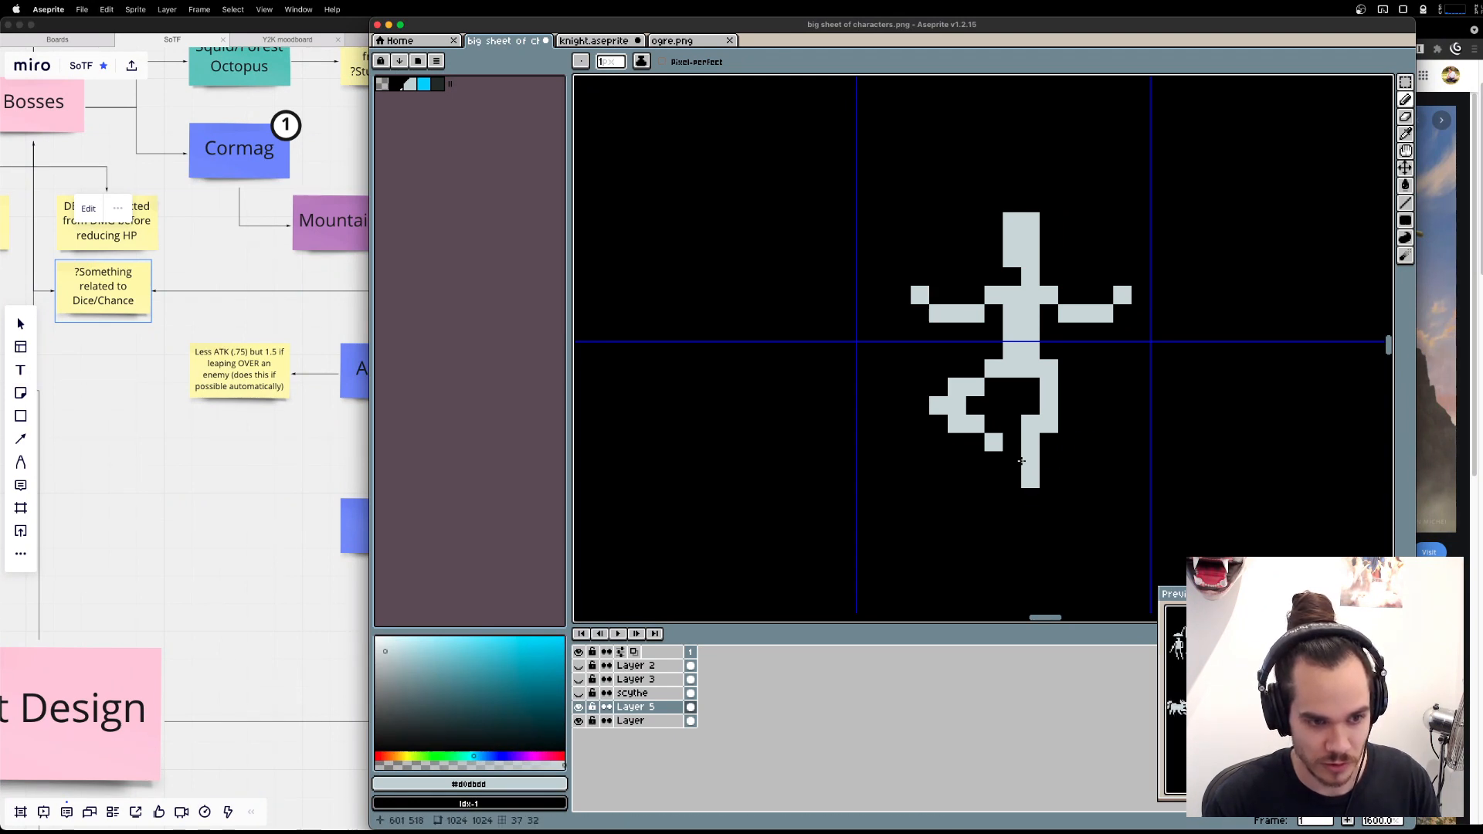
pyautogui.click(1012, 442)
# Try hollowing out the bent knee and extending the thigh and foot by a pixel, and undo those knee edits.
pyautogui.press('e')
pyautogui.click(957, 406)
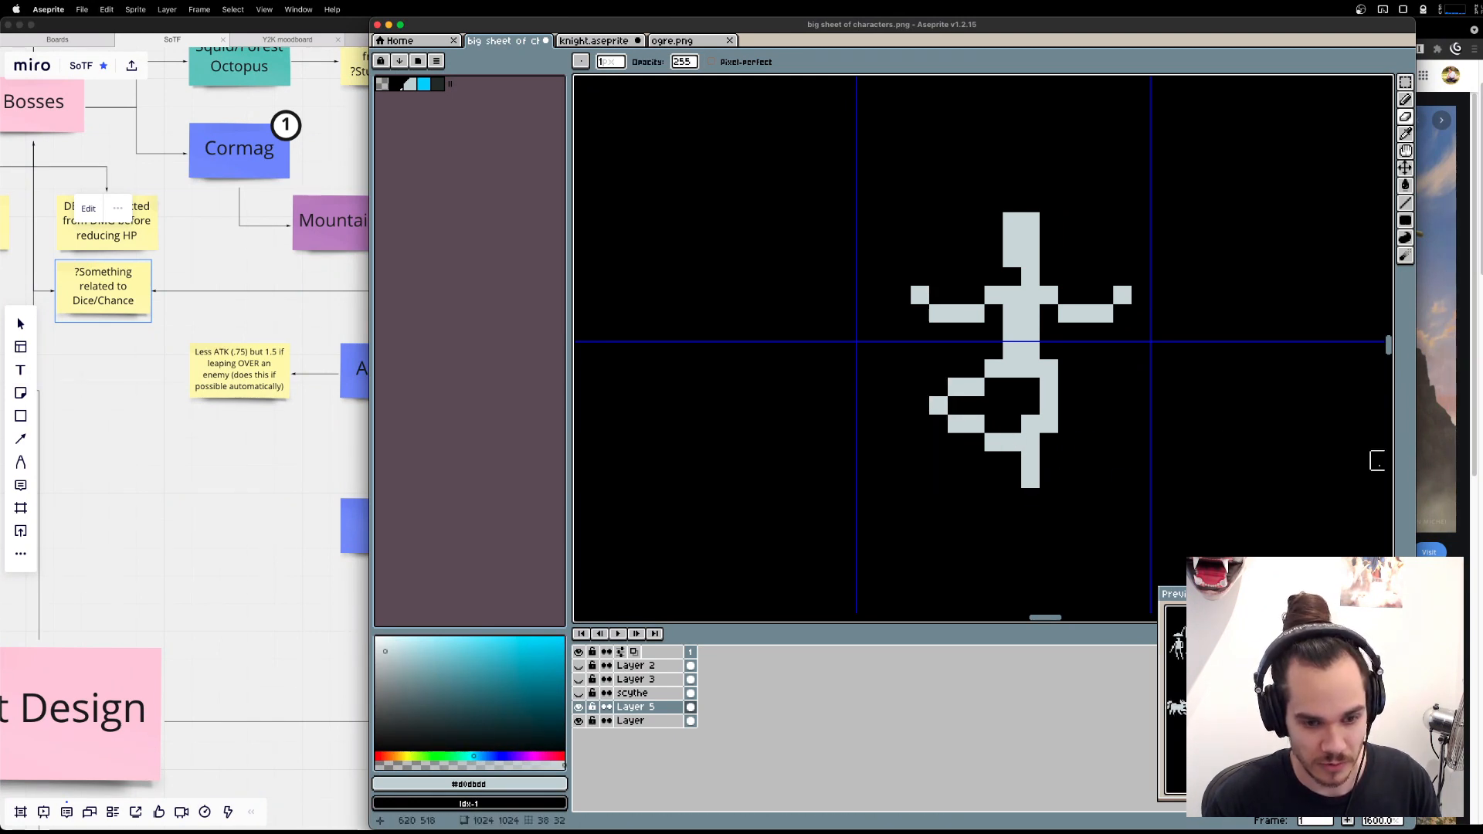
pyautogui.press('super+z')
pyautogui.click(976, 388)
pyautogui.click(975, 424)
pyautogui.press('b')
pyautogui.click(975, 368)
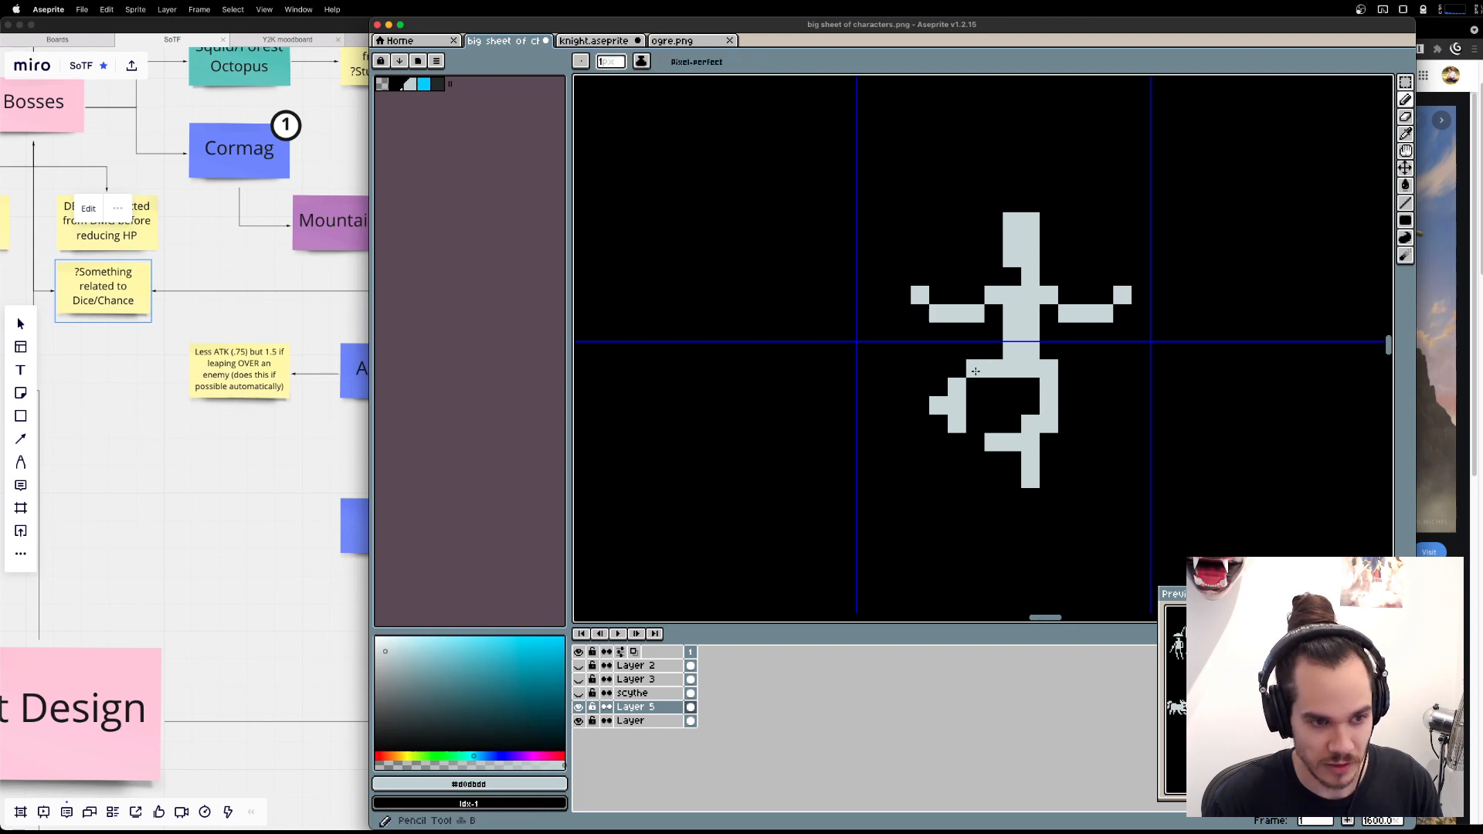
pyautogui.click(978, 439)
pyautogui.press('e')
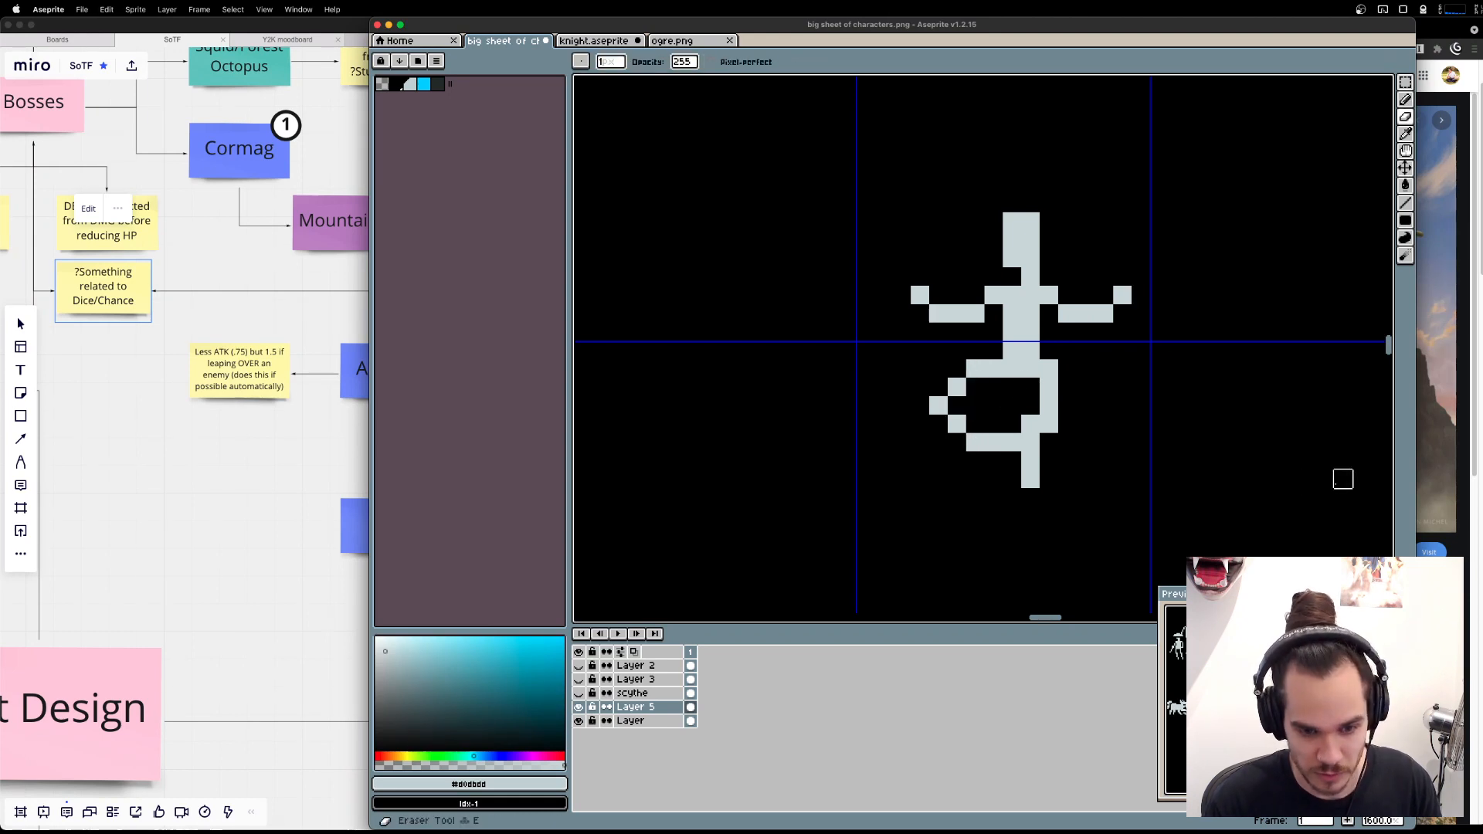
pyautogui.press('super+z')
pyautogui.press('super+z')
pyautogui.press('super+z')
pyautogui.press('super+z')
pyautogui.press('super+z')
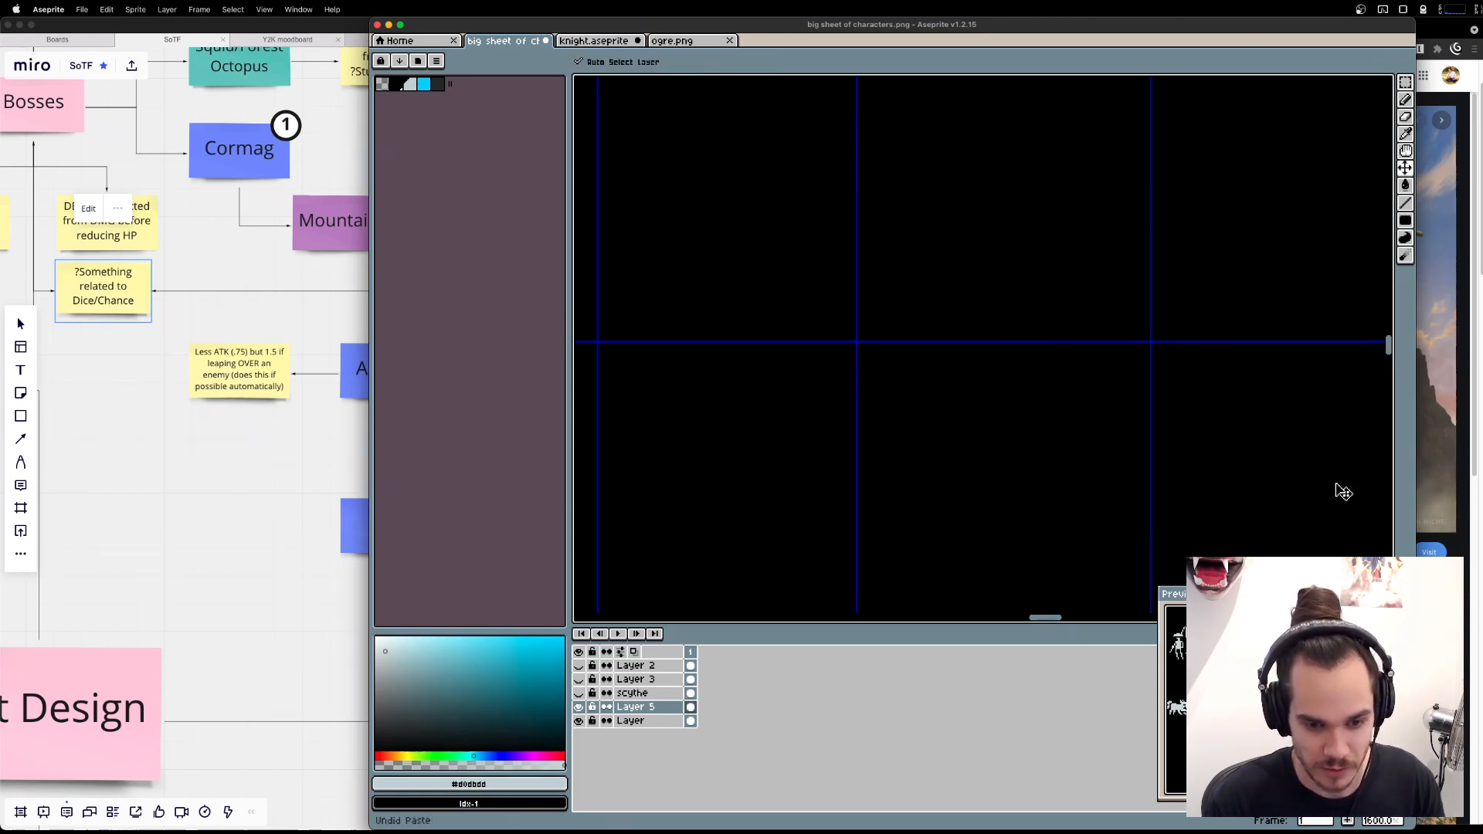
pyautogui.press('super+shift+z')
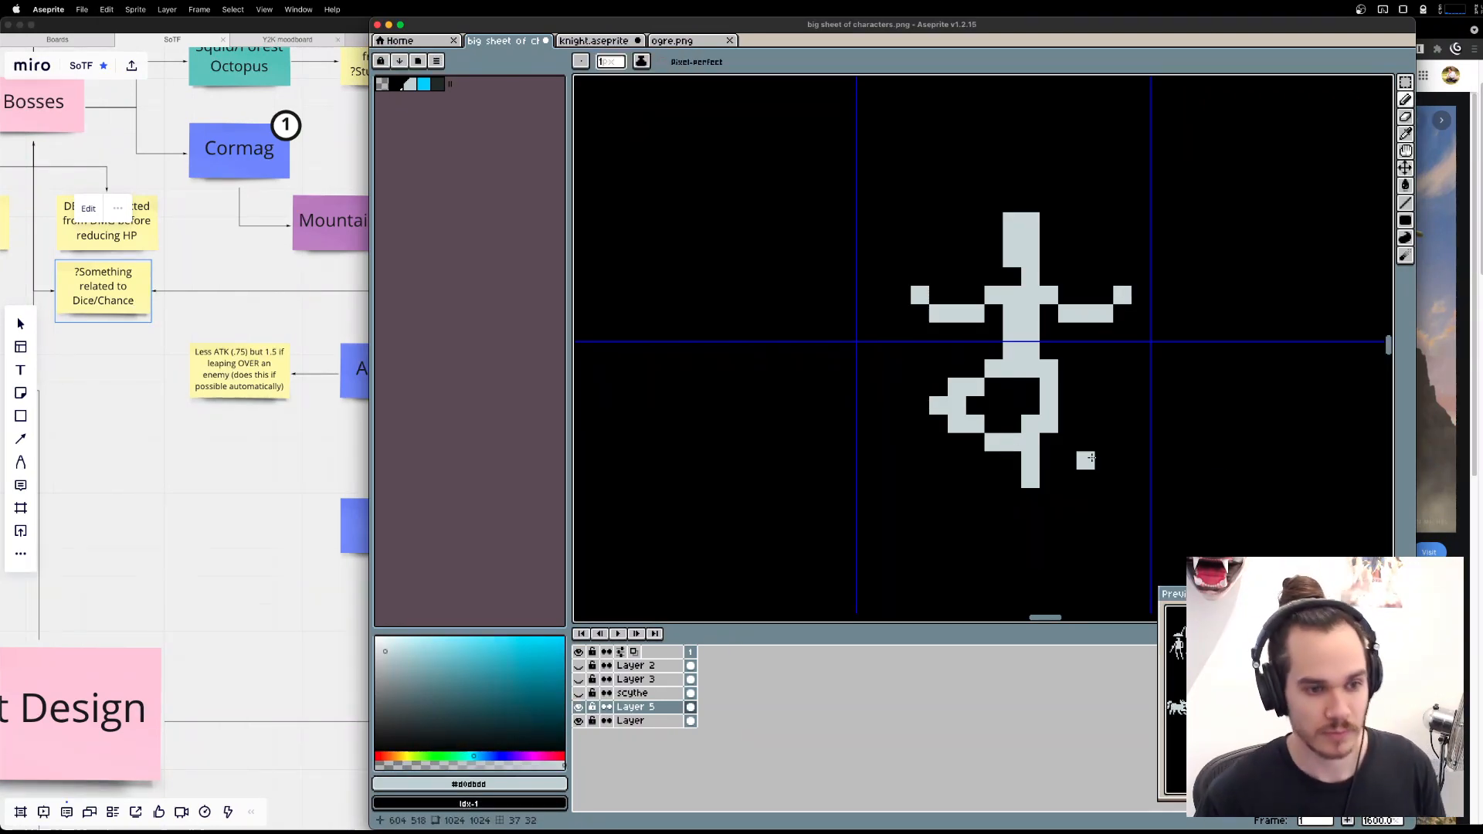
# Check the acrobat artwork again and stretch the figure's legs downward to 133.33% of their height.
pyautogui.press('super+Tab')
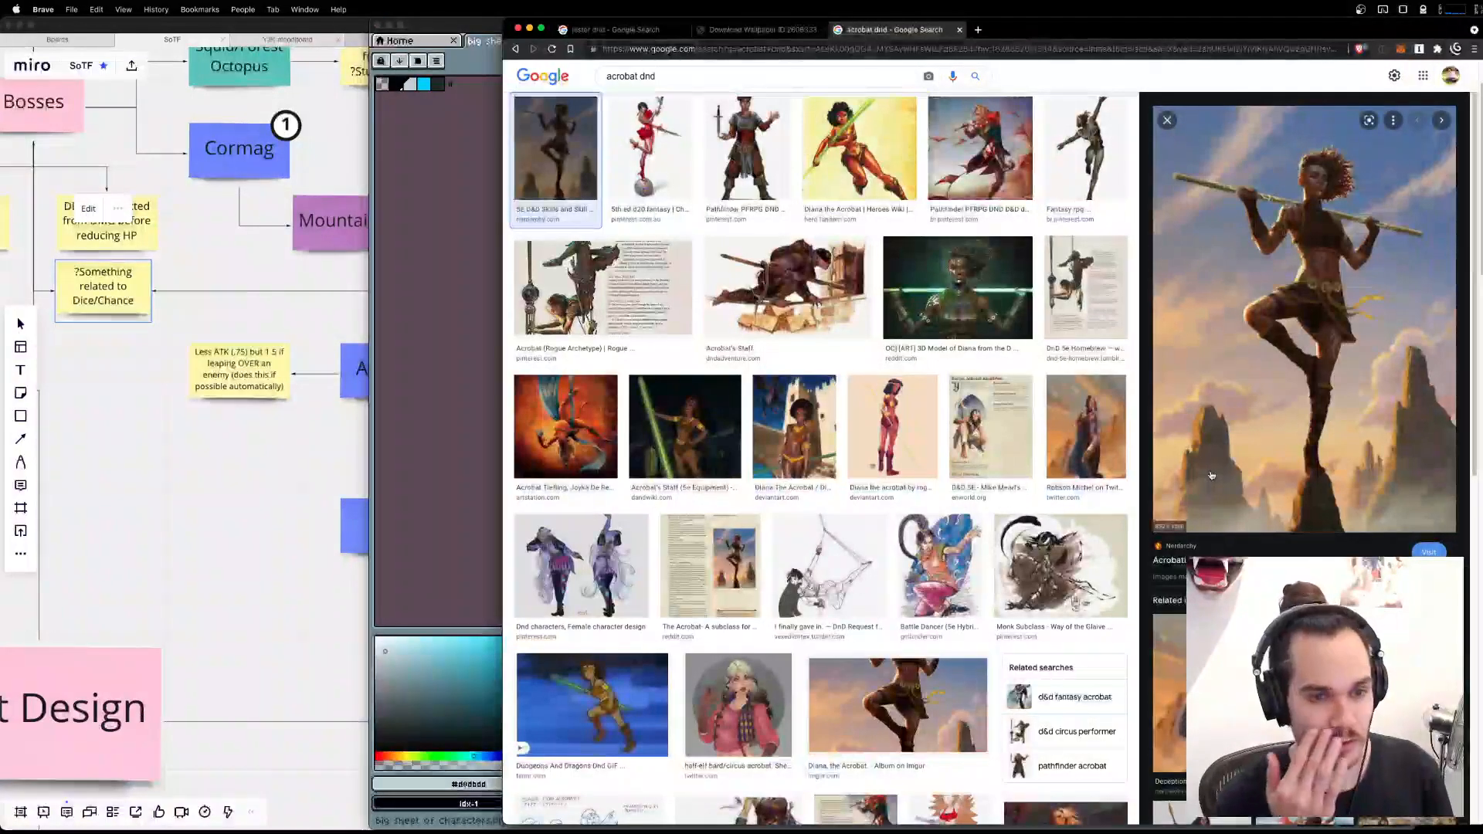
pyautogui.press('super+Tab')
pyautogui.press('super+Tab')
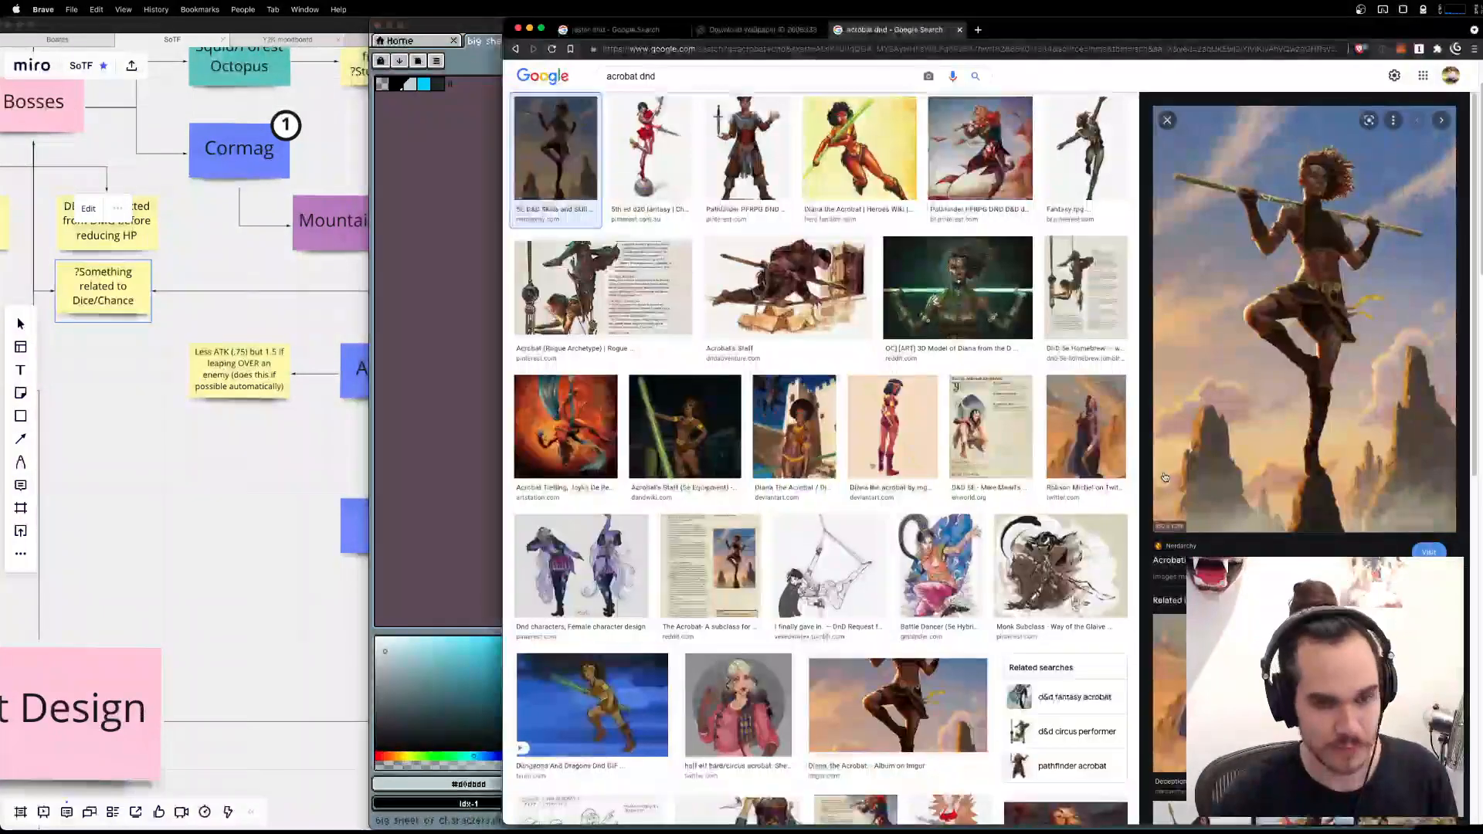
pyautogui.press('super+Tab')
pyautogui.press('m')
pyautogui.moveTo(1104, 516); pyautogui.dragTo(909, 357)
pyautogui.moveTo(1013, 524); pyautogui.dragTo(1029, 590)
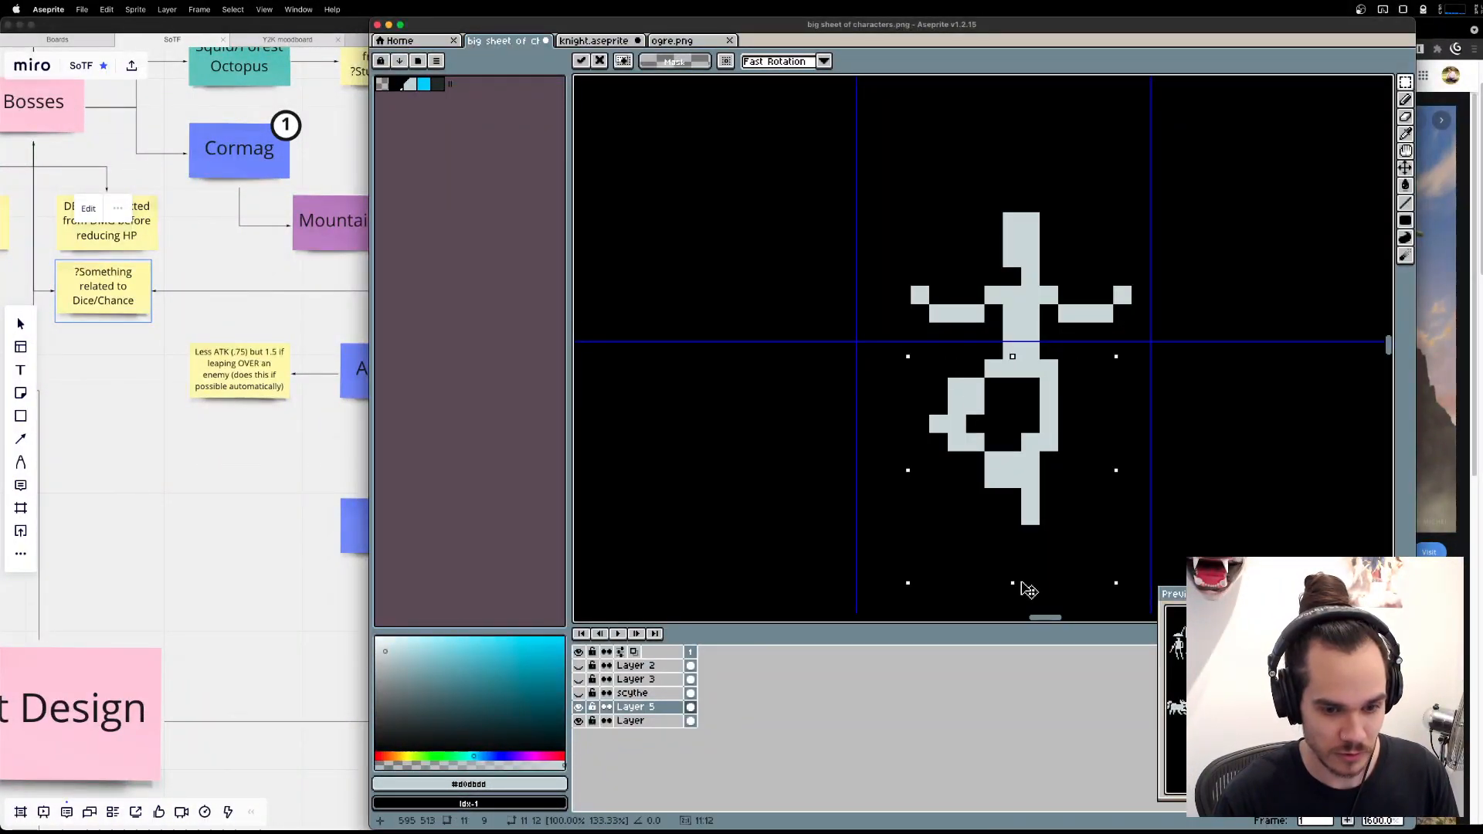
pyautogui.moveTo(1114, 395); pyautogui.dragTo(1059, 345)
pyautogui.press('super+d')
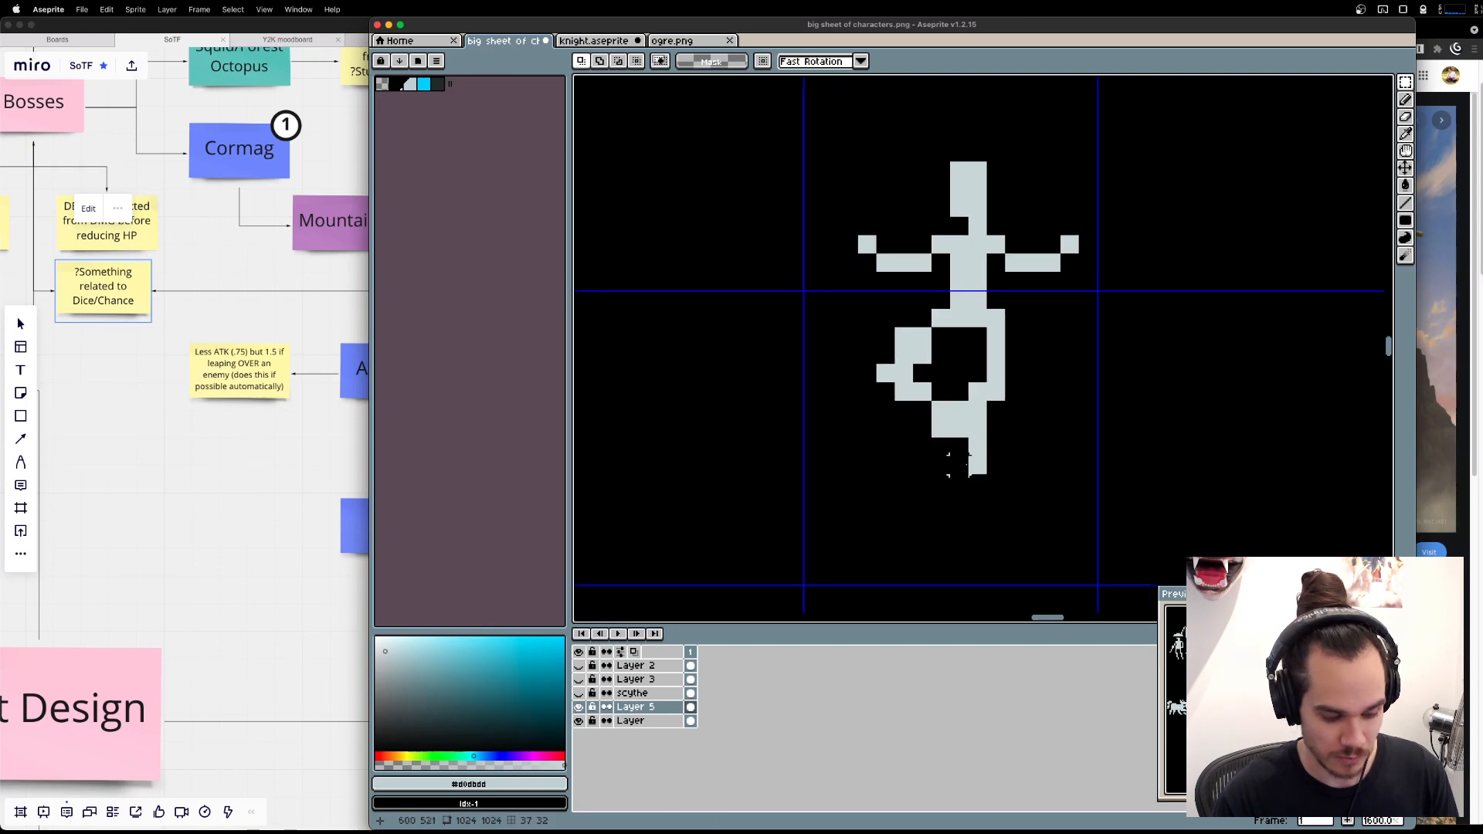
# Clean up the stretched foot and thin the bent leg to a one-pixel outline, checking it against the acrobat artwork.
pyautogui.press('b')
pyautogui.press('super+Tab')
pyautogui.press('super+Tab')
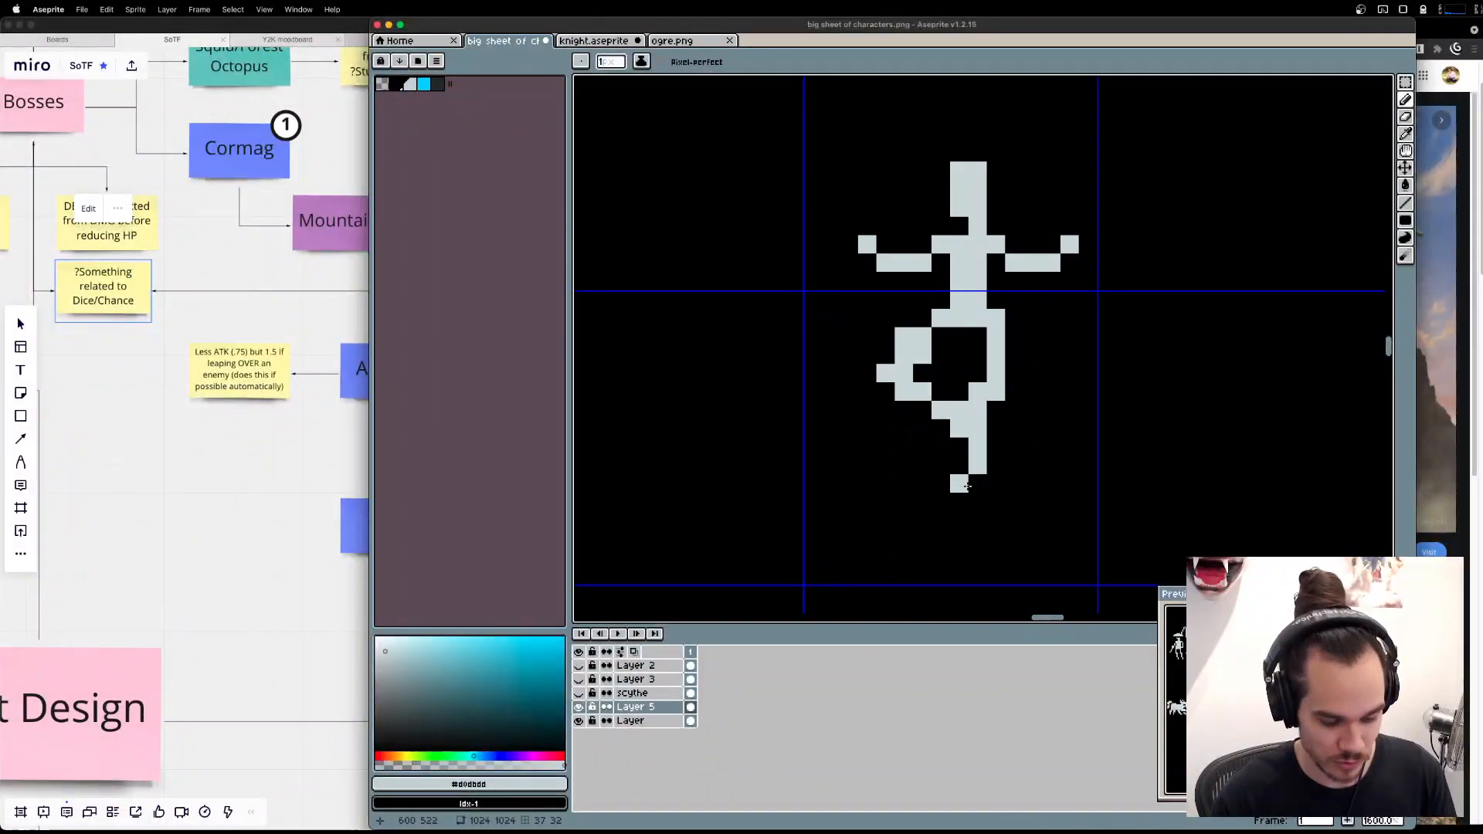
pyautogui.press('e')
pyautogui.moveTo(922, 373)
pyautogui.mouseDown()
pyautogui.moveTo(921, 355)
pyautogui.moveTo(884, 368)
pyautogui.mouseUp()
pyautogui.click(884, 370)
pyautogui.click(904, 372)
pyautogui.press('b')
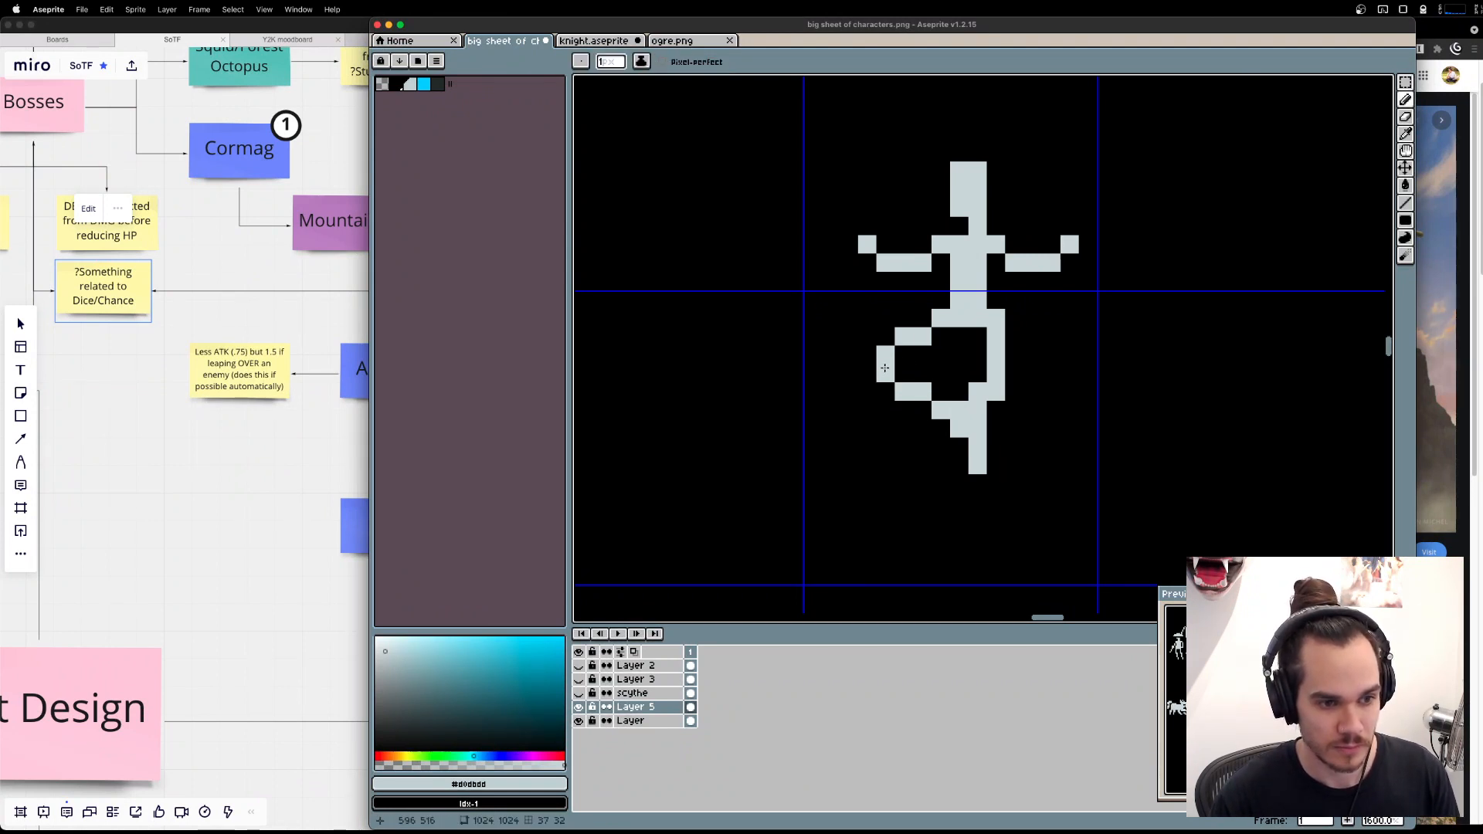
# Shift the bent leg's calf and foot up one pixel and clear the lower part of the standing leg.
pyautogui.press('m')
pyautogui.moveTo(830, 502)
pyautogui.mouseDown()
pyautogui.moveTo(948, 404)
pyautogui.moveTo(959, 372)
pyautogui.moveTo(945, 381)
pyautogui.moveTo(977, 409)
pyautogui.moveTo(977, 465)
pyautogui.mouseUp()
pyautogui.press('super+d')
pyautogui.press('e')
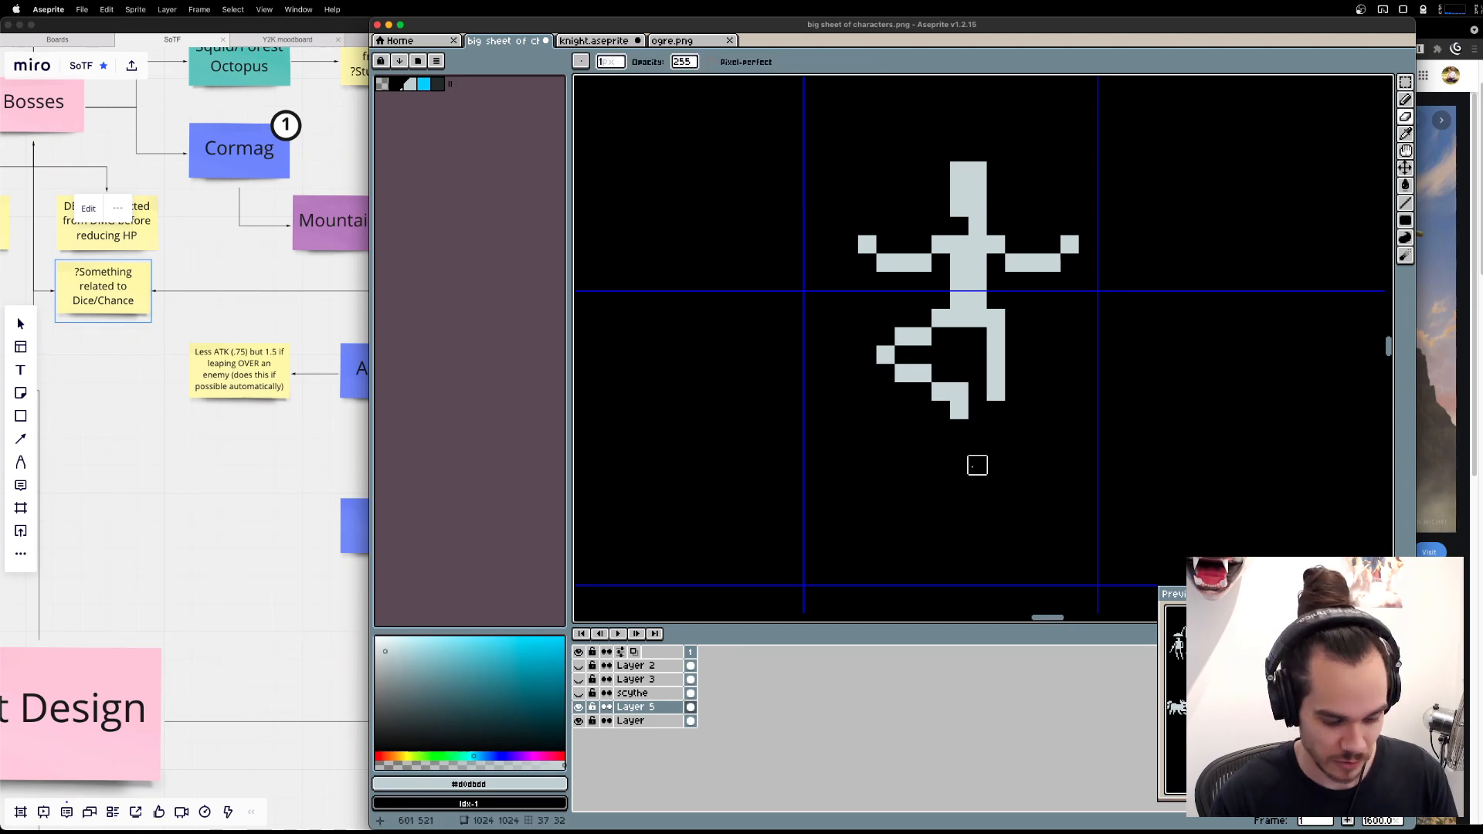
# Redraw the standing leg as a straight vertical line with a one-pixel foot pointing toward the bent knee's side.
pyautogui.press('b')
pyautogui.moveTo(996, 396); pyautogui.dragTo(992, 470)
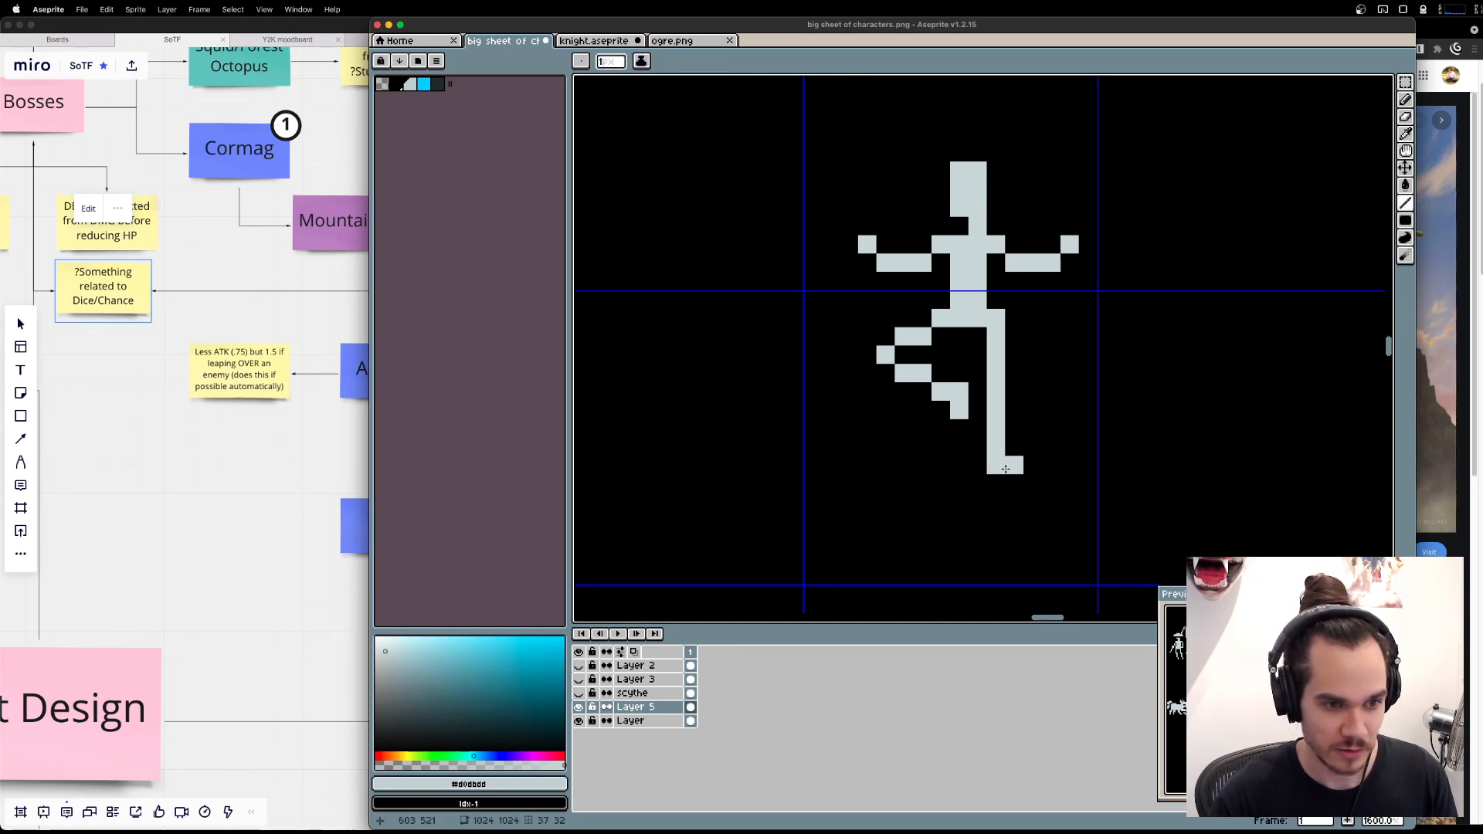
pyautogui.press('e')
pyautogui.click(1009, 466)
pyautogui.press('b')
pyautogui.click(982, 466)
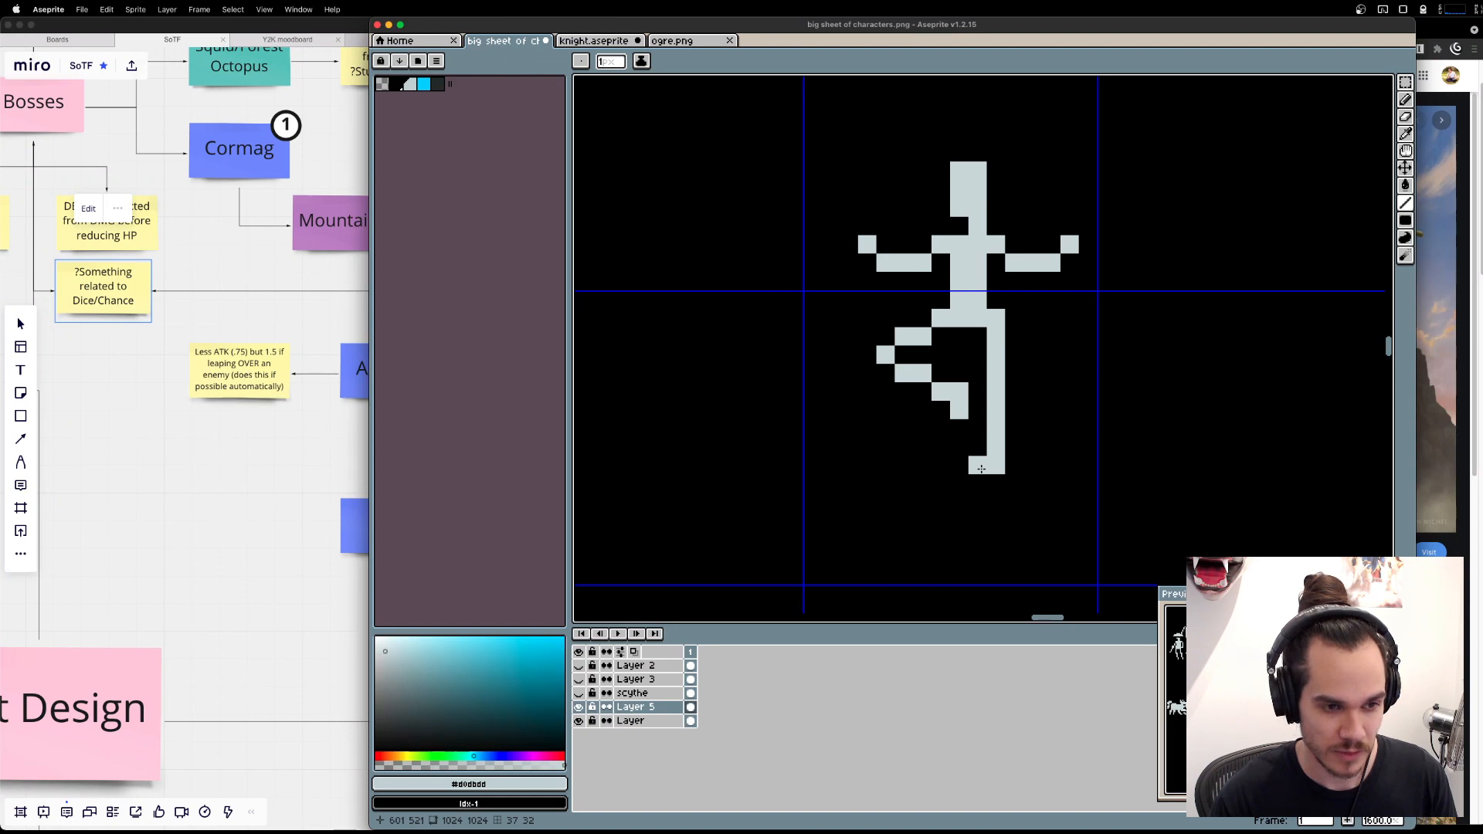
# Remove the standing leg's foot pixel and extend the bent leg's foot one pixel to touch the standing leg.
pyautogui.press('m')
pyautogui.moveTo(1080, 567)
pyautogui.mouseDown()
pyautogui.moveTo(1005, 381)
pyautogui.moveTo(986, 381)
pyautogui.moveTo(992, 405)
pyautogui.mouseUp()
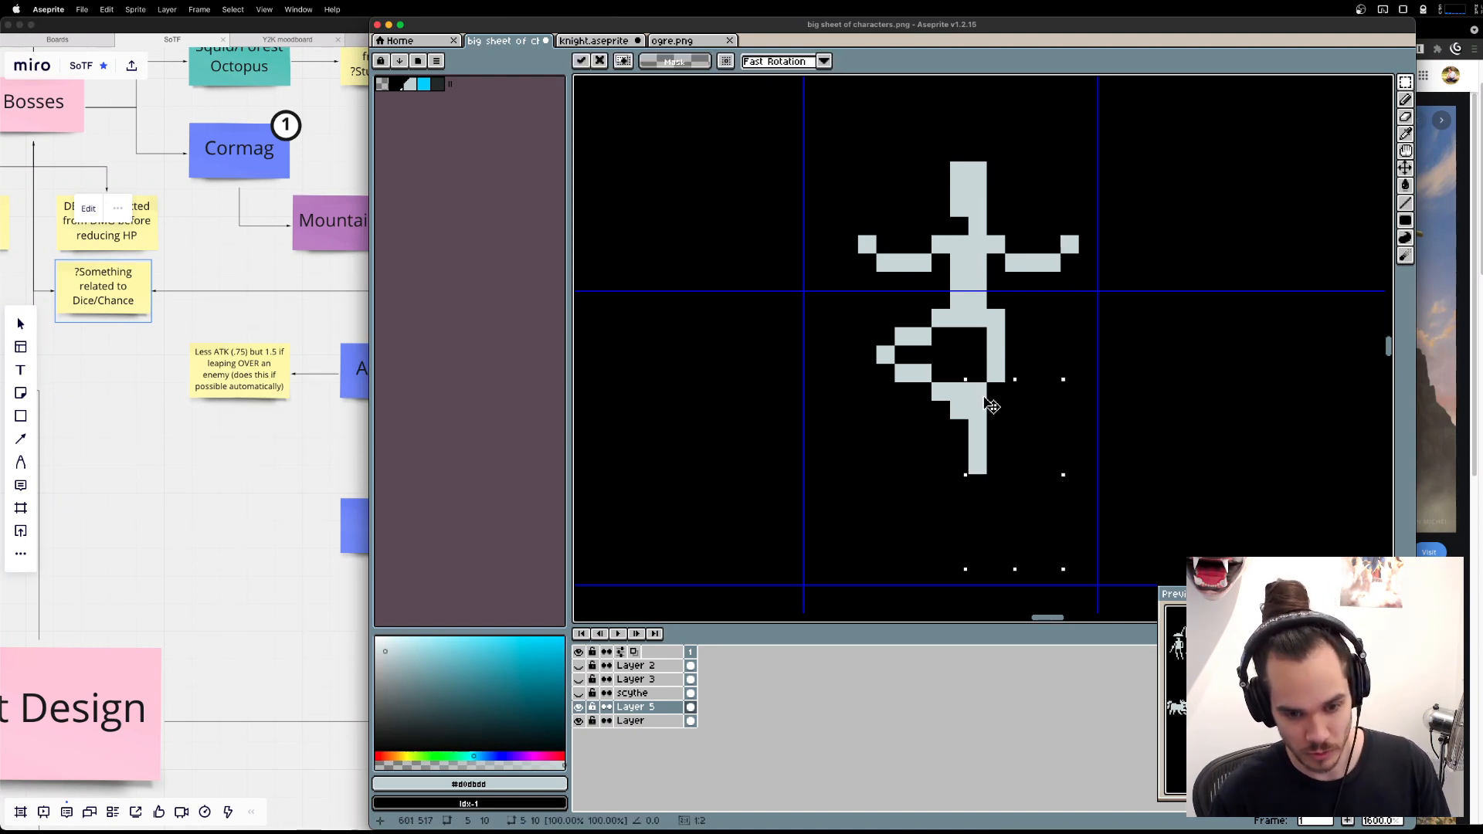
pyautogui.press('Escape')
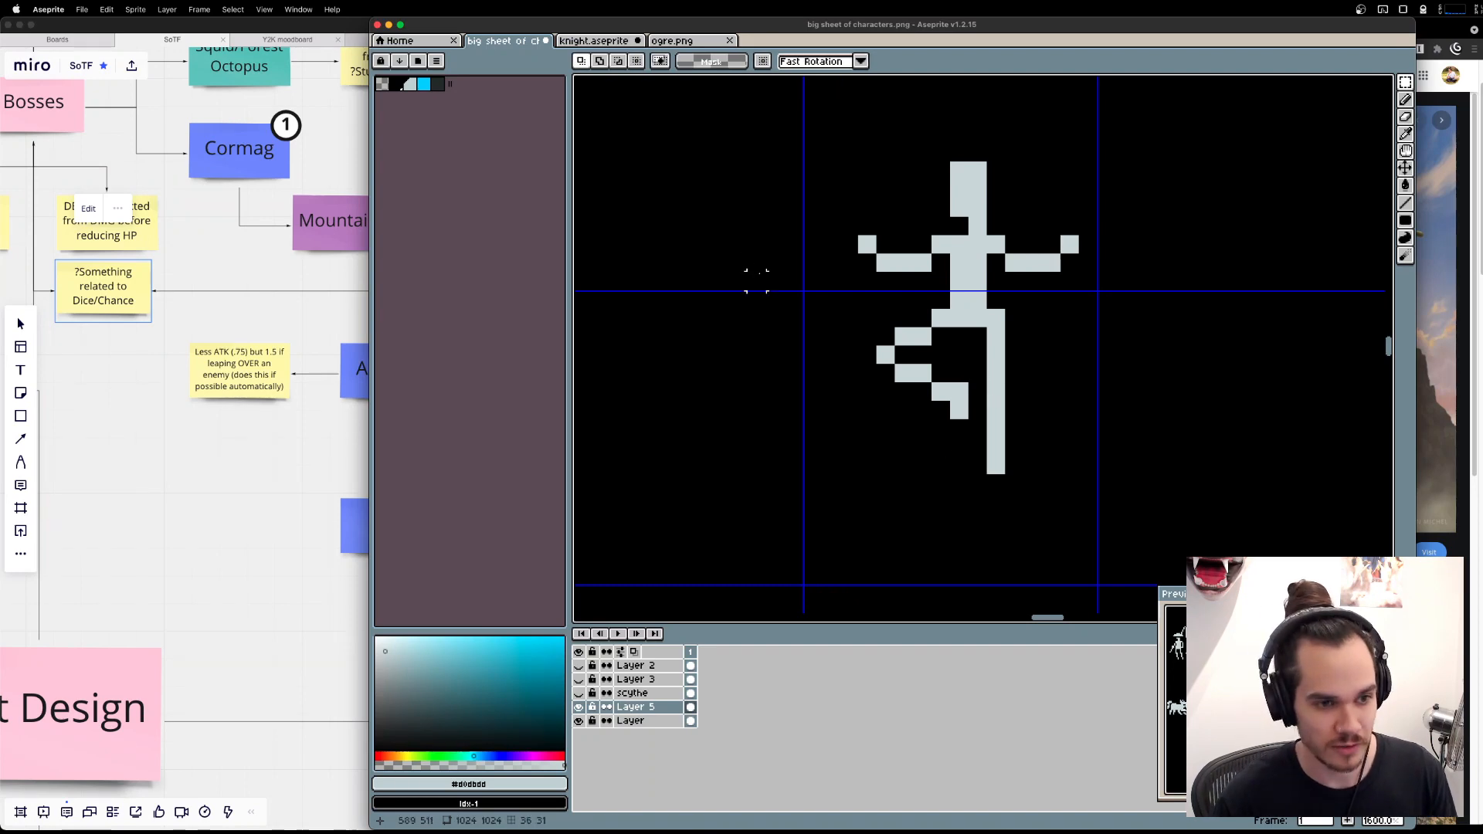
pyautogui.press('e')
pyautogui.click(958, 409)
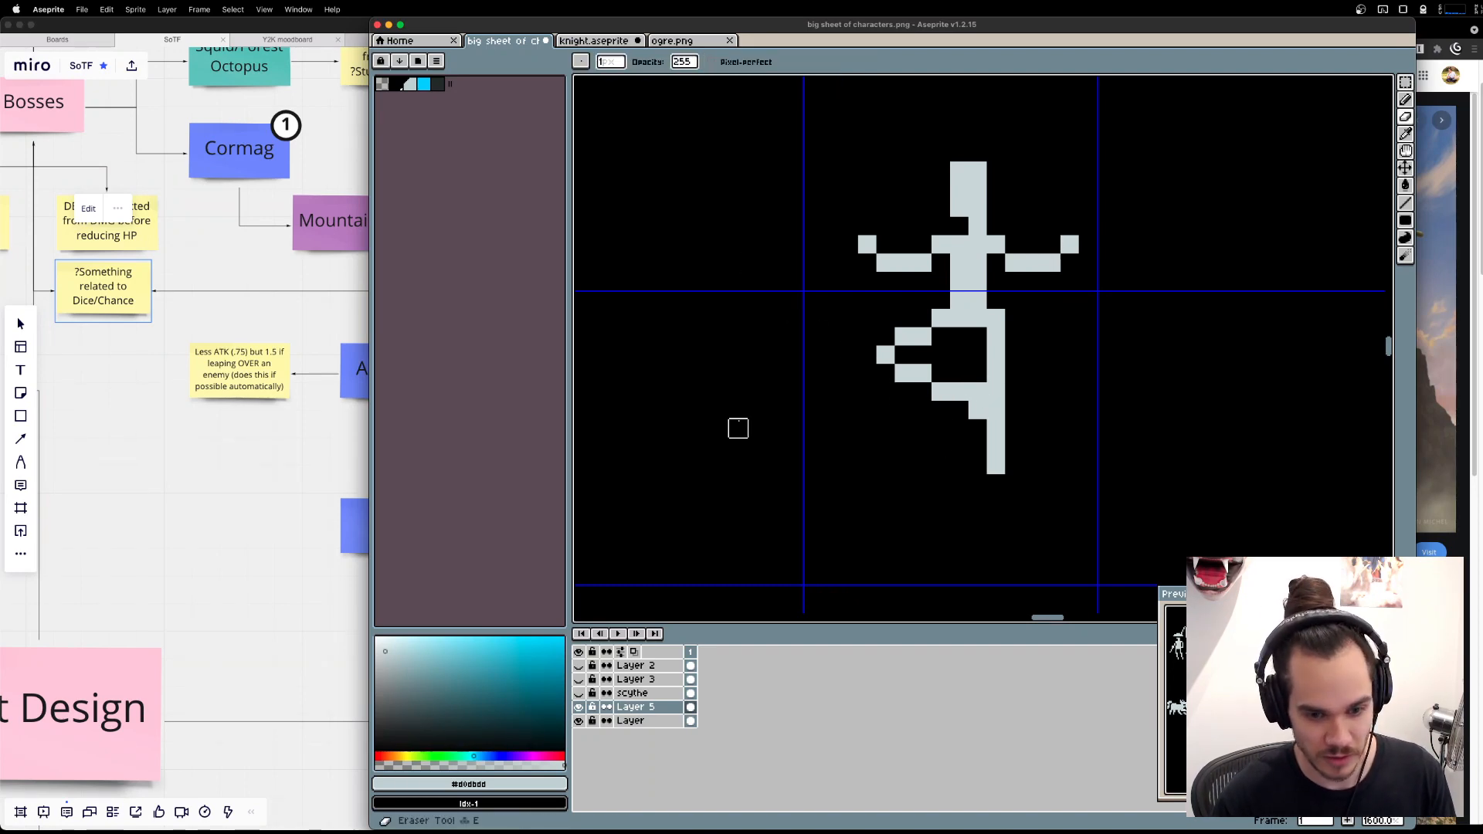
# Shift the figure's head, arms and torso one pixel right over the standing leg.
pyautogui.press('super+Tab')
pyautogui.press('super+Tab')
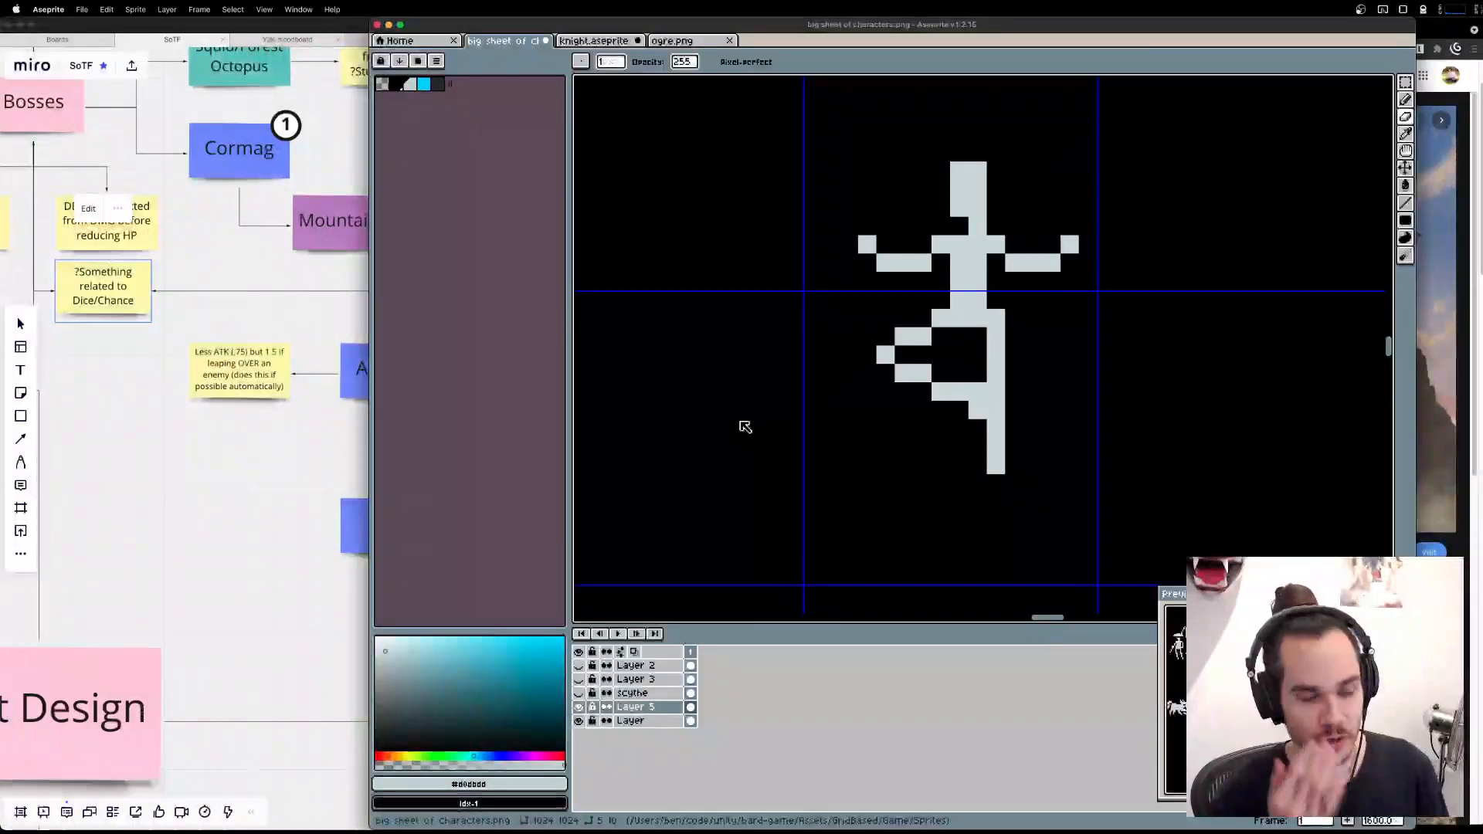
pyautogui.press('m')
pyautogui.moveTo(757, 116); pyautogui.dragTo(1147, 298)
pyautogui.moveTo(1026, 227); pyautogui.dragTo(1041, 230)
pyautogui.hotkey('ctrl', 'd')
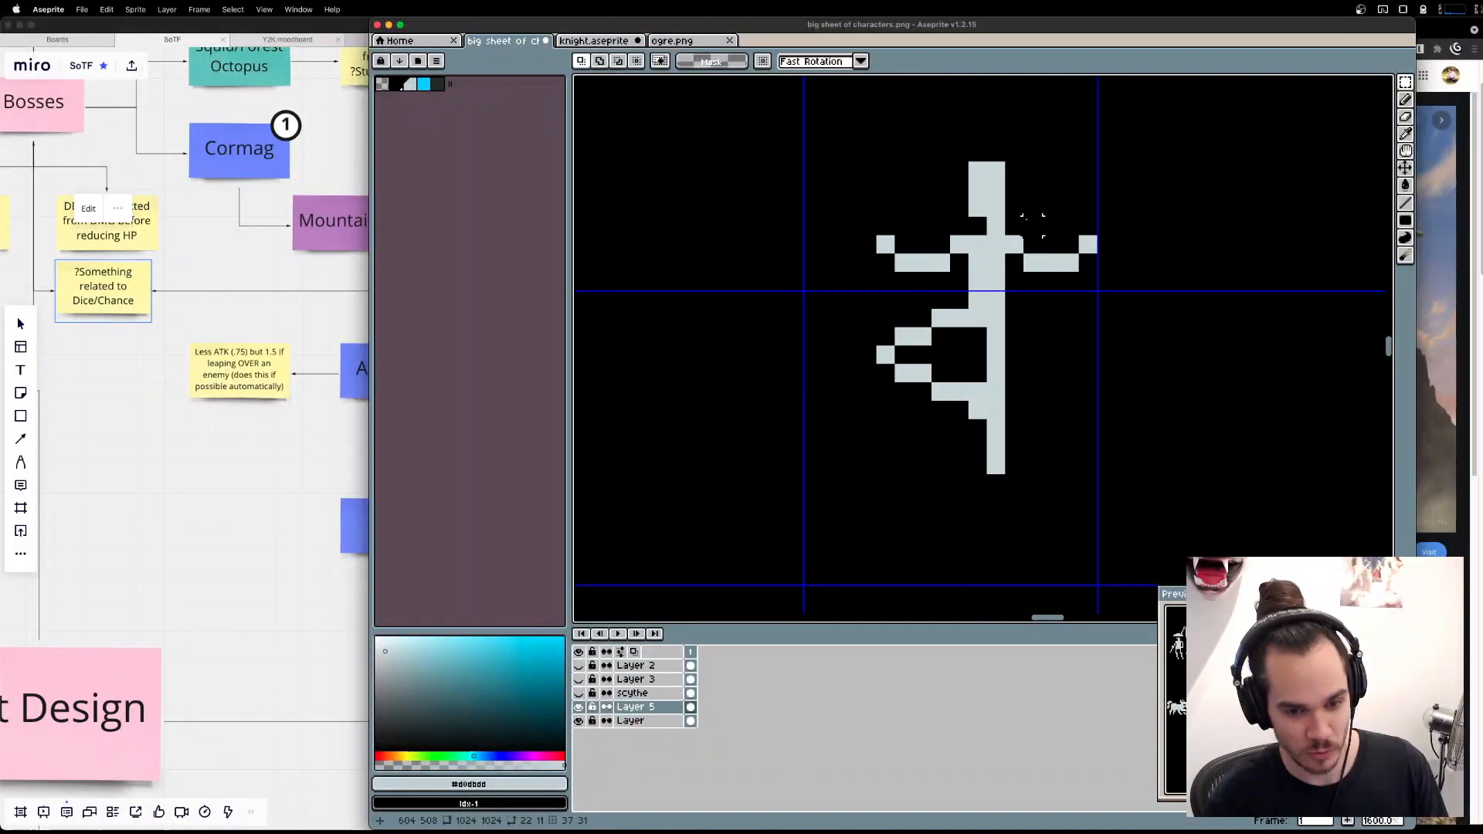
# Raise the figure's head, arms and upper torso two pixels above the waist.
pyautogui.moveTo(1122, 261); pyautogui.dragTo(994, 401)
pyautogui.moveTo(625, 218)
pyautogui.mouseDown()
pyautogui.moveTo(1016, 404)
pyautogui.moveTo(1088, 459)
pyautogui.mouseUp()
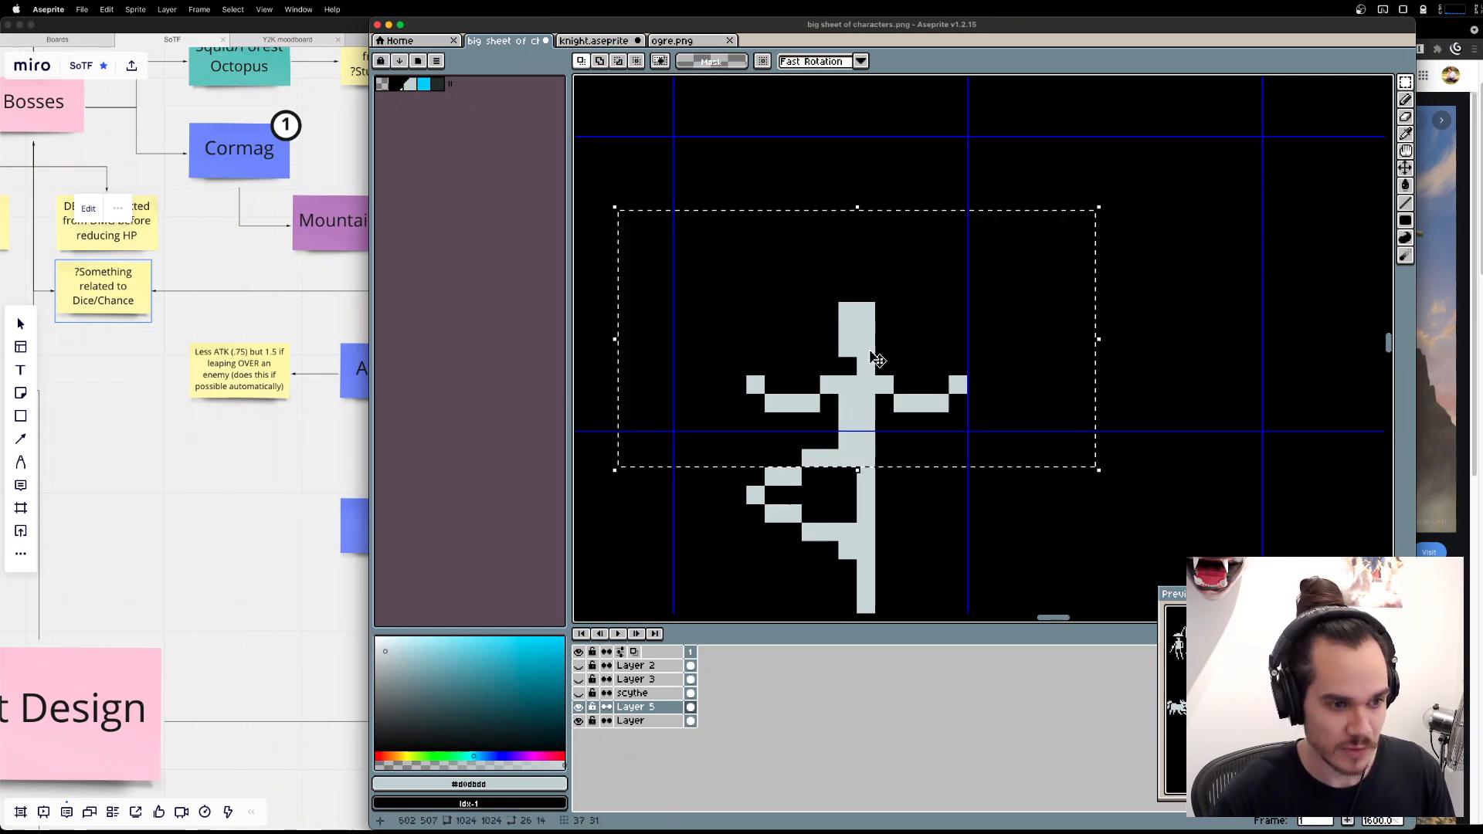
pyautogui.click(875, 360)
pyautogui.hotkey('ctrl', 'd')
pyautogui.moveTo(731, 277); pyautogui.dragTo(1051, 424)
pyautogui.moveTo(896, 357); pyautogui.dragTo(898, 320)
pyautogui.hotkey('ctrl', 'd')
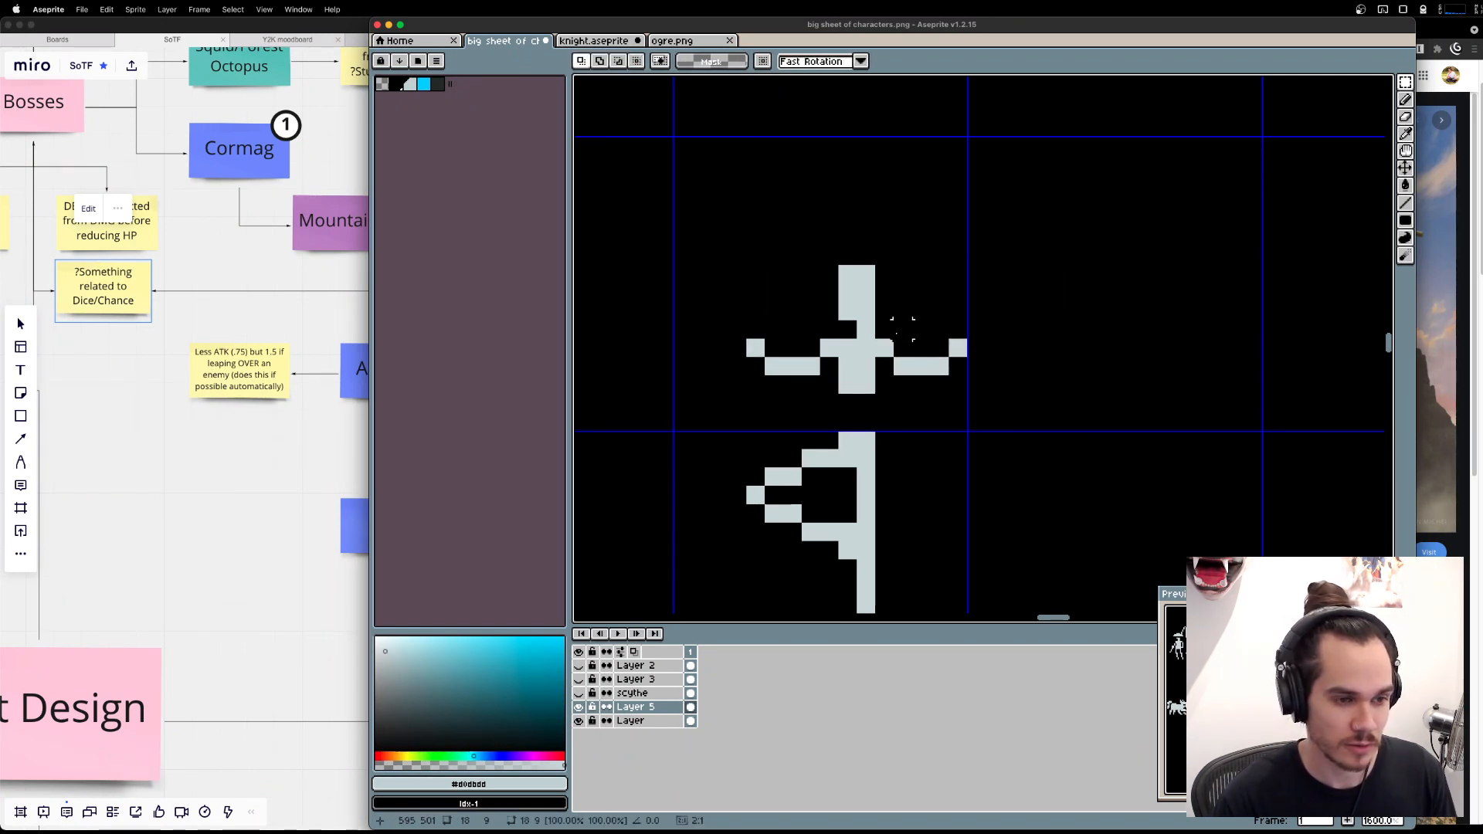
# Fill the gap in the torso, widen it to three pixels and move the right-hand arm one pixel outward.
pyautogui.press('b')
pyautogui.moveTo(852, 422); pyautogui.dragTo(854, 414)
pyautogui.press('m')
pyautogui.moveTo(1031, 387)
pyautogui.mouseDown()
pyautogui.moveTo(841, 215)
pyautogui.moveTo(877, 323)
pyautogui.moveTo(870, 354)
pyautogui.moveTo(890, 357)
pyautogui.moveTo(866, 385)
pyautogui.moveTo(878, 439)
pyautogui.moveTo(947, 312)
pyautogui.mouseUp()
pyautogui.press('super+d')
pyautogui.press('b')
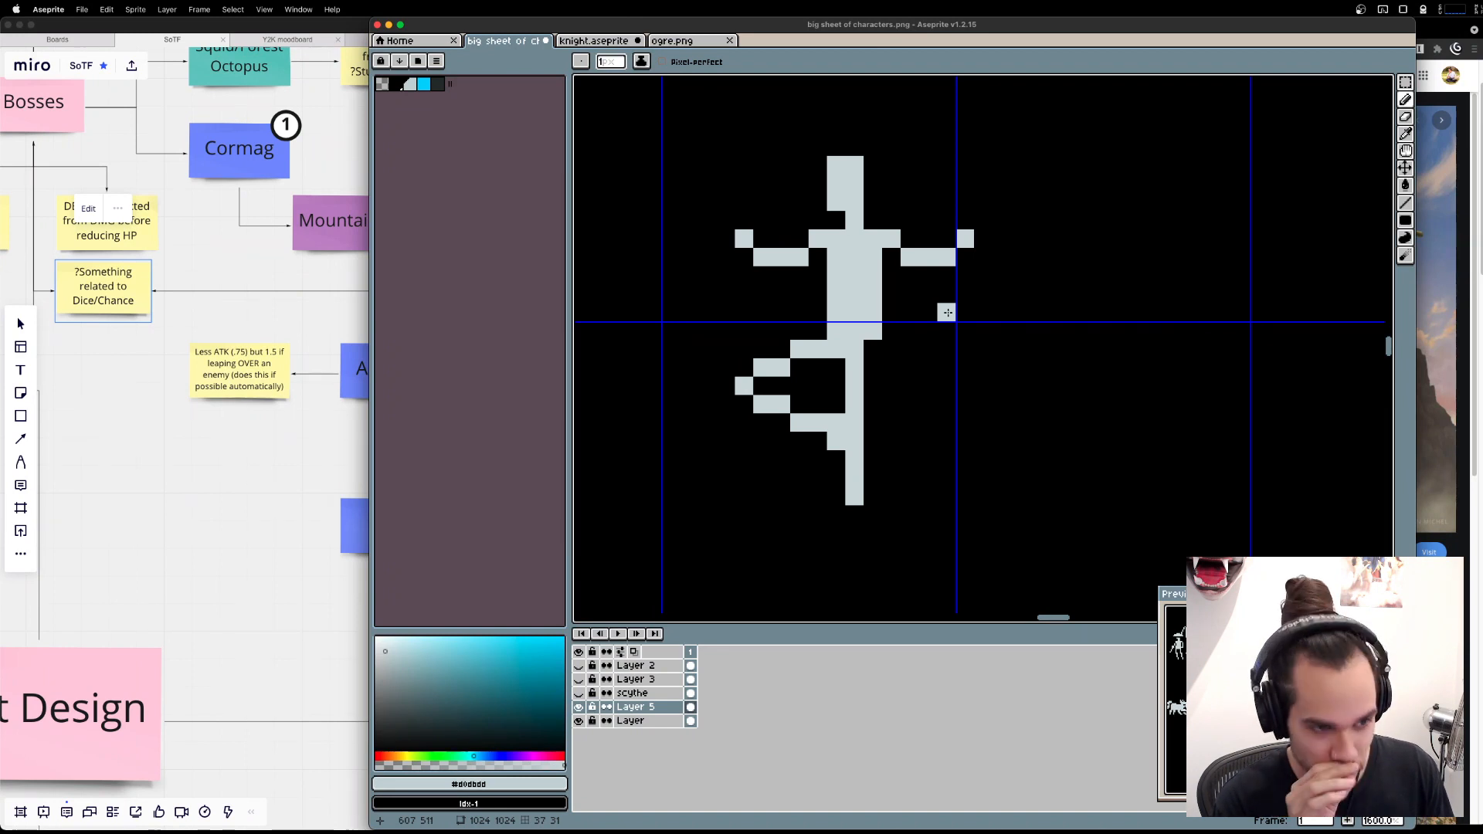
# Rebuild the standing leg one pixel further right along the torso's outer edge, deleting the leftover lower piece and extending the new leg downward.
pyautogui.press('m')
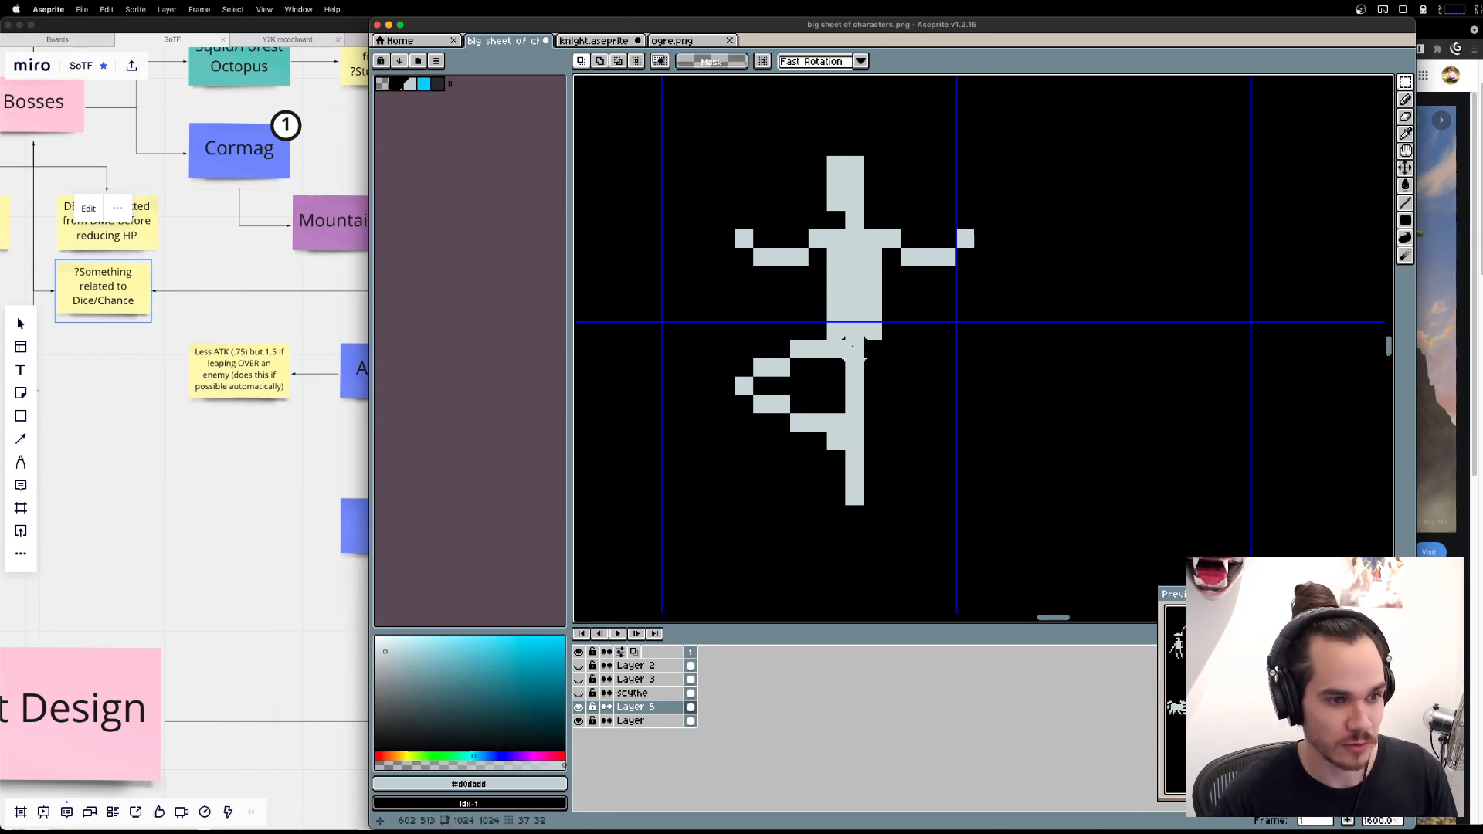
pyautogui.moveTo(853, 344)
pyautogui.mouseDown()
pyautogui.moveTo(874, 439)
pyautogui.moveTo(842, 570)
pyautogui.mouseUp()
pyautogui.press('super+d')
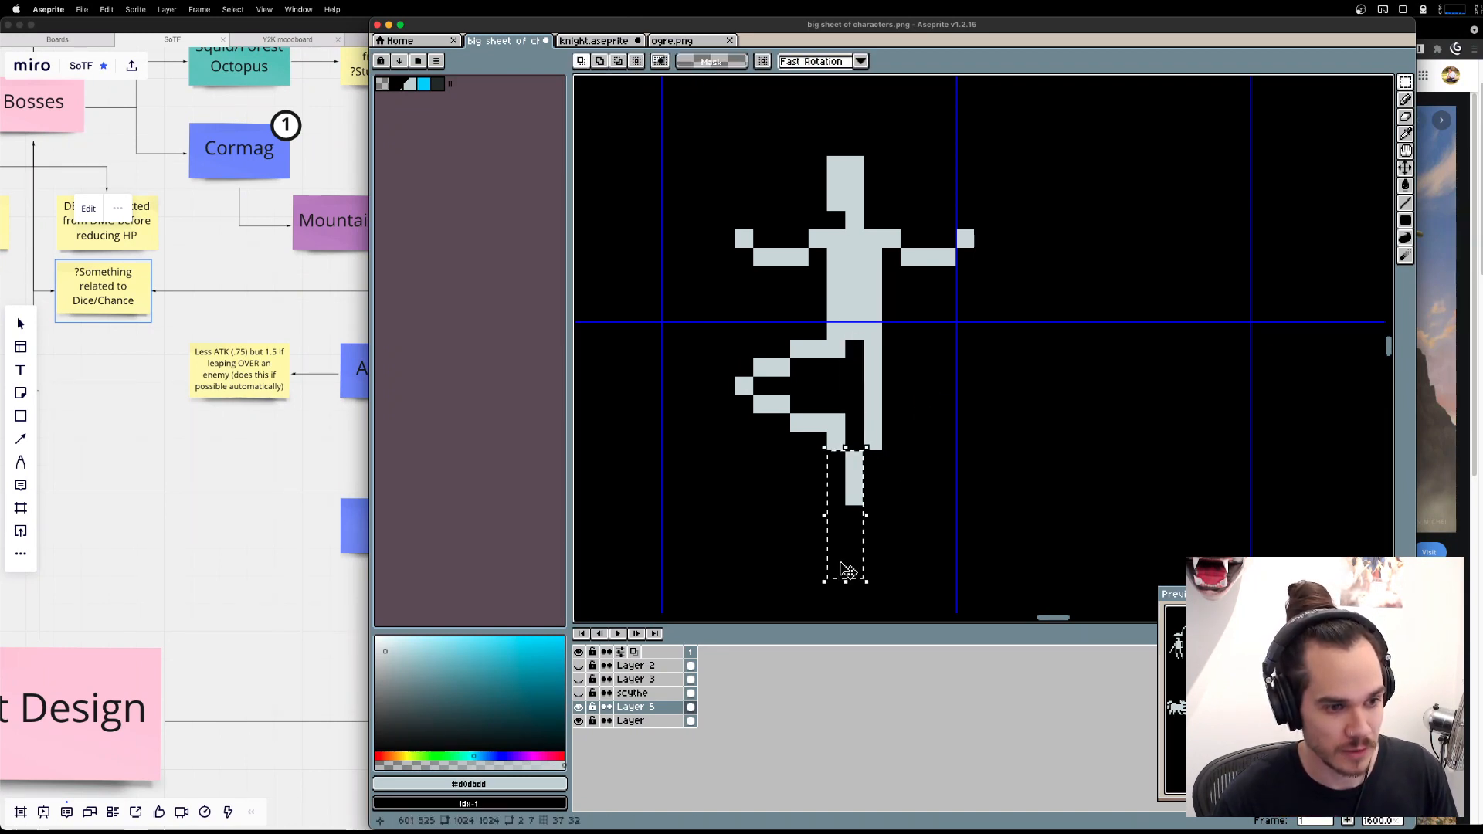
pyautogui.press('e')
pyautogui.press('Delete')
pyautogui.press('b')
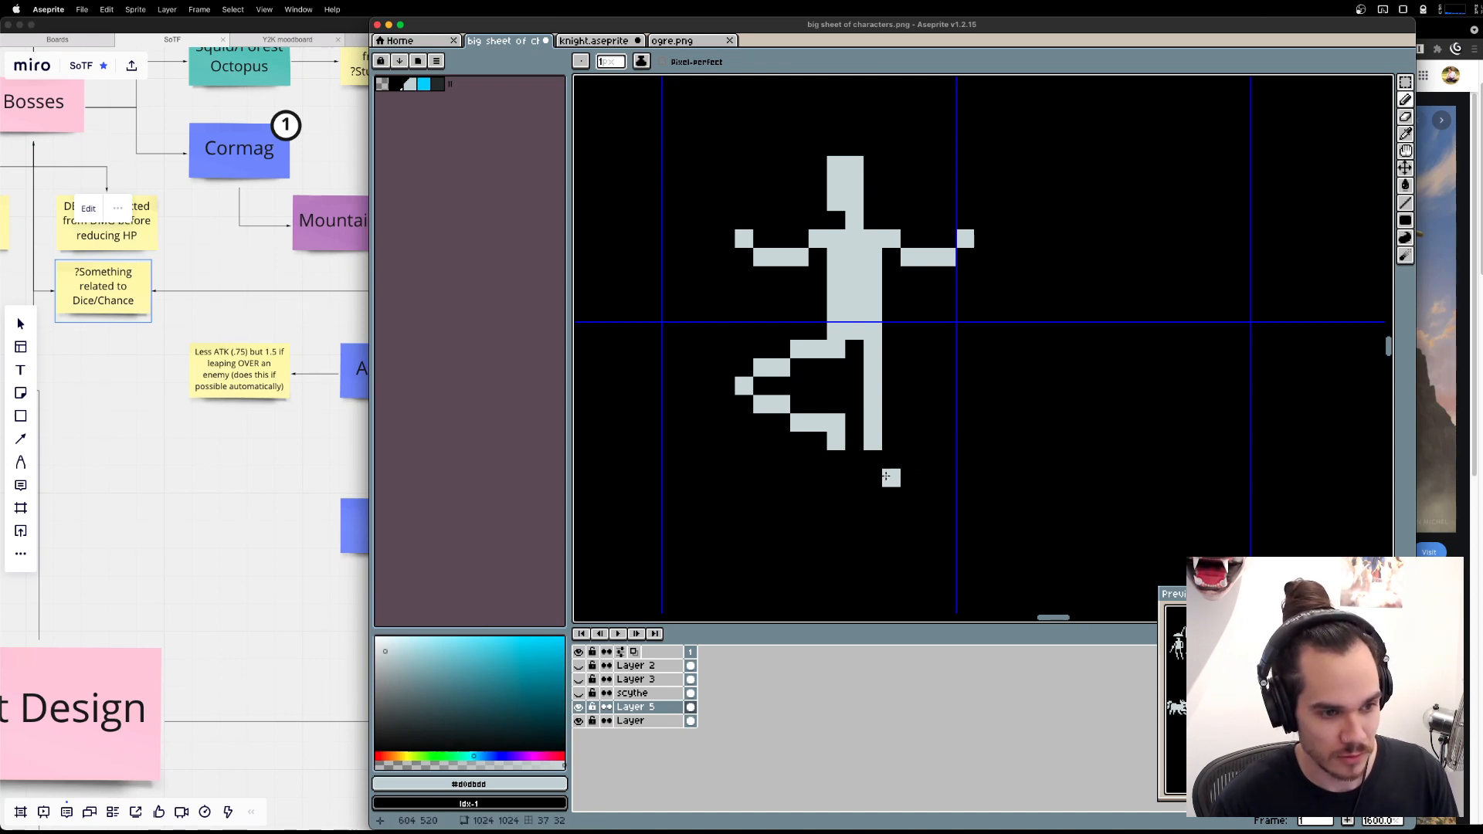
pyautogui.moveTo(891, 476); pyautogui.dragTo(876, 457)
pyautogui.moveTo(1097, 429); pyautogui.dragTo(971, 414)
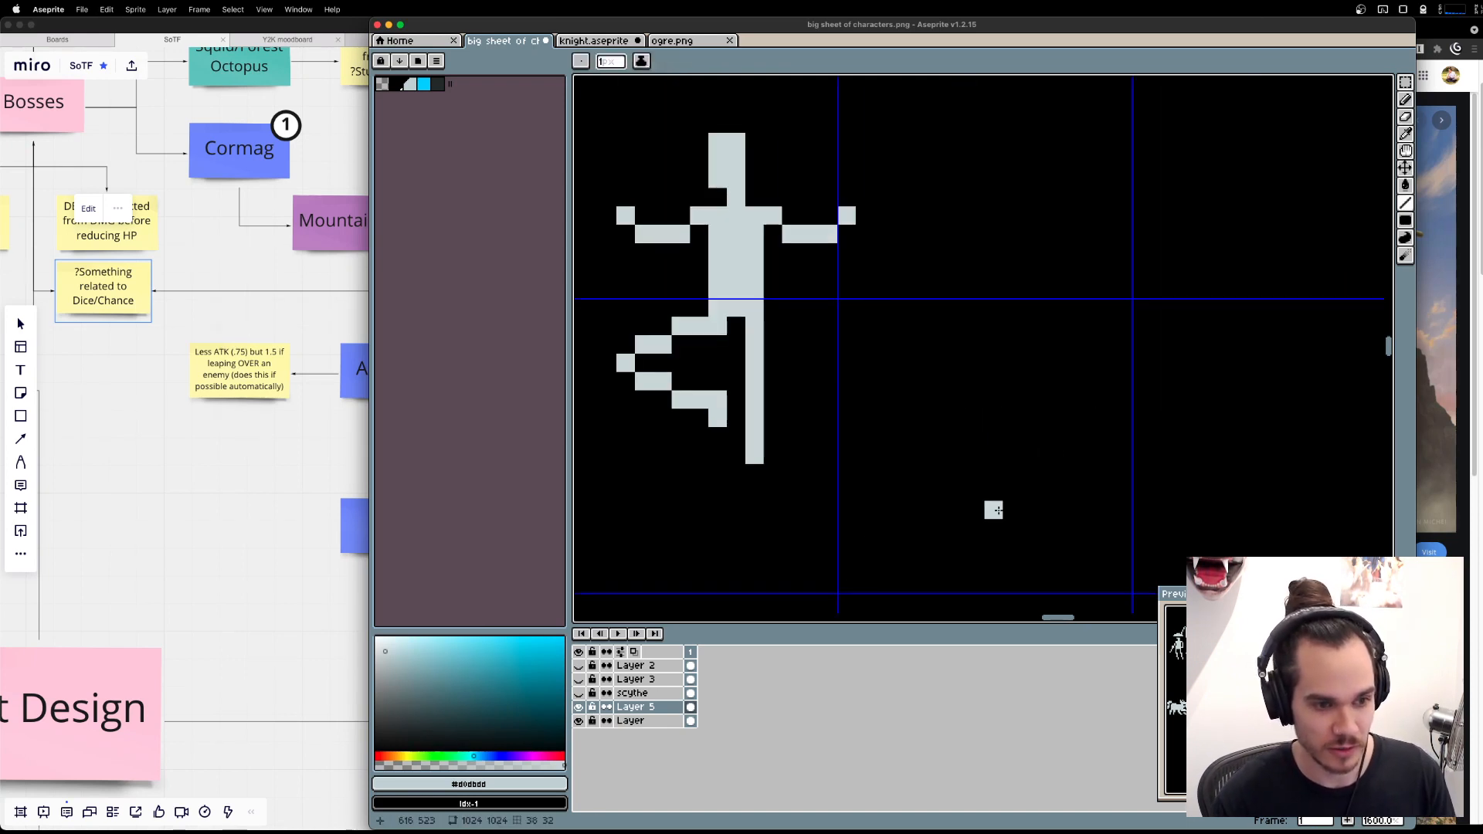
# Draw a straight vertical supporting arm with a hand pointing left in an empty cell beside the figure, for a handstand pose.
pyautogui.moveTo(995, 465)
pyautogui.mouseDown()
pyautogui.moveTo(790, 405)
pyautogui.moveTo(900, 425)
pyautogui.mouseUp()
pyautogui.moveTo(885, 556)
pyautogui.mouseDown()
pyautogui.moveTo(952, 555)
pyautogui.moveTo(889, 558)
pyautogui.moveTo(931, 541)
pyautogui.moveTo(904, 384)
pyautogui.mouseUp()
pyautogui.press('z')
pyautogui.click(900, 558)
pyautogui.press('super+z')
pyautogui.press('b')
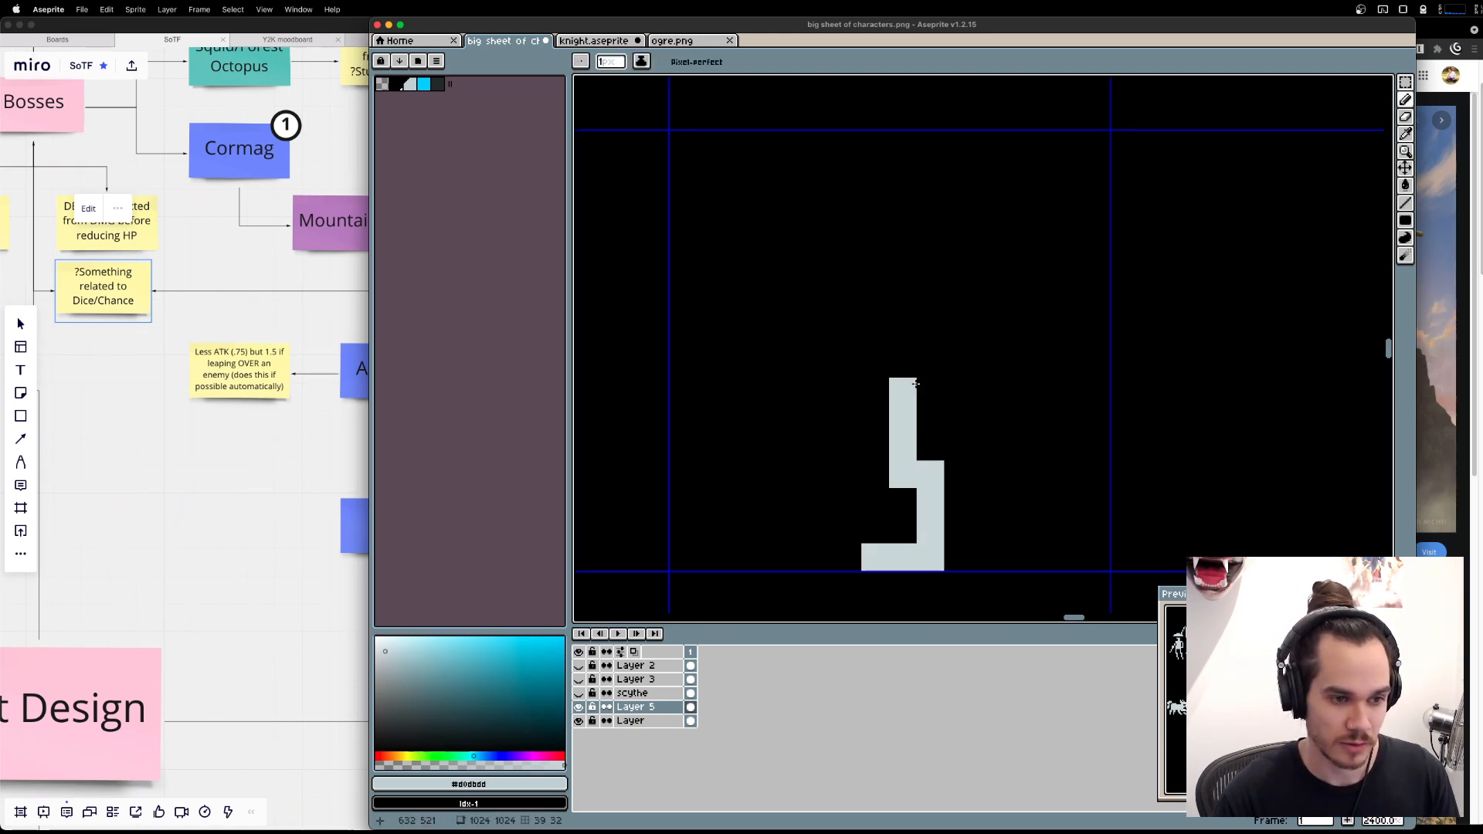
pyautogui.press('super+z')
pyautogui.moveTo(930, 550); pyautogui.dragTo(931, 328)
pyautogui.scroll(-4, 932, 339)
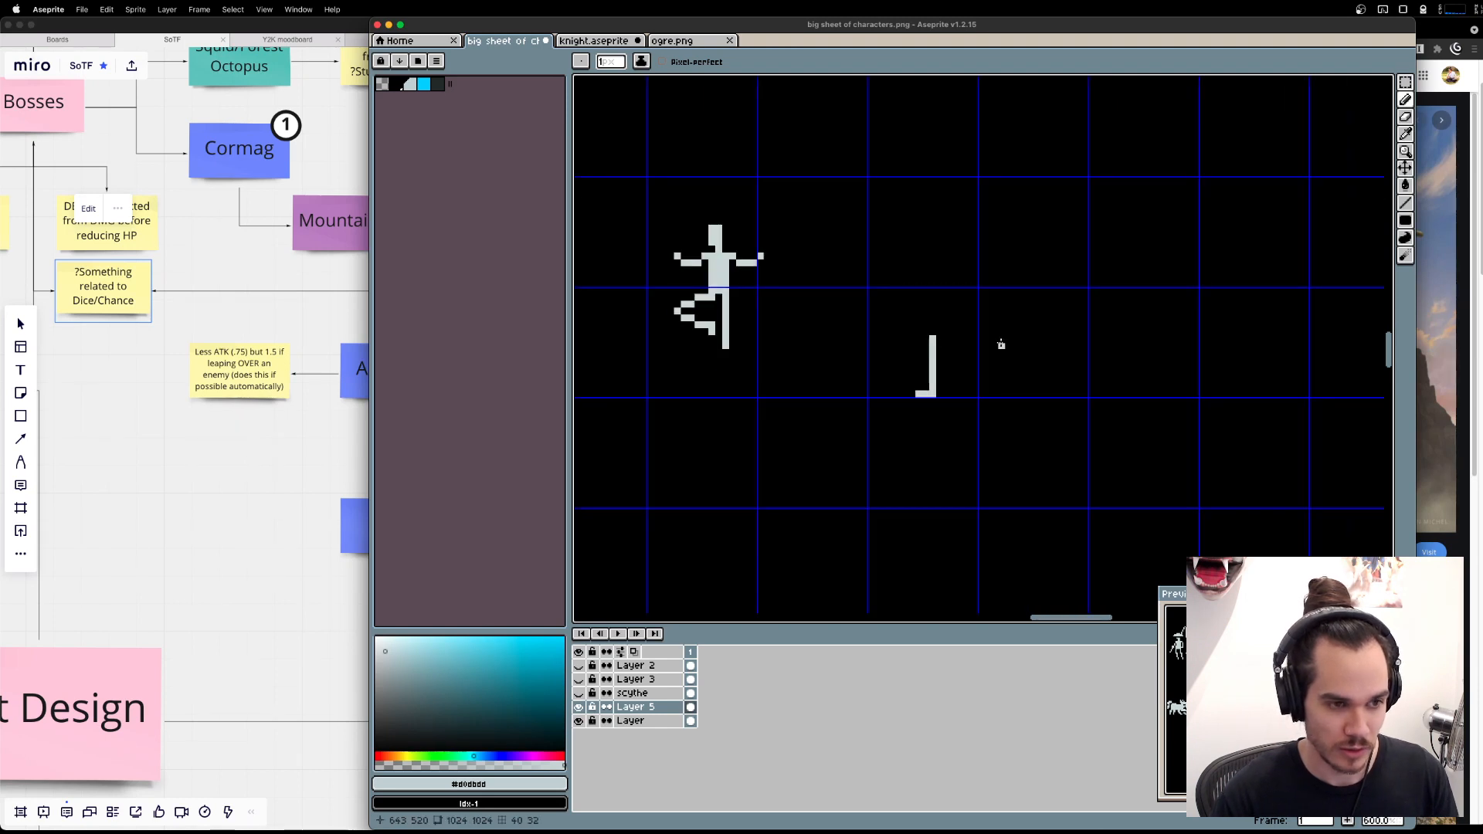
# Sketch the handstand figure's head, torso outline, outstretched second arm and two legs, one raised and one reaching left.
pyautogui.press('super+z')
pyautogui.moveTo(940, 388)
pyautogui.mouseDown()
pyautogui.moveTo(932, 362)
pyautogui.moveTo(958, 343)
pyautogui.mouseUp()
pyautogui.press('super+z')
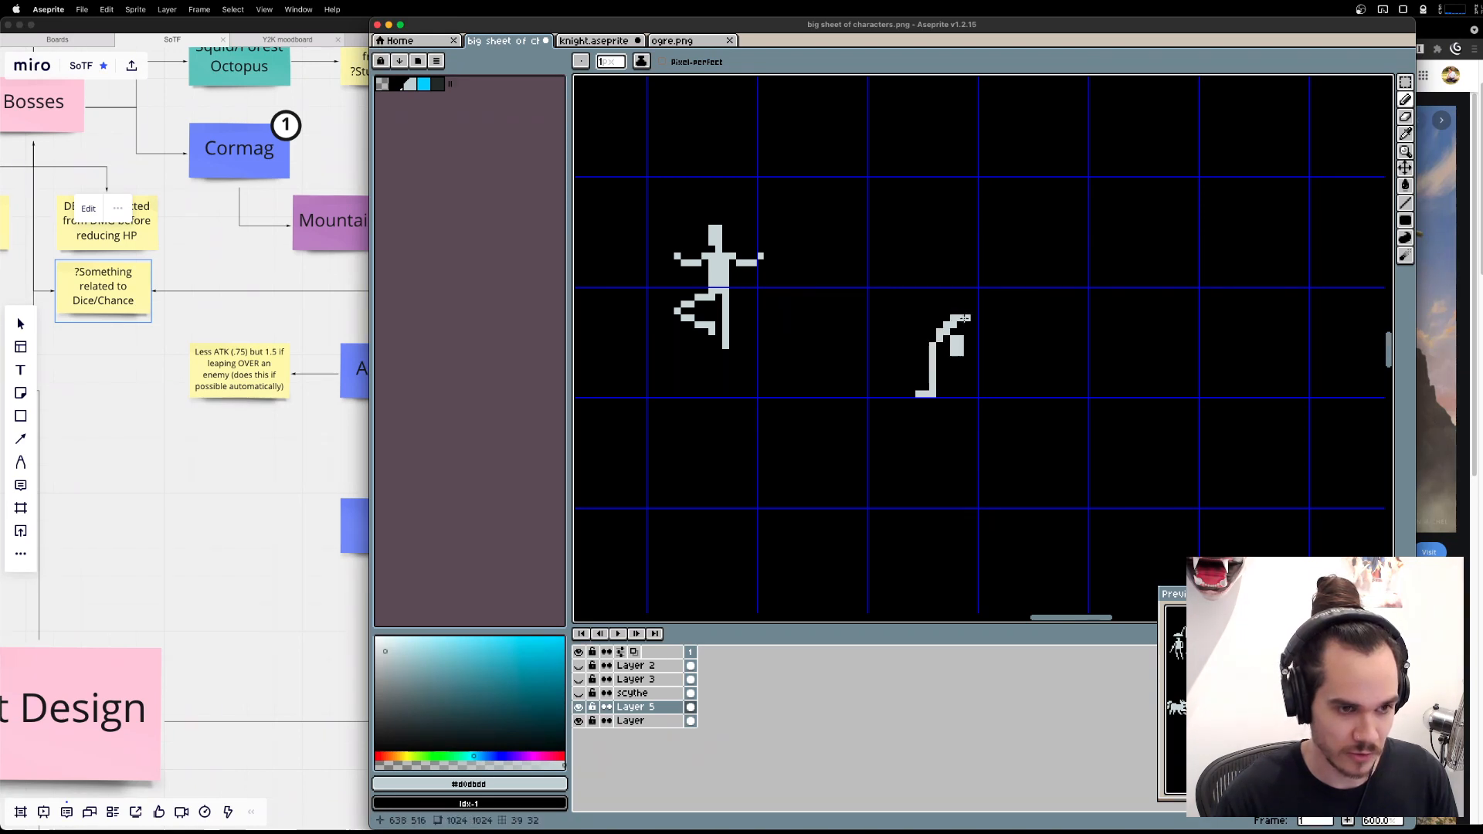
pyautogui.keyDown('shift'); pyautogui.click(1041, 277); pyautogui.keyUp('shift')
pyautogui.moveTo(953, 311); pyautogui.dragTo(906, 277)
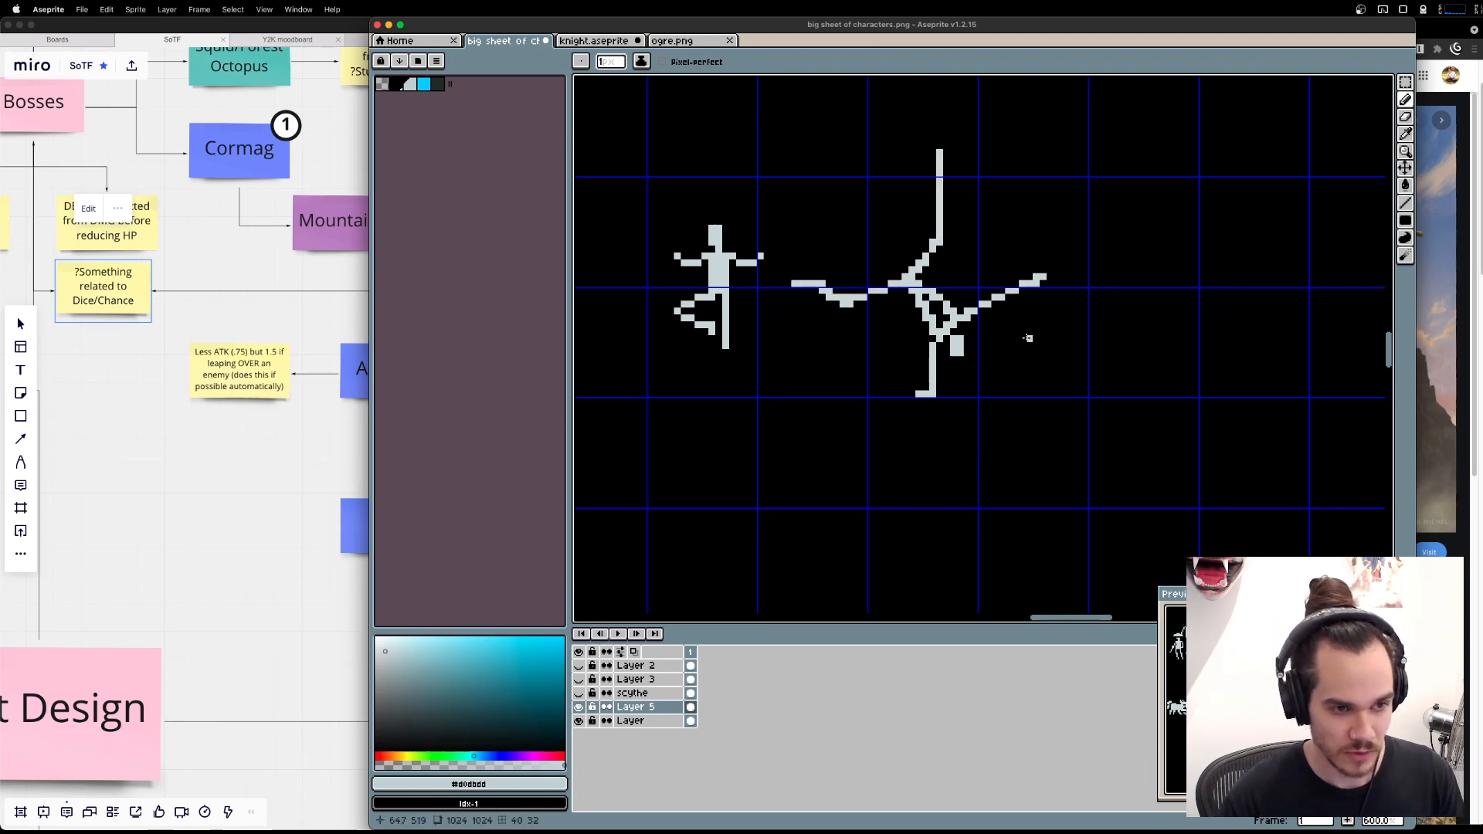
# Redraw both of the handstand figure's shins so the raised leg bends left at the knee and the other bends upward.
pyautogui.press('m')
pyautogui.moveTo(890, 124)
pyautogui.mouseDown()
pyautogui.moveTo(993, 198)
pyautogui.moveTo(958, 190)
pyautogui.moveTo(1000, 227)
pyautogui.moveTo(918, 214)
pyautogui.moveTo(904, 186)
pyautogui.mouseUp()
pyautogui.press('Return')
pyautogui.press('Delete')
pyautogui.press('l')
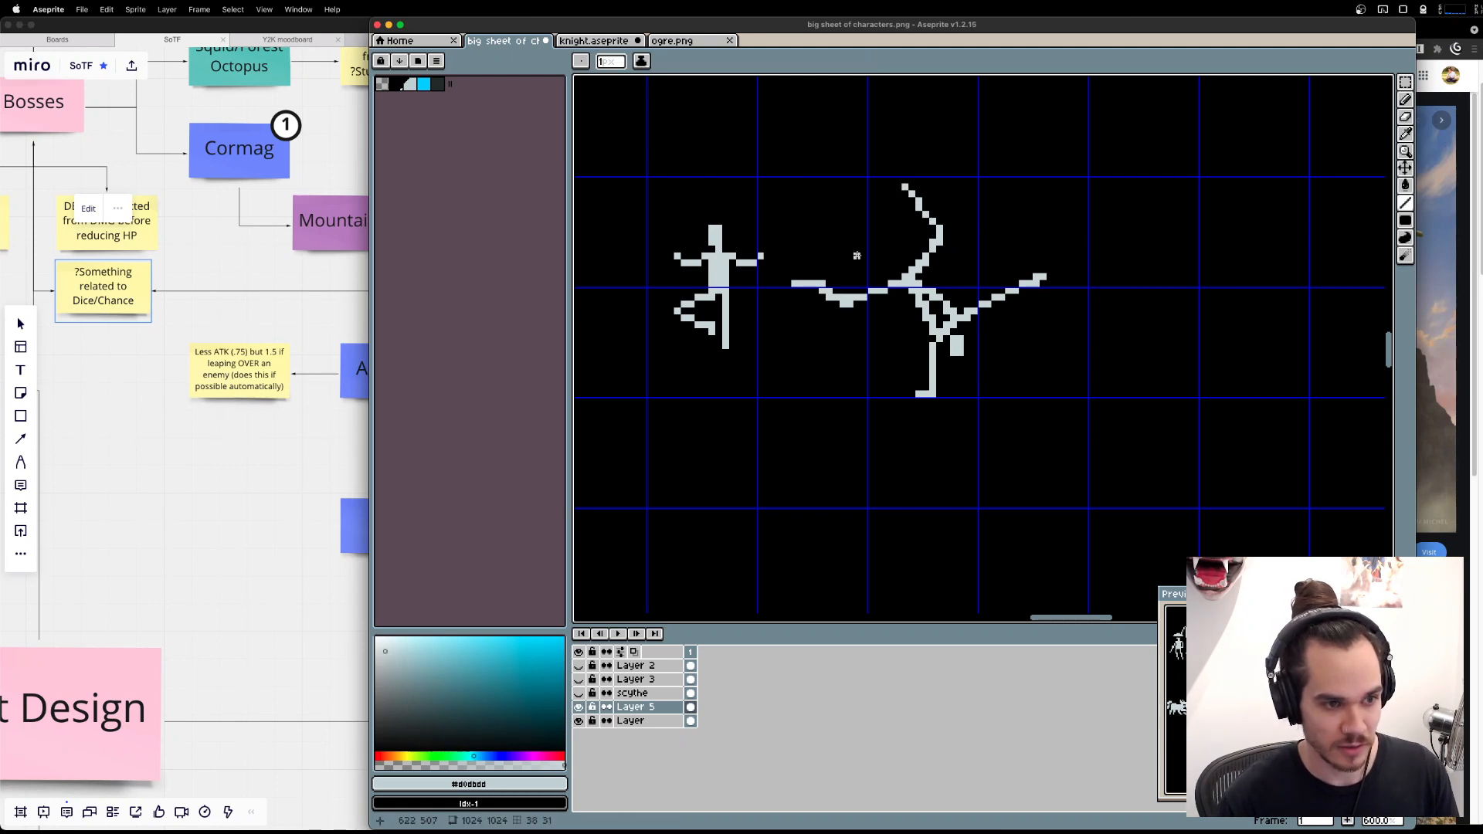
pyautogui.moveTo(823, 284)
pyautogui.mouseDown()
pyautogui.moveTo(808, 240)
pyautogui.moveTo(815, 284)
pyautogui.mouseUp()
pyautogui.press('e')
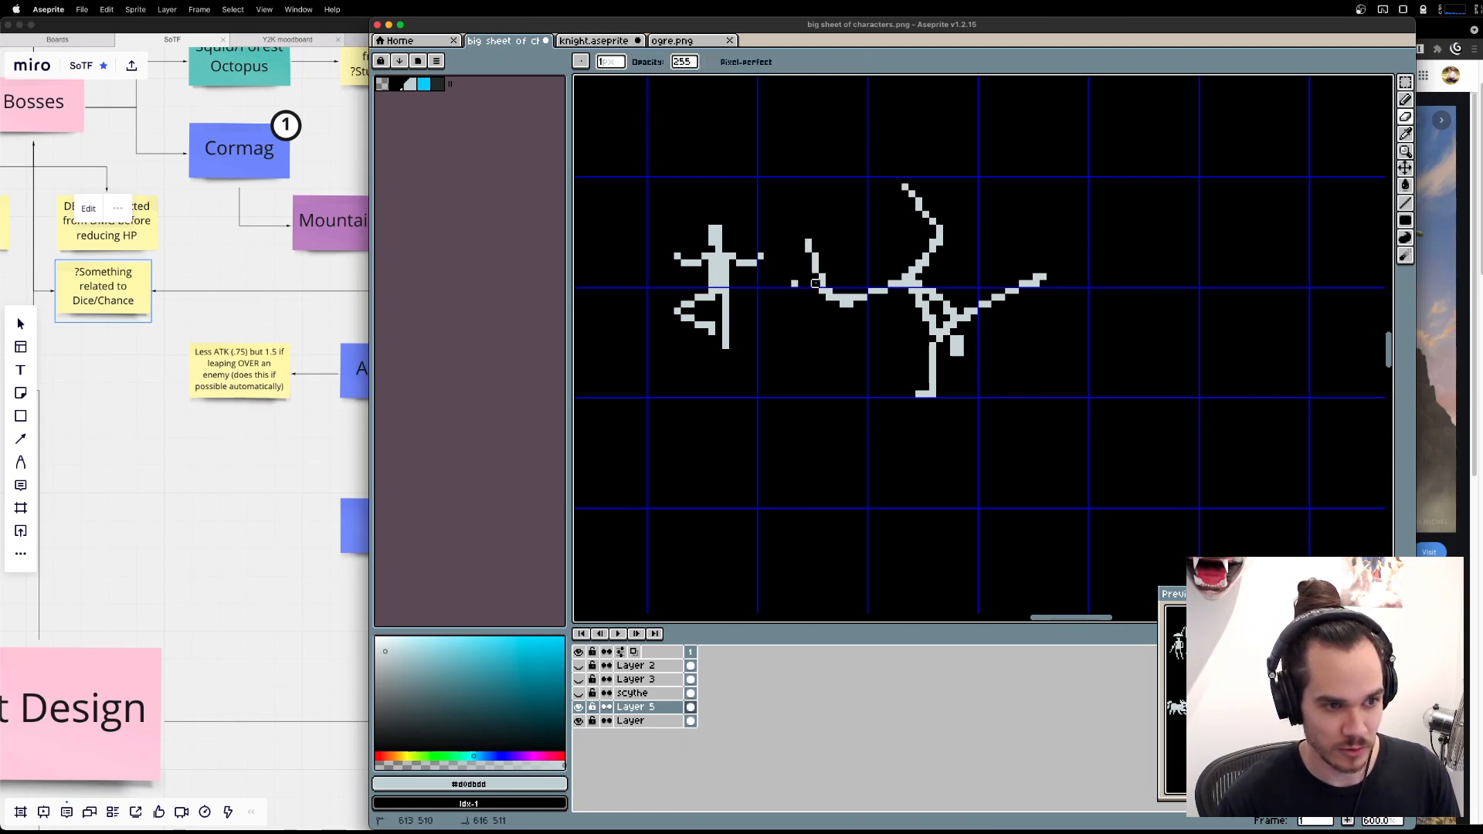
pyautogui.press('l')
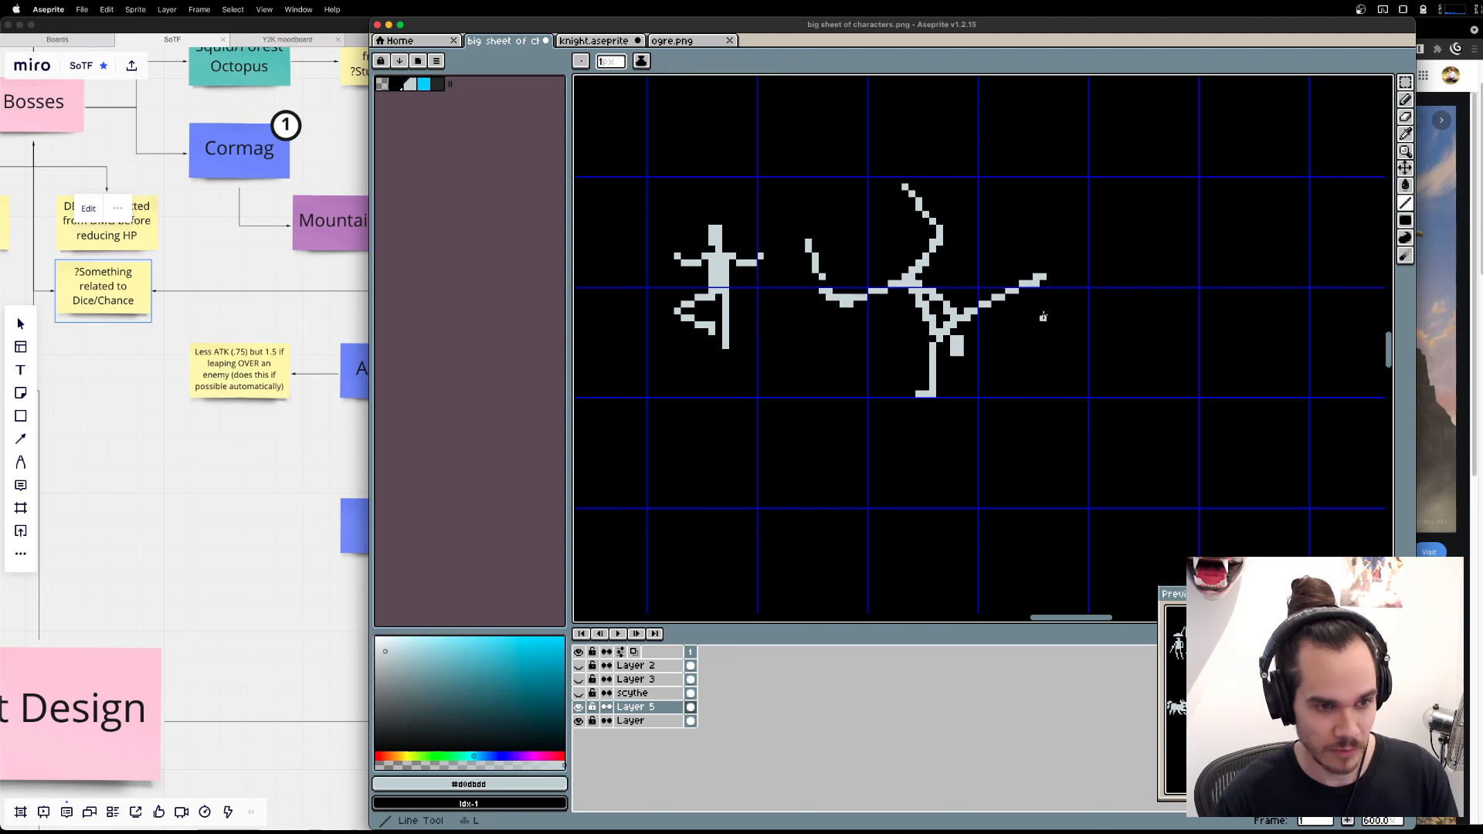
# Close the hip line, draw the second arm bent beside the torso and erase the straight outstretched arm.
pyautogui.moveTo(992, 298)
pyautogui.mouseDown()
pyautogui.moveTo(1015, 340)
pyautogui.moveTo(1002, 337)
pyautogui.moveTo(1003, 361)
pyautogui.moveTo(988, 295)
pyautogui.moveTo(955, 265)
pyautogui.moveTo(962, 283)
pyautogui.moveTo(928, 283)
pyautogui.mouseUp()
pyautogui.press('super+z')
pyautogui.moveTo(1086, 299); pyautogui.dragTo(1036, 296)
pyautogui.press('e')
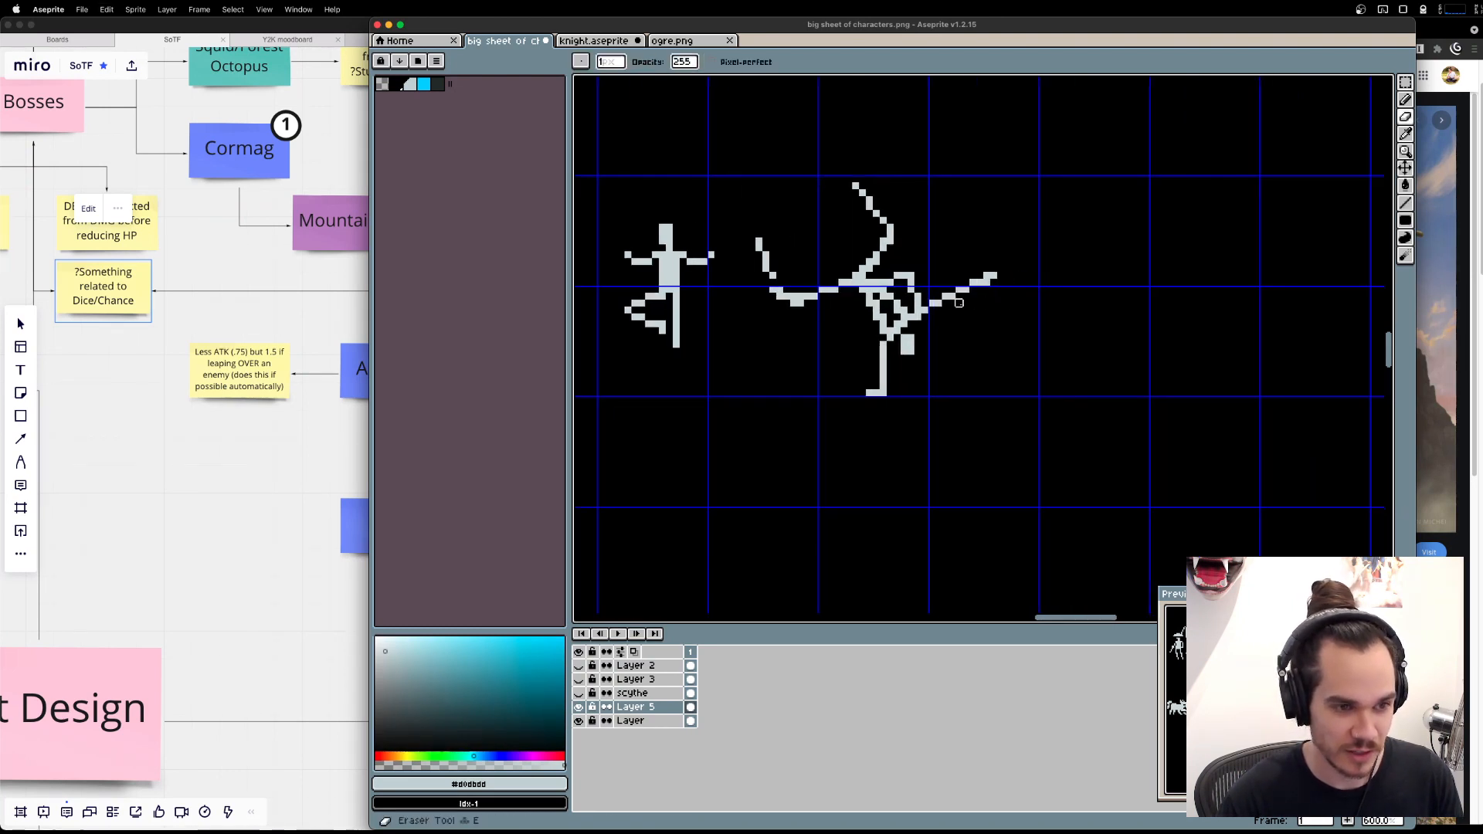
pyautogui.moveTo(924, 310); pyautogui.dragTo(973, 283)
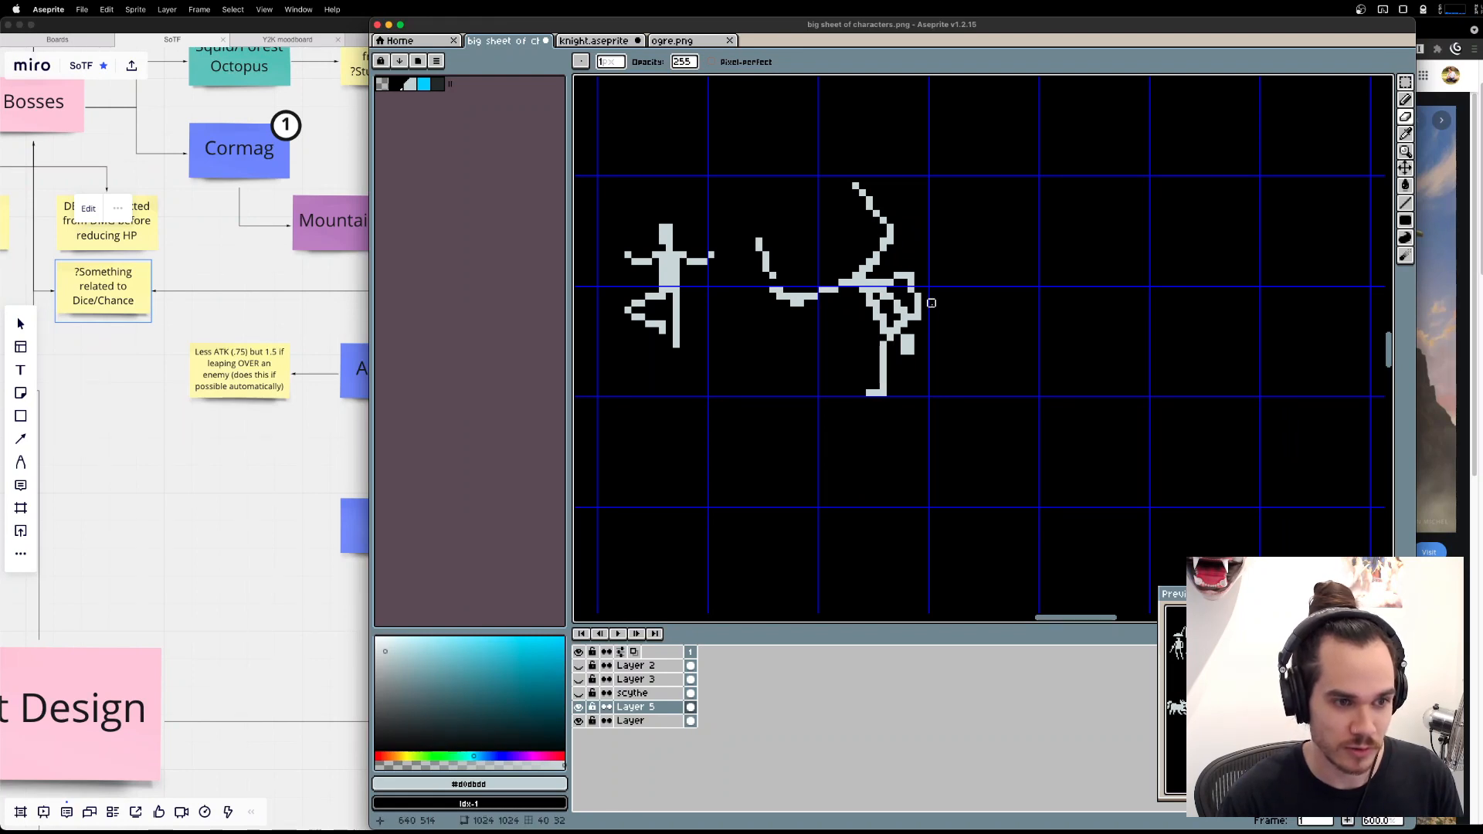
# Fill the inside of the handstand figure's torso outline with the light grey color.
pyautogui.scroll(3, 931, 303)
pyautogui.hscroll(-2, 932, 303)
pyautogui.press('g')
pyautogui.click(888, 317)
pyautogui.click(859, 286)
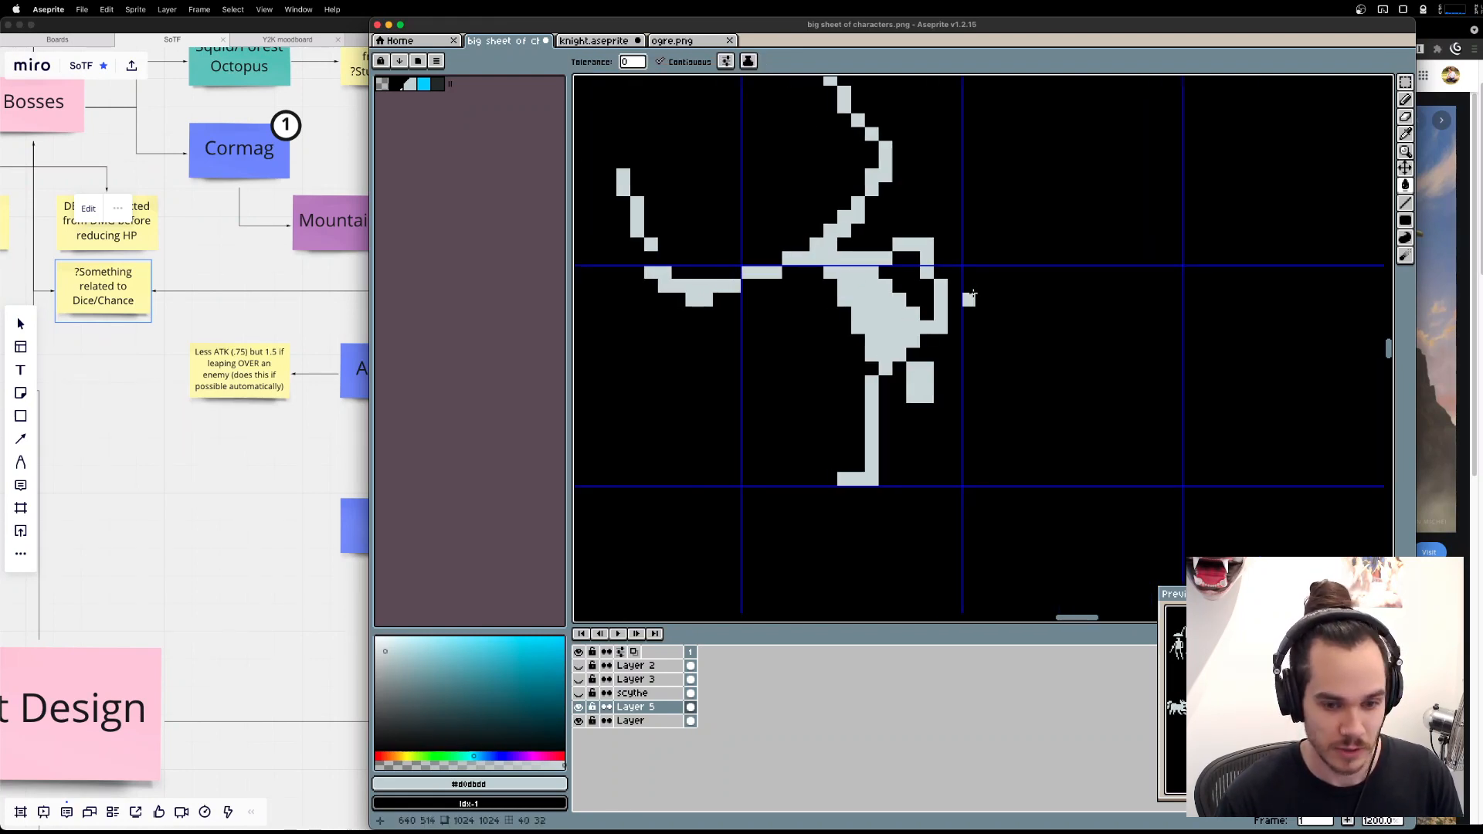
# Erase the bent second arm and the excess pixels at the end of the hip line.
pyautogui.scroll(-2, 973, 294)
pyautogui.scroll(1, 961, 258)
pyautogui.press('e')
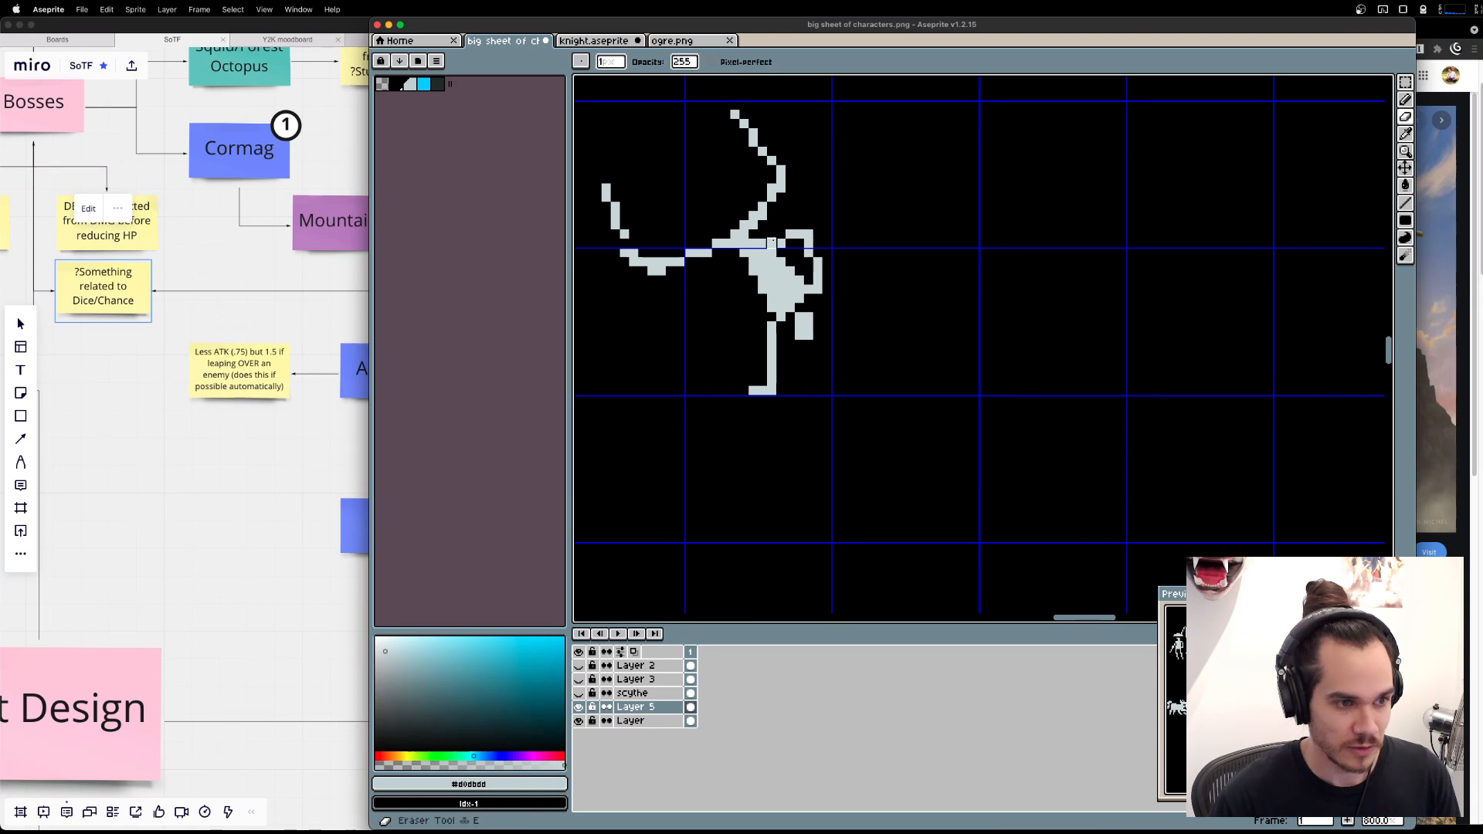
pyautogui.moveTo(771, 242); pyautogui.dragTo(800, 225)
pyautogui.moveTo(817, 289); pyautogui.dragTo(844, 389)
# Move the head one pixel left and down, join it to the shoulders and trim the torso's outer edge.
pyautogui.press('m')
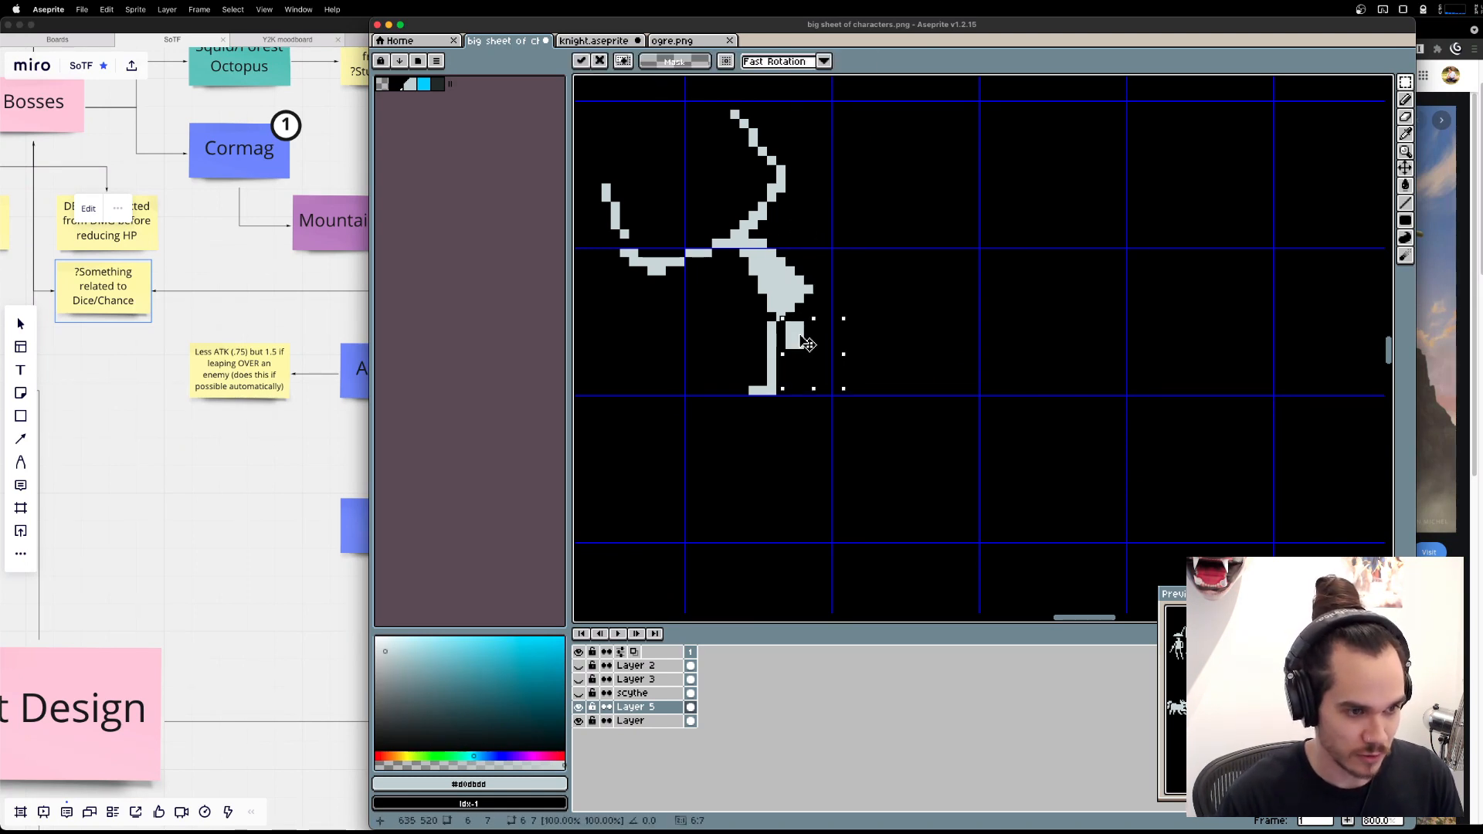
pyautogui.press('super+d')
pyautogui.press('b')
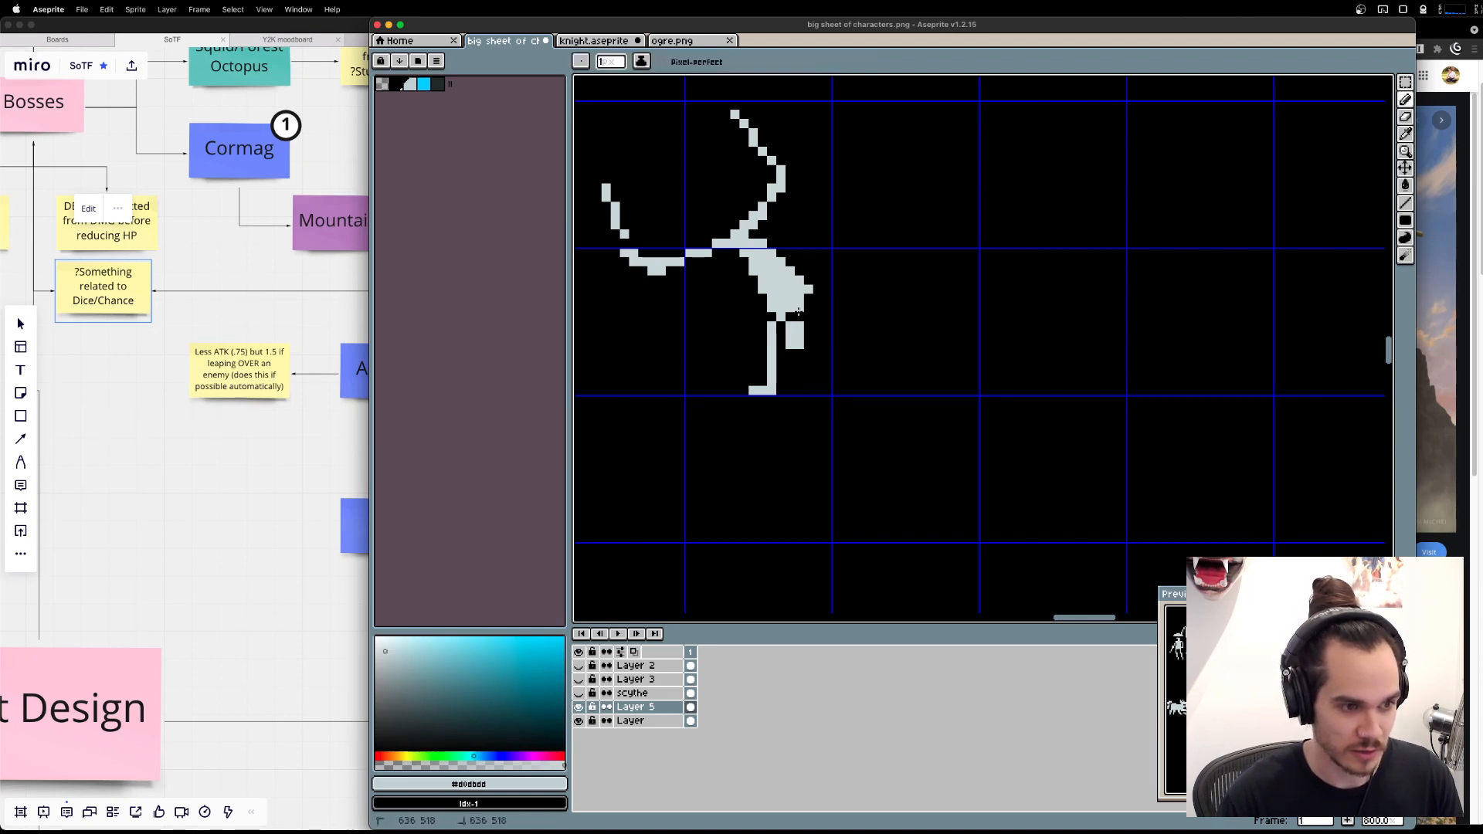
pyautogui.moveTo(798, 312); pyautogui.dragTo(809, 289)
pyautogui.press('e')
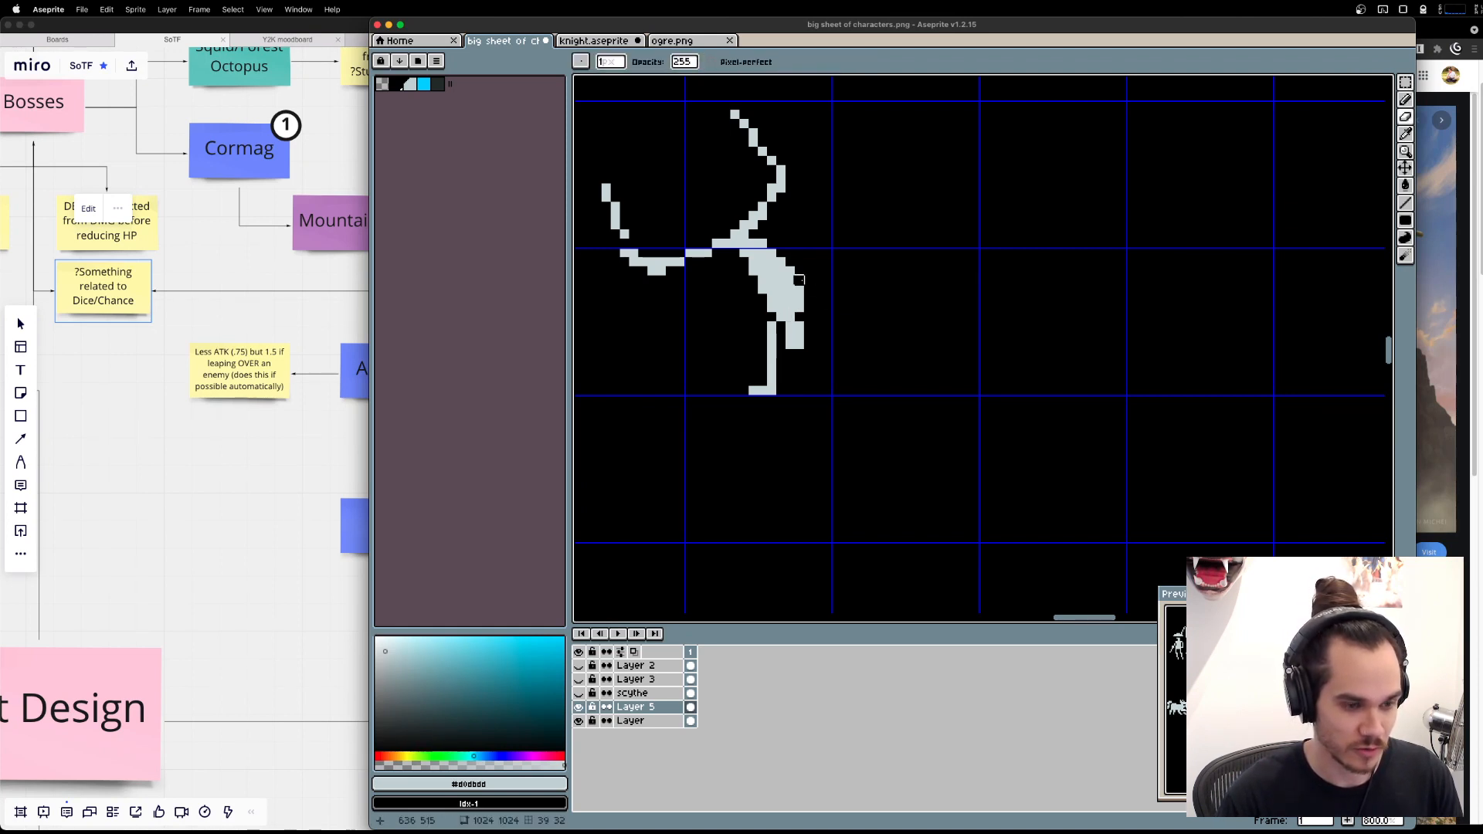
# Shift the handstand figure's hips and both legs one pixel right and realign the horizontal leg's knee section.
pyautogui.press('m')
pyautogui.moveTo(988, 269); pyautogui.dragTo(1013, 288)
pyautogui.moveTo(914, 200); pyautogui.dragTo(1050, 264)
pyautogui.moveTo(713, 188)
pyautogui.mouseDown()
pyautogui.moveTo(805, 320)
pyautogui.moveTo(777, 198)
pyautogui.moveTo(1040, 355)
pyautogui.mouseUp()
pyautogui.moveTo(954, 281); pyautogui.dragTo(957, 281)
pyautogui.click(712, 143)
pyautogui.moveTo(712, 142); pyautogui.dragTo(1018, 337)
pyautogui.moveTo(1003, 320); pyautogui.dragTo(1014, 321)
pyautogui.press('super+d')
pyautogui.moveTo(796, 382); pyautogui.dragTo(843, 347)
pyautogui.moveTo(838, 363); pyautogui.dragTo(846, 364)
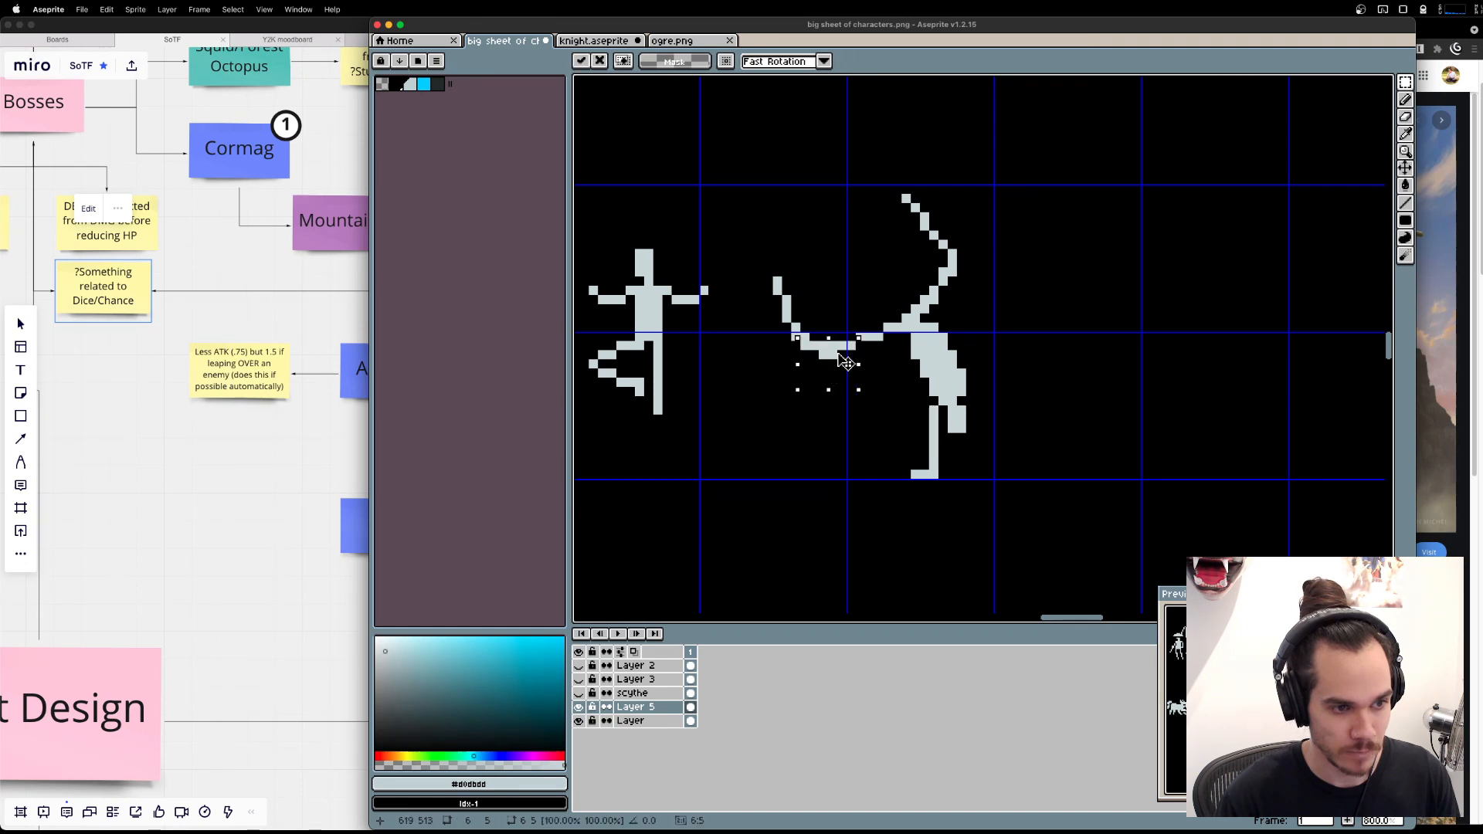
pyautogui.press('super+d')
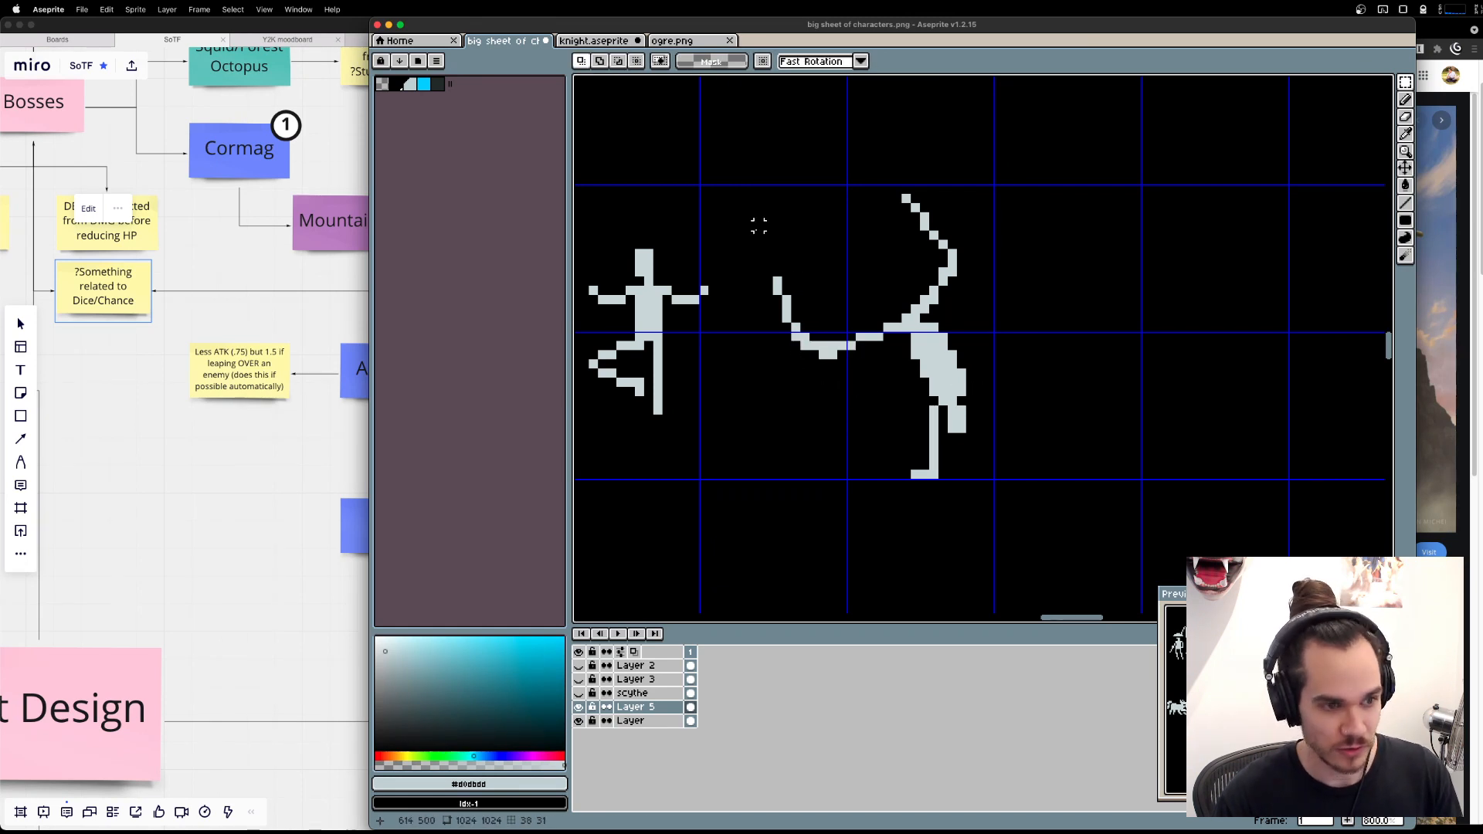
# Shorten the horizontal thigh by moving its shin four pixels right and two up, and erase the leftover thigh pixels.
pyautogui.moveTo(723, 227)
pyautogui.mouseDown()
pyautogui.moveTo(849, 372)
pyautogui.moveTo(813, 340)
pyautogui.moveTo(833, 329)
pyautogui.mouseUp()
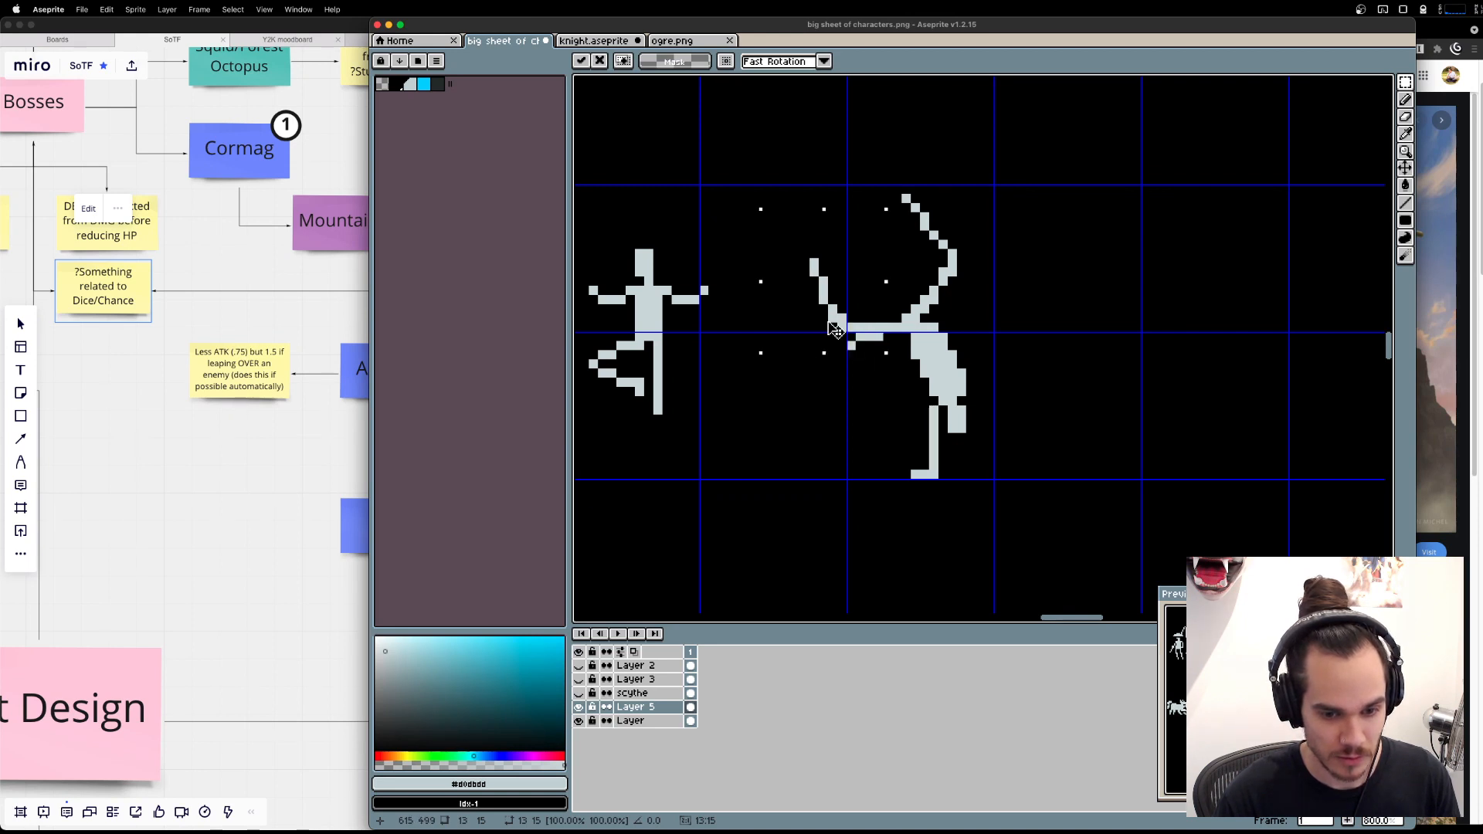
pyautogui.hotkey('ctrl', 'd')
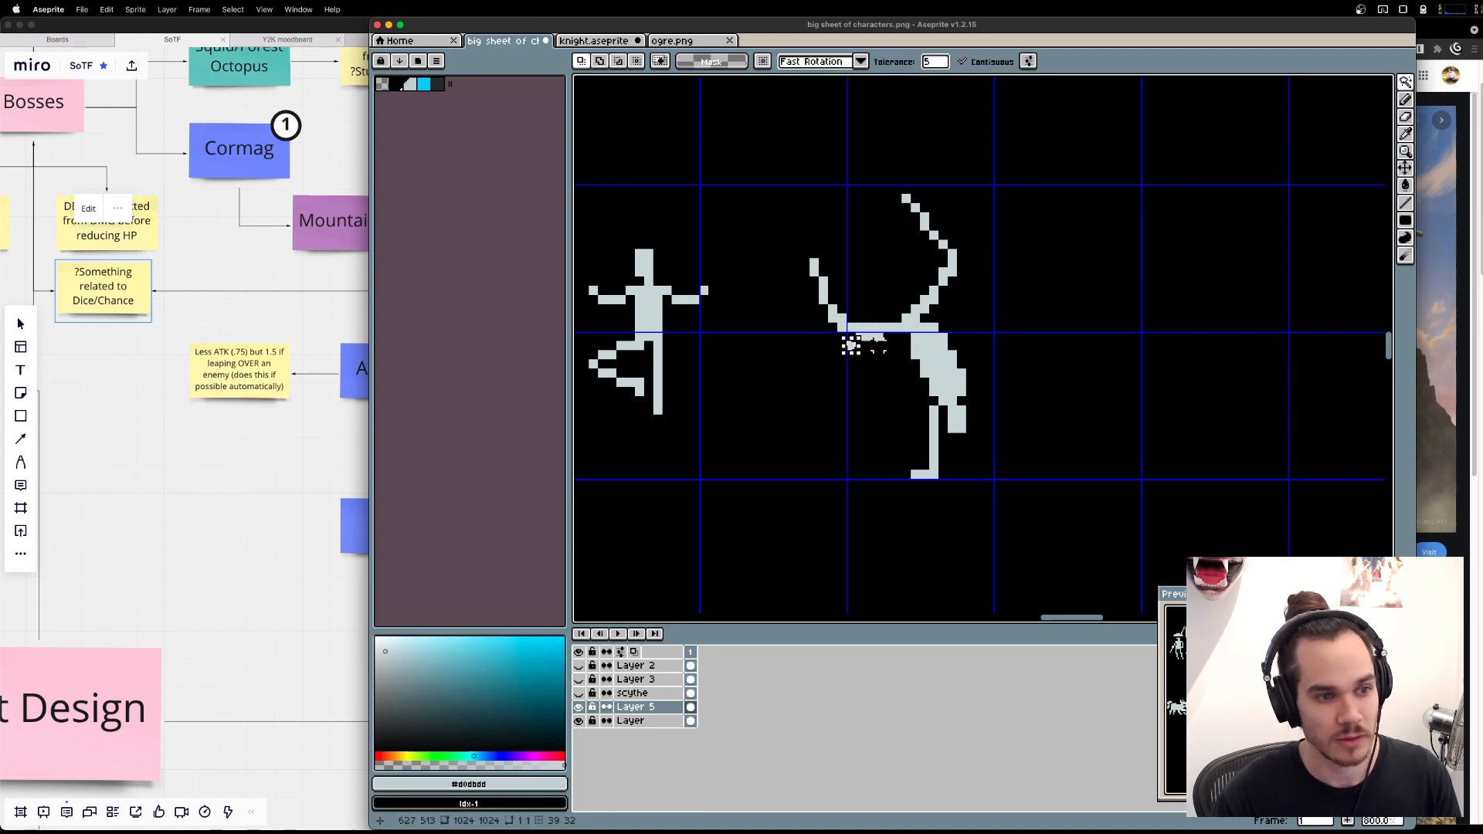
pyautogui.press('e')
pyautogui.moveTo(1130, 366); pyautogui.dragTo(1050, 351)
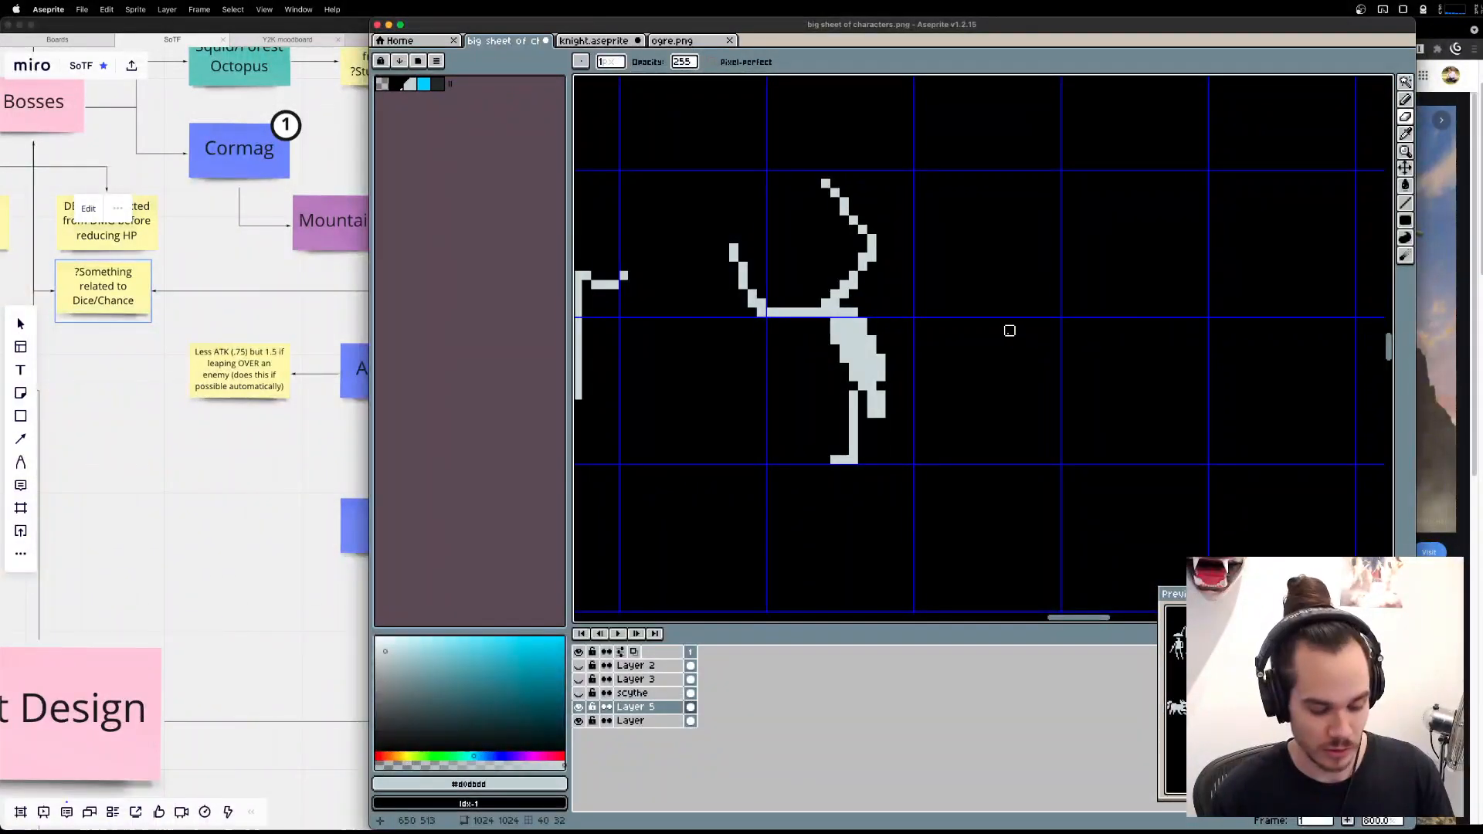
# Fill in the hip area behind the raised thigh and add pixels at the underside of the hip.
pyautogui.press('b')
pyautogui.moveTo(844, 303); pyautogui.dragTo(854, 294)
pyautogui.click(816, 321)
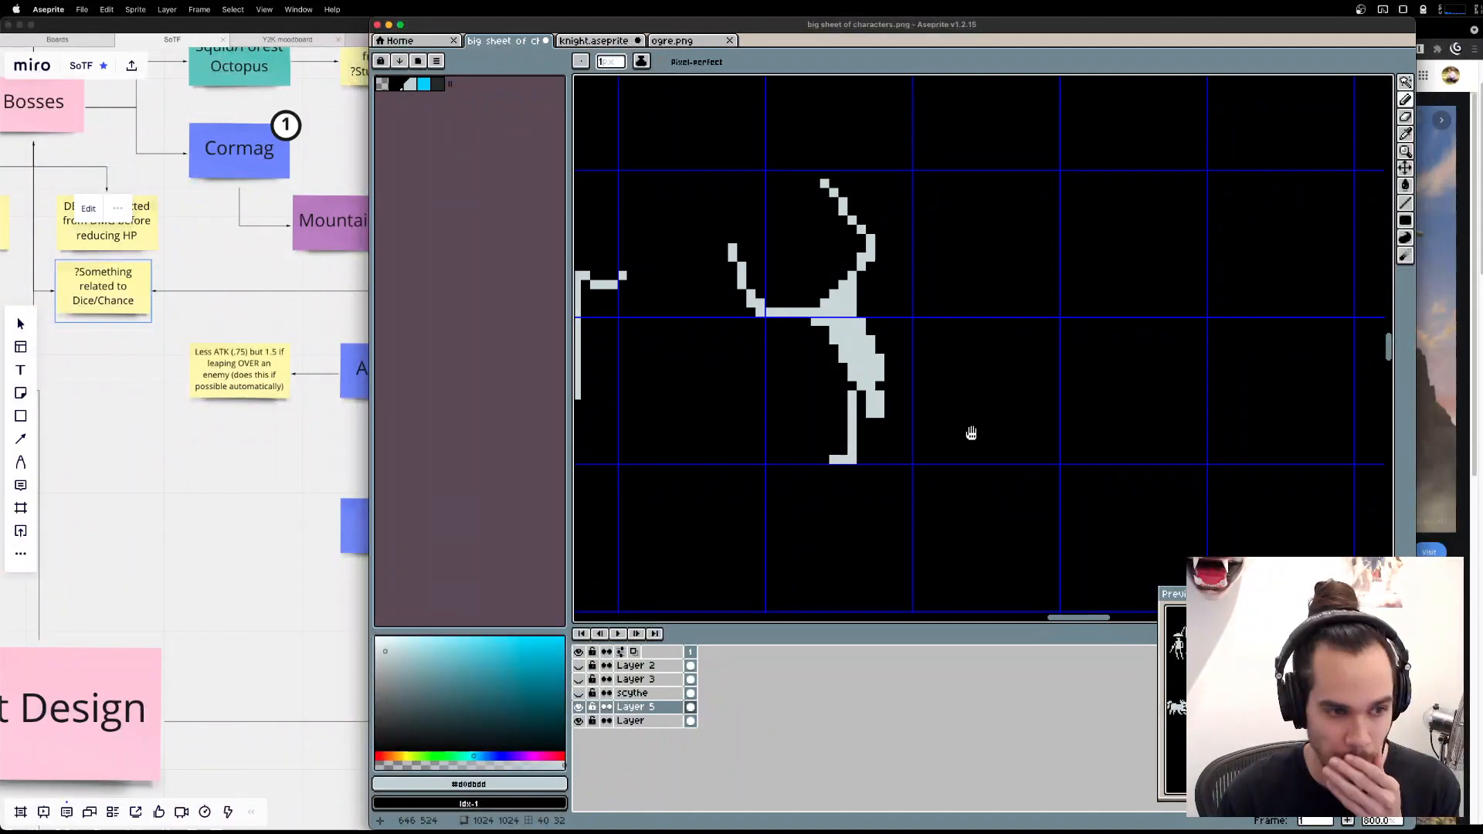
# Move the horizontal leg's shin closer to the body and delete its tip to shorten it.
pyautogui.moveTo(966, 430); pyautogui.dragTo(1142, 420)
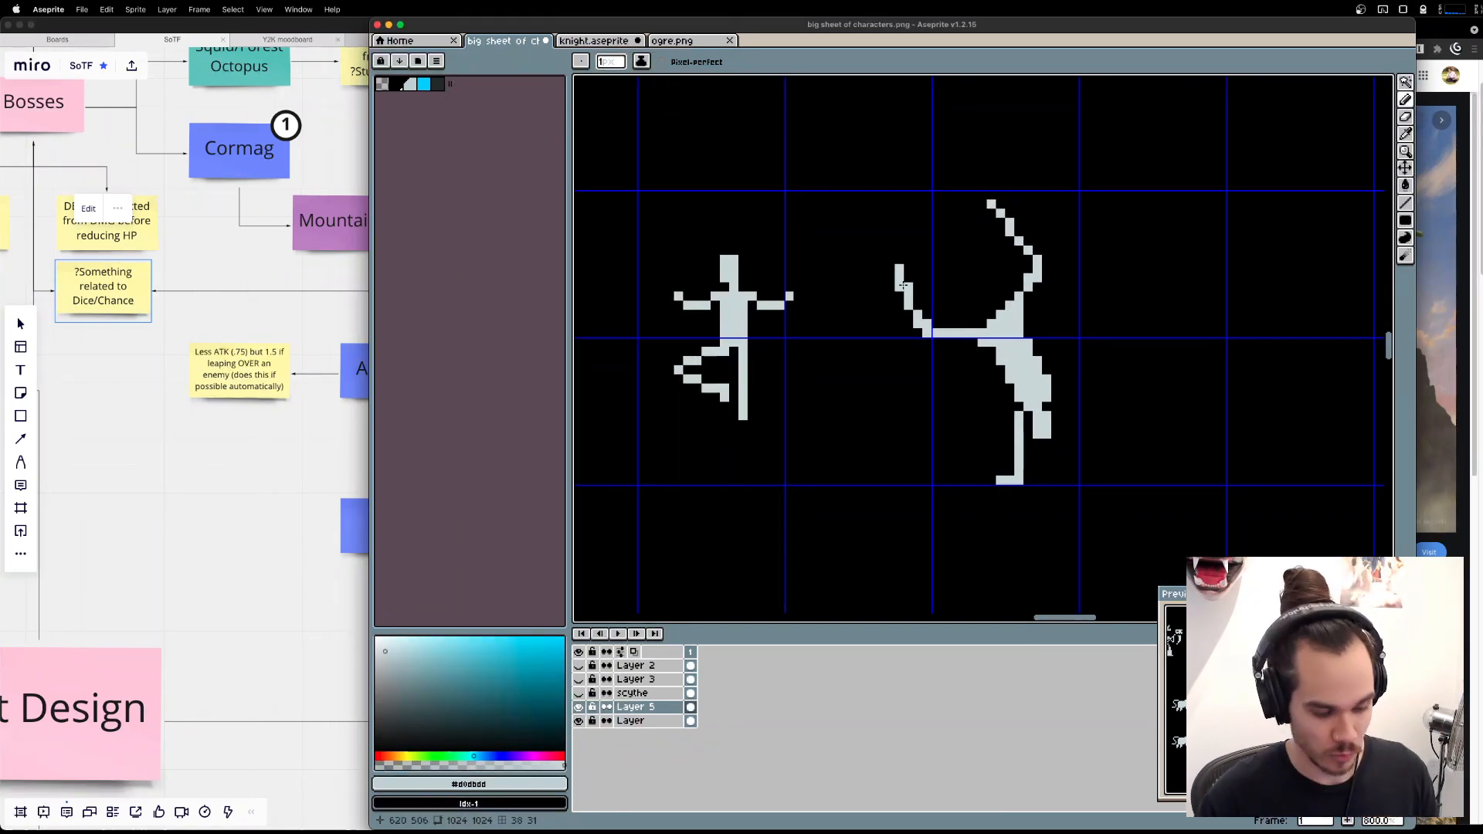
pyautogui.press('m')
pyautogui.moveTo(886, 246); pyautogui.dragTo(961, 387)
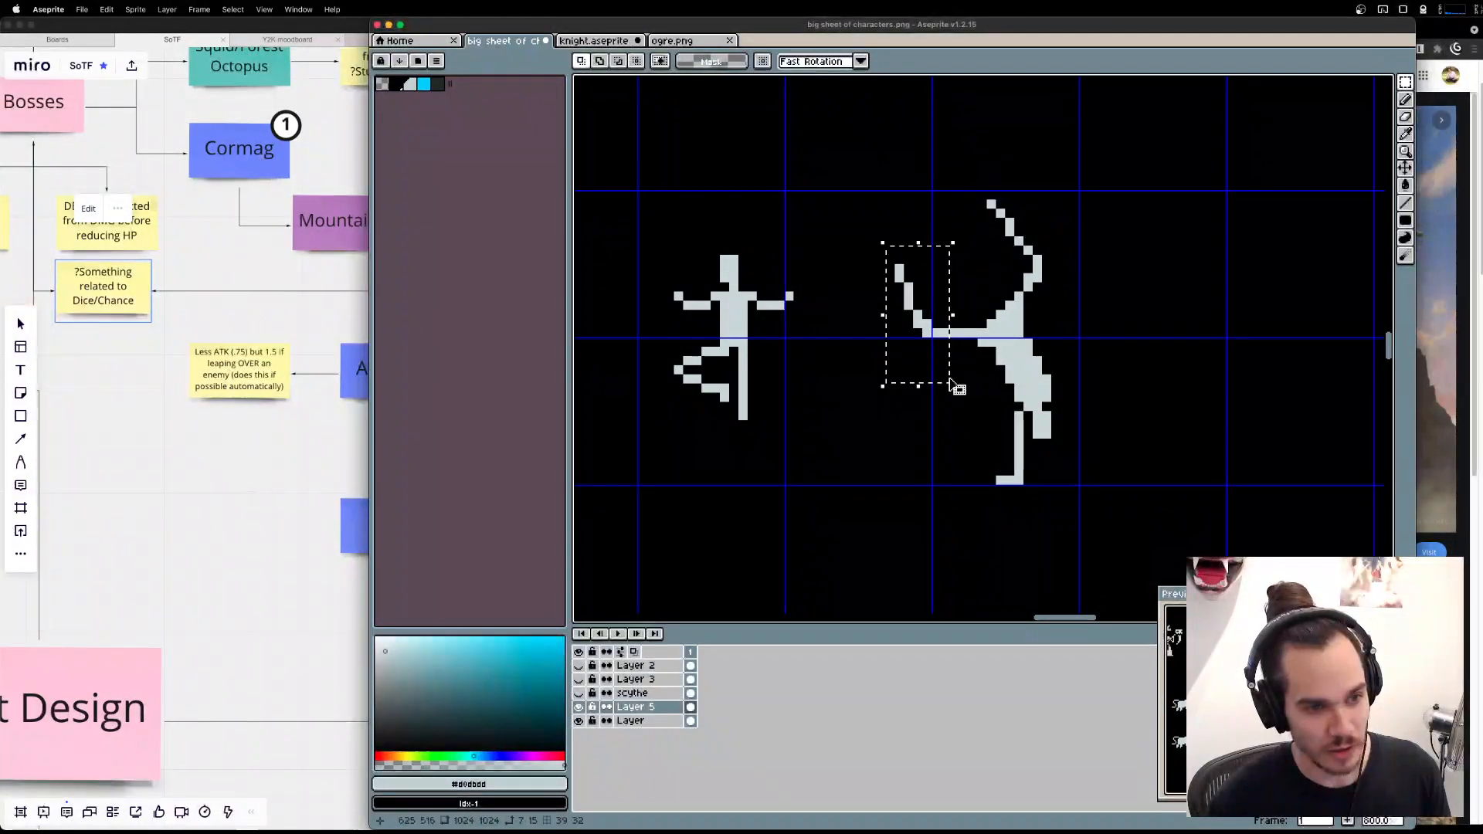
pyautogui.click(944, 334)
pyautogui.moveTo(872, 222); pyautogui.dragTo(910, 279)
pyautogui.press('Delete')
# Shorten the handstand figure's upright leg by deleting the pixels at its foot tip, keeping the bend intact.
pyautogui.moveTo(945, 177)
pyautogui.mouseDown()
pyautogui.moveTo(1094, 260)
pyautogui.moveTo(918, 212)
pyautogui.mouseUp()
pyautogui.press('Delete')
pyautogui.moveTo(1001, 231); pyautogui.dragTo(1031, 252)
pyautogui.click(1030, 252)
pyautogui.press('Delete')
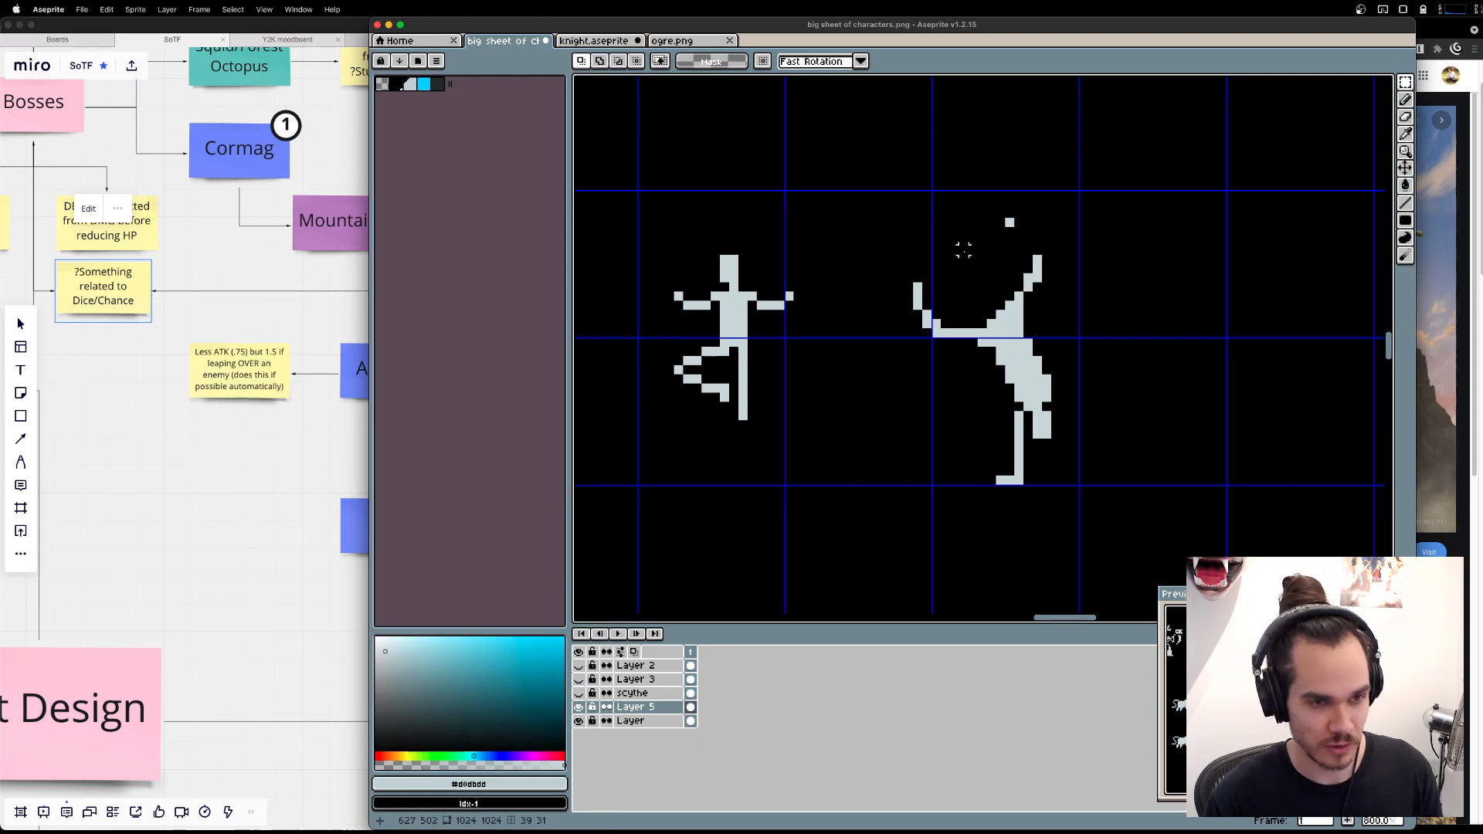
pyautogui.press('super+z')
pyautogui.press('super+z')
pyautogui.click(1140, 251)
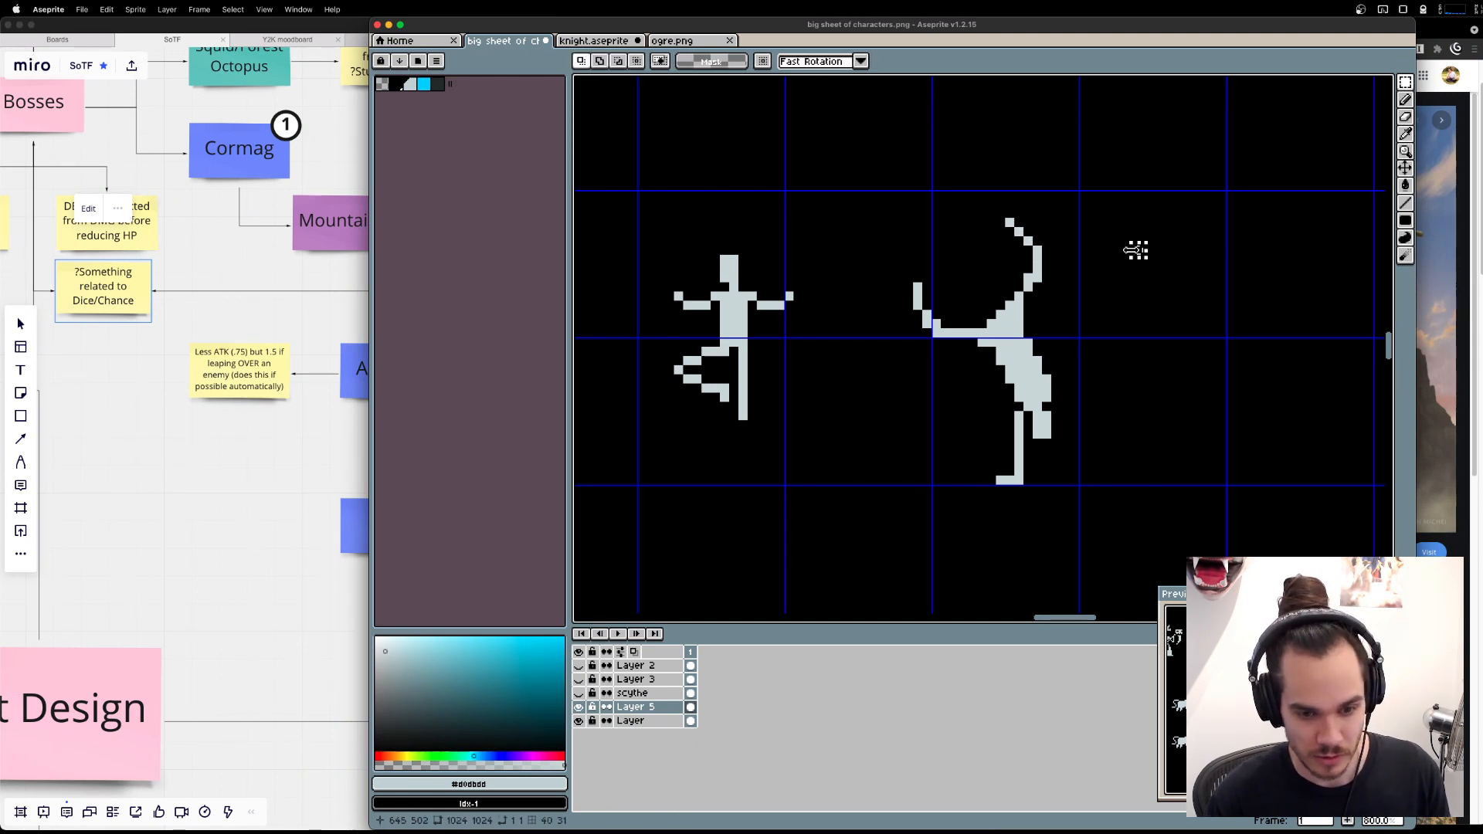
# Move the handstand figure's upright leg one pixel left and one pixel down.
pyautogui.press('b')
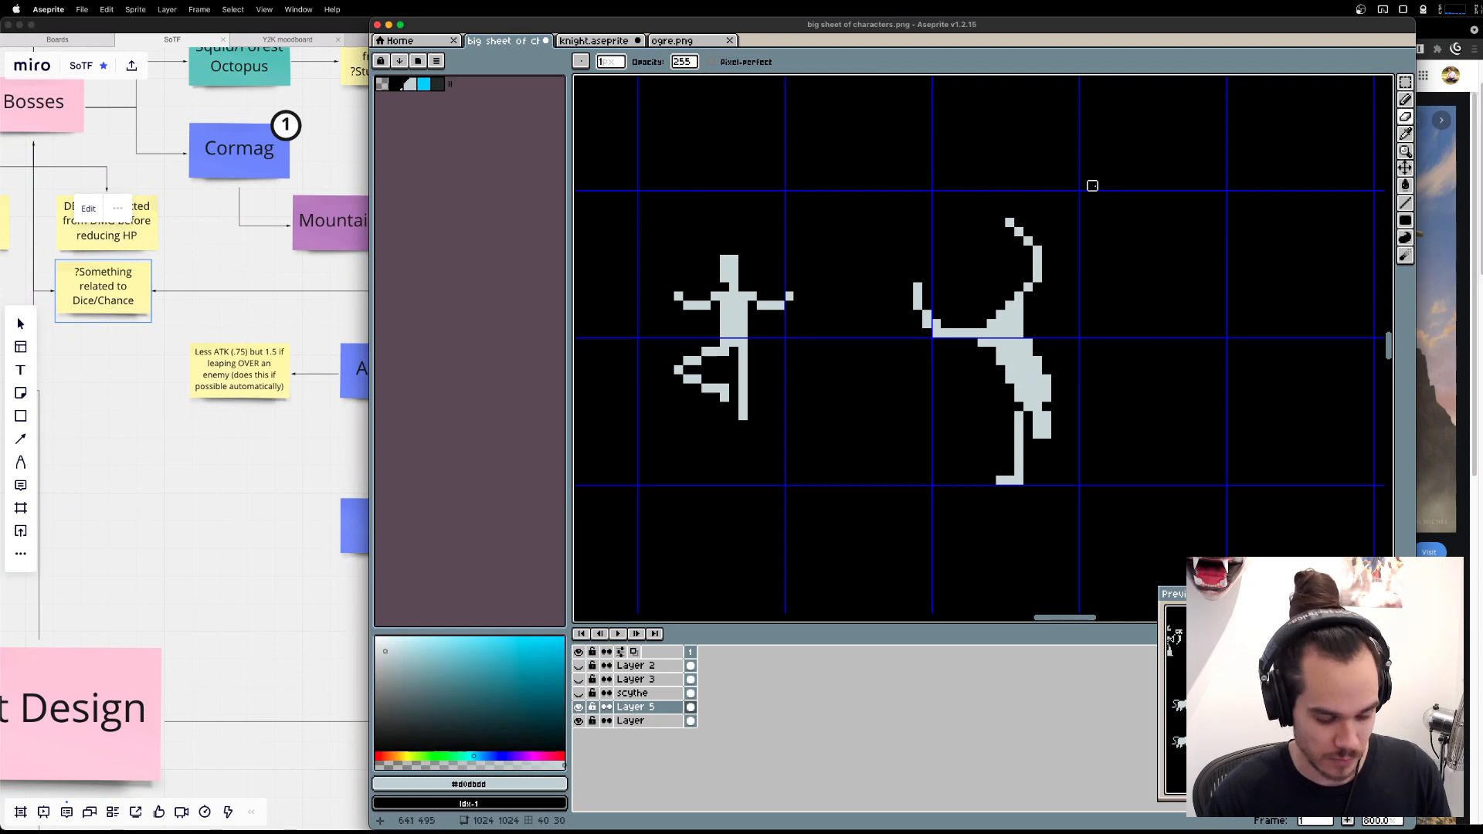
pyautogui.press('m')
pyautogui.moveTo(1075, 157); pyautogui.dragTo(1057, 288)
pyautogui.moveTo(1022, 257); pyautogui.dragTo(1020, 275)
pyautogui.press('b')
pyautogui.hotkey('ctrl', 'd')
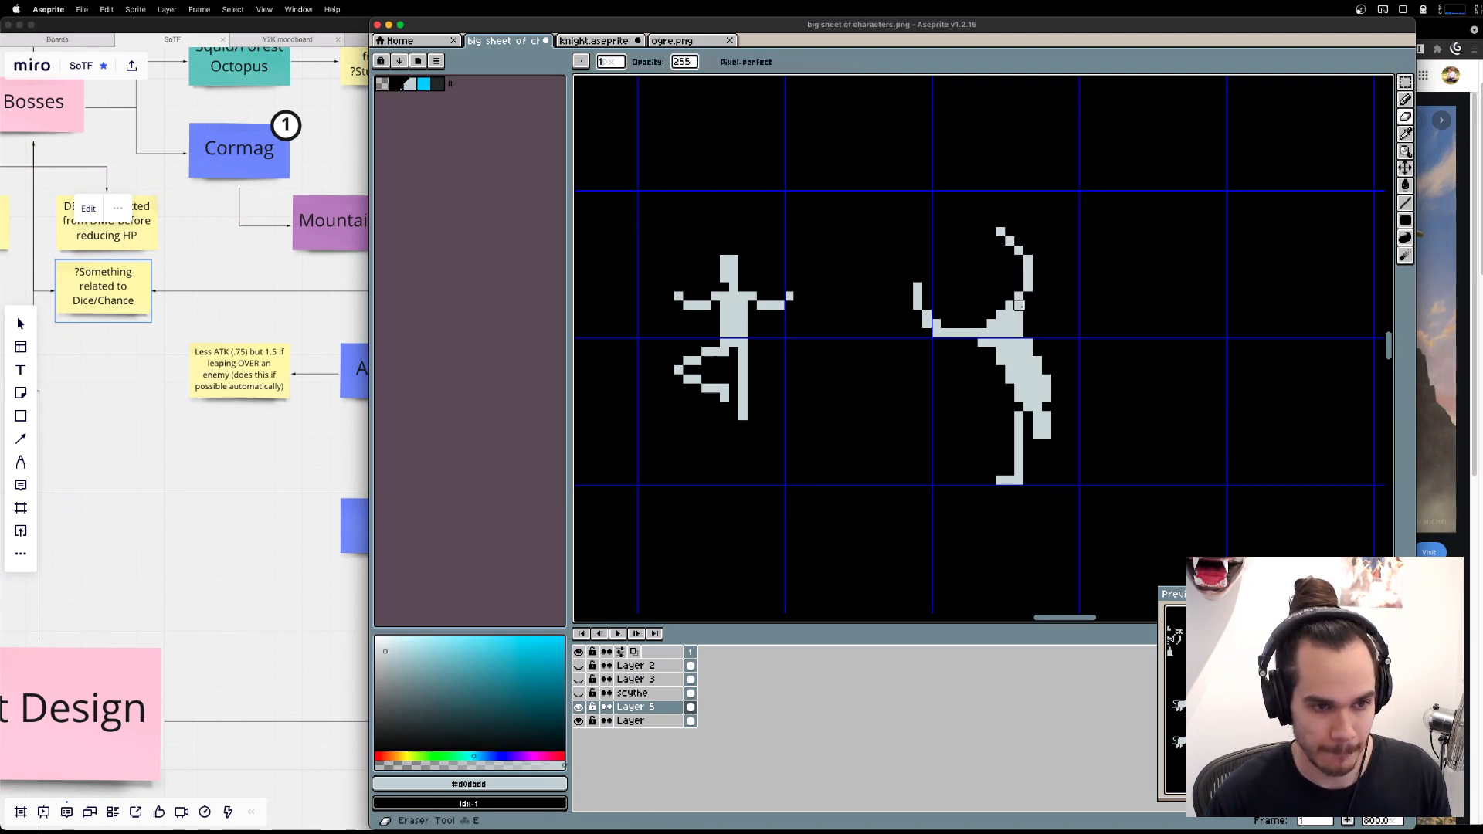
# Lower the upright leg by another pixel, shift it one more pixel left into the hip, and hide the timeline.
pyautogui.press('b')
pyautogui.moveTo(963, 195)
pyautogui.mouseDown()
pyautogui.moveTo(1038, 278)
pyautogui.moveTo(1093, 305)
pyautogui.mouseUp()
pyautogui.press('super+z')
pyautogui.press('m')
pyautogui.moveTo(982, 223); pyautogui.dragTo(1074, 307)
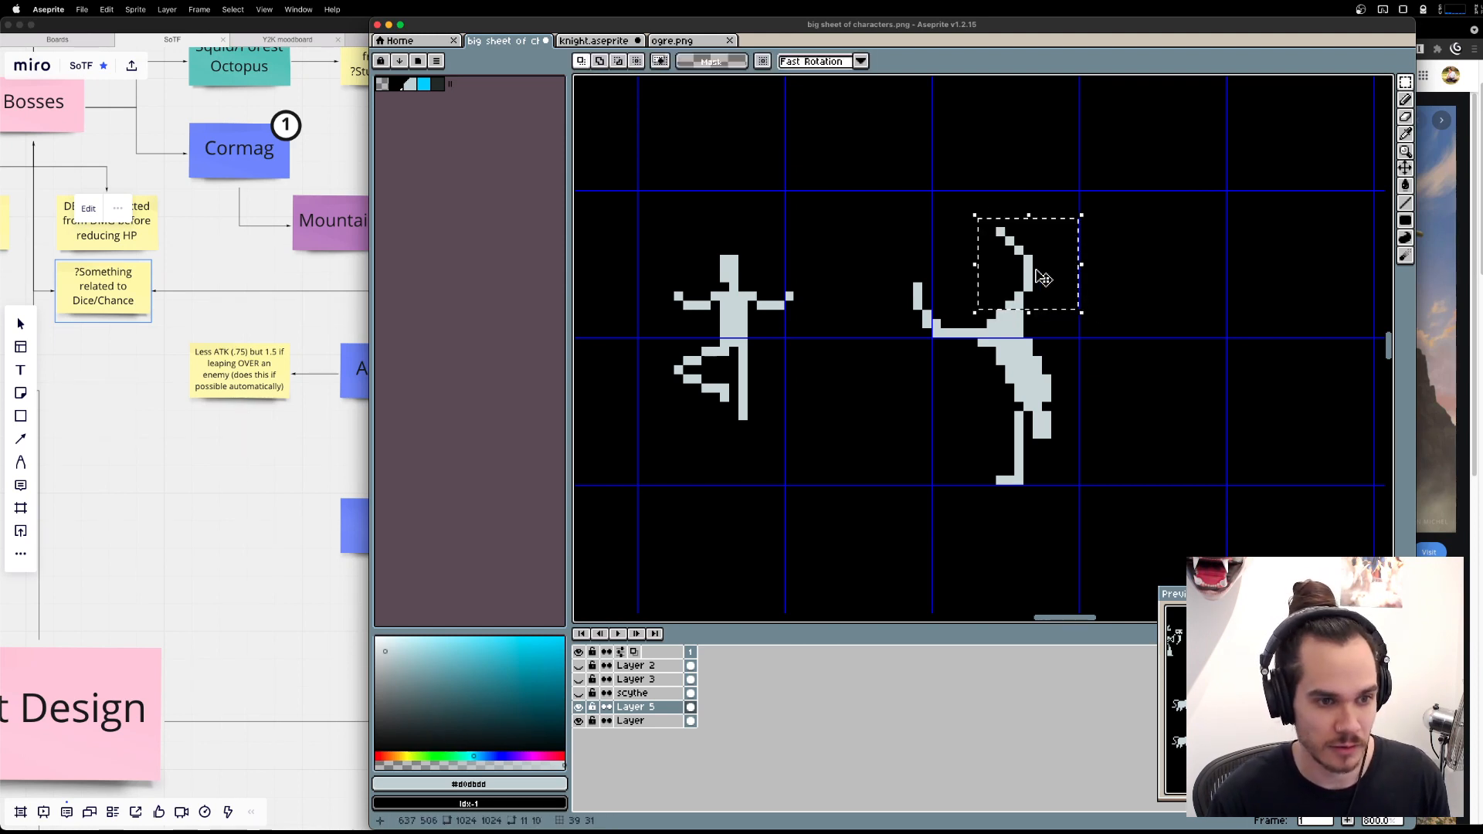
pyautogui.moveTo(1010, 254); pyautogui.dragTo(1003, 264)
pyautogui.press('Tab')
pyautogui.press('b')
pyautogui.hotkey('ctrl', 'd')
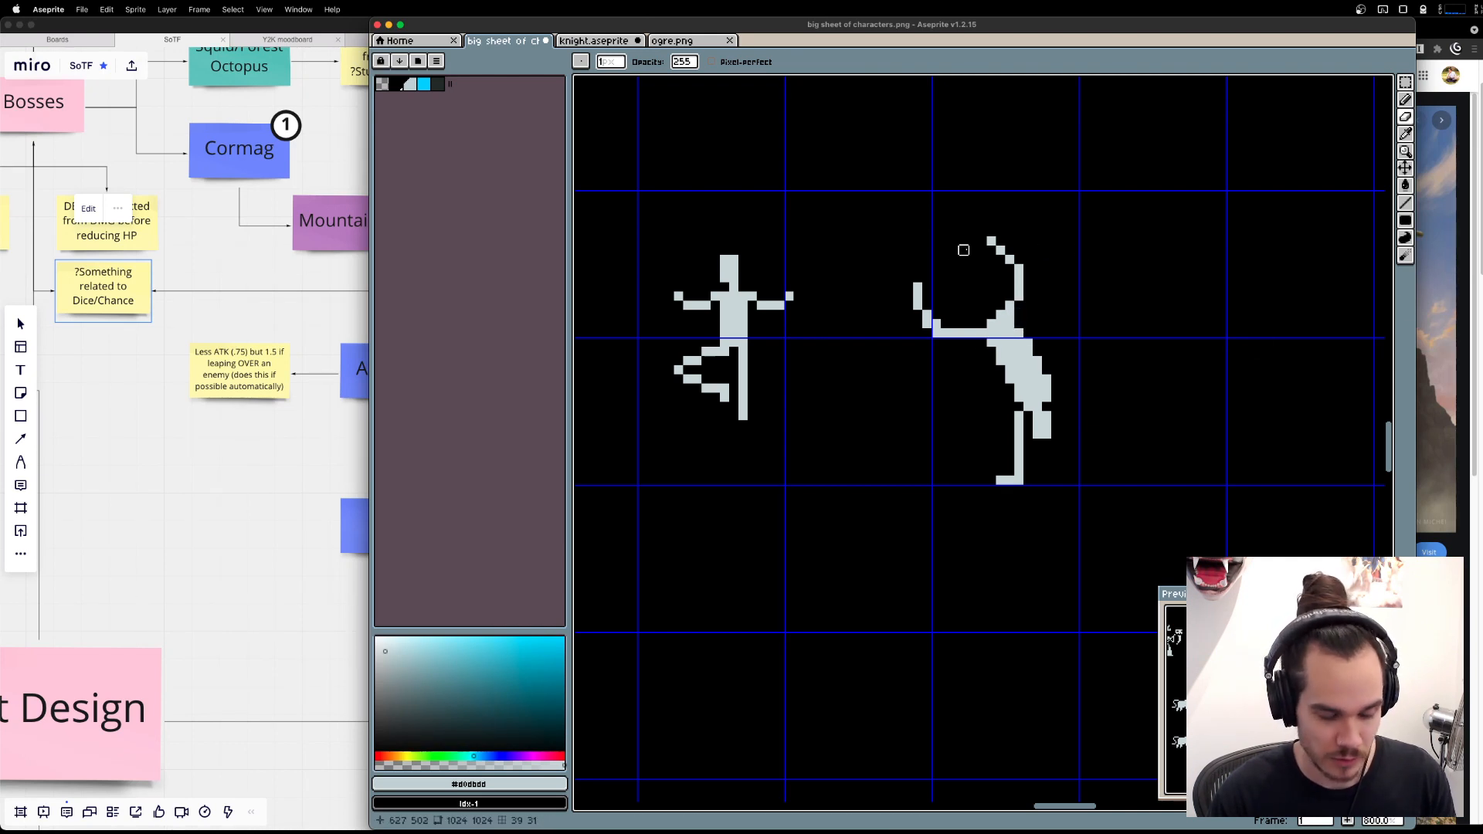
# Trim the corner pixel at the horizontal leg's knee and shift its bent shin one pixel toward the body.
pyautogui.press('w')
pyautogui.click(941, 337)
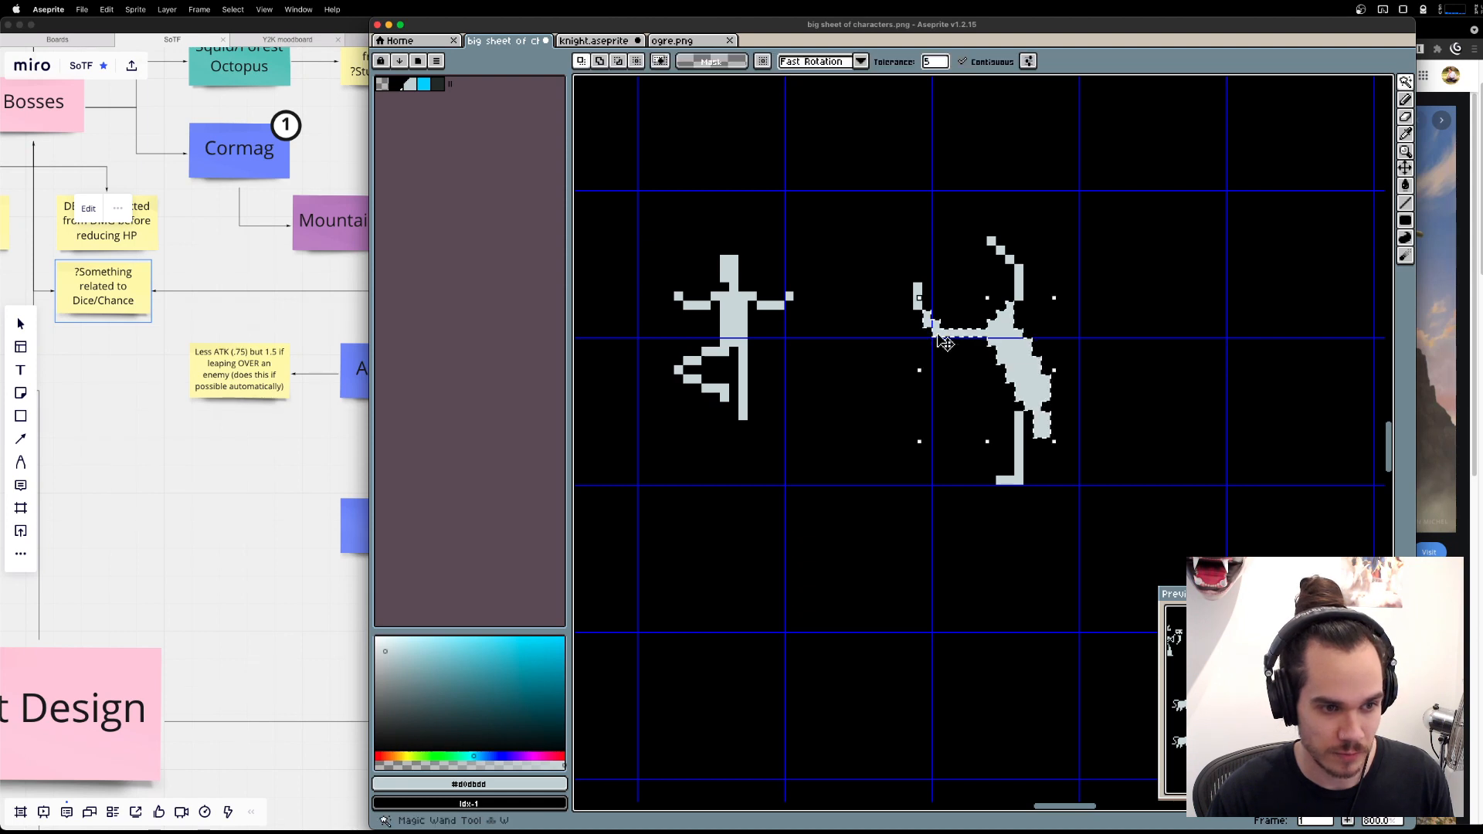
pyautogui.hotkey('ctrl', 'd')
pyautogui.press('b')
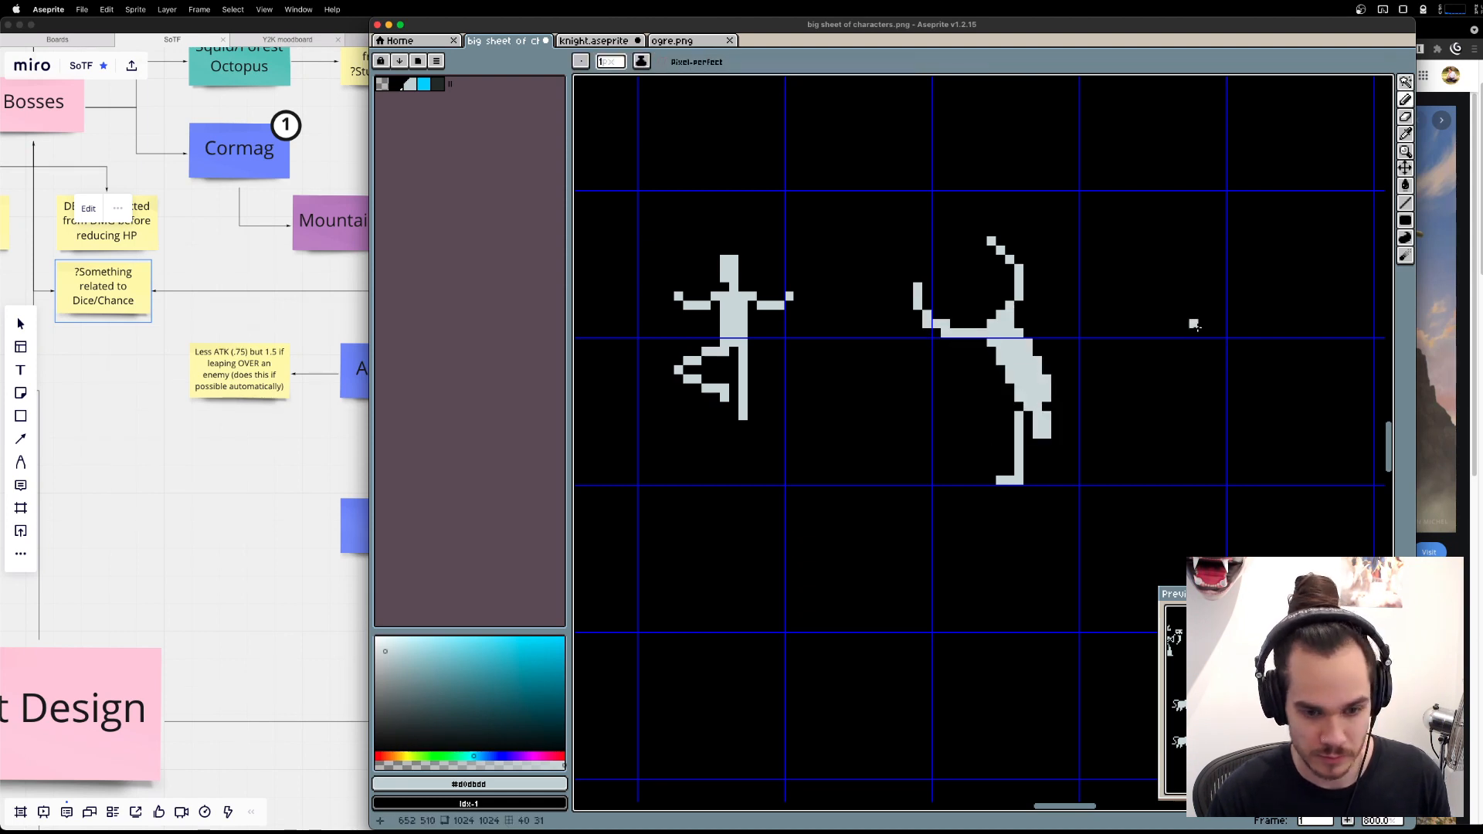
pyautogui.press('m')
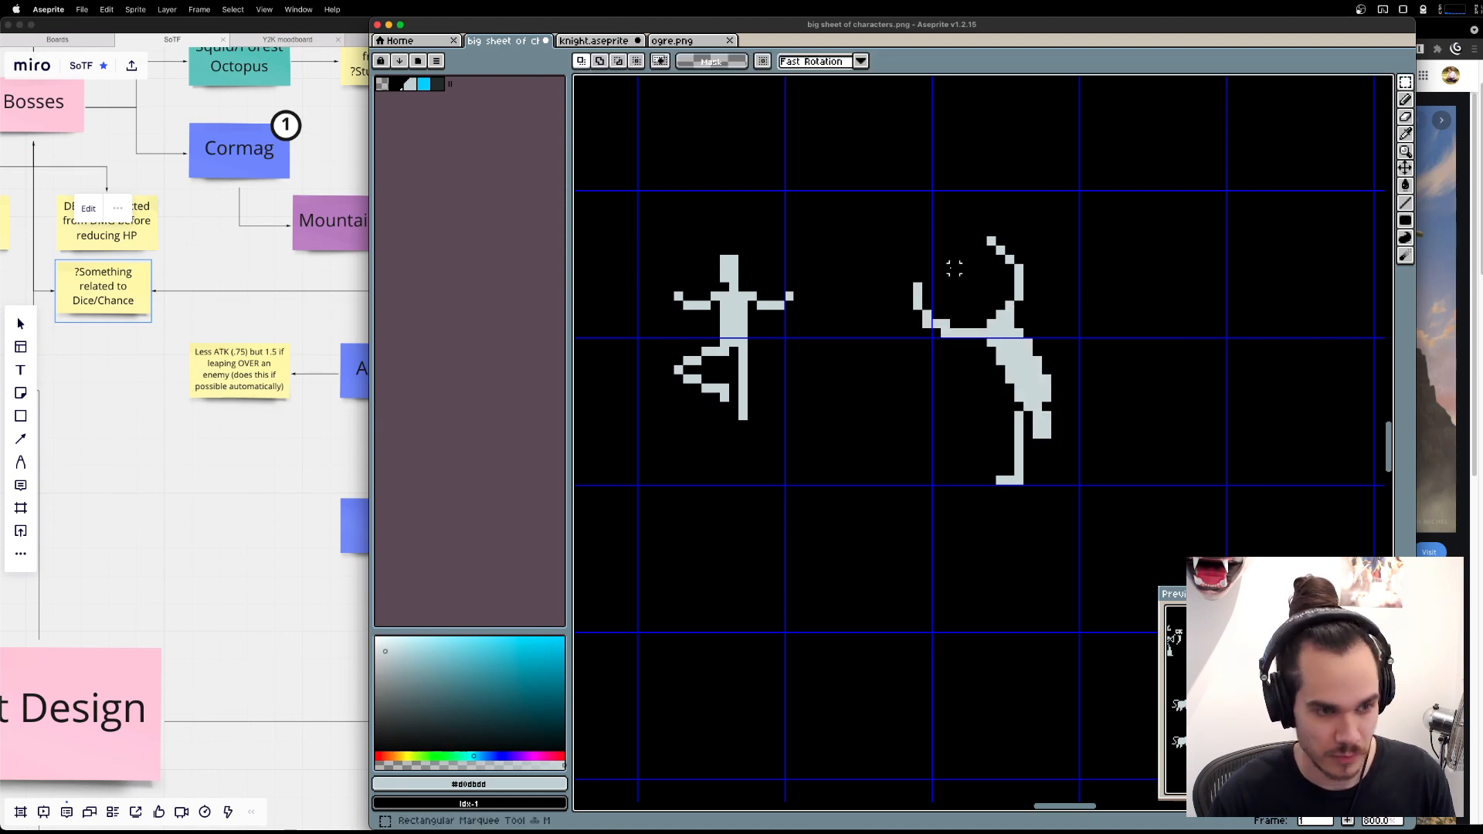
pyautogui.moveTo(872, 260); pyautogui.dragTo(945, 370)
pyautogui.moveTo(946, 350); pyautogui.dragTo(955, 344)
pyautogui.press('super+d')
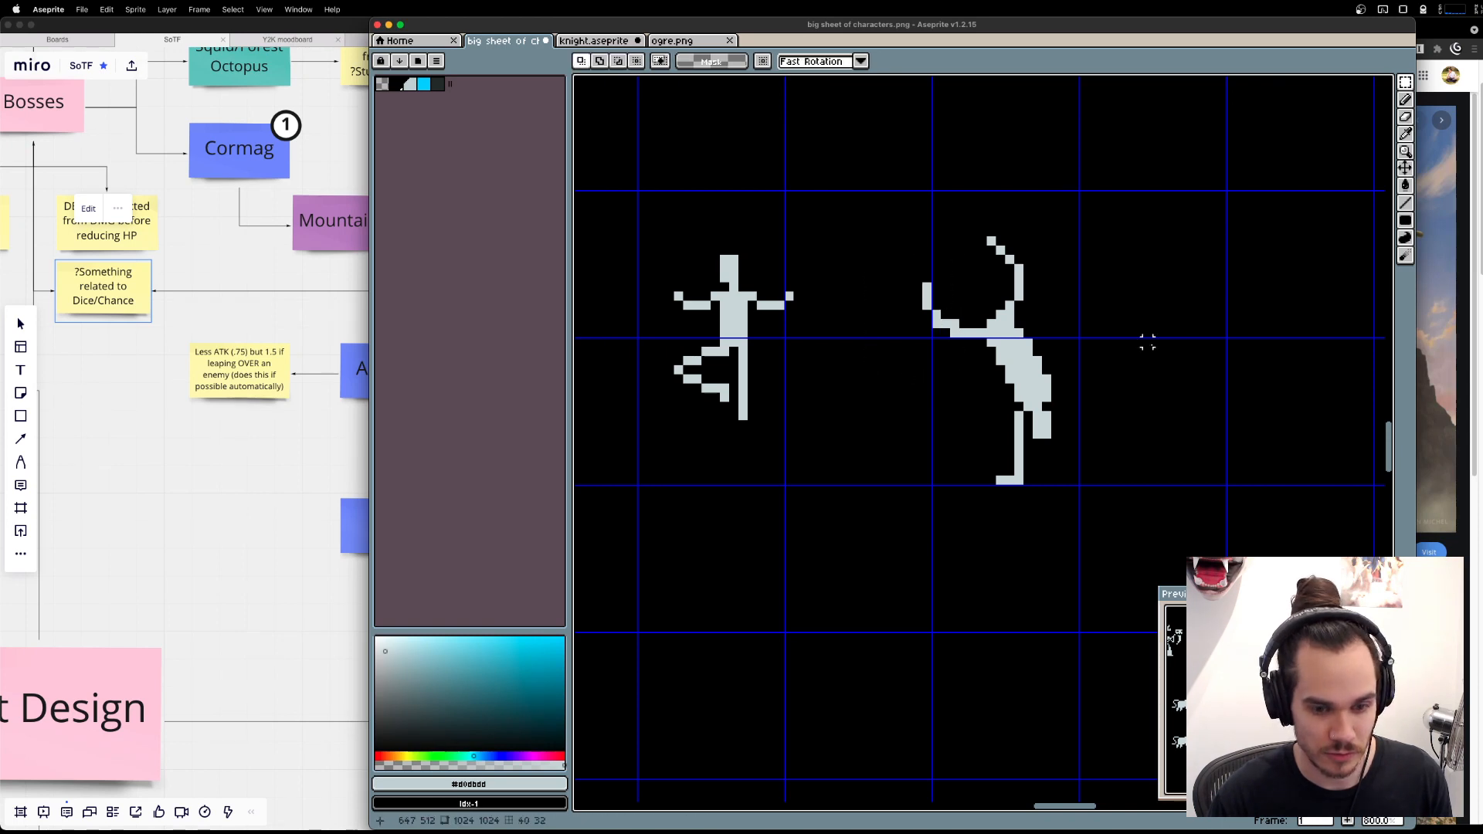
# Erase the stray pixels around the hip and straighten the base of the upright leg where it meets the body.
pyautogui.press('b')
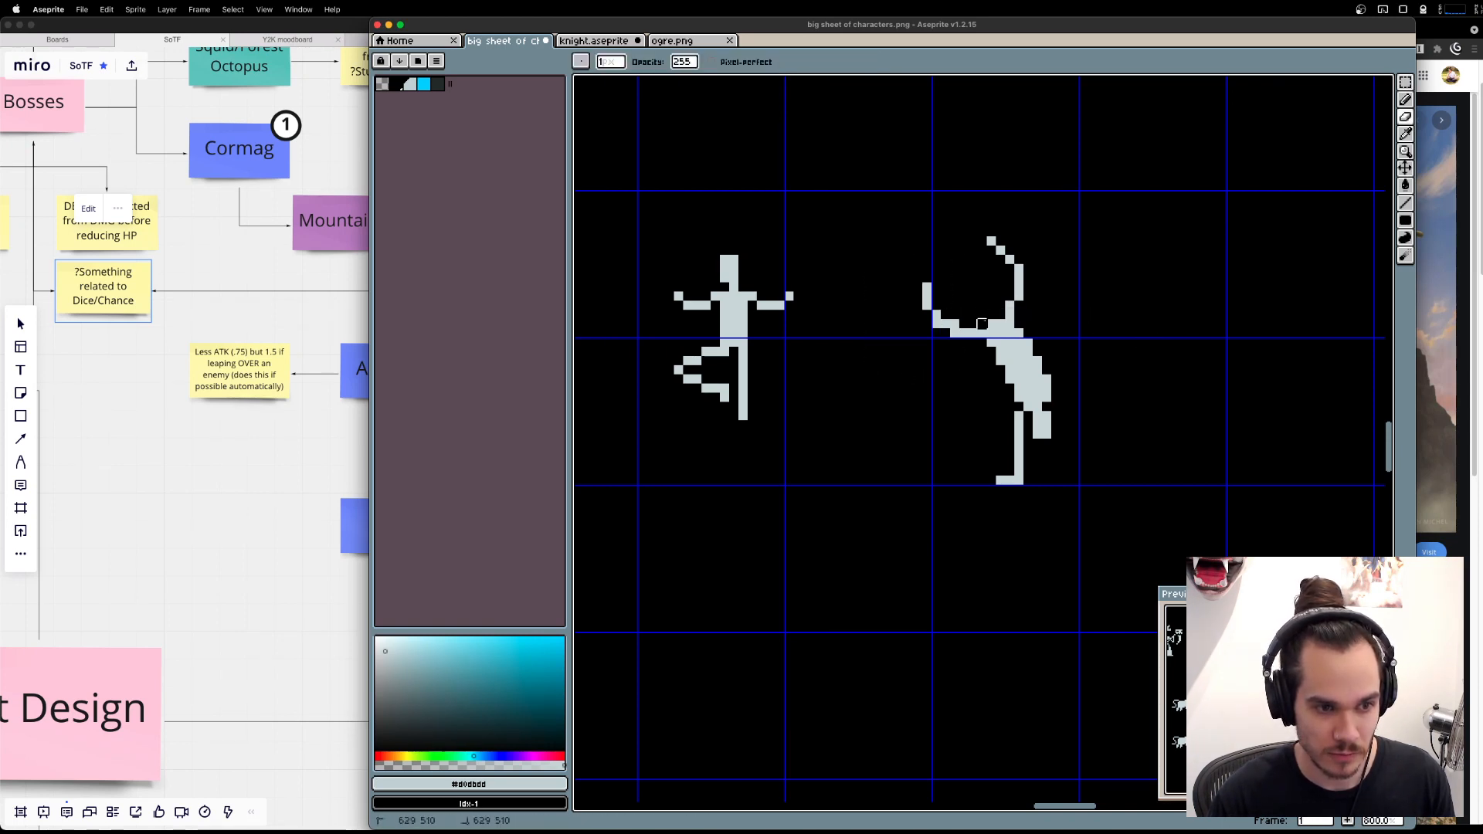
pyautogui.click(992, 324)
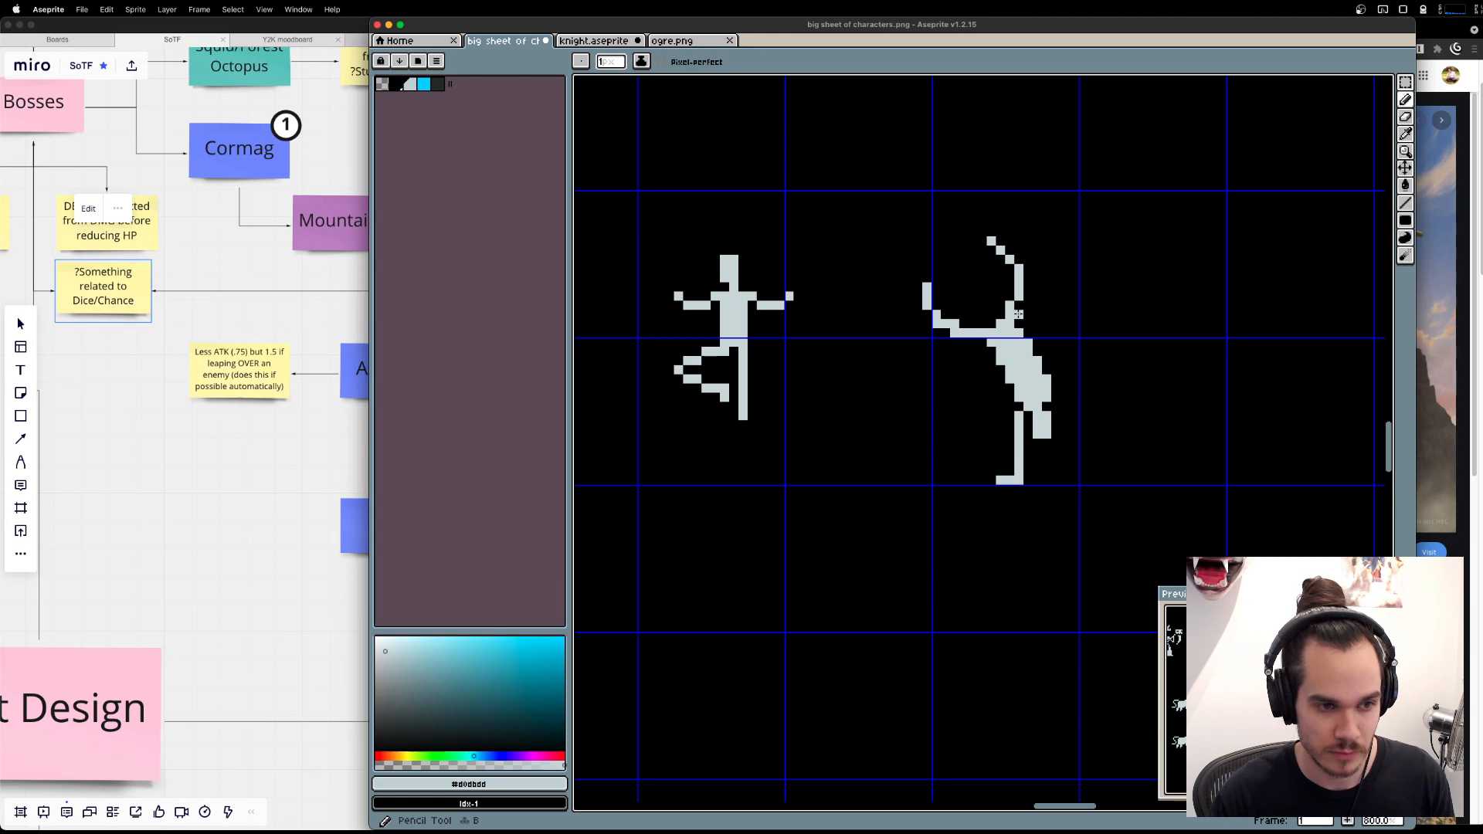
pyautogui.press('e')
pyautogui.moveTo(1018, 314); pyautogui.dragTo(1010, 305)
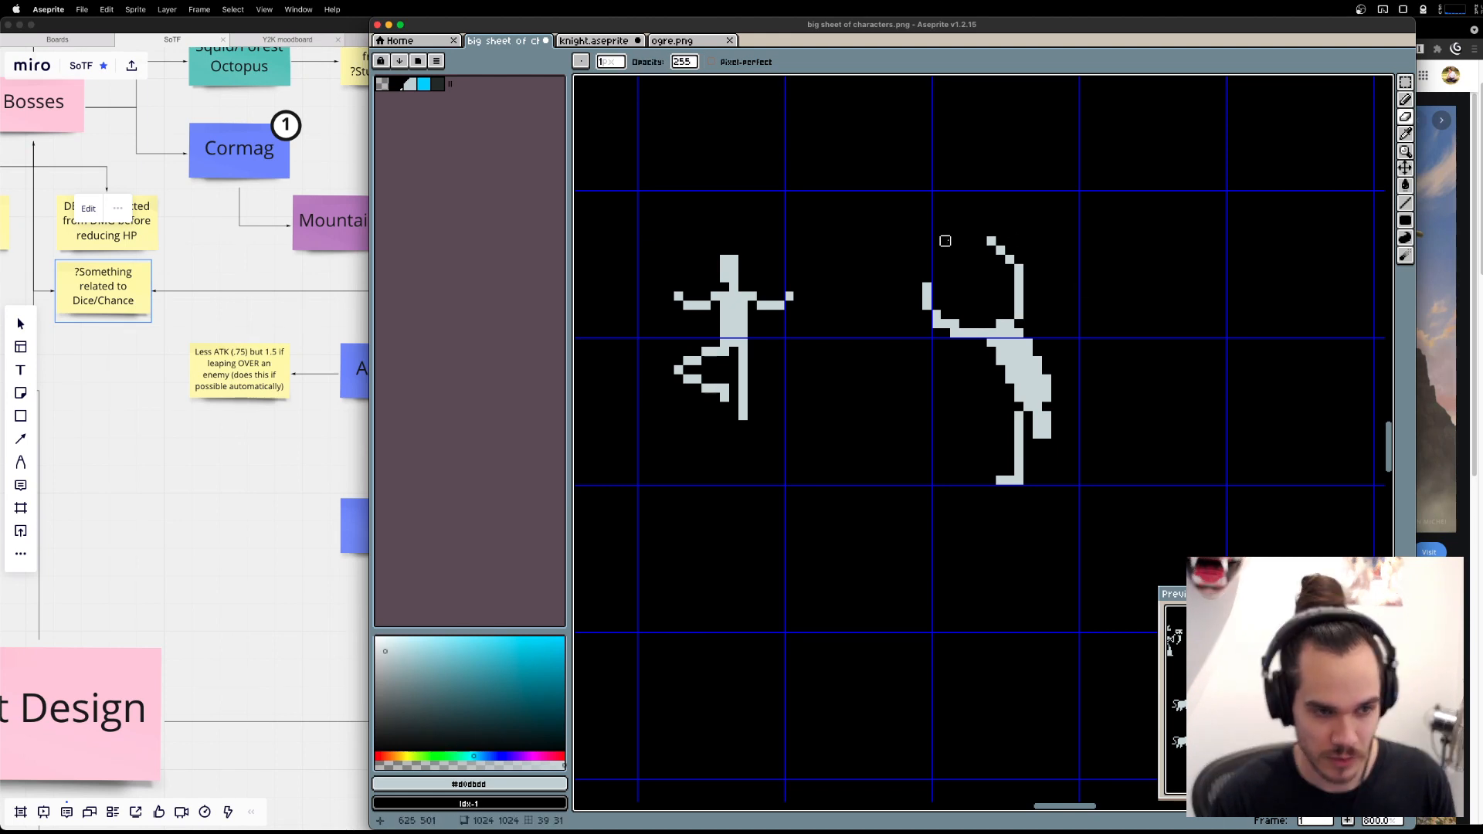
# Raise the horizontal leg's shin by one pixel and smooth its knee into a gradual curve.
pyautogui.press('m')
pyautogui.moveTo(828, 234)
pyautogui.mouseDown()
pyautogui.moveTo(957, 335)
pyautogui.moveTo(948, 297)
pyautogui.moveTo(955, 314)
pyautogui.mouseUp()
pyautogui.press('Escape')
pyautogui.press('super+z')
pyautogui.press('super+z')
pyautogui.press('super+d')
pyautogui.press('b')
pyautogui.click(946, 324)
pyautogui.press('e')
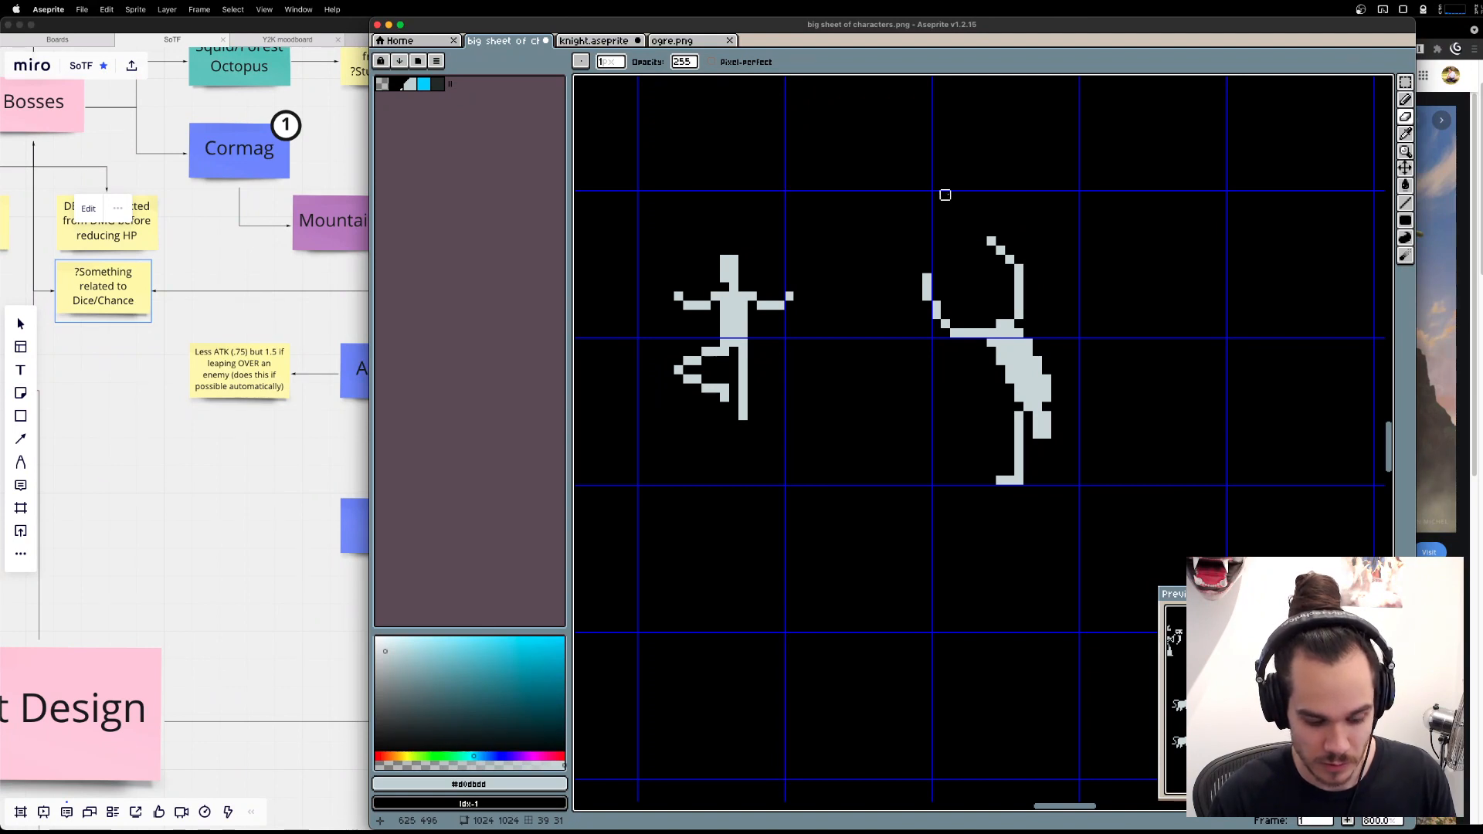
# Draw a straight horizontal arm about five pixels long outward from the handstand figure's shoulder.
pyautogui.press('l')
pyautogui.moveTo(1059, 397); pyautogui.dragTo(1096, 396)
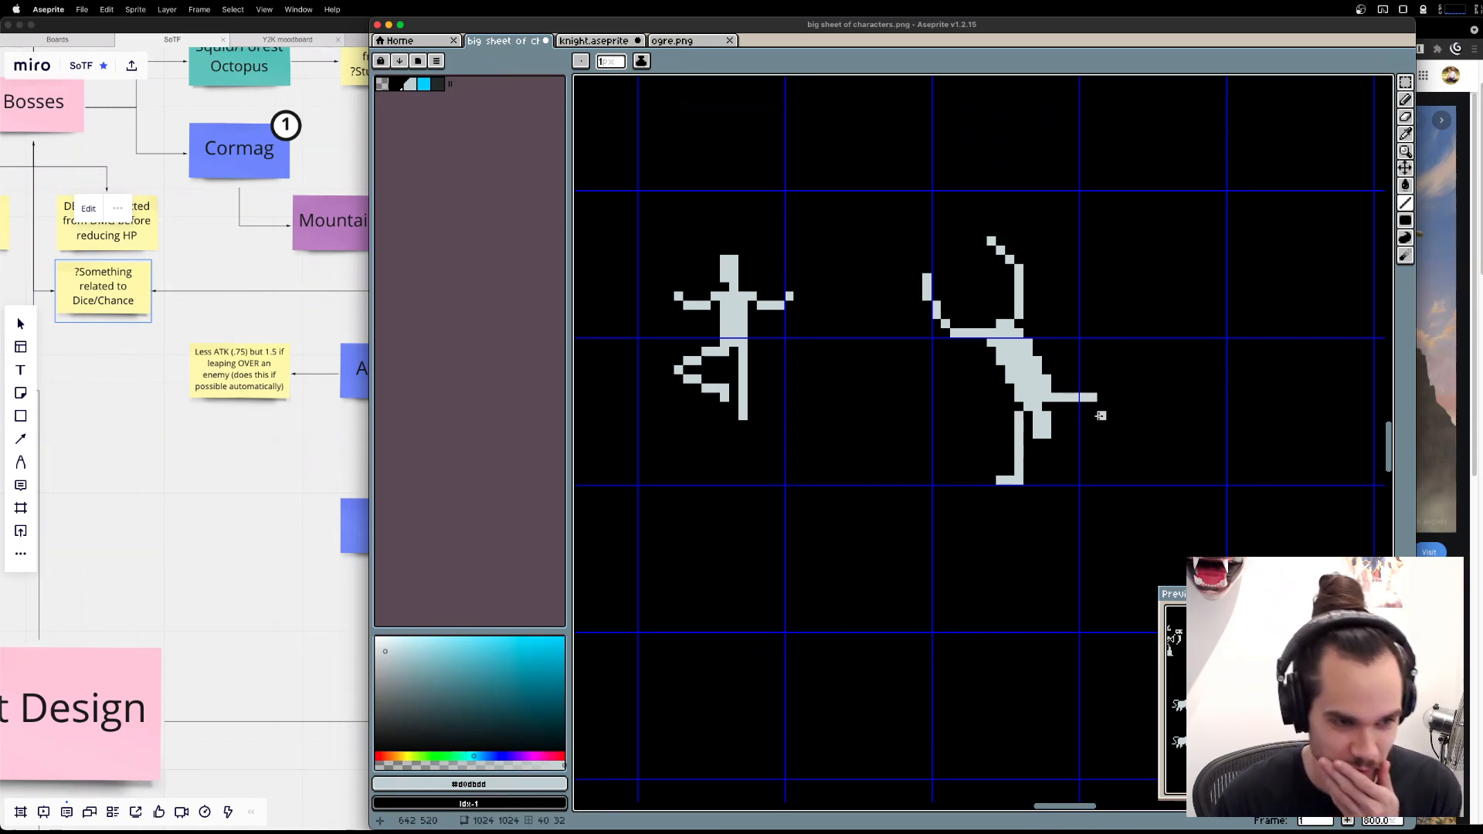
# Try to copy the small diagonal prop from the dancing figure and paste it beside the handstand figure.
pyautogui.scroll(-6, 1102, 415)
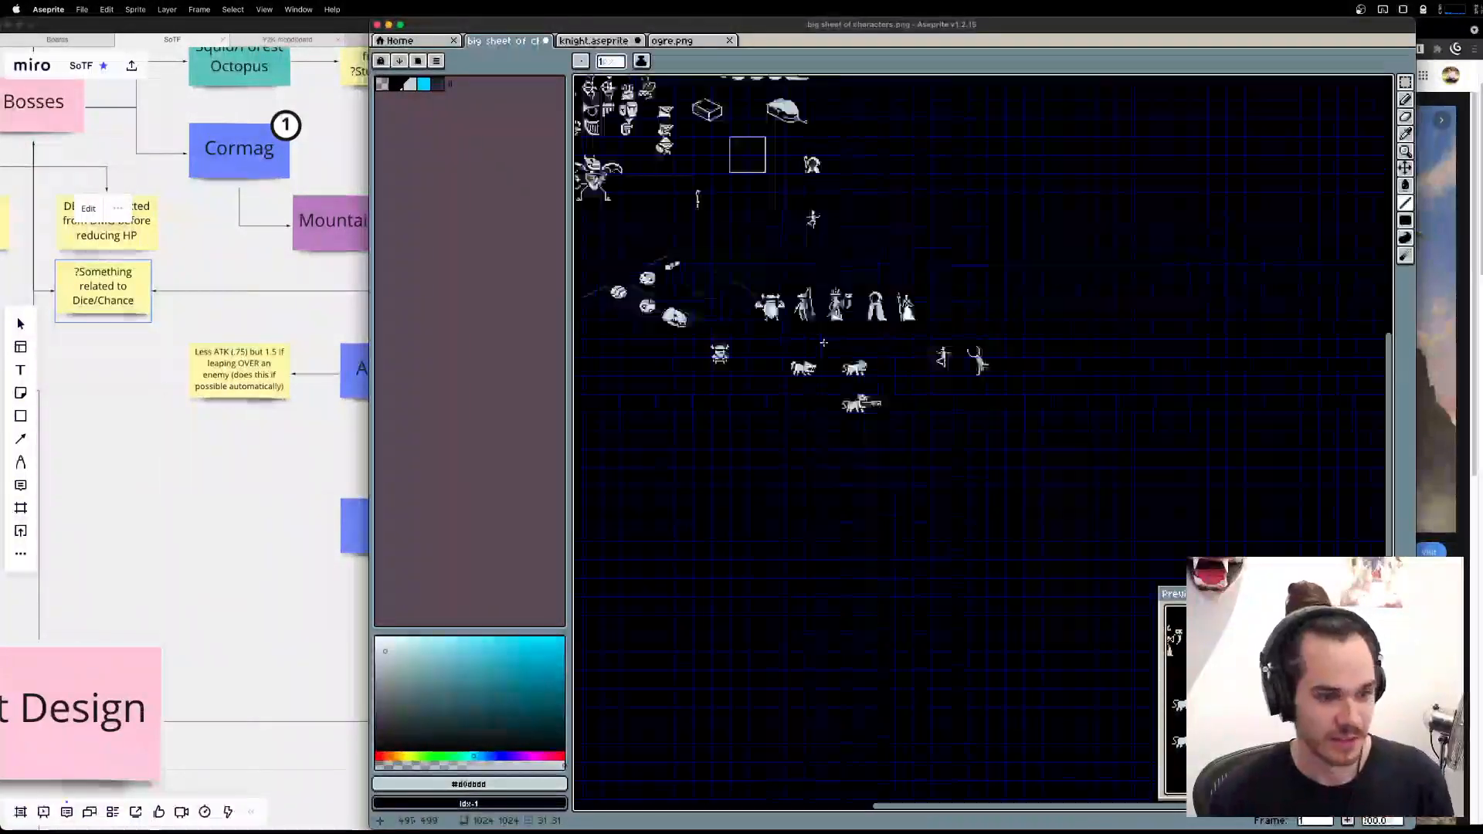
pyautogui.scroll(1, 1009, 502)
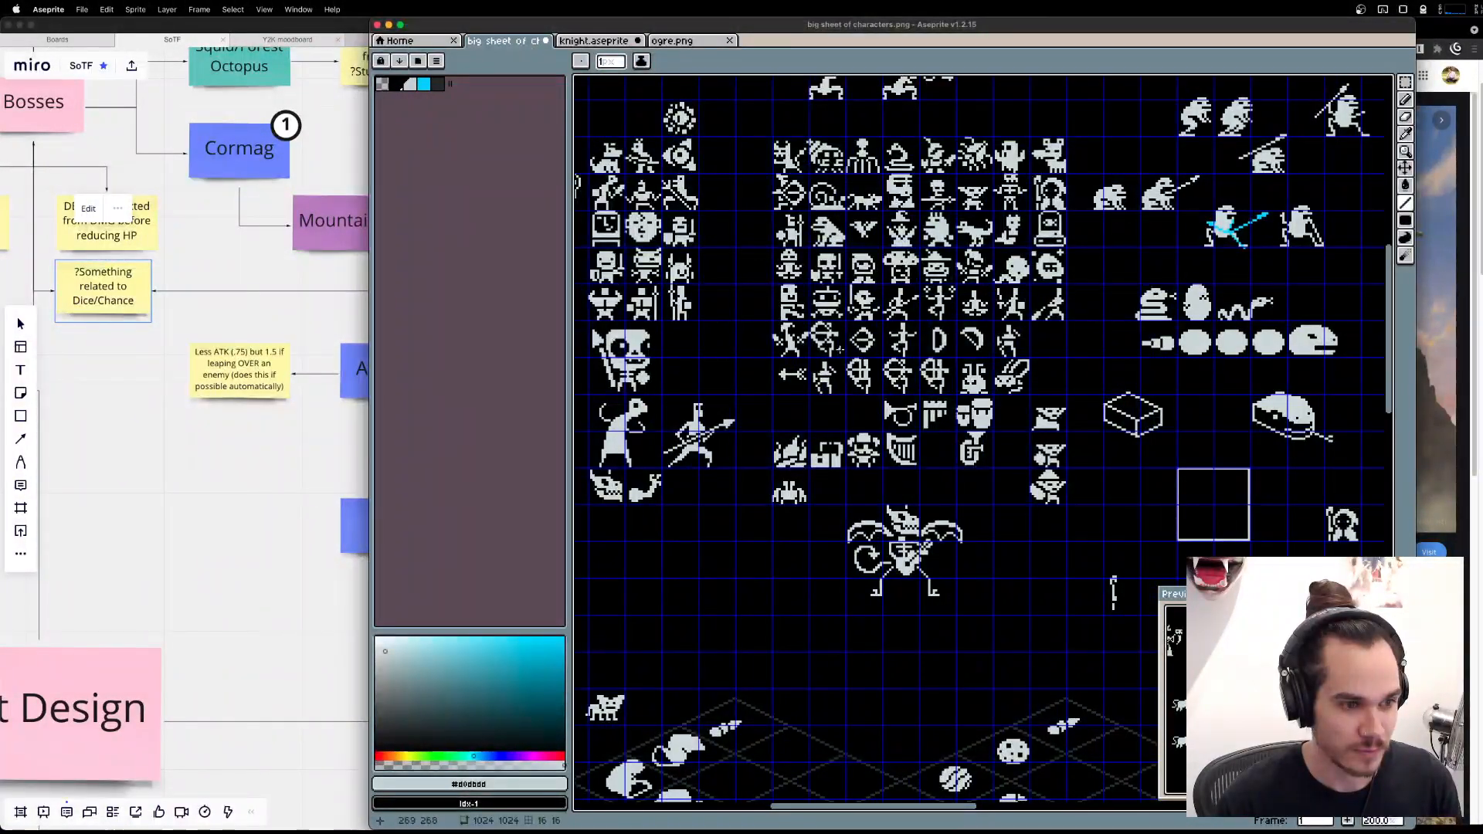
pyautogui.scroll(3, 806, 353)
pyautogui.moveTo(734, 350); pyautogui.dragTo(899, 429)
pyautogui.press('m')
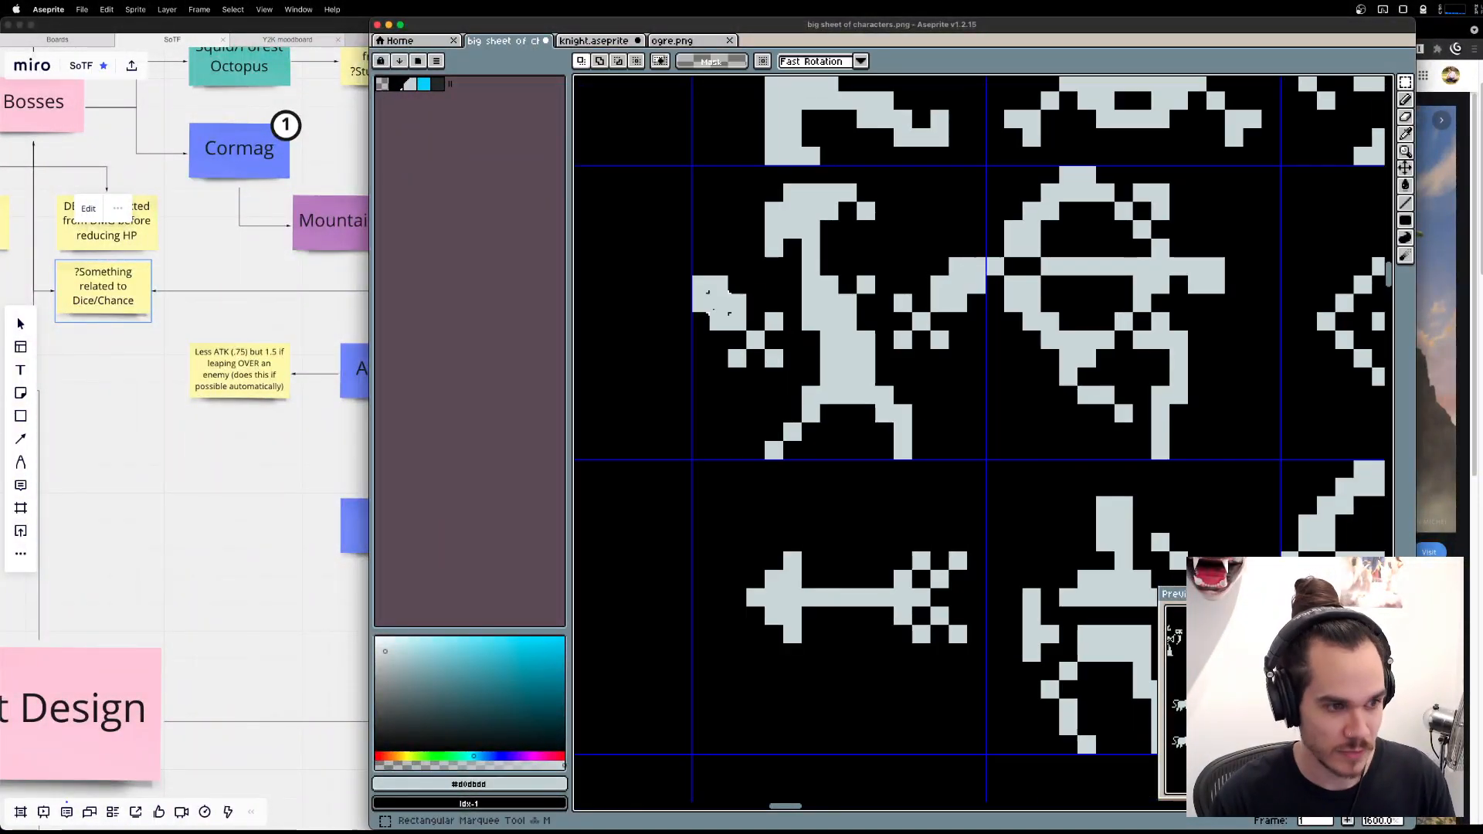
pyautogui.moveTo(701, 285); pyautogui.dragTo(779, 377)
pyautogui.press('super+d')
pyautogui.scroll(-5, 785, 371)
pyautogui.scroll(-5, 1081, 446)
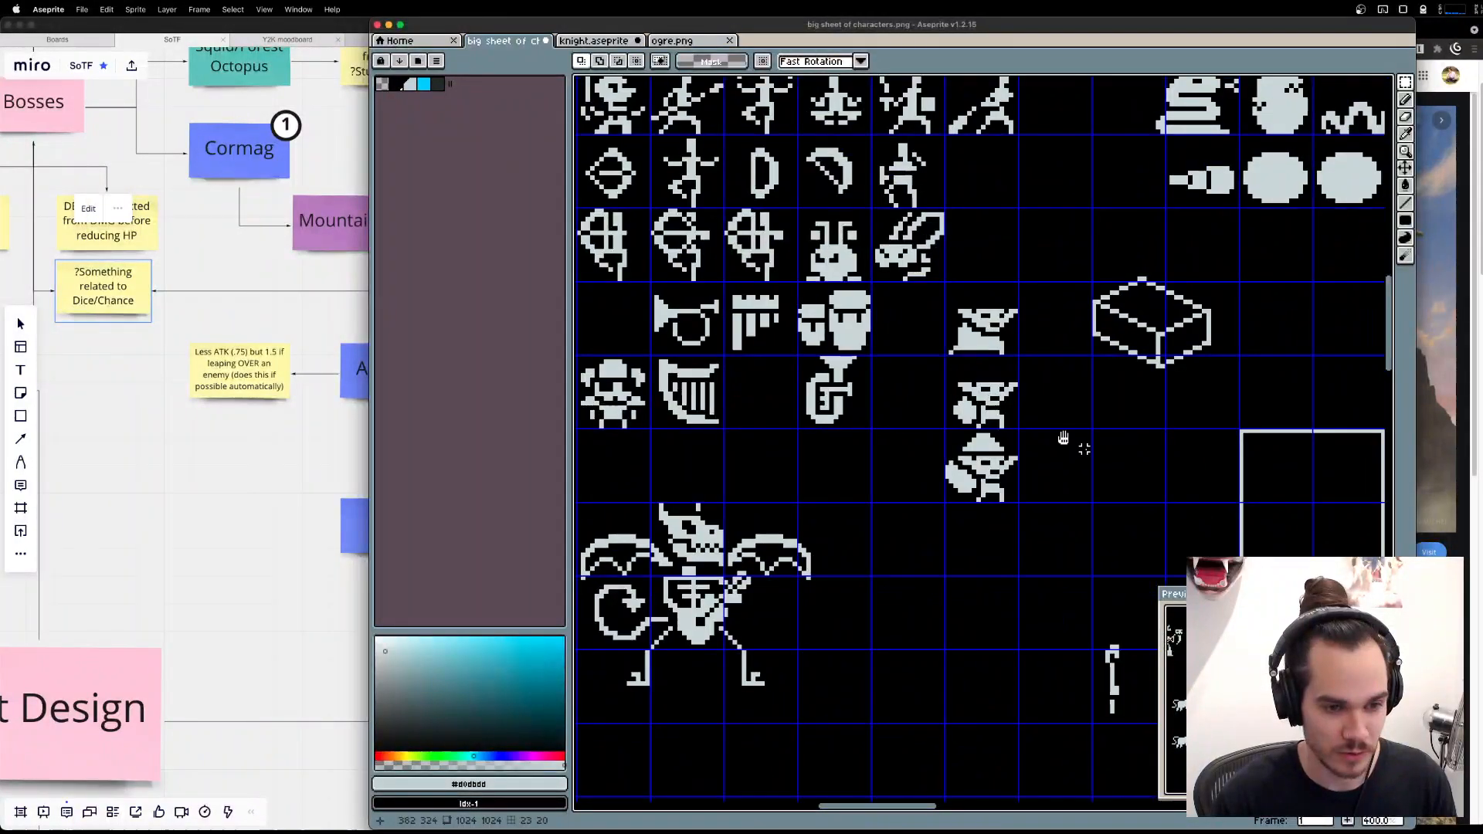
pyautogui.hscroll(8, 966, 394)
pyautogui.moveTo(1252, 529); pyautogui.dragTo(778, 279)
pyautogui.press('super+v')
pyautogui.moveTo(1027, 580); pyautogui.dragTo(1108, 368)
pyautogui.press('super+d')
pyautogui.scroll(-1, 999, 295)
pyautogui.scroll(-1, 999, 295)
pyautogui.moveTo(999, 295); pyautogui.dragTo(1245, 489)
pyautogui.moveTo(866, 327); pyautogui.dragTo(1090, 452)
pyautogui.moveTo(851, 285); pyautogui.dragTo(951, 384)
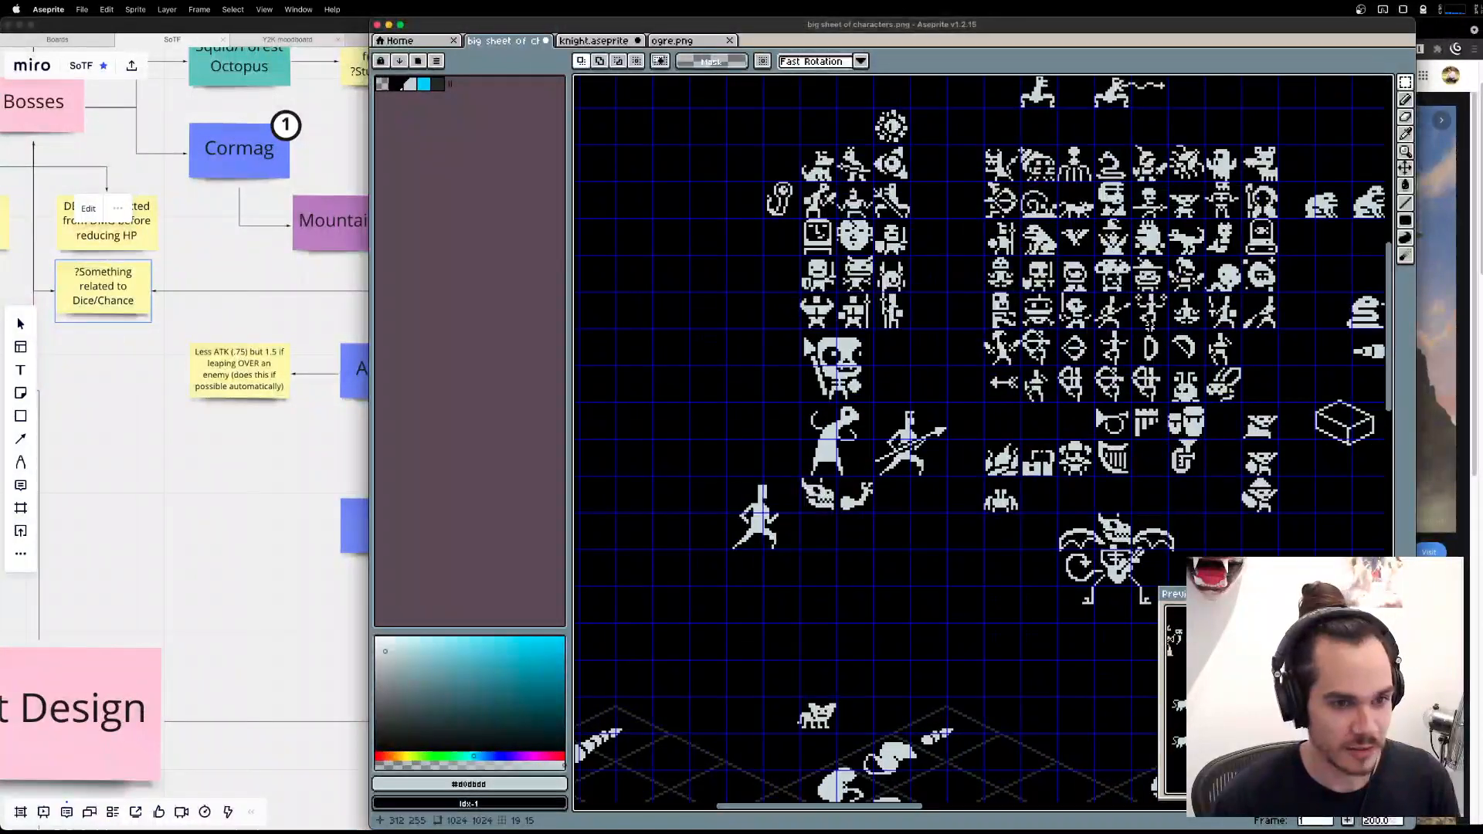
# Select the dancing figure's 6 by 6 pixel prop again and make the layer named Layer active.
pyautogui.scroll(1, 1223, 318)
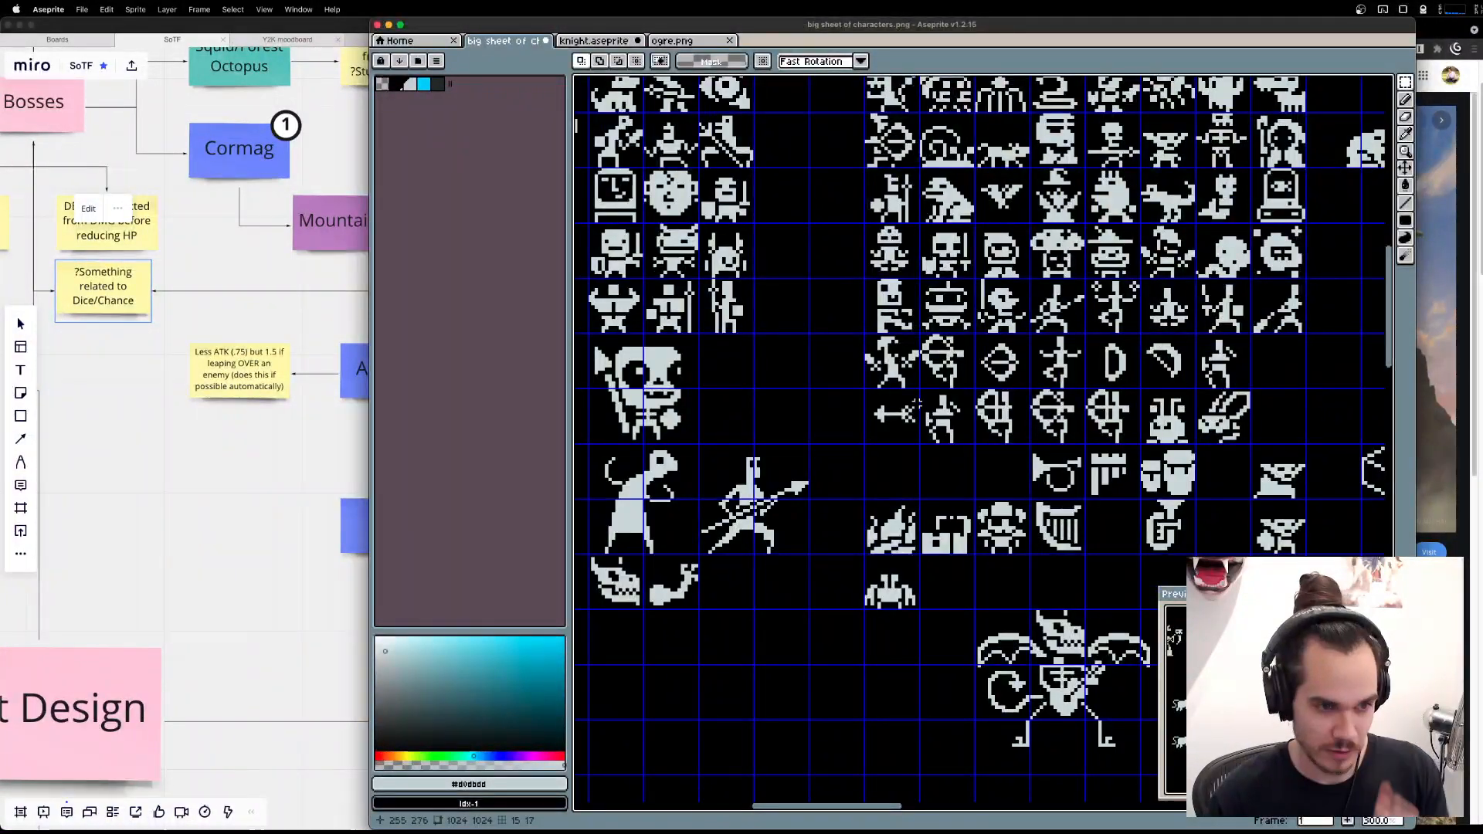
pyautogui.scroll(2, 882, 388)
pyautogui.moveTo(848, 346); pyautogui.dragTo(883, 381)
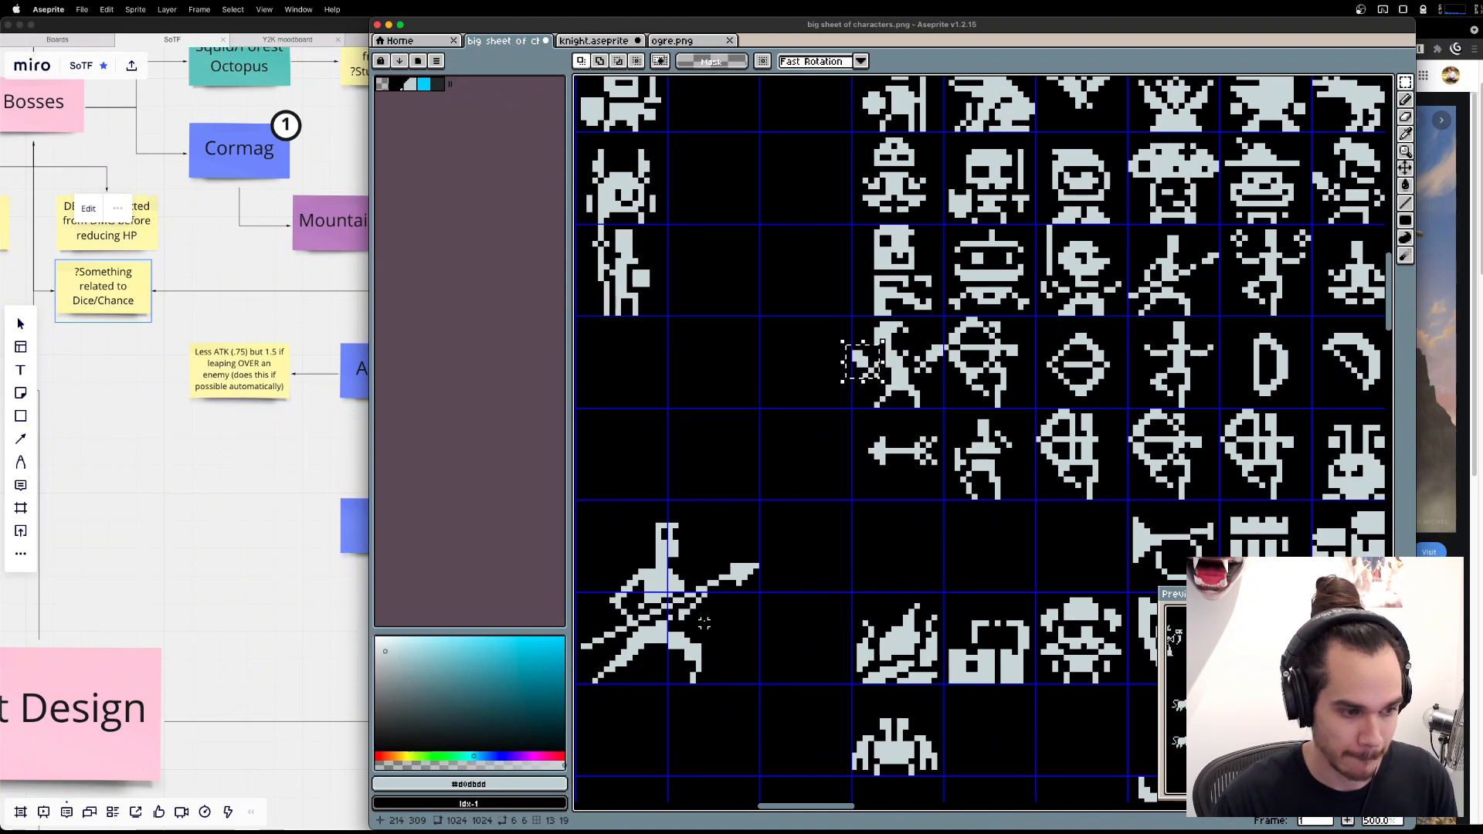
pyautogui.press('Tab')
pyautogui.click(645, 720)
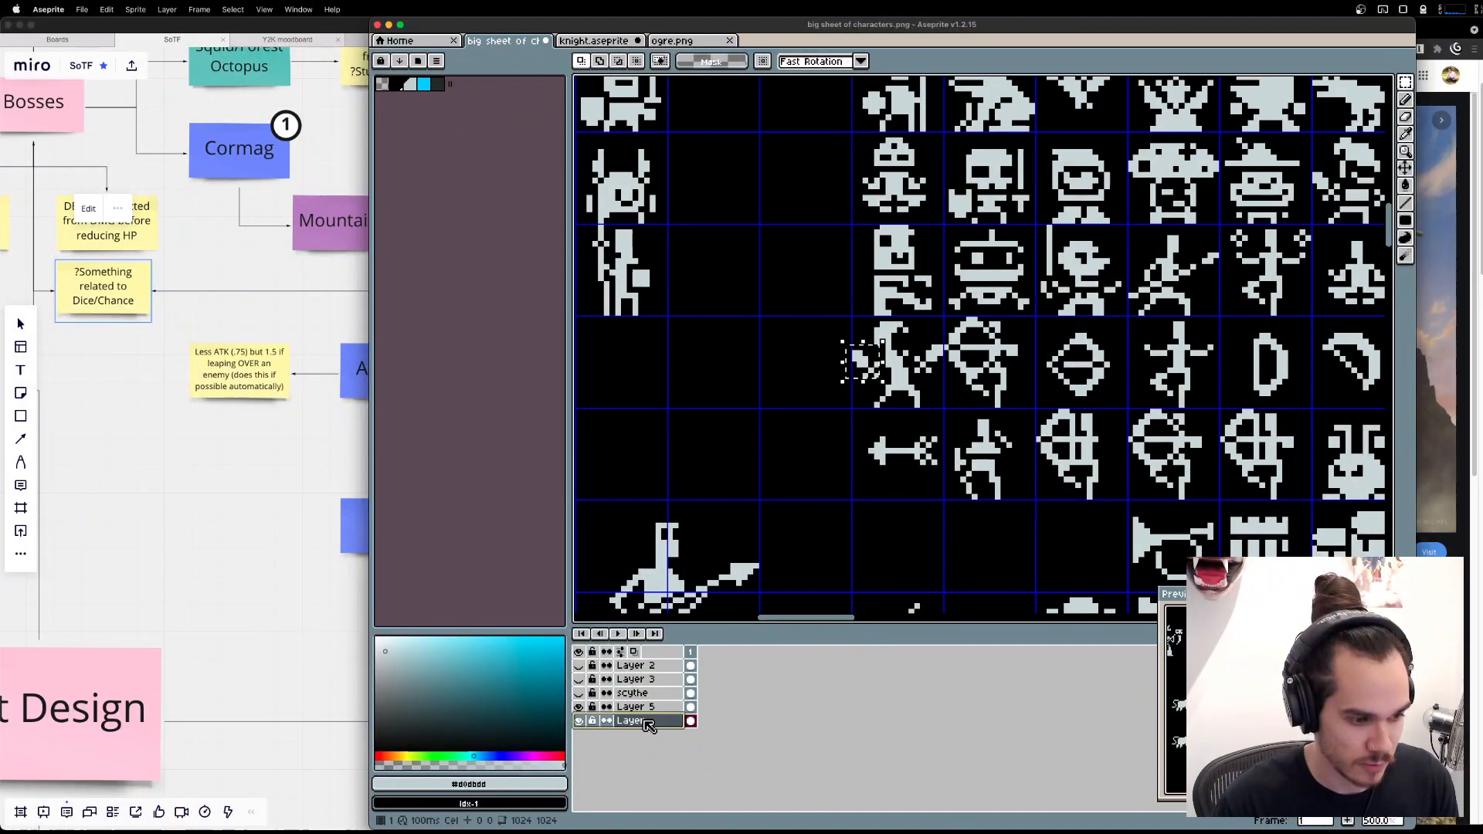
pyautogui.scroll(-5, 867, 520)
pyautogui.hscroll(3, 1101, 412)
pyautogui.moveTo(1101, 412); pyautogui.dragTo(771, 239)
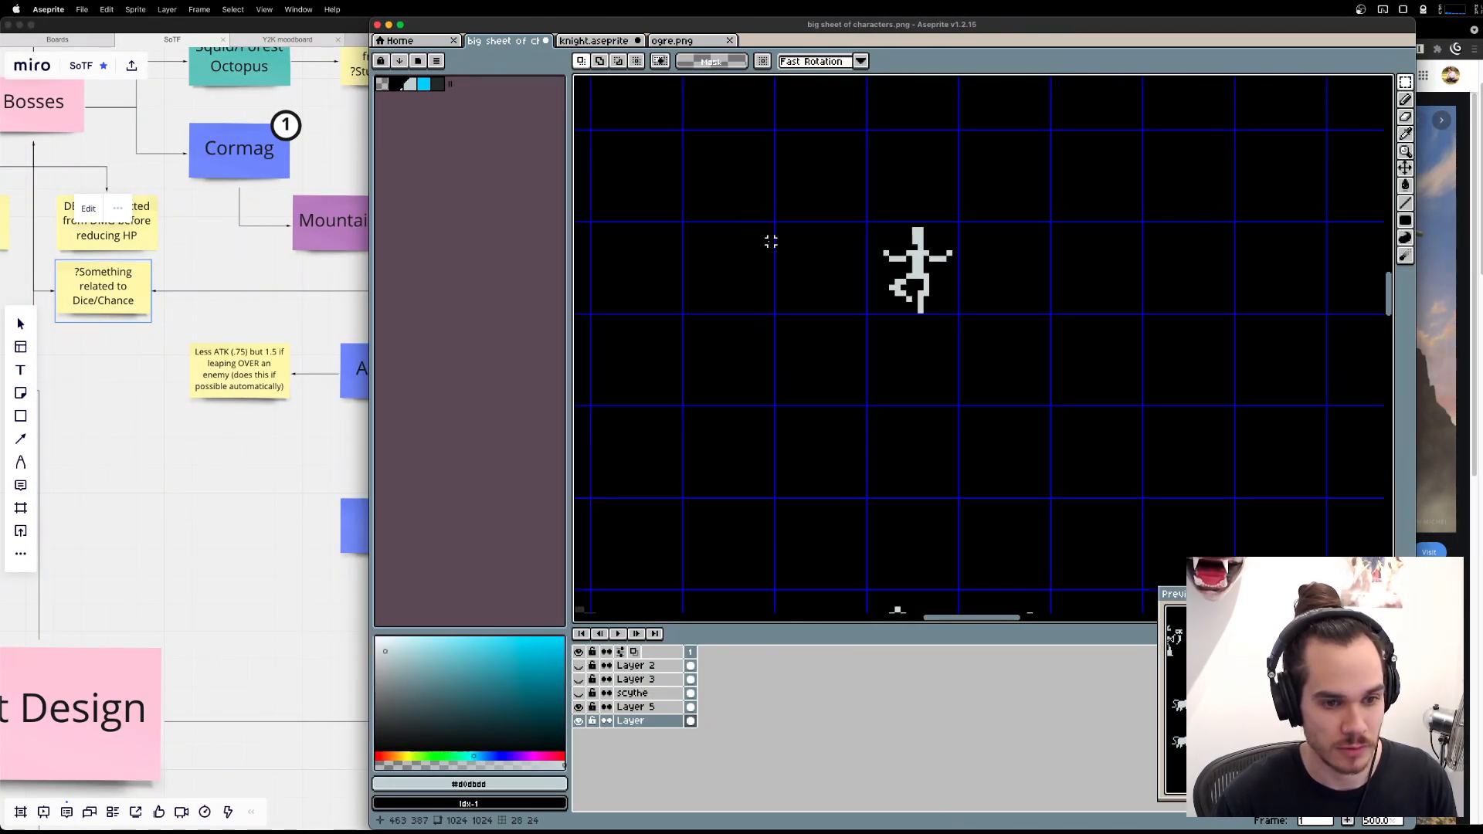
pyautogui.scroll(-2, 1004, 363)
pyautogui.moveTo(1004, 363); pyautogui.dragTo(732, 189)
pyautogui.moveTo(1097, 432); pyautogui.dragTo(978, 344)
pyautogui.scroll(1, 978, 344)
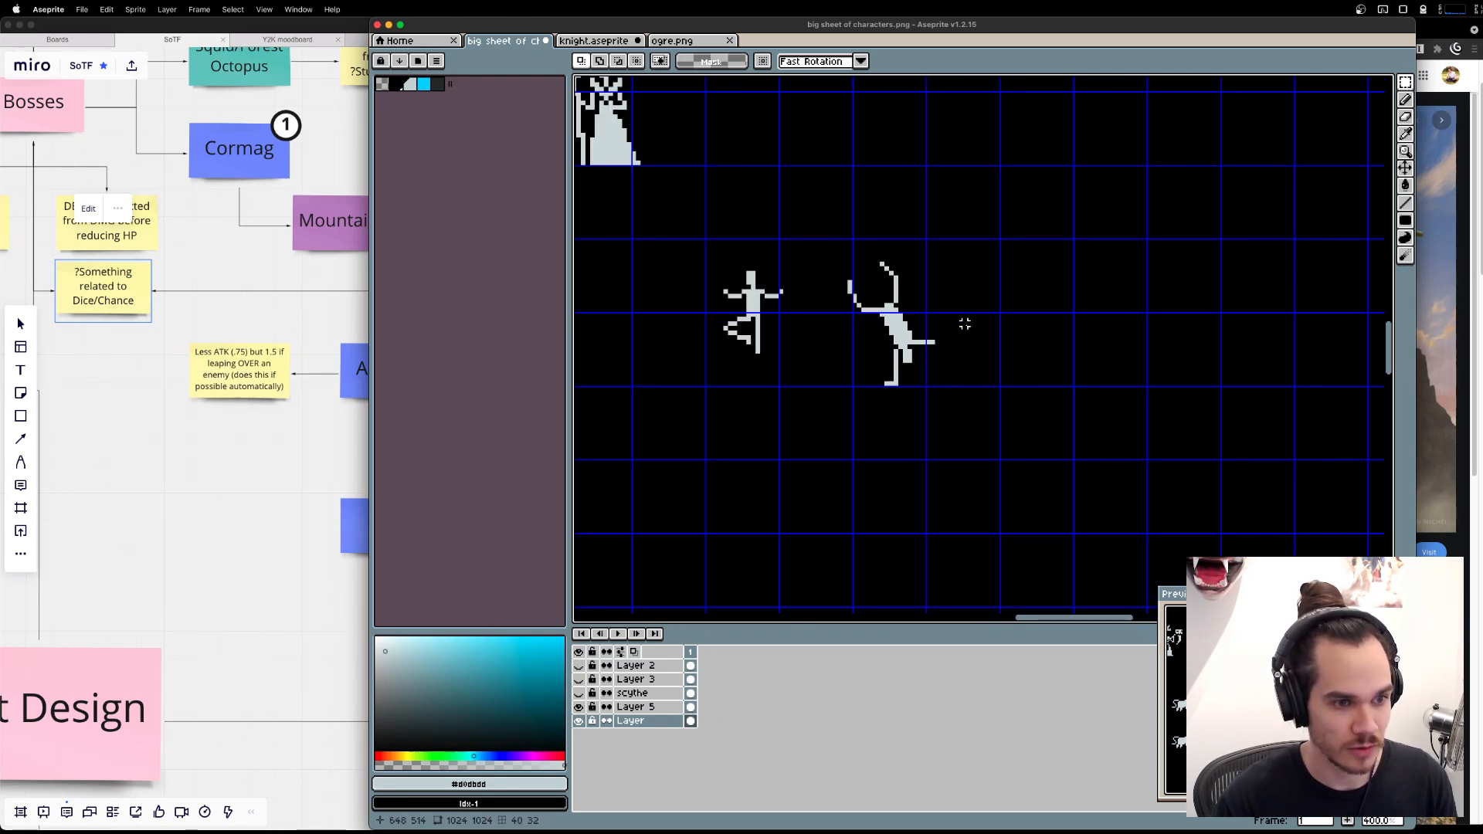
pyautogui.moveTo(960, 322); pyautogui.dragTo(1308, 431)
pyautogui.moveTo(611, 232); pyautogui.dragTo(1120, 417)
pyautogui.moveTo(641, 285); pyautogui.dragTo(1103, 440)
pyautogui.moveTo(901, 102); pyautogui.dragTo(1050, 341)
pyautogui.moveTo(1044, 105); pyautogui.dragTo(1010, 490)
pyautogui.moveTo(734, 317); pyautogui.dragTo(1075, 449)
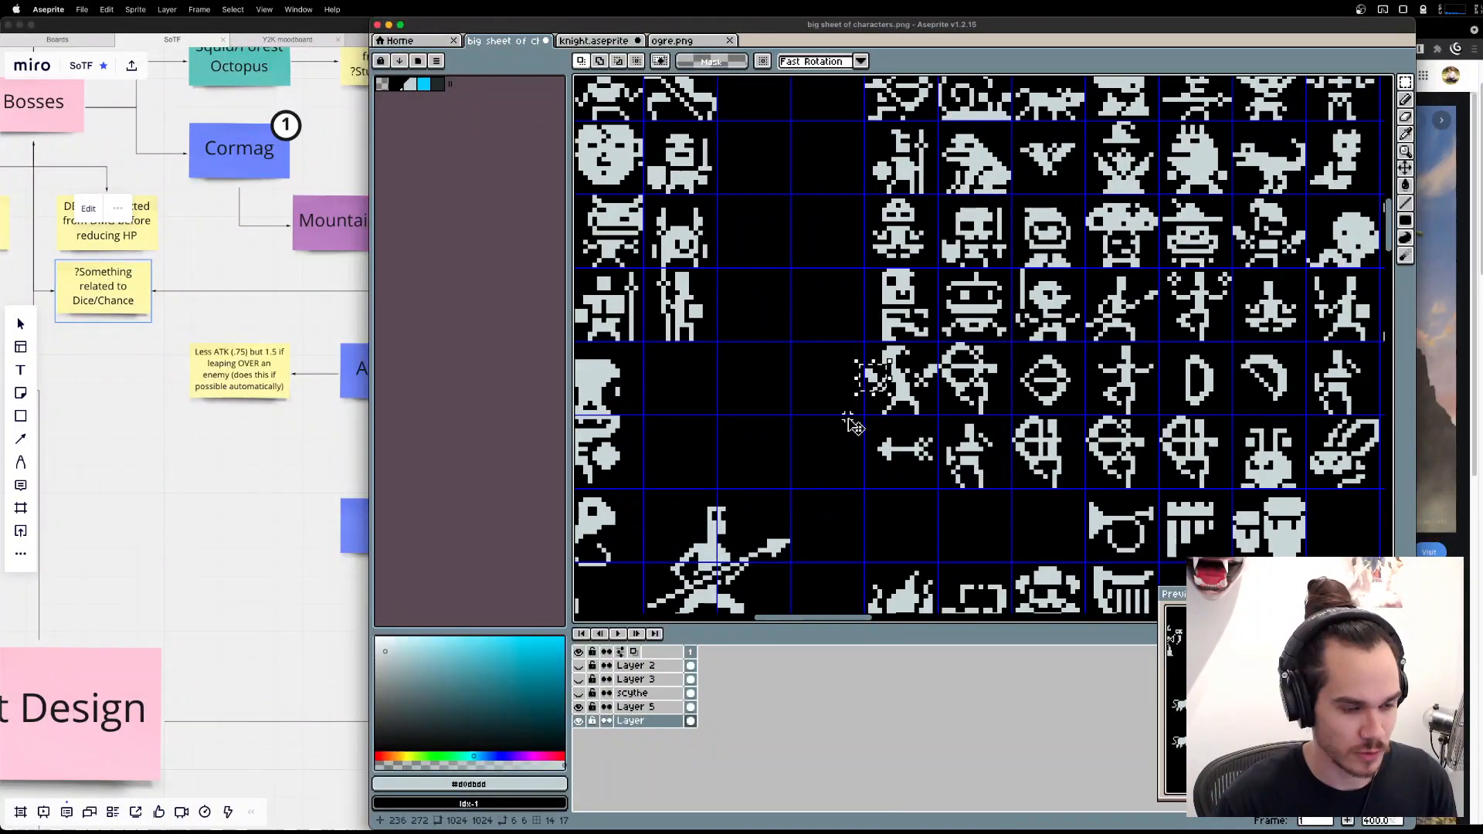
# Copy the prop onto Layer 5 at the handstand figure's outstretched arm, flipped so its solid end points down and outward.
pyautogui.press('super+d')
pyautogui.click(672, 707)
pyautogui.moveTo(1159, 502); pyautogui.dragTo(649, 331)
pyautogui.moveTo(1118, 477); pyautogui.dragTo(669, 171)
pyautogui.moveTo(1117, 477); pyautogui.dragTo(668, 171)
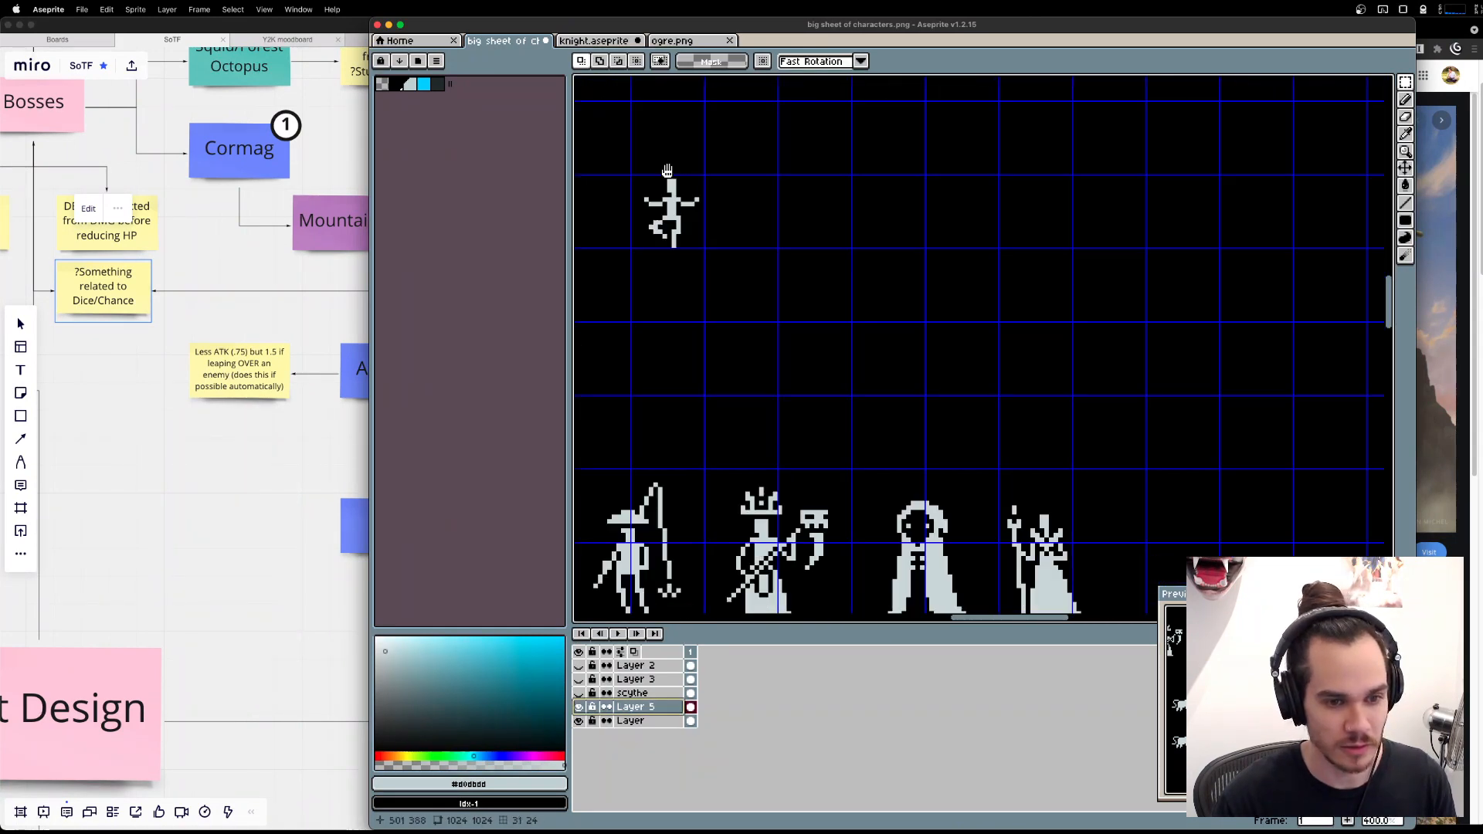
pyautogui.moveTo(1375, 495); pyautogui.dragTo(637, 154)
pyautogui.moveTo(994, 401); pyautogui.dragTo(1412, 487)
pyautogui.press('super+v')
pyautogui.moveTo(982, 336); pyautogui.dragTo(980, 444)
pyautogui.hotkey('shift', 'h')
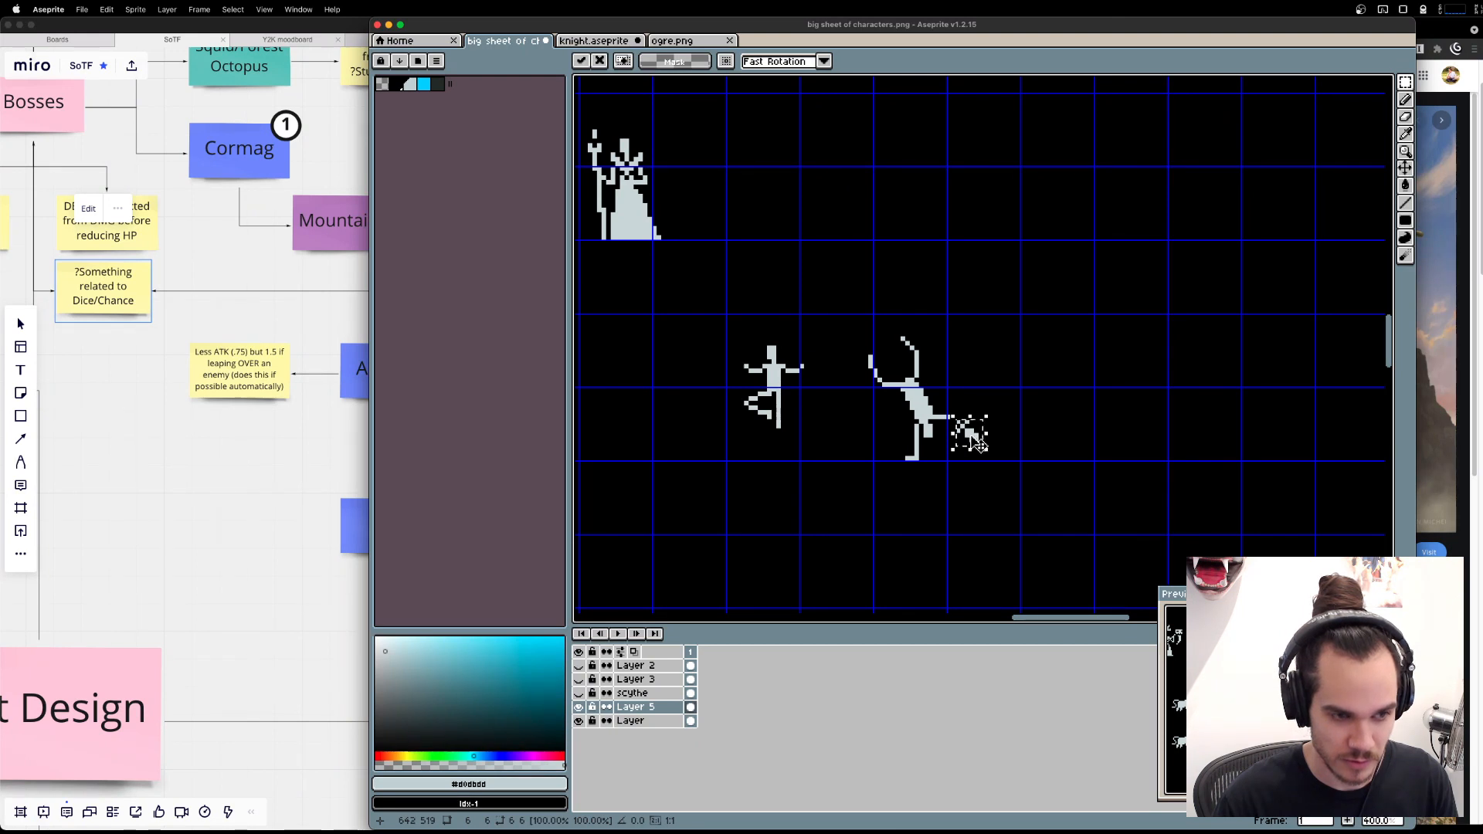
pyautogui.press('Return')
# Undo the pixels added to the handstand figure's head and move the prop one pixel away from the arm.
pyautogui.scroll(2, 980, 443)
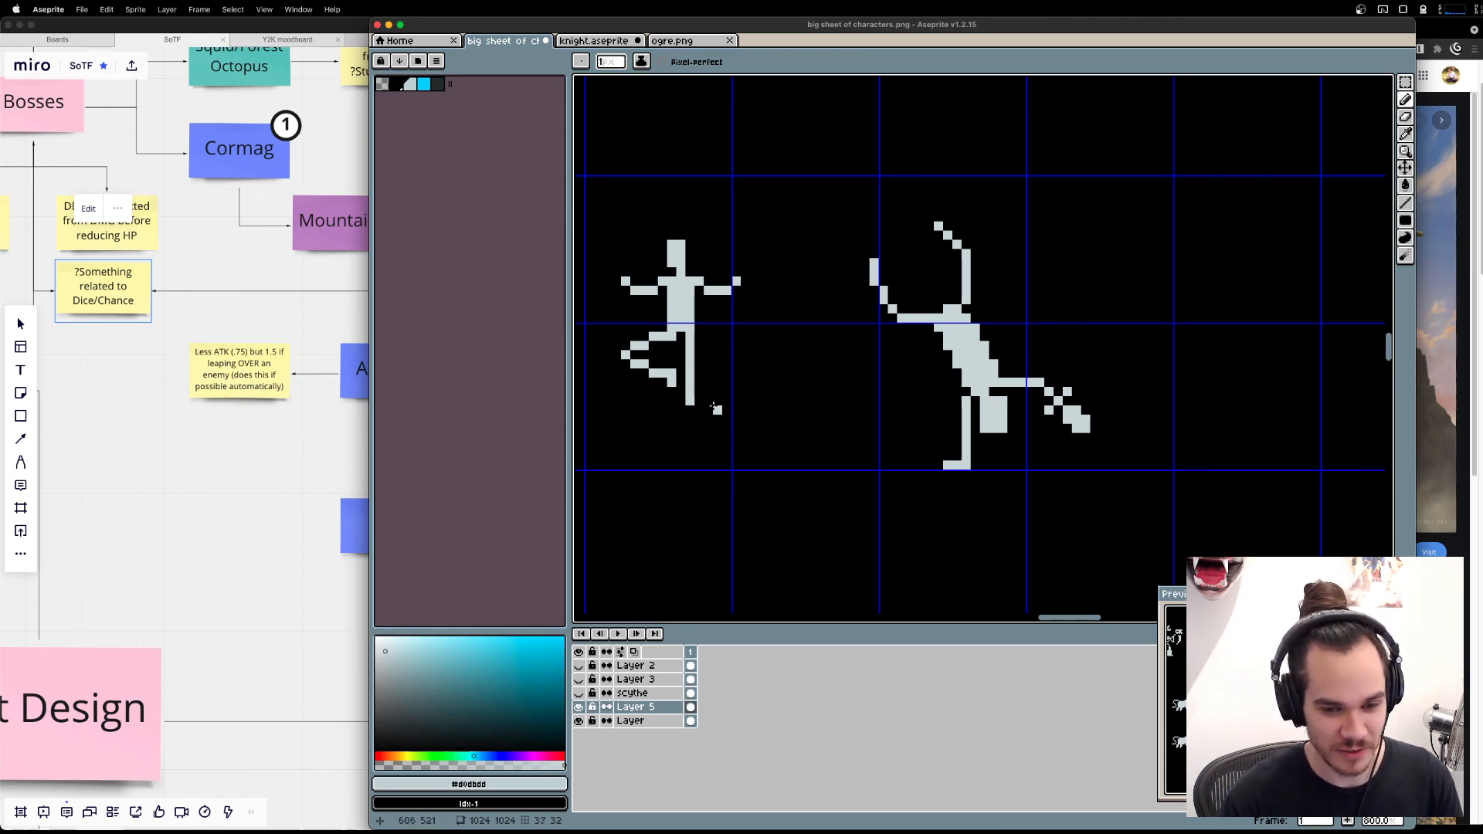
pyautogui.hotkey('ctrl', 'z')
pyautogui.hotkey('ctrl', 'z')
pyautogui.hotkey('ctrl', 'z')
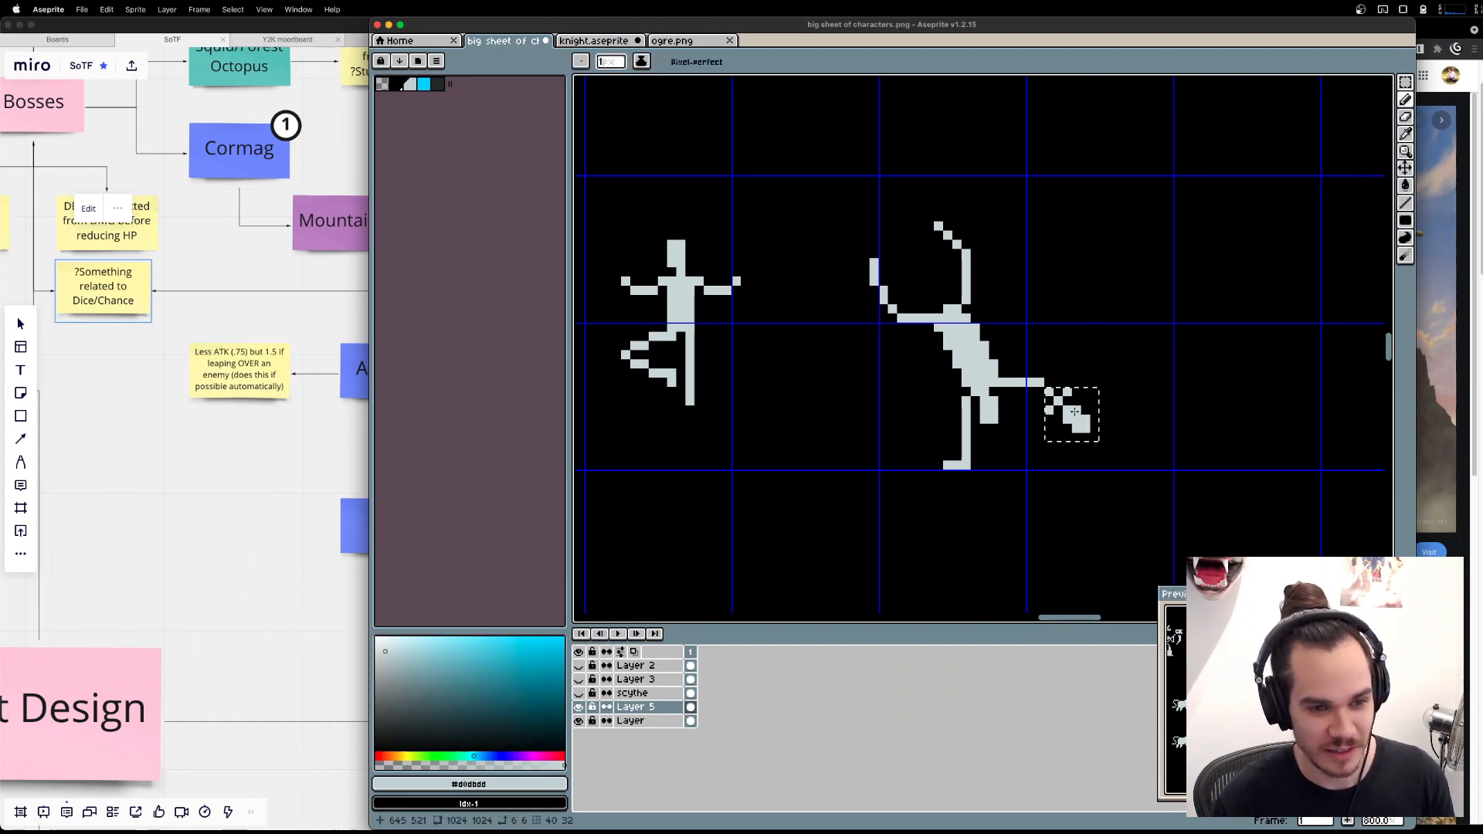
pyautogui.keyDown('ctrl'); pyautogui.click(1075, 417); pyautogui.keyUp('ctrl')
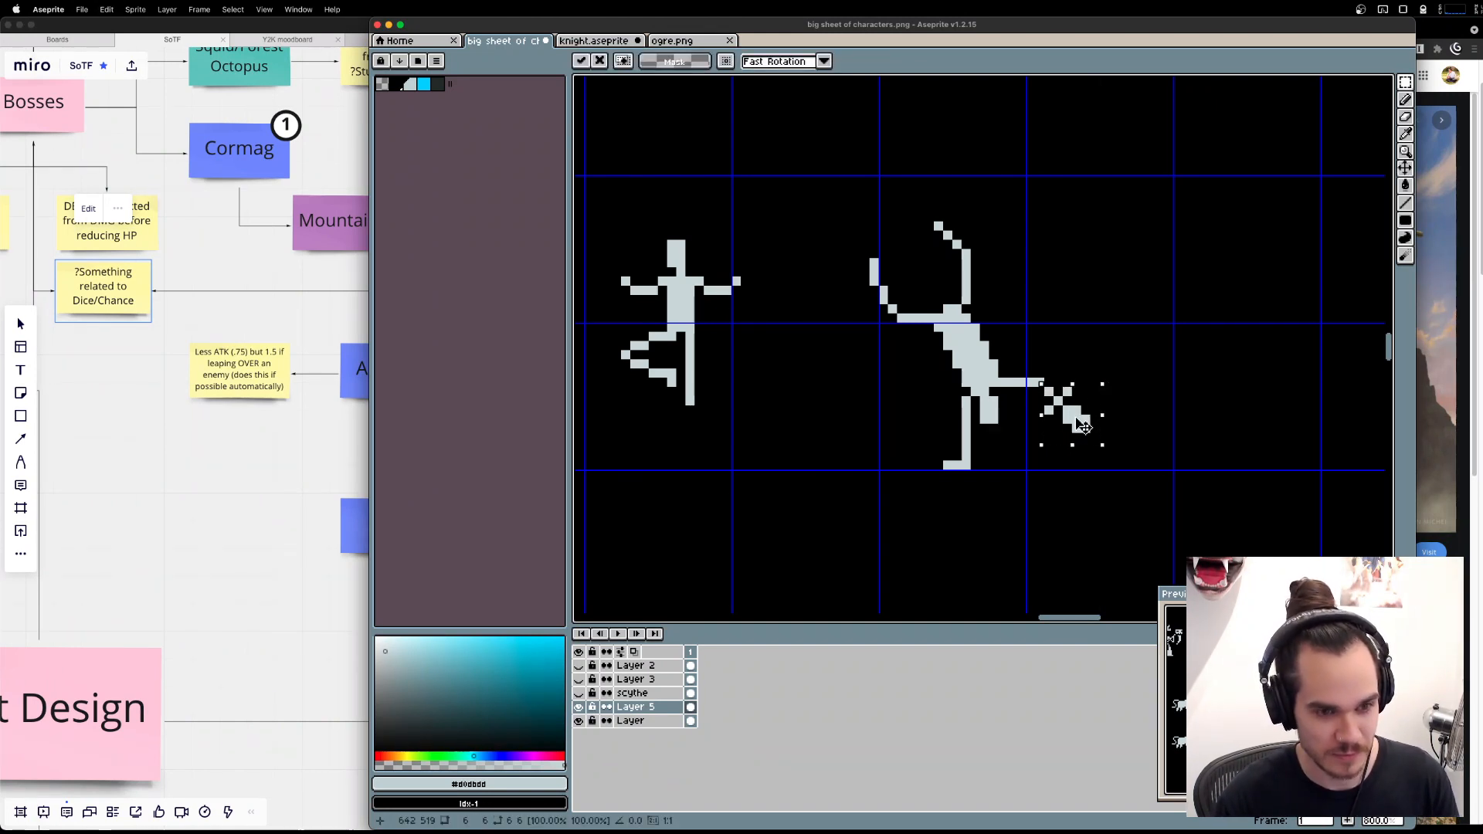
pyautogui.moveTo(1084, 433); pyautogui.dragTo(1094, 432)
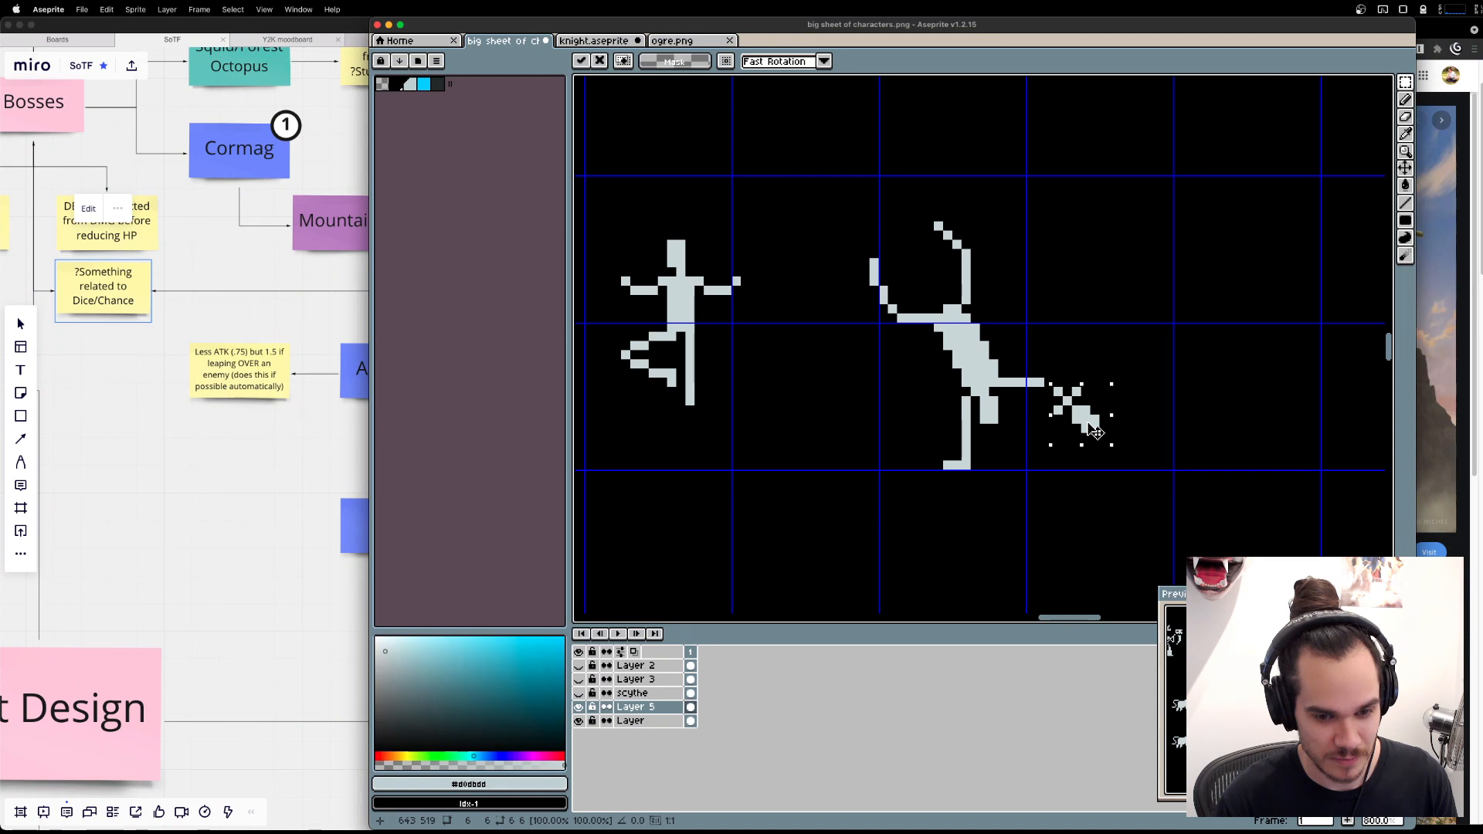
pyautogui.press('Return')
# Lengthen the balancing figure's torso by moving its head, arms and chest one pixel up.
pyautogui.hscroll(-5, 829, 352)
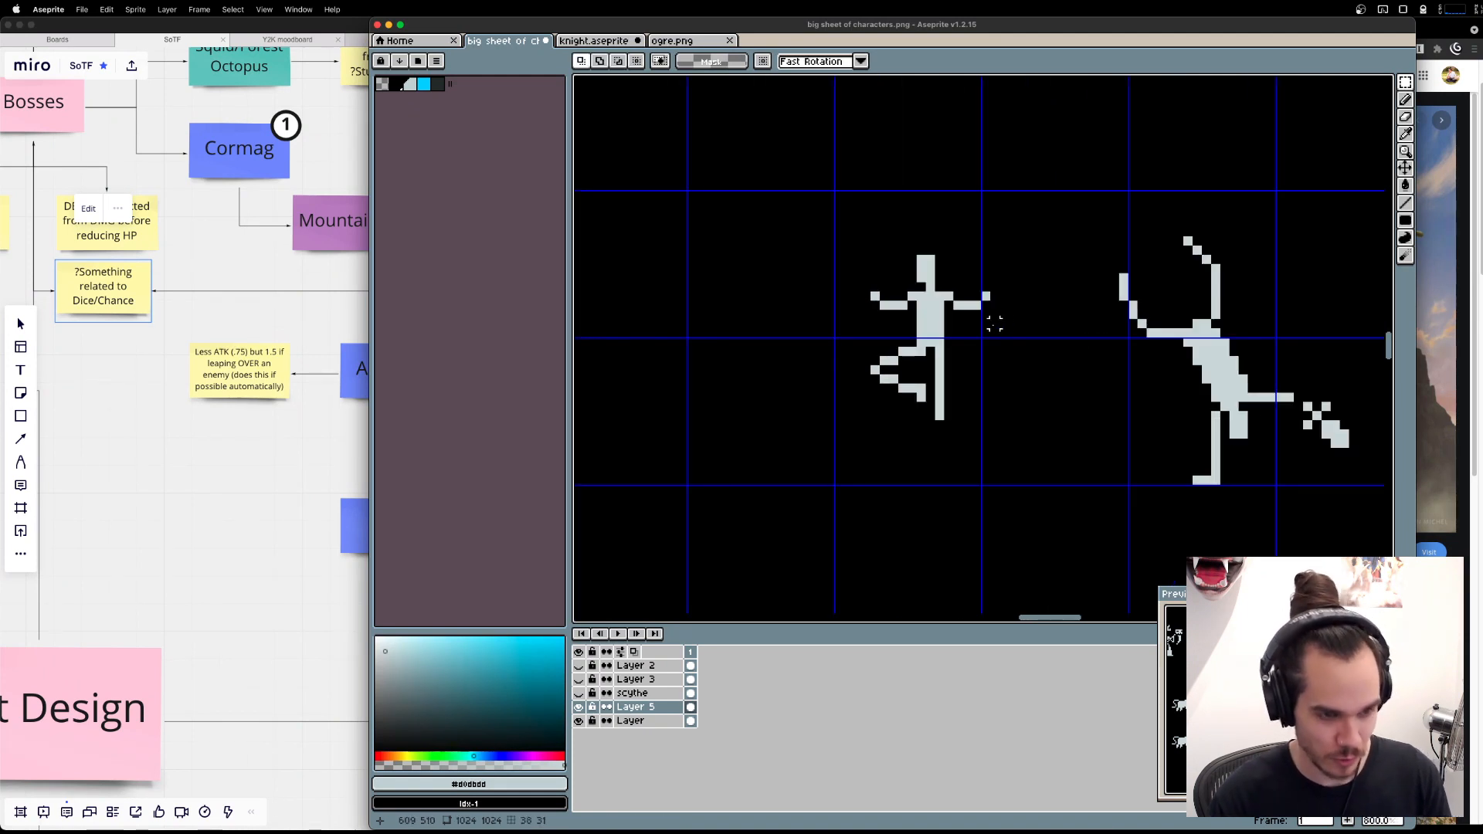
pyautogui.moveTo(799, 259); pyautogui.dragTo(1082, 316)
pyautogui.moveTo(1000, 287); pyautogui.dragTo(1000, 278)
pyautogui.press('Escape')
pyautogui.press('b')
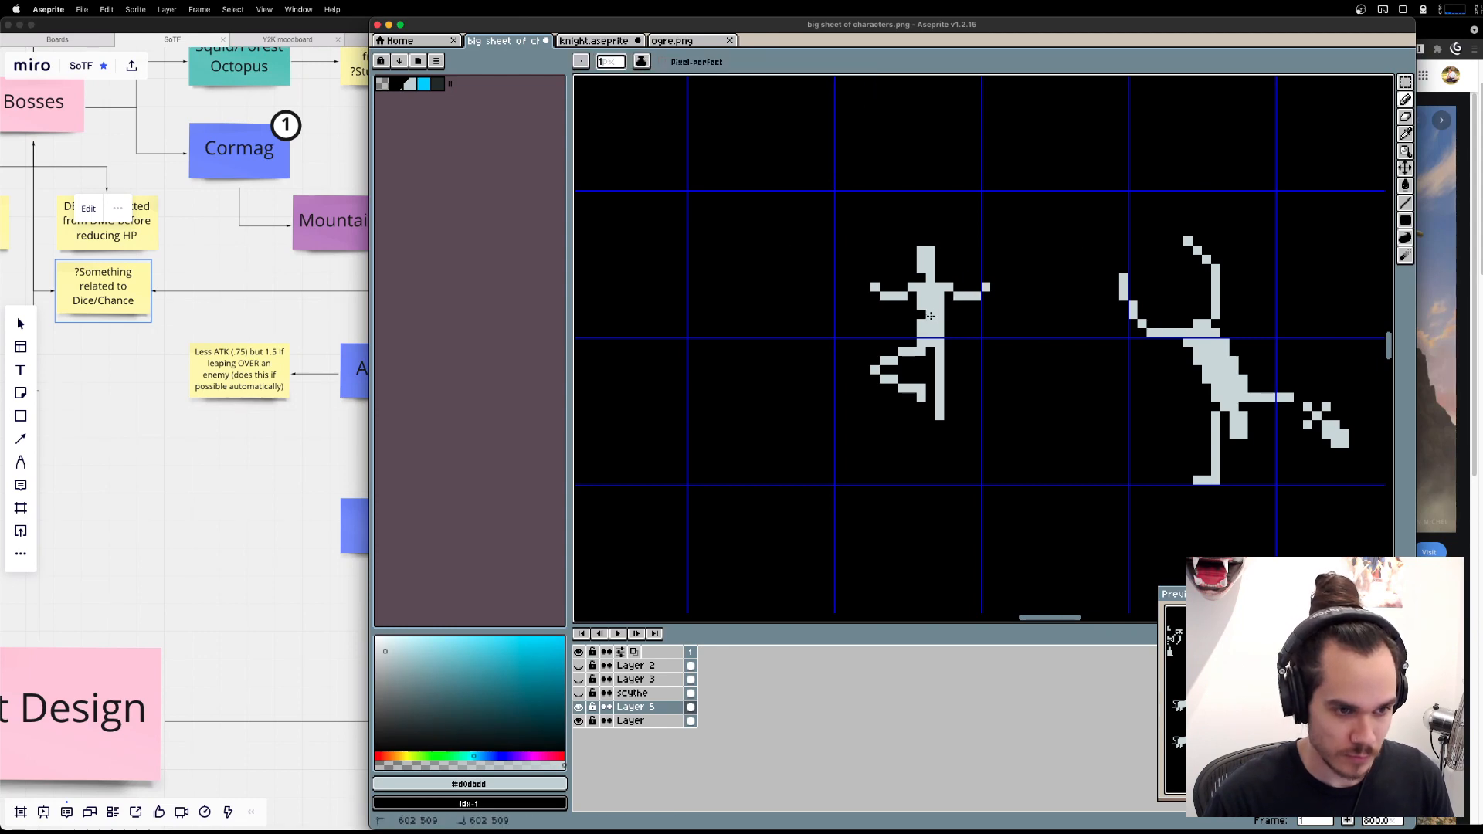
# Switch to the Brave browser showing the acrobat dnd image search for pose reference.
pyautogui.press('super+Tab')
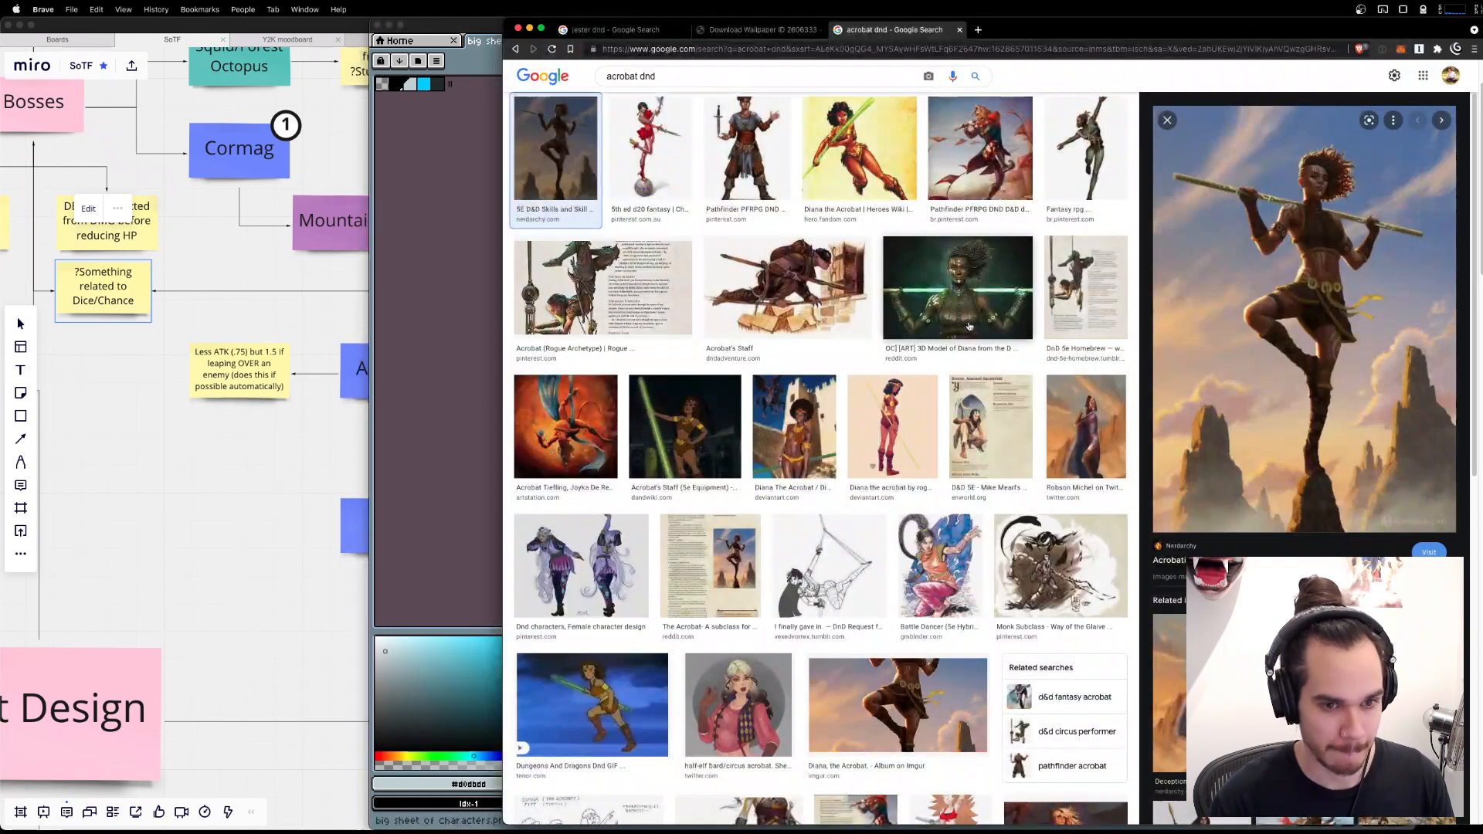
# Examine the acrobat dnd image results for pose references, previewing the Rogue Archetype page and the figure balancing on one leg with a staff.
pyautogui.press('super+Tab')
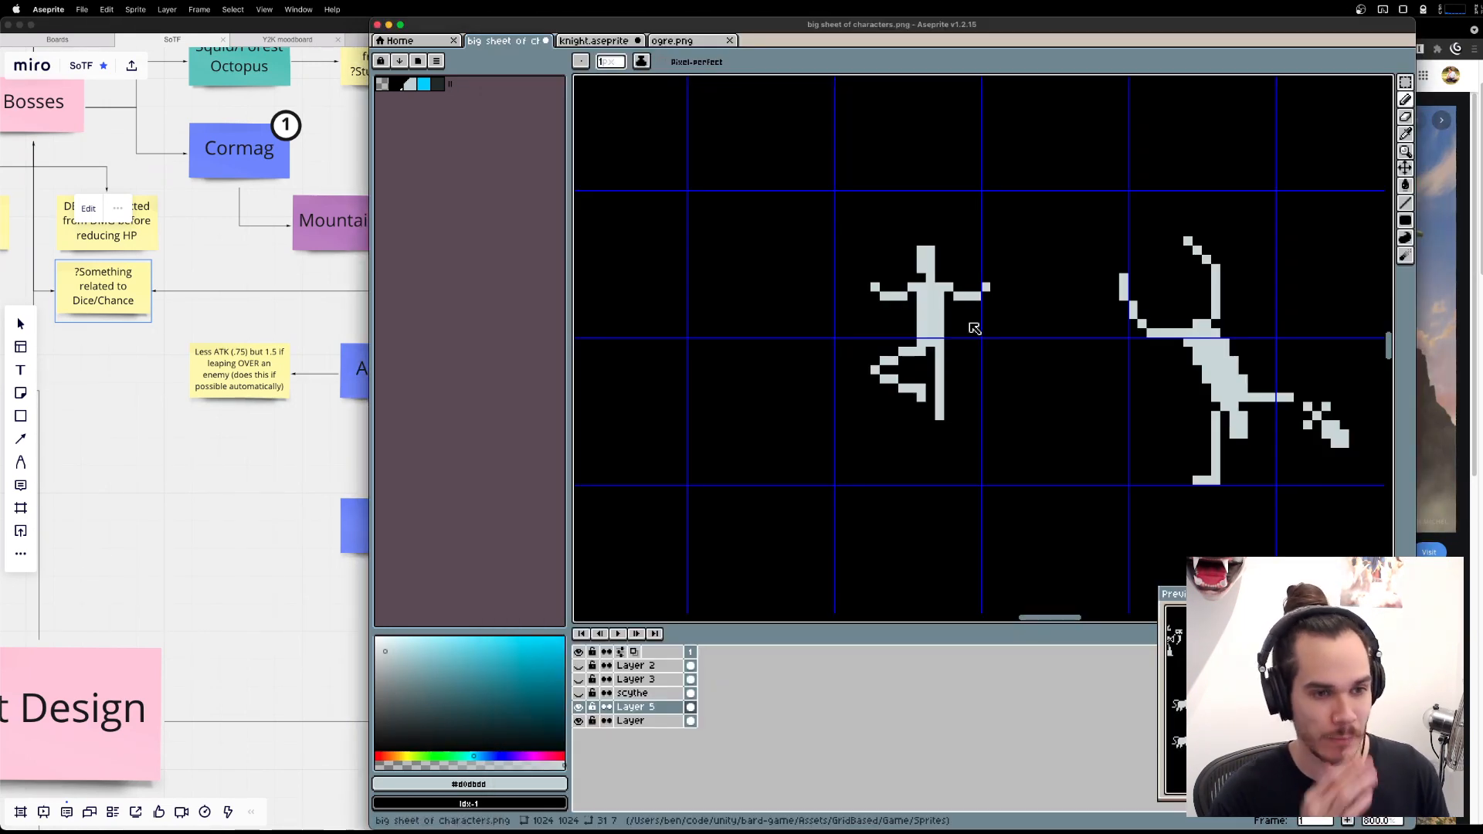
pyautogui.press('super+Tab')
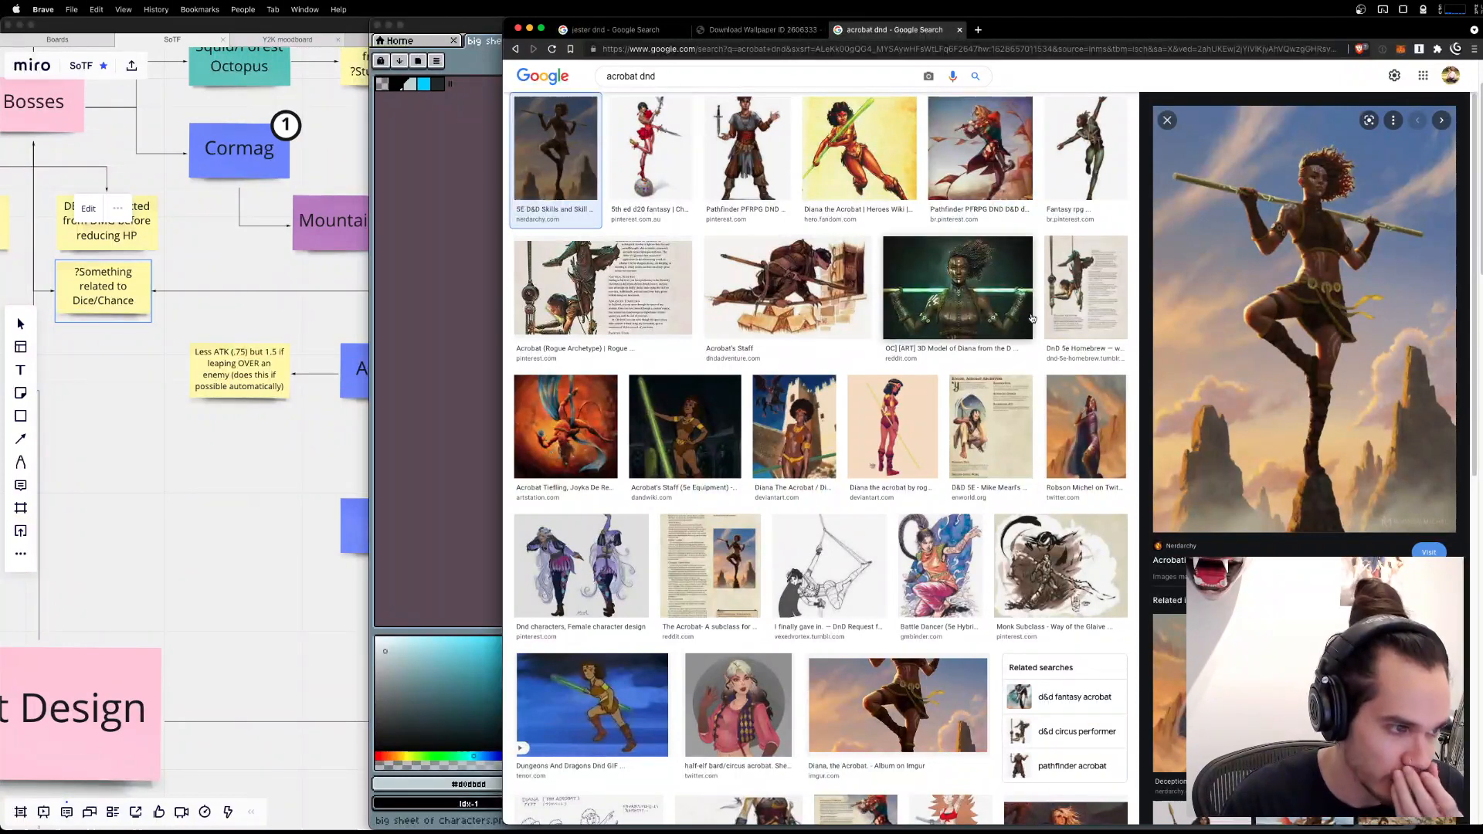
pyautogui.click(1076, 307)
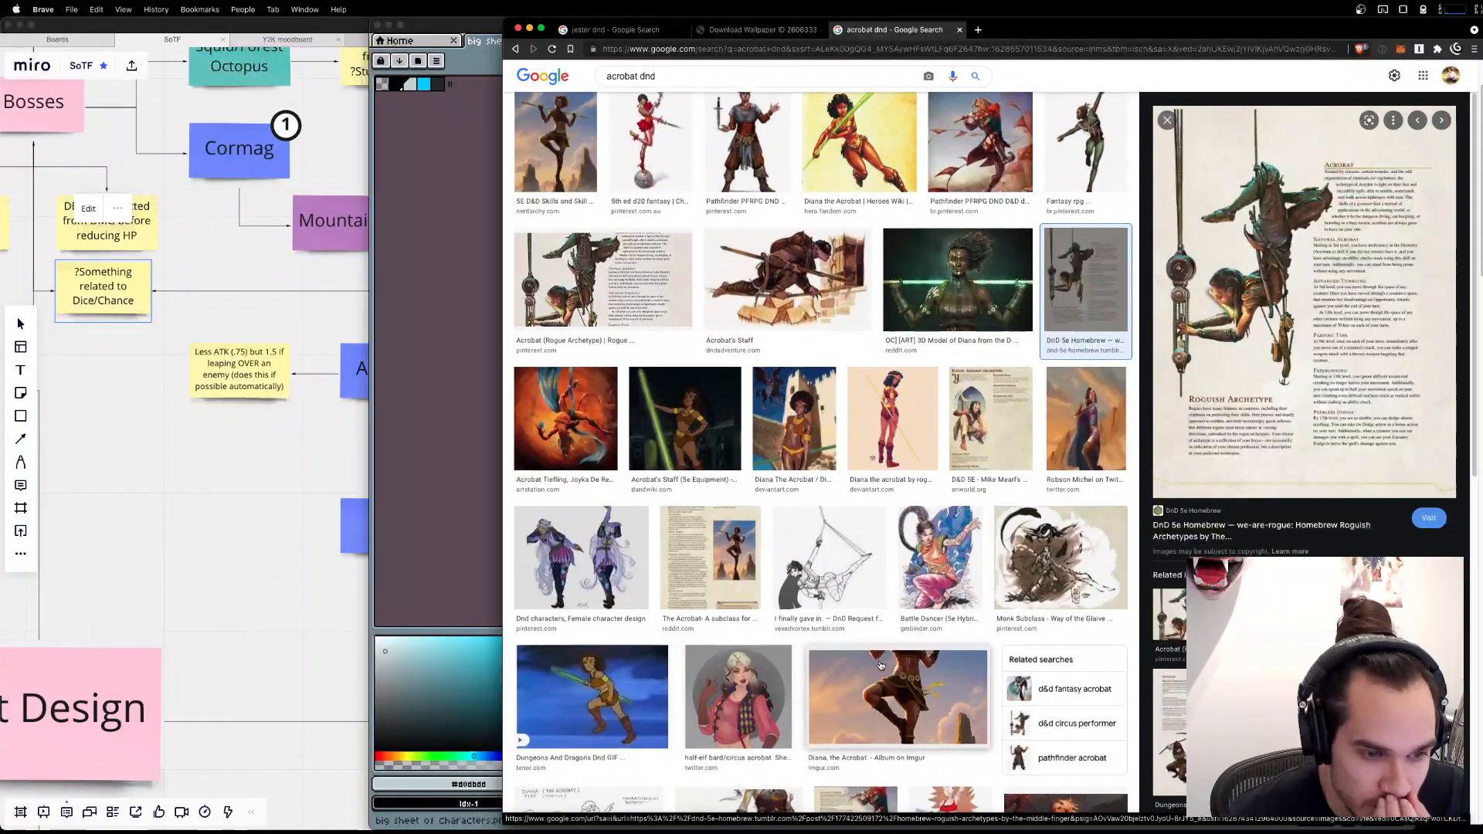
pyautogui.scroll(-2, 881, 665)
pyautogui.scroll(-4, 881, 665)
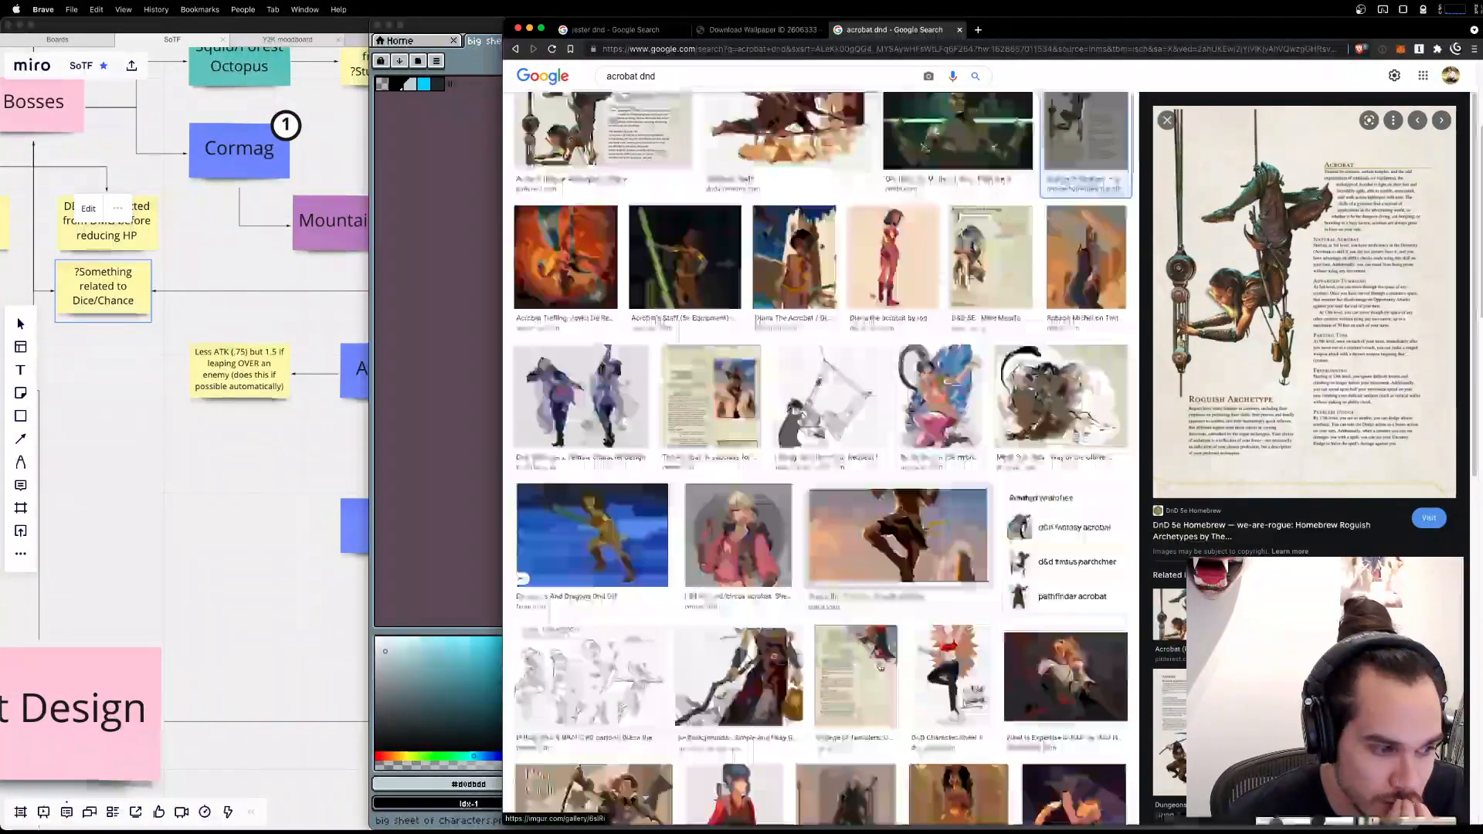
pyautogui.scroll(-6, 879, 665)
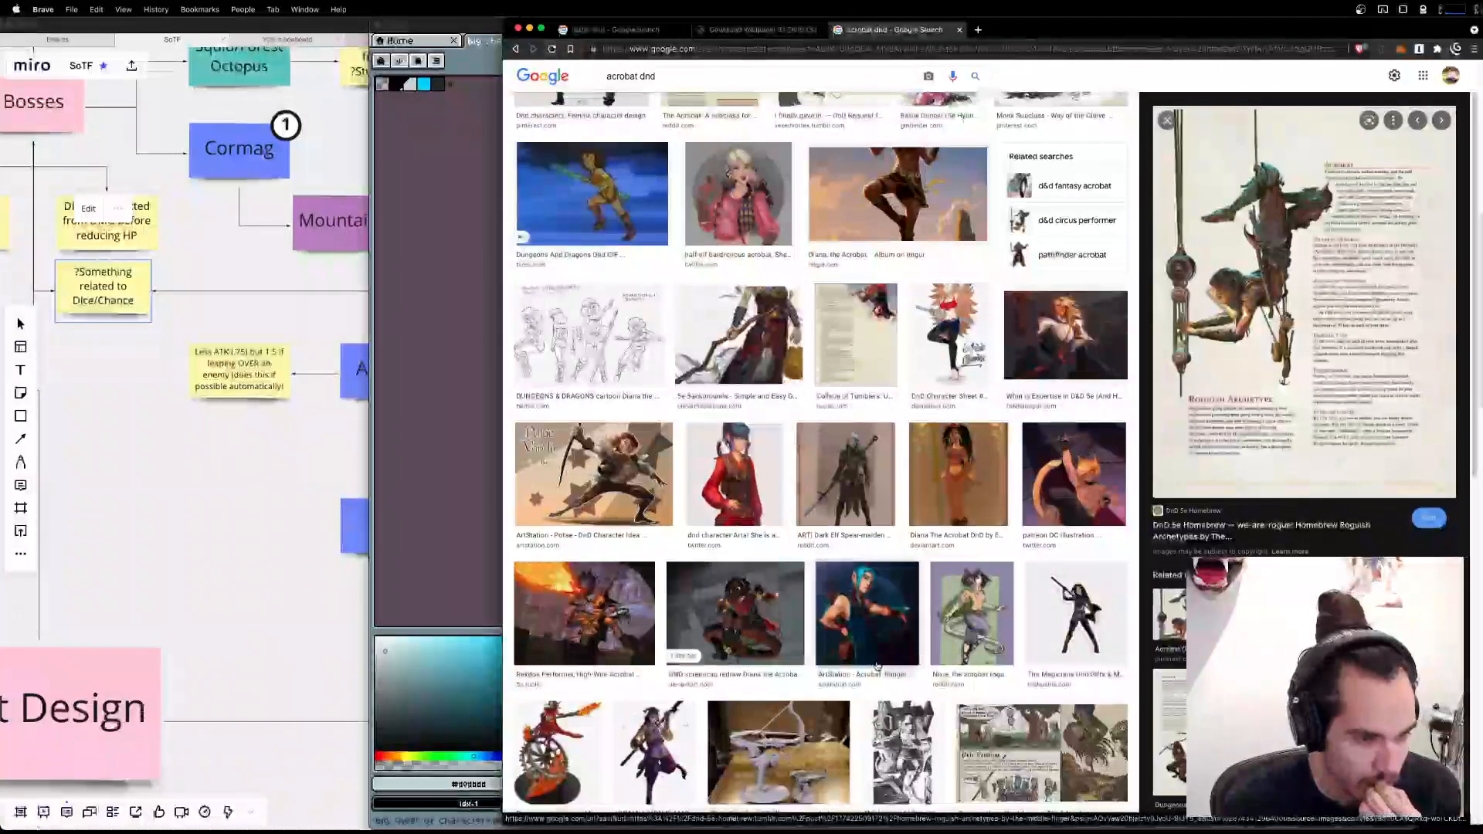
pyautogui.scroll(-2, 878, 665)
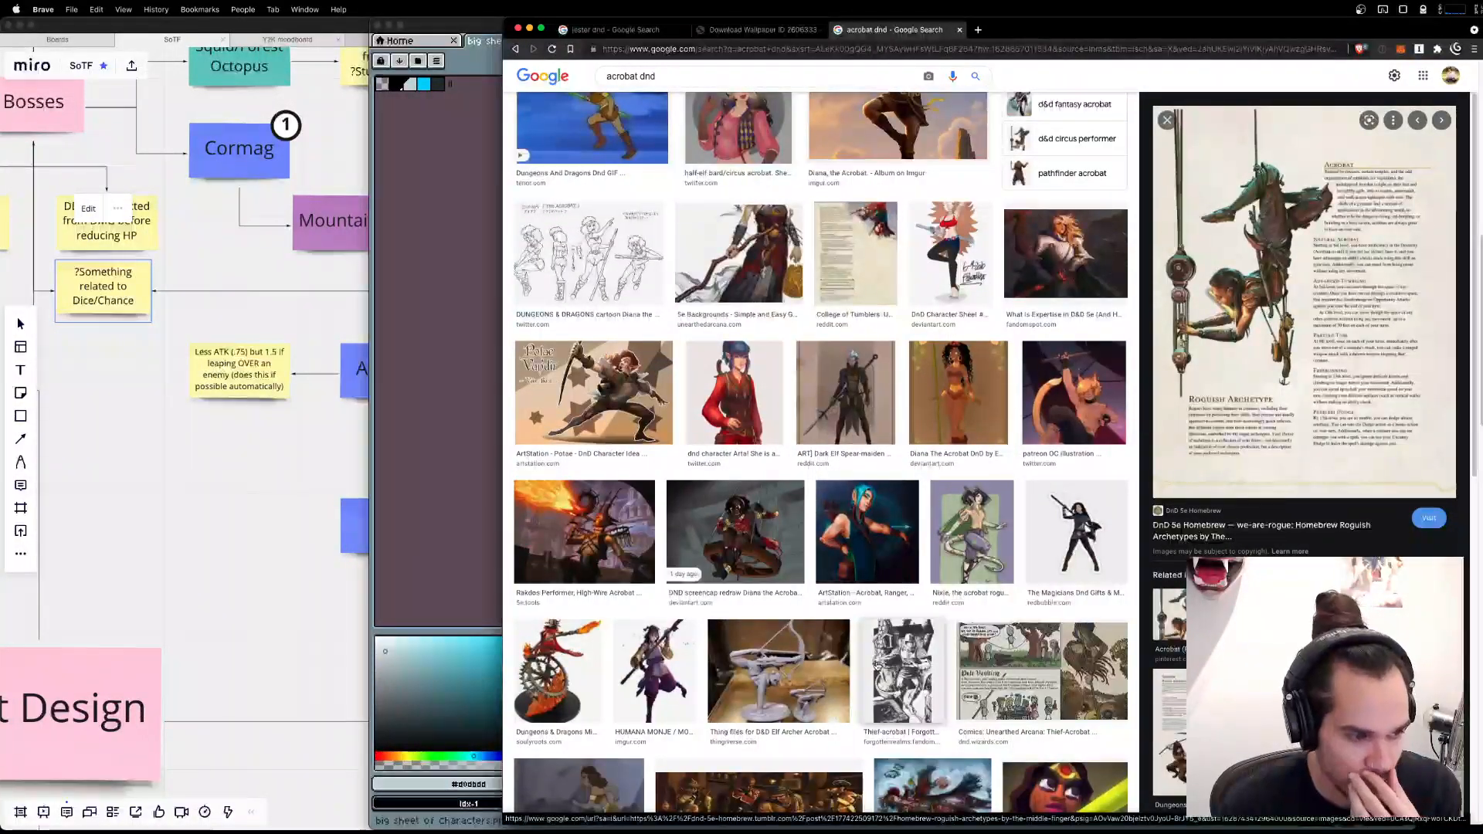
pyautogui.scroll(-2, 879, 665)
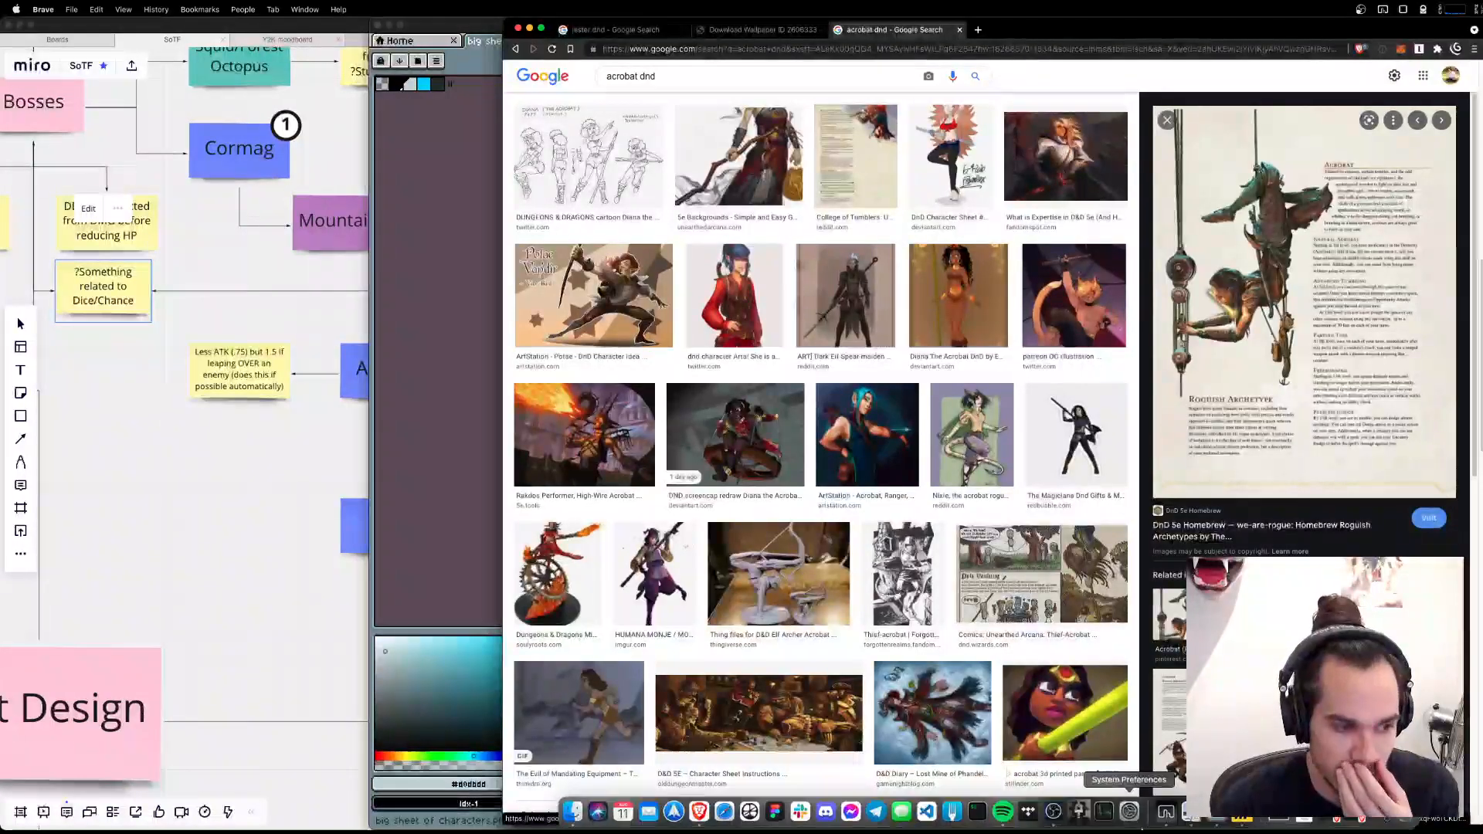
pyautogui.scroll(10, 1080, 819)
pyautogui.scroll(4, 912, 571)
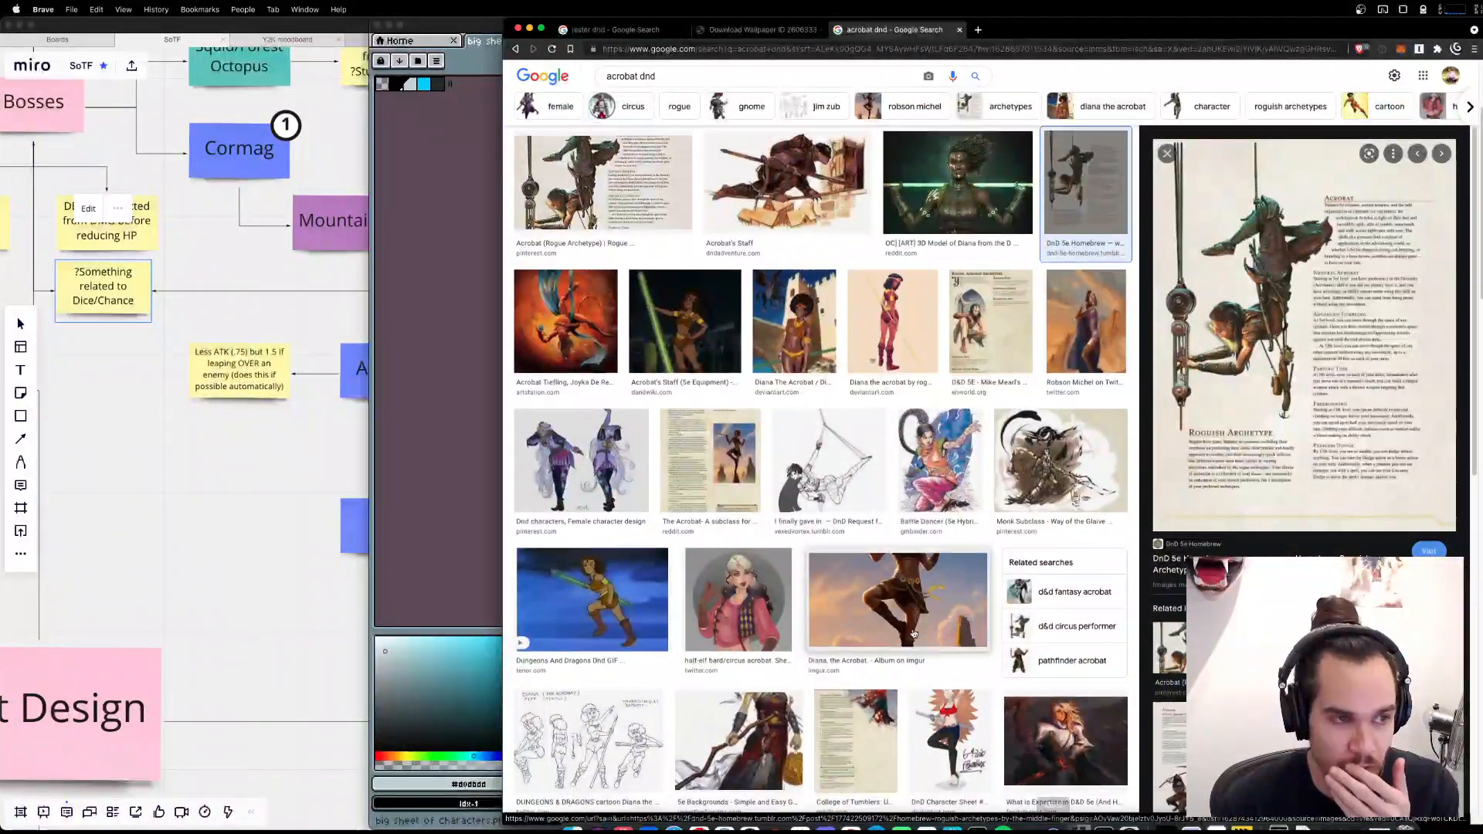
pyautogui.click(557, 236)
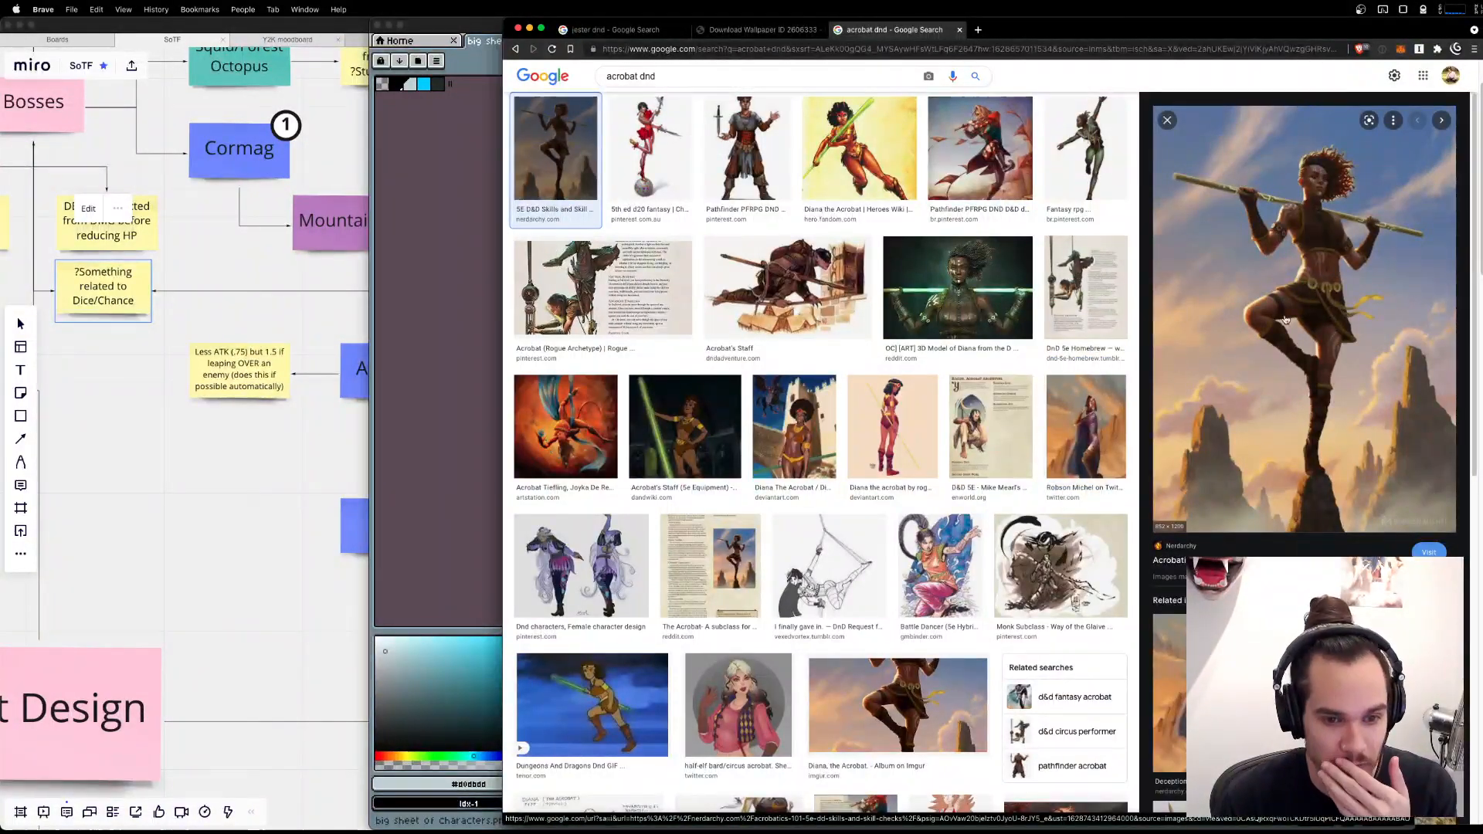
# Switch to Aseprite and delete both arms of the balancing figure on Layer 5.
pyautogui.moveTo(1107, 826)
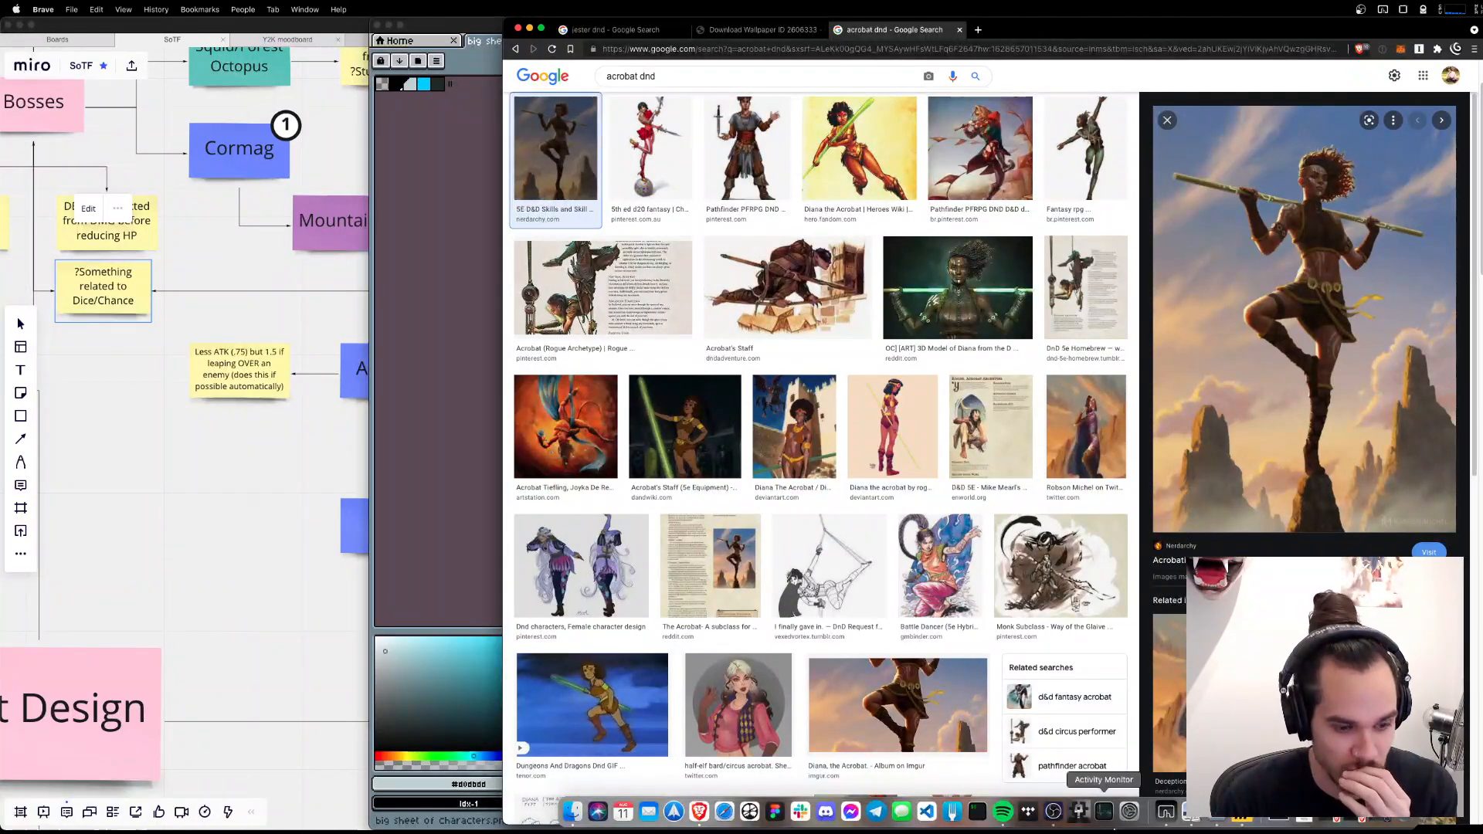
pyautogui.click(1217, 822)
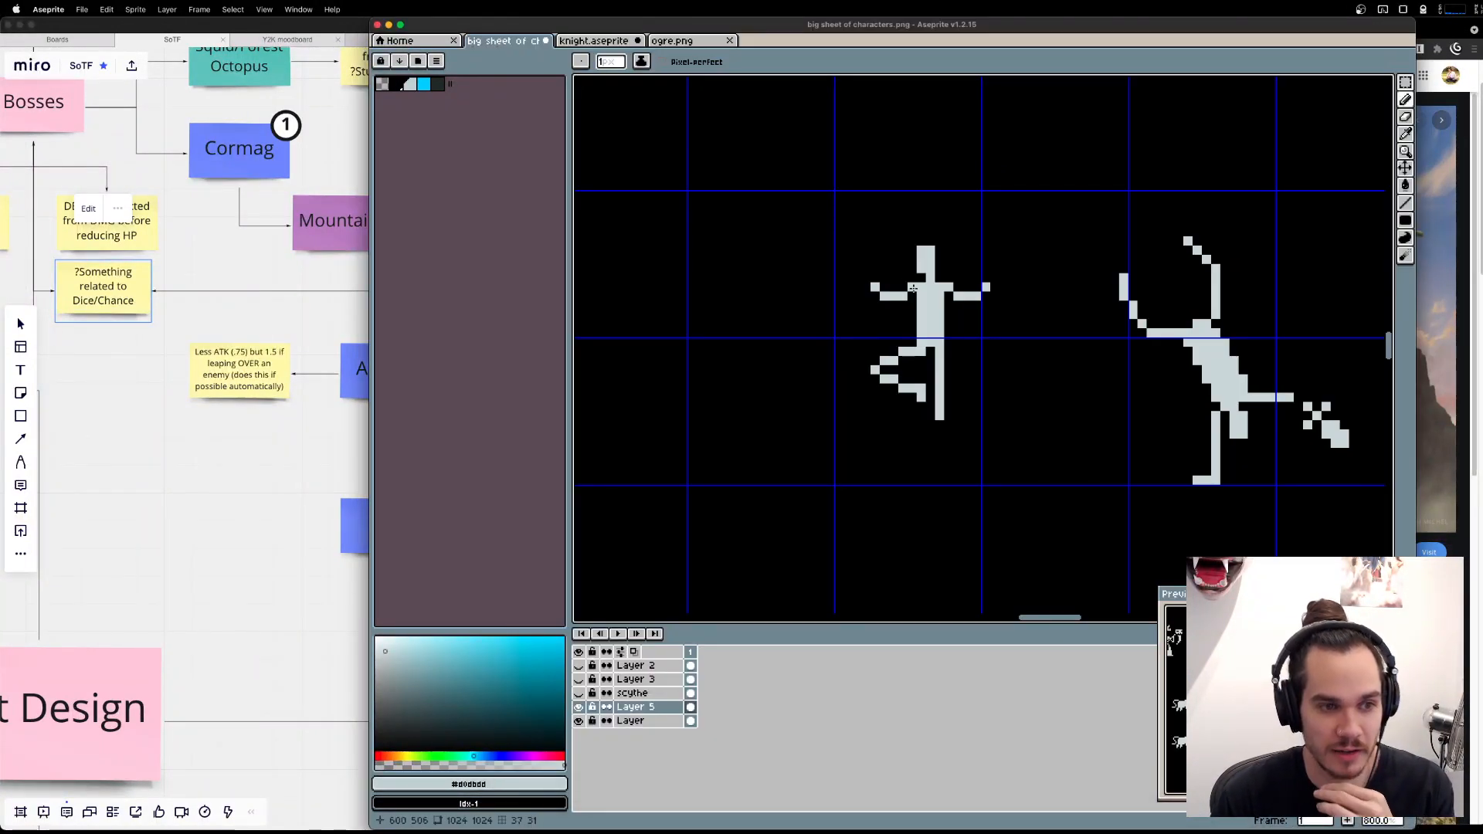
pyautogui.moveTo(873, 269); pyautogui.dragTo(903, 270)
pyautogui.press('super+z')
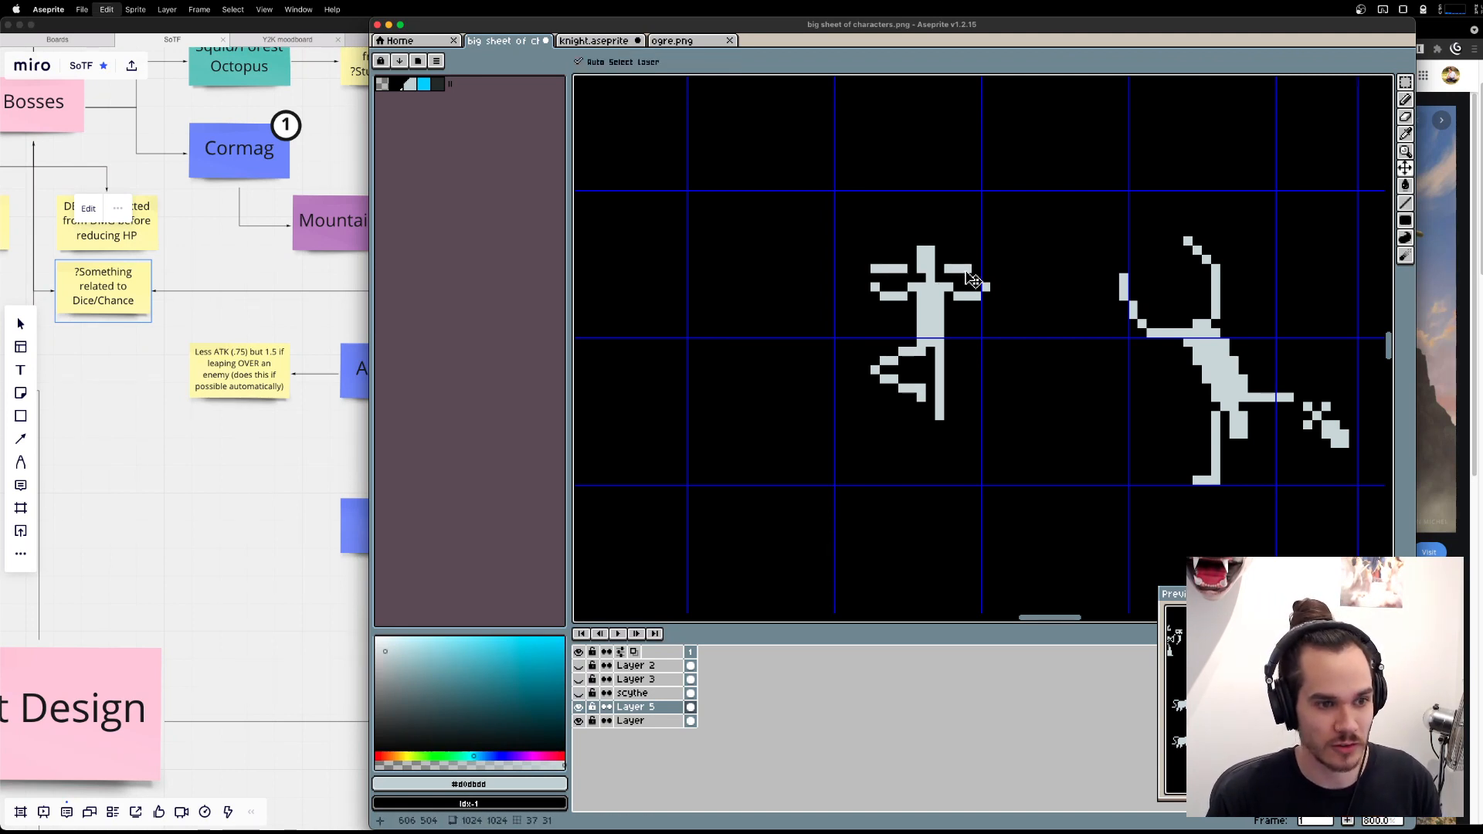
pyautogui.press('m')
pyautogui.moveTo(851, 263); pyautogui.dragTo(919, 313)
pyautogui.press('Delete')
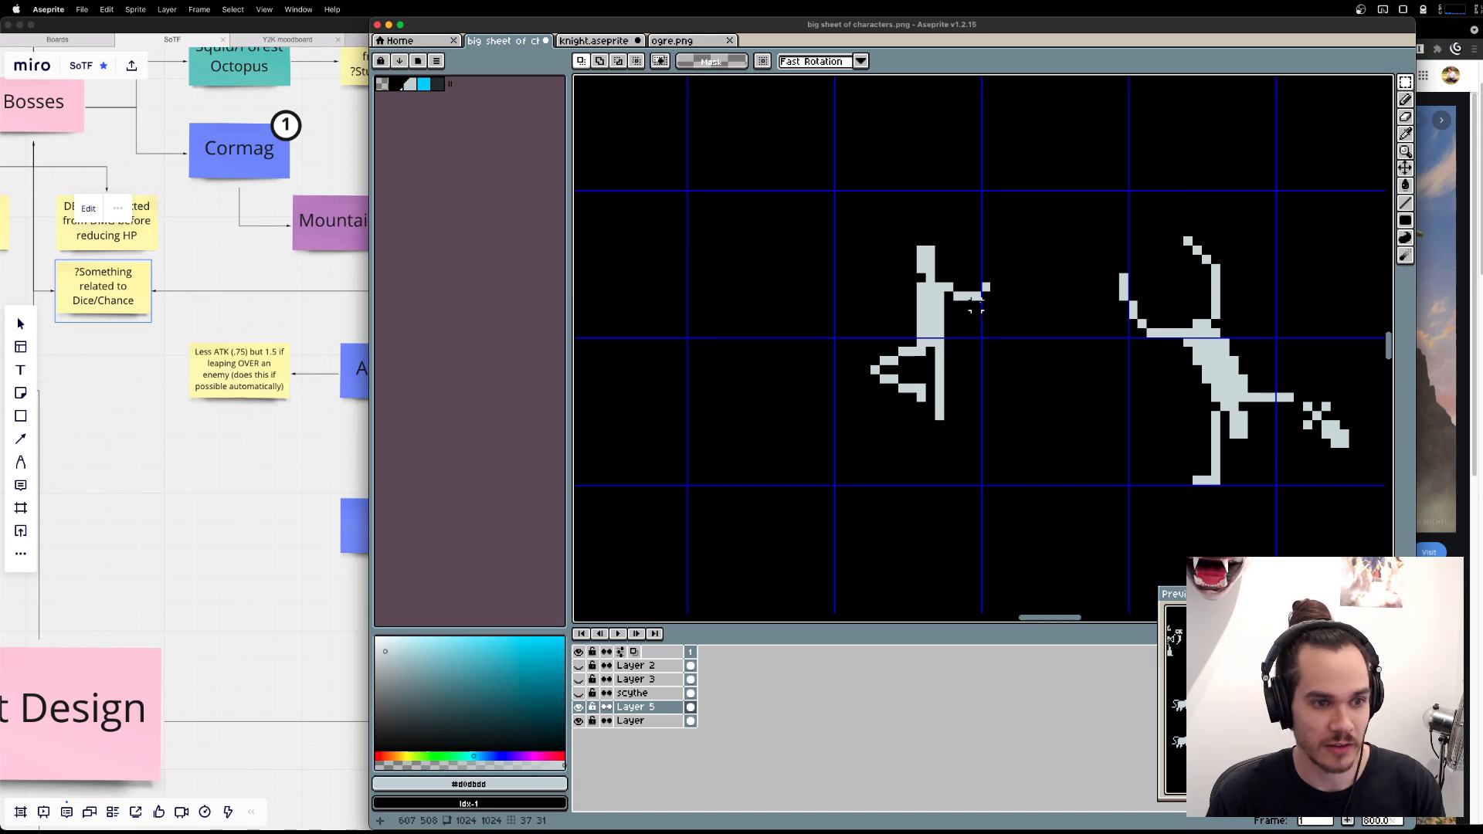
pyautogui.moveTo(943, 263); pyautogui.dragTo(1016, 315)
pyautogui.press('Delete')
# Draw a horizontal pole about 27 pixels long across the balancing figure's shoulders, with bent arms hanging beneath it on both sides.
pyautogui.press('l')
pyautogui.press('super+Tab')
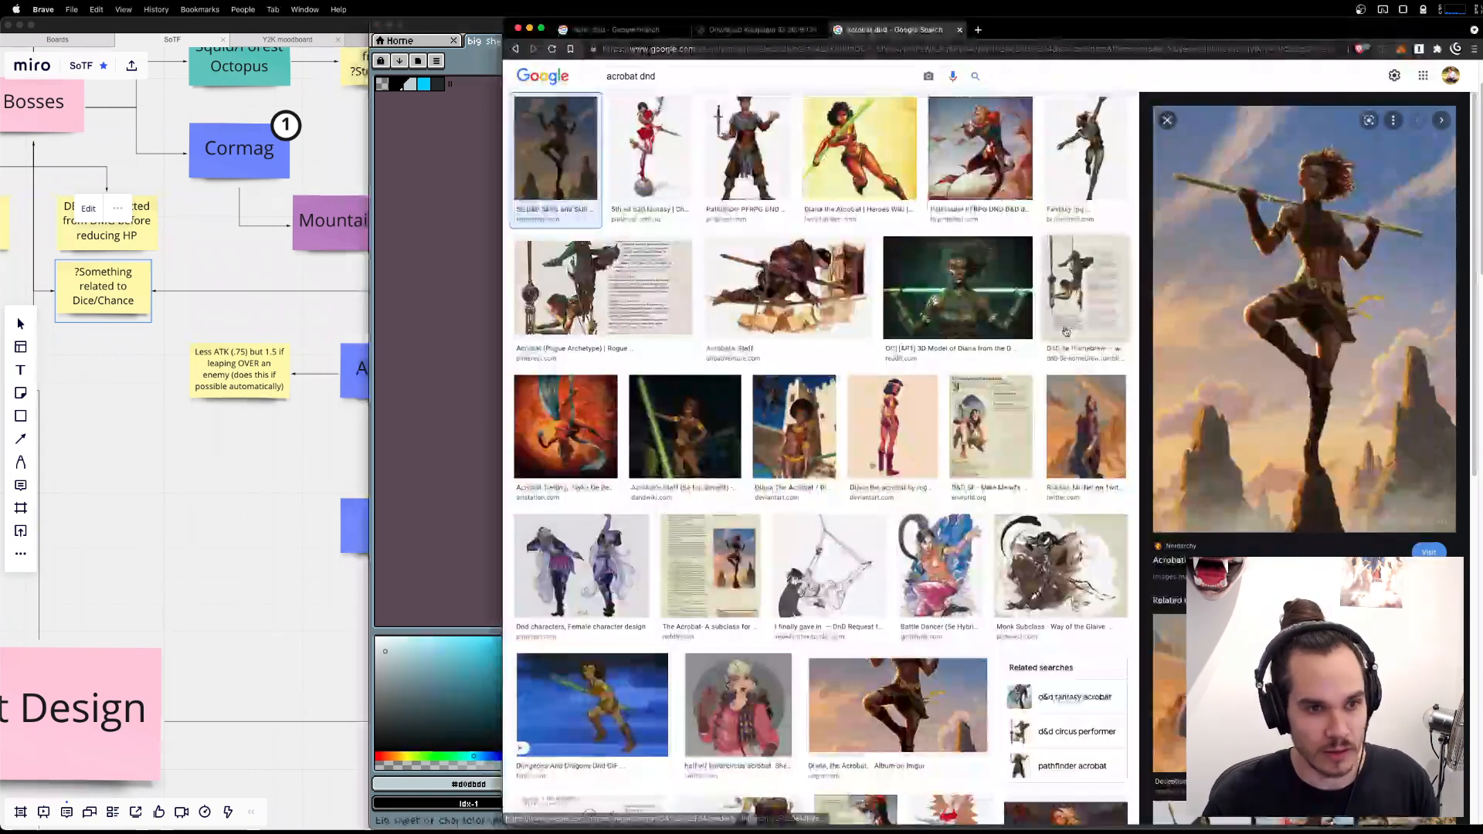
pyautogui.press('super+Tab')
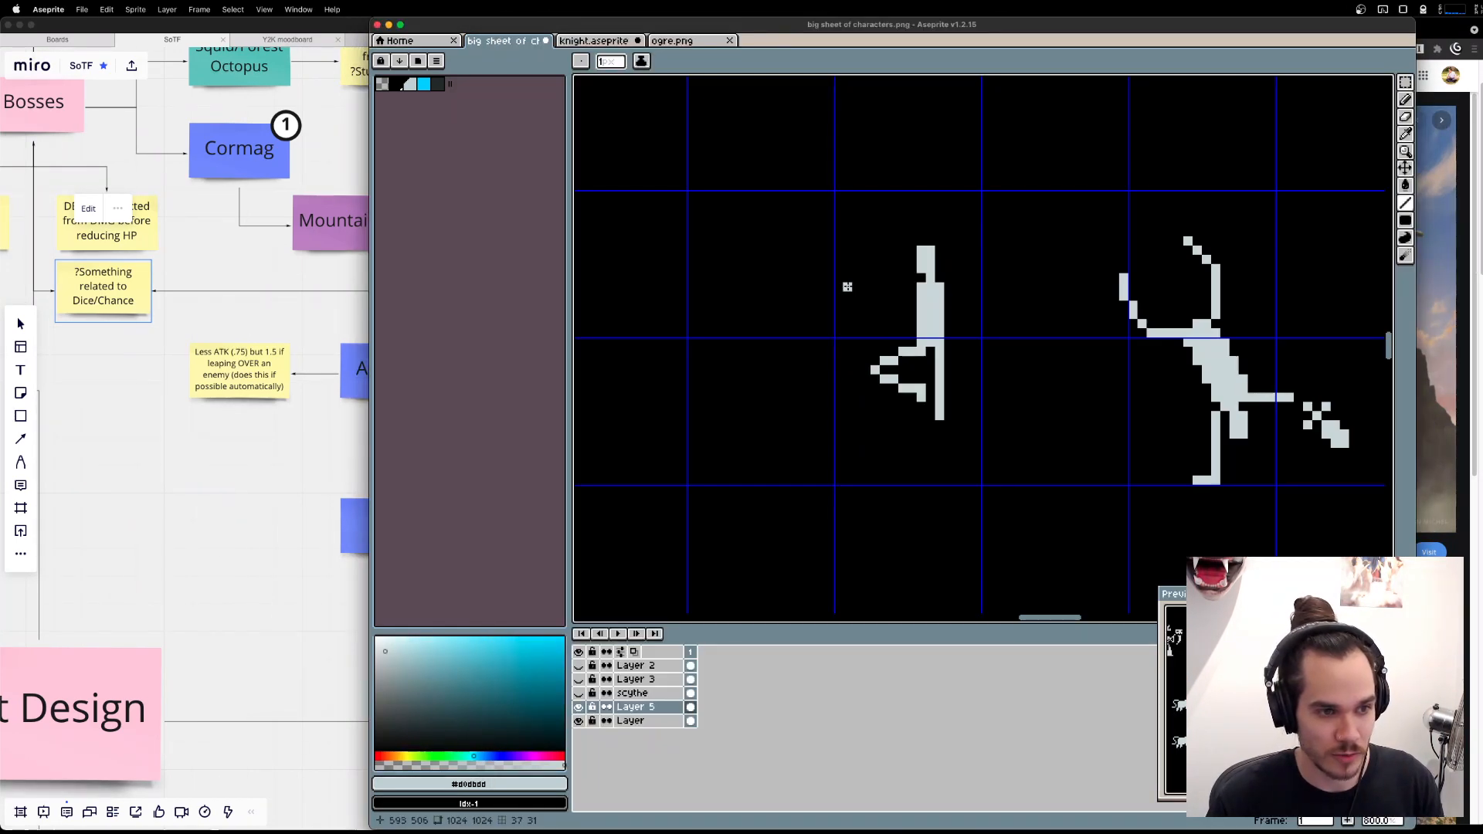
pyautogui.moveTo(819, 287); pyautogui.dragTo(1064, 287)
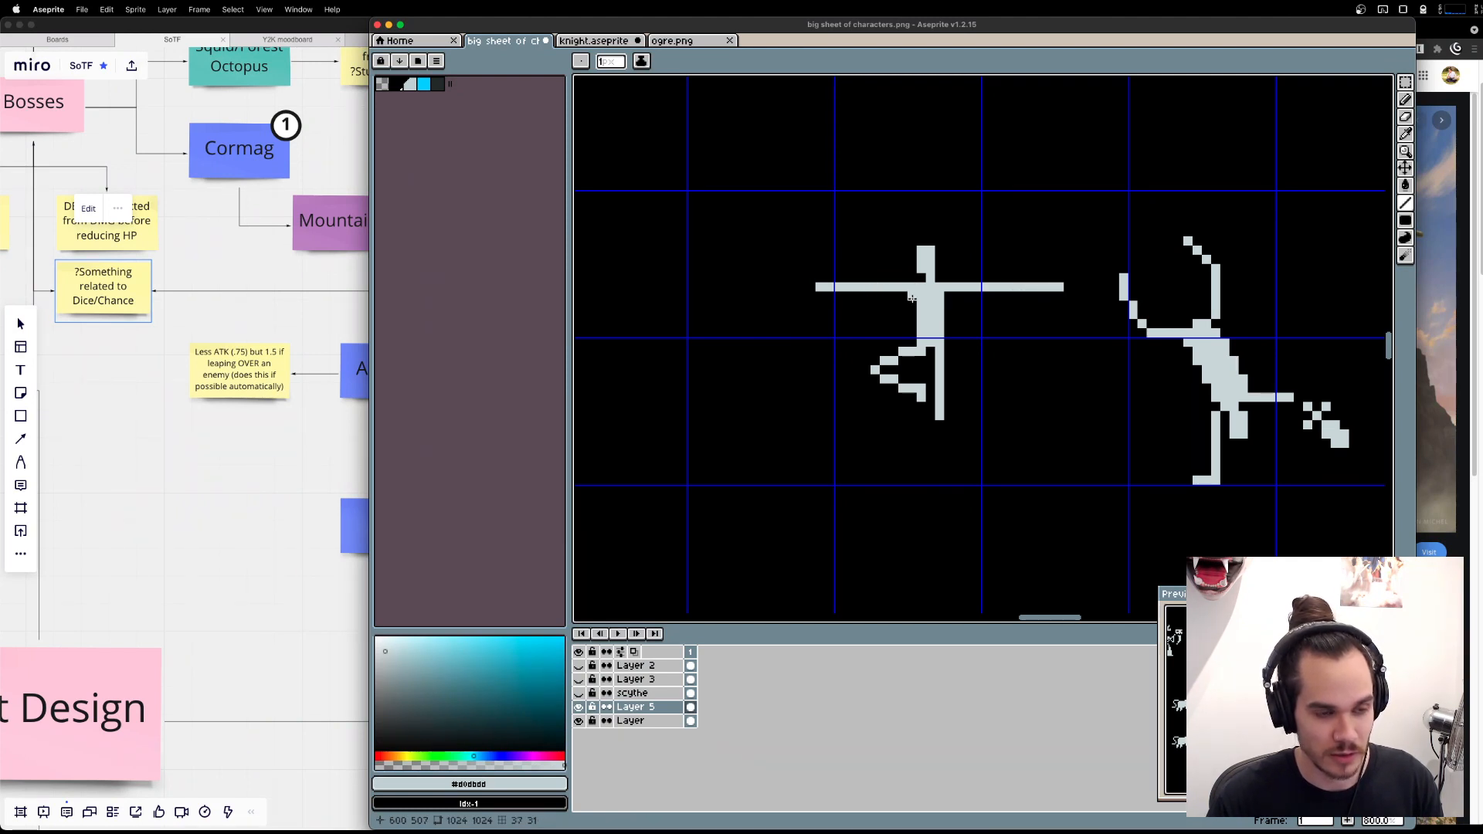
pyautogui.moveTo(910, 300)
pyautogui.mouseDown()
pyautogui.moveTo(893, 315)
pyautogui.moveTo(874, 294)
pyautogui.moveTo(967, 315)
pyautogui.moveTo(979, 302)
pyautogui.mouseUp()
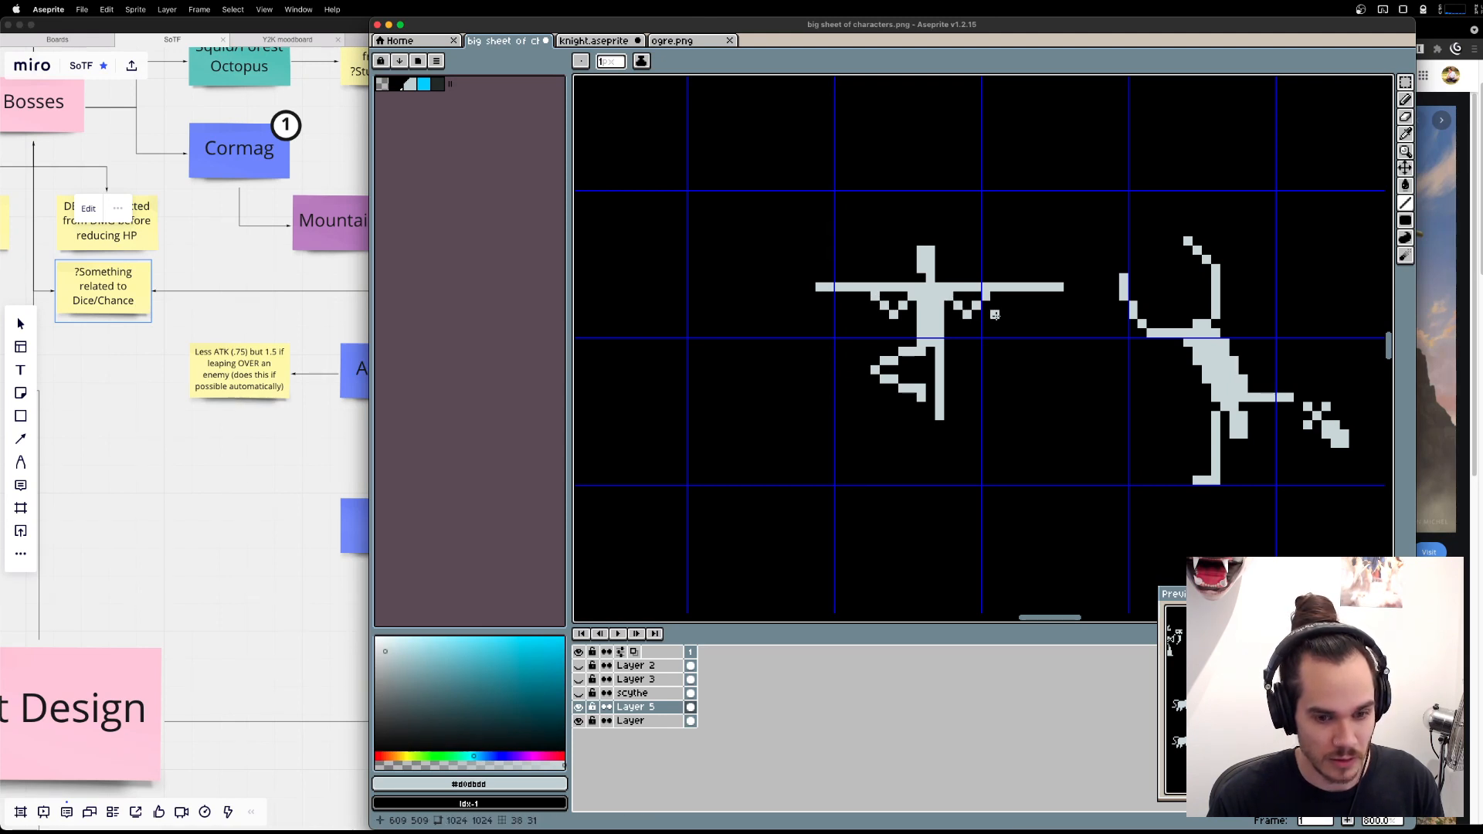
# Shorten both ends of the pole and add a detached three-pixel-tall cap with a one-pixel tip beyond each end.
pyautogui.press('e')
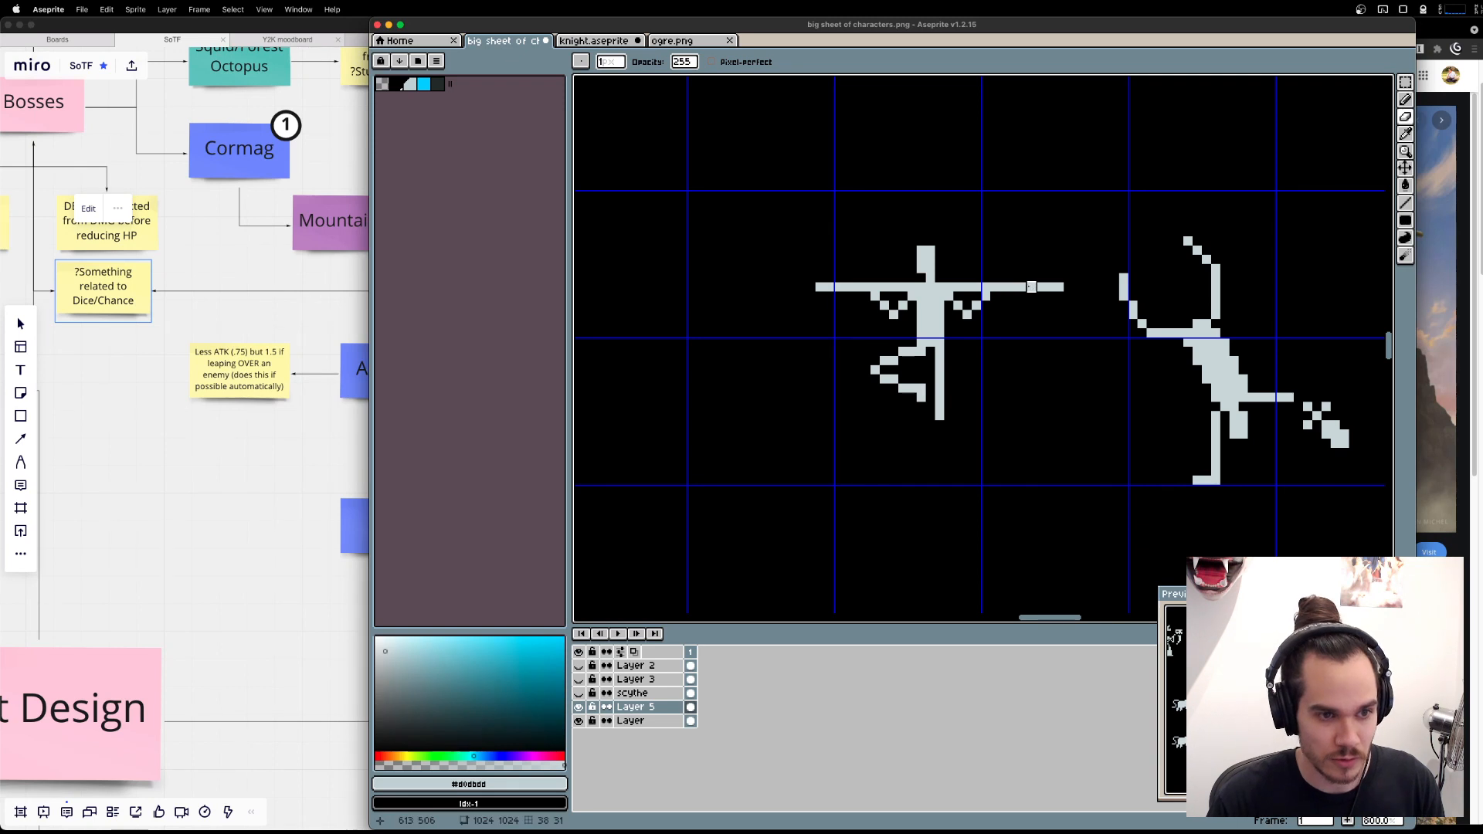
pyautogui.moveTo(1029, 287); pyautogui.dragTo(1060, 286)
pyautogui.moveTo(828, 287); pyautogui.dragTo(756, 286)
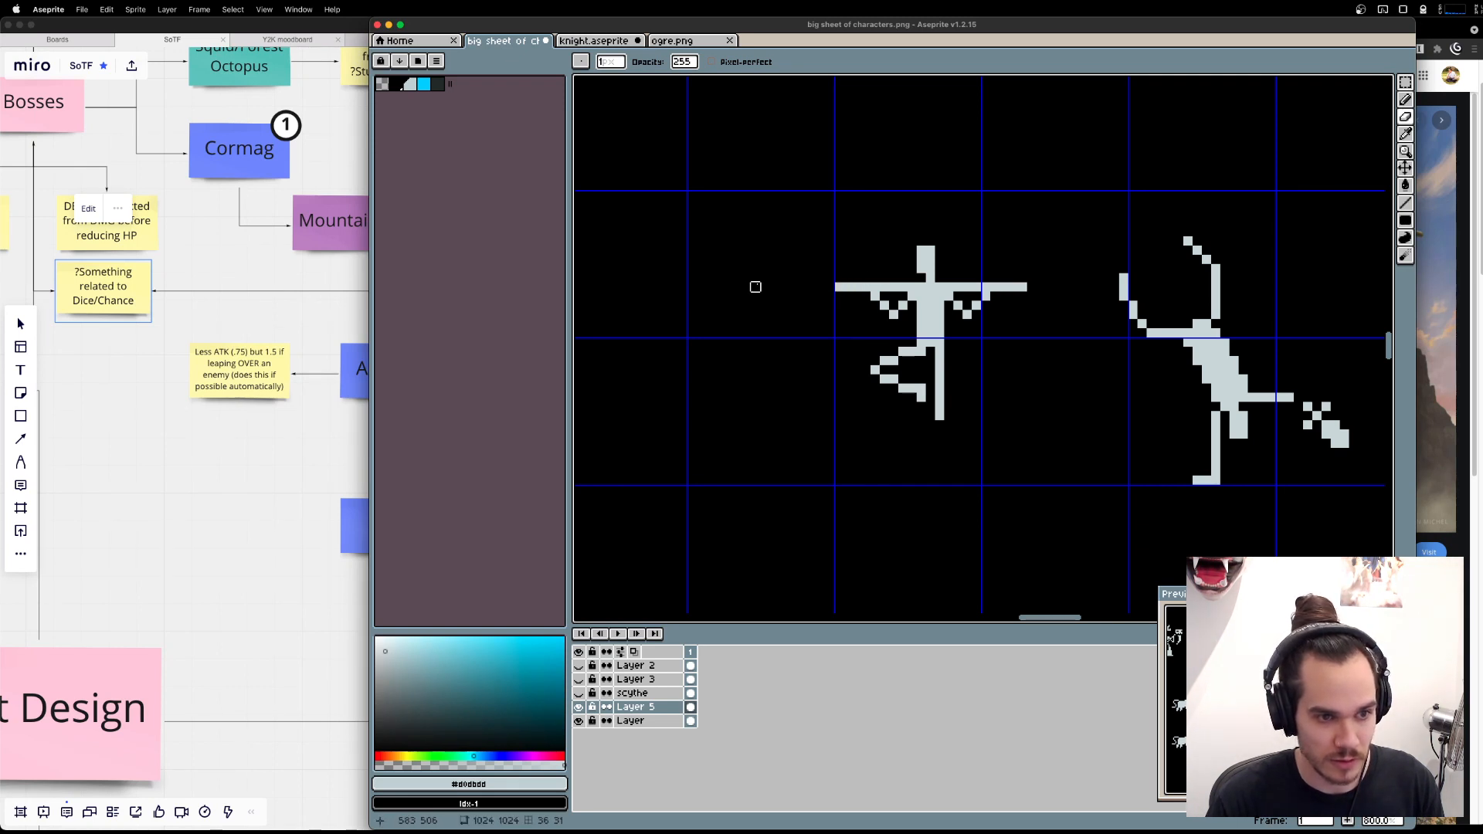
pyautogui.press('b')
pyautogui.moveTo(1041, 276); pyautogui.dragTo(1041, 299)
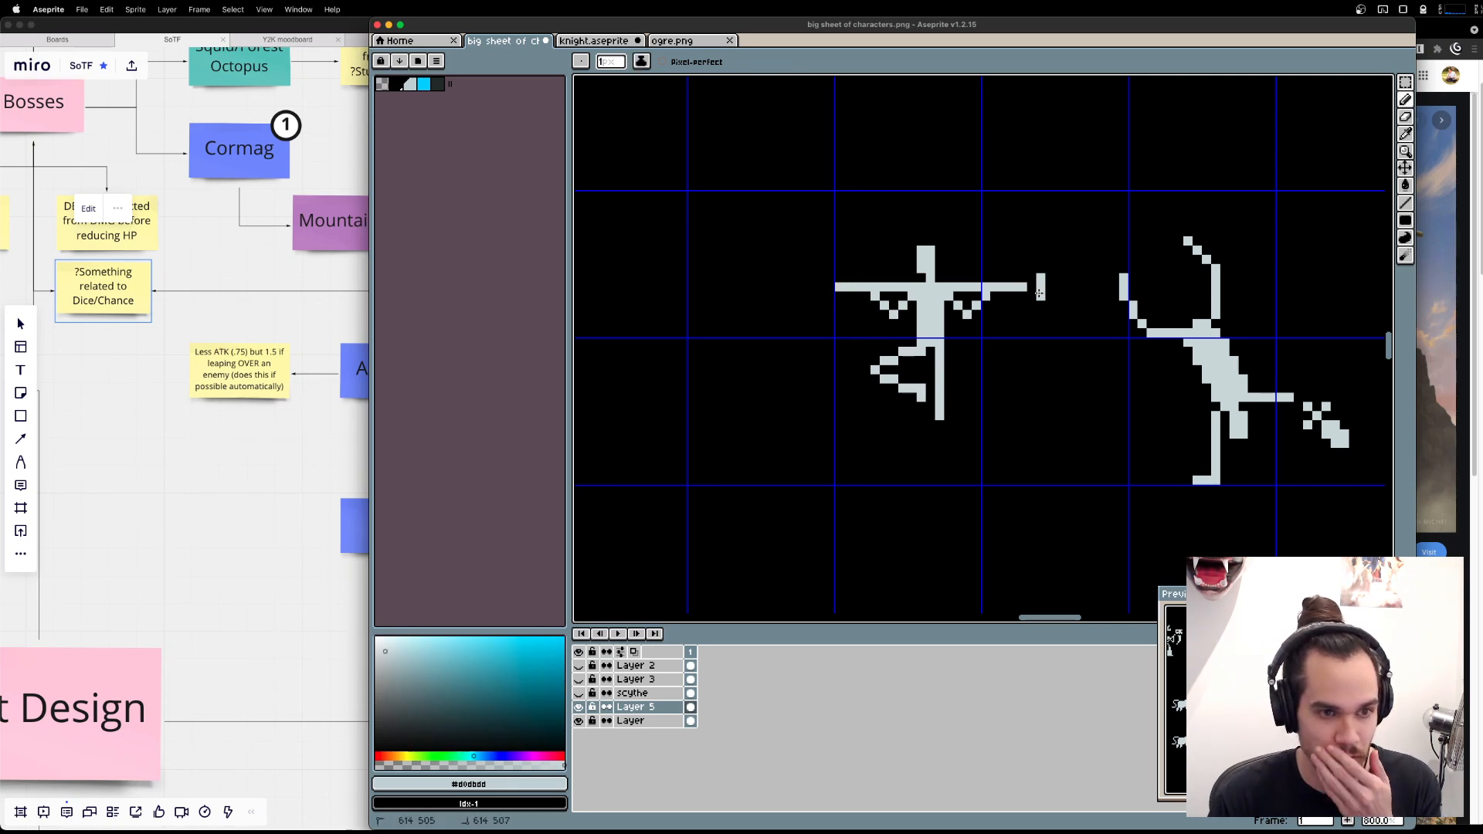
pyautogui.click(1050, 287)
pyautogui.click(809, 286)
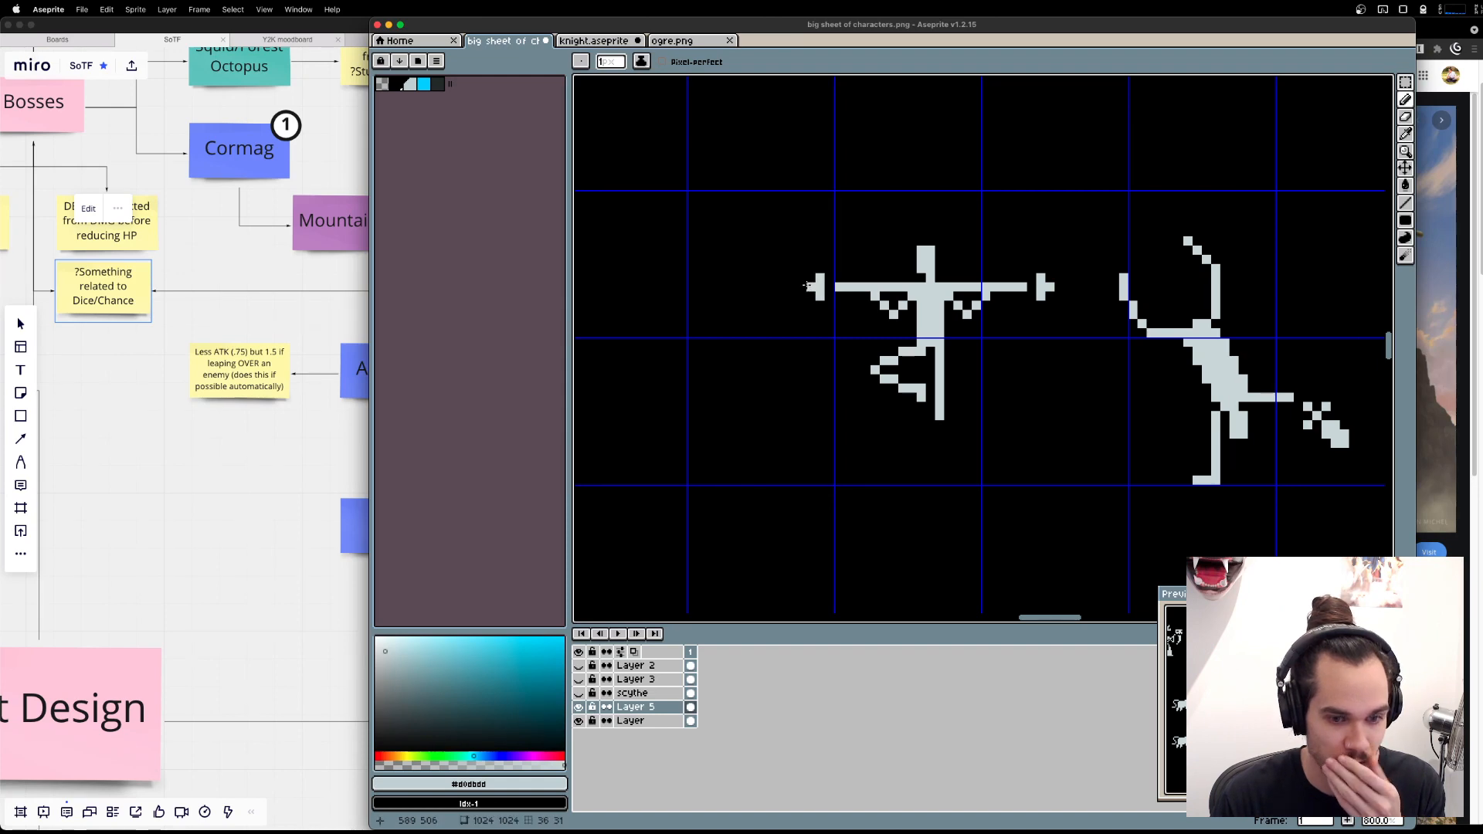
pyautogui.press('e')
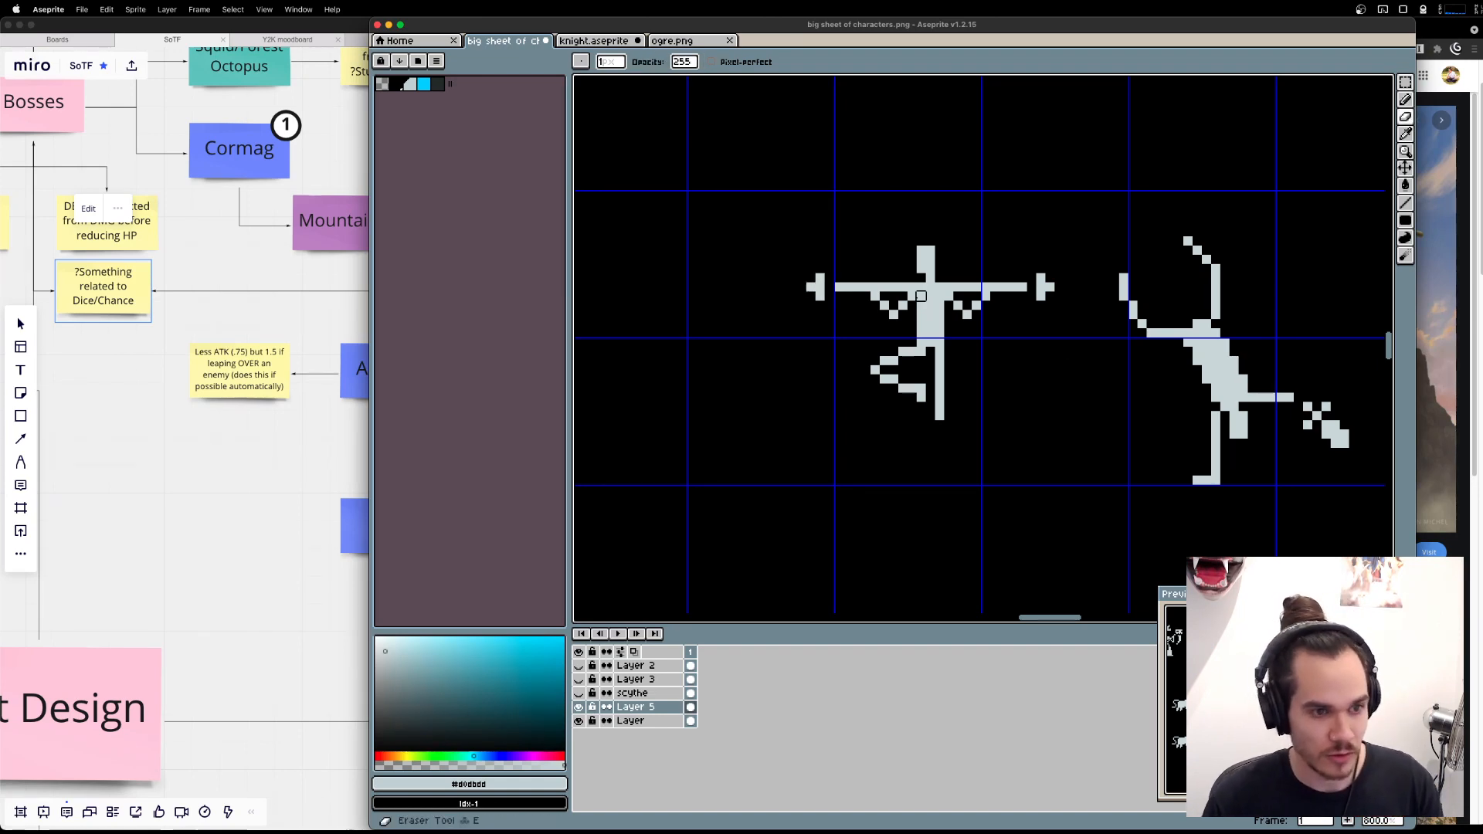
pyautogui.moveTo(958, 296); pyautogui.dragTo(967, 296)
pyautogui.press('super+z')
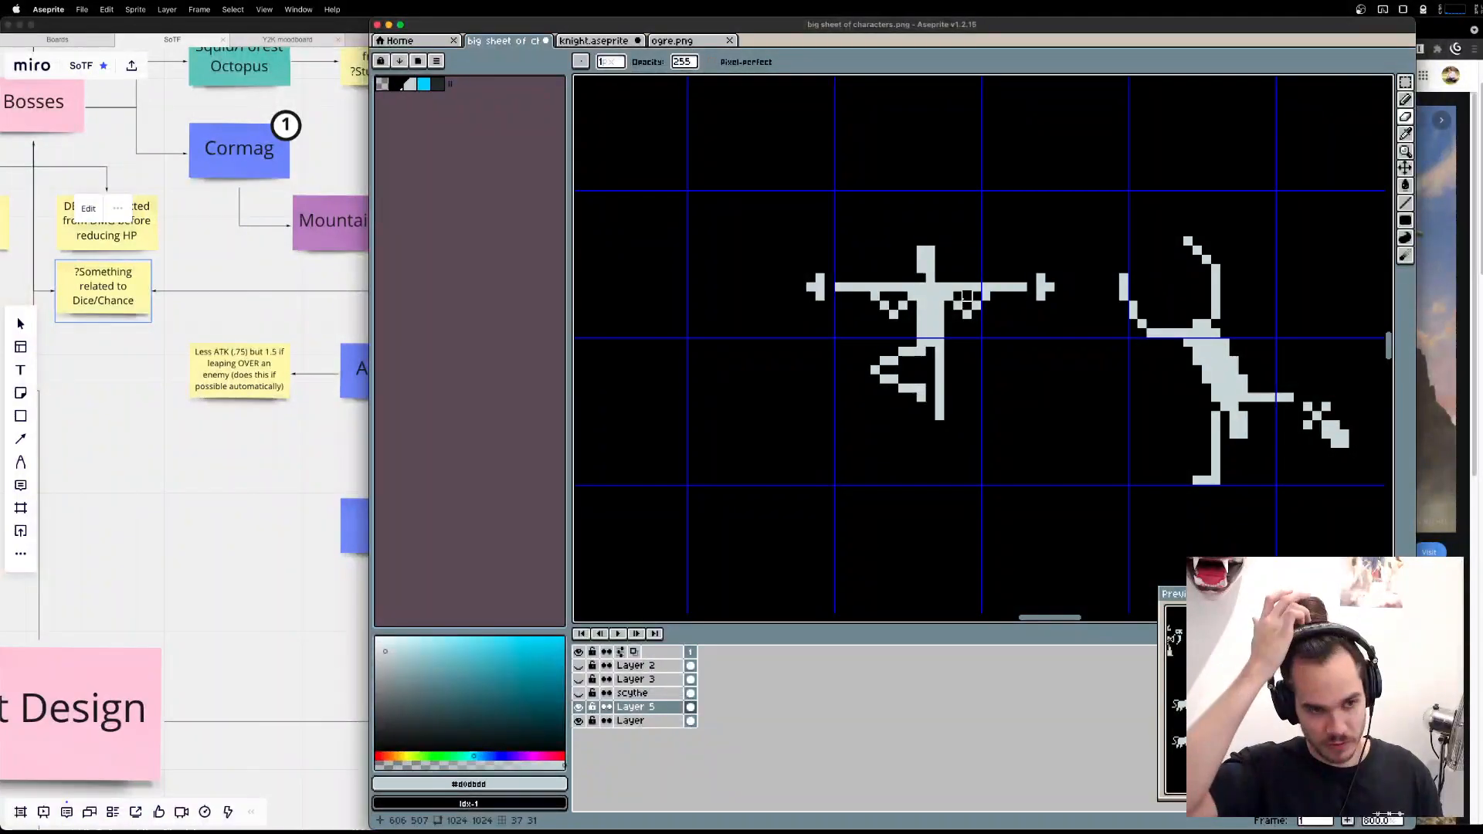
pyautogui.press('v')
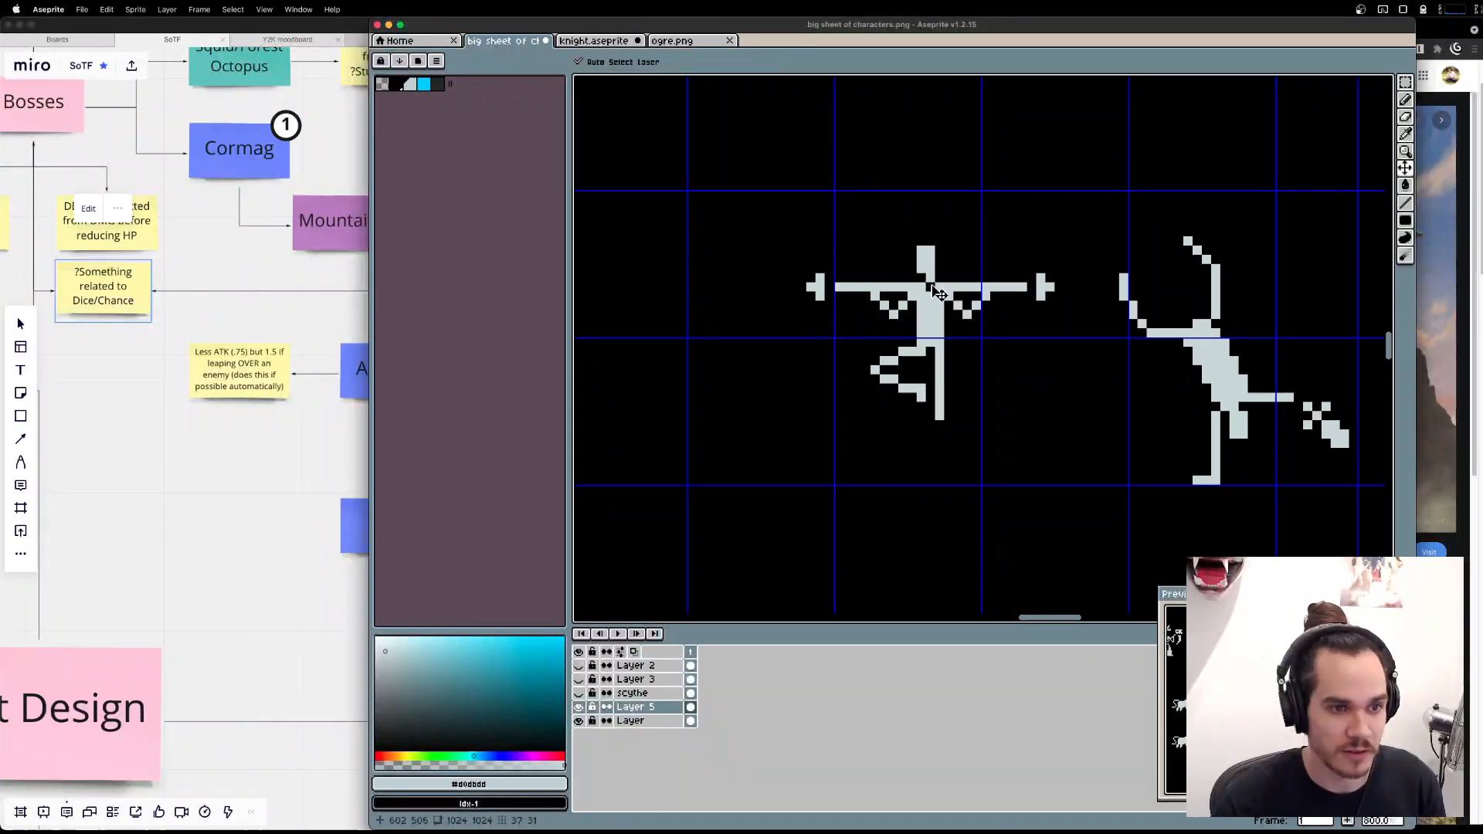
pyautogui.press('e')
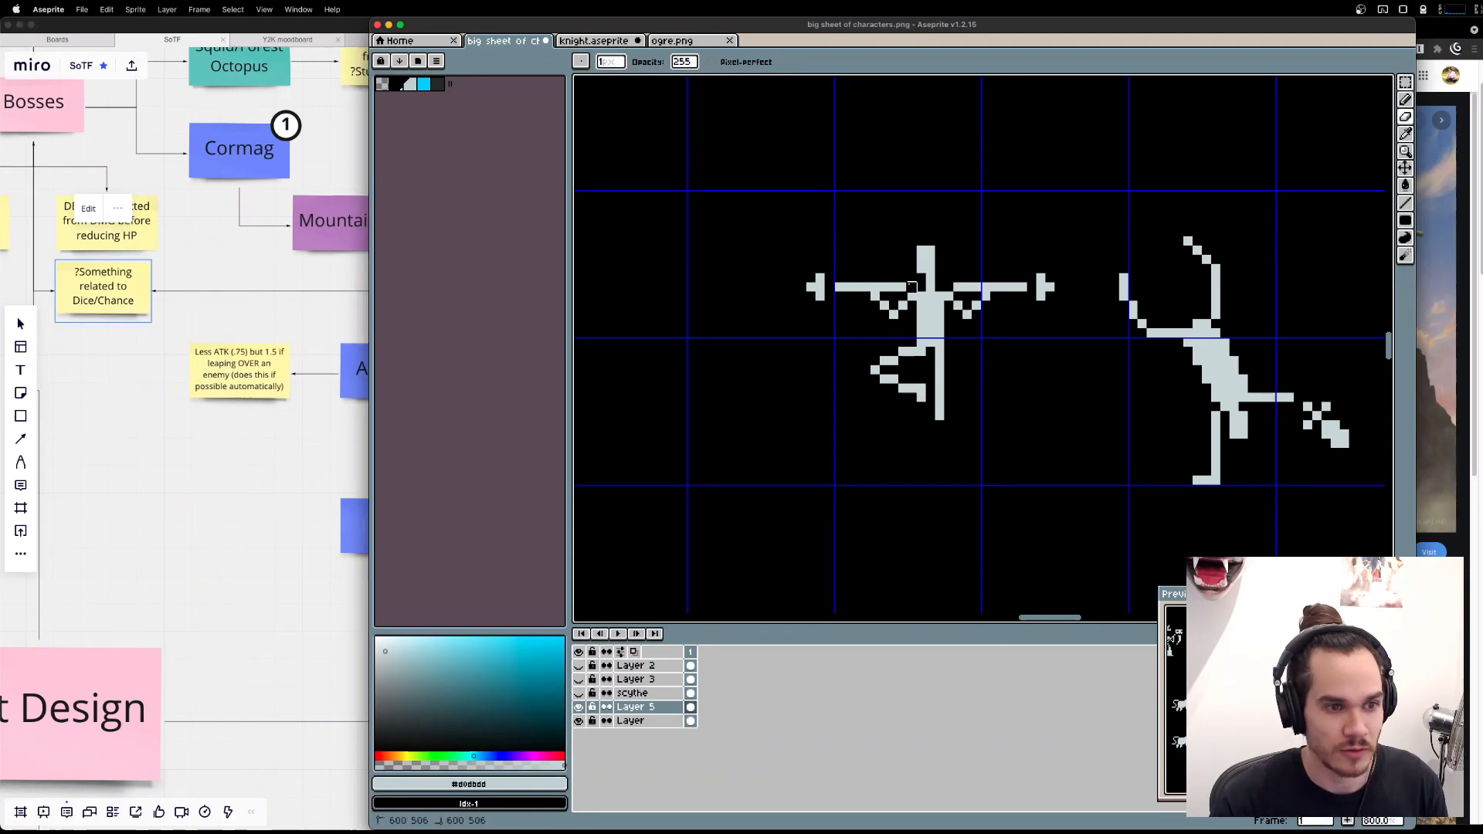
pyautogui.press('v')
pyautogui.press('super+z')
pyautogui.press('e')
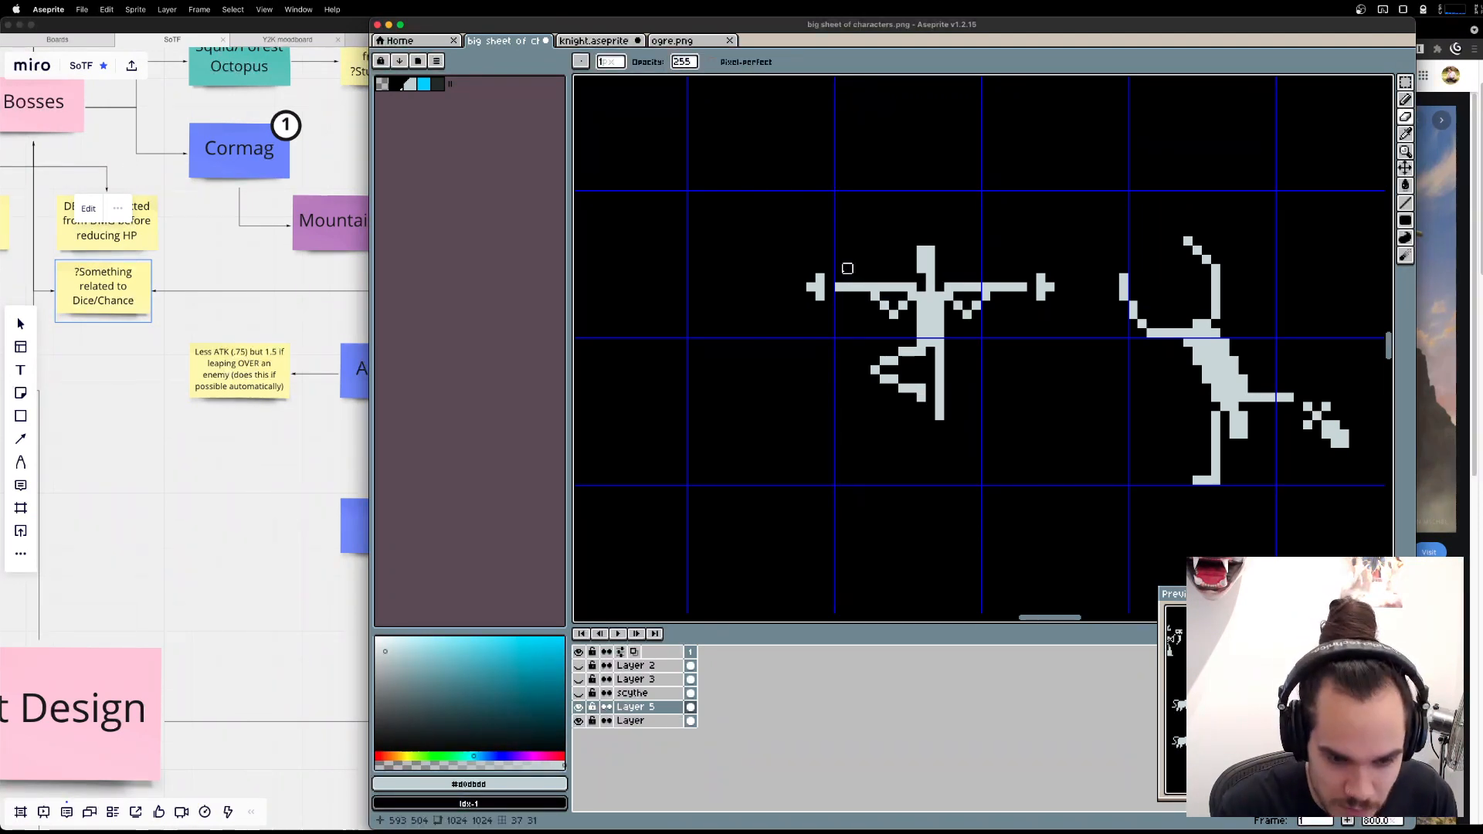
pyautogui.press('v')
pyautogui.press('super+z')
pyautogui.press('e')
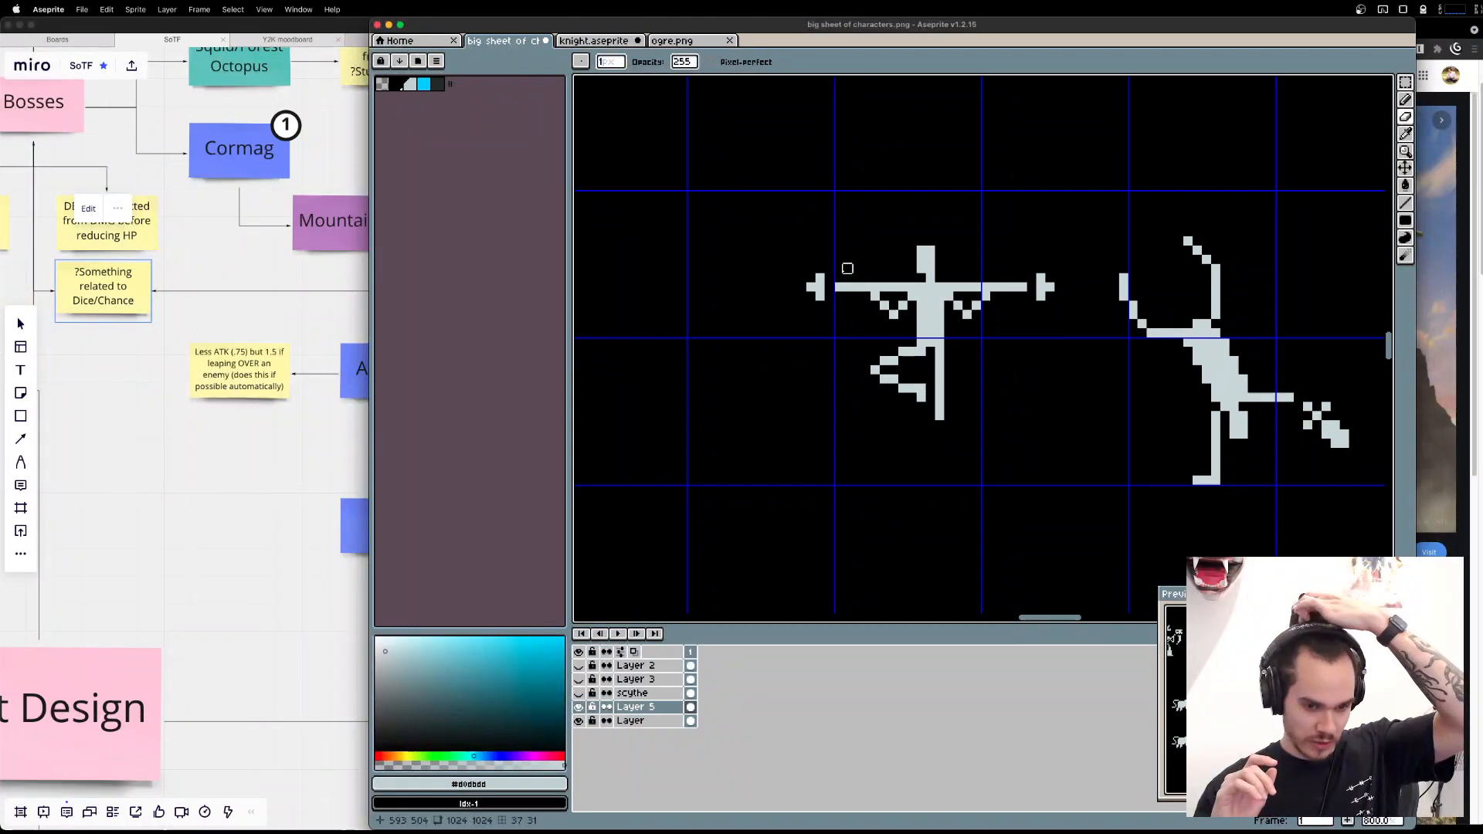
# Move the pole's left end cap one pixel inward and its right end cap two pixels inward.
pyautogui.press('m')
pyautogui.moveTo(765, 242); pyautogui.dragTo(848, 306)
pyautogui.press('Right')
pyautogui.press('super+d')
pyautogui.moveTo(1078, 333); pyautogui.dragTo(1020, 273)
pyautogui.press('super+d')
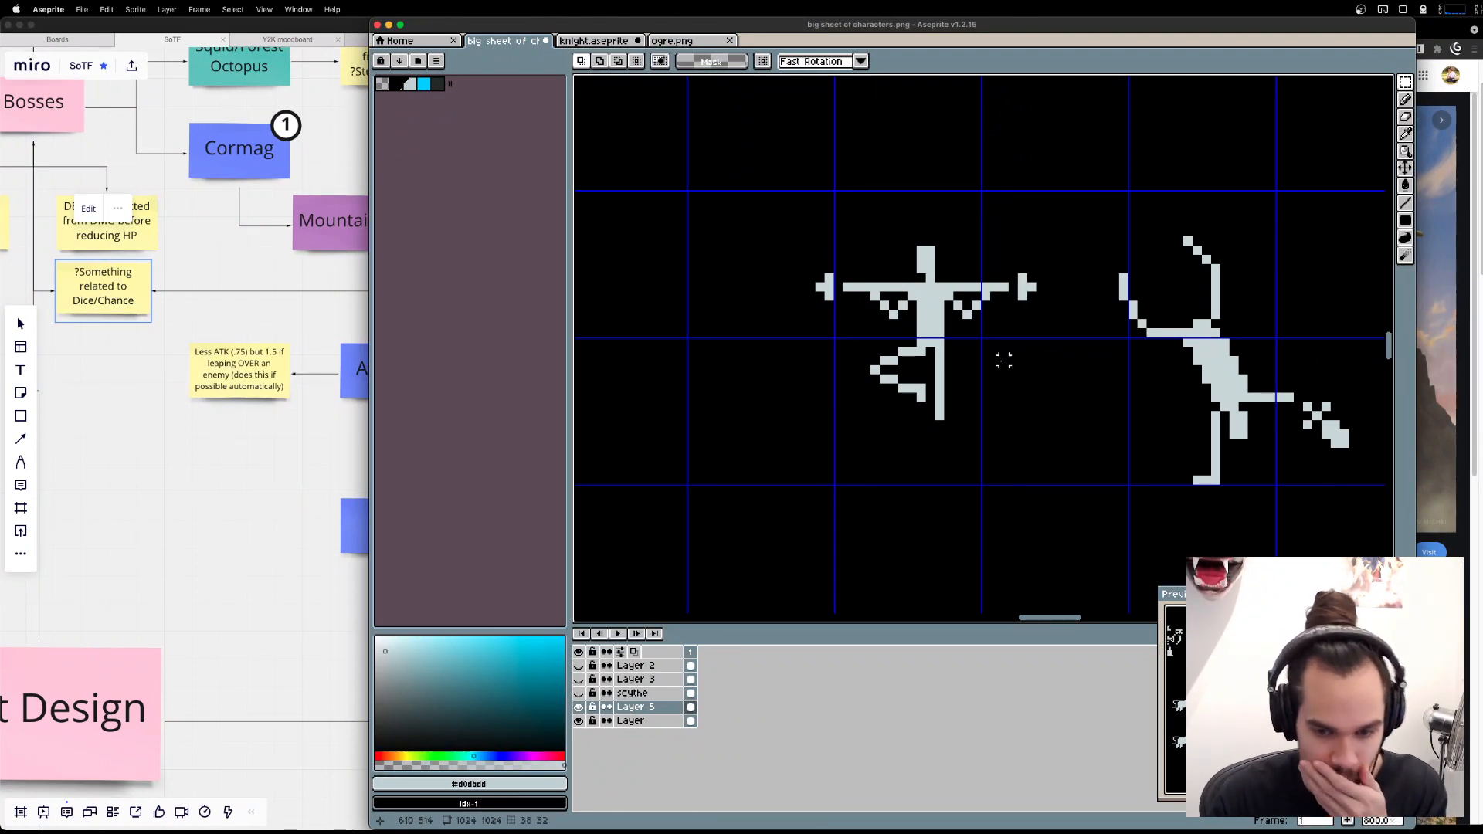
pyautogui.scroll(-5, 1022, 443)
pyautogui.hotkey('shift', 'u')
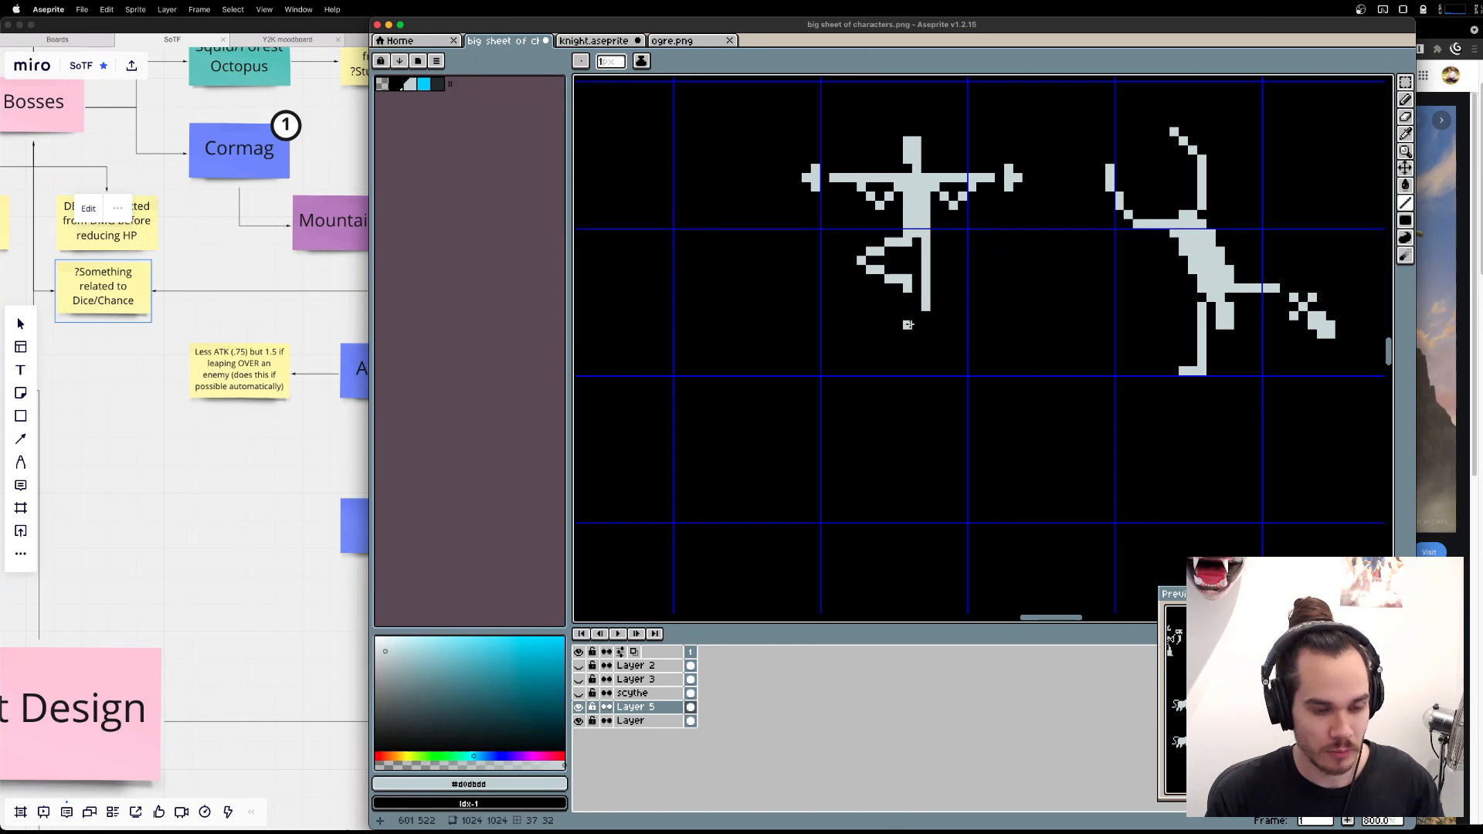
pyautogui.hotkey('shift', 'u')
pyautogui.moveTo(909, 324); pyautogui.dragTo(944, 473)
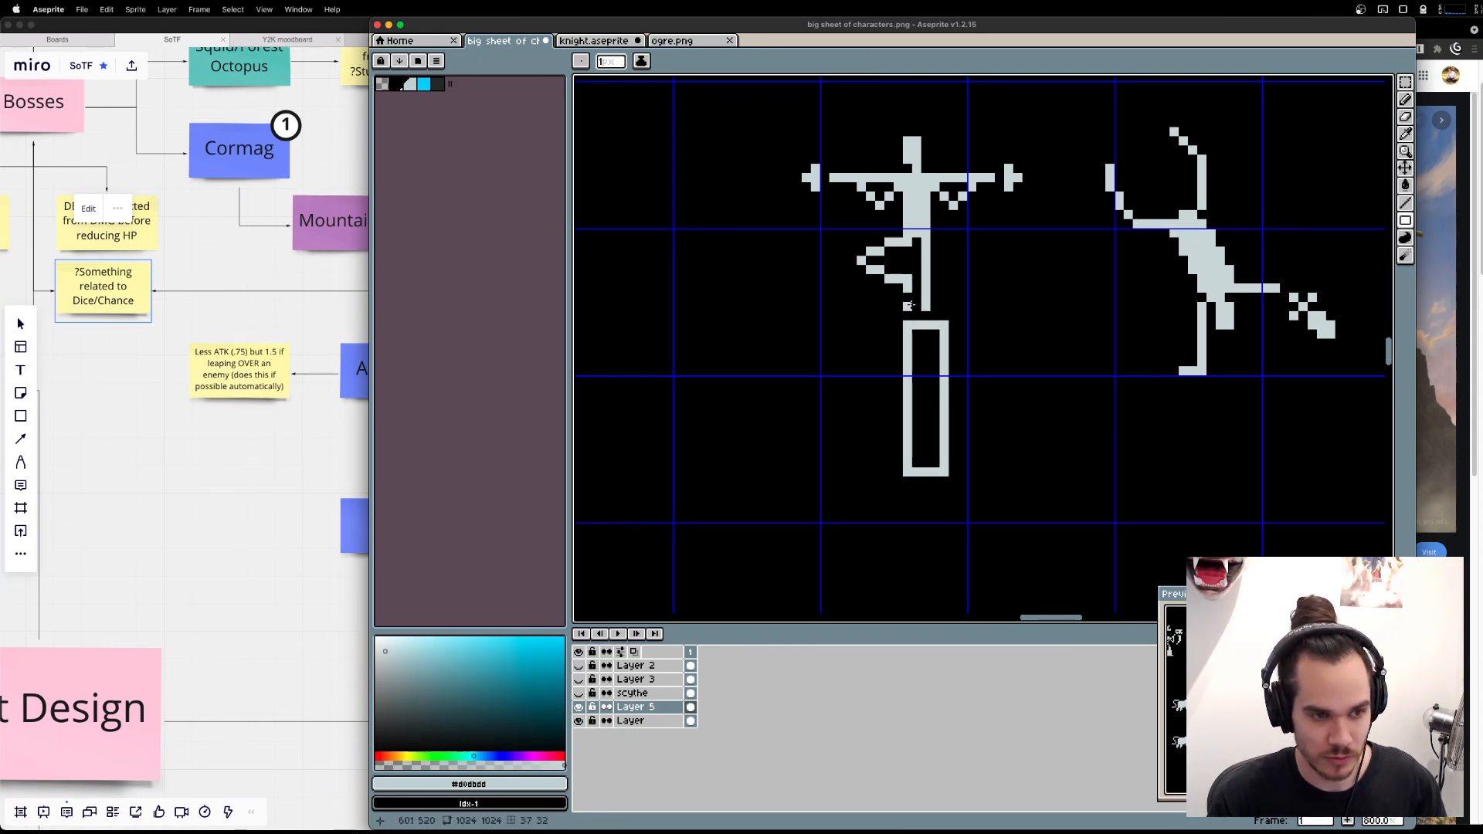
pyautogui.press('super+z')
pyautogui.moveTo(917, 324); pyautogui.dragTo(944, 445)
pyautogui.press('super+z')
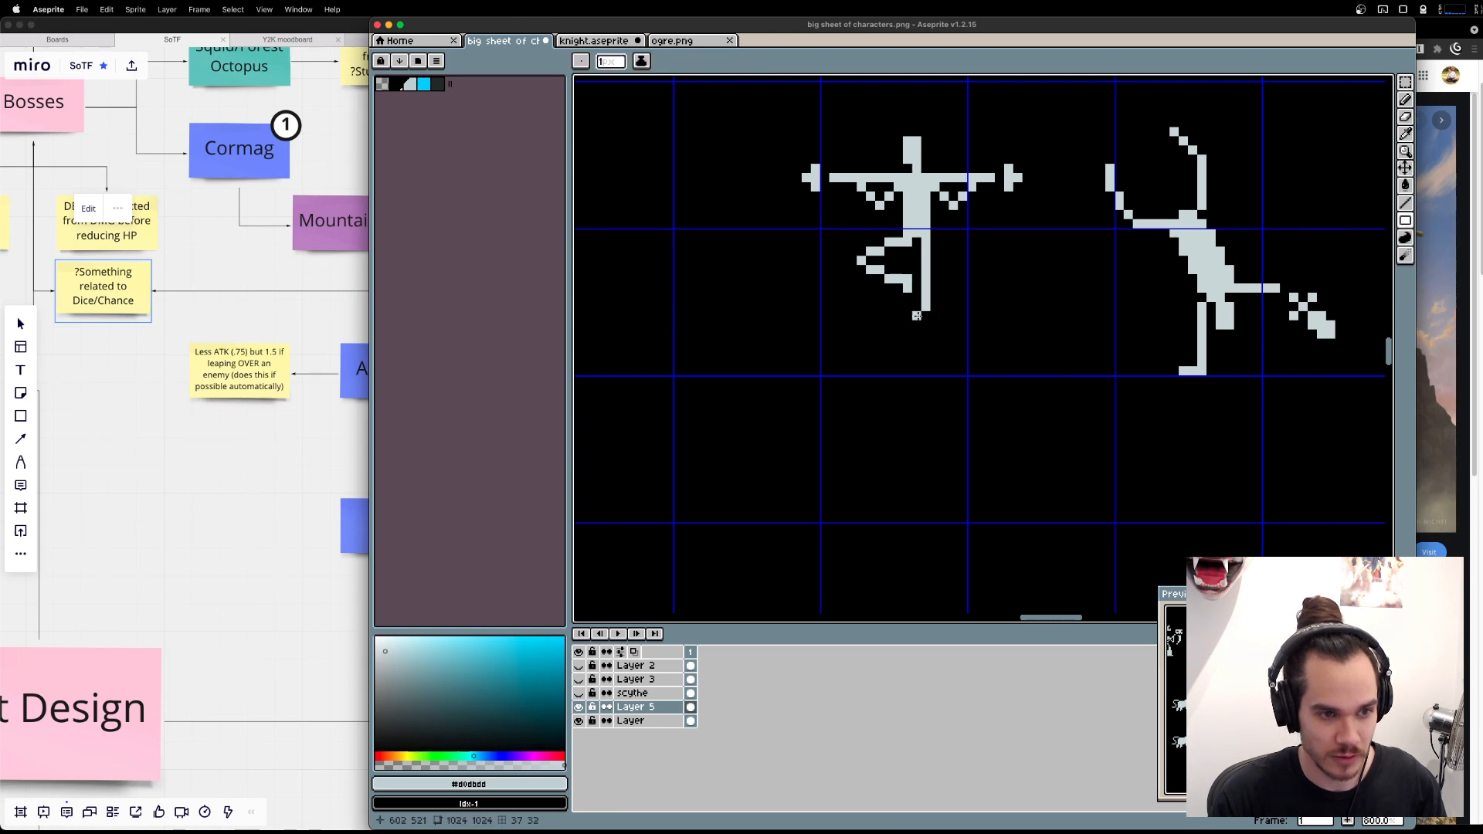
# Draw hollow rectangular pillars, about 3 pixels wide under the balancing figure's foot and about 5 pixels wide under the other figure's support.
pyautogui.moveTo(917, 316); pyautogui.dragTo(936, 475)
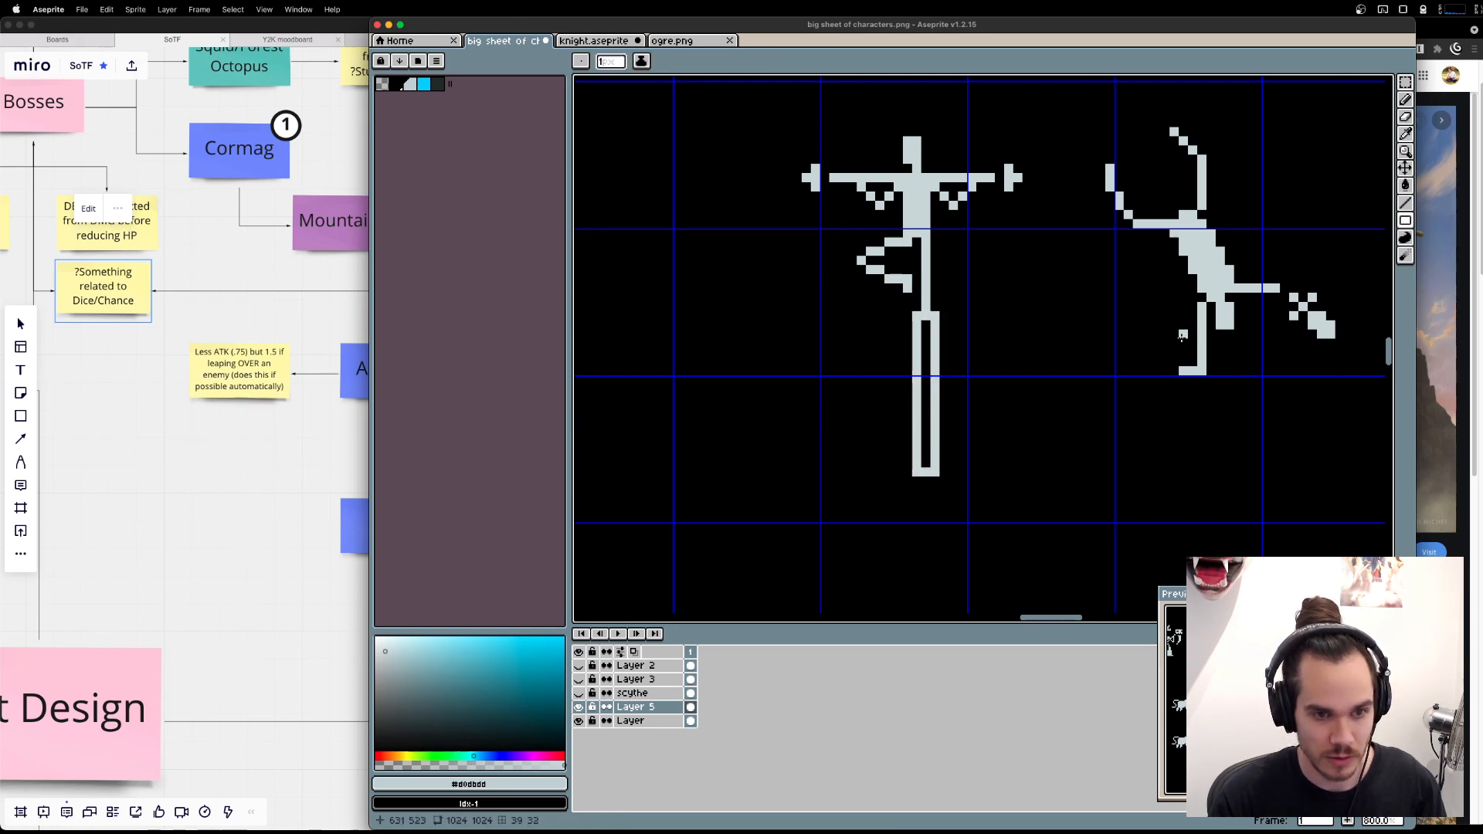
pyautogui.moveTo(1171, 378); pyautogui.dragTo(1212, 515)
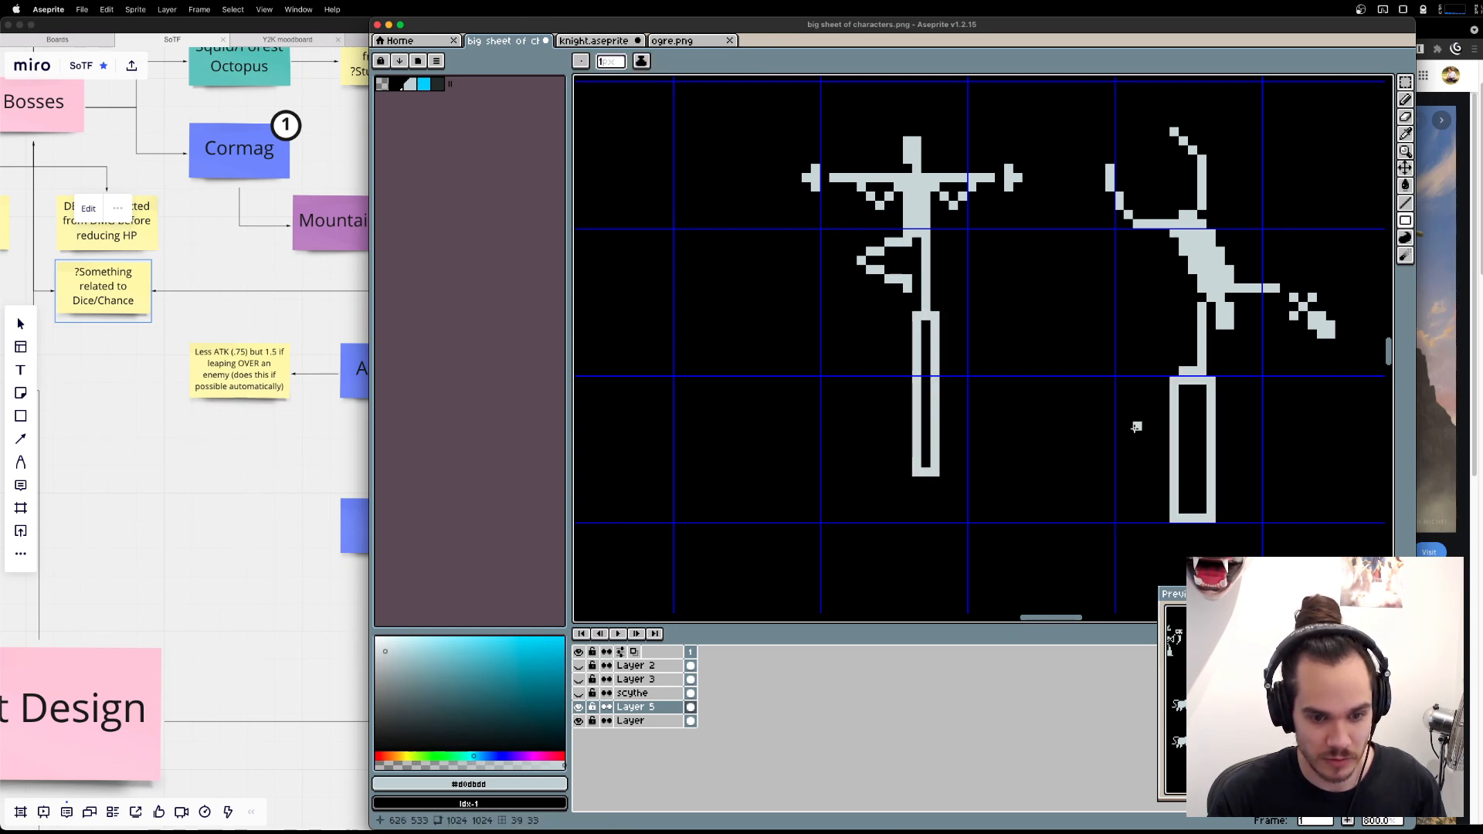
# Move the balancing figure's head, torso, arms and pole together one pixel to the right, over the standing leg.
pyautogui.moveTo(1046, 178); pyautogui.dragTo(1105, 272)
pyautogui.press('m')
pyautogui.moveTo(808, 183); pyautogui.dragTo(1056, 291)
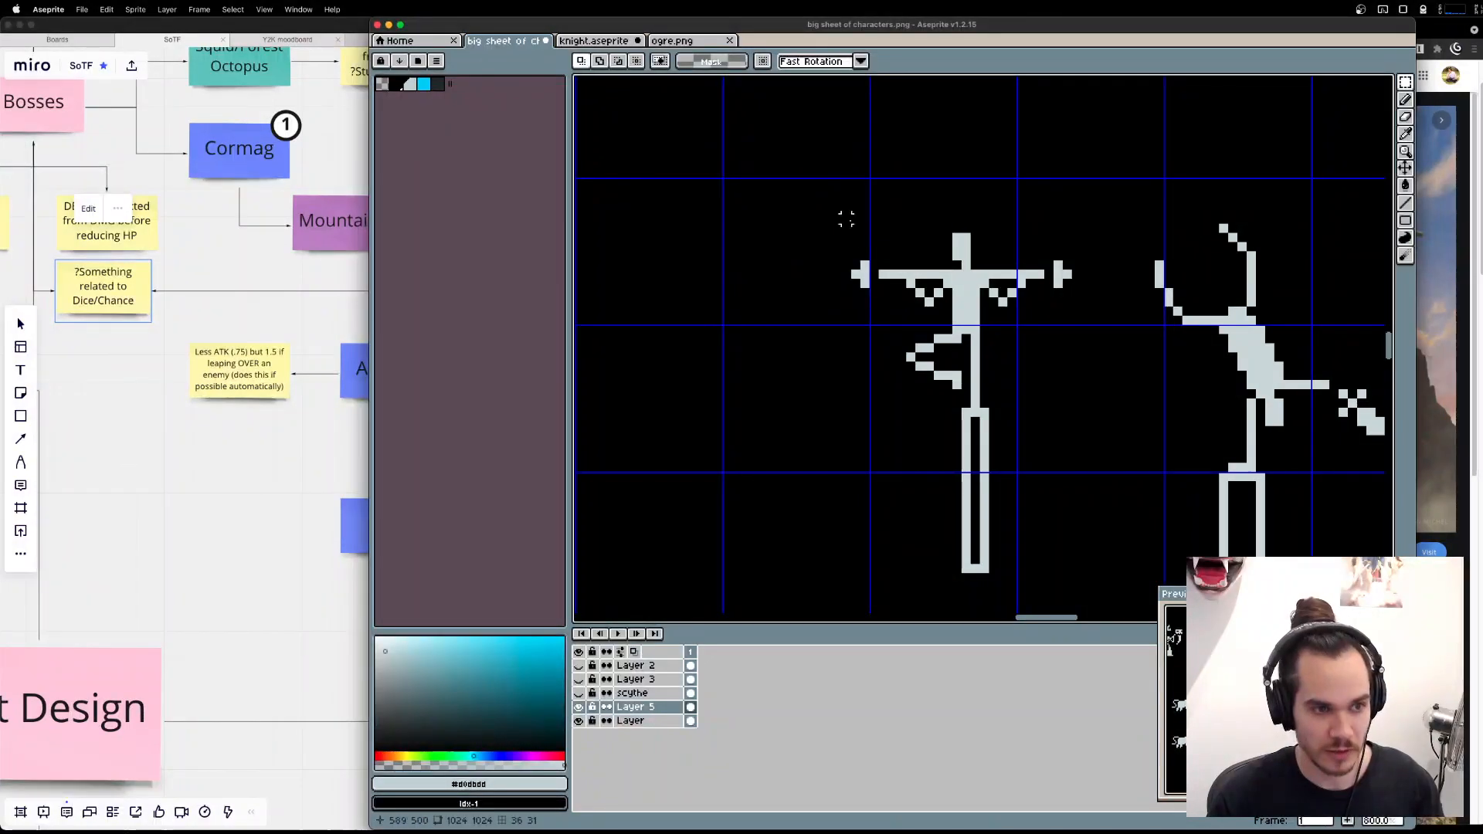
pyautogui.moveTo(817, 177); pyautogui.dragTo(1093, 329)
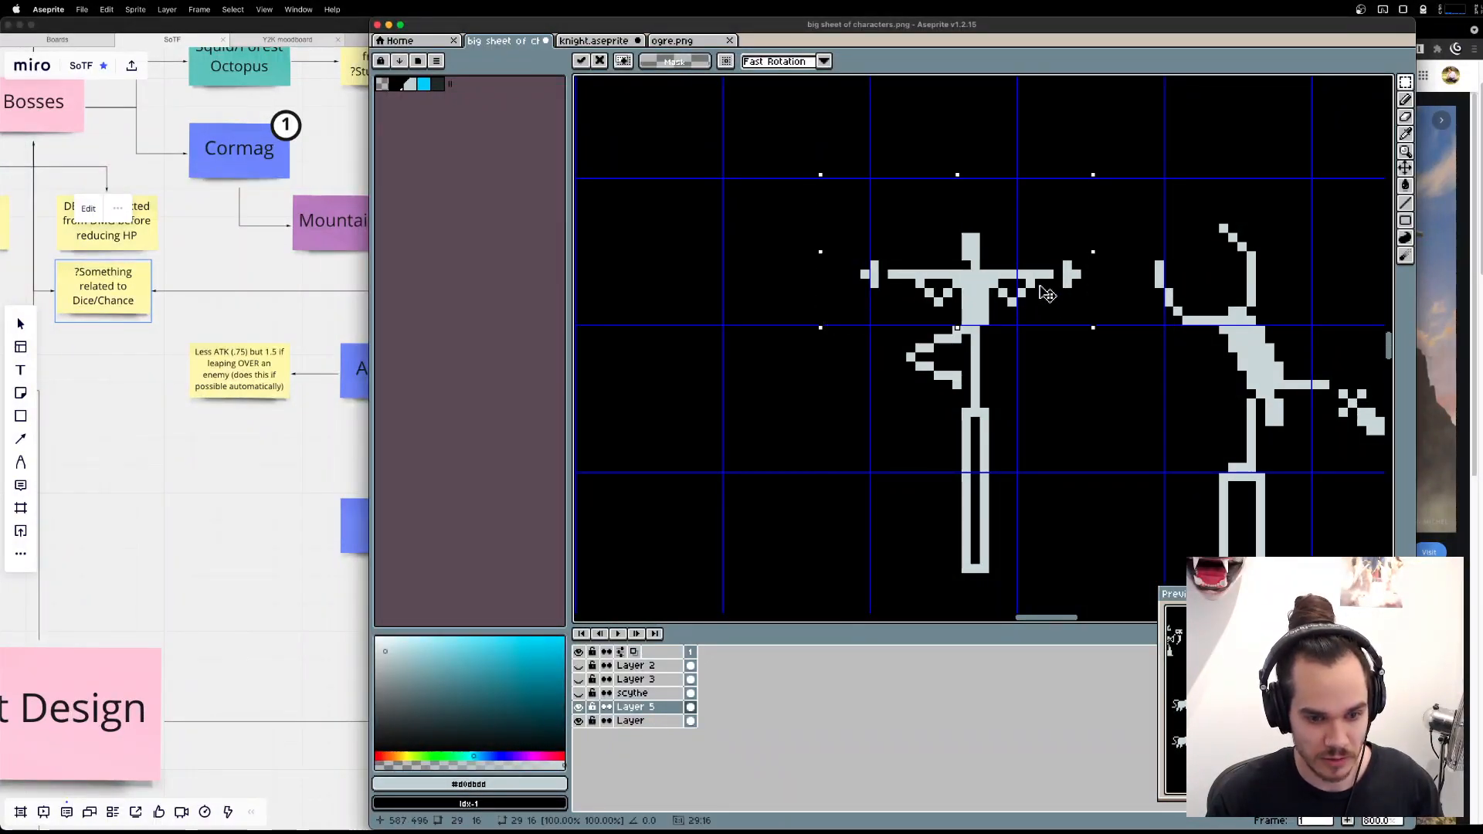
# Thicken the balancing figure's standing thigh to two pixels wide for about three pixels below the hip.
pyautogui.moveTo(752, 178); pyautogui.dragTo(1098, 306)
pyautogui.hotkey('ctrl', 'd')
pyautogui.press('b')
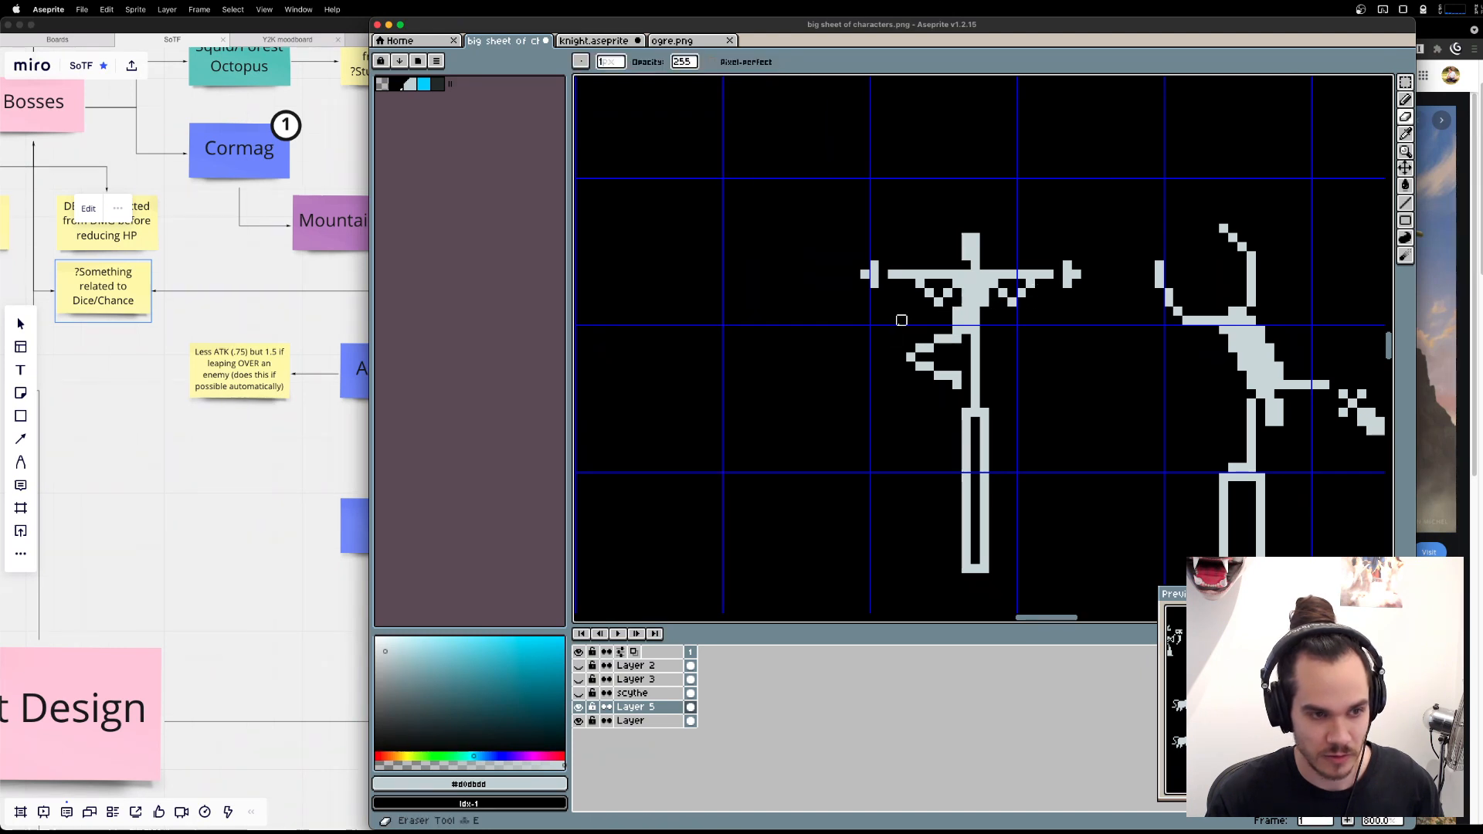
pyautogui.press('e')
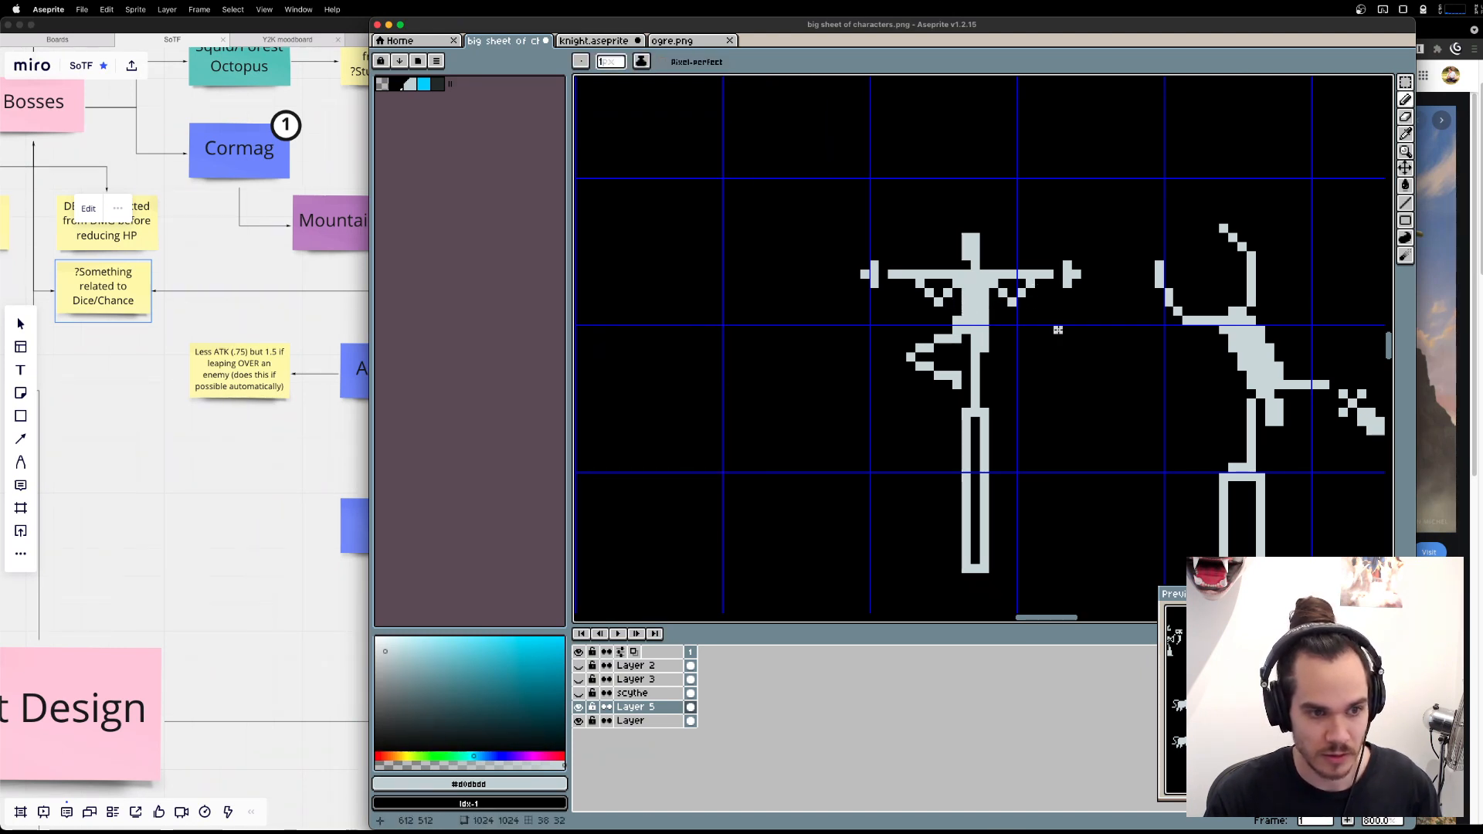
pyautogui.press('e')
pyautogui.moveTo(993, 331); pyautogui.dragTo(994, 346)
pyautogui.press('b')
pyautogui.click(983, 347)
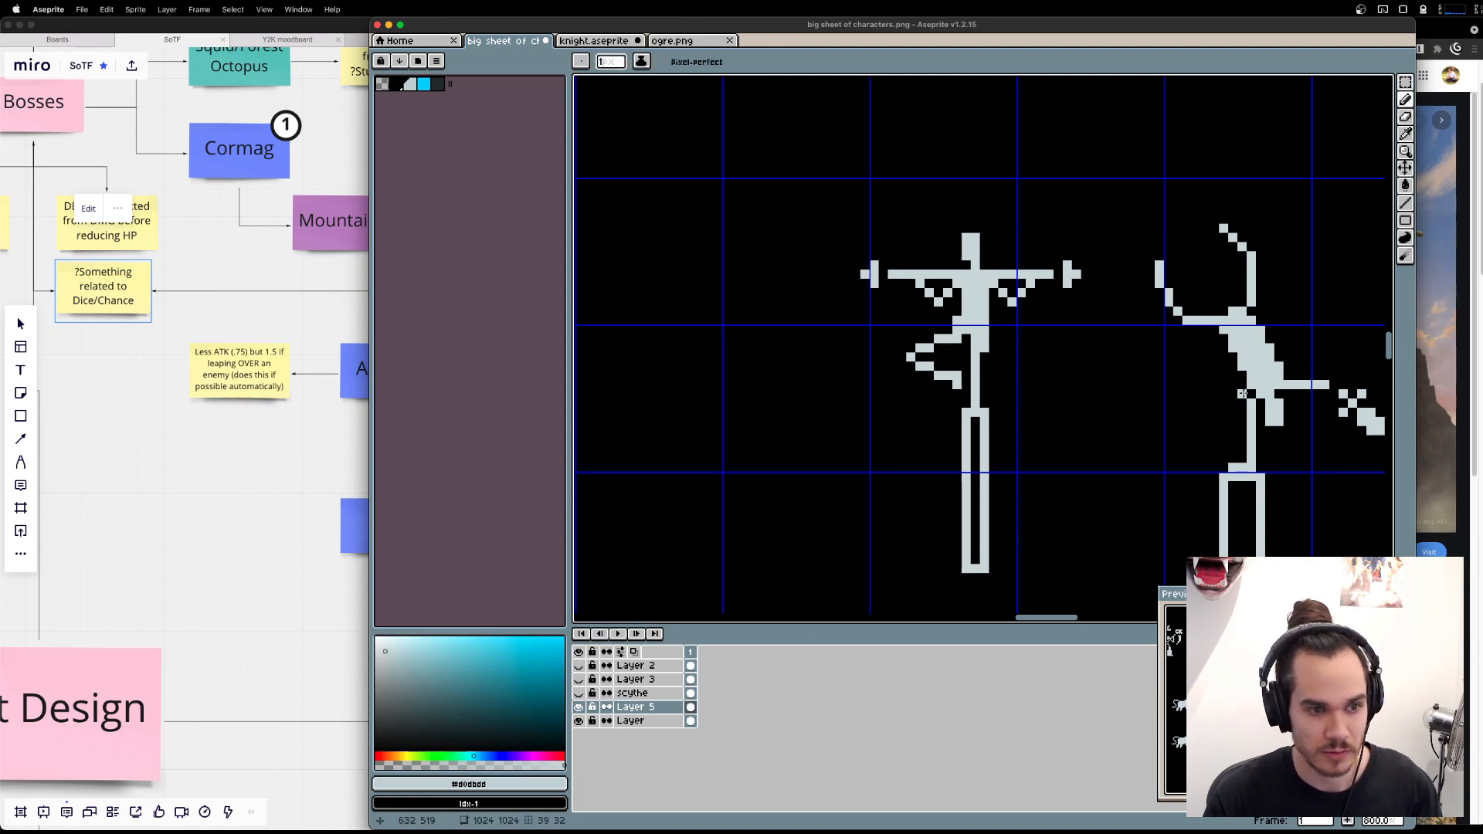
# Redraw the raised thigh as a thin stepped diagonal from the hip to the knee, removing the extra pixels along it.
pyautogui.press('b')
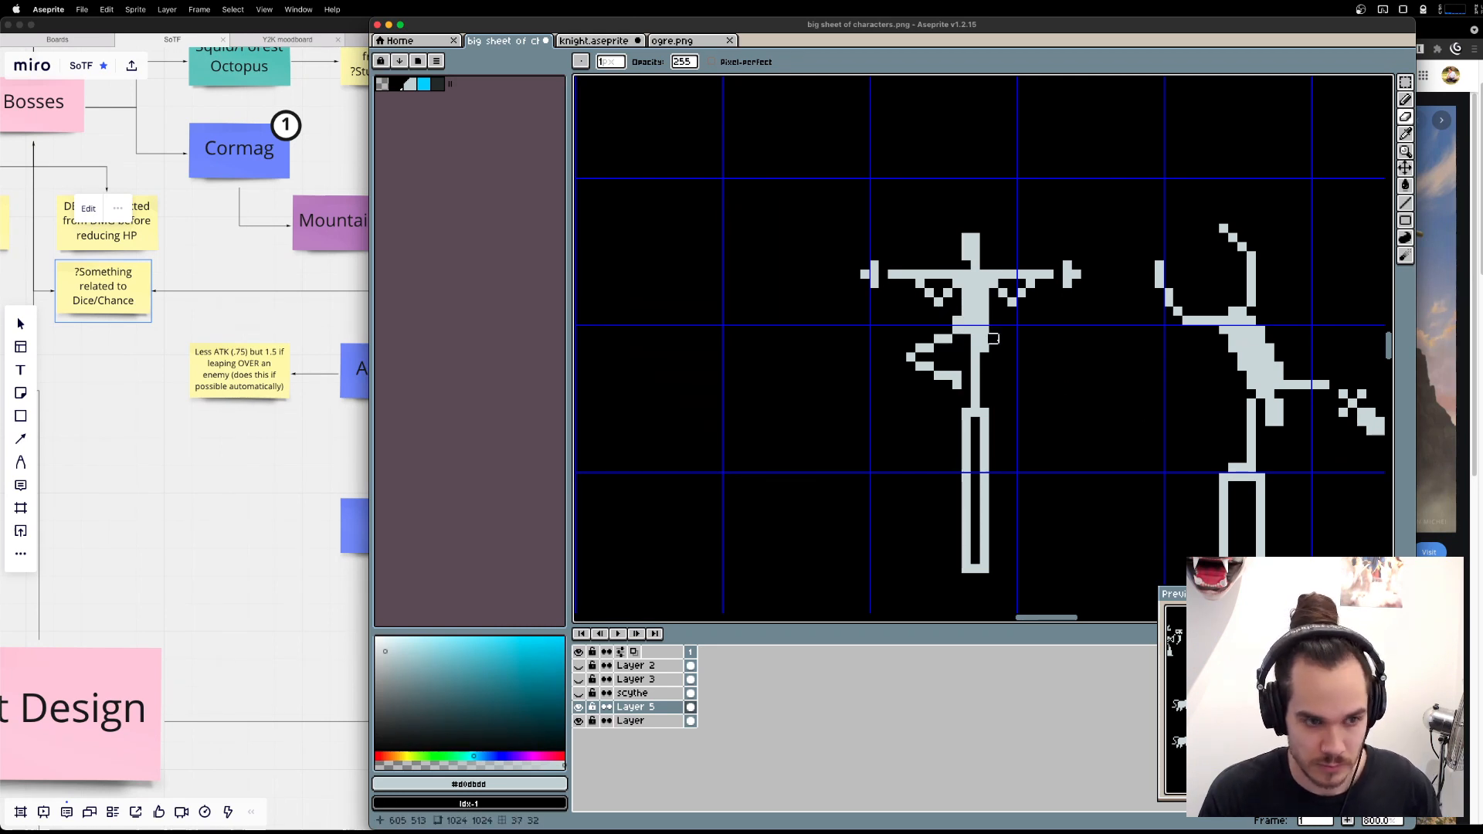
pyautogui.press('b')
pyautogui.press('e')
pyautogui.click(948, 338)
pyautogui.click(957, 330)
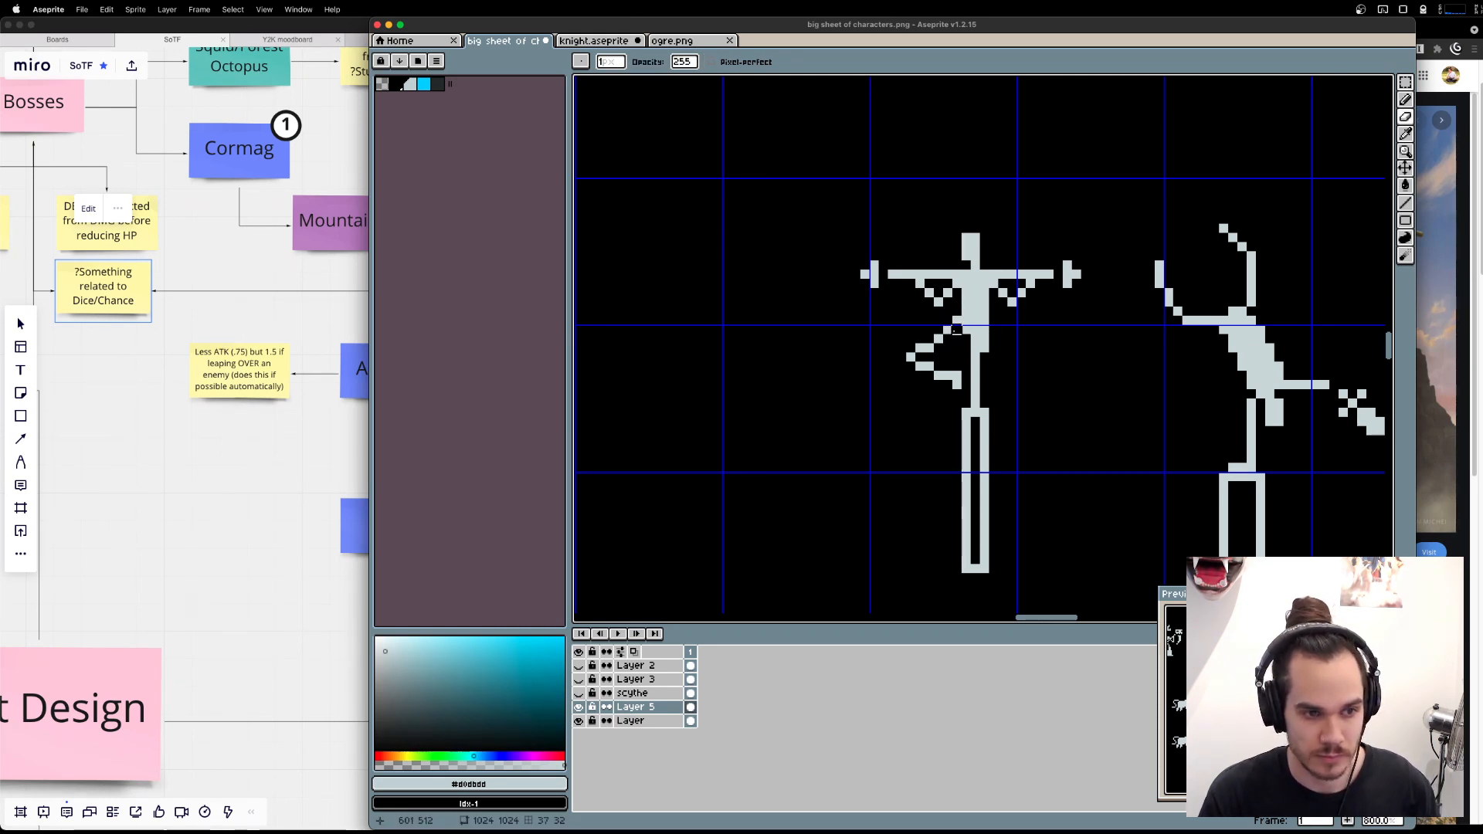
pyautogui.press('super+z')
pyautogui.click(958, 320)
pyautogui.press('b')
pyautogui.click(930, 339)
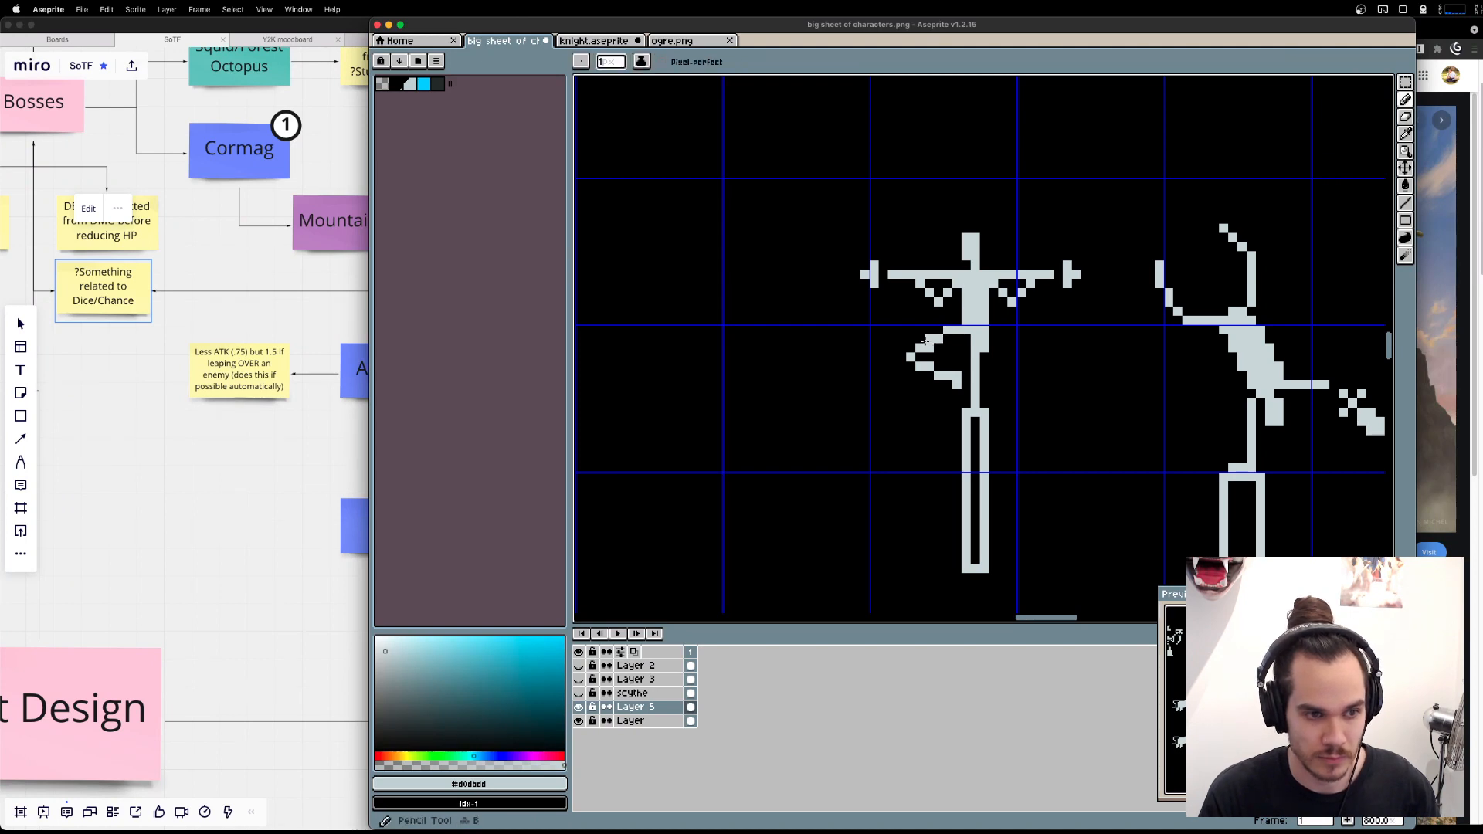
pyautogui.press('e')
pyautogui.click(929, 348)
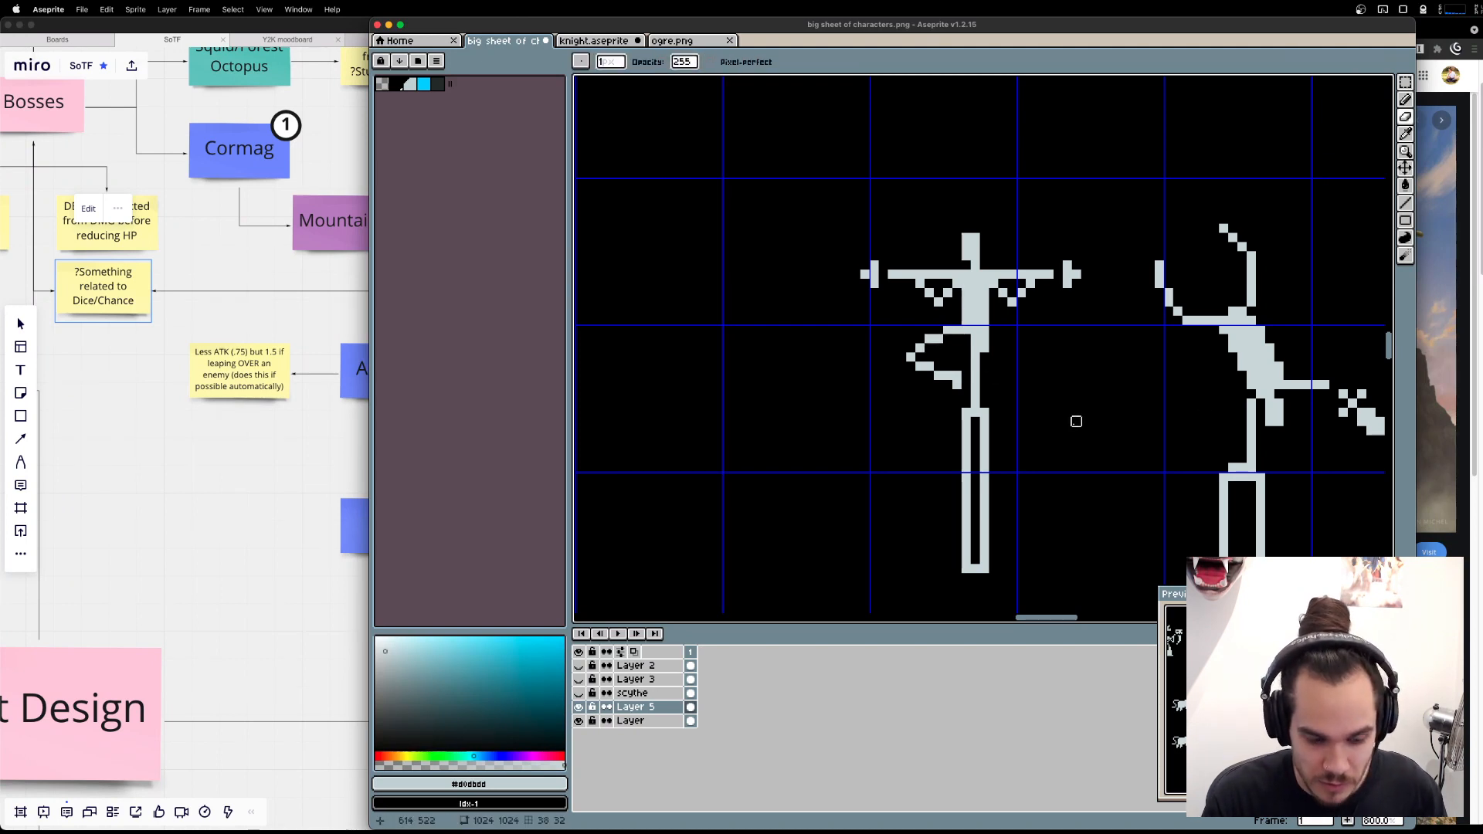
# Move the raised leg's knee and shin up and inward to make the bent leg shorter and more compact.
pyautogui.press('m')
pyautogui.moveTo(874, 385); pyautogui.dragTo(952, 341)
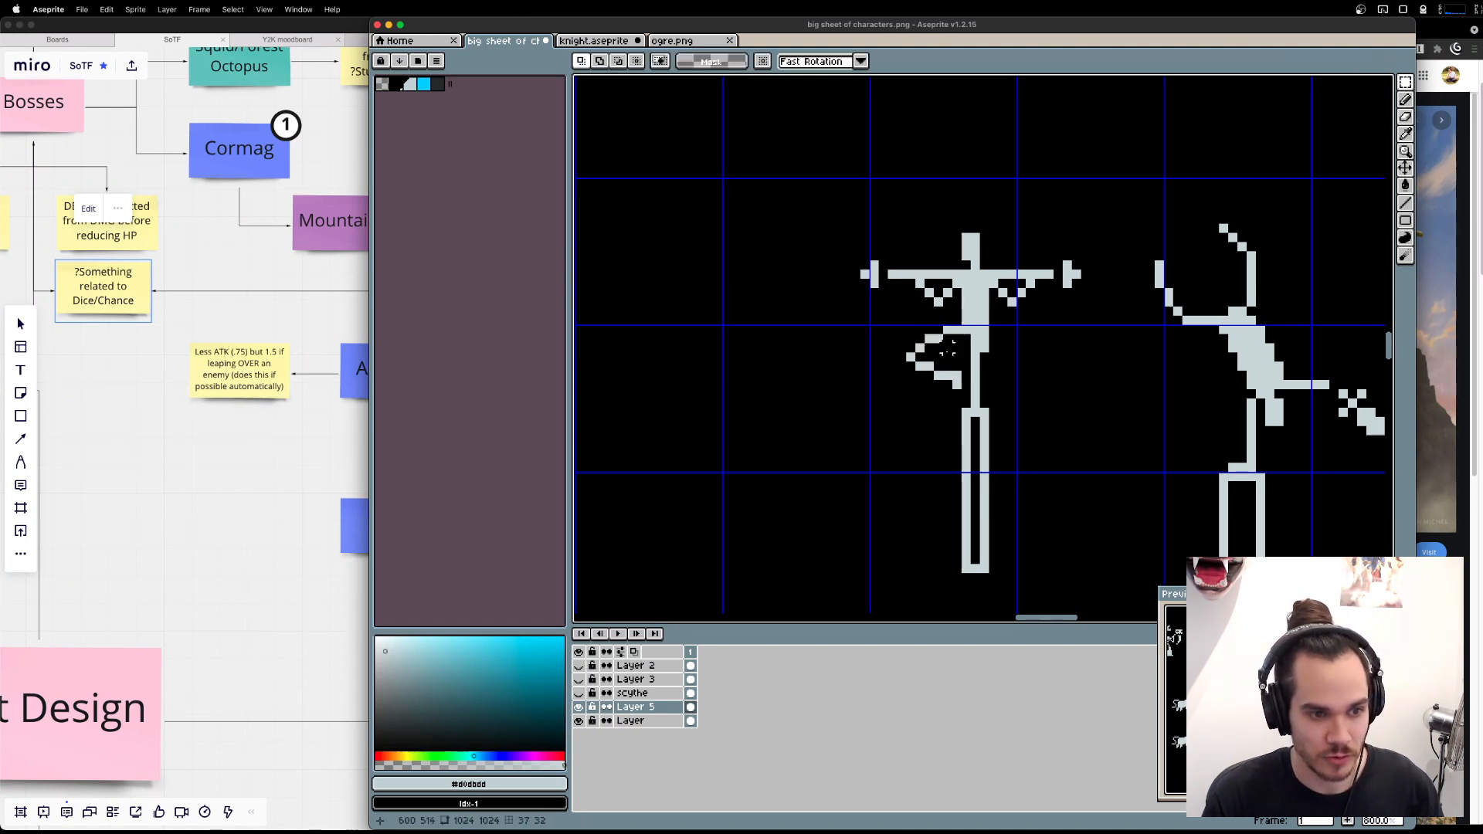
pyautogui.moveTo(956, 395)
pyautogui.mouseDown()
pyautogui.moveTo(911, 348)
pyautogui.moveTo(934, 356)
pyautogui.mouseUp()
pyautogui.click(911, 358)
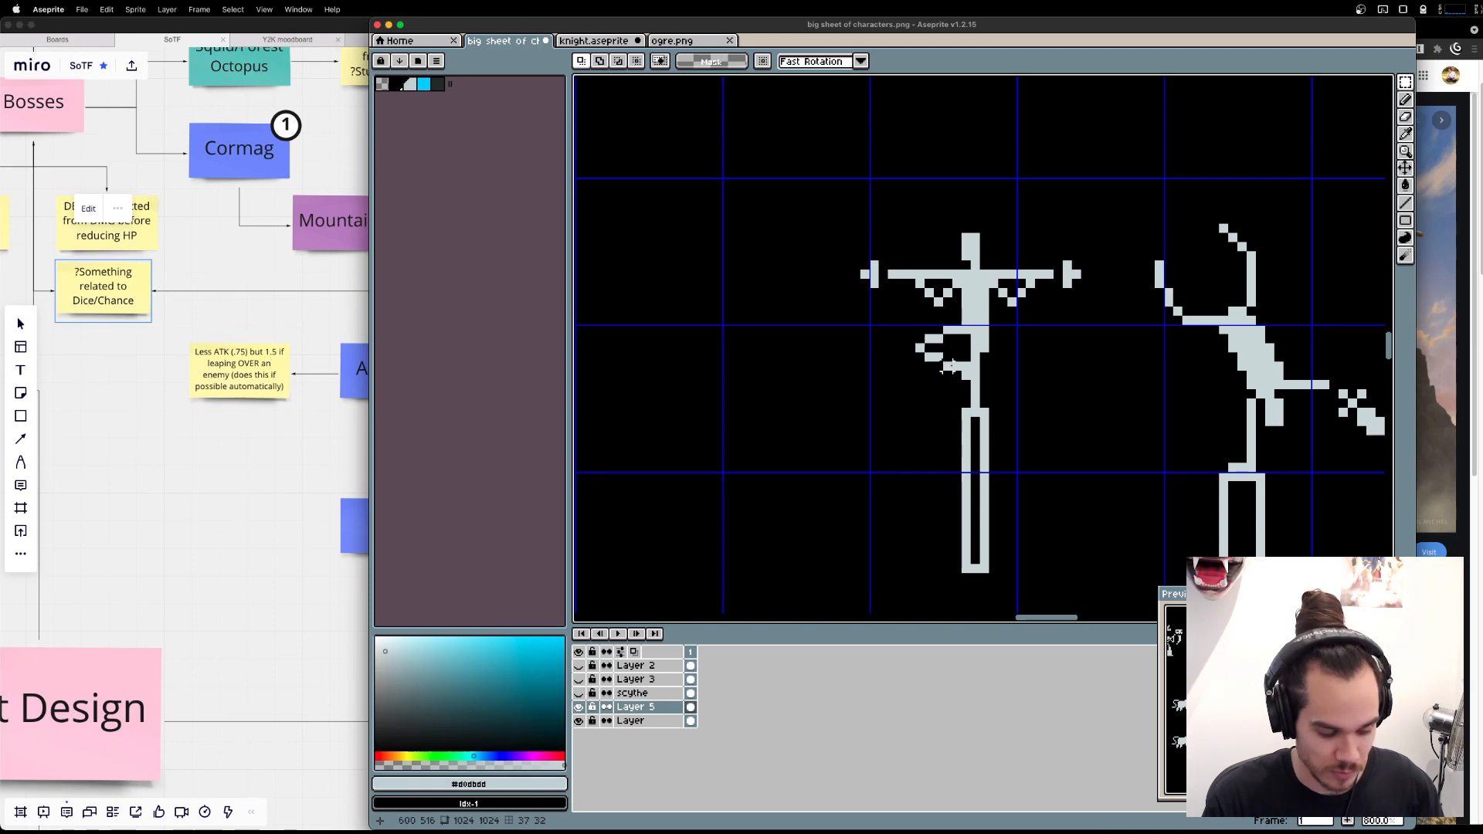
# Thin the standing thigh to its outer one-pixel column by erasing the inner pixels beside the raised leg.
pyautogui.press('b')
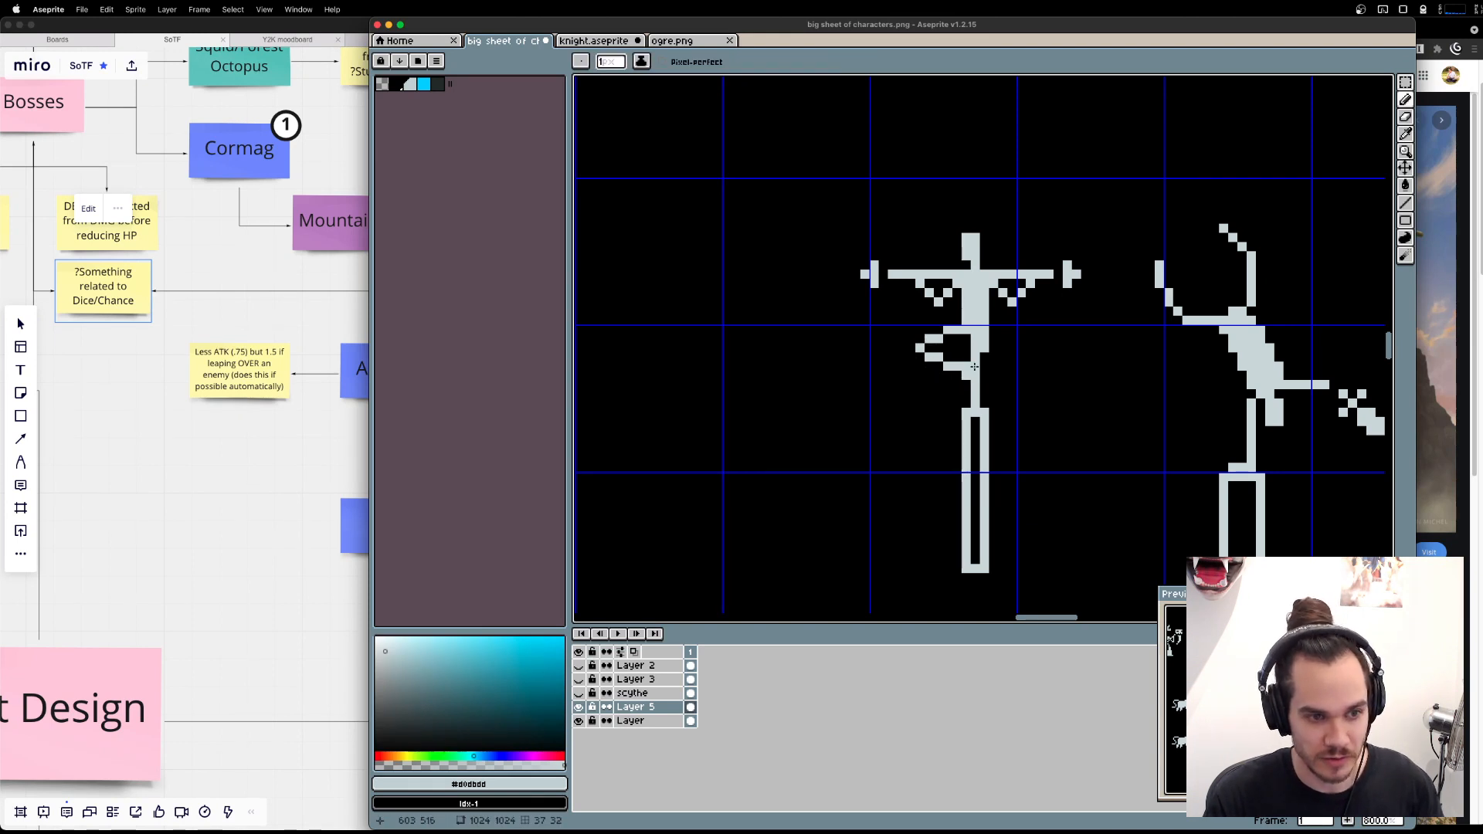
pyautogui.press('e')
pyautogui.moveTo(967, 345); pyautogui.dragTo(966, 384)
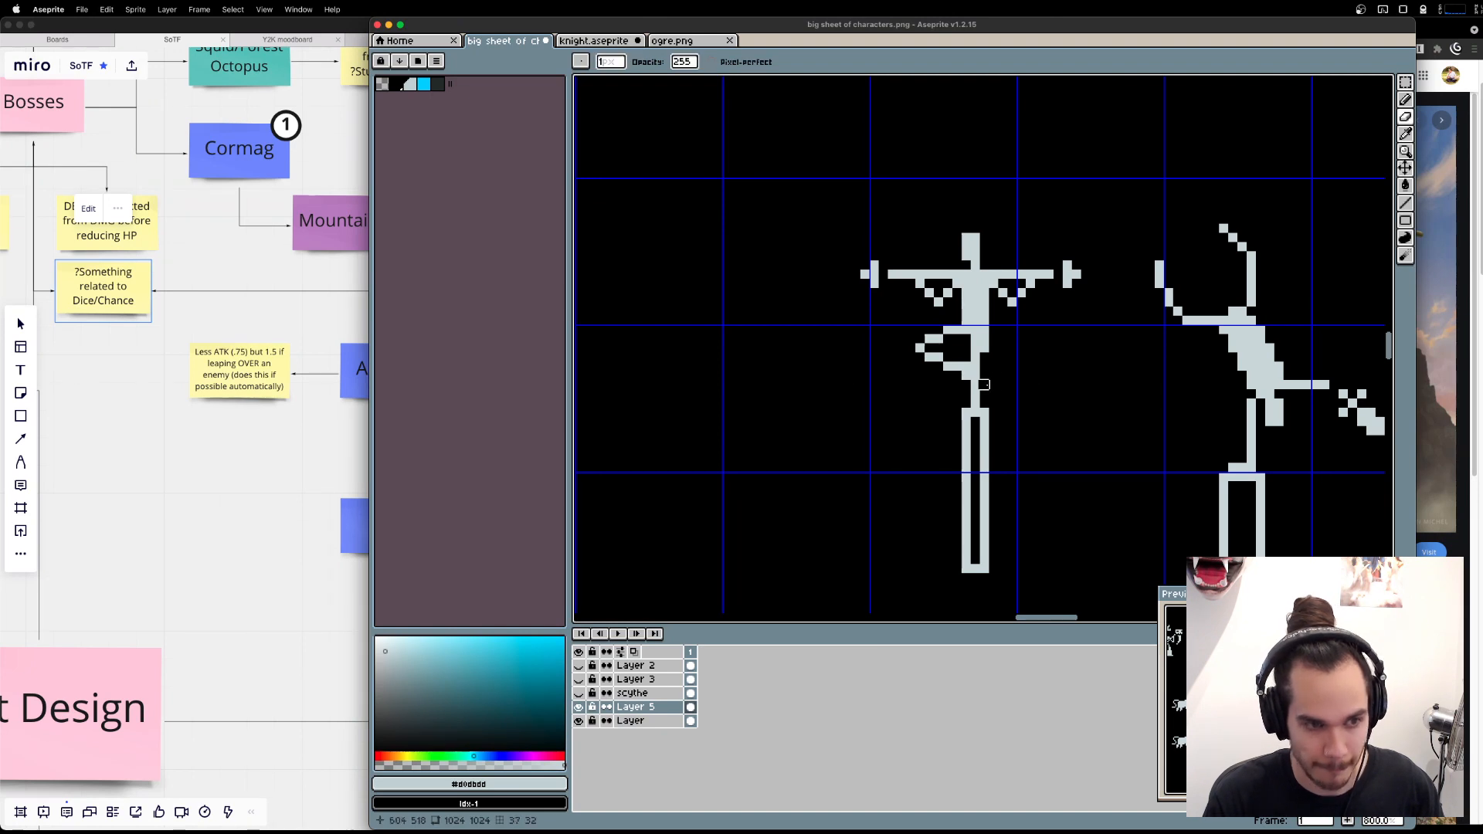
pyautogui.press('super+z')
pyautogui.press('v')
pyautogui.press('b')
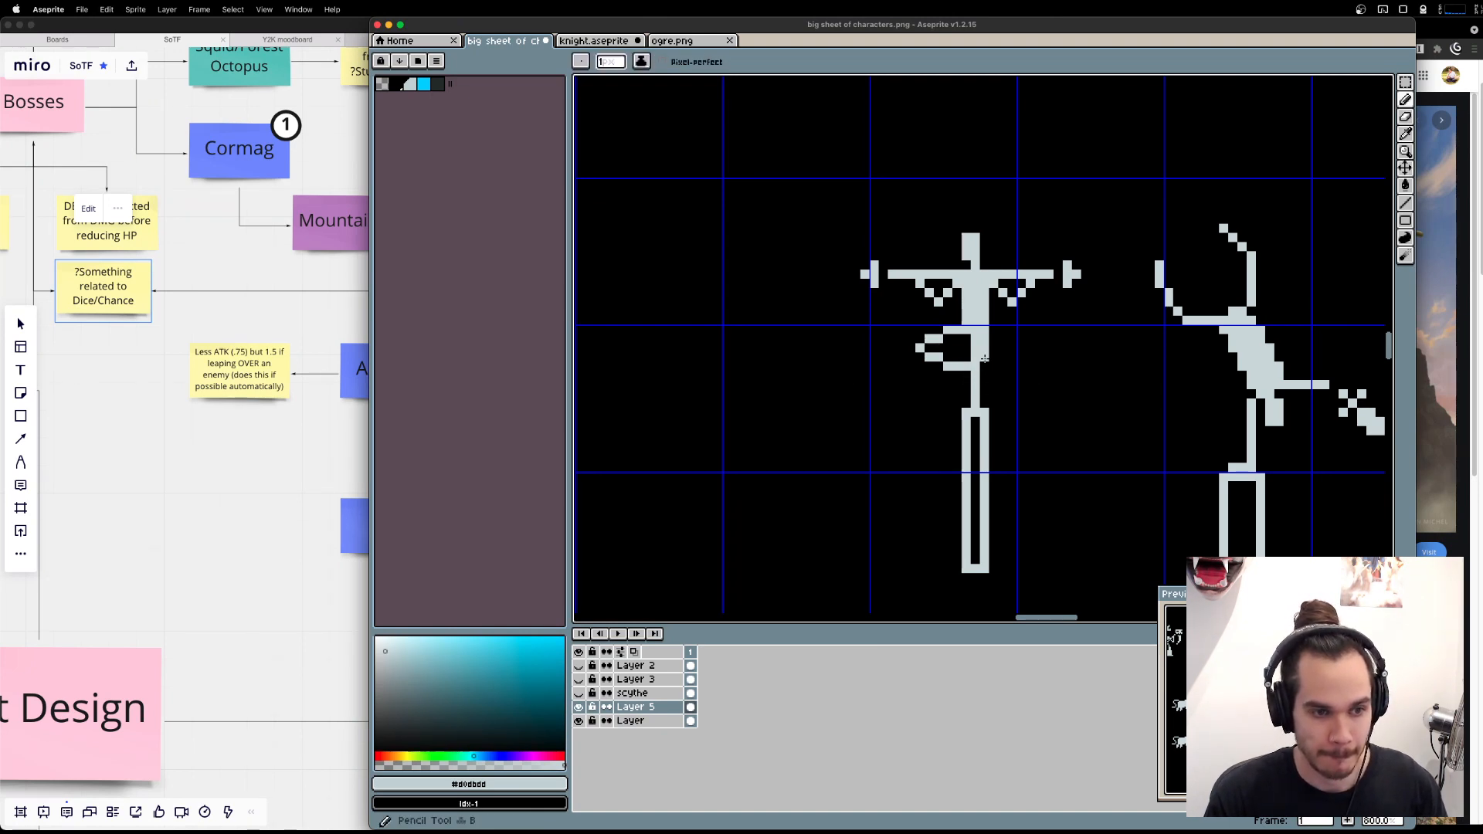
pyautogui.moveTo(983, 369); pyautogui.dragTo(983, 414)
pyautogui.press('super+z')
pyautogui.press('e')
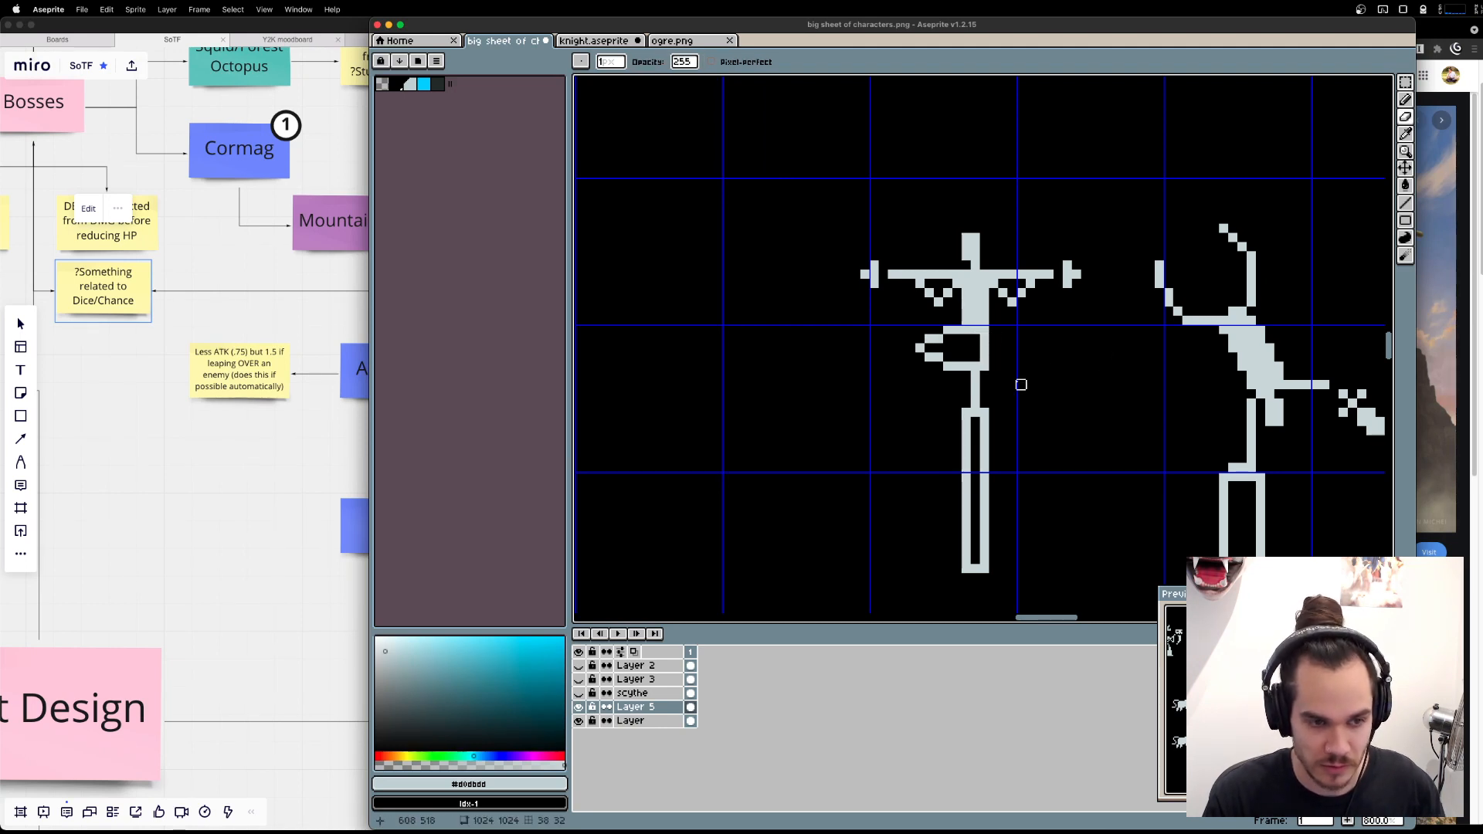
# Try raising the bend in the standing leg by one pixel and undo the change.
pyautogui.press('b')
pyautogui.click(975, 357)
pyautogui.press('e')
pyautogui.click(984, 366)
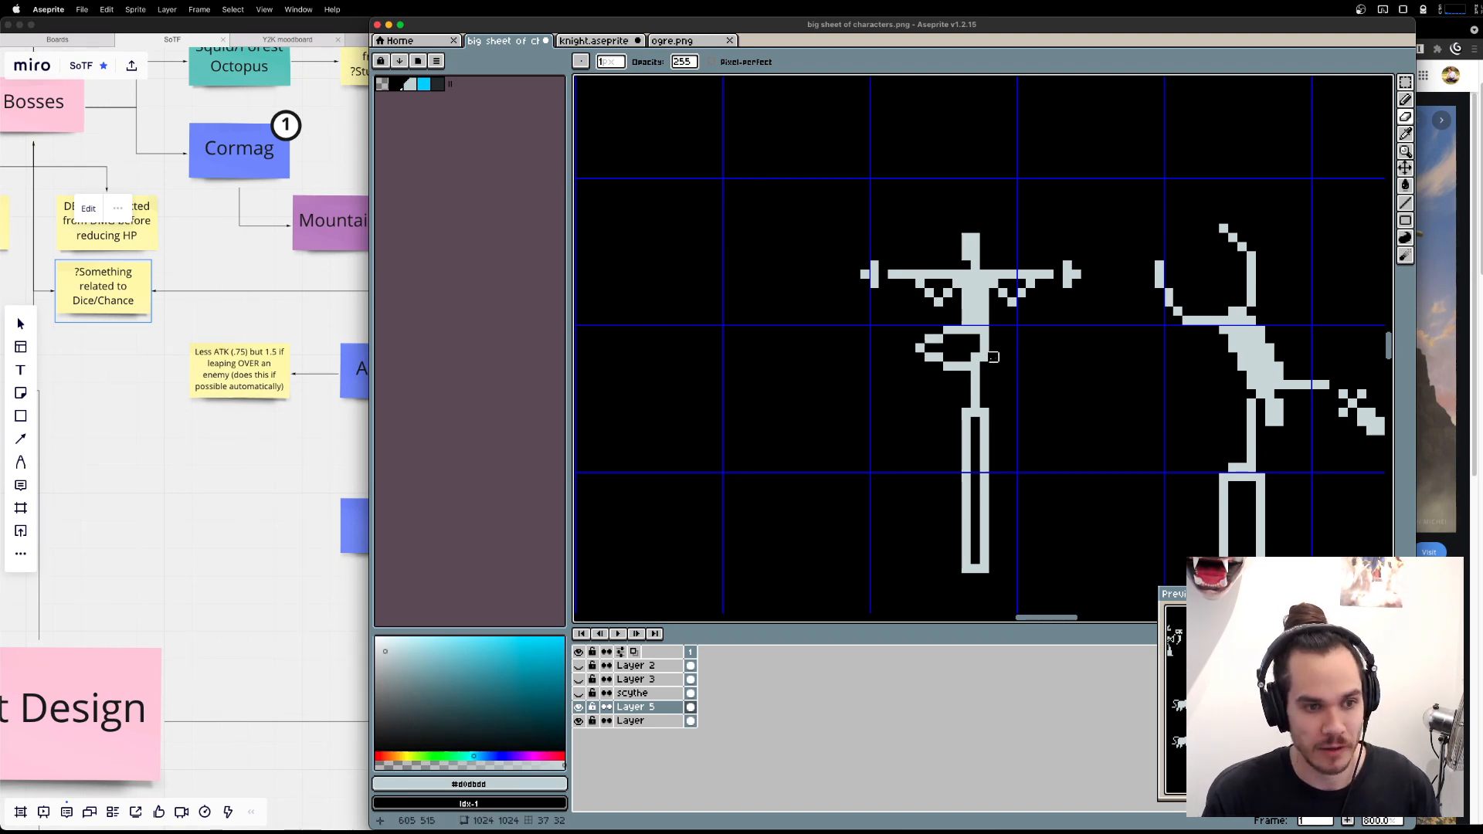
pyautogui.press('v')
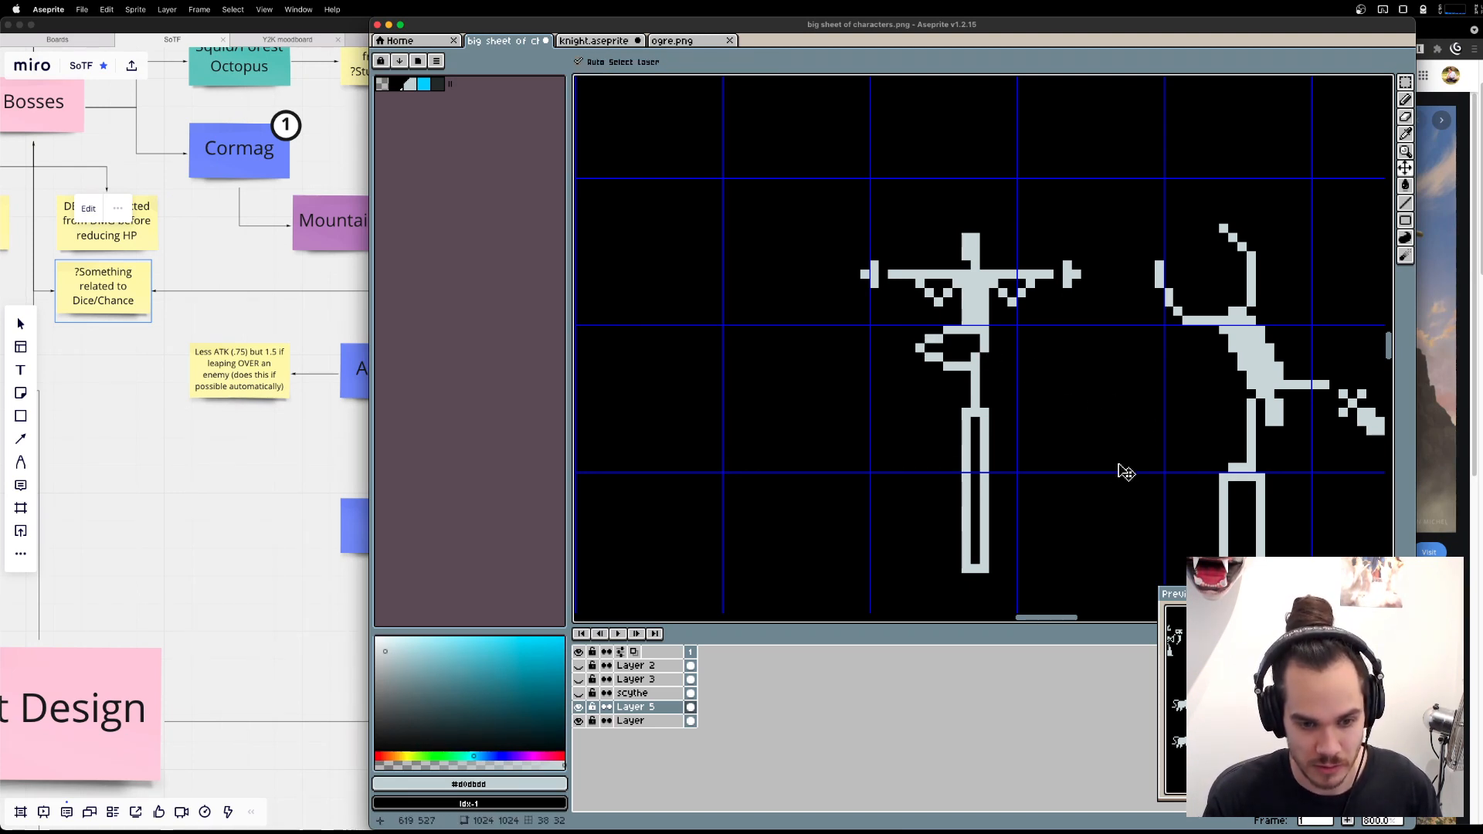
pyautogui.press('super+z')
pyautogui.press('super+z')
pyautogui.press('e')
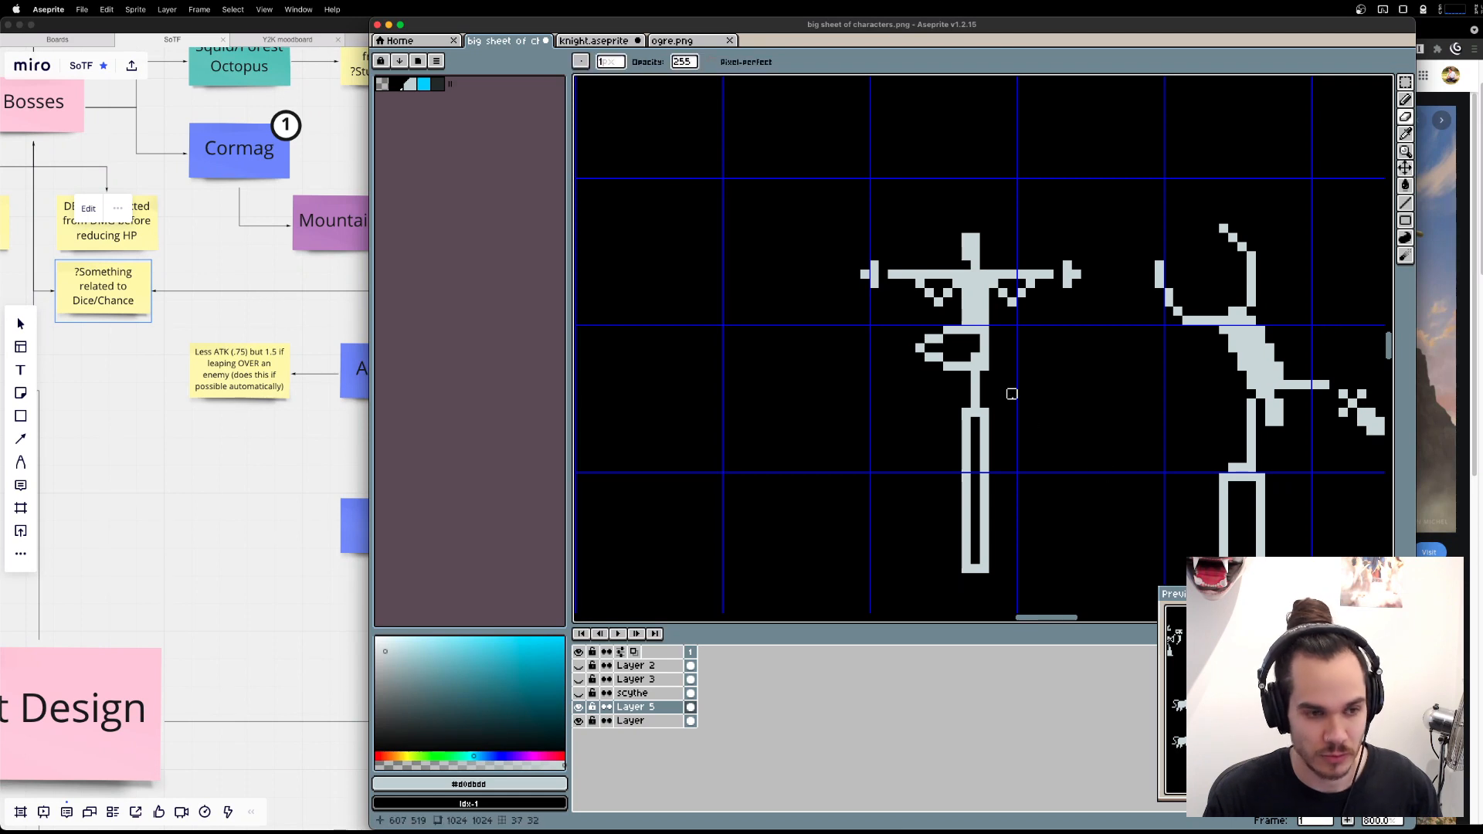
# Straighten the standing leg down to the pillar and shift the whole balancing figure one pixel left to centre the leg.
pyautogui.press('l')
pyautogui.moveTo(984, 395)
pyautogui.mouseDown()
pyautogui.moveTo(978, 360)
pyautogui.moveTo(982, 401)
pyautogui.moveTo(974, 357)
pyautogui.moveTo(975, 405)
pyautogui.mouseUp()
pyautogui.press('e')
pyautogui.press('m')
pyautogui.moveTo(818, 182); pyautogui.dragTo(1117, 410)
pyautogui.press('Left')
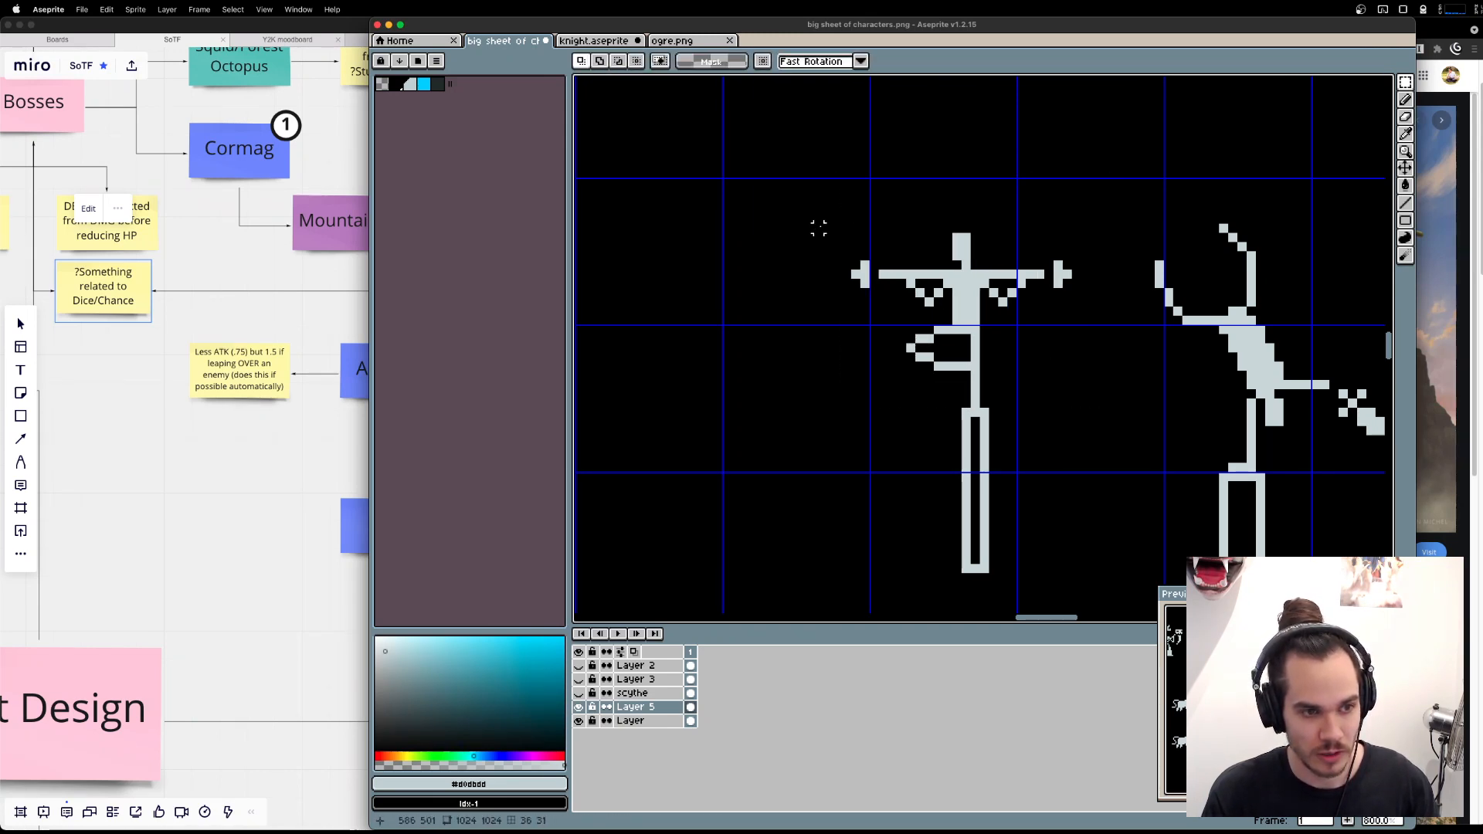
# Try shifting the upper body and pole one pixel right, alone, with the hips, and with part of the legs.
pyautogui.moveTo(819, 228); pyautogui.dragTo(1102, 318)
pyautogui.press('Right')
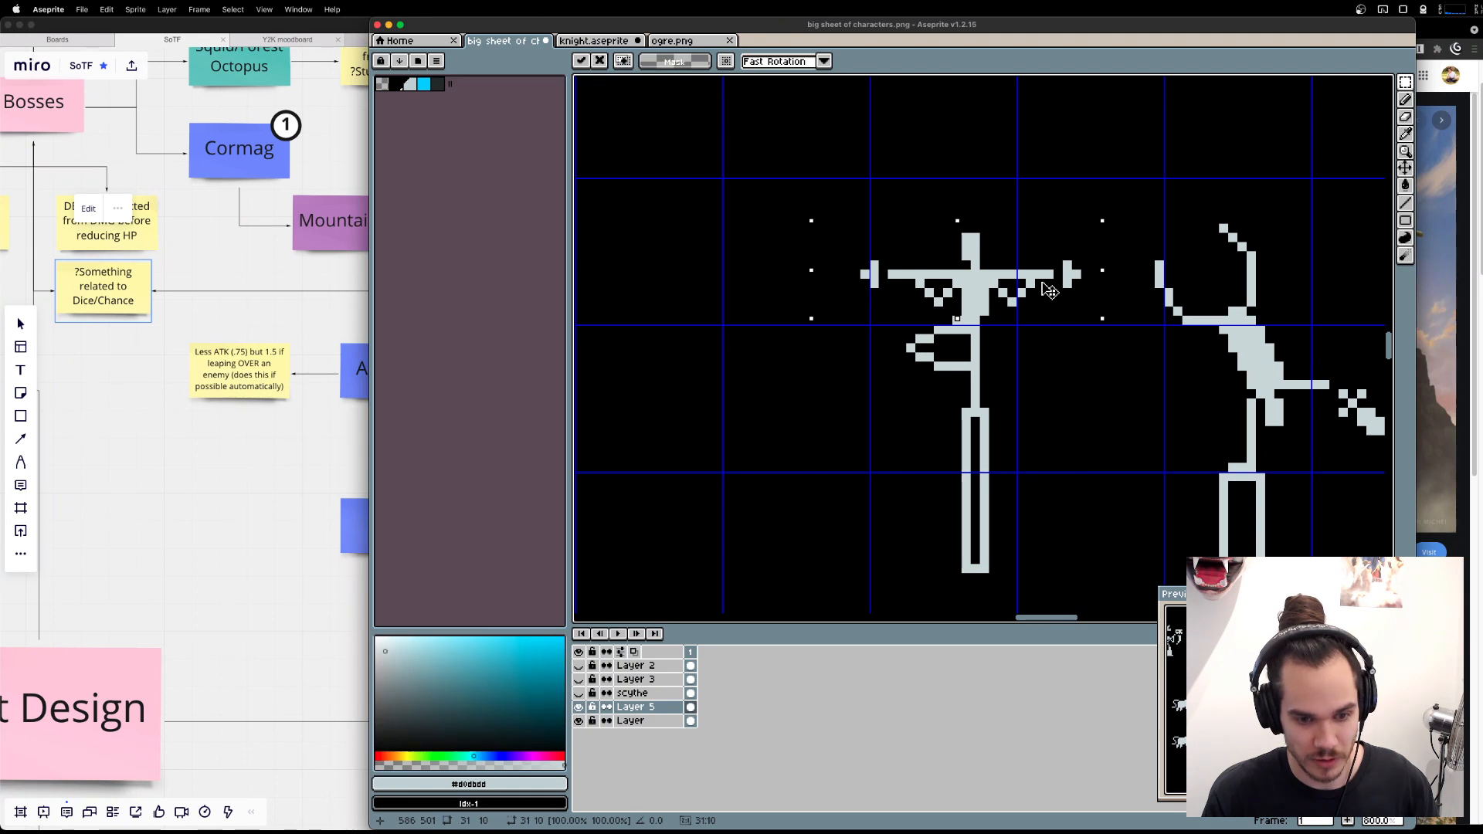
pyautogui.press('Left')
pyautogui.press('super+d')
pyautogui.moveTo(745, 183); pyautogui.dragTo(1115, 338)
pyautogui.press('Right')
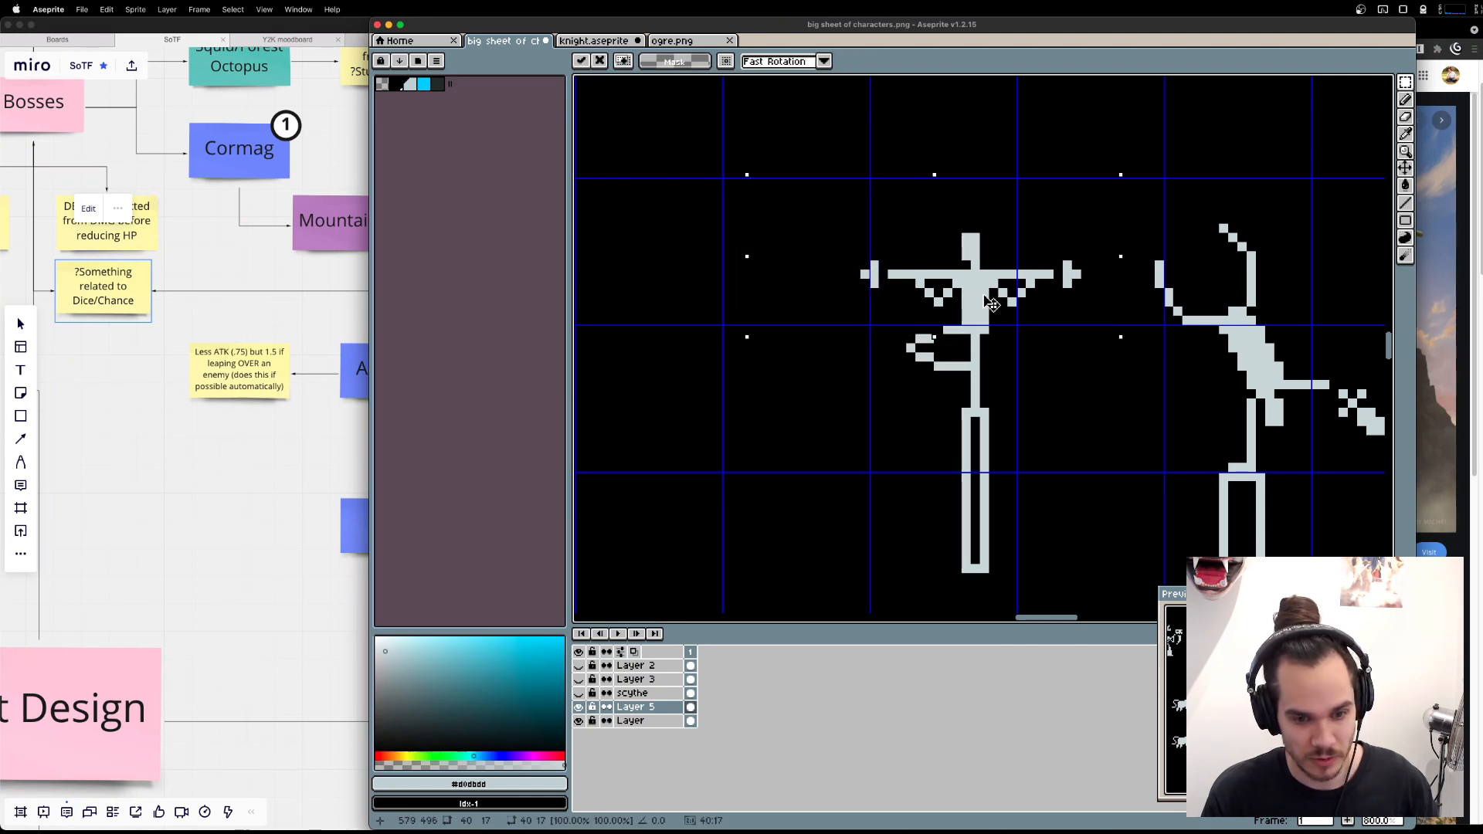
pyautogui.press('Left')
pyautogui.press('super+d')
pyautogui.moveTo(780, 226); pyautogui.dragTo(1094, 350)
pyautogui.press('Right')
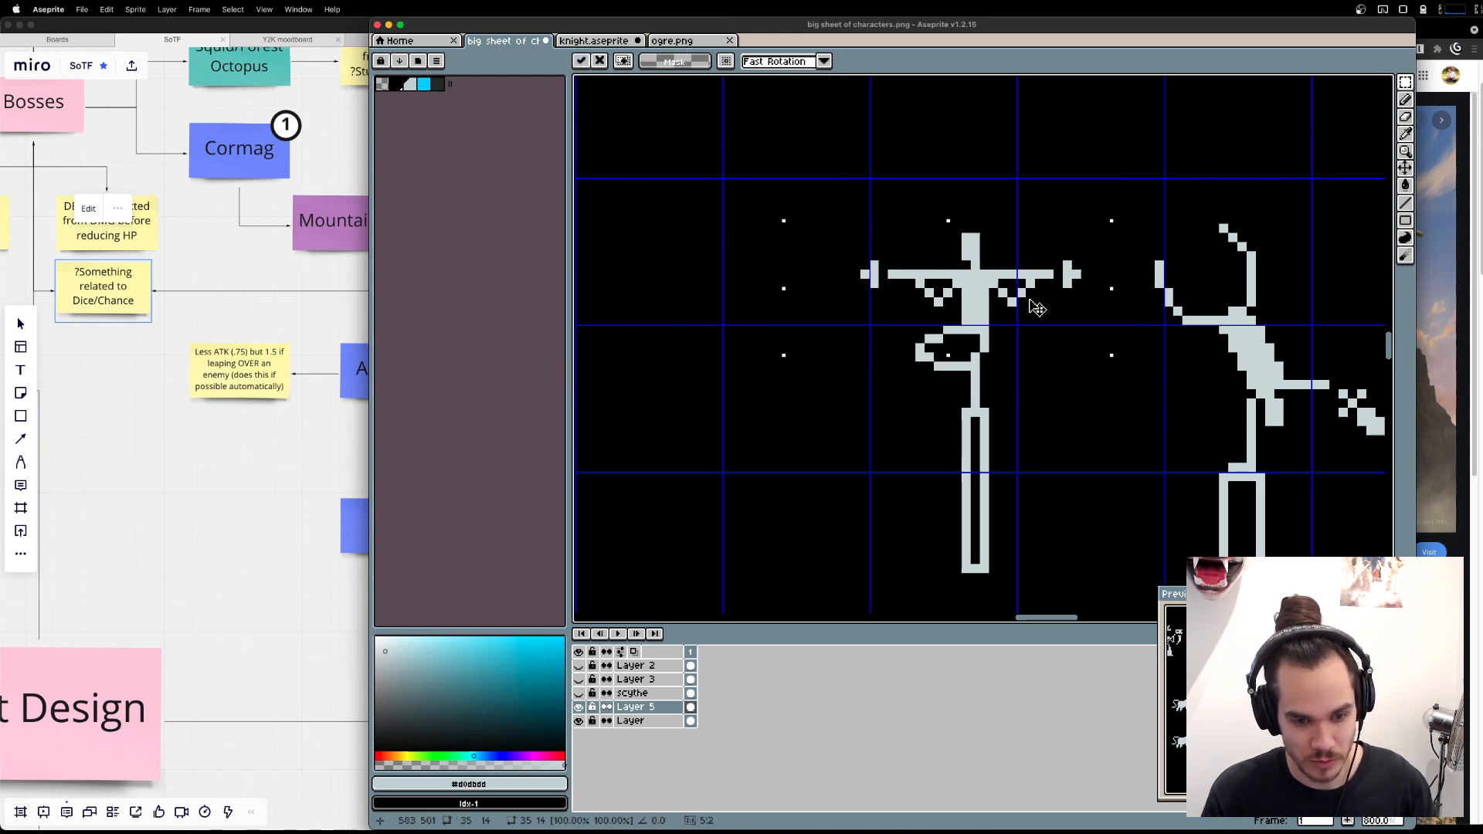
pyautogui.press('super+z')
pyautogui.press('super+shift+z')
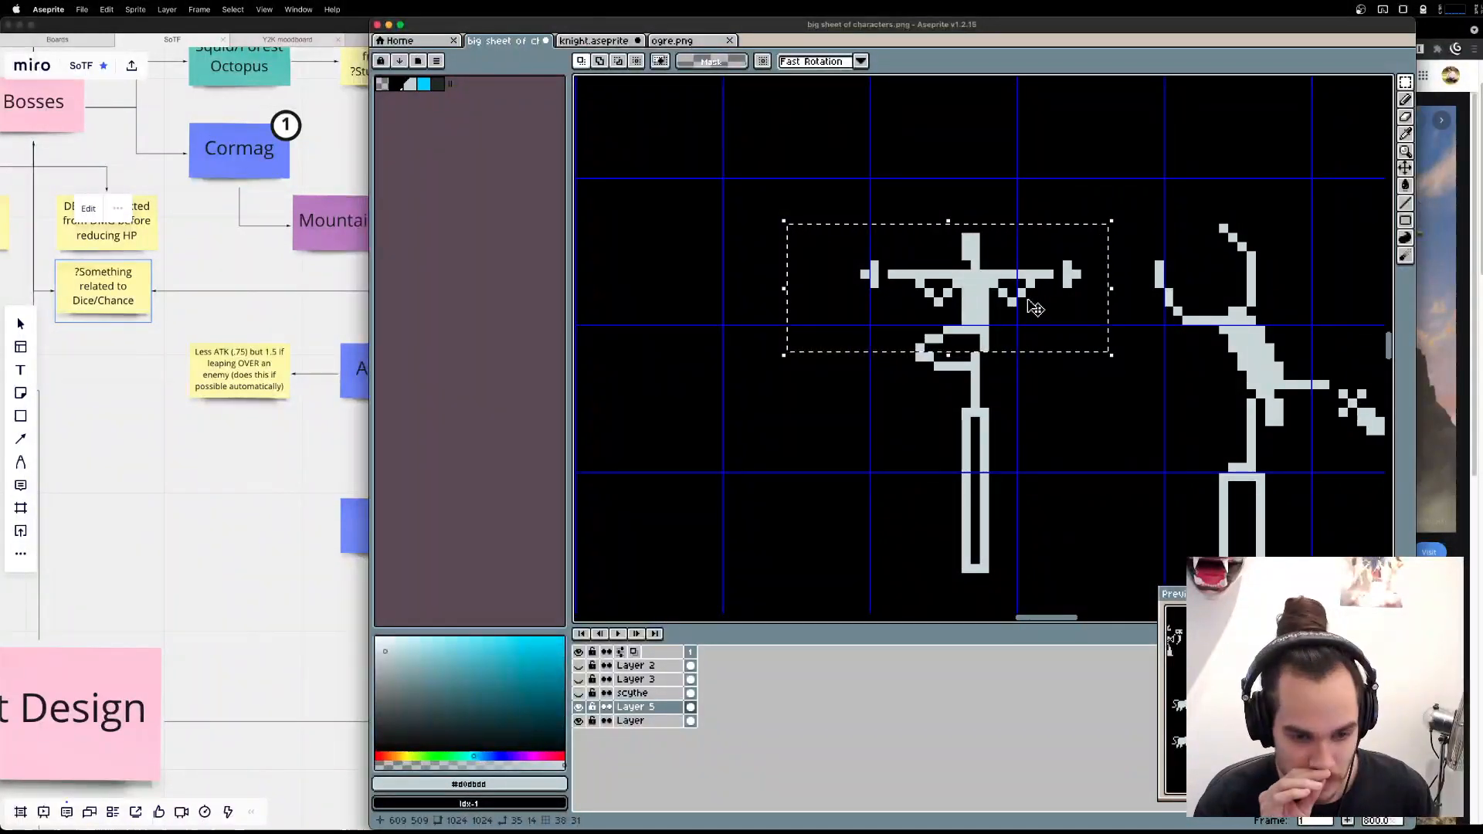
# Undo the last upper-body shift and erase the pixel joining the raised foot to the standing leg.
pyautogui.press('v')
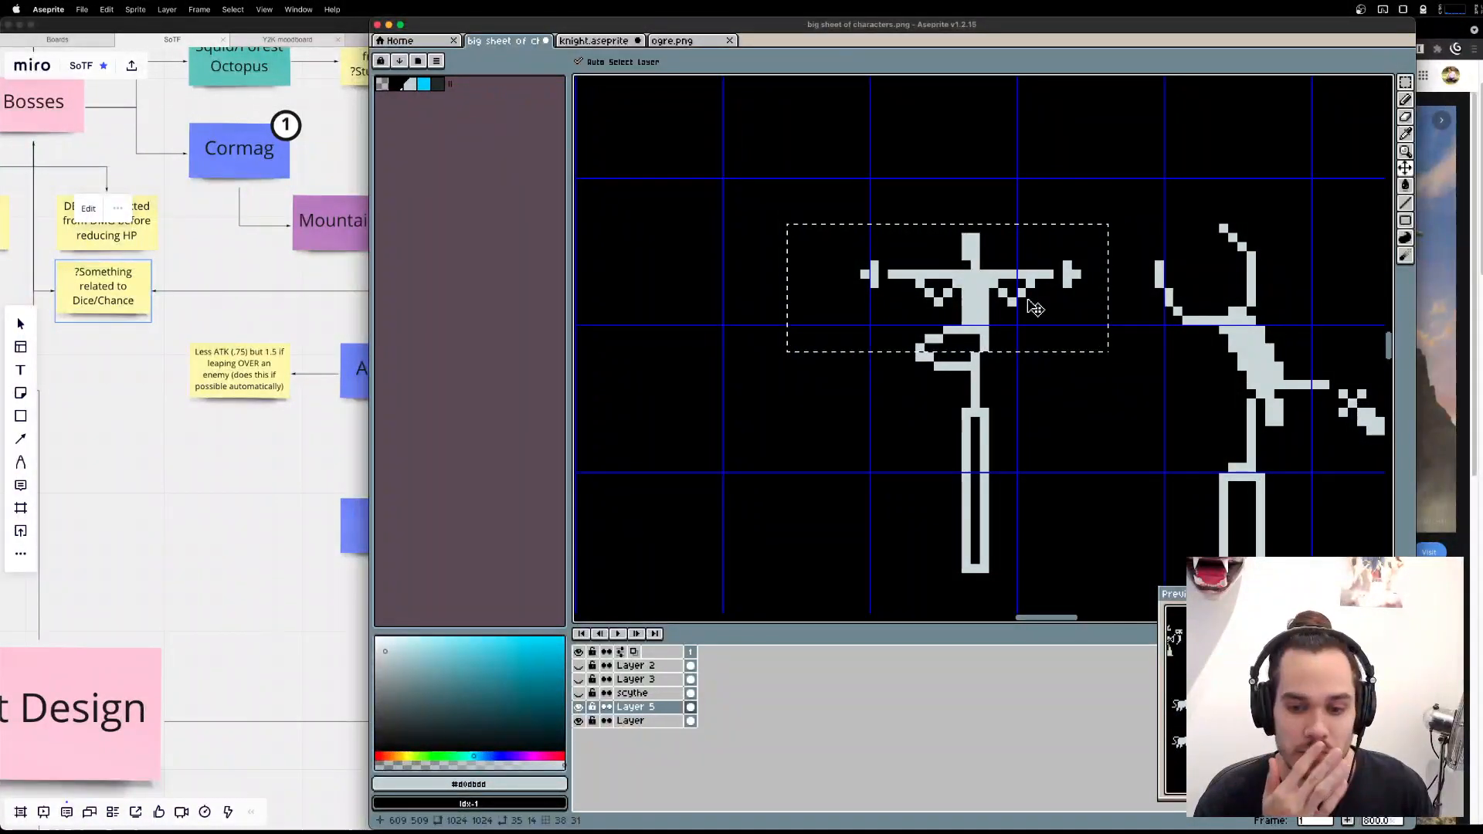
pyautogui.press('super+z')
pyautogui.press('m')
pyautogui.press('super+d')
pyautogui.press('e')
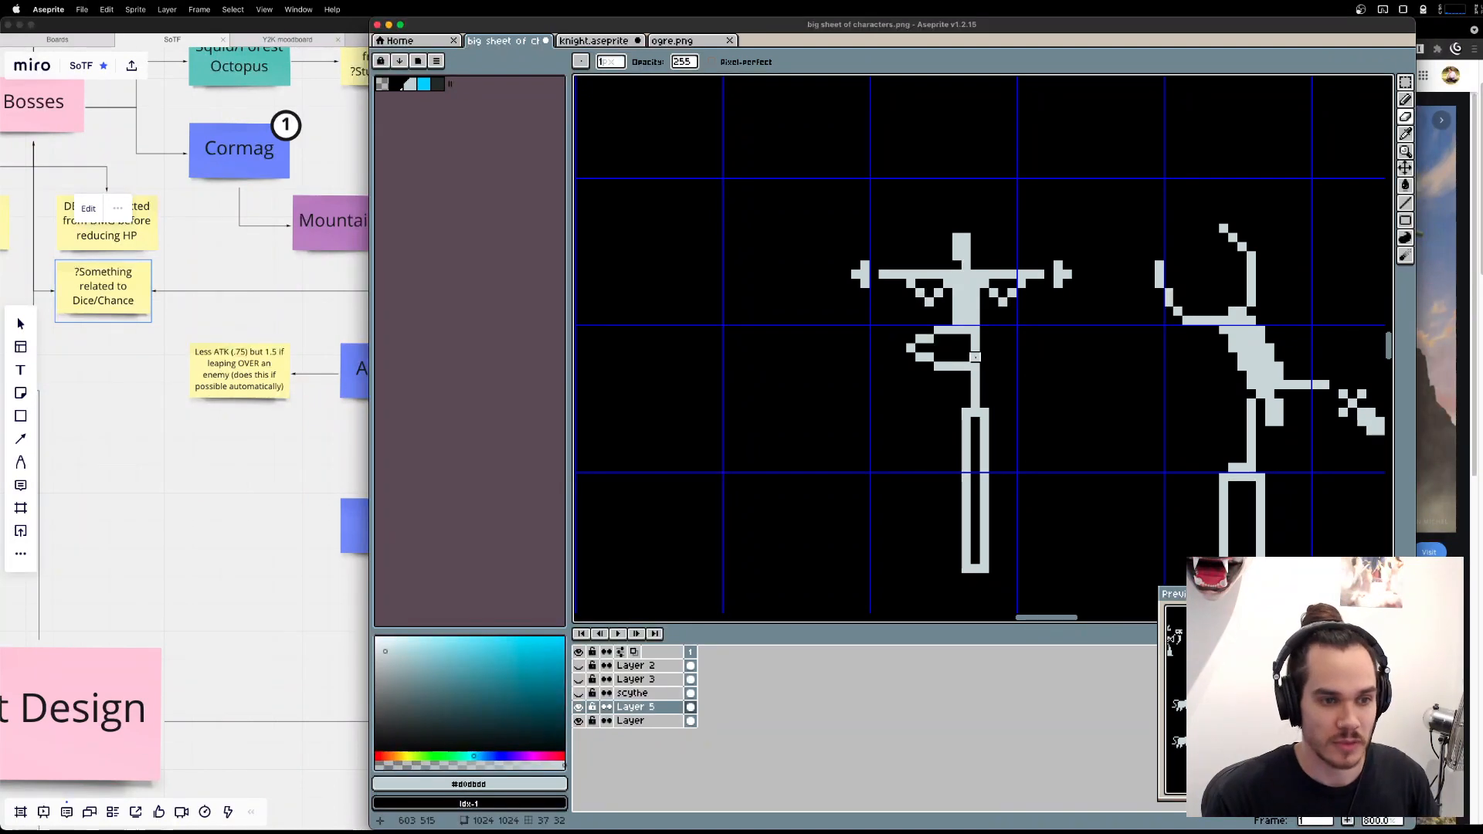
pyautogui.click(975, 357)
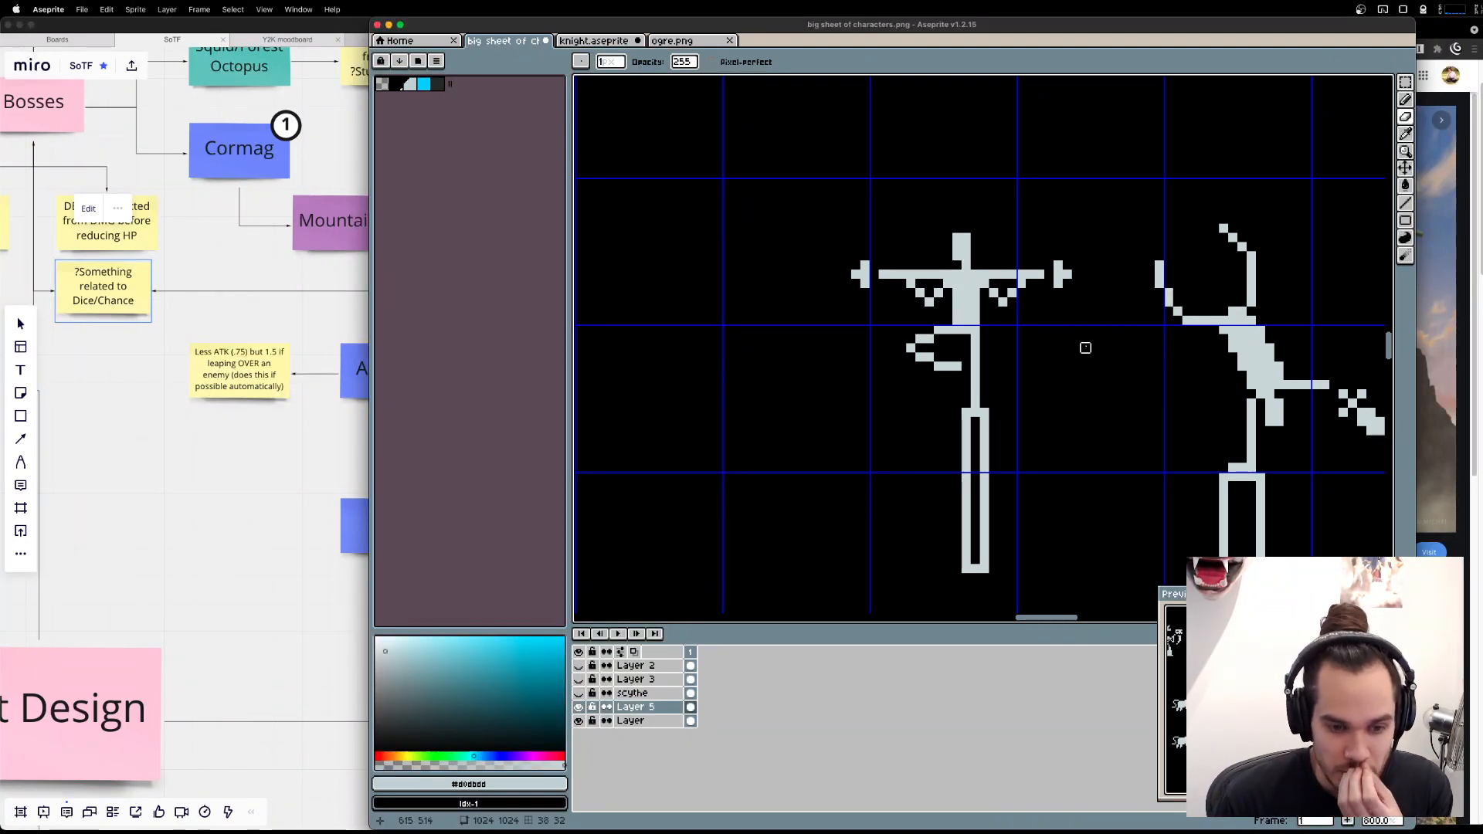
# Switch to Spotify and move its window clear of the sprite canvas.
pyautogui.click(1004, 815)
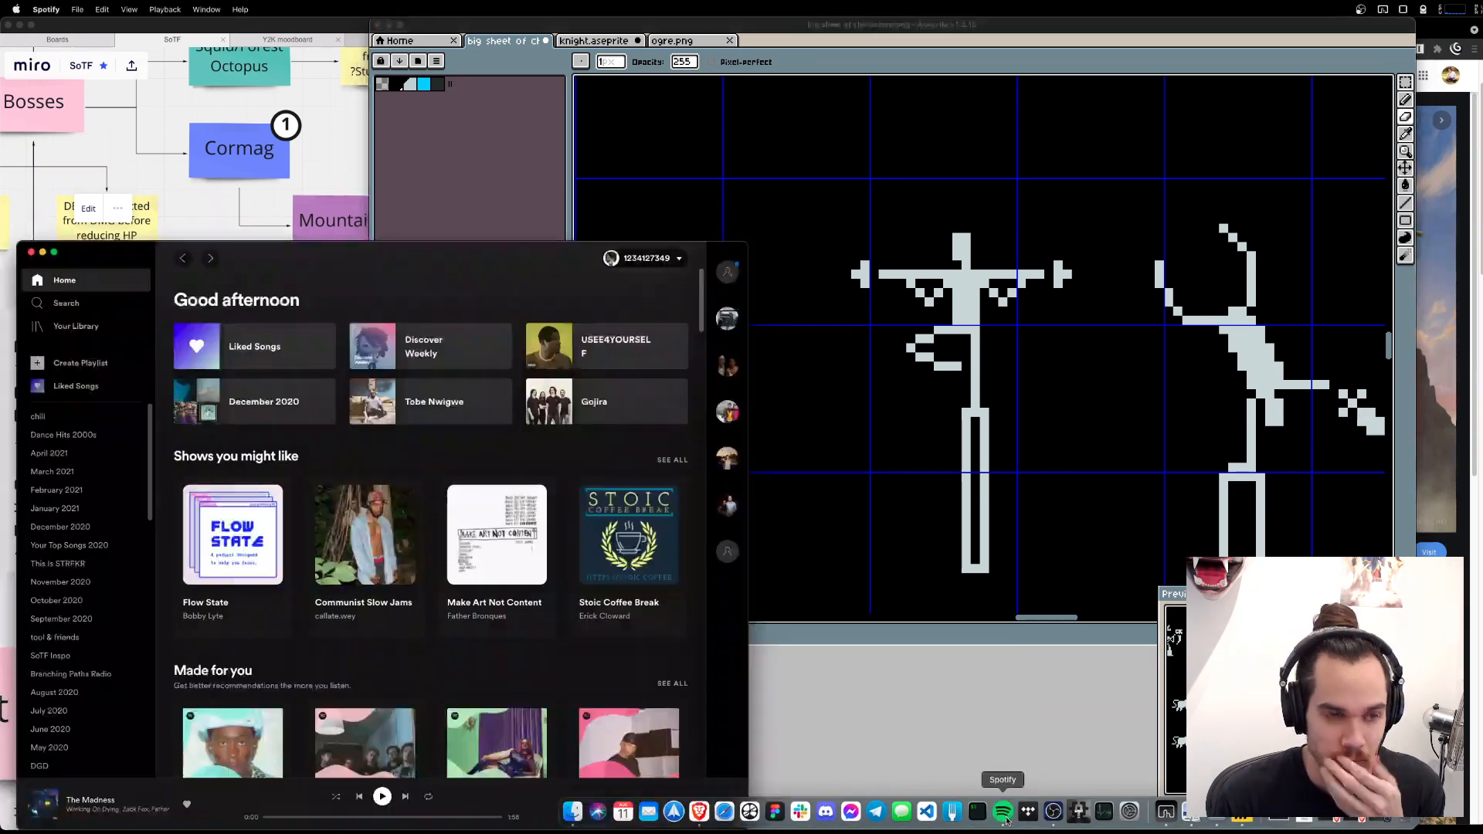
pyautogui.moveTo(342, 261); pyautogui.dragTo(1482, 239)
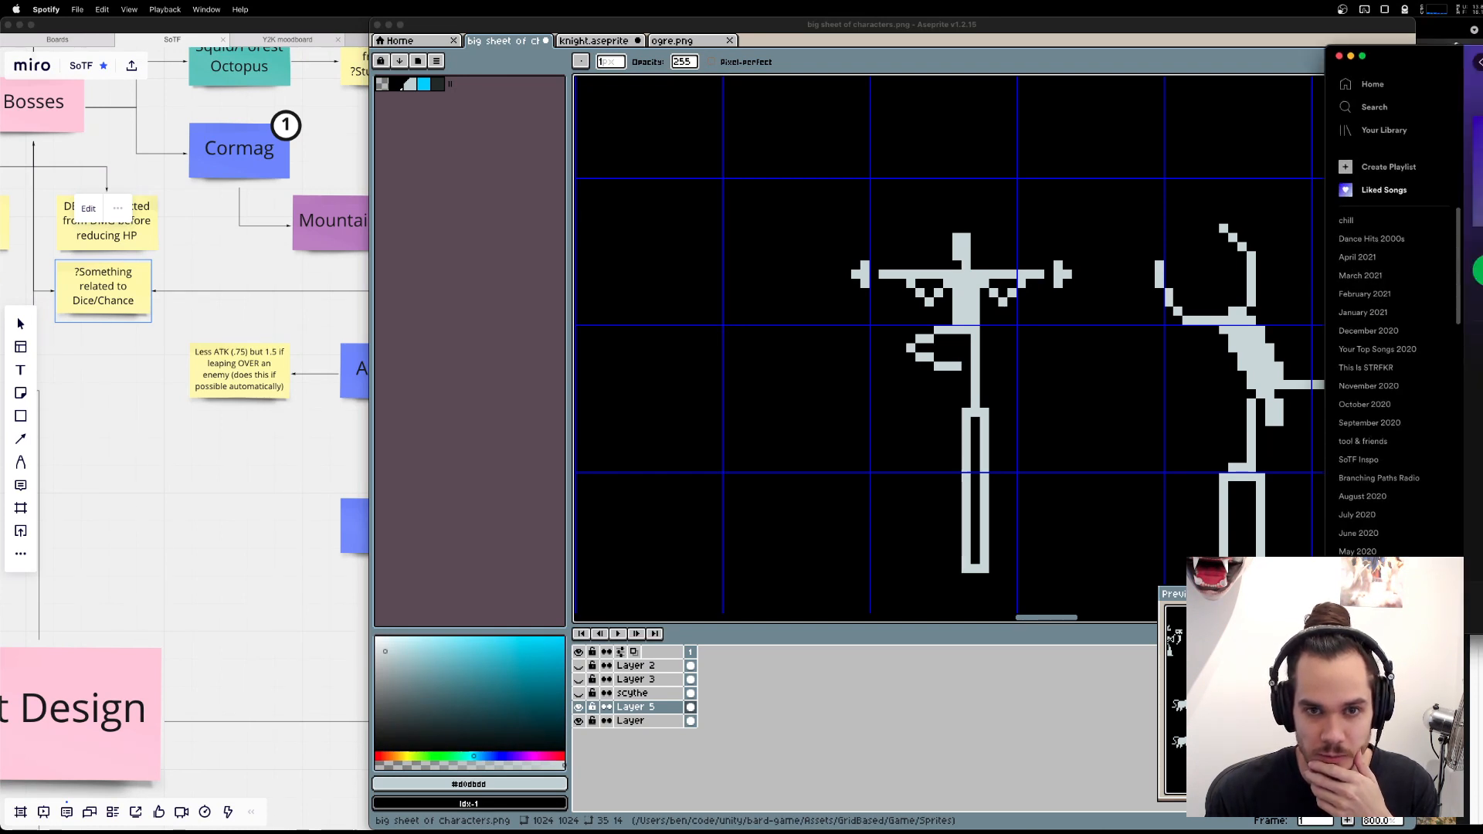
pyautogui.moveTo(1320, 822)
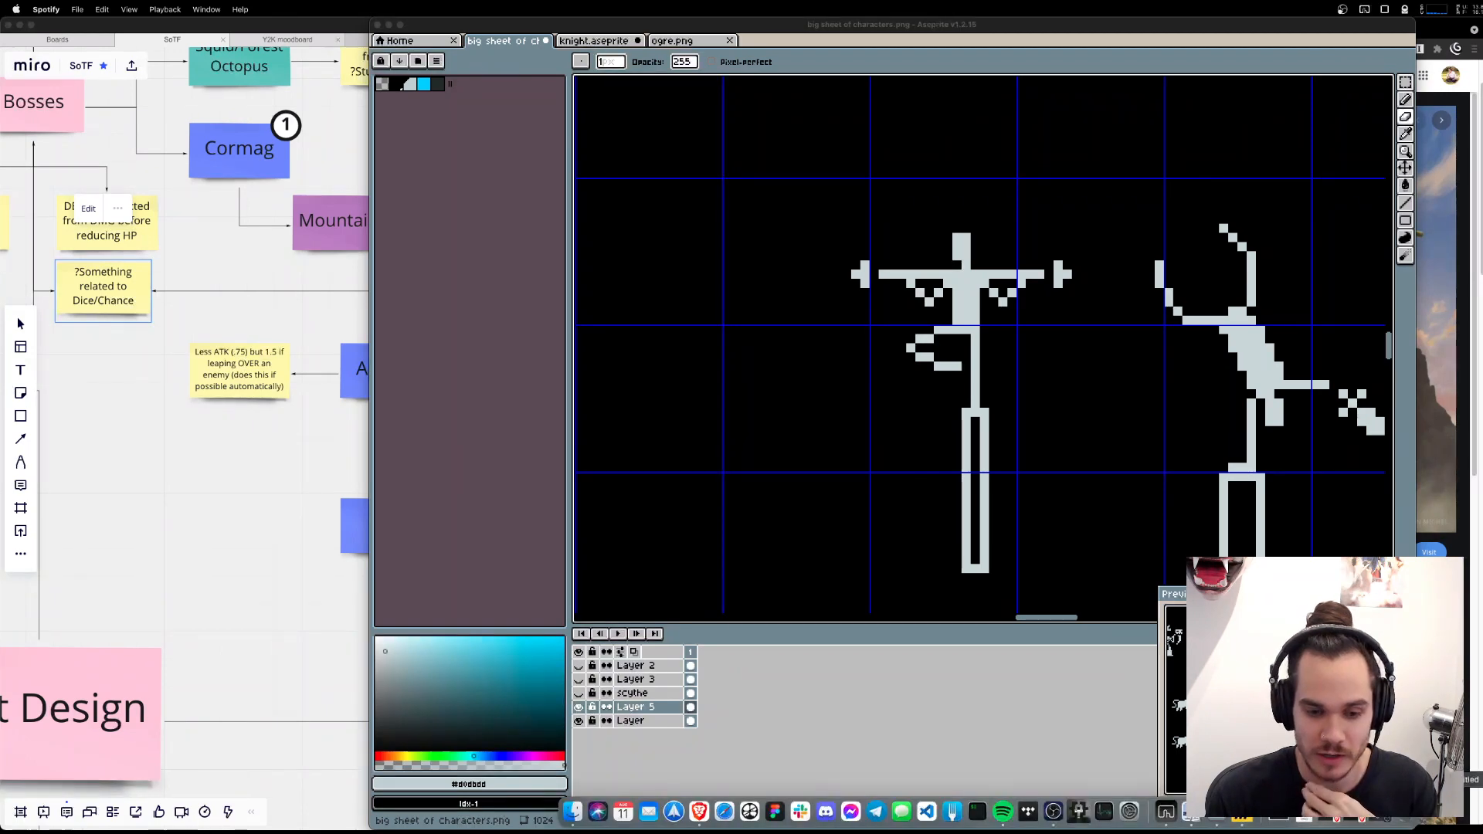
pyautogui.click(1053, 812)
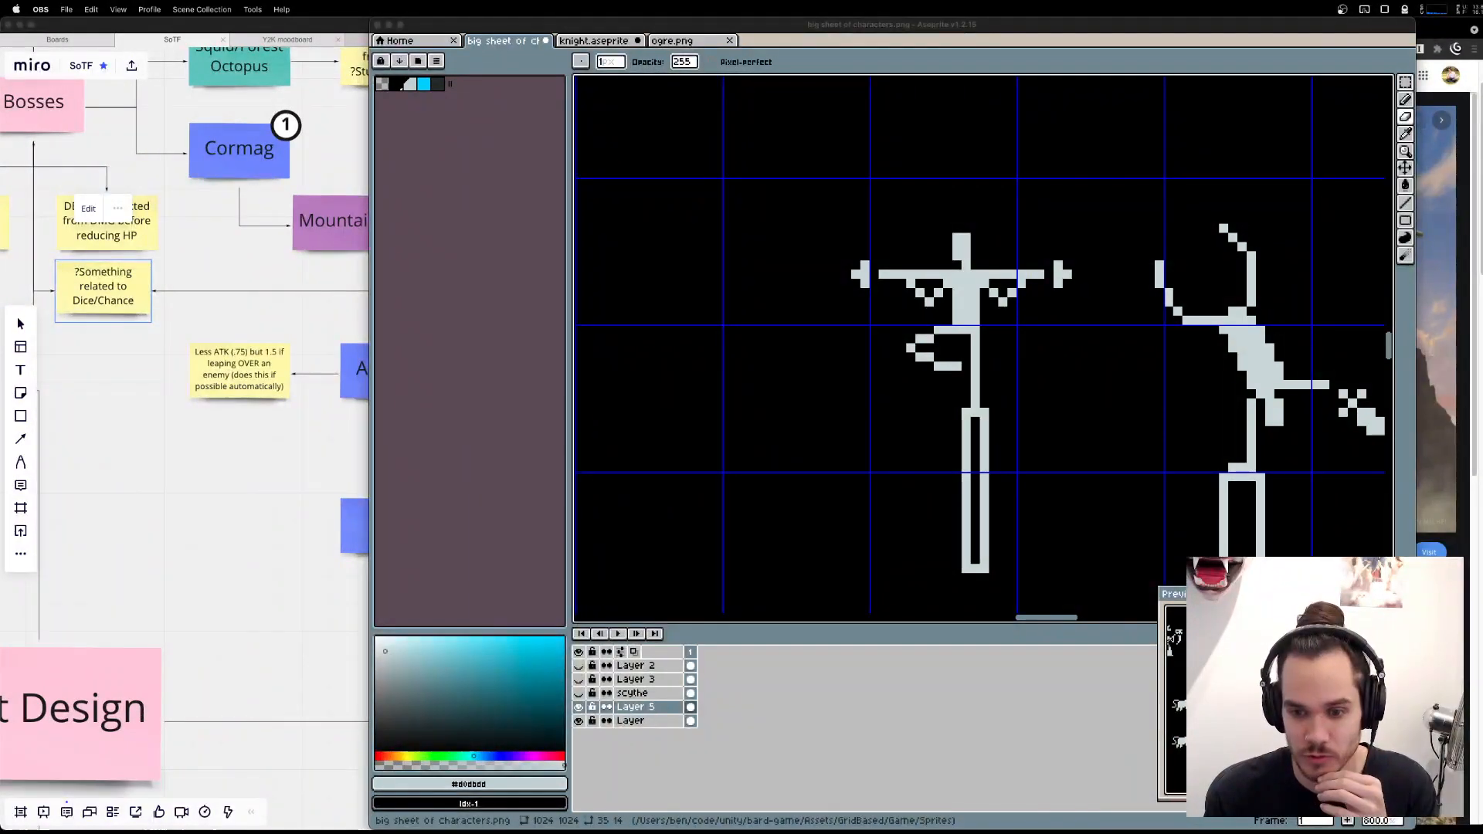
pyautogui.press('super+Tab')
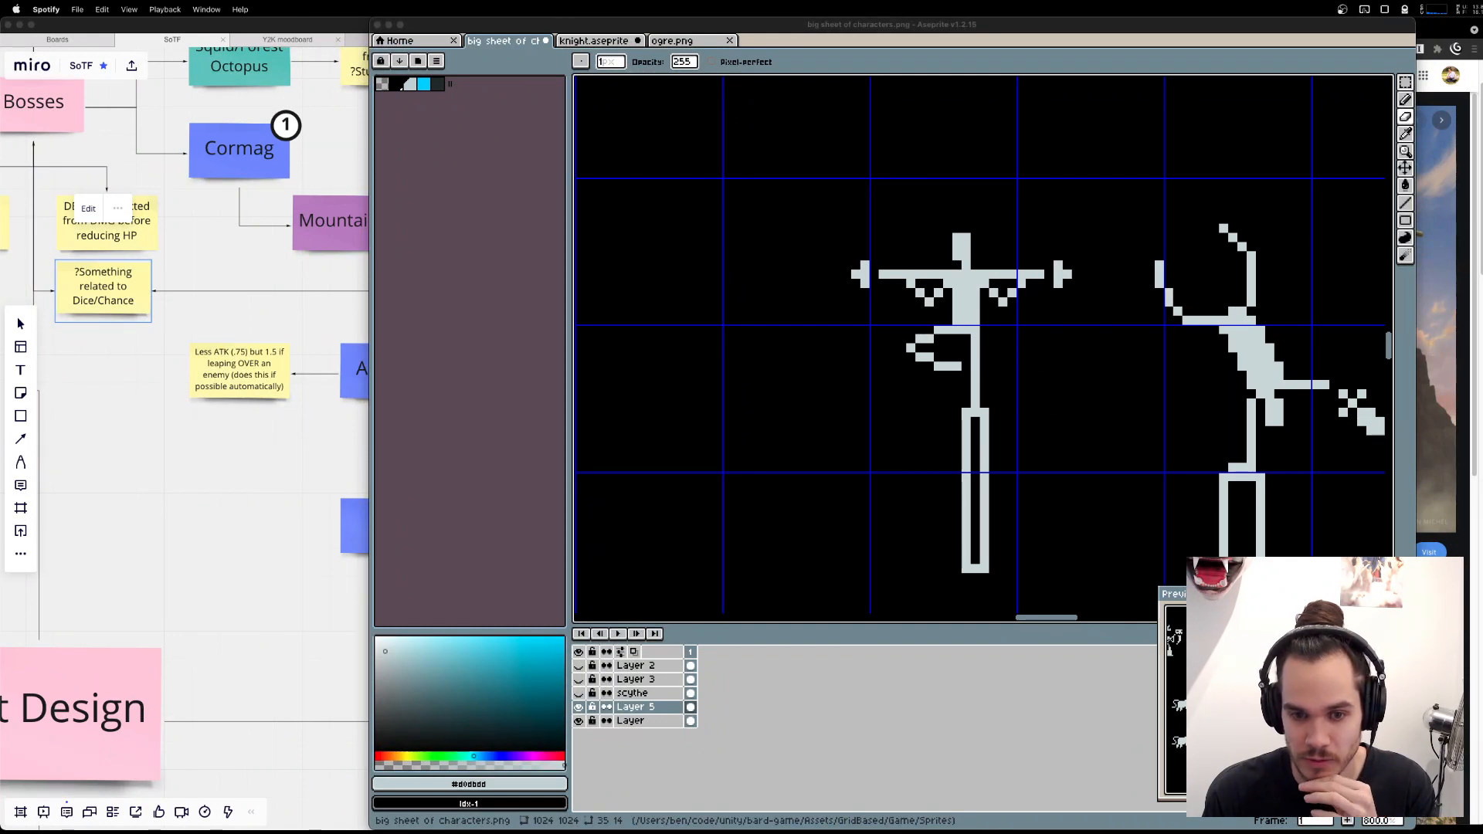
pyautogui.press('super+Tab')
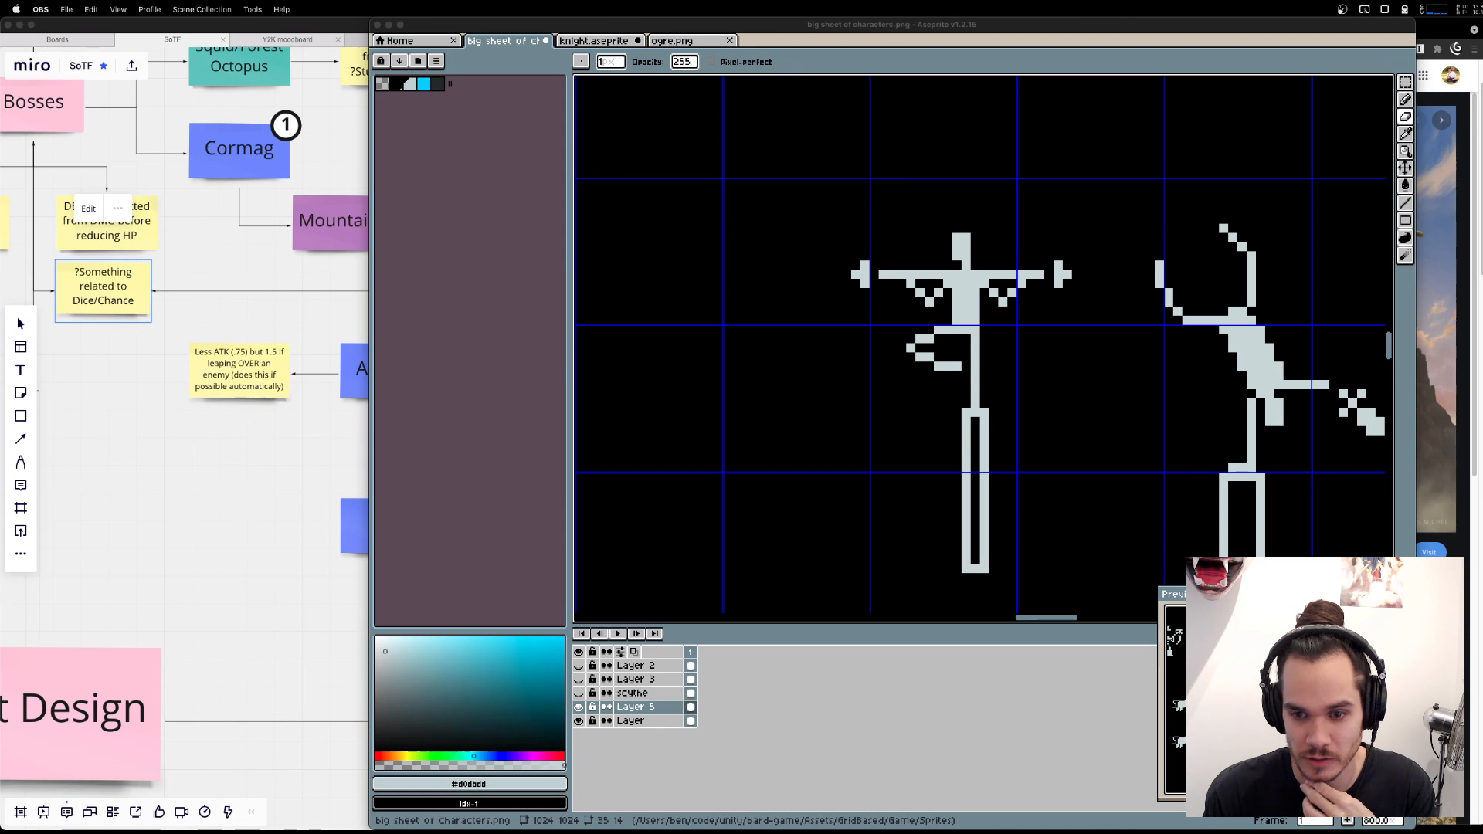
pyautogui.press('super+Tab')
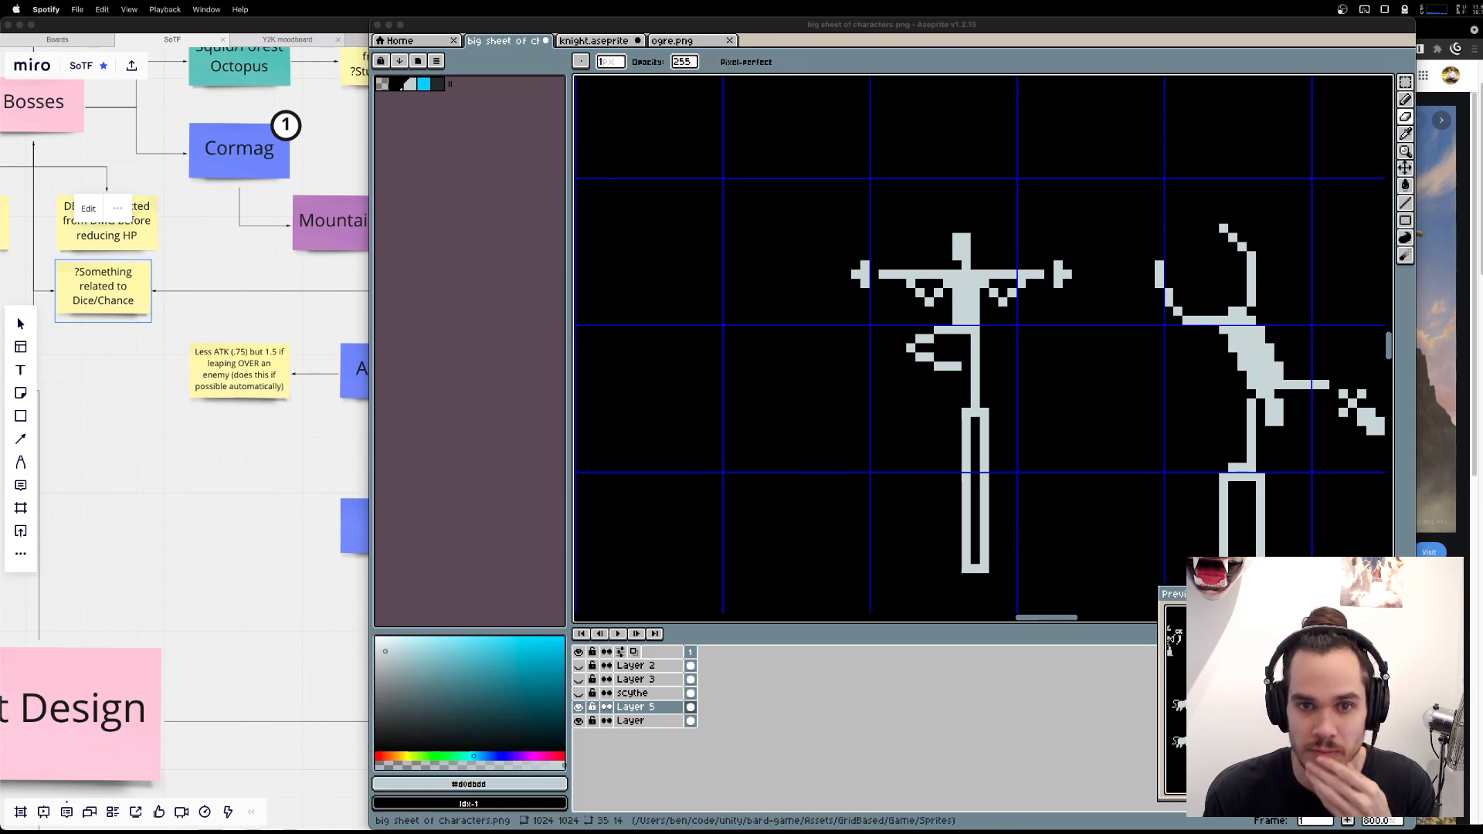
# Return to Aseprite to view the wider sprite sheet, and switch to Miro to review the ally unit chart.
pyautogui.click(898, 690)
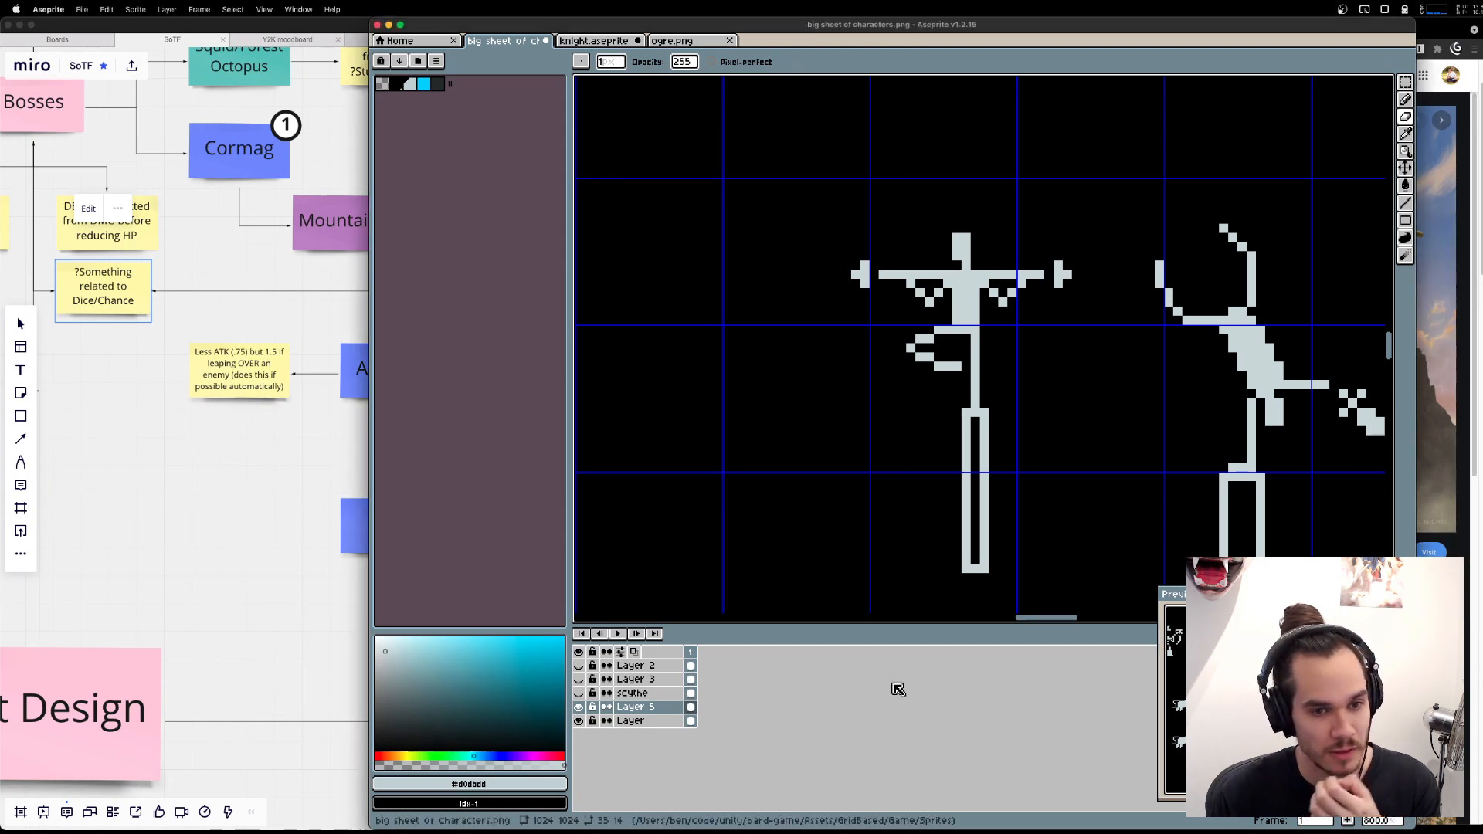
pyautogui.scroll(-3, 920, 358)
pyautogui.moveTo(916, 359); pyautogui.dragTo(1002, 350)
pyautogui.moveTo(868, 400); pyautogui.dragTo(910, 403)
pyautogui.scroll(-1, 1104, 365)
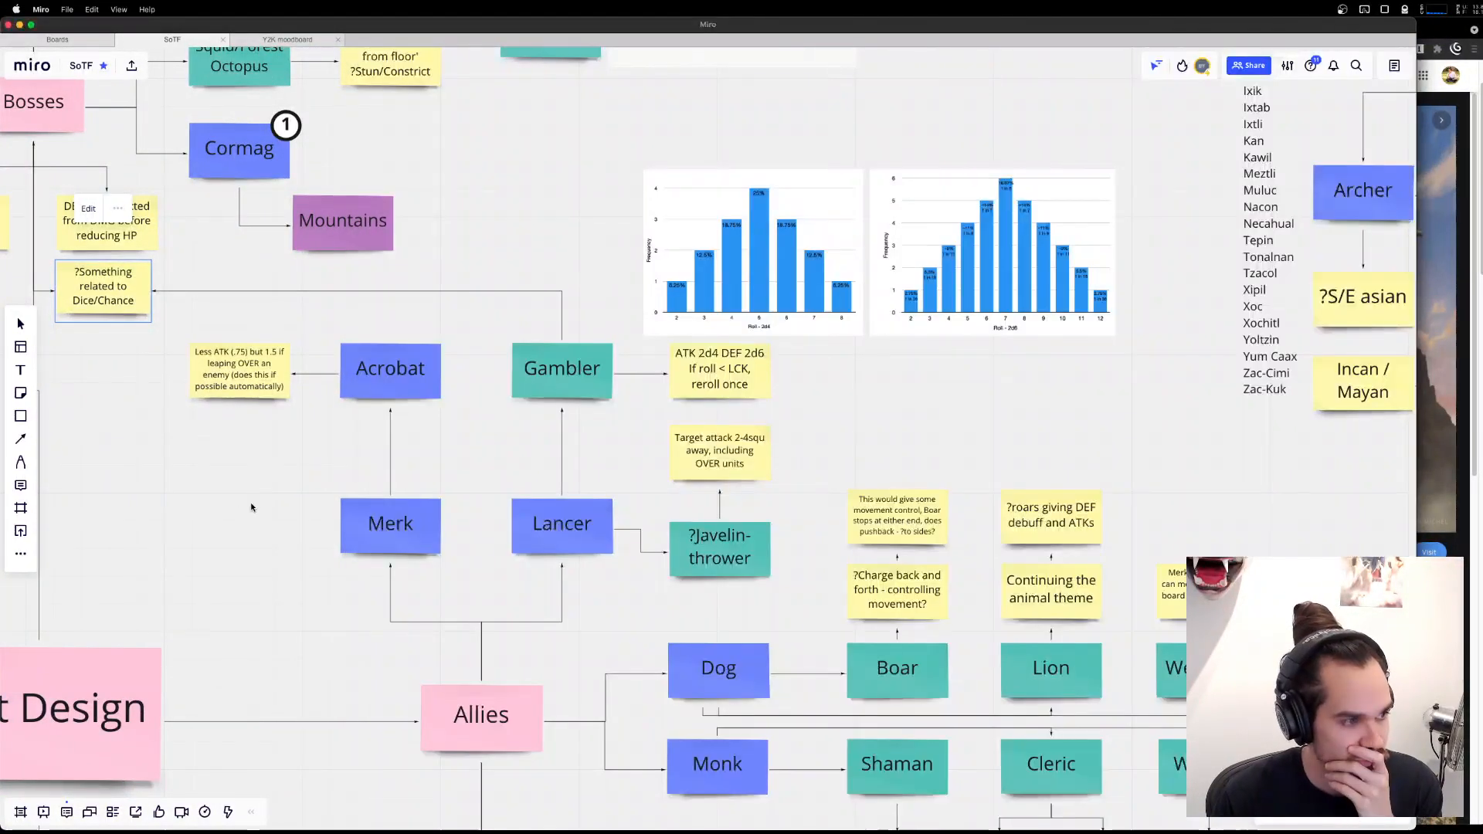
pyautogui.click(252, 507)
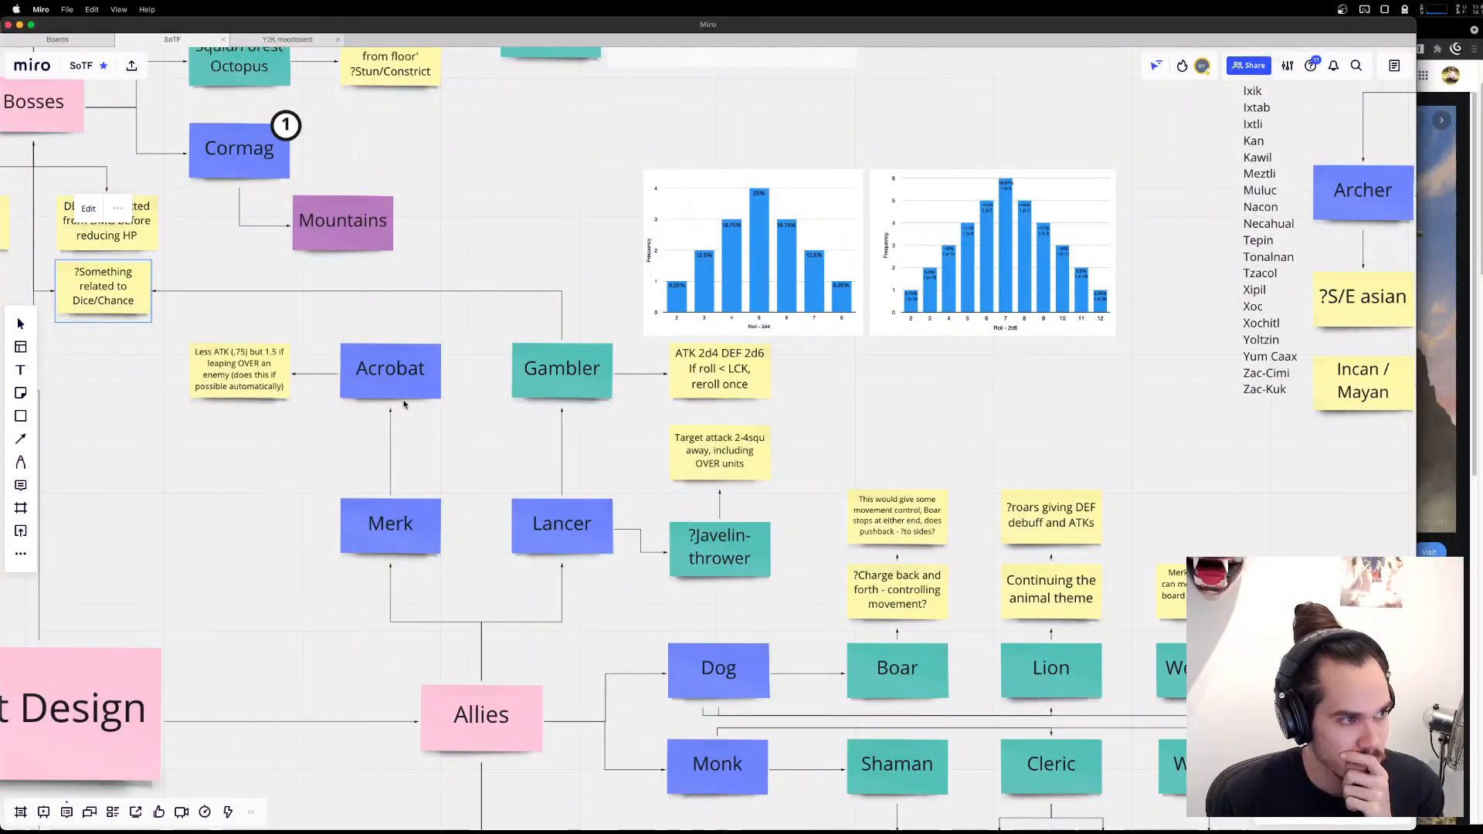
pyautogui.moveTo(809, 429); pyautogui.dragTo(830, 379)
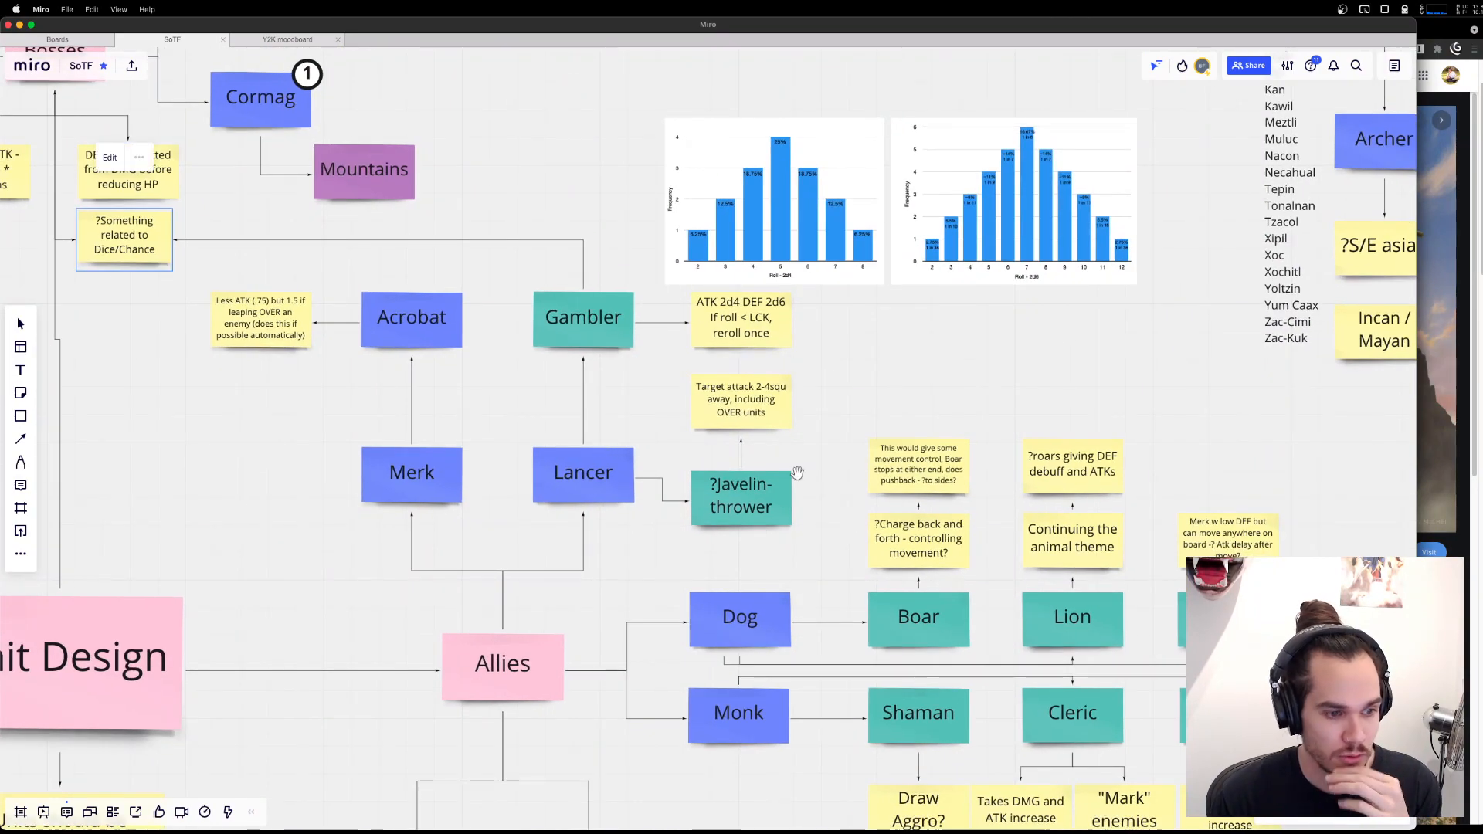
# Switch through Aseprite to the Brave browser and open the "jester dnd" image search results.
pyautogui.hotkey('ctrl', 'Up')
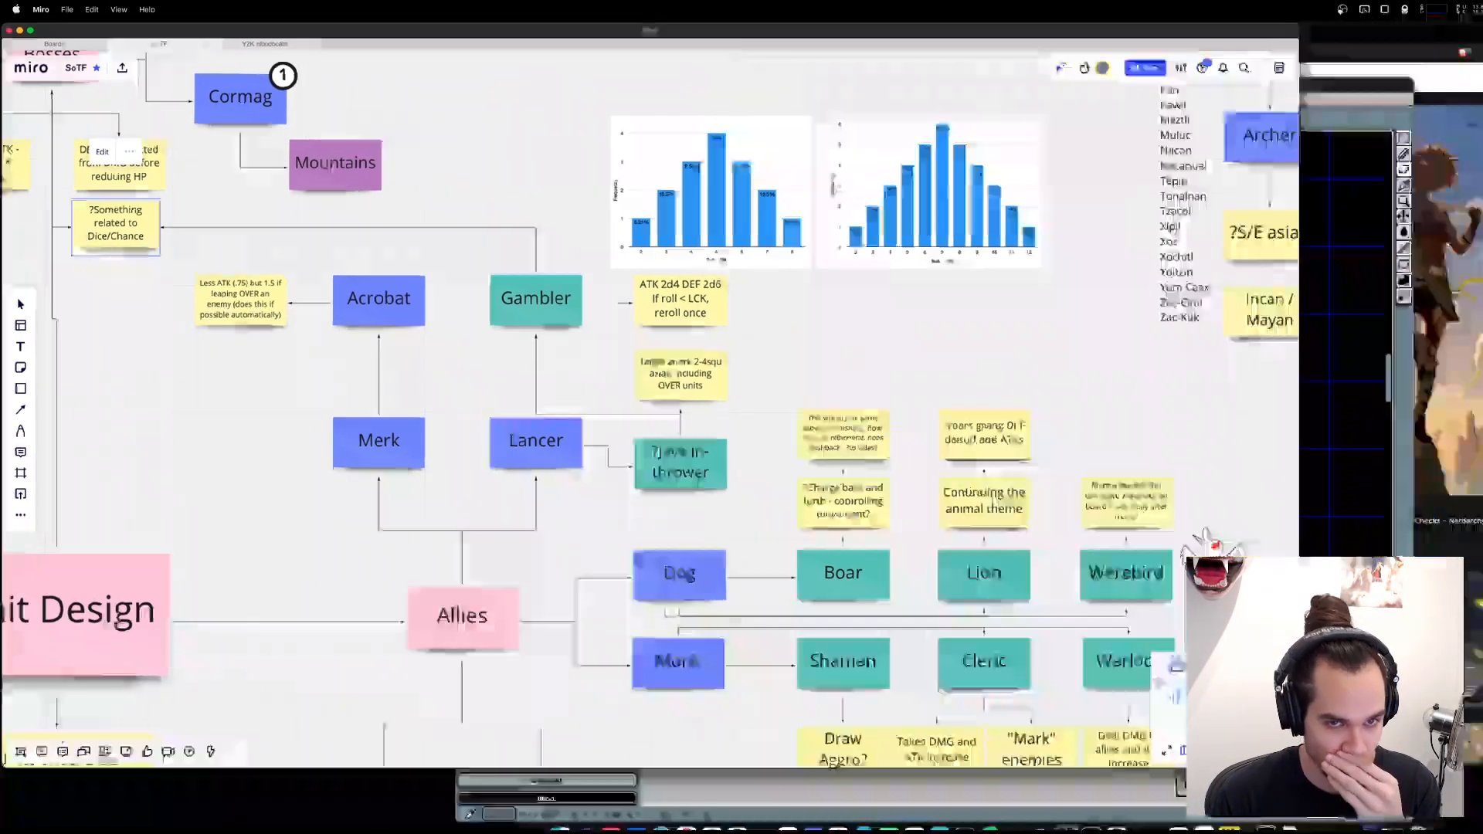
pyautogui.click(990, 475)
pyautogui.hscroll(-5, 939, 258)
pyautogui.scroll(3, 939, 258)
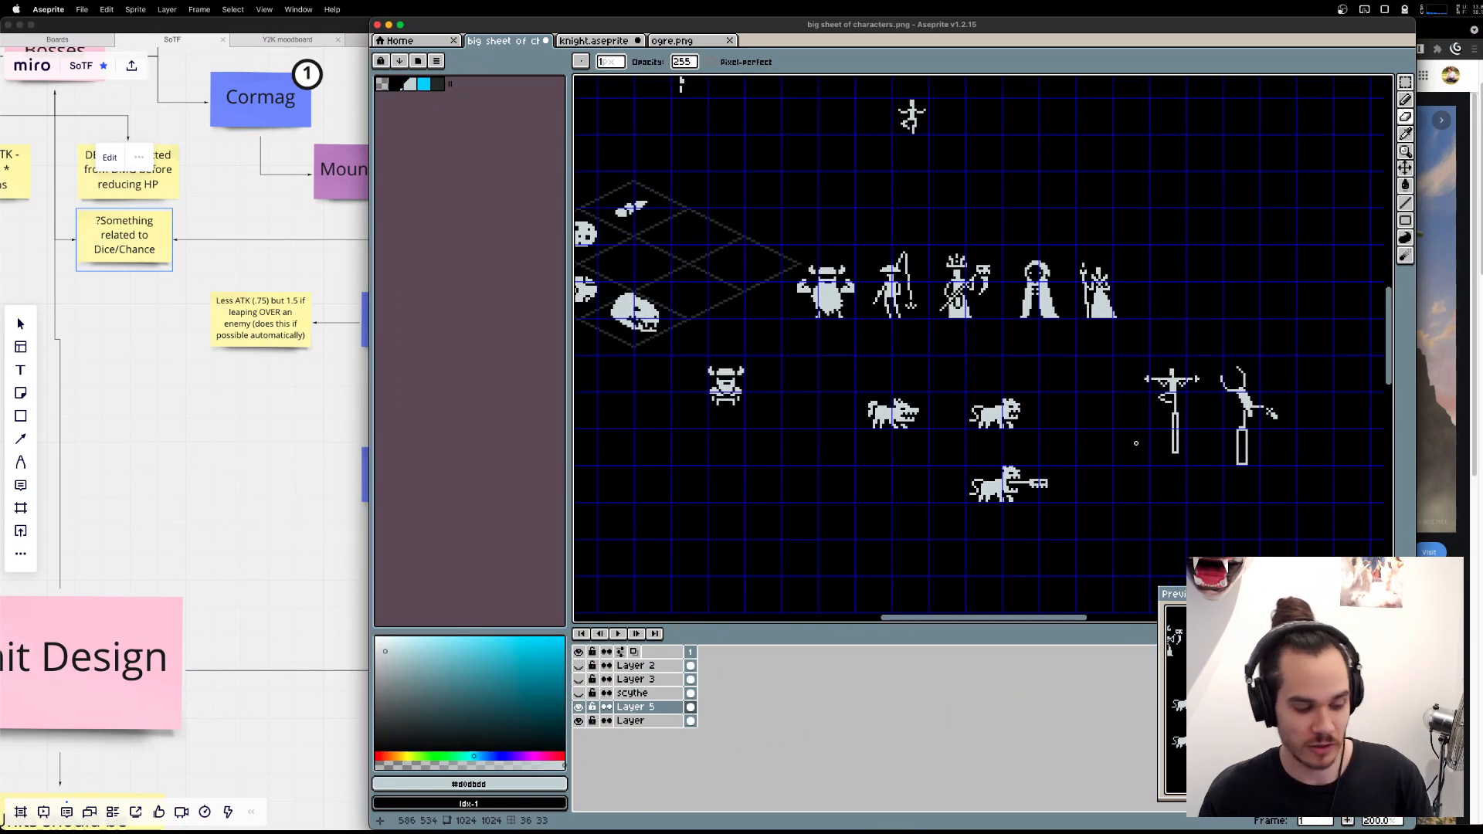
pyautogui.press('super+Tab')
pyautogui.press('super+Tab')
pyautogui.hotkey('ctrl', 'Up')
pyautogui.click(1446, 305)
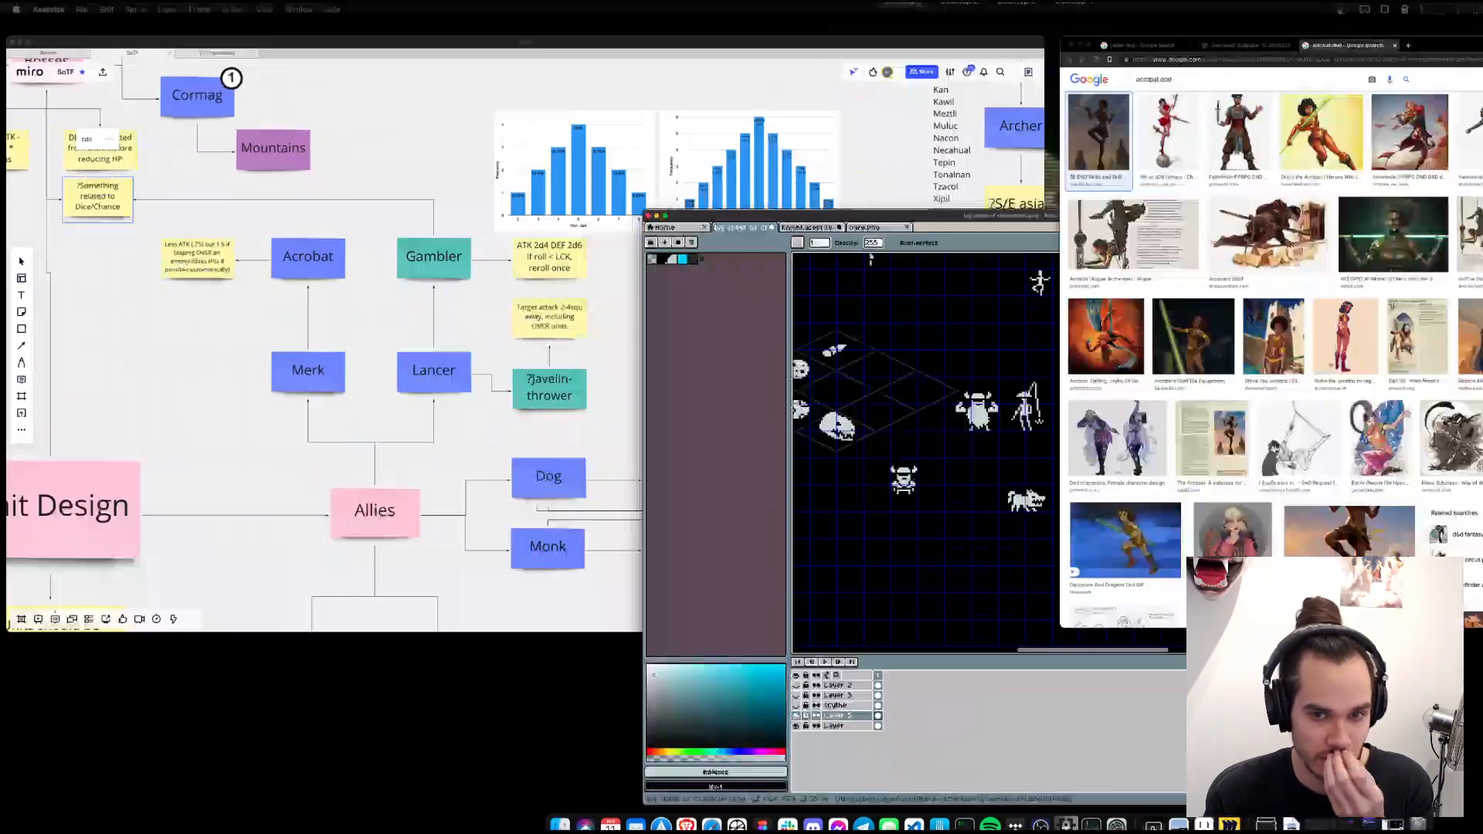
pyautogui.click(614, 29)
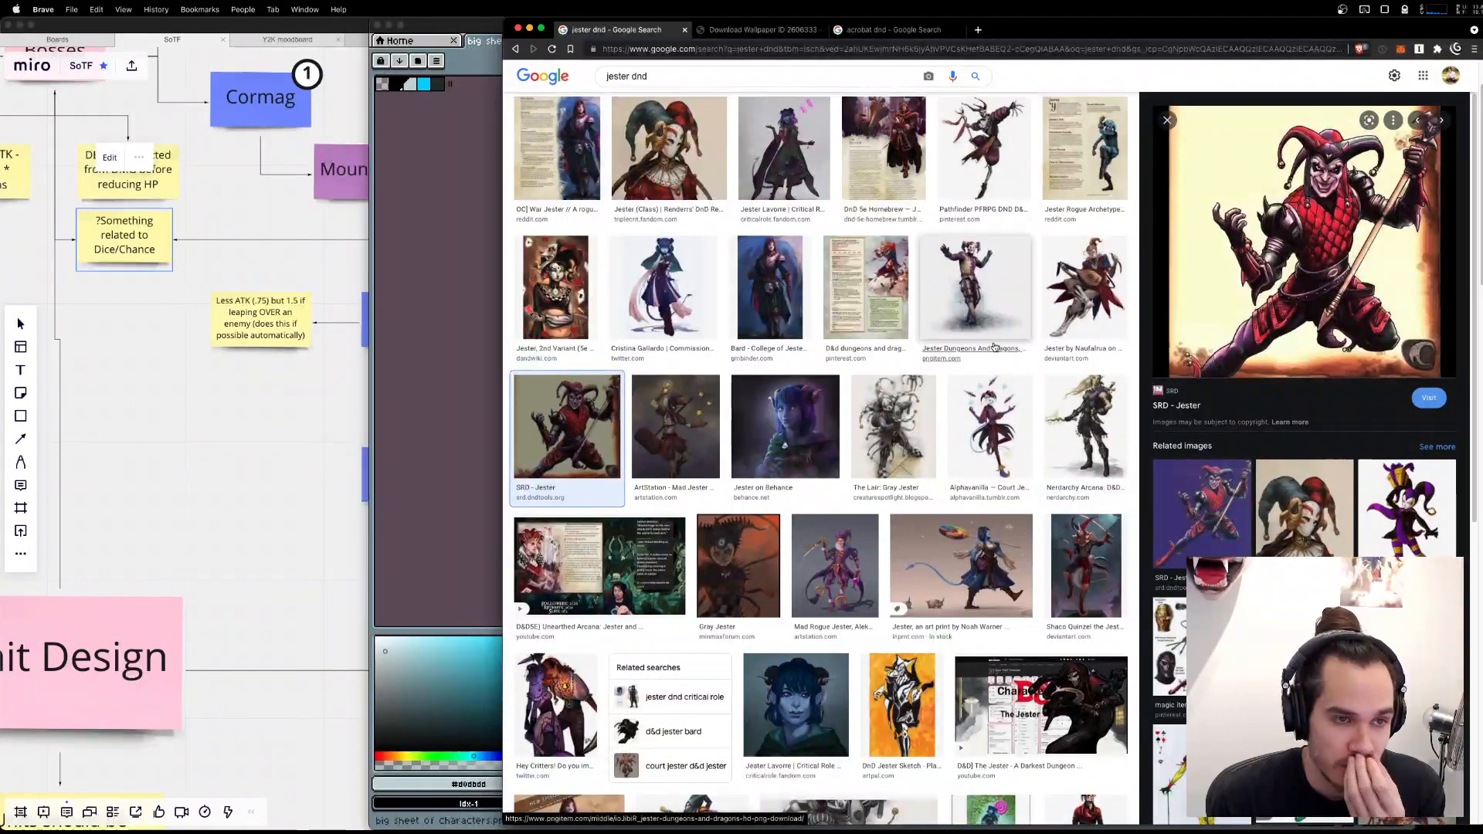
# Preview the skeletal jester, the purple-and-yellow jester and the Shaco Quinzel image as pose references.
pyautogui.scroll(2, 995, 347)
pyautogui.click(1005, 232)
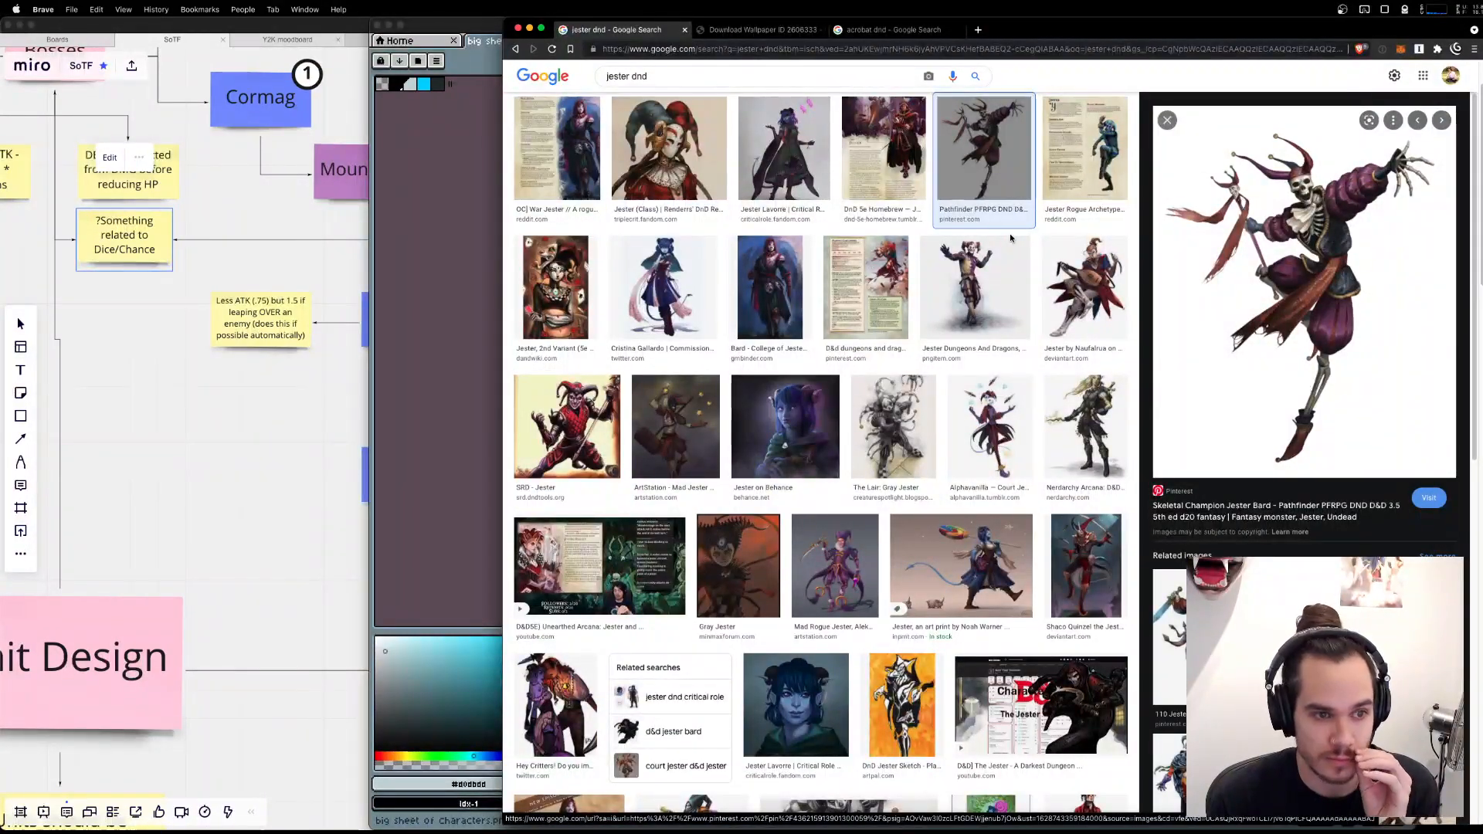
pyautogui.click(984, 284)
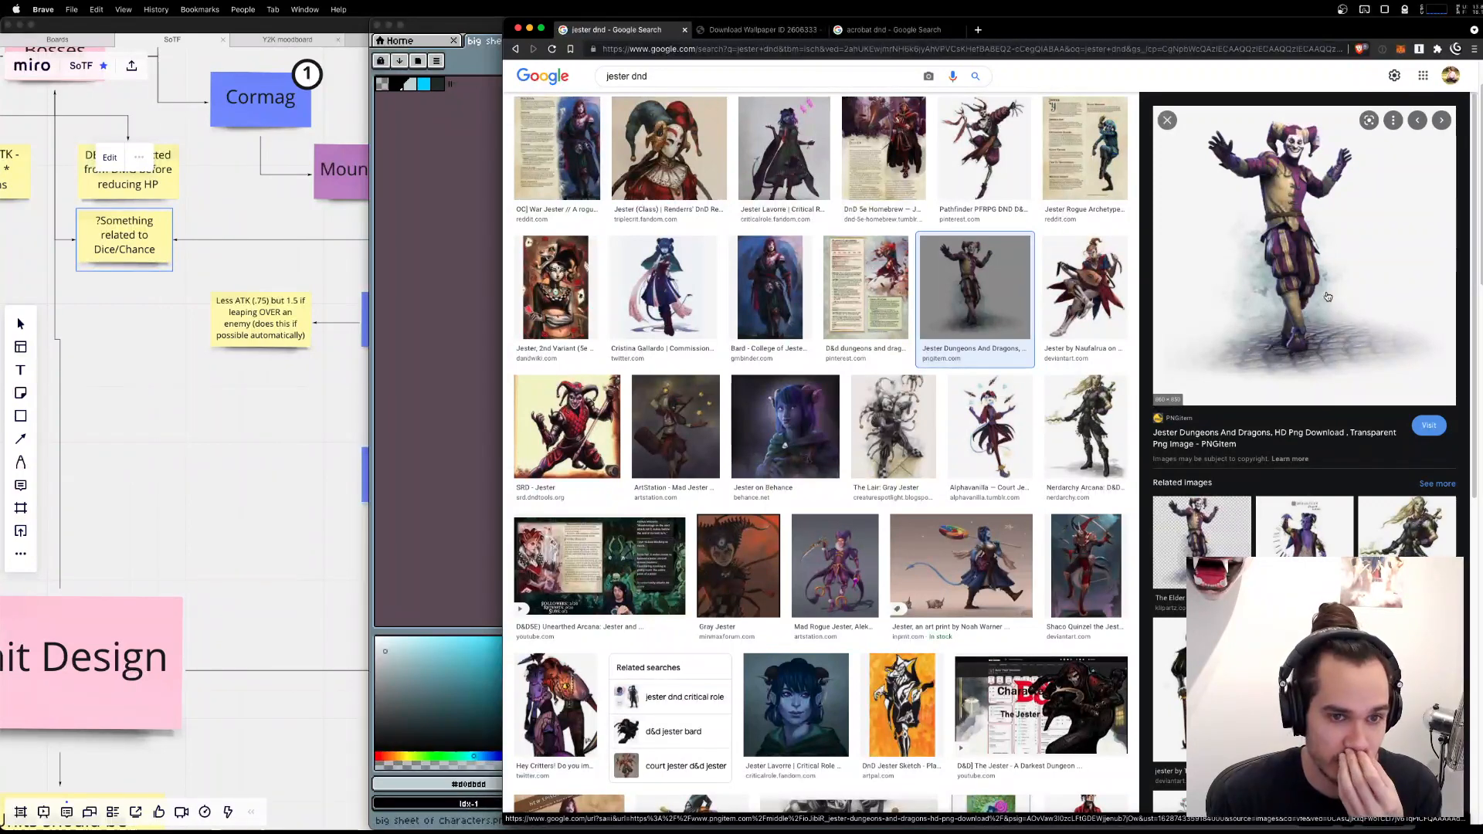
pyautogui.click(1088, 603)
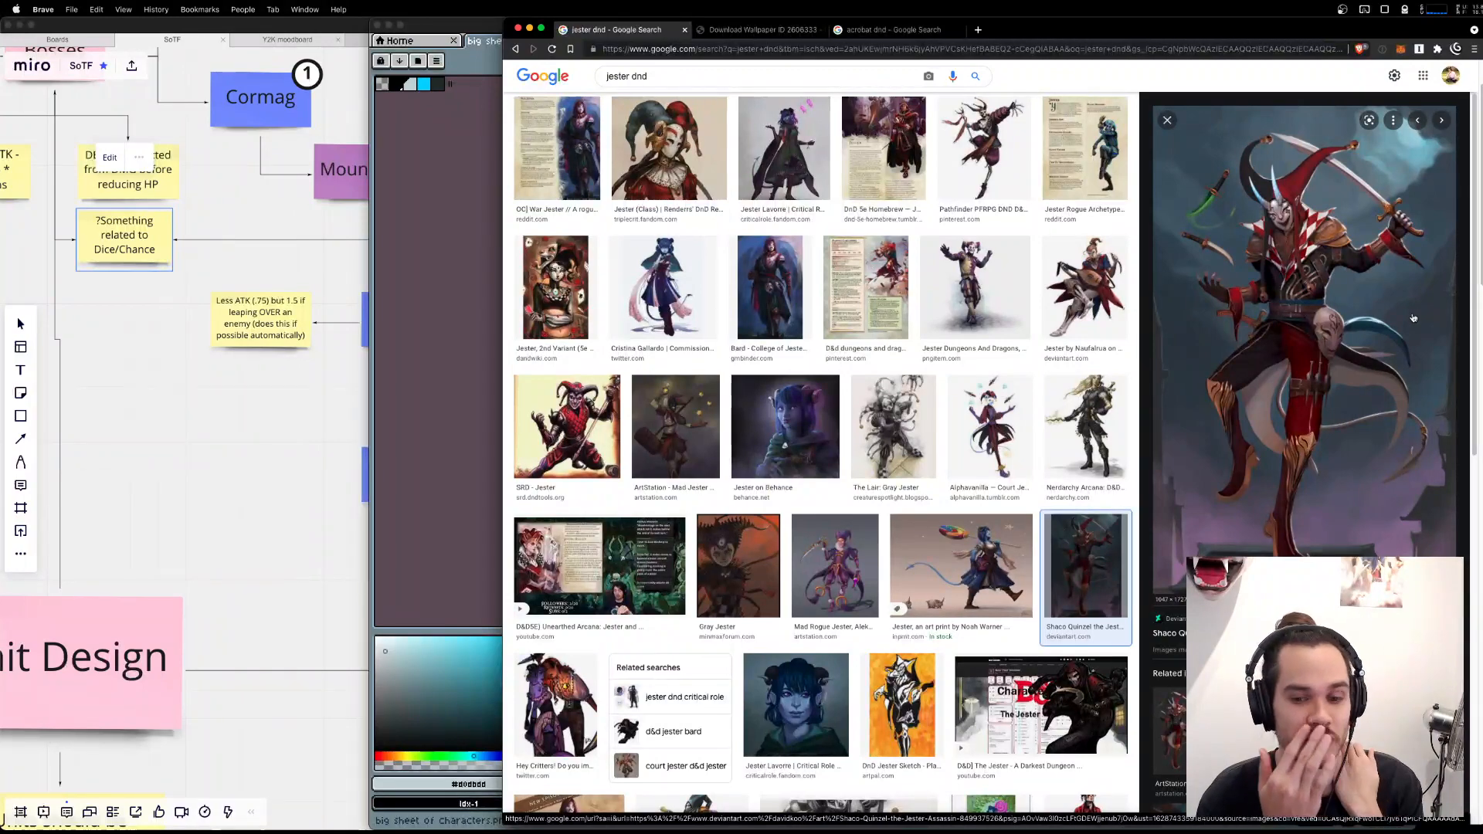
# Return to Aseprite and, in the empty area right of the pole figures, draw a small head block ringed by broken arcs with short strokes above.
pyautogui.press('super+Tab')
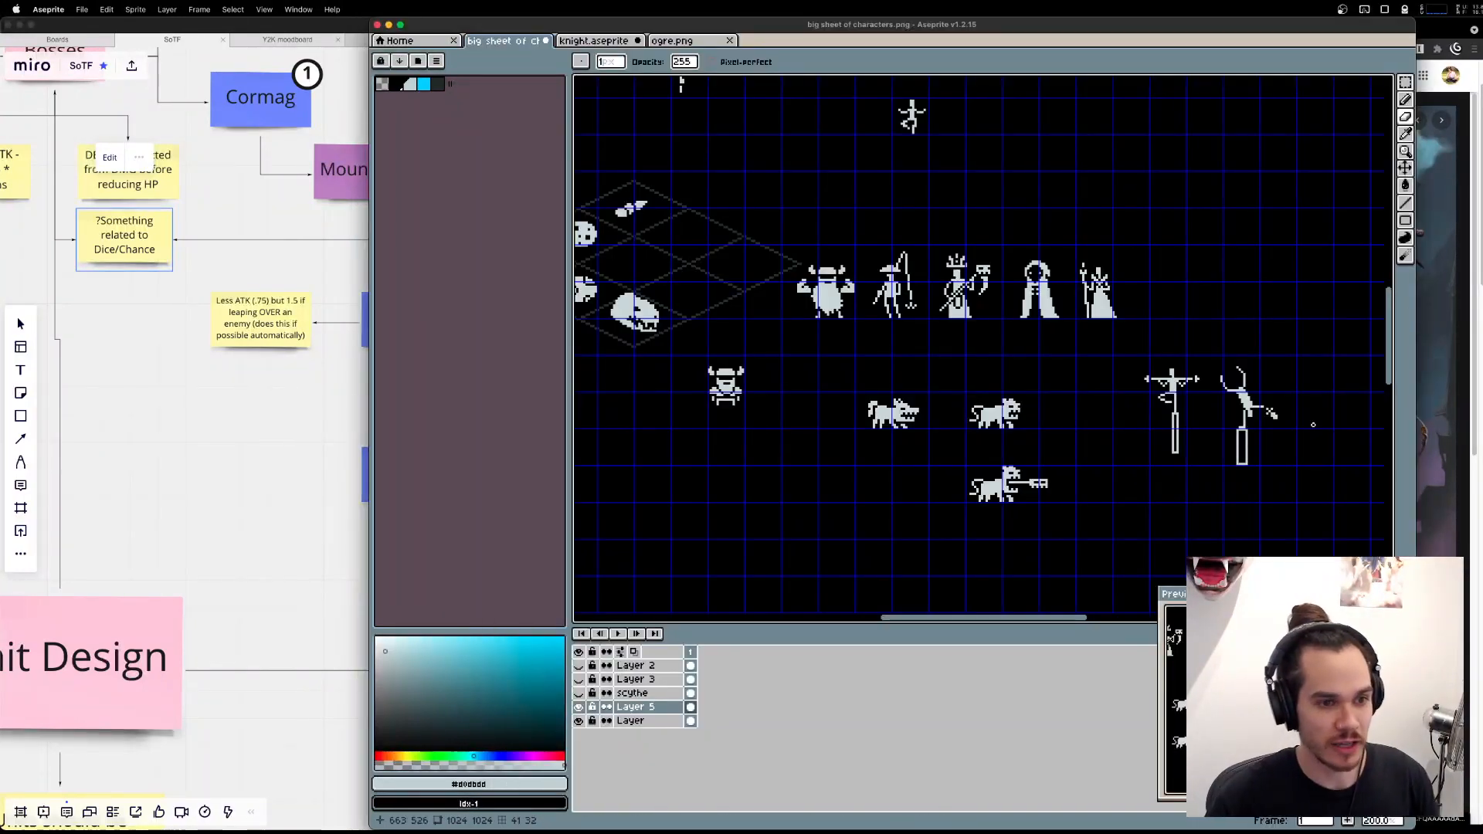
pyautogui.moveTo(1318, 510)
pyautogui.mouseDown()
pyautogui.moveTo(1089, 401)
pyautogui.moveTo(1051, 434)
pyautogui.moveTo(839, 284)
pyautogui.mouseUp()
pyautogui.scroll(2, 850, 232)
pyautogui.press('l')
pyautogui.moveTo(804, 143); pyautogui.dragTo(930, 331)
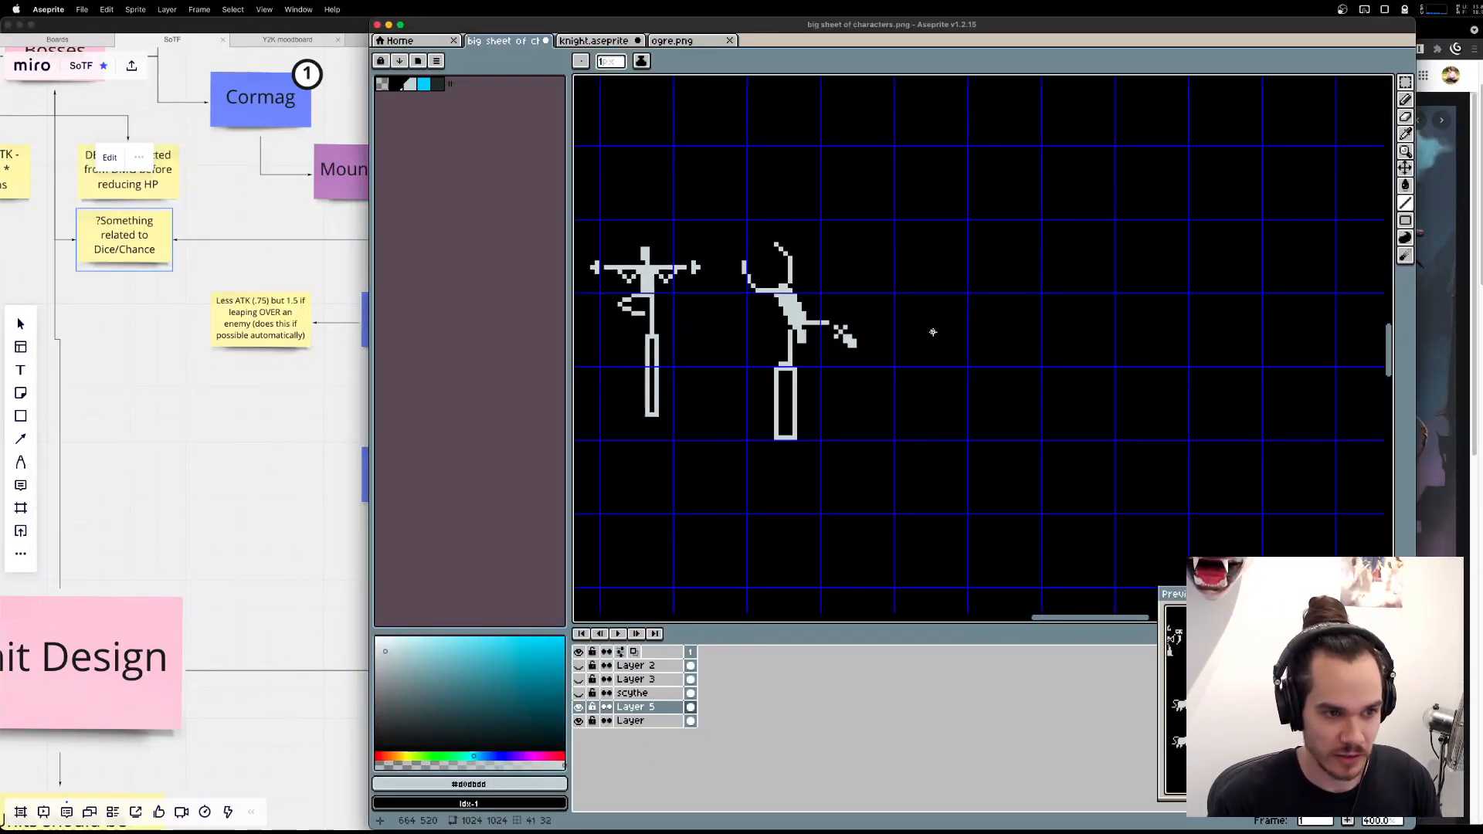
pyautogui.scroll(2, 932, 333)
pyautogui.moveTo(995, 289); pyautogui.dragTo(961, 306)
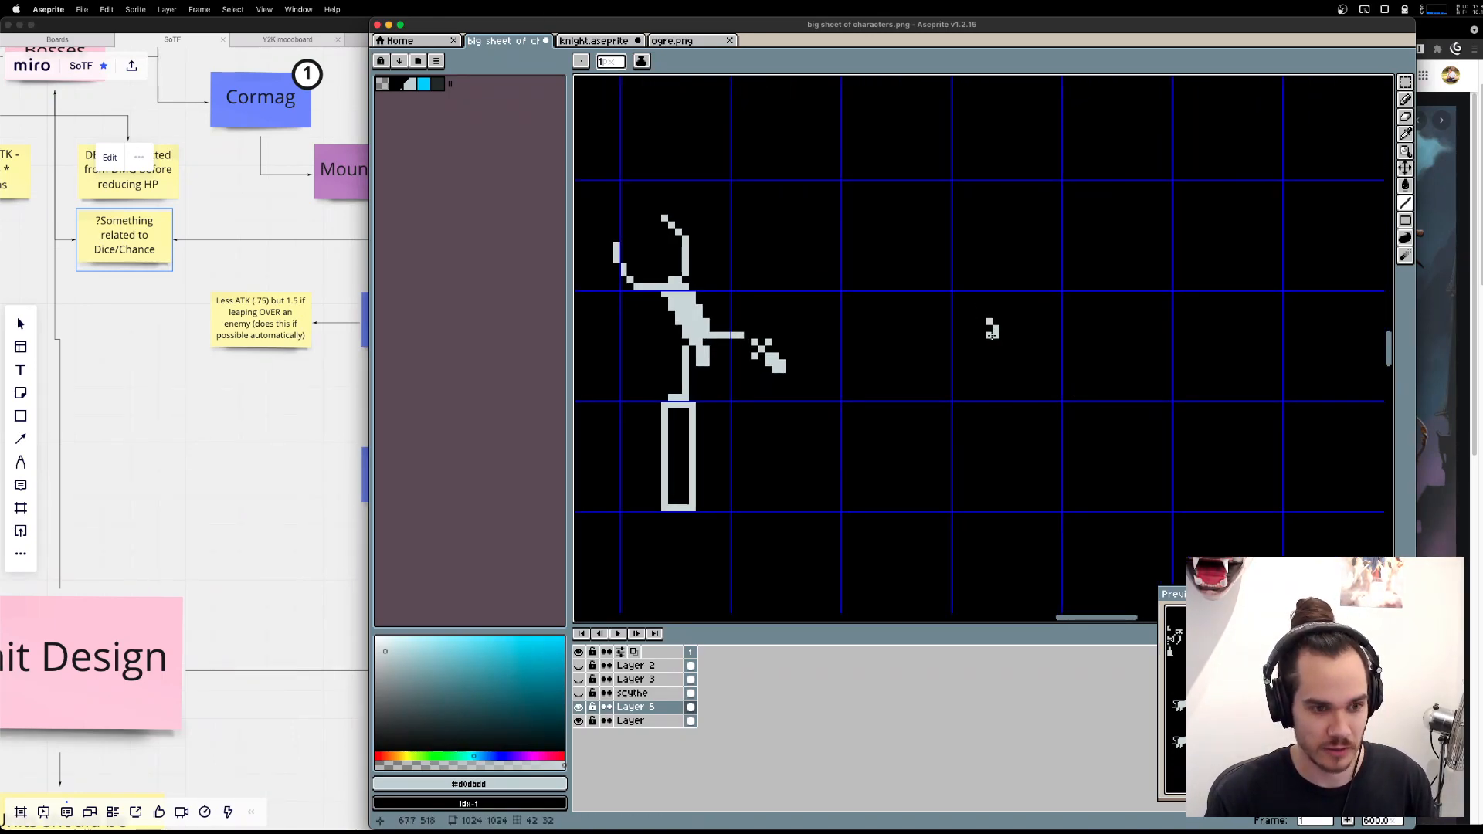
pyautogui.press('b')
pyautogui.moveTo(992, 328)
pyautogui.mouseDown()
pyautogui.moveTo(940, 343)
pyautogui.moveTo(948, 306)
pyautogui.mouseUp()
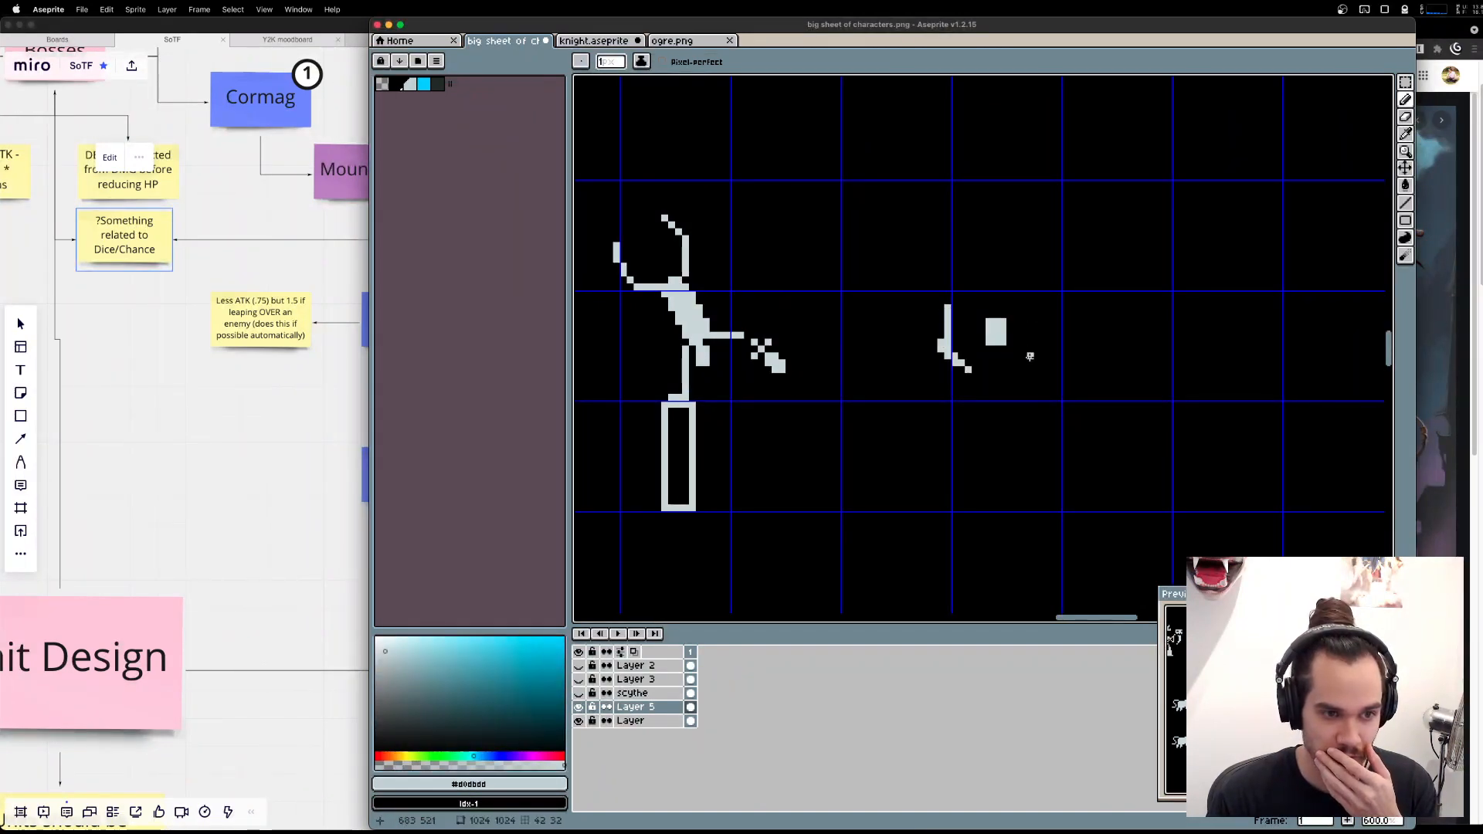
pyautogui.moveTo(1023, 371)
pyautogui.mouseDown()
pyautogui.moveTo(1057, 343)
pyautogui.moveTo(1037, 307)
pyautogui.moveTo(963, 288)
pyautogui.moveTo(969, 299)
pyautogui.moveTo(982, 280)
pyautogui.moveTo(993, 295)
pyautogui.moveTo(1036, 286)
pyautogui.mouseUp()
pyautogui.click(961, 288)
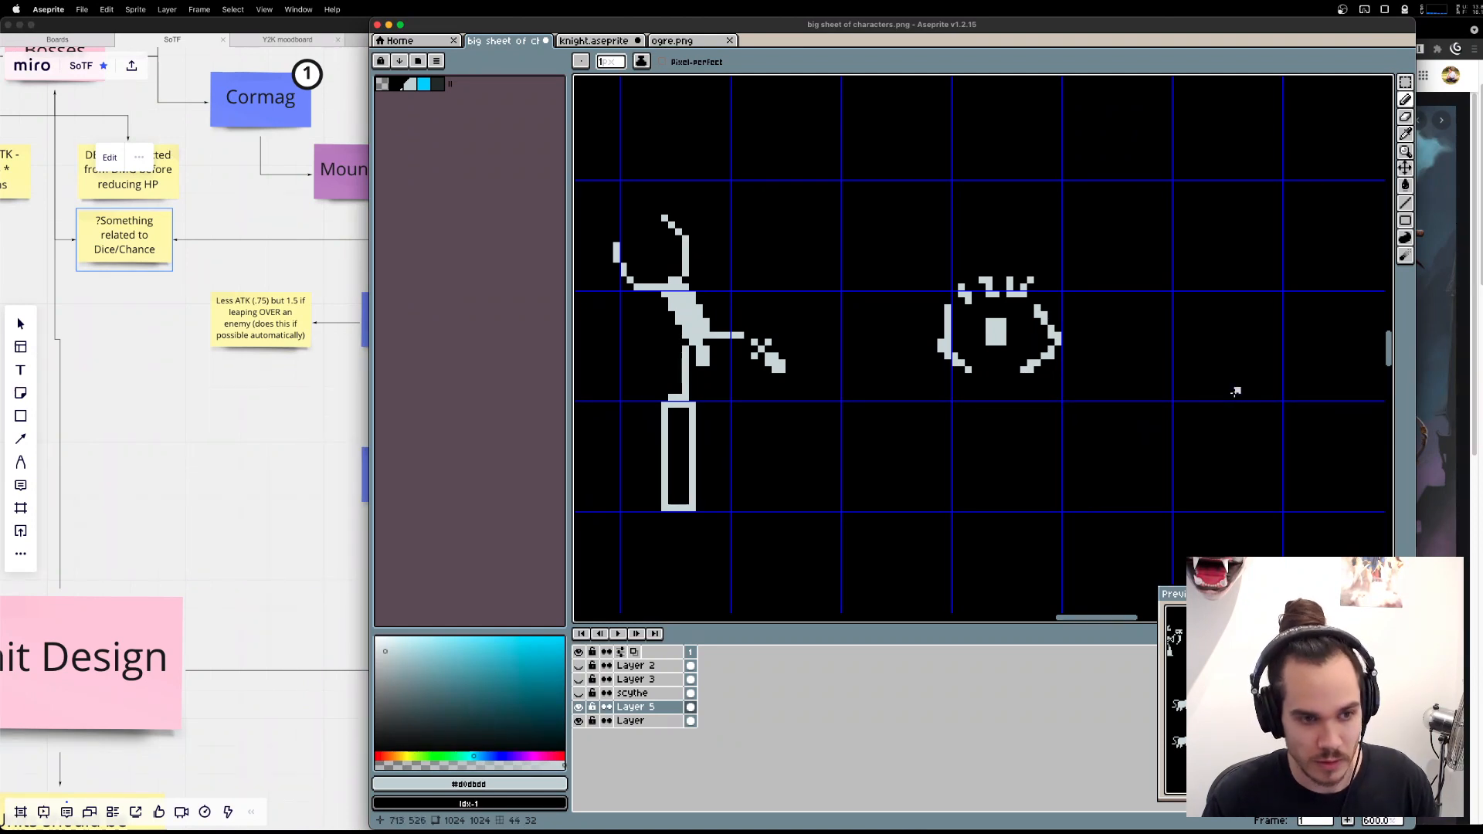
# Draw a second rectangular head block to the right of the ringed one and erase the pixels protruding from its side.
pyautogui.moveTo(1237, 392); pyautogui.dragTo(977, 321)
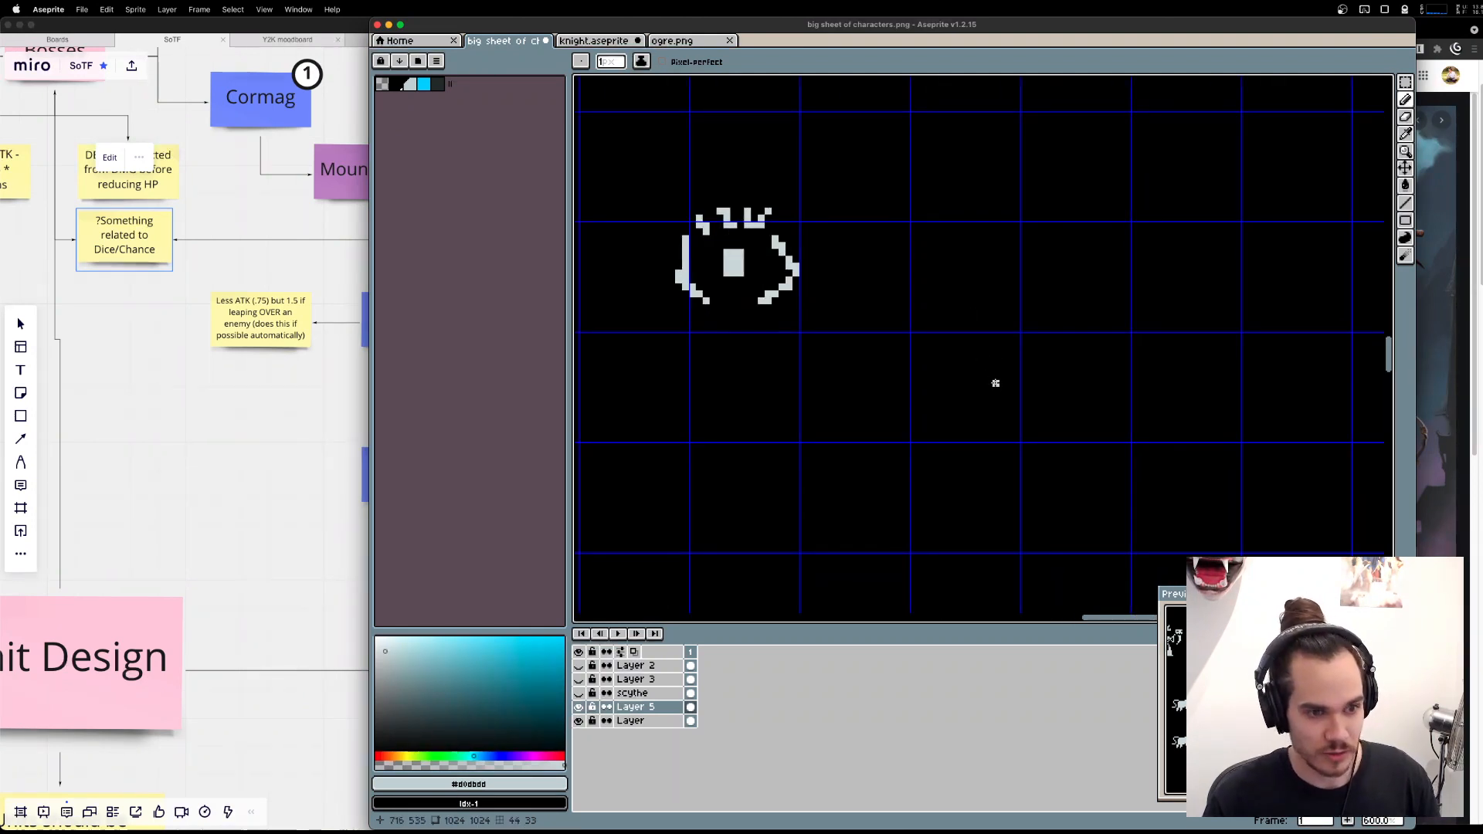
pyautogui.moveTo(1017, 301); pyautogui.dragTo(1016, 312)
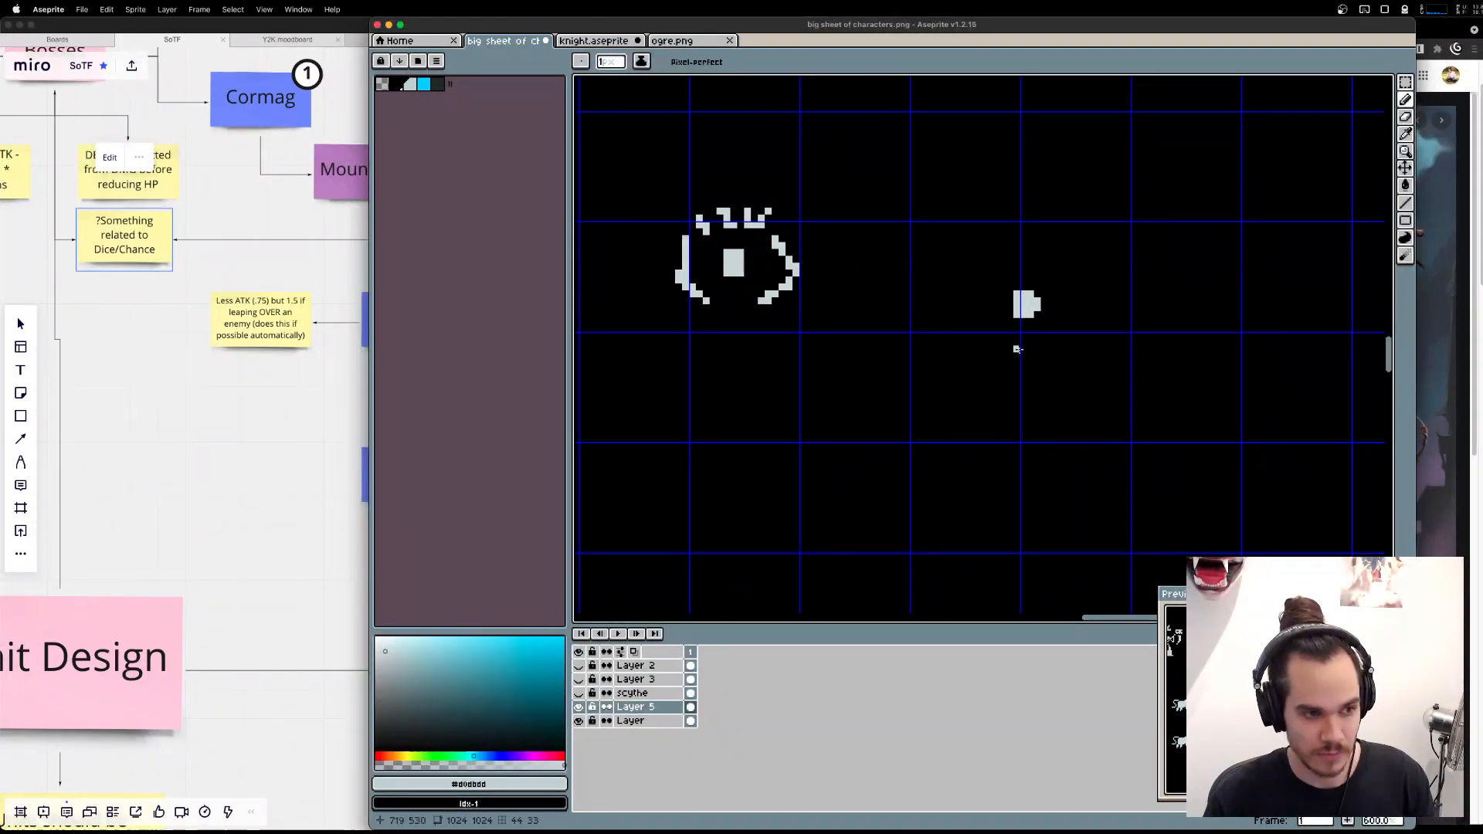
pyautogui.press('e')
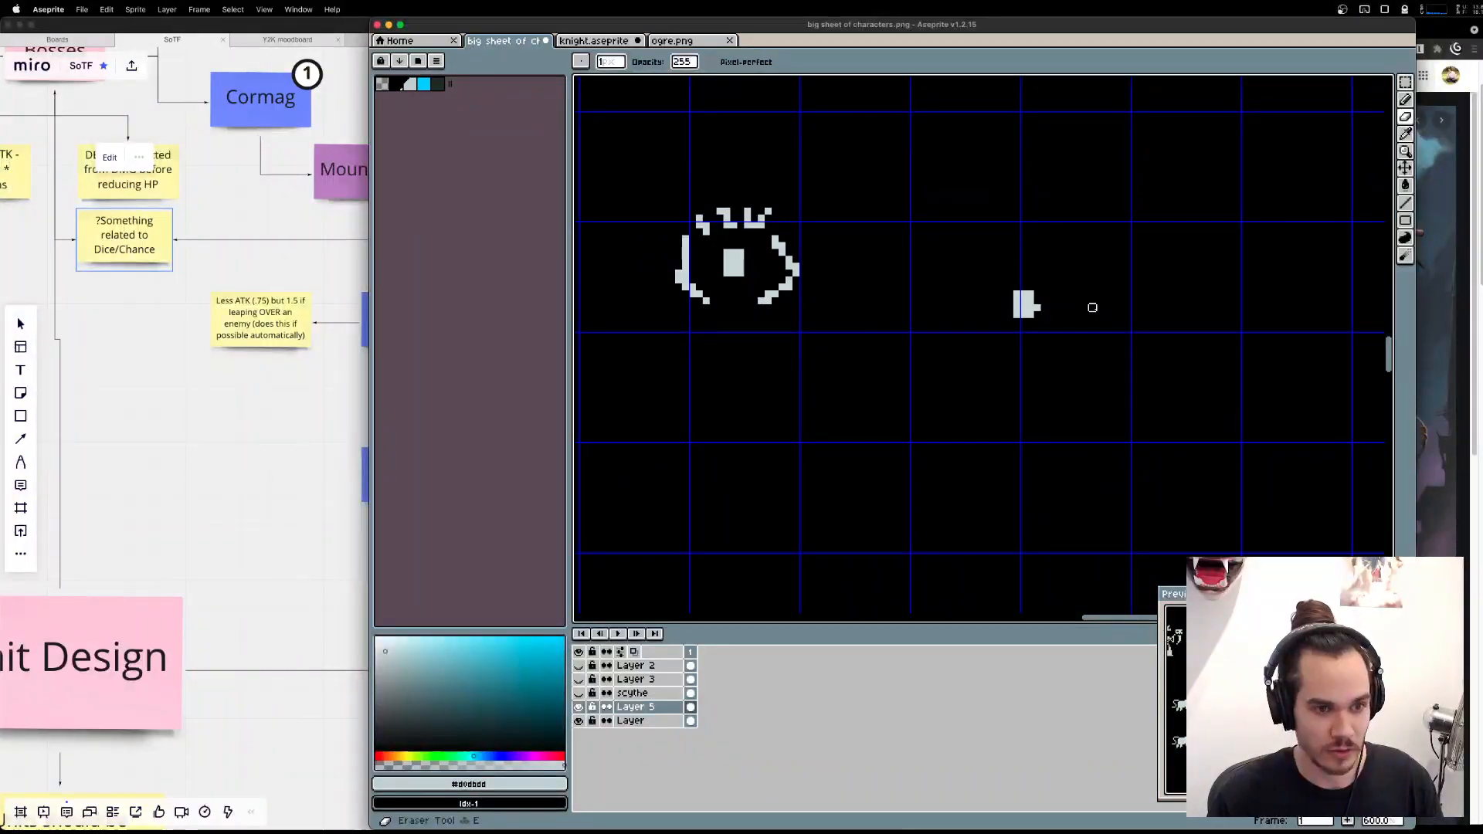
pyautogui.press('b')
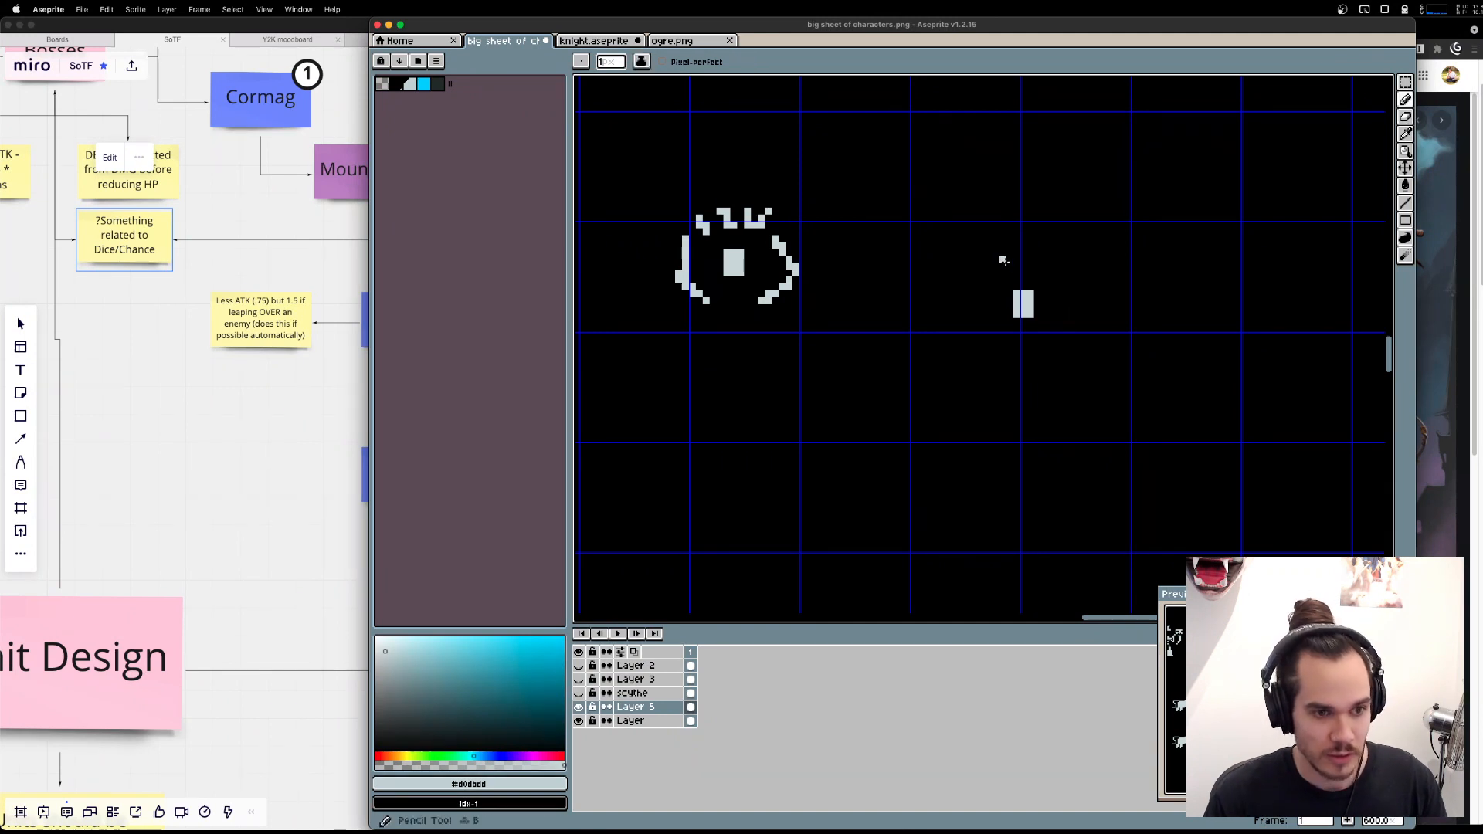
# Draw three small diagonal knives around the new head: upper right, upper left and lower left.
pyautogui.moveTo(1067, 286); pyautogui.dragTo(1085, 268)
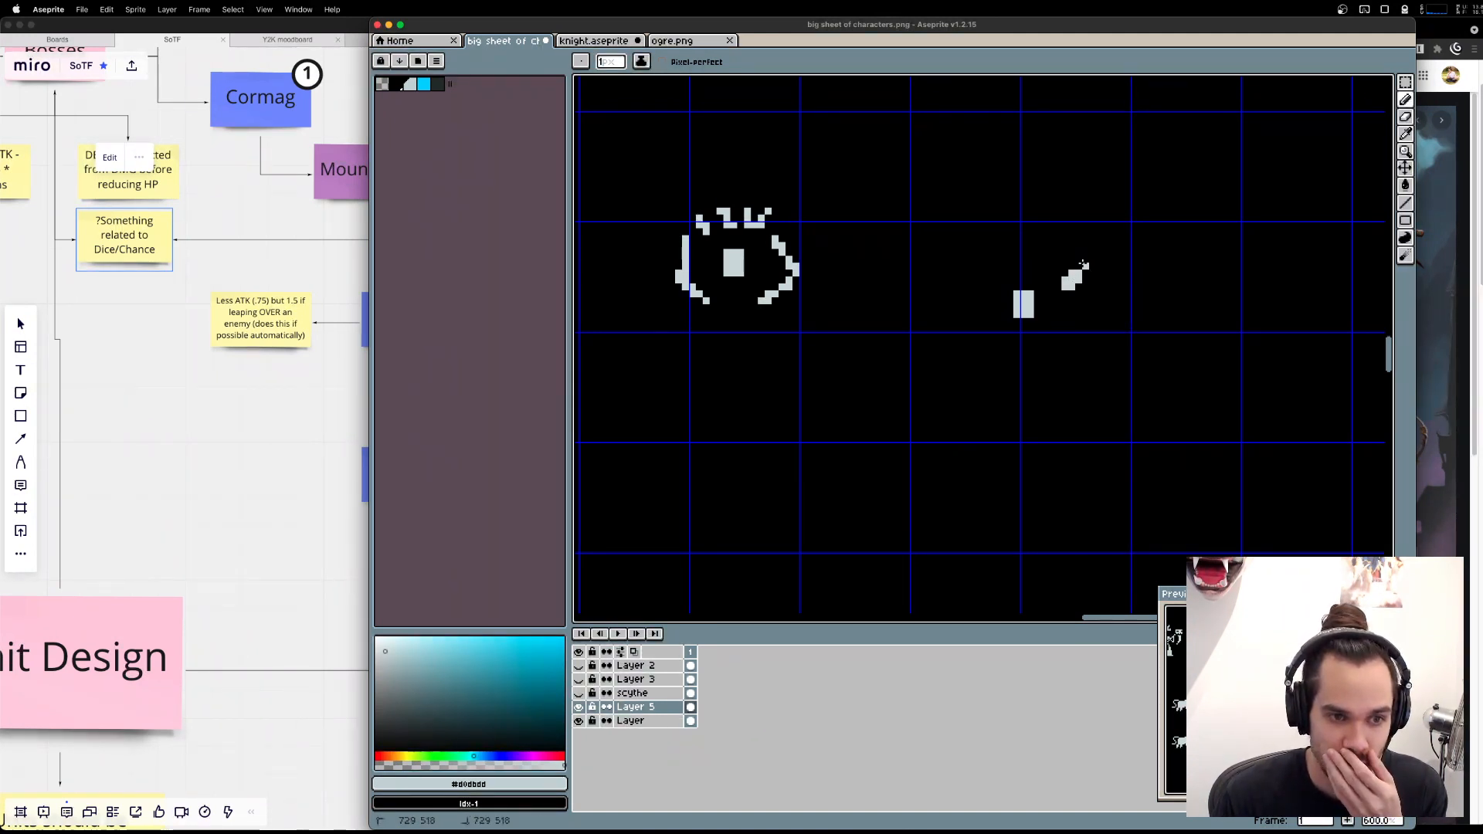
pyautogui.moveTo(968, 277); pyautogui.dragTo(977, 283)
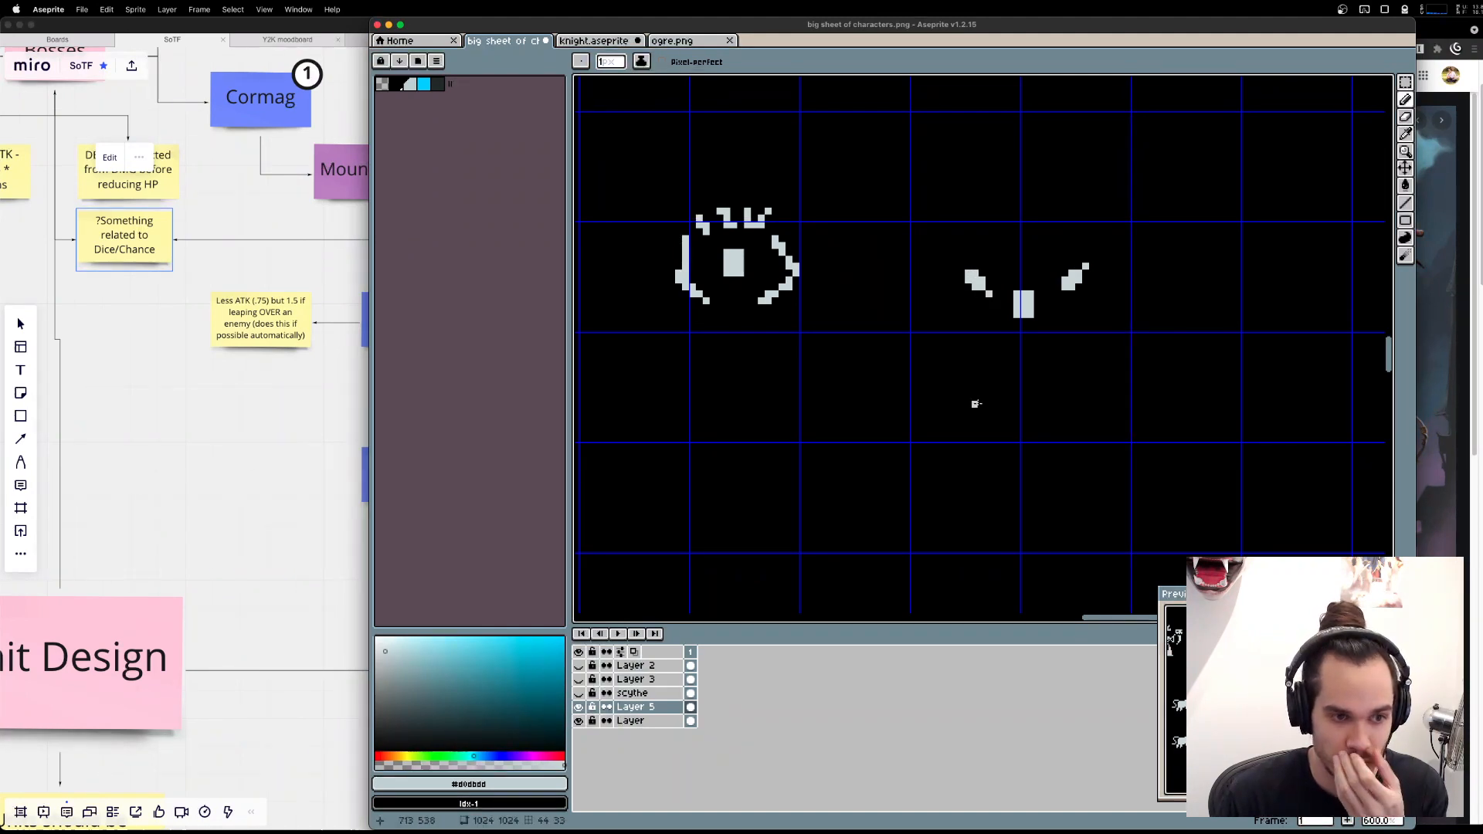
pyautogui.moveTo(982, 369); pyautogui.dragTo(970, 383)
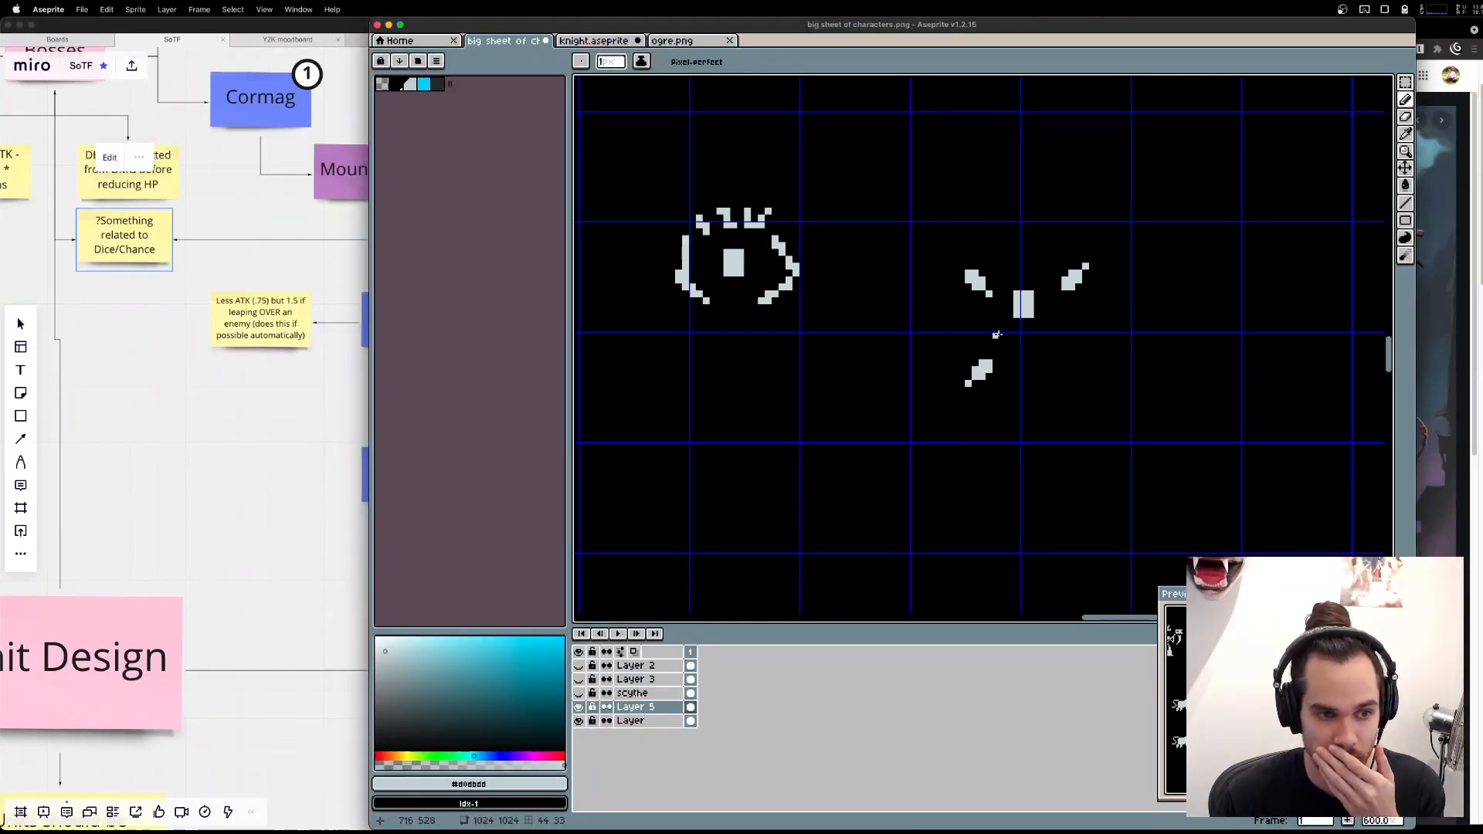
# Move the lower-left knife above the head and shift the two side knives outward from it.
pyautogui.press('l')
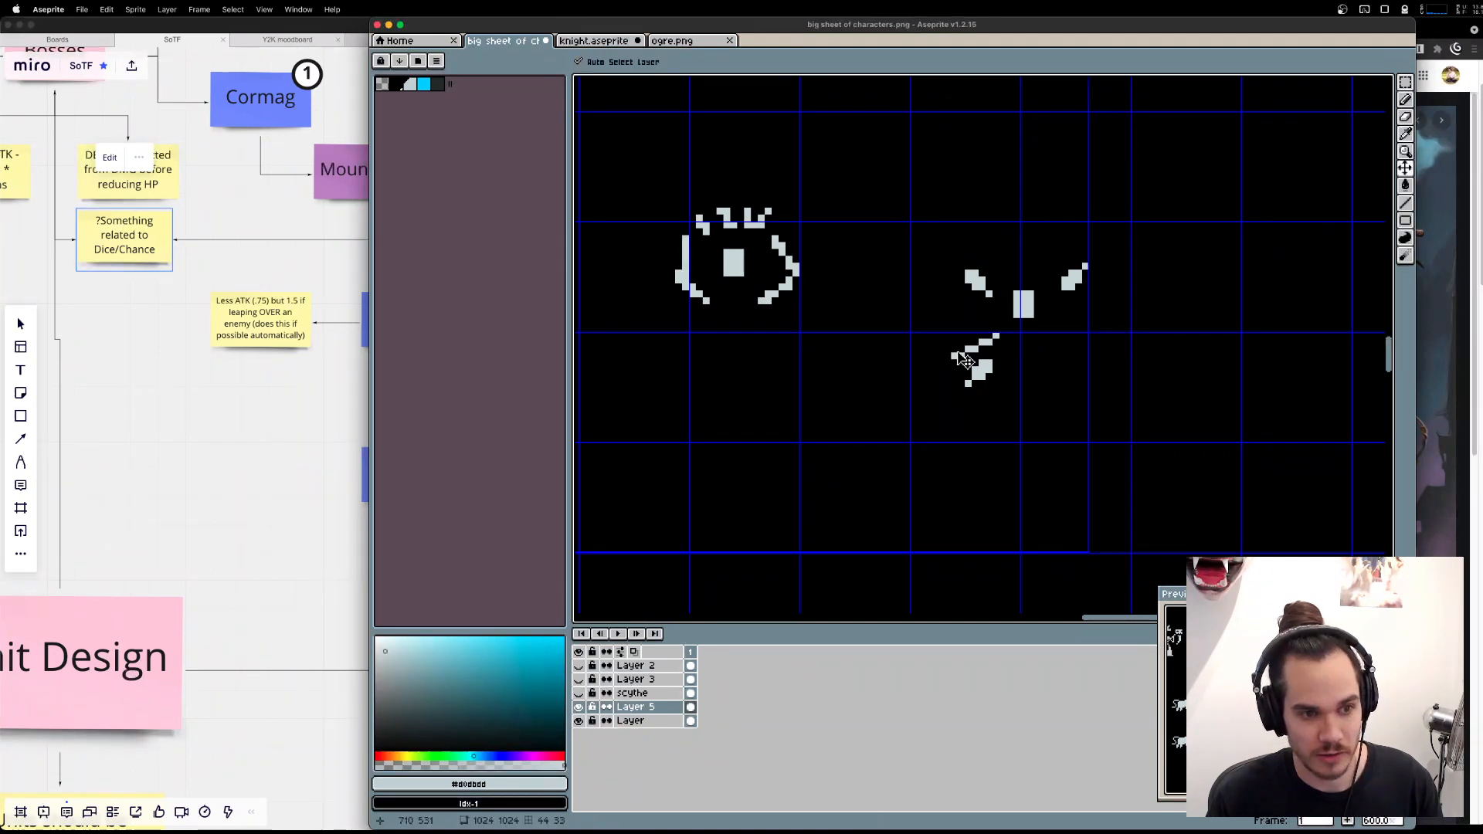
pyautogui.press('m')
pyautogui.moveTo(1017, 424)
pyautogui.mouseDown()
pyautogui.moveTo(929, 343)
pyautogui.moveTo(1019, 213)
pyautogui.mouseUp()
pyautogui.moveTo(1062, 256); pyautogui.dragTo(1133, 303)
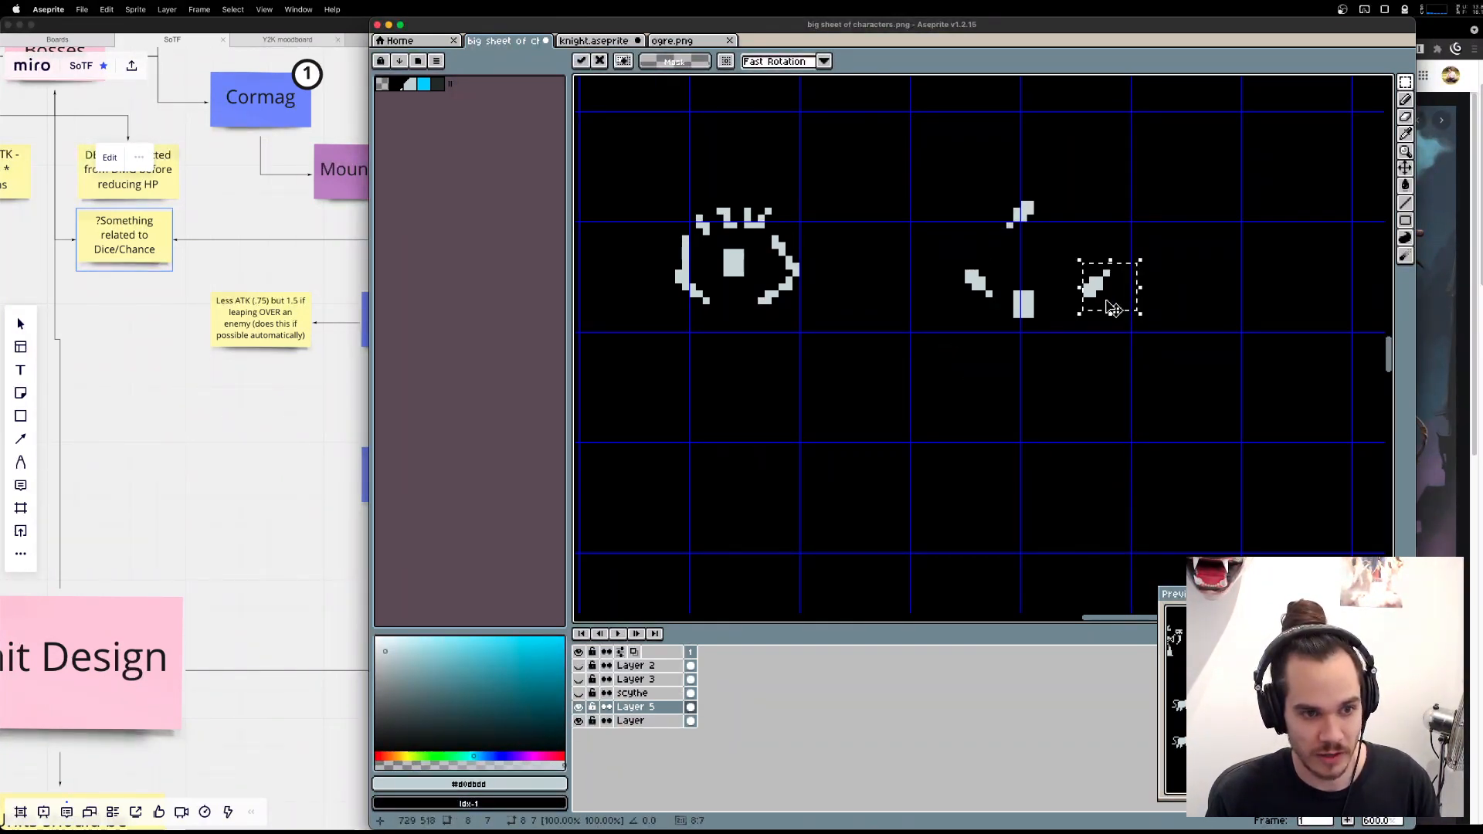
pyautogui.moveTo(920, 253); pyautogui.dragTo(1004, 313)
pyautogui.moveTo(984, 294)
pyautogui.mouseDown()
pyautogui.moveTo(963, 301)
pyautogui.moveTo(1023, 326)
pyautogui.moveTo(1021, 412)
pyautogui.mouseUp()
pyautogui.click(1085, 384)
# Draw a vertical body line under the head with a shoulder line and two bent, raised arms.
pyautogui.press('l')
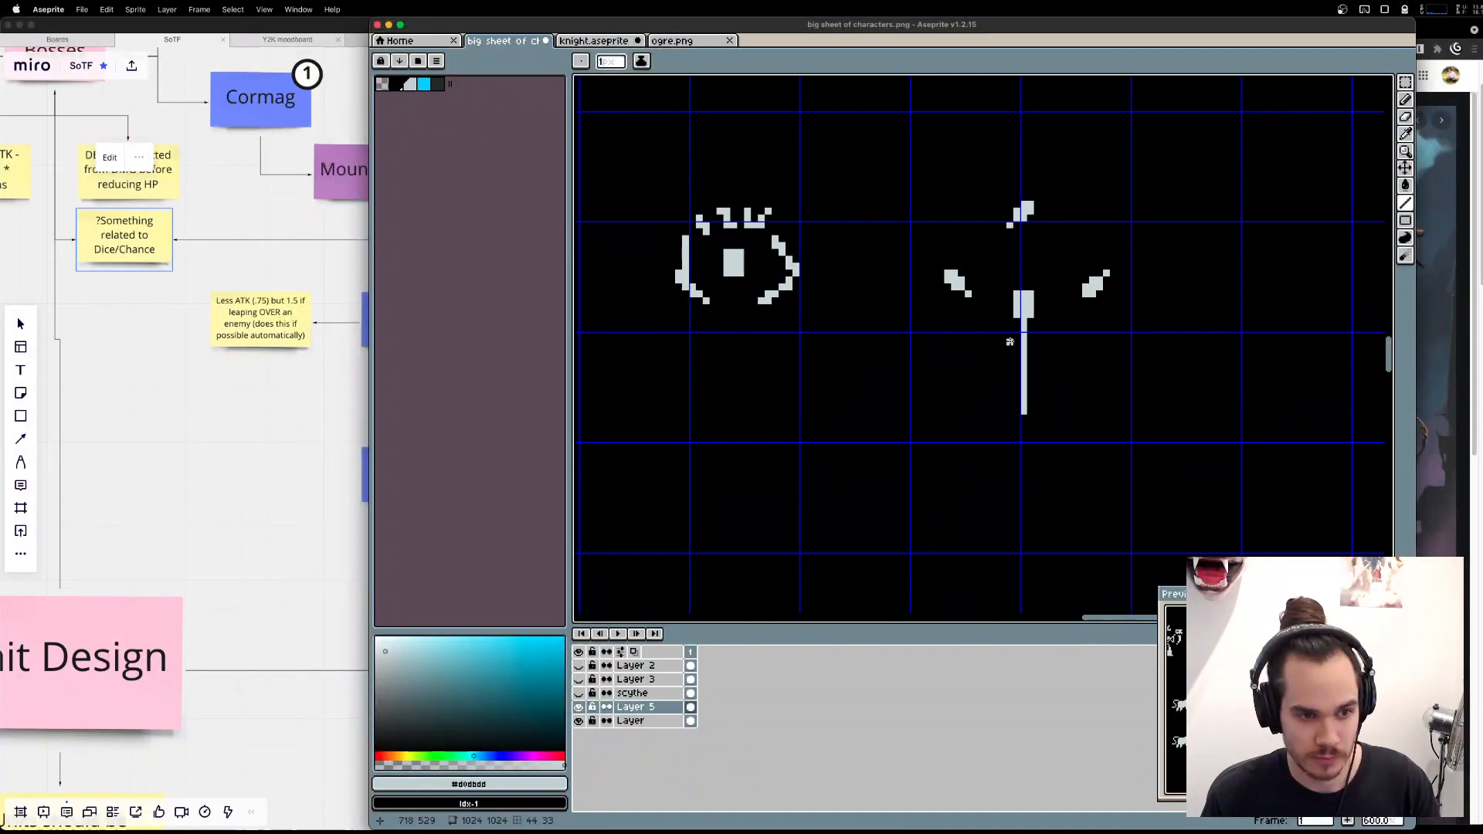
pyautogui.moveTo(1004, 337)
pyautogui.mouseDown()
pyautogui.moveTo(1047, 336)
pyautogui.moveTo(1051, 359)
pyautogui.moveTo(1095, 340)
pyautogui.mouseUp()
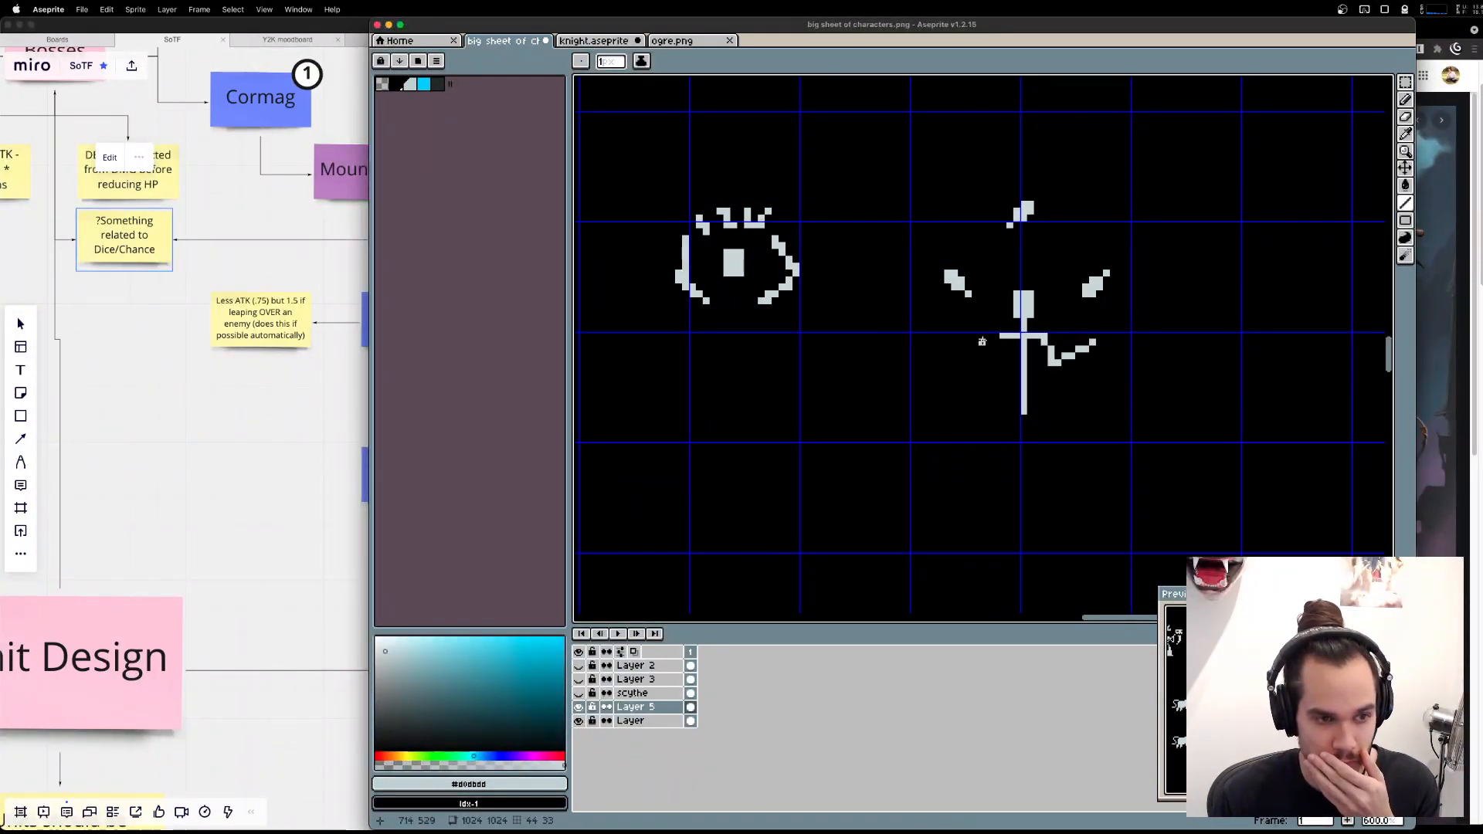
pyautogui.moveTo(1002, 337)
pyautogui.mouseDown()
pyautogui.moveTo(989, 362)
pyautogui.moveTo(968, 321)
pyautogui.mouseUp()
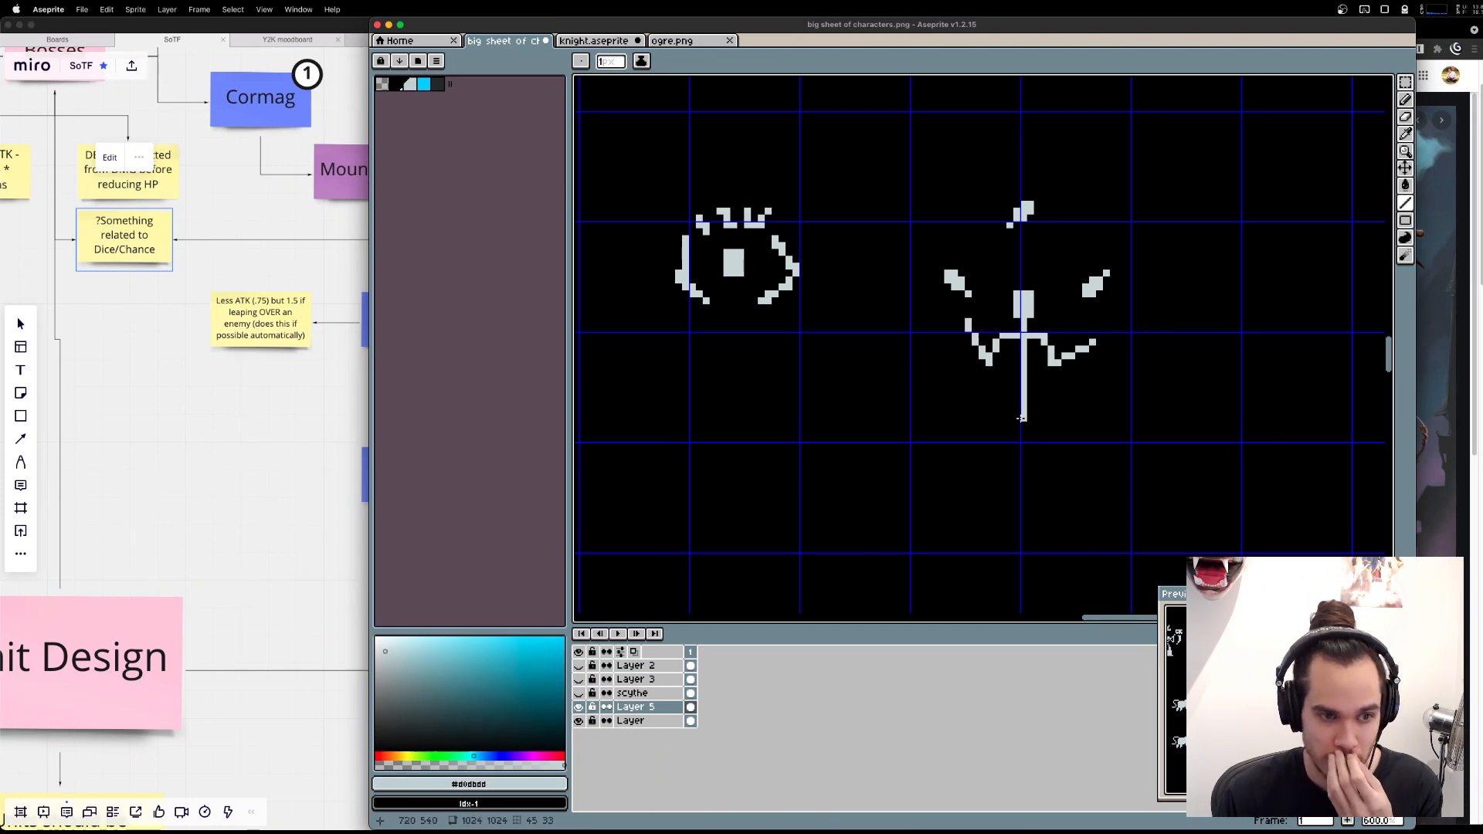
# Recheck the jester reference in Brave, and in Aseprite shorten the body line and draw a standing leg and a bent raised leg.
pyautogui.press('super+Tab')
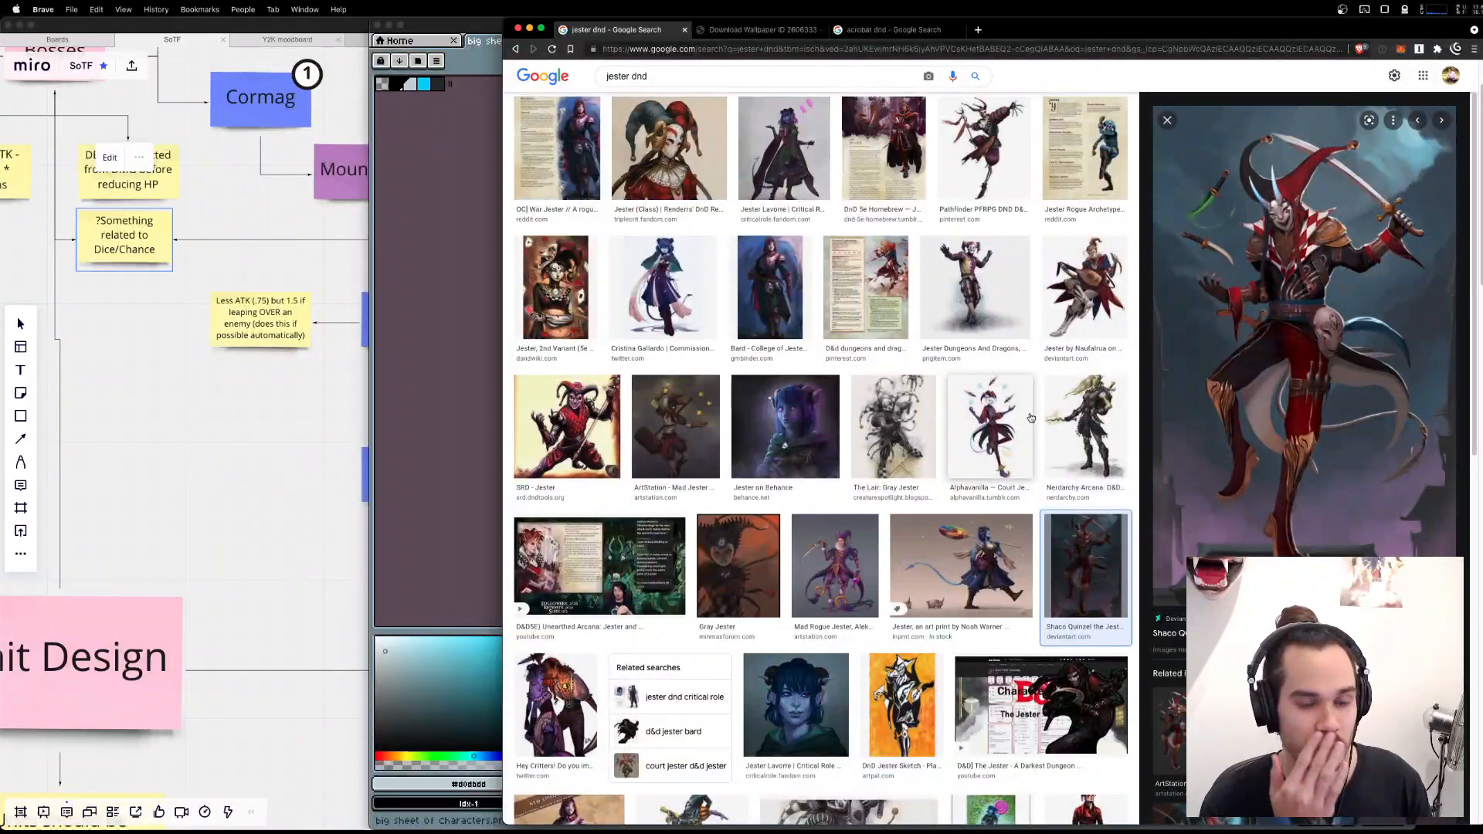
pyautogui.press('super+Tab')
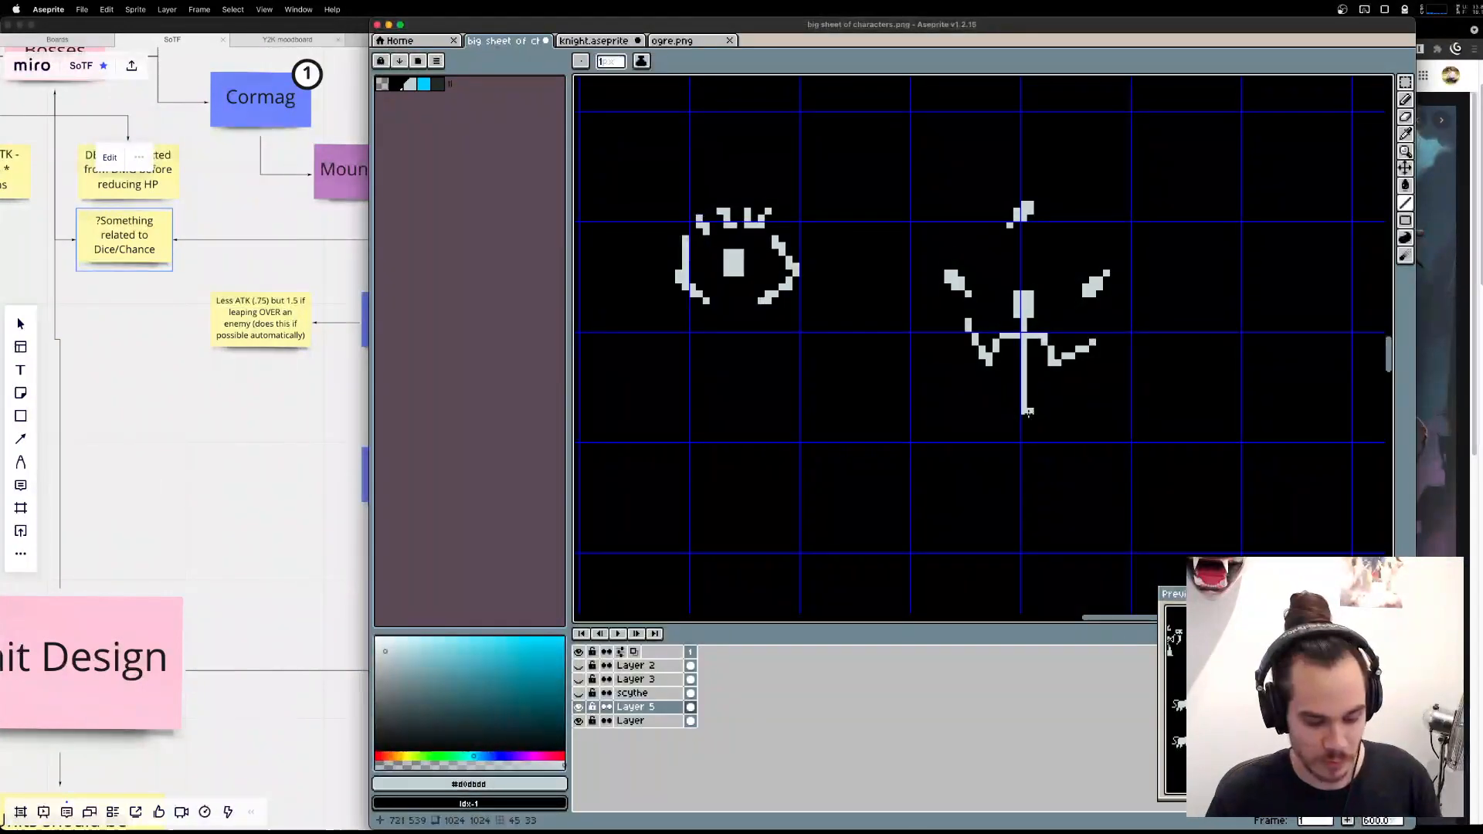
pyautogui.press('super+Tab')
pyautogui.press('super+Tab')
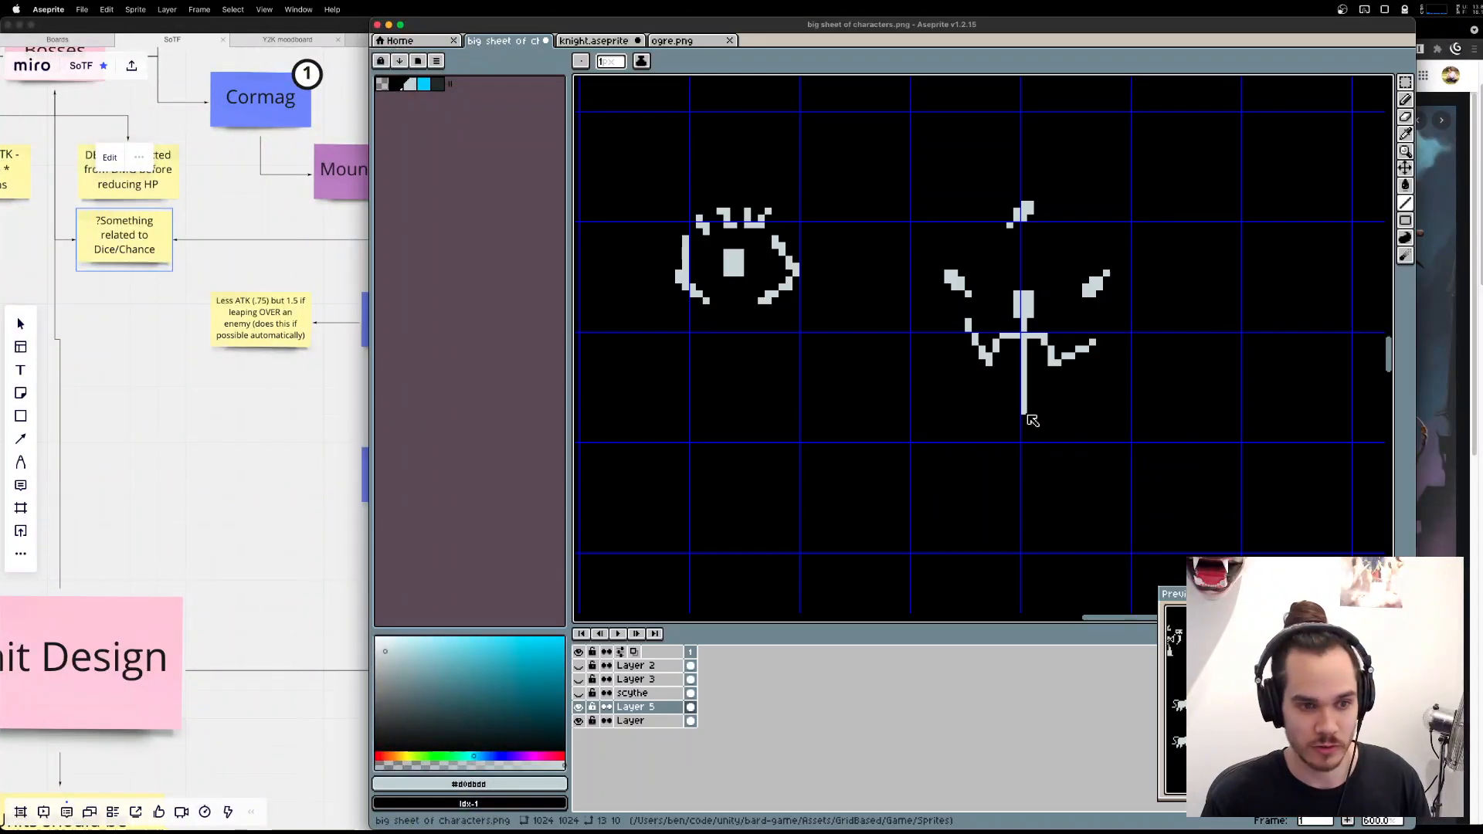
pyautogui.press('super+z')
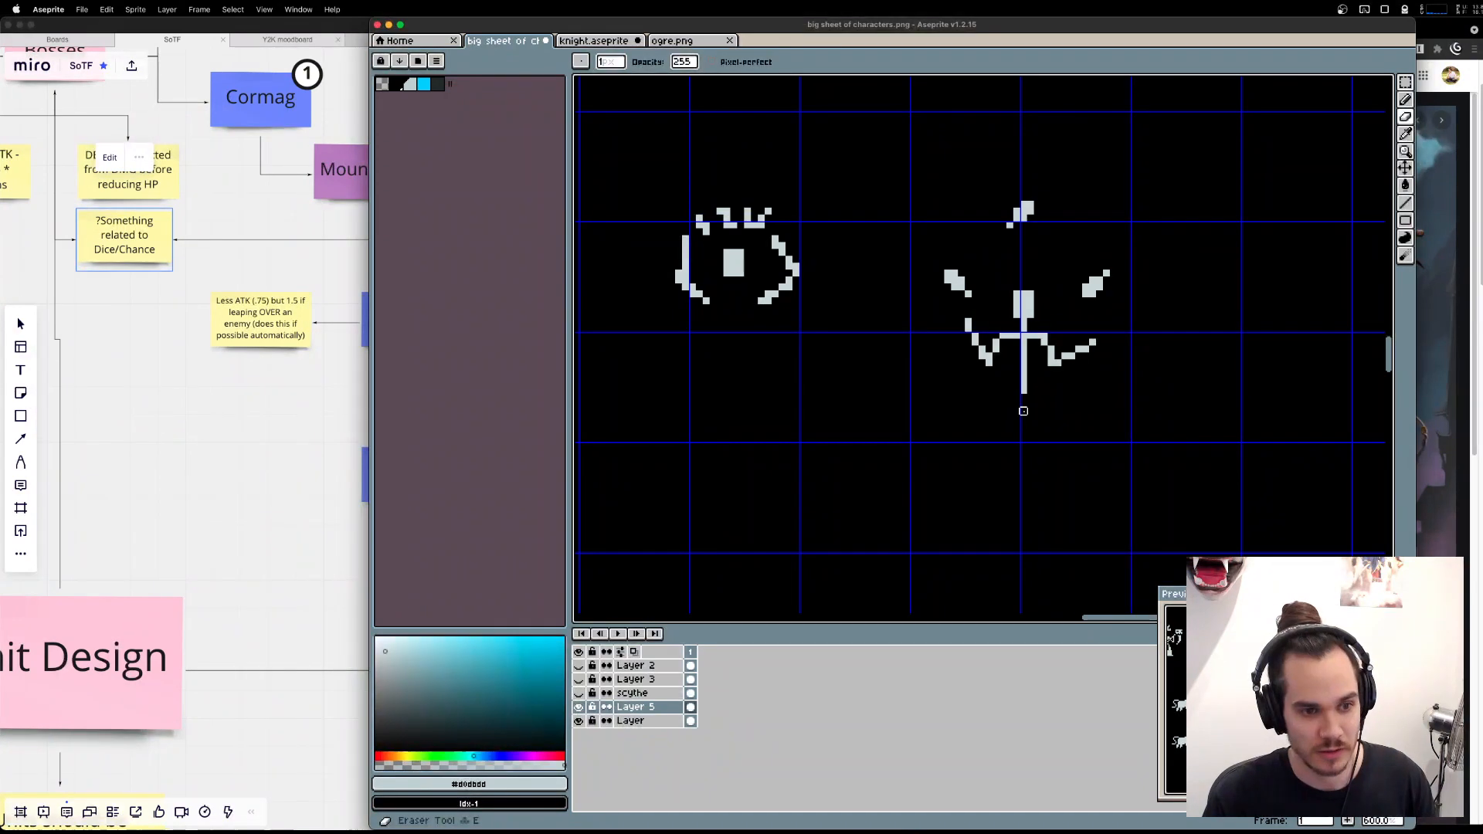
pyautogui.moveTo(1003, 390)
pyautogui.mouseDown()
pyautogui.moveTo(1048, 389)
pyautogui.moveTo(1031, 390)
pyautogui.moveTo(1065, 412)
pyautogui.mouseUp()
pyautogui.moveTo(1066, 413); pyautogui.dragTo(1051, 445)
pyautogui.moveTo(1009, 396); pyautogui.dragTo(1025, 469)
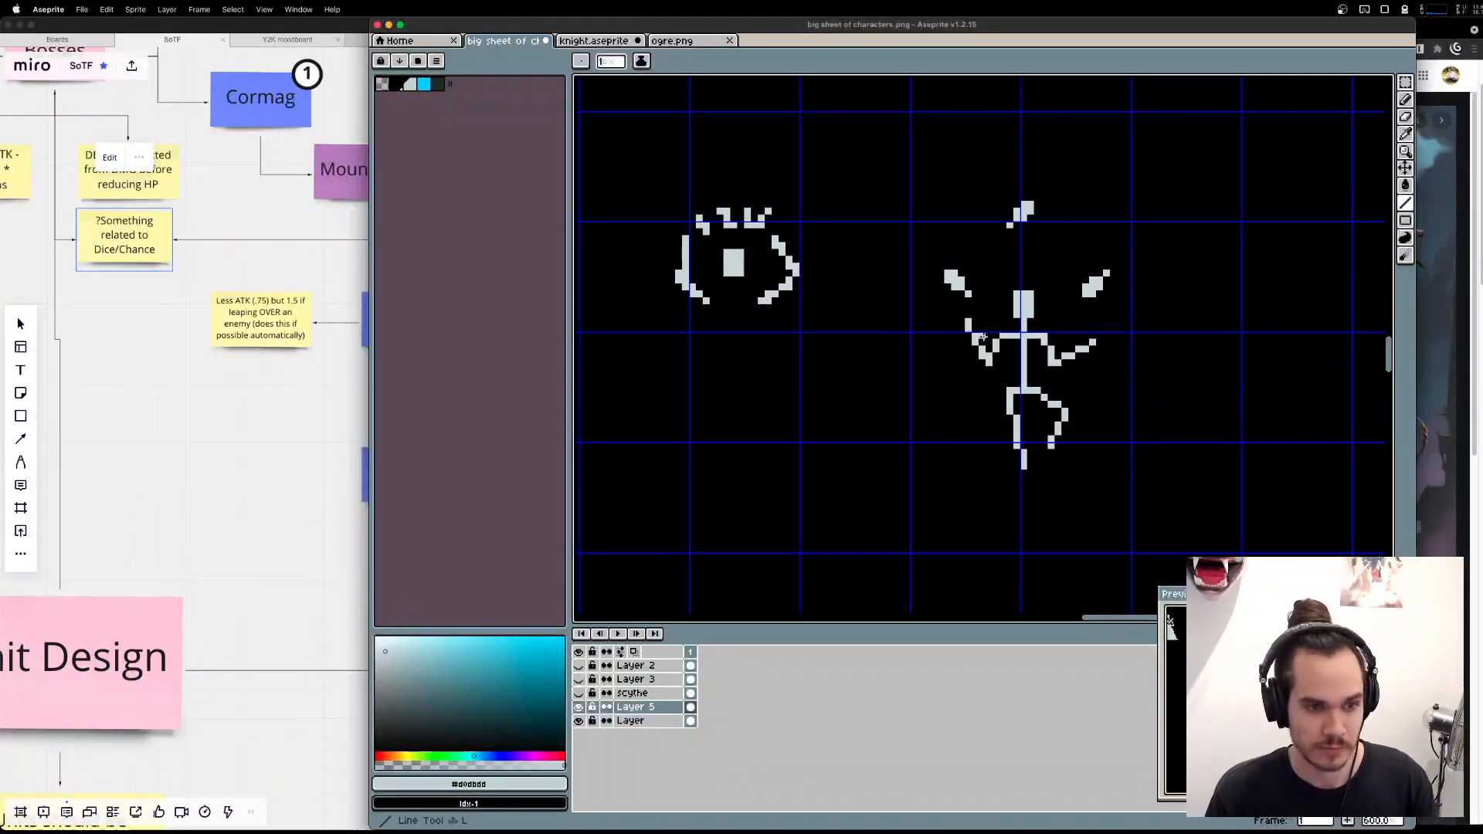
# Thicken the body line into a solid torso by outlining below the shoulders and filling both sides.
pyautogui.moveTo(1012, 340)
pyautogui.mouseDown()
pyautogui.moveTo(1015, 387)
pyautogui.moveTo(1029, 385)
pyautogui.moveTo(1036, 340)
pyautogui.mouseUp()
pyautogui.press('g')
pyautogui.click(1030, 353)
pyautogui.click(1017, 352)
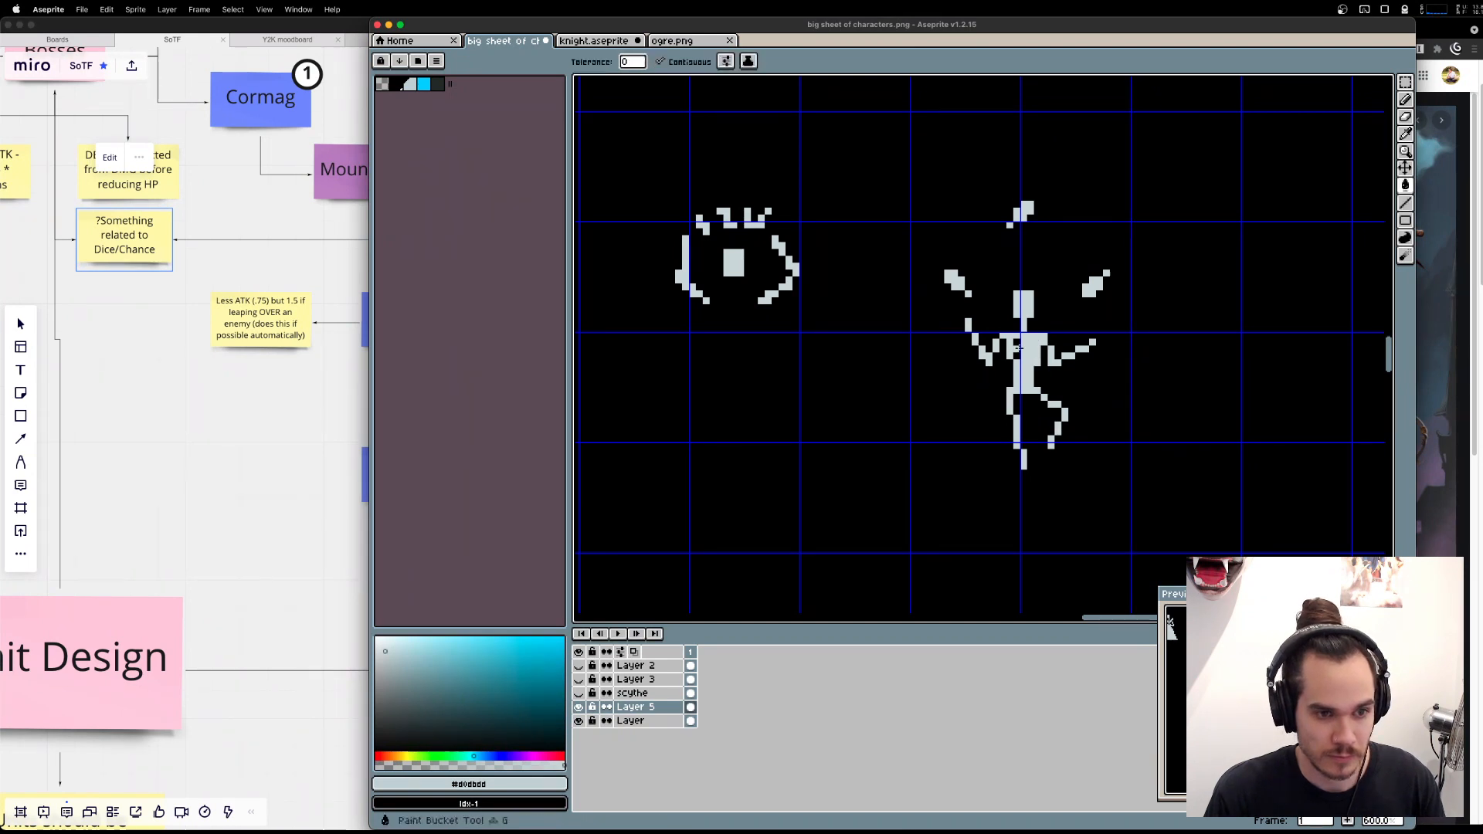
pyautogui.press('b')
pyautogui.click(1009, 363)
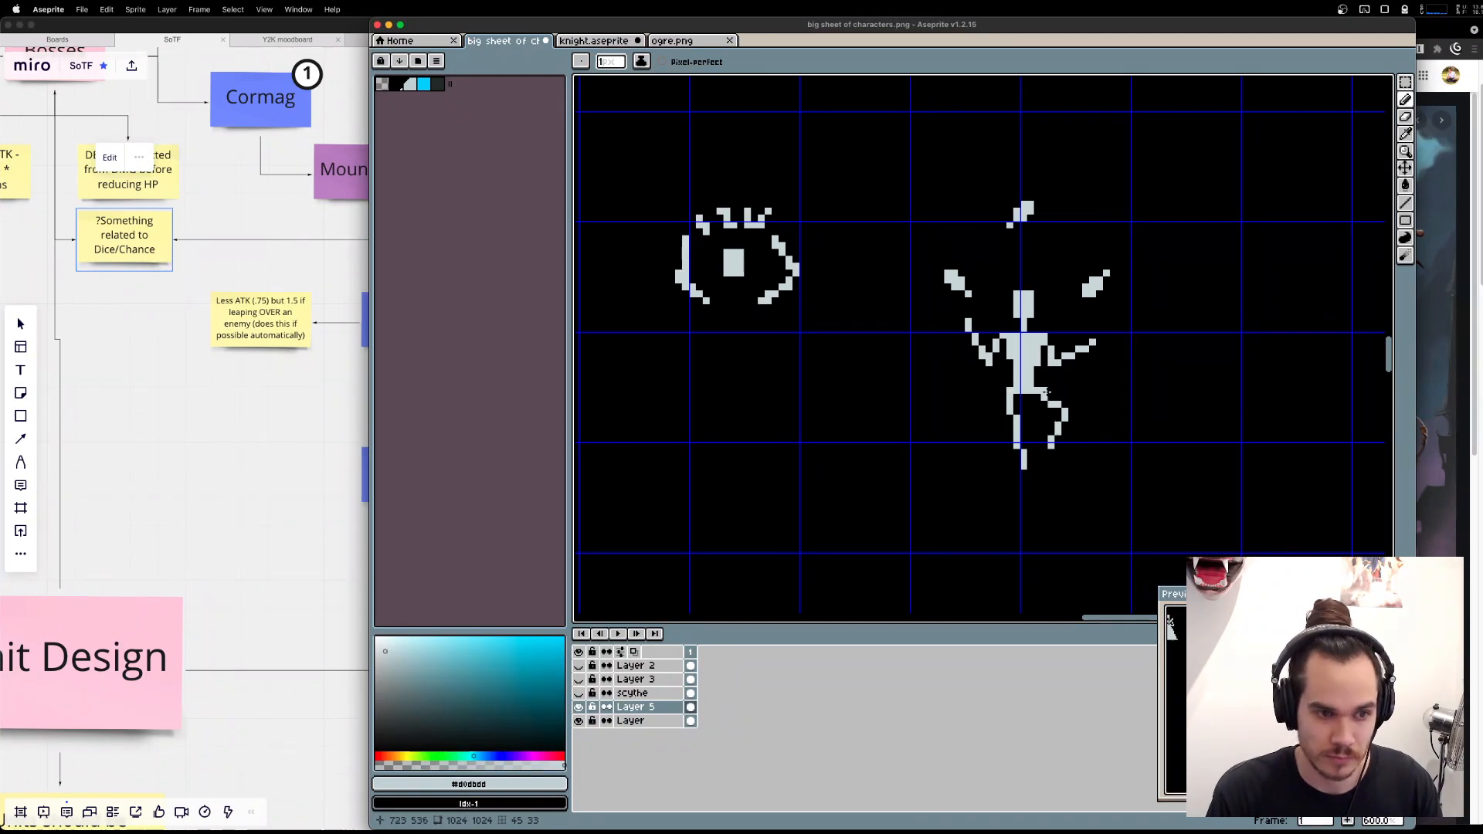
# Fill out the figure's left hip above the standing leg, trying an extra column of pixels and undoing it.
pyautogui.moveTo(1004, 391); pyautogui.dragTo(1010, 364)
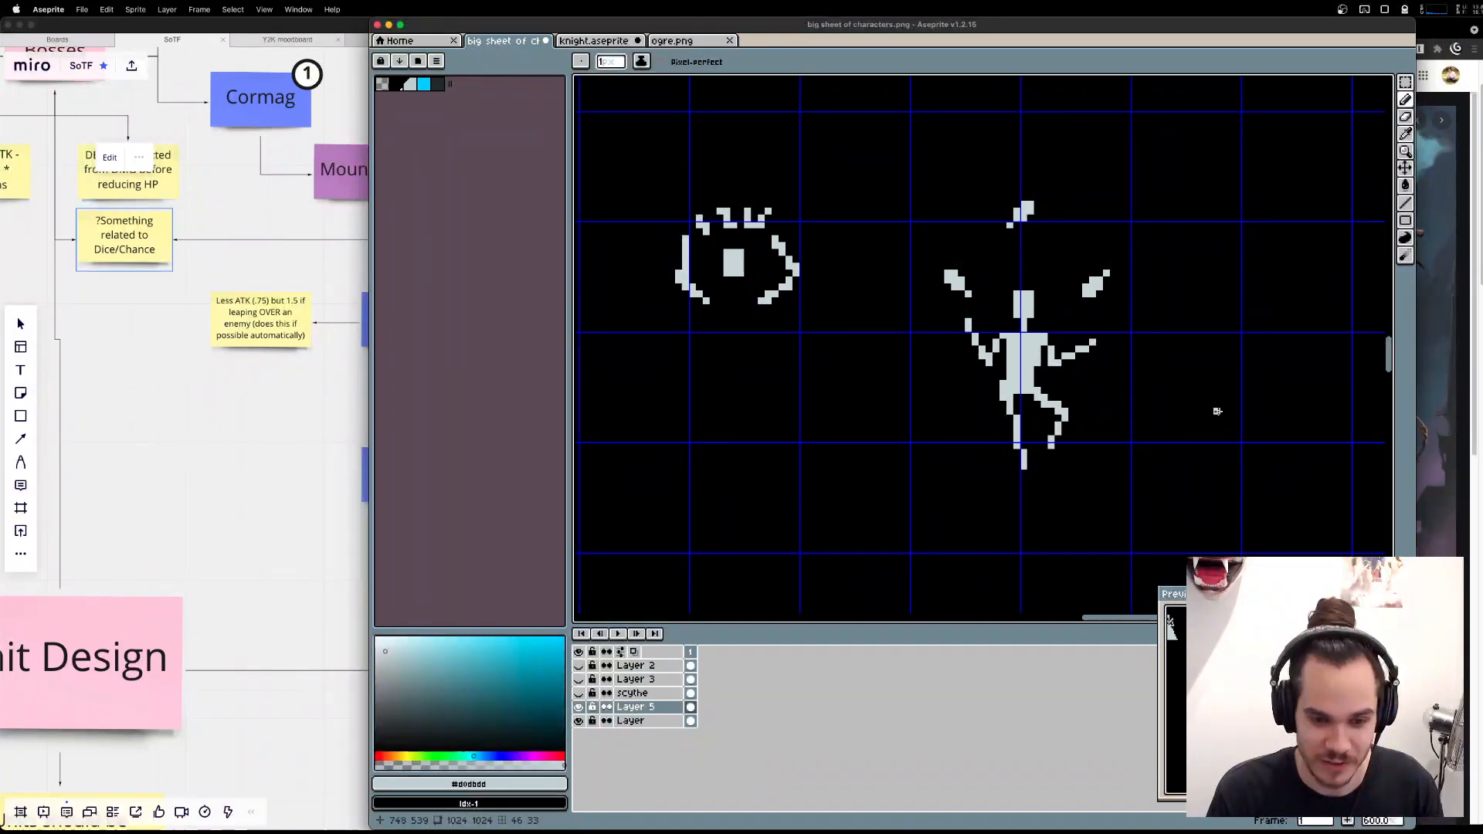
pyautogui.moveTo(997, 381); pyautogui.dragTo(998, 400)
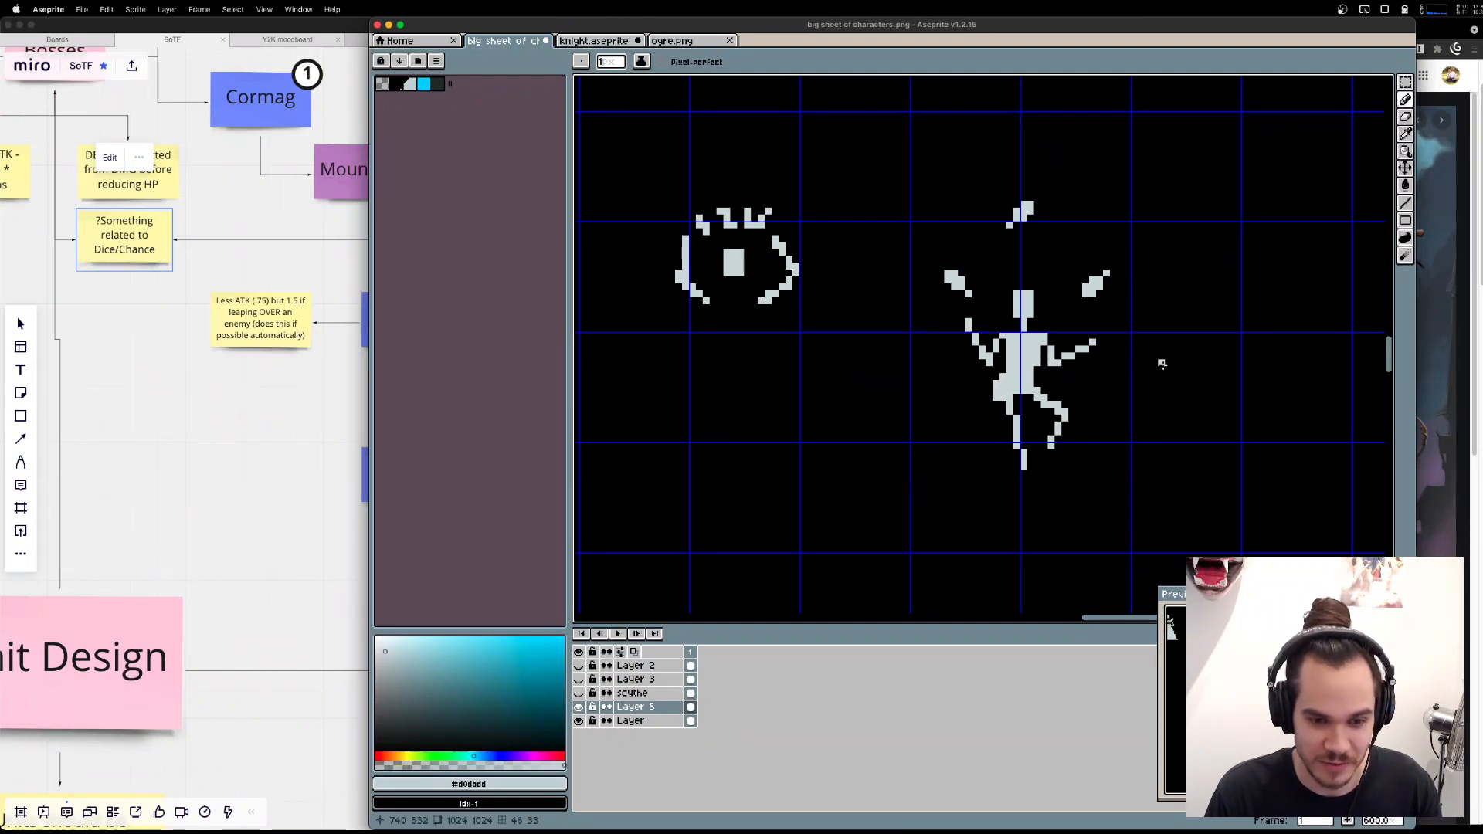
pyautogui.press('super+z')
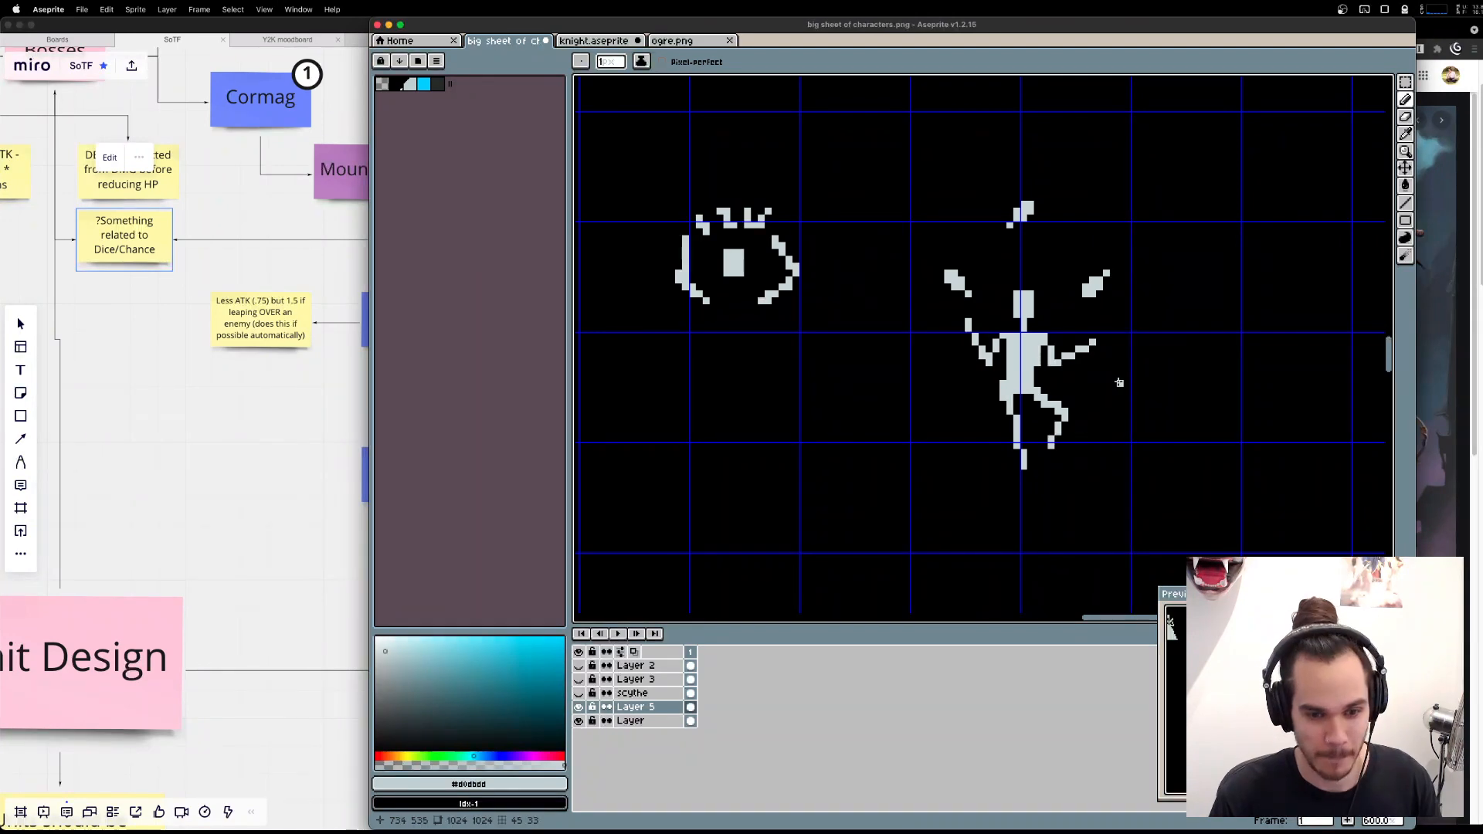
# Draw the jester hat's curved, drooping horns on both sides of the head and erase a gap between hat and face.
pyautogui.scroll(1, 1127, 363)
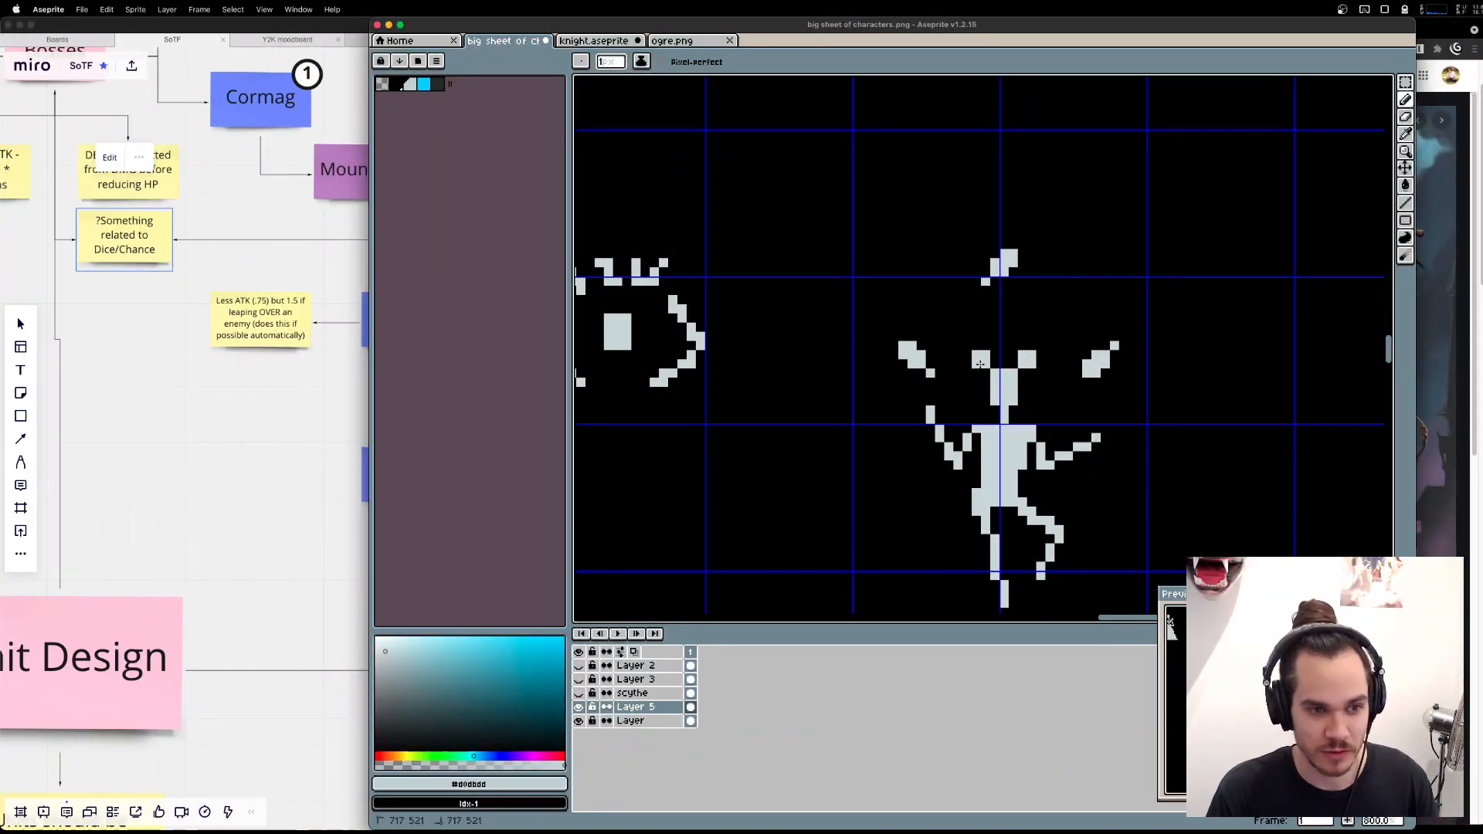
pyautogui.moveTo(980, 364); pyautogui.dragTo(959, 384)
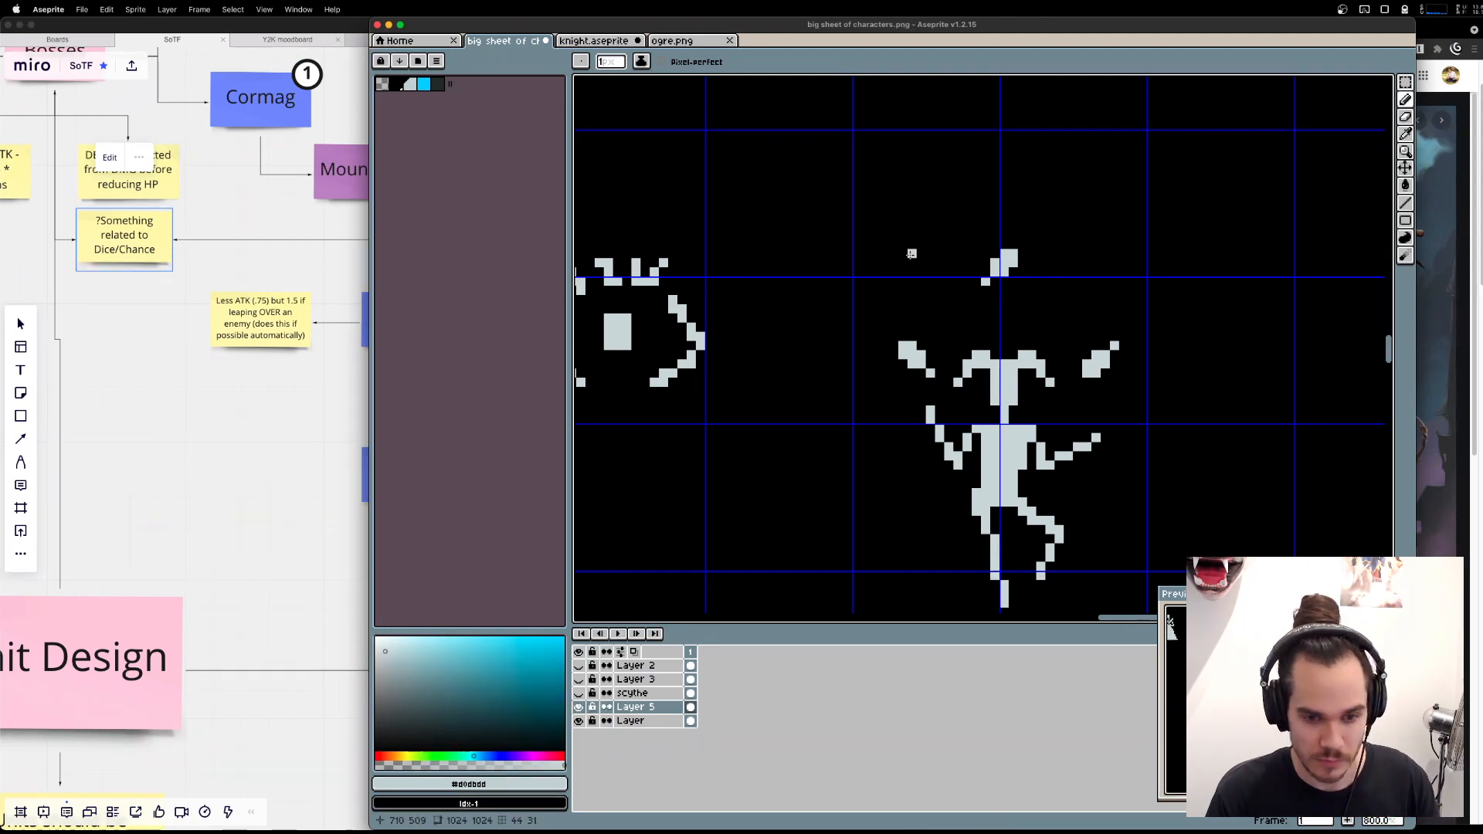
pyautogui.press('e')
pyautogui.moveTo(995, 372); pyautogui.dragTo(1013, 372)
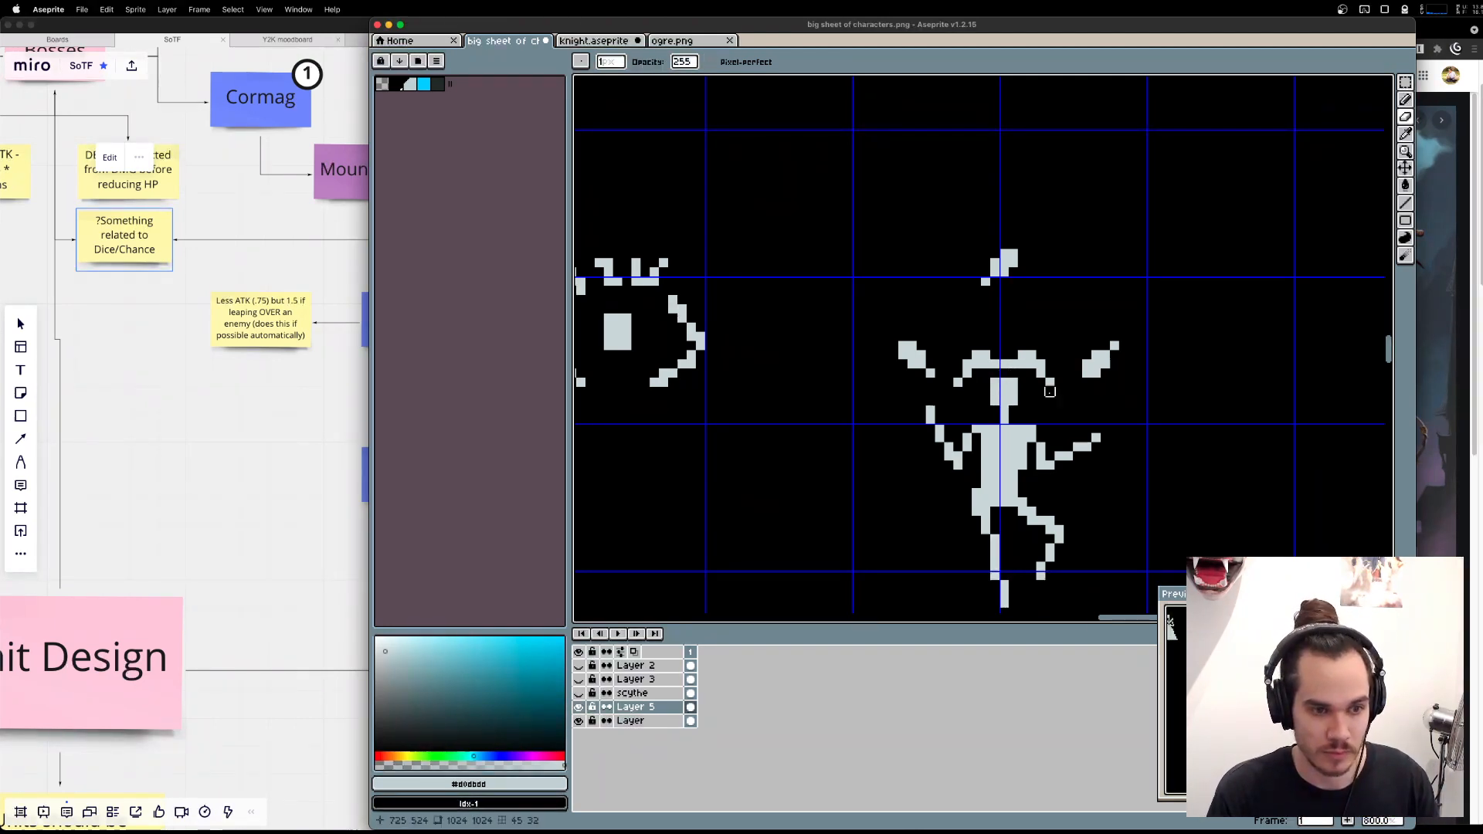
pyautogui.press('b')
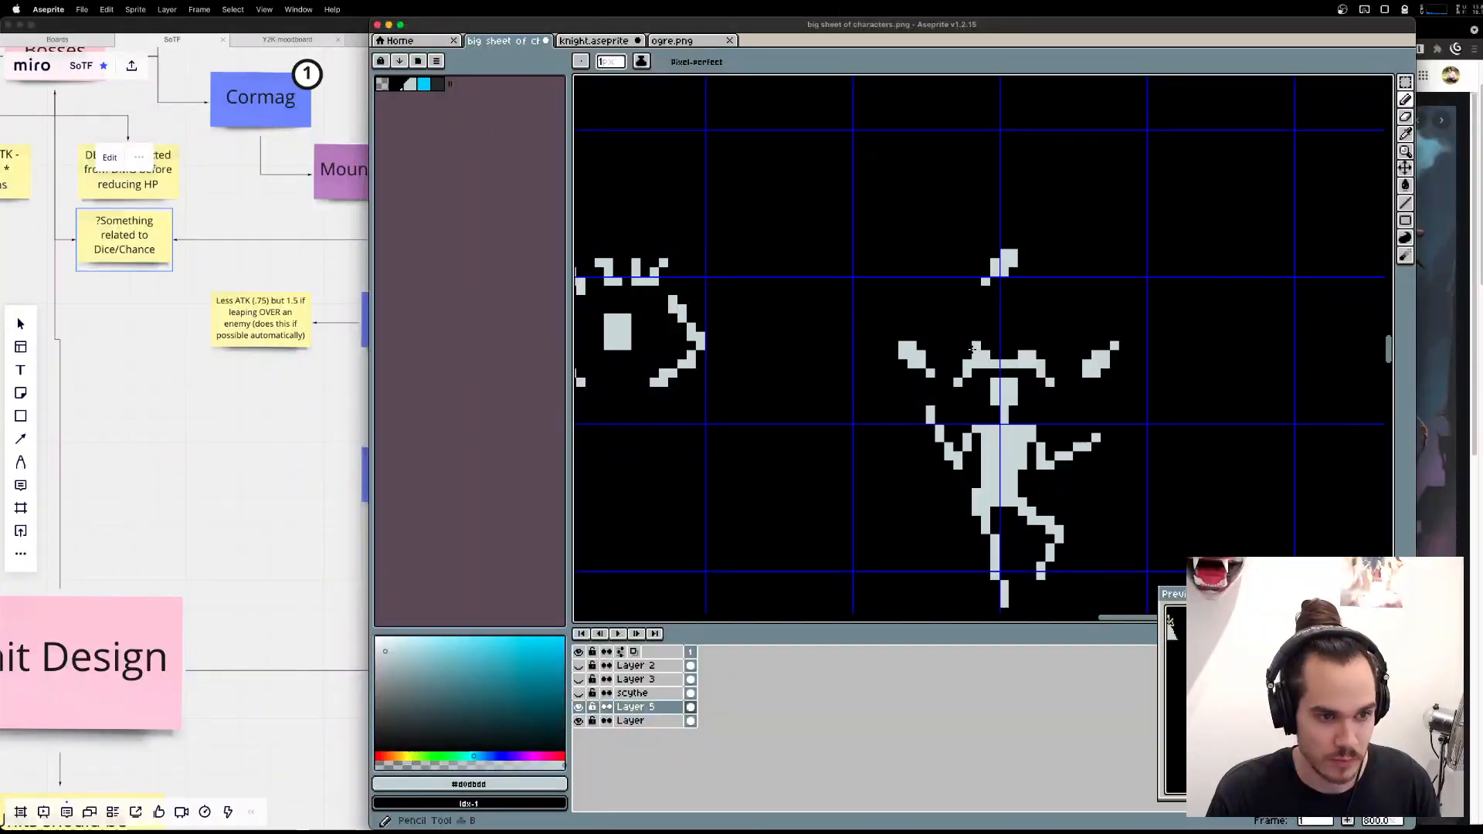
# Move the hat's left and right horns up one pixel each and add a single pixel above the hat's centre.
pyautogui.press('m')
pyautogui.moveTo(949, 346)
pyautogui.mouseDown()
pyautogui.moveTo(968, 383)
pyautogui.moveTo(987, 383)
pyautogui.mouseUp()
pyautogui.moveTo(979, 380); pyautogui.dragTo(1061, 383)
pyautogui.click(1022, 345)
pyautogui.moveTo(1057, 380); pyautogui.dragTo(1057, 371)
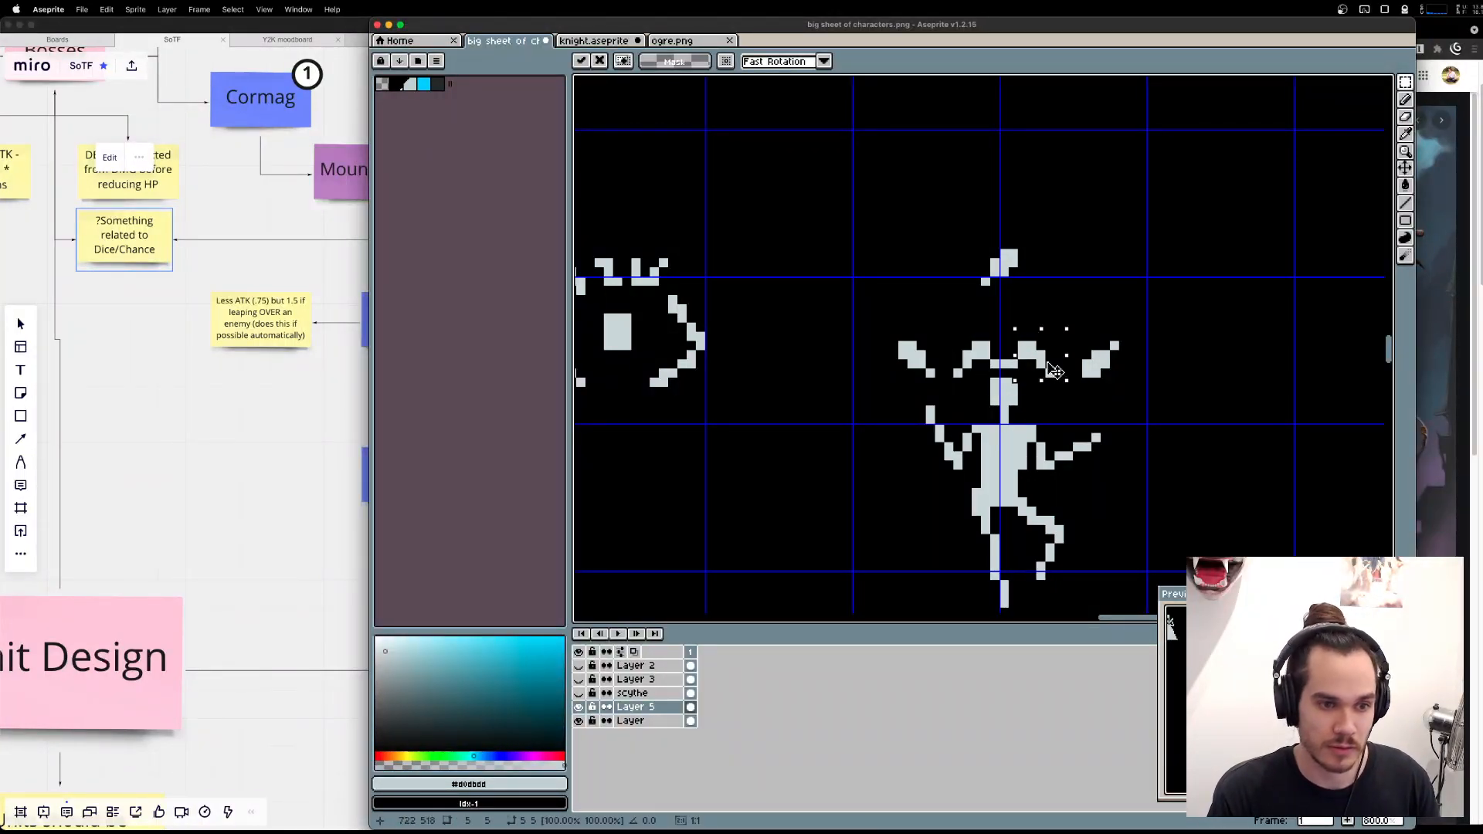
pyautogui.press('super+d')
pyautogui.press('b')
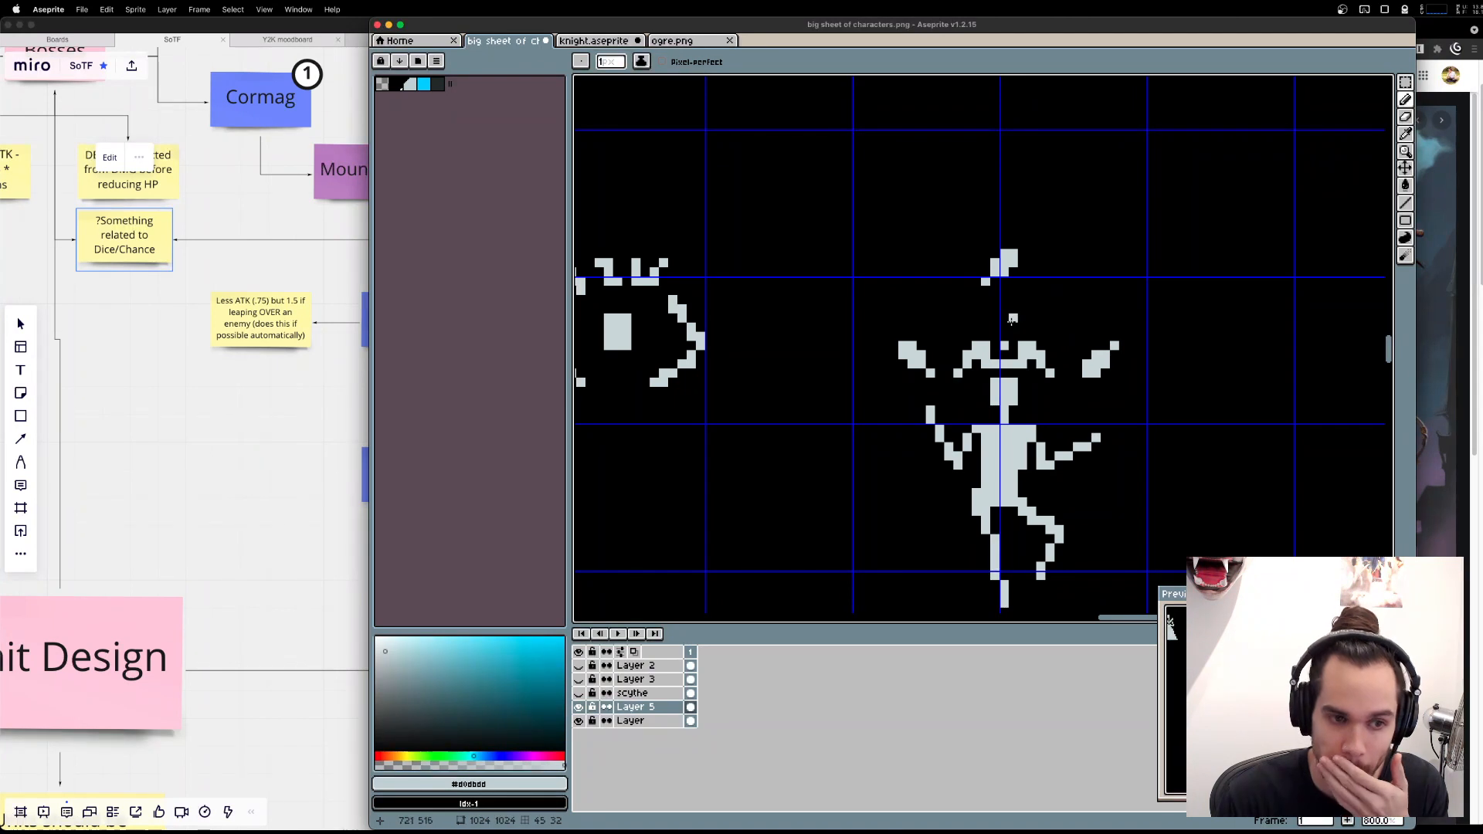
# Move the two side knives outward, lowering the right one, and shift the top knife one pixel right and down.
pyautogui.press('m')
pyautogui.moveTo(1060, 327); pyautogui.dragTo(1150, 403)
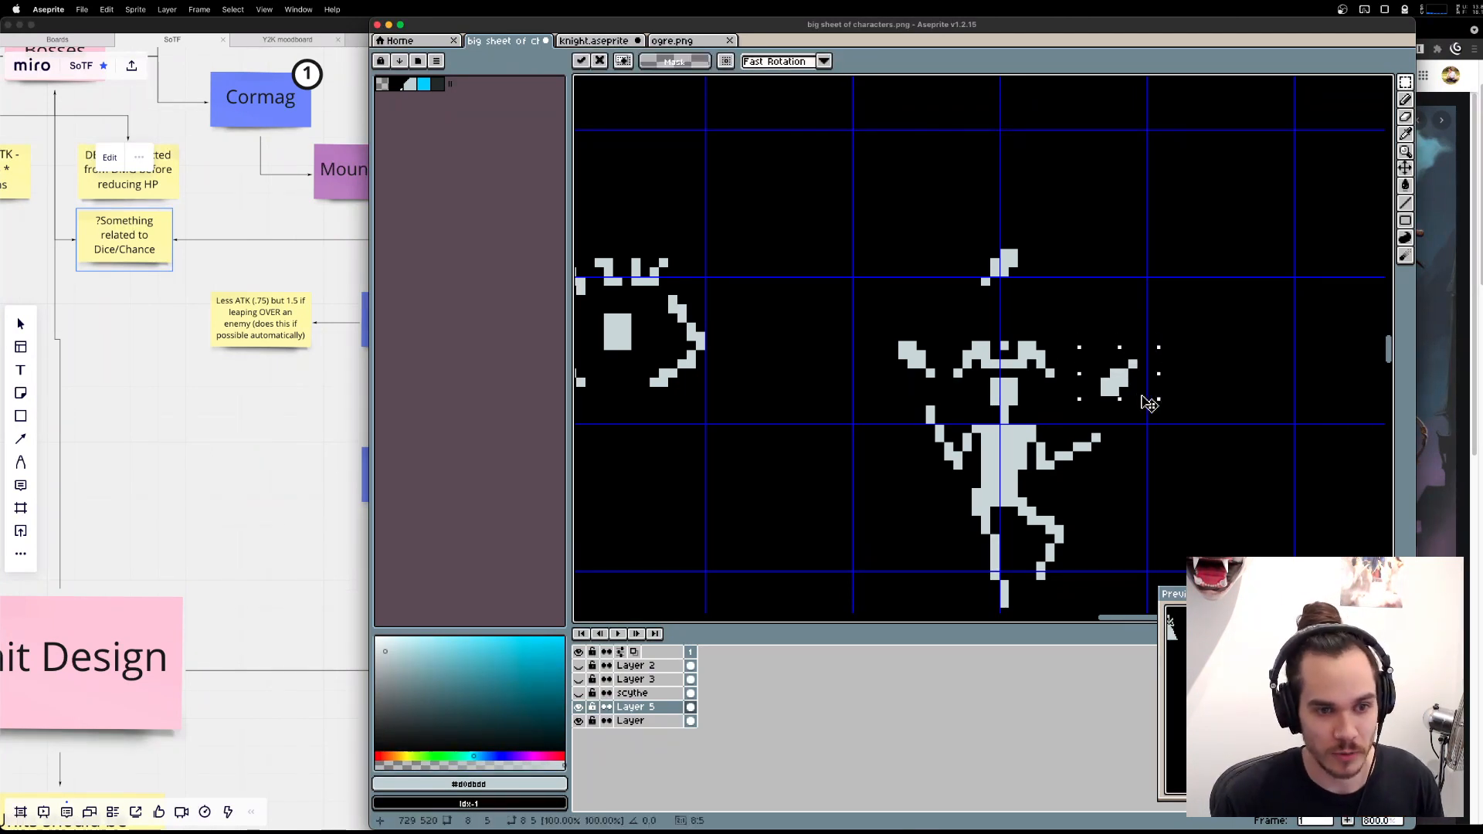
pyautogui.moveTo(873, 324)
pyautogui.mouseDown()
pyautogui.moveTo(942, 382)
pyautogui.moveTo(896, 362)
pyautogui.mouseUp()
pyautogui.click(939, 244)
pyautogui.moveTo(933, 246); pyautogui.dragTo(1093, 324)
pyautogui.moveTo(1028, 282); pyautogui.dragTo(1037, 291)
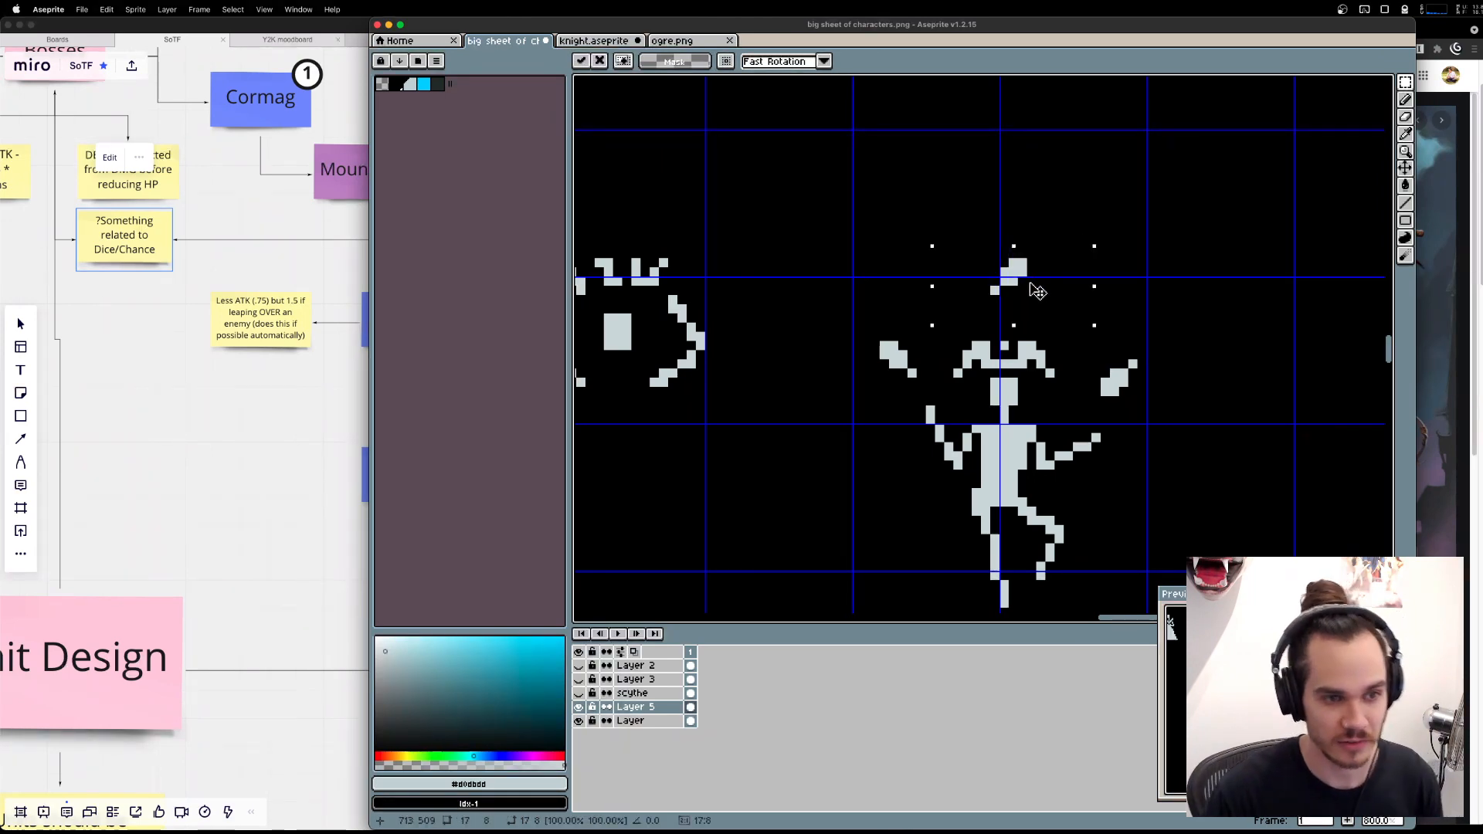
pyautogui.press('super+d')
pyautogui.scroll(-2, 1021, 275)
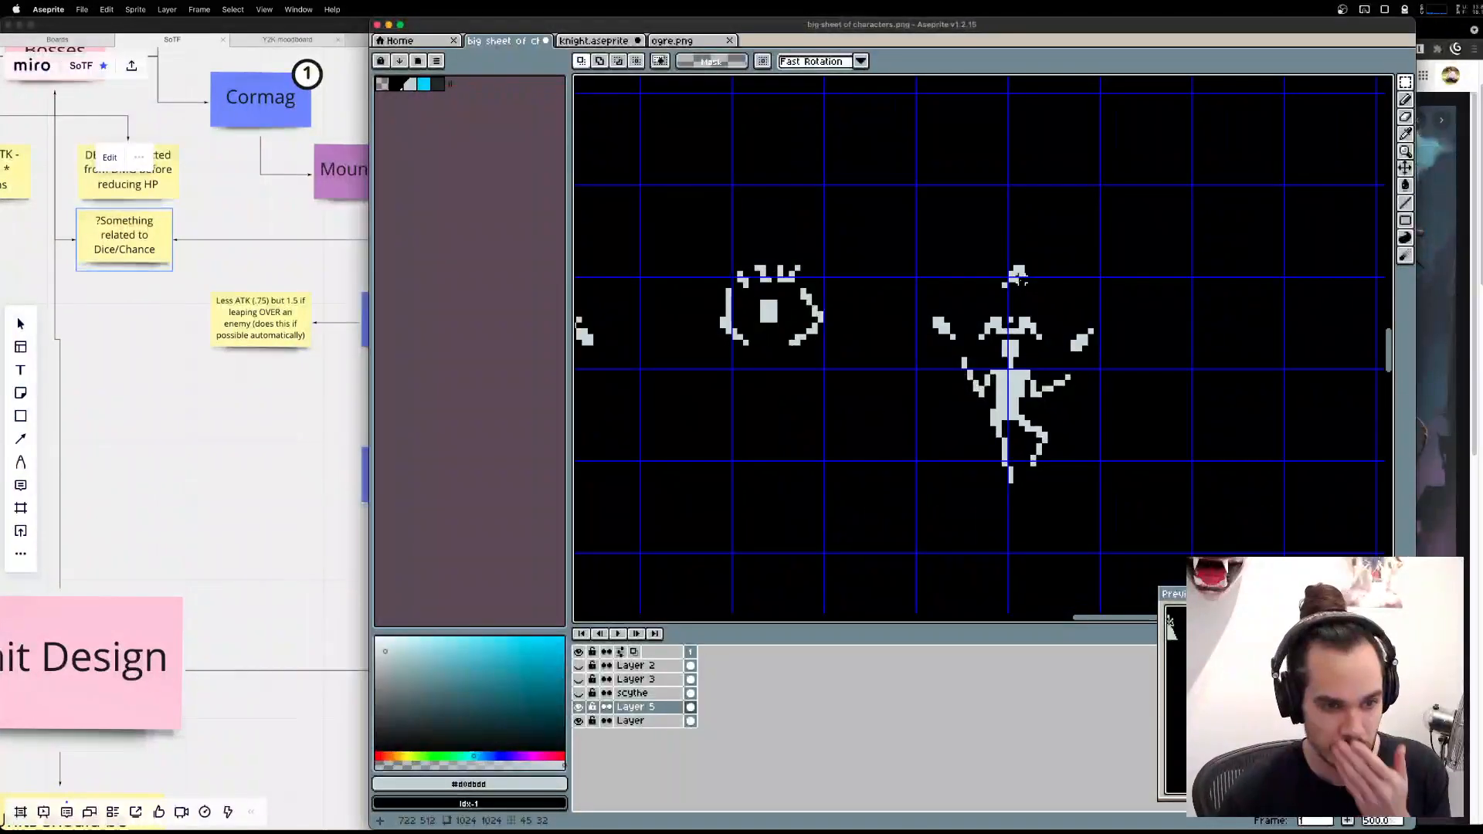
# Recheck the jester reference in Brave, and in Aseprite add a raised collar pixel above each shoulder.
pyautogui.scroll(2, 1022, 275)
pyautogui.press('super+Tab')
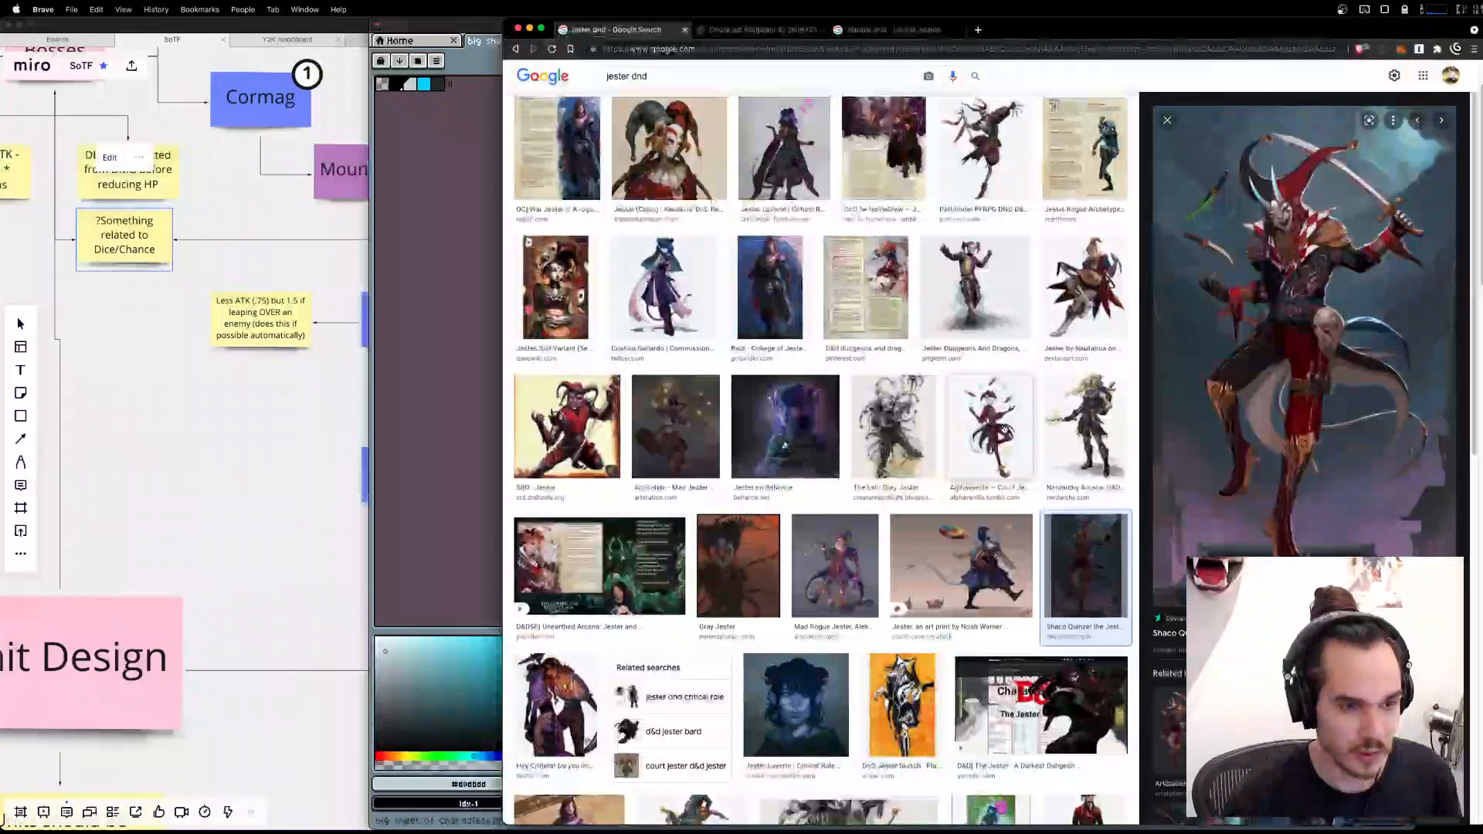
pyautogui.press('super+Tab')
pyautogui.scroll(3, 986, 343)
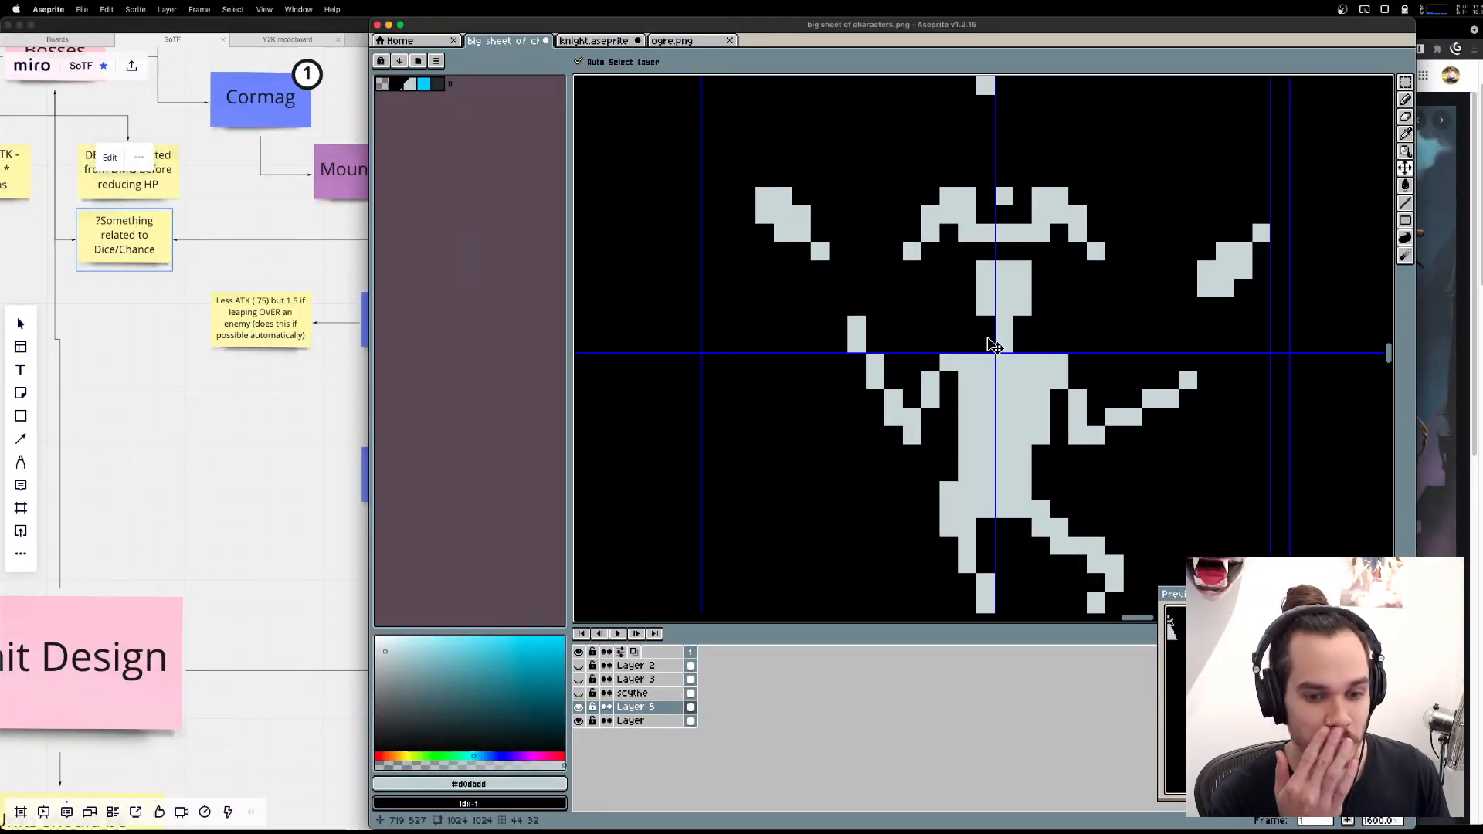
pyautogui.press('super+Tab')
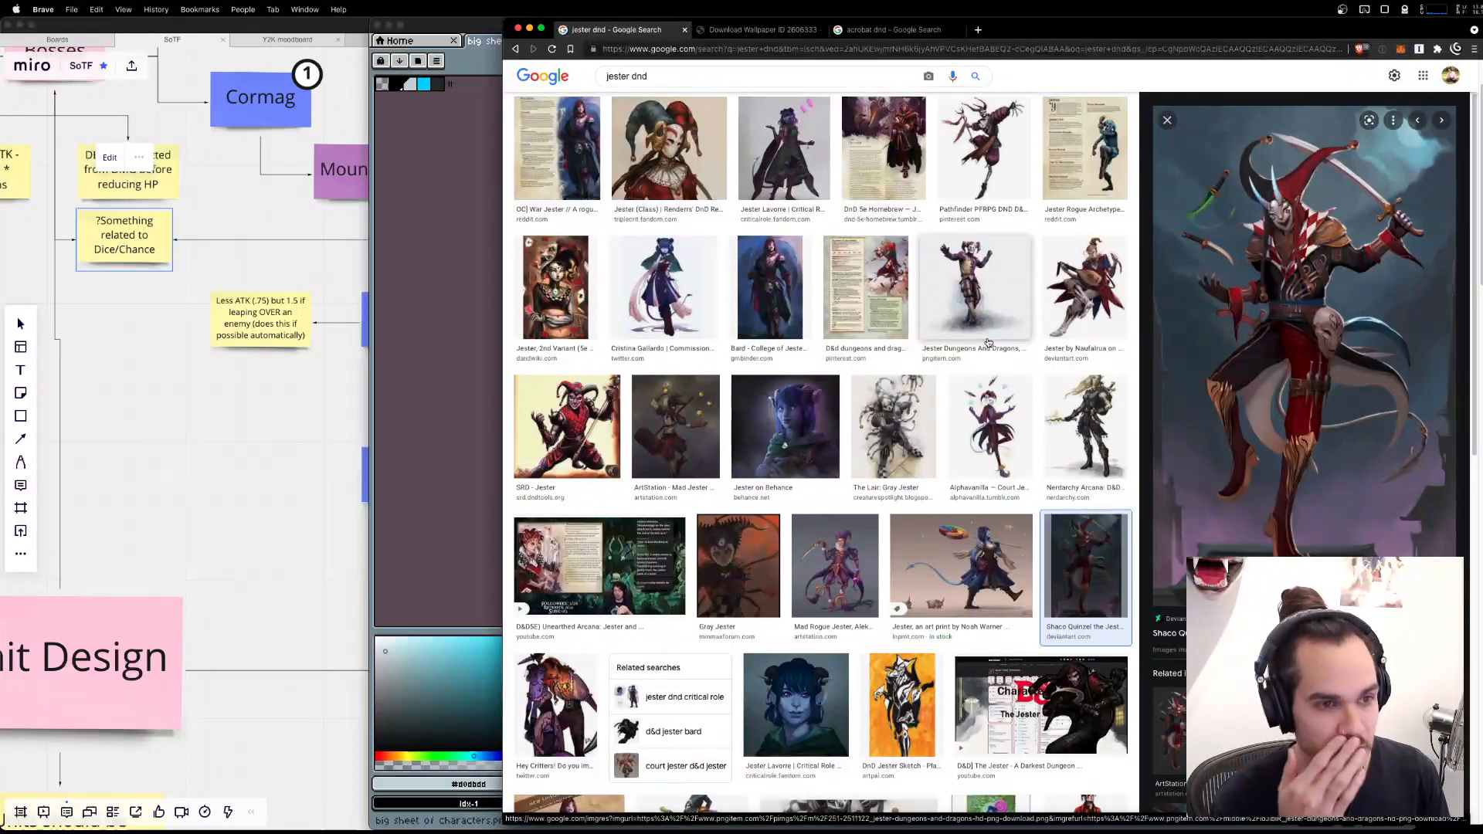
pyautogui.press('super+Tab')
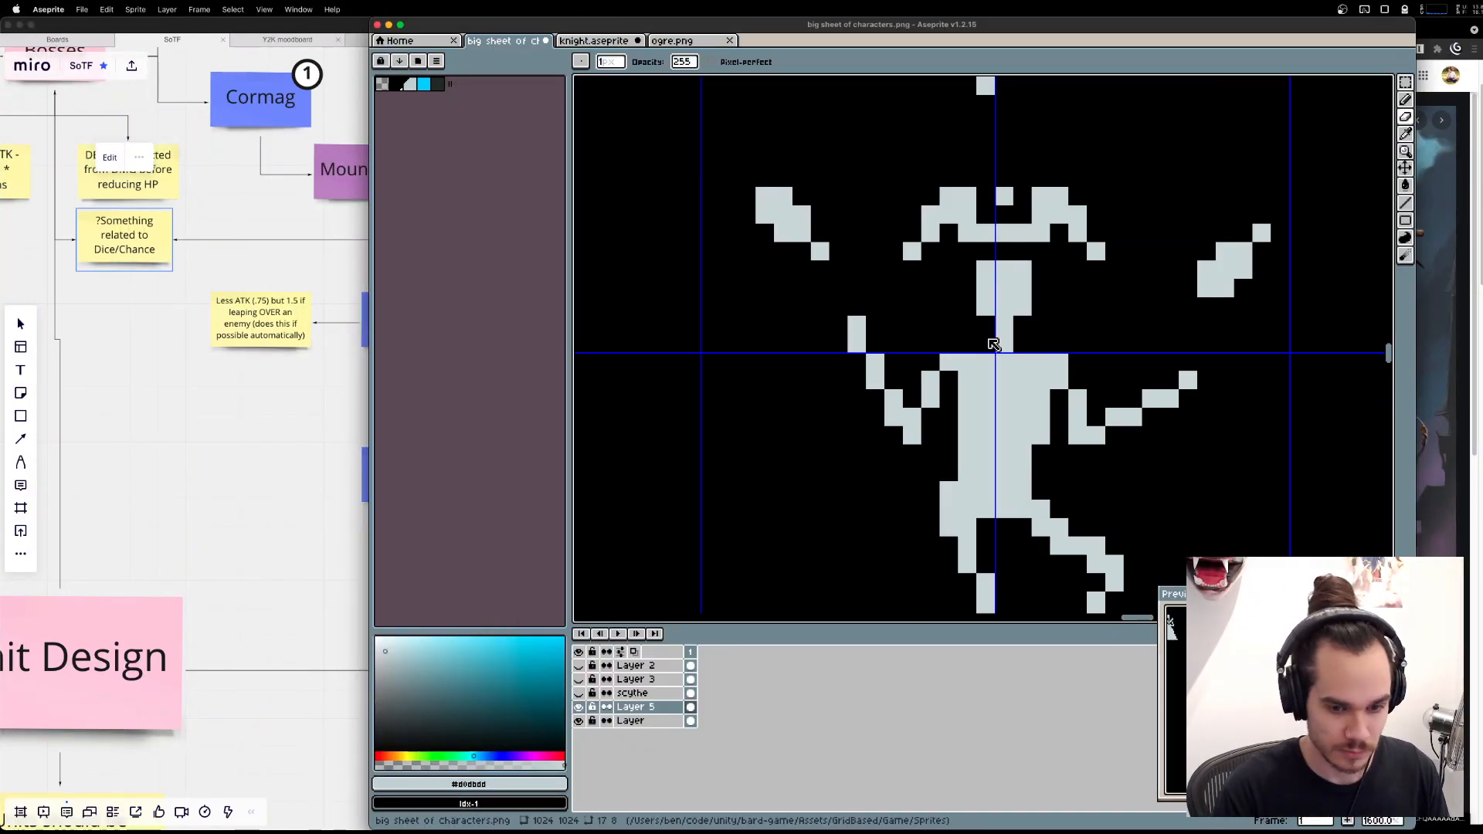
pyautogui.press('super+Tab')
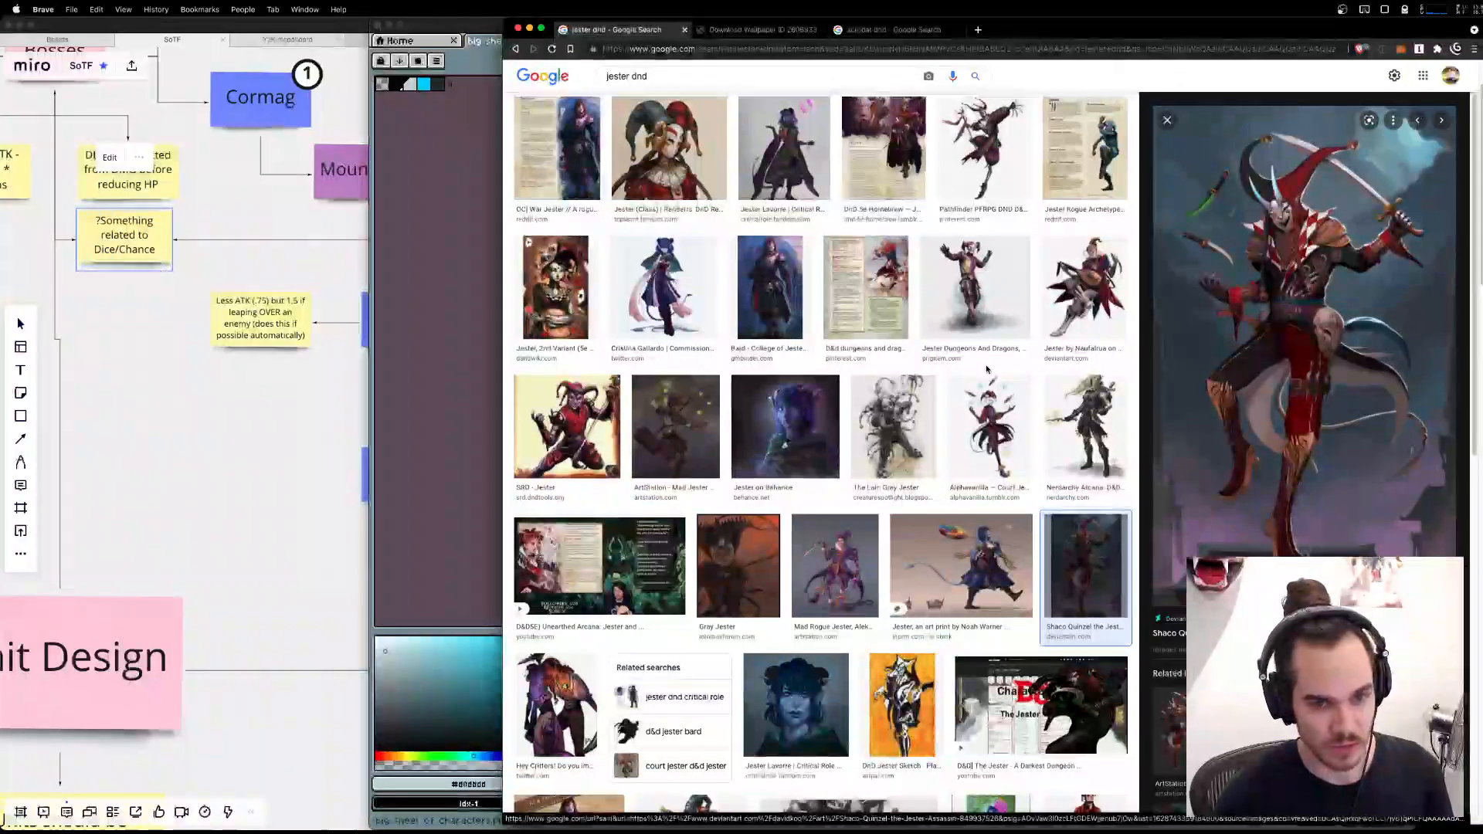
pyautogui.press('super+Tab')
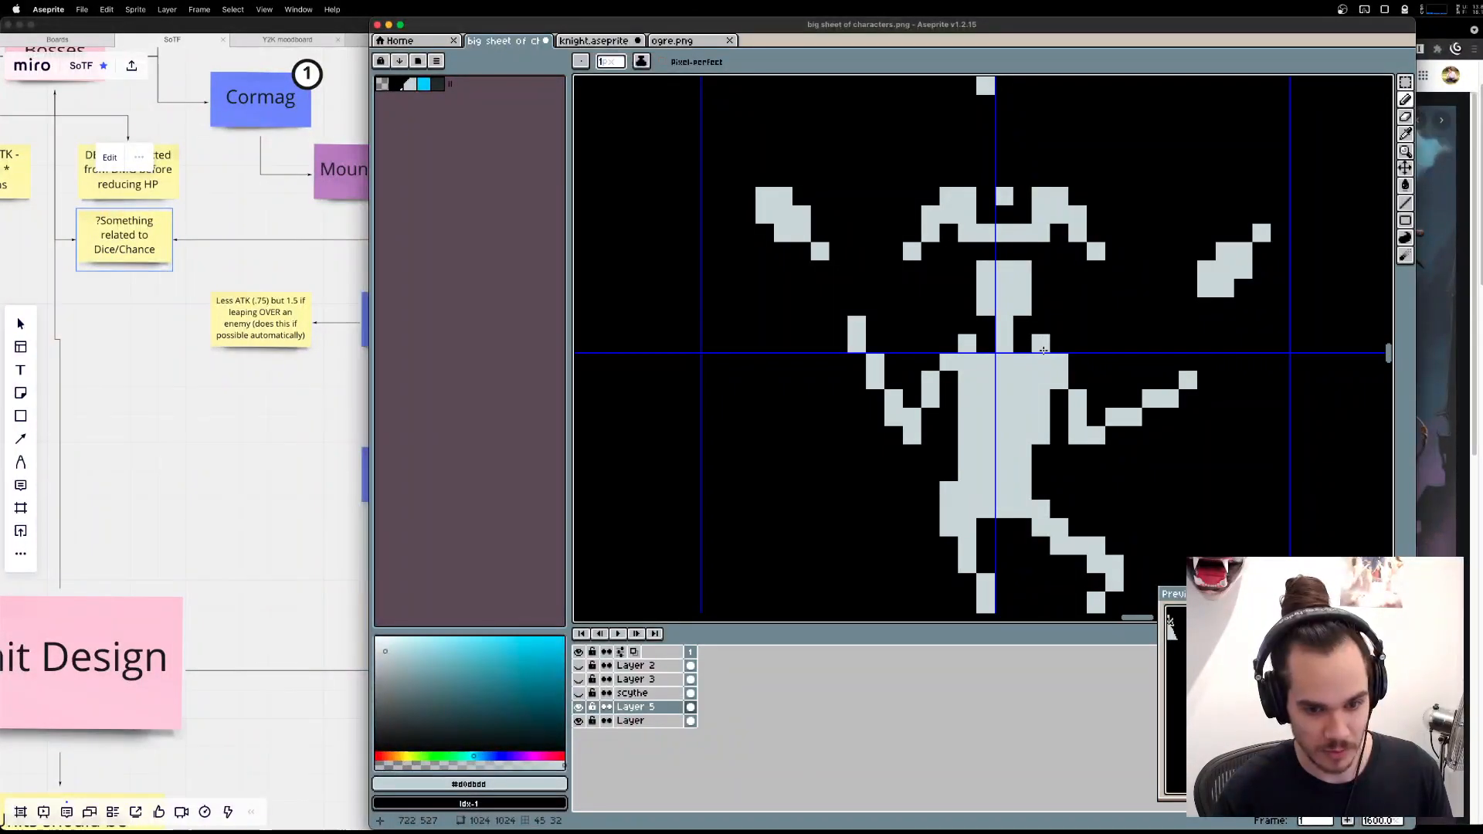
# Try carving a V-shaped neckline into the upper torso with a wider neck, and undo it.
pyautogui.press('e')
pyautogui.click(985, 361)
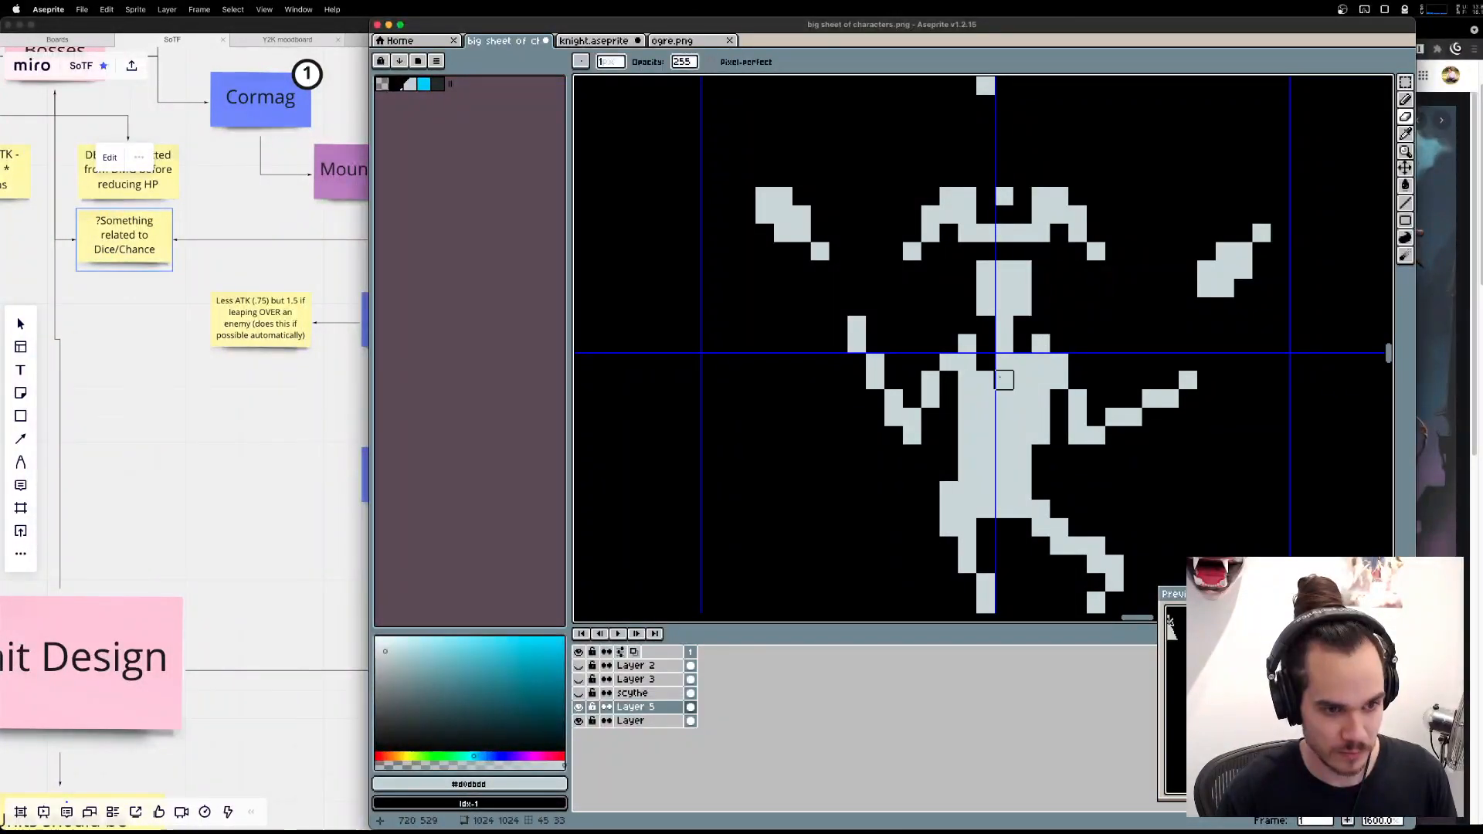
pyautogui.click(1005, 380)
pyautogui.click(1023, 361)
pyautogui.press('b')
pyautogui.click(1023, 320)
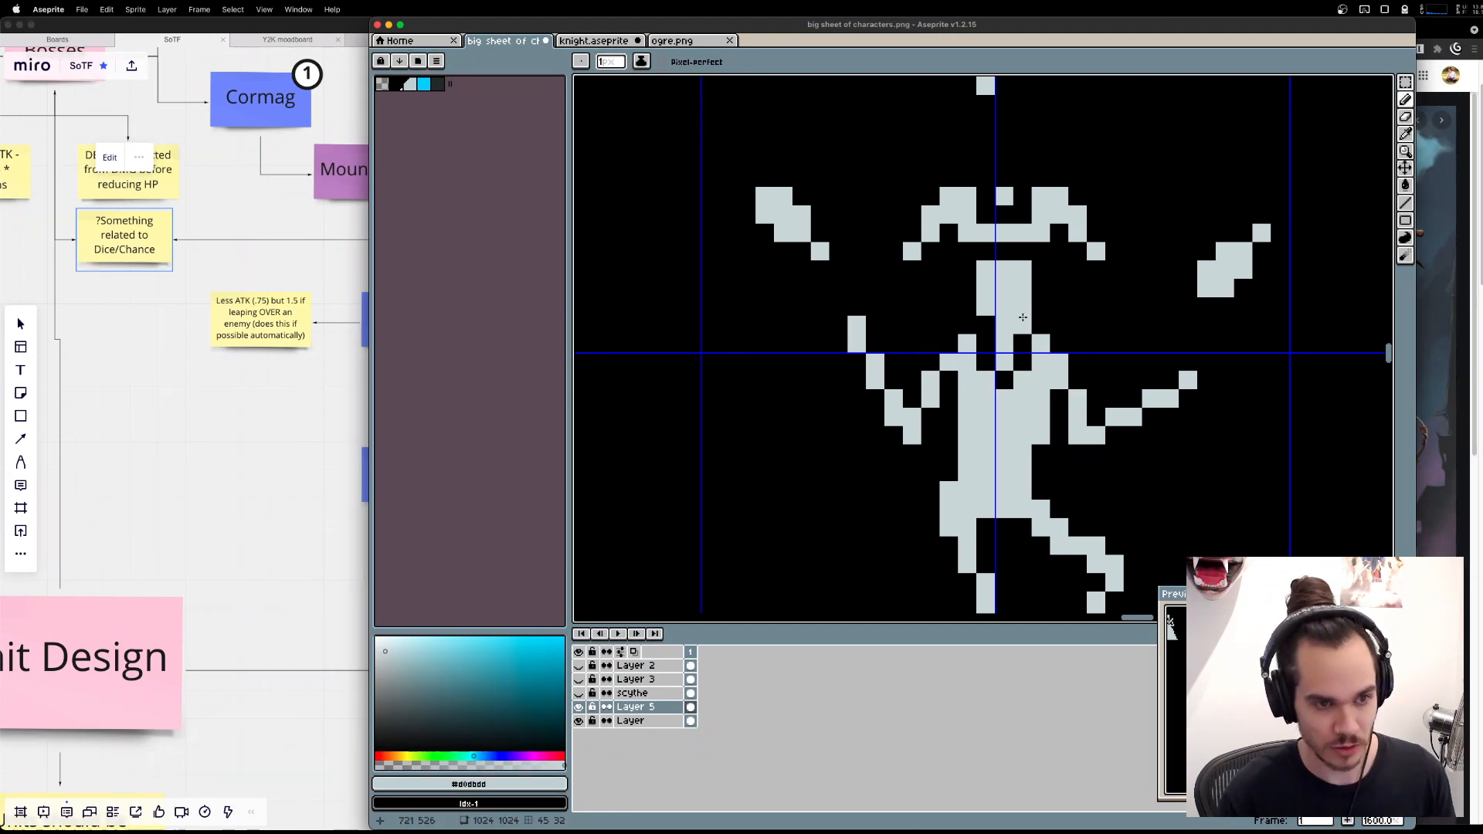
pyautogui.press('super+z')
pyautogui.press('super+z')
pyautogui.press('super+z')
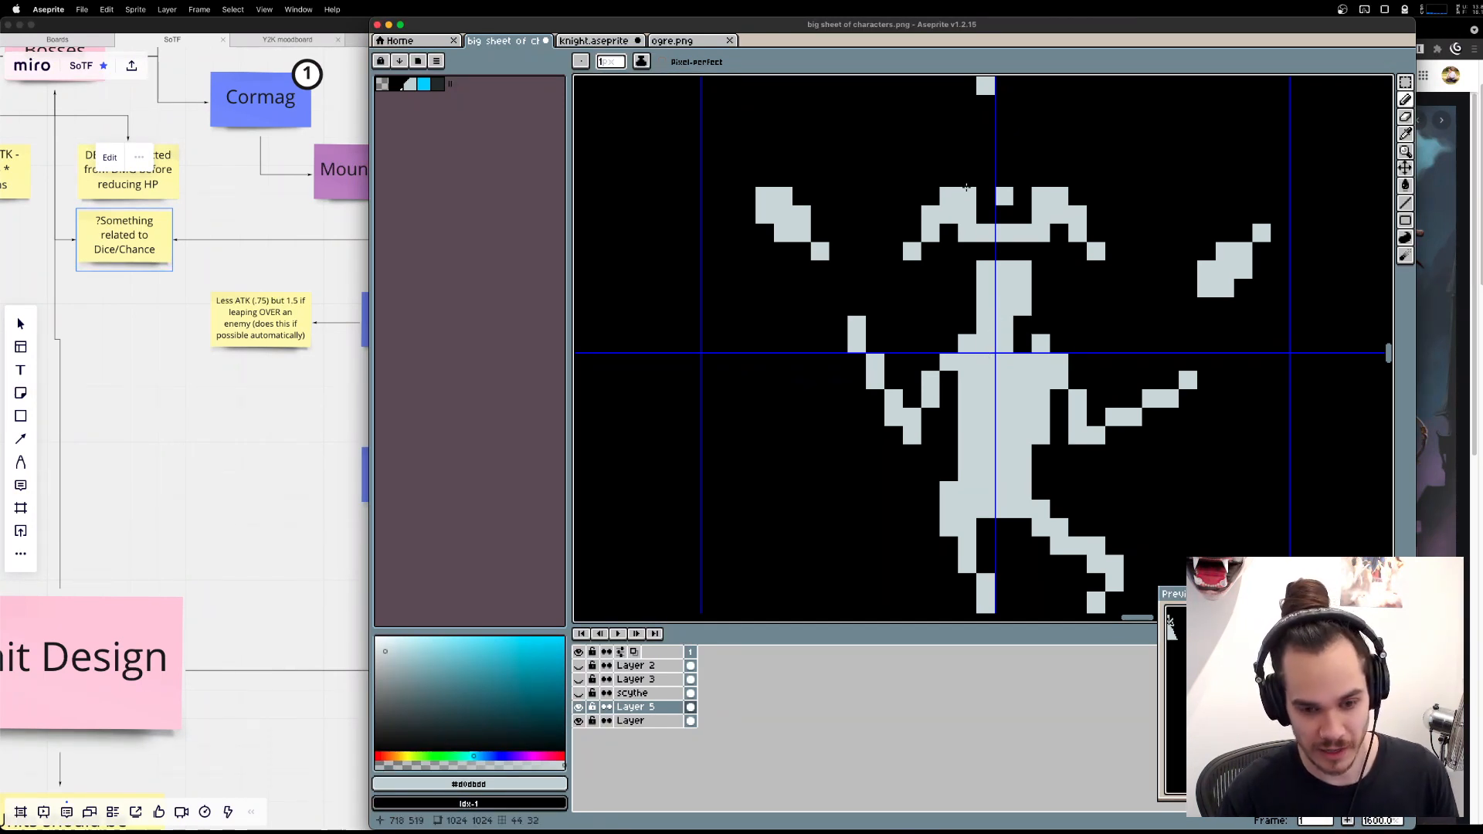
# Move the hat, head and neck one pixel right and fill the gaps between the neck and the collar pixels.
pyautogui.press('m')
pyautogui.moveTo(869, 153); pyautogui.dragTo(1122, 333)
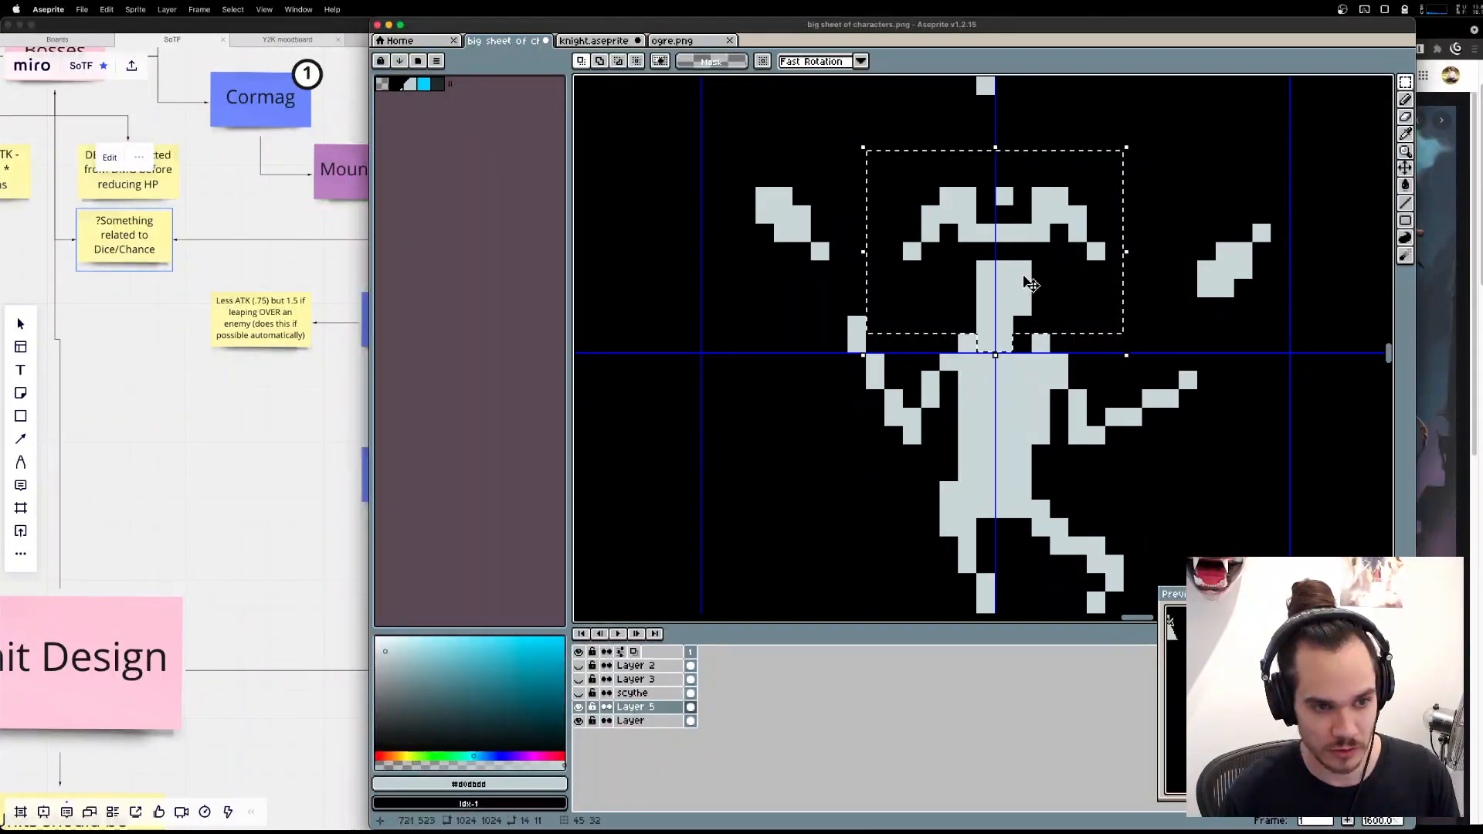
pyautogui.moveTo(1031, 285); pyautogui.dragTo(1042, 284)
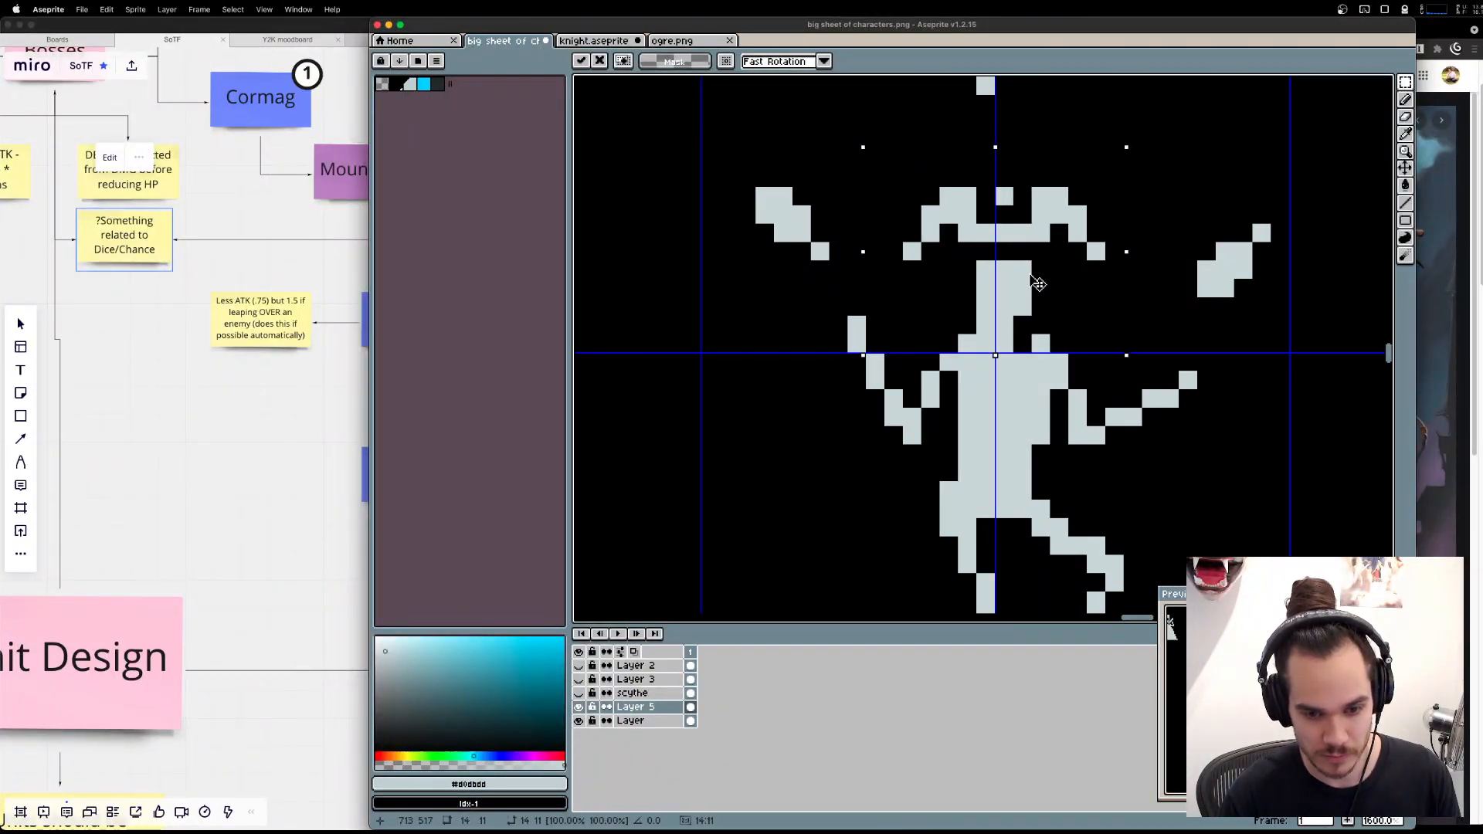
pyautogui.hotkey('ctrl', 'd')
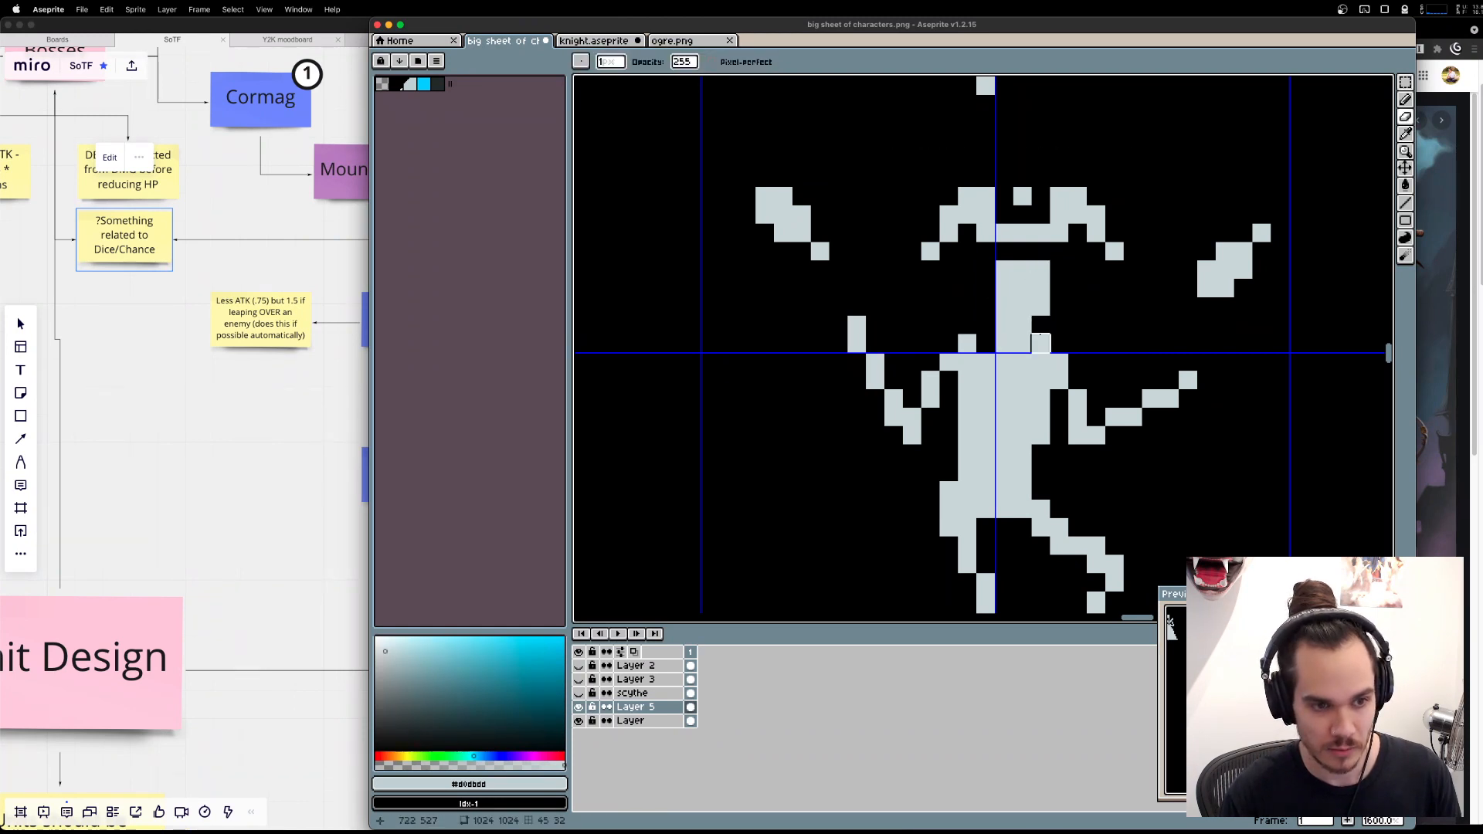
pyautogui.press('b')
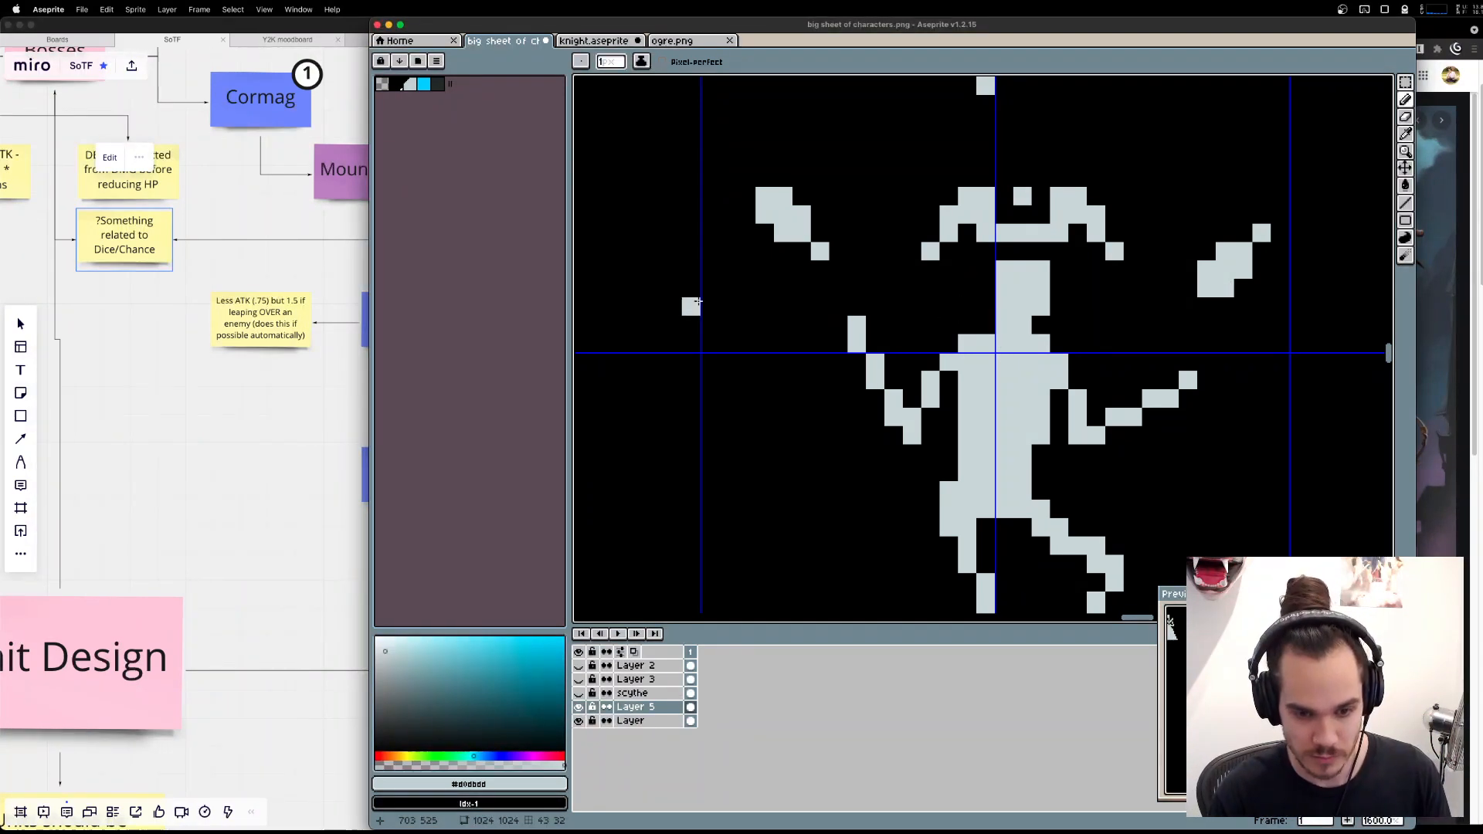
# Try erasing several neckline shapes across the collar and upper chest, undoing each attempt.
pyautogui.press('e')
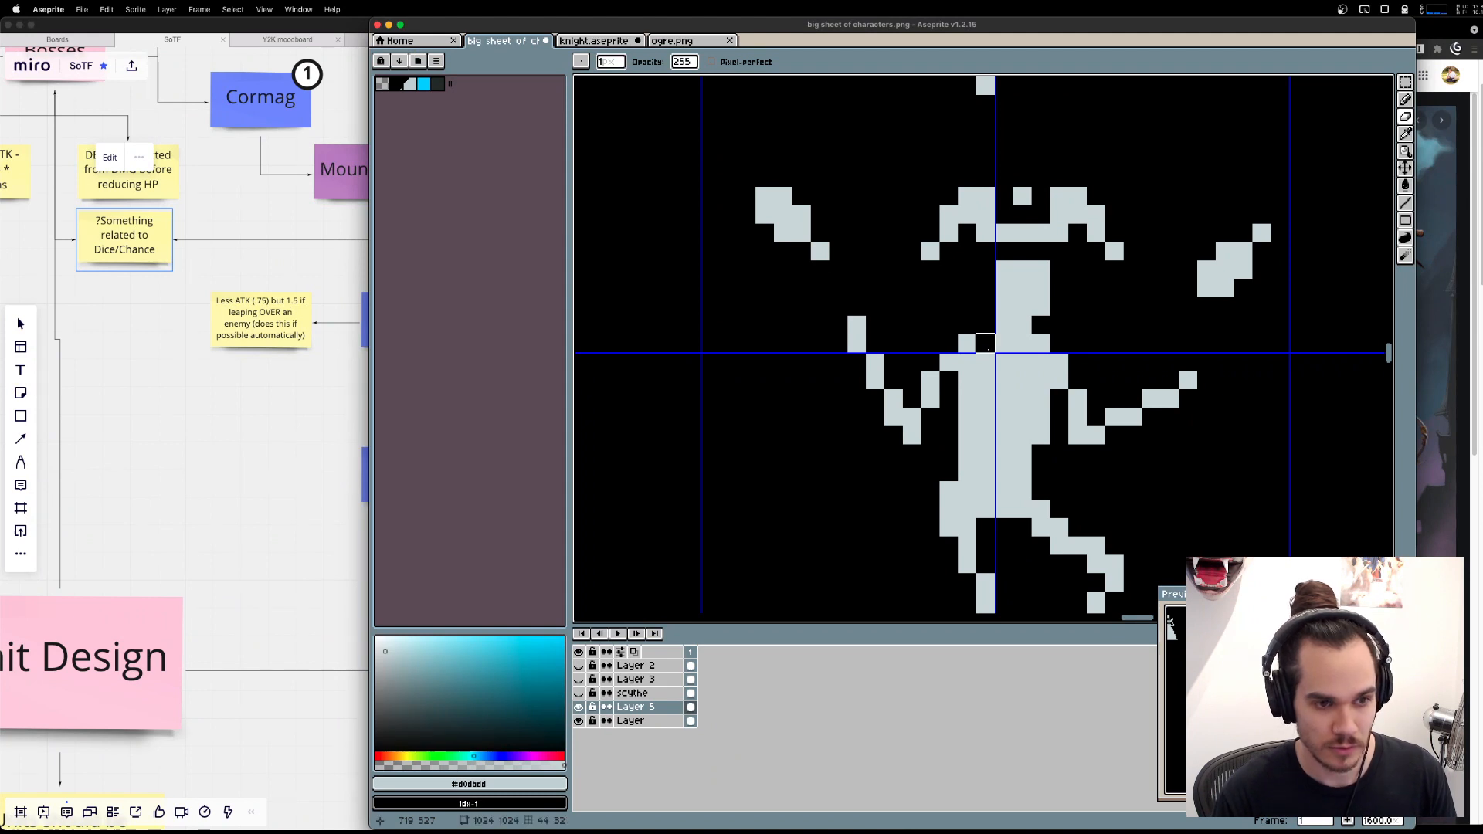
pyautogui.moveTo(985, 344); pyautogui.dragTo(1023, 362)
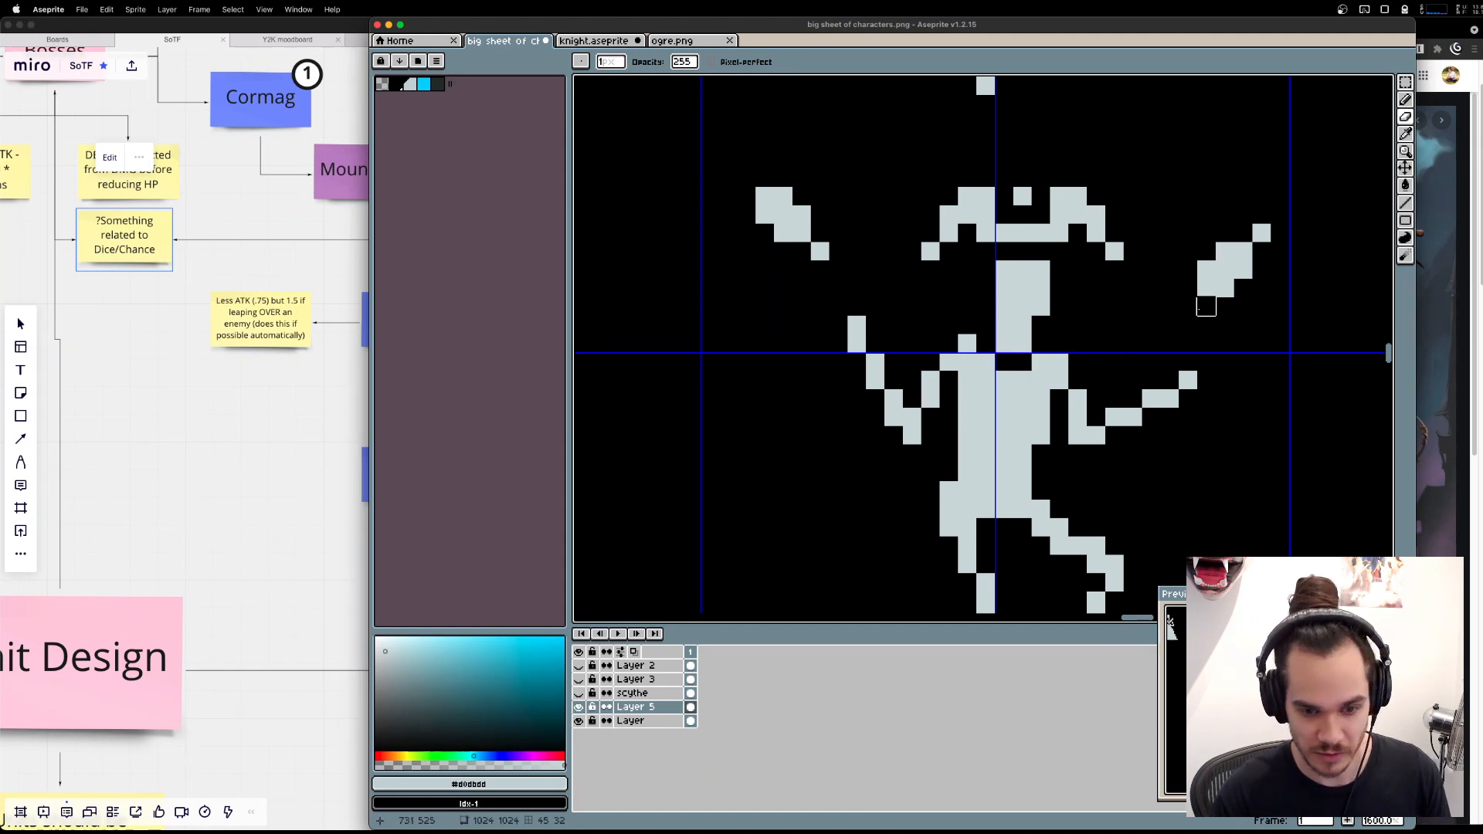
pyautogui.hotkey('ctrl', 'z')
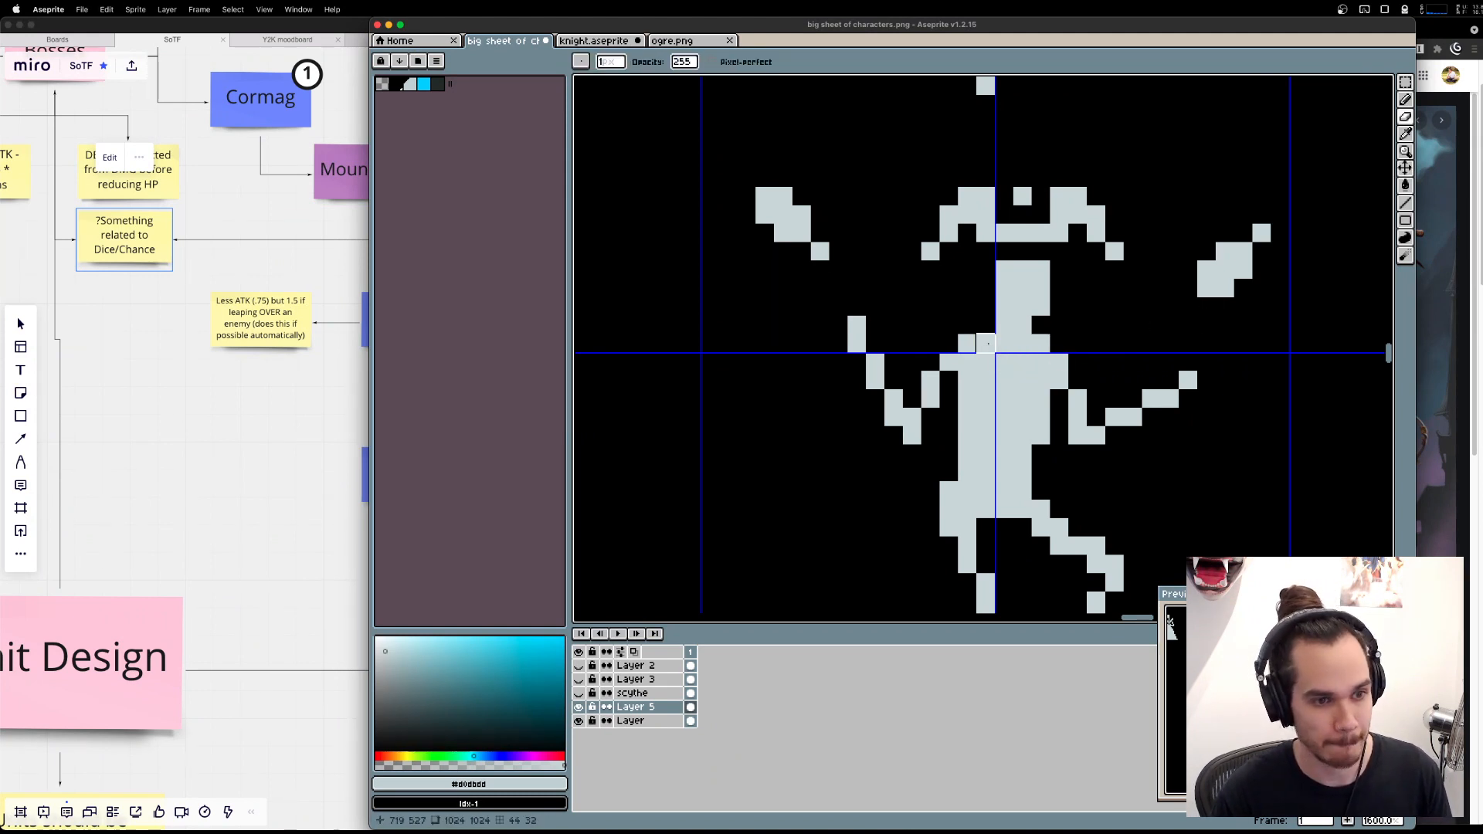
pyautogui.moveTo(986, 343)
pyautogui.mouseDown()
pyautogui.moveTo(1005, 362)
pyautogui.moveTo(1040, 344)
pyautogui.moveTo(1005, 379)
pyautogui.moveTo(1022, 363)
pyautogui.mouseUp()
pyautogui.press('super+z')
pyautogui.press('super+z')
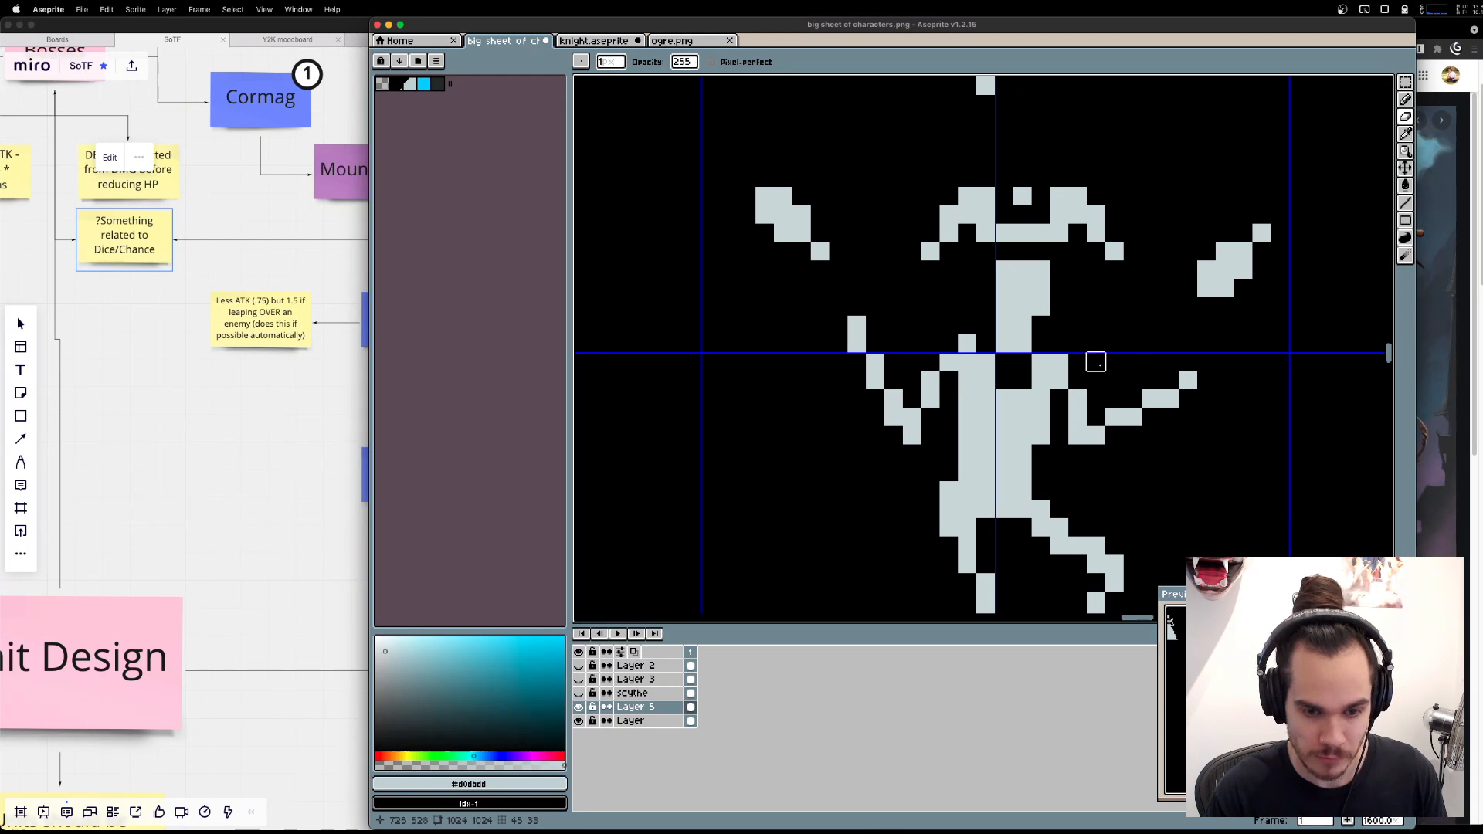
pyautogui.press('v')
pyautogui.press('super+z')
# Try cutting horizontal gaps down the torso's centre, compare with the jester reference in Brave, and undo the cuts in Aseprite.
pyautogui.press('super+z')
pyautogui.press('super+z')
pyautogui.press('super+z')
pyautogui.press('super+z')
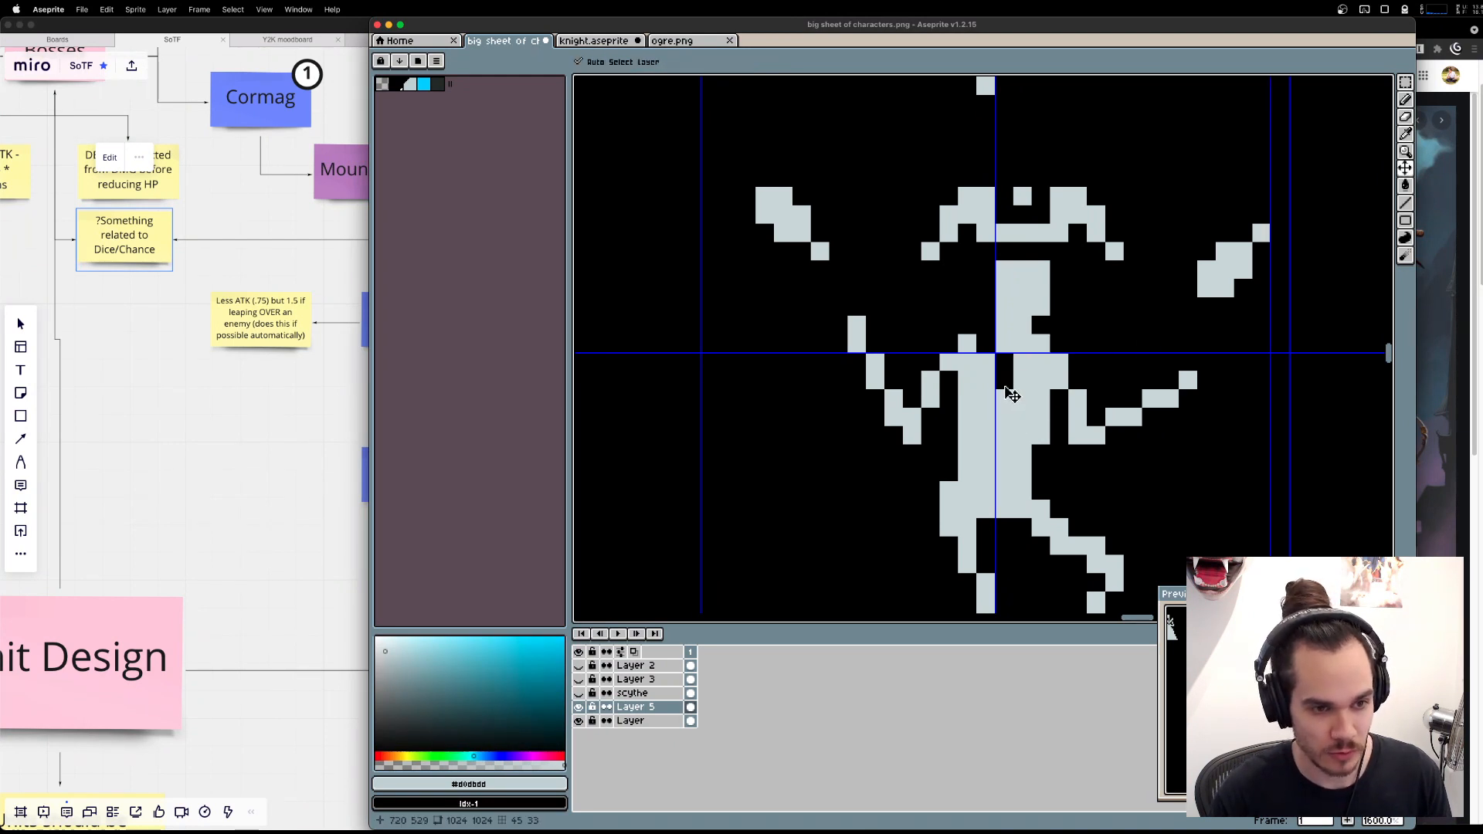
pyautogui.moveTo(1005, 378)
pyautogui.mouseDown()
pyautogui.moveTo(1021, 361)
pyautogui.moveTo(1022, 397)
pyautogui.mouseUp()
pyautogui.press('super+z')
pyautogui.click(1003, 429)
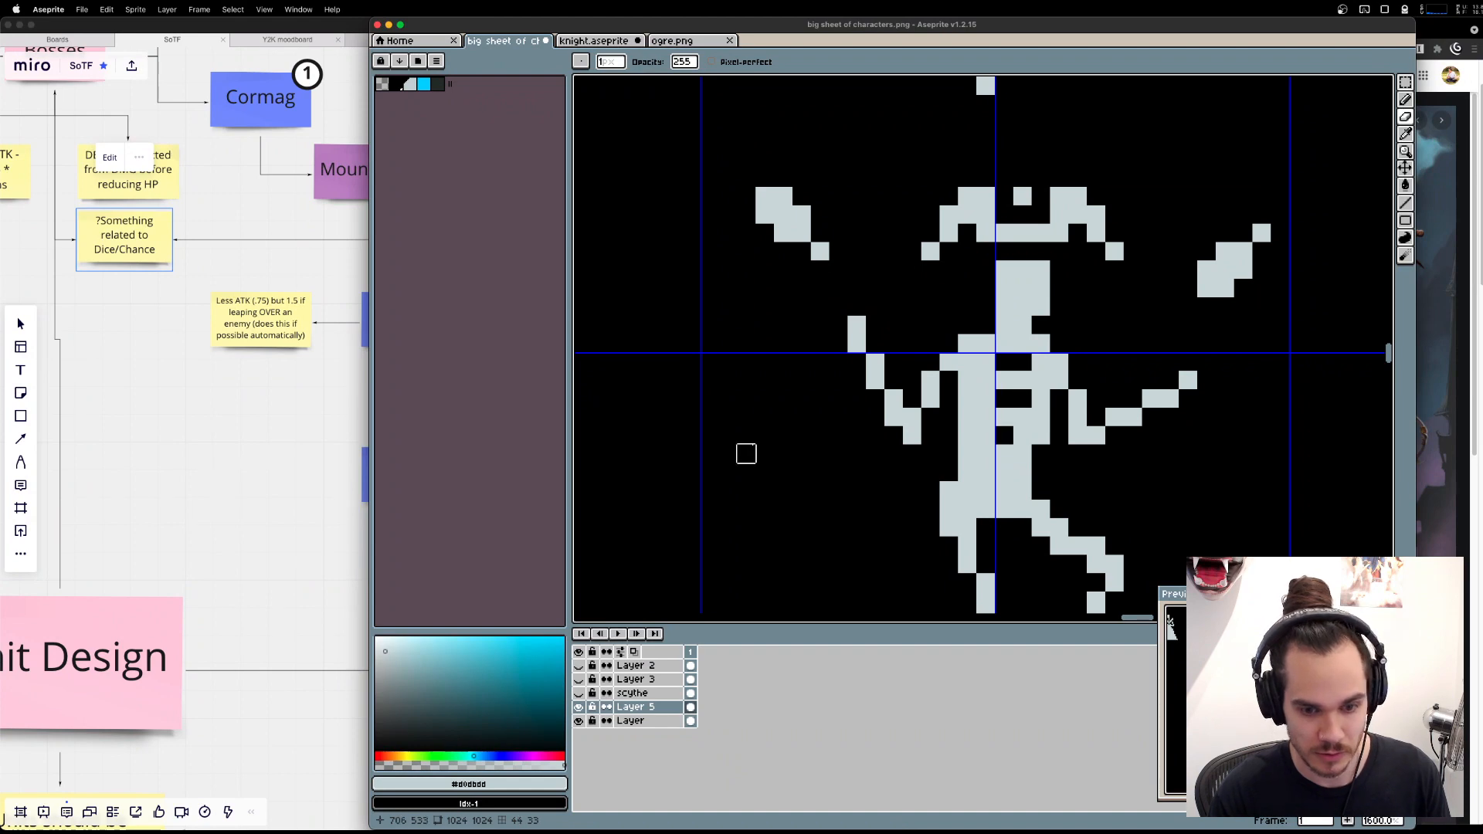
pyautogui.click(986, 435)
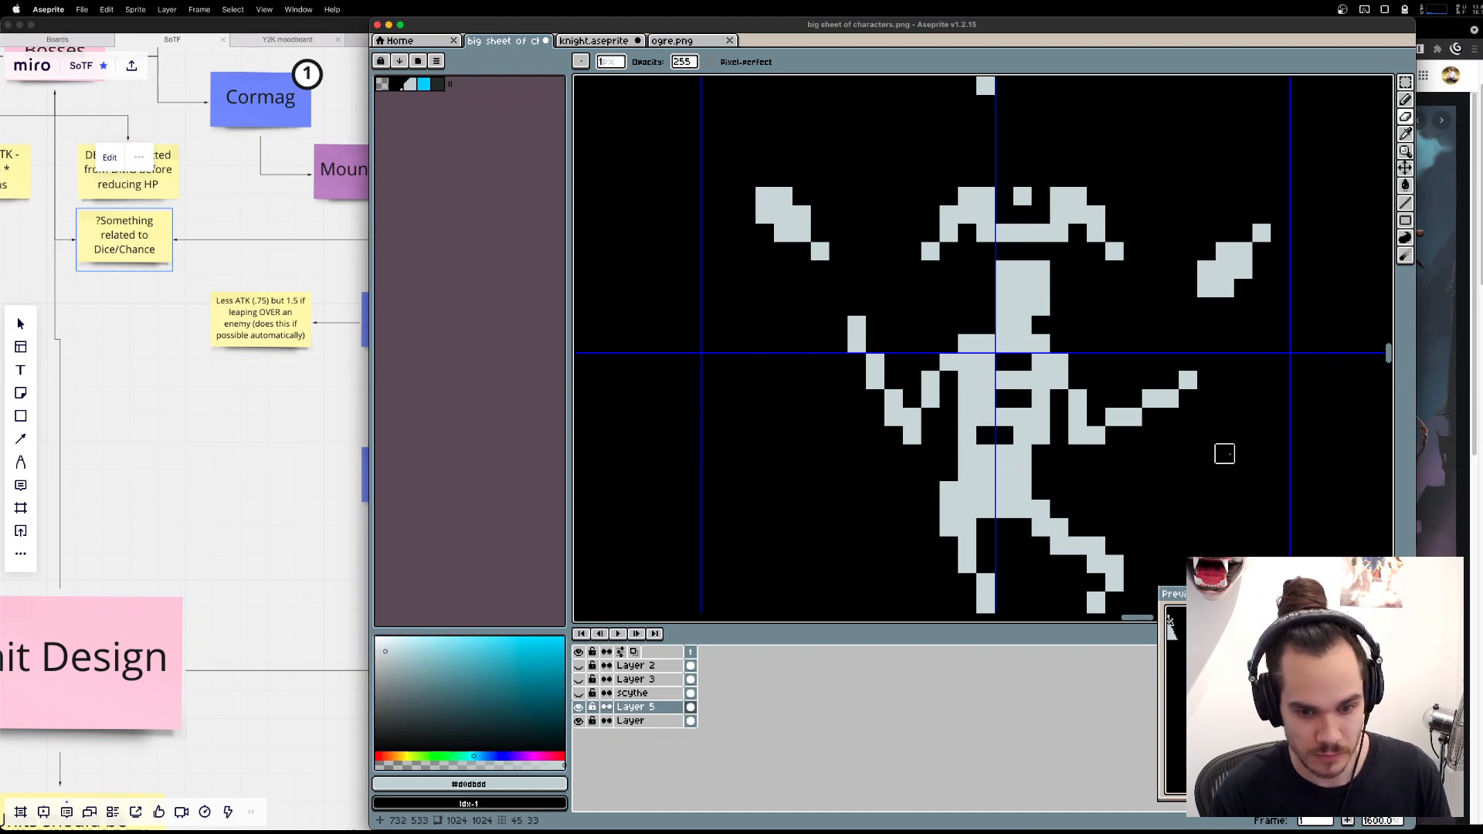
pyautogui.press('super+Tab')
pyautogui.press('super+Tab')
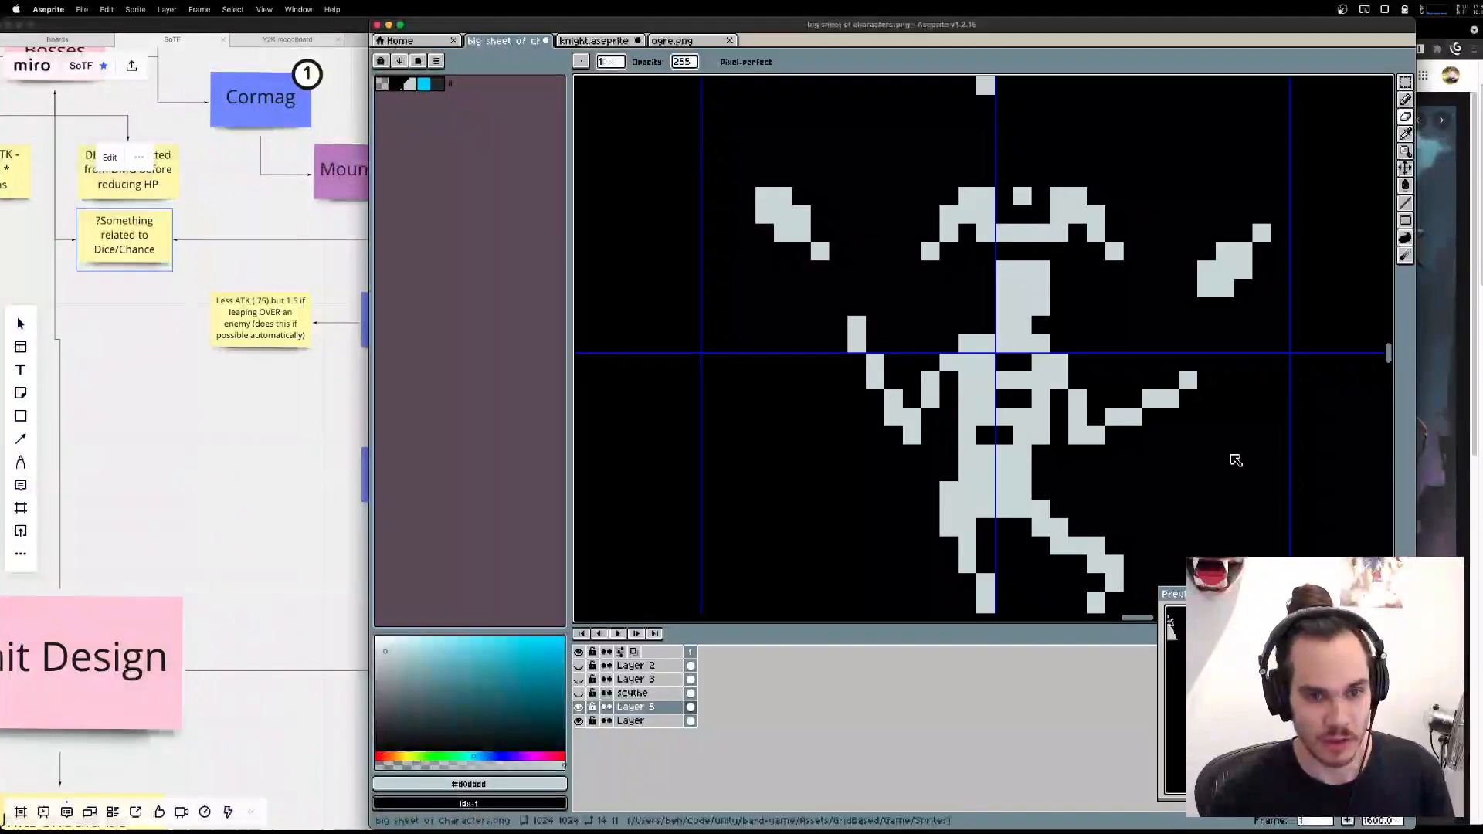
pyautogui.press('super+z')
pyautogui.press('super+z')
pyautogui.press('super+z')
pyautogui.press('super+z')
# Try erasing a diagonal lapel line from the right of the neck down across the chest, and undo it.
pyautogui.press('e')
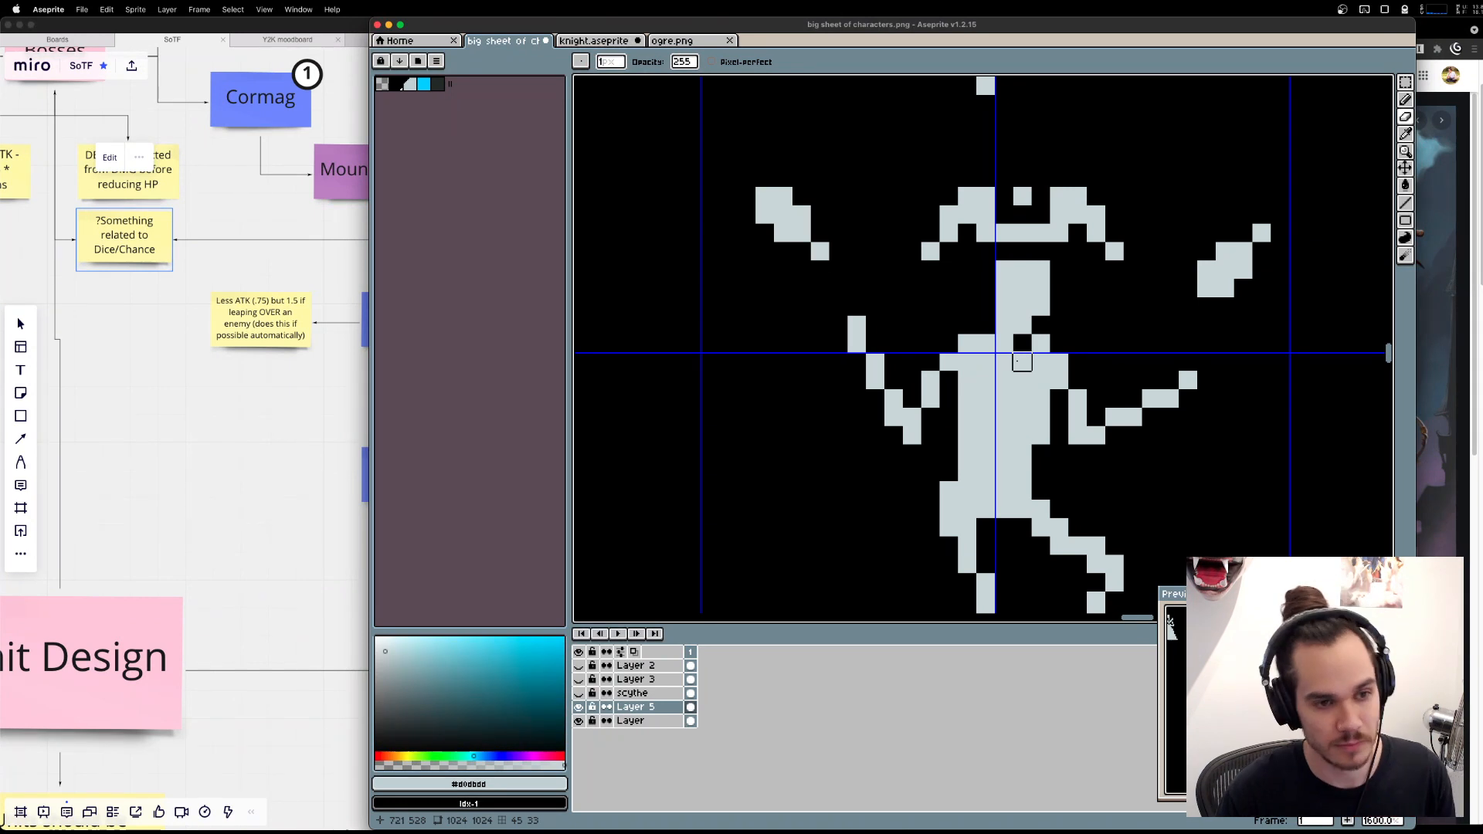
pyautogui.press('super+z')
pyautogui.moveTo(1022, 343); pyautogui.dragTo(967, 436)
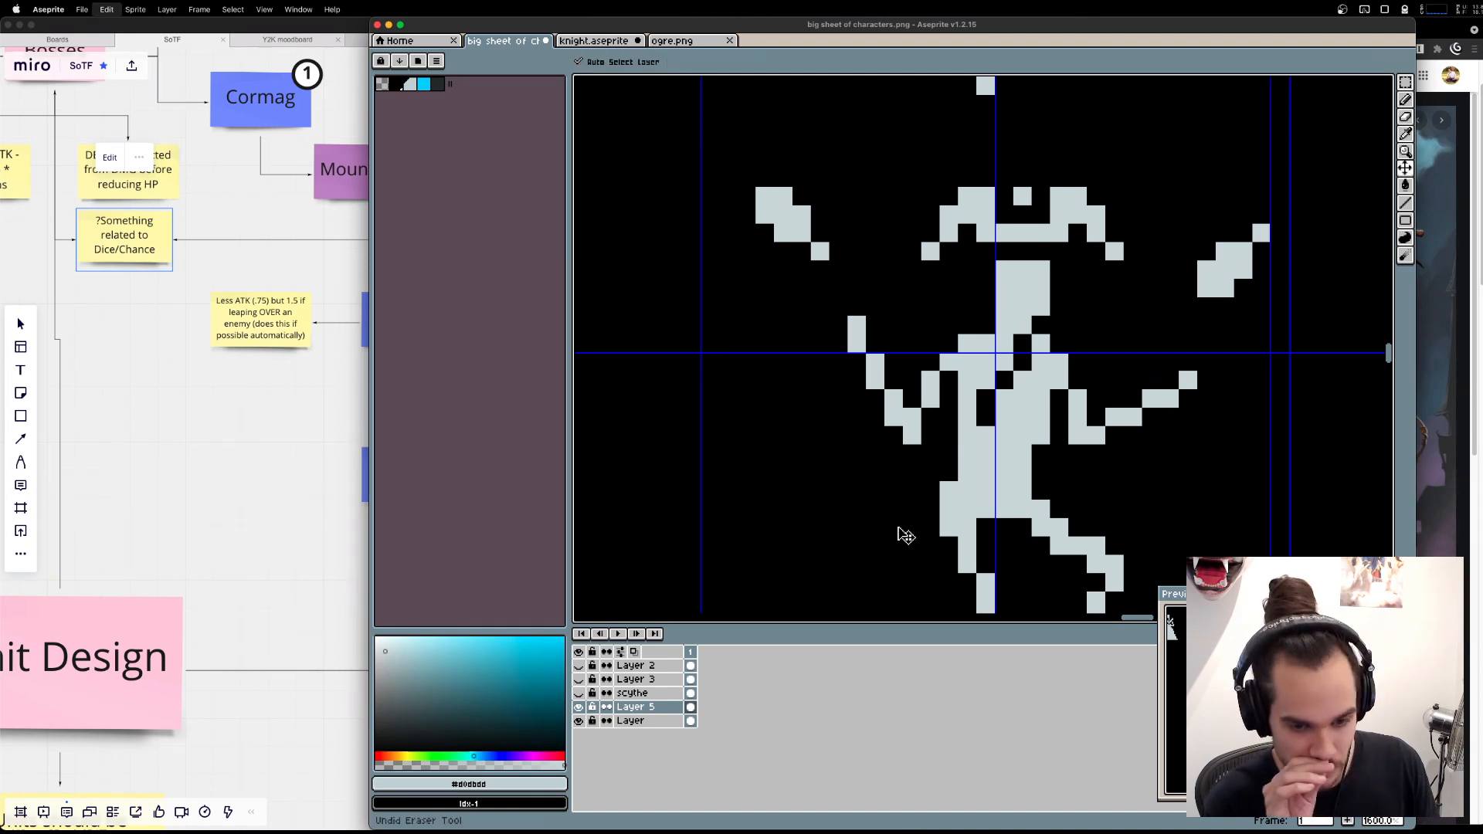
pyautogui.press('super+z')
pyautogui.press('super+z')
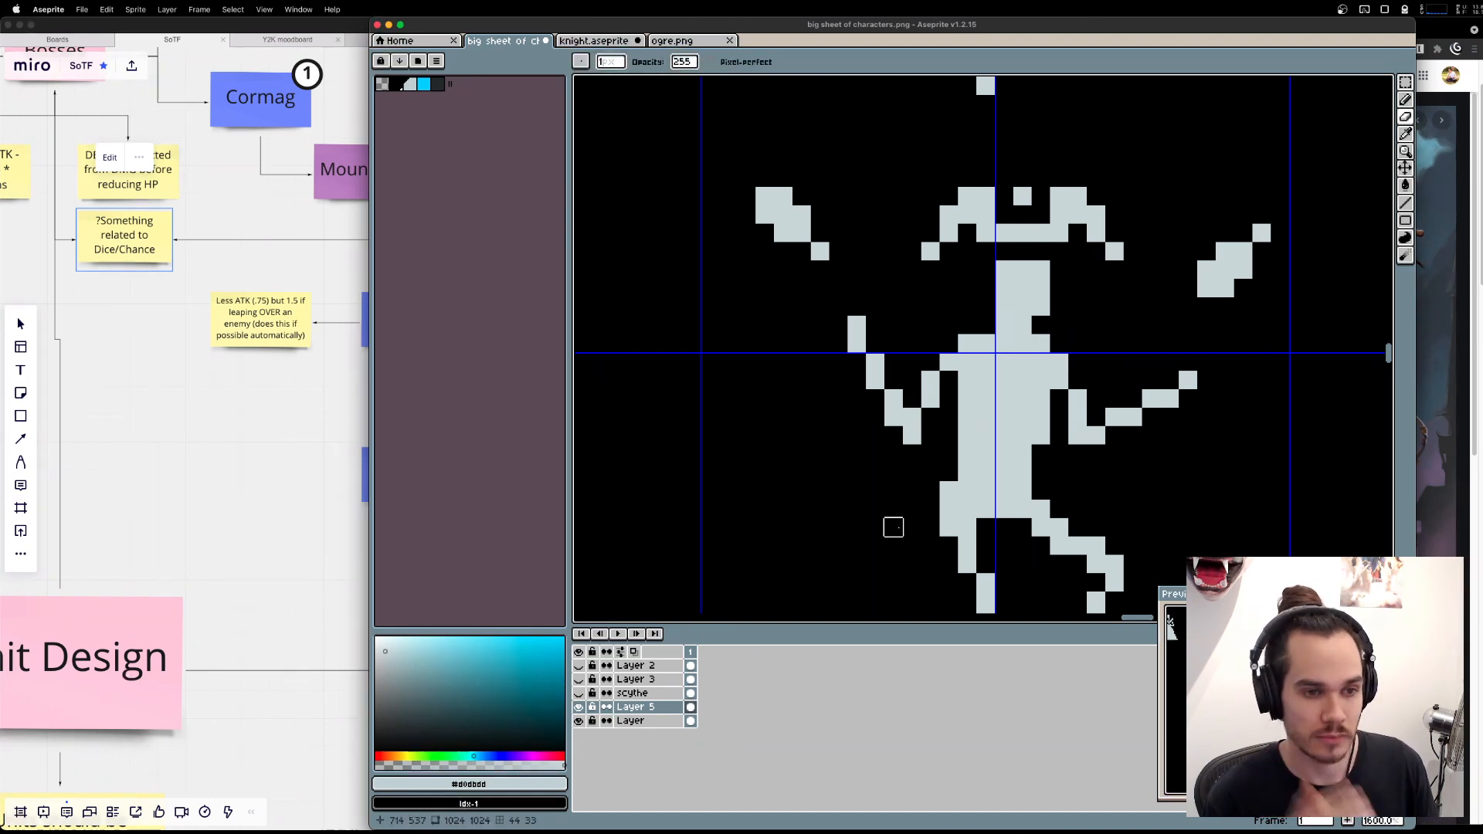
# Try erasing the collar pixels on both sides of the neck, and undo the erasures.
pyautogui.moveTo(986, 343); pyautogui.dragTo(967, 343)
pyautogui.click(1041, 344)
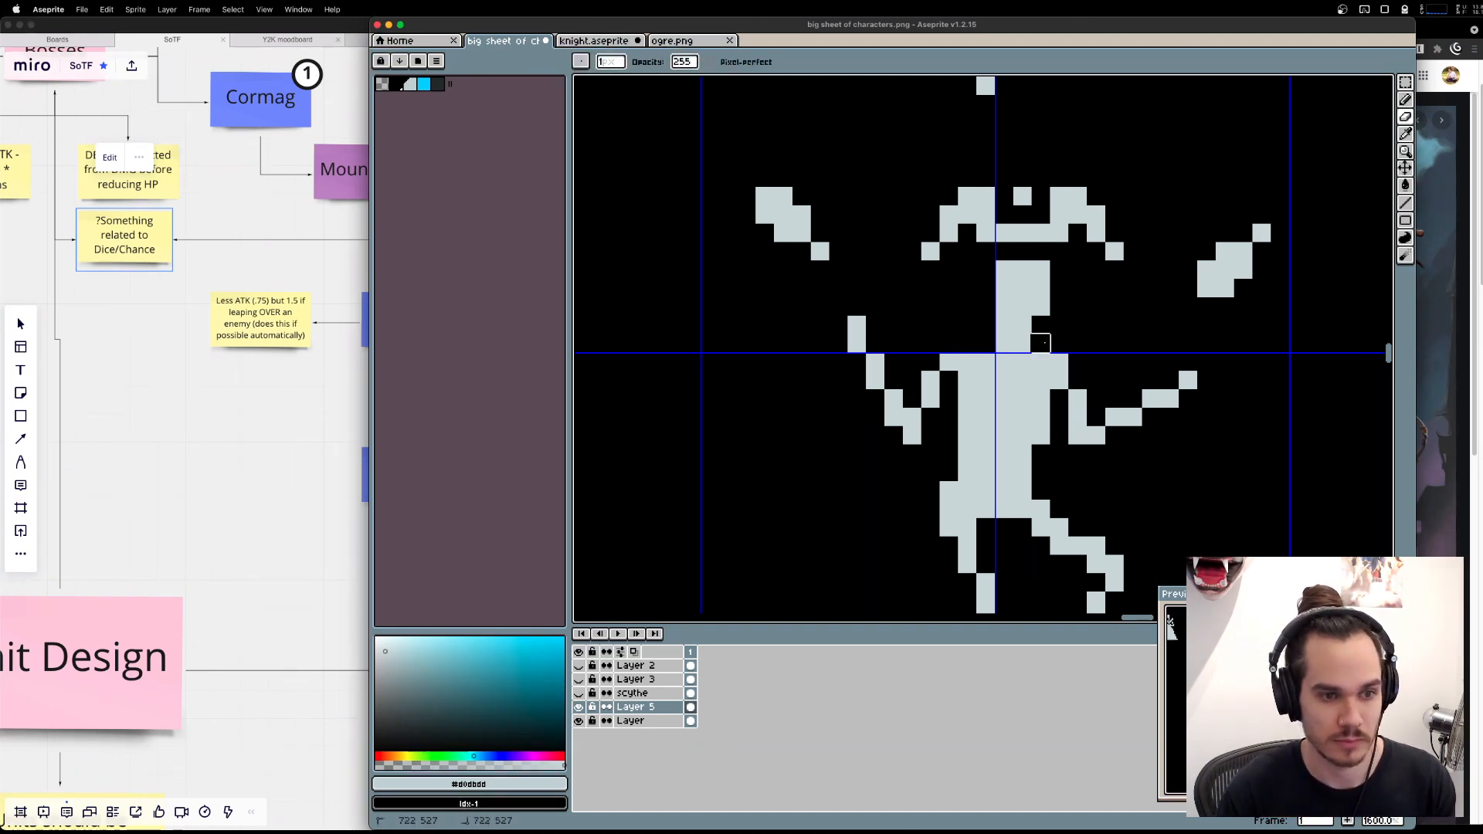
pyautogui.press('super+z')
pyautogui.press('super+z')
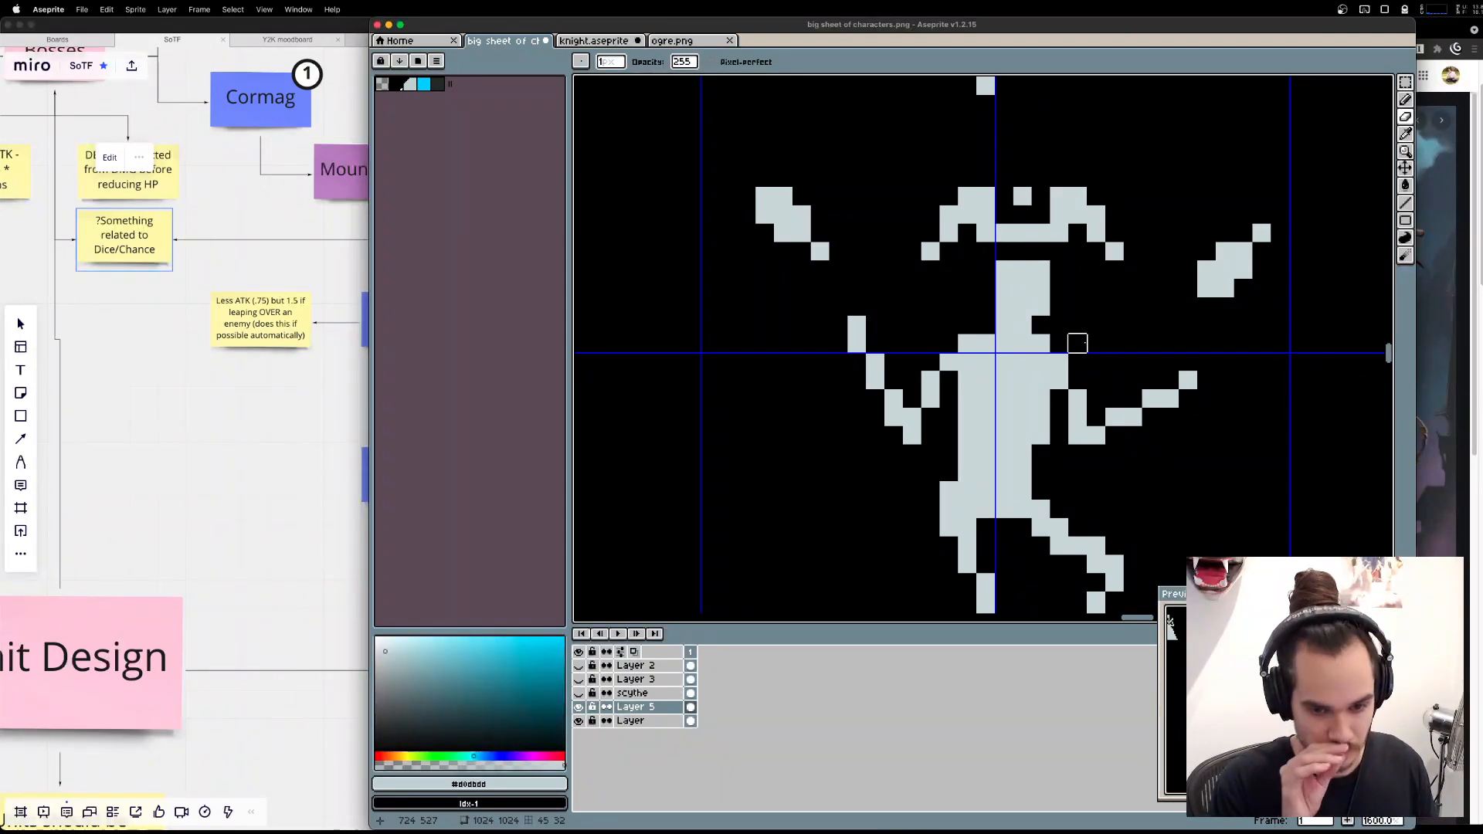
# Delete the open oval sketch with the small square centre that sits between the acrobats and the jester.
pyautogui.scroll(-5, 1078, 344)
pyautogui.press('m')
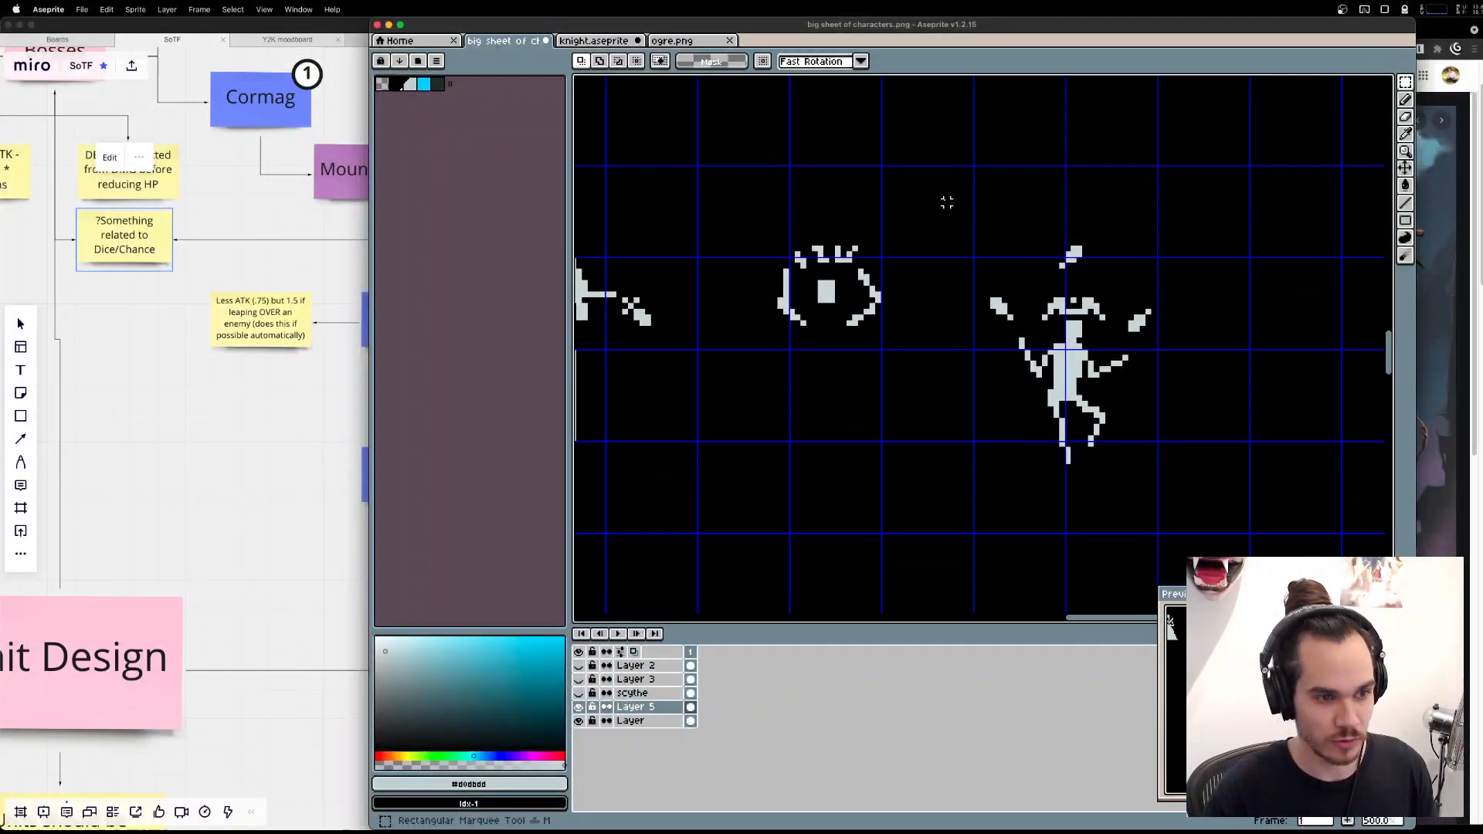
pyautogui.moveTo(720, 218); pyautogui.dragTo(989, 380)
pyautogui.press('Delete')
# Move the whole jester with its knives into the freed space beside the acrobats, and clear the selection.
pyautogui.moveTo(912, 190); pyautogui.dragTo(1260, 531)
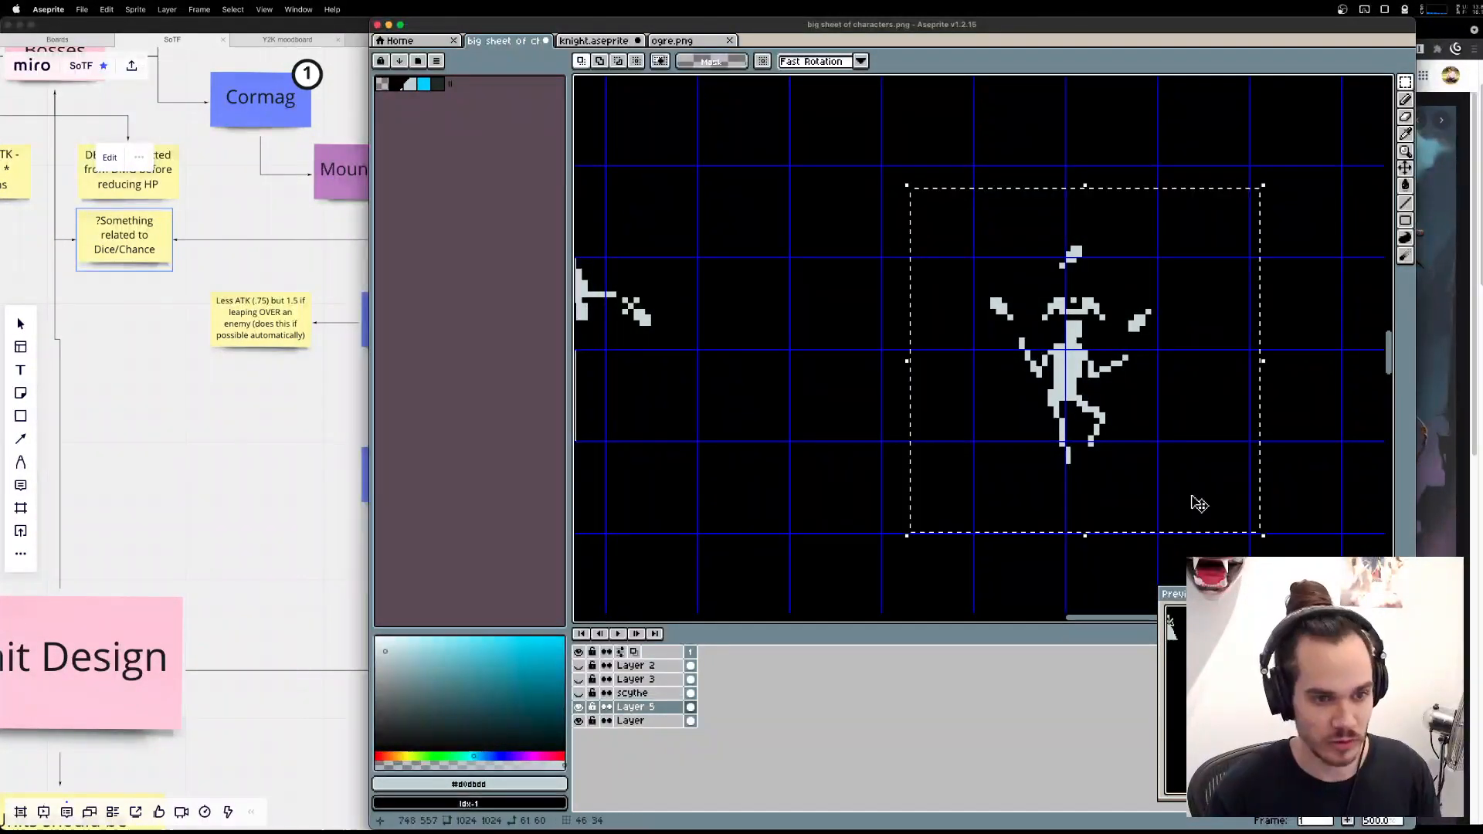
pyautogui.moveTo(1186, 459); pyautogui.dragTo(848, 350)
pyautogui.hscroll(-5, 853, 355)
pyautogui.scroll(1, 853, 356)
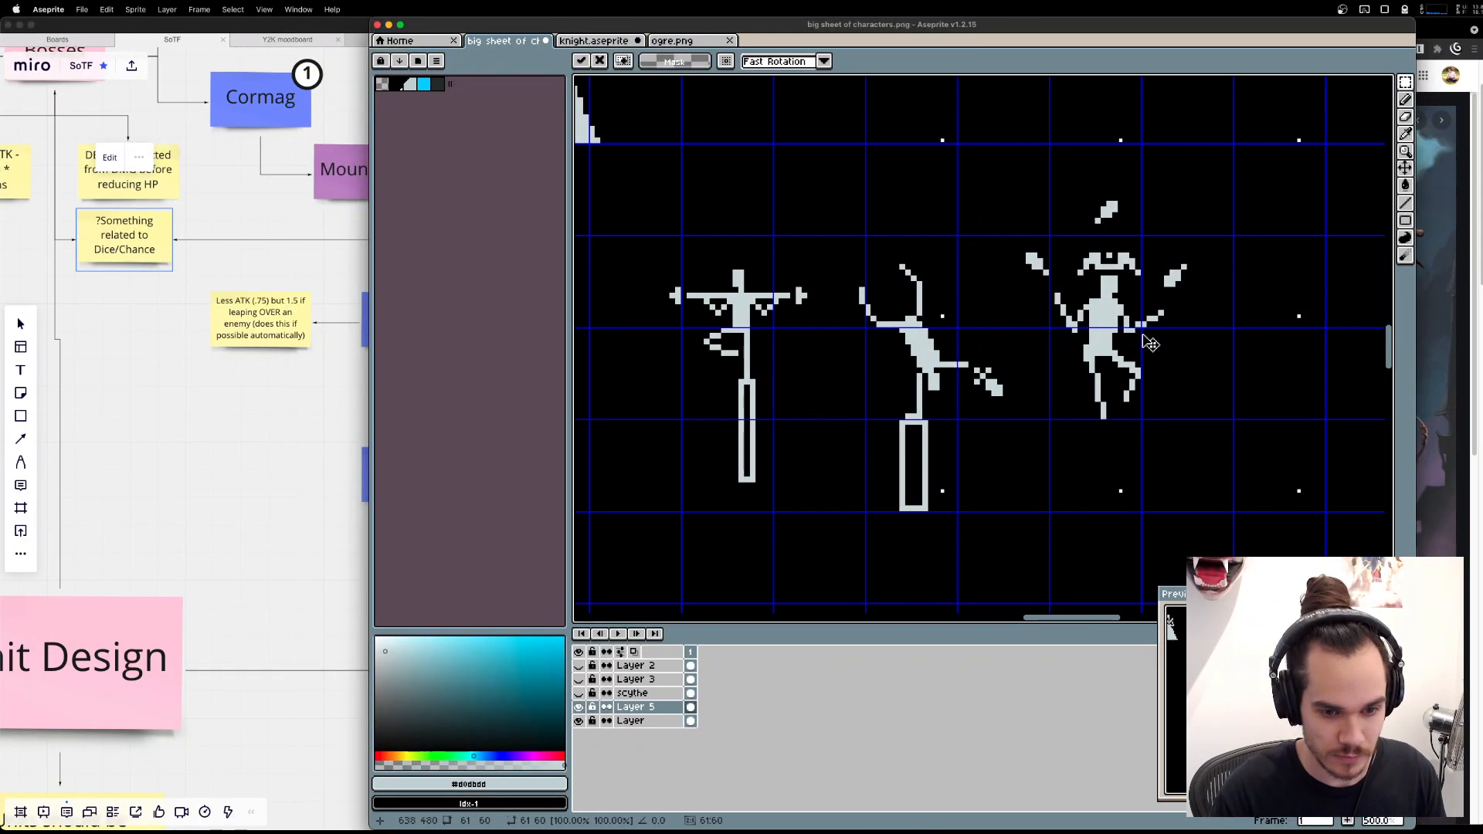
pyautogui.scroll(-3, 1151, 344)
pyautogui.hotkey('ctrl', 'd')
pyautogui.scroll(1, 1003, 300)
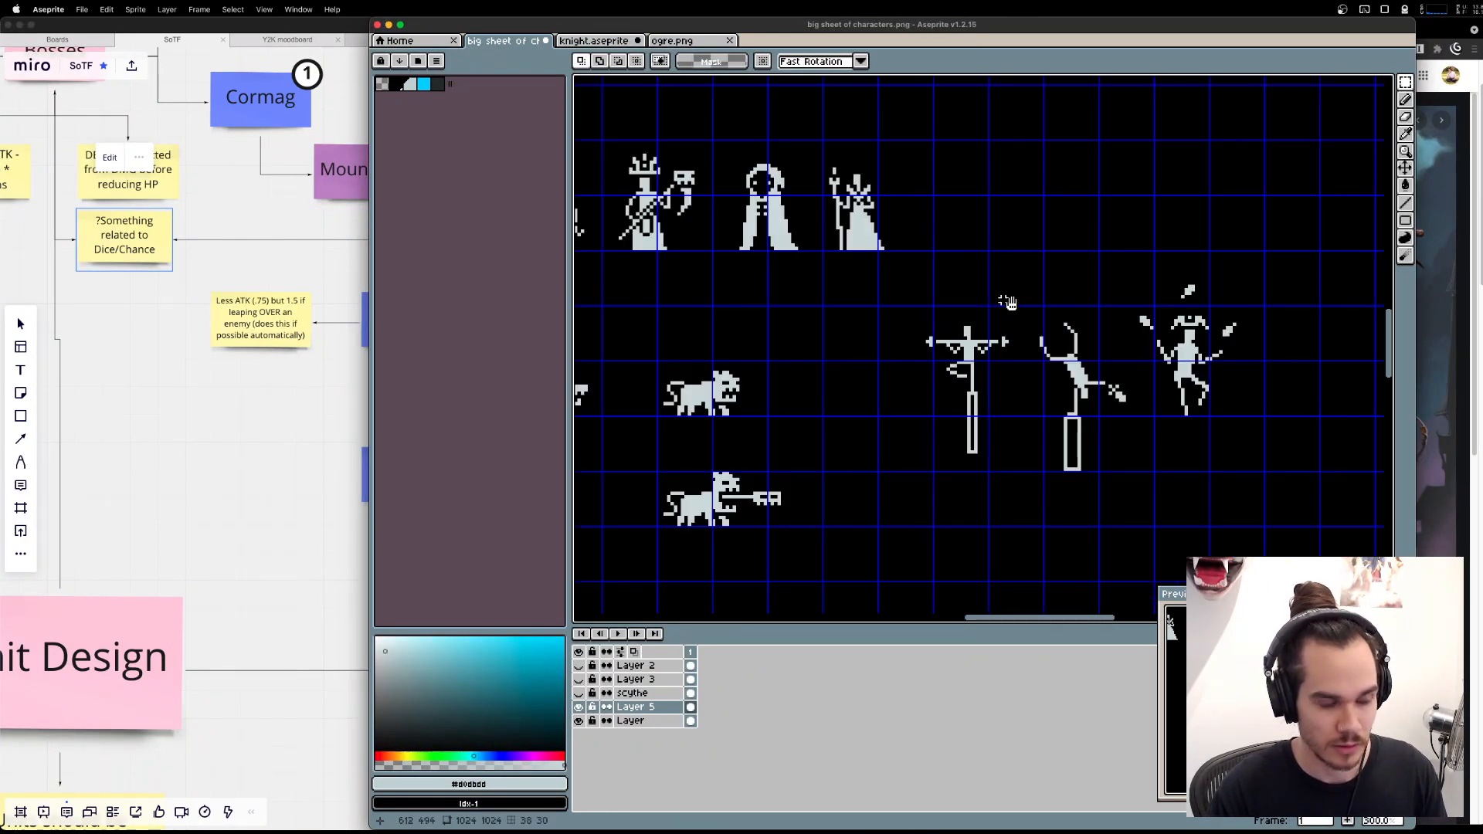
# Draw a small isometric cube outline with inner edges in the empty cells beside the jester using the Line tool.
pyautogui.moveTo(1008, 305); pyautogui.dragTo(1128, 330)
pyautogui.scroll(-1, 1130, 321)
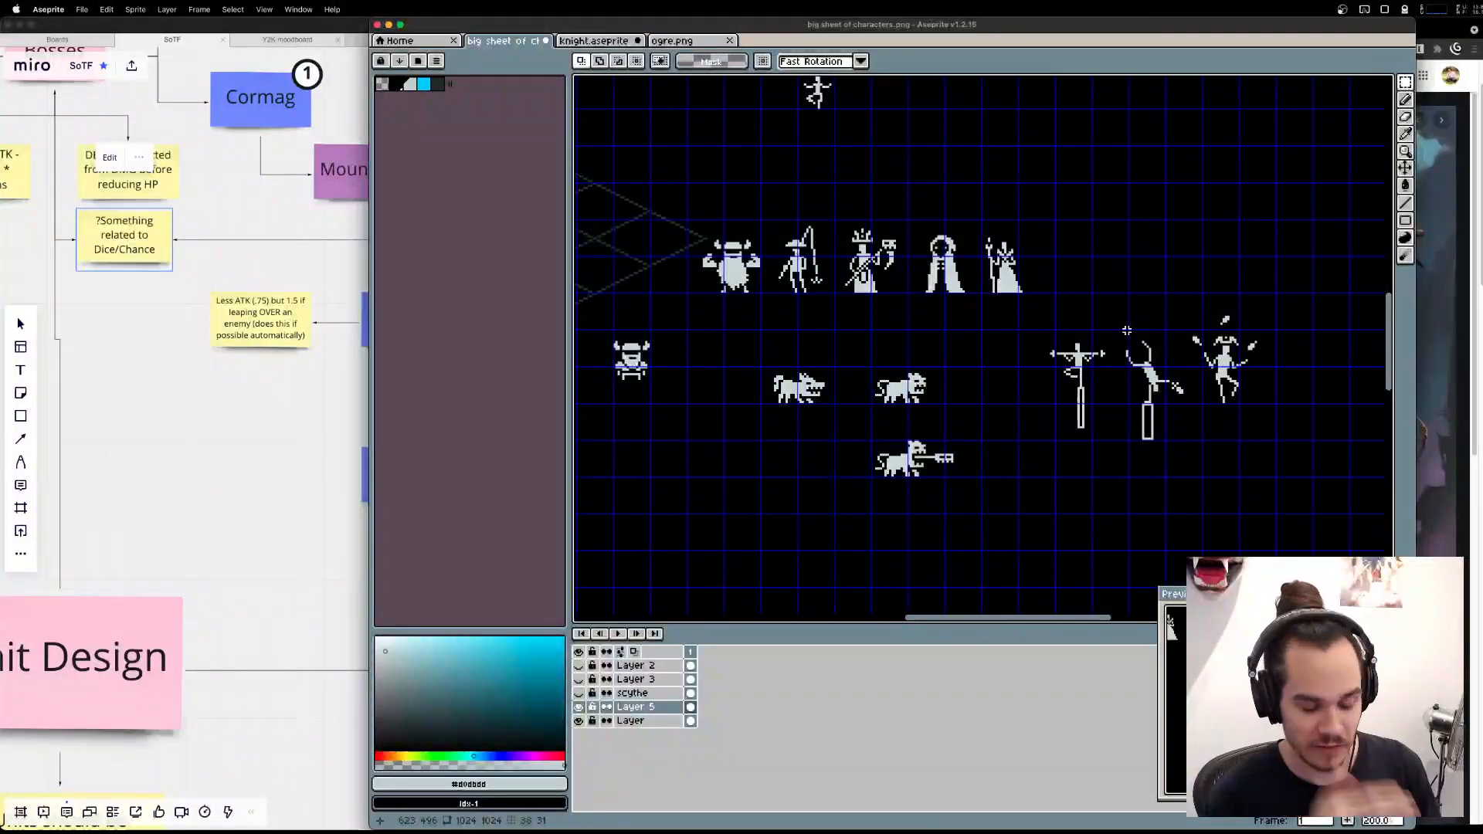
pyautogui.press('l')
pyautogui.scroll(-2, 1101, 383)
pyautogui.scroll(3, 1110, 382)
pyautogui.scroll(3, 1126, 386)
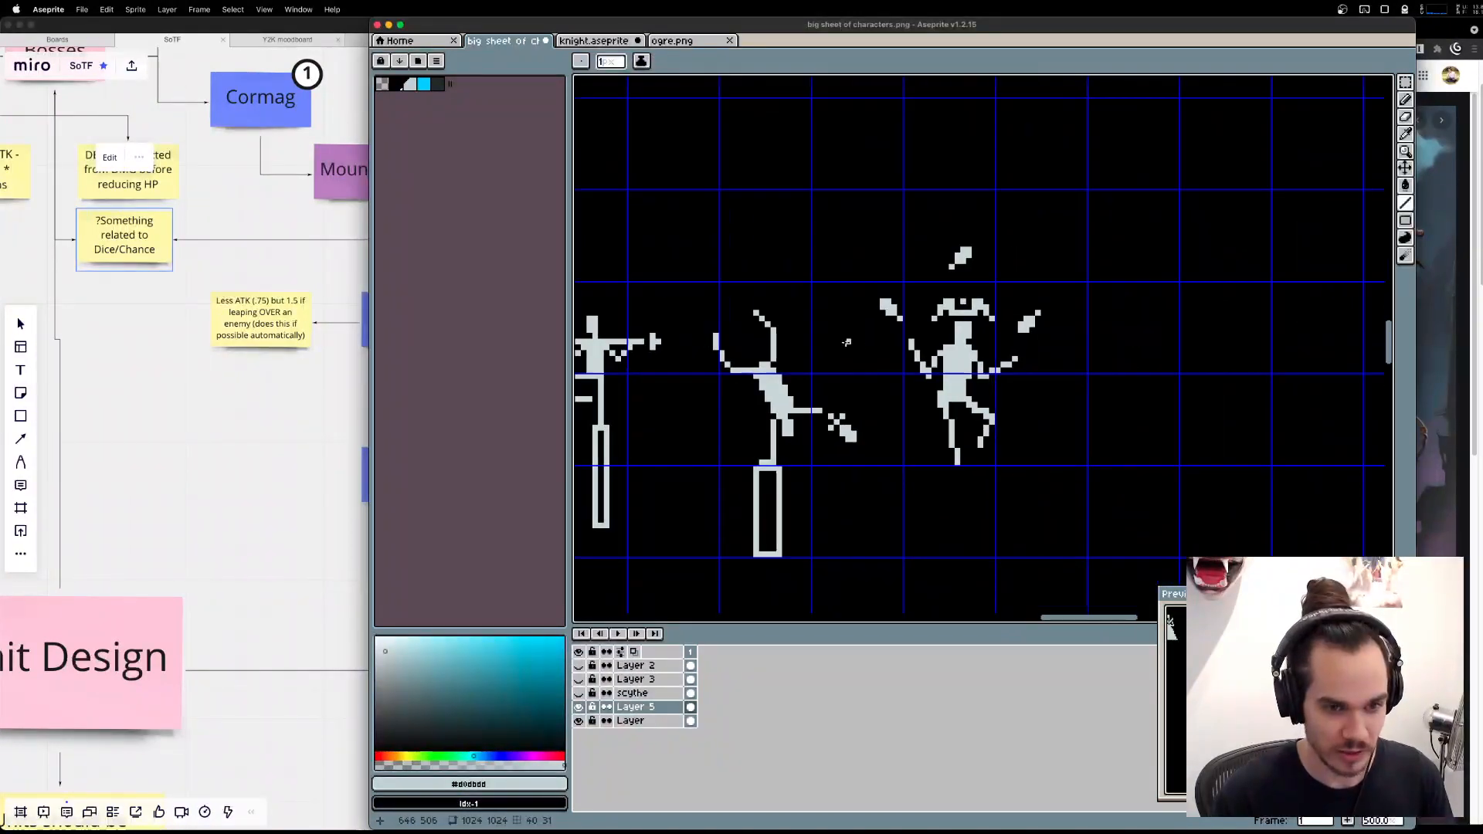
pyautogui.moveTo(1107, 335)
pyautogui.mouseDown()
pyautogui.moveTo(1169, 329)
pyautogui.moveTo(1128, 322)
pyautogui.moveTo(1141, 314)
pyautogui.moveTo(1156, 321)
pyautogui.moveTo(1108, 340)
pyautogui.moveTo(1107, 372)
pyautogui.moveTo(1140, 384)
pyautogui.mouseUp()
pyautogui.press('super+z')
pyautogui.press('super+z')
pyautogui.moveTo(1142, 384); pyautogui.dragTo(1172, 370)
pyautogui.moveTo(1172, 372)
pyautogui.mouseDown()
pyautogui.moveTo(1172, 335)
pyautogui.moveTo(1137, 377)
pyautogui.mouseUp()
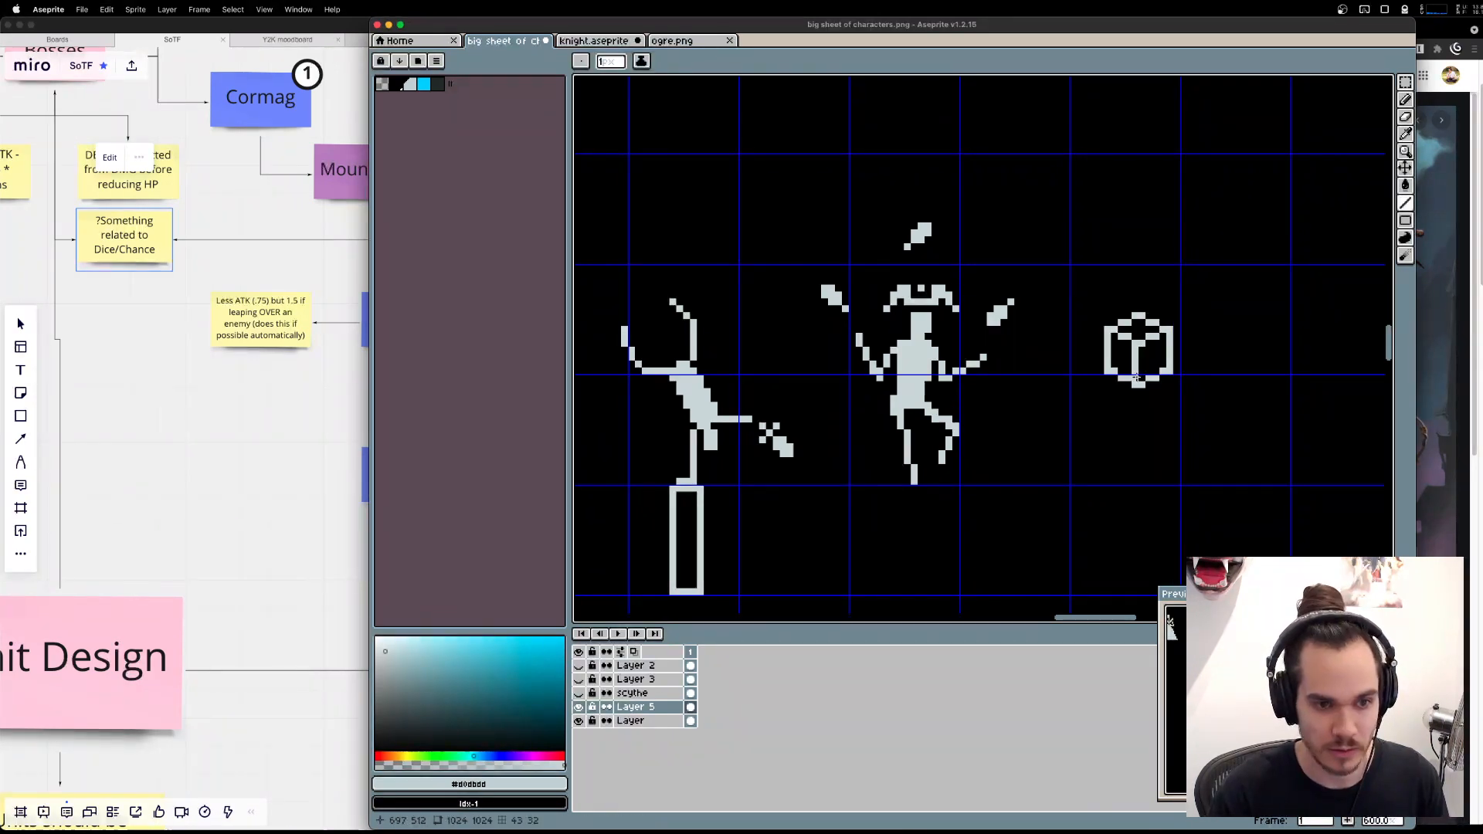
# Try narrowing the cube by shifting its right half slightly inward, and undo the shift.
pyautogui.press('m')
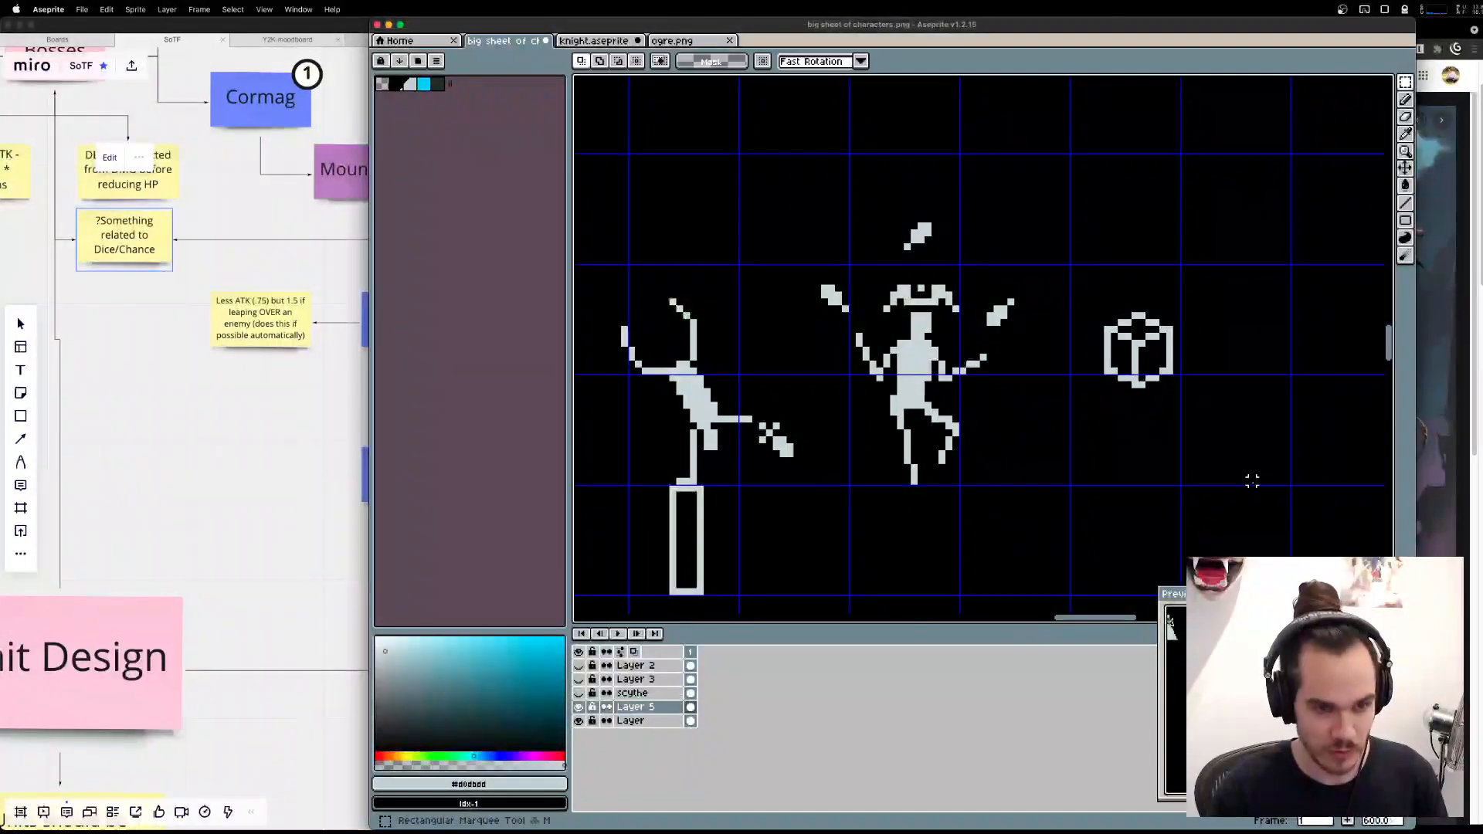
pyautogui.moveTo(1254, 477); pyautogui.dragTo(1141, 309)
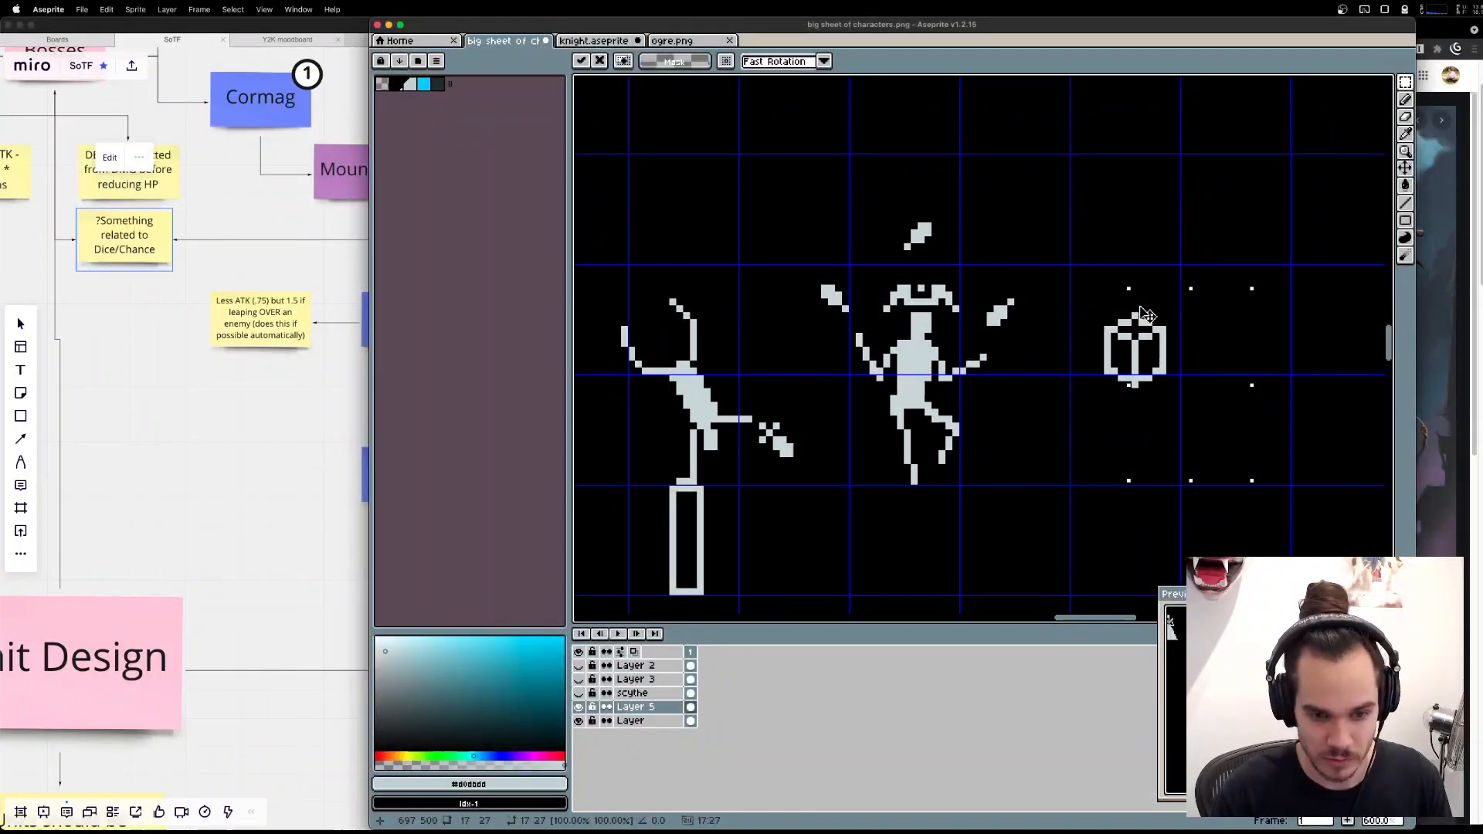
pyautogui.press('super+z')
pyautogui.press('super+z')
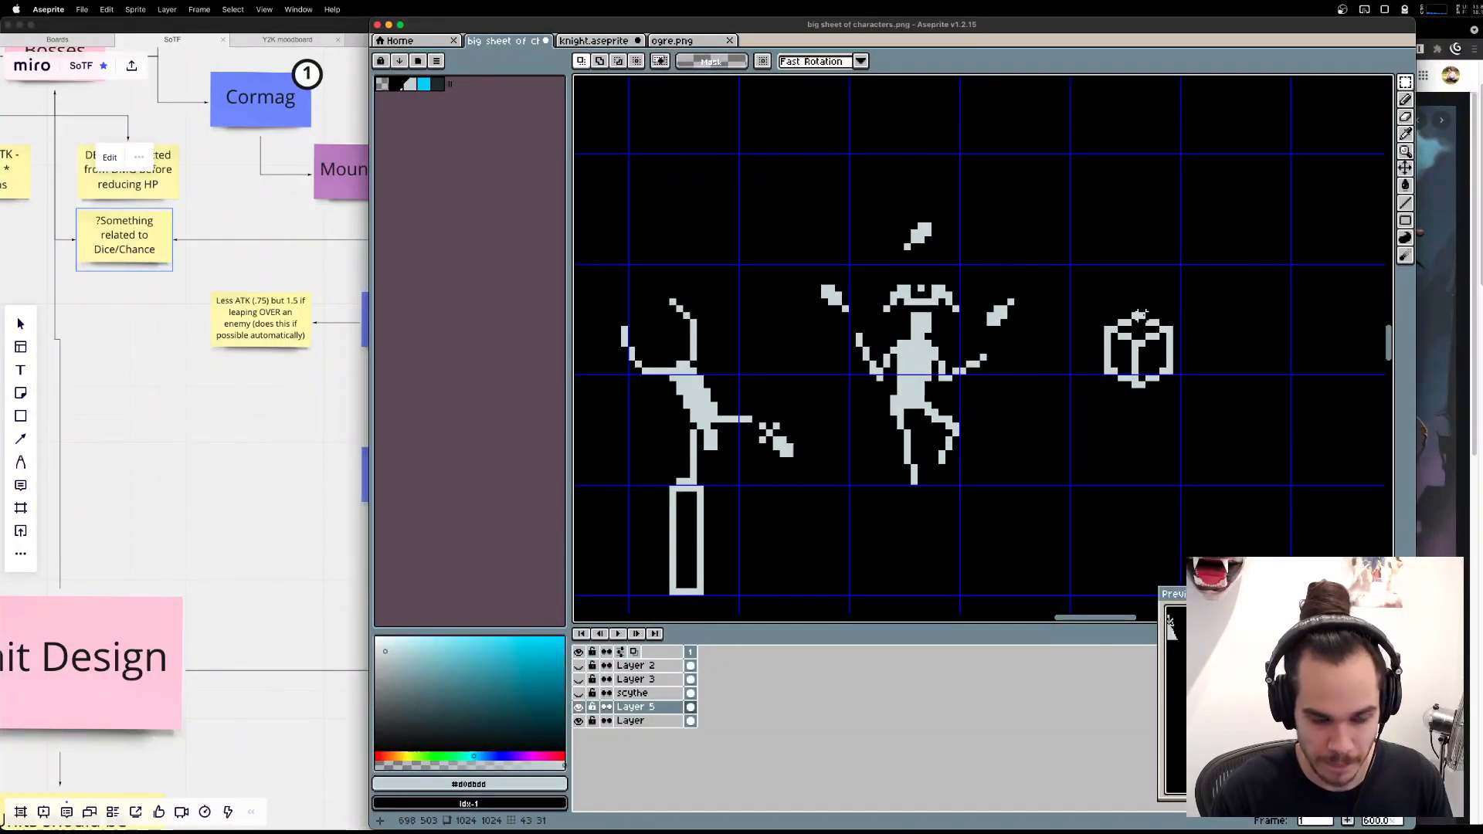
# Erase the cube's central vertical edge and add single-pixel pips on its two front faces.
pyautogui.press('e')
pyautogui.moveTo(1136, 350); pyautogui.dragTo(1136, 374)
pyautogui.press('b')
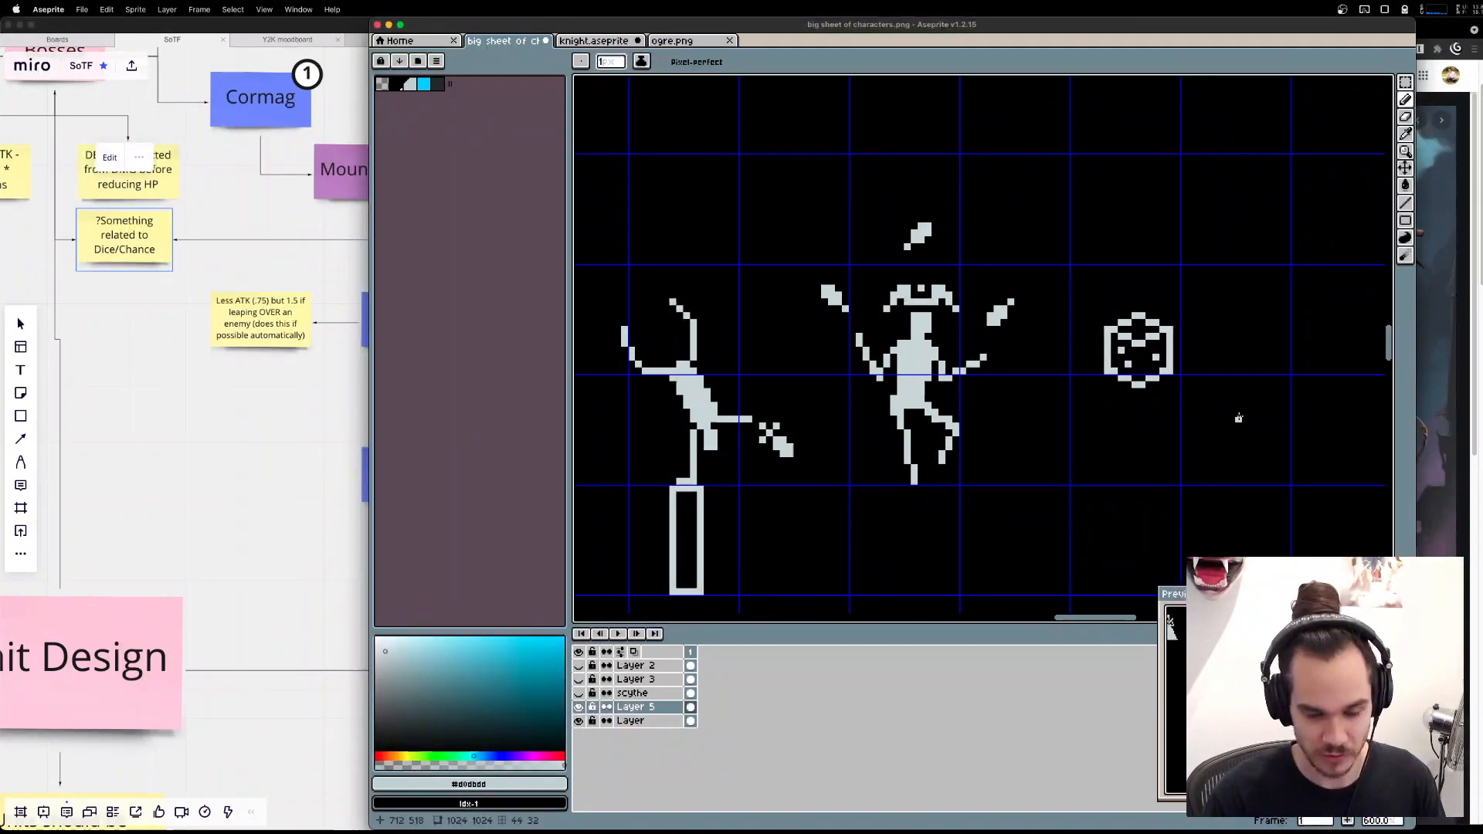
# Draw a square die outline about 9 pixels wide, below and to the right of the cube.
pyautogui.scroll(-3, 1275, 367)
pyautogui.hscroll(3, 1275, 367)
pyautogui.press('u')
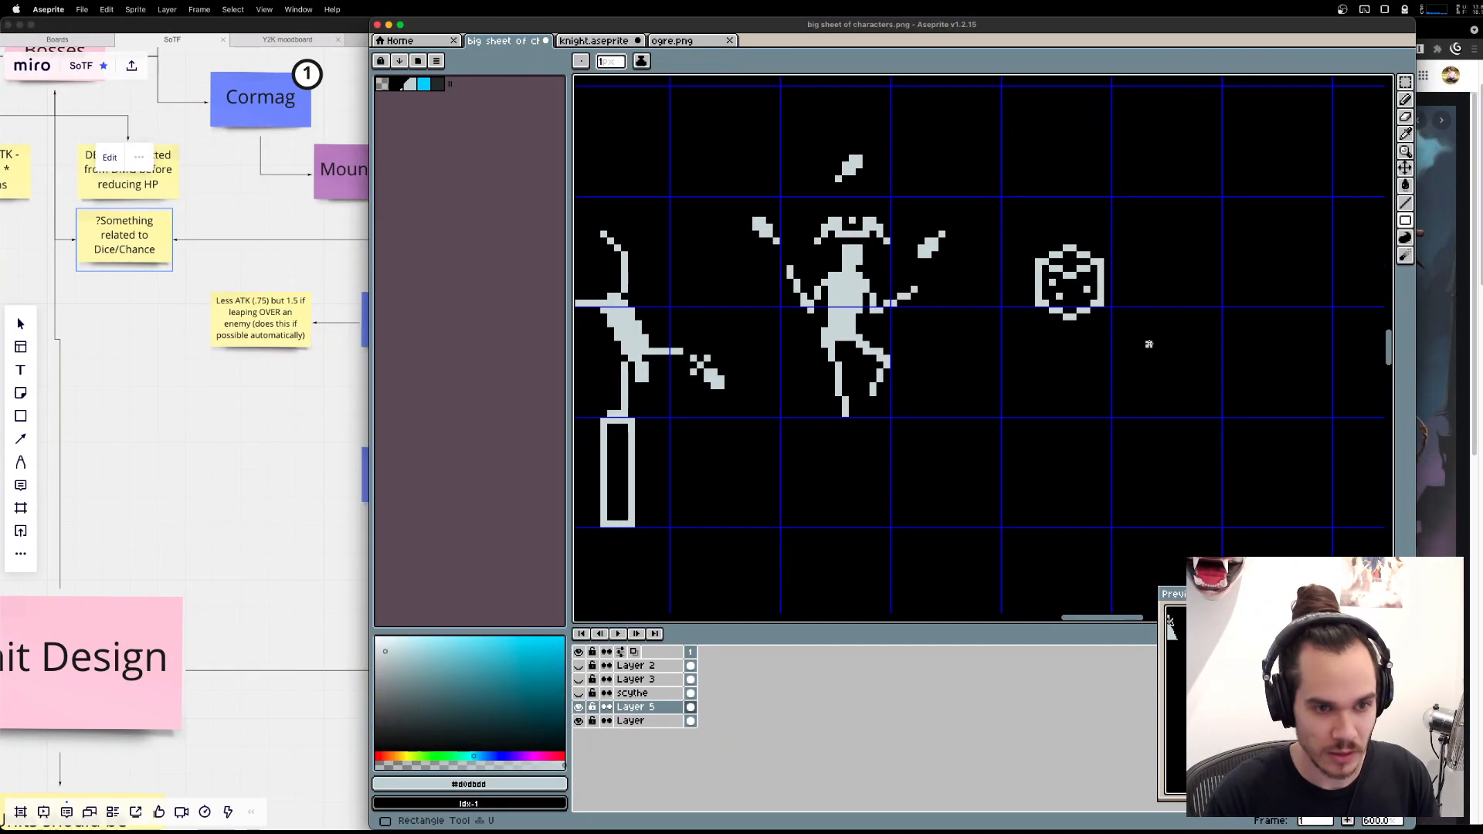
pyautogui.moveTo(1141, 315)
pyautogui.mouseDown()
pyautogui.moveTo(1198, 387)
pyautogui.moveTo(1215, 369)
pyautogui.moveTo(1203, 373)
pyautogui.mouseUp()
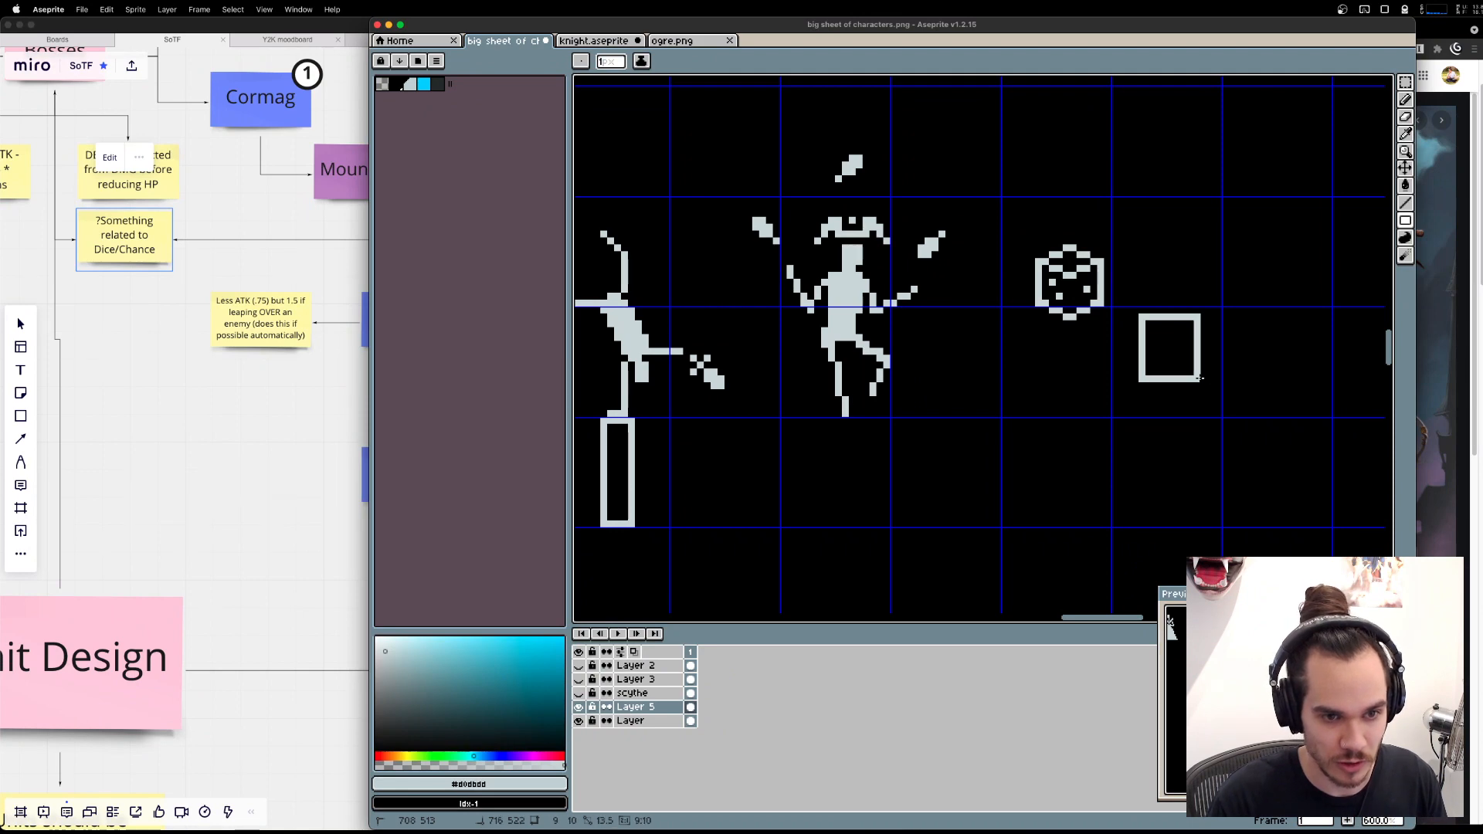
# Place six single-pixel pips in two columns of three inside the square die, respacing the right column evenly.
pyautogui.press('b')
pyautogui.scroll(1, 1196, 351)
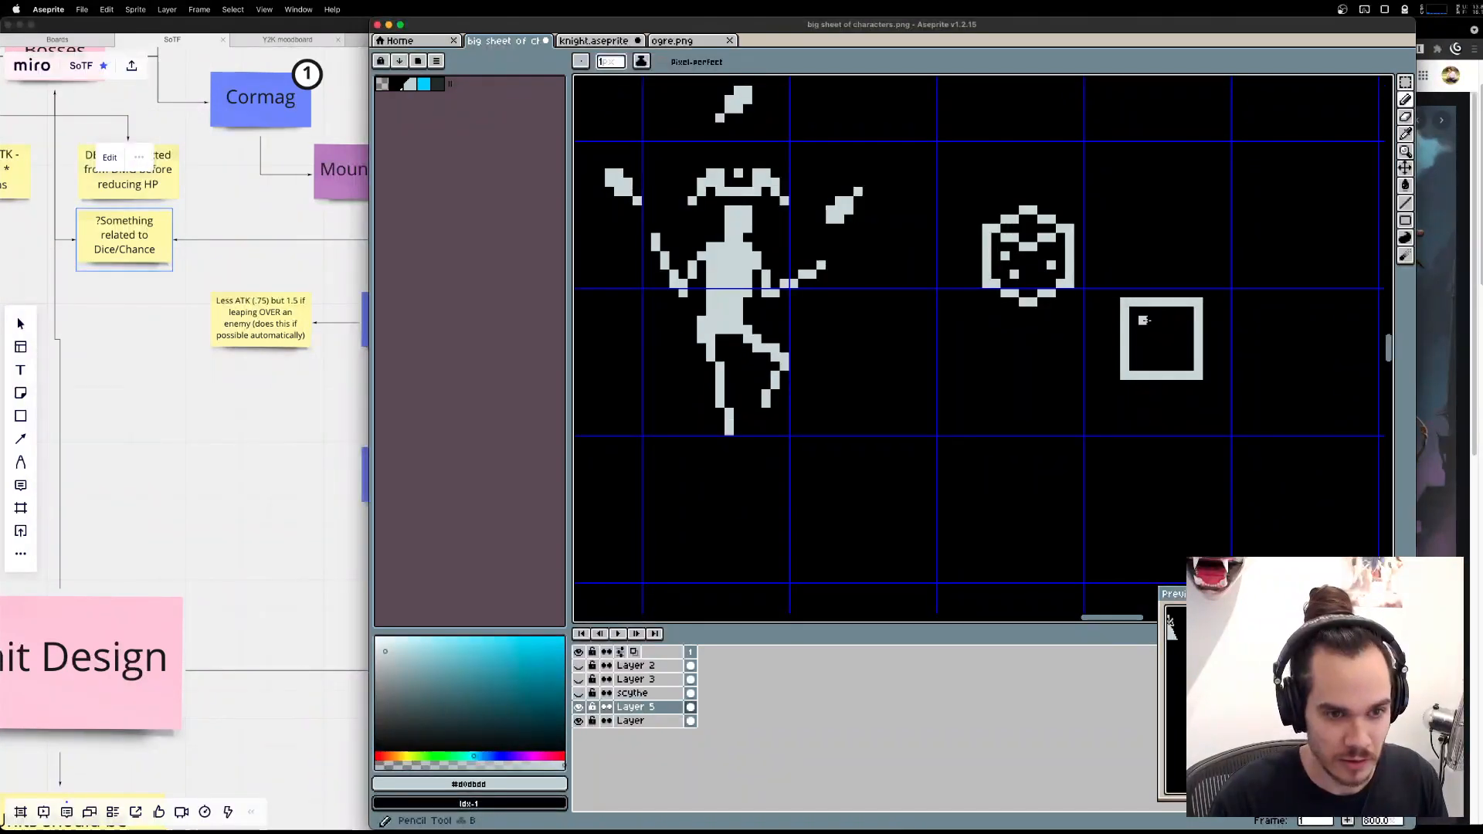
pyautogui.click(1143, 321)
pyautogui.click(1163, 320)
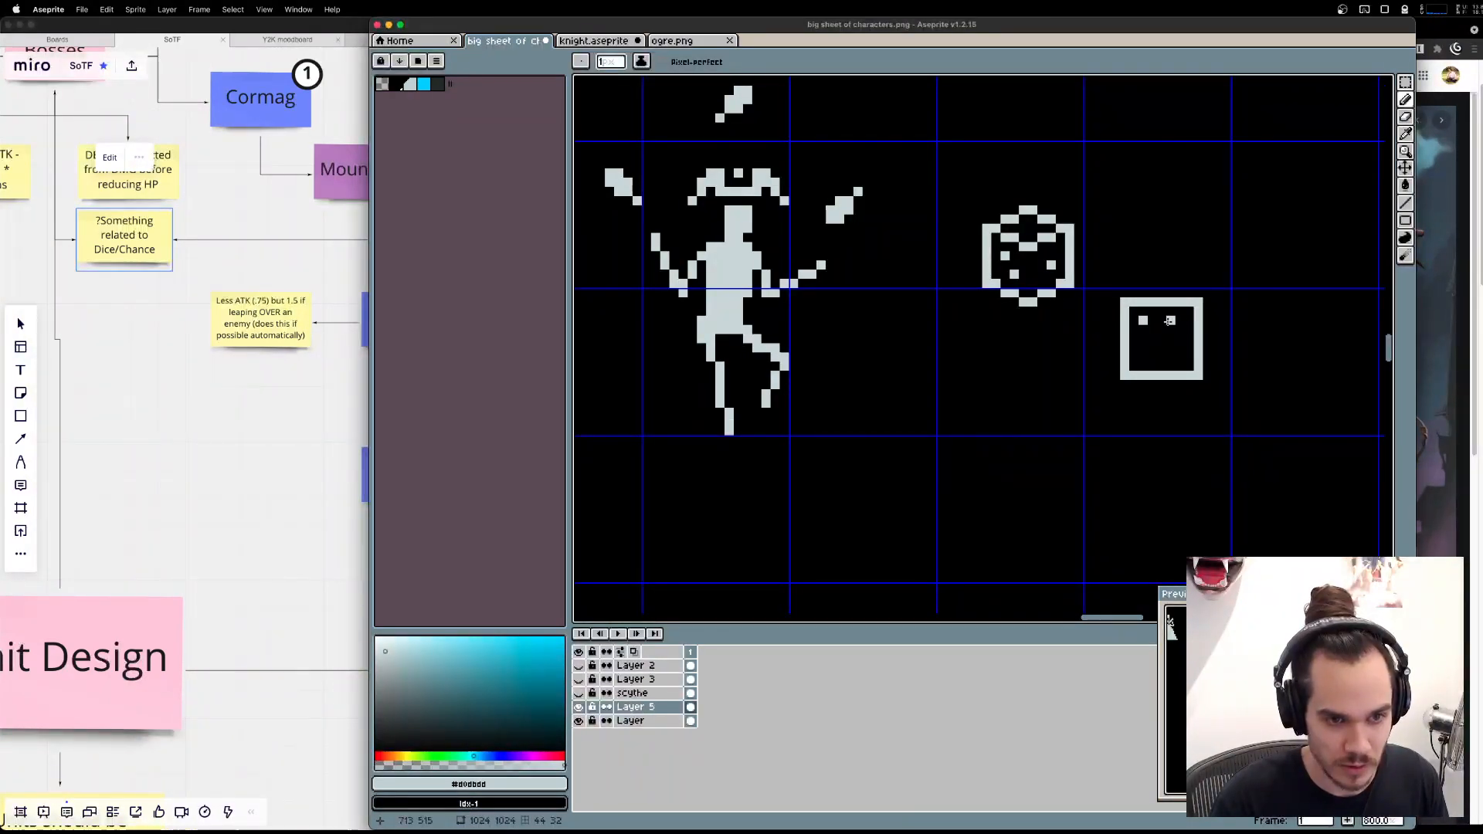
pyautogui.click(1171, 321)
pyautogui.click(1143, 339)
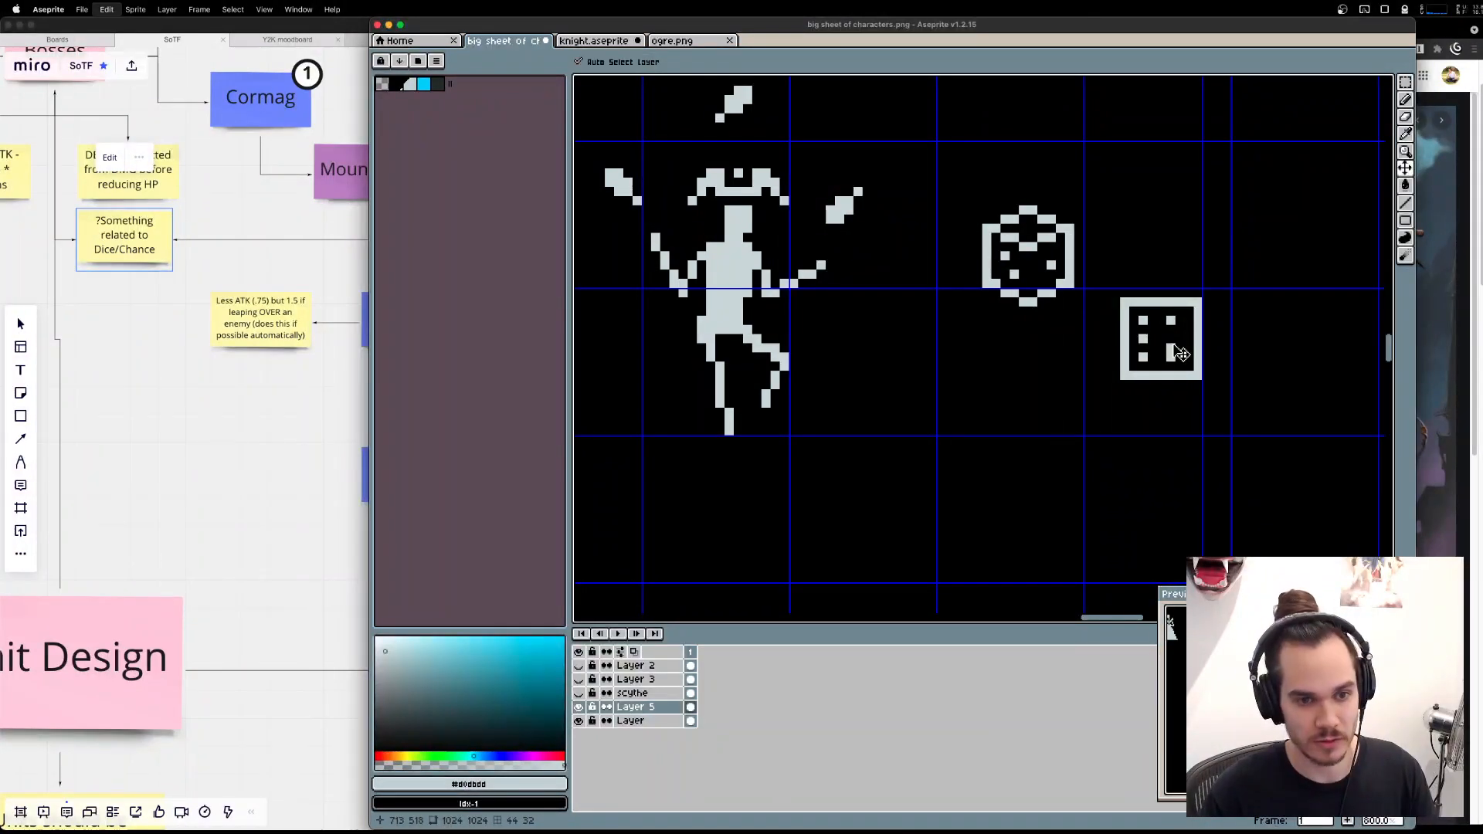
pyautogui.press('super+z')
pyautogui.press('super+z')
pyautogui.press('super+z')
pyautogui.press('super+z')
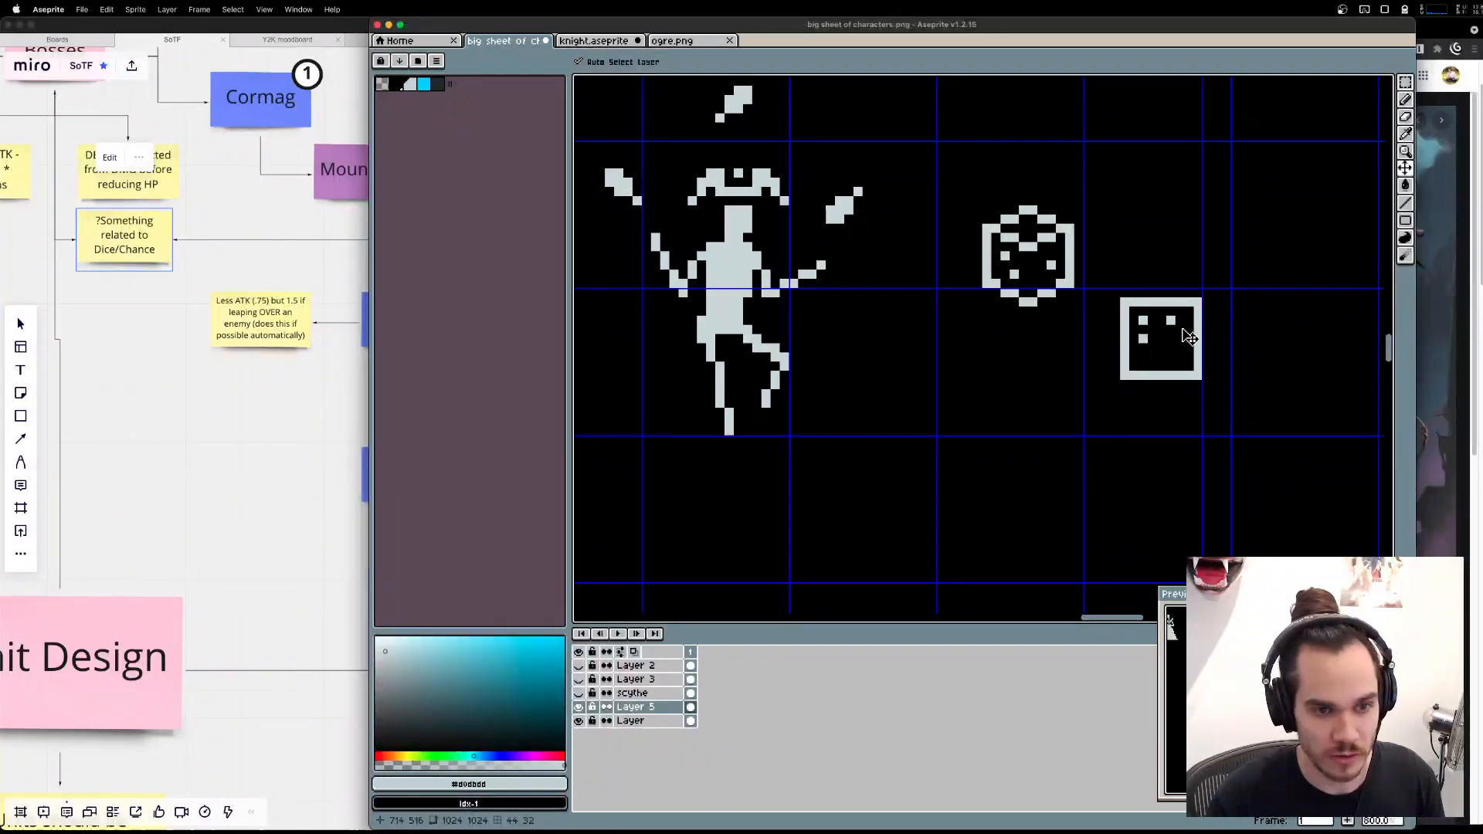
pyautogui.click(1180, 320)
pyautogui.click(1180, 339)
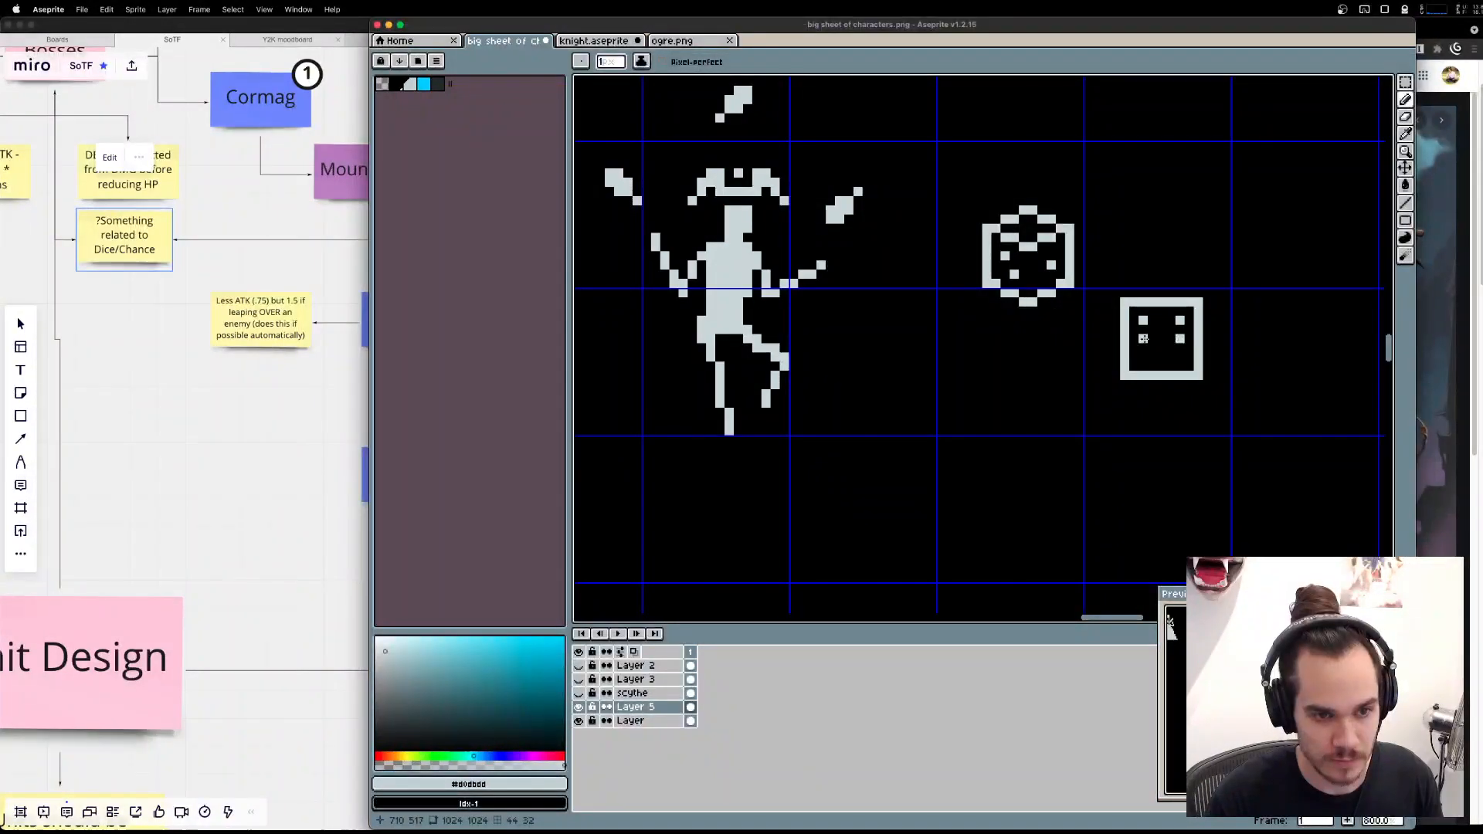
pyautogui.click(1180, 358)
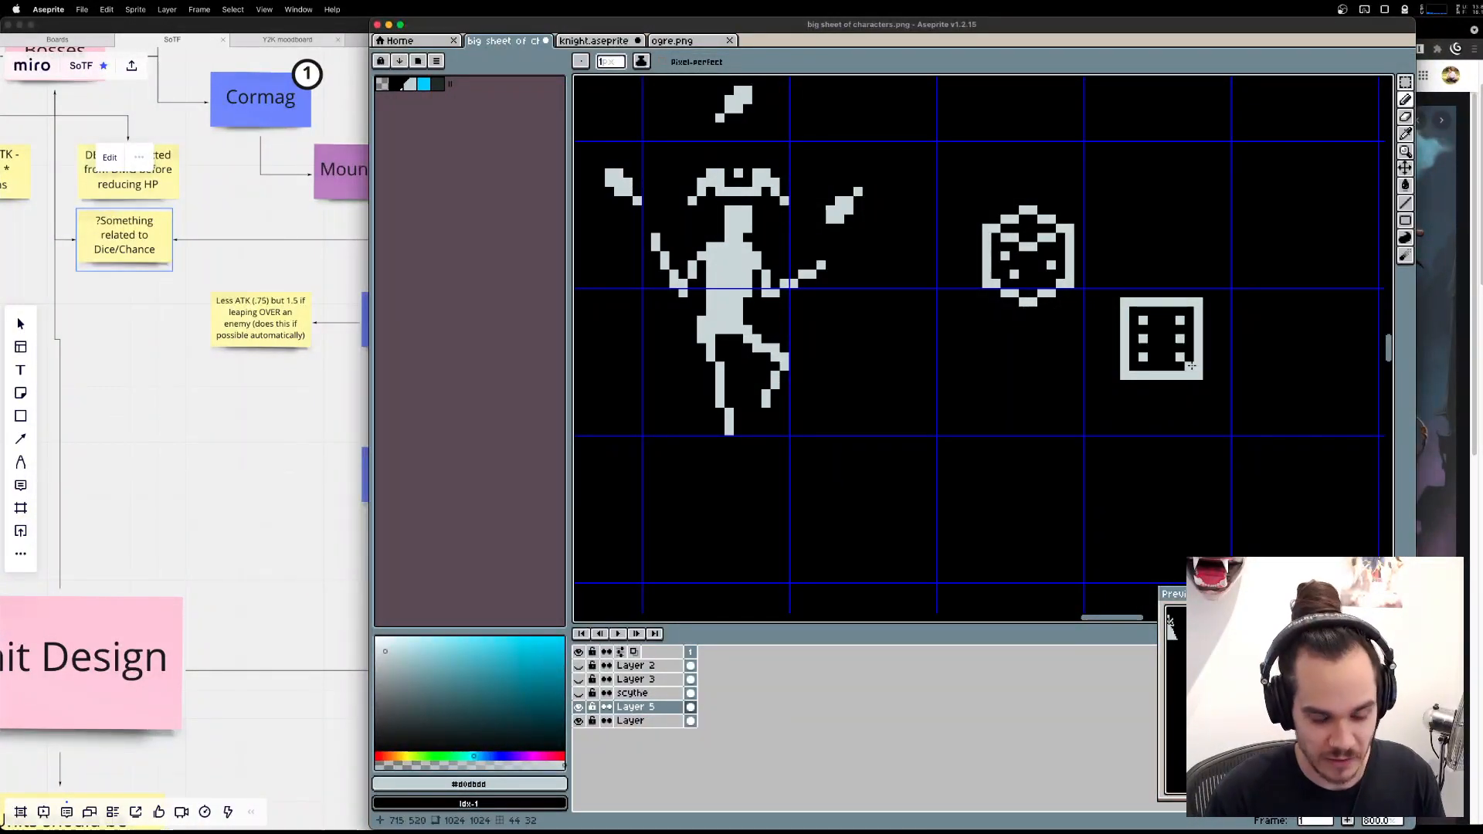
pyautogui.press('m')
pyautogui.moveTo(1227, 404)
pyautogui.mouseDown()
pyautogui.moveTo(1162, 284)
pyautogui.moveTo(1180, 313)
pyautogui.mouseUp()
pyautogui.hotkey('ctrl', 'd')
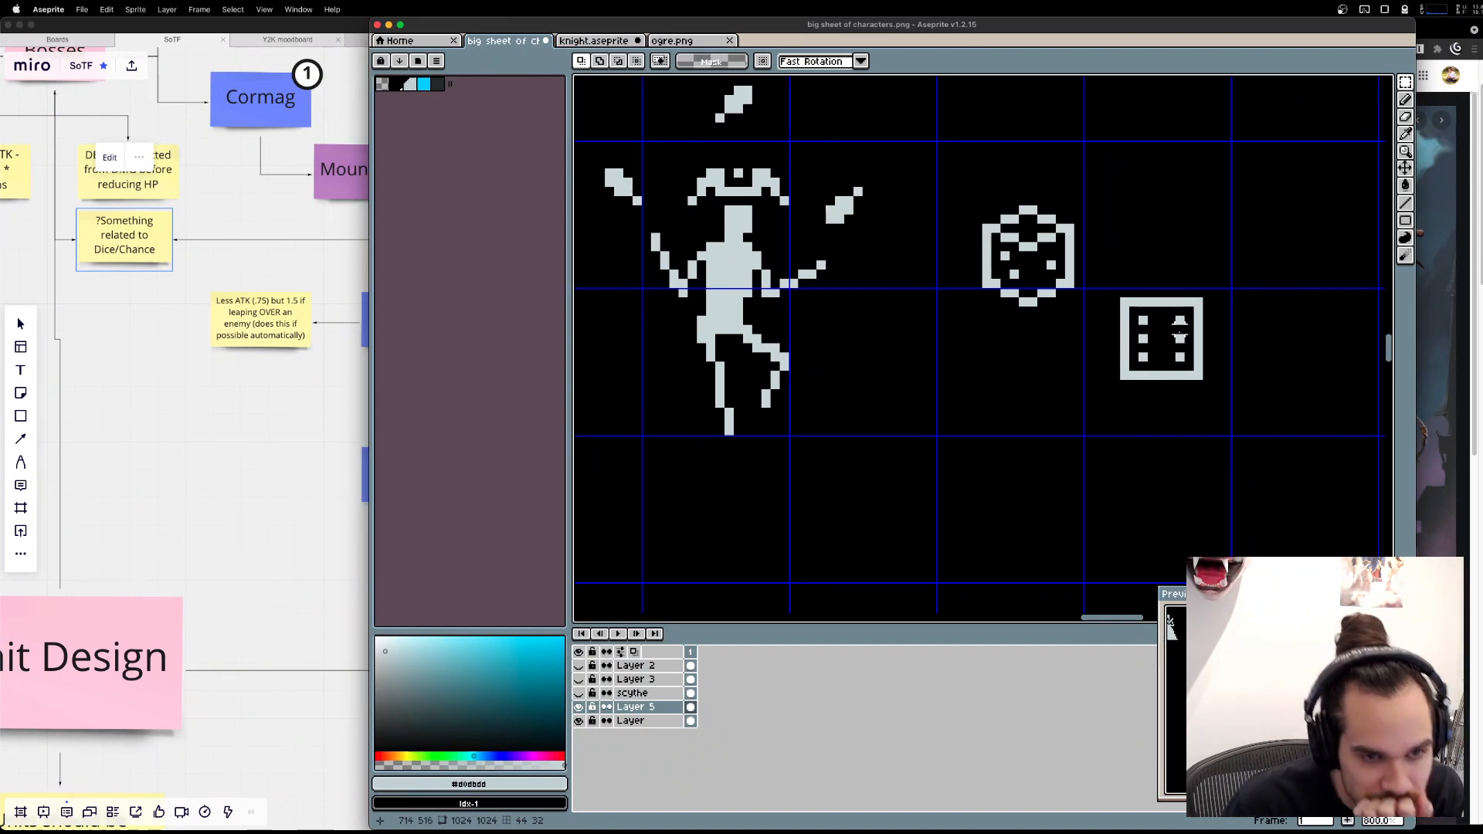
# Draw a diamond-shaped die outline directly to the right of the square die using the Line tool.
pyautogui.hscroll(10, 1179, 334)
pyautogui.press('l')
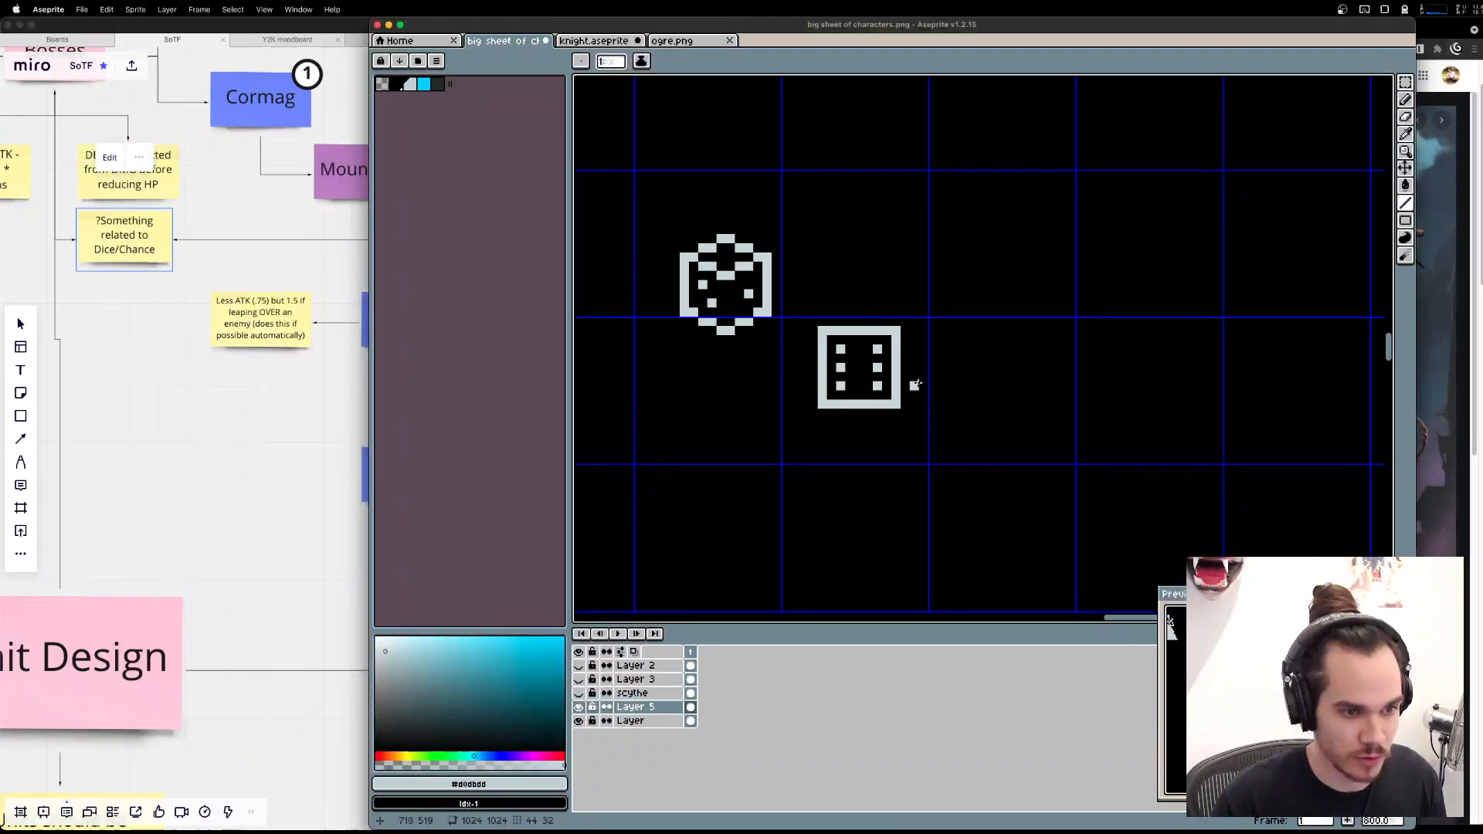
pyautogui.moveTo(922, 368)
pyautogui.mouseDown()
pyautogui.moveTo(963, 331)
pyautogui.moveTo(936, 381)
pyautogui.moveTo(927, 371)
pyautogui.moveTo(978, 416)
pyautogui.moveTo(999, 366)
pyautogui.mouseUp()
pyautogui.moveTo(999, 366)
pyautogui.mouseDown()
pyautogui.moveTo(962, 331)
pyautogui.moveTo(938, 345)
pyautogui.moveTo(962, 319)
pyautogui.moveTo(998, 359)
pyautogui.moveTo(961, 411)
pyautogui.moveTo(916, 369)
pyautogui.mouseUp()
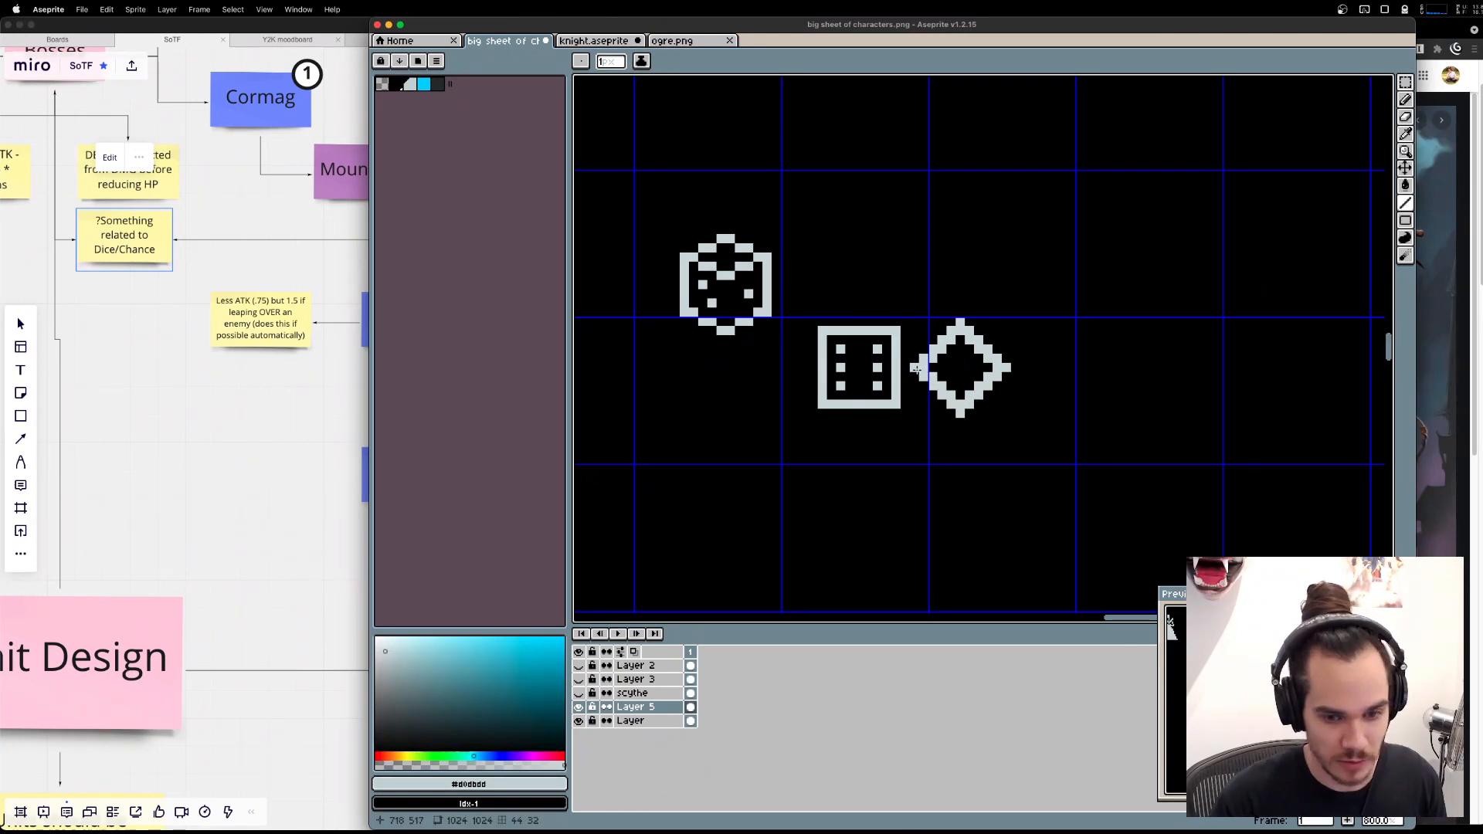
# Erase the extra corner pixels along the diamond's edges to thin it to a one-pixel diagonal outline.
pyautogui.press('e')
pyautogui.press('alt')
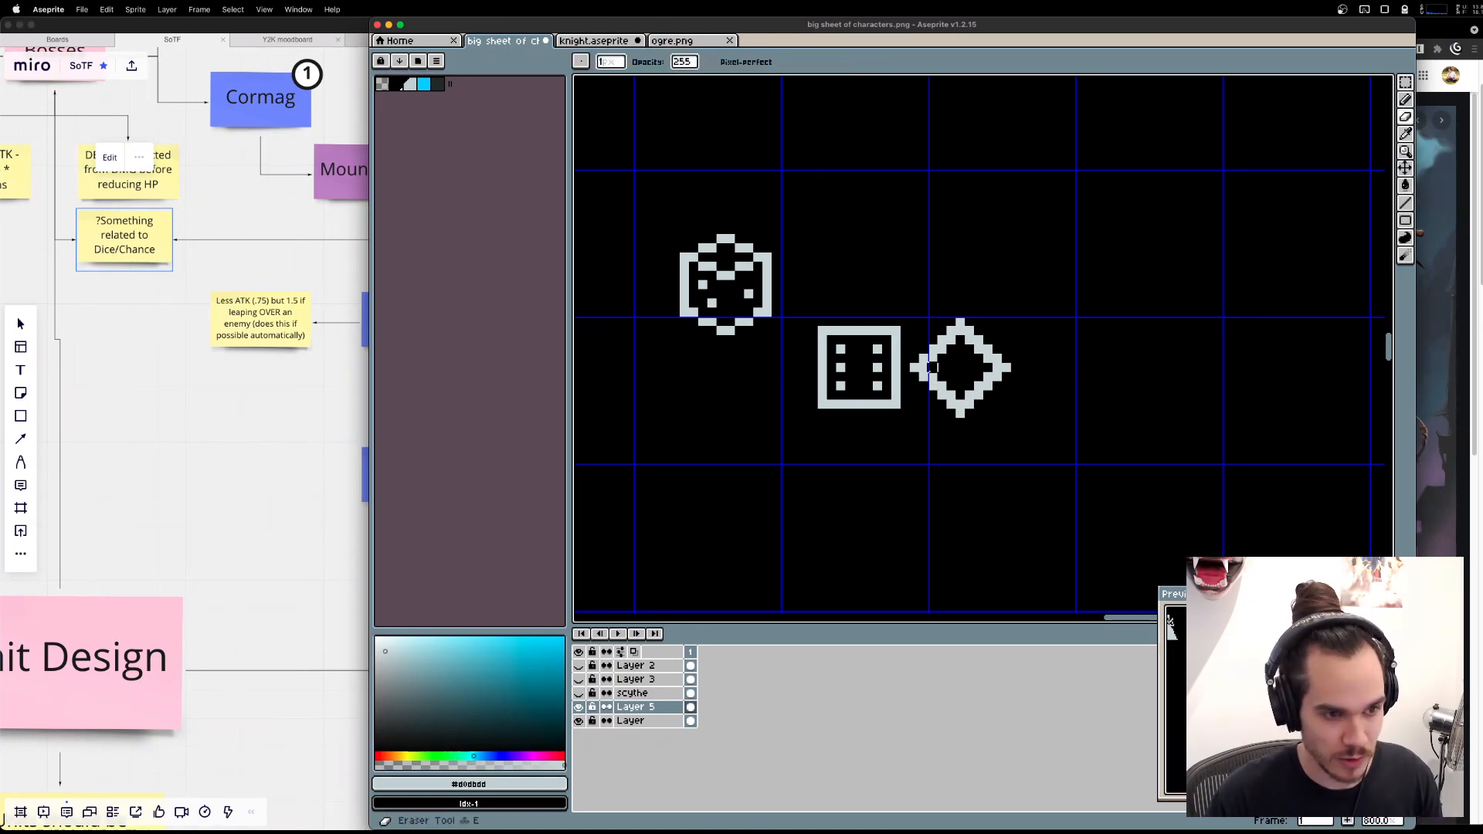
pyautogui.click(927, 369)
pyautogui.click(933, 377)
pyautogui.press('super+z')
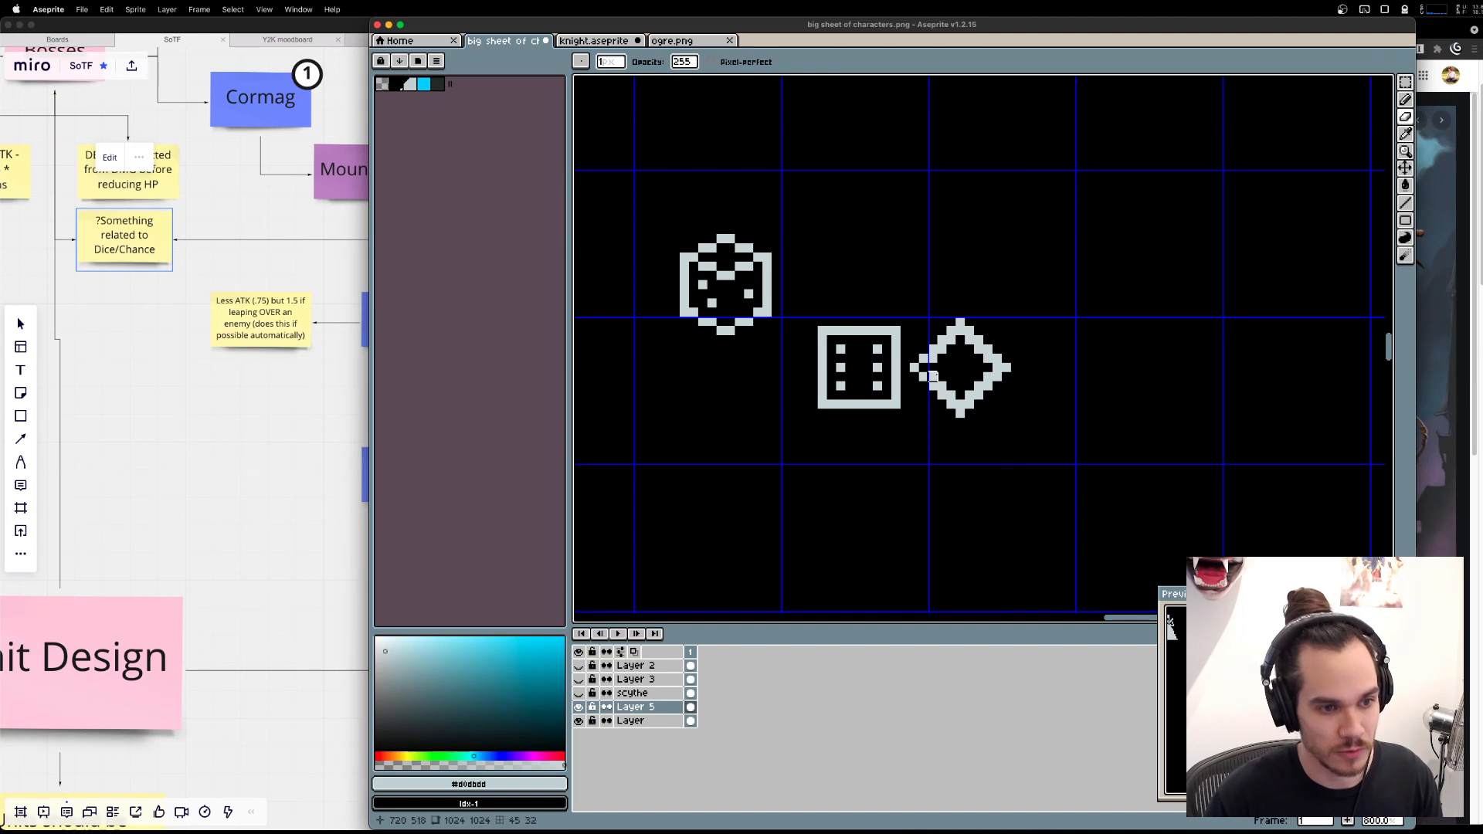
pyautogui.moveTo(933, 376); pyautogui.dragTo(951, 387)
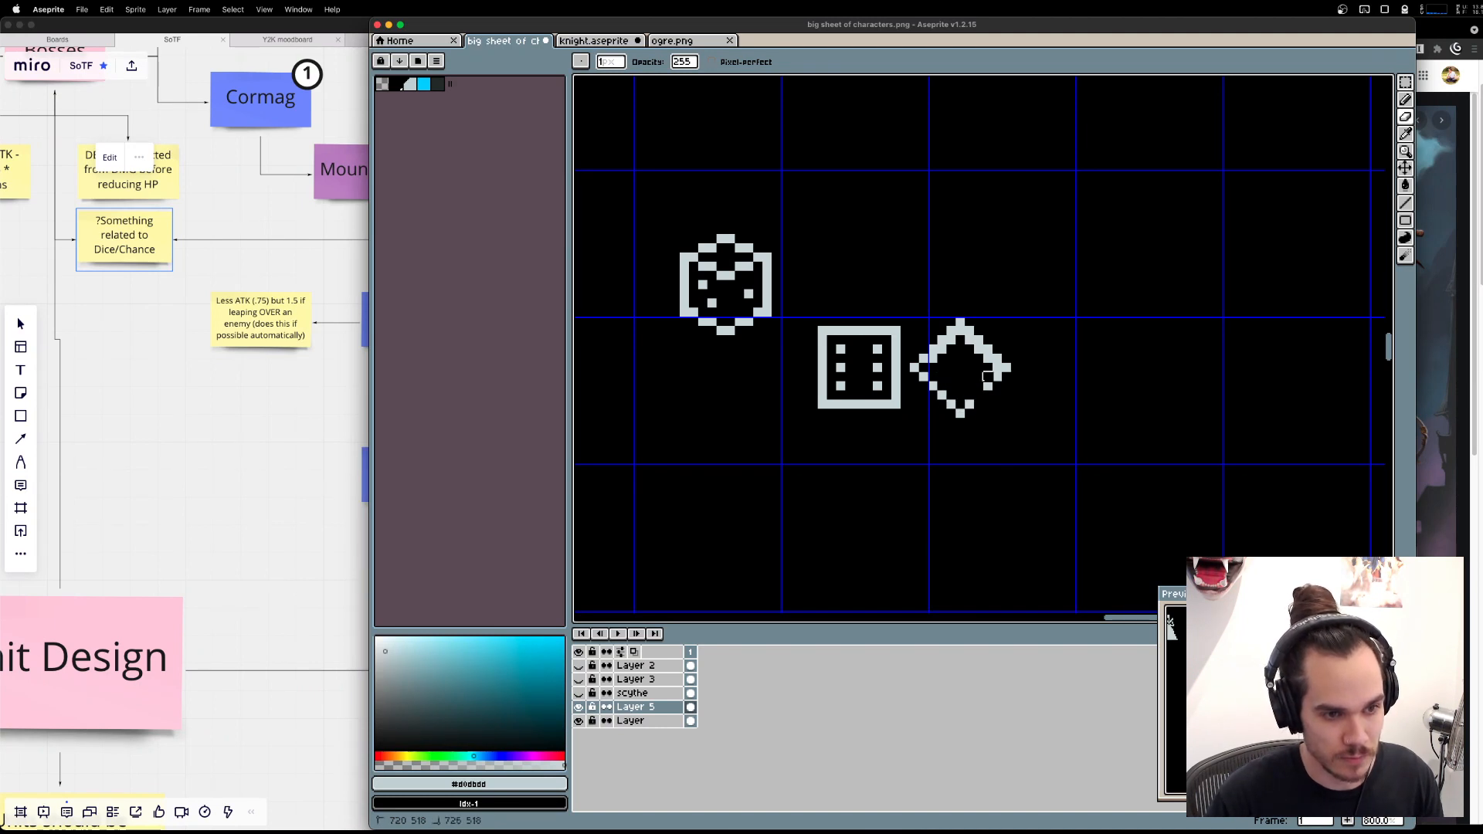
pyautogui.press('super+z')
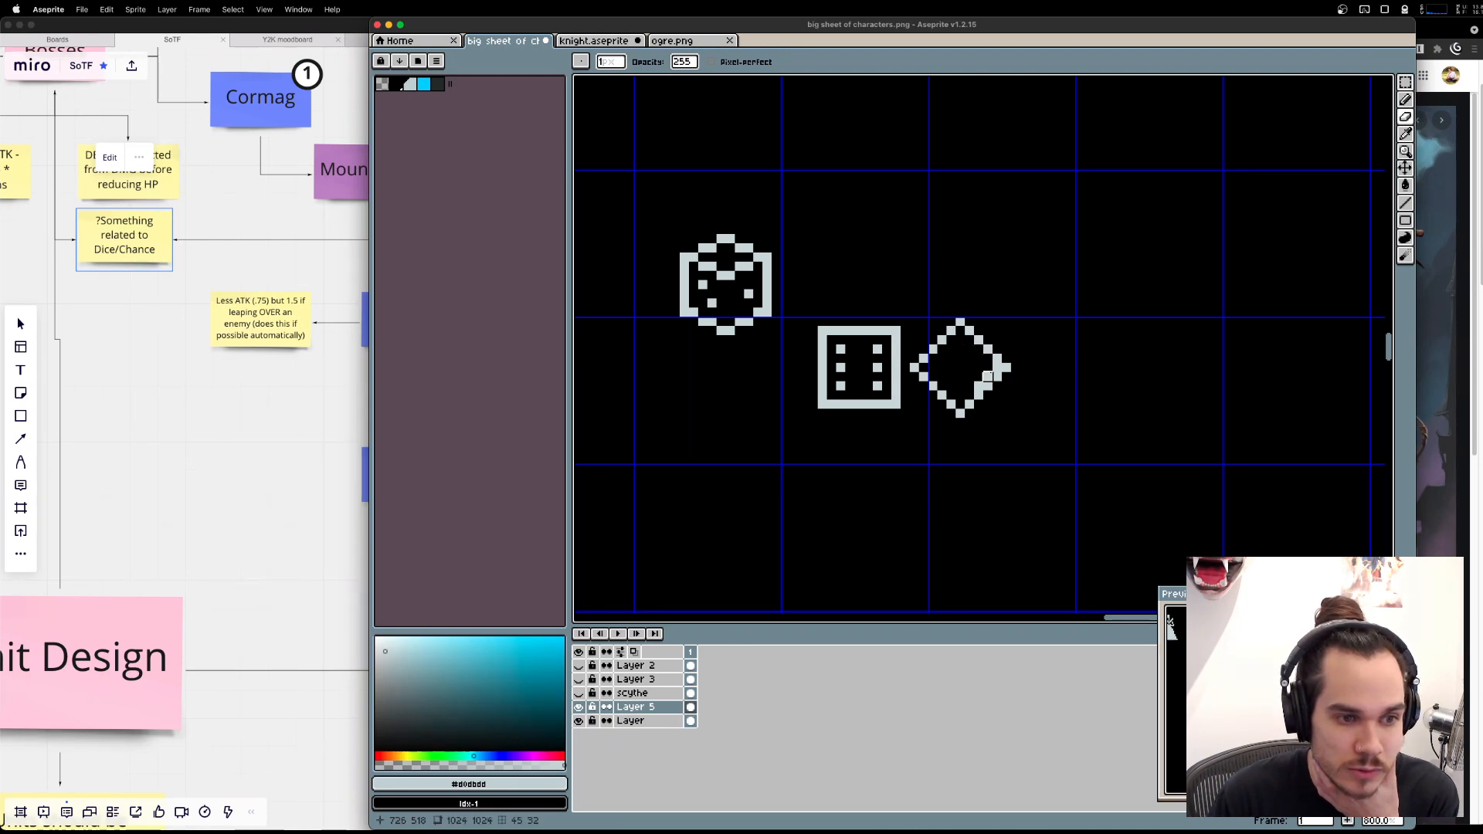
pyautogui.press('e')
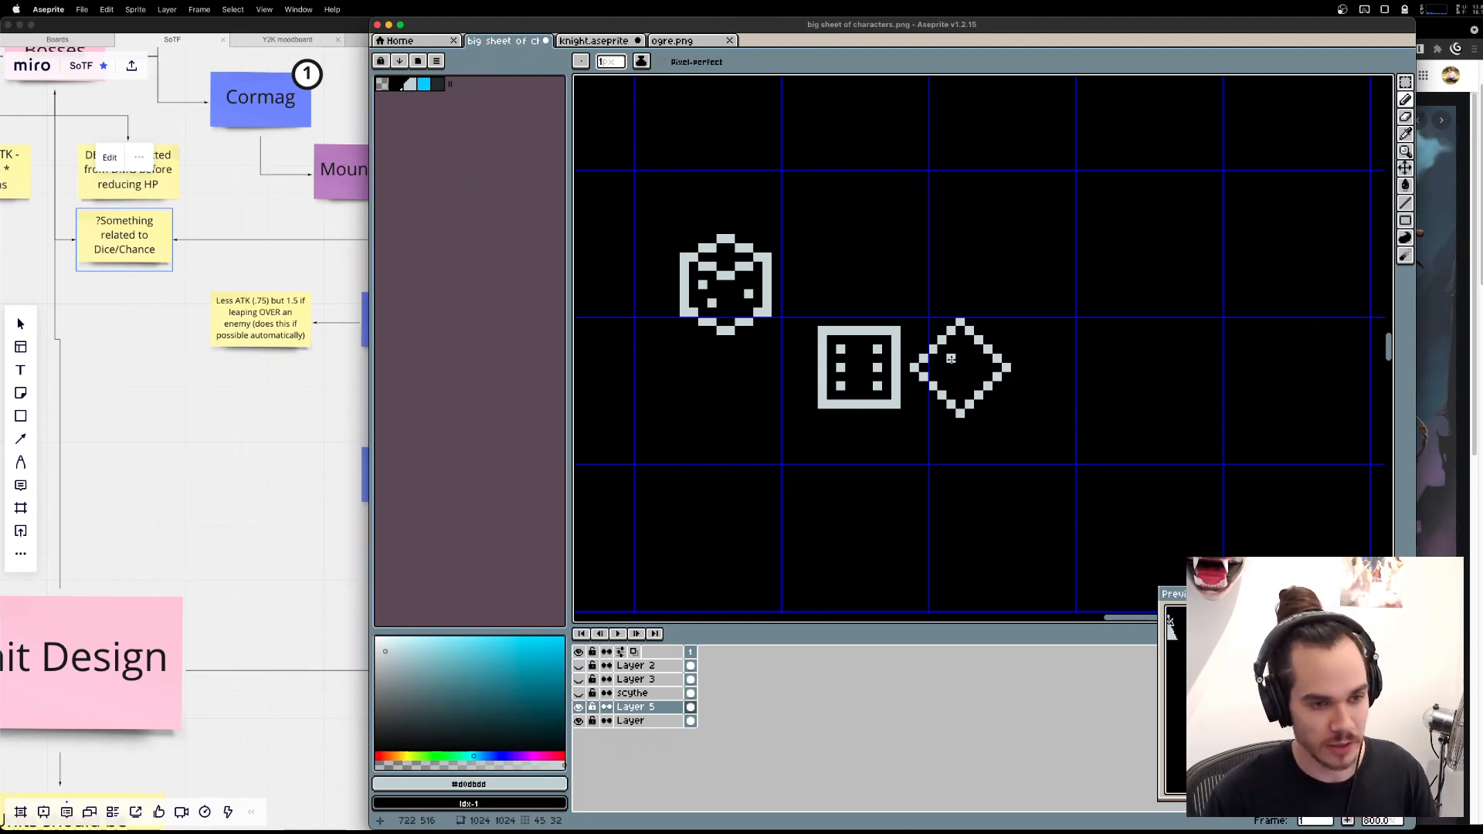
# Search Google for "3 pip dice" in Brave and view the image results.
pyautogui.hotkey('alt', 'space')
pyautogui.write('3 pit ')
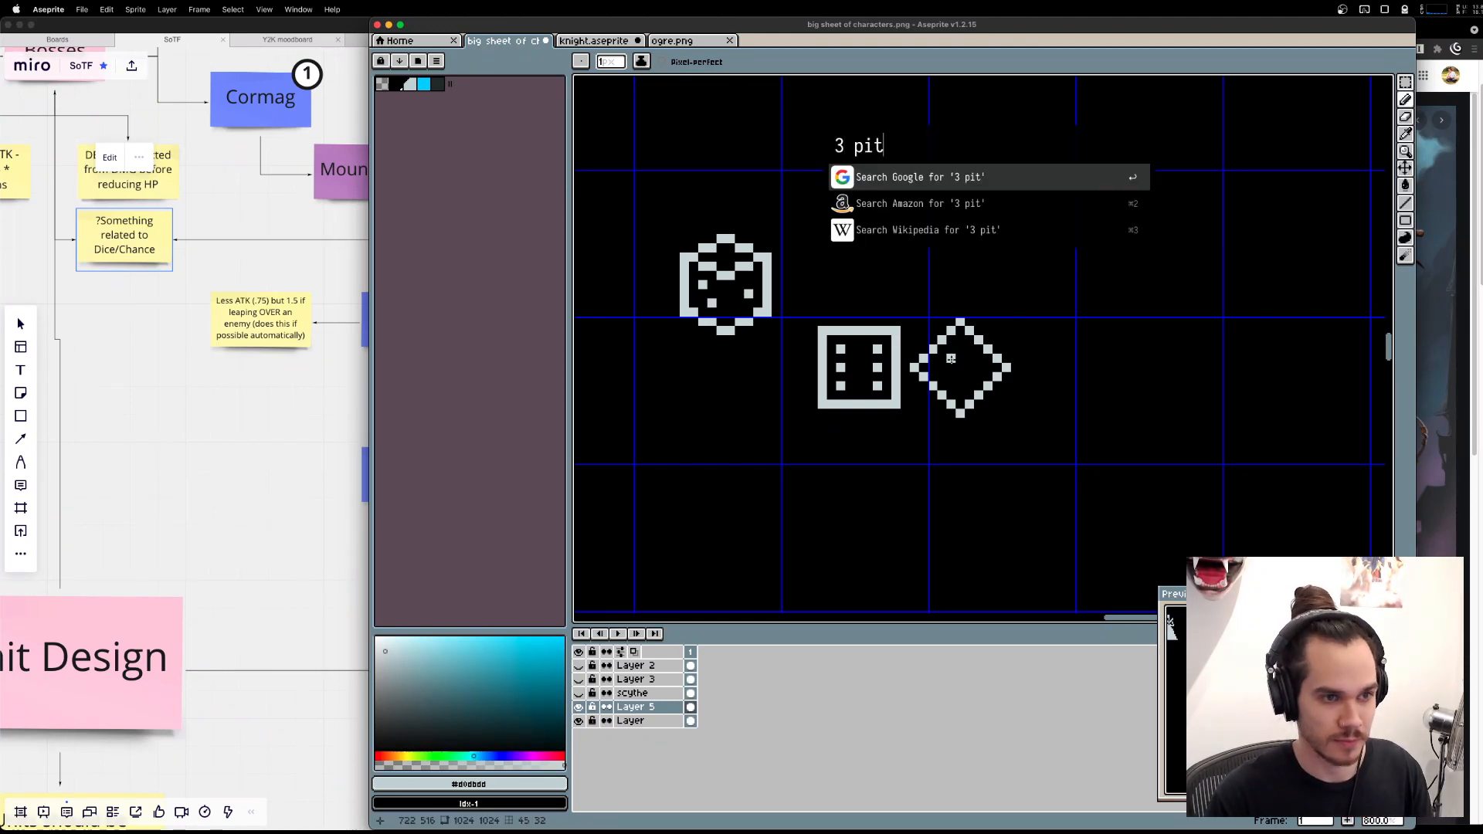
pyautogui.write('dice')
pyautogui.press('Return')
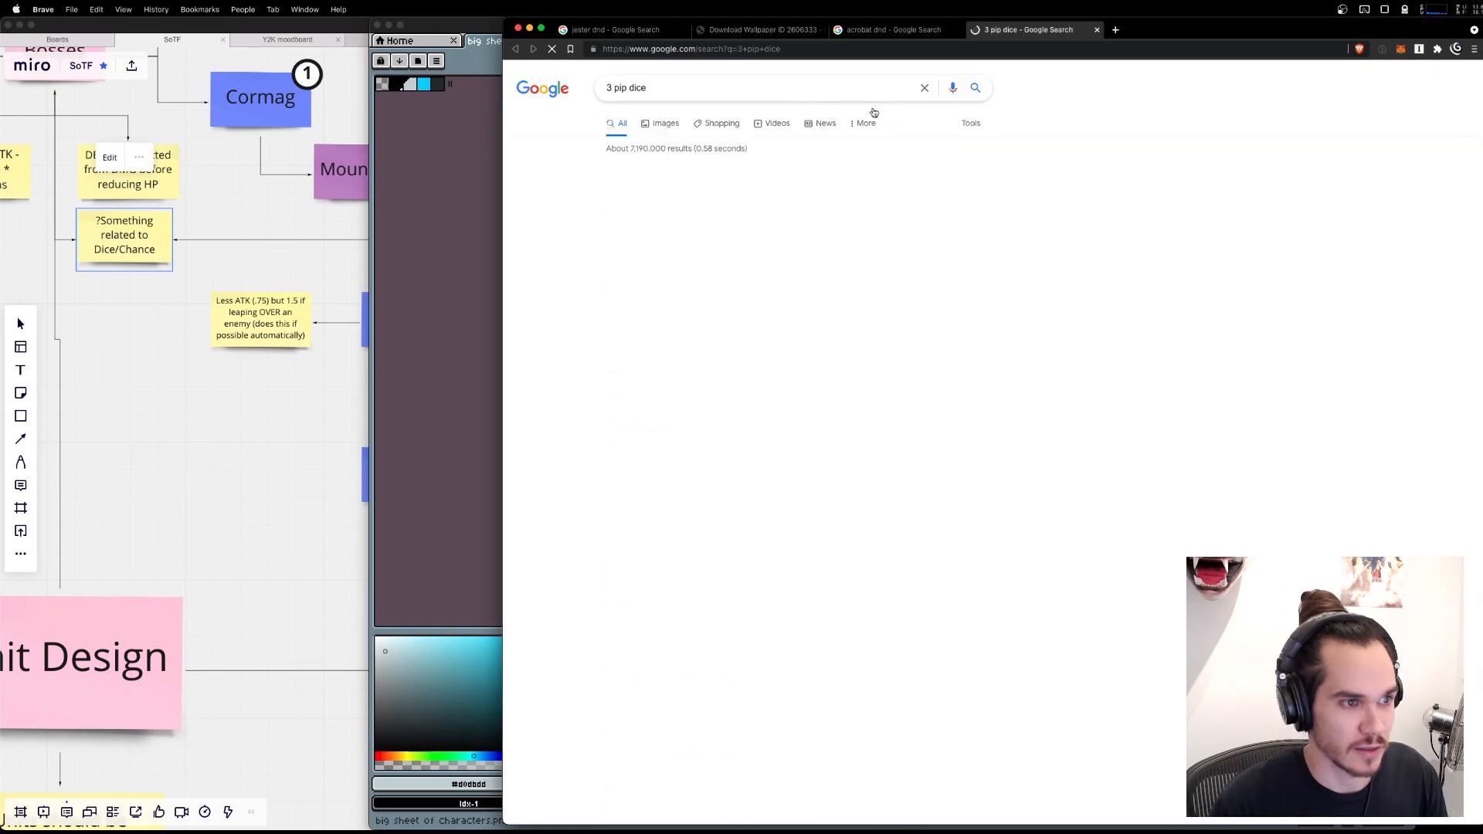
pyautogui.click(666, 123)
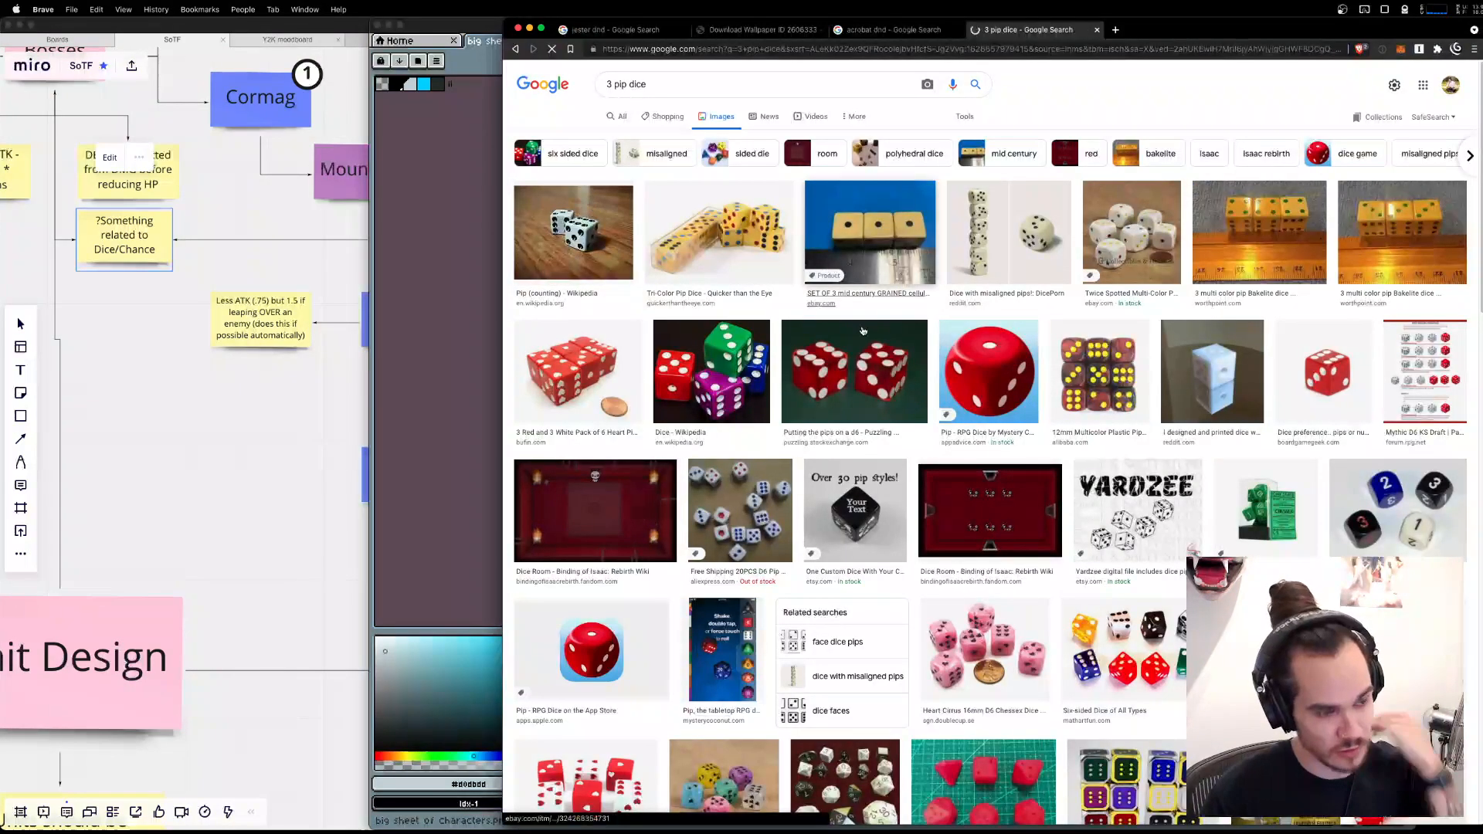
# Return to Aseprite and place three pips in a horizontal row across the middle of the diamond die.
pyautogui.press('super+Tab')
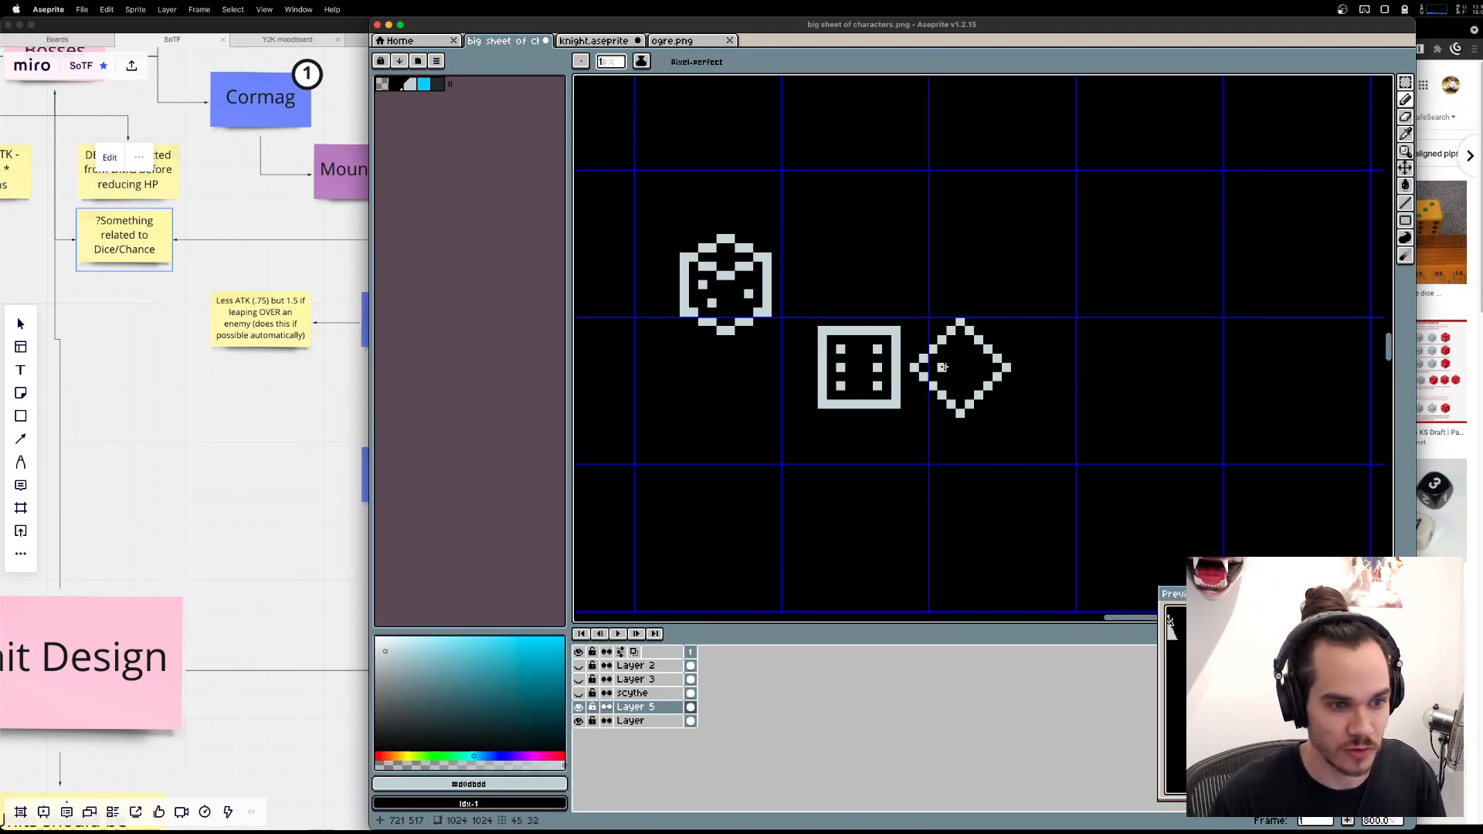
pyautogui.click(979, 367)
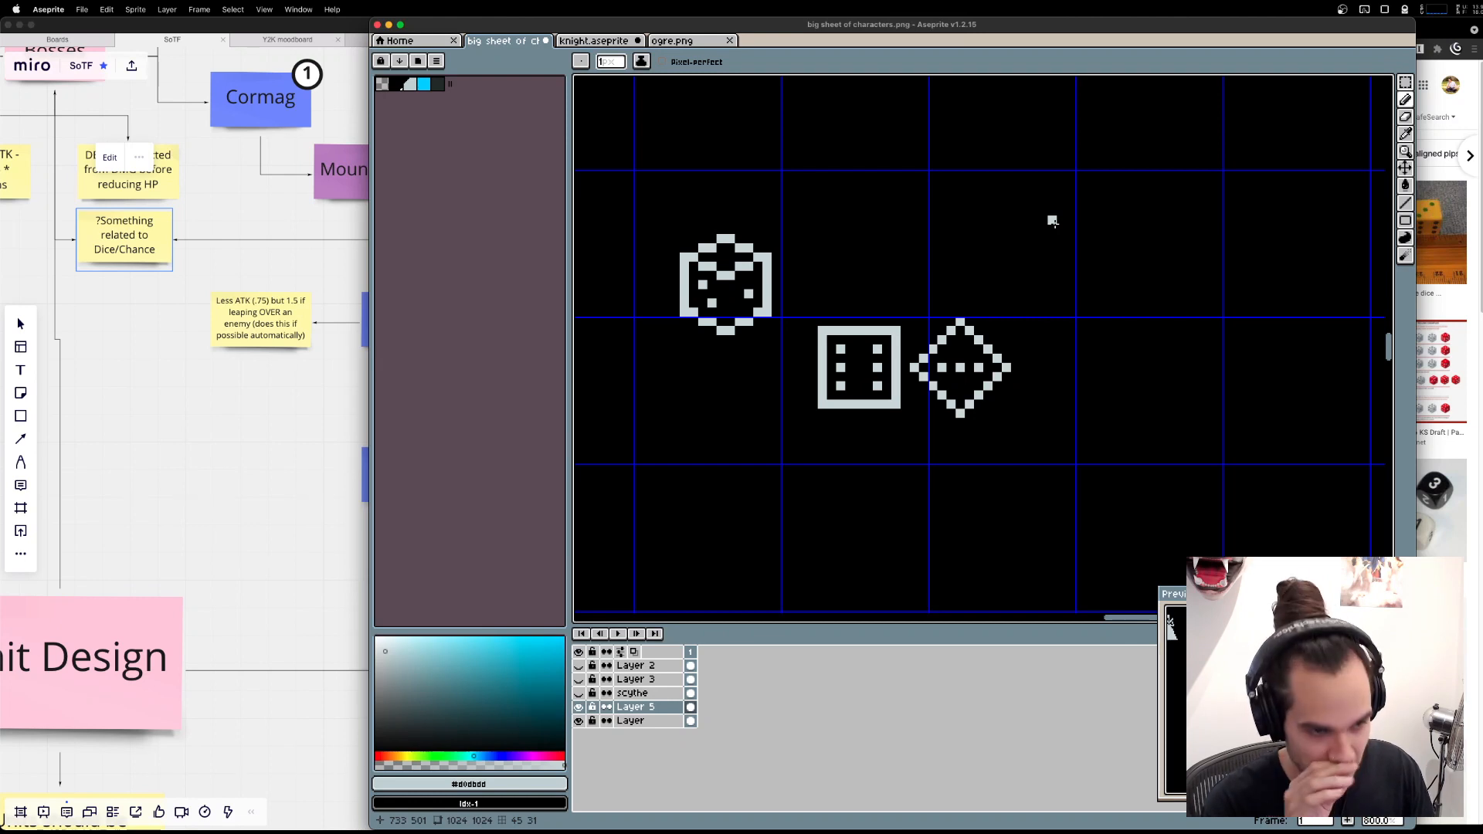
# Try duplicating the diamond die to its right, and undo the pasted copy.
pyautogui.press('m')
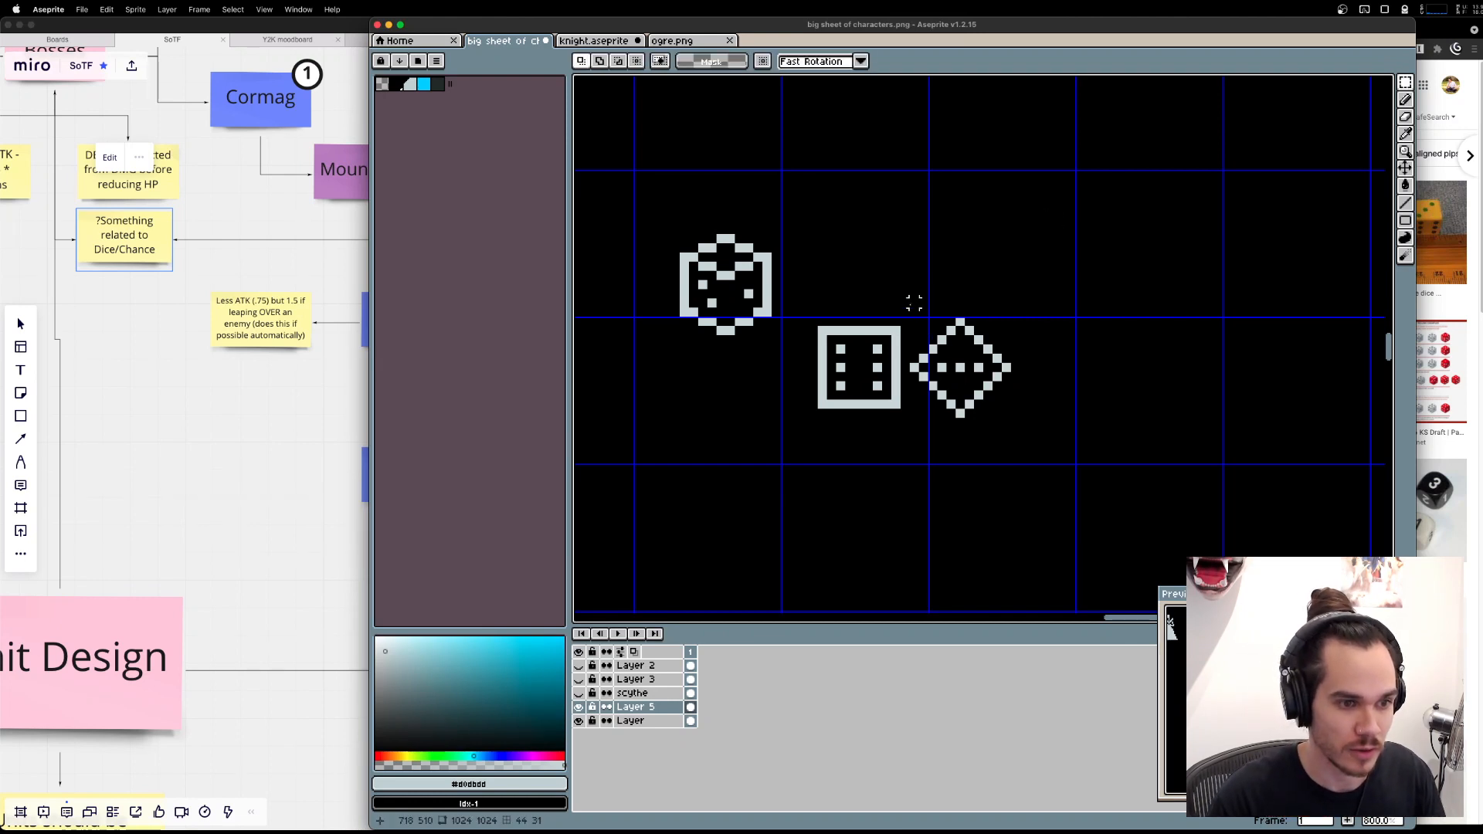
pyautogui.moveTo(915, 303); pyautogui.dragTo(1063, 442)
pyautogui.press('super+c')
pyautogui.press('super+v')
pyautogui.moveTo(992, 400)
pyautogui.mouseDown()
pyautogui.moveTo(1139, 436)
pyautogui.moveTo(1120, 430)
pyautogui.mouseUp()
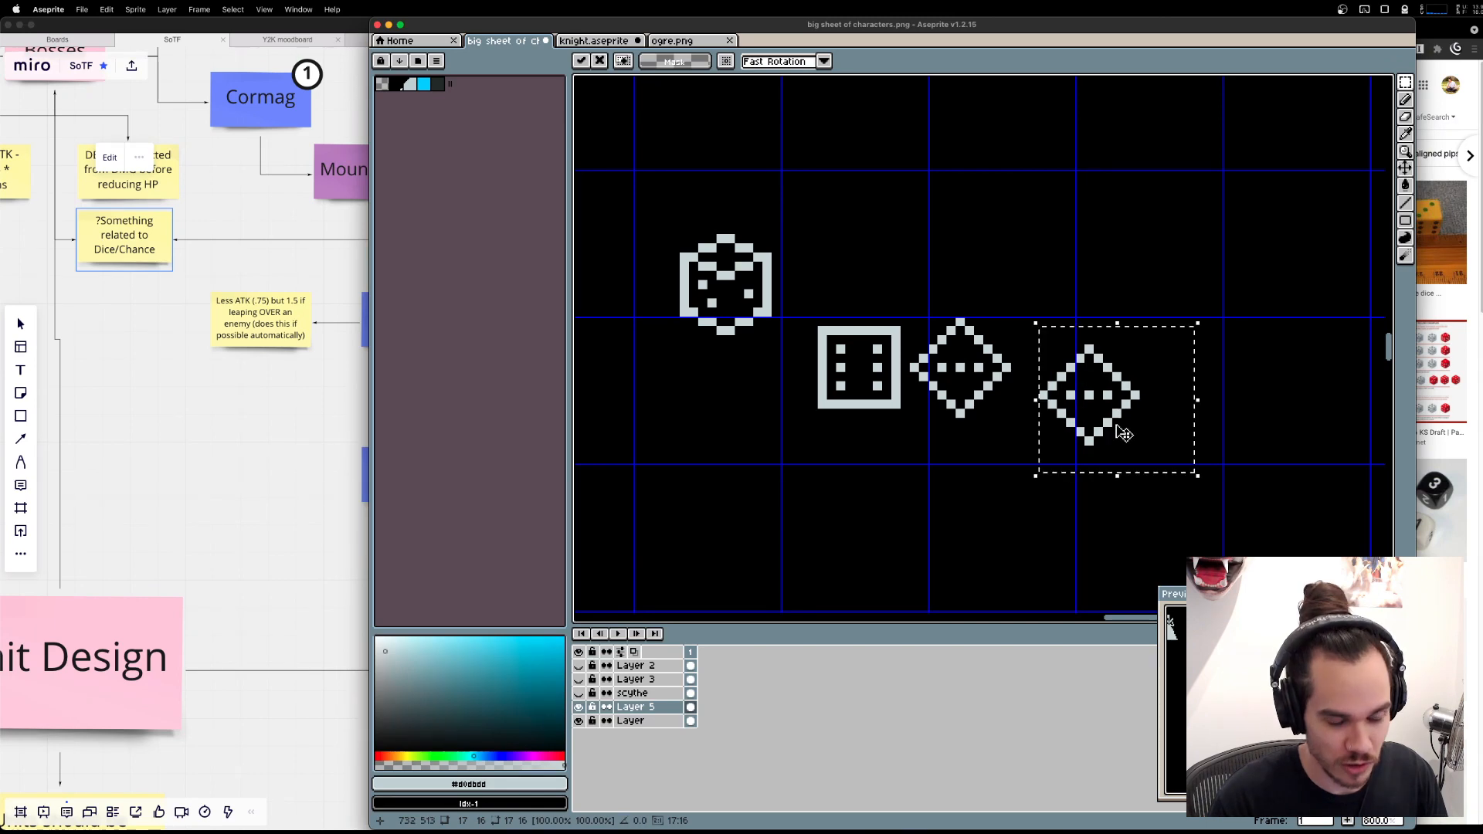
pyautogui.press('super+z')
# Duplicate the six-pip square die and place the copy beside the diamond die, glancing at the dice image results in Brave.
pyautogui.moveTo(812, 311); pyautogui.dragTo(1115, 422)
pyautogui.press('super+c')
pyautogui.press('super+v')
pyautogui.press('super+Tab')
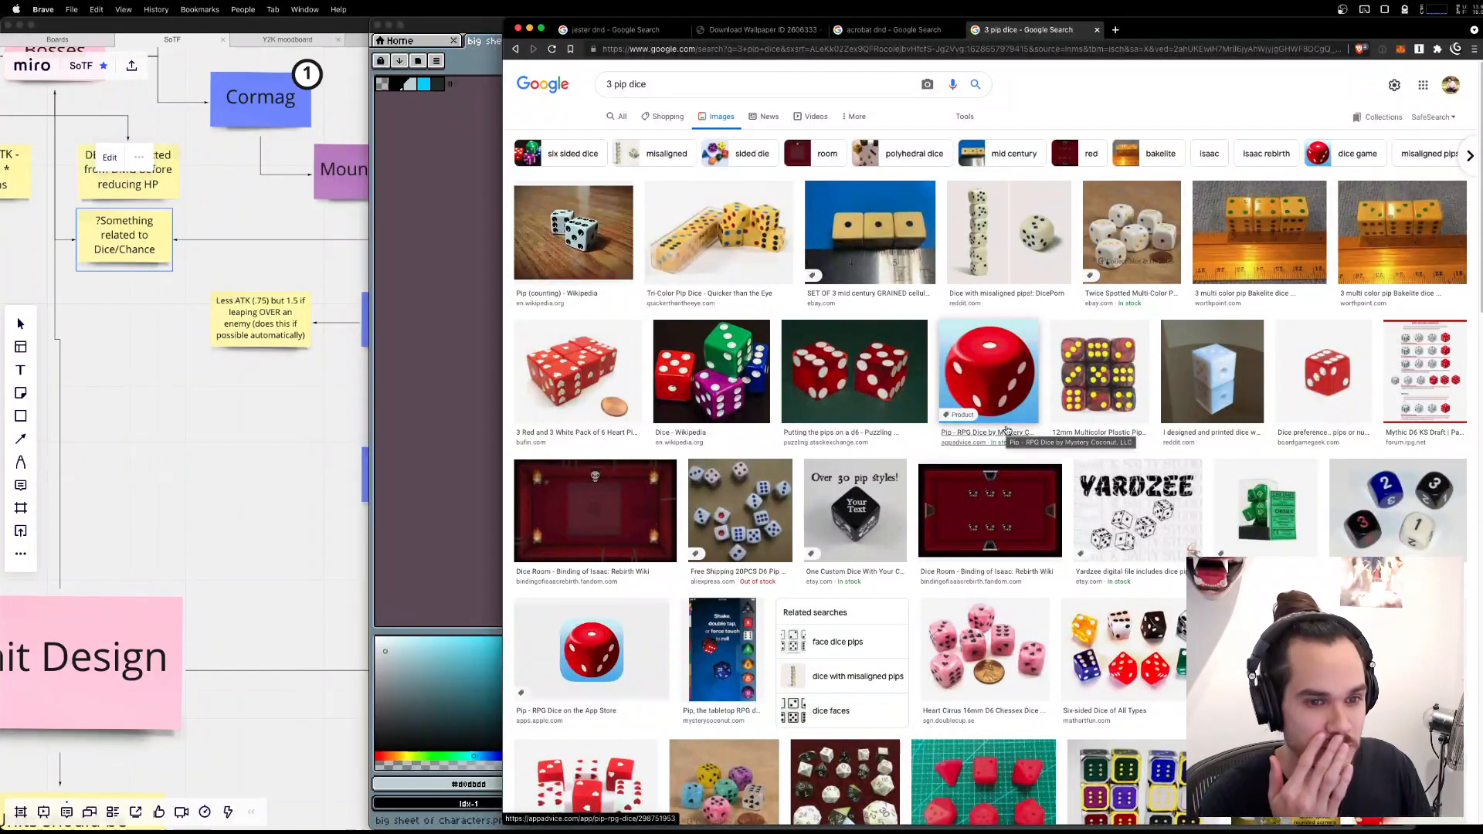
pyautogui.press('super+Tab')
pyautogui.scroll(1, 1081, 382)
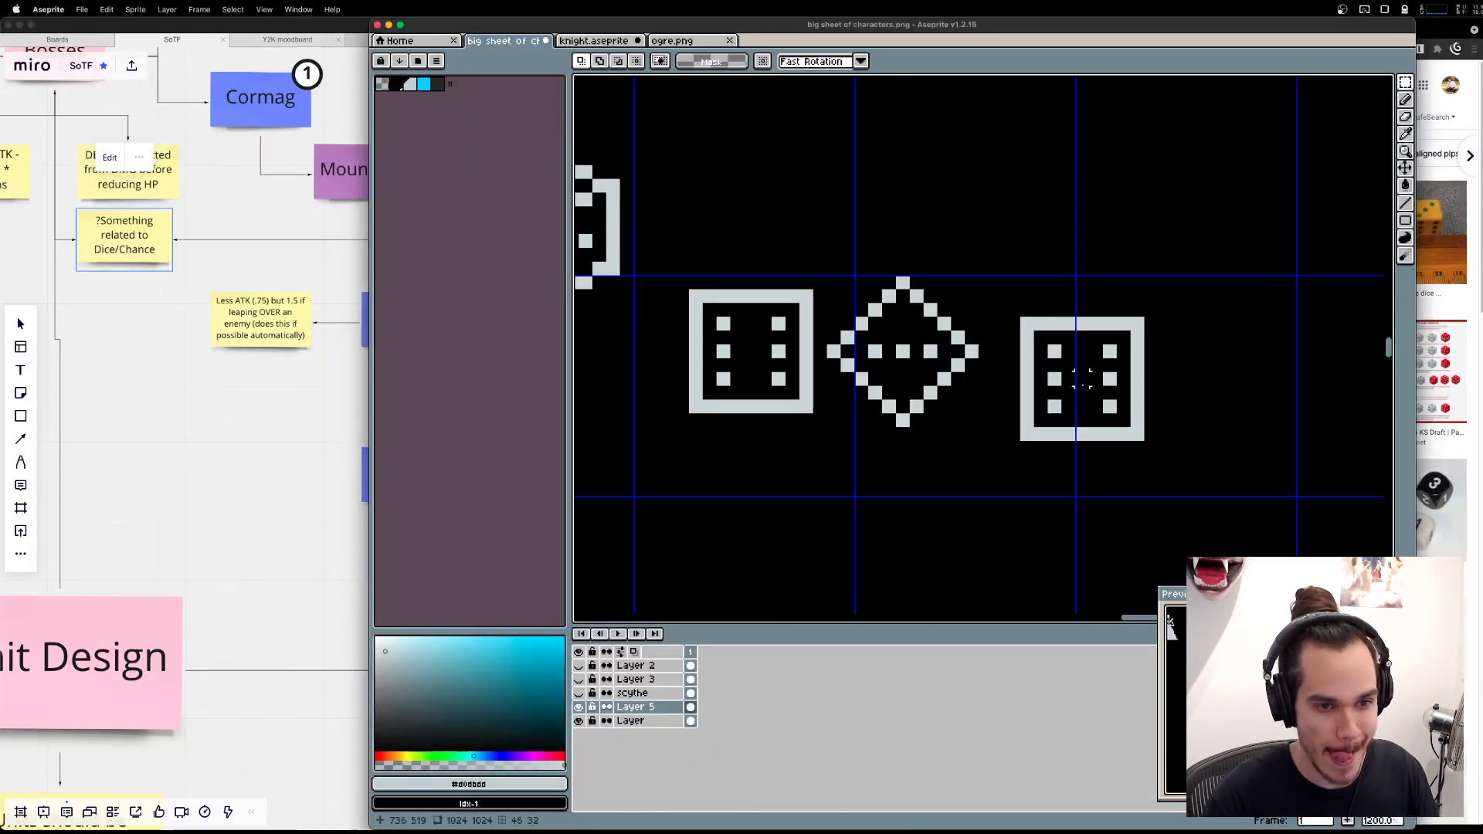
# Erase four pips from the copied square die, keeping only the upper-left and lower-right pips as a diagonal pair.
pyautogui.press('b')
pyautogui.press('e')
pyautogui.moveTo(1082, 380)
pyautogui.mouseDown()
pyautogui.moveTo(1053, 397)
pyautogui.moveTo(1093, 381)
pyautogui.moveTo(1110, 351)
pyautogui.mouseUp()
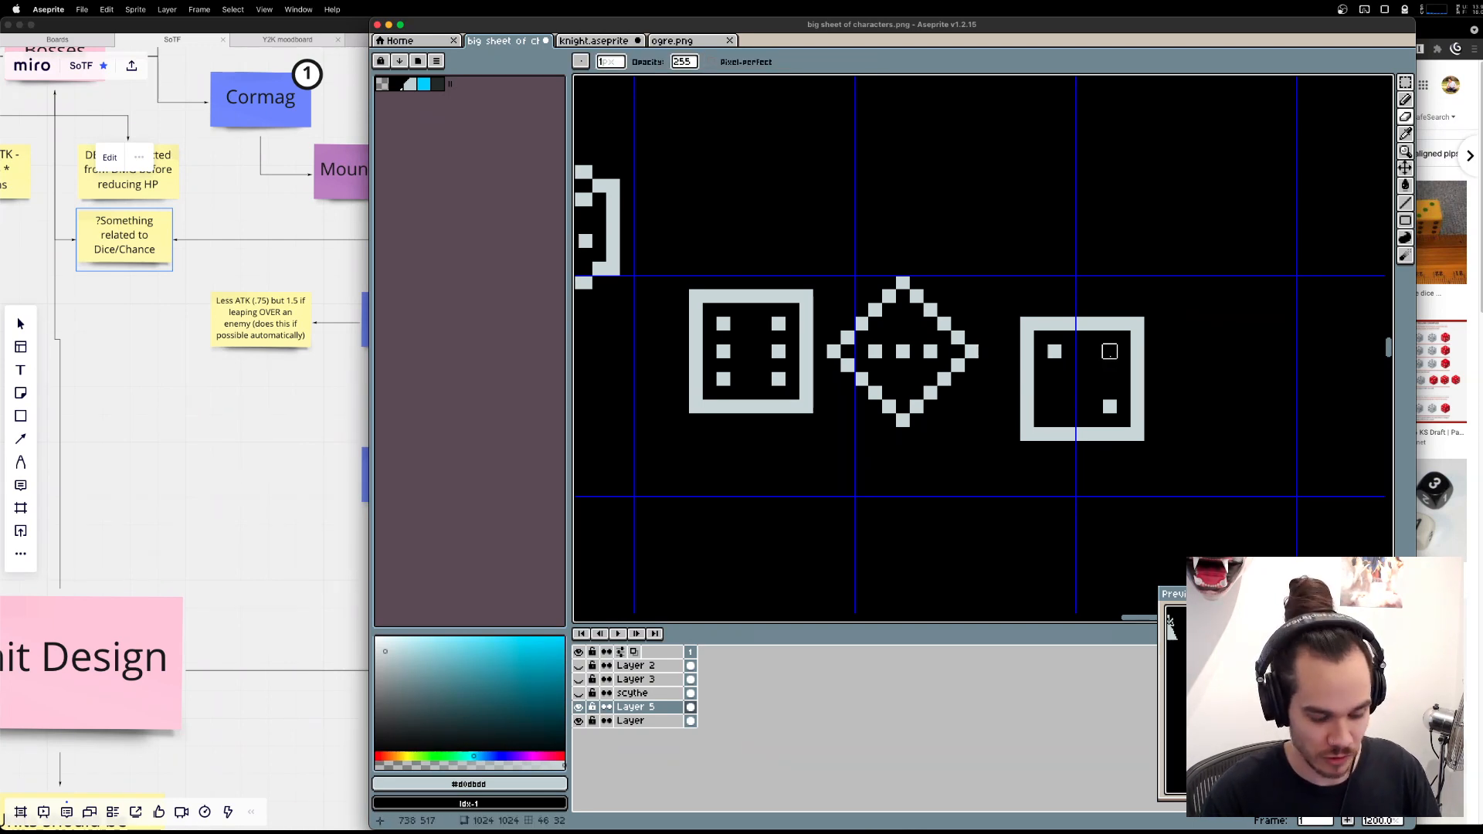
# Duplicate the juggling jester onto the empty area beyond the dice and delete the juggling clubs around the copy.
pyautogui.press('m')
pyautogui.scroll(-4, 937, 278)
pyautogui.moveTo(765, 175); pyautogui.dragTo(927, 398)
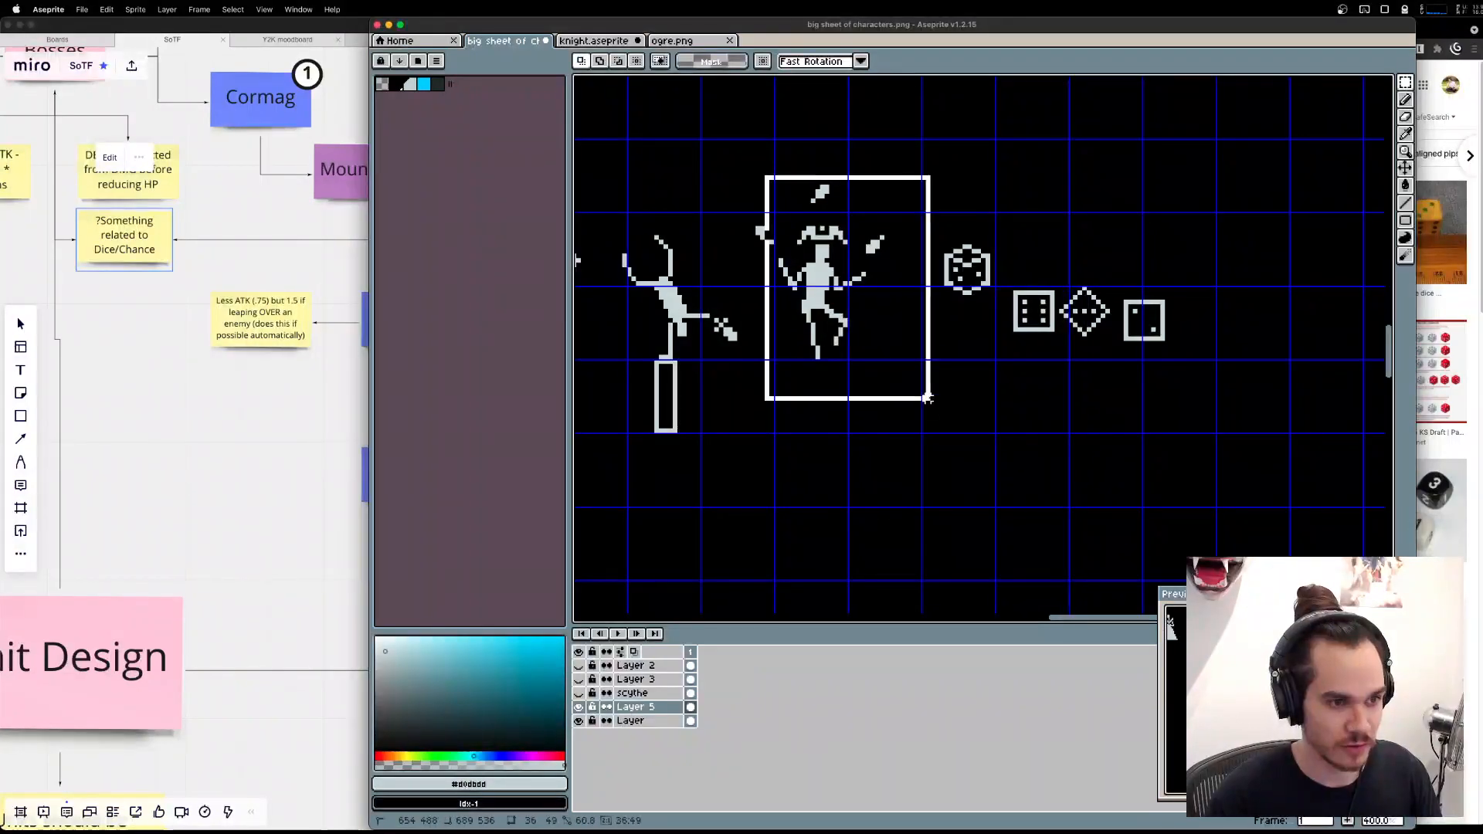
pyautogui.click(738, 198)
pyautogui.moveTo(737, 155); pyautogui.dragTo(901, 386)
pyautogui.press('super+c')
pyautogui.press('super+v')
pyautogui.moveTo(822, 310); pyautogui.dragTo(1003, 398)
pyautogui.press('super+d')
pyautogui.moveTo(951, 226); pyautogui.dragTo(1111, 316)
pyautogui.press('Delete')
pyautogui.press('Delete')
pyautogui.press('Delete')
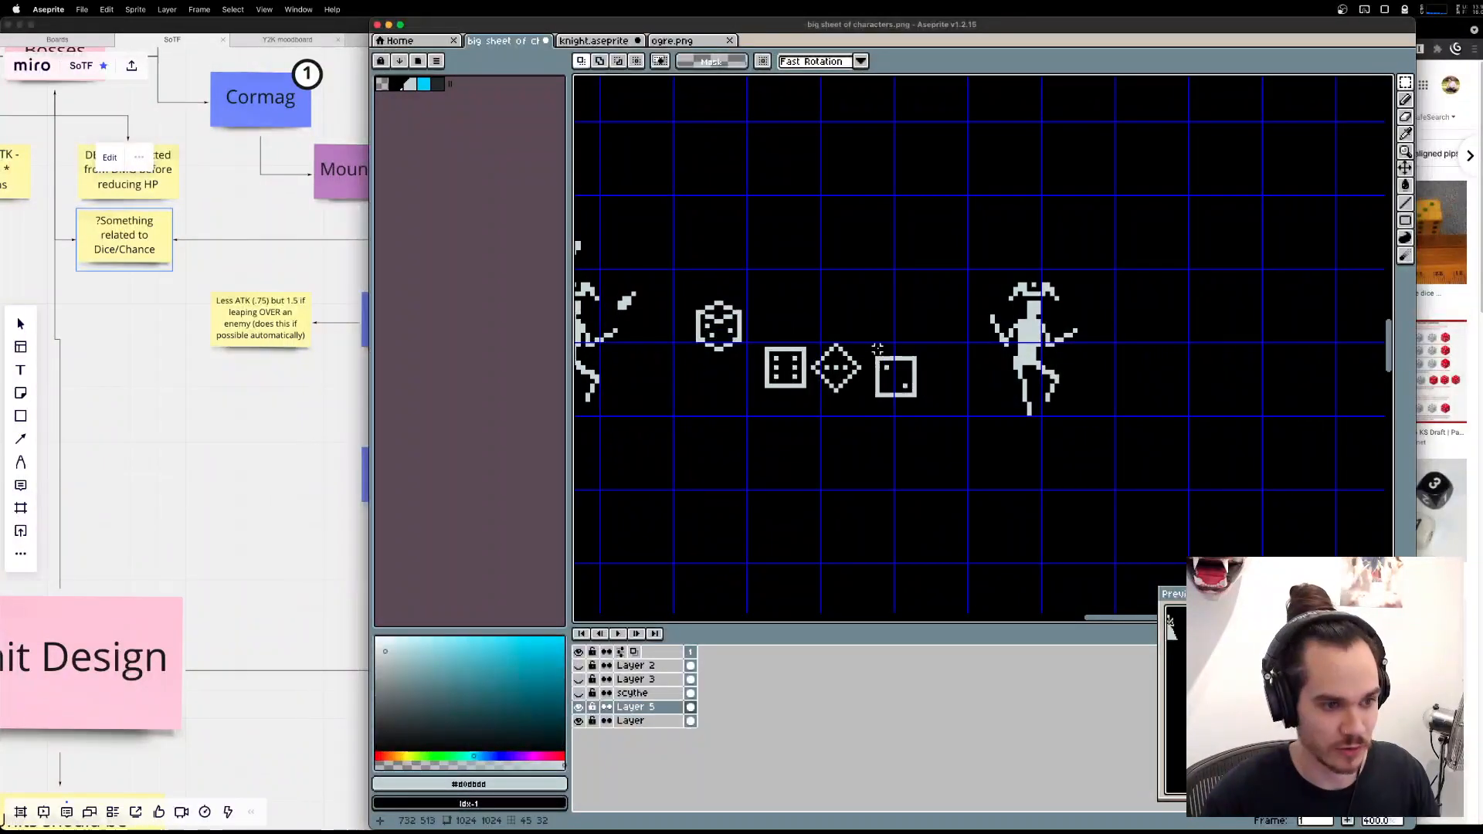
# Arrange the three flat dice around the copied jester, with the diamond above its head and a square die on either side.
pyautogui.moveTo(871, 345); pyautogui.dragTo(955, 443)
pyautogui.moveTo(924, 394)
pyautogui.mouseDown()
pyautogui.moveTo(1147, 299)
pyautogui.moveTo(1135, 315)
pyautogui.mouseUp()
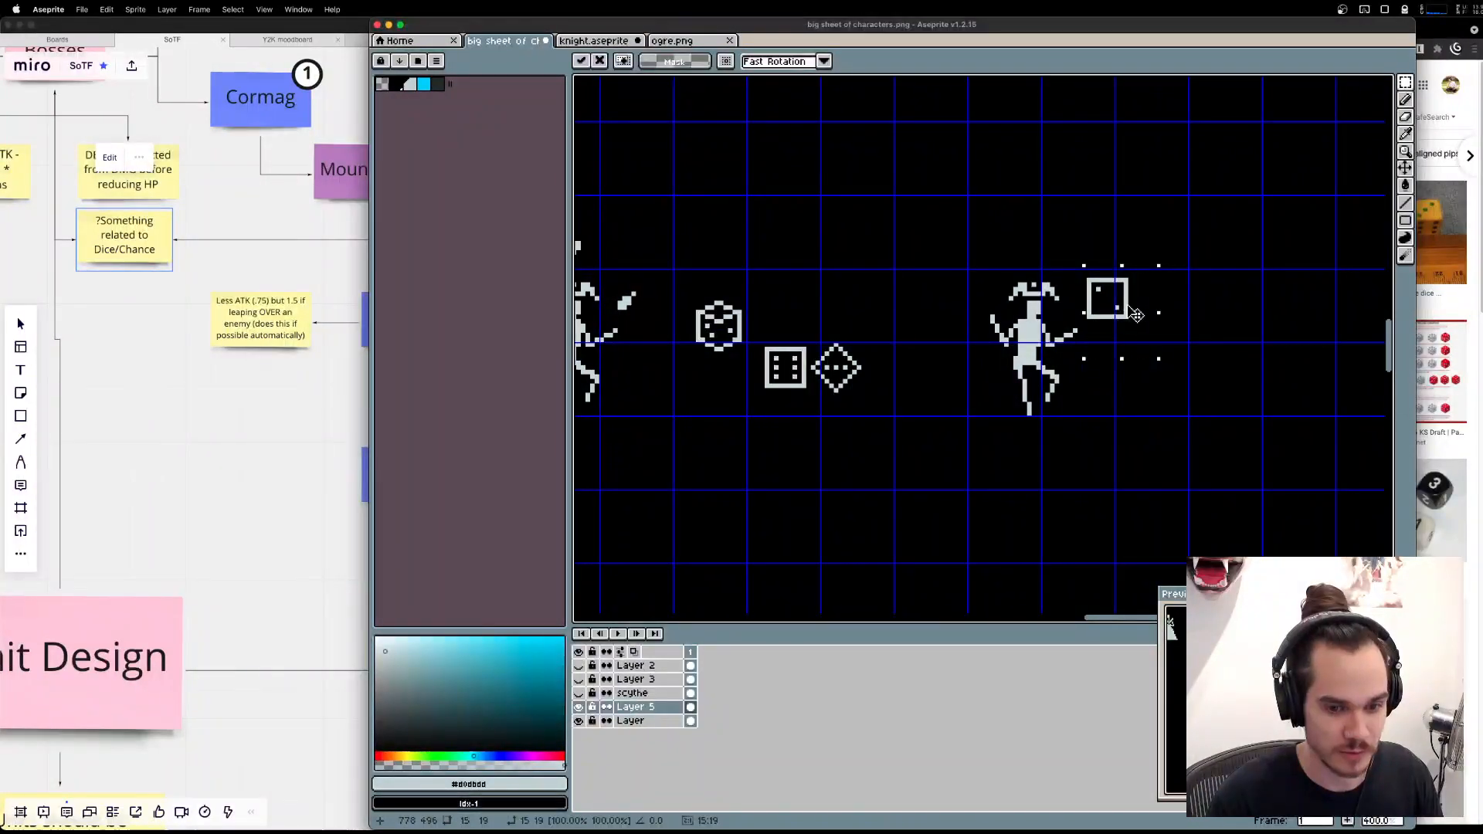
pyautogui.press('super+d')
pyautogui.moveTo(808, 339)
pyautogui.mouseDown()
pyautogui.moveTo(904, 403)
pyautogui.moveTo(878, 364)
pyautogui.moveTo(1060, 225)
pyautogui.moveTo(1059, 245)
pyautogui.mouseUp()
pyautogui.press('super+d')
pyautogui.moveTo(753, 334)
pyautogui.mouseDown()
pyautogui.moveTo(831, 399)
pyautogui.moveTo(1009, 288)
pyautogui.moveTo(996, 316)
pyautogui.mouseUp()
pyautogui.press('super+d')
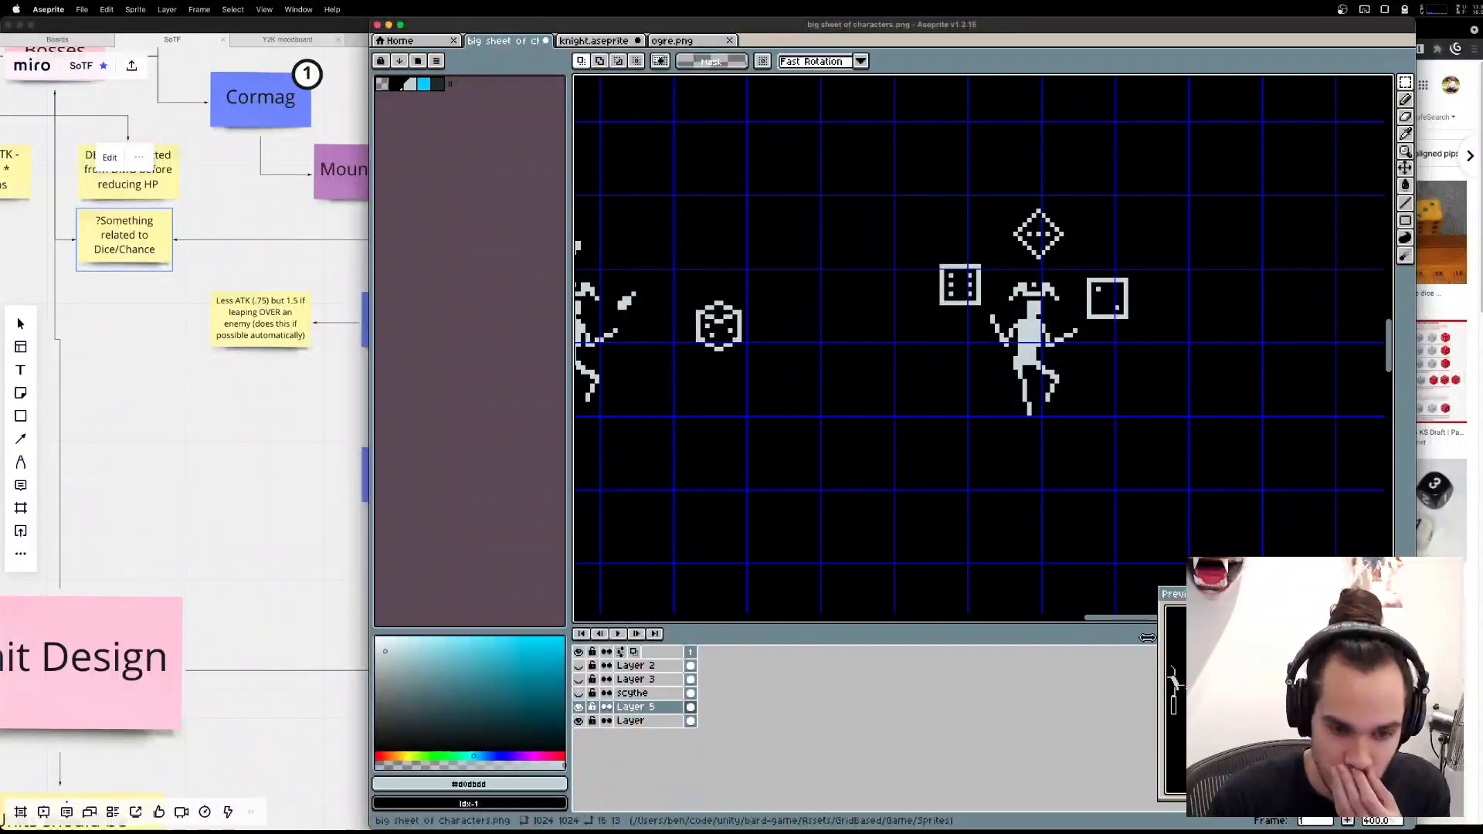
# Move the dice-juggling jester together with its three dice closer to the isometric die and the original jester.
pyautogui.hscroll(-3, 858, 402)
pyautogui.scroll(-1, 866, 379)
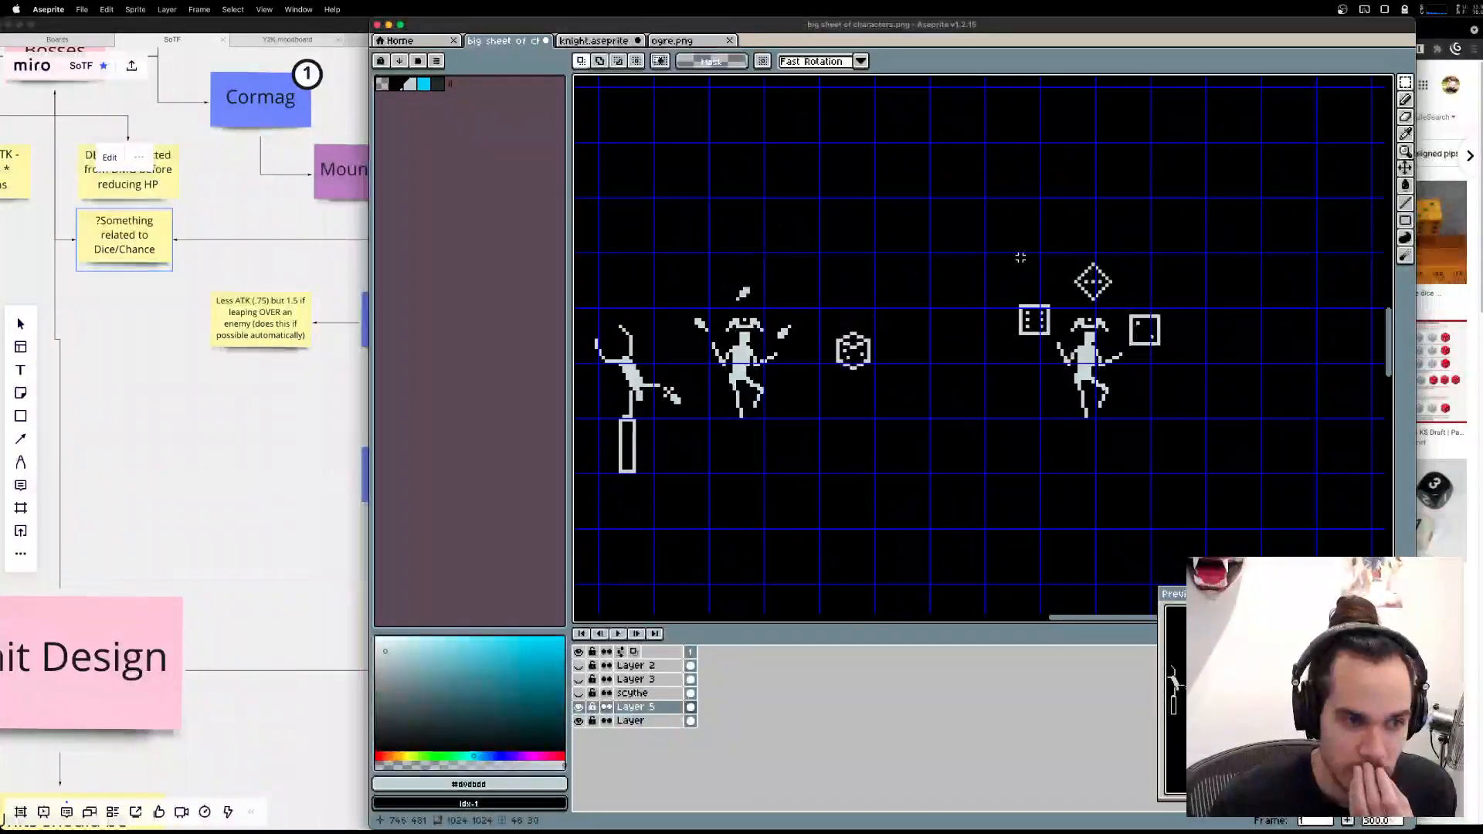
pyautogui.moveTo(932, 238); pyautogui.dragTo(1214, 468)
pyautogui.moveTo(1118, 325); pyautogui.dragTo(1002, 323)
pyautogui.click(934, 547)
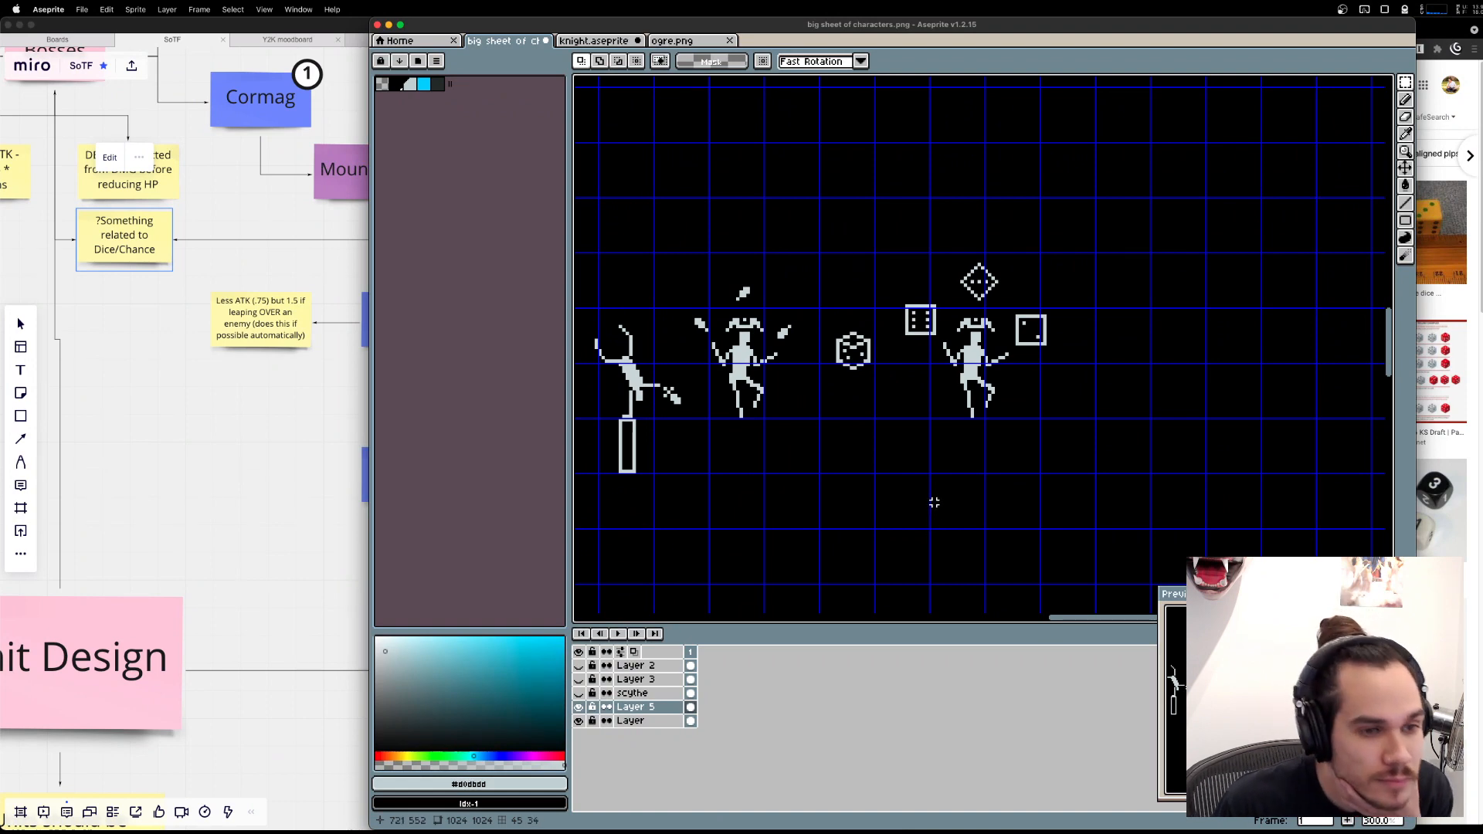
# Review the characters on the full sprite sheet and the planned units around Allies on the Miro board.
pyautogui.scroll(-5, 934, 503)
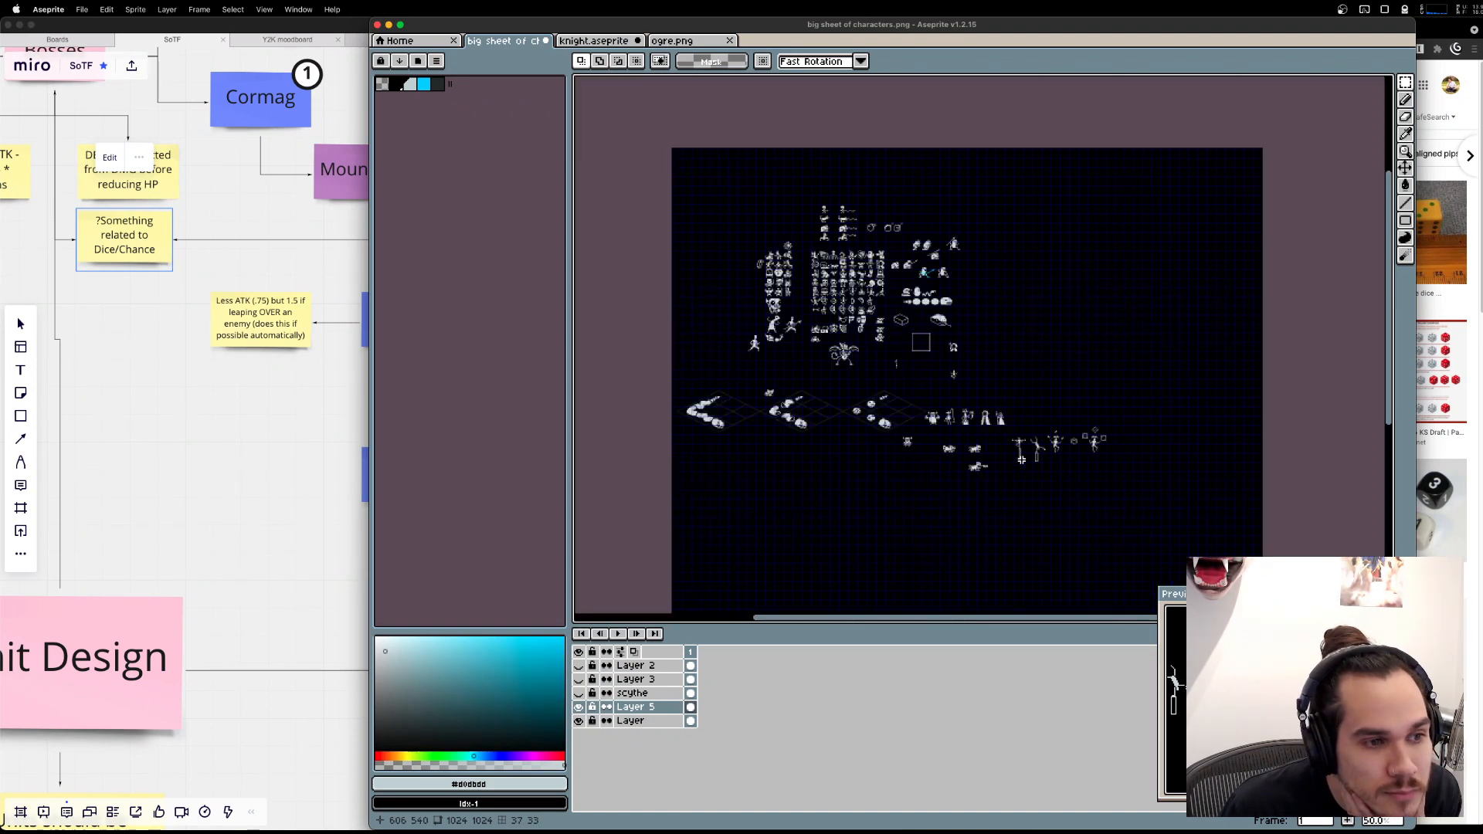
pyautogui.scroll(2, 1022, 462)
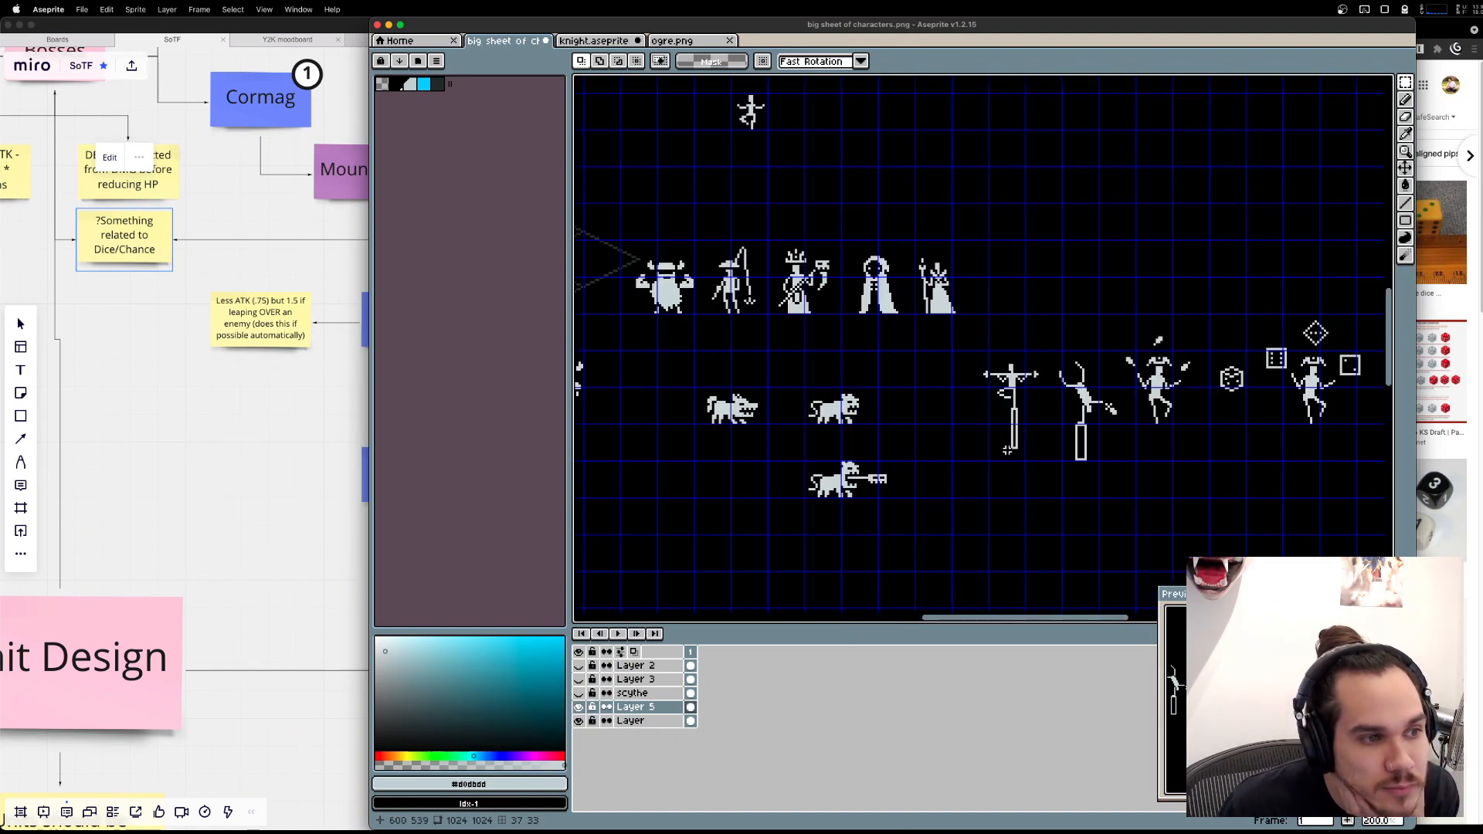
pyautogui.click(264, 537)
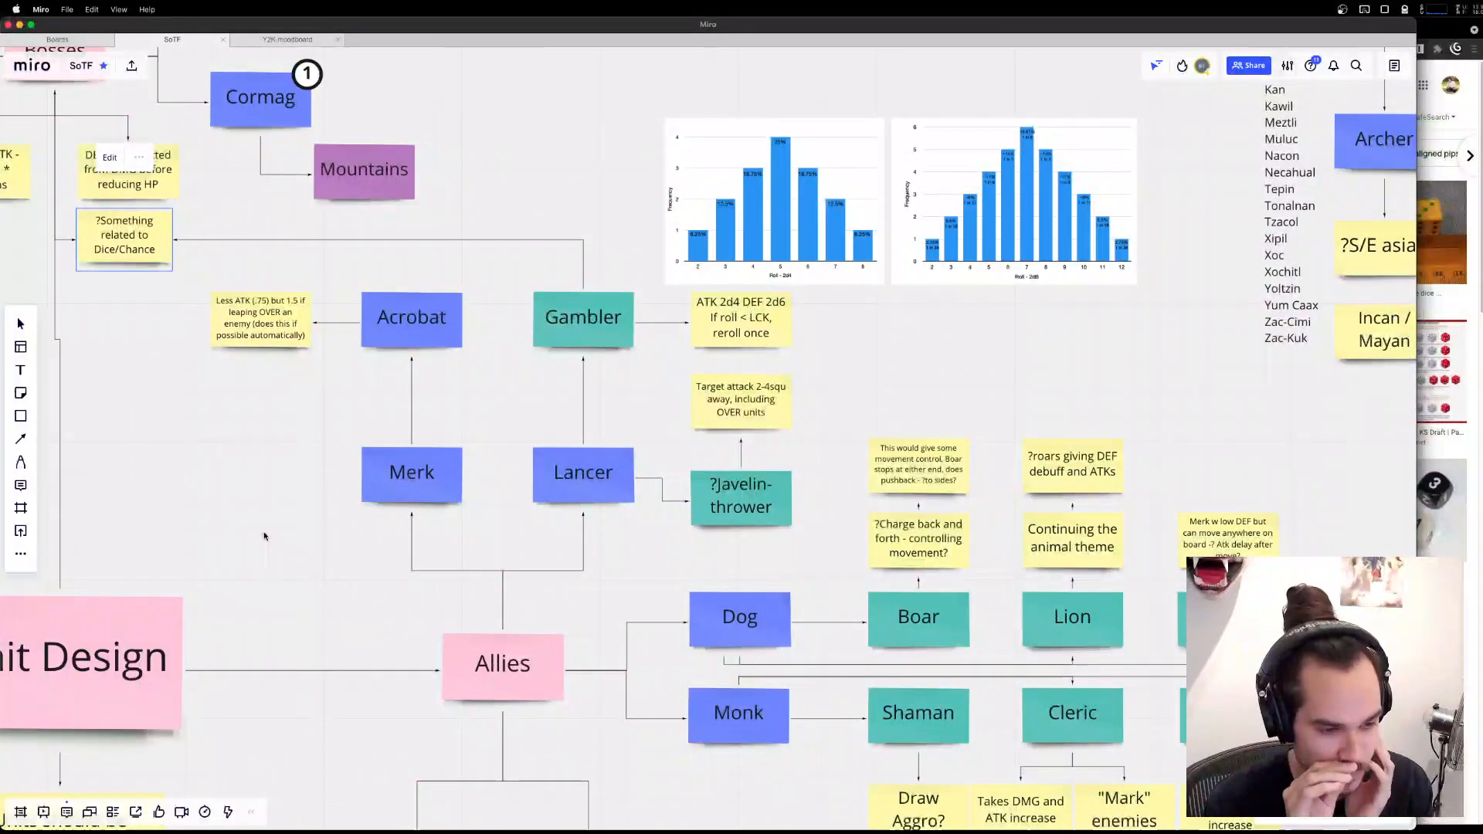
pyautogui.moveTo(657, 756); pyautogui.dragTo(821, 411)
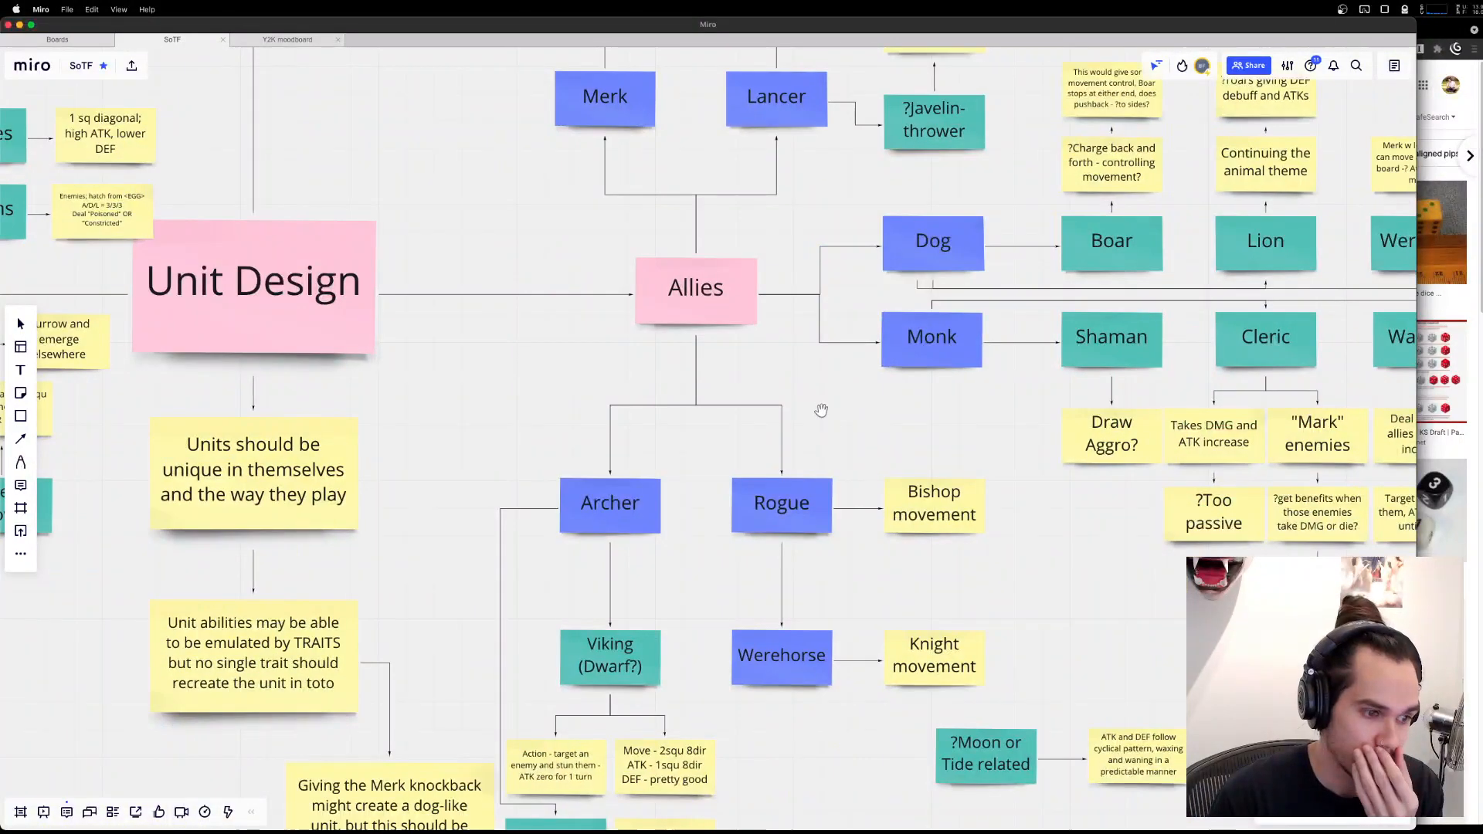
pyautogui.scroll(-1, 939, 568)
pyautogui.moveTo(939, 568); pyautogui.dragTo(817, 583)
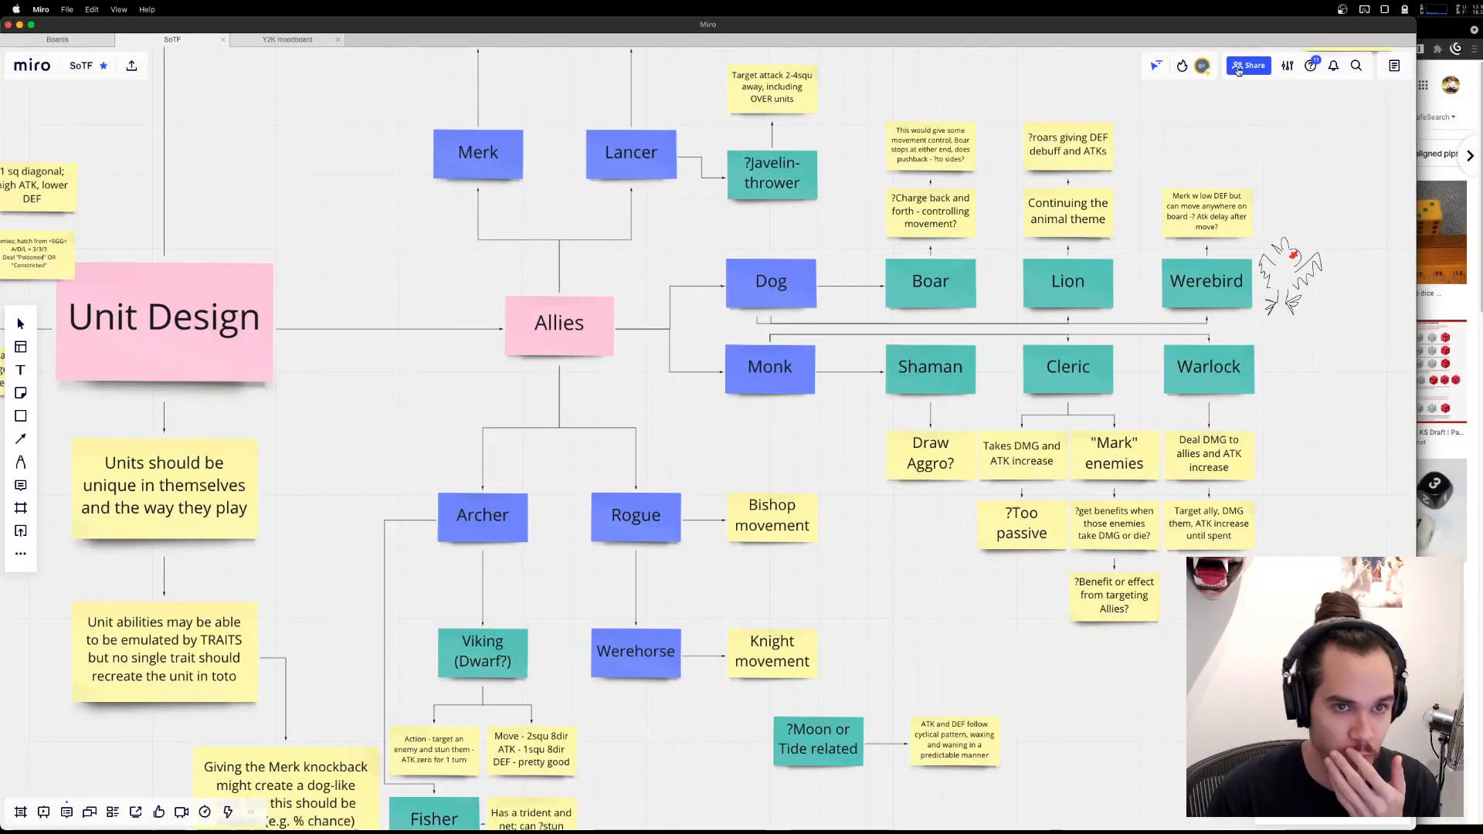
# Switch to knight.aseprite in Aseprite, scale the sprite to 50% (21 × 22 pixels) for copying, and undo the resize.
pyautogui.press('super+Tab')
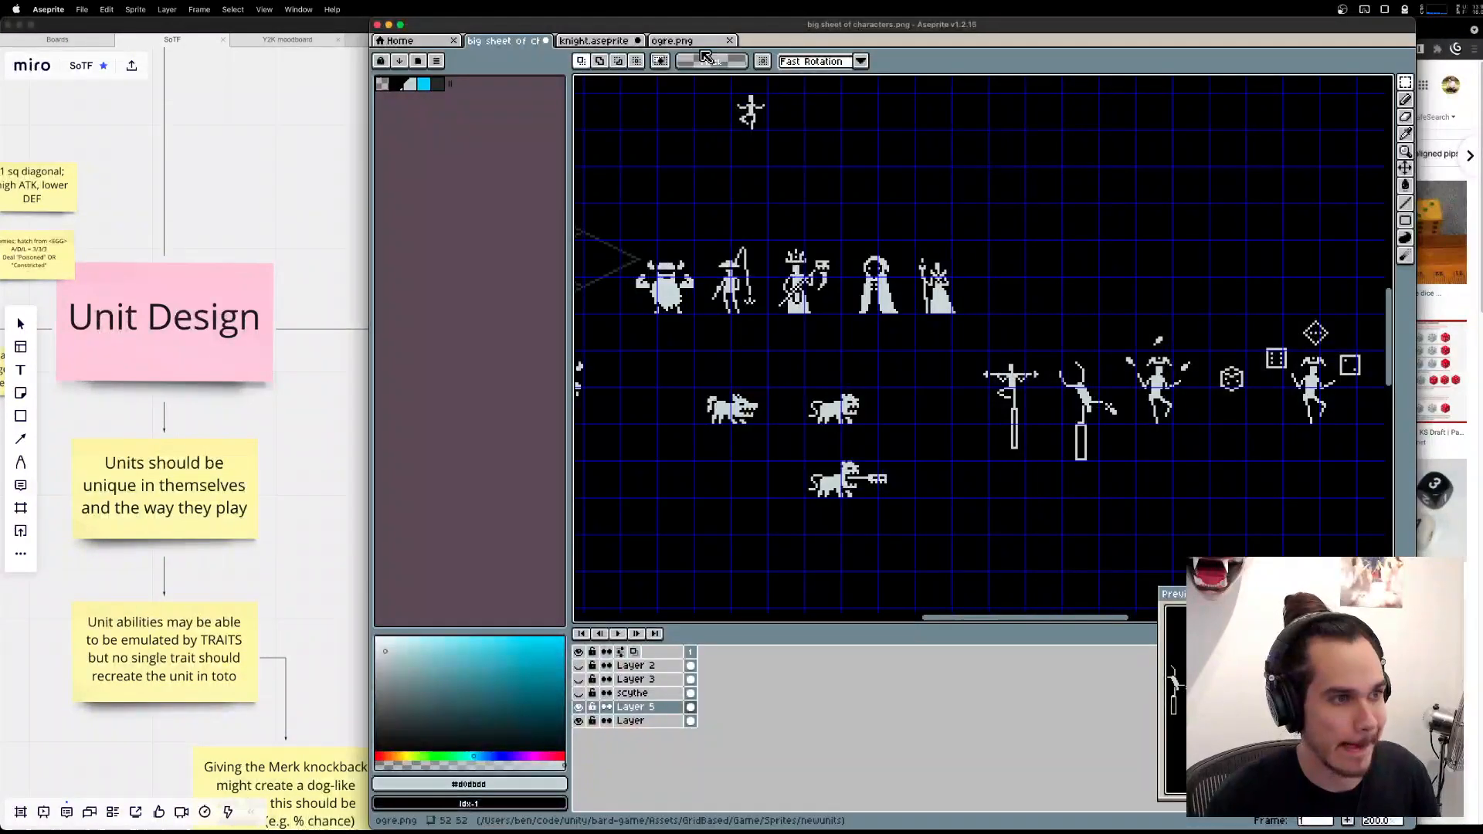
pyautogui.click(611, 44)
pyautogui.click(135, 10)
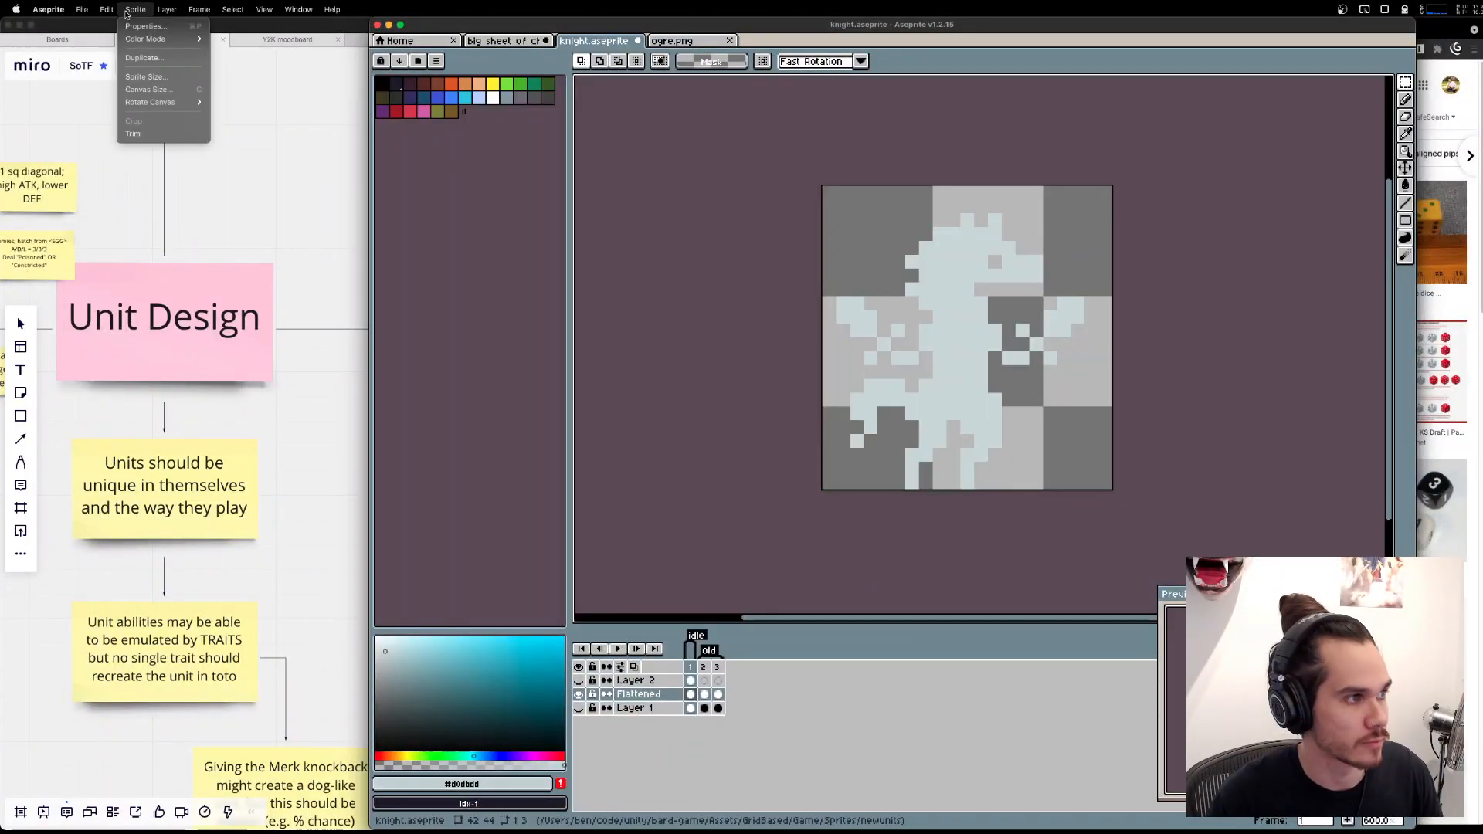
pyautogui.click(142, 76)
pyautogui.write('21')
pyautogui.press('Return')
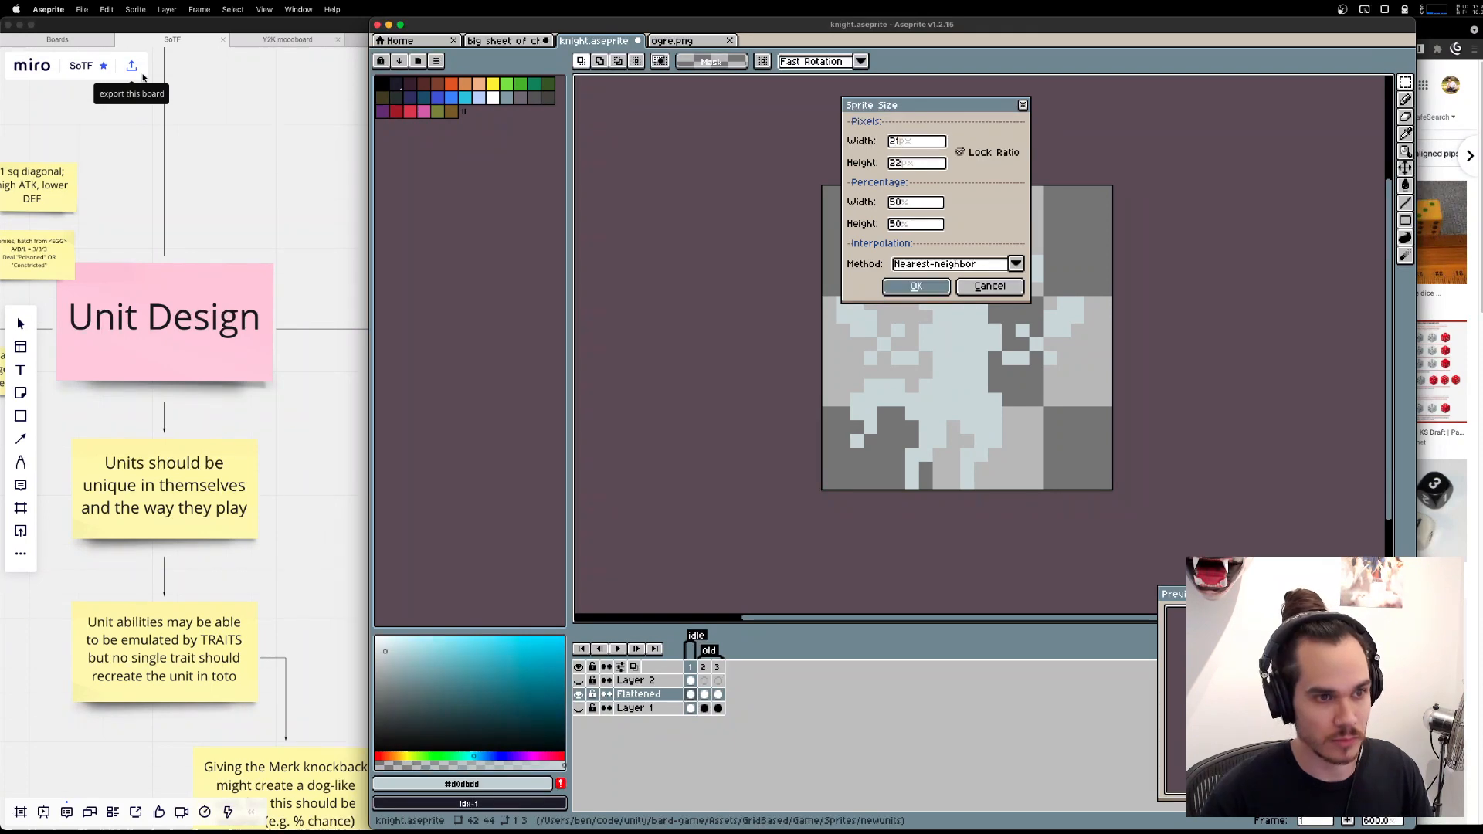
pyautogui.press('super+z')
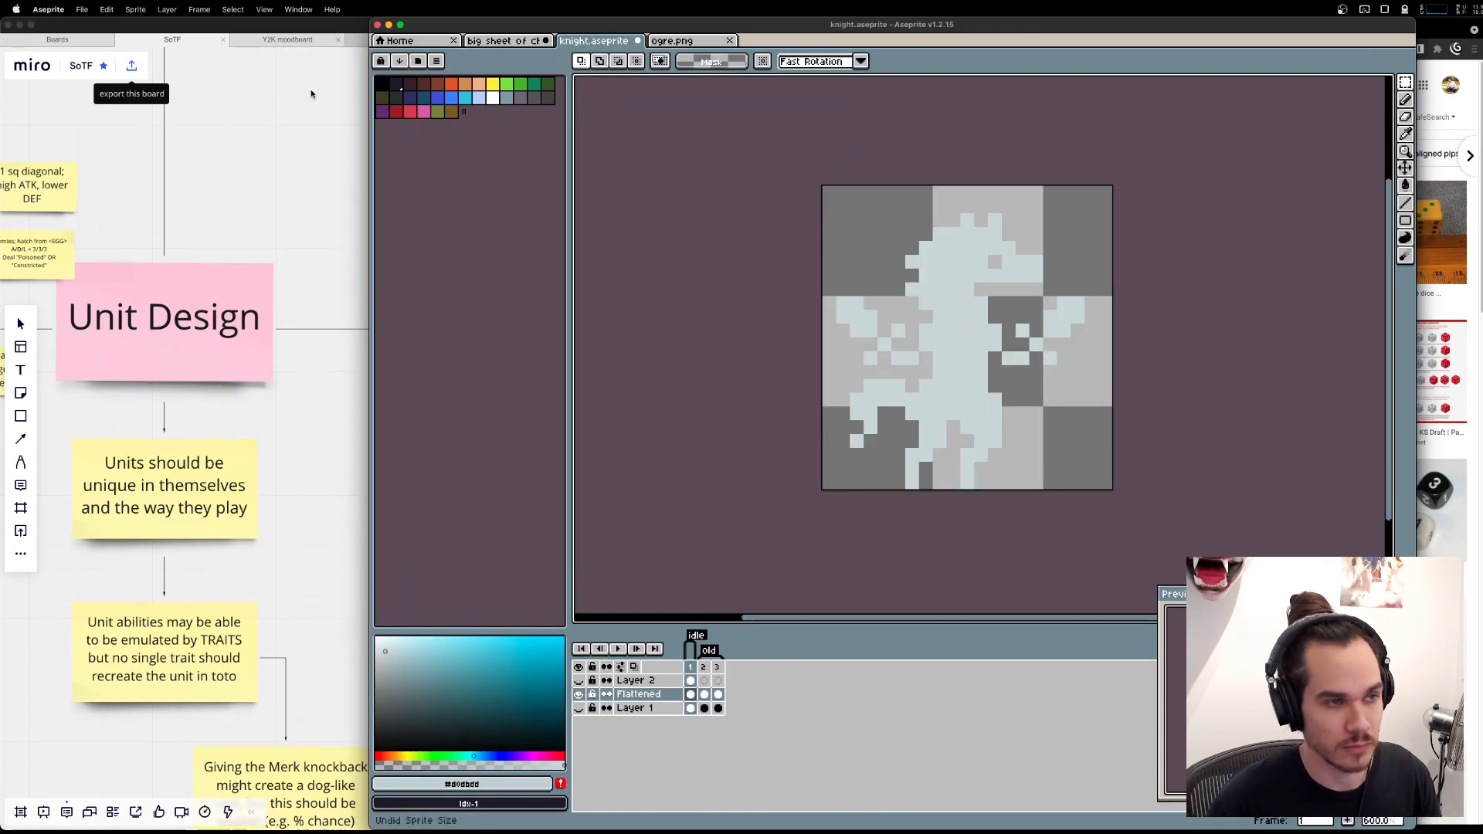
# Paste the half-size knight into the big character sheet and align it beside the staff-holding figure ending the robed-character row.
pyautogui.click(499, 42)
pyautogui.moveTo(1107, 394); pyautogui.dragTo(1070, 443)
pyautogui.press('super+v')
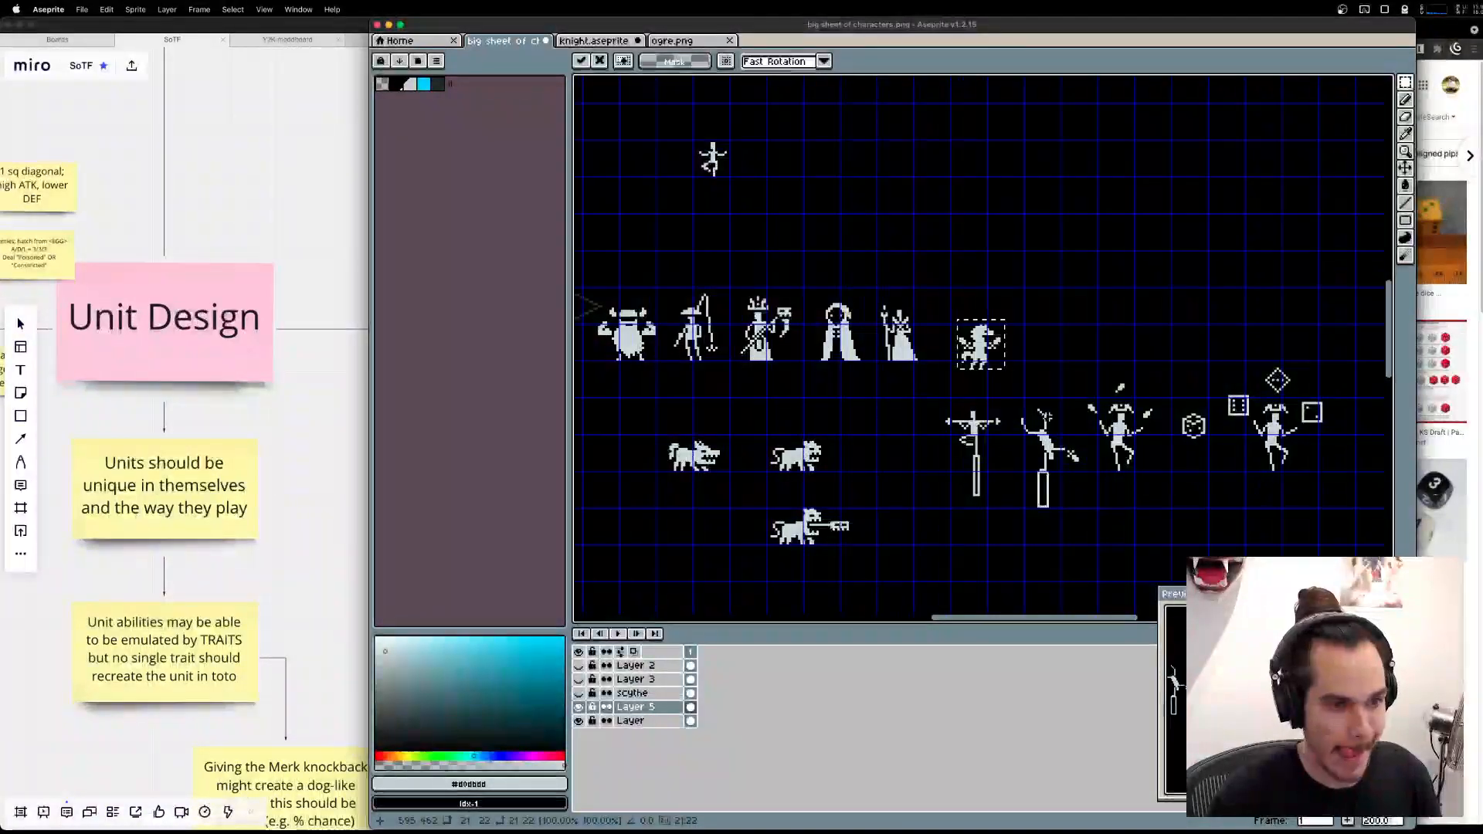
pyautogui.moveTo(975, 332); pyautogui.dragTo(958, 328)
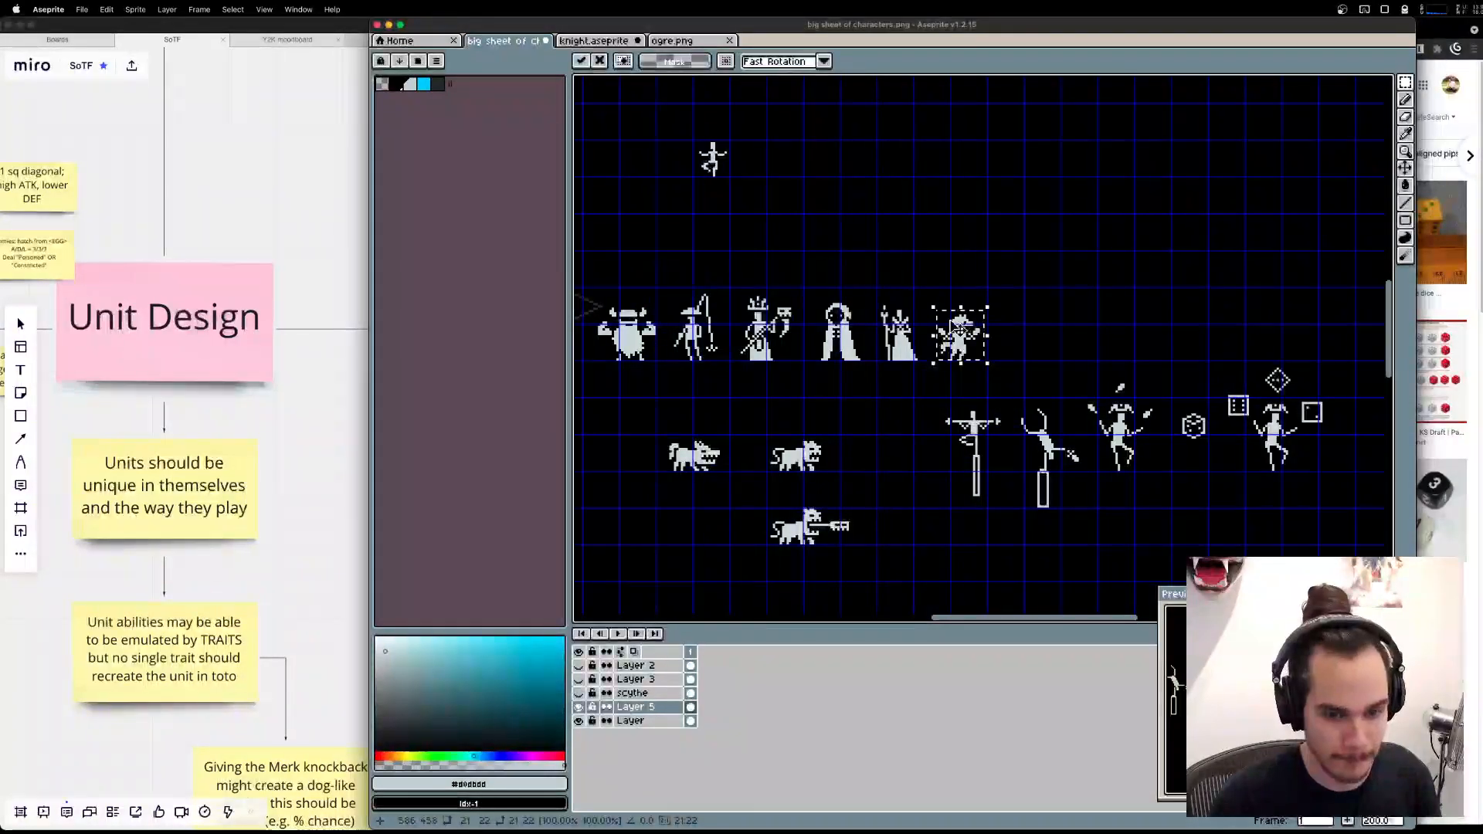
pyautogui.press('super+d')
pyautogui.moveTo(800, 401); pyautogui.dragTo(909, 397)
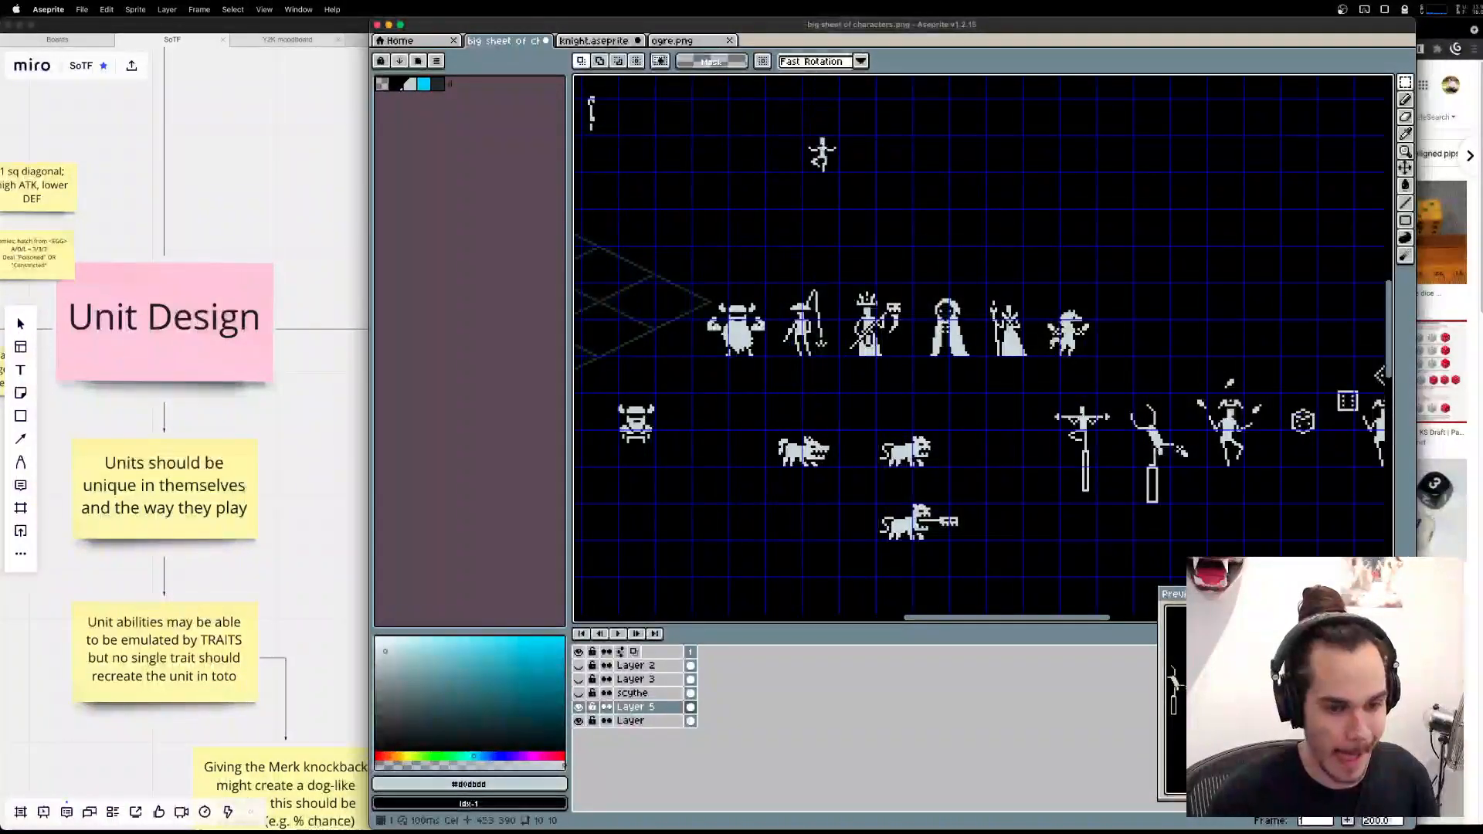
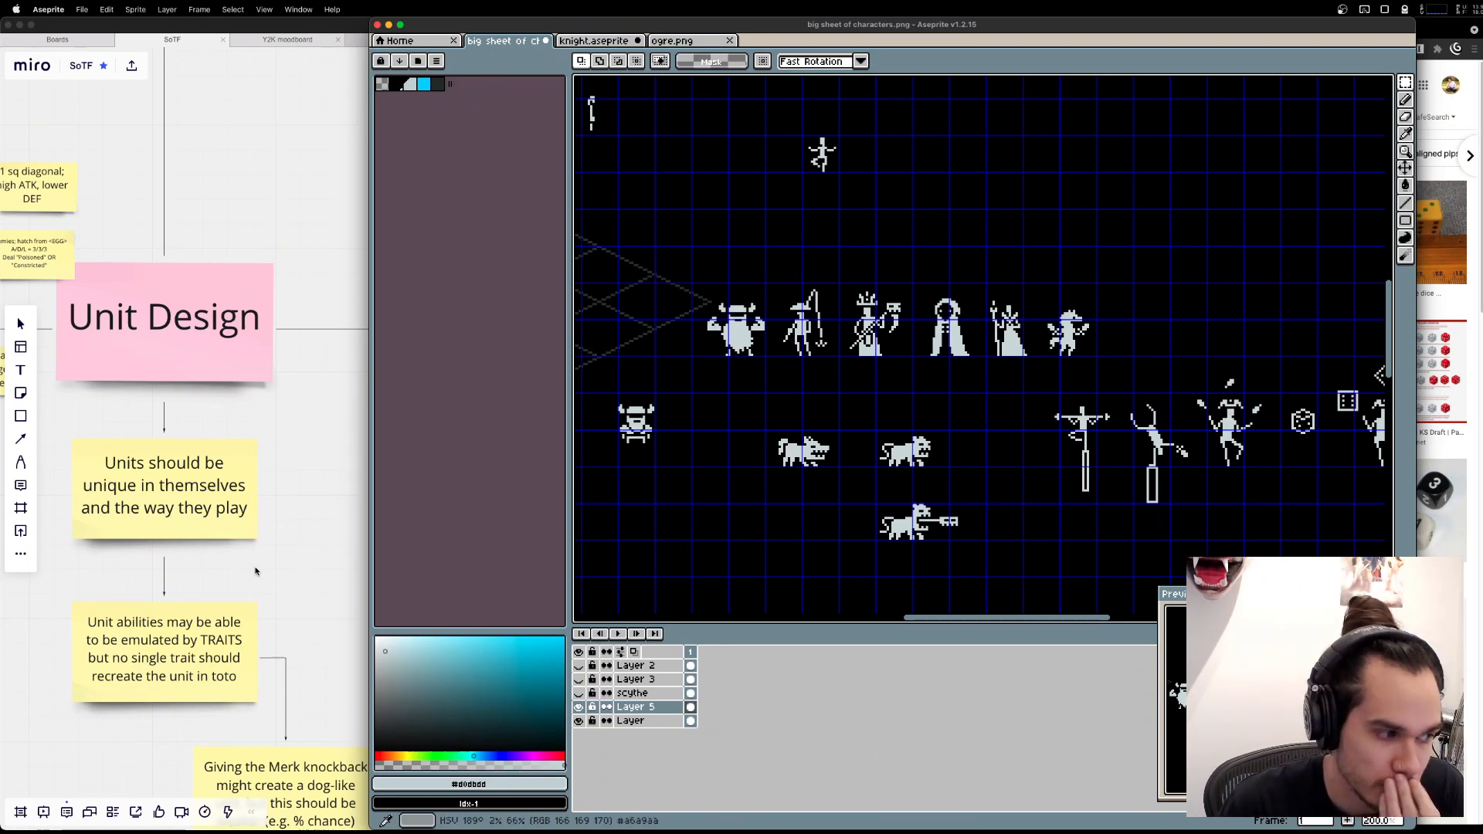
# Look up the Boar unit among the allies on the Miro board and return to the sprite sheet in Aseprite.
pyautogui.click(283, 550)
pyautogui.scroll(-5, 466, 475)
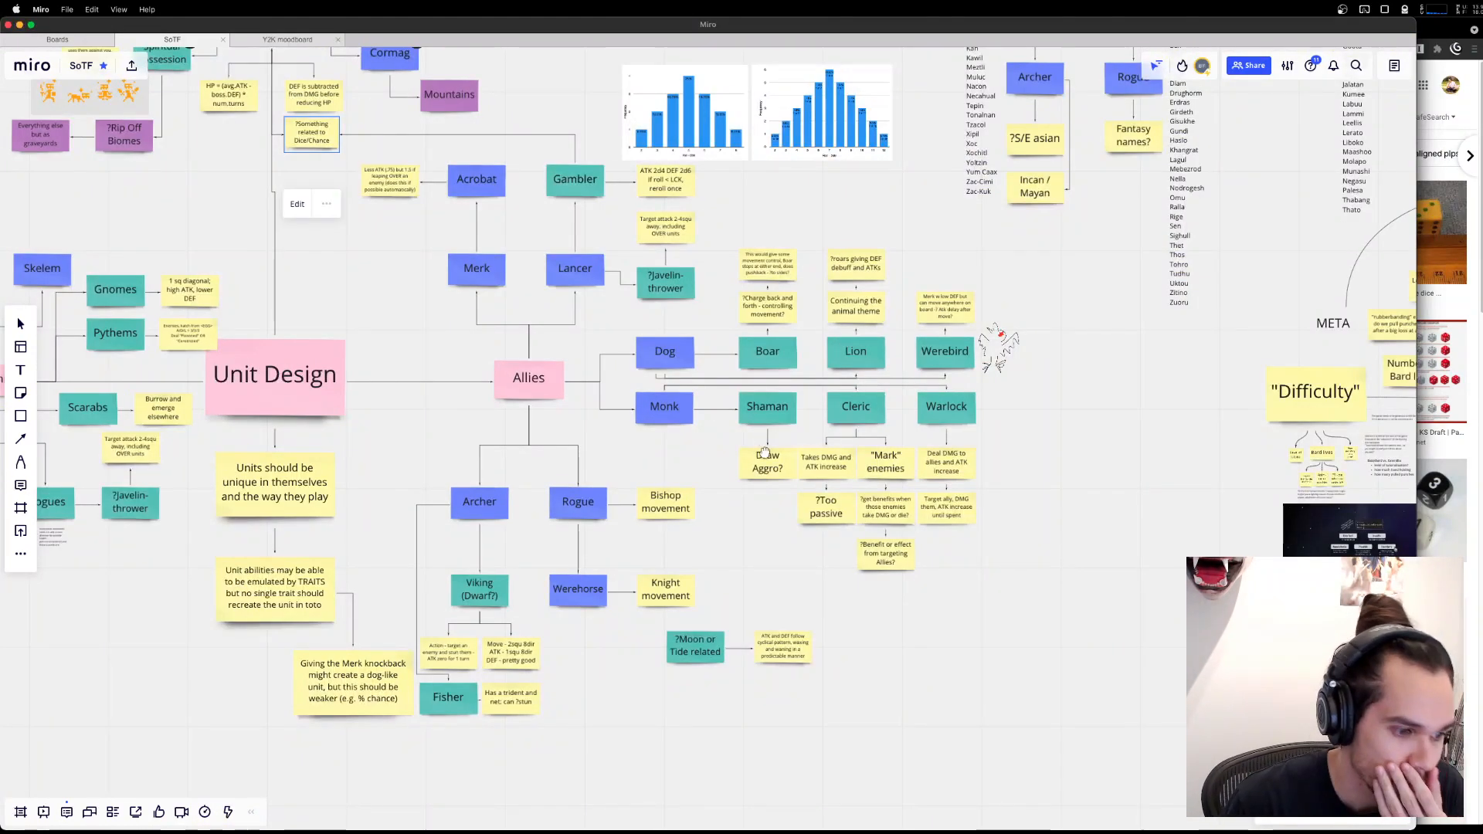
pyautogui.moveTo(756, 436); pyautogui.dragTo(790, 510)
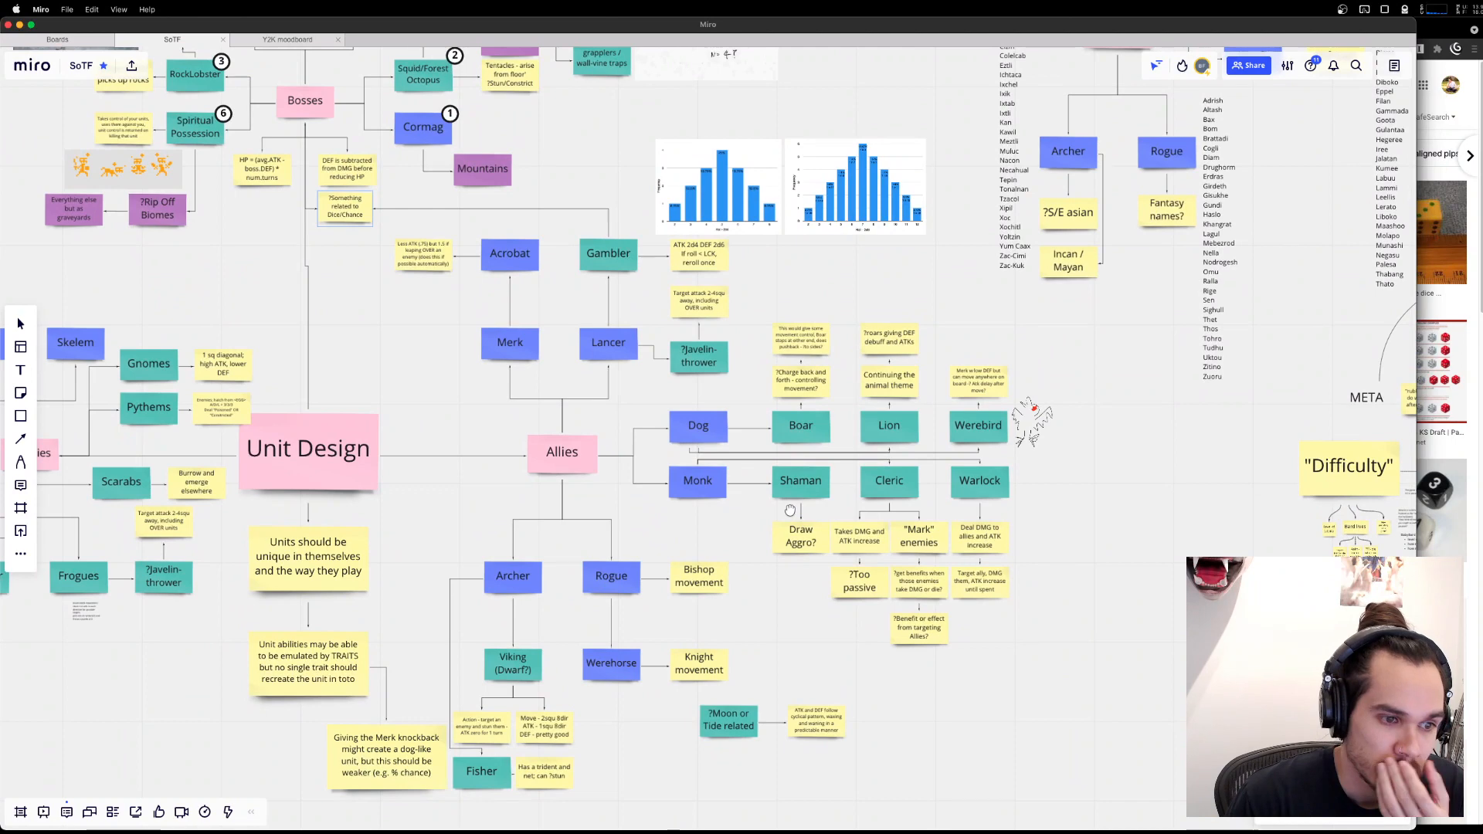
pyautogui.click(798, 425)
pyautogui.press('super+Tab')
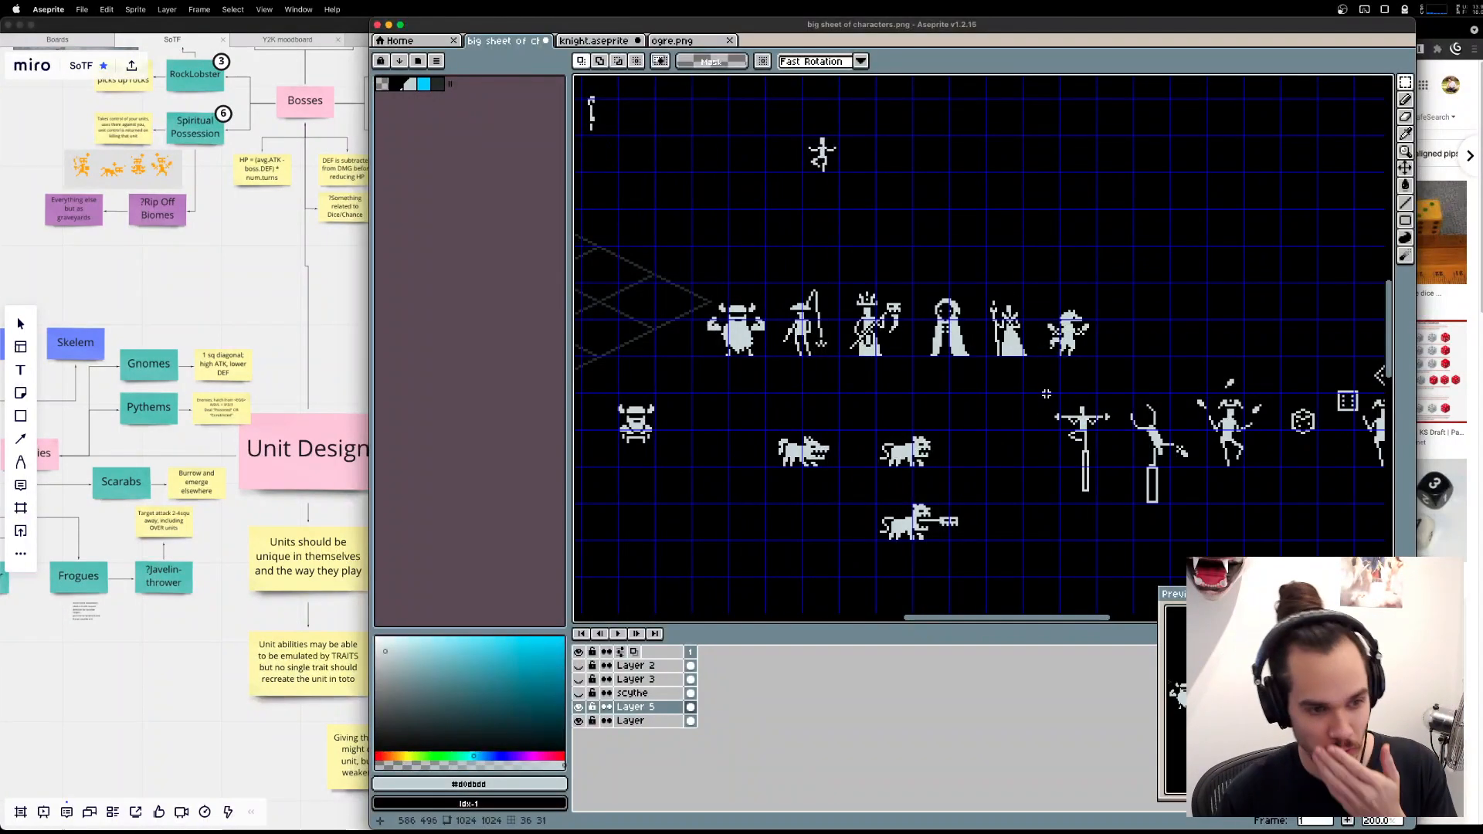
# Fill in the toothed open mouth of the dog-like beast so its head becomes a solid, closed-jaw shape.
pyautogui.moveTo(968, 486); pyautogui.dragTo(1062, 406)
pyautogui.scroll(2, 850, 351)
pyautogui.moveTo(847, 348)
pyautogui.mouseDown()
pyautogui.moveTo(1027, 463)
pyautogui.moveTo(1018, 445)
pyautogui.mouseUp()
pyautogui.click(935, 413)
pyautogui.moveTo(932, 408); pyautogui.dragTo(906, 472)
pyautogui.press('super+d')
pyautogui.scroll(6, 908, 471)
pyautogui.scroll(-3, 917, 466)
pyautogui.hscroll(-2, 917, 466)
pyautogui.press('e')
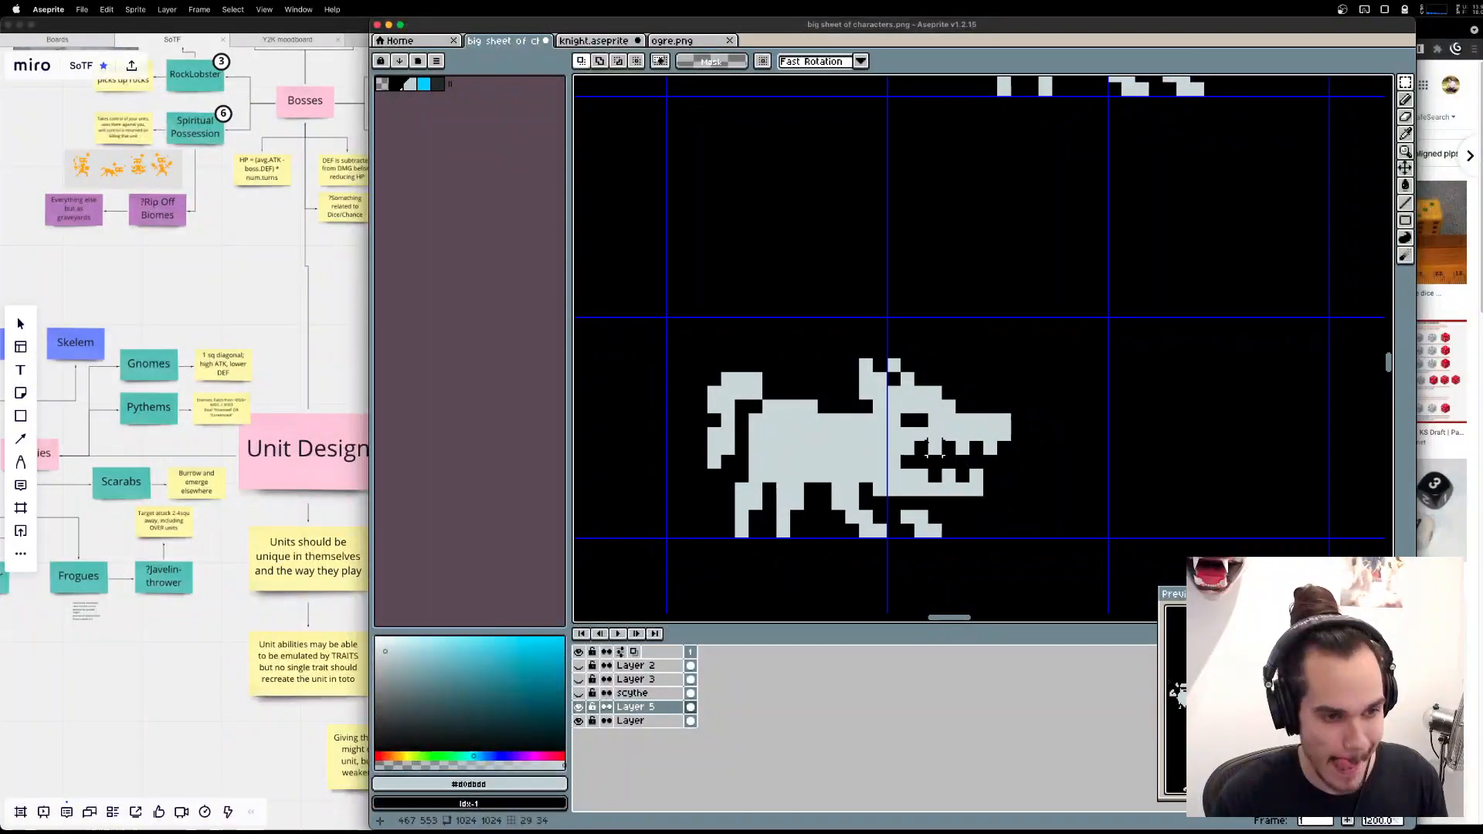
pyautogui.press('b')
pyautogui.moveTo(912, 458)
pyautogui.mouseDown()
pyautogui.moveTo(941, 476)
pyautogui.moveTo(987, 465)
pyautogui.mouseUp()
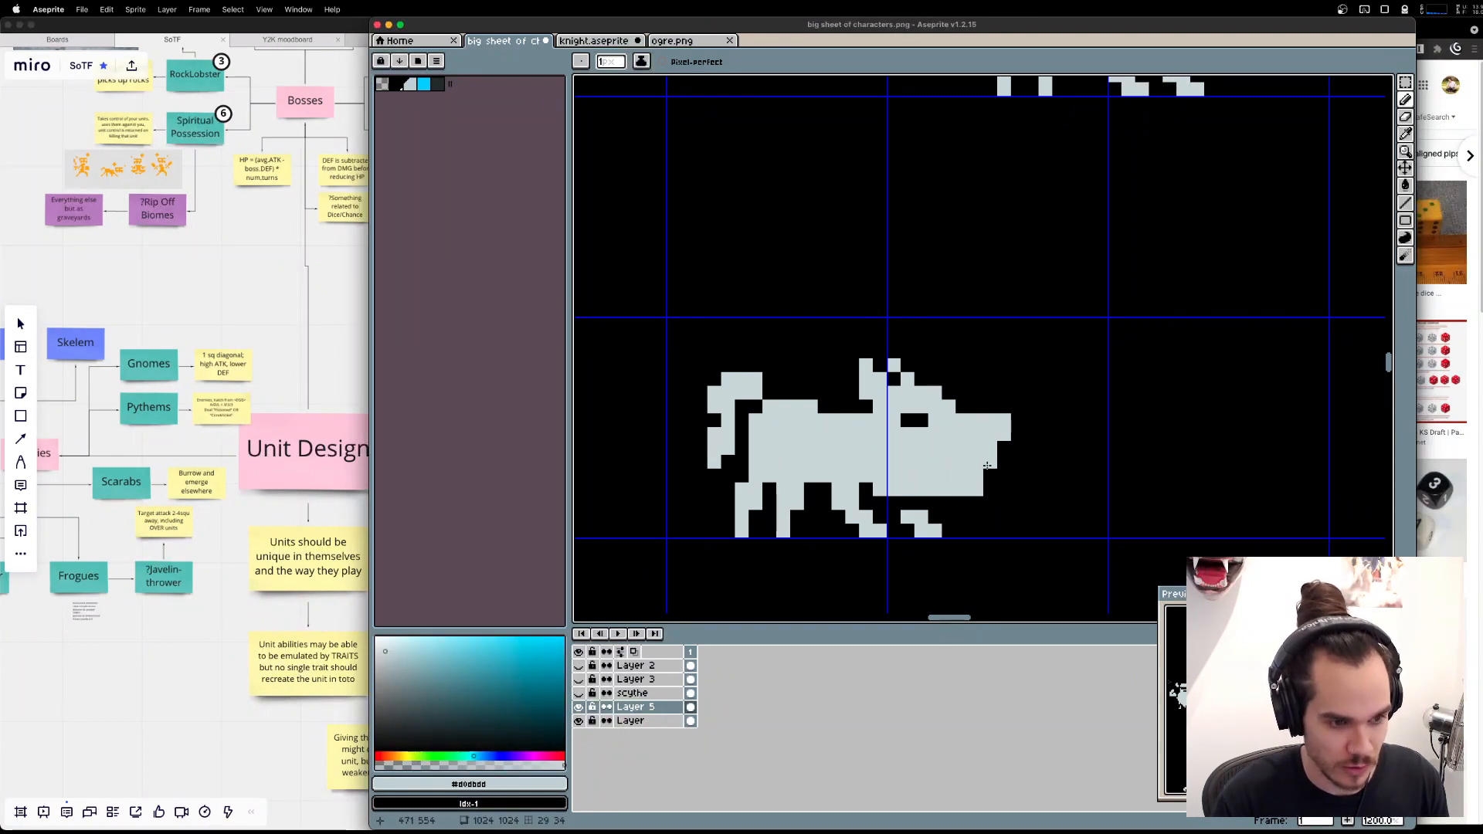
# Shift the upper head and ears down by one pixel and extend the snout forward by one pixel.
pyautogui.press('m')
pyautogui.moveTo(846, 347); pyautogui.dragTo(1019, 448)
pyautogui.moveTo(963, 410)
pyautogui.mouseDown()
pyautogui.moveTo(1005, 473)
pyautogui.moveTo(1019, 449)
pyautogui.mouseUp()
pyautogui.press('super+d')
# Erase one pixel near the end of the snout as a nostril and trim the upper corner pixel of the snout tip.
pyautogui.press('b')
pyautogui.press('e')
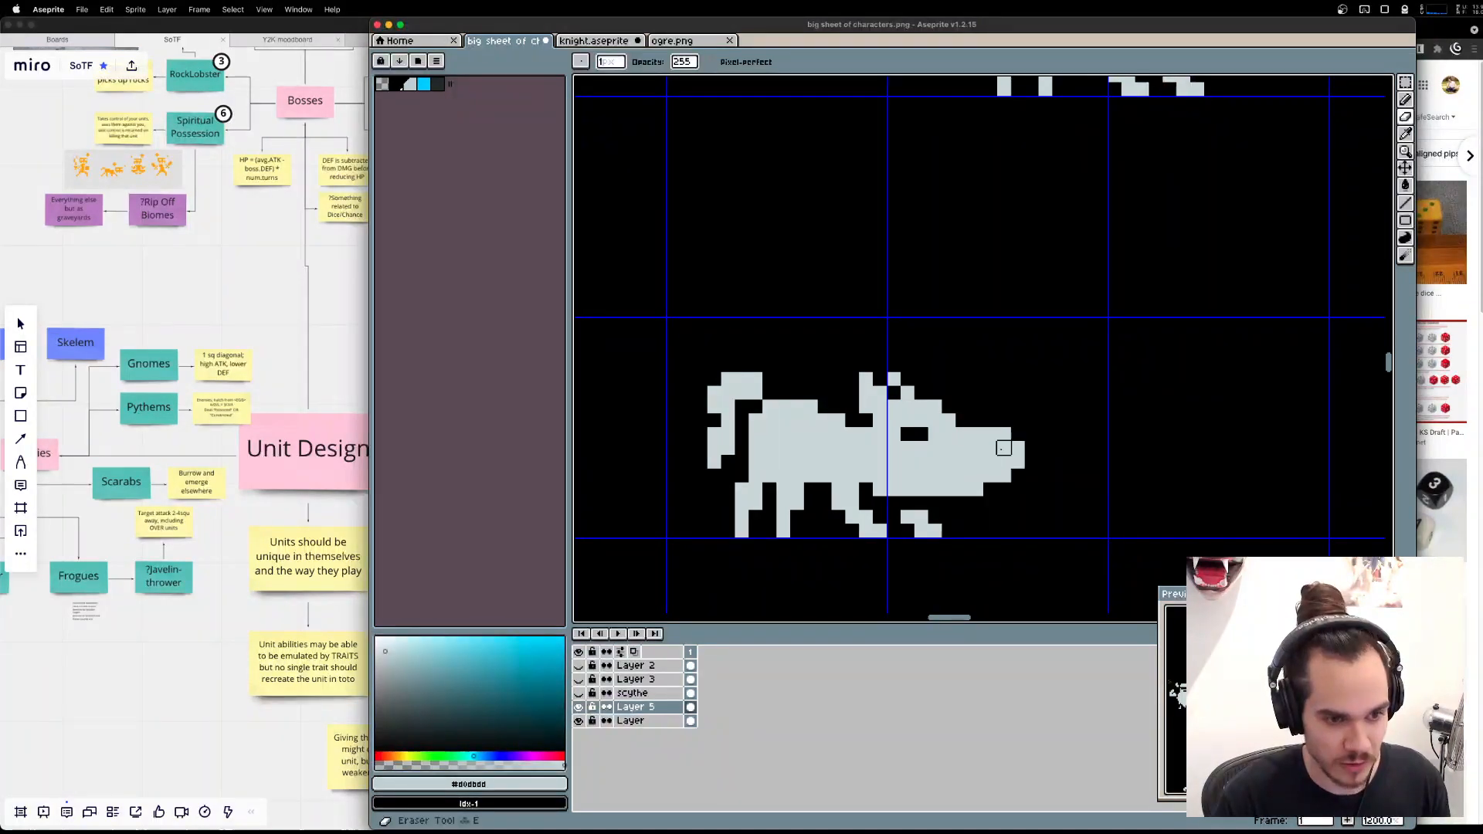
pyautogui.click(1004, 448)
pyautogui.press('v')
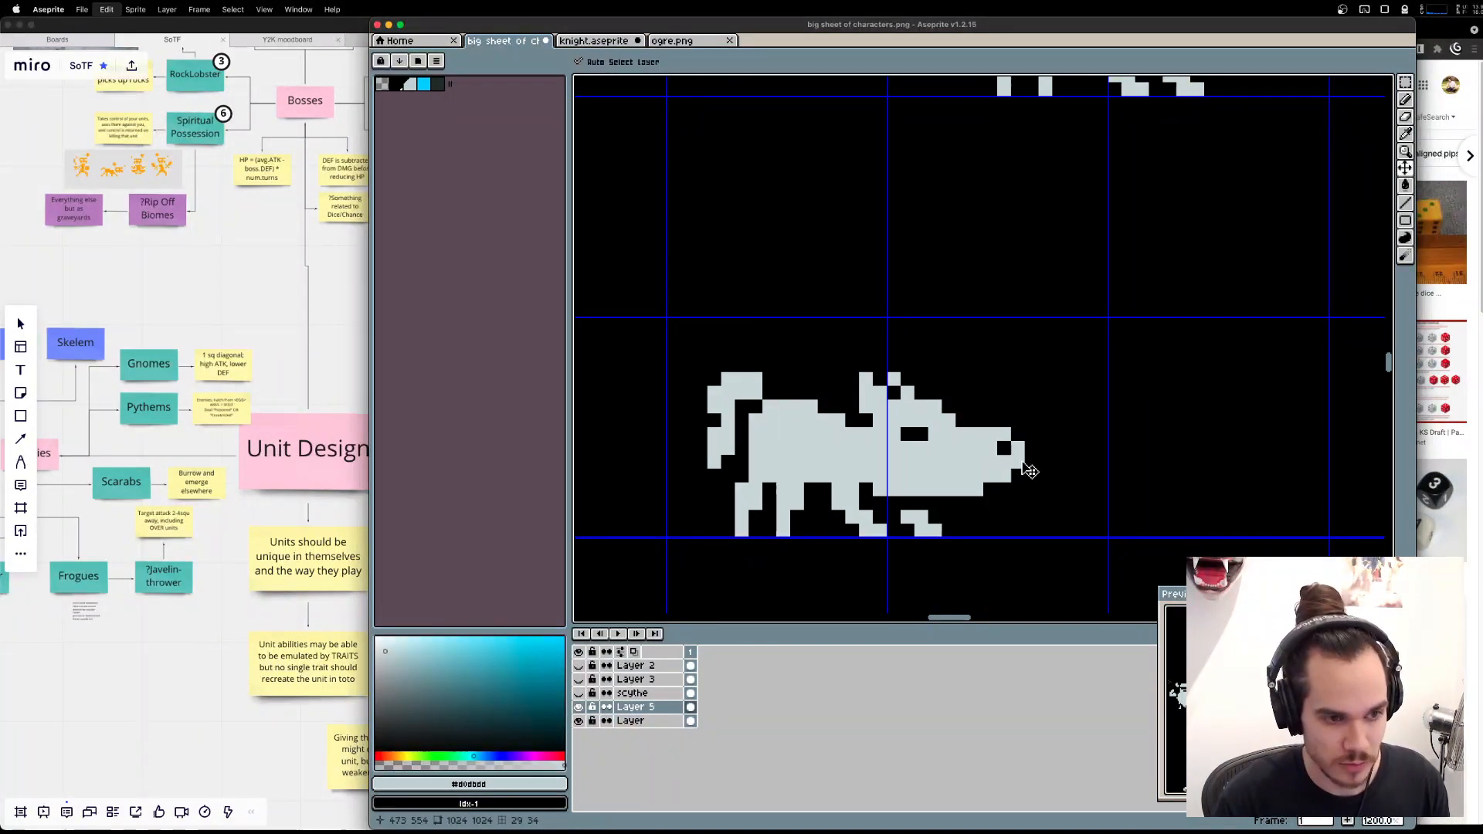
pyautogui.press('super+z')
pyautogui.click(991, 448)
pyautogui.click(1018, 448)
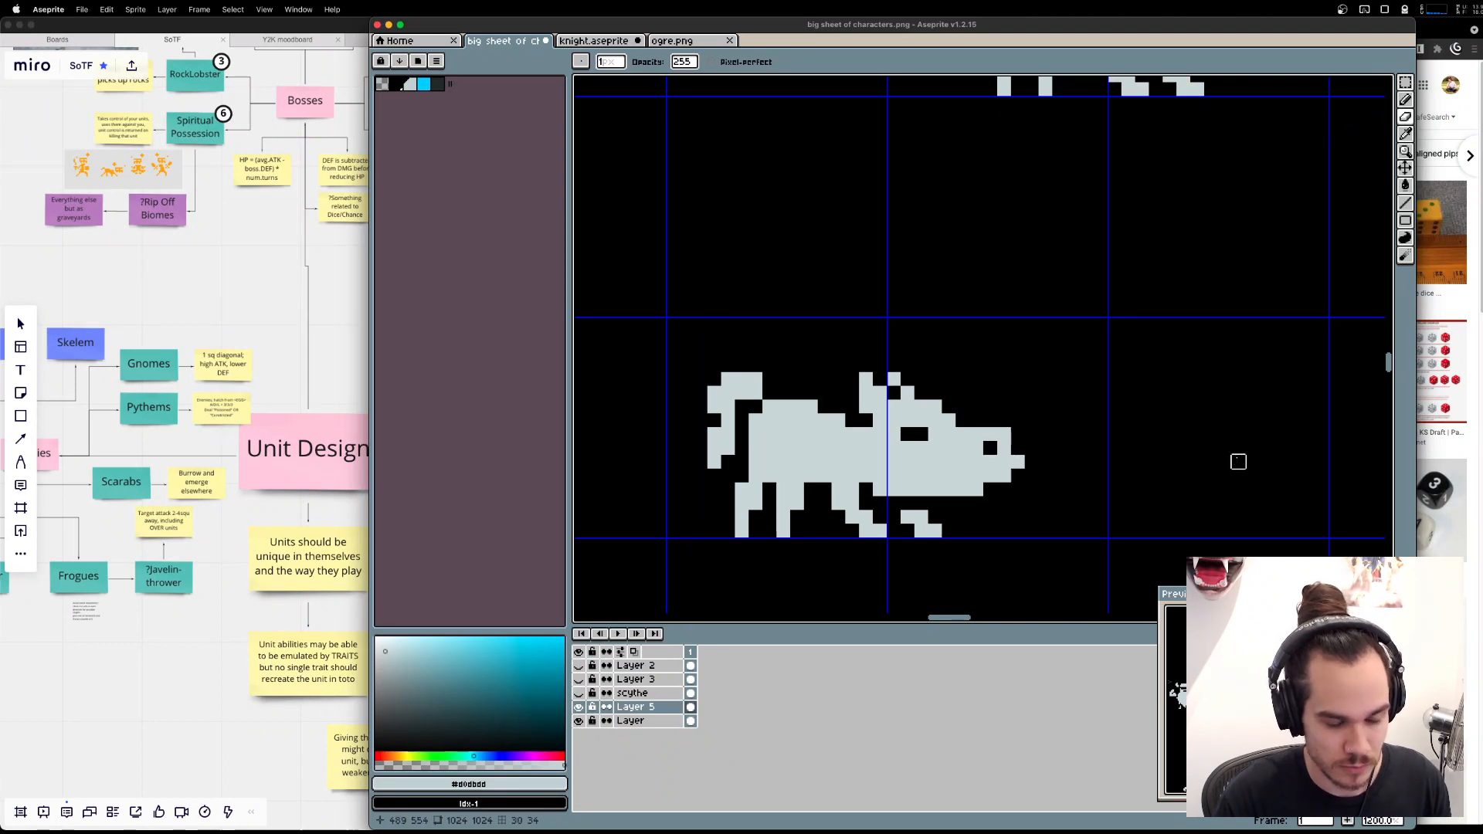
# Search Google Images in Brave for "boar tusk" and compare the reference photos with the sprite's head in Aseprite.
pyautogui.press('b')
pyautogui.click(1045, 490)
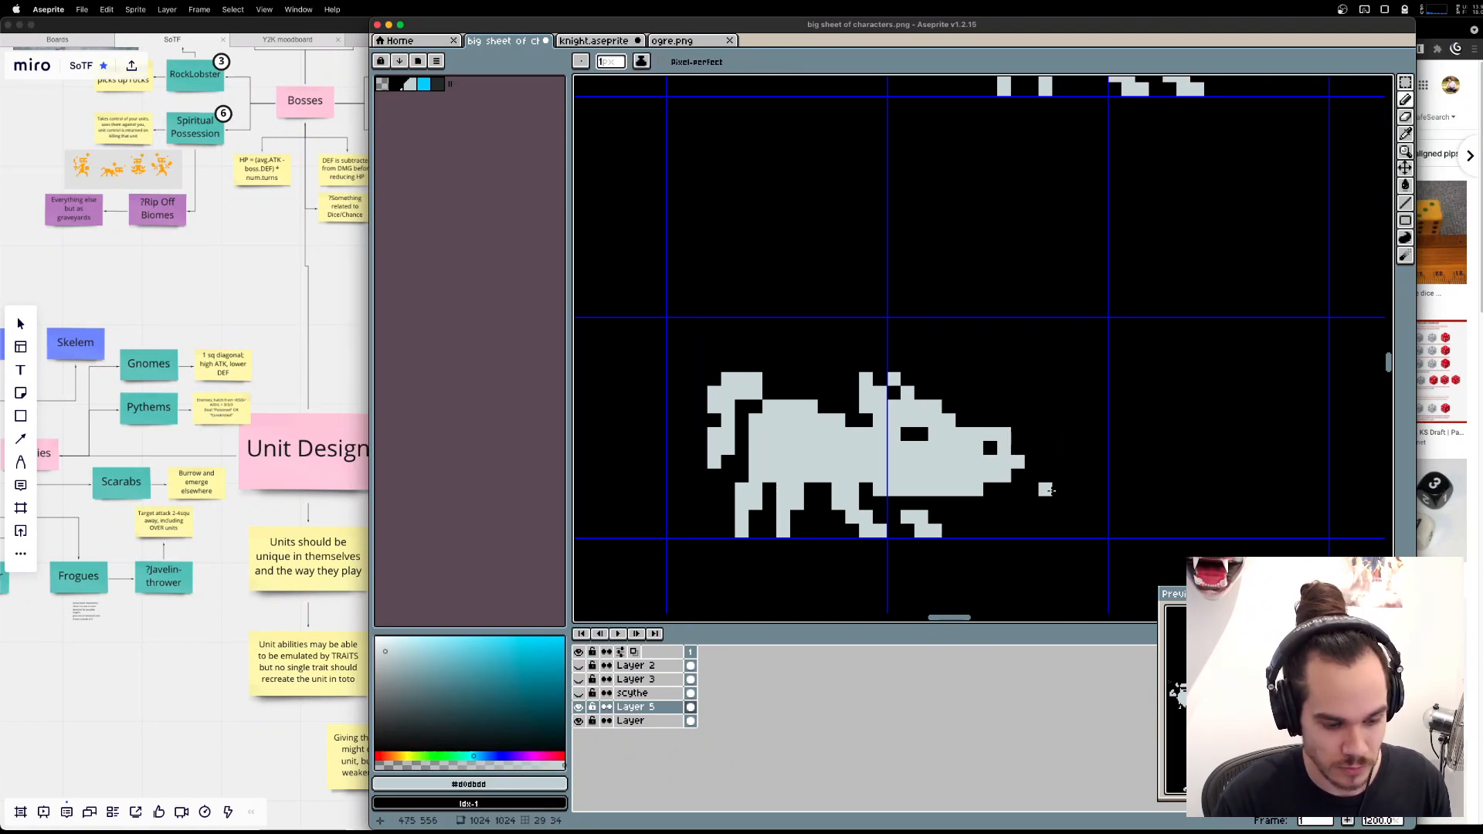
pyautogui.hotkey('alt', 'space')
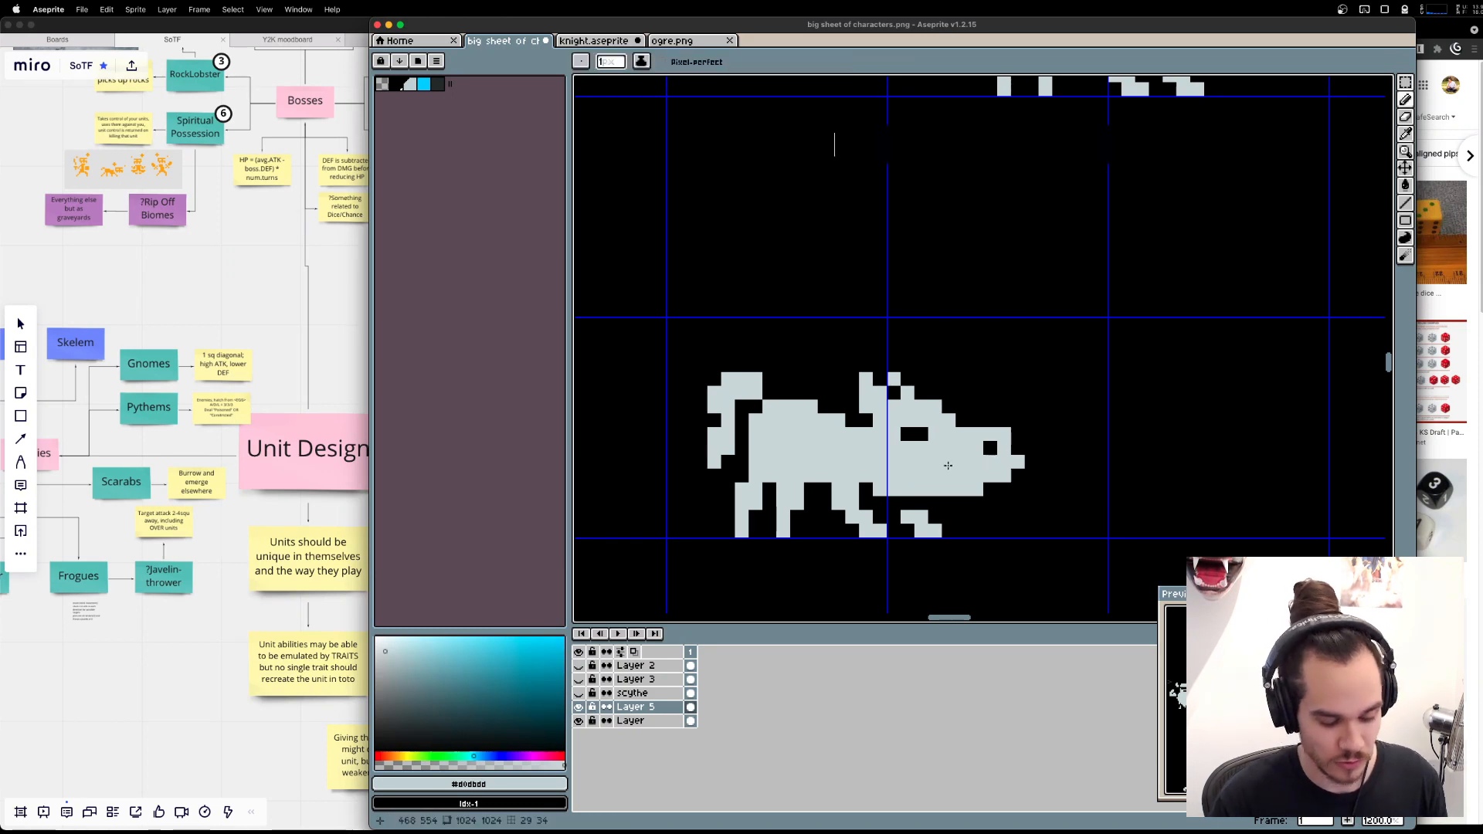
pyautogui.write('boar tusk')
pyautogui.press('Return')
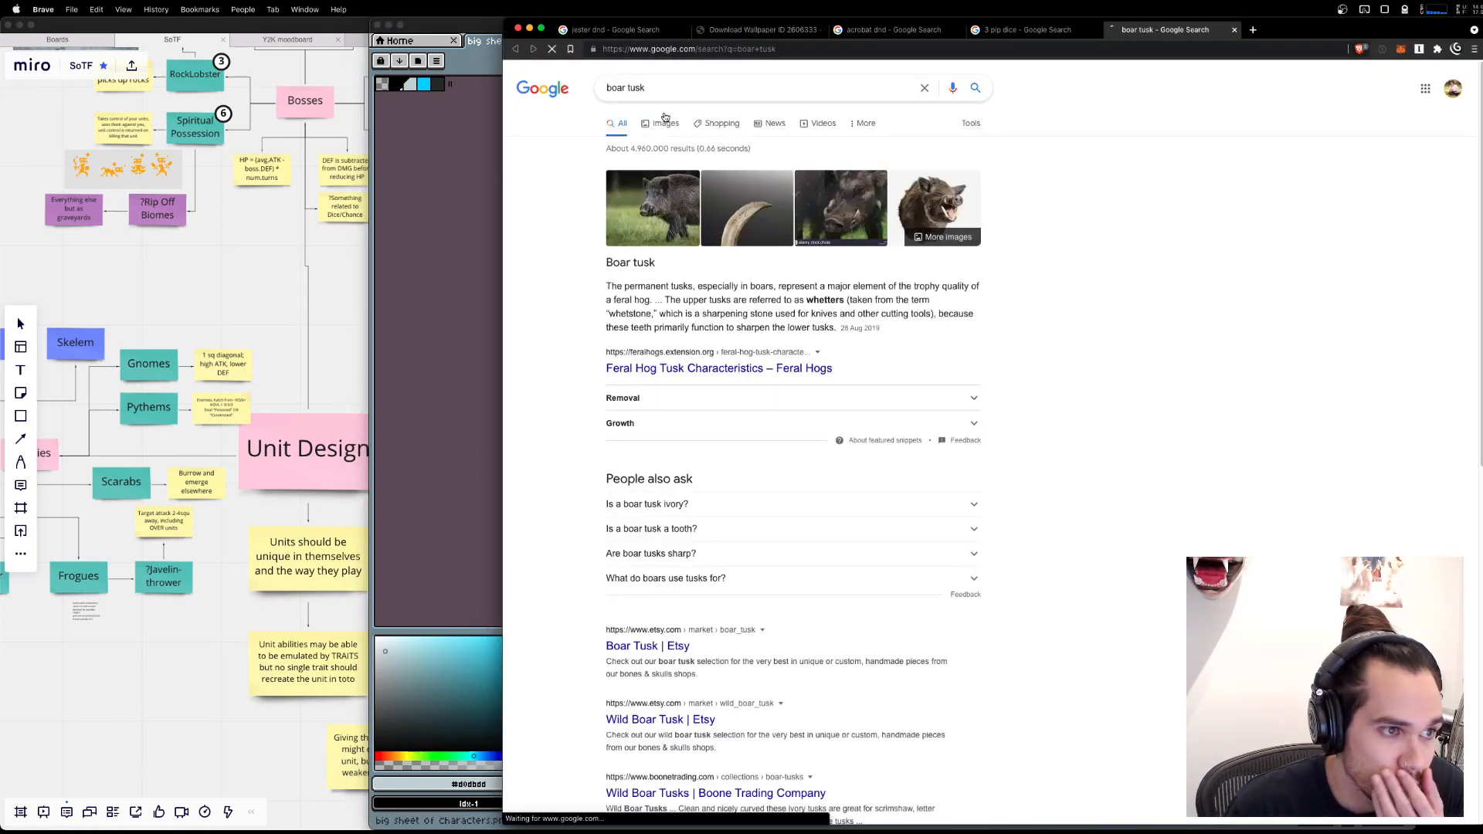
pyautogui.click(665, 118)
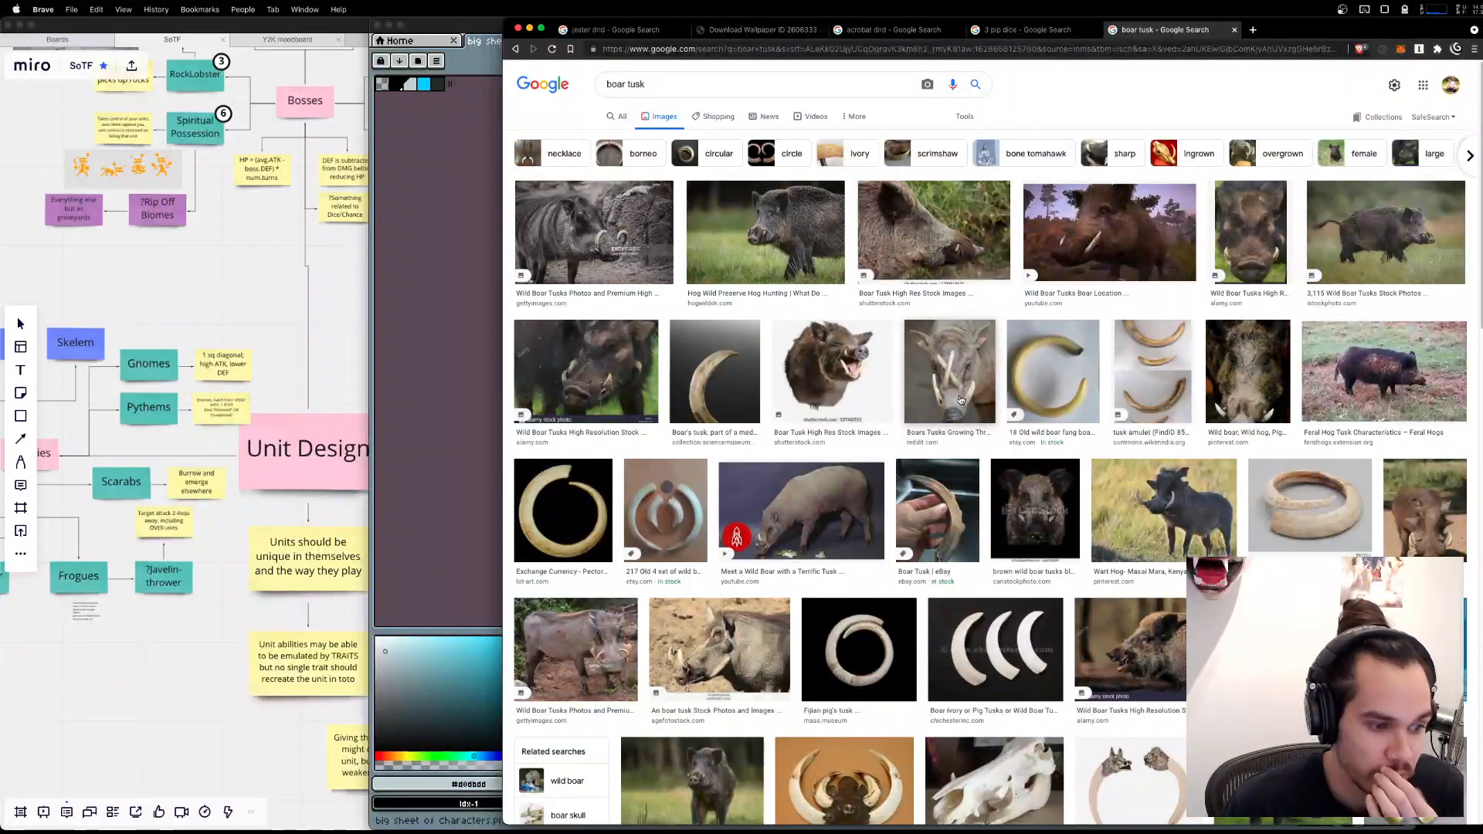
pyautogui.click(961, 399)
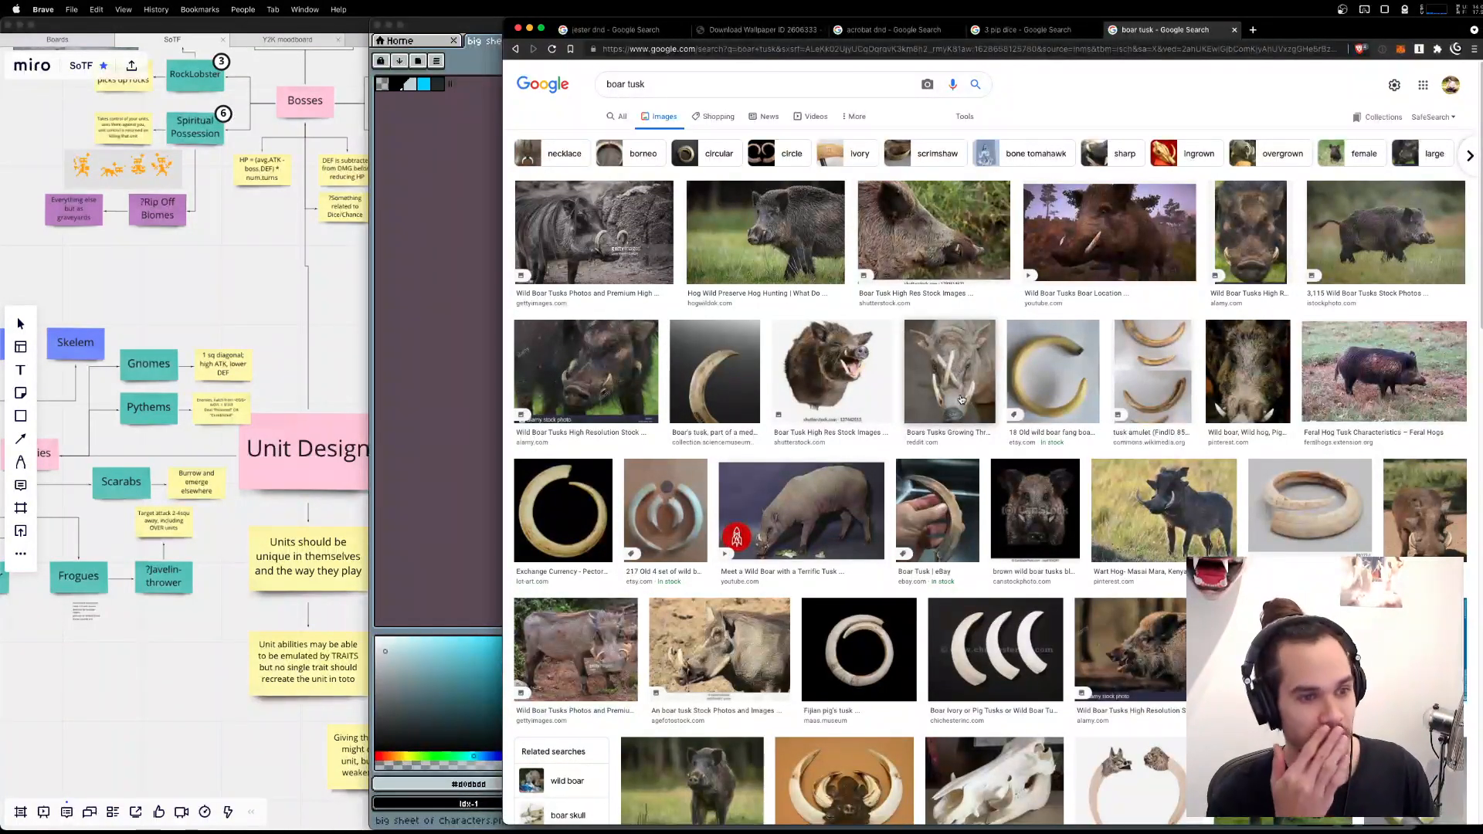
pyautogui.press('super+Tab')
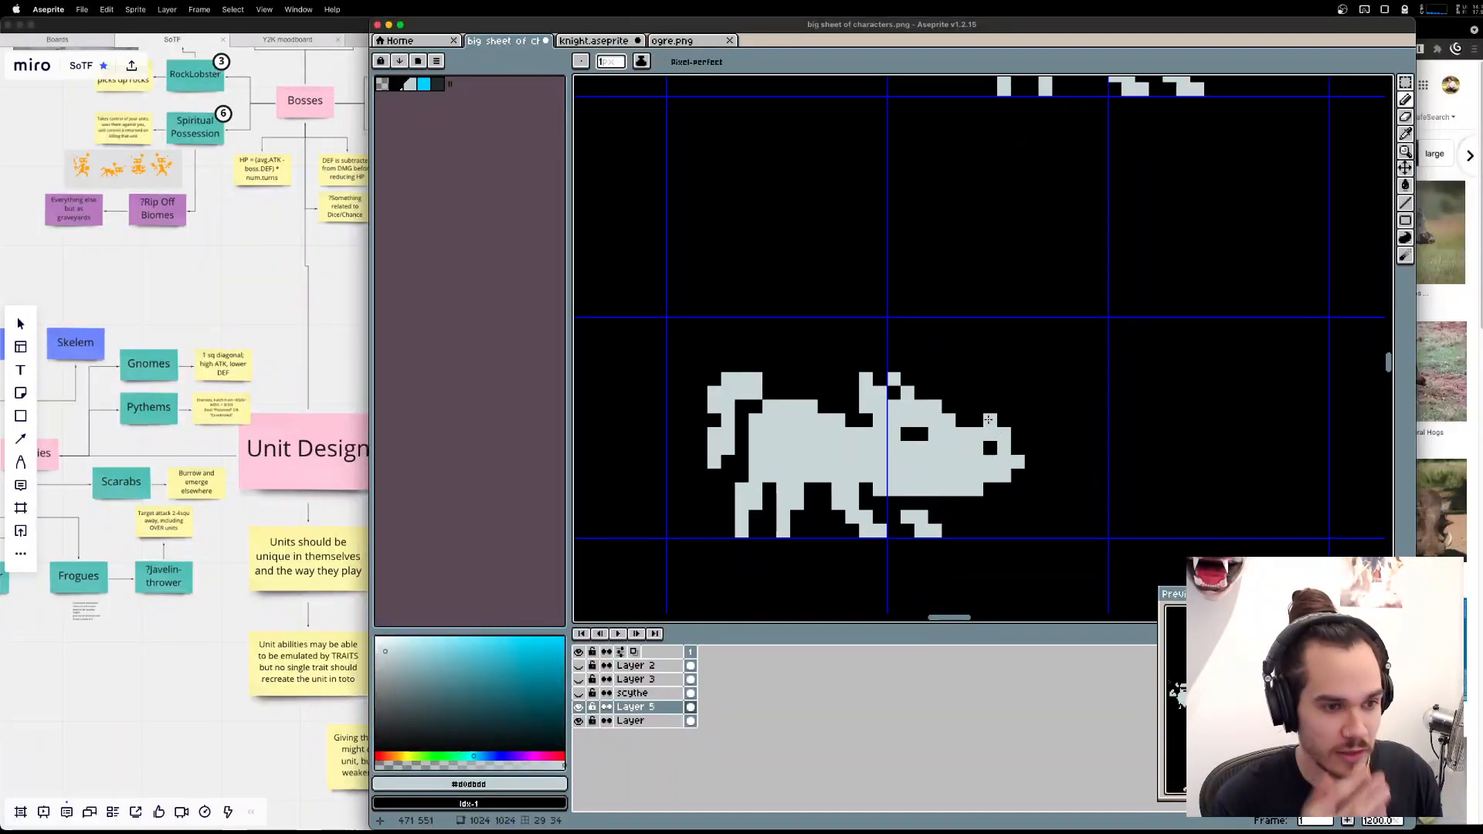
pyautogui.press('super+Tab')
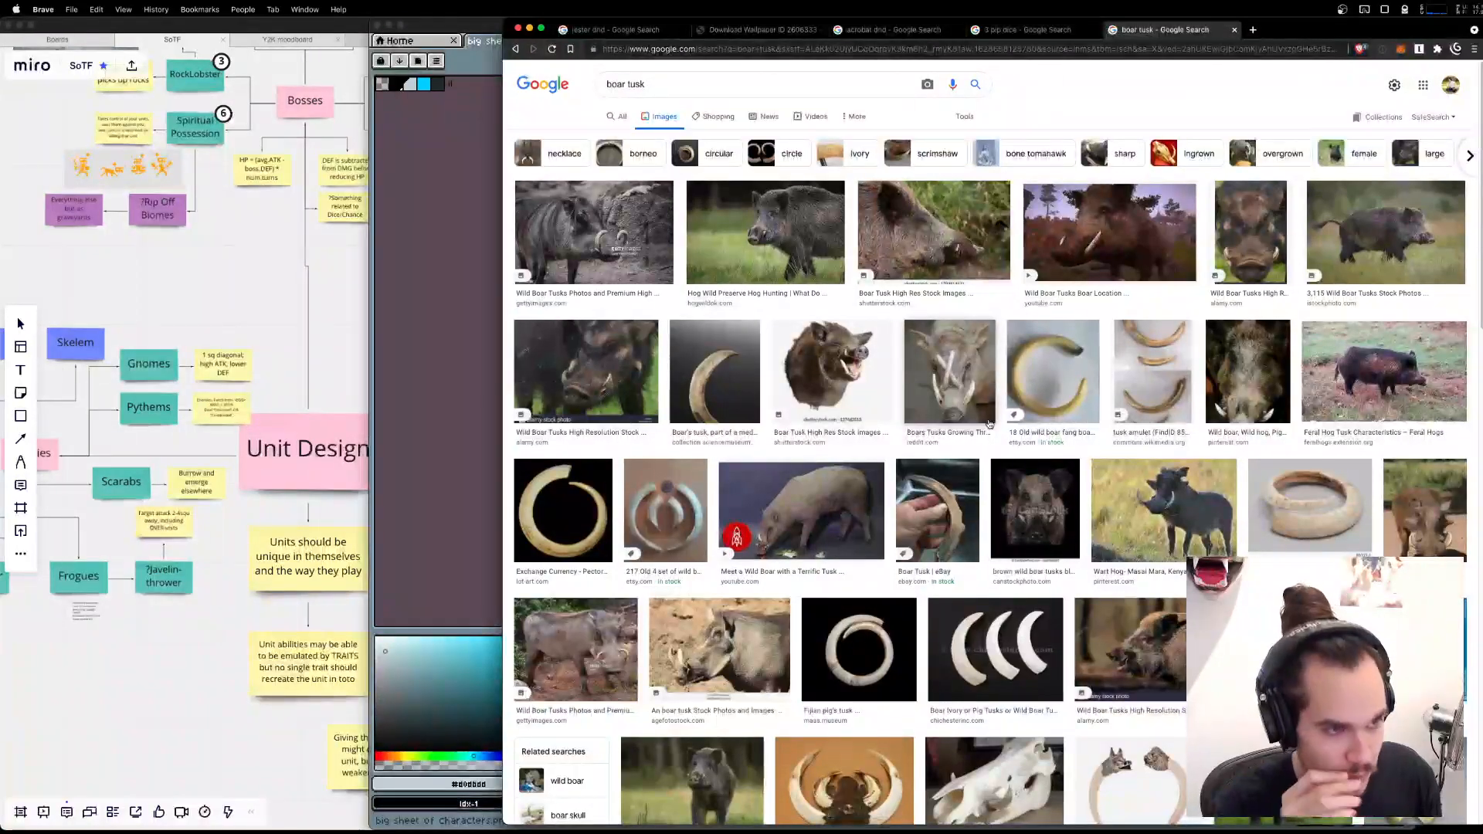
pyautogui.press('super+Tab')
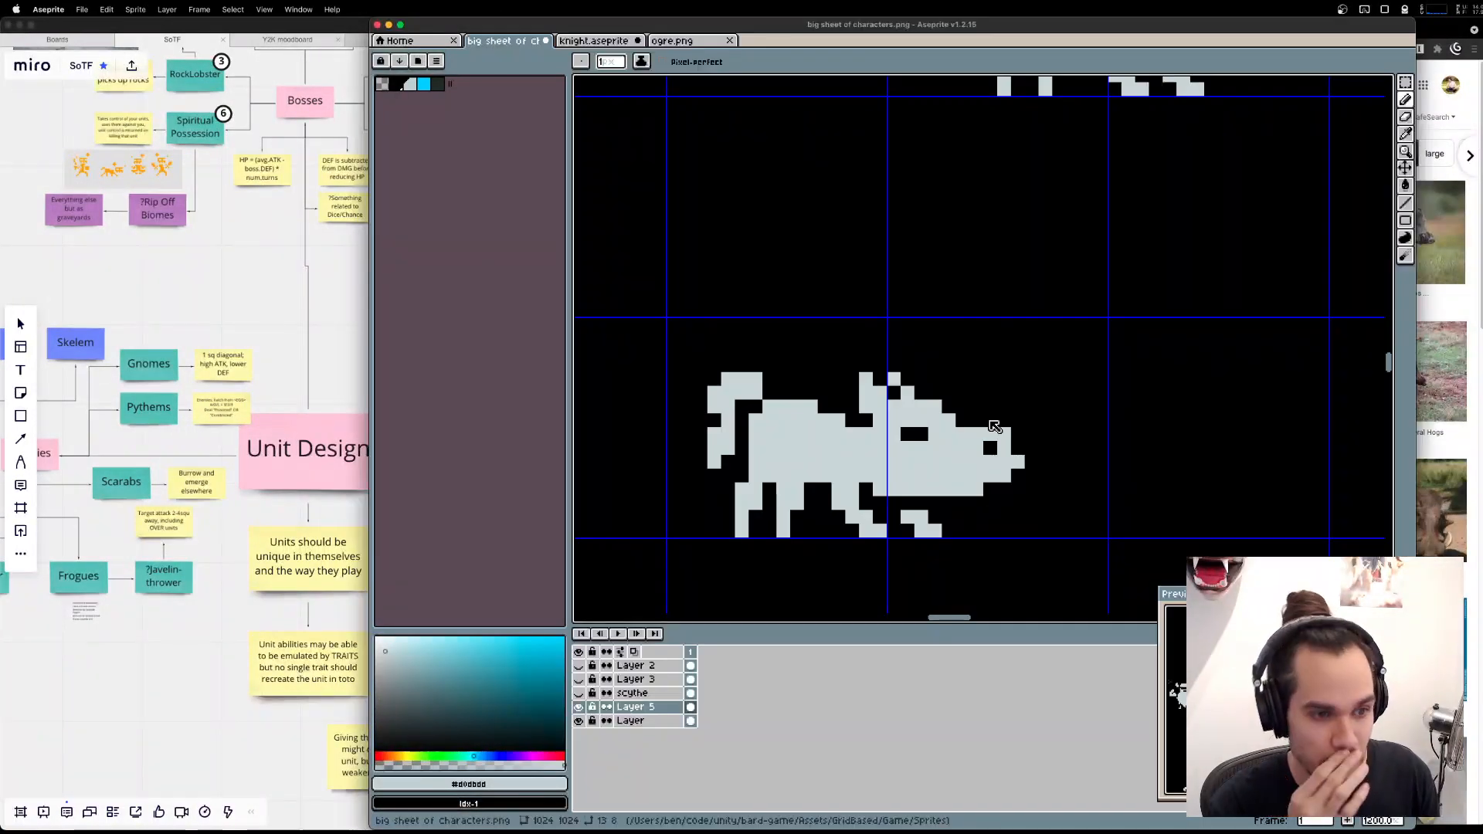
pyautogui.press('super+Tab')
pyautogui.press('super+Tab')
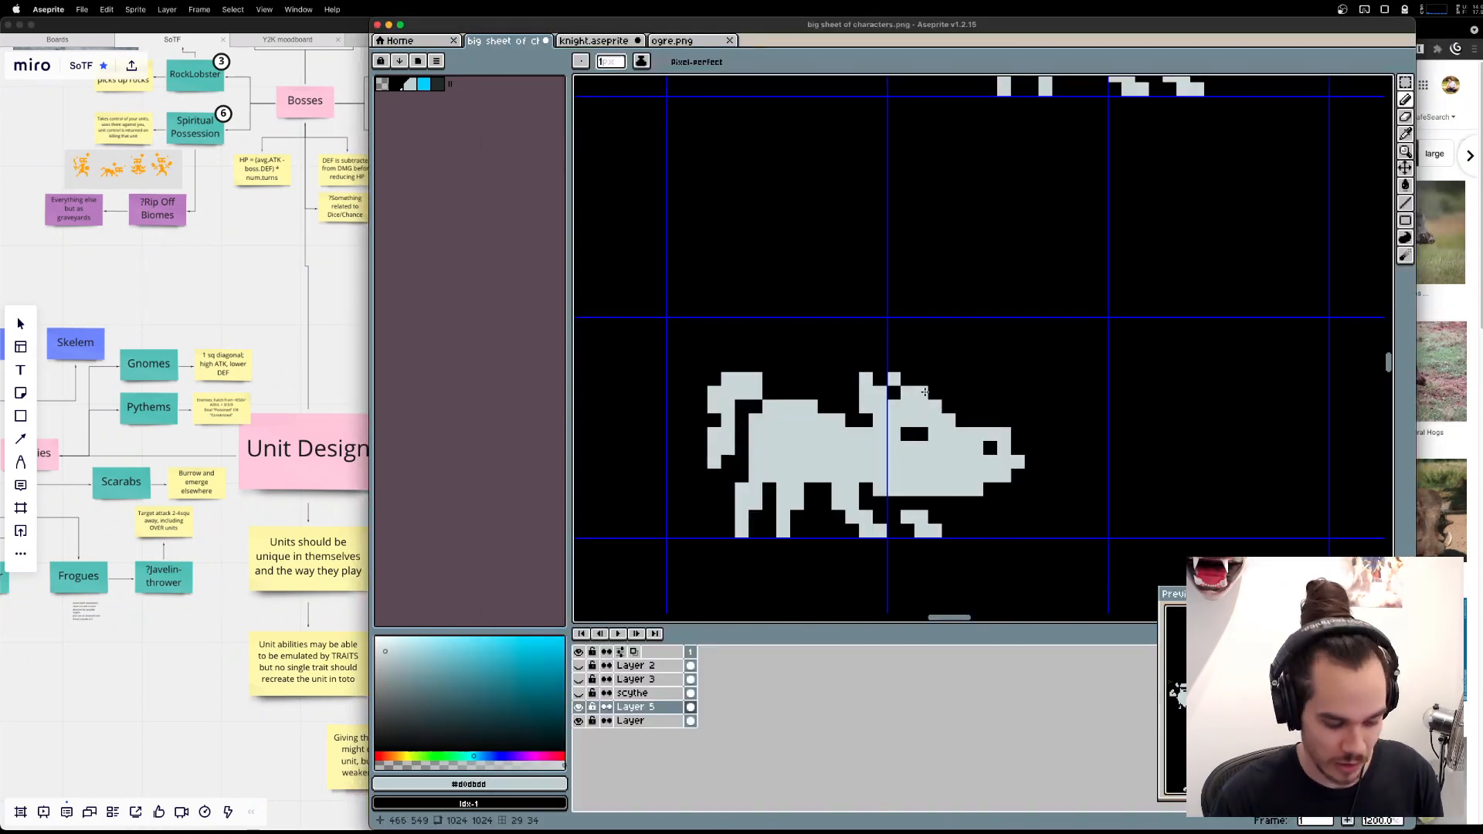
# Raise the boar's ears by one pixel and erase the protruding corner pixel on its forehead.
pyautogui.press('m')
pyautogui.moveTo(881, 365)
pyautogui.mouseDown()
pyautogui.moveTo(965, 405)
pyautogui.moveTo(944, 380)
pyautogui.moveTo(933, 410)
pyautogui.moveTo(870, 415)
pyautogui.mouseUp()
pyautogui.press('super+d')
pyautogui.press('b')
pyautogui.press('e')
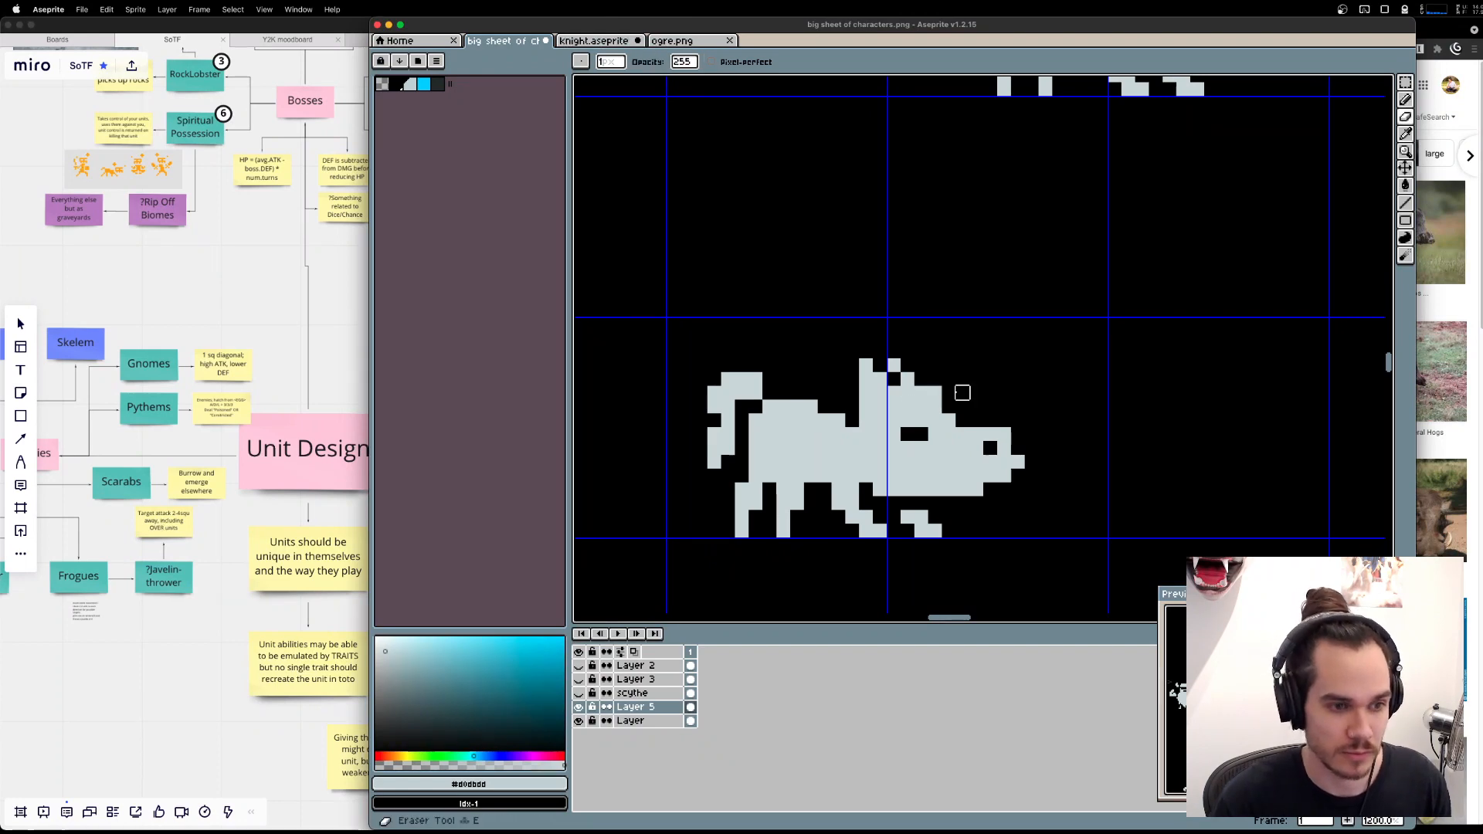
pyautogui.click(935, 392)
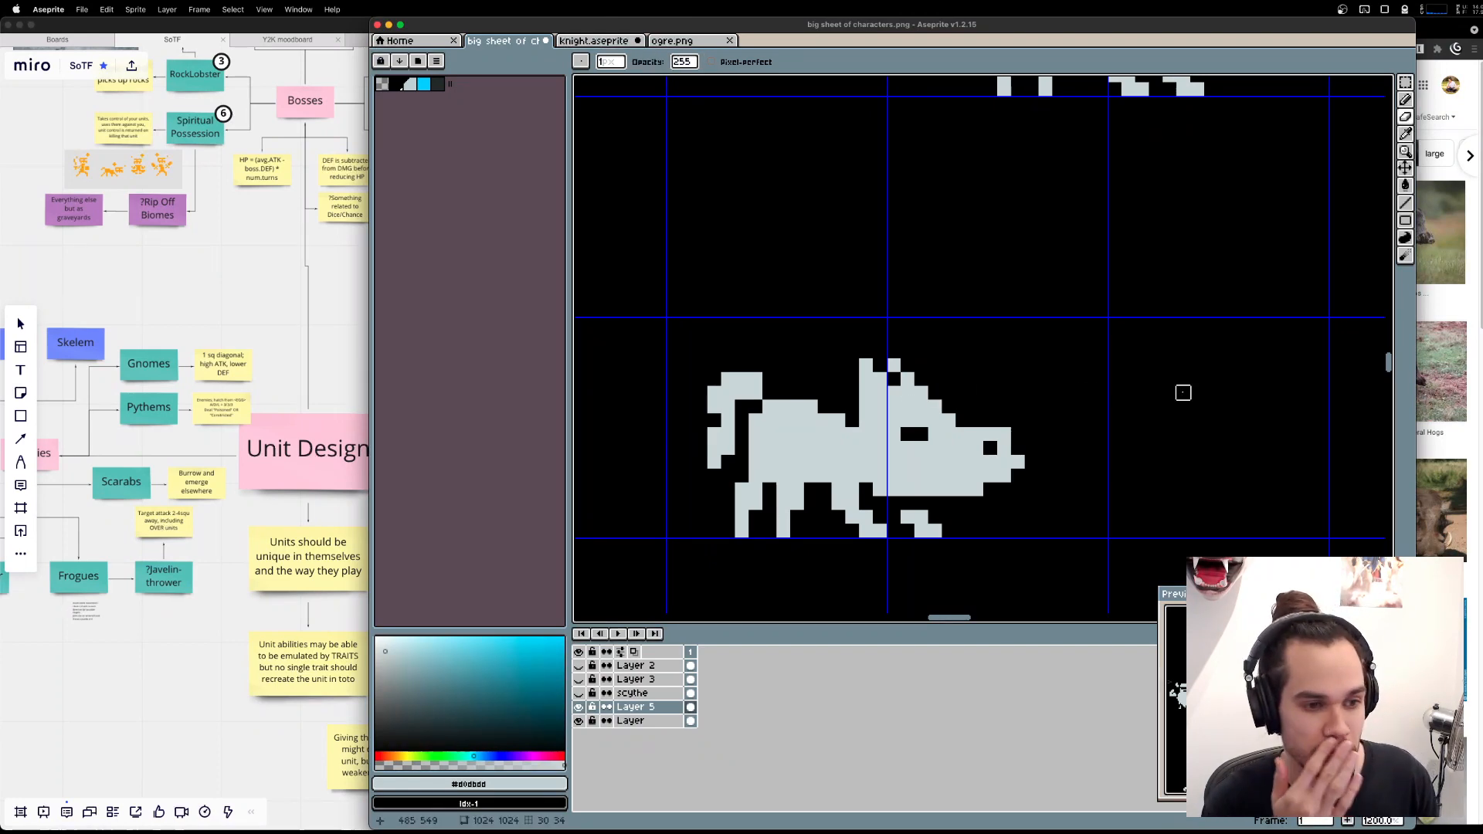
# Recheck the boar photos in Brave and build up the boar's back in Aseprite into a hump one pixel higher.
pyautogui.press('super+Tab')
pyautogui.press('super+Tab')
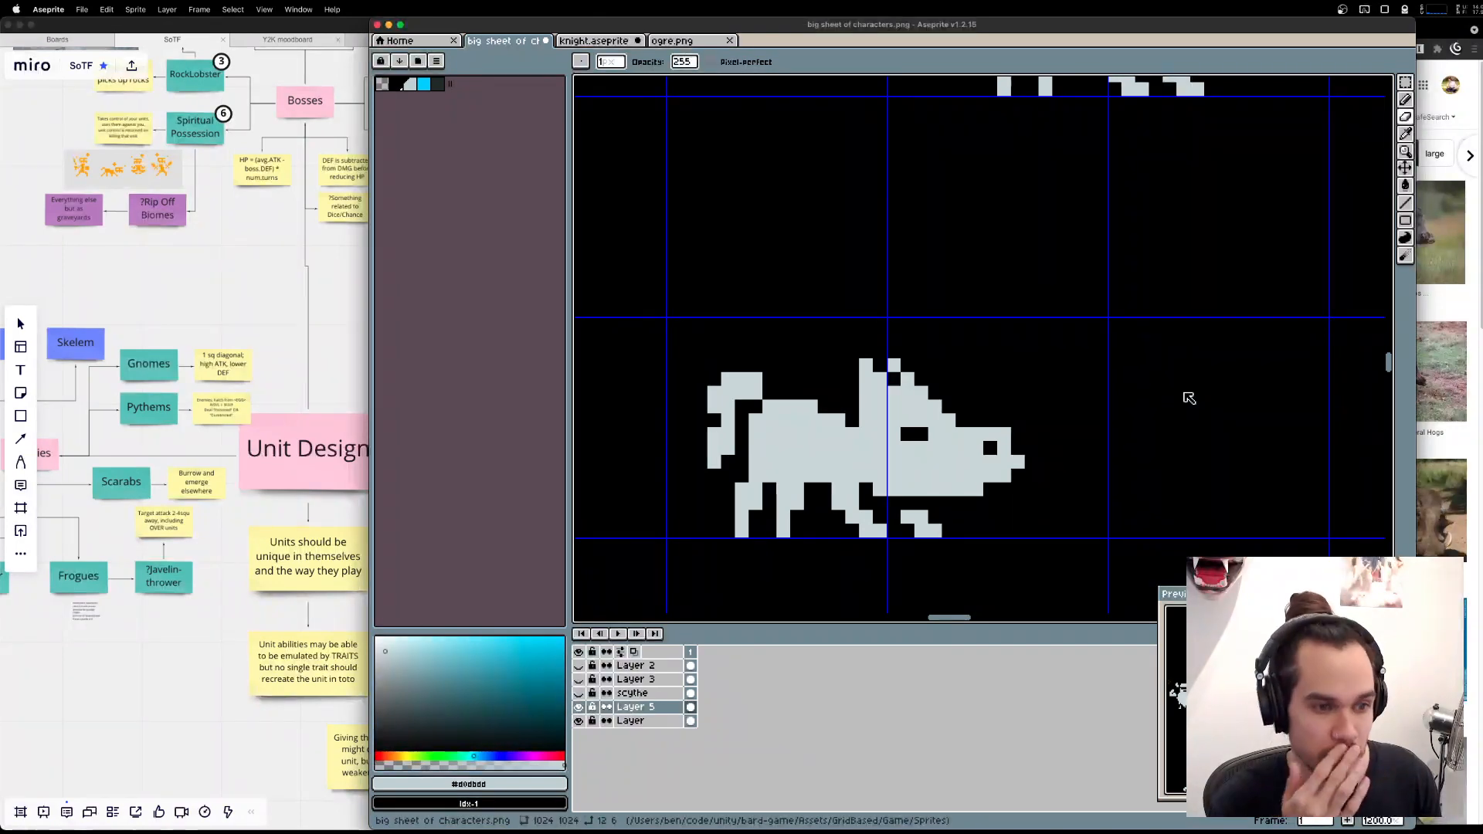
pyautogui.press('super+Tab')
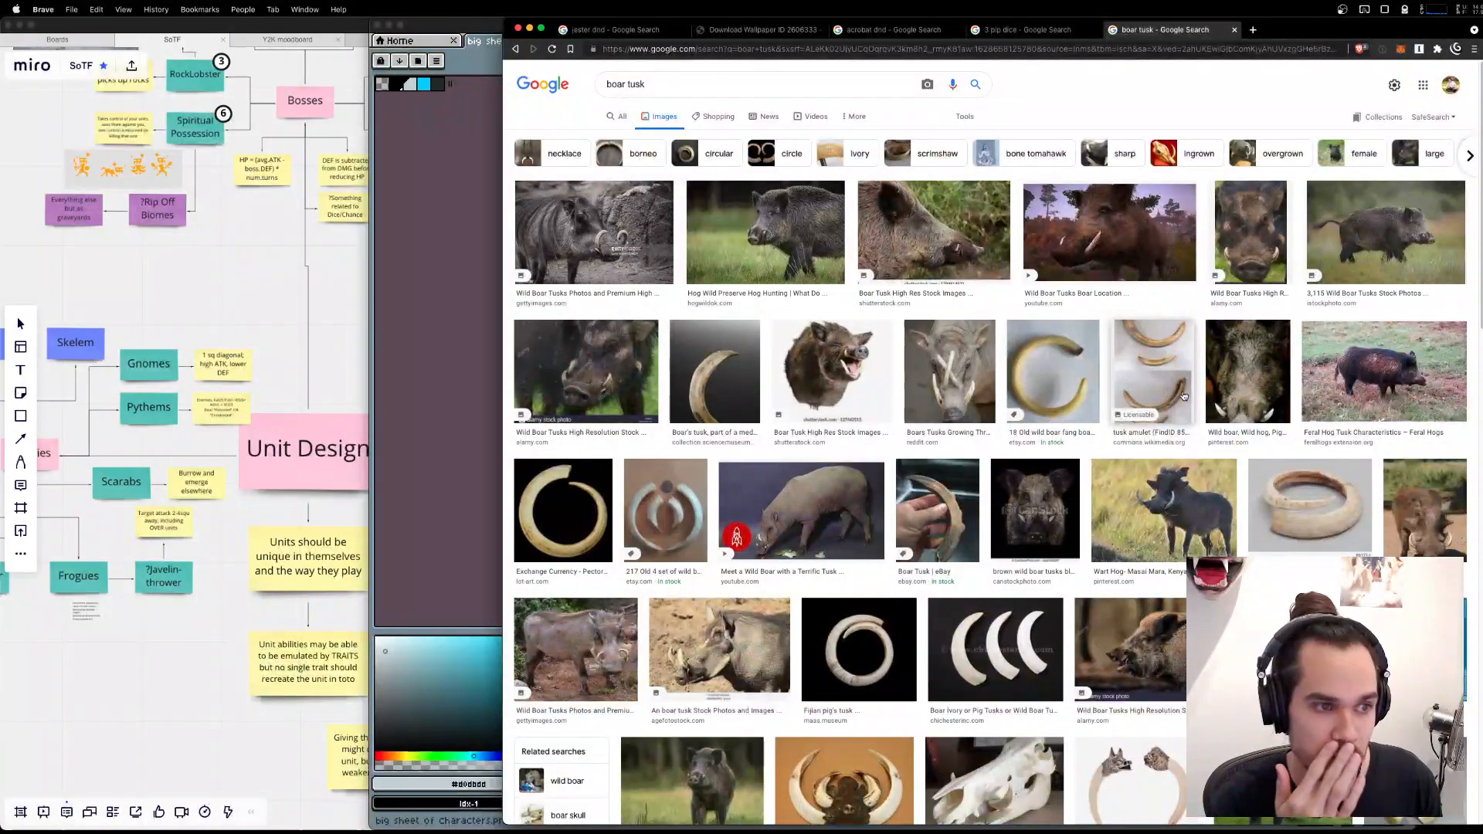
pyautogui.press('super+Tab')
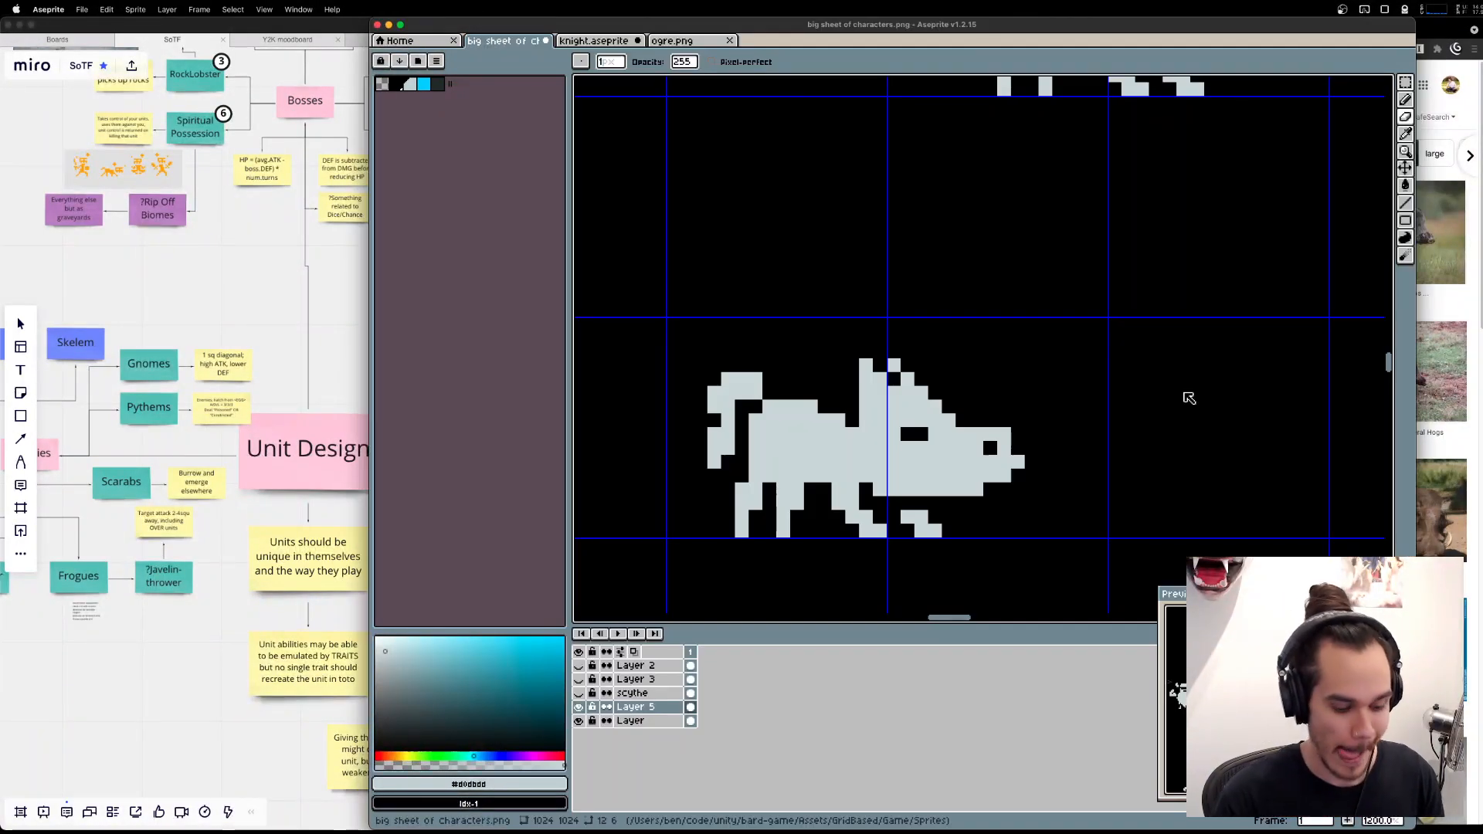
pyautogui.press('e')
pyautogui.moveTo(849, 400); pyautogui.dragTo(792, 393)
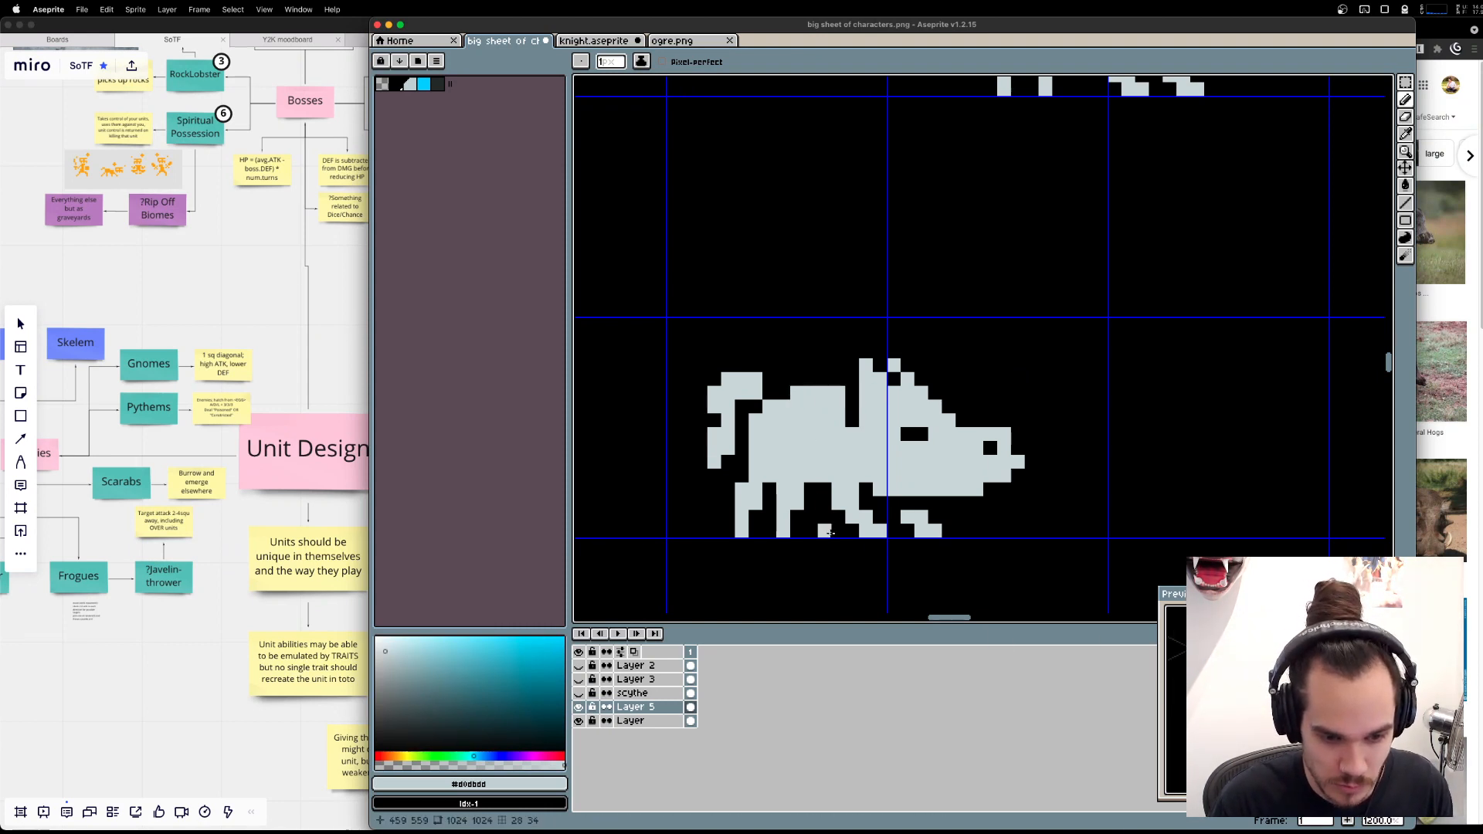
# Move the notch between back and ear by erasing the pixel under the rear ear and filling the one behind it.
pyautogui.press('e')
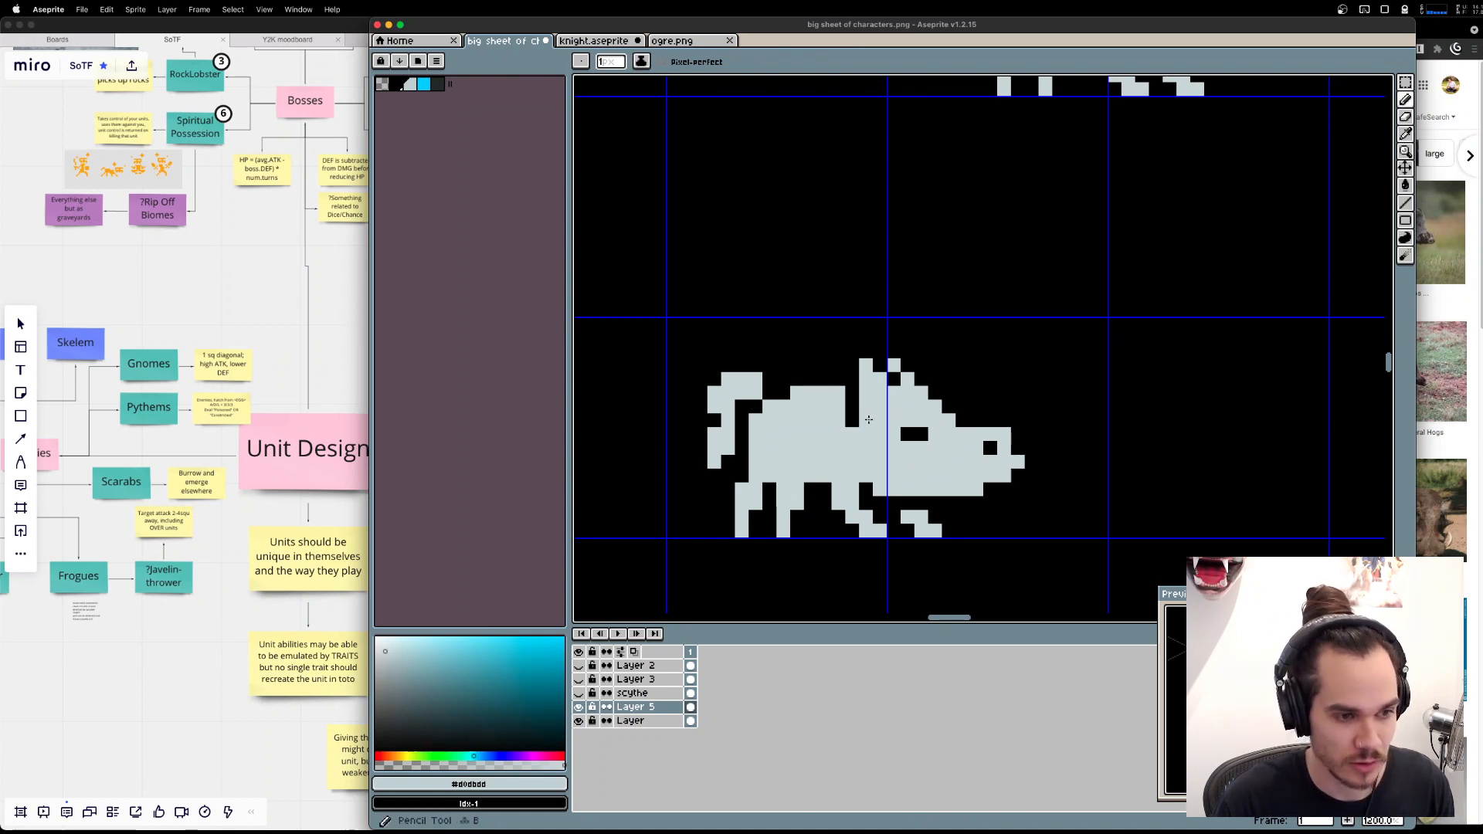
pyautogui.rightClick(865, 421)
pyautogui.click(849, 422)
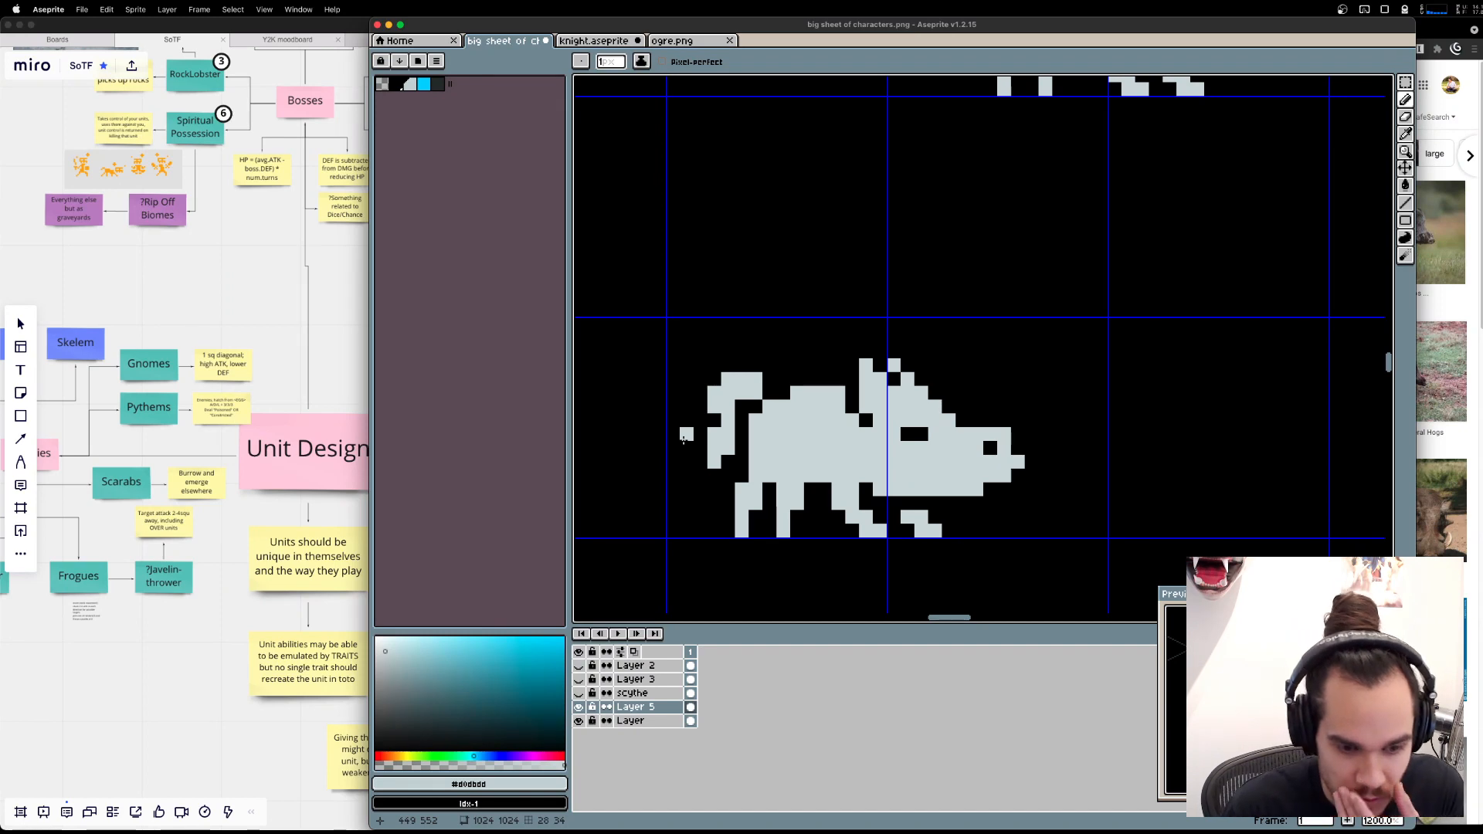
# Redraw the boar's tail as a thin, lower curve hanging behind the hindquarters, ending in a thicker tuft.
pyautogui.moveTo(676, 396); pyautogui.dragTo(825, 401)
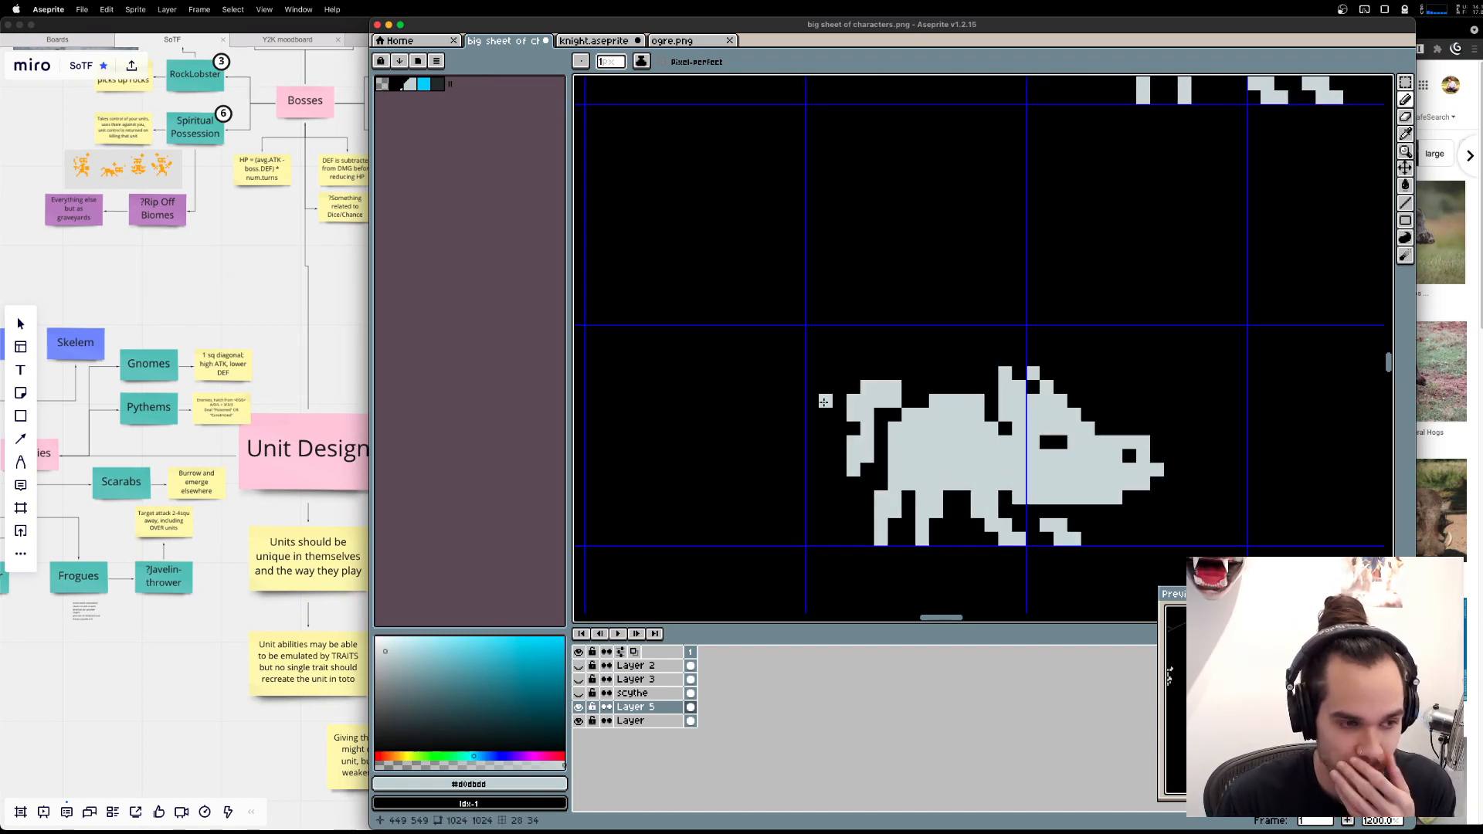
pyautogui.press('super+Tab')
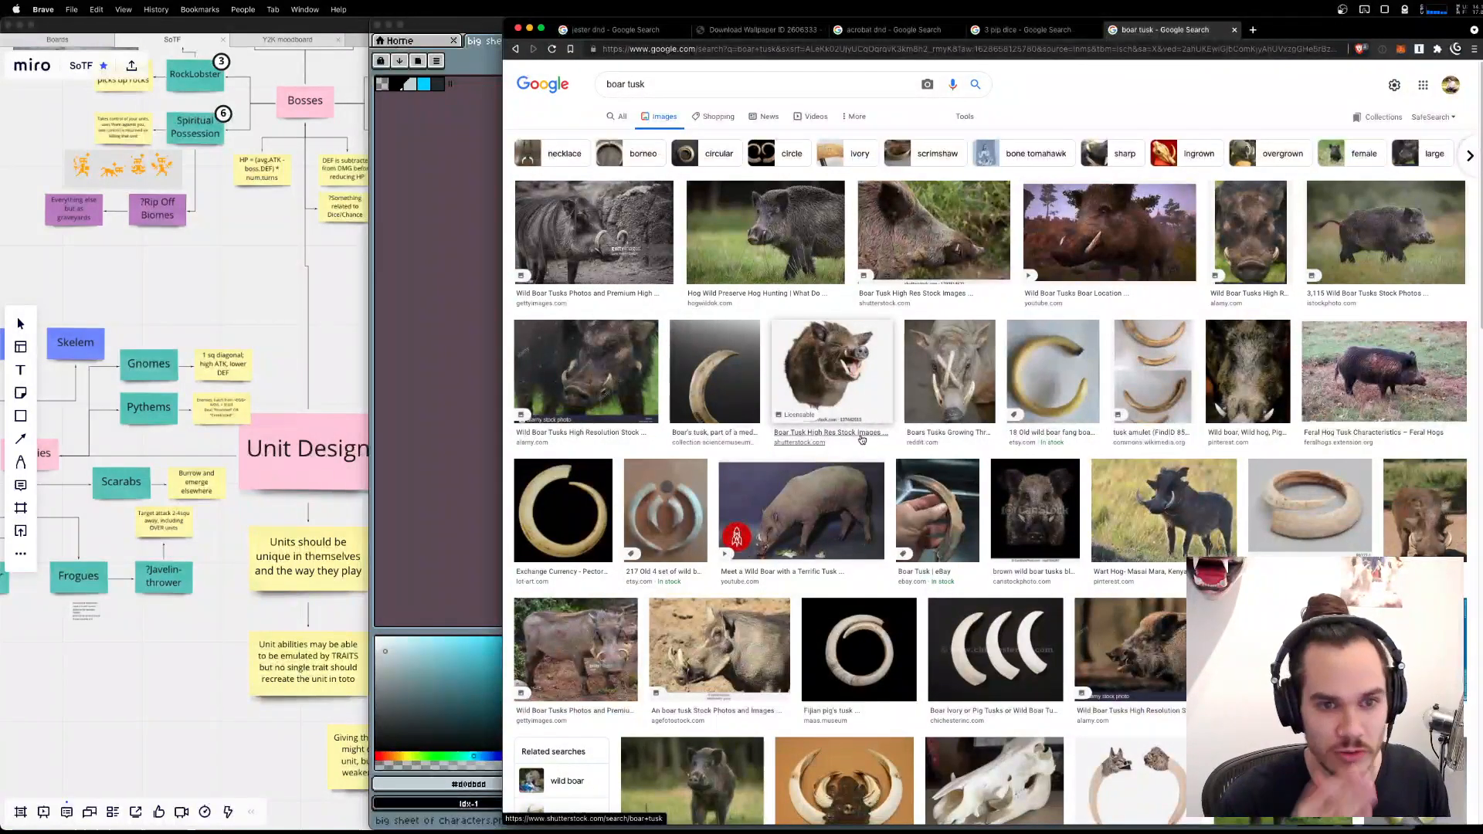
pyautogui.press('super+Tab')
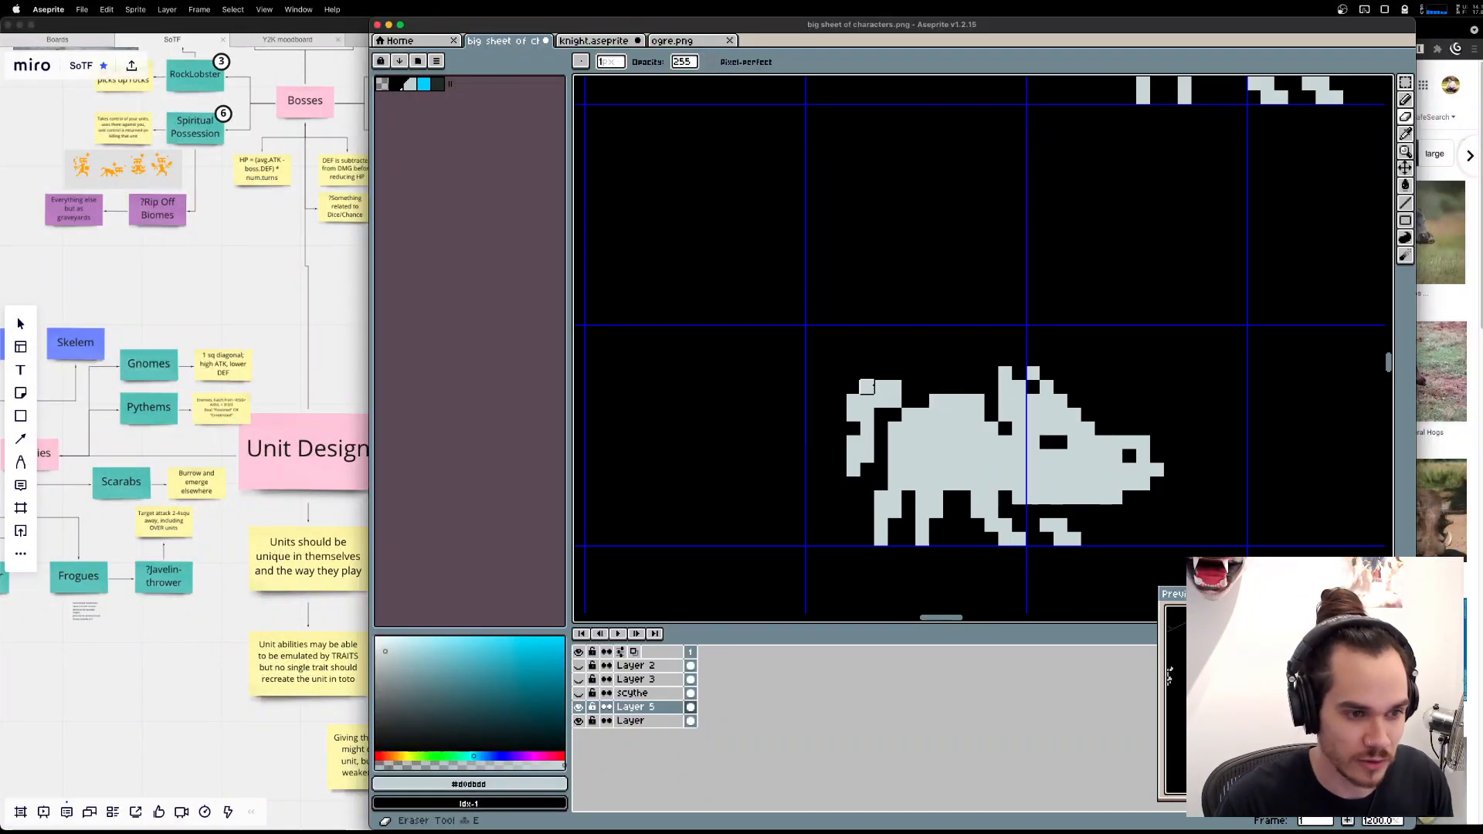
pyautogui.press('super+z')
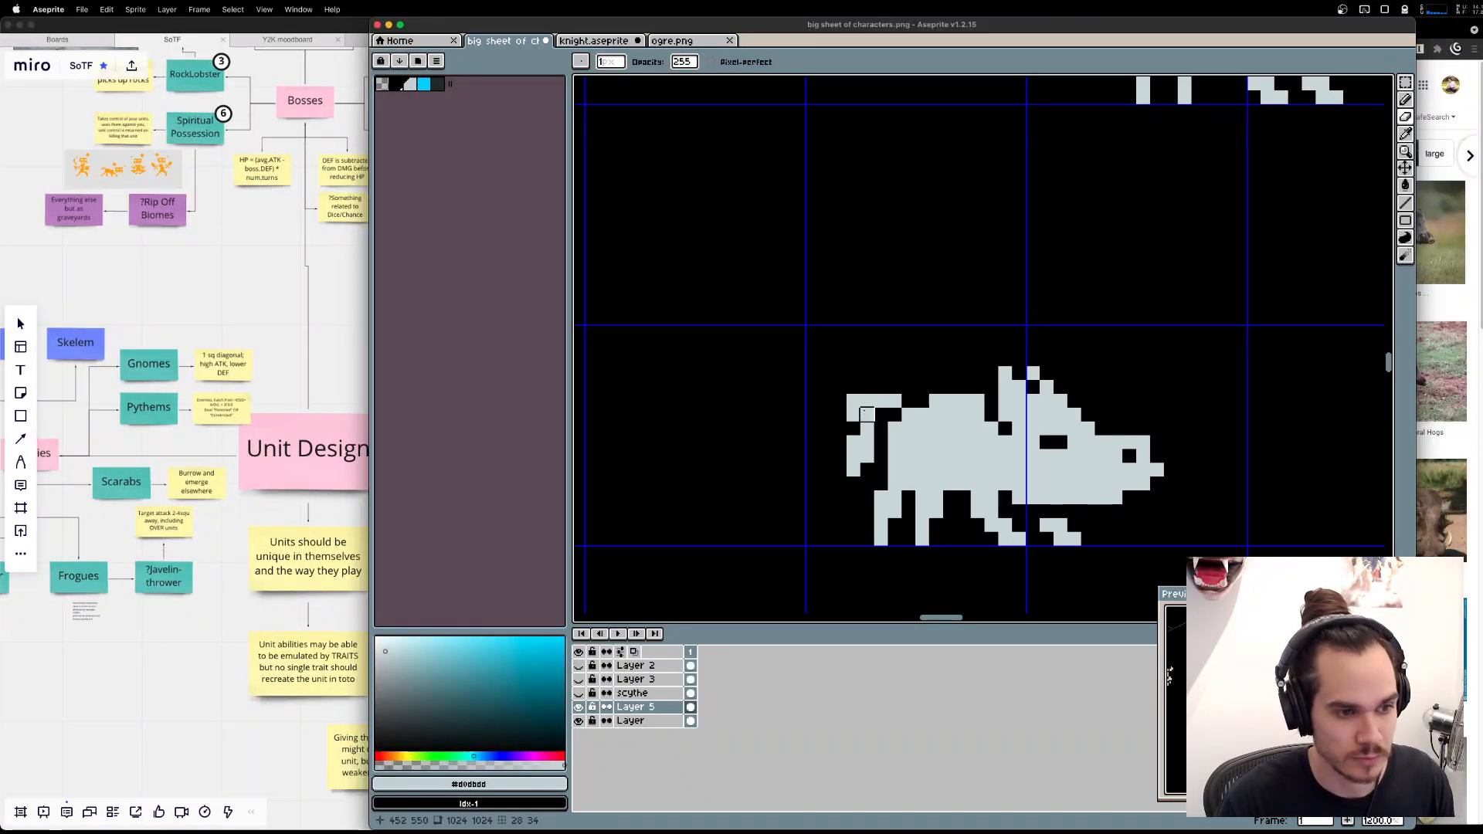
pyautogui.press('super+z')
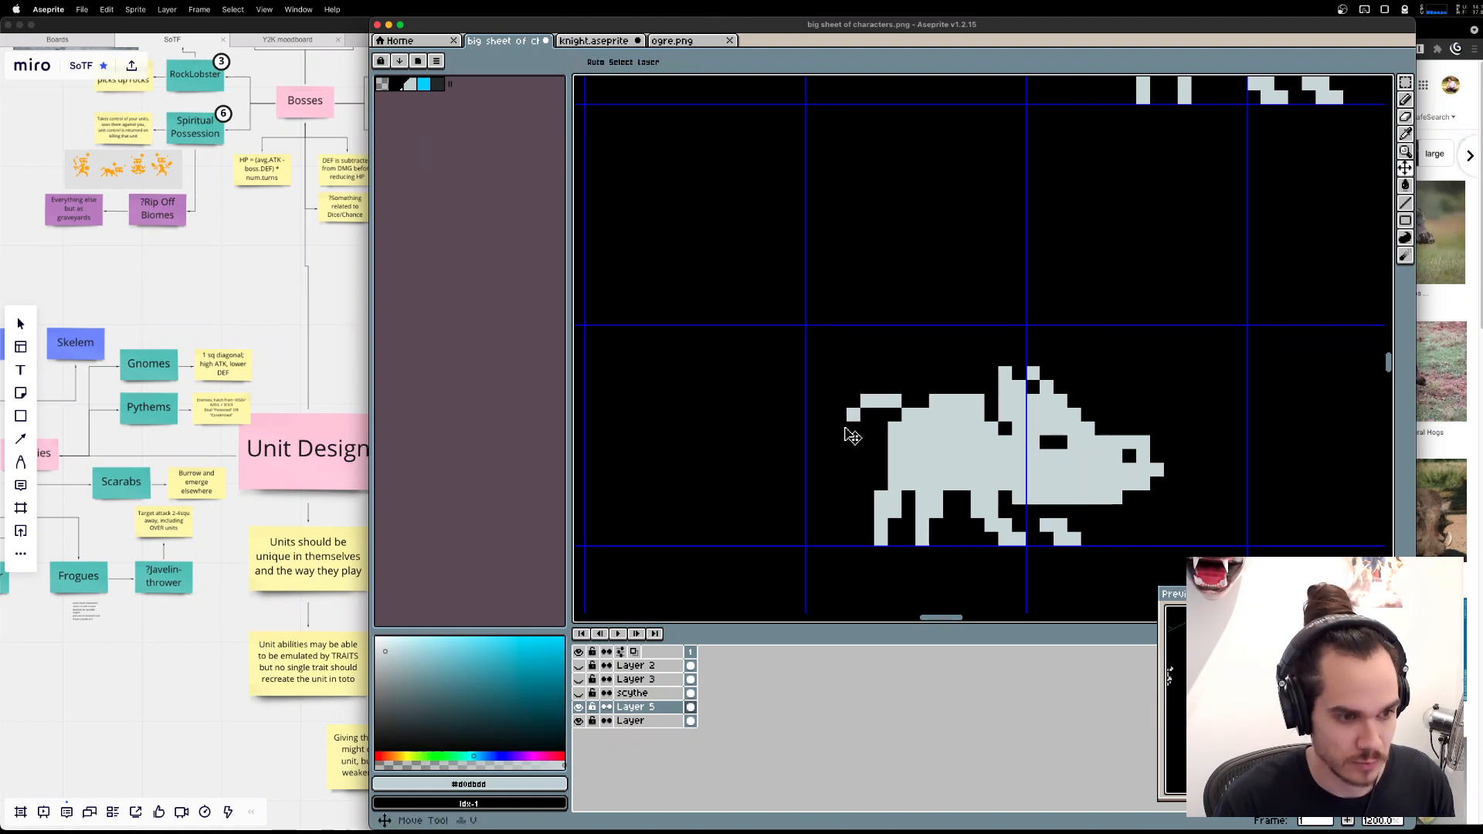
pyautogui.moveTo(851, 426)
pyautogui.mouseDown()
pyautogui.moveTo(866, 443)
pyautogui.moveTo(841, 485)
pyautogui.mouseUp()
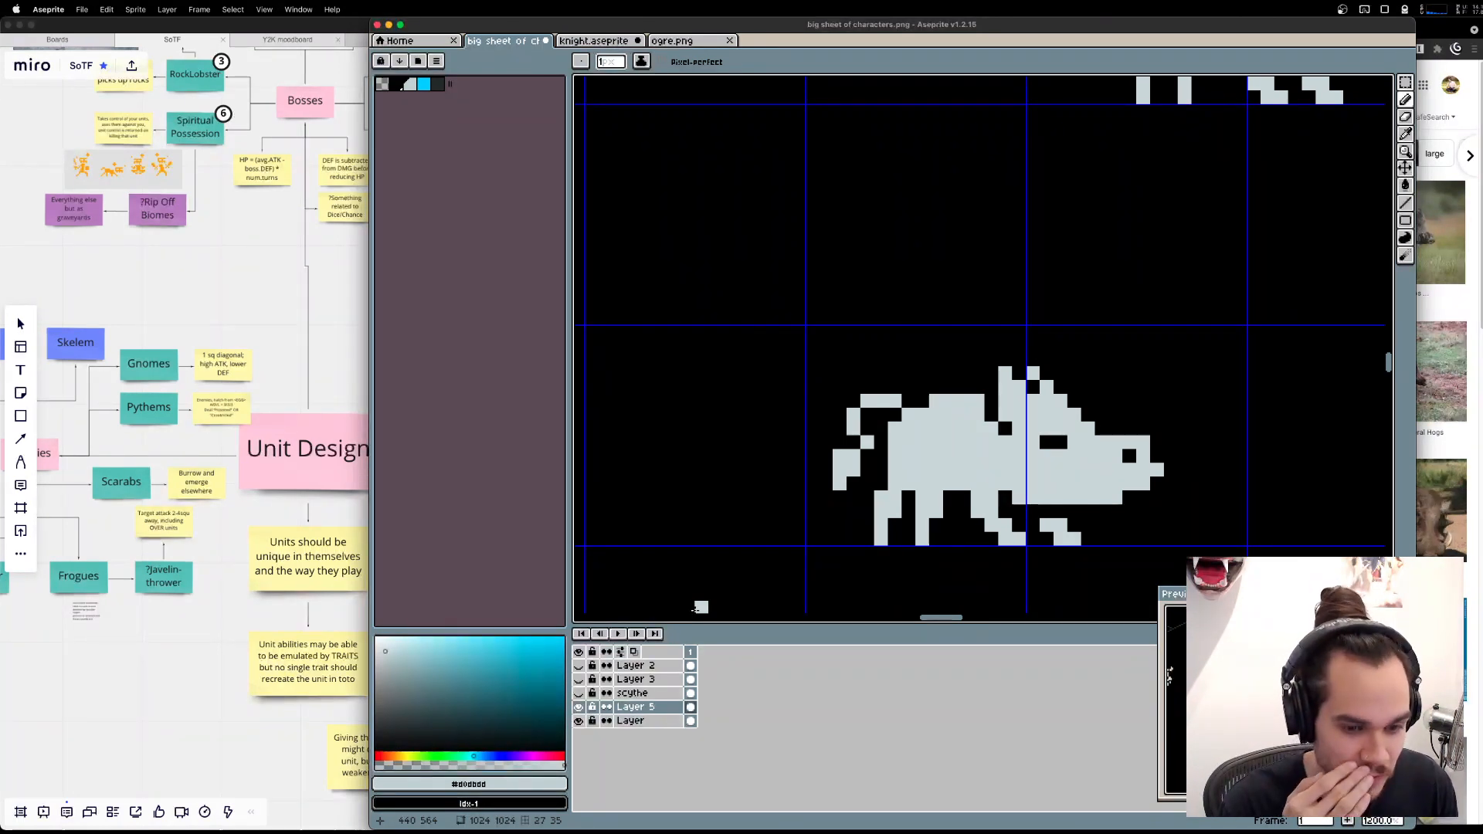
# Try erasing a tusk outline into the boar's snout between the eye and the jaw, and undo it.
pyautogui.press('e')
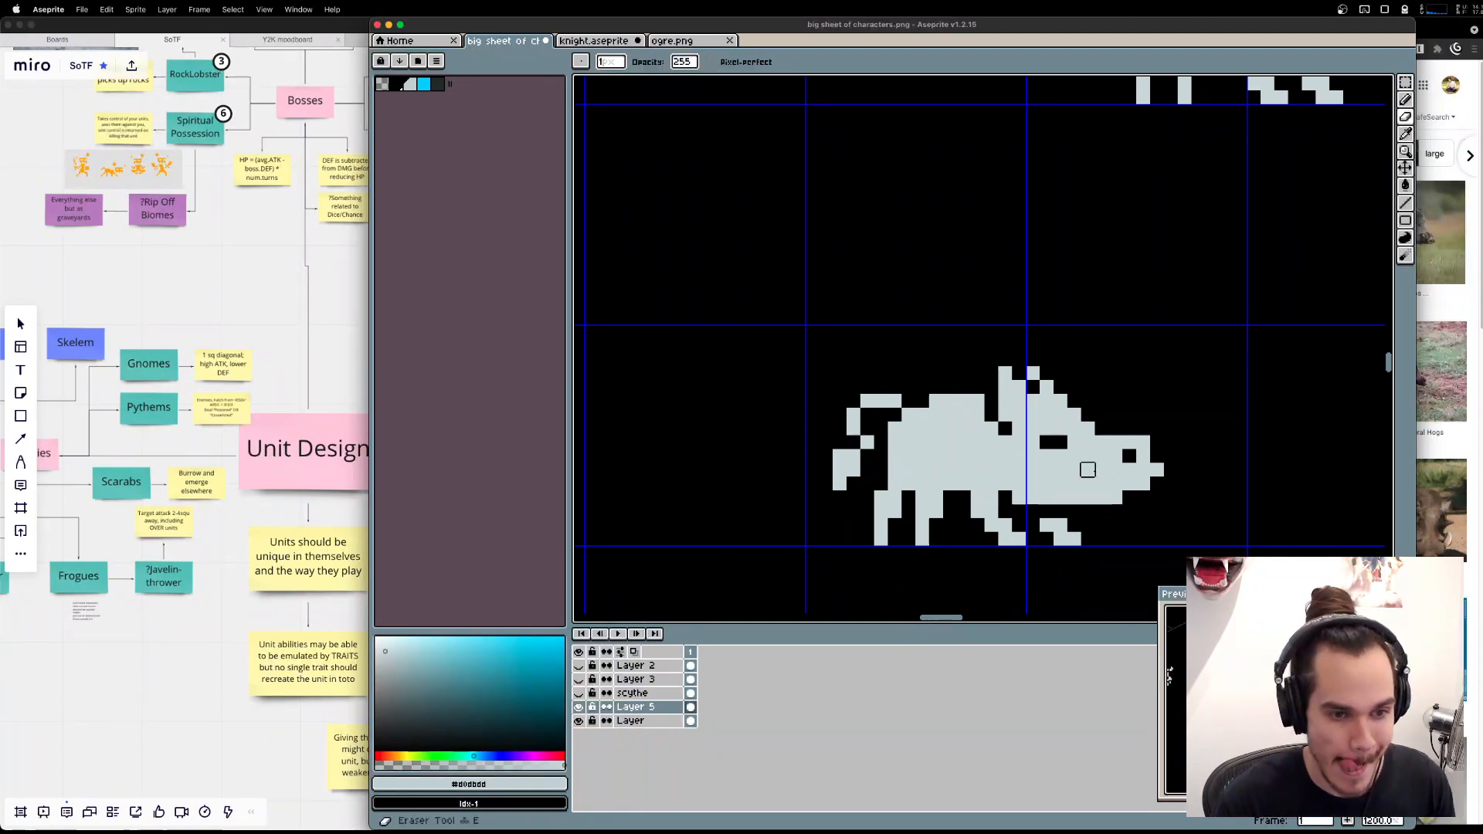
pyautogui.moveTo(1101, 483); pyautogui.dragTo(1086, 464)
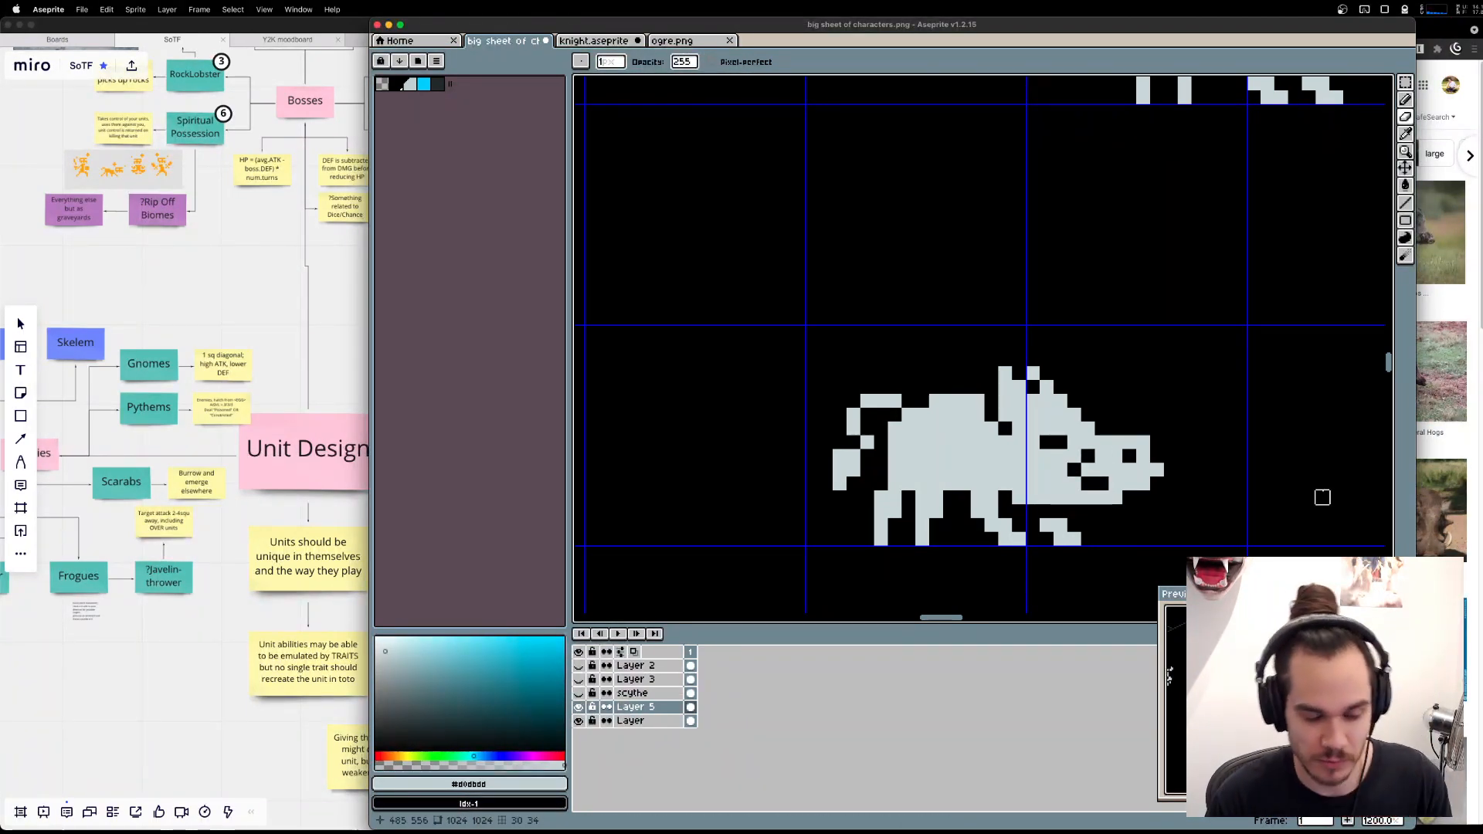
pyautogui.press('v')
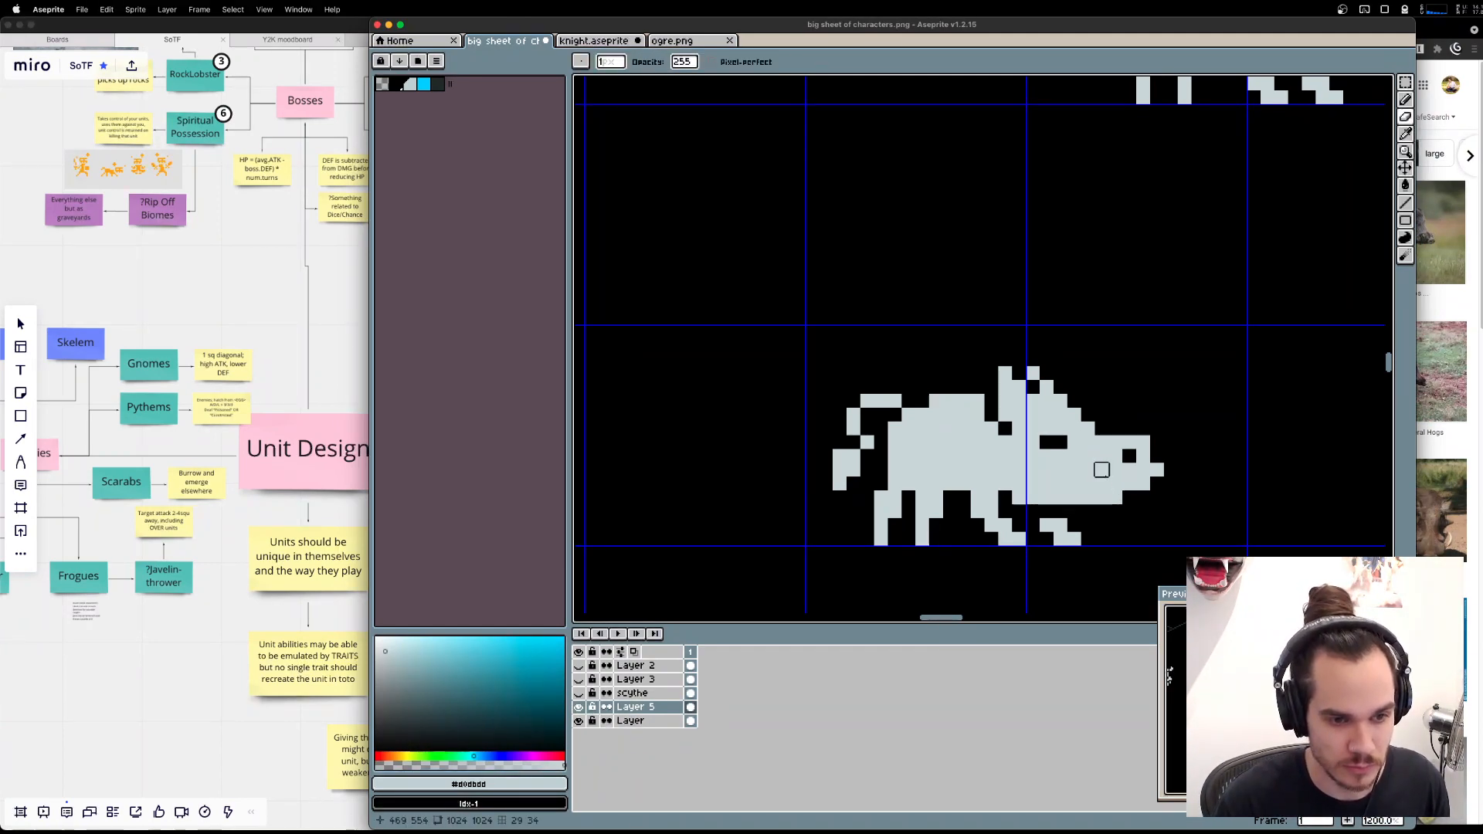
pyautogui.press('super+Tab')
pyautogui.press('super+Tab')
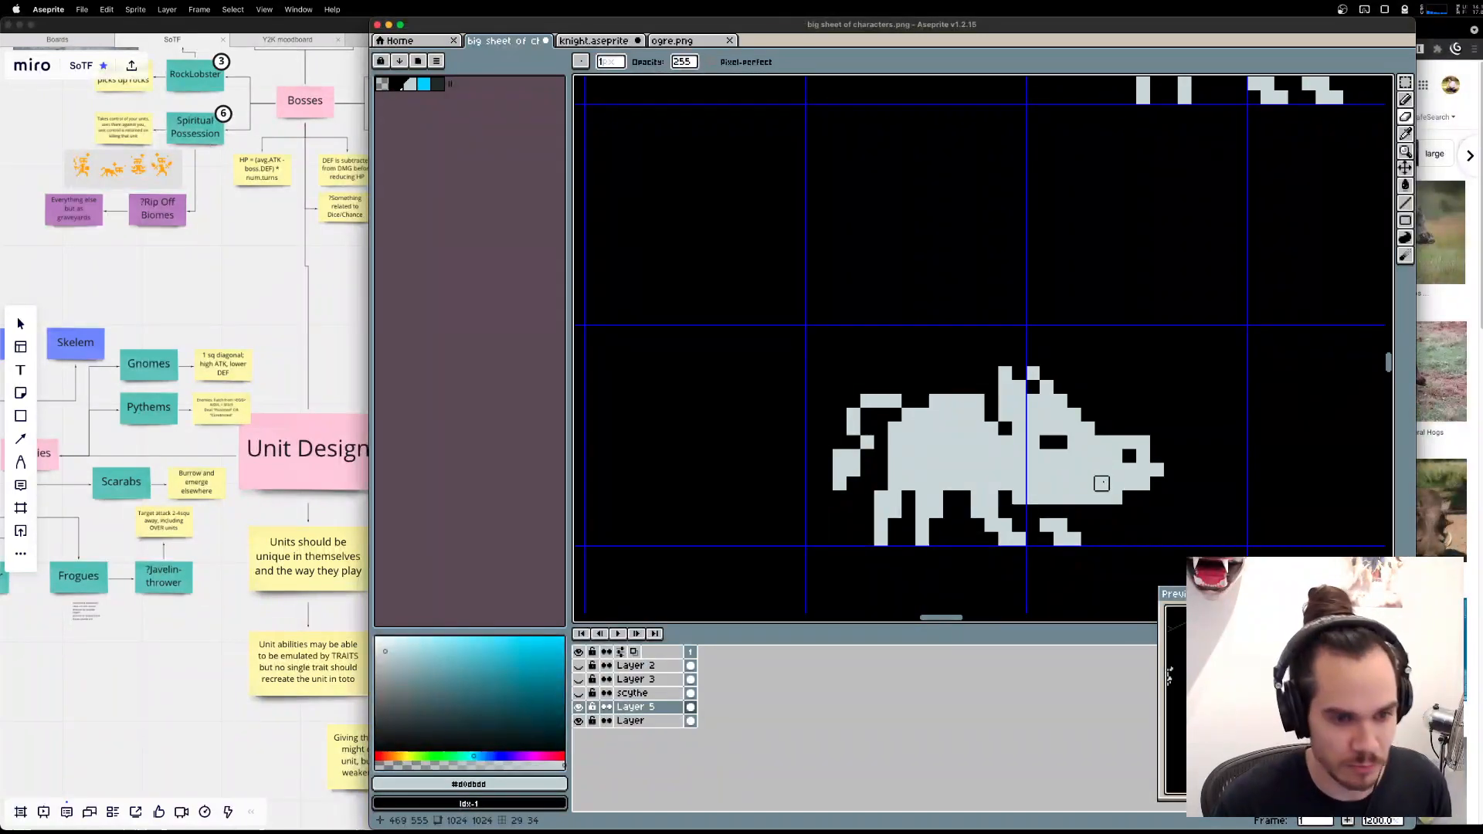
# Try erasing a small tusk outline into the boar's snout below the eye and behind the nostril, and undo it.
pyautogui.click(1102, 484)
pyautogui.click(1102, 470)
pyautogui.click(1088, 457)
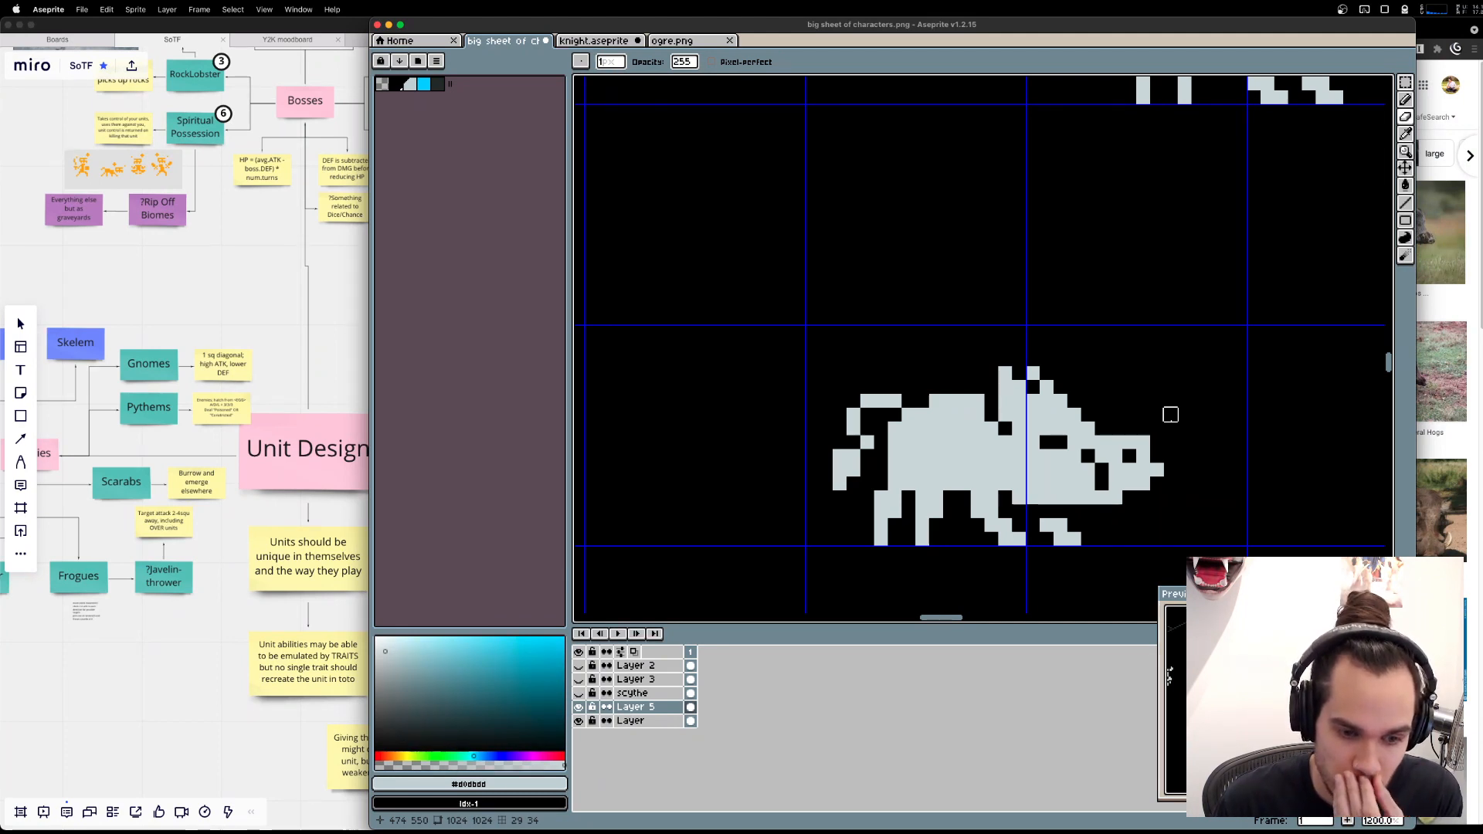
pyautogui.press('super+z')
pyautogui.press('super+z')
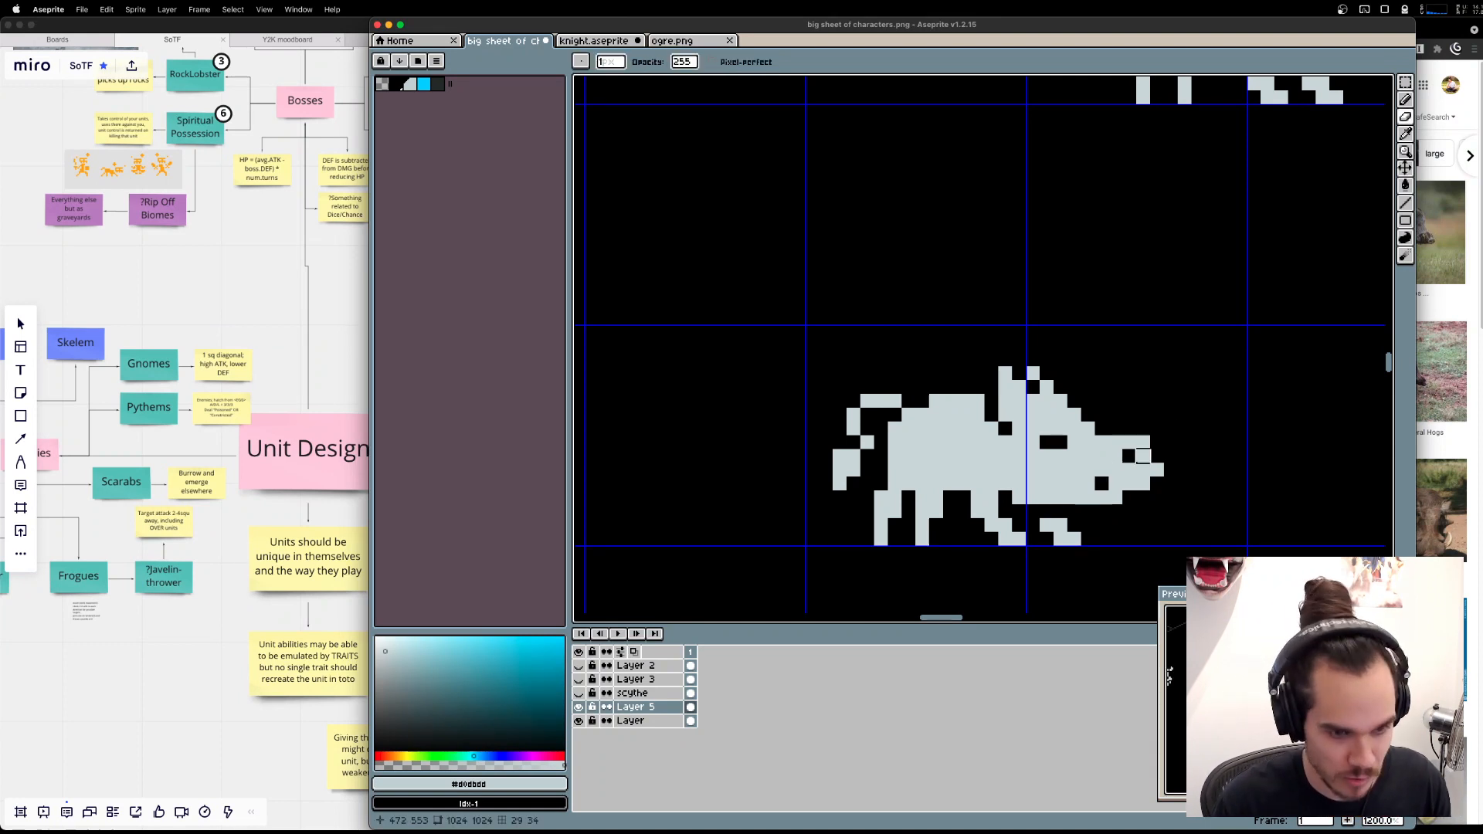
pyautogui.moveTo(1088, 484); pyautogui.dragTo(1102, 483)
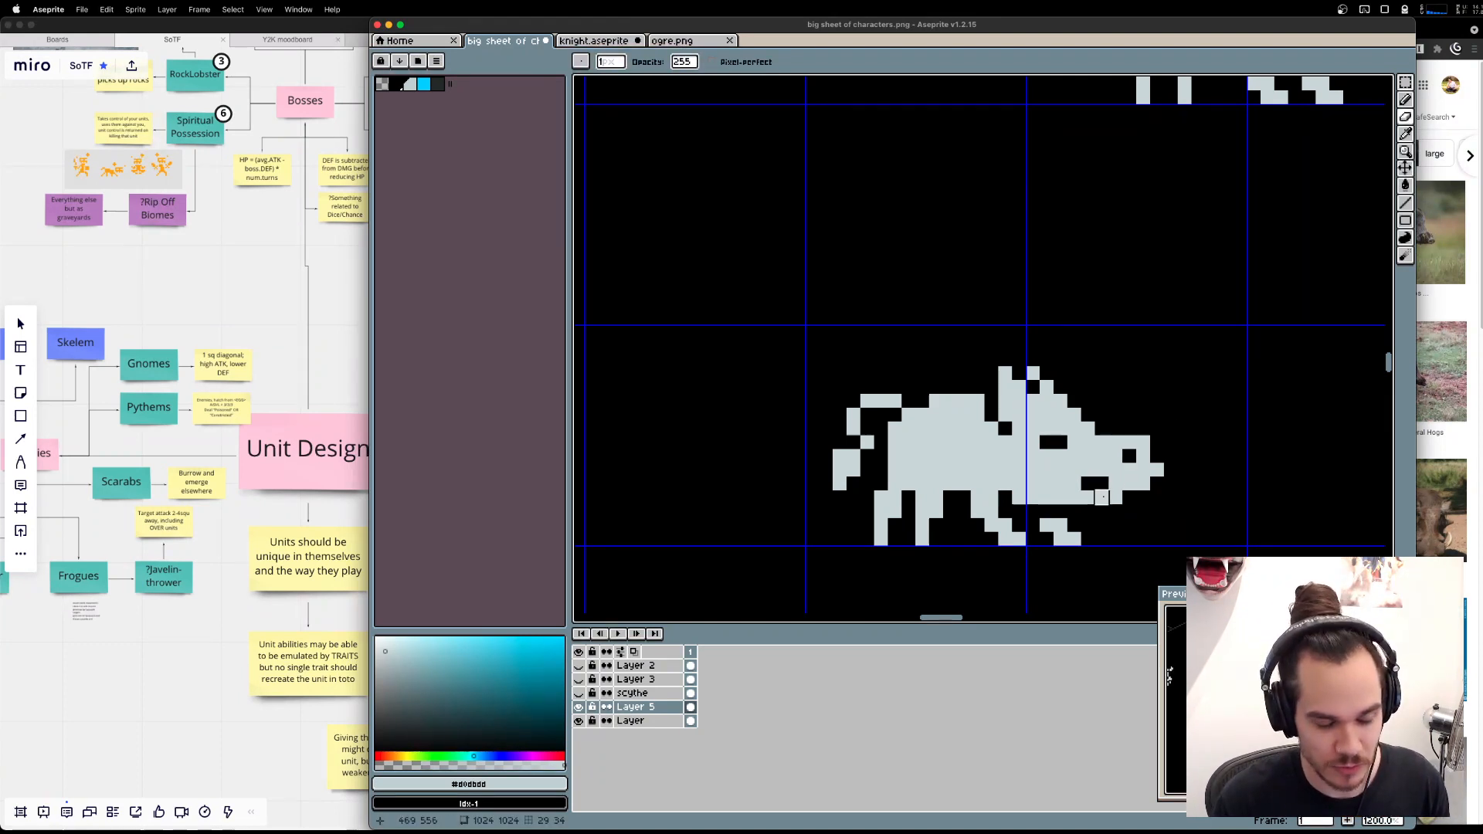
pyautogui.press('super+z')
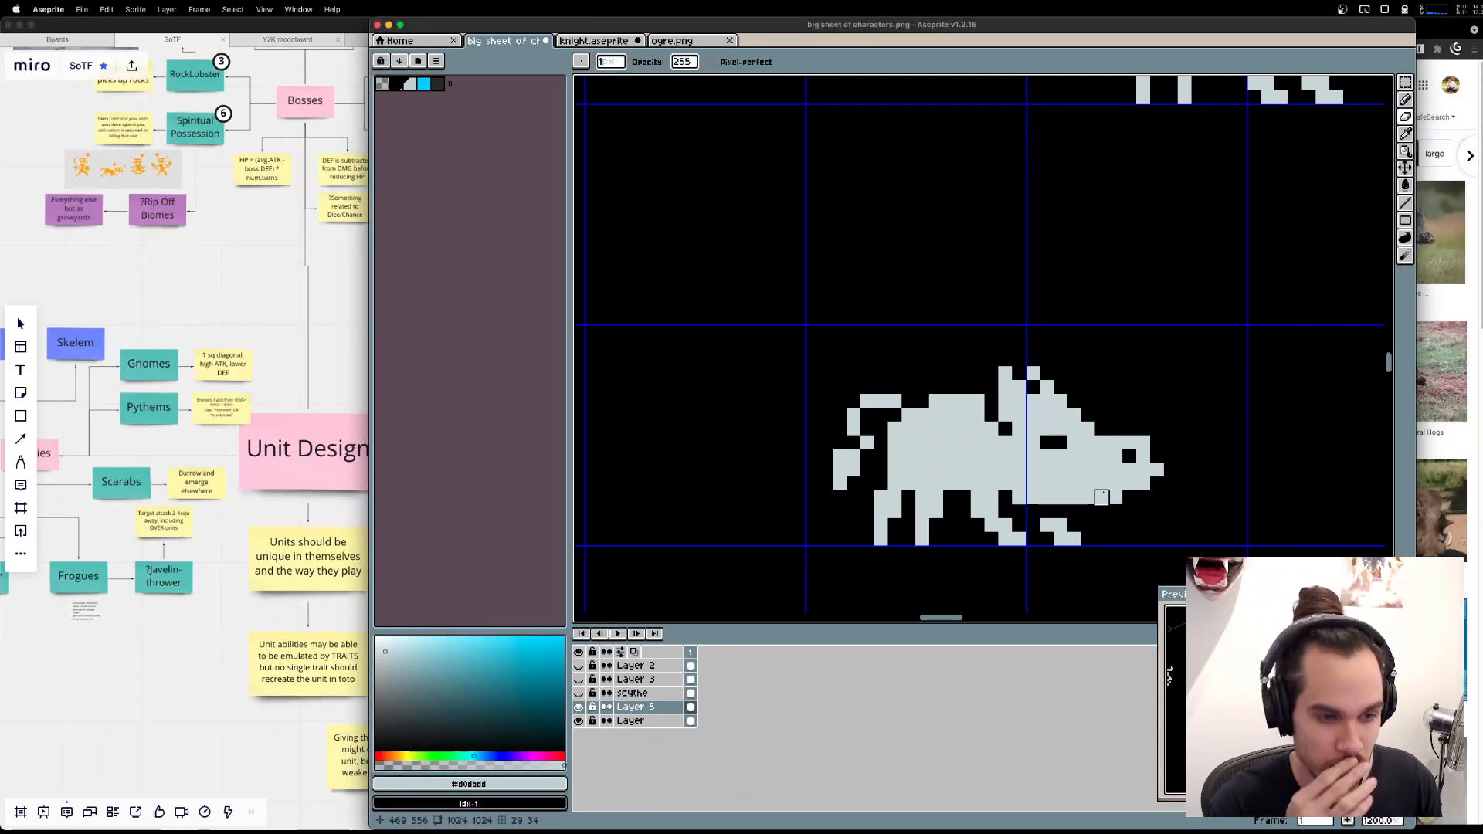
# Try adding a tusk of two rising pixels in front of the nose, detached by erasing the nose tip, and undo it.
pyautogui.press('v')
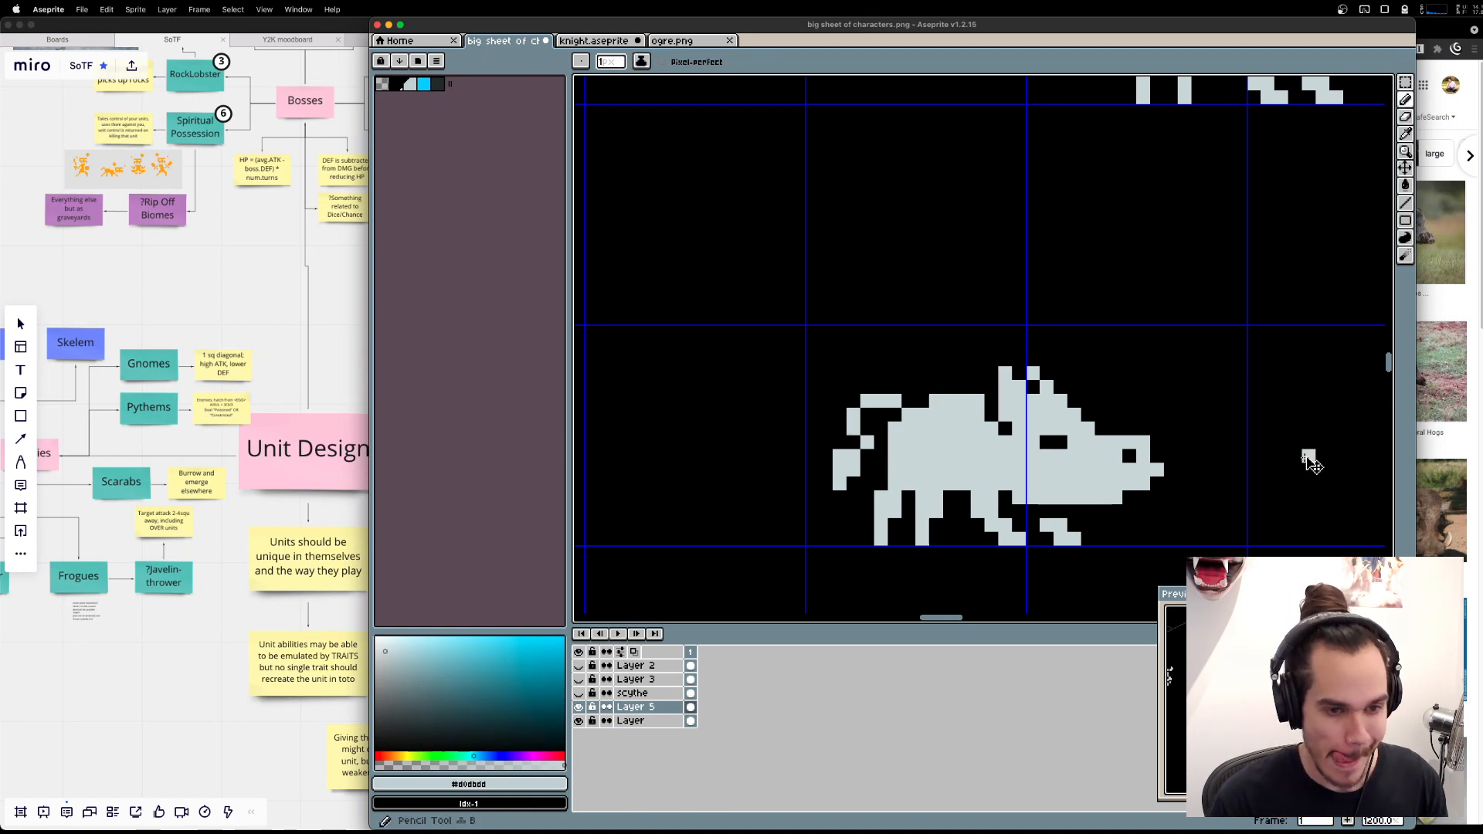
pyautogui.press('b')
pyautogui.click(1171, 471)
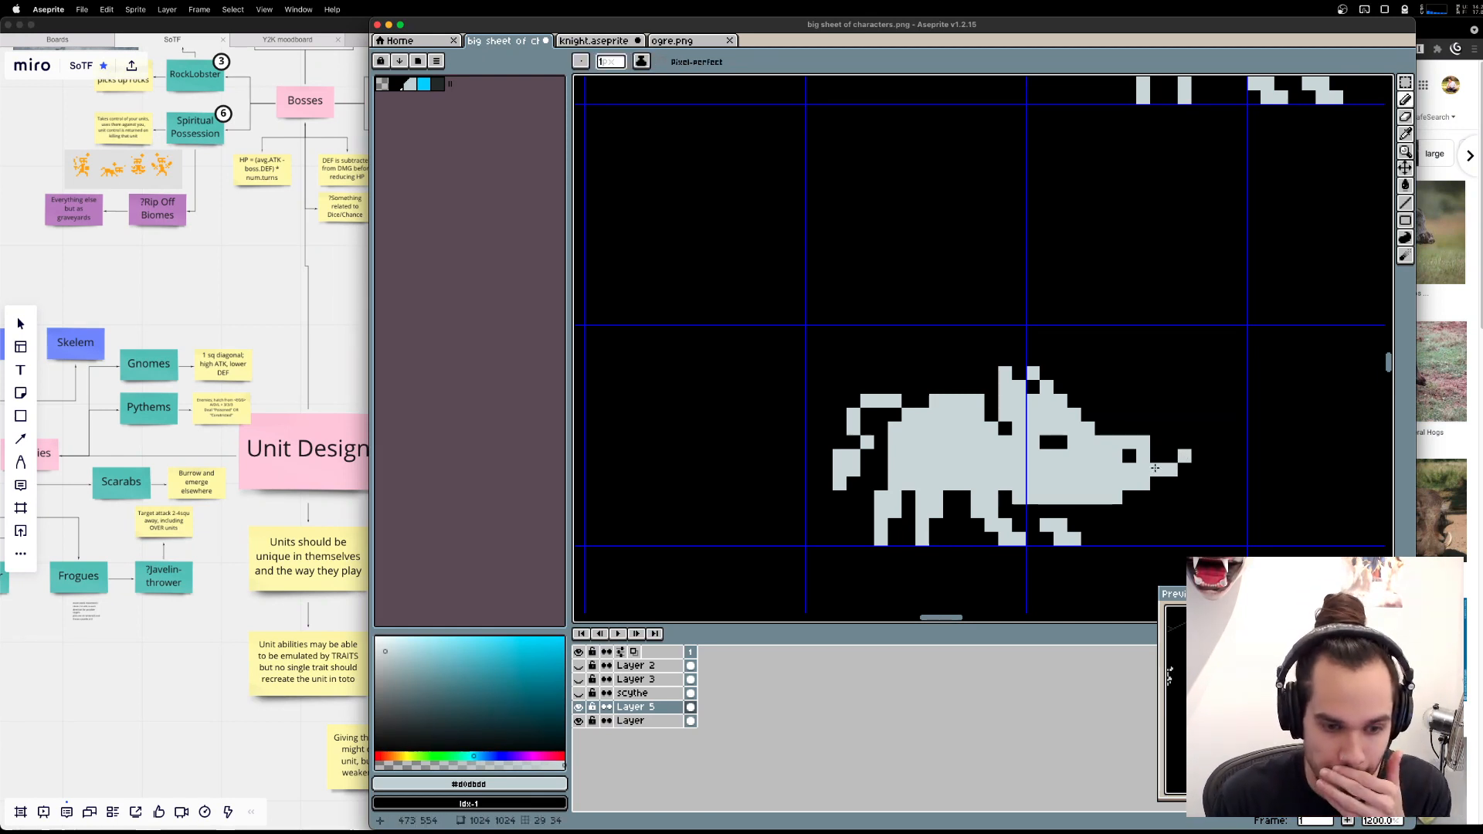
pyautogui.press('e')
pyautogui.click(1157, 469)
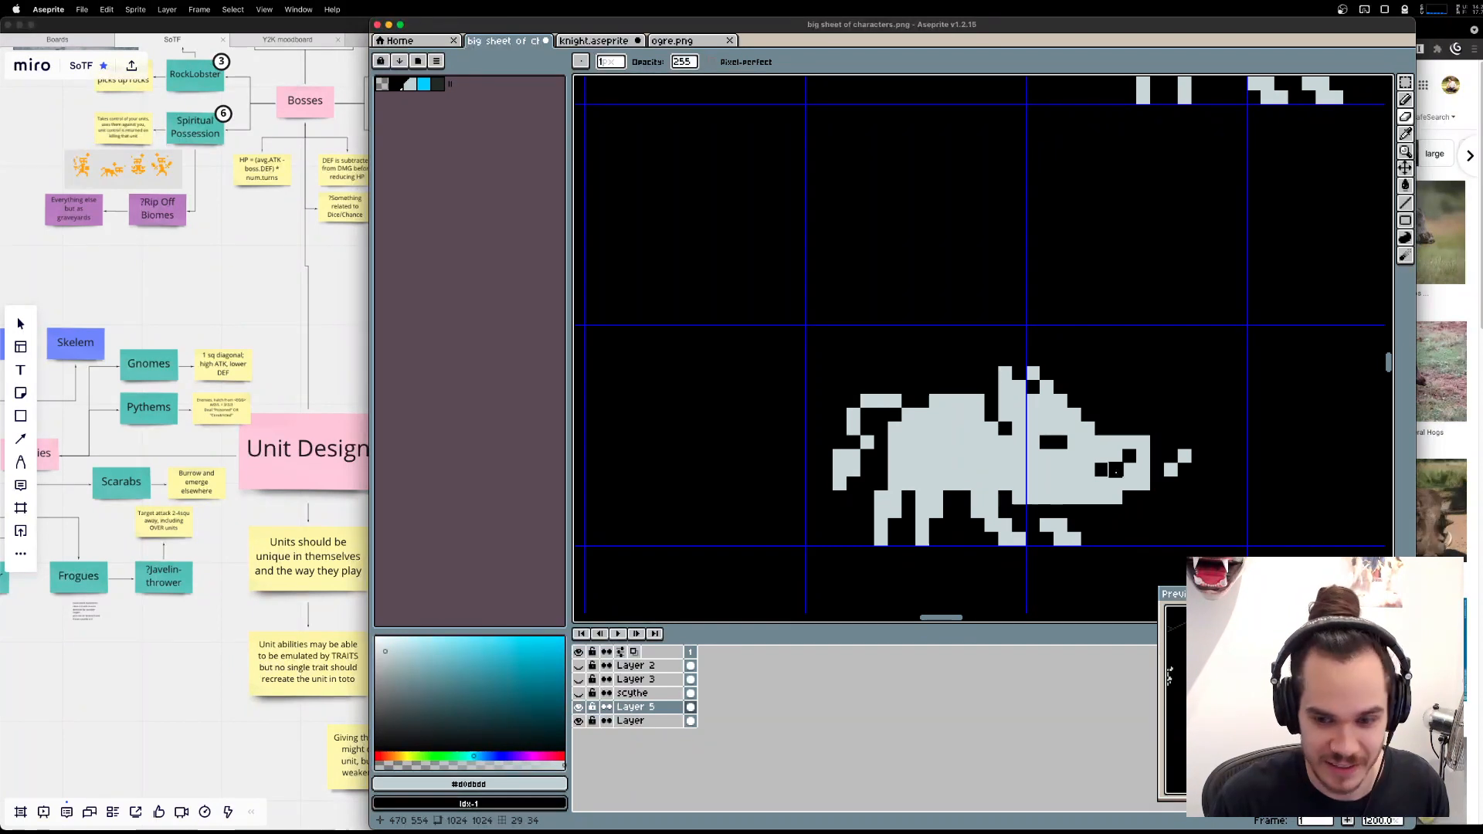
pyautogui.press('v')
pyautogui.press('super+z')
pyautogui.press('super+z')
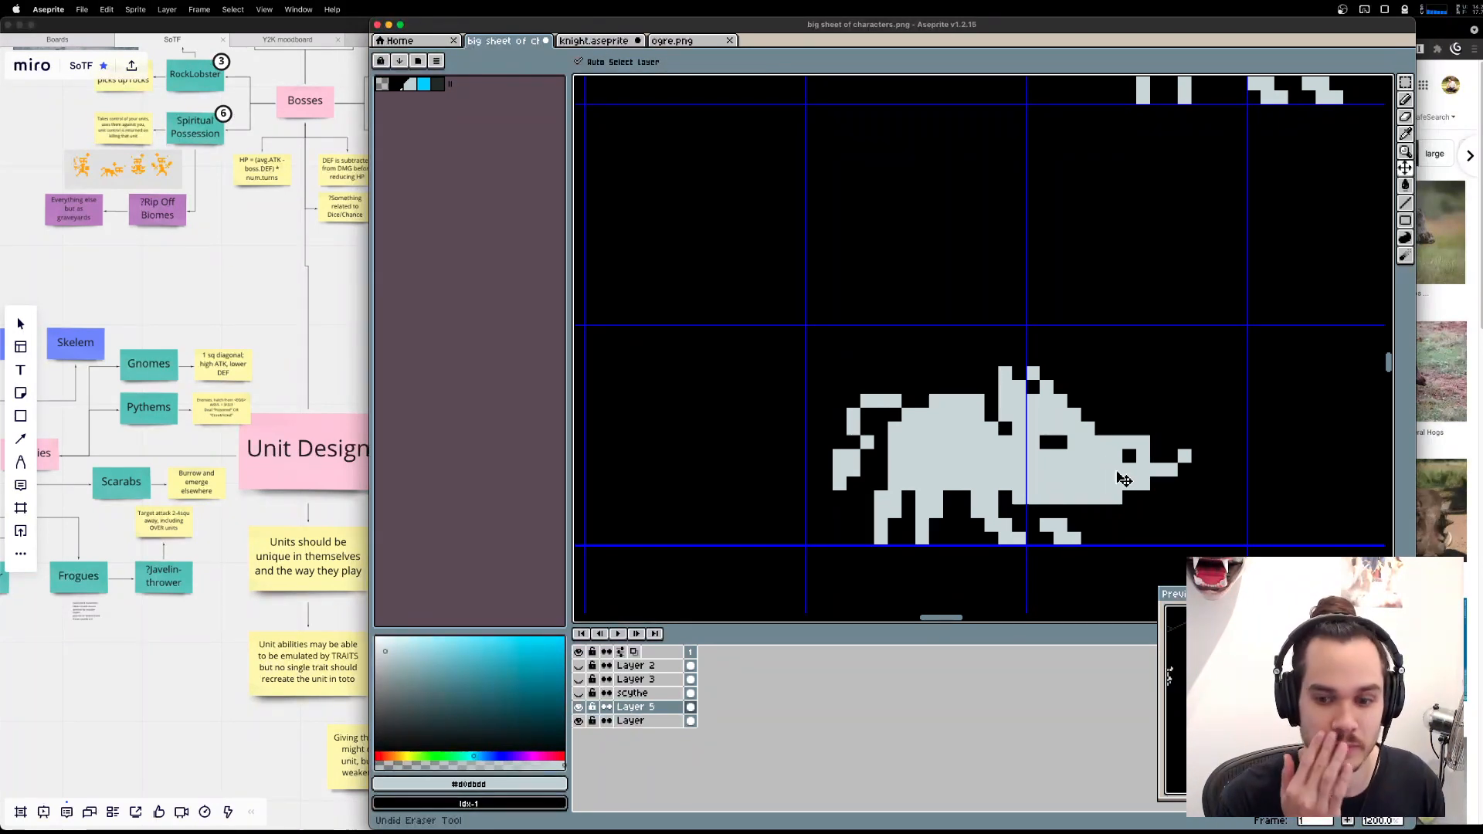
pyautogui.press('super+z')
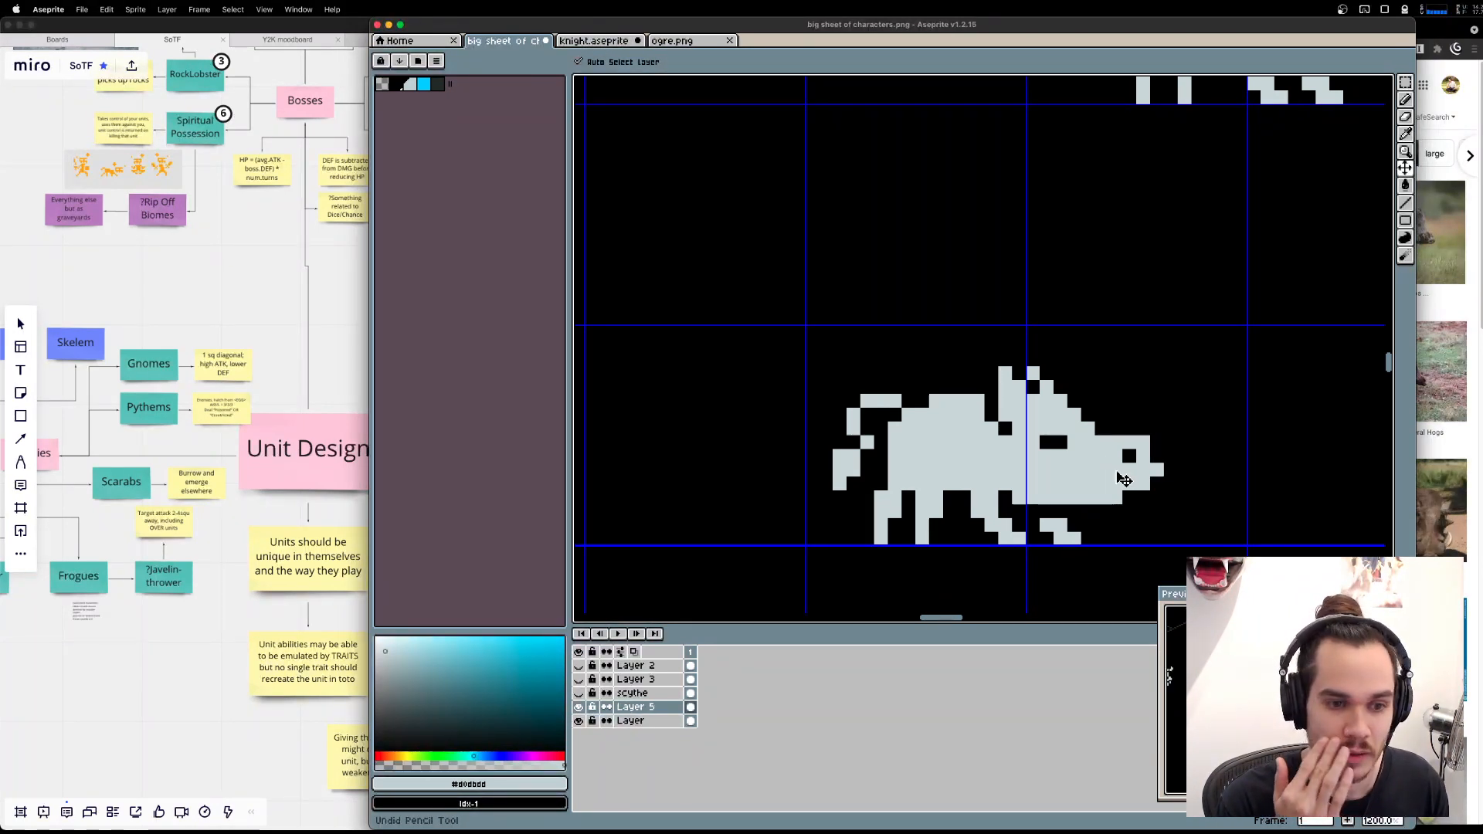
pyautogui.press('super+z')
pyautogui.press('b')
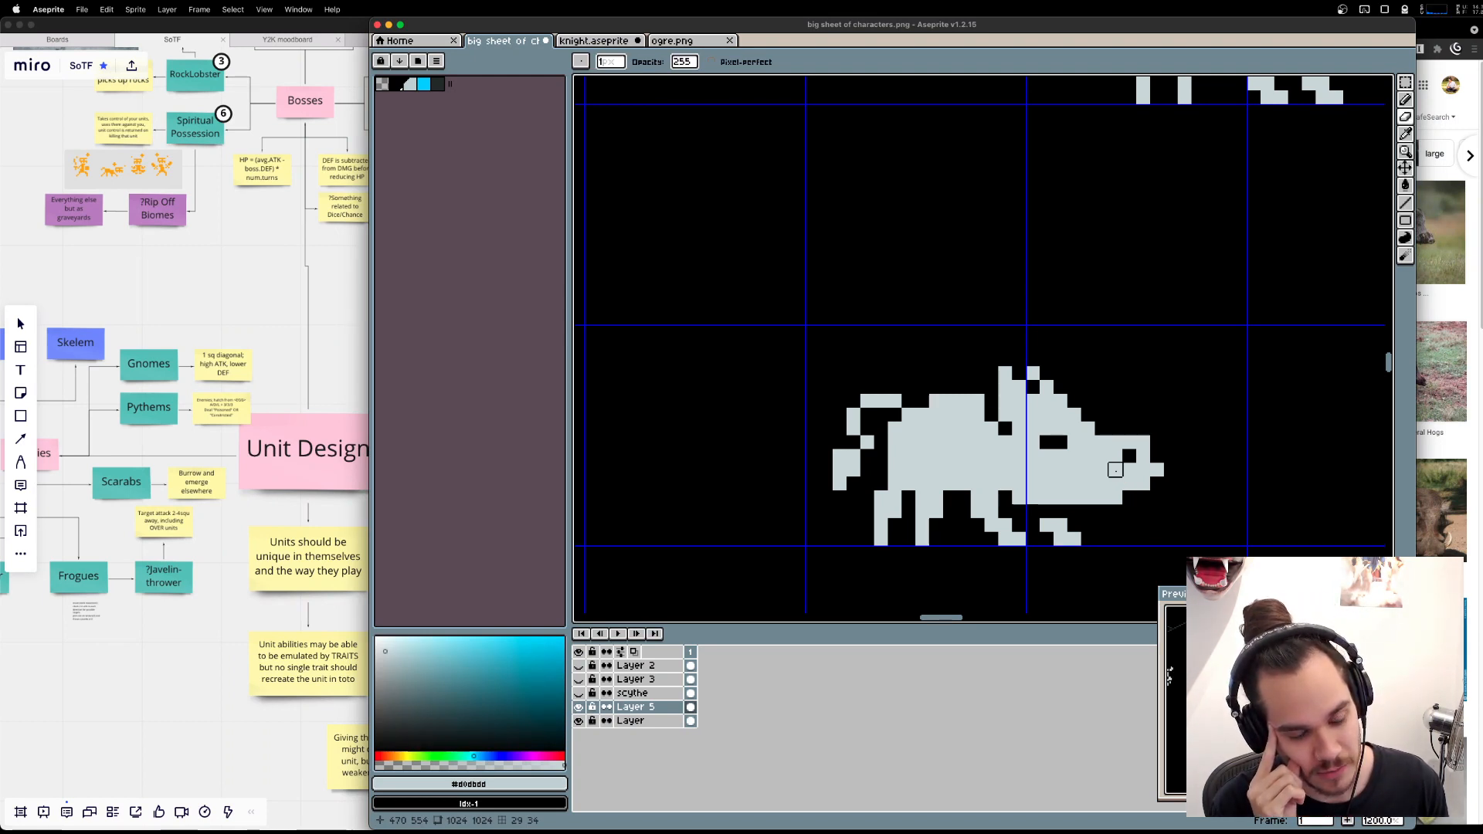
# Recheck the boar tusk photos in Brave and try erasing a short upturned mouth line into the boar's snout in Aseprite.
pyautogui.press('super+Tab')
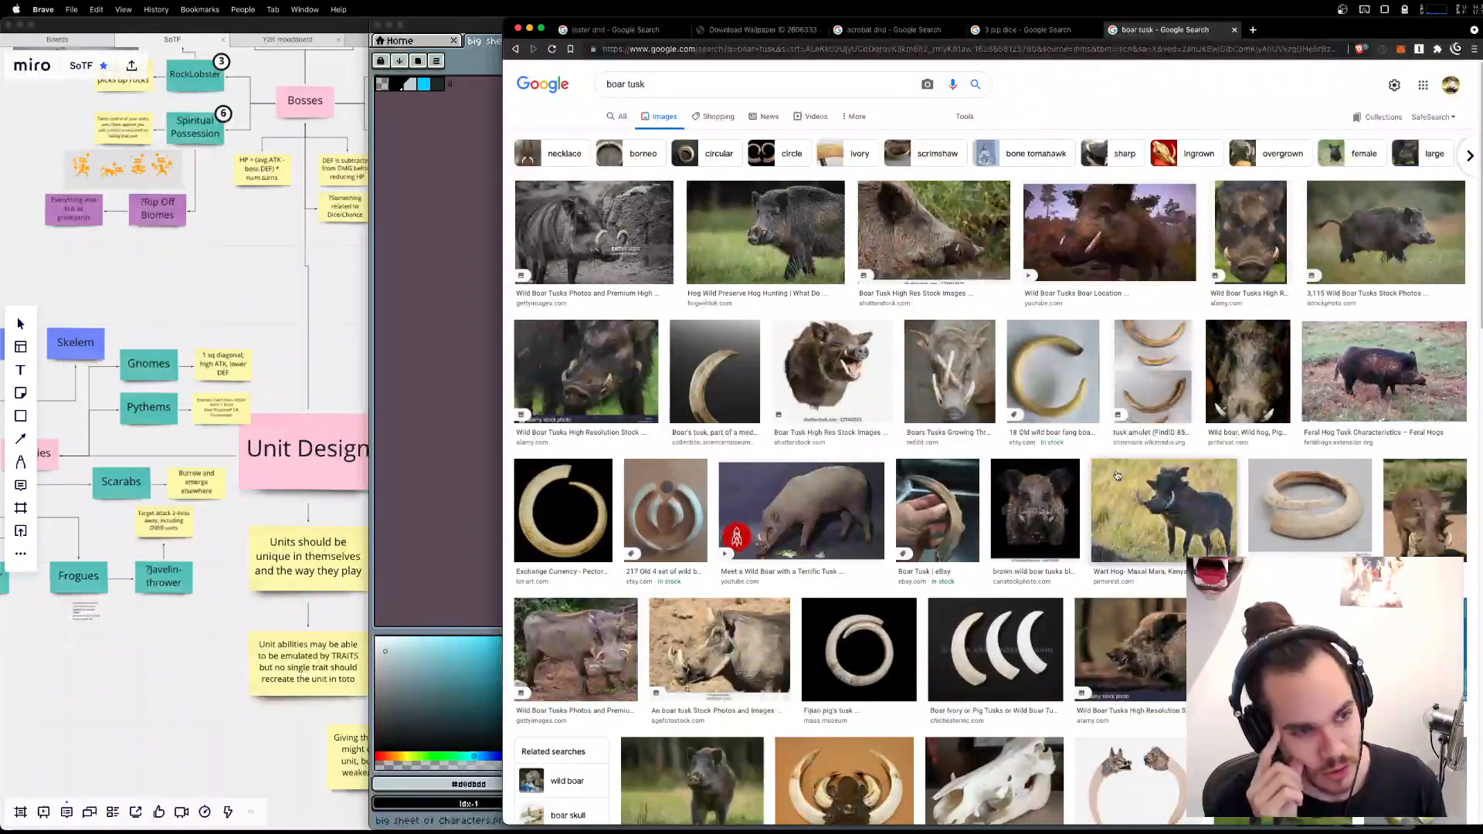
pyautogui.press('super+Tab')
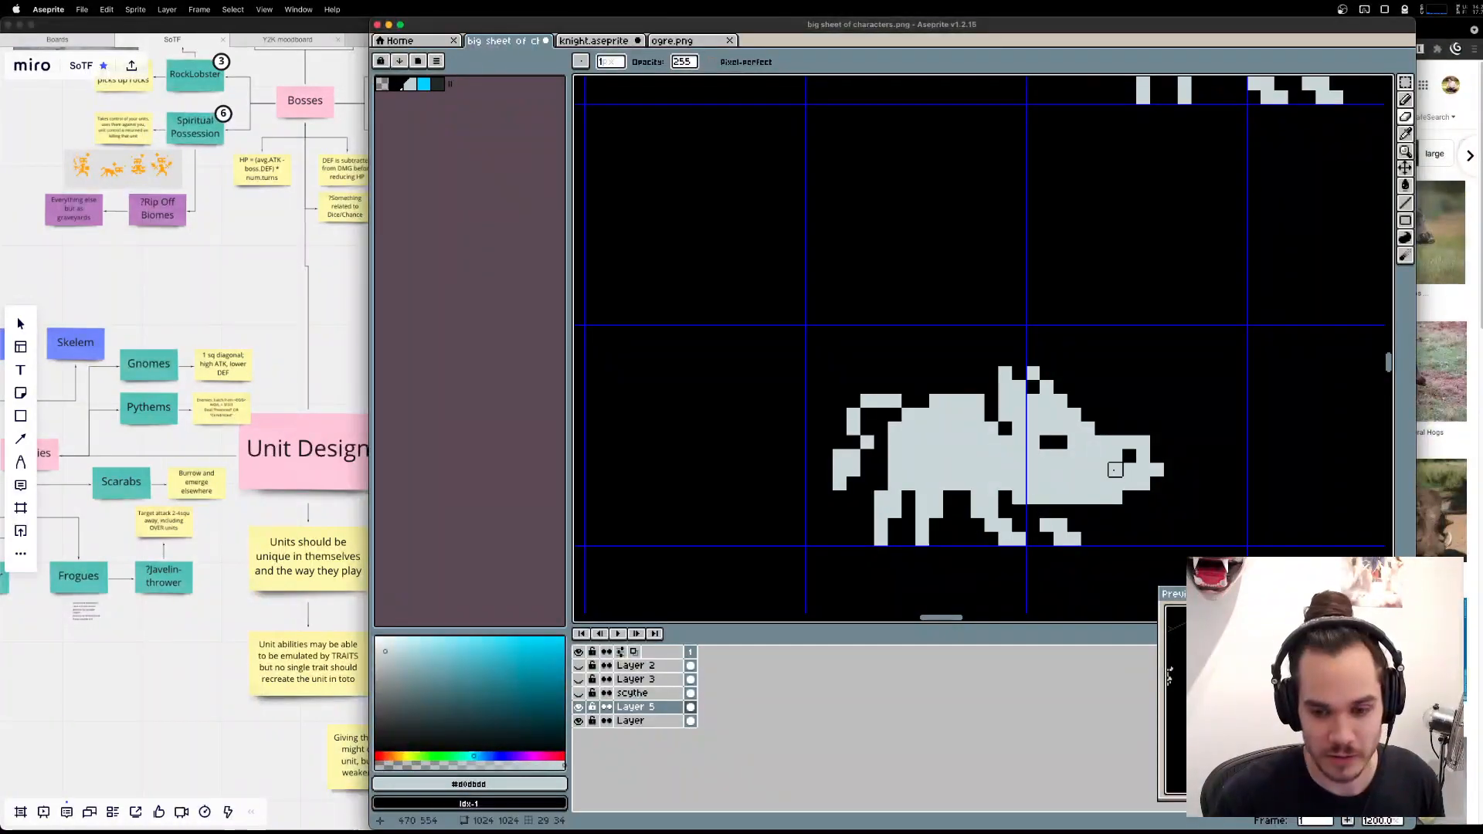
pyautogui.press('super+Tab')
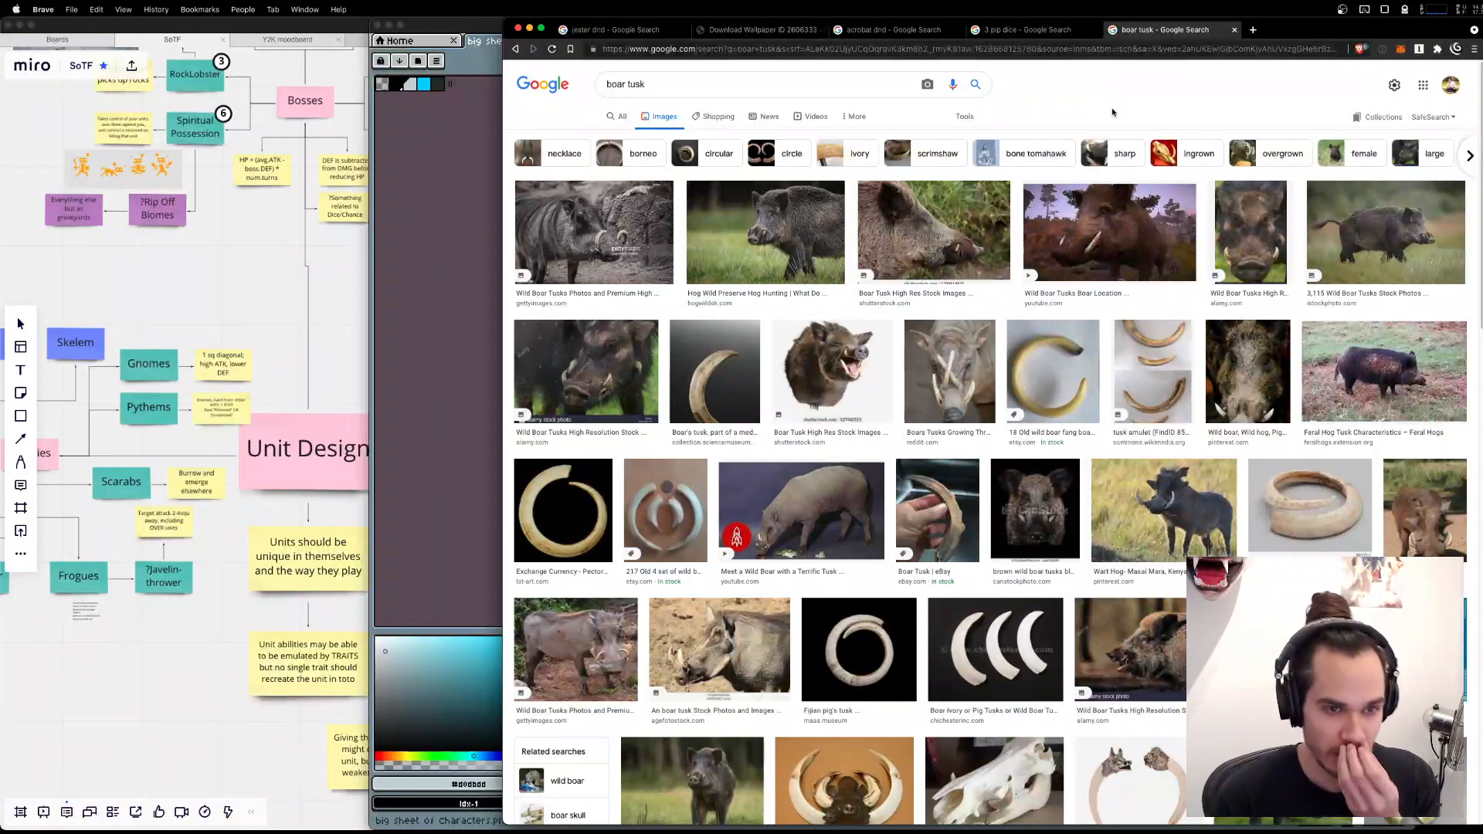
pyautogui.press('super+Tab')
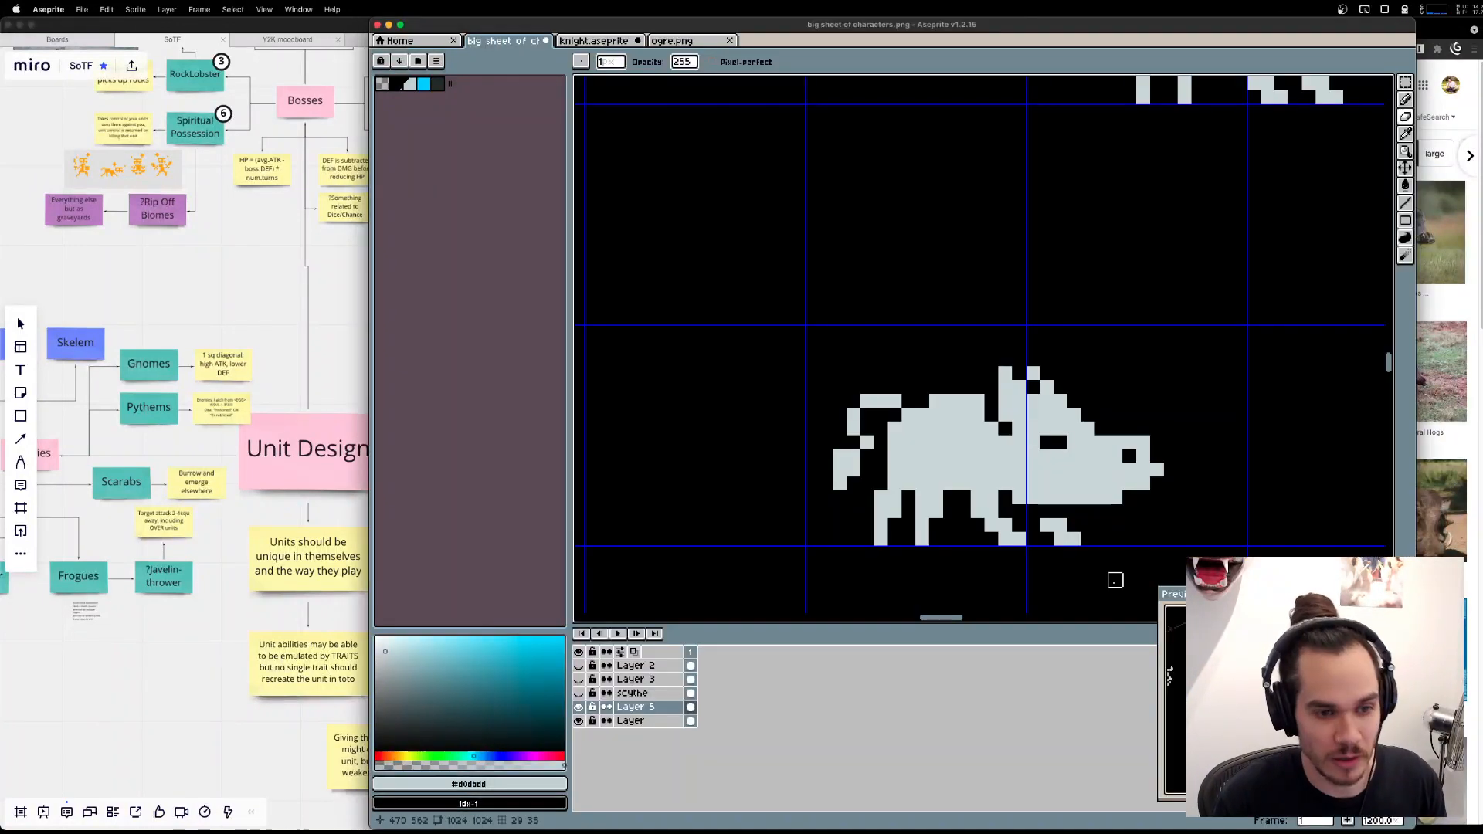
pyautogui.rightClick(1102, 484)
pyautogui.rightClick(1087, 470)
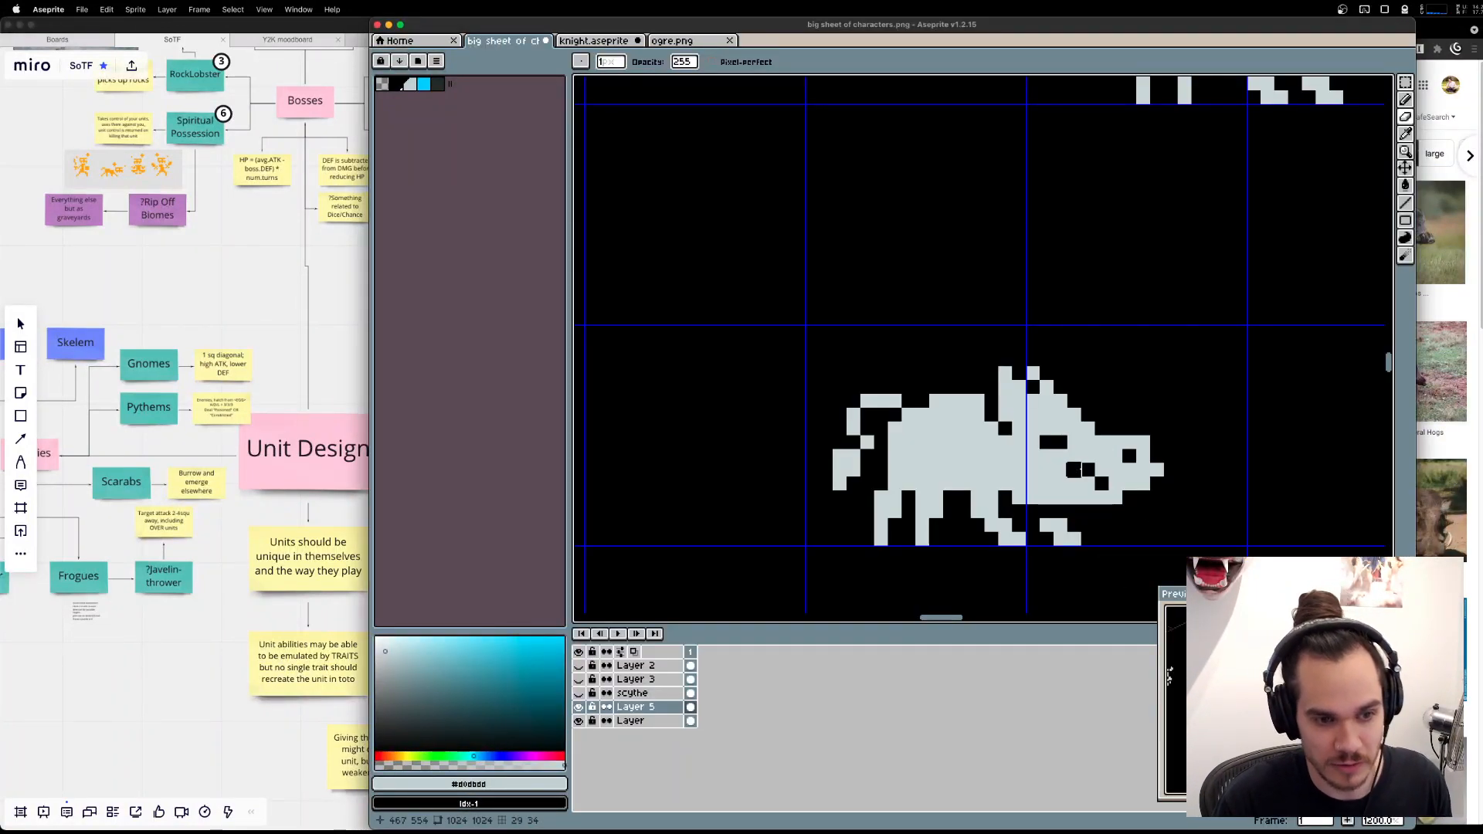
pyautogui.press('super+z')
pyautogui.click(1087, 484)
pyautogui.click(1074, 470)
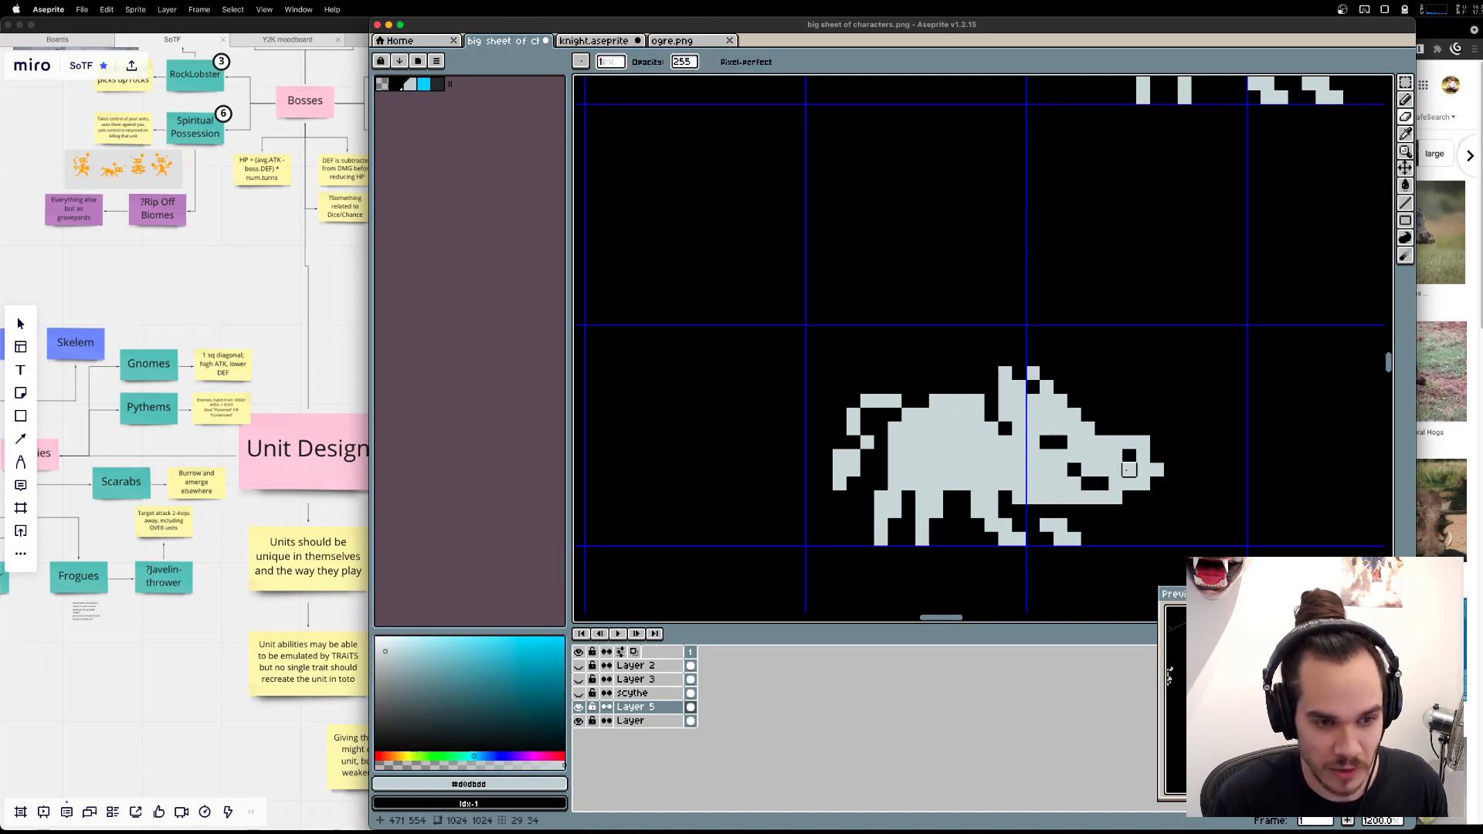
pyautogui.scroll(5, 1267, 691)
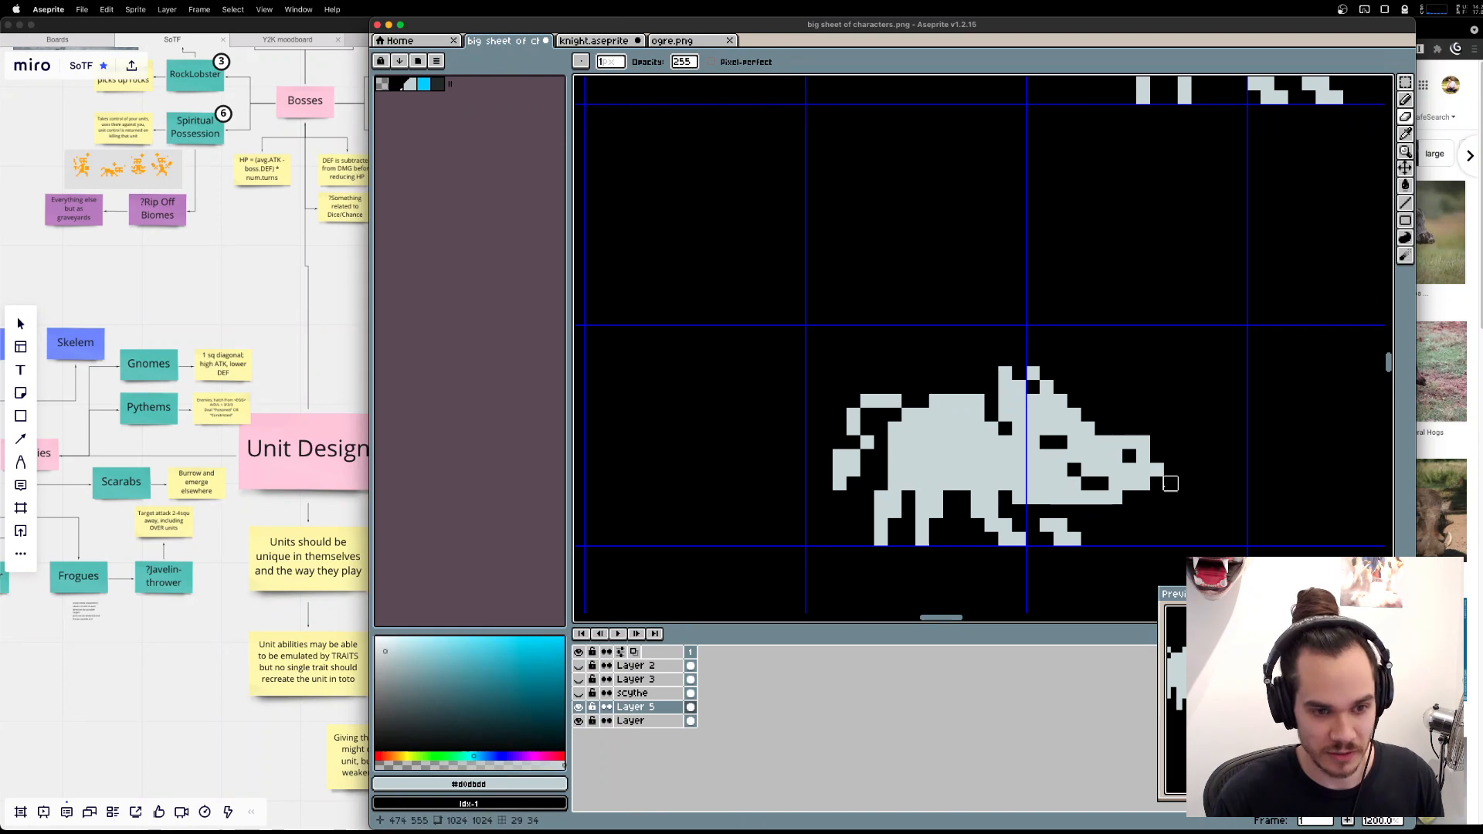
pyautogui.press('super+z')
pyautogui.press('v')
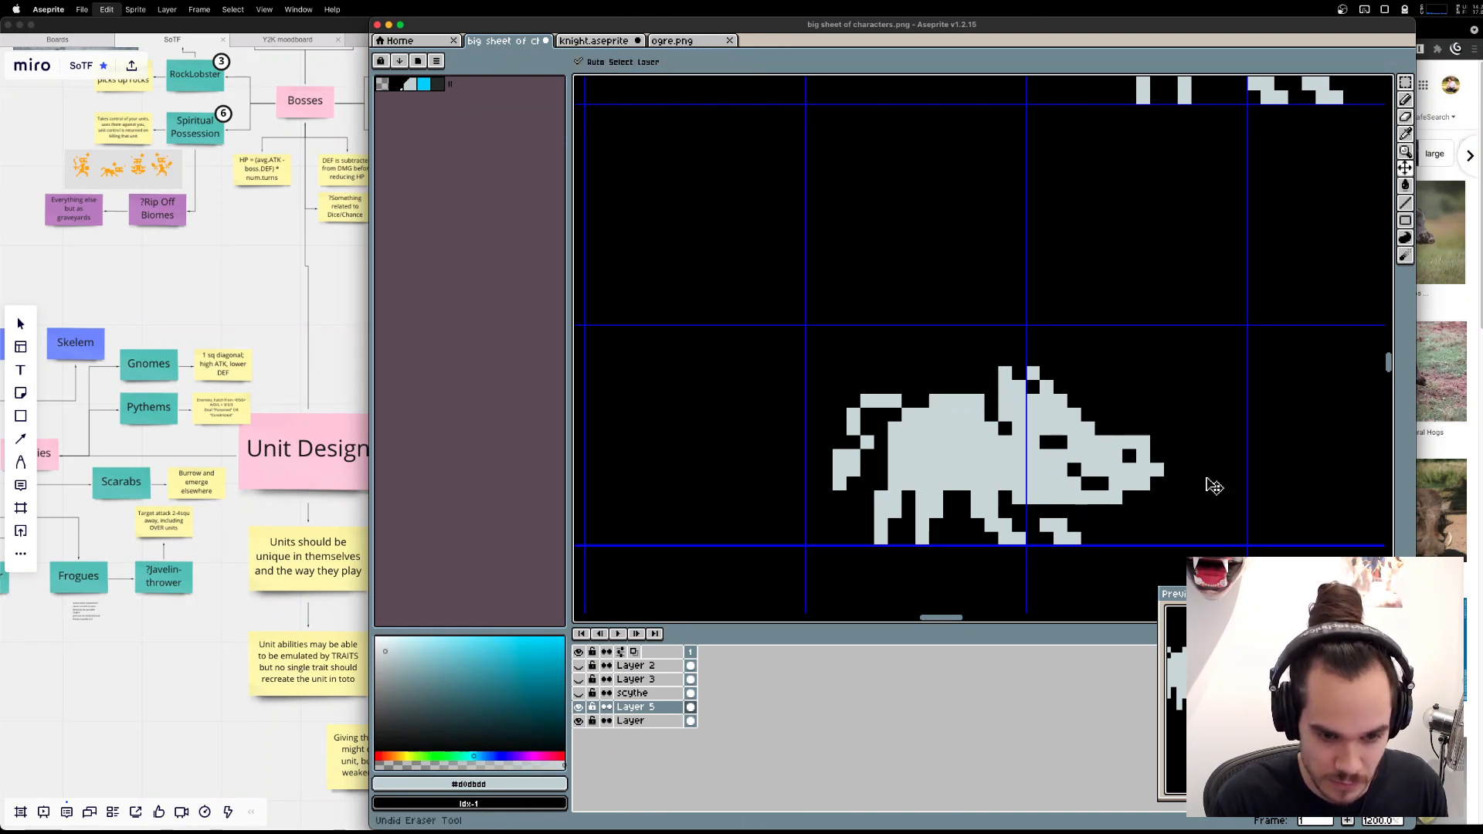
# Try opening the mouth line through the front of the snout and lengthening the lower jaw, and undo the mouth edits.
pyautogui.press('b')
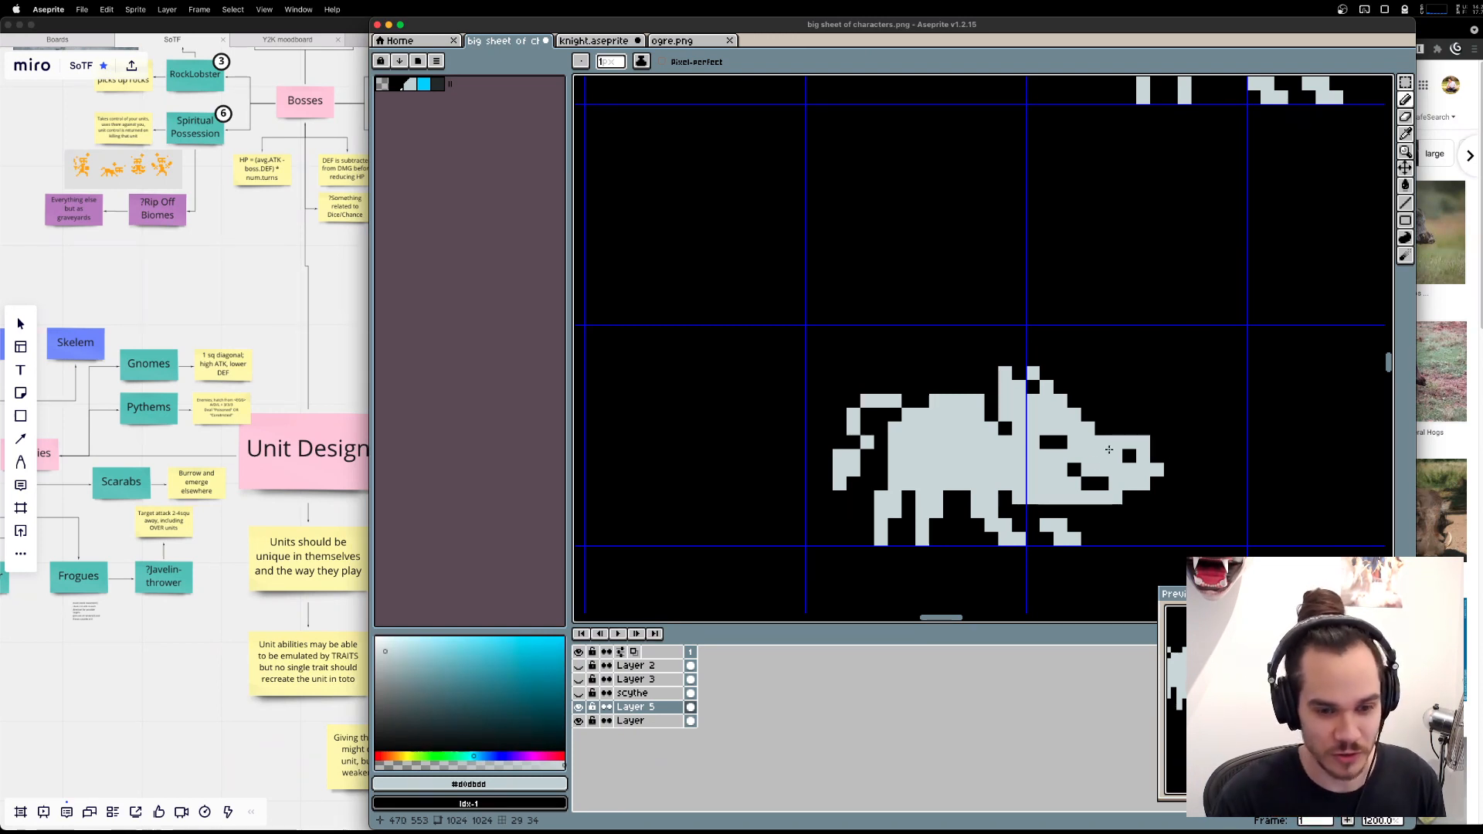
pyautogui.press('e')
pyautogui.moveTo(1116, 484); pyautogui.dragTo(1185, 483)
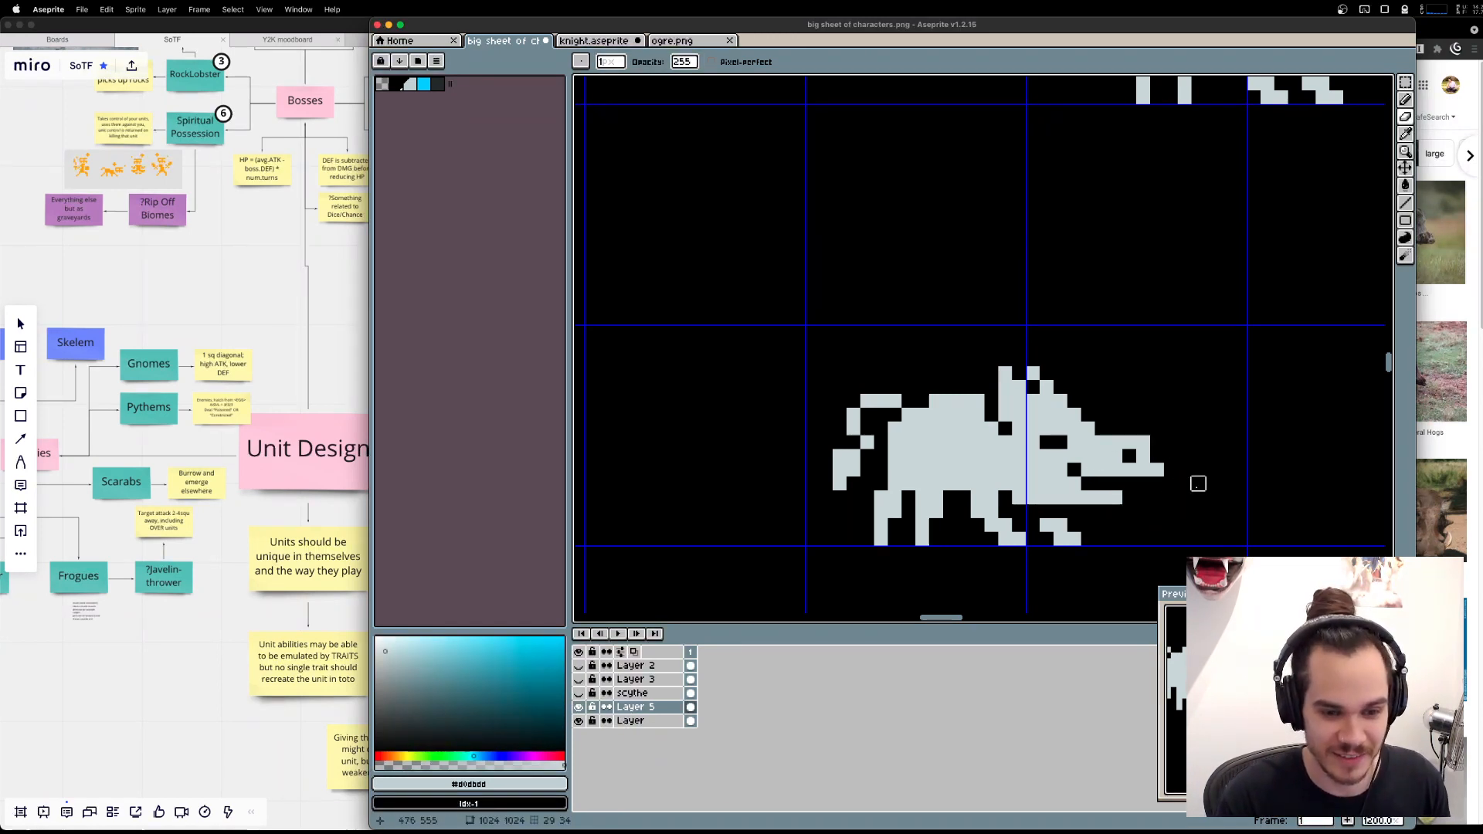
pyautogui.scroll(-3, 1190, 484)
pyautogui.press('b')
pyautogui.scroll(3, 1173, 493)
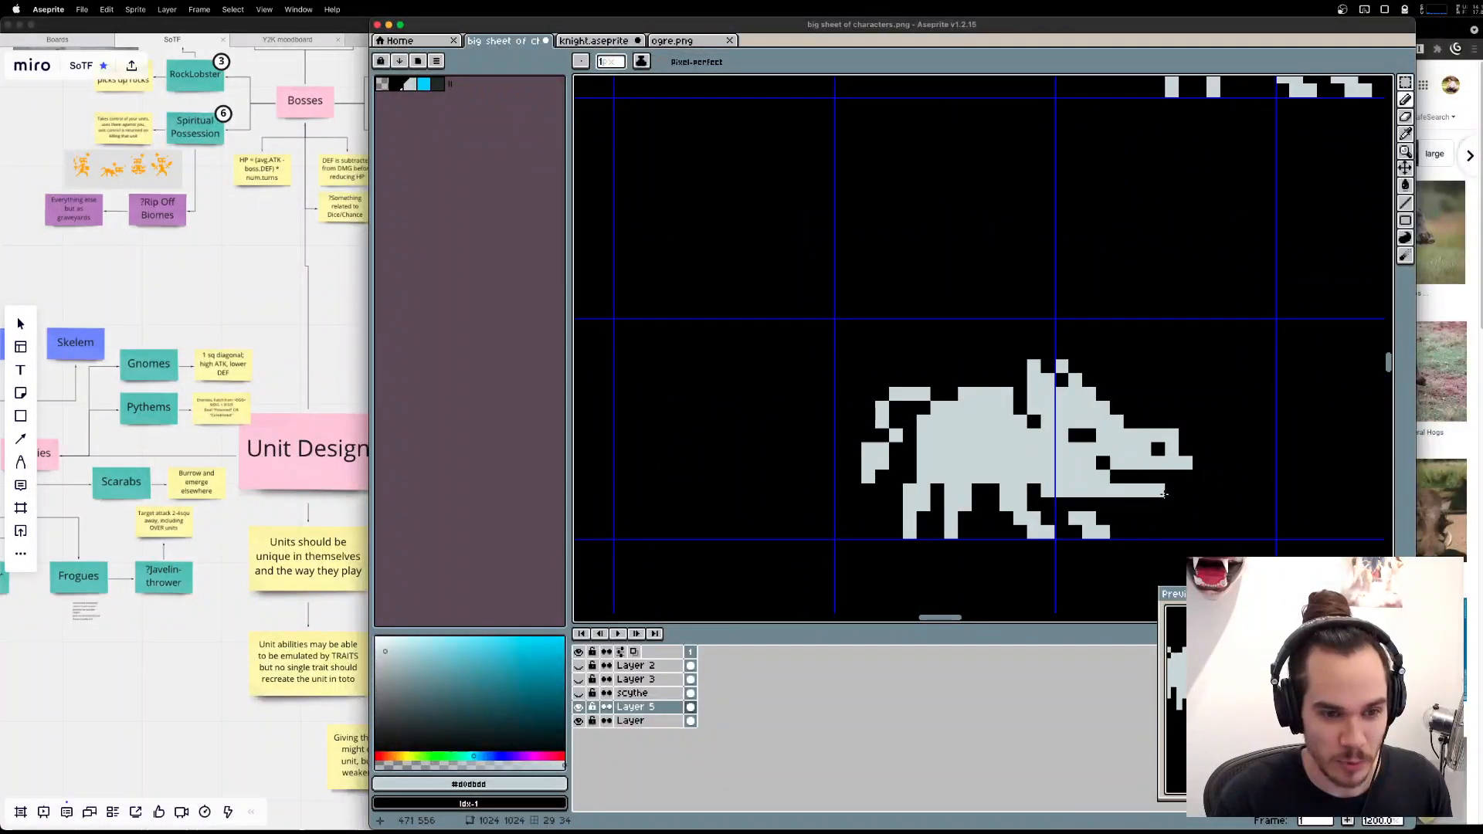
pyautogui.press('super+z')
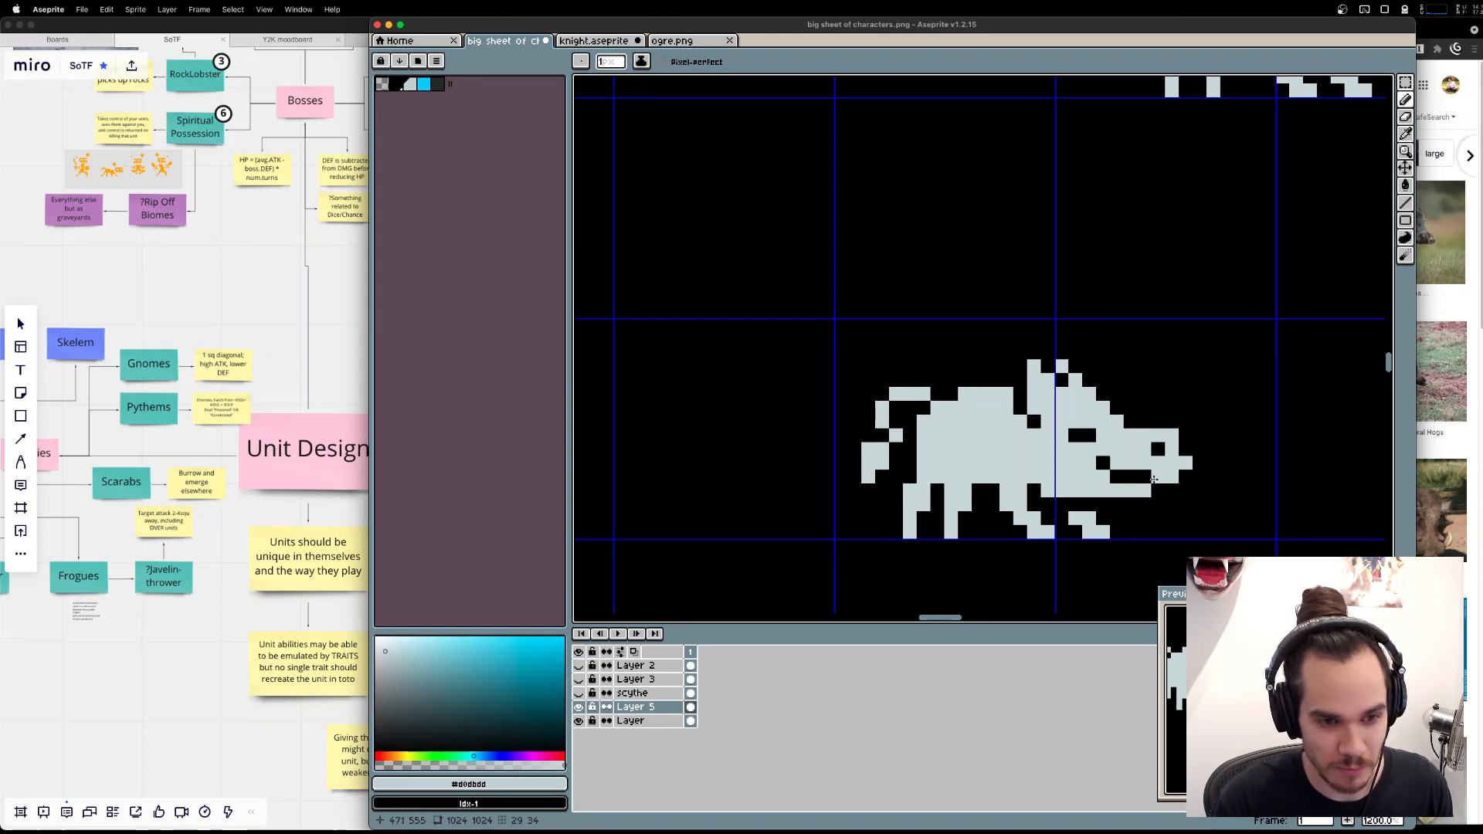
pyautogui.press('e')
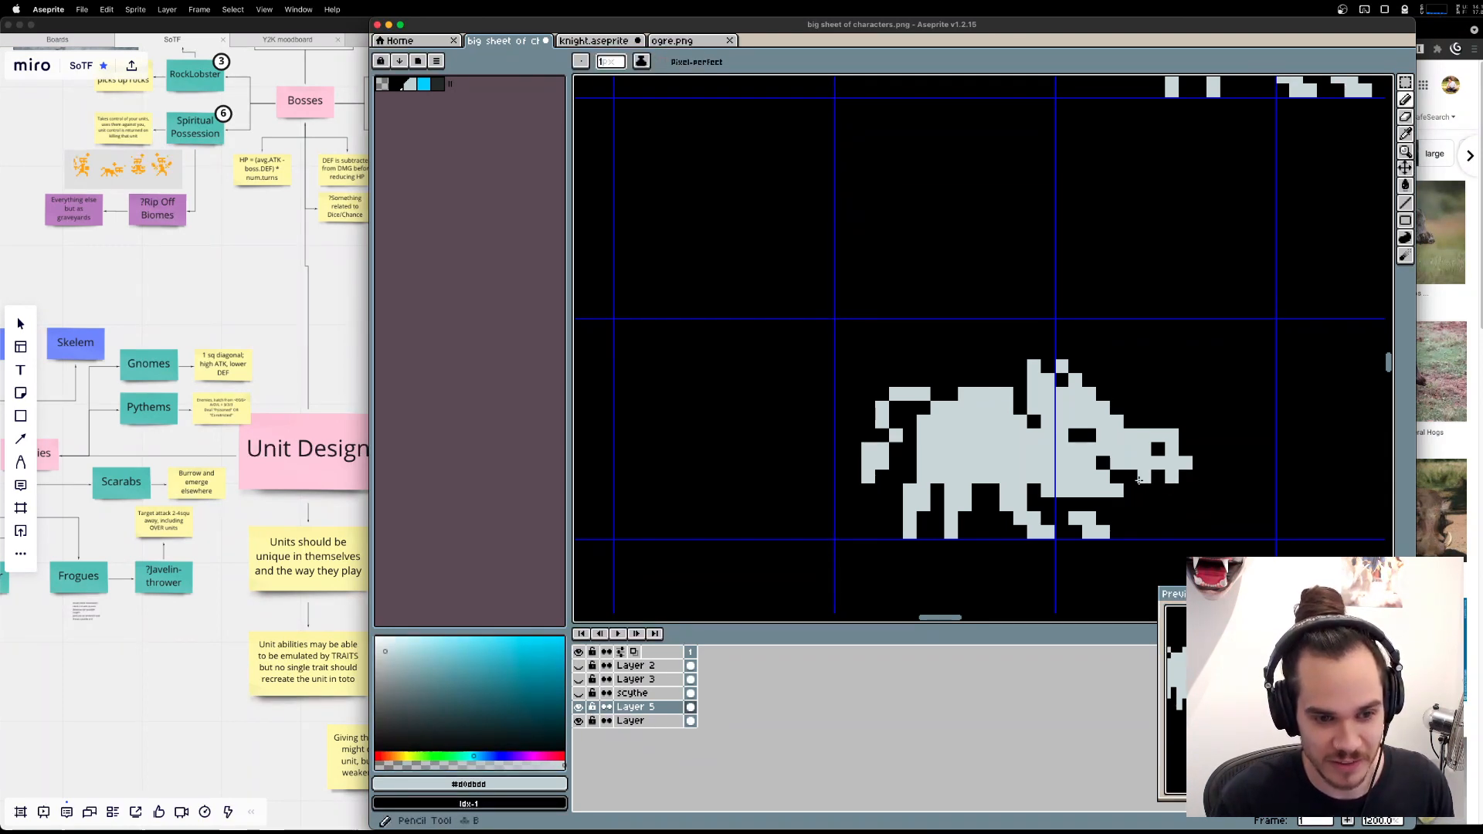
pyautogui.press('v')
pyautogui.press('super+z')
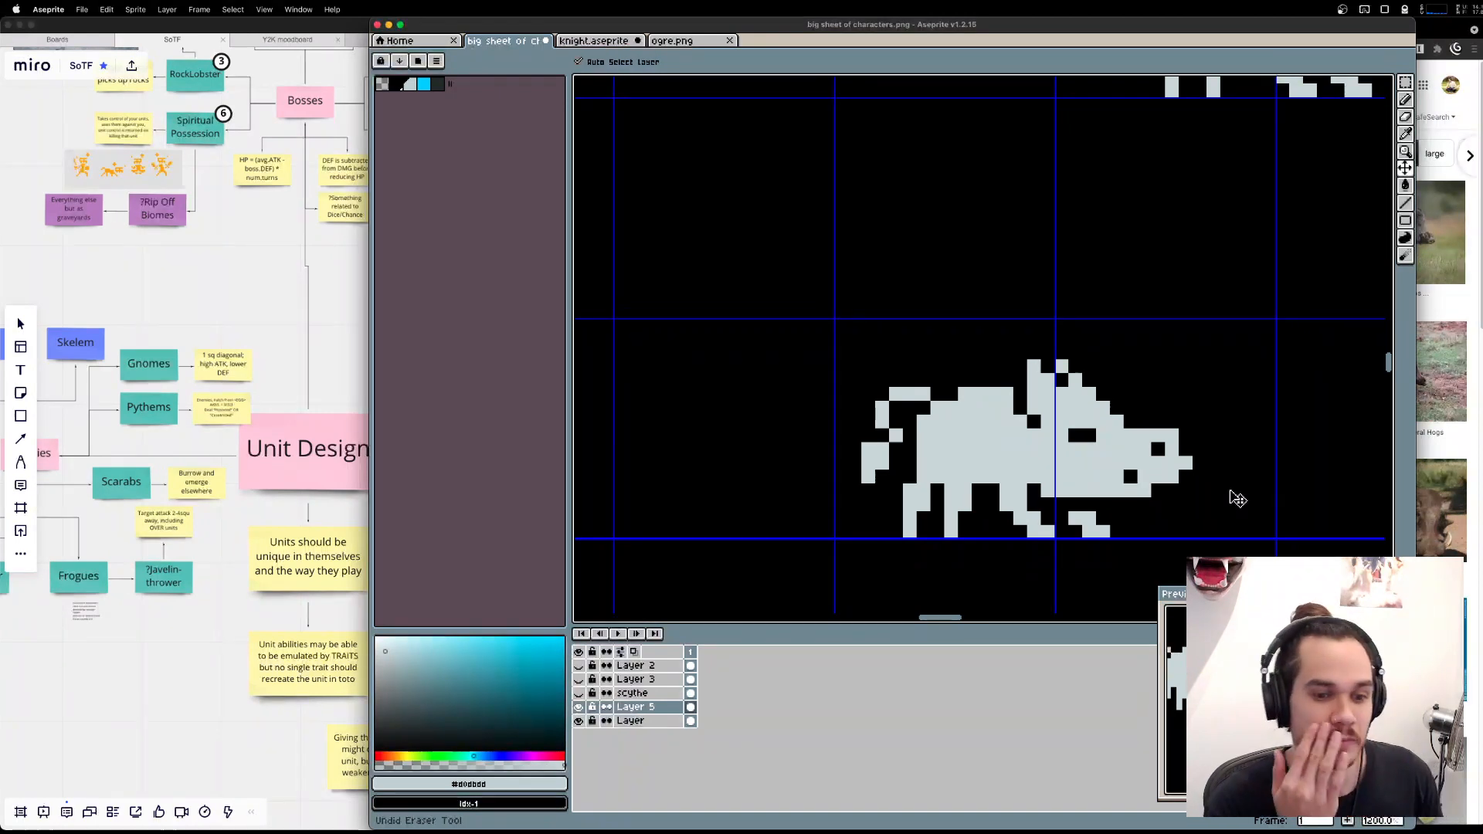
# Turn the nose tip upward by drawing one pixel diagonally above it and extending the snout's top edge by one pixel.
pyautogui.press('b')
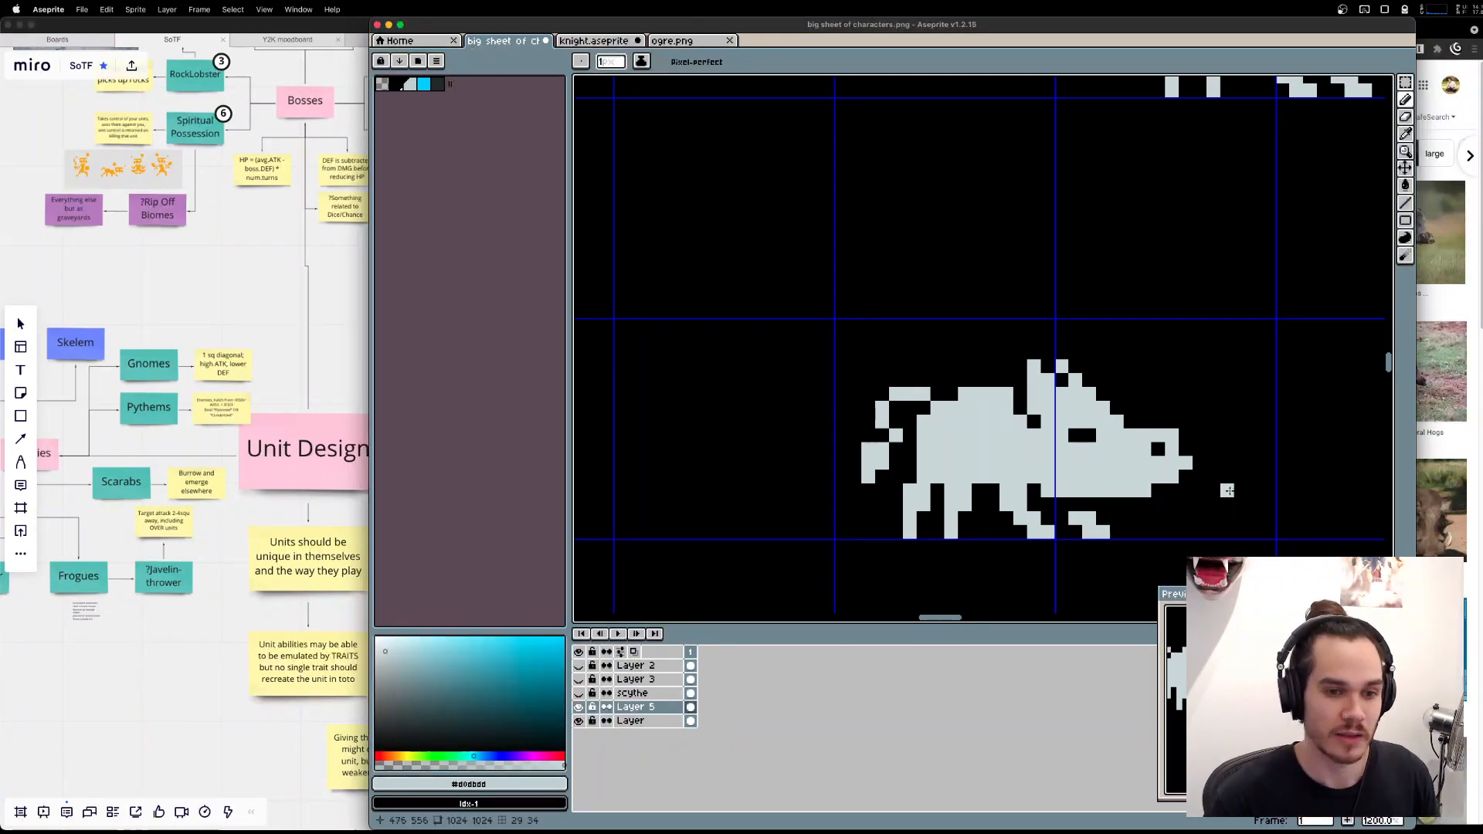
pyautogui.click(1195, 467)
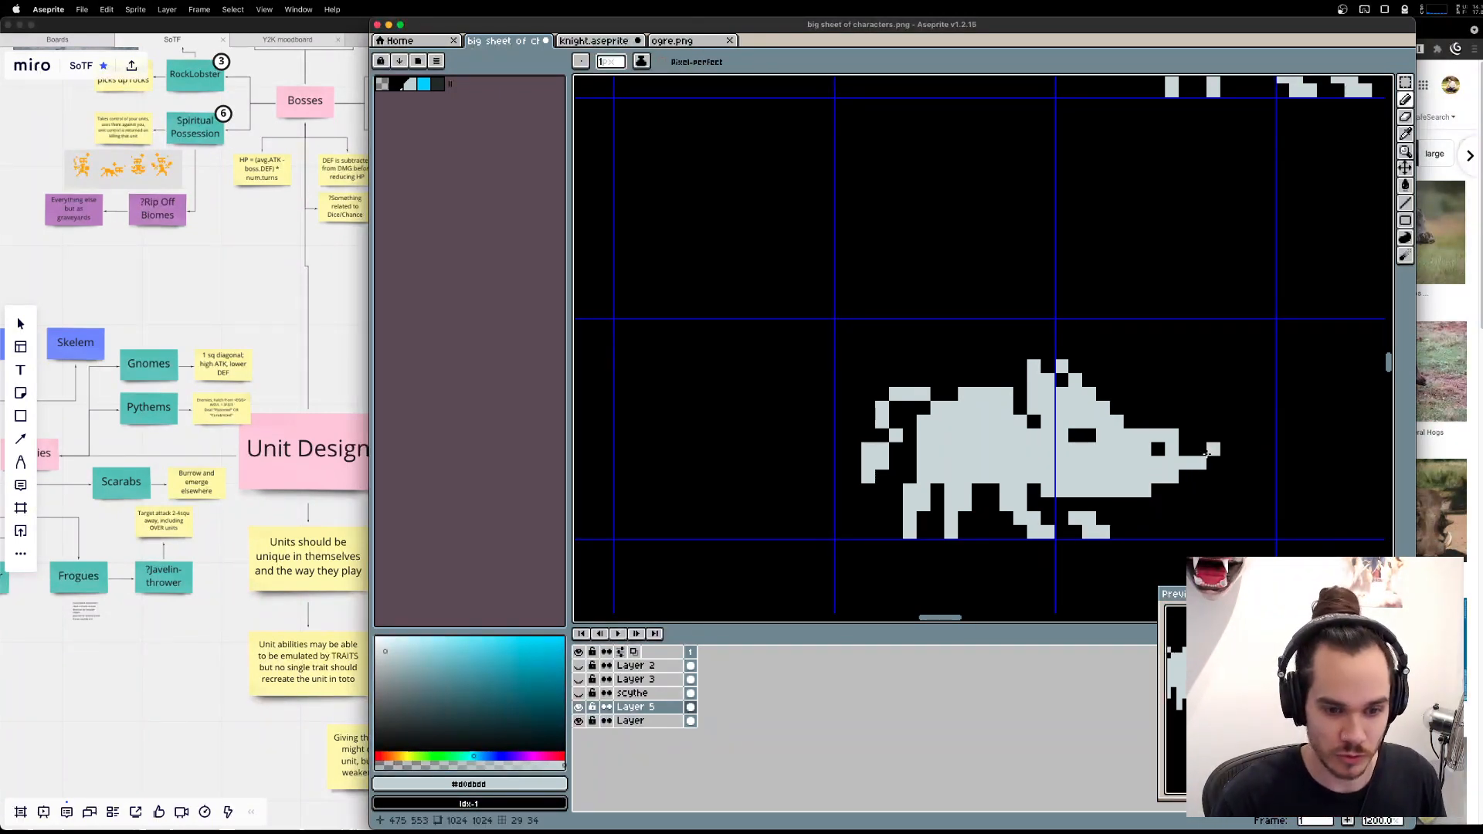
pyautogui.click(1199, 449)
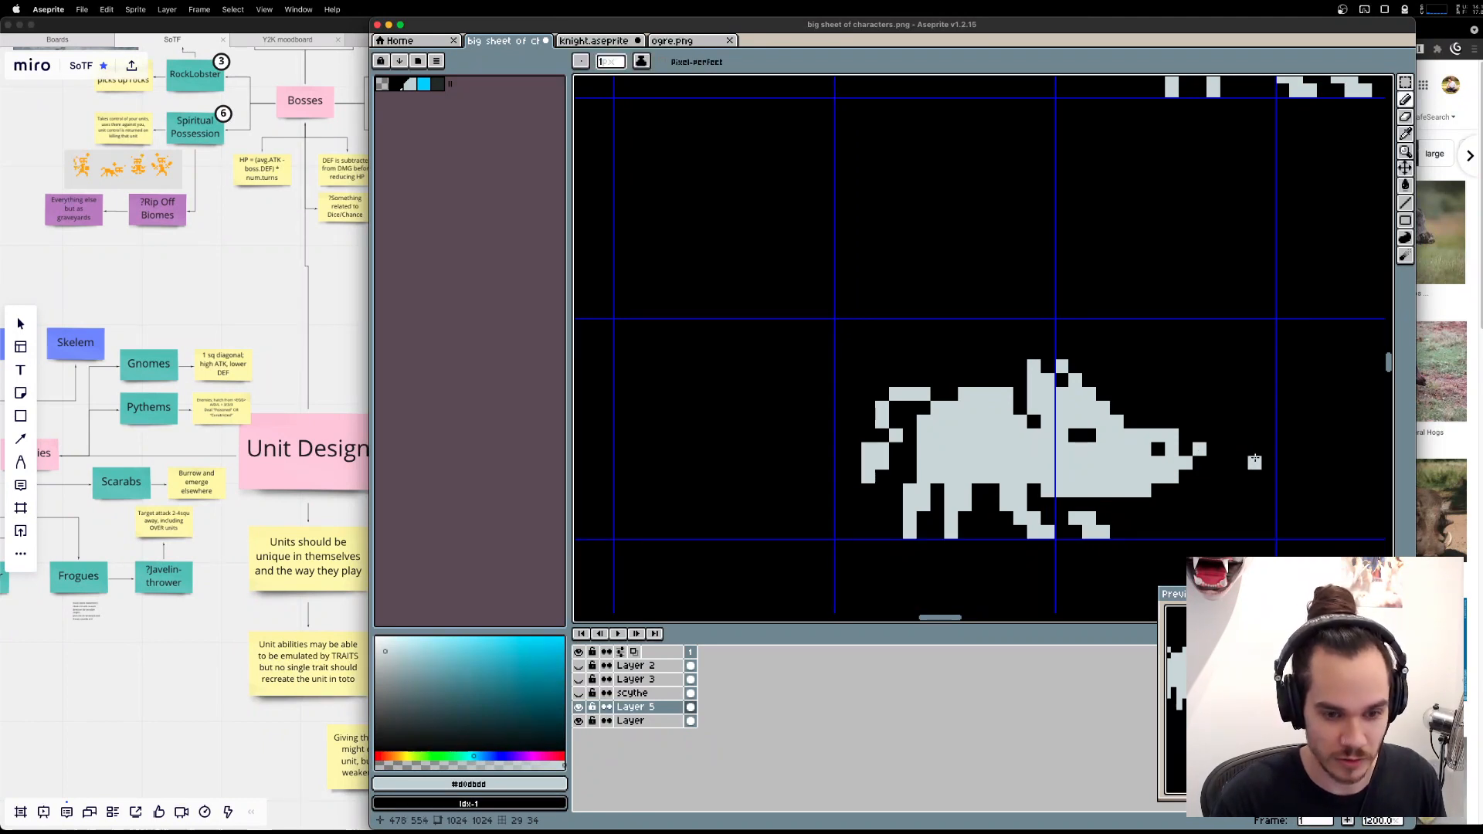
pyautogui.press('e')
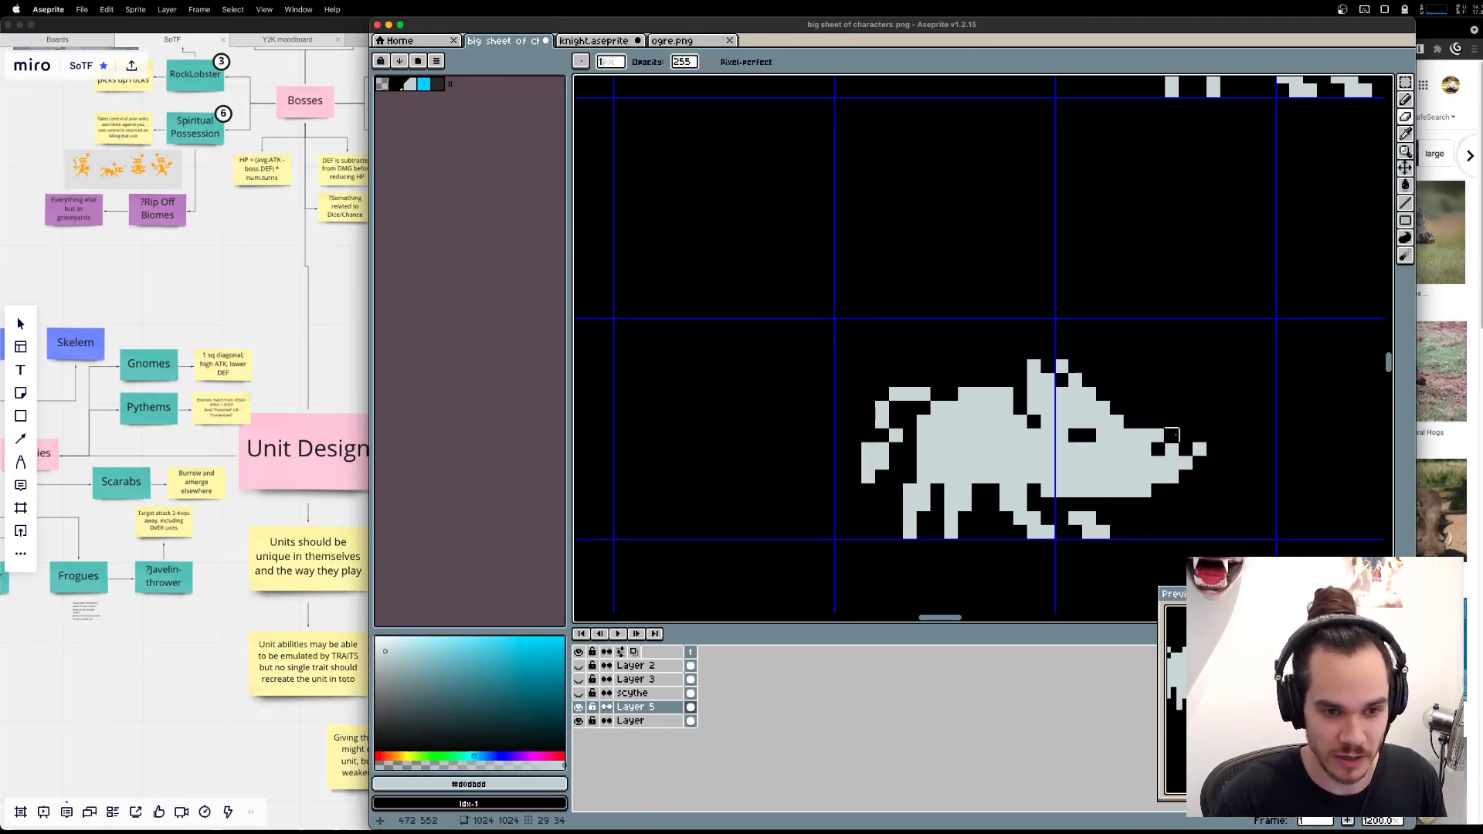
pyautogui.press('super+z')
pyautogui.press('b')
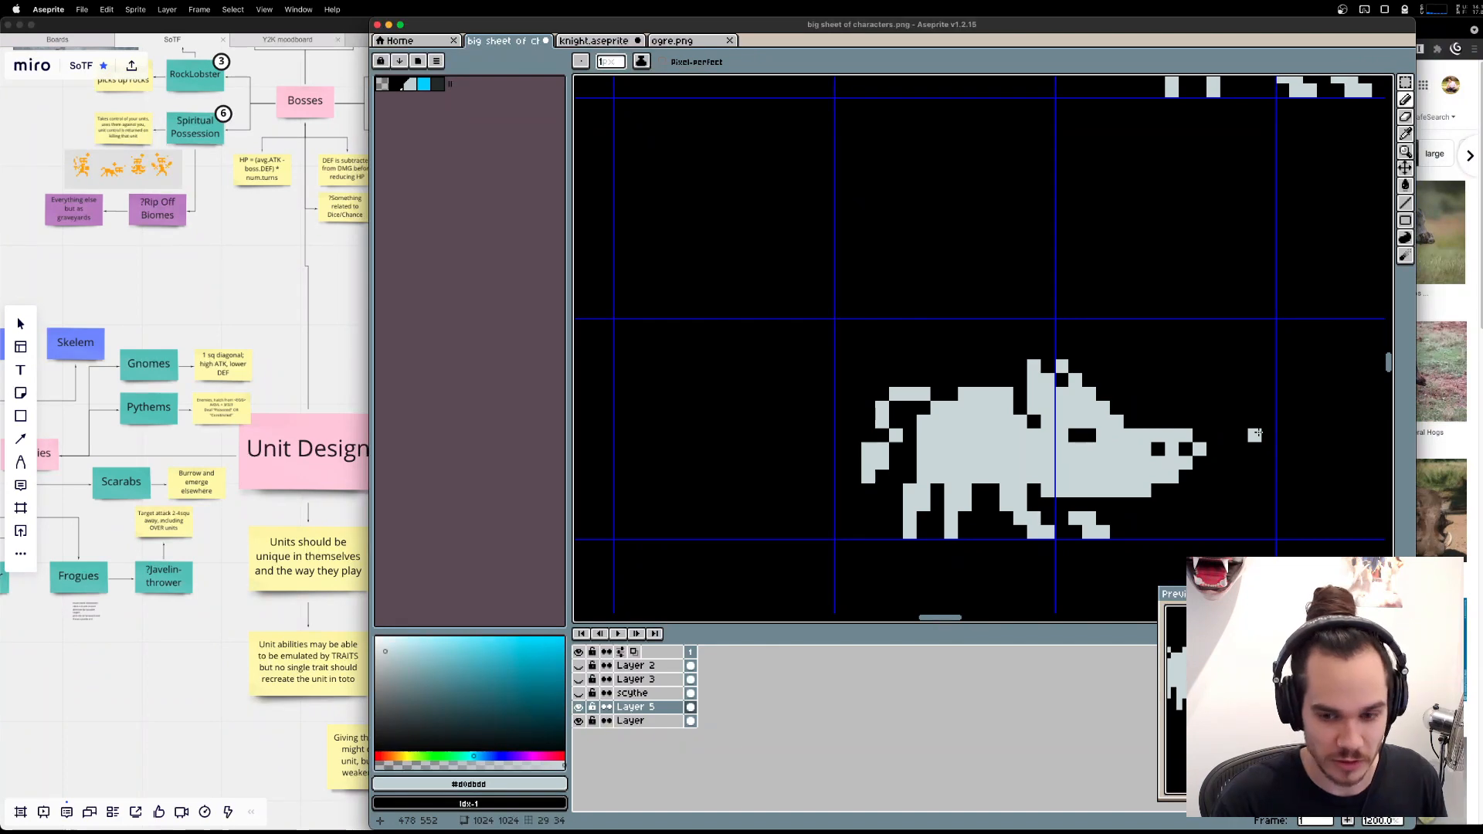
# Look through more boar tusk photos in Brave and compare the tusk and snout shapes with the sprite in Aseprite.
pyautogui.press('super+Tab')
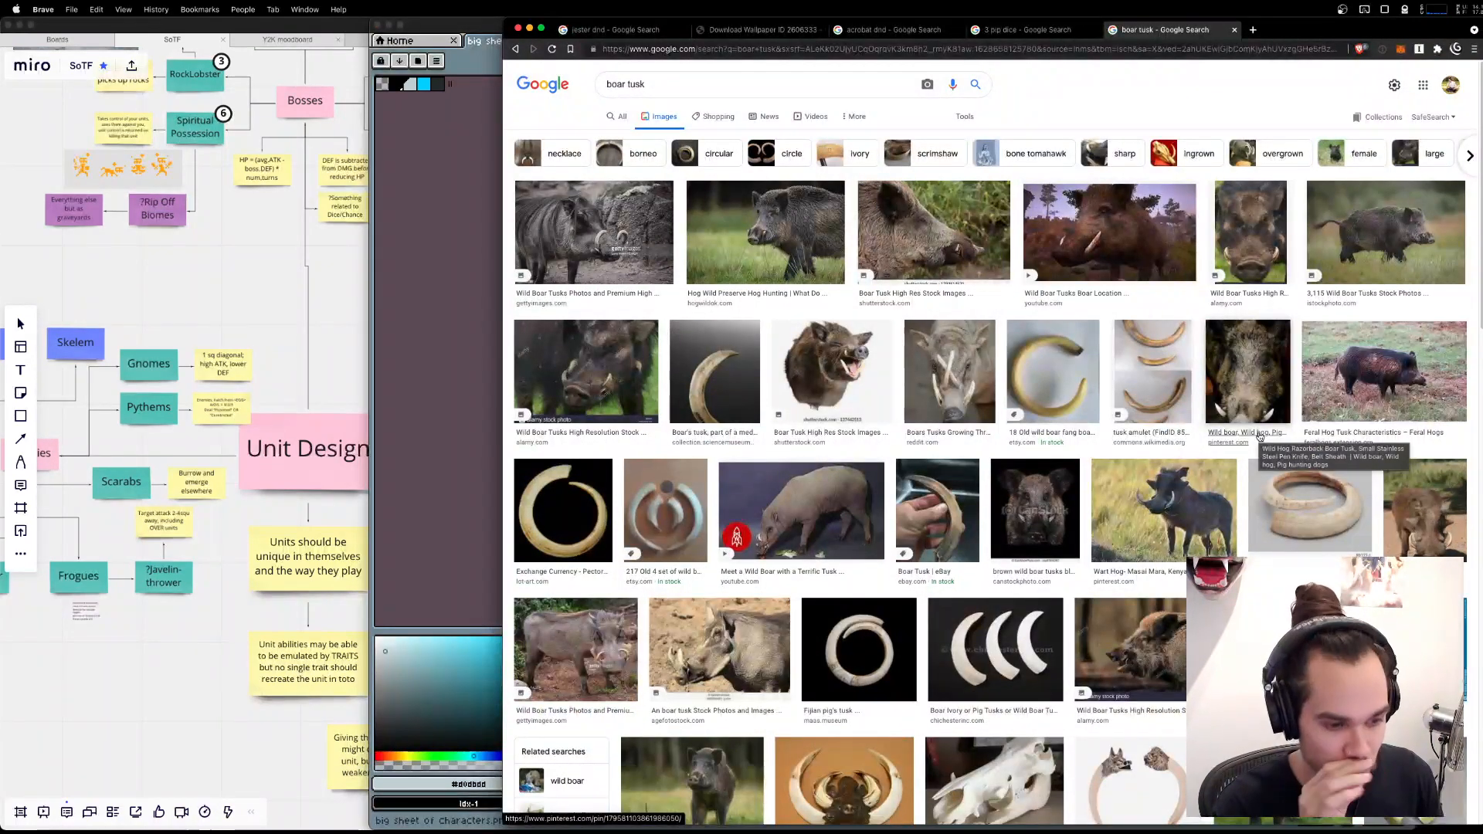
pyautogui.scroll(-3, 1180, 395)
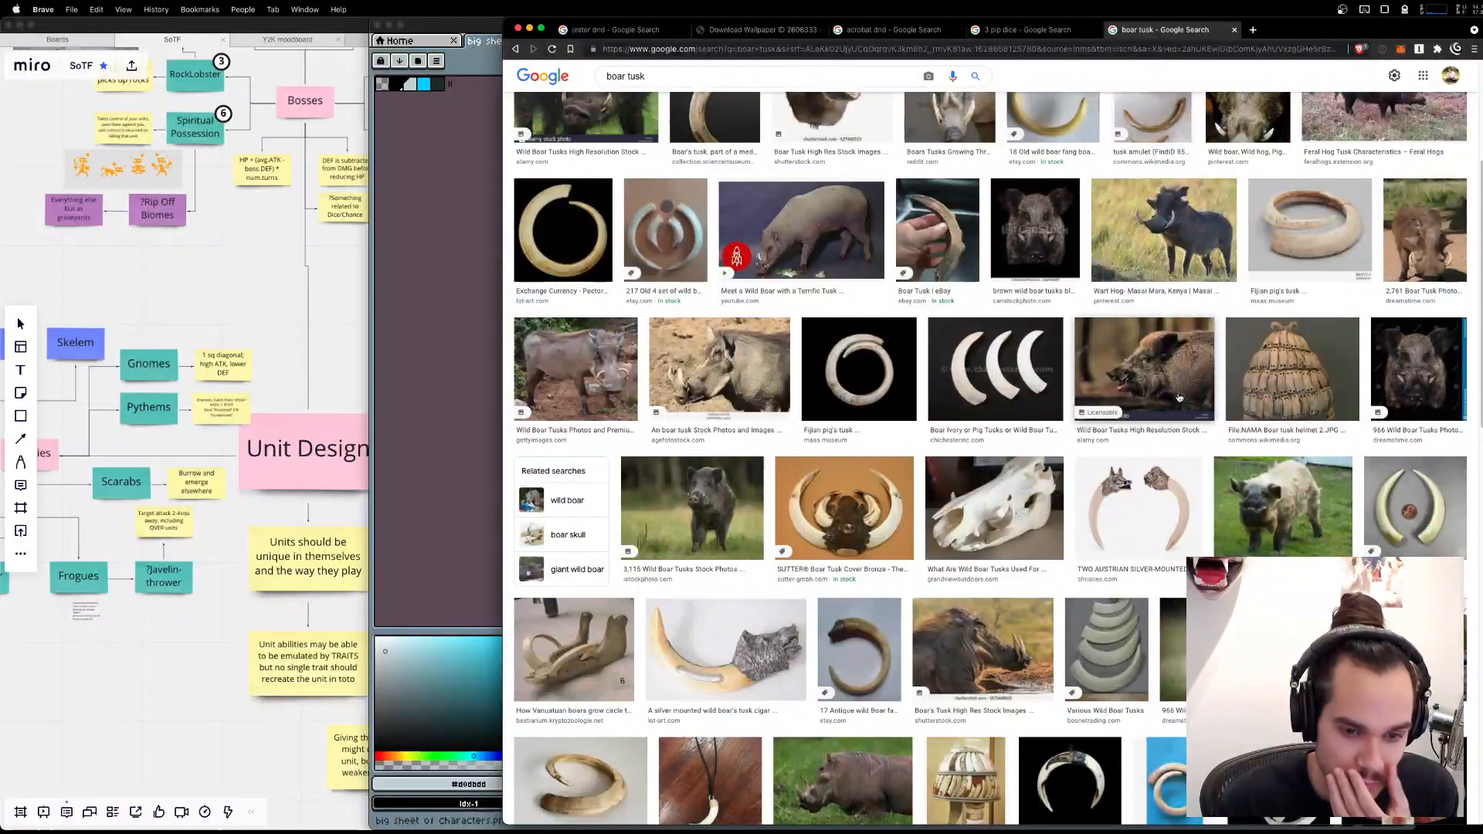
pyautogui.scroll(-1, 1180, 397)
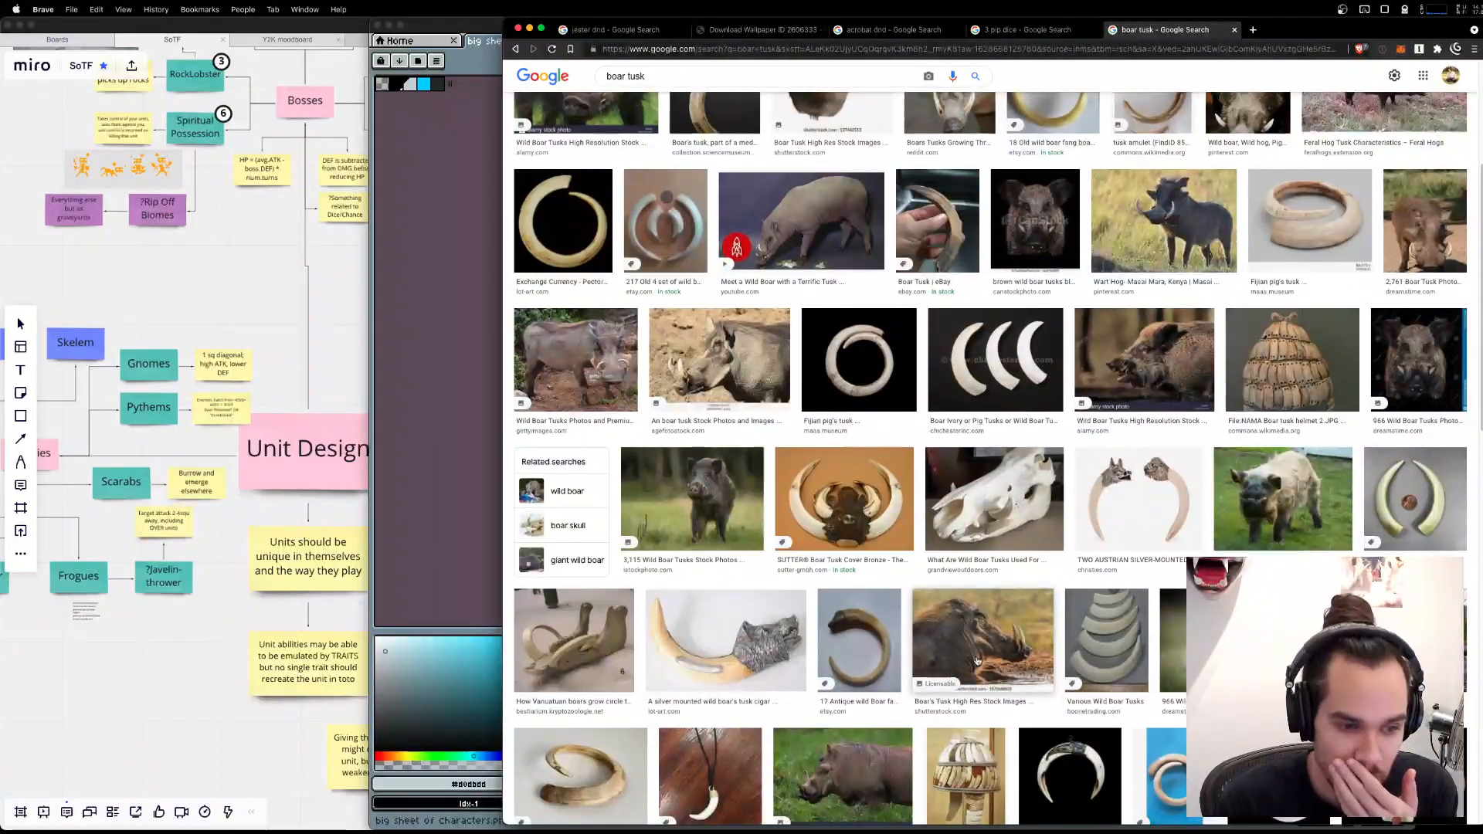
pyautogui.press('super+Tab')
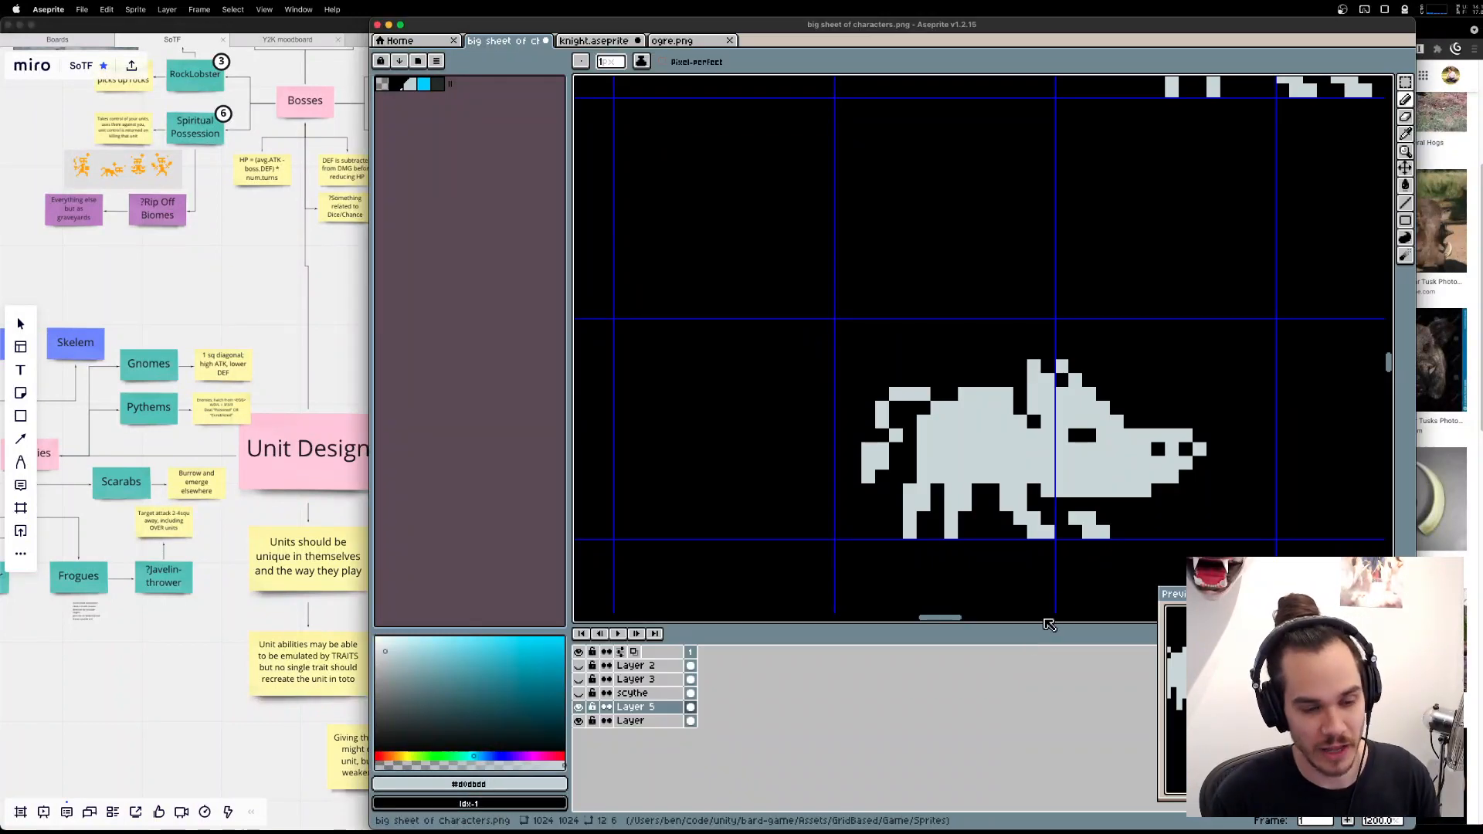
pyautogui.click(1144, 408)
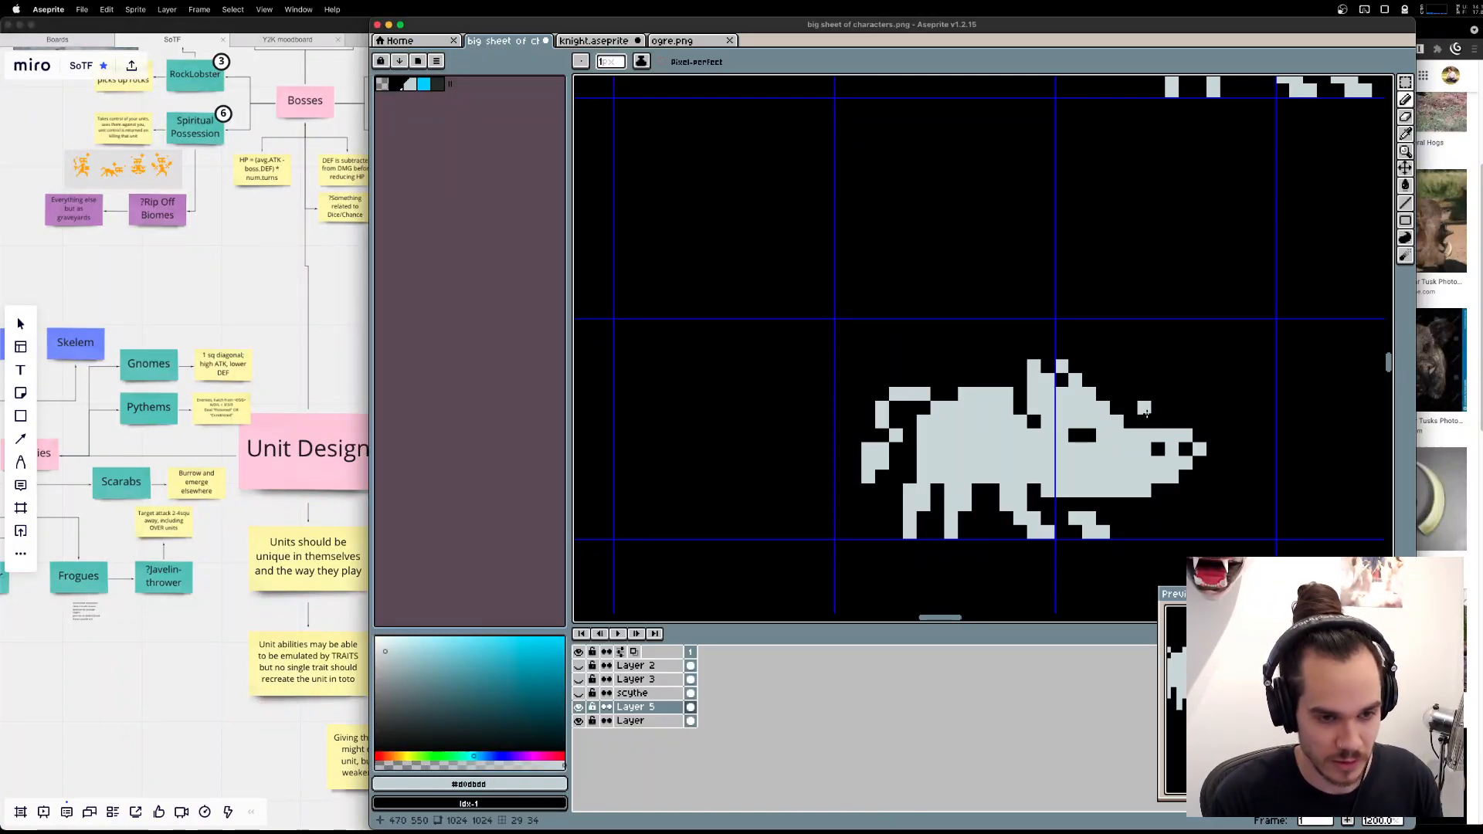
pyautogui.press('super+Tab')
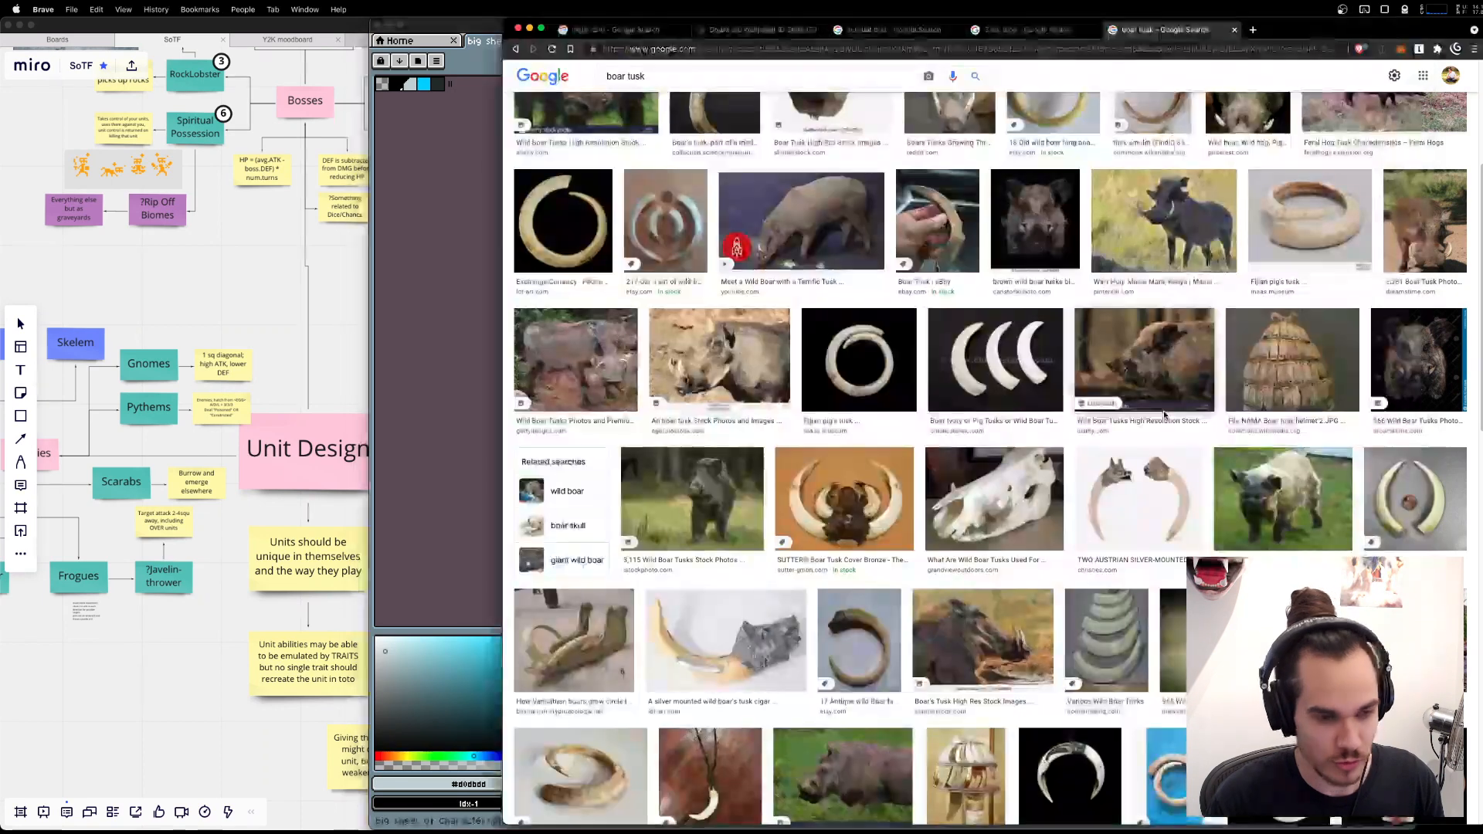
# In Aseprite, lengthen the boar's snout by shifting its front section two pixels forward.
pyautogui.press('super+Tab')
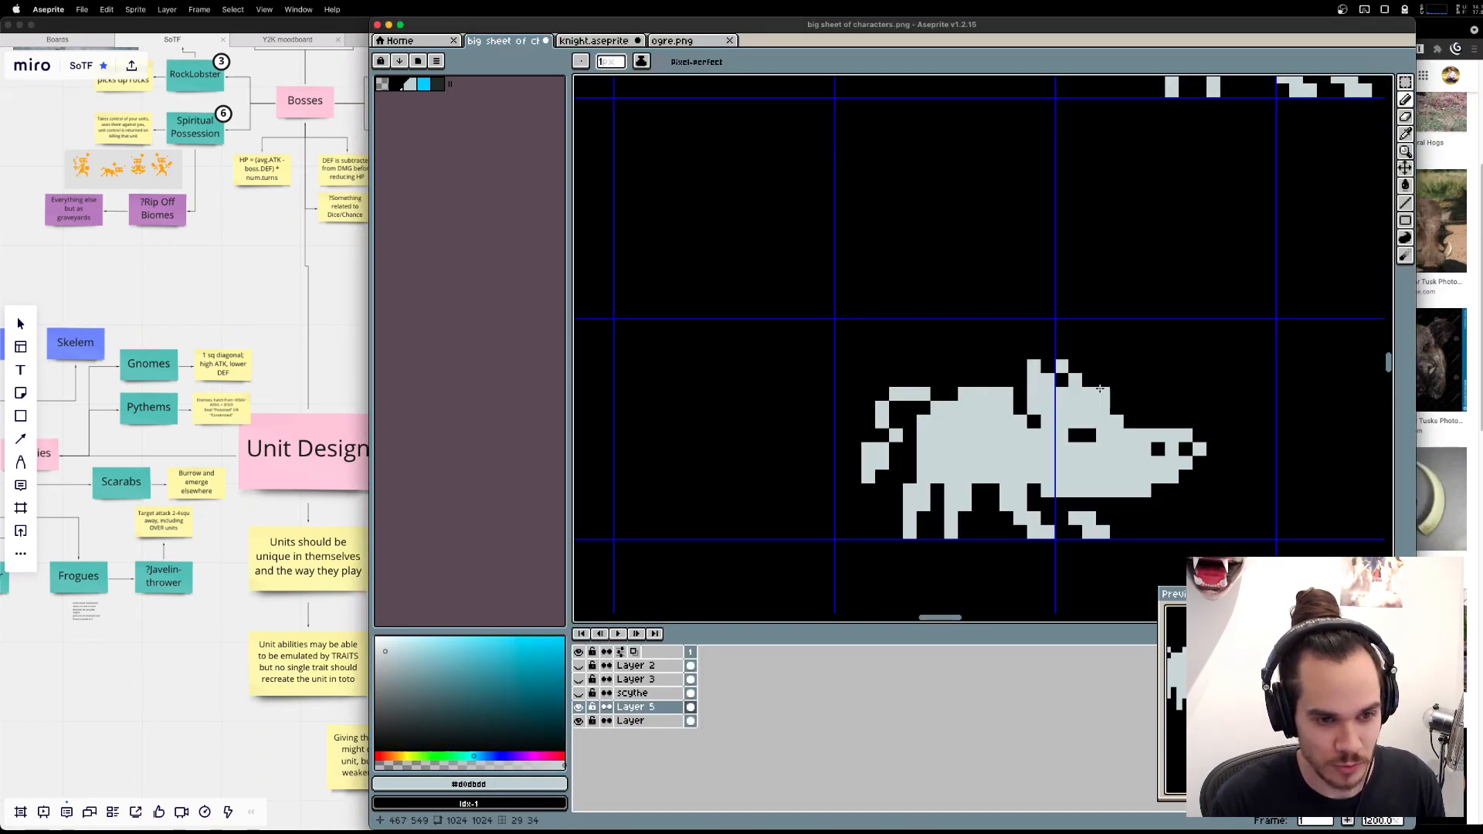
pyautogui.press('e')
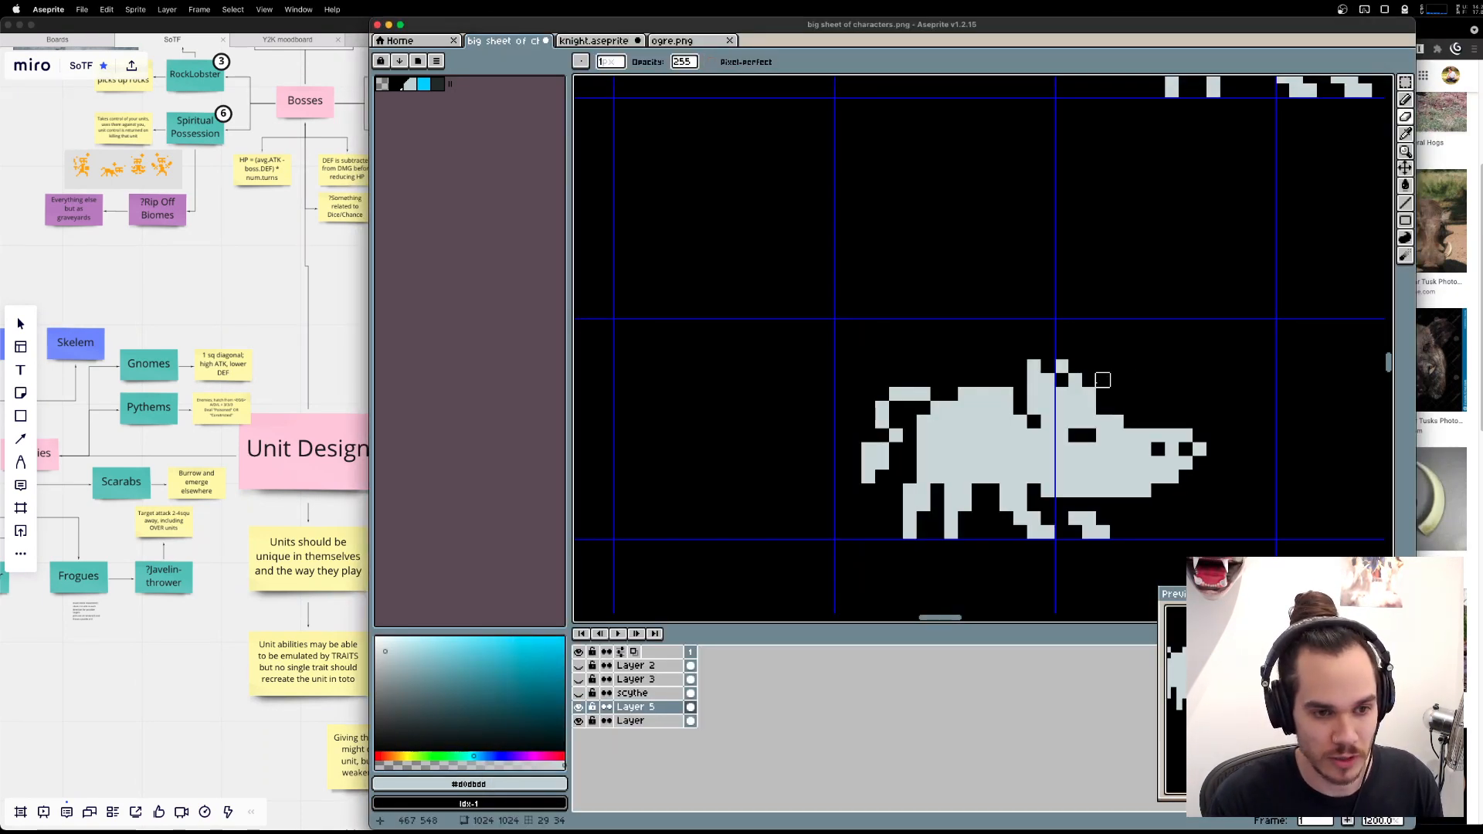
pyautogui.press('m')
pyautogui.moveTo(1107, 412); pyautogui.dragTo(1223, 514)
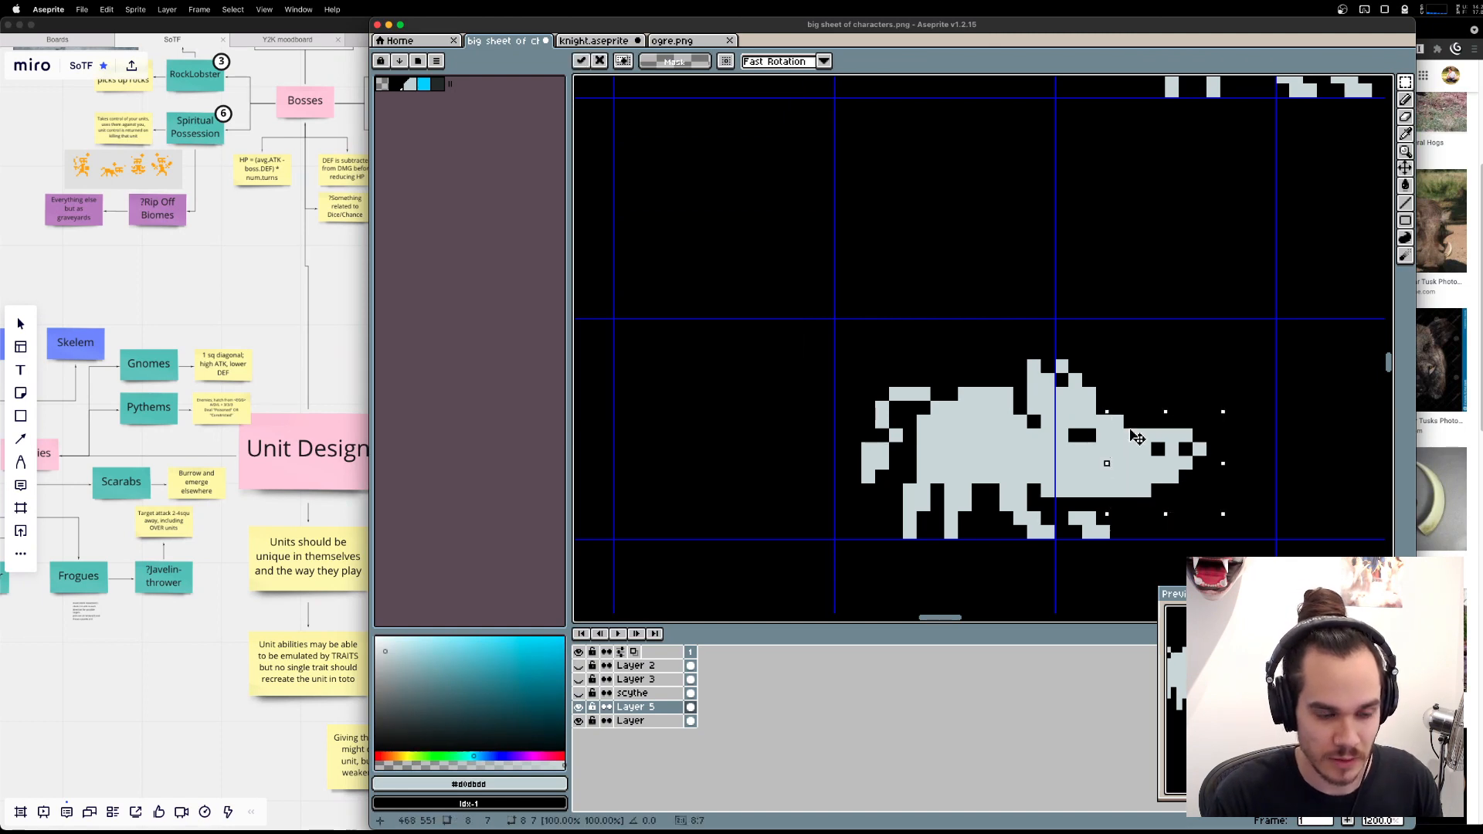
pyautogui.moveTo(1142, 443)
pyautogui.mouseDown()
pyautogui.moveTo(1163, 441)
pyautogui.moveTo(1131, 450)
pyautogui.moveTo(1133, 484)
pyautogui.moveTo(1097, 400)
pyautogui.mouseUp()
pyautogui.press('super+d')
pyautogui.press('b')
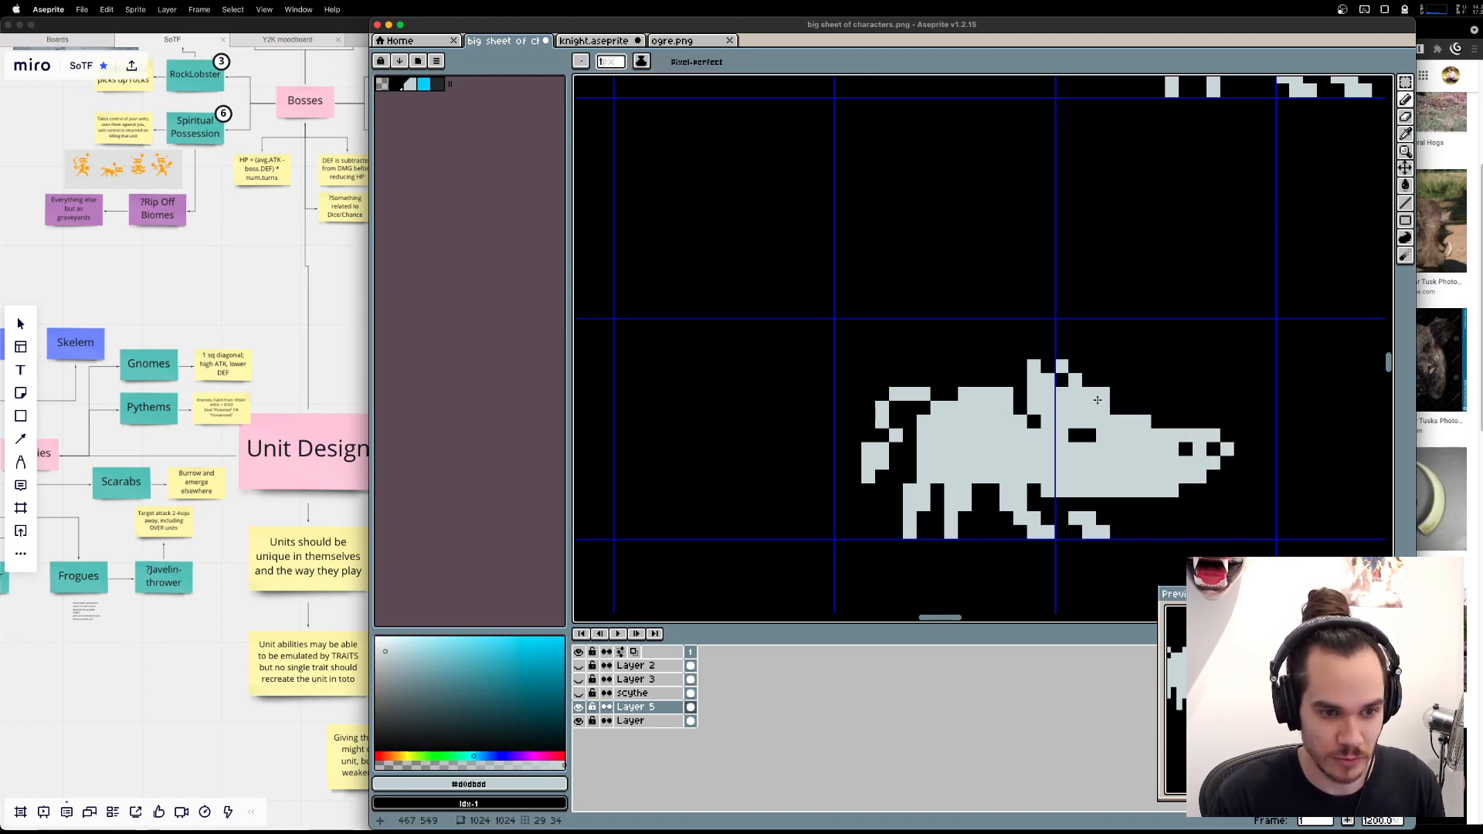
# Compare the lengthened snout in Aseprite with the boar tusk photos in Brave.
pyautogui.press('e')
pyautogui.click(1131, 435)
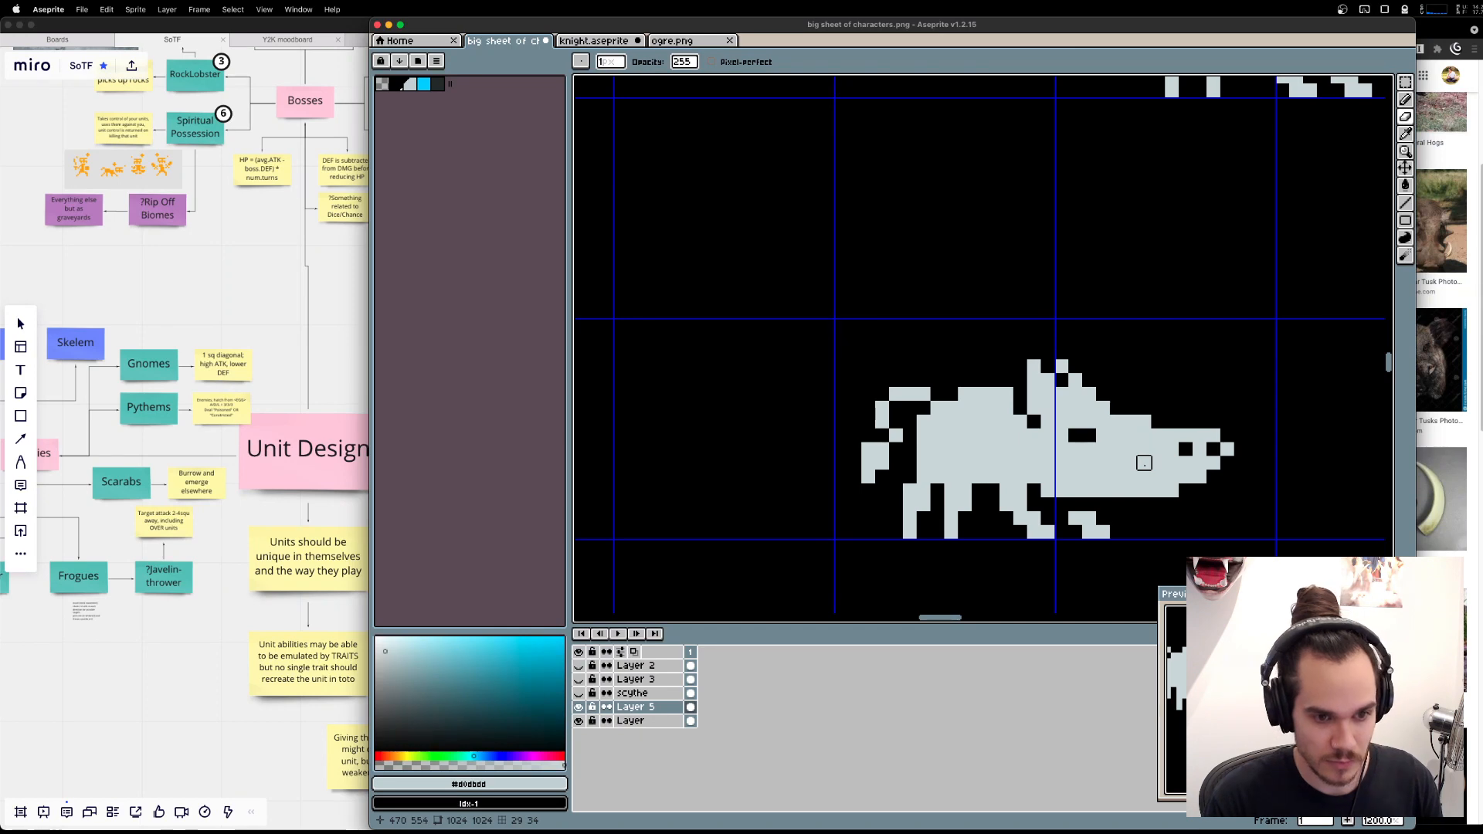
pyautogui.press('v')
pyautogui.press('super+Tab')
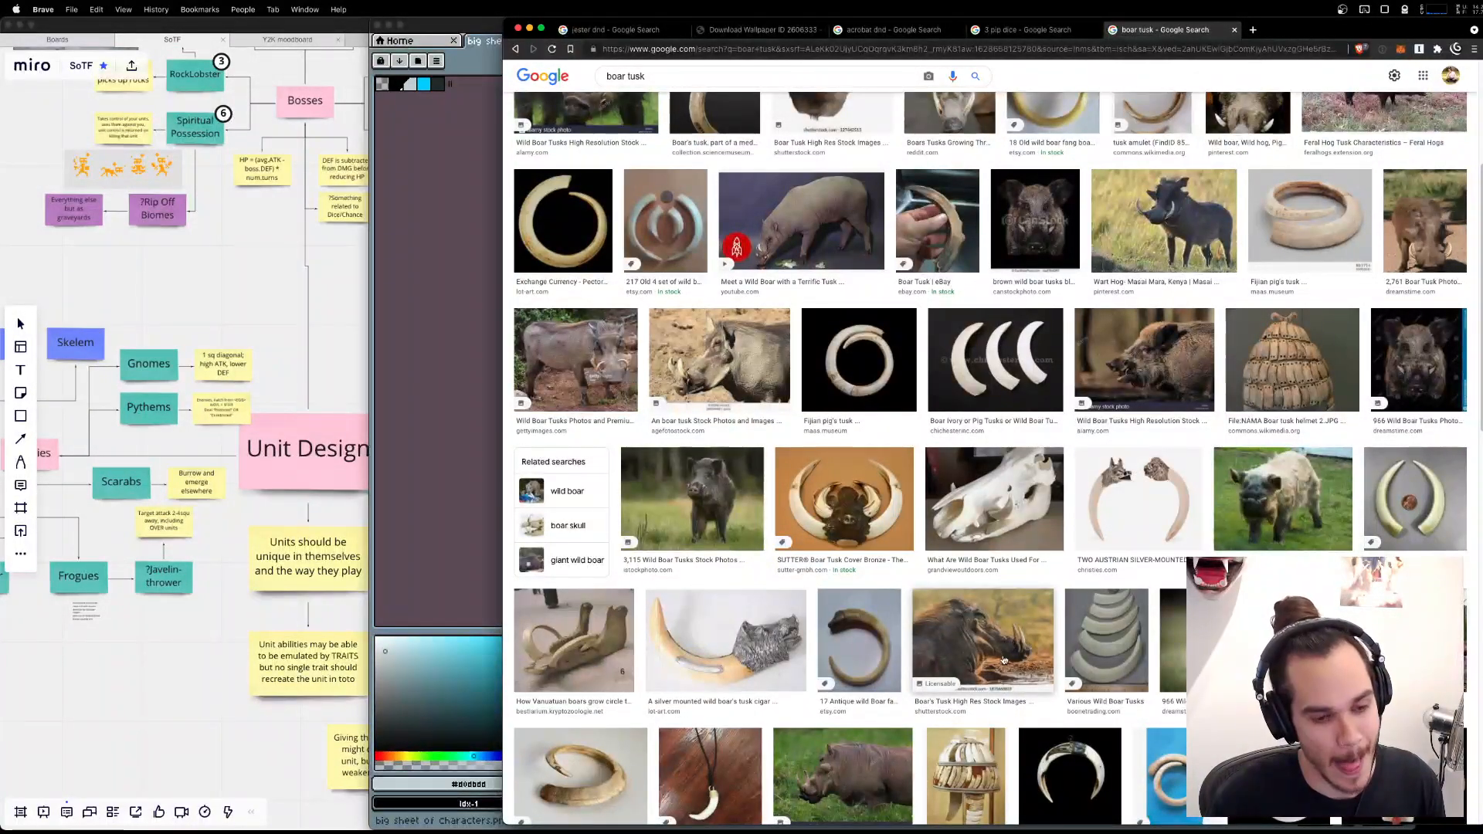
pyautogui.press('super+Tab')
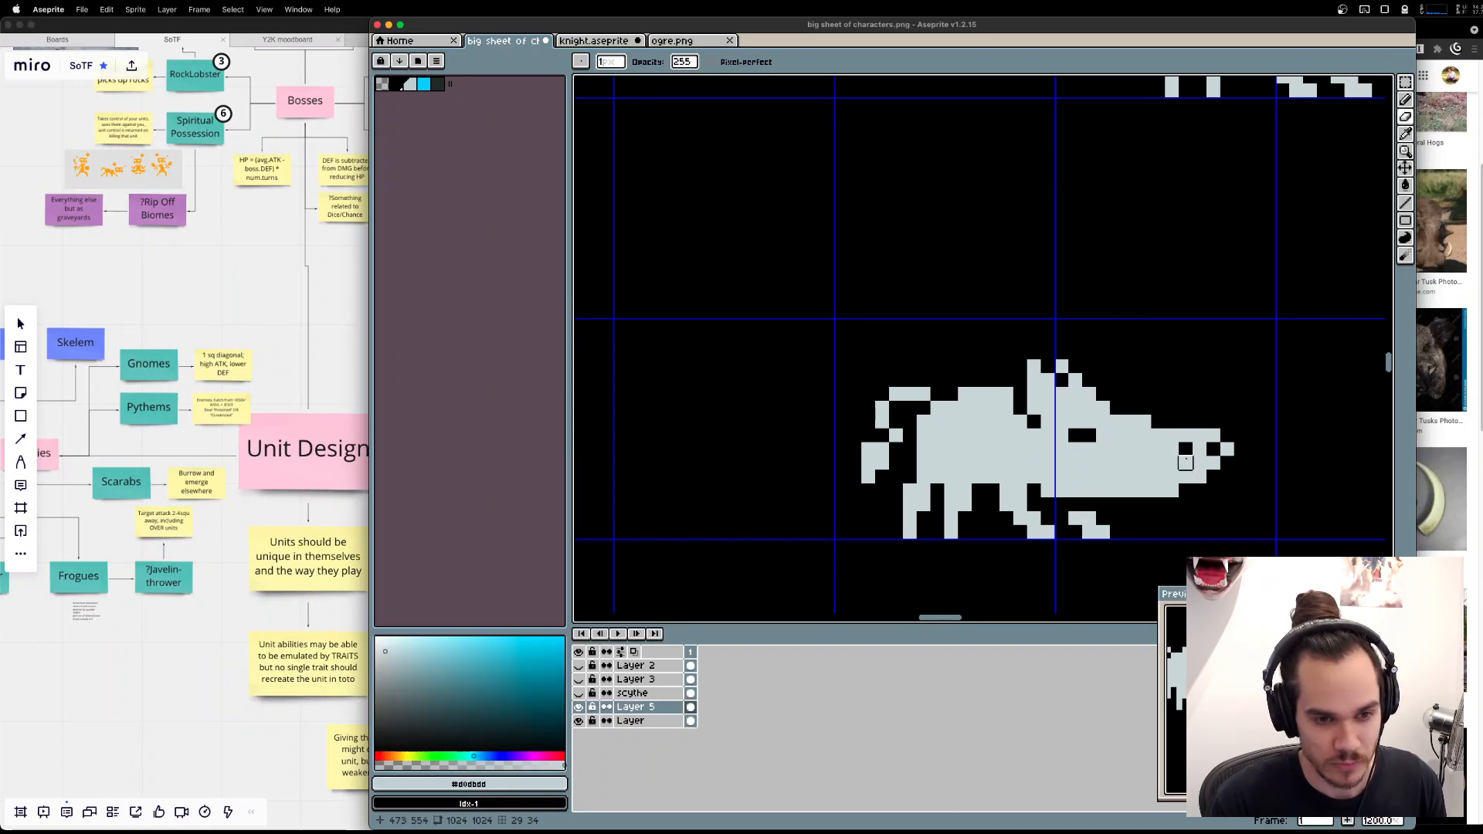
pyautogui.press('super+Tab')
pyautogui.press('super+Tab')
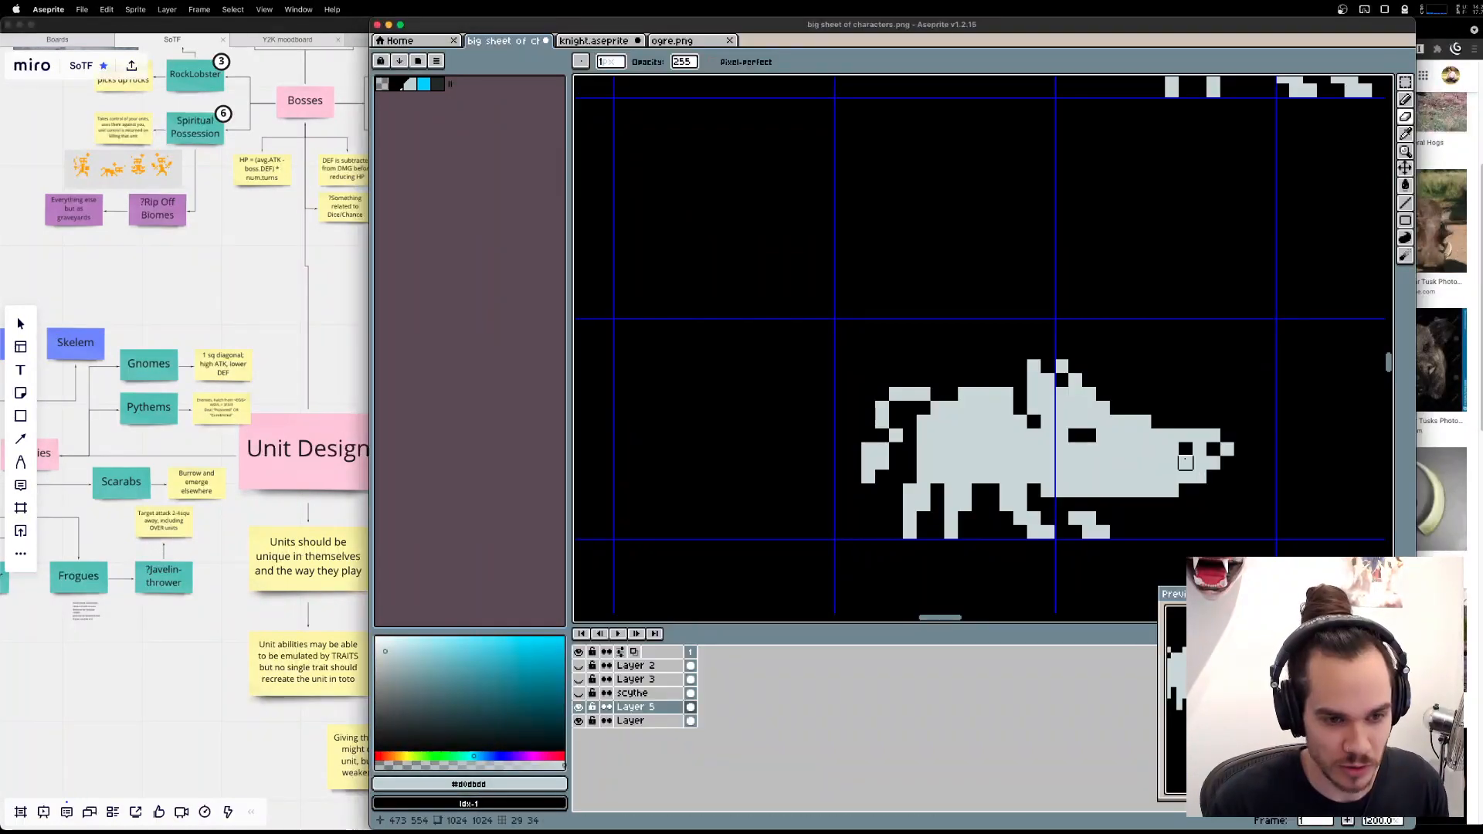
# Erase a short curved groove into the boar's snout and draw two thin tusks curving inward above it.
pyautogui.click(1158, 462)
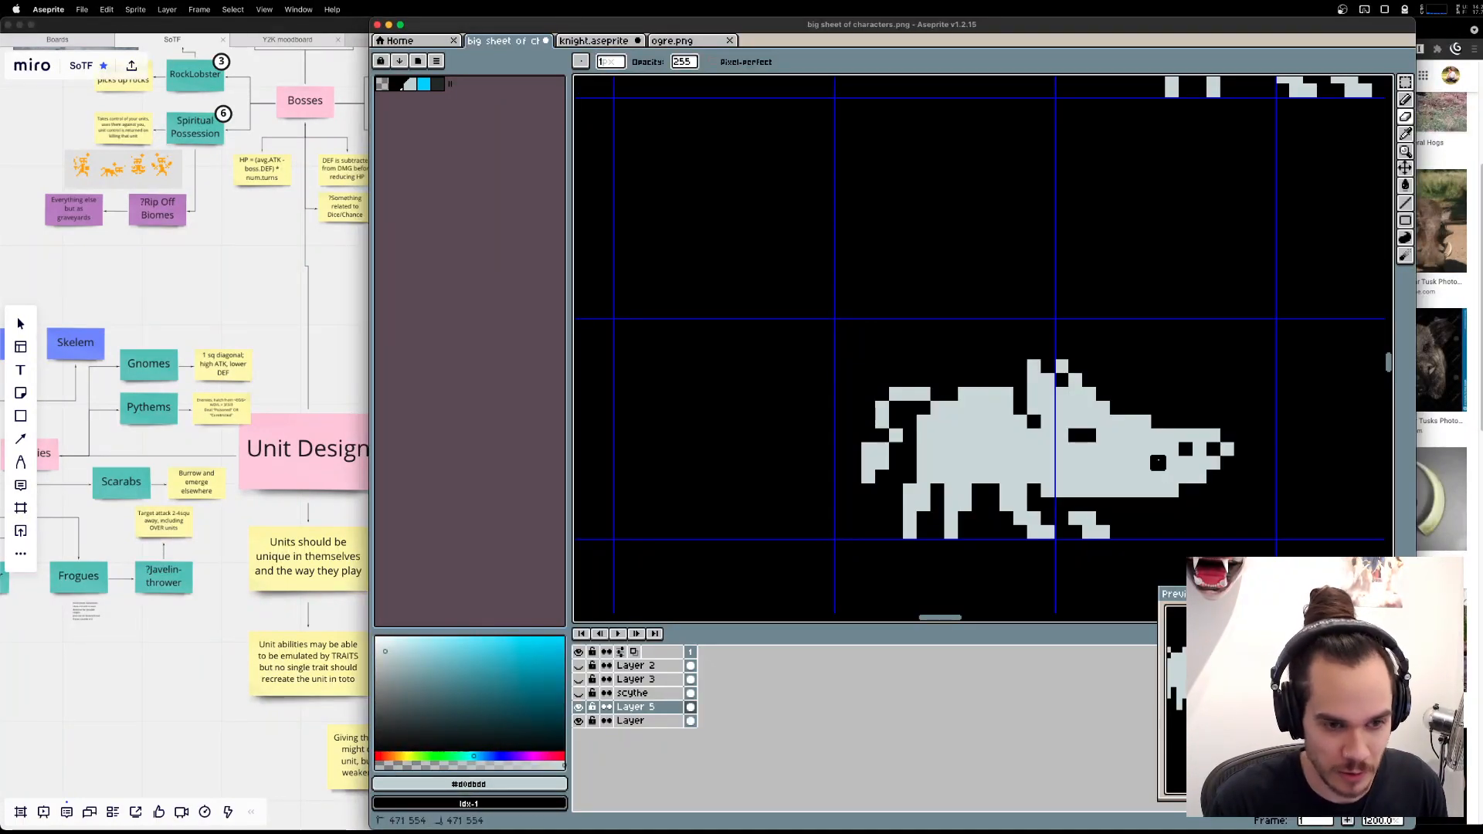
pyautogui.moveTo(1144, 448); pyautogui.dragTo(1144, 434)
pyautogui.click(1144, 421)
pyautogui.press('b')
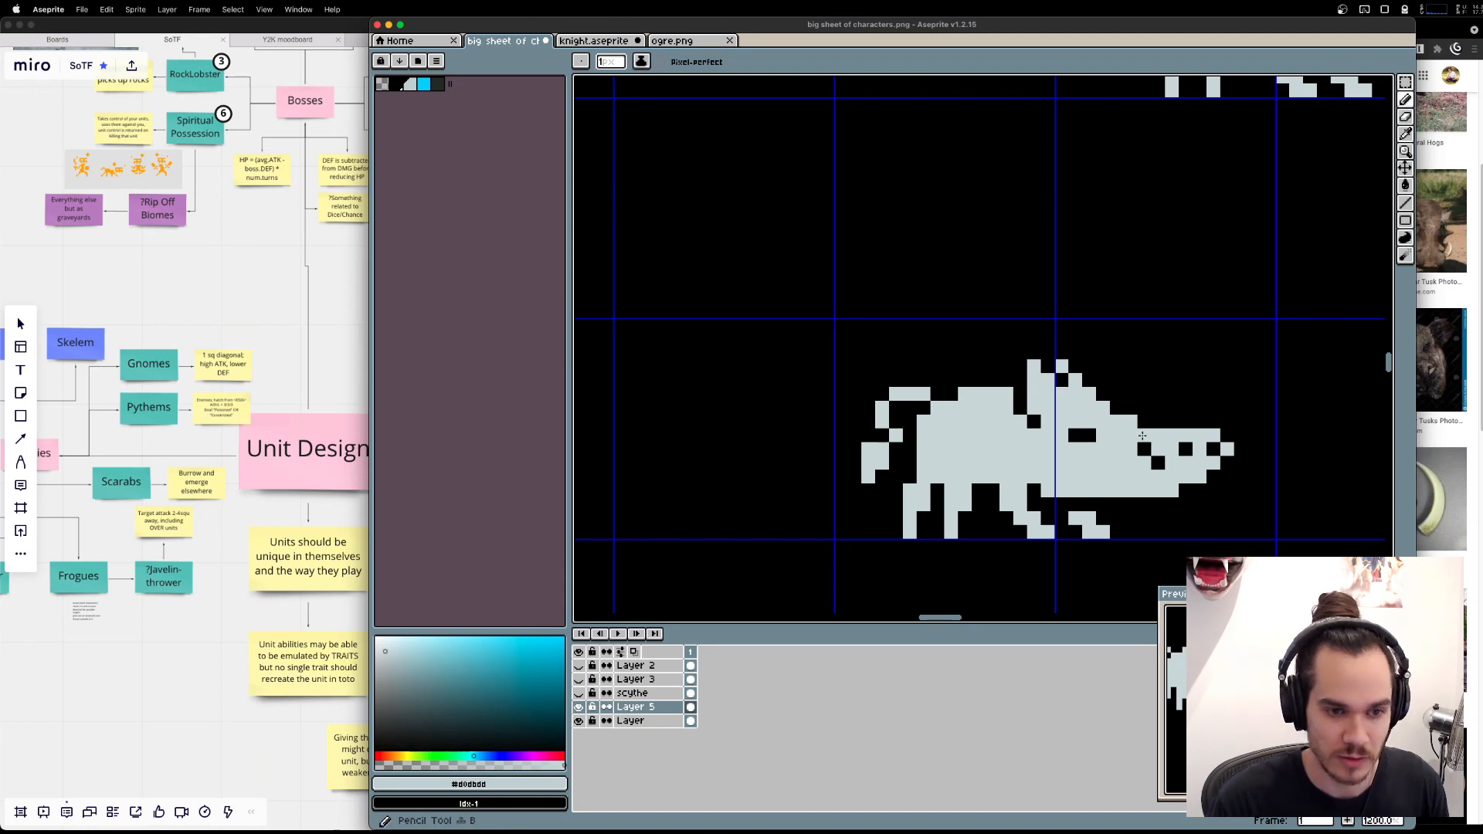
pyautogui.click(1158, 380)
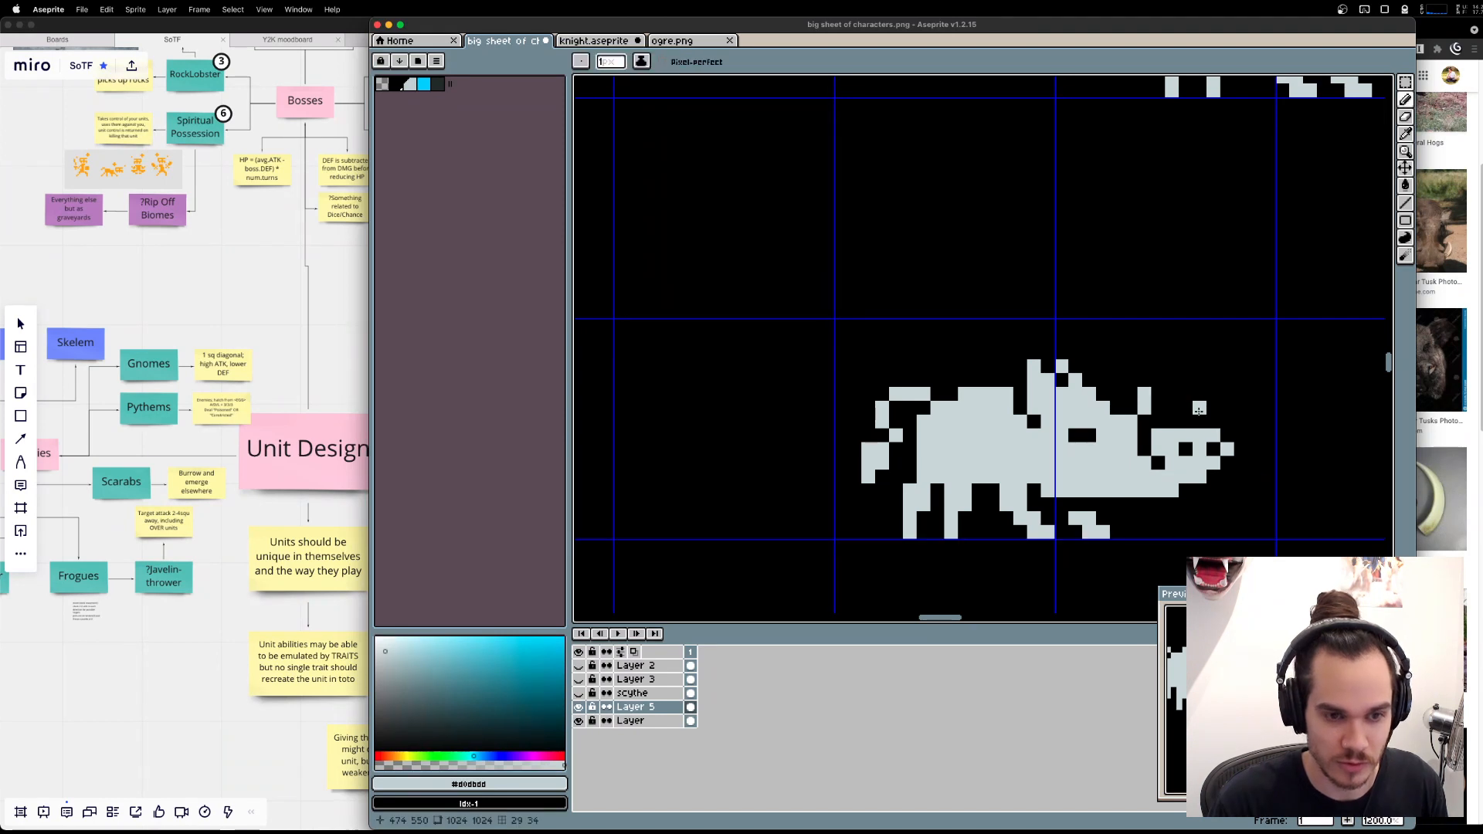
pyautogui.click(1186, 379)
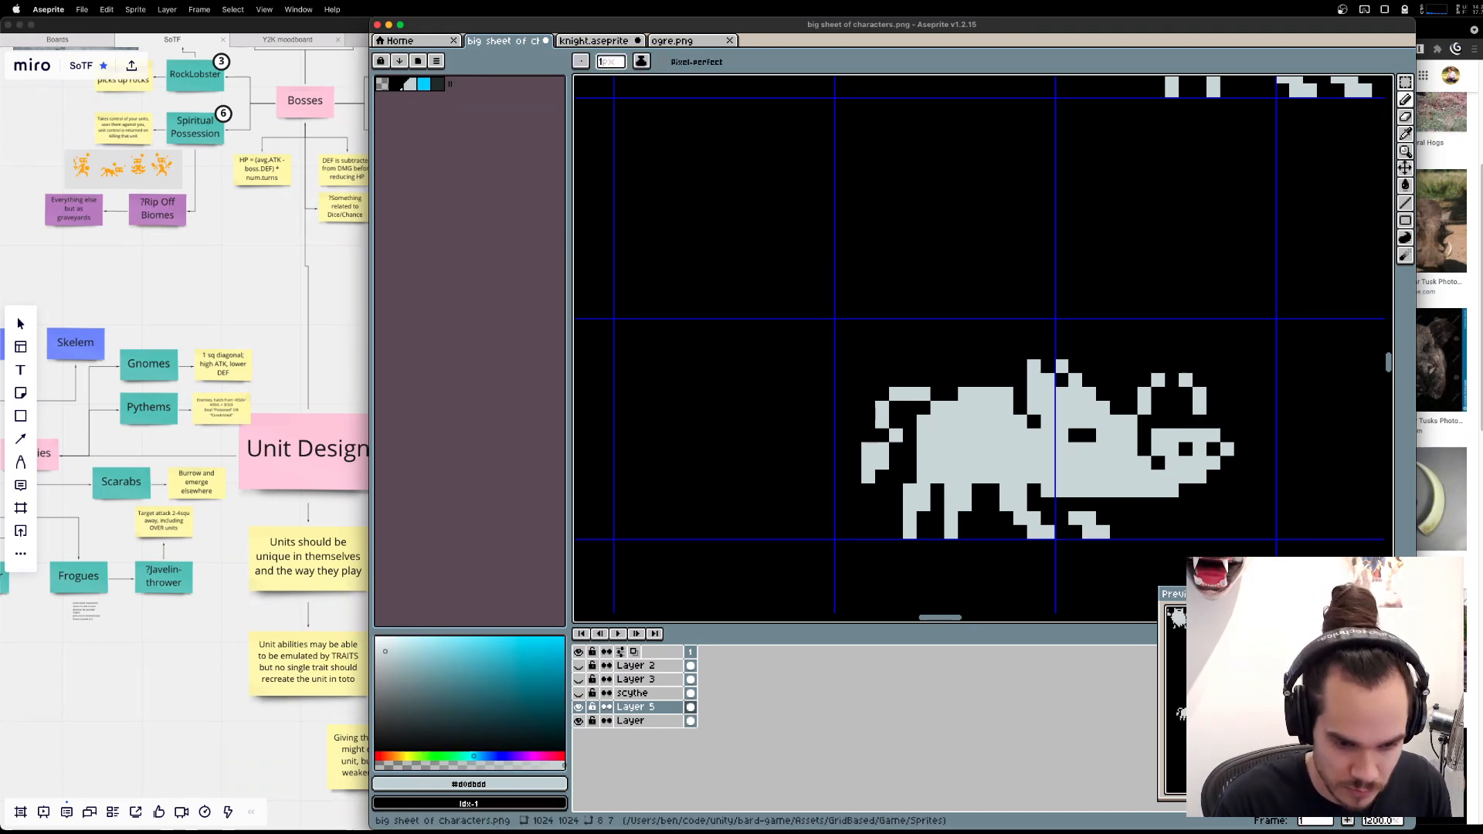
# Fill the tusk groove and erase it again one pixel further back, separating the near tusk from the snout.
pyautogui.press('i')
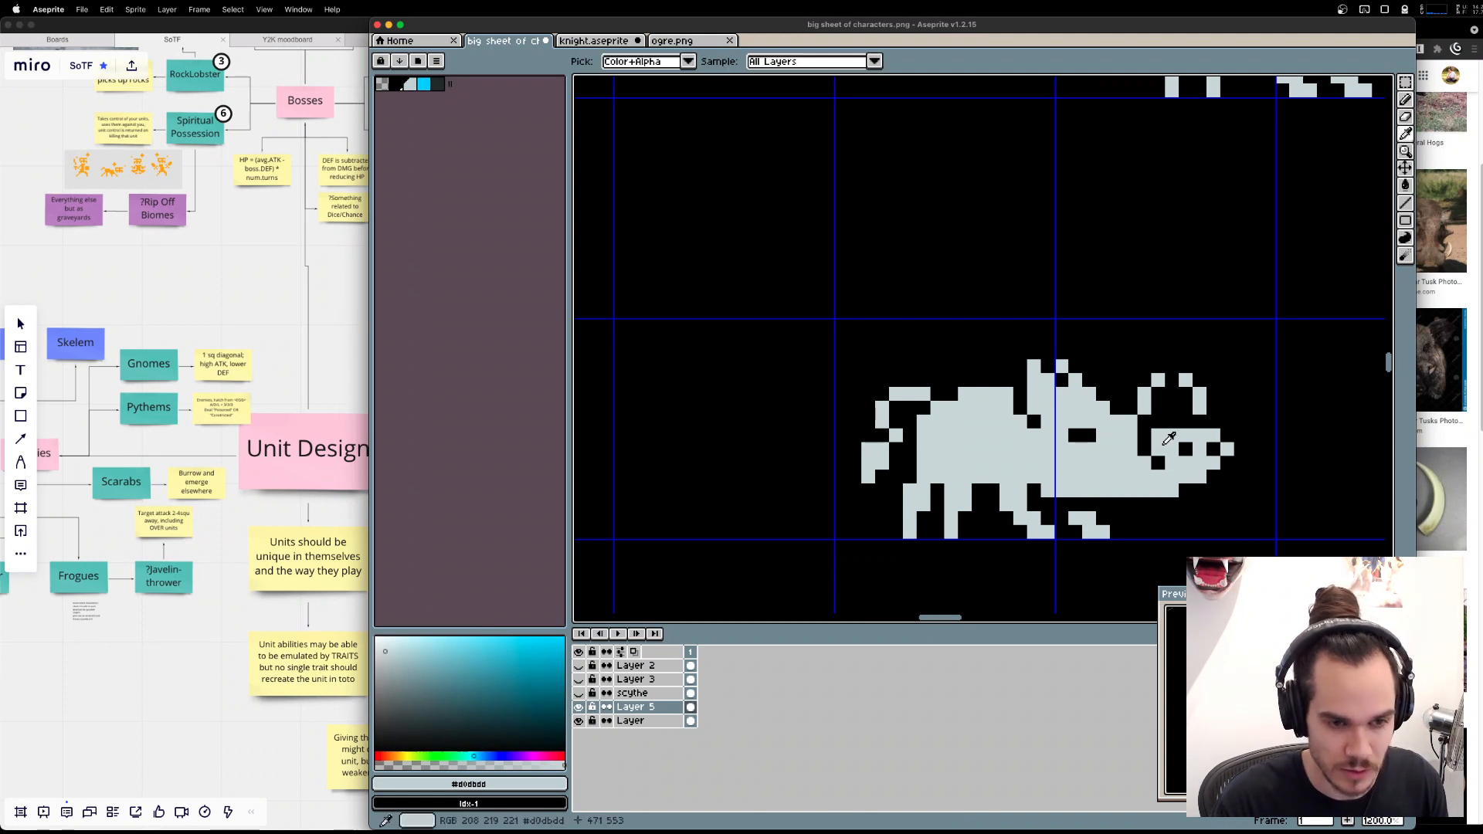
pyautogui.press('b')
pyautogui.moveTo(1145, 437); pyautogui.dragTo(1158, 461)
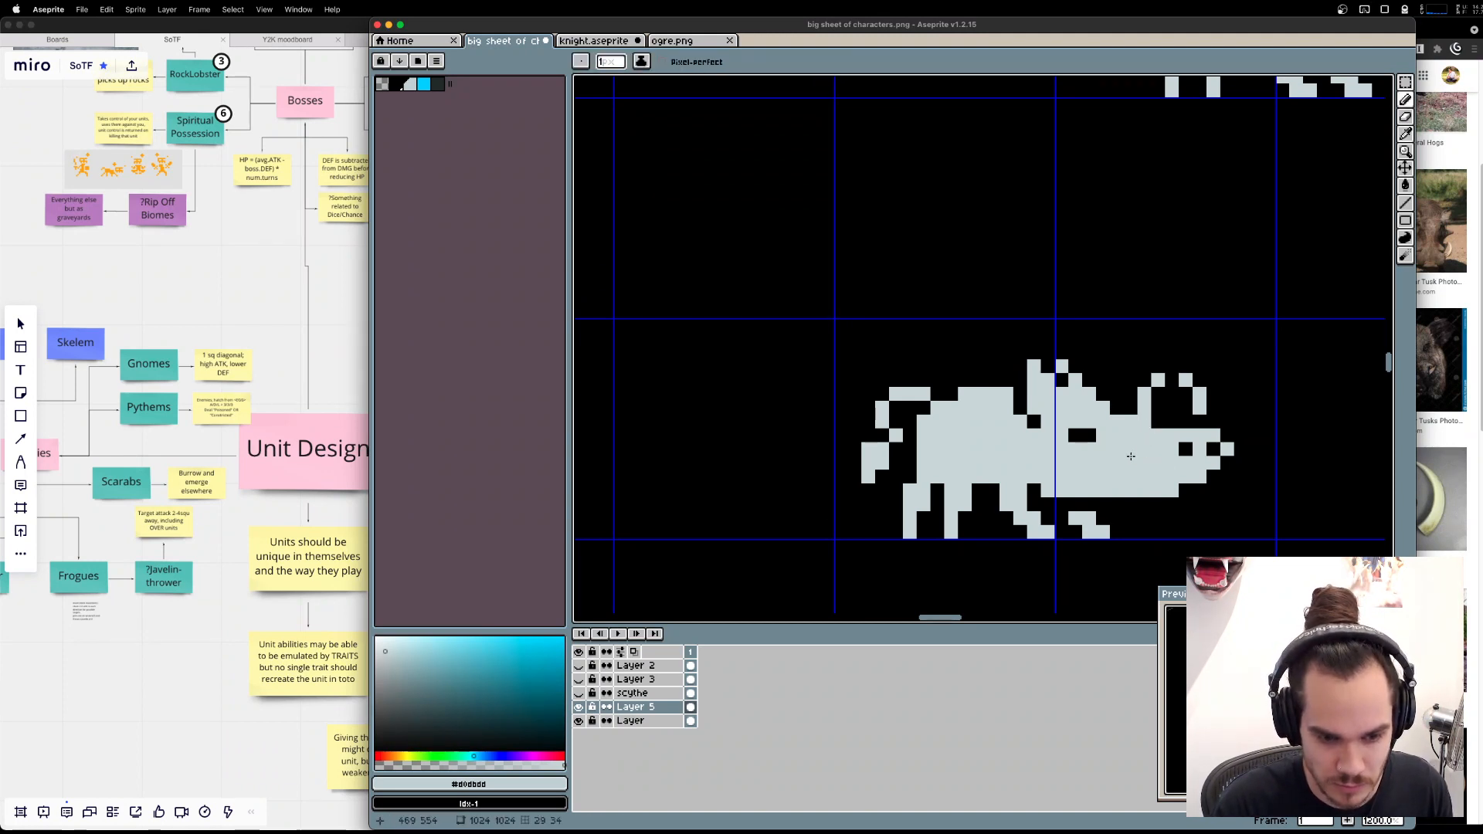
pyautogui.press('e')
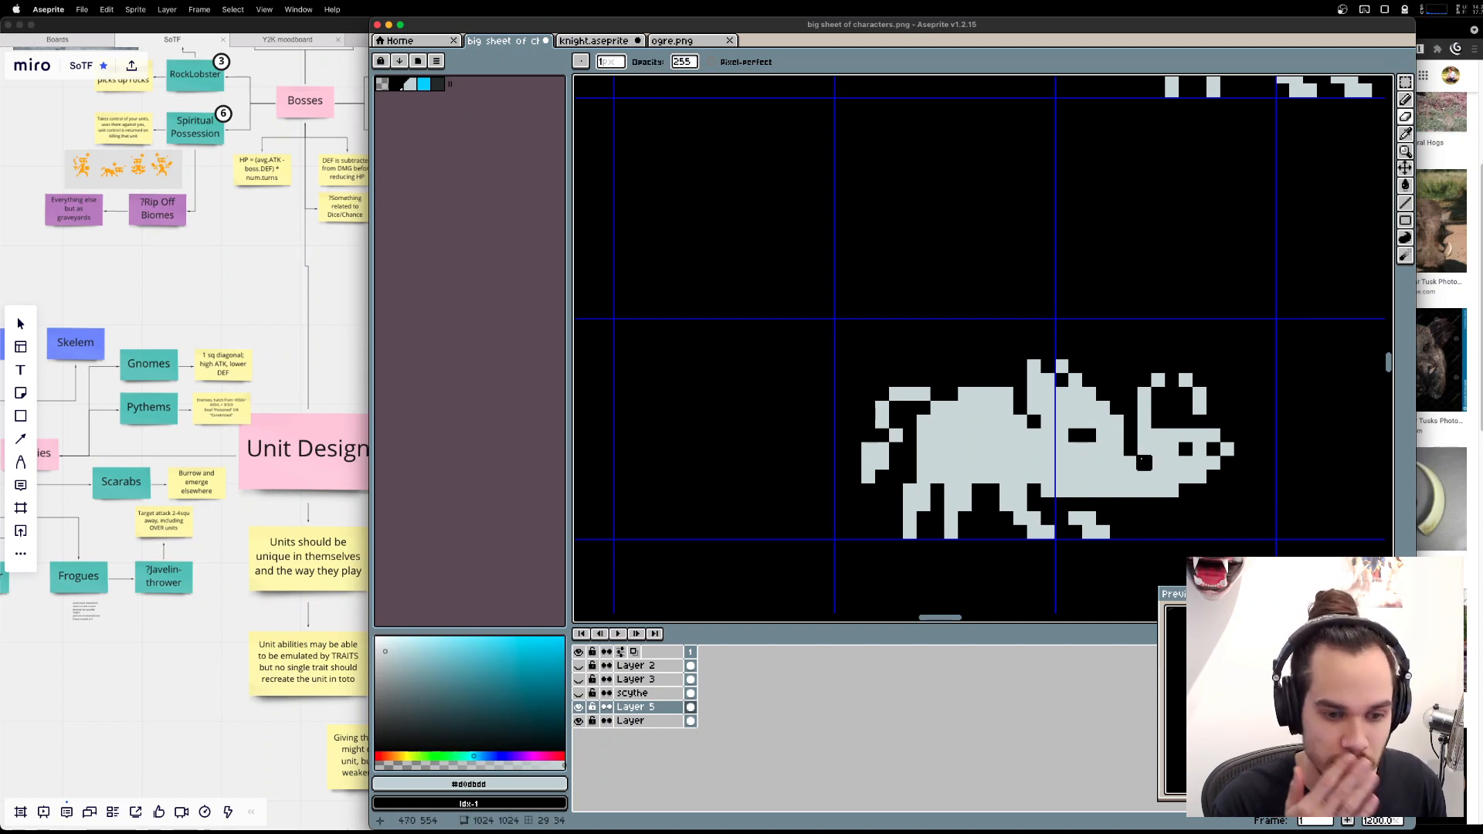
pyautogui.click(1158, 437)
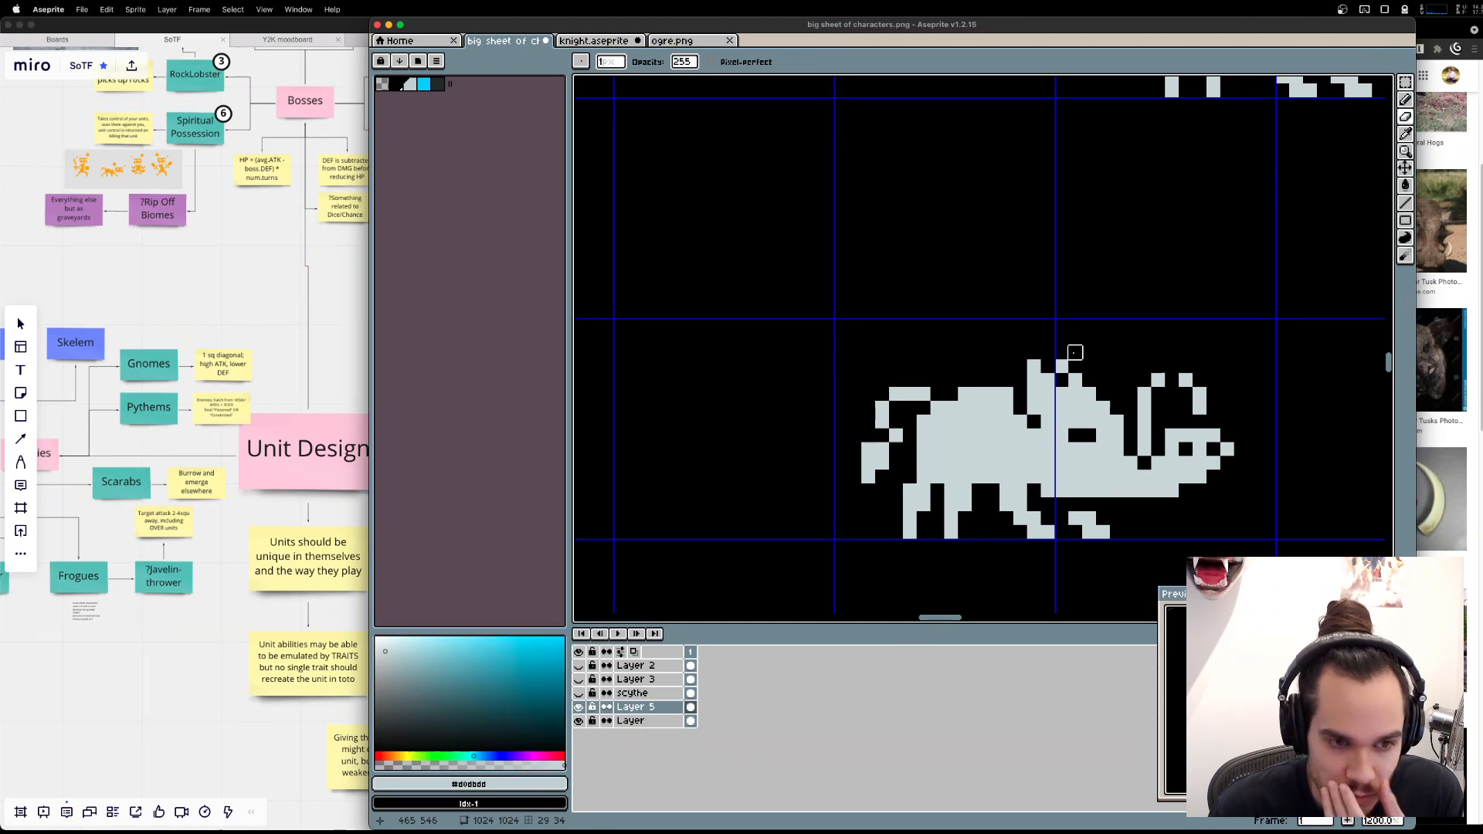
# Shift the upper parts of both tusks one pixel forward and recheck the boar tusk photos in Brave.
pyautogui.press('m')
pyautogui.moveTo(1131, 365)
pyautogui.mouseDown()
pyautogui.moveTo(1255, 410)
pyautogui.moveTo(1239, 393)
pyautogui.mouseUp()
pyautogui.press('super+d')
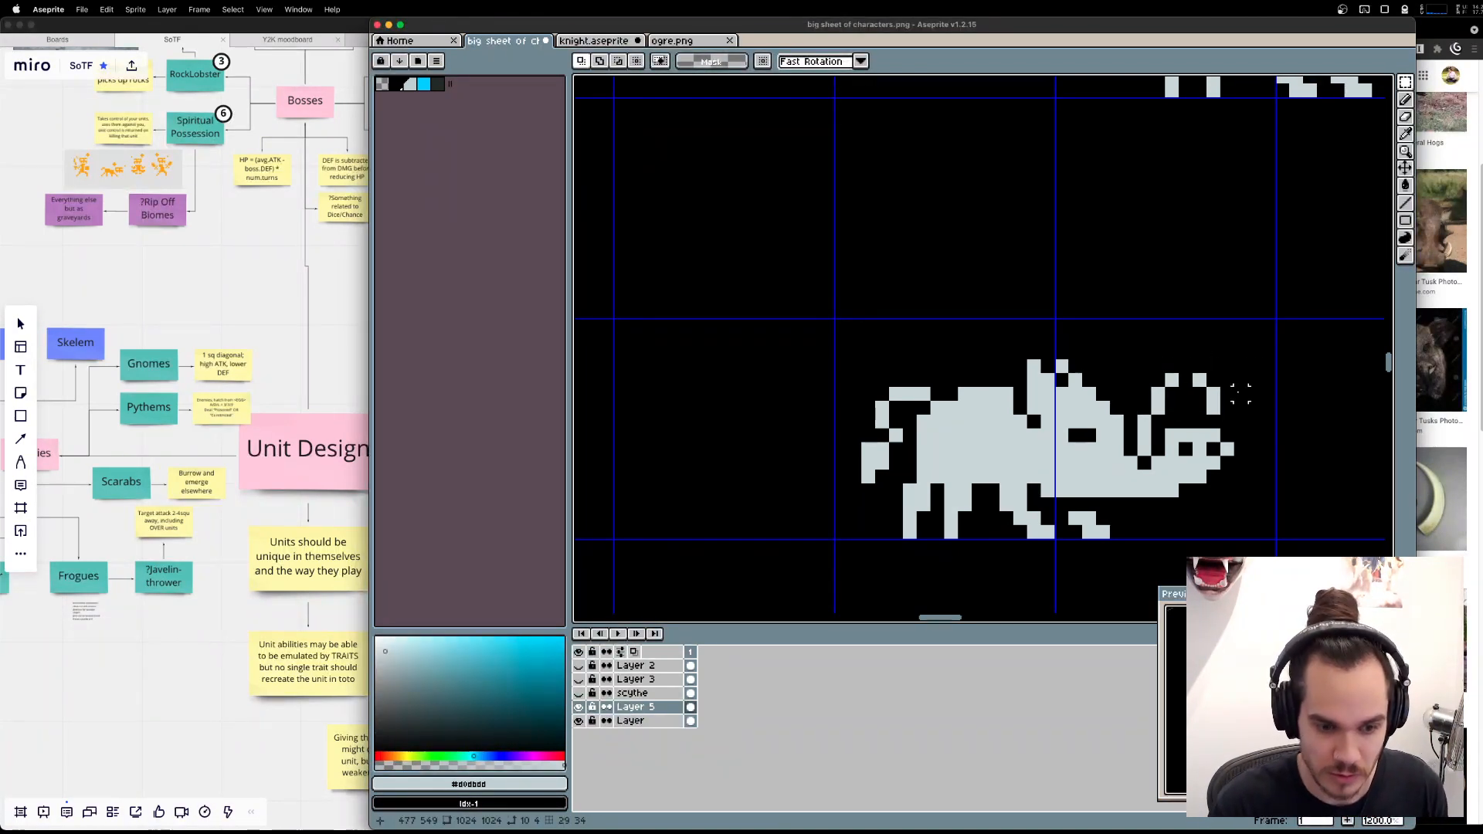
pyautogui.press('super+Tab')
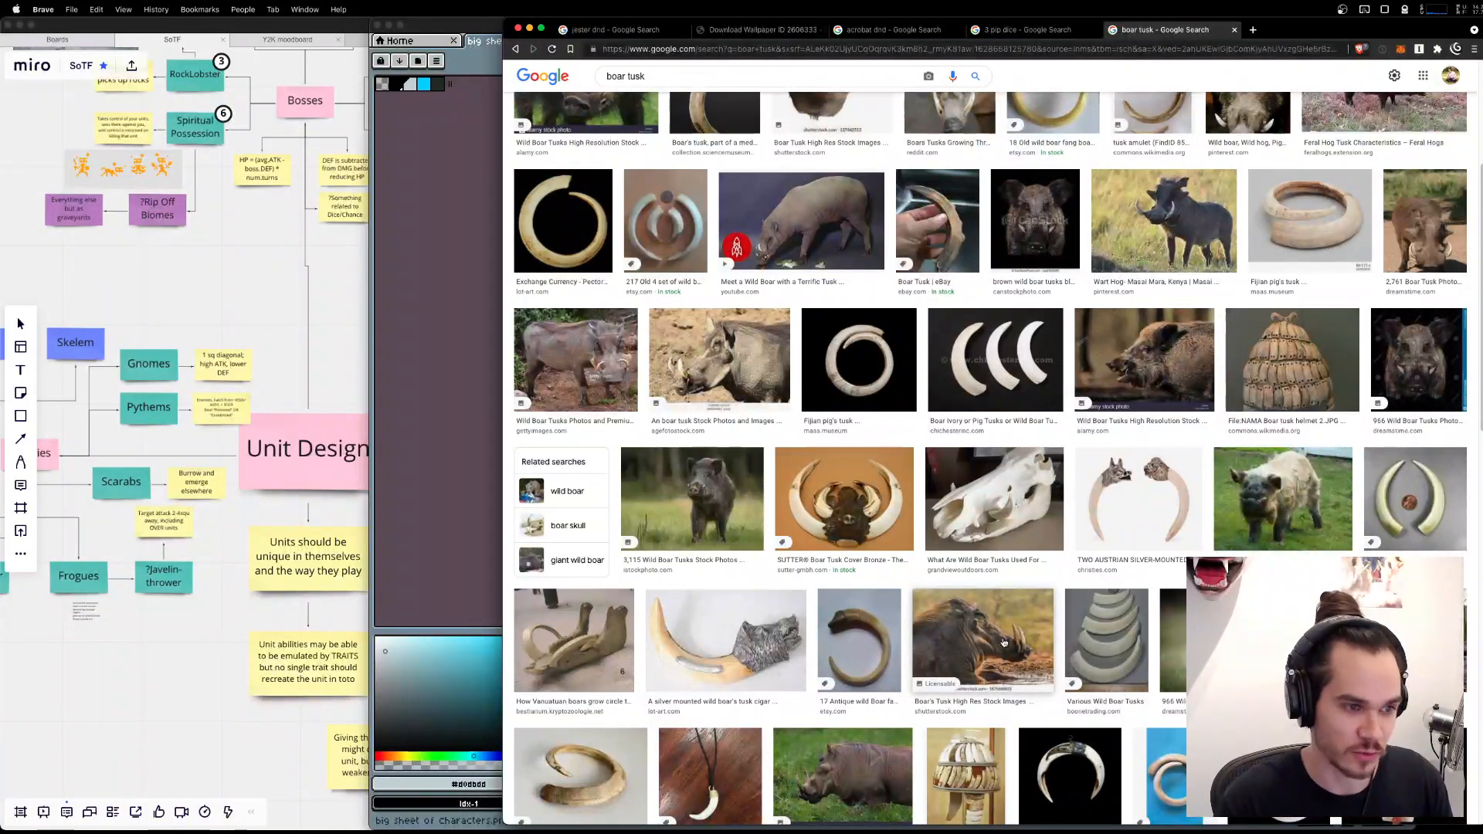
pyautogui.press('super+Tab')
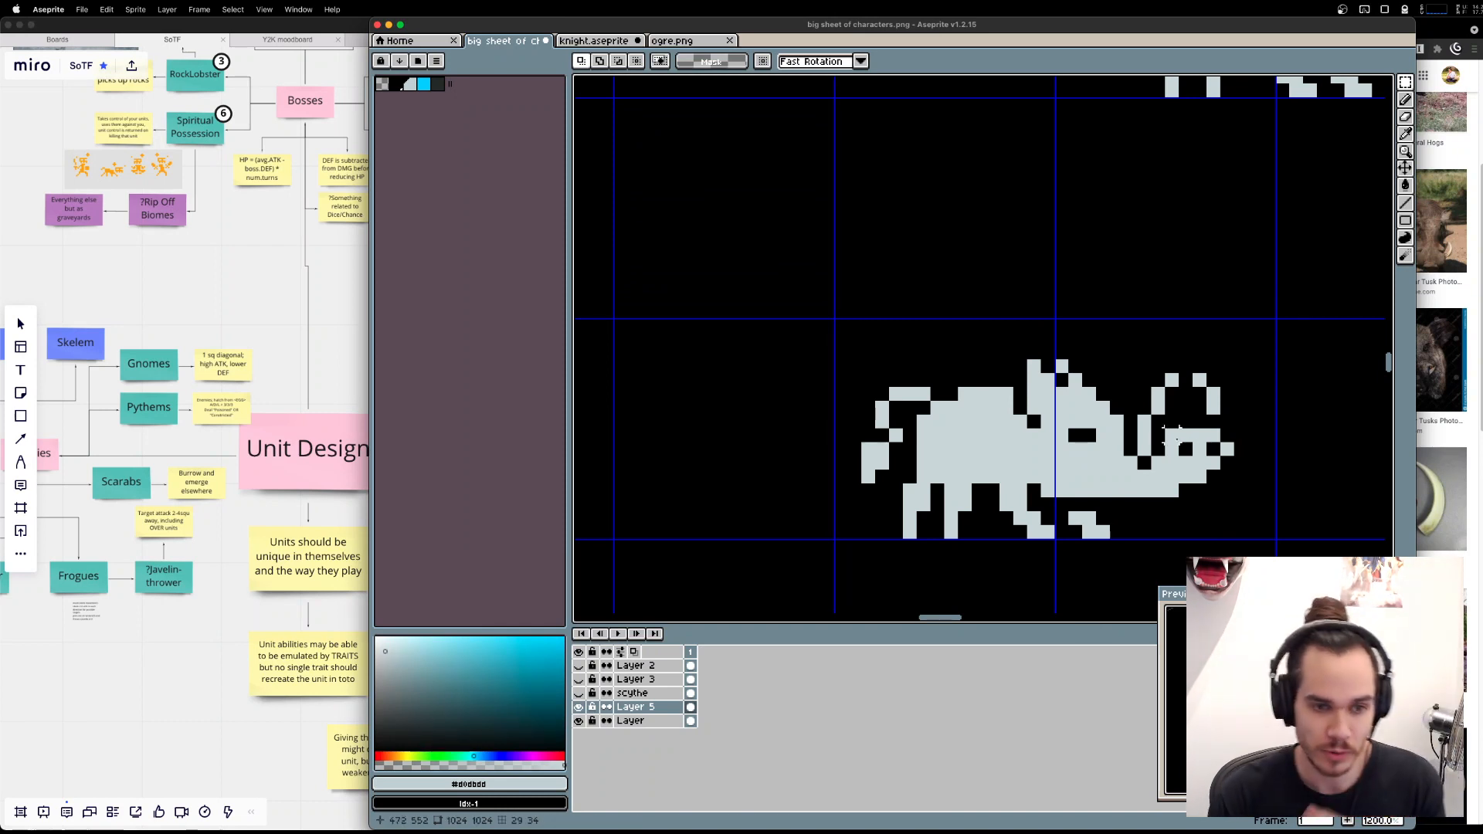
# Shorten both tusks by moving their upper parts down one pixel and erasing the tip pixel of each.
pyautogui.moveTo(1144, 324); pyautogui.dragTo(1241, 393)
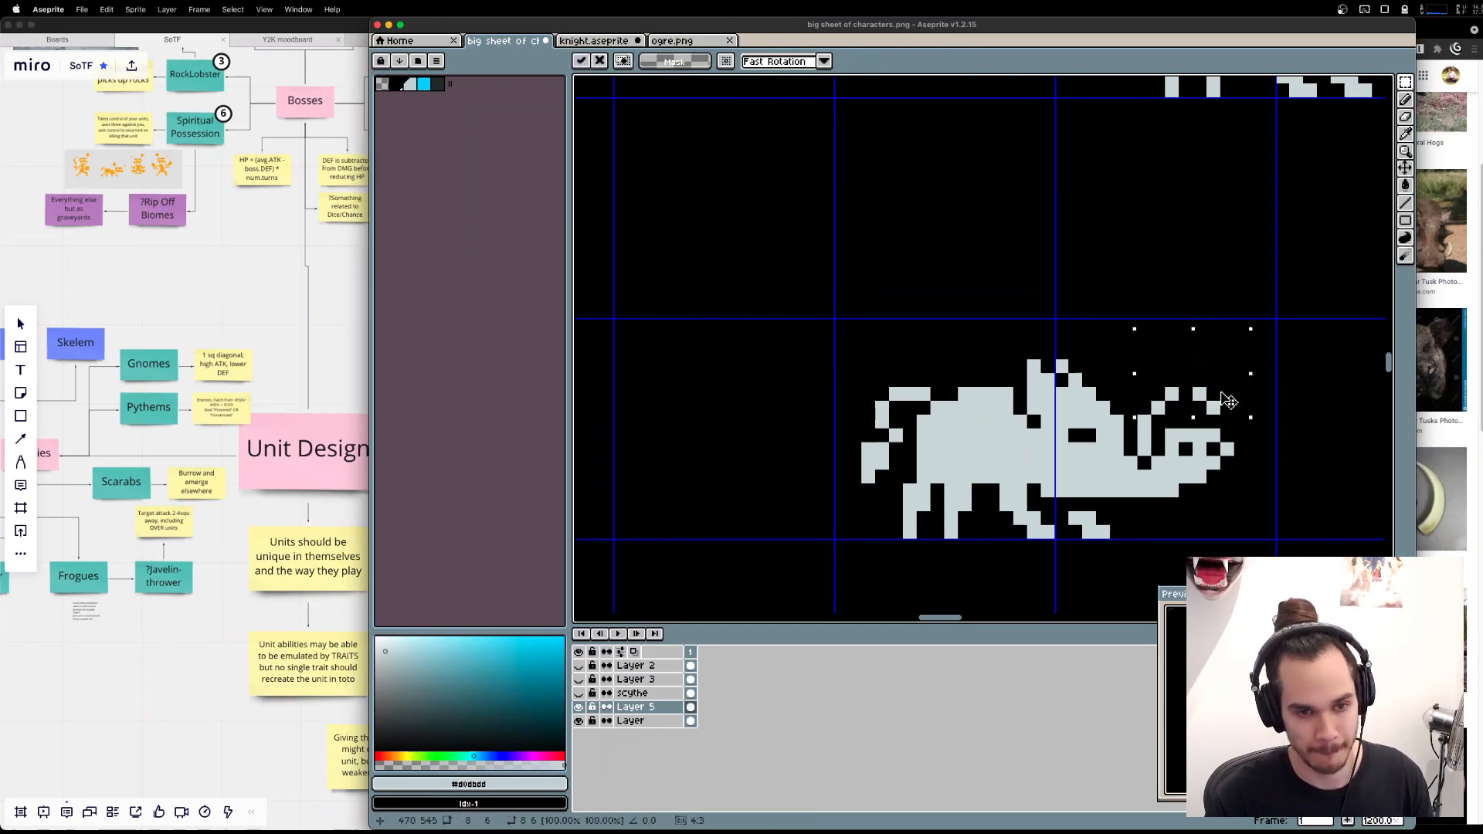
pyautogui.press('super+d')
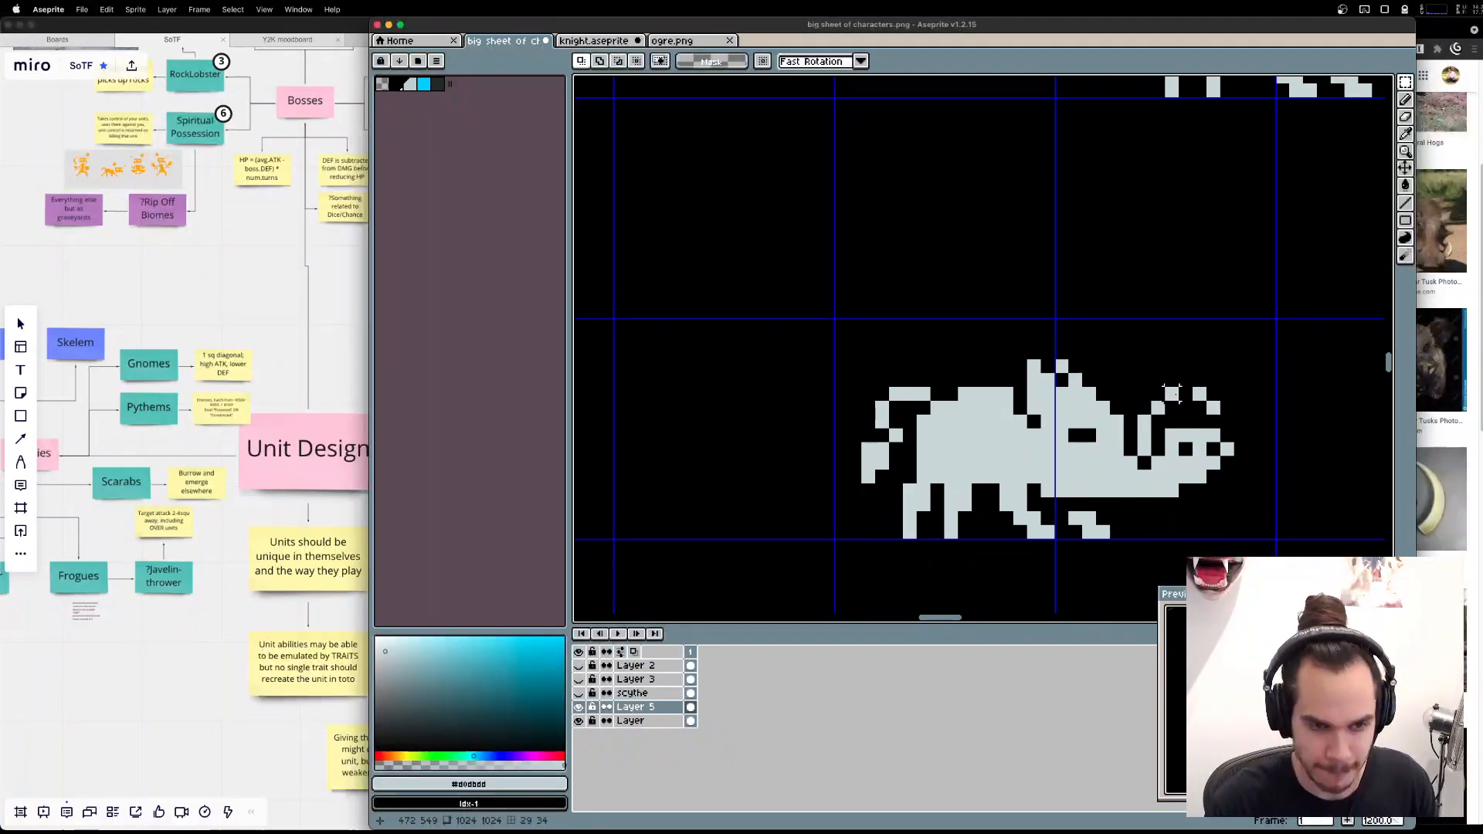
pyautogui.press('e')
pyautogui.click(1172, 394)
pyautogui.click(1200, 394)
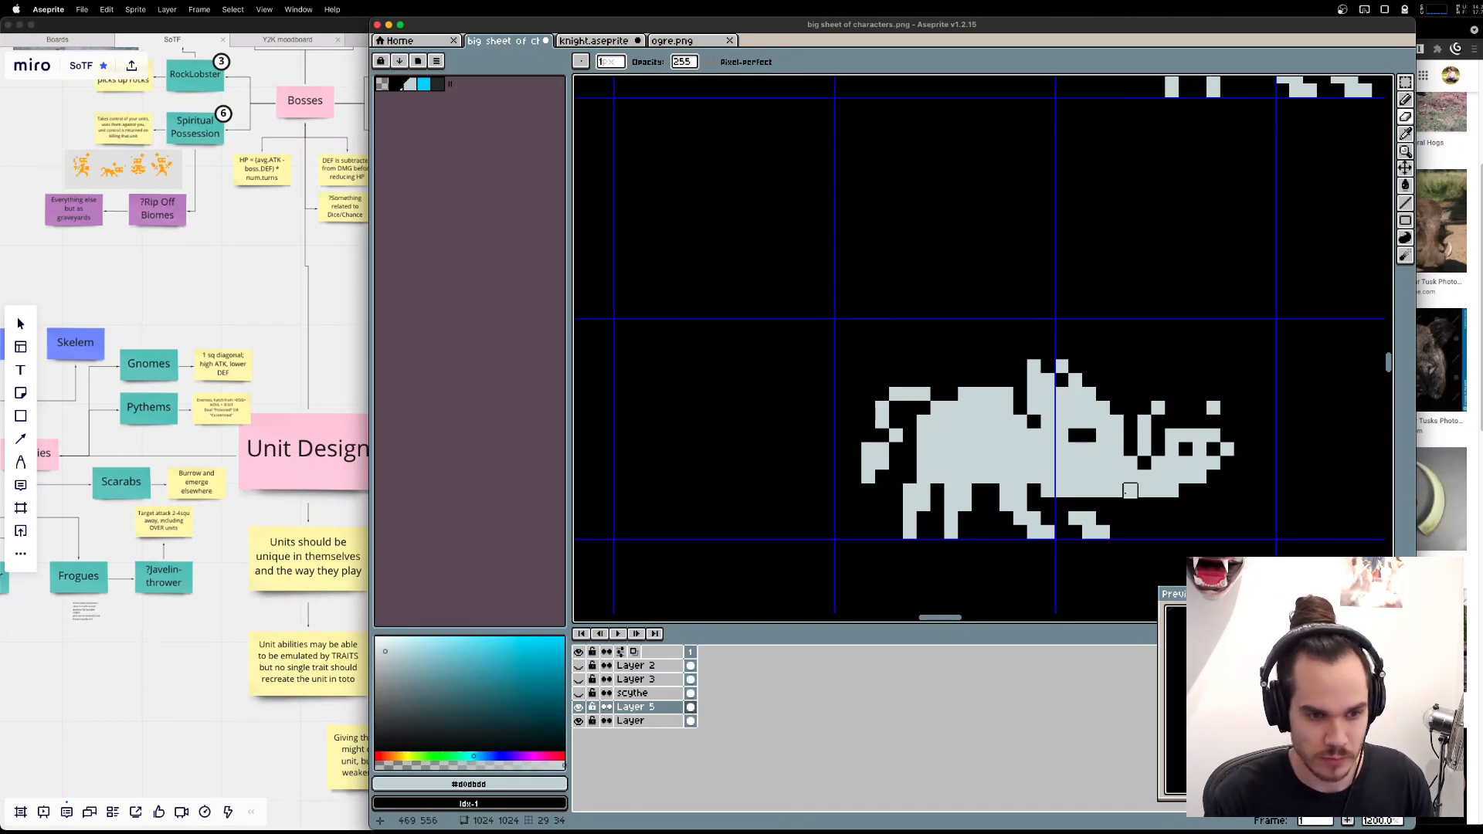
# Move the wolf and the maned beast side by side into a row below the line of standing characters.
pyautogui.scroll(-2, 967, 532)
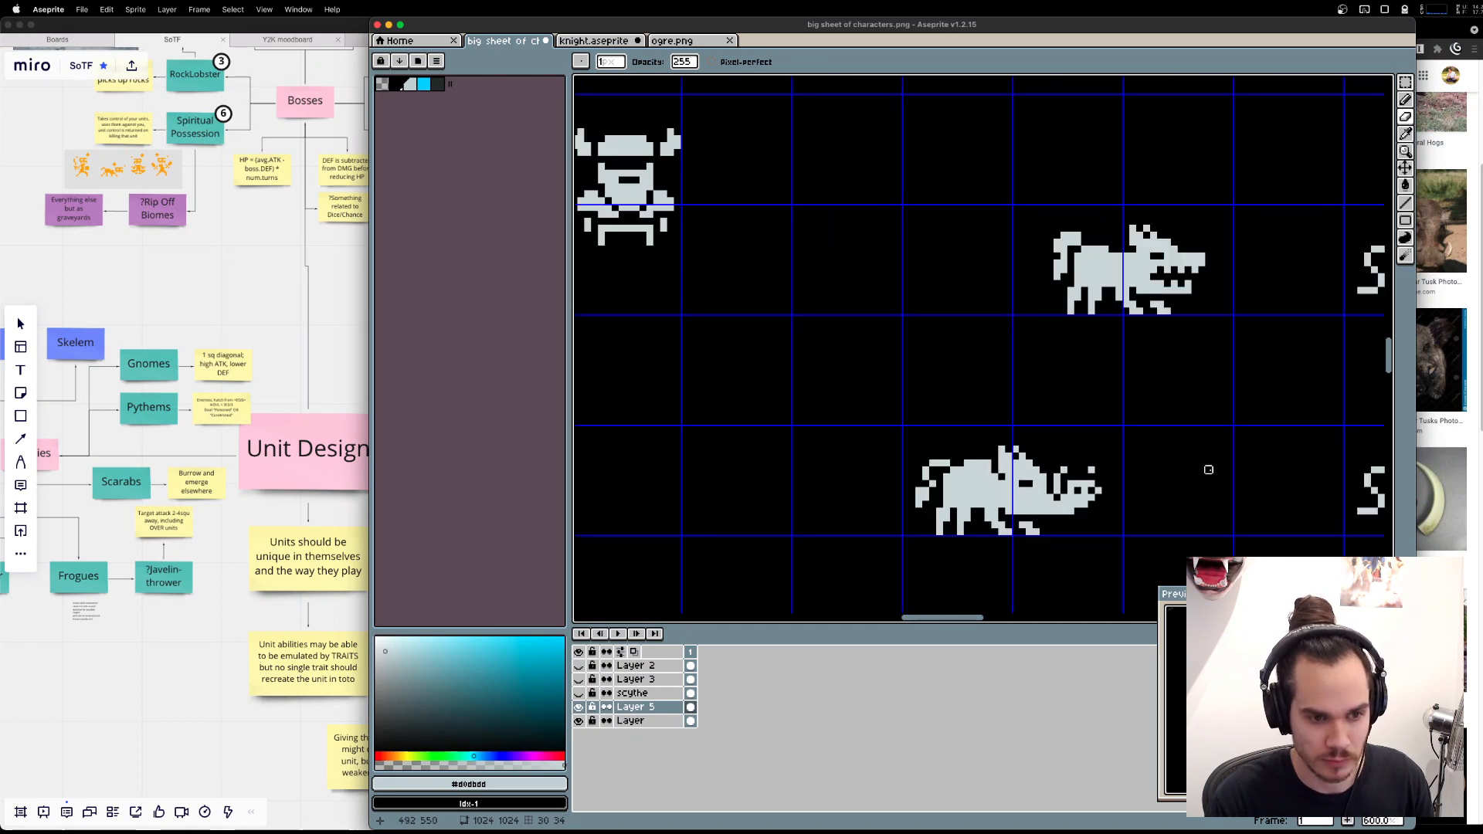
pyautogui.moveTo(1208, 470); pyautogui.dragTo(1036, 458)
pyautogui.scroll(-1, 1037, 458)
pyautogui.press('m')
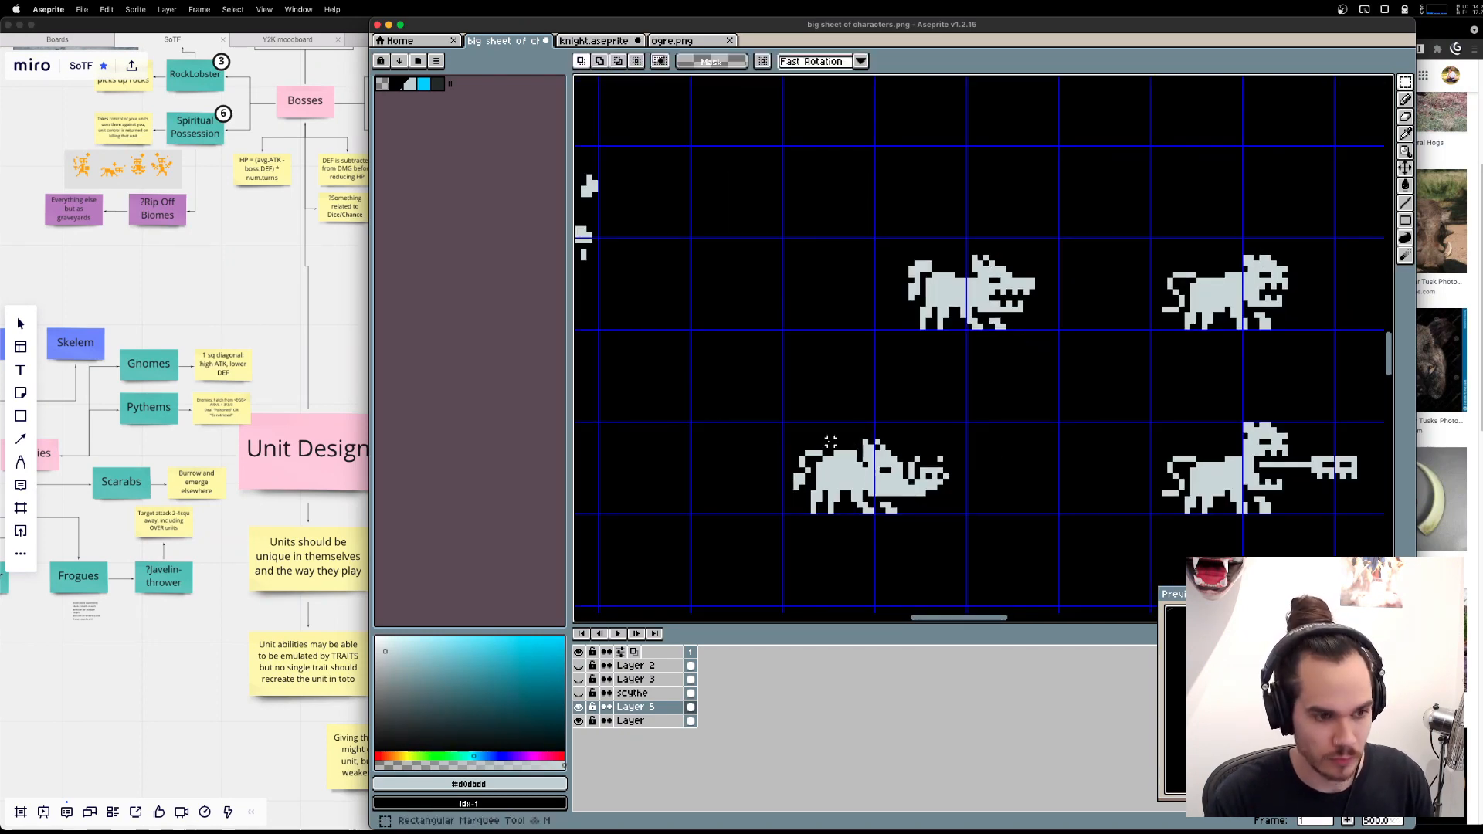
pyautogui.moveTo(729, 417); pyautogui.dragTo(966, 525)
pyautogui.scroll(-2, 1032, 392)
pyautogui.moveTo(1084, 289); pyautogui.dragTo(988, 355)
pyautogui.moveTo(820, 410); pyautogui.dragTo(952, 471)
pyautogui.moveTo(934, 458); pyautogui.dragTo(867, 401)
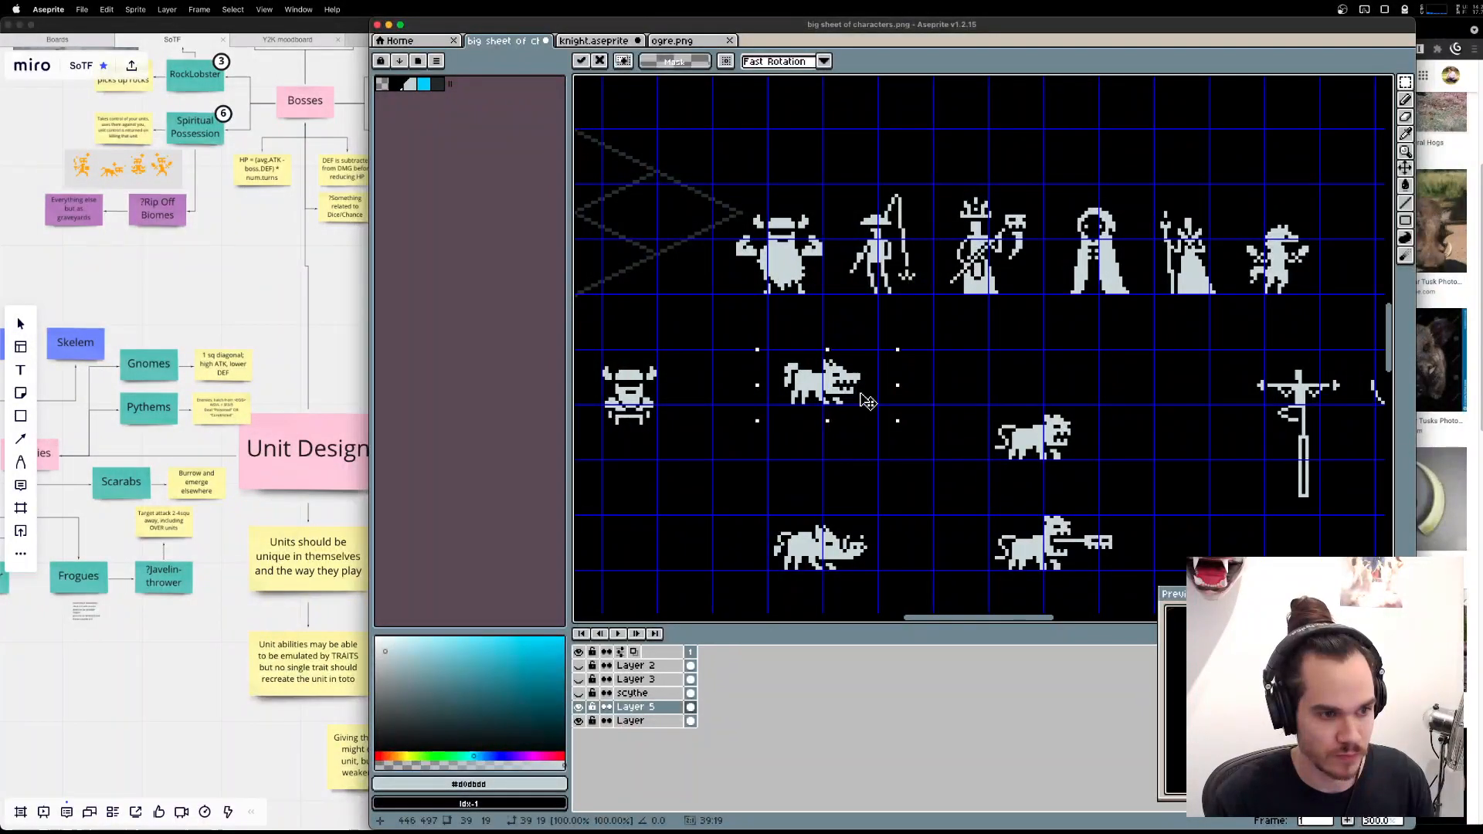
pyautogui.press('Return')
pyautogui.moveTo(971, 397)
pyautogui.mouseDown()
pyautogui.moveTo(1091, 486)
pyautogui.moveTo(987, 396)
pyautogui.mouseUp()
pyautogui.press('Return')
# Move the tusked boar up into the beast row, beside the maned beast.
pyautogui.moveTo(757, 525); pyautogui.dragTo(892, 581)
pyautogui.moveTo(722, 484); pyautogui.dragTo(918, 582)
pyautogui.moveTo(815, 536); pyautogui.dragTo(1040, 372)
pyautogui.press('Return')
# Move the maned beast holding the long key-shaped object directly below the plain maned beast, nudging it one pixel sideways.
pyautogui.moveTo(927, 502); pyautogui.dragTo(1136, 610)
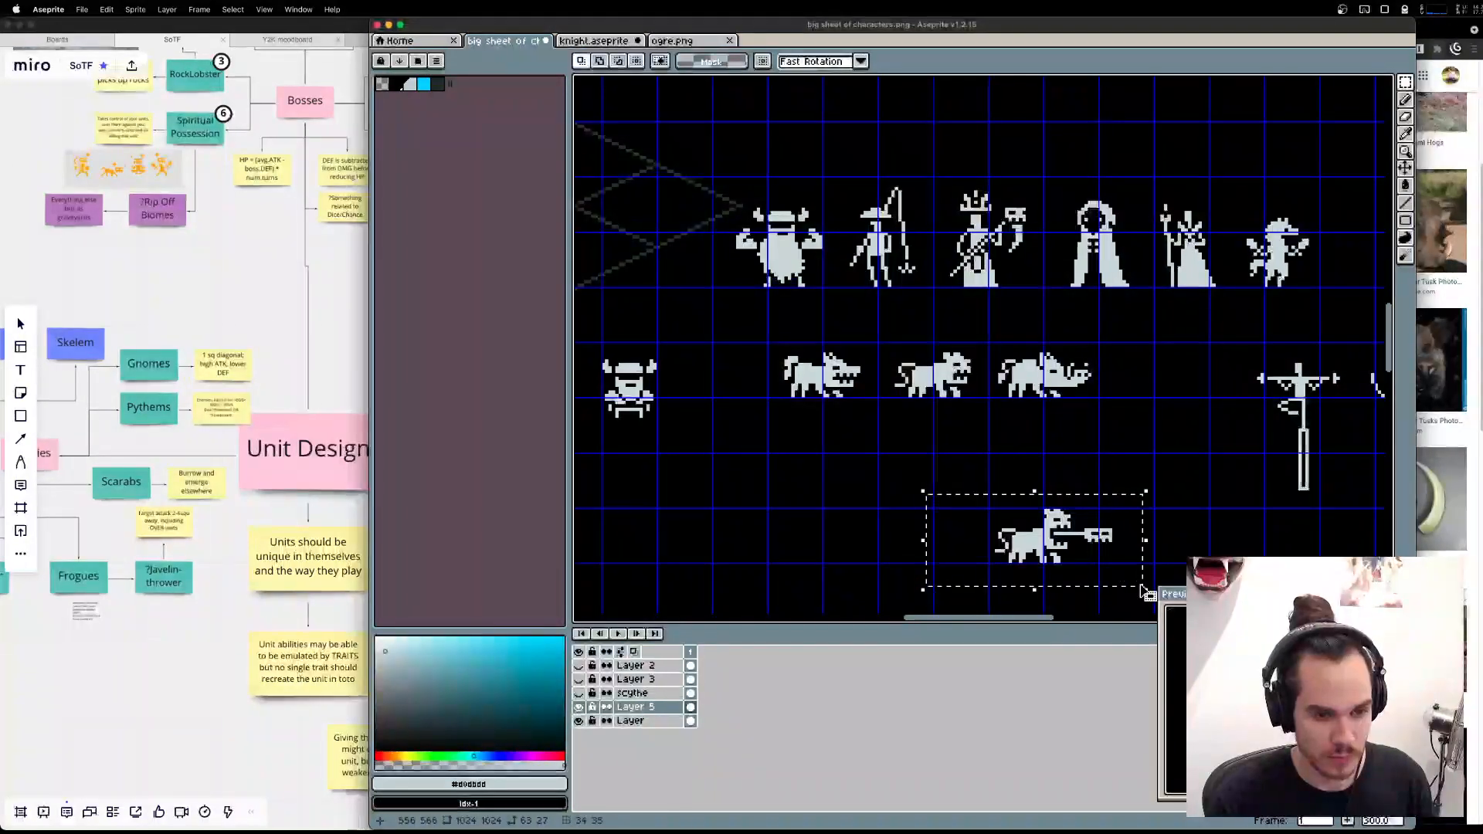
pyautogui.moveTo(1097, 552); pyautogui.dragTo(993, 500)
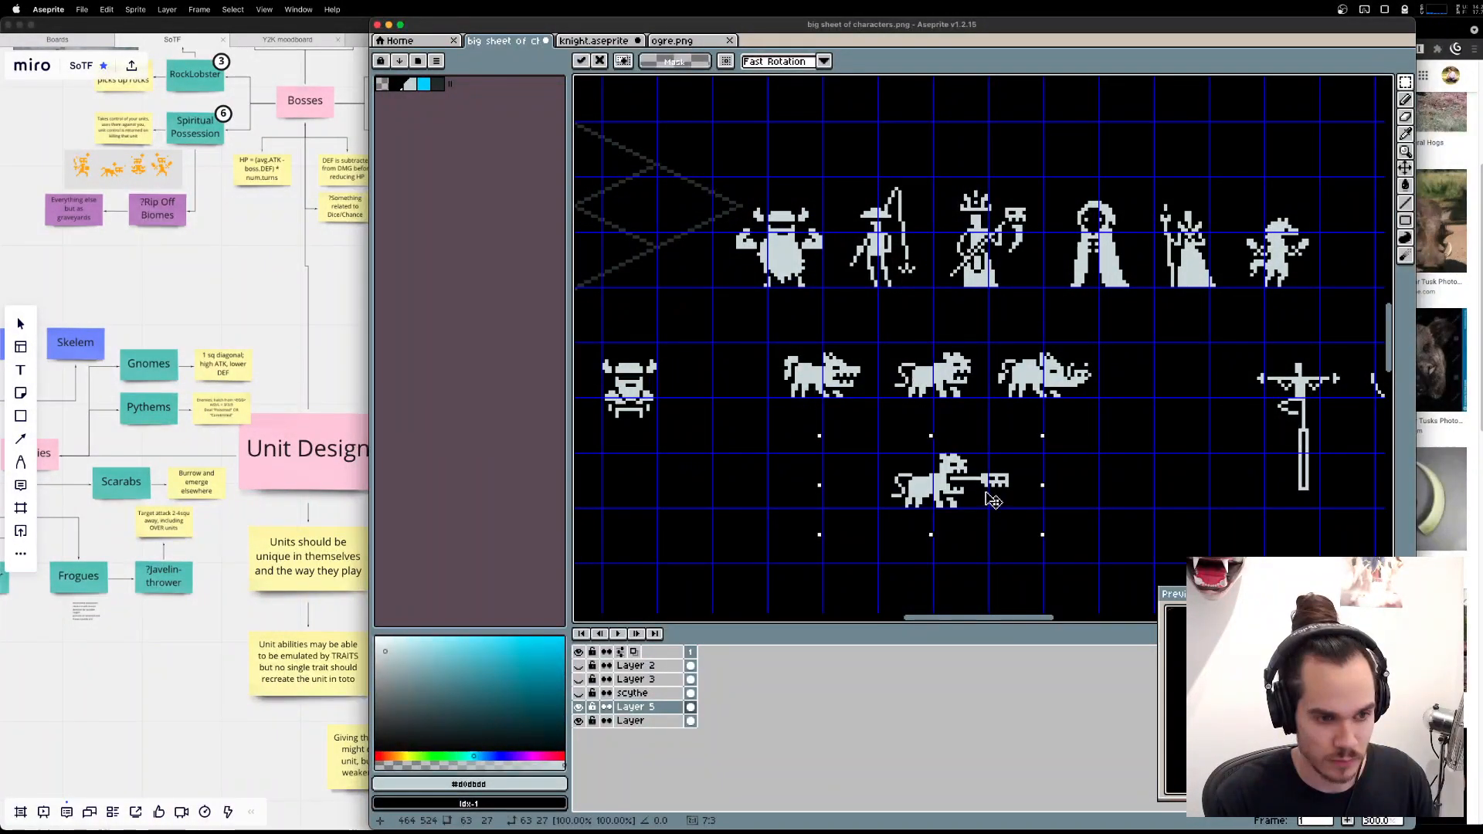
pyautogui.press('Right')
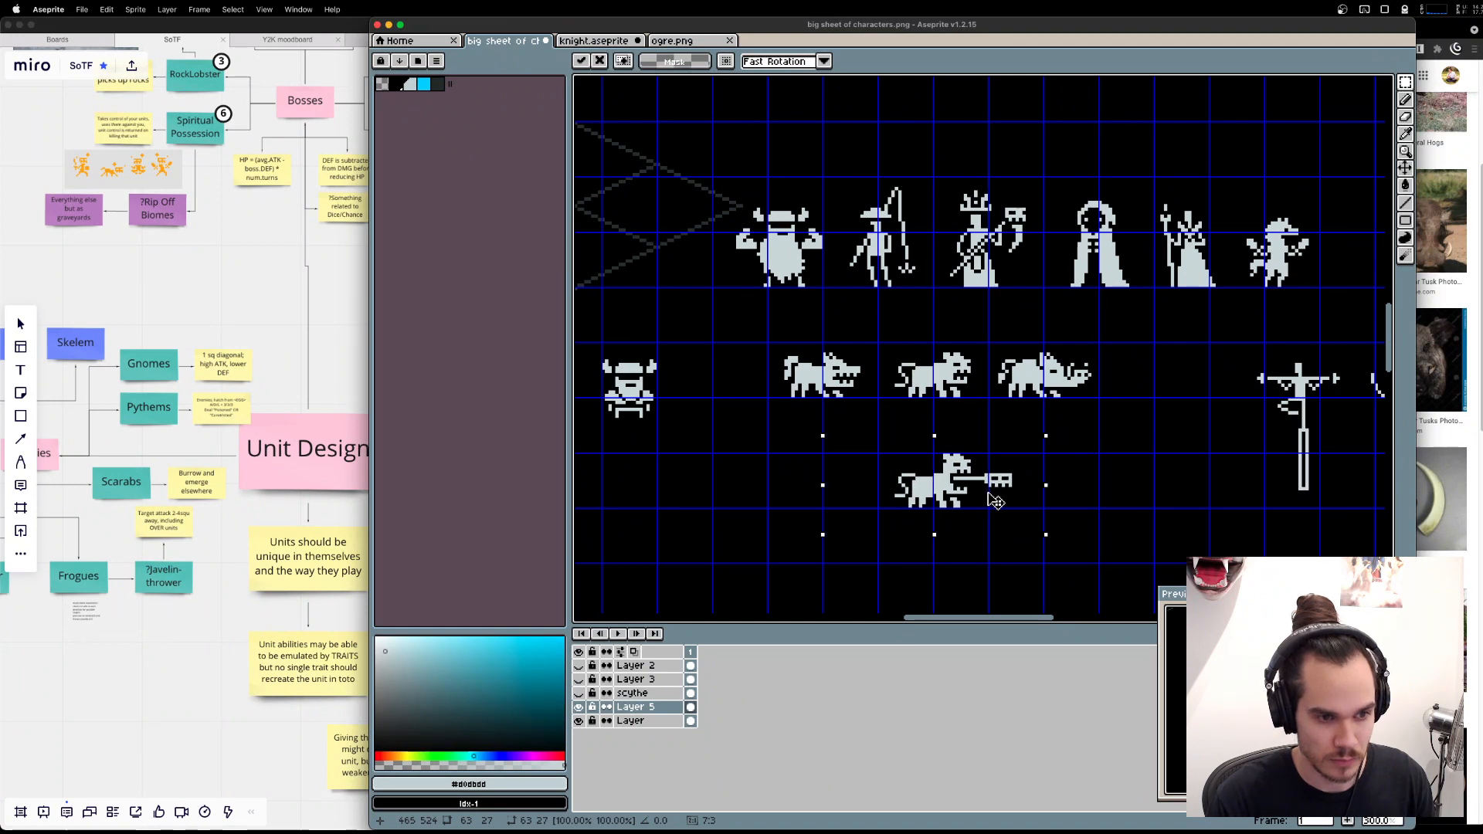
pyautogui.click(1103, 485)
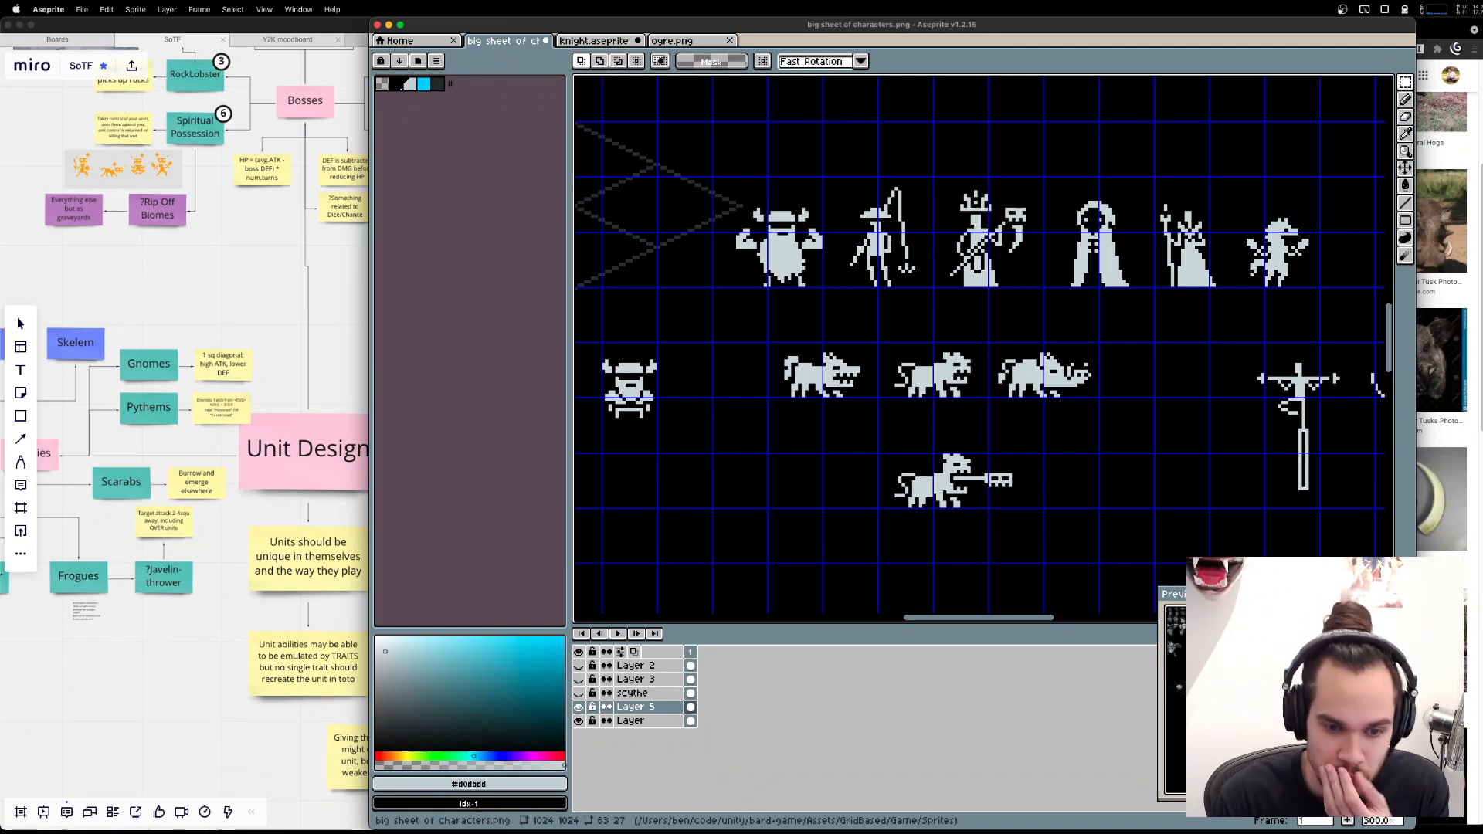
# Move the two juggler sprites and their dice to a row below the maned beast with the key-shaped object.
pyautogui.scroll(-3, 1136, 444)
pyautogui.scroll(2, 1053, 421)
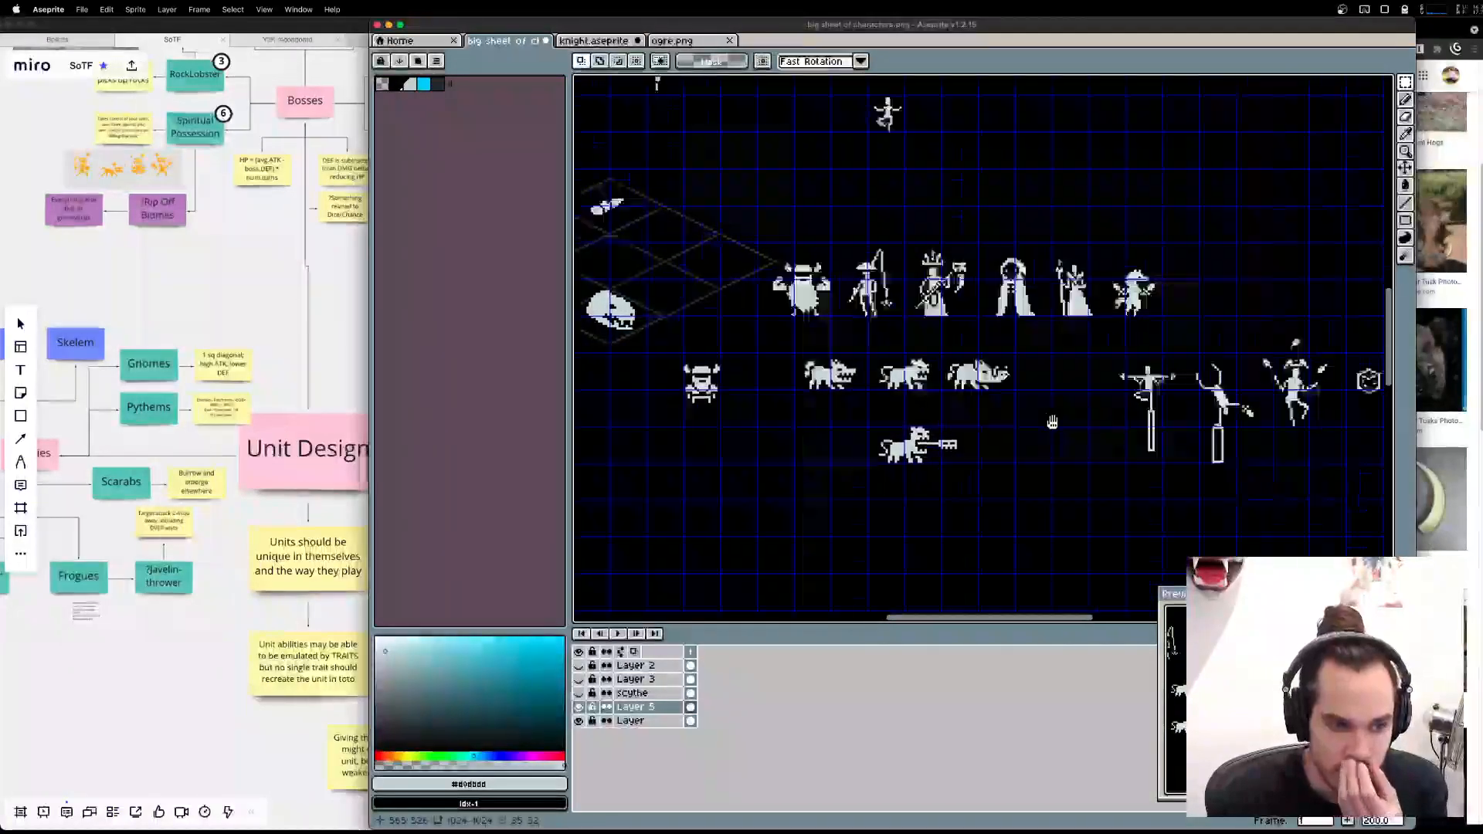
pyautogui.hscroll(2, 1118, 379)
pyautogui.moveTo(1368, 535); pyautogui.dragTo(1066, 293)
pyautogui.moveTo(1215, 370); pyautogui.dragTo(788, 496)
pyautogui.moveTo(1020, 531); pyautogui.dragTo(1154, 418)
pyautogui.moveTo(924, 395); pyautogui.dragTo(969, 415)
pyautogui.click(1209, 425)
# Lower the spread-armed pole figure level with its neighbour and trim the bottom of its pole to match.
pyautogui.moveTo(1055, 231); pyautogui.dragTo(1234, 359)
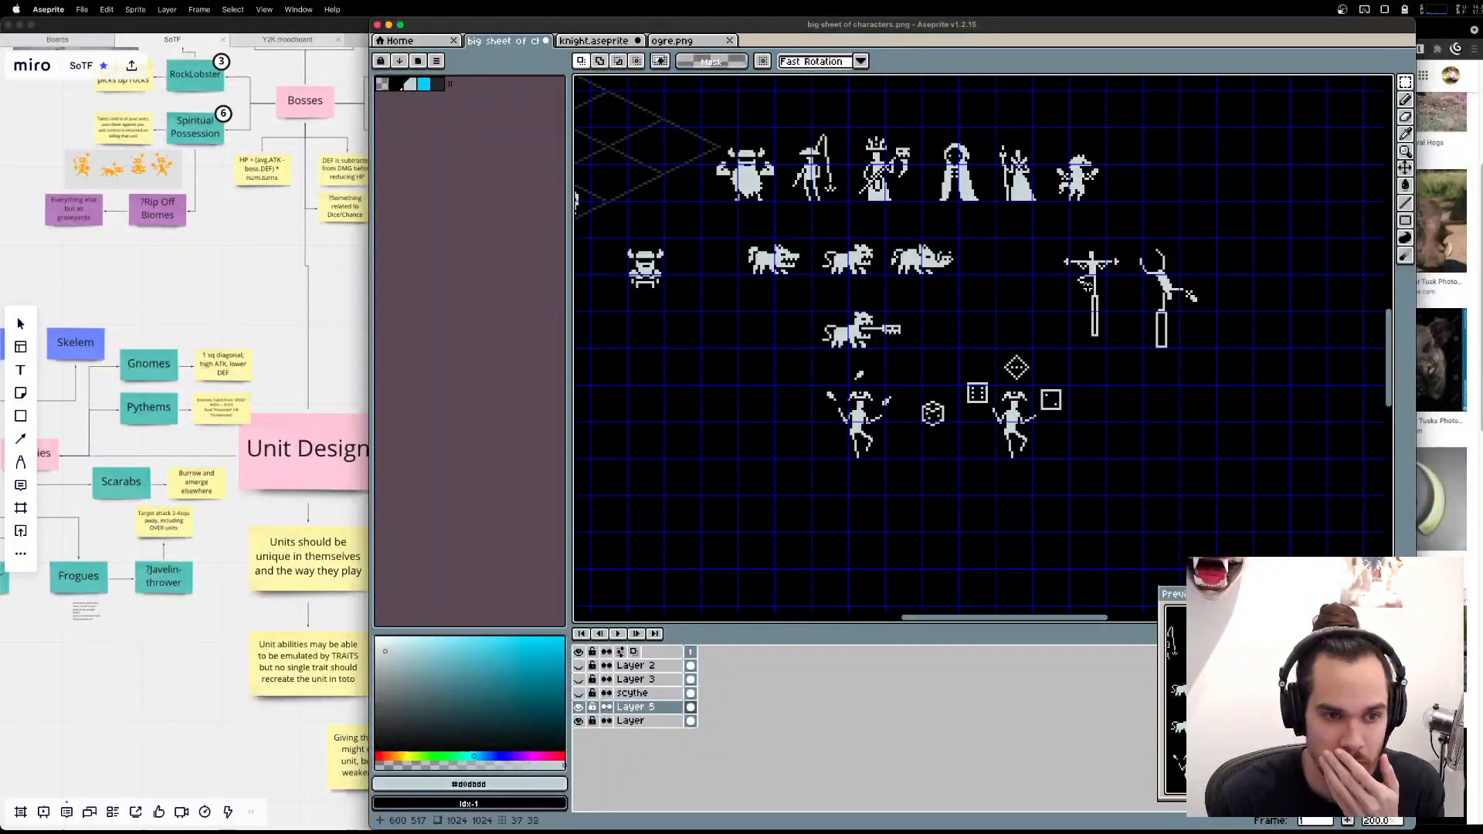
pyautogui.moveTo(1046, 238); pyautogui.dragTo(1141, 344)
pyautogui.moveTo(1111, 289); pyautogui.dragTo(1108, 300)
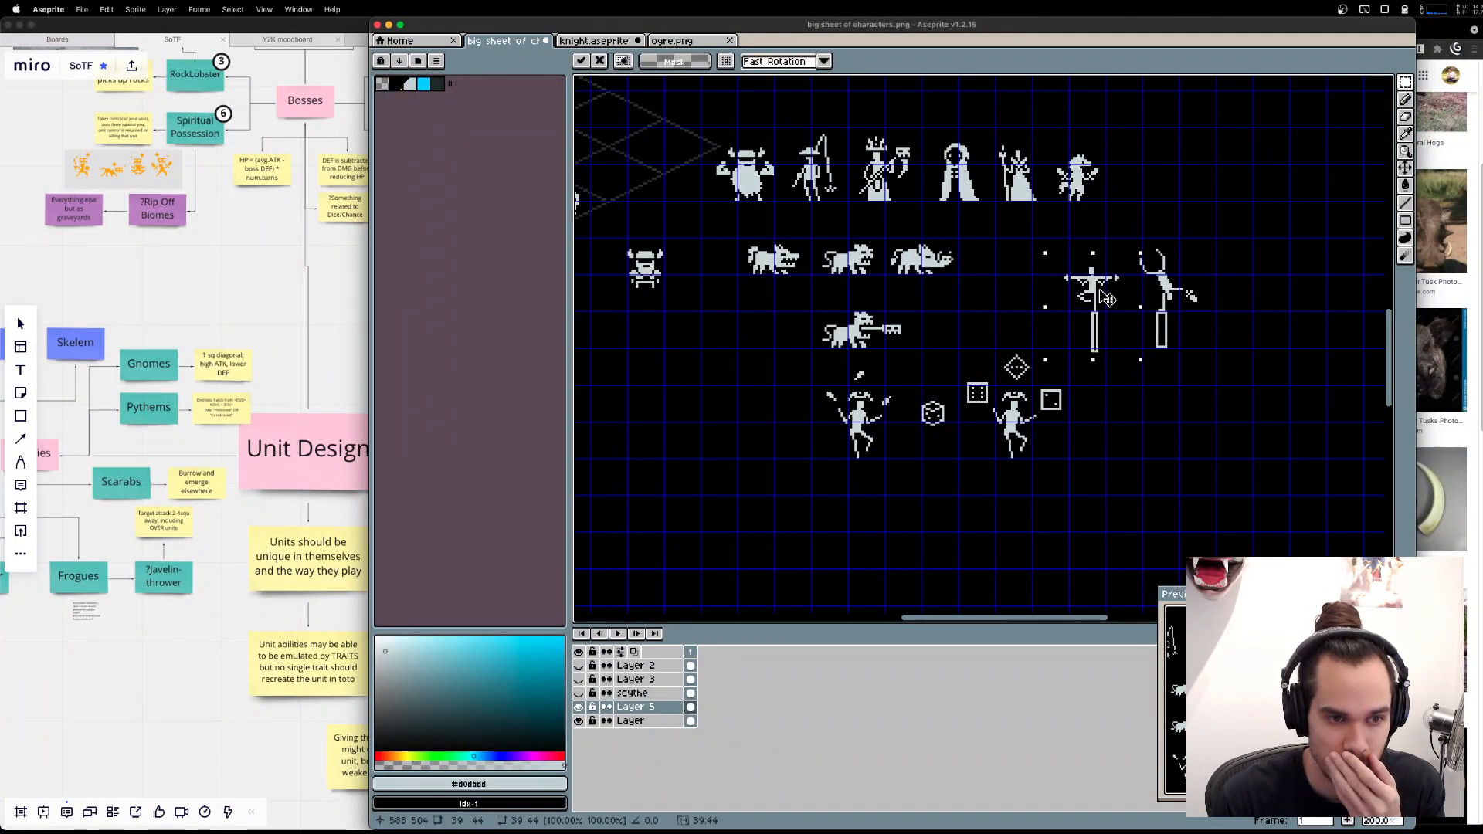
pyautogui.click(1189, 437)
pyautogui.scroll(2, 1138, 392)
pyautogui.moveTo(1100, 371); pyautogui.dragTo(1113, 333)
pyautogui.click(1092, 321)
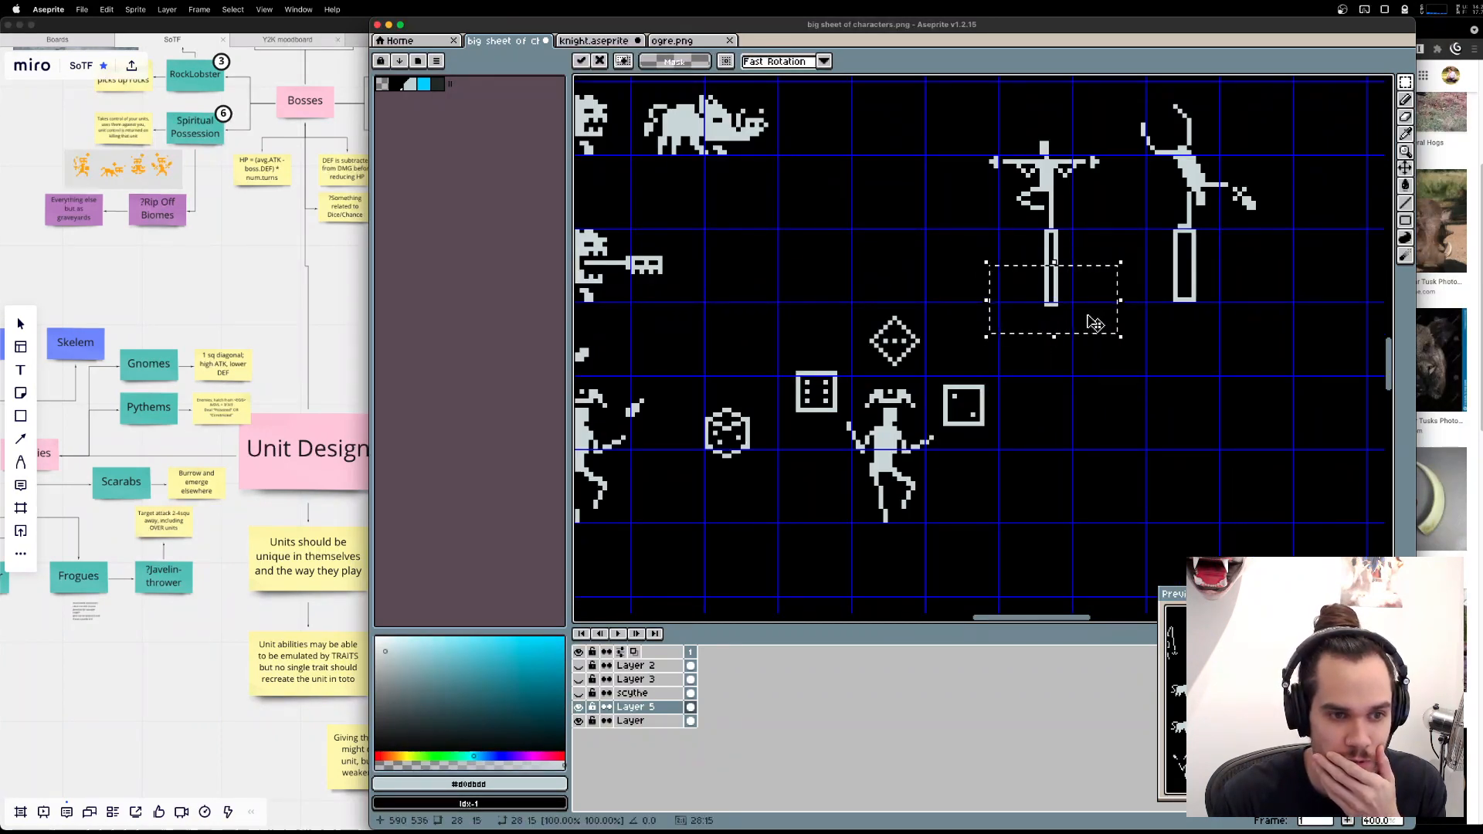
# Move both pole figures together closer to the beast sprites, above the dice juggler.
pyautogui.scroll(-1, 1090, 318)
pyautogui.scroll(2, 1167, 366)
pyautogui.moveTo(958, 177); pyautogui.dragTo(1253, 375)
pyautogui.moveTo(1169, 321); pyautogui.dragTo(1064, 325)
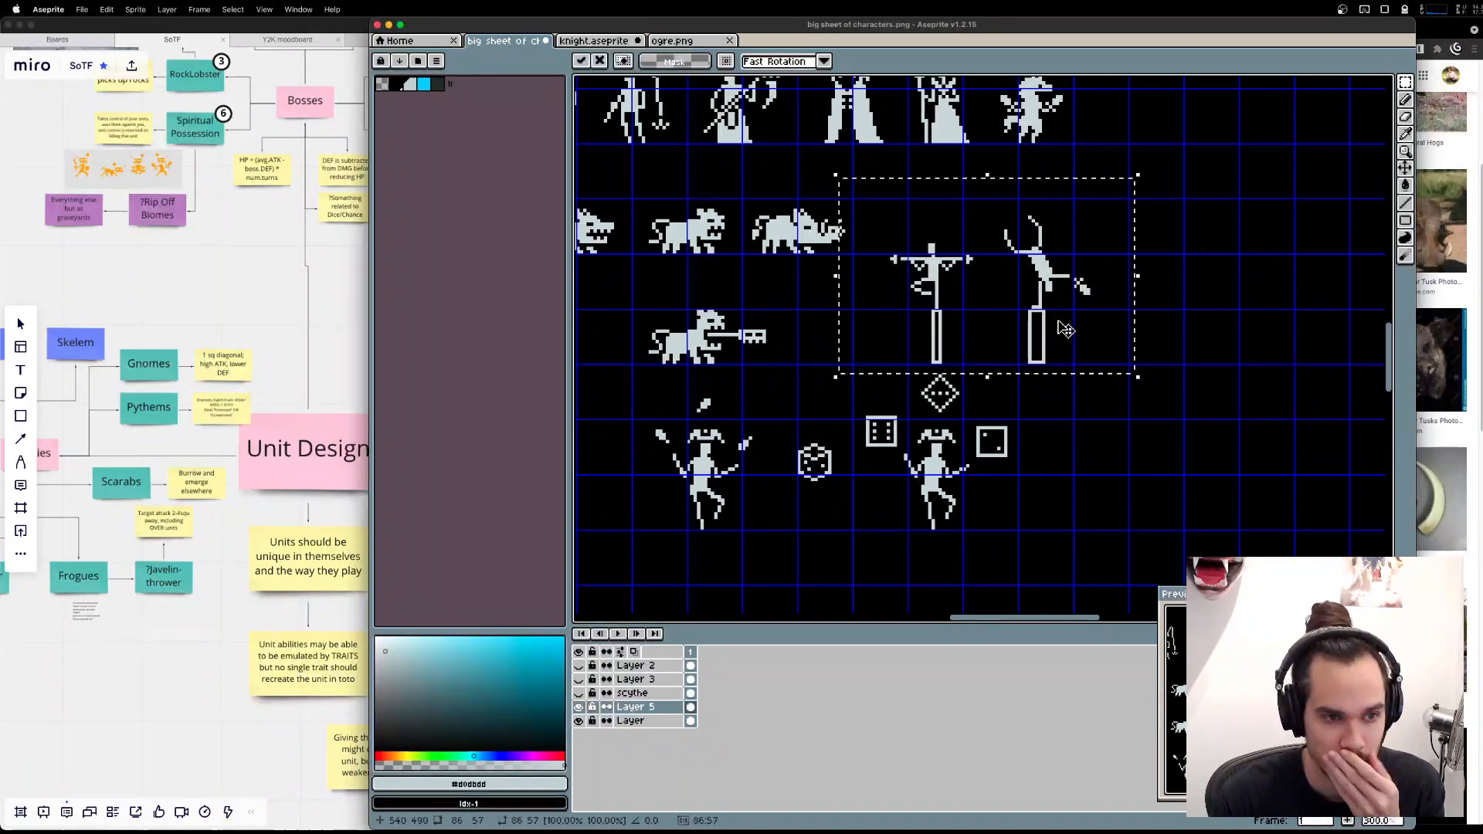
pyautogui.click(1156, 361)
pyautogui.scroll(-2, 1156, 361)
pyautogui.moveTo(985, 283); pyautogui.dragTo(929, 288)
pyautogui.scroll(1, 1227, 397)
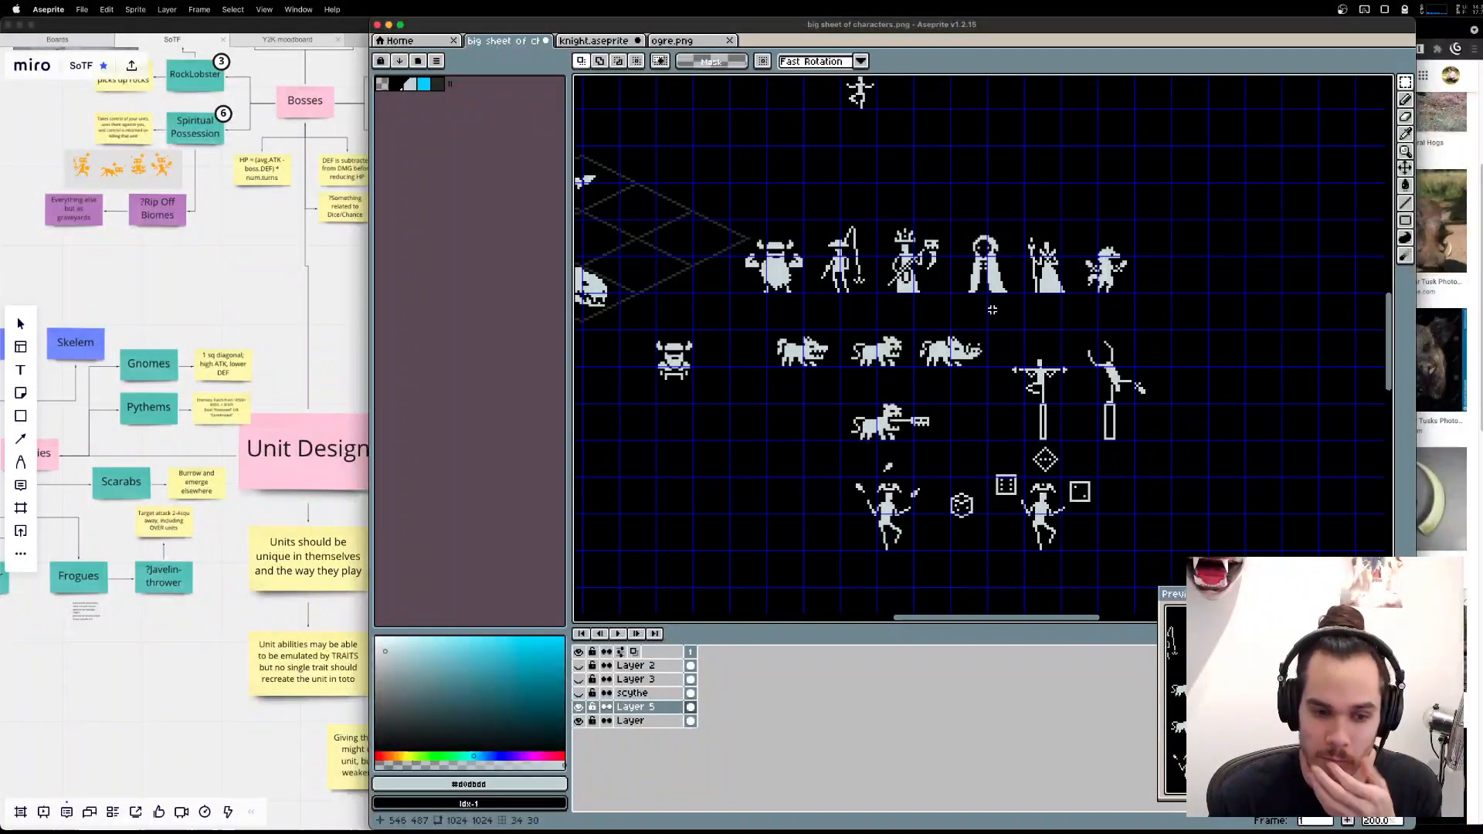
# Save the character sheet with the rearranged unit sprites.
pyautogui.press('super+s')
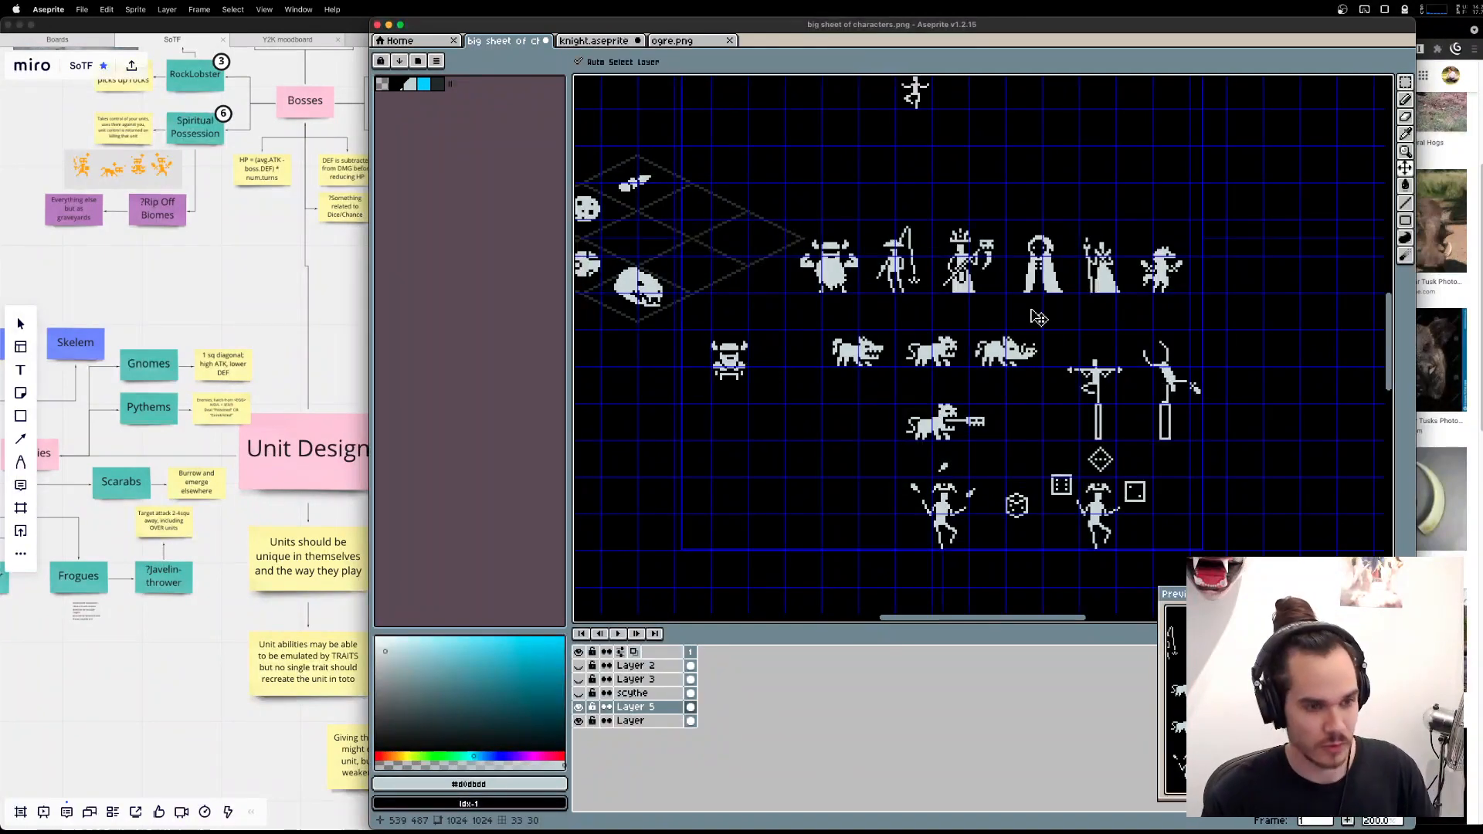
pyautogui.press('Return')
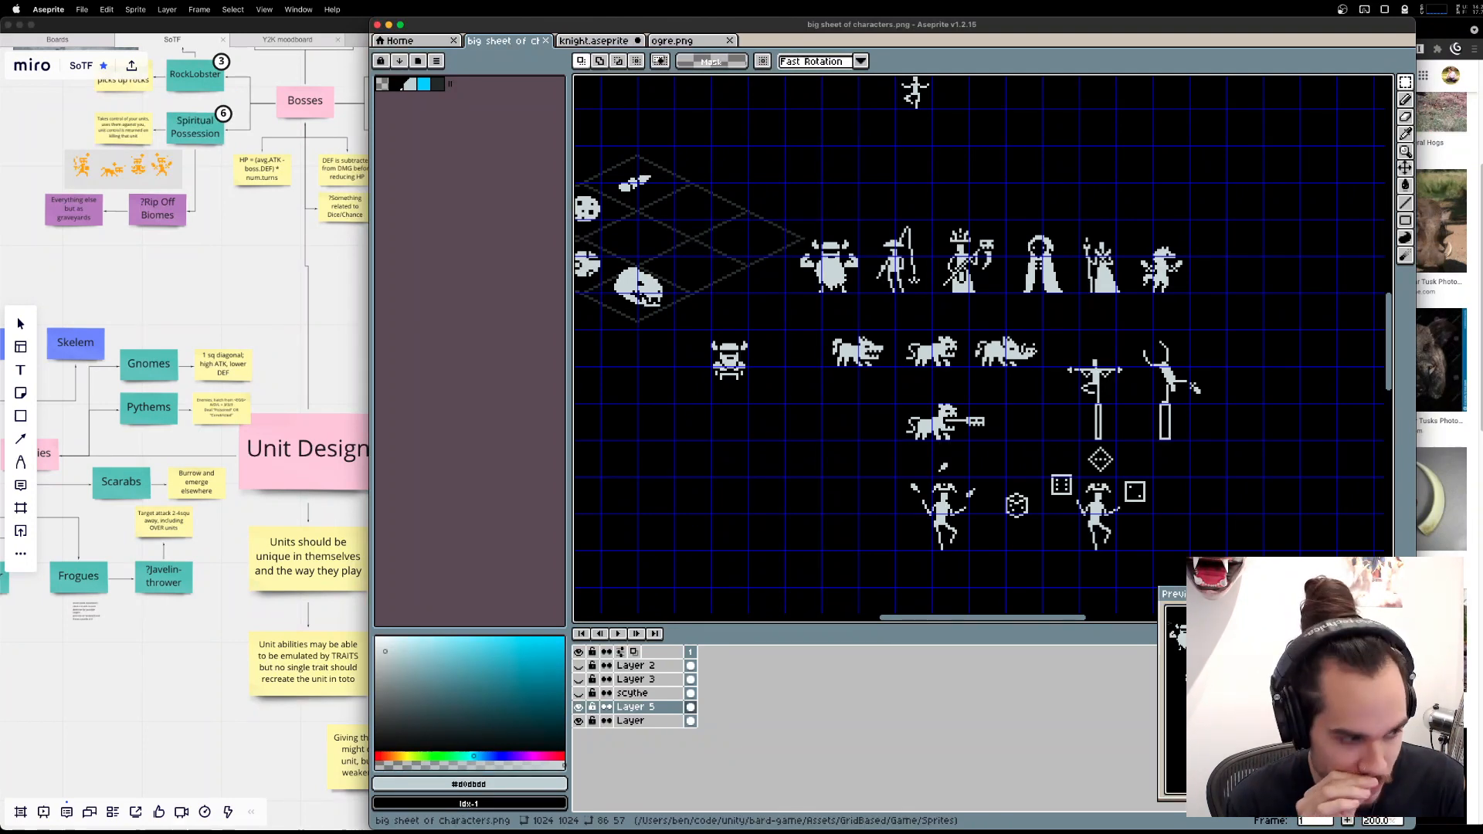
# Switch to Miro and examine the Allies branches of the Unit Design board, then return to the character sheet in Aseprite.
pyautogui.click(224, 699)
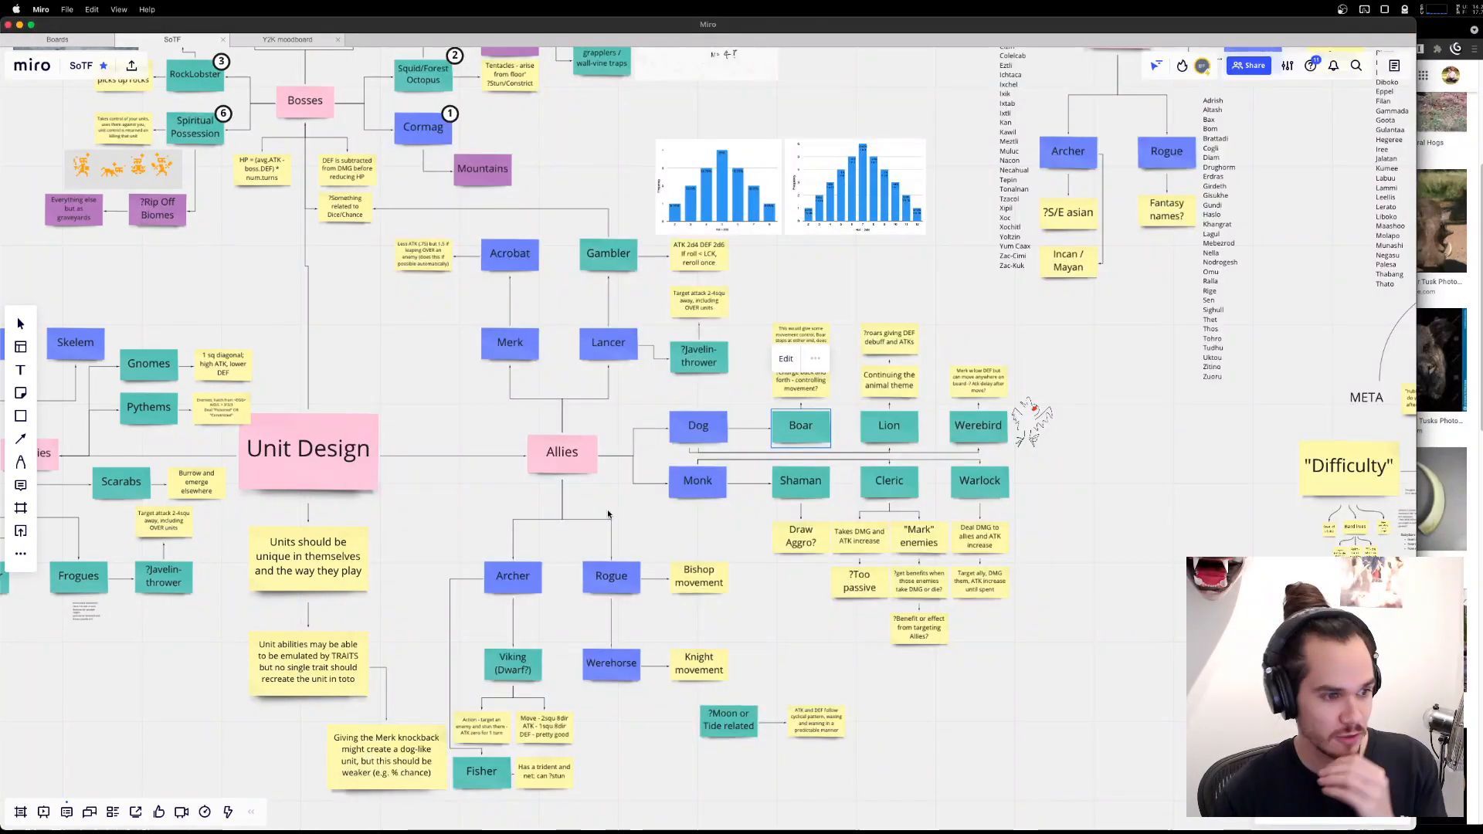
pyautogui.moveTo(957, 706); pyautogui.dragTo(1055, 704)
pyautogui.scroll(-3, 1055, 704)
pyautogui.hscroll(3, 1055, 704)
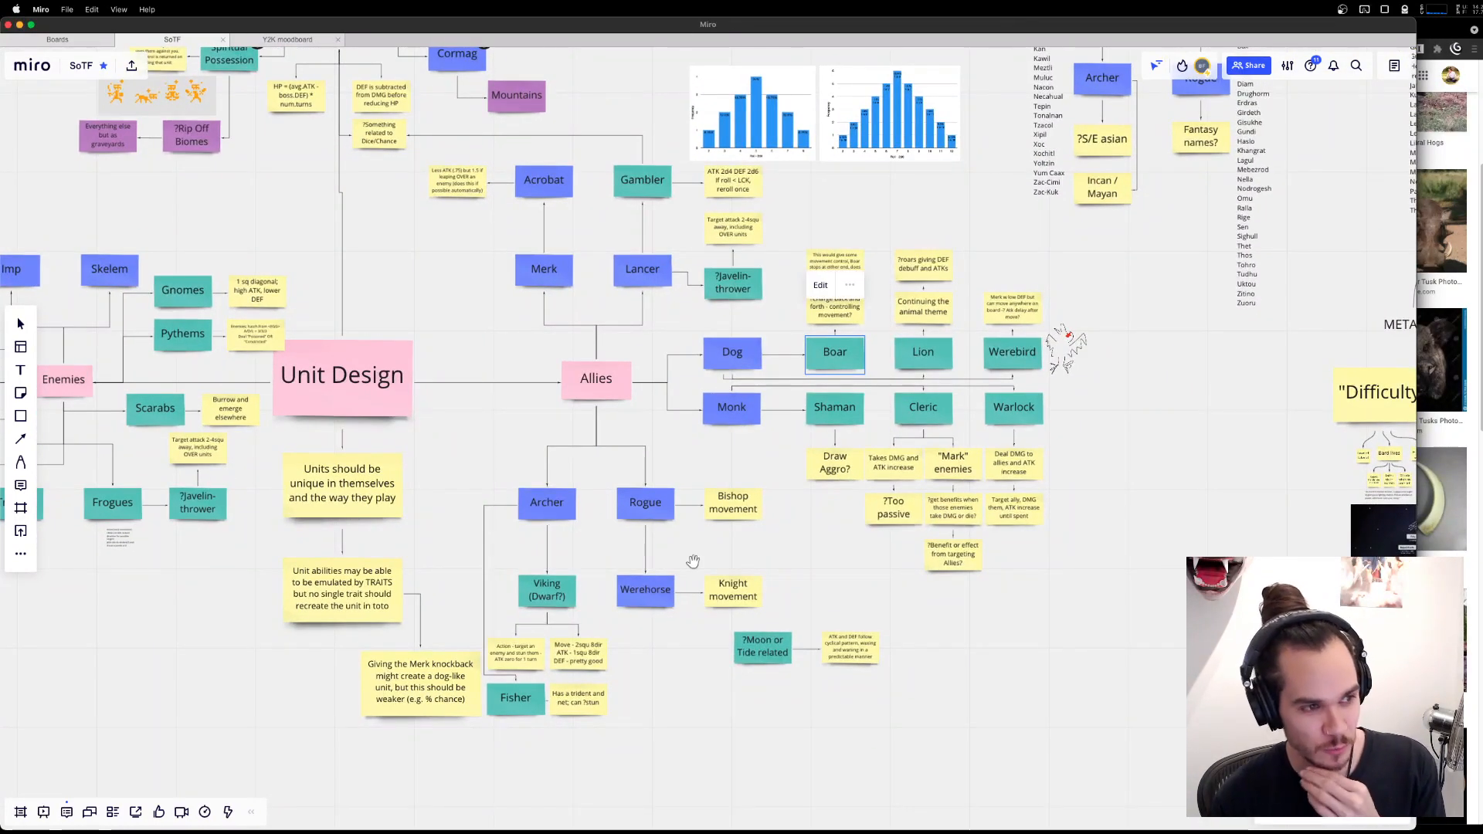
pyautogui.click(933, 430)
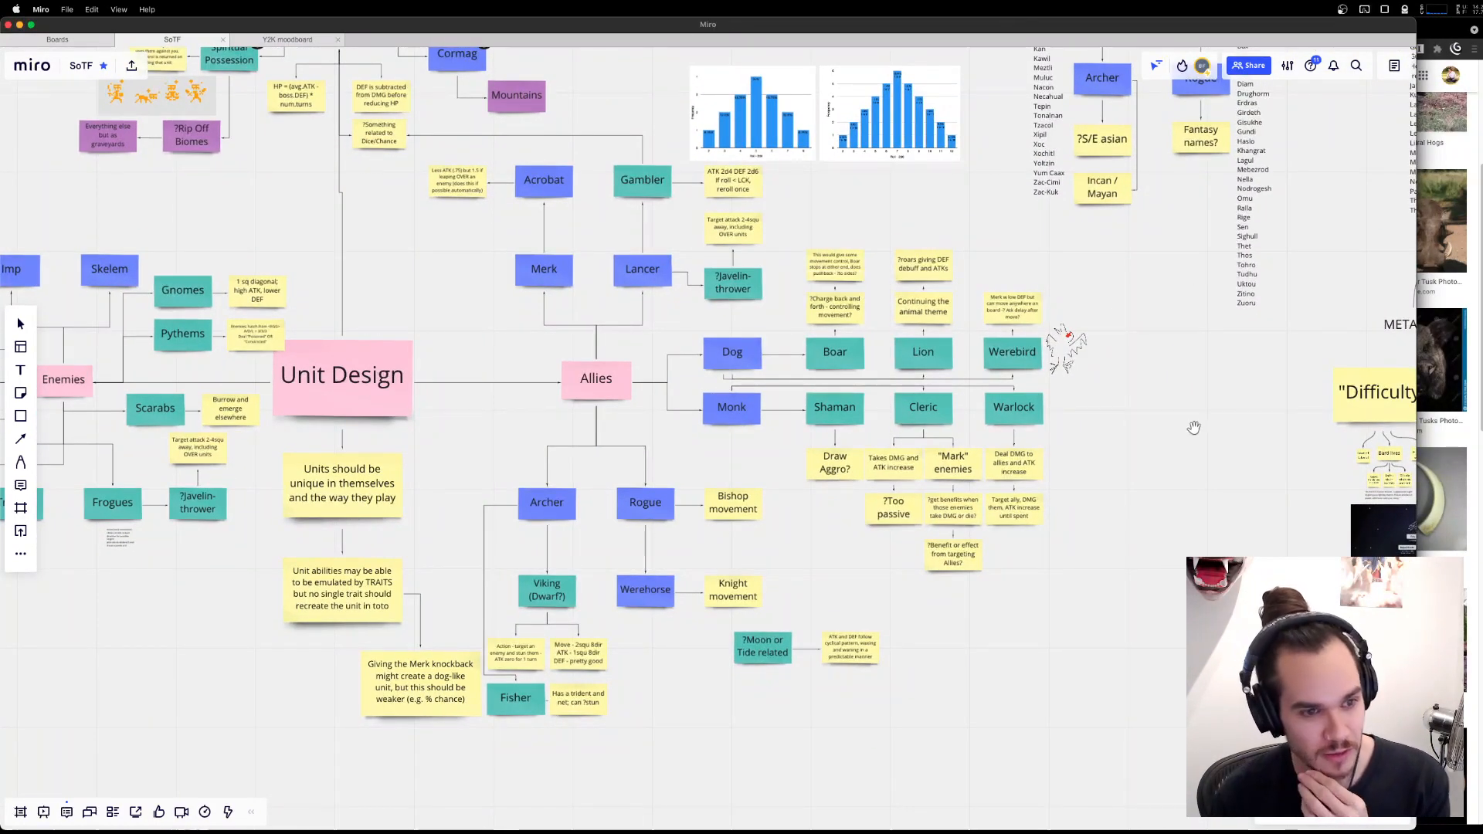
pyautogui.scroll(3, 1085, 313)
pyautogui.hscroll(-2, 1085, 313)
pyautogui.scroll(4, 1084, 313)
pyautogui.hscroll(-3, 1084, 313)
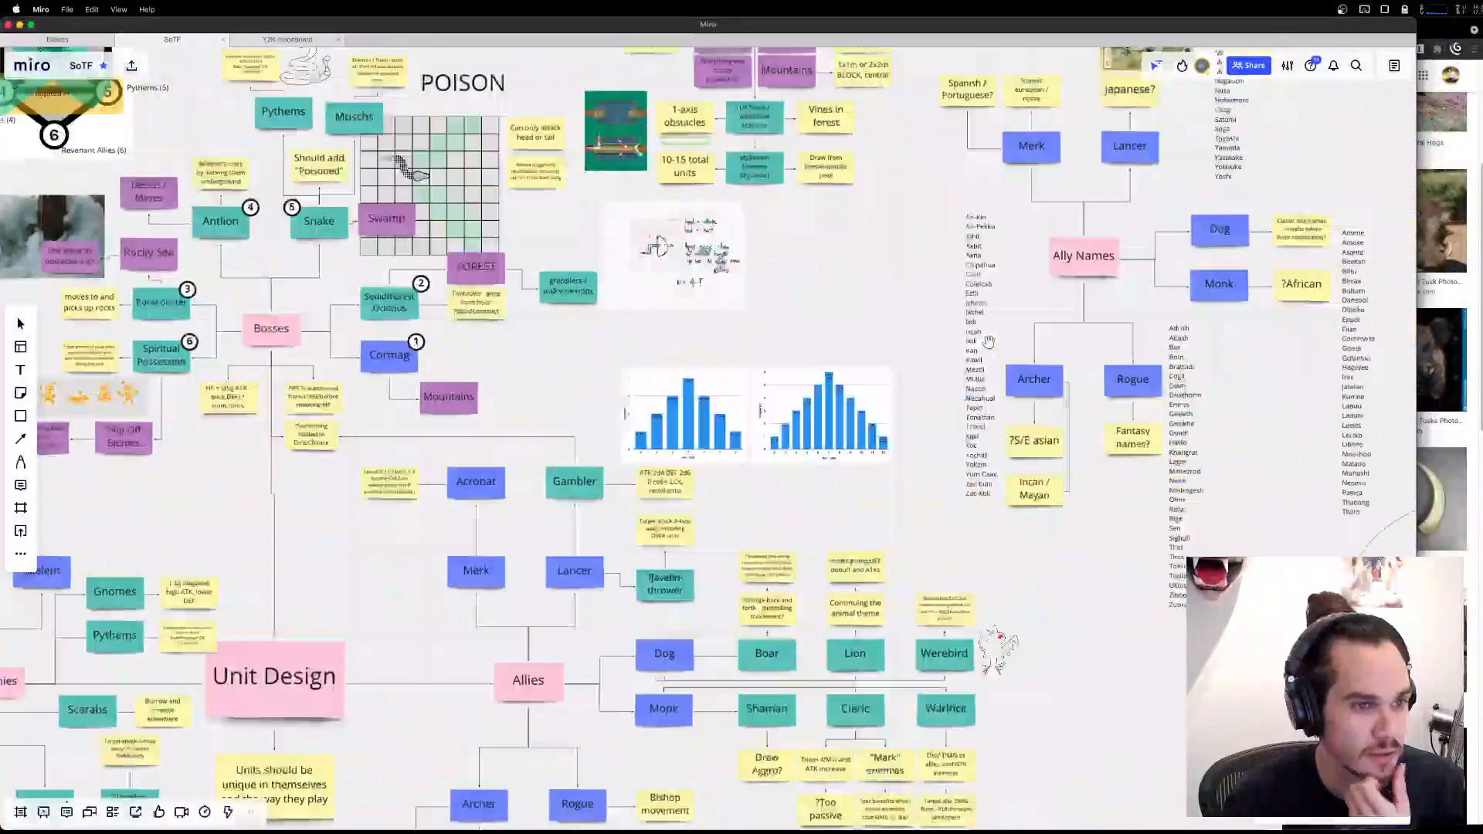
pyautogui.scroll(-5, 991, 473)
pyautogui.hscroll(4, 991, 474)
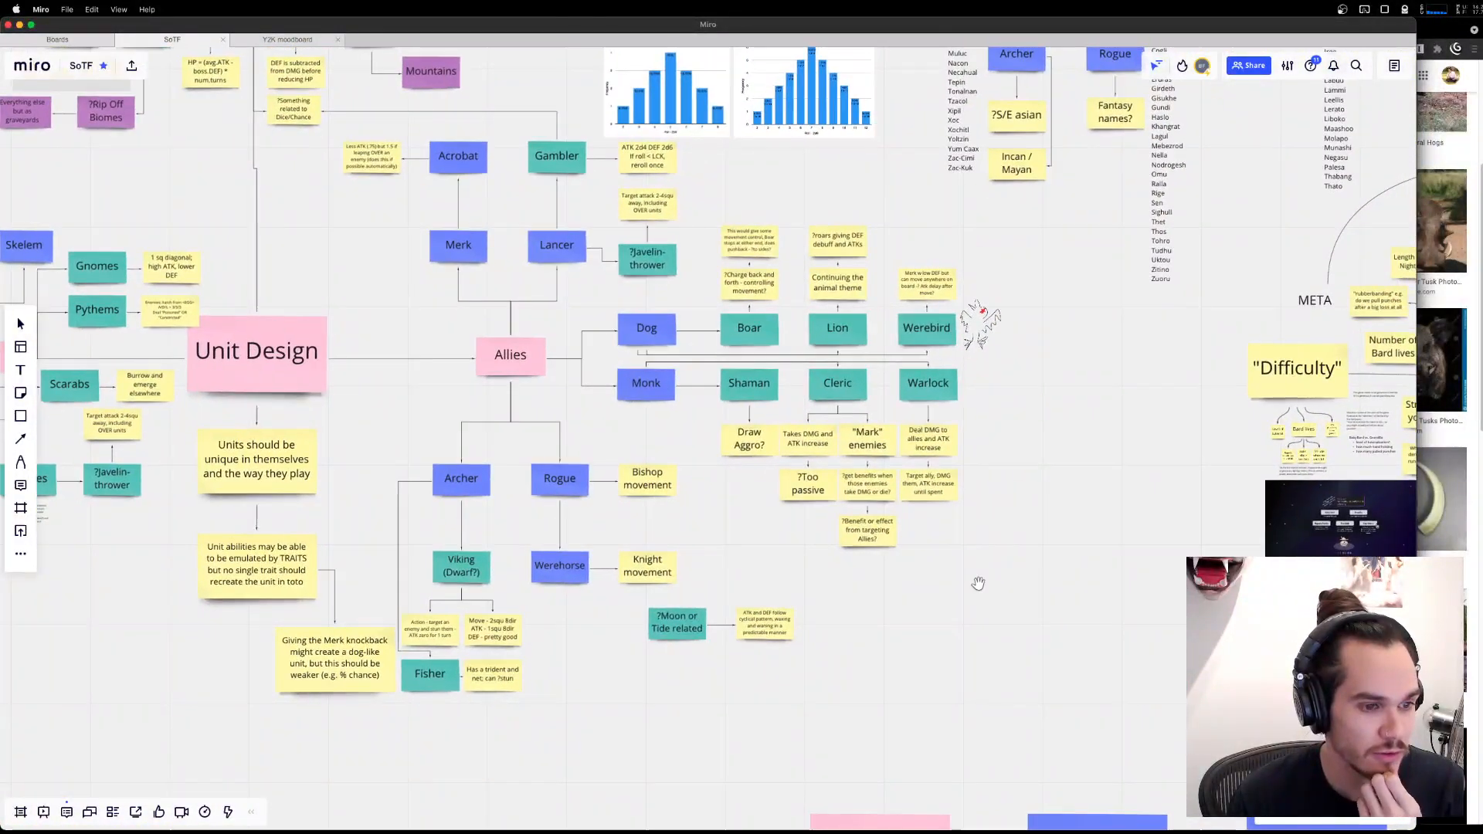
pyautogui.click(1207, 815)
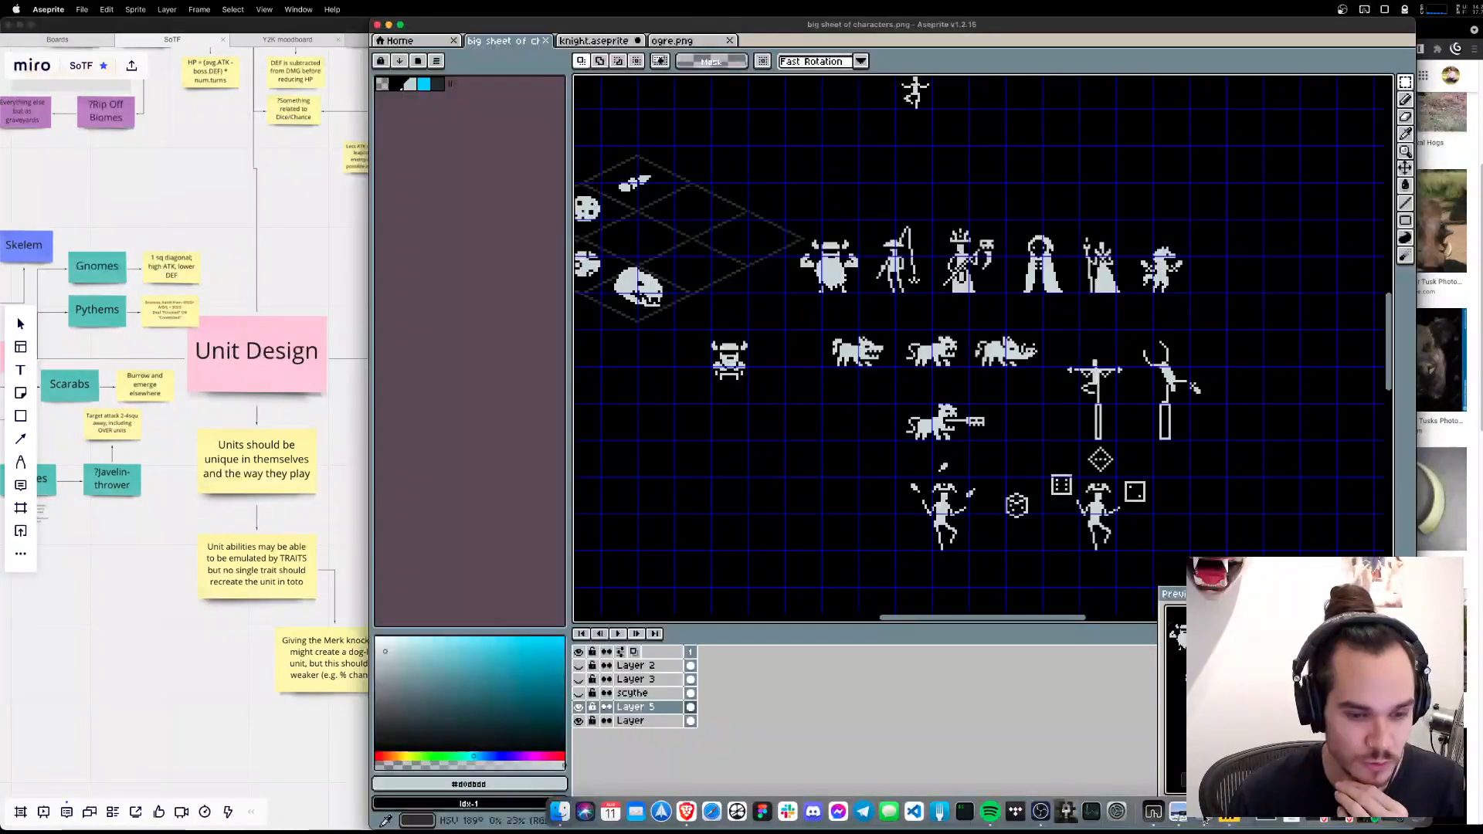
pyautogui.scroll(-2, 752, 484)
pyautogui.scroll(3, 774, 482)
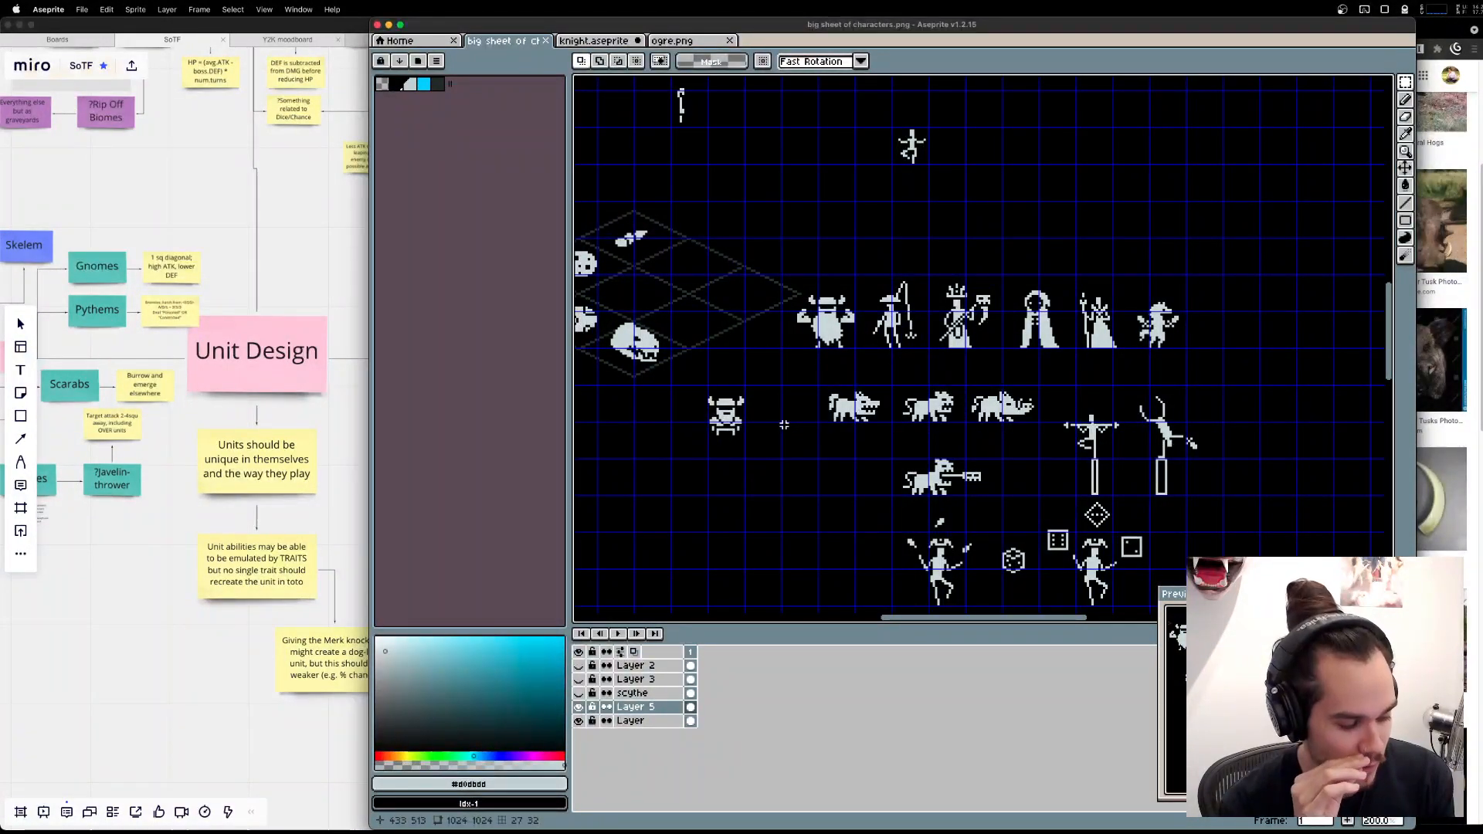
# Open IMG_0278.jpeg in Preview, enlarge and reposition its window, and move the chat window beside it.
pyautogui.moveTo(1120, 831)
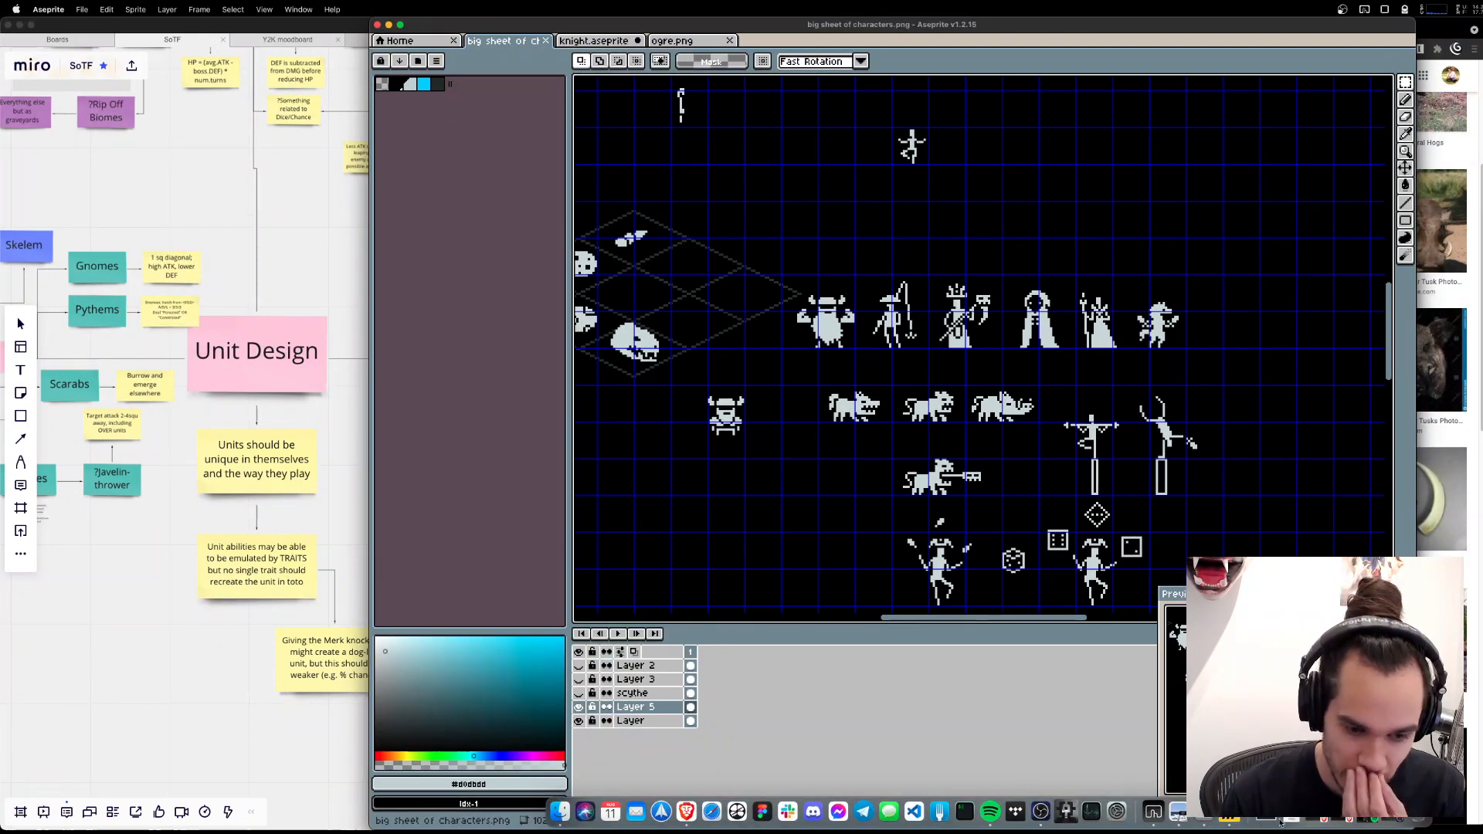
pyautogui.click(1178, 812)
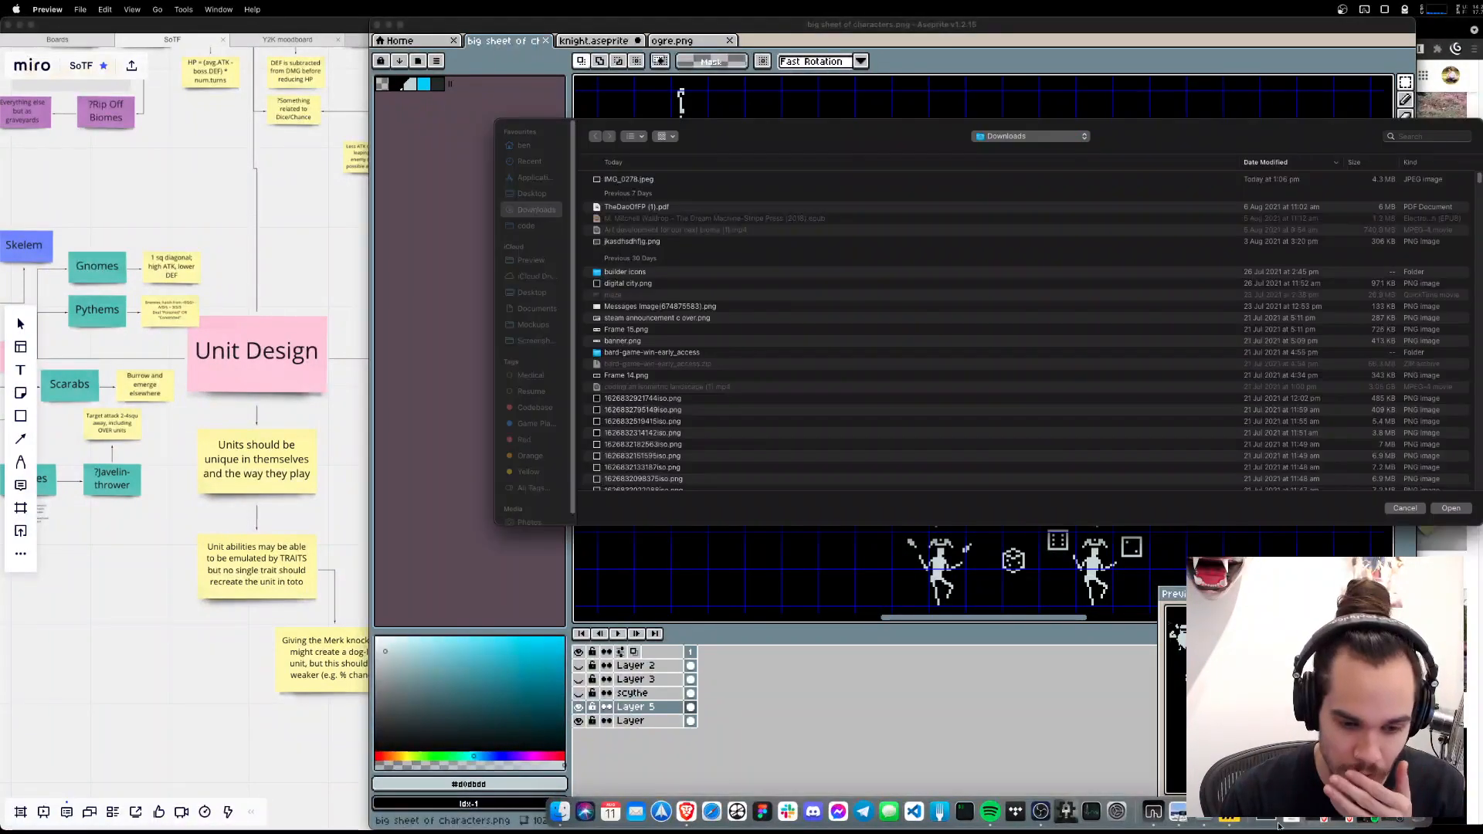
pyautogui.click(1267, 816)
pyautogui.click(1273, 657)
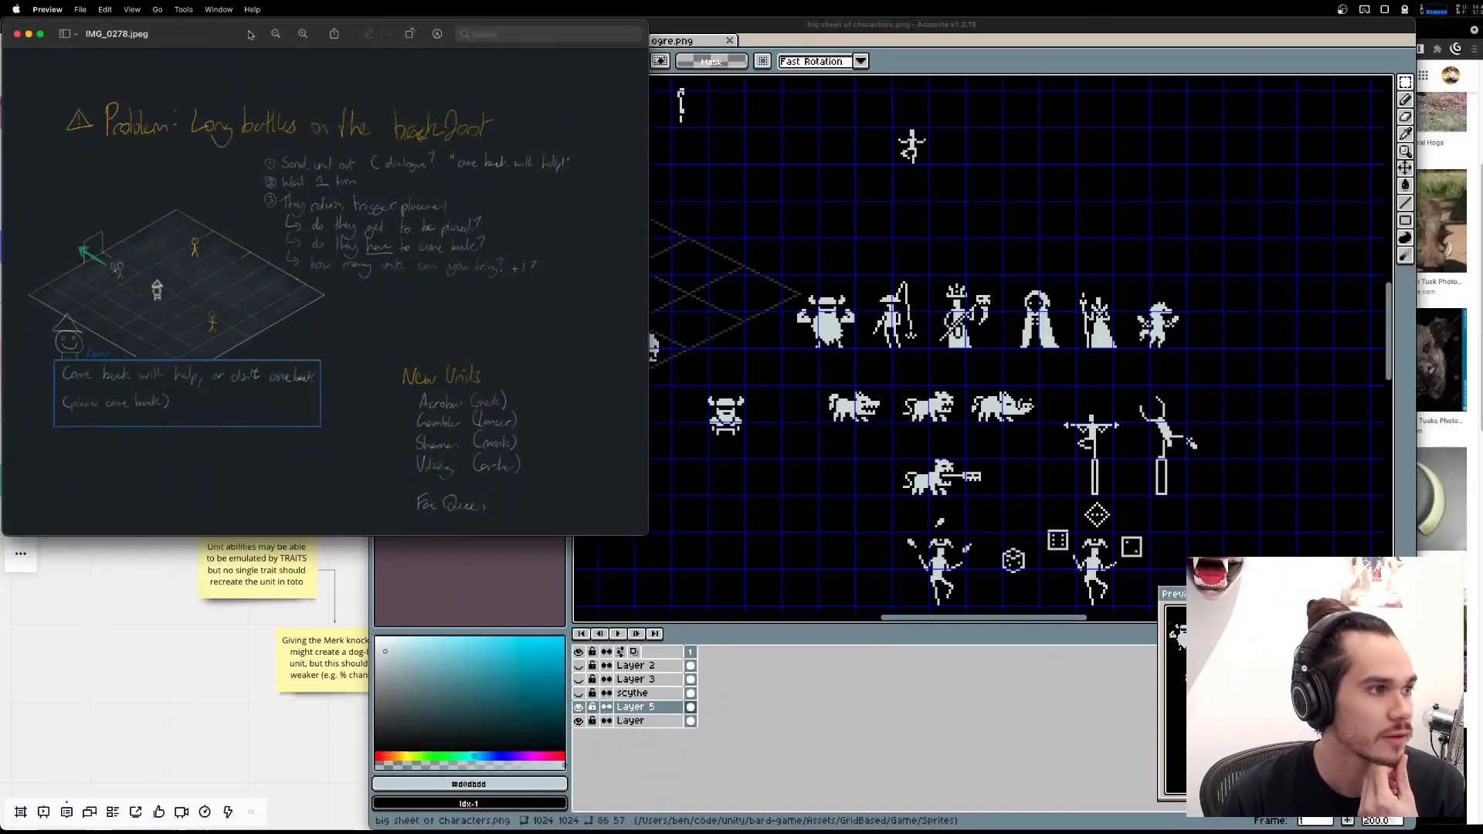
pyautogui.moveTo(250, 35); pyautogui.dragTo(757, 153)
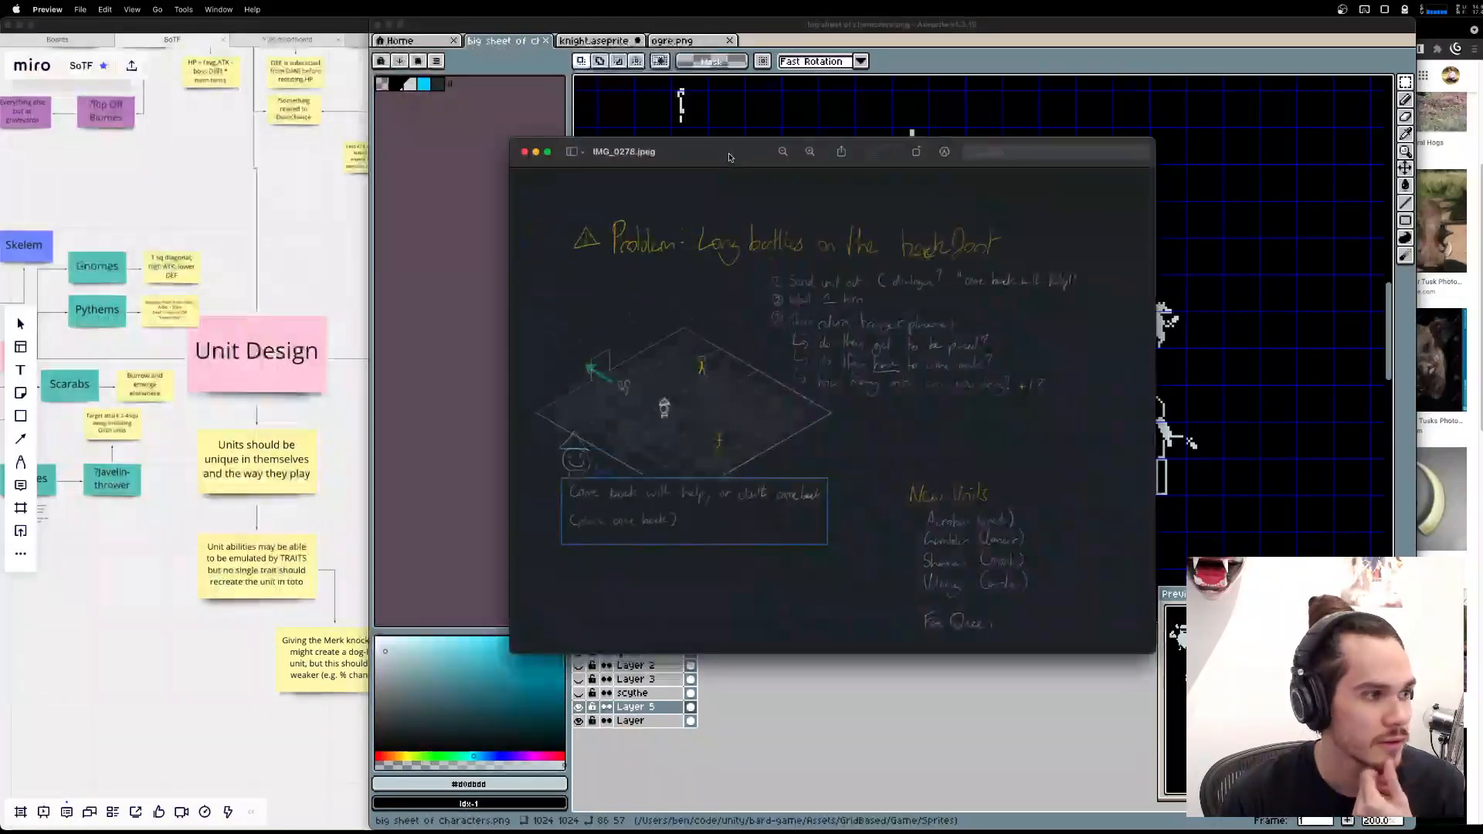
pyautogui.scroll(5, 799, 224)
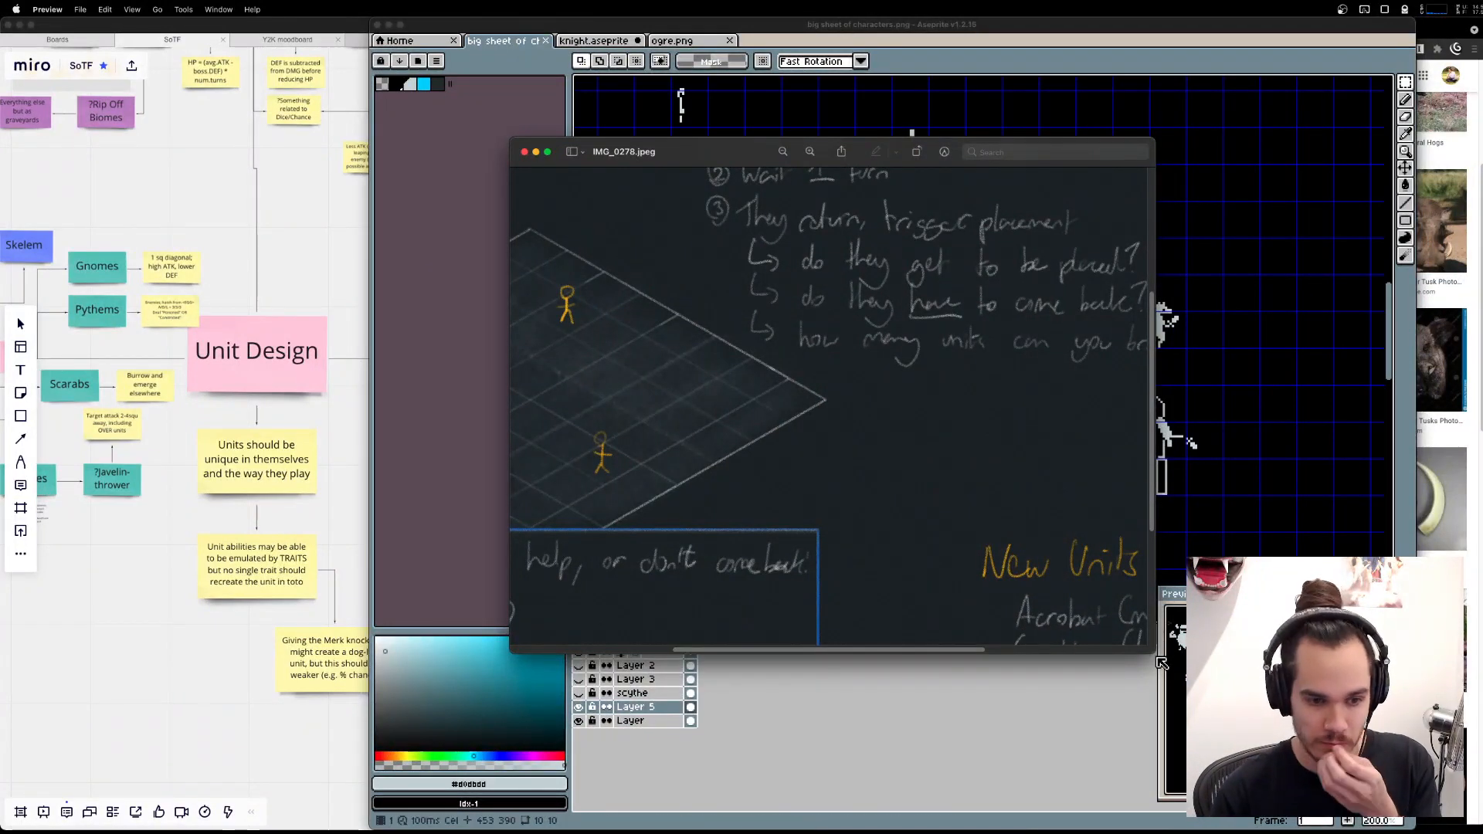
pyautogui.moveTo(1154, 653); pyautogui.dragTo(1412, 771)
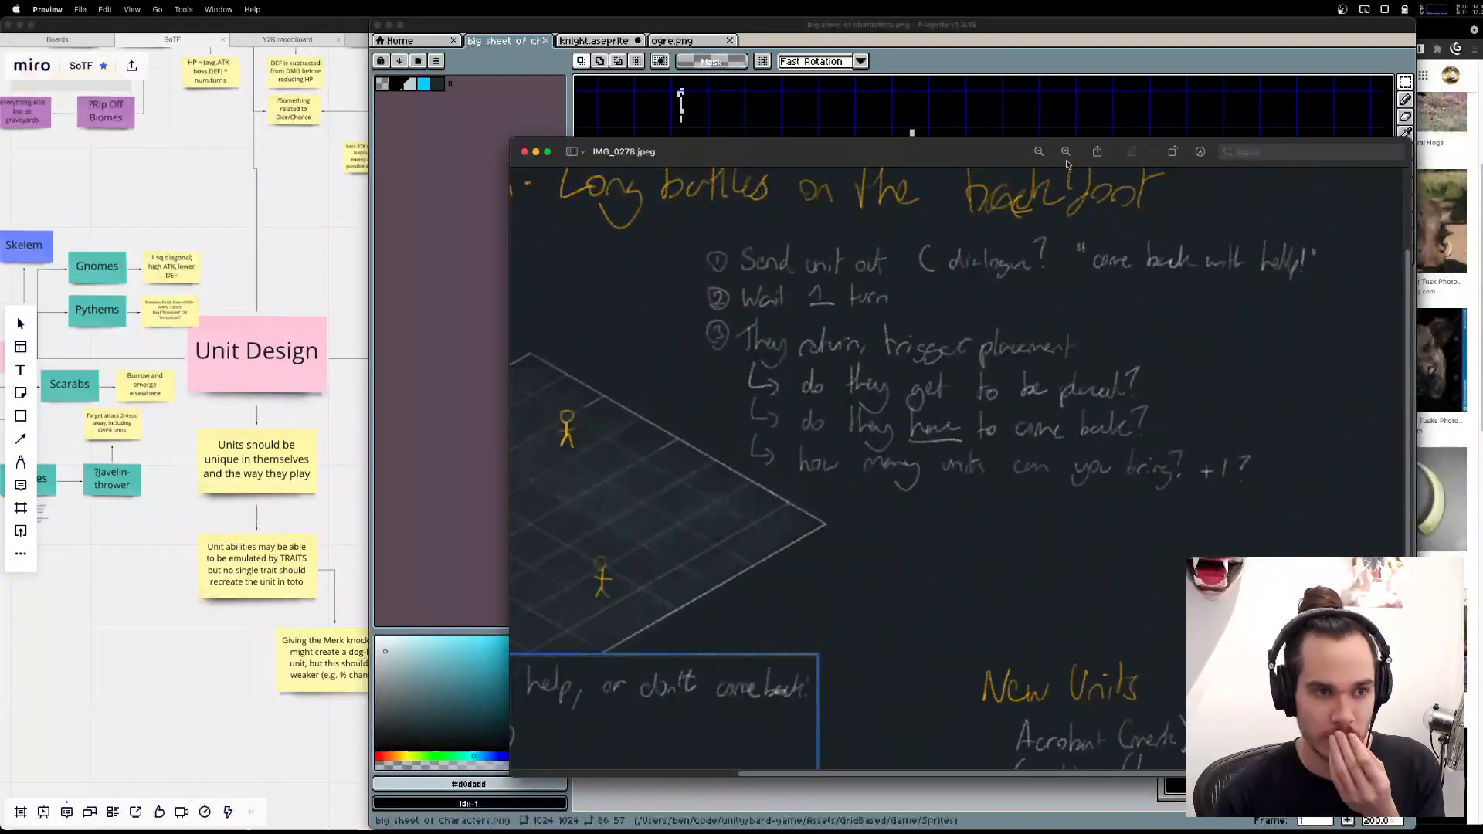
pyautogui.moveTo(1005, 152); pyautogui.dragTo(719, 114)
pyautogui.moveTo(1482, 294); pyautogui.dragTo(1205, 260)
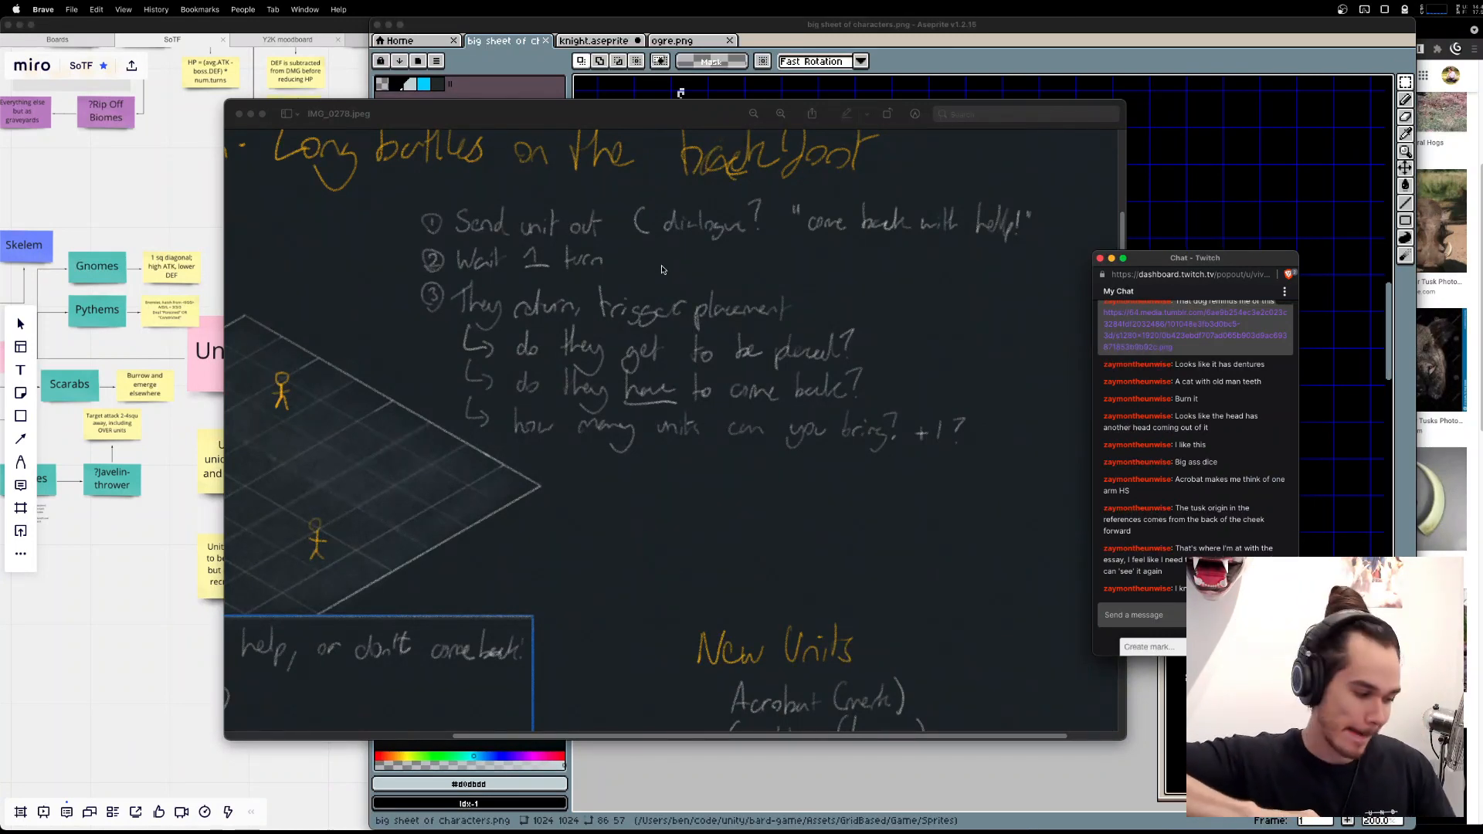
# Examine the whole planning sketch, marking out its problem heading and the isometric battlefield grid.
pyautogui.click(663, 230)
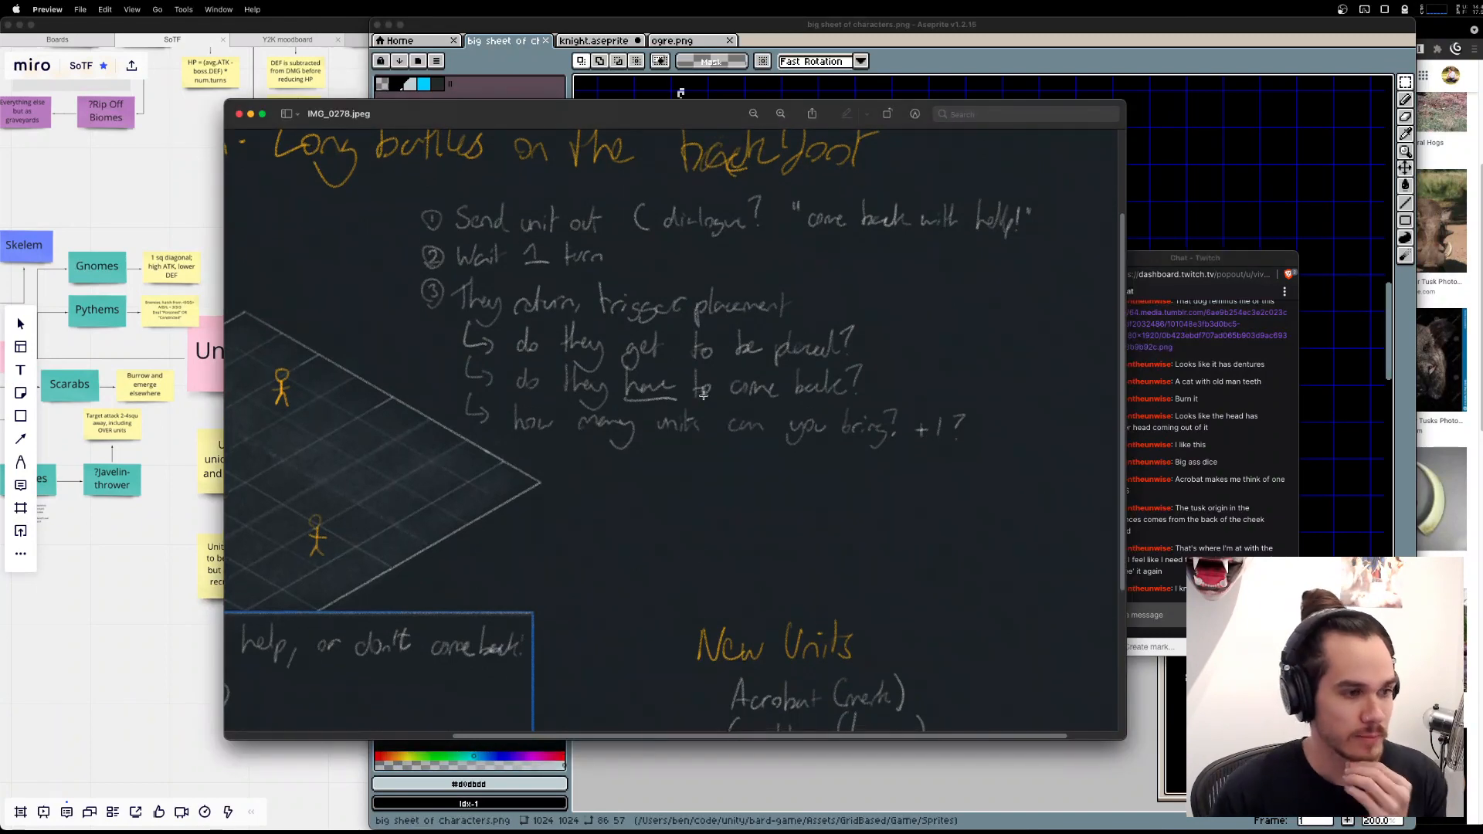
pyautogui.scroll(1, 496, 316)
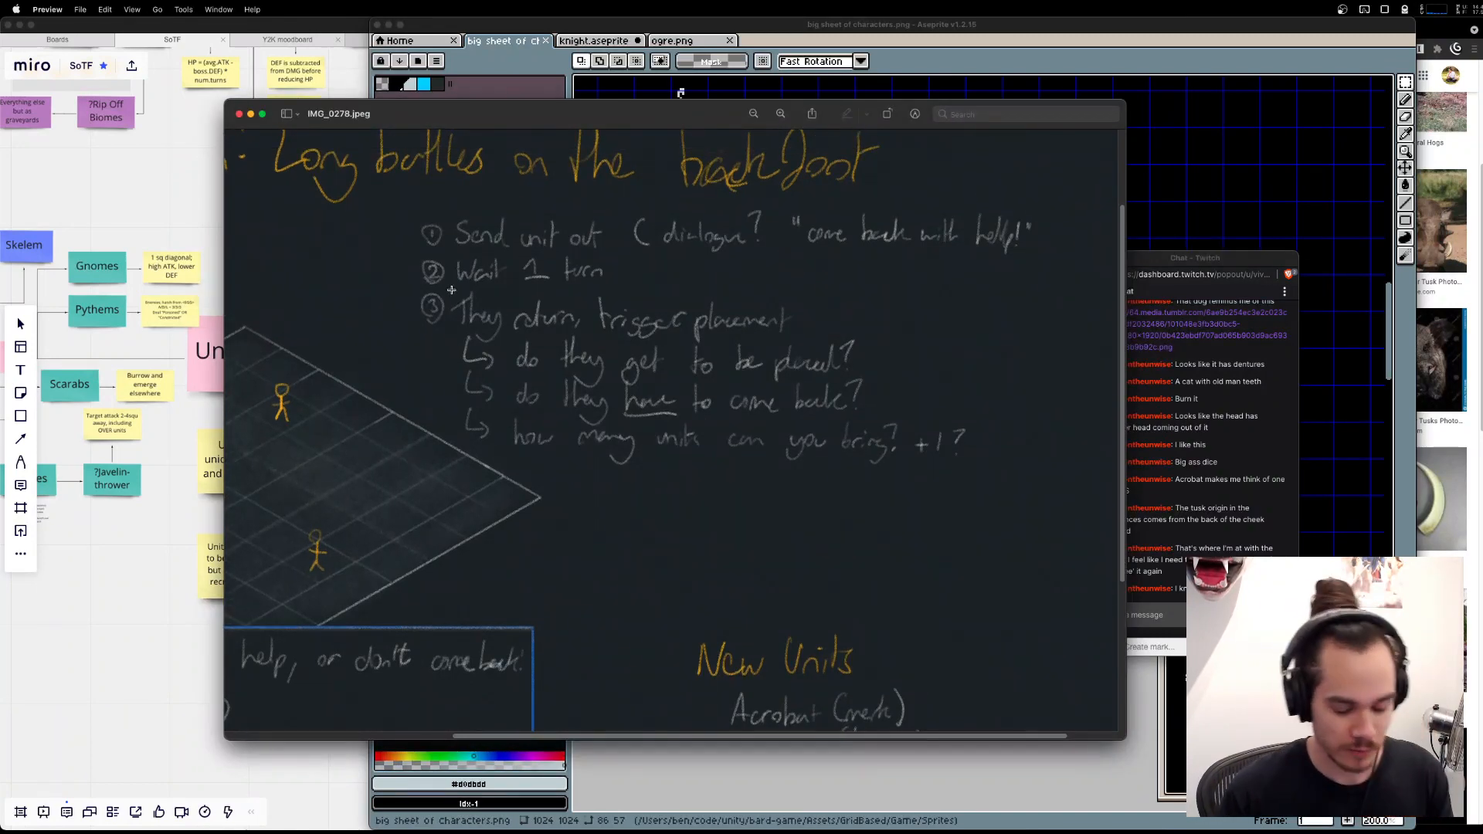
pyautogui.scroll(-5, 451, 291)
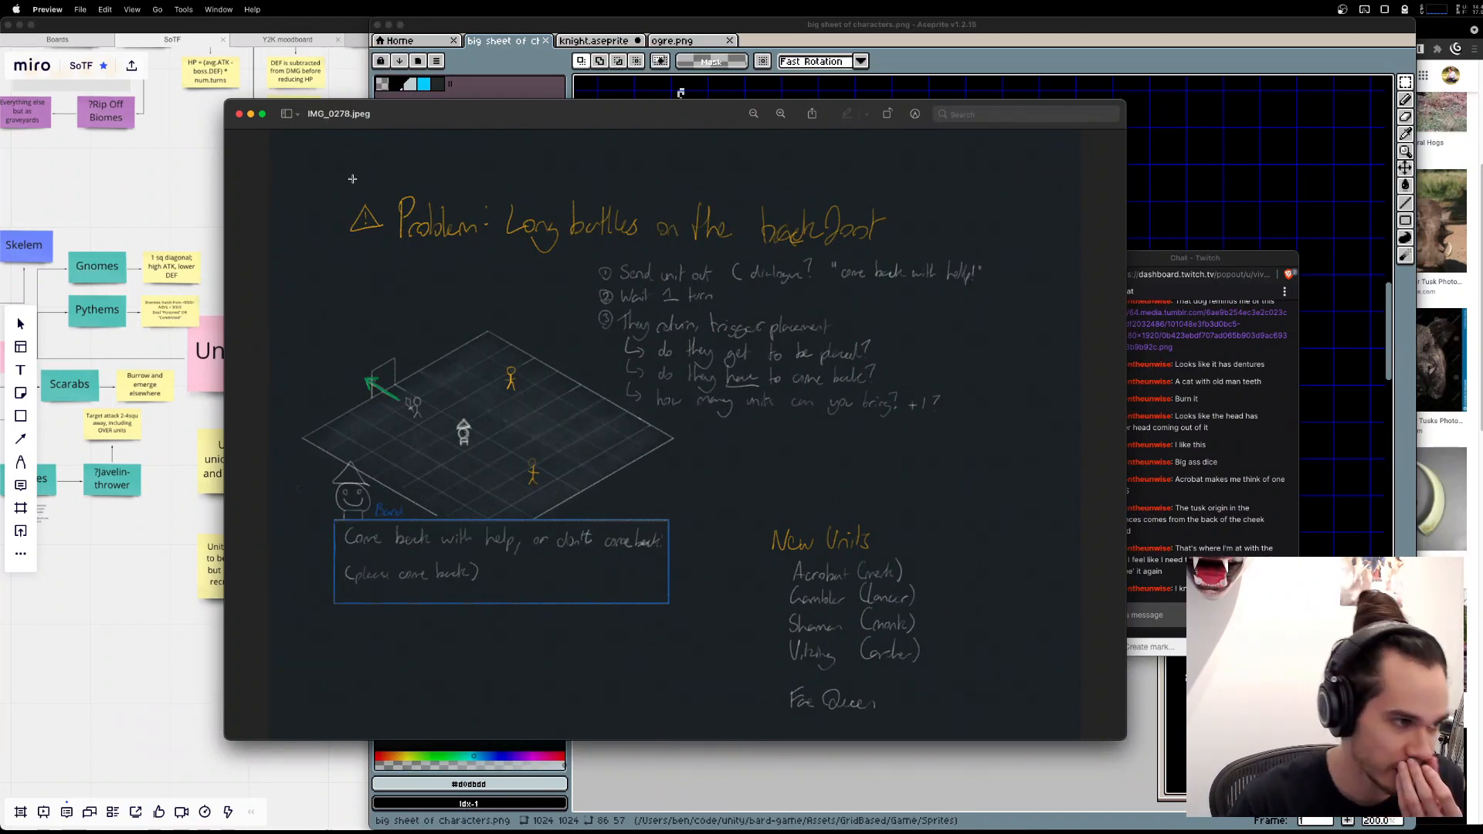
pyautogui.moveTo(318, 181); pyautogui.dragTo(914, 258)
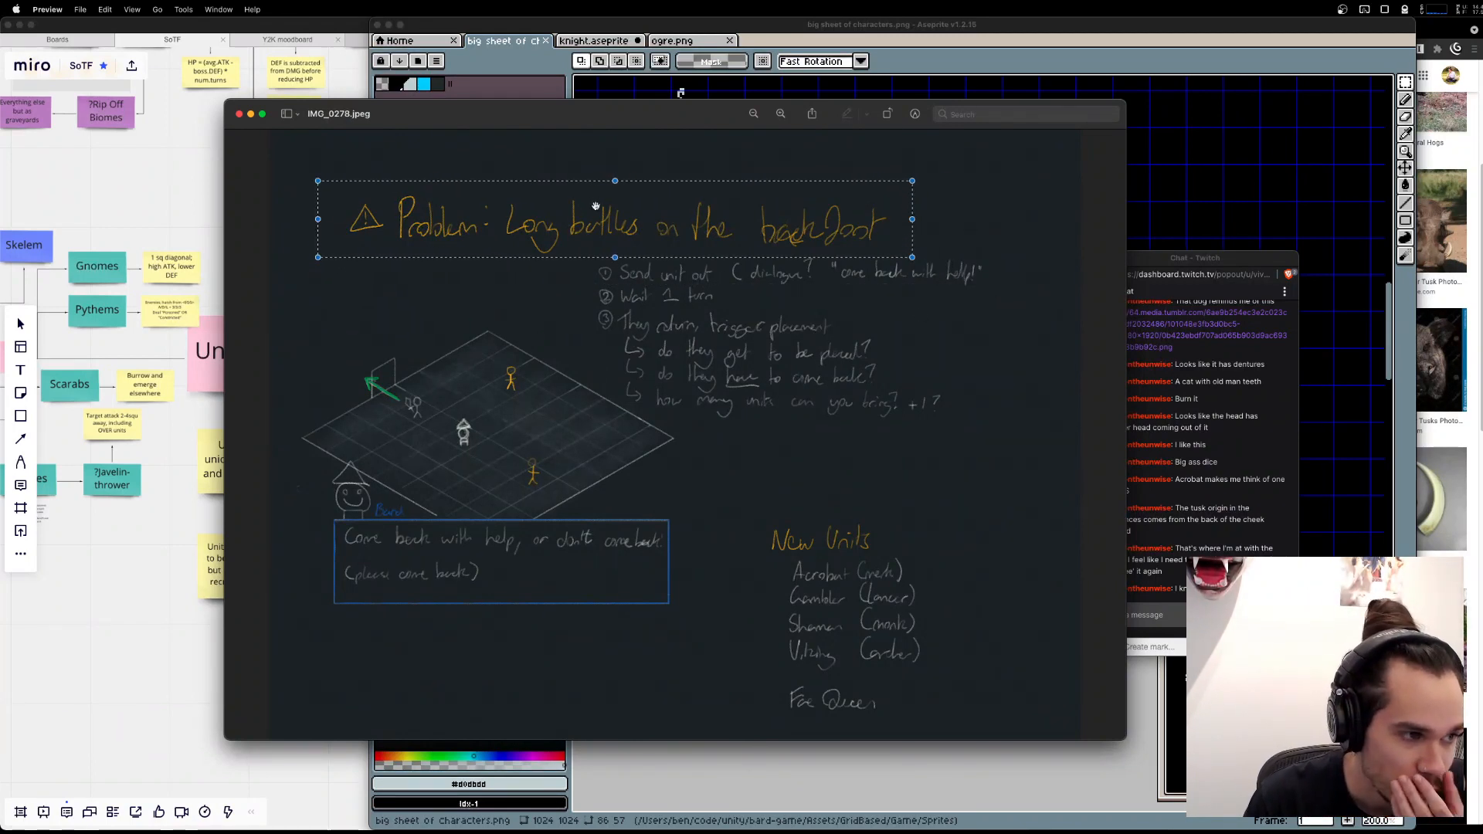
pyautogui.moveTo(595, 207); pyautogui.dragTo(603, 209)
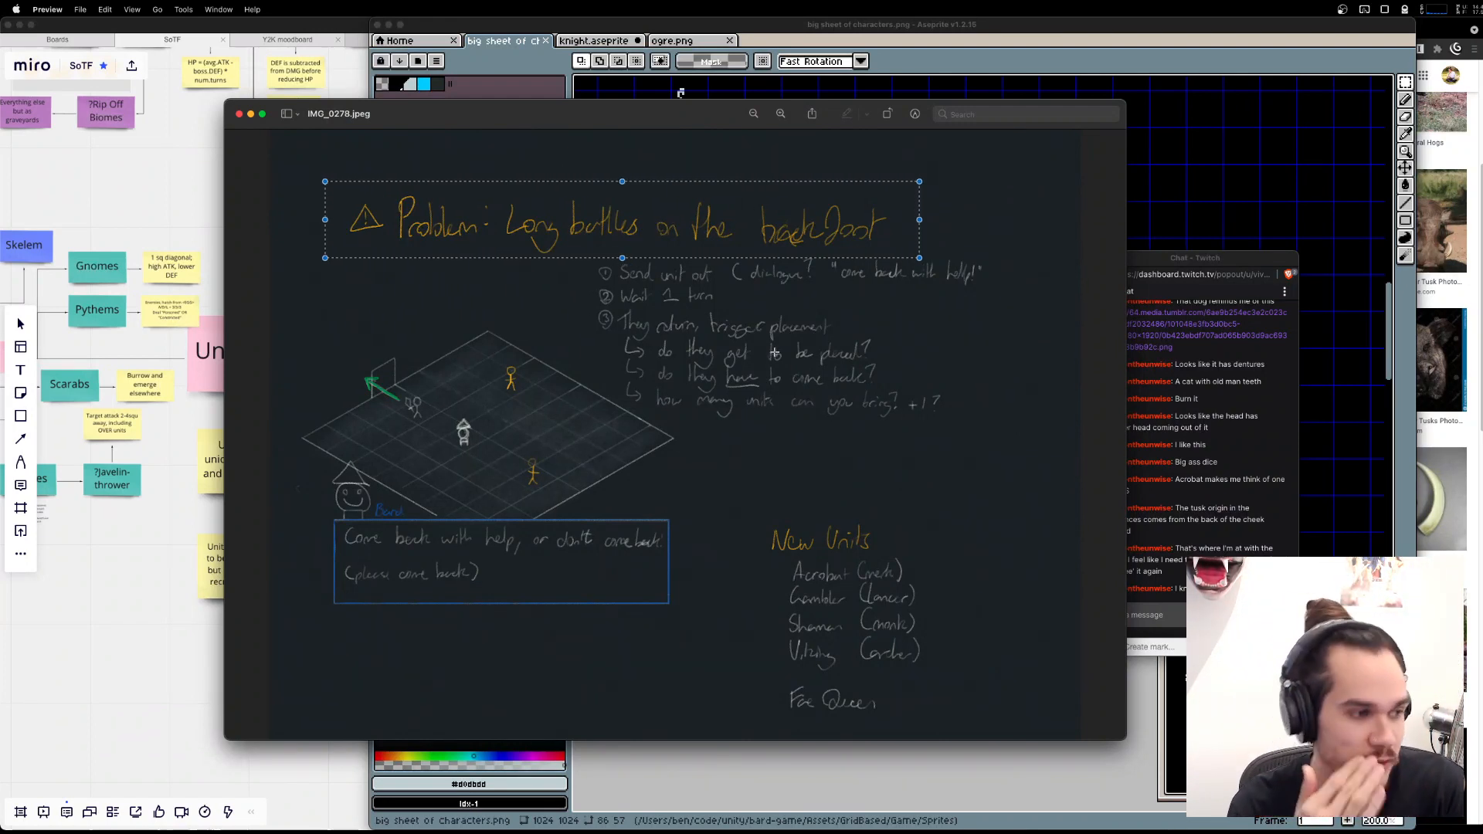
pyautogui.moveTo(332, 358); pyautogui.dragTo(652, 507)
pyautogui.click(686, 515)
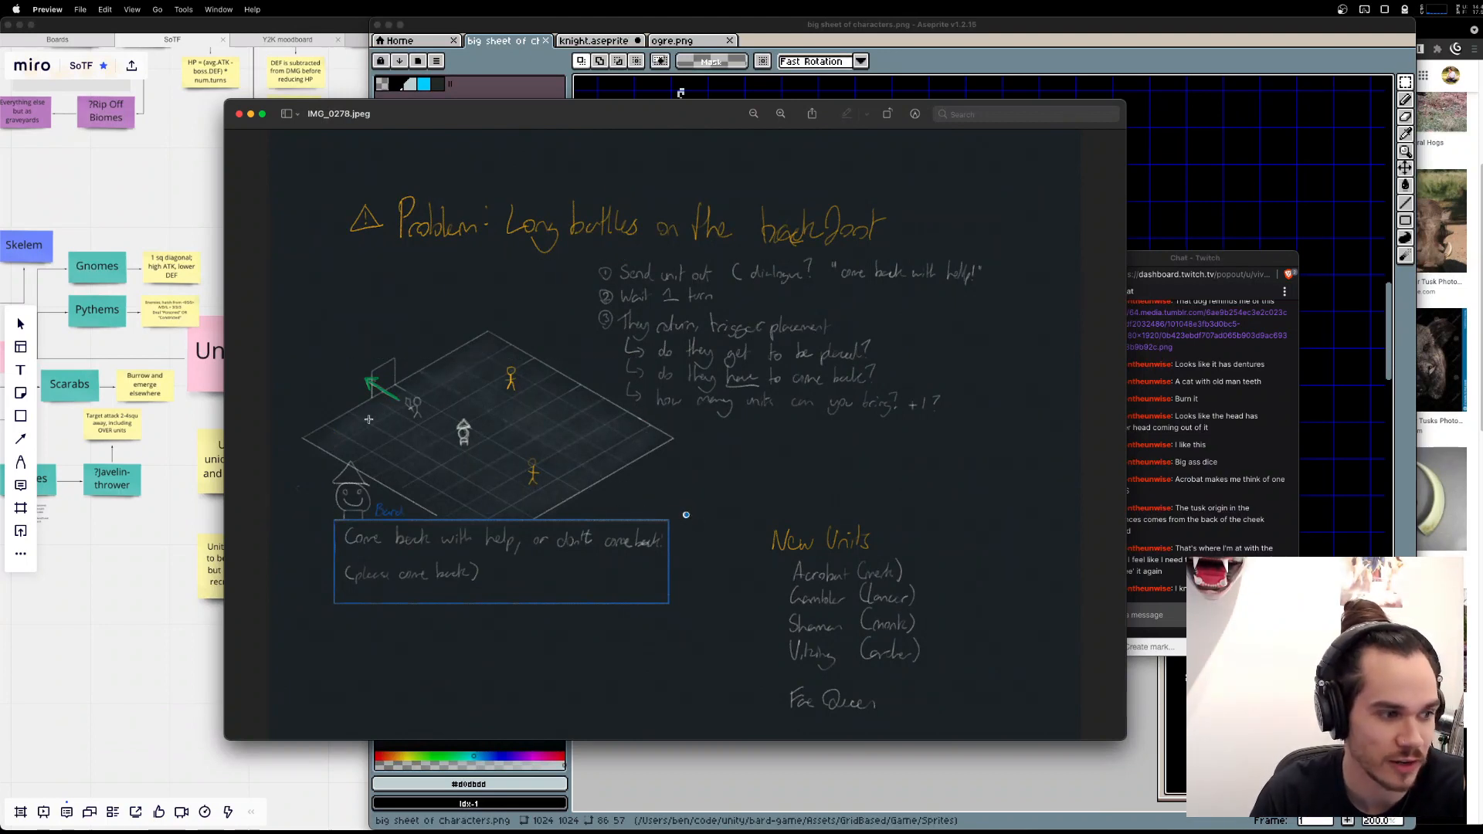
# Outline the hatted figure, the small pale figure and the orange figures on the battlefield sketch to examine them.
pyautogui.moveTo(440, 411); pyautogui.dragTo(503, 468)
pyautogui.moveTo(388, 395); pyautogui.dragTo(439, 429)
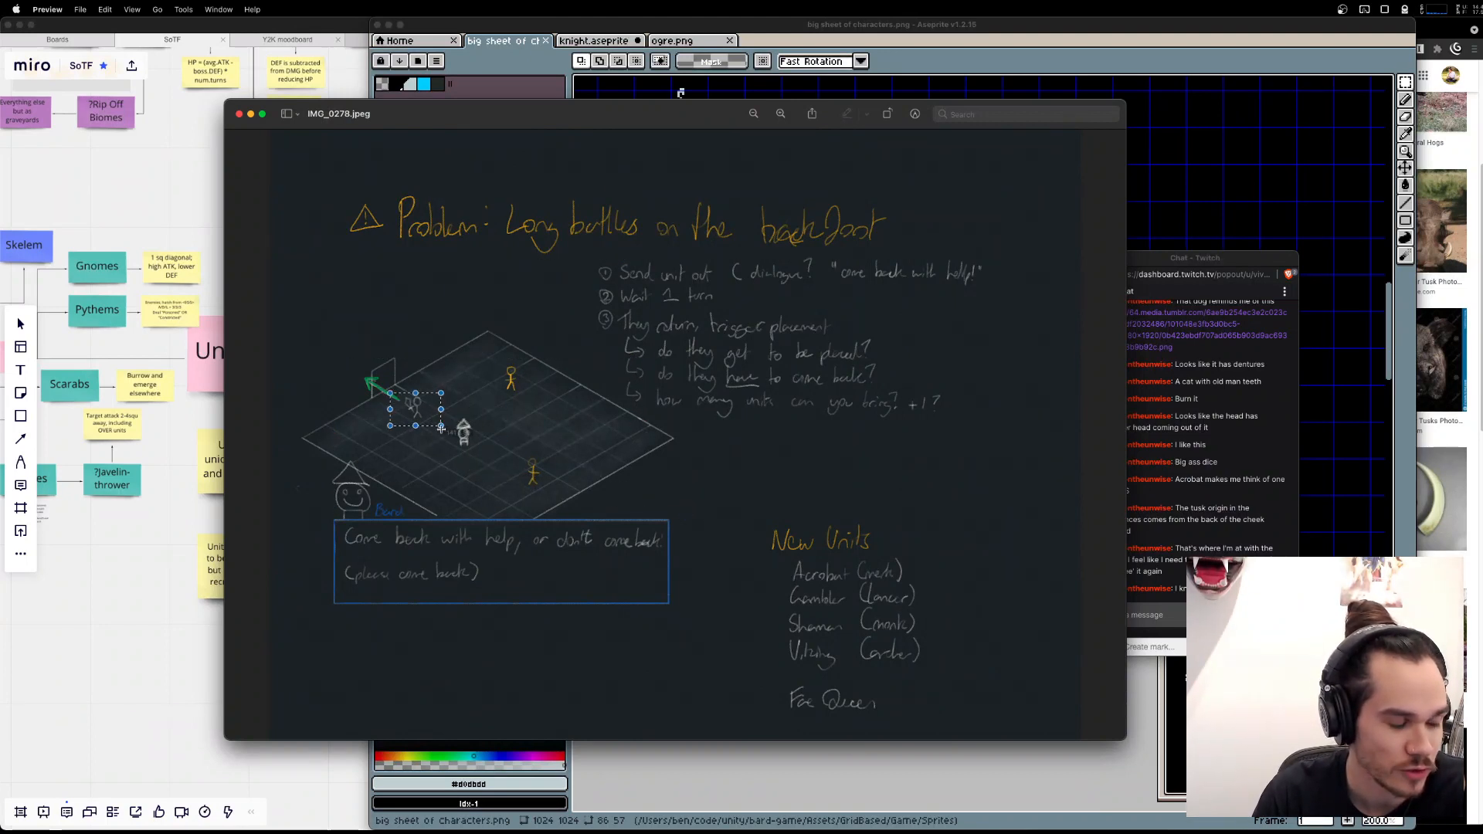
pyautogui.click(441, 434)
pyautogui.moveTo(490, 367); pyautogui.dragTo(572, 482)
pyautogui.click(581, 487)
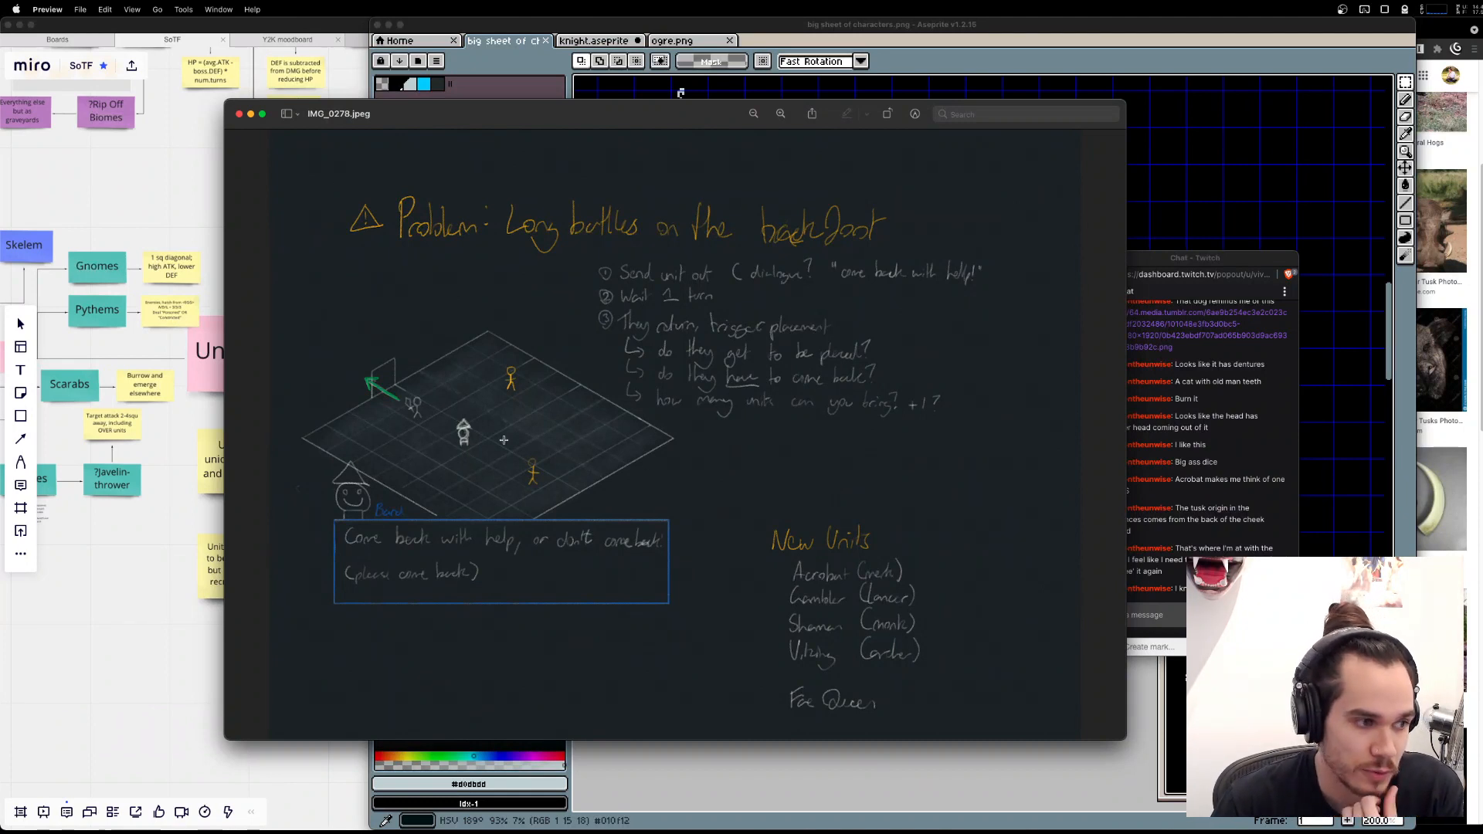
pyautogui.moveTo(397, 391)
pyautogui.mouseDown()
pyautogui.moveTo(427, 425)
pyautogui.moveTo(338, 348)
pyautogui.moveTo(431, 410)
pyautogui.moveTo(411, 399)
pyautogui.mouseUp()
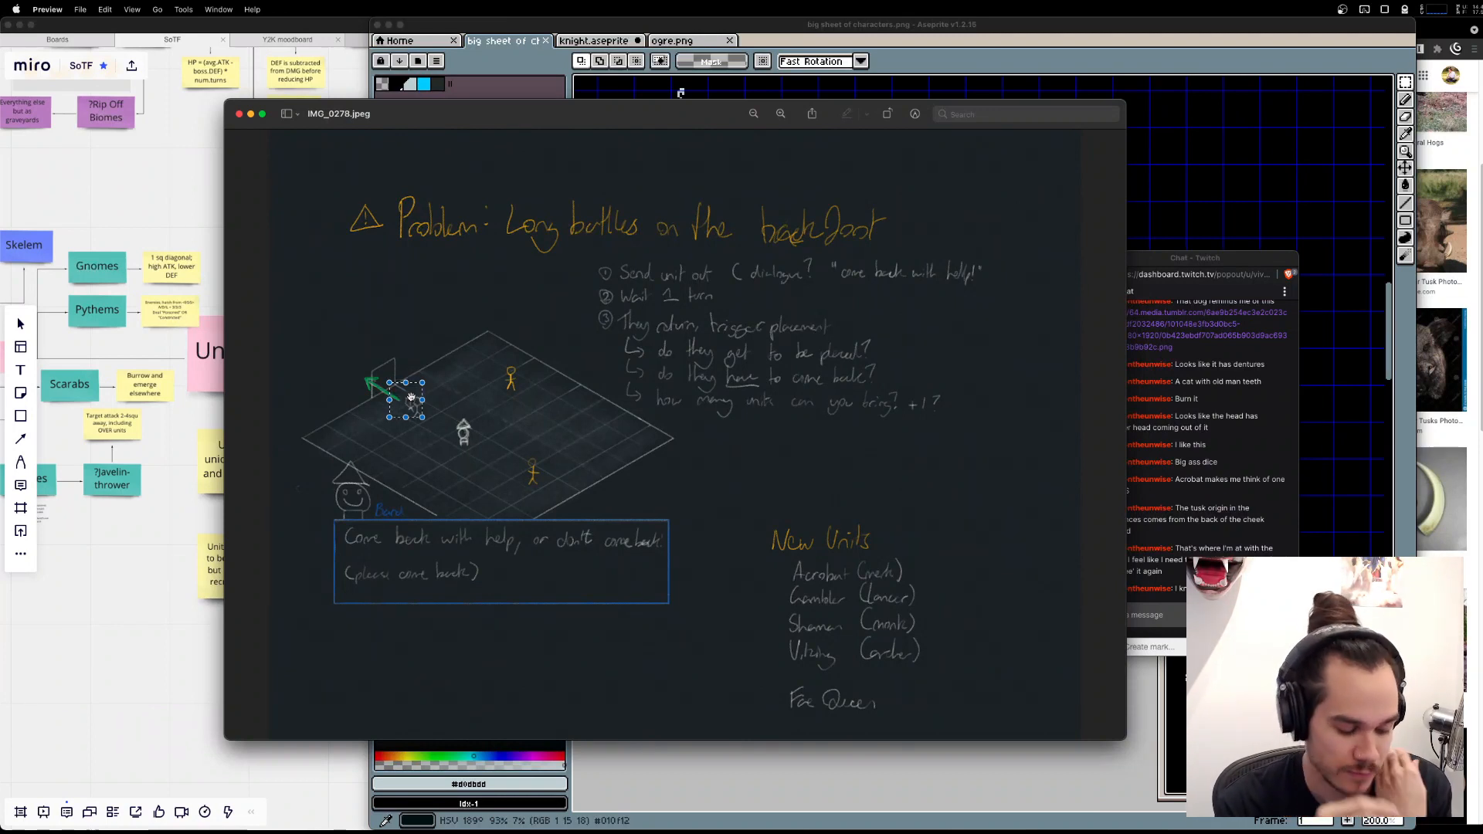
pyautogui.click(670, 468)
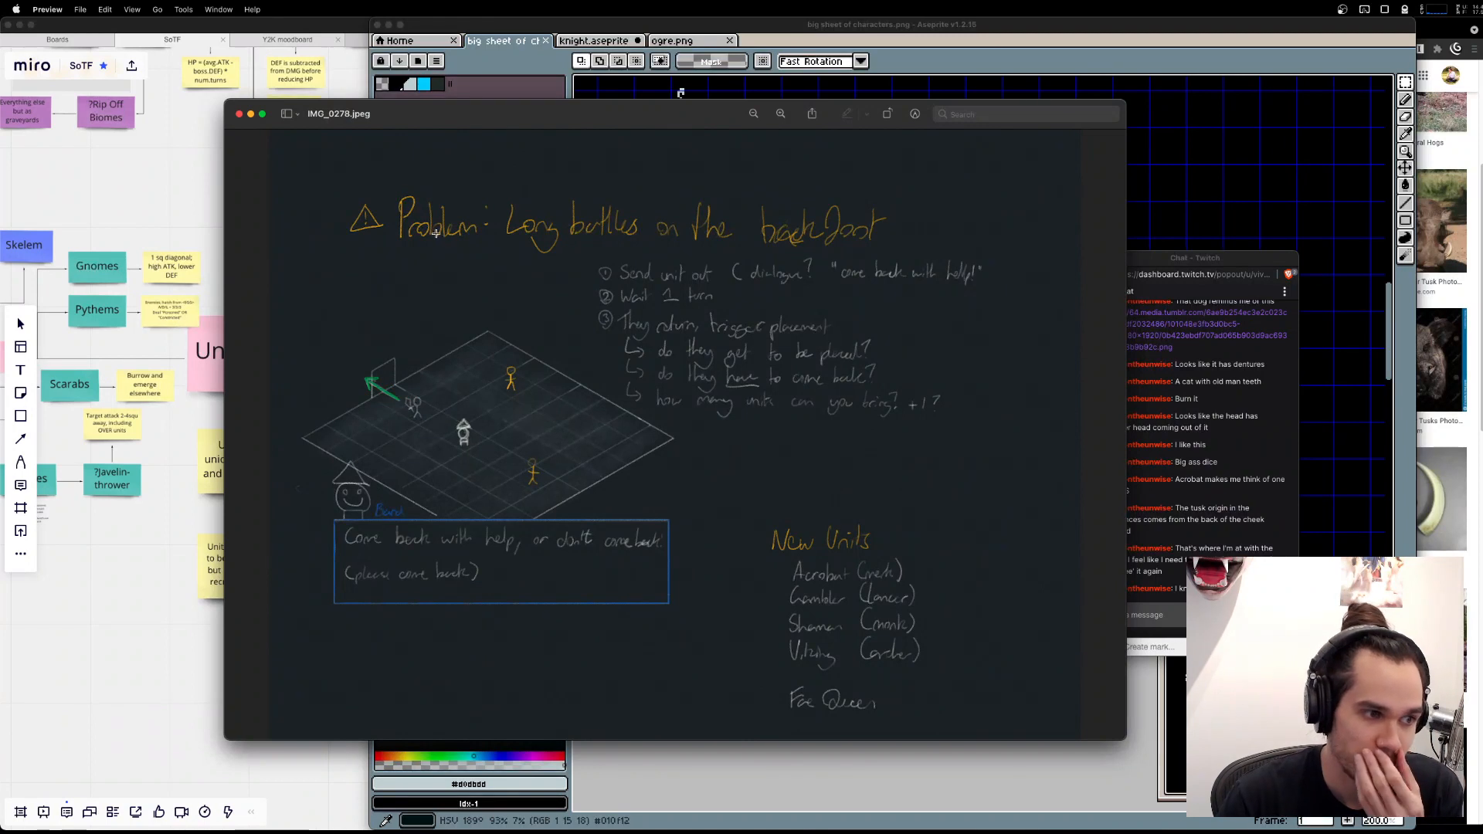
# Examine how a unit leaves and returns by outlining the green arrow's doorway, the grid's centre and the small pale figure.
pyautogui.moveTo(383, 384); pyautogui.dragTo(395, 388)
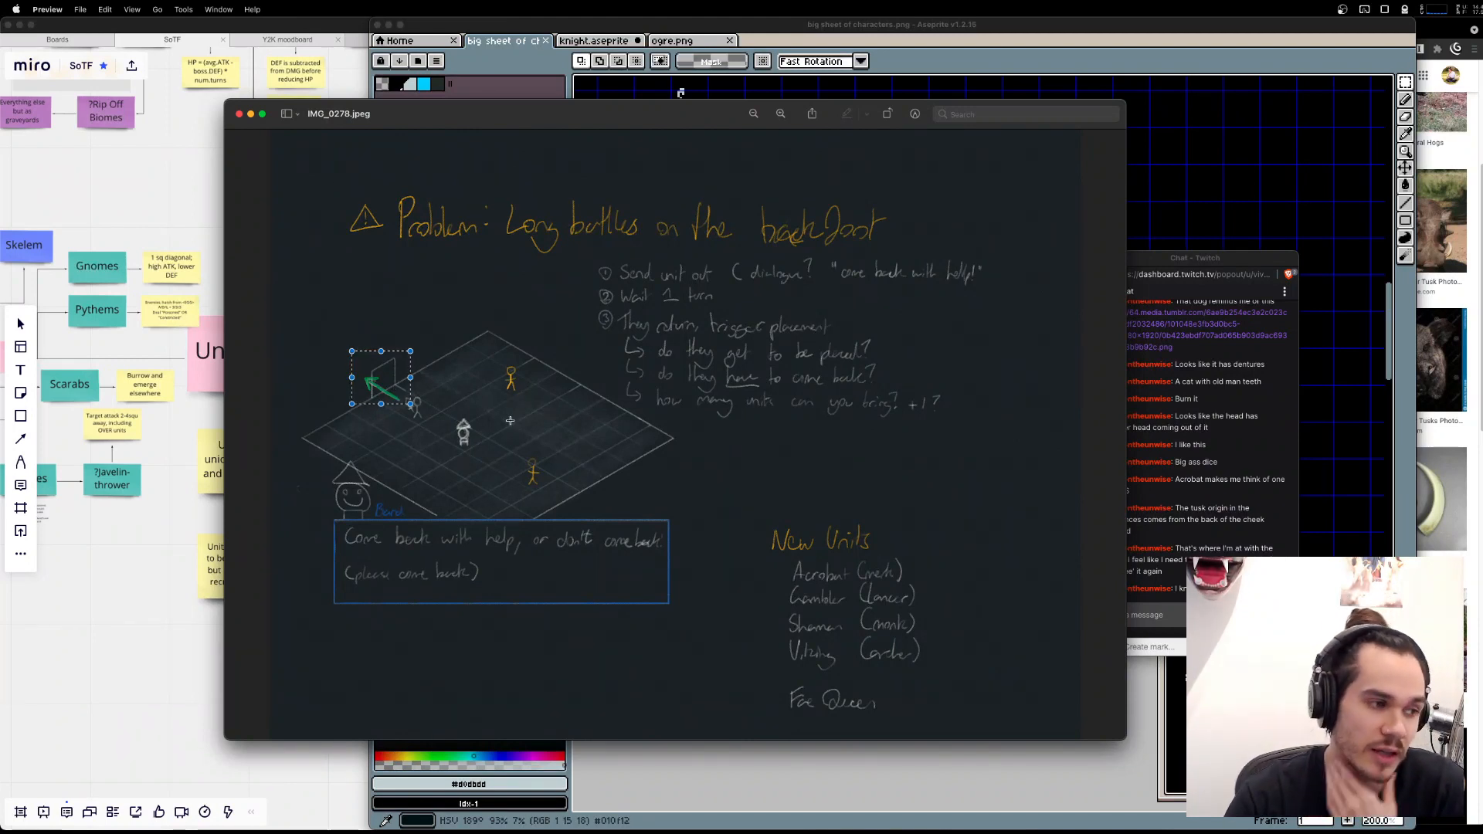
pyautogui.moveTo(399, 395); pyautogui.dragTo(502, 414)
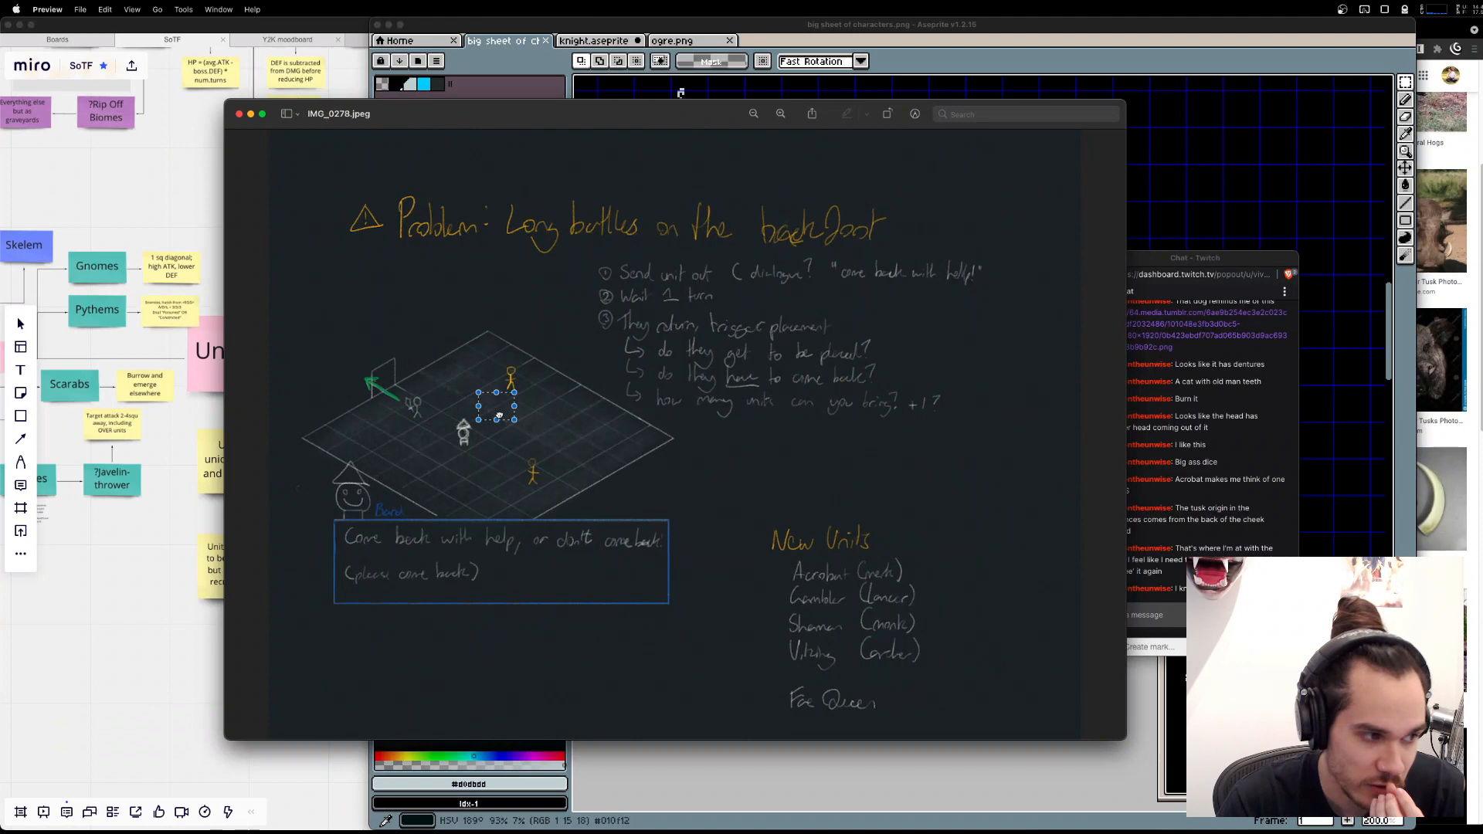
pyautogui.click(289, 298)
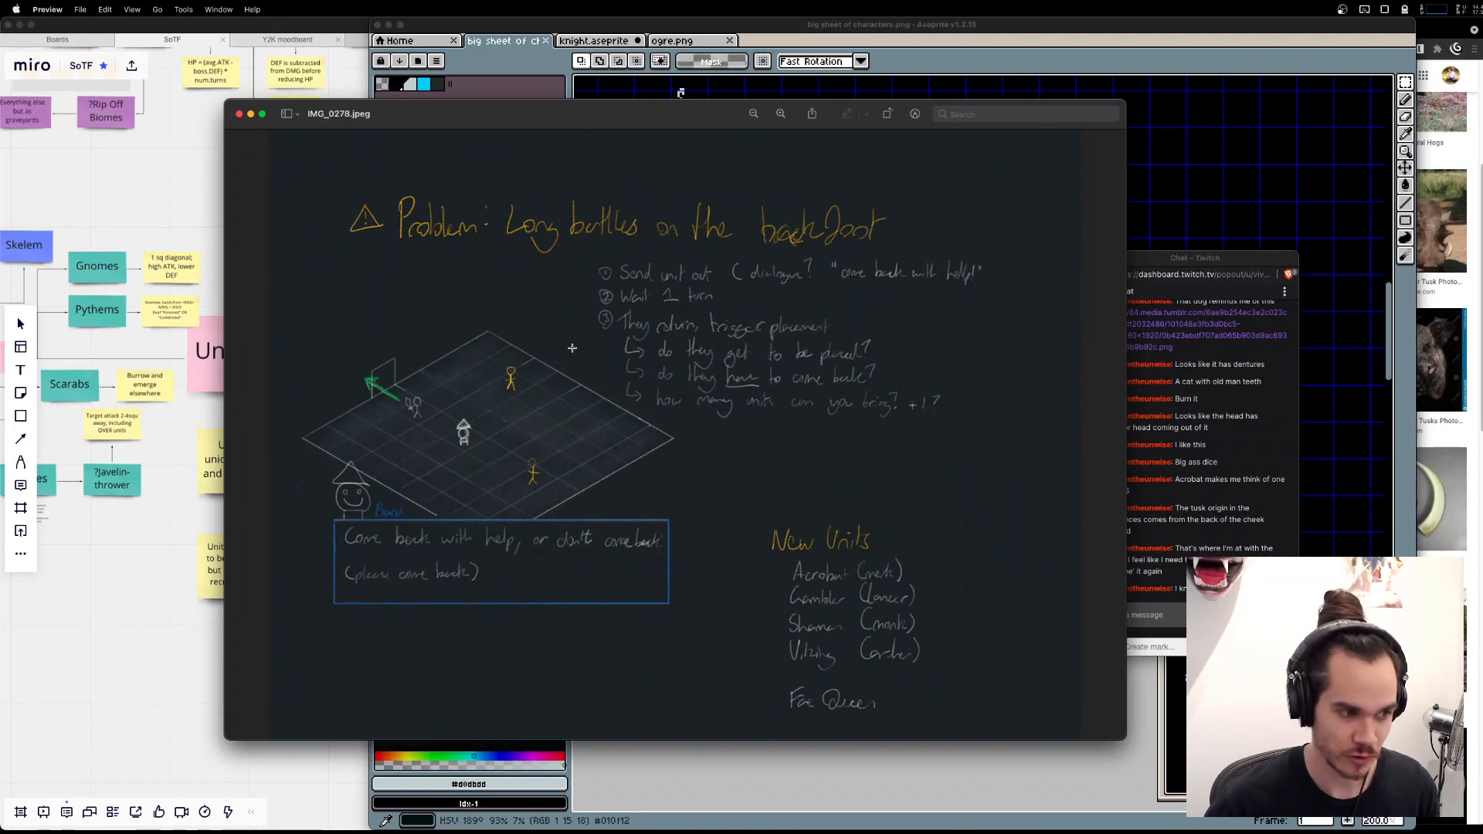
pyautogui.moveTo(399, 392); pyautogui.dragTo(431, 423)
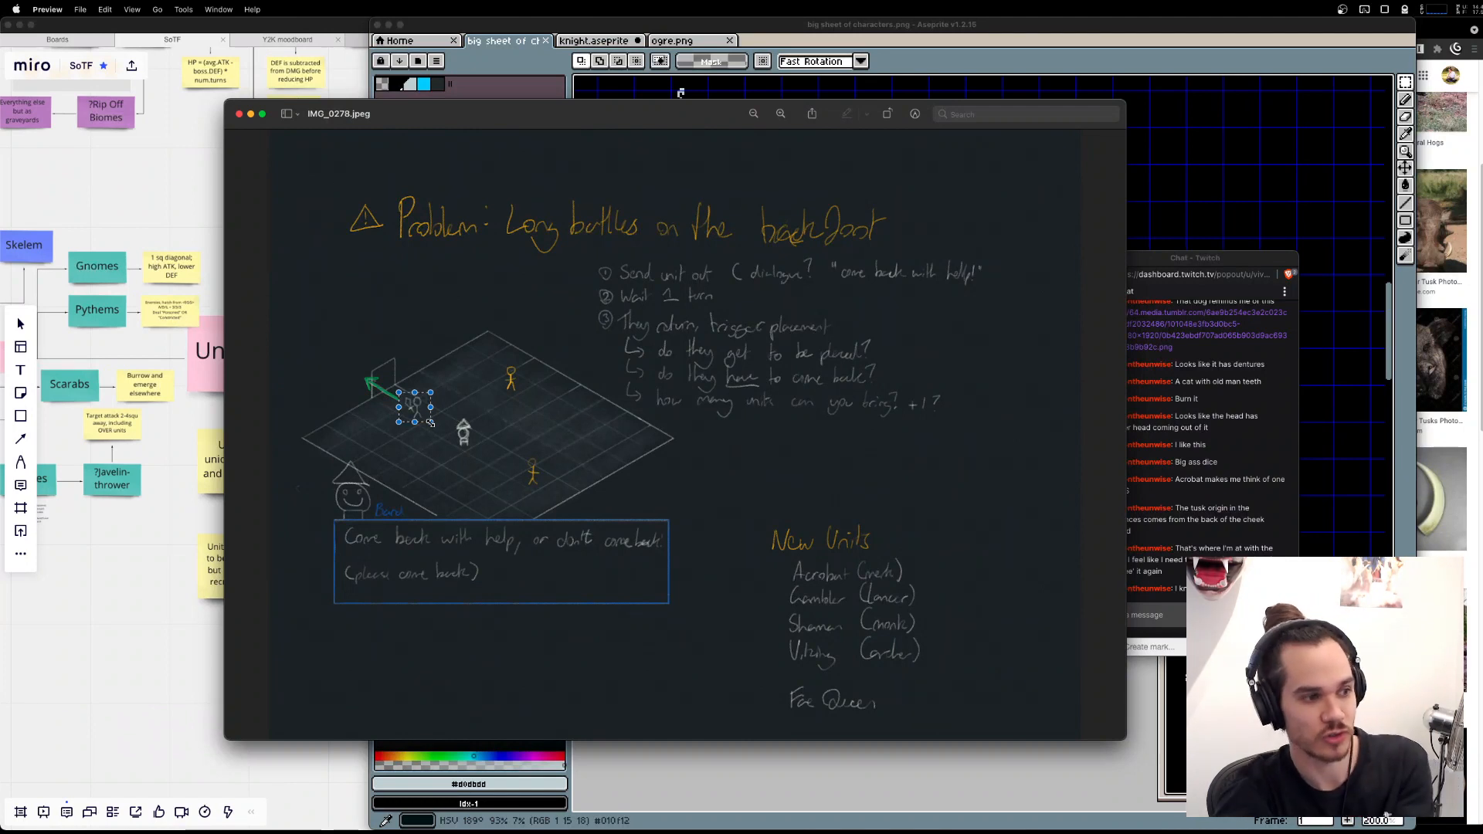
pyautogui.moveTo(417, 407); pyautogui.dragTo(422, 410)
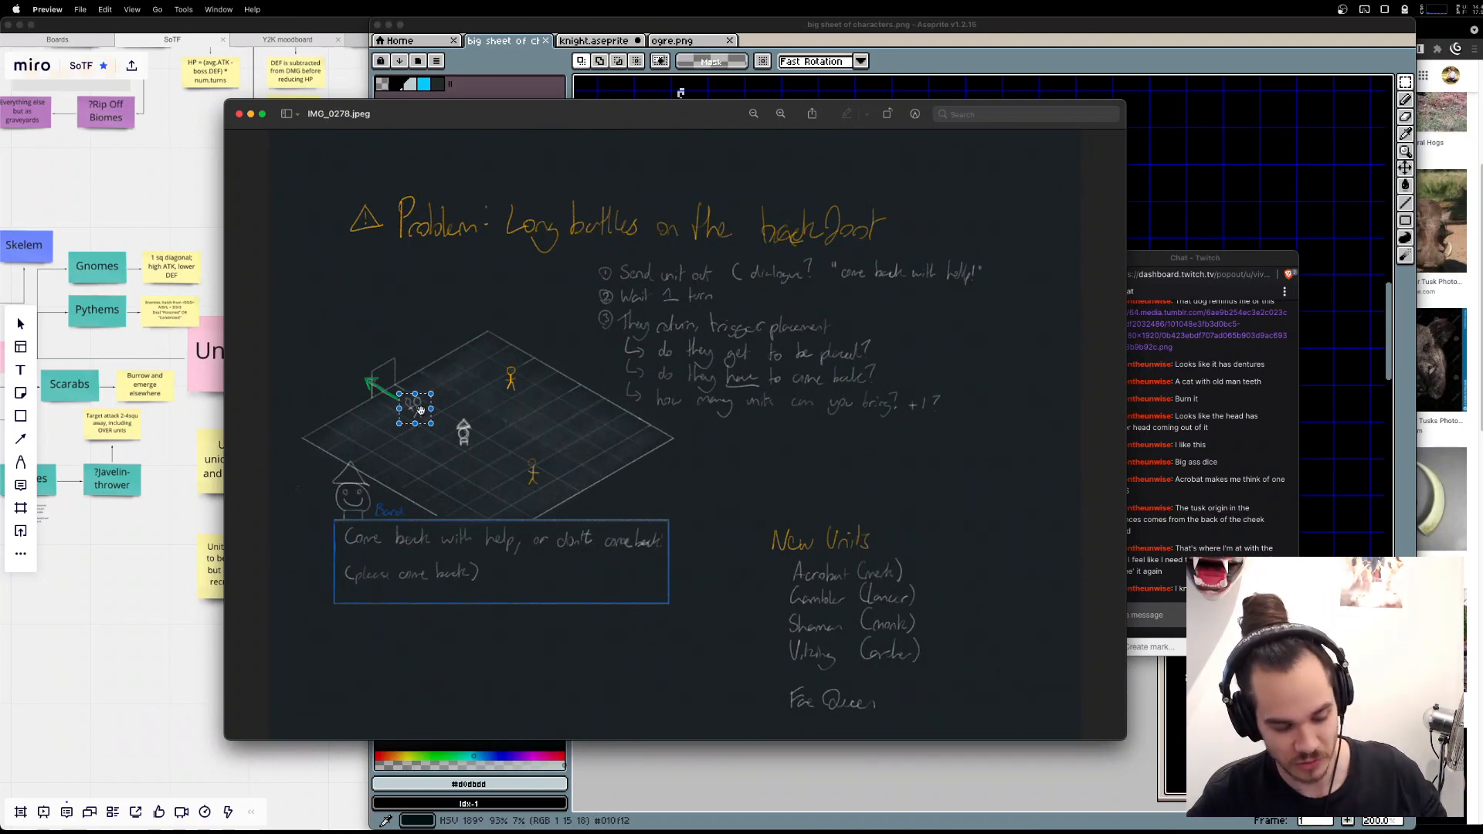
# Close the planning sketch and the knight.aseprite sprite.
pyautogui.click(239, 114)
pyautogui.click(603, 41)
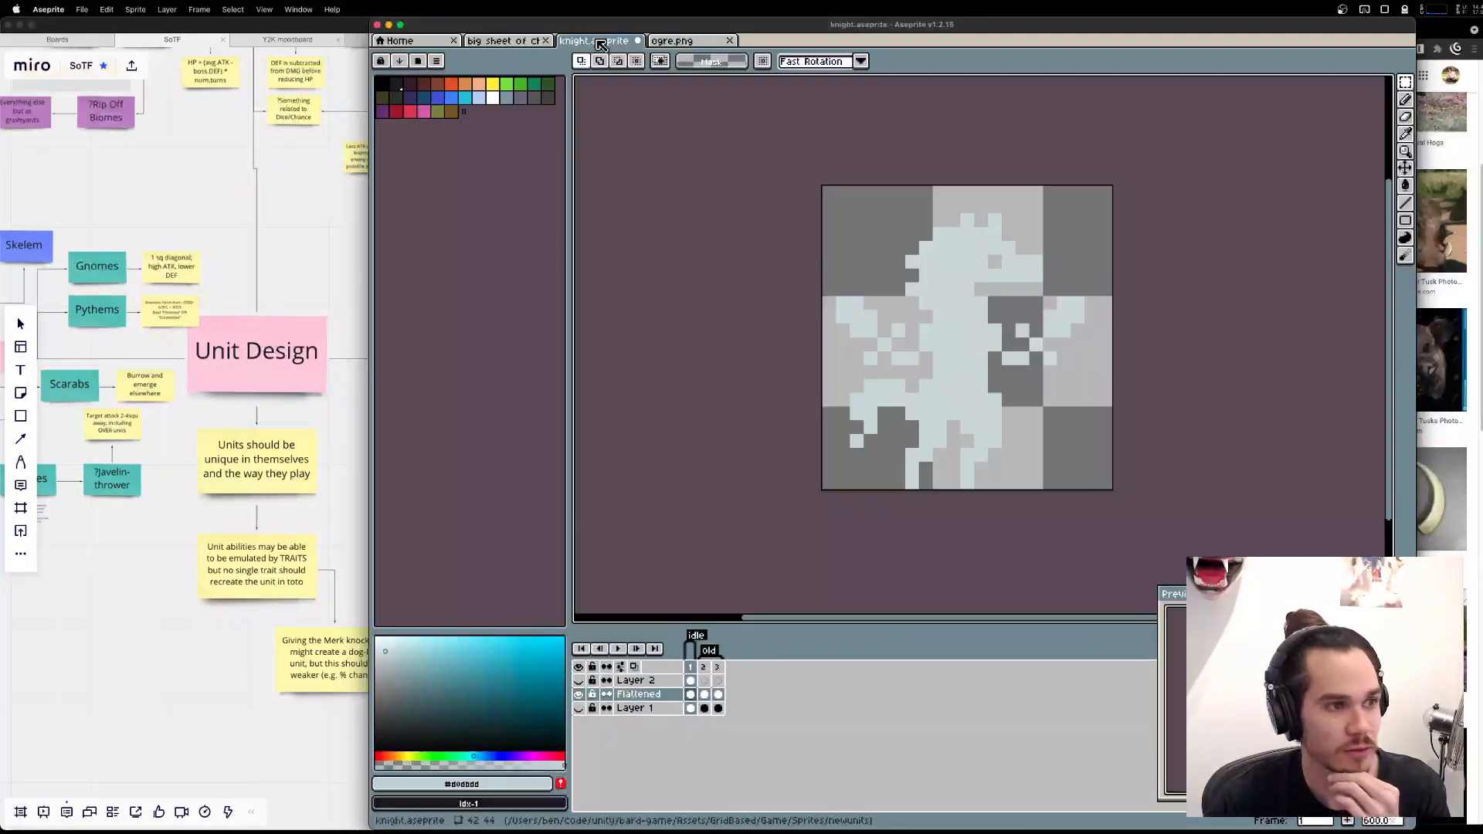
pyautogui.press('super+w')
pyautogui.click(892, 457)
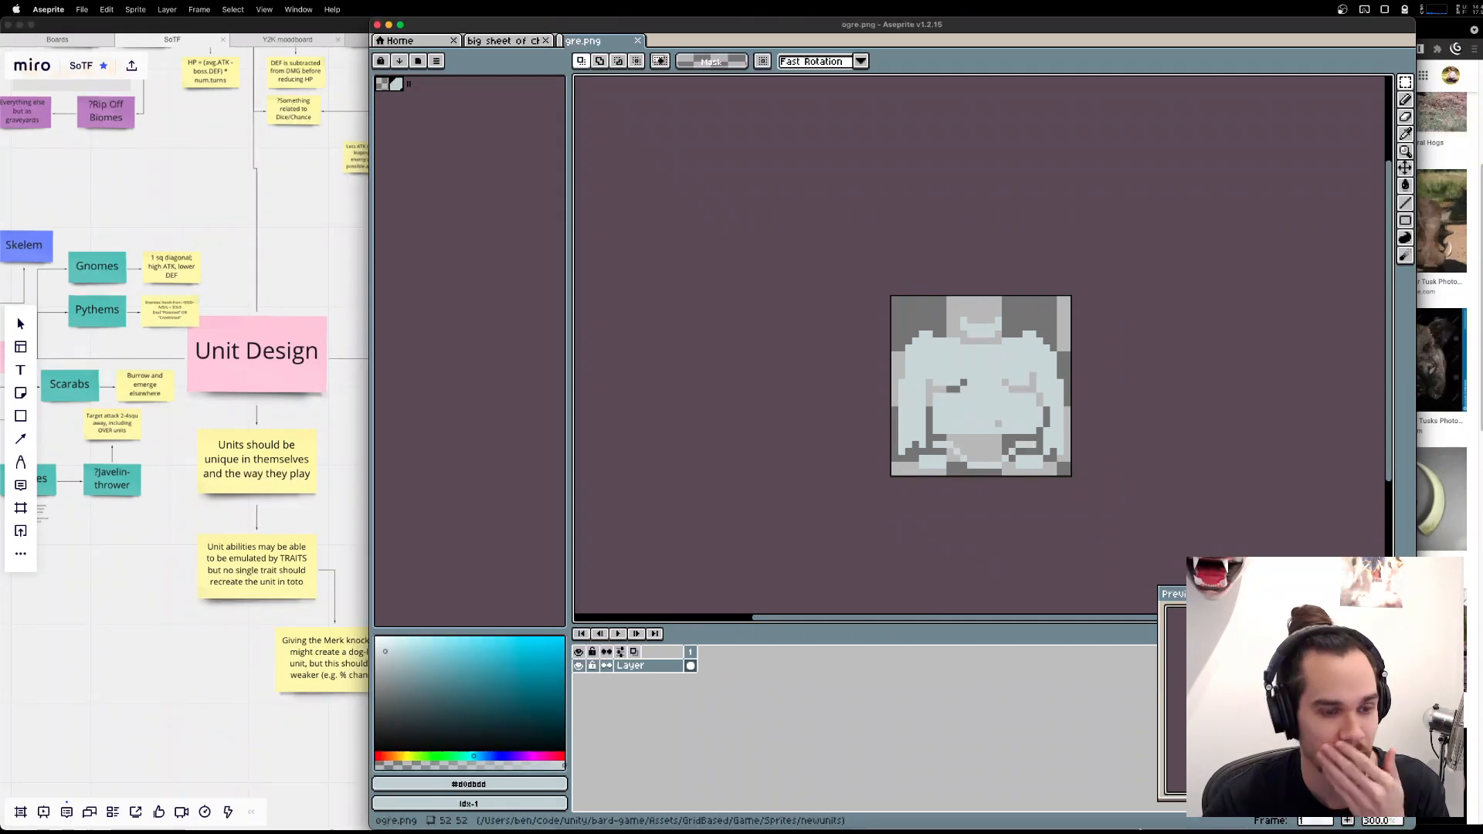
pyautogui.moveTo(1174, 826)
pyautogui.hotkey('alt', 'space')
pyautogui.write('unitu')
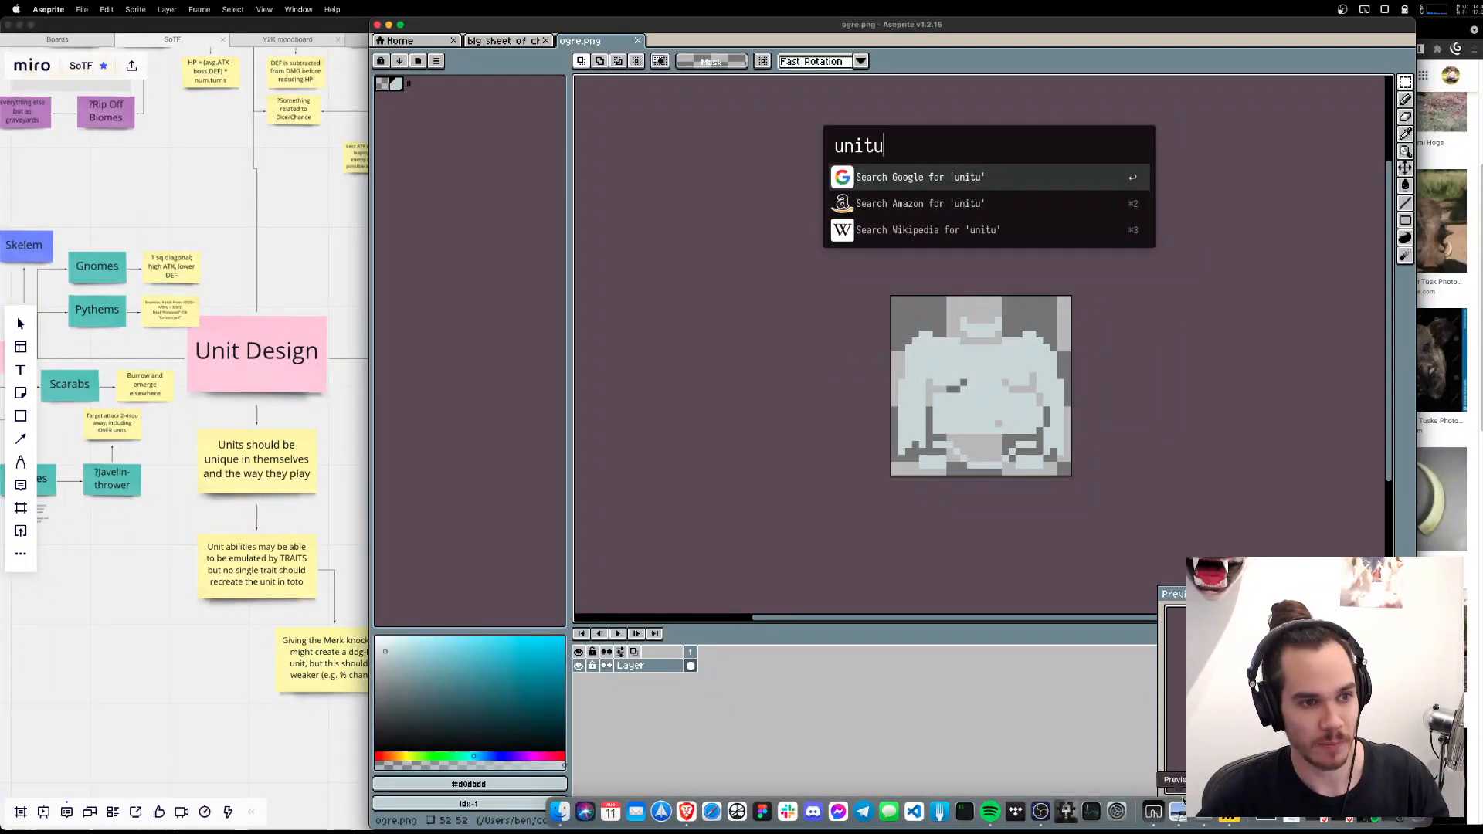
pyautogui.press('Return')
pyautogui.press('super+w')
# Launch Unity Hub and open the bard-game project.
pyautogui.hotkey('alt', 'space')
pyautogui.write('unity')
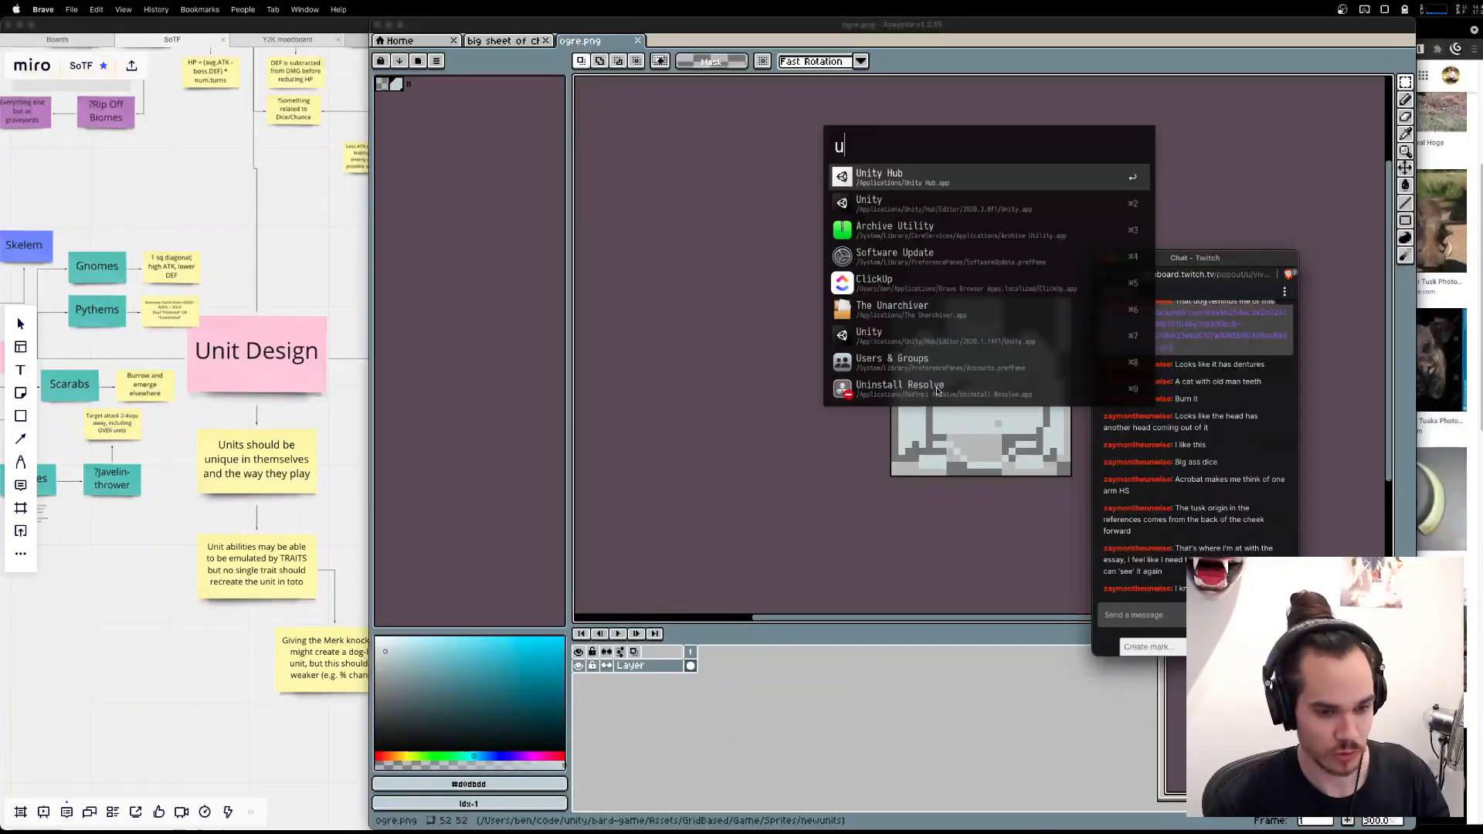
pyautogui.press('Return')
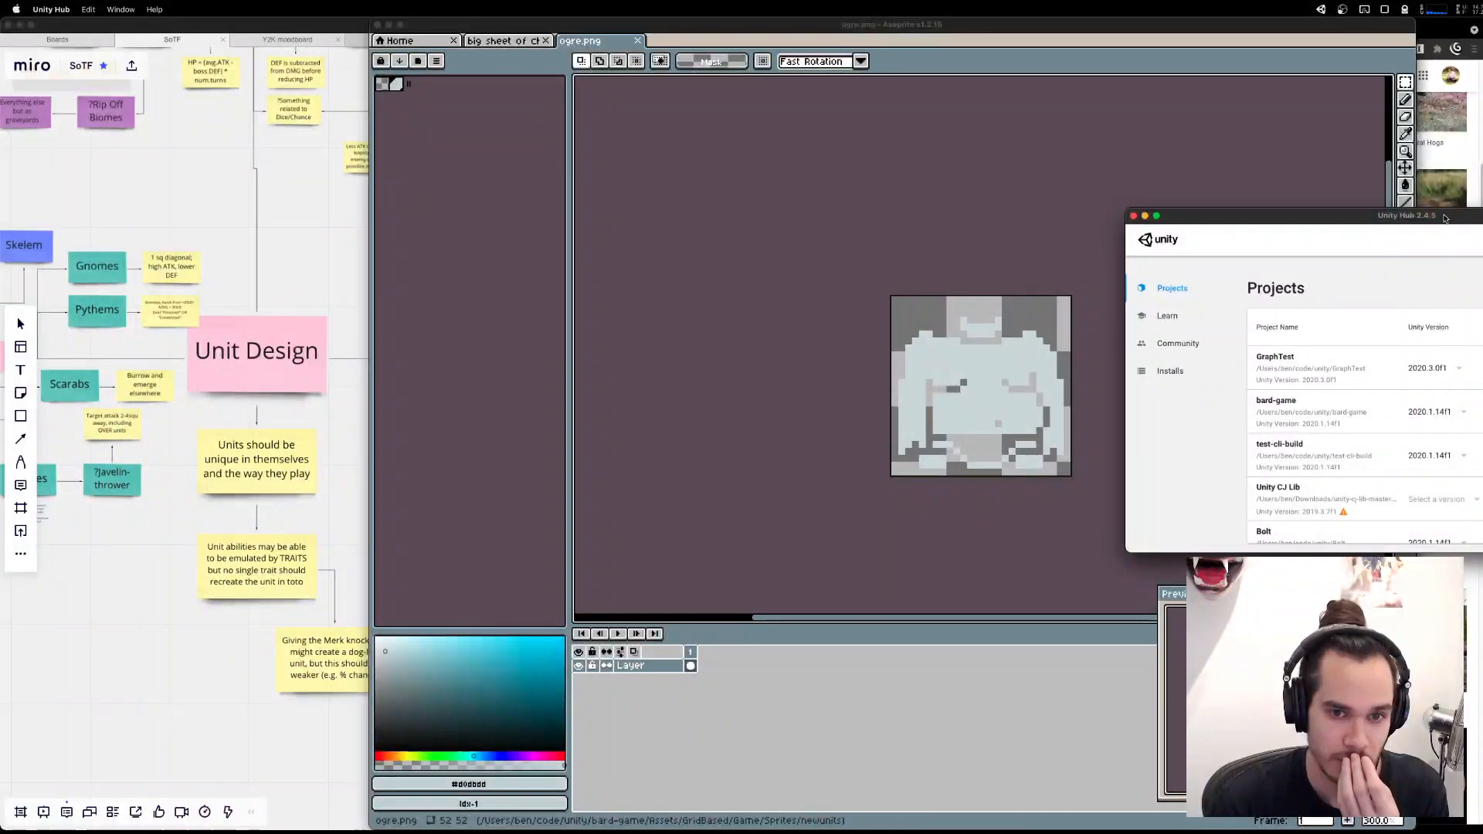
pyautogui.click(792, 435)
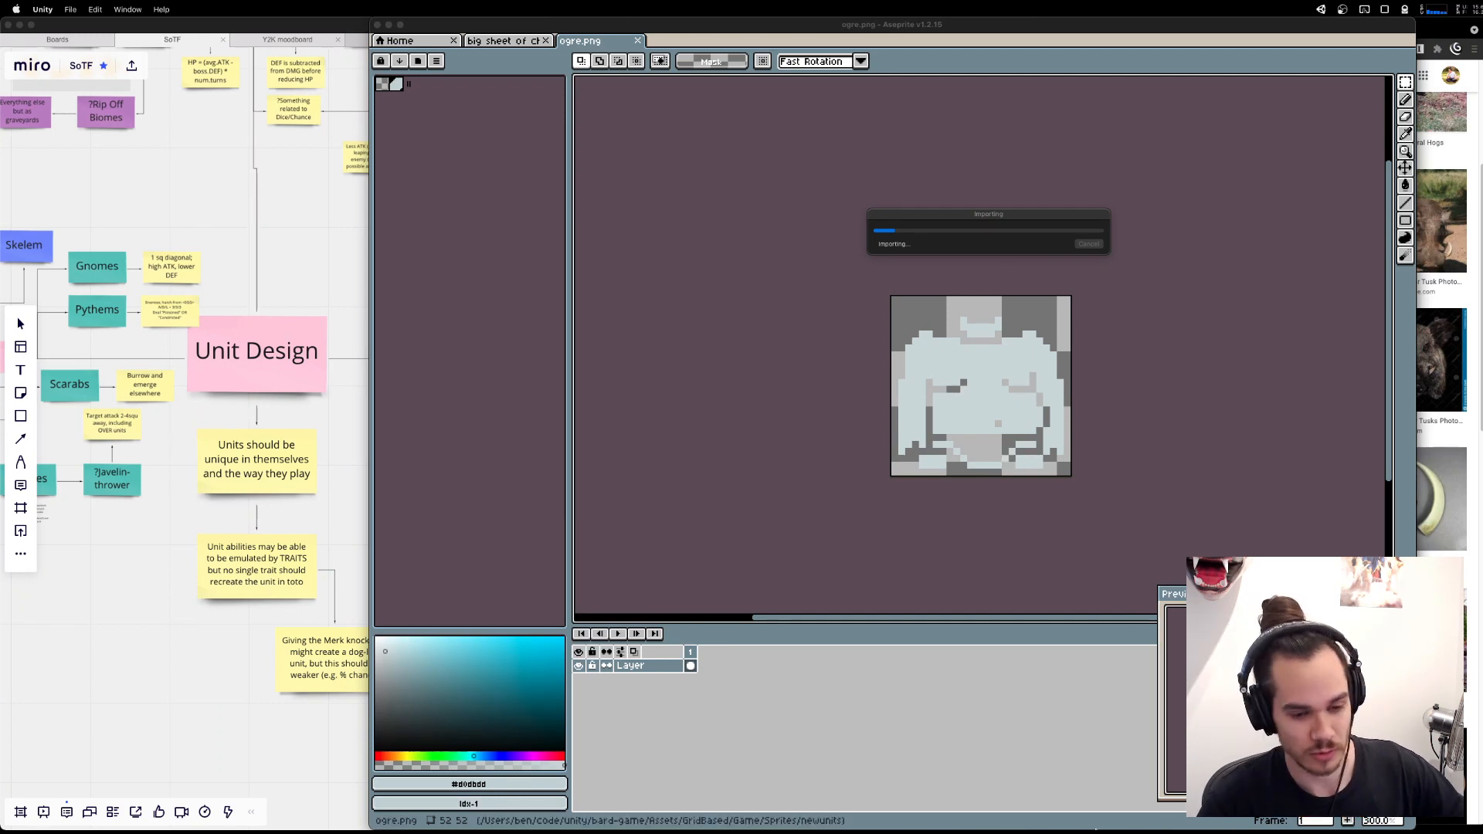
pyautogui.click(1255, 819)
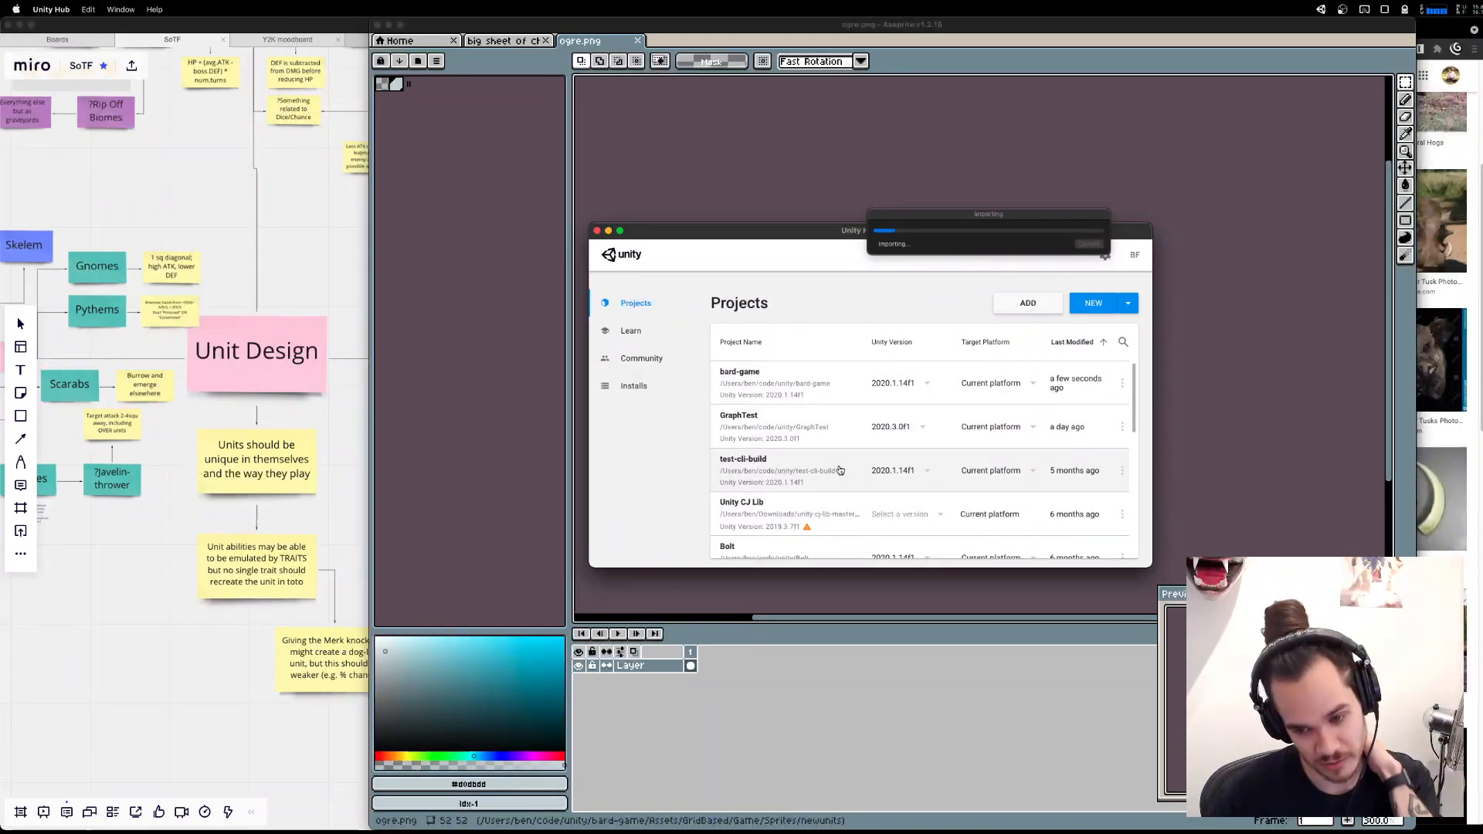
# Switch to Fork, open the bard-game repository and inspect the local changes to EpisodeGraph.asset and the big sheet of characters PNG.
pyautogui.moveTo(981, 819)
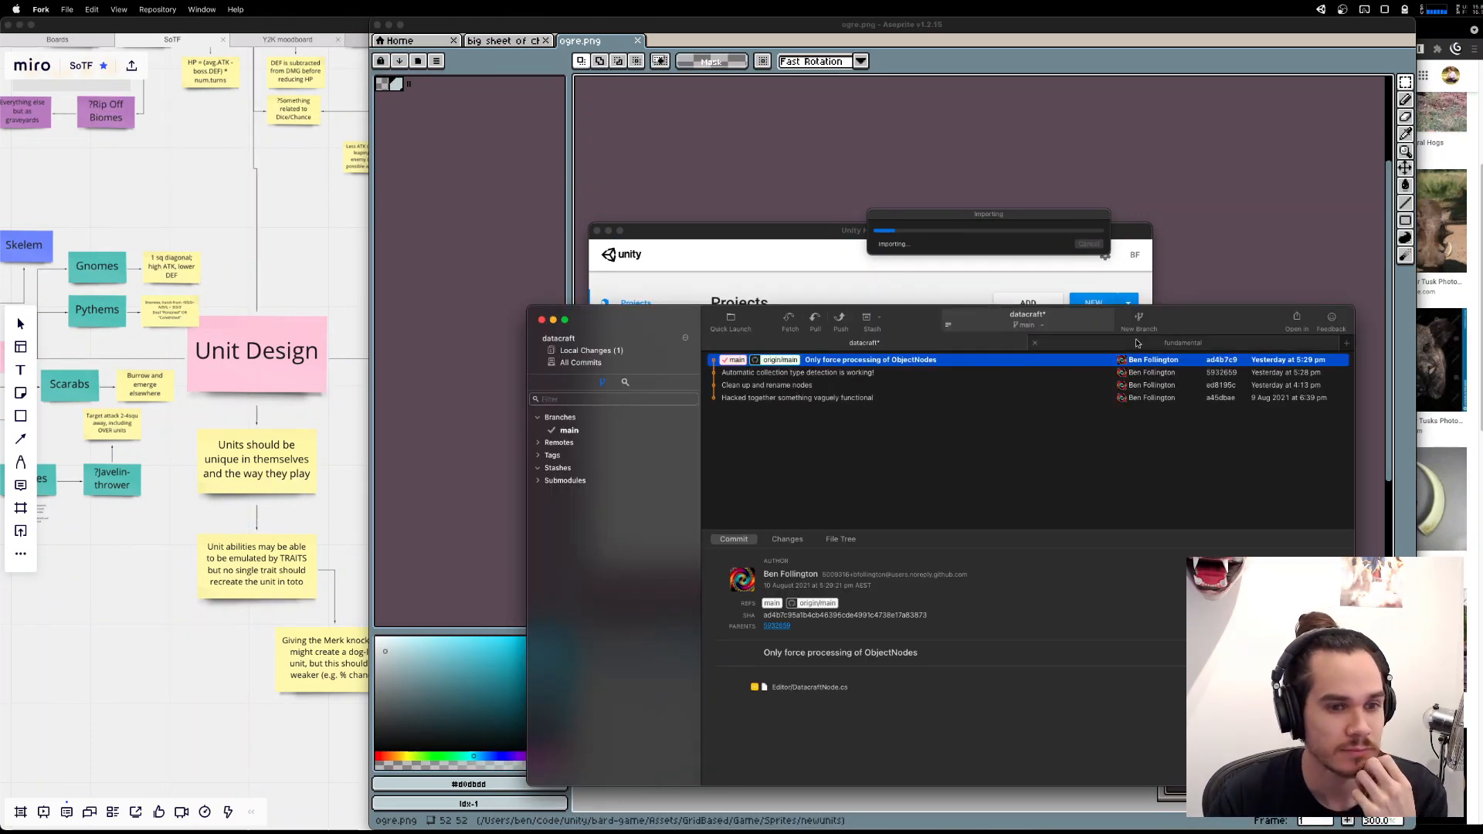
pyautogui.press('super+p')
pyautogui.write('bard')
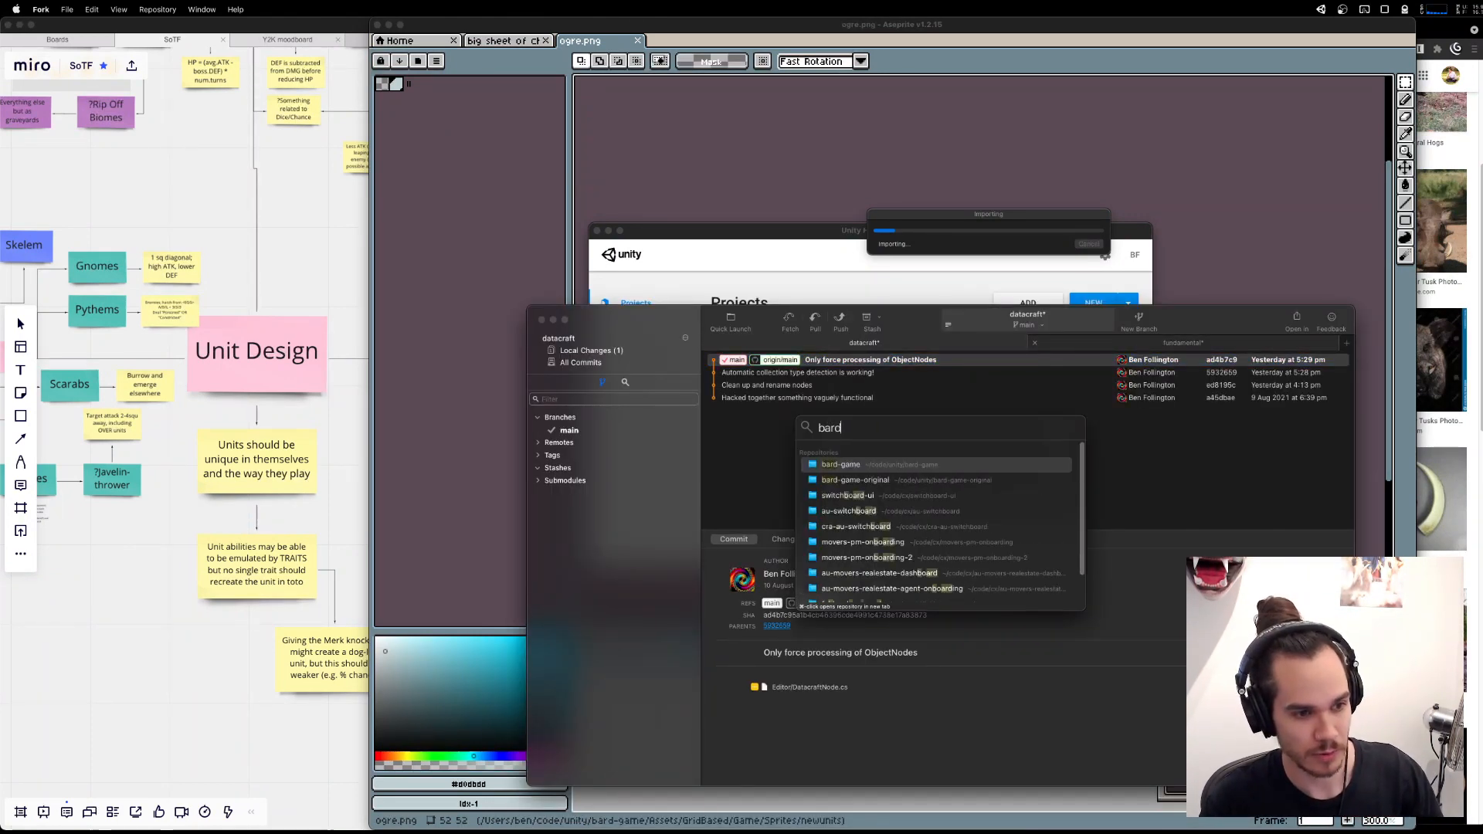
pyautogui.press('Return')
pyautogui.click(639, 351)
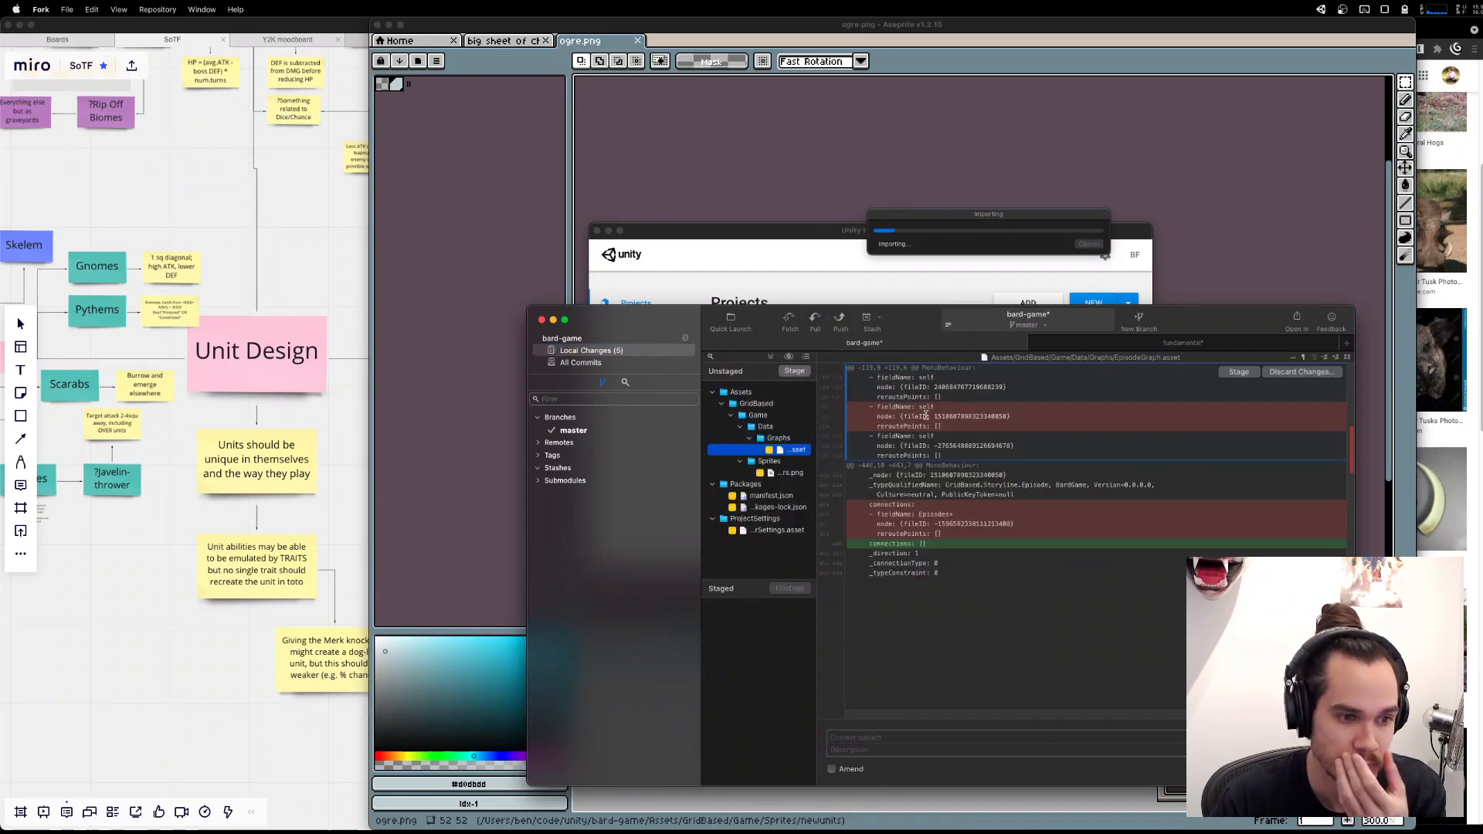
pyautogui.click(792, 452)
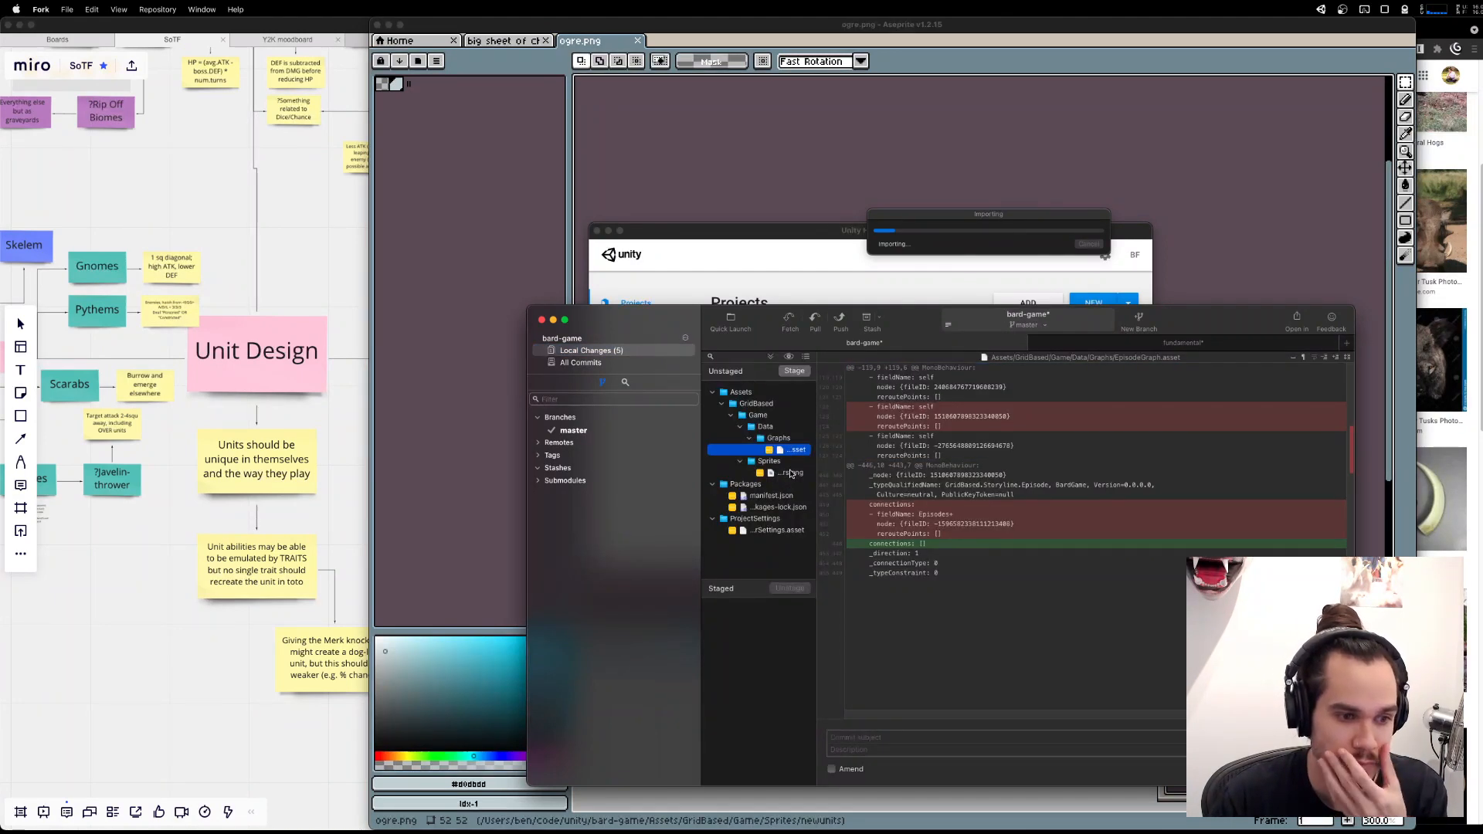
pyautogui.click(791, 473)
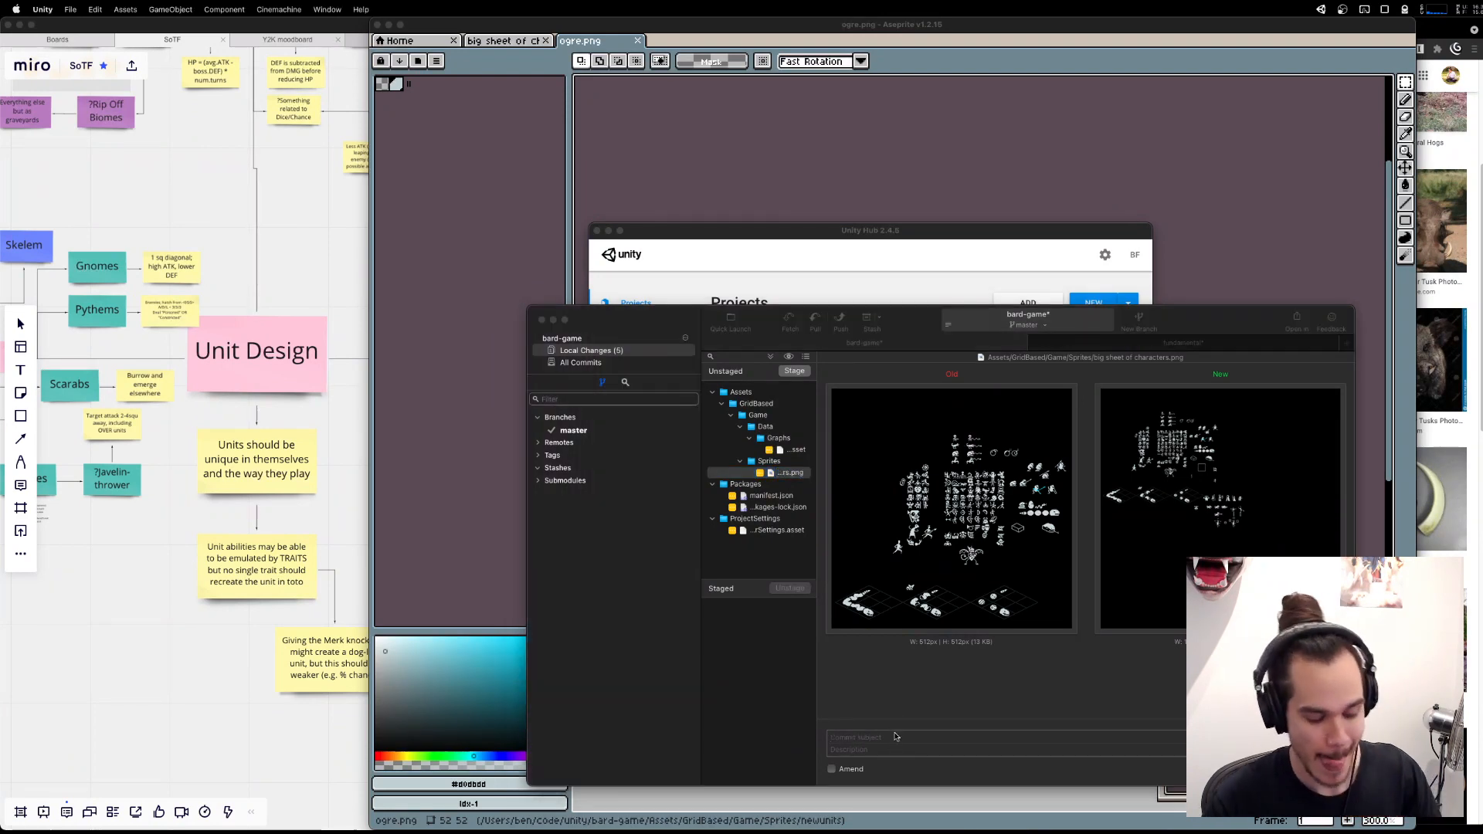
# Commit only the changed character sheet PNG with the message "New characters" and push it to the remote.
pyautogui.write('New characters')
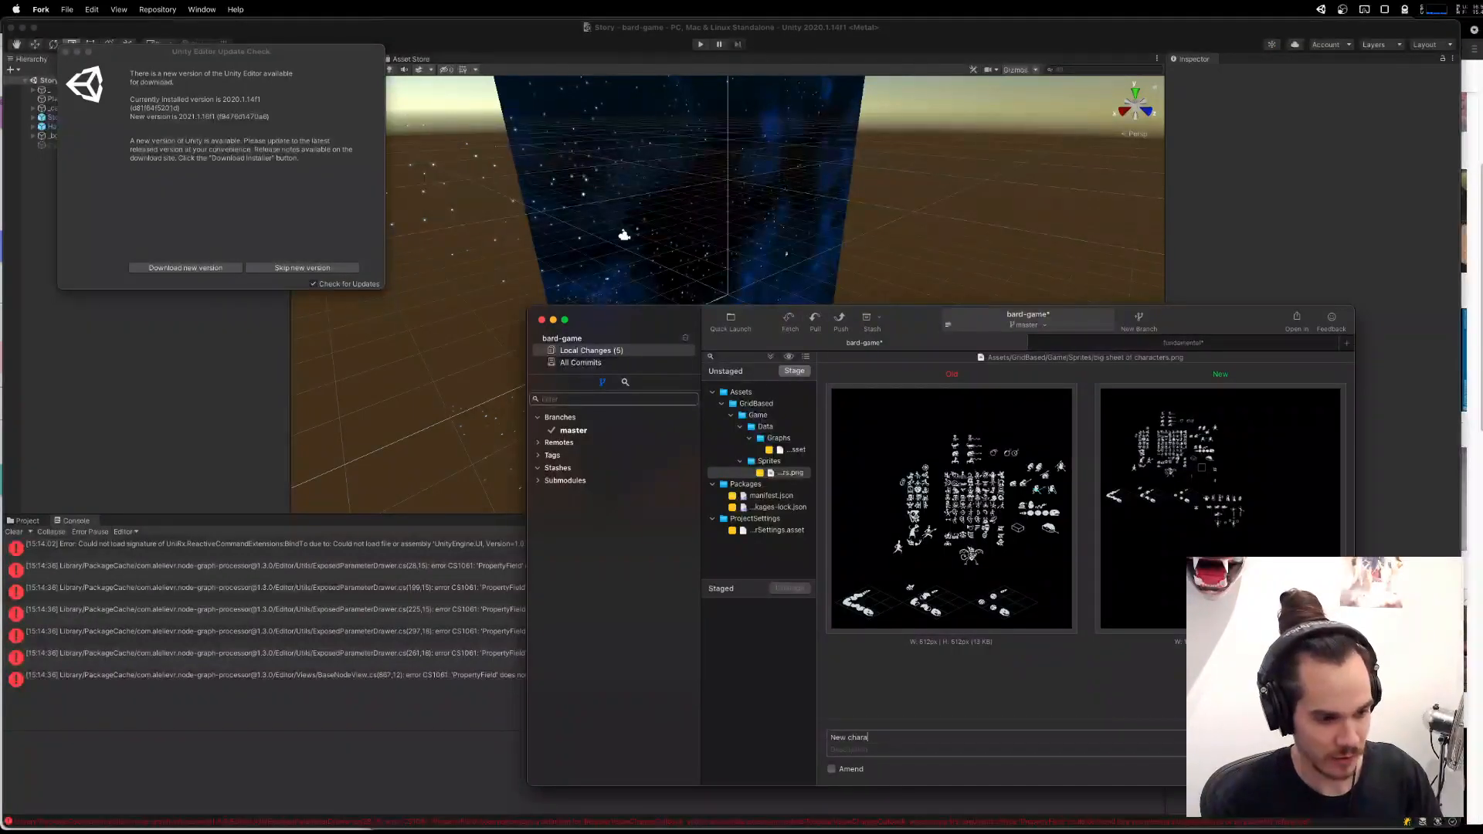
pyautogui.click(805, 371)
pyautogui.click(1307, 769)
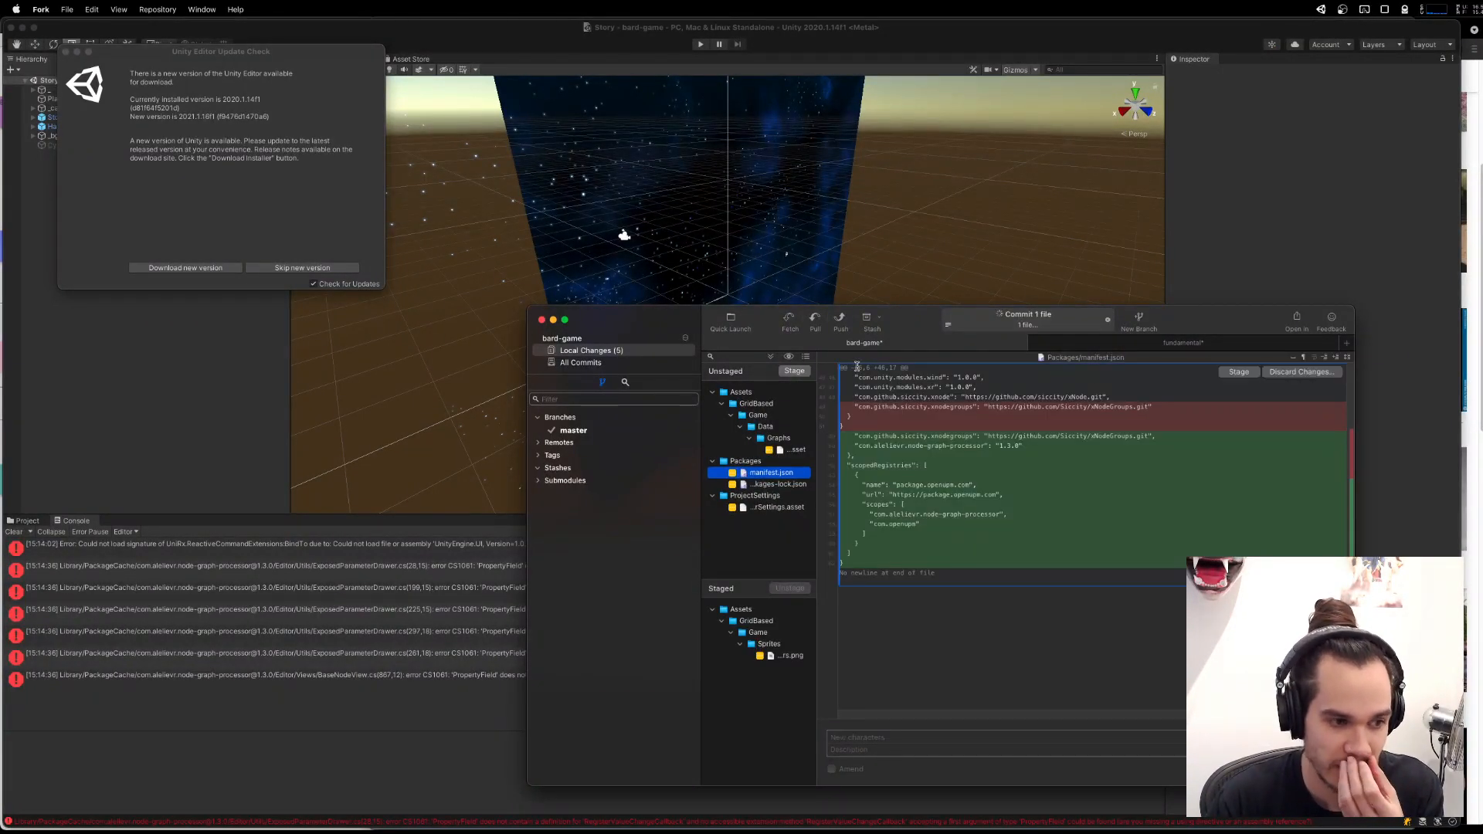
pyautogui.click(841, 320)
pyautogui.click(1061, 592)
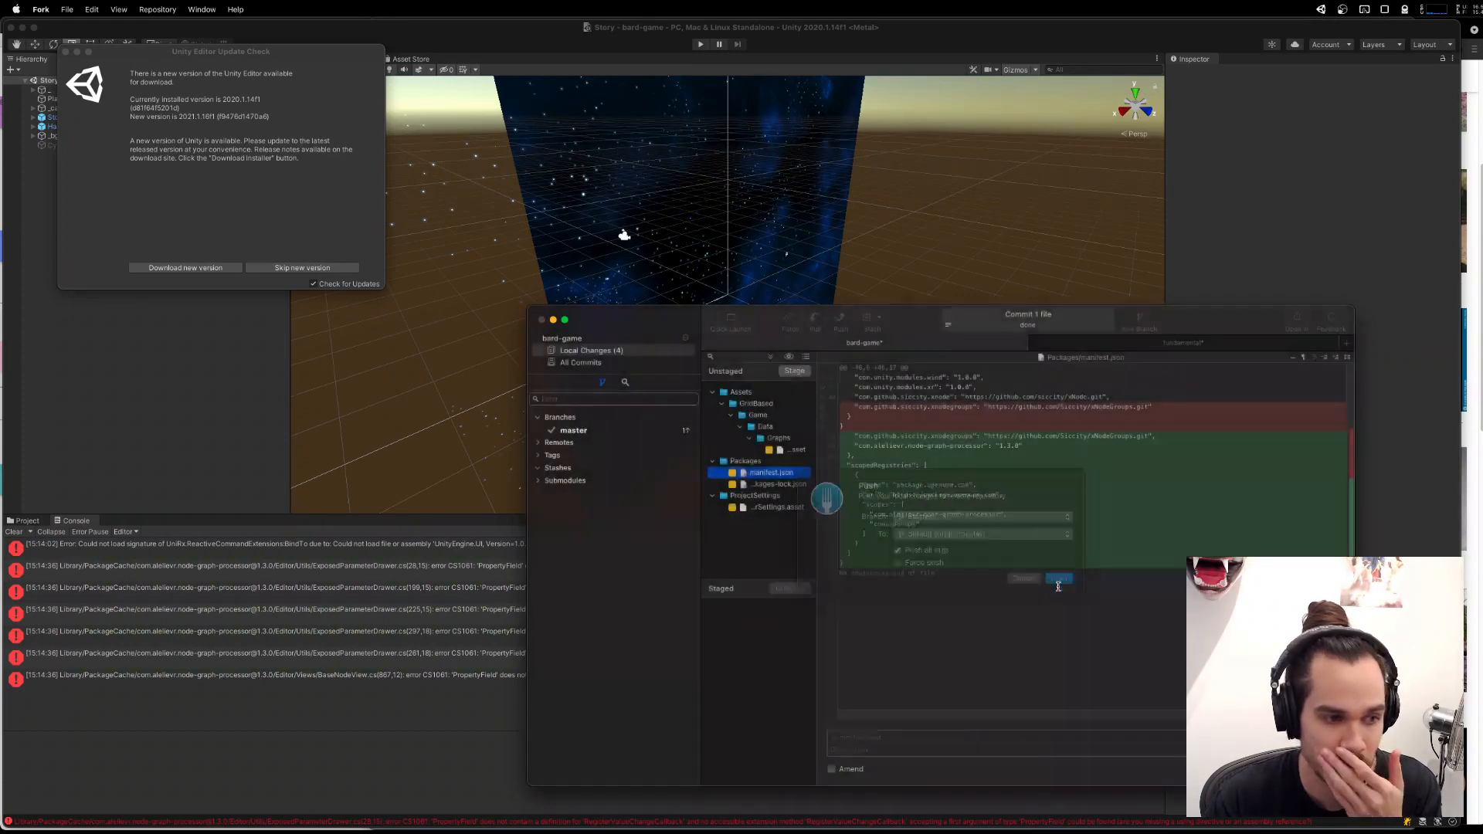
# Switch to Unity, clear the console, inspect the second ExposedParameterDrawer error and dismiss the editor update notice.
pyautogui.click(346, 683)
pyautogui.click(11, 532)
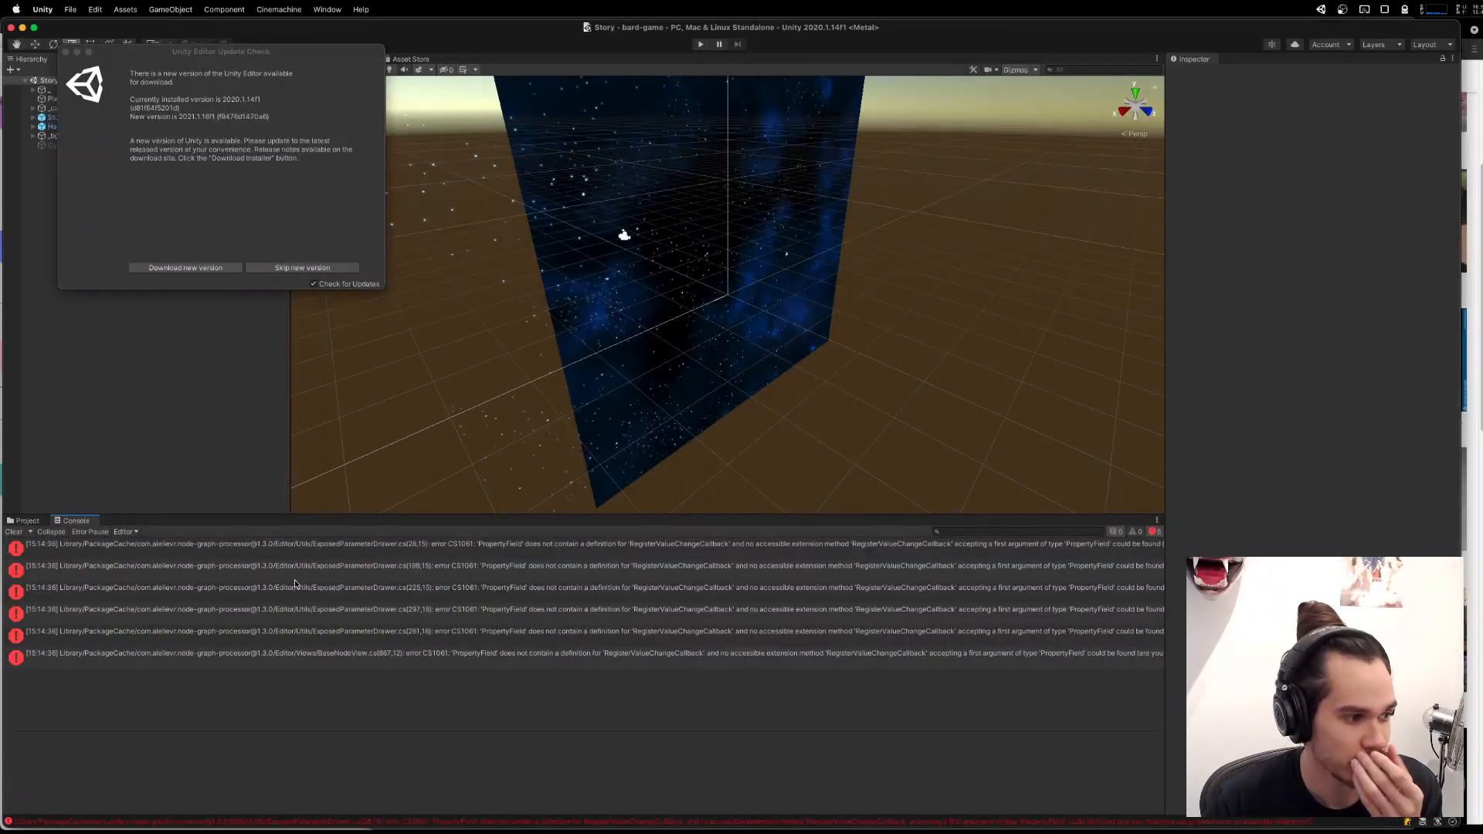
pyautogui.click(297, 573)
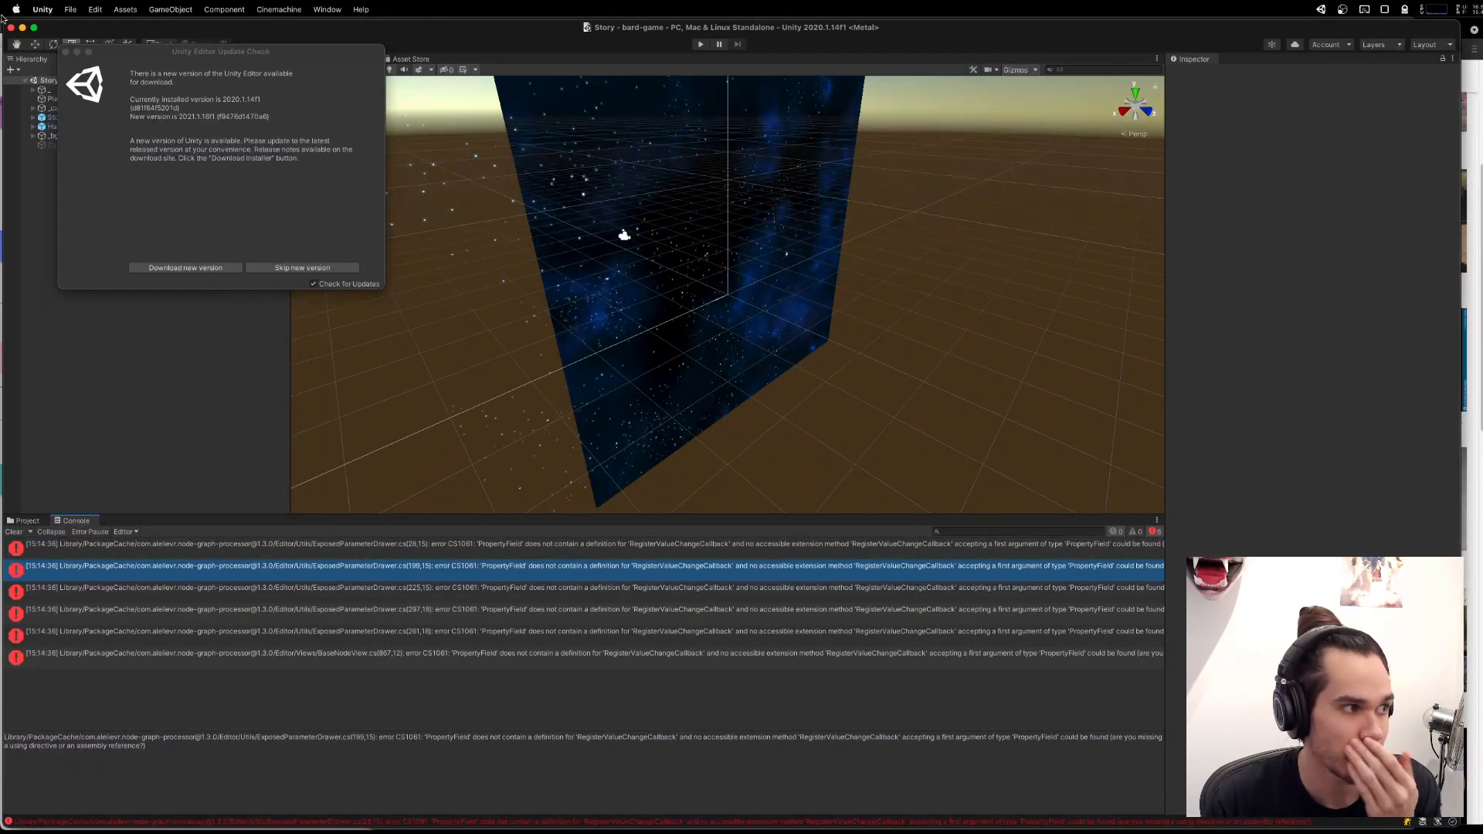
pyautogui.click(65, 53)
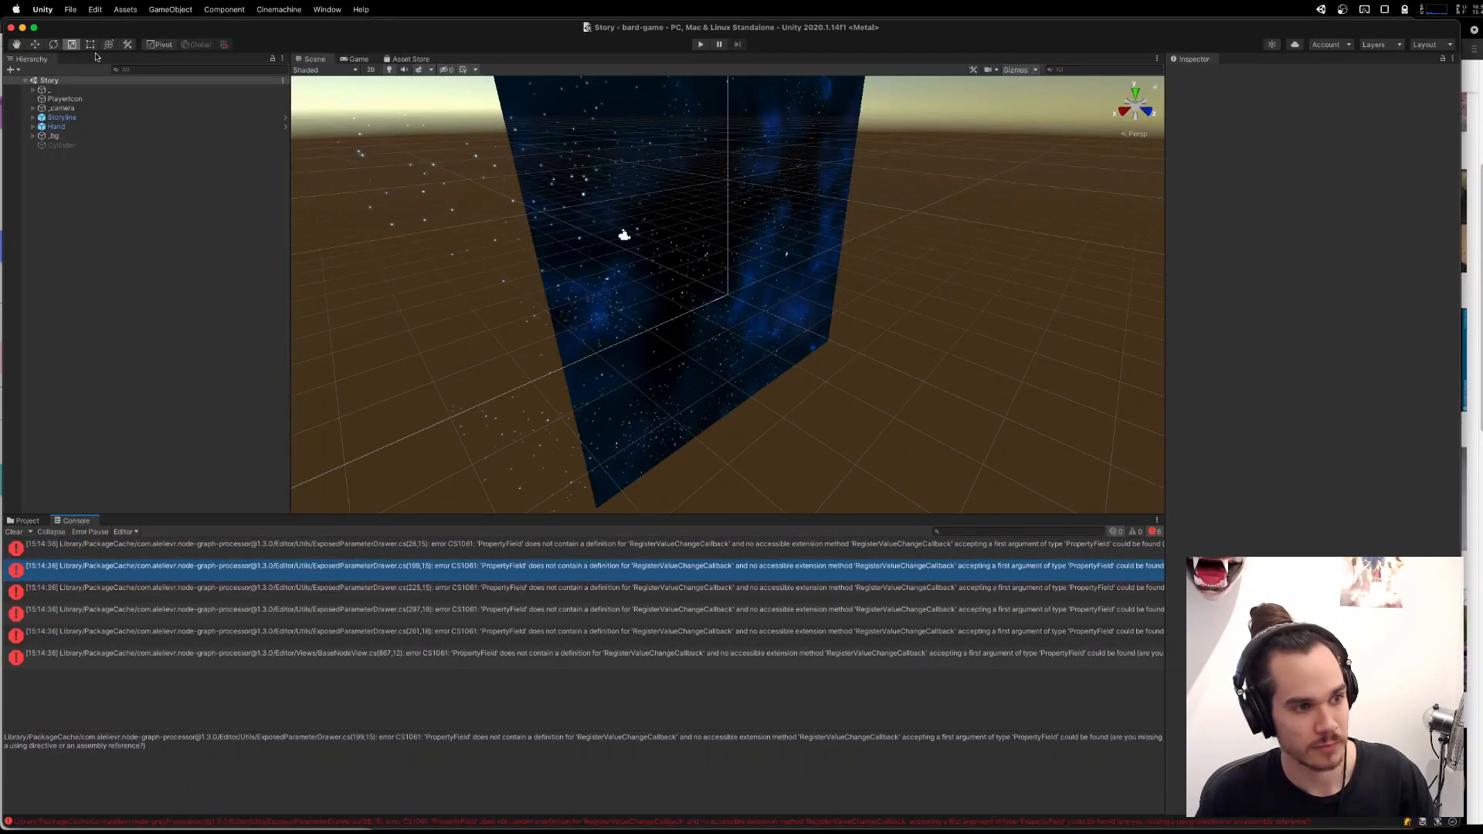
# Select the _camera object in the Story scene and open its CameraController script in the code editor.
pyautogui.click(50, 89)
pyautogui.press('Down')
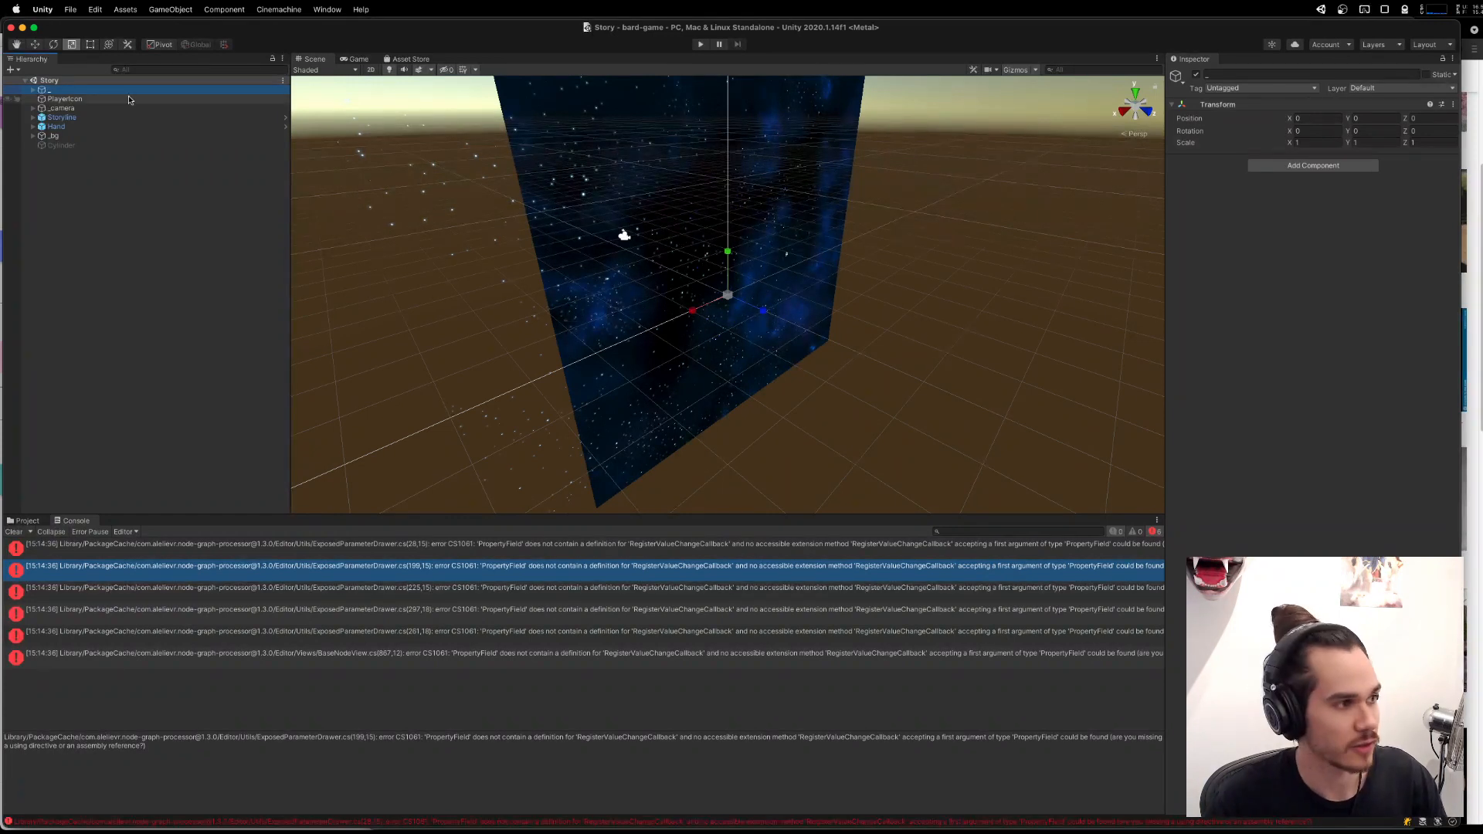
pyautogui.press('Down')
pyautogui.doubleClick(1350, 175)
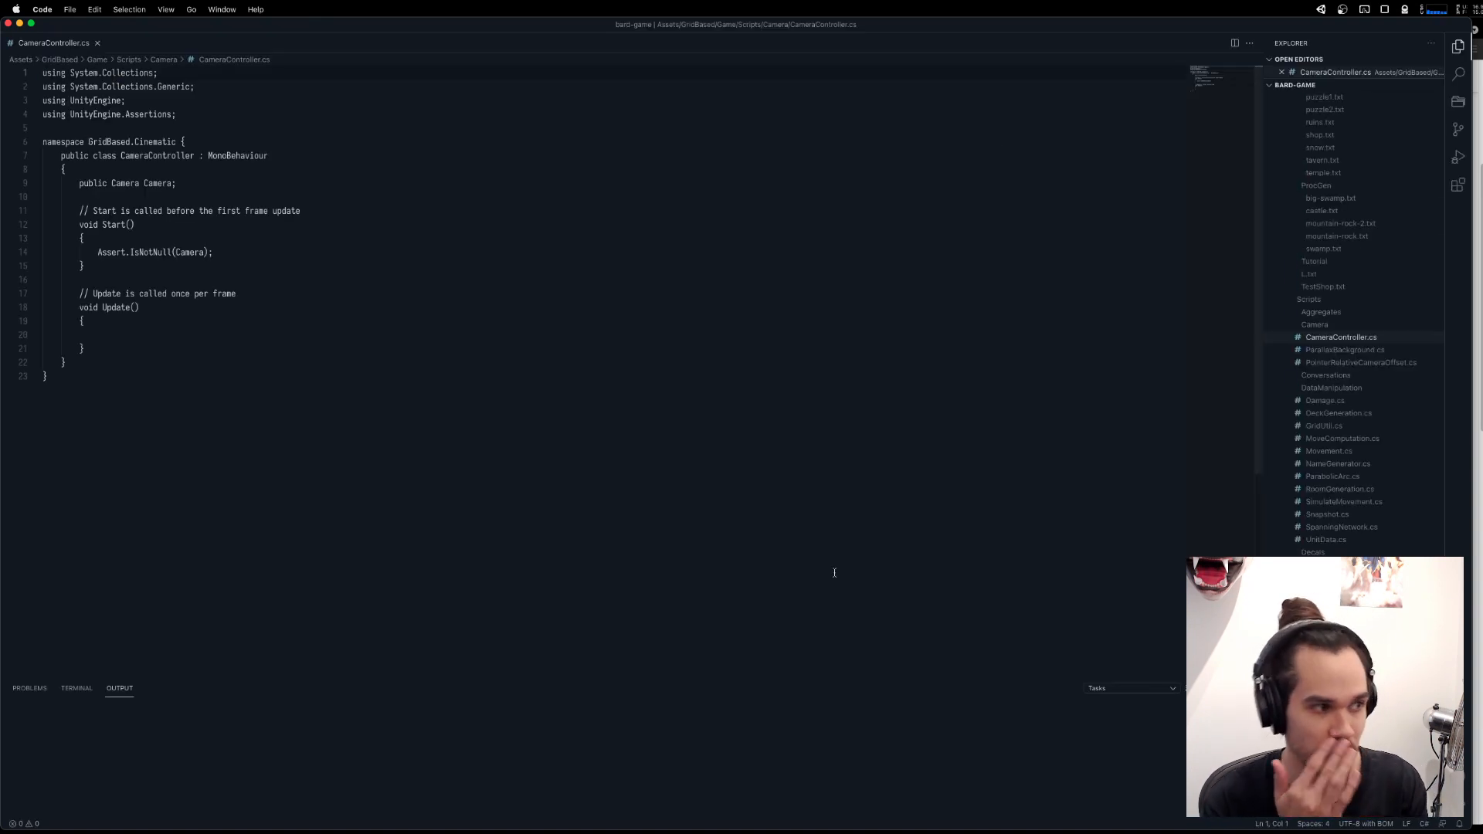
pyautogui.press('super+p')
pyautogui.write('ma')
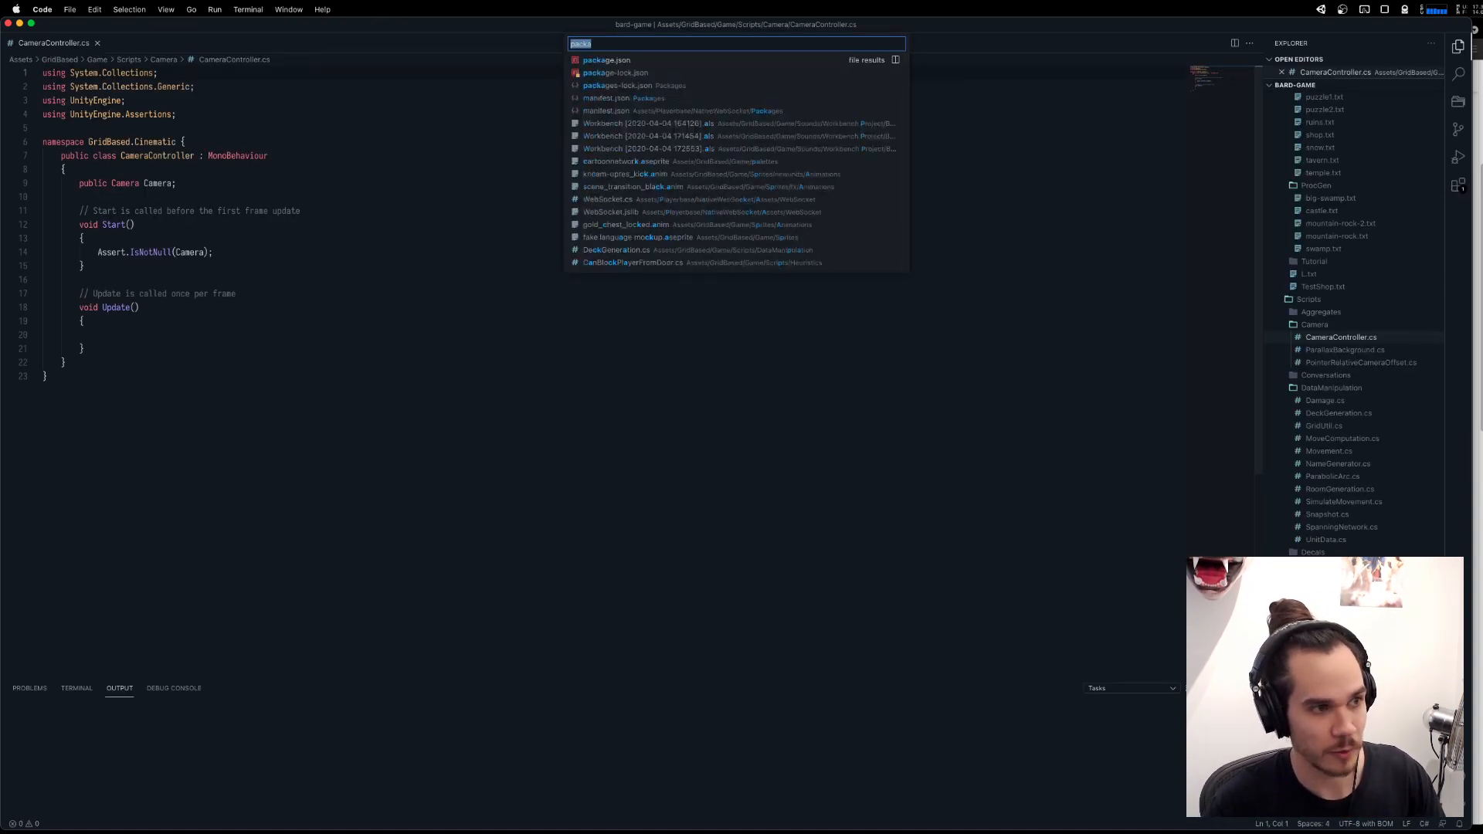
pyautogui.write('nfi')
pyautogui.press('Return')
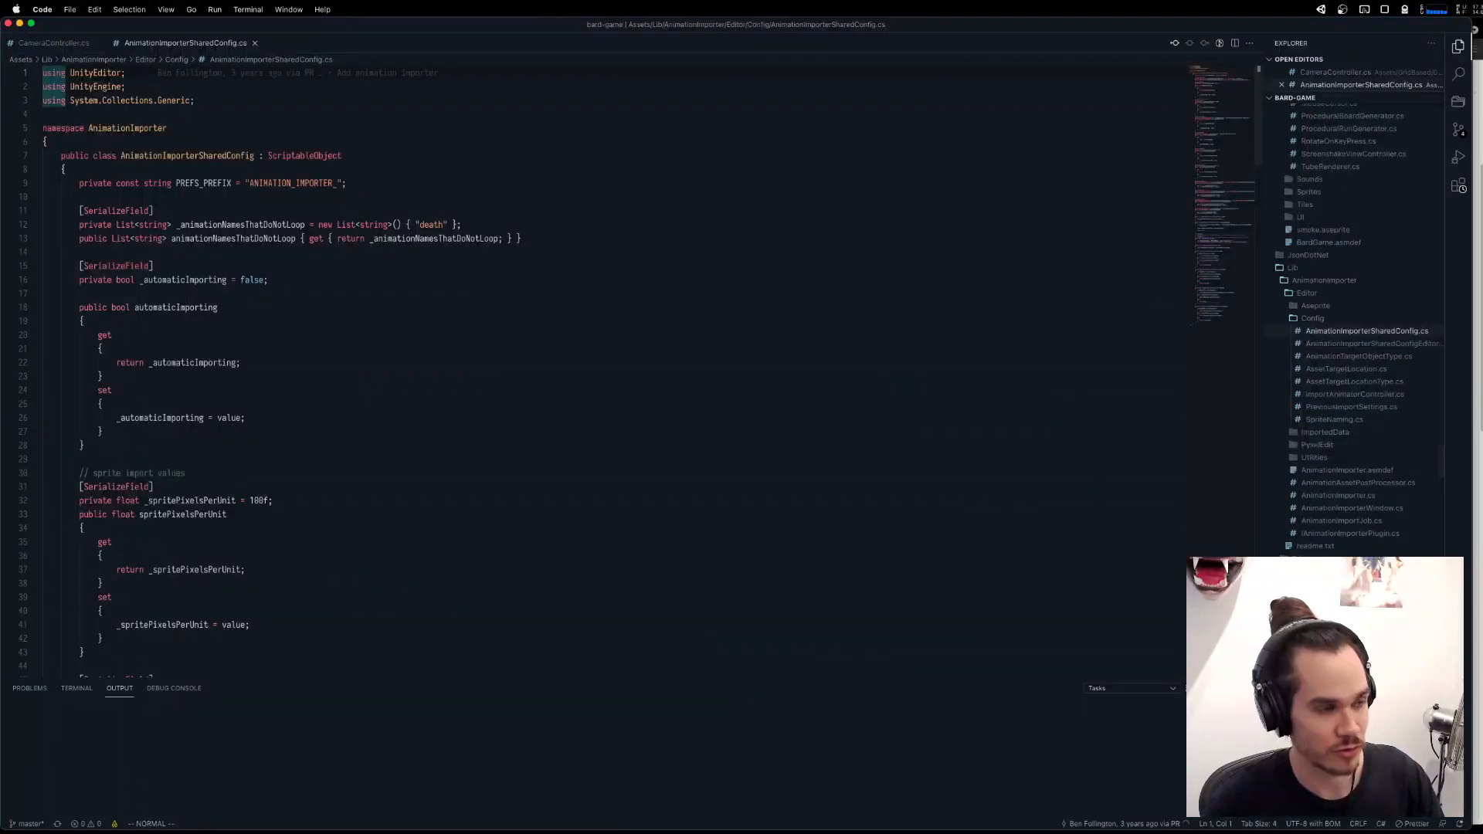
# Open manifest.json from the Packages folder at its last dependencies and scoped registries.
pyautogui.press('super+p')
pyautogui.write('manif')
pyautogui.press('Return')
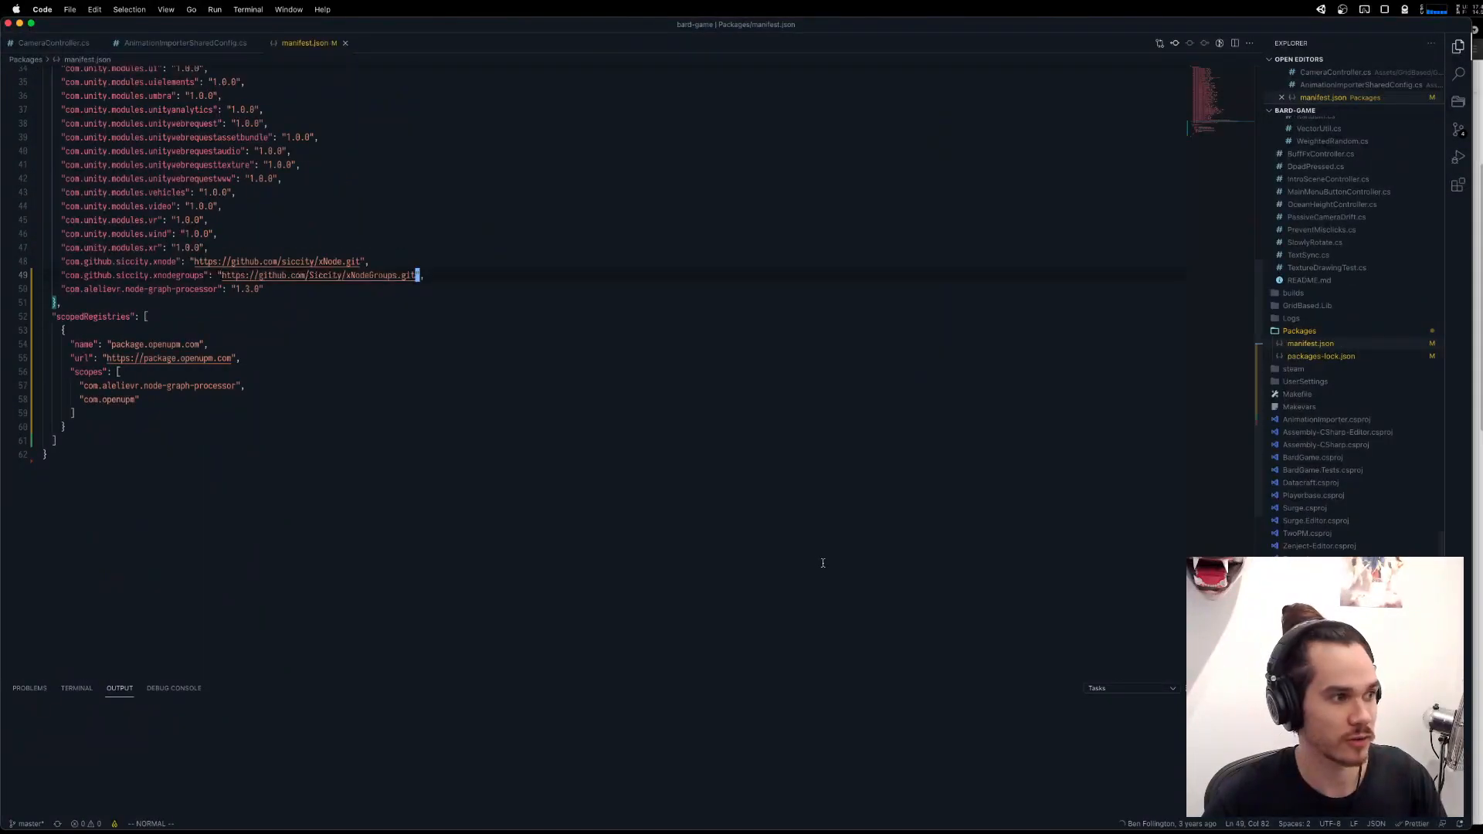
pyautogui.click(298, 354)
pyautogui.scroll(2, 518, 321)
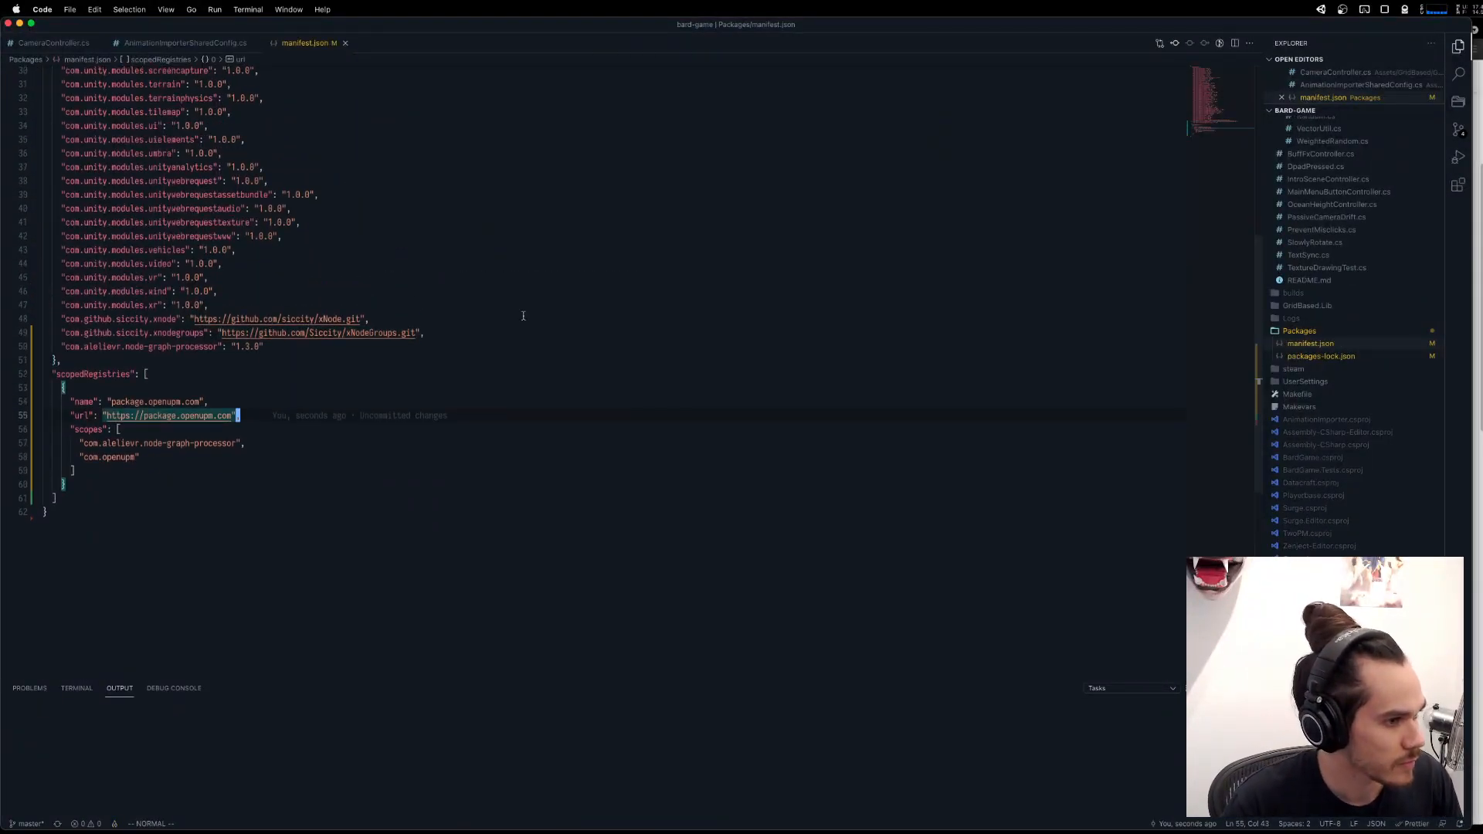
# Delete the com.alelievr.node-graph-processor entries from the dependencies and the registry scopes, and save manifest.json.
pyautogui.click(512, 323)
pyautogui.click(457, 341)
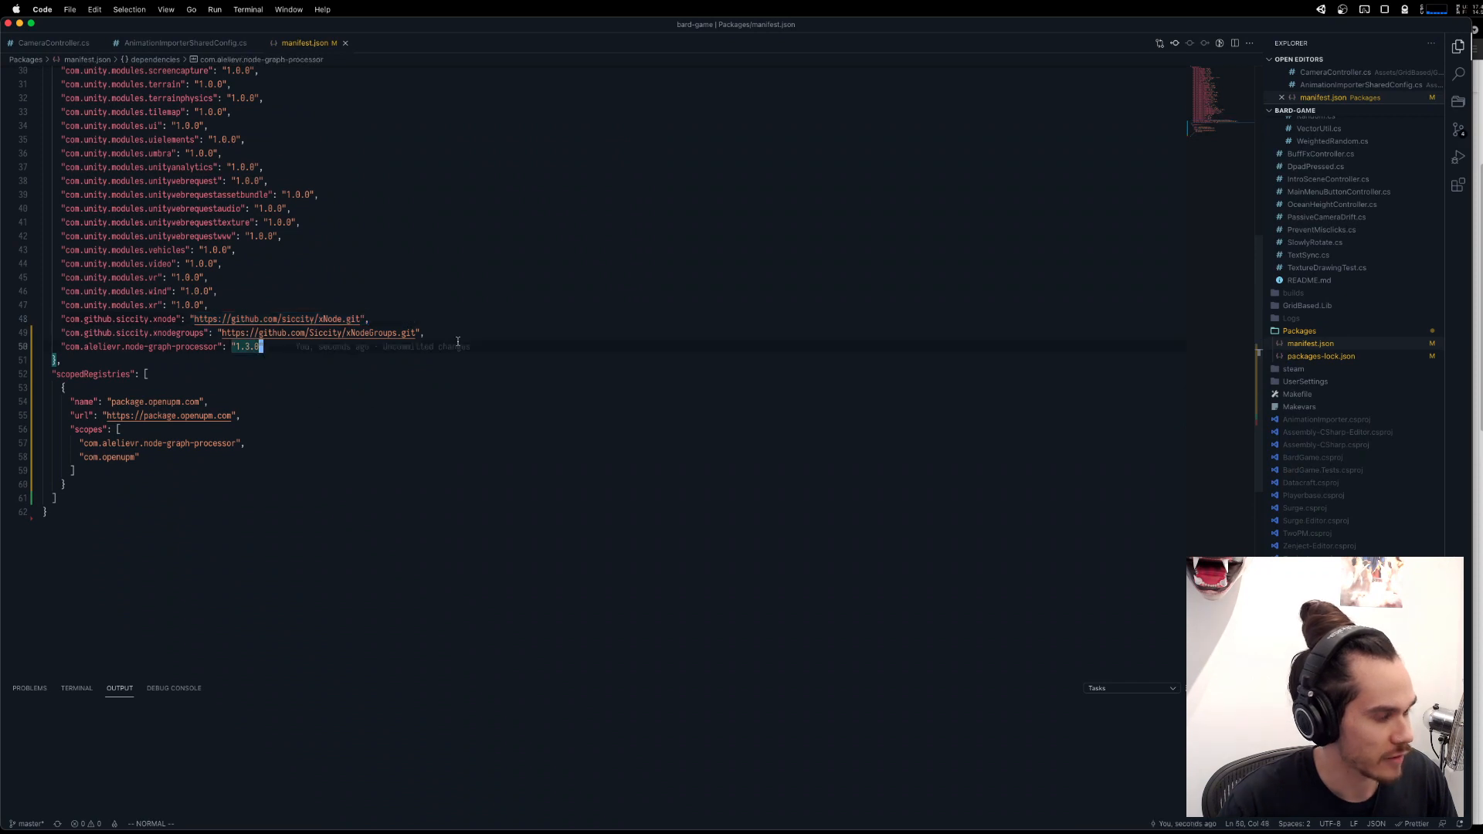
pyautogui.press('d')
pyautogui.press('d')
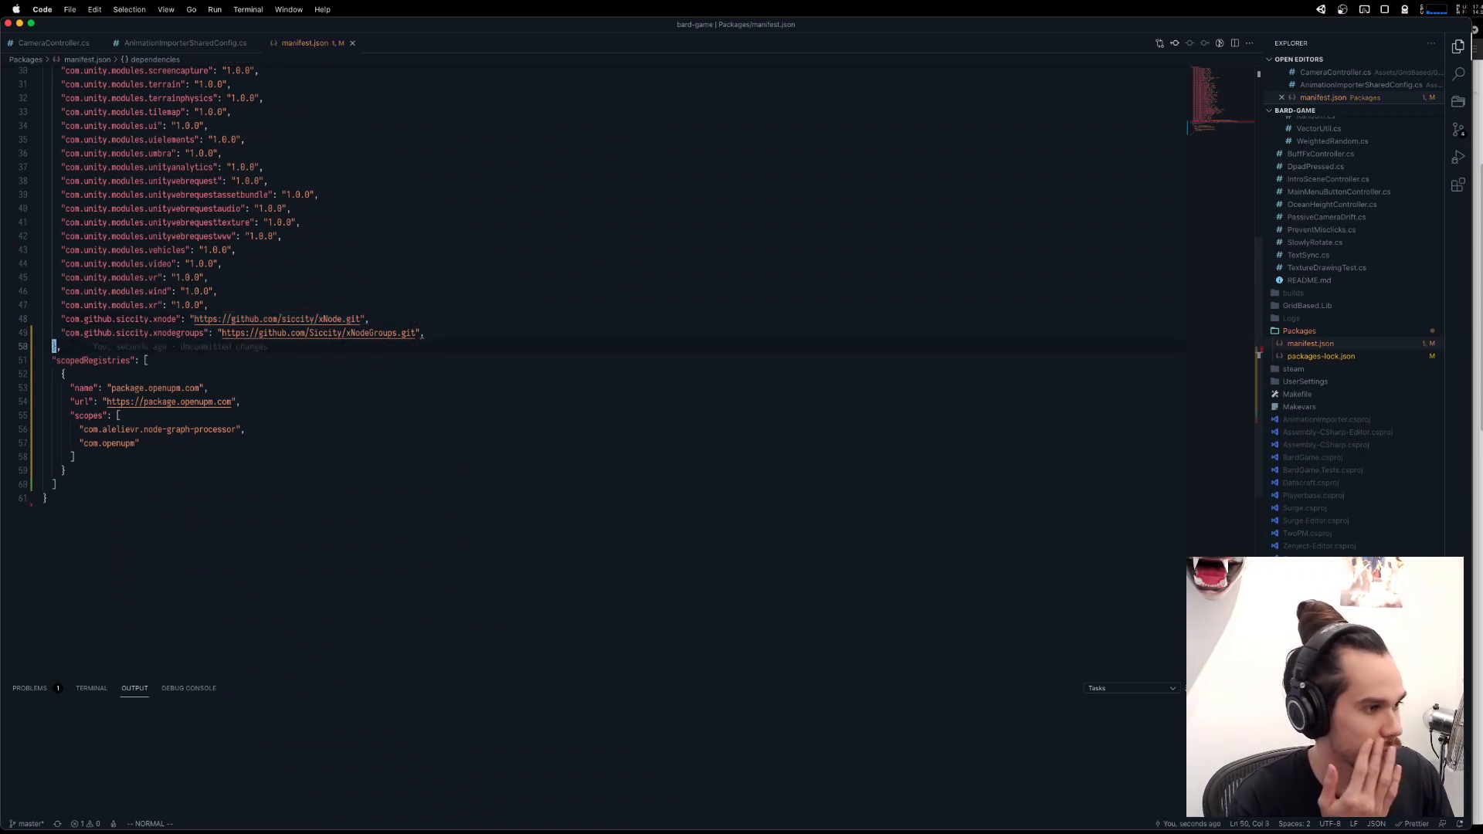
pyautogui.press('j')
pyautogui.press('j')
pyautogui.press('j')
pyautogui.press('j')
pyautogui.press('j')
pyautogui.press('j')
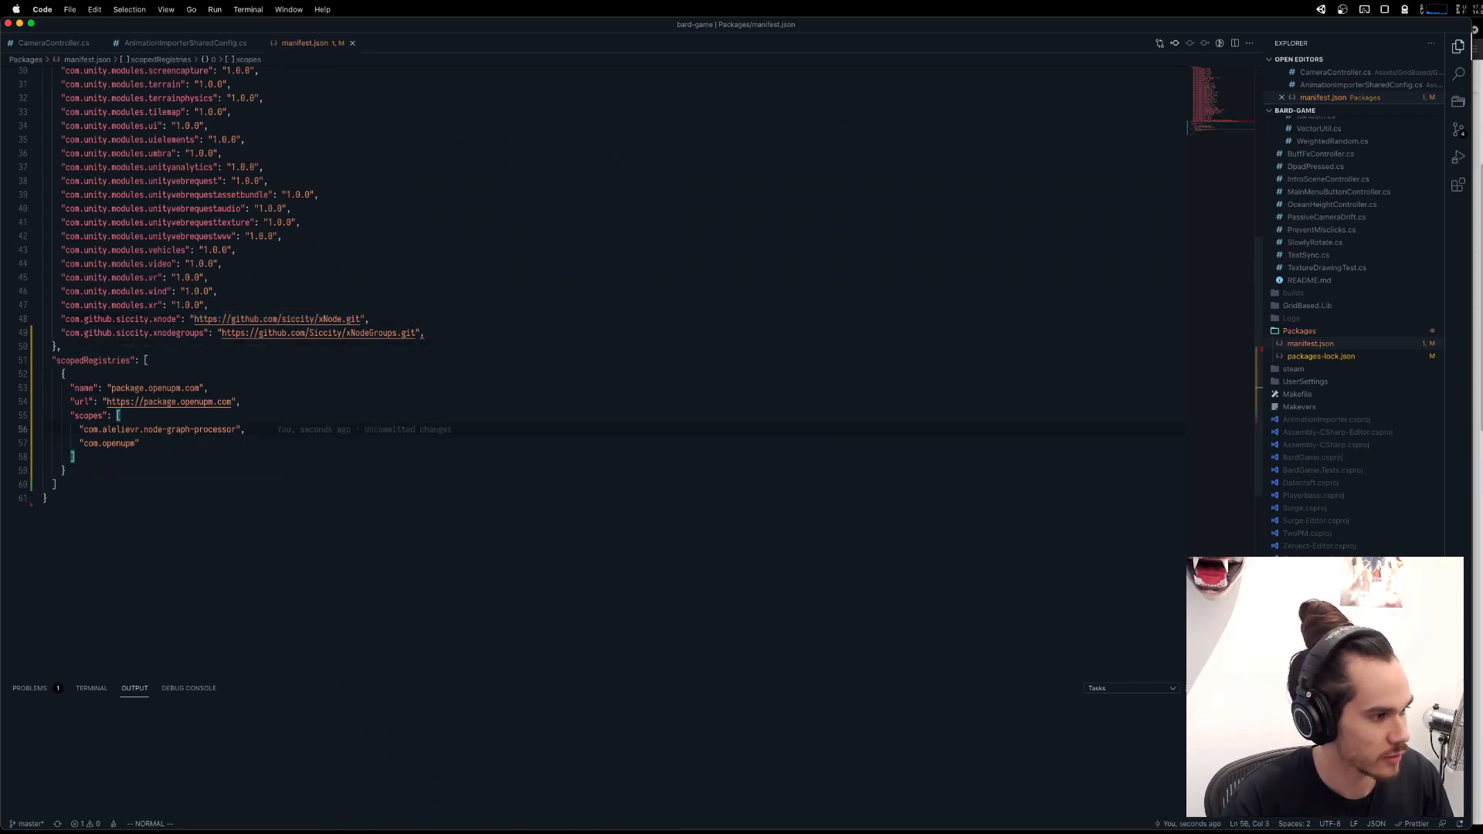
pyautogui.press('d')
pyautogui.press('d')
pyautogui.press('super+s')
# Switch to Unity to reload the edited package manifest and check the console.
pyautogui.scroll(4, 421, 309)
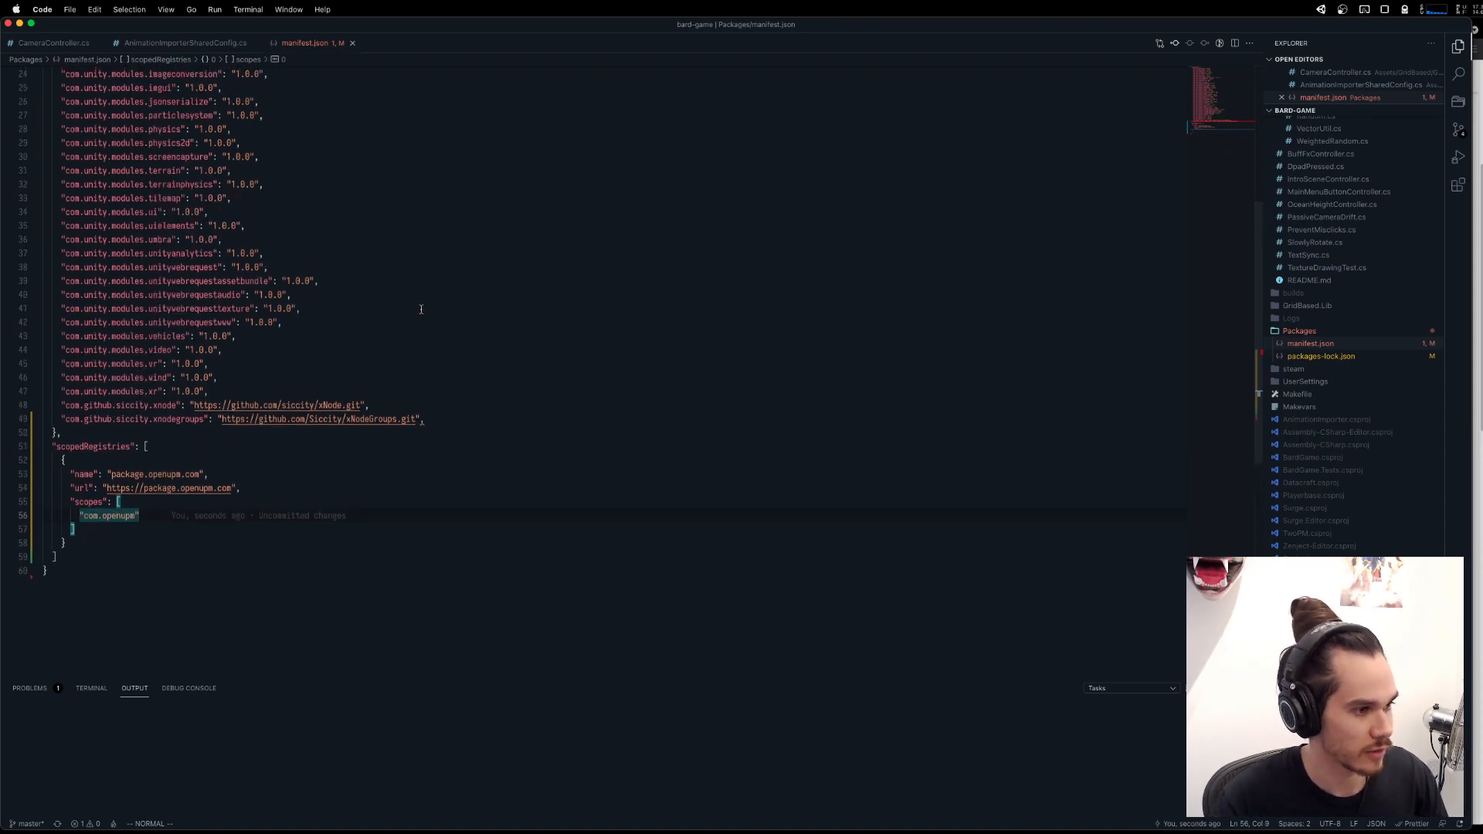
pyautogui.scroll(6, 421, 309)
pyautogui.hotkey('ctrl', 'Up')
pyautogui.click(366, 255)
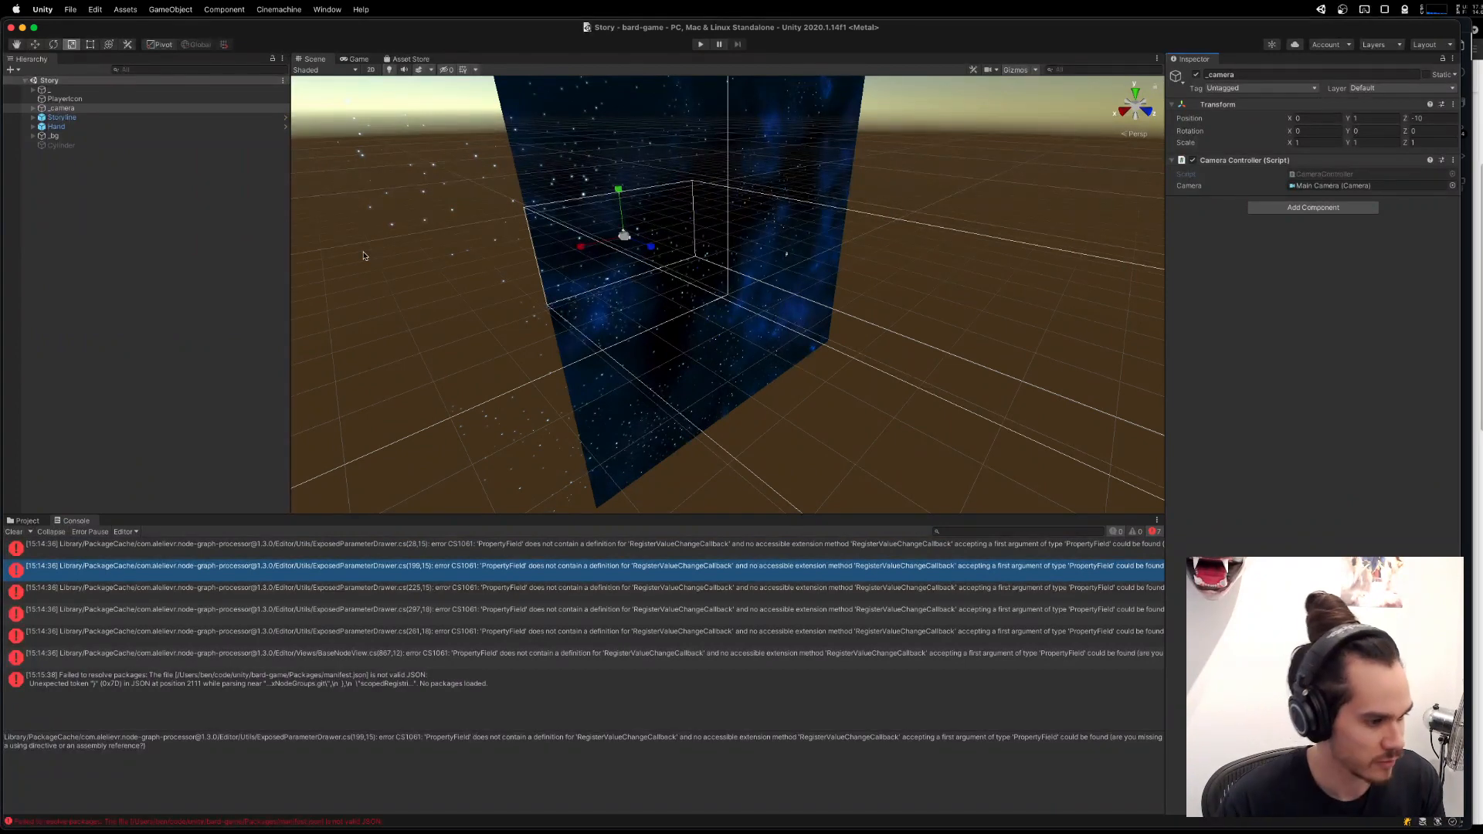
# Back in manifest.json, remove the trailing comma after the xnodegroups dependency, save, and return to Unity to resolve the packages.
pyautogui.press('super+Tab')
pyautogui.scroll(-20, 330, 604)
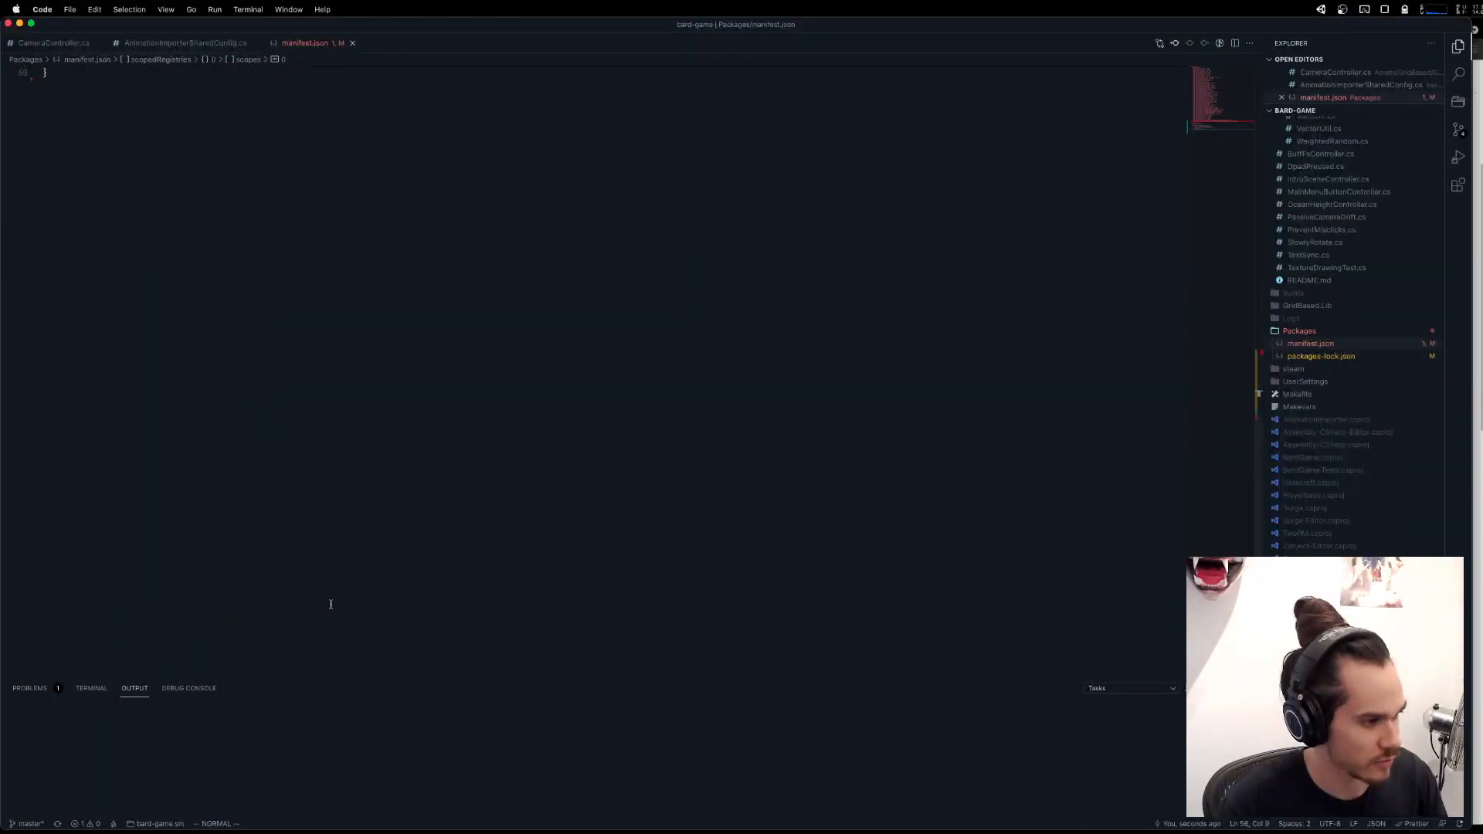
pyautogui.scroll(8, 331, 604)
pyautogui.click(284, 310)
pyautogui.scroll(1, 208, 348)
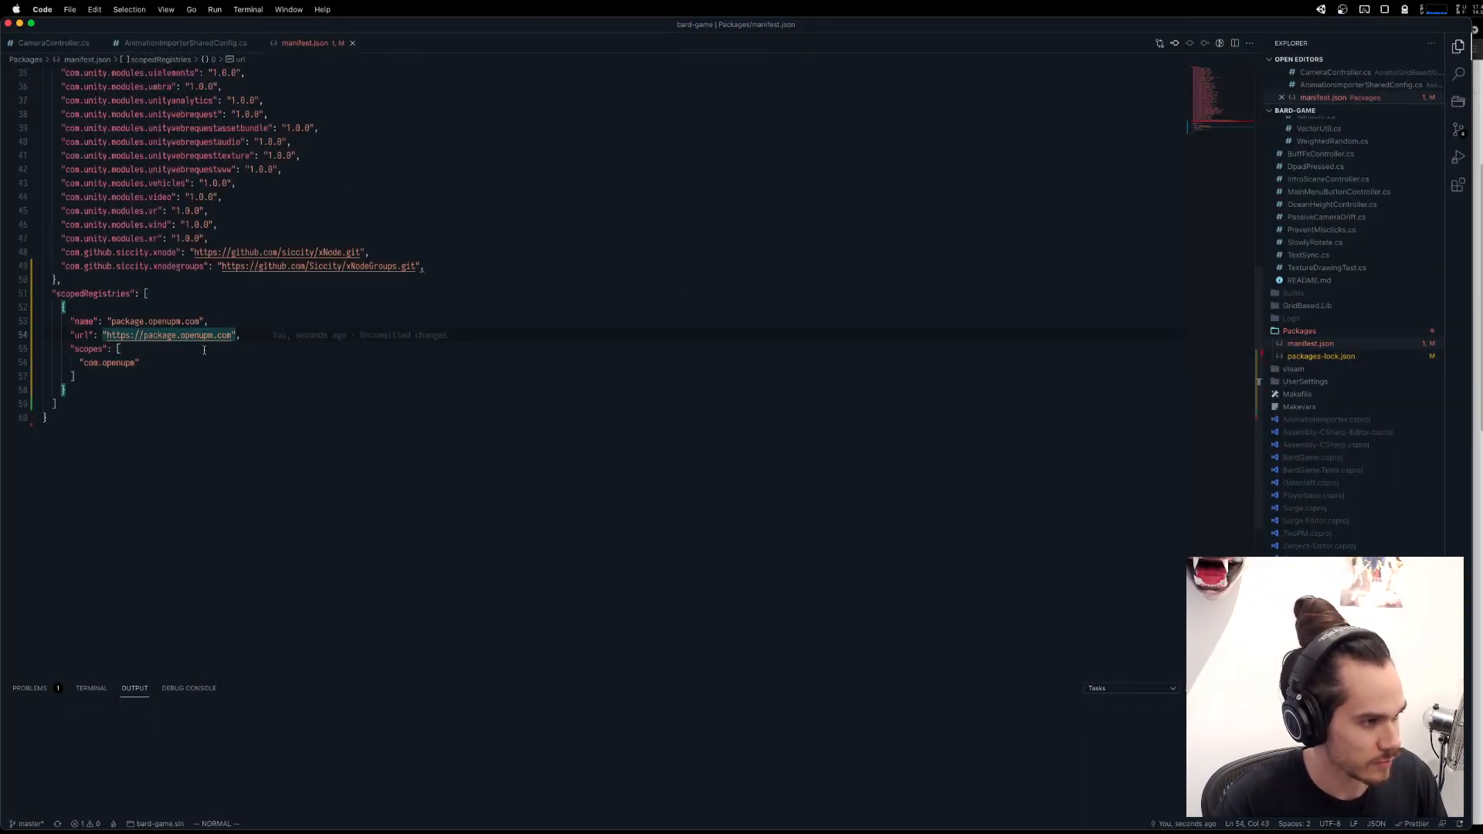
pyautogui.click(425, 265)
pyautogui.press('BackSpace')
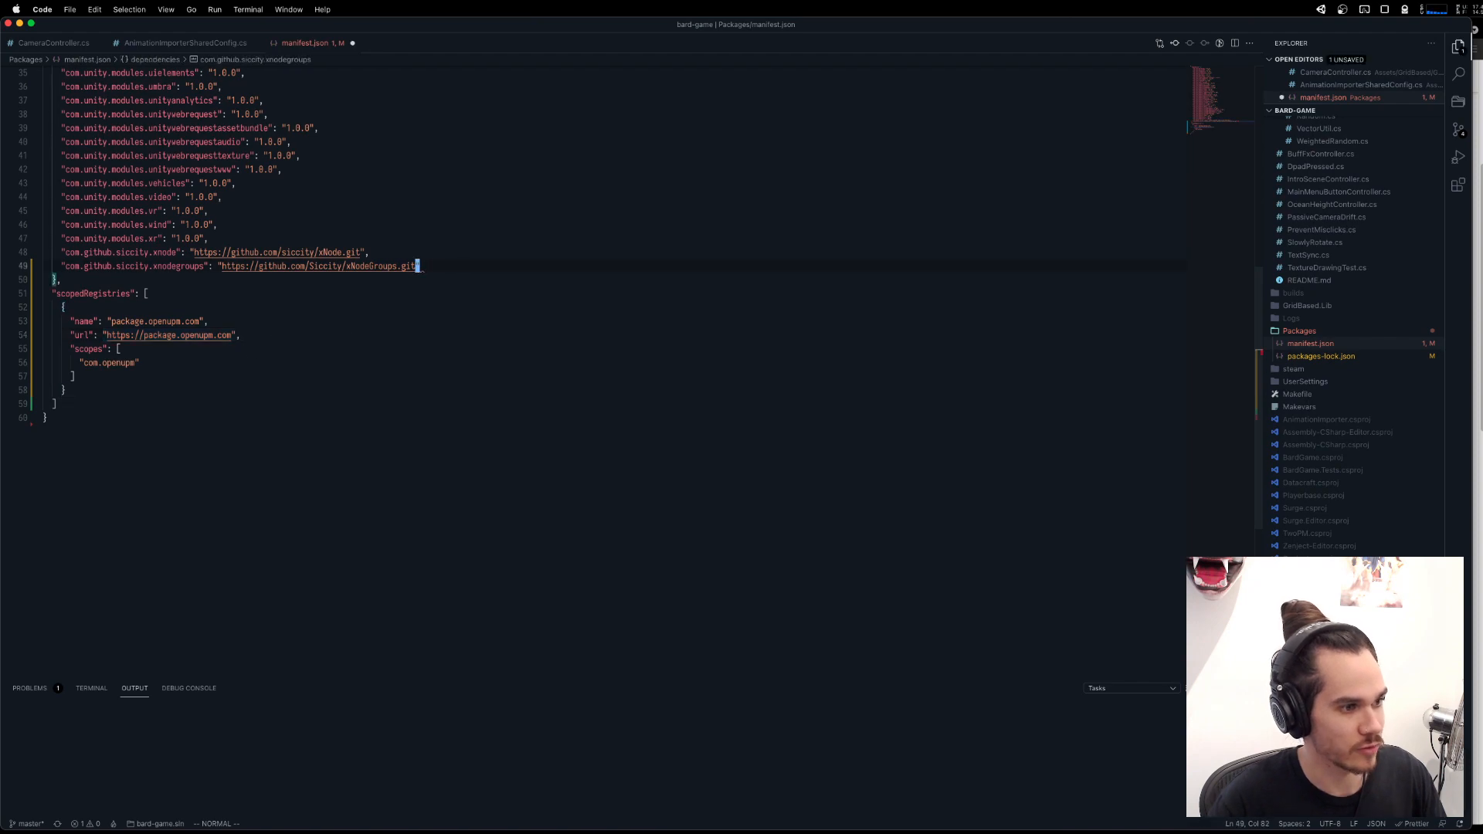
pyautogui.press('super+Tab')
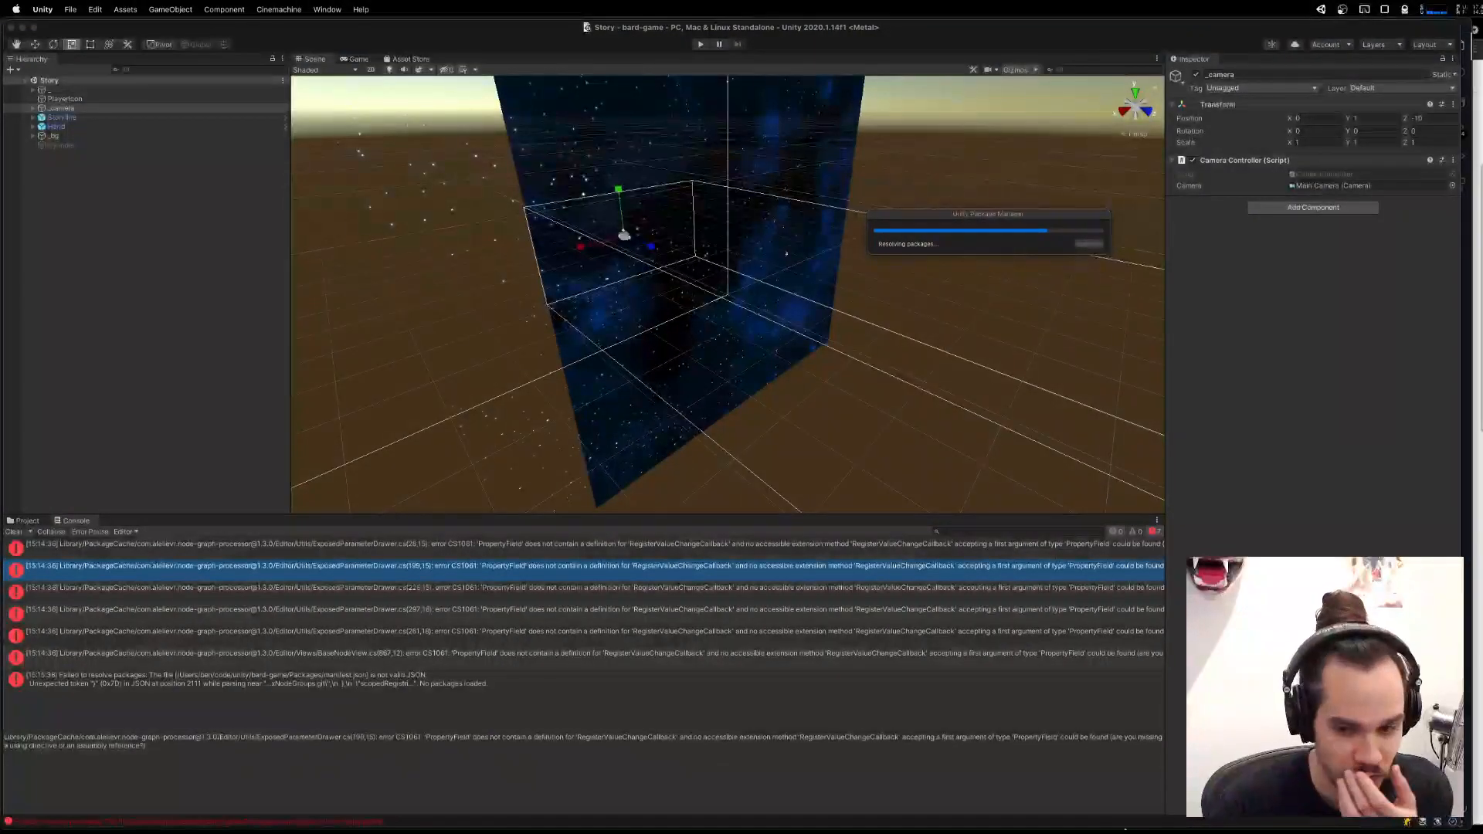
# Switch to Visual Studio Code and enlarge the interface to make manifest.json easier to read.
pyautogui.moveTo(1090, 829)
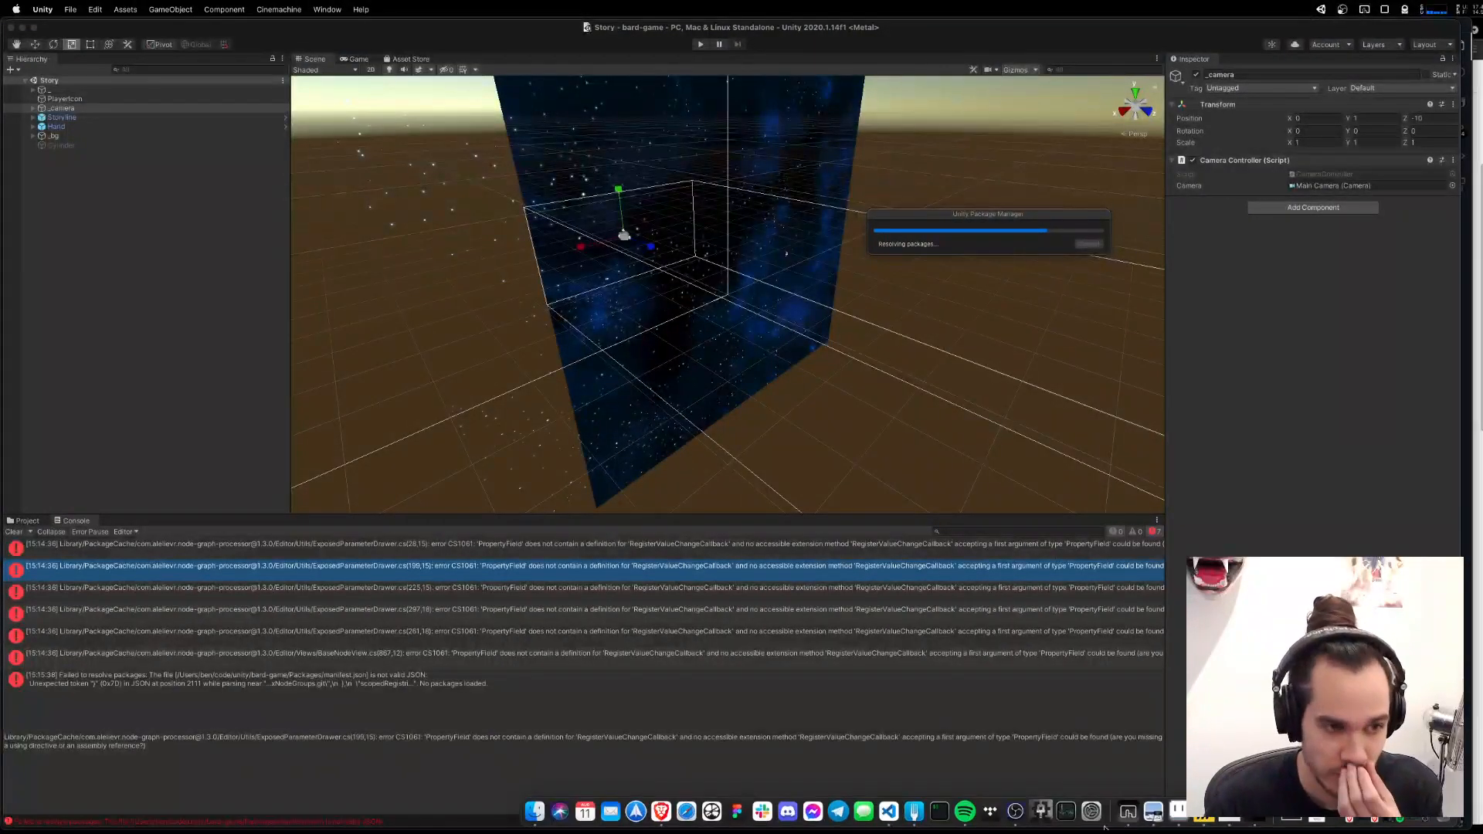
pyautogui.click(889, 811)
pyautogui.press('super+equal')
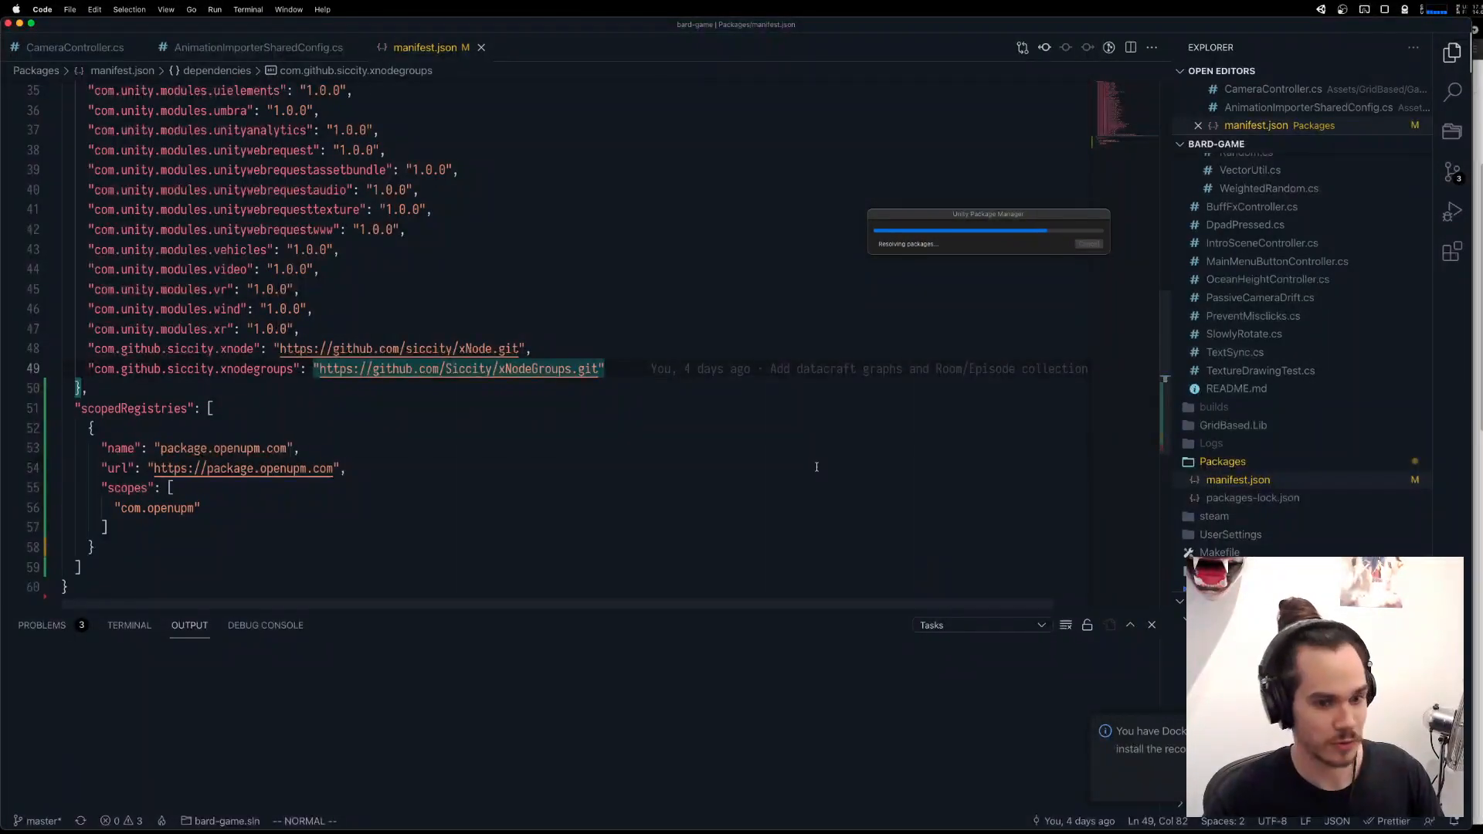
pyautogui.click(818, 467)
pyautogui.moveTo(1318, 822)
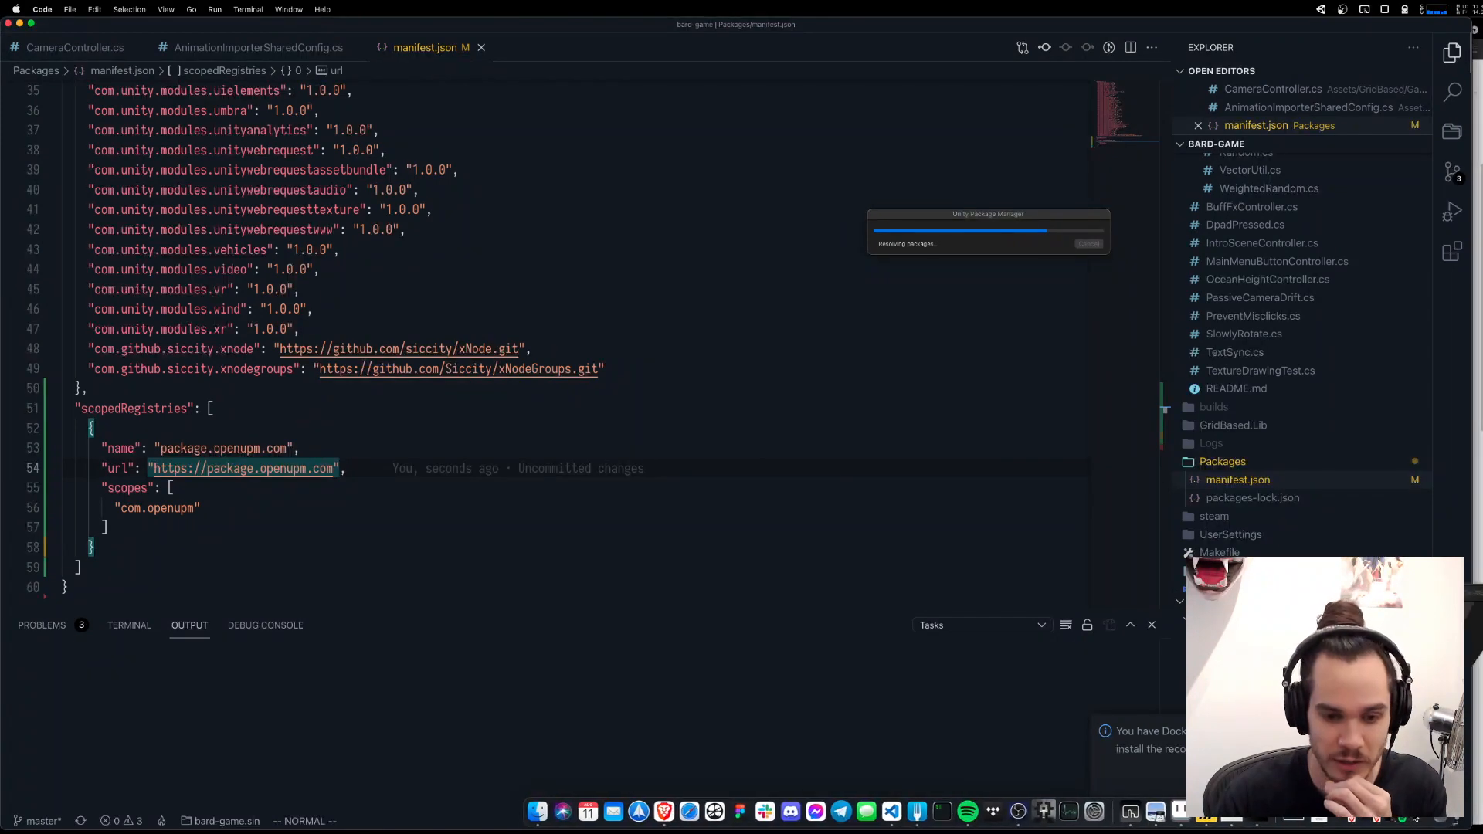
pyautogui.press('super+Tab')
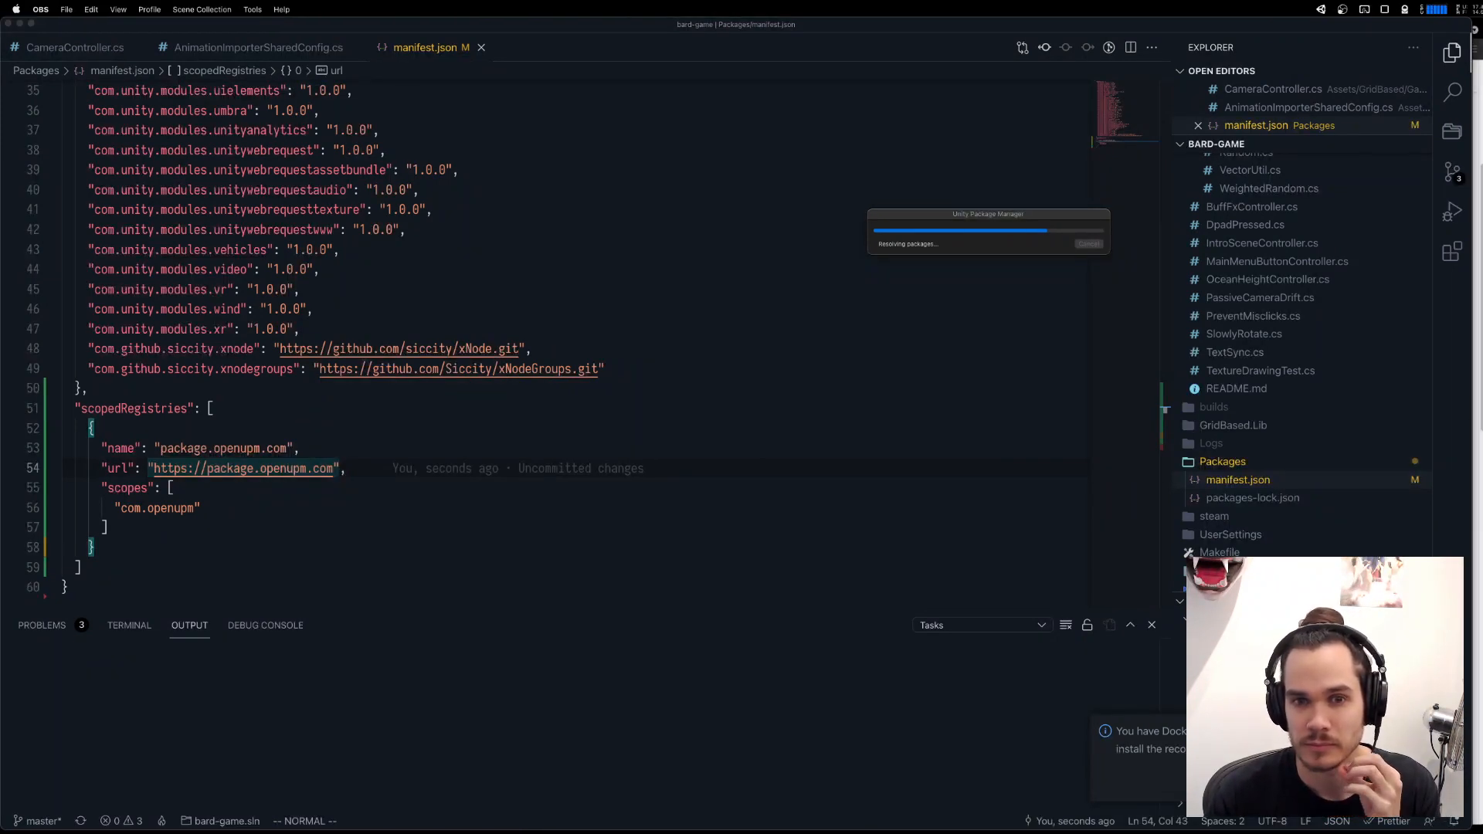
pyautogui.moveTo(690, 225); pyautogui.dragTo(1482, 131)
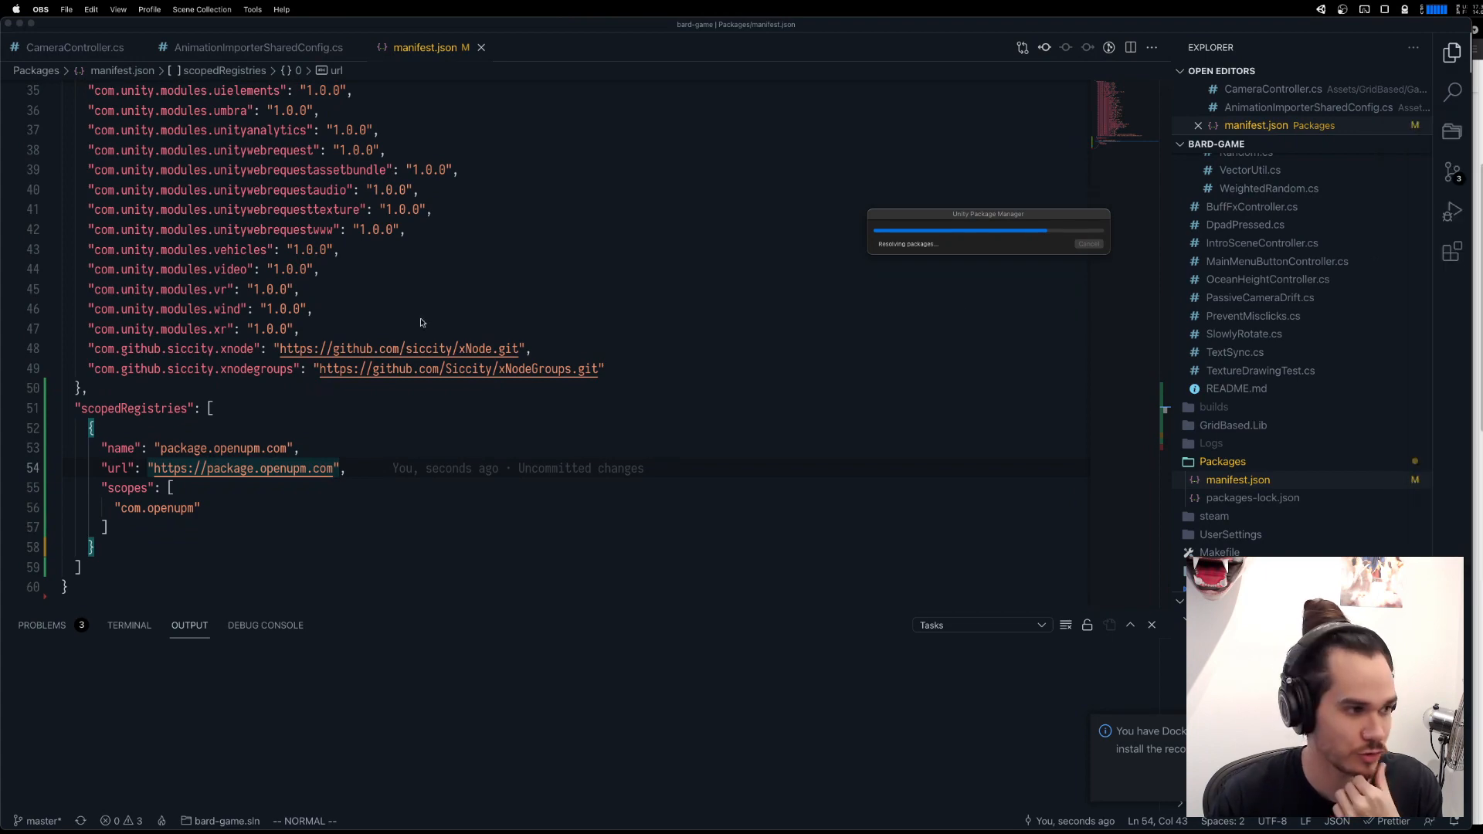
pyautogui.click(248, 329)
pyautogui.scroll(10, 448, 330)
pyautogui.scroll(-14, 439, 329)
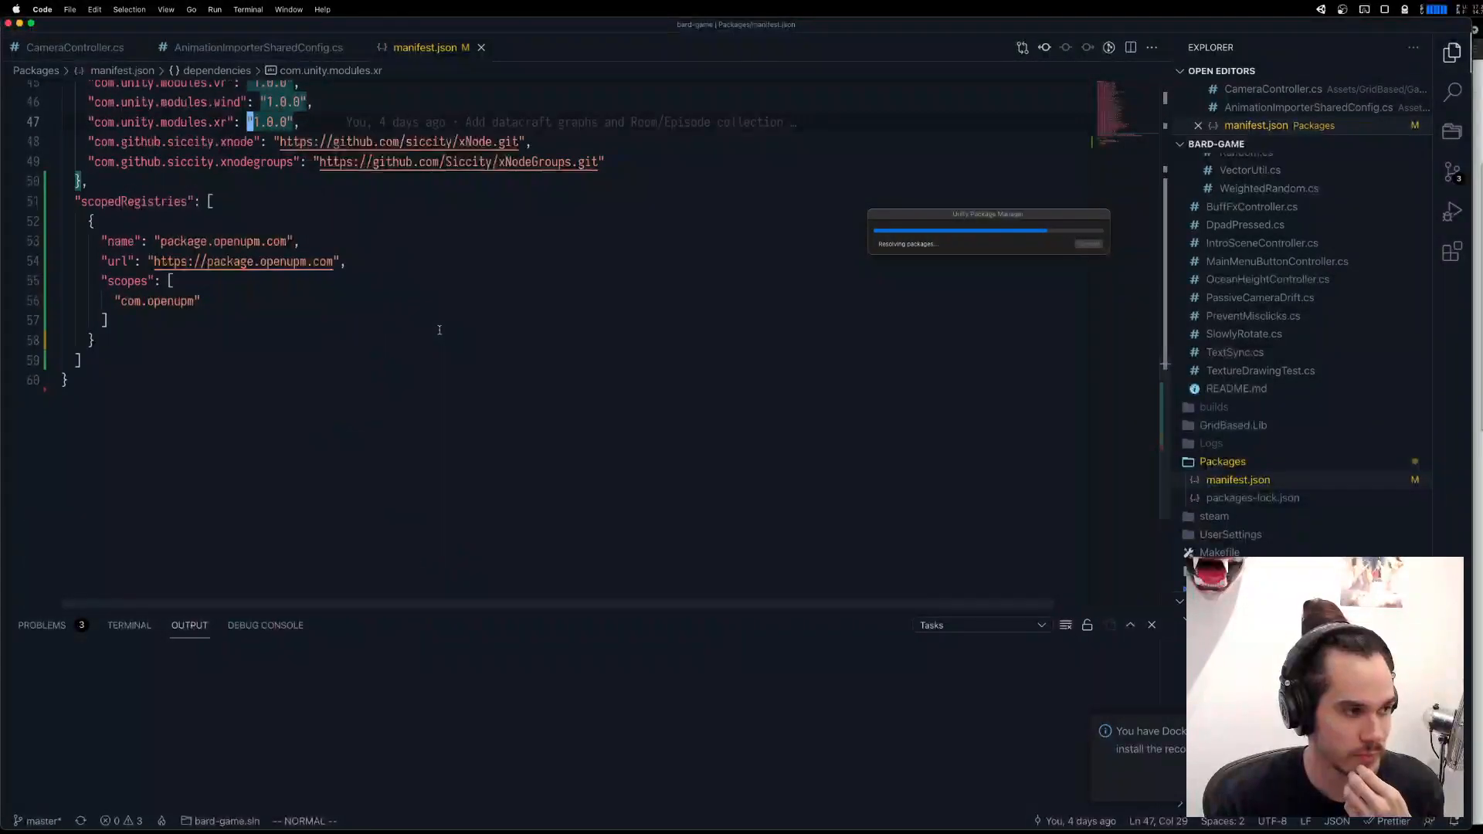
pyautogui.scroll(2, 439, 330)
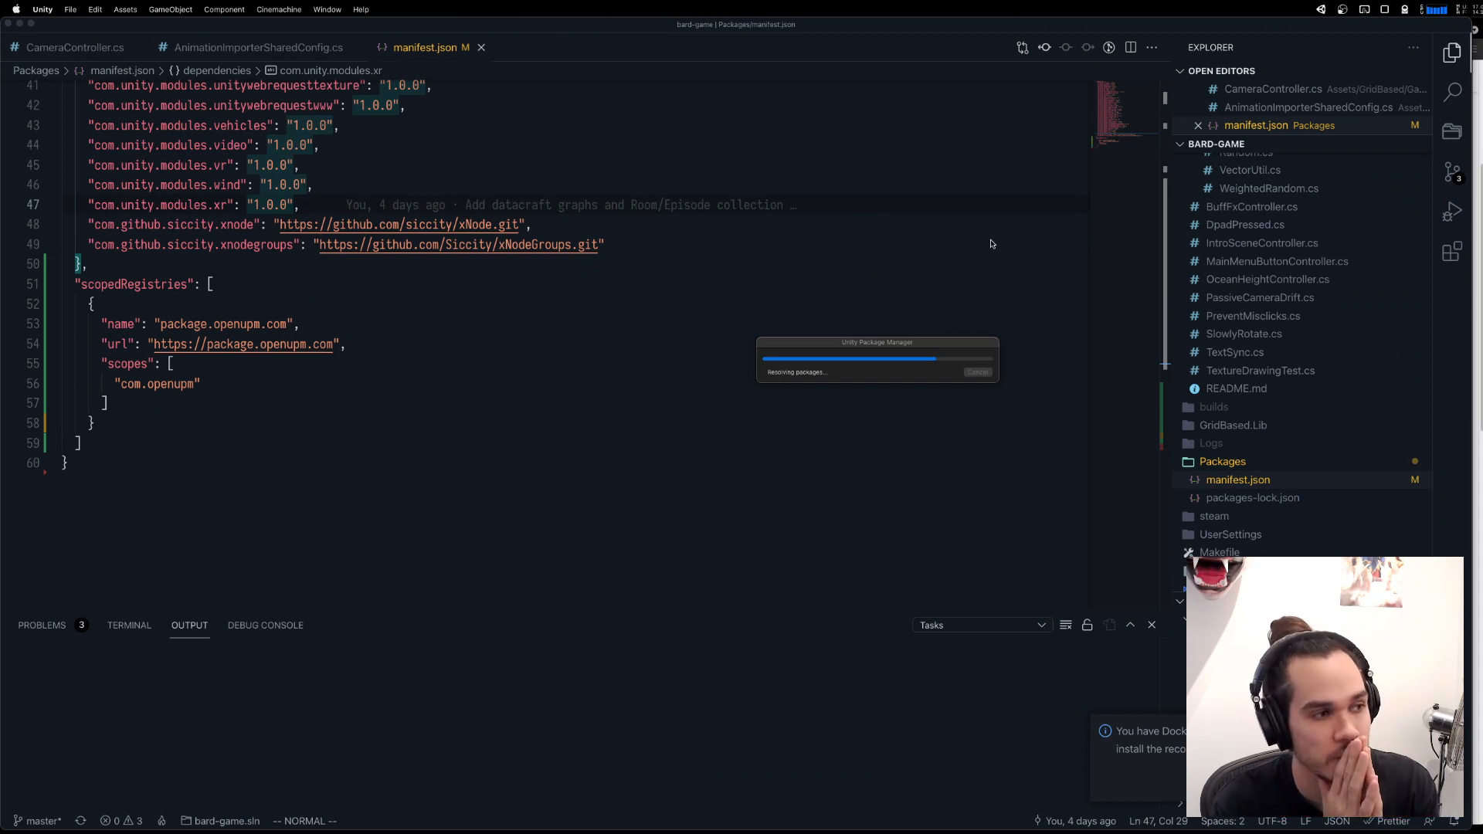
pyautogui.click(991, 244)
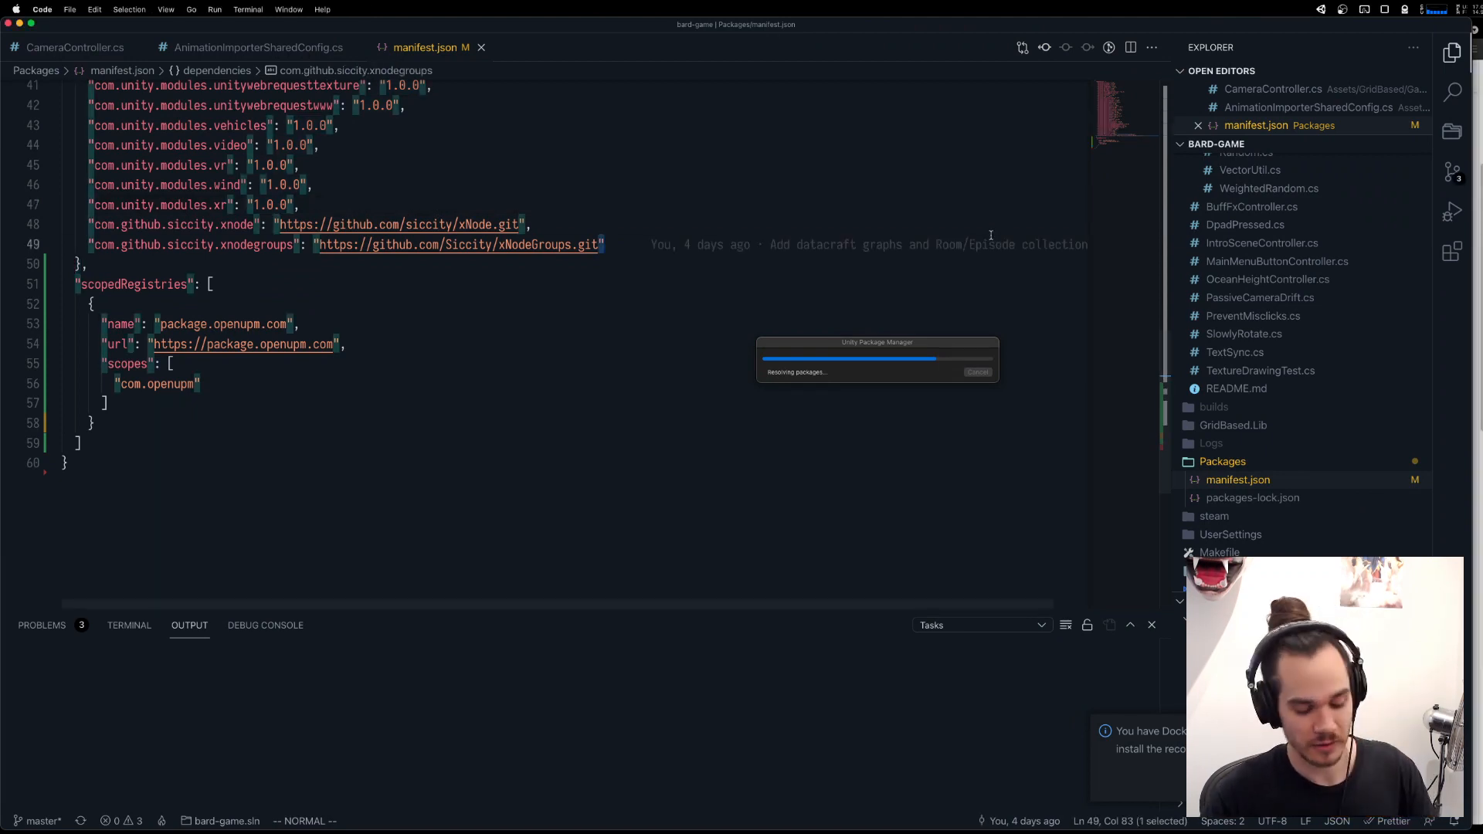
# Find and open the UnitPlacementViewController.cs script in the project.
pyautogui.press('super+p')
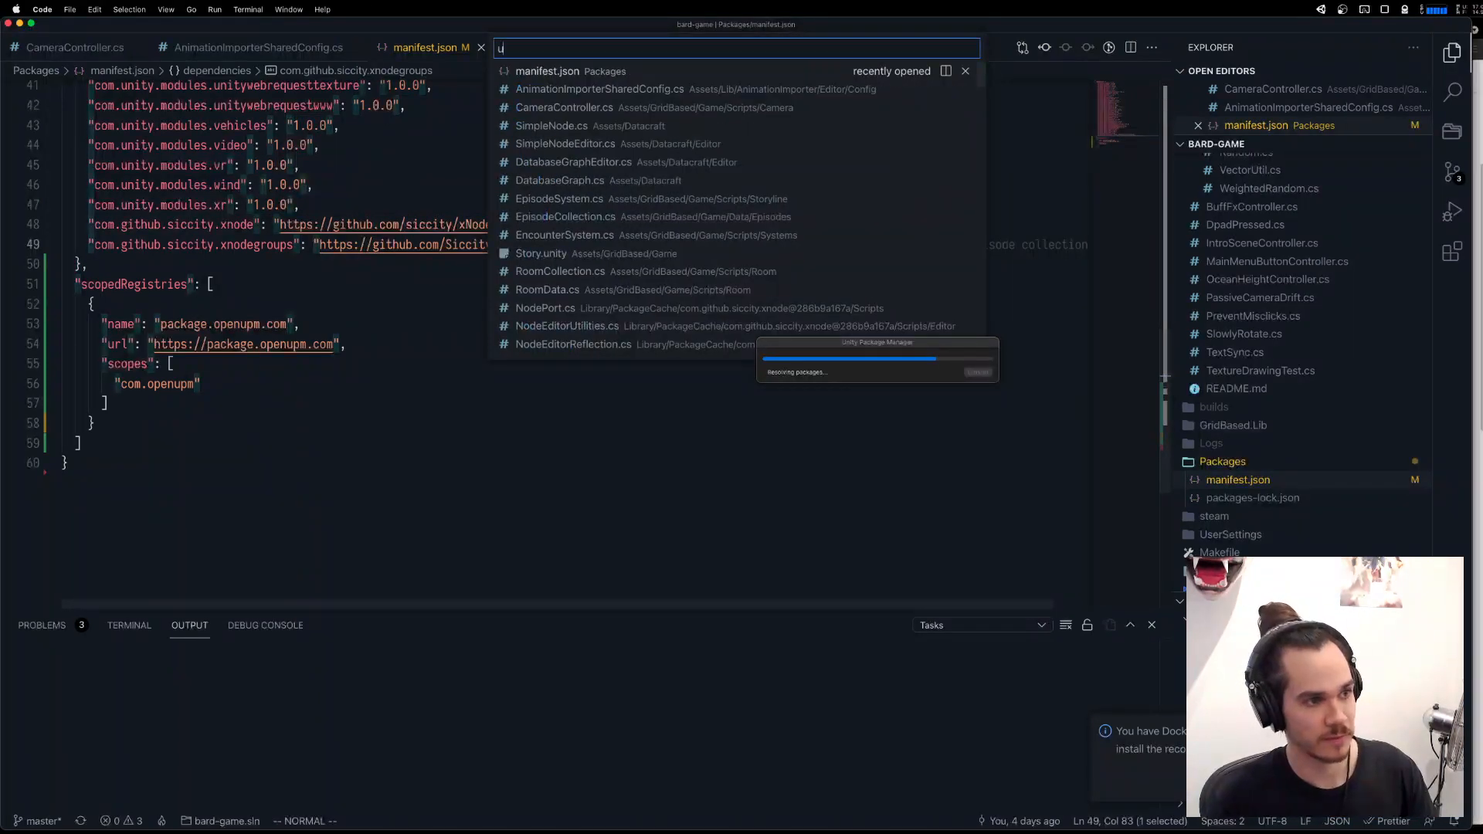
pyautogui.write('unitO')
pyautogui.press('BackSpace')
pyautogui.write('palce')
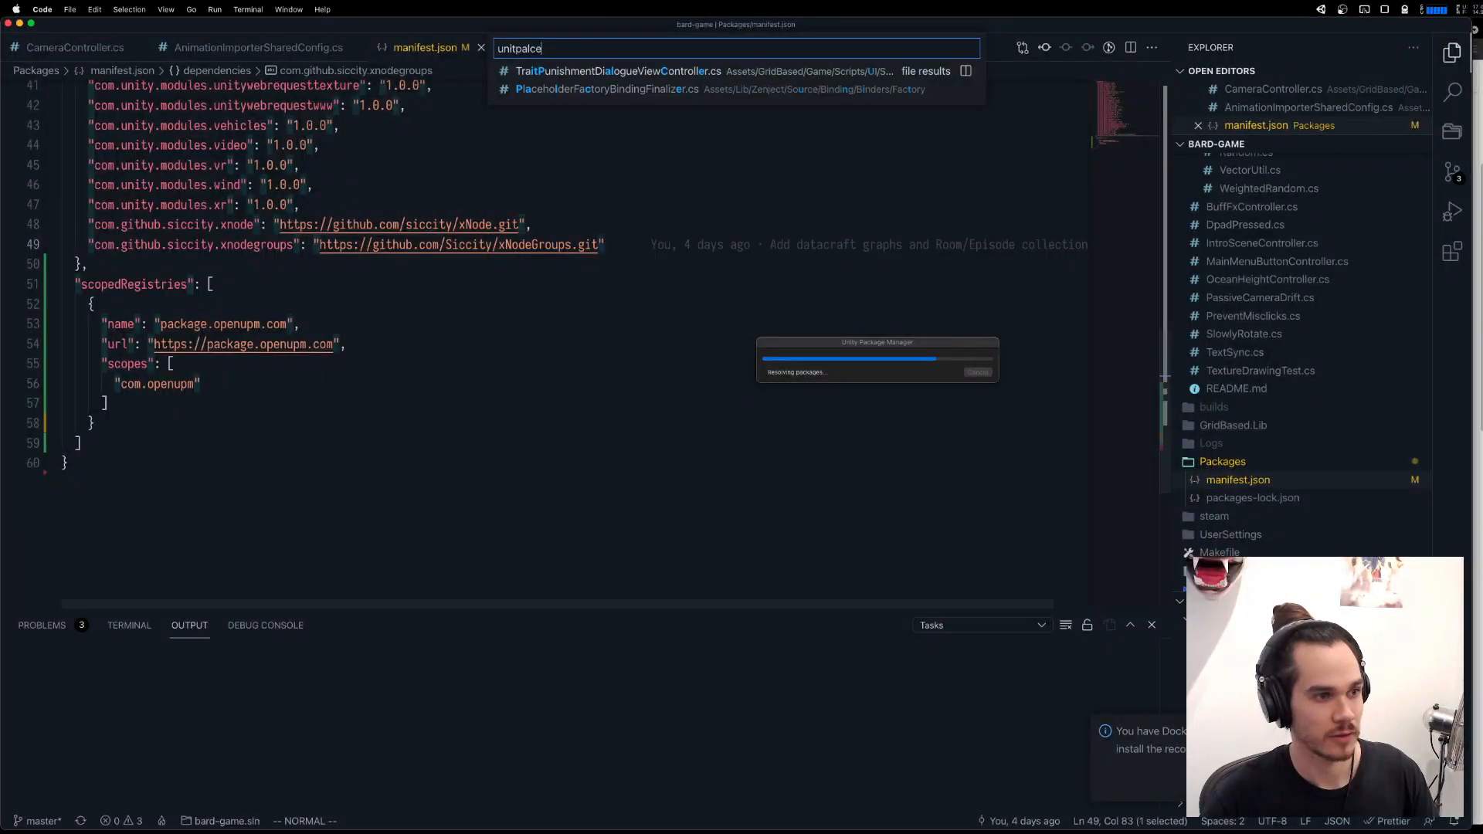
pyautogui.press('Return')
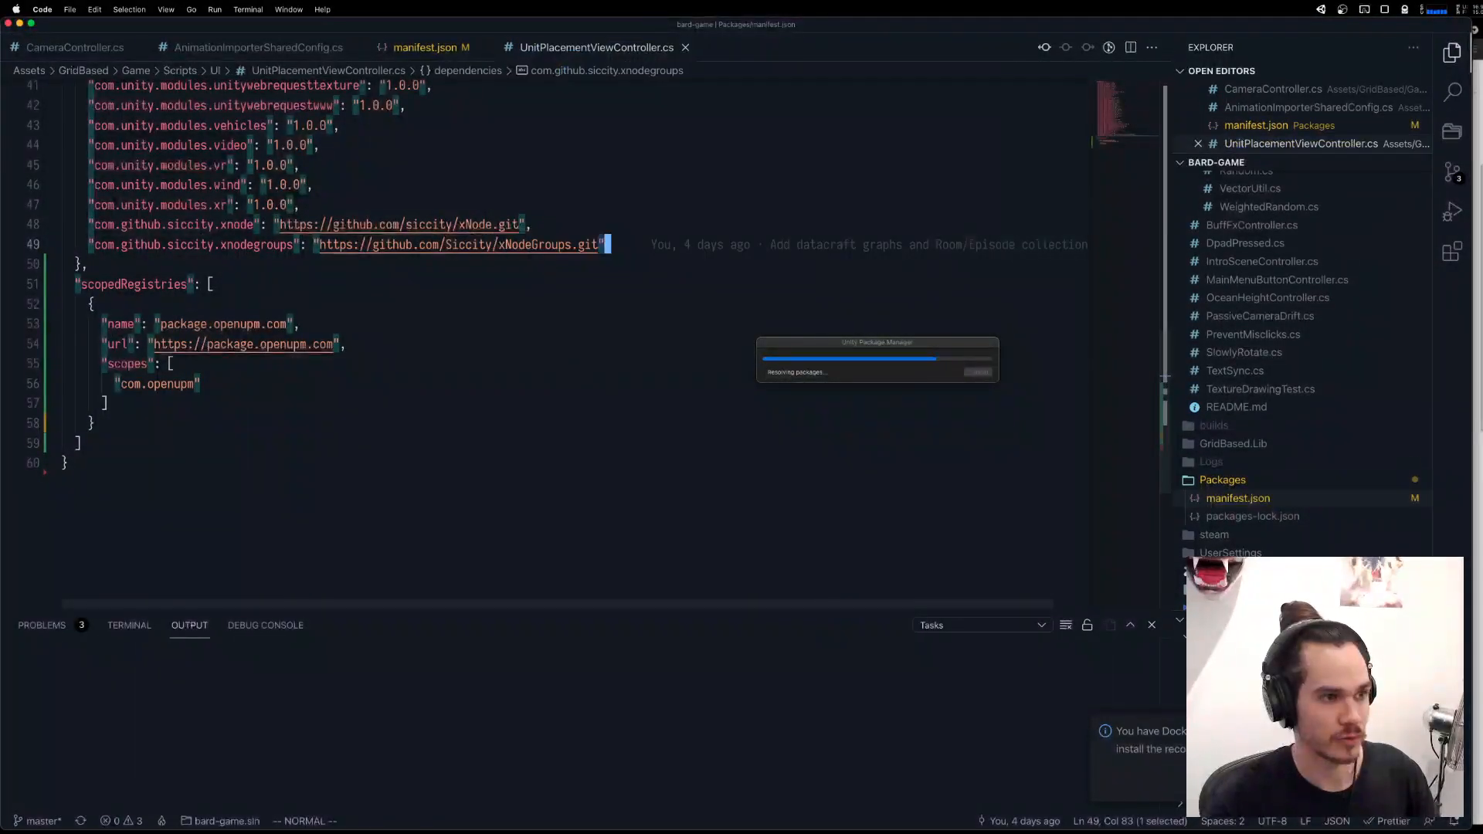
# Read through UnitPlacementViewController.cs from the event classes and private fields down to the FirstPlacementTutorial coroutine.
pyautogui.scroll(-5, 381, 375)
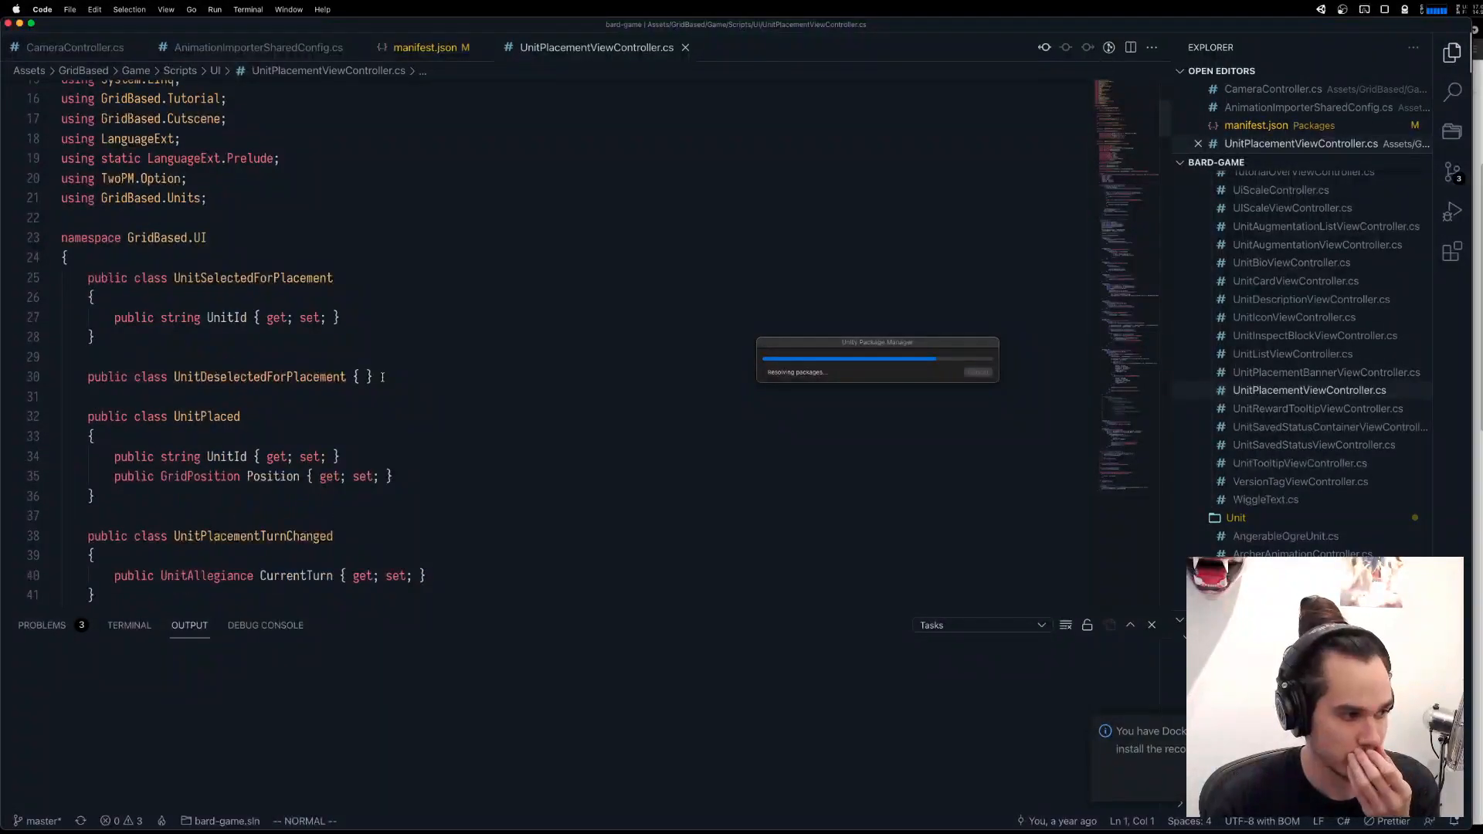
pyautogui.click(379, 376)
pyautogui.press('j')
pyautogui.press('j')
pyautogui.press('j')
pyautogui.press('j')
pyautogui.press('j')
pyautogui.press('j')
pyautogui.press('j')
pyautogui.press('j')
pyautogui.press('j')
pyautogui.press('j')
pyautogui.press('j')
pyautogui.press('j')
pyautogui.press('j')
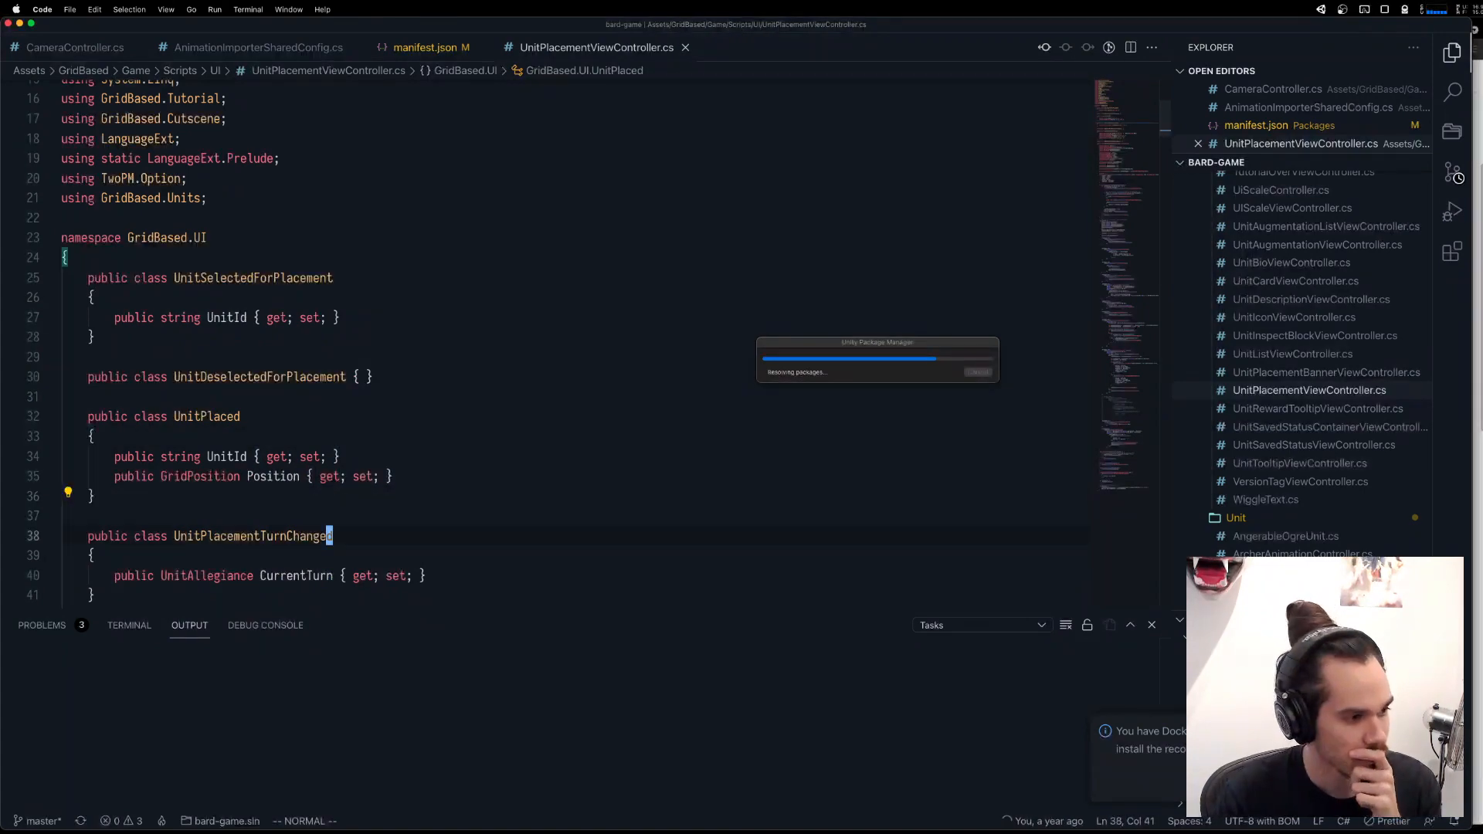
pyautogui.press('j')
pyautogui.press('j')
pyautogui.press('j')
pyautogui.press('j')
pyautogui.press('j')
pyautogui.press('j')
pyautogui.press('j')
pyautogui.press('j')
pyautogui.press('j')
pyautogui.press('j')
pyautogui.press('j')
pyautogui.press('j')
pyautogui.press('j')
pyautogui.press('j')
pyautogui.press('j')
pyautogui.press('j')
pyautogui.press('j')
pyautogui.press('j')
pyautogui.press('j')
pyautogui.press('j')
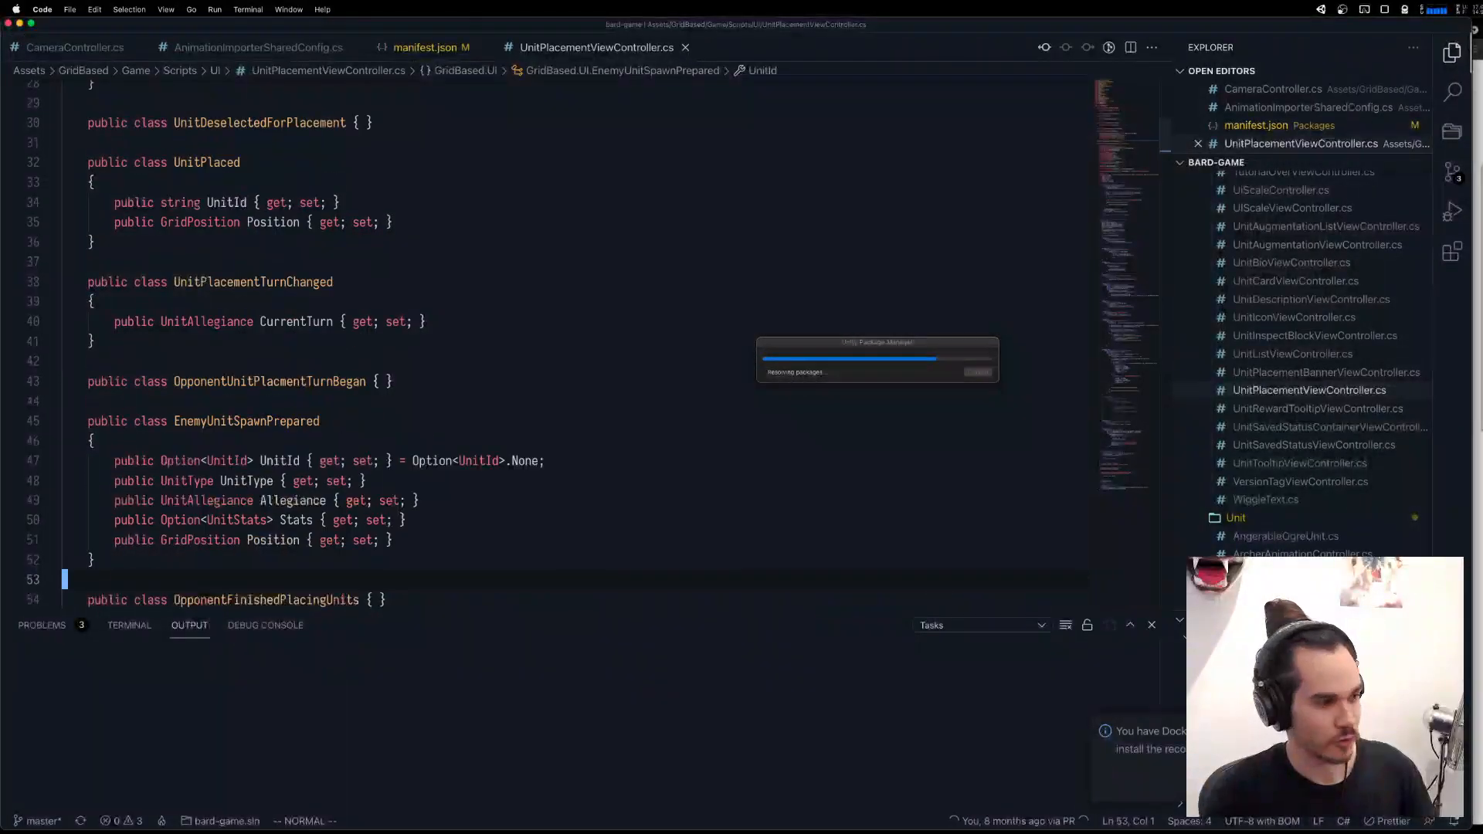
pyautogui.press('j')
pyautogui.press('j')
pyautogui.press('j')
pyautogui.press('j')
pyautogui.press('j')
pyautogui.press('j')
pyautogui.press('j')
pyautogui.press('j')
pyautogui.press('j')
pyautogui.press('j')
pyautogui.press('j')
pyautogui.press('j')
pyautogui.press('j')
pyautogui.press('j')
pyautogui.press('j')
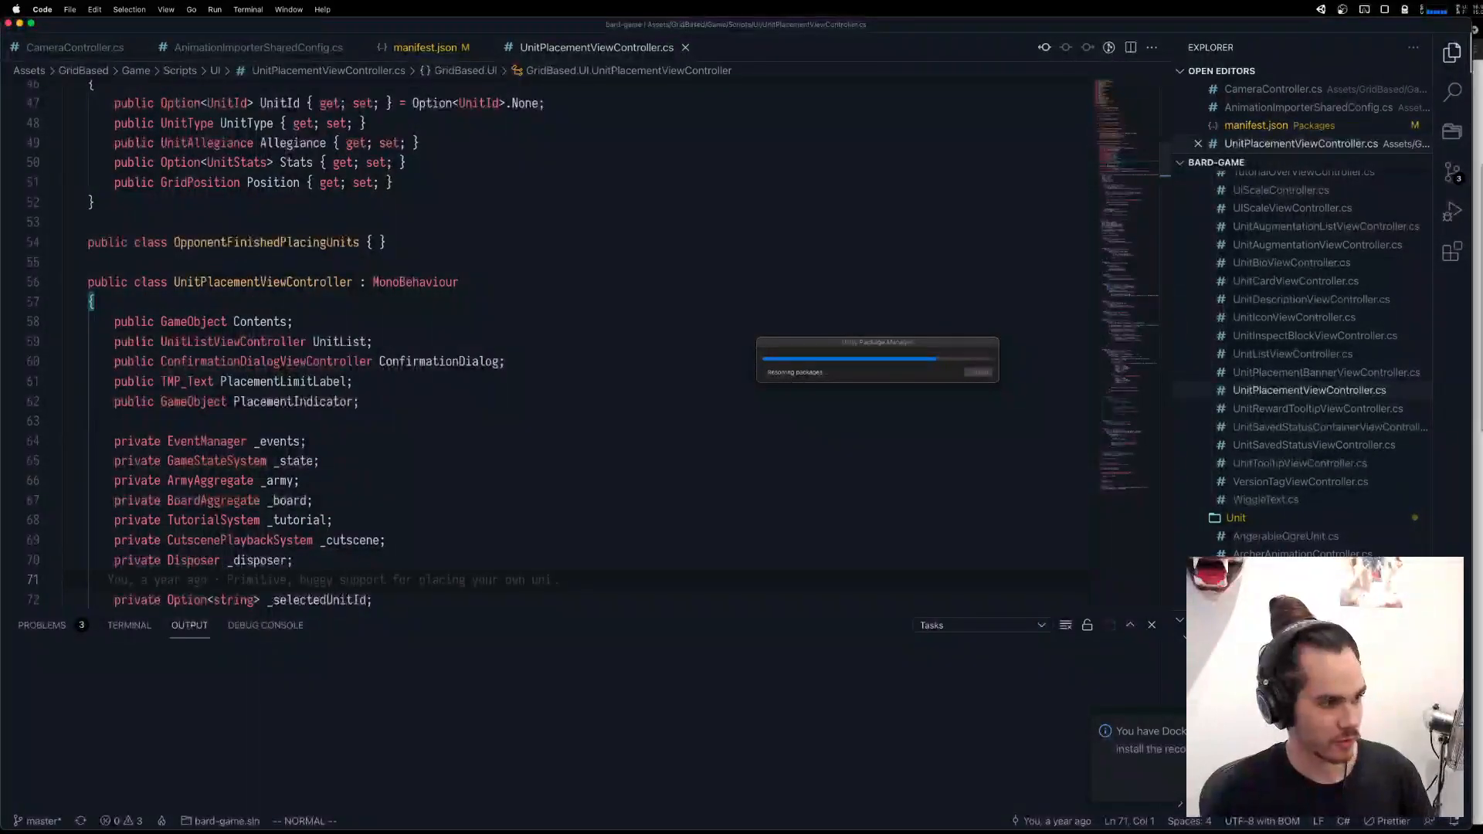
pyautogui.press('j')
pyautogui.press('j')
pyautogui.press('j')
pyautogui.press('j')
pyautogui.press('j')
pyautogui.press('j')
pyautogui.press('j')
pyautogui.press('j')
pyautogui.press('j')
pyautogui.press('j')
pyautogui.press('j')
pyautogui.press('j')
pyautogui.press('j')
pyautogui.press('j')
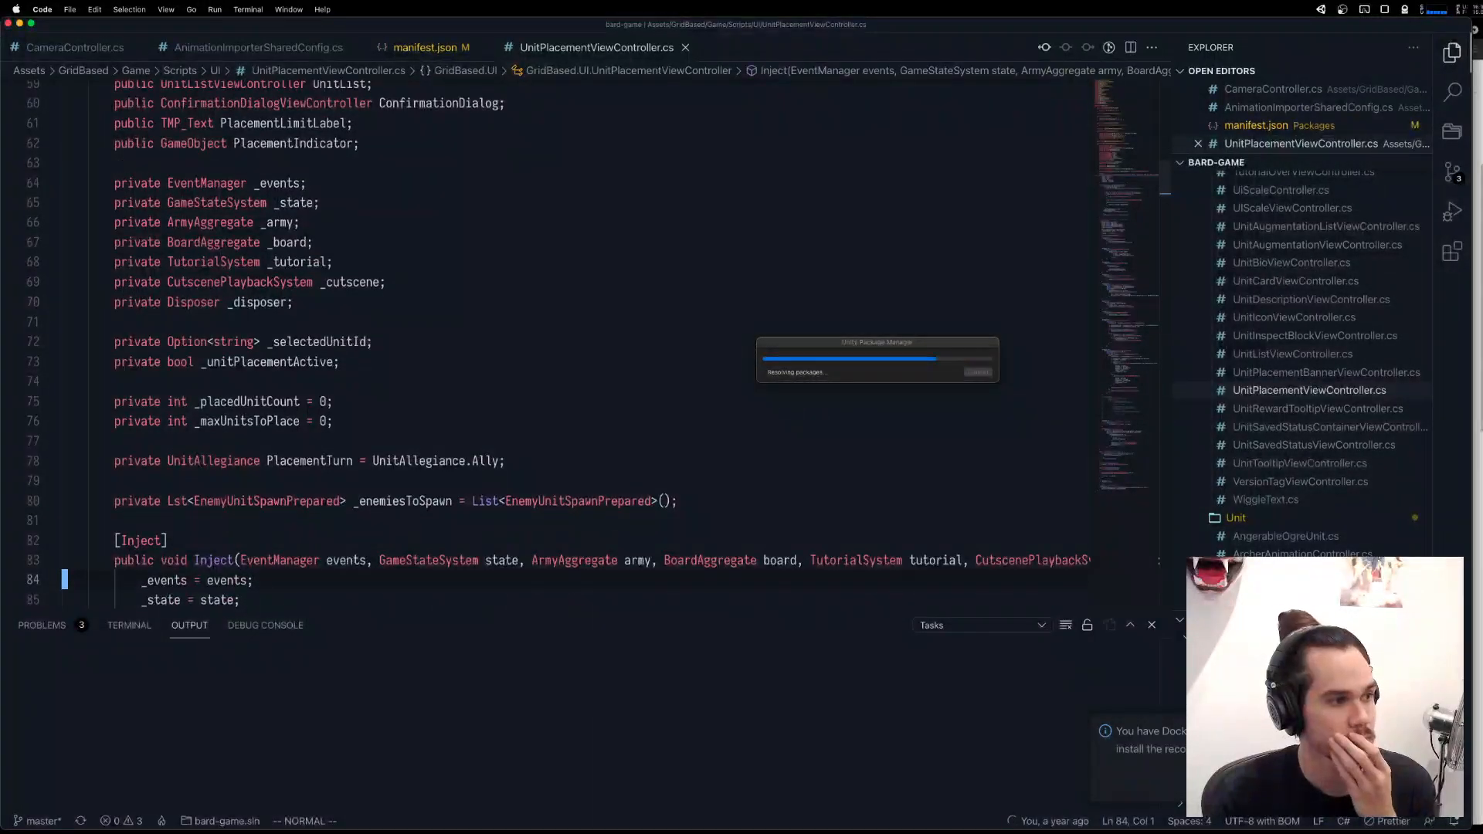
pyautogui.press('j')
pyautogui.press('j')
pyautogui.press('j')
pyautogui.press('j')
pyautogui.press('j')
pyautogui.press('j')
pyautogui.press('j')
pyautogui.press('j')
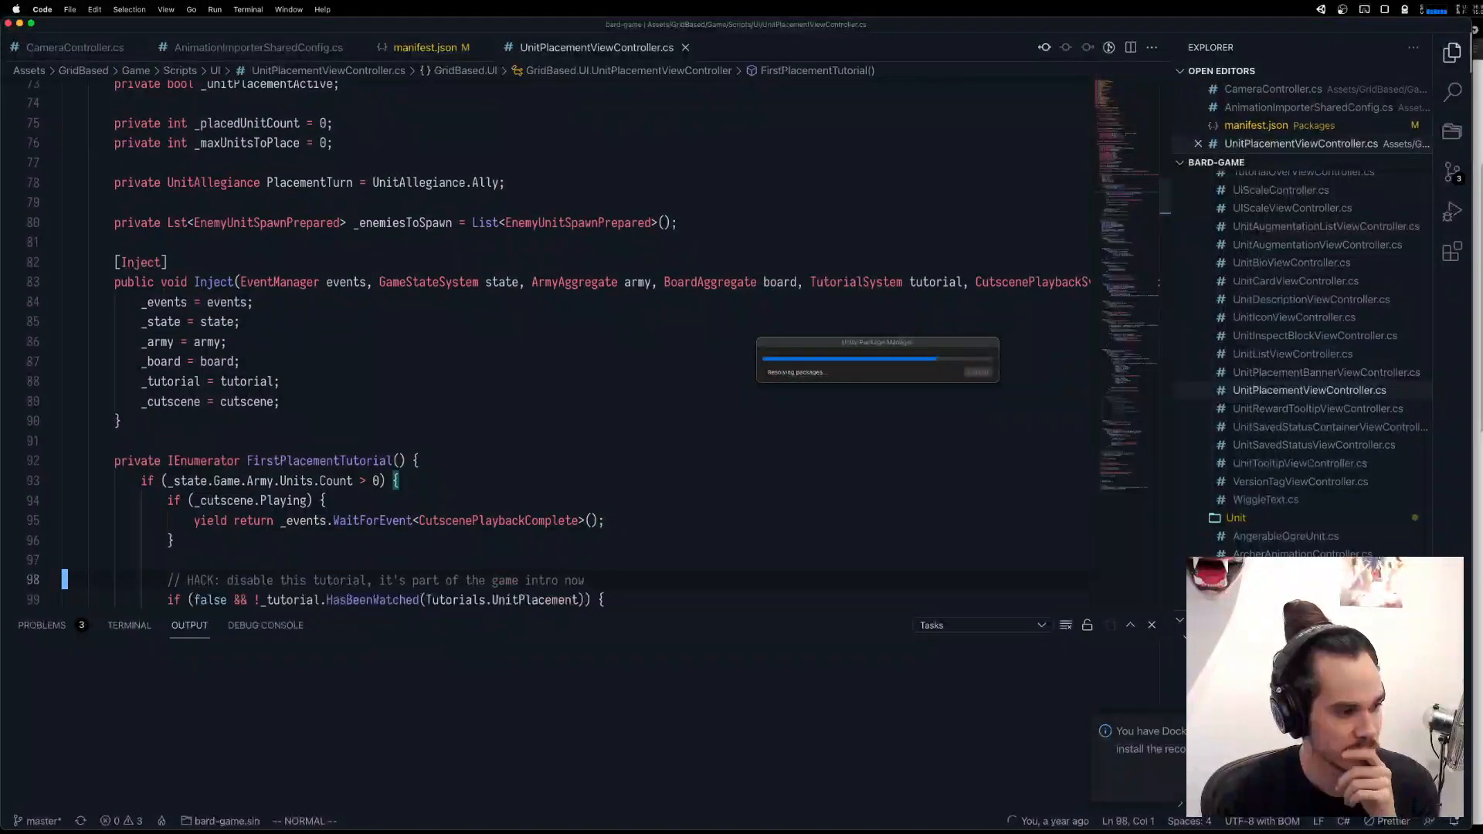
pyautogui.press('j')
pyautogui.press('j')
pyautogui.press('j')
pyautogui.press('j')
pyautogui.press('j')
pyautogui.press('j')
pyautogui.press('j')
pyautogui.press('j')
pyautogui.press('j')
pyautogui.press('j')
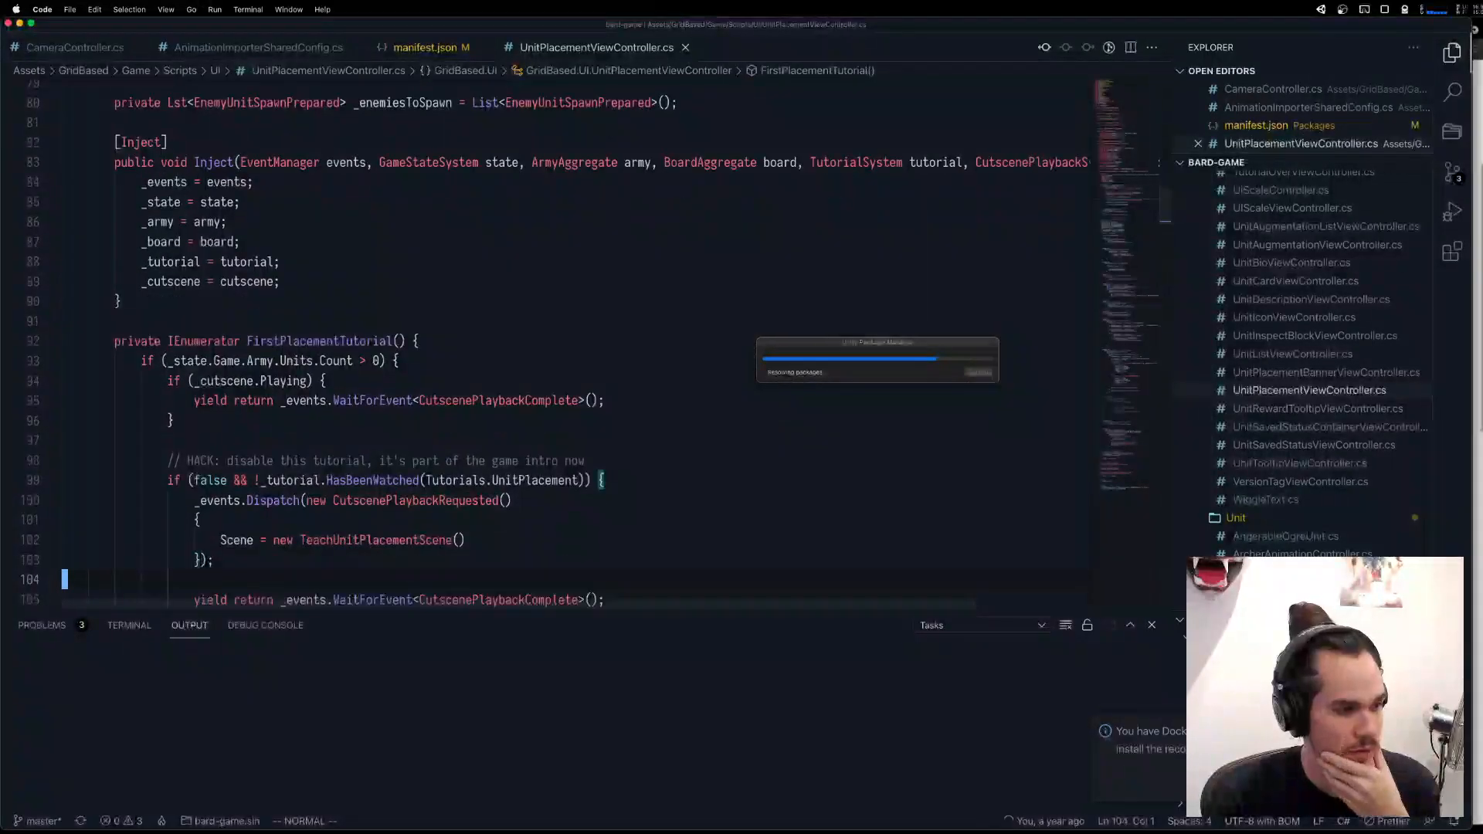
pyautogui.press('j')
pyautogui.press('j')
pyautogui.press('j')
pyautogui.press('j')
pyautogui.press('j')
pyautogui.press('j')
pyautogui.press('j')
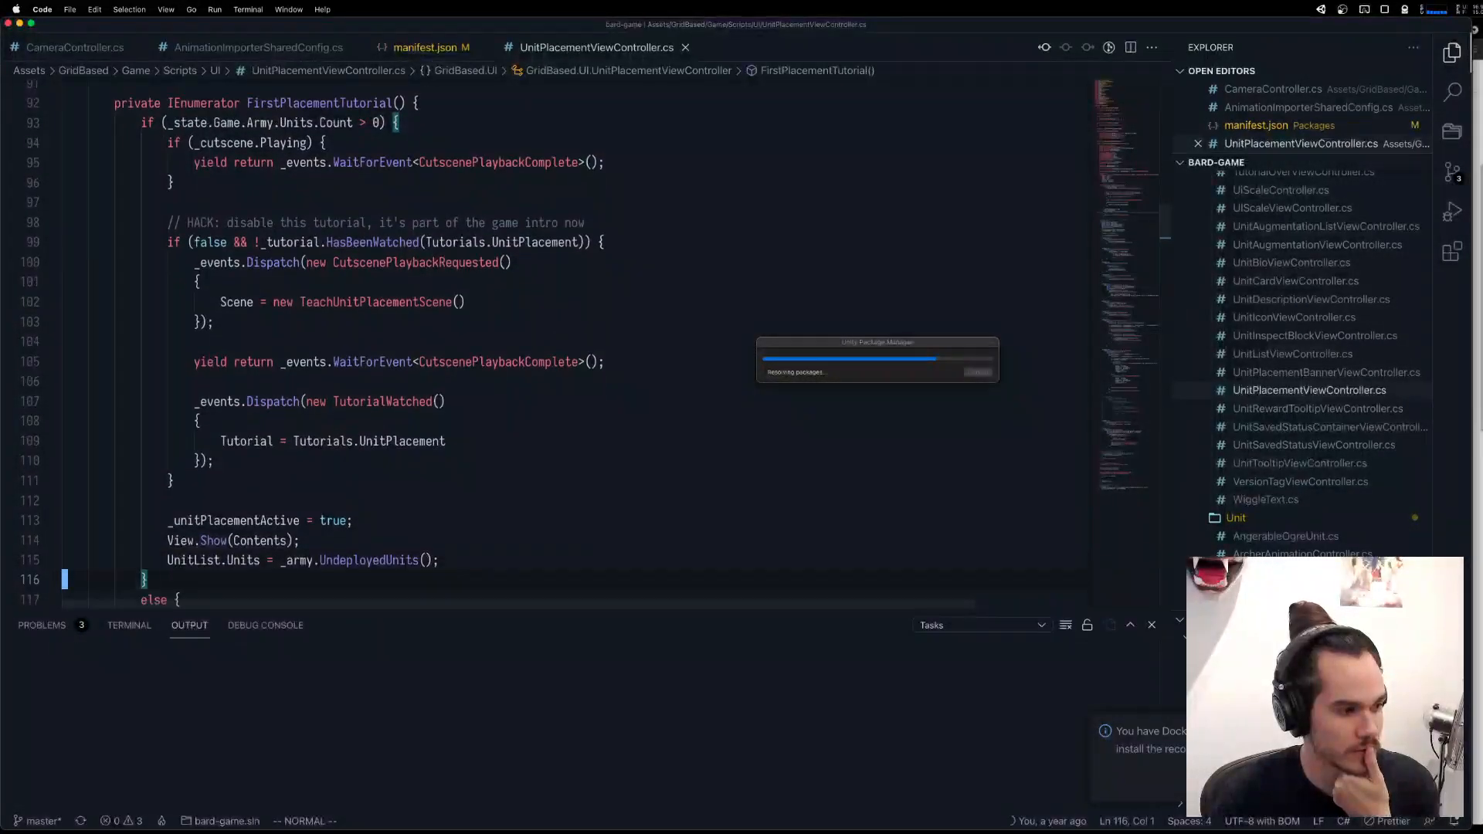
pyautogui.scroll(2, 340, 171)
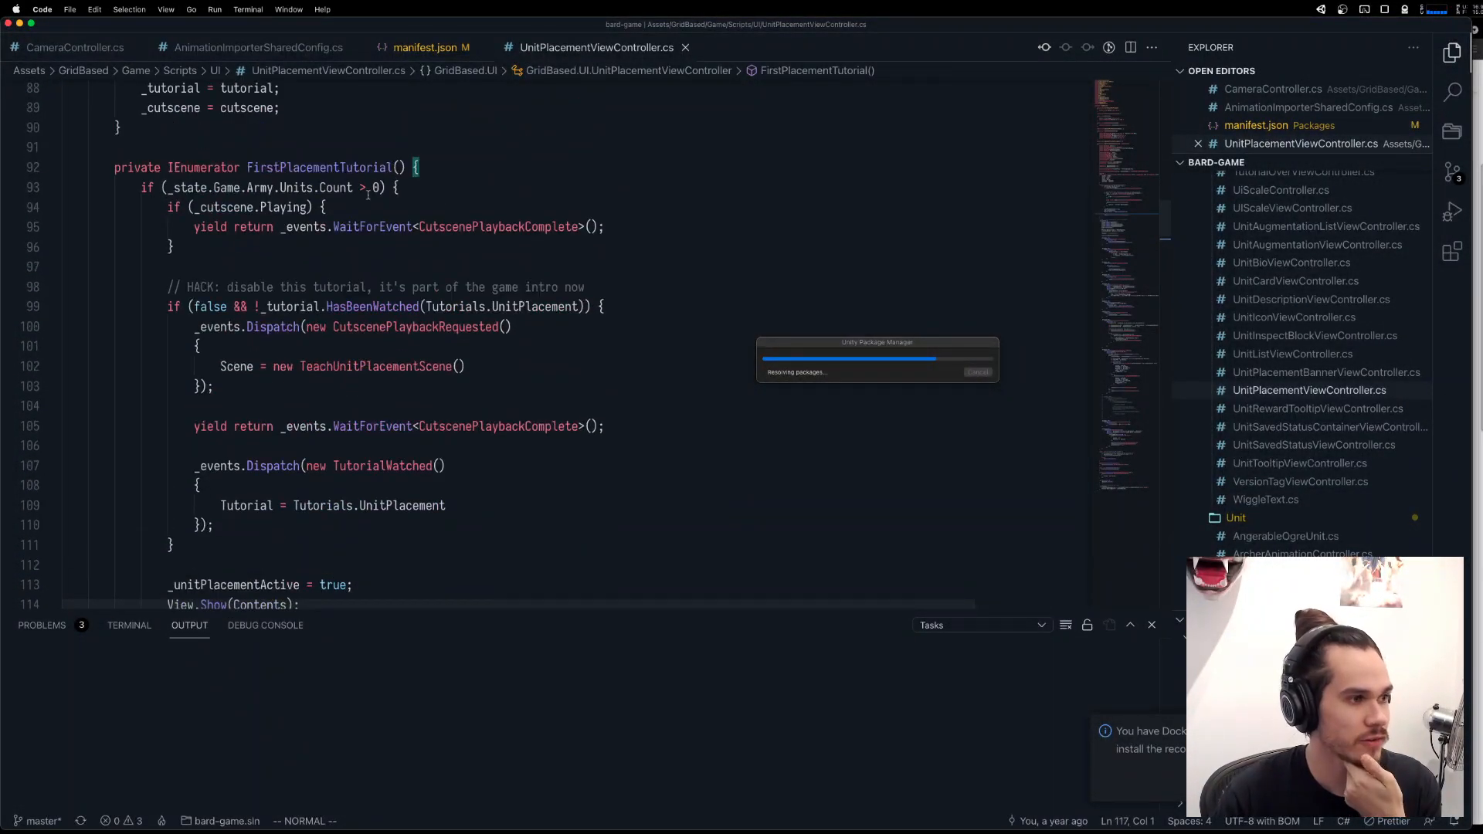
# Examine the conditions in FirstPlacementTutorial and jump to the BeganUnitPlacement handler where the coroutine is started.
pyautogui.click(336, 168)
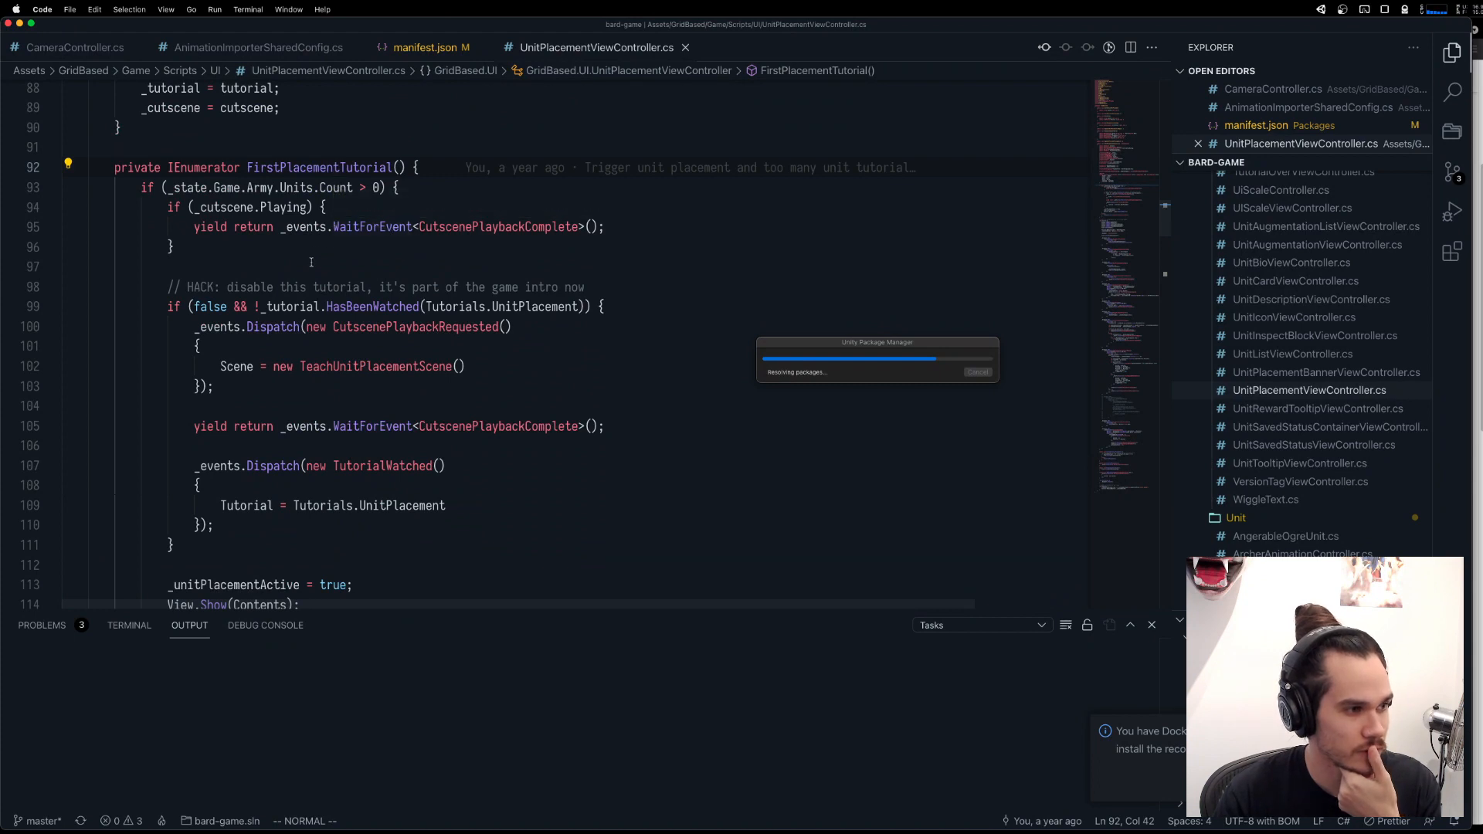
pyautogui.click(346, 306)
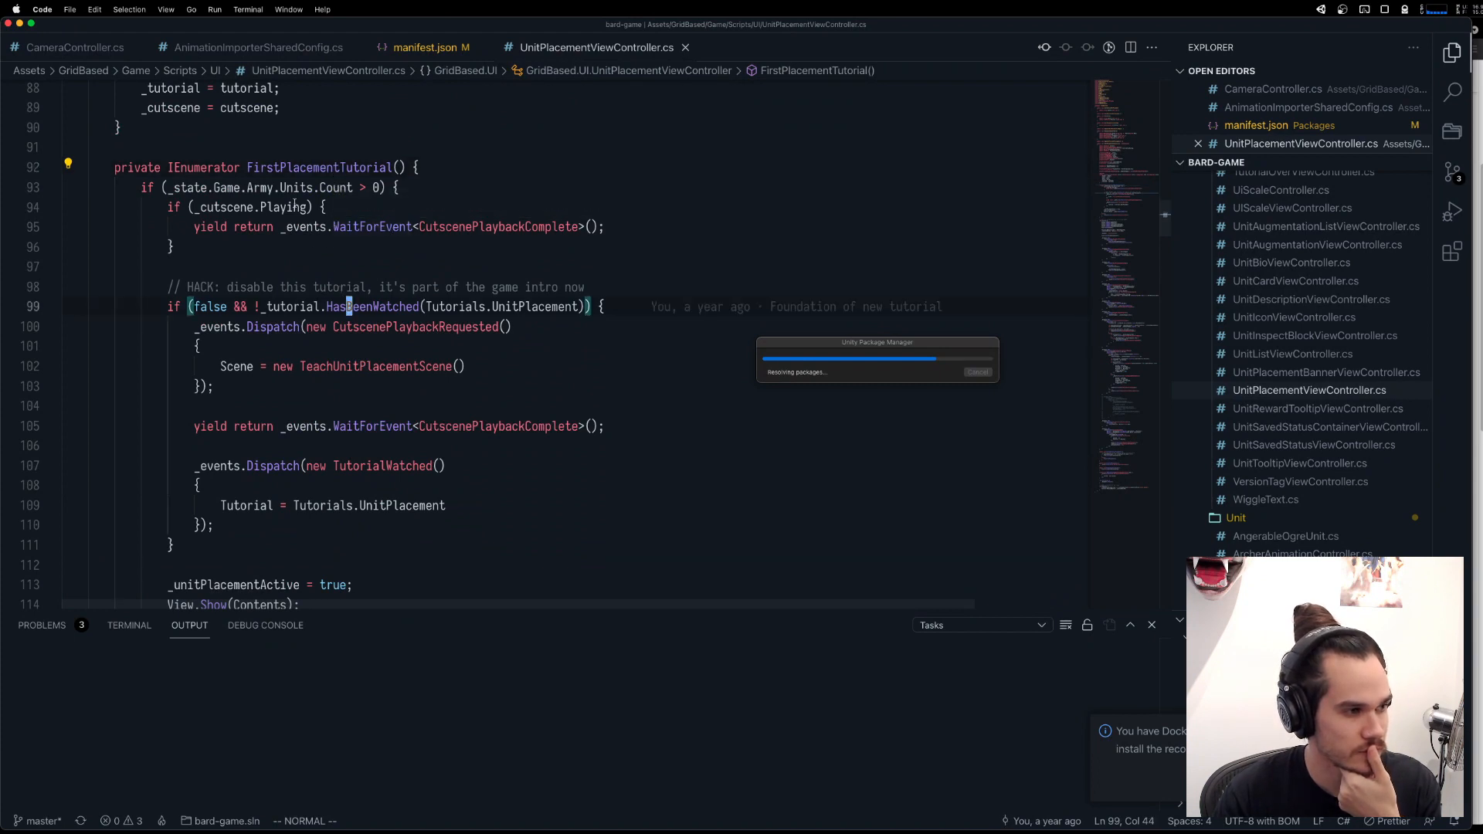
pyautogui.click(371, 226)
pyautogui.click(493, 226)
pyautogui.click(291, 168)
pyautogui.scroll(-1, 303, 185)
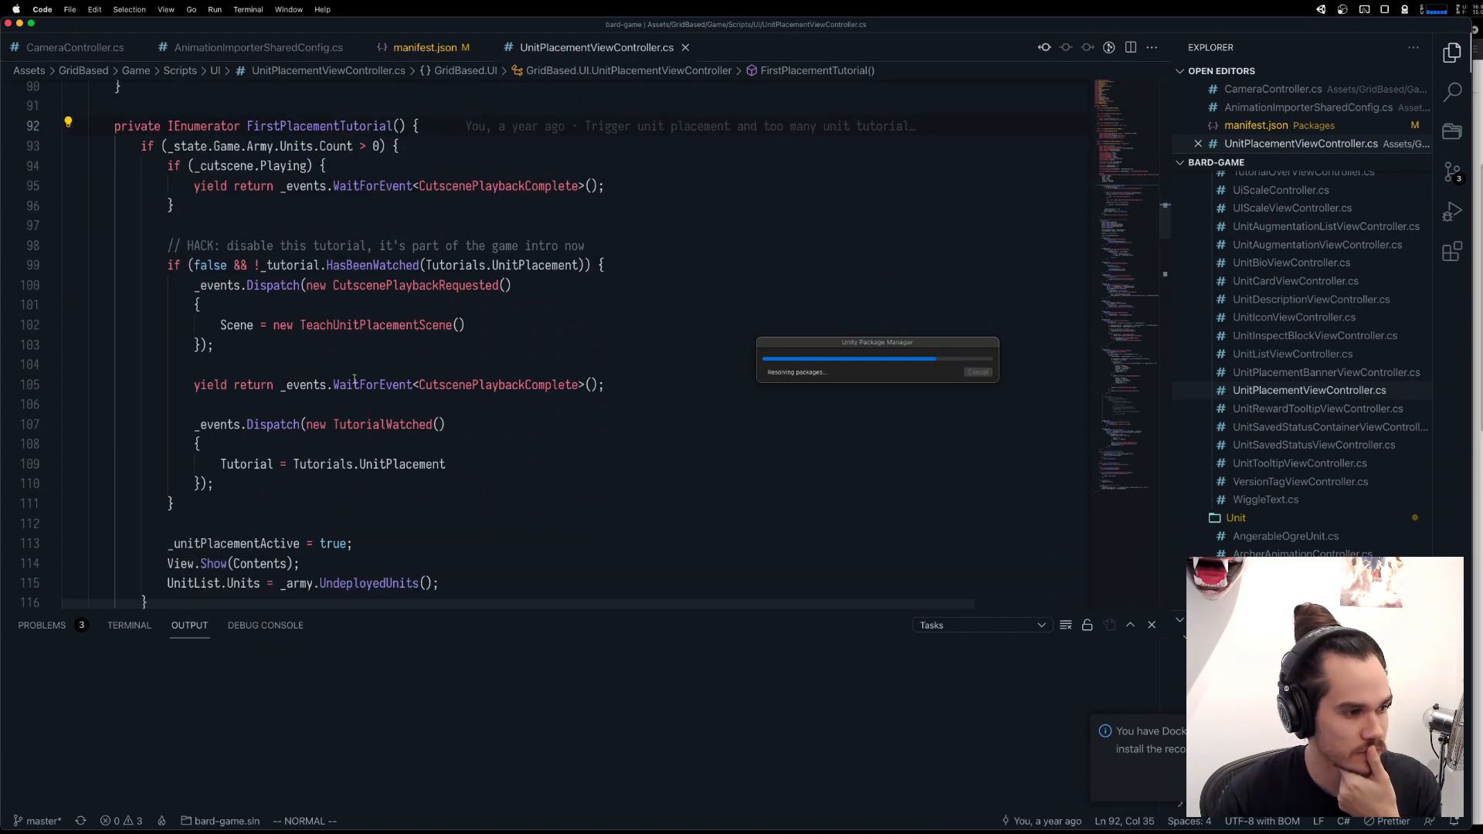
pyautogui.press('g')
pyautogui.press('d')
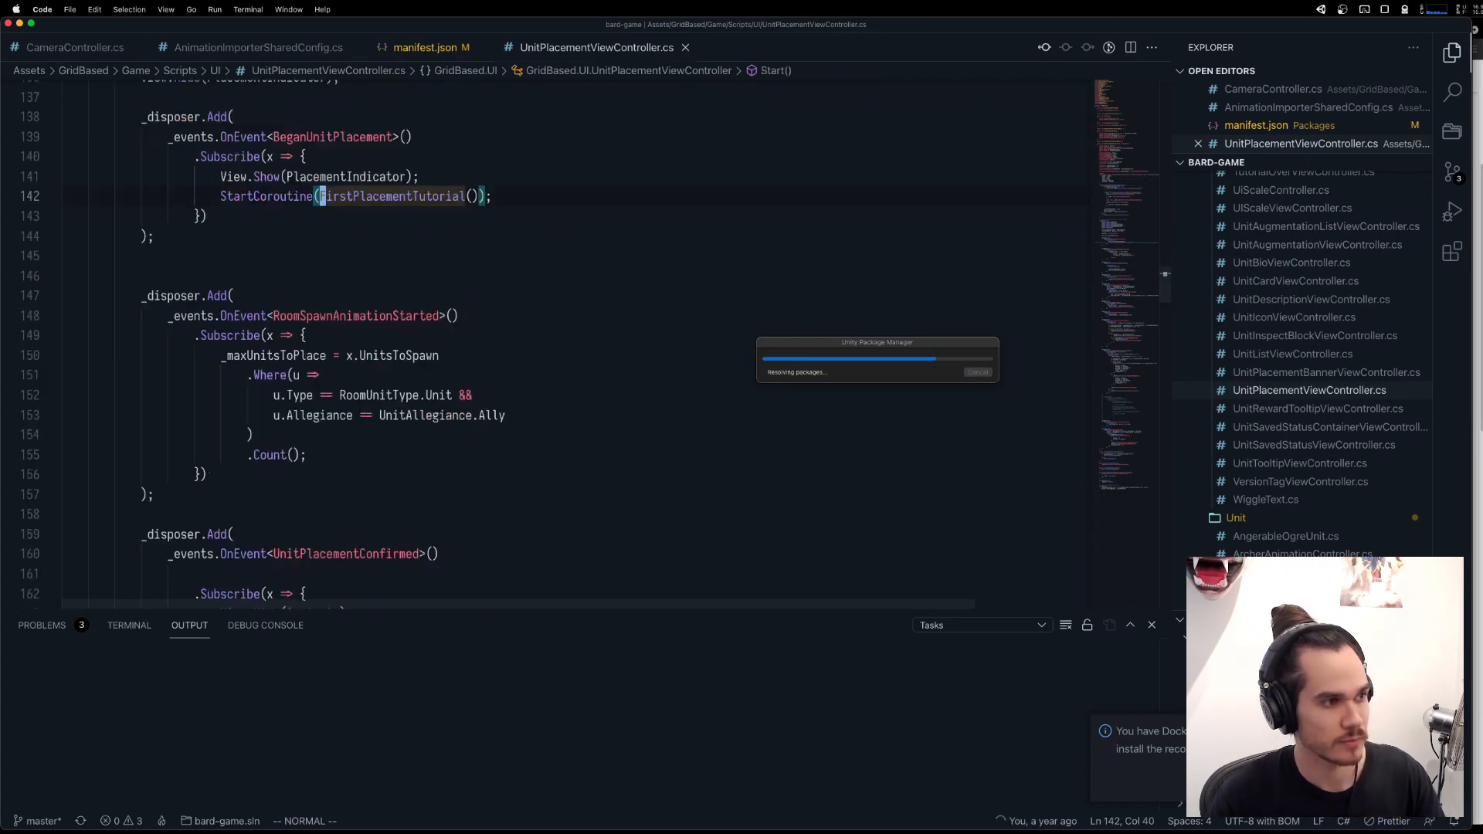
pyautogui.scroll(2, 309, 379)
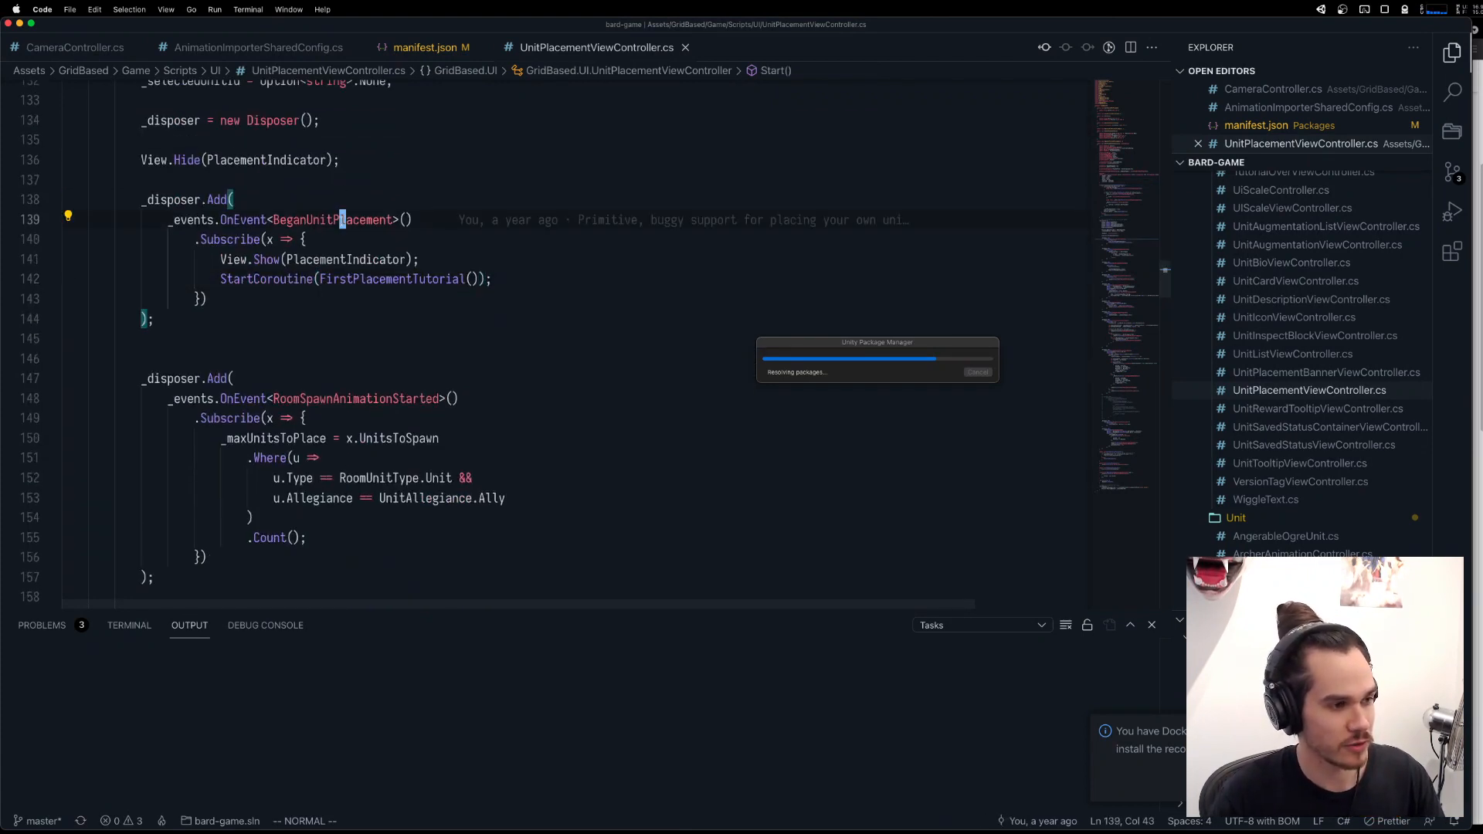
pyautogui.click(342, 279)
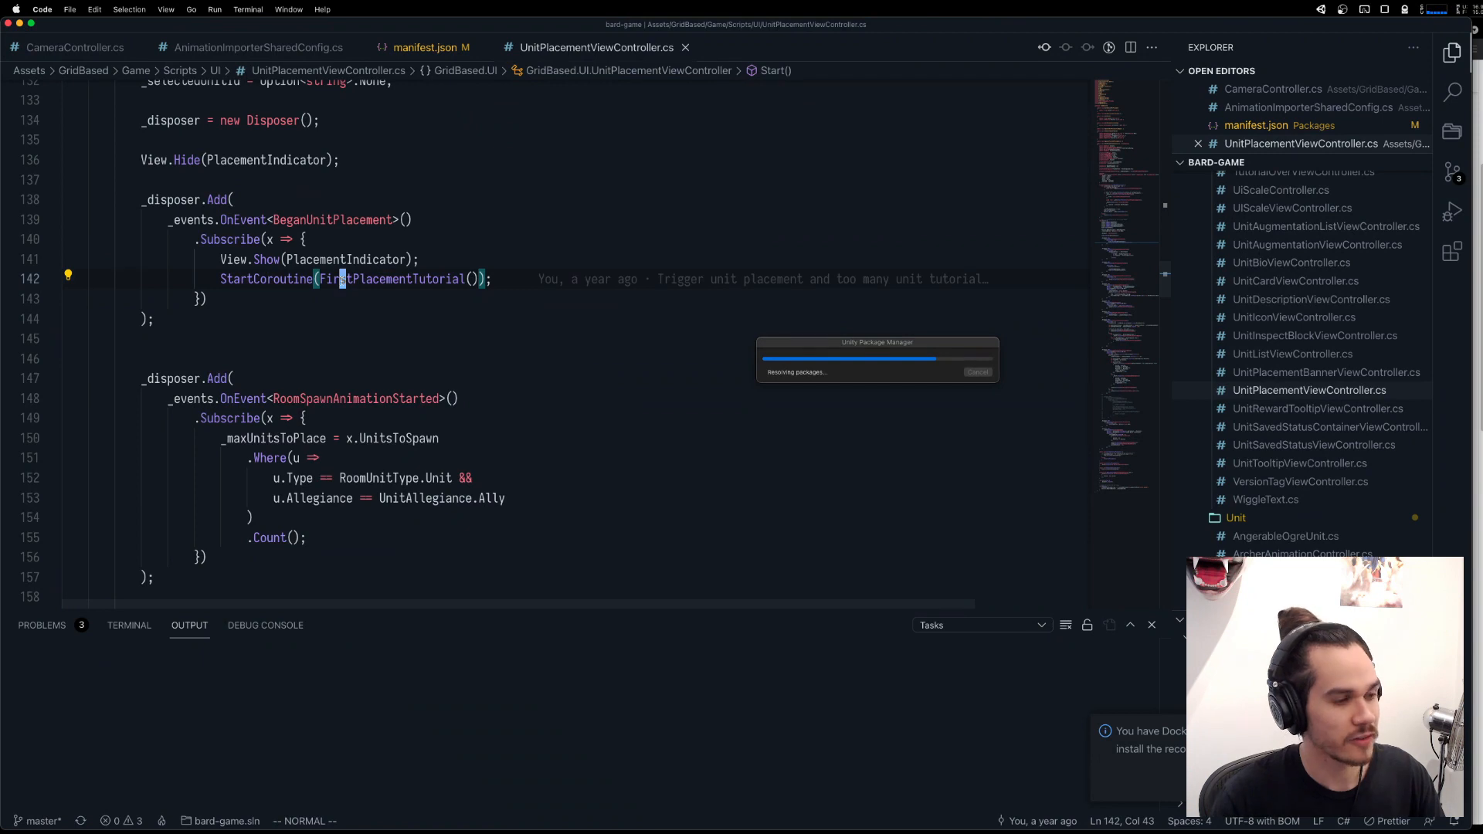
# Return to the FirstPlacementTutorial declaration and rename the symbol to BeginUnitPlacement.
pyautogui.hotkey('ctrl', 'o')
pyautogui.rightClick(331, 347)
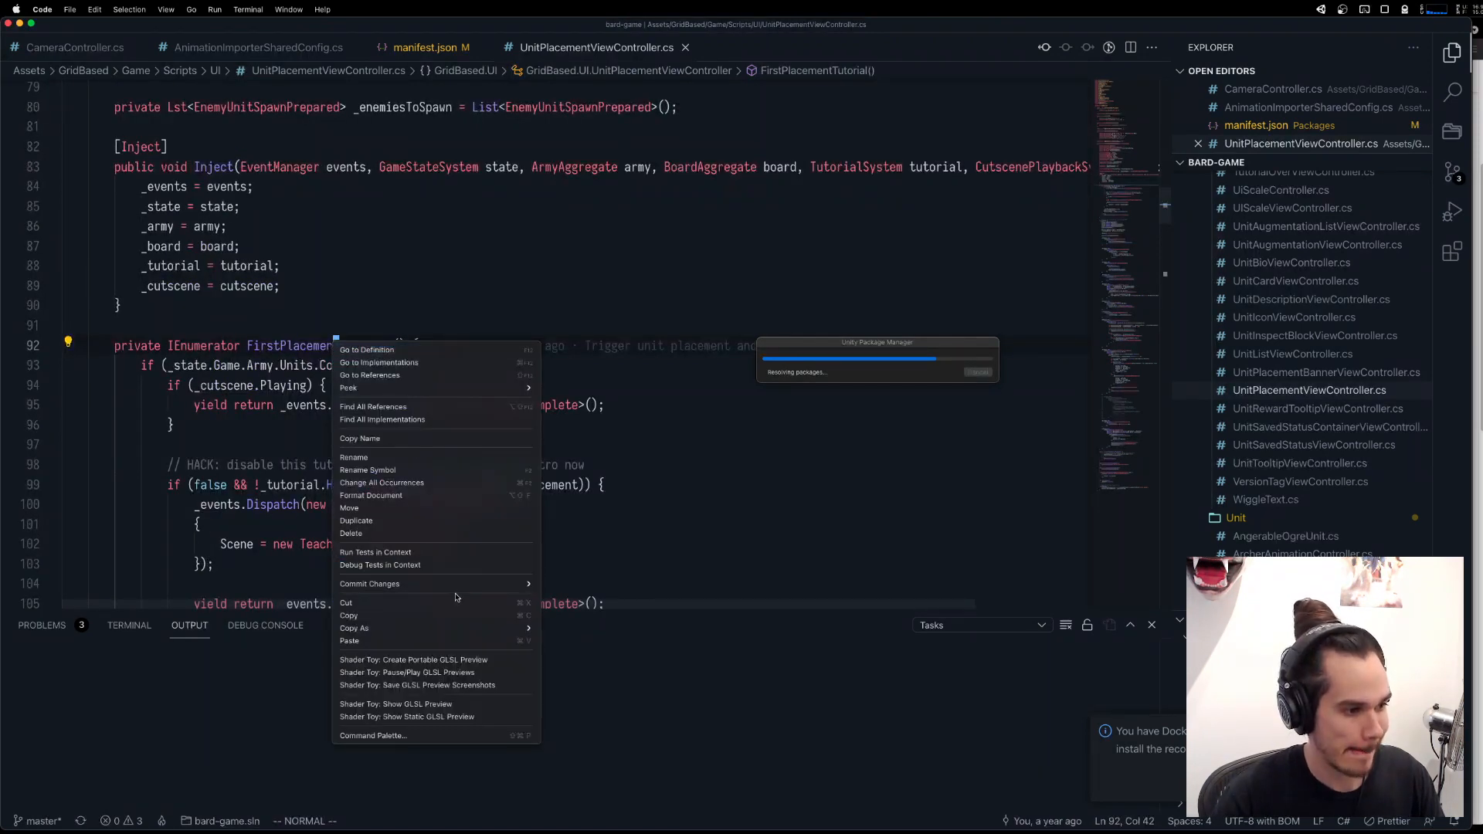
pyautogui.click(431, 469)
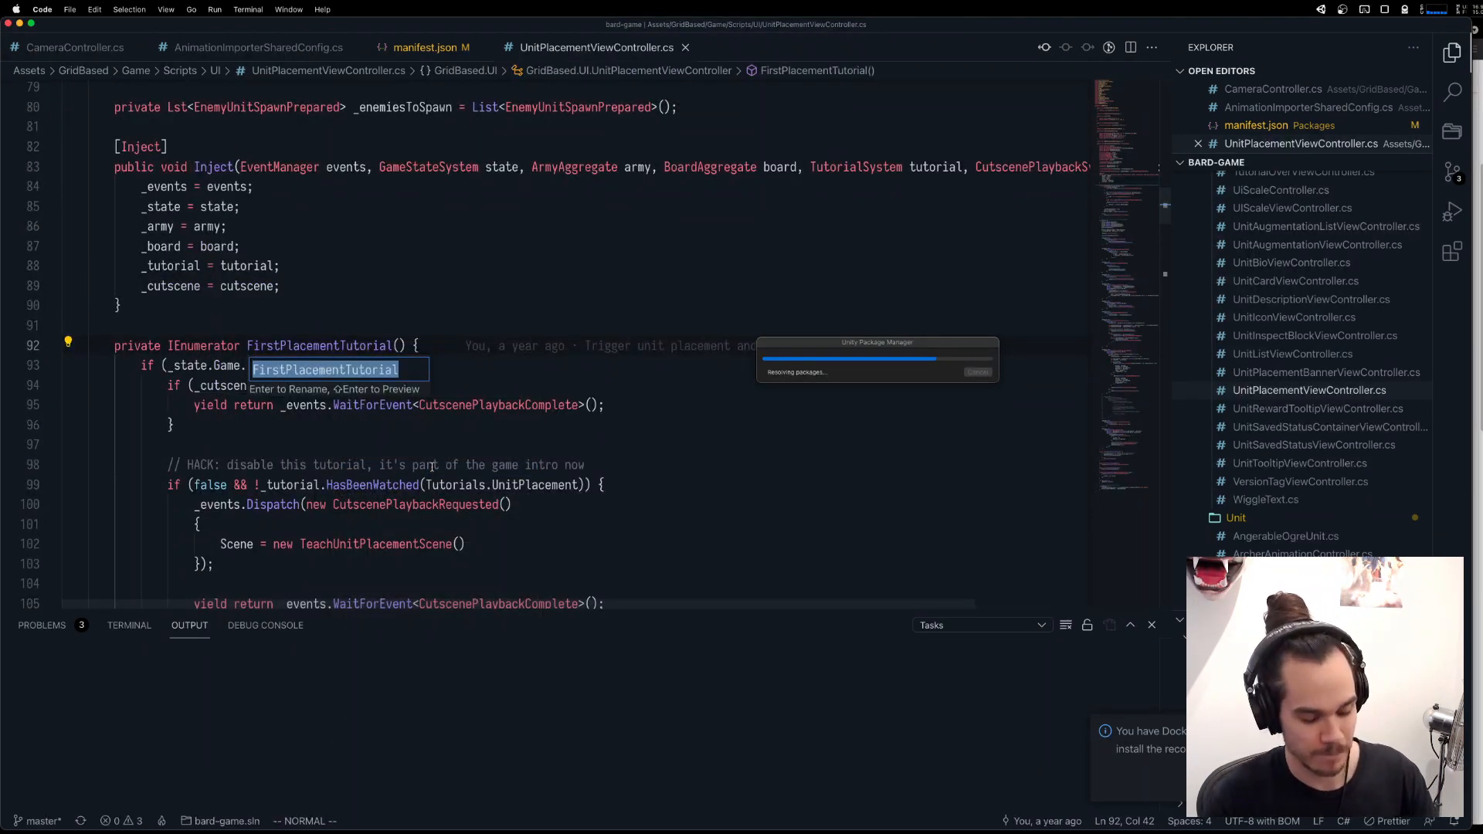
pyautogui.write('BeginUnitPlacement')
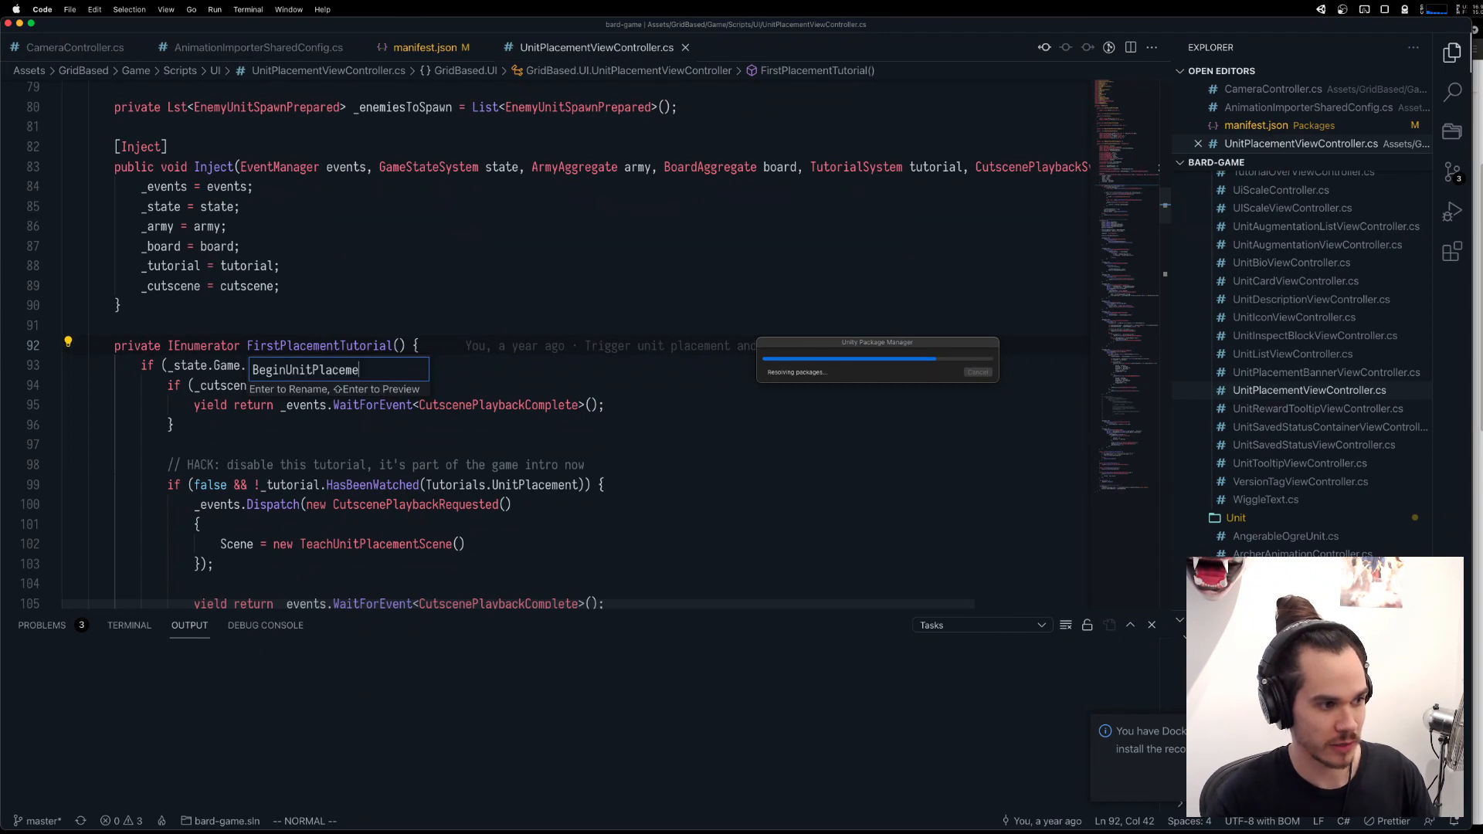
pyautogui.press('Return')
# Examine the cutscene wait and the disabled tutorial block inside the BeginUnitPlacement coroutine.
pyautogui.scroll(-5, 401, 327)
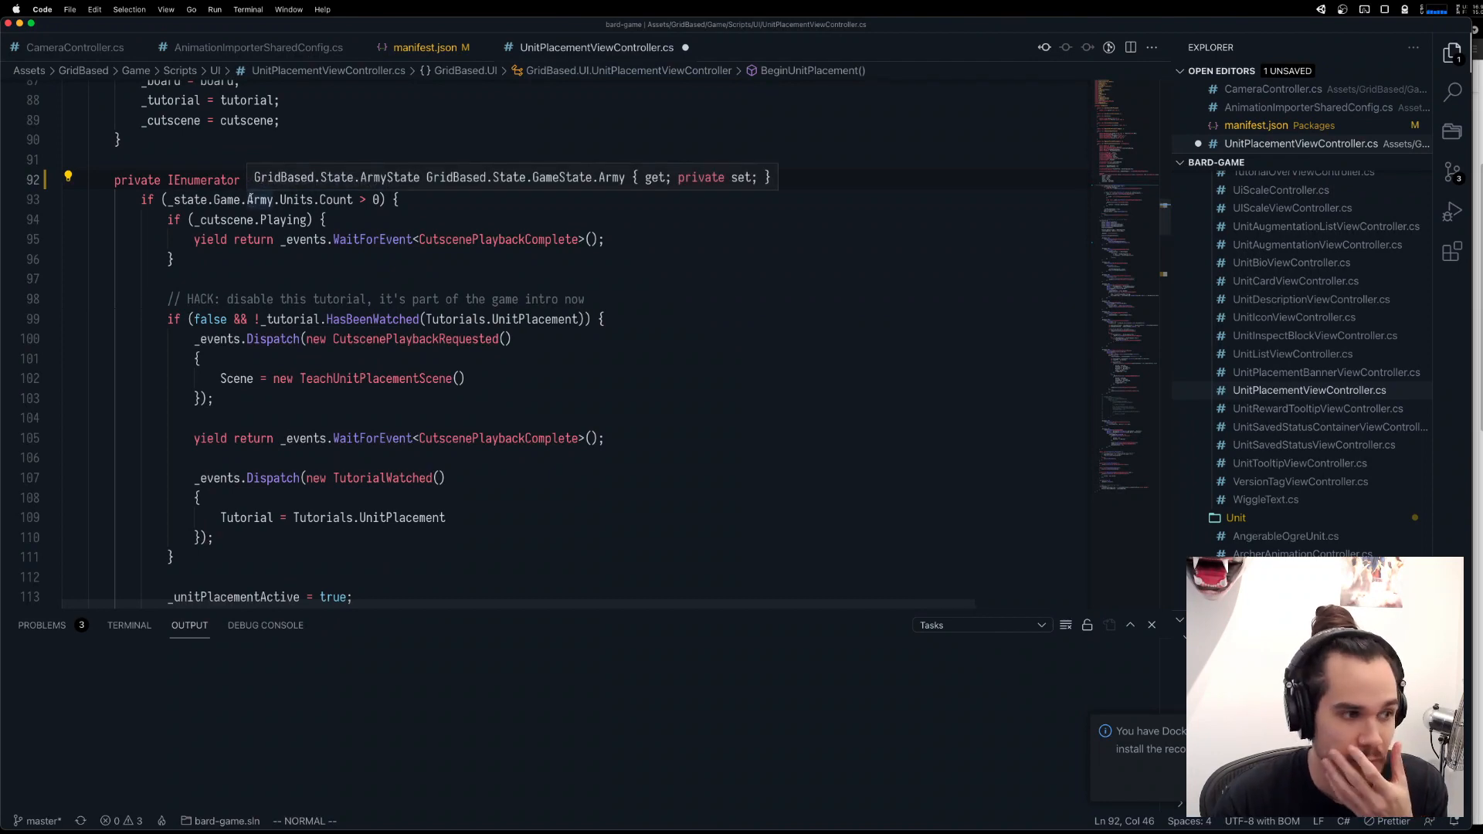
pyautogui.click(342, 253)
pyautogui.doubleClick(514, 239)
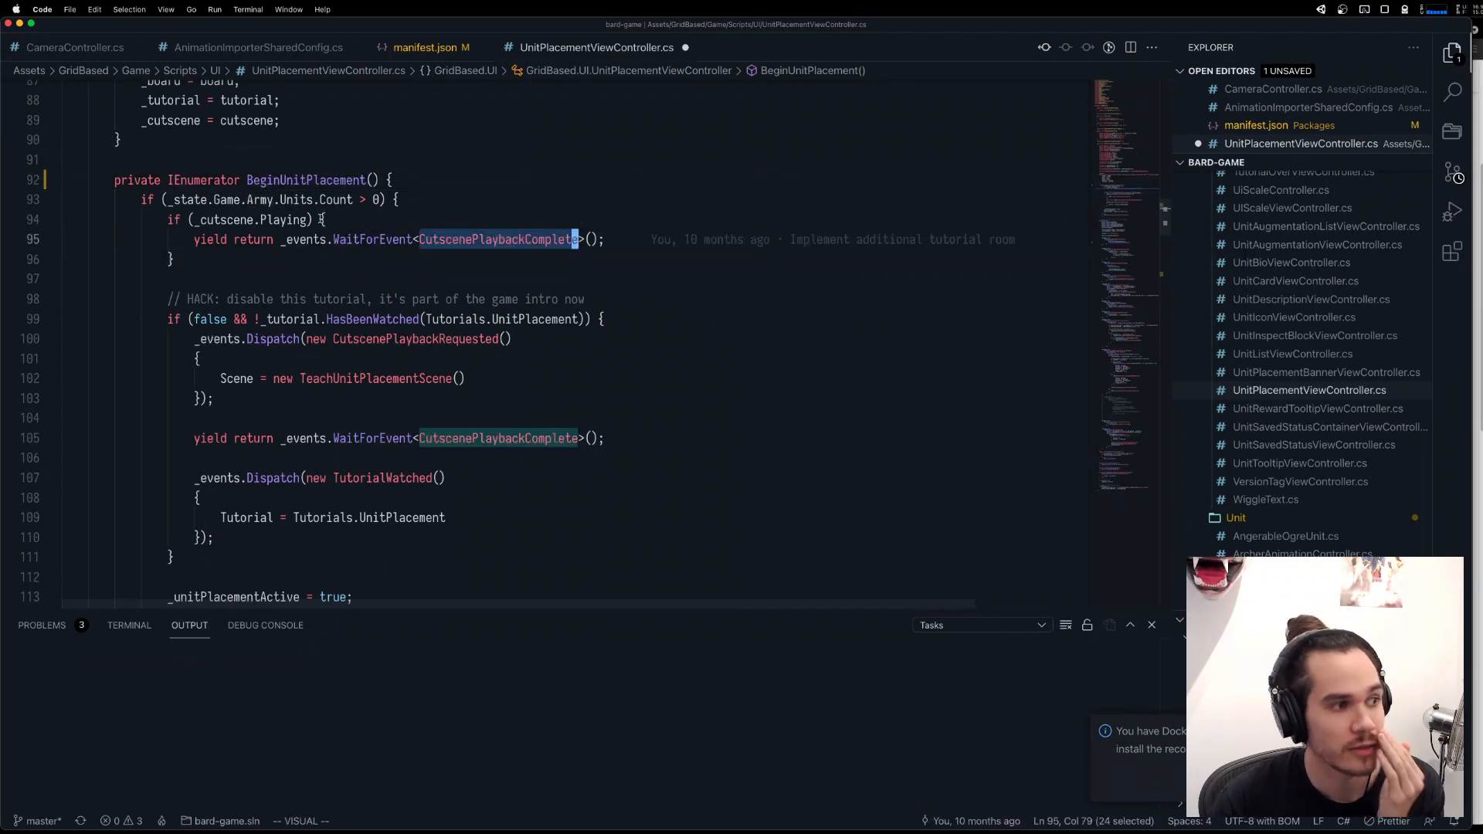
pyautogui.click(217, 220)
pyautogui.click(294, 265)
pyautogui.moveTo(144, 219)
pyautogui.mouseDown()
pyautogui.moveTo(295, 262)
pyautogui.moveTo(137, 209)
pyautogui.mouseUp()
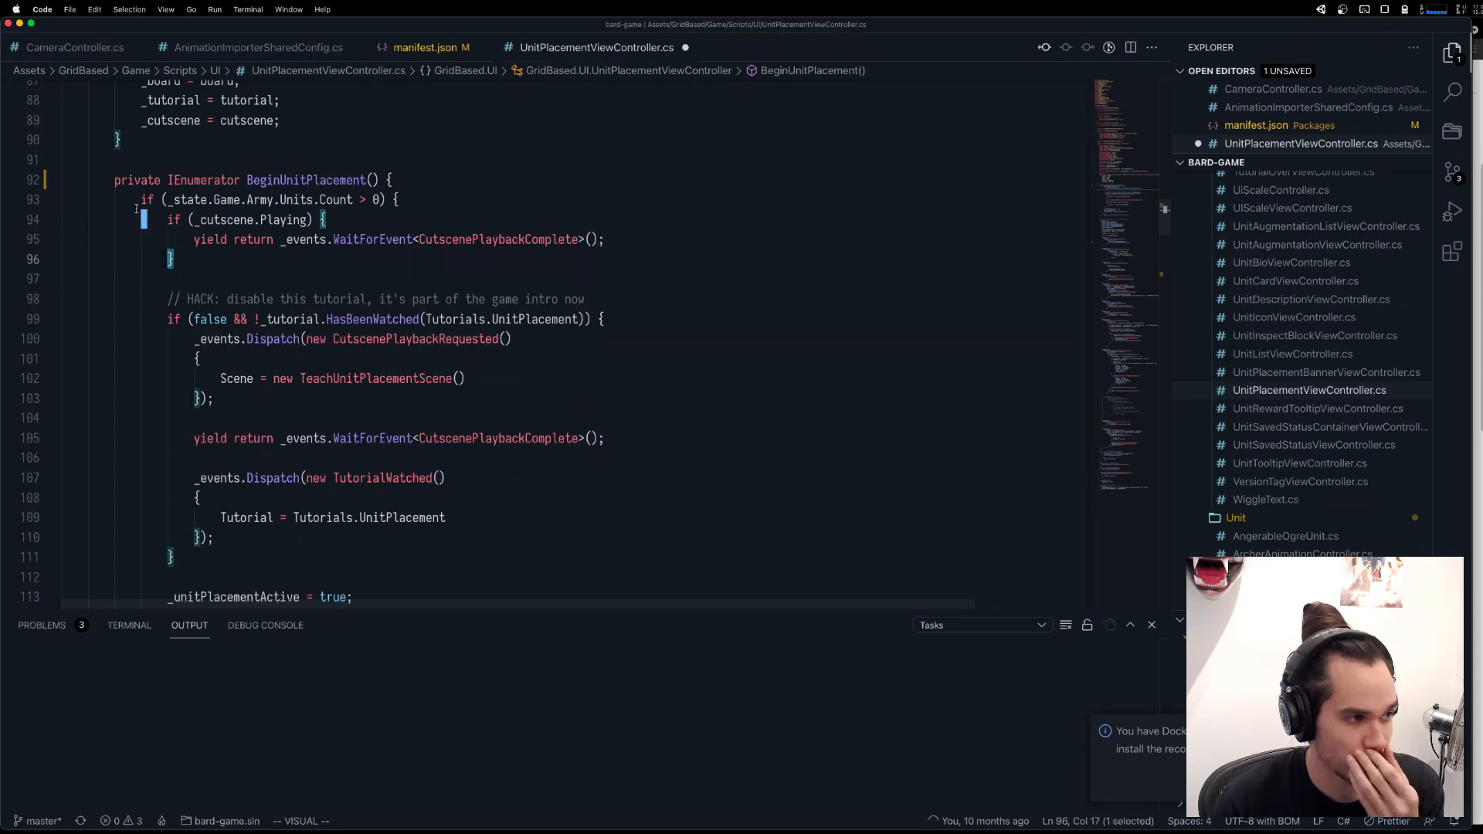
pyautogui.click(302, 265)
pyautogui.click(615, 300)
pyautogui.scroll(-1, 615, 300)
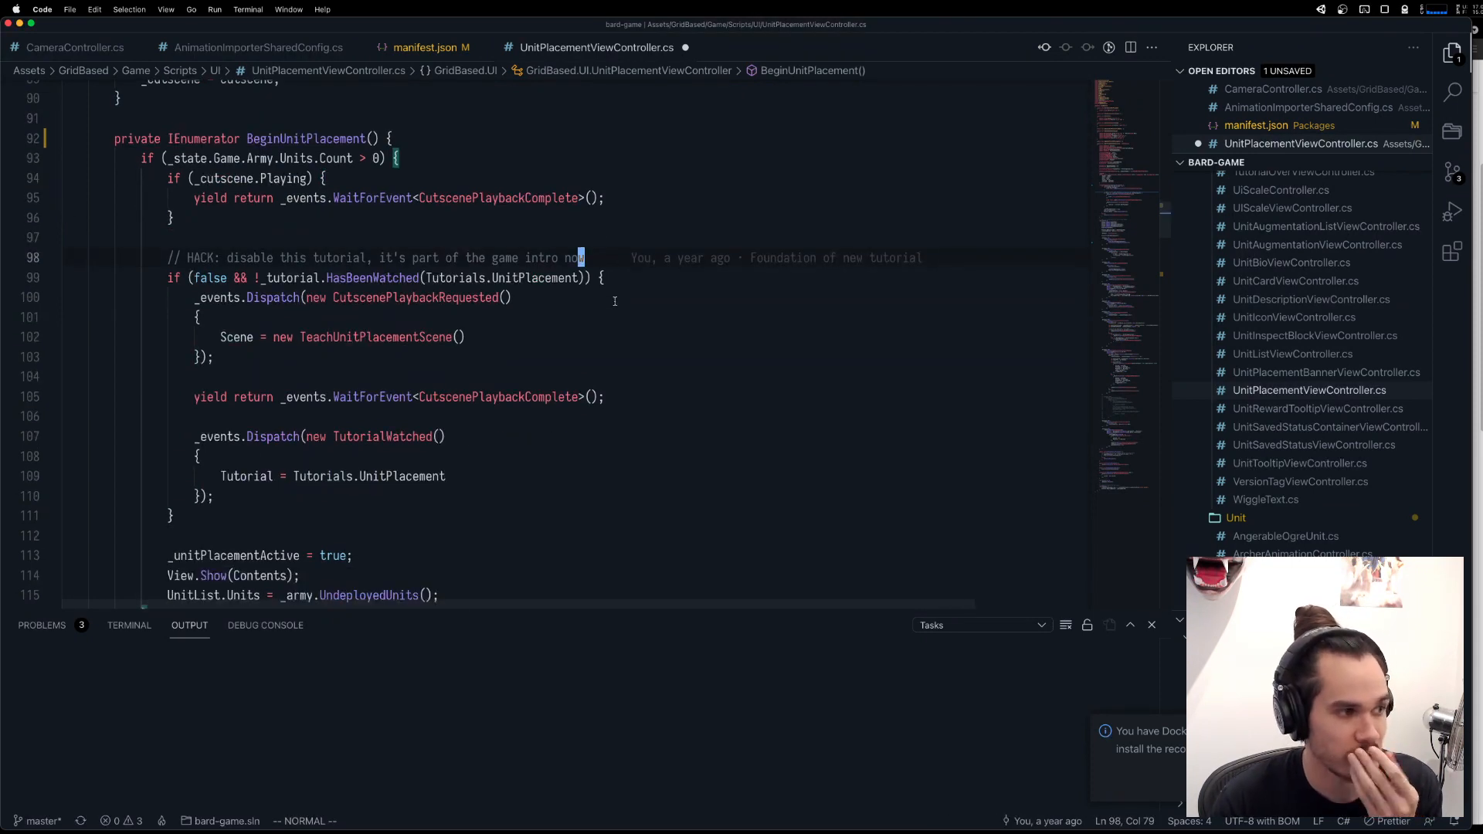
pyautogui.scroll(-3, 432, 356)
pyautogui.scroll(1, 219, 175)
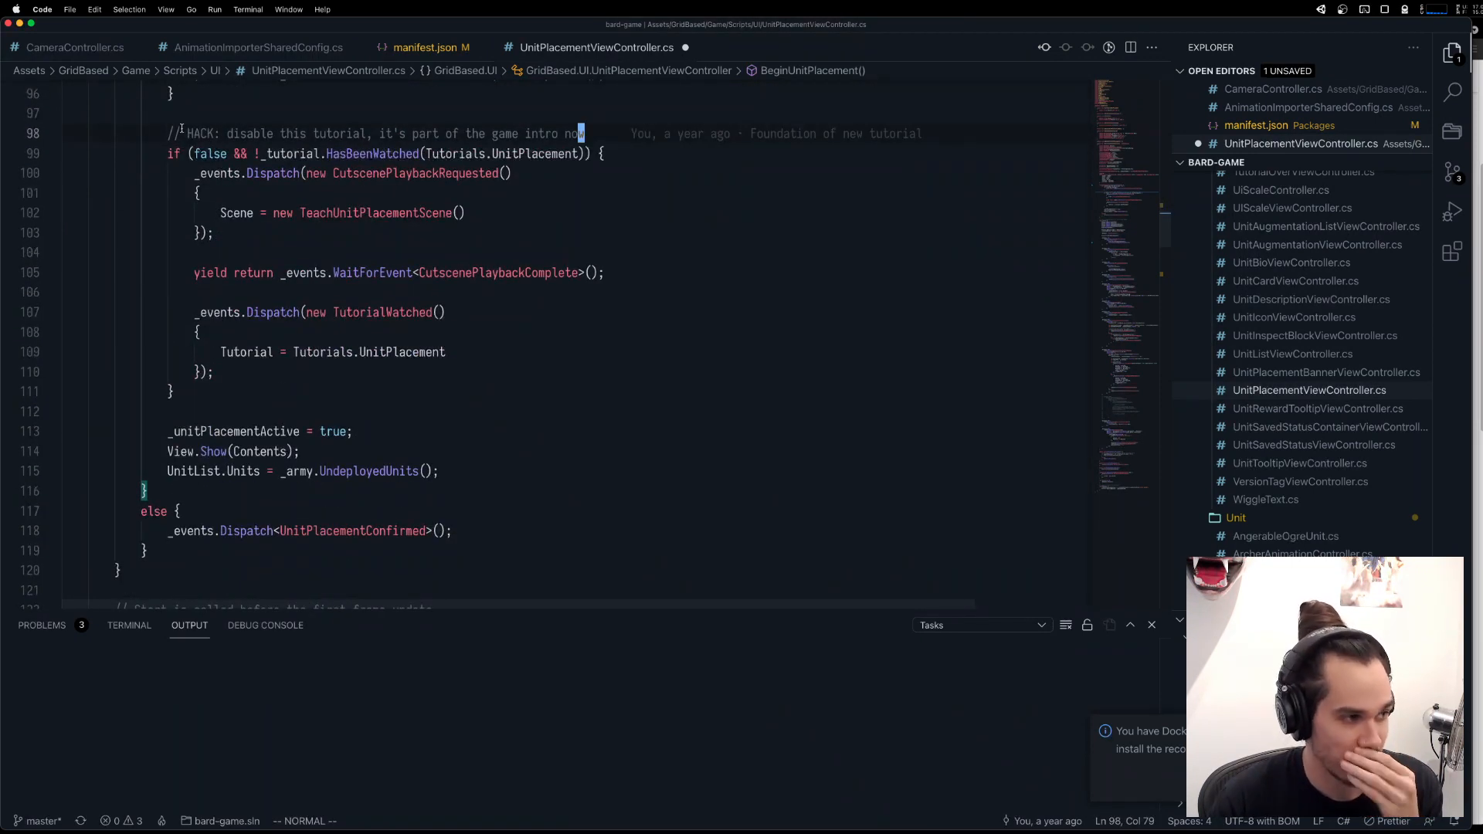
# Collapse the disabled tutorial if-block at line 99 and examine how the contents and undeployed units are shown below it.
pyautogui.click(52, 154)
pyautogui.scroll(5, 449, 292)
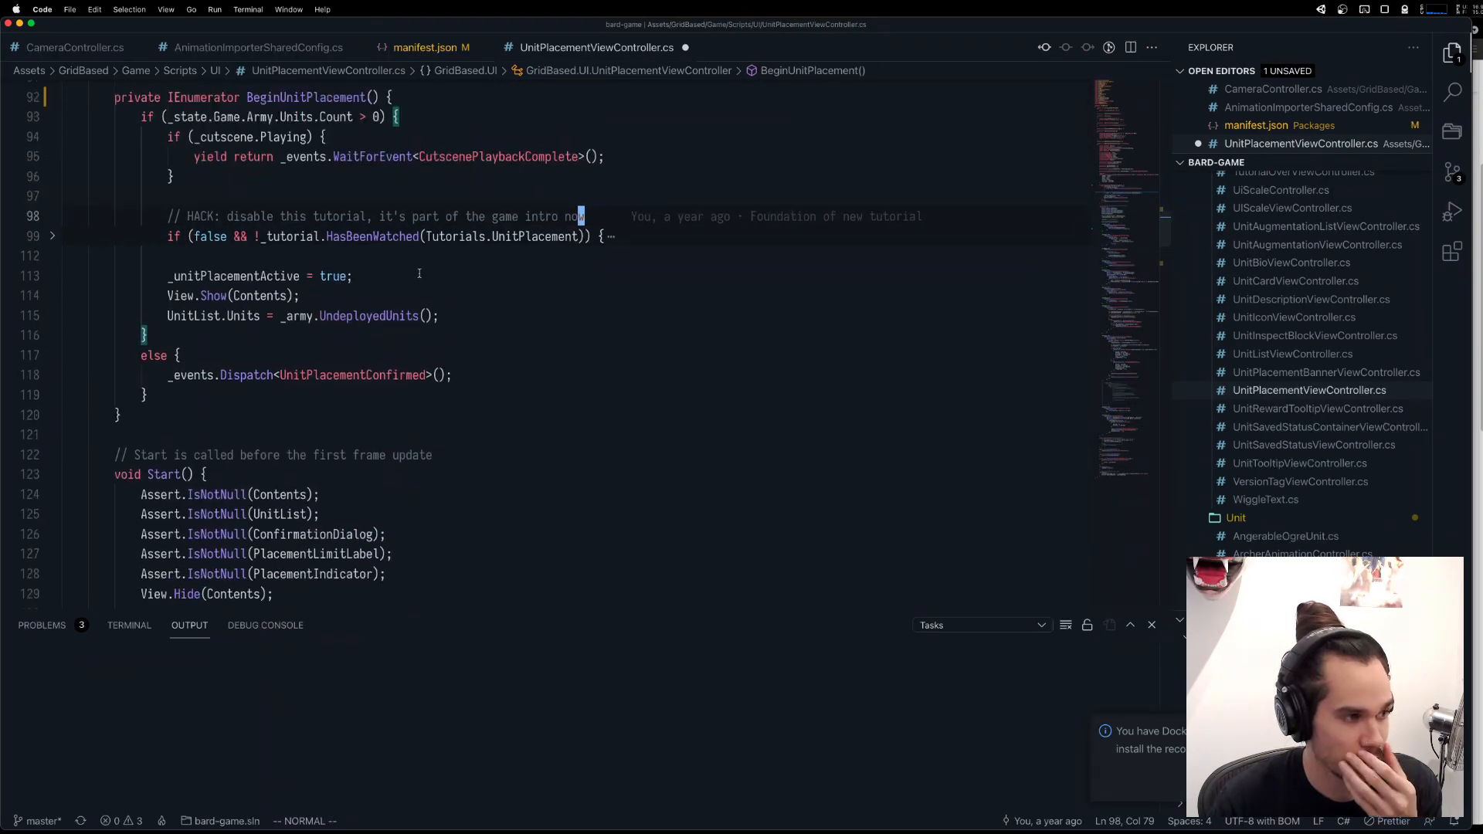
pyautogui.click(449, 292)
pyautogui.click(271, 378)
pyautogui.click(424, 399)
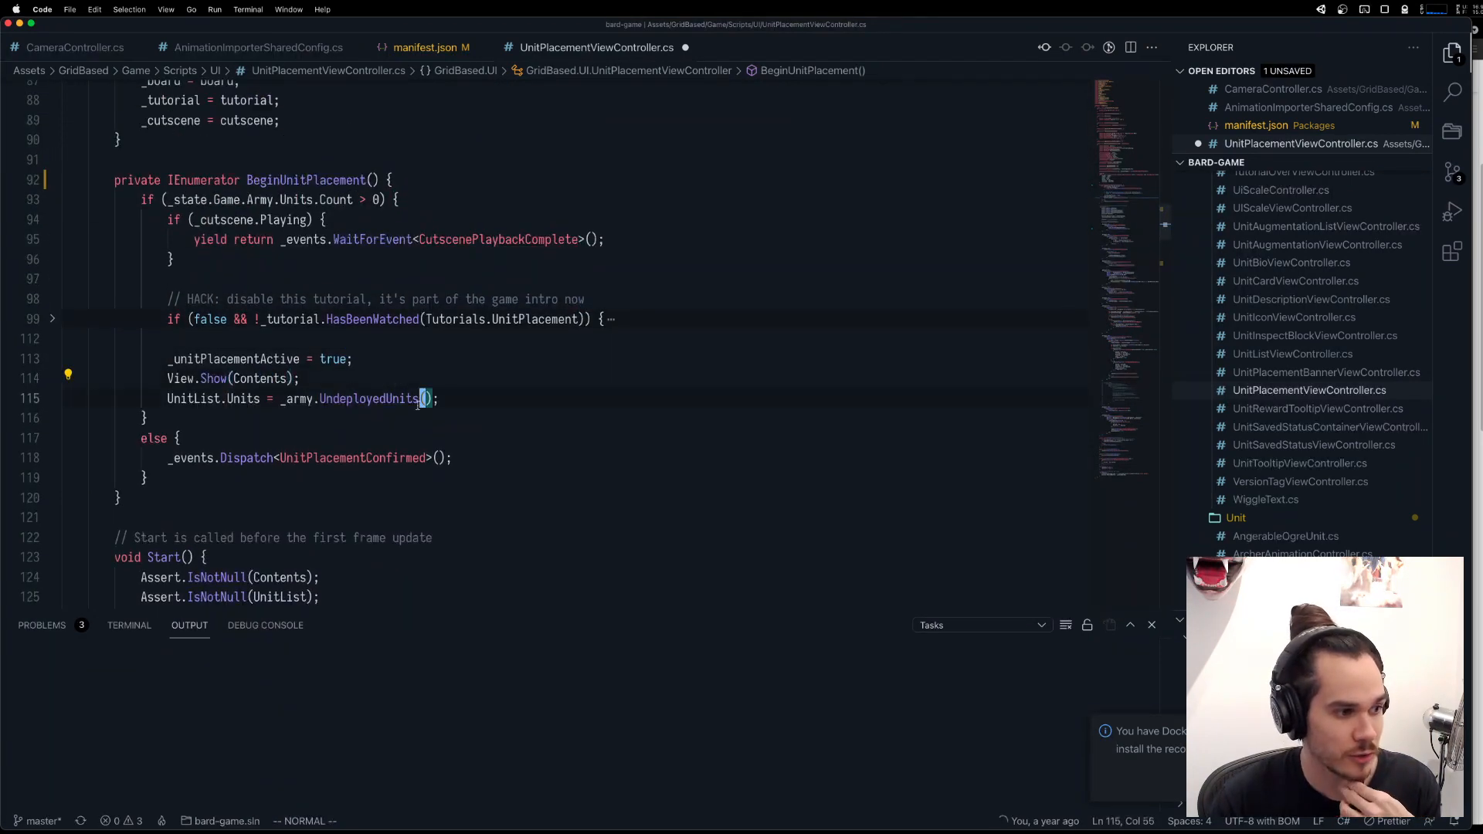
pyautogui.click(376, 399)
pyautogui.click(343, 399)
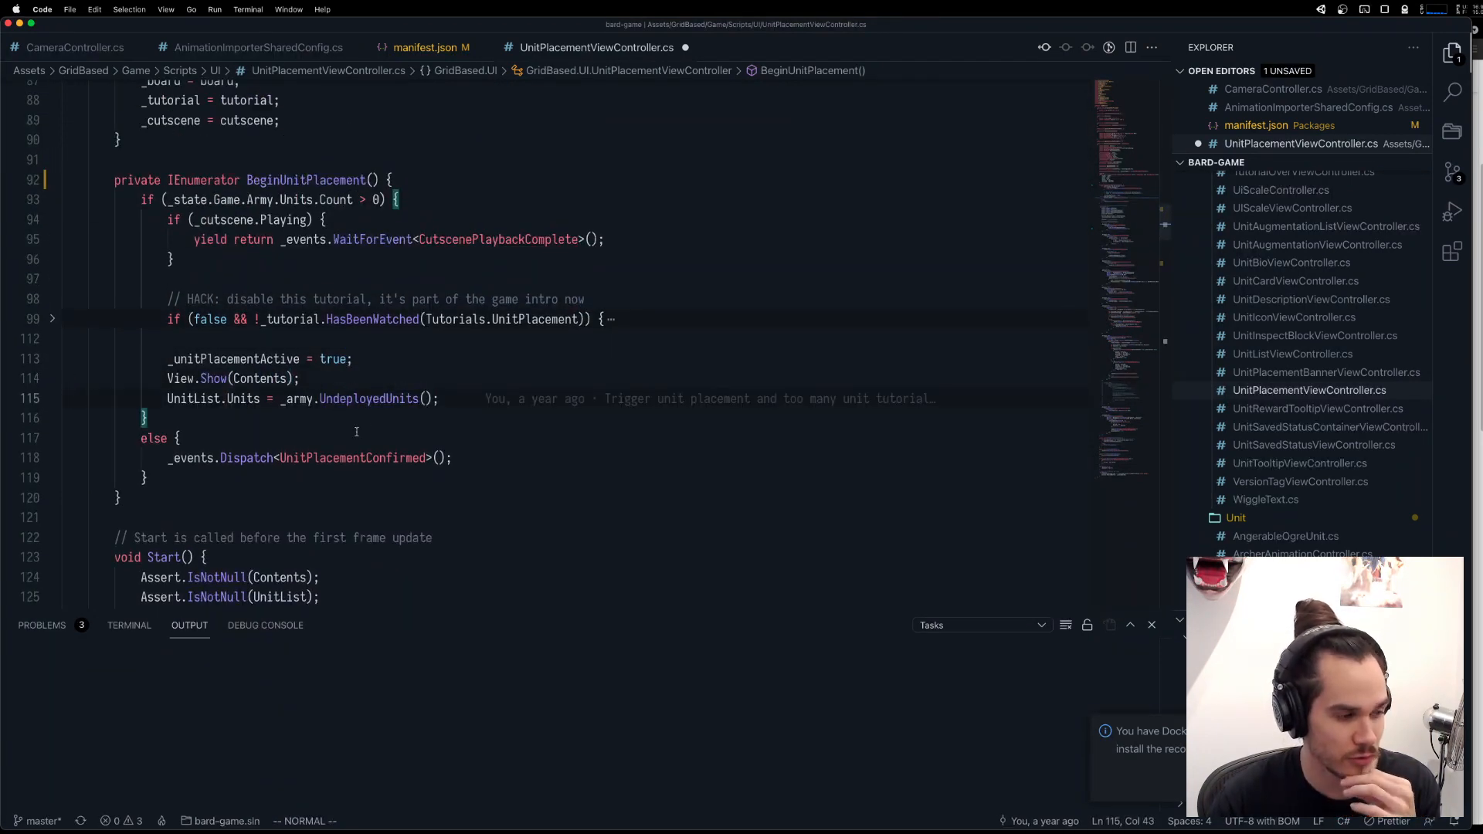
# Look up the references to the _maxUnitsToPlace field, close the results, and return to BeginUnitPlacement.
pyautogui.scroll(10, 387, 421)
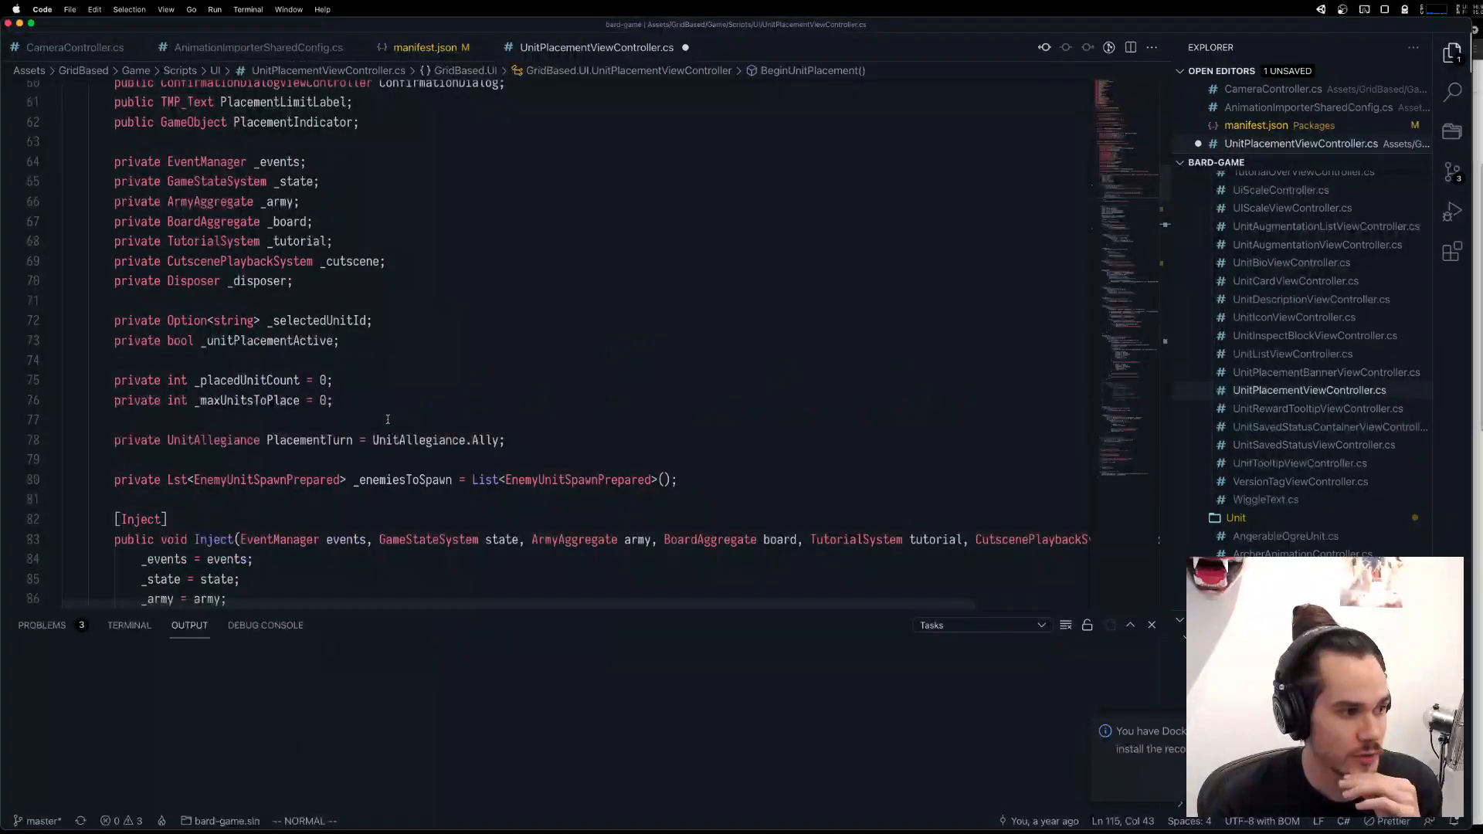
pyautogui.click(225, 399)
pyautogui.hotkey('shift', 'F12')
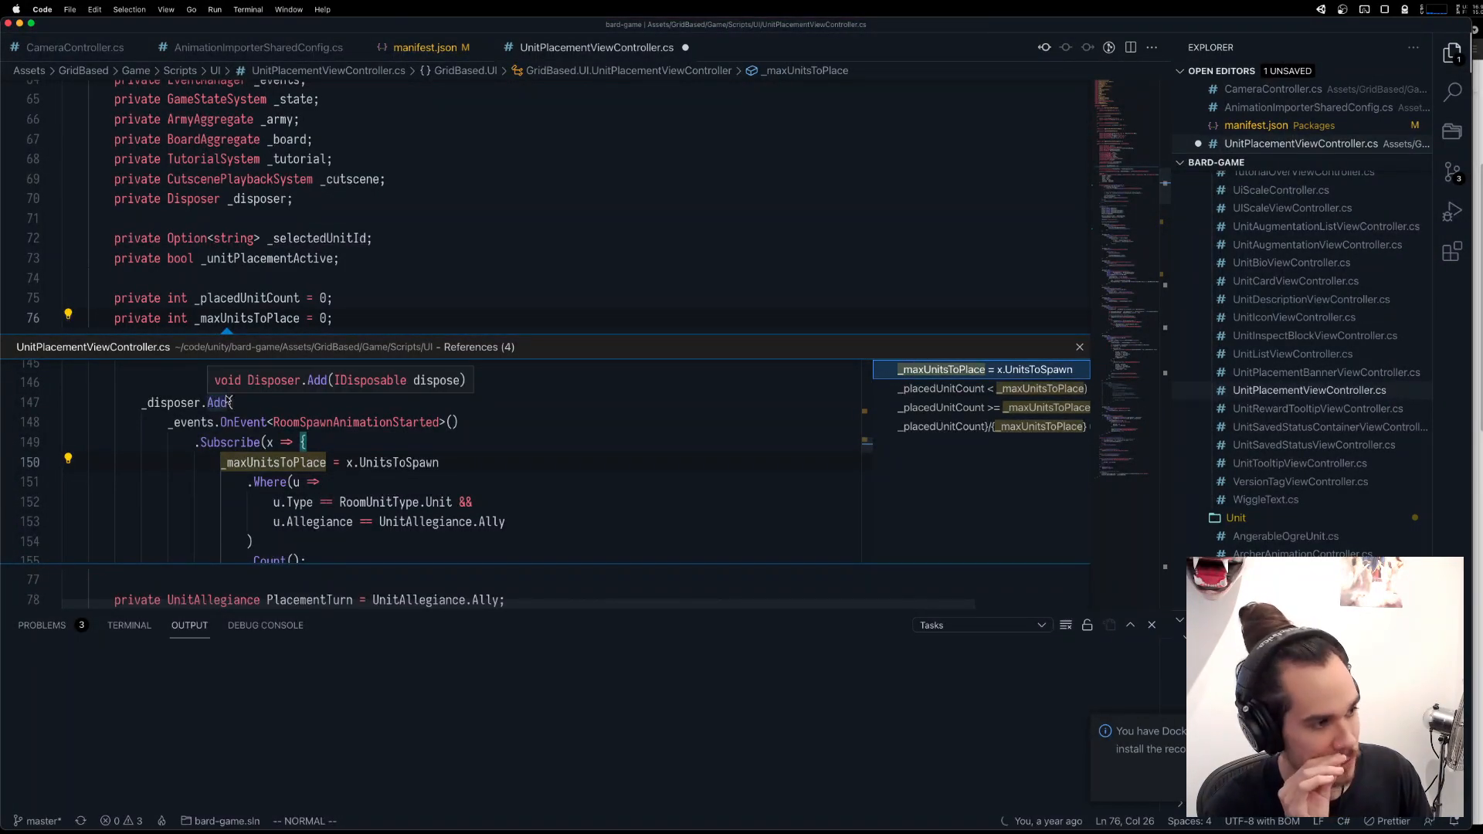
pyautogui.press('Escape')
pyautogui.scroll(-5, 224, 392)
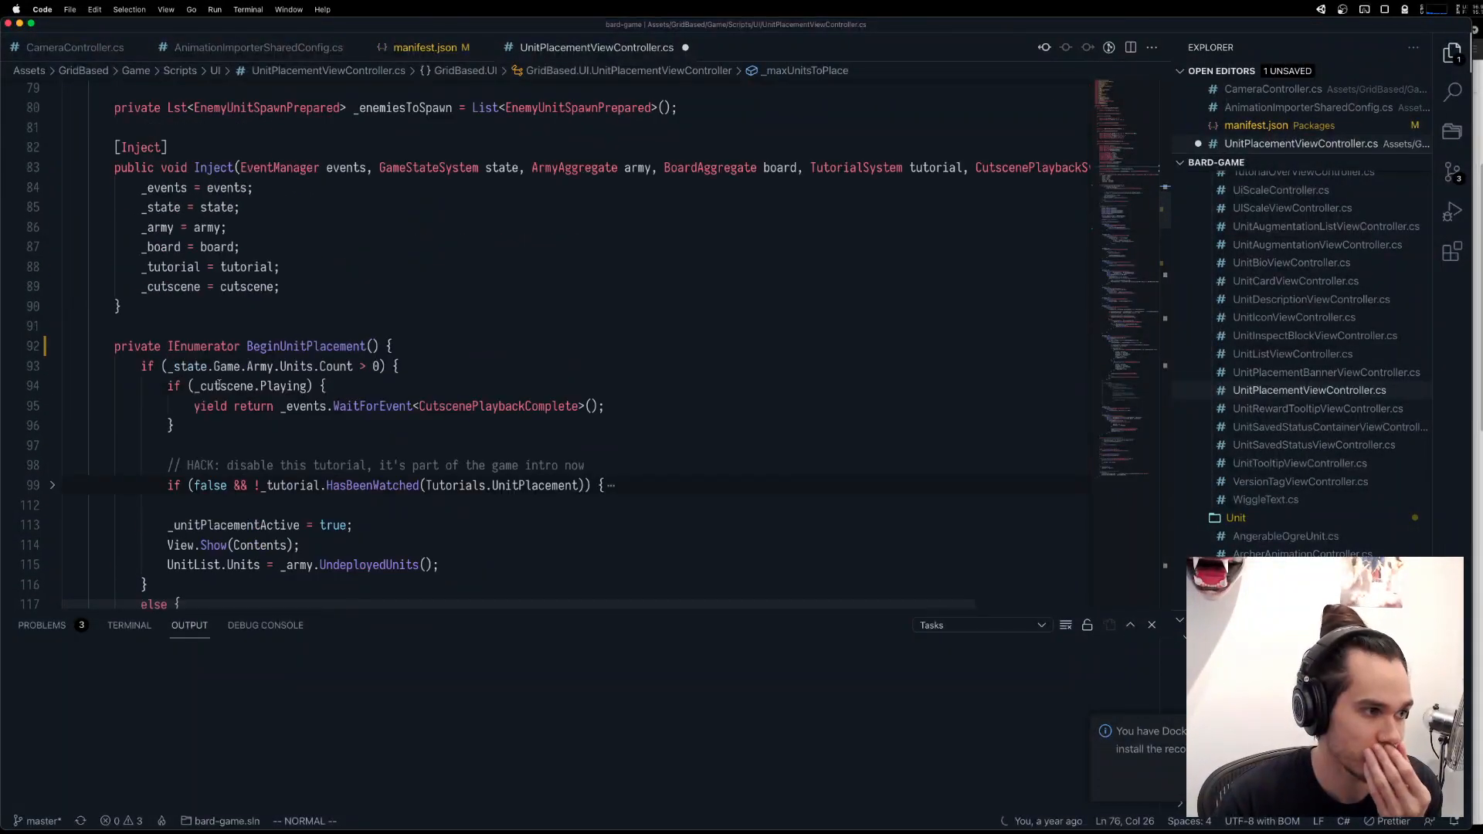
# Declare an empty private coroutine method named BeginAdditionalUnitPlacement() between Inject and BeginUnitPlacement.
pyautogui.click(217, 306)
pyautogui.press('o')
pyautogui.press('Return')
pyautogui.write('r')
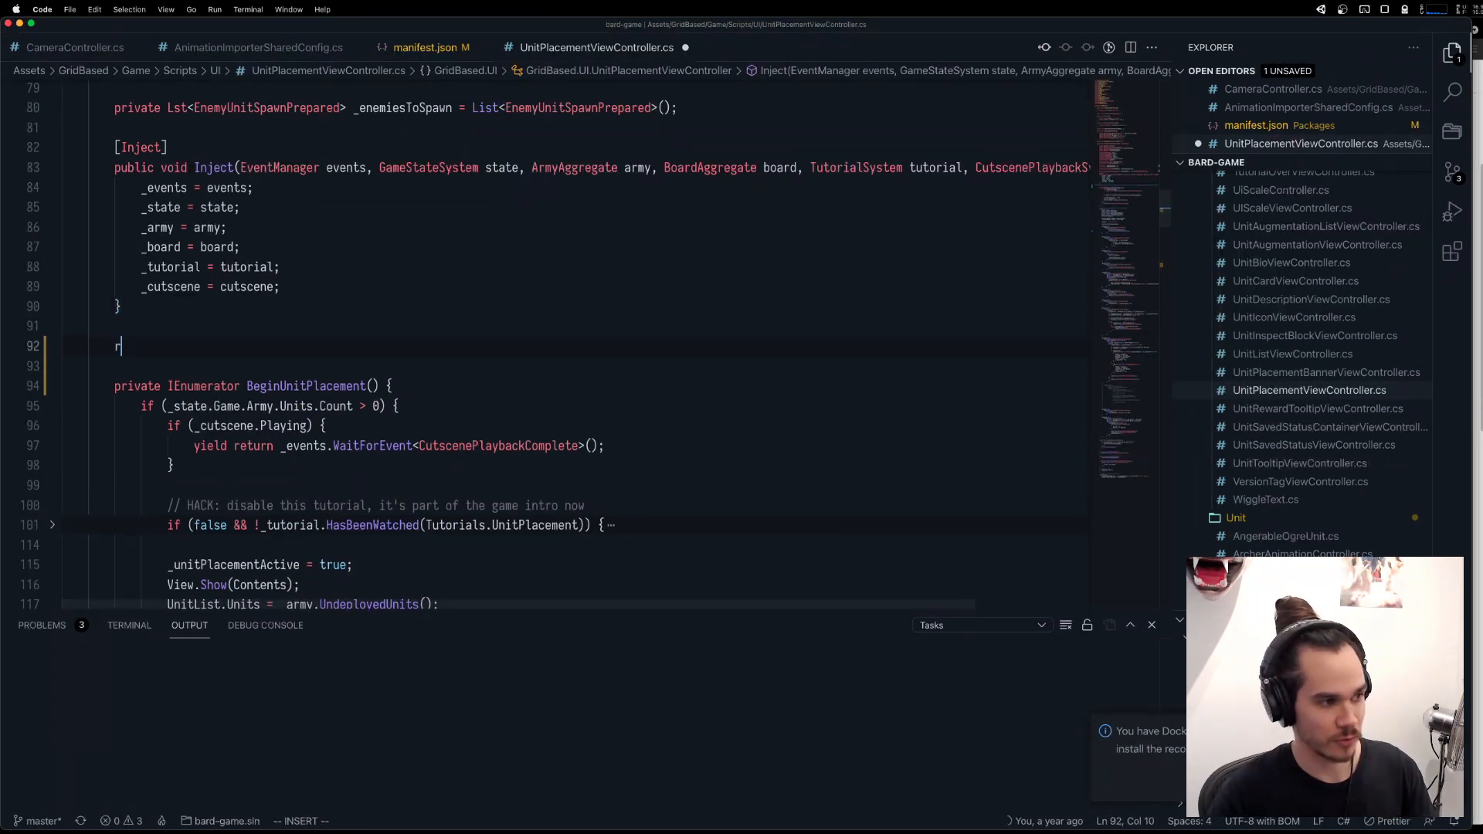
pyautogui.press('BackSpace')
pyautogui.write('private I')
pyautogui.write('En')
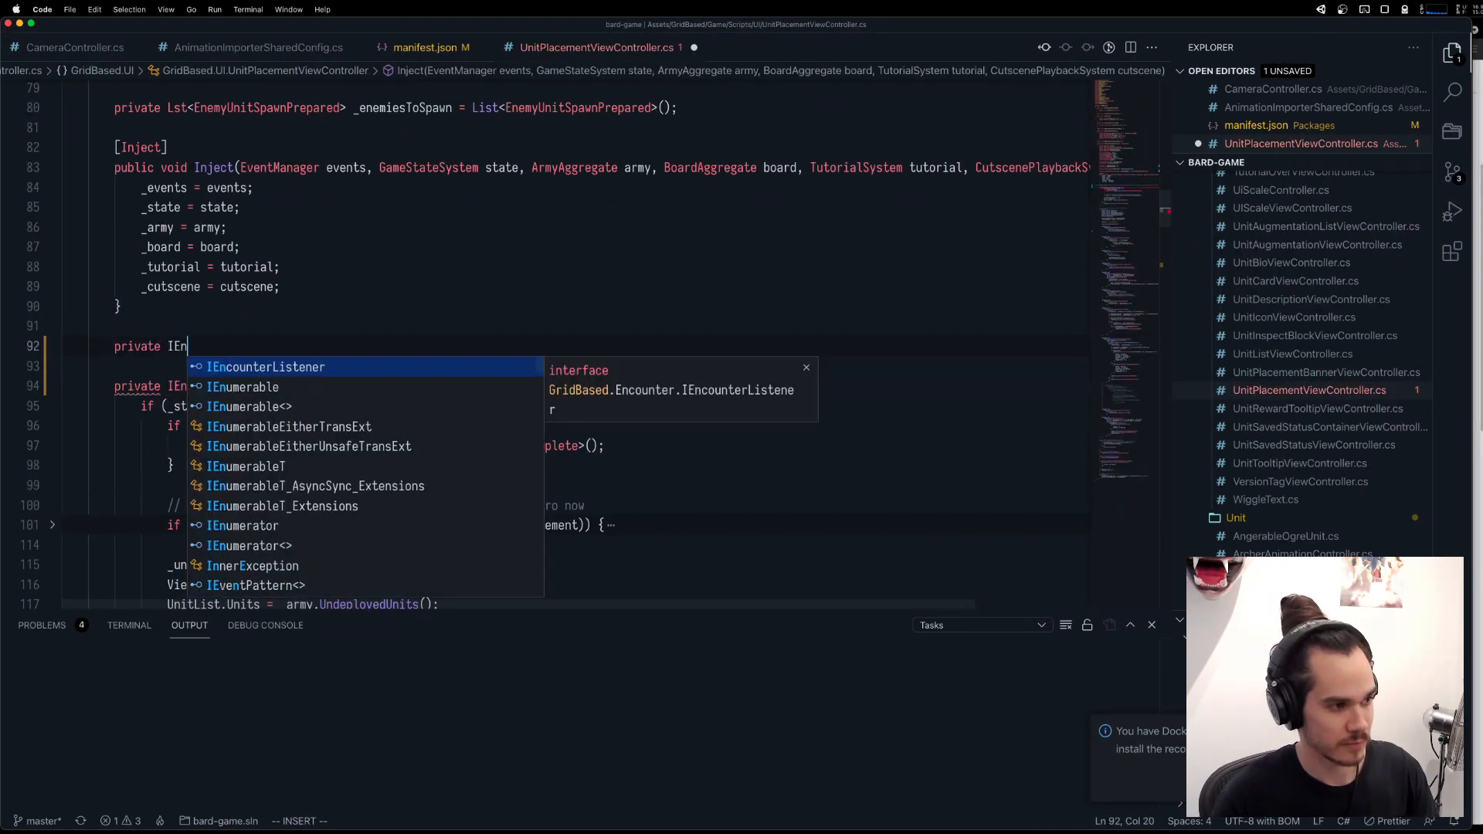
pyautogui.write('unmerator')
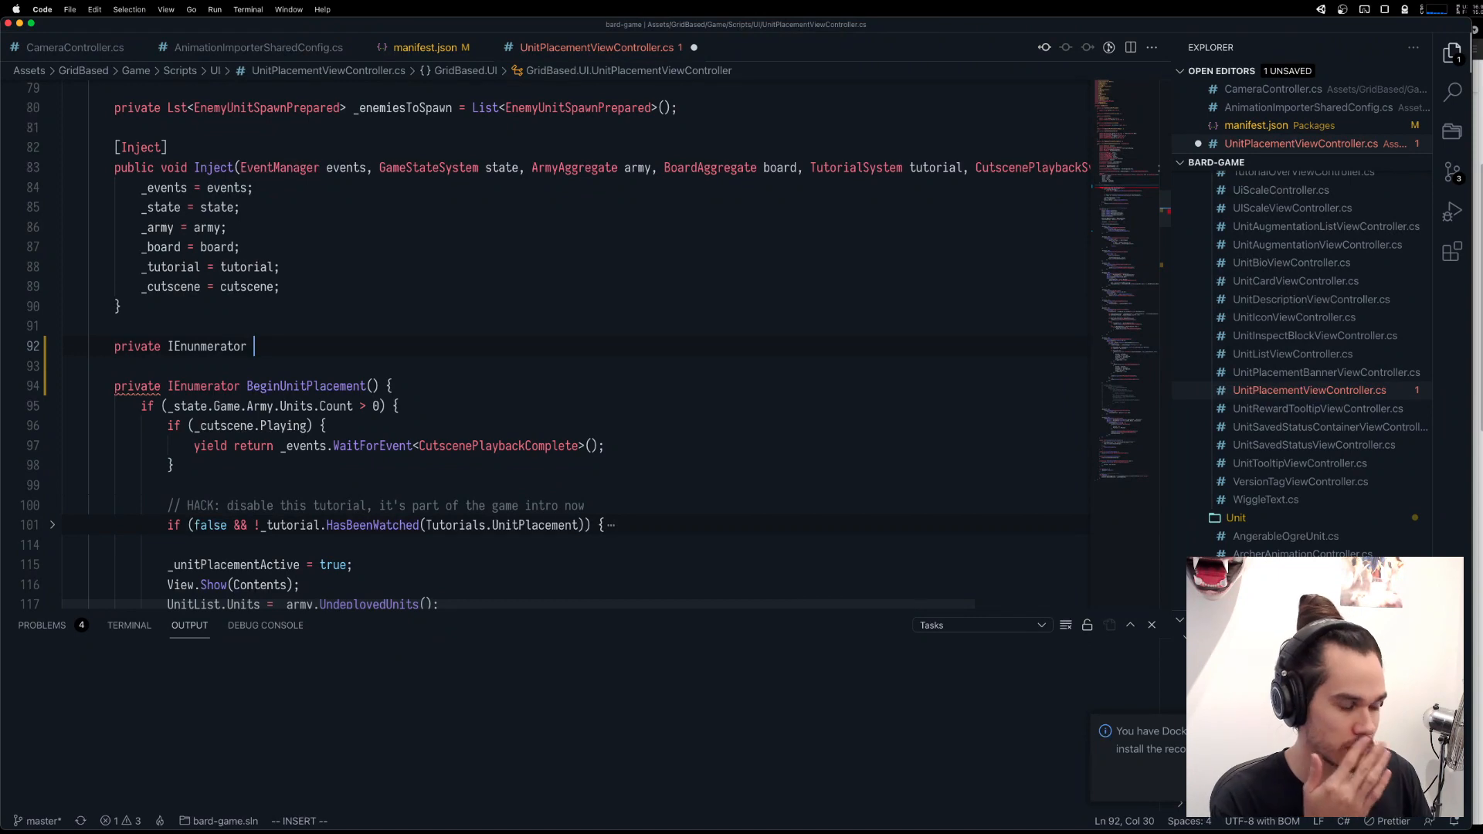
pyautogui.write('B')
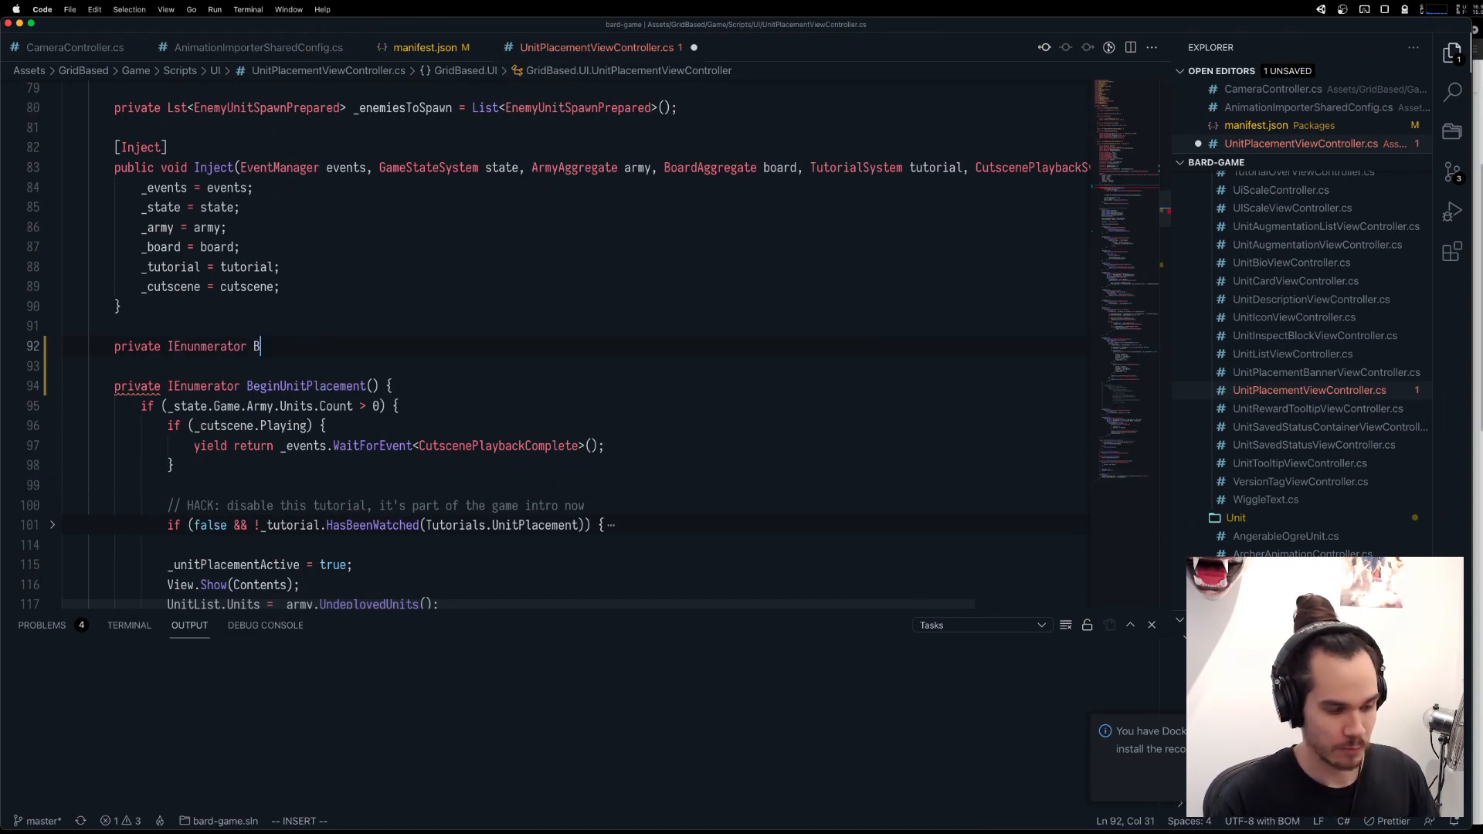
pyautogui.write('eginAdditionalUnit')
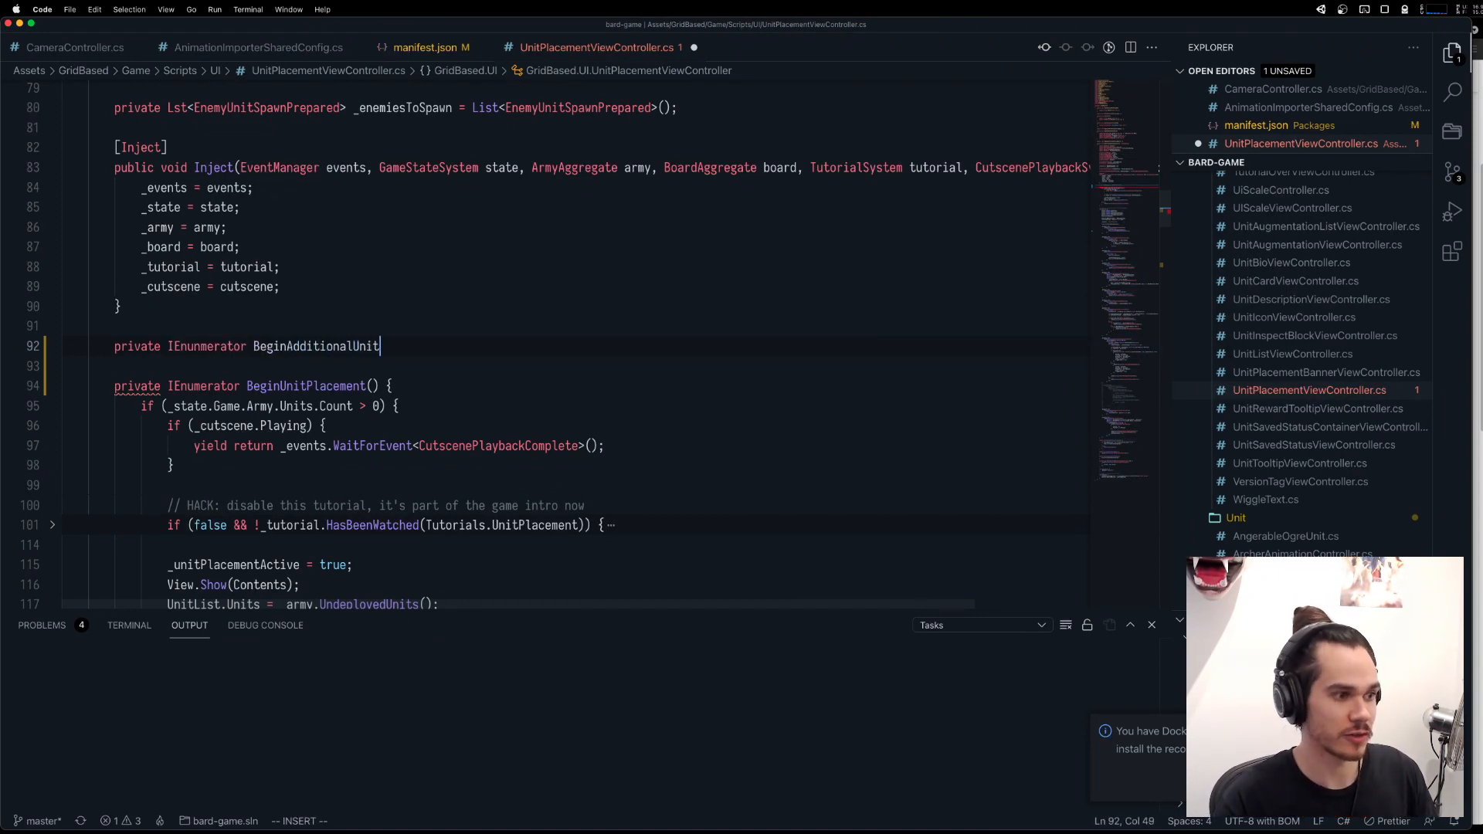
pyautogui.write('Placement() {')
pyautogui.press('Return')
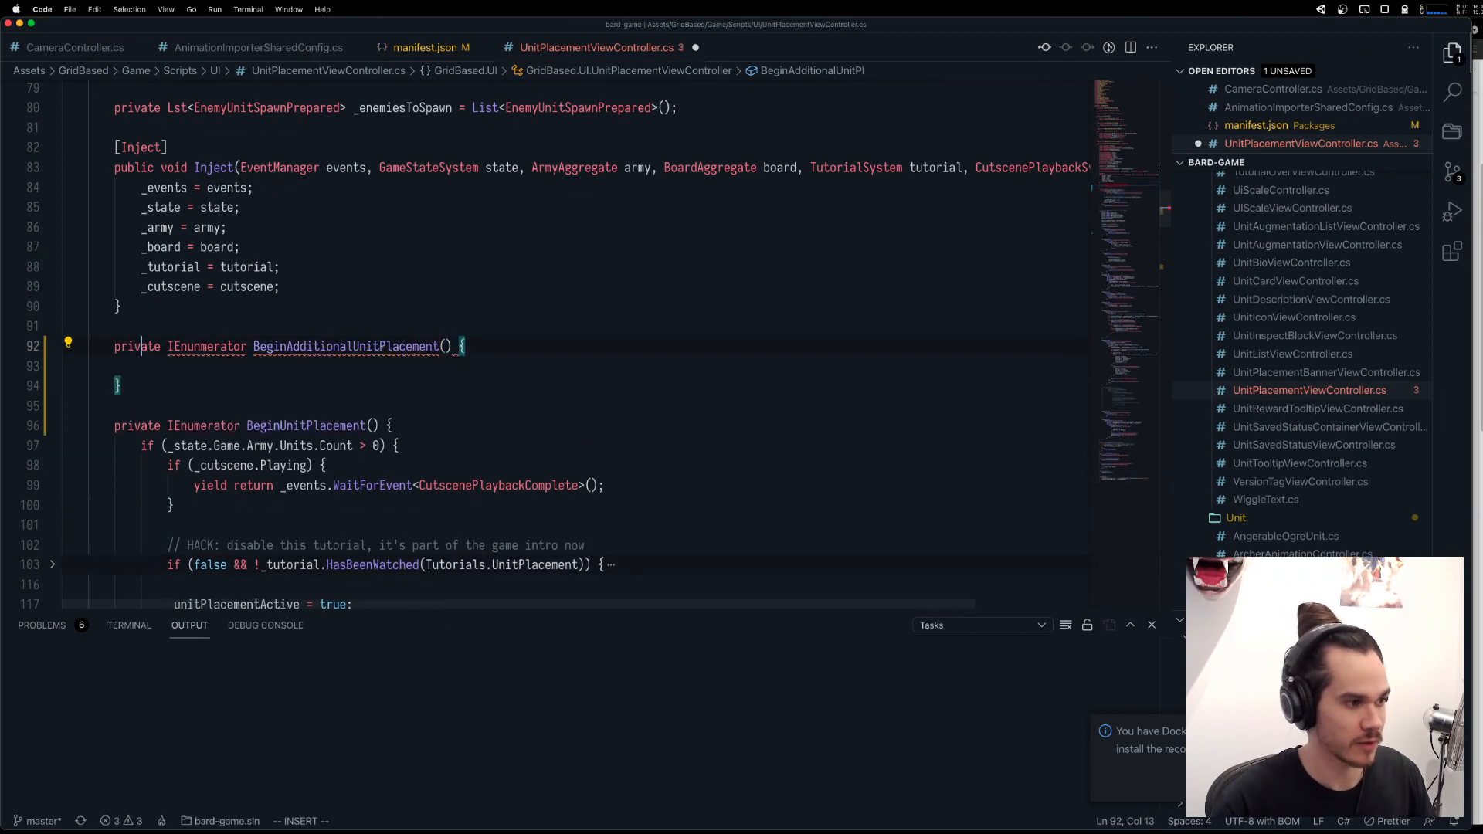
# Add the comment "triggered when the player can spawn units a 2nd, 3rd, nth time in the encounter" above BeginAdditionalUnitPlacement.
pyautogui.press('Escape')
pyautogui.press('k')
pyautogui.hotkey('shift', 'o')
pyautogui.write('/')
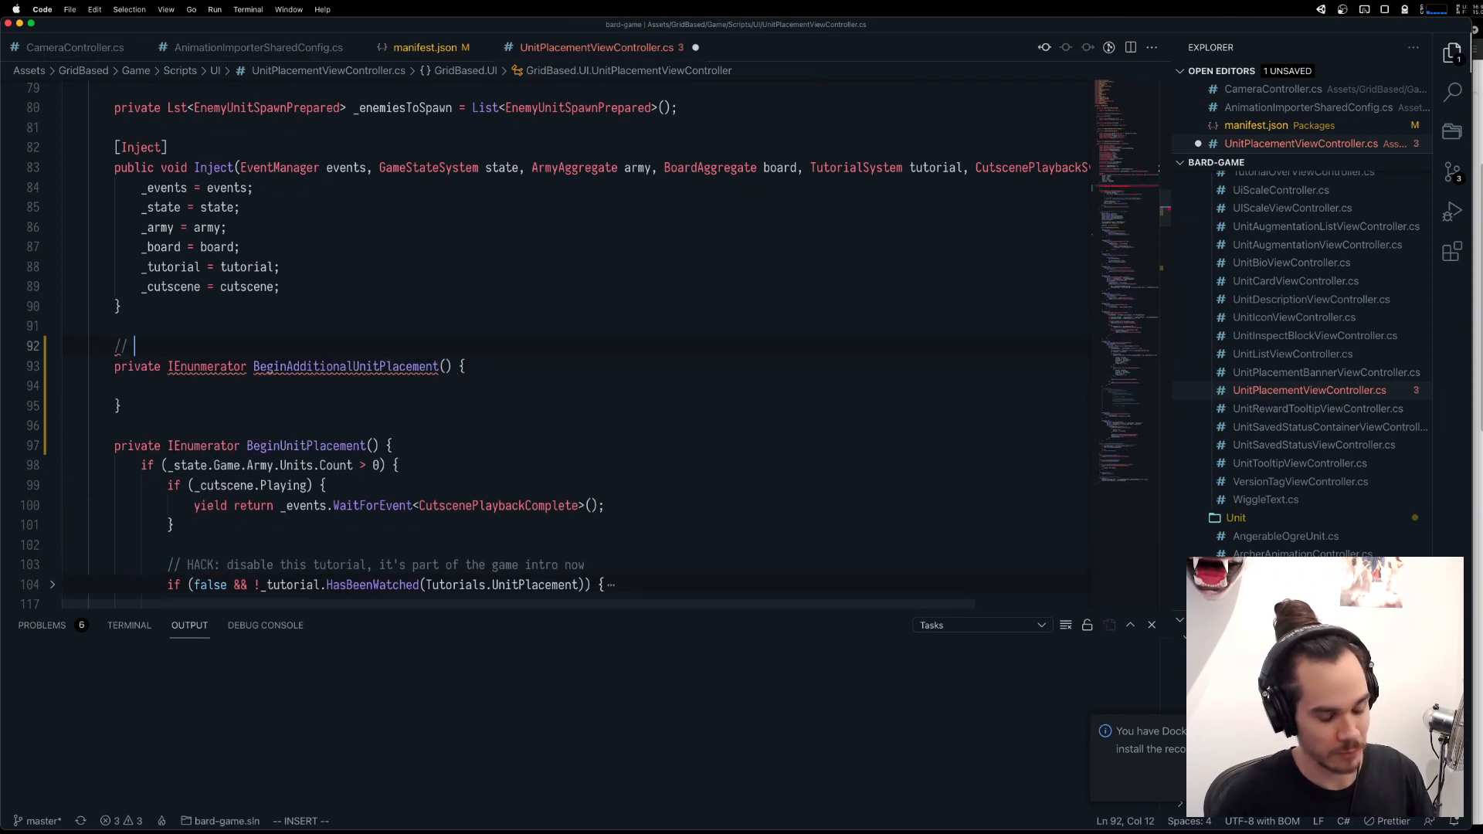
pyautogui.write('/ triggered when ')
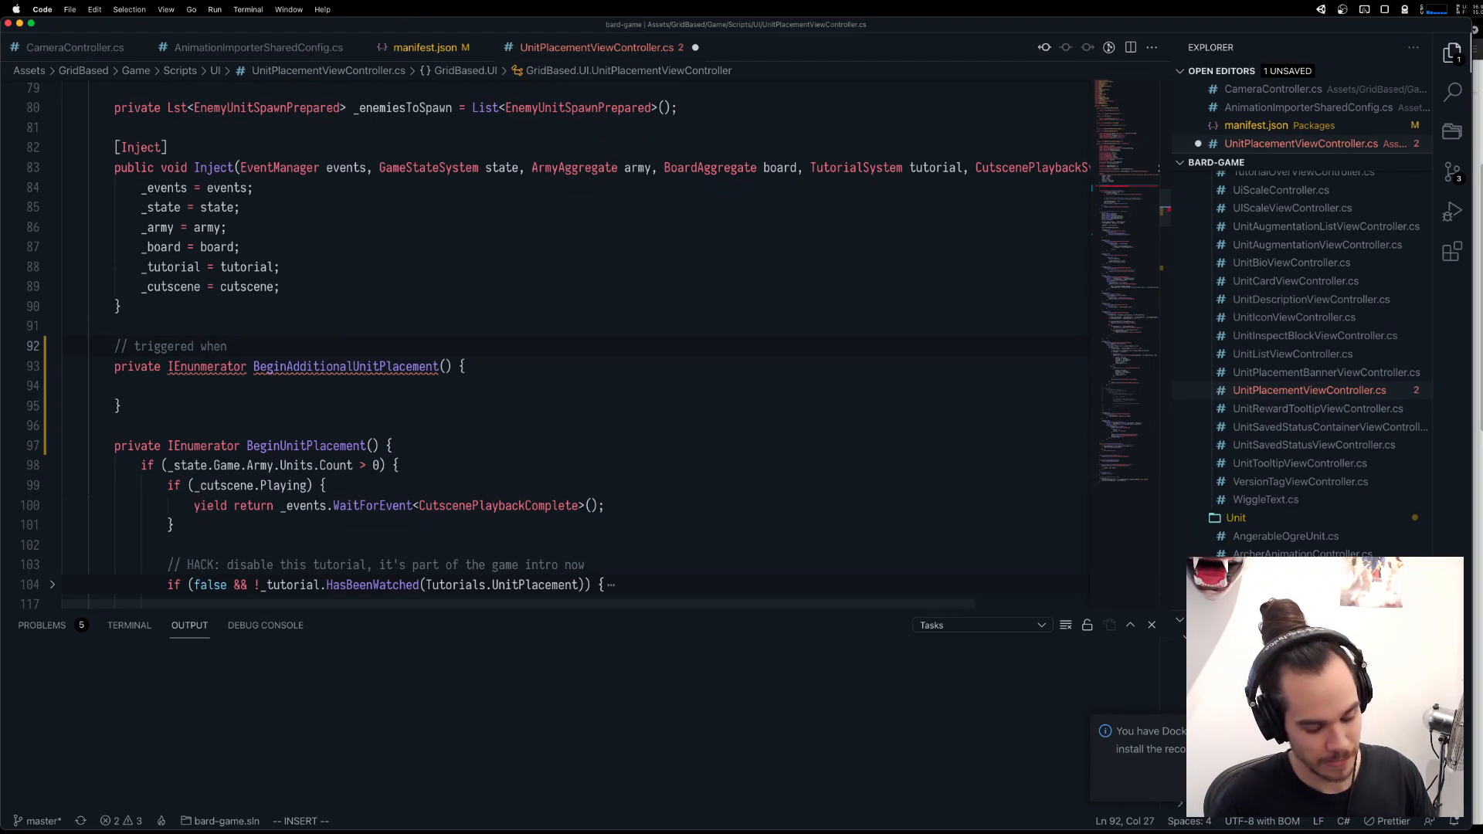
pyautogui.write('the player can spaw')
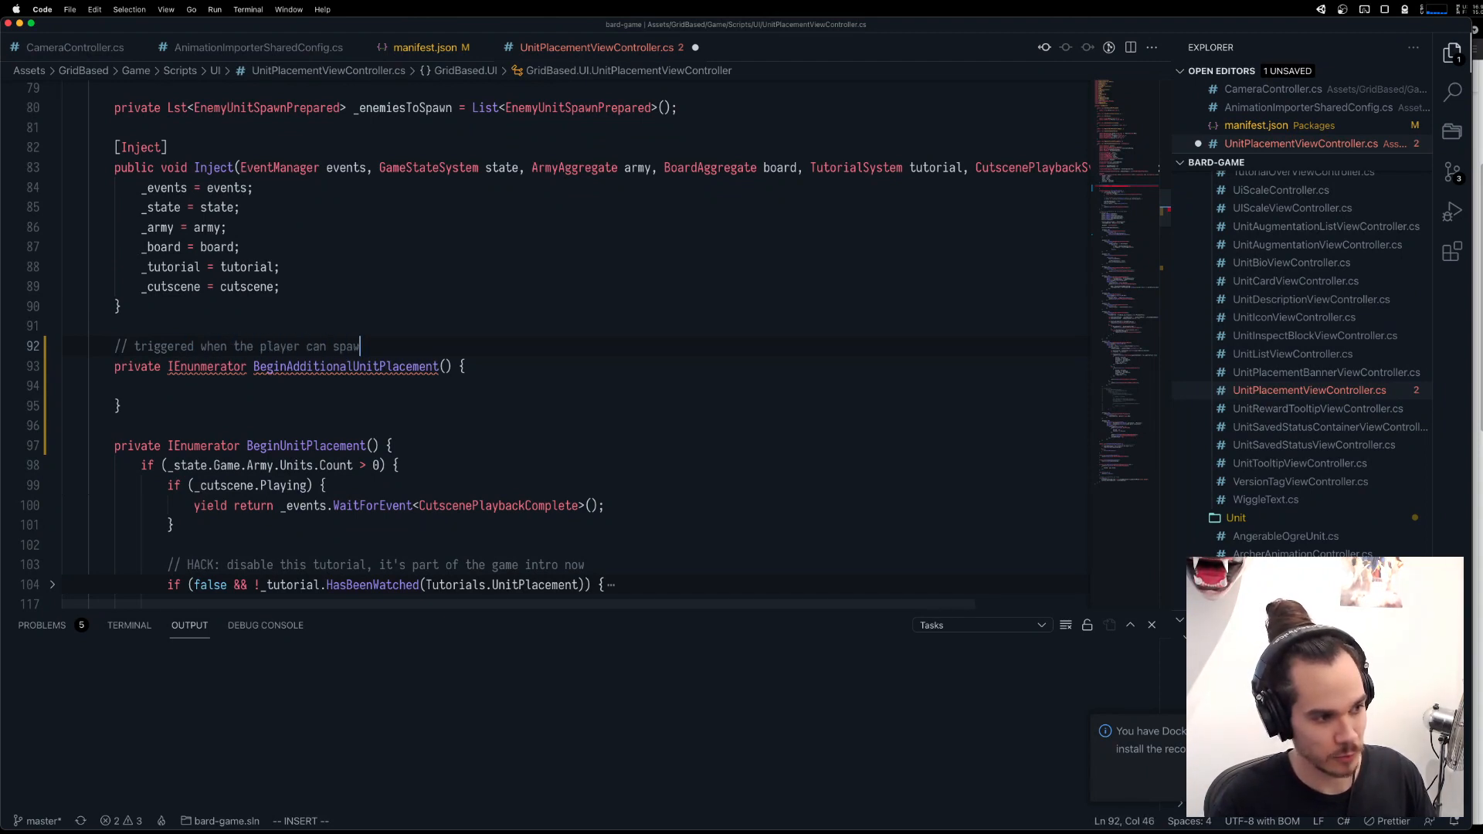
pyautogui.write('n units a 2nd, 4')
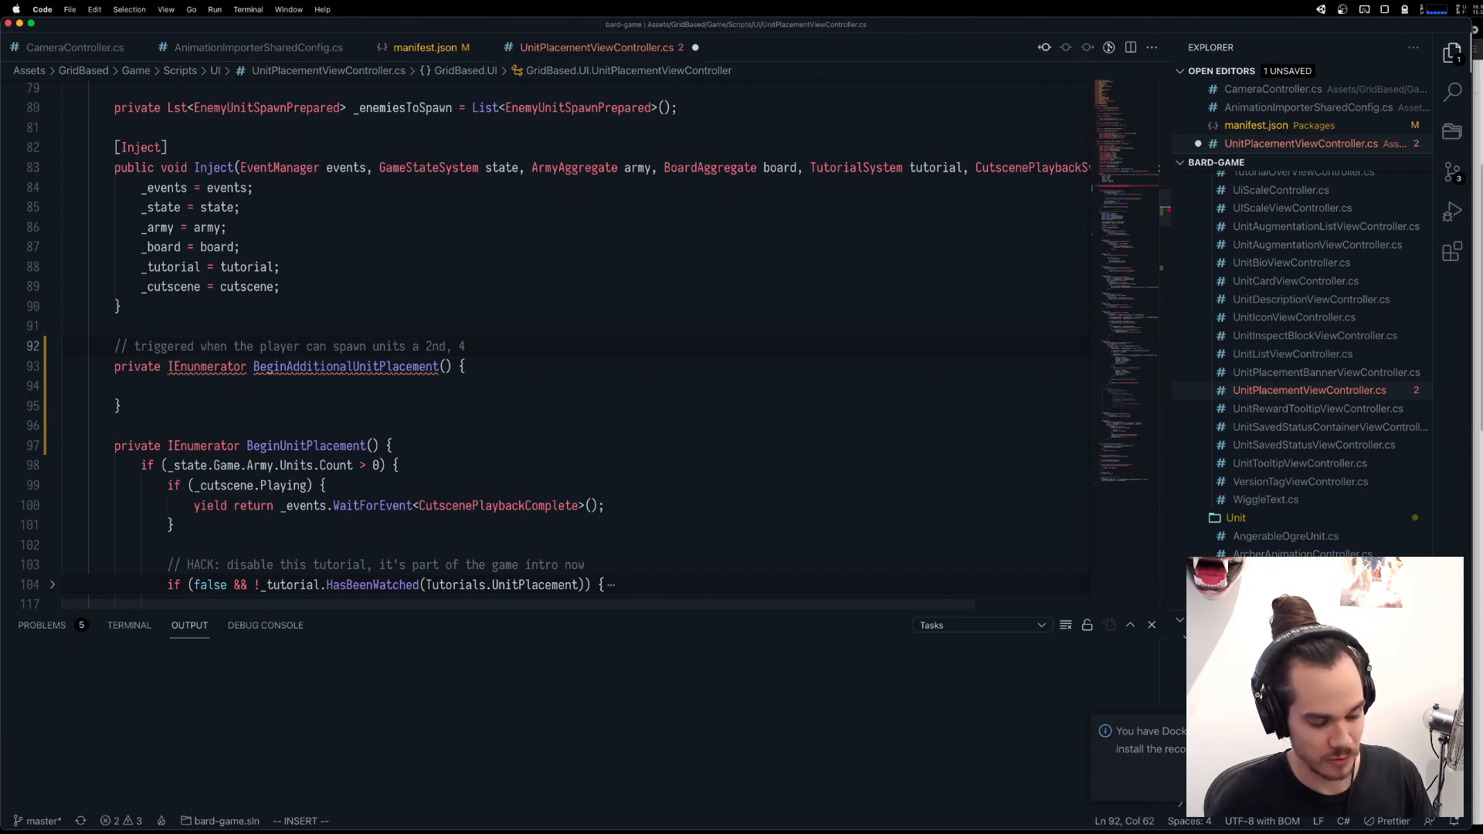
pyautogui.press('BackSpace')
pyautogui.write('3rd, n')
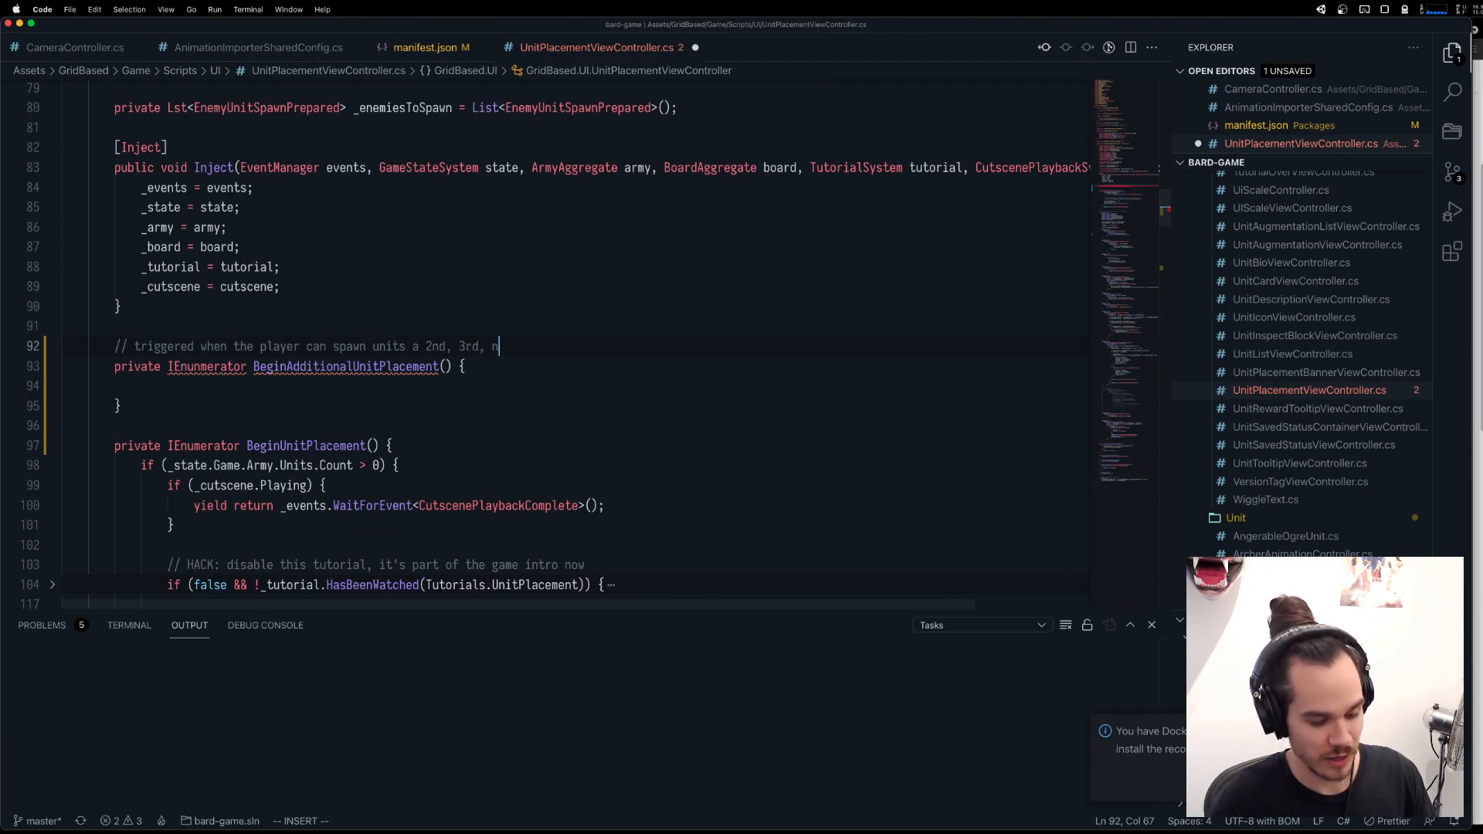
pyautogui.write('th time in the encount')
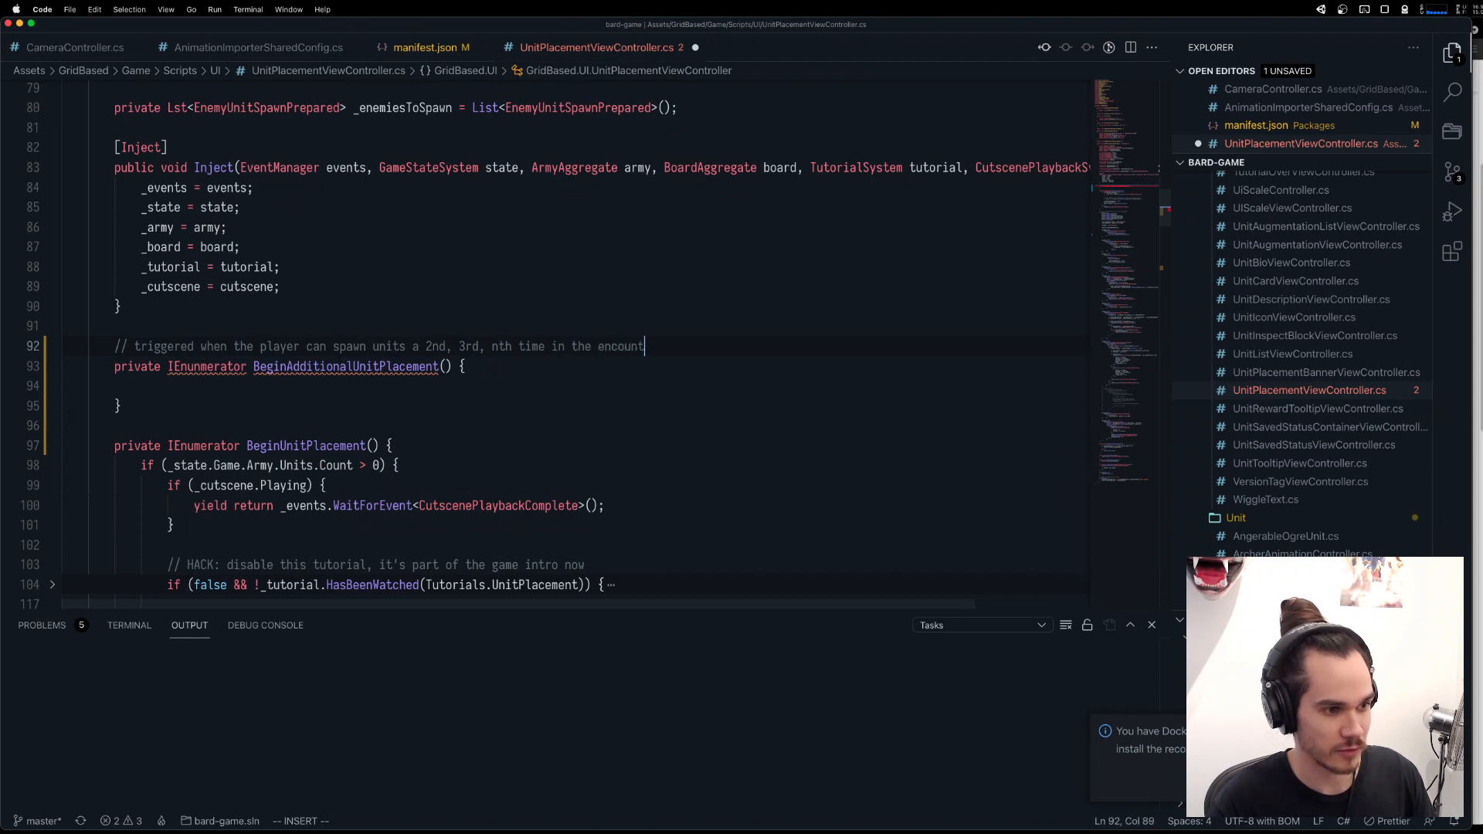
pyautogui.write('er')
pyautogui.press('Down')
pyautogui.press('Down')
# Copy the whole if/else body of BeginUnitPlacement into the empty BeginAdditionalUnitPlacement method.
pyautogui.scroll(-5, 157, 407)
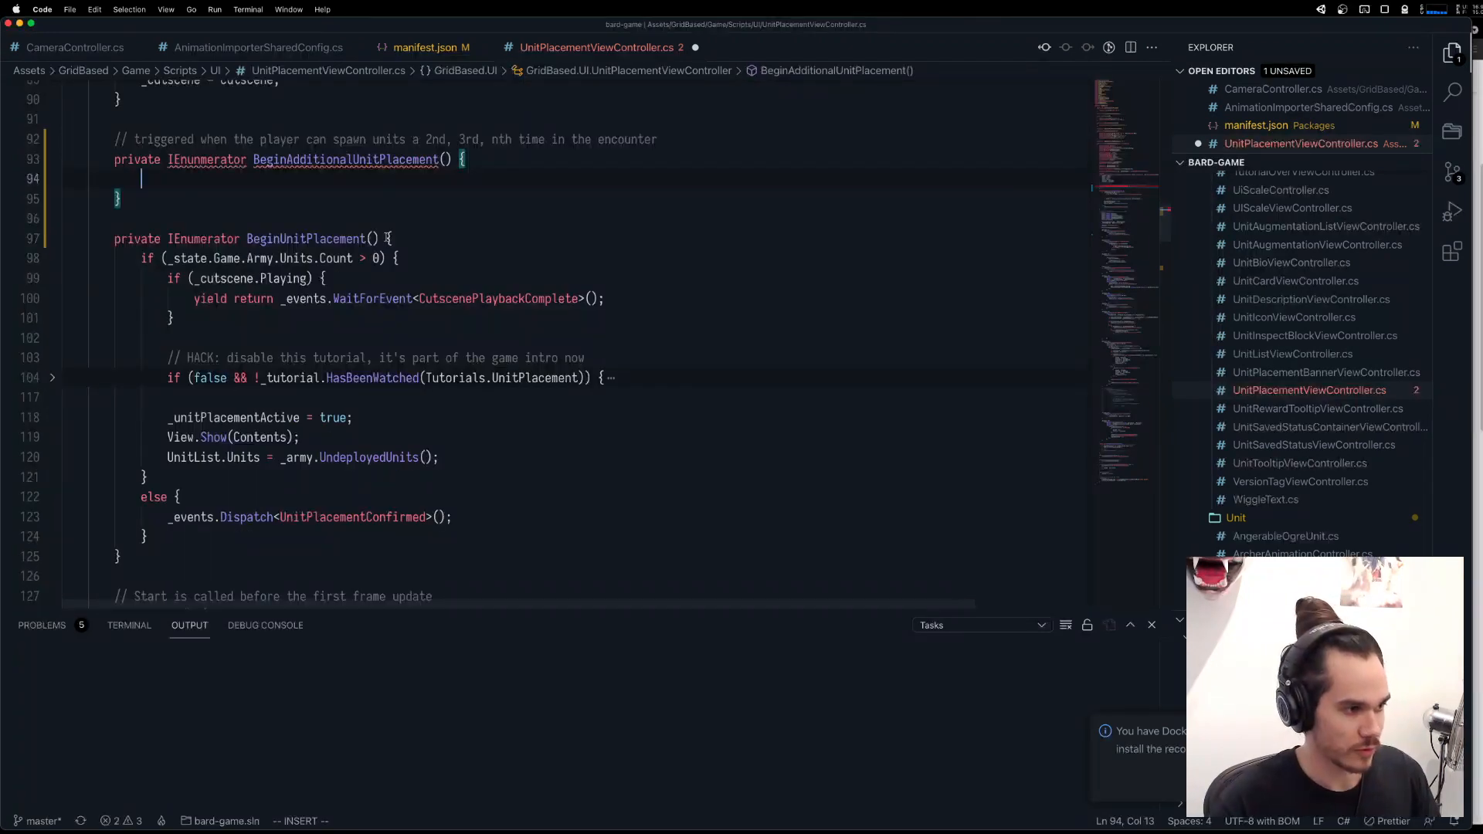
pyautogui.press('Escape')
pyautogui.click(264, 258)
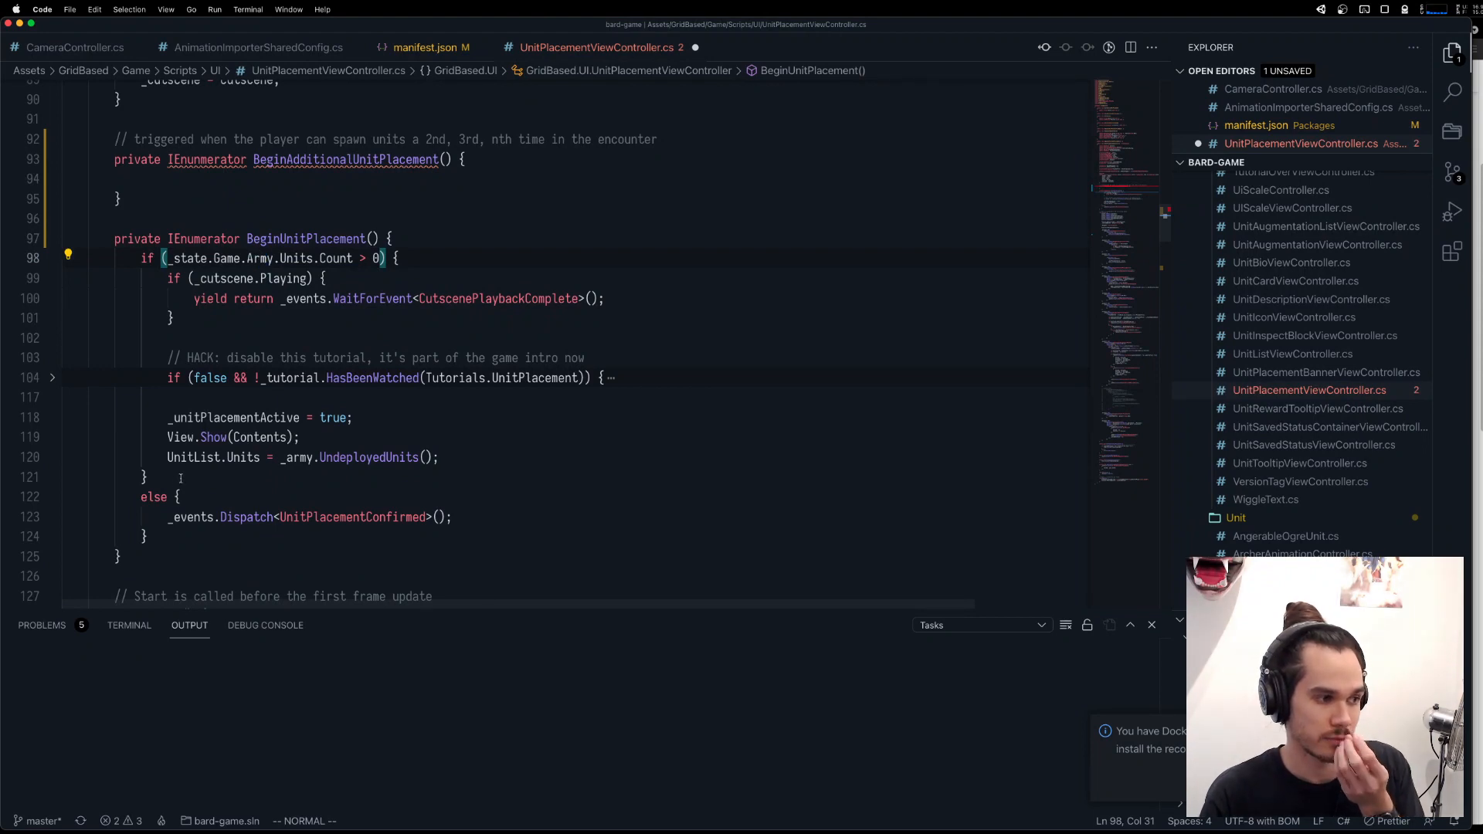
pyautogui.moveTo(147, 536); pyautogui.dragTo(142, 257)
pyautogui.press('y')
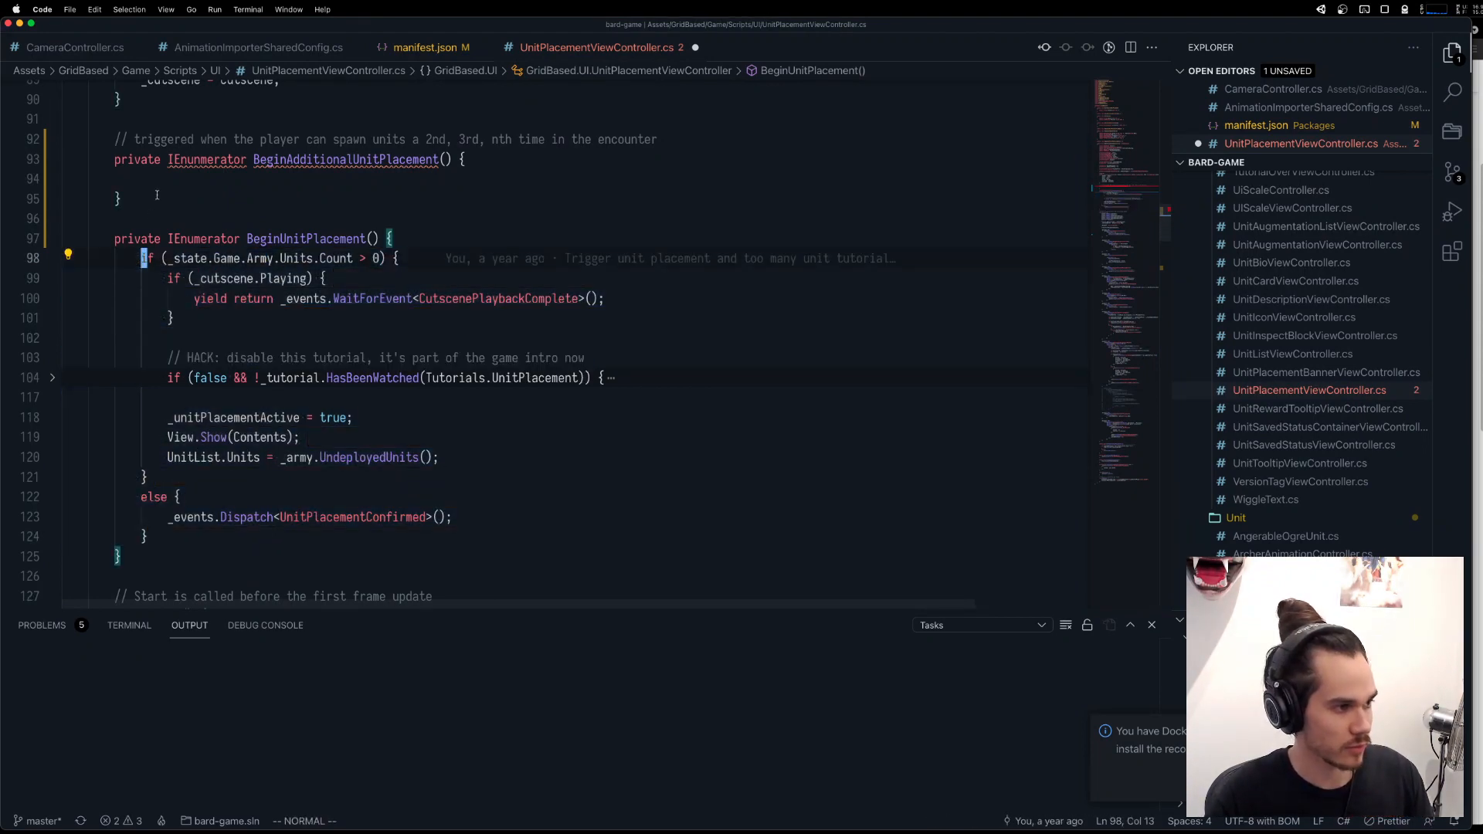
pyautogui.click(157, 183)
pyautogui.press('a')
pyautogui.write("if (_state.Game.Army.Units.Count > 0) {                 if (_cutscene.Playing) {                     yield return _events.WaitForEvent<CutscenePlaybackComplete>();                 }                  // HACK: disable this tutorial, it's part of the game intro now                 if (false && !_tutorial.HasBeenWatched(Tutorials.UnitPlacement)) {                     _events.Dispatch(new CutscenePlaybackRequested()                     {                         Scene = new TeachUnitPlacementScene()                     });                      yield return _events.WaitForEvent<CutscenePlaybackComplete>();                      _events.Dispatch(new TutorialWatched()                     {                         Tutorial = Tutorials.UnitPlacement                     });                 }                  _unitPlacementActive = true;                 View.Show(Contents);                 UnitList.Units = _army.UndeployedUnits();             }             else {                 _events.Dispatch<UnitPlacementConfirmed>();             }")
pyautogui.press('Escape')
# Delete the HACK comment and the disabled tutorial if-block from the BeginAdditionalUnitPlacement body.
pyautogui.scroll(2, 232, 201)
pyautogui.click(250, 245)
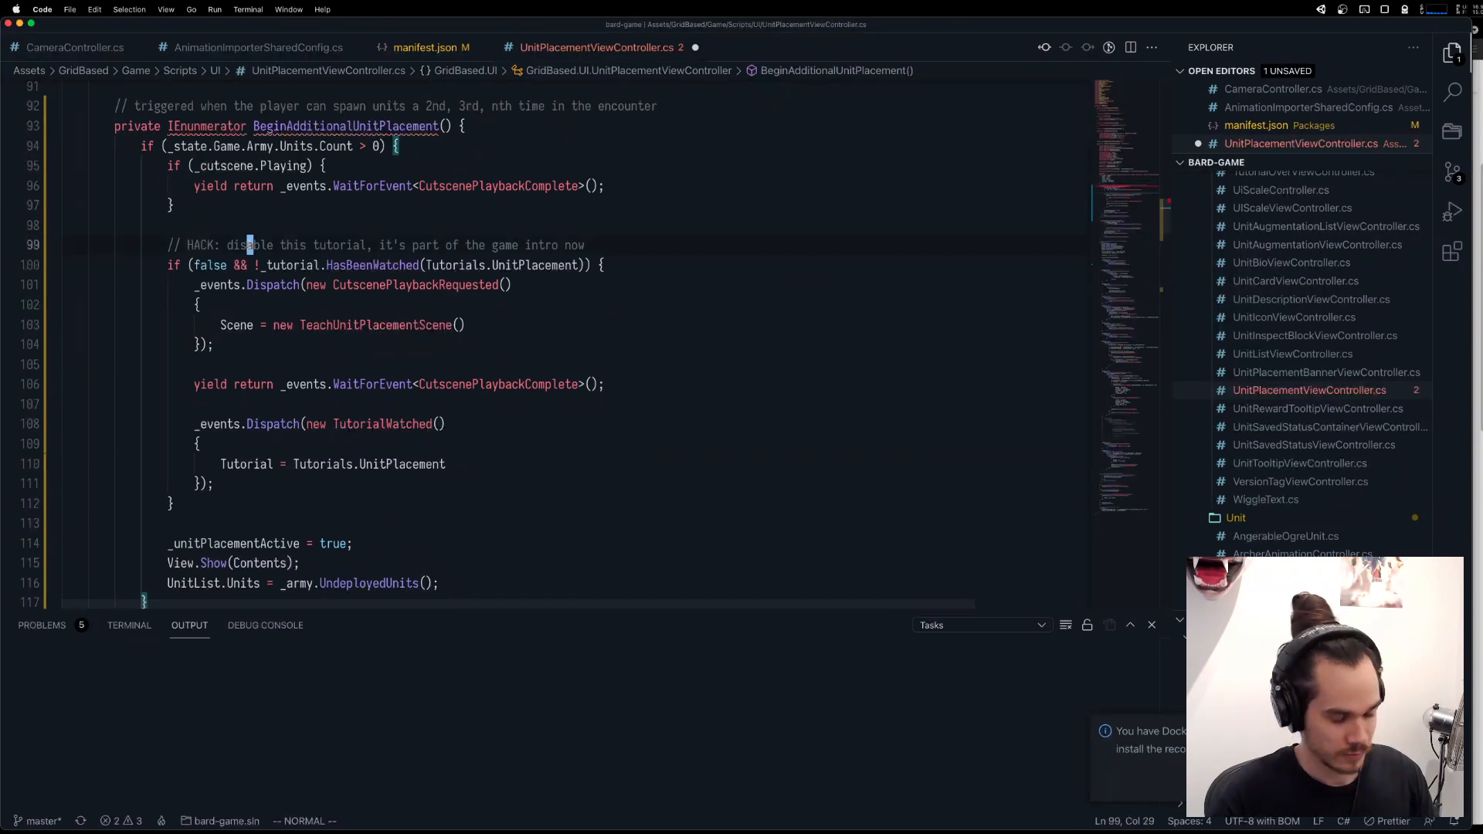
pyautogui.hotkey('shift', 'v')
pyautogui.press('j')
pyautogui.press('j')
pyautogui.press('j')
pyautogui.press('j')
pyautogui.press('j')
pyautogui.press('j')
pyautogui.press('j')
pyautogui.press('j')
pyautogui.press('j')
pyautogui.press('j')
pyautogui.press('j')
pyautogui.press('j')
pyautogui.press('j')
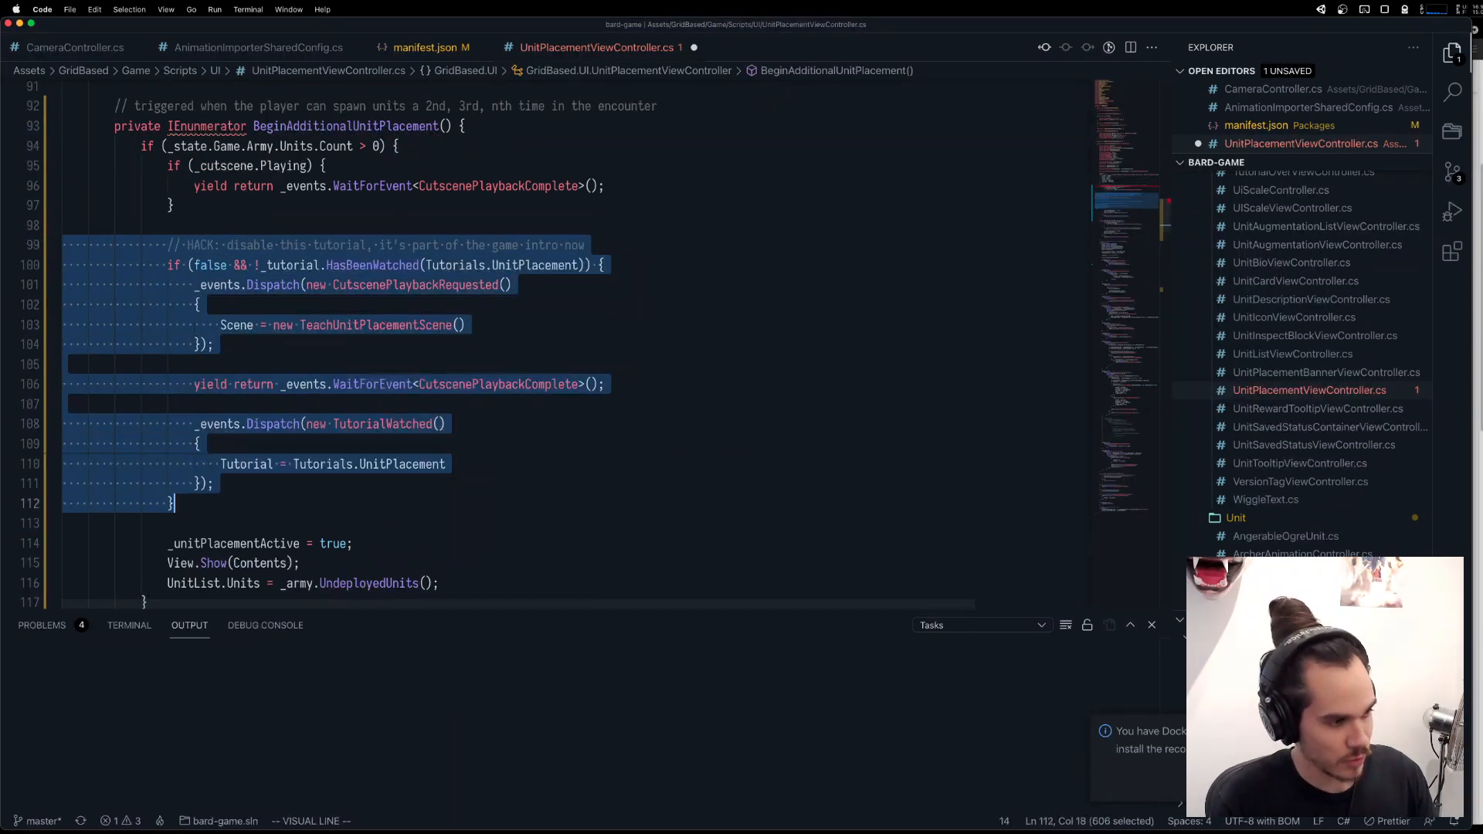
pyautogui.press('d')
# Try removing the _cutscene.Playing wait from BeginAdditionalUnitPlacement, and undo the removal.
pyautogui.press('k')
pyautogui.press('d')
pyautogui.press('d')
pyautogui.press('d')
pyautogui.press('k')
pyautogui.press('k')
pyautogui.press('k')
pyautogui.press('j')
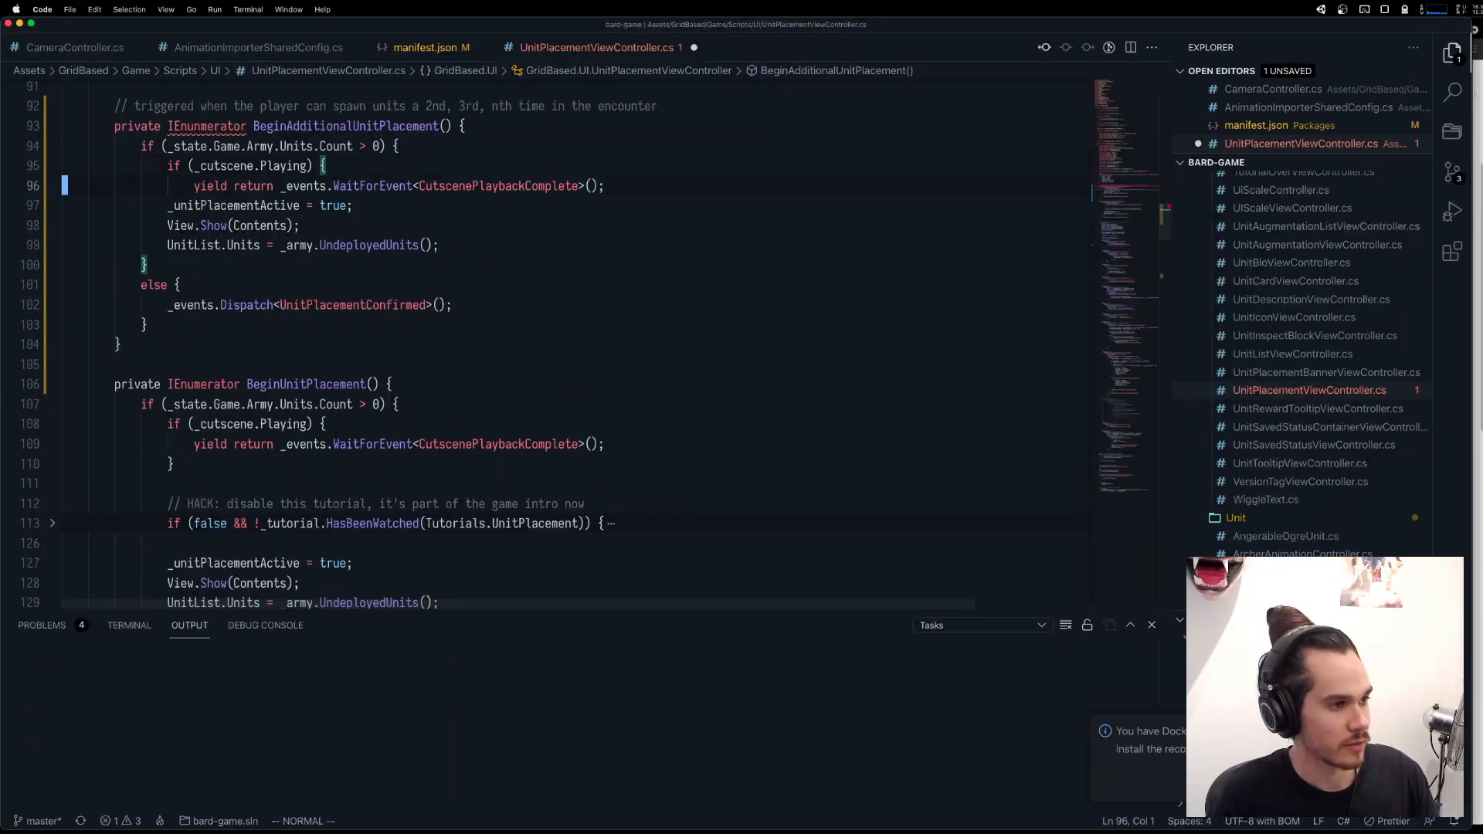
pyautogui.hotkey('shift', 'v')
pyautogui.press('k')
pyautogui.press('d')
pyautogui.press('k')
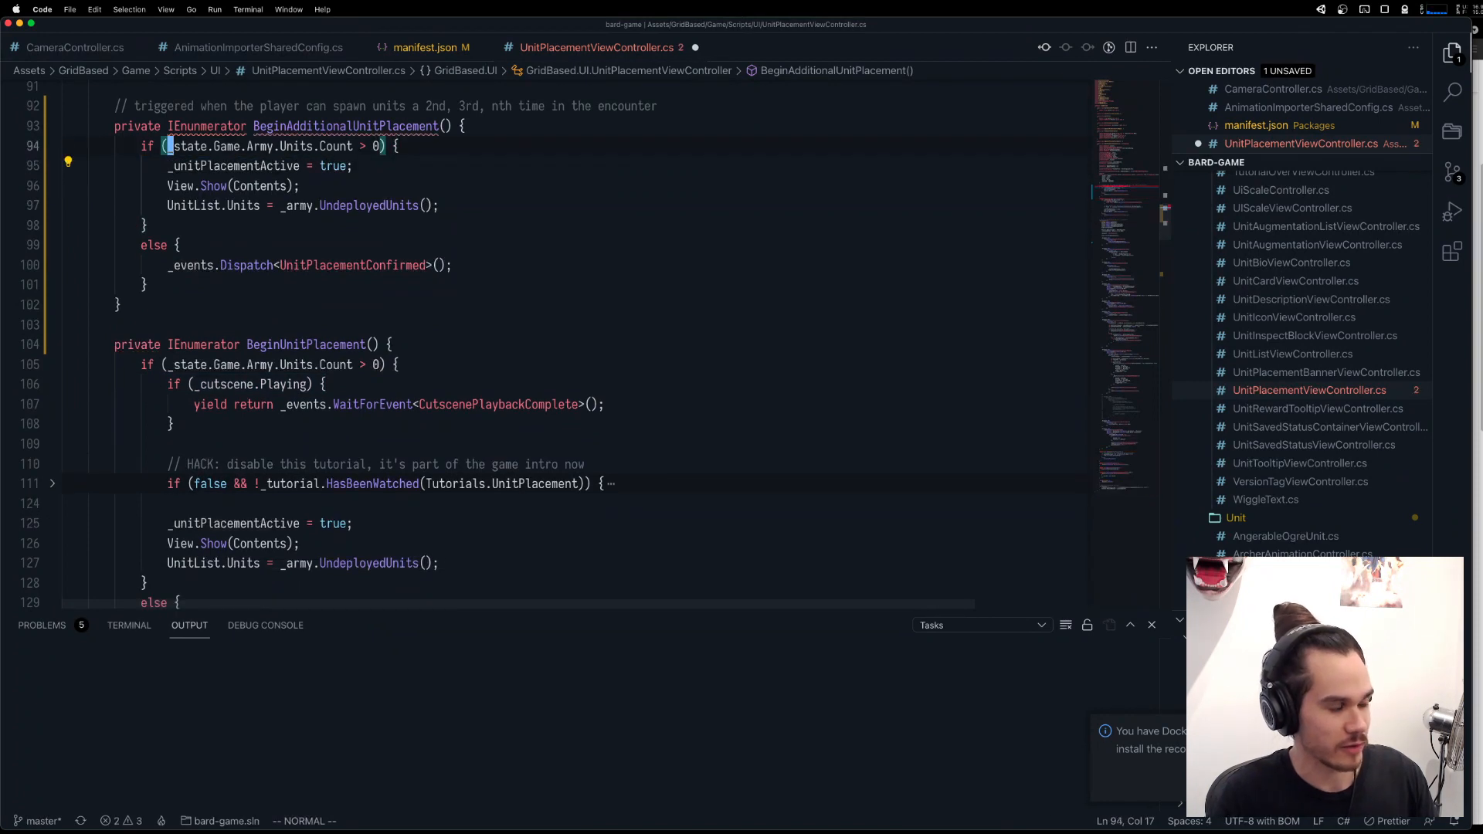
pyautogui.press('u')
pyautogui.press('u')
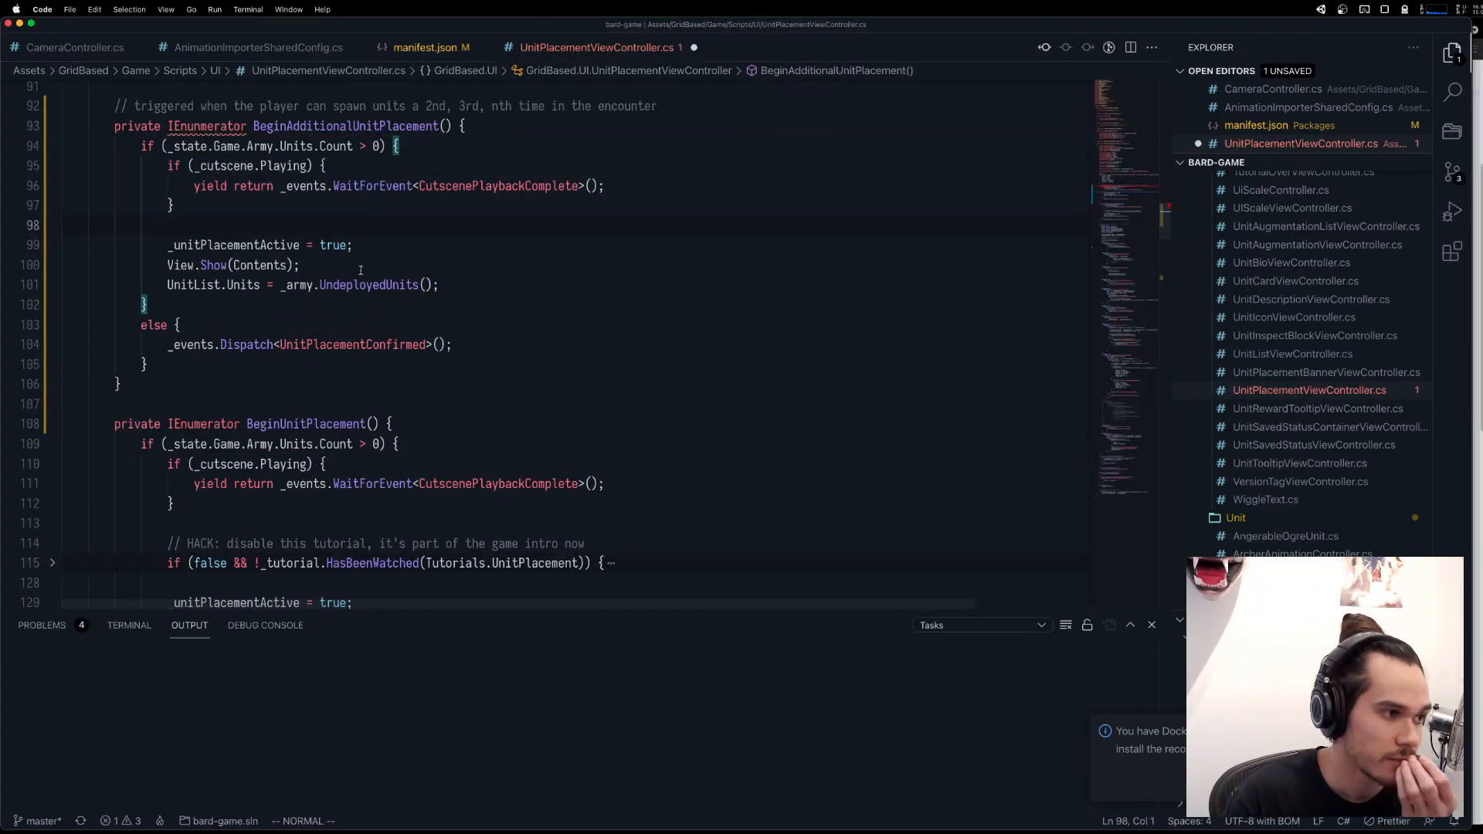
# Clear the copied if/else body out of BeginAdditionalUnitPlacement.
pyautogui.scroll(3, 402, 274)
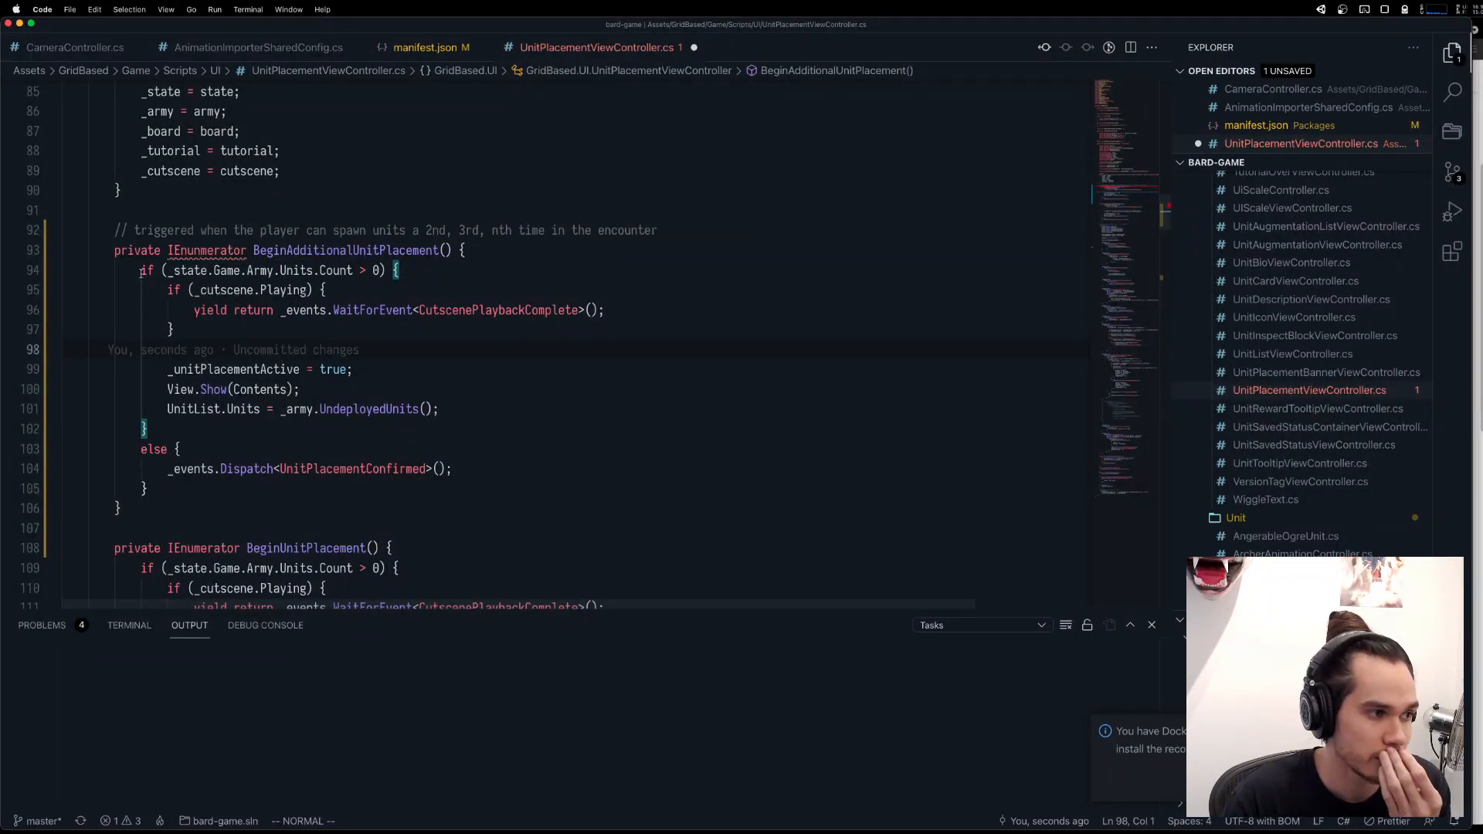
pyautogui.hotkey('shift', 'v')
pyautogui.press('j')
pyautogui.press('j')
pyautogui.press('j')
pyautogui.press('j')
pyautogui.press('j')
pyautogui.press('j')
pyautogui.press('j')
pyautogui.press('j')
pyautogui.press('j')
pyautogui.press('j')
pyautogui.press('j')
pyautogui.write('c')
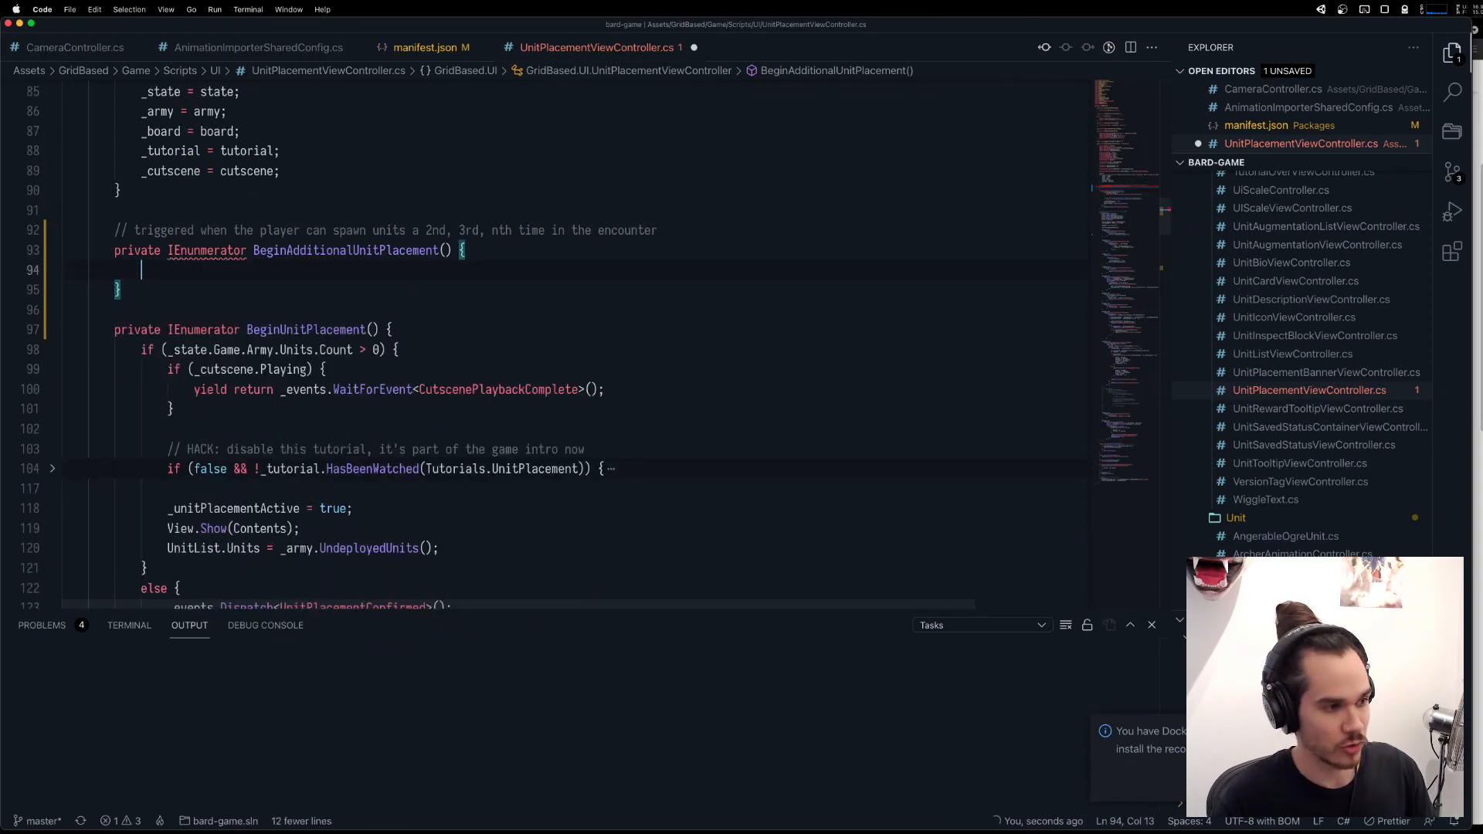
pyautogui.write('Begin')
# Write "yield return BeginUnitPlacement();" as the body of BeginAdditionalUnitPlacement.
pyautogui.press('Down')
pyautogui.press('Return')
pyautogui.press('Escape')
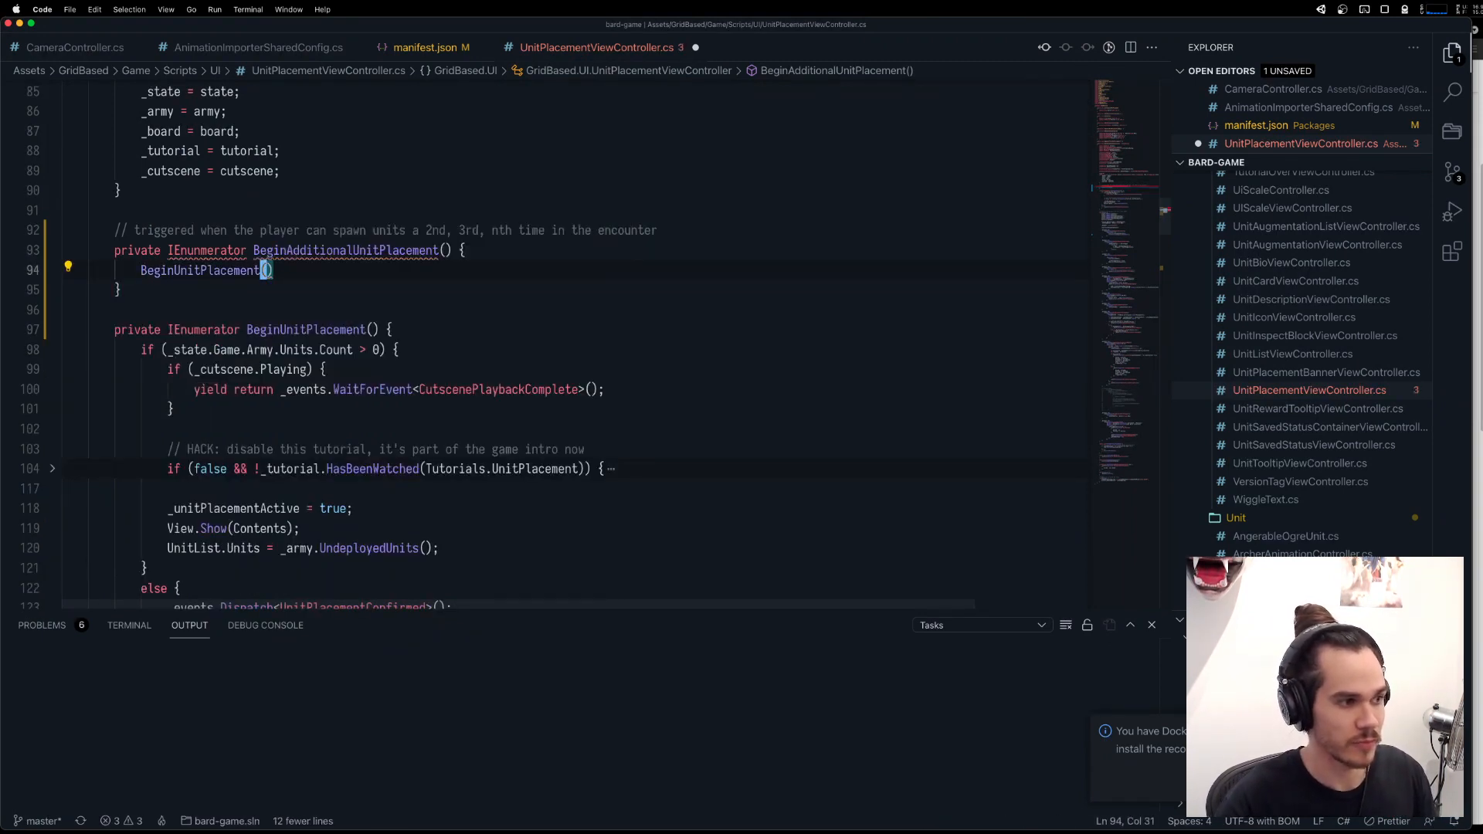
pyautogui.write('A;')
pyautogui.press('Escape')
pyautogui.write('Iyield r')
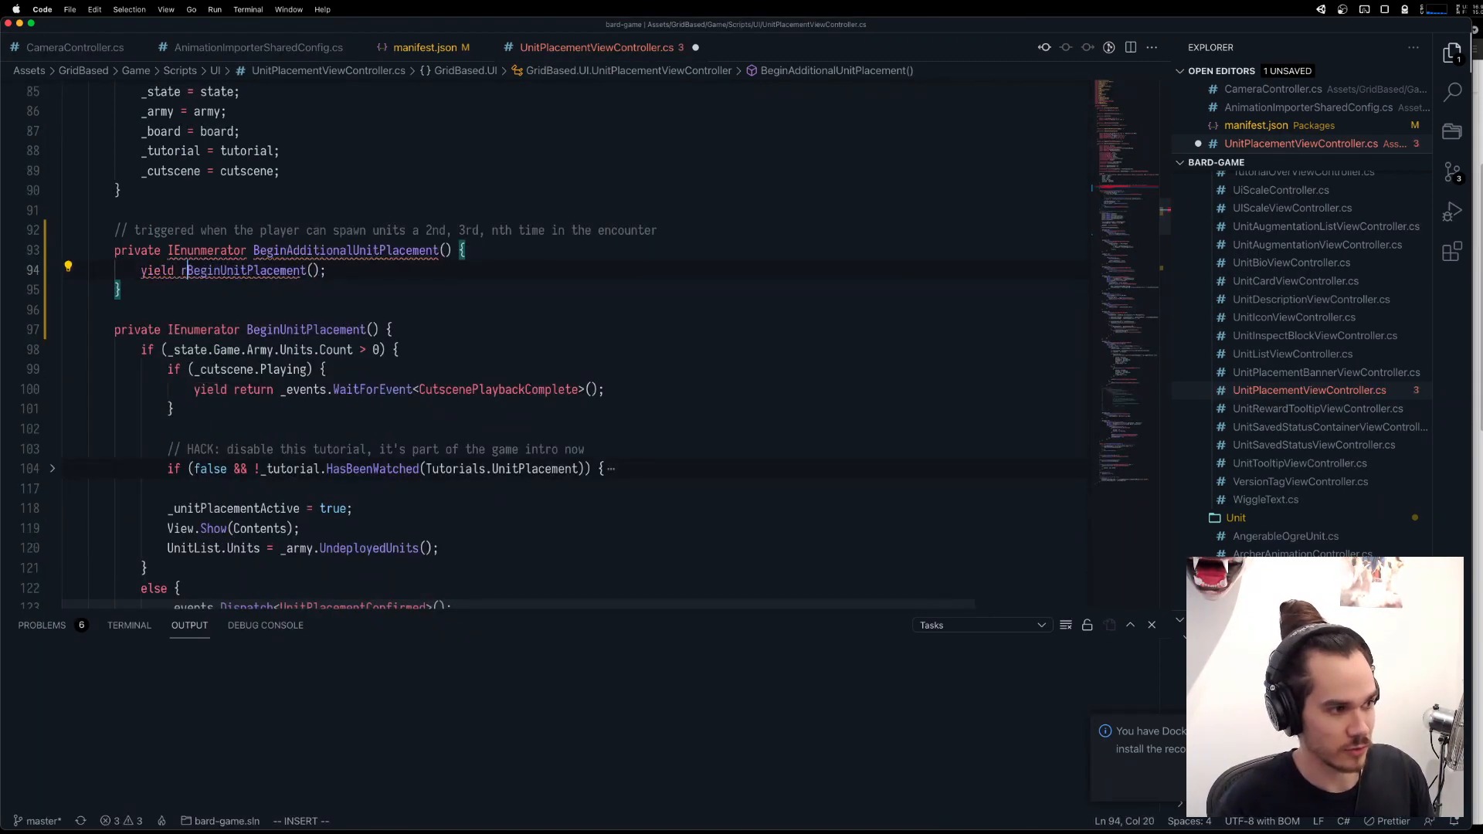
pyautogui.write('eturn')
pyautogui.press('Escape')
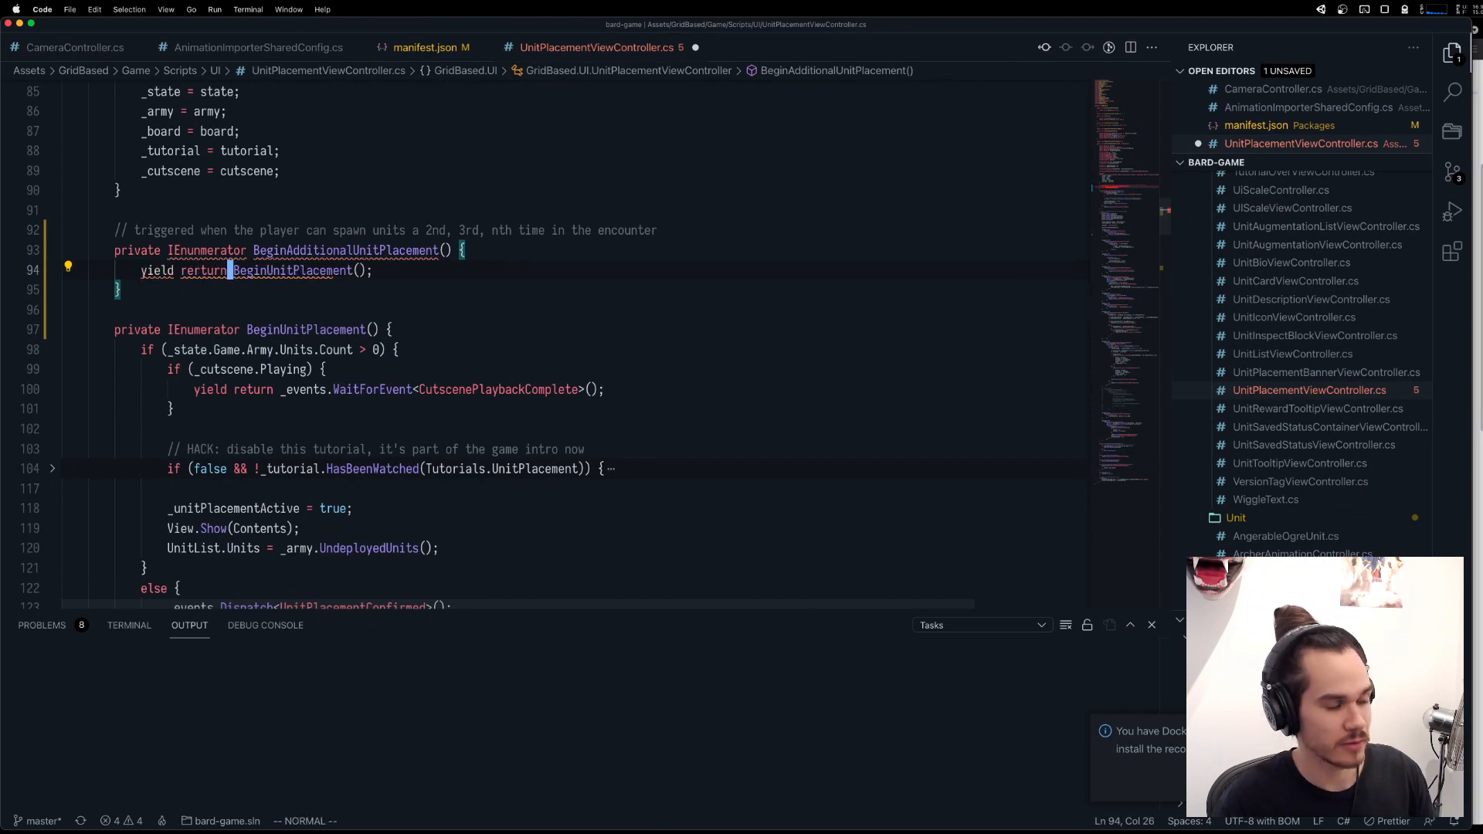
pyautogui.write('cbreturn')
pyautogui.press('Escape')
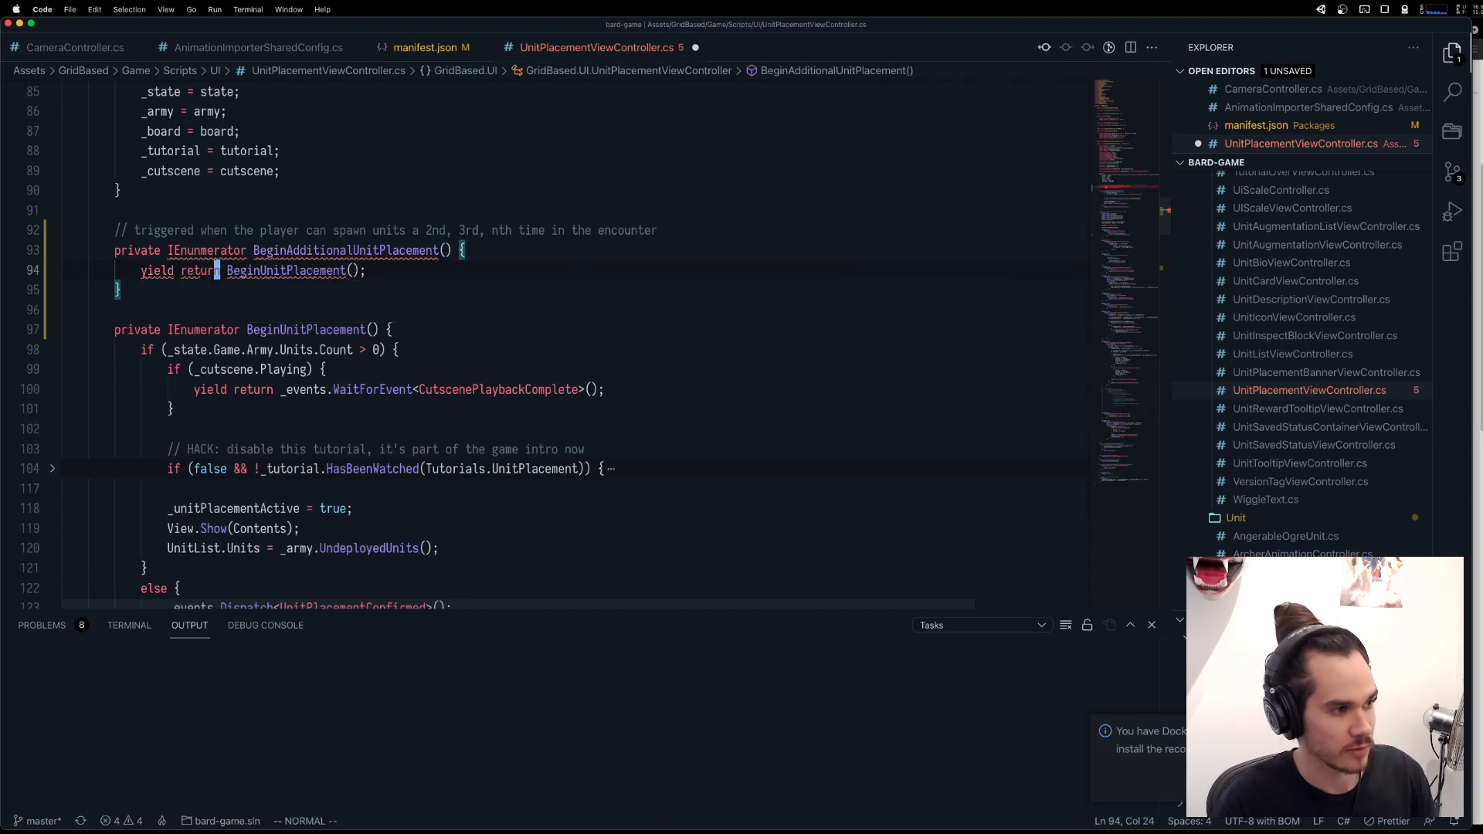
# Correct the misspelled return type of BeginAdditionalUnitPlacement to IEnumerator and open blank lines above its yield return statement.
pyautogui.press('O')
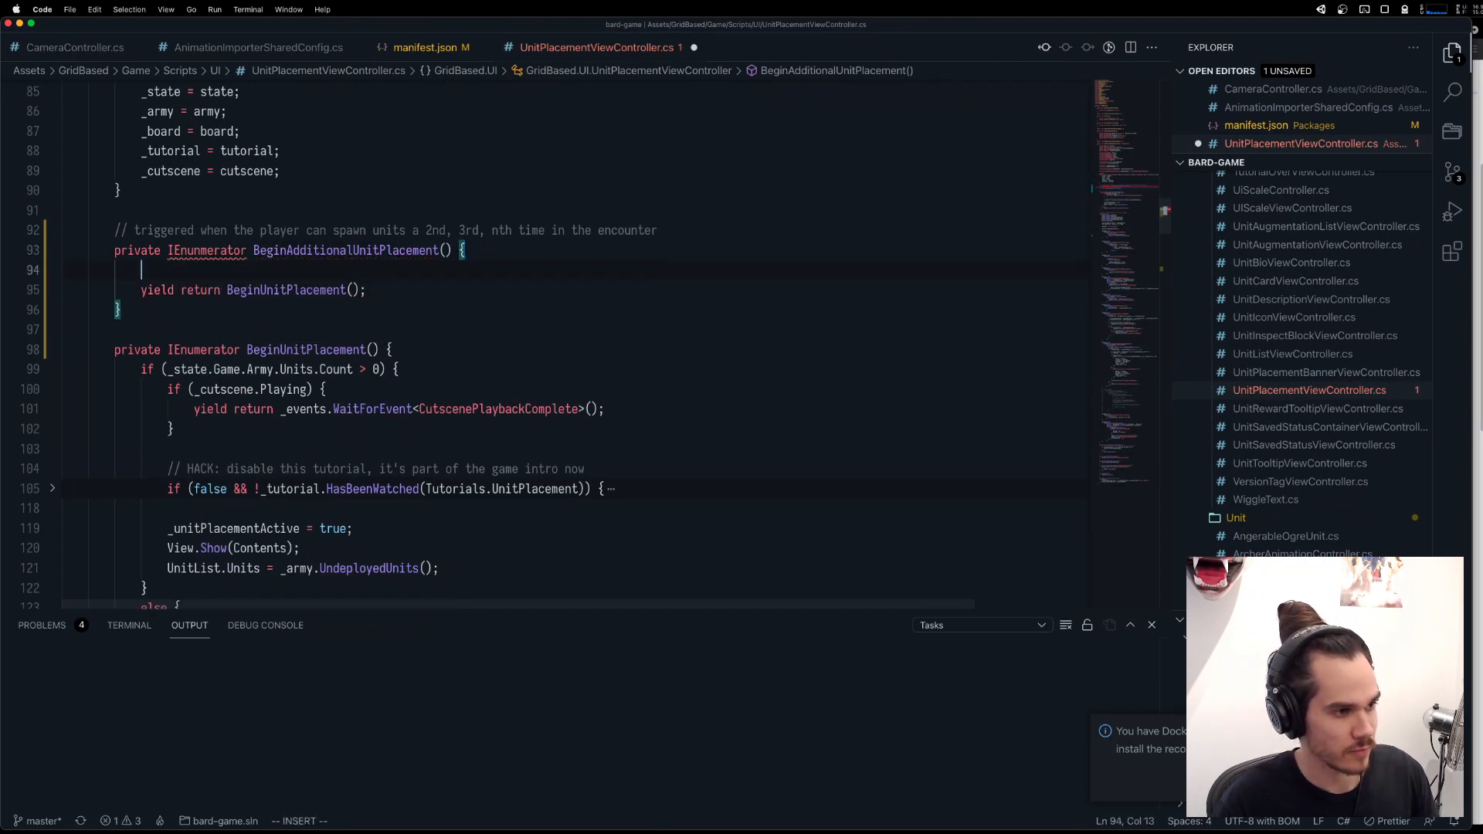
pyautogui.press('Escape')
pyautogui.doubleClick(222, 350)
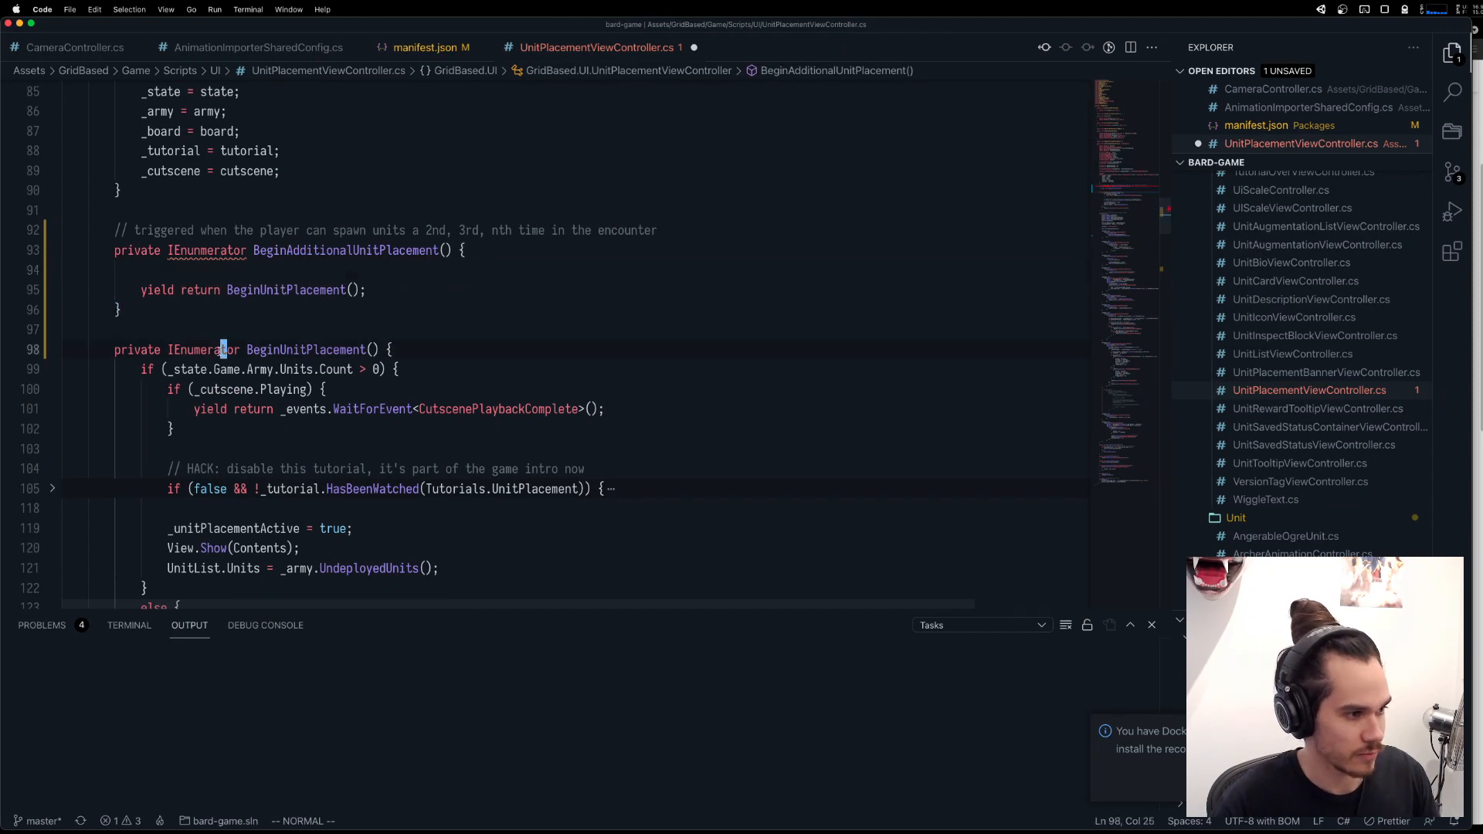
pyautogui.press('super+c')
pyautogui.doubleClick(226, 253)
pyautogui.press('super+v')
pyautogui.click(263, 274)
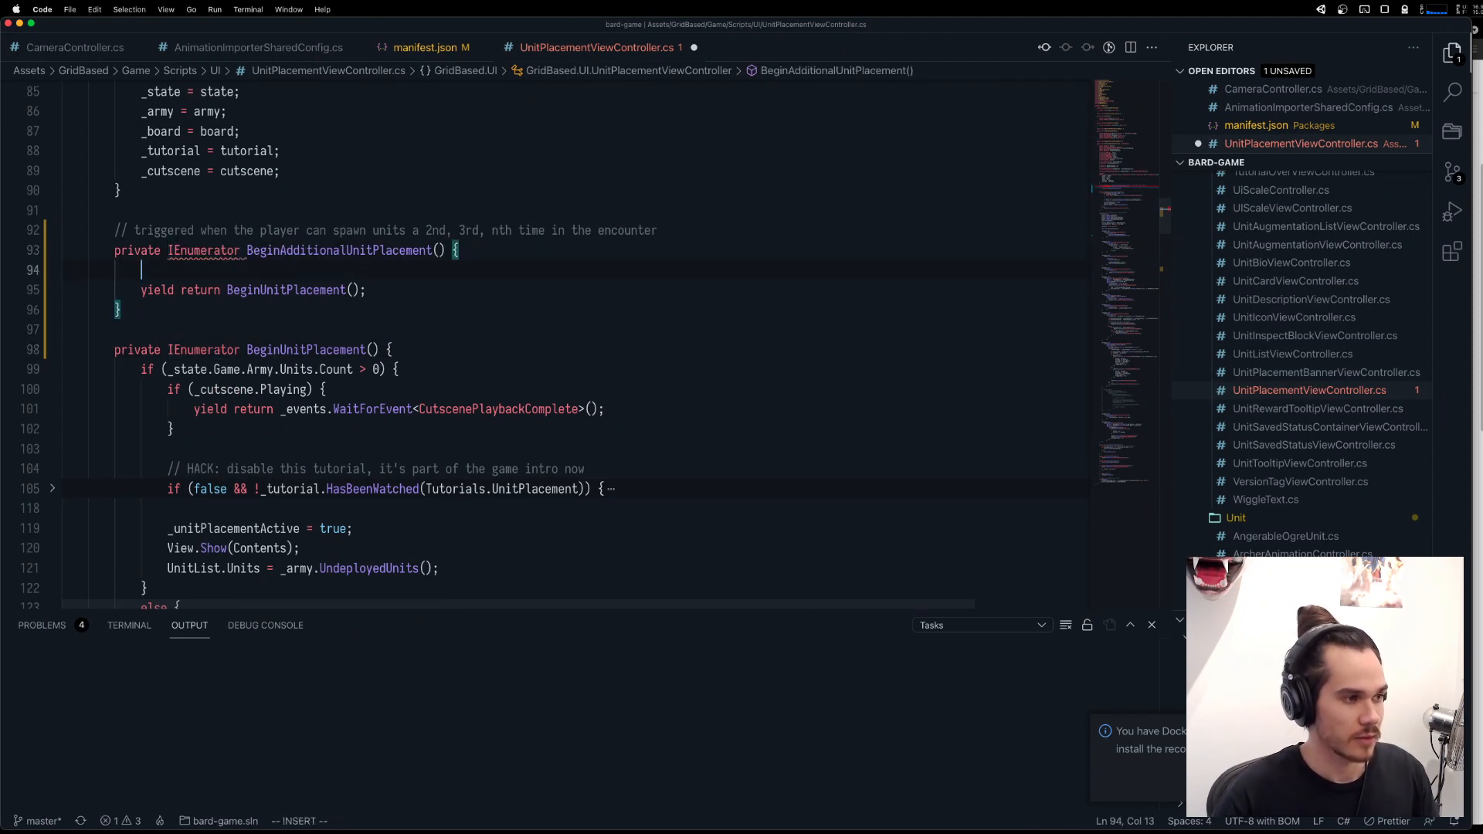
pyautogui.press('O')
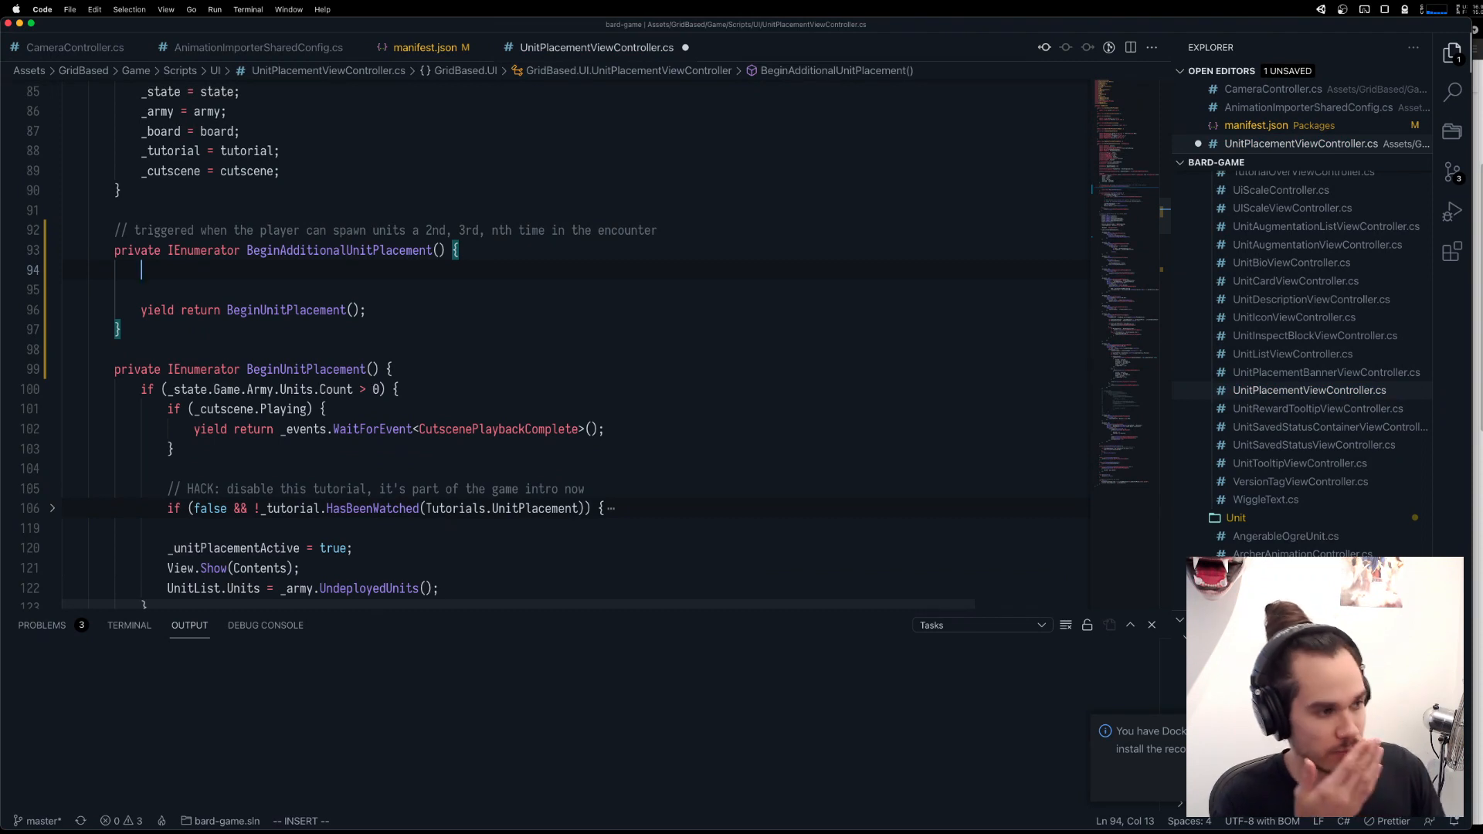
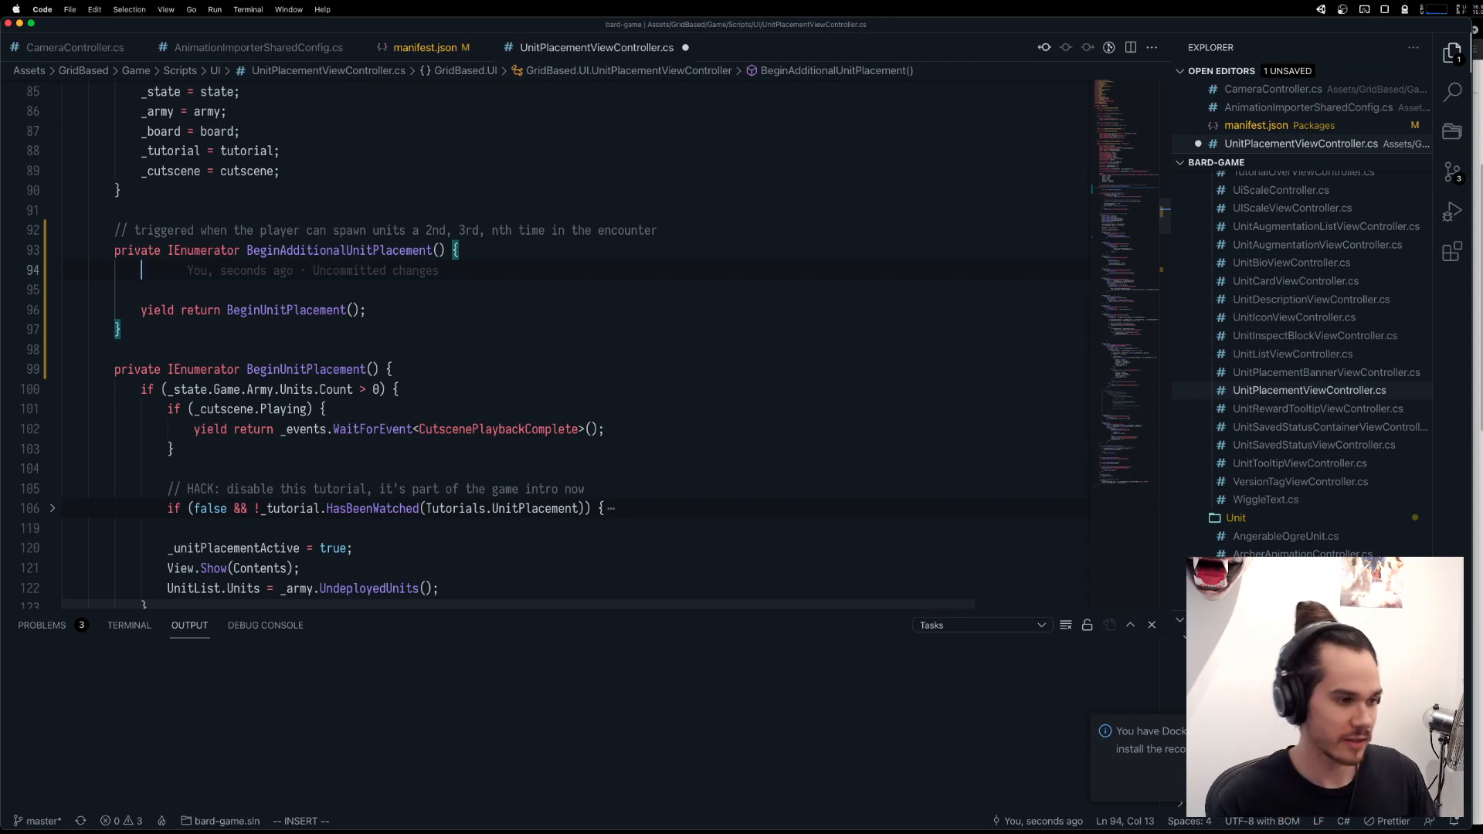
# Add "_maxUnitsToPlace = 1;" as the first statement of BeginAdditionalUnitPlacement and save the file.
pyautogui.write('_m')
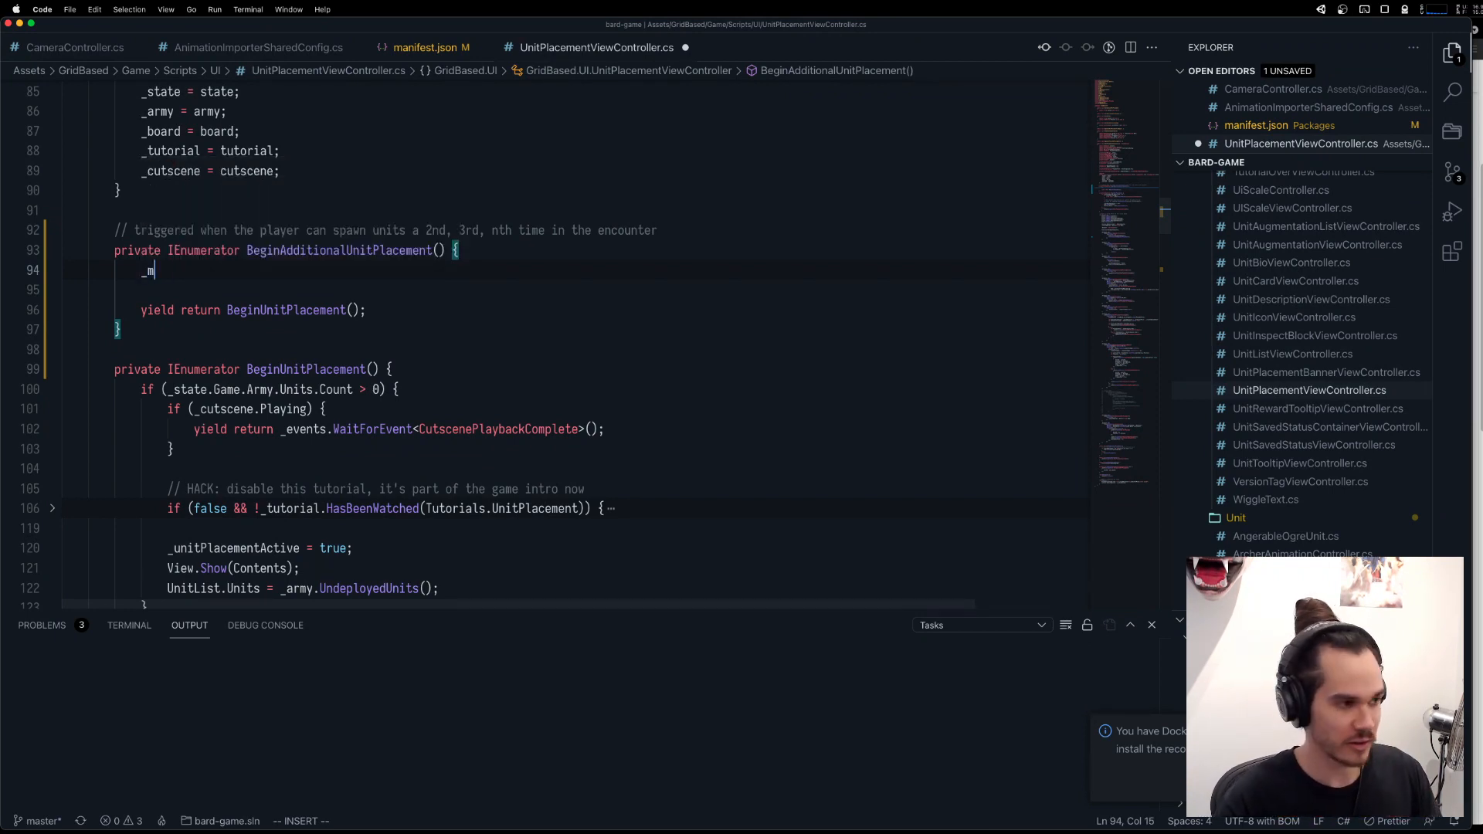
pyautogui.write('axUnitsToPlace = 1;')
pyautogui.press('Escape')
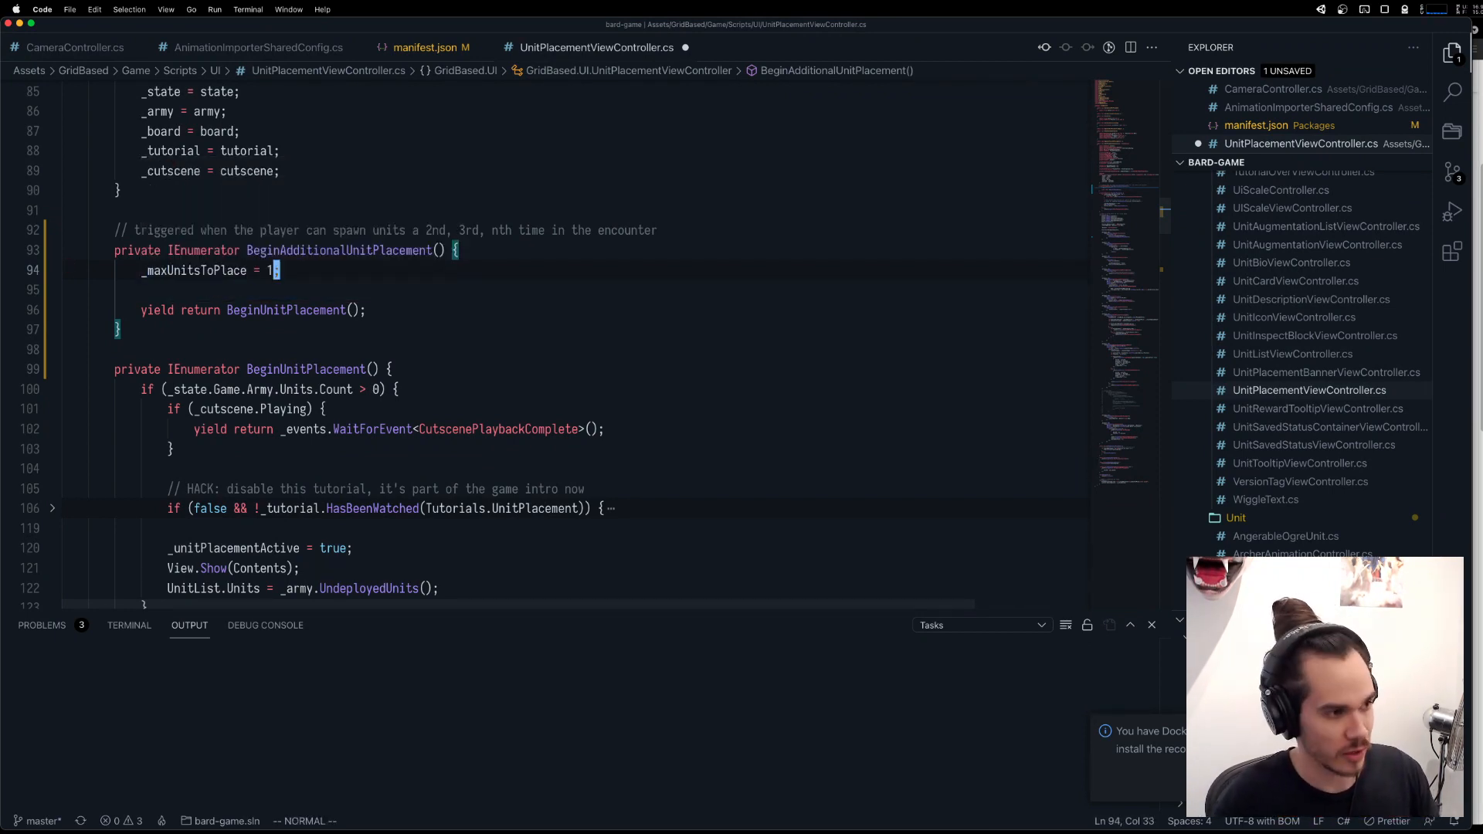
pyautogui.press('super+s')
# Add "_placedUnitCount = 0;" below the _maxUnitsToPlace assignment in BeginAdditionalUnitPlacement.
pyautogui.scroll(4, 353, 350)
pyautogui.scroll(6, 353, 350)
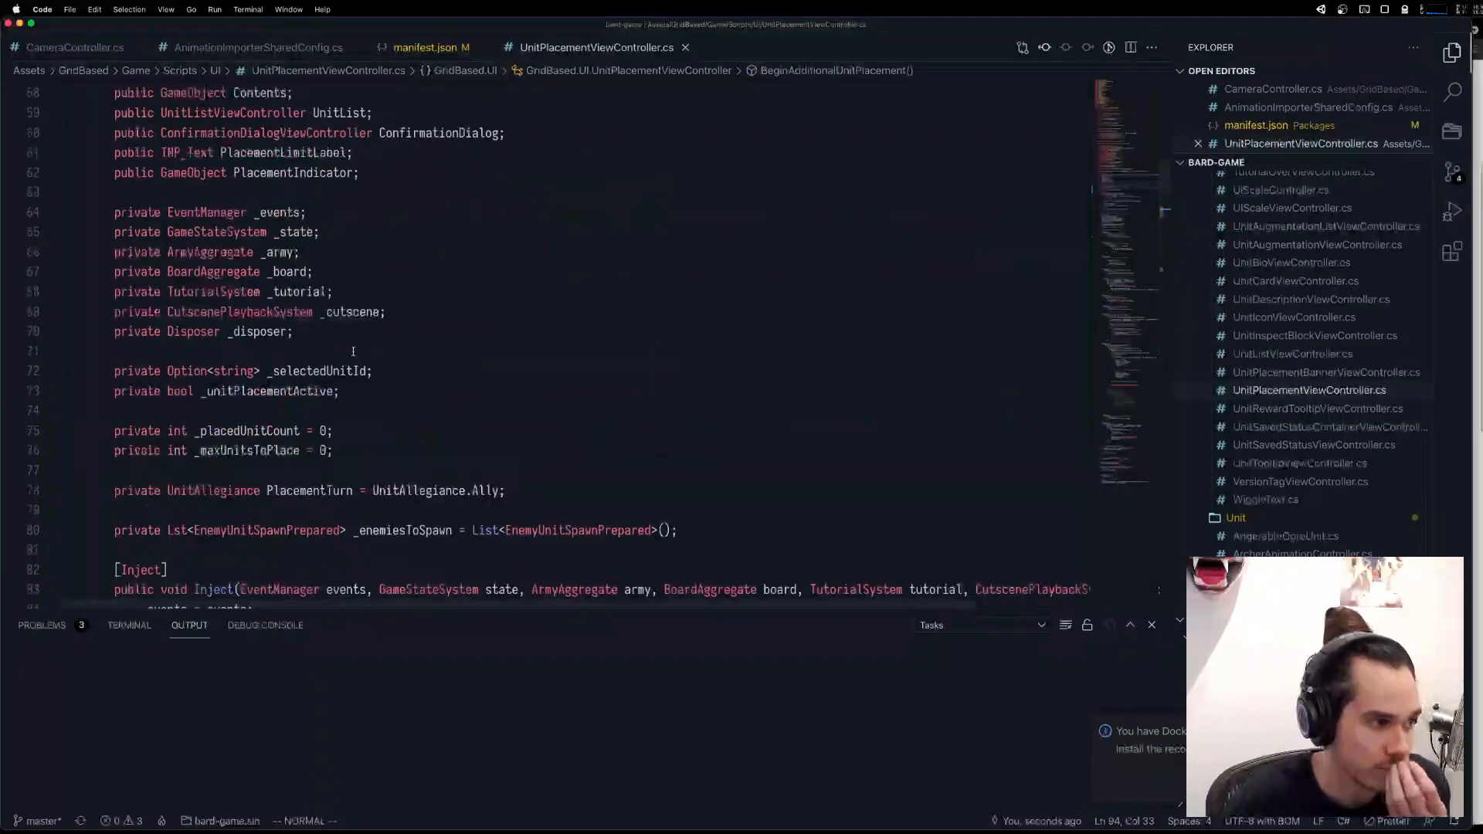
pyautogui.scroll(-6, 353, 350)
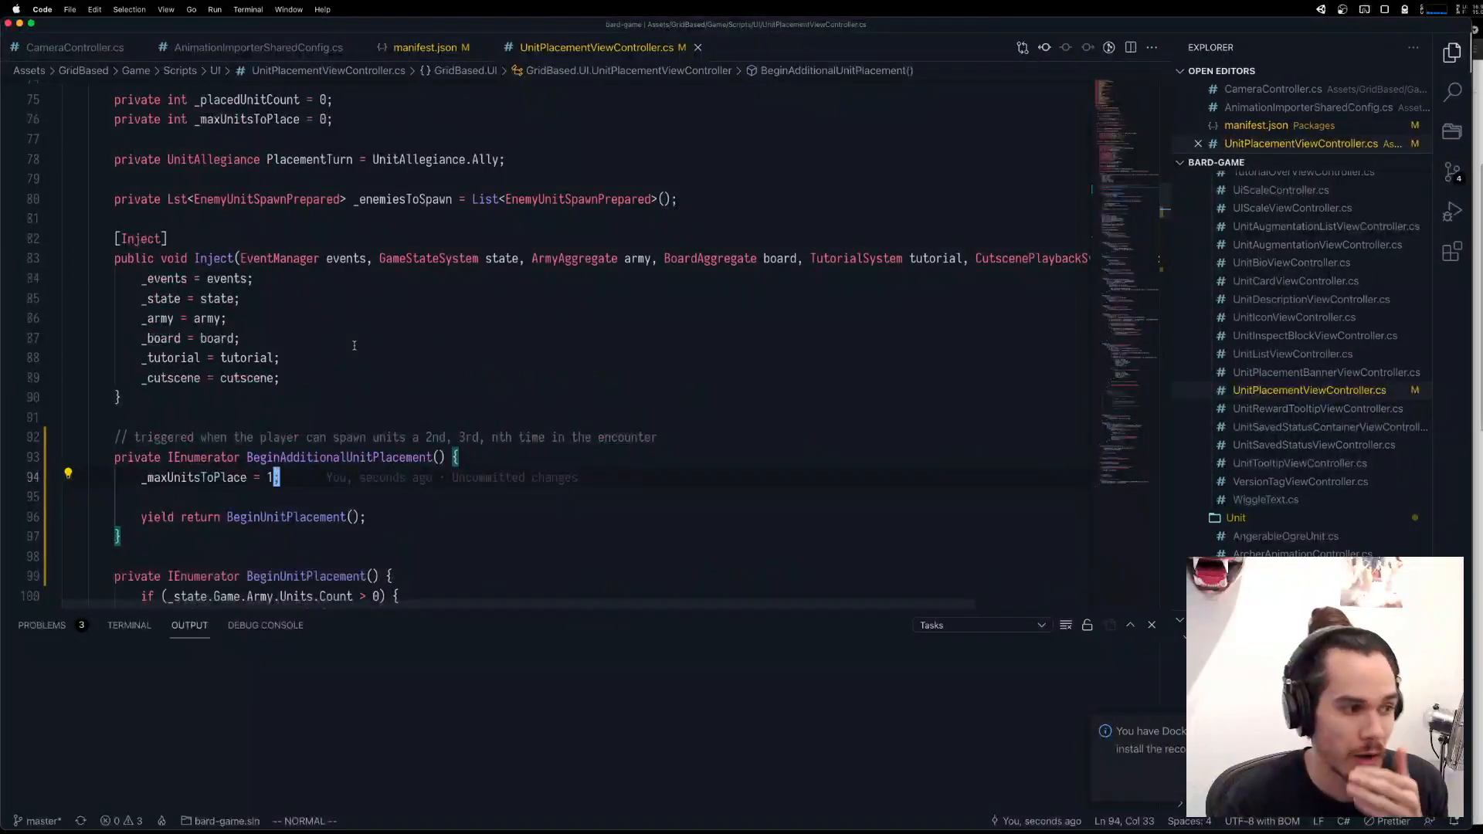
pyautogui.write('o_placedUnitCount = 0;')
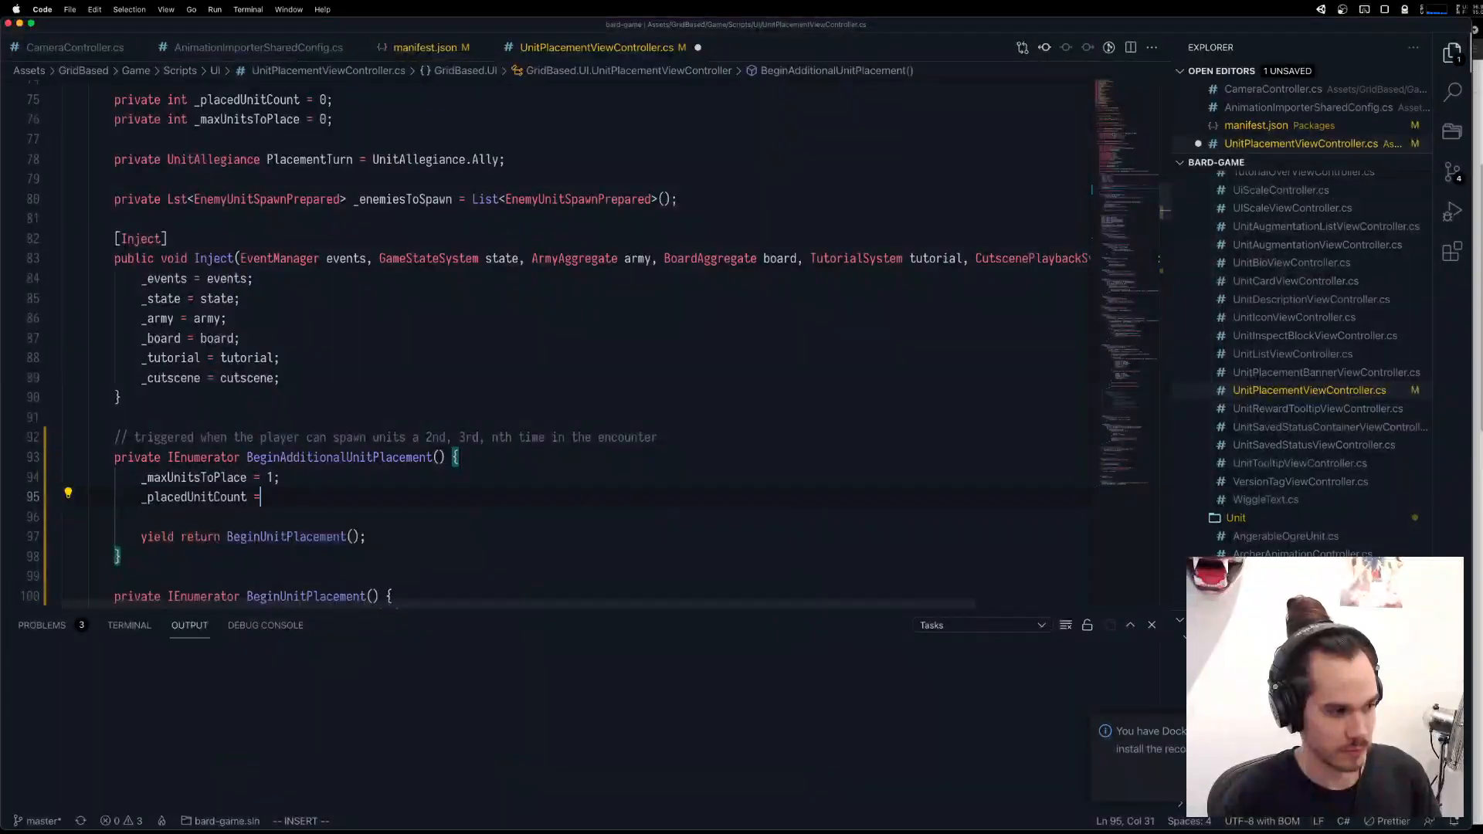
pyautogui.press('Escape')
pyautogui.press('k')
pyautogui.press('j')
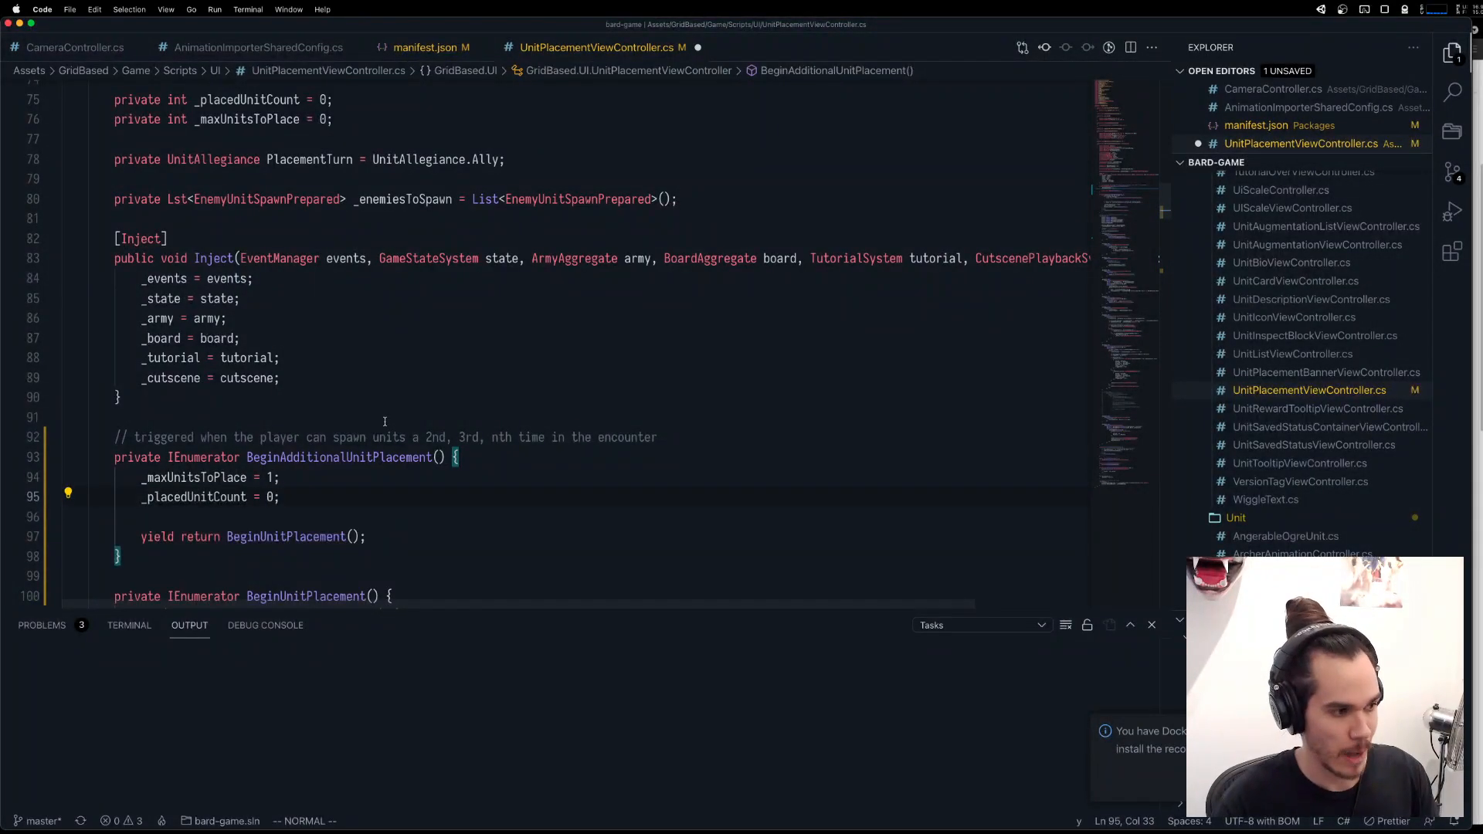
# Move the _placedUnitCount reset to the top of BeginUnitPlacement, add a blank line after it, and save the file.
pyautogui.scroll(-10, 385, 421)
pyautogui.scroll(5, 328, 407)
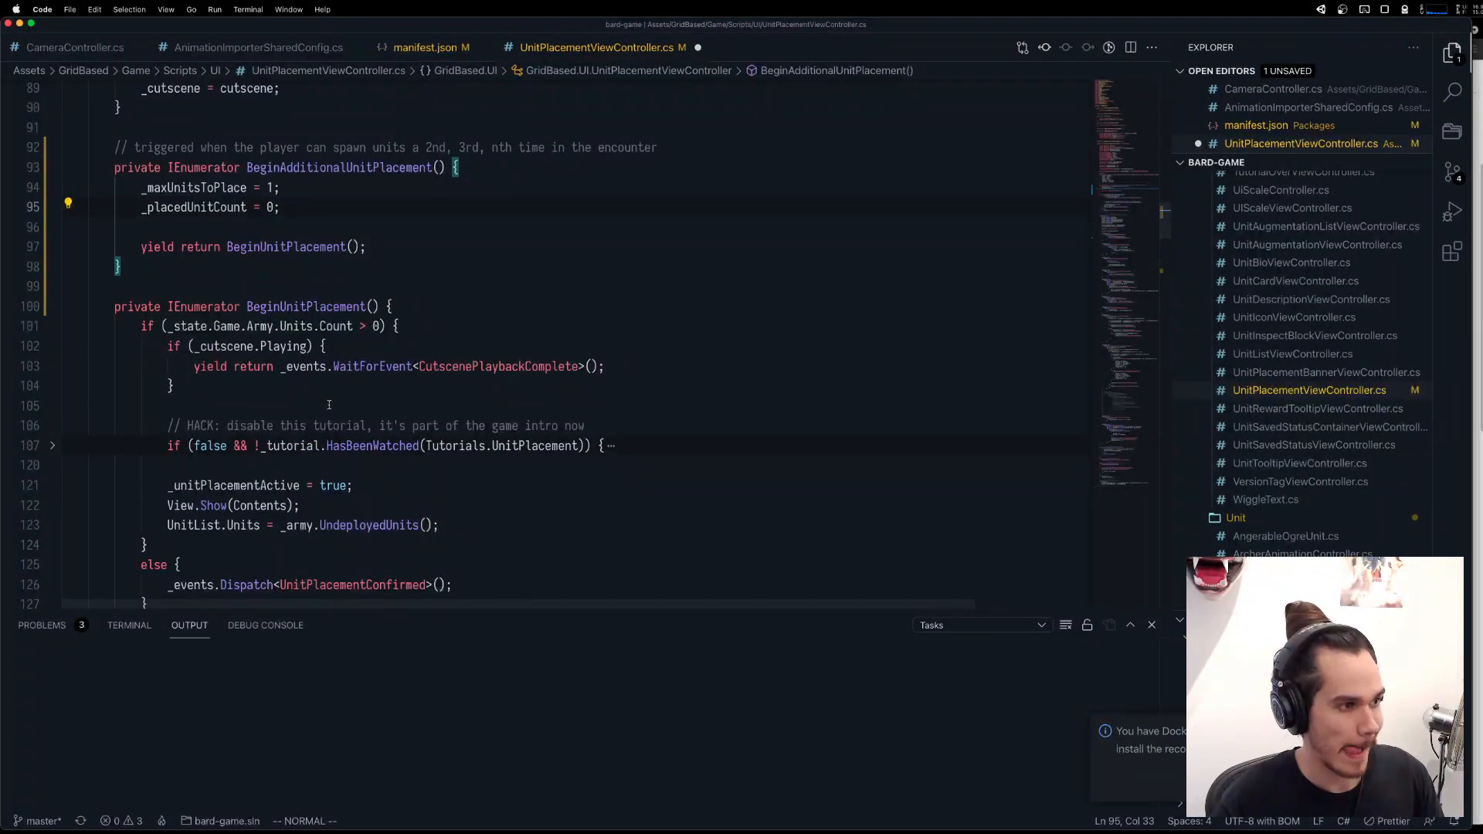
pyautogui.press('d')
pyautogui.press('d')
pyautogui.press('j')
pyautogui.press('j')
pyautogui.press('j')
pyautogui.press('j')
pyautogui.press('$')
pyautogui.press('p')
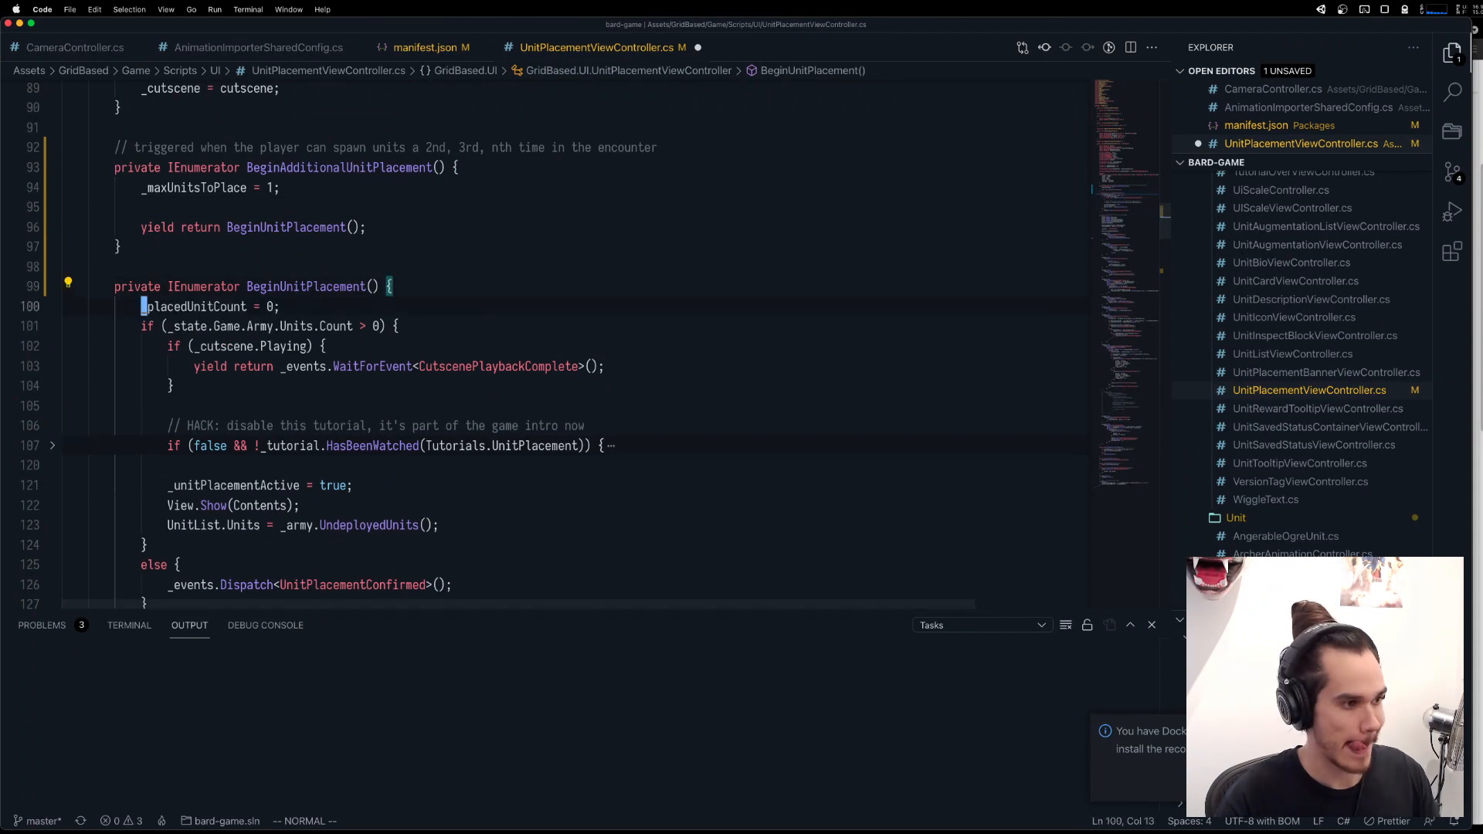
pyautogui.press('o')
pyautogui.press('Escape')
pyautogui.scroll(-2, 433, 295)
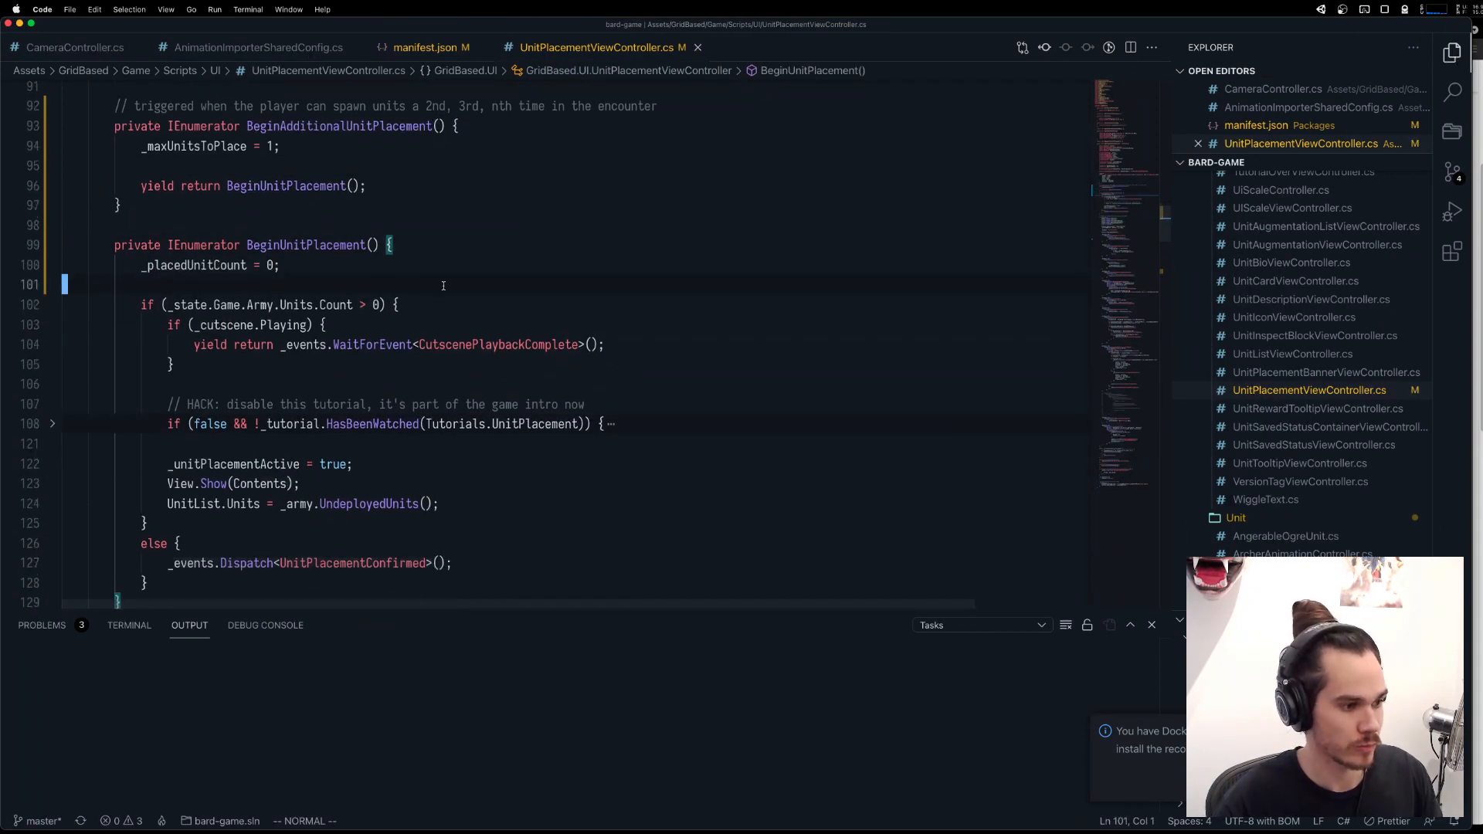
pyautogui.press('super+s')
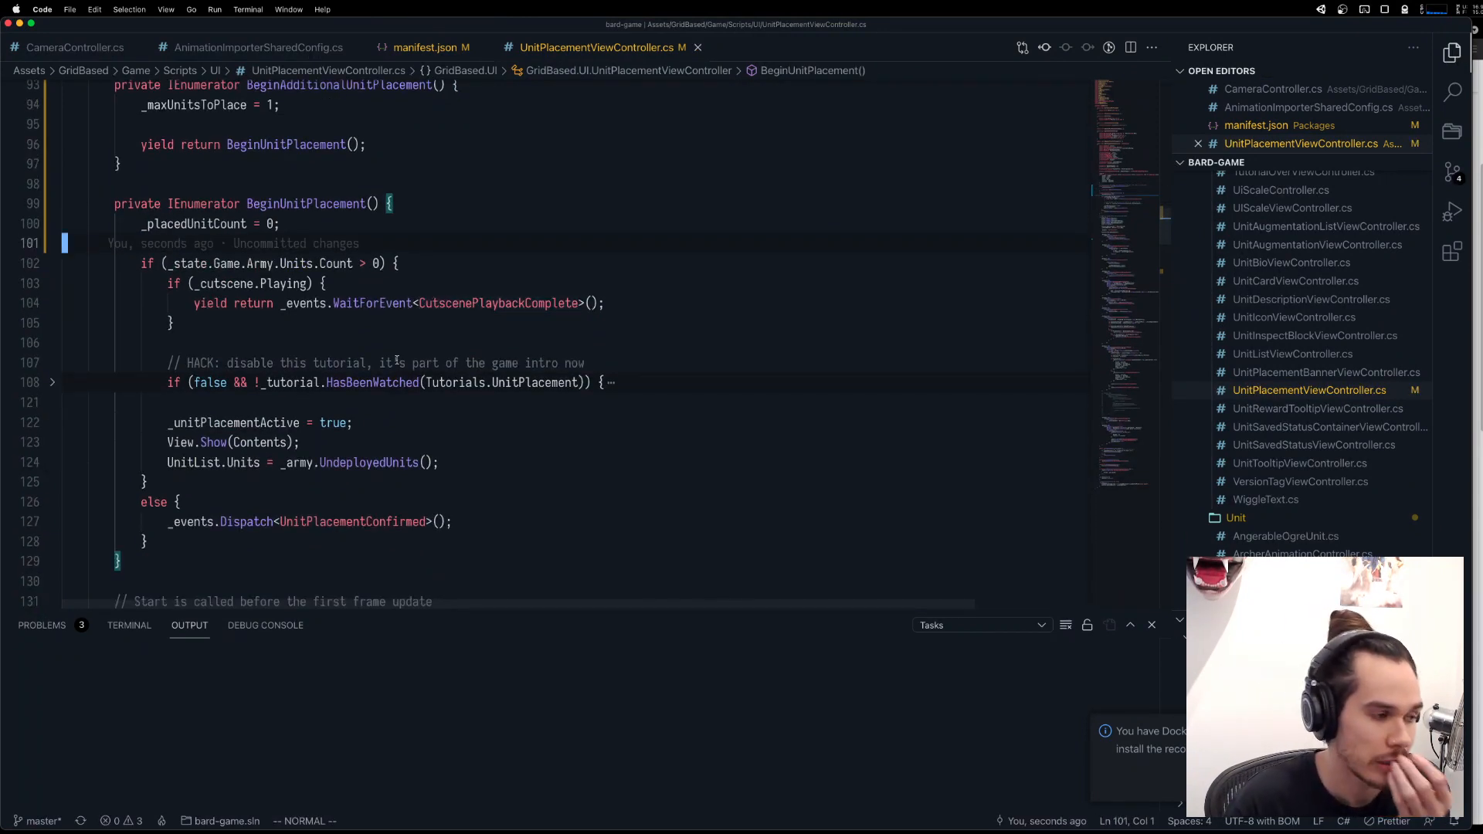
# Add "_selectedUnitId = None;" below the _placedUnitCount reset in BeginUnitPlacement.
pyautogui.scroll(3, 396, 360)
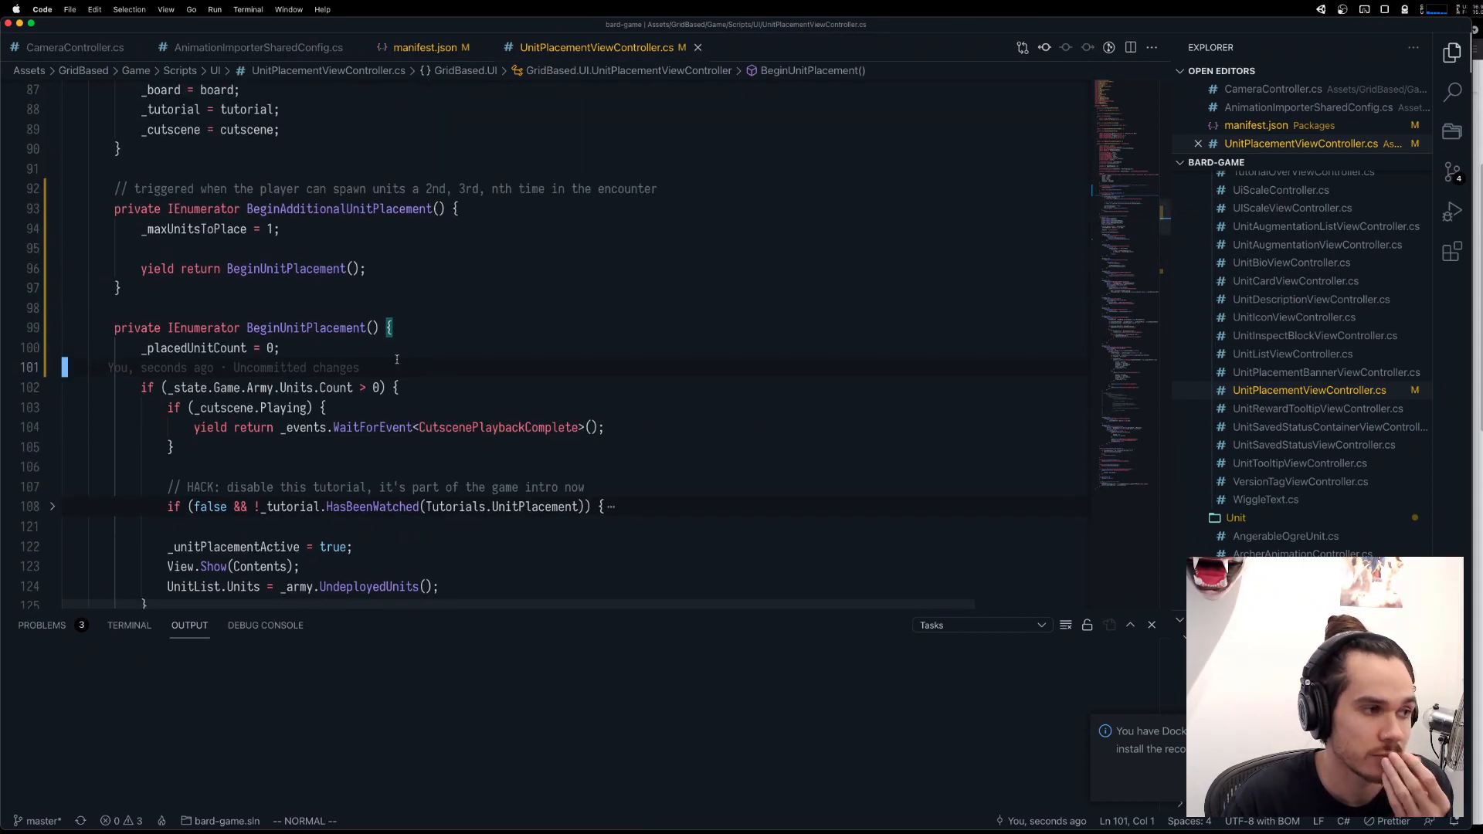
pyautogui.scroll(12, 397, 361)
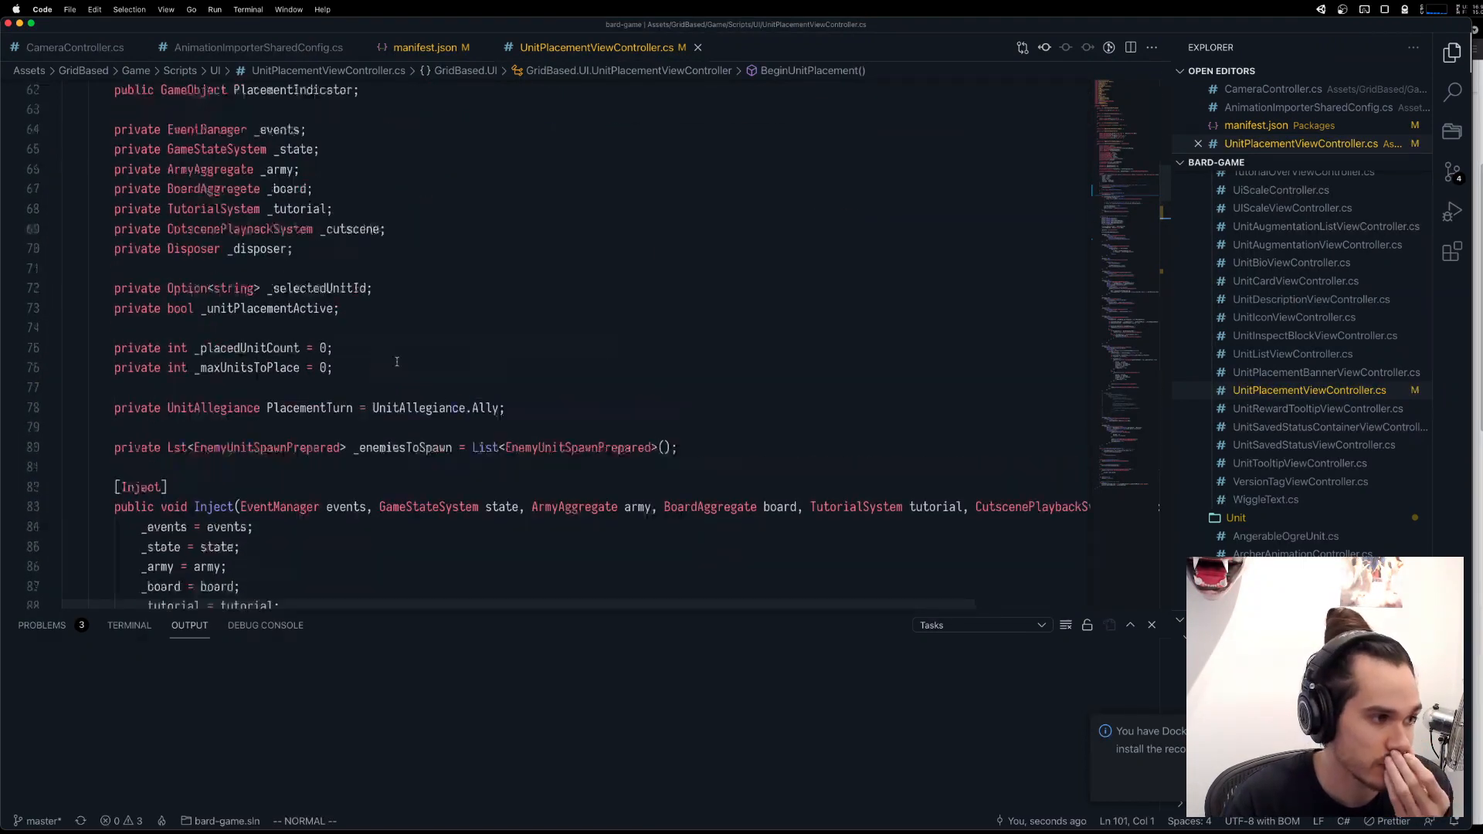
pyautogui.scroll(1, 396, 361)
pyautogui.scroll(-9, 397, 361)
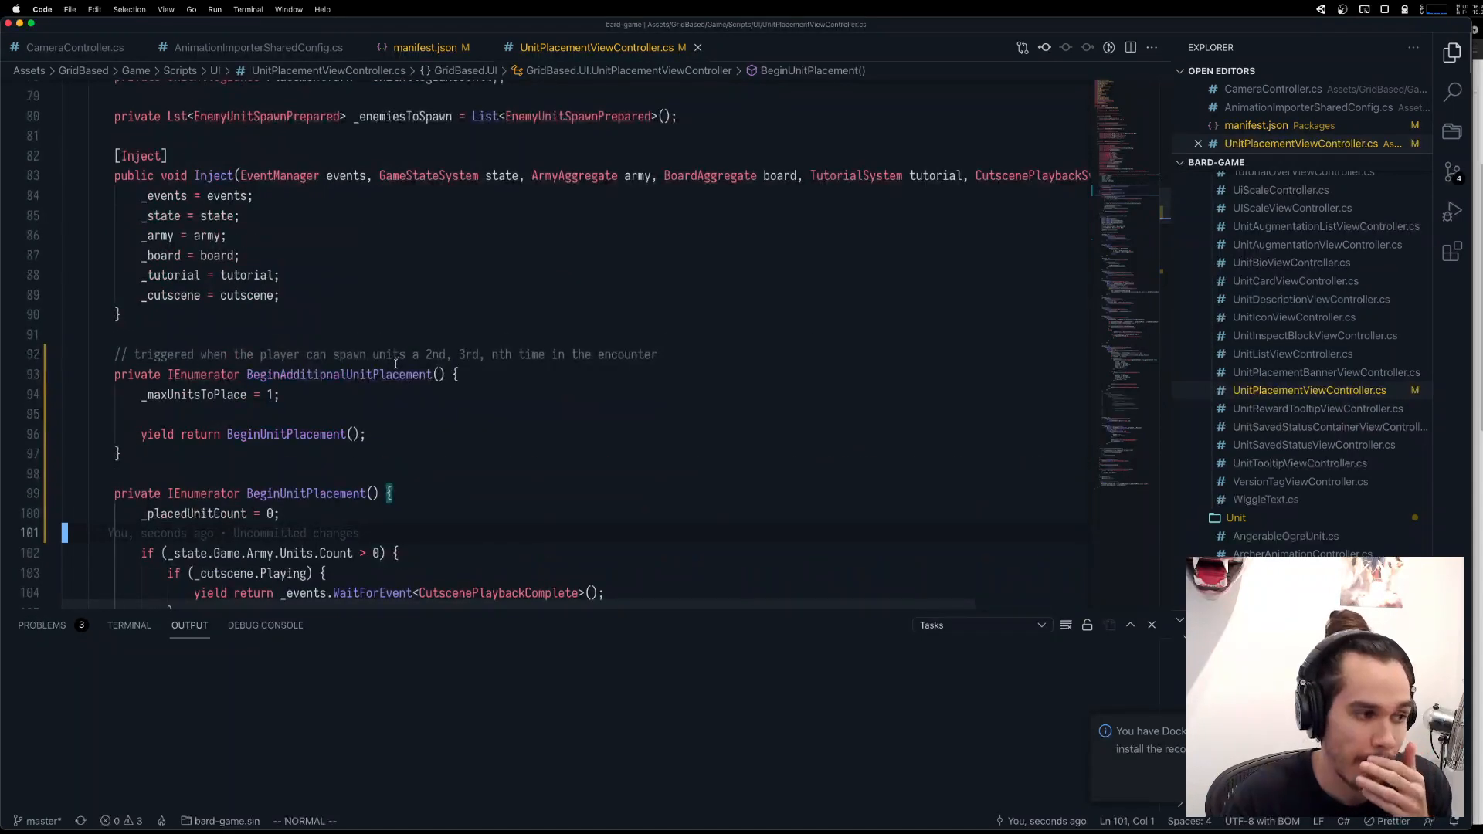
pyautogui.click(367, 392)
pyautogui.scroll(-2, 364, 395)
pyautogui.click(338, 434)
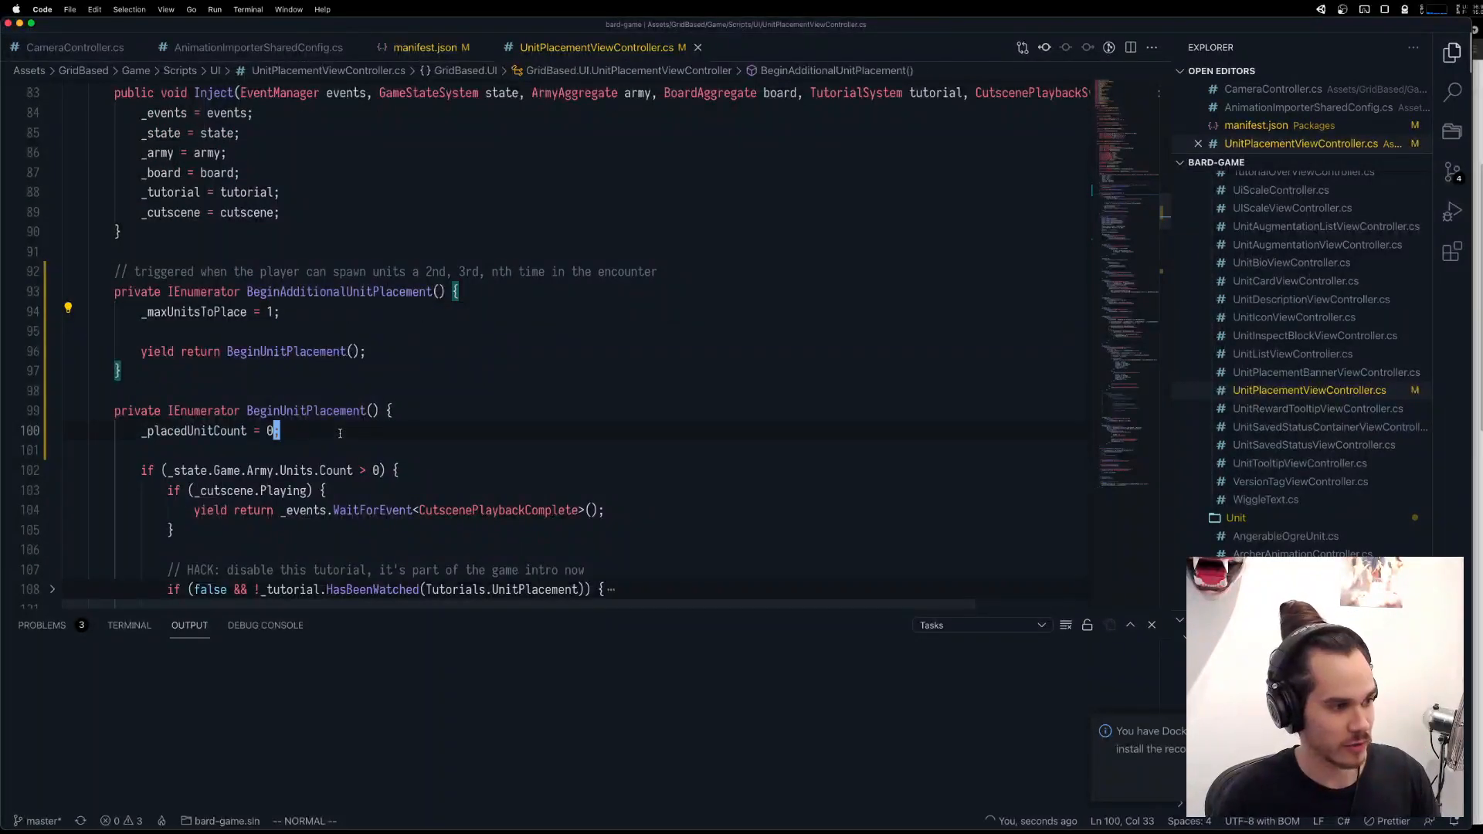
pyautogui.write('o_selectedUnitId =')
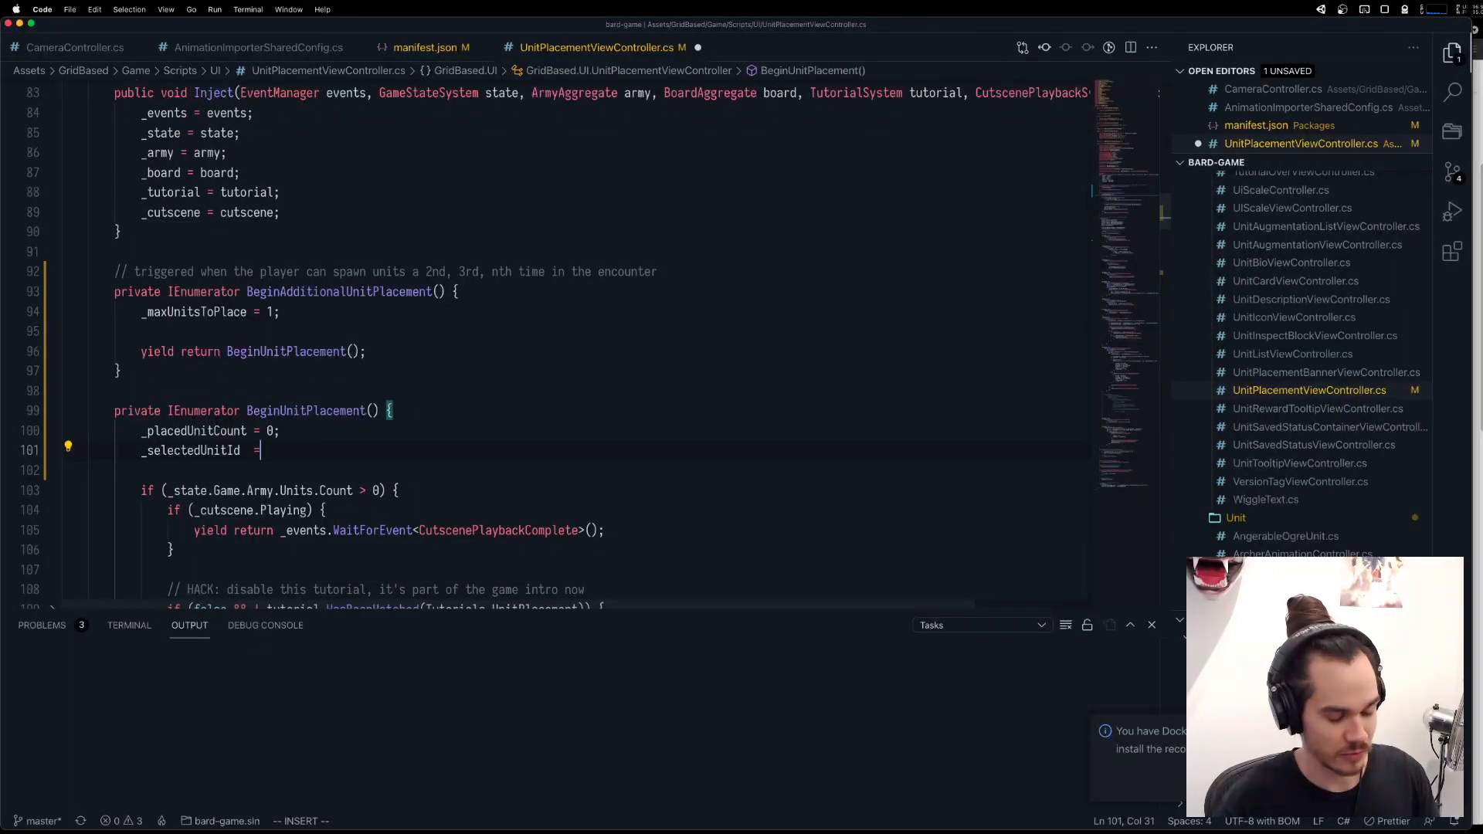
pyautogui.write(' None;')
pyautogui.press('Escape')
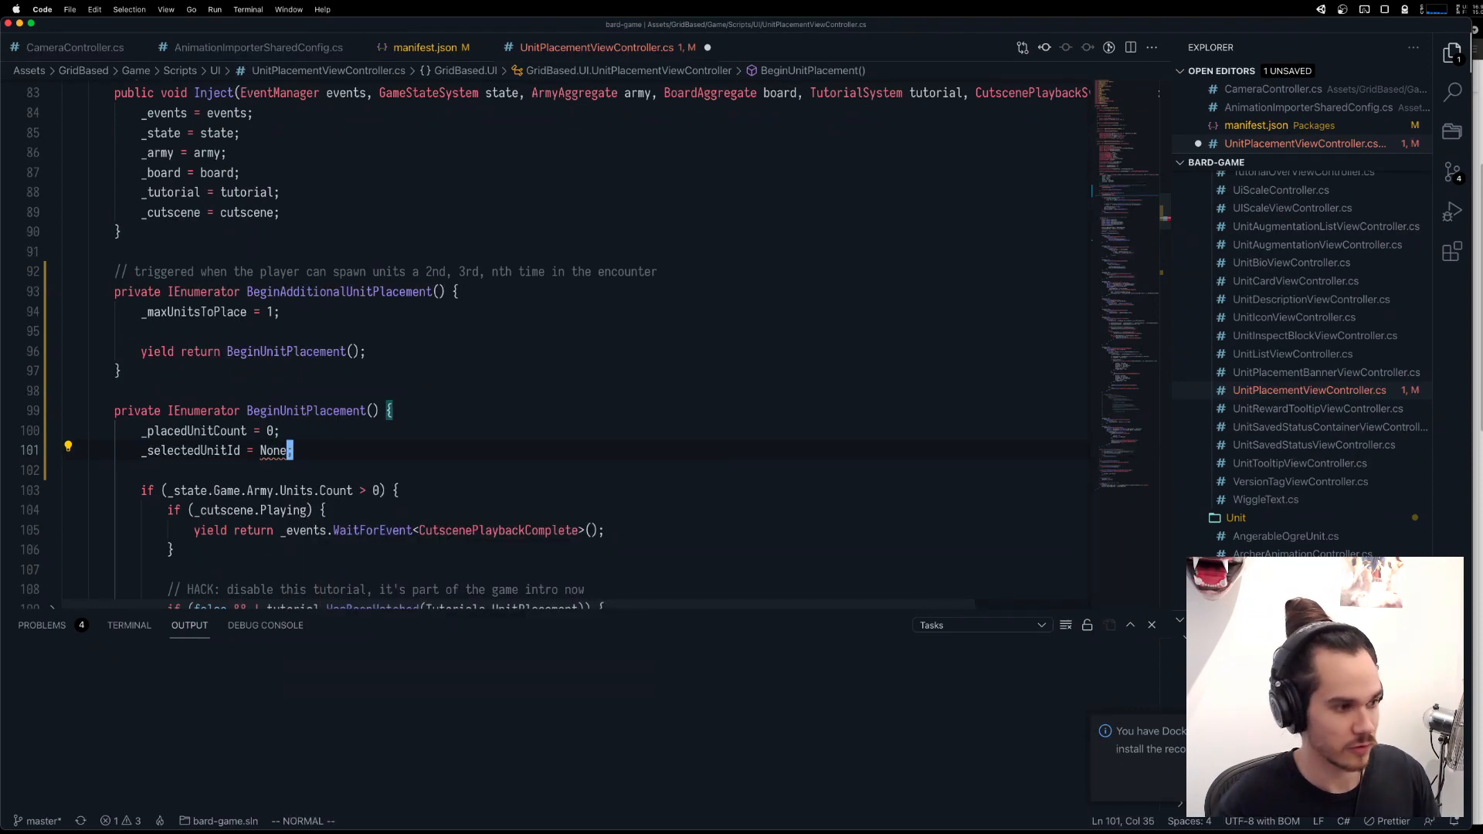
pyautogui.click(349, 434)
# Compare the controller's private fields with BeginUnitPlacement and BeginAdditionalUnitPlacement to check which state needs resetting.
pyautogui.scroll(5, 349, 433)
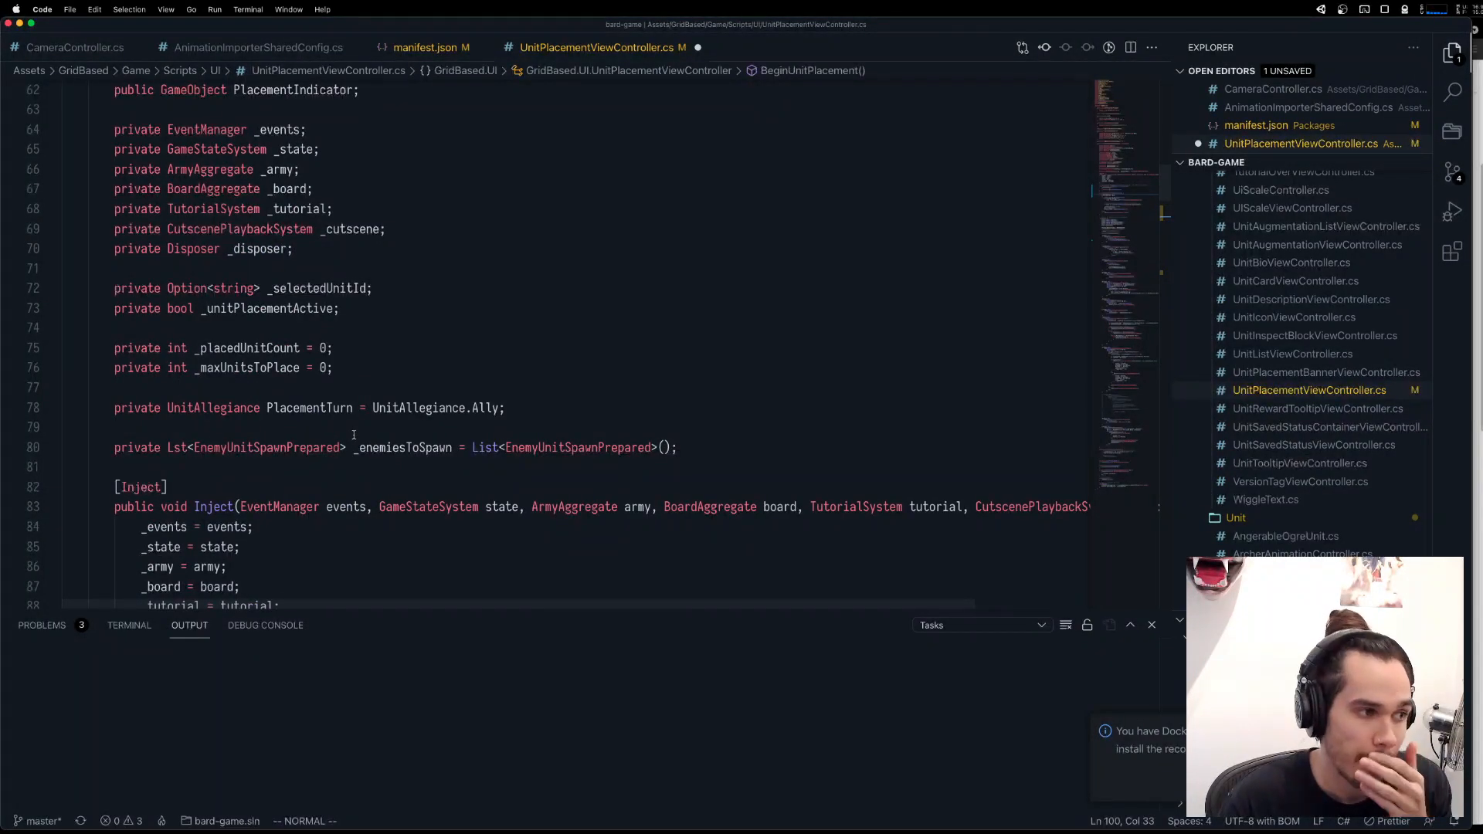
pyautogui.scroll(-5, 353, 435)
pyautogui.scroll(-3, 354, 435)
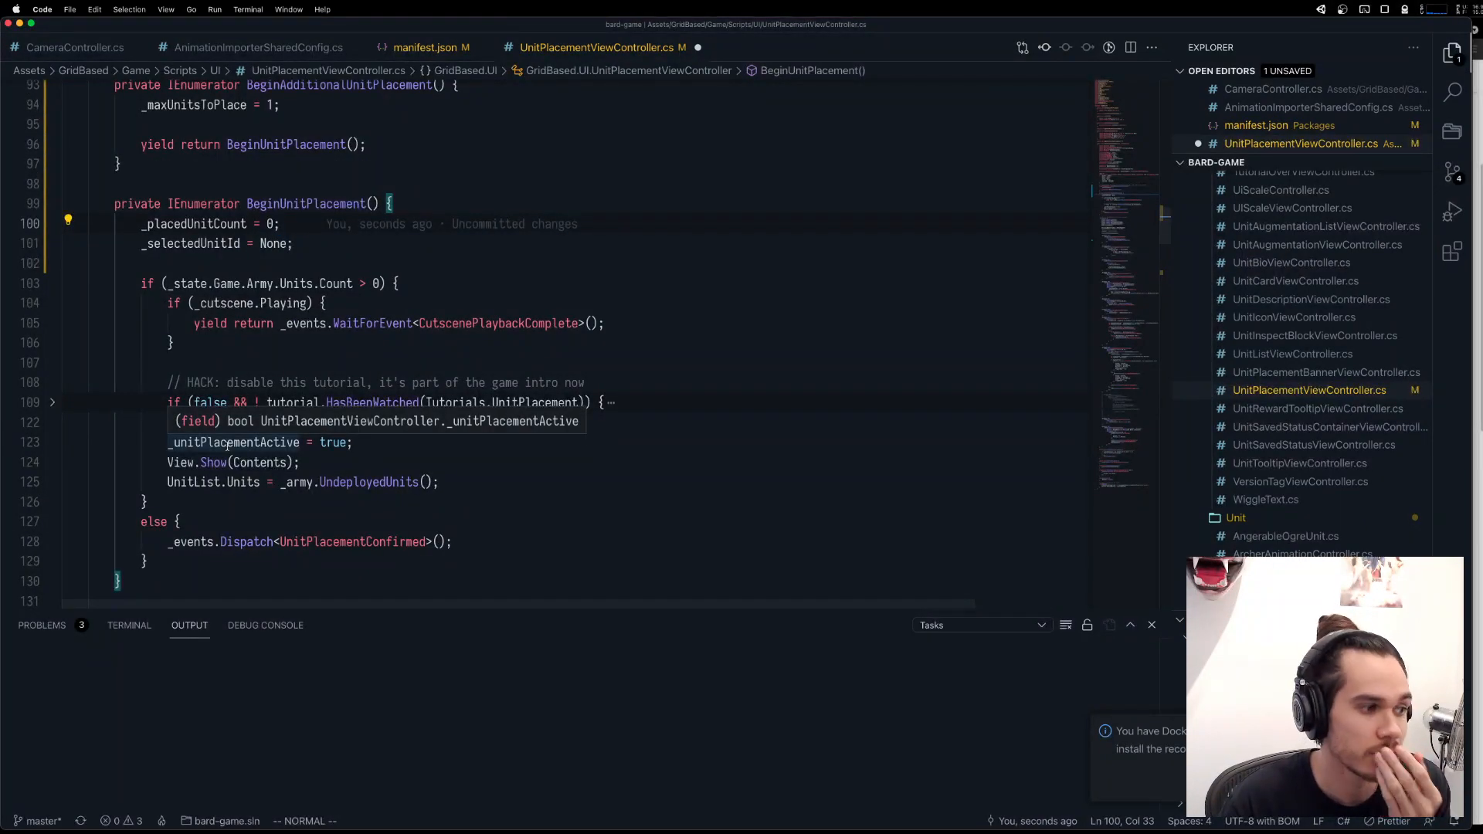
pyautogui.scroll(8, 226, 447)
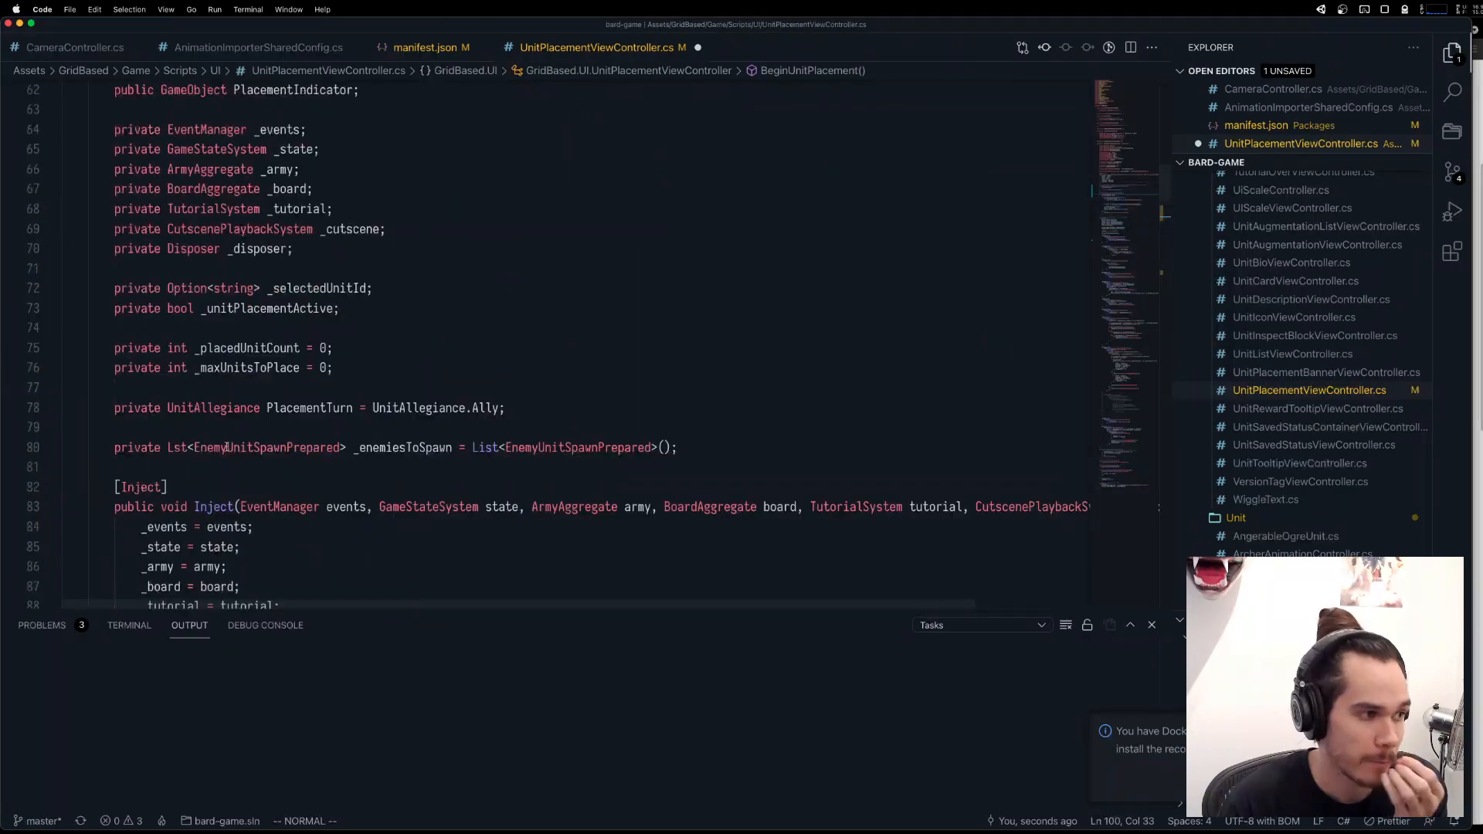
pyautogui.scroll(2, 226, 447)
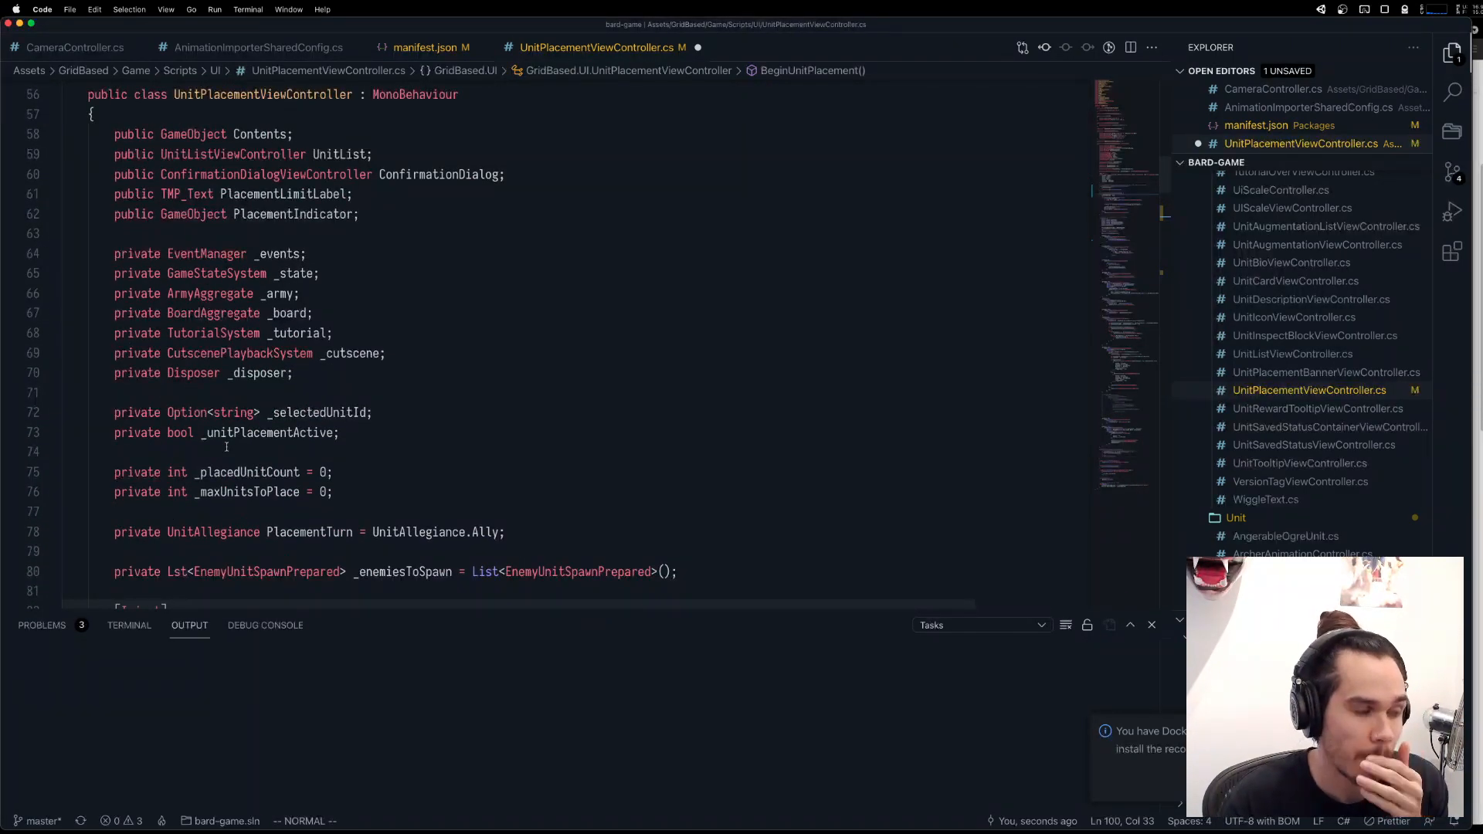
pyautogui.scroll(-8, 226, 446)
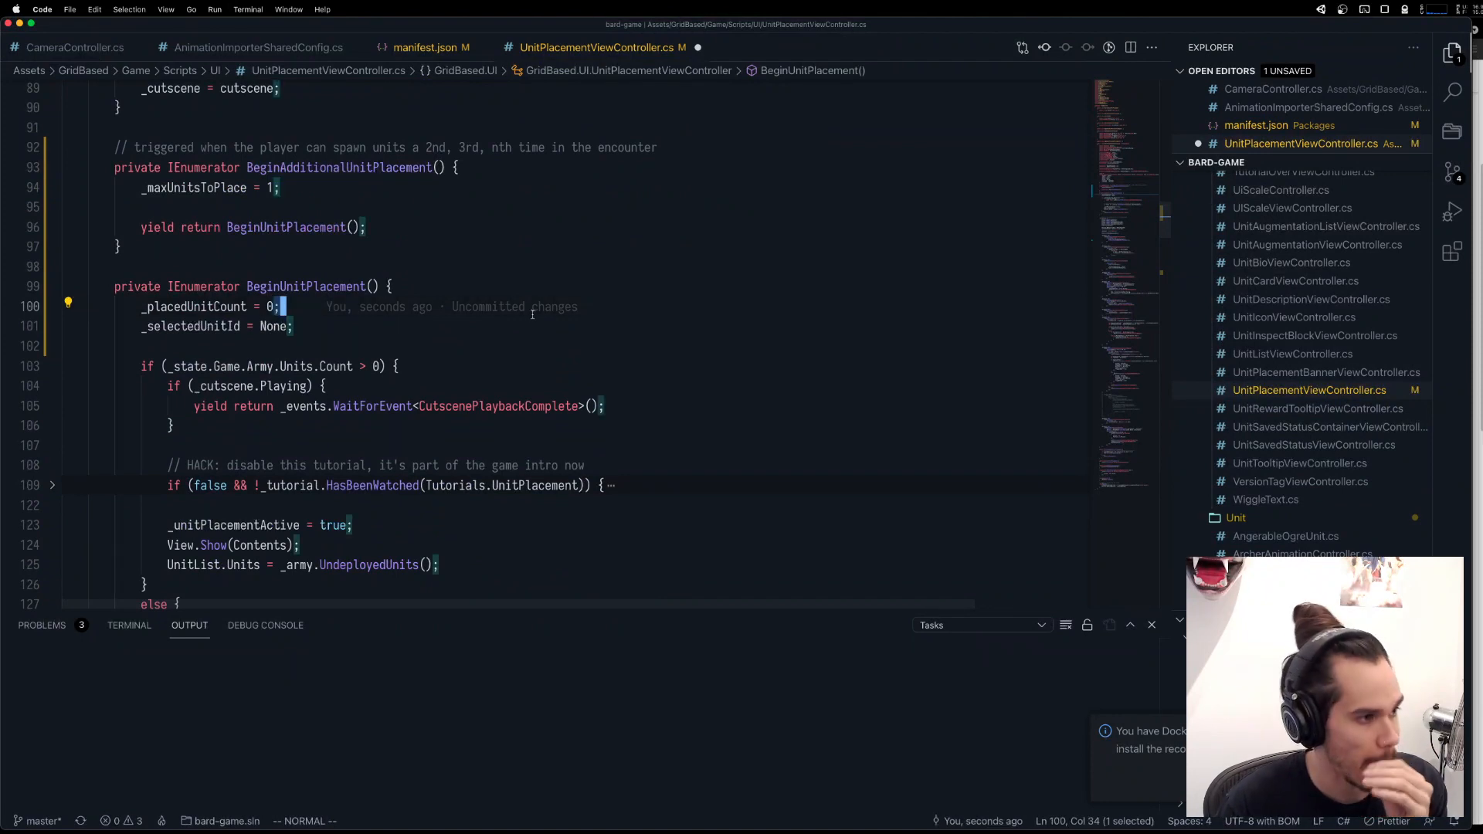
pyautogui.scroll(2, 720, 333)
pyautogui.doubleClick(324, 292)
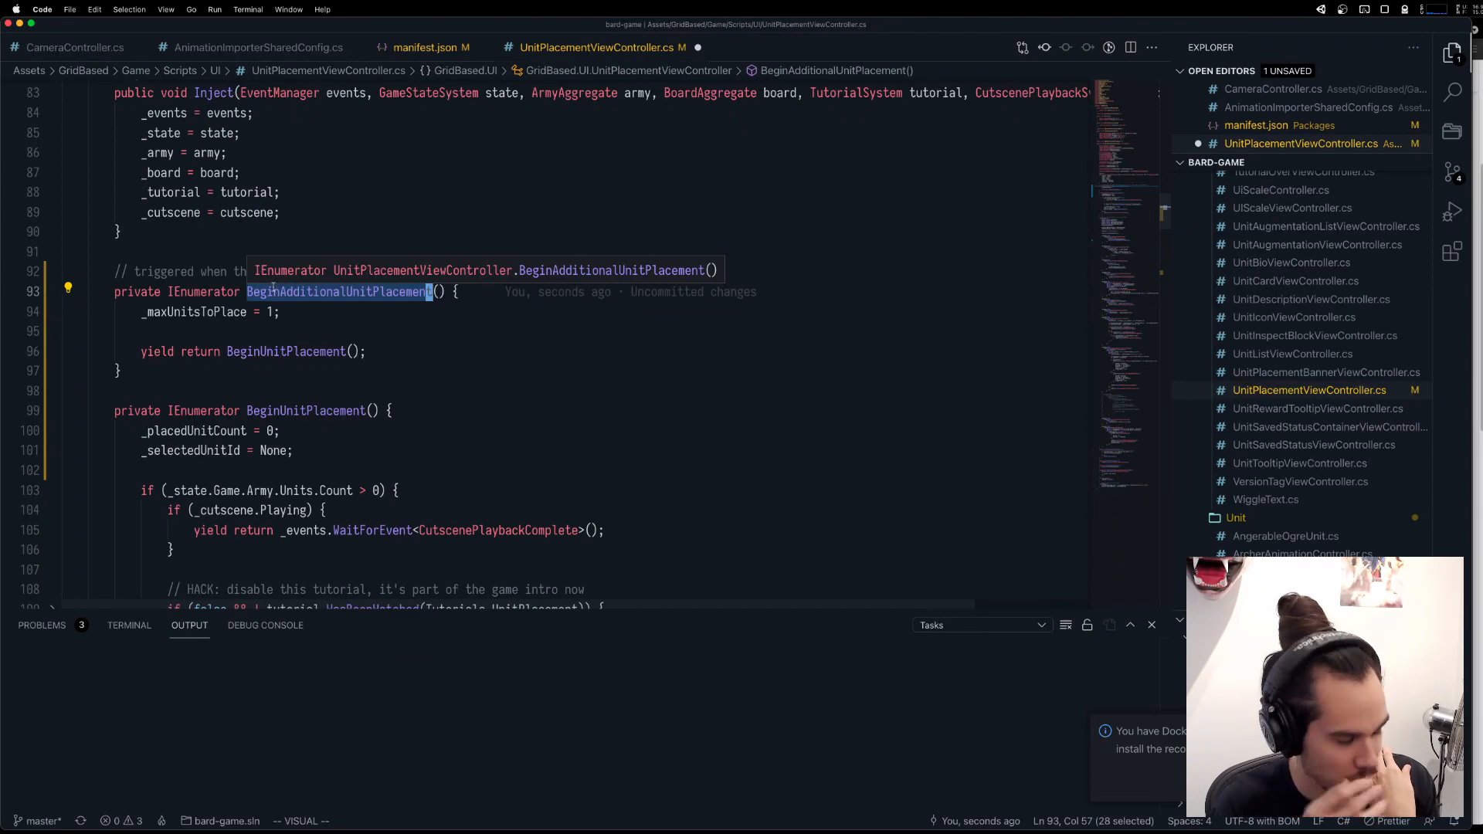
pyautogui.press('Escape')
# Duplicate the BeganUnitPlacement event subscription block in Start() directly below the original.
pyautogui.scroll(-5, 313, 335)
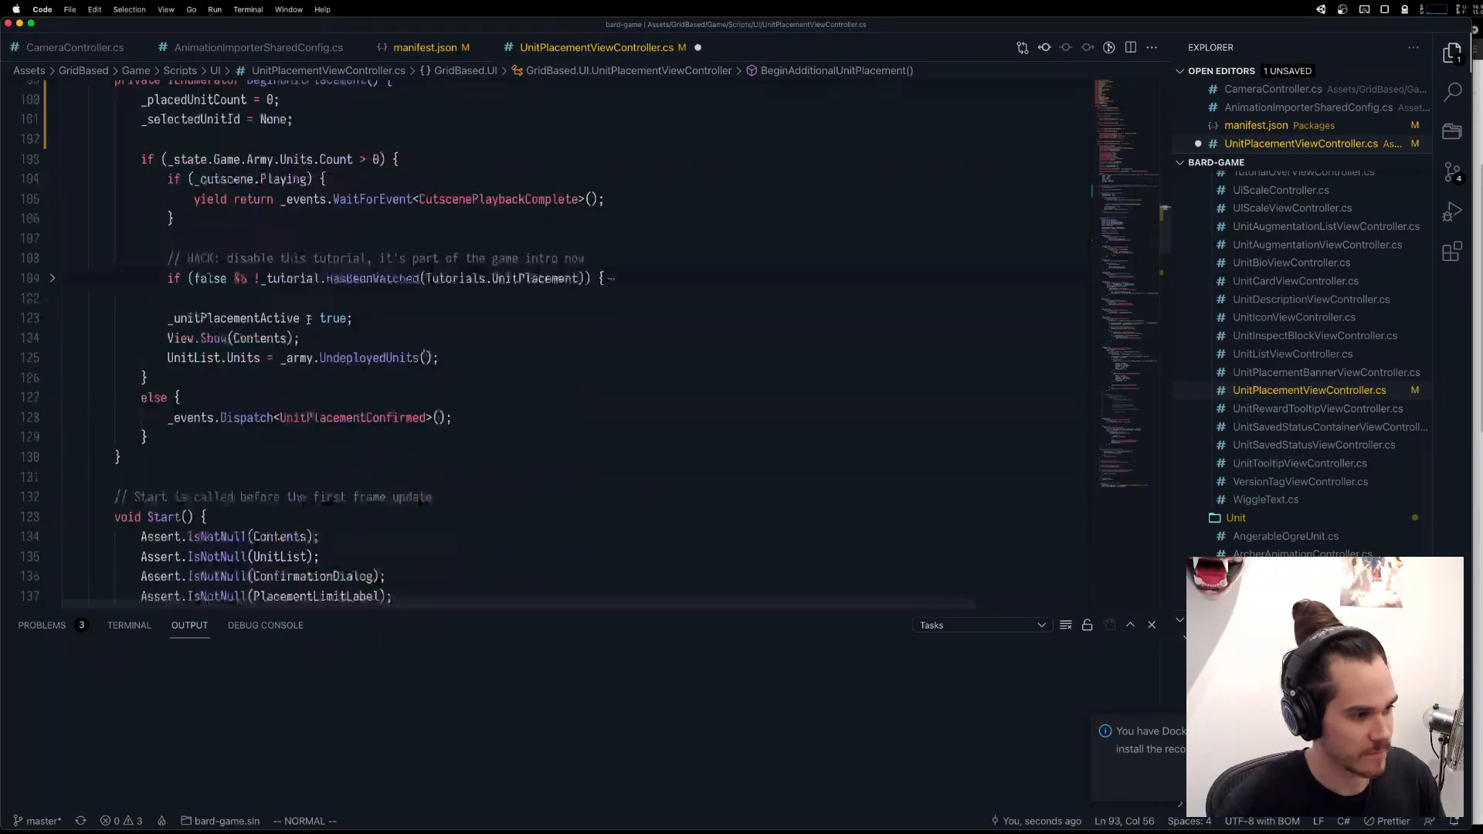
pyautogui.scroll(-5, 314, 334)
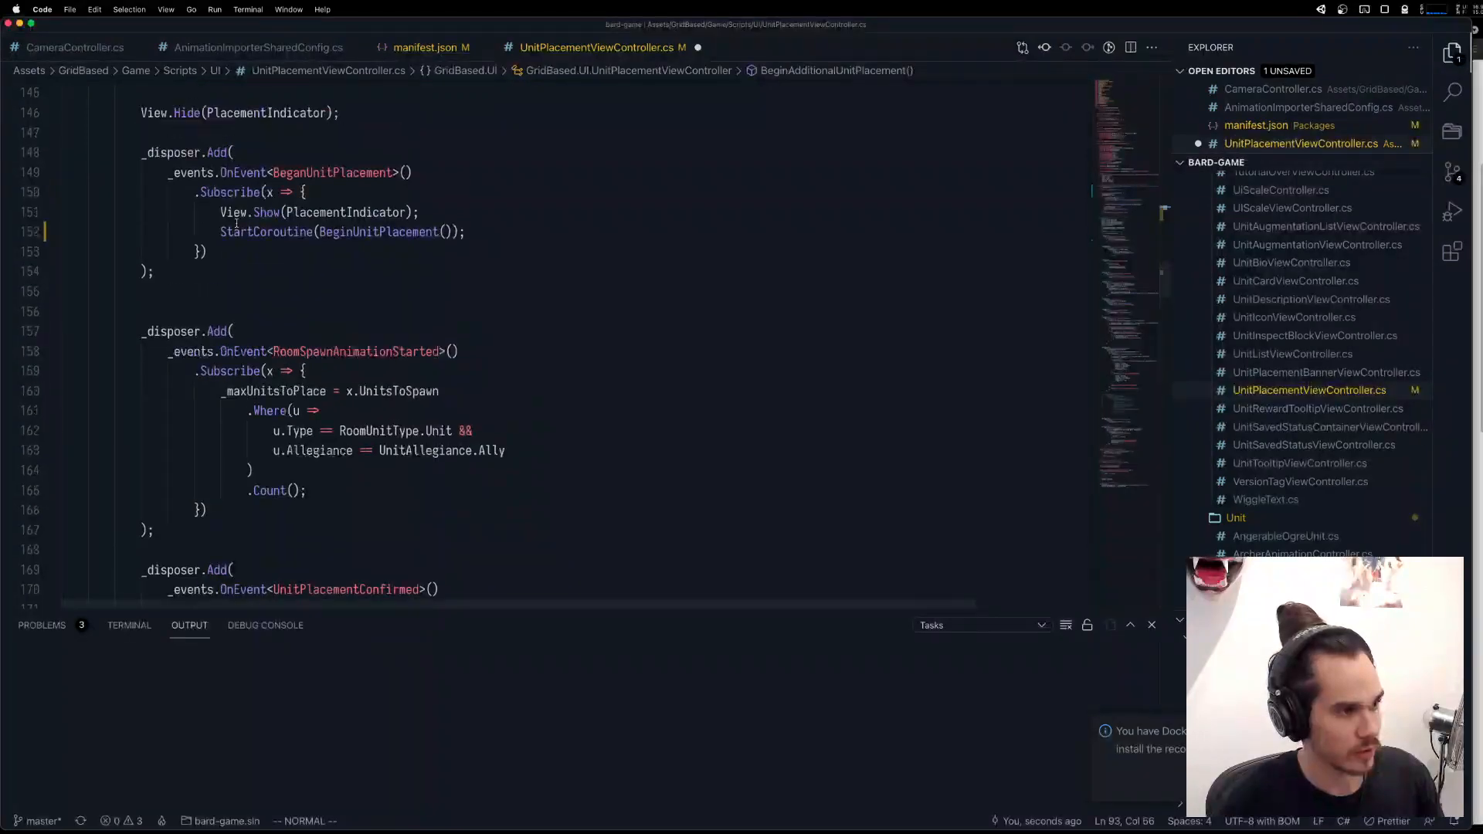
pyautogui.click(355, 297)
pyautogui.press('k')
pyautogui.press('V')
pyautogui.press('j')
pyautogui.press('j')
pyautogui.press('j')
pyautogui.press('j')
pyautogui.press('j')
pyautogui.press('j')
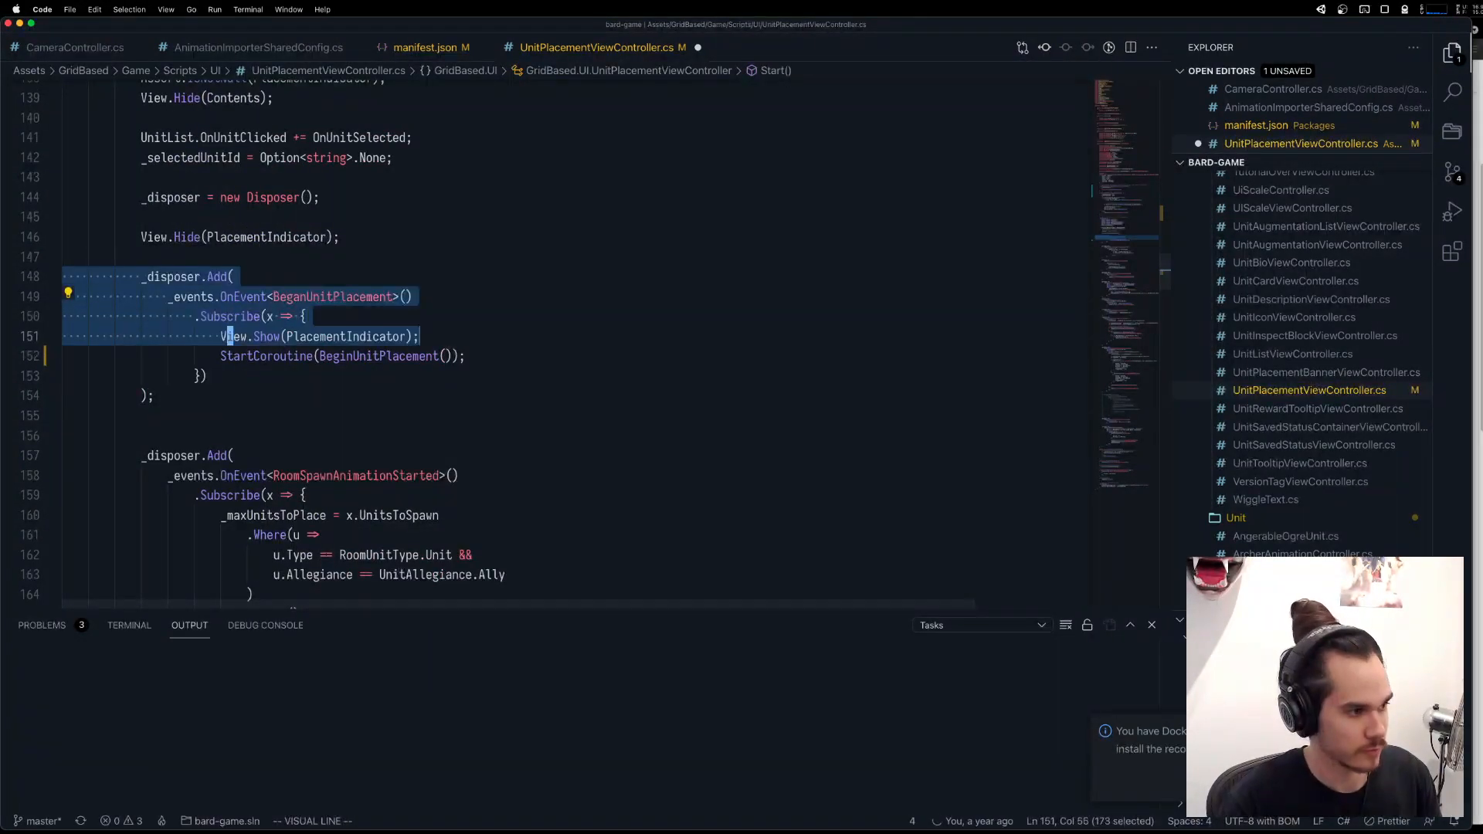
pyautogui.press('y')
pyautogui.press('j')
pyautogui.press('j')
pyautogui.press('j')
pyautogui.press('j')
pyautogui.press('j')
pyautogui.press('j')
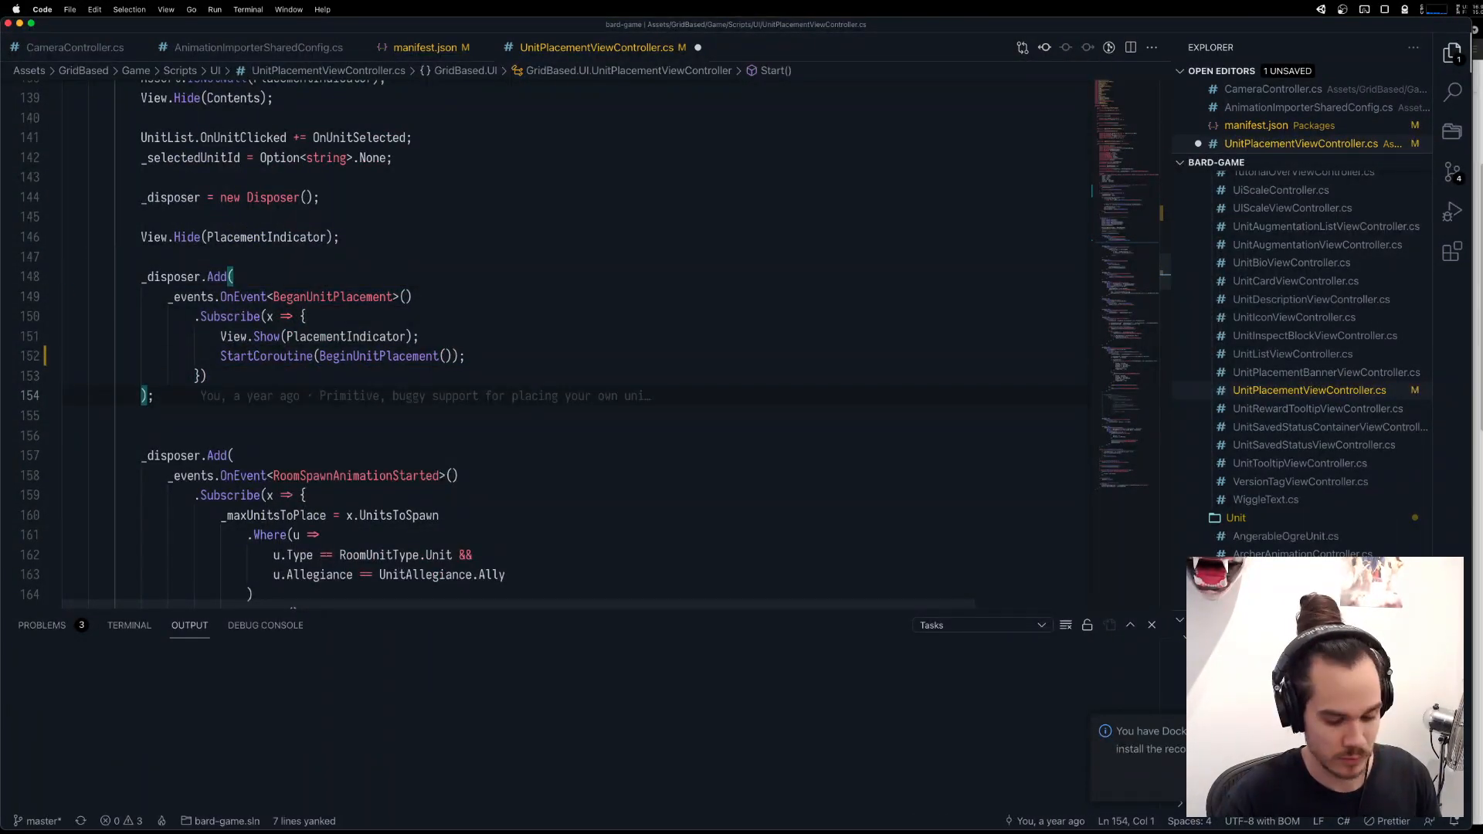
pyautogui.press('j')
pyautogui.press('p')
# Change the event type of the duplicated subscription to UnitWentForHelp.
pyautogui.click(343, 456)
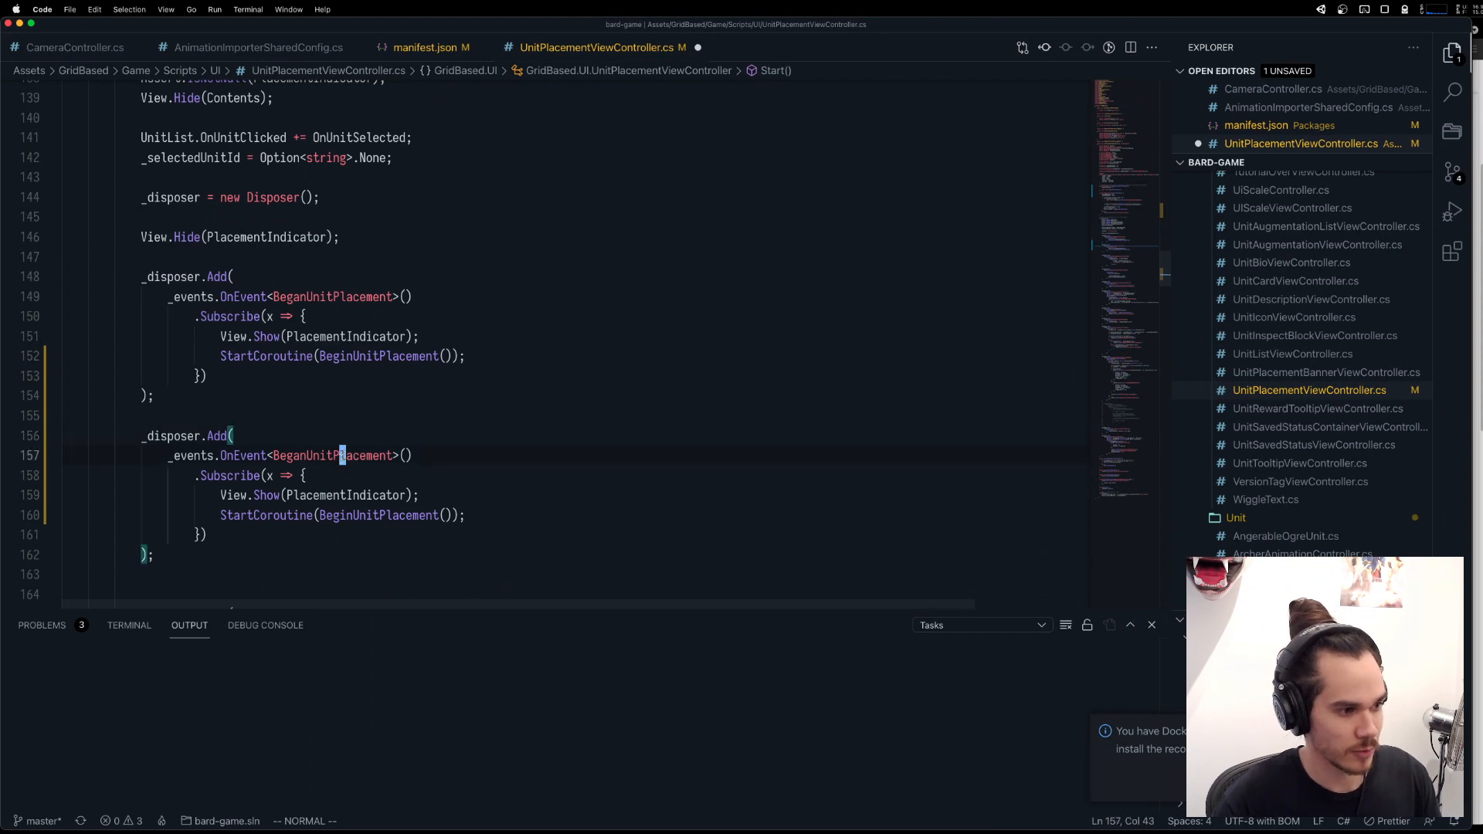
pyautogui.write('ciwUnitWent')
pyautogui.write('ForHelp')
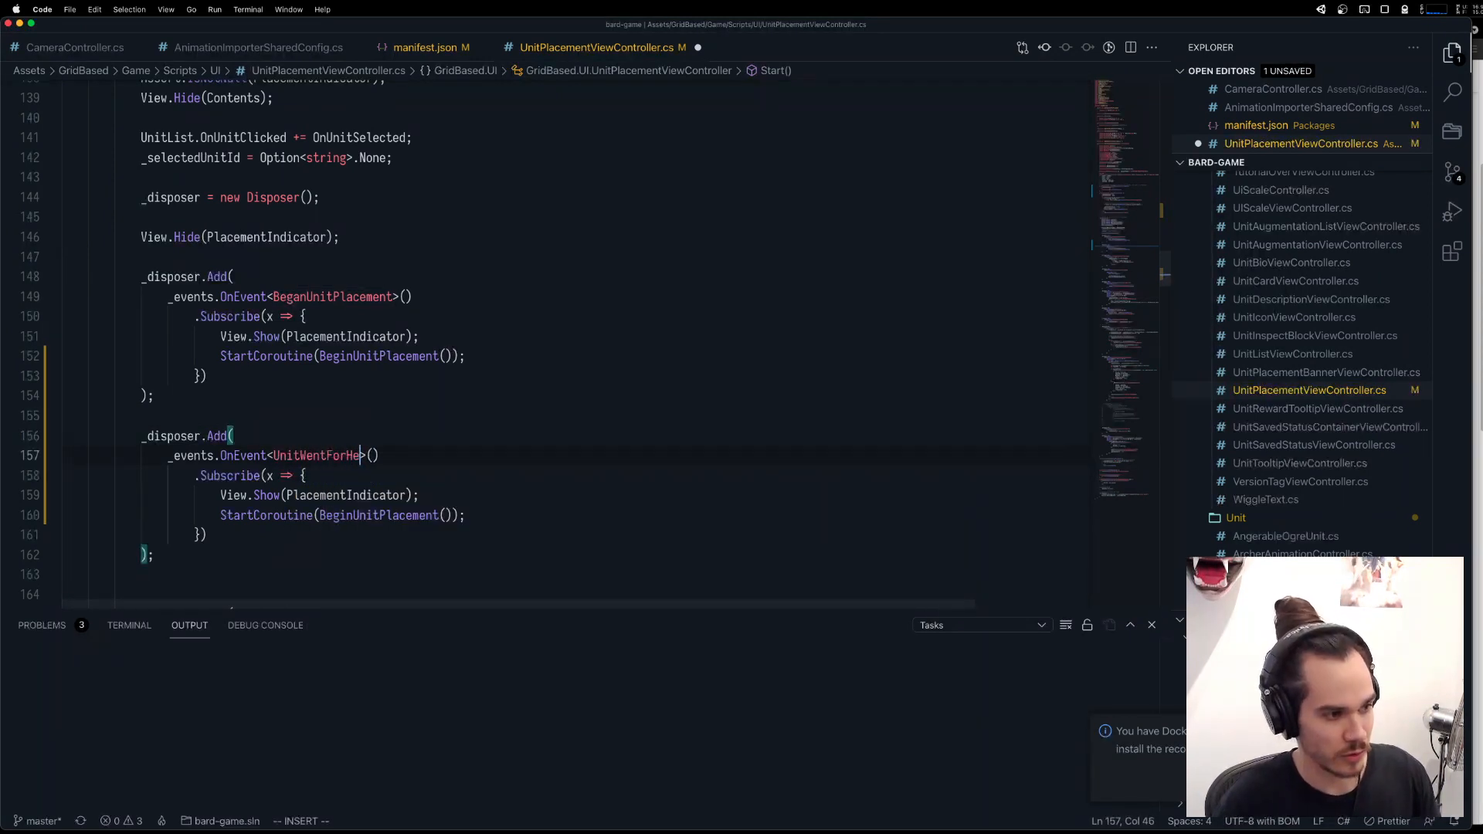
pyautogui.press('Escape')
# Try removing the View.Show(PlacementIndicator) line from the UnitWentForHelp subscription, and undo the removal.
pyautogui.click(277, 496)
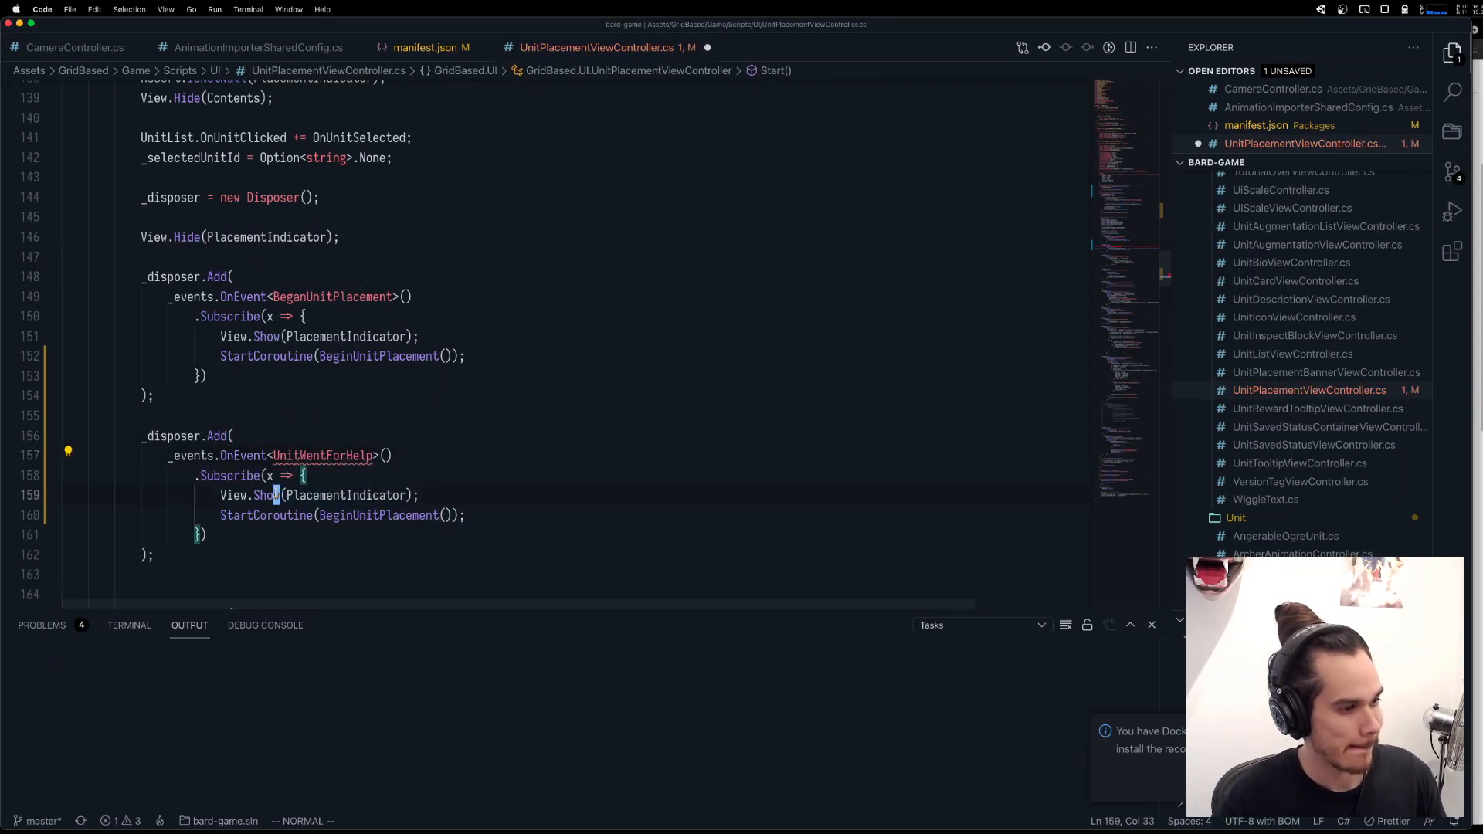
pyautogui.press('d')
pyautogui.press('d')
pyautogui.press('u')
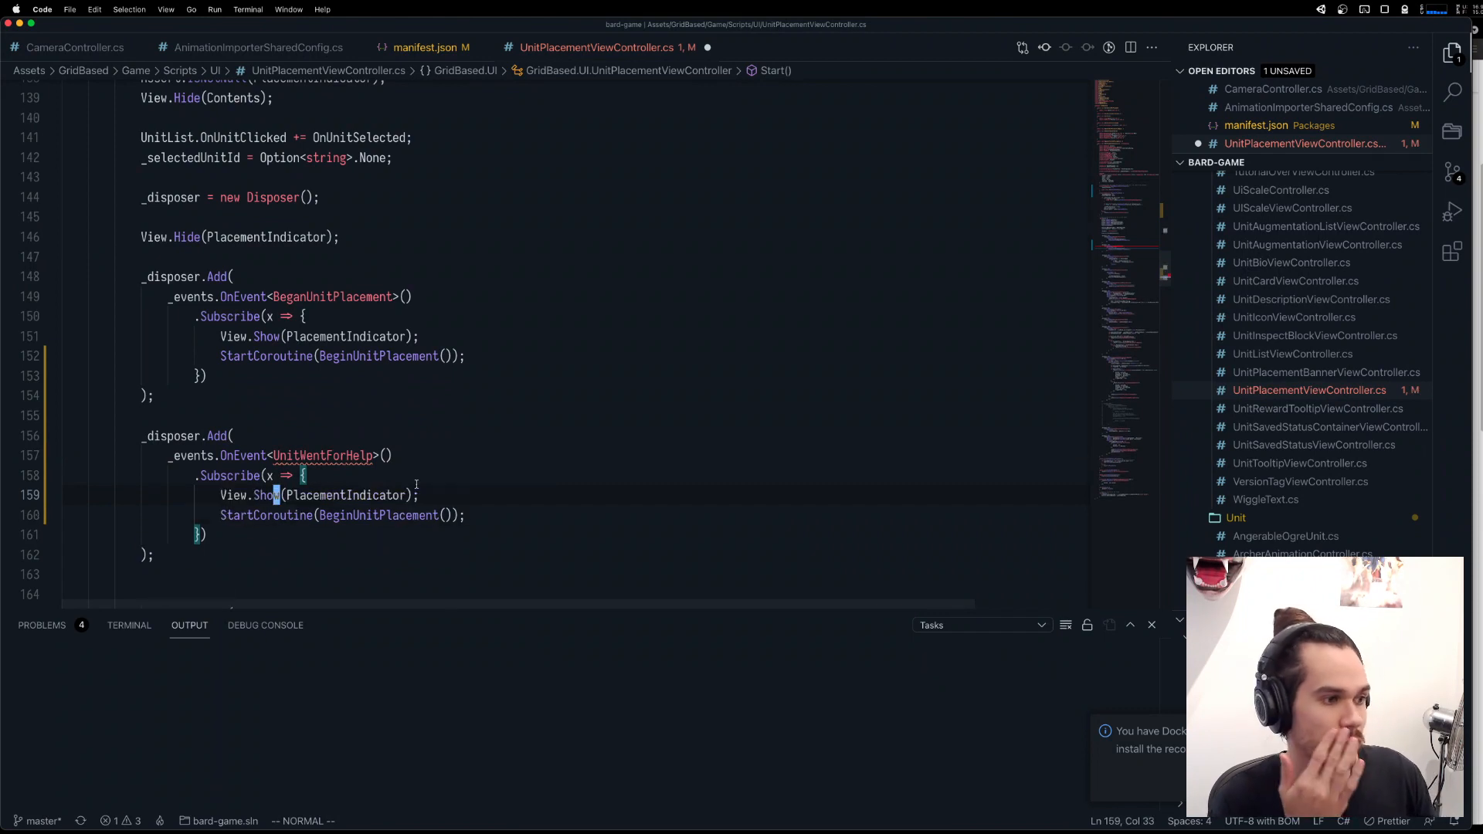
# Look up the definition of PlacementIndicator and return to the UnitWentForHelp subscription.
pyautogui.press('w')
pyautogui.press('w')
pyautogui.press('g')
pyautogui.press('d')
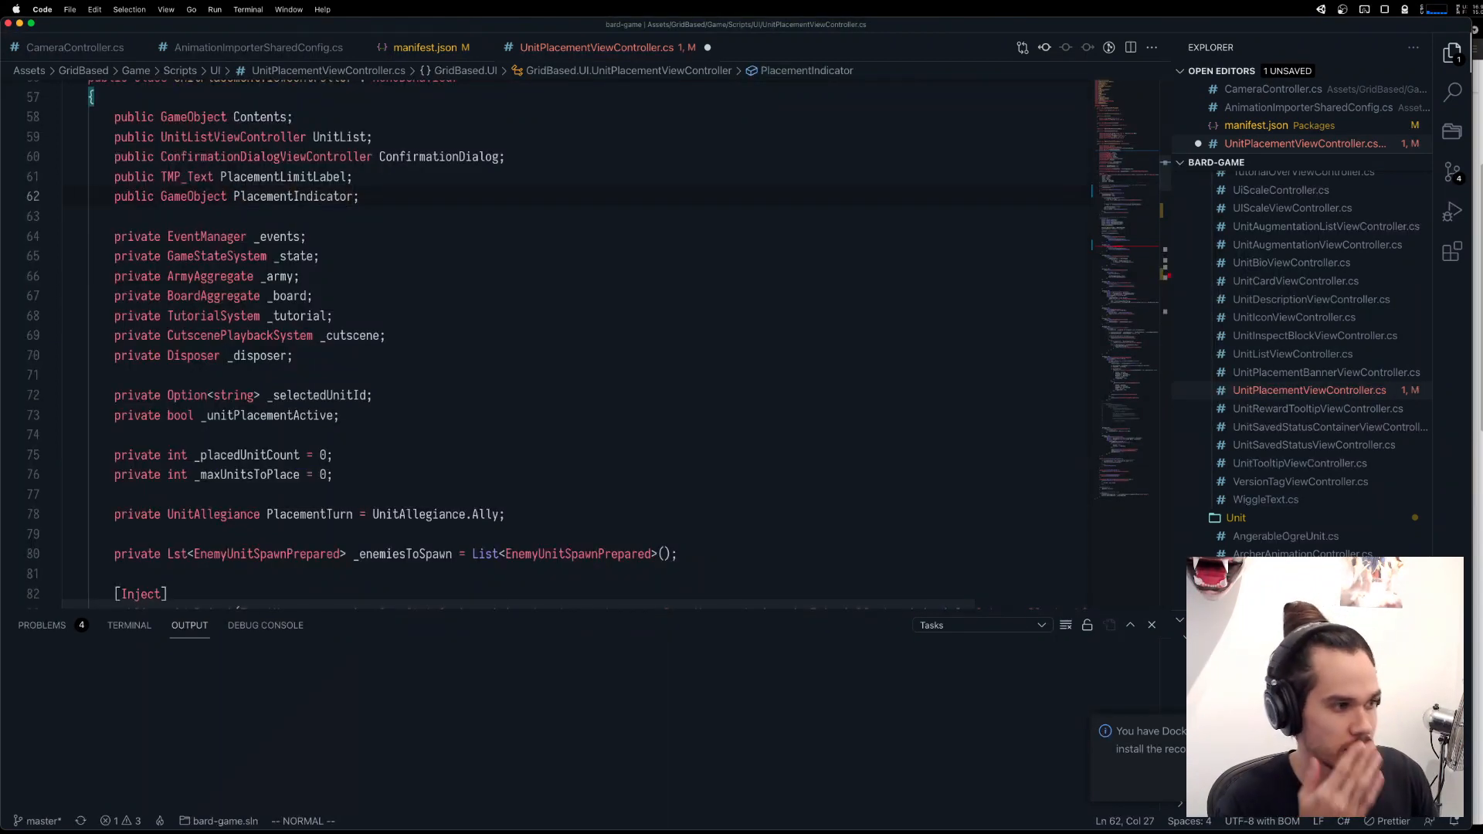
pyautogui.hotkey('ctrl', 'o')
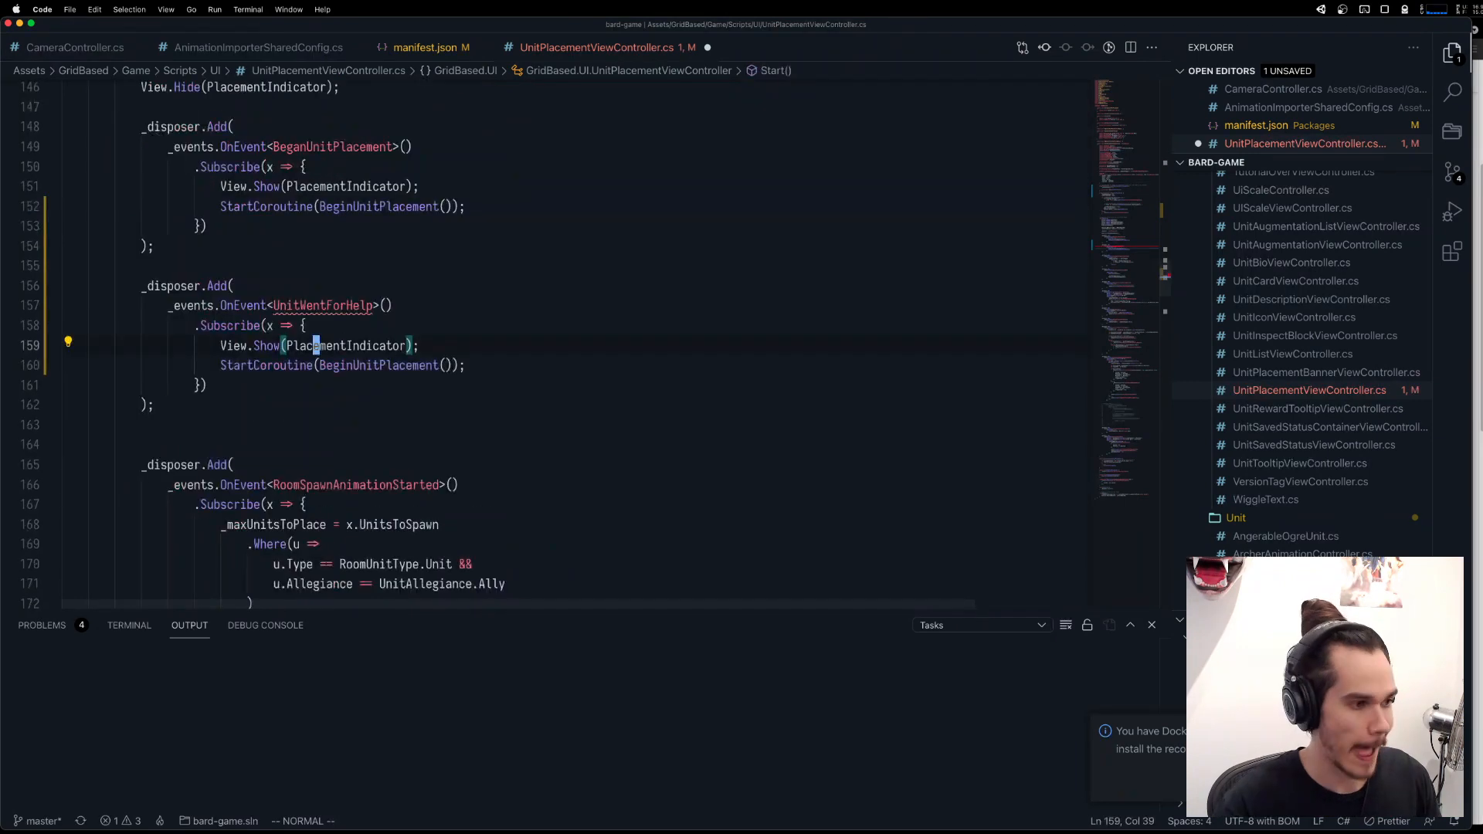
# Move View.Show(PlacementIndicator) from the UnitWentForHelp subscription to just below "_unitPlacementActive = true;" in BeginUnitPlacement, and save the file.
pyautogui.scroll(10, 330, 479)
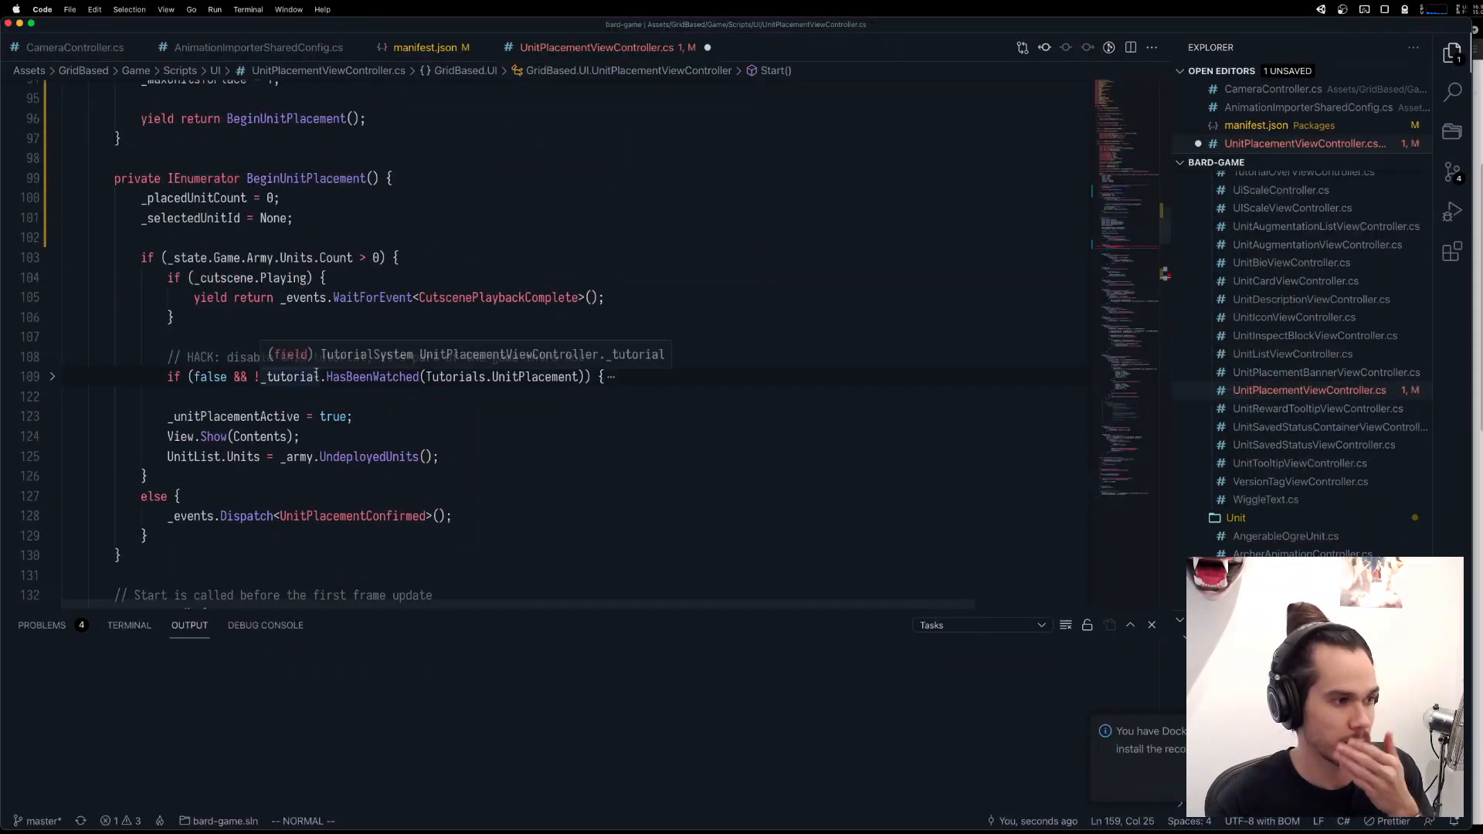
pyautogui.click(402, 416)
pyautogui.press('p')
pyautogui.hotkey('ctrl', 's')
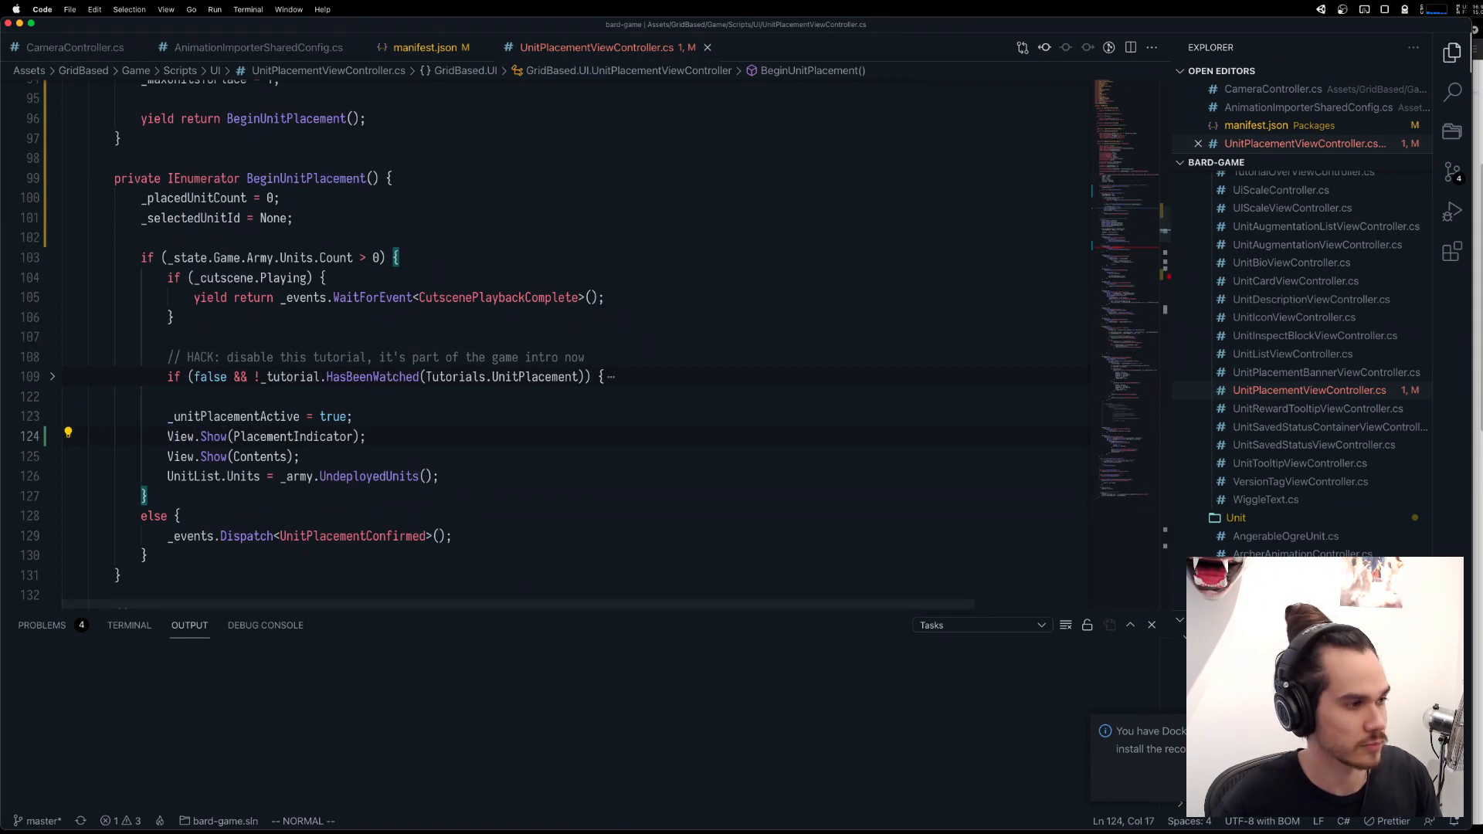
pyautogui.scroll(-15, 403, 416)
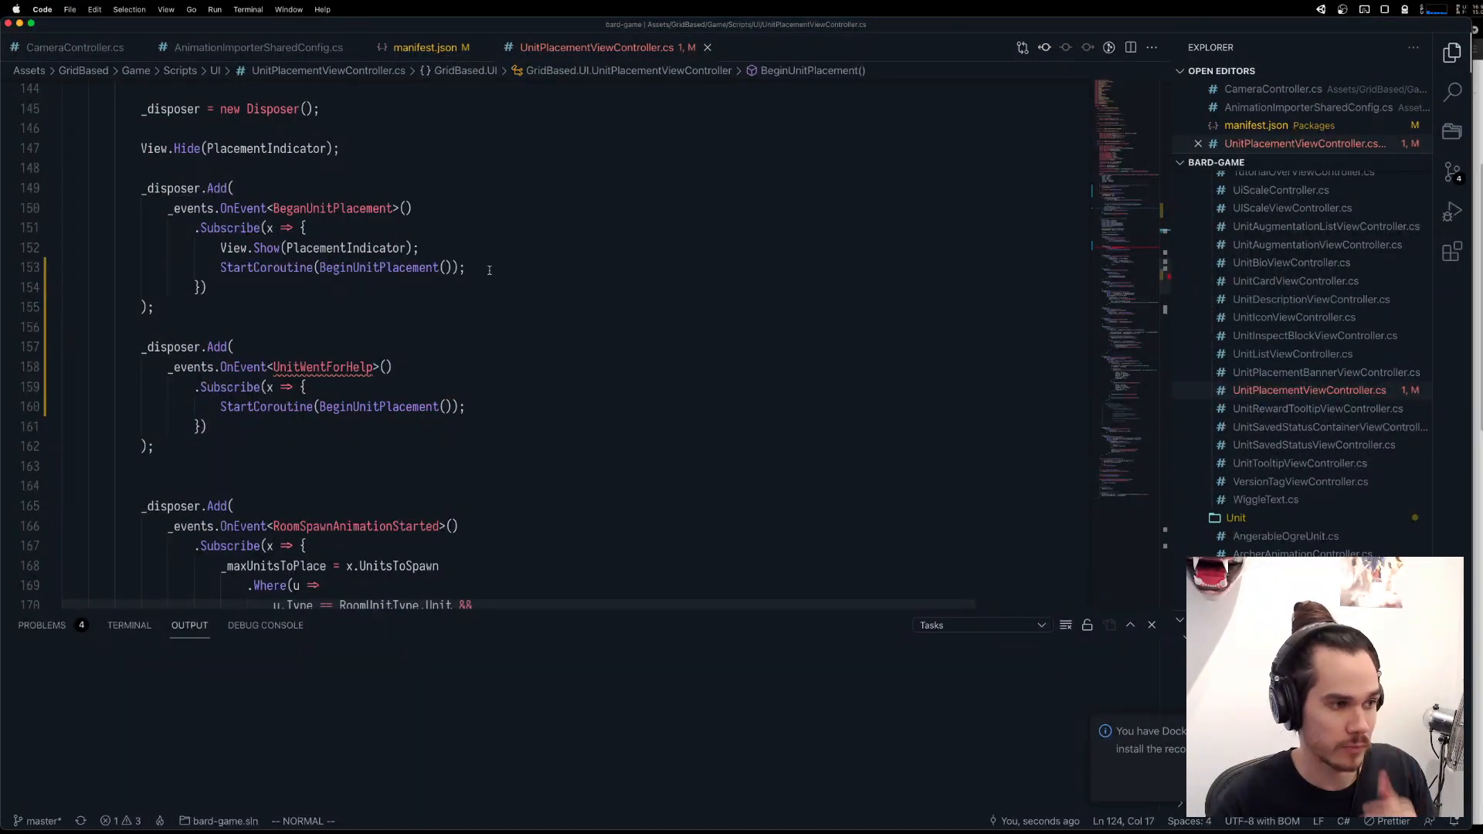
# Delete the View.Show(PlacementIndicator) line from the BeganUnitPlacement subscription.
pyautogui.click(489, 270)
pyautogui.click(506, 241)
pyautogui.press('d')
pyautogui.press('d')
# Make the UnitWentForHelp subscription start the BeginAdditionalUnitPlacement coroutine instead of BeginUnitPlacement.
pyautogui.click(400, 381)
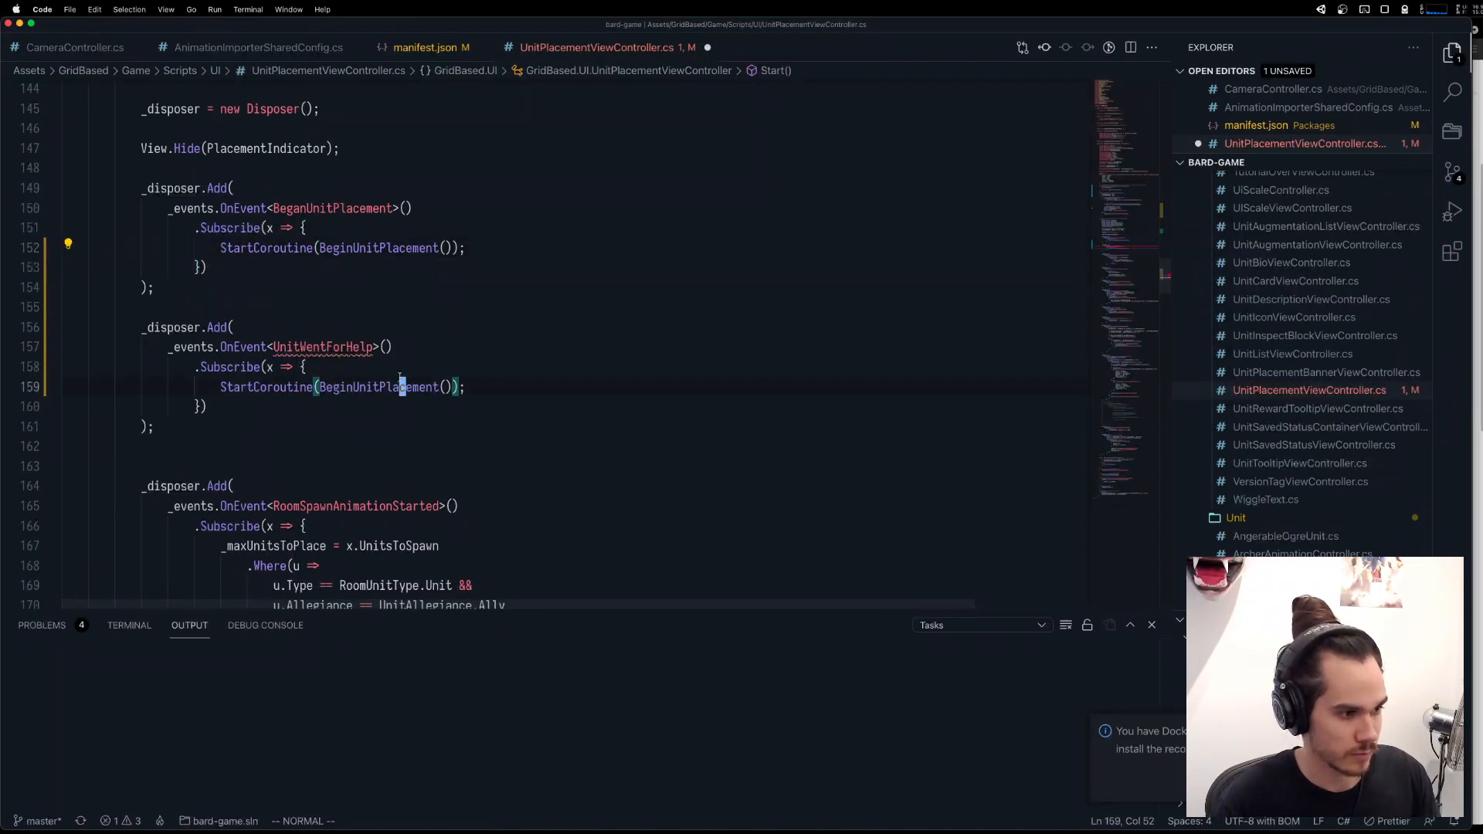
pyautogui.write('ciwBeginAdditionalUnitPlacement')
pyautogui.press('Tab')
pyautogui.press('Escape')
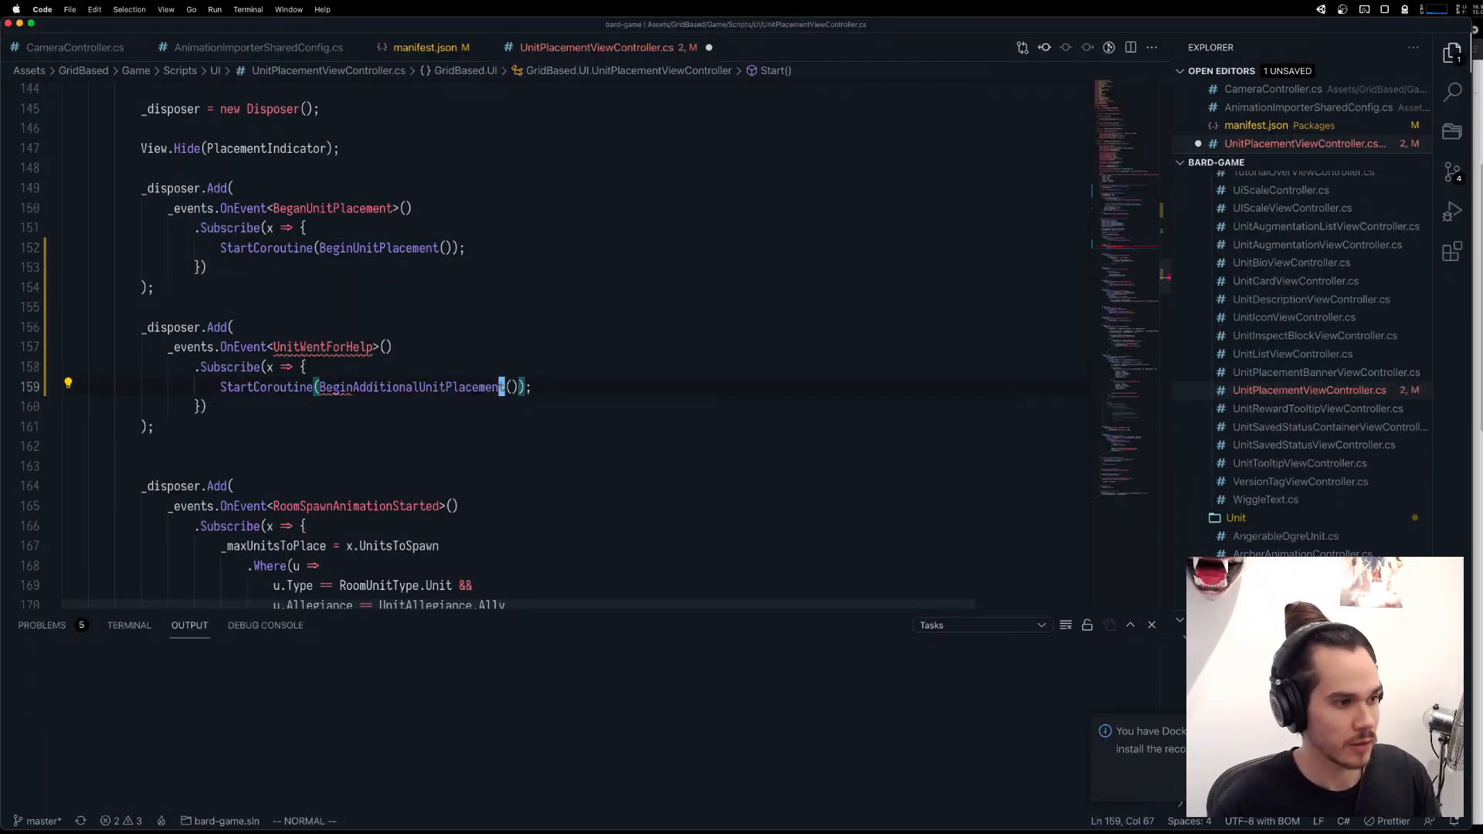
# Save the file, copy the UnitWentForHelp name, and start a public class with that name below UnitSelectedForPlacement.
pyautogui.scroll(1, 363, 385)
pyautogui.doubleClick(344, 387)
pyautogui.press('super+c')
pyautogui.press('super+s')
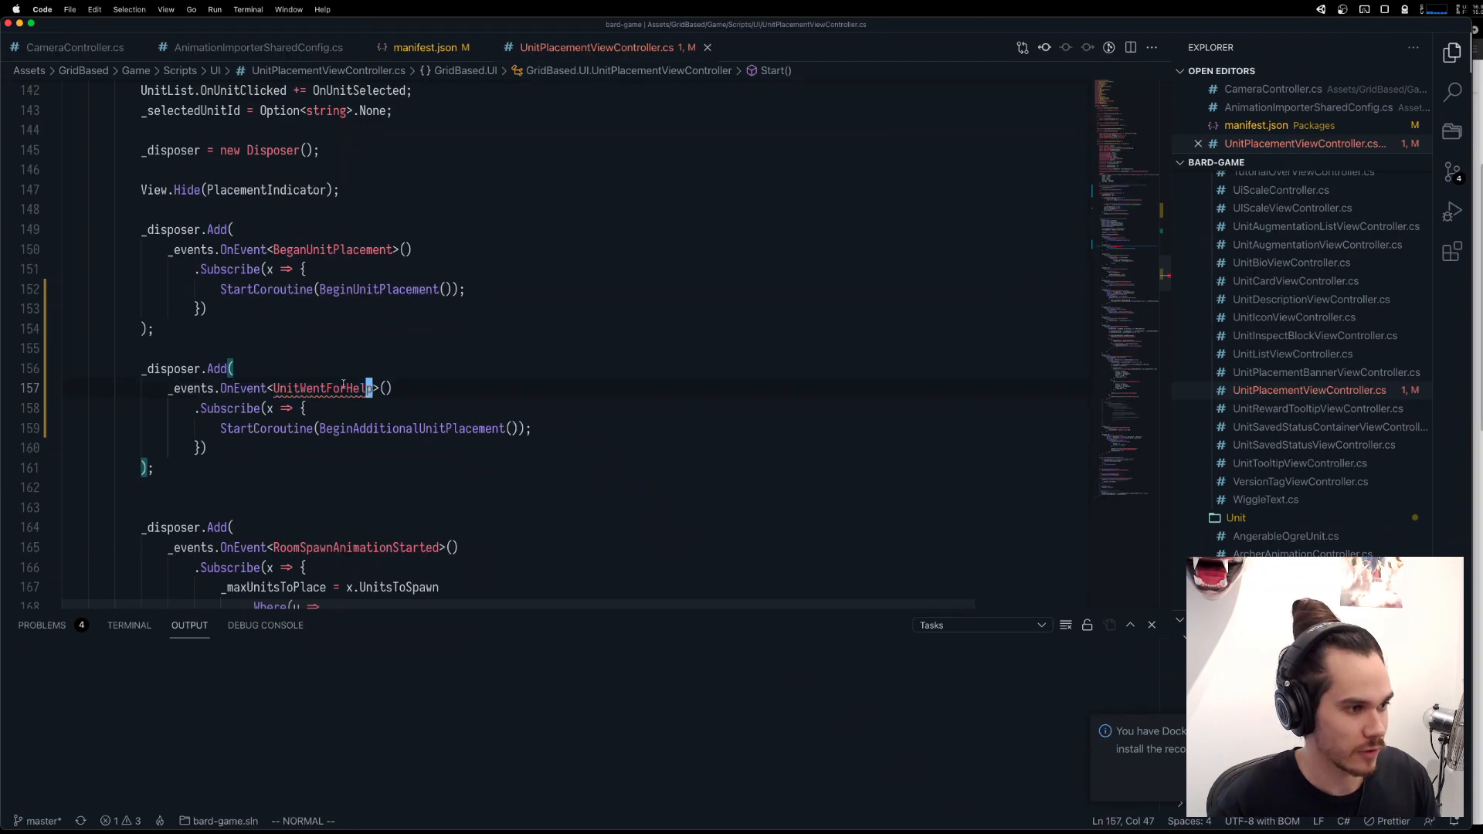
pyautogui.scroll(20, 344, 385)
pyautogui.scroll(-7, 345, 379)
pyautogui.scroll(2, 345, 378)
pyautogui.click(342, 287)
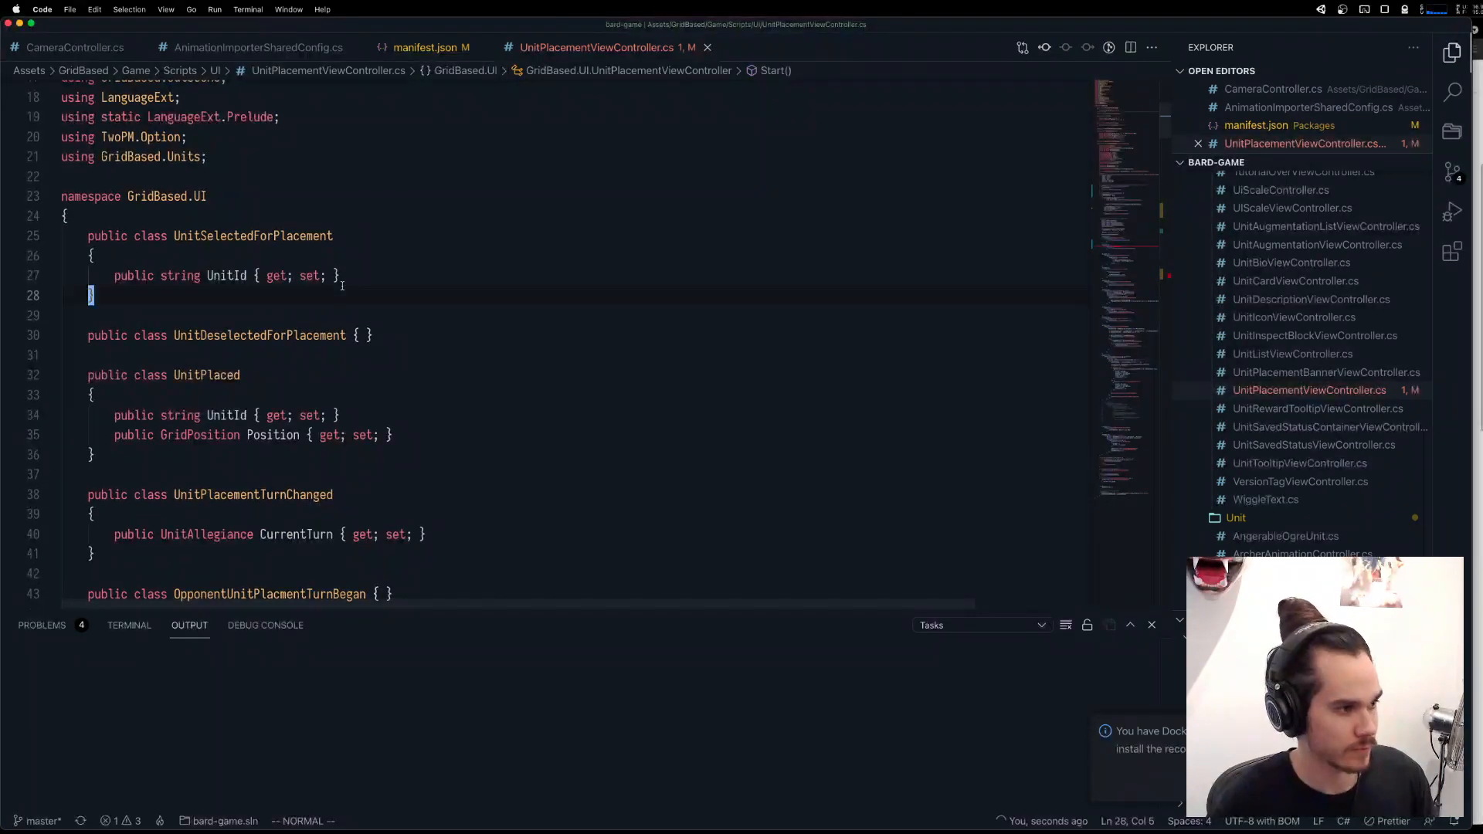
pyautogui.press('o')
pyautogui.press('Return')
pyautogui.write('public class')
pyautogui.press('super+v')
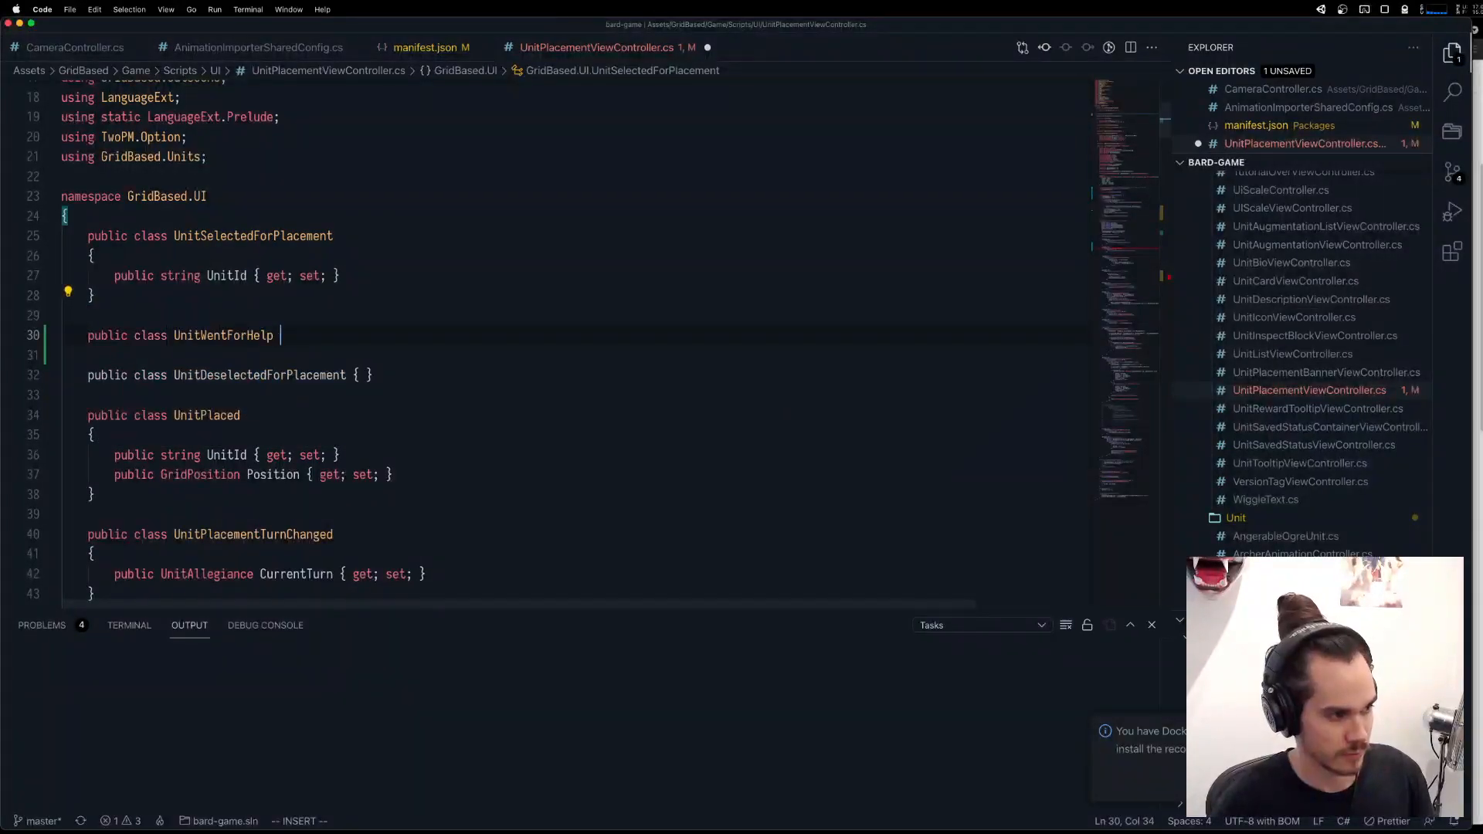
# Give the UnitWentForHelp class a body with a public string UnitId { get; set; } property, and save the file.
pyautogui.write('{')
pyautogui.press('Return')
pyautogui.write('public tring Unit')
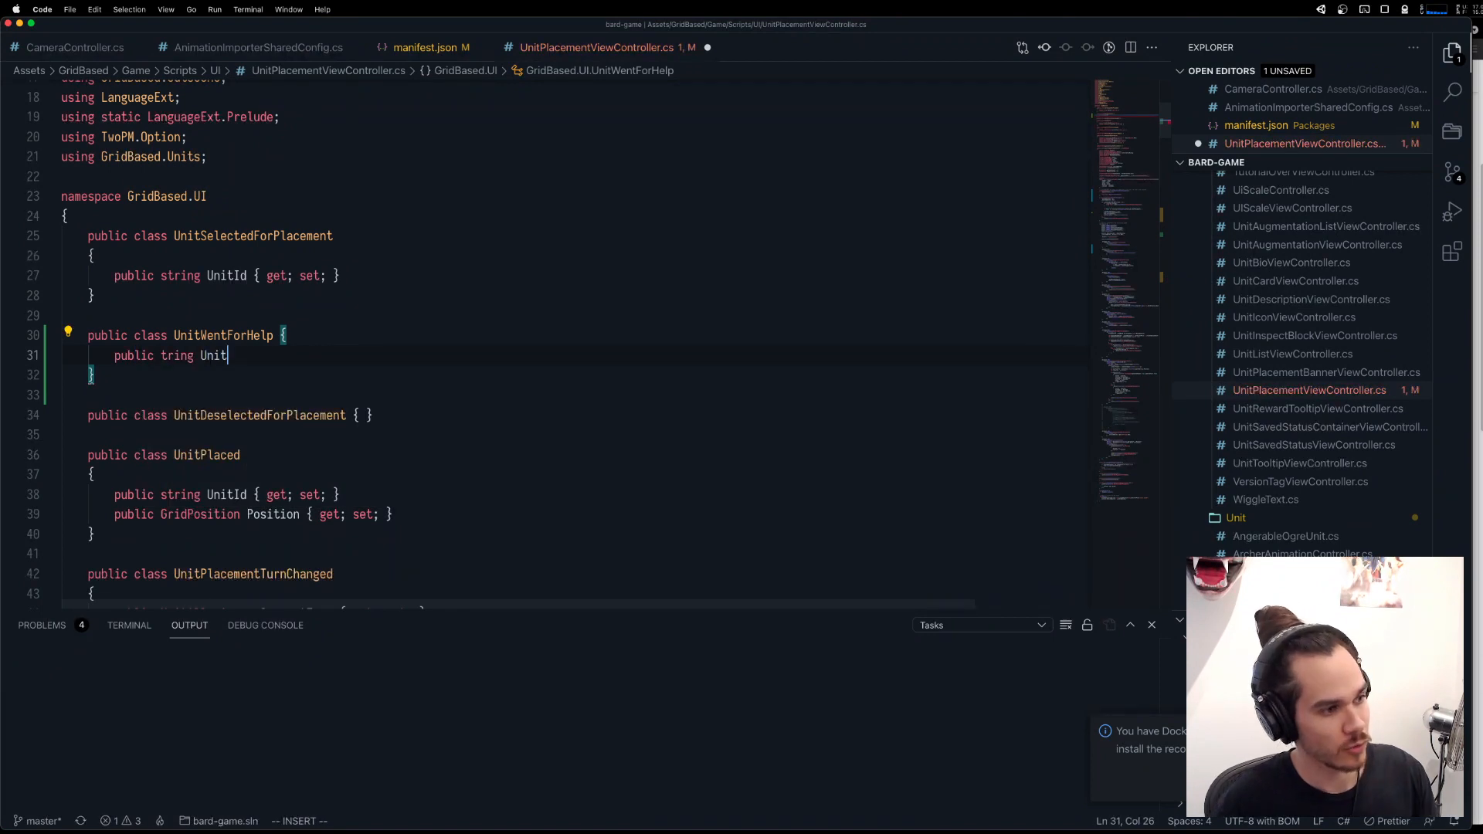
pyautogui.hotkey('ctrl', 'w')
pyautogui.hotkey('ctrl', 'w')
pyautogui.write('string Uni')
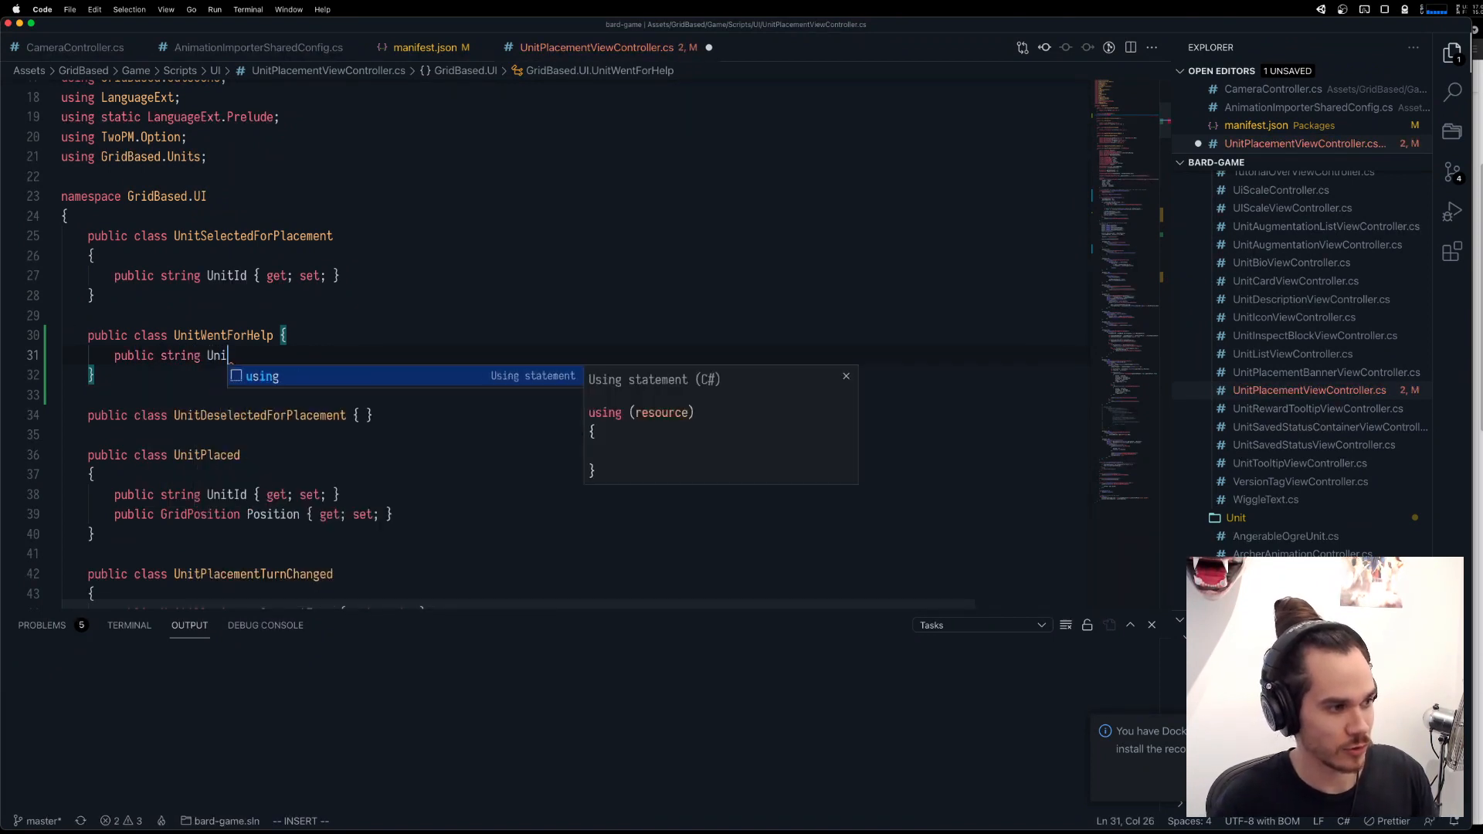
pyautogui.write('tId { get; set;')
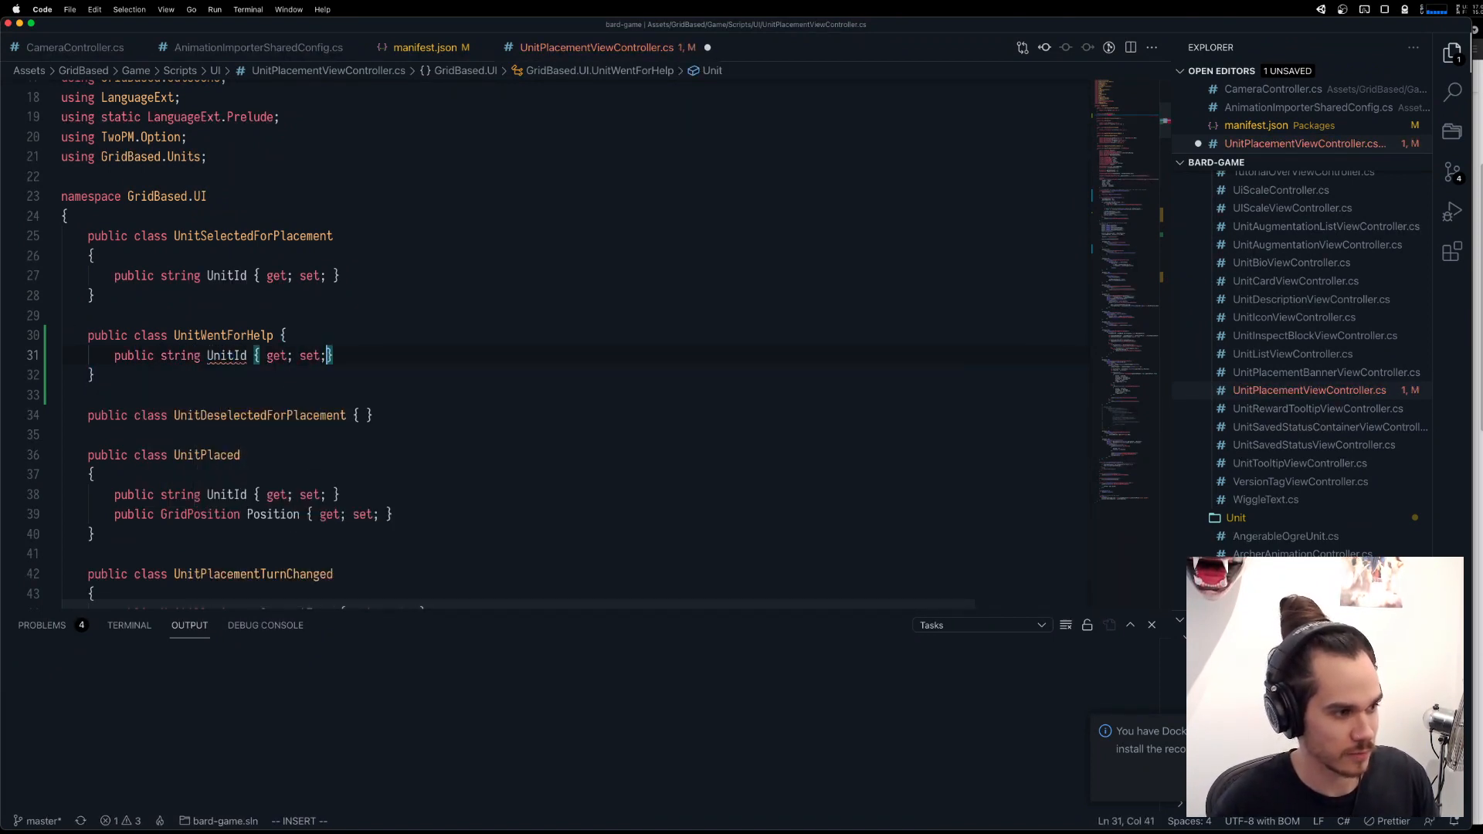
pyautogui.press('Escape')
pyautogui.hotkey('ctrl', 's')
# Comment out the UnitId property in the UnitWentForHelp class.
pyautogui.click(391, 273)
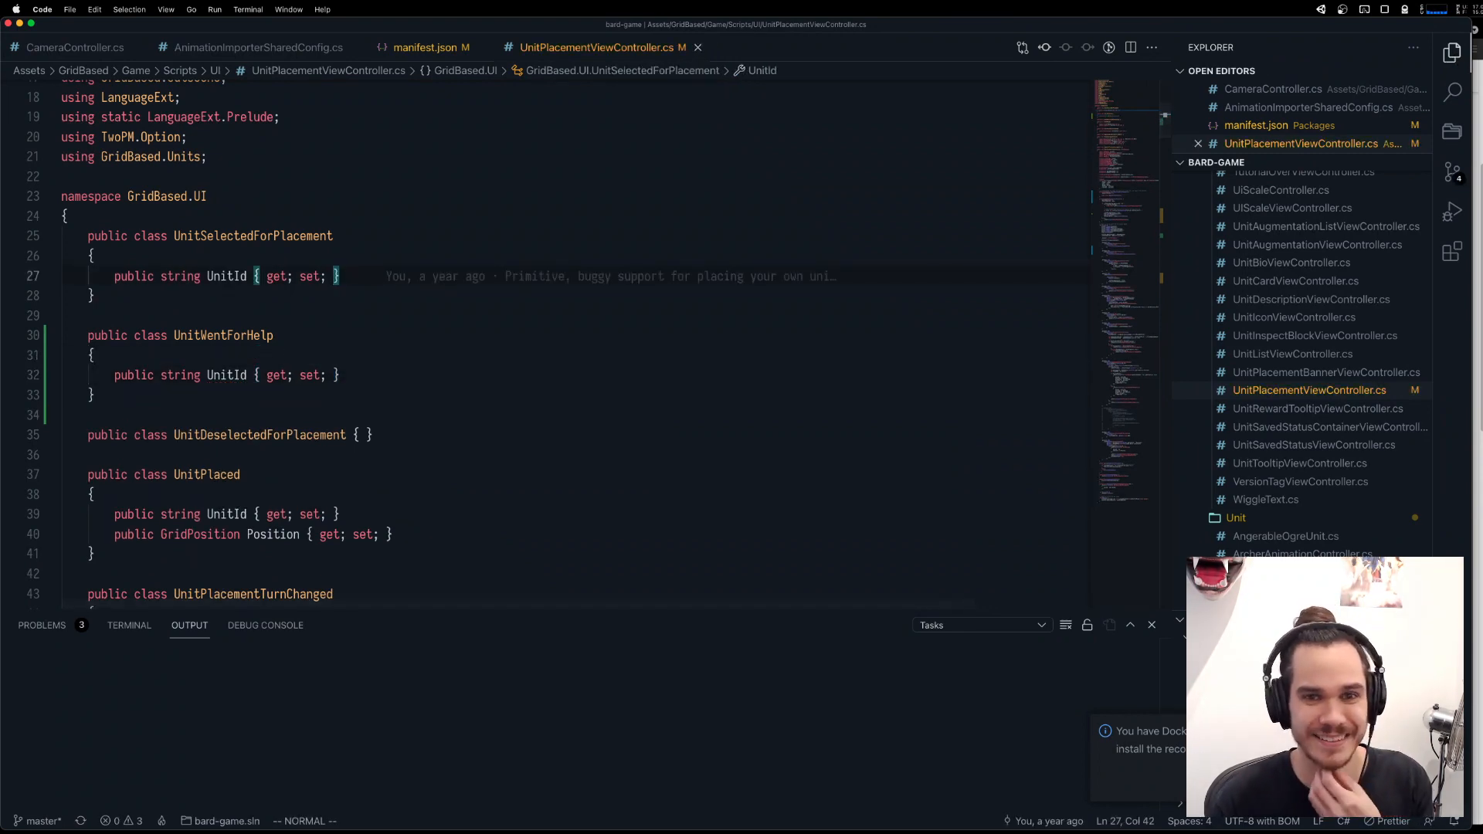
pyautogui.click(325, 315)
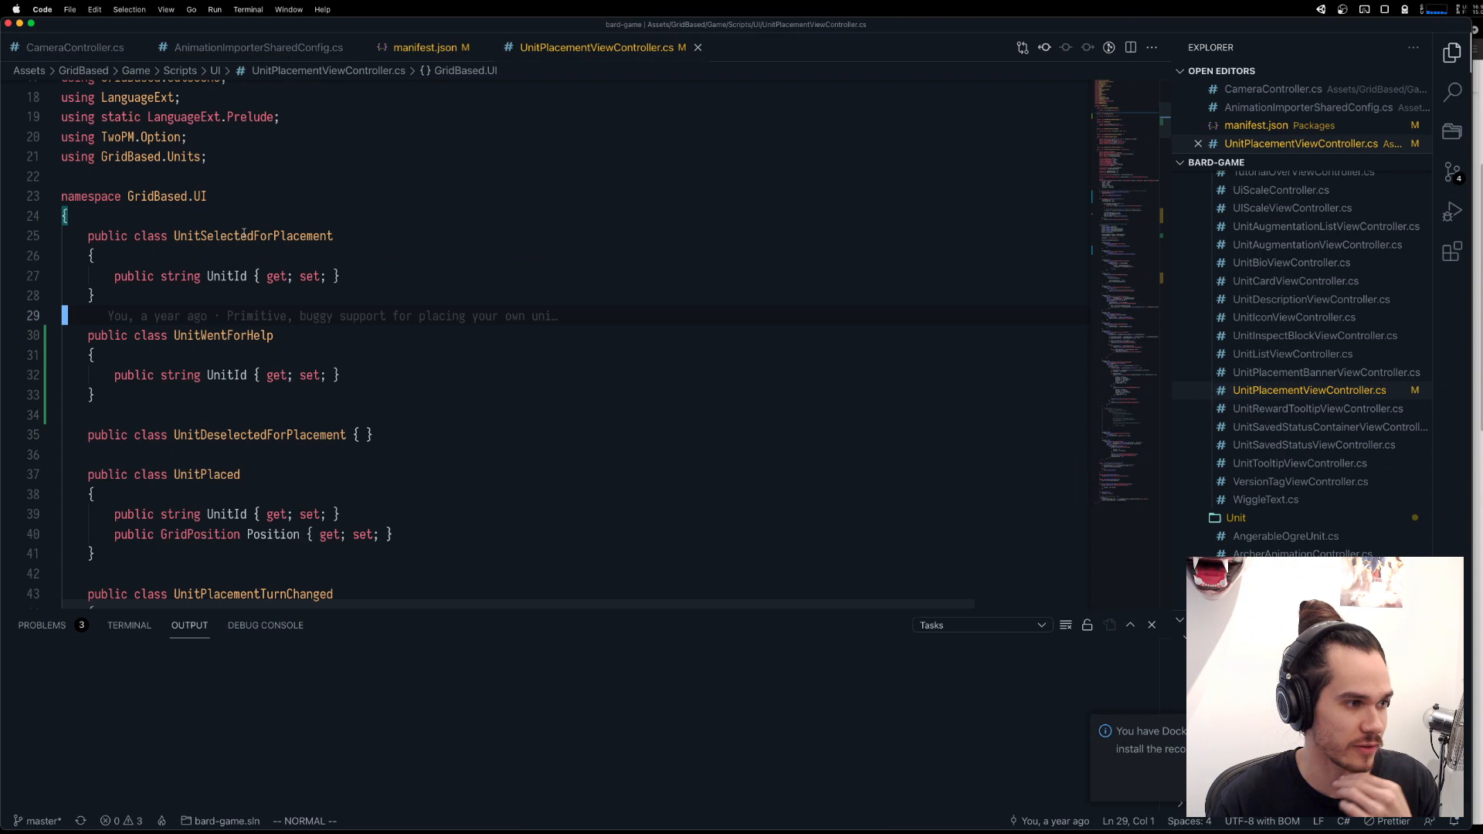
pyautogui.click(241, 336)
pyautogui.click(301, 355)
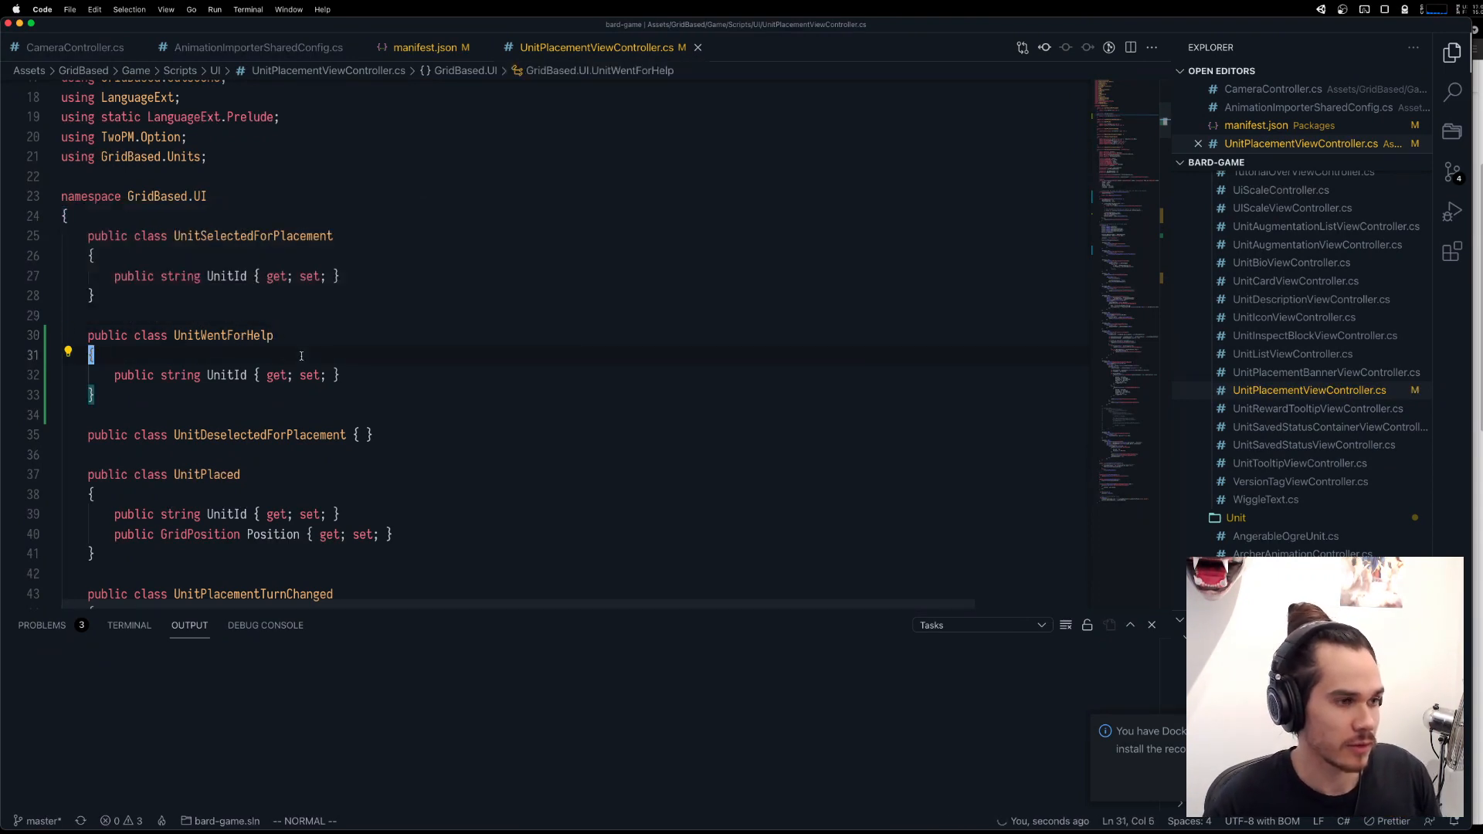
pyautogui.click(344, 376)
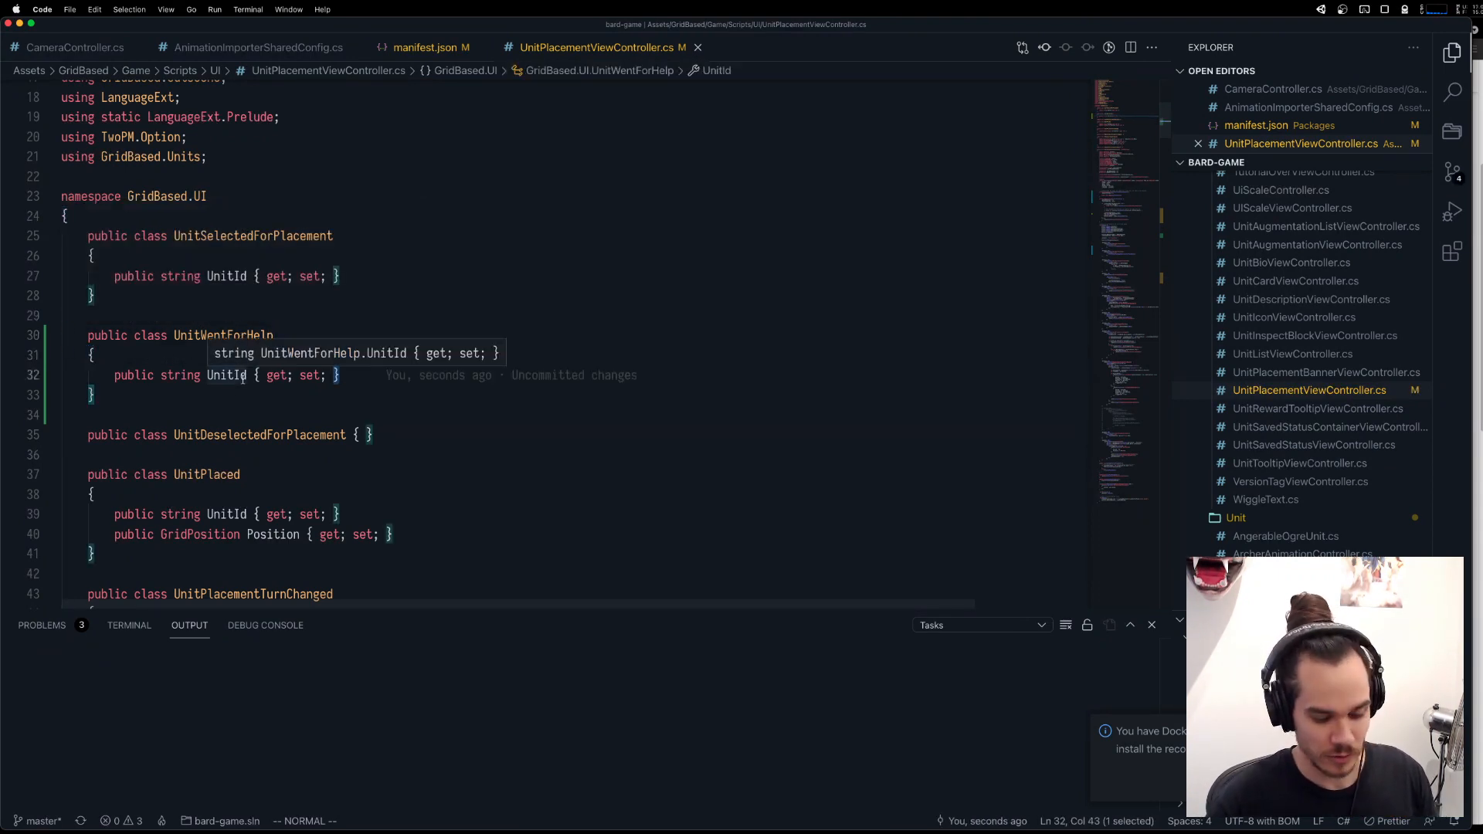
pyautogui.press('super+slash')
pyautogui.press('k')
pyautogui.press('k')
pyautogui.click(461, 379)
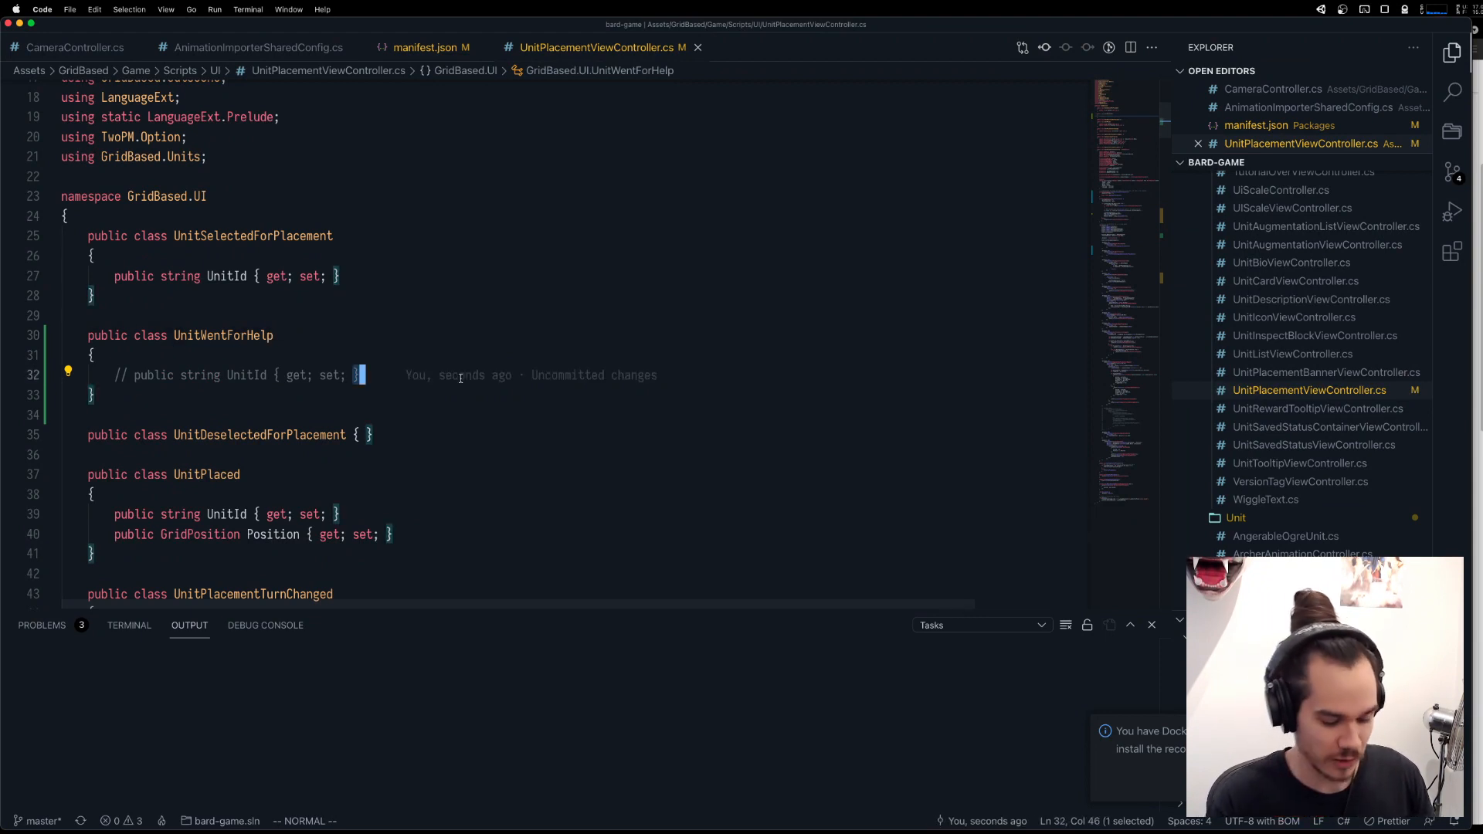
# Open DeveloperEncounterUtilitySystem.cs and locate the KeyCode.R handler at the end of Update().
pyautogui.press('super+p')
pyautogui.write('developer')
pyautogui.press('Return')
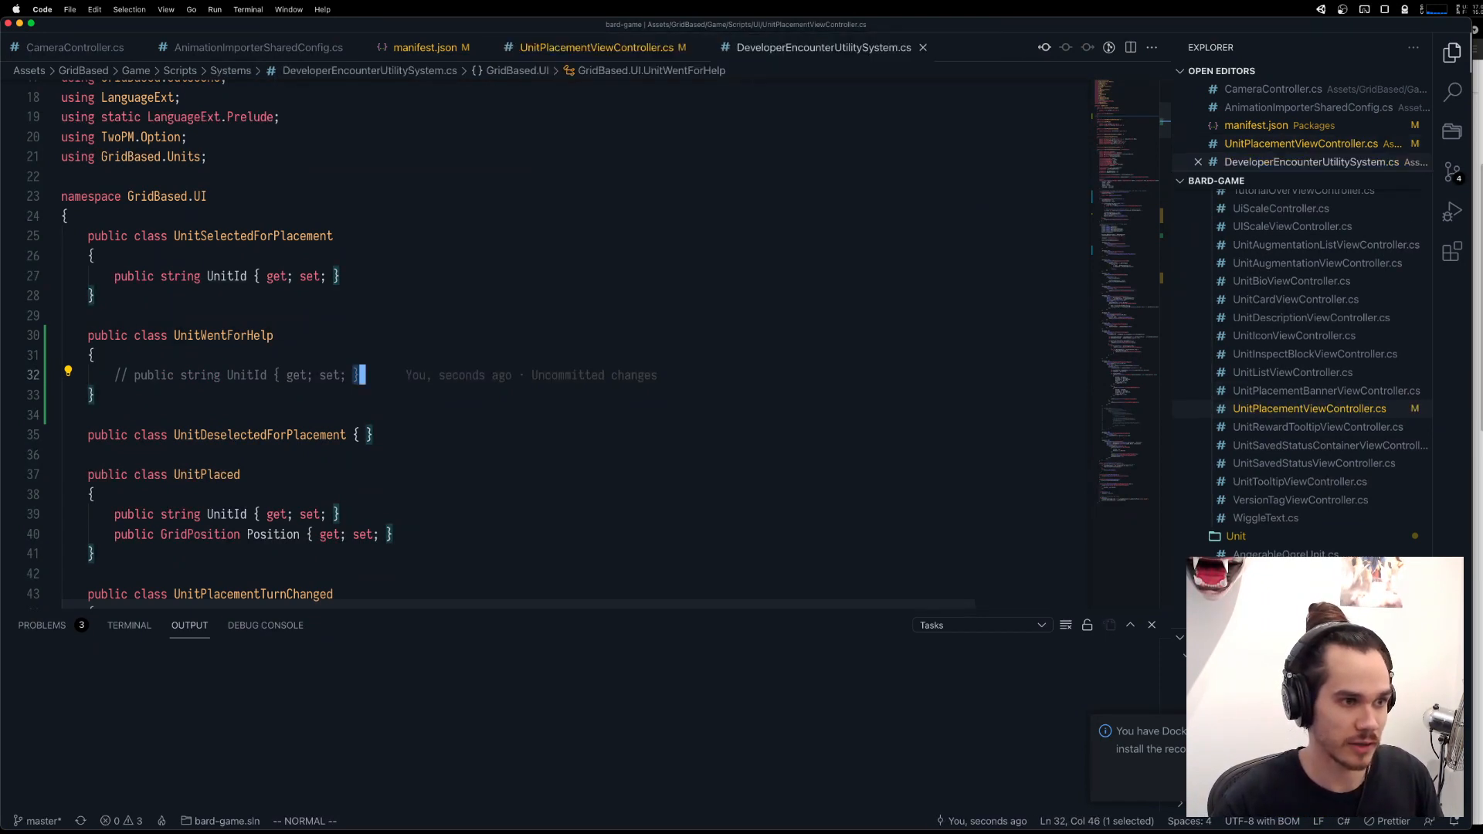
pyautogui.scroll(-10, 464, 340)
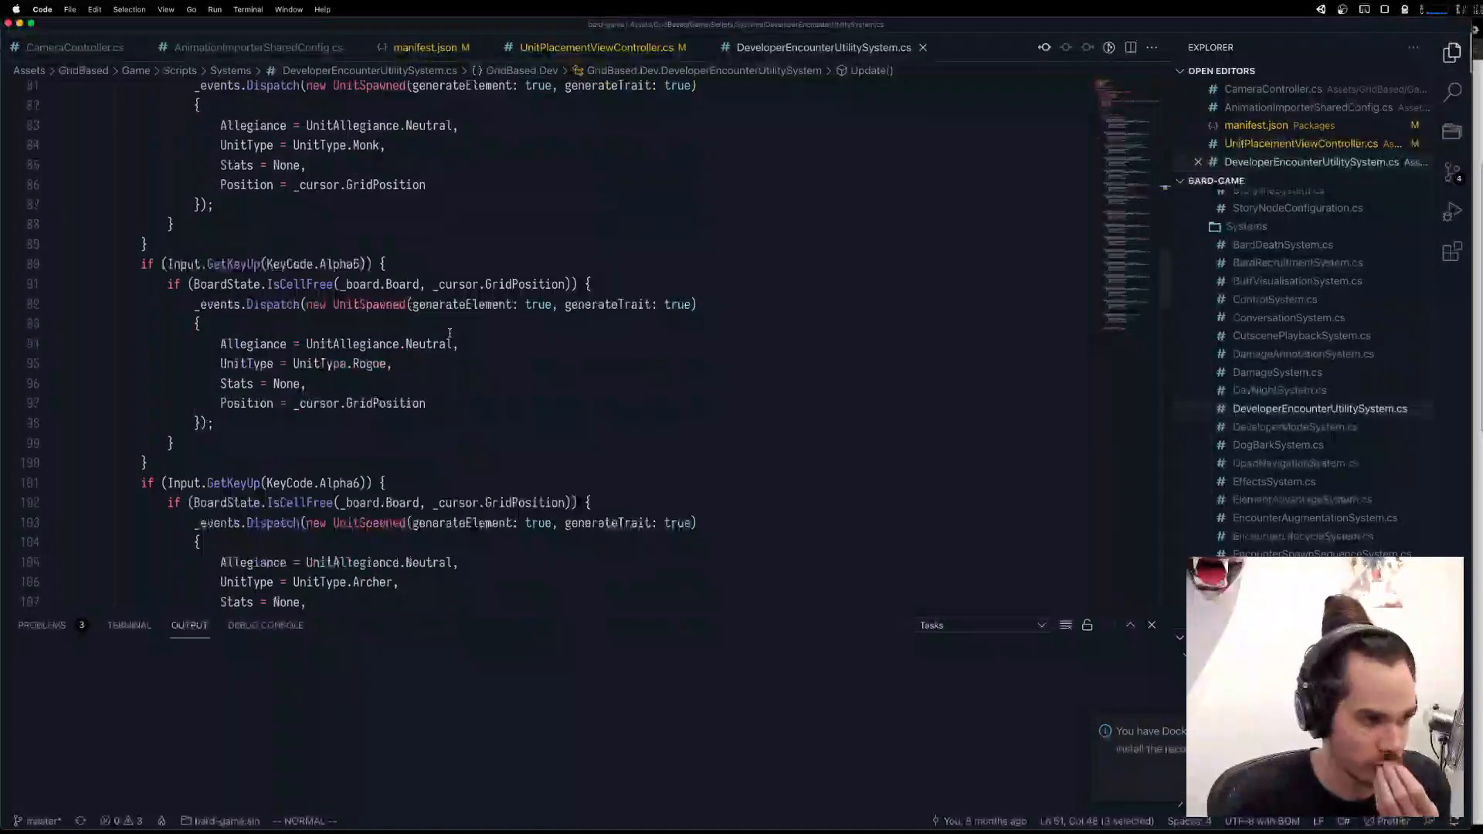
pyautogui.scroll(-10, 449, 333)
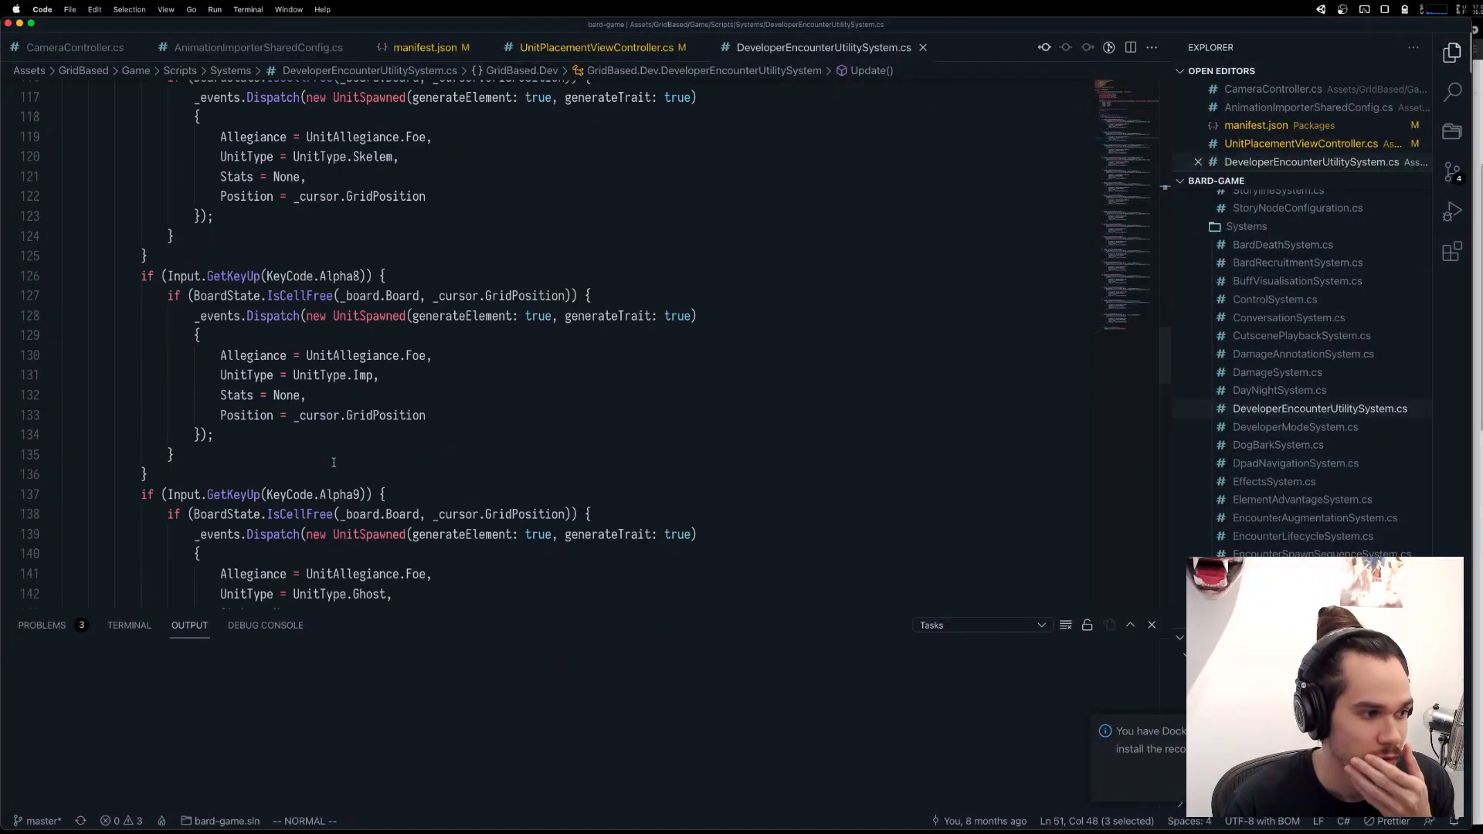
pyautogui.scroll(-5, 334, 462)
pyautogui.scroll(-11, 290, 348)
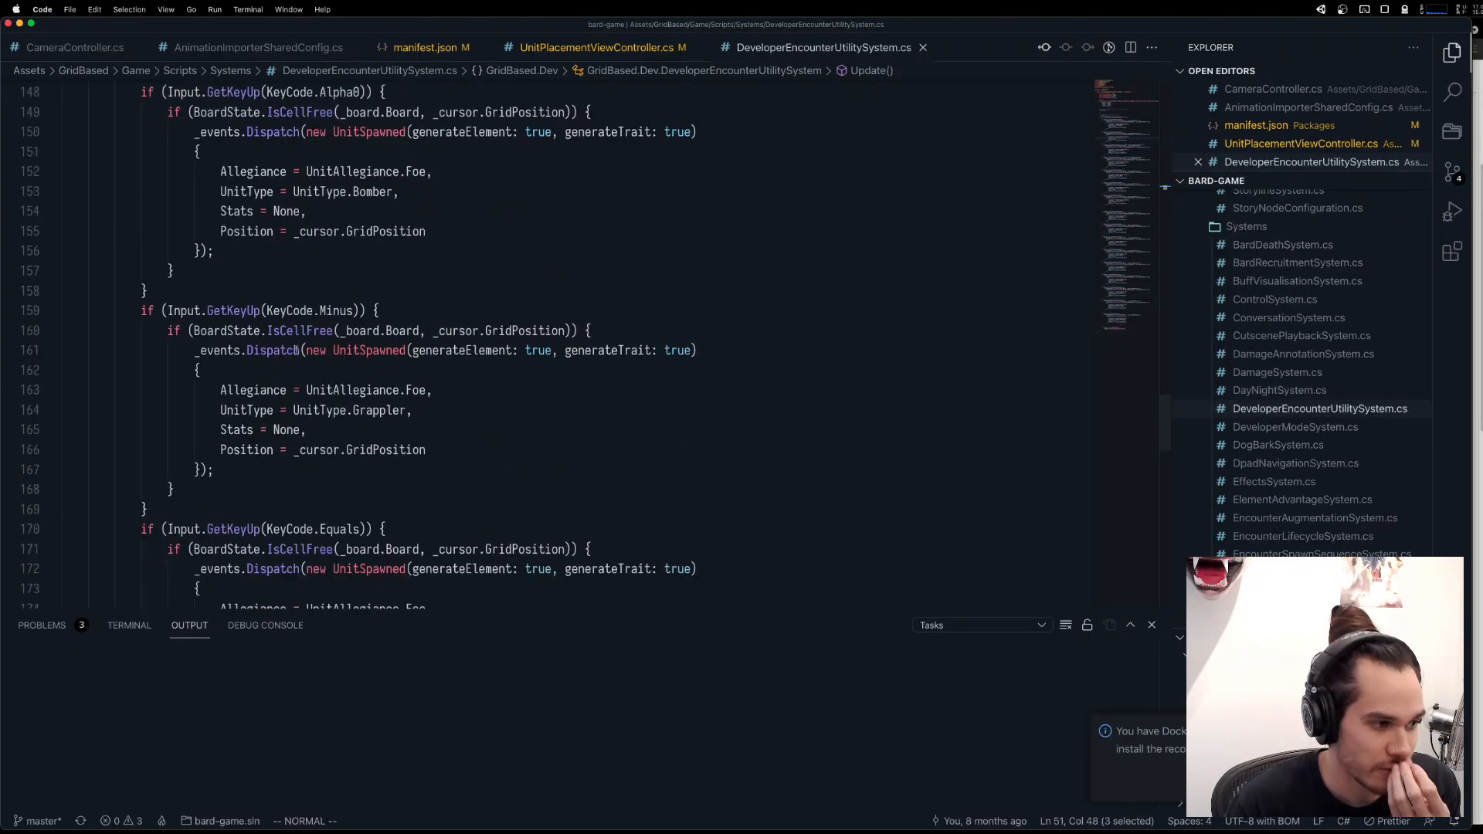
pyautogui.scroll(-10, 296, 364)
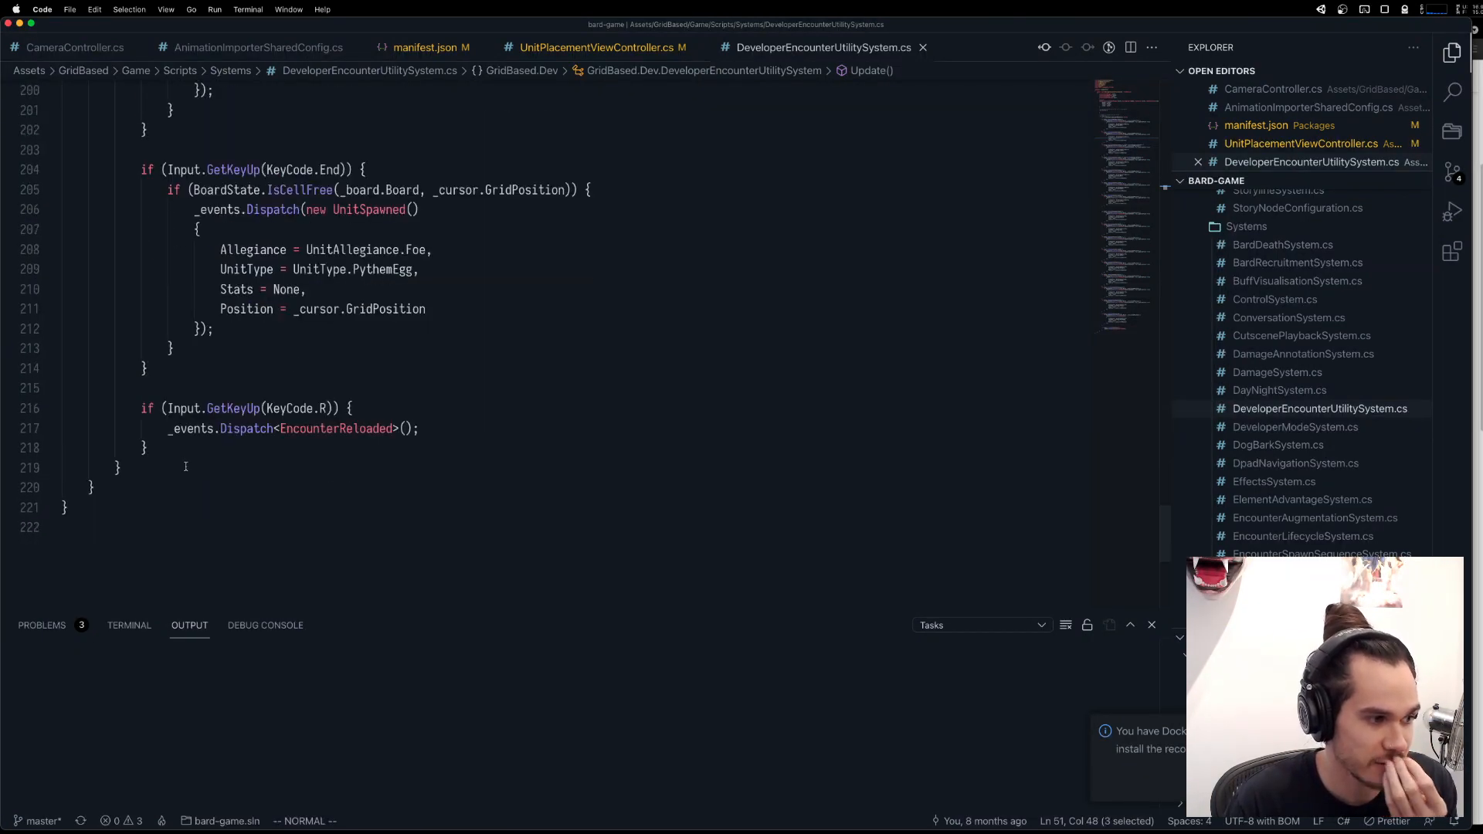
# Duplicate the KeyCode.R if-block that dispatches EncounterReloaded, leaving a blank line between the two copies.
pyautogui.moveTo(164, 446); pyautogui.dragTo(142, 408)
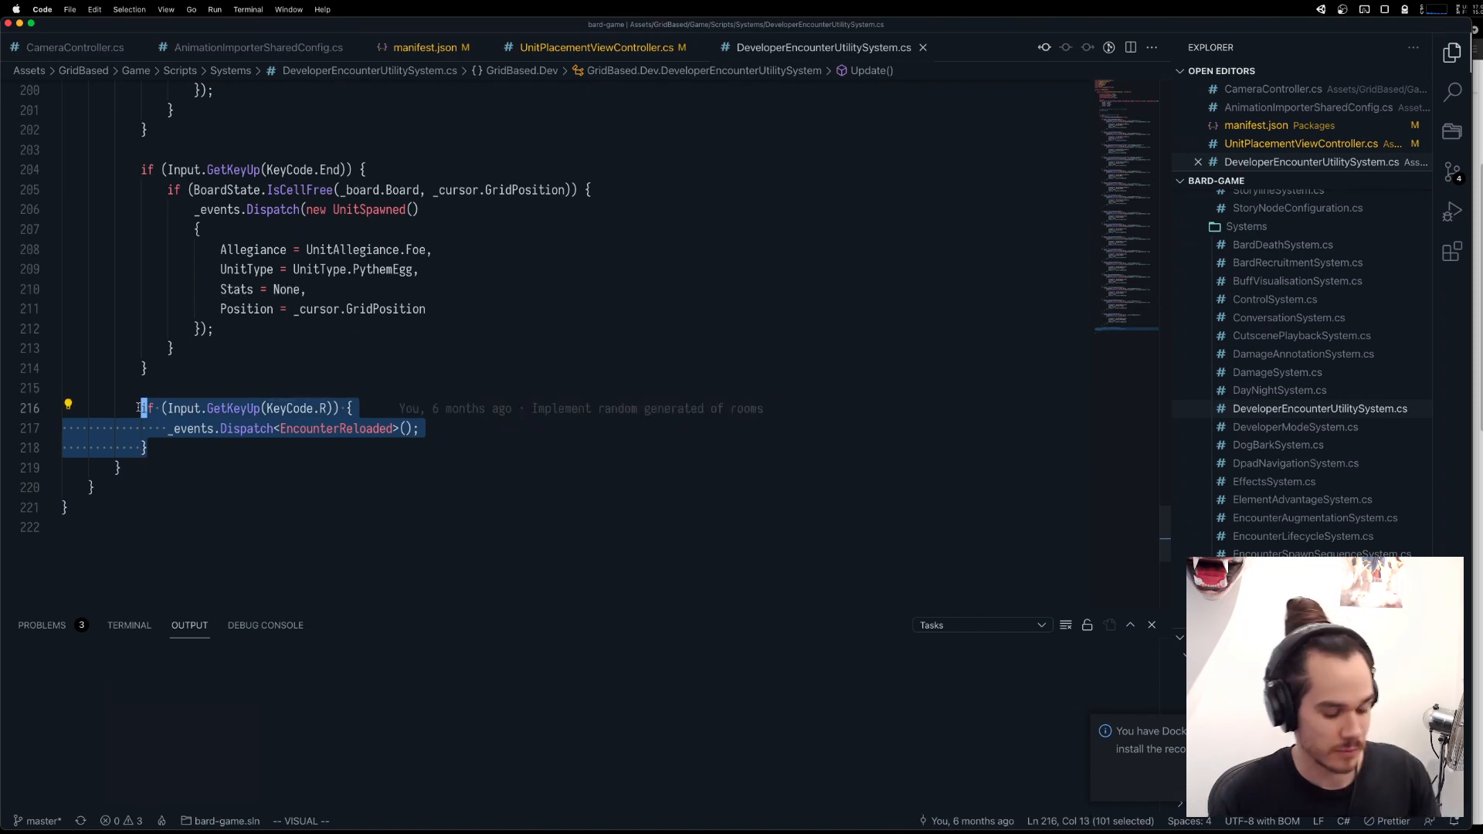
pyautogui.hotkey('alt', 'shift', 'Down')
pyautogui.click(379, 442)
pyautogui.press('o')
pyautogui.press('Escape')
# Change the key in the first copy of the KeyCode.R block to KeyCode.Semicolon.
pyautogui.doubleClick(356, 424)
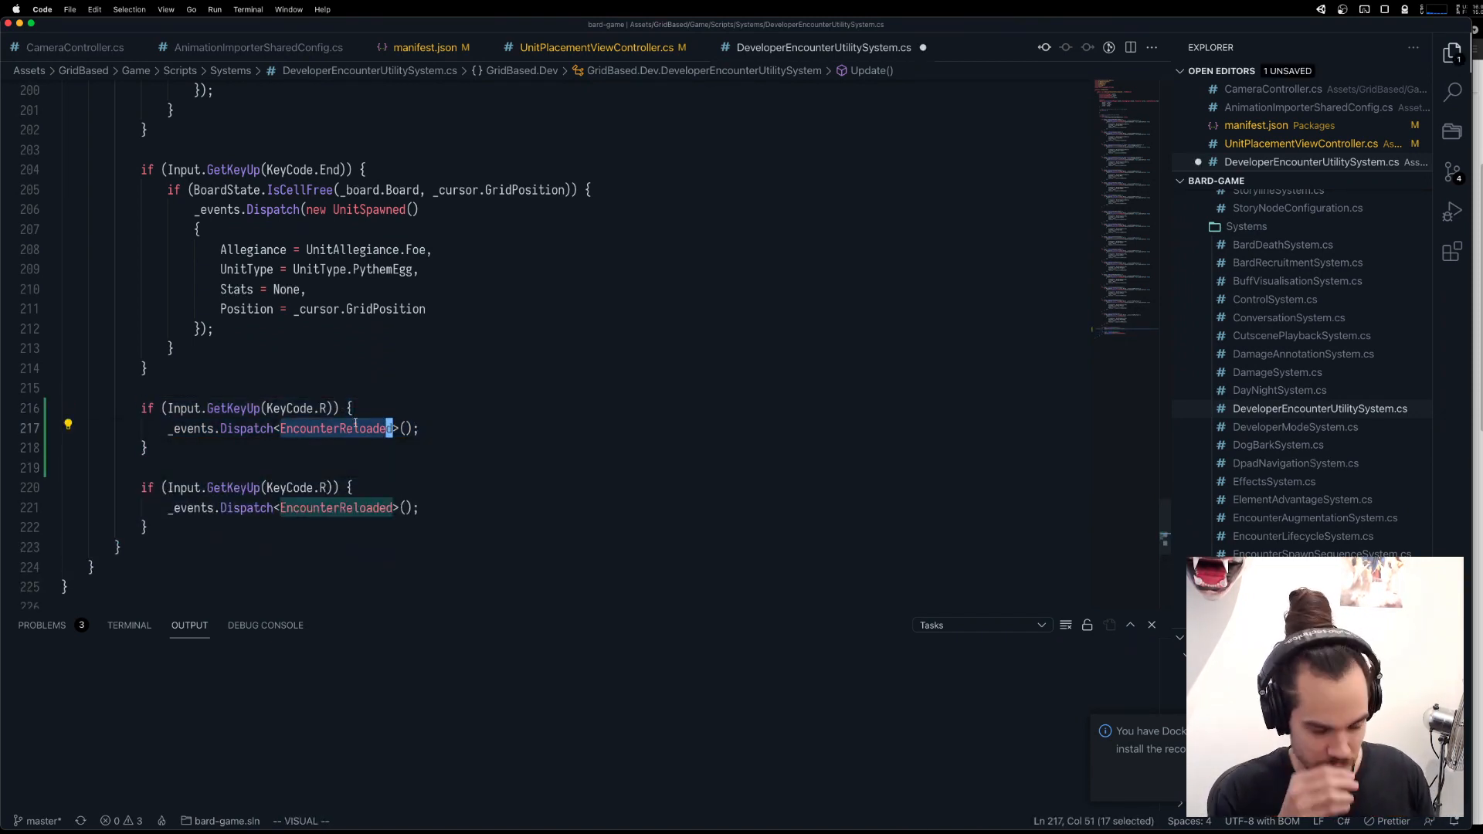
pyautogui.click(323, 408)
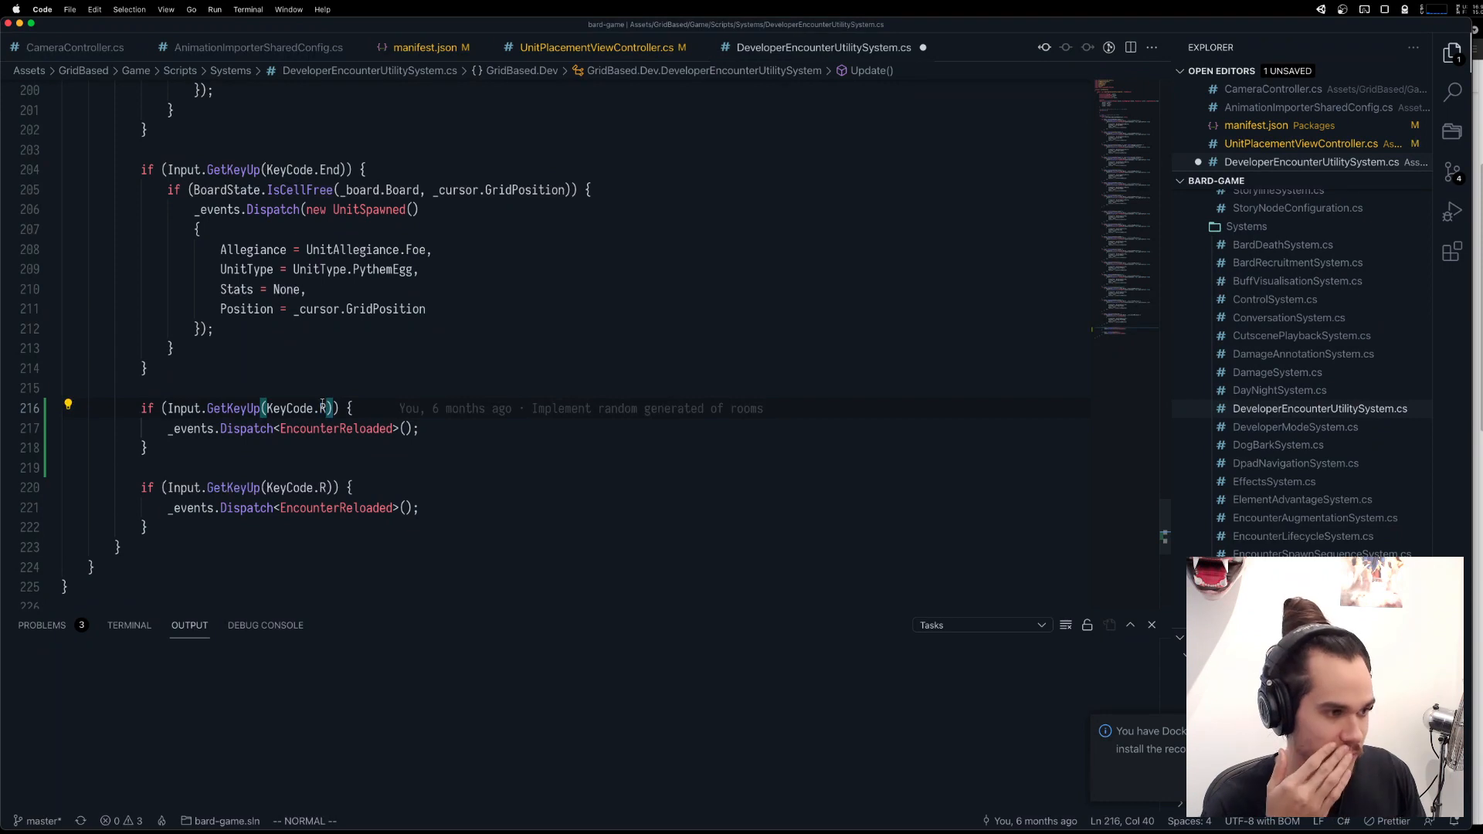
pyautogui.write('wSemicolon')
pyautogui.press('Tab')
pyautogui.press('Escape')
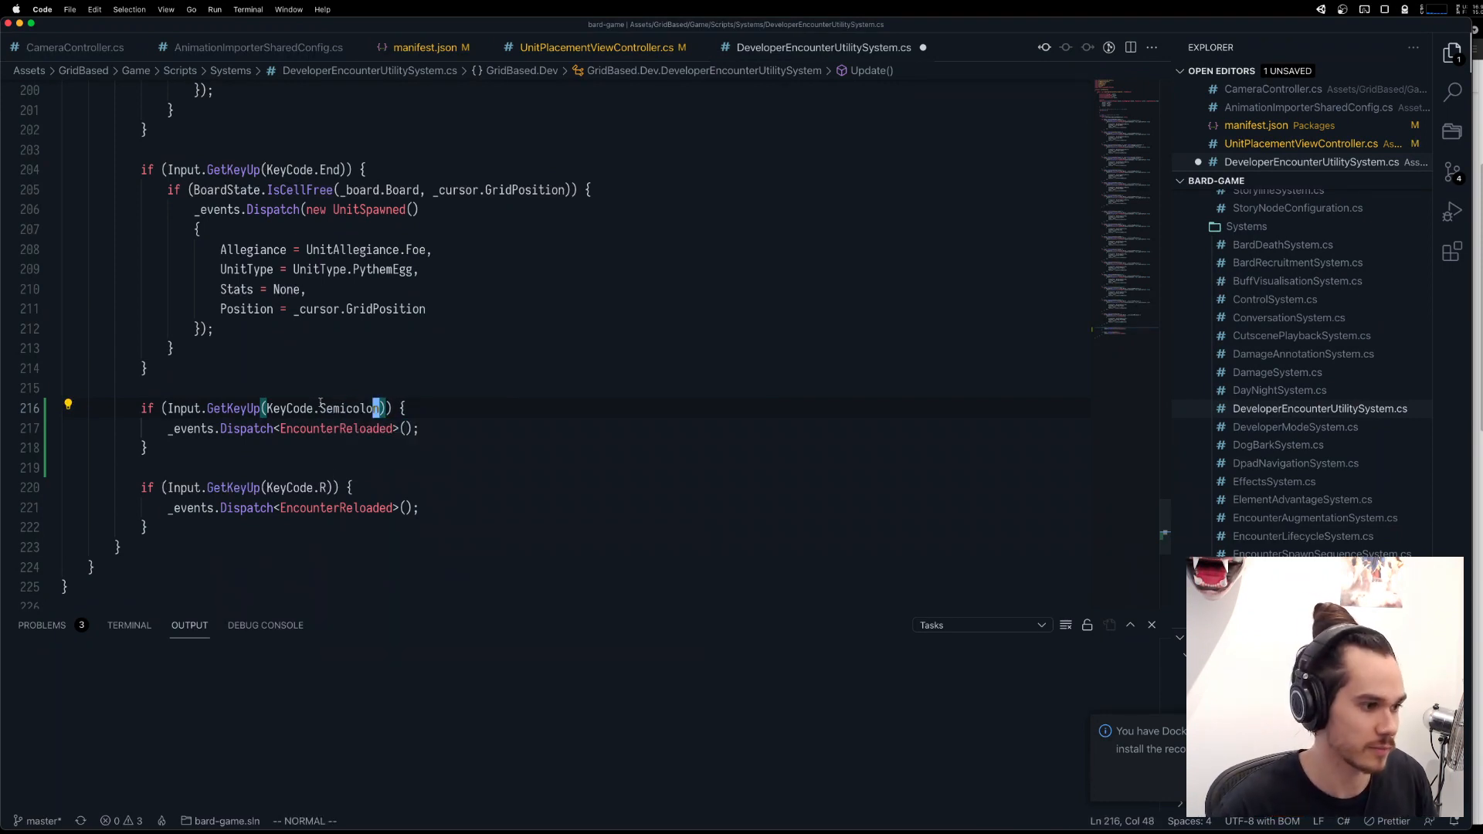
# Make the Semicolon handler dispatch UnitWentForHelp, and apply the quick fix that imports its missing namespace.
pyautogui.doubleClick(324, 426)
pyautogui.write('UnitWentForHelp')
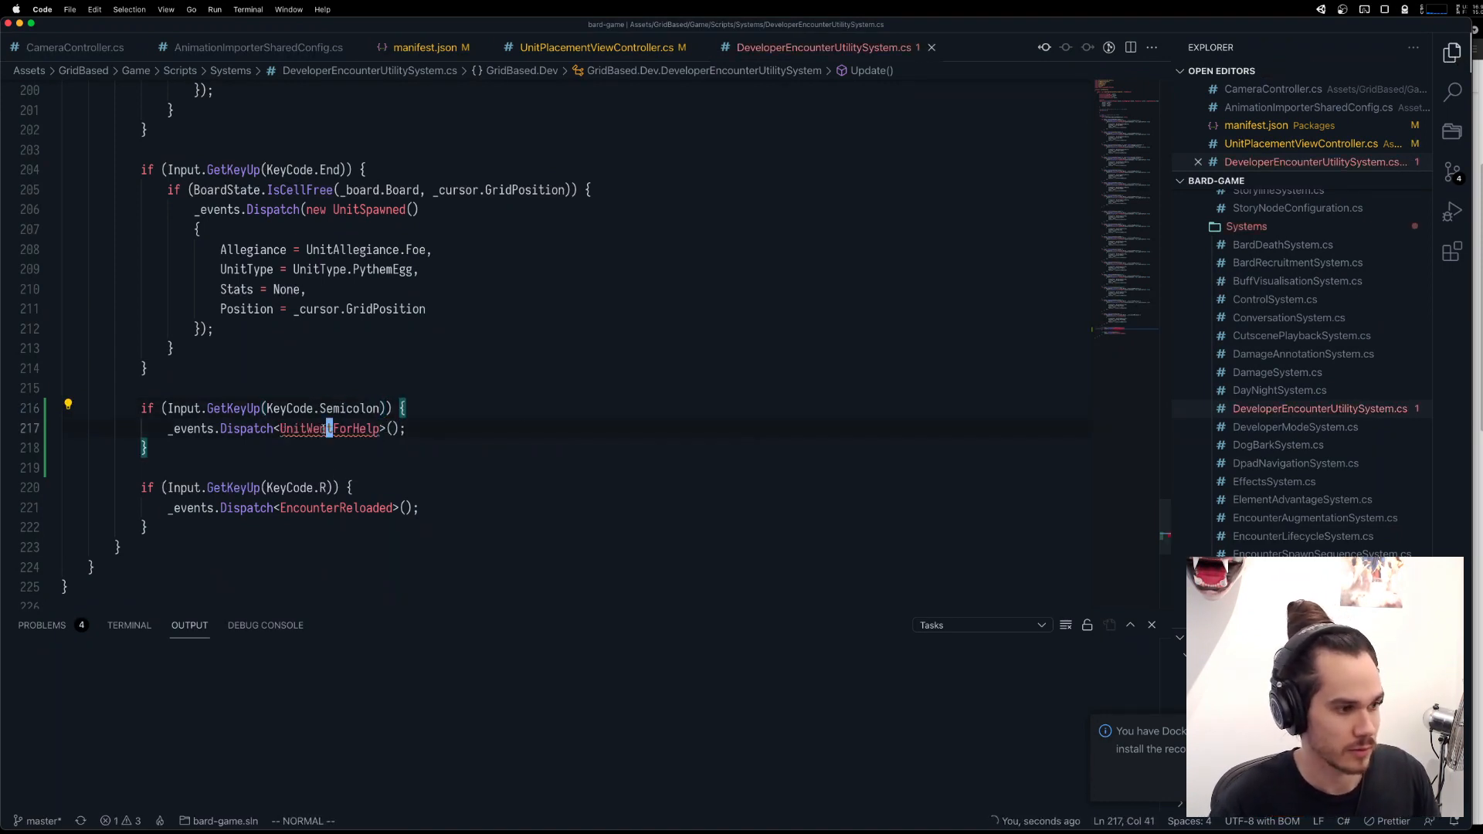
pyautogui.press('super+period')
pyautogui.press('Return')
pyautogui.press('j')
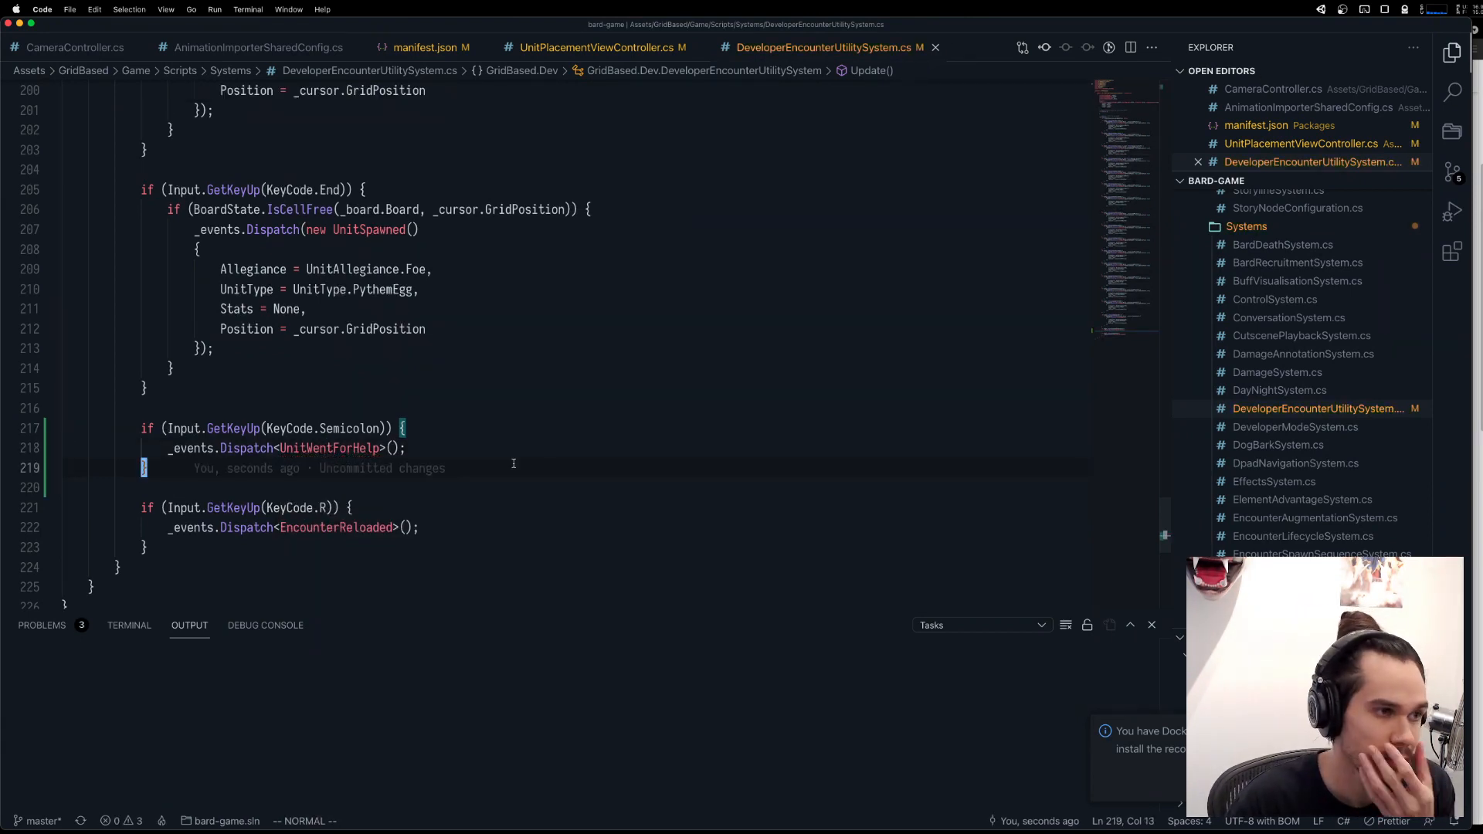
pyautogui.click(335, 449)
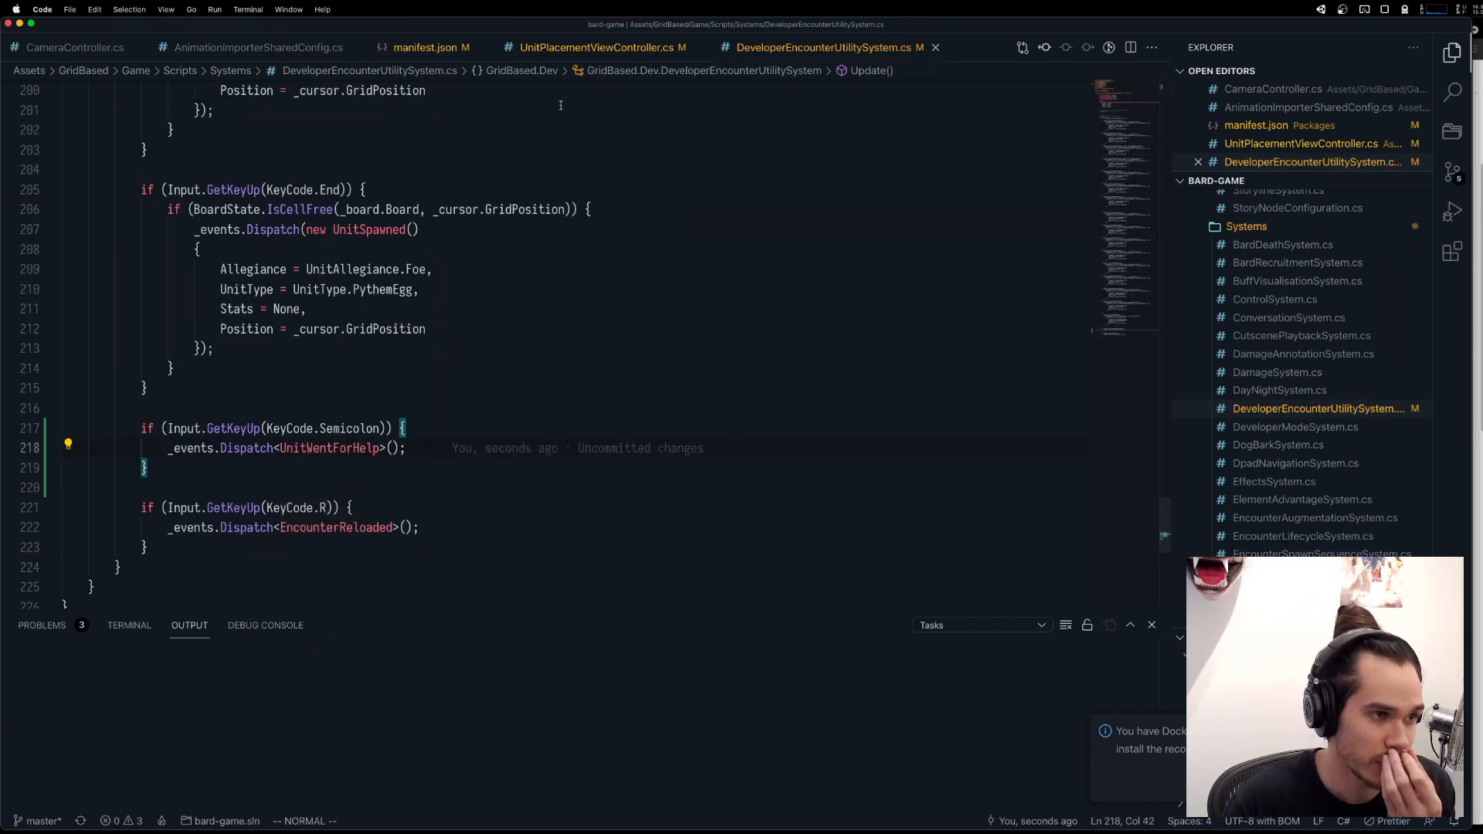
# Review BeginAdditionalUnitPlacement in UnitPlacementViewController.cs and switch to the Unity editor.
pyautogui.click(569, 51)
pyautogui.scroll(-20, 278, 382)
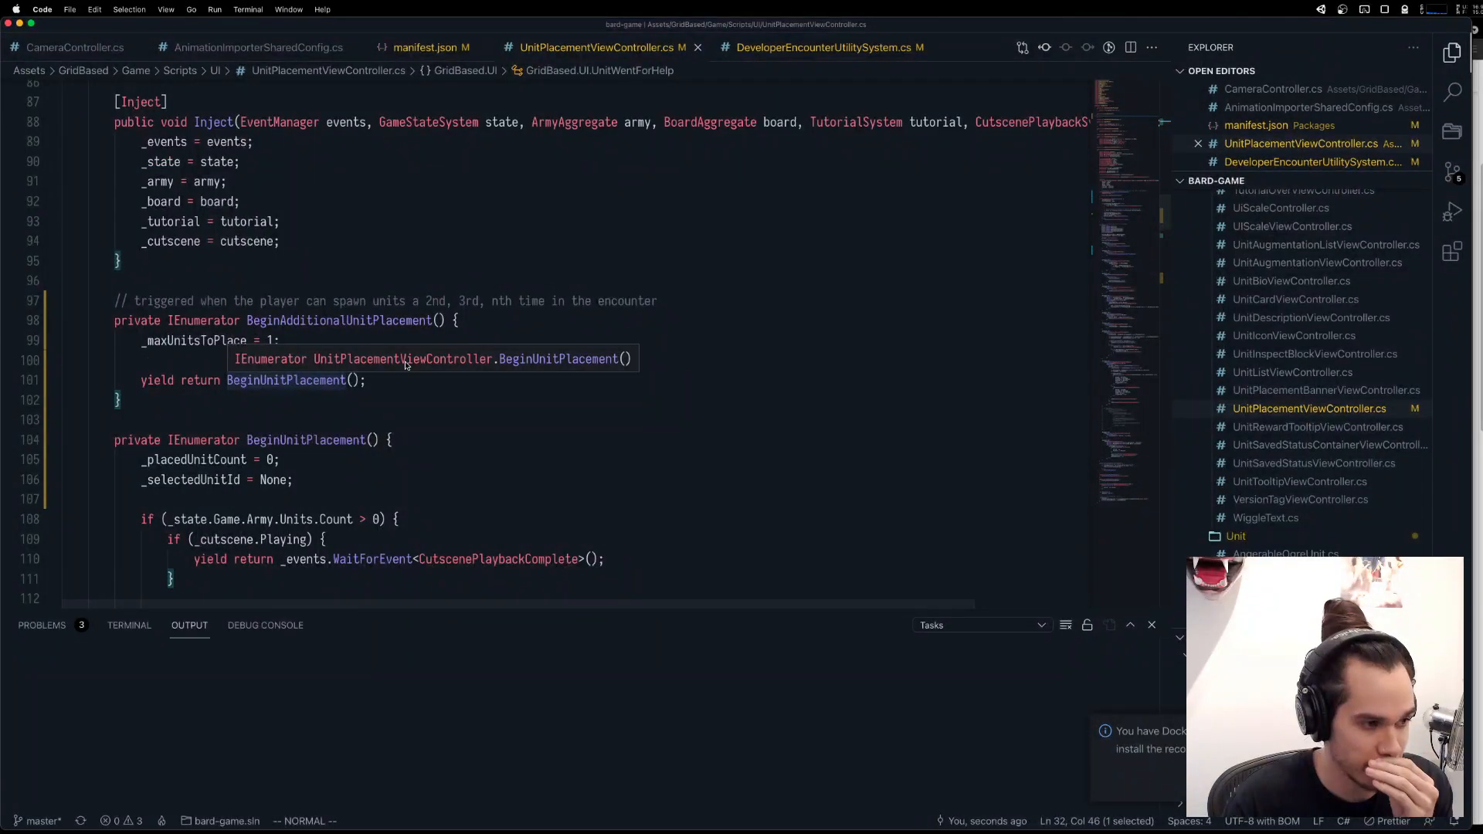
pyautogui.hotkey('ctrl', 'Up')
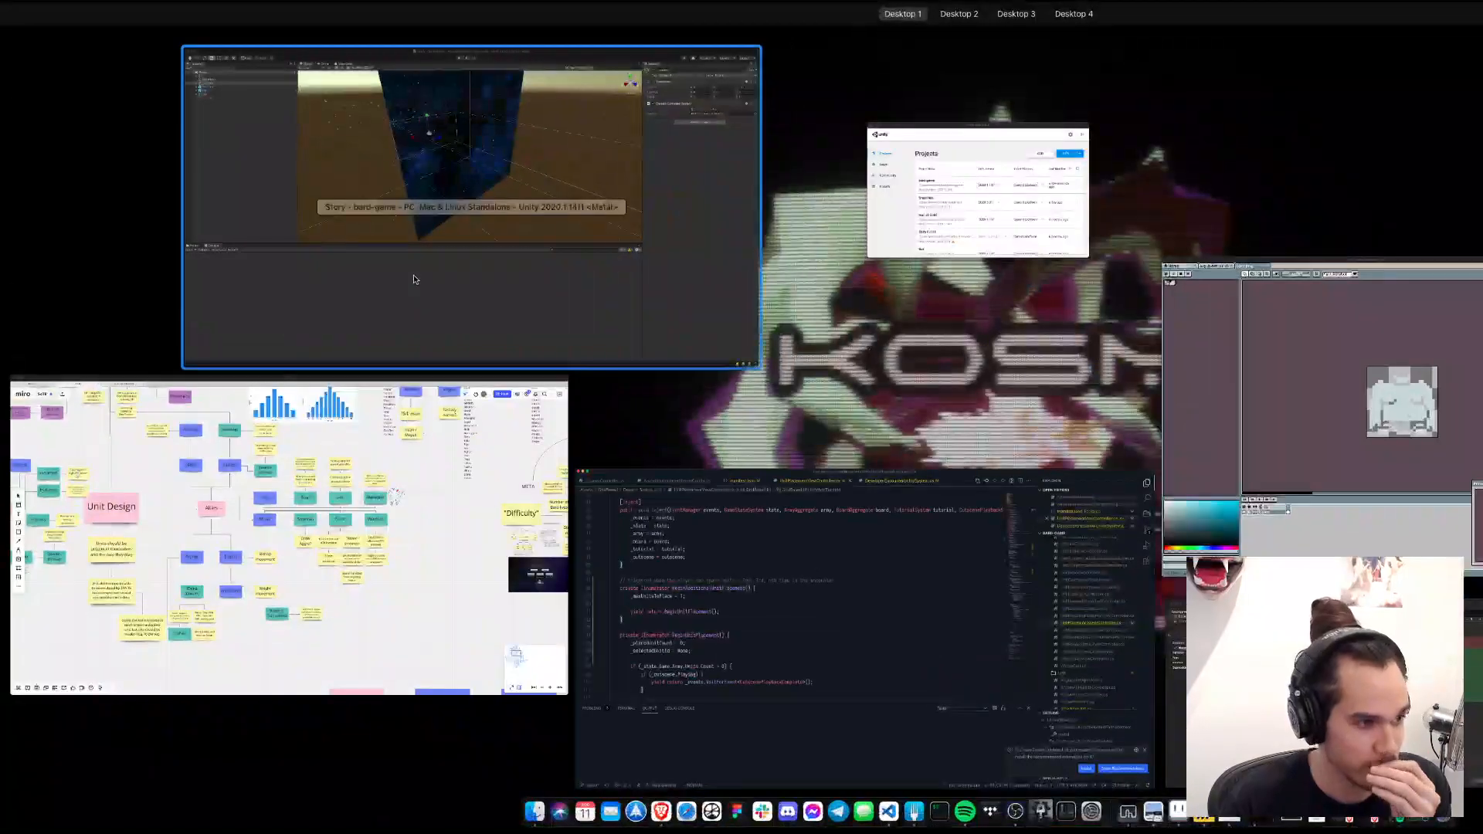
pyautogui.click(414, 280)
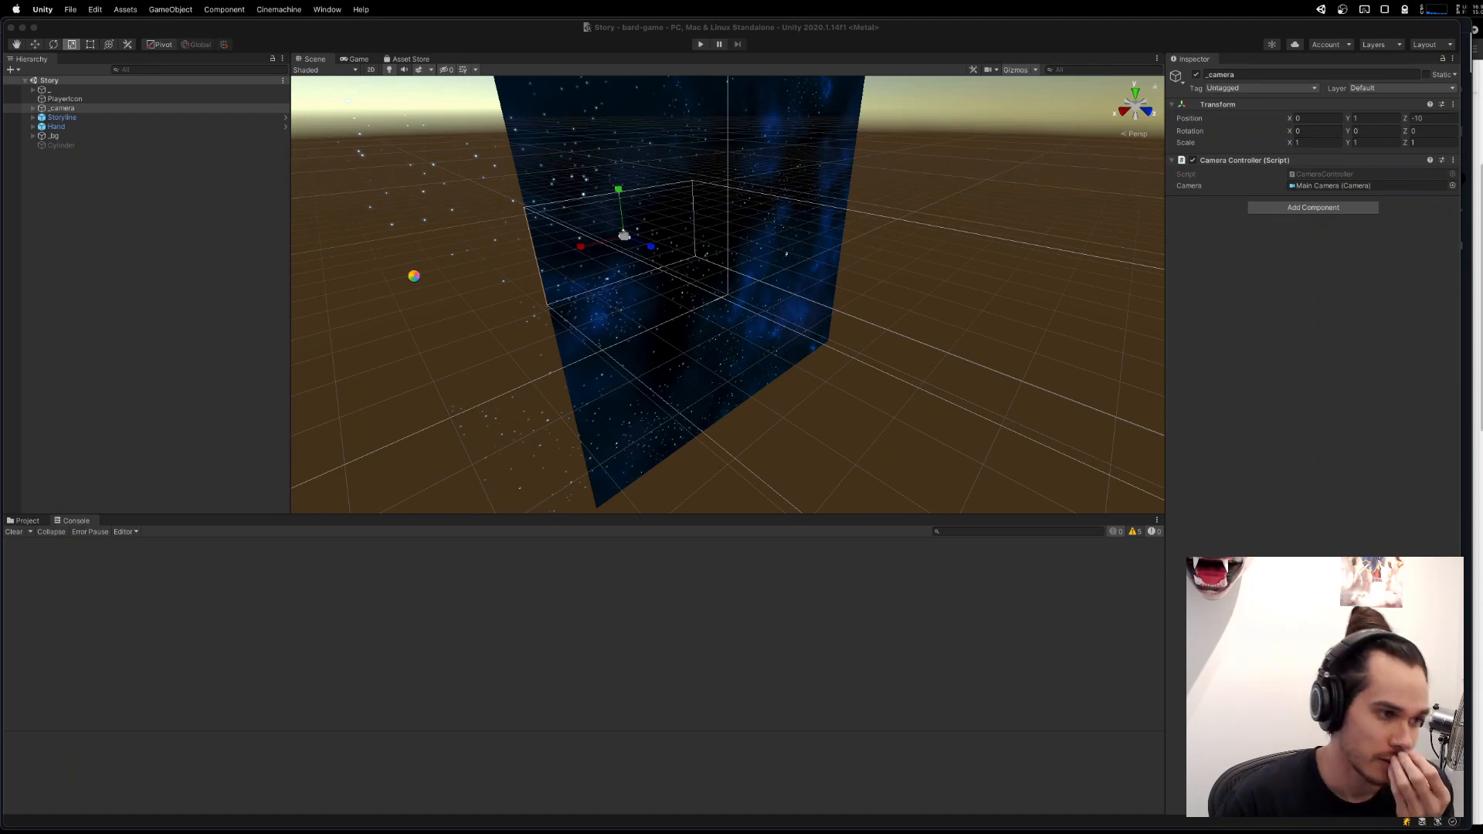
pyautogui.hotkey('ctrl', 'Up')
pyautogui.click(698, 495)
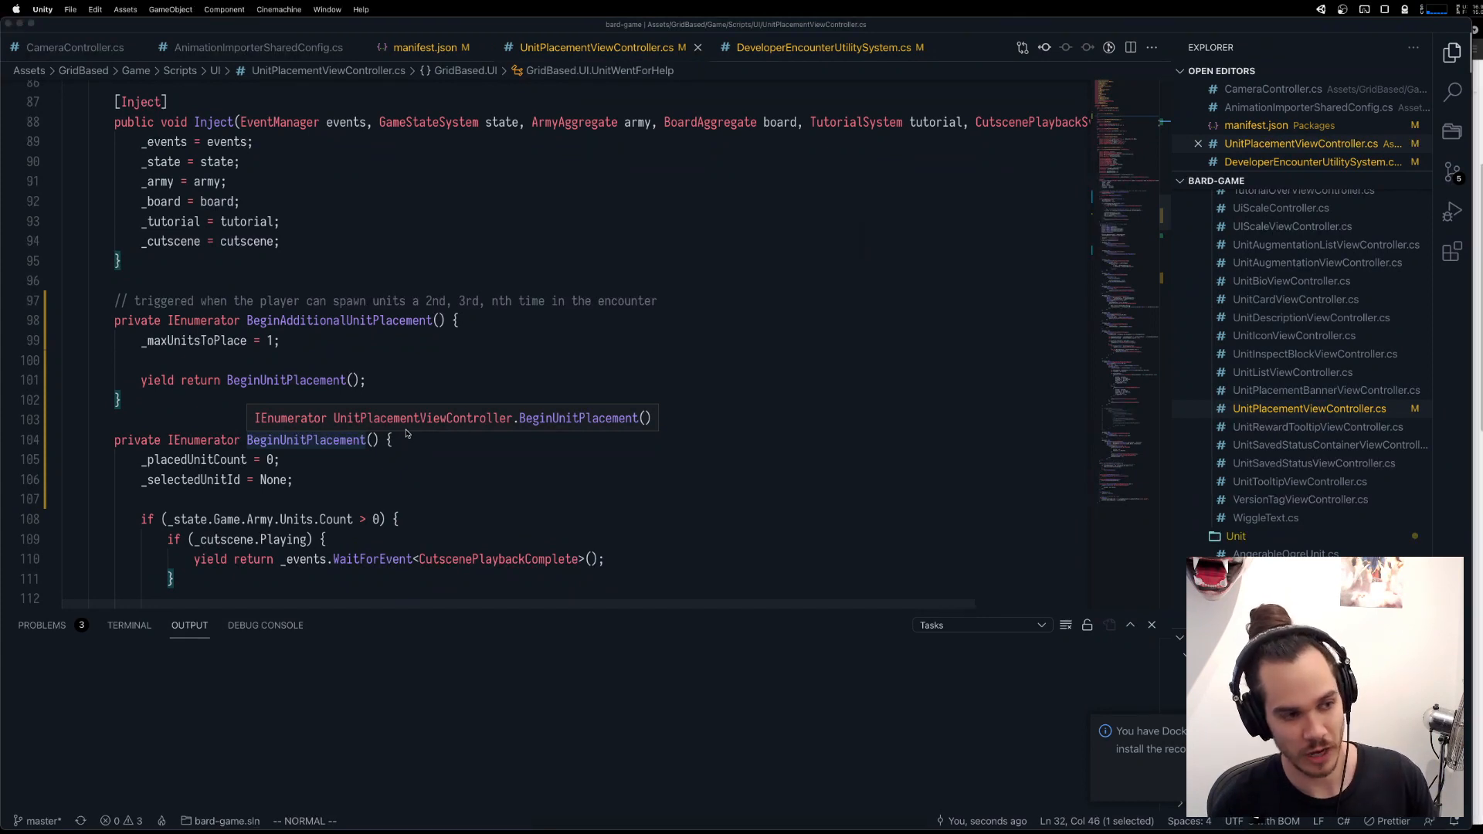
pyautogui.press('super+Tab')
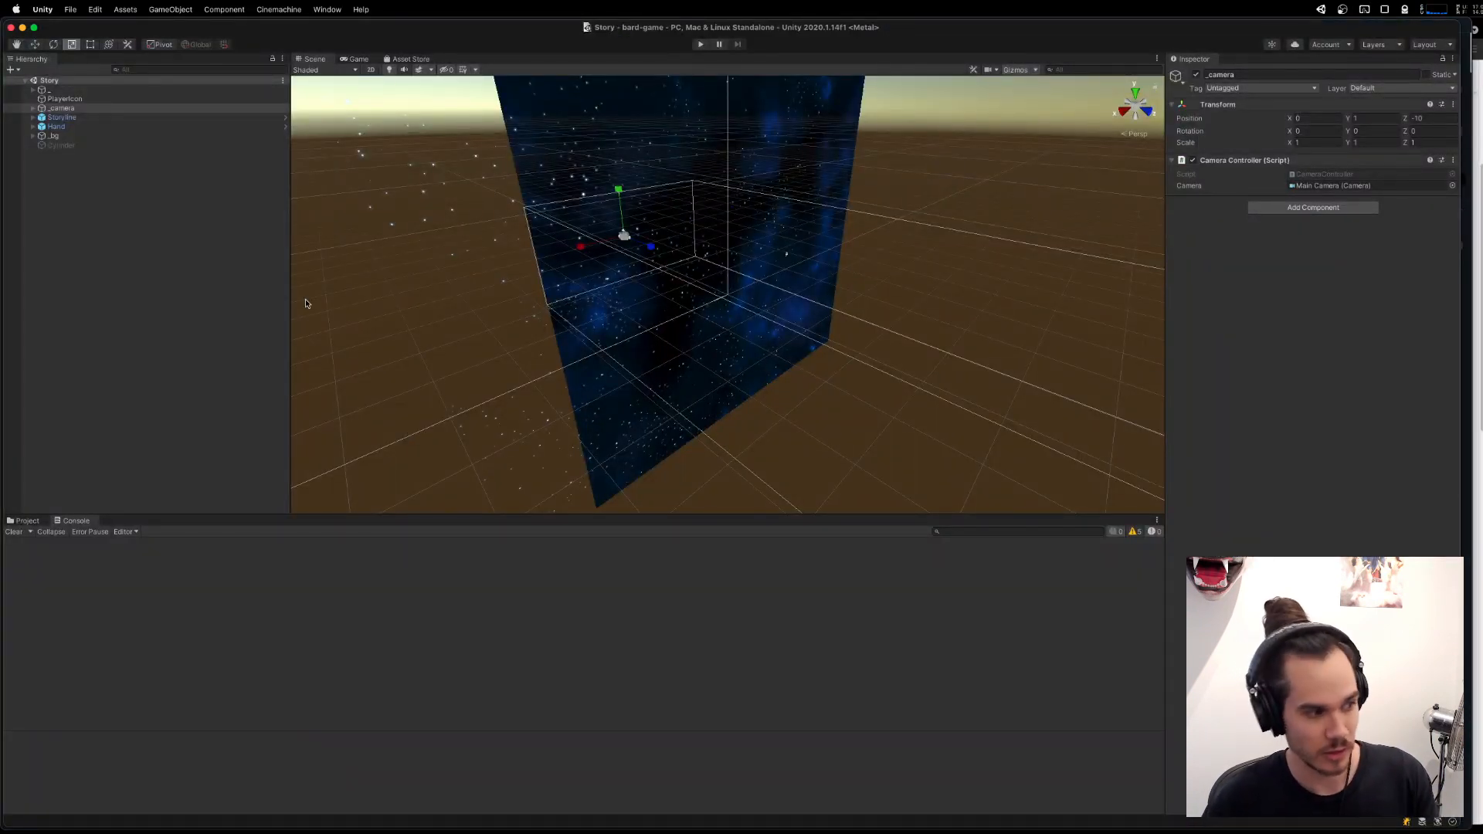
# Deselect the _camera object, switch the Scene view to 2D, and inspect the UI canvas with its Options menu.
pyautogui.click(206, 319)
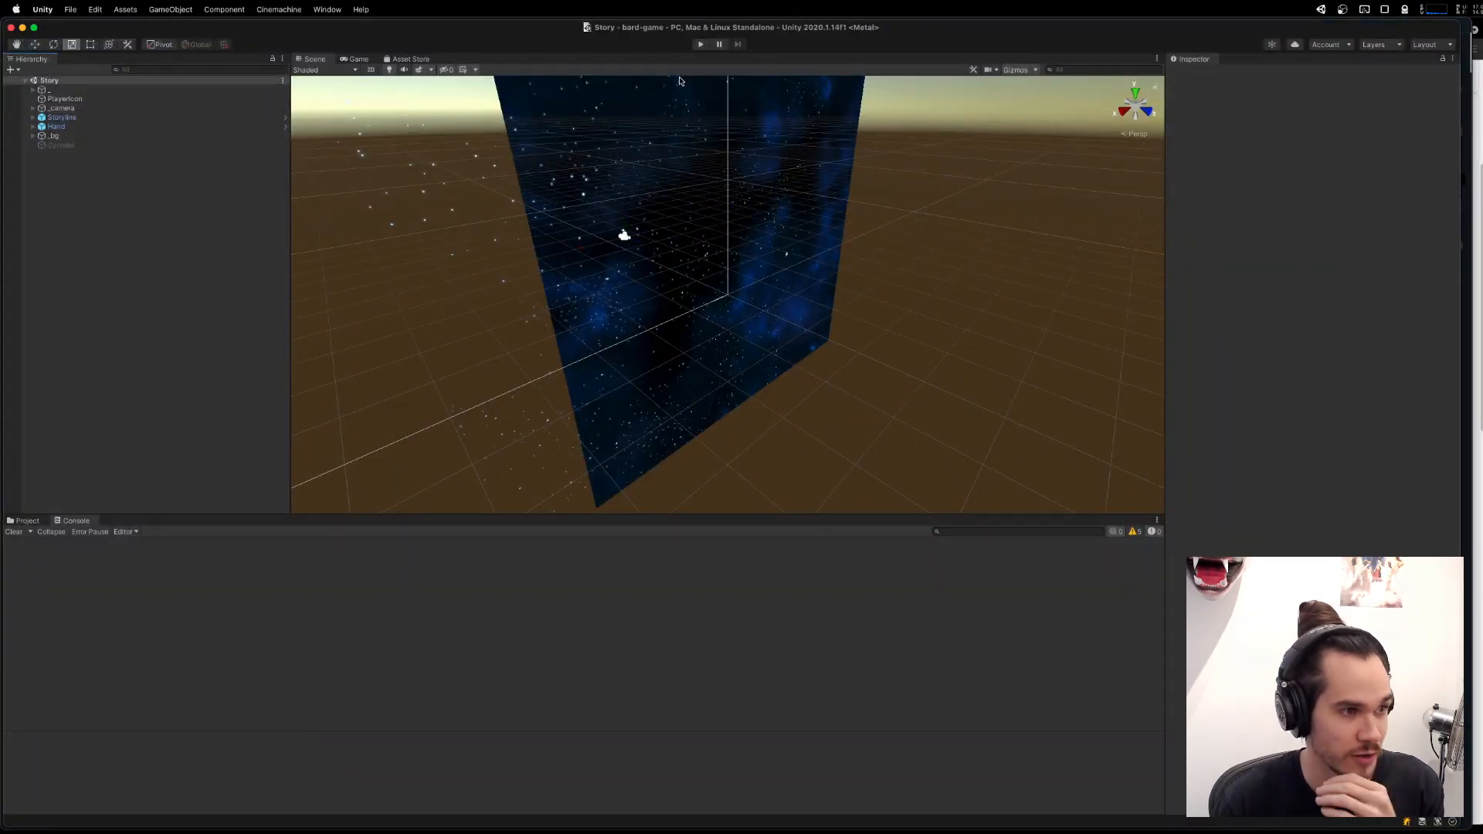
pyautogui.click(384, 69)
pyautogui.click(374, 70)
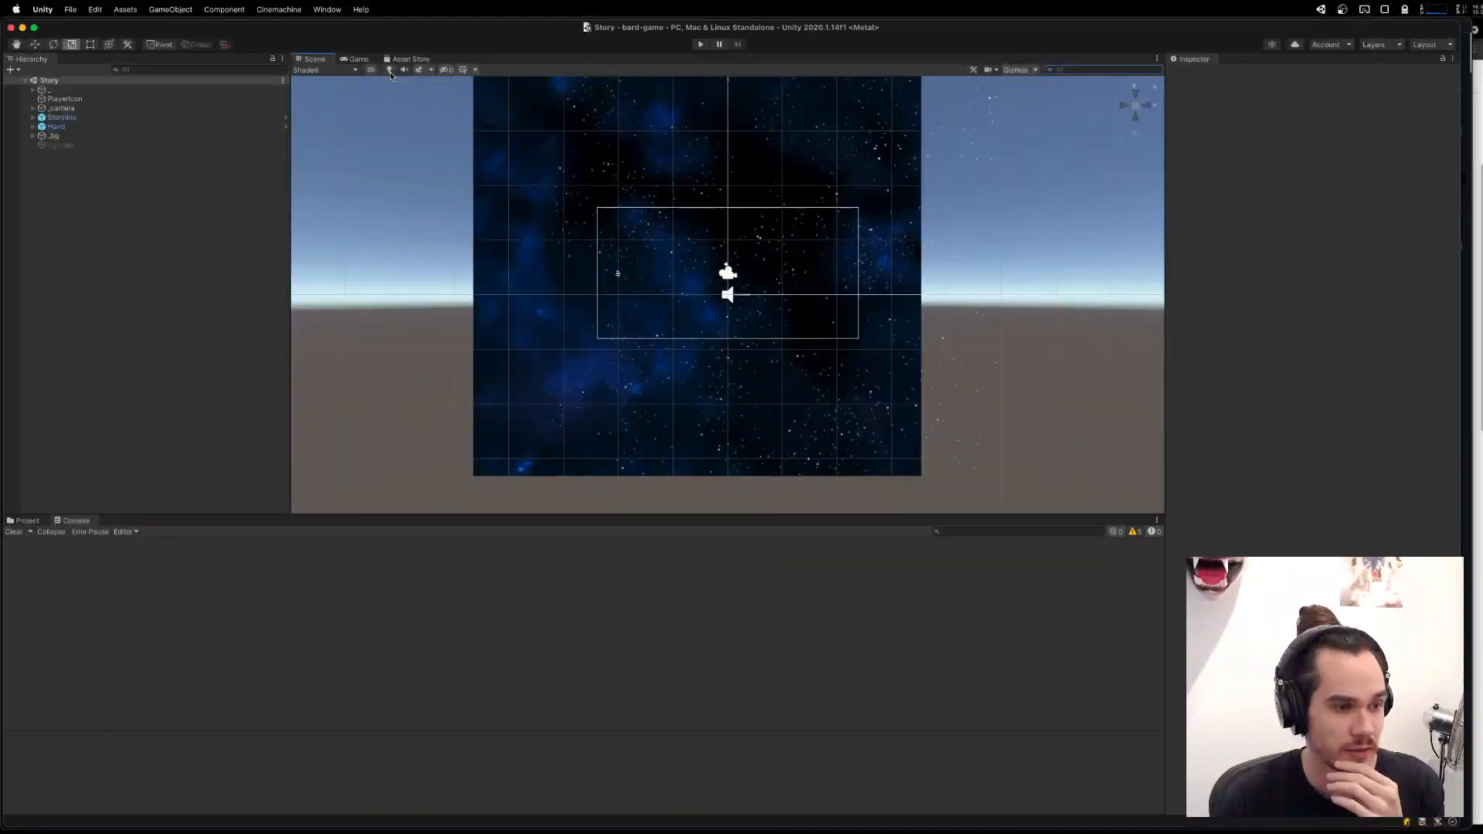
pyautogui.click(390, 72)
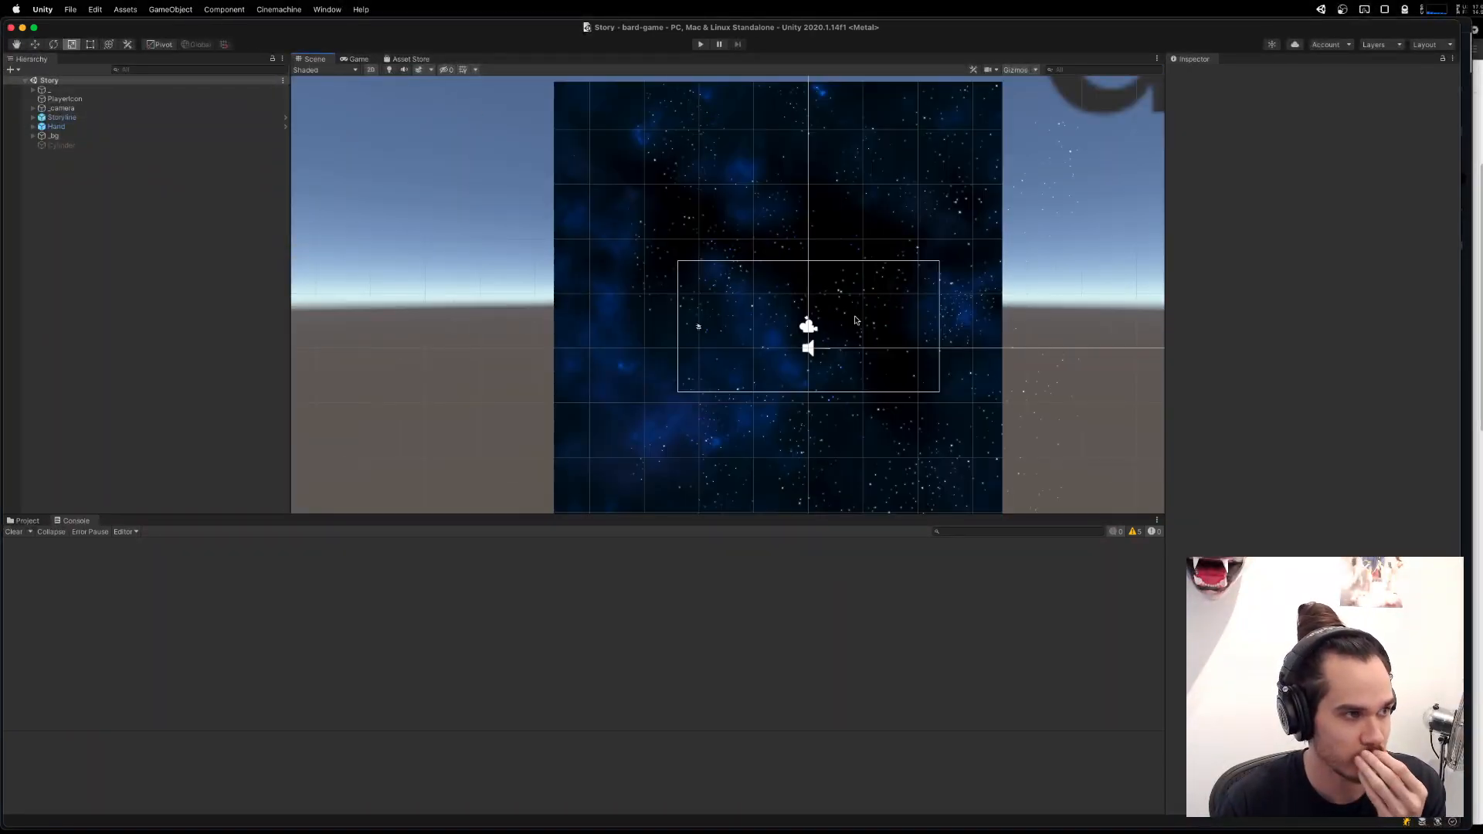
pyautogui.scroll(5, 876, 325)
pyautogui.scroll(-10, 875, 325)
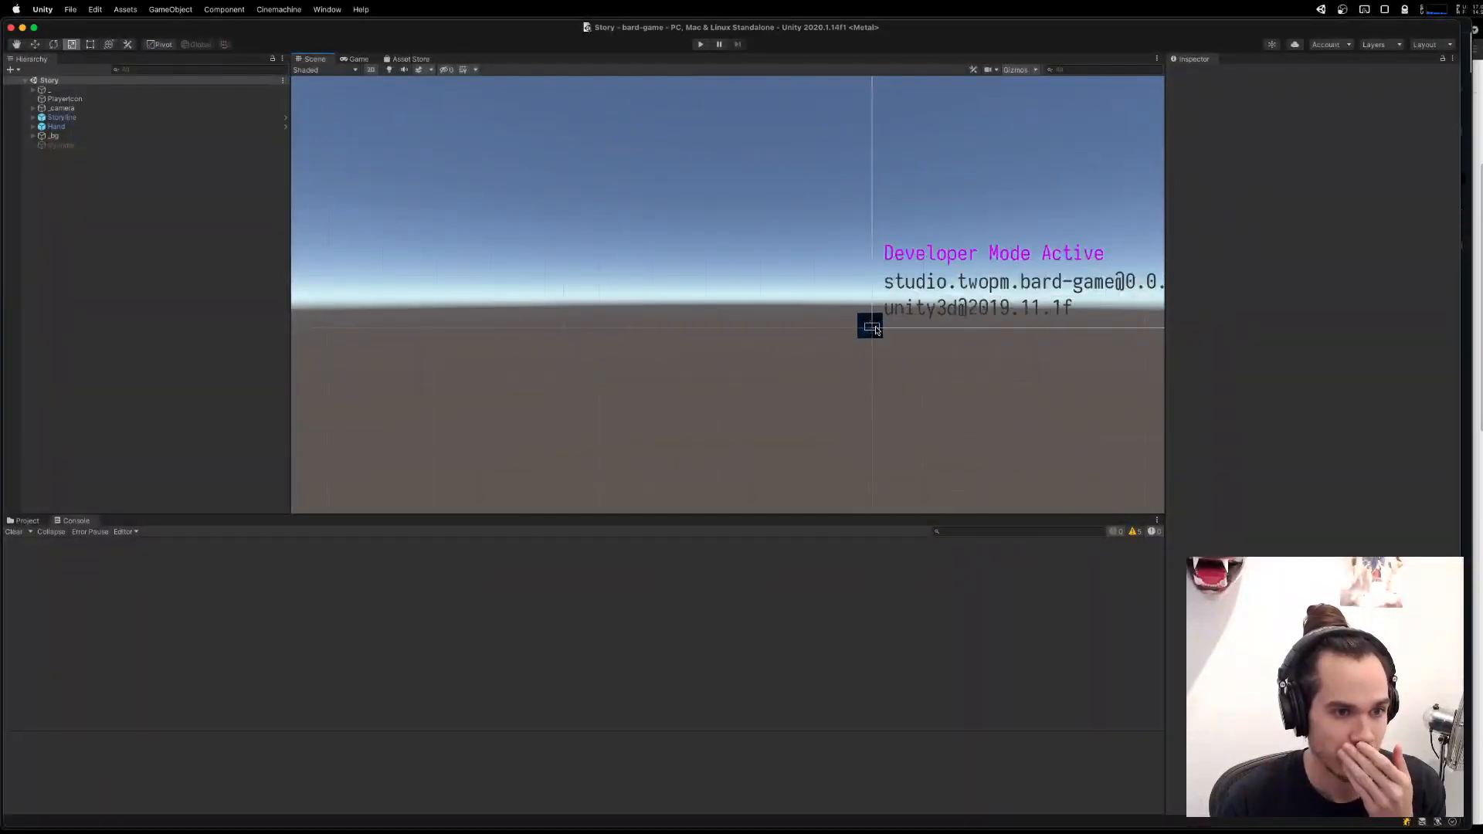
pyautogui.moveTo(1151, 157); pyautogui.dragTo(753, 277)
pyautogui.scroll(-1, 757, 284)
pyautogui.moveTo(890, 295)
pyautogui.mouseDown()
pyautogui.moveTo(805, 320)
pyautogui.moveTo(824, 313)
pyautogui.moveTo(765, 279)
pyautogui.mouseUp()
pyautogui.scroll(-1, 805, 319)
pyautogui.scroll(1, 824, 313)
pyautogui.scroll(1, 765, 279)
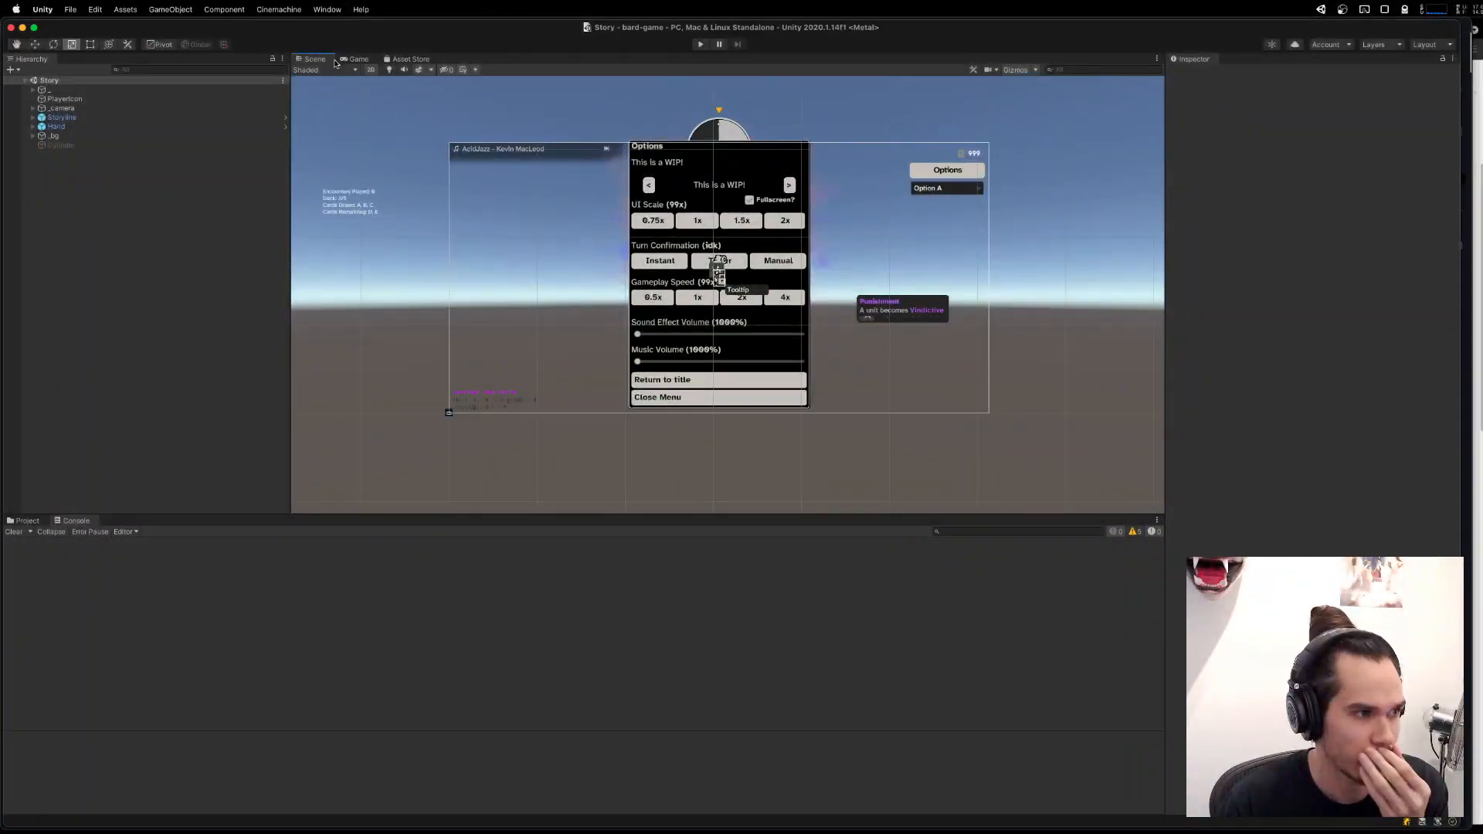
# Check the Scene view's shading modes without changing them, and turn off the skybox display.
pyautogui.click(335, 72)
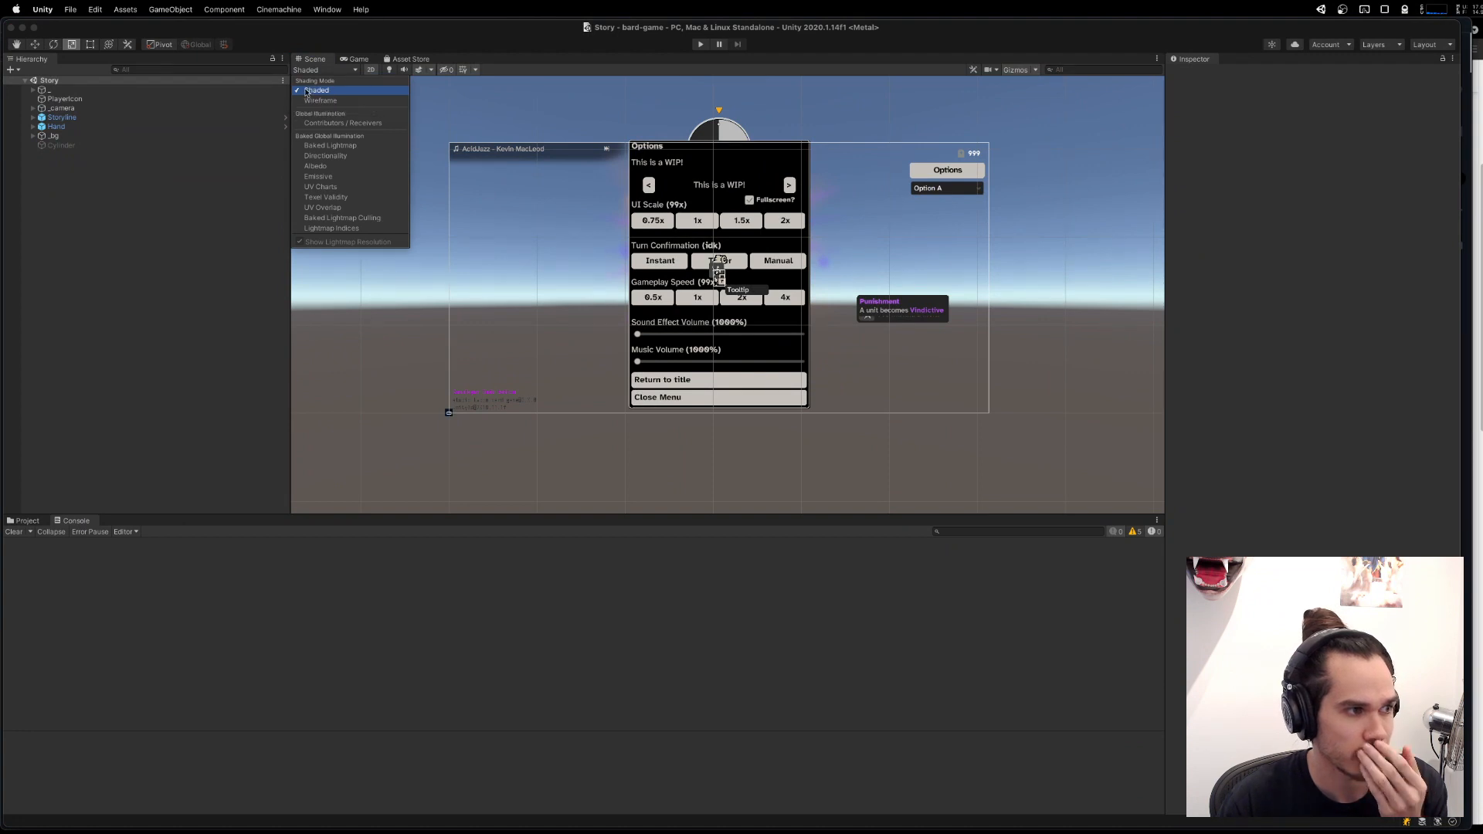
pyautogui.click(531, 115)
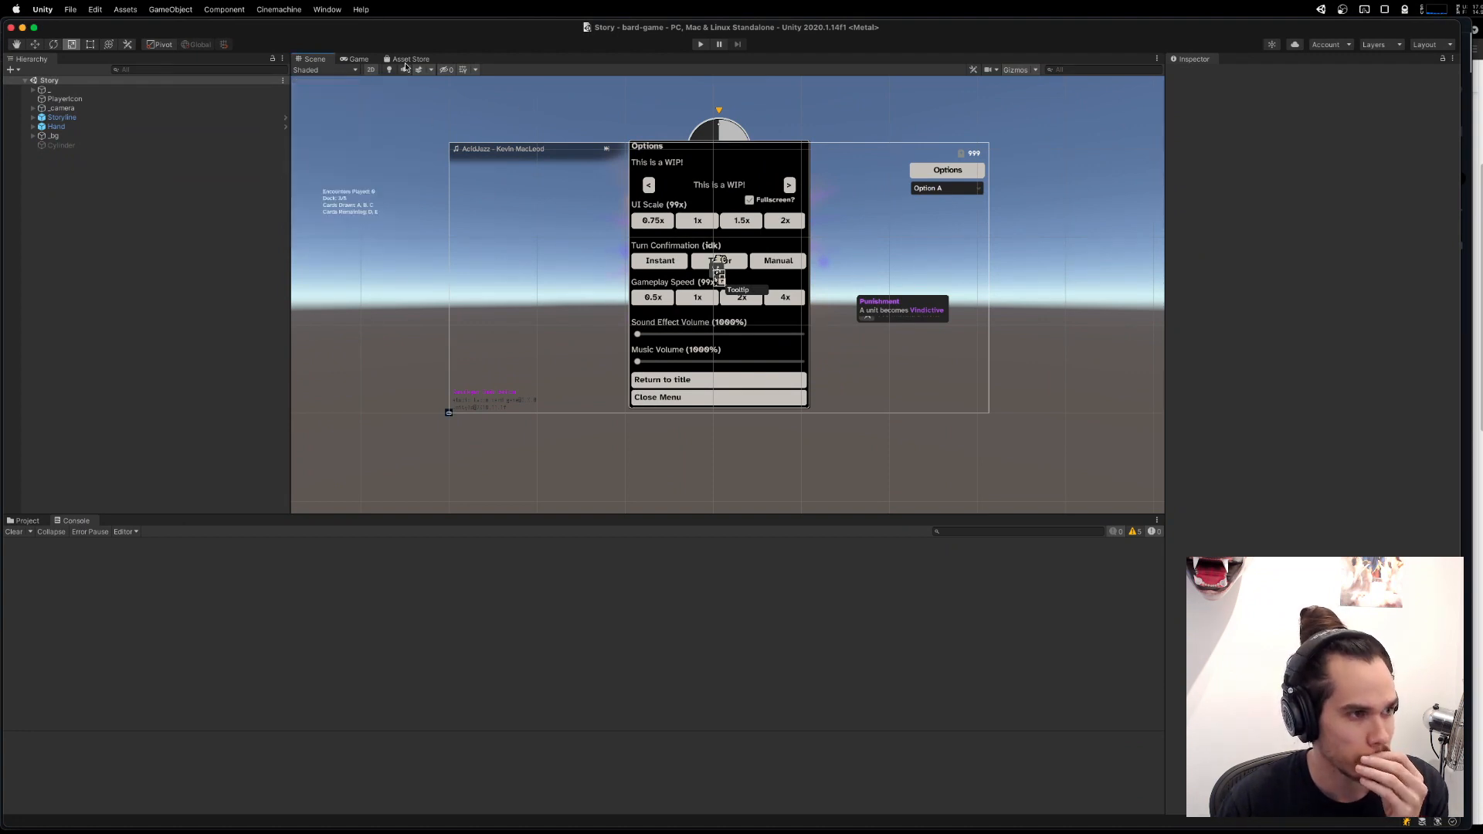
pyautogui.click(419, 71)
pyautogui.click(420, 73)
pyautogui.click(420, 72)
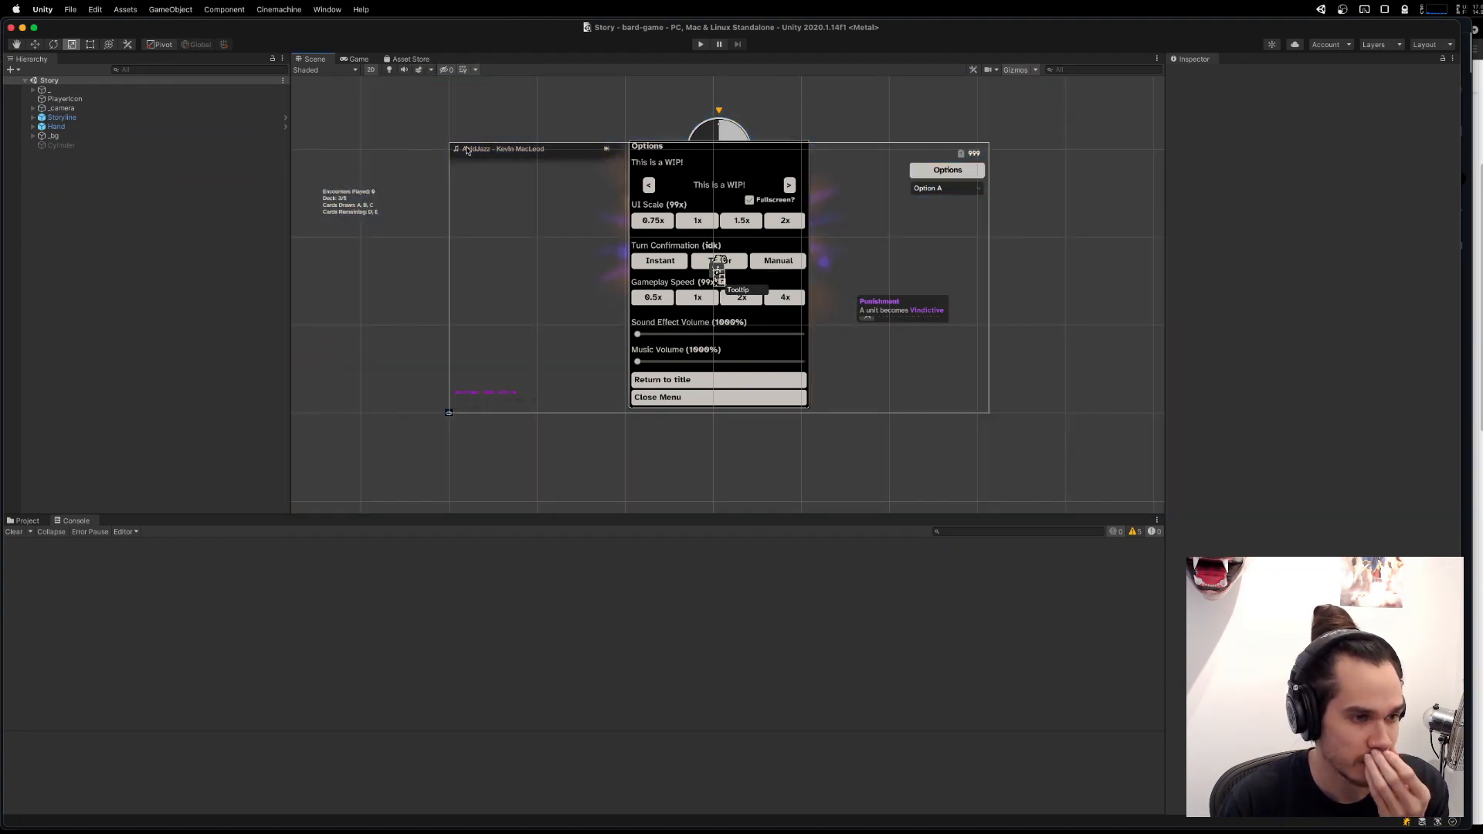
pyautogui.scroll(3, 466, 150)
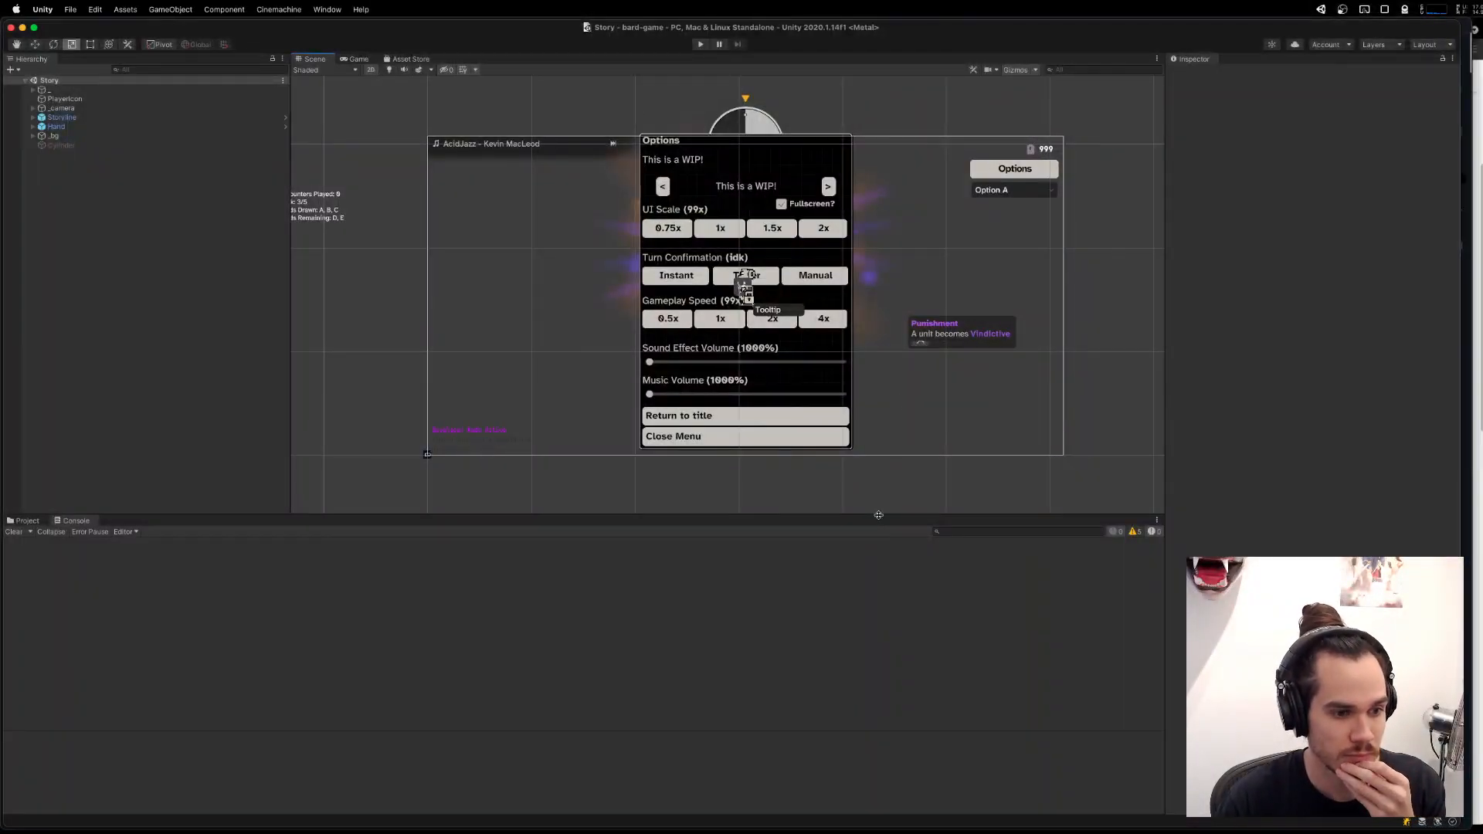
# Apply the Ultrawide 2 editor layout and move the floating Hierarchy, Project and Console window clear of the main window.
pyautogui.hotkey('ctrl', 'Up')
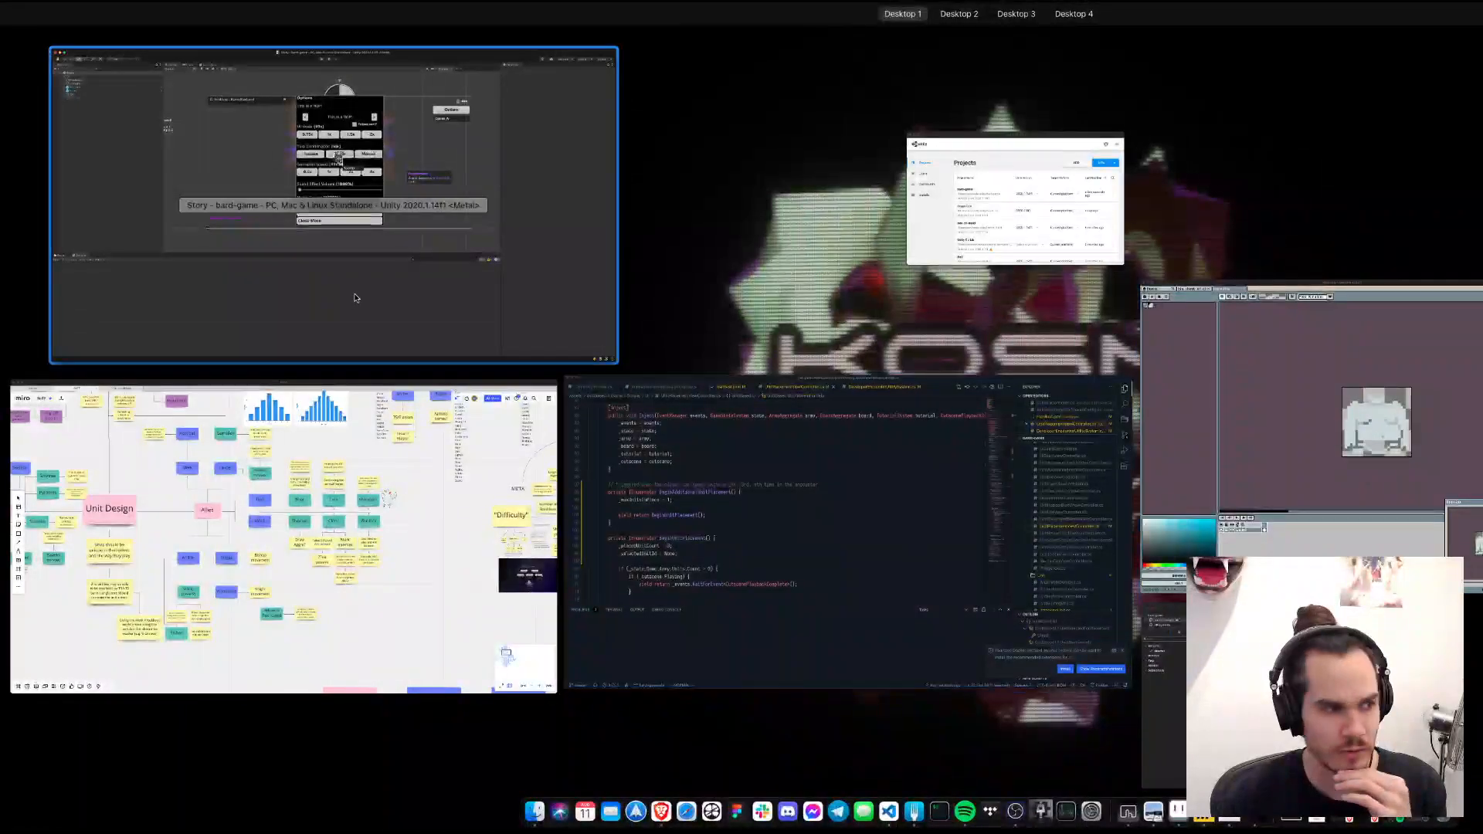
pyautogui.click(355, 297)
pyautogui.click(326, 9)
pyautogui.moveTo(338, 90)
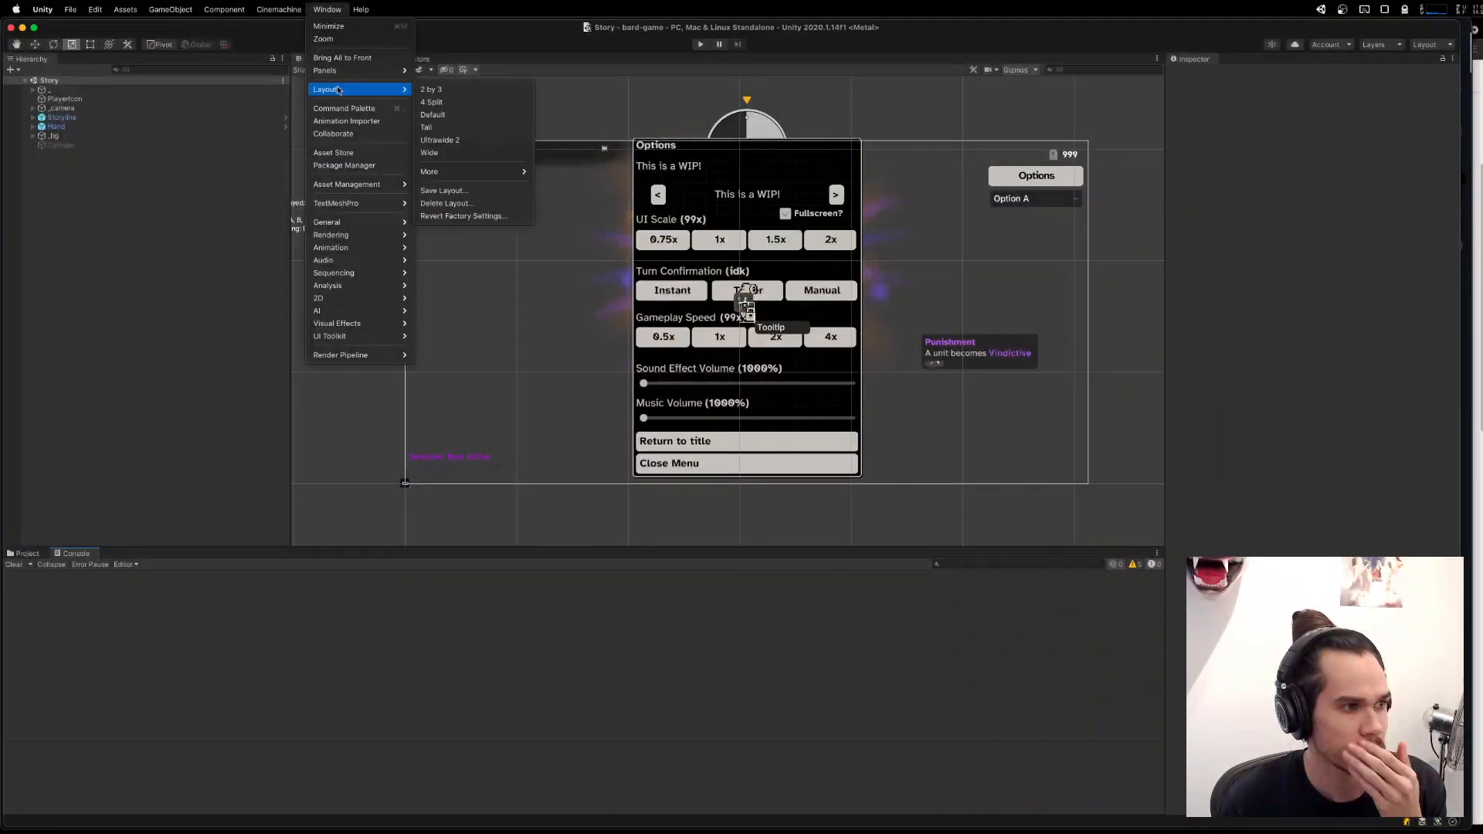
pyautogui.click(439, 140)
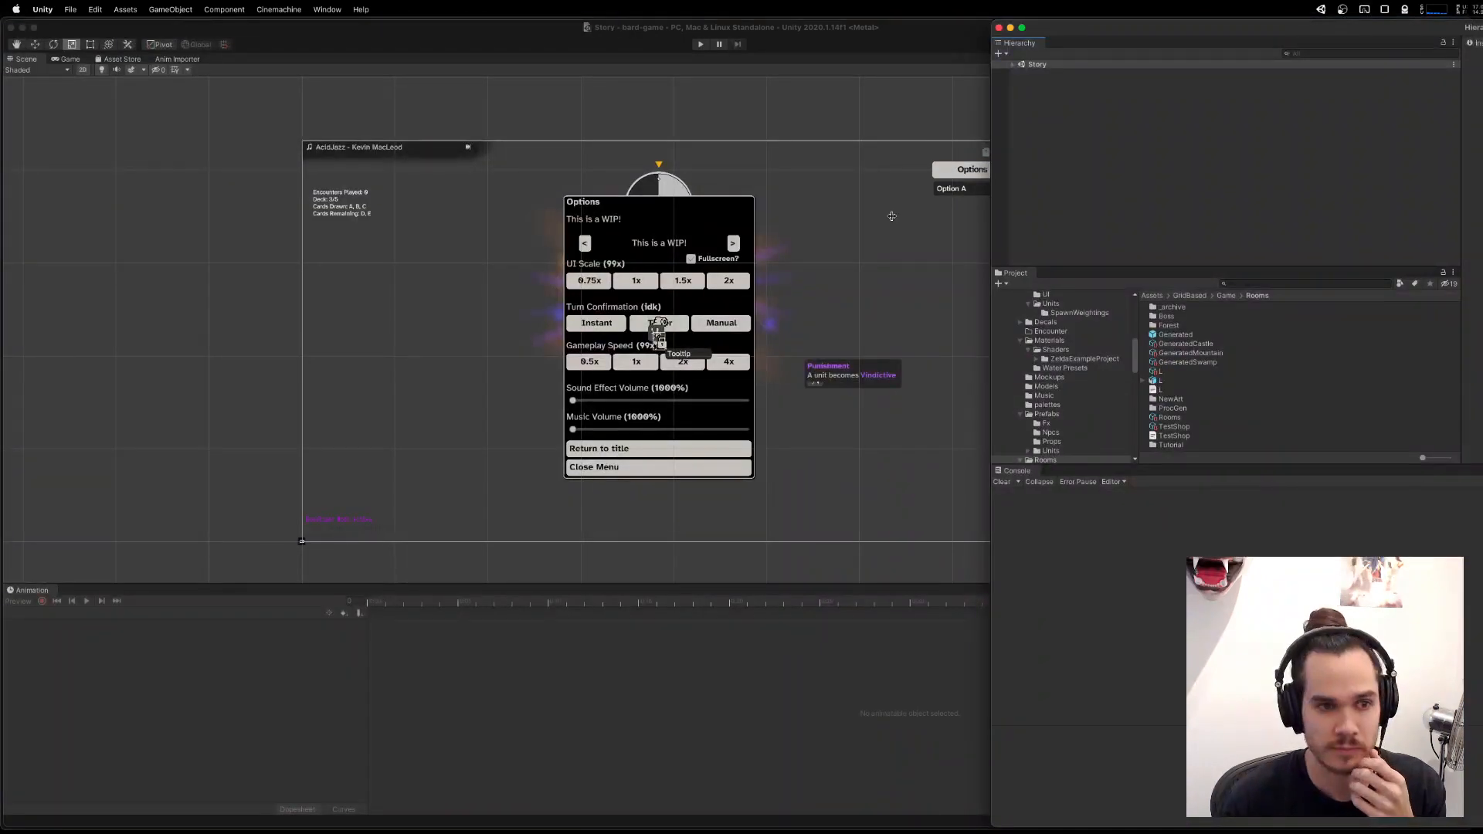
pyautogui.moveTo(996, 221); pyautogui.dragTo(1456, 274)
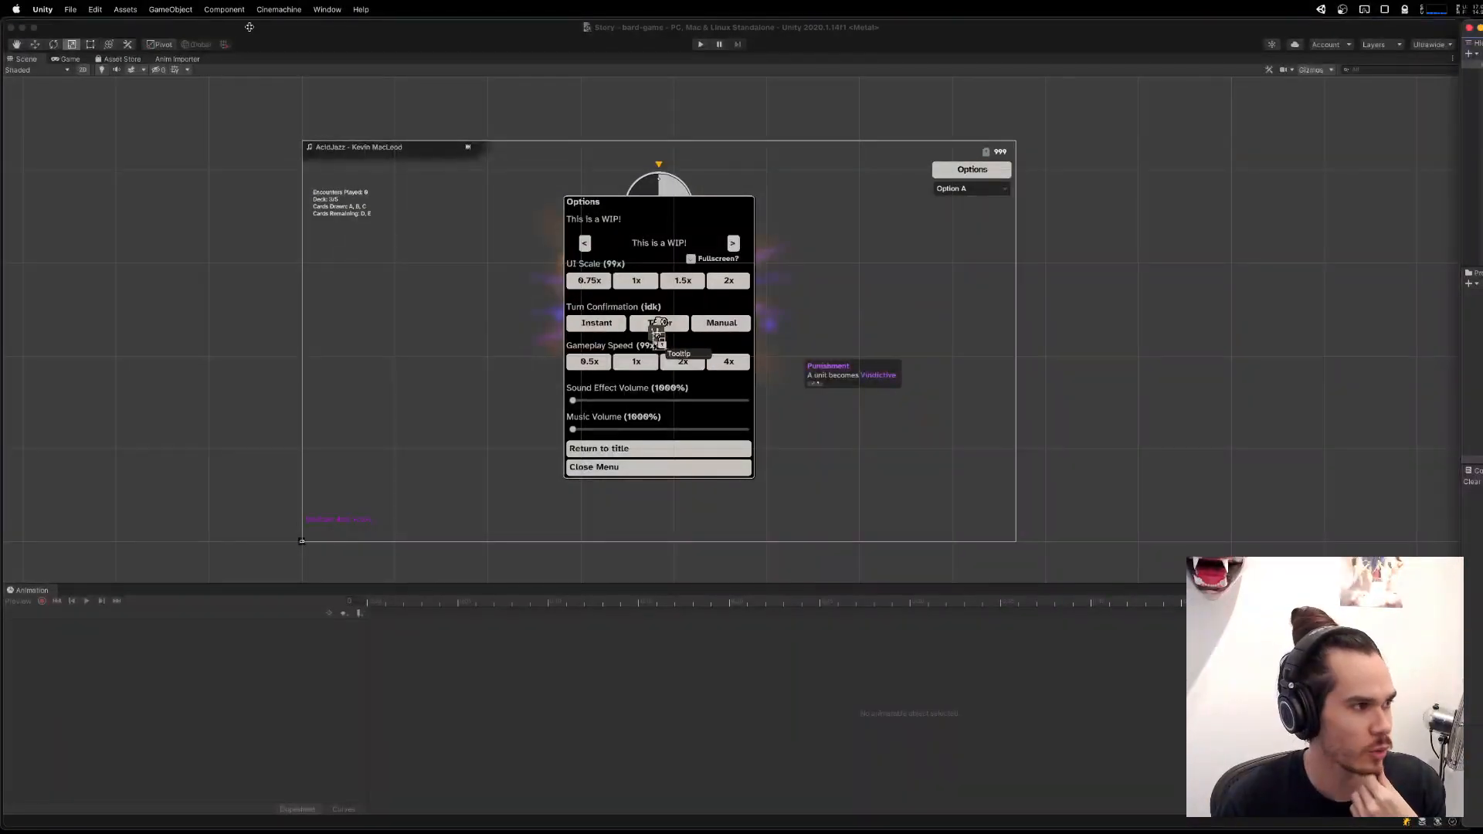
pyautogui.click(298, 36)
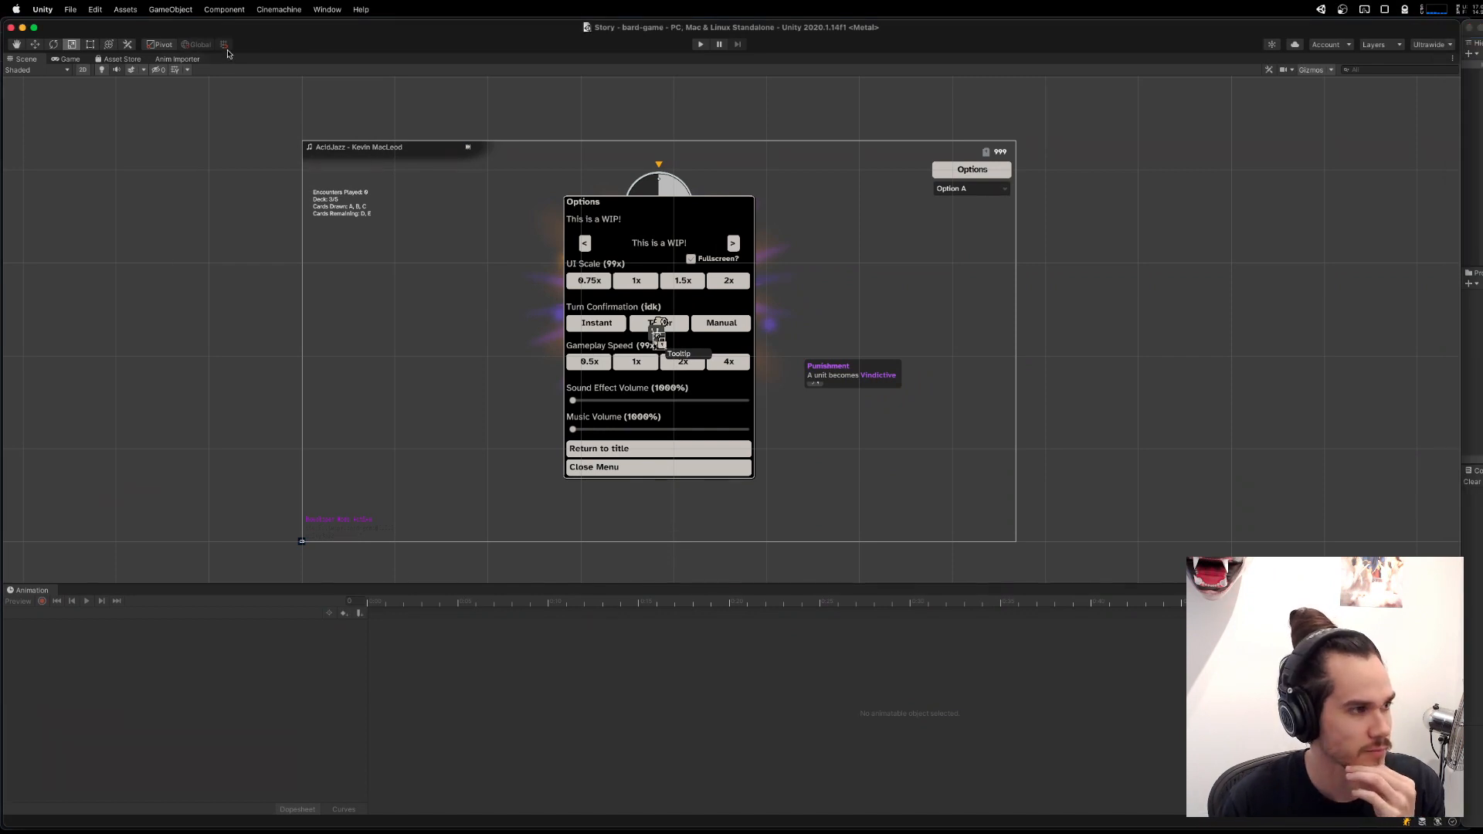
# Run the game briefly in Play mode and stop it.
pyautogui.click(699, 47)
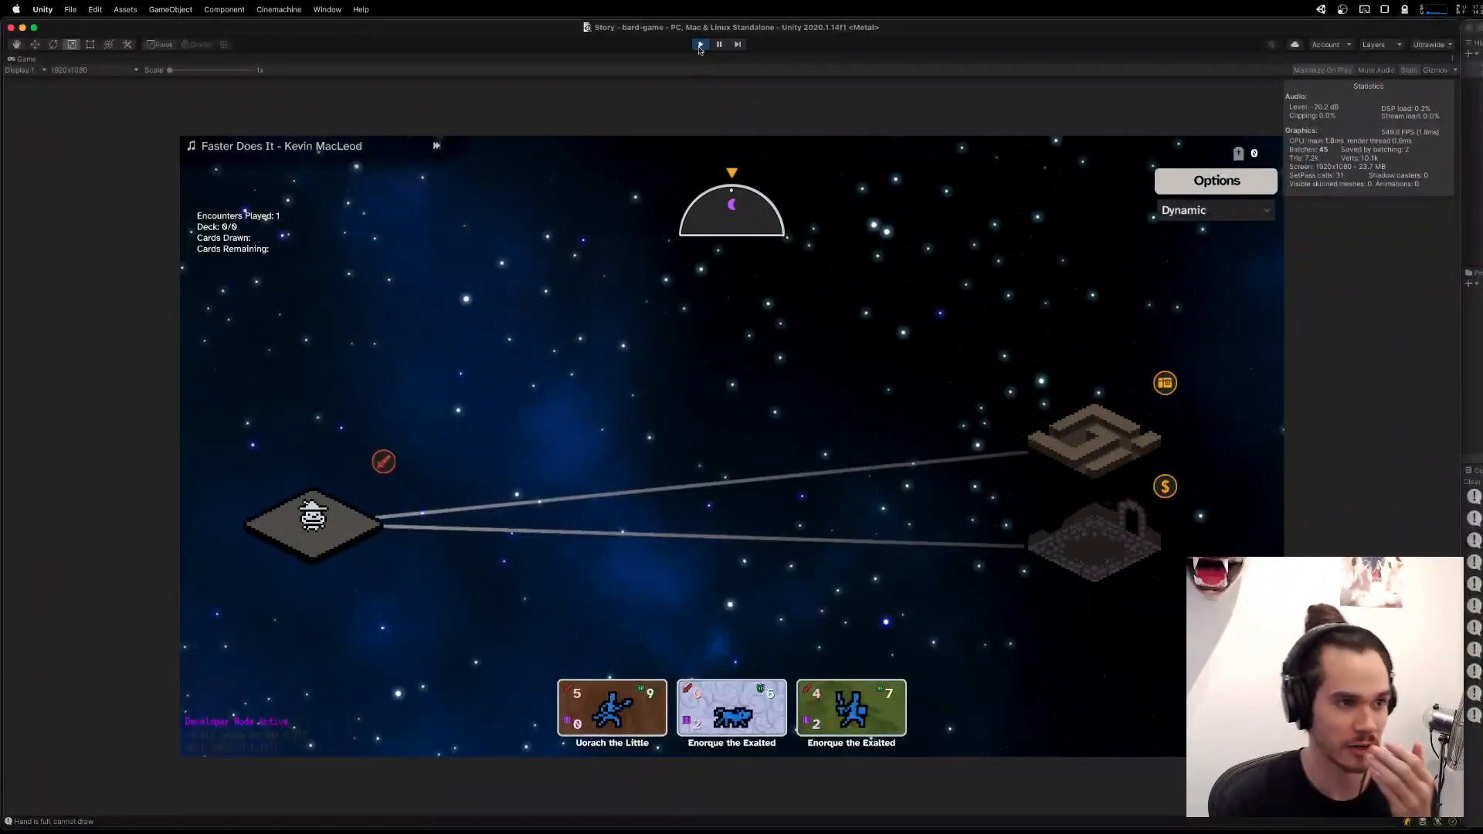
pyautogui.press('super+p')
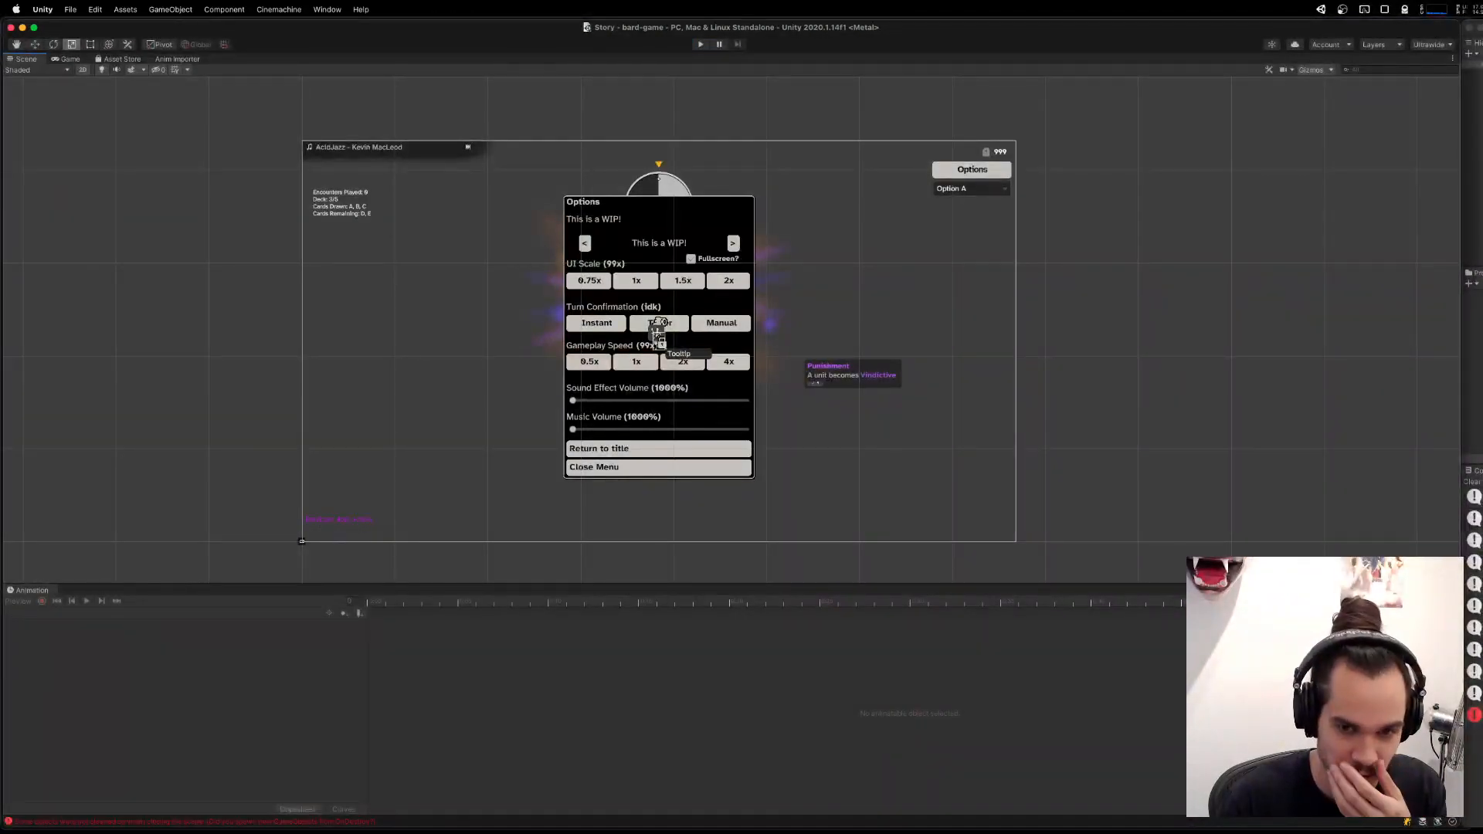
# Switch to Visual Studio Code and open GameSettingsSystem.cs.
pyautogui.click(901, 817)
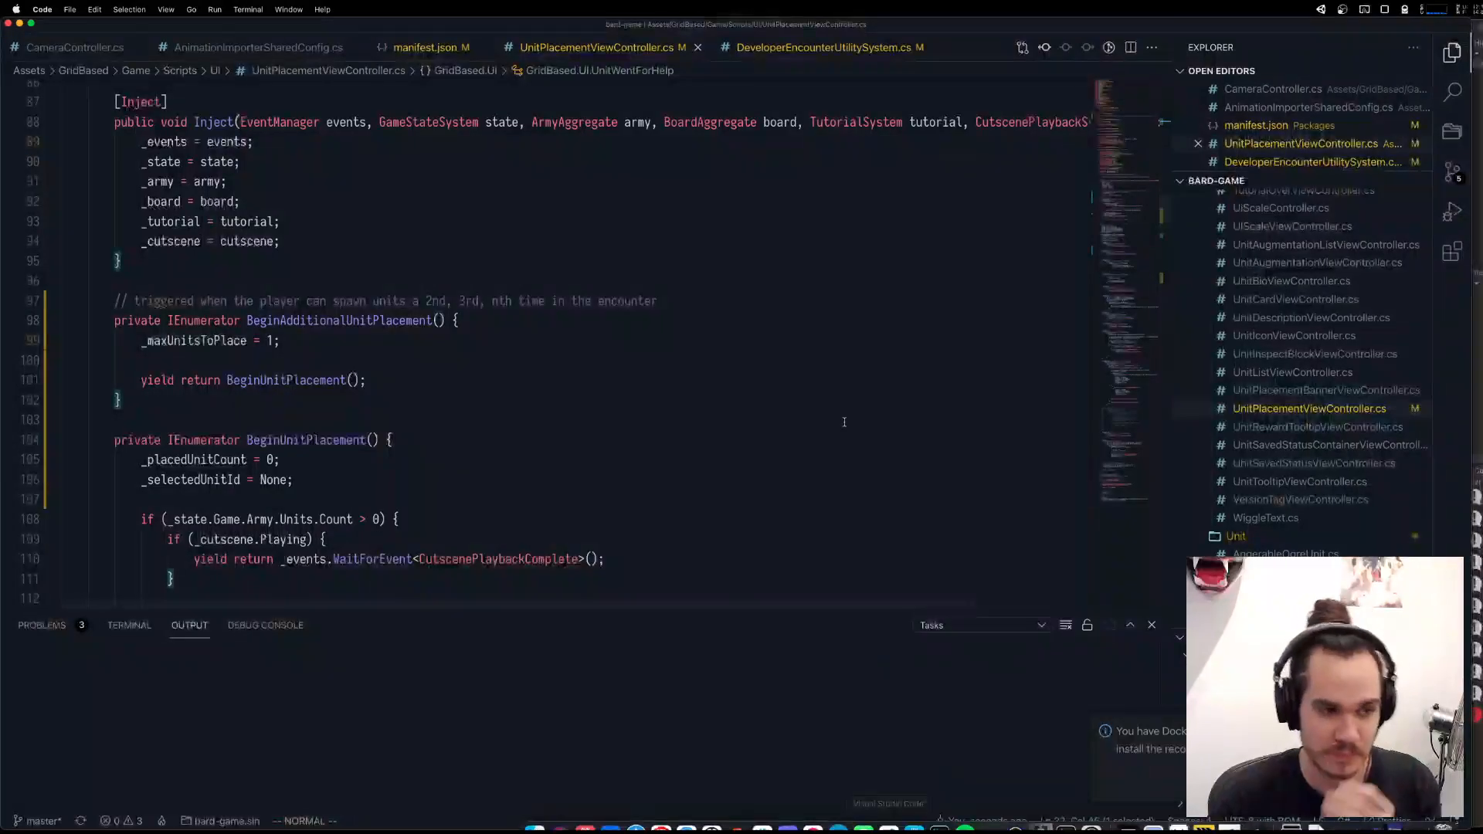
pyautogui.press('super+p')
pyautogui.write('GameSet')
pyautogui.press('Down')
pyautogui.press('Return')
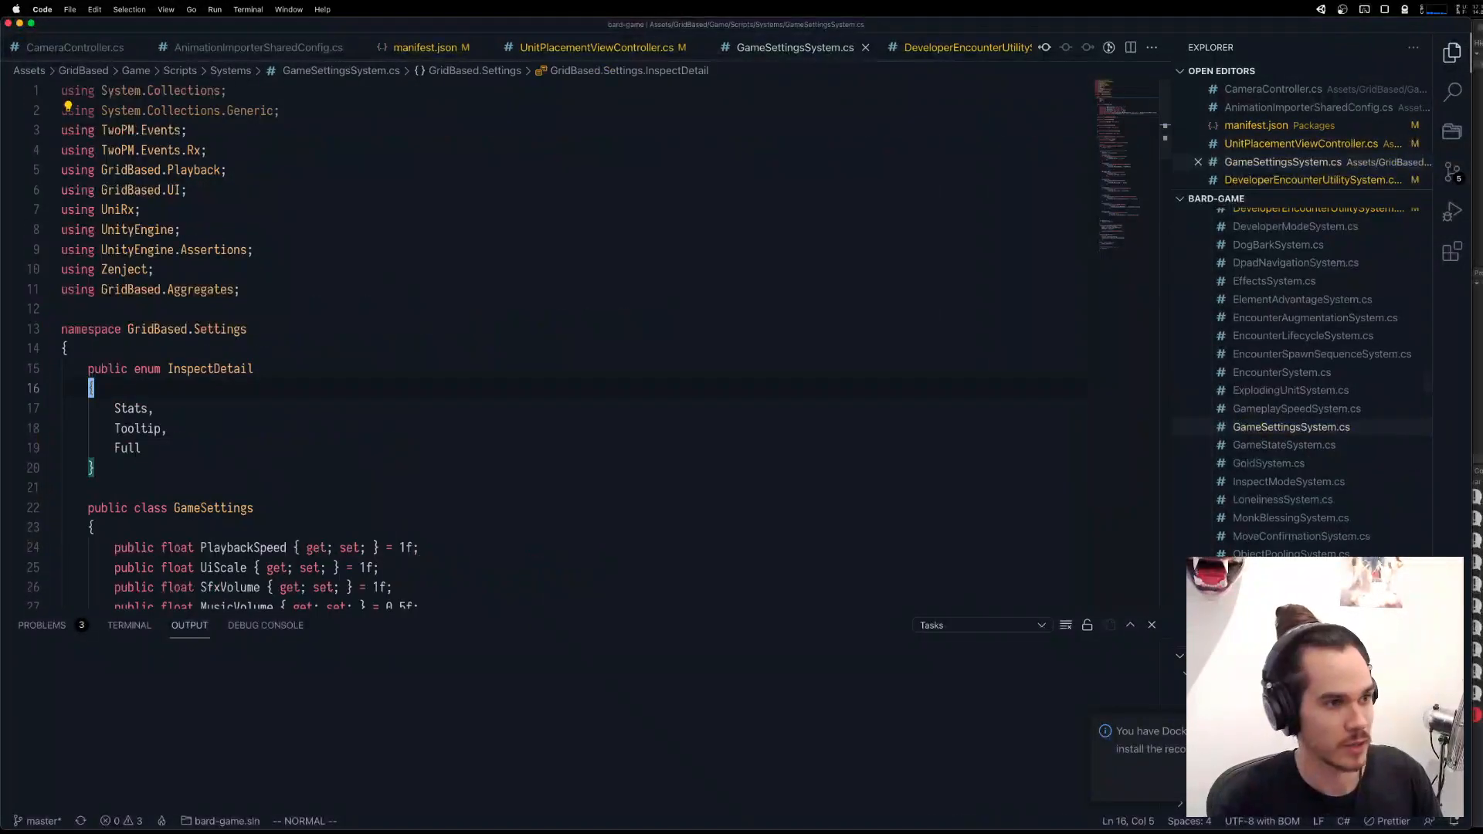
# Set the default MusicVolume in the GameSettings class to 0.0 and save the file.
pyautogui.press('j')
pyautogui.press('j')
pyautogui.press('j')
pyautogui.press('j')
pyautogui.press('j')
pyautogui.press('j')
pyautogui.press('j')
pyautogui.press('j')
pyautogui.press('j')
pyautogui.press('j')
pyautogui.press('j')
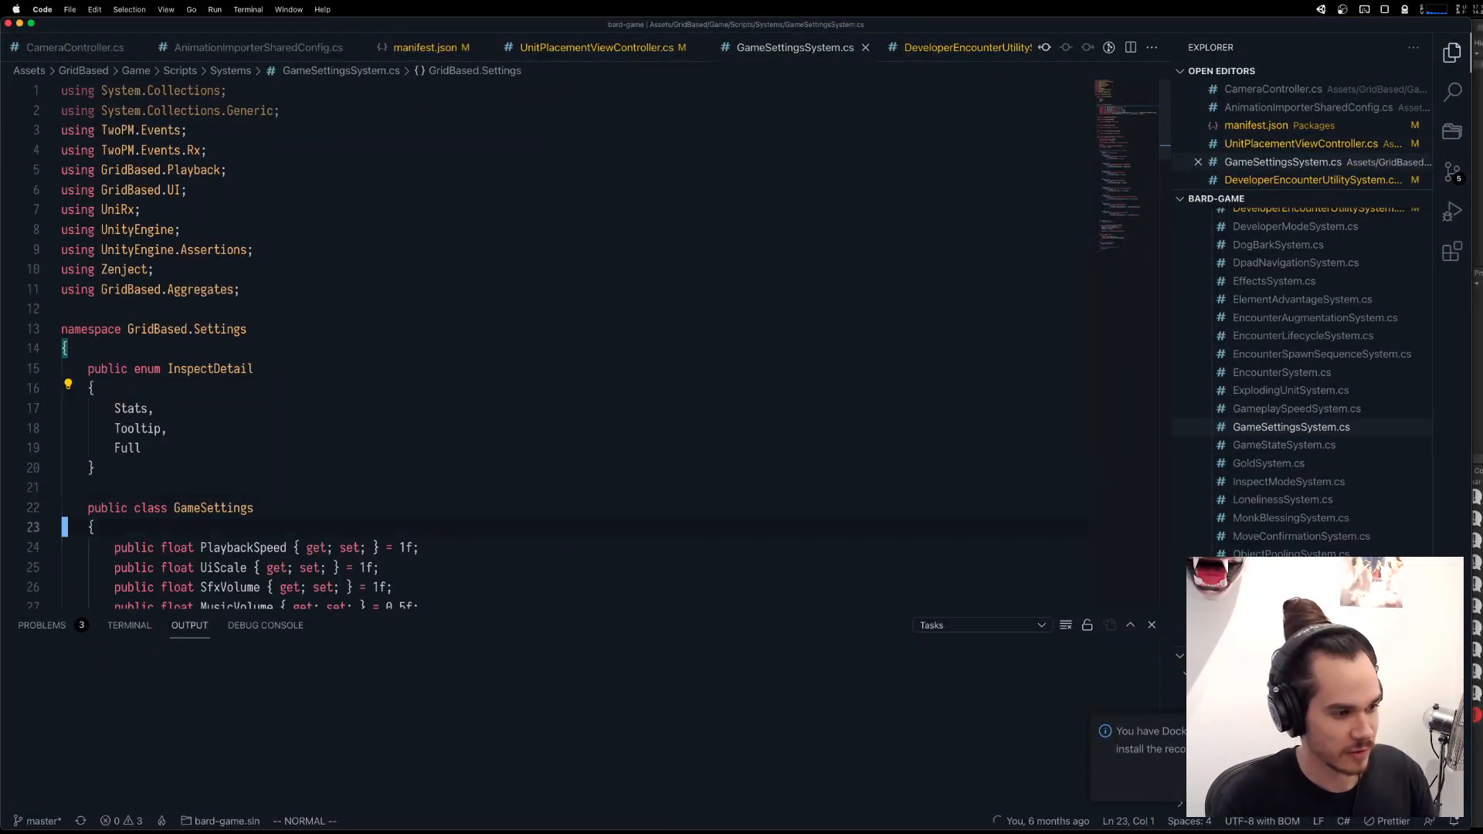
pyautogui.write('f5')
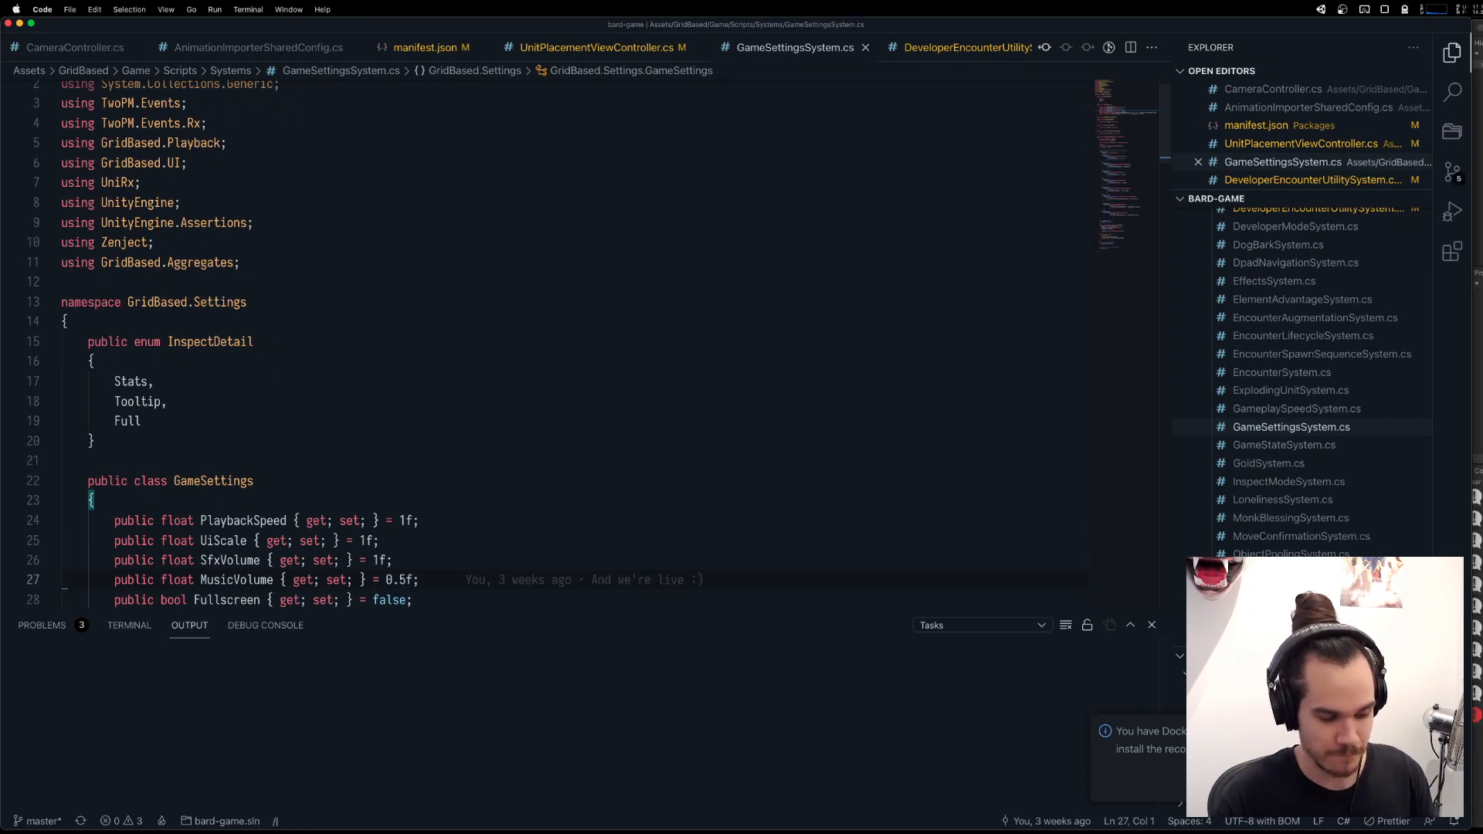
pyautogui.write('cw0')
pyautogui.press('Escape')
pyautogui.press('super+s')
pyautogui.press('super+Tab')
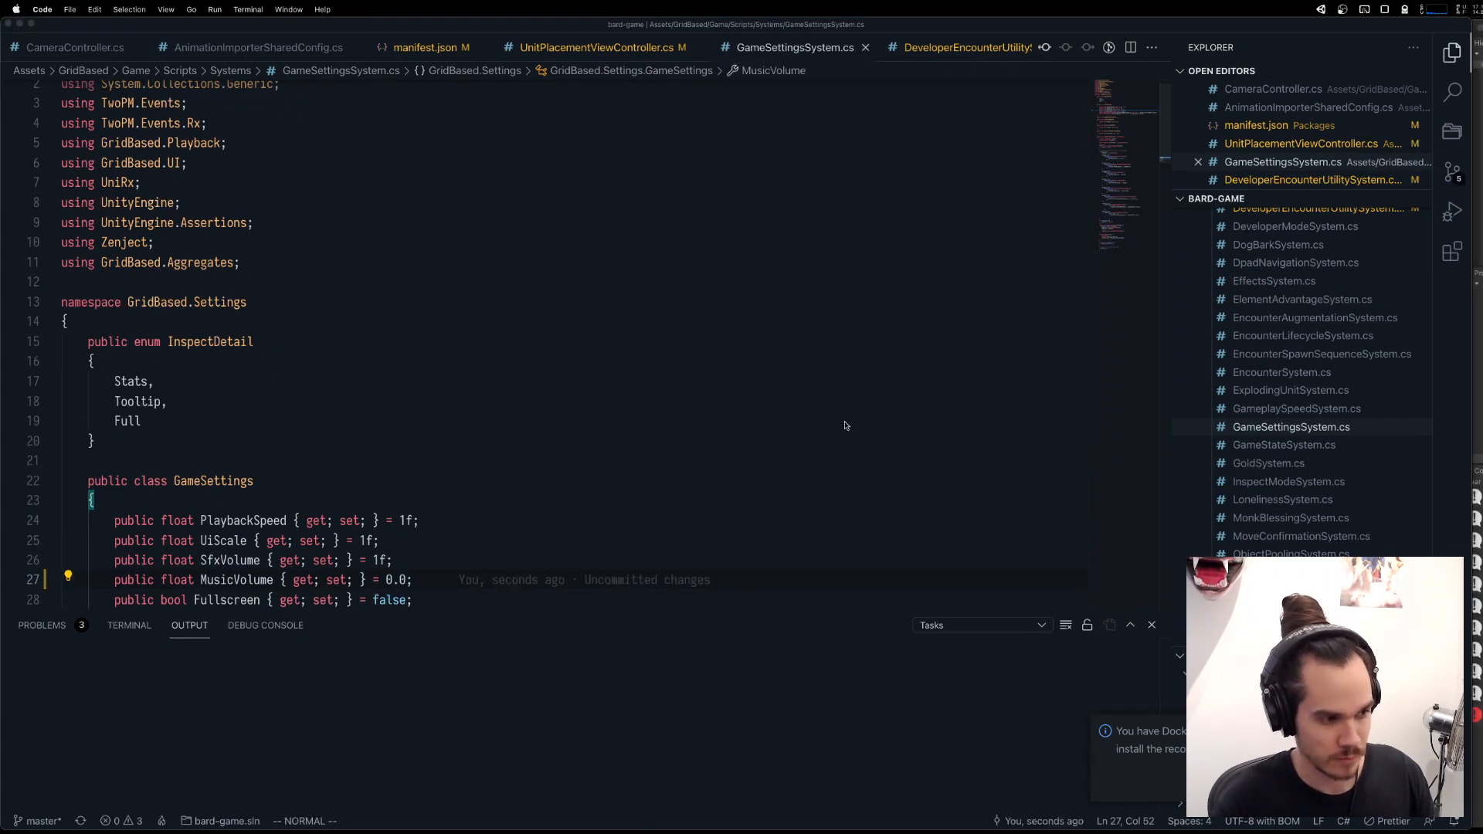
pyautogui.press('super+Tab')
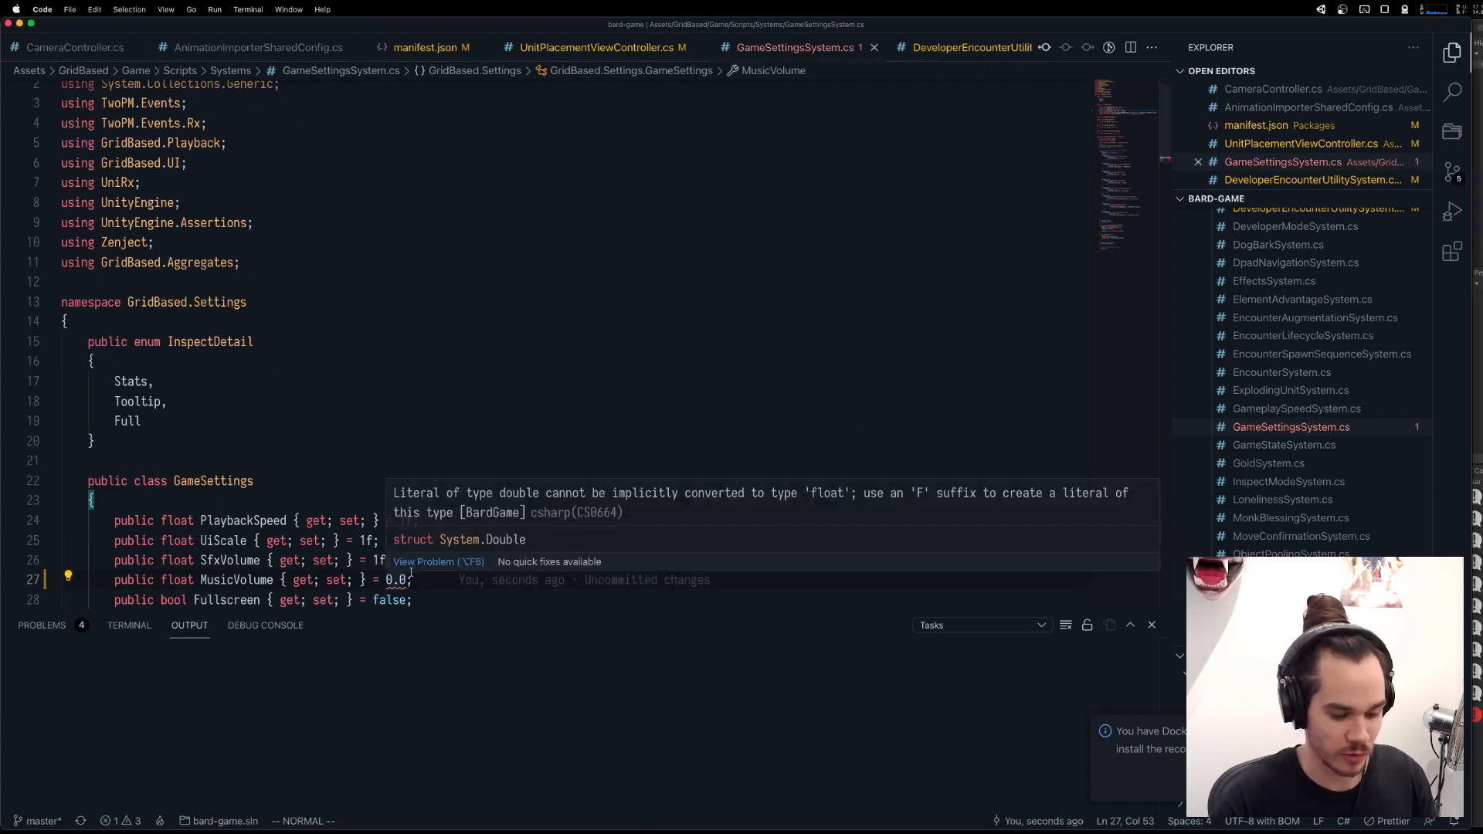
# Add the float suffix so the MusicVolume default reads 0.0f, and return to the Unity editor.
pyautogui.write('af')
pyautogui.press('Escape')
pyautogui.press('super+Tab')
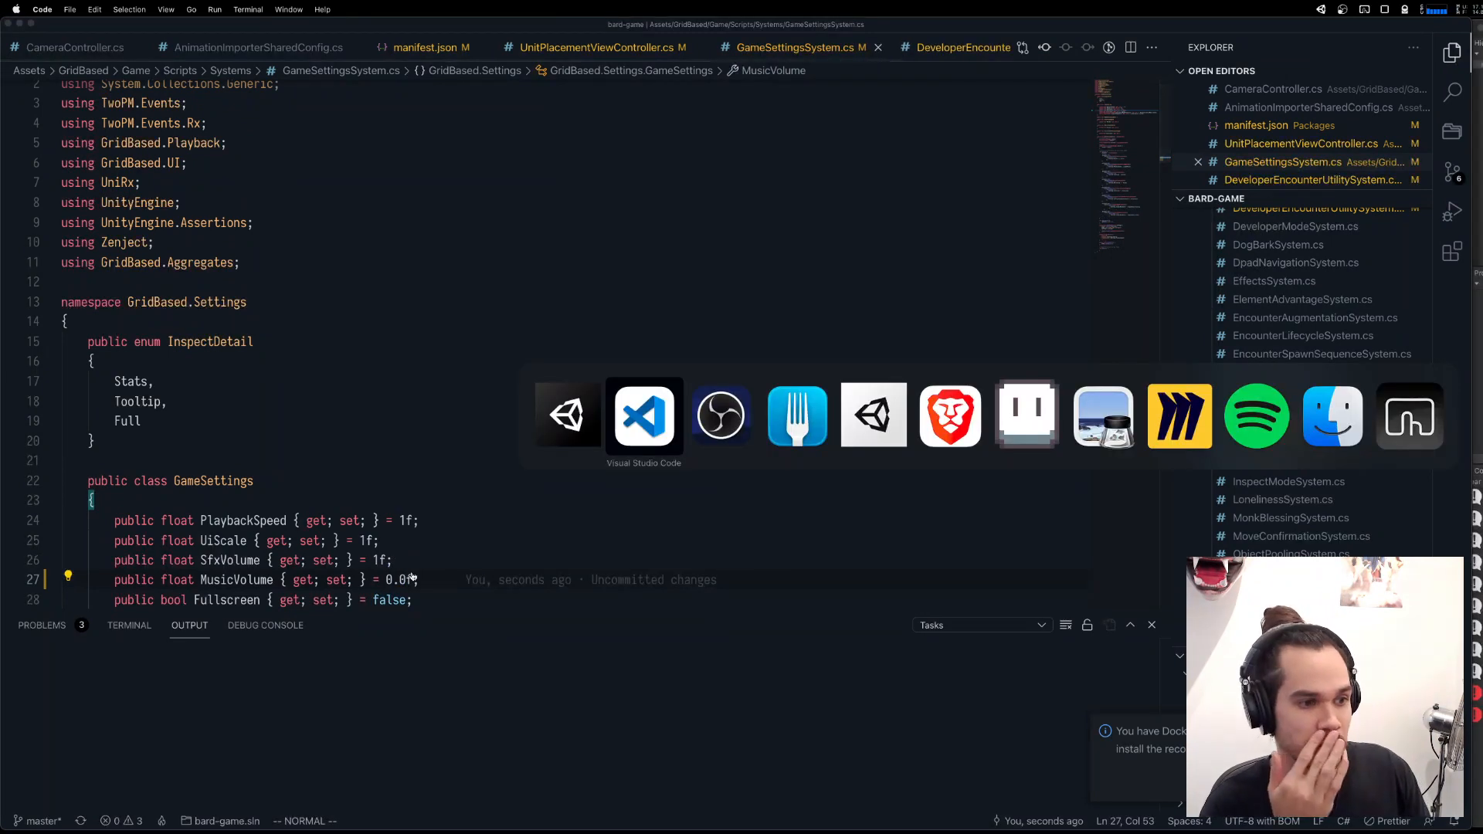
pyautogui.press('super+shift+Tab')
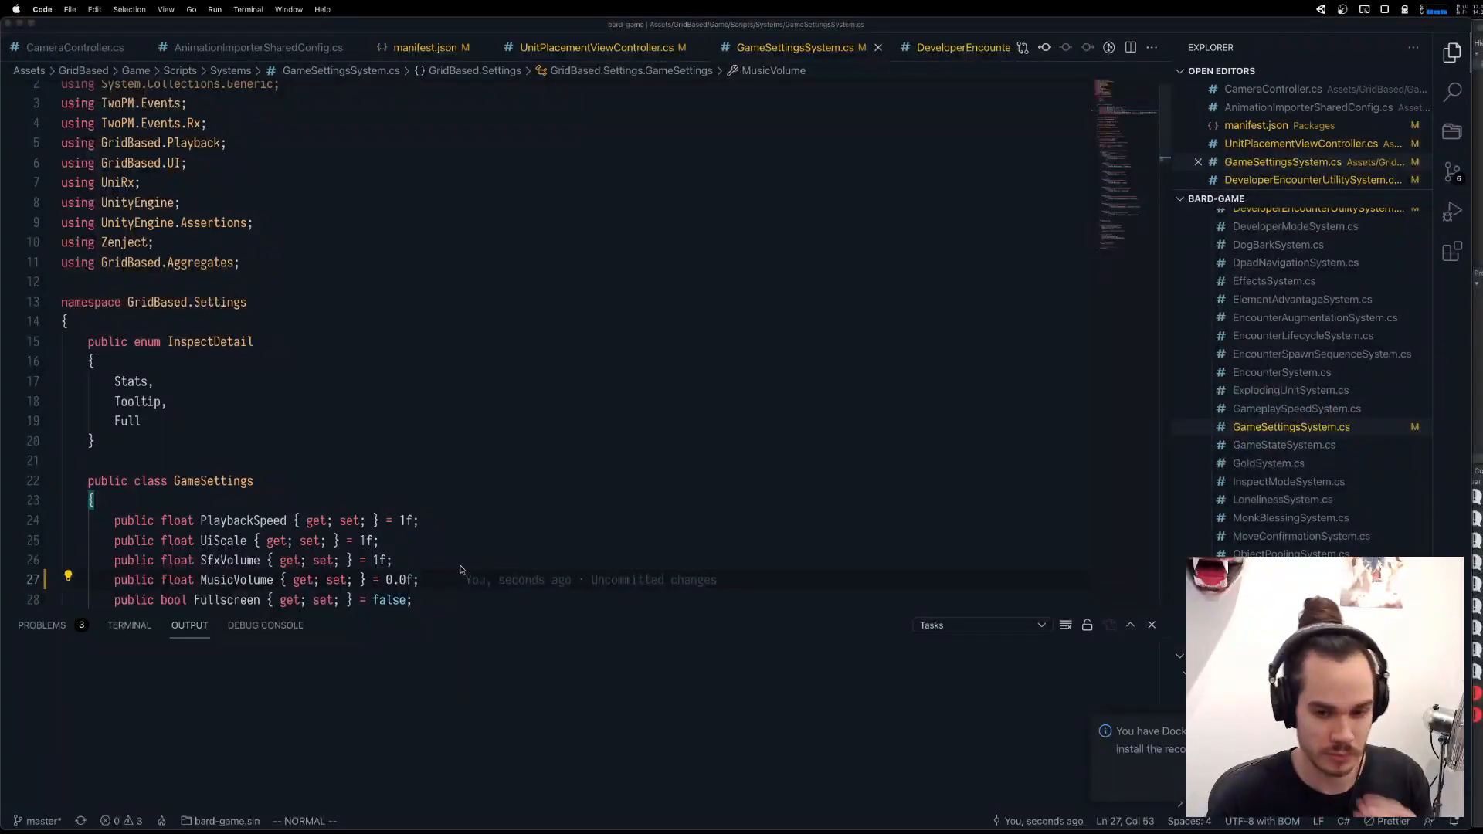
pyautogui.hotkey('ctrl', 'Up')
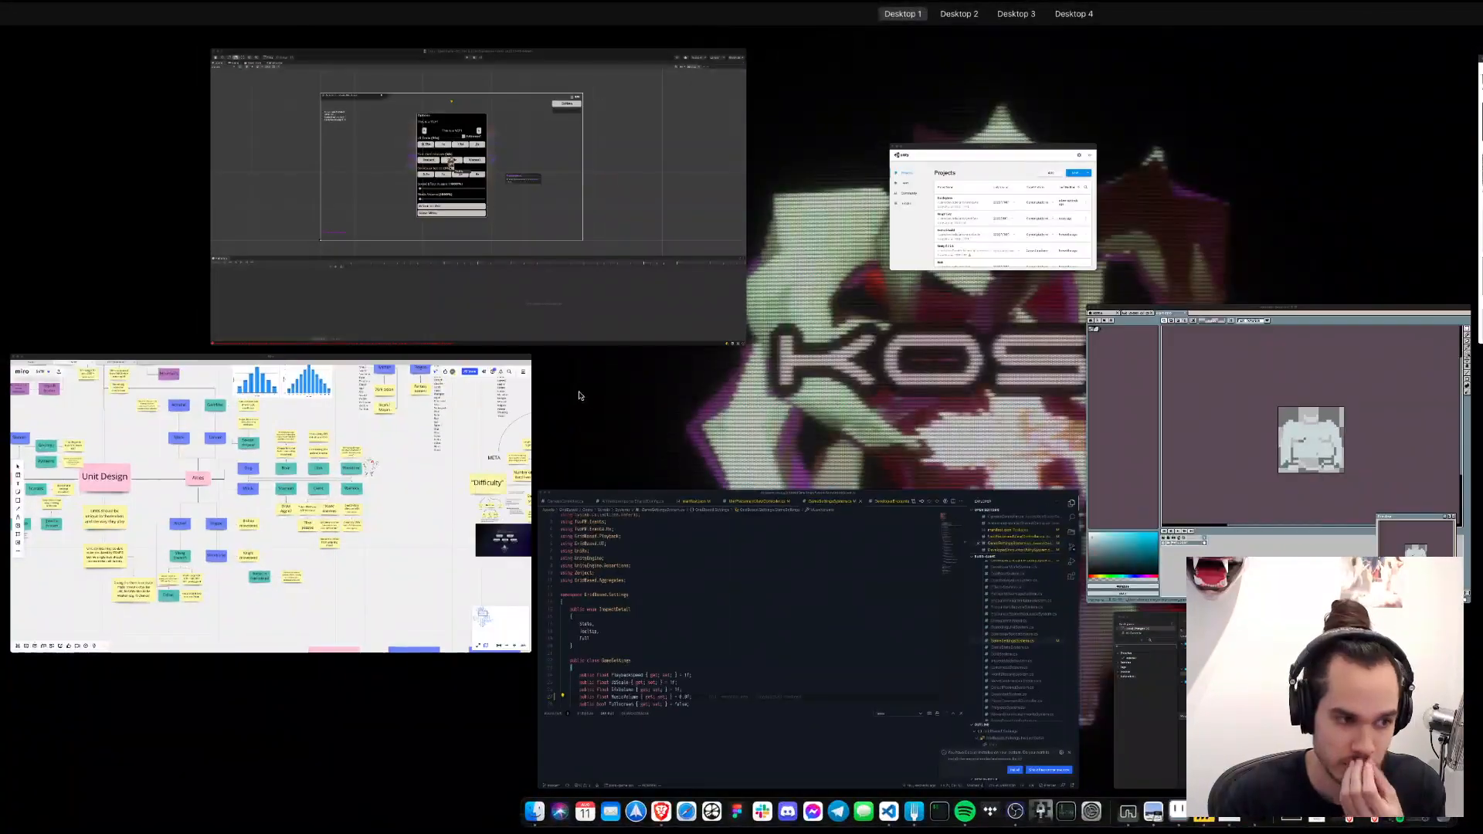
pyautogui.click(657, 332)
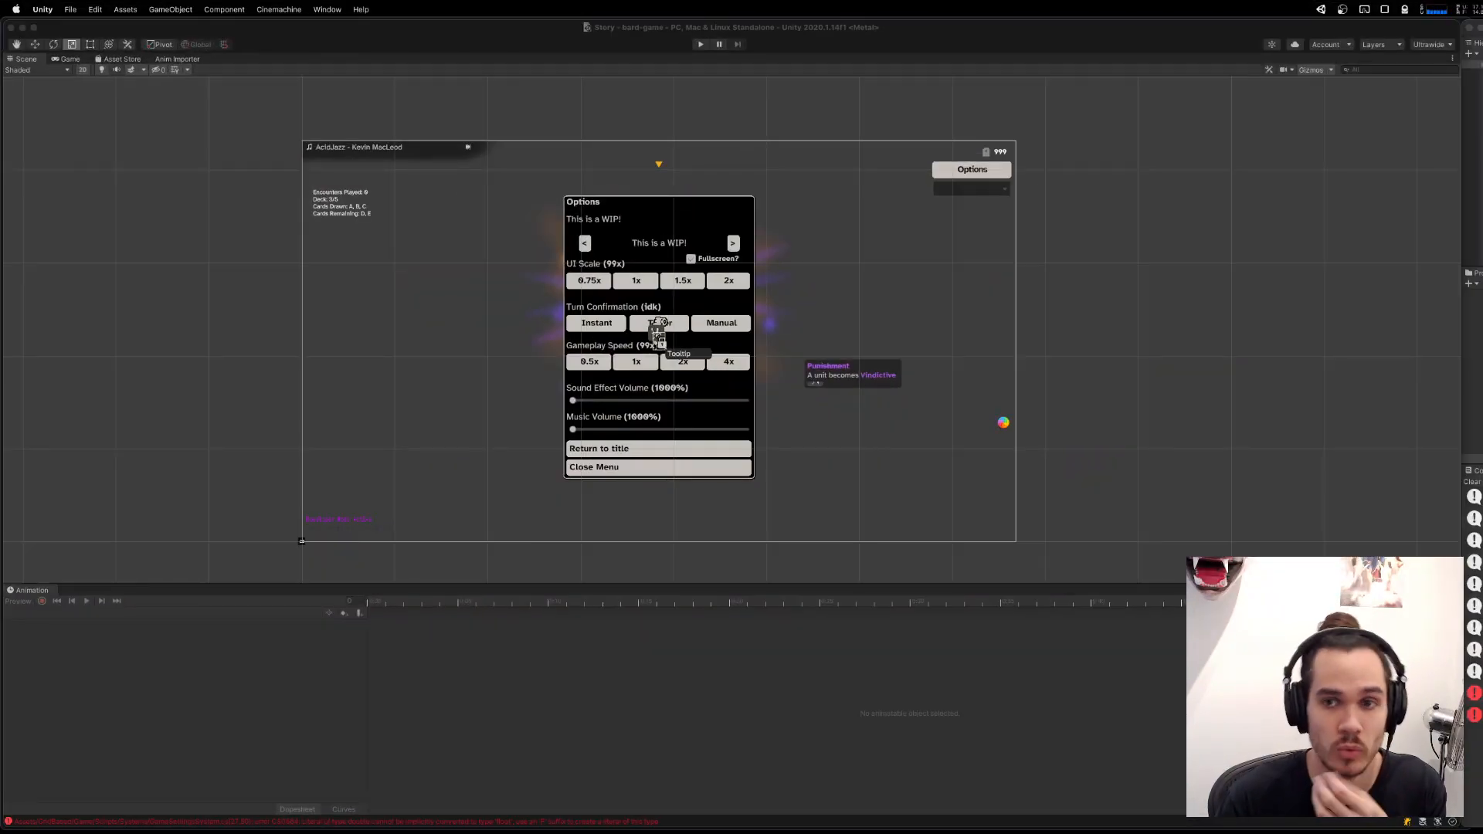
pyautogui.moveTo(1154, 819)
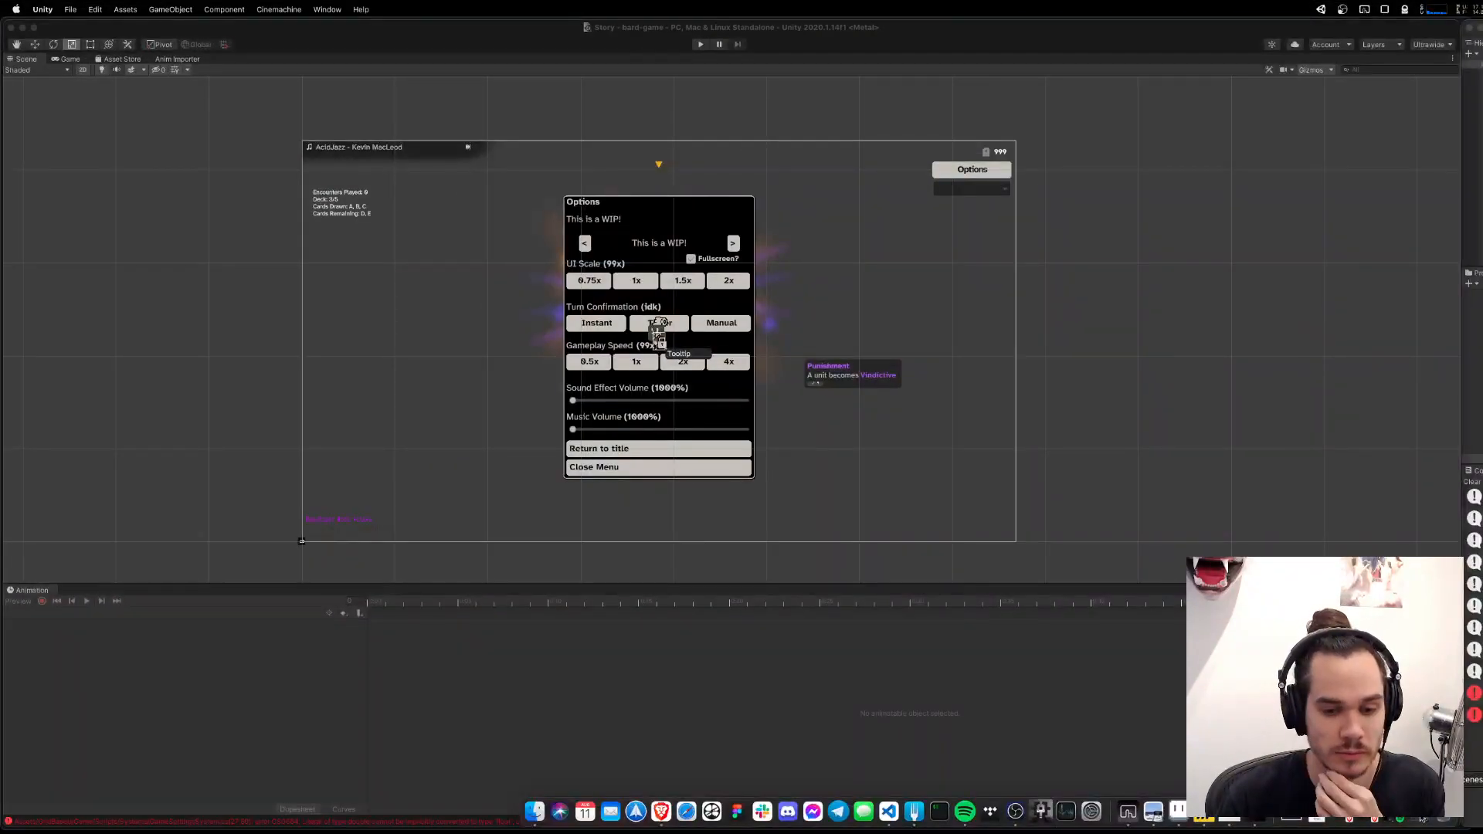
pyautogui.hotkey('ctrl', 'Up')
pyautogui.click(1468, 208)
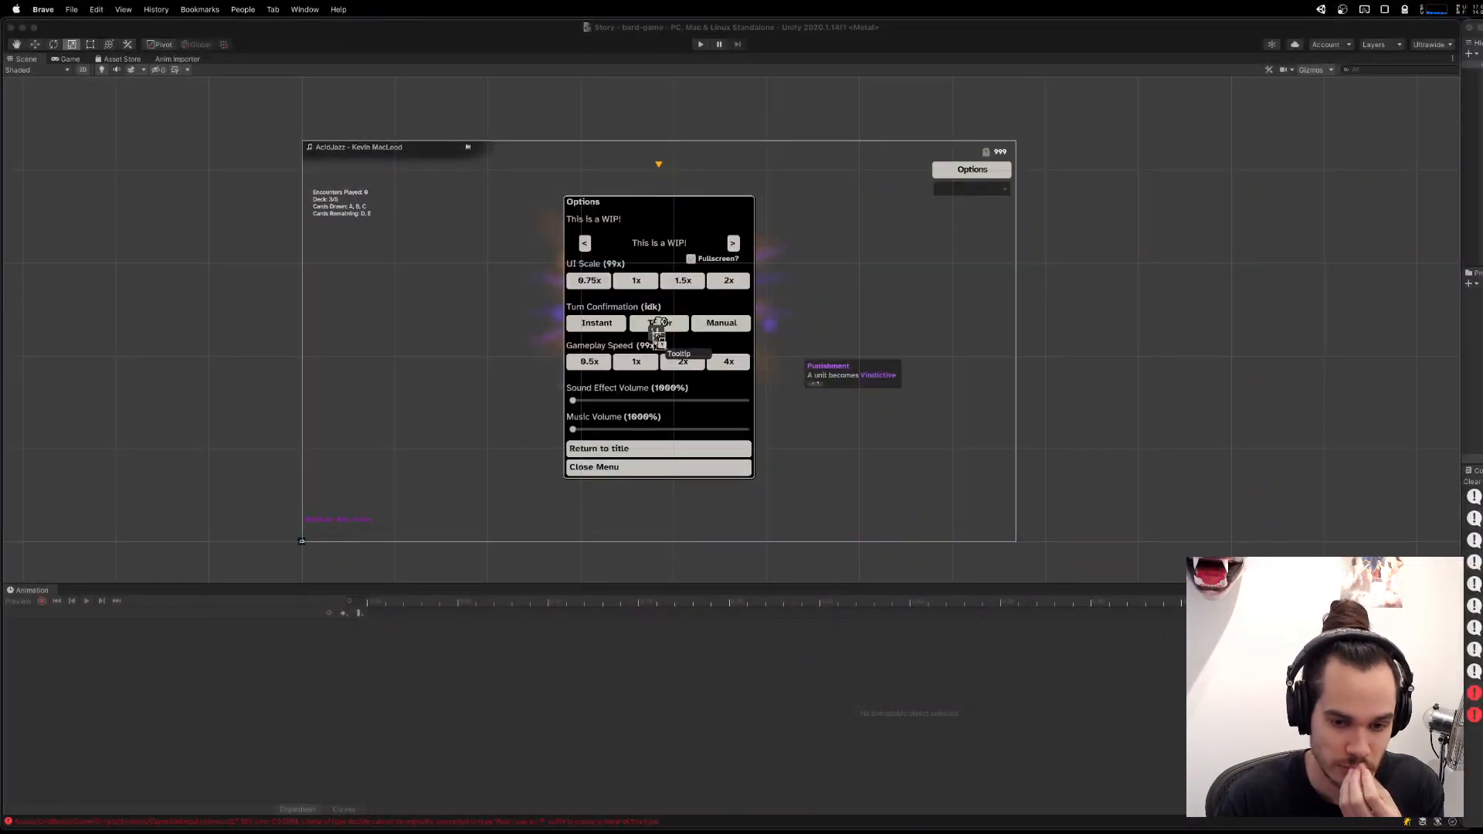
pyautogui.moveTo(782, 830)
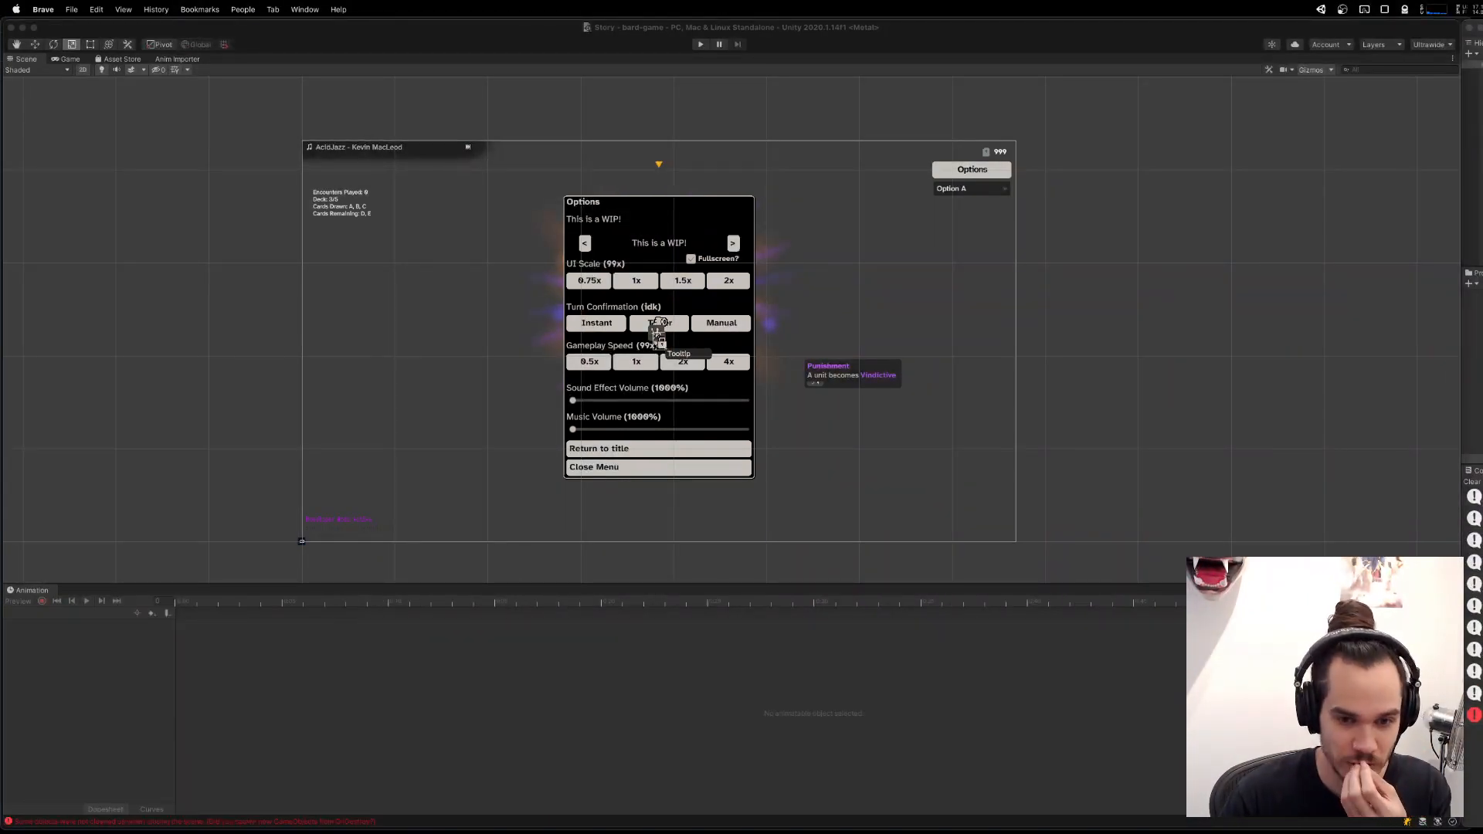
# Clear the Console messages and start the game in Play mode.
pyautogui.click(1474, 461)
pyautogui.click(1474, 484)
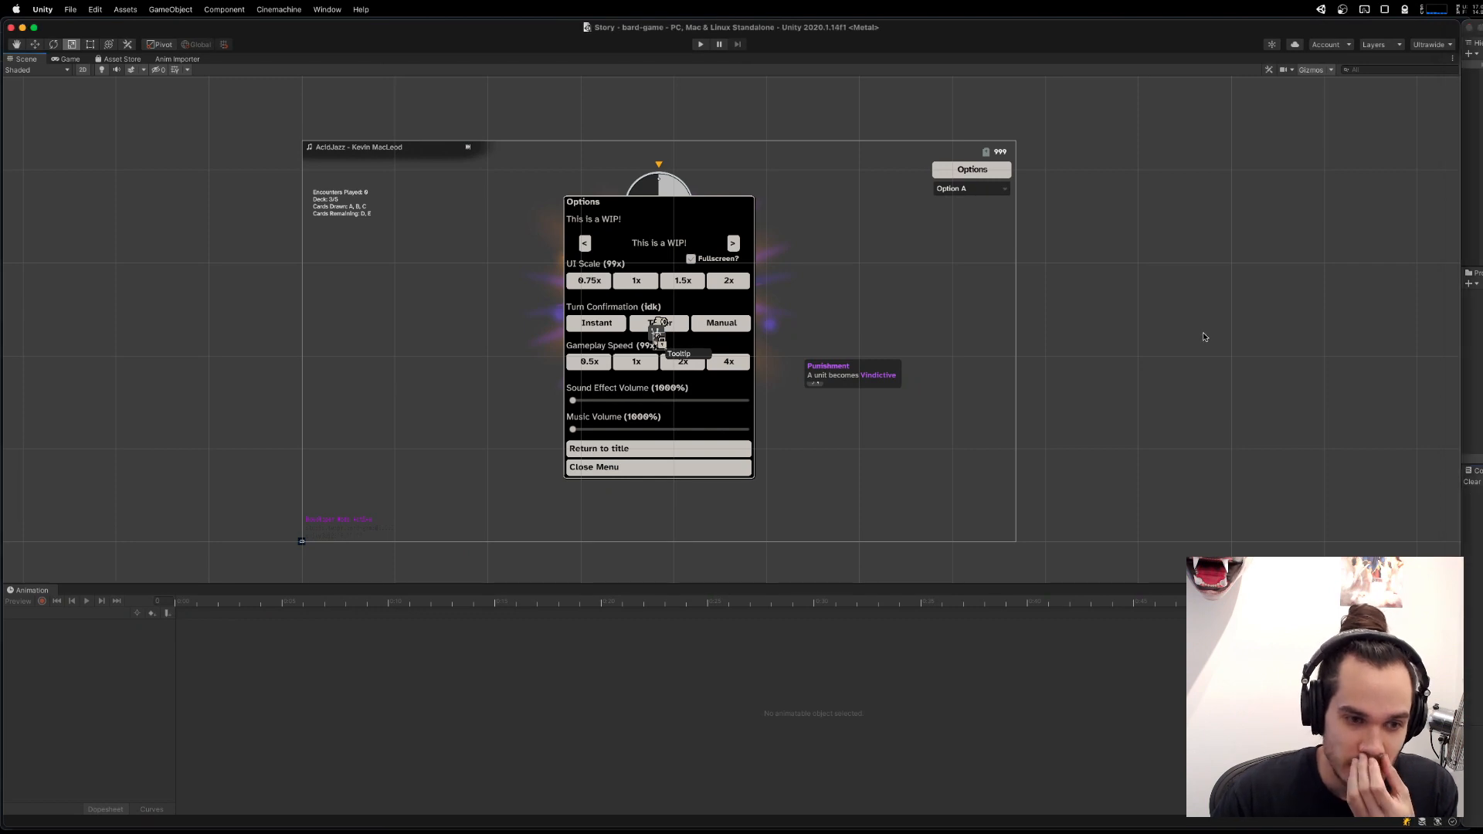
pyautogui.moveTo(674, 156); pyautogui.dragTo(778, 185)
pyautogui.click(697, 44)
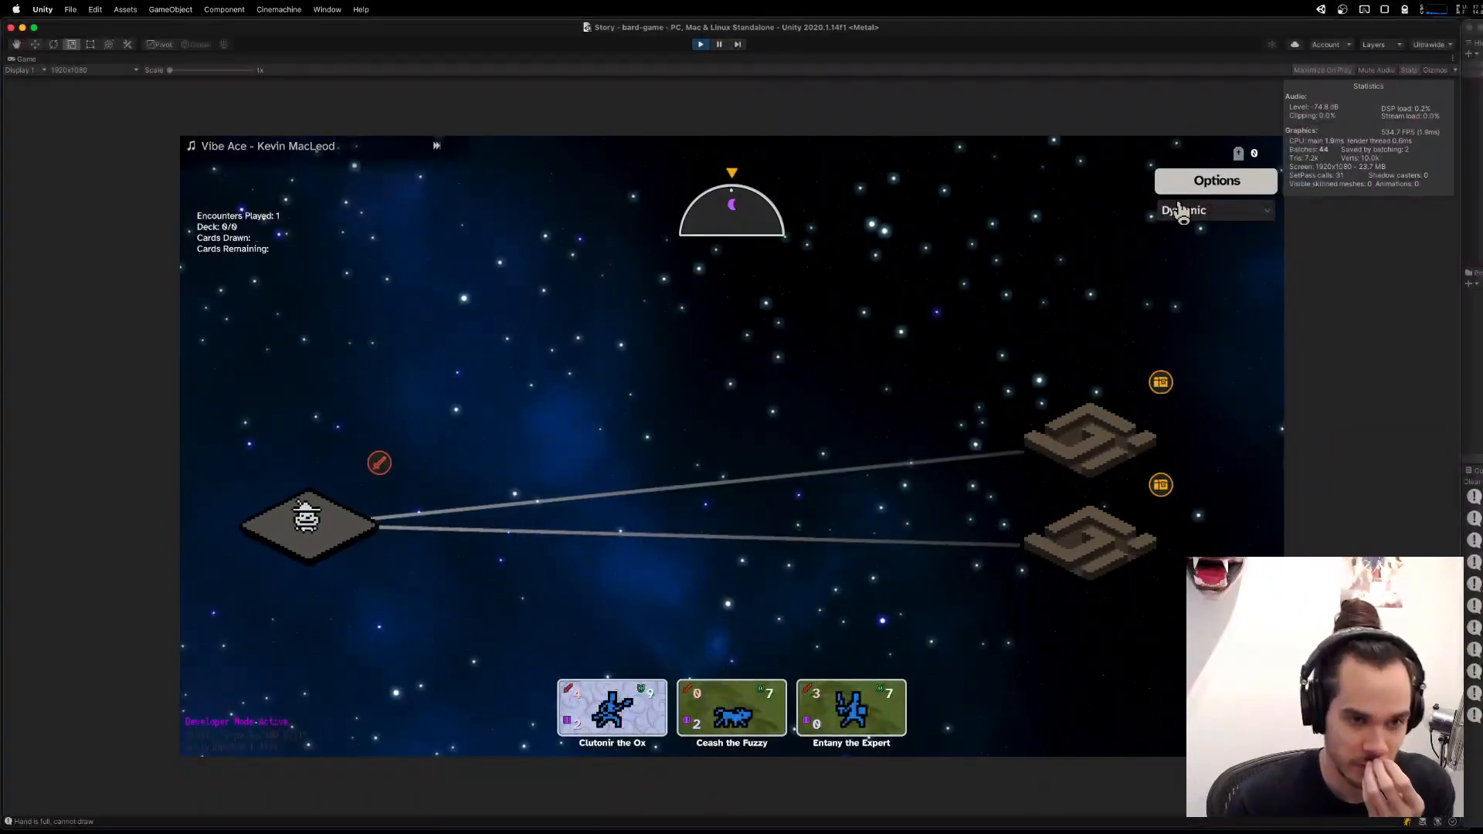
# Switch the running game's episode to Boss.
pyautogui.click(1200, 218)
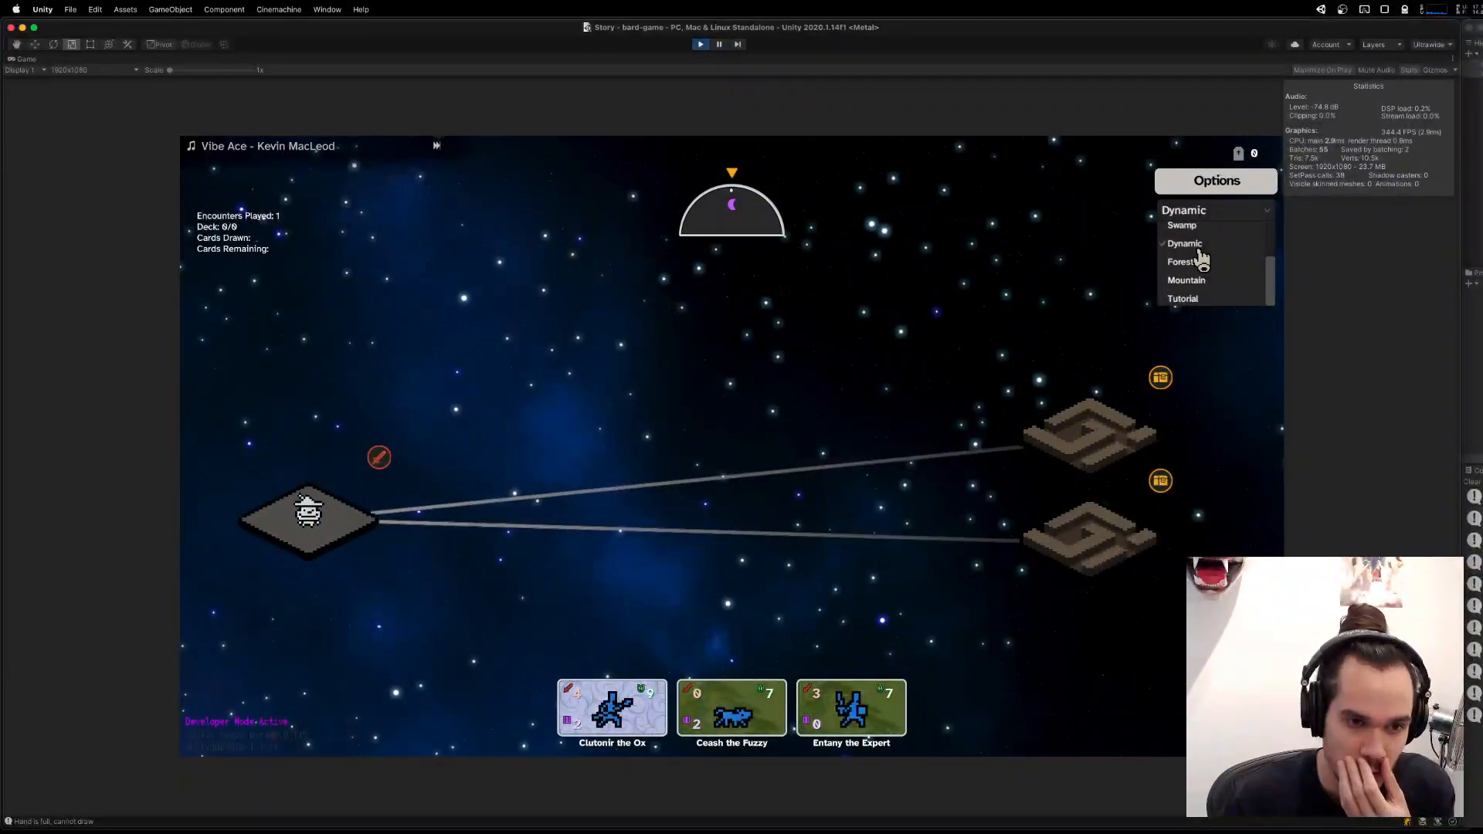
pyautogui.click(1200, 246)
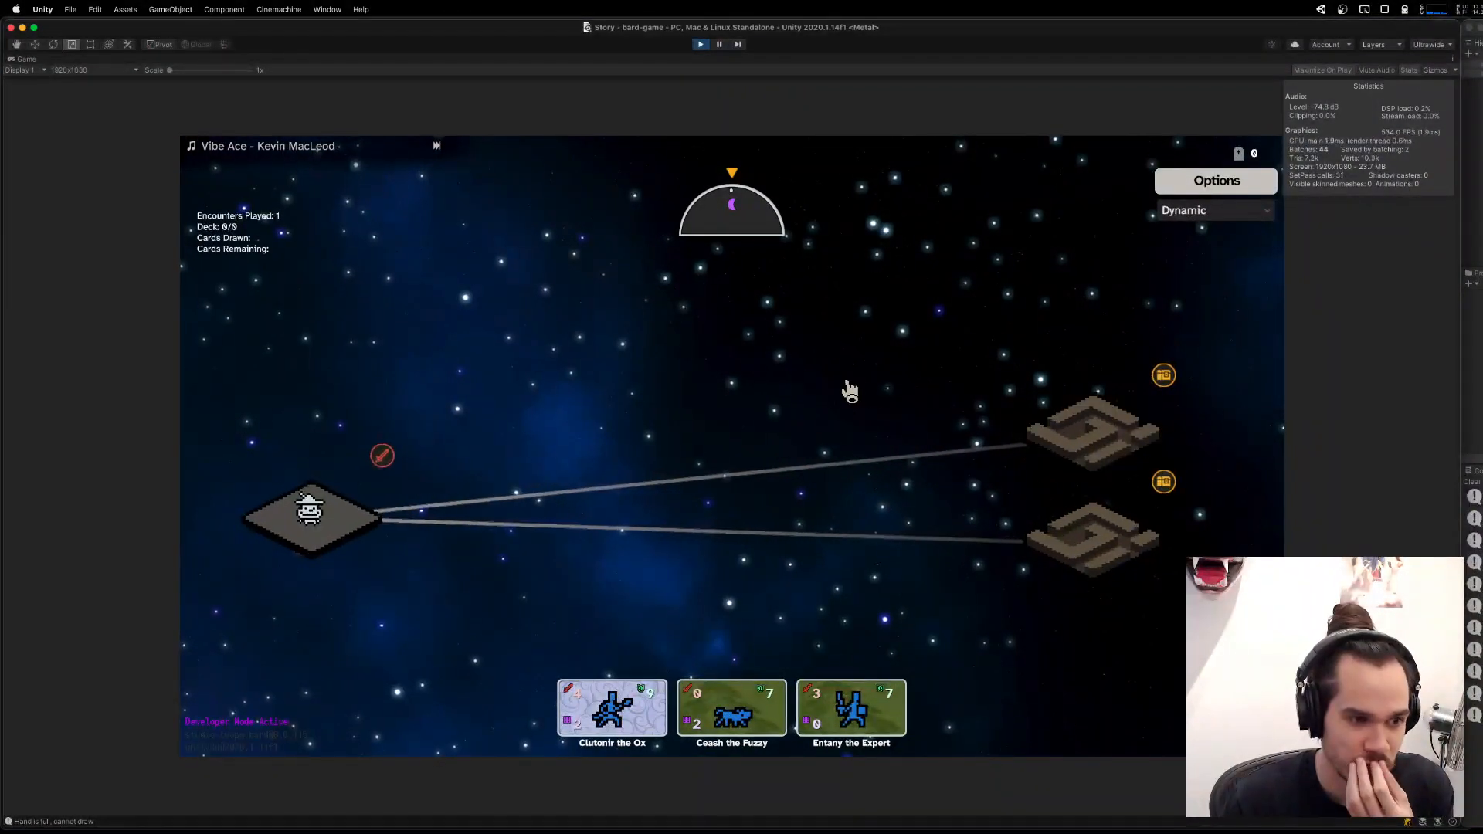
pyautogui.click(1215, 223)
pyautogui.click(1211, 252)
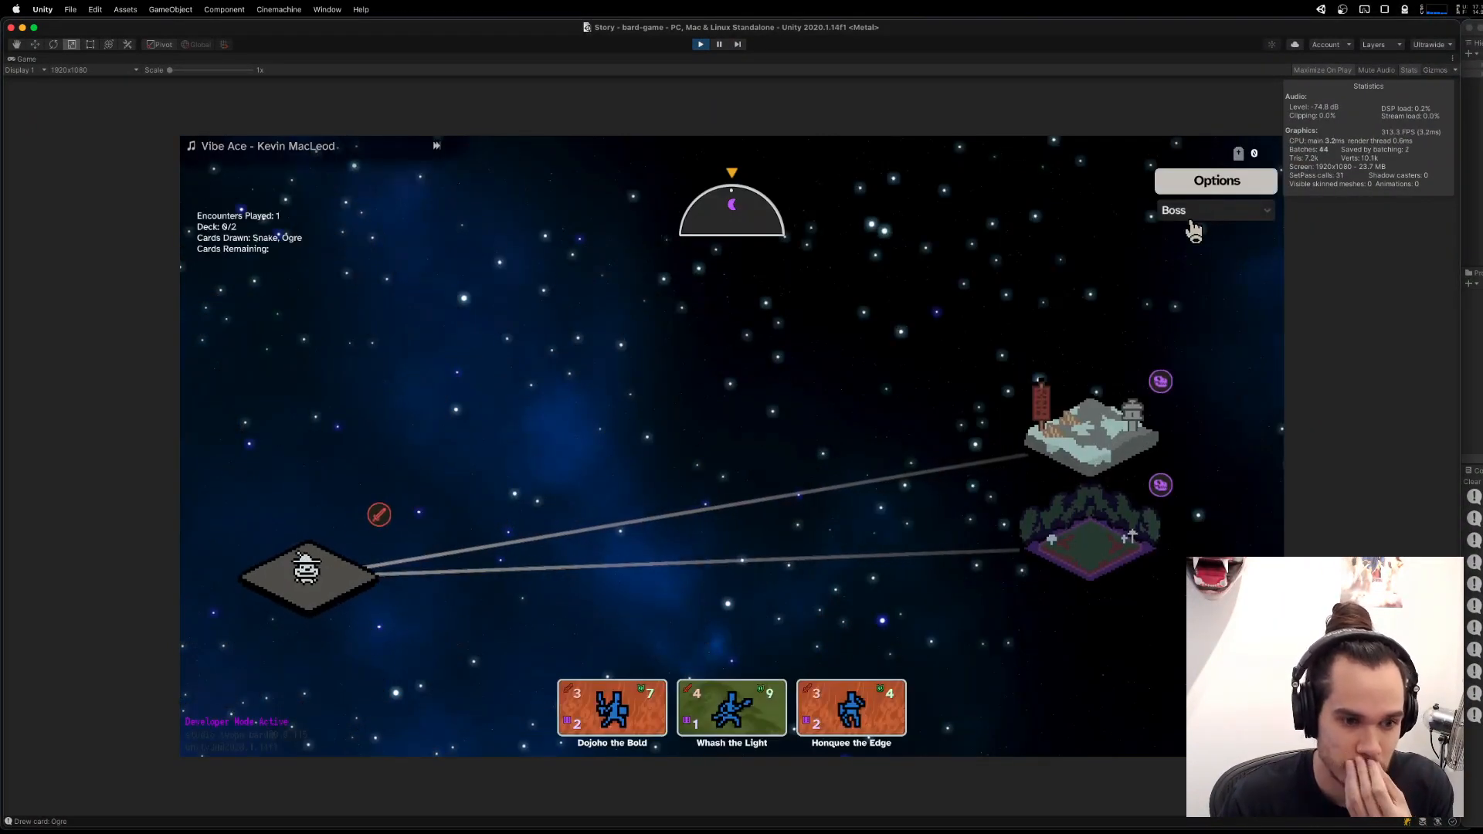
# Load the Dynamic episode in the running game.
pyautogui.click(1204, 213)
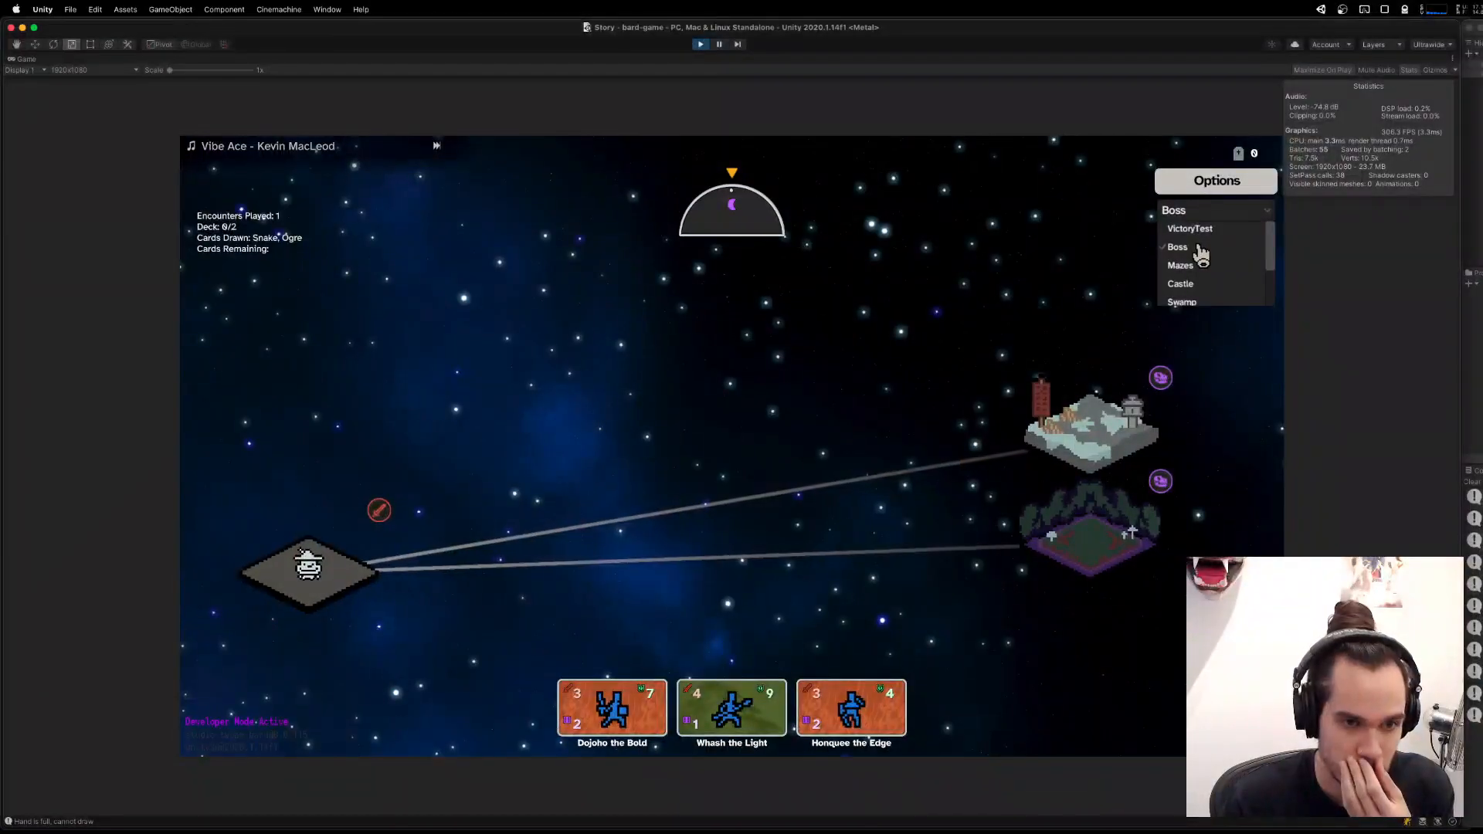
pyautogui.scroll(-2, 1201, 255)
pyautogui.click(1196, 280)
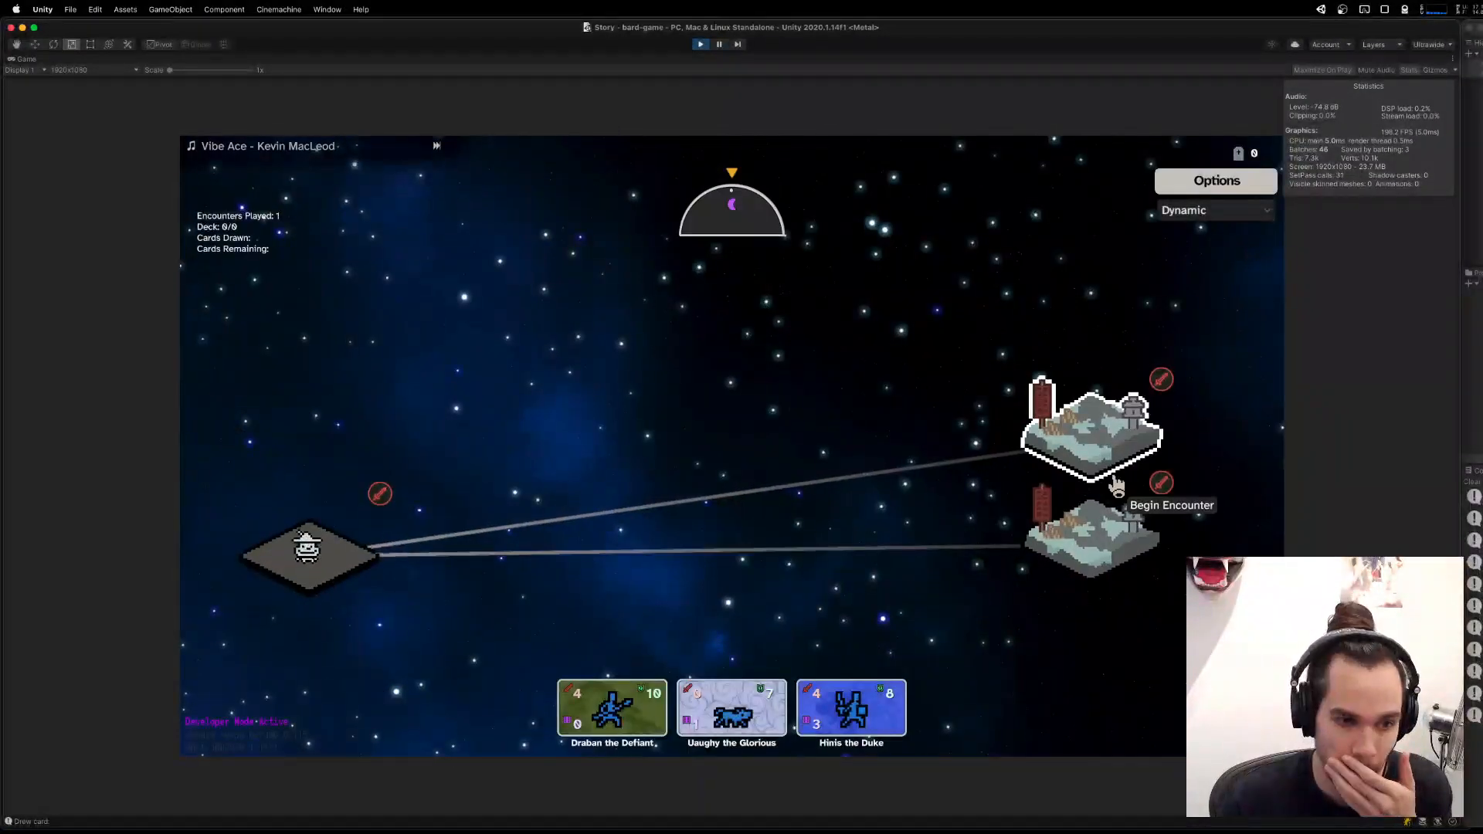
# Begin the upper snowy mountain encounter, and continue from it to the encounter marked with a dollar sign.
pyautogui.click(1110, 448)
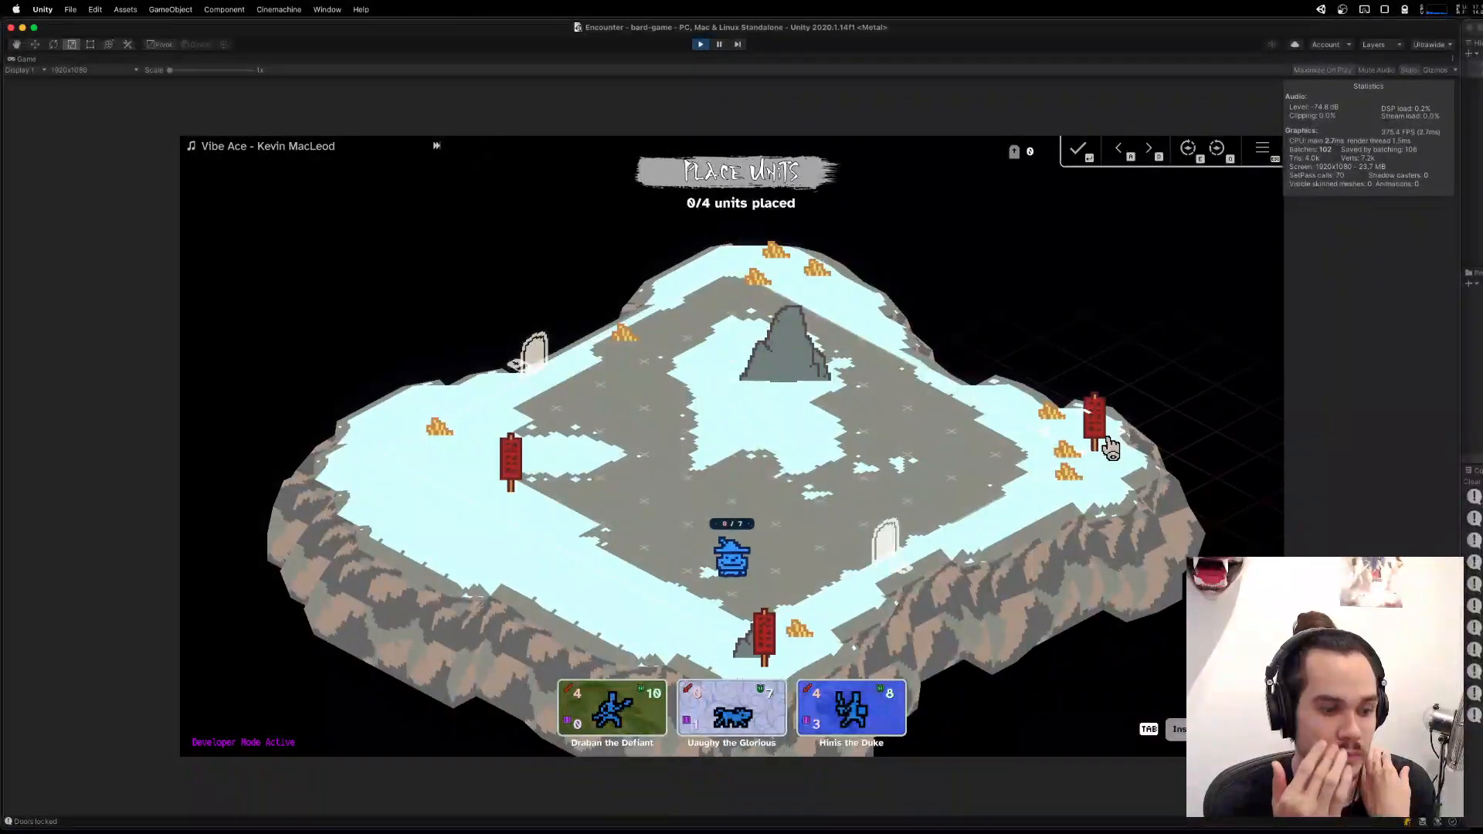
pyautogui.click(892, 523)
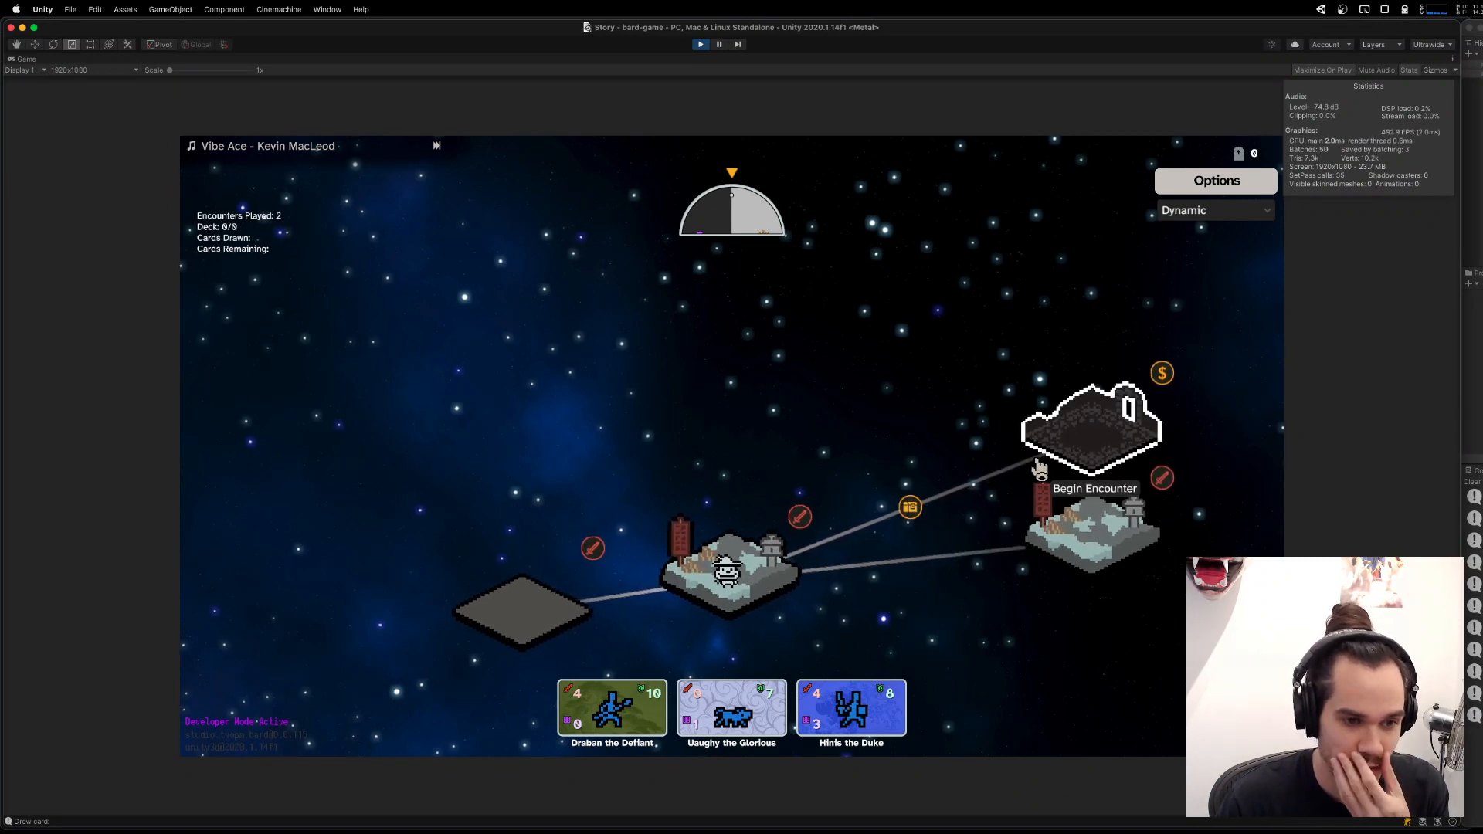
pyautogui.click(1097, 429)
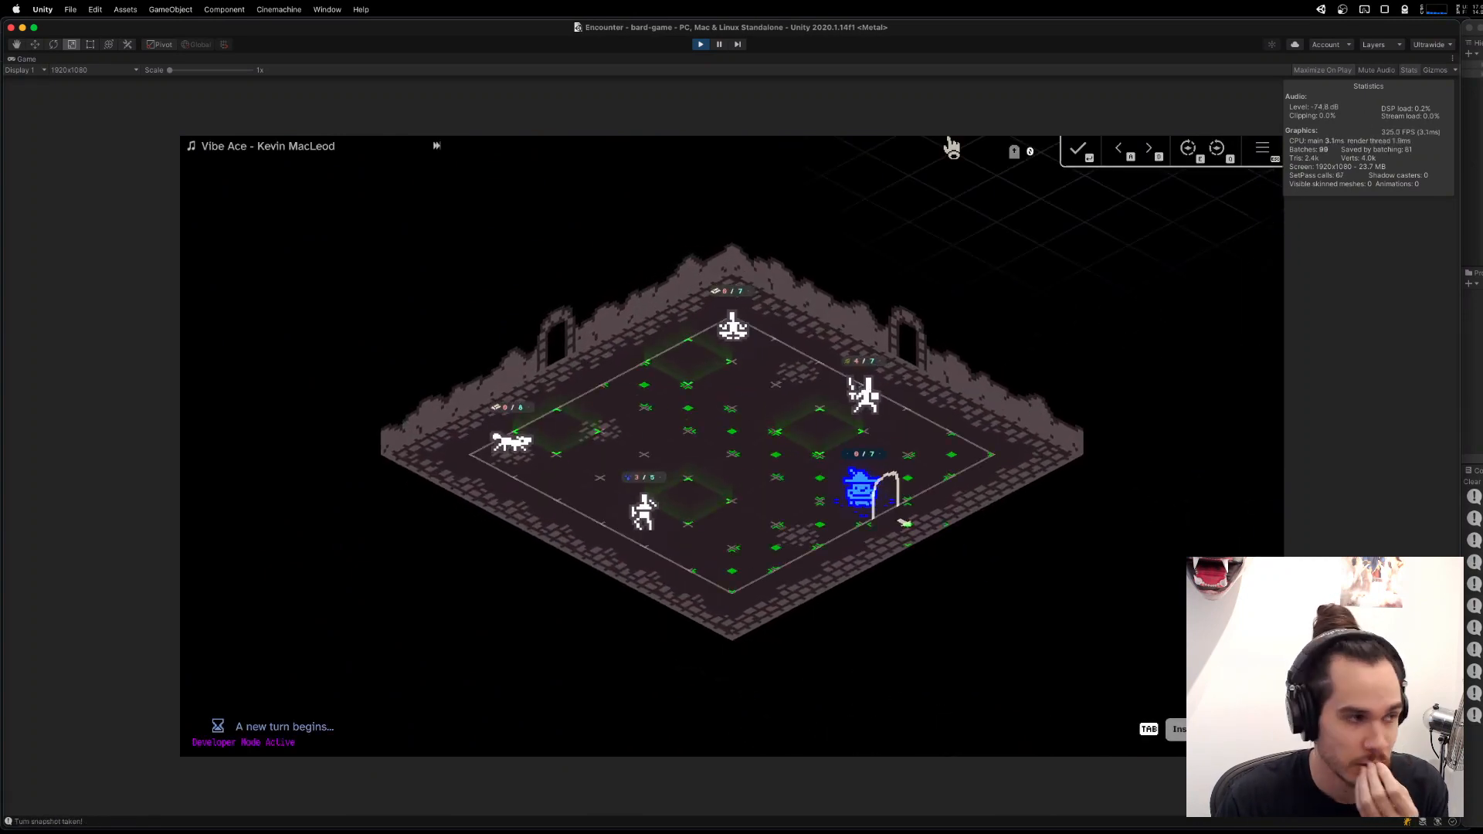
# Leave the Game view resolution at 1920x1080 and hide the Statistics overlay.
pyautogui.click(137, 70)
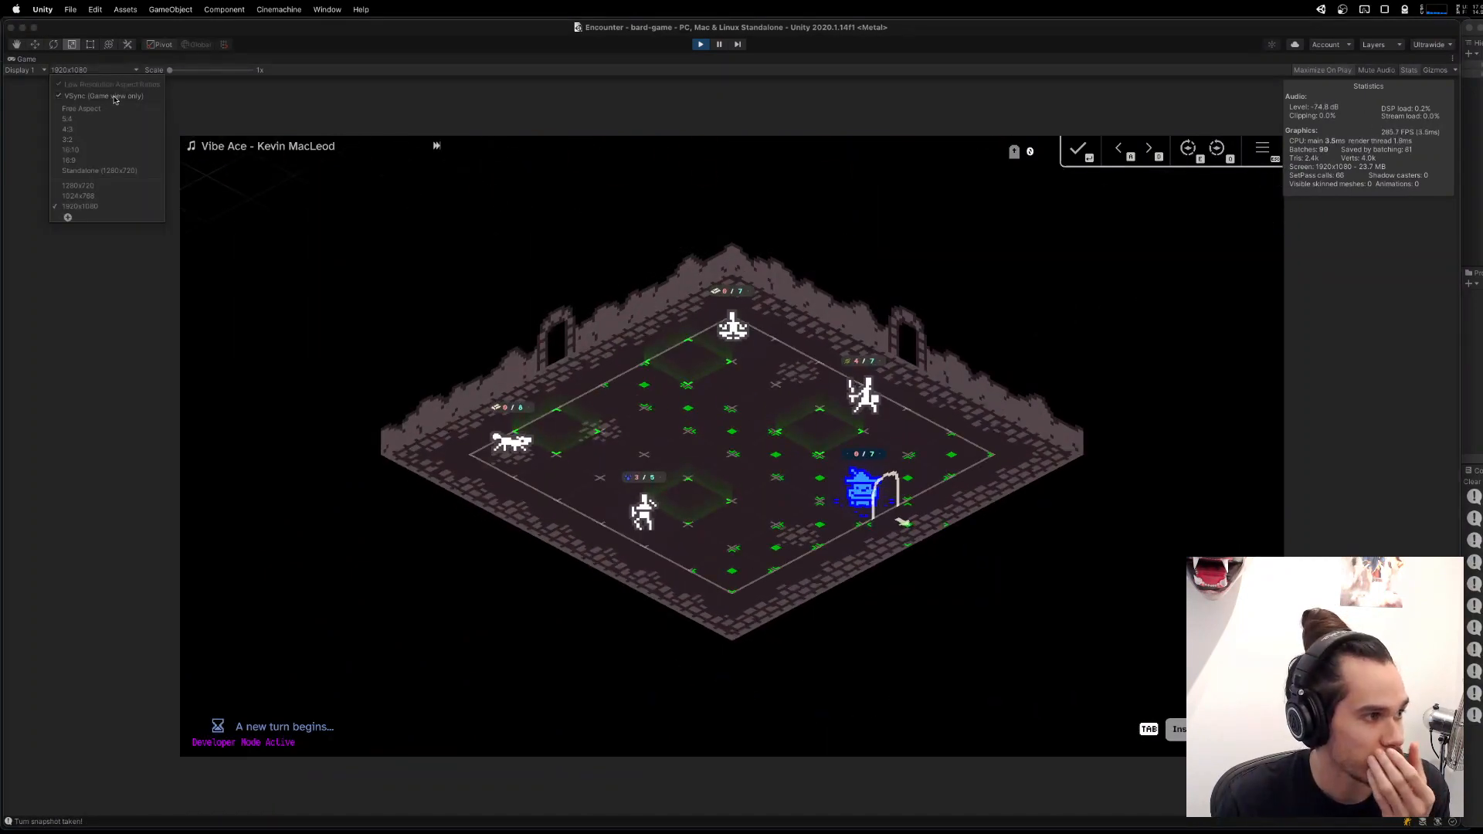
pyautogui.click(631, 304)
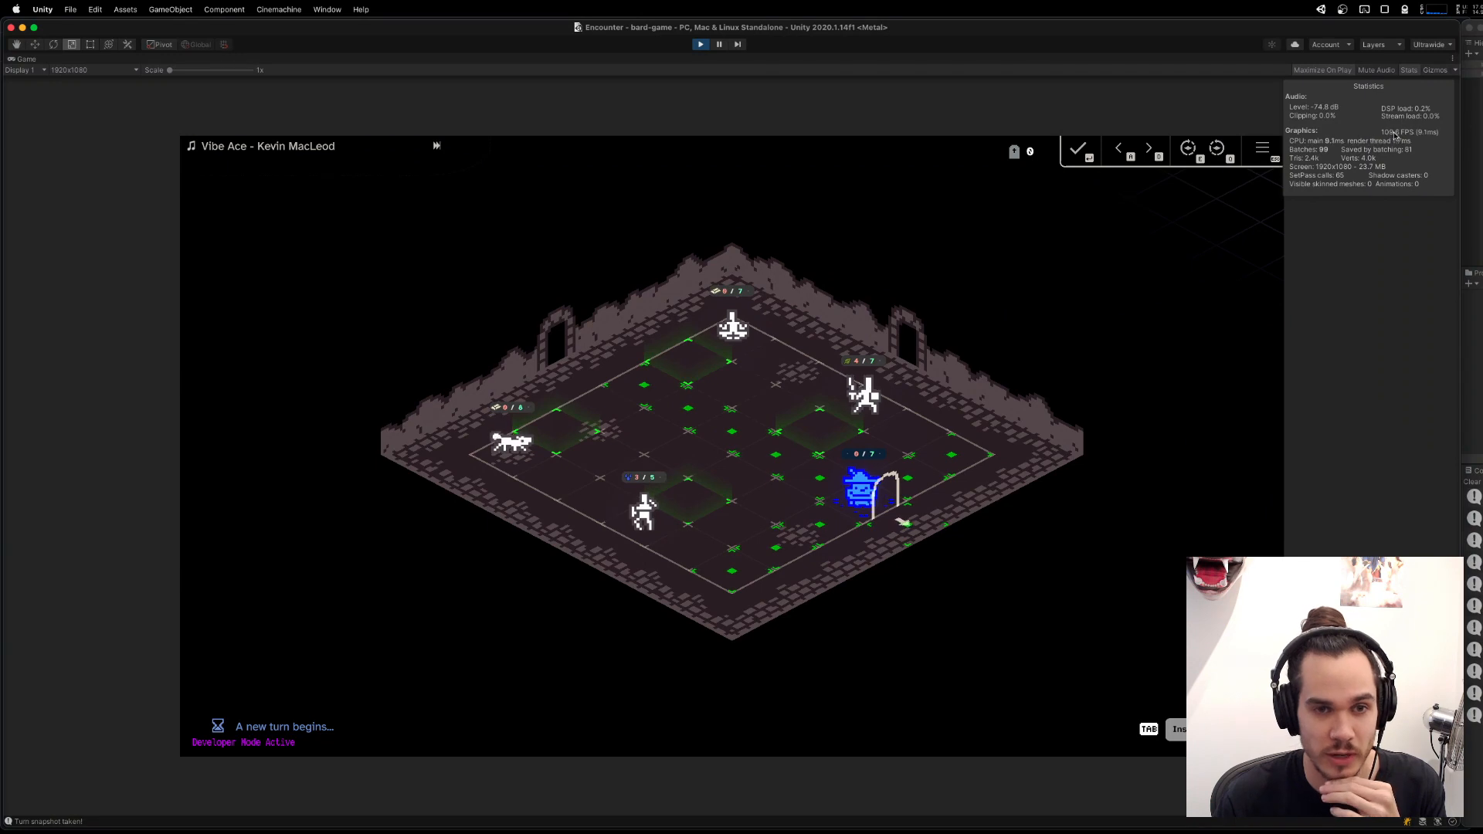
pyautogui.click(1408, 71)
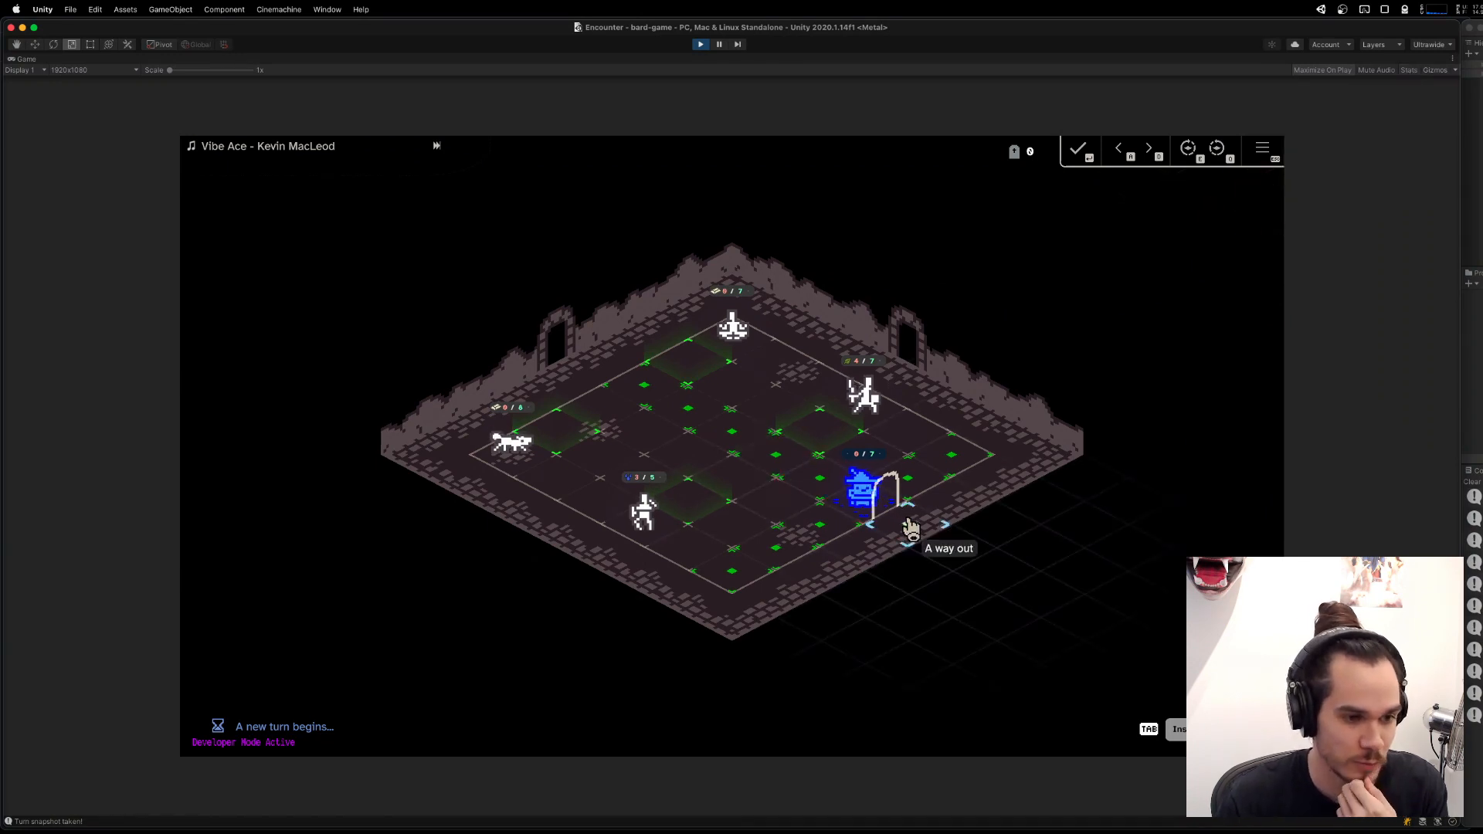
# Leave the cave encounter through the way out, accept the rewarded unit, and enter the next snowy mountain encounter.
pyautogui.click(910, 525)
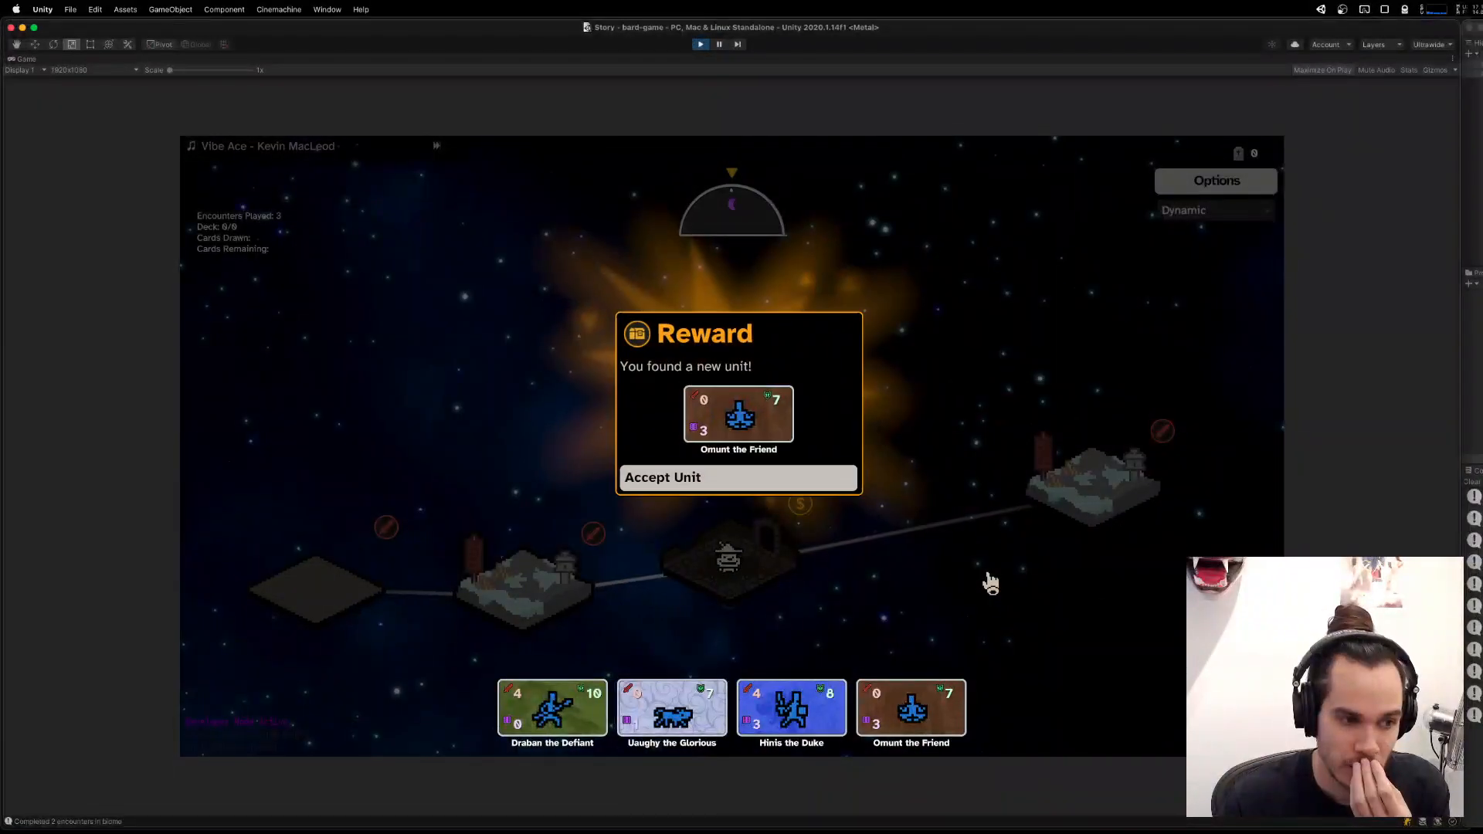
pyautogui.click(826, 485)
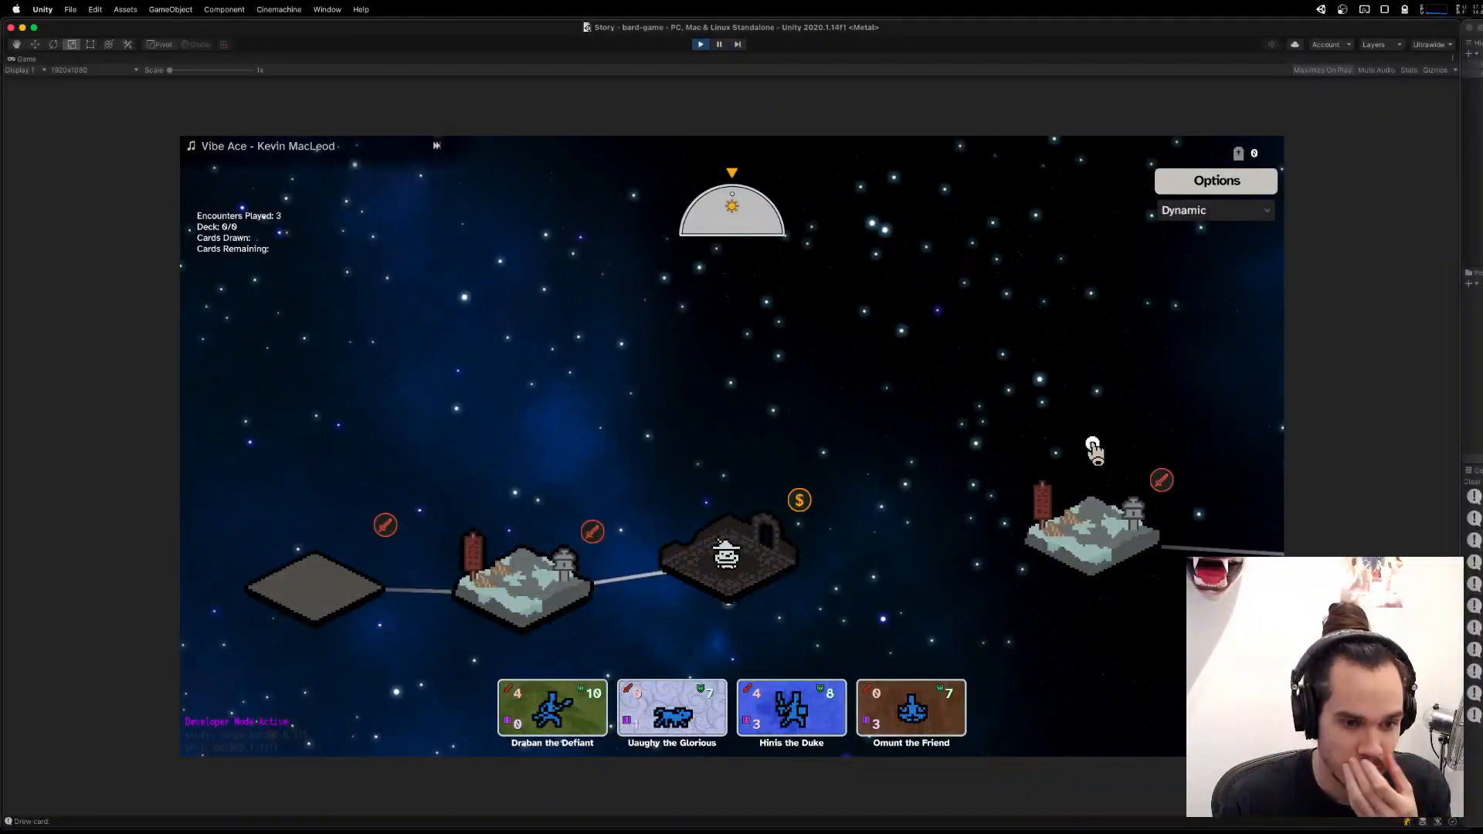
pyautogui.click(1094, 452)
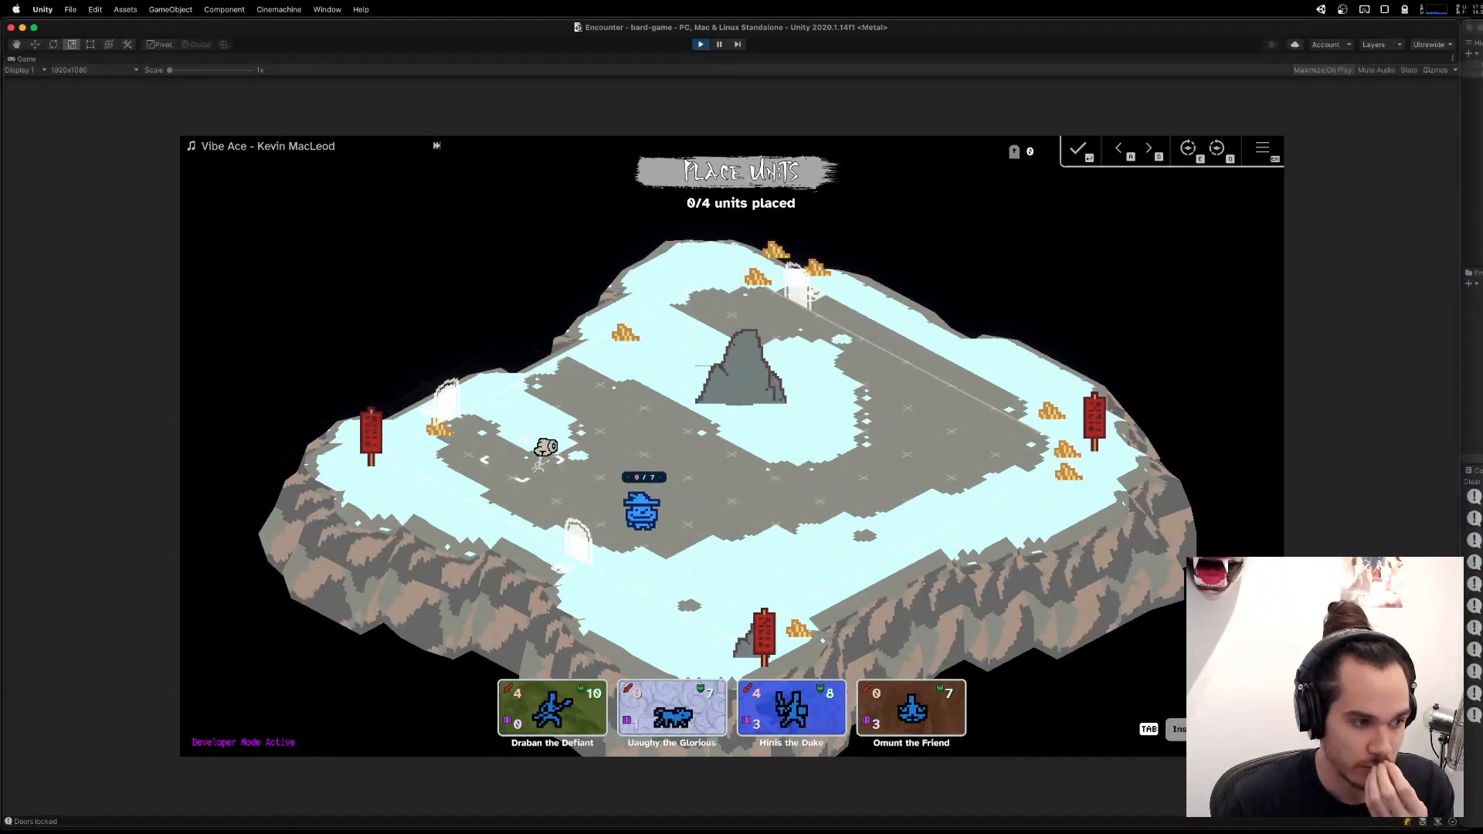
# Place Draban the Defiant, Uaughy the Glorious and Hinis the Duke near the bard on the mountain map, and stop Play mode.
pyautogui.click(546, 449)
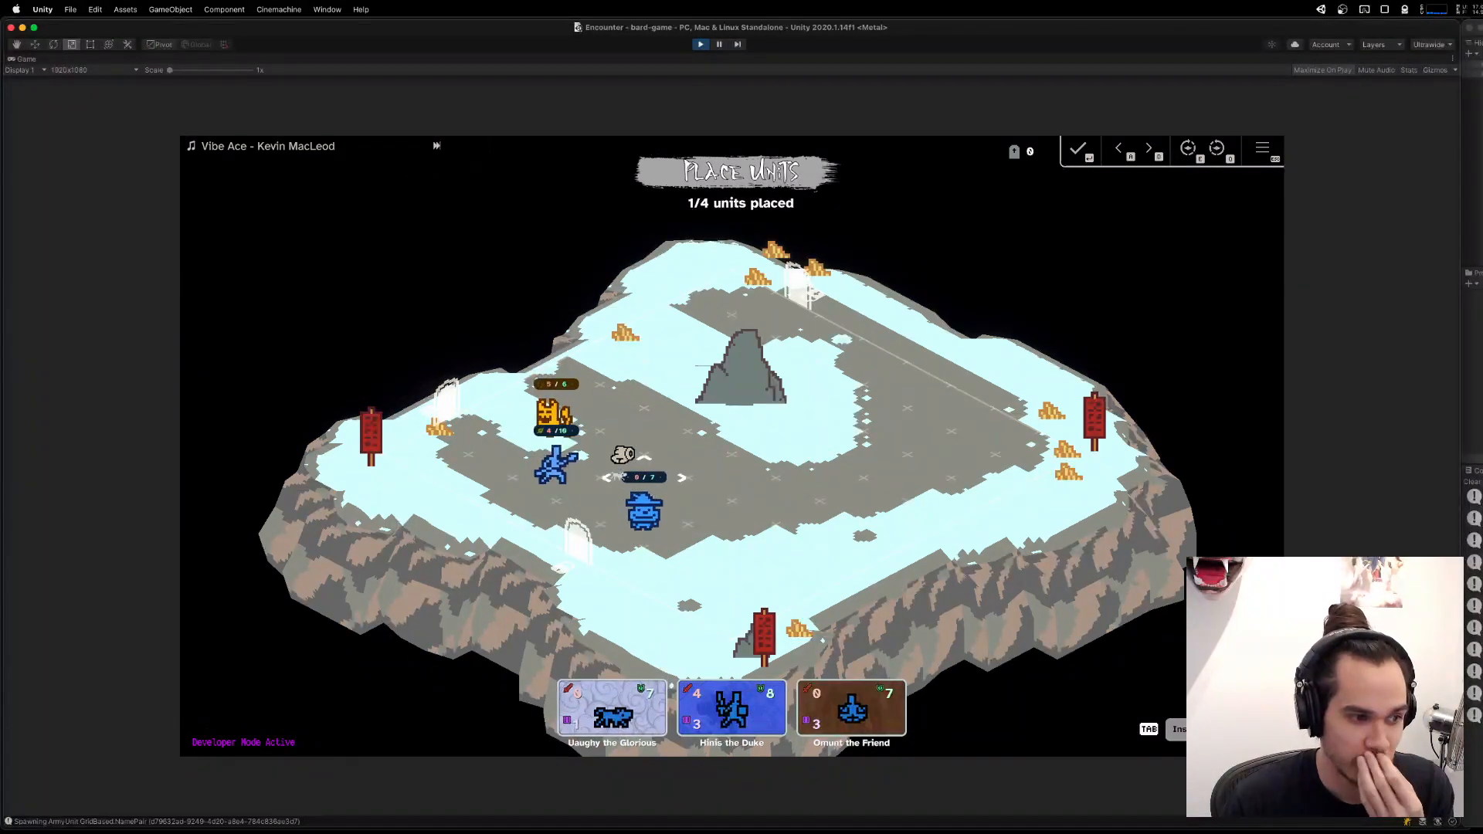
pyautogui.click(599, 468)
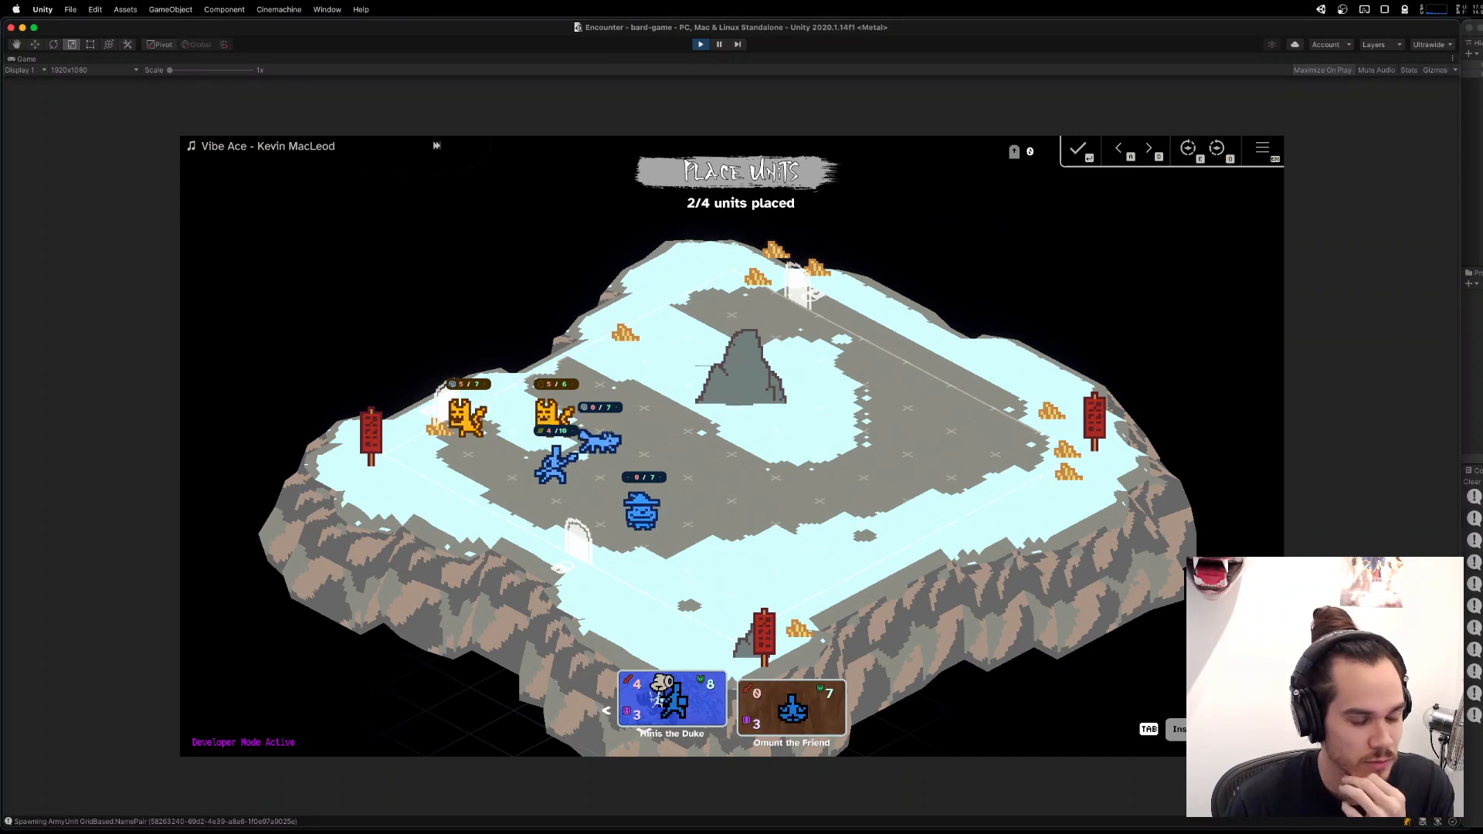
pyautogui.moveTo(657, 699); pyautogui.dragTo(644, 422)
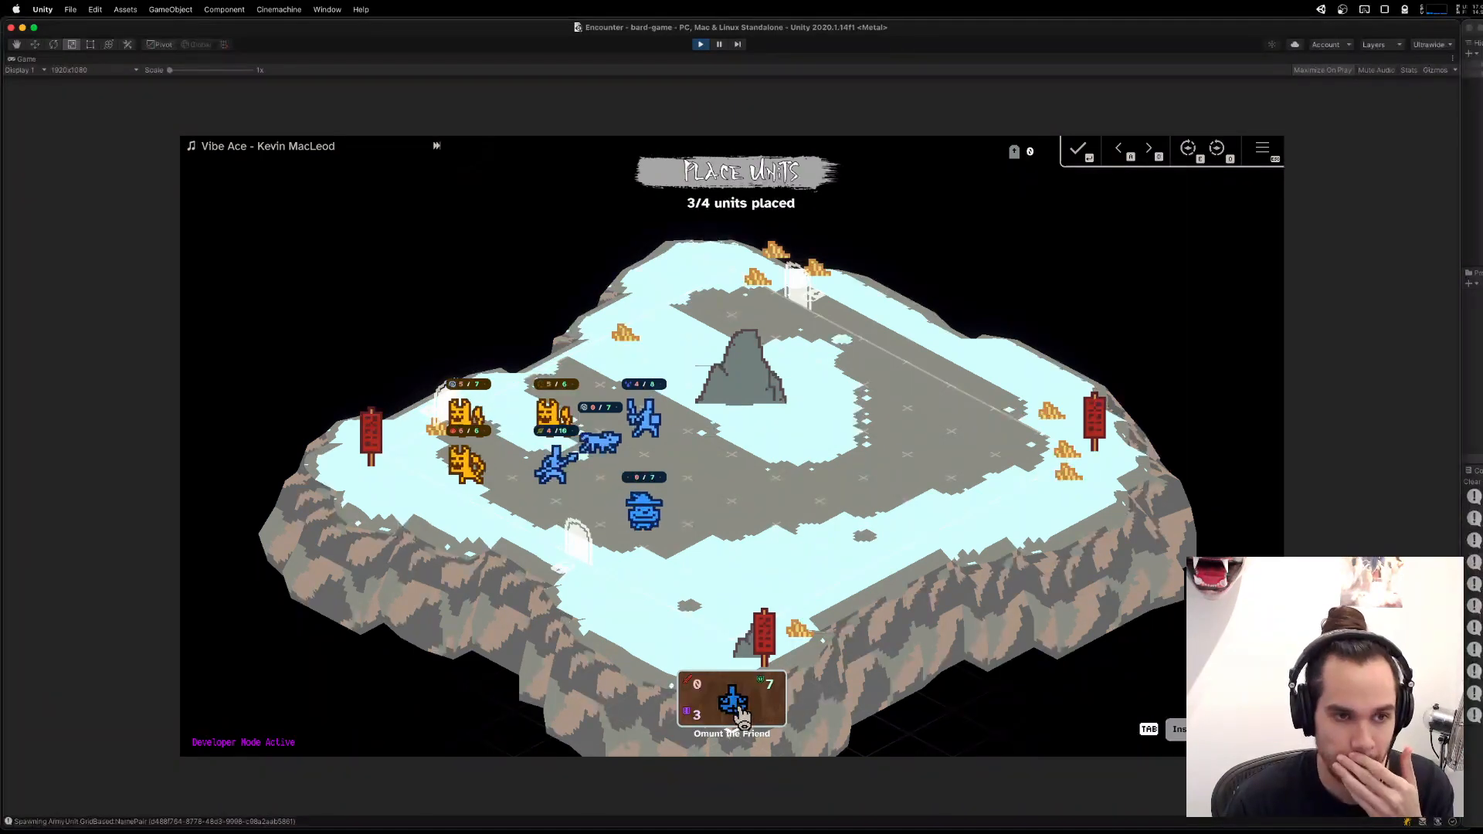
pyautogui.click(701, 45)
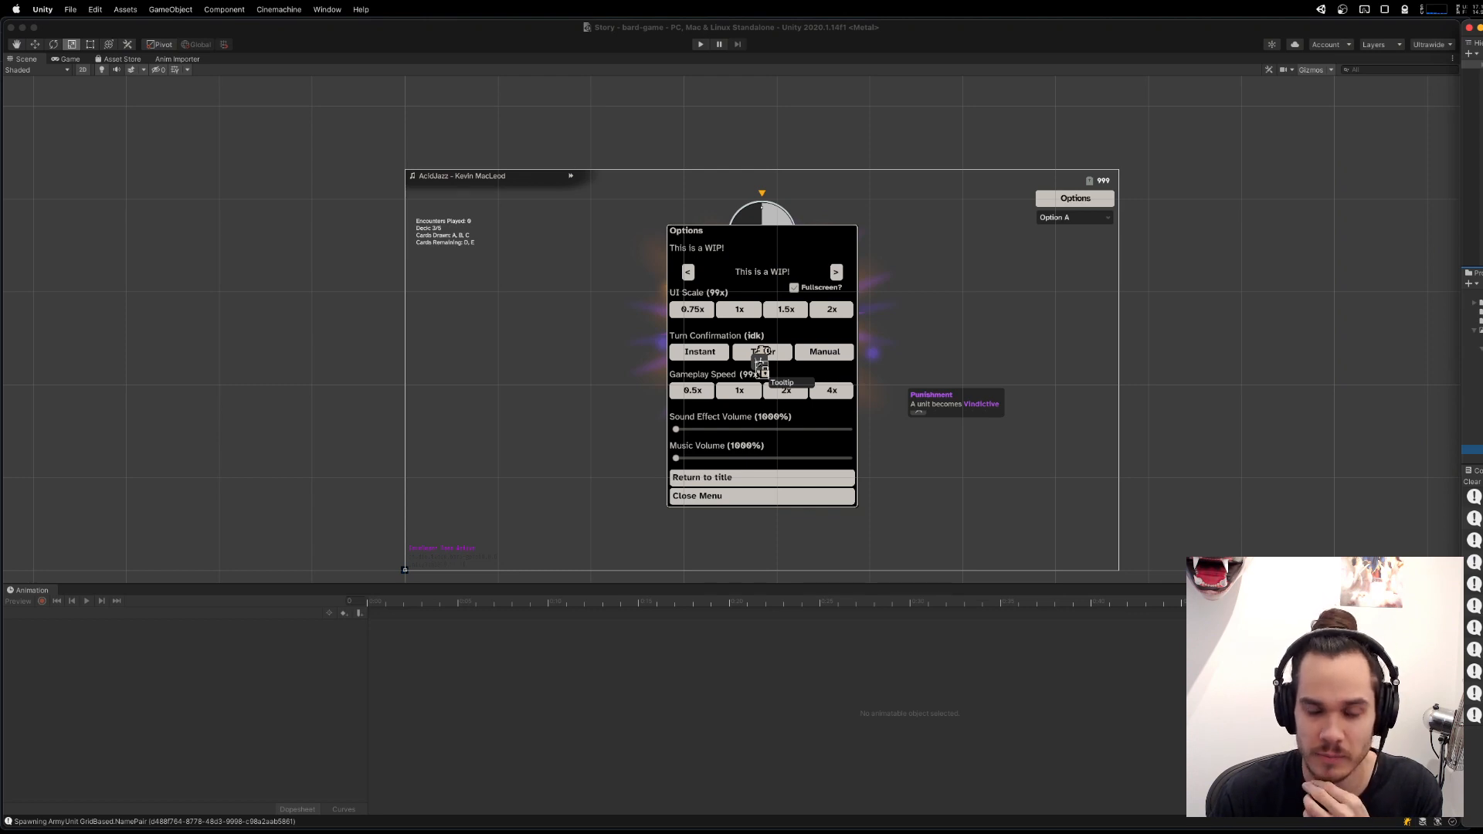
# Dock the xNode graph window beside Anim Importer and locate the Dynamic episode node feeding ActiveEpisodes.
pyautogui.click(2, 48)
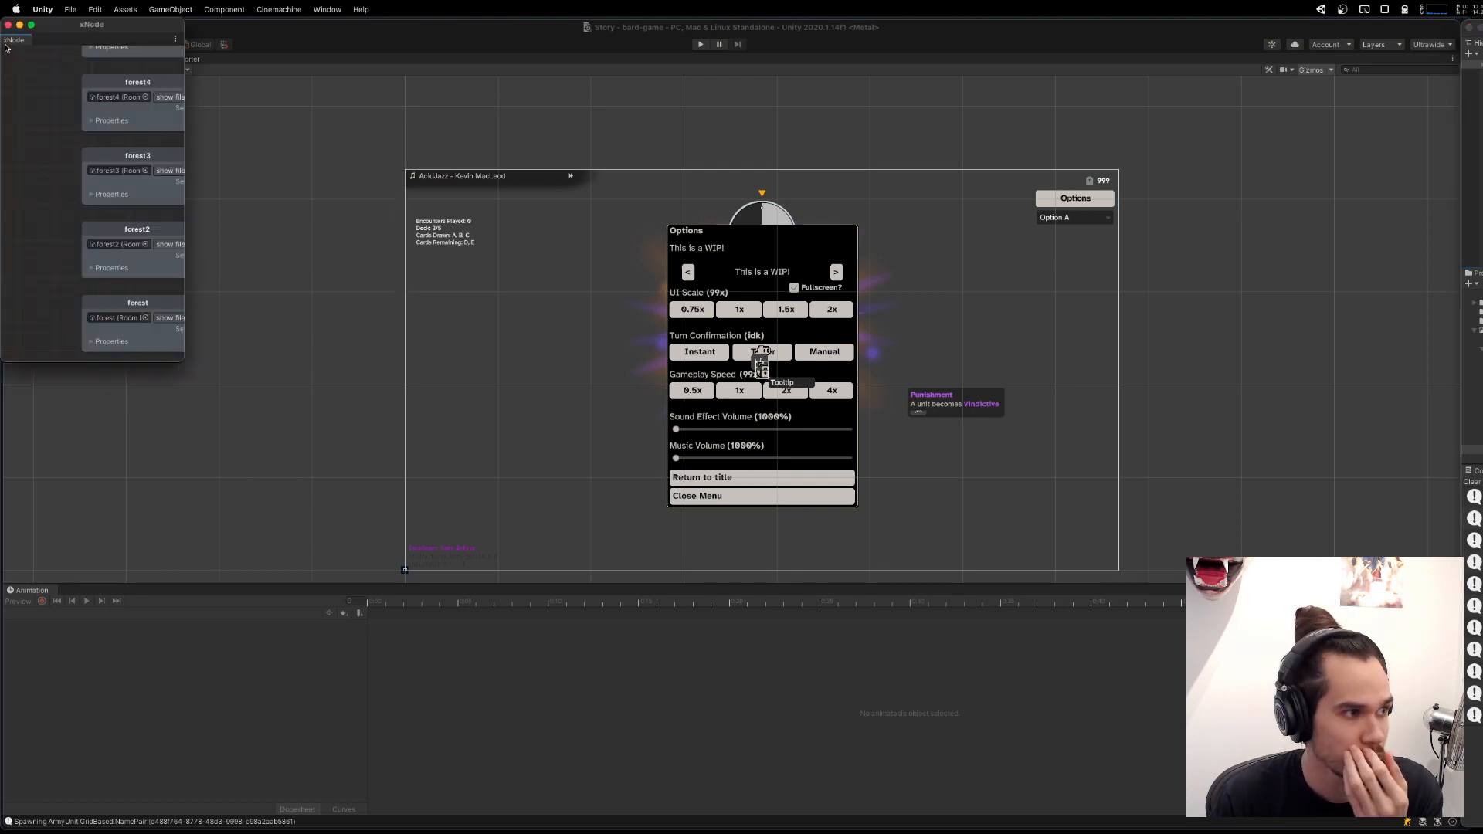
pyautogui.moveTo(75, 29); pyautogui.dragTo(486, 57)
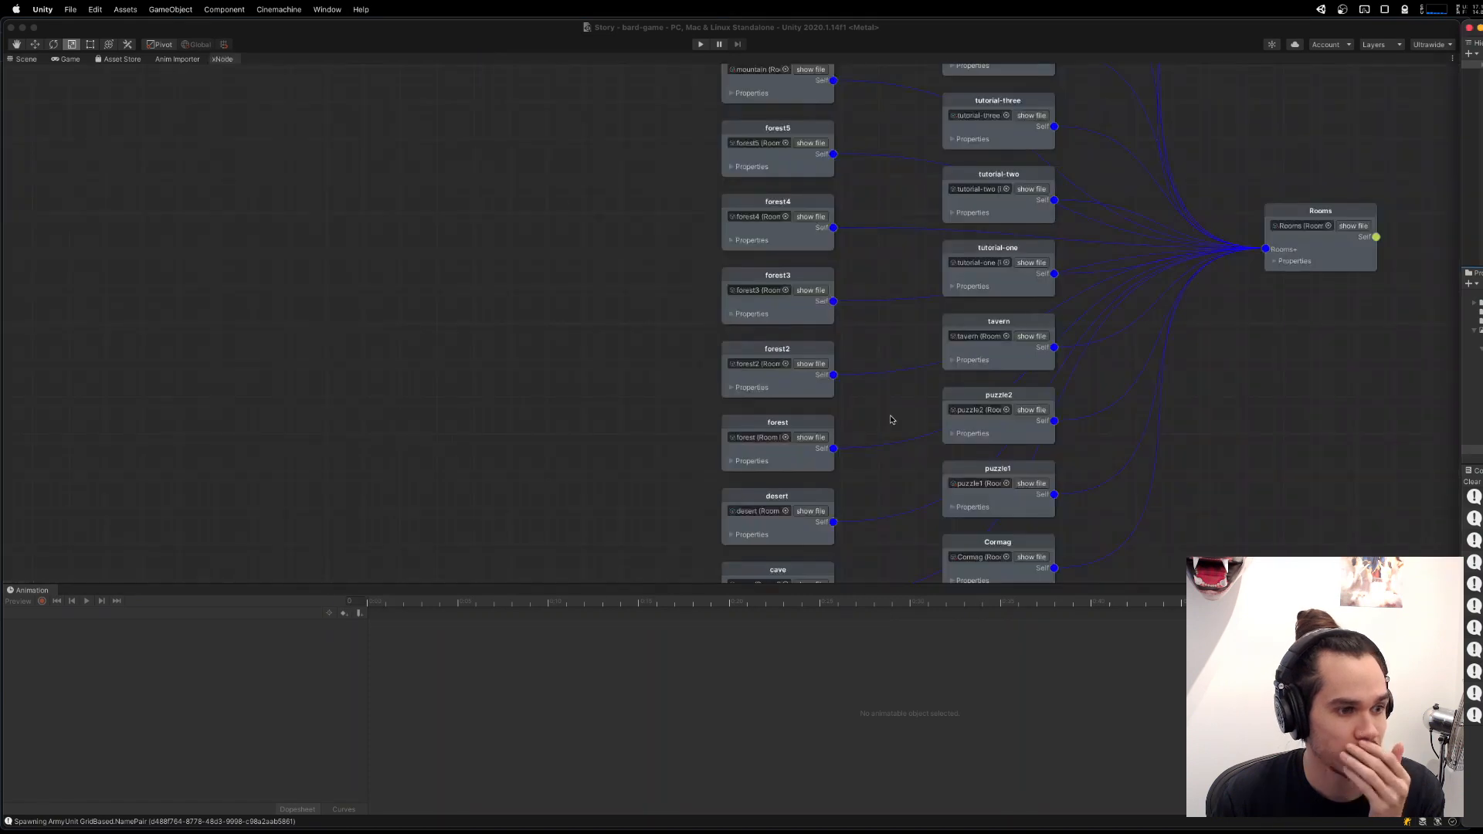
pyautogui.scroll(-1, 1286, 401)
pyautogui.moveTo(1287, 401); pyautogui.dragTo(1228, 438)
pyautogui.moveTo(1244, 116); pyautogui.dragTo(1004, 158)
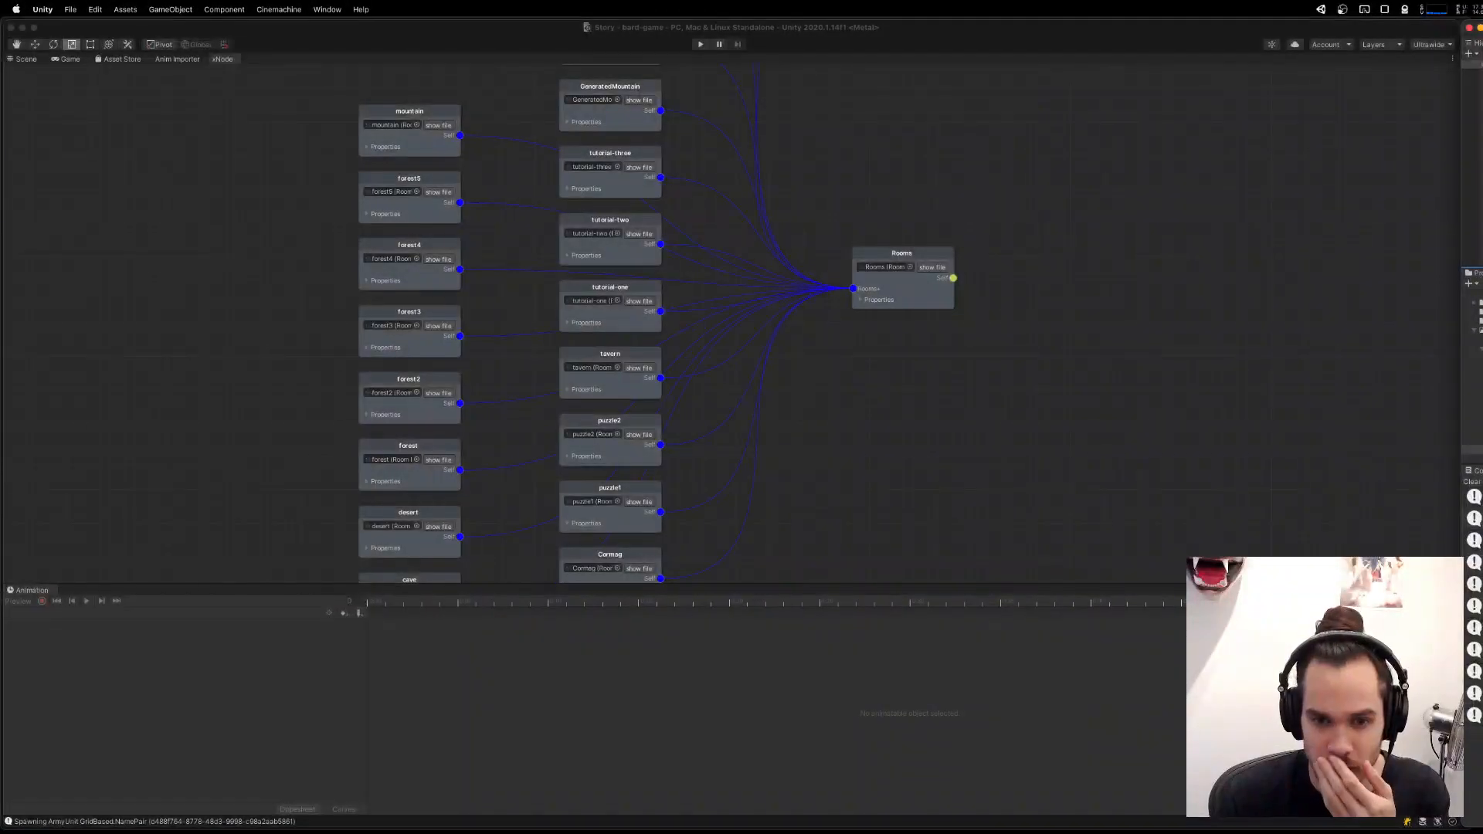
pyautogui.moveTo(541, 347); pyautogui.dragTo(1029, 116)
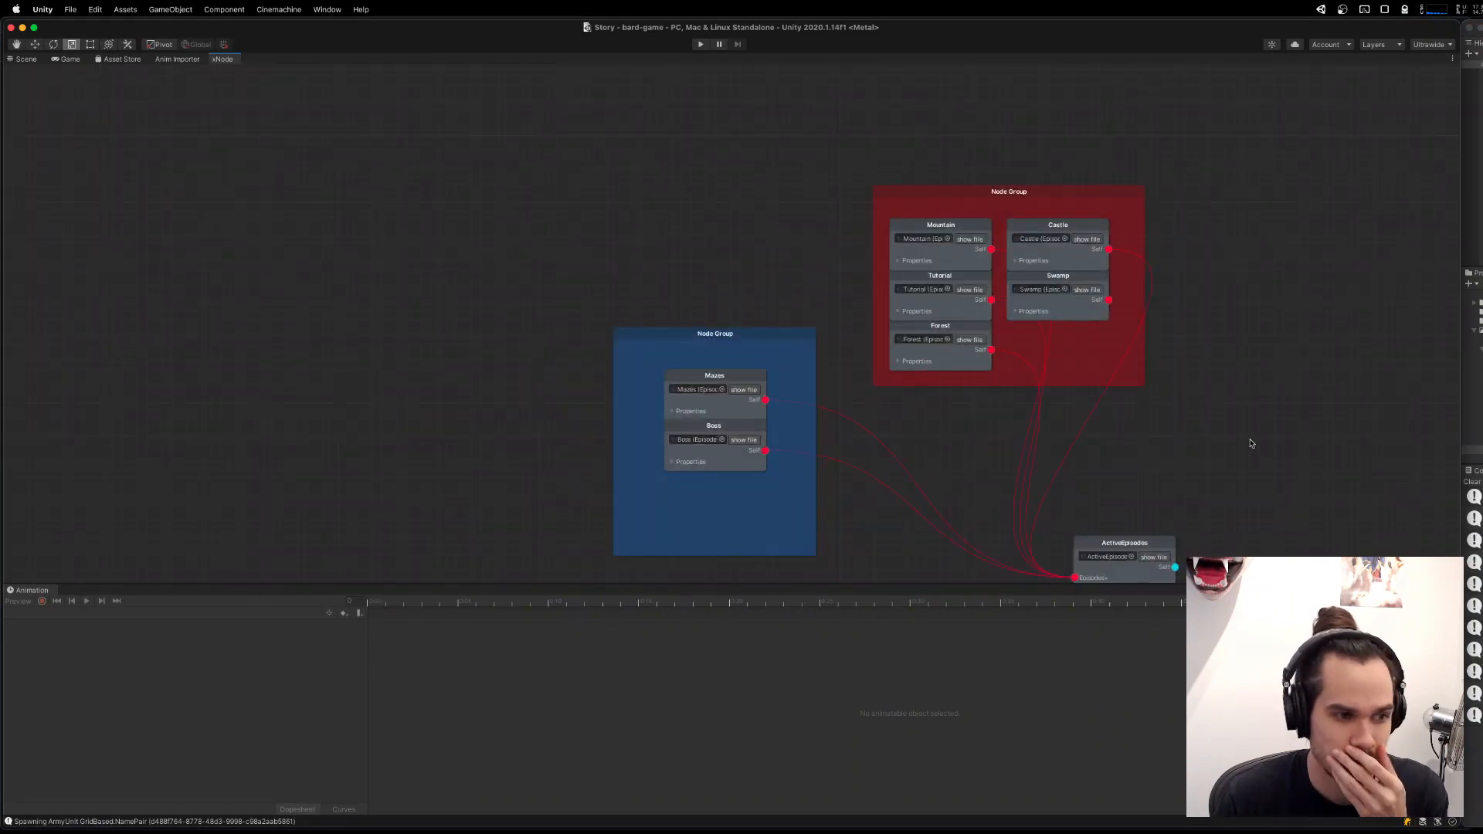
pyautogui.moveTo(1252, 444); pyautogui.dragTo(1192, 429)
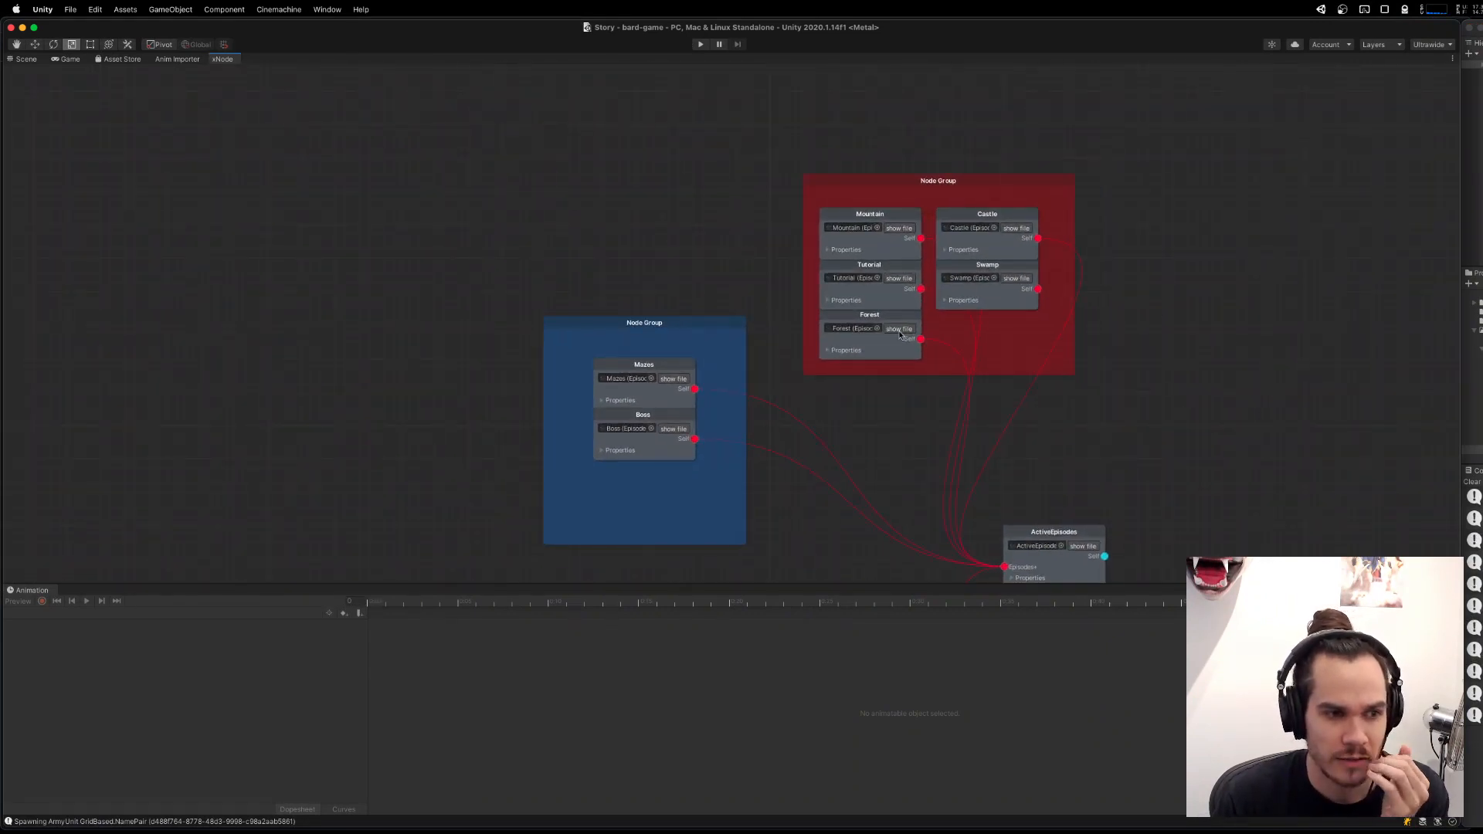
pyautogui.moveTo(1216, 483); pyautogui.dragTo(1179, 335)
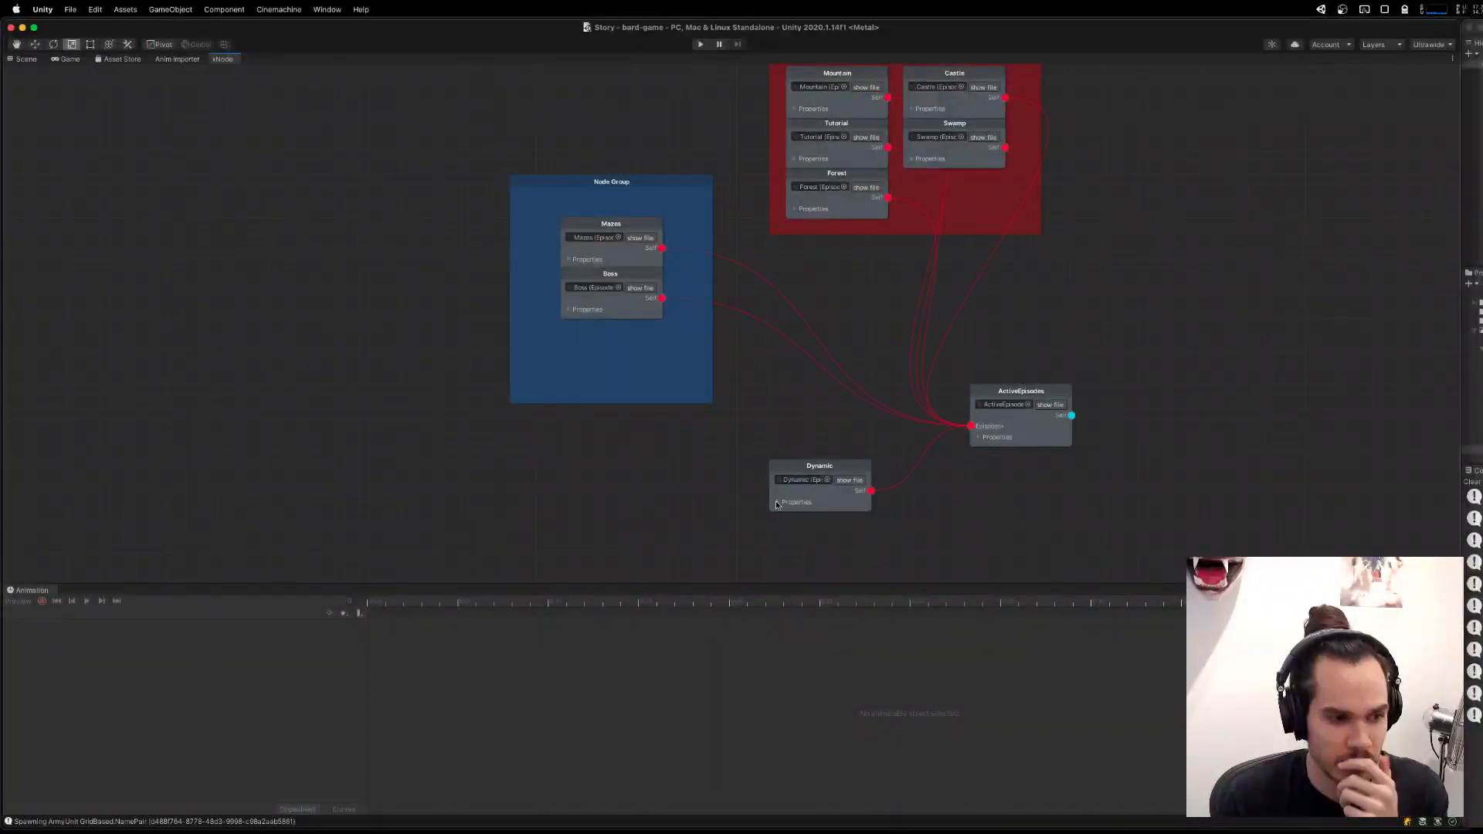
# Refresh the Dynamic episode node's data and expand its properties.
pyautogui.moveTo(936, 526); pyautogui.dragTo(948, 396)
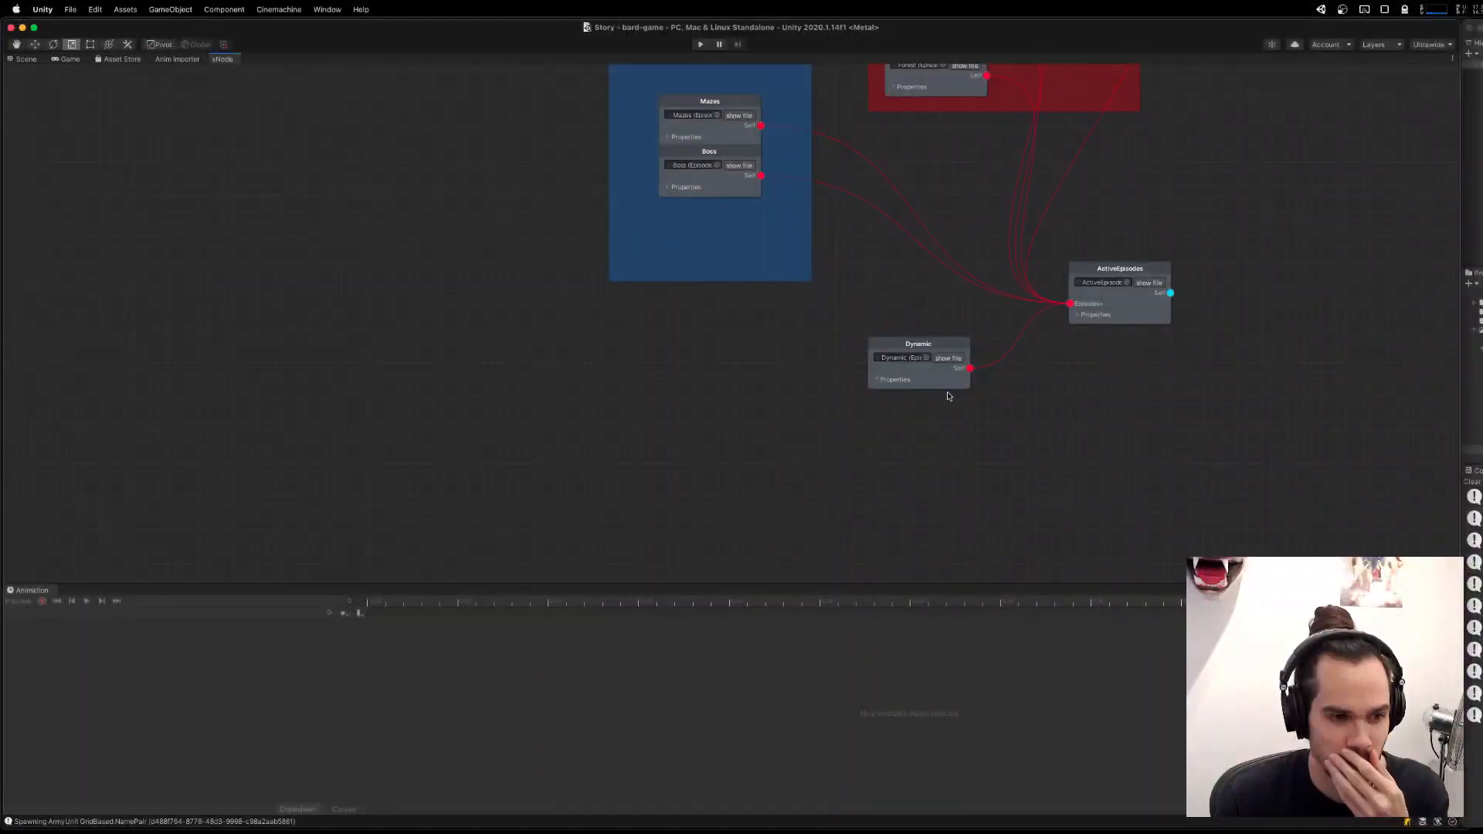
pyautogui.rightClick(925, 352)
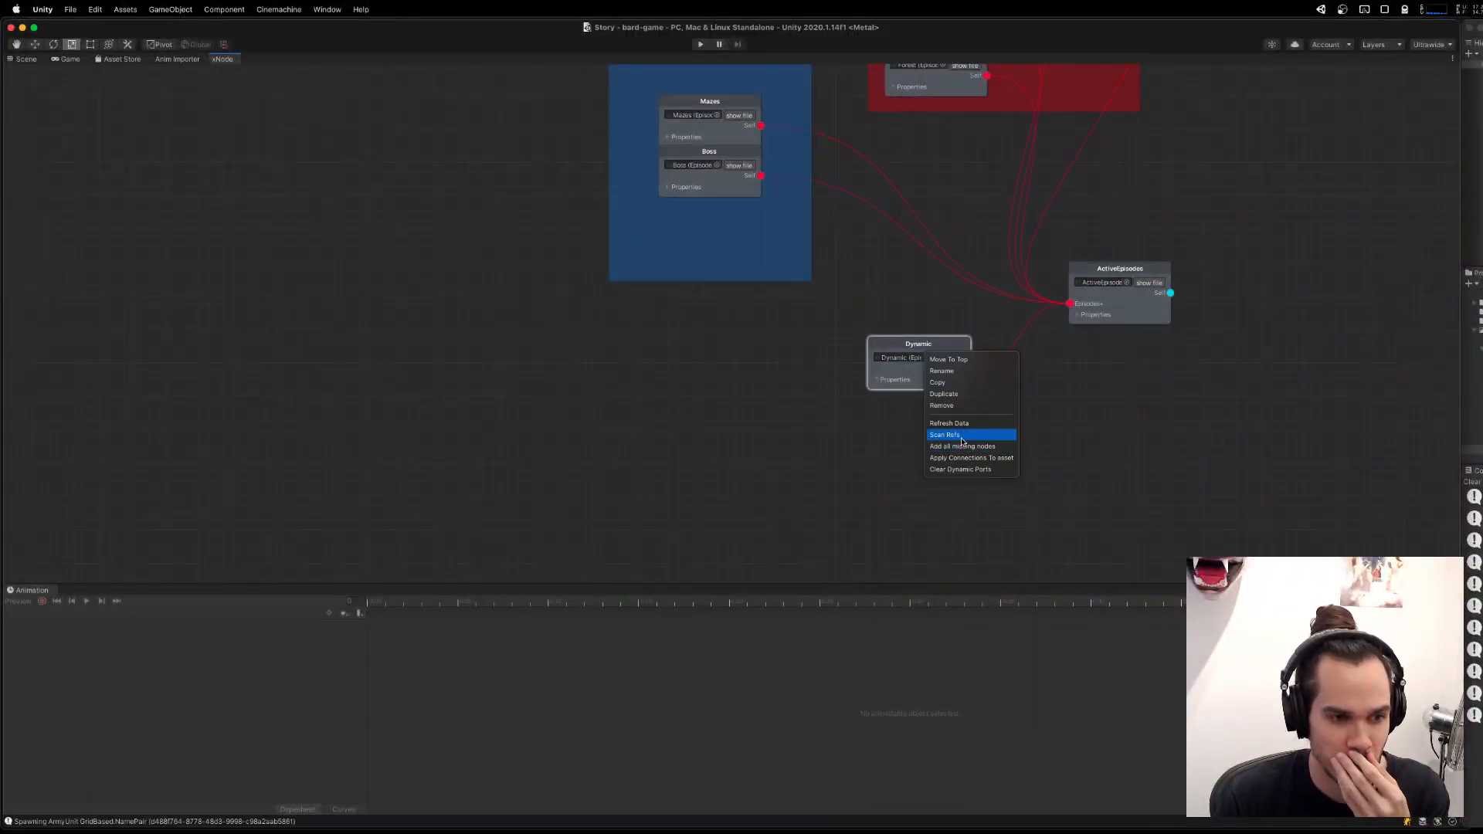
pyautogui.click(935, 422)
pyautogui.scroll(1, 994, 408)
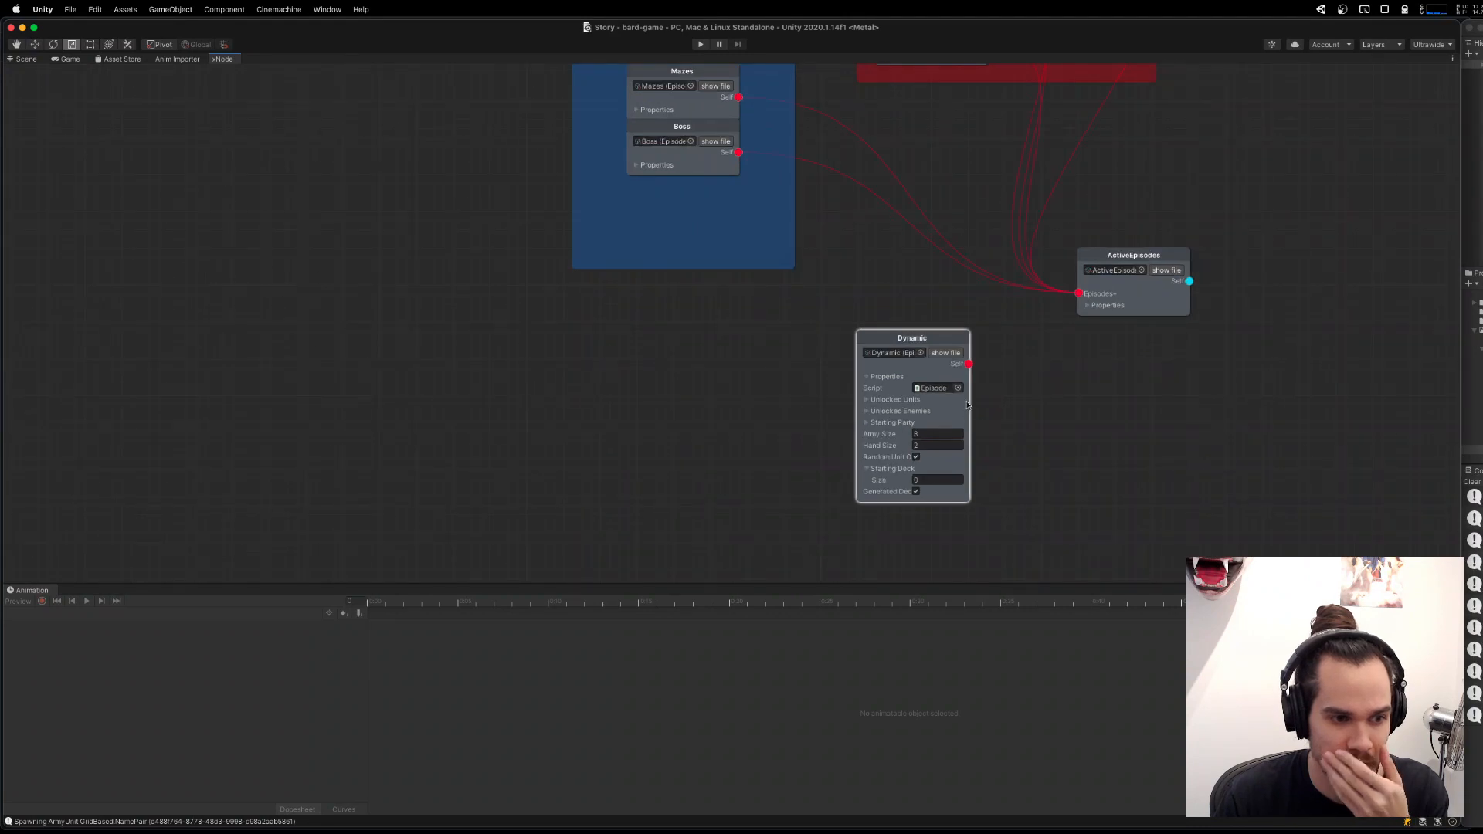
pyautogui.moveTo(993, 408); pyautogui.dragTo(995, 376)
# Set the Dynamic episode's Starting Party size to 6, with Rogue as Element 3 and Archer as Element 5.
pyautogui.click(869, 391)
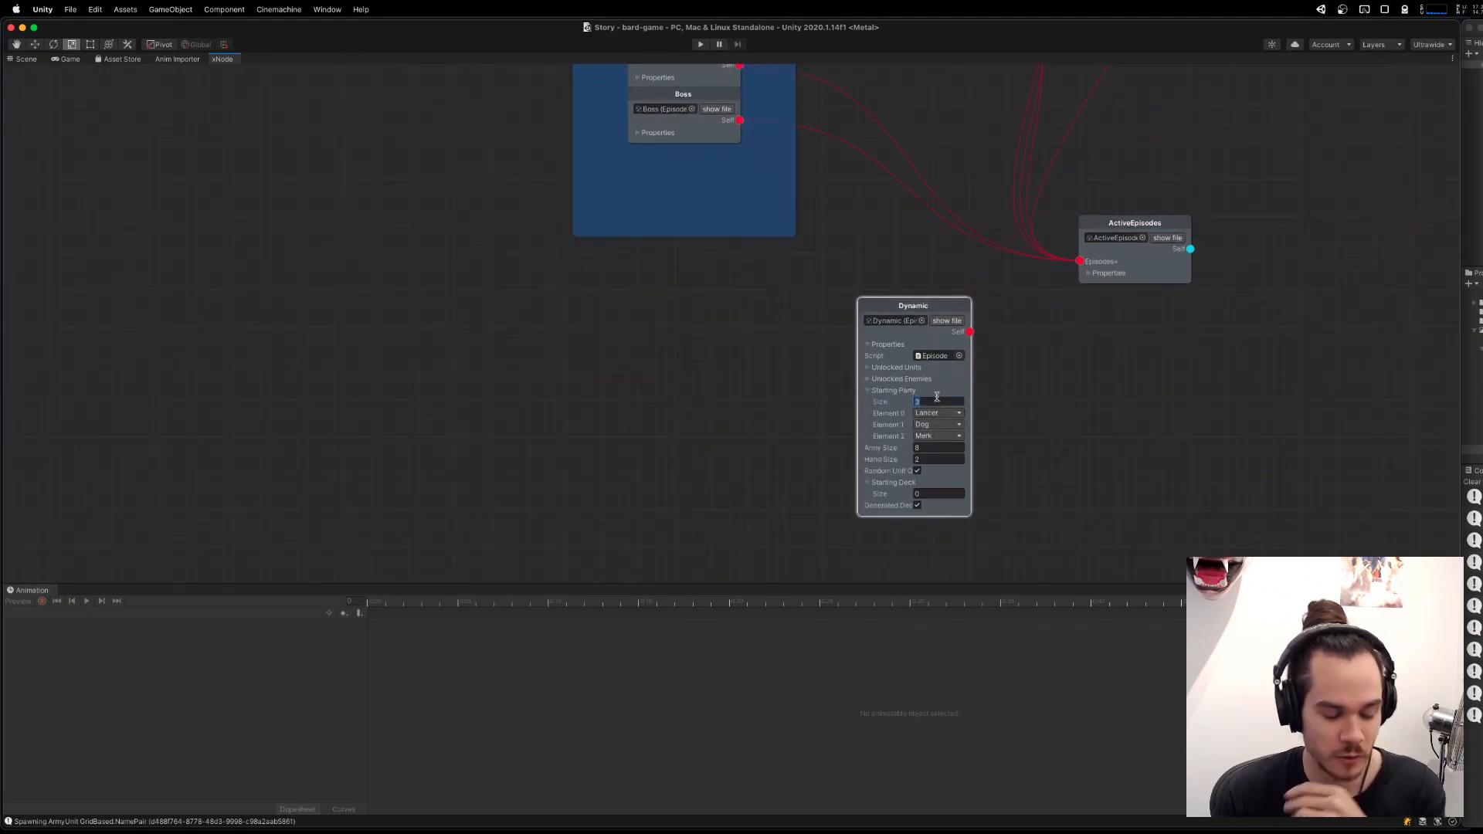
pyautogui.write('6')
pyautogui.press('Return')
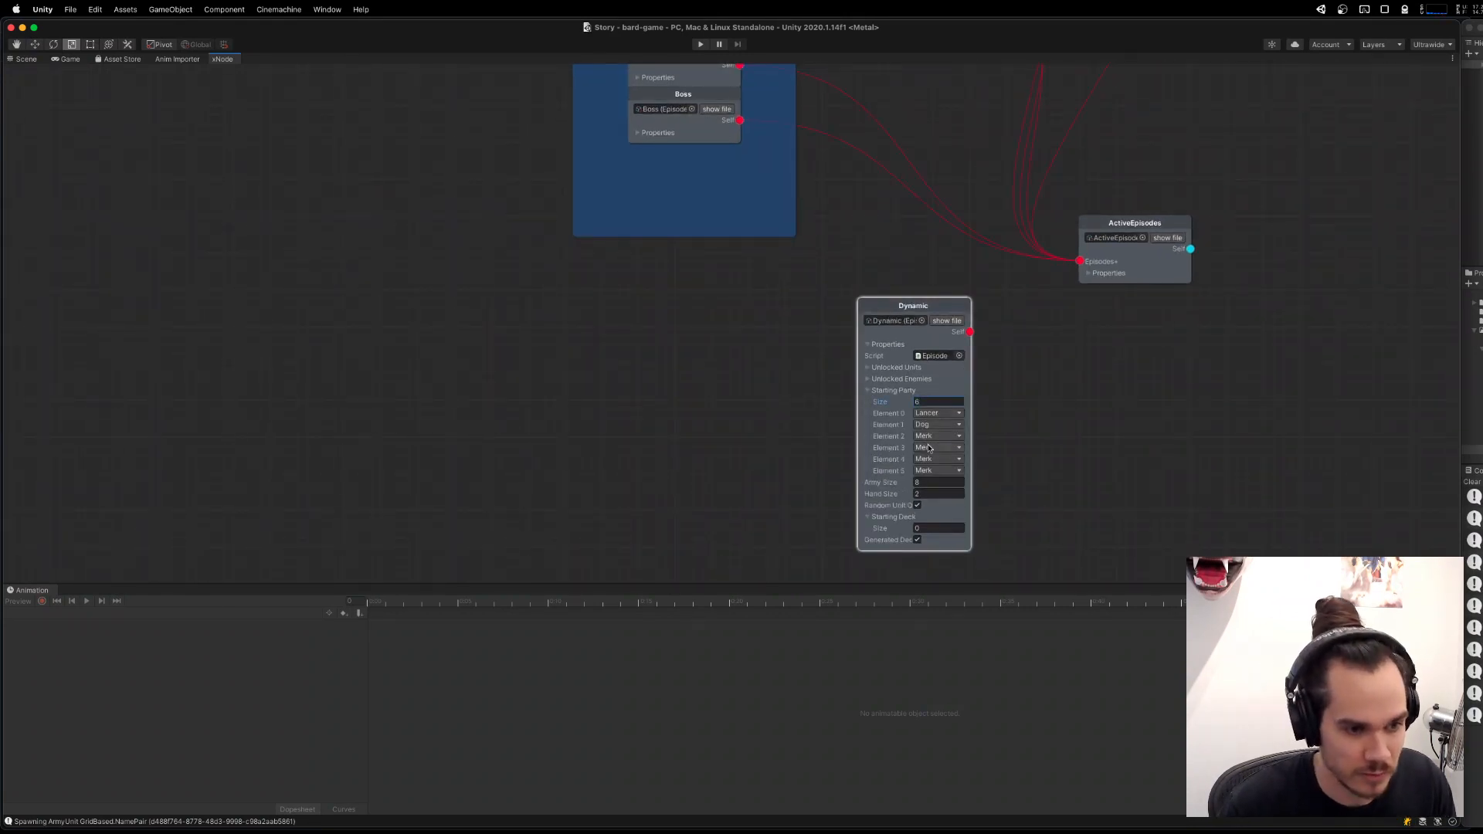
pyautogui.click(930, 448)
pyautogui.click(947, 480)
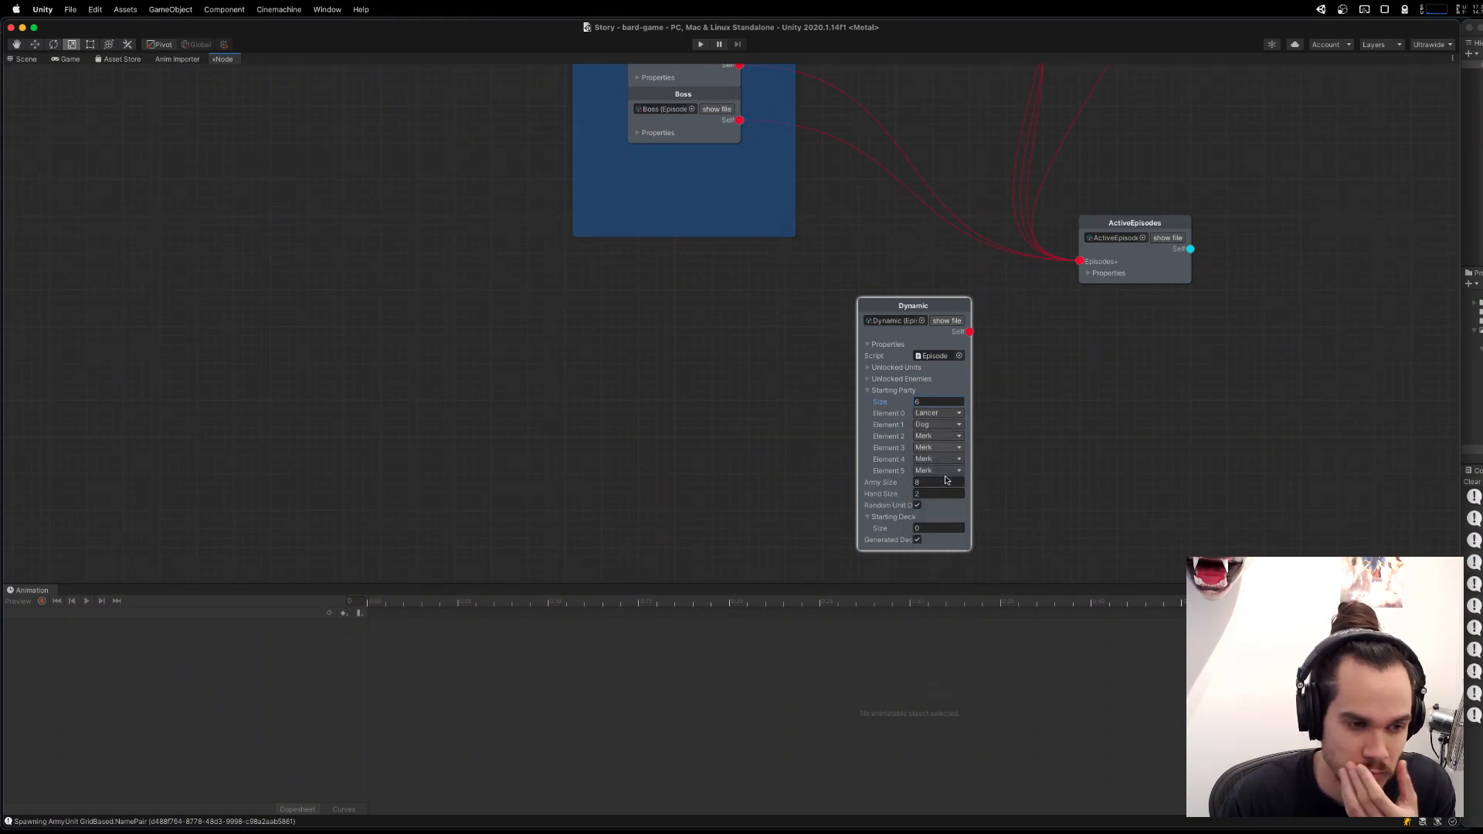
pyautogui.click(949, 462)
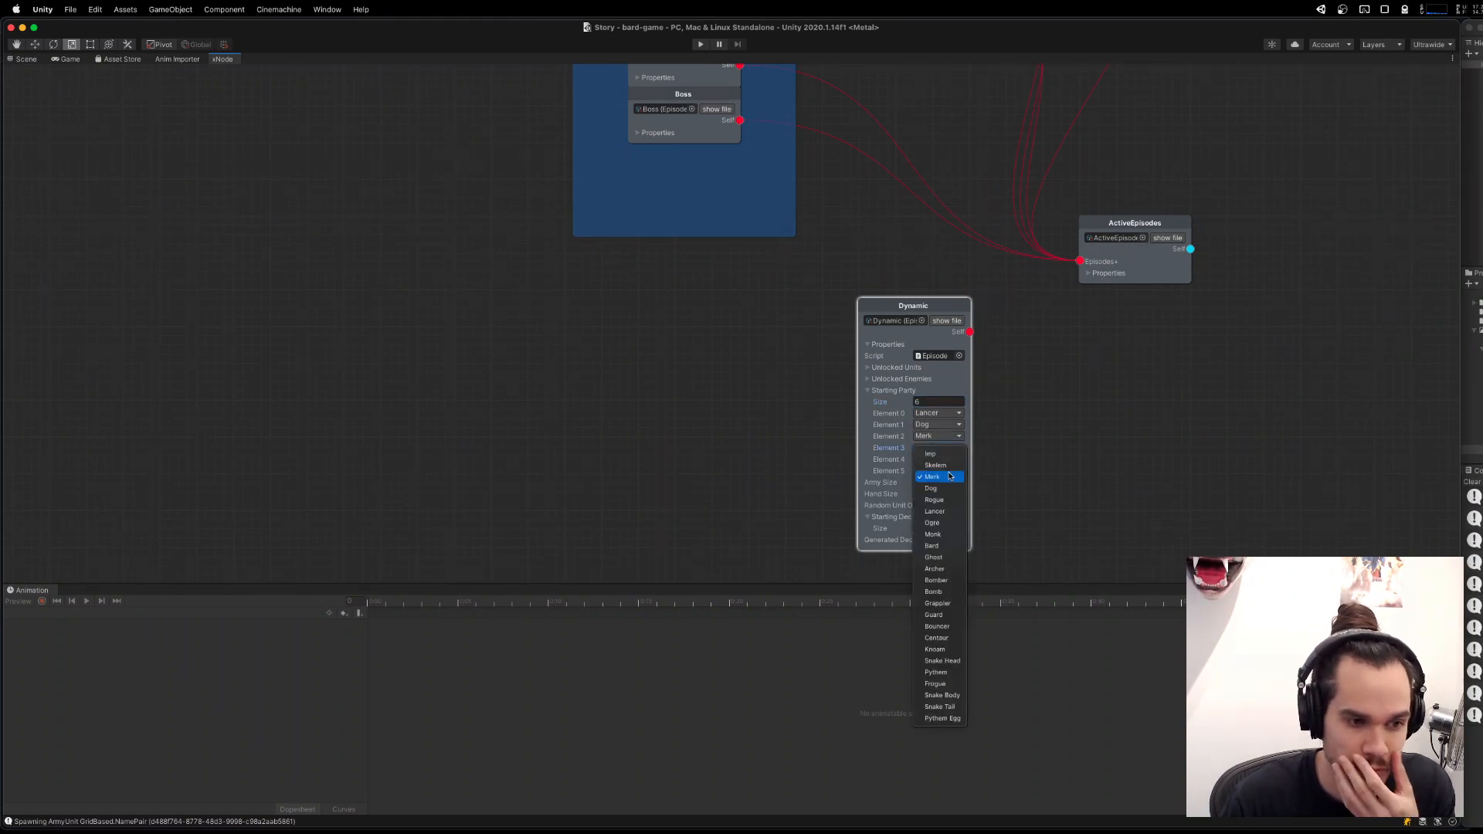
pyautogui.click(955, 569)
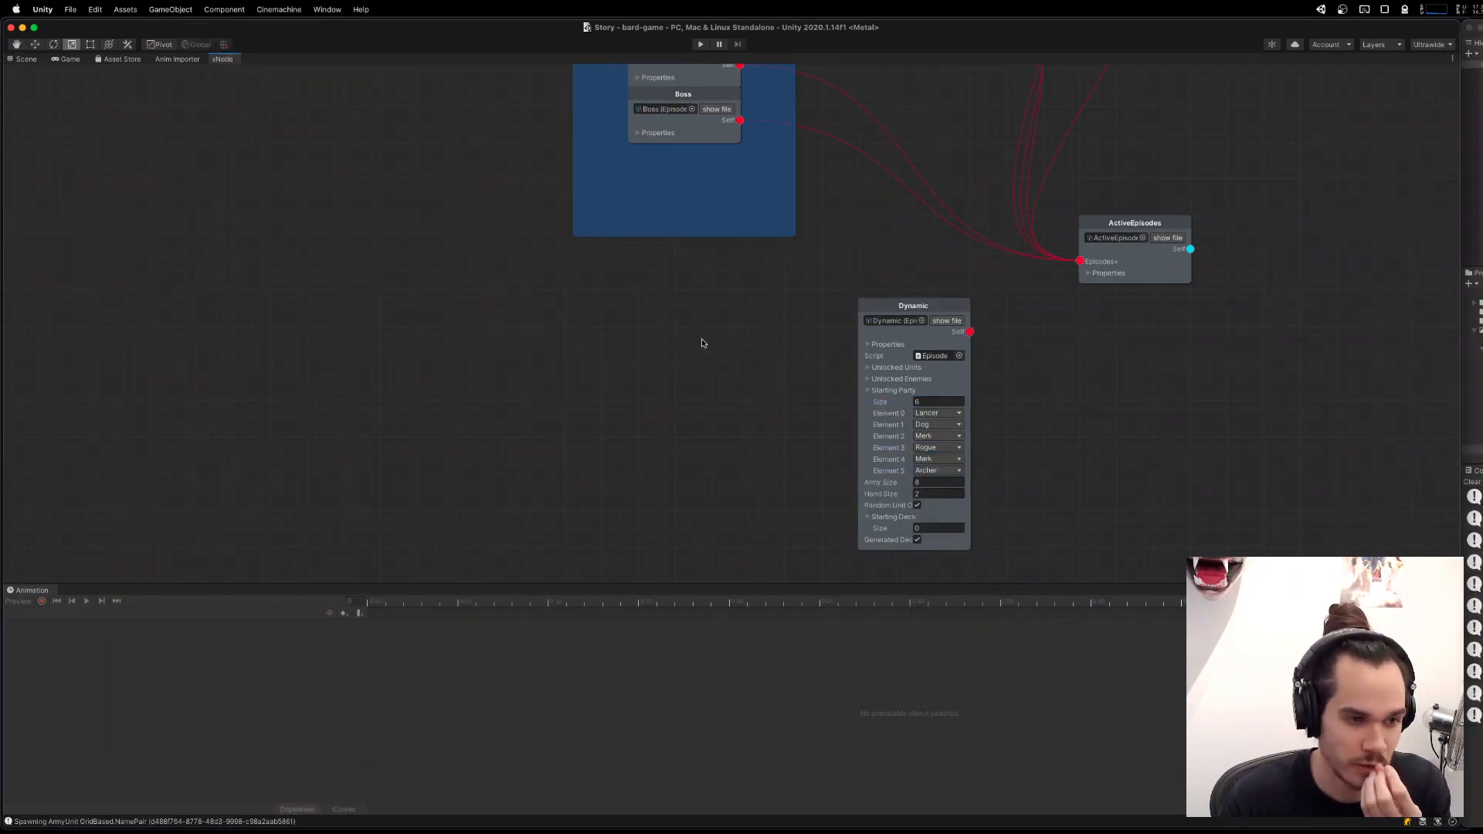
# Scan the ActiveEpisodes node's references, refresh the whole graph, and refresh it again with missing nodes added.
pyautogui.rightClick(1145, 221)
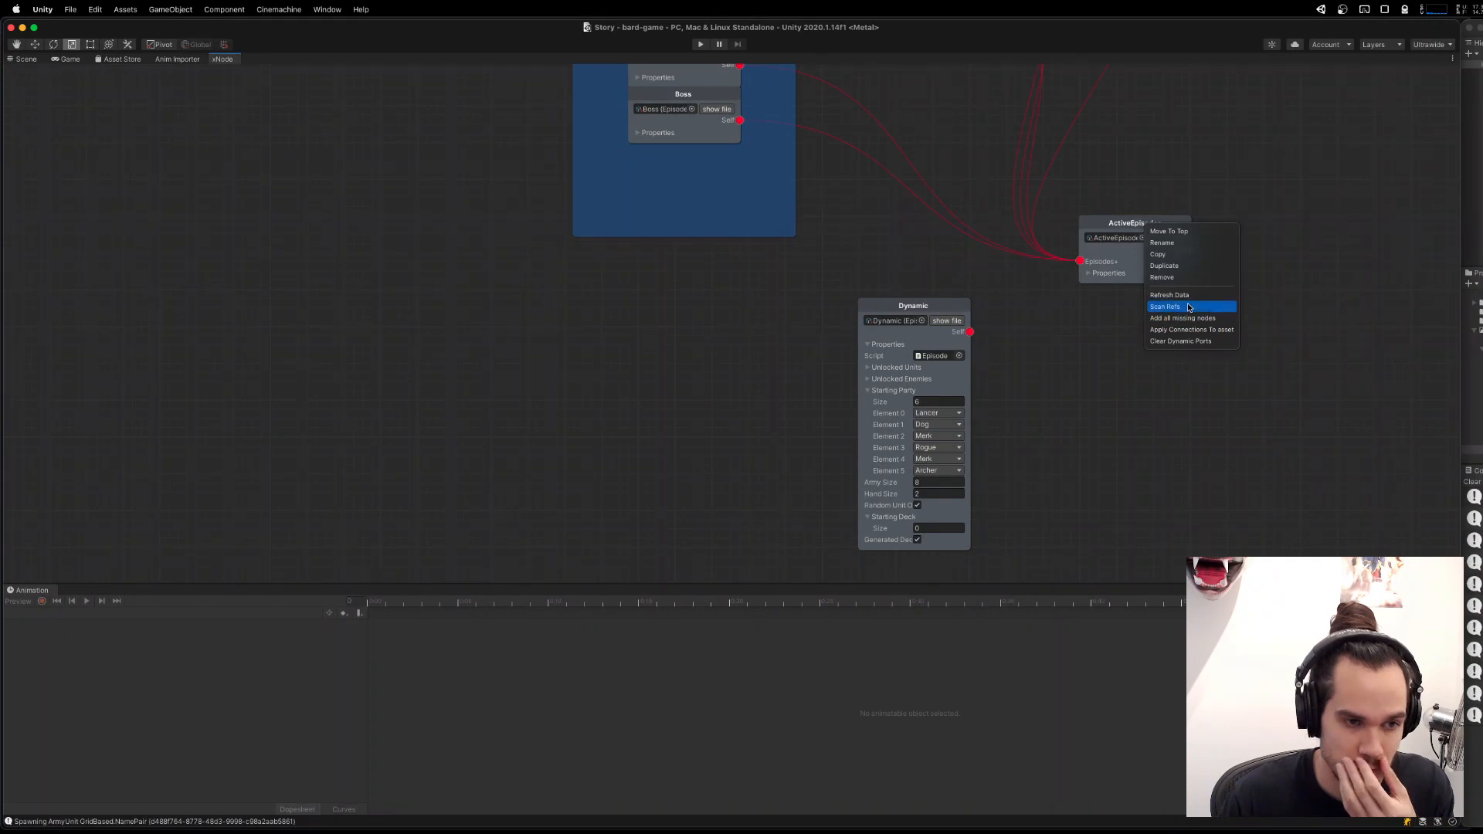
pyautogui.click(1178, 306)
pyautogui.rightClick(1141, 237)
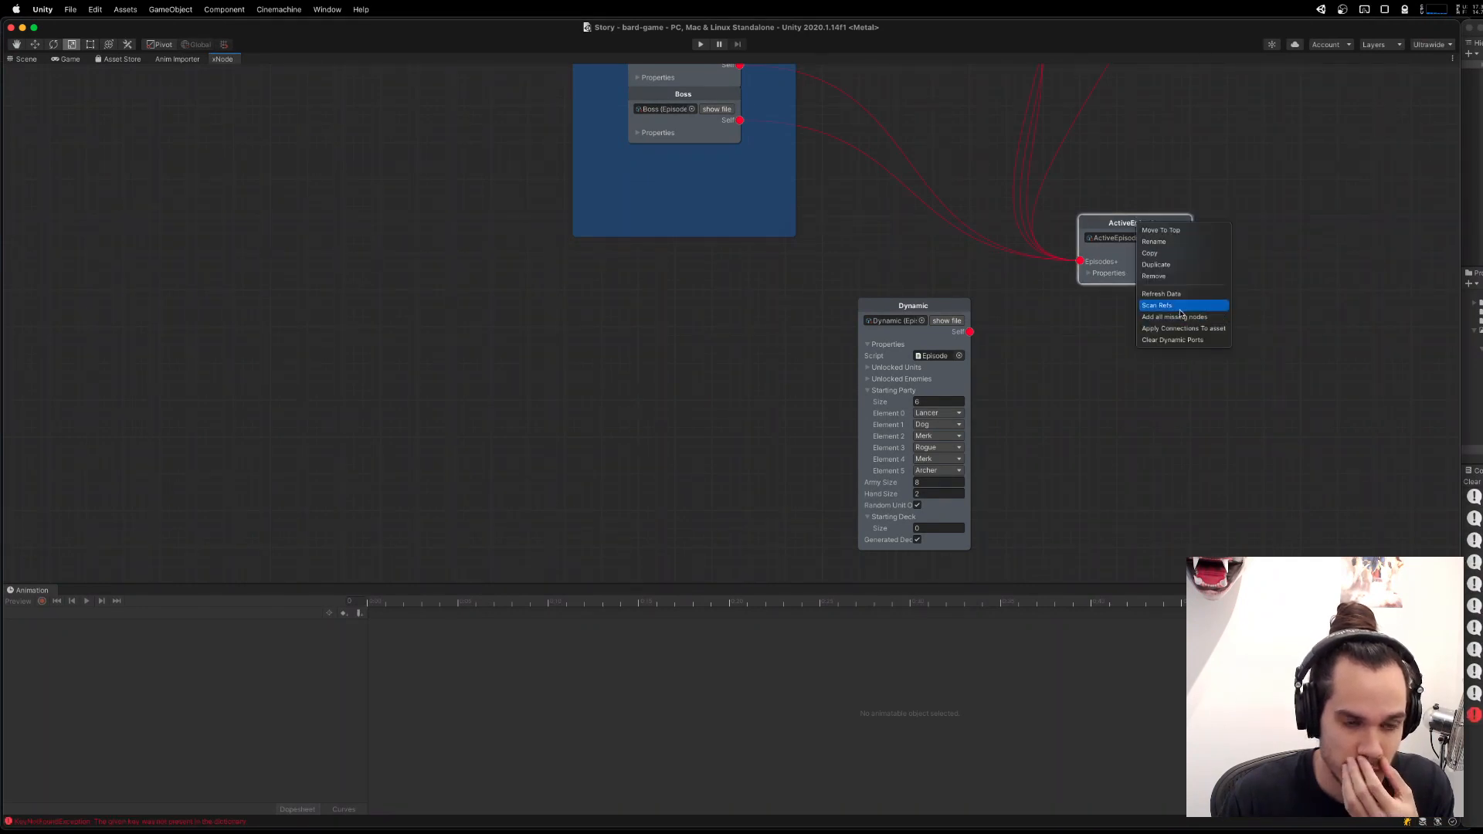
pyautogui.rightClick(1097, 442)
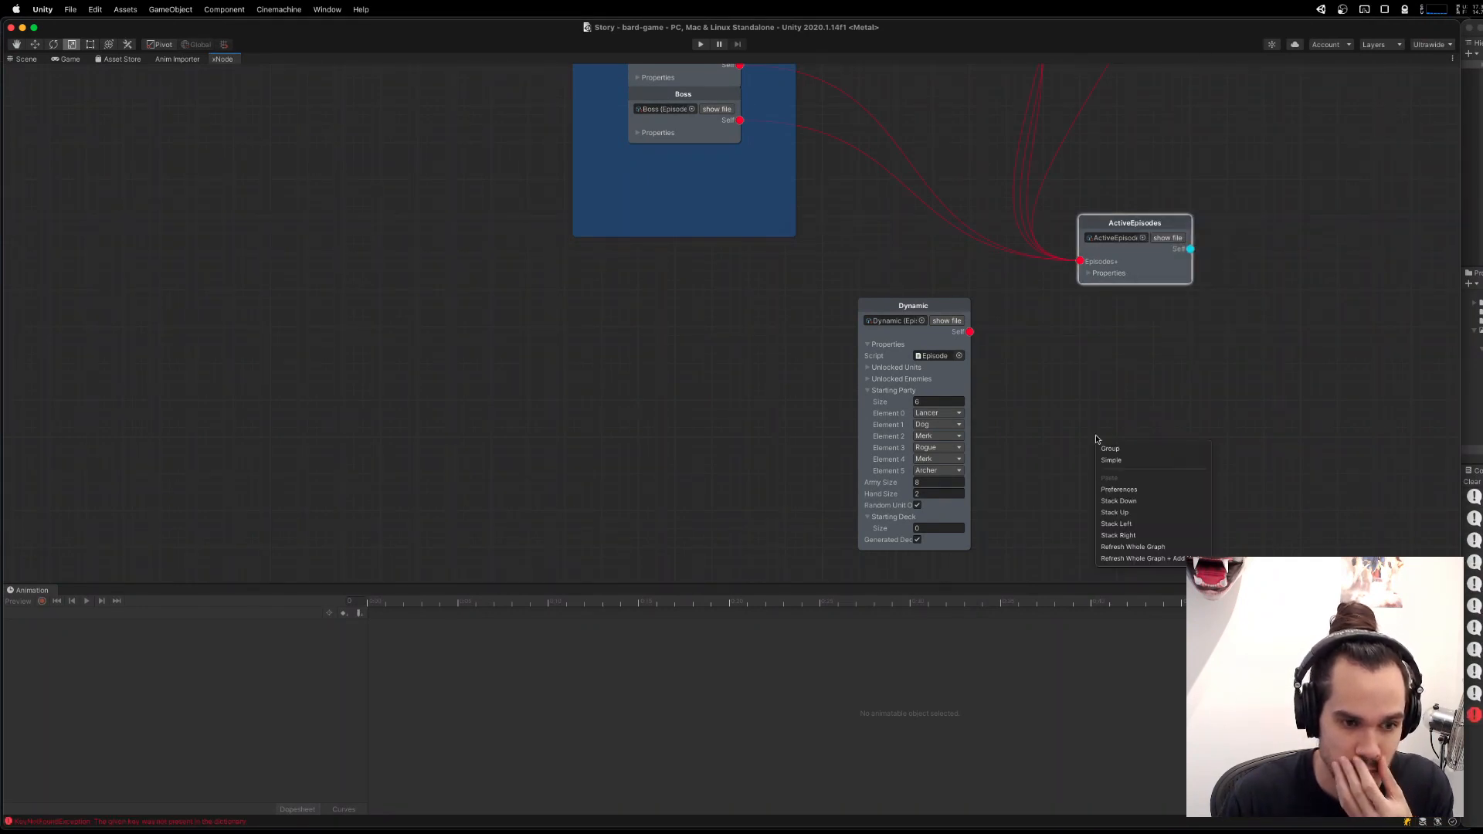
pyautogui.click(1152, 550)
pyautogui.rightClick(1049, 397)
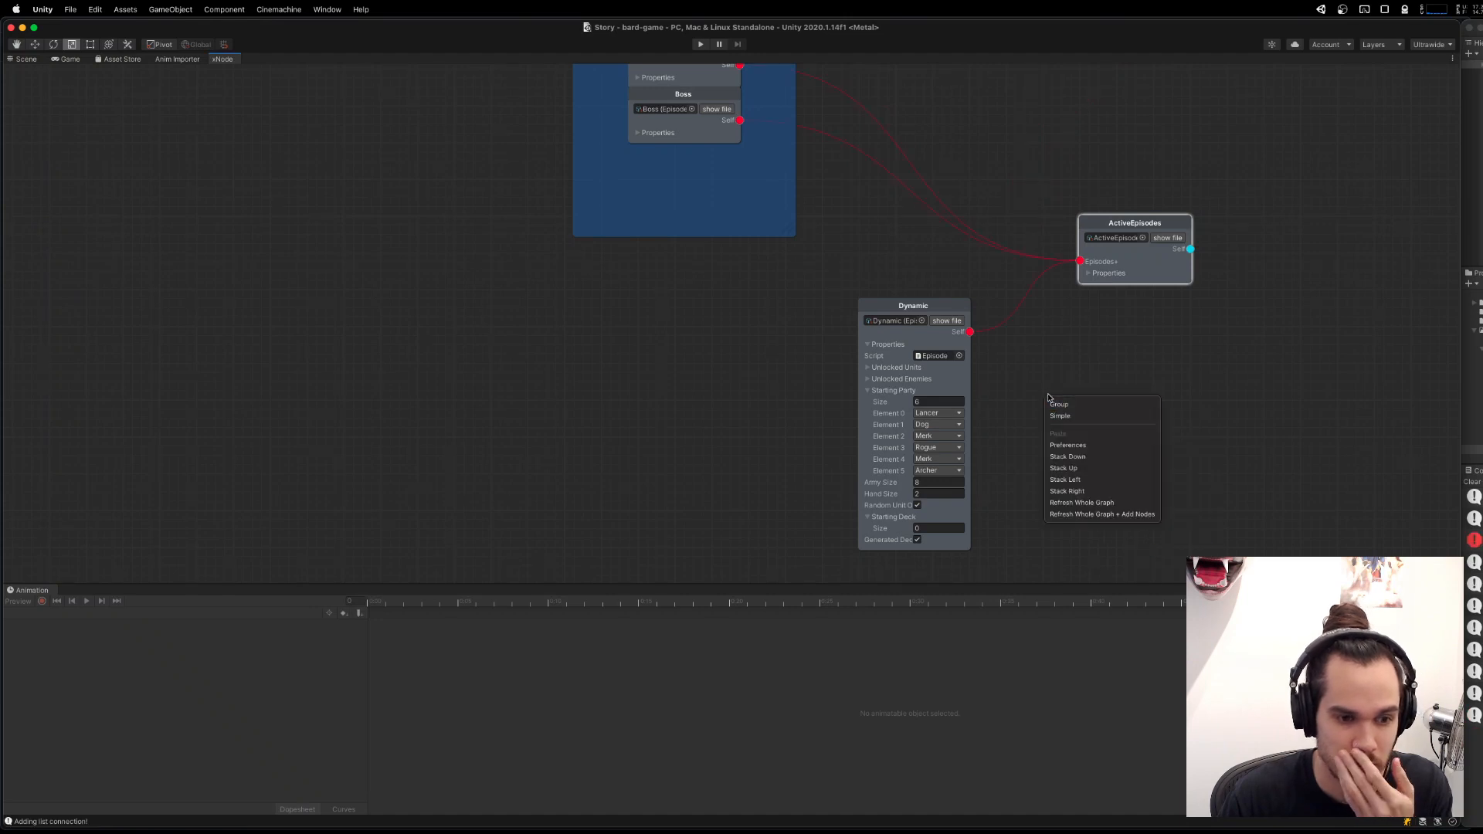
pyautogui.click(1118, 515)
# Check the refreshed links into ActiveEpisodes and clear the Console messages.
pyautogui.scroll(-3, 1133, 346)
pyautogui.moveTo(1181, 219); pyautogui.dragTo(1149, 361)
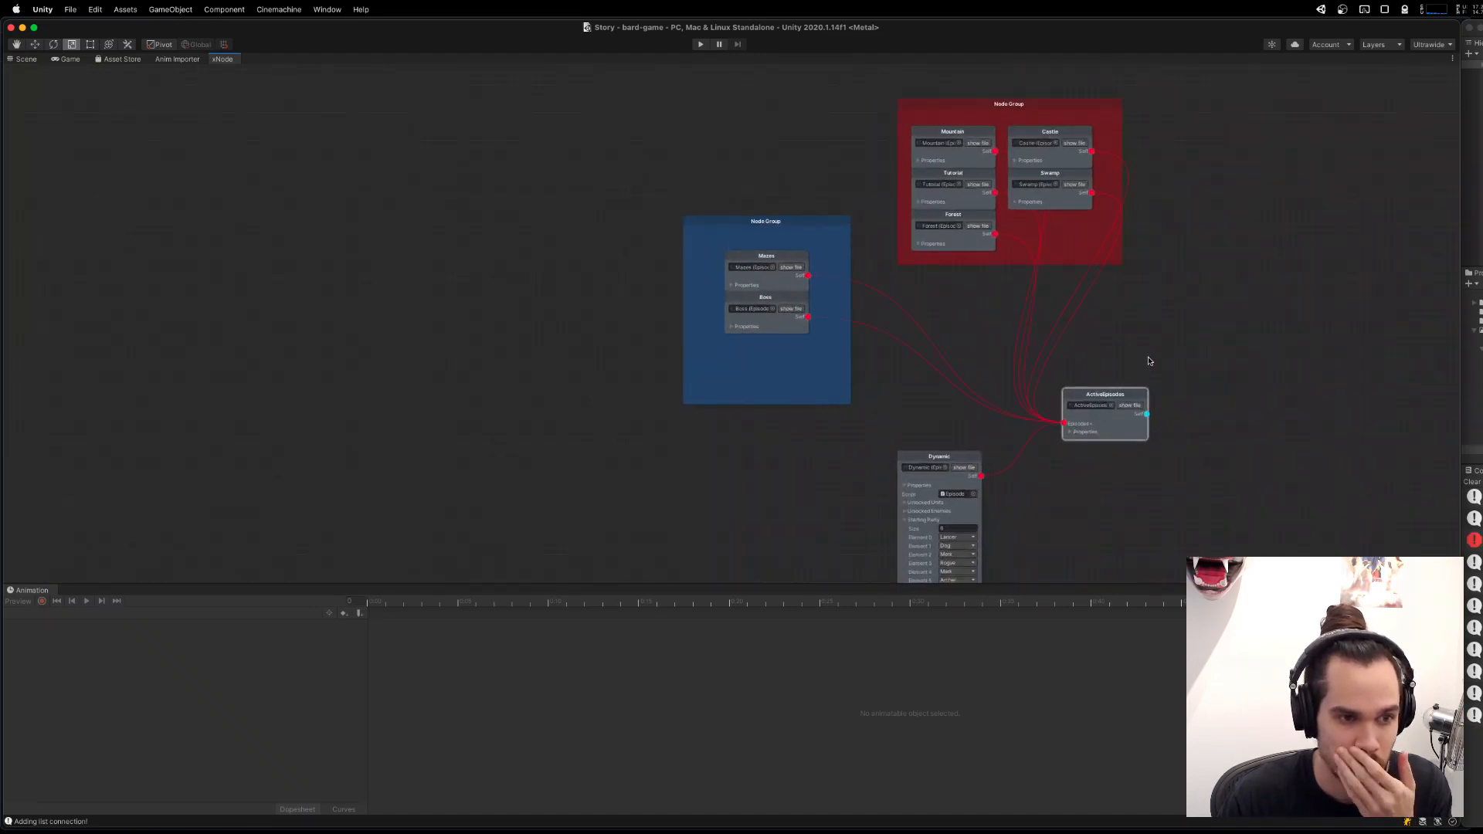
pyautogui.moveTo(1276, 458); pyautogui.dragTo(1220, 420)
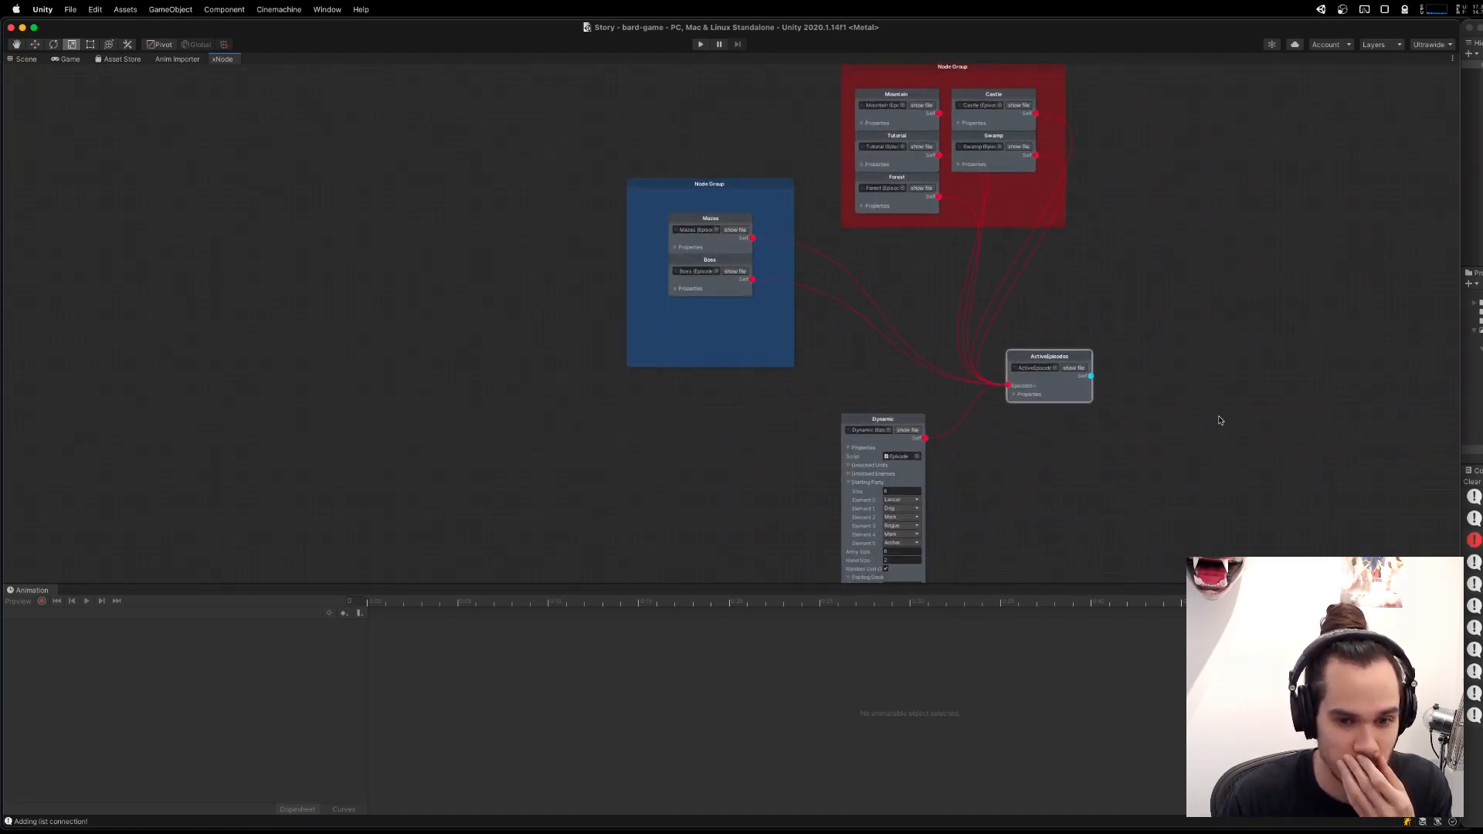
pyautogui.click(1473, 481)
# Examine the Dynamic node's starting party and the connections between the episode groups and ActiveEpisodes.
pyautogui.moveTo(900, 440); pyautogui.dragTo(874, 414)
pyautogui.click(884, 407)
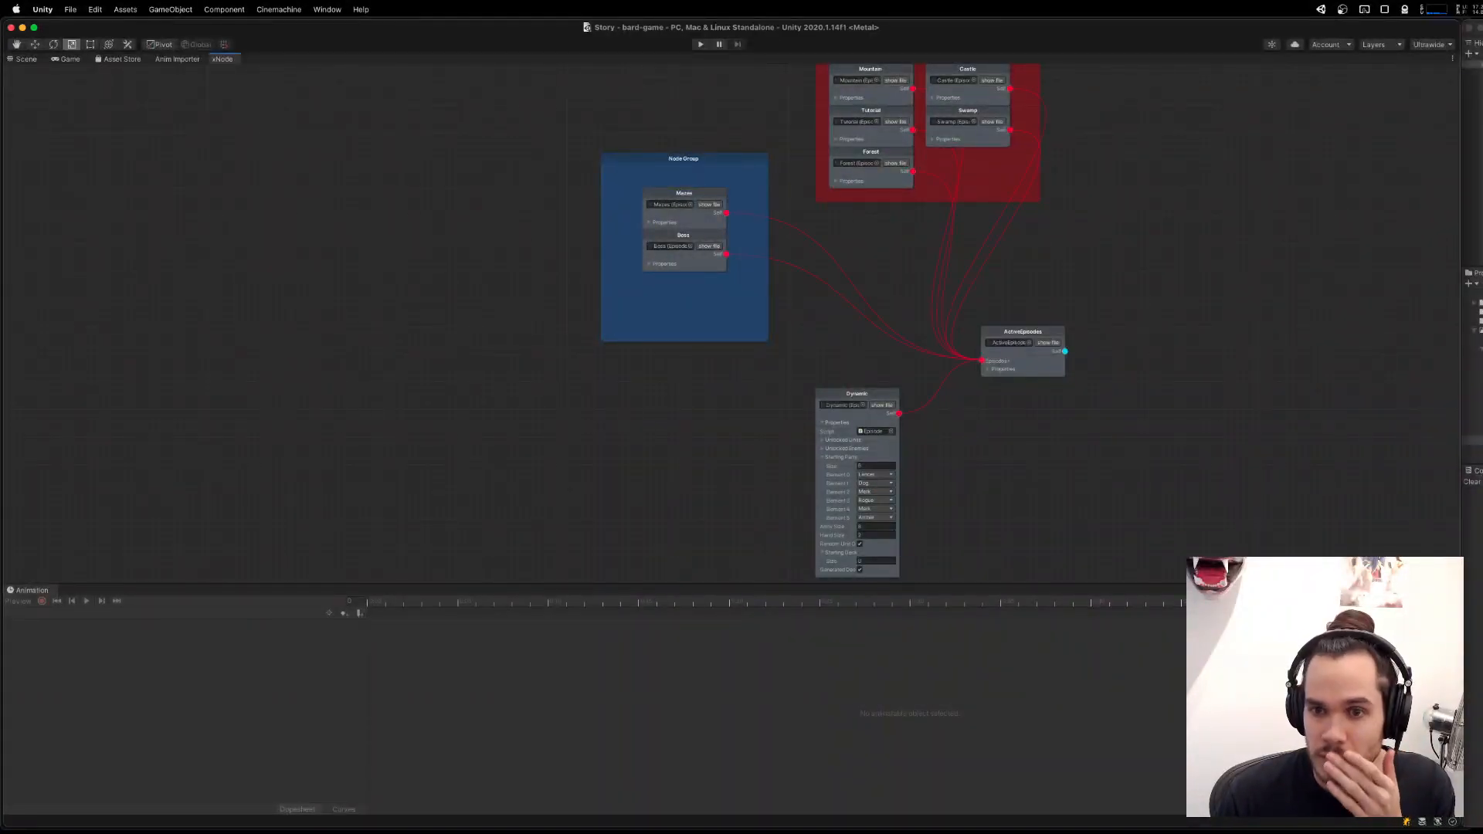
pyautogui.moveTo(1081, 437); pyautogui.dragTo(1143, 328)
pyautogui.moveTo(1179, 232); pyautogui.dragTo(981, 384)
pyautogui.scroll(3, 1085, 340)
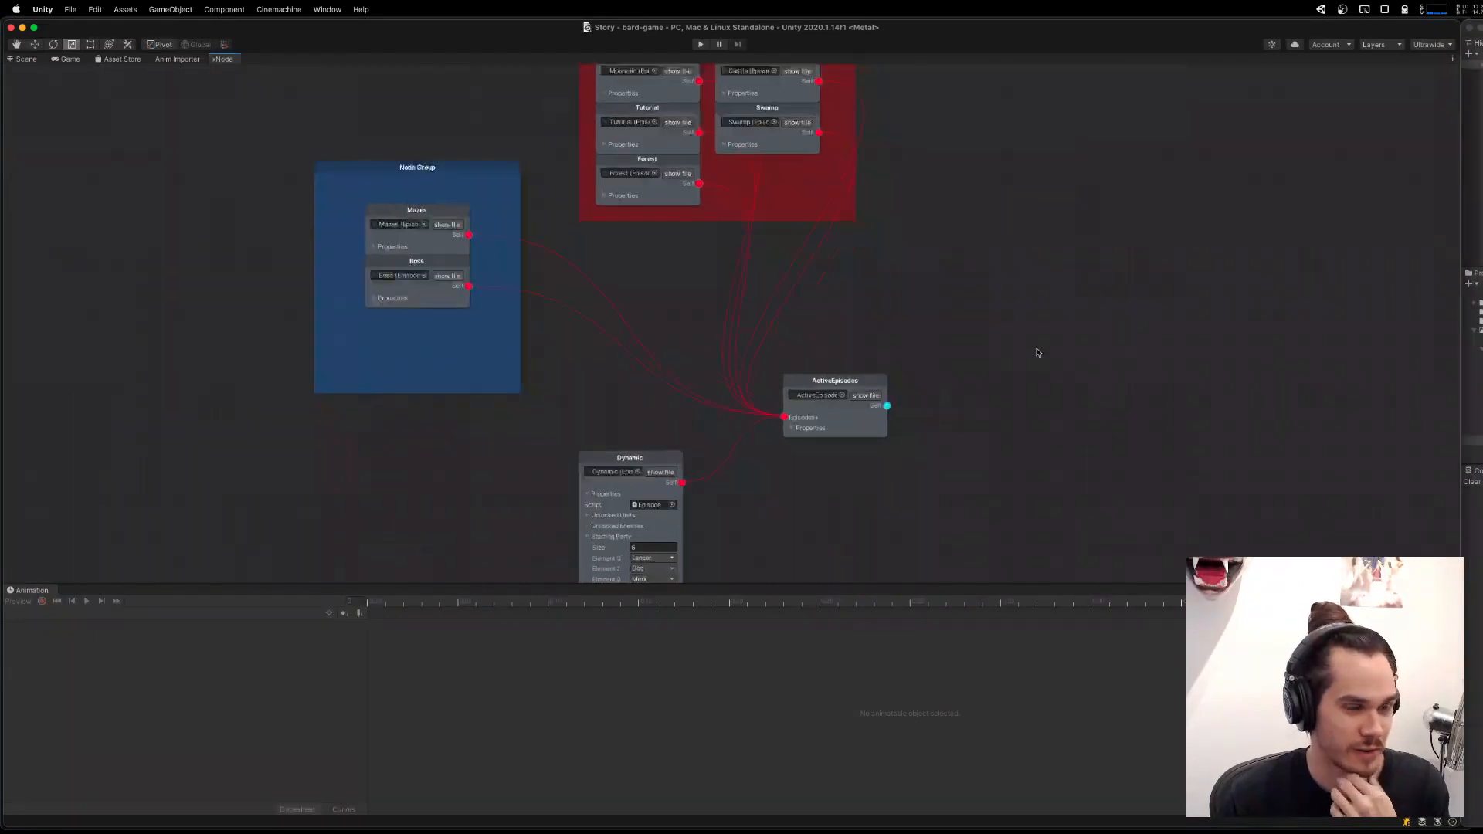
pyautogui.moveTo(936, 444); pyautogui.dragTo(1125, 311)
pyautogui.scroll(-5, 1043, 394)
pyautogui.scroll(5, 1003, 414)
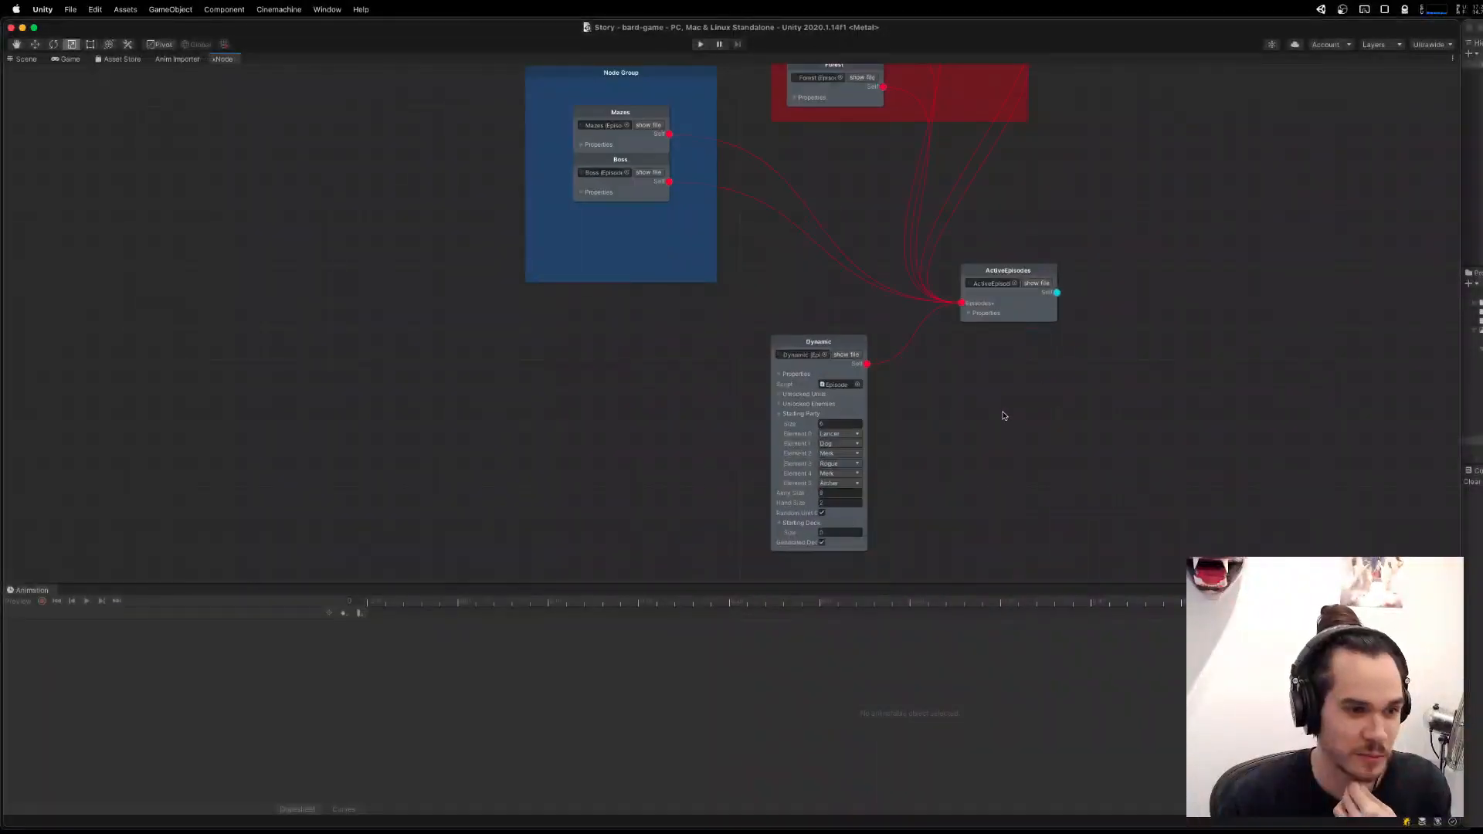
pyautogui.moveTo(823, 306)
pyautogui.mouseDown()
pyautogui.moveTo(807, 295)
pyautogui.moveTo(823, 279)
pyautogui.mouseUp()
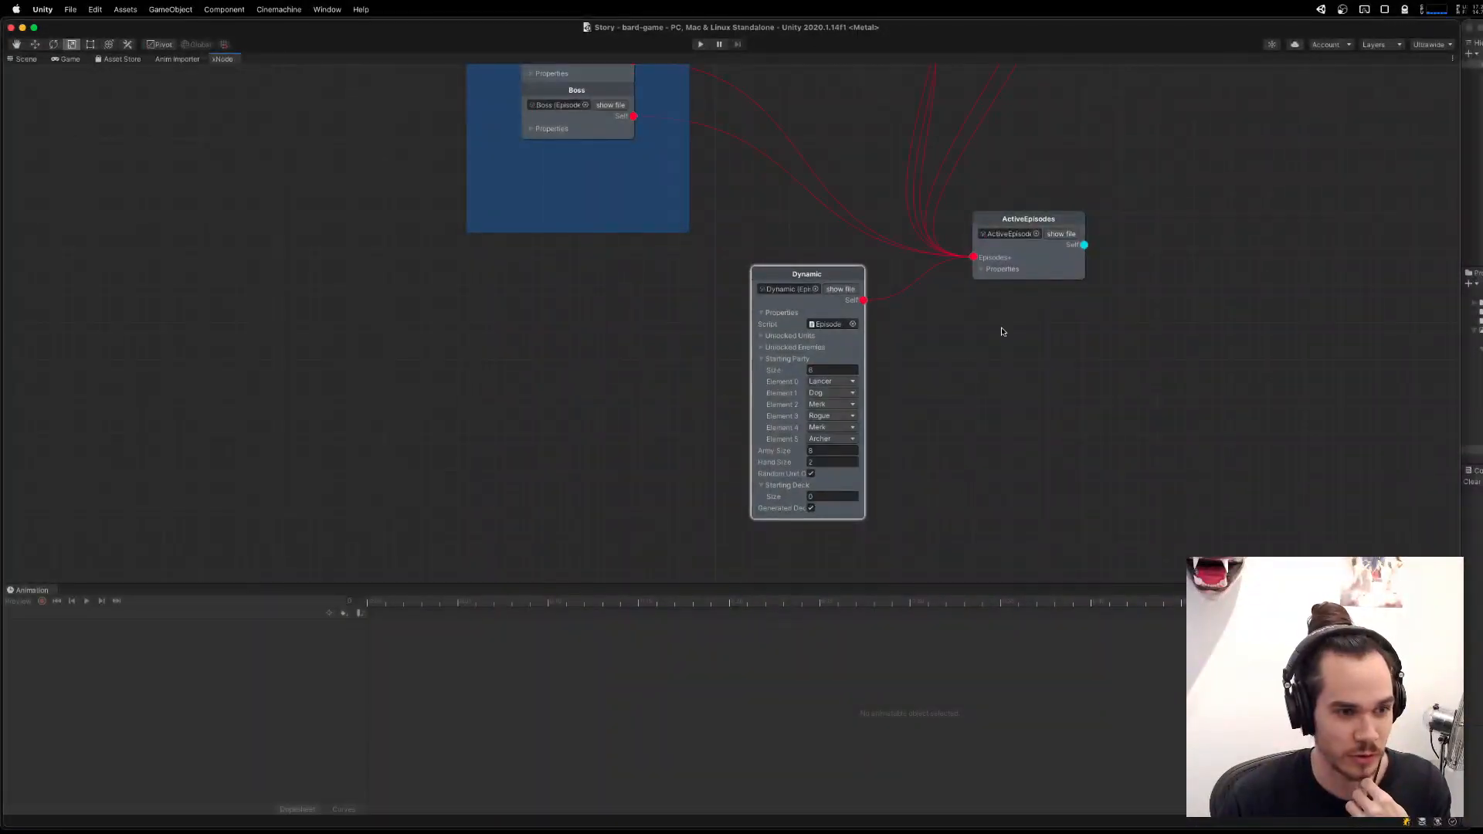
pyautogui.moveTo(1064, 355); pyautogui.dragTo(1248, 486)
pyautogui.moveTo(1273, 401); pyautogui.dragTo(1073, 507)
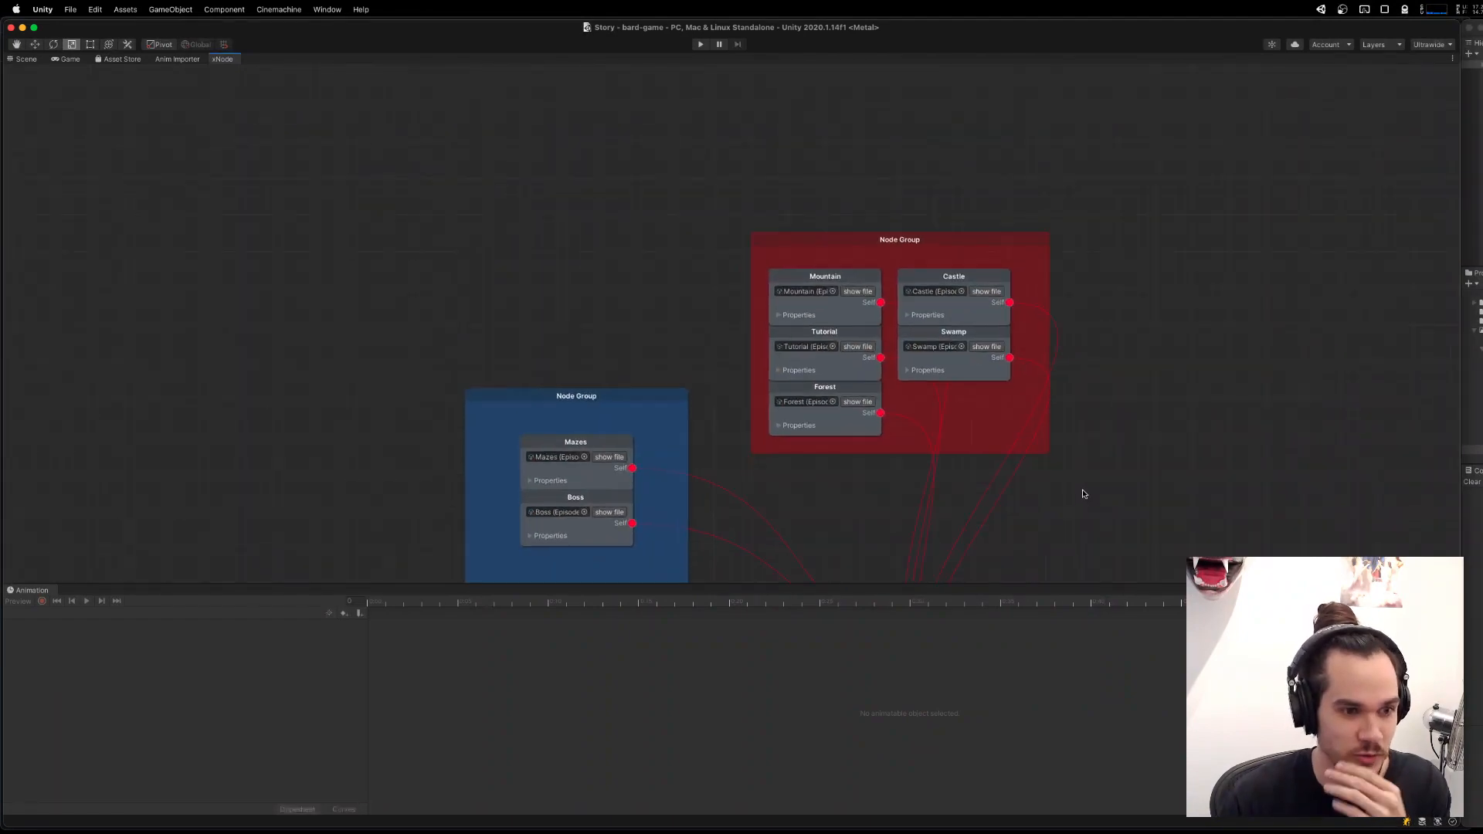
pyautogui.hotkey('ctrl', 'Up')
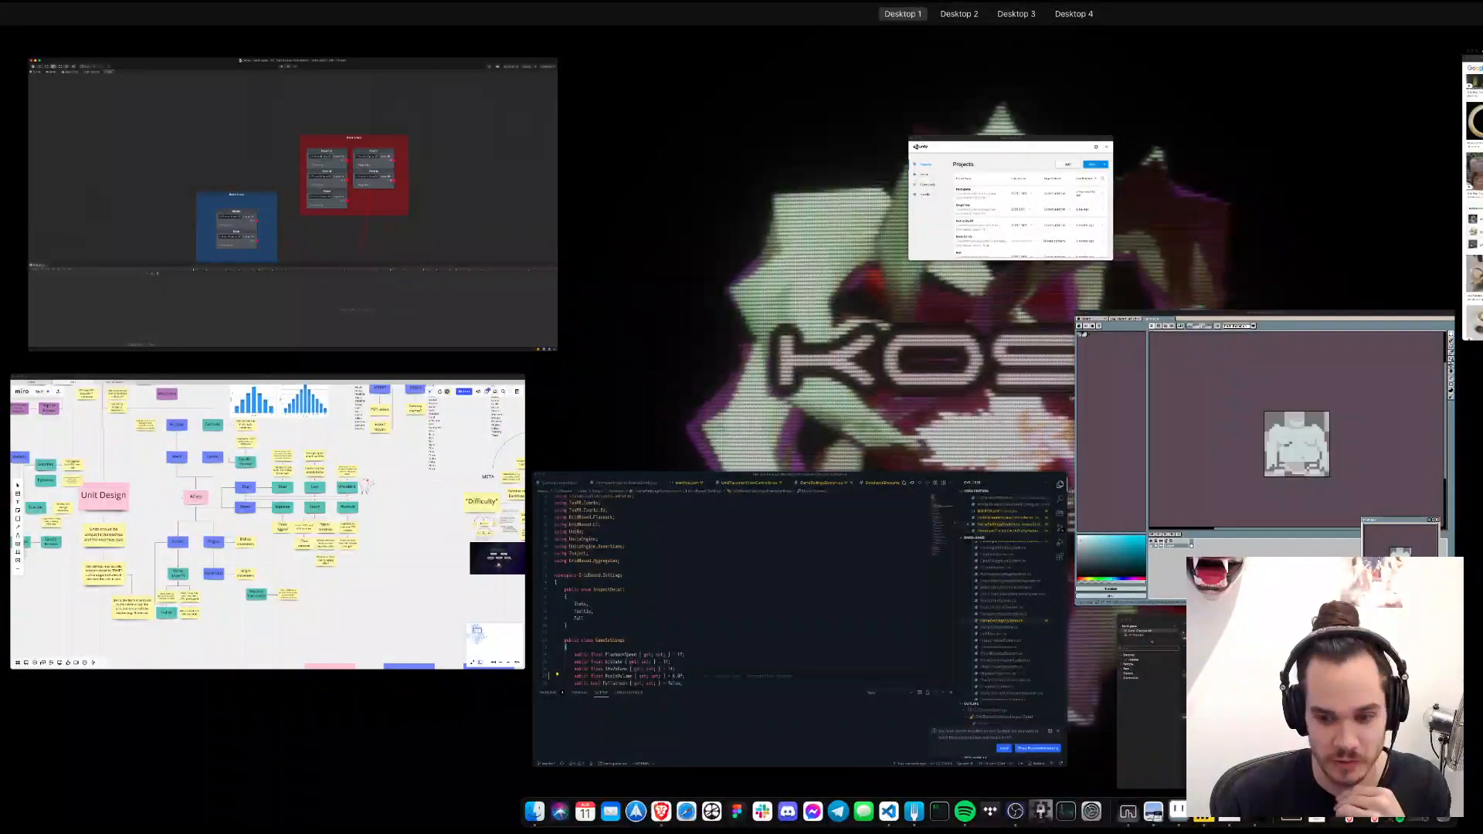
pyautogui.click(1105, 488)
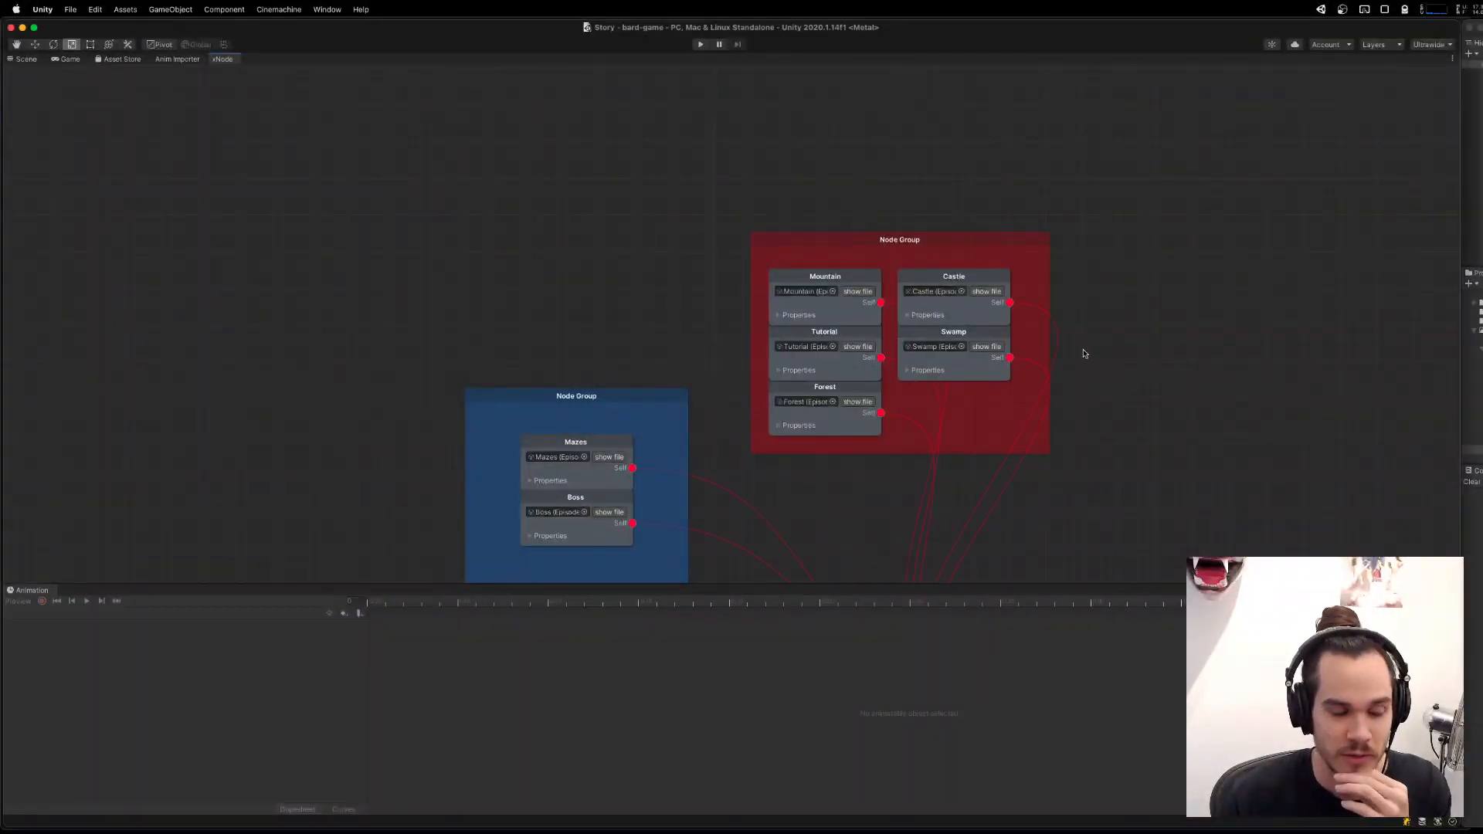
pyautogui.scroll(-2, 1082, 351)
pyautogui.moveTo(1143, 405); pyautogui.dragTo(1108, 258)
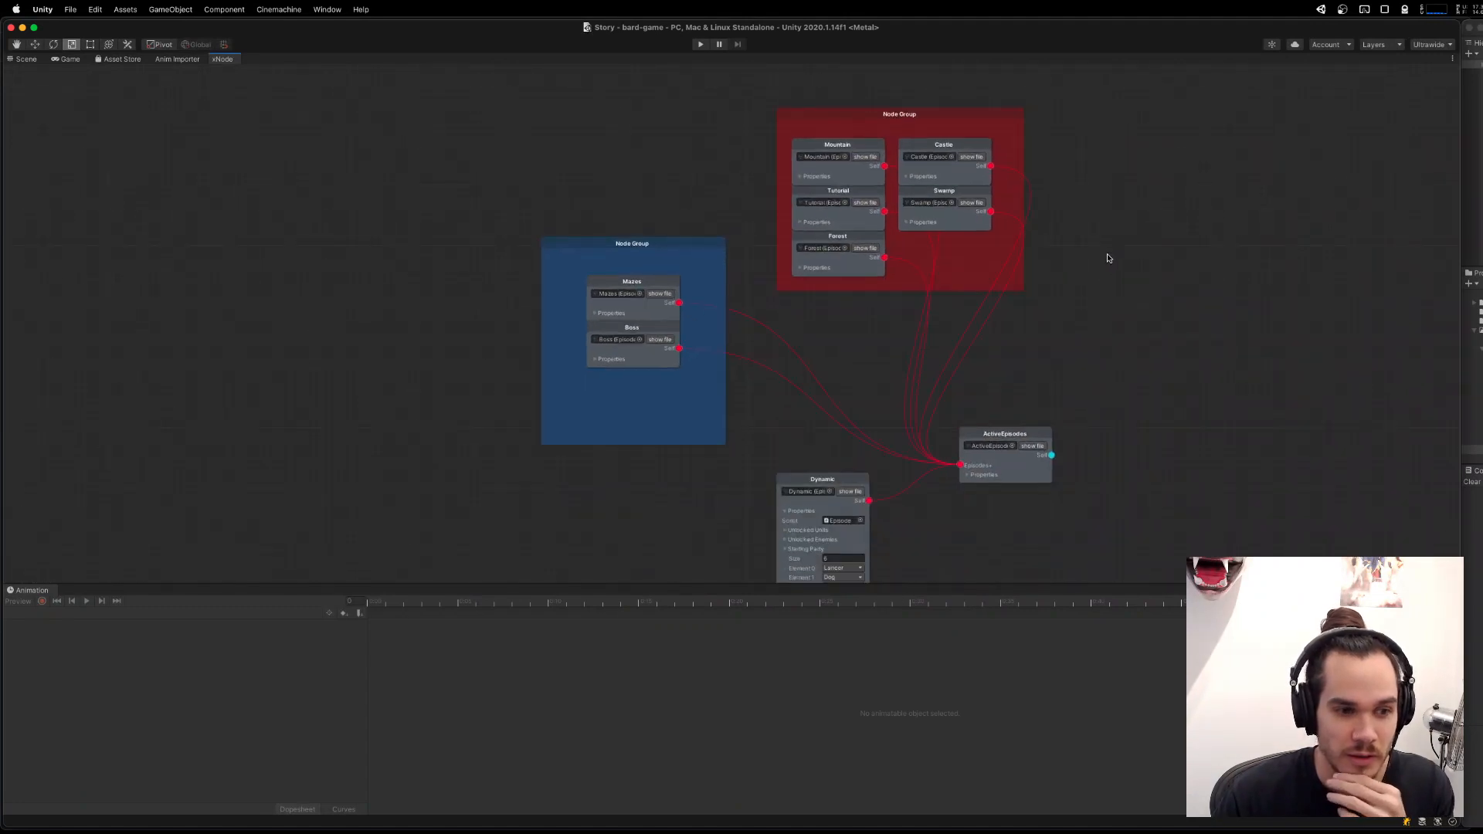
# Play-test the game from the Scene view and enter the upper snowy mountain encounter on the Dynamic episode's map.
pyautogui.click(24, 60)
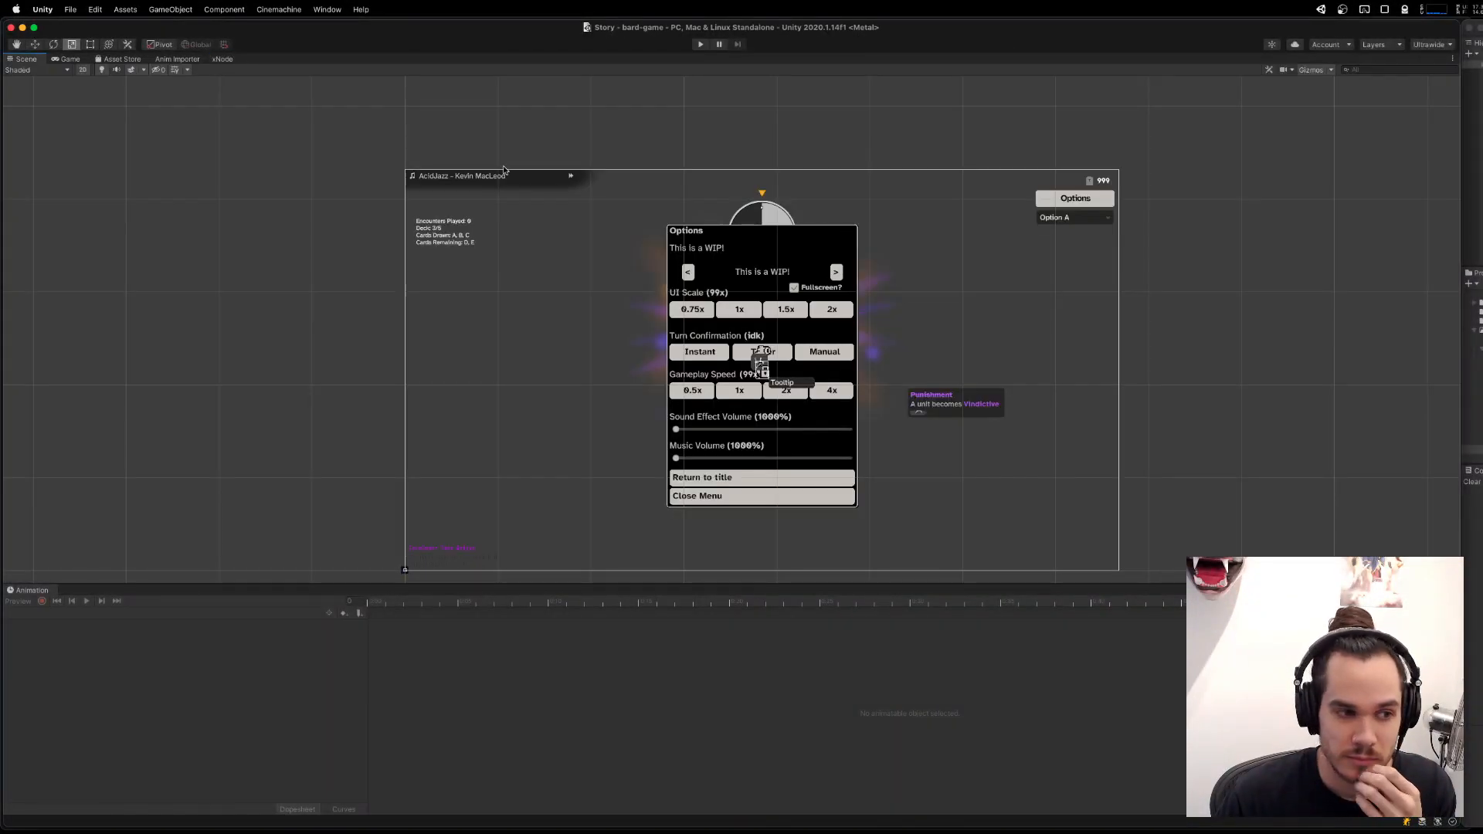
pyautogui.click(698, 46)
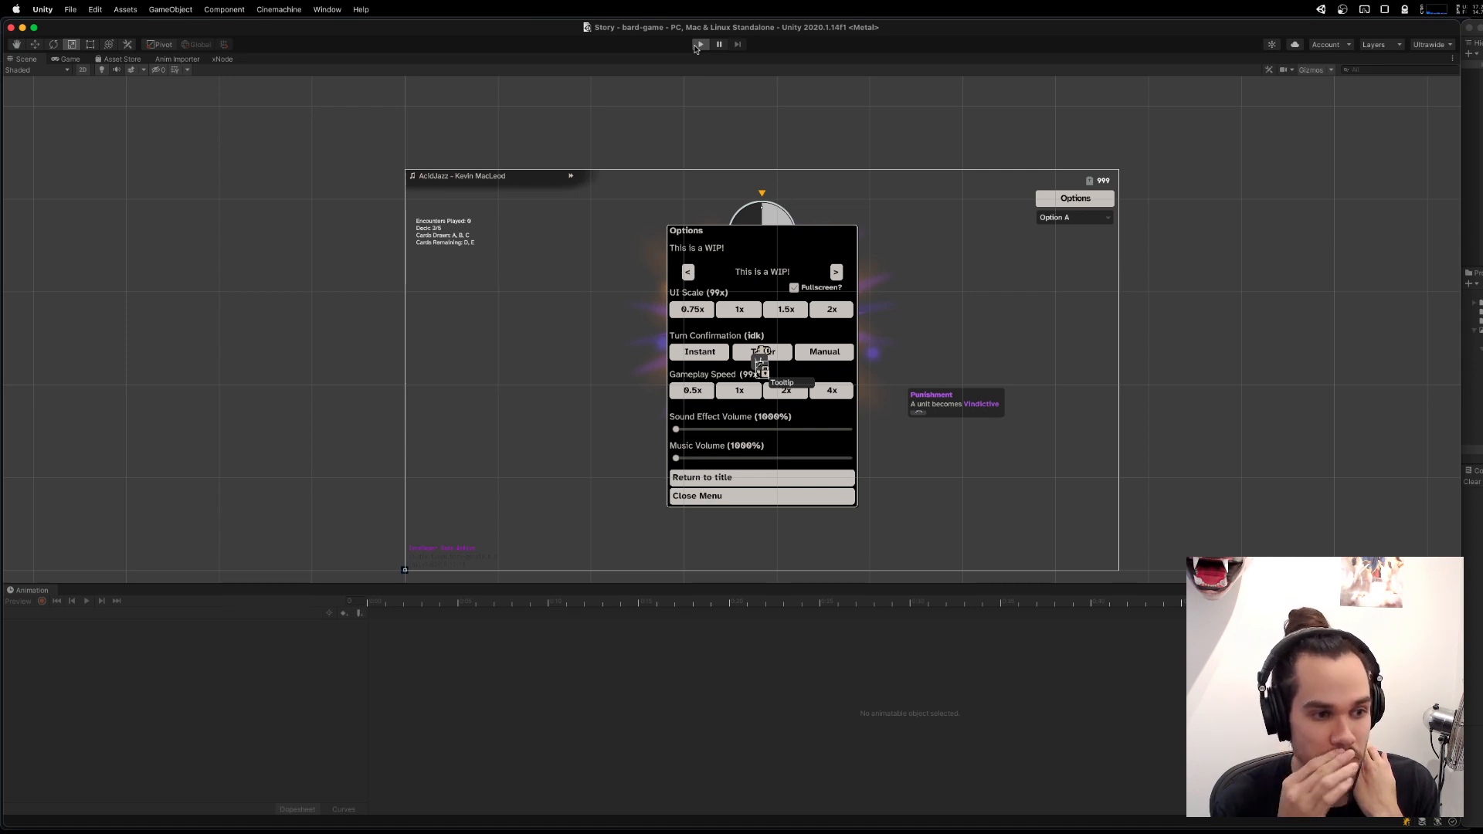
pyautogui.click(697, 44)
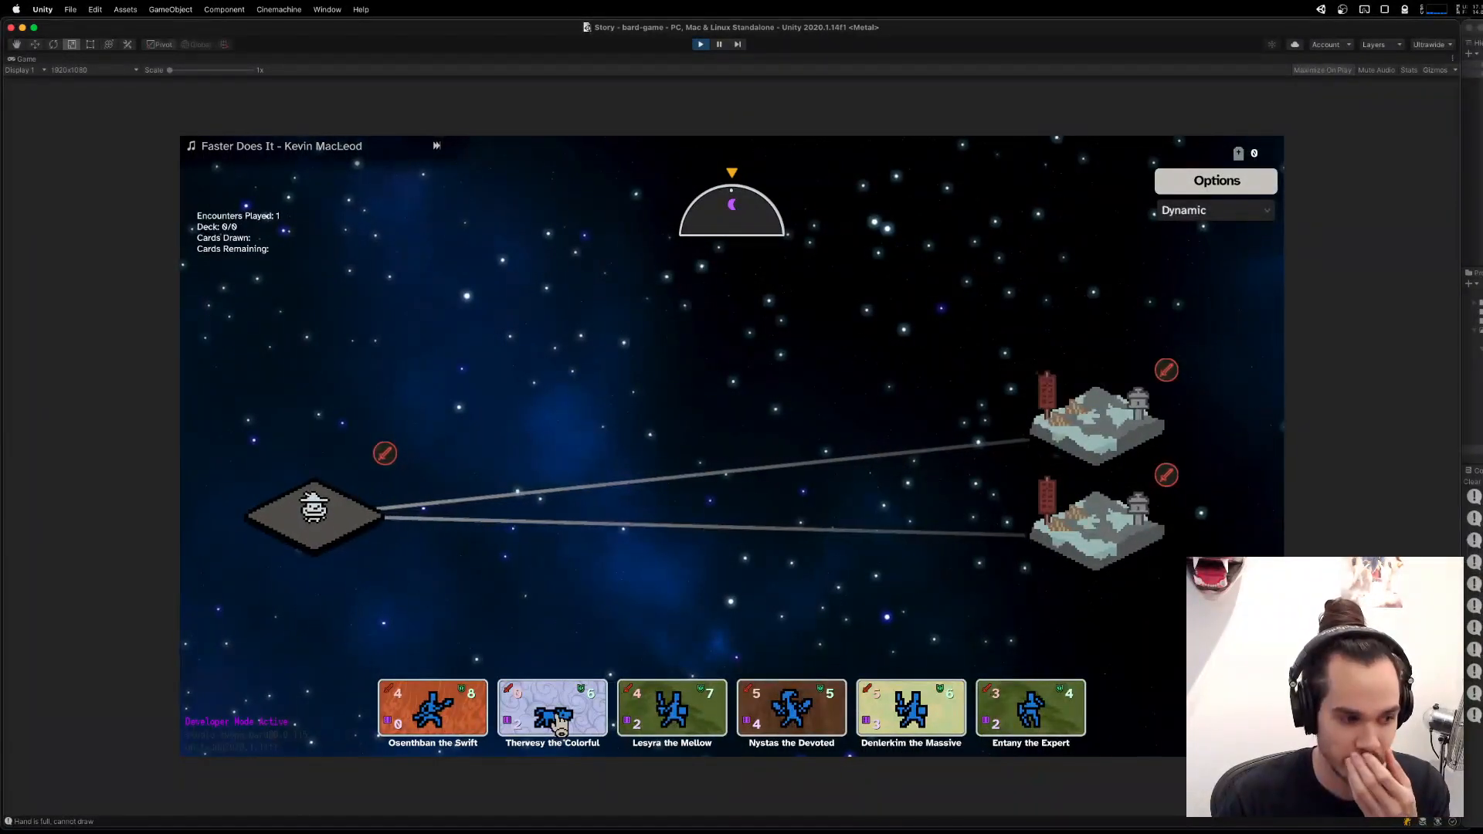
pyautogui.click(1161, 433)
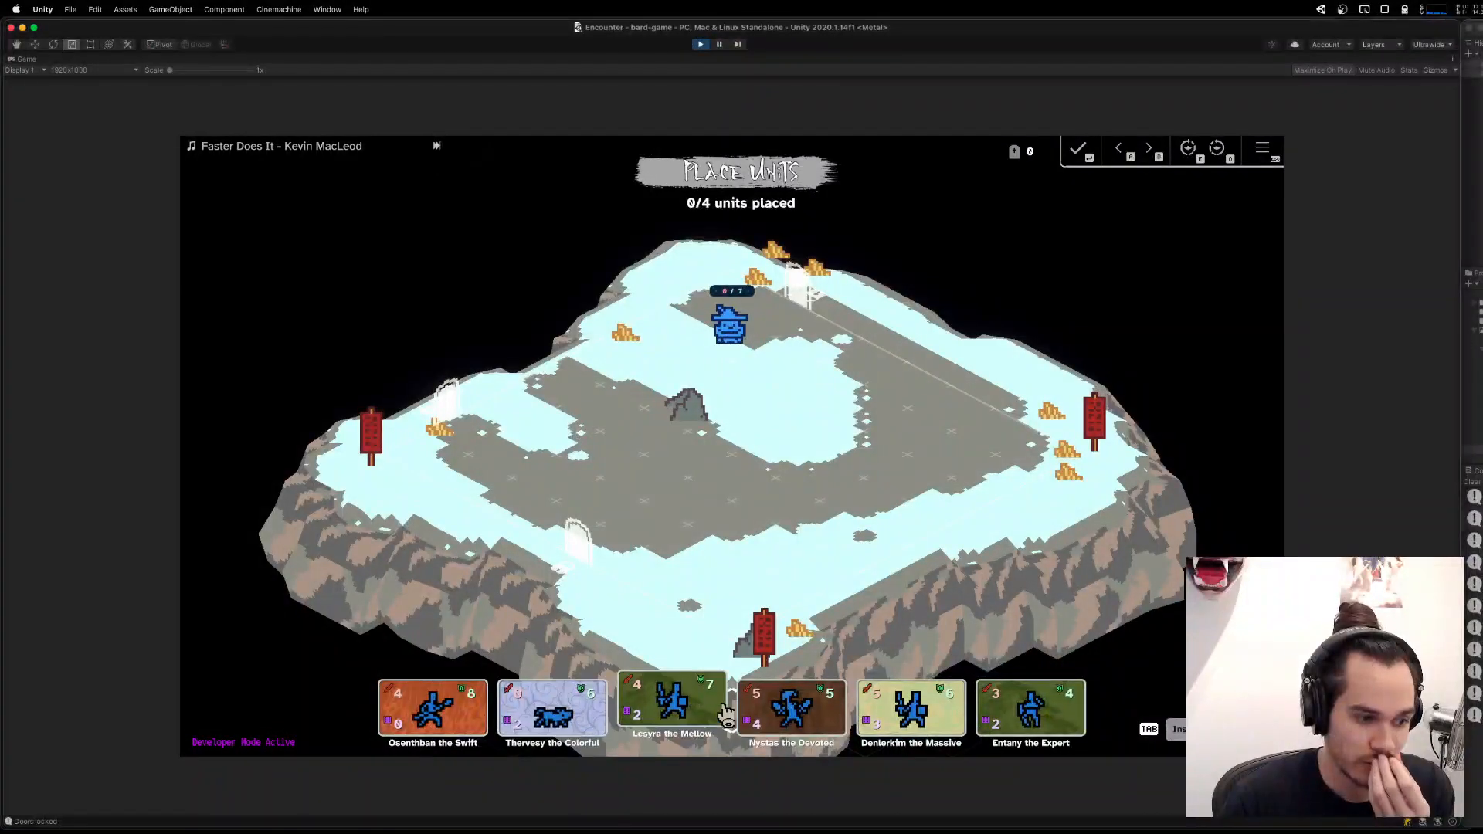
# Place four party units on the encounter board: three around the bard and the enemies, and one near the far-side red banner.
pyautogui.click(649, 335)
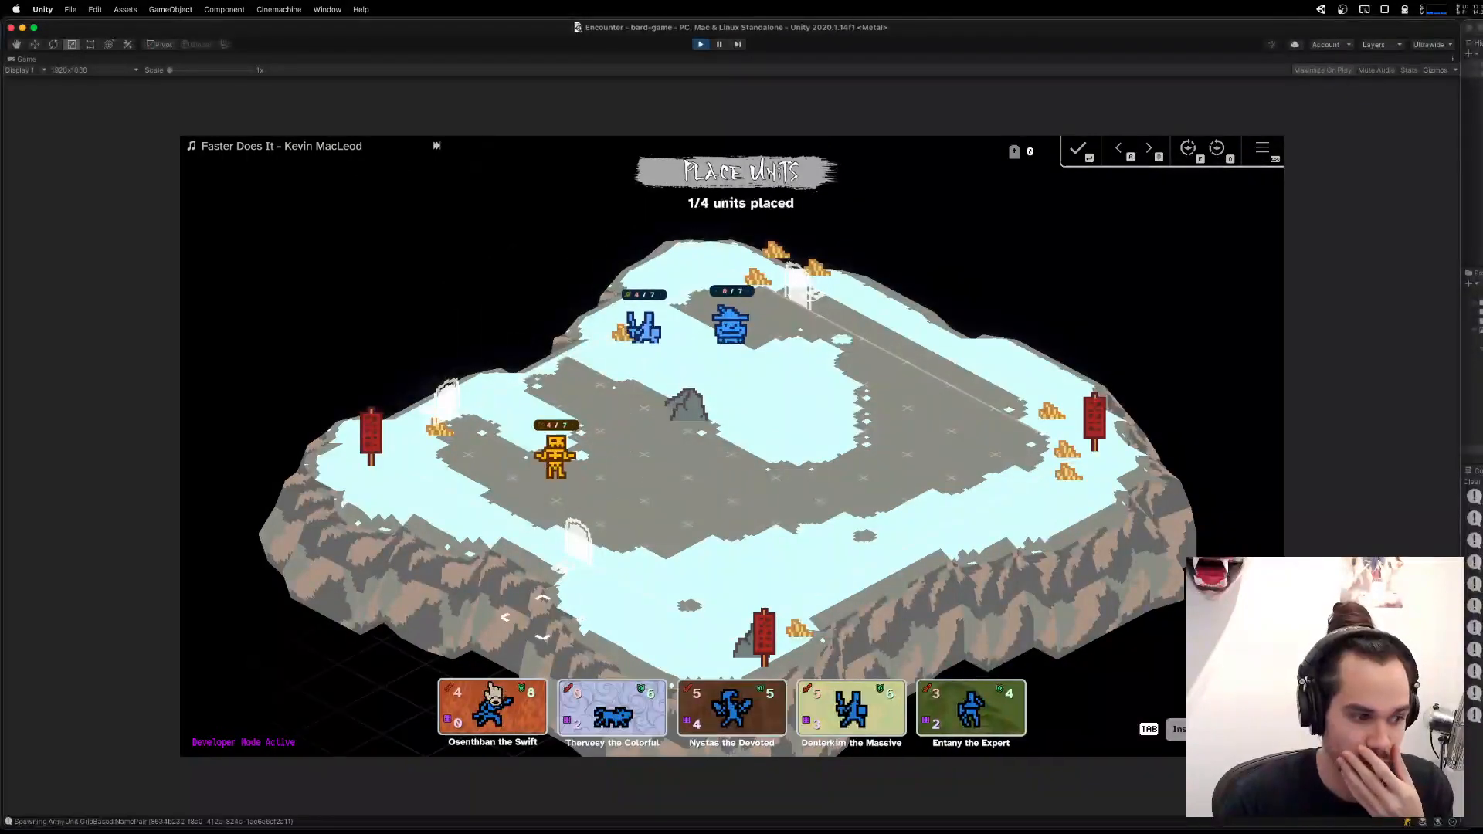
pyautogui.click(492, 714)
pyautogui.click(691, 356)
pyautogui.click(792, 707)
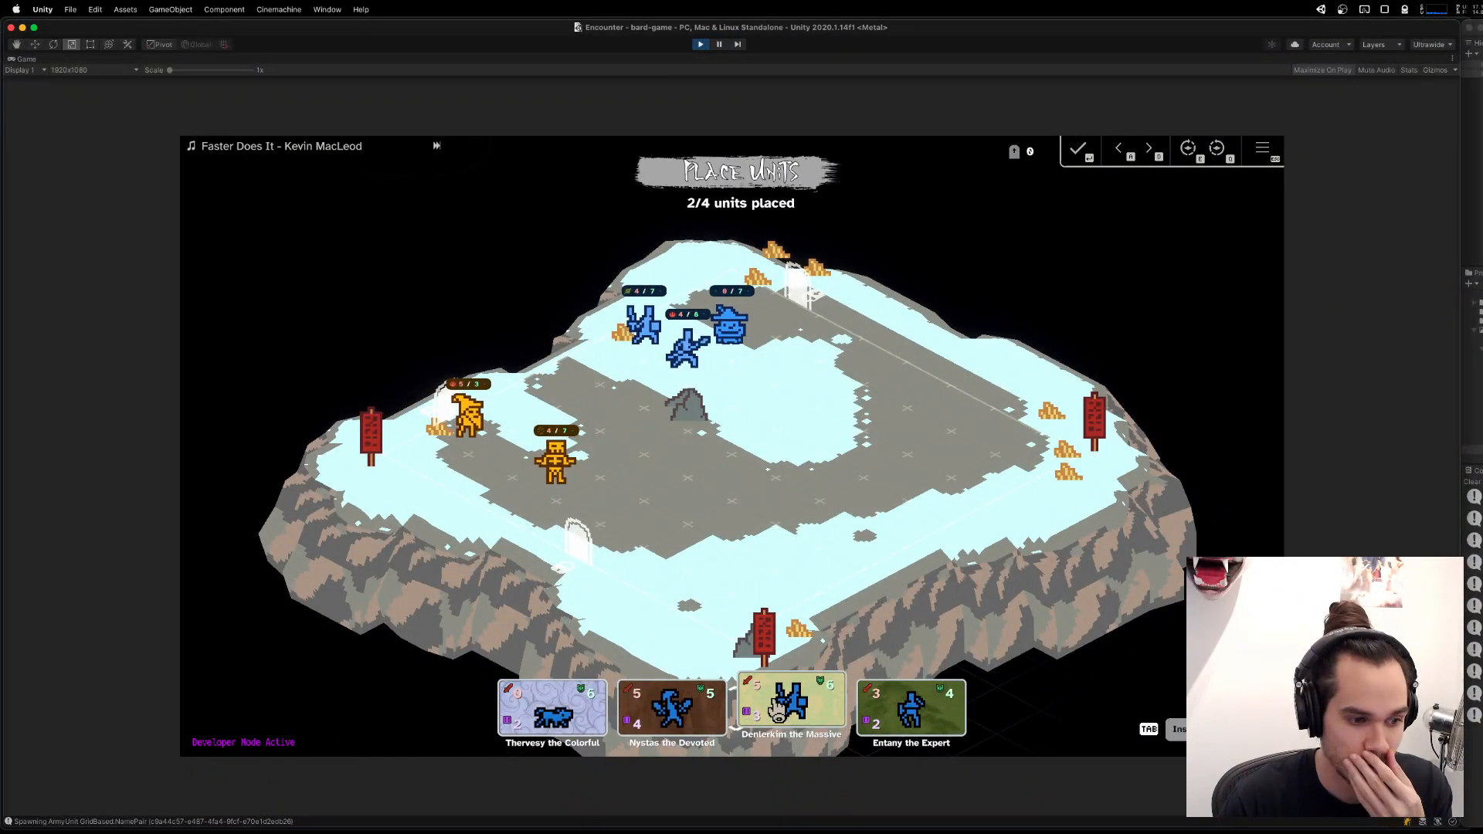
pyautogui.click(602, 398)
pyautogui.click(850, 706)
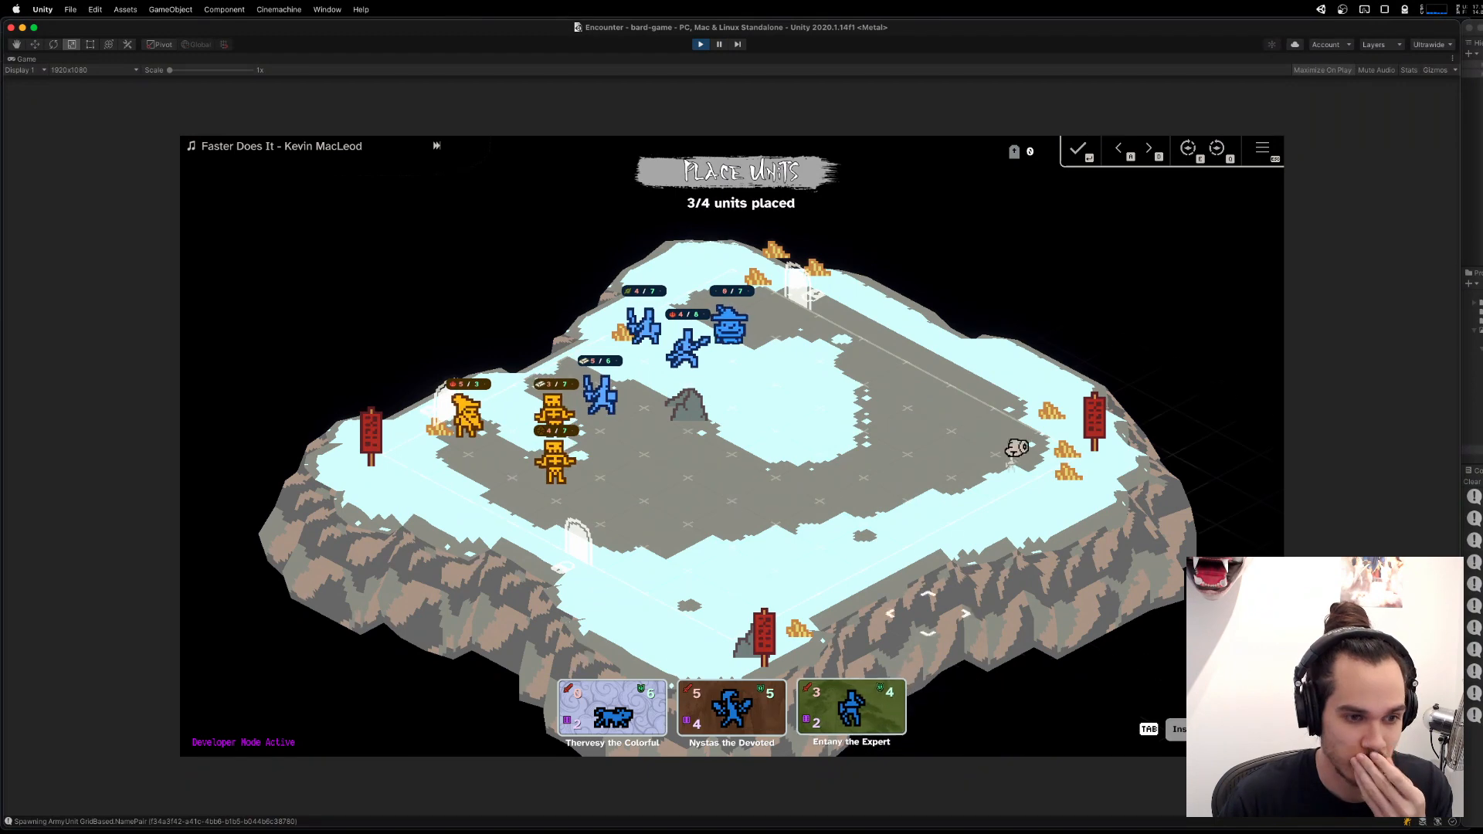
pyautogui.click(1039, 448)
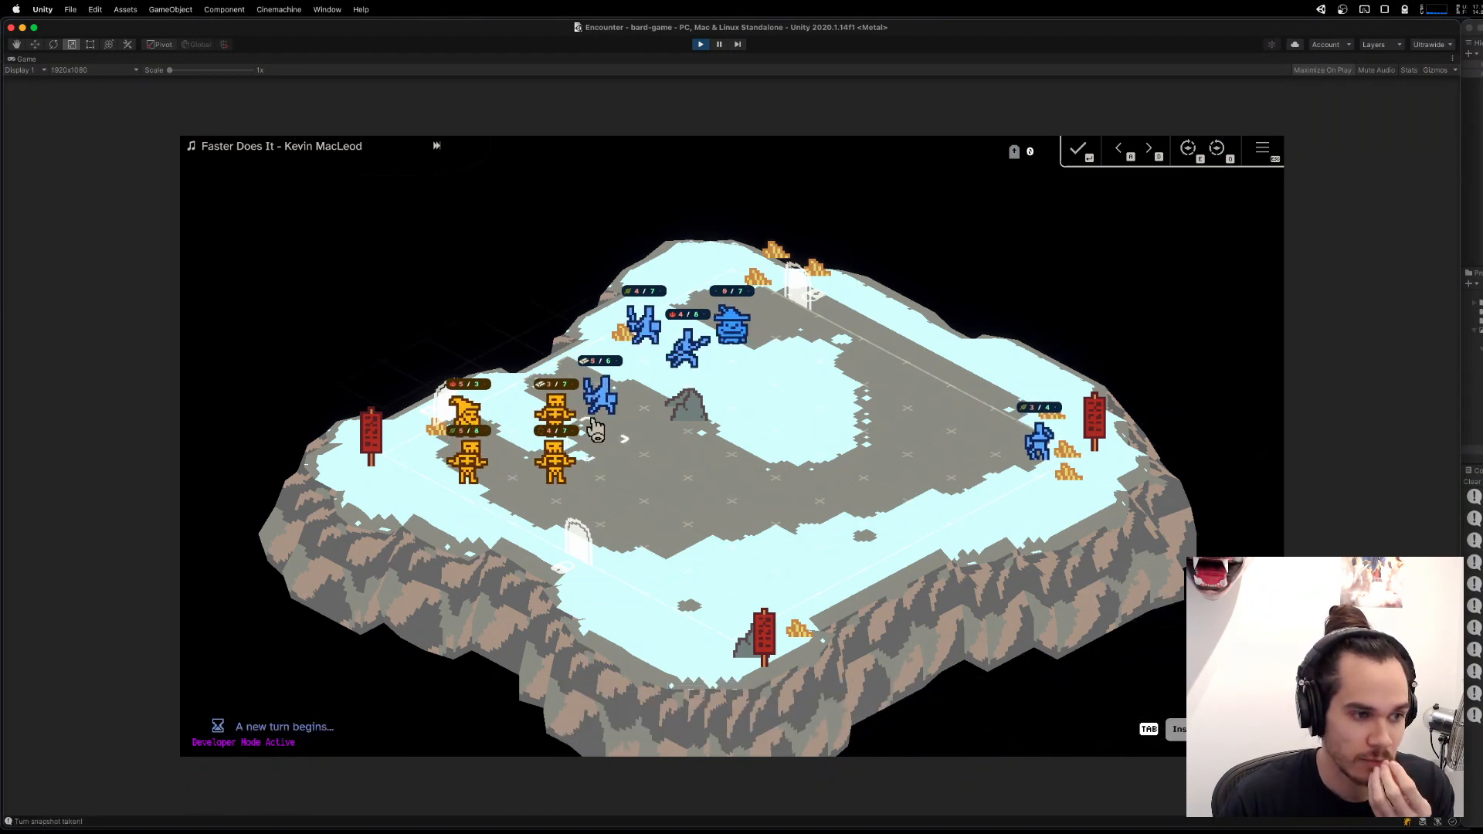
# Play several combat turns attacking the enemies, bring up the additional one-unit placement phase, and stop the play-test.
pyautogui.click(638, 337)
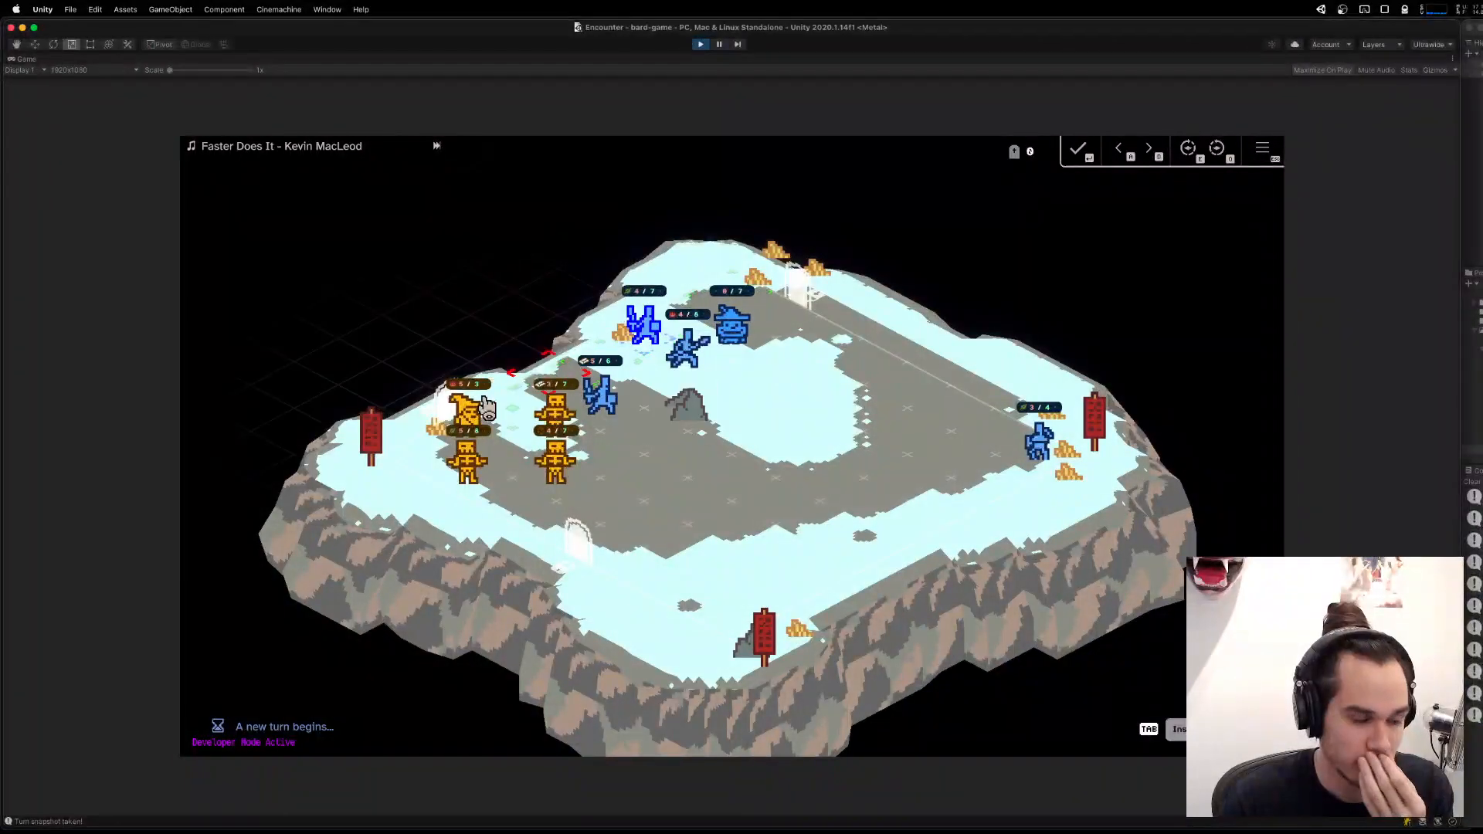
pyautogui.click(506, 412)
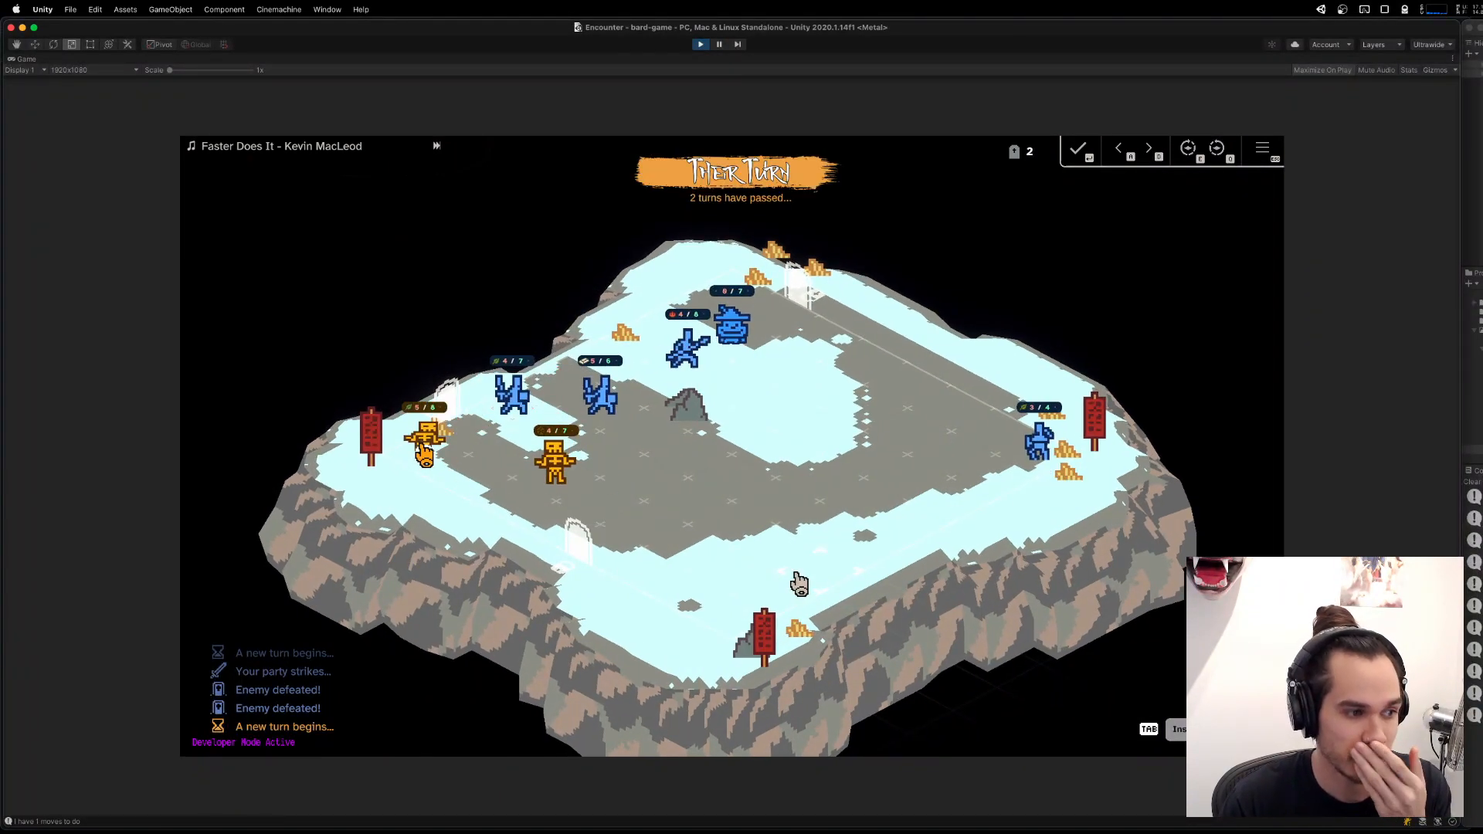
pyautogui.click(1051, 458)
pyautogui.click(445, 454)
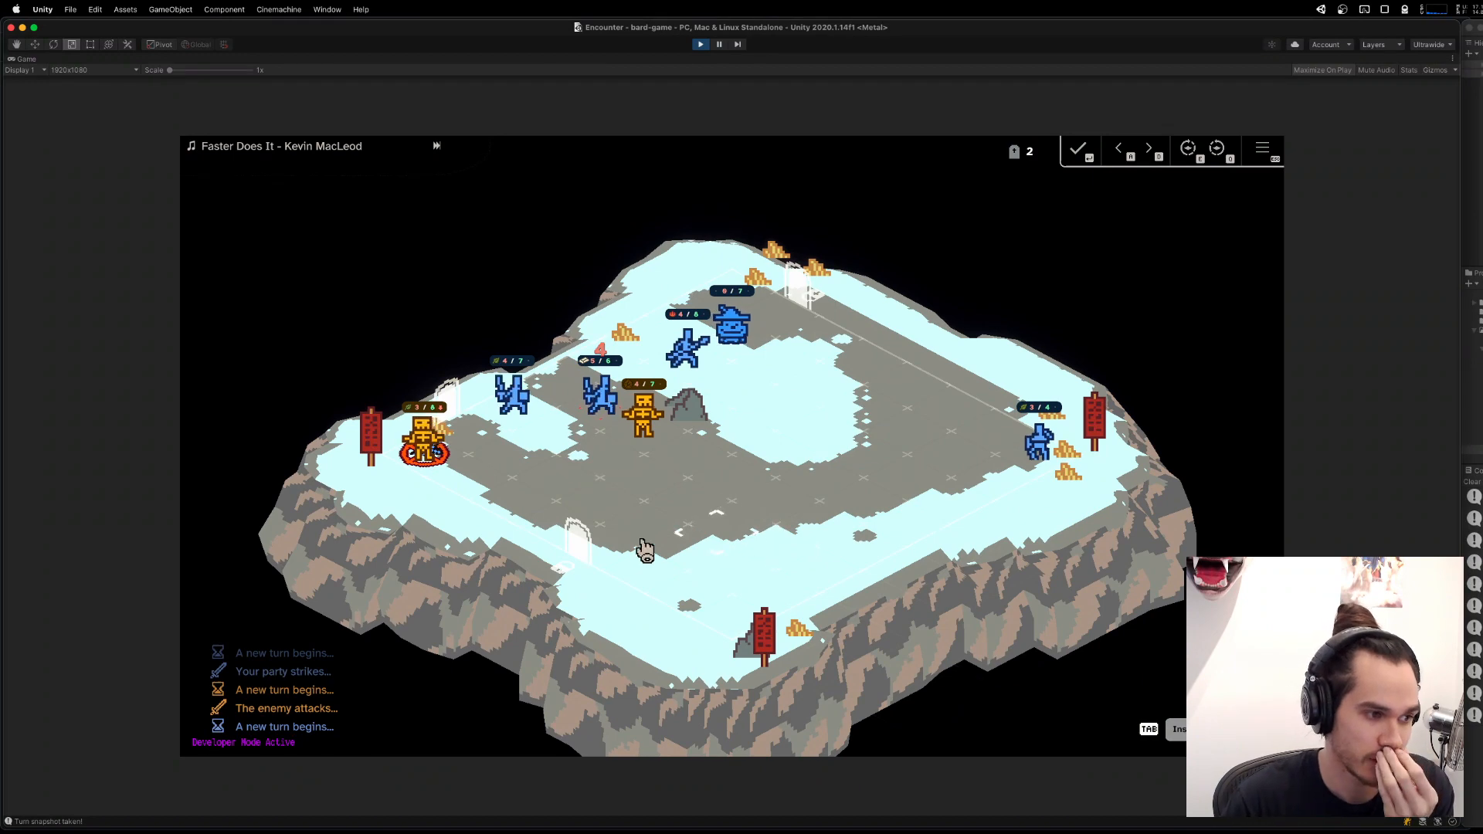
pyautogui.click(510, 409)
pyautogui.click(432, 452)
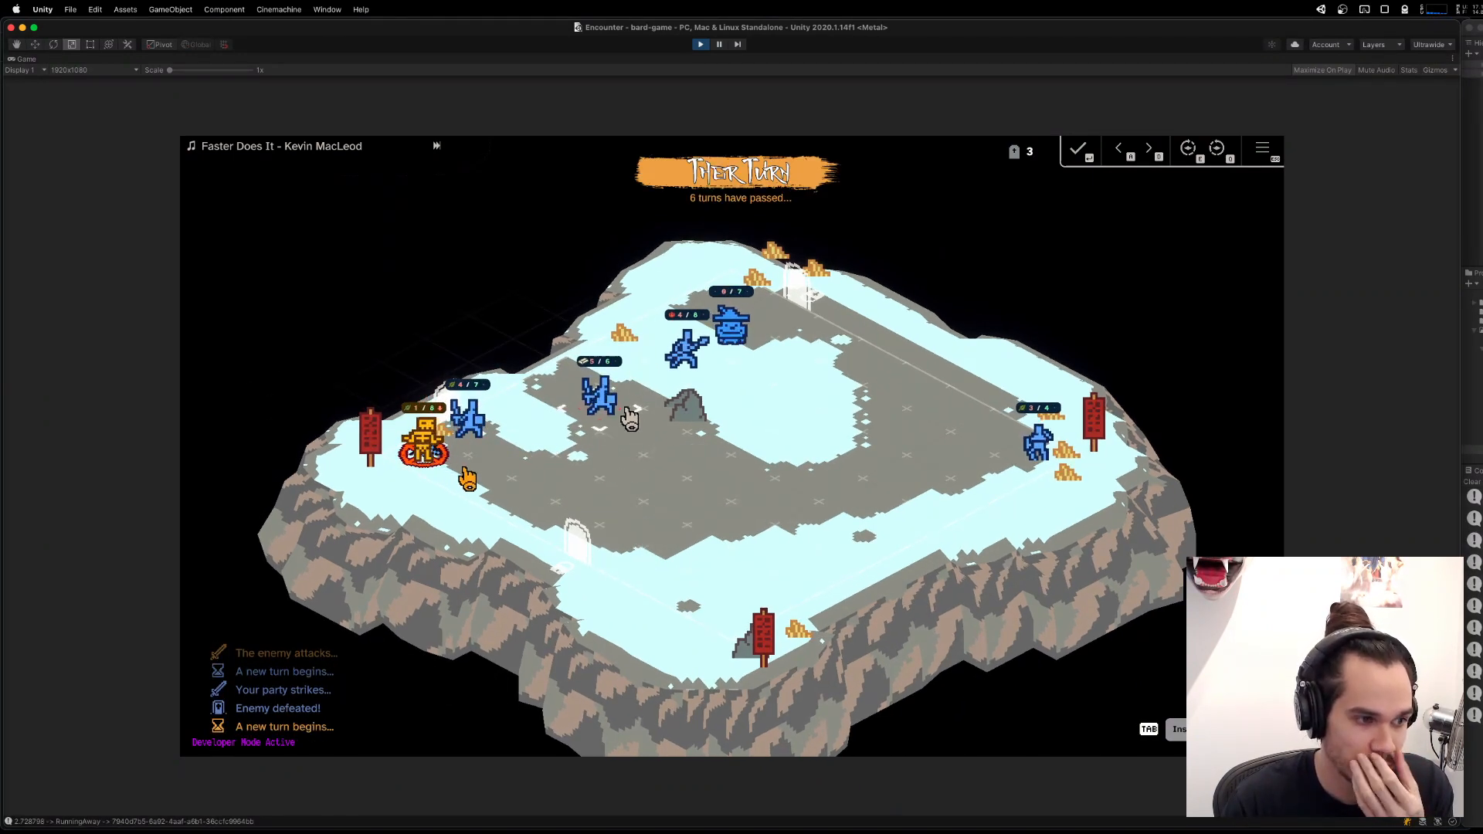
pyautogui.moveTo(619, 414)
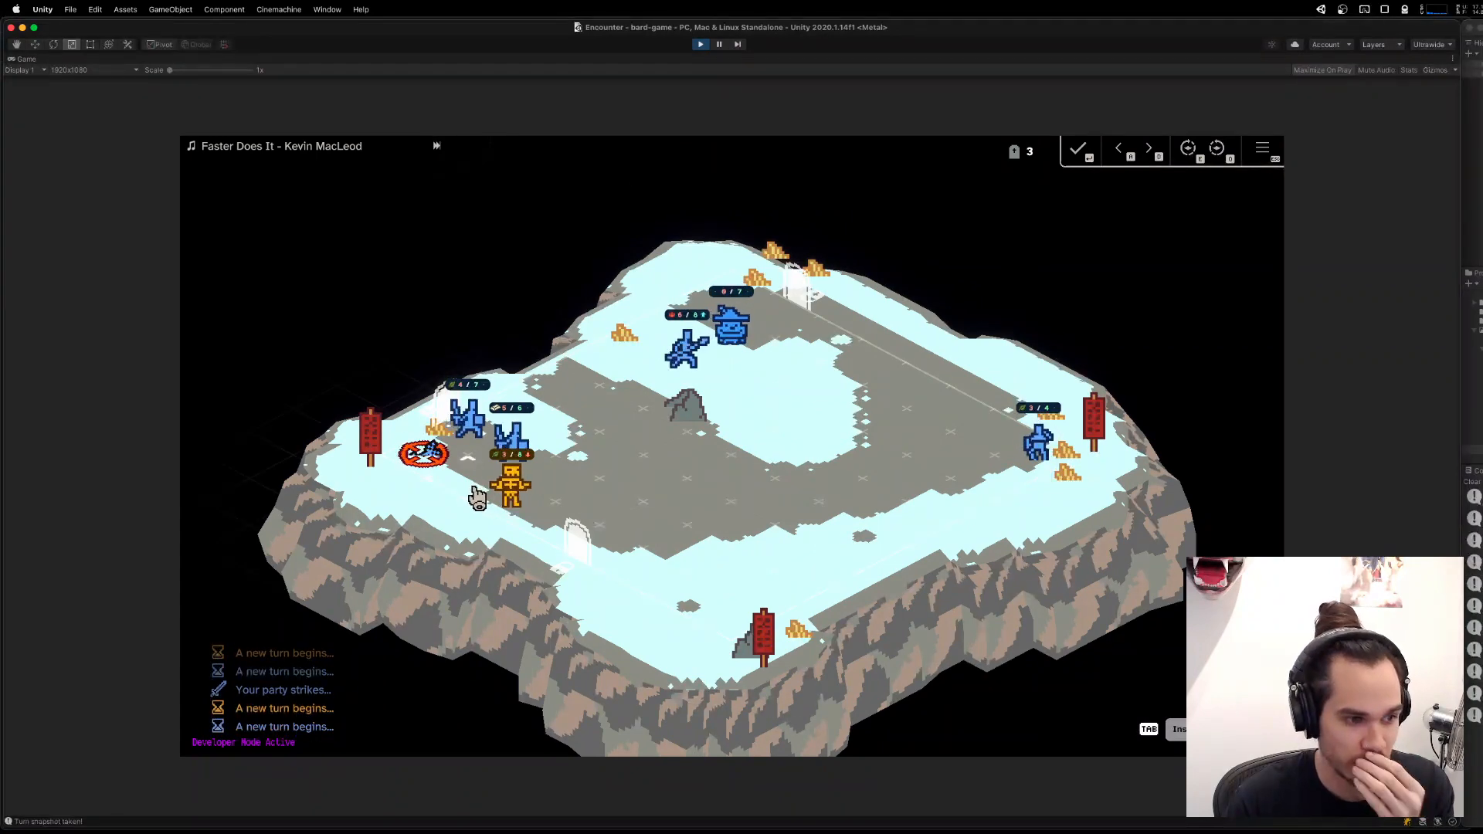
pyautogui.moveTo(820, 299)
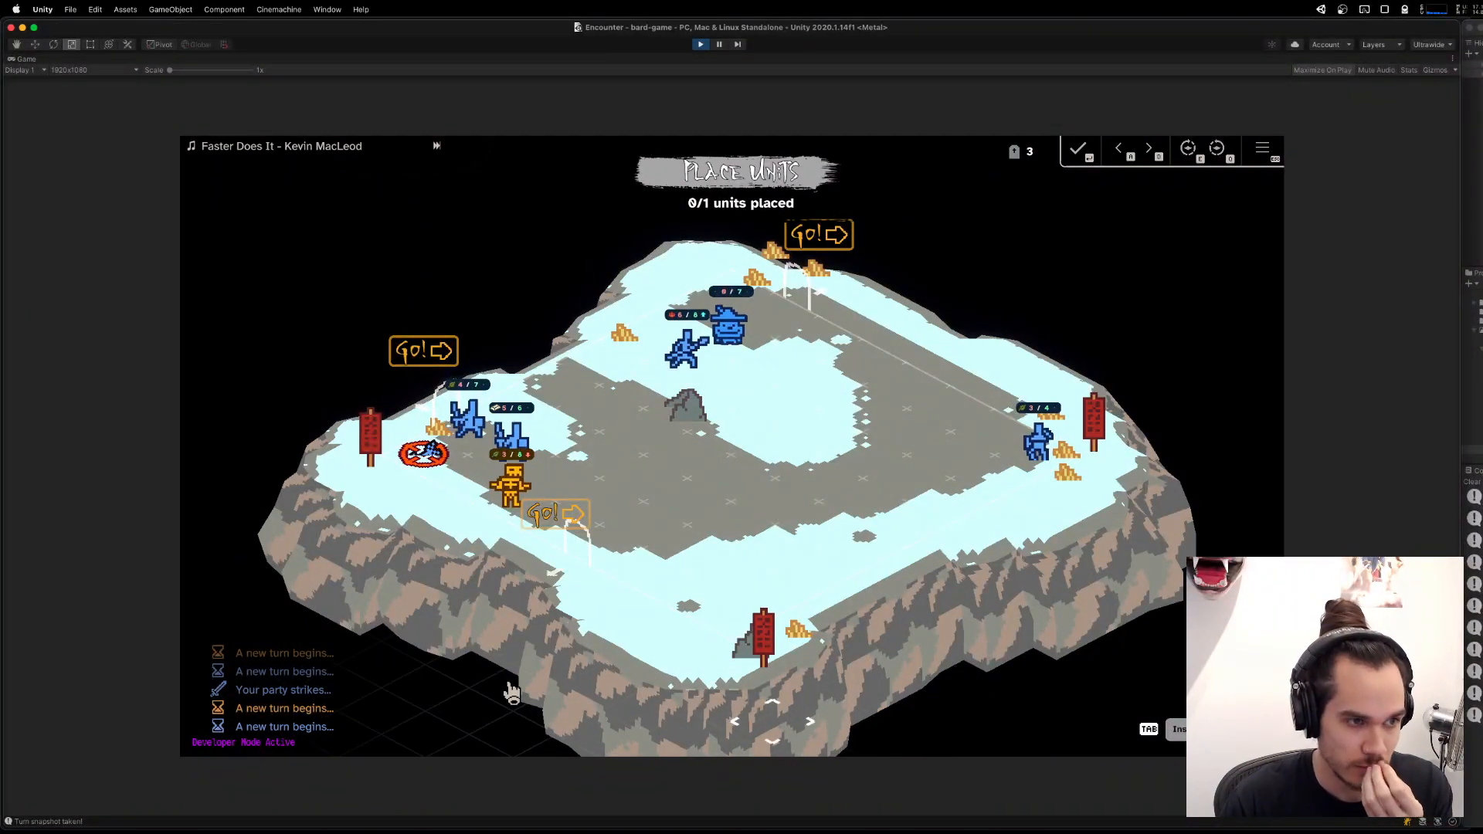
pyautogui.click(701, 45)
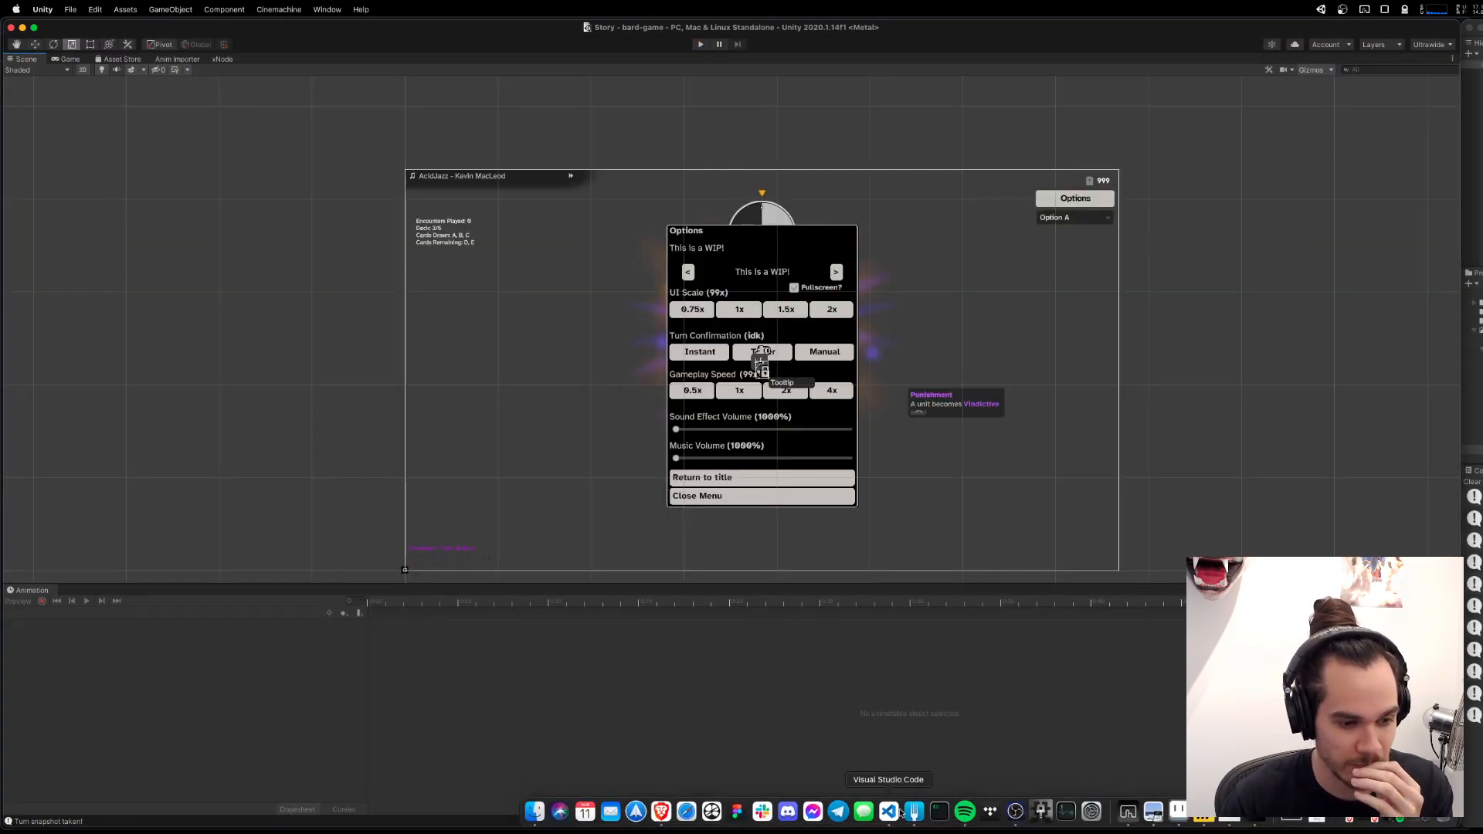
# Switch to Visual Studio Code and trace BeginUnitPlacement in UnitPlacementViewController.cs to the StartCoroutine call that references it.
pyautogui.click(890, 818)
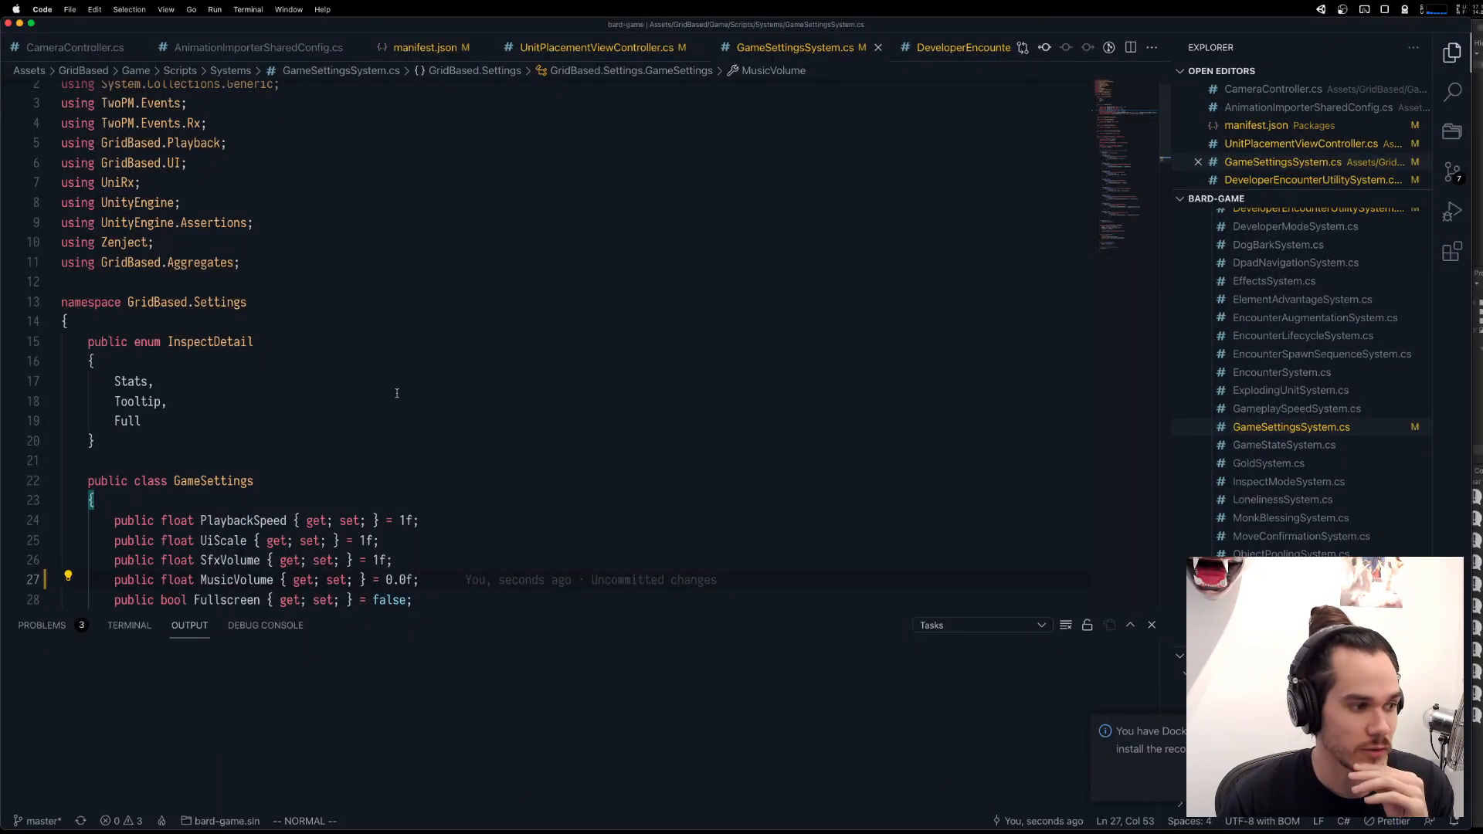
pyautogui.scroll(-5, 748, 574)
pyautogui.scroll(3, 277, 326)
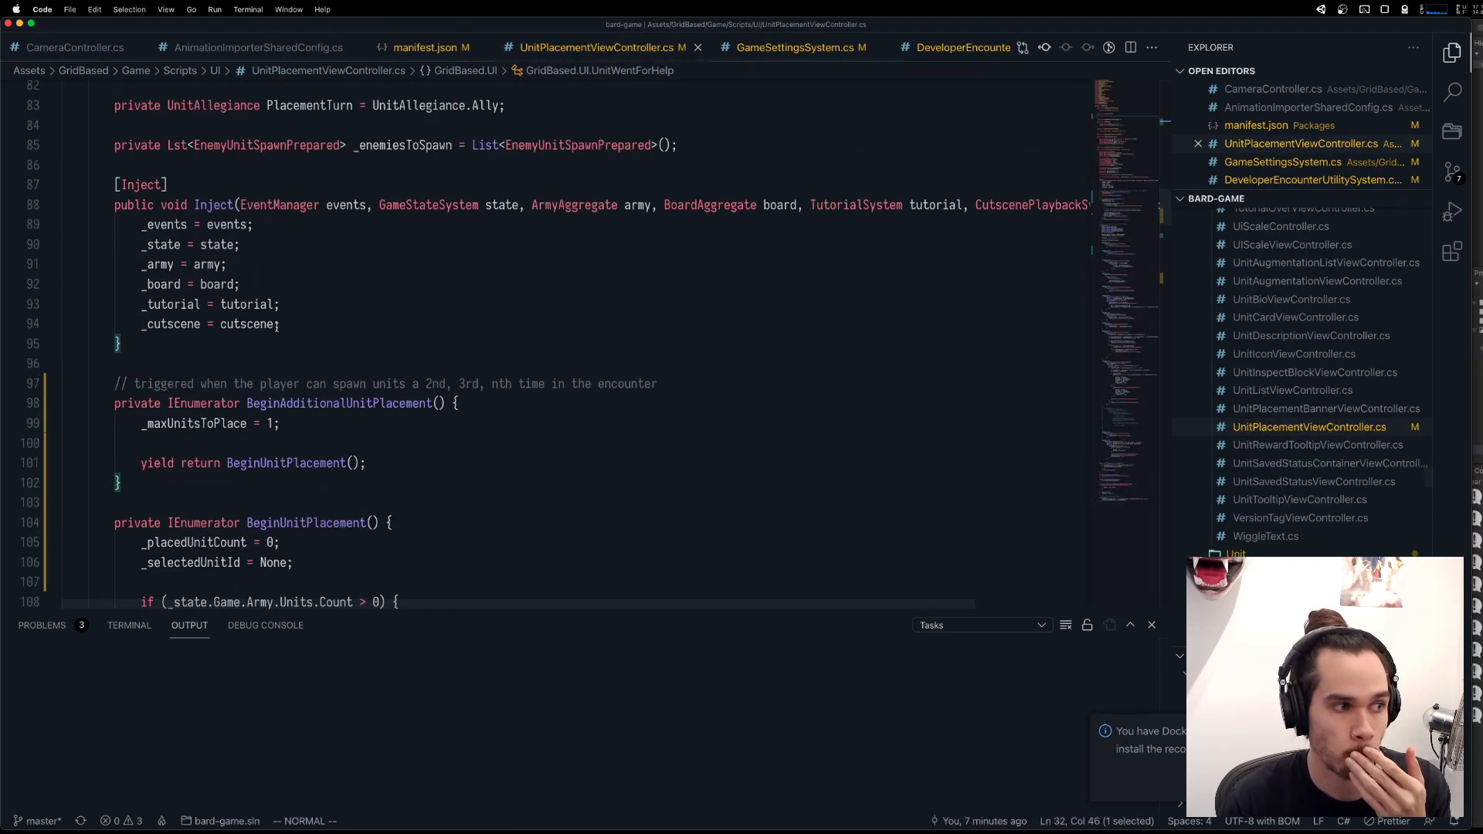
pyautogui.keyDown('super'); pyautogui.click(320, 523); pyautogui.keyUp('super')
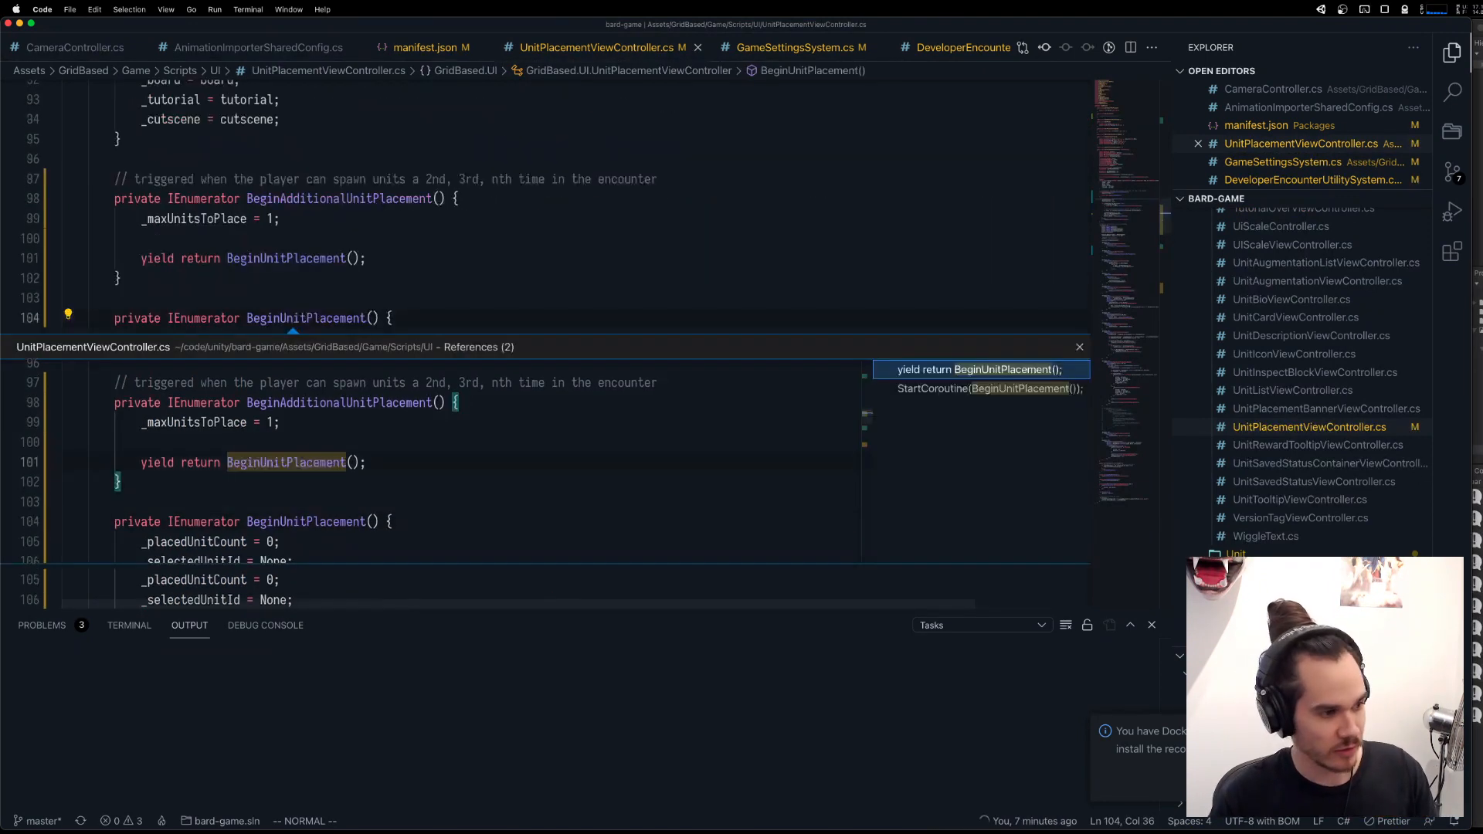
pyautogui.press('Down')
pyautogui.press('Return')
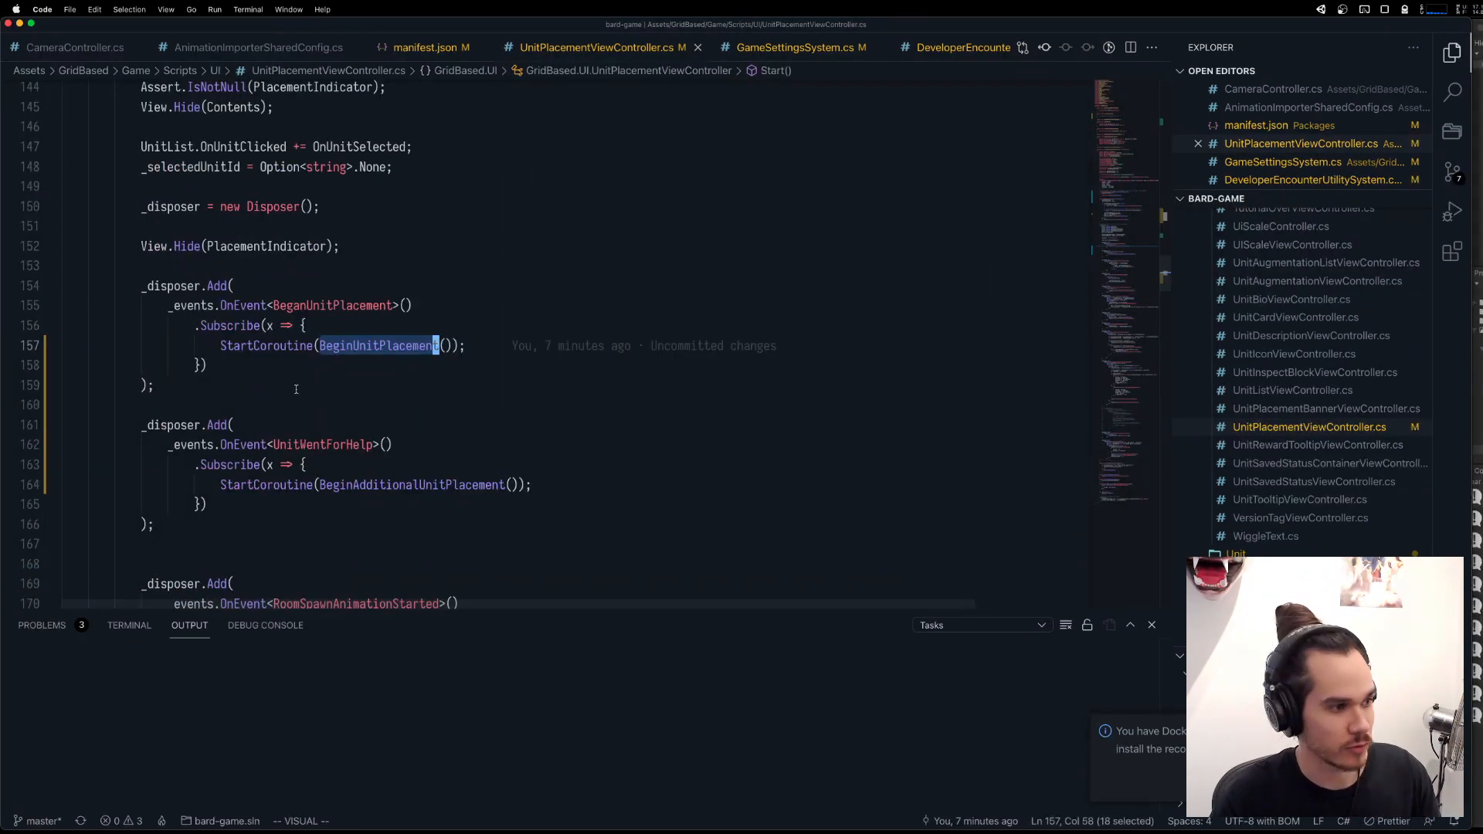
# Trace the BeganUnitPlacement event from its definition through its references, and open the usage in ArmyLineupForUnitPlacement.cs.
pyautogui.keyDown('super'); pyautogui.click(311, 306); pyautogui.keyUp('super')
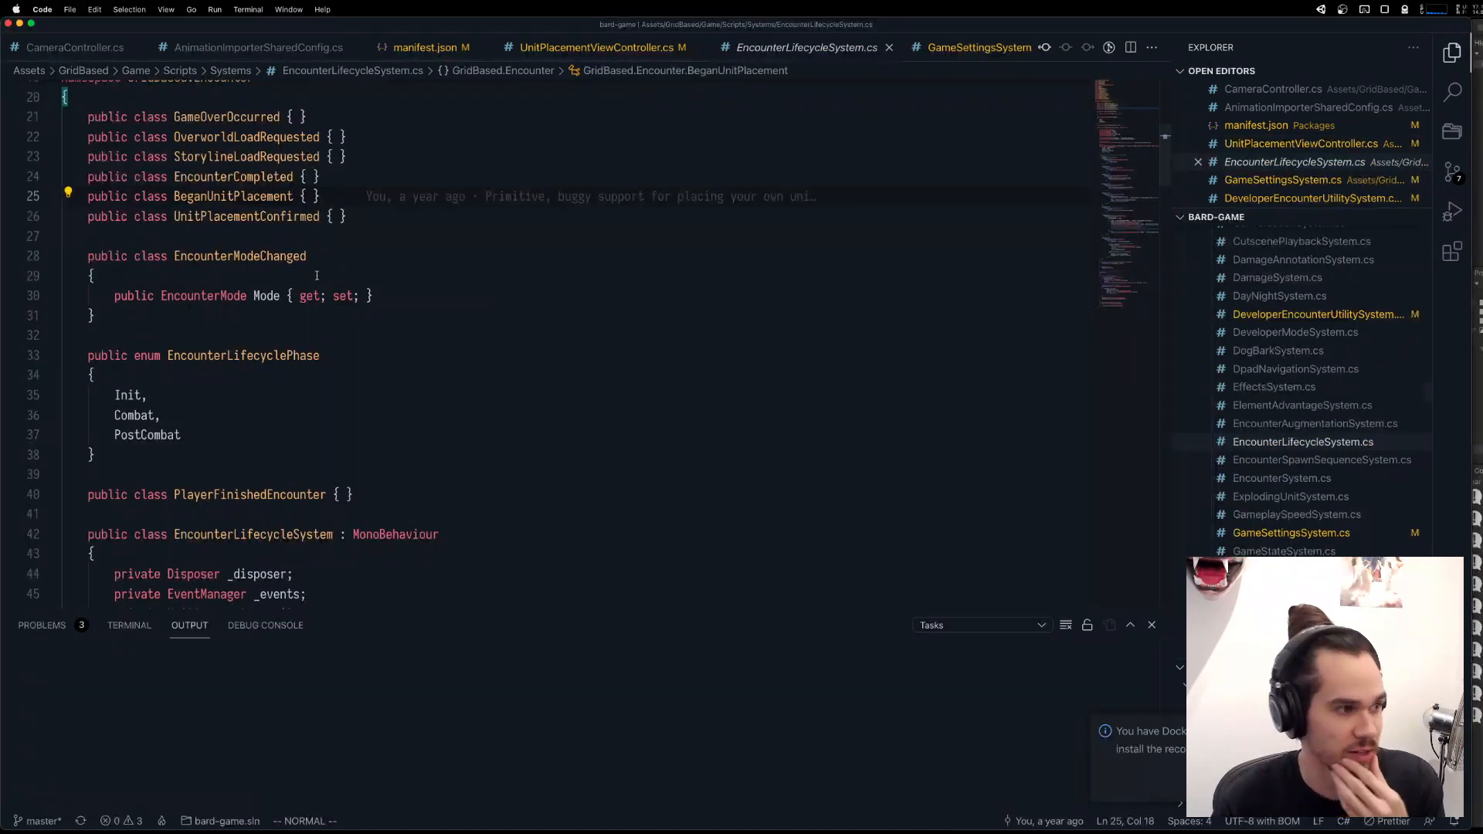
pyautogui.keyDown('super'); pyautogui.click(232, 198); pyautogui.keyUp('super')
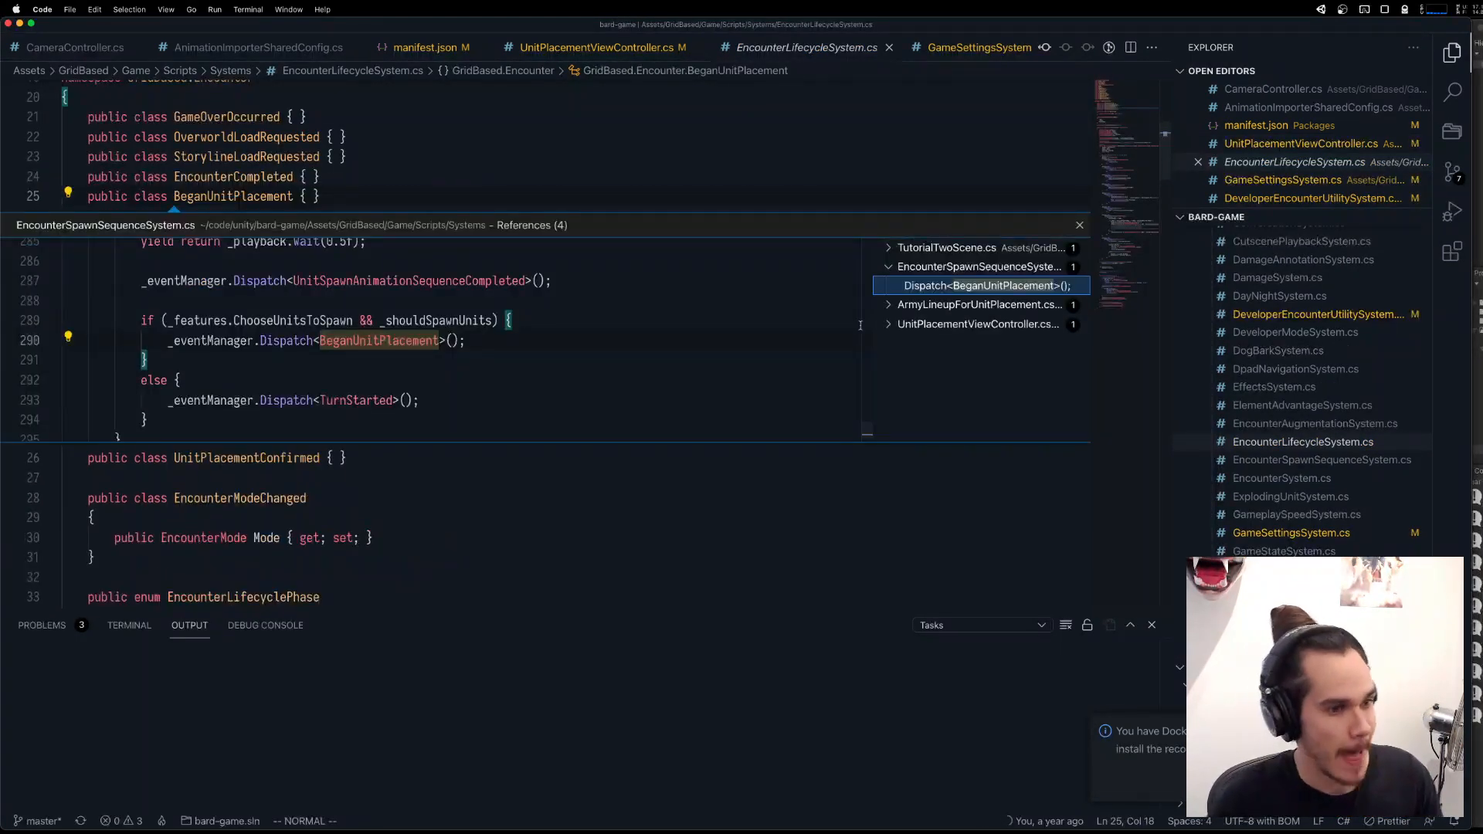
pyautogui.click(930, 310)
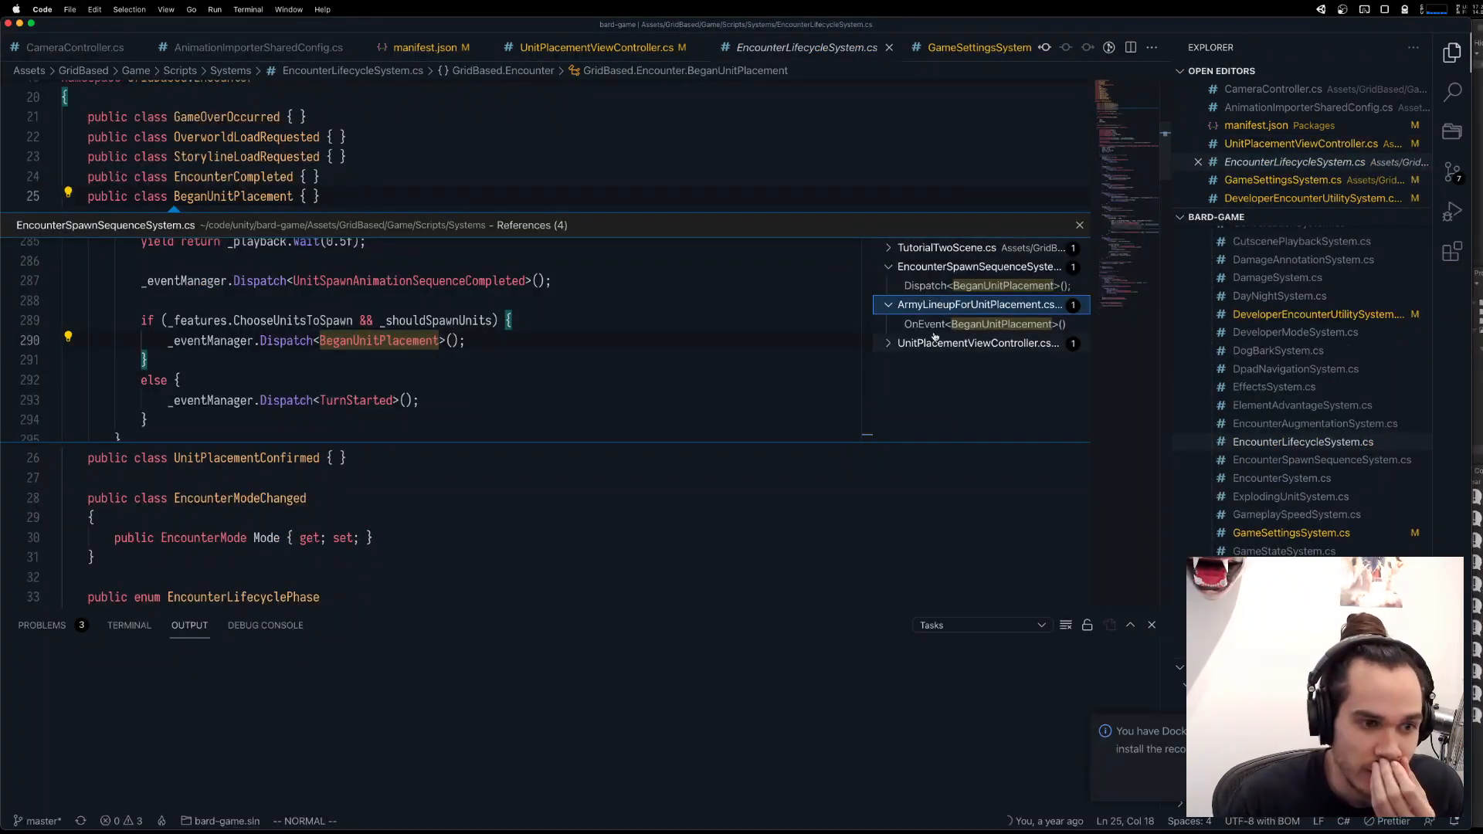
pyautogui.click(935, 337)
pyautogui.doubleClick(956, 326)
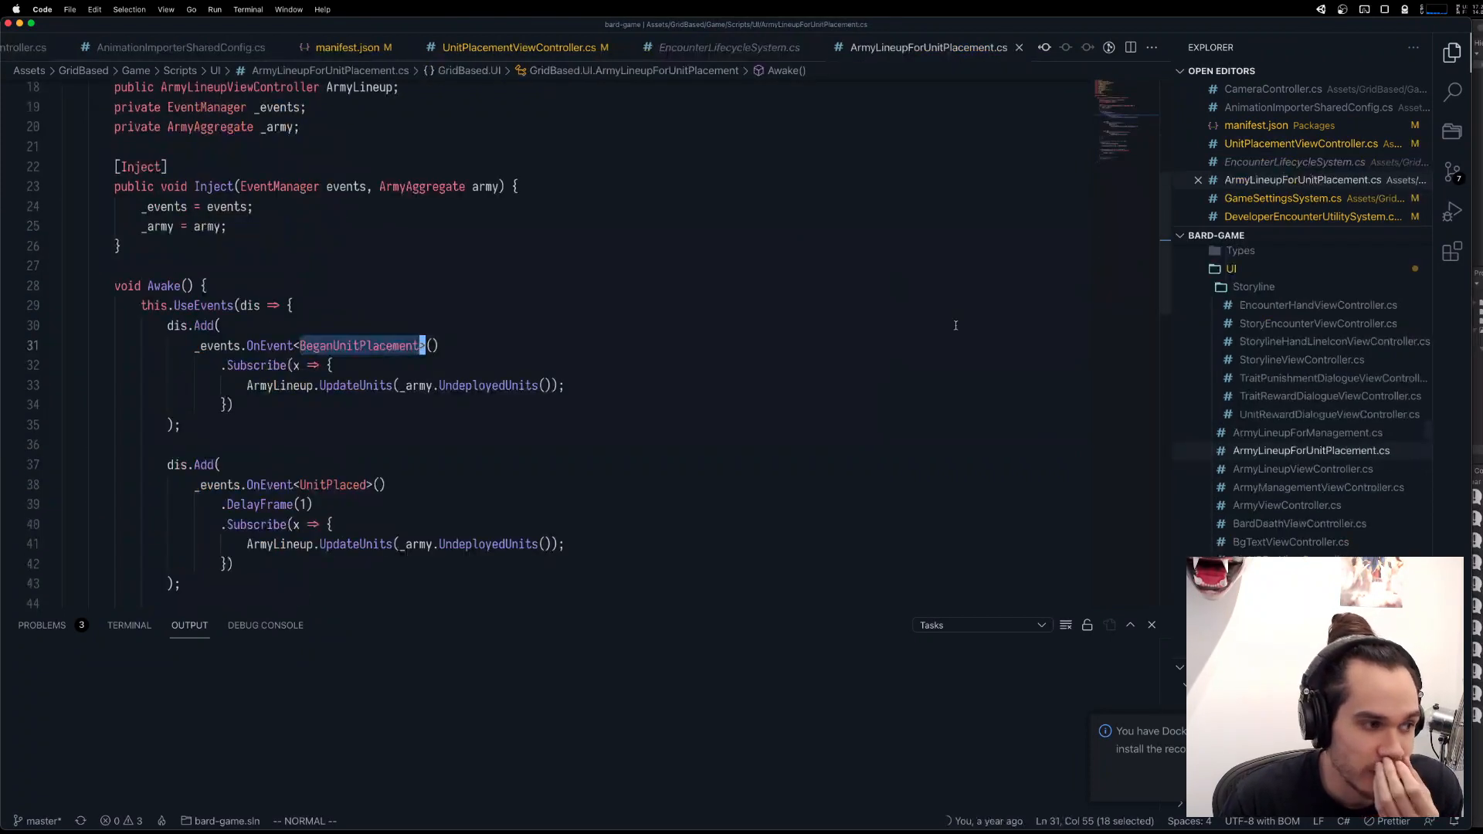
# Copy the ArmyLineup.SetVisible(false) line from the UnitPlacementConfirmed handler into the BeganUnitPlacement handler, above the UpdateUnits call.
pyautogui.click(373, 387)
pyautogui.scroll(-5, 371, 396)
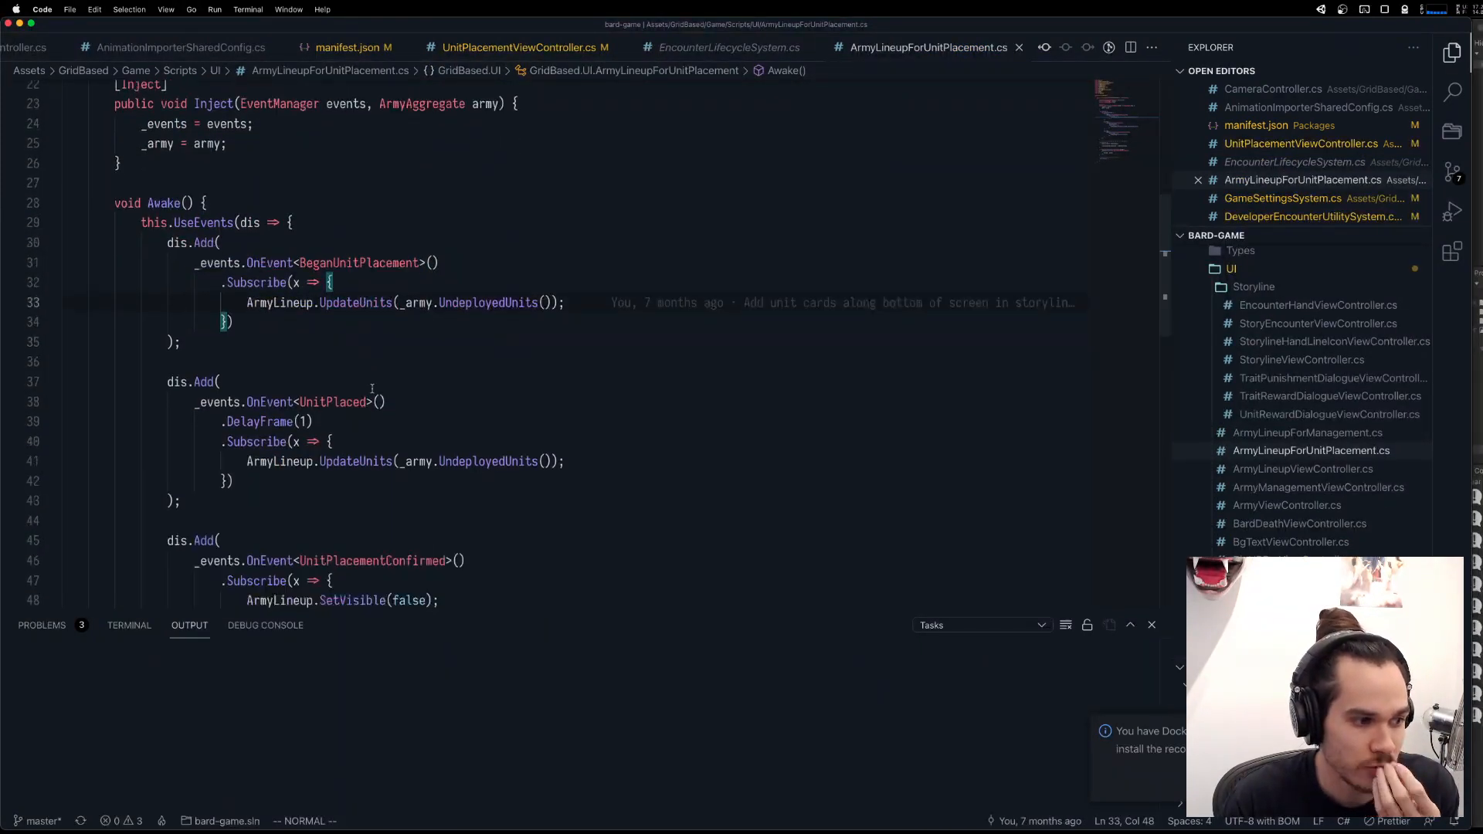
pyautogui.click(385, 438)
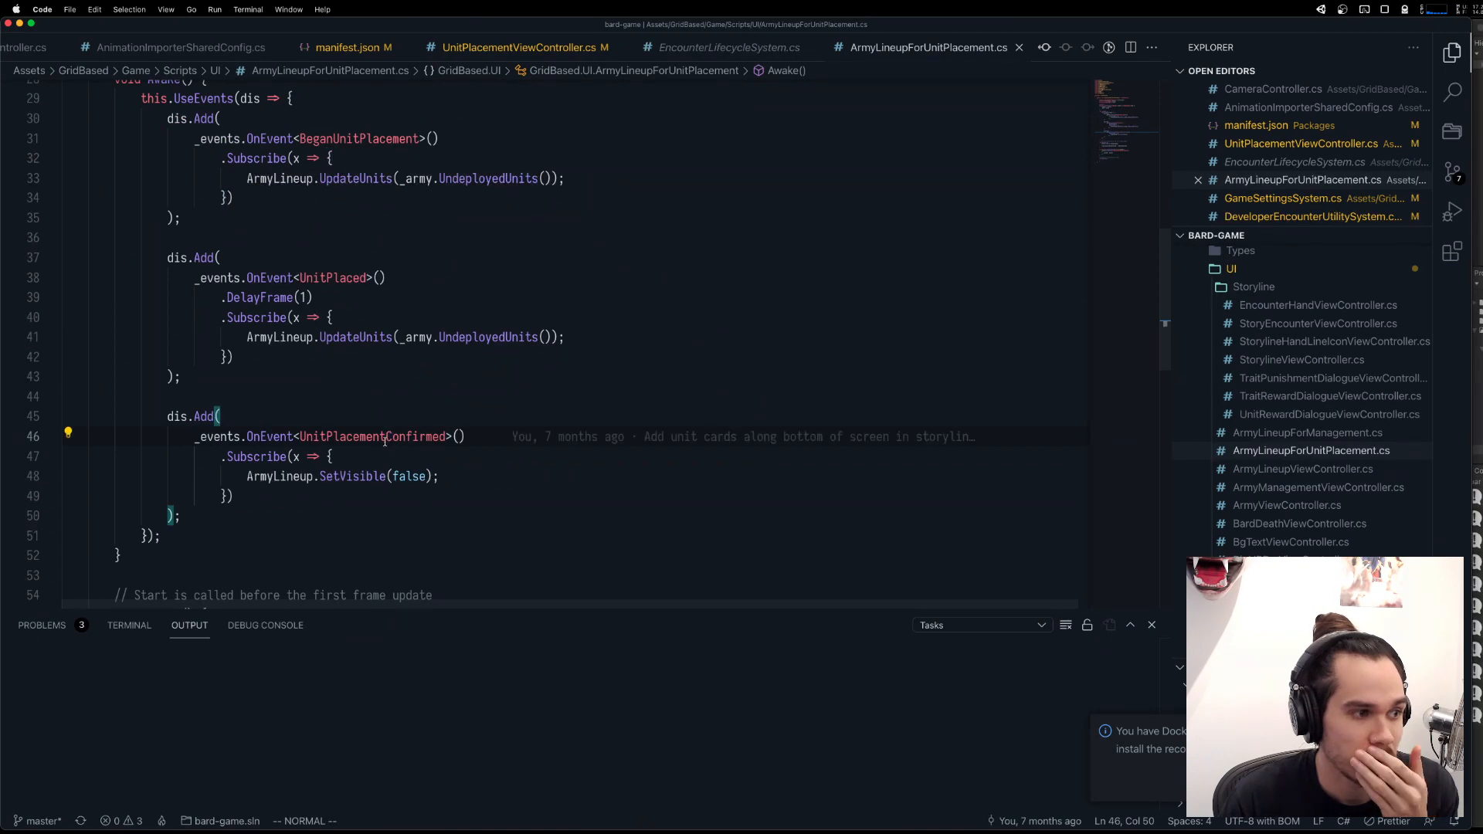
pyautogui.click(362, 477)
pyautogui.scroll(2, 362, 480)
pyautogui.scroll(5, 362, 480)
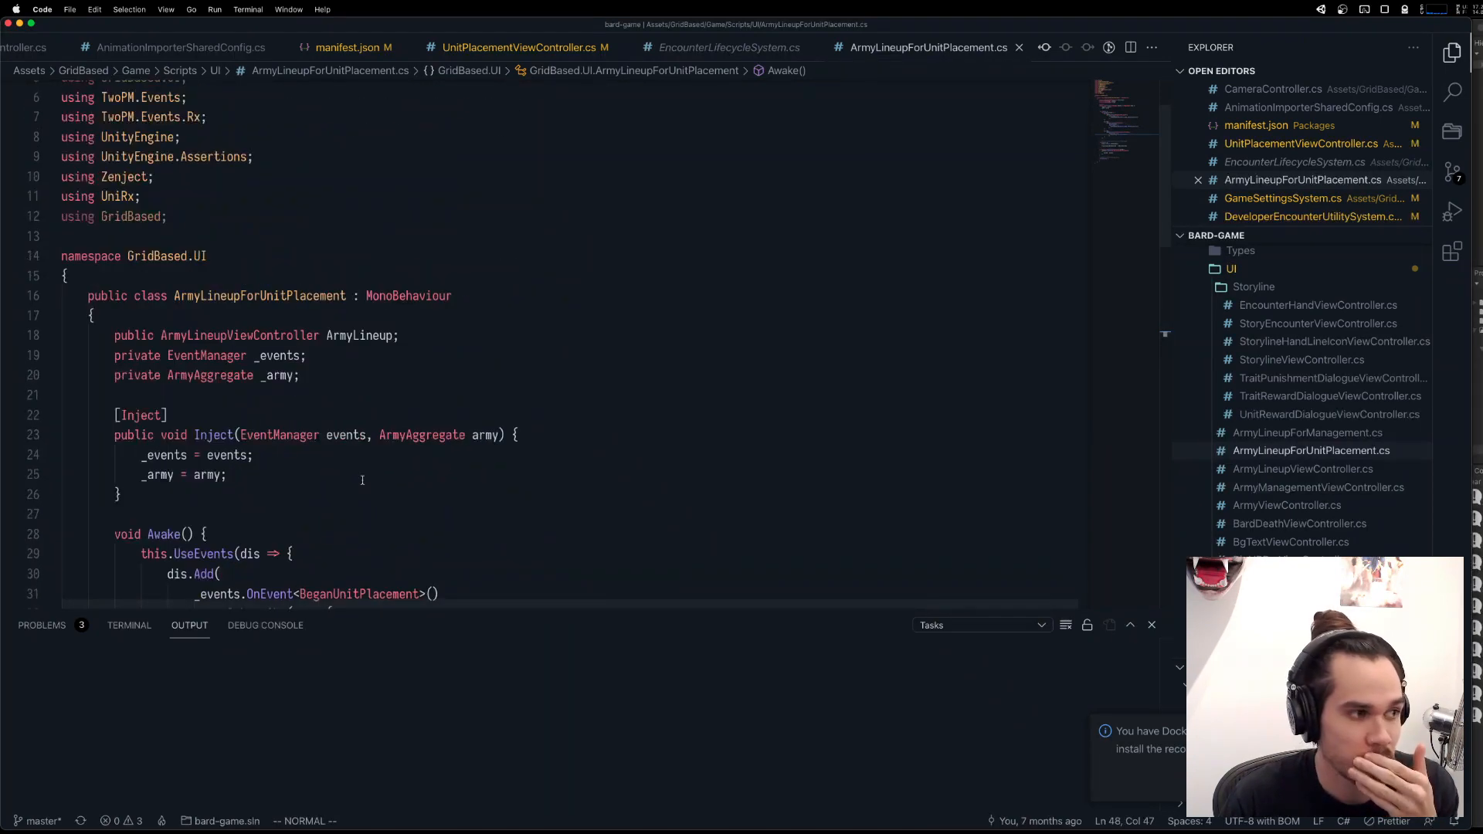
pyautogui.scroll(-7, 363, 480)
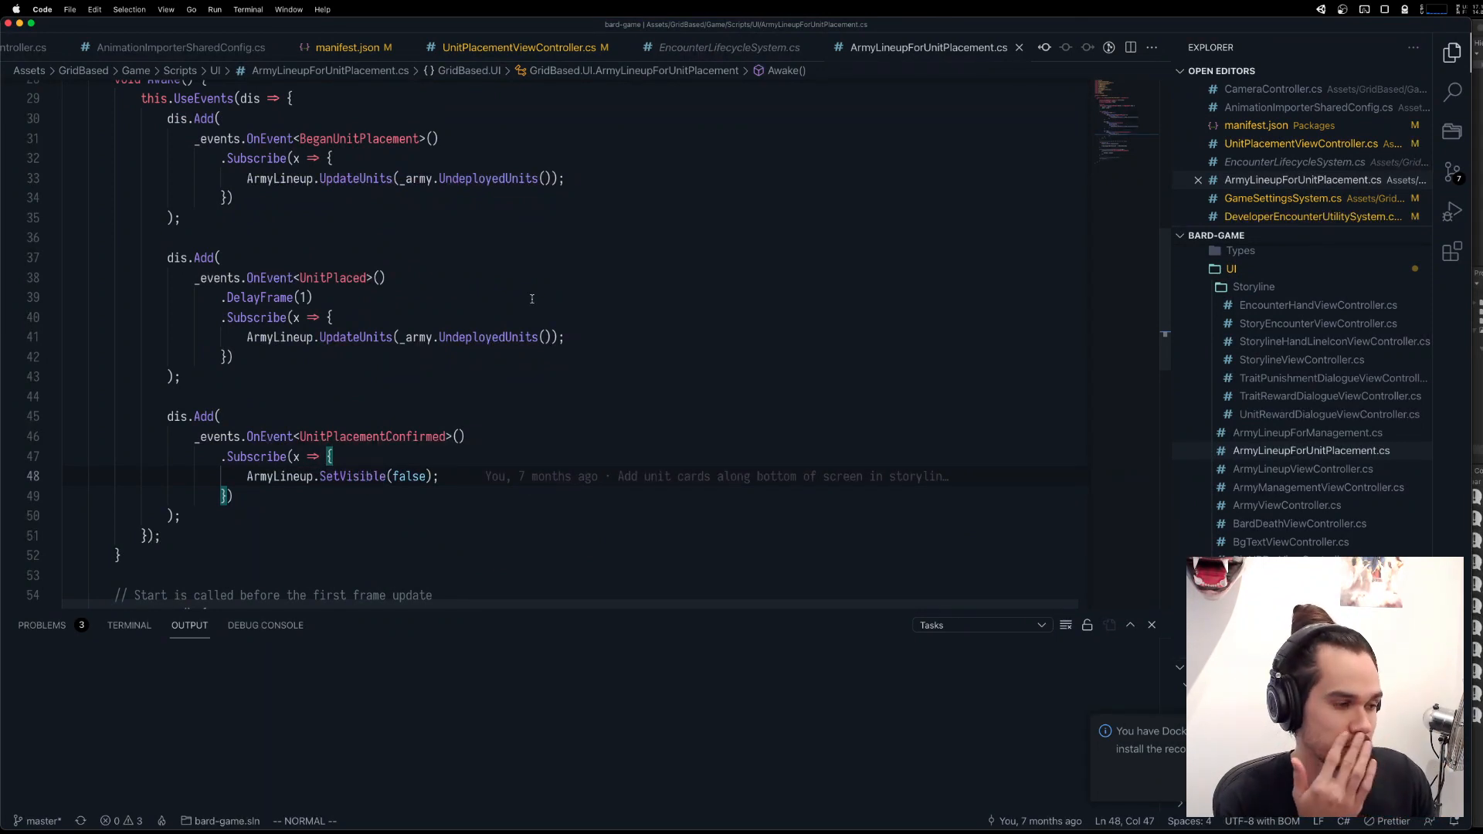
pyautogui.click(454, 159)
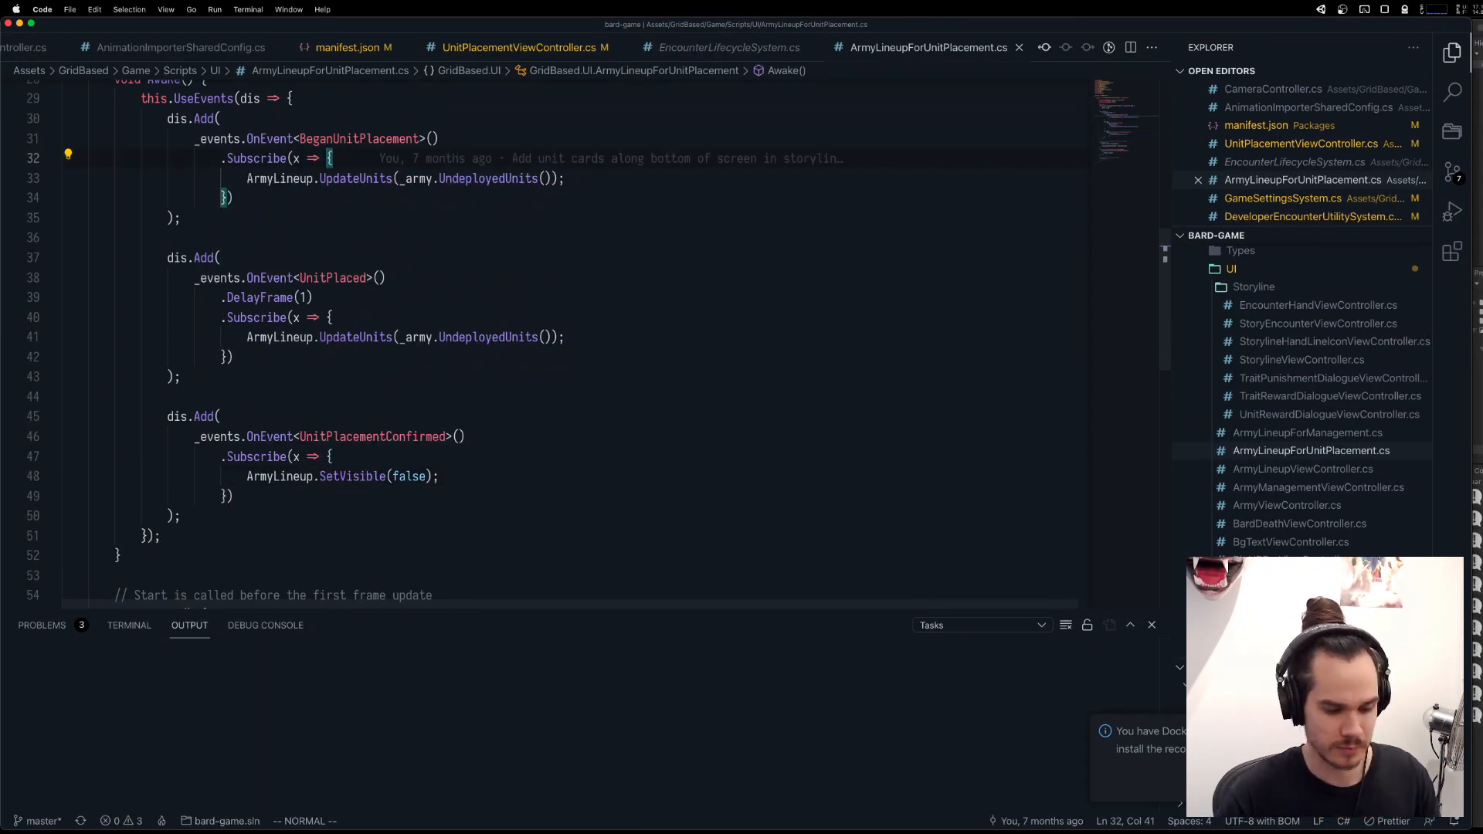
pyautogui.press('p')
pyautogui.scroll(2, 386, 289)
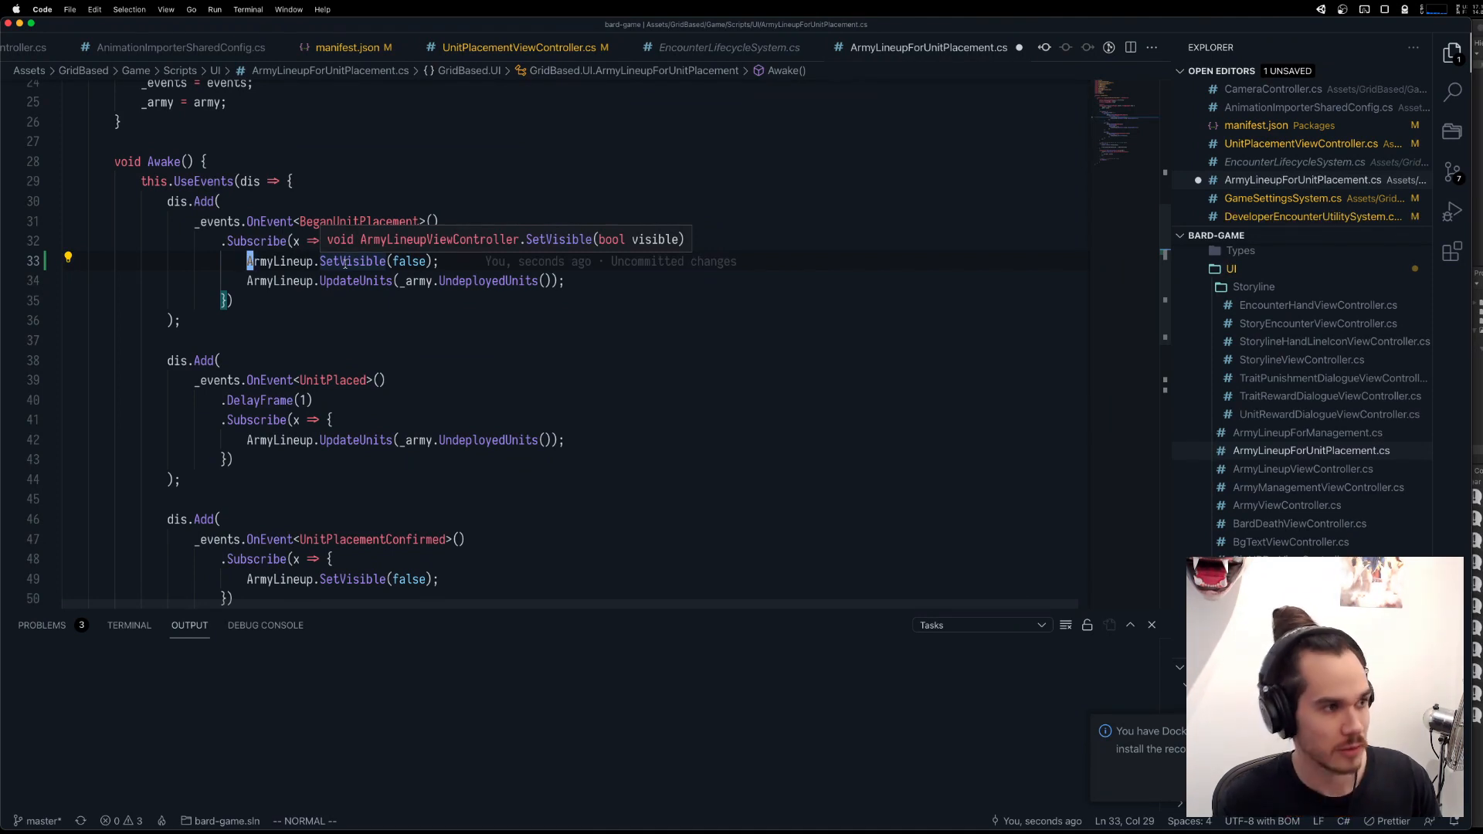
# Review the BeganUnitPlacement and UnitWentForHelp subscriptions in UnitPlacementViewController.cs.
pyautogui.click(539, 49)
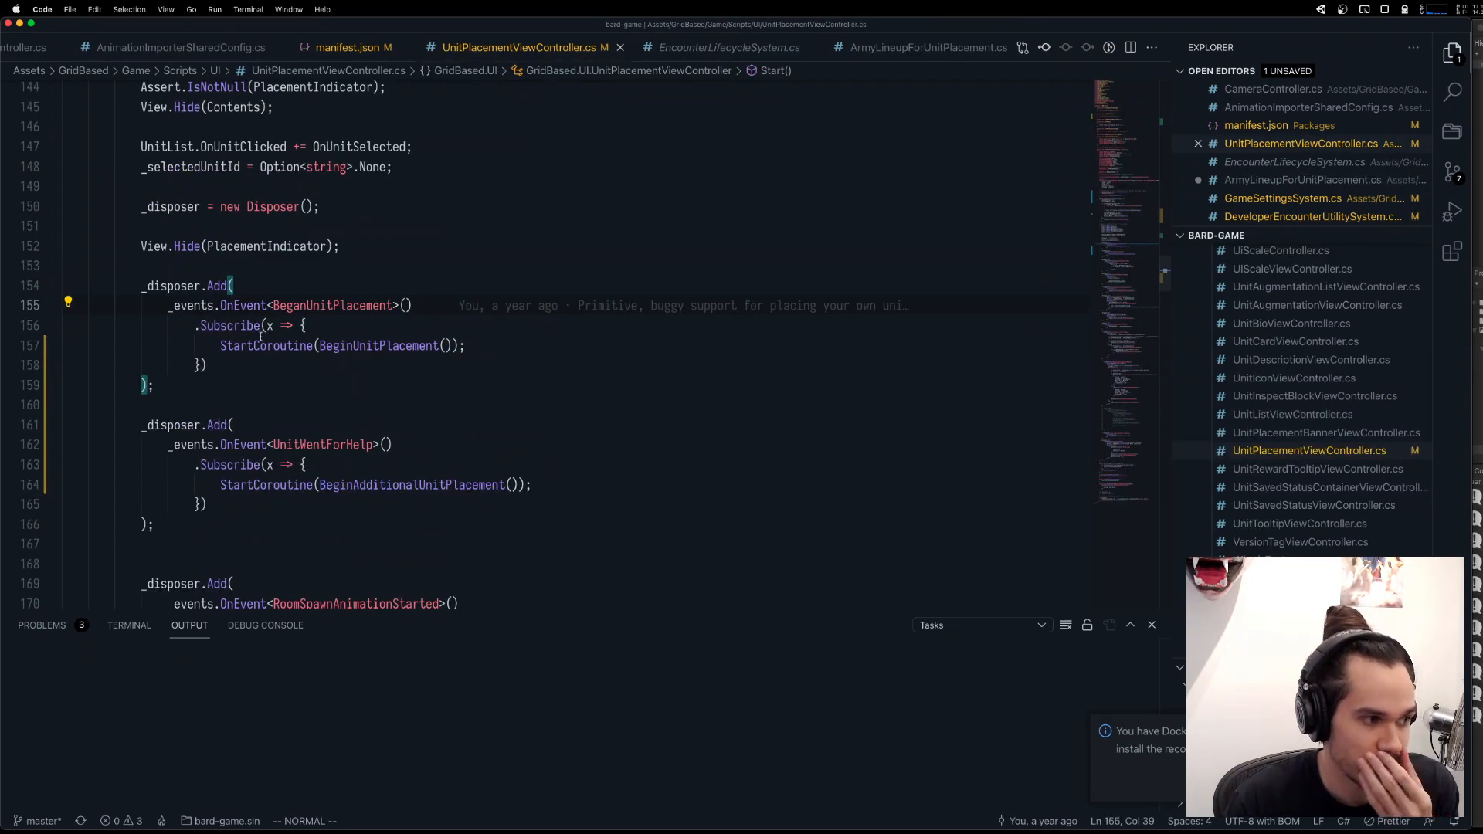
pyautogui.click(291, 403)
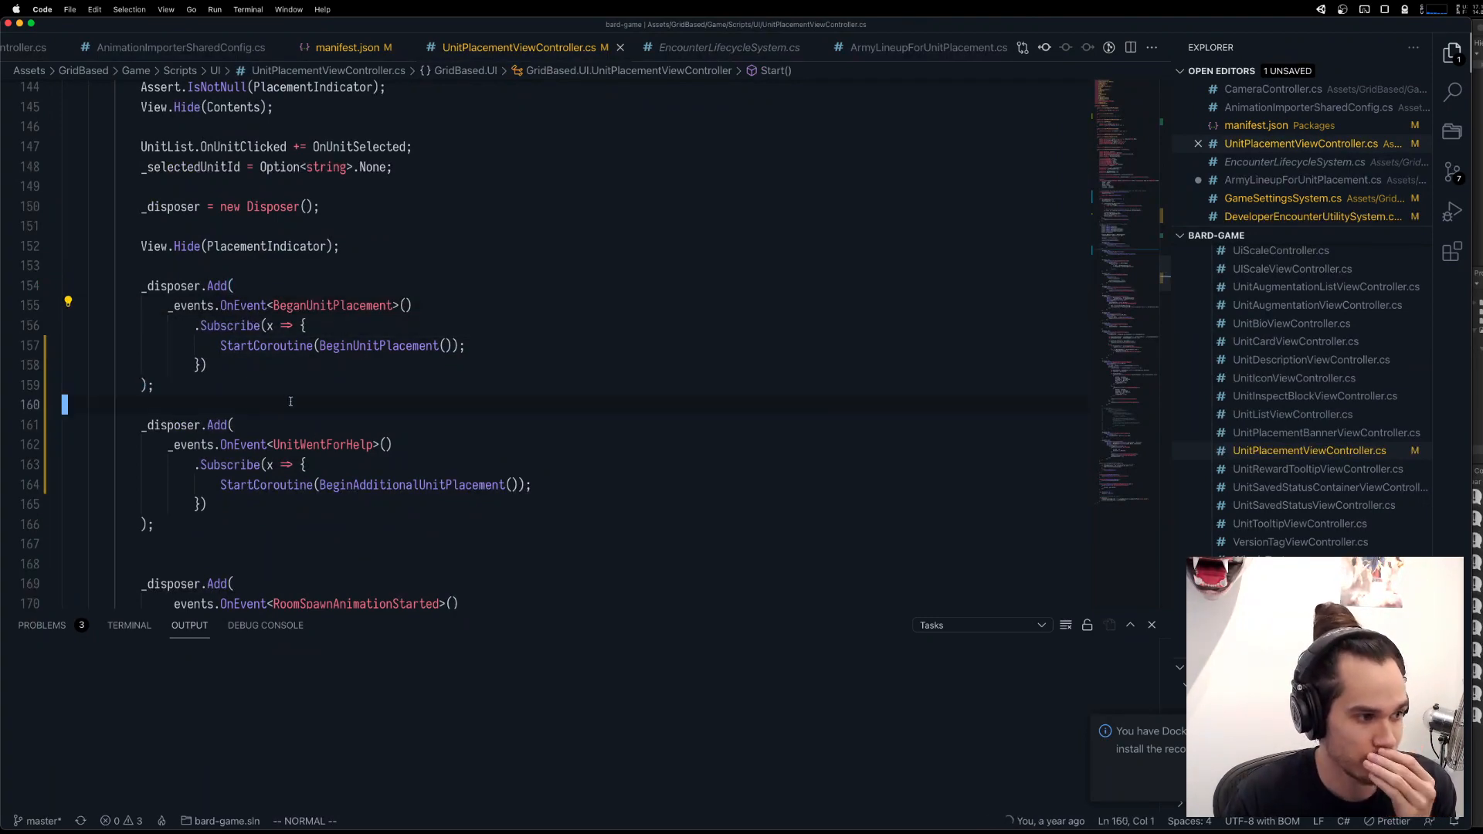
pyautogui.scroll(3, 291, 400)
pyautogui.scroll(15, 291, 399)
pyautogui.scroll(-20, 290, 403)
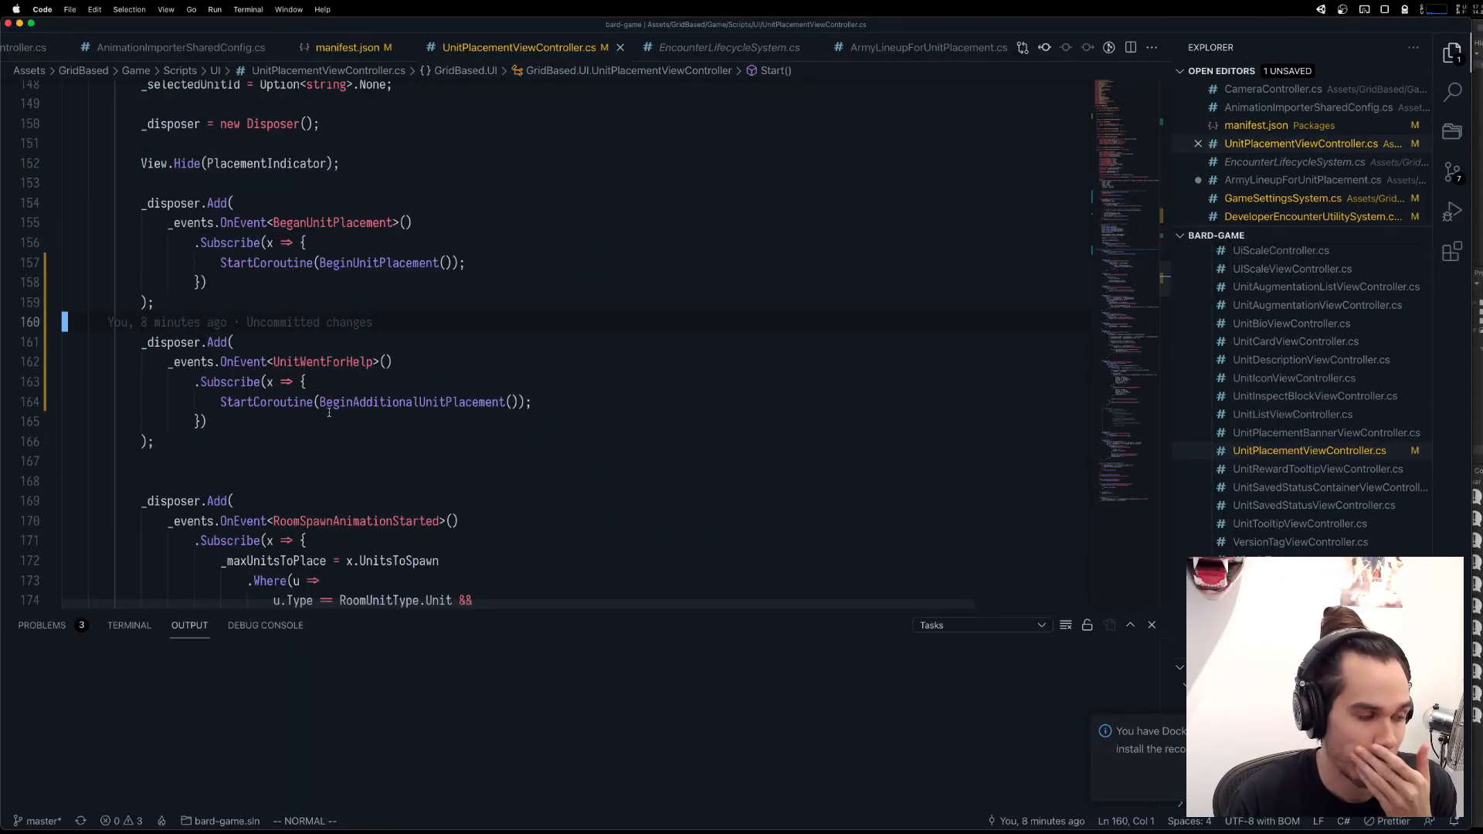
# Move the _maxUnitsToPlace = 1; line from BeginAdditionalUnitPlacement into the UnitWentForHelp handler, above its StartCoroutine call.
pyautogui.scroll(18, 325, 409)
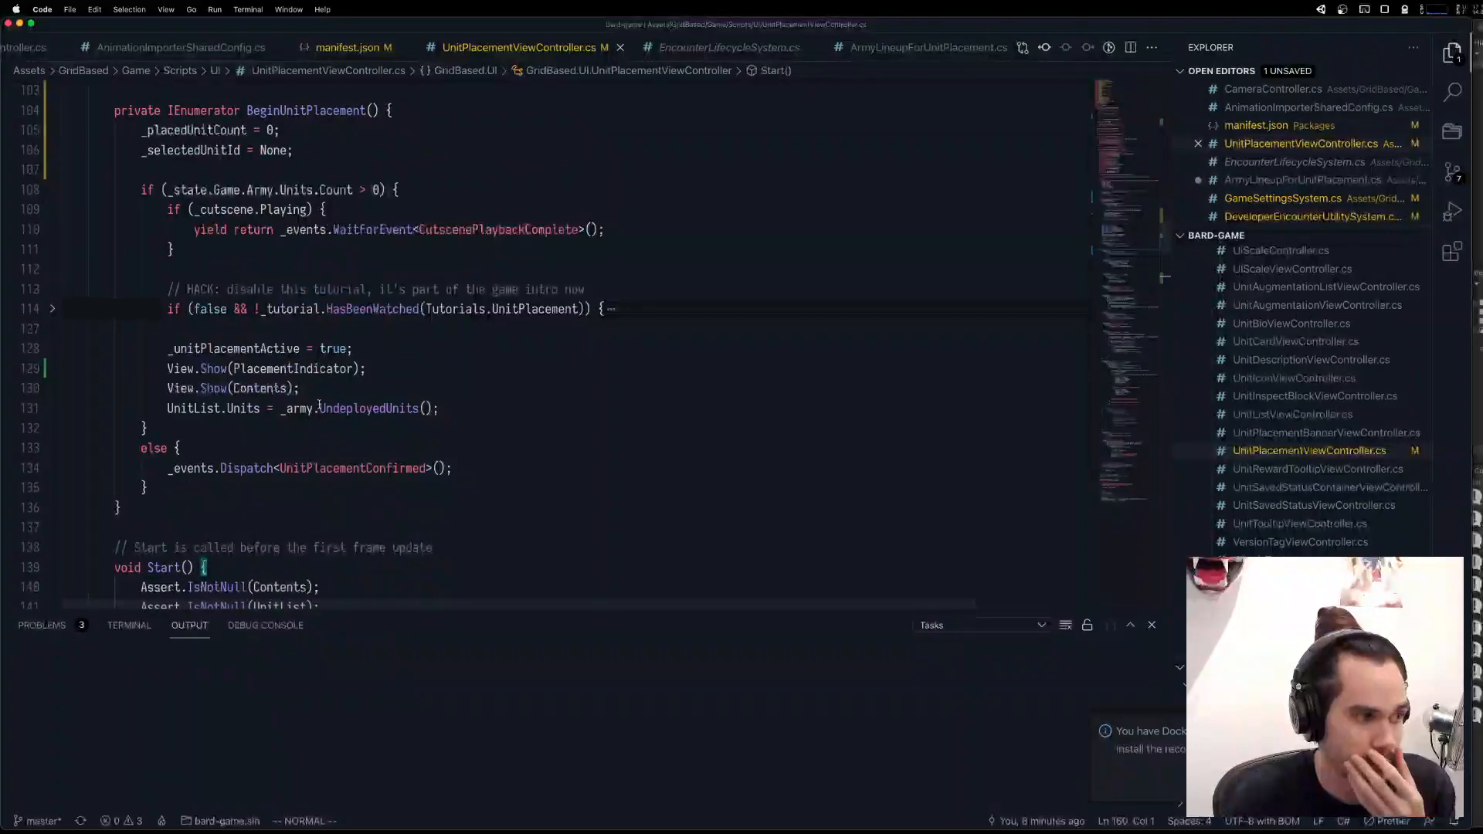
pyautogui.scroll(2, 309, 348)
pyautogui.click(323, 294)
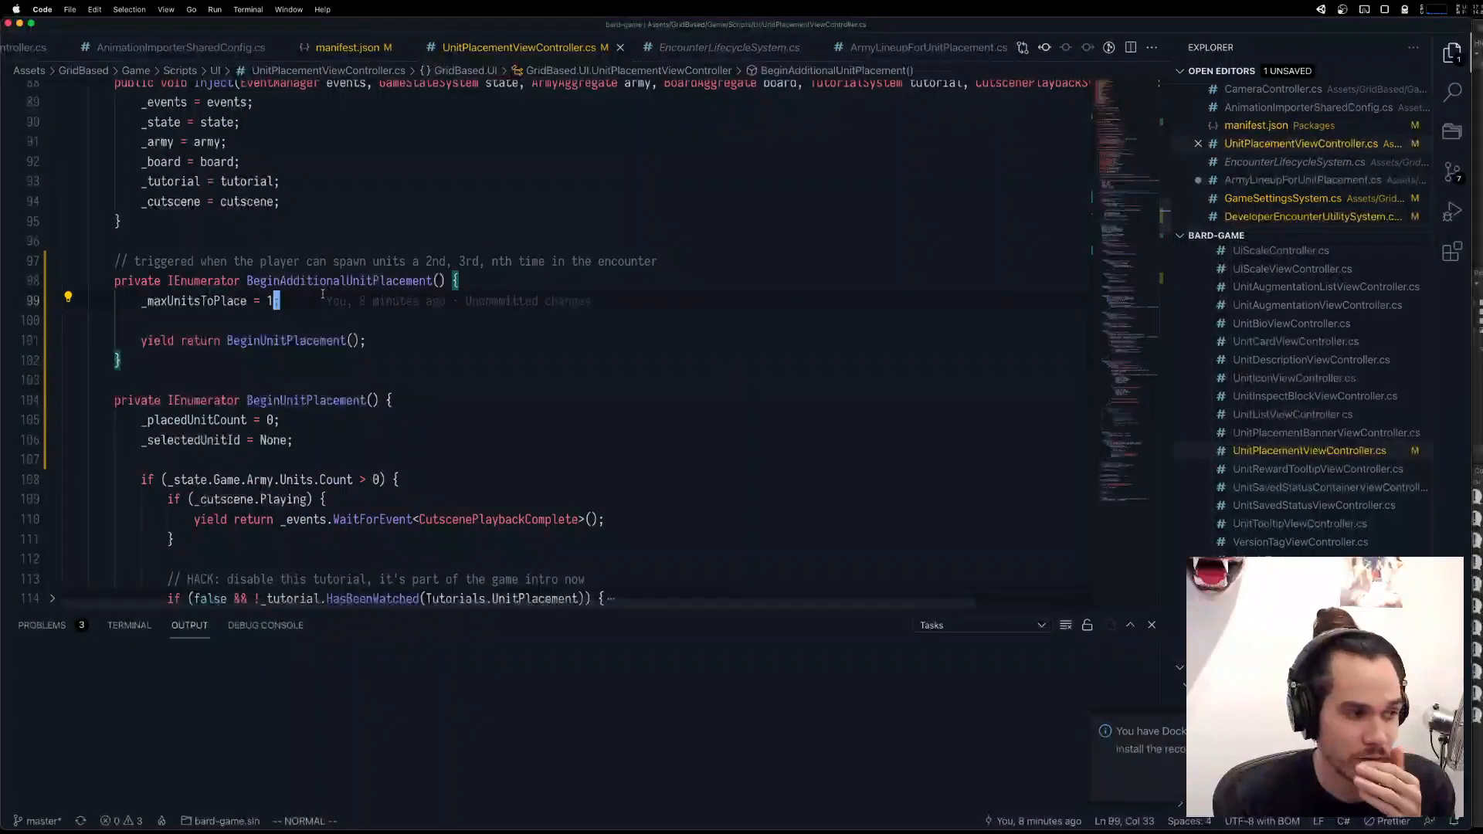
pyautogui.press('d')
pyautogui.press('d')
pyautogui.scroll(-20, 340, 386)
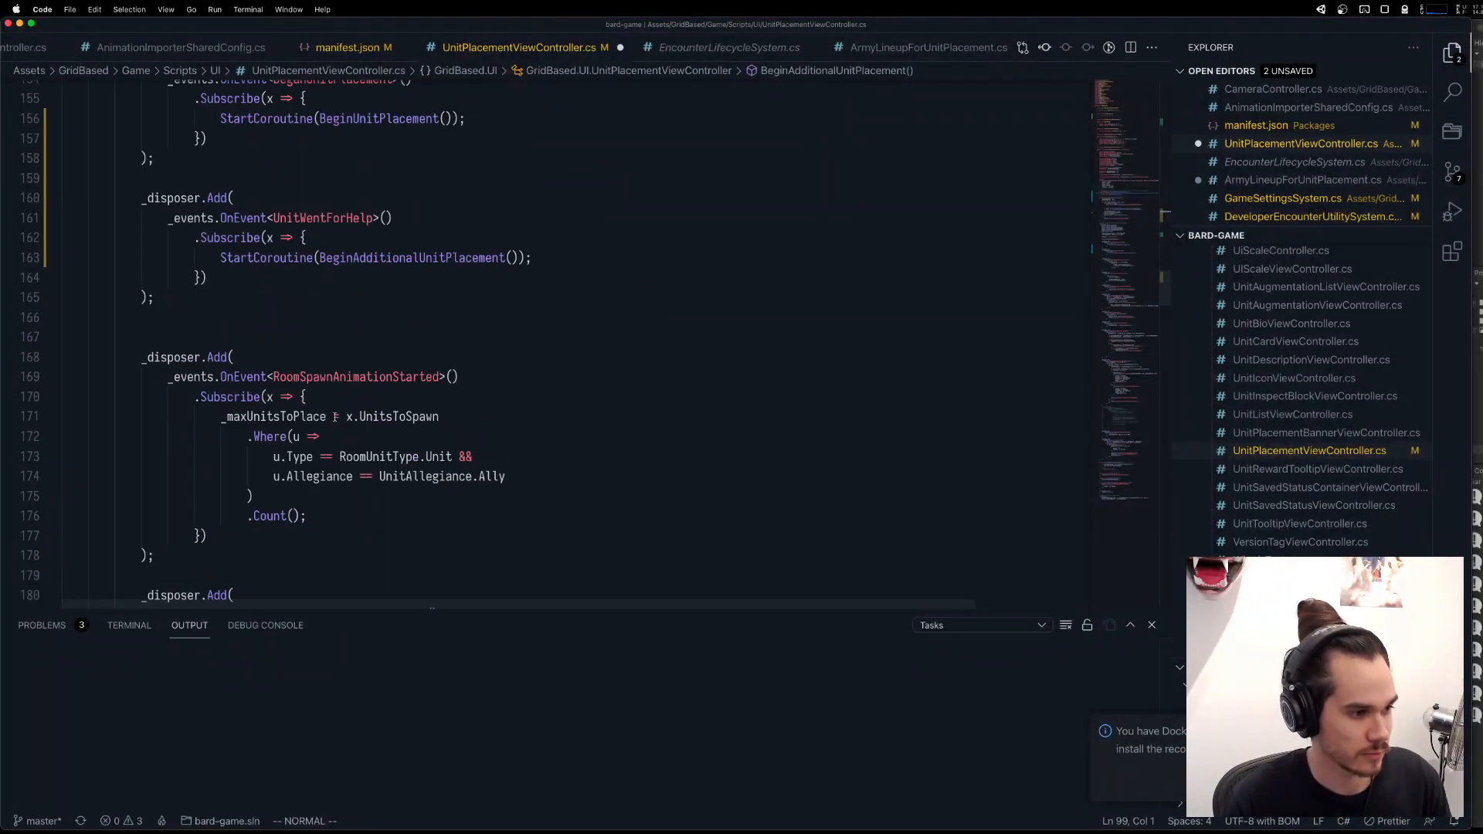
pyautogui.click(354, 324)
pyautogui.press('p')
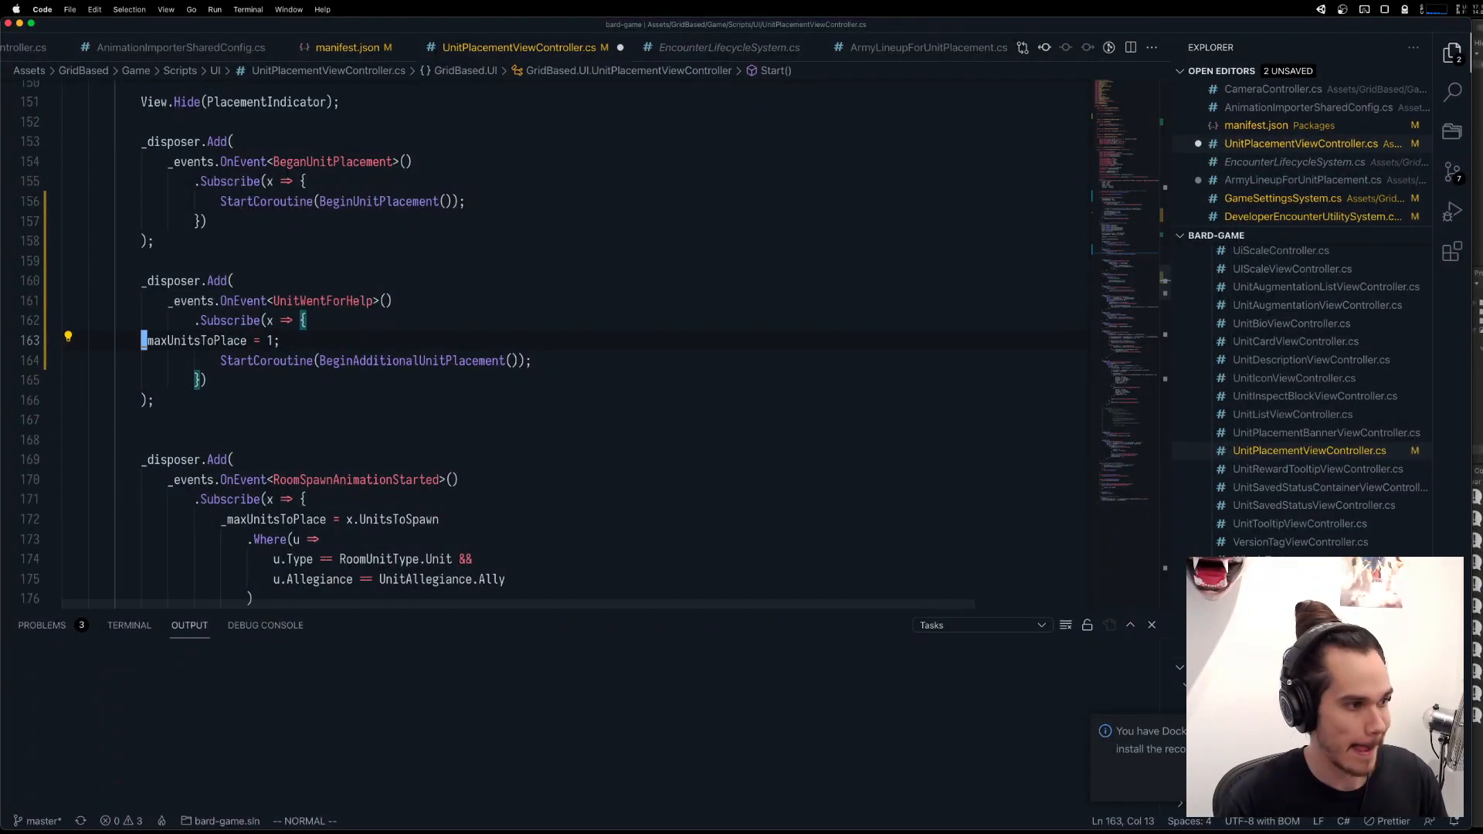
# Add an _events.Dispatch(new BeganUnitPlacement() { }) call on a new line below _maxUnitsToPlace = 1; in the UnitWentForHelp handler.
pyautogui.press('o')
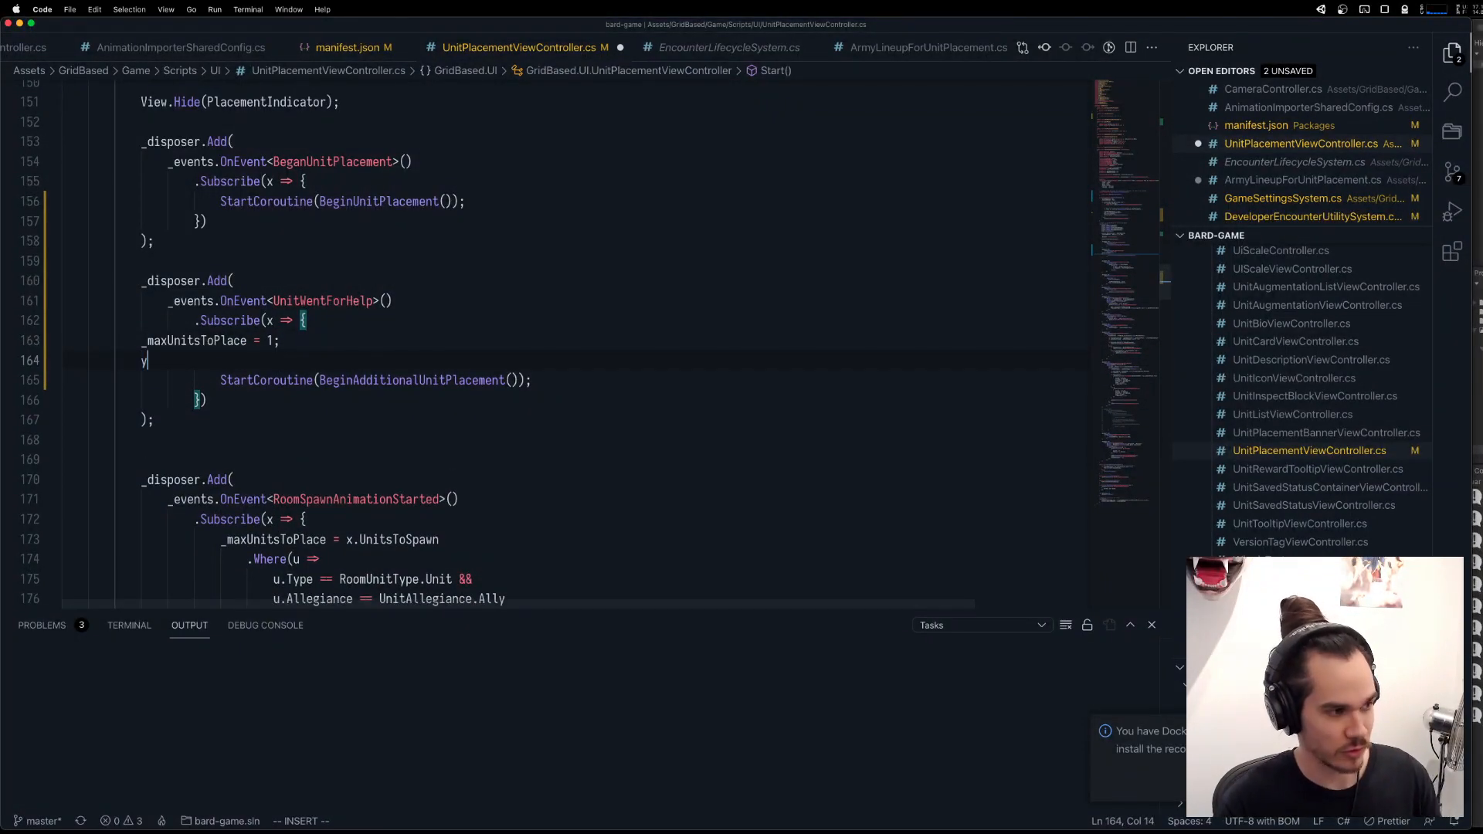
pyautogui.write('_events.')
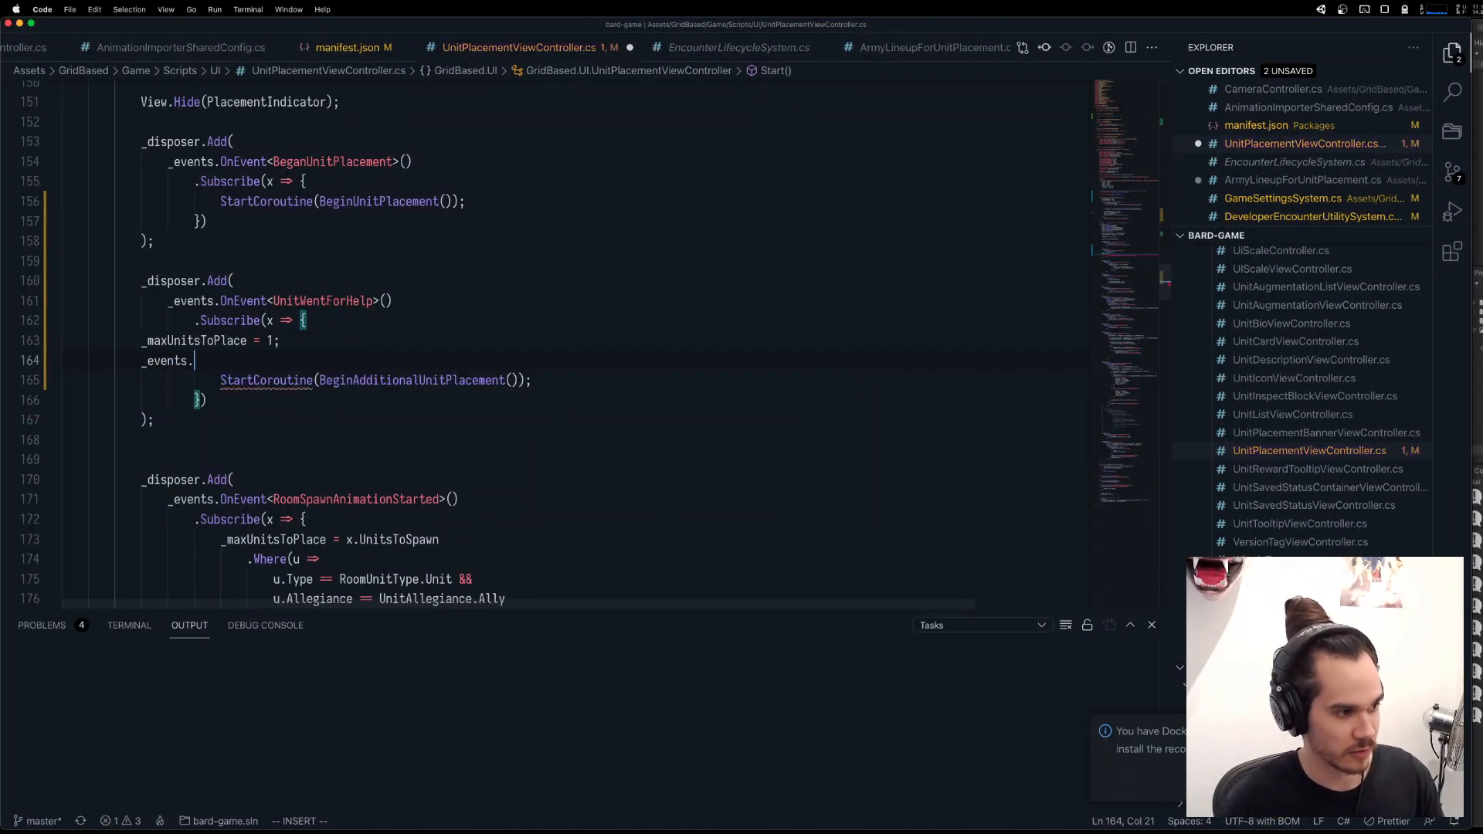
pyautogui.write('Dispatch(n')
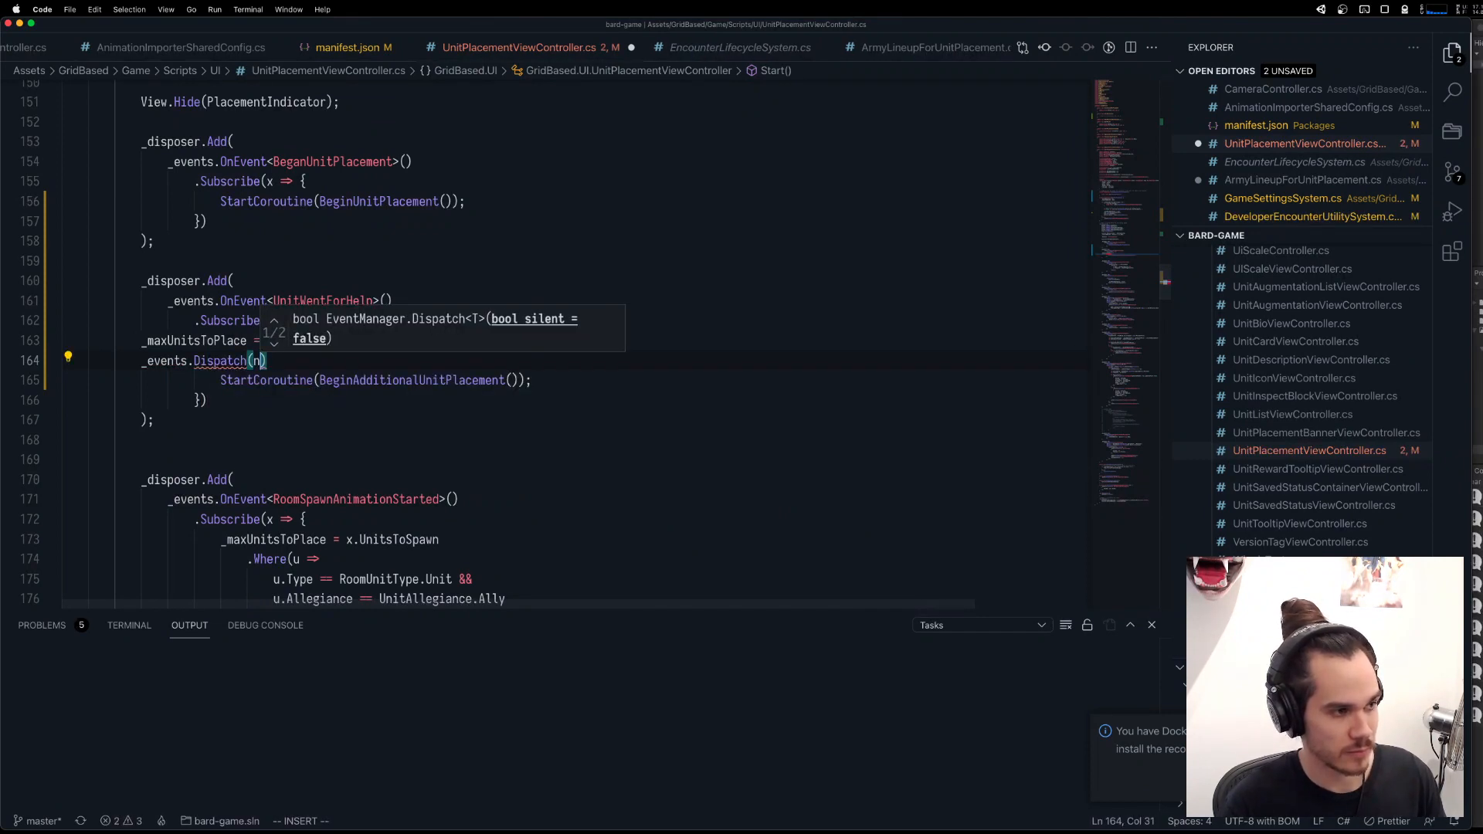
pyautogui.write('ew BeganUn')
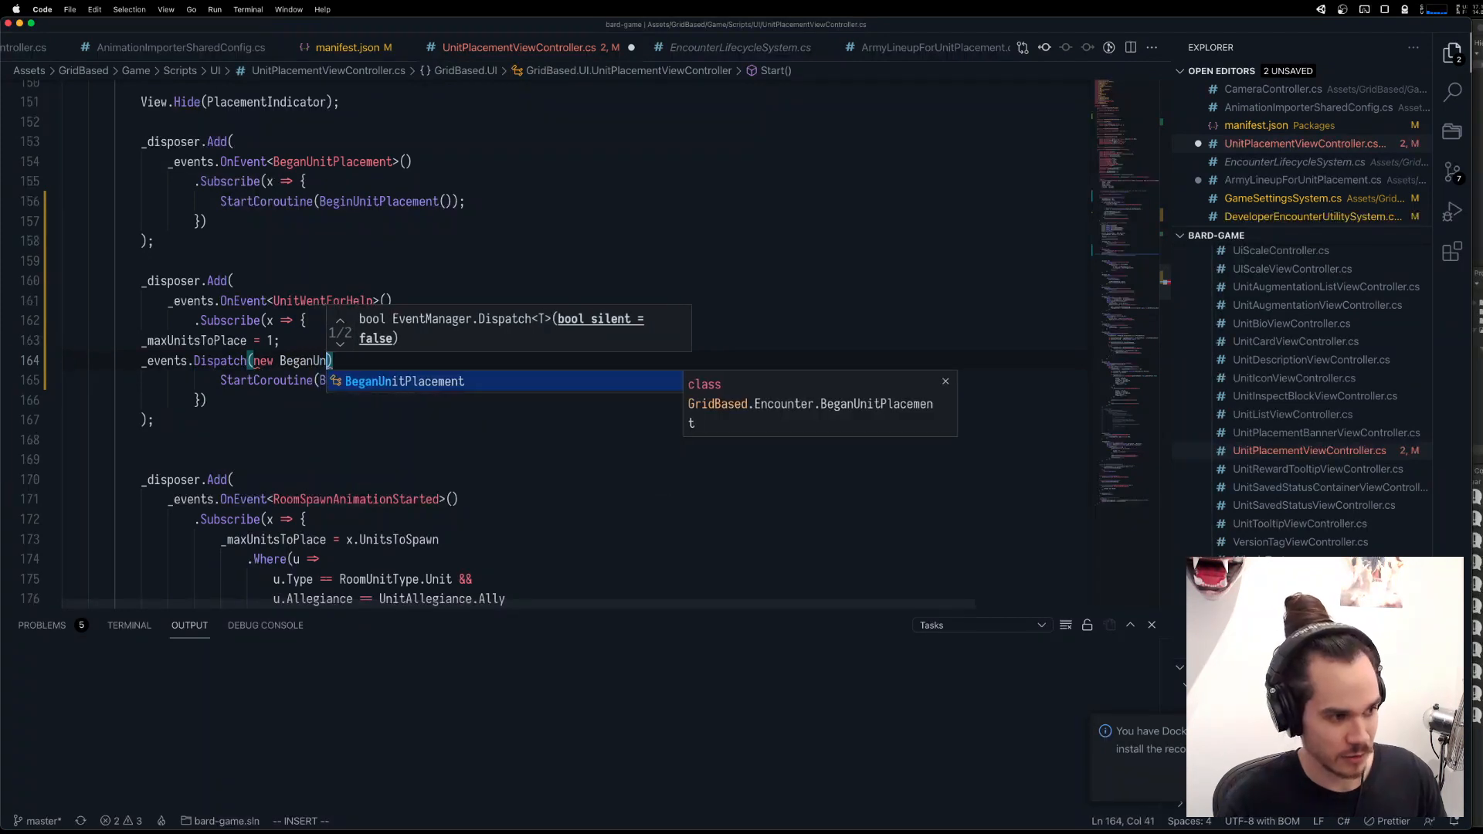
pyautogui.press('Tab')
pyautogui.write('() {')
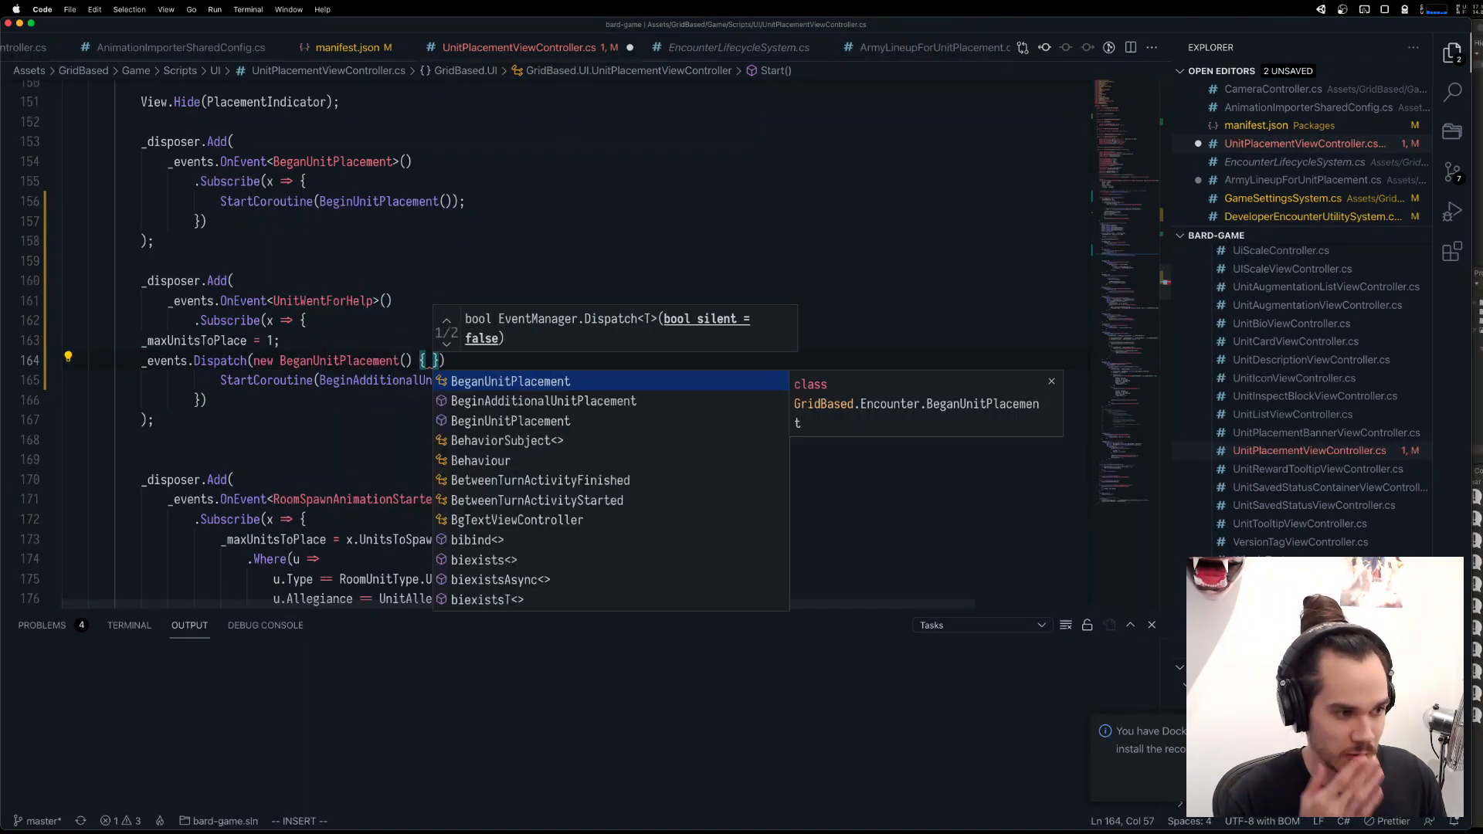
pyautogui.press('Escape')
# Look up the definition of BeganUnitPlacement and return to the dispatch call.
pyautogui.click(355, 360)
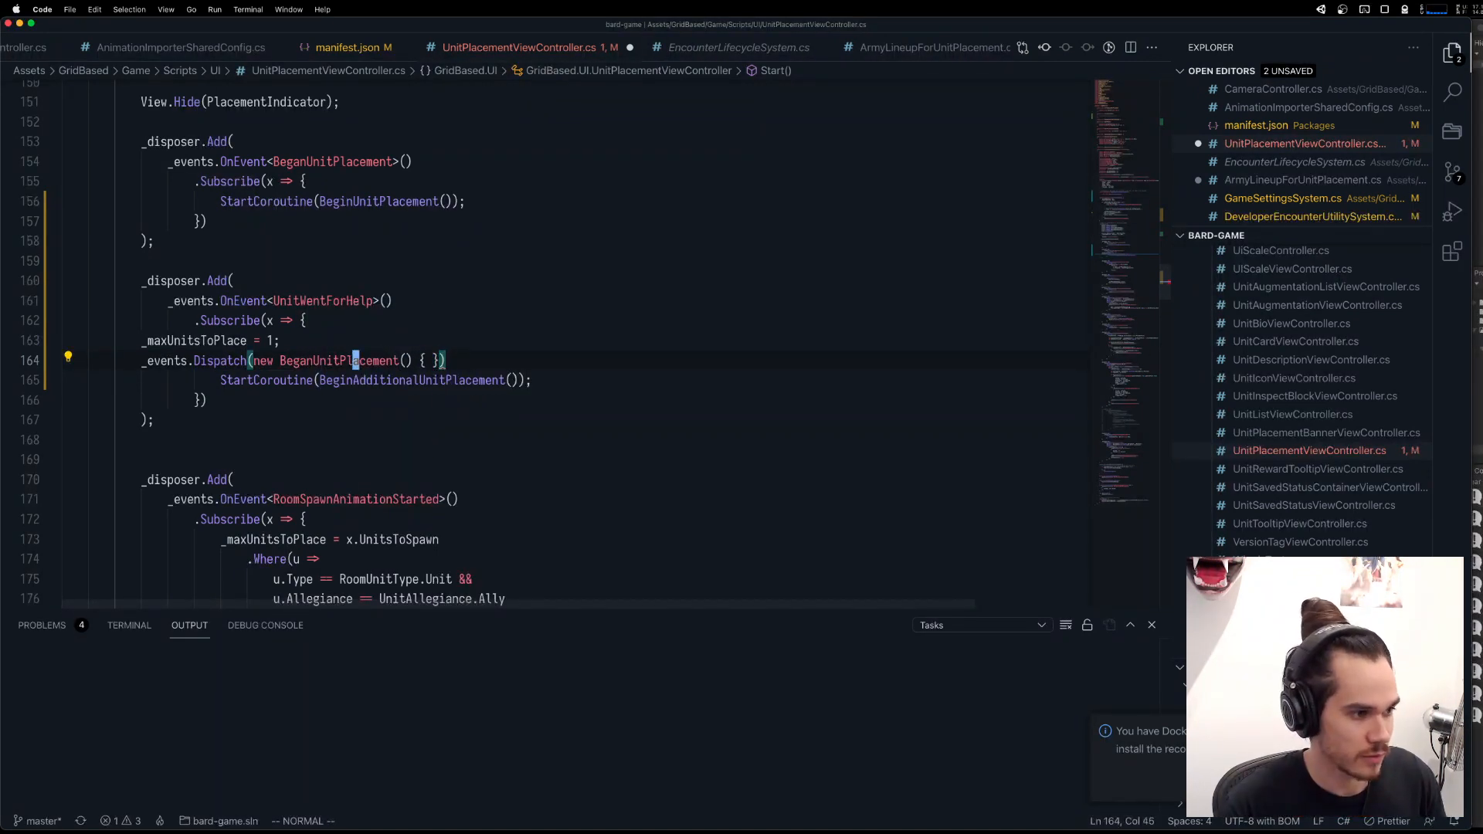
pyautogui.press('g')
pyautogui.press('d')
pyautogui.hotkey('ctrl', 'o')
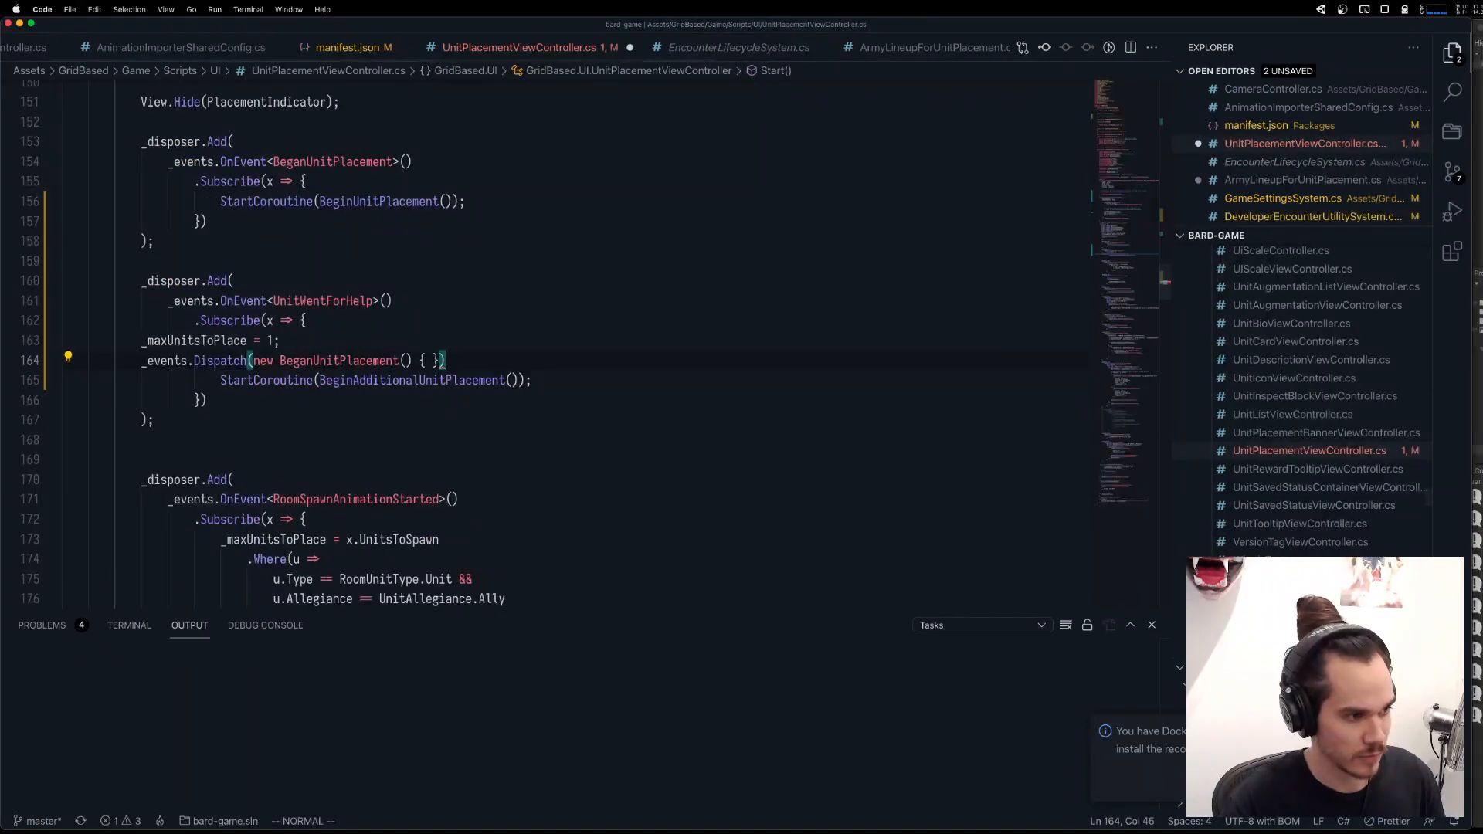
# Rewrite the dispatch call in generic form as _events.Dispatch<BeganUnitPlacement>(); and save the file.
pyautogui.press('b')
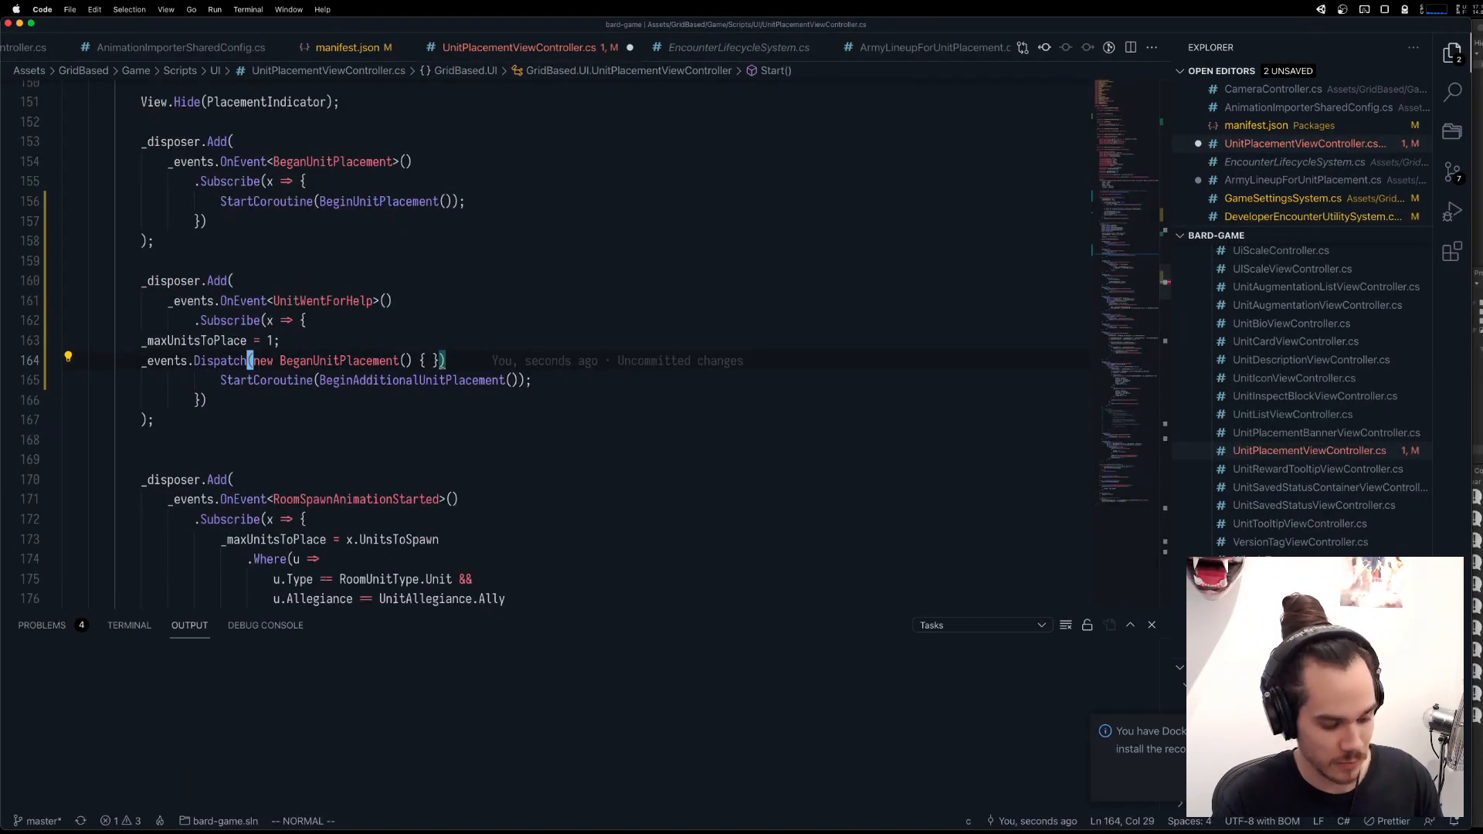
pyautogui.hotkey('shift', 'c')
pyautogui.write('<Beg')
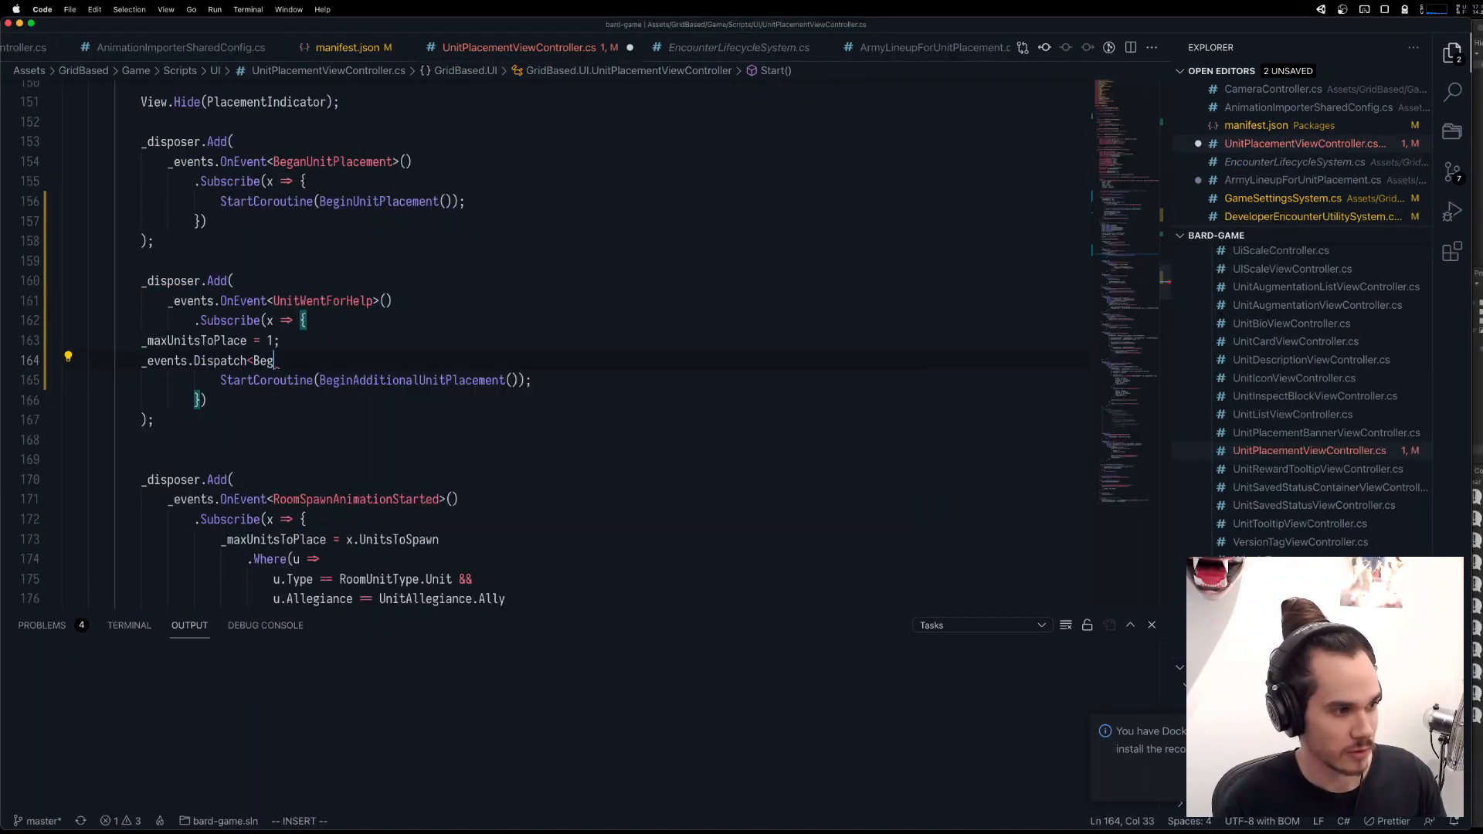
pyautogui.write('anUn')
pyautogui.press('Tab')
pyautogui.write('>*()')
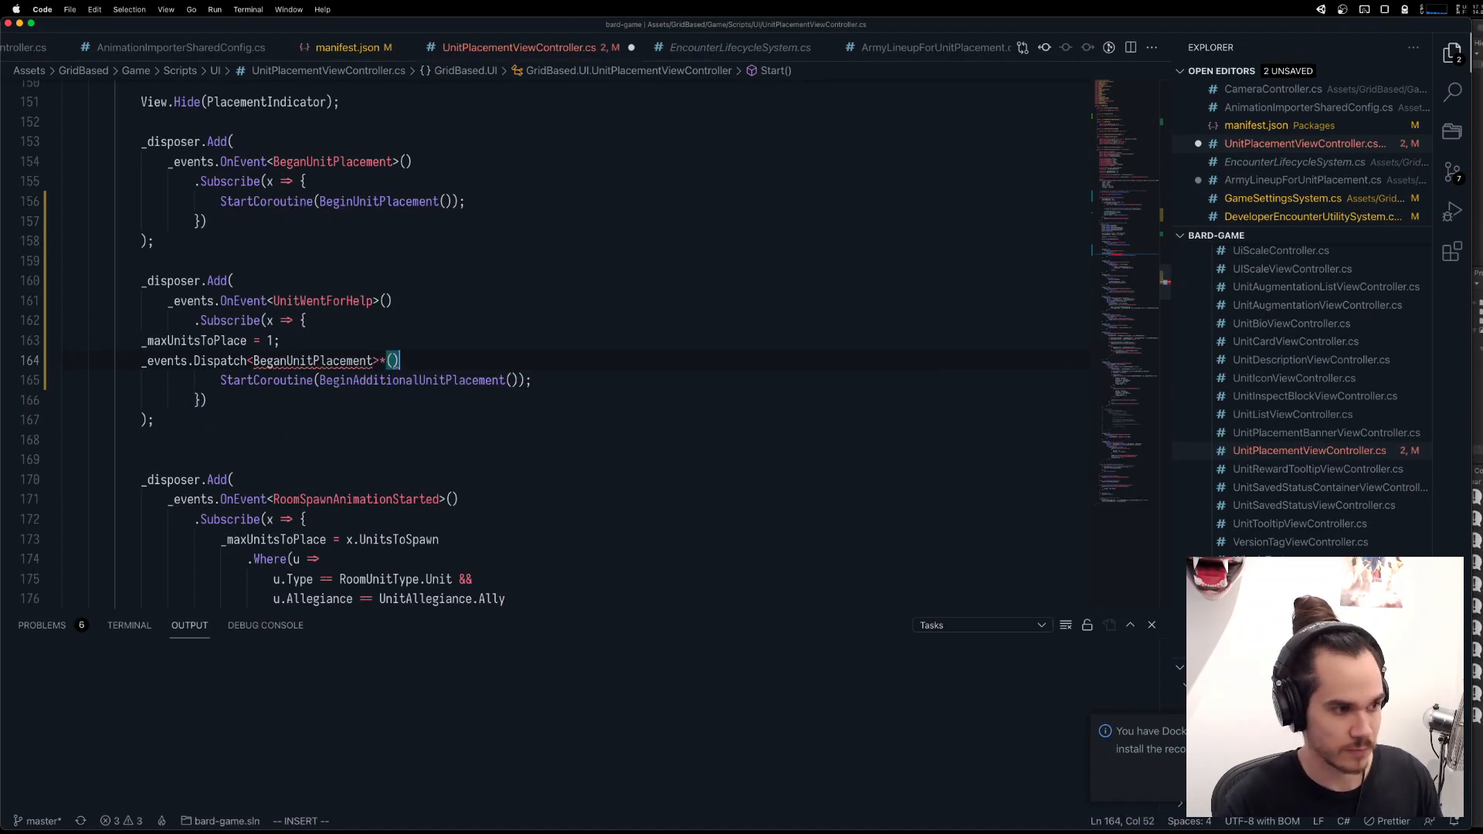
pyautogui.press('BackSpace')
pyautogui.press('BackSpace')
pyautogui.press('BackSpace')
pyautogui.write('();')
pyautogui.press('Escape')
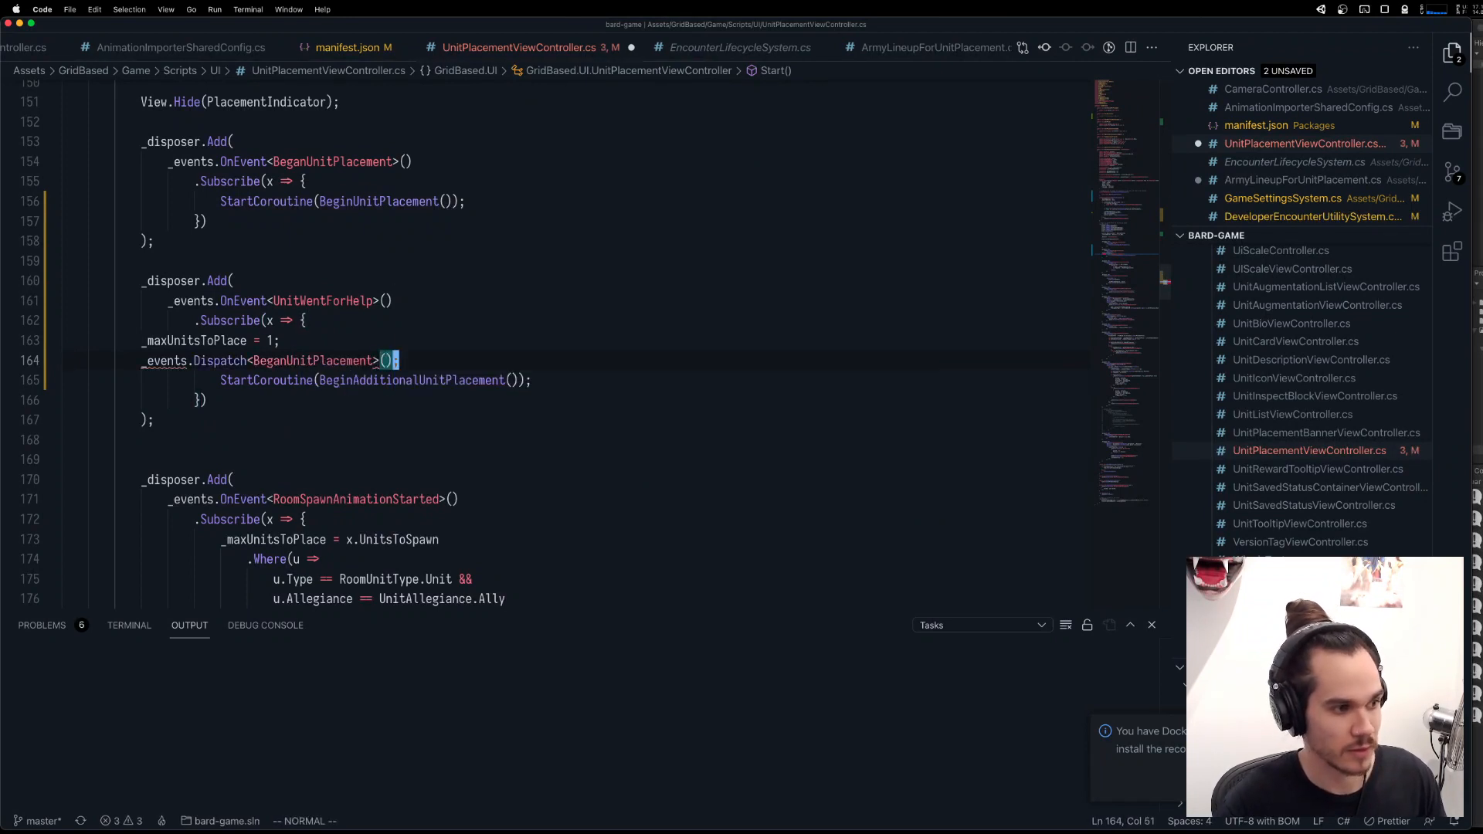
pyautogui.hotkey('ctrl', 's')
# Delete the StartCoroutine(BeginAdditionalUnitPlacement()) line from the UnitWentForHelp handler and save the file.
pyautogui.press('j')
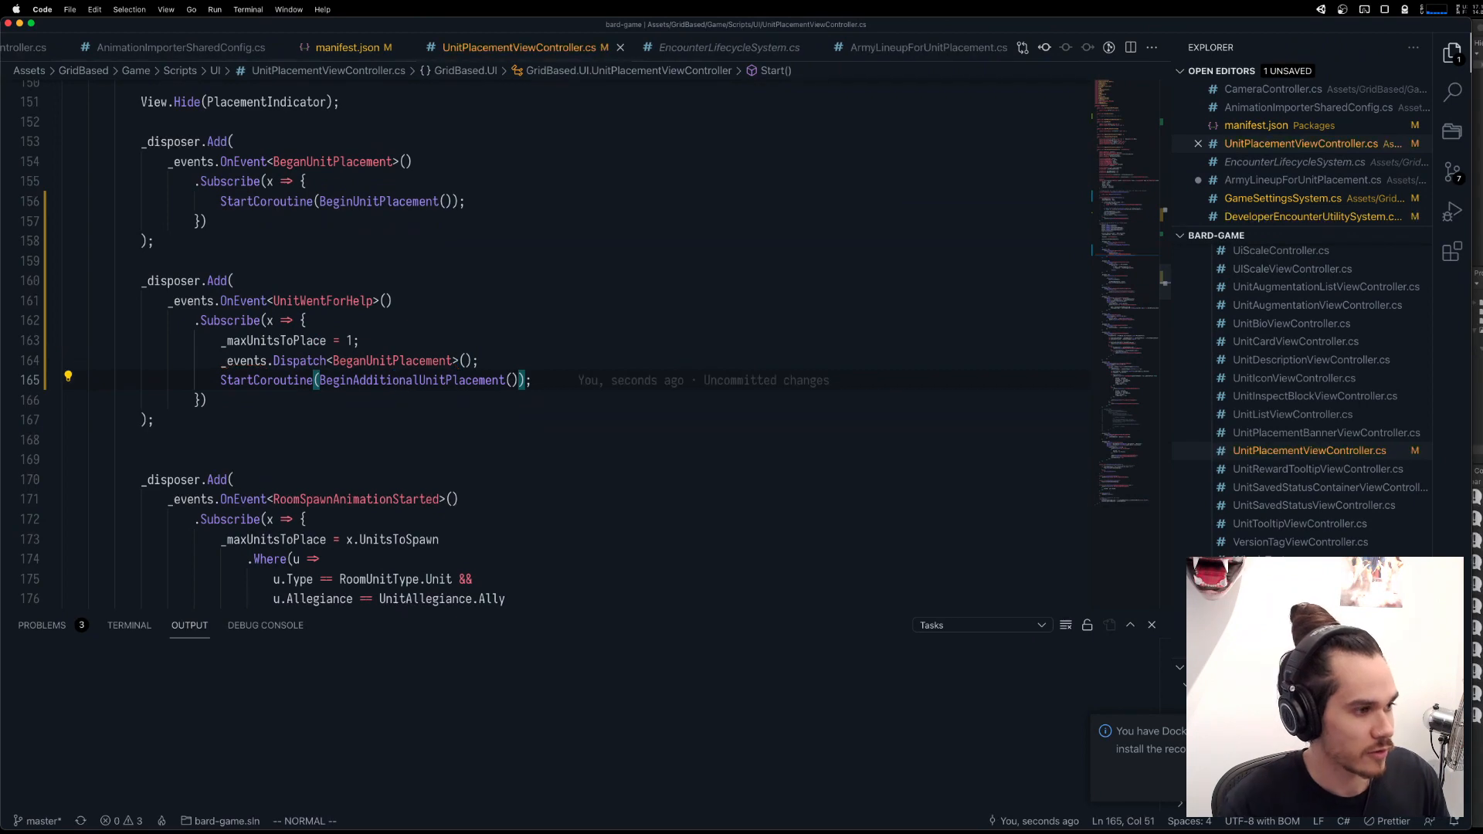
pyautogui.press('d')
pyautogui.press('d')
pyautogui.press('super+s')
# Delete the BeginAdditionalUnitPlacement method together with the comment above it.
pyautogui.scroll(12, 317, 375)
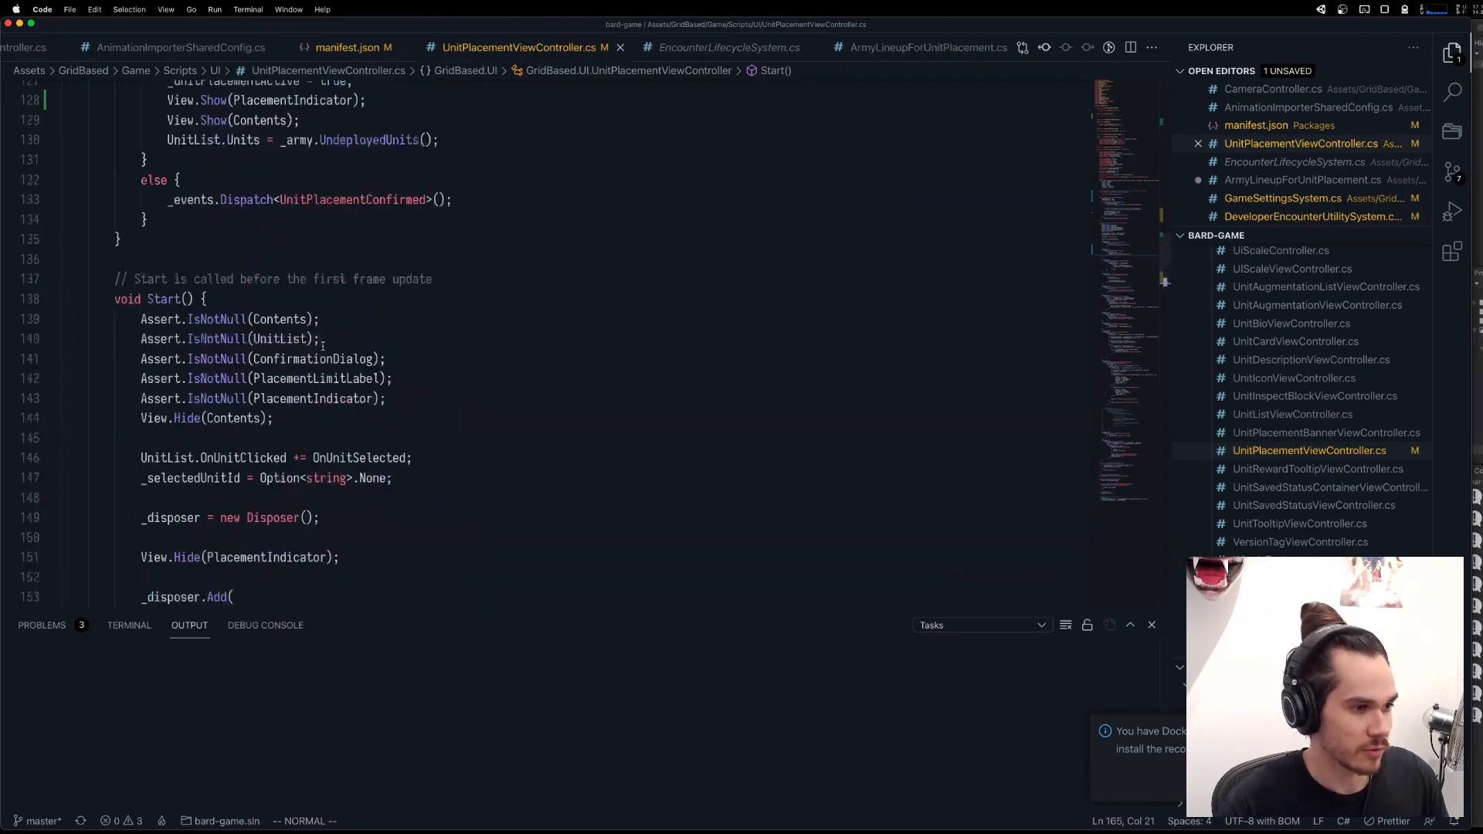
pyautogui.scroll(7, 318, 375)
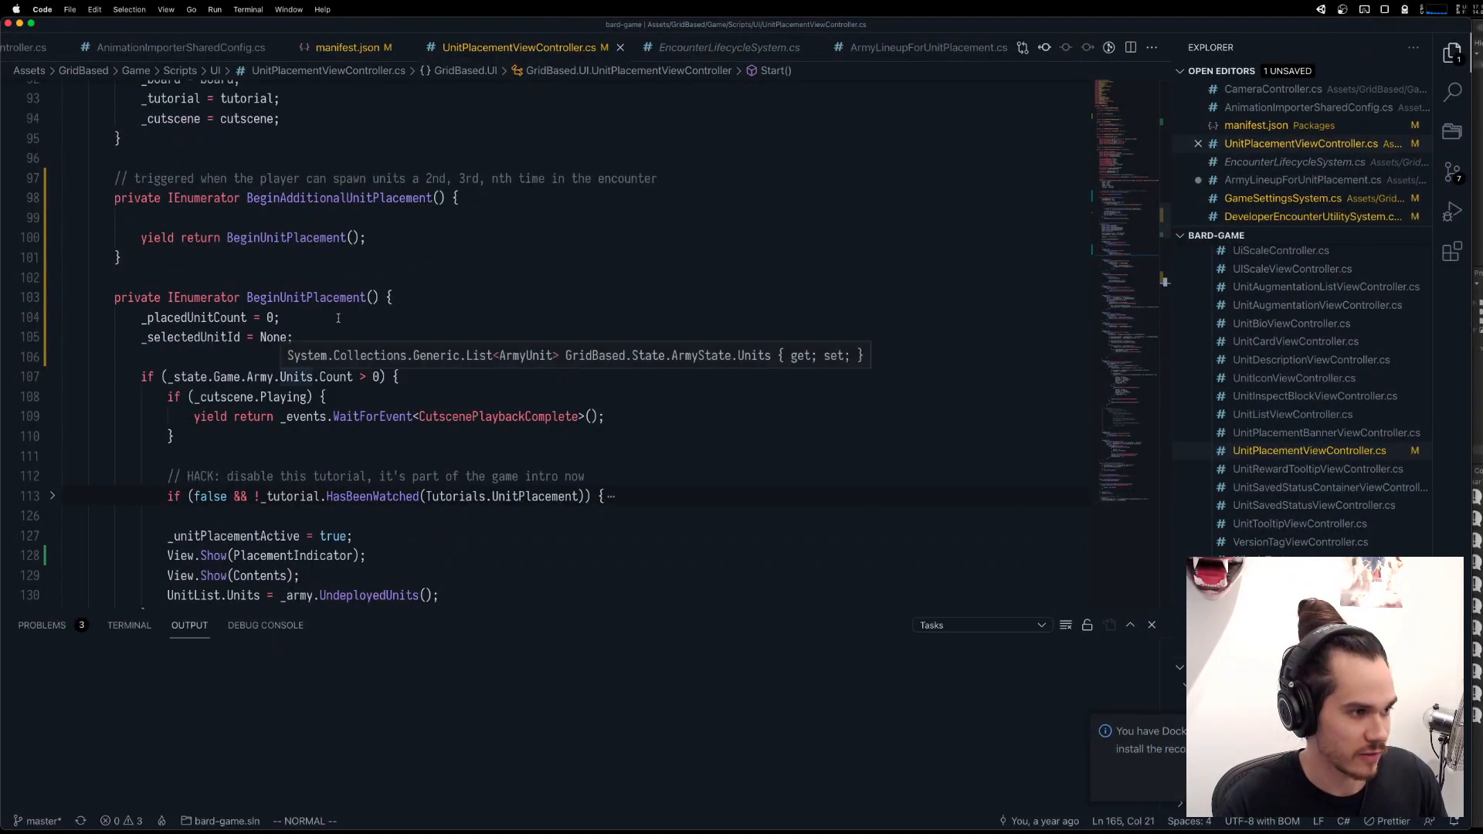
pyautogui.click(417, 198)
pyautogui.press('k')
pyautogui.press('V')
pyautogui.press('j')
pyautogui.press('j')
pyautogui.press('j')
pyautogui.press('j')
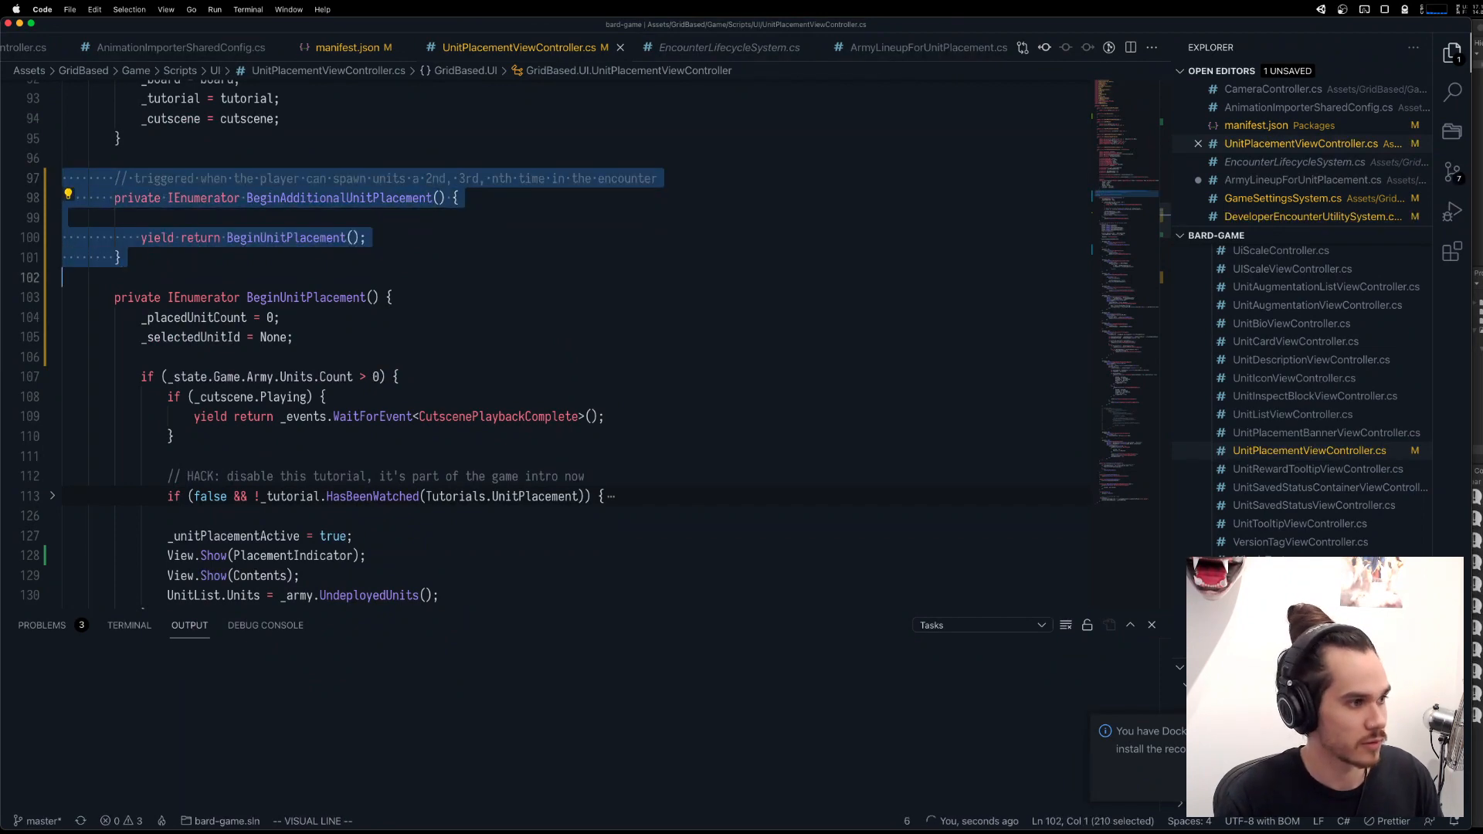
pyautogui.press('j')
pyautogui.press('d')
# Compare the new BeganUnitPlacement dispatch with the event's subscriptions in UnitPlacementViewController.cs and ArmyLineupForUnitPlacement.cs.
pyautogui.scroll(-10, 424, 247)
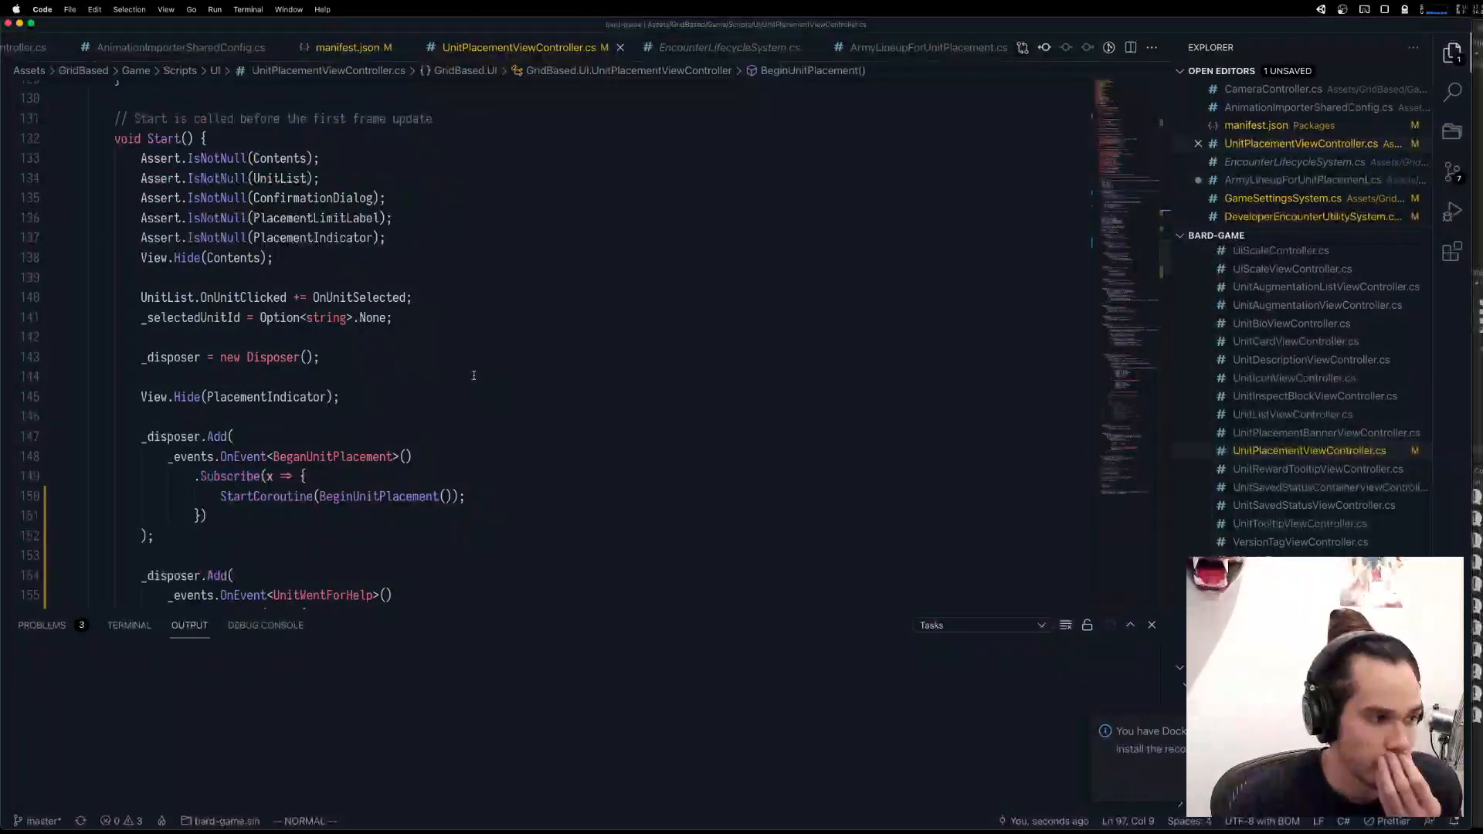
pyautogui.scroll(-1, 334, 376)
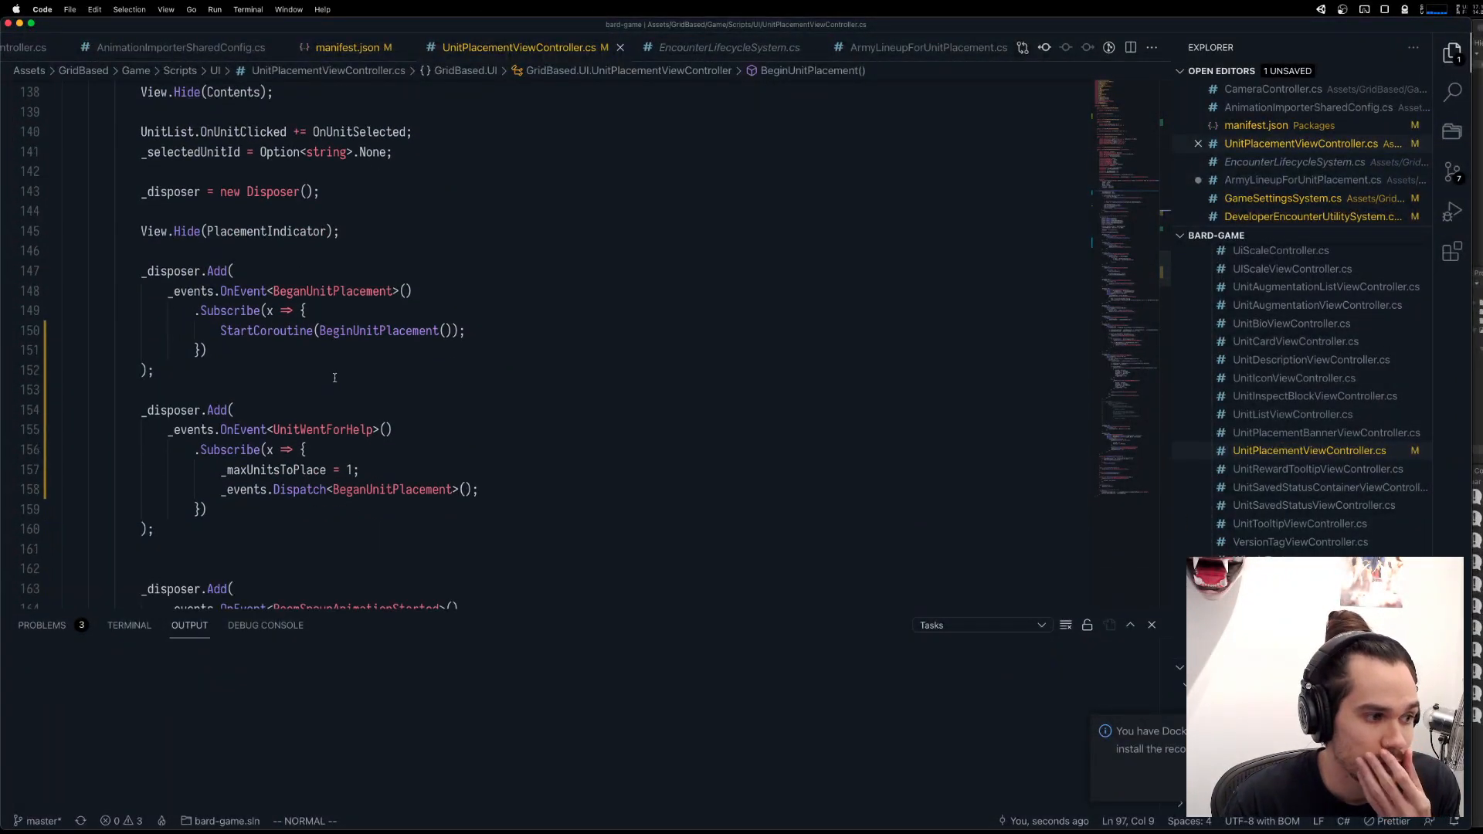
pyautogui.doubleClick(356, 292)
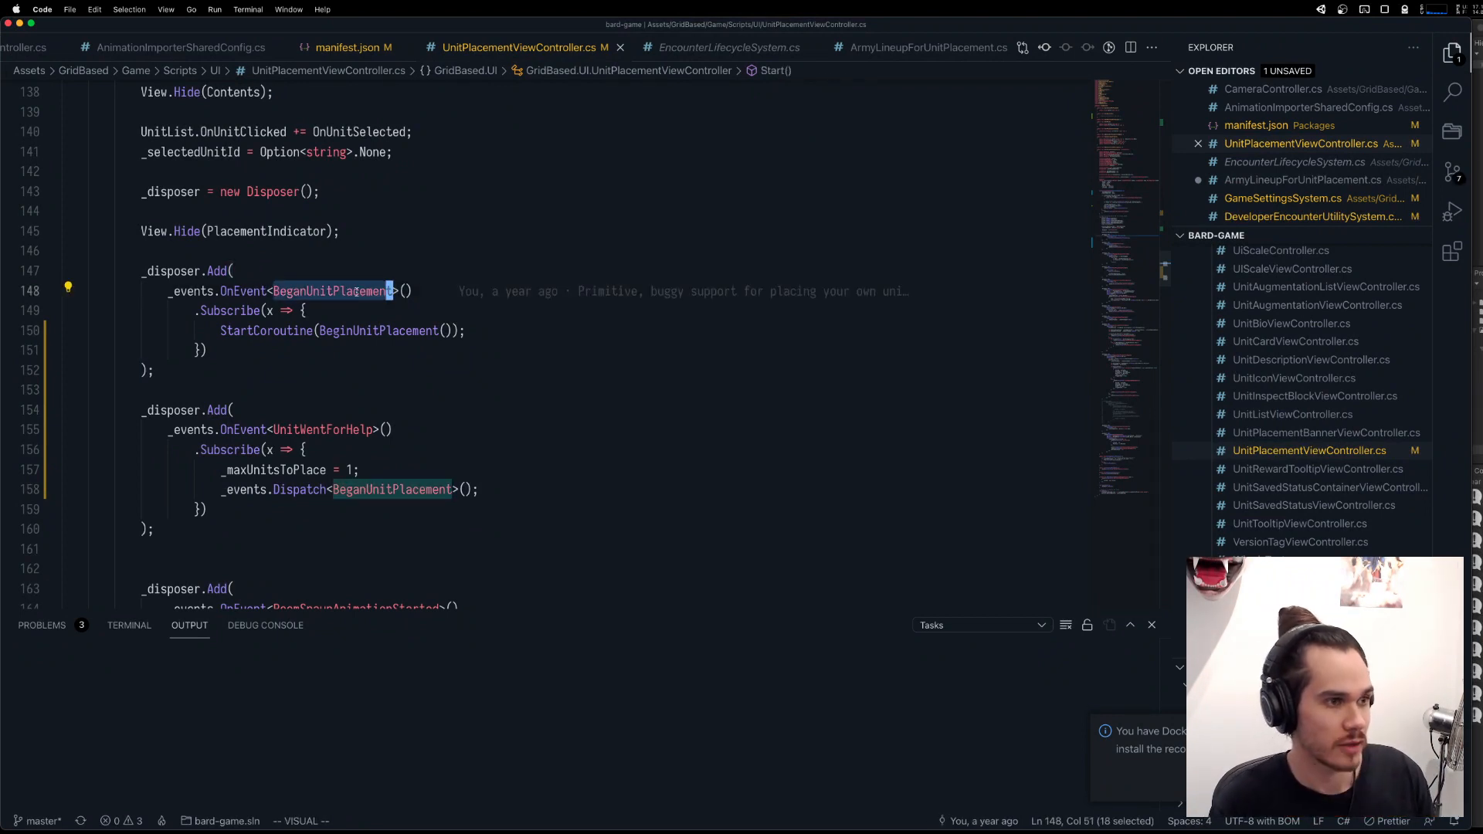
pyautogui.click(447, 391)
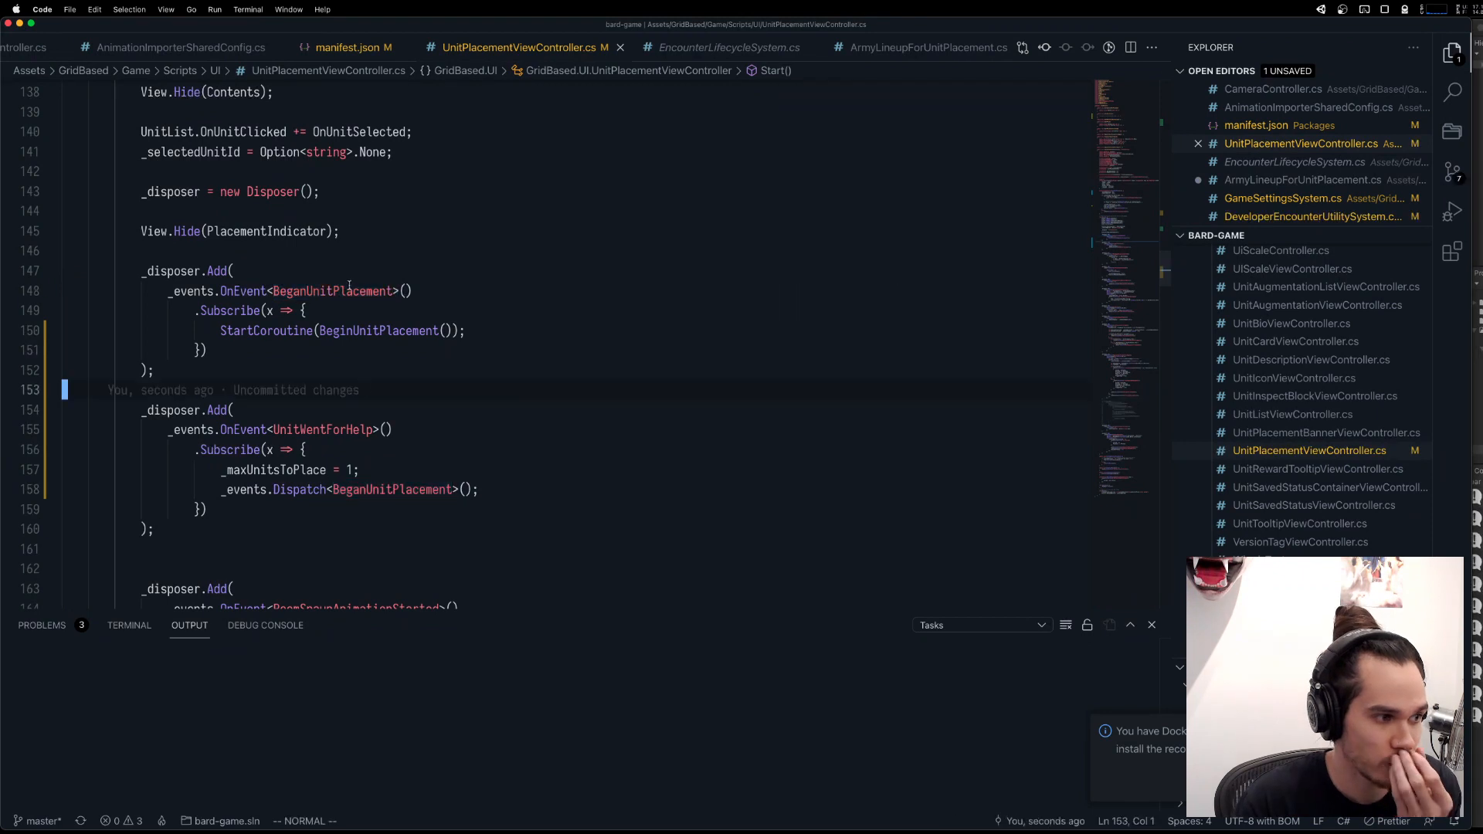
pyautogui.doubleClick(346, 429)
pyautogui.doubleClick(392, 491)
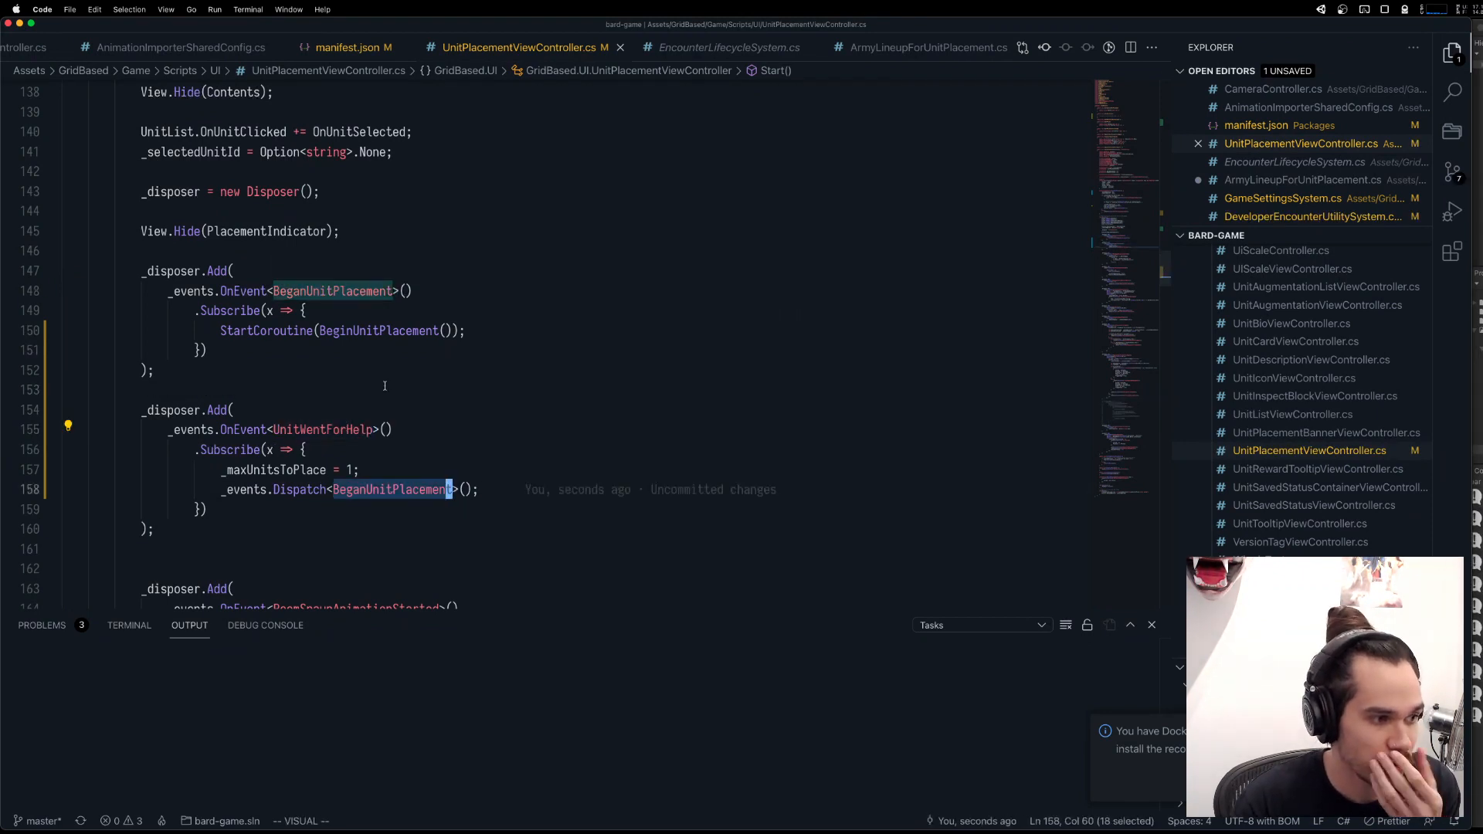
pyautogui.click(358, 272)
pyautogui.doubleClick(356, 291)
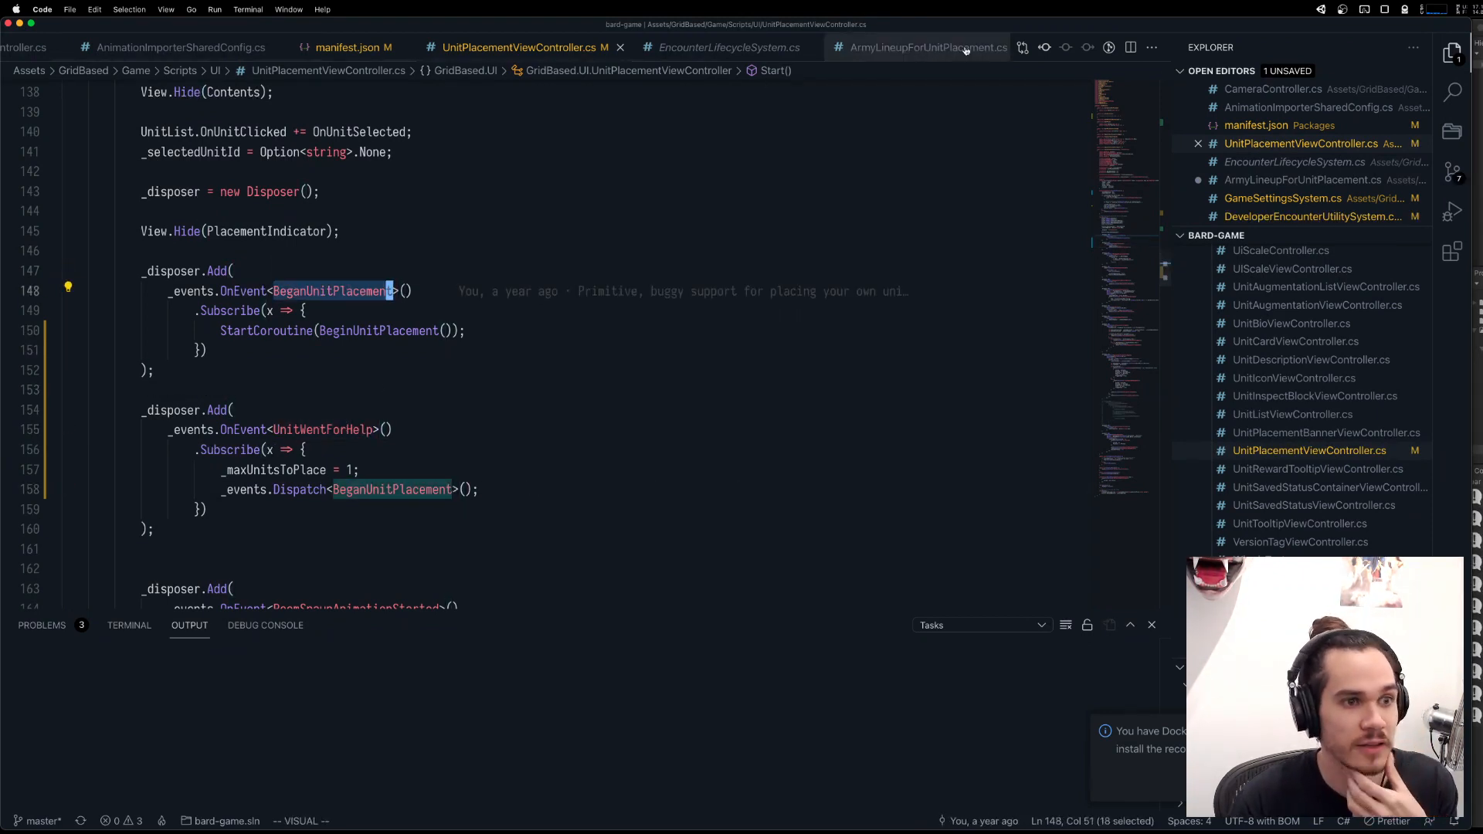
pyautogui.click(927, 47)
pyautogui.doubleClick(356, 220)
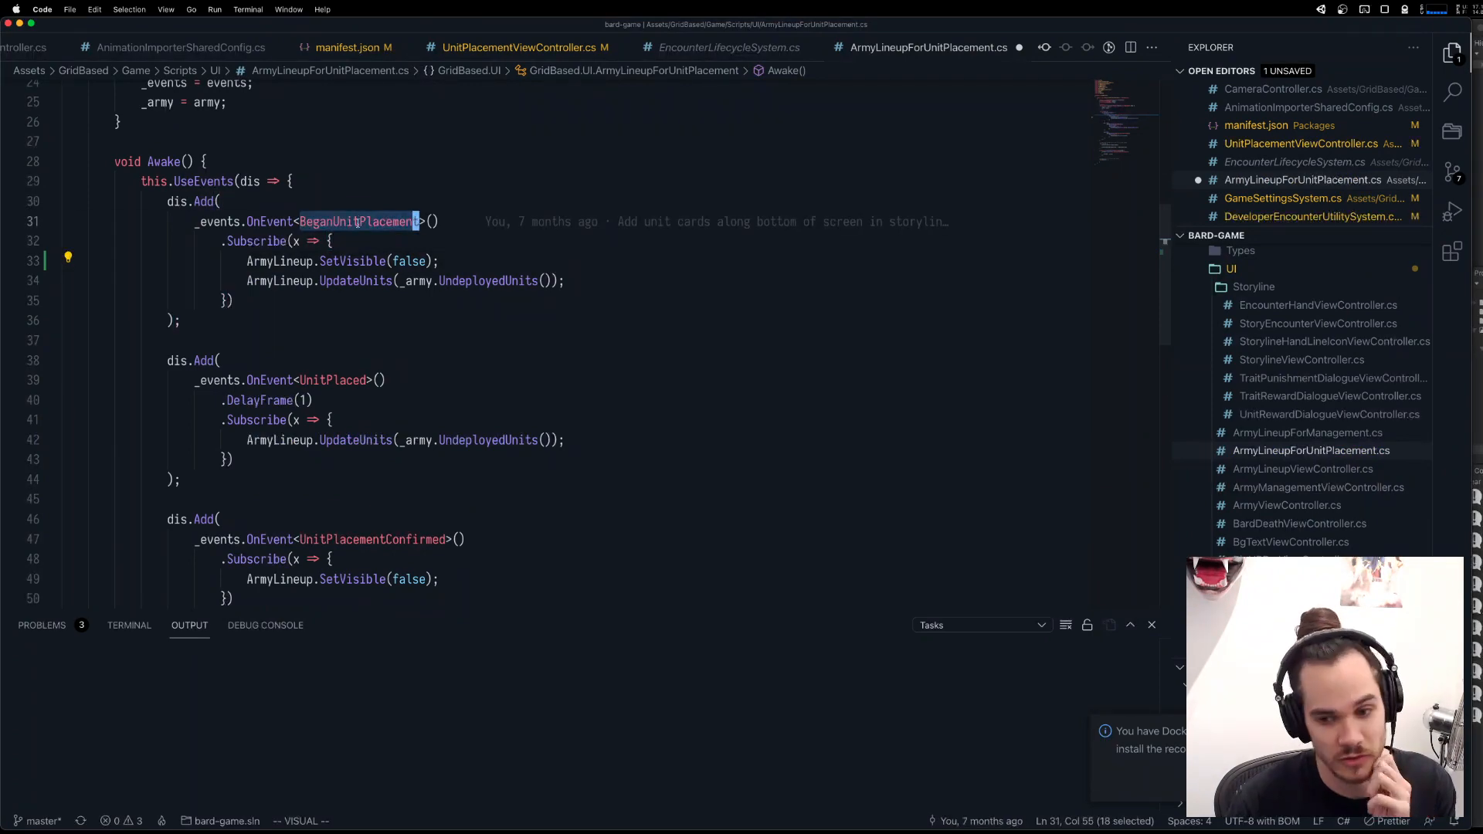
# Switch to the Unity editor and run the game.
pyautogui.hotkey('ctrl', 'Up')
pyautogui.click(420, 196)
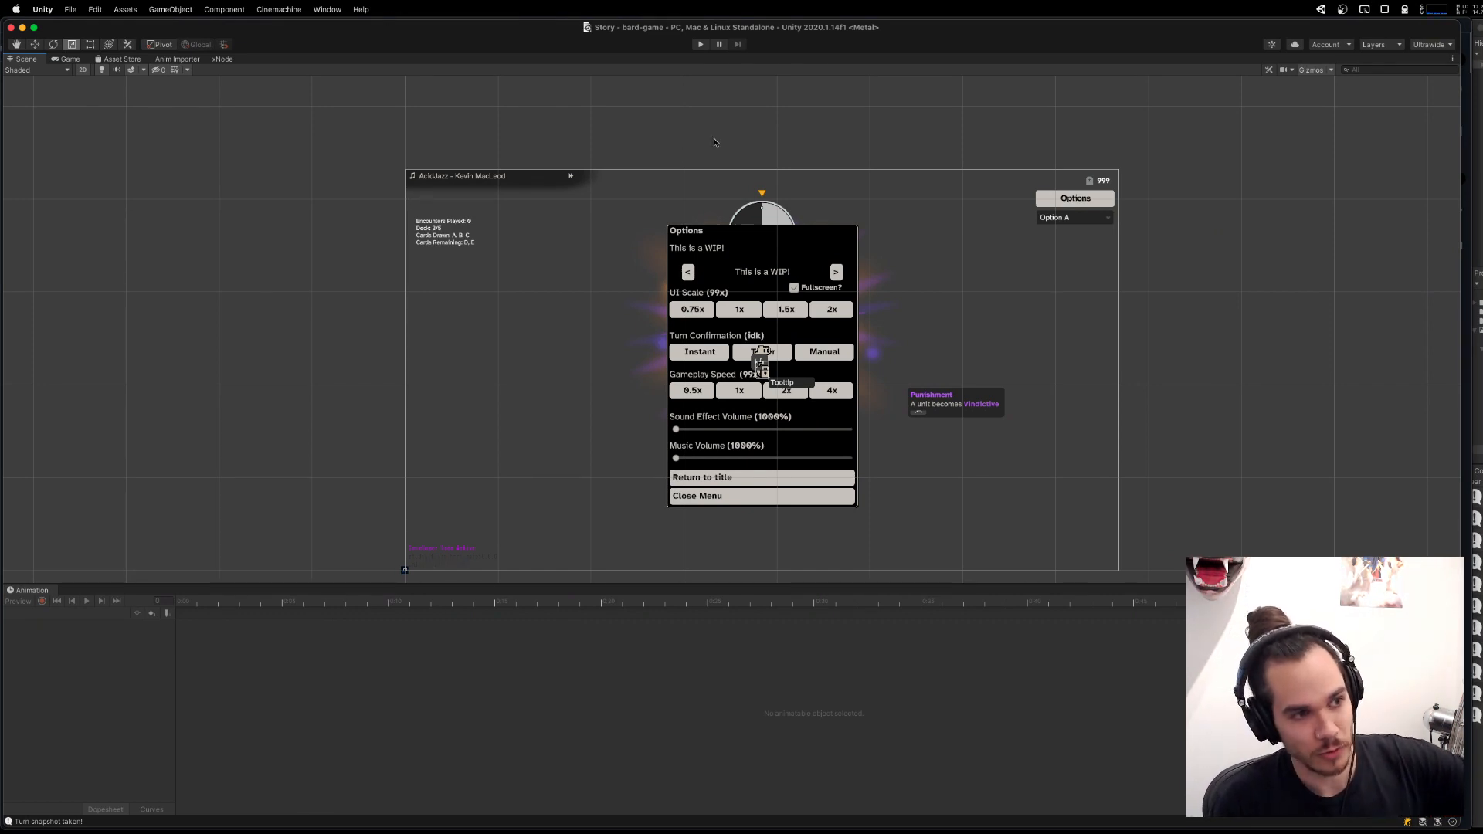
pyautogui.click(701, 45)
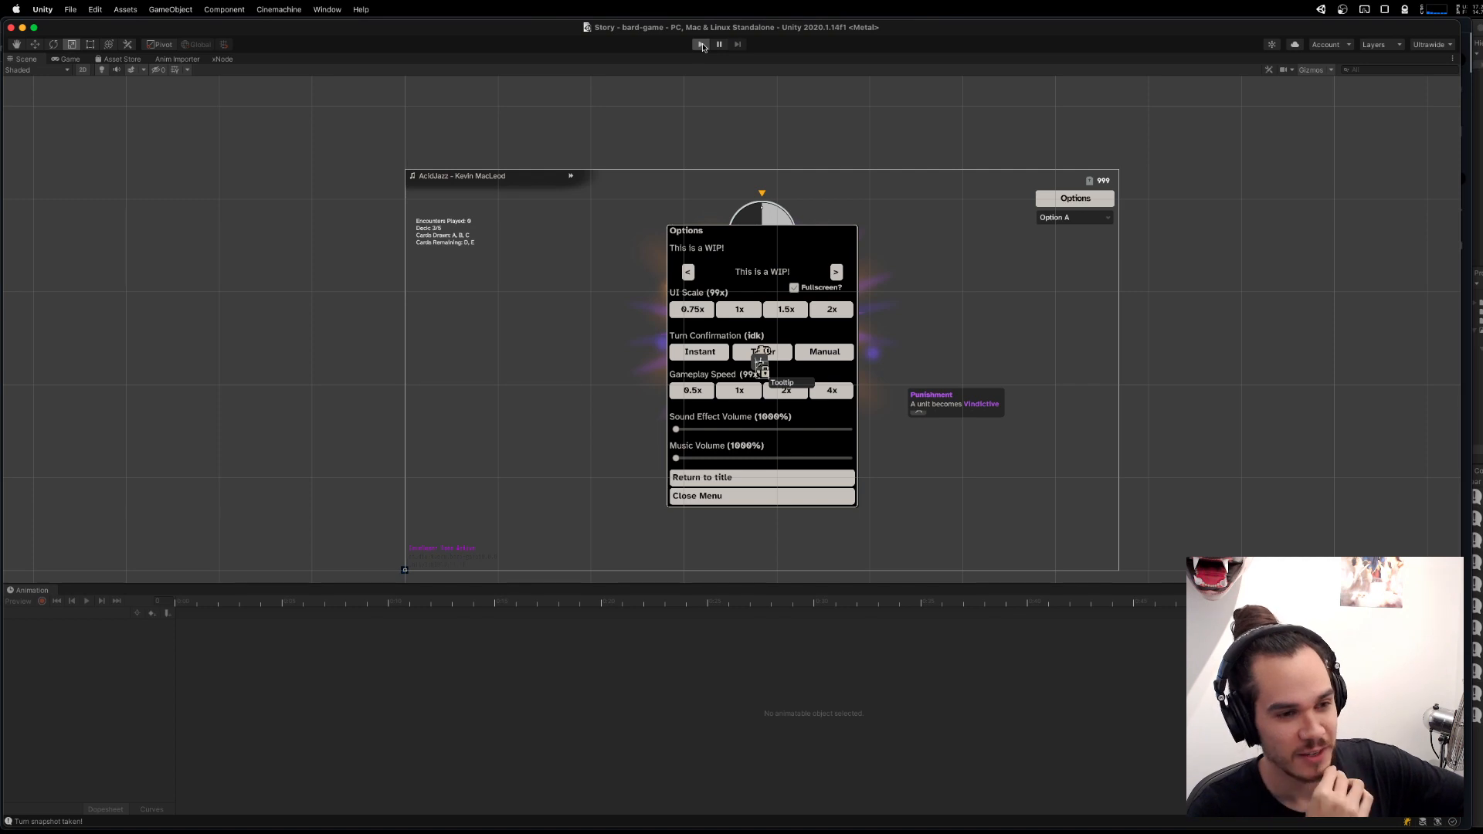
pyautogui.click(702, 45)
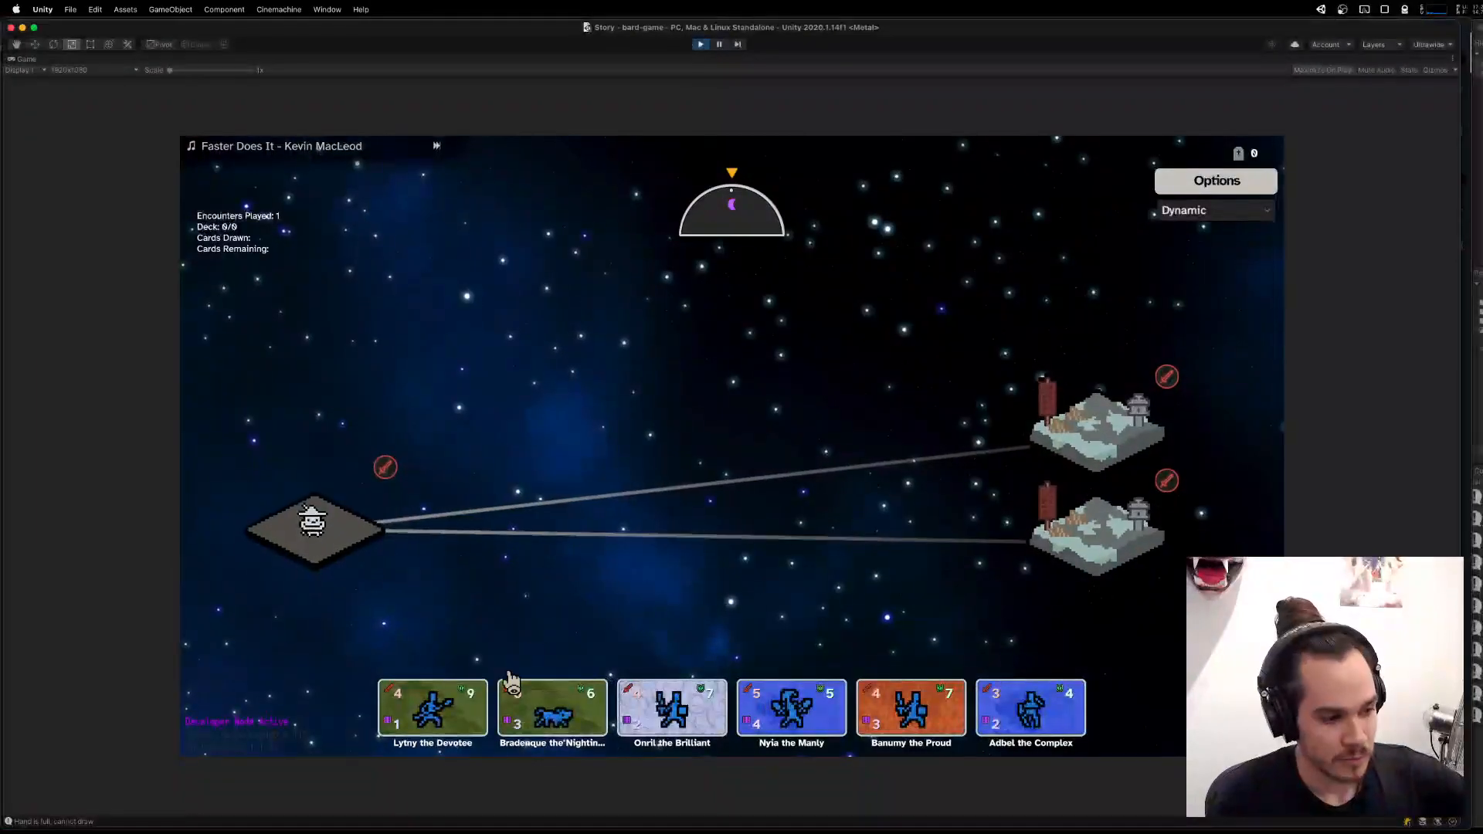
# Enter the lower snowy encounter on the map and place army units on the board to test additional unit placement.
pyautogui.click(1090, 495)
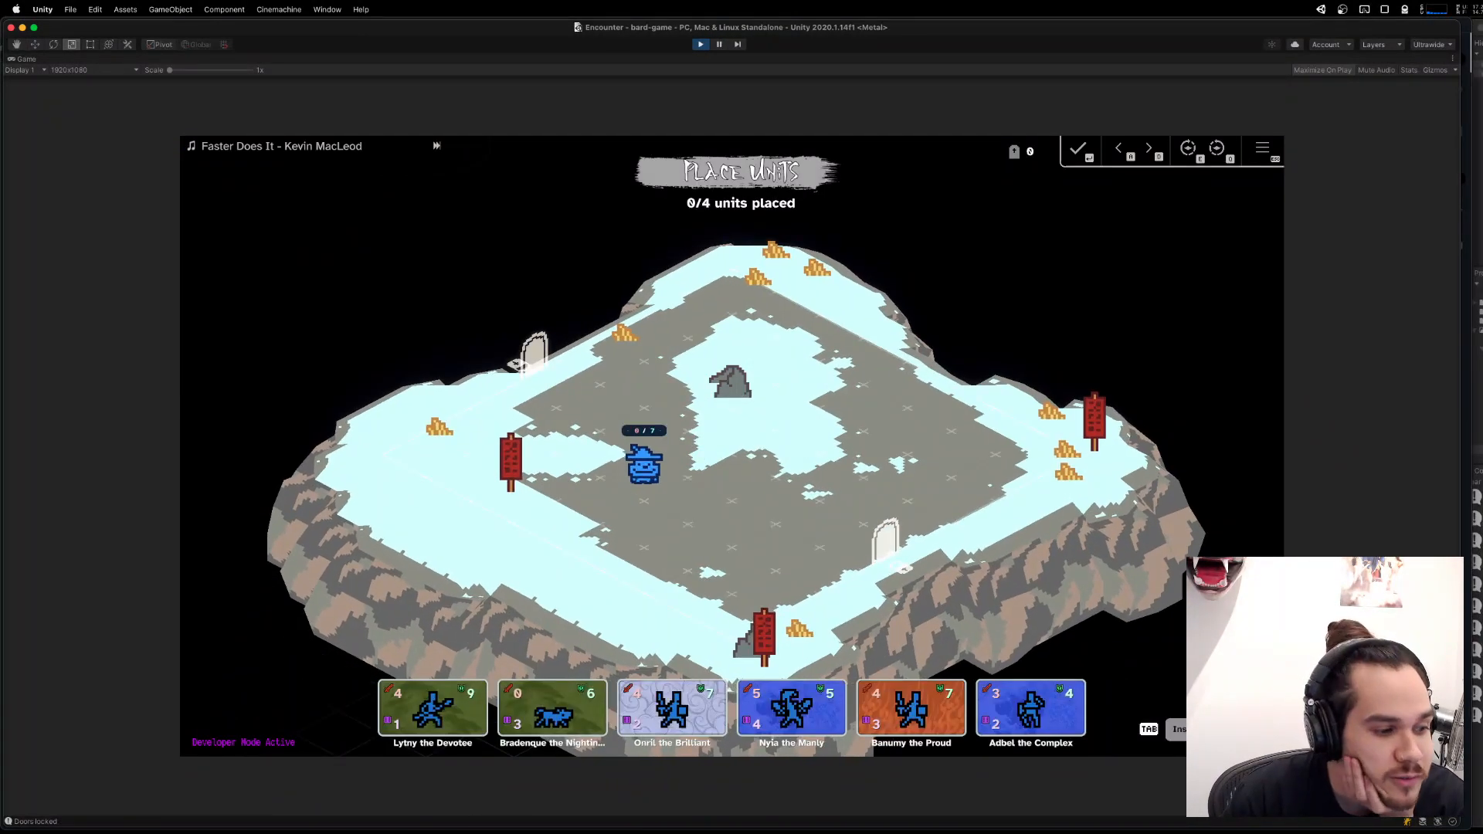
pyautogui.moveTo(632, 554); pyautogui.dragTo(730, 516)
pyautogui.moveTo(662, 695); pyautogui.dragTo(601, 452)
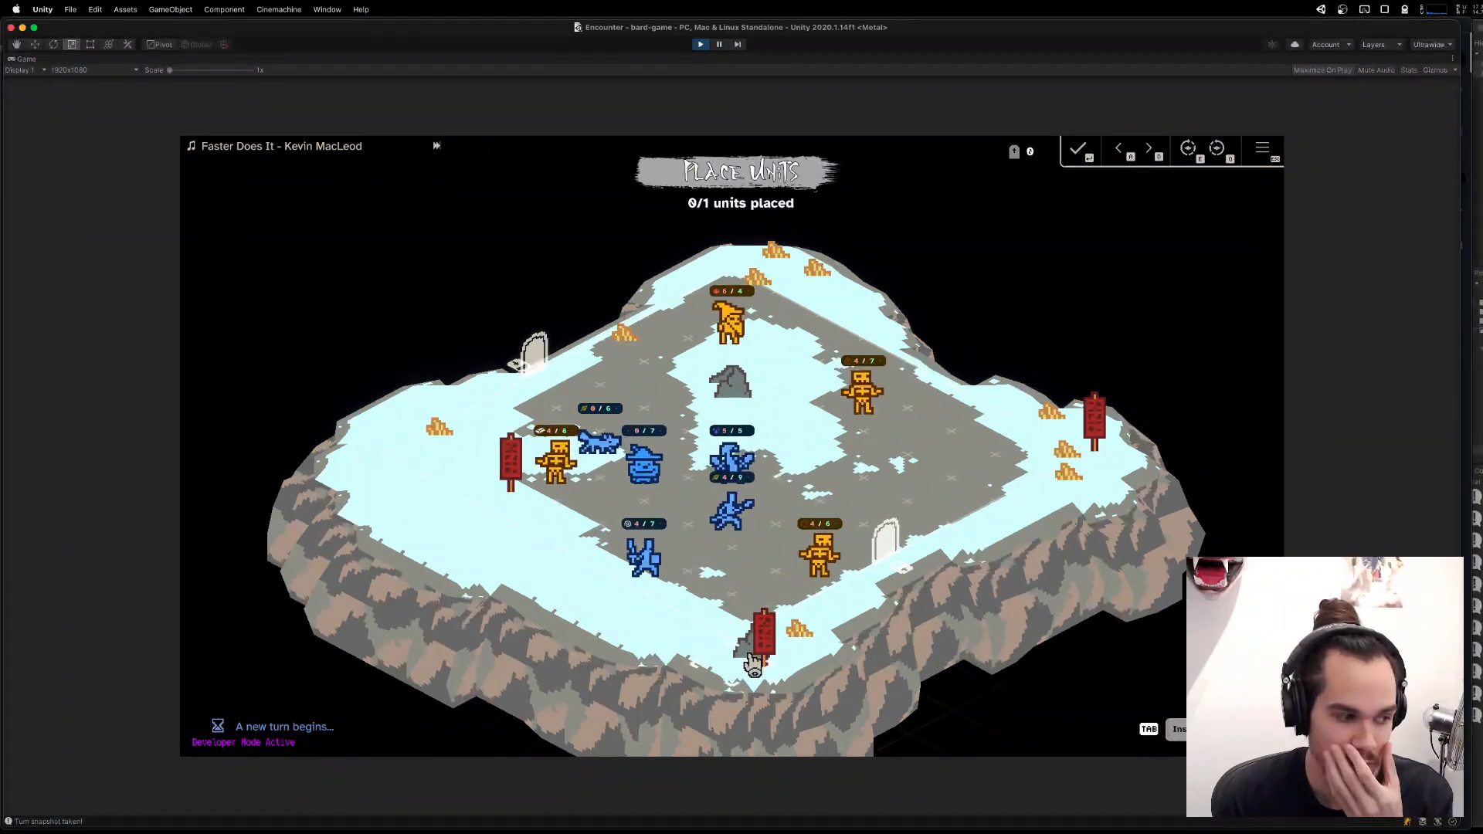
# Switch to Visual Studio Code to save ArmyLineupForUnitPlacement.cs, and return to Unity to stop the running game.
pyautogui.click(822, 810)
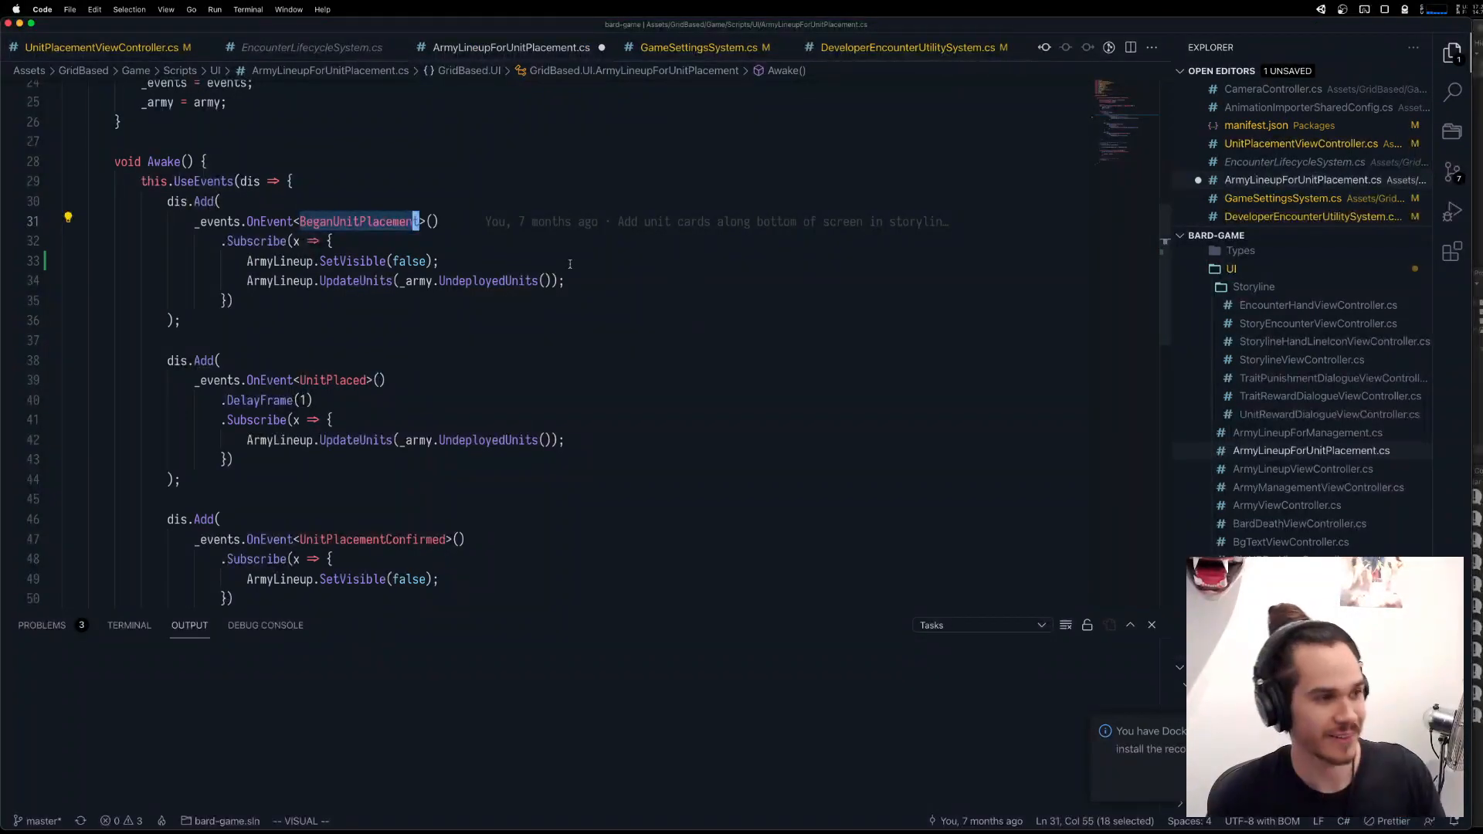
pyautogui.click(599, 260)
pyautogui.press('super+s')
pyautogui.press('super+Tab')
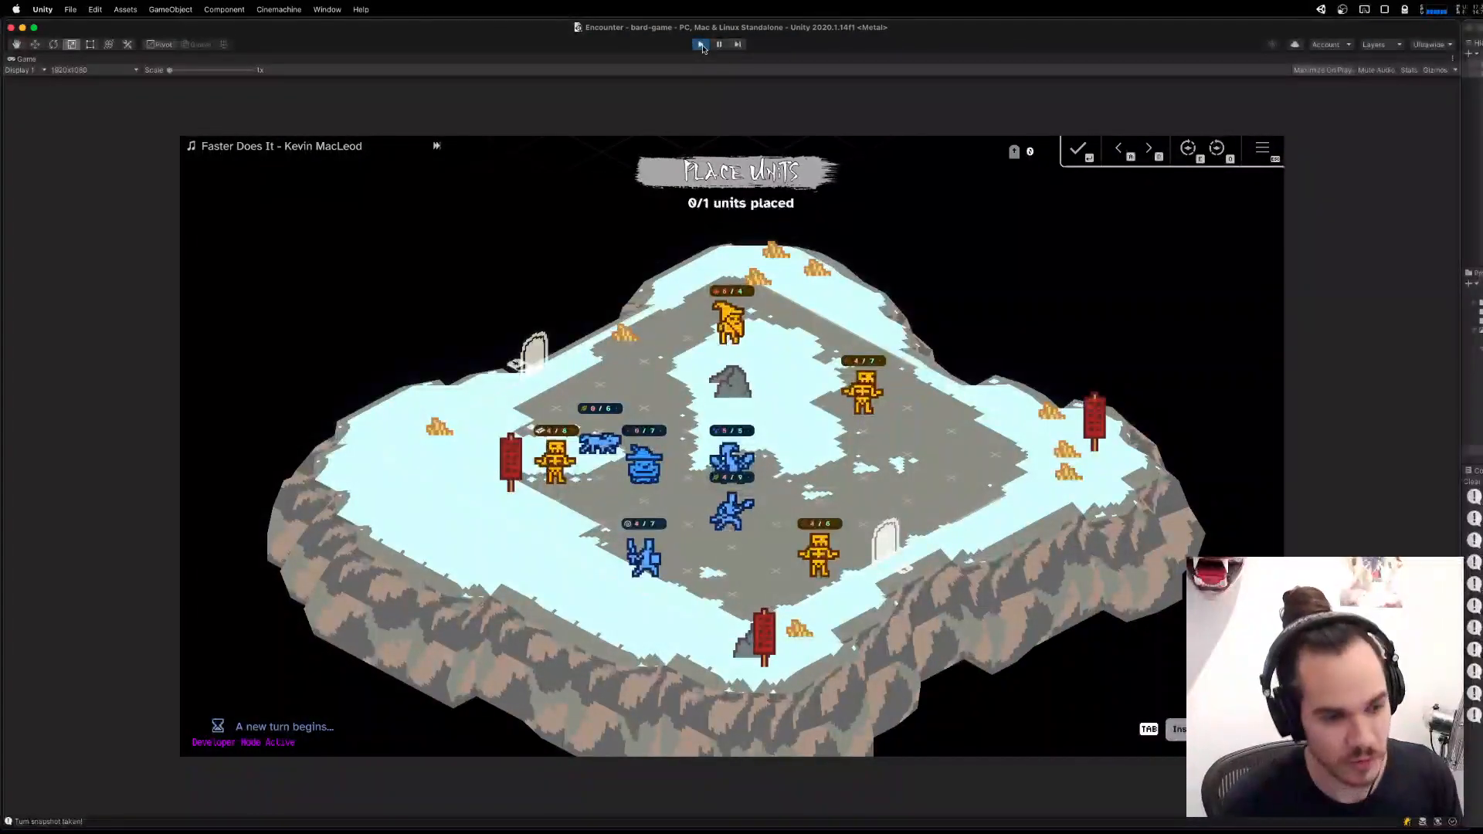
pyautogui.click(703, 48)
# Find and launch Steam.
pyautogui.moveTo(684, 826)
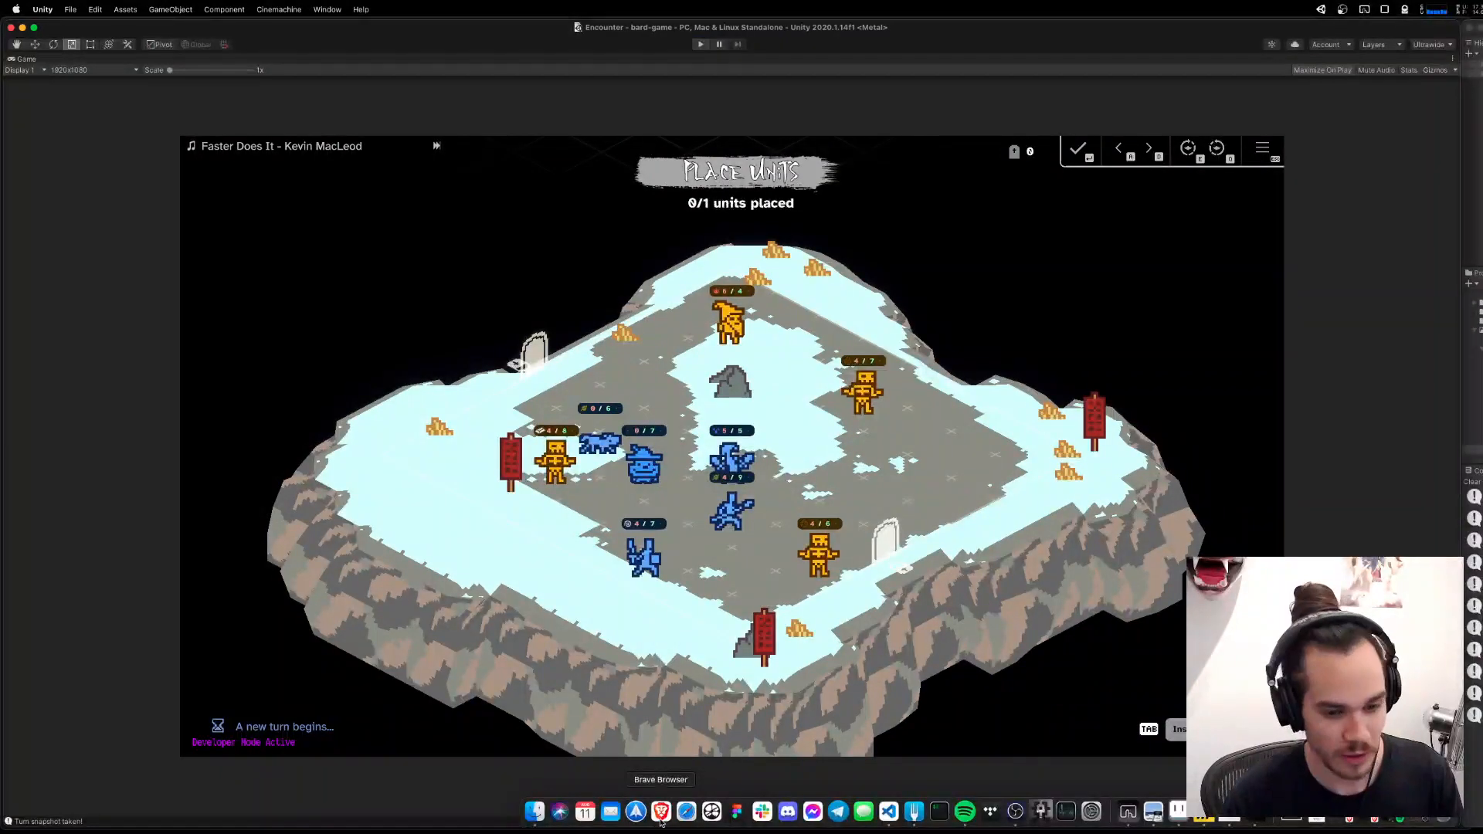
pyautogui.write('steam')
pyautogui.press('Return')
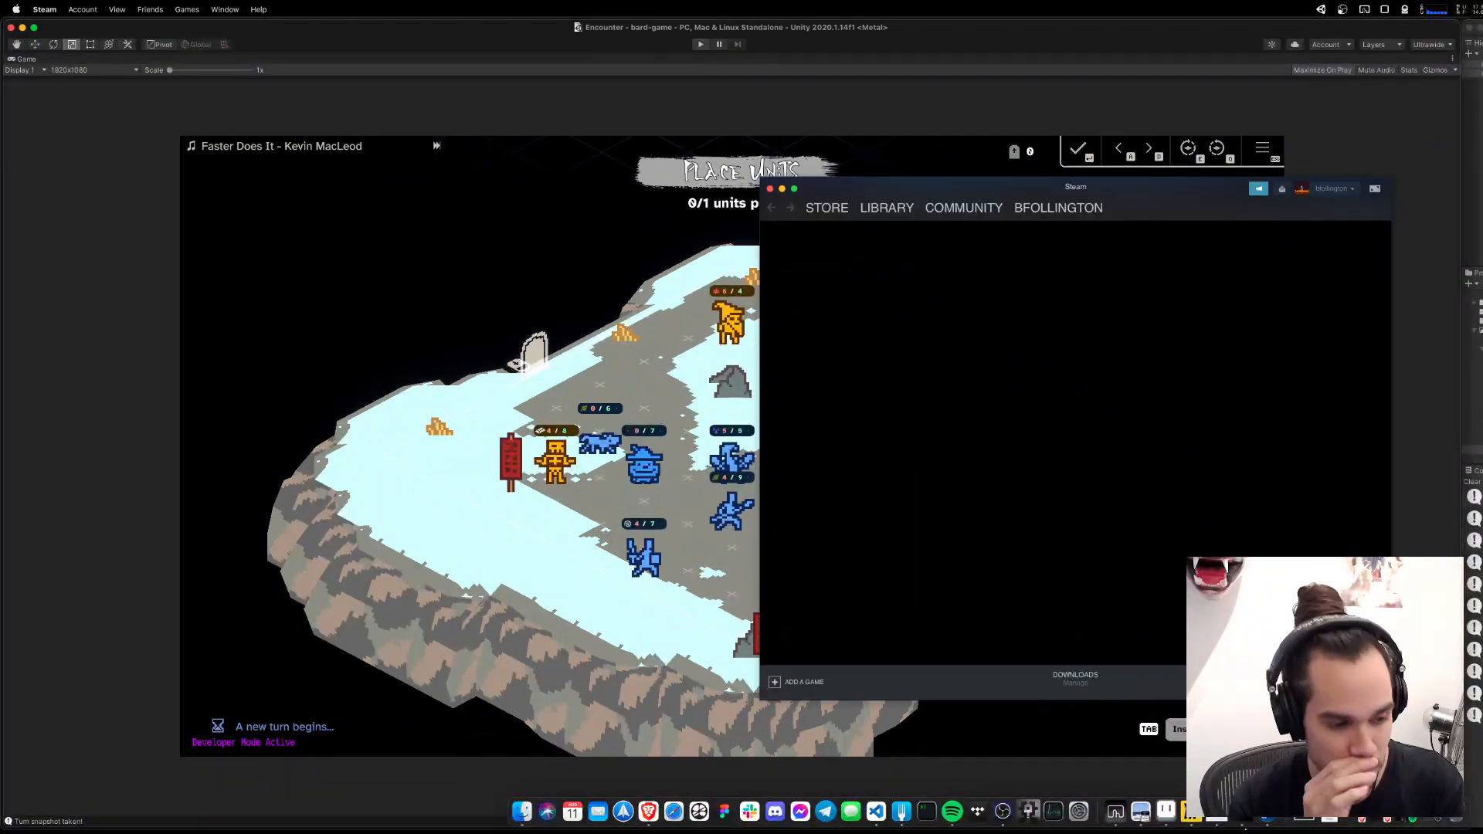
# Update Jupiter Hell from its page in the Steam library and open its store page.
pyautogui.click(897, 205)
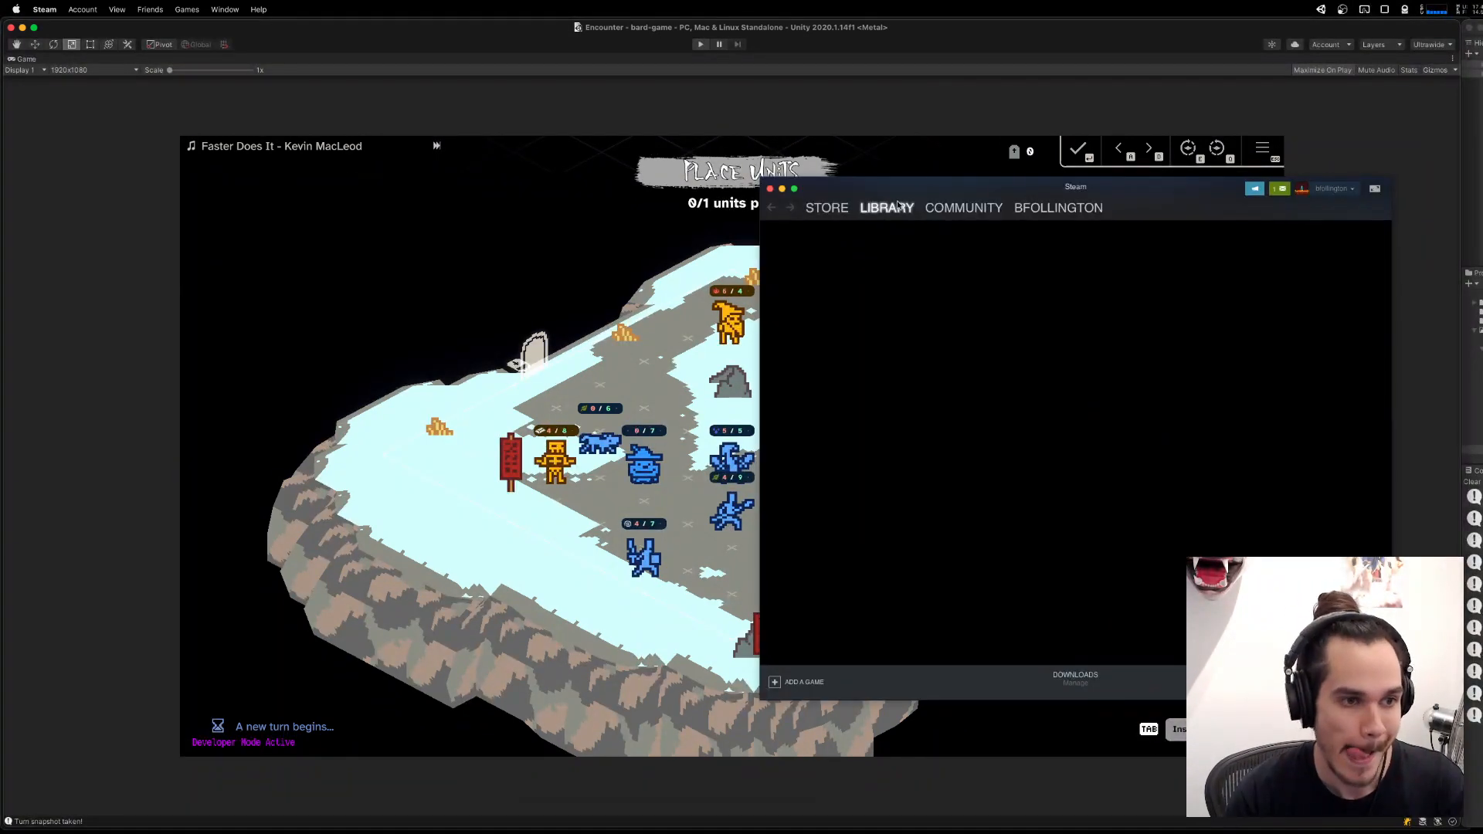
pyautogui.moveTo(1167, 190); pyautogui.dragTo(994, 168)
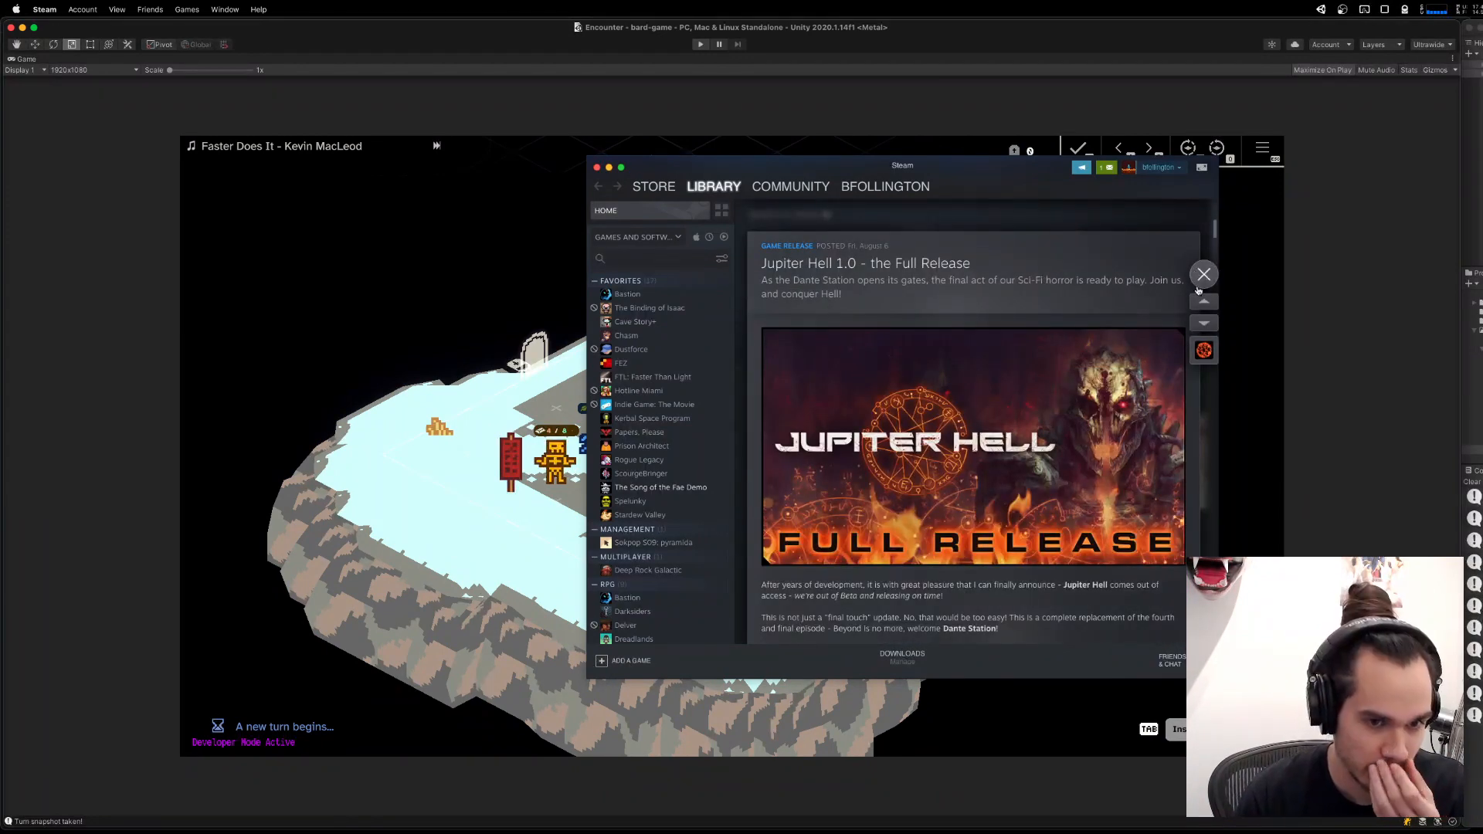
pyautogui.click(1205, 274)
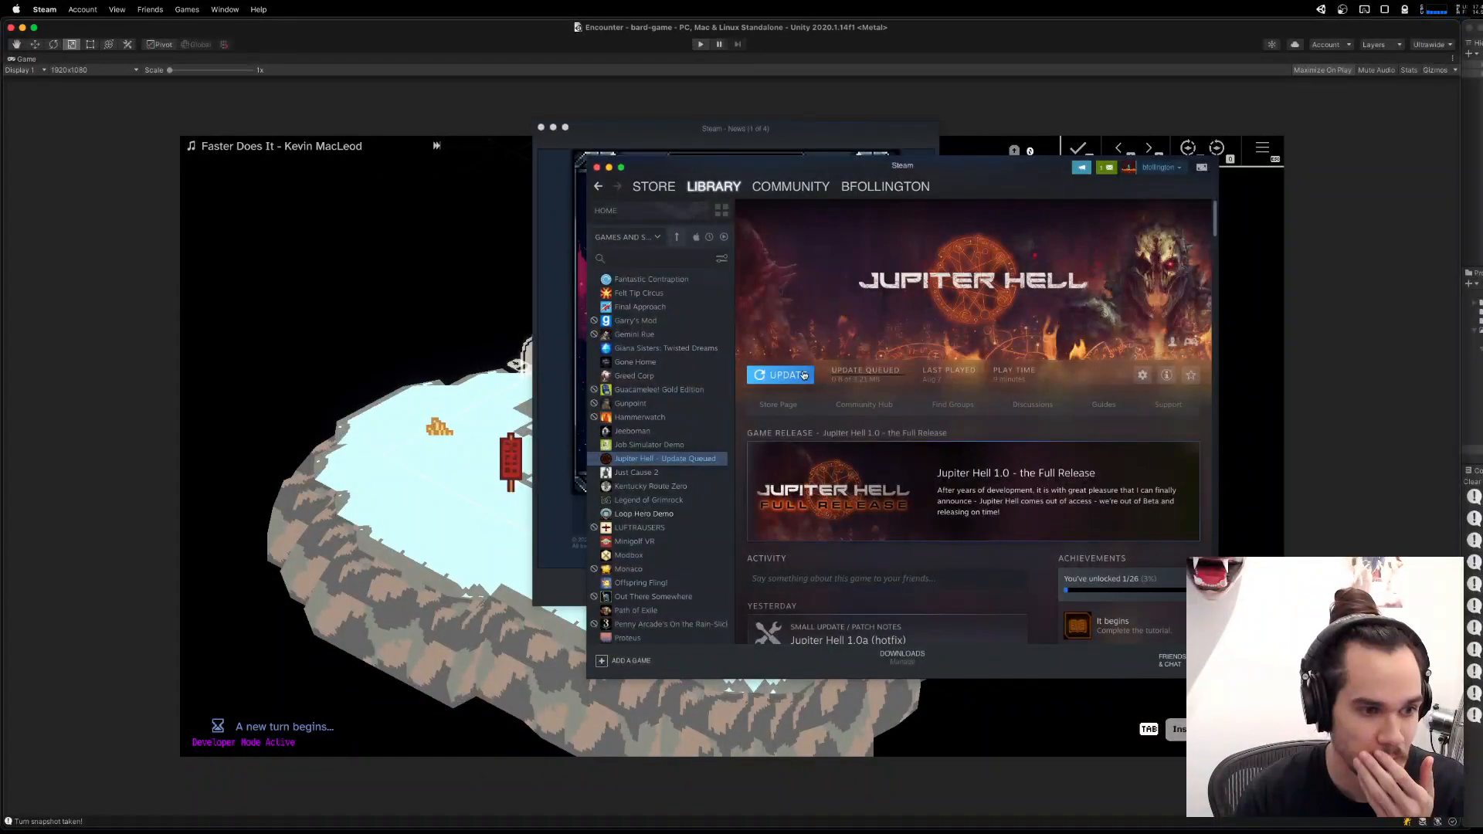
pyautogui.click(789, 375)
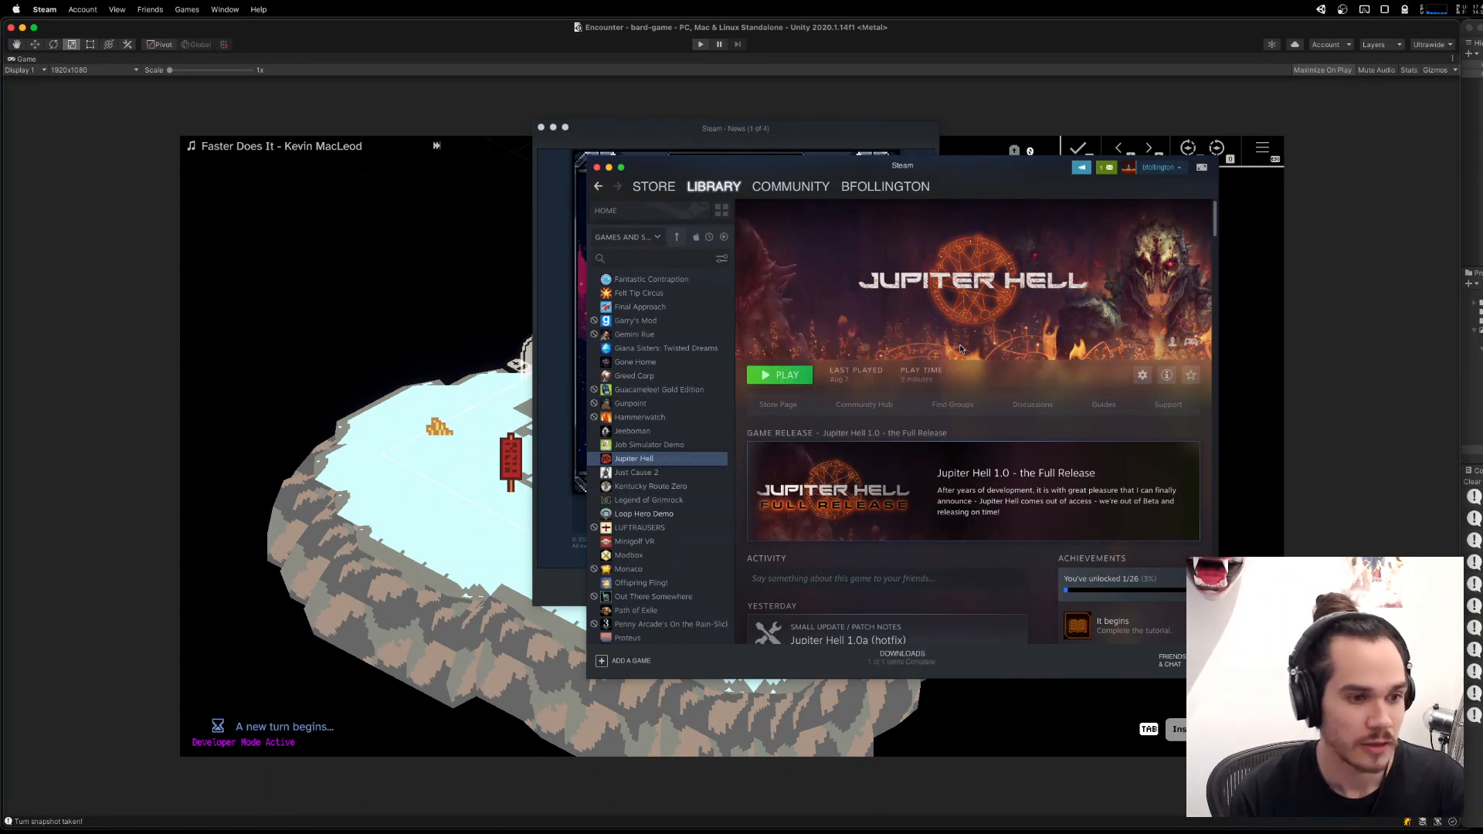
pyautogui.click(778, 404)
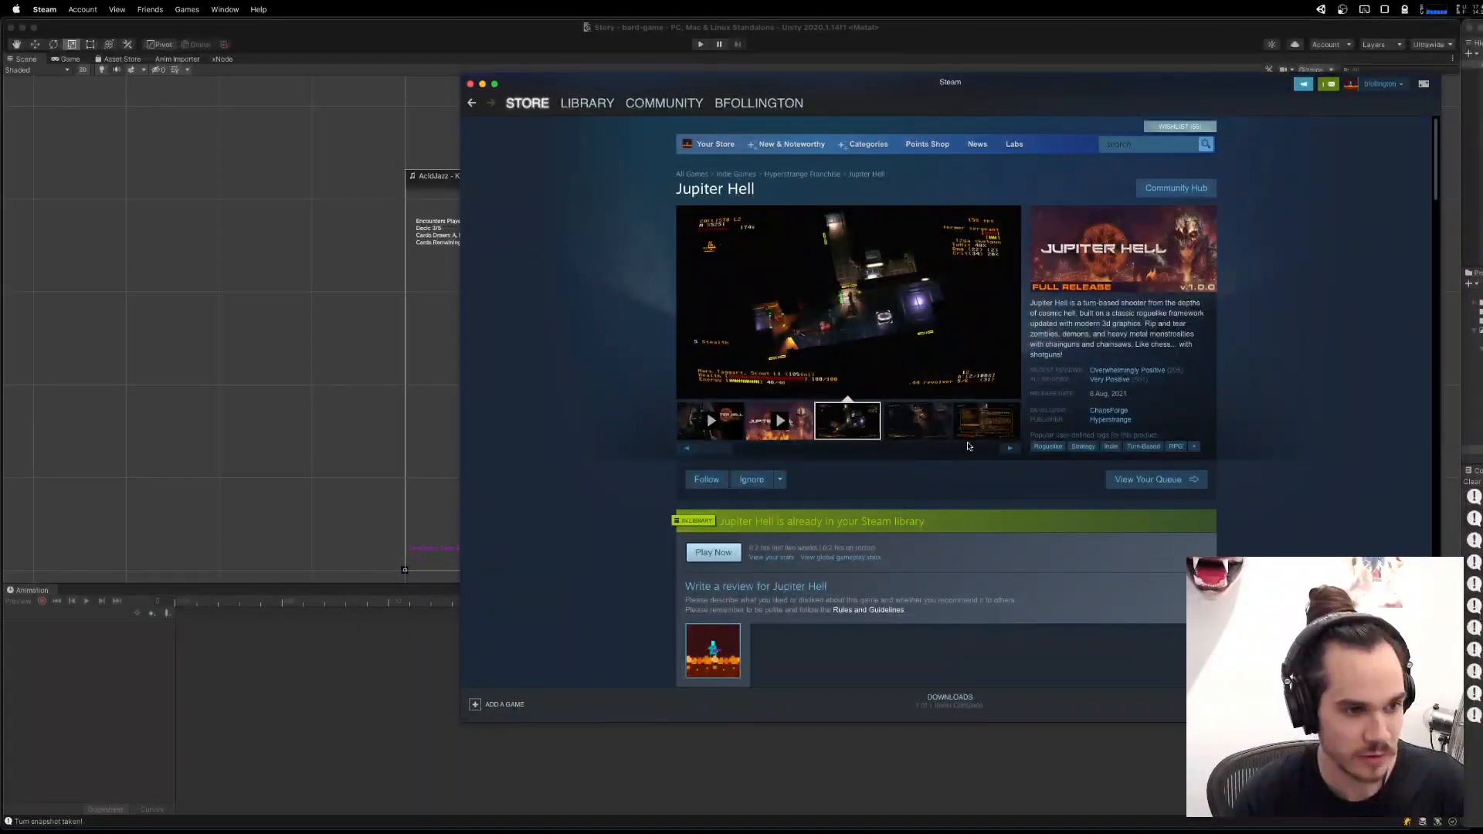
# Look through Jupiter Hell's enlarged store screenshots and examine the rest of its store page.
pyautogui.click(932, 324)
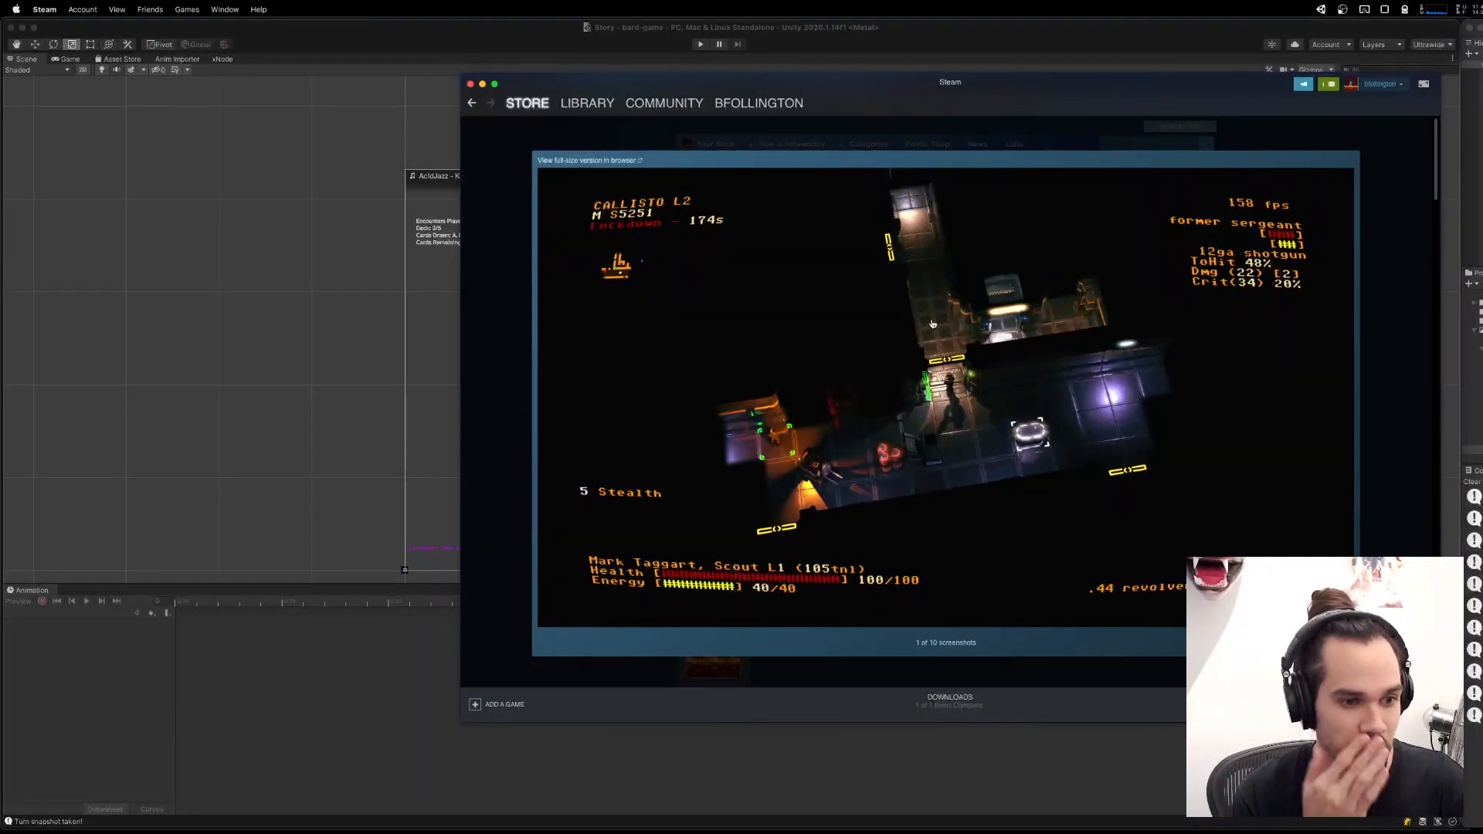
pyautogui.click(933, 325)
pyautogui.click(932, 324)
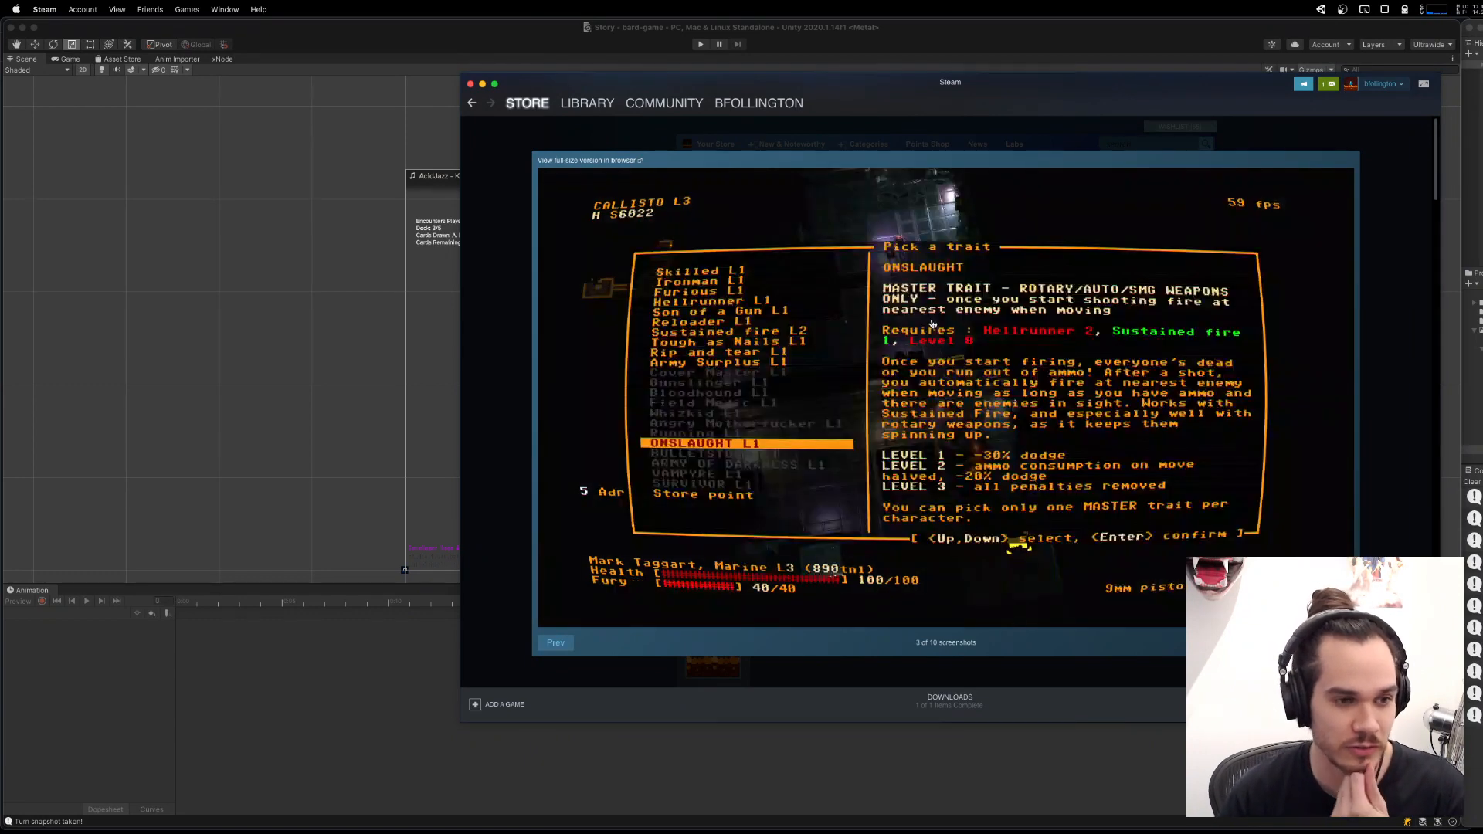
pyautogui.press('Left')
pyautogui.press('Right')
pyautogui.press('Right')
pyautogui.press('Right')
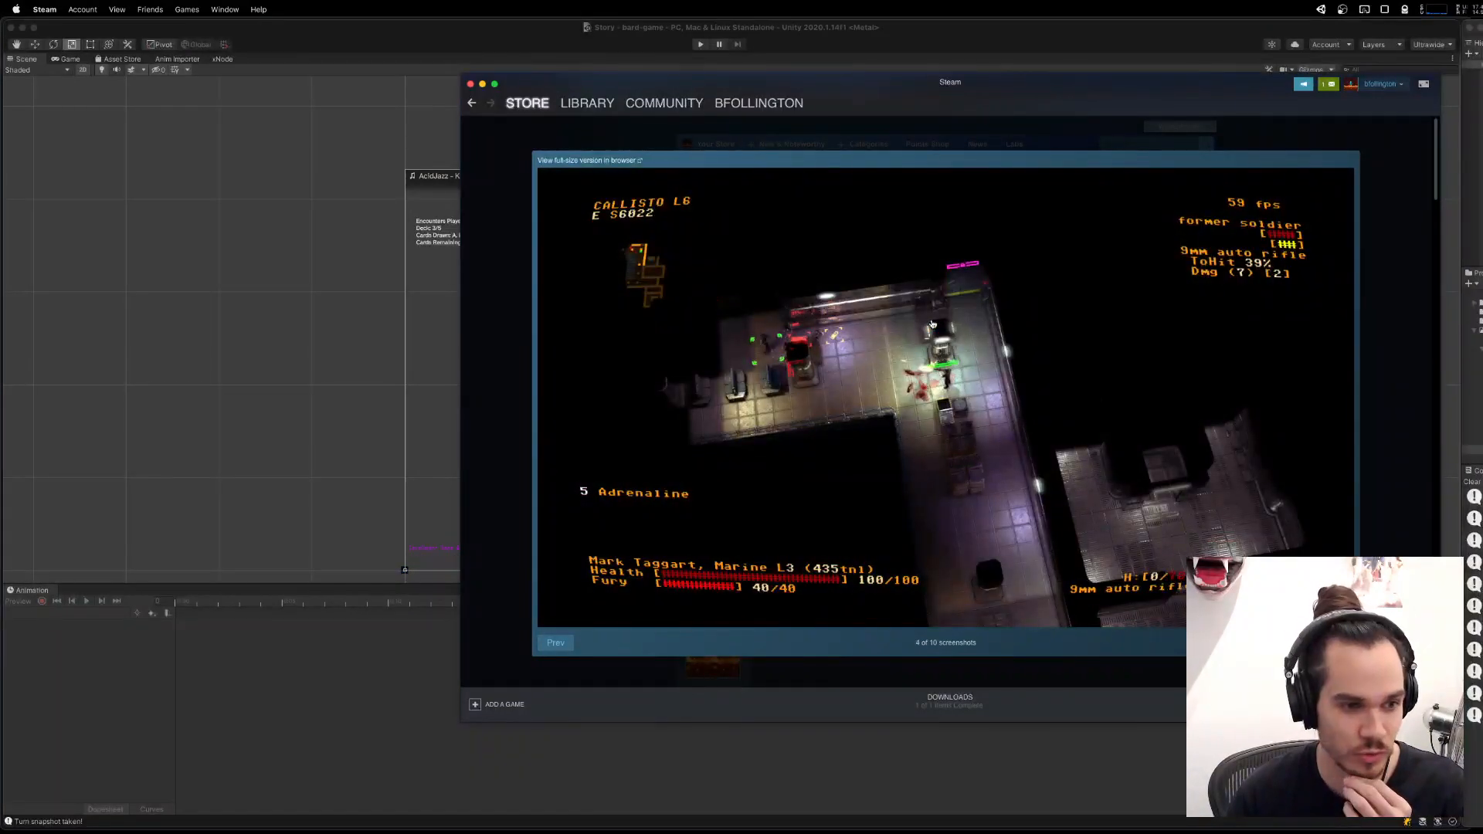
pyautogui.press('Right')
pyautogui.press('Right')
pyautogui.press('Right')
pyautogui.press('Right')
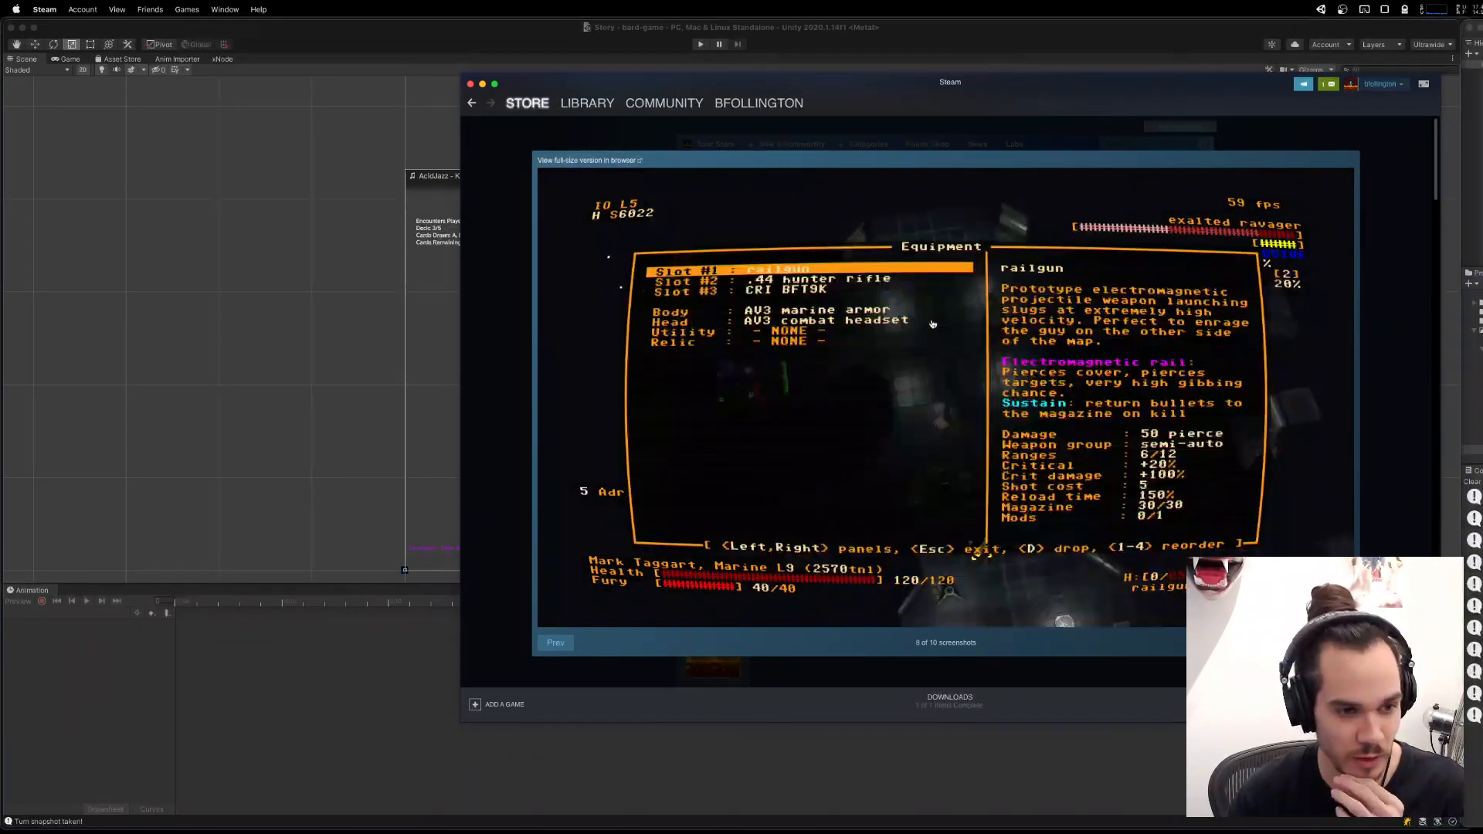
pyautogui.press('Left')
pyautogui.press('Left')
pyautogui.press('Right')
pyautogui.press('Right')
pyautogui.press('Right')
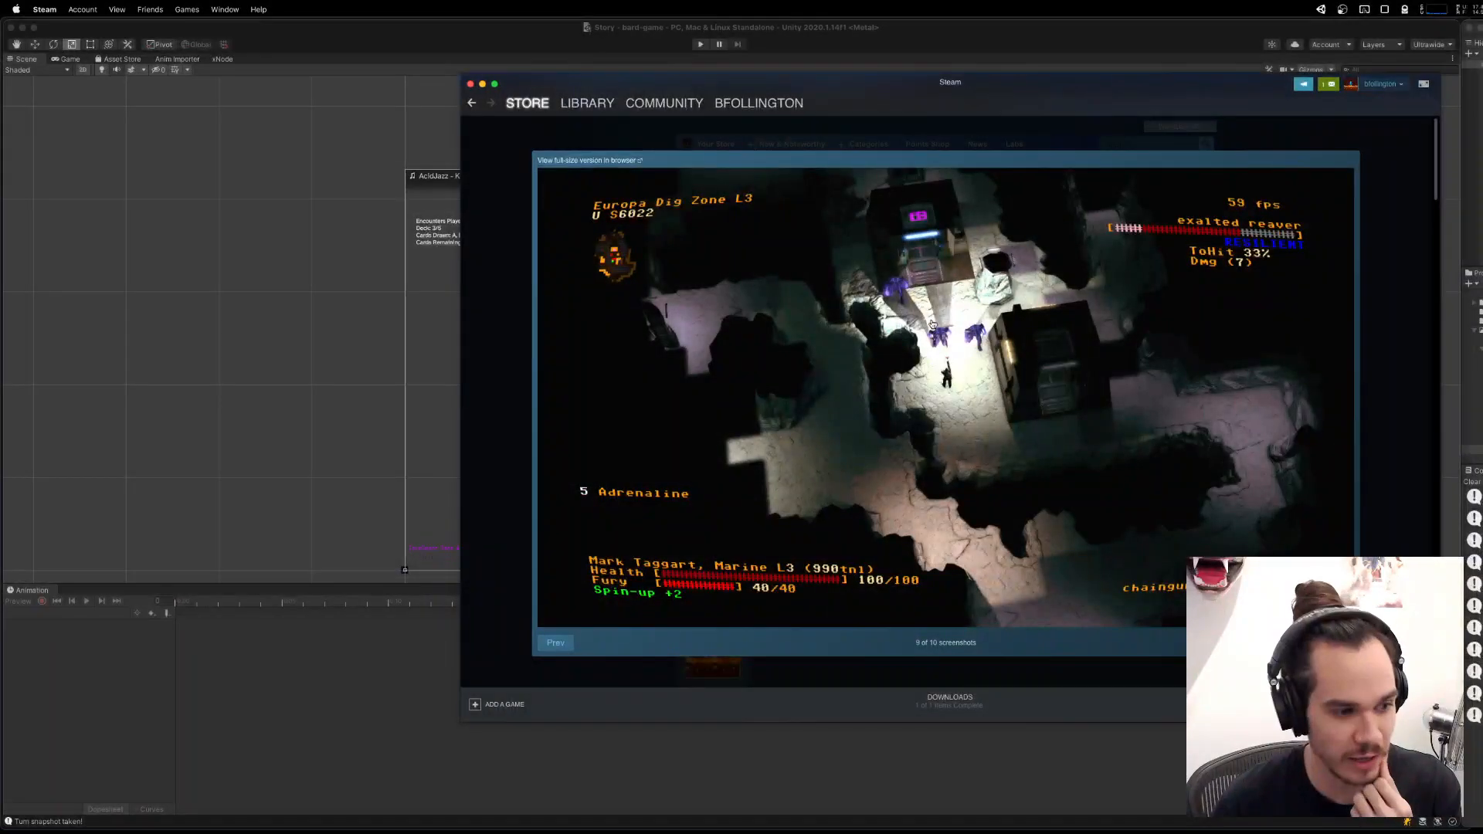
pyautogui.press('Left')
pyautogui.press('Left')
pyautogui.press('Left')
pyautogui.press('Left')
pyautogui.press('Left')
pyautogui.press('Left')
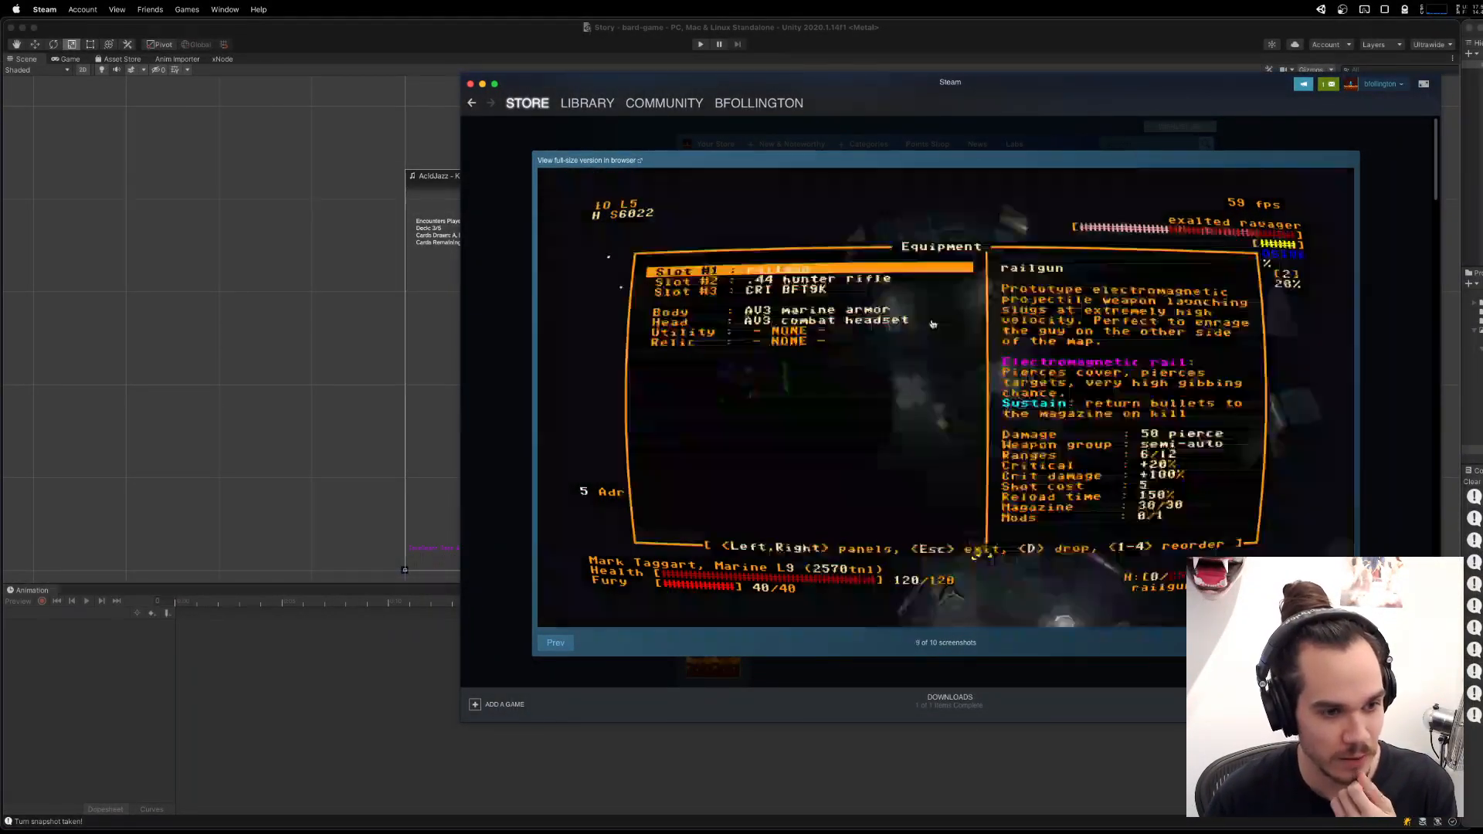
pyautogui.press('Left')
pyautogui.press('Left')
pyautogui.press('Left')
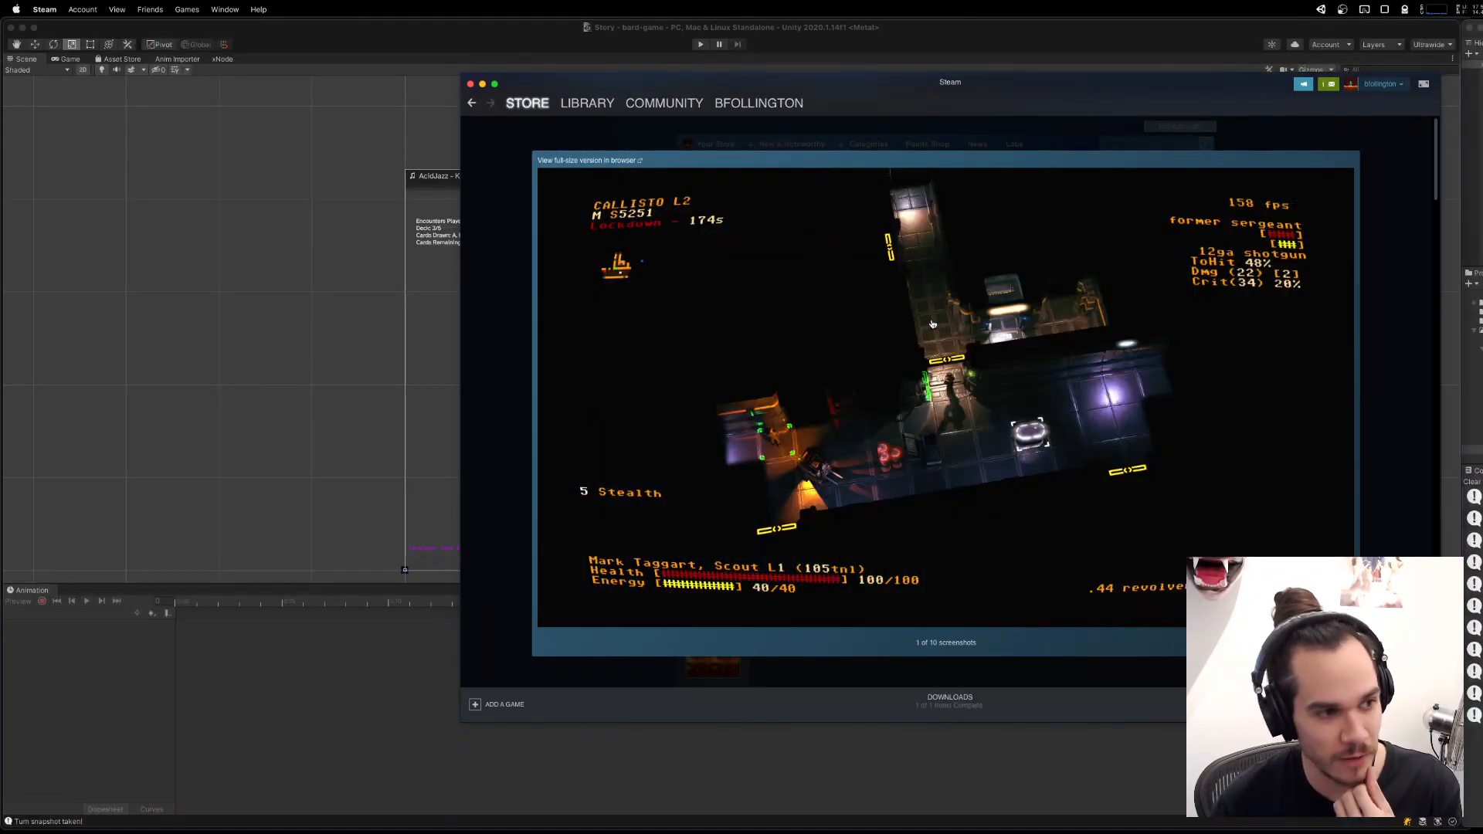
pyautogui.press('Escape')
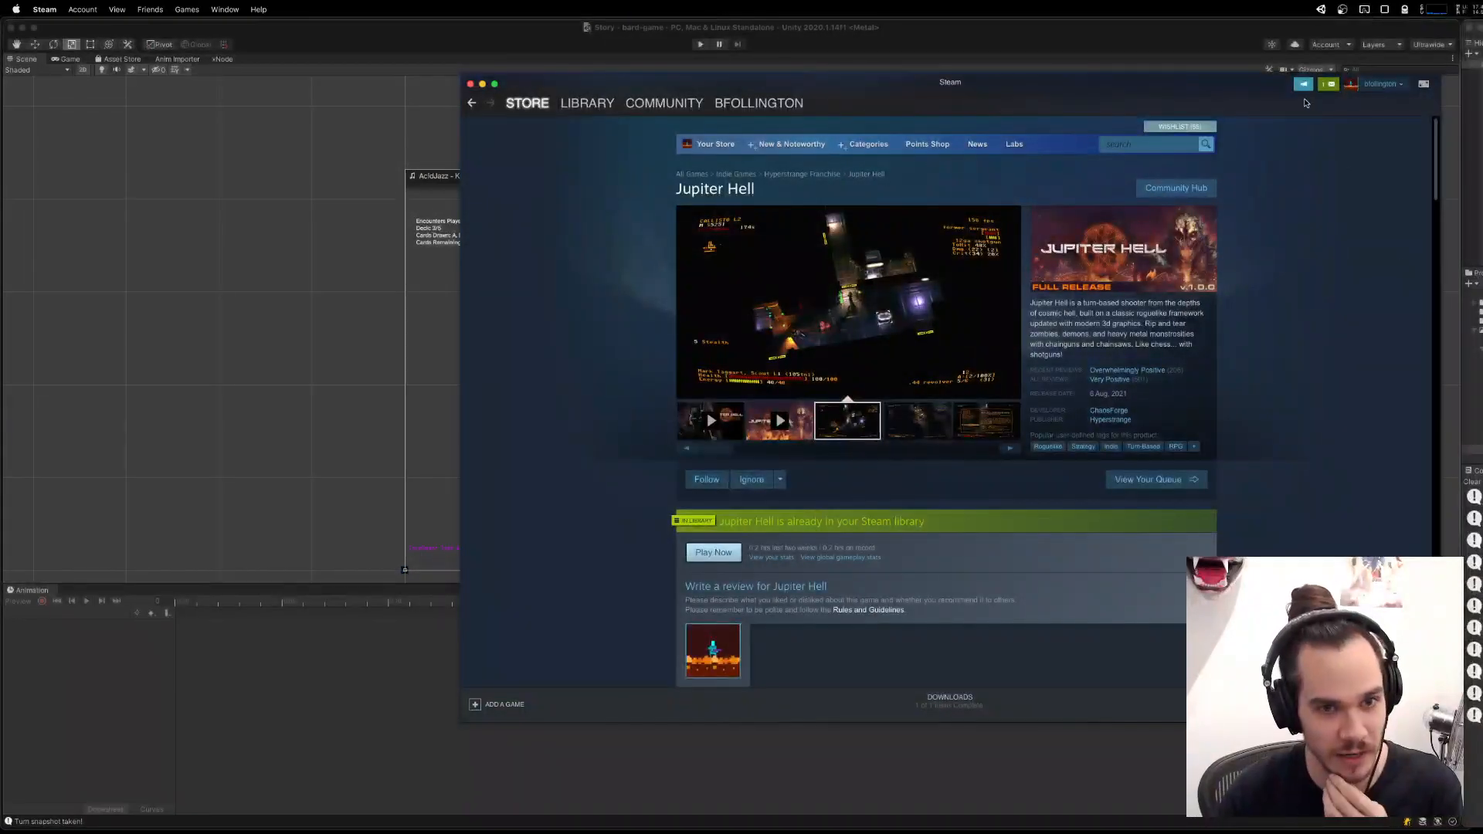
pyautogui.click(1323, 91)
pyautogui.click(1358, 289)
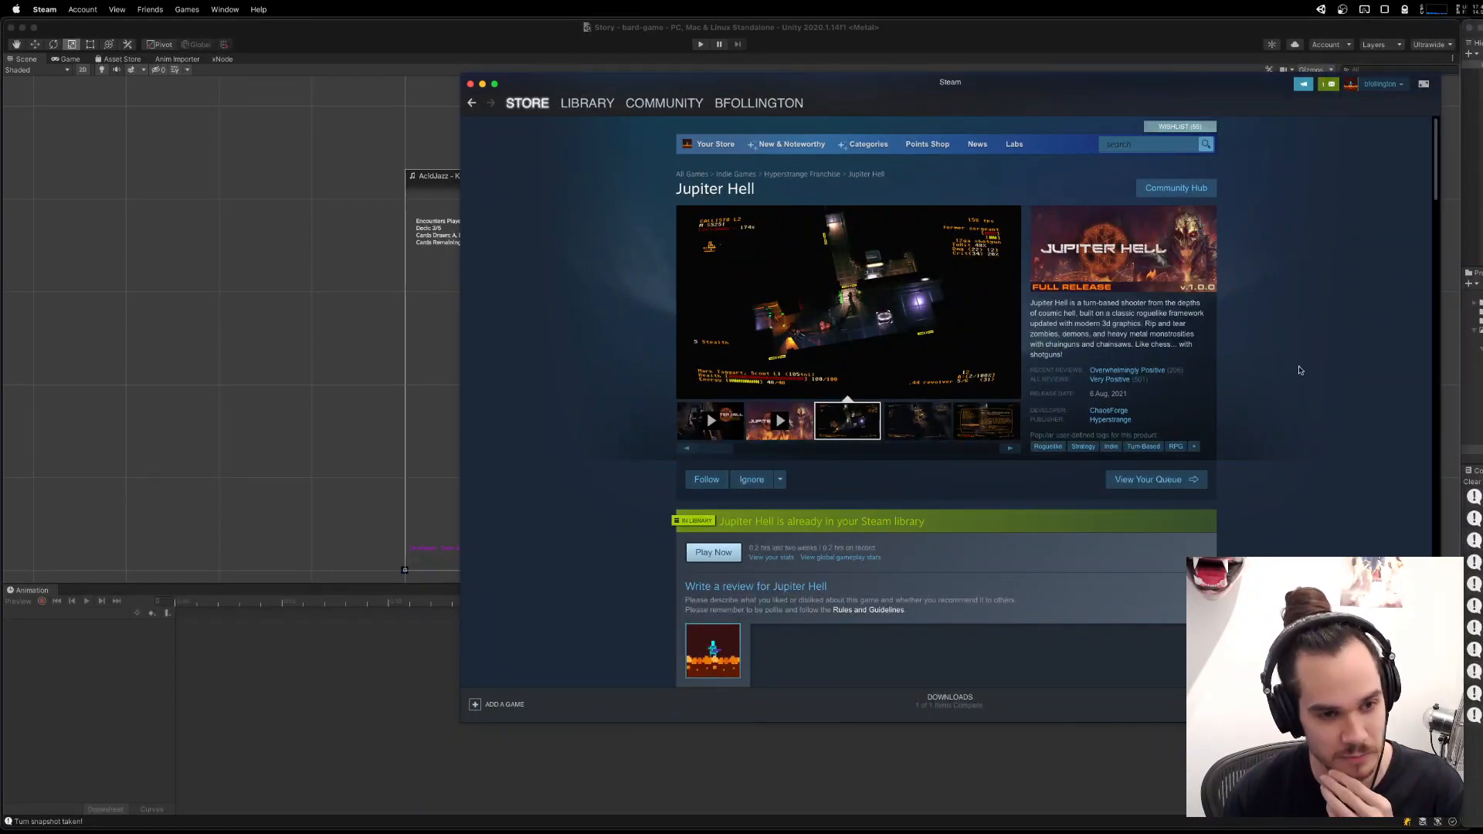
pyautogui.scroll(-10, 1307, 356)
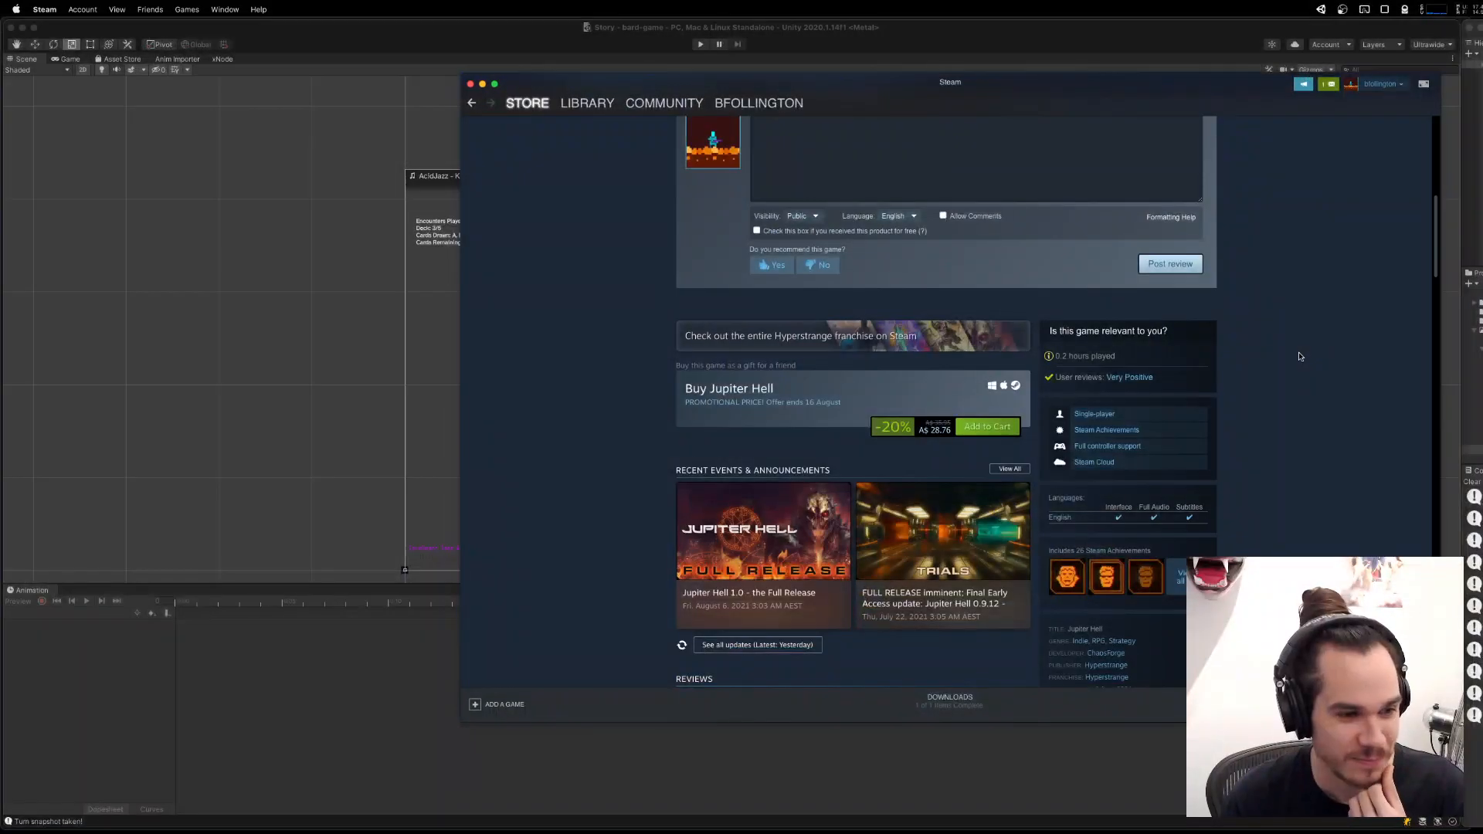
pyautogui.scroll(8, 1311, 354)
# Switch back to Unity, run the game and enter the upper snowy encounter on the map to check the unit placement screen.
pyautogui.press('super+Tab')
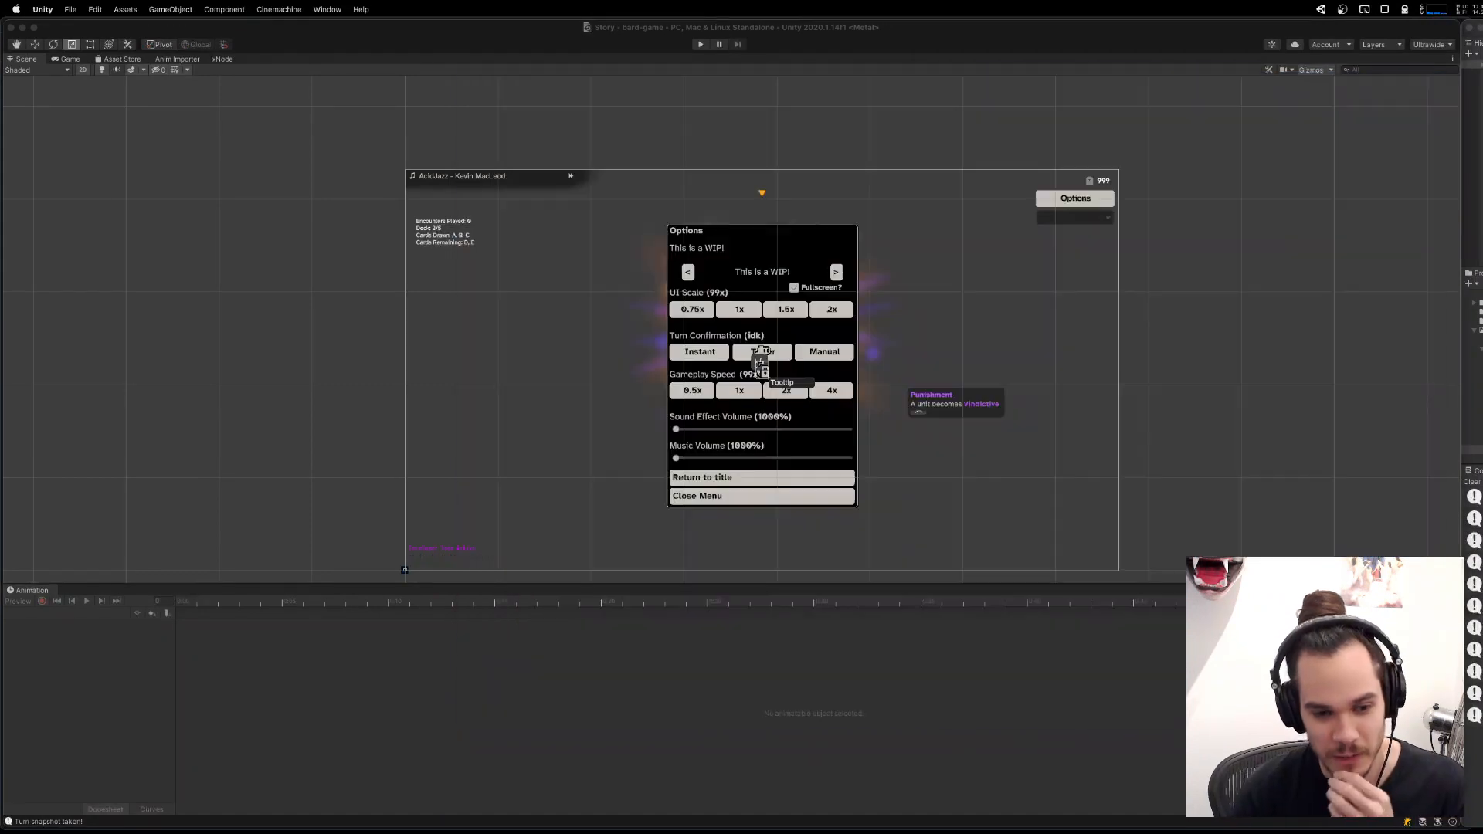
pyautogui.moveTo(844, 339); pyautogui.dragTo(874, 304)
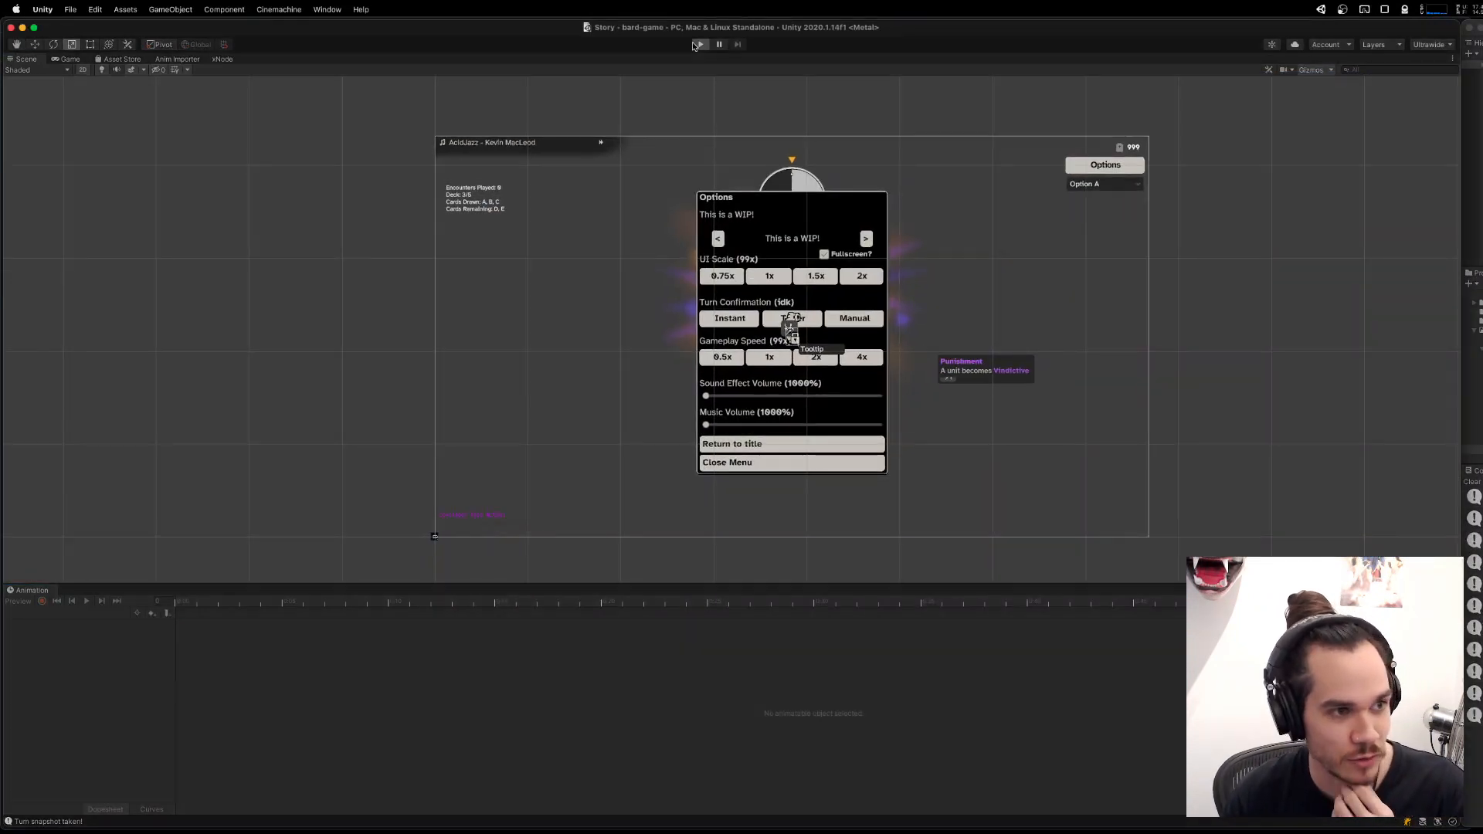
pyautogui.moveTo(1323, 828)
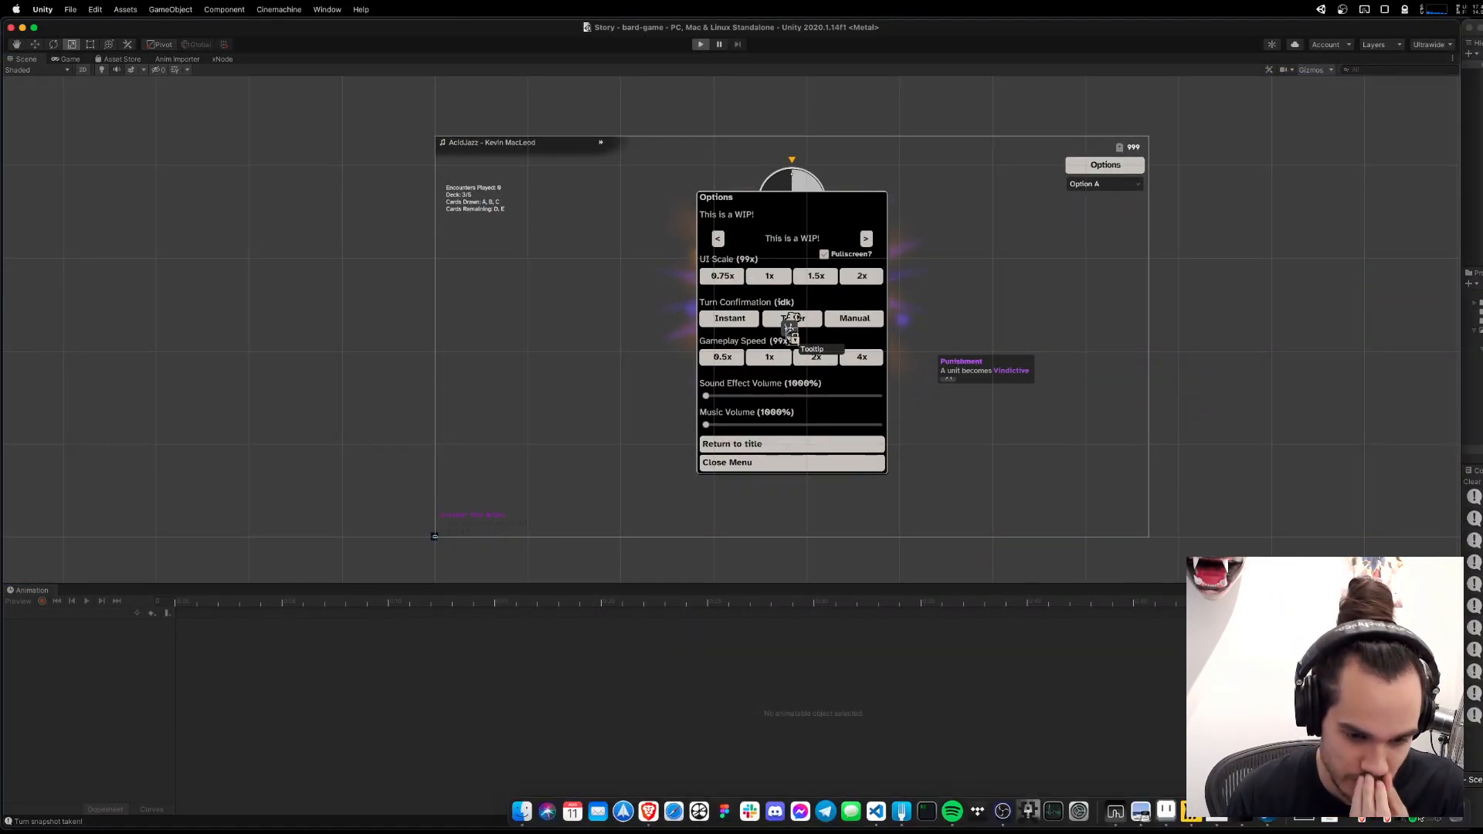
pyautogui.hotkey('ctrl', 'Up')
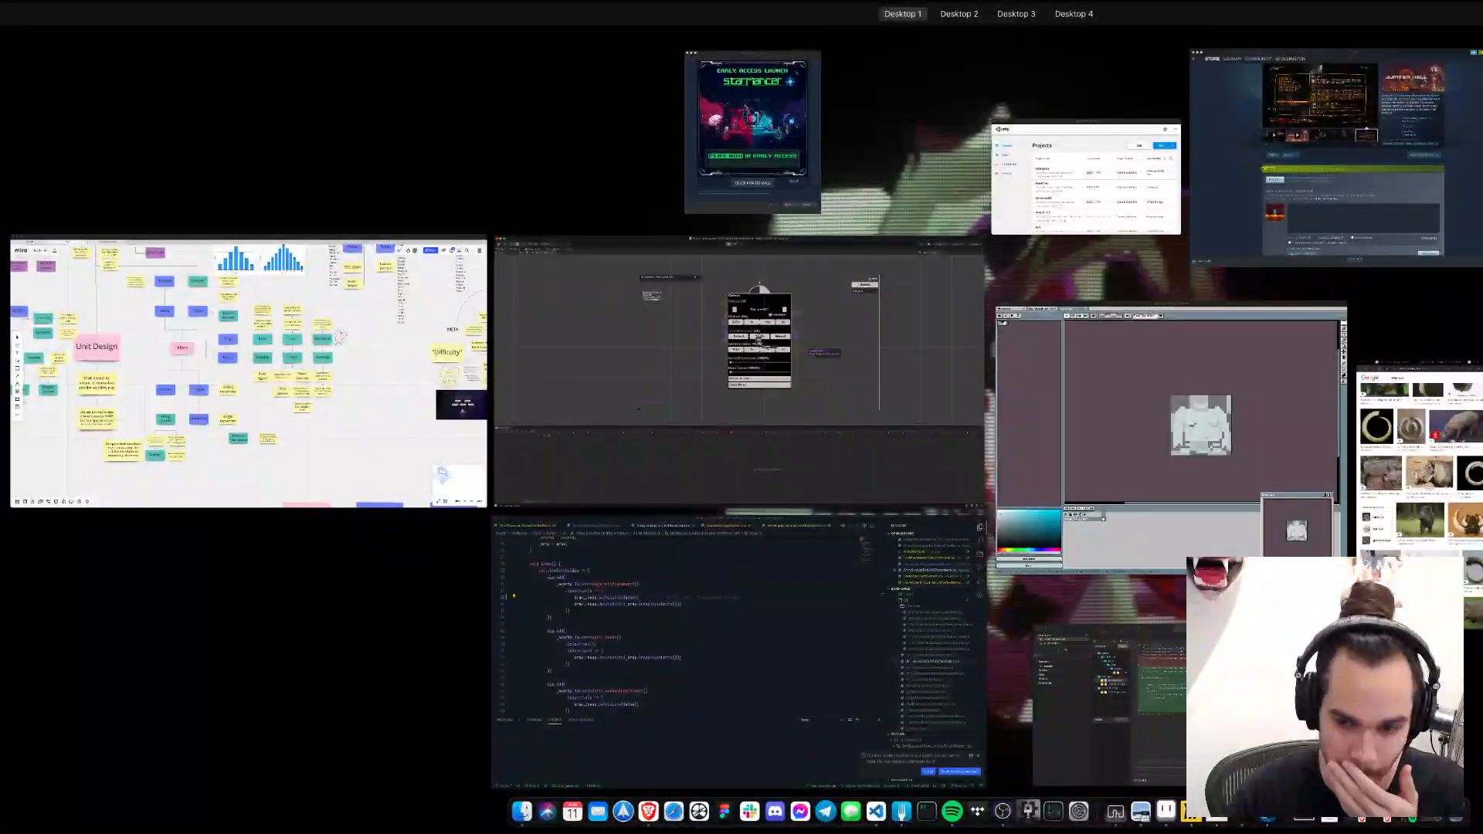
pyautogui.click(757, 340)
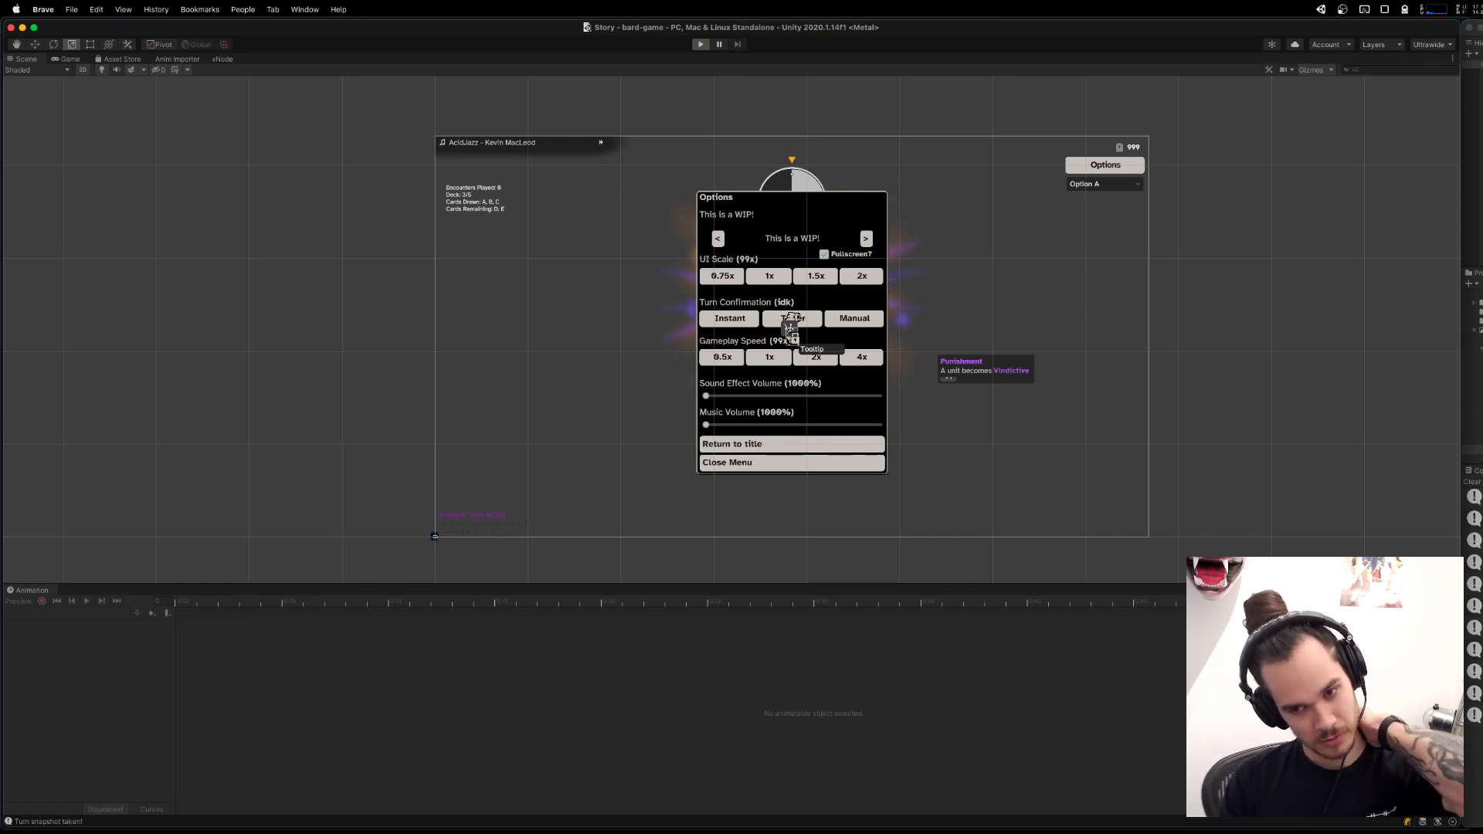
pyautogui.moveTo(749, 819)
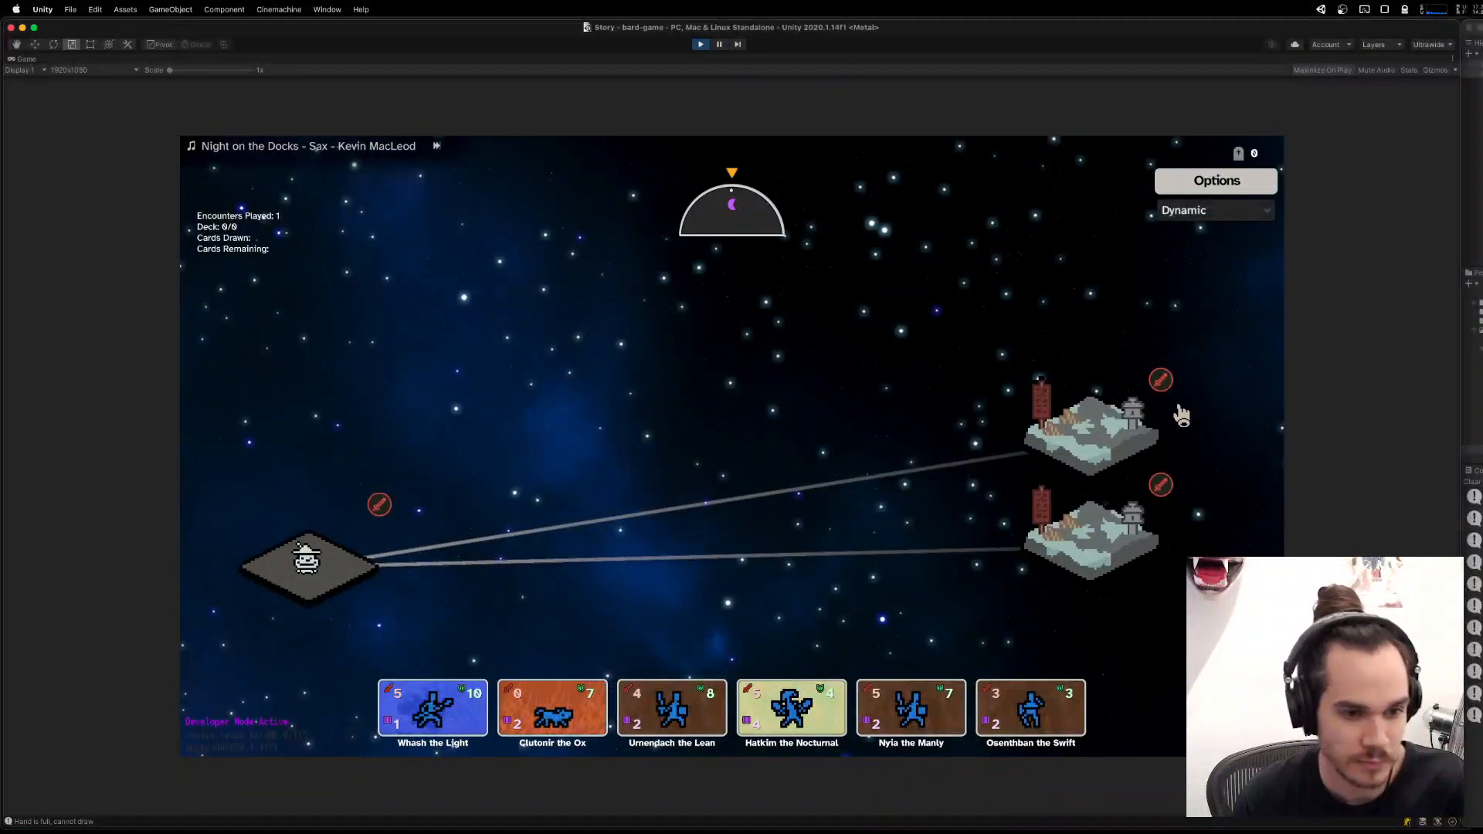
pyautogui.click(1179, 415)
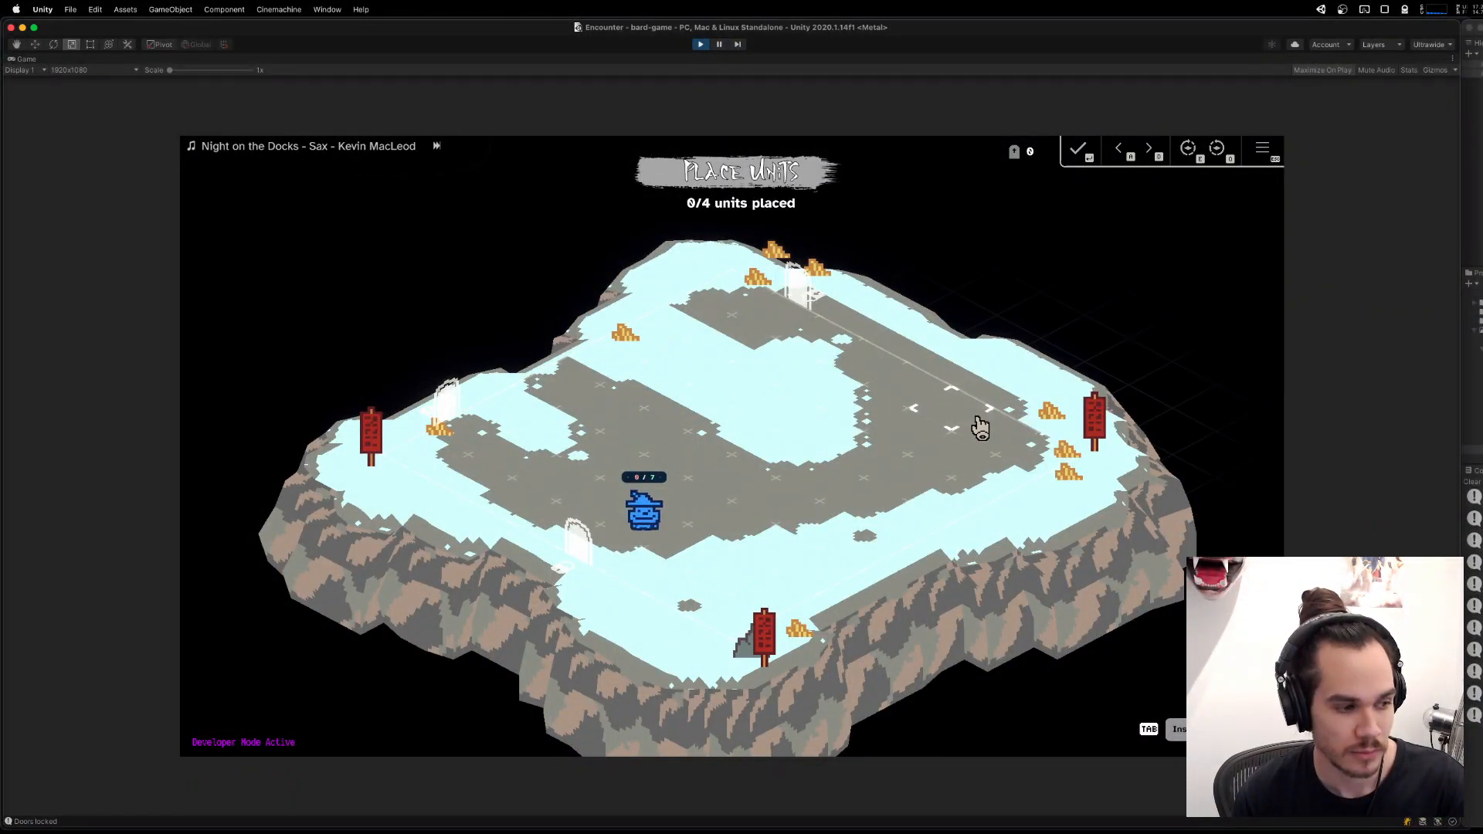
# Switch to Visual Studio Code, set ArmyLineup.SetVisible to true in the BeganUnitPlacement subscription of ArmyLineupForUnitPlacement.cs, and save the file.
pyautogui.moveTo(981, 831)
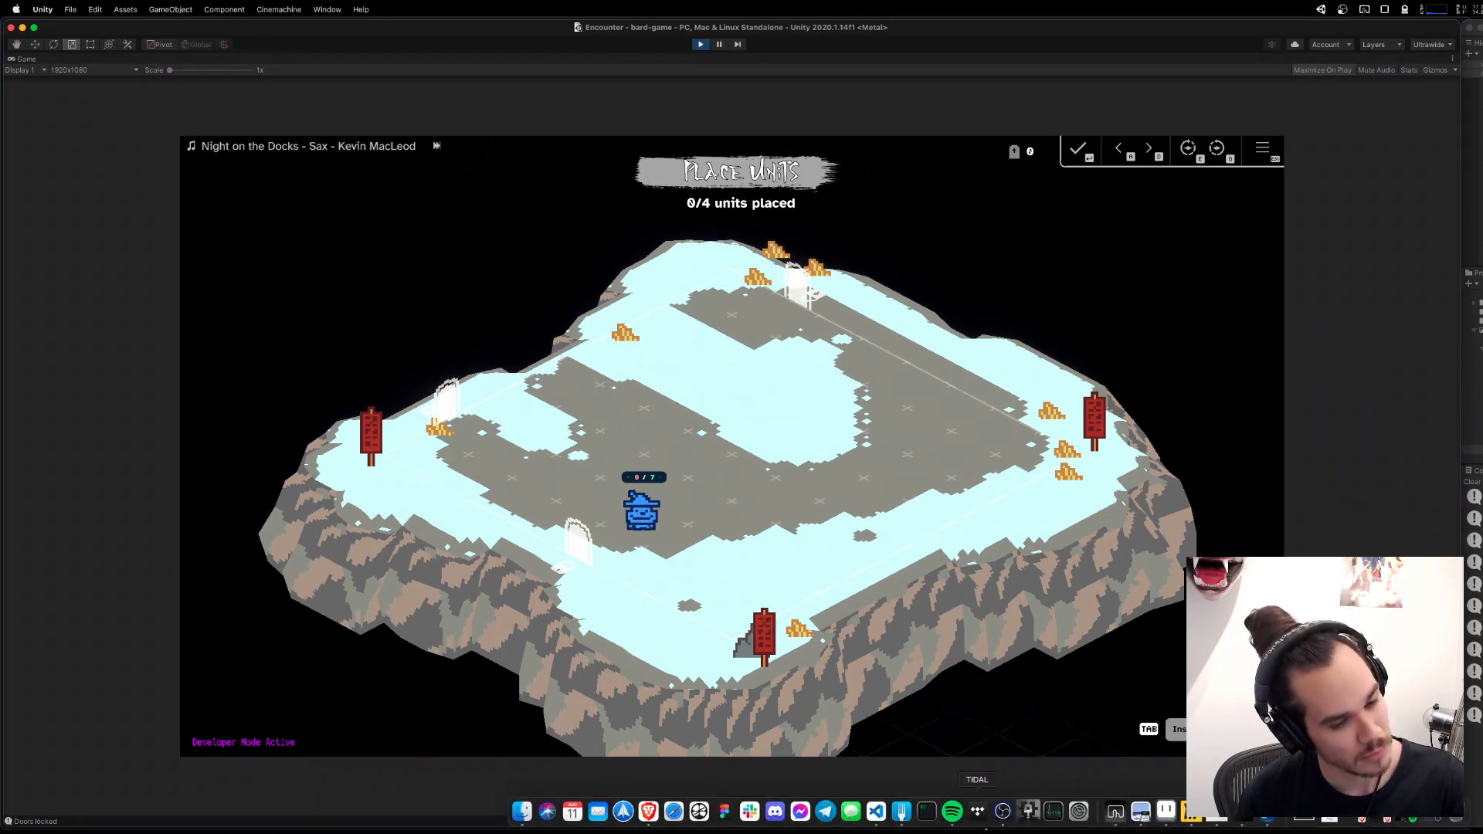
pyautogui.click(876, 811)
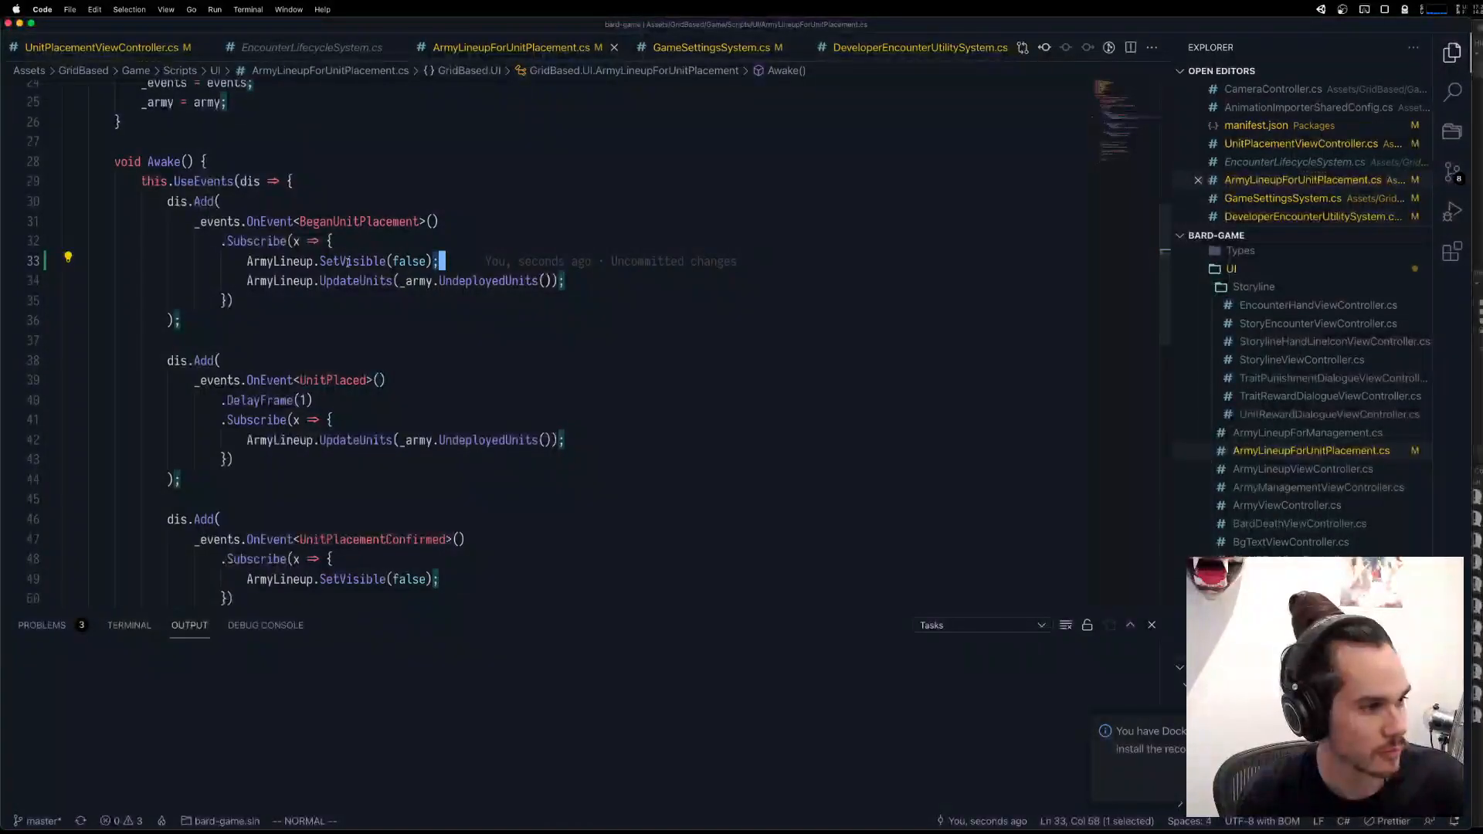
pyautogui.click(399, 261)
pyautogui.write('ciwtrue')
pyautogui.press('Escape')
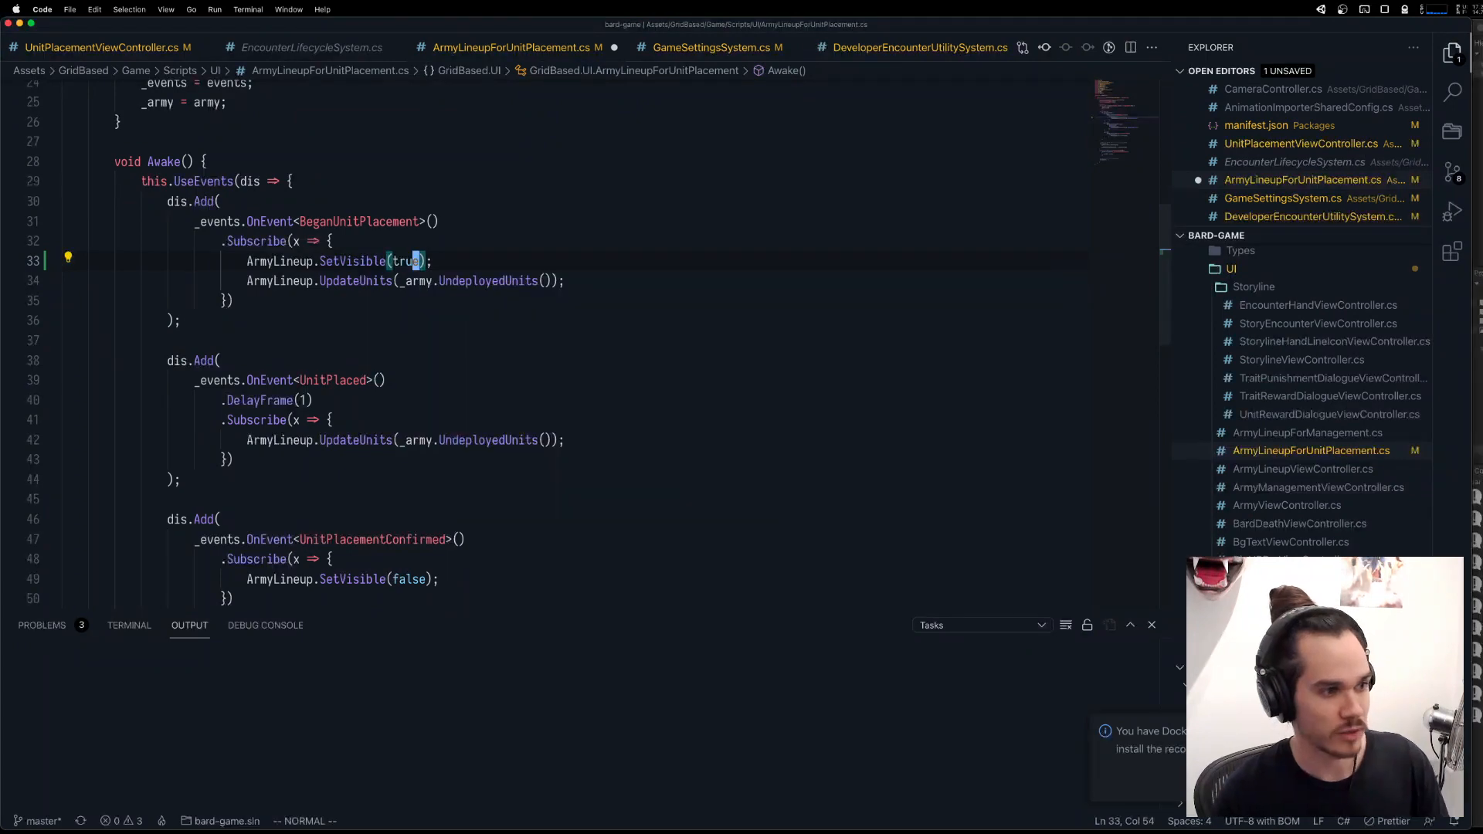
pyautogui.press('super+s')
# Return to Unity and stop the running game.
pyautogui.press('super+Tab')
pyautogui.click(701, 48)
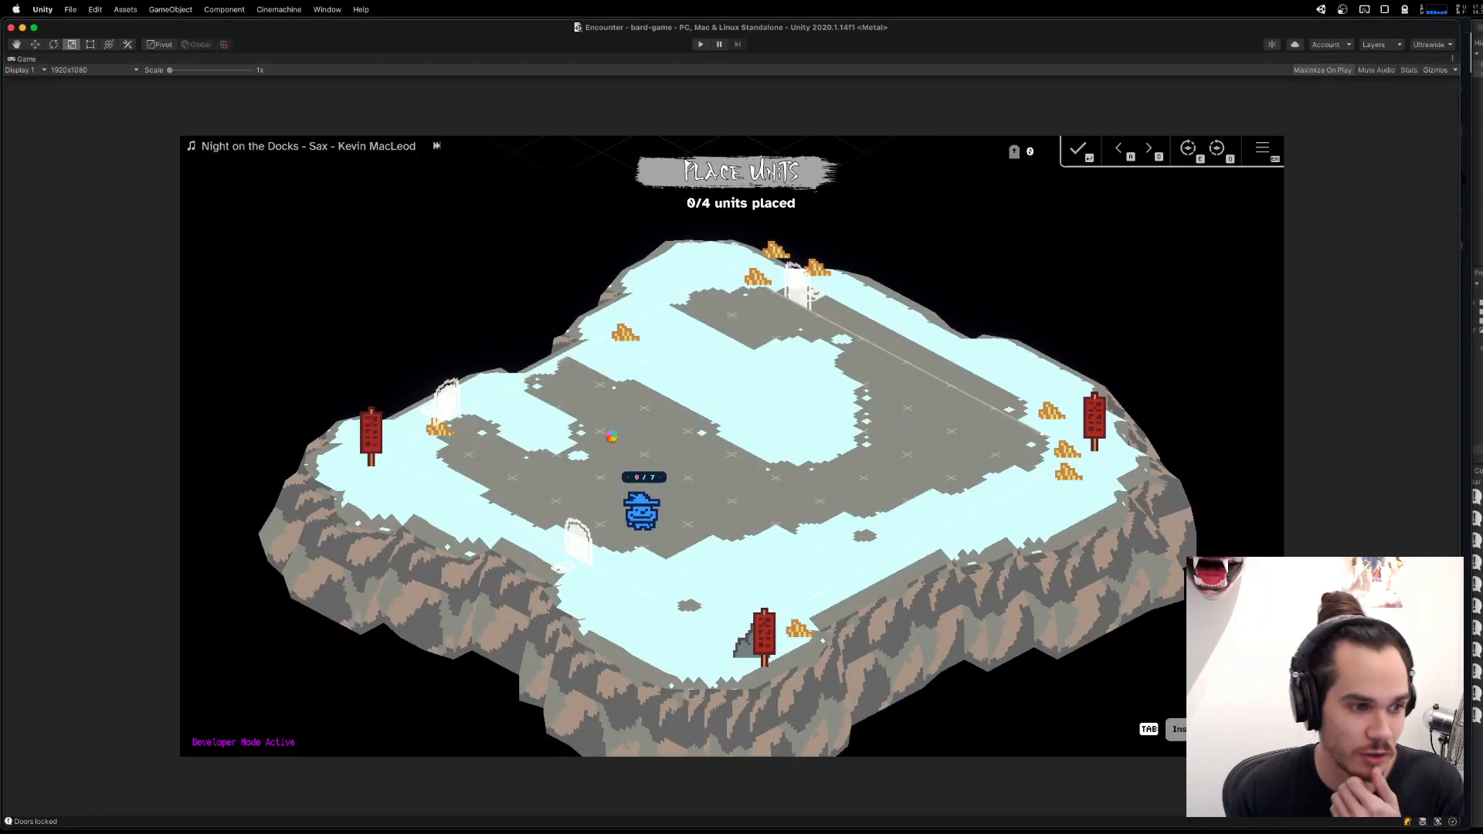
pyautogui.moveTo(873, 823)
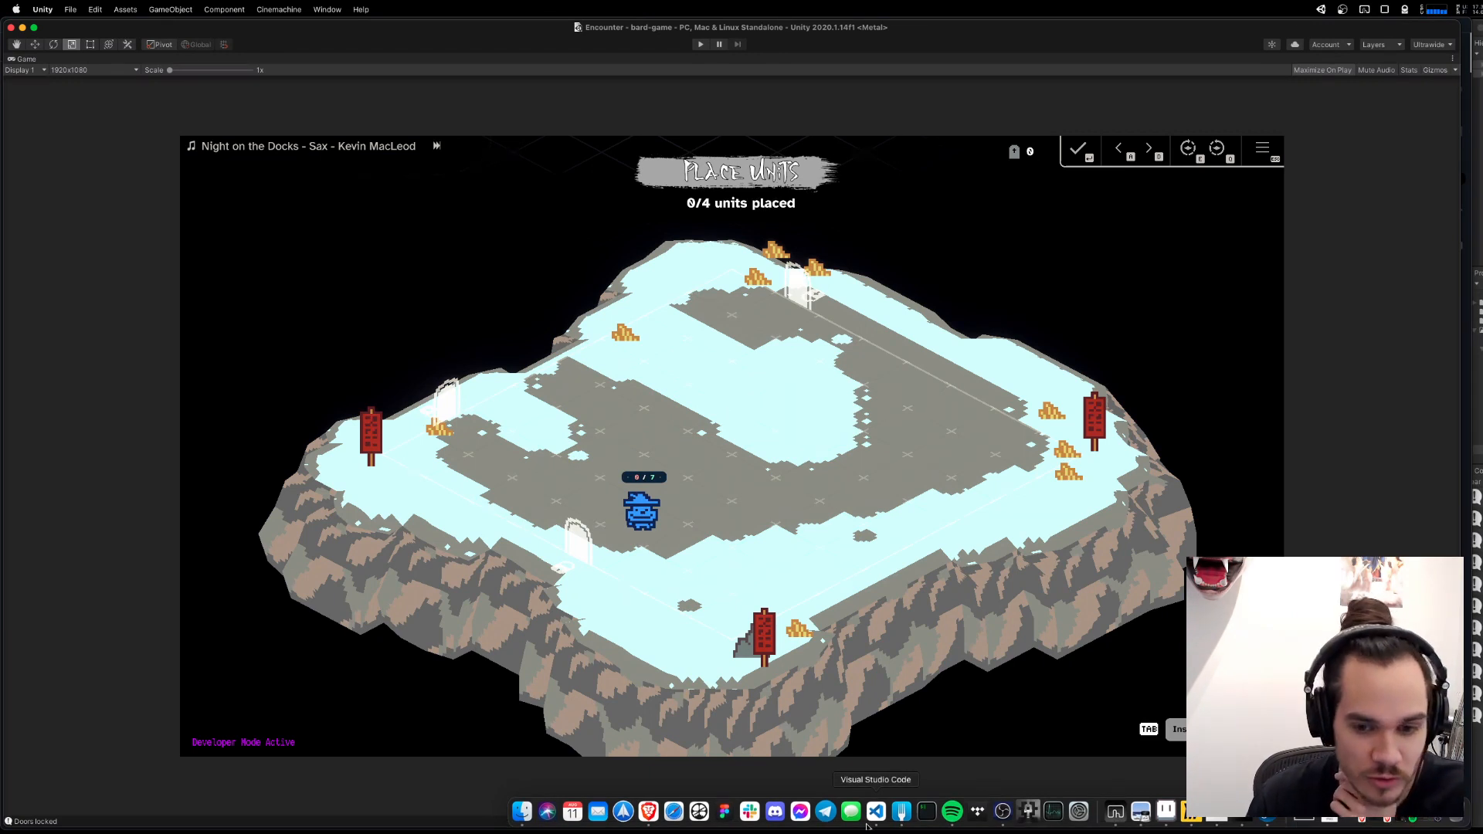
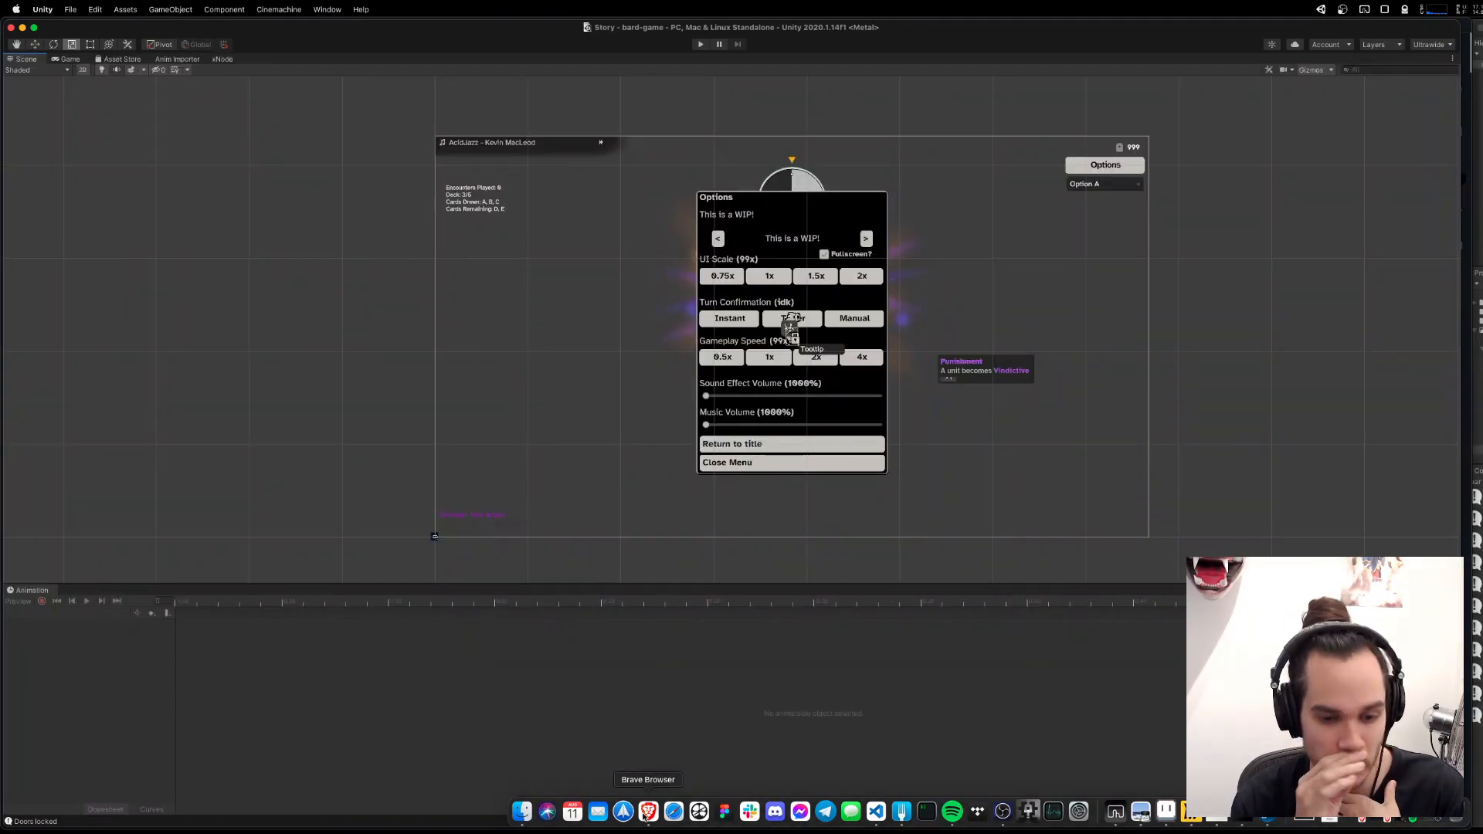
# Run the game and enter the upper snowy encounter on the map.
pyautogui.click(701, 45)
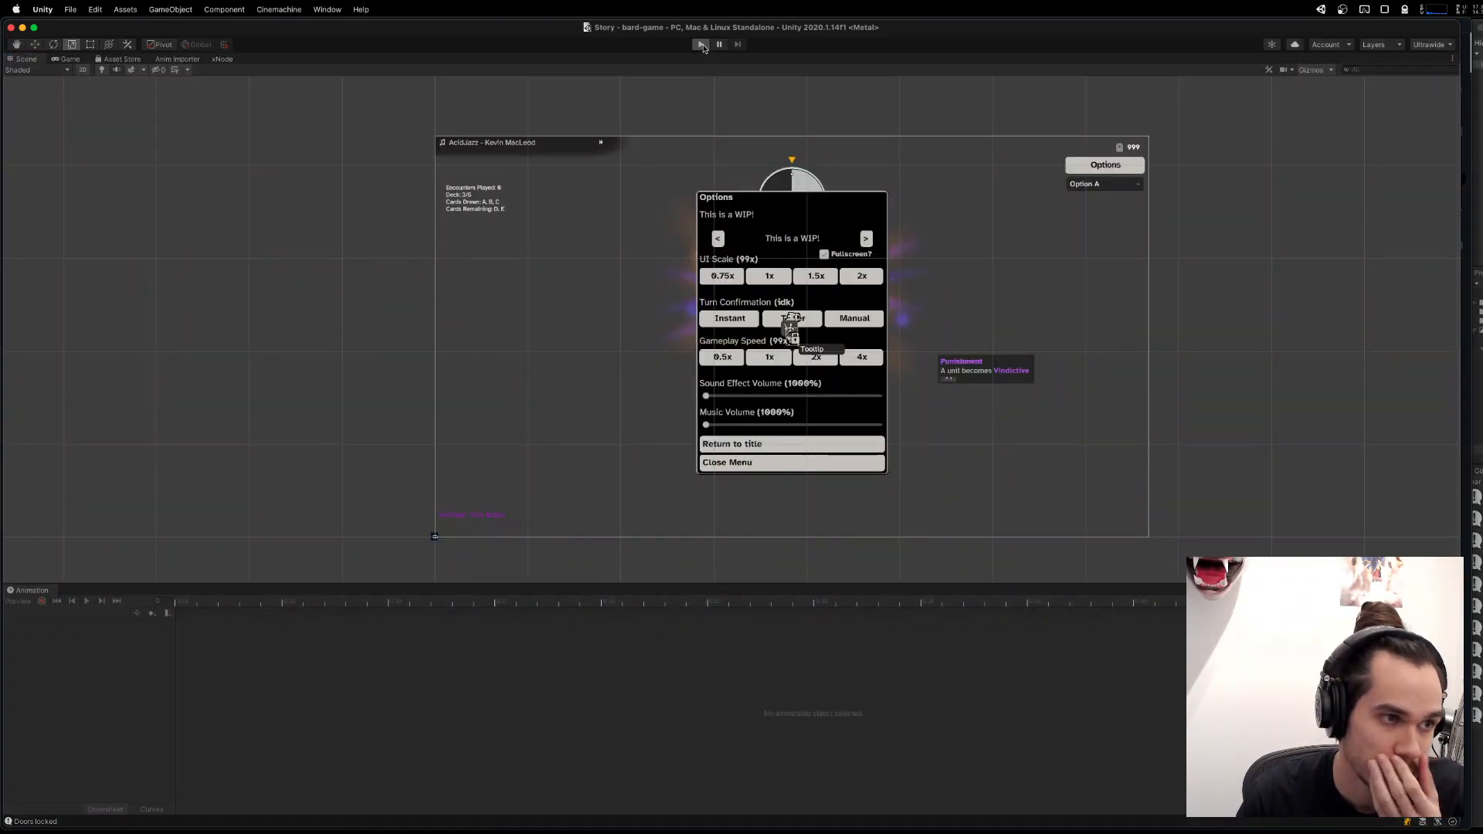
pyautogui.moveTo(1114, 829)
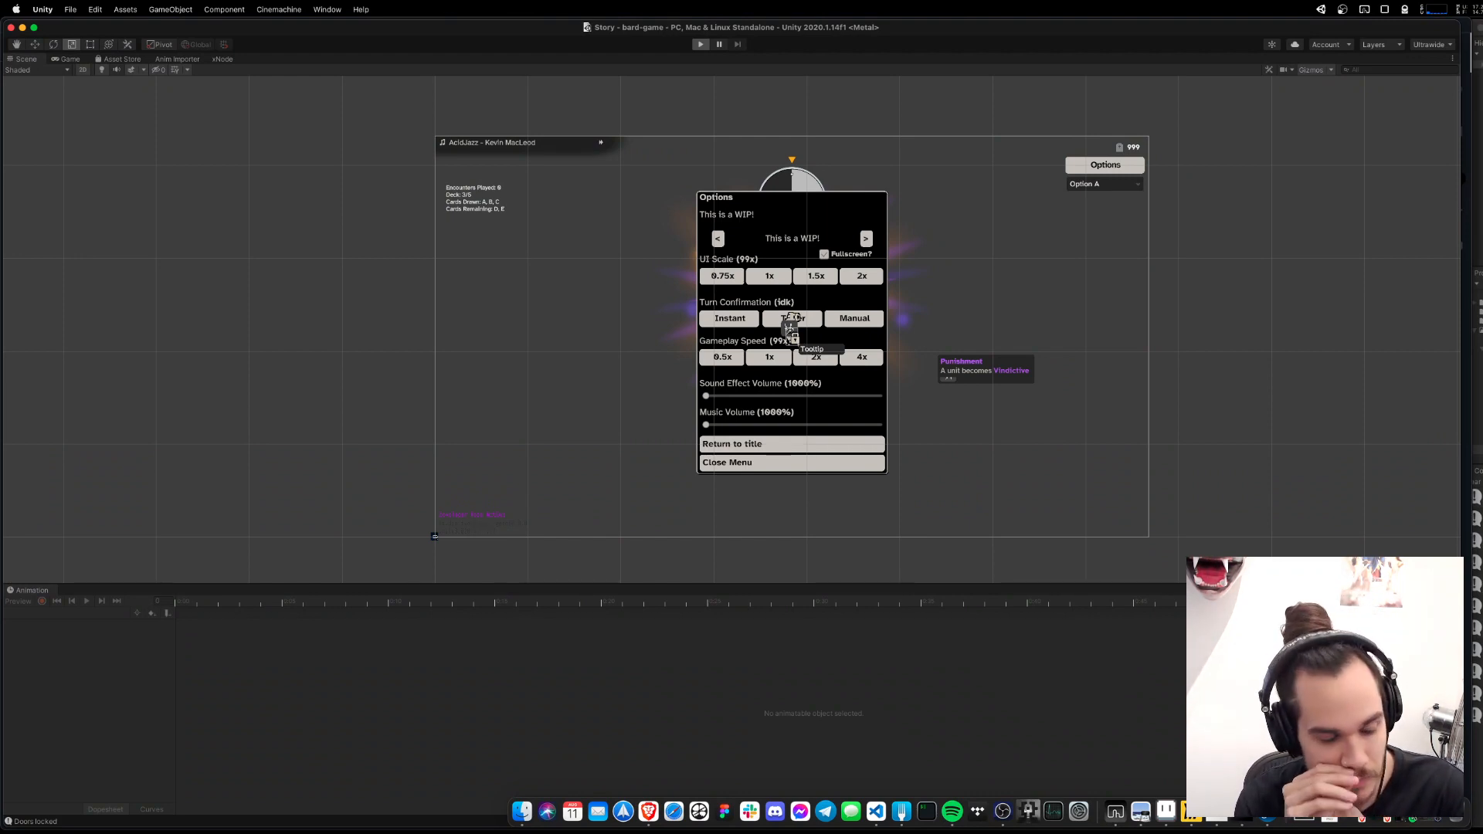
pyautogui.press('super+p')
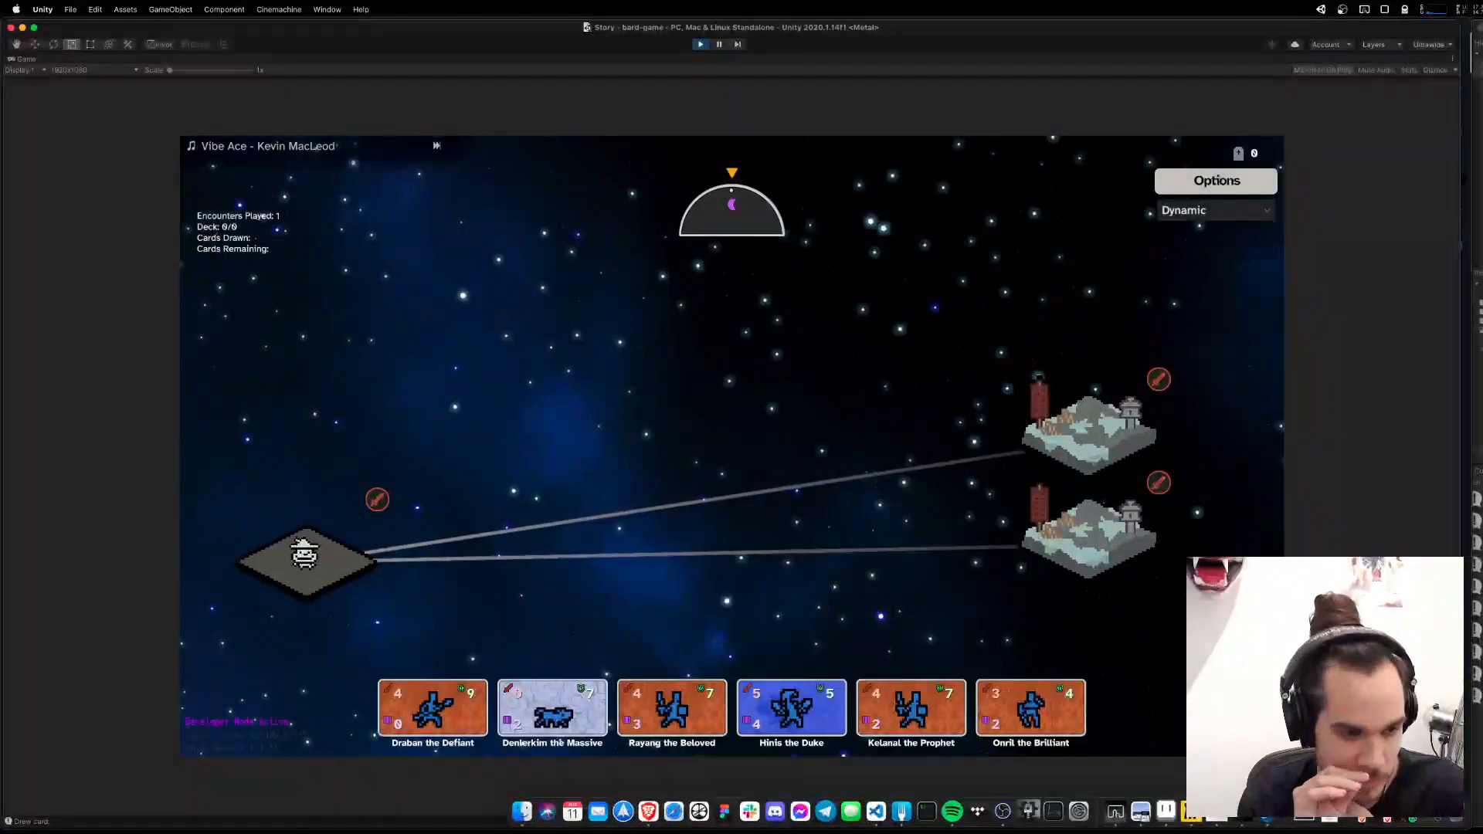
pyautogui.click(1090, 445)
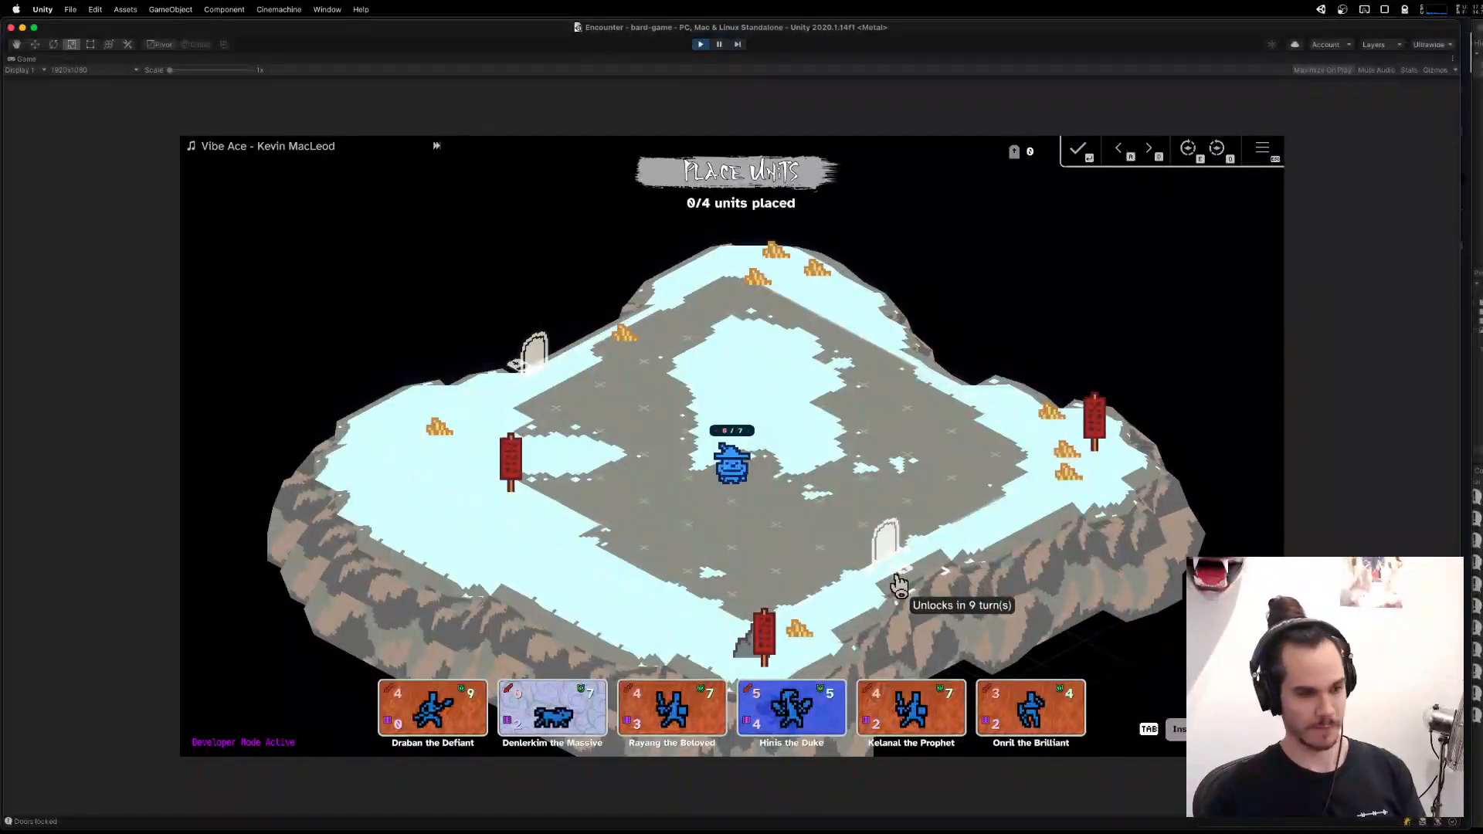
# Place four army units on the board, then try placing Rayang the Beloved as the additional unit to test the help placement.
pyautogui.click(797, 721)
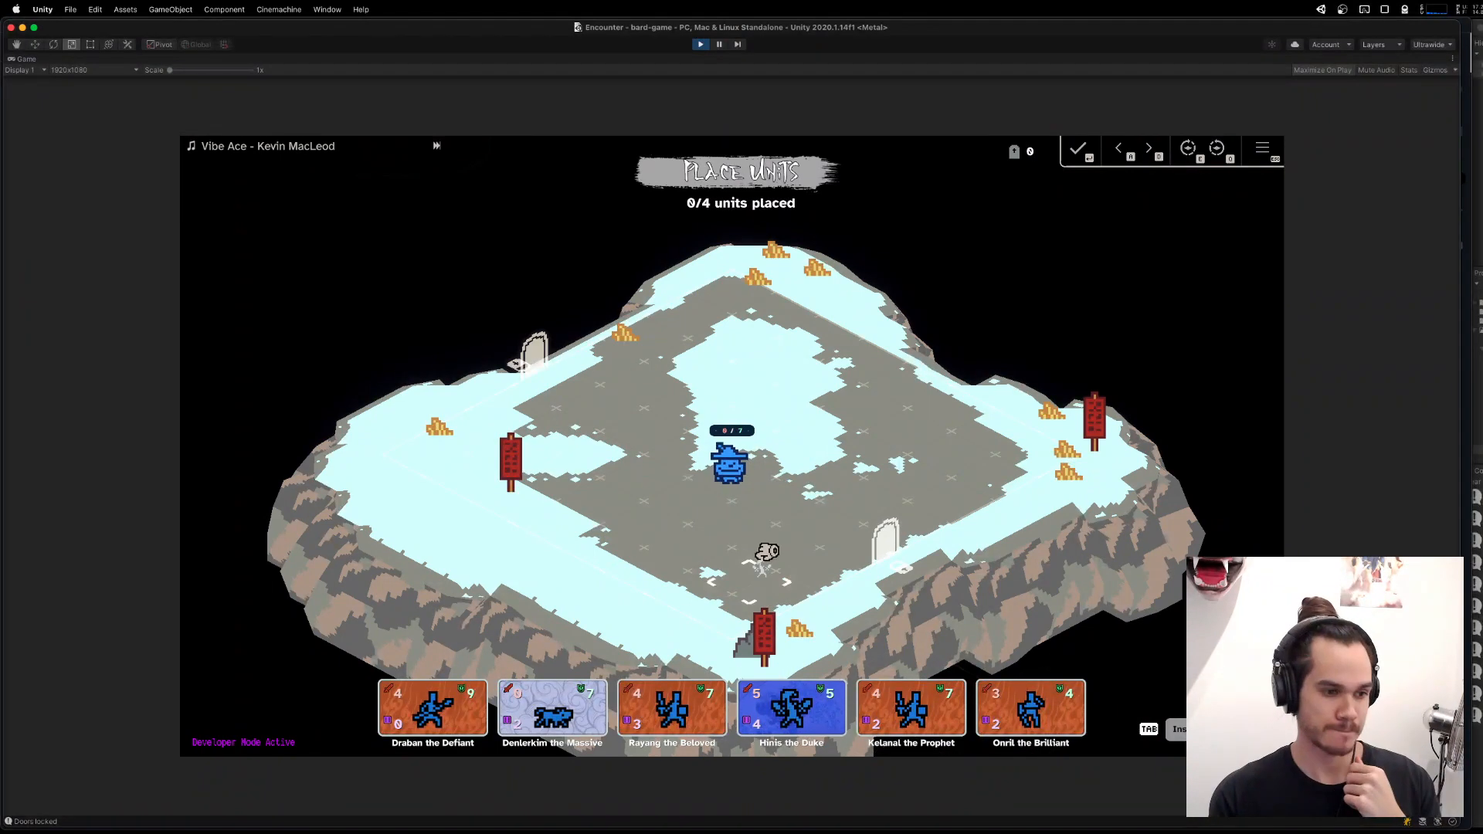
pyautogui.click(748, 564)
pyautogui.click(887, 684)
pyautogui.click(867, 453)
pyautogui.click(913, 707)
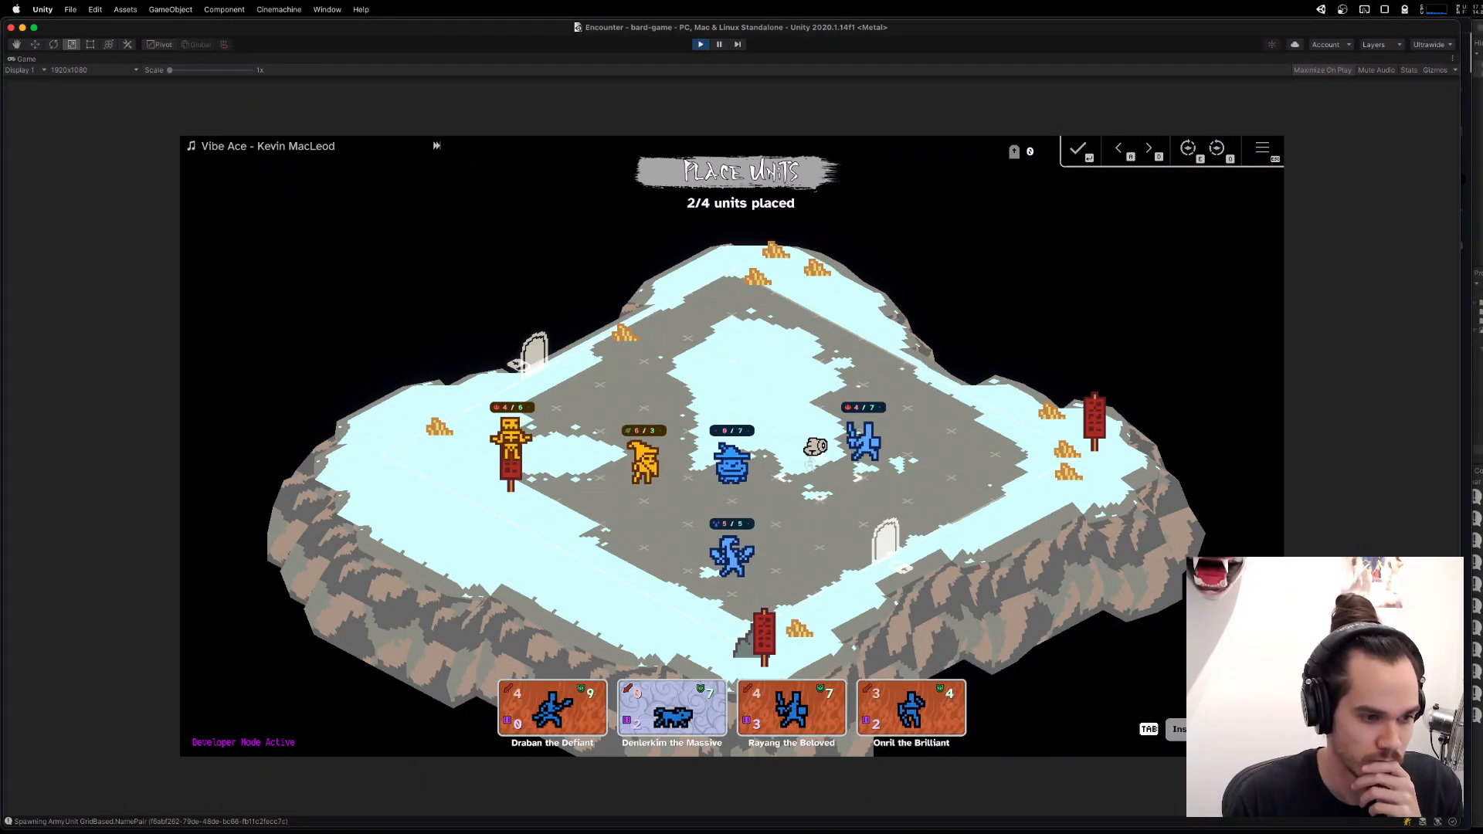
pyautogui.click(819, 468)
pyautogui.click(818, 421)
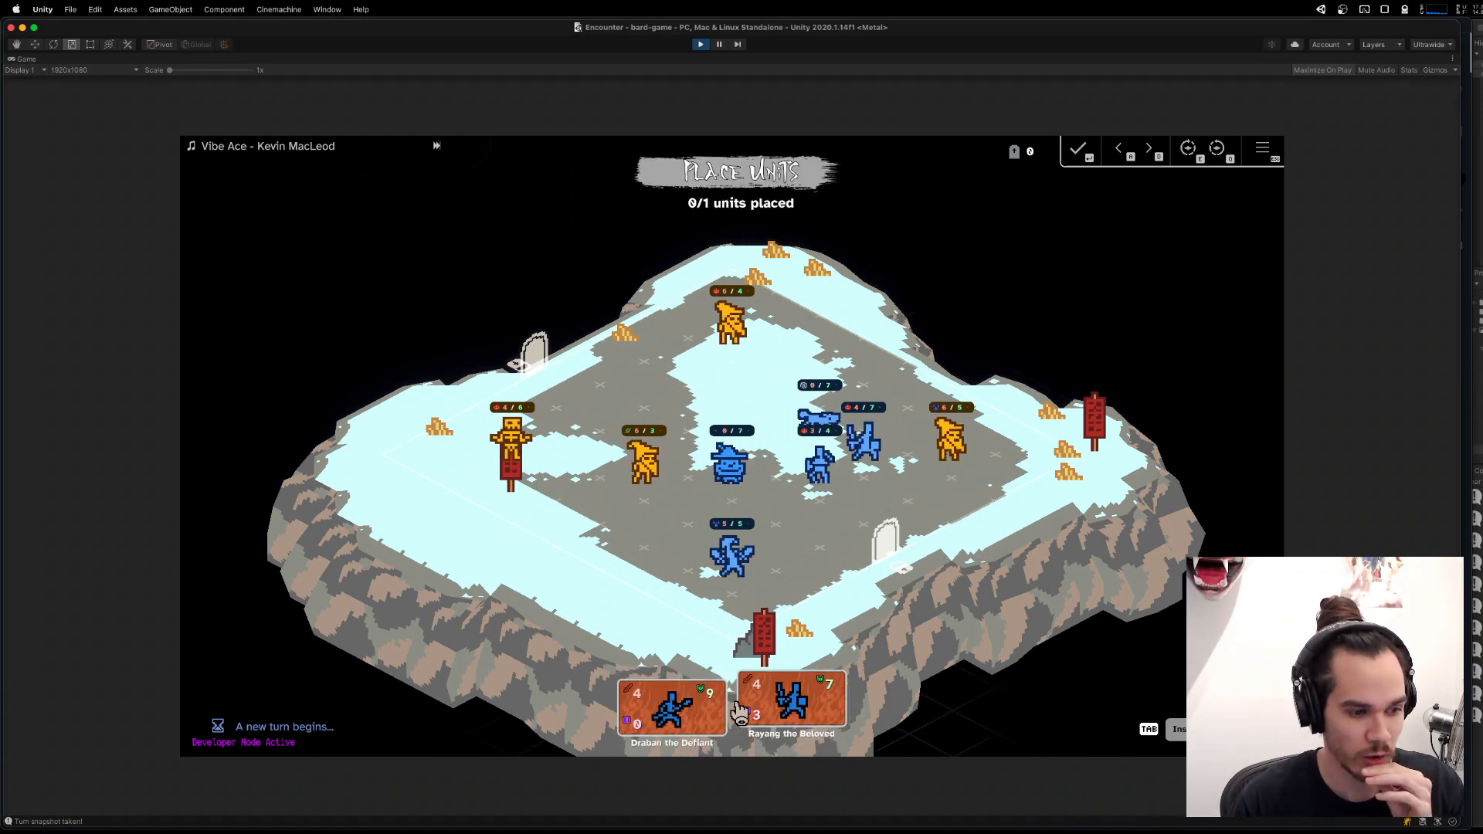
pyautogui.click(782, 700)
pyautogui.click(660, 498)
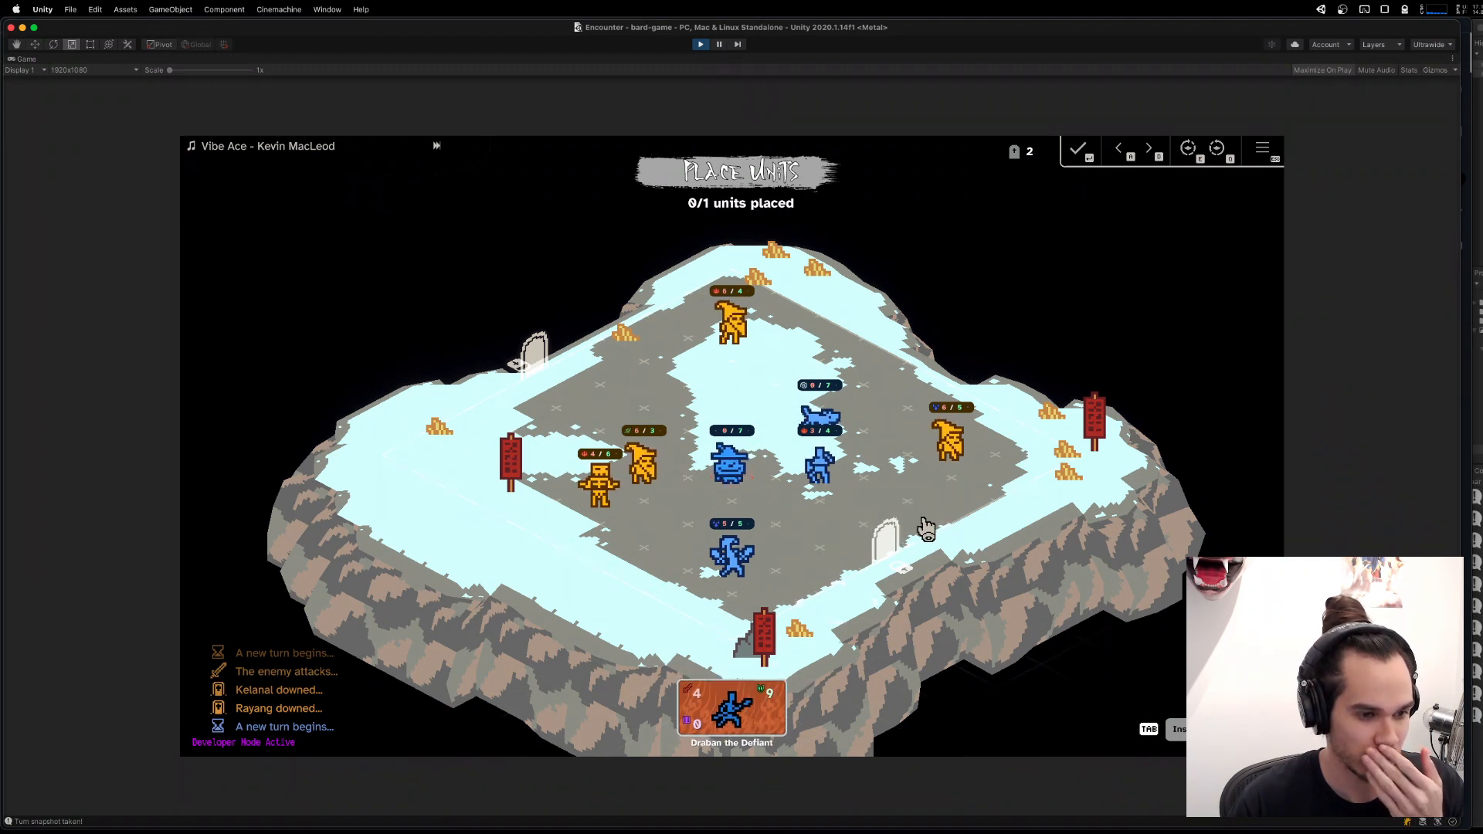
# Switch to Visual Studio Code and trace UnitSelectedForPlacement from ArmyLineupForUnitPlacement.cs to its subscription and conditions in UnitPlacementViewController.cs.
pyautogui.moveTo(906, 817)
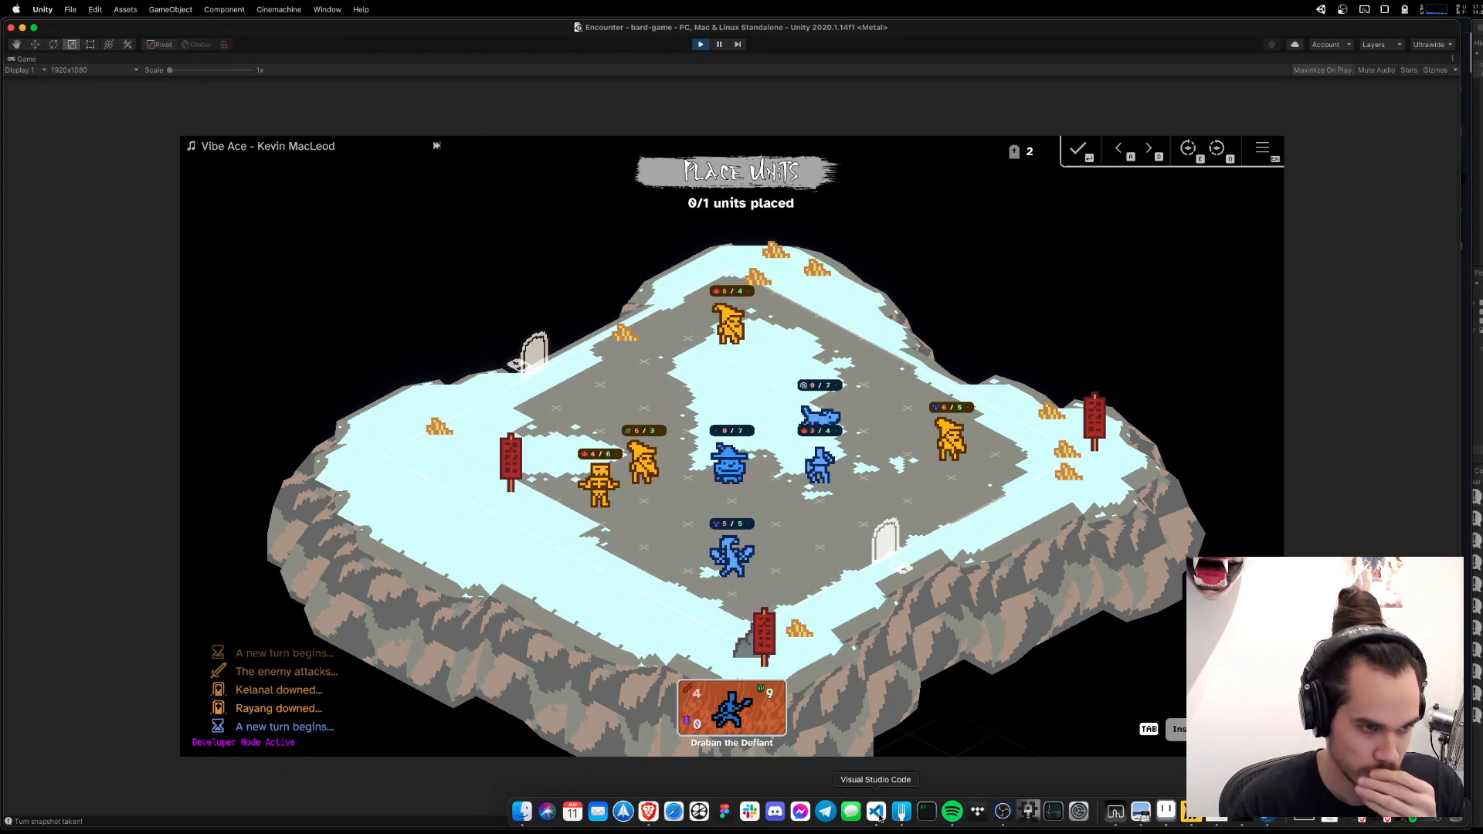
pyautogui.click(879, 817)
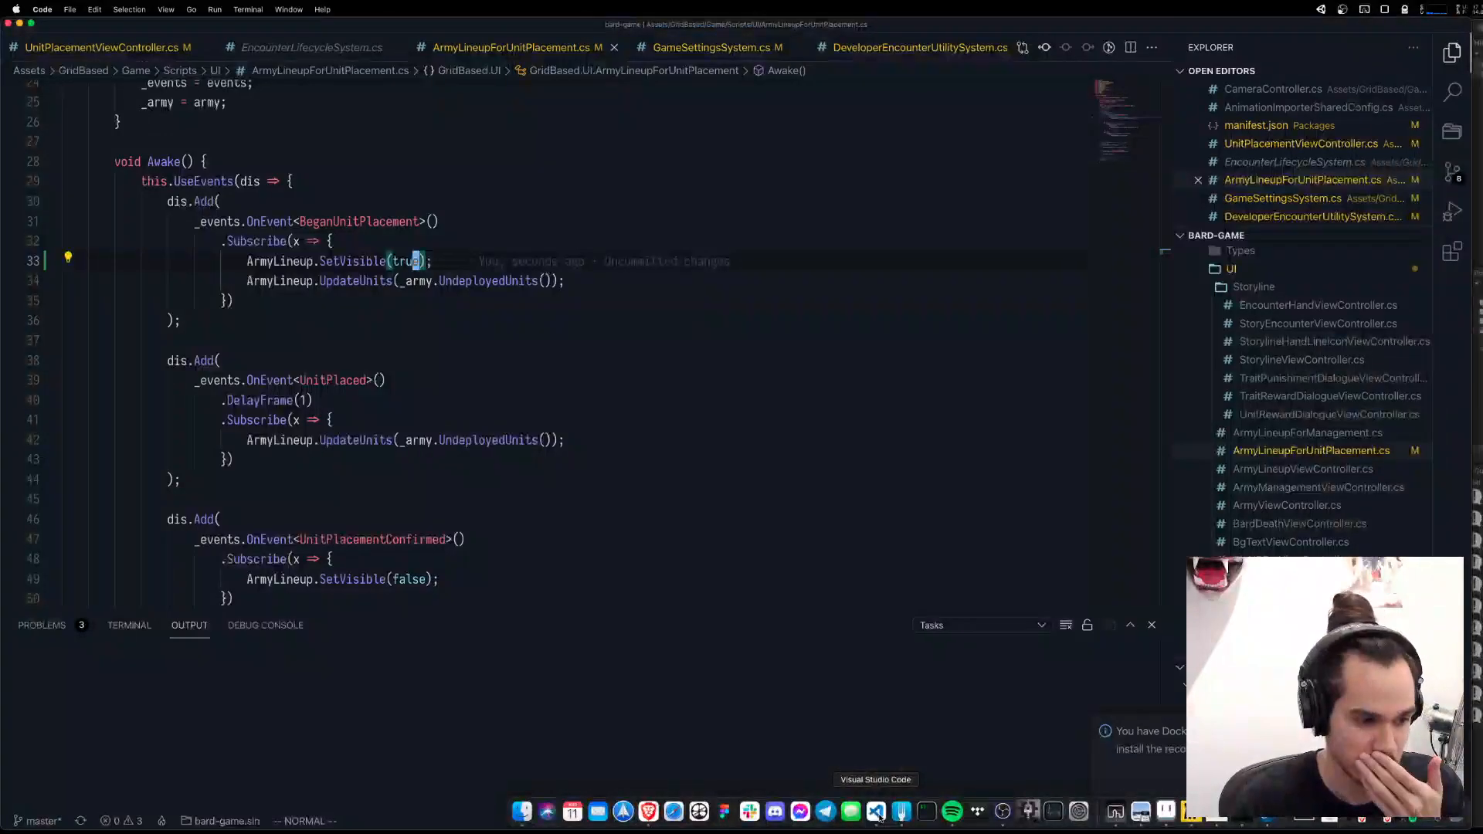
pyautogui.scroll(-5, 702, 526)
pyautogui.scroll(-5, 702, 526)
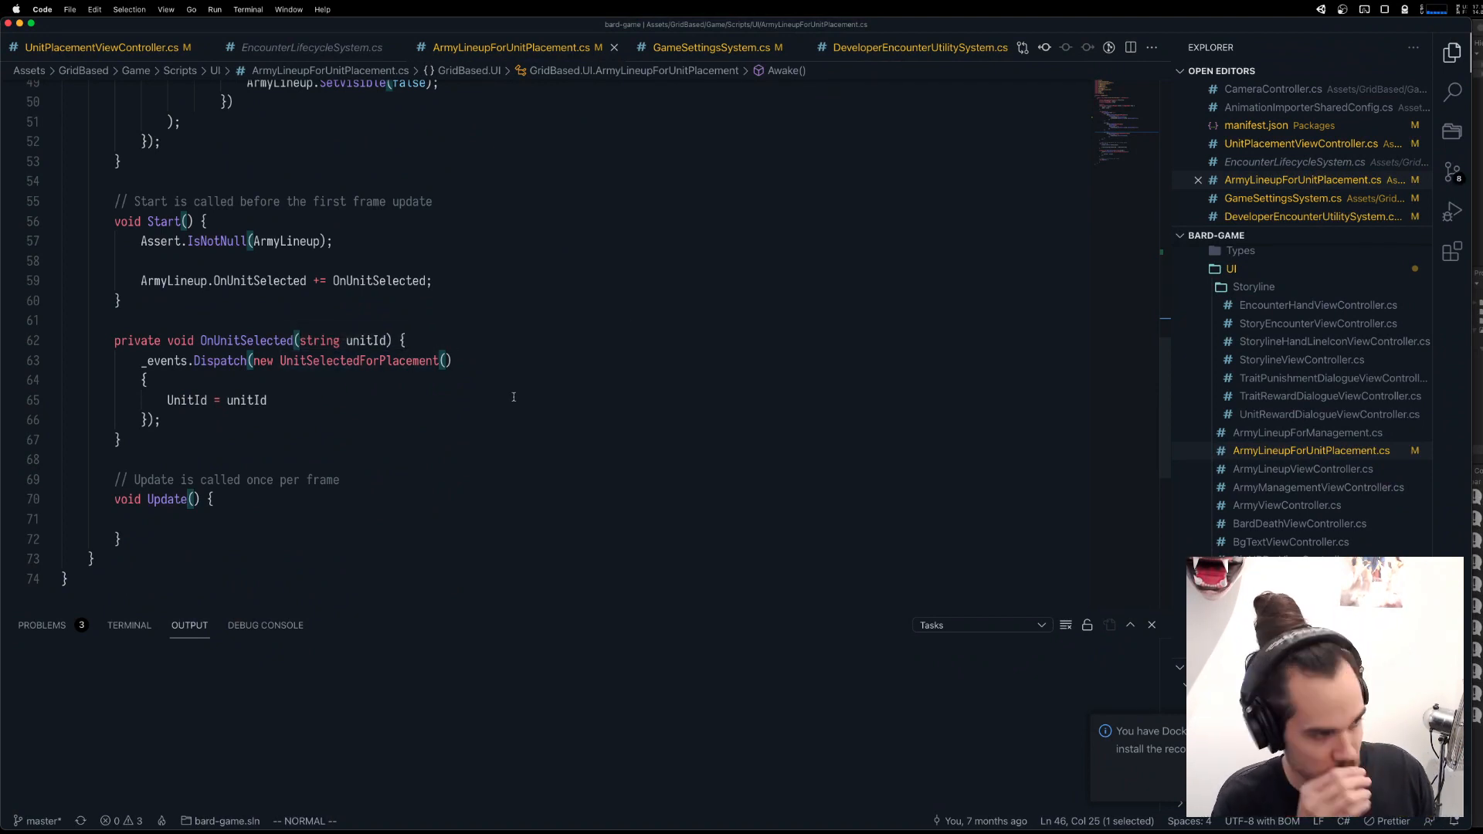
pyautogui.keyDown('super'); pyautogui.click(358, 360); pyautogui.keyUp('super')
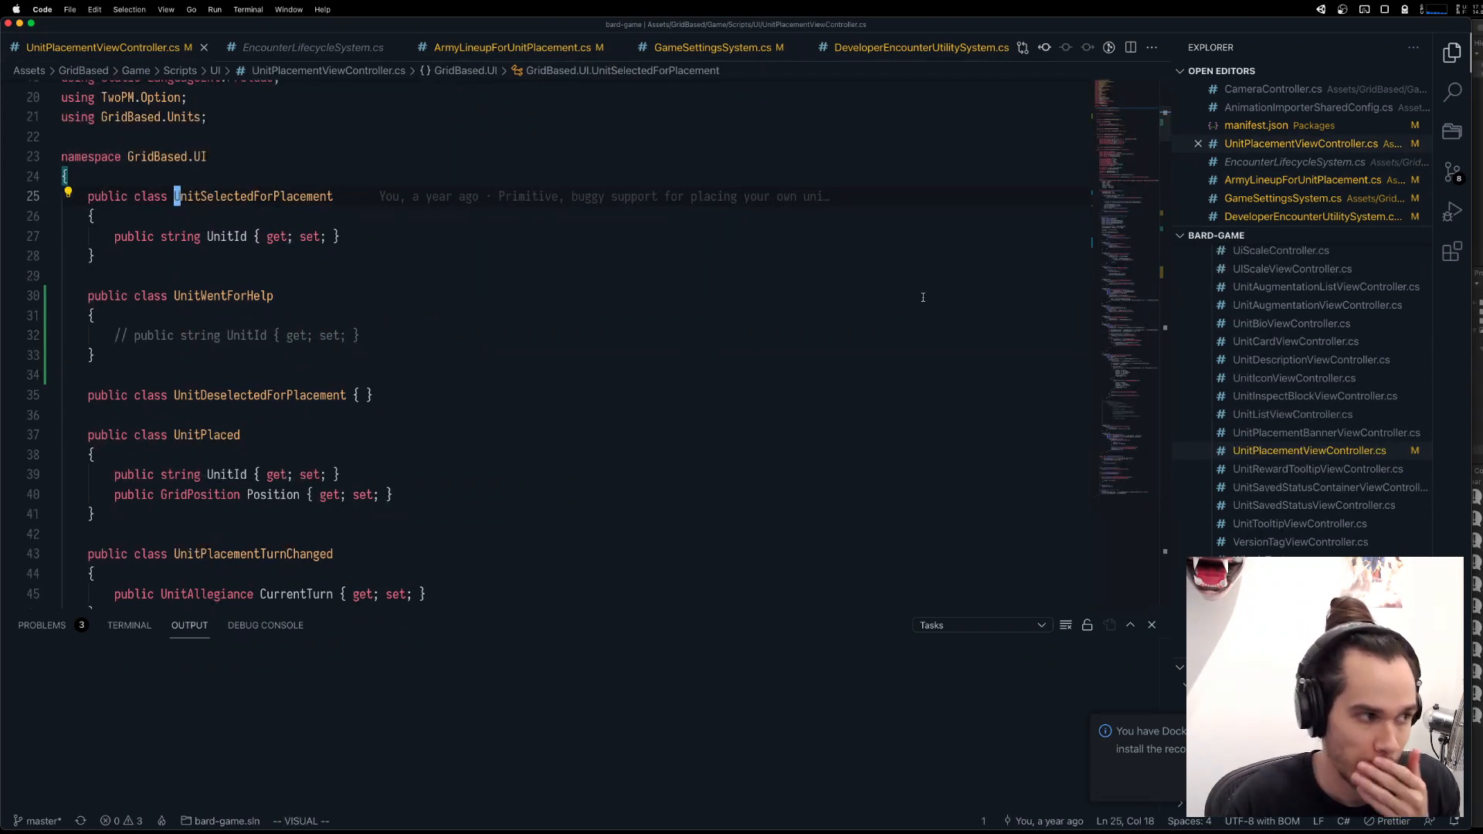
pyautogui.click(311, 183)
pyautogui.keyDown('super'); pyautogui.click(314, 194); pyautogui.keyUp('super')
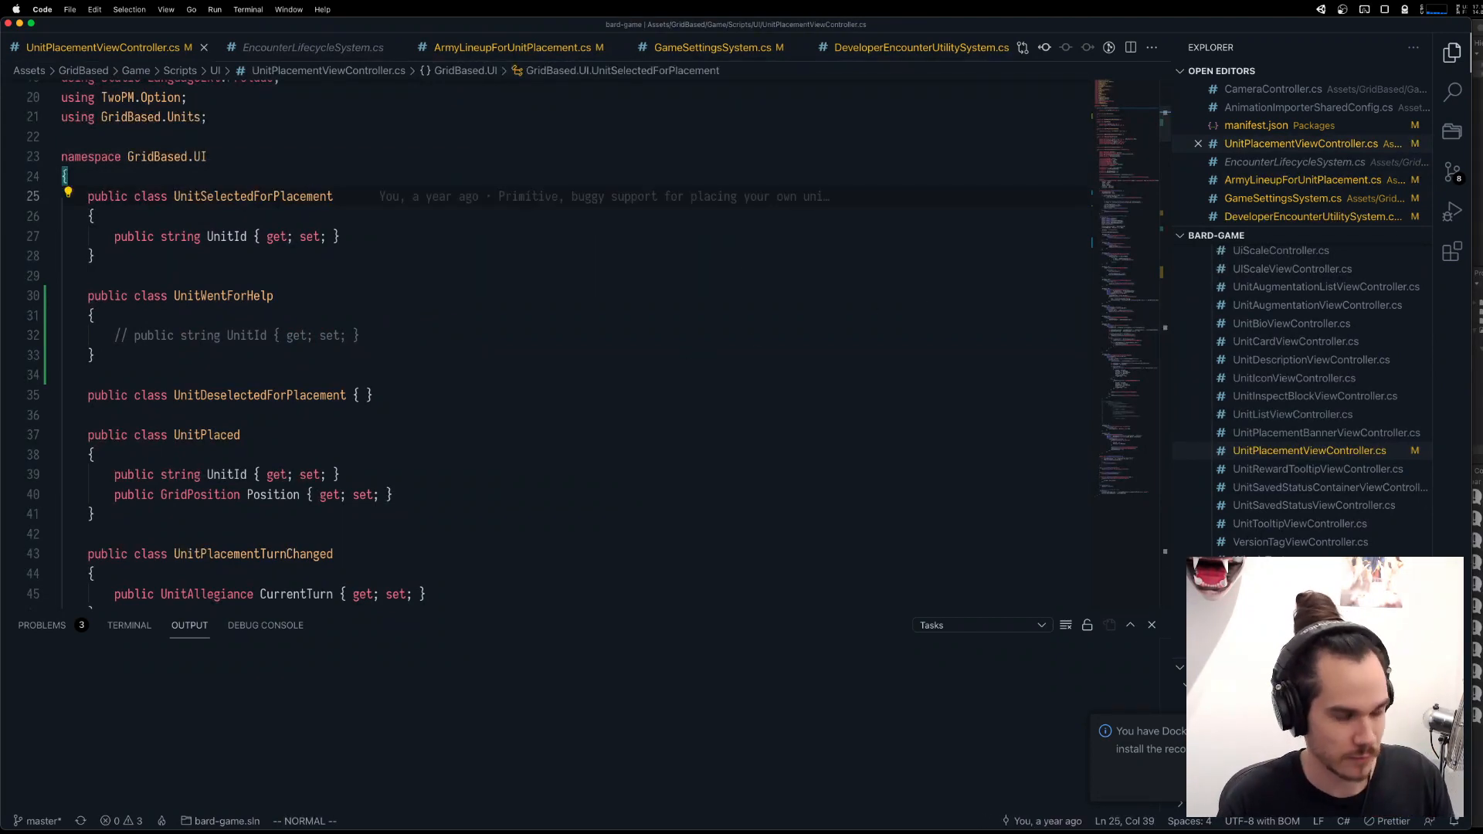
pyautogui.doubleClick(1003, 286)
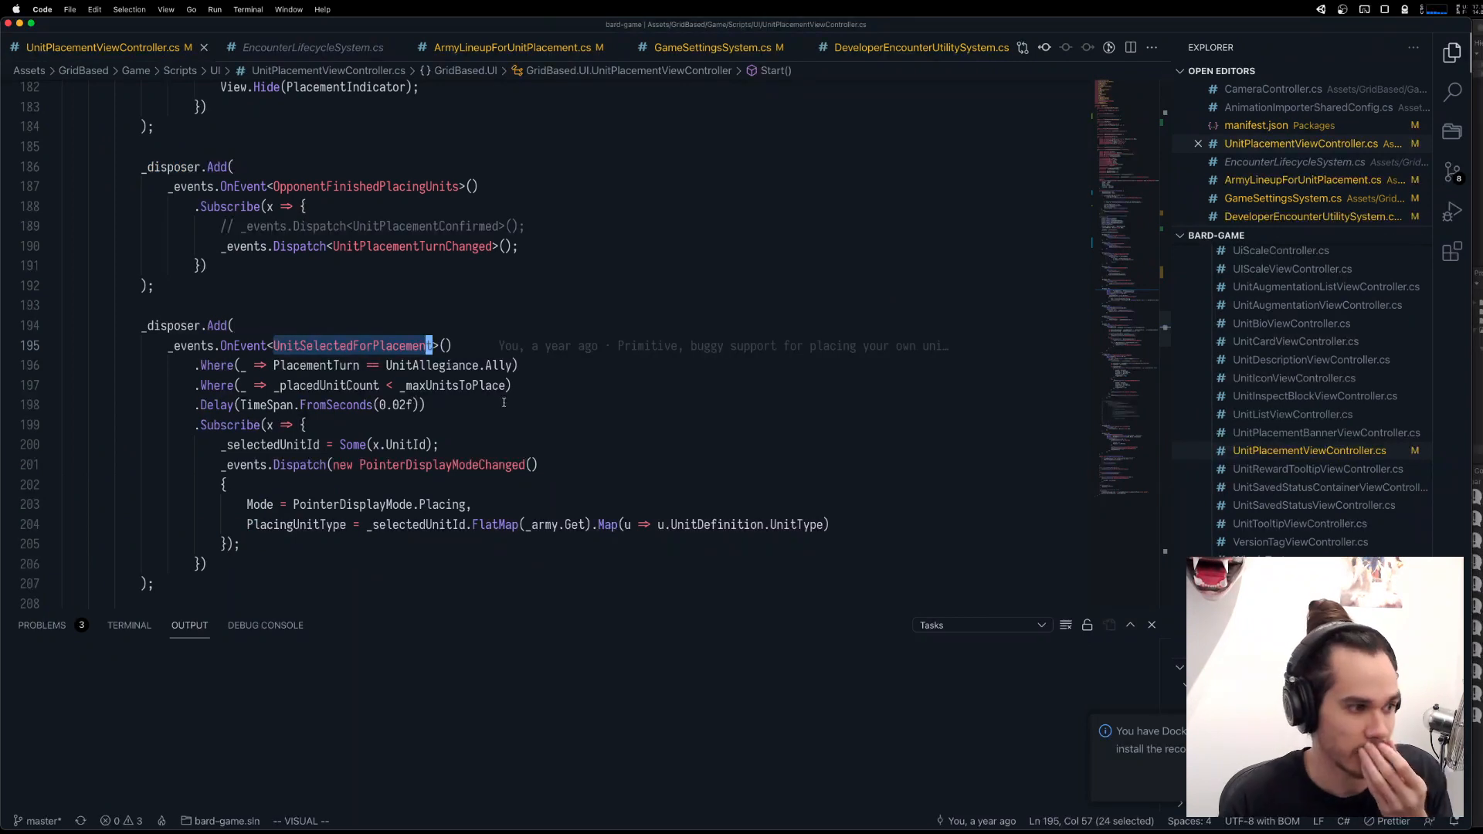
pyautogui.click(600, 367)
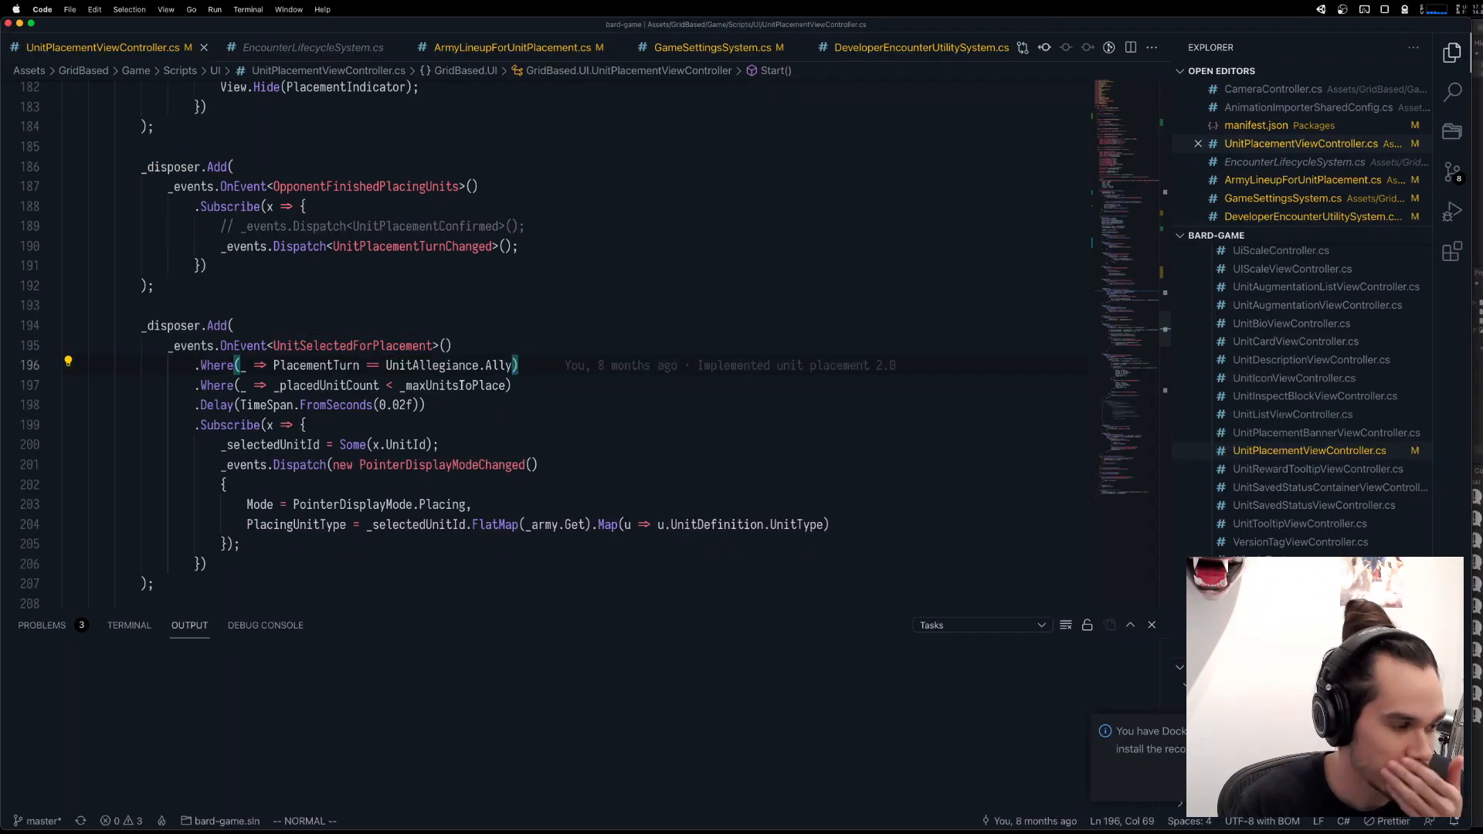
pyautogui.click(463, 392)
# Review the BeginUnitPlacement coroutine and the UnitWentForHelp subscription for how the placement variables are reset.
pyautogui.scroll(3, 463, 392)
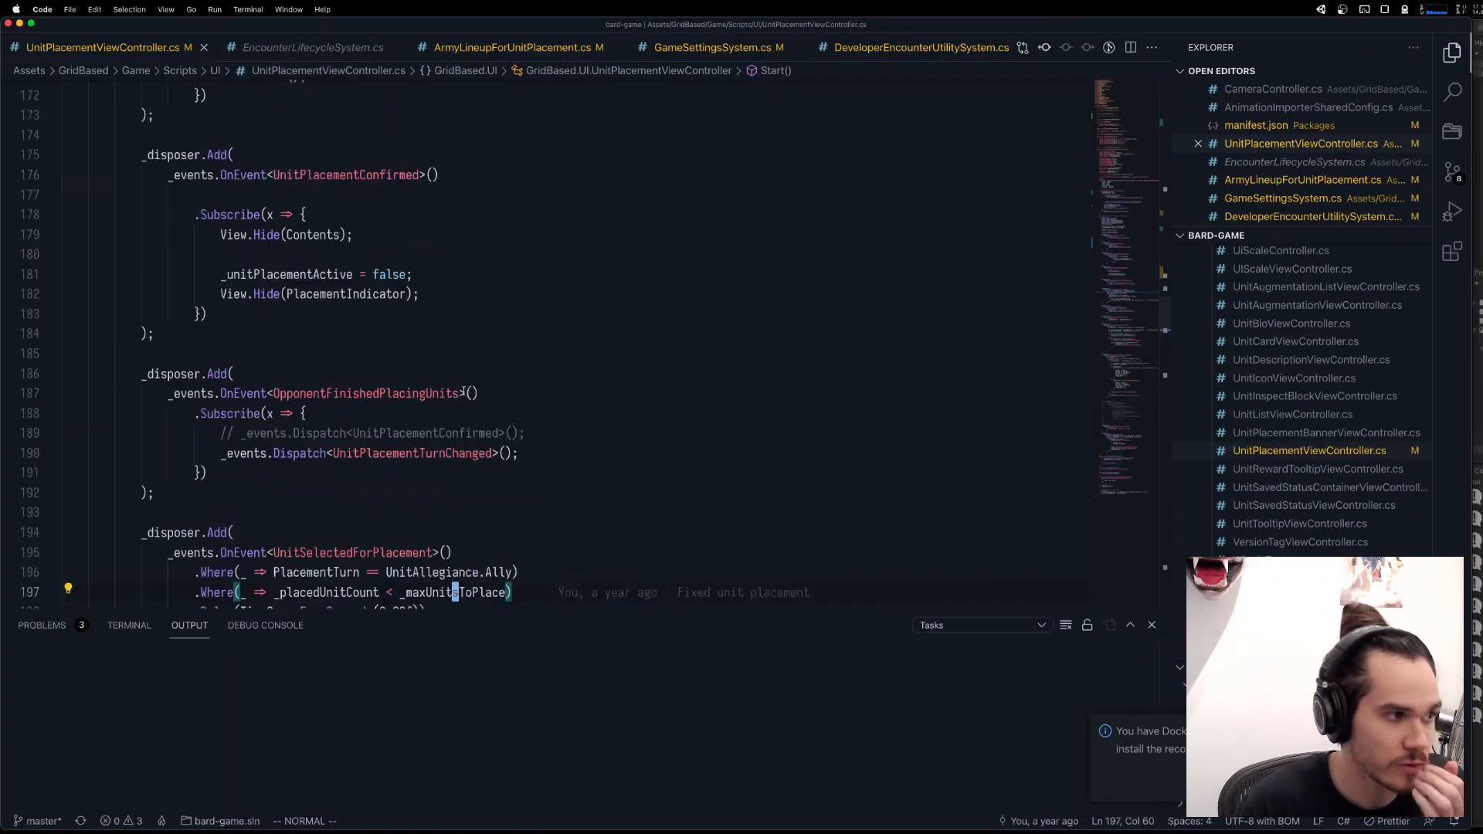
pyautogui.scroll(9, 463, 392)
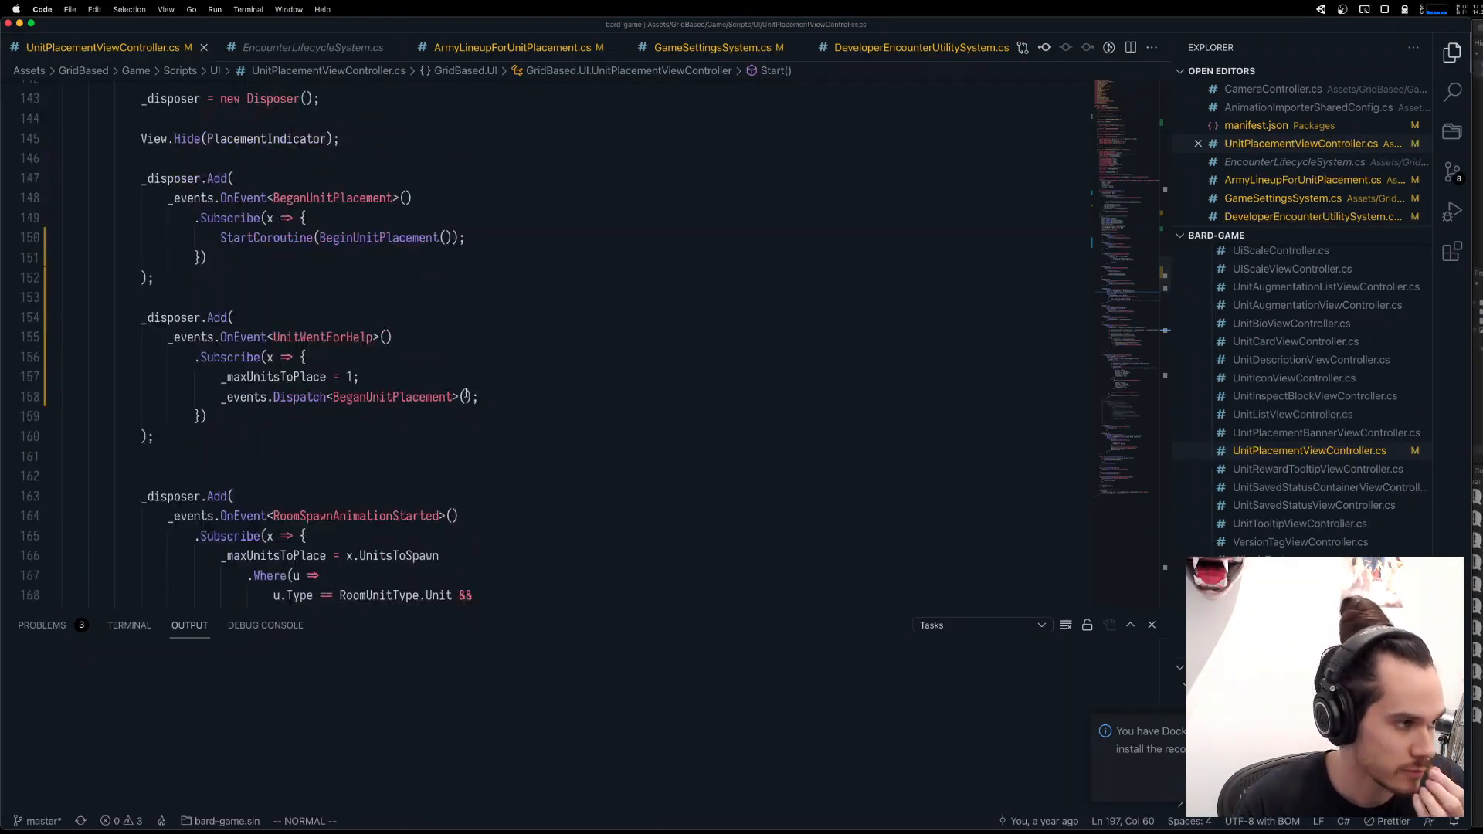
pyautogui.scroll(15, 448, 384)
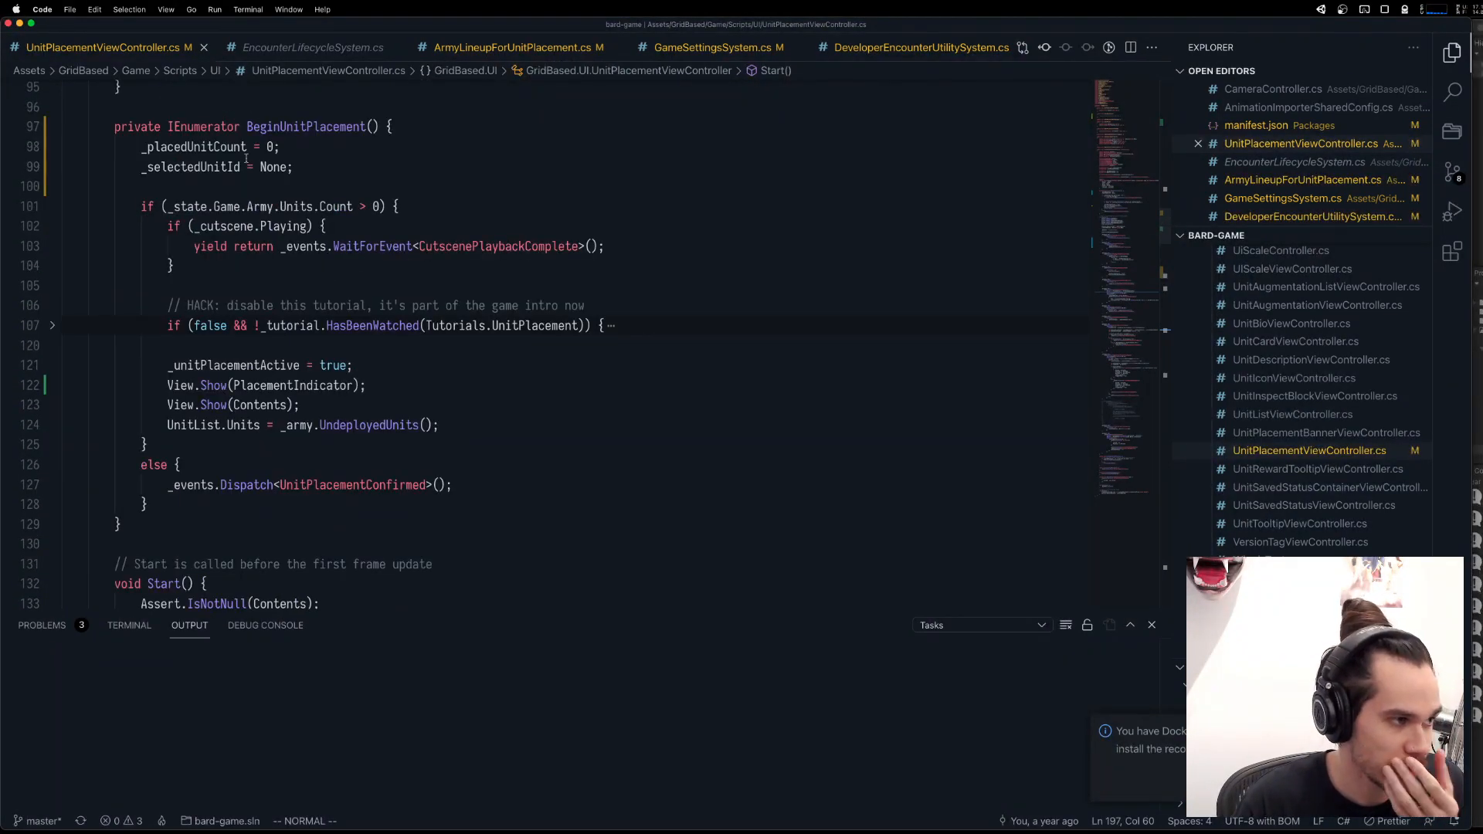
pyautogui.click(245, 164)
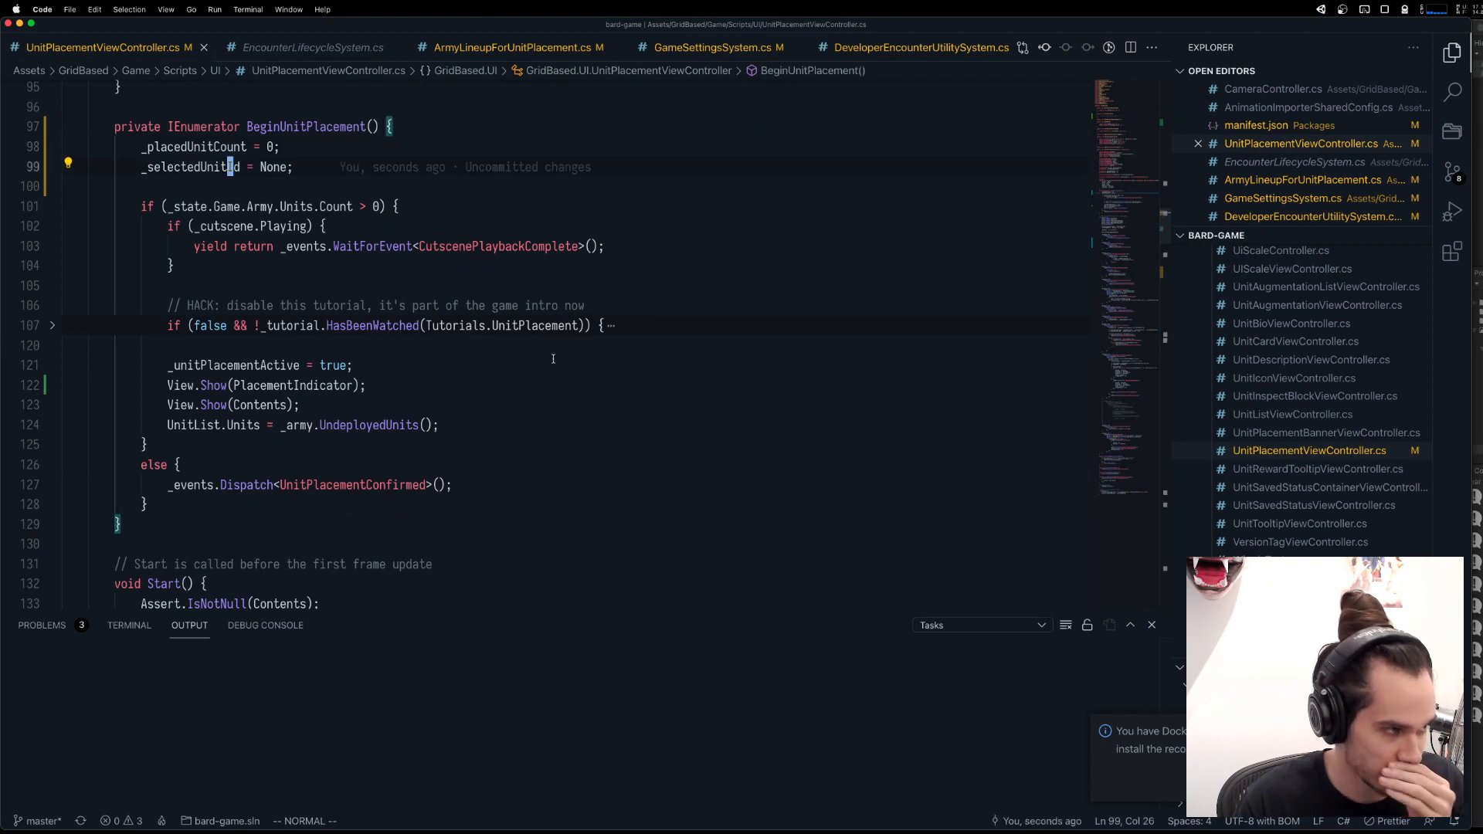
pyautogui.scroll(-13, 554, 354)
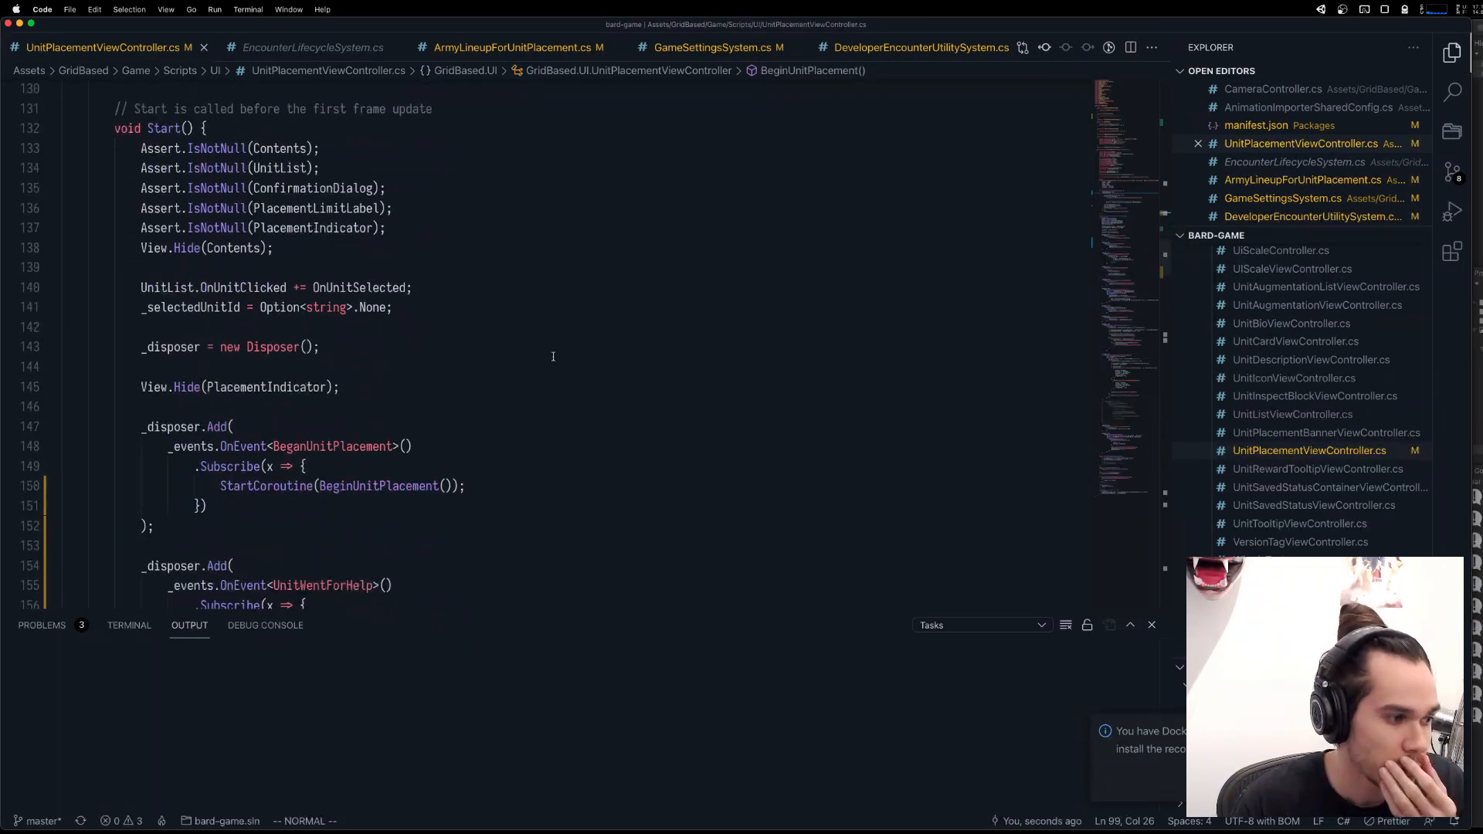
pyautogui.click(348, 462)
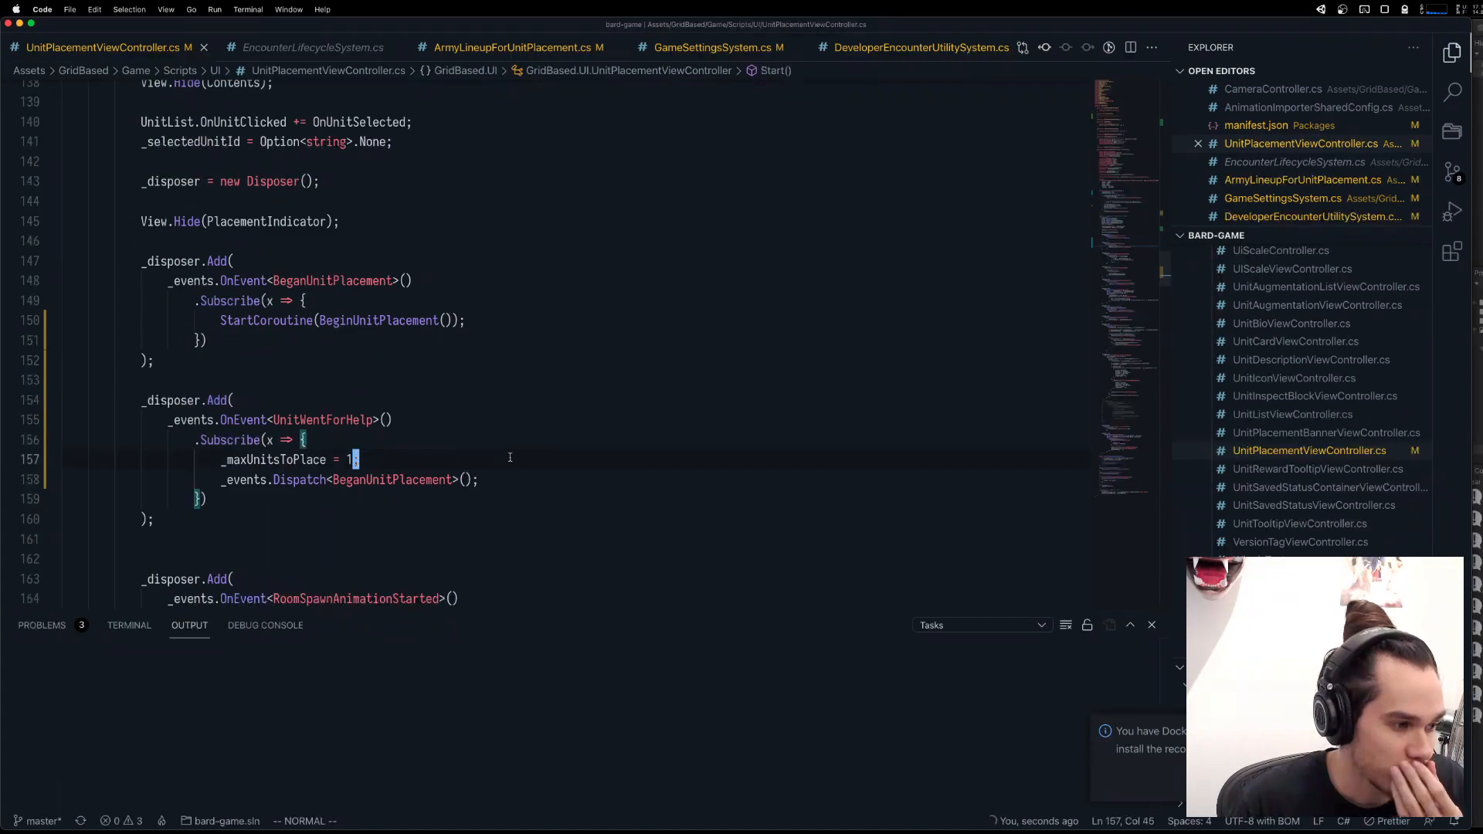
# Examine the UnitPlaced and UnitPlacementTurnChanged handlers and the PlacementTurn condition in the UnitSelectedForPlacement subscription.
pyautogui.scroll(-5, 511, 457)
pyautogui.scroll(-20, 512, 457)
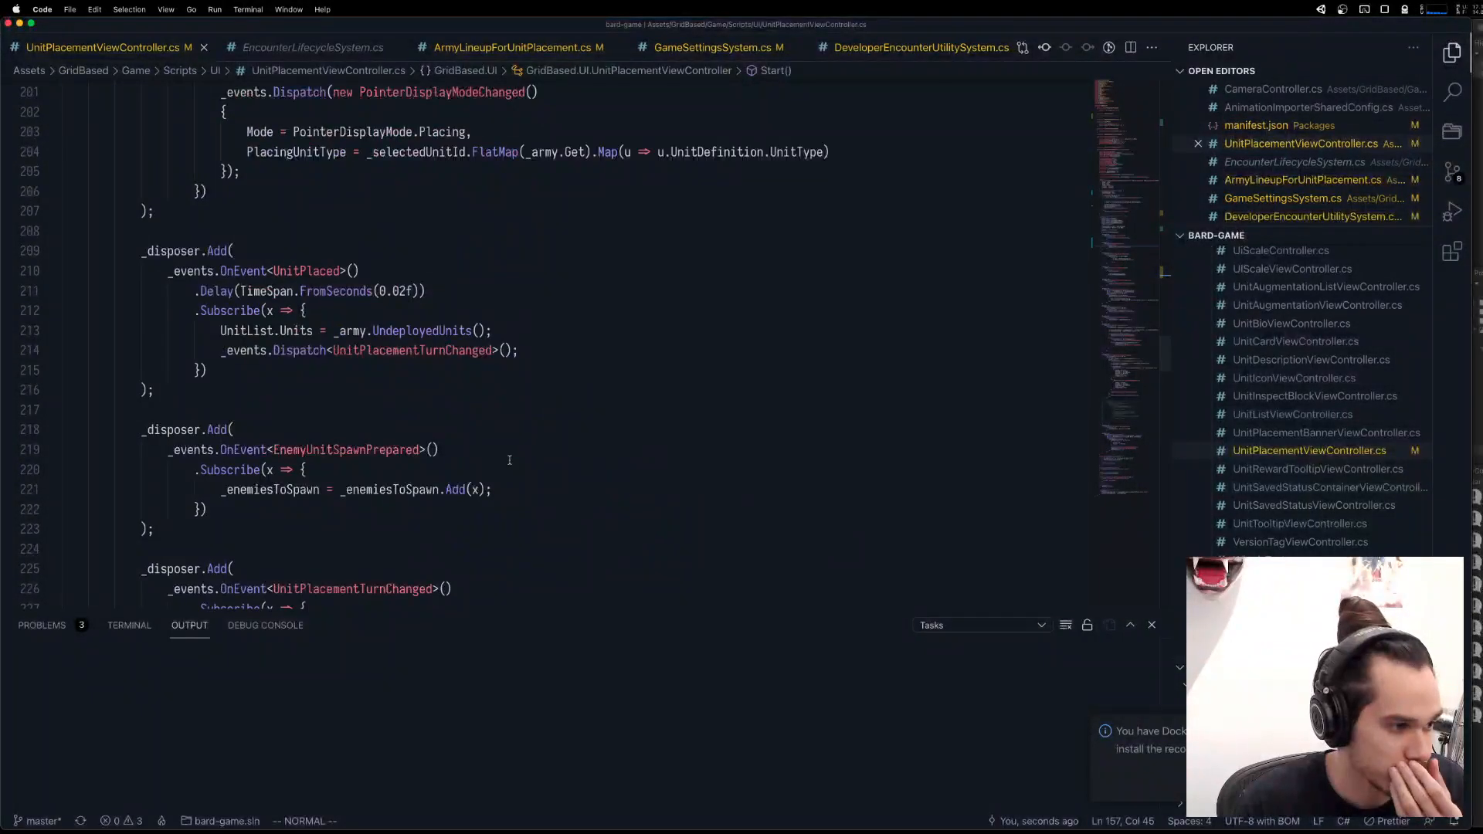
pyautogui.scroll(8, 509, 462)
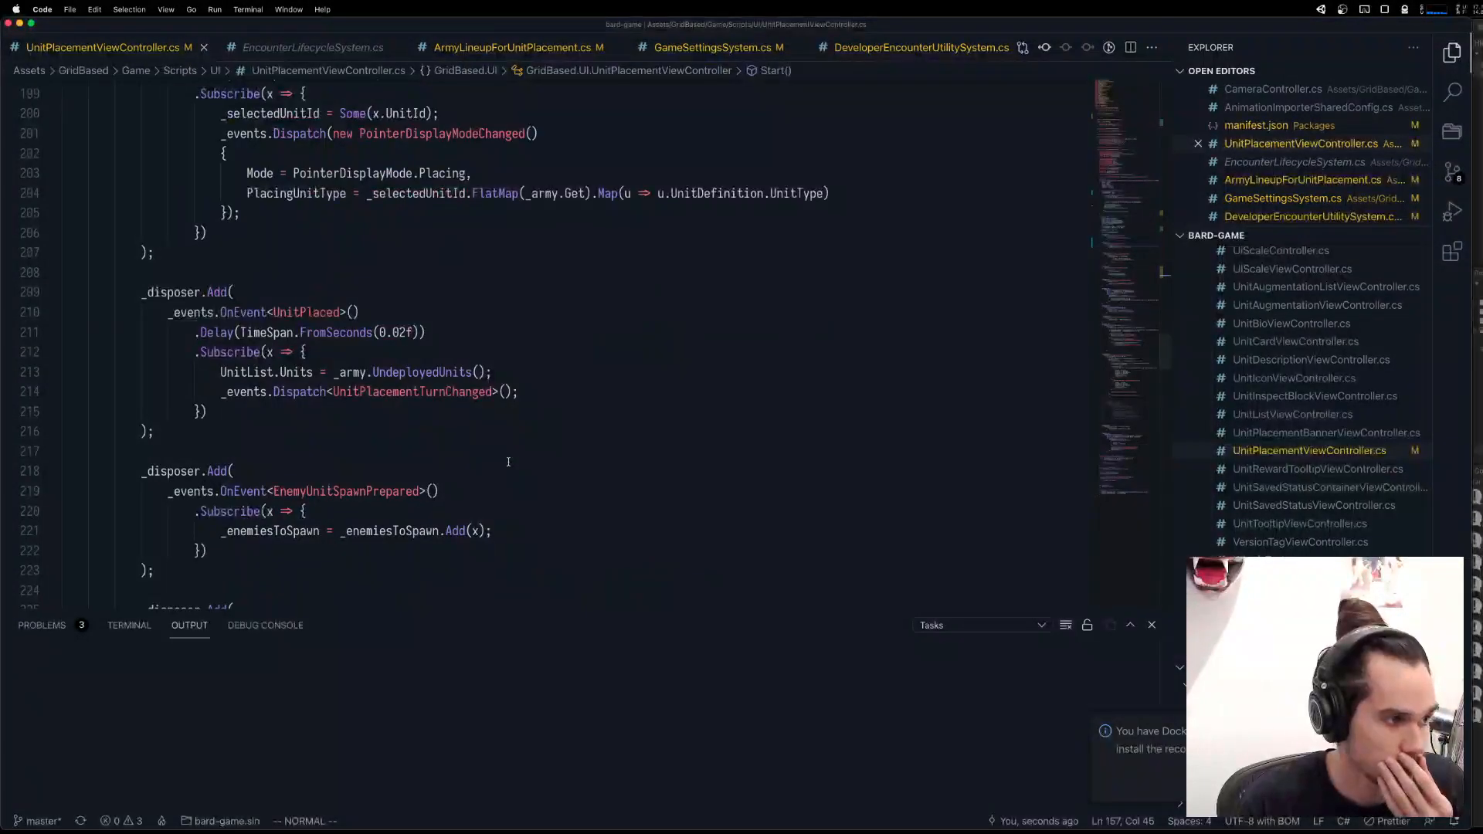
pyautogui.scroll(-4, 509, 462)
pyautogui.scroll(-3, 585, 431)
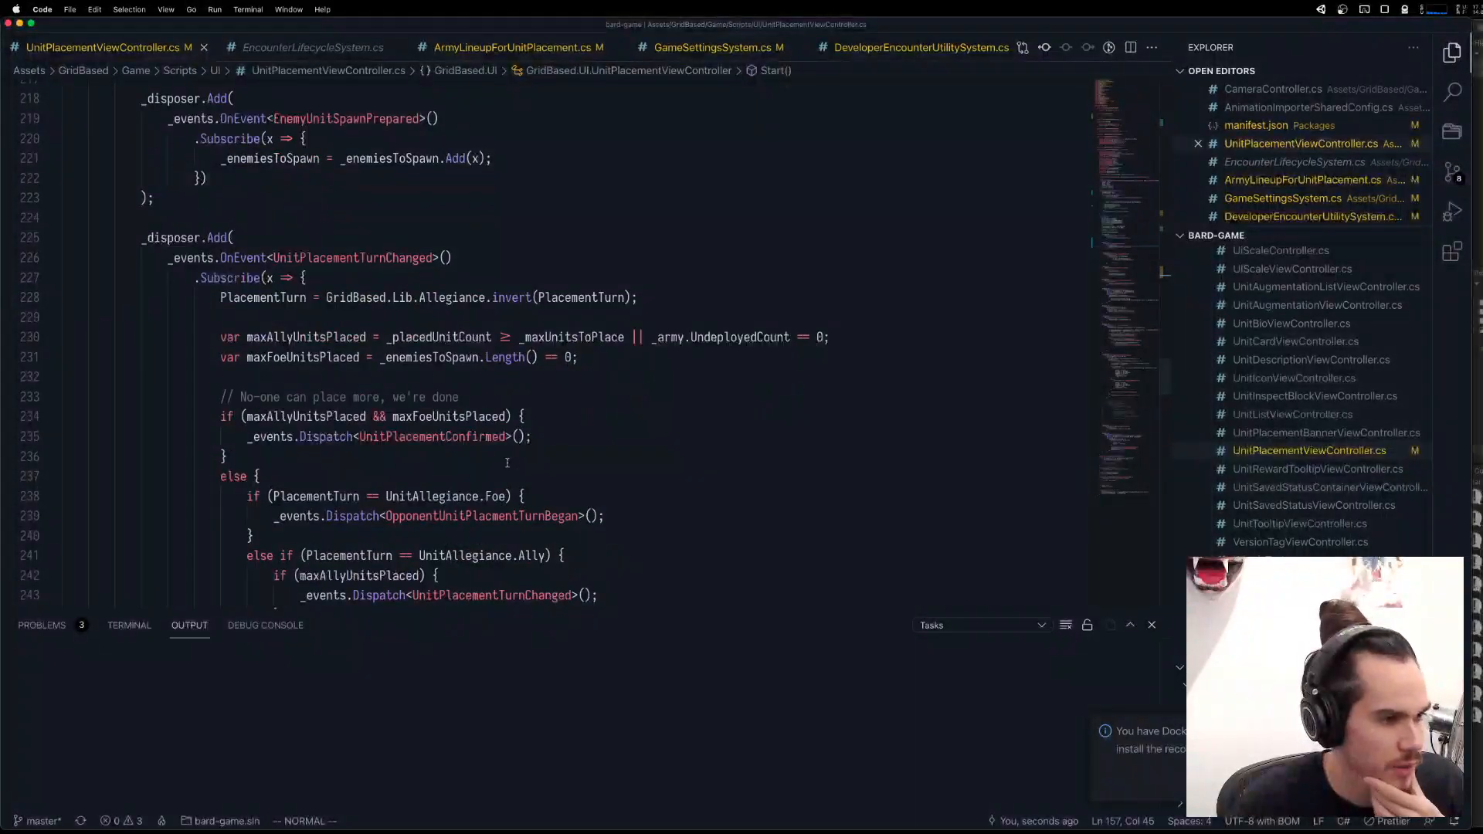
pyautogui.scroll(12, 585, 431)
pyautogui.scroll(-2, 585, 431)
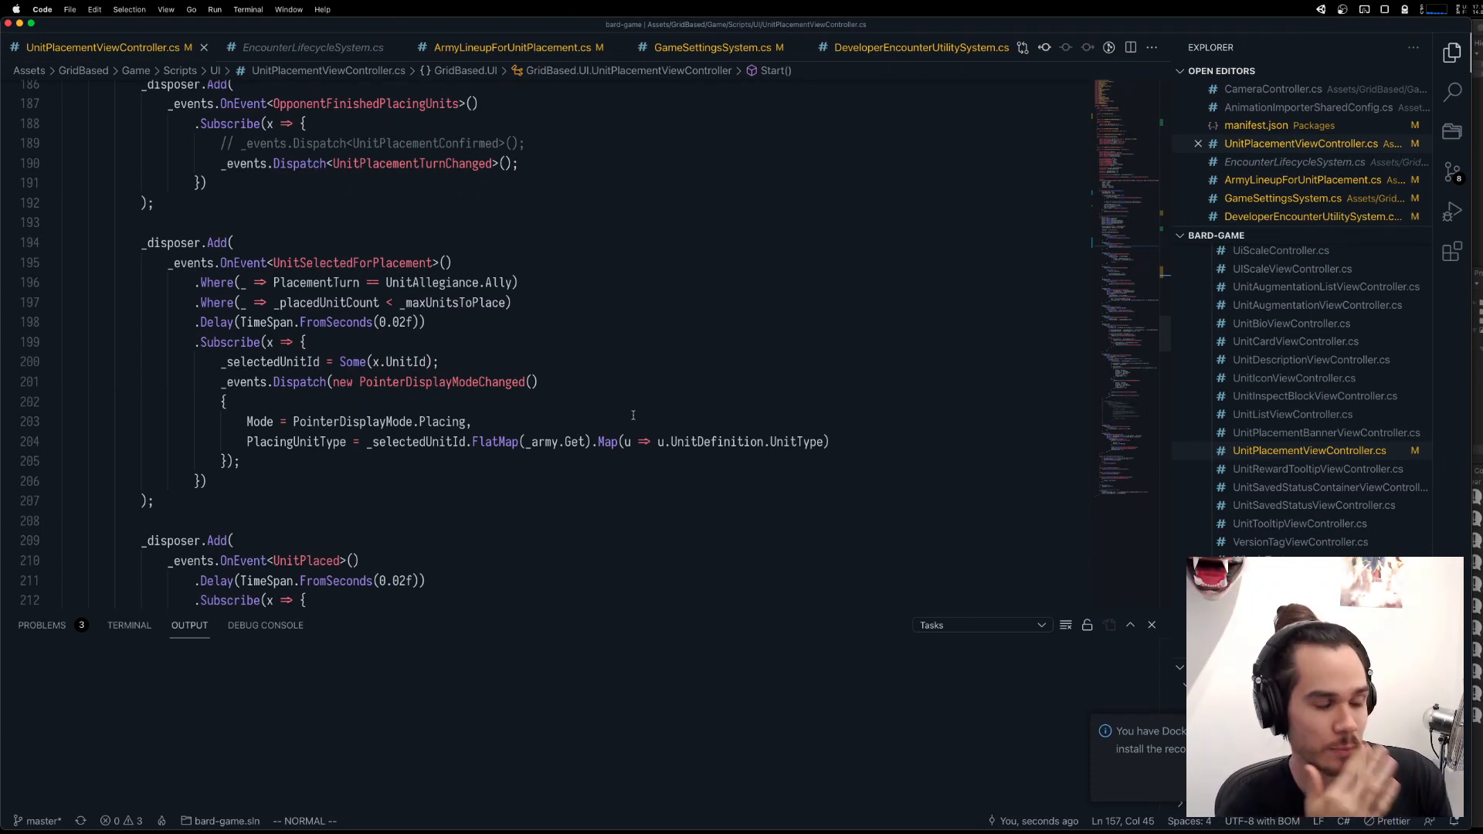
pyautogui.click(313, 283)
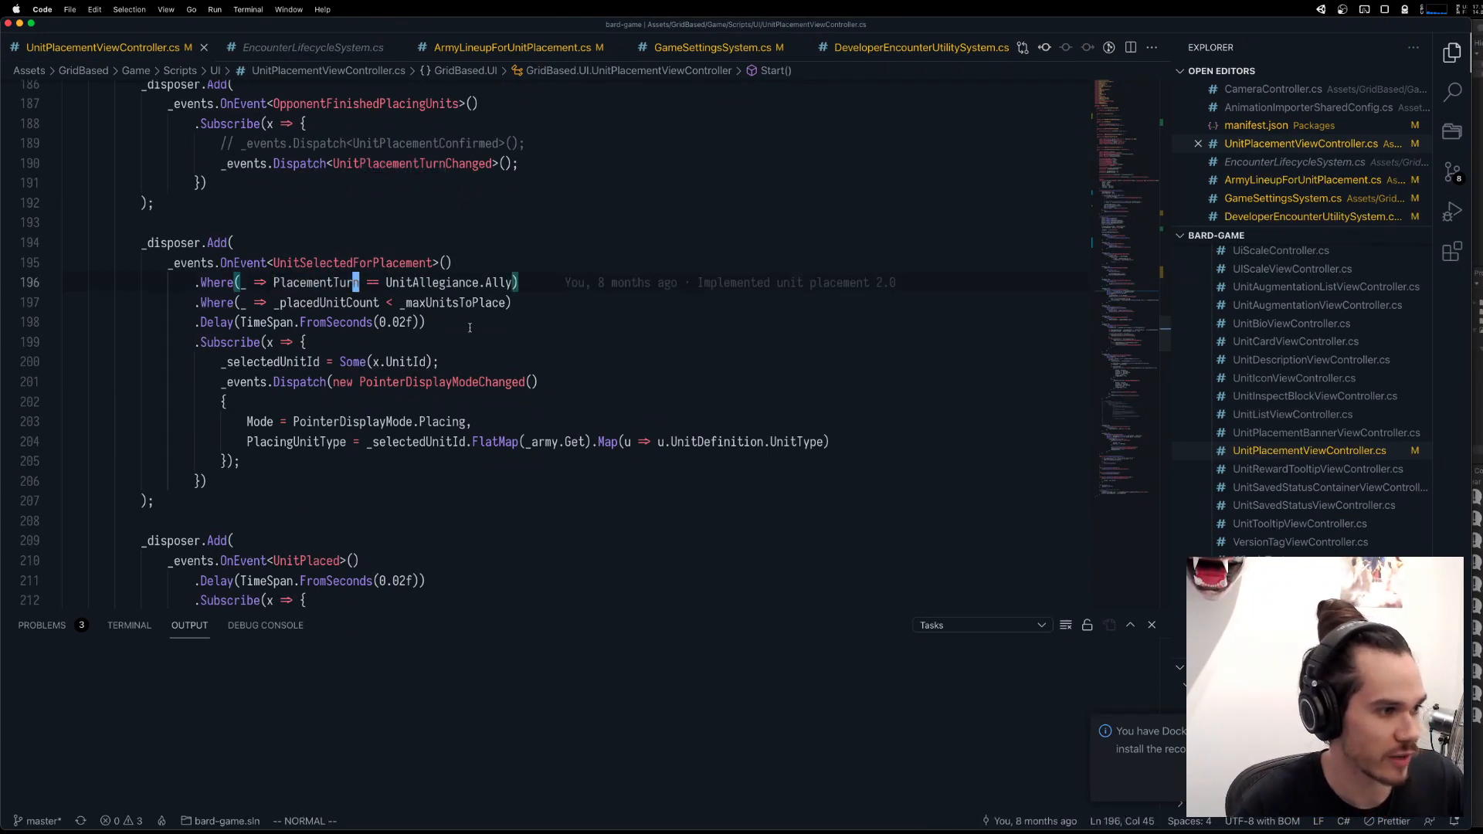
# Add the line PlacementTurn = PlacementTurn.Ally; below the _selectedUnitId reset in the BeginUnitPlacement coroutine.
pyautogui.scroll(10, 469, 328)
pyautogui.scroll(5, 470, 328)
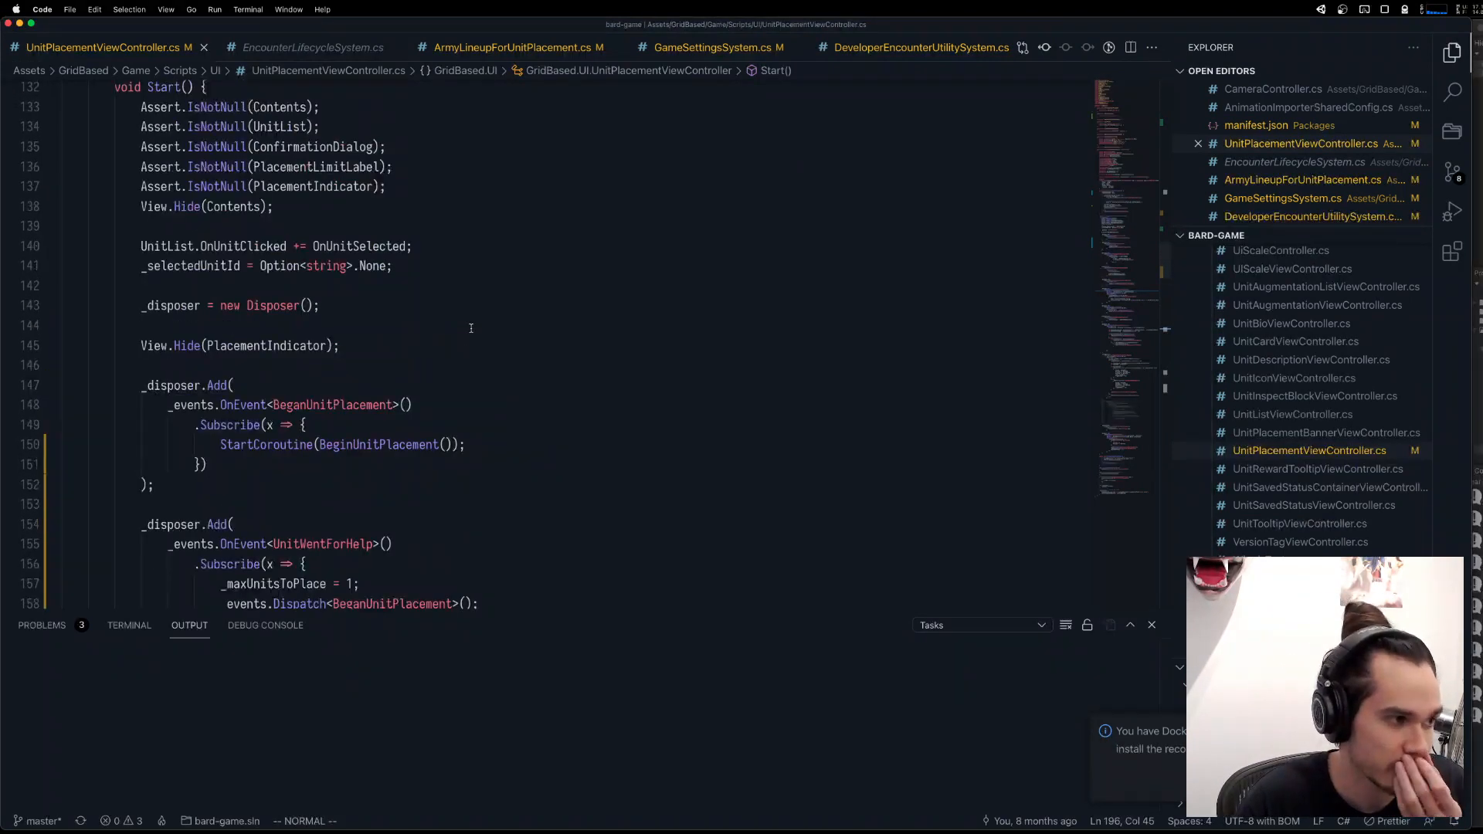
pyautogui.scroll(-5, 471, 330)
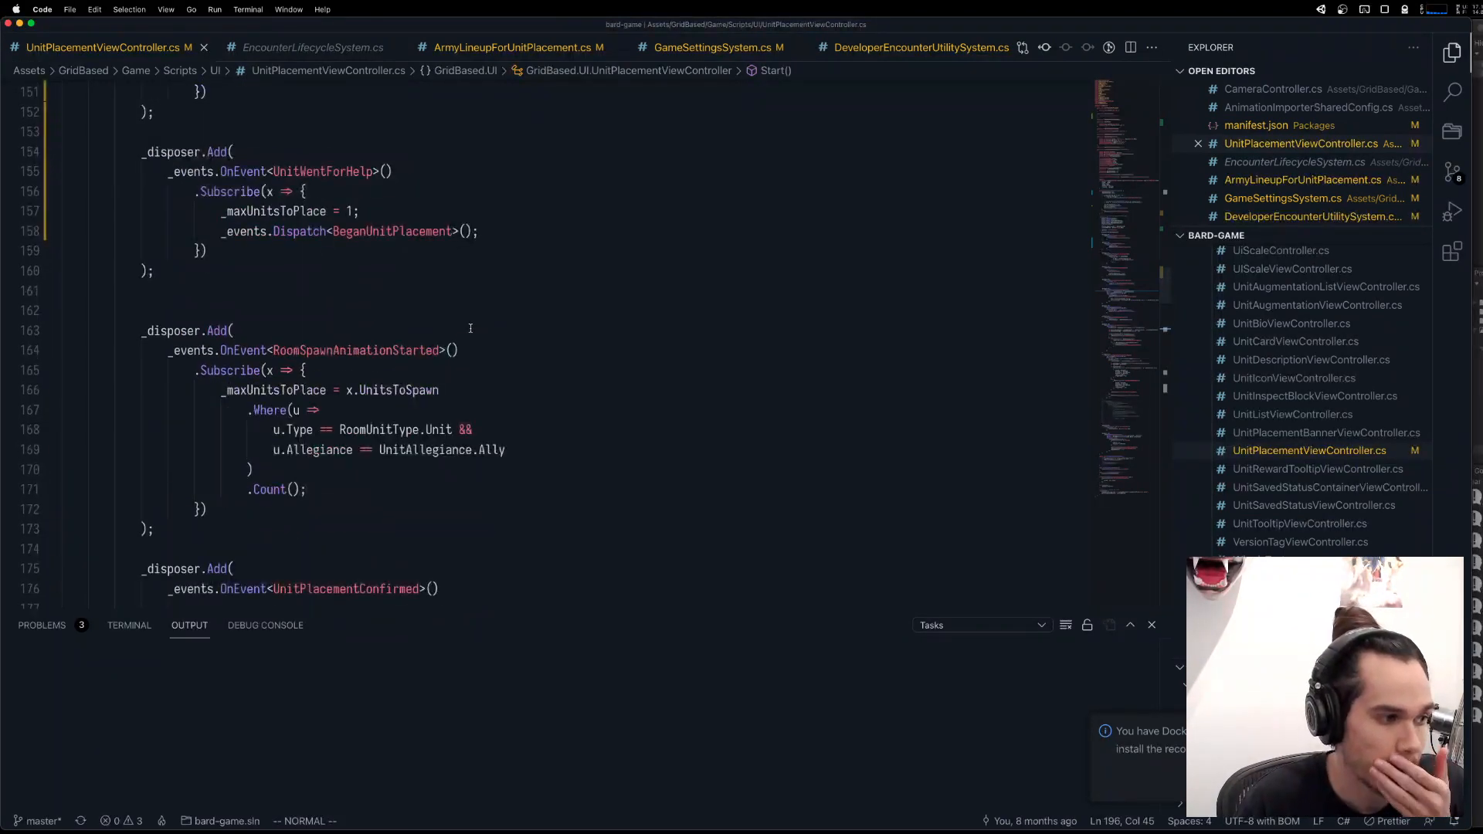
pyautogui.scroll(2, 462, 325)
pyautogui.scroll(-2, 459, 323)
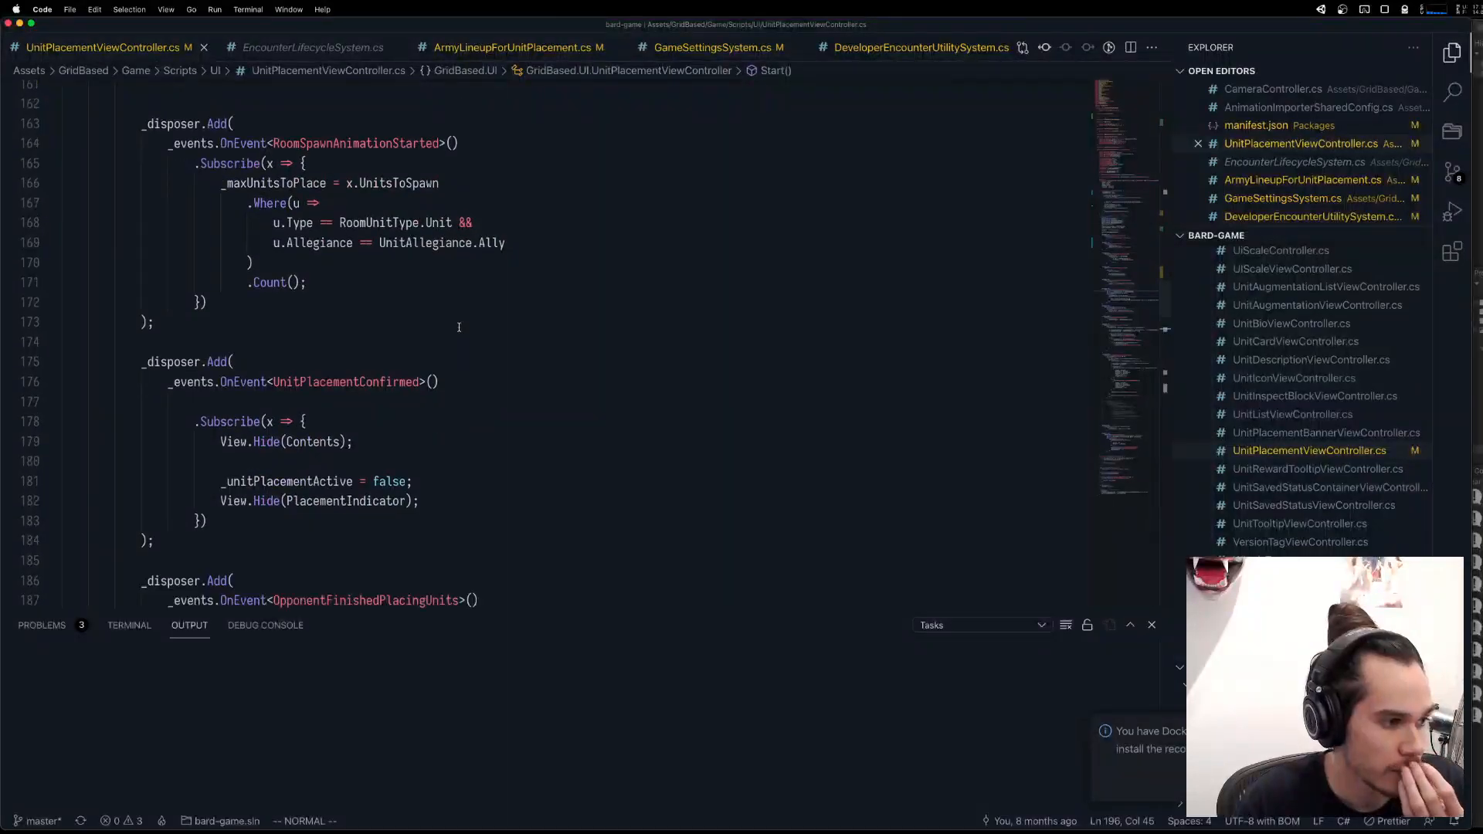
pyautogui.scroll(15, 460, 323)
pyautogui.scroll(5, 461, 323)
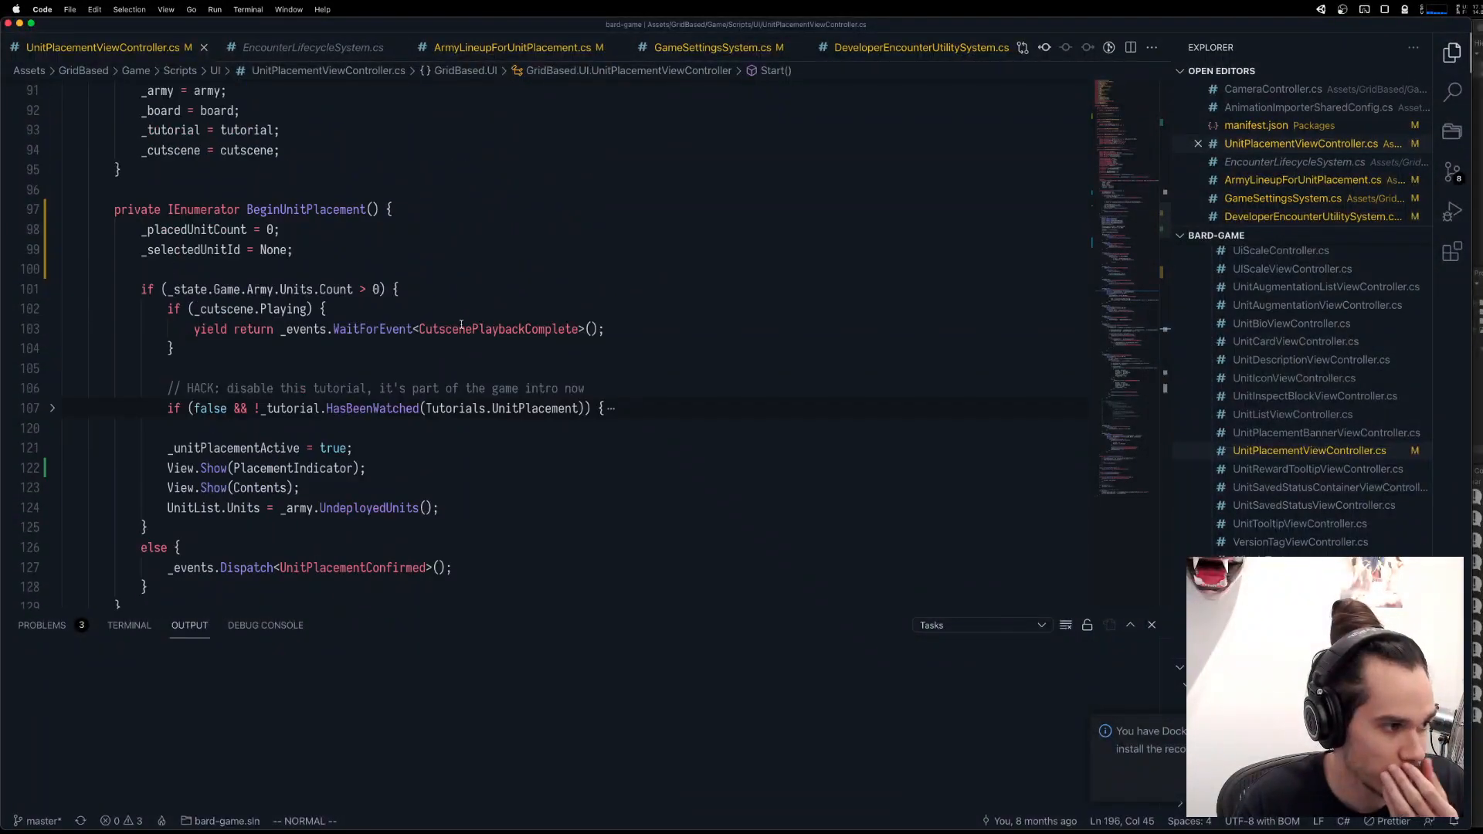
pyautogui.click(354, 375)
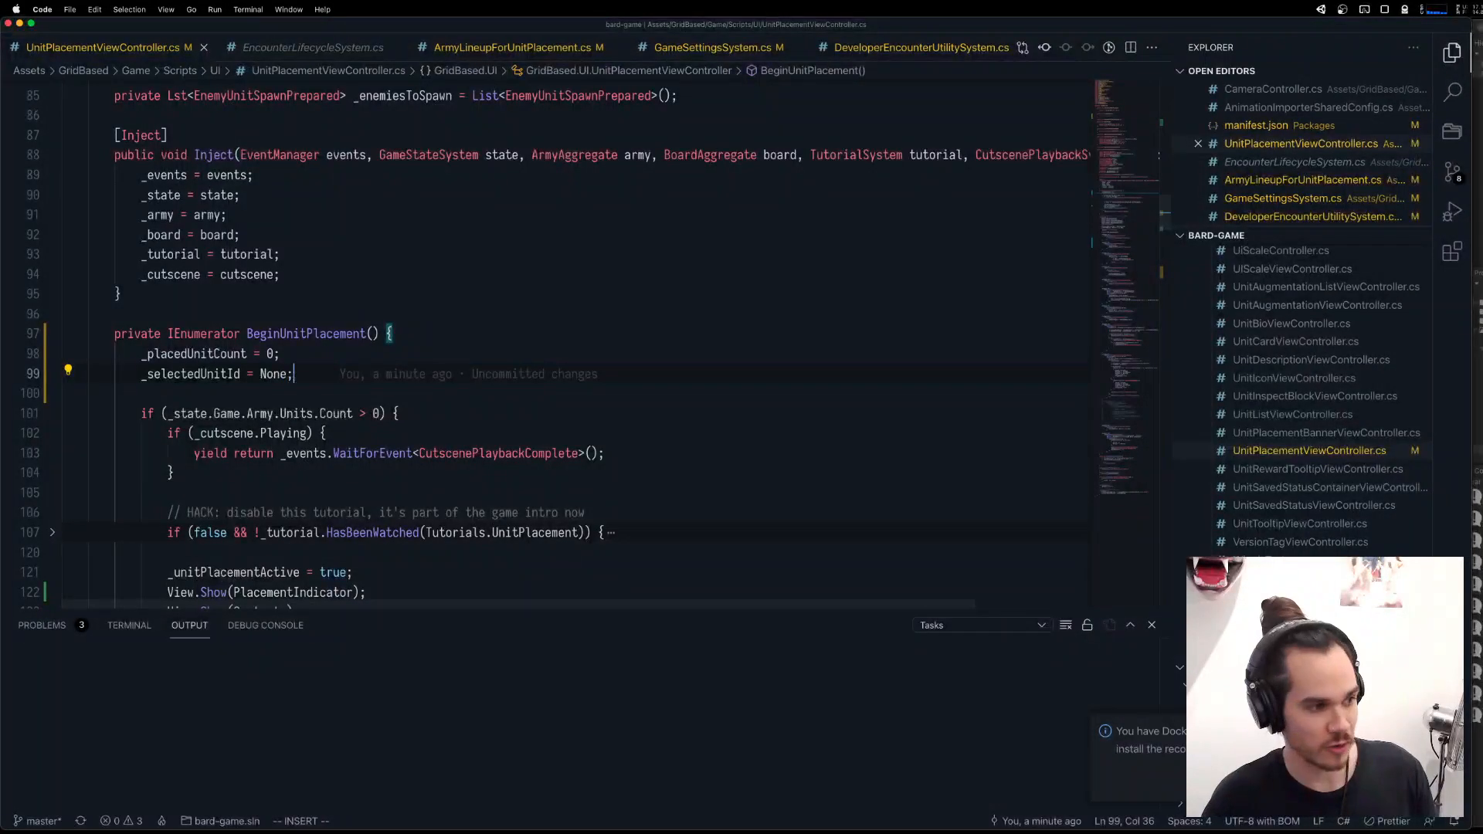
pyautogui.write('oPlacementTurn')
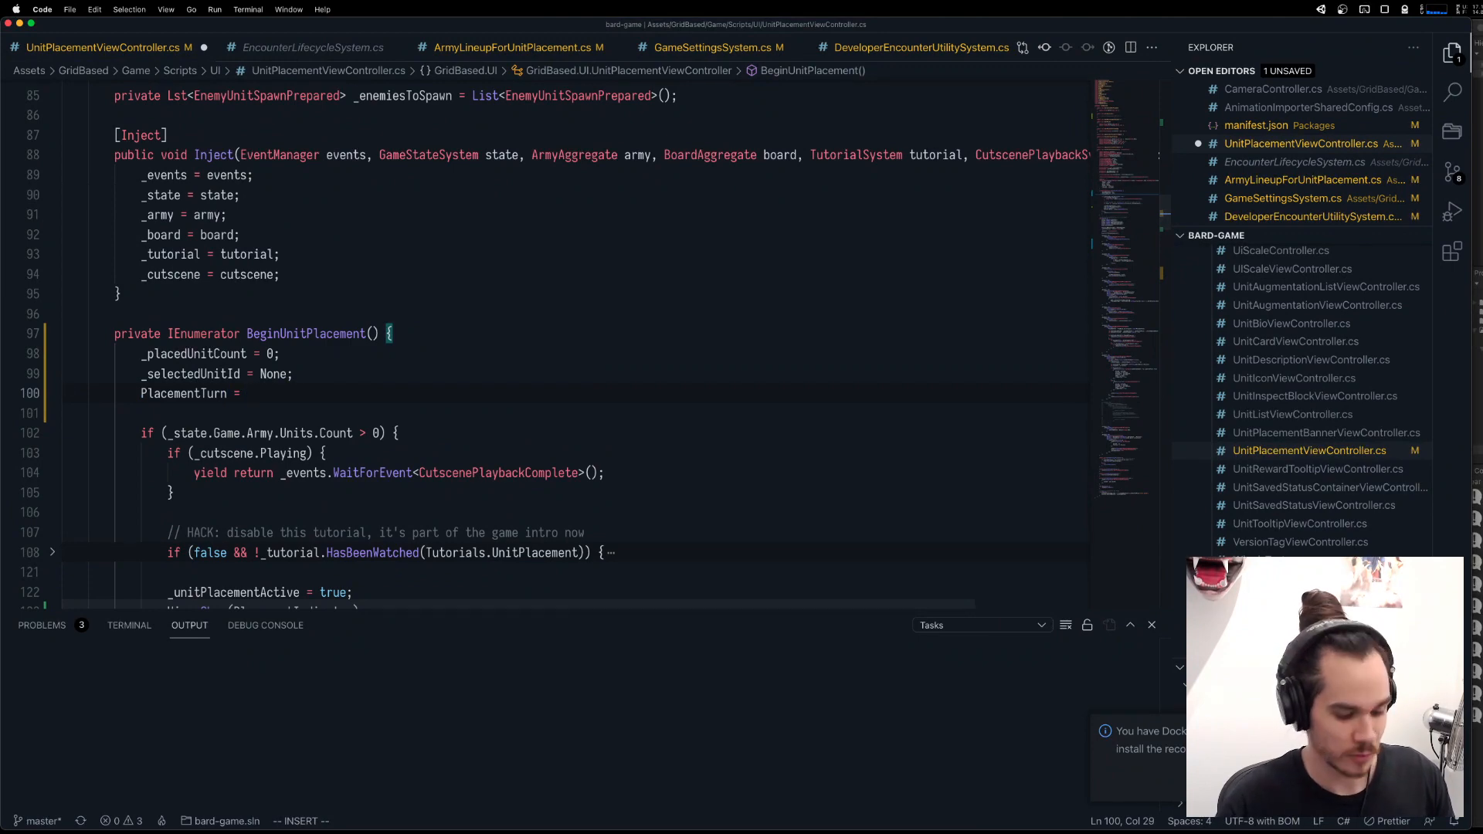
pyautogui.write(' =')
pyautogui.press('Escape')
pyautogui.scroll(8, 357, 363)
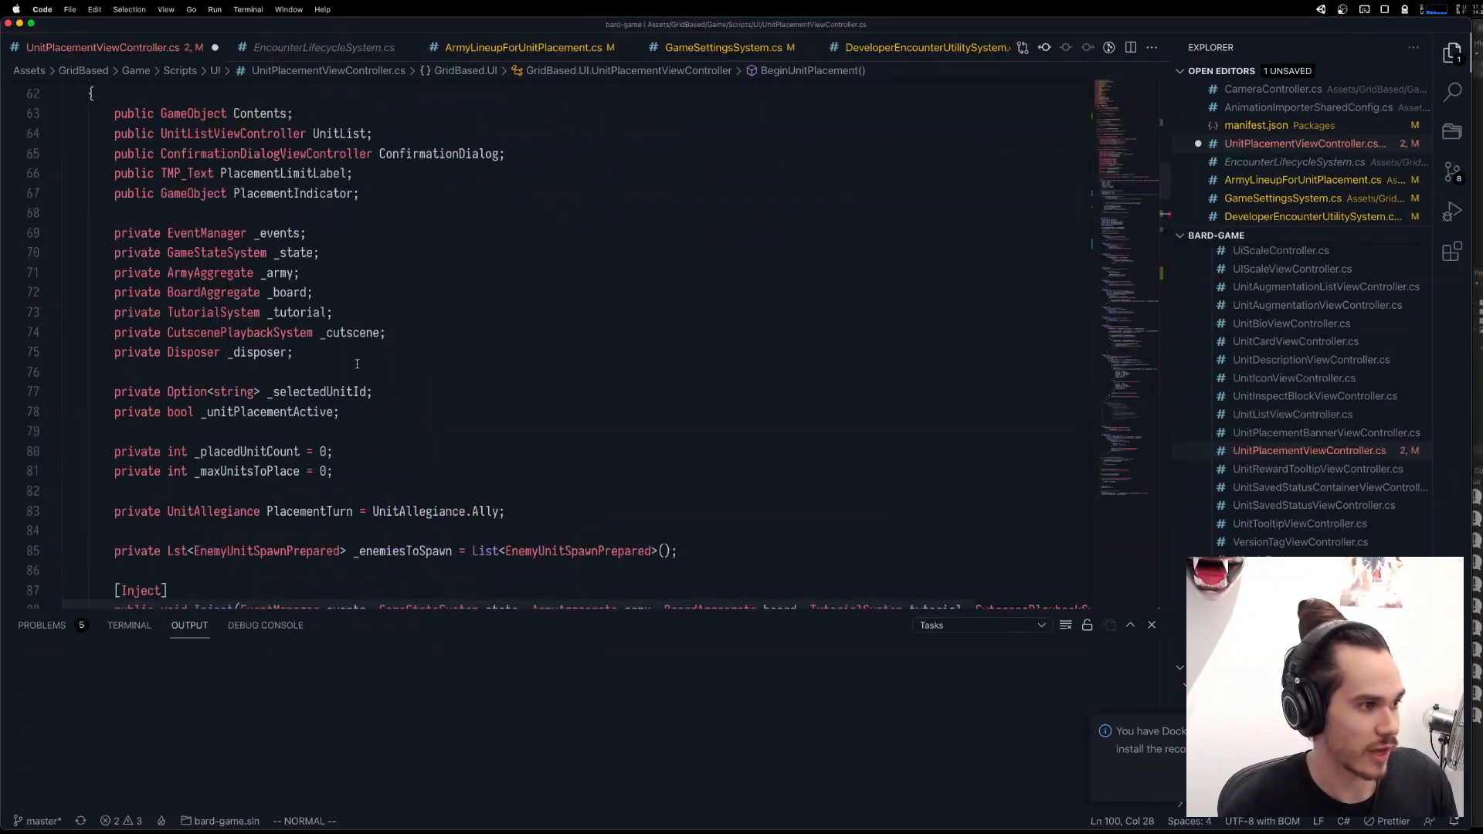
pyautogui.scroll(-6, 357, 363)
pyautogui.write('acementTurn = ')
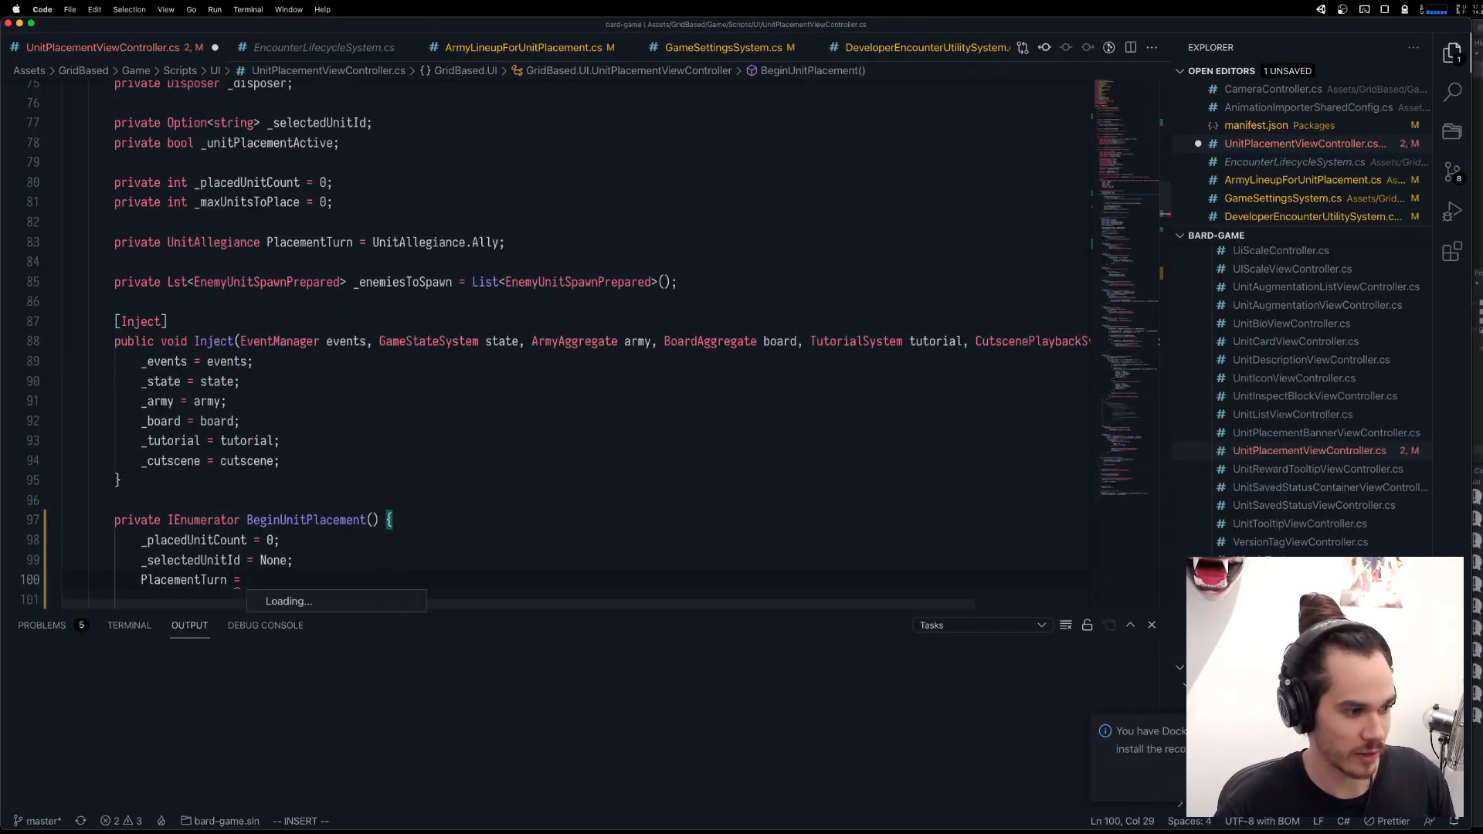
pyautogui.write('PlacementTurn.A')
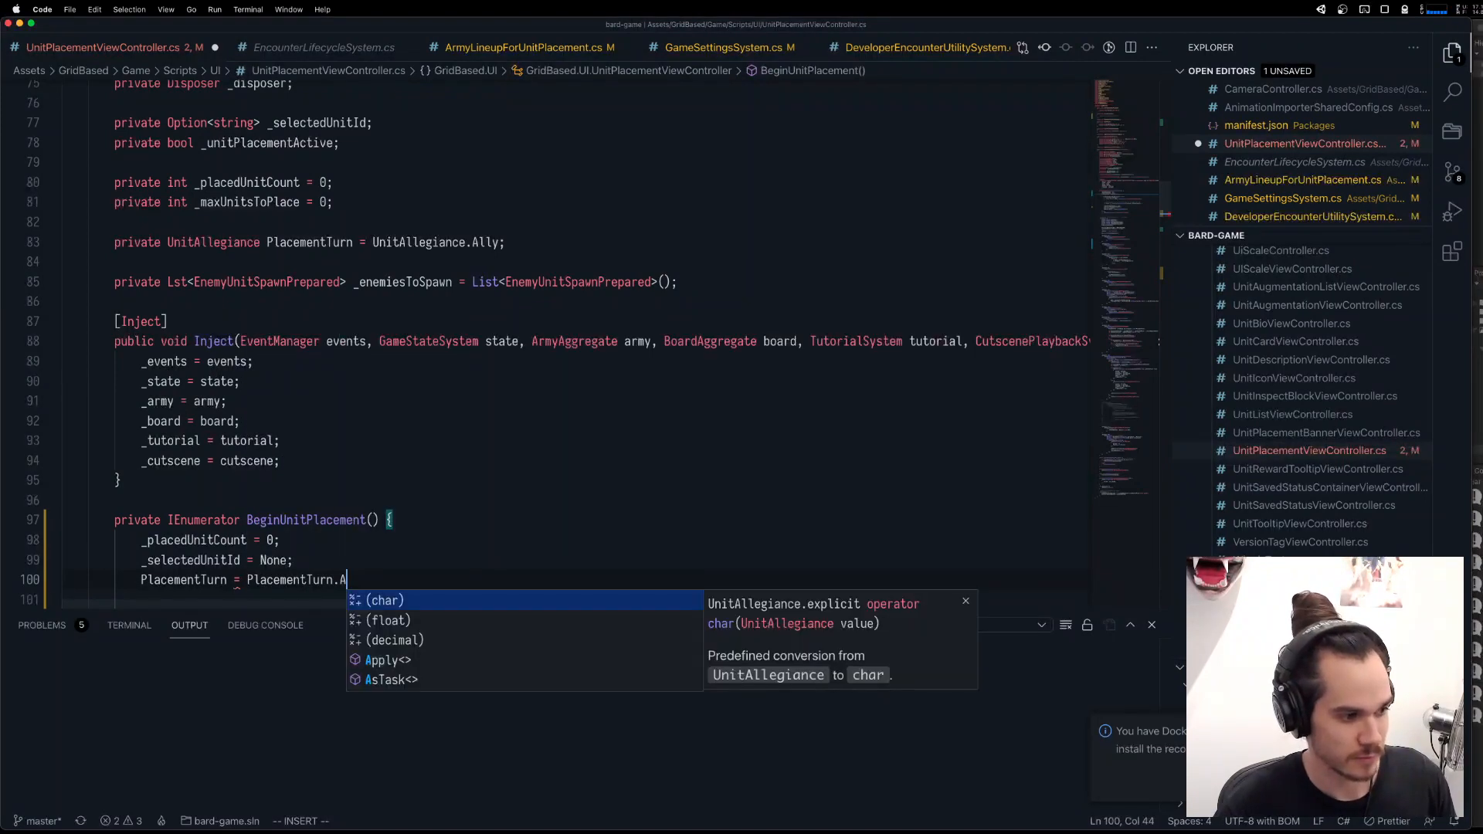
pyautogui.write('lly;')
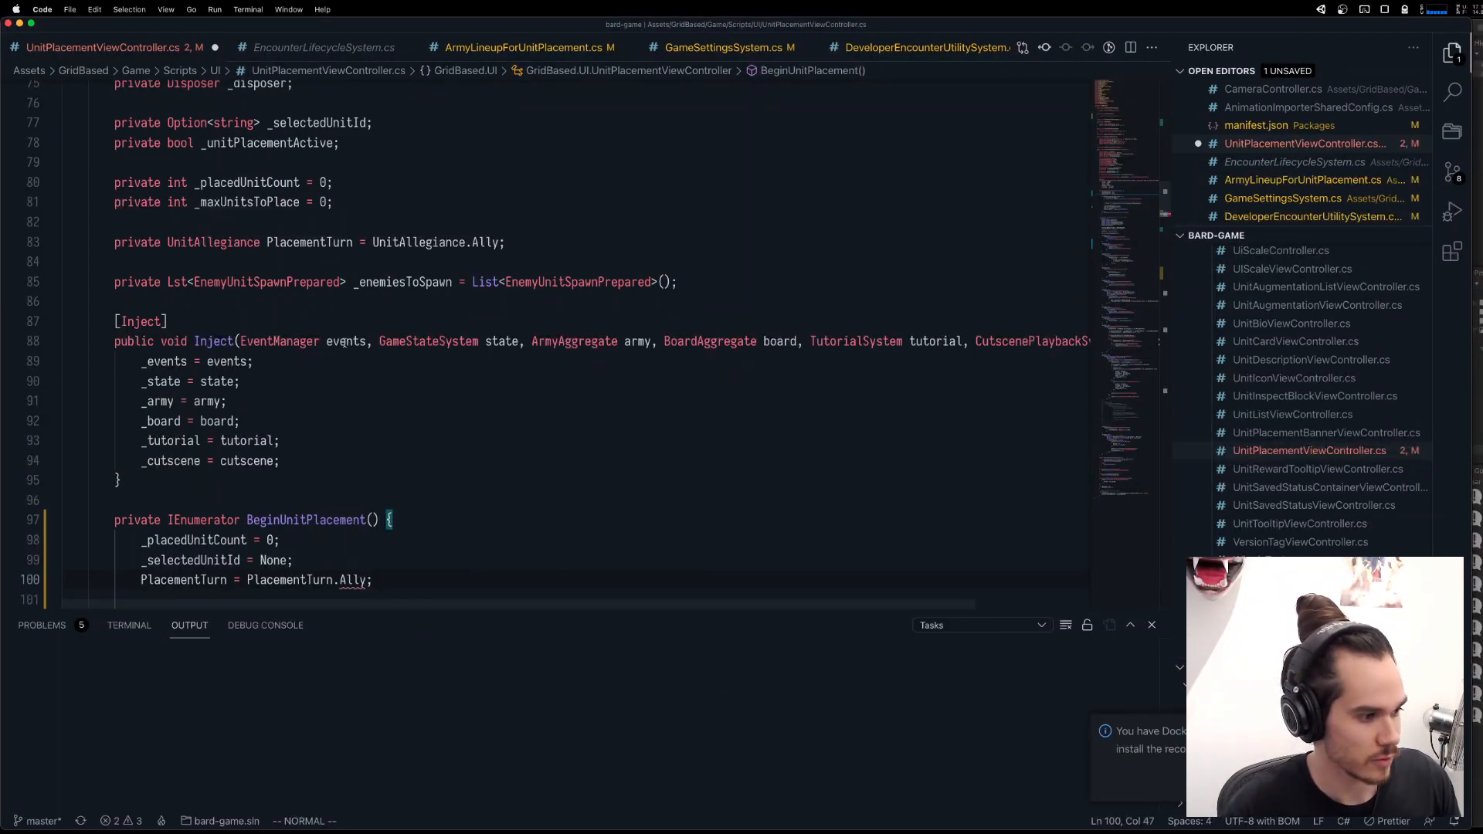
# Correct the new line's right-hand side to UnitAllegiance.Ally, using the type from the PlacementTurn declaration, and save the file.
pyautogui.scroll(6, 344, 341)
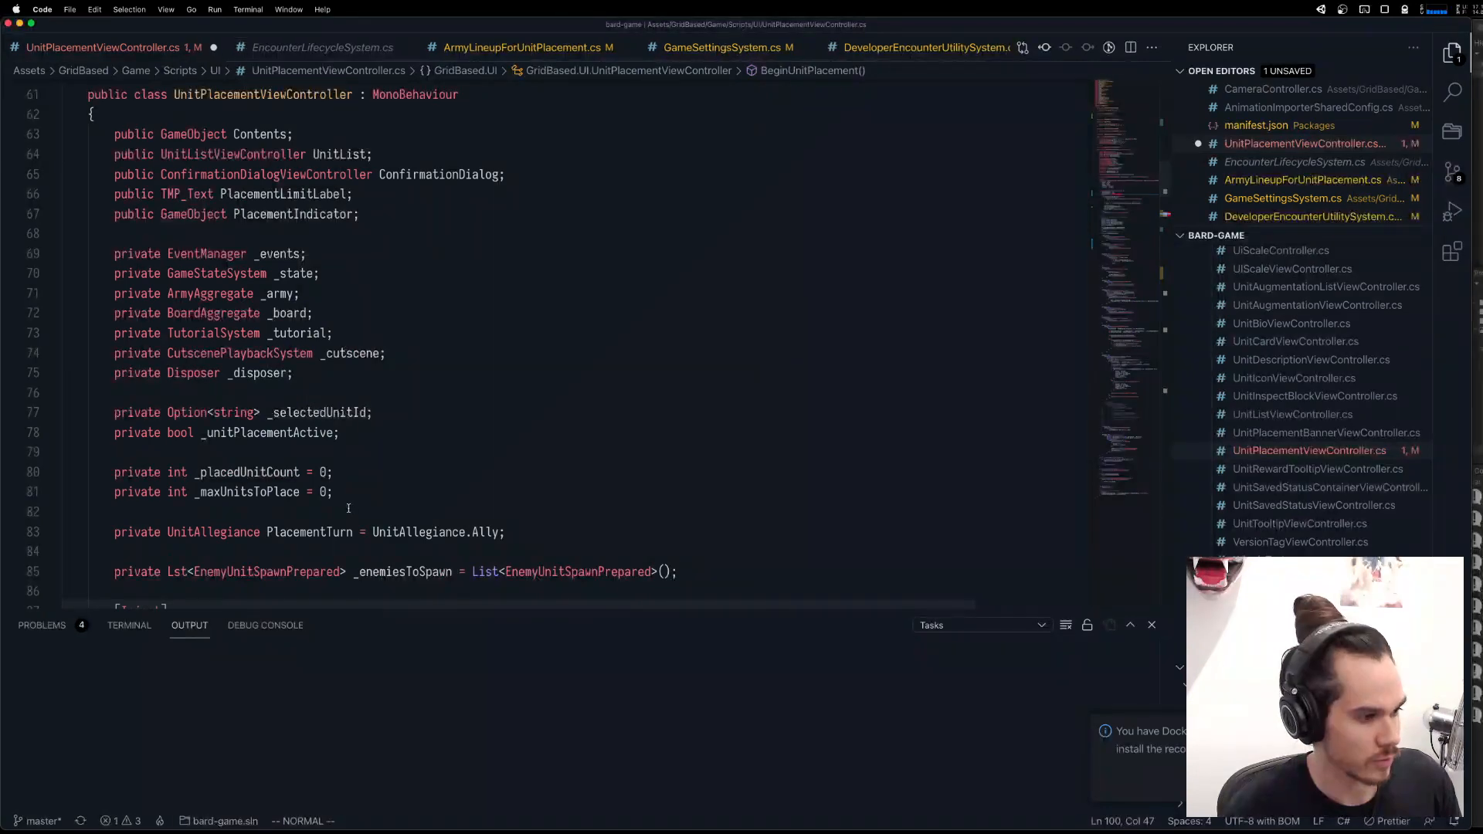
pyautogui.doubleClick(225, 533)
pyautogui.press('super+c')
pyautogui.scroll(-9, 232, 525)
pyautogui.doubleClick(300, 456)
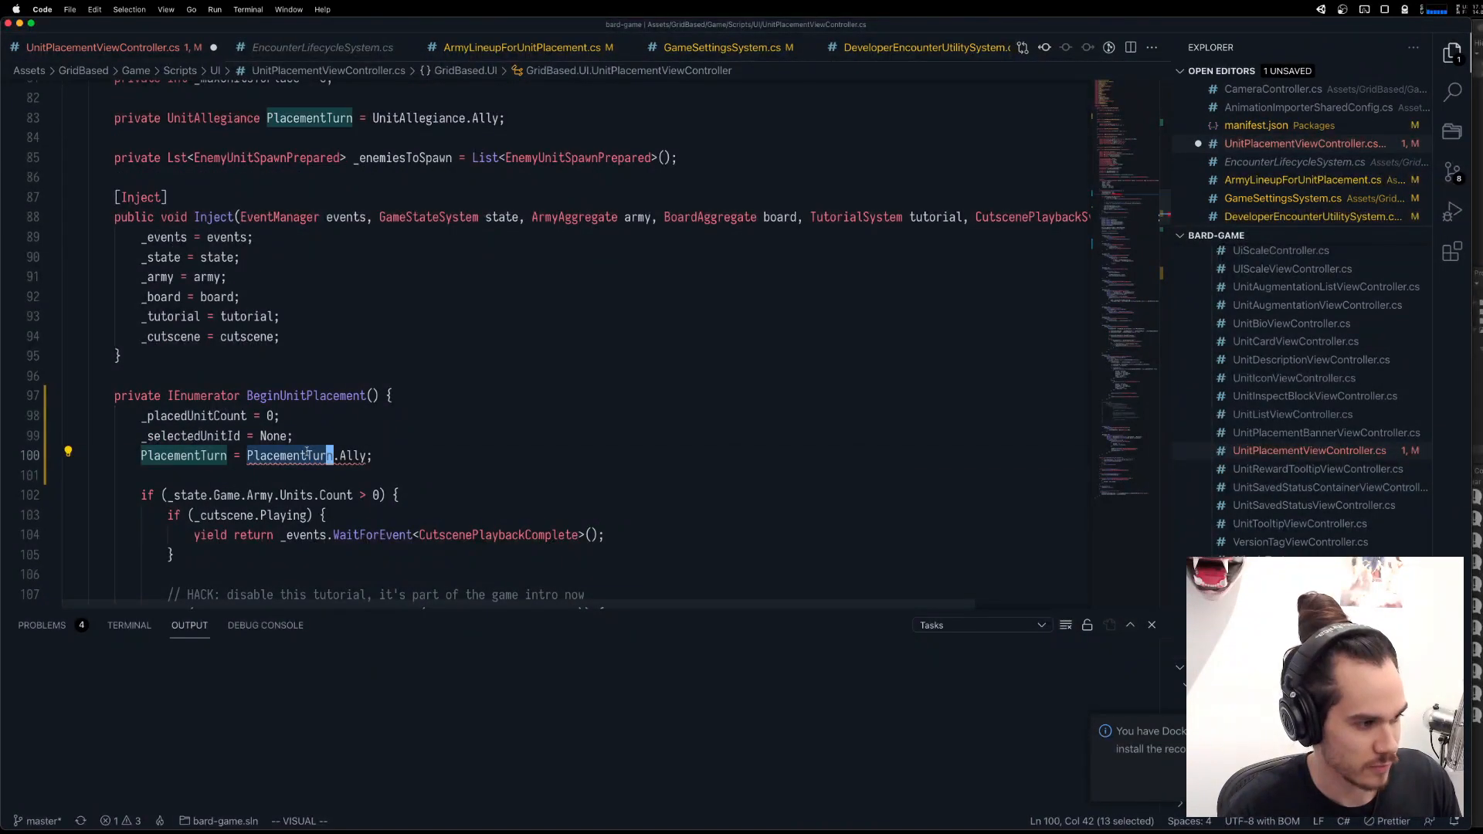
pyautogui.press('super+v')
pyautogui.click(356, 431)
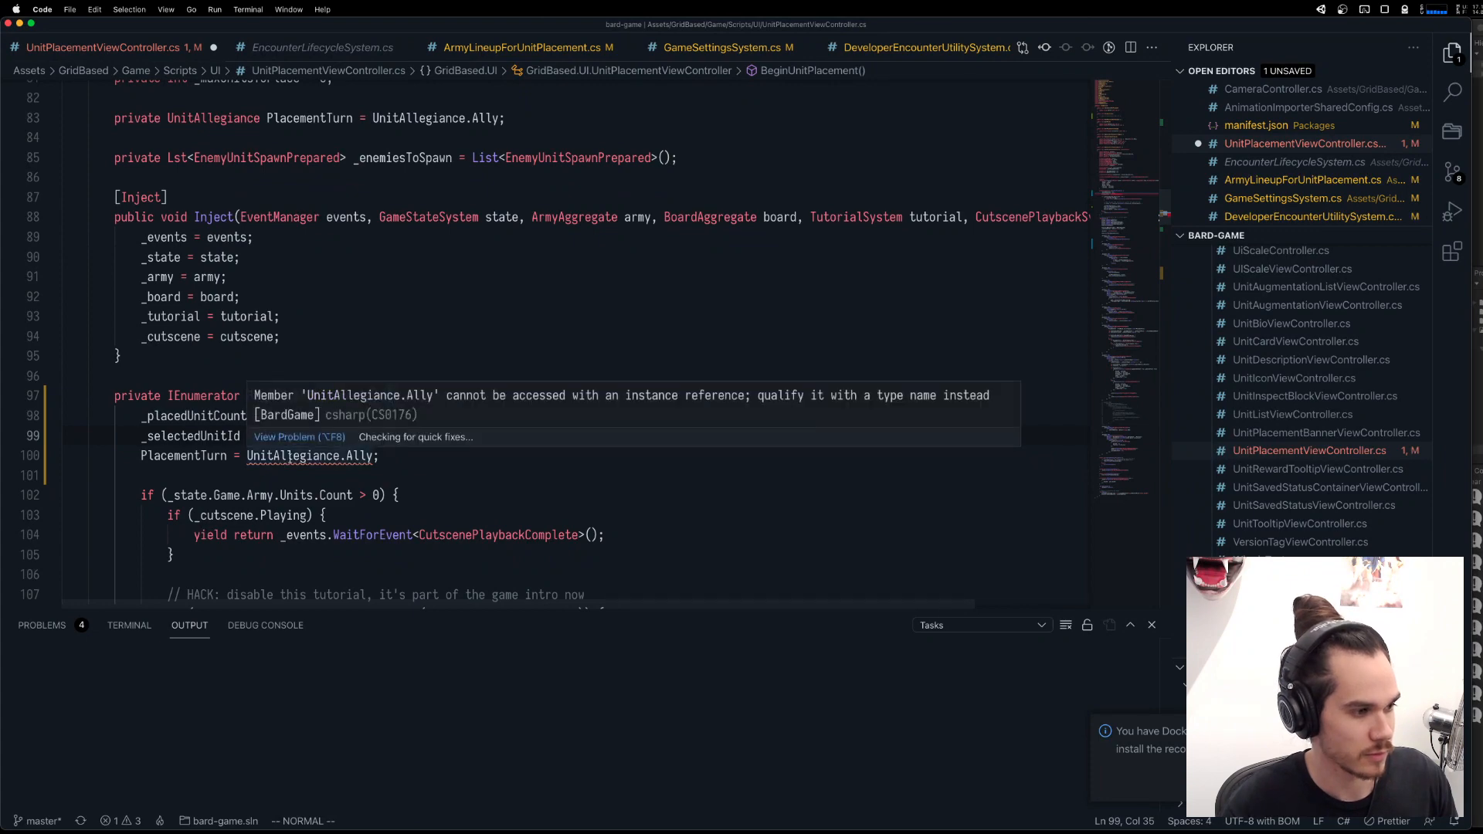
pyautogui.press('super+s')
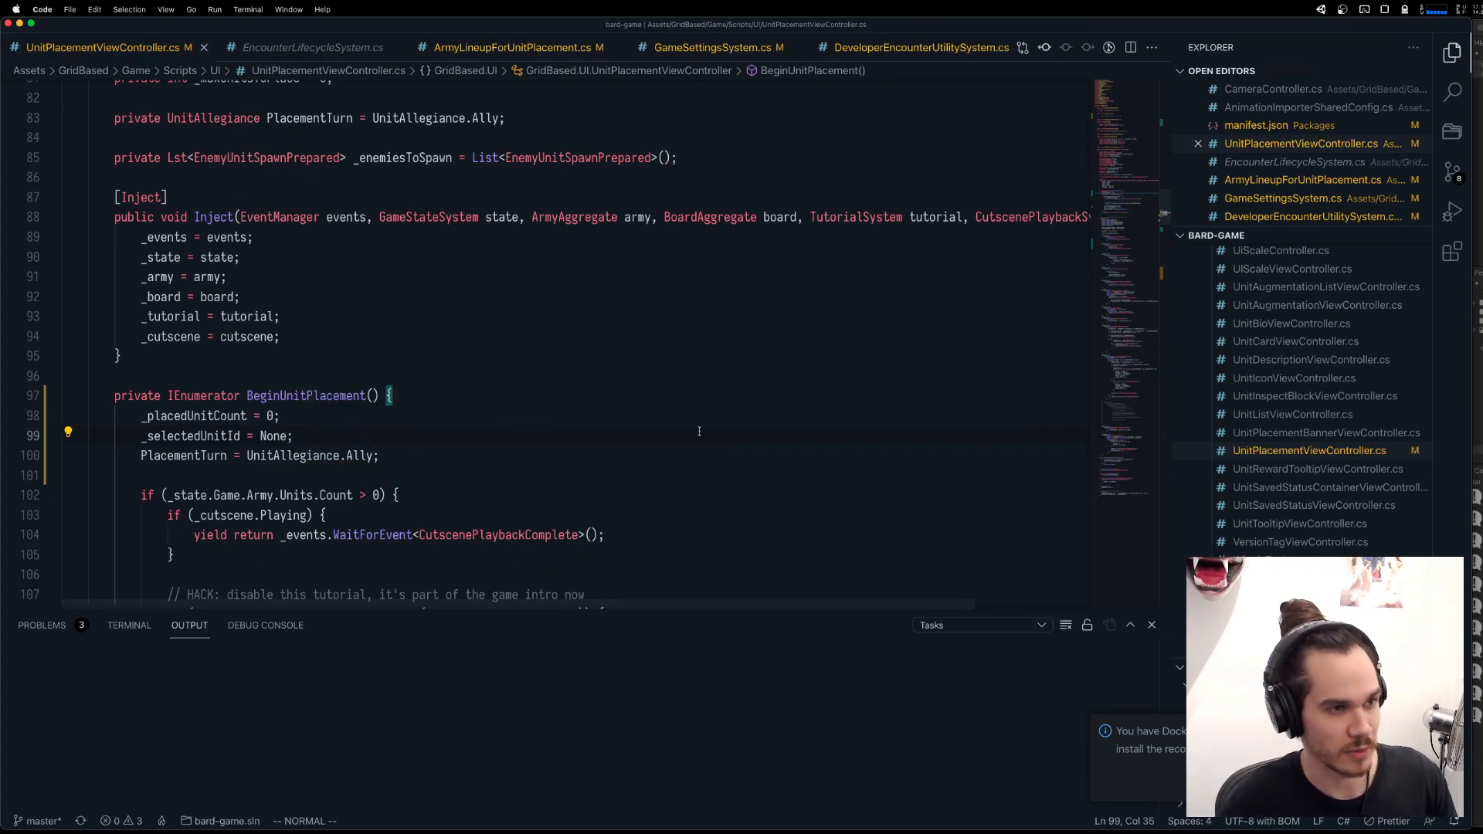
# Switch to the Unity editor and stop the running encounter so the changed script is reimported.
pyautogui.press('super+Tab')
pyautogui.hotkey('ctrl', 'Up')
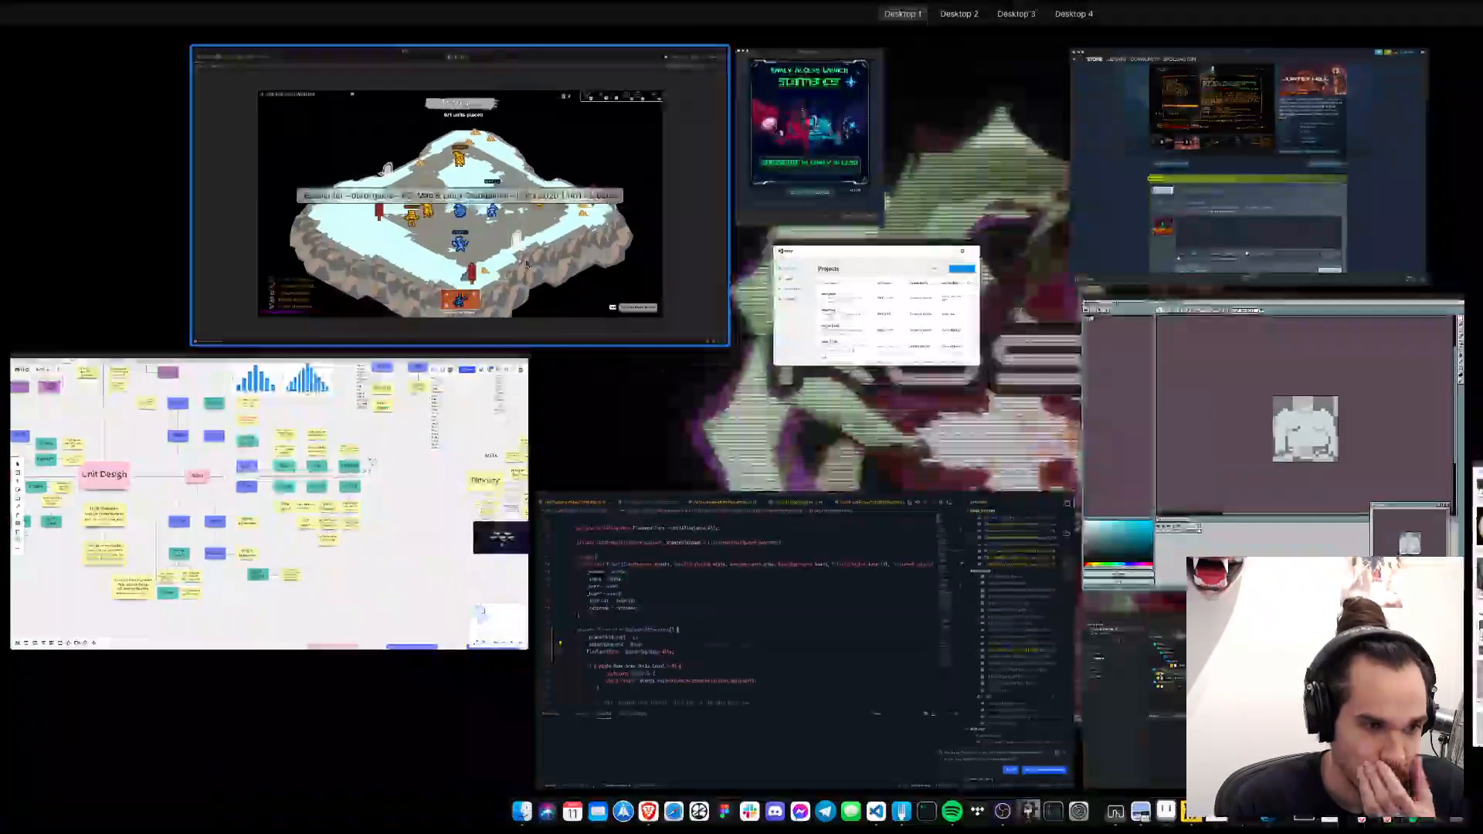
pyautogui.click(634, 201)
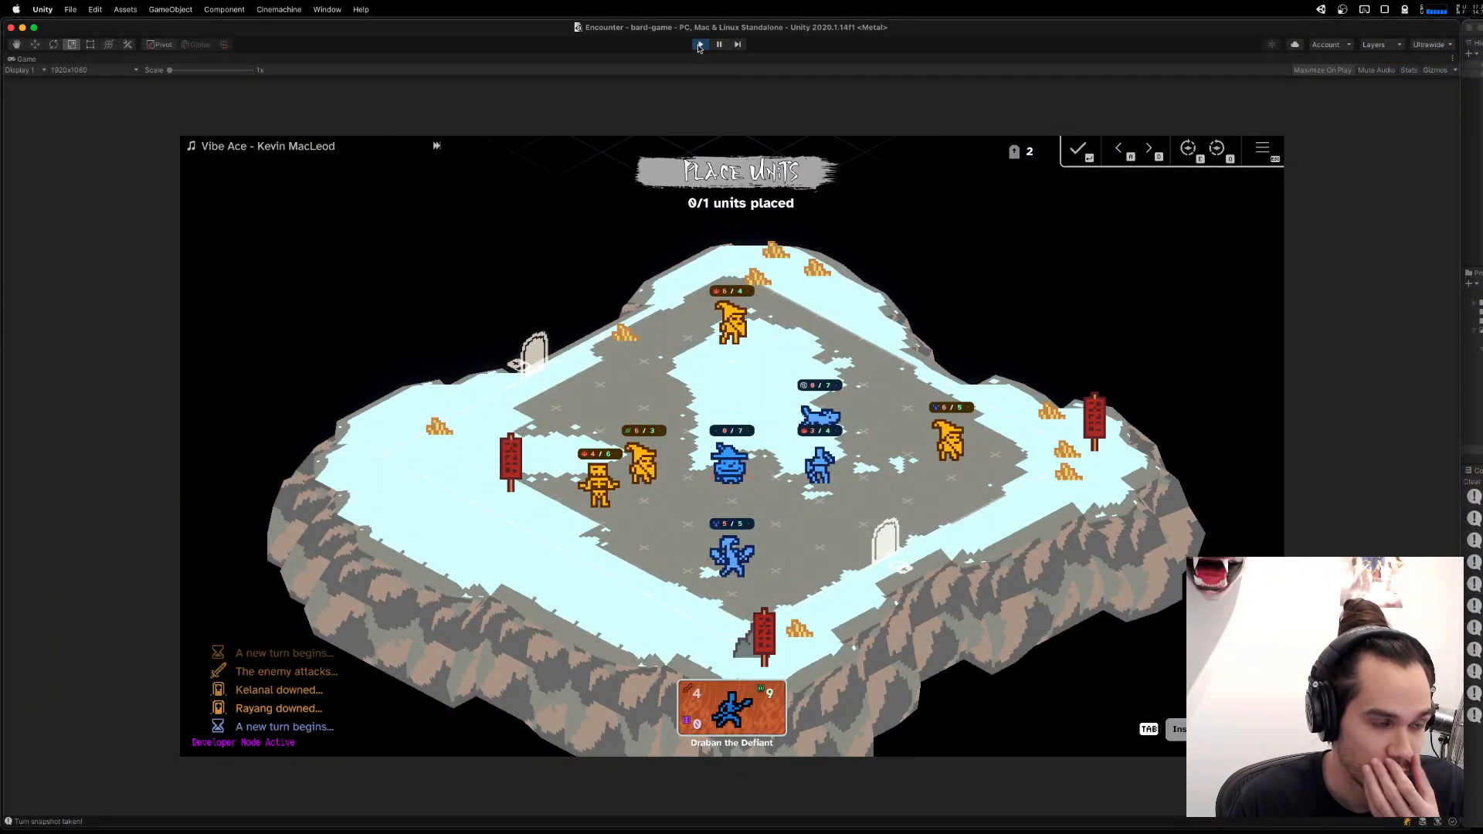
pyautogui.click(700, 45)
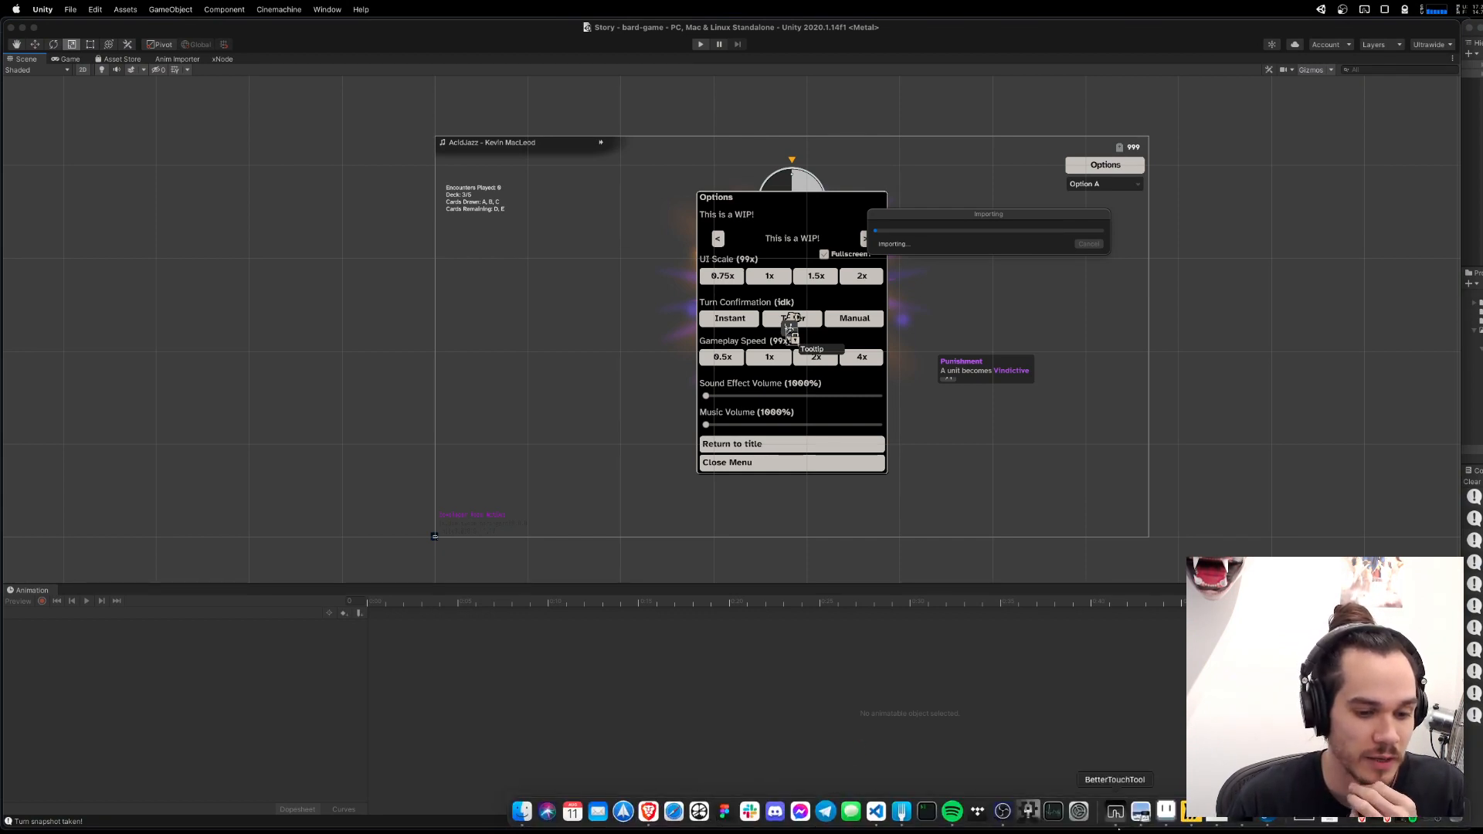
# Switch to Aseprite, show the big character sheet, enlarge its preview window and move it clear of the character sprites.
pyautogui.rightClick(1193, 813)
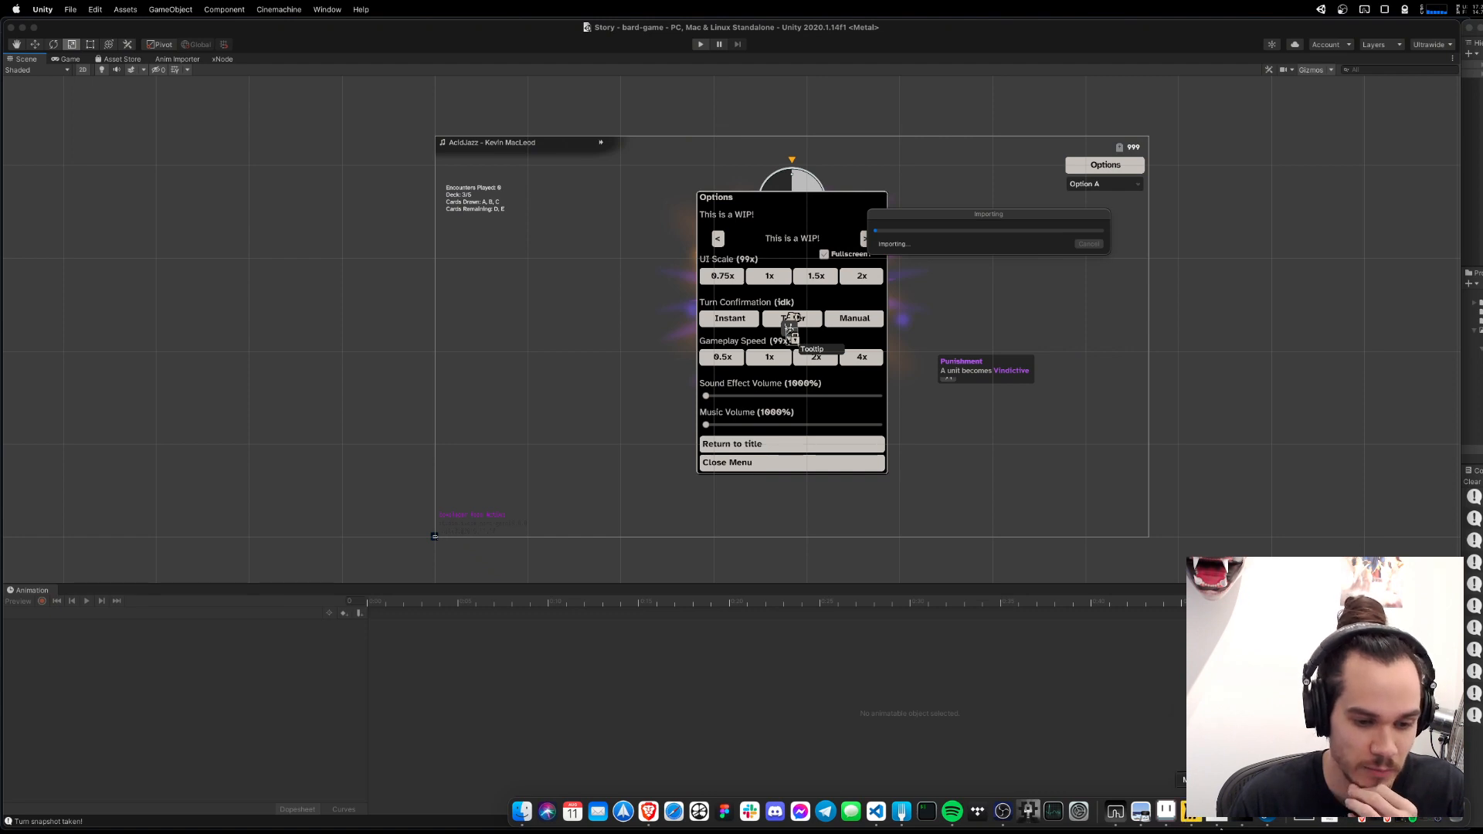
pyautogui.click(1183, 821)
pyautogui.click(503, 42)
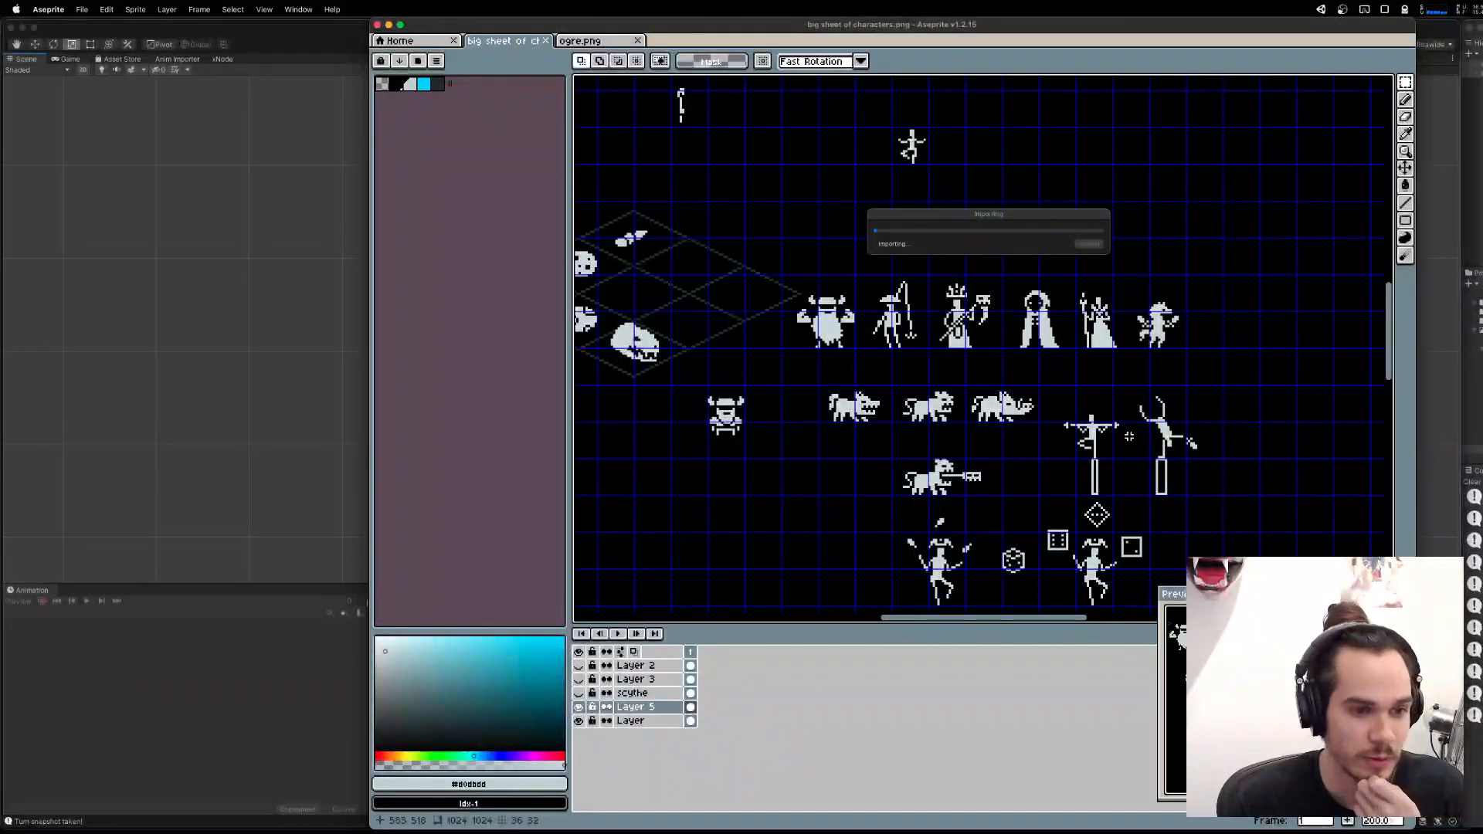
pyautogui.moveTo(1070, 370); pyautogui.dragTo(982, 344)
pyautogui.moveTo(1179, 593); pyautogui.dragTo(605, 264)
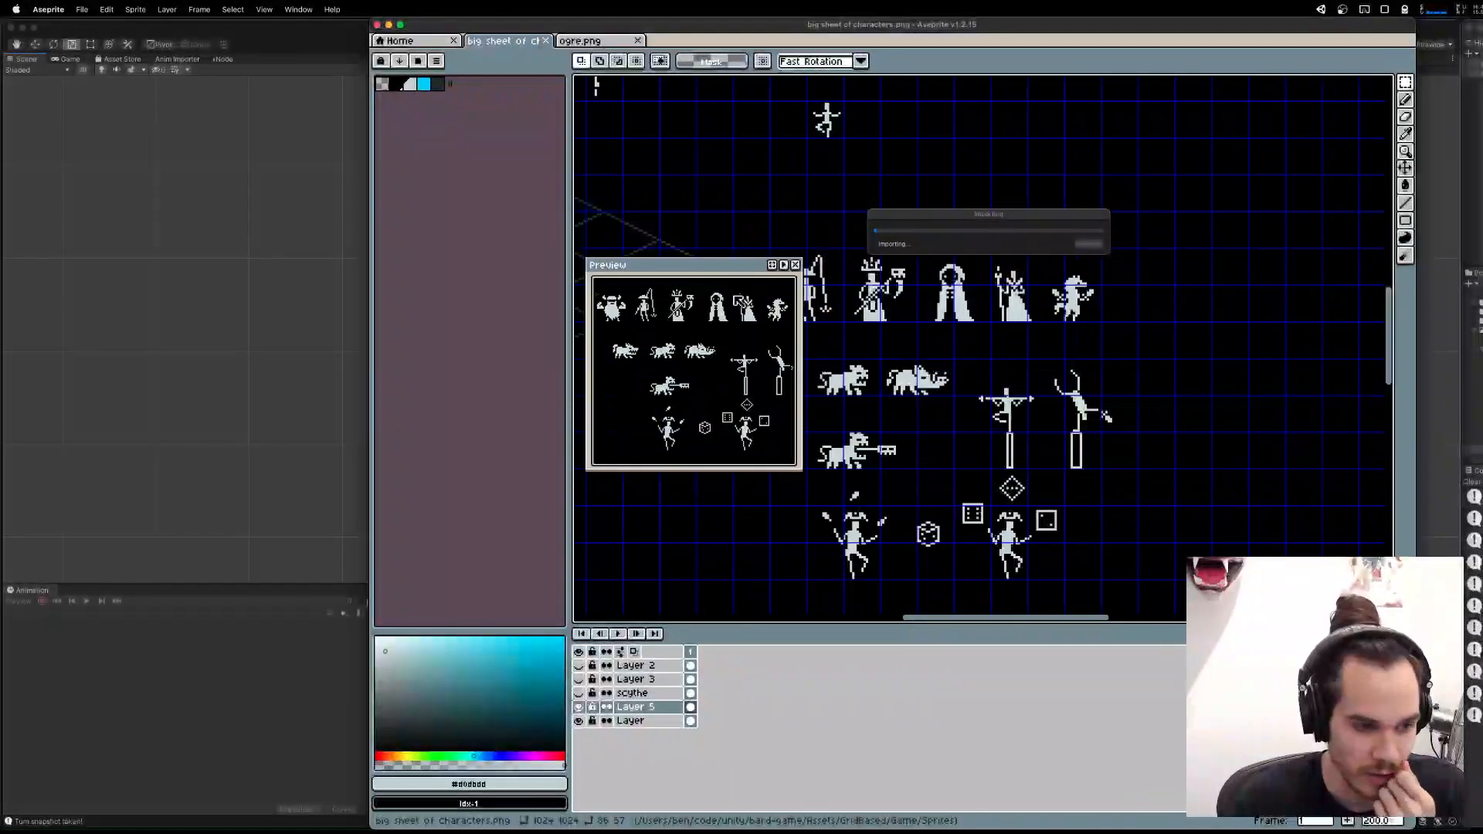
pyautogui.moveTo(801, 463); pyautogui.dragTo(1186, 648)
pyautogui.moveTo(819, 386); pyautogui.dragTo(1086, 469)
pyautogui.scroll(2, 1033, 468)
pyautogui.scroll(-2, 1027, 467)
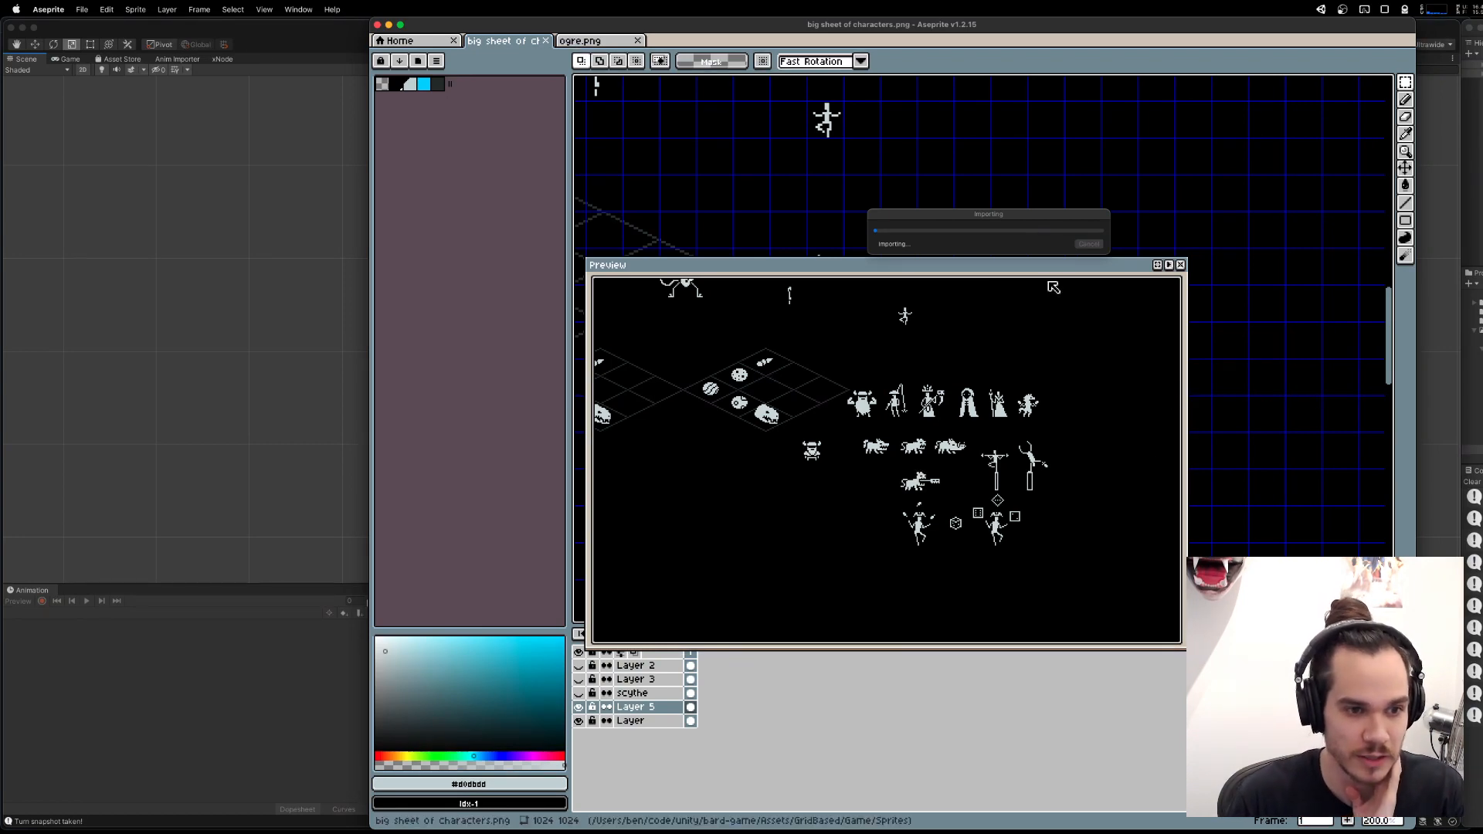
pyautogui.moveTo(1056, 267); pyautogui.dragTo(1287, 560)
pyautogui.moveTo(1179, 434); pyautogui.dragTo(1102, 321)
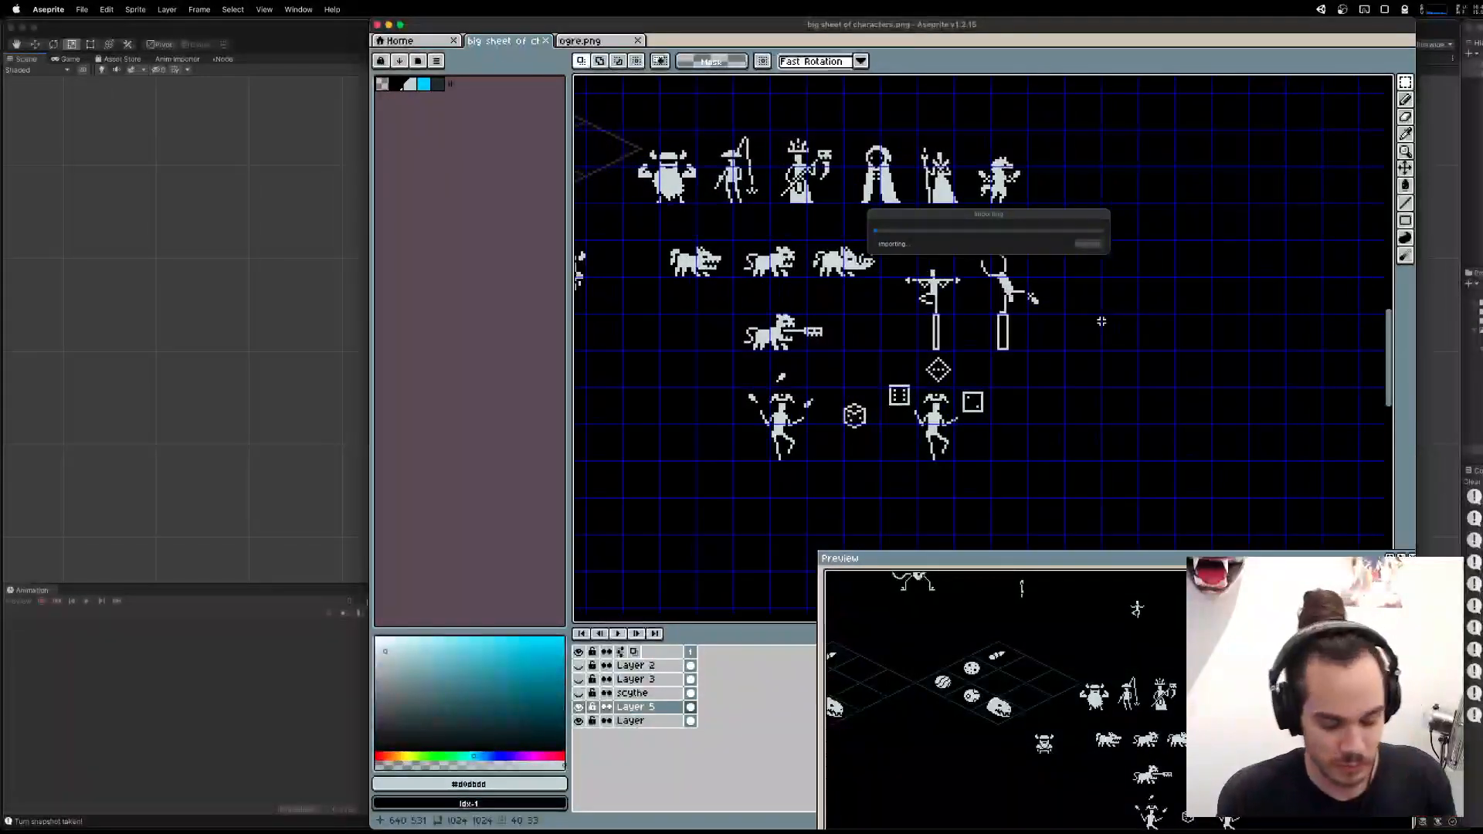
# Move the lone beast, the two pillar figures and the two jugglers with their dice farther down the sheet, and deselect them.
pyautogui.moveTo(1159, 459); pyautogui.dragTo(665, 296)
pyautogui.moveTo(1077, 237); pyautogui.dragTo(891, 329)
pyautogui.moveTo(944, 308); pyautogui.dragTo(947, 448)
pyautogui.moveTo(1059, 404)
pyautogui.mouseDown()
pyautogui.moveTo(1112, 240)
pyautogui.moveTo(1027, 338)
pyautogui.moveTo(1033, 446)
pyautogui.mouseUp()
pyautogui.press('super+d')
pyautogui.moveTo(898, 223); pyautogui.dragTo(978, 411)
pyautogui.scroll(-1, 978, 409)
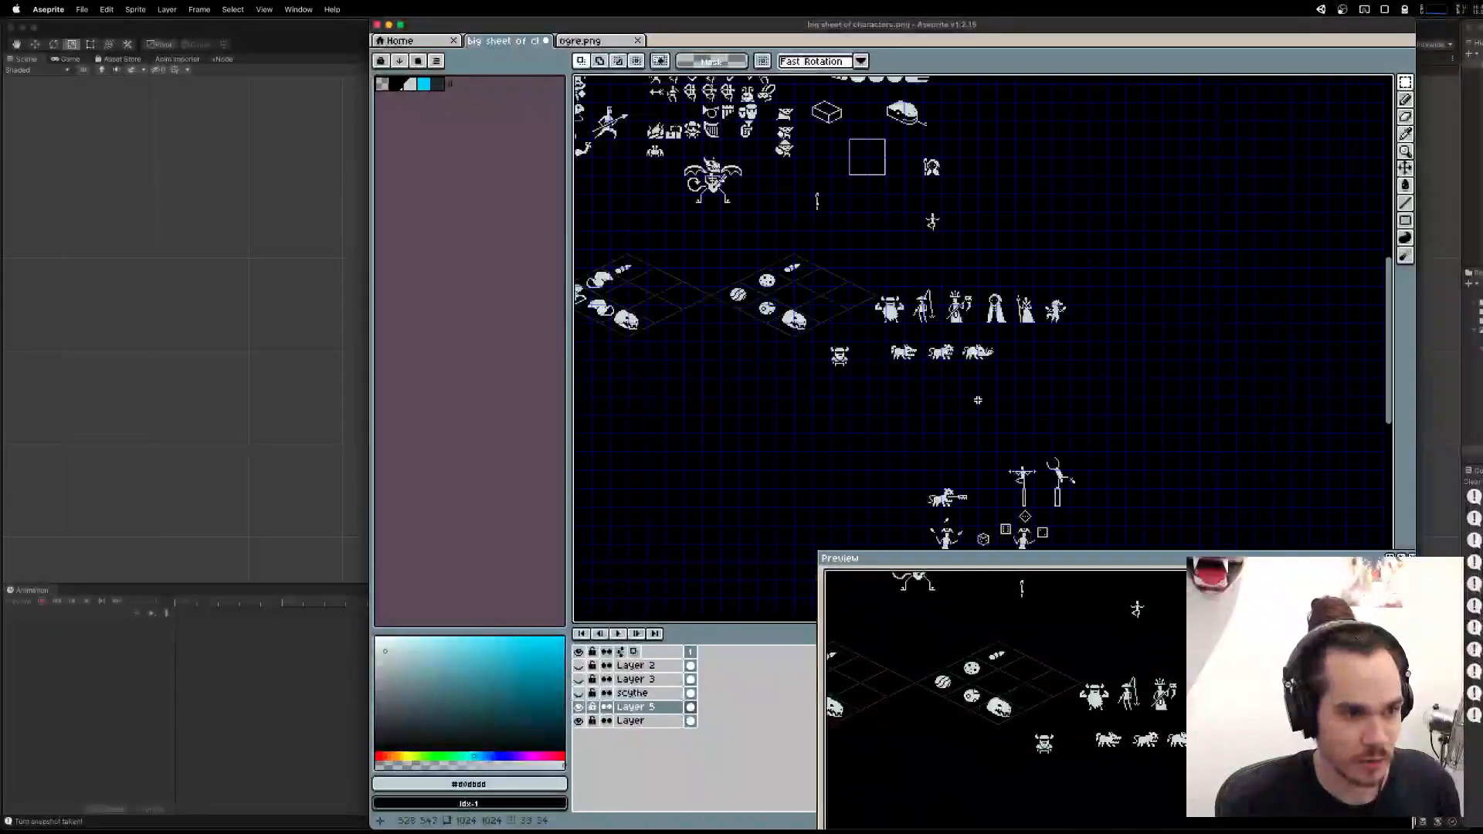
# Shift the row of six characters and the row of three beasts together to the right on the sheet.
pyautogui.scroll(1, 1121, 371)
pyautogui.moveTo(1140, 384); pyautogui.dragTo(638, 167)
pyautogui.moveTo(878, 337); pyautogui.dragTo(1019, 339)
pyautogui.press('super+d')
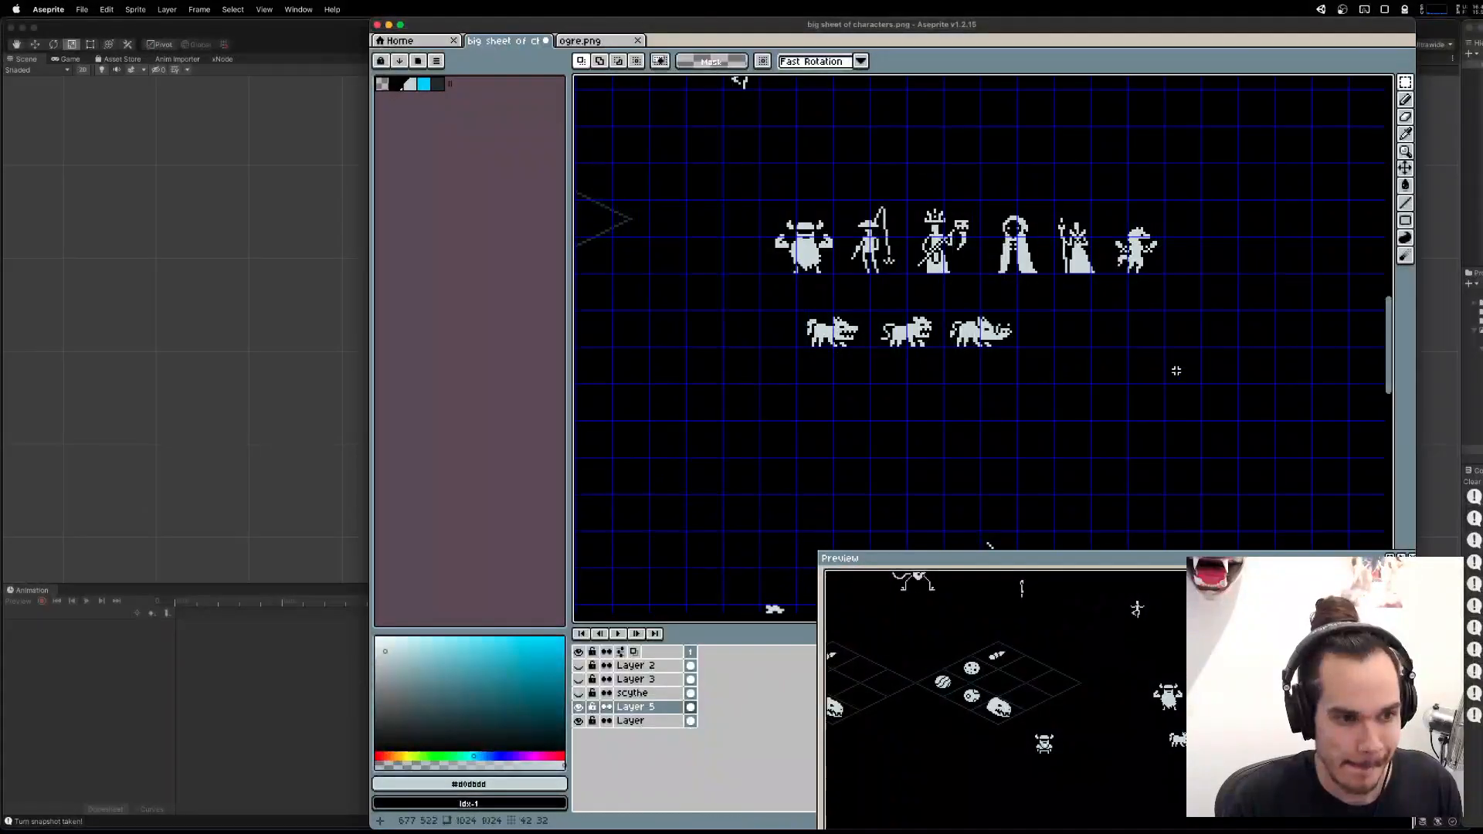
# Move the row of three beasts farther right beneath the six characters, and clear the selection.
pyautogui.moveTo(1183, 416); pyautogui.dragTo(741, 287)
pyautogui.keyDown('shift'); pyautogui.moveTo(889, 322); pyautogui.dragTo(989, 347); pyautogui.keyUp('shift')
pyautogui.press('super+d')
pyautogui.moveTo(1007, 288); pyautogui.dragTo(1052, 335)
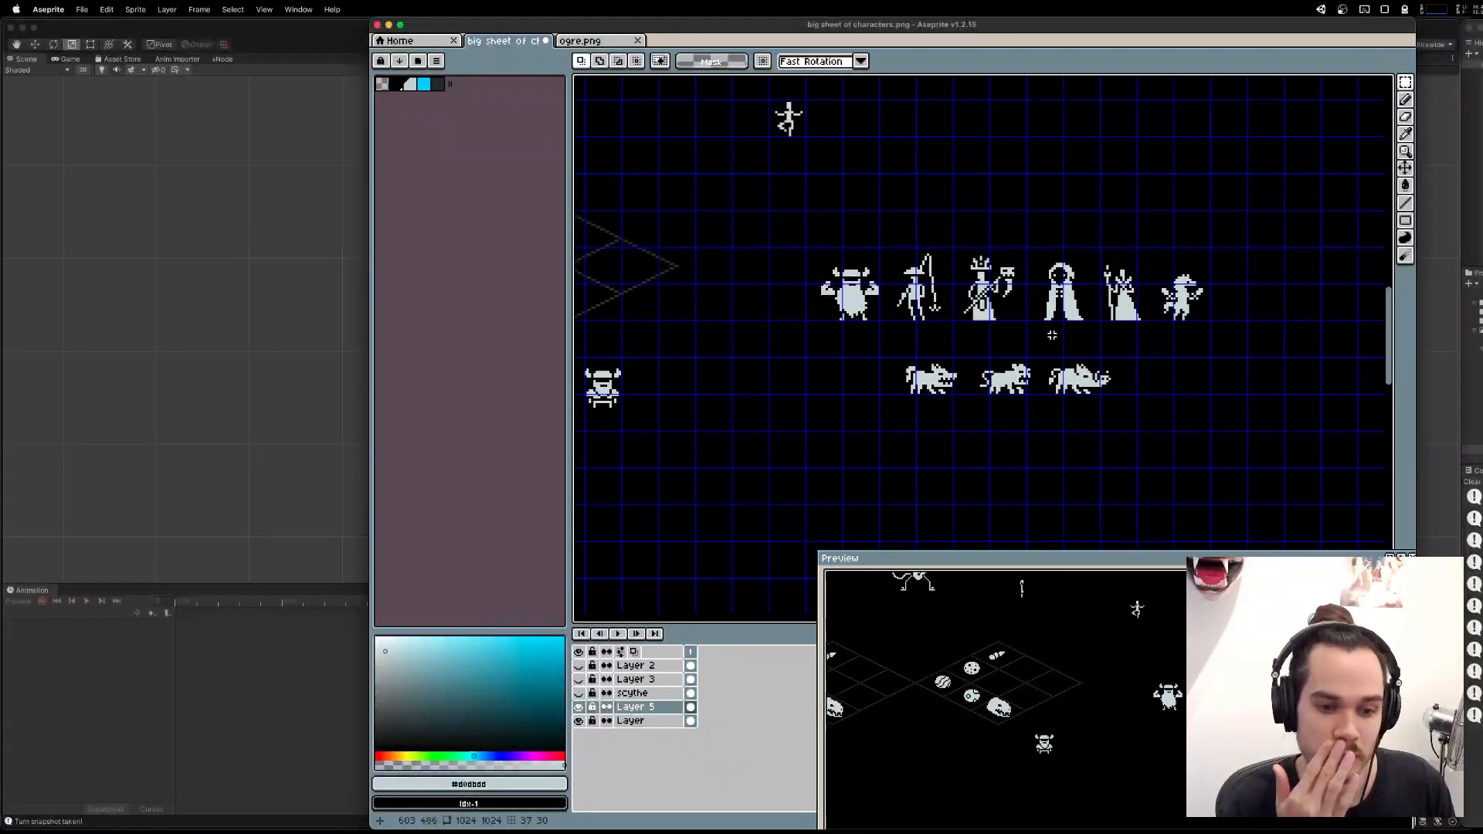
pyautogui.write('t')
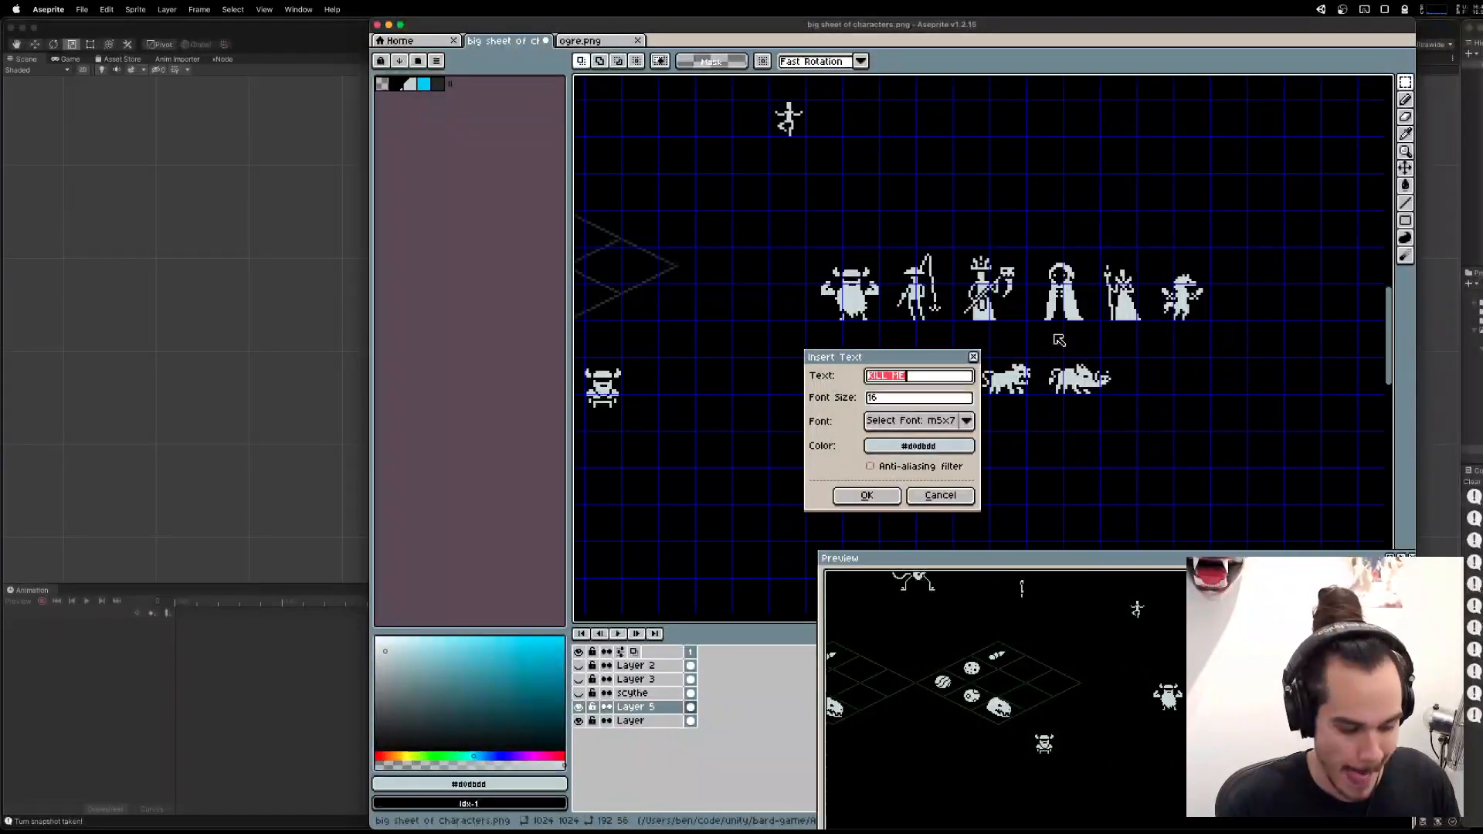
pyautogui.write('FU')
pyautogui.press('Return')
pyautogui.moveTo(993, 357); pyautogui.dragTo(1110, 350)
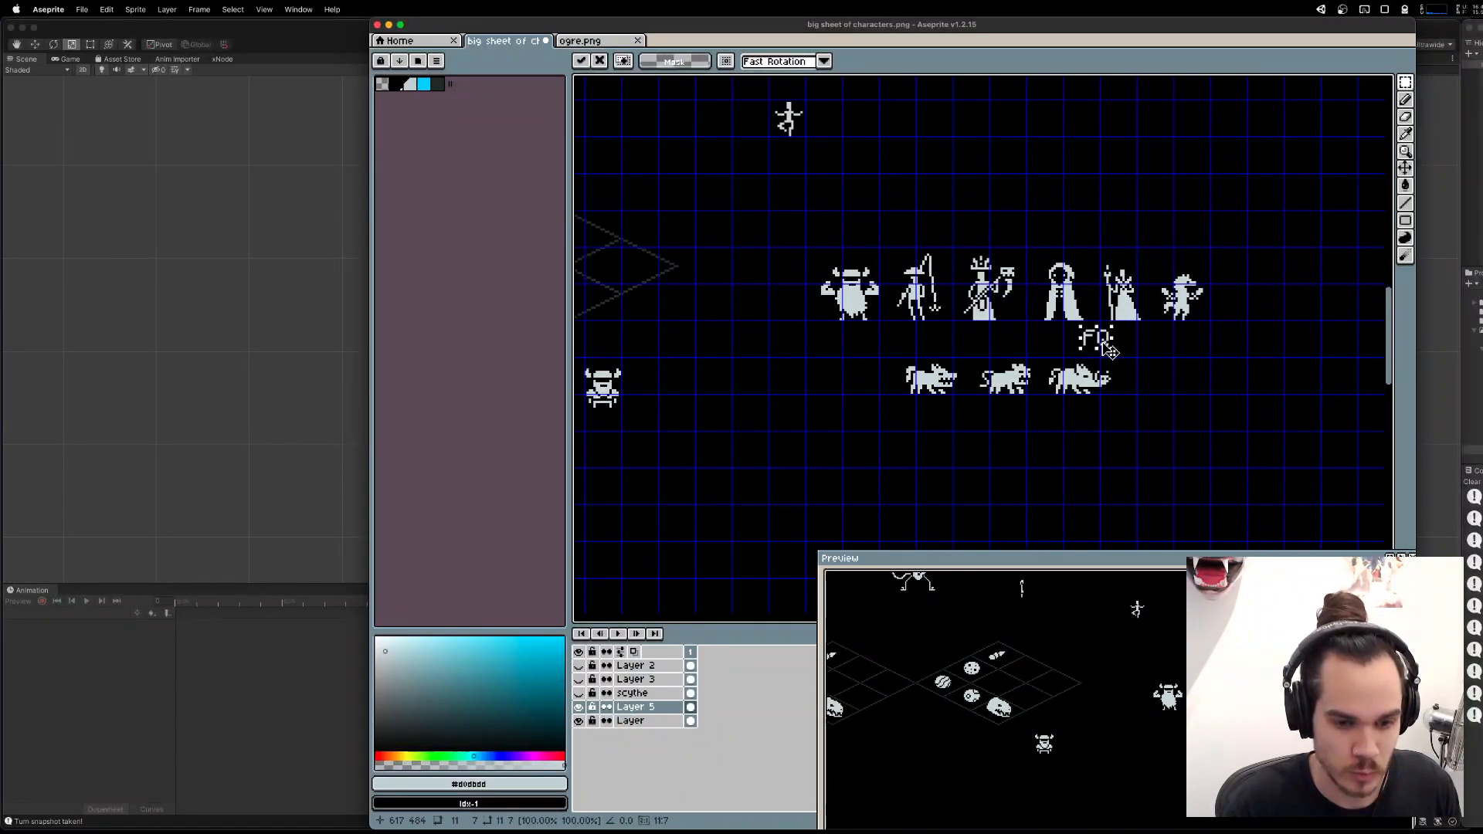
pyautogui.press('Return')
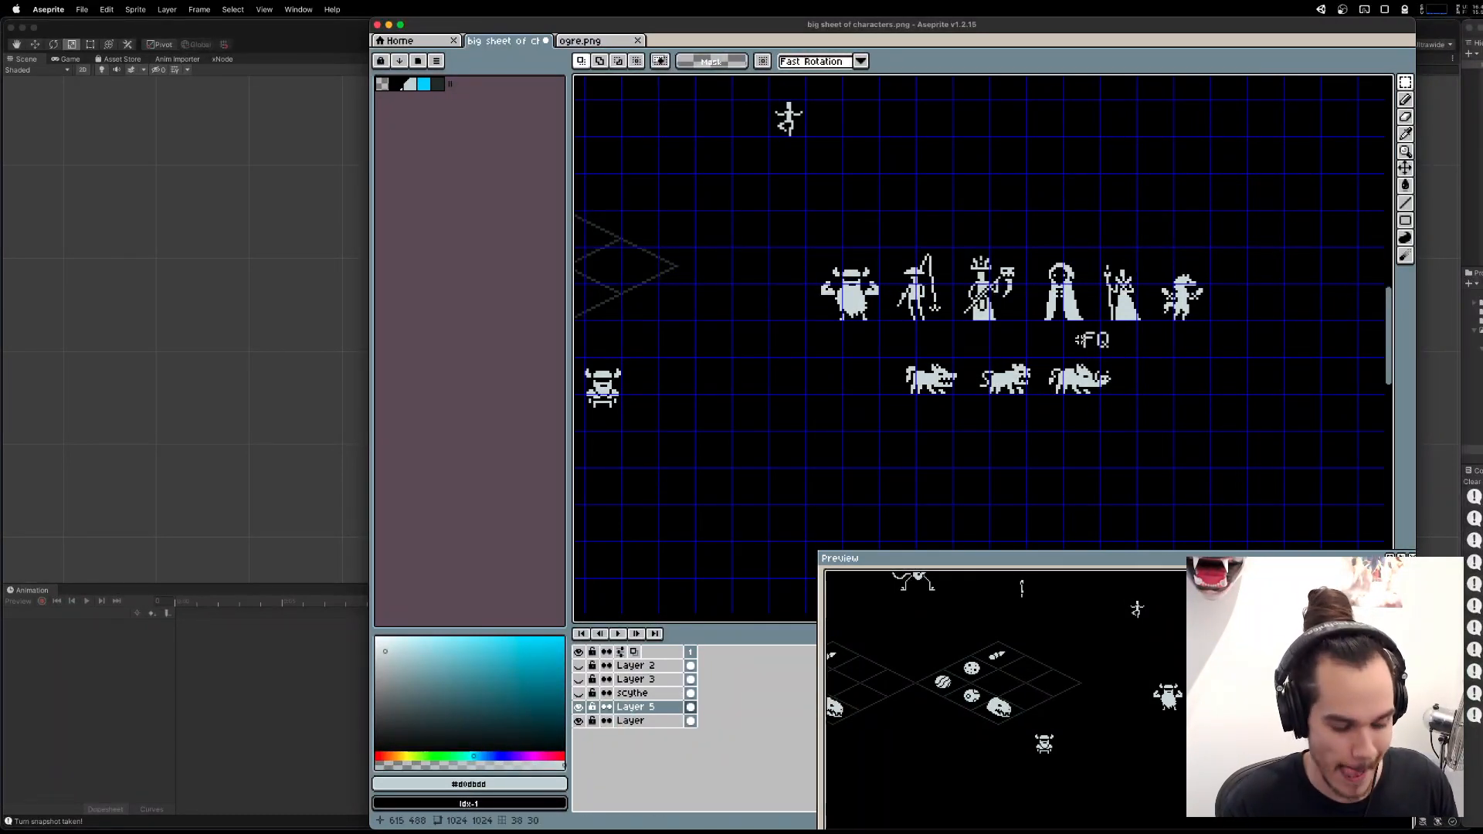
pyautogui.press('super+z')
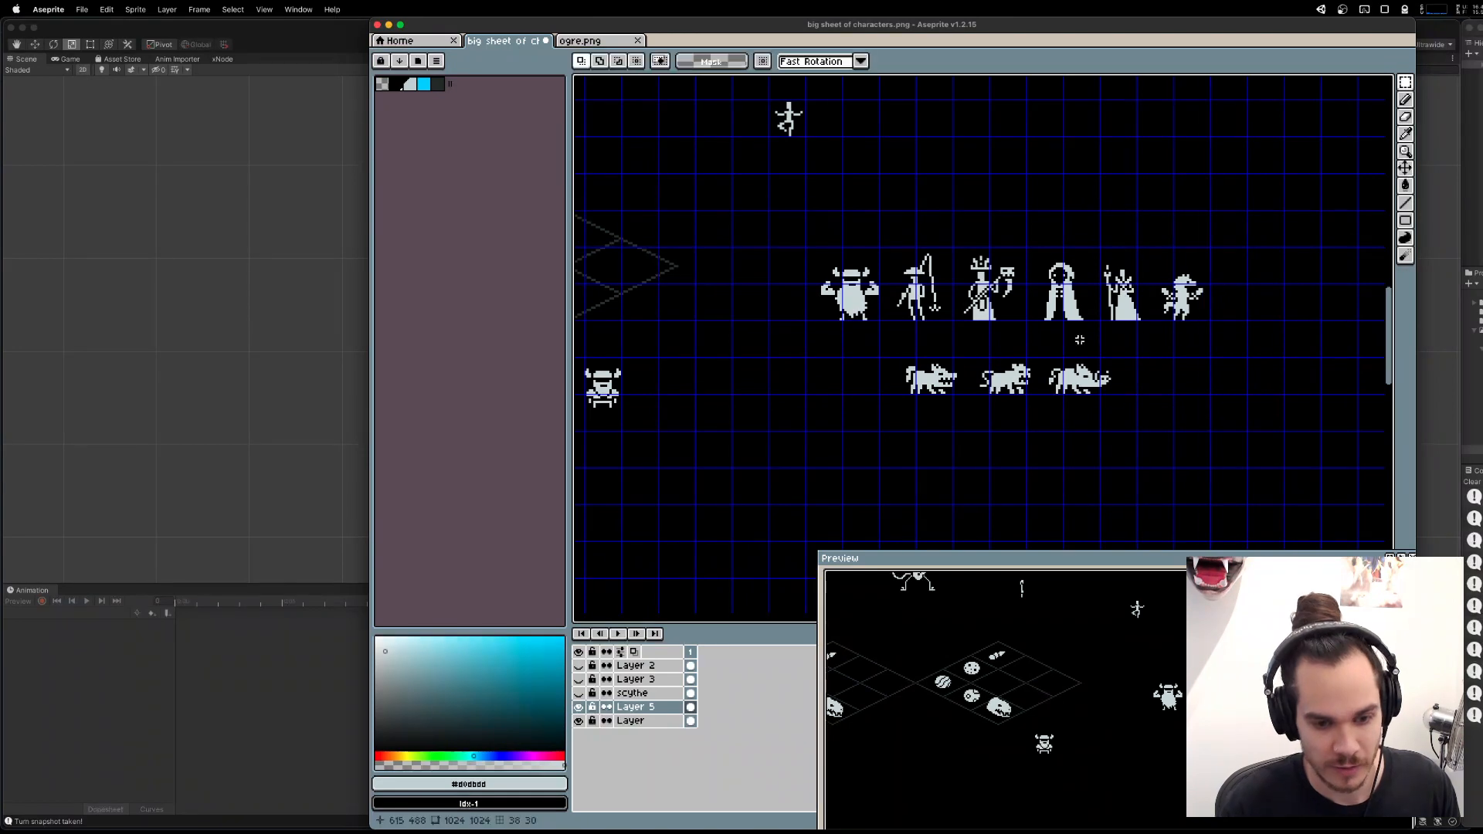
# Reorder the character row so the small winged figure stands before the hooded and staff-bearing figures, and select the winged figure.
pyautogui.moveTo(1116, 304); pyautogui.dragTo(1020, 299)
pyautogui.moveTo(933, 239); pyautogui.dragTo(1067, 338)
pyautogui.moveTo(1002, 298)
pyautogui.mouseDown()
pyautogui.moveTo(1236, 297)
pyautogui.moveTo(1222, 297)
pyautogui.mouseUp()
pyautogui.moveTo(978, 199); pyautogui.dragTo(1136, 349)
pyautogui.moveTo(1100, 292); pyautogui.dragTo(975, 292)
pyautogui.moveTo(1111, 224); pyautogui.dragTo(1310, 357)
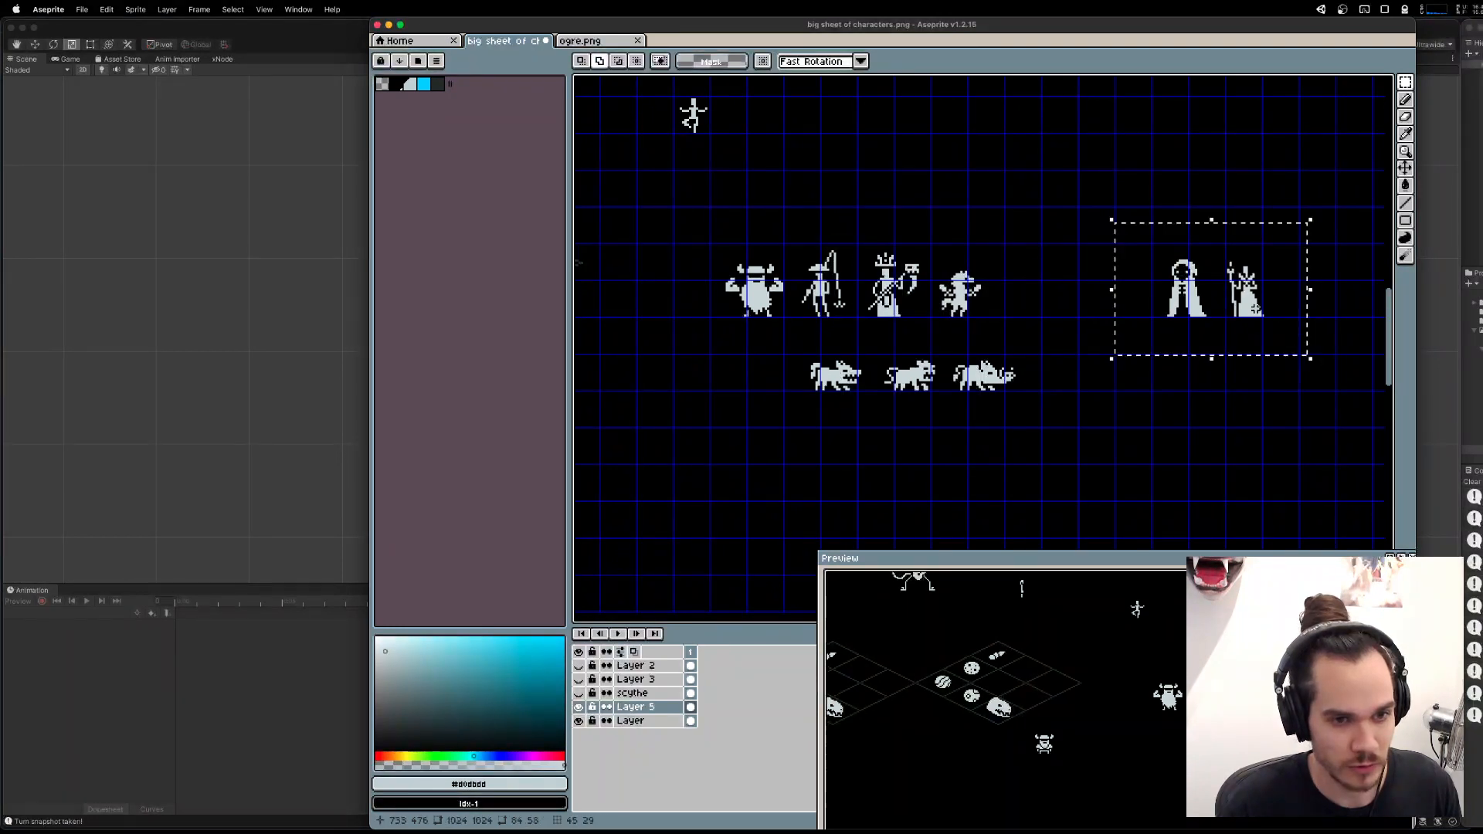
pyautogui.moveTo(1213, 312); pyautogui.dragTo(1098, 307)
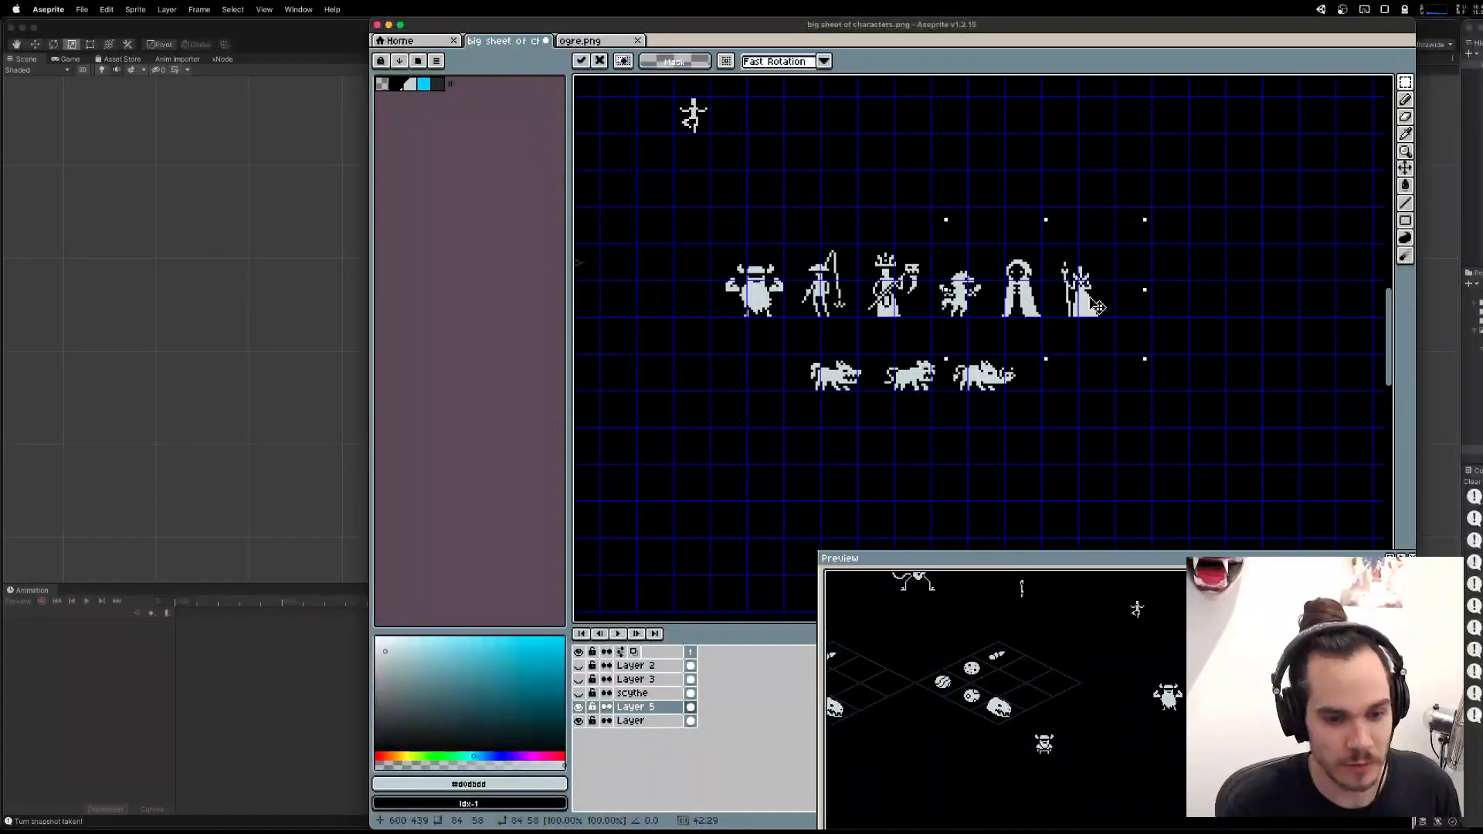
pyautogui.click(1142, 317)
pyautogui.scroll(2, 948, 290)
pyautogui.moveTo(923, 265); pyautogui.dragTo(1033, 358)
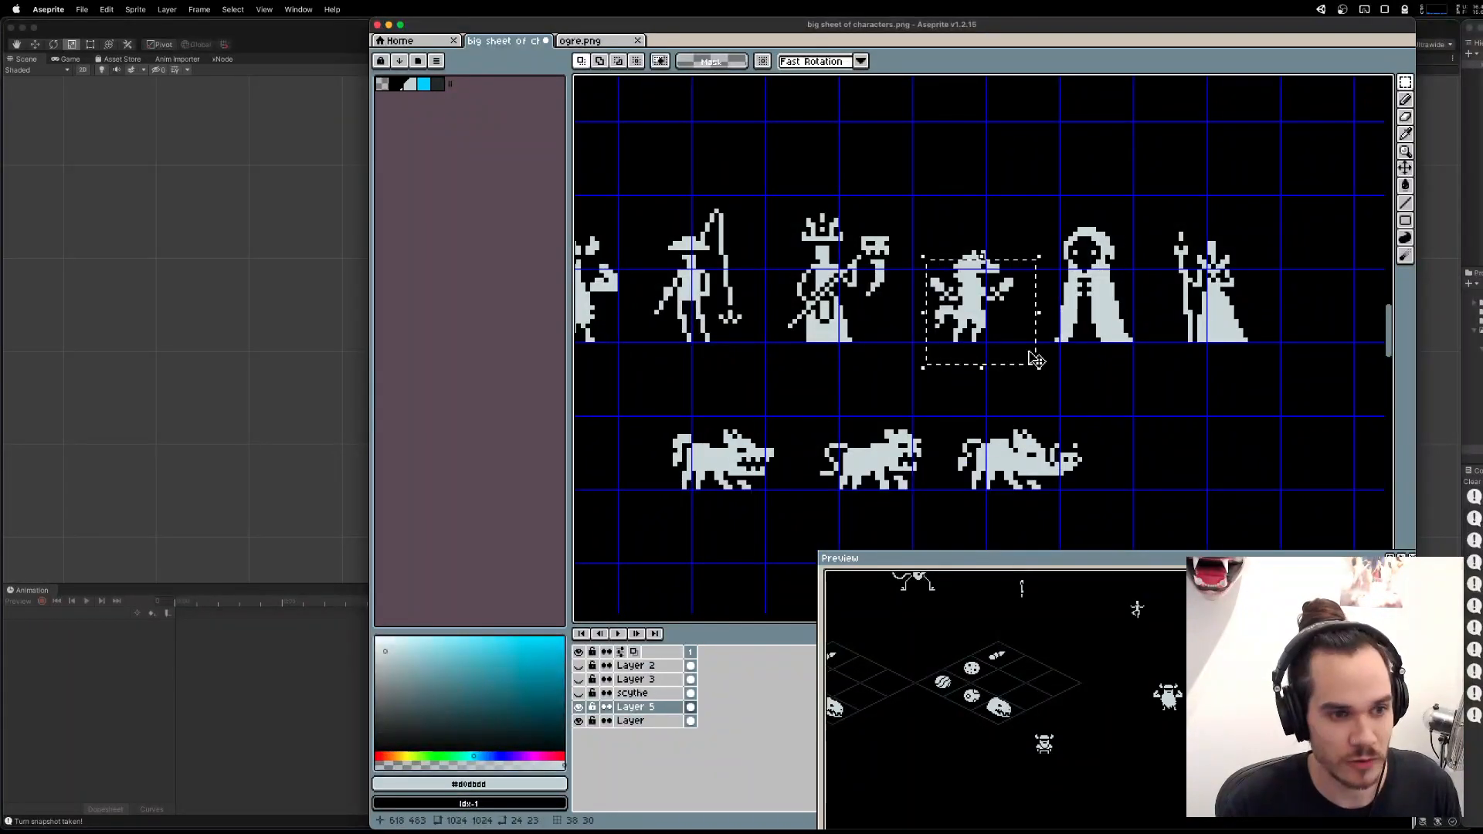
# Look for a centaur sprite among the files in the newunits folder, and search the computer's files for "centaur".
pyautogui.press('super+o')
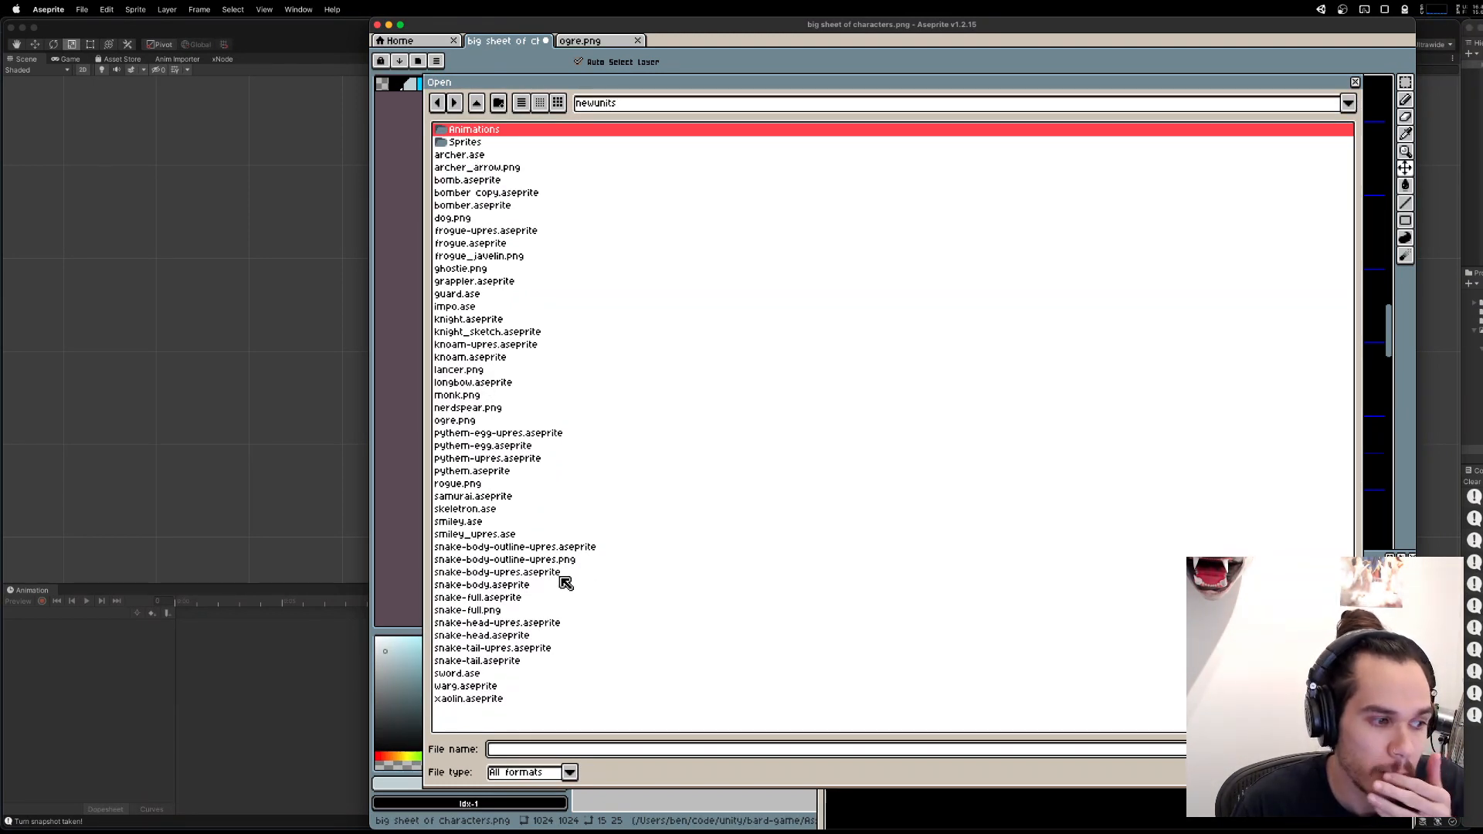
pyautogui.hotkey('alt', 'space')
pyautogui.write('find centaur')
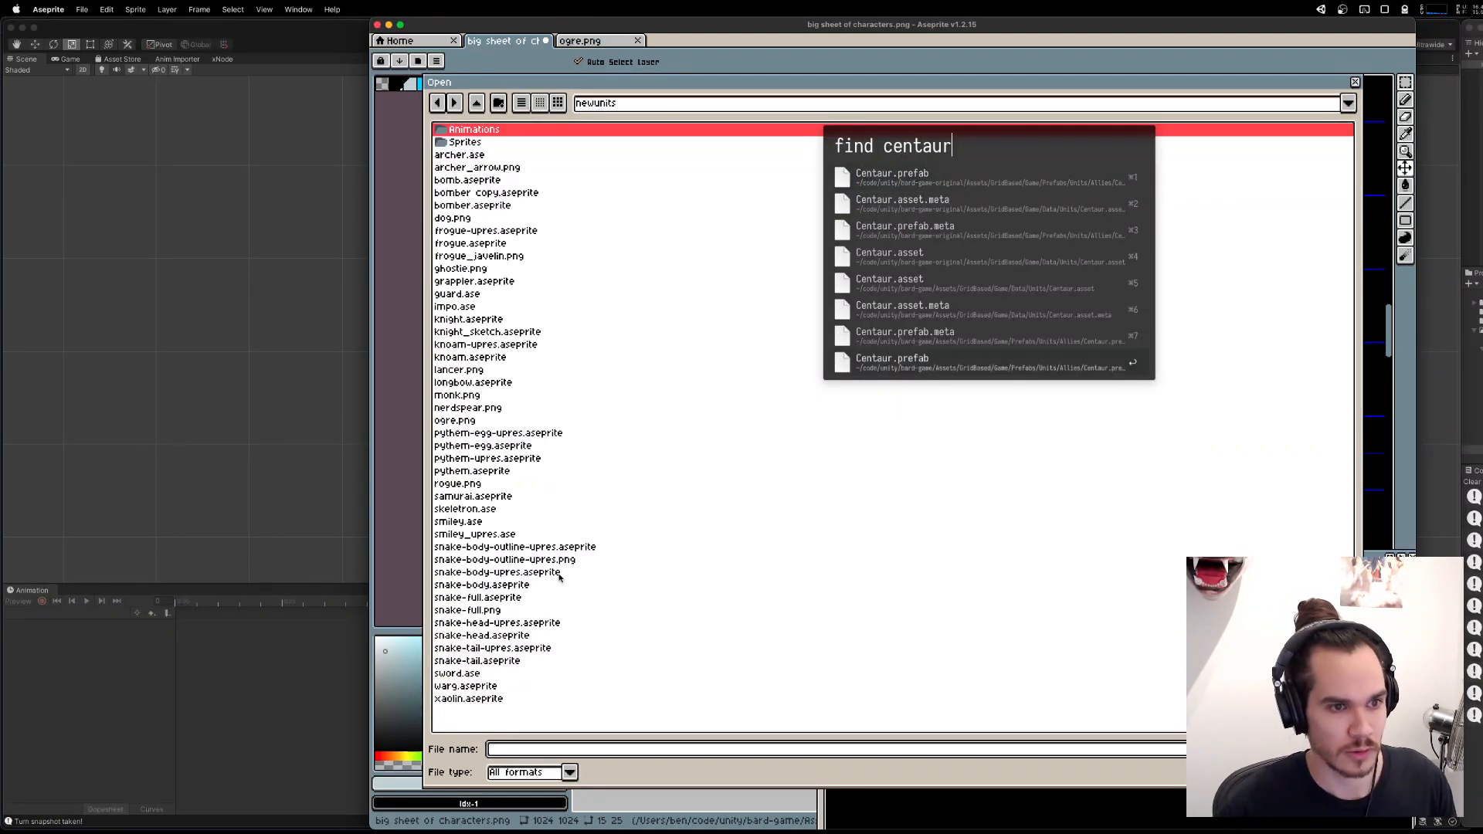
pyautogui.press('Return')
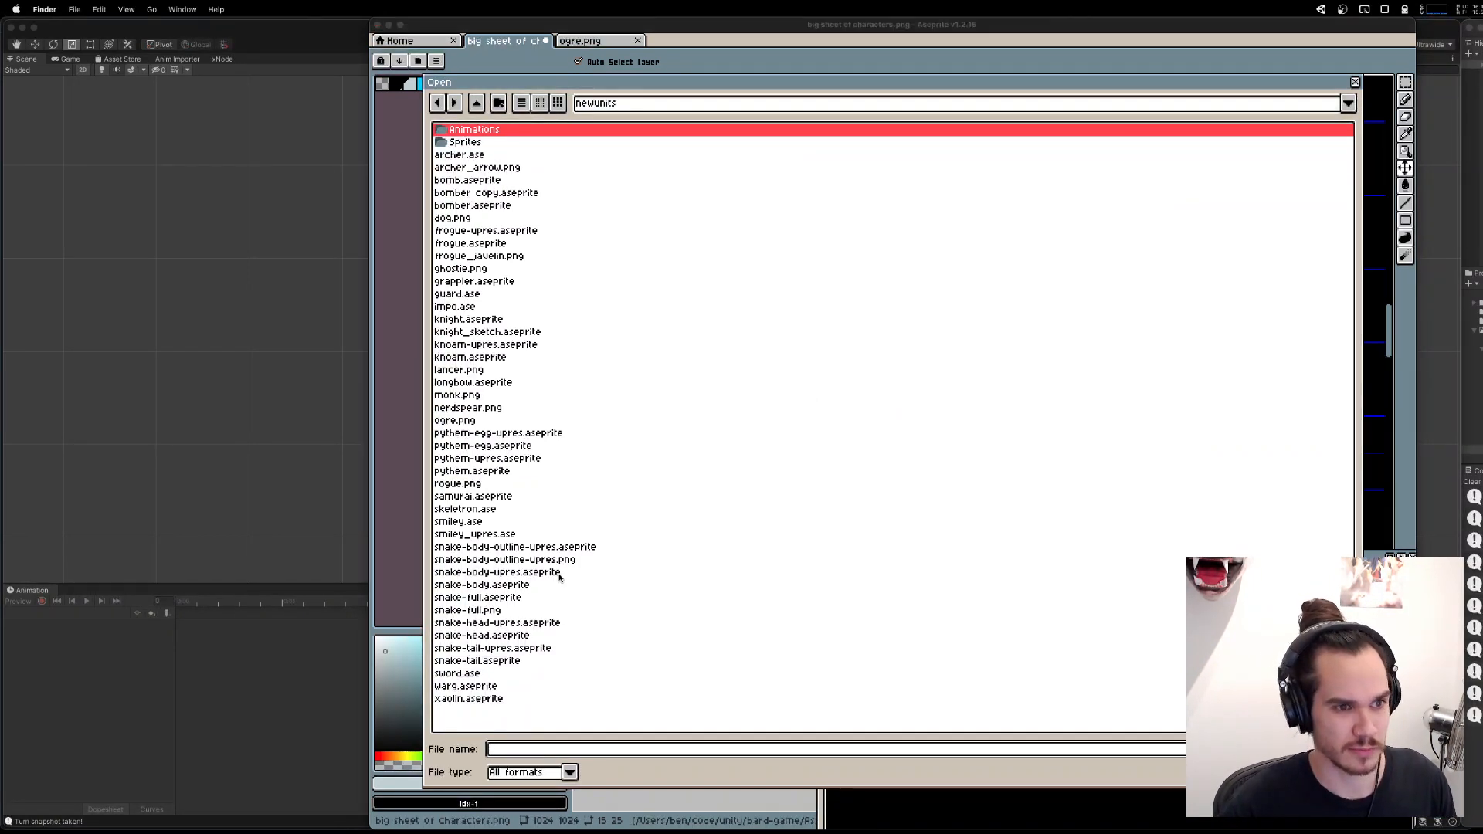
# Switch to Unity, open the Centaur prefab to check its sprite, and return to the Story scene.
pyautogui.click(353, 371)
pyautogui.press('super+shift+p')
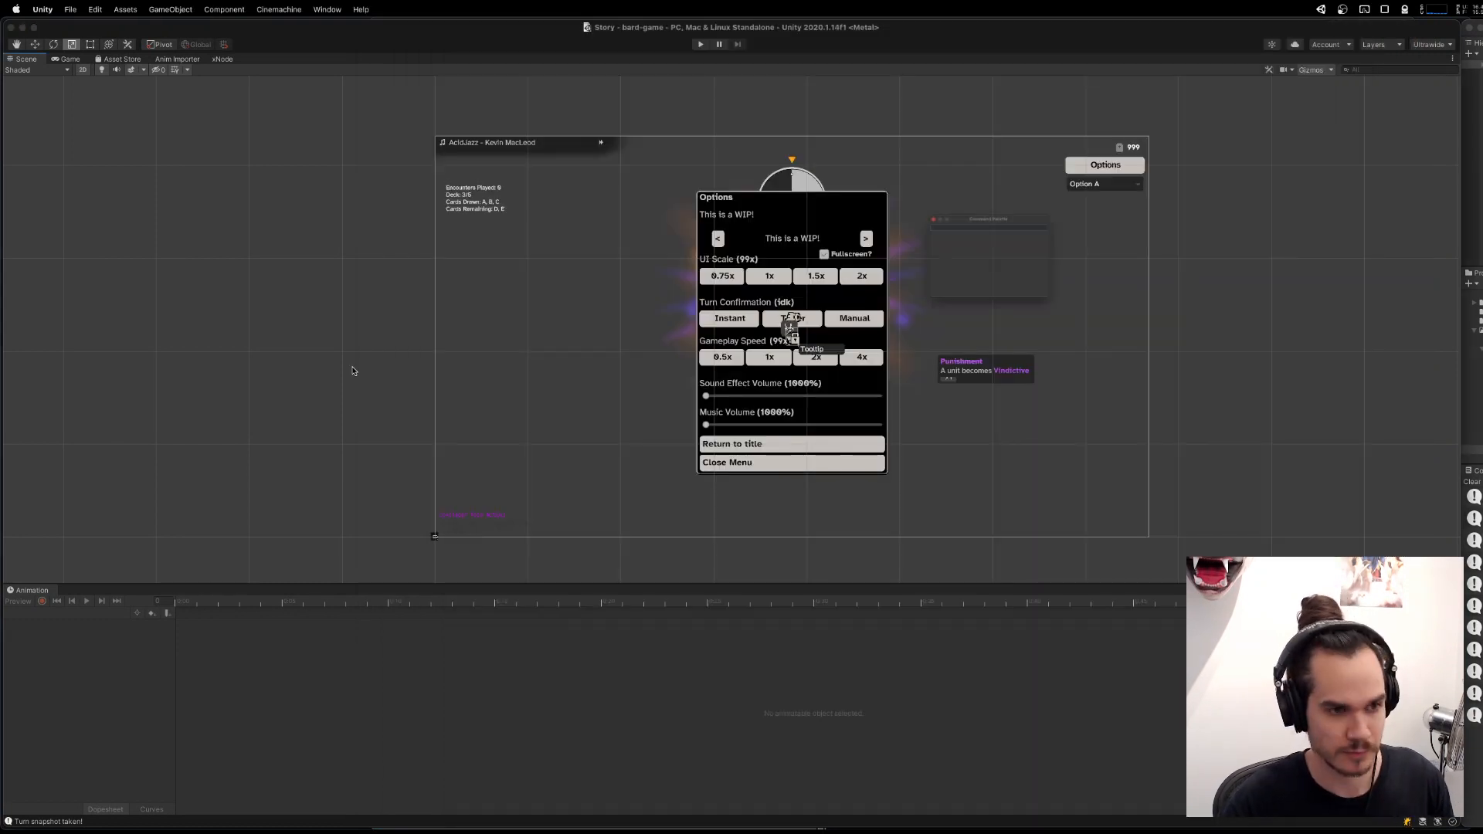
pyautogui.write('p! centa')
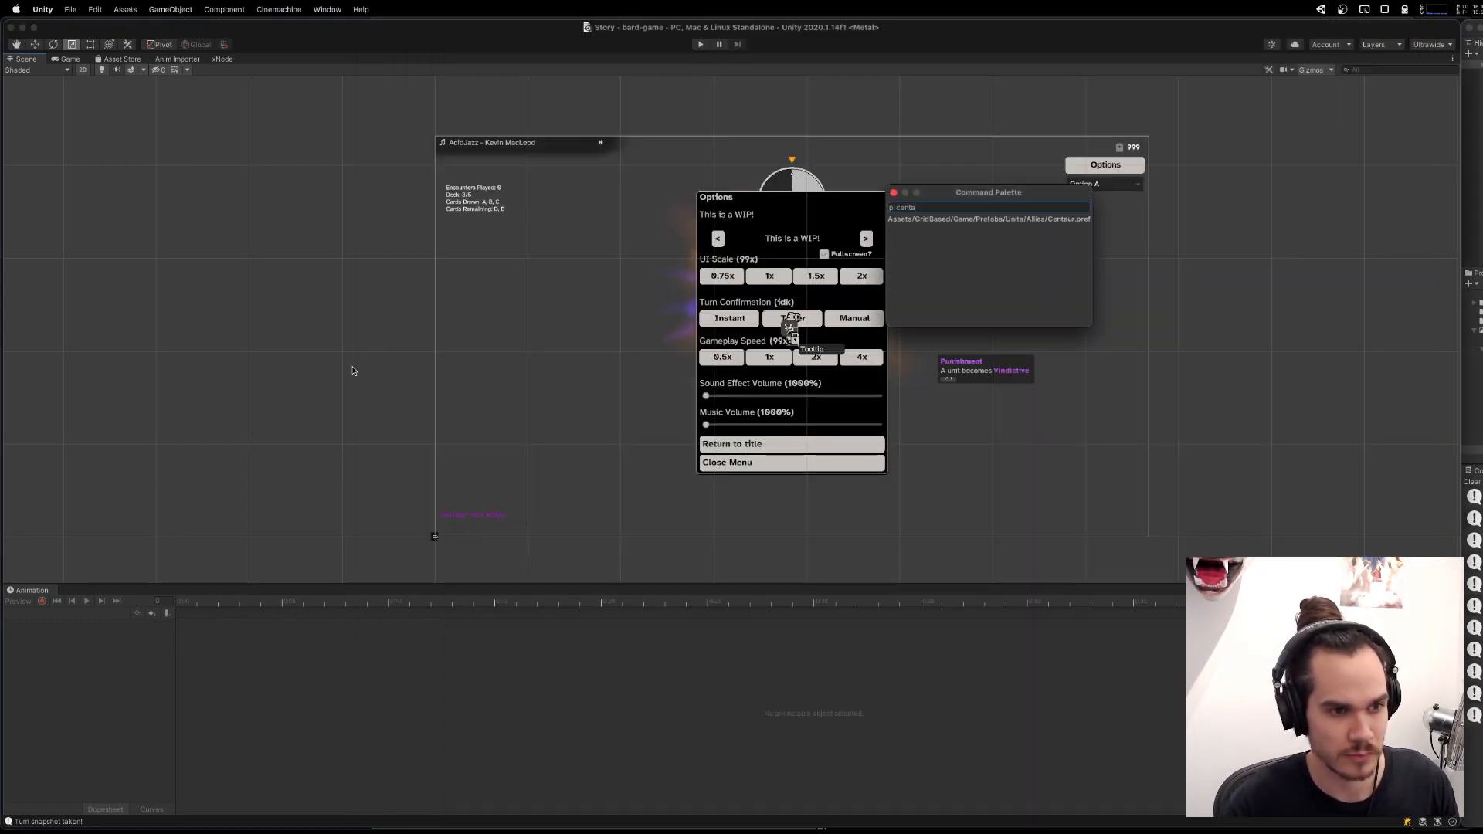
pyautogui.press('Return')
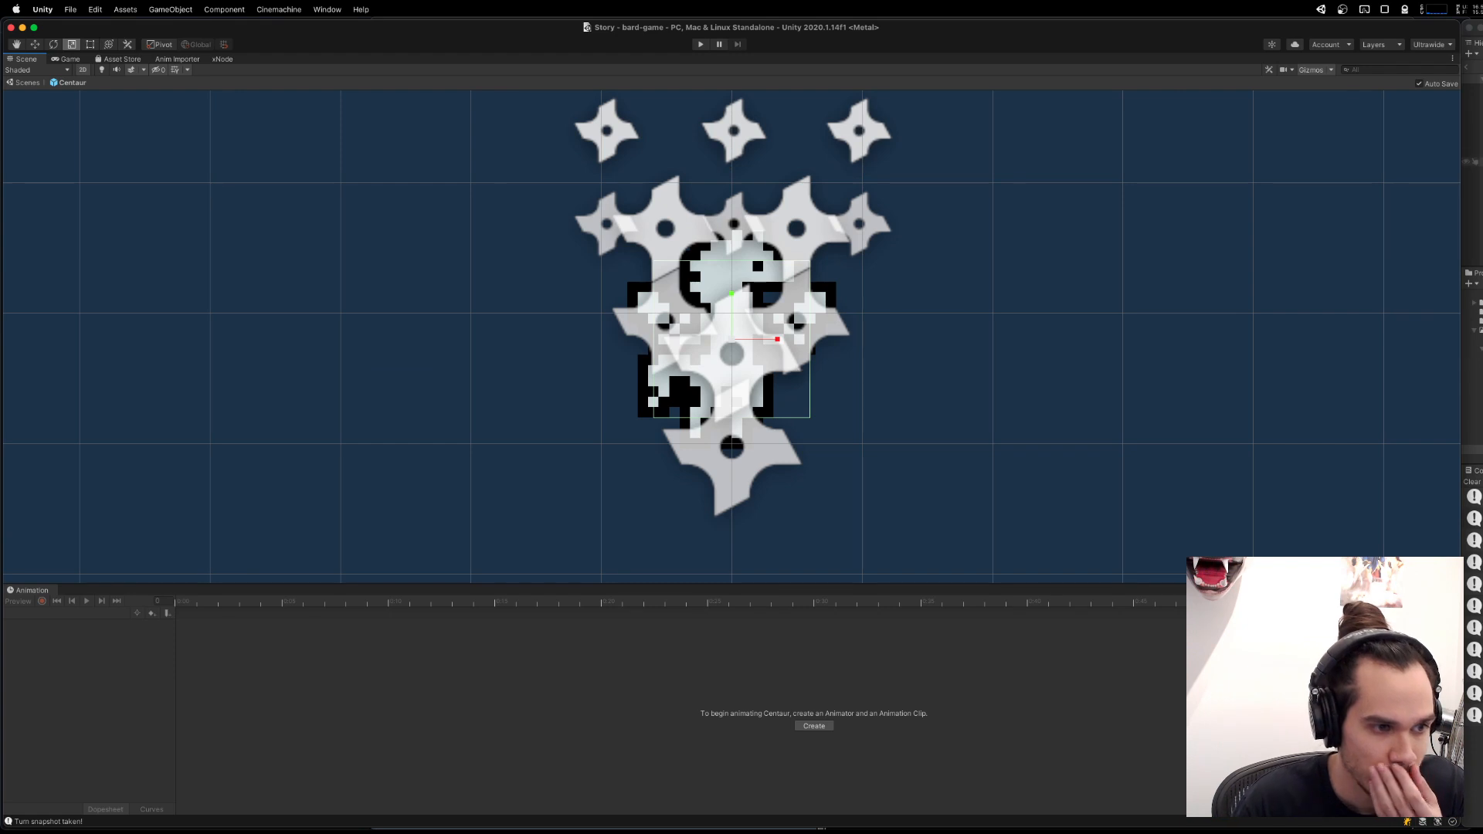
pyautogui.click(19, 83)
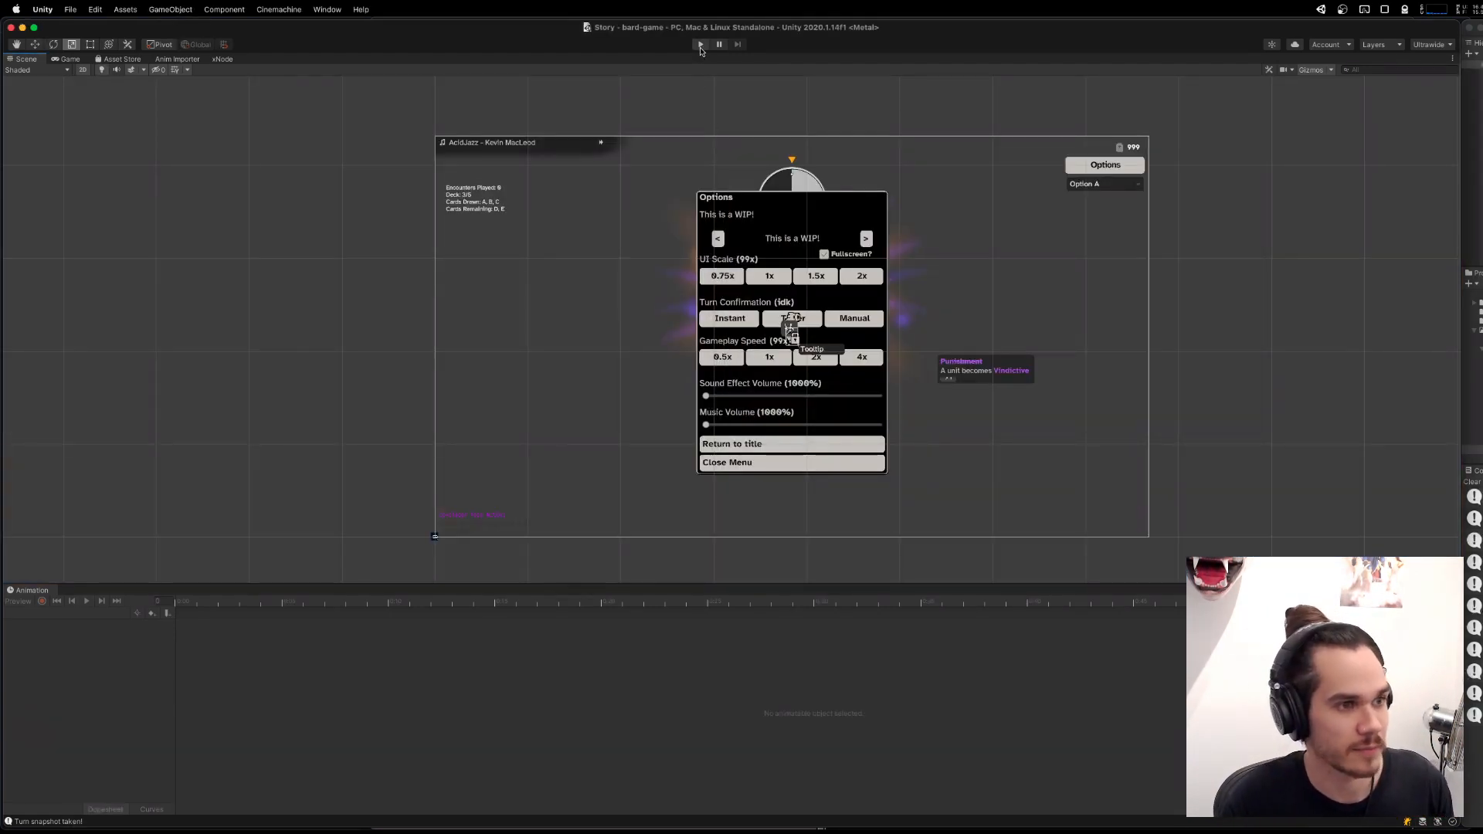
# Run the game and enter the snowy encounter from the map.
pyautogui.click(701, 45)
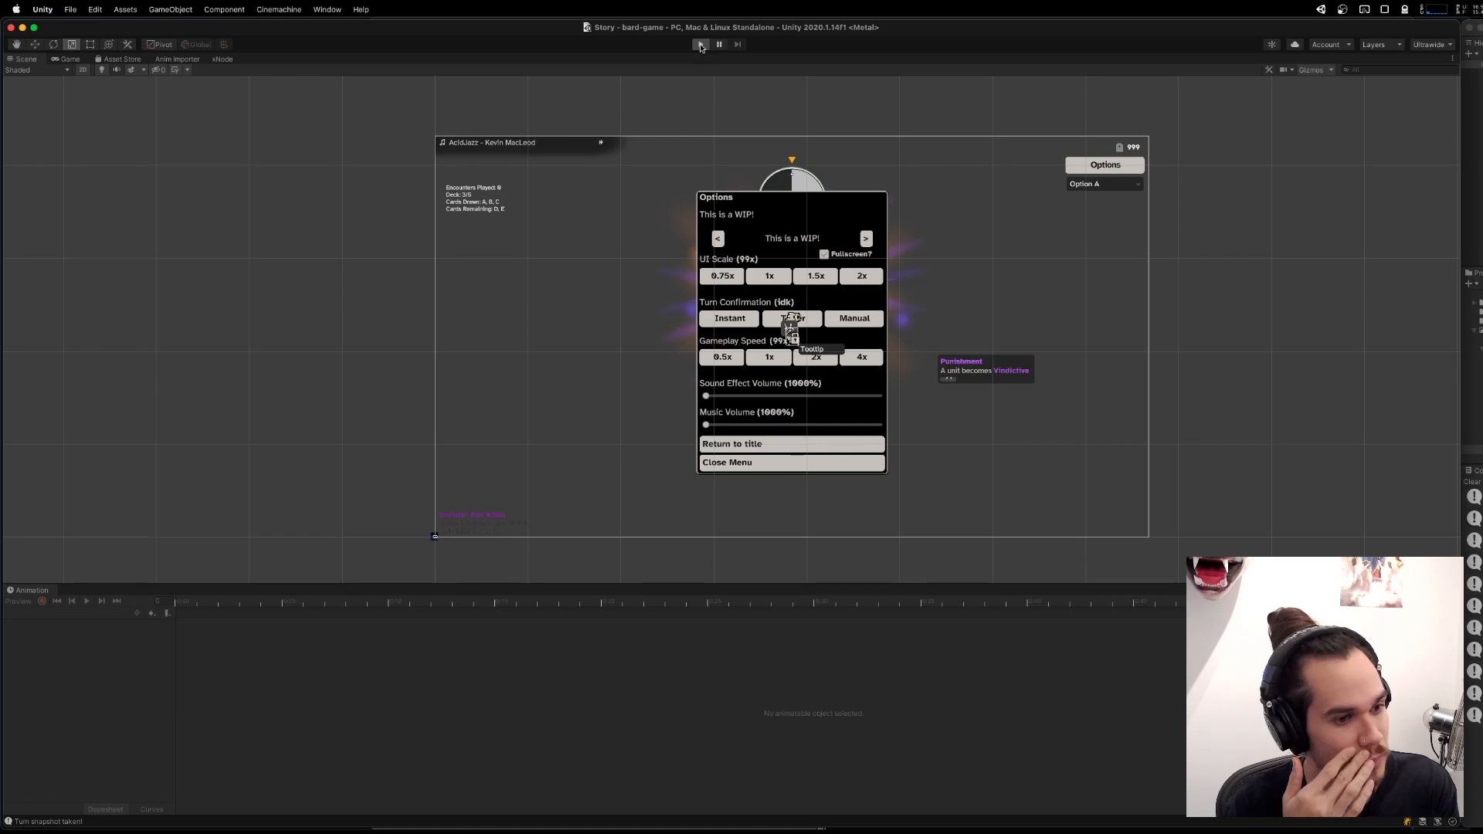
pyautogui.click(701, 45)
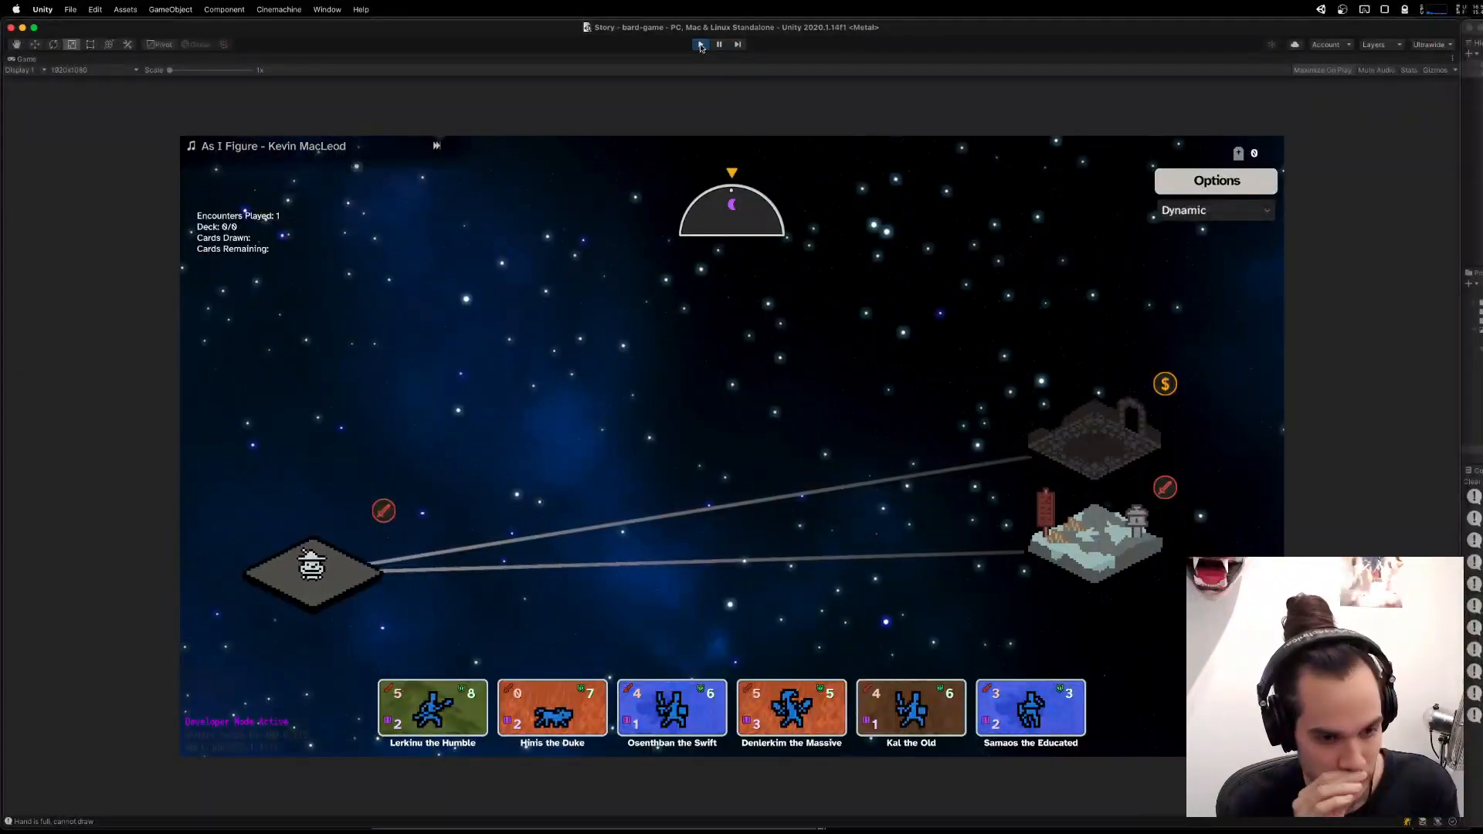
pyautogui.hotkey('ctrl', 'Up')
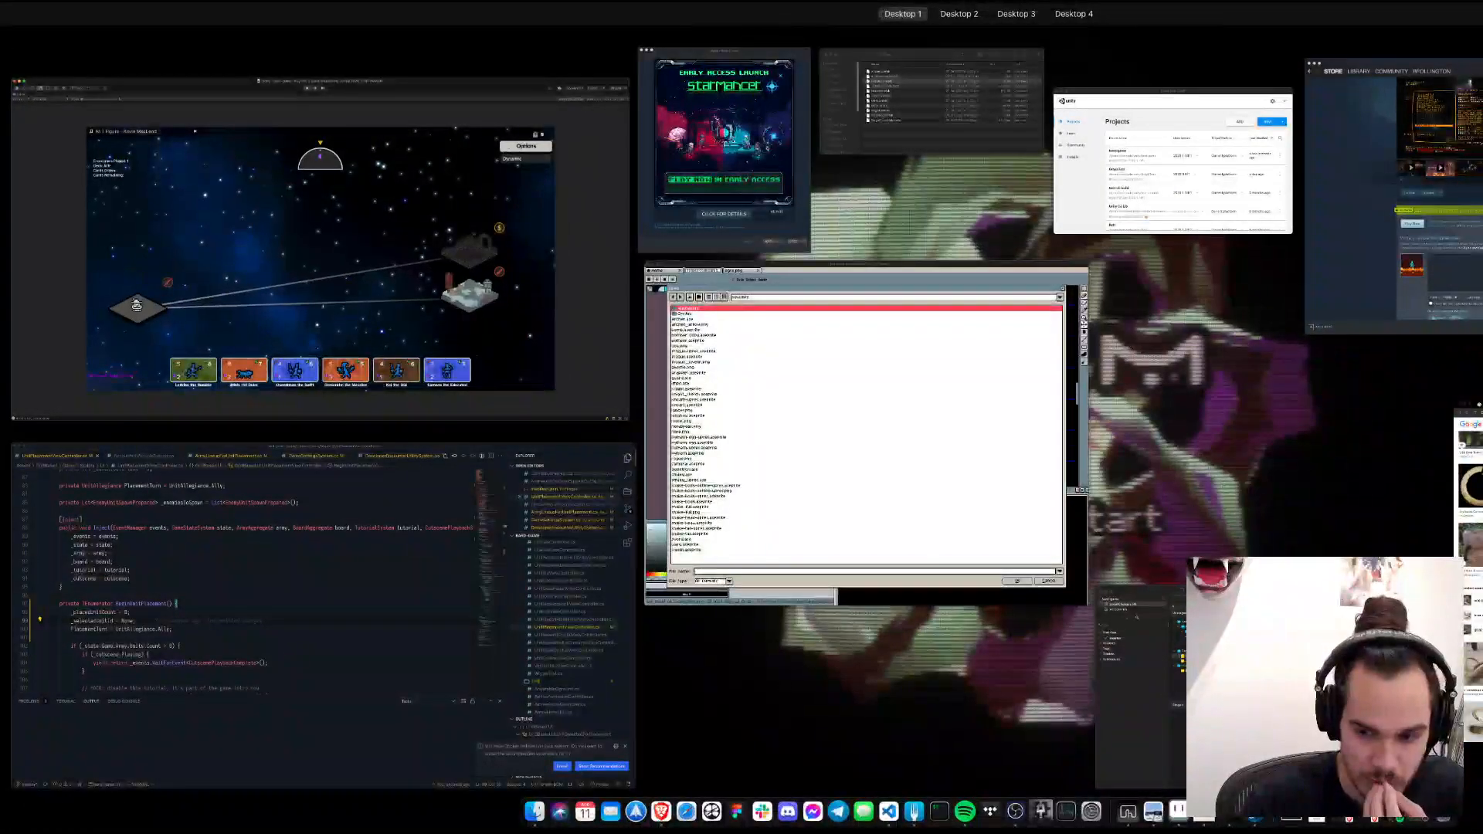
pyautogui.hotkey('ctrl', 'Up')
pyautogui.click(1100, 542)
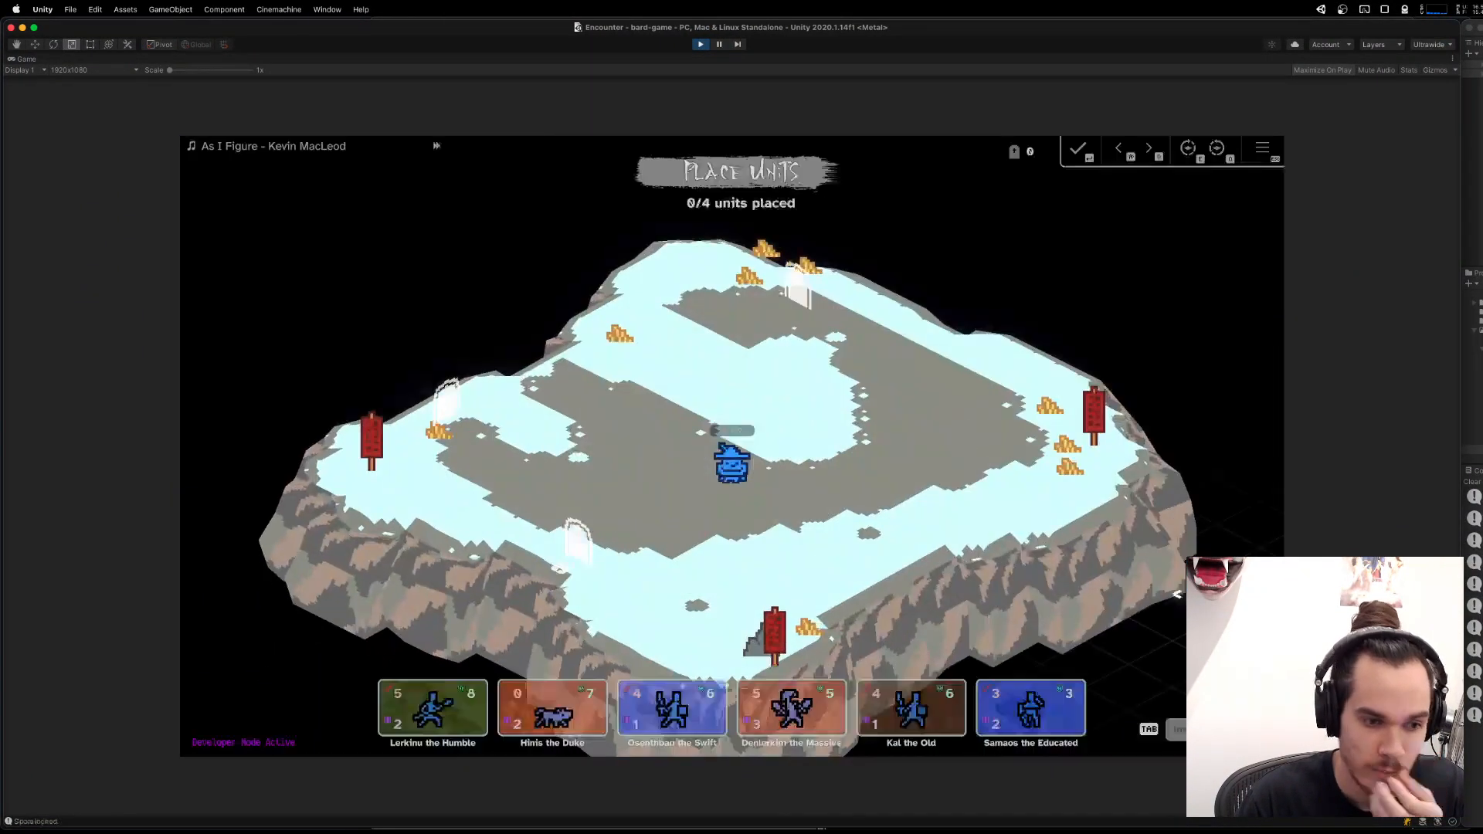
# Place four units from the hand on the snowy board, and deploy the two remaining units in the single-unit placement rounds.
pyautogui.click(772, 710)
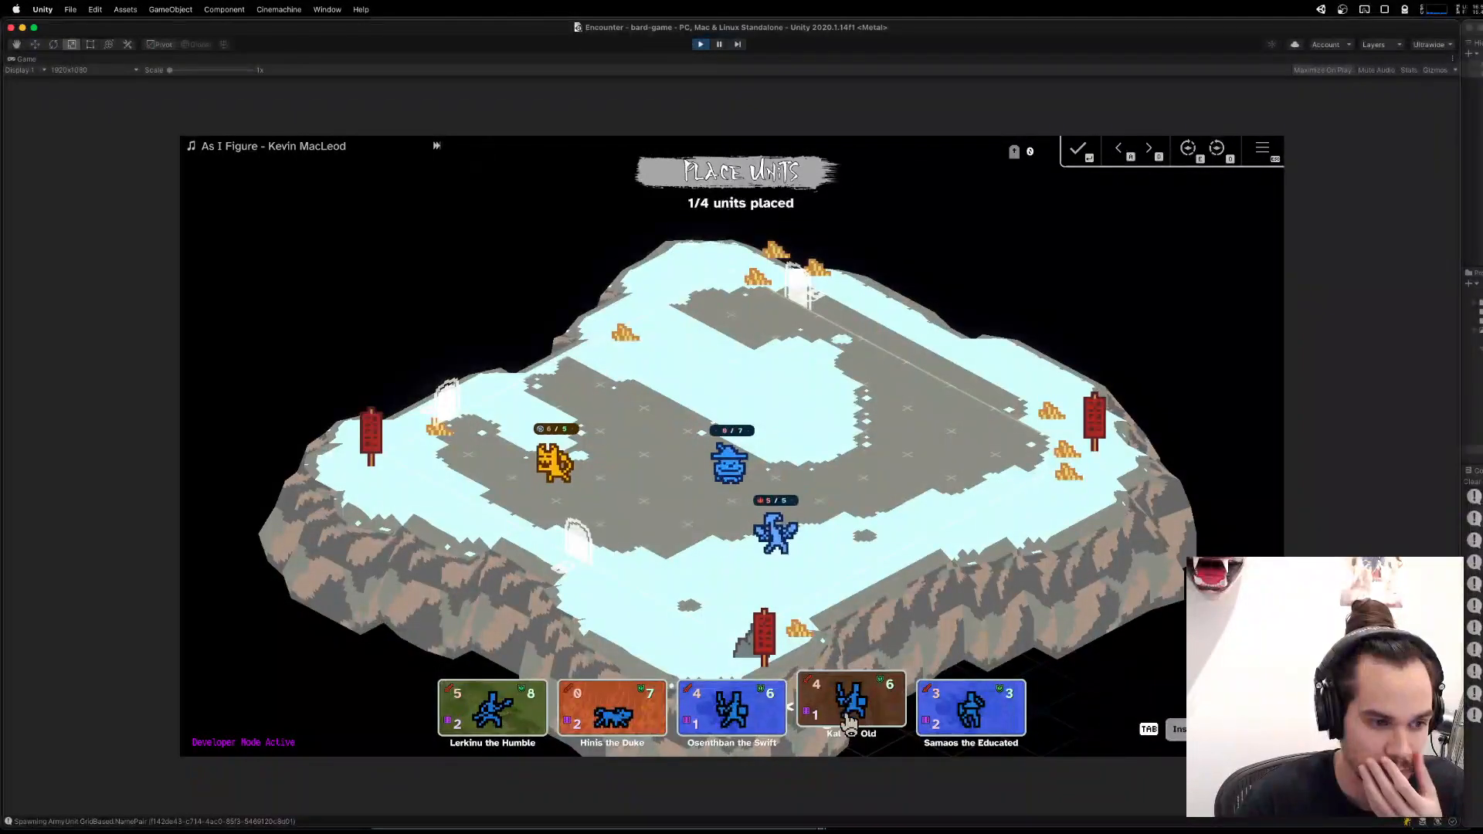
pyautogui.click(854, 699)
pyautogui.click(786, 696)
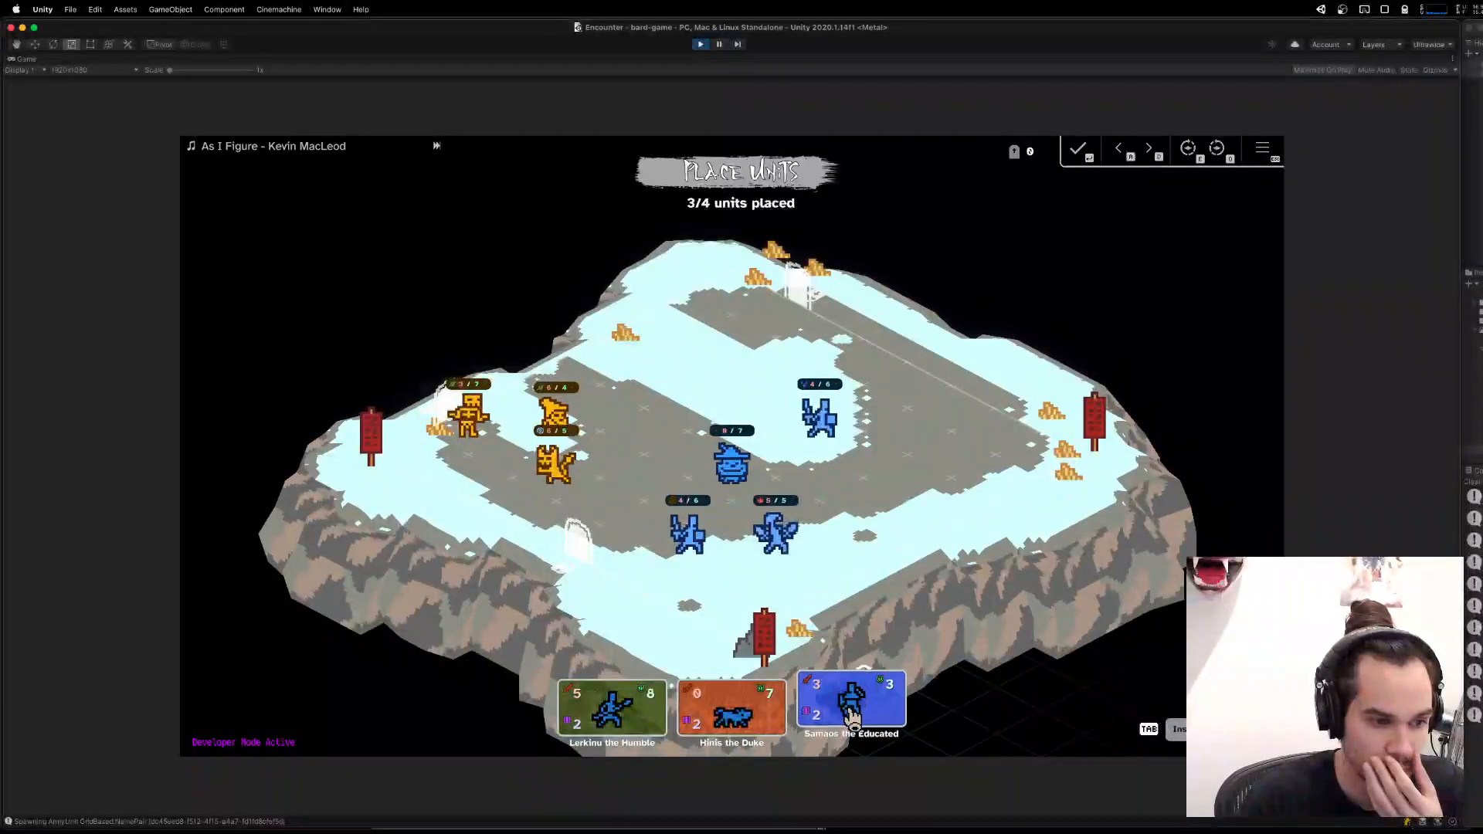
pyautogui.click(850, 704)
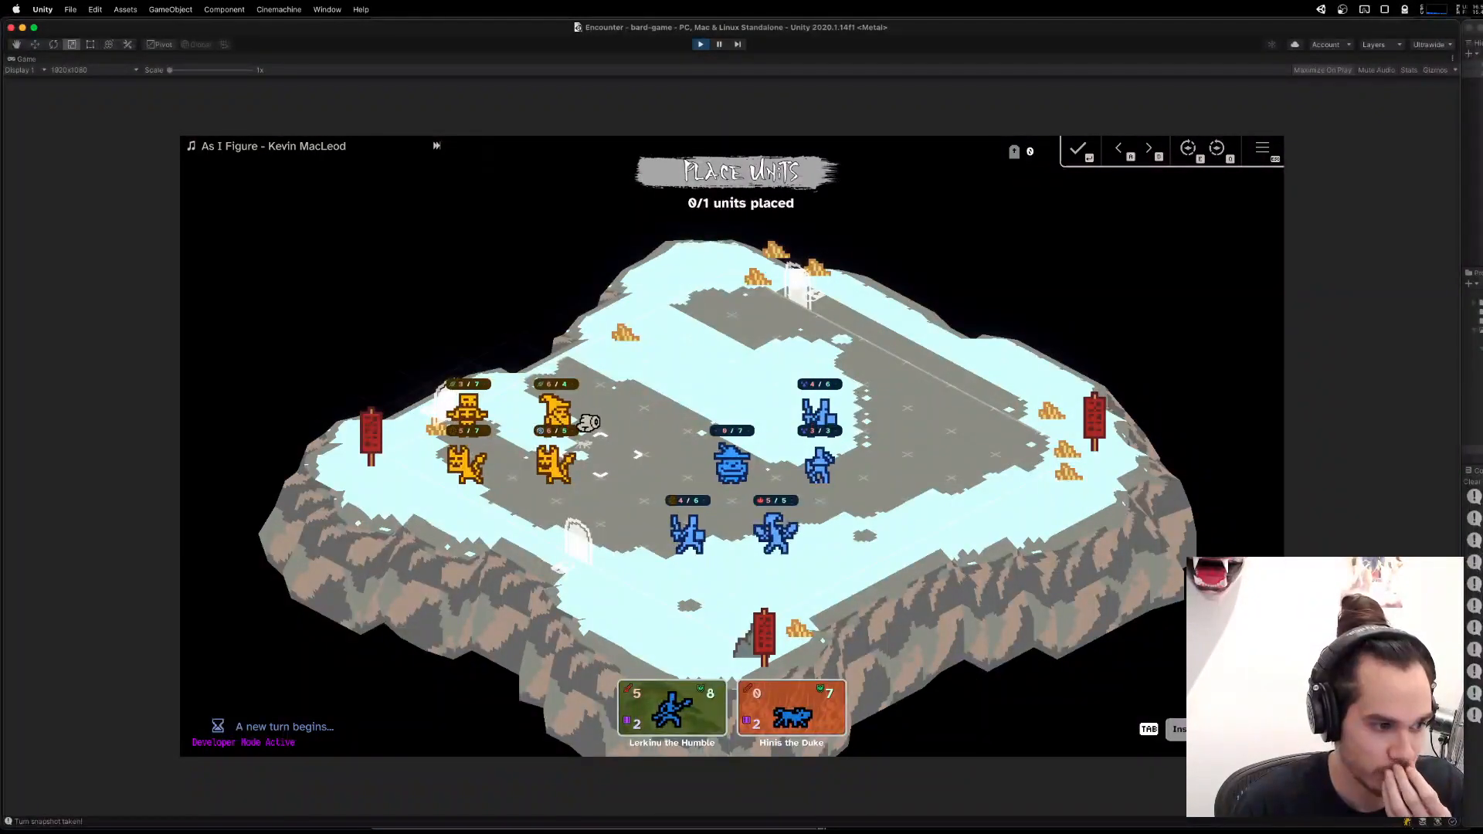
pyautogui.click(525, 423)
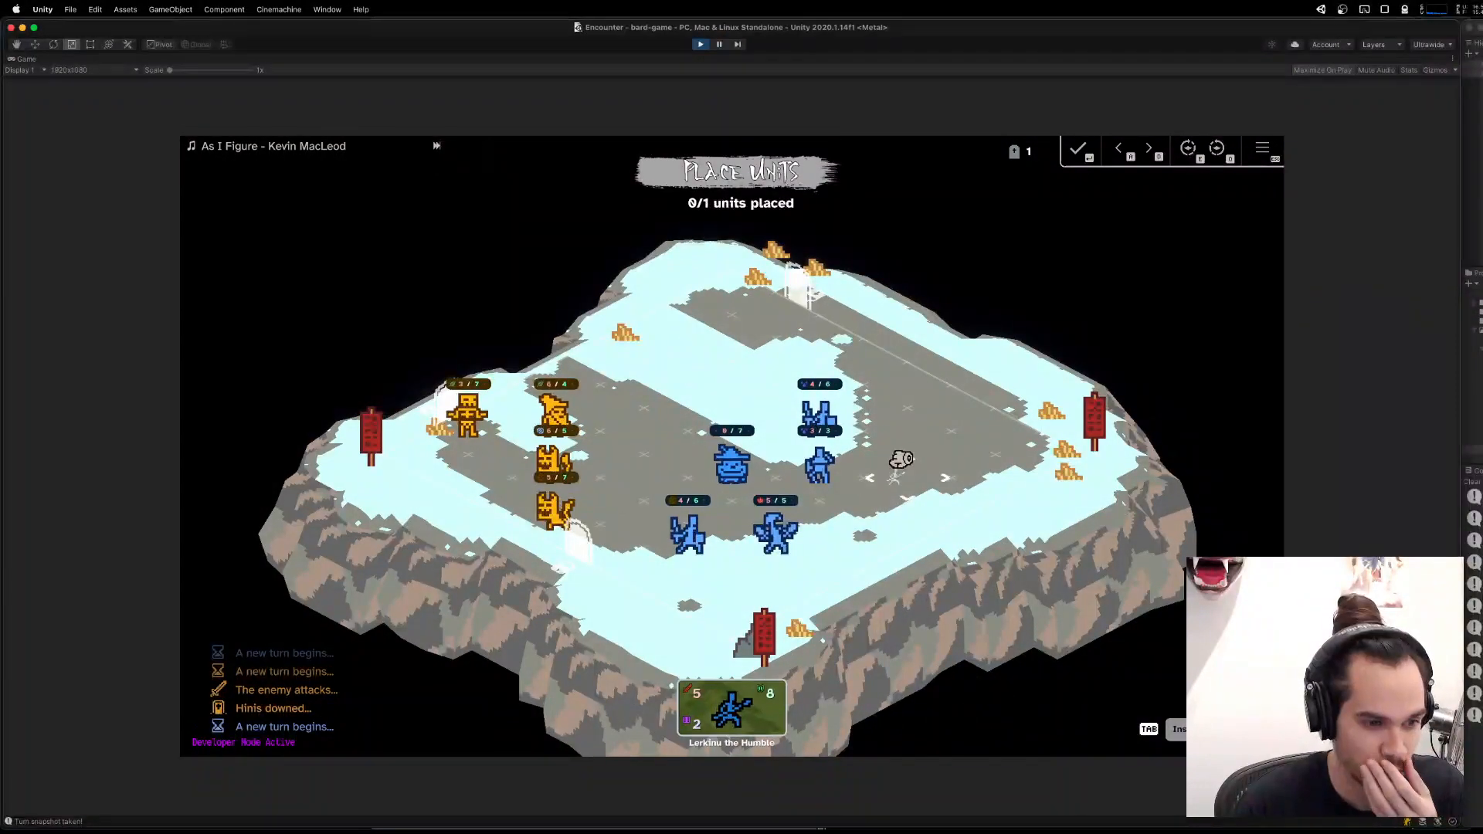
pyautogui.click(734, 610)
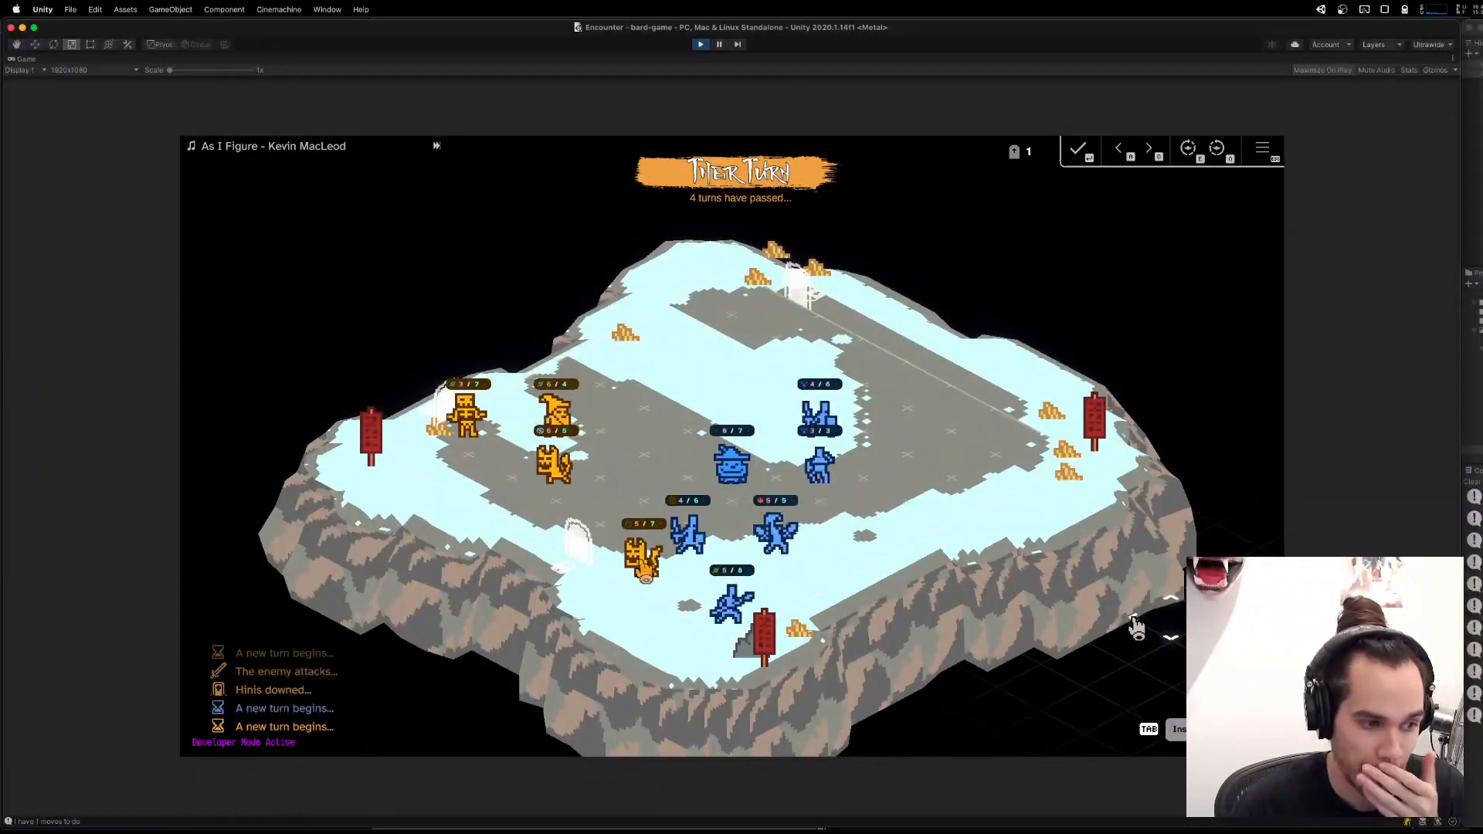
# Move the last deployed unit against the nearby enemy beast, and stop the running game.
pyautogui.click(745, 612)
pyautogui.click(624, 571)
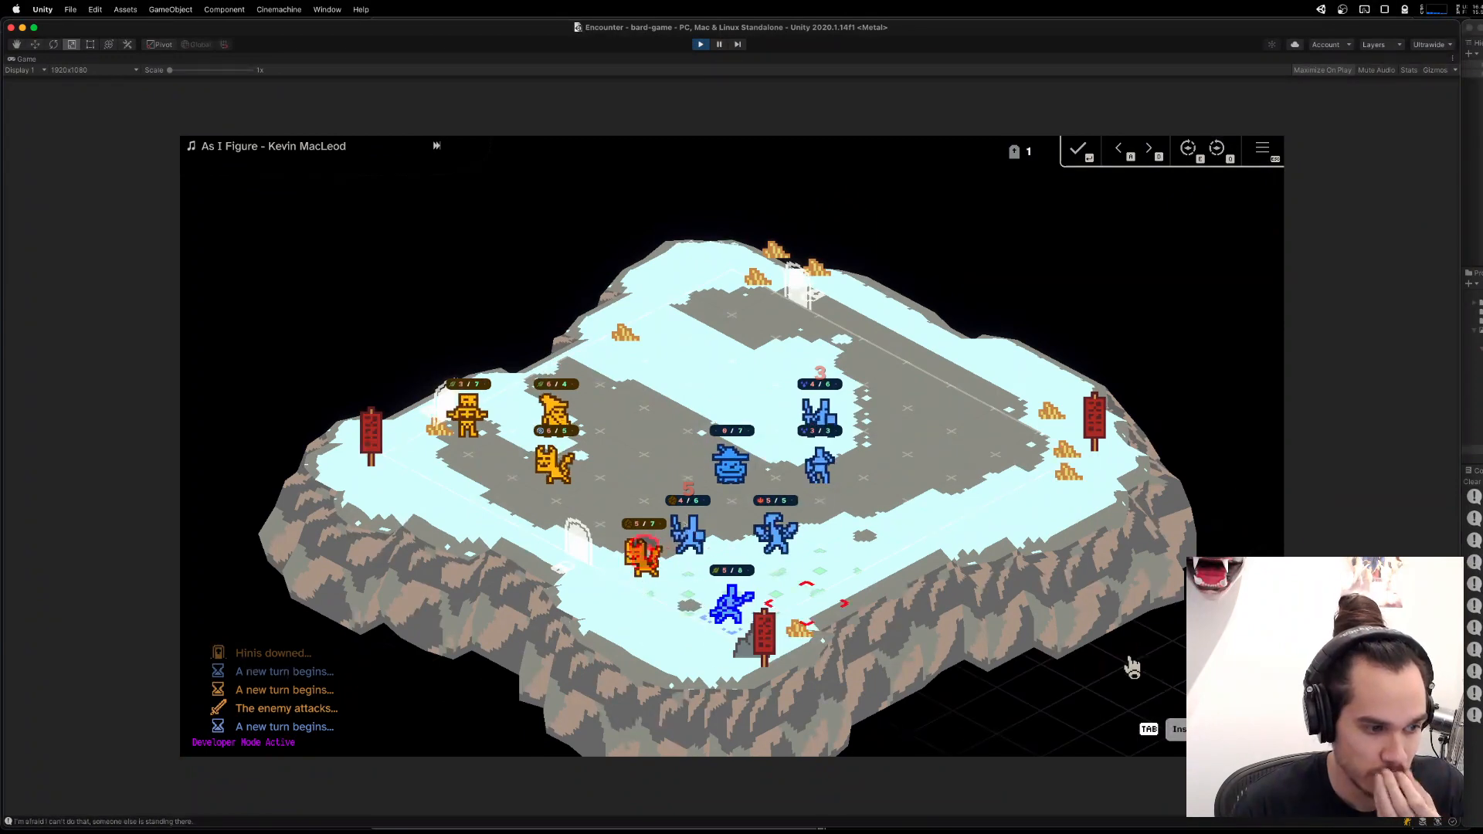
pyautogui.click(689, 598)
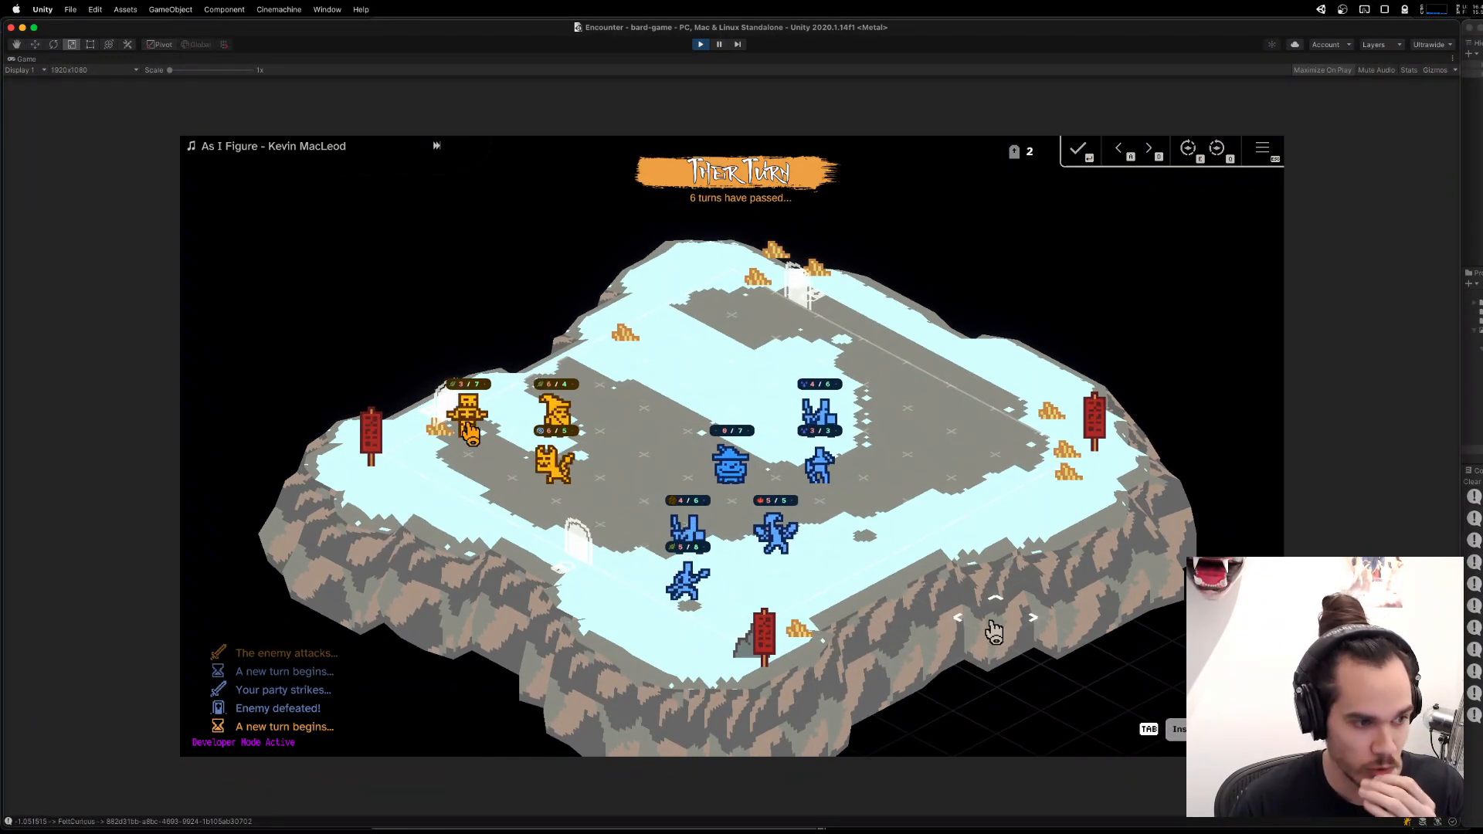
pyautogui.click(698, 44)
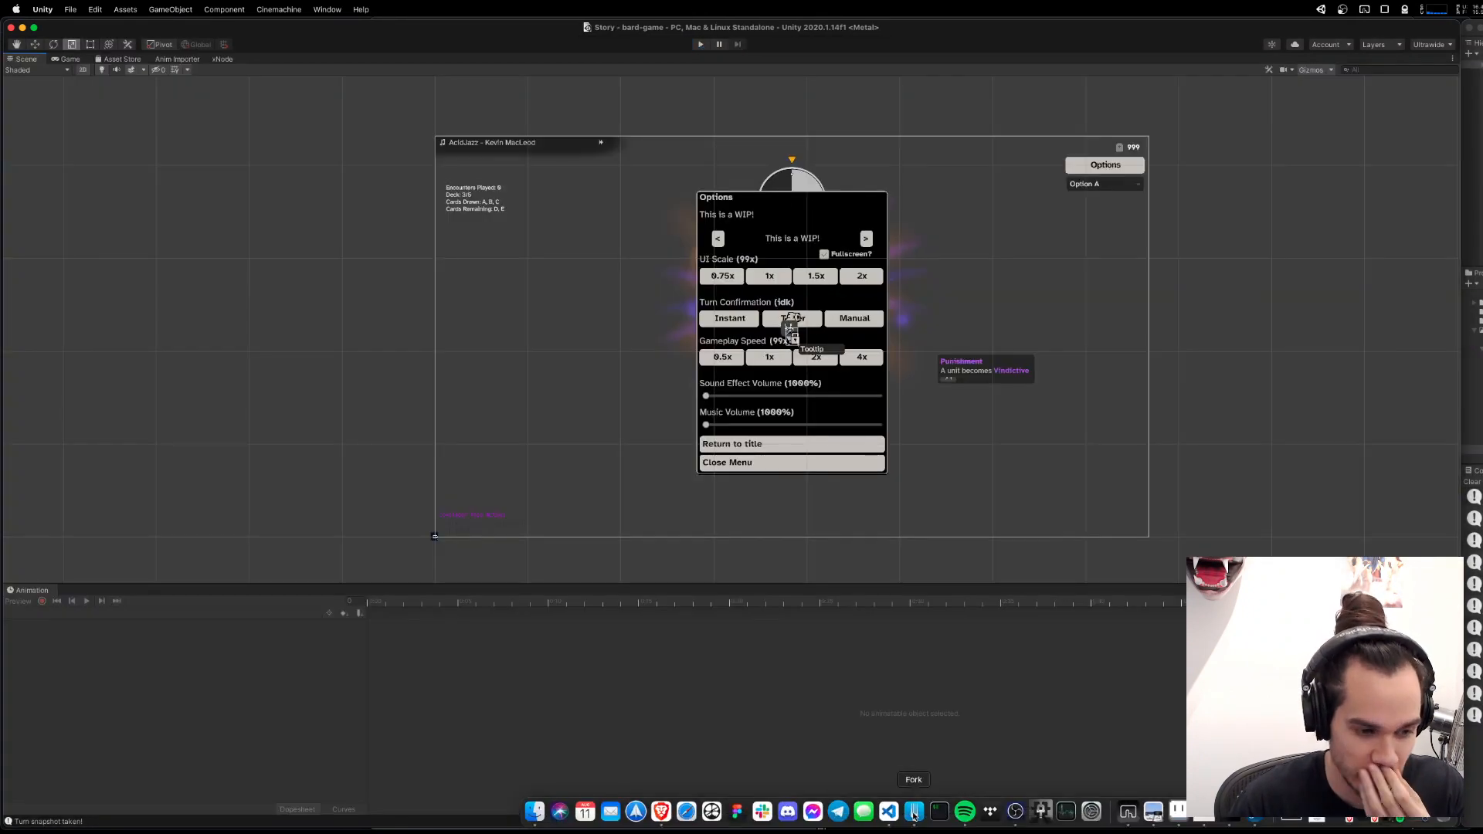
# Switch to Visual Studio Code, search the project for UnitLeftThrough, and open the UnitLeftThroughDoor subscription in ArmyAggregate.cs.
pyautogui.click(888, 811)
pyautogui.click(853, 456)
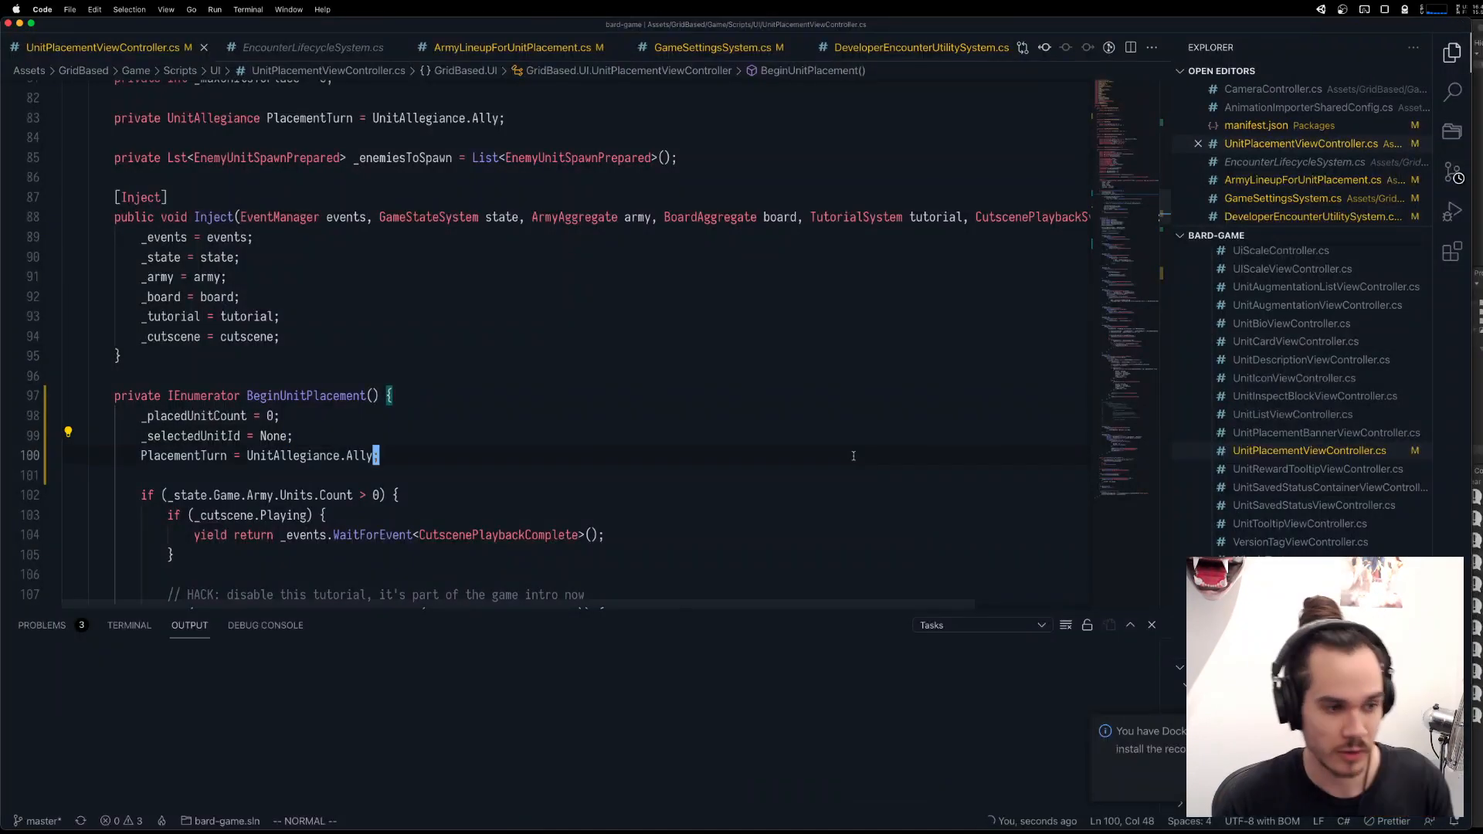
pyautogui.press('super+shift+f')
pyautogui.write('UnitLeftThrough')
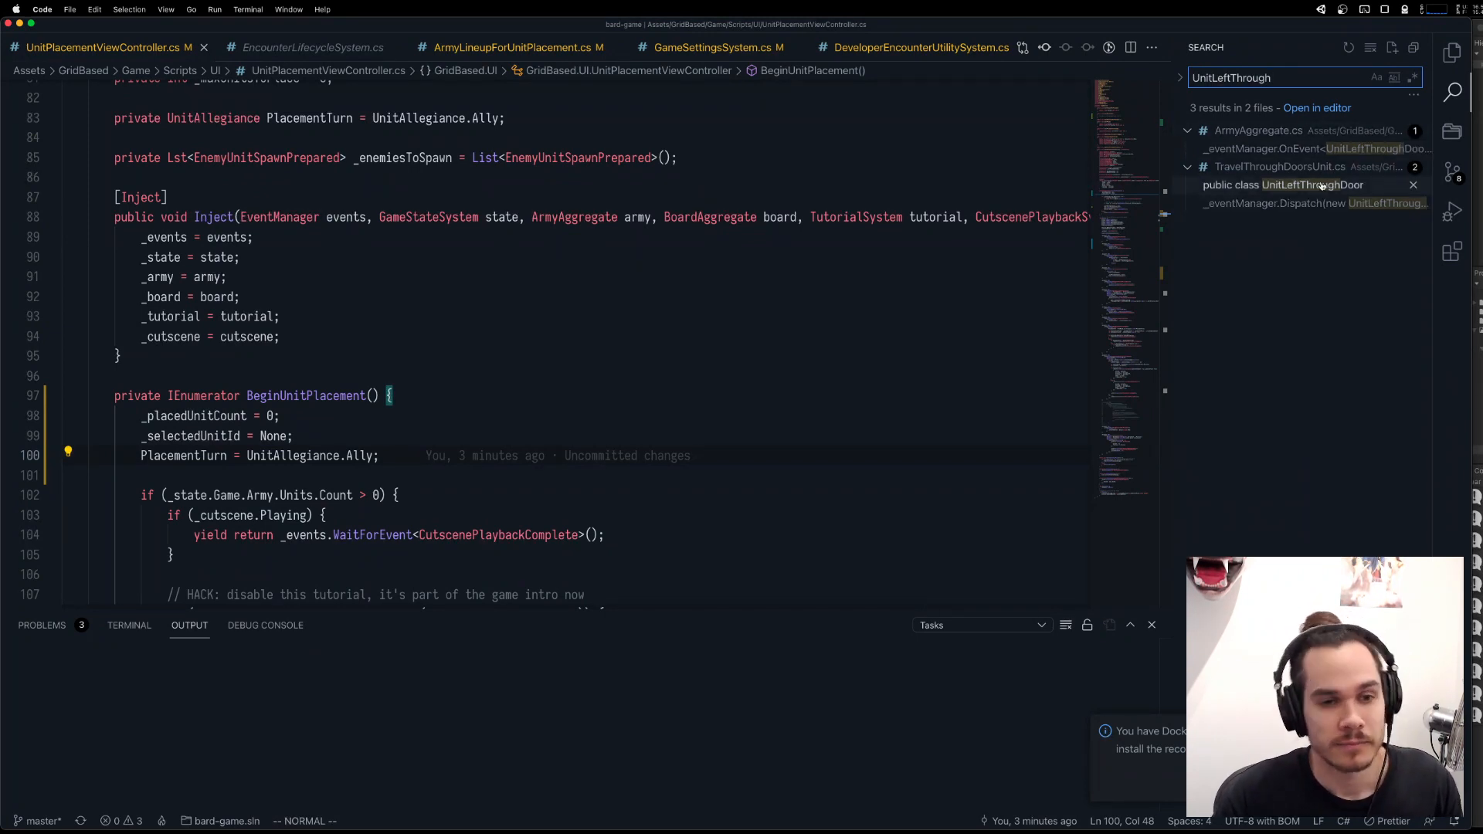
pyautogui.click(1313, 148)
pyautogui.moveTo(595, 340)
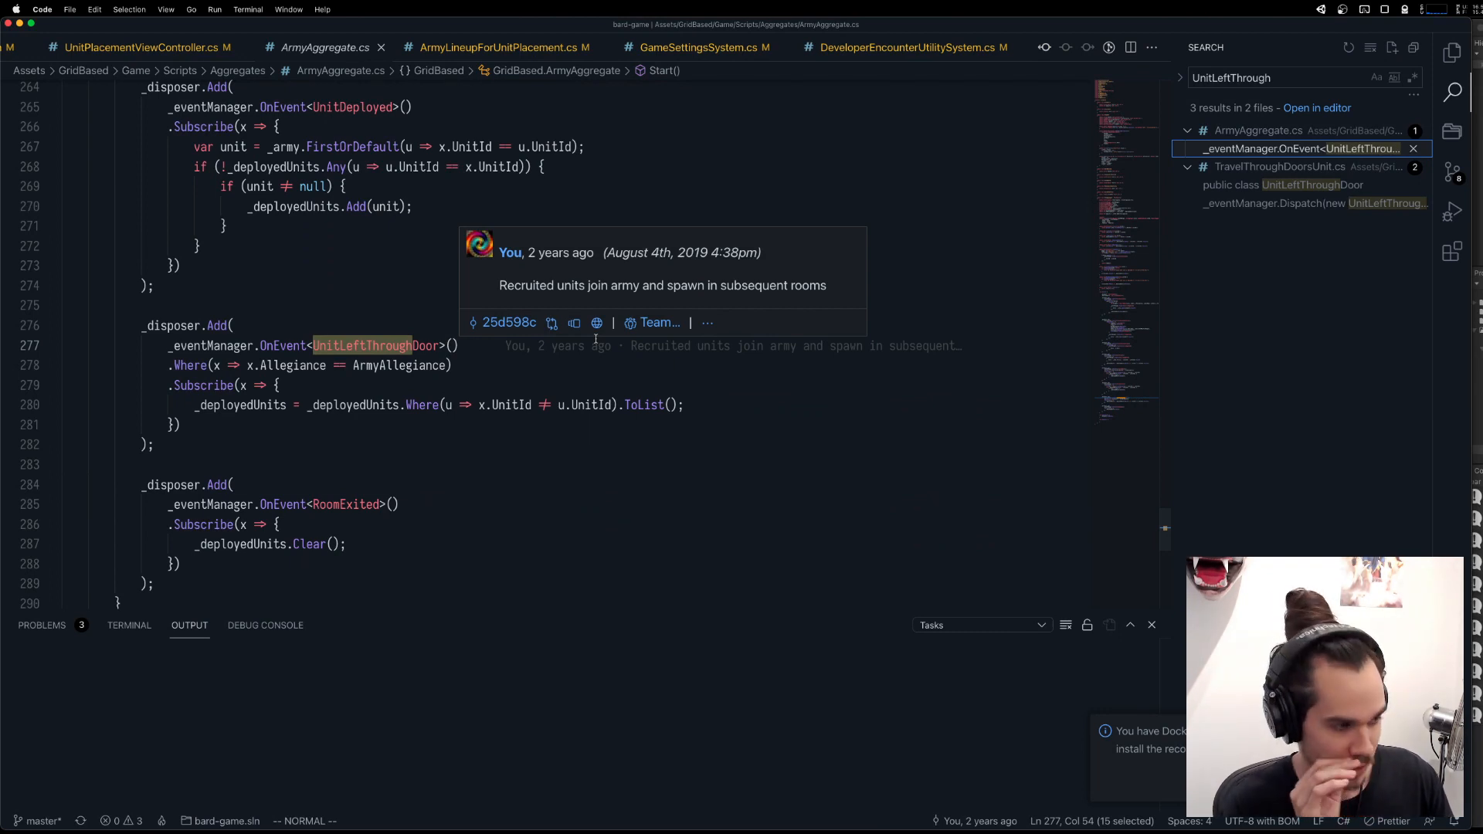
# Add _eventManager.Dispatch<UnitWentForHelp>(); after the _deployedUnits filter in the UnitLeftThroughDoor handler, and save ArmyAggregate.cs.
pyautogui.click(680, 405)
pyautogui.press('o')
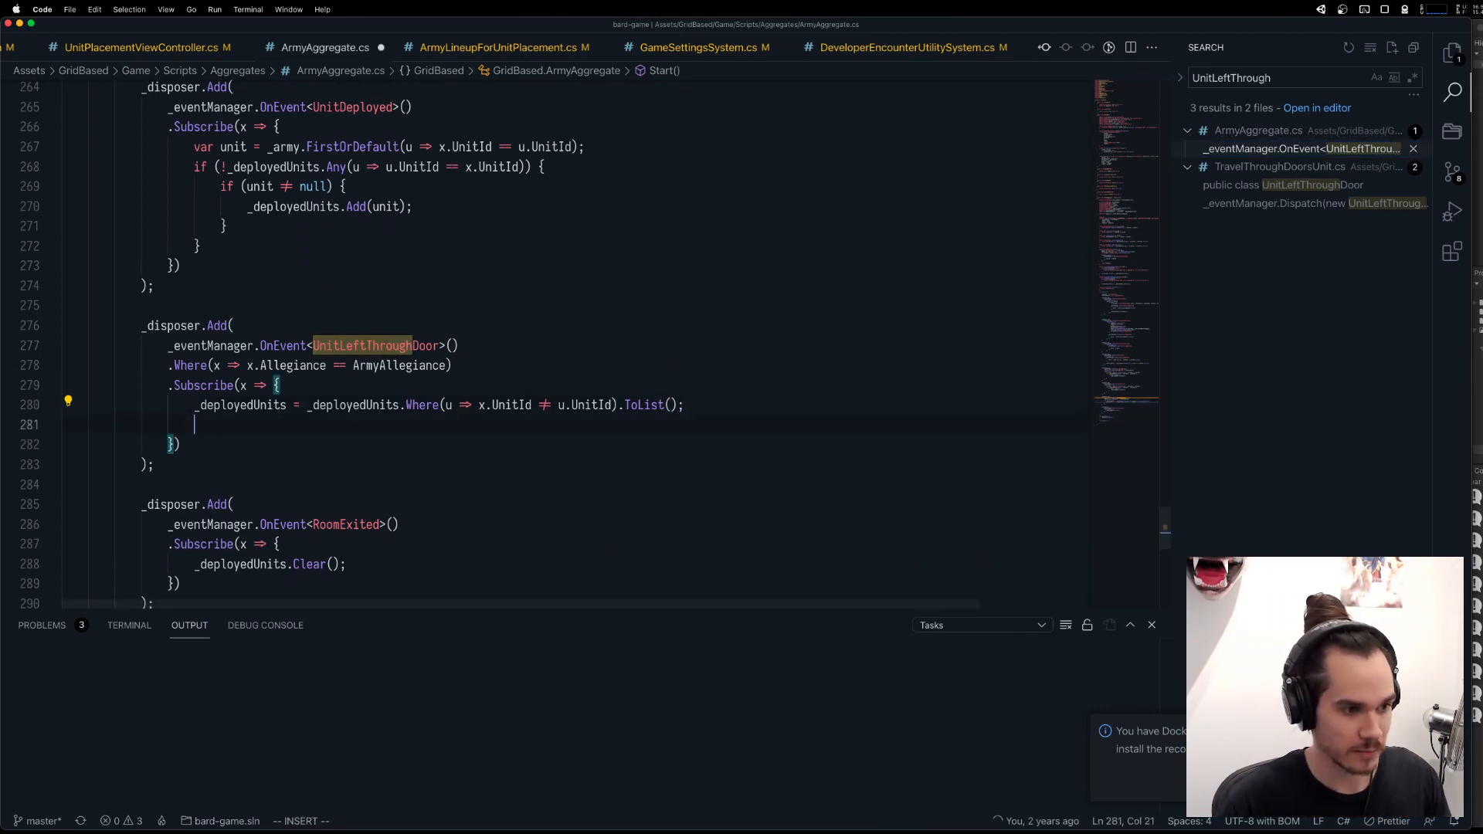
pyautogui.press('Return')
pyautogui.write('_eventManager.')
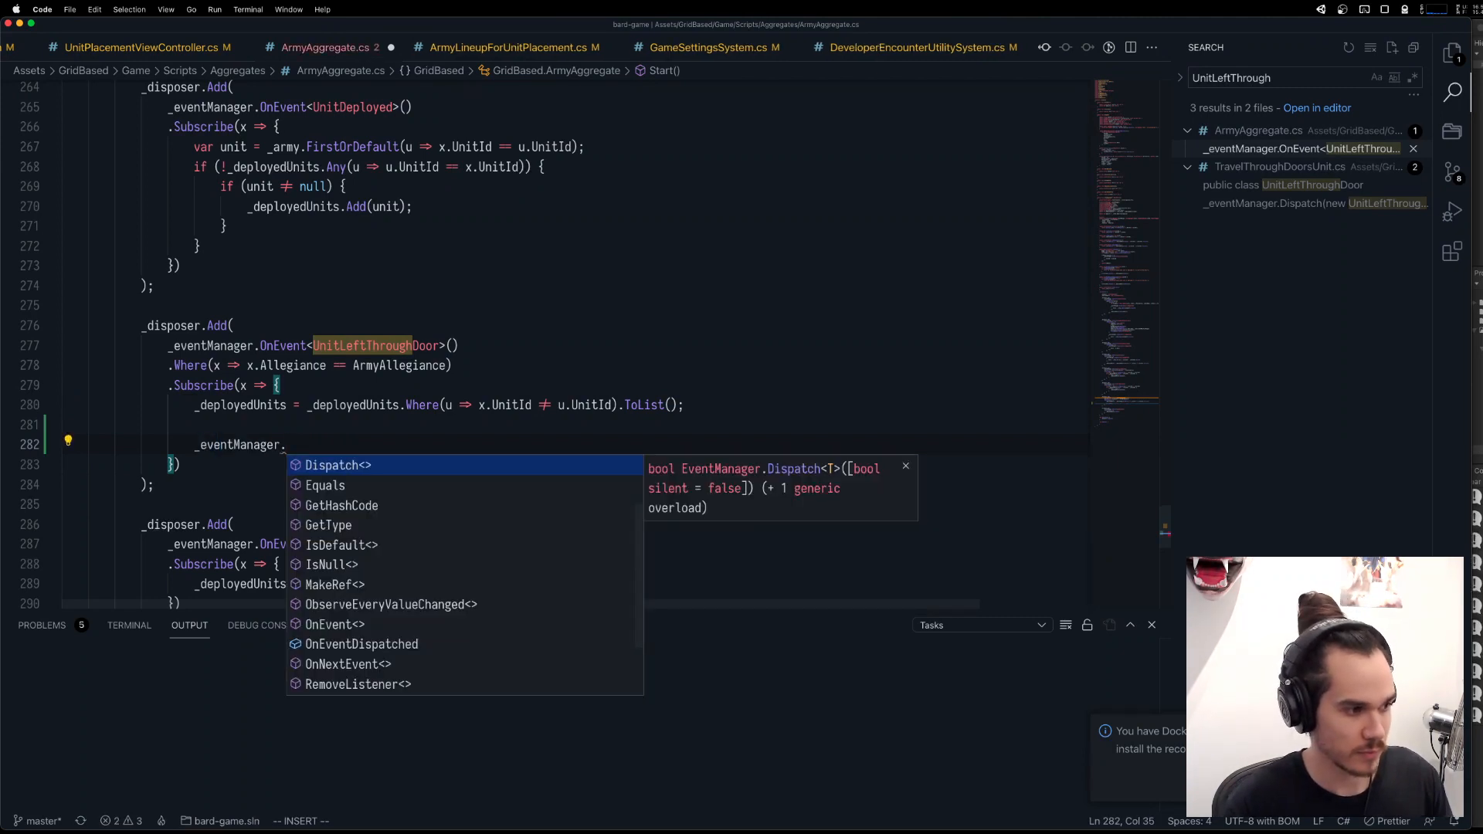
pyautogui.write('Dispatch<Beg')
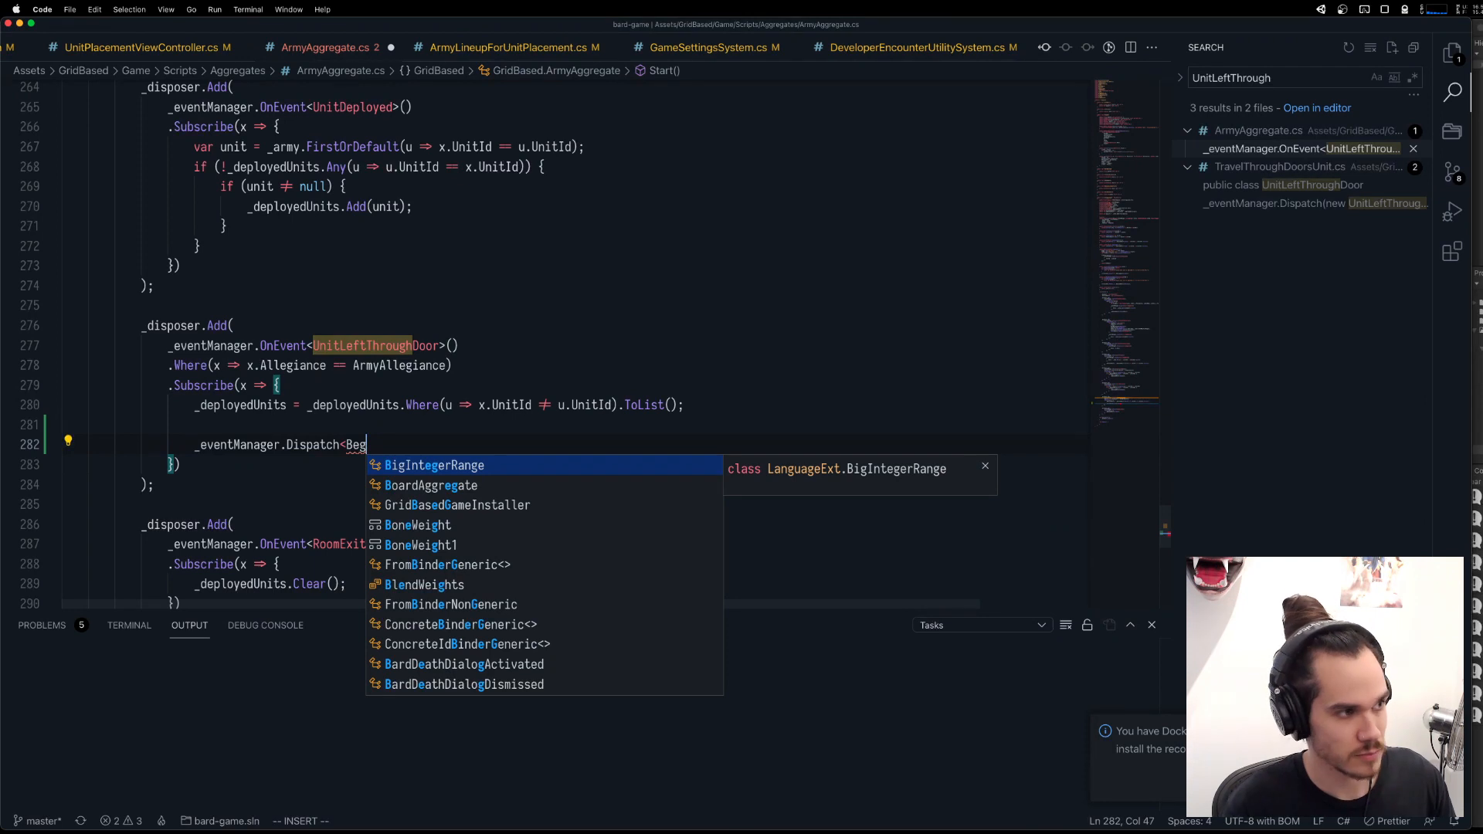
pyautogui.press('BackSpace')
pyautogui.press('BackSpace')
pyautogui.press('BackSpace')
pyautogui.write('UnitWen')
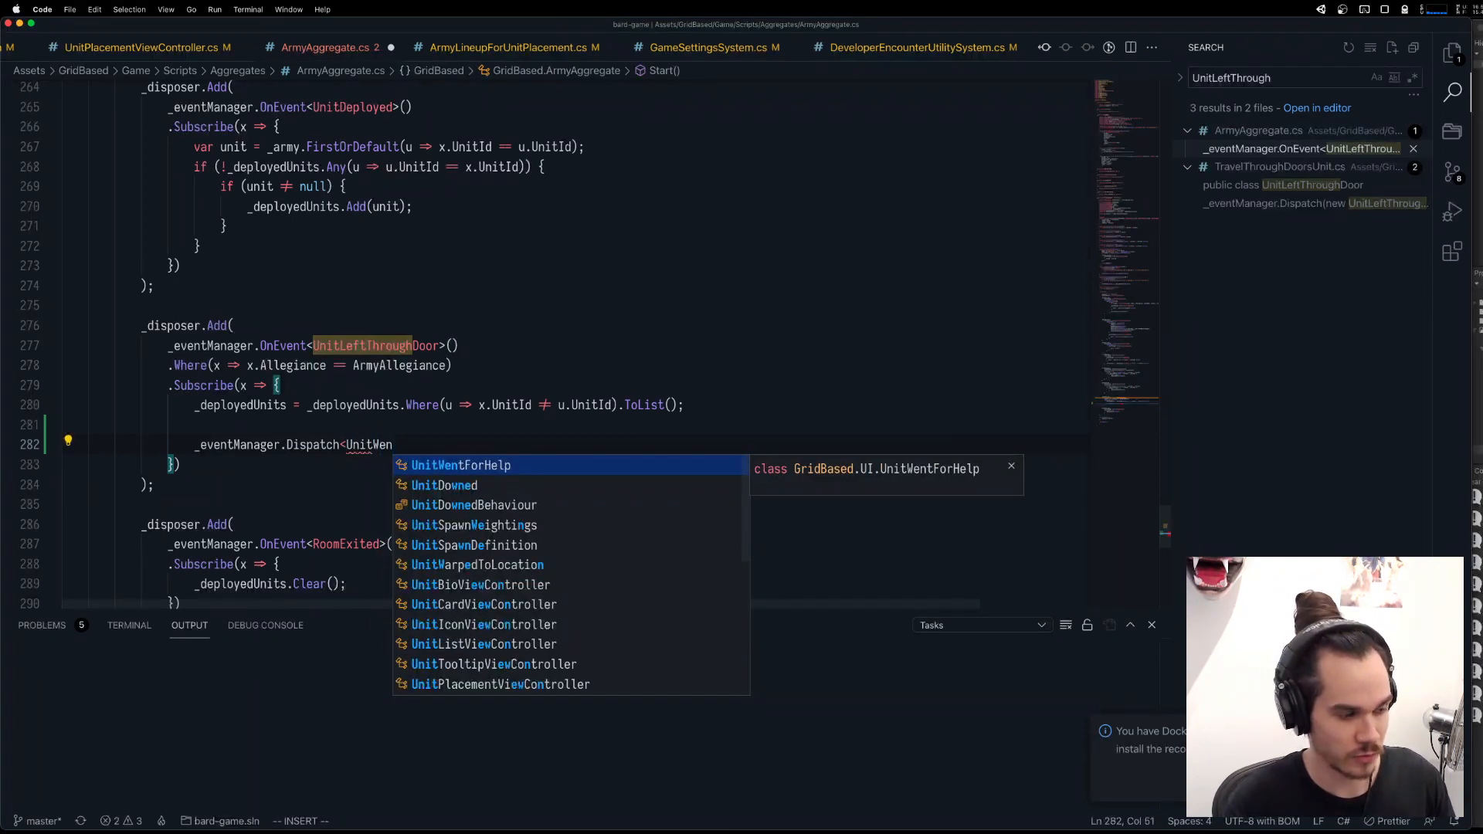
pyautogui.press('Tab')
pyautogui.write('>();')
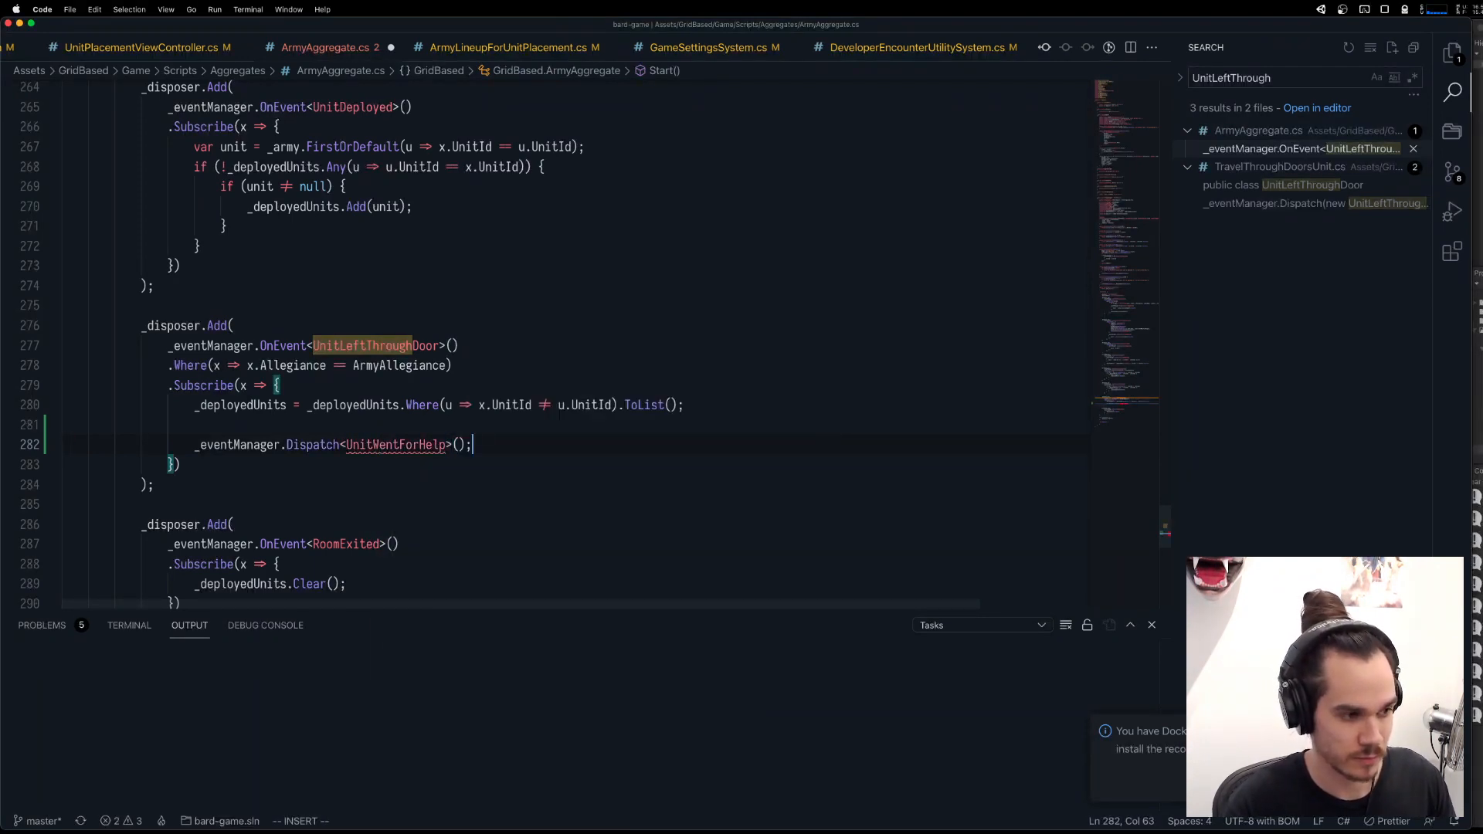
pyautogui.press('Escape')
pyautogui.press('super+s')
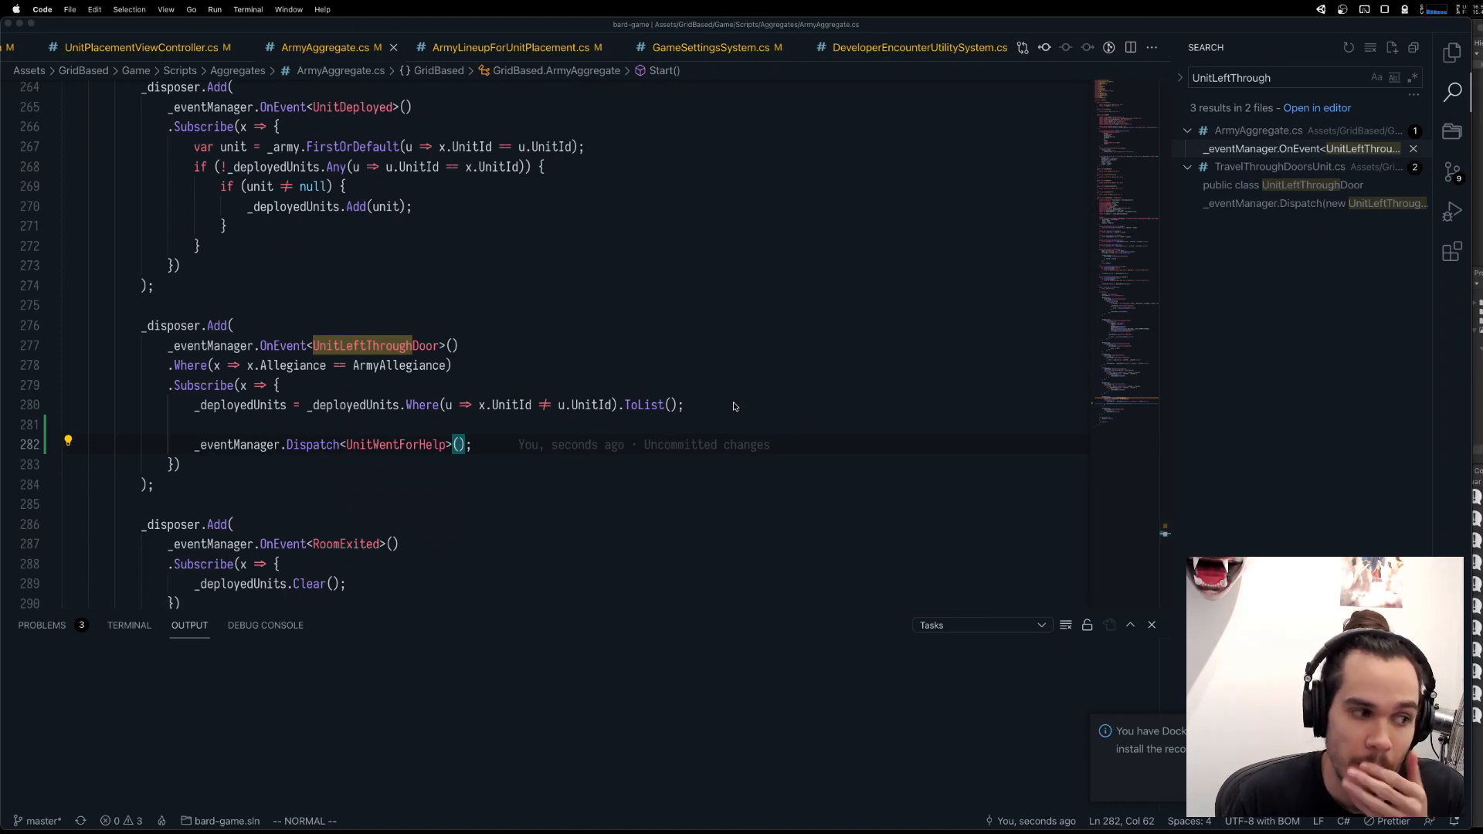
pyautogui.press('k')
pyautogui.press('k')
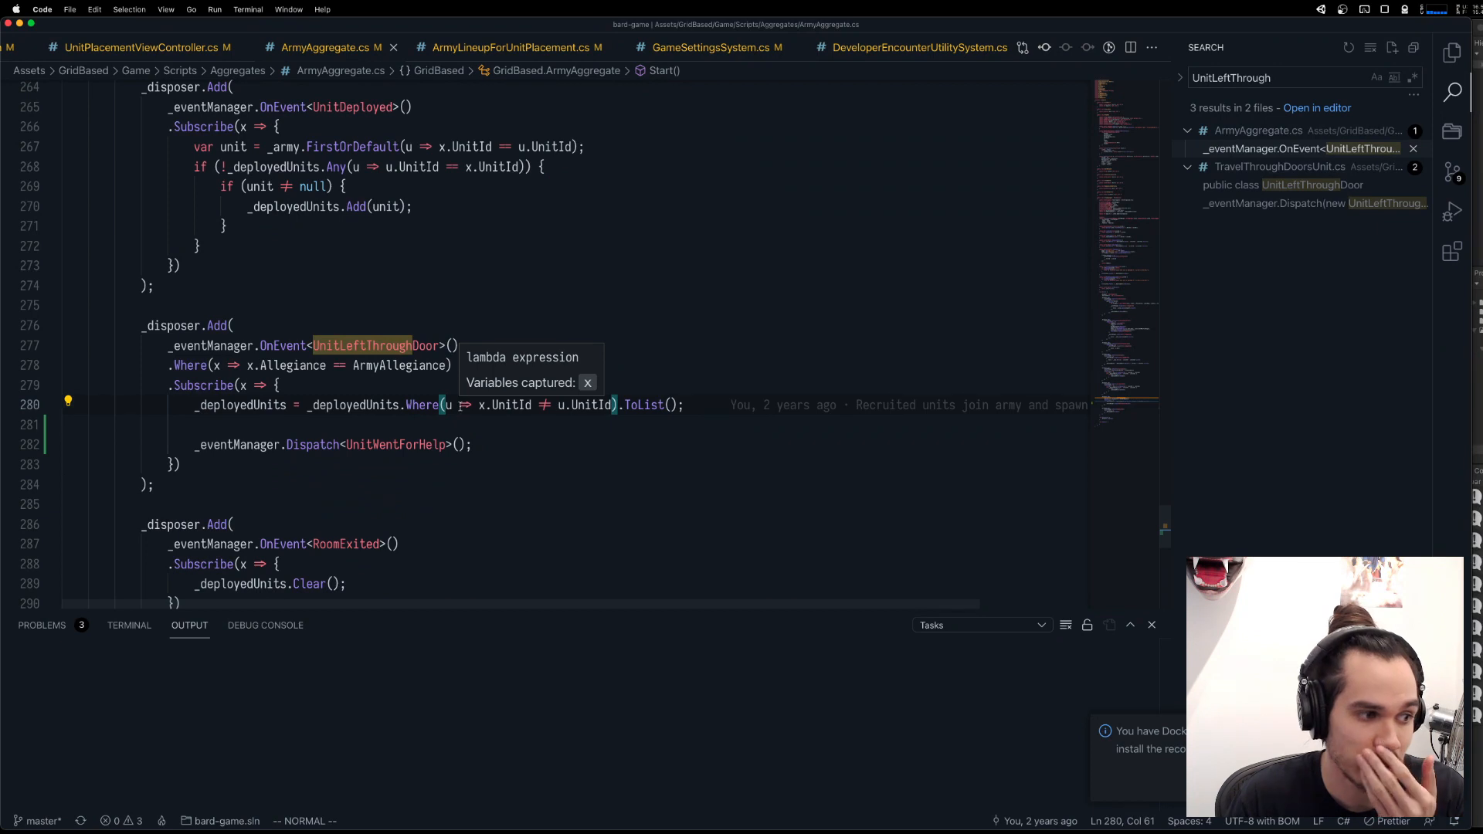
pyautogui.click(416, 445)
pyautogui.click(376, 405)
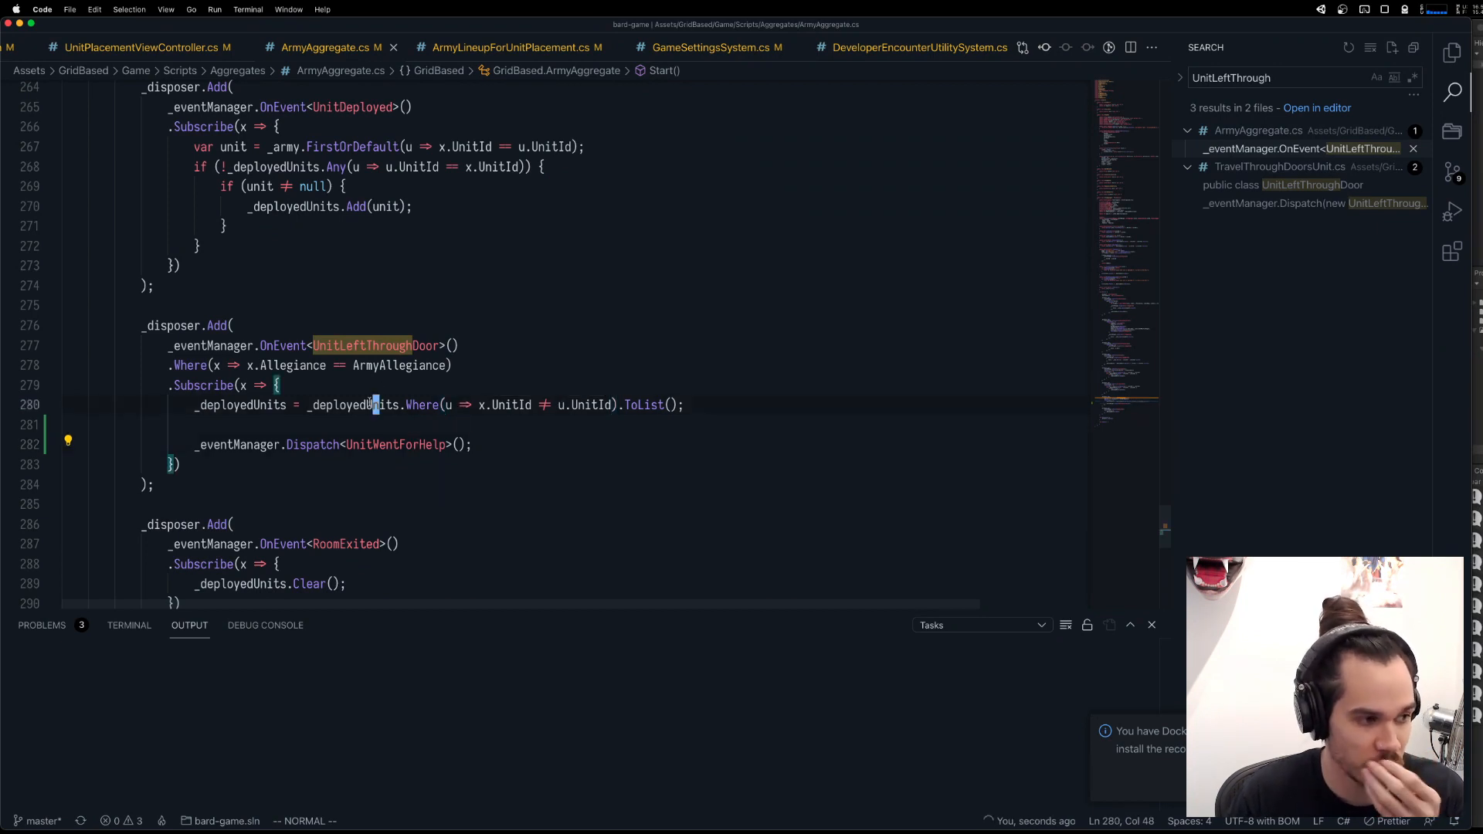
pyautogui.click(422, 445)
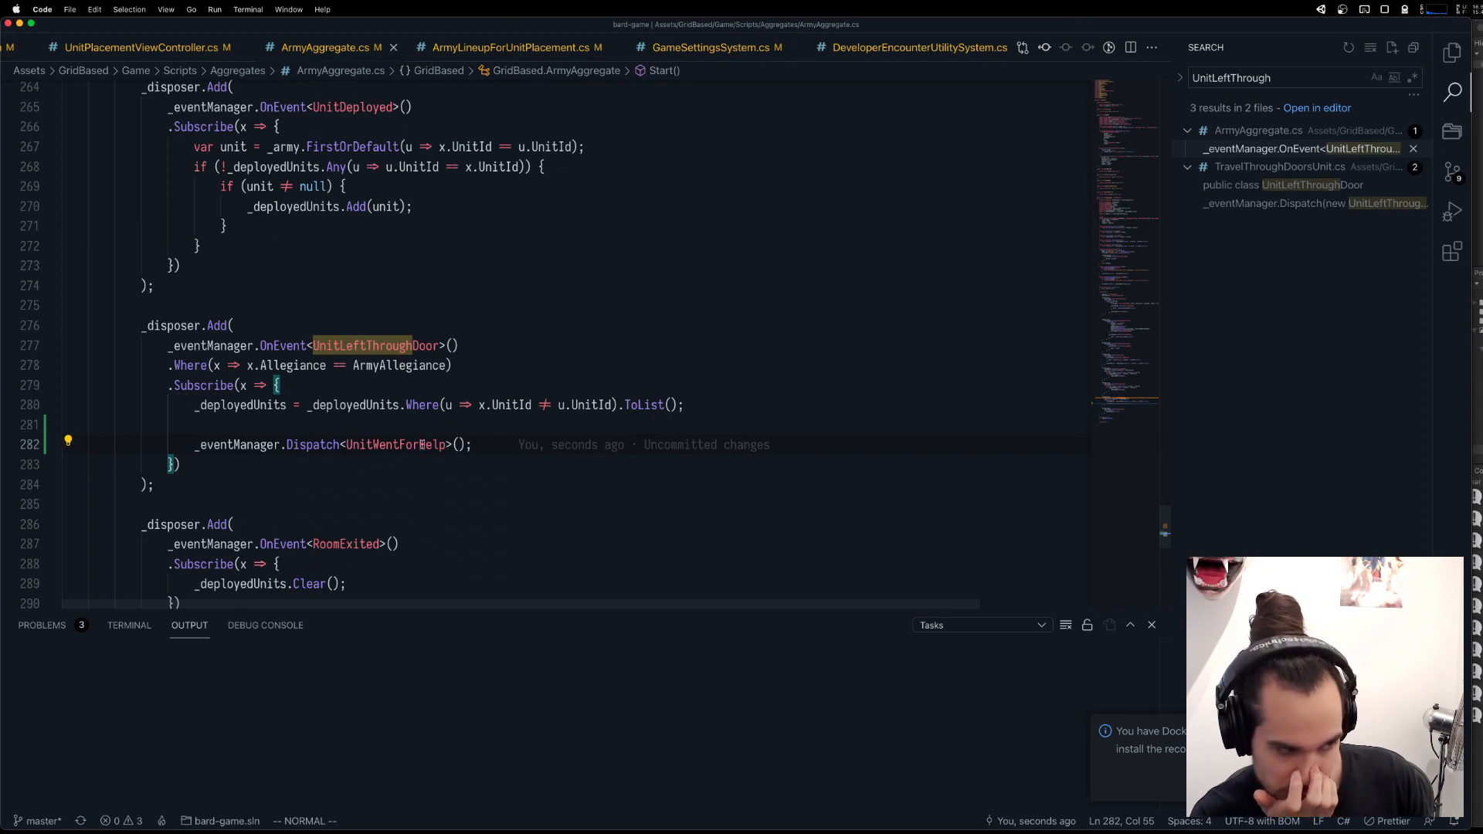
# Switch to Unity, run the game, and place four units from the hand on the snowy board.
pyautogui.press('super+Tab')
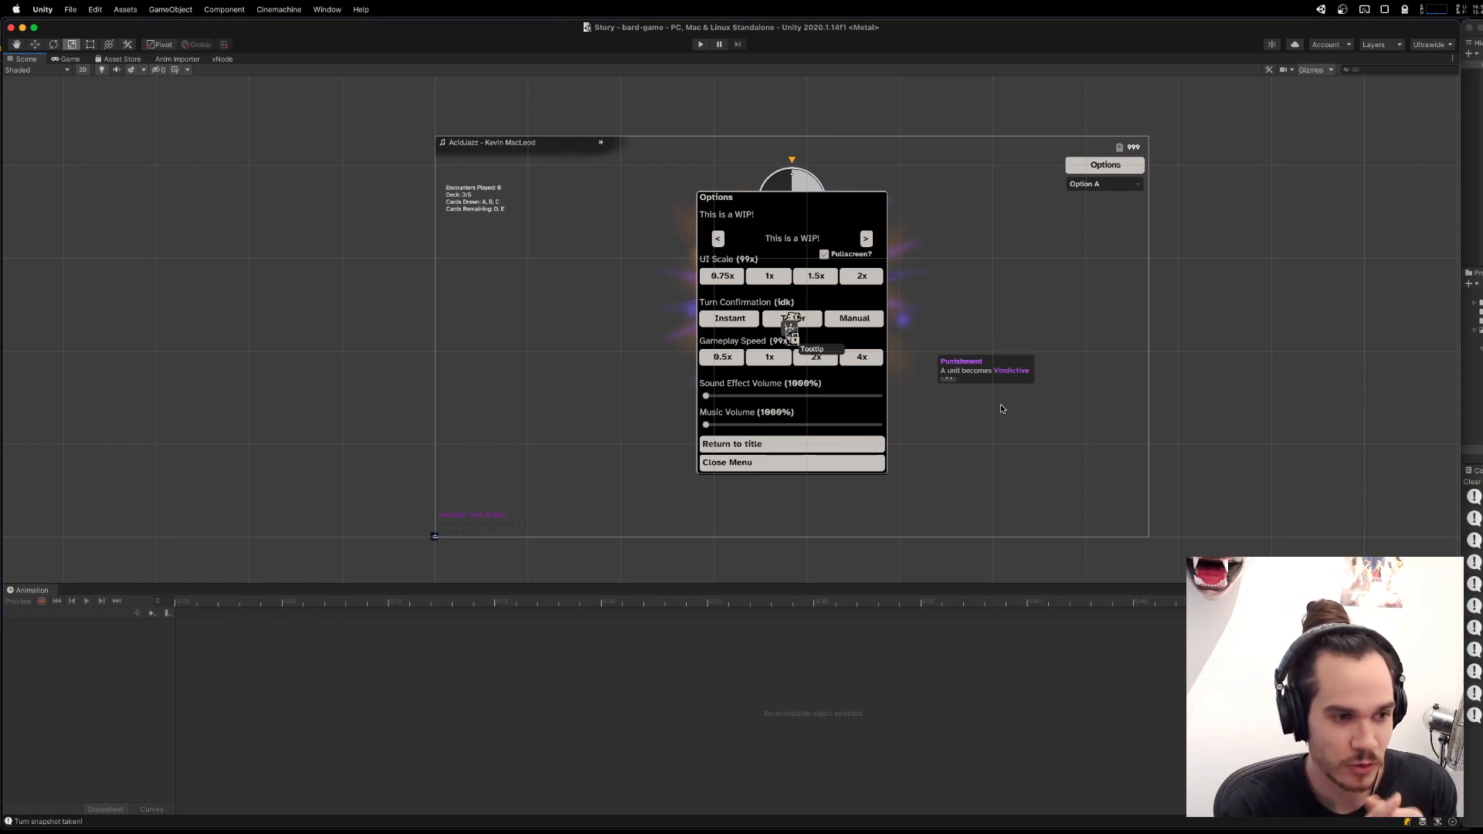
pyautogui.click(701, 45)
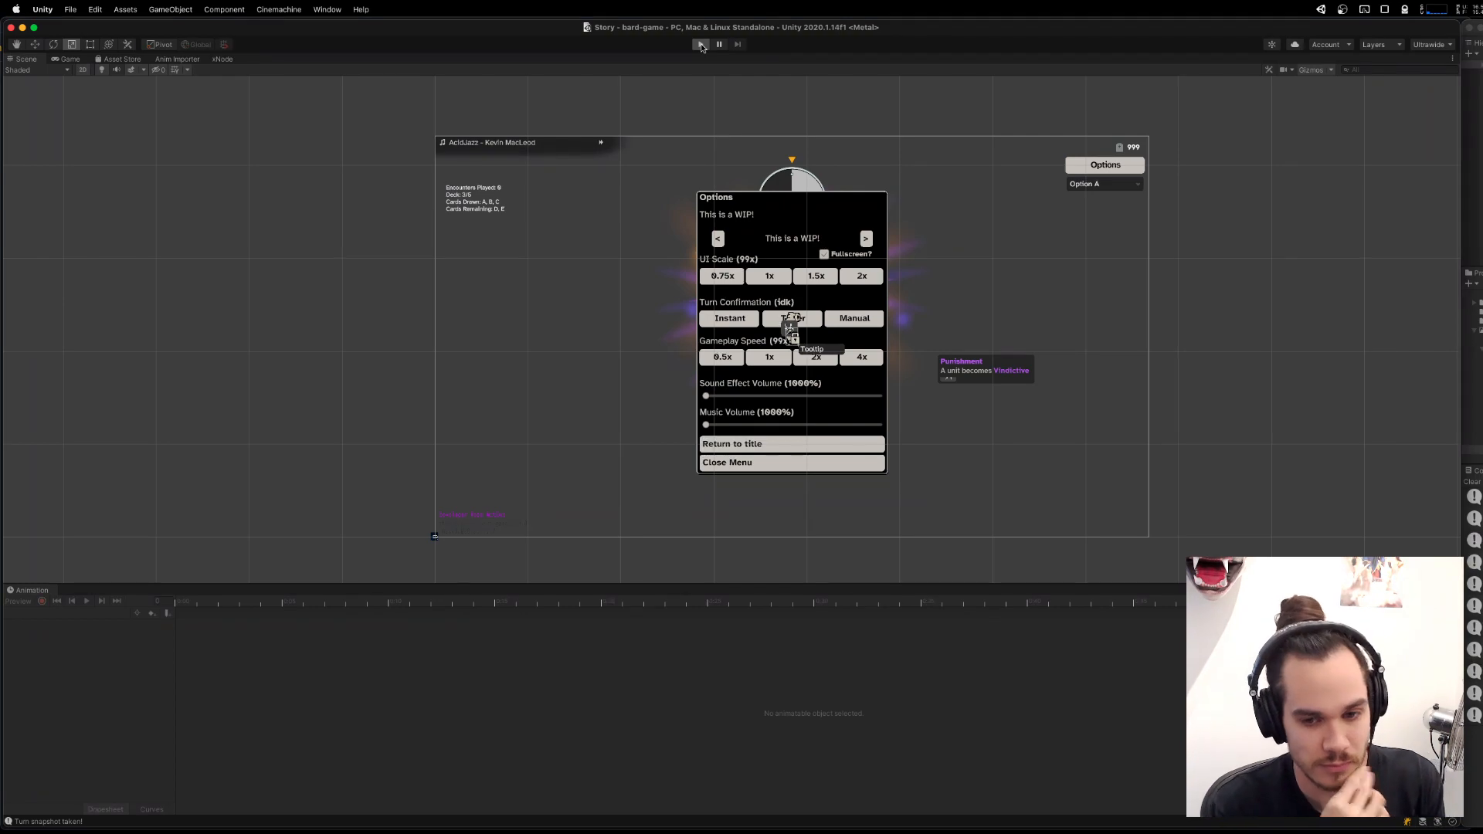
pyautogui.click(700, 44)
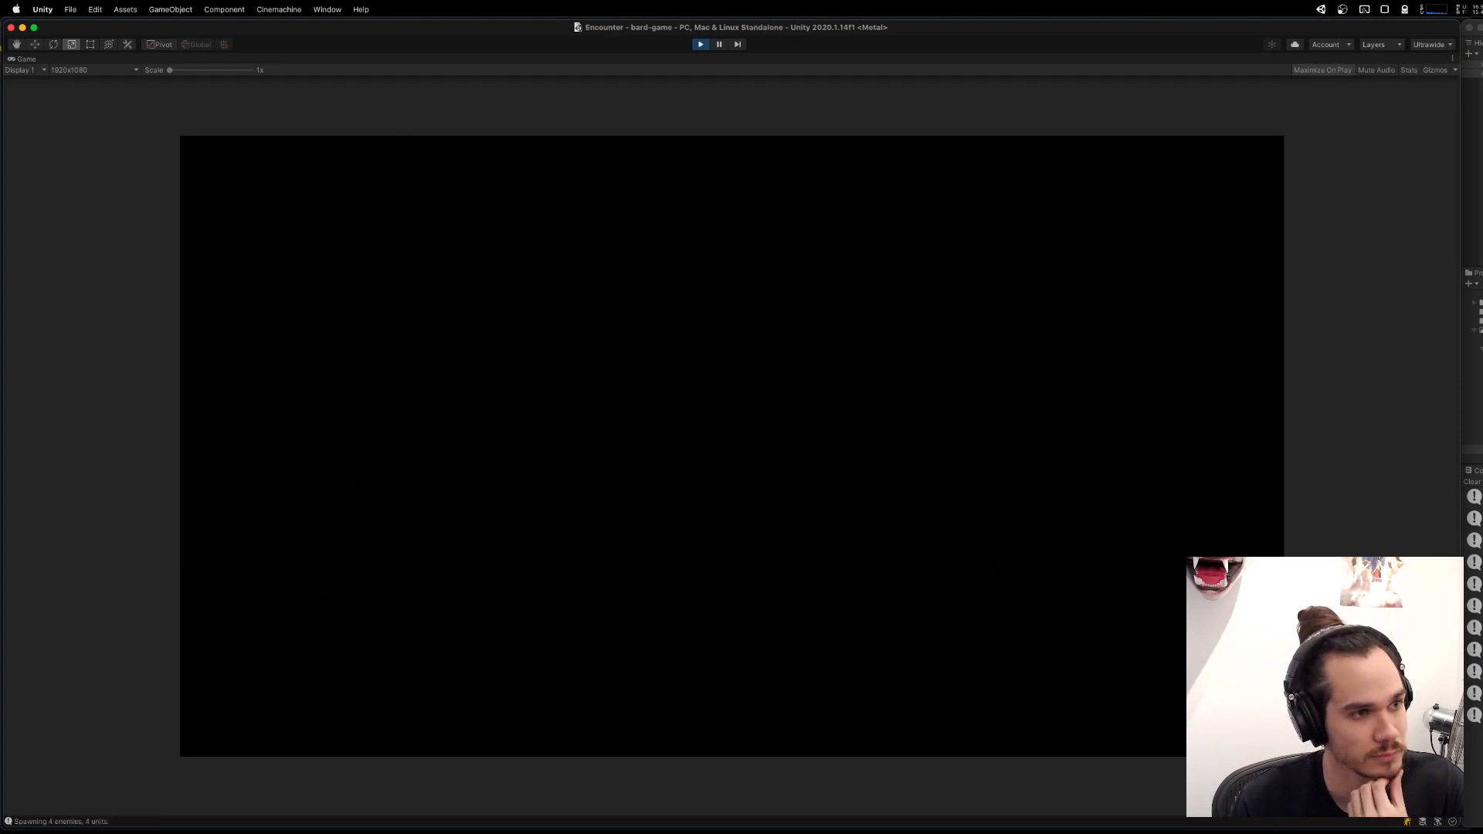
pyautogui.moveTo(620, 489); pyautogui.dragTo(607, 490)
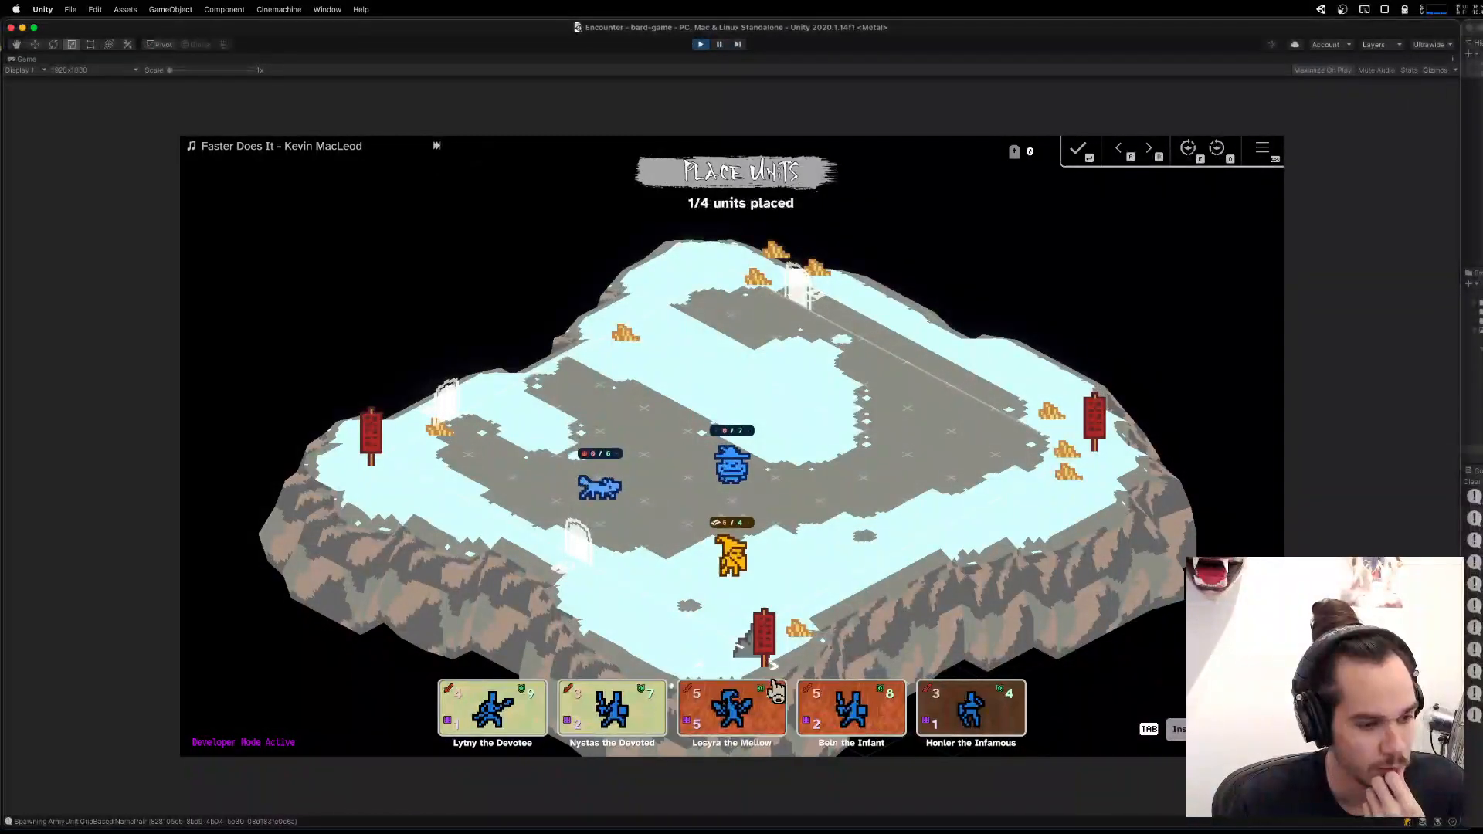
pyautogui.moveTo(777, 691); pyautogui.dragTo(952, 492)
pyautogui.moveTo(873, 703); pyautogui.dragTo(818, 371)
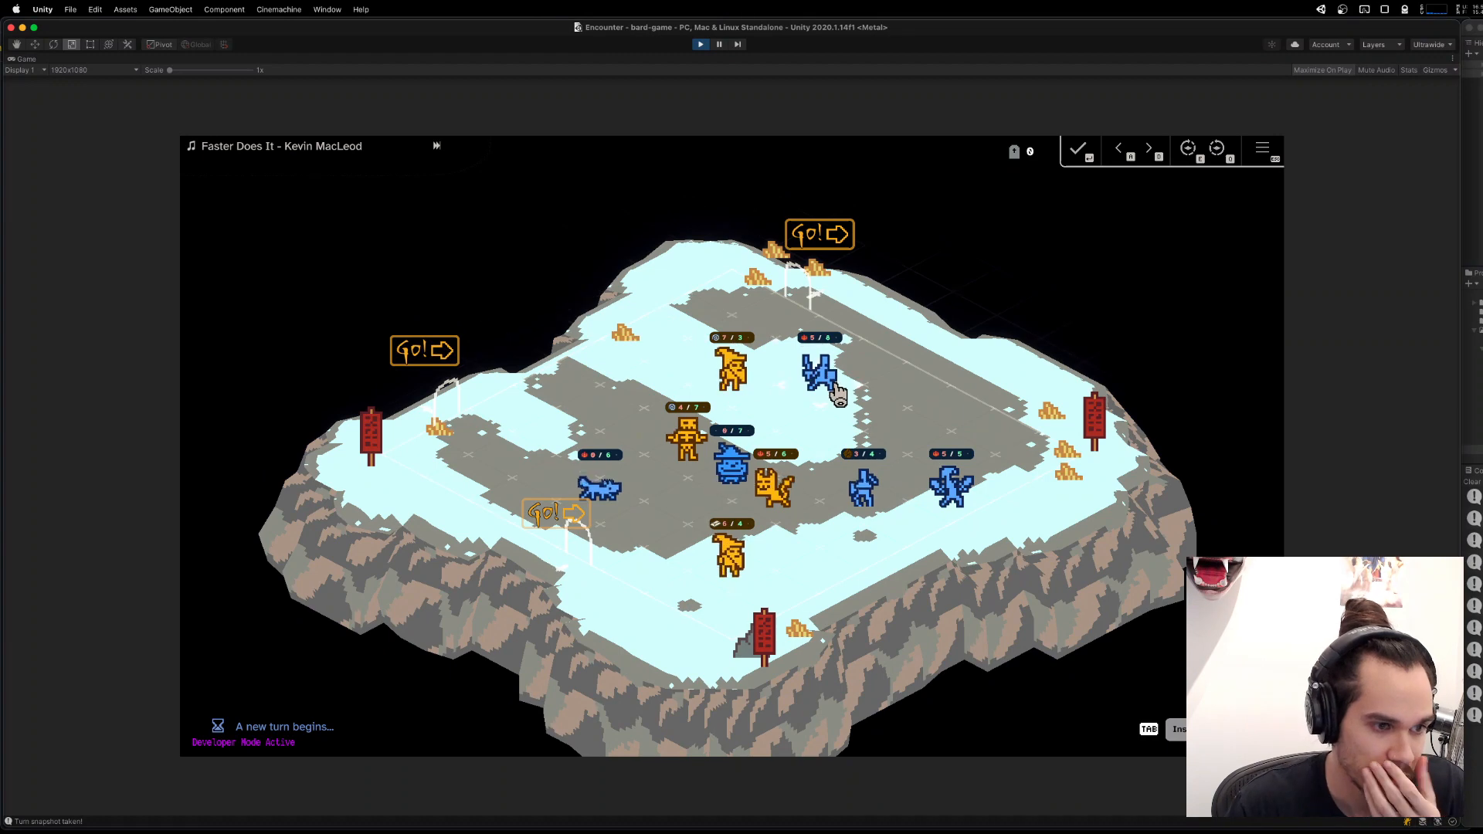
# Send the unit at the far end of the board out through the nearby door, and stop the running game.
pyautogui.moveTo(797, 371)
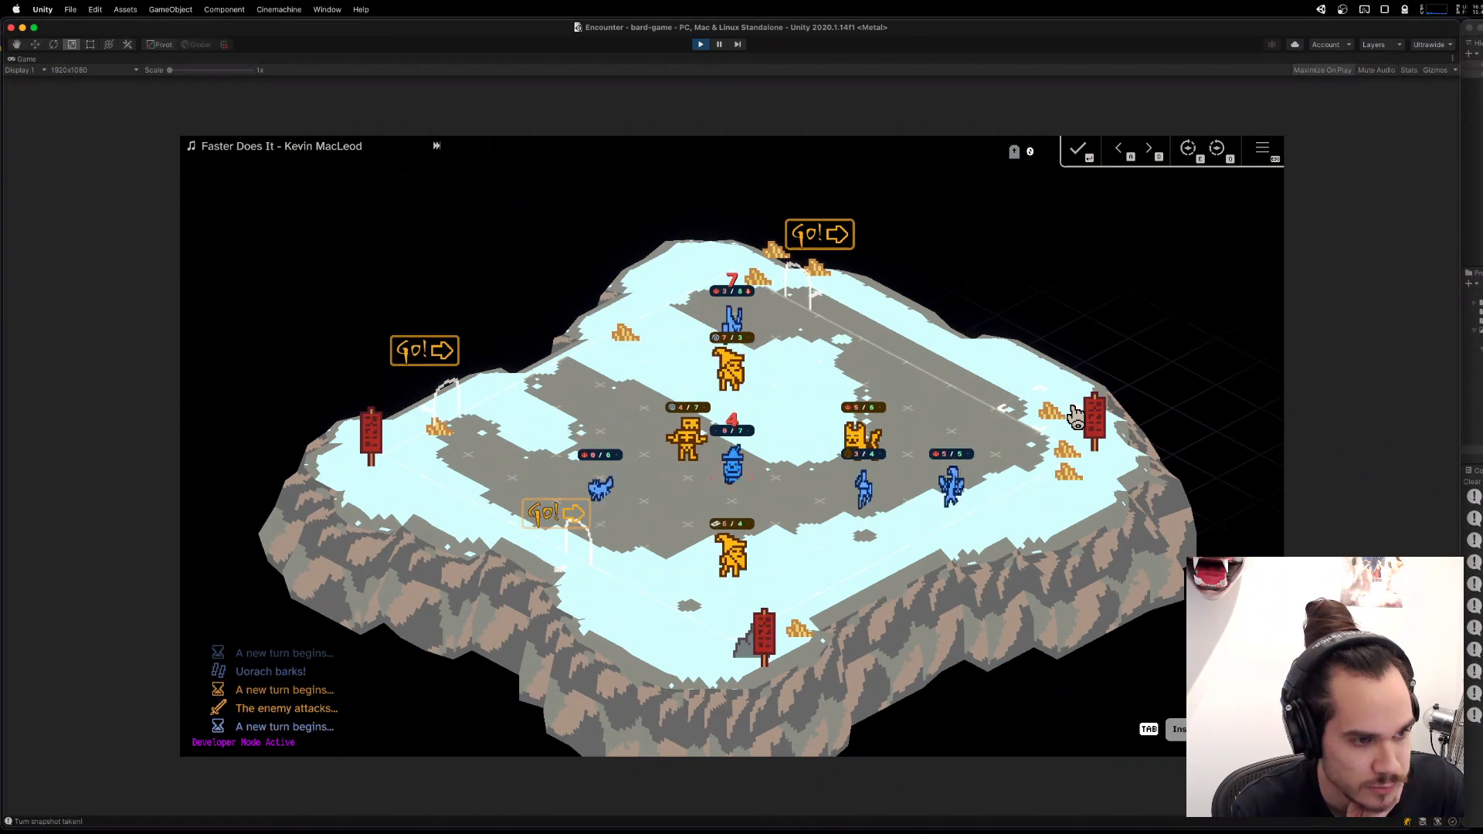
pyautogui.click(768, 324)
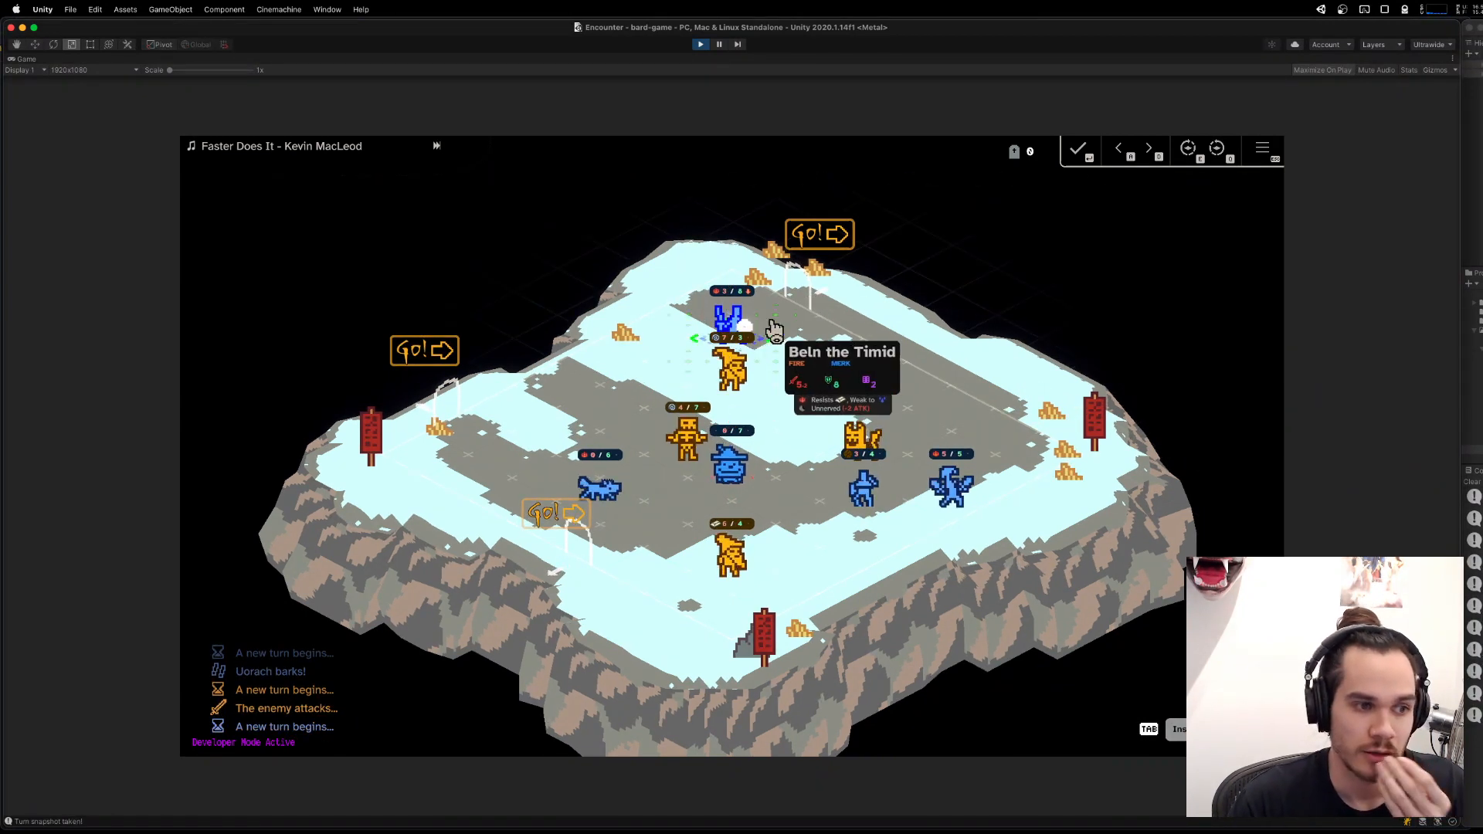
pyautogui.click(846, 300)
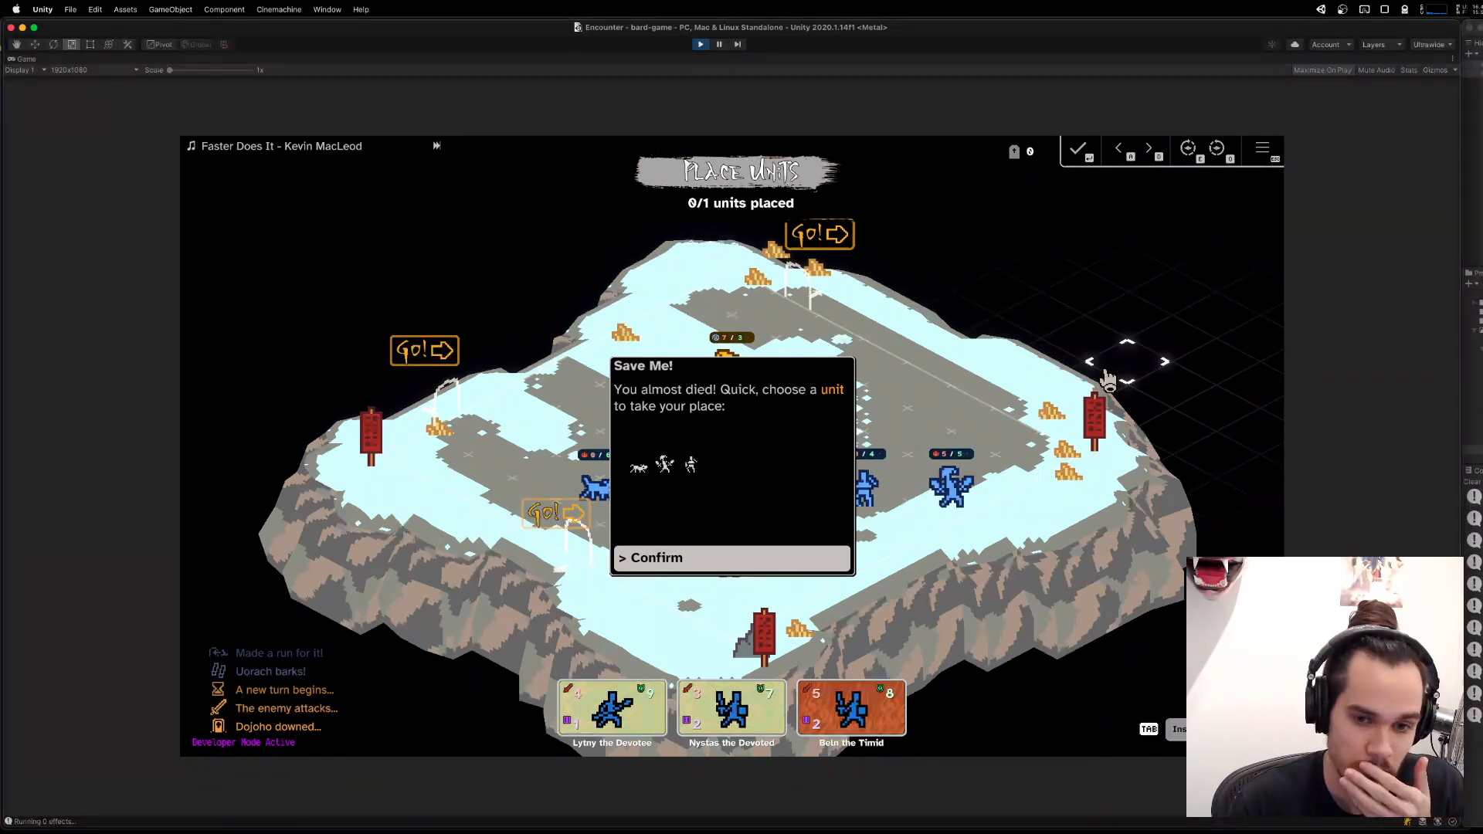
pyautogui.click(704, 48)
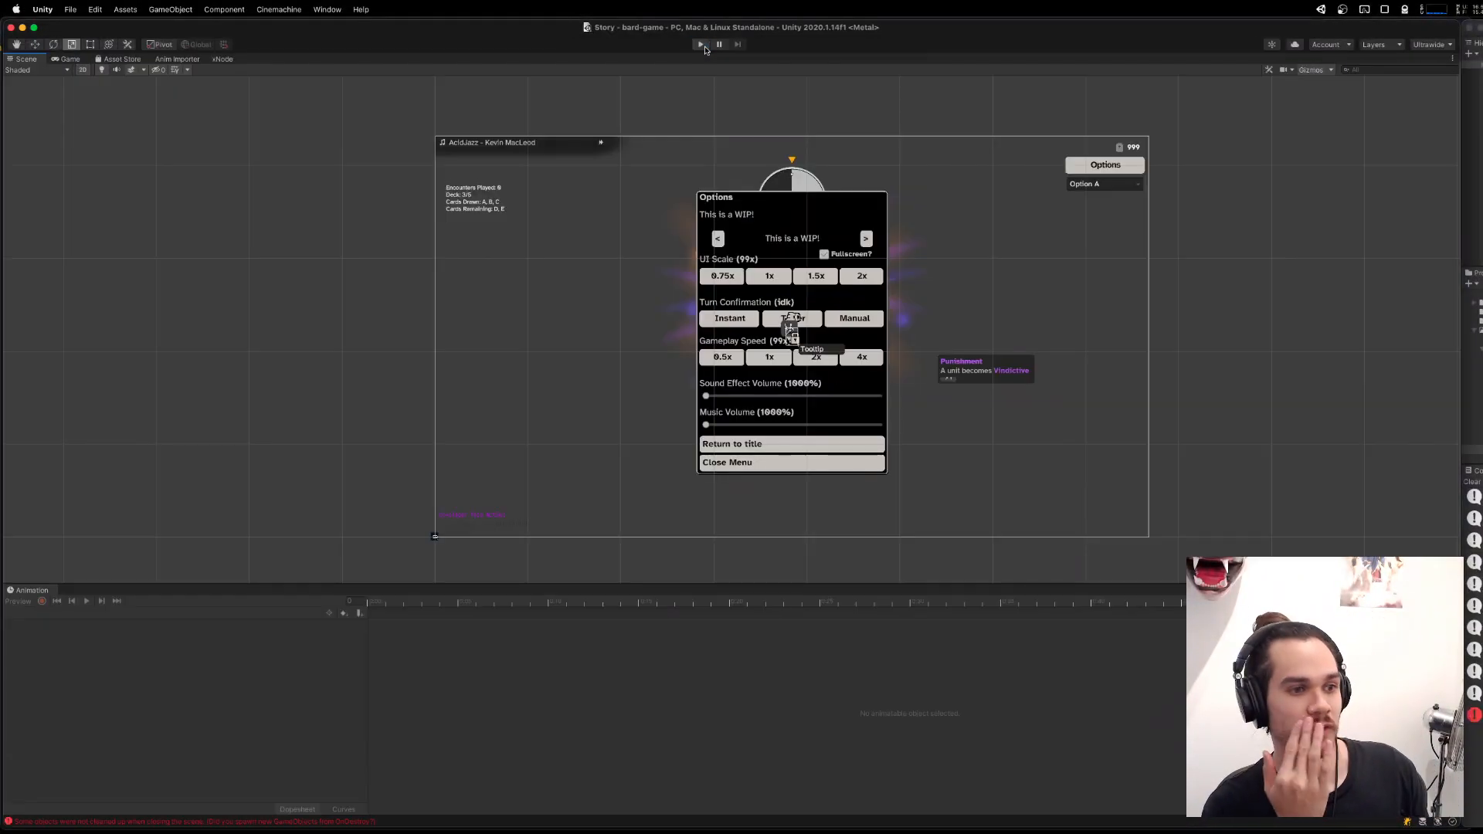
# Switch to Visual Studio Code, go to the UnitWentForHelp class definition, and reduce it to an empty one-line class without the commented UnitId property.
pyautogui.press('super+Tab')
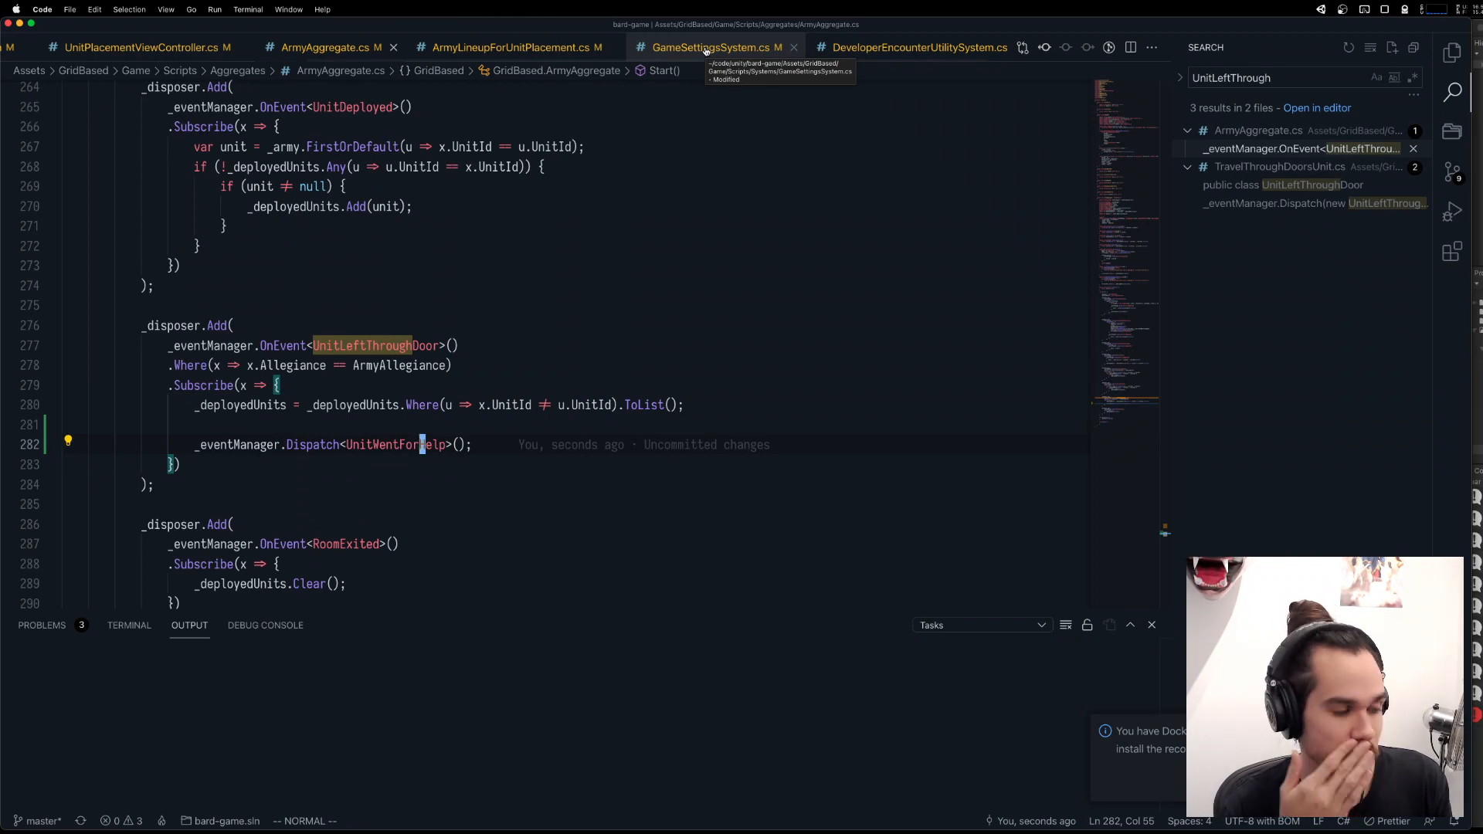
pyautogui.press('g')
pyautogui.press('d')
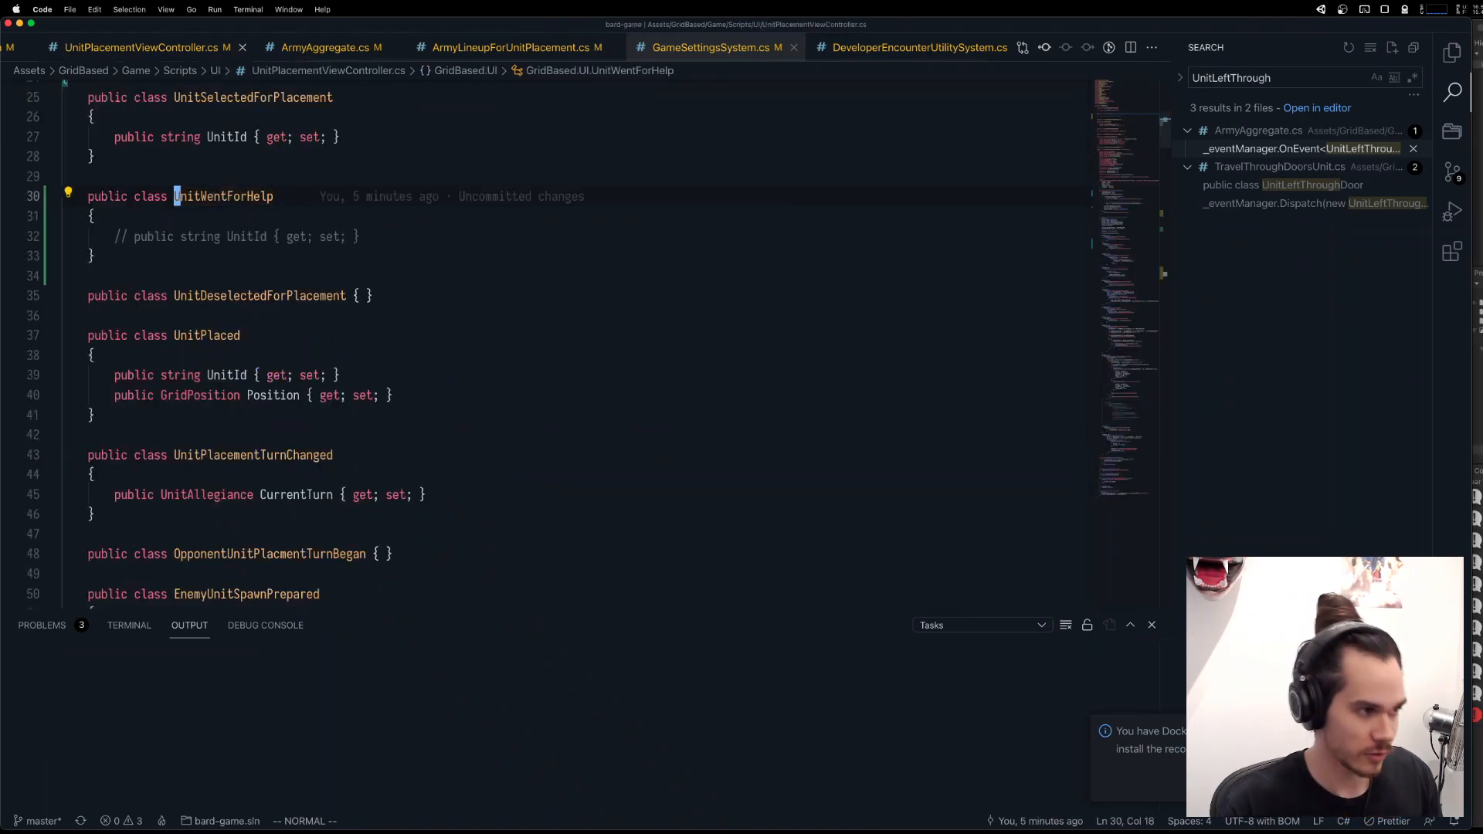
pyautogui.press('j')
pyautogui.press('j')
pyautogui.press('d')
pyautogui.press('d')
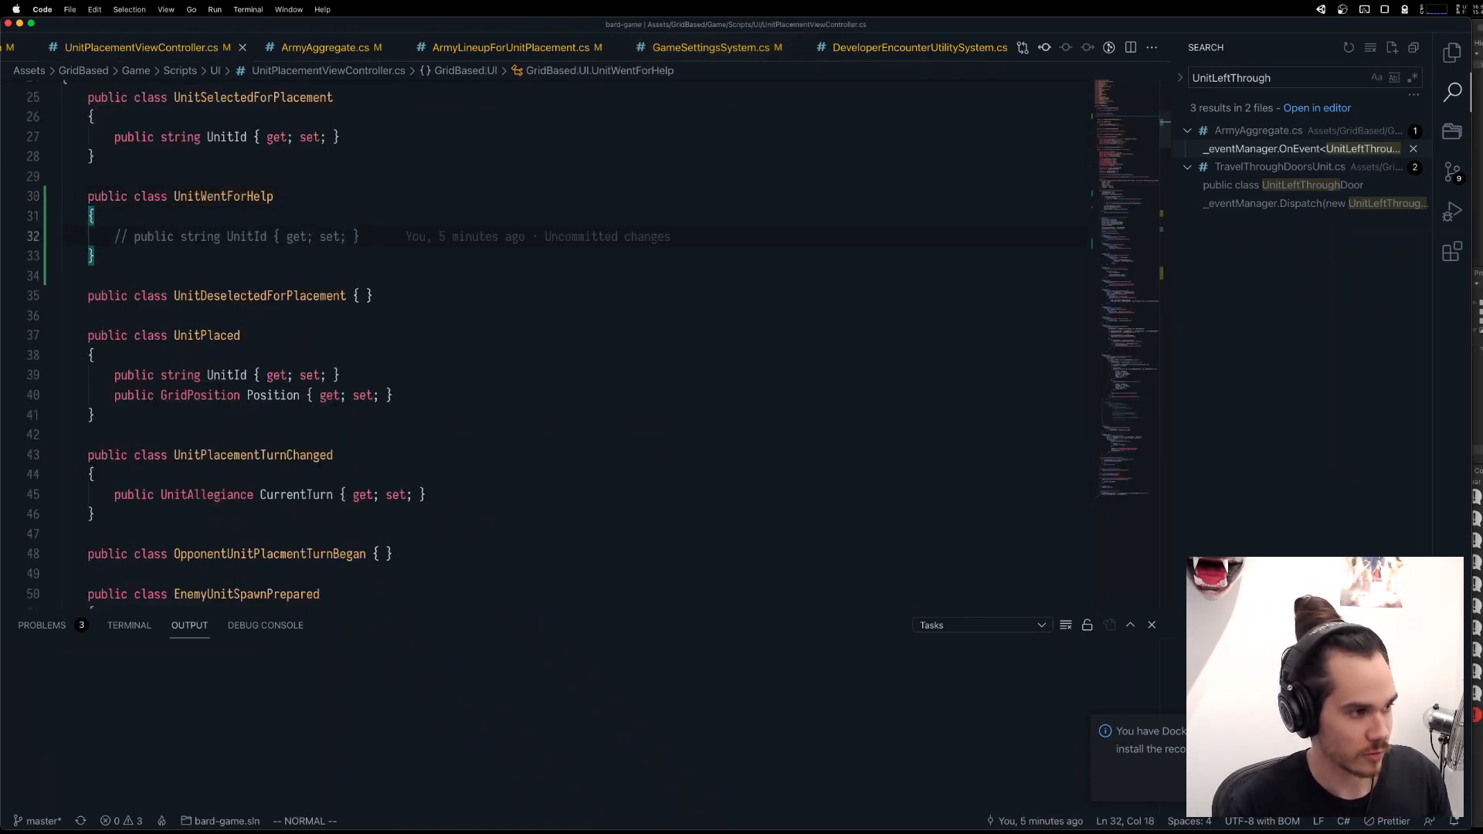
pyautogui.press('k')
pyautogui.press('k')
pyautogui.hotkey('shift', 'j')
pyautogui.hotkey('shift', 'j')
# Duplicate the UnitWentForHelp class line below itself, rename the copy UnitReturnedWithBackup, and save UnitPlacementViewController.cs.
pyautogui.press('y')
pyautogui.press('y')
pyautogui.press('p')
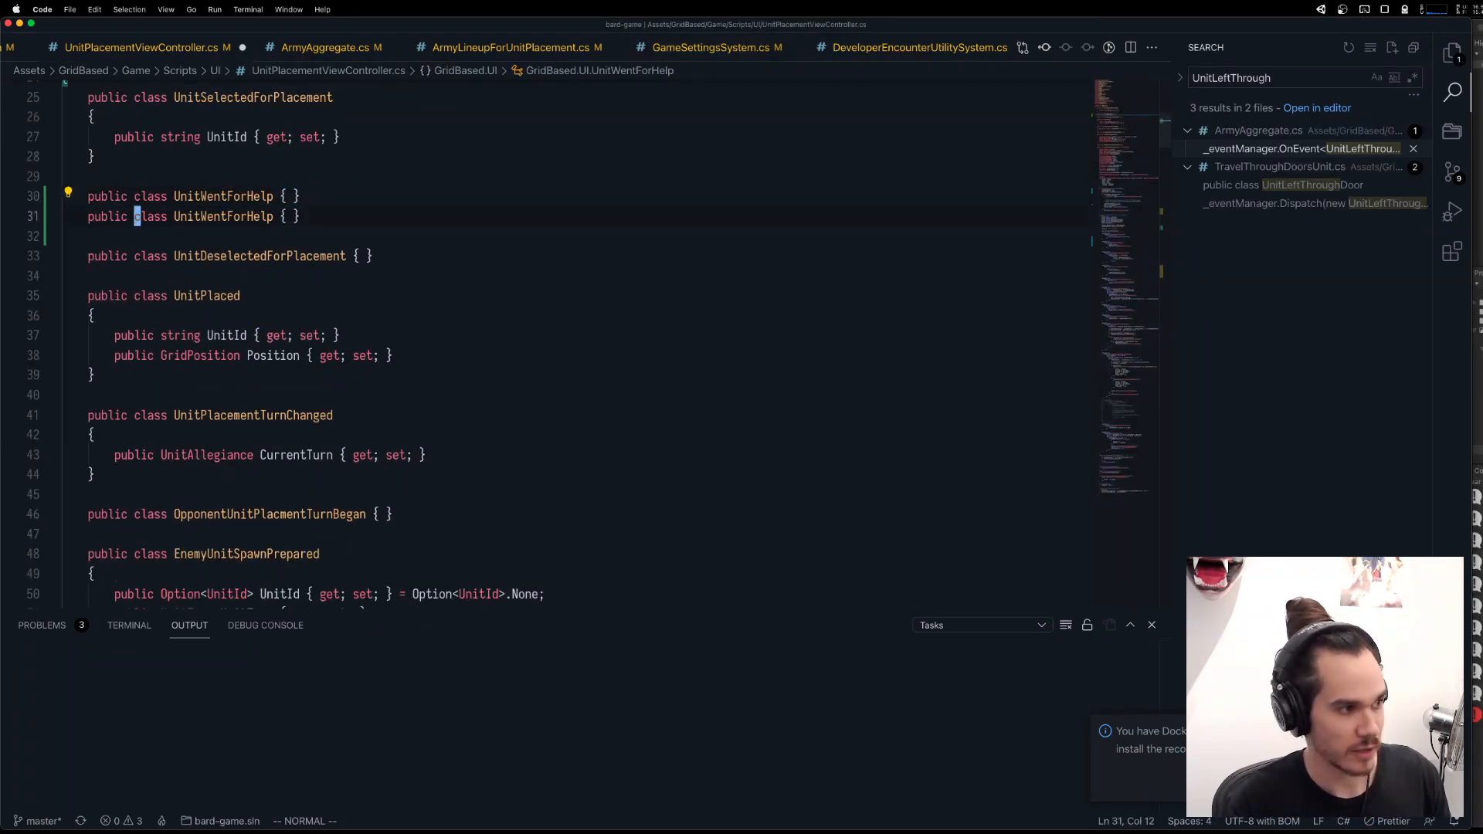
pyautogui.press('w')
pyautogui.press('w')
pyautogui.write('ciwUnitReturnedW')
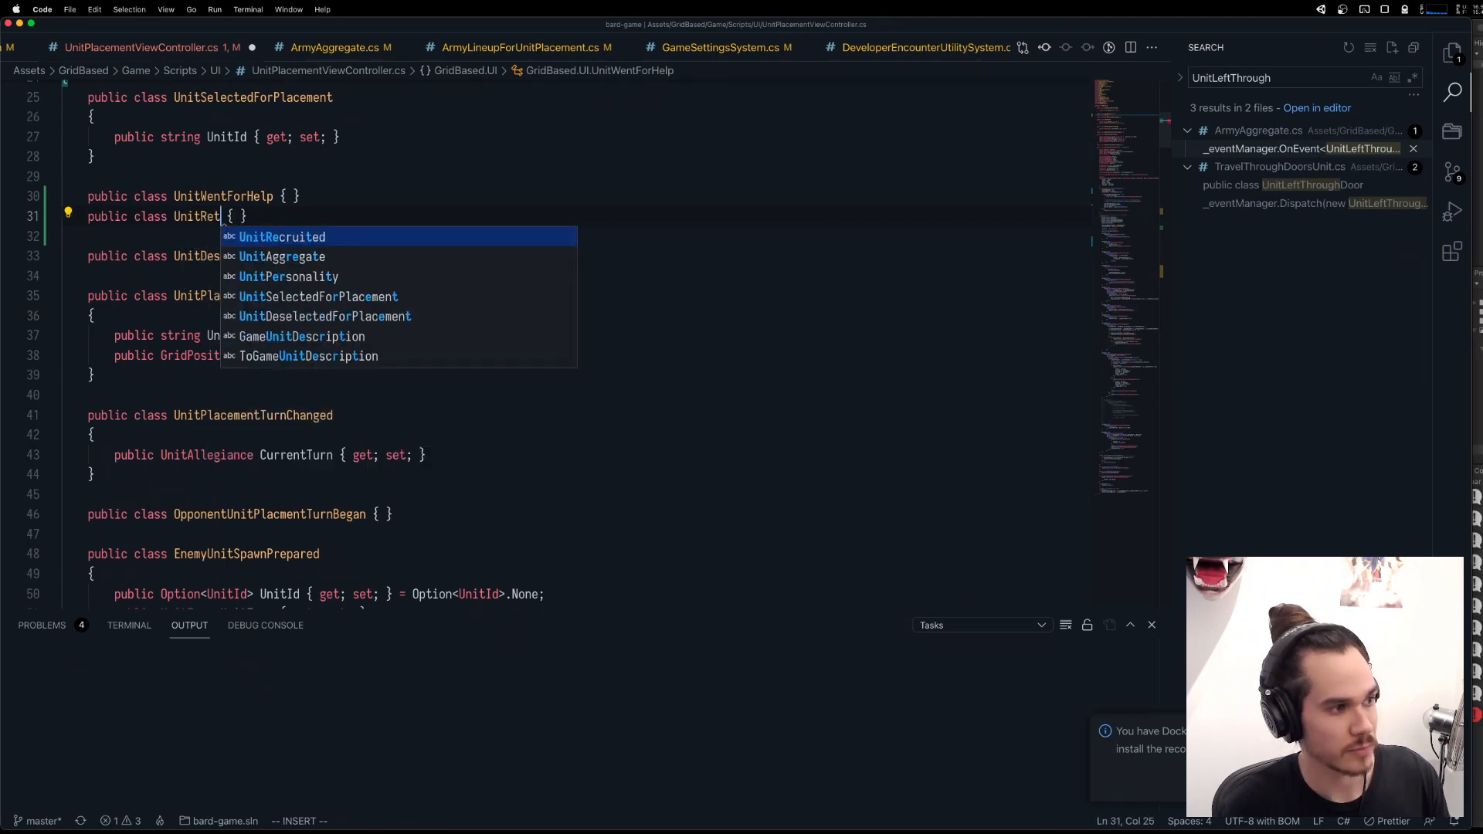
pyautogui.write('ithBackup')
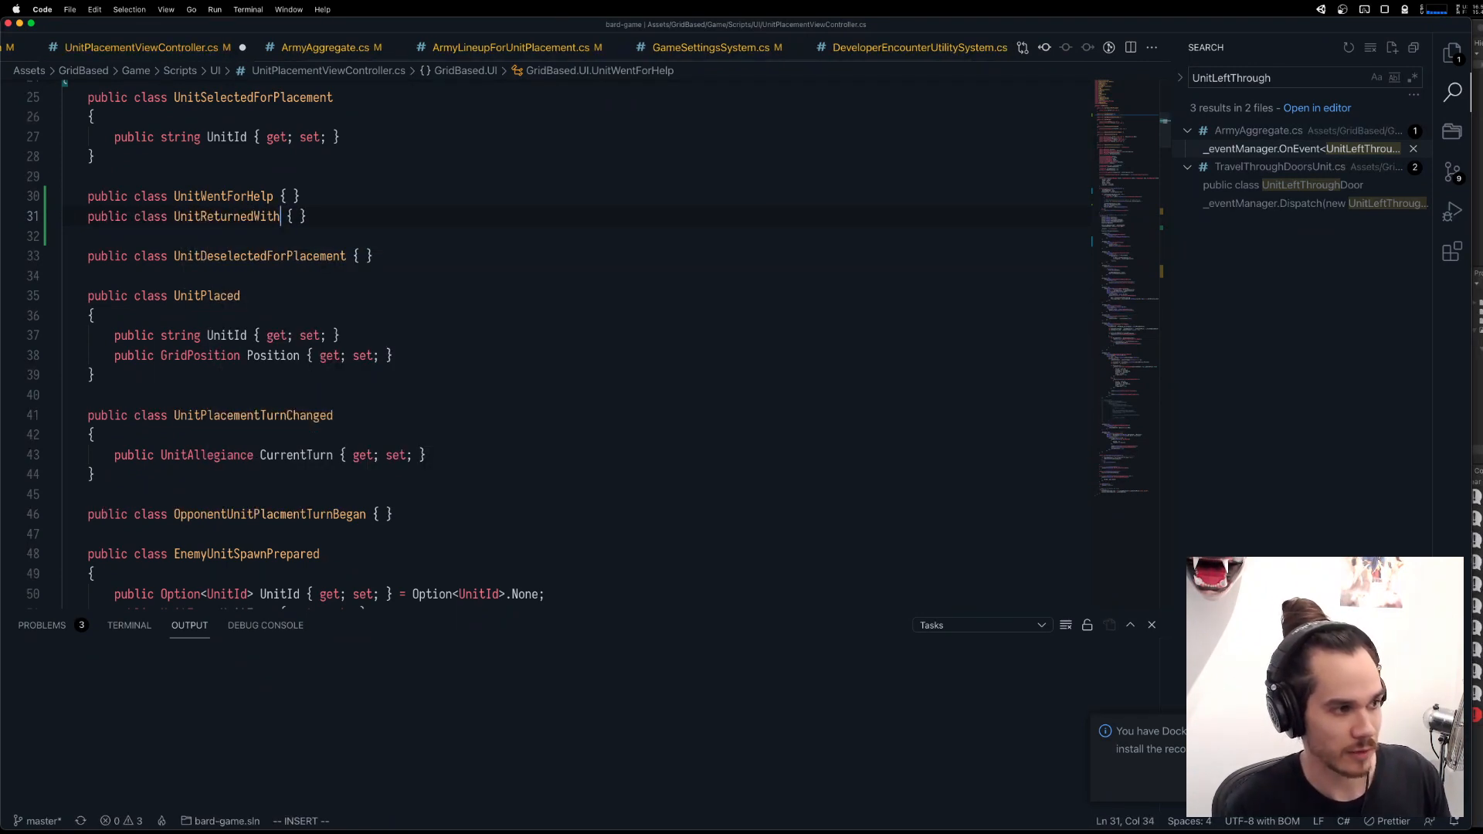
pyautogui.press('Escape')
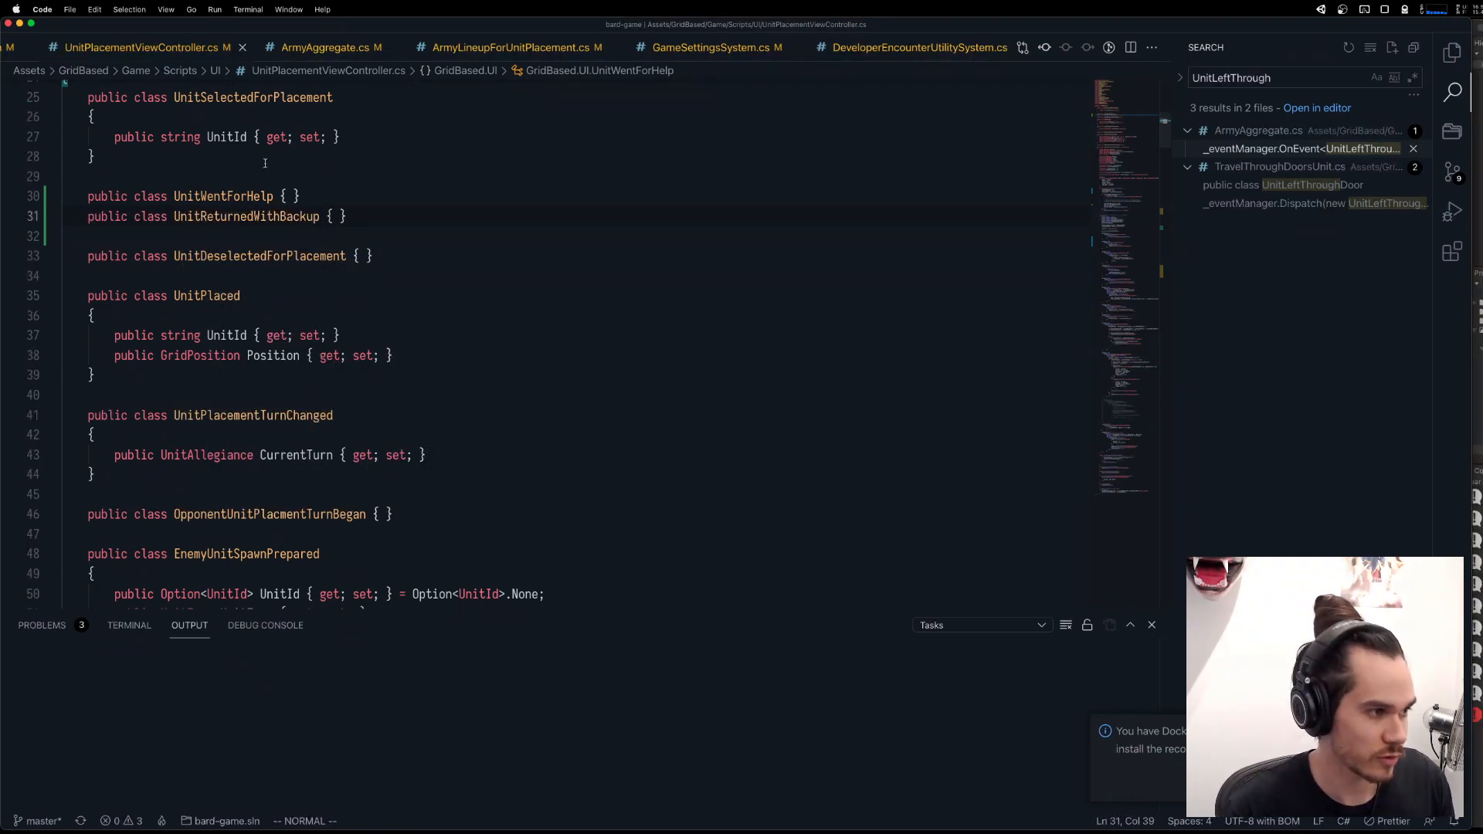
# In Start(), make the one-unit placement subscription listen for UnitReturnedWithBackup instead of UnitWentForHelp, and save the file.
pyautogui.scroll(-10, 547, 368)
pyautogui.scroll(-12, 548, 368)
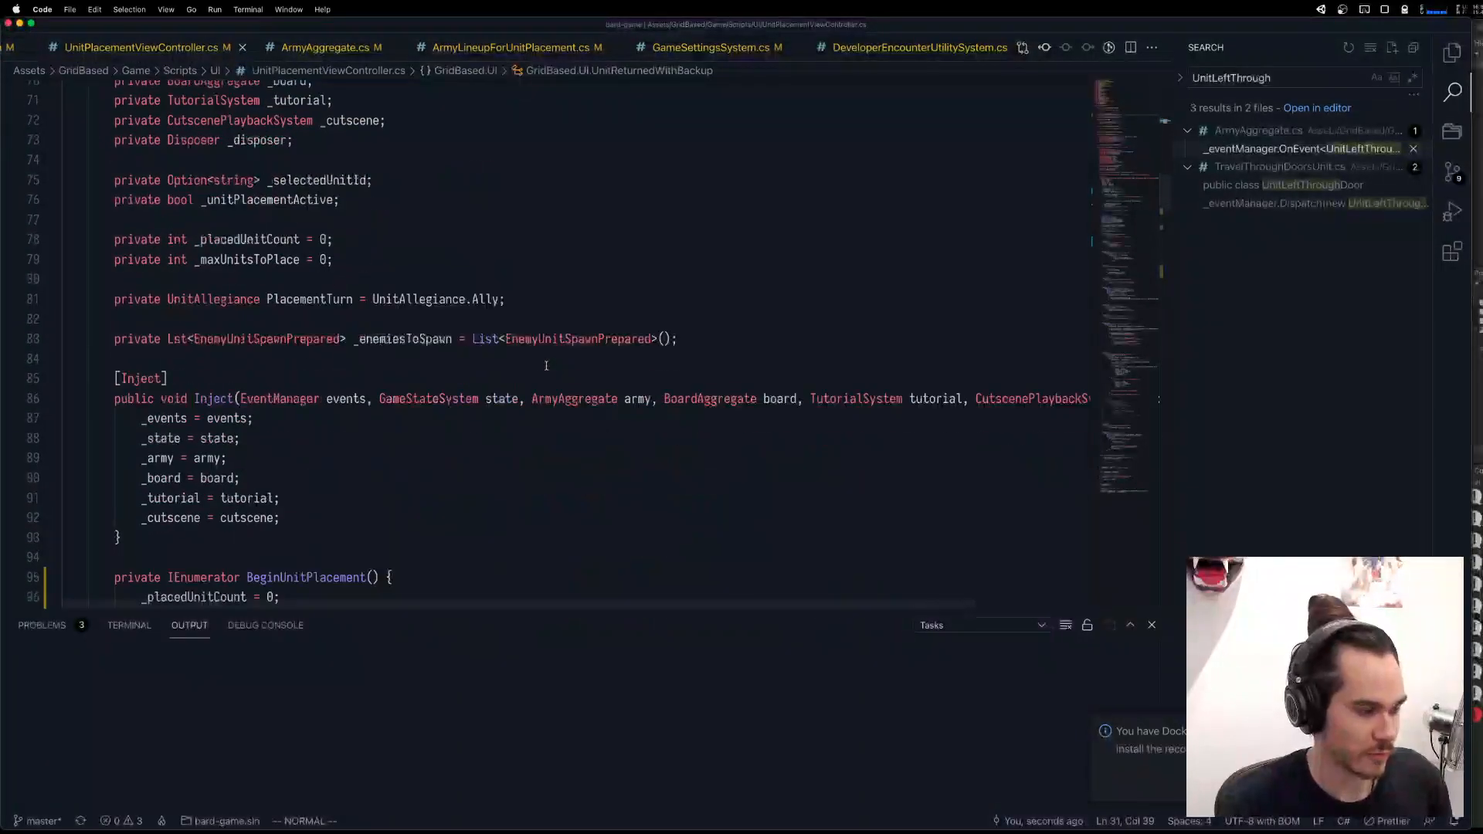
pyautogui.scroll(-10, 517, 376)
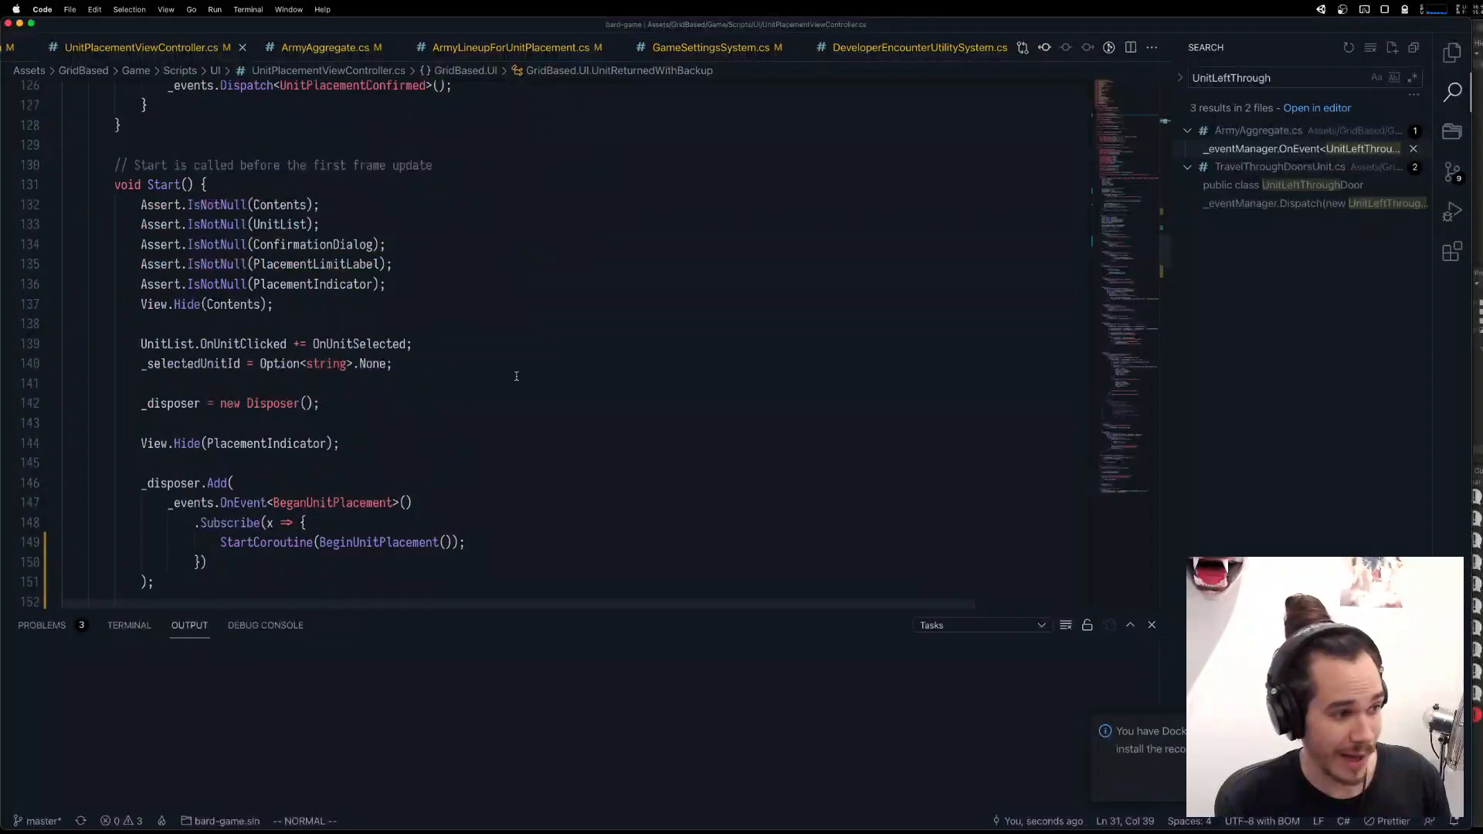
pyautogui.scroll(12, 517, 376)
pyautogui.scroll(-18, 518, 376)
pyautogui.scroll(-4, 518, 375)
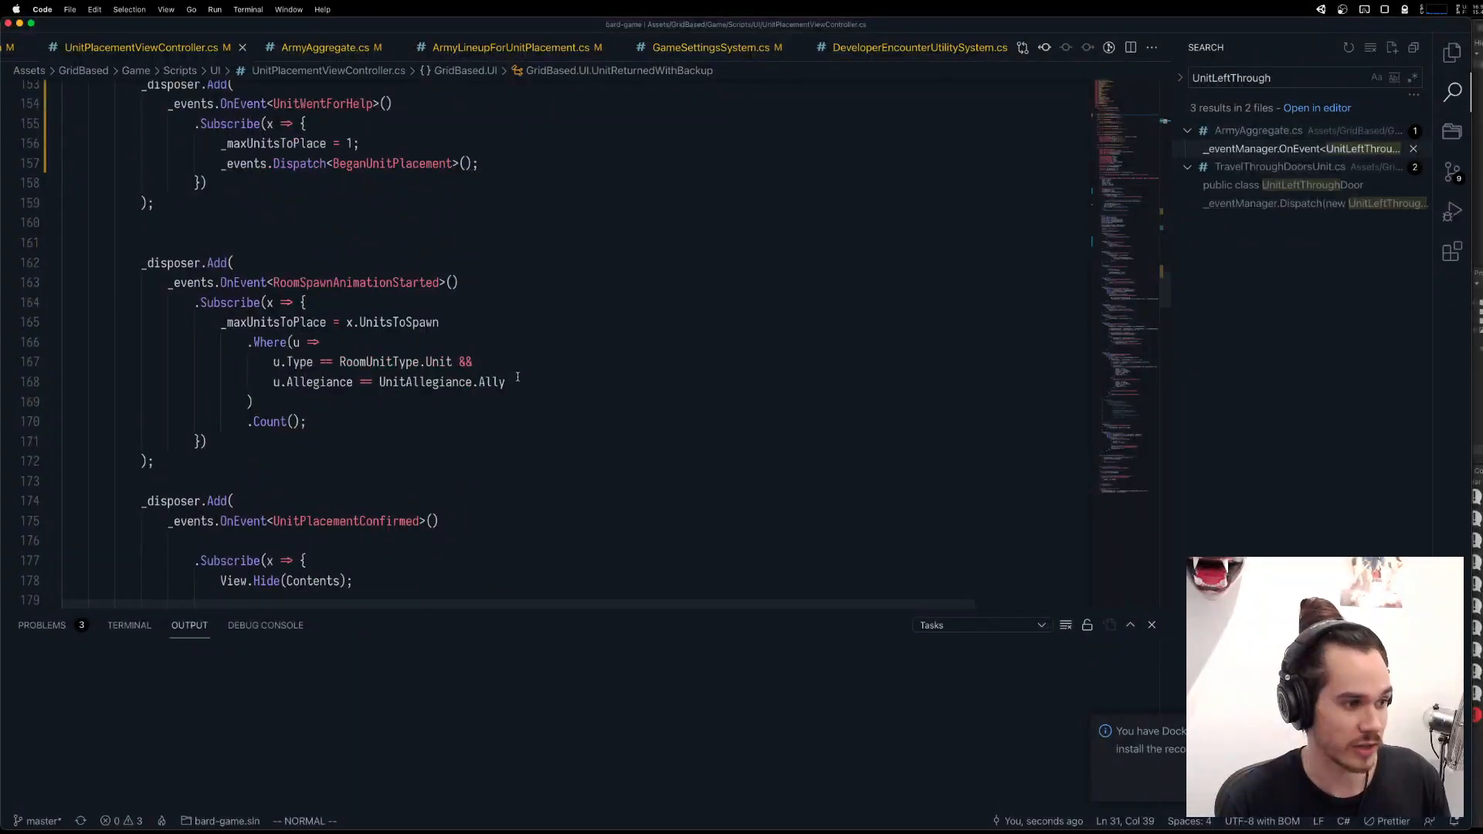
pyautogui.scroll(4, 517, 375)
pyautogui.doubleClick(369, 310)
pyautogui.write('UnitReturnedWithBackup')
pyautogui.click(376, 311)
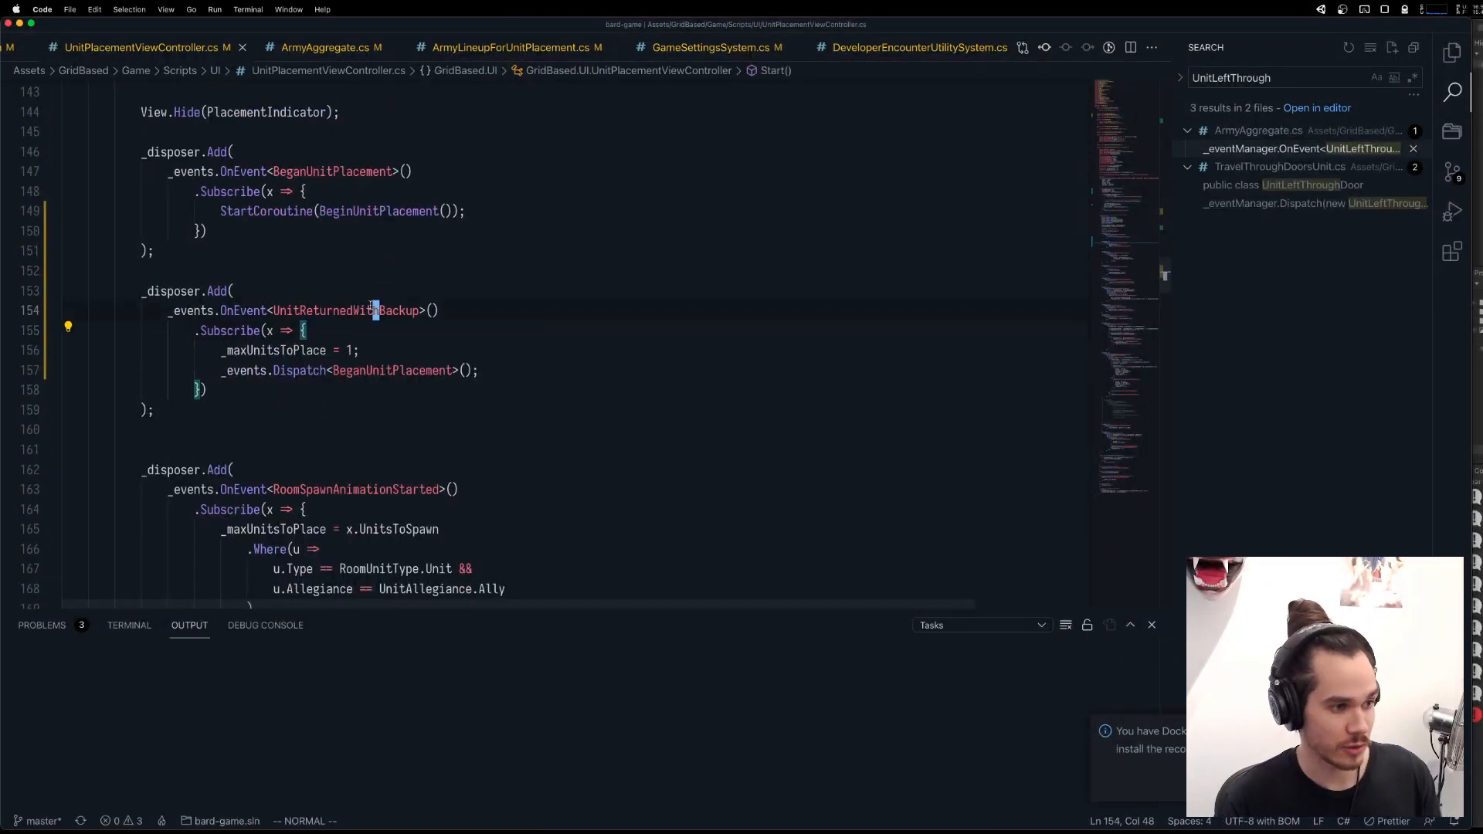
# Insert a .Delay(_speed) call between the UnitReturnedWithBackup event and its Subscribe call.
pyautogui.click(456, 315)
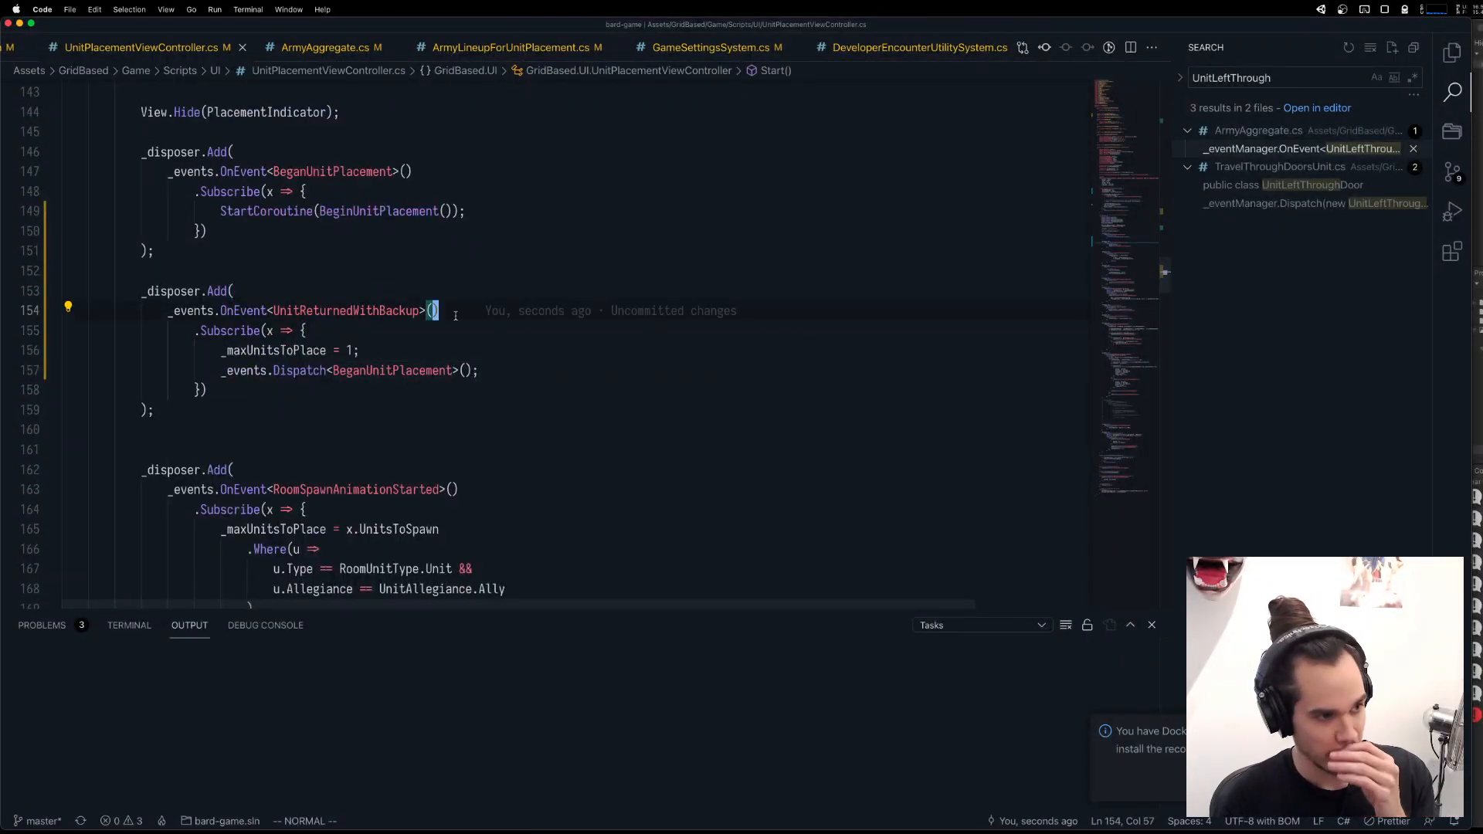
pyautogui.press('o')
pyautogui.press('Return')
pyautogui.press('super+z')
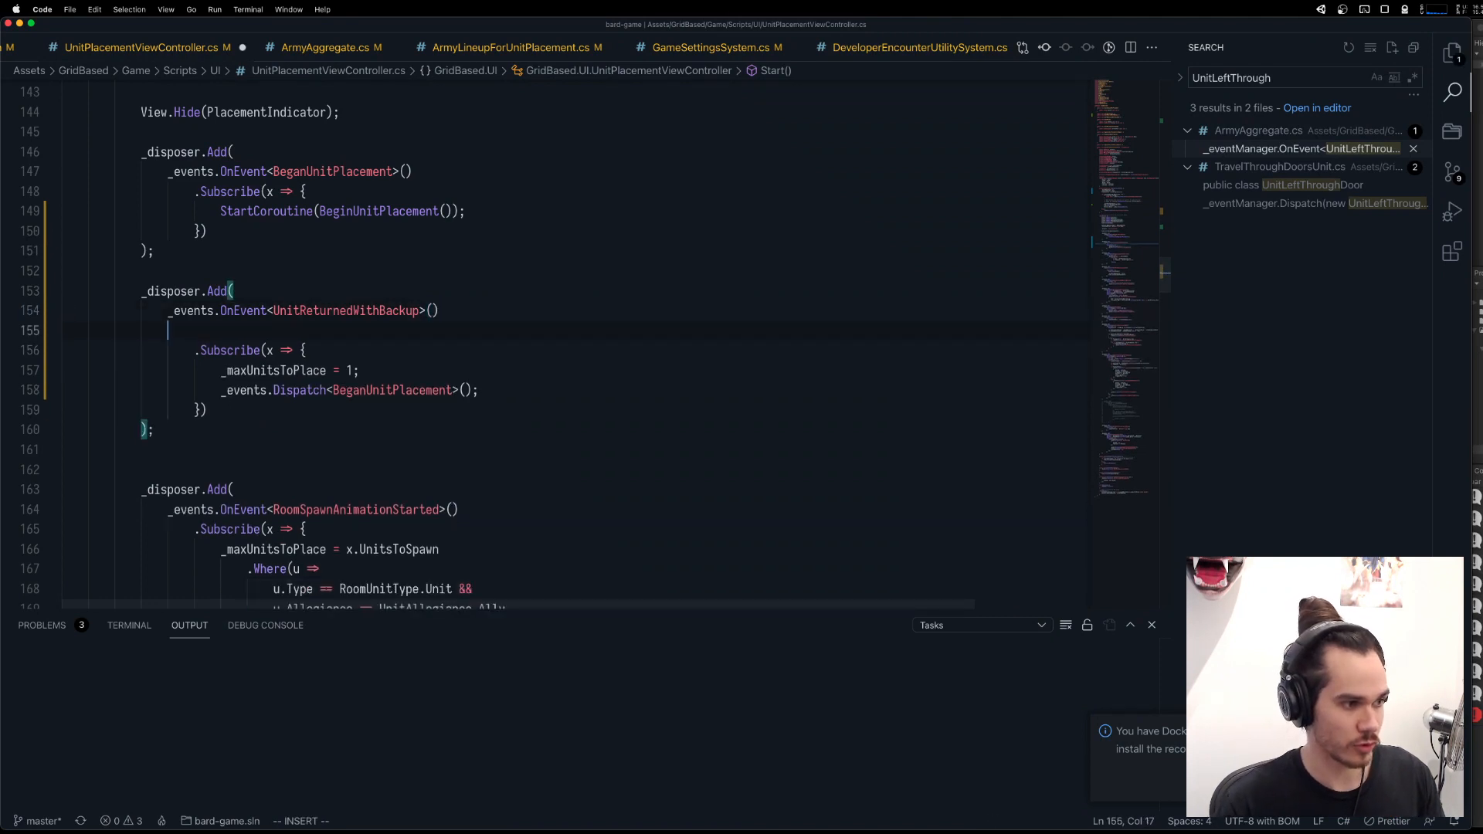
pyautogui.press('super+z')
pyautogui.press('Return')
pyautogui.press('Tab')
pyautogui.write('.Del')
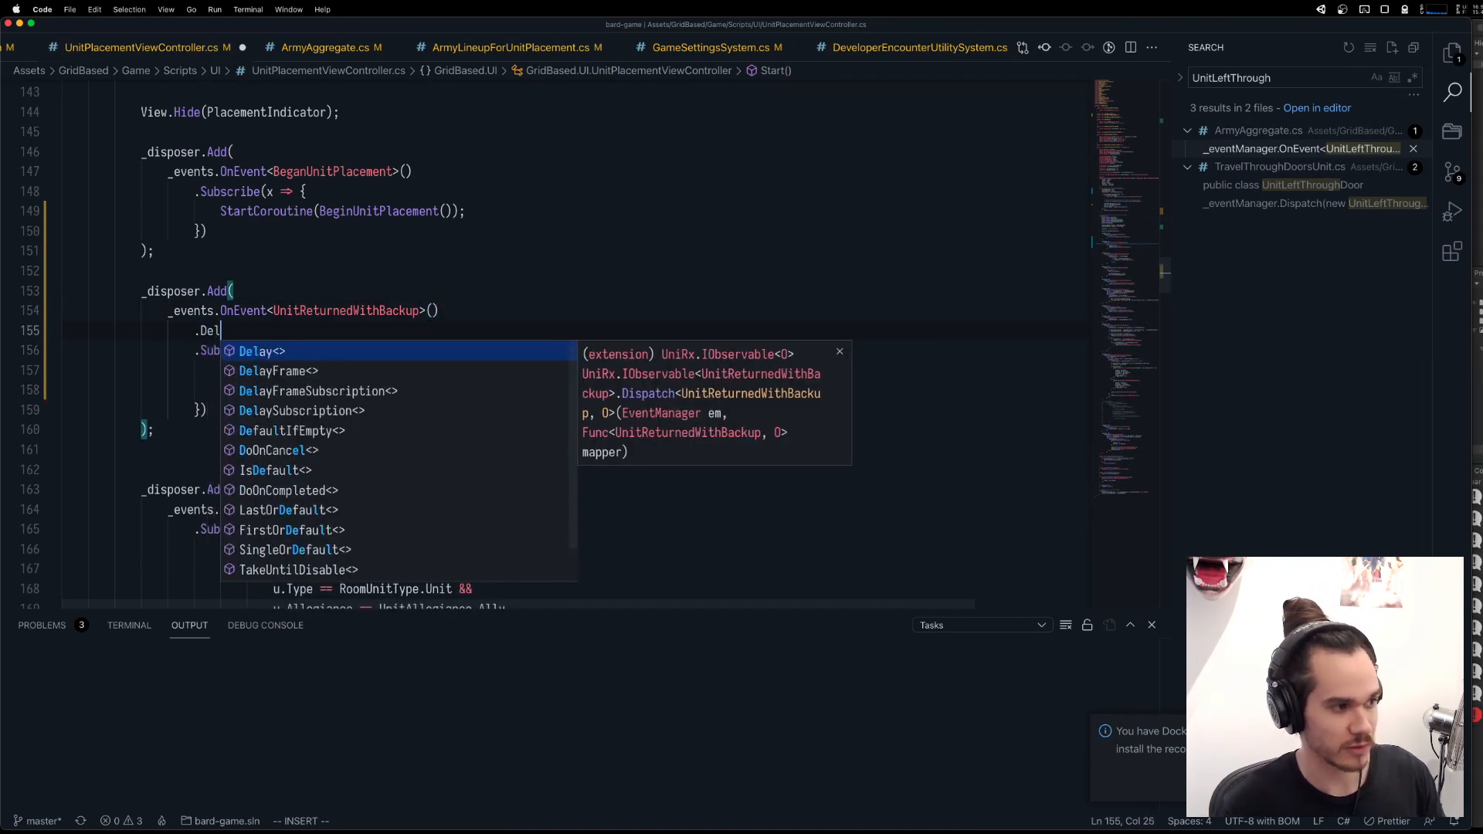
pyautogui.write('ay(')
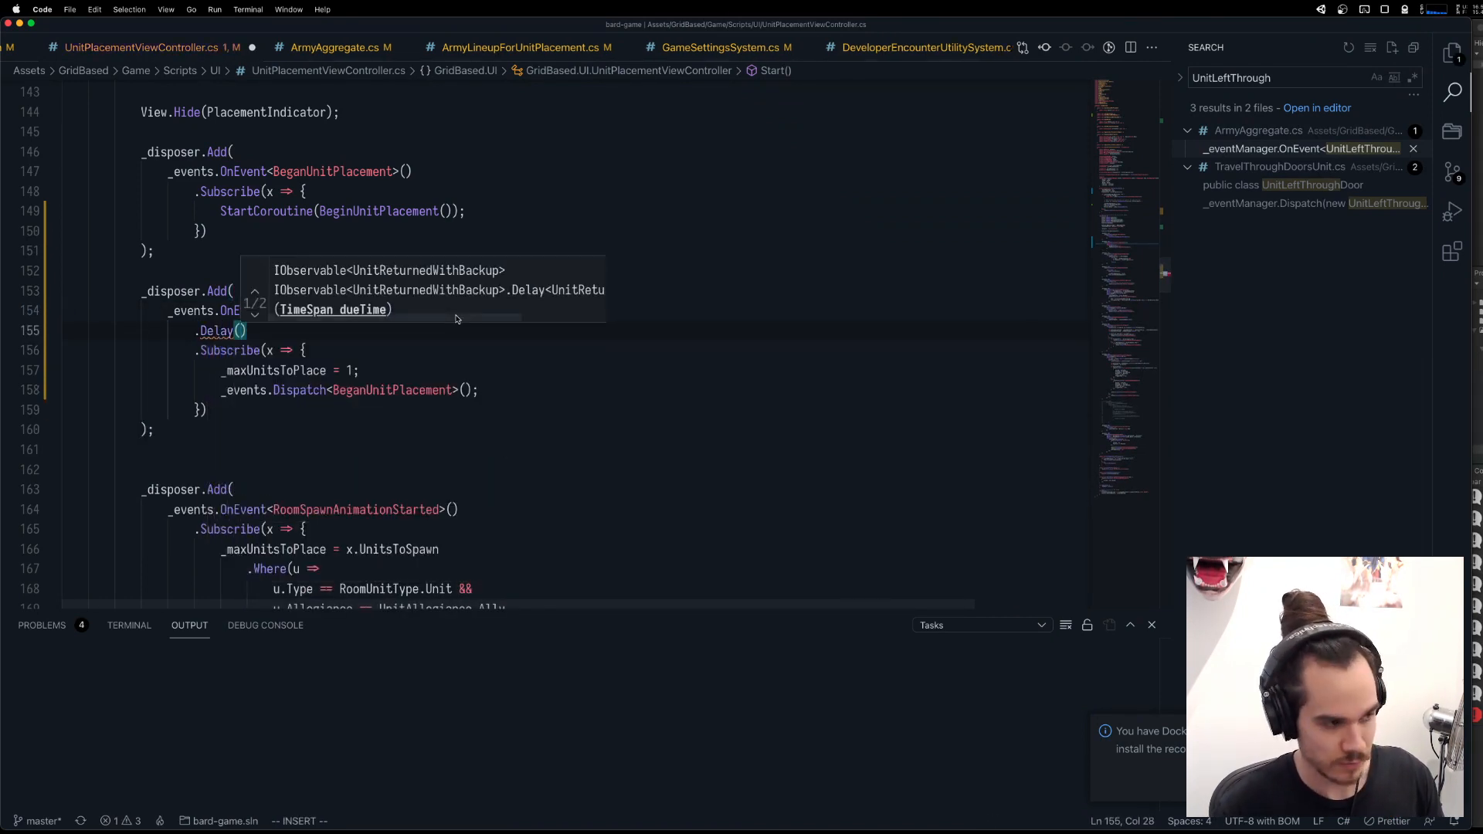
pyautogui.write('_pla')
pyautogui.press('Escape')
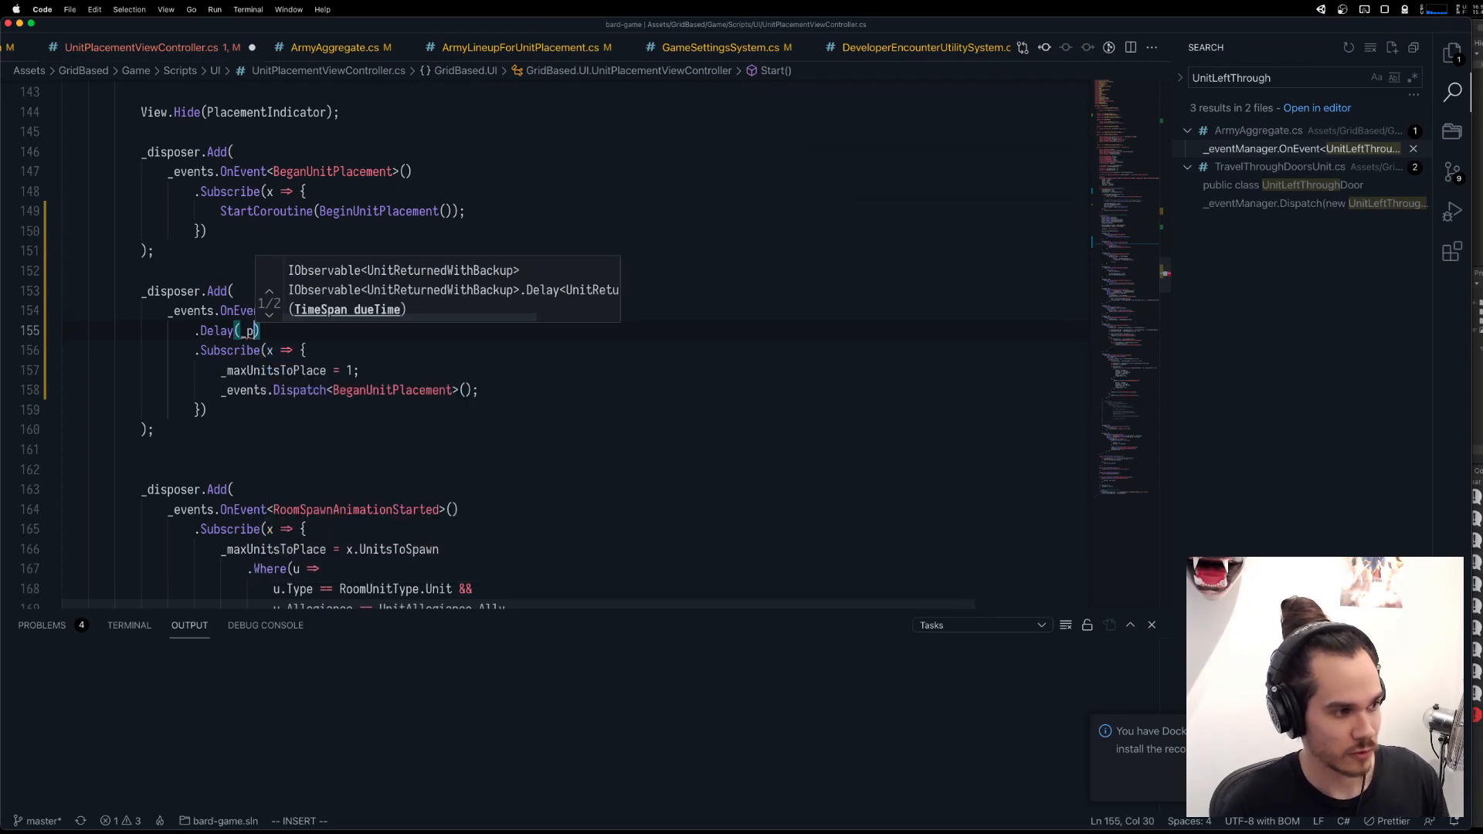
pyautogui.press('BackSpace')
pyautogui.write('speed')
pyautogui.press('Escape')
# Start a new parameter after state in the Inject method, and look up the game-speed class among the project files.
pyautogui.scroll(20, 803, 419)
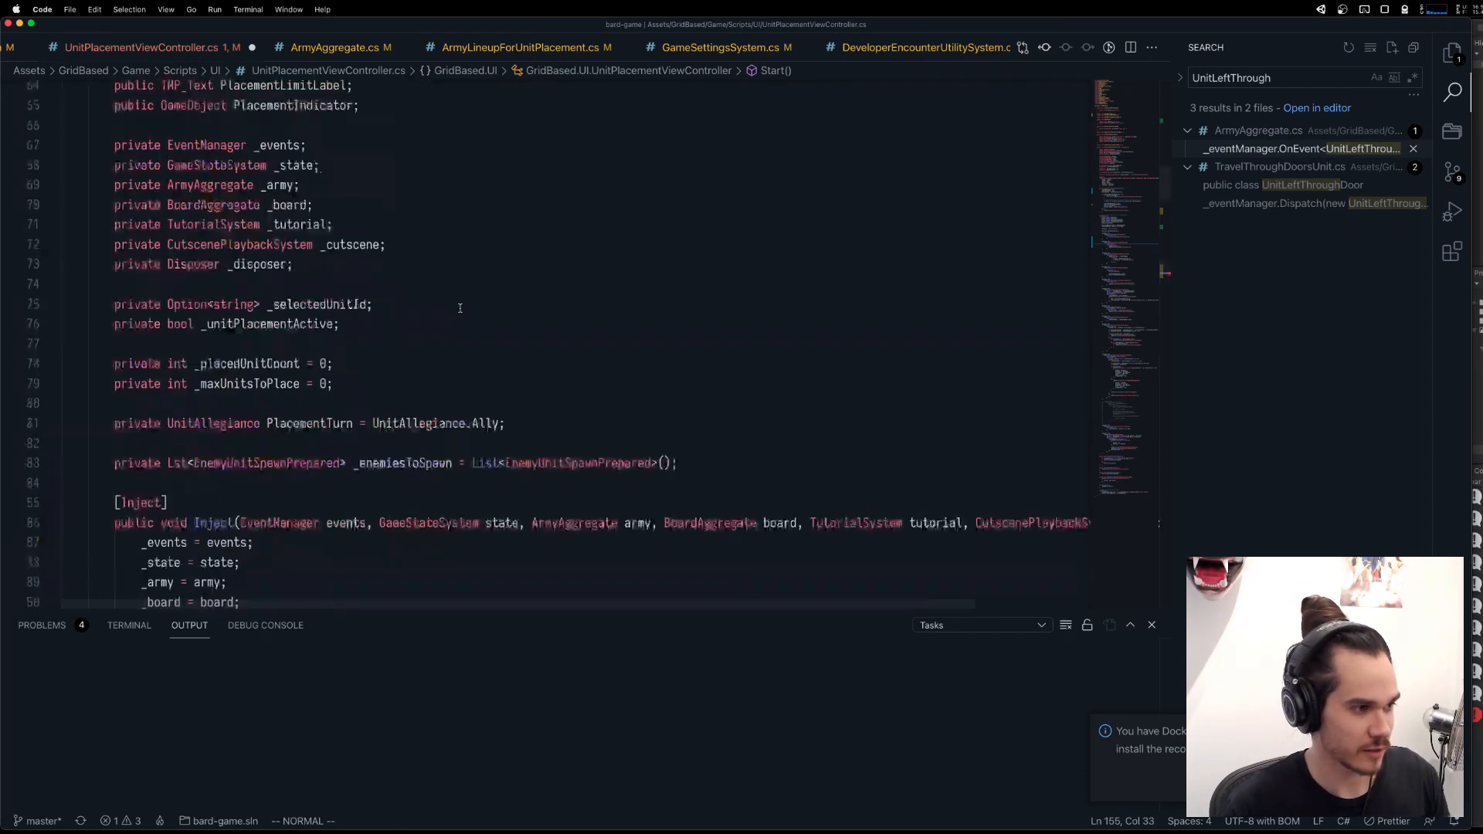
pyautogui.hscroll(5, 804, 419)
pyautogui.hscroll(-3, 651, 431)
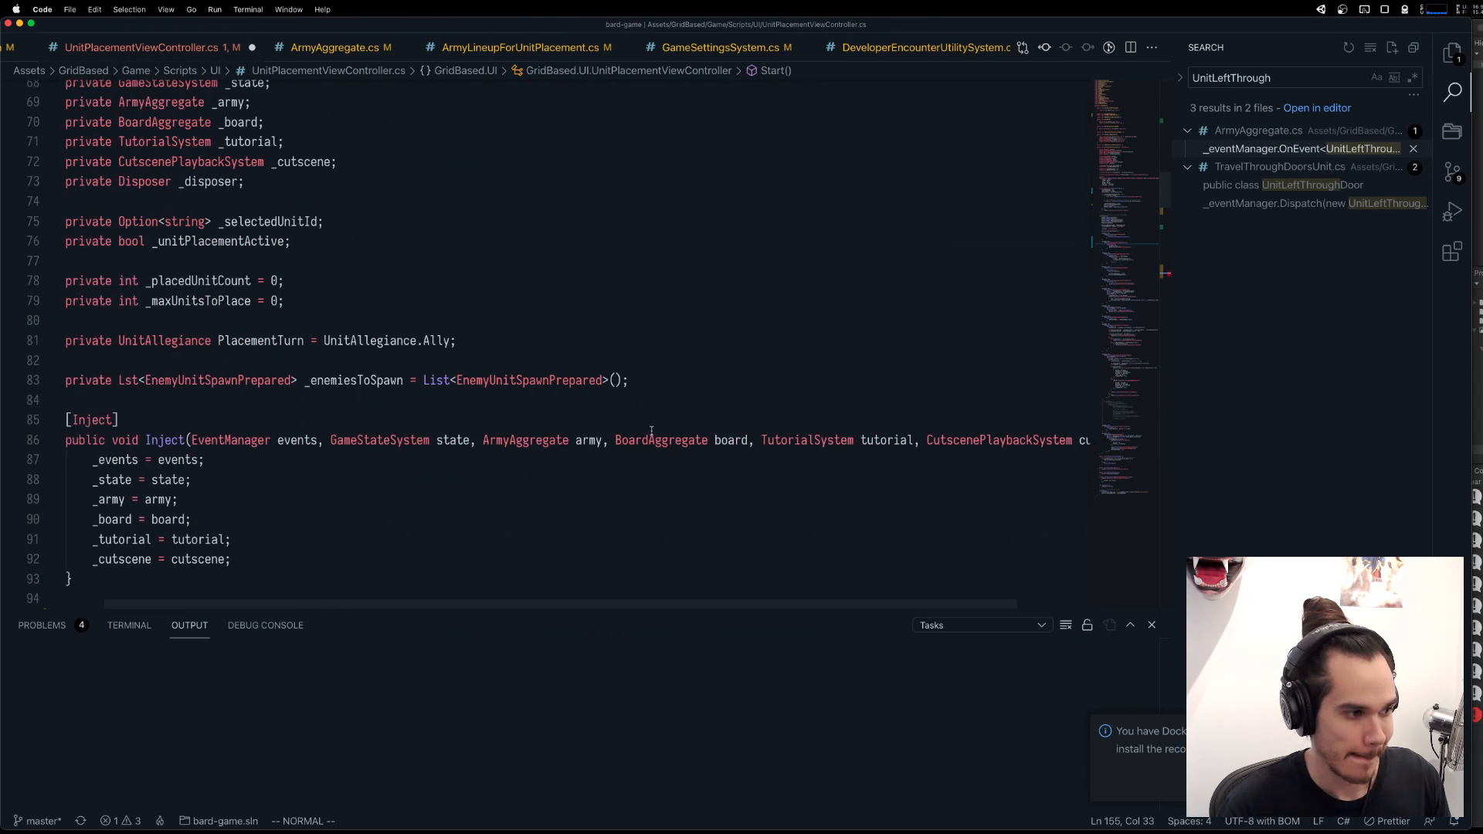
pyautogui.click(467, 442)
pyautogui.write('la Game')
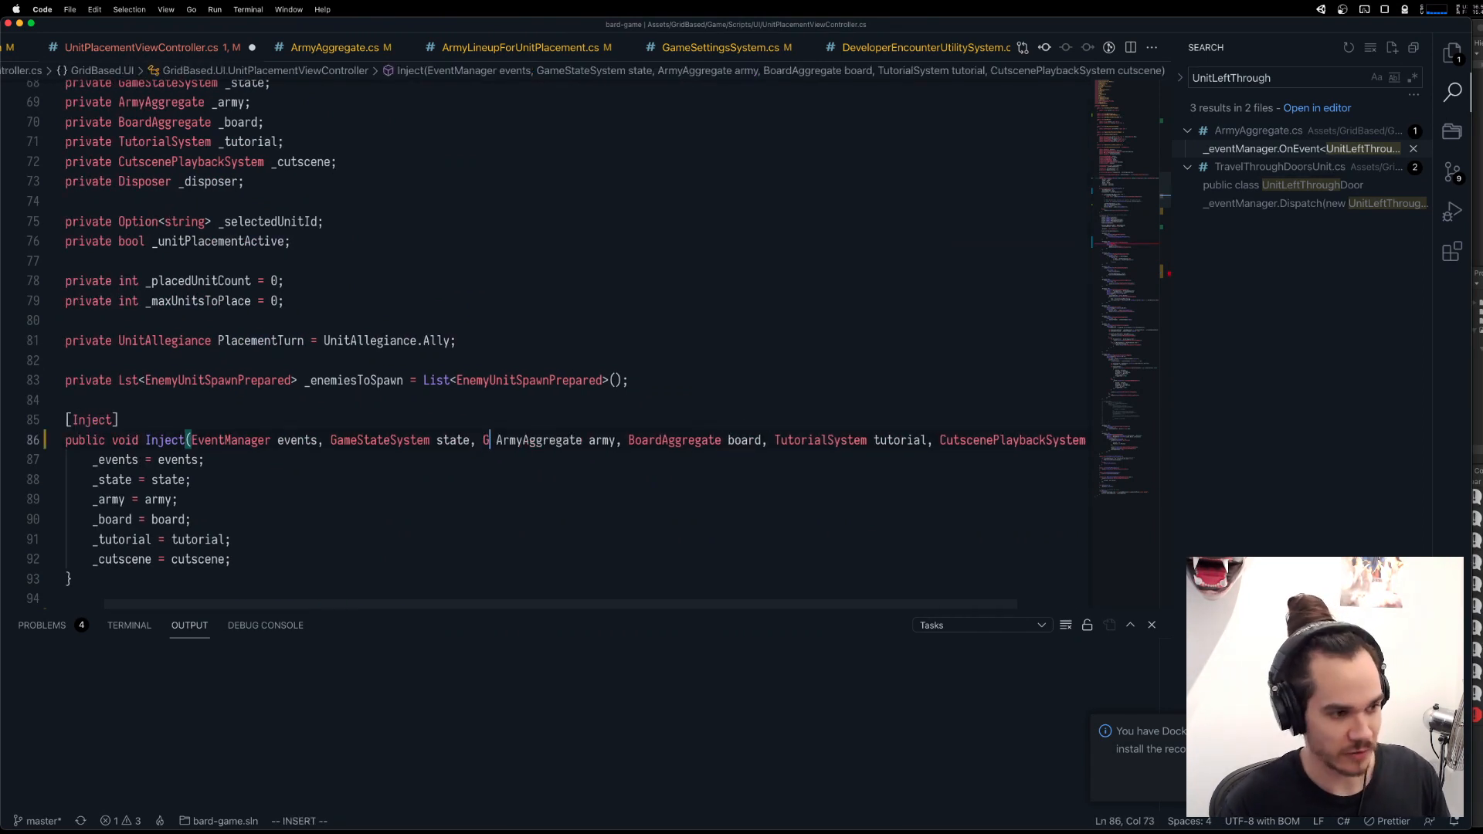
pyautogui.write('speed')
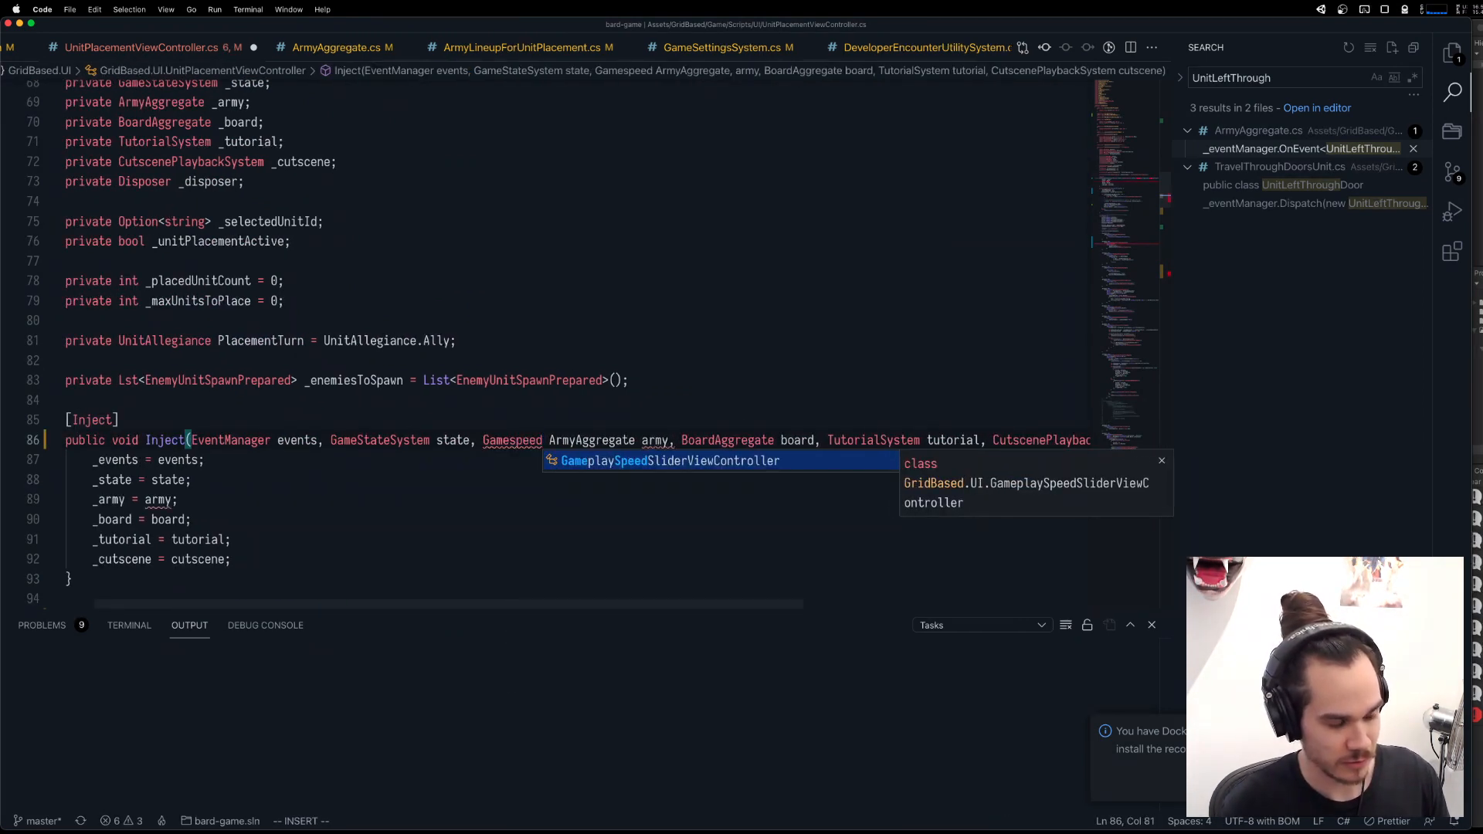
pyautogui.press('super+p')
pyautogui.write('gamespeed')
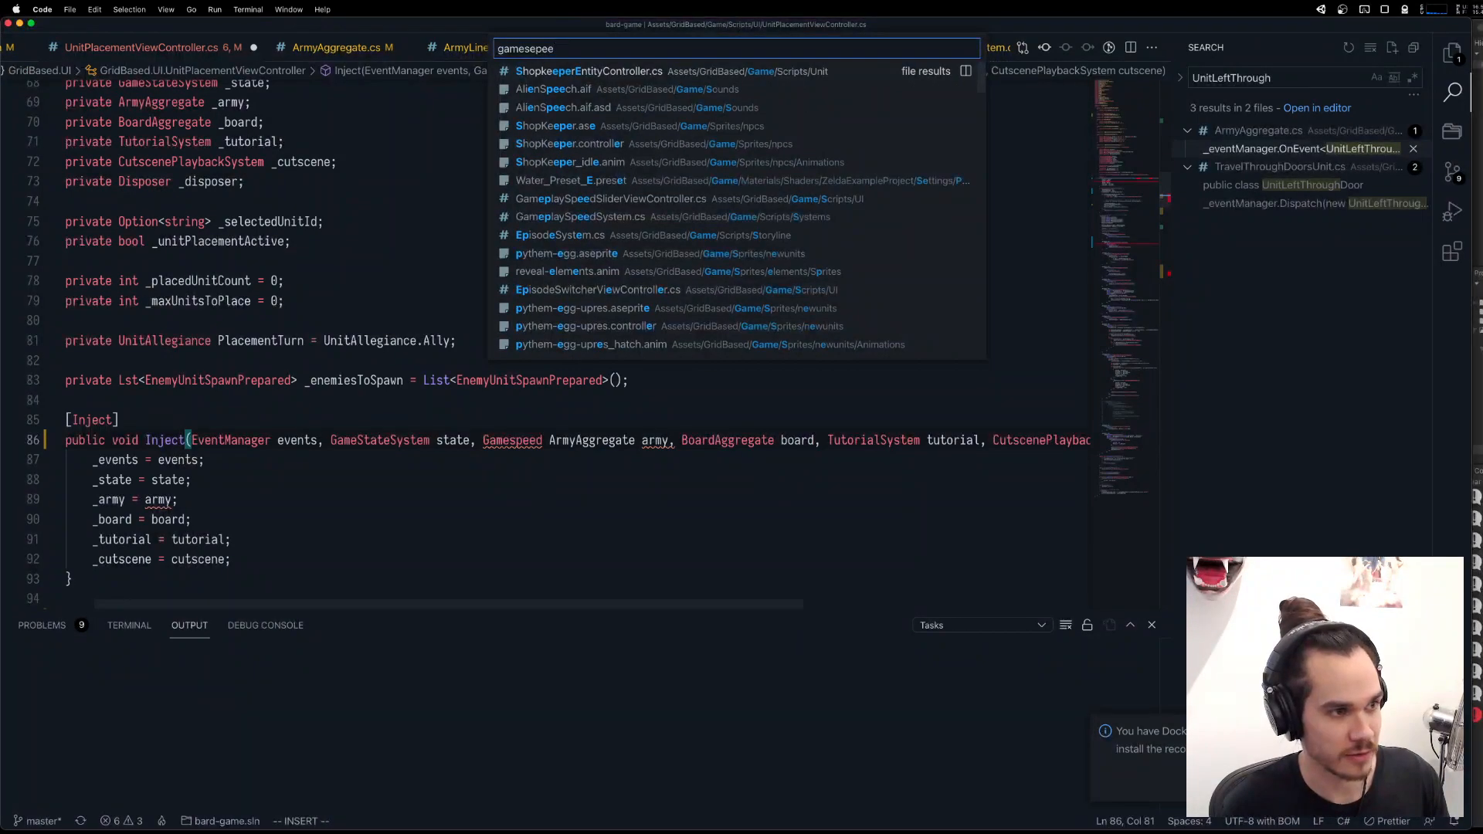
pyautogui.press('Escape')
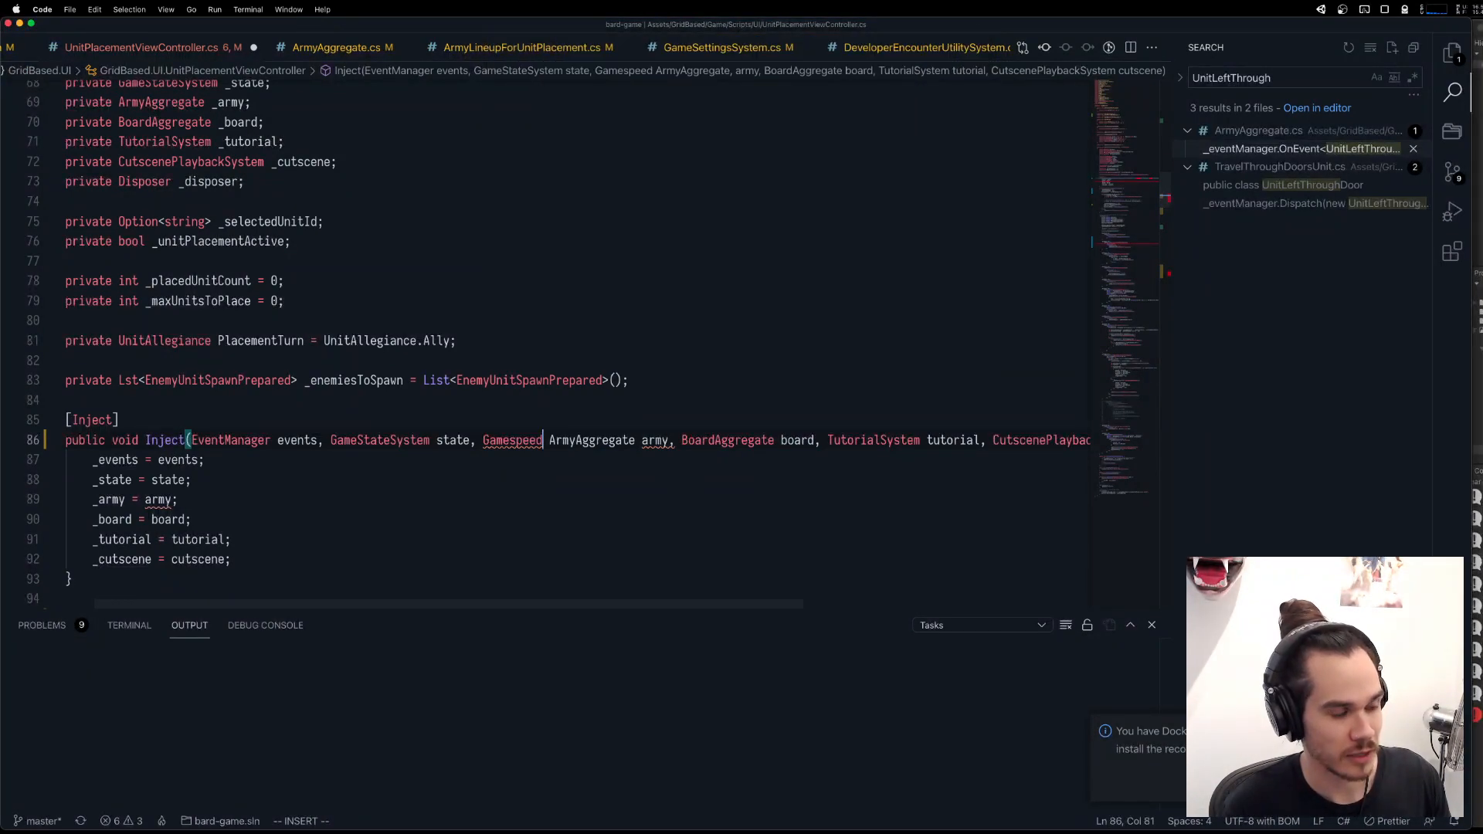
# Complete the new Inject parameter as GameplaySpeedSystem speed, placed before ArmyAggregate army.
pyautogui.press('BackSpace')
pyautogui.press('BackSpace')
pyautogui.press('BackSpace')
pyautogui.press('BackSpace')
pyautogui.press('BackSpace')
pyautogui.write('playS')
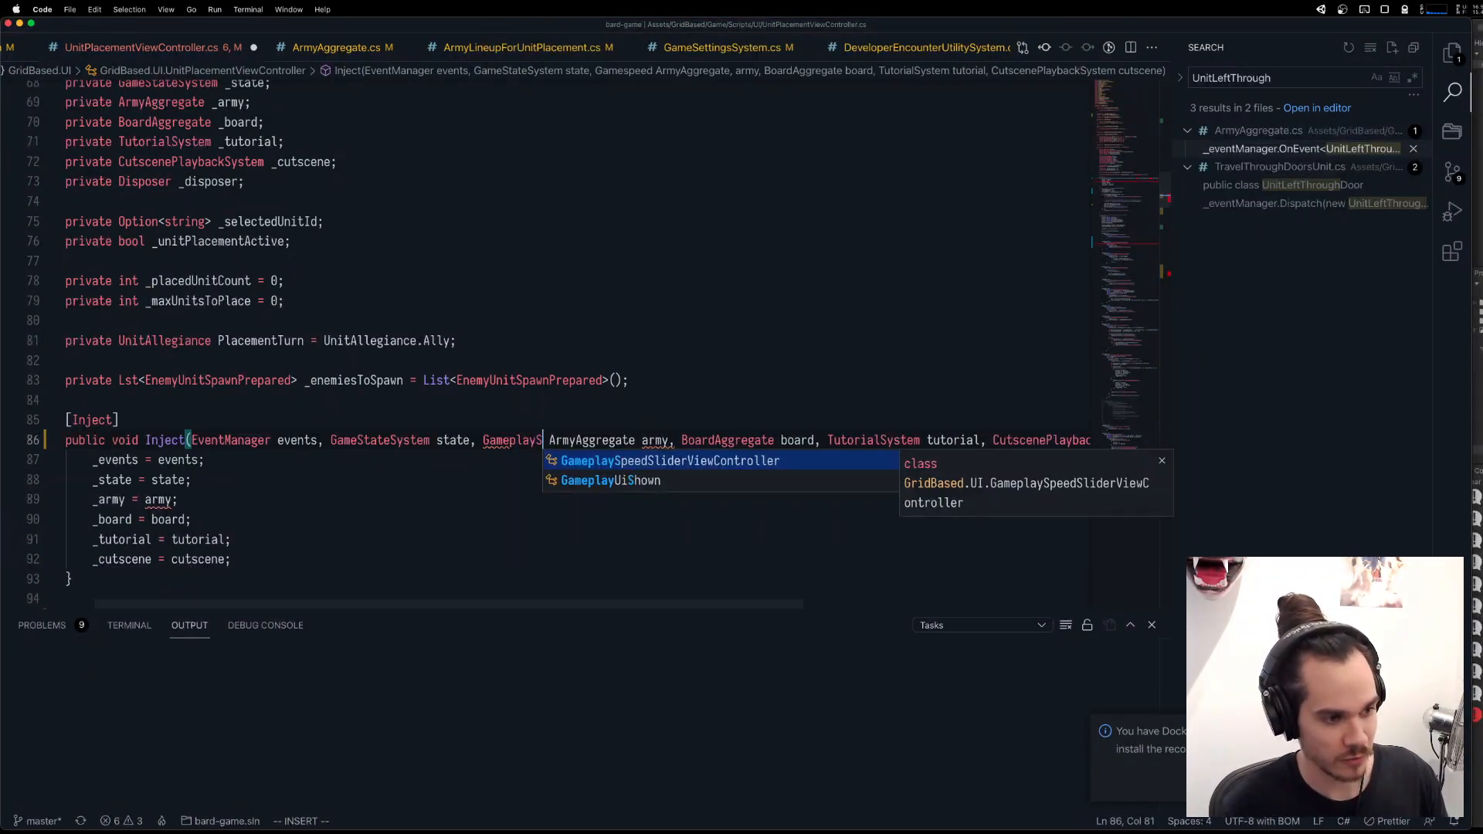
pyautogui.write('peedSystem speedSystem,')
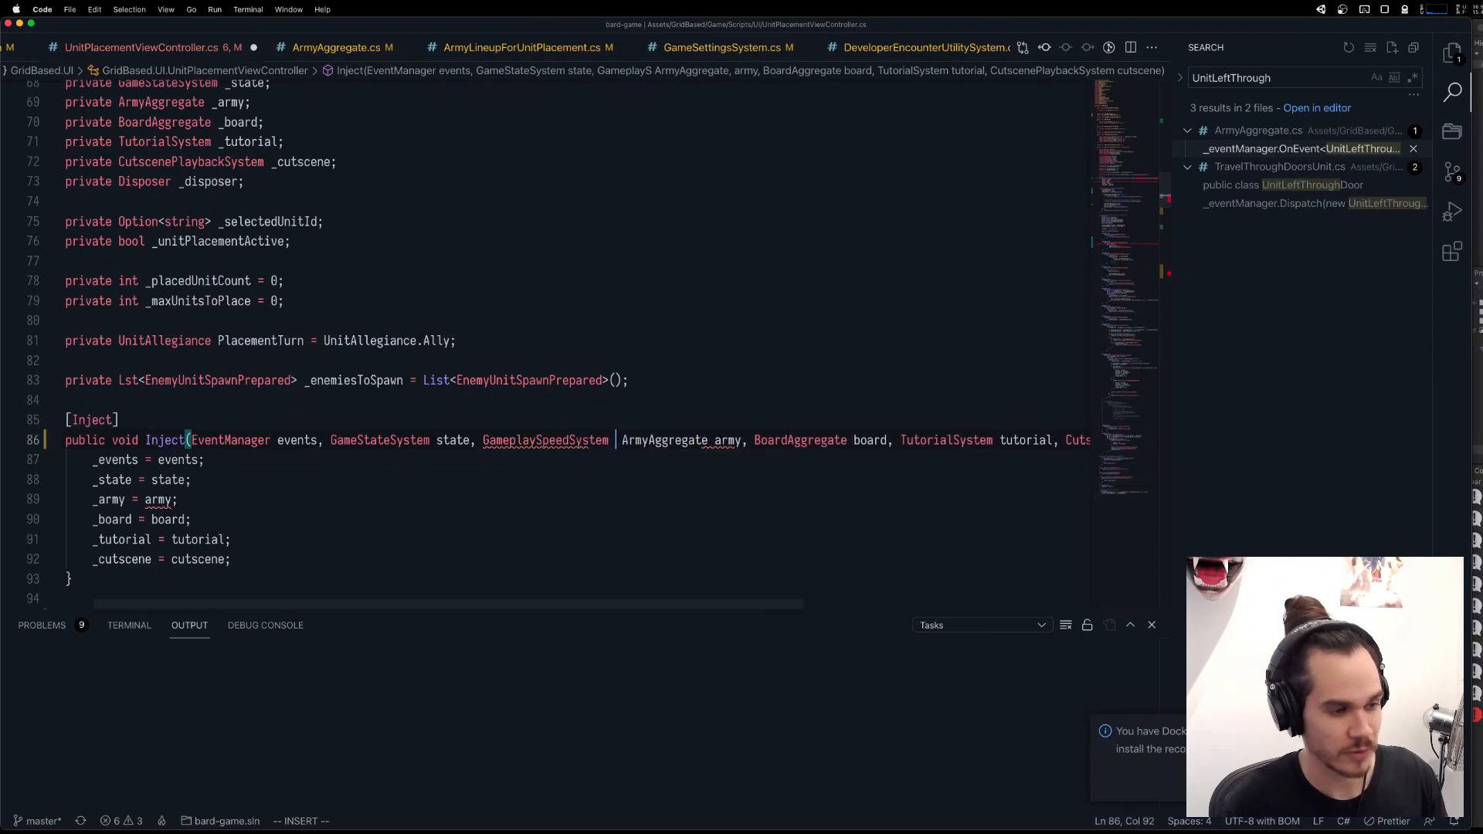
pyautogui.press('Escape')
pyautogui.press('b')
pyautogui.press('b')
pyautogui.write('wcw')
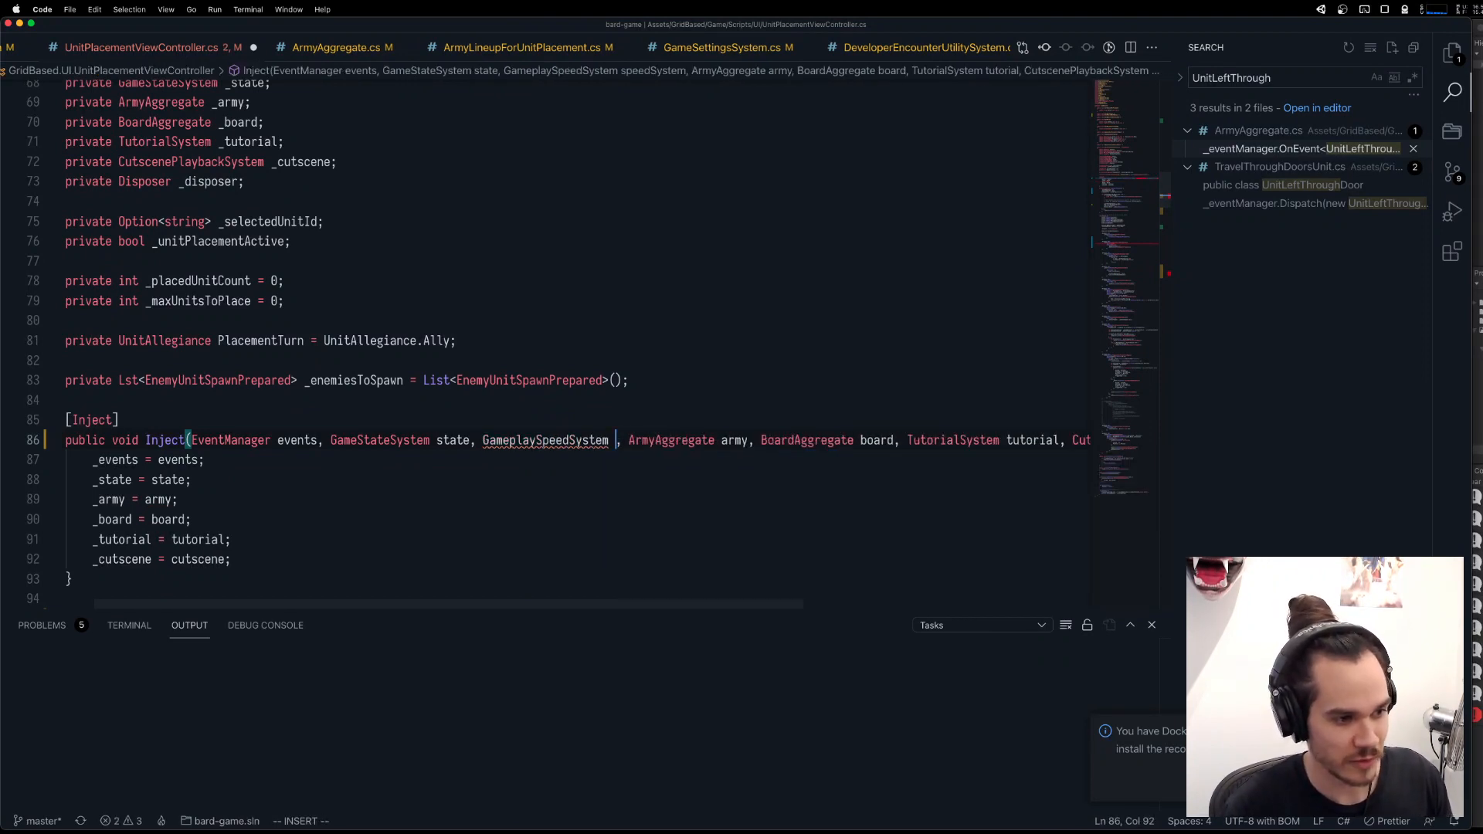
pyautogui.write('speed')
# Apply the quick fix that adds the missing import for GameplaySpeedSystem in UnitPlacementViewController.cs.
pyautogui.press('Escape')
pyautogui.press('b')
pyautogui.press('b')
pyautogui.press('super+period')
pyautogui.press('super+period')
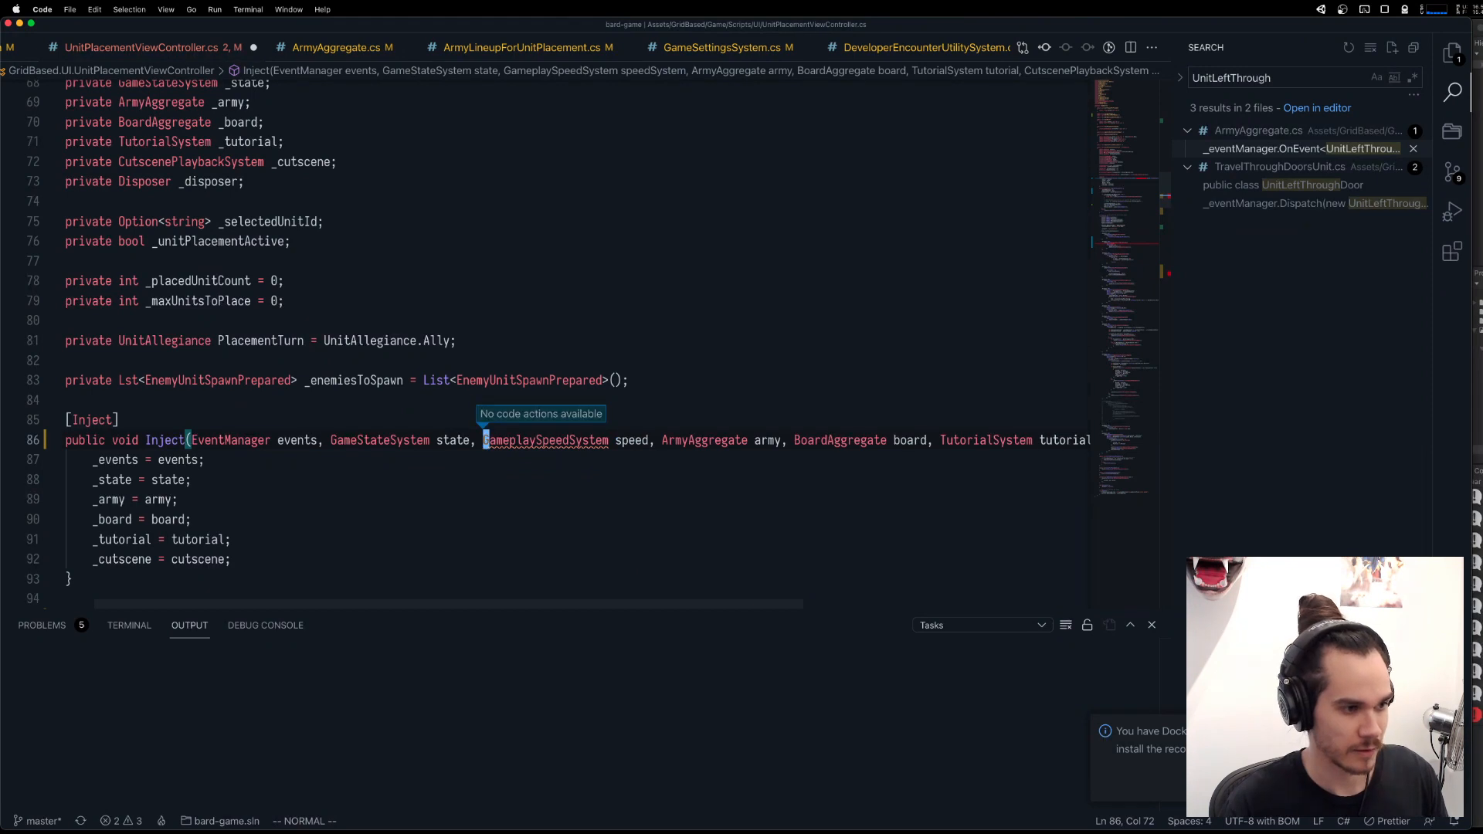
pyautogui.press('Return')
pyautogui.press('j')
pyautogui.press('j')
pyautogui.press('j')
pyautogui.press('j')
pyautogui.press('j')
pyautogui.press('j')
pyautogui.press('j')
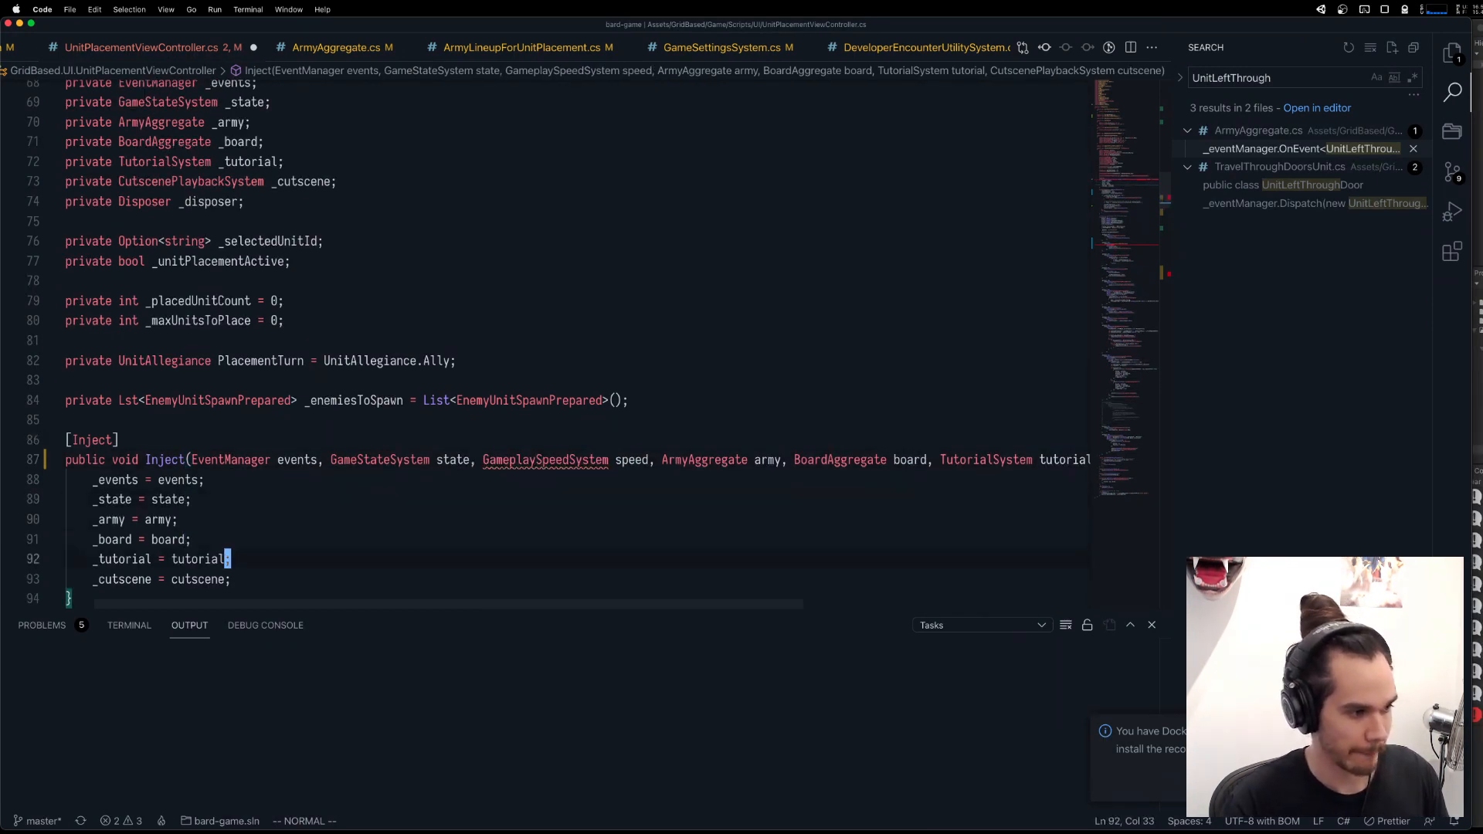
# Add the assignment _speed = speed; after the _cutscene assignment in the Inject method.
pyautogui.press('A')
pyautogui.press('Escape')
pyautogui.press('k')
pyautogui.press('A')
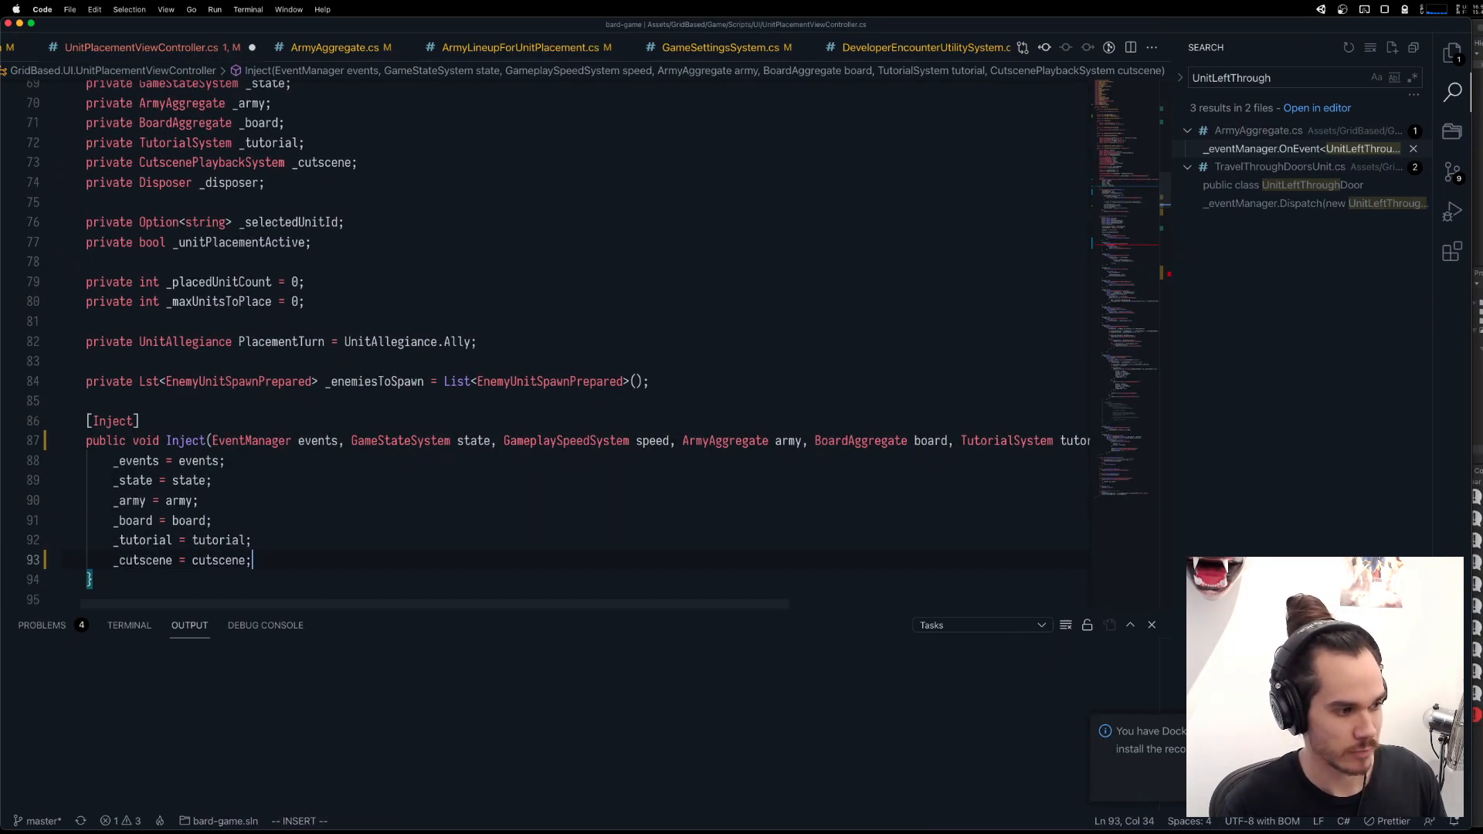
pyautogui.press('Return')
pyautogui.write('_speed = SpriteRenderer;')
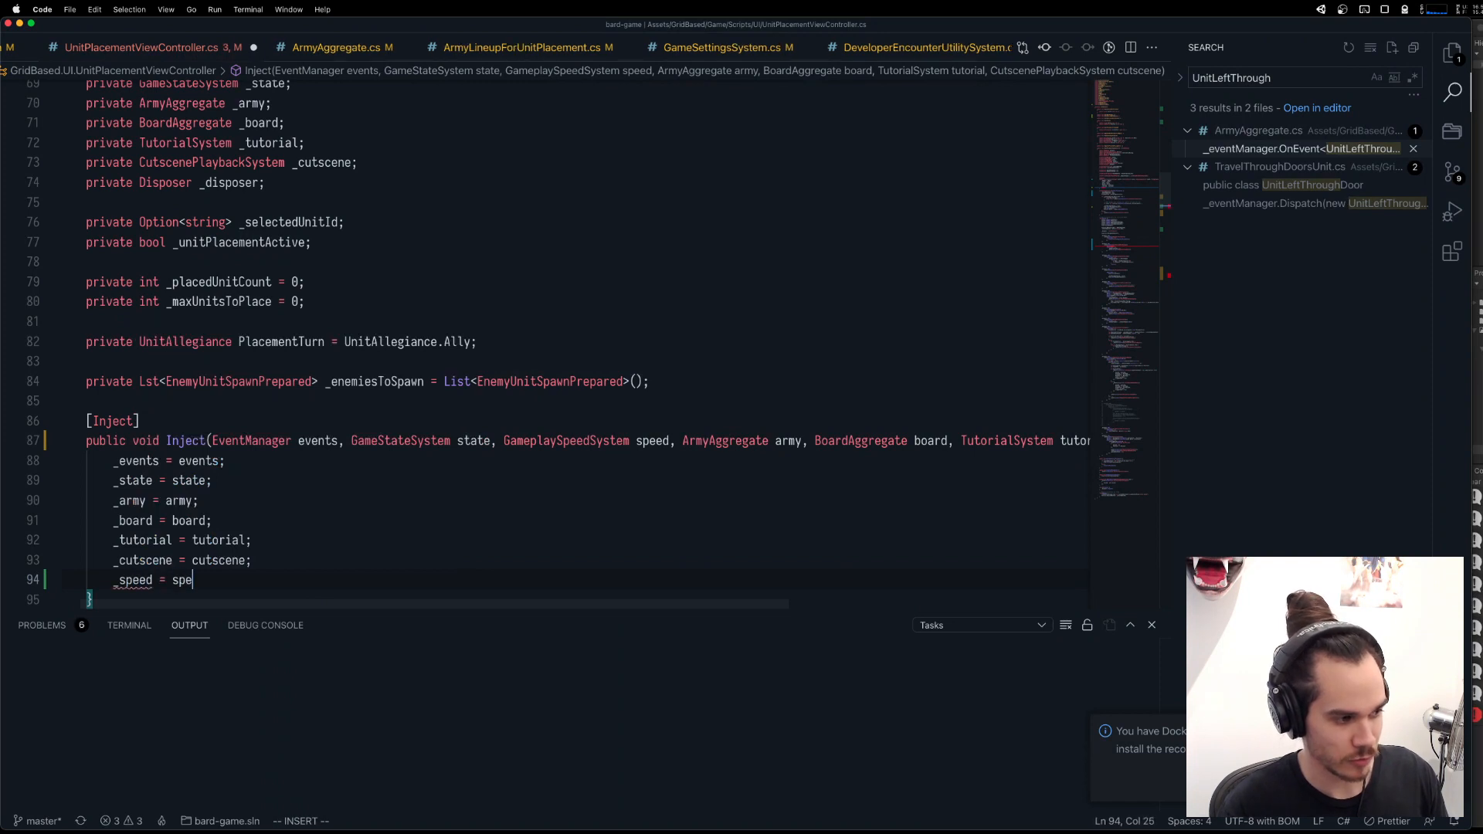
pyautogui.press('Escape')
pyautogui.write('bcw')
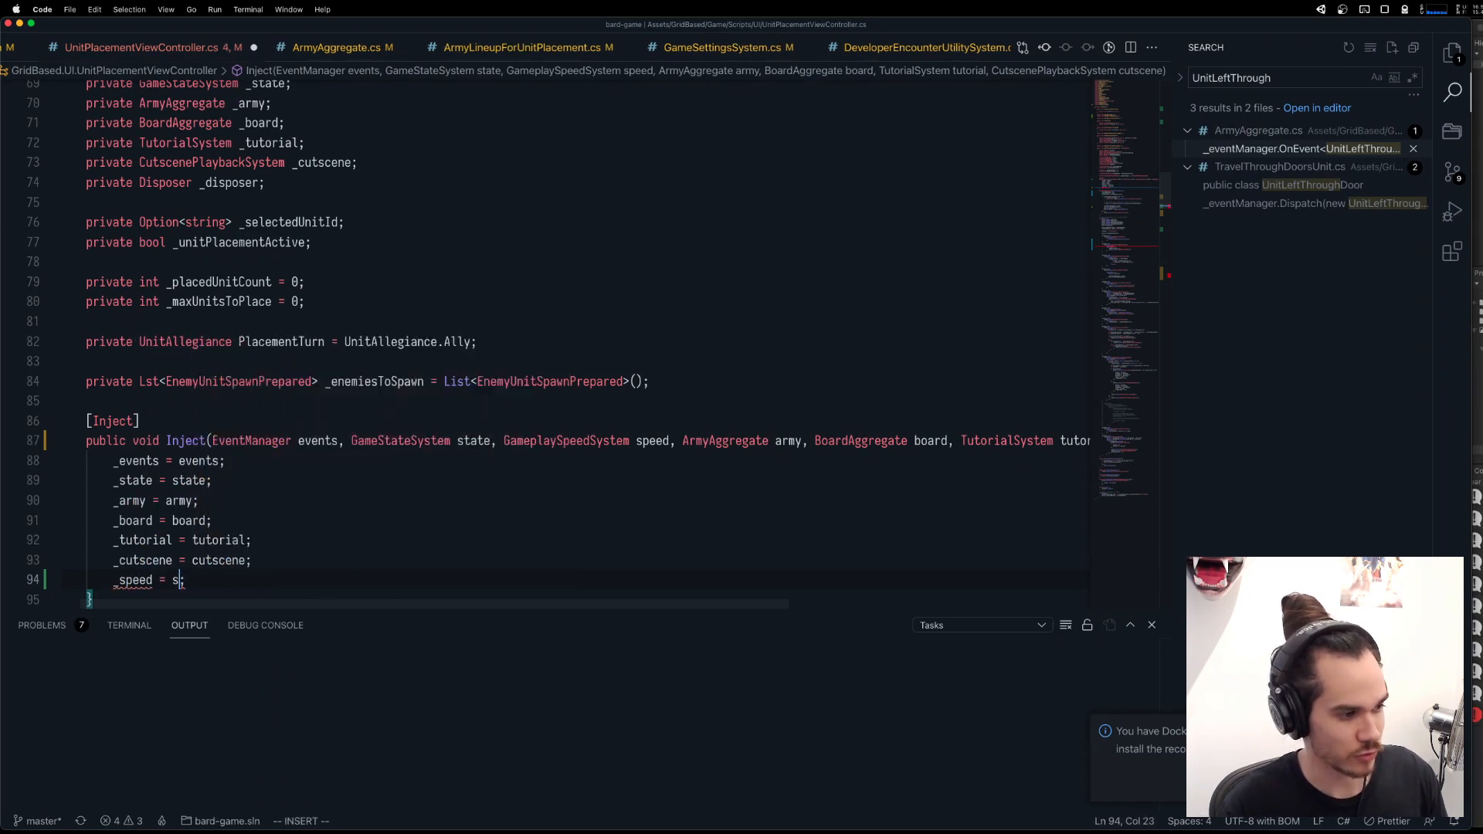
pyautogui.write('speed')
pyautogui.press('Escape')
# Apply the quick fix on _speed that generates the private GameplaySpeedSystem _speed field.
pyautogui.scroll(-1, 541, 347)
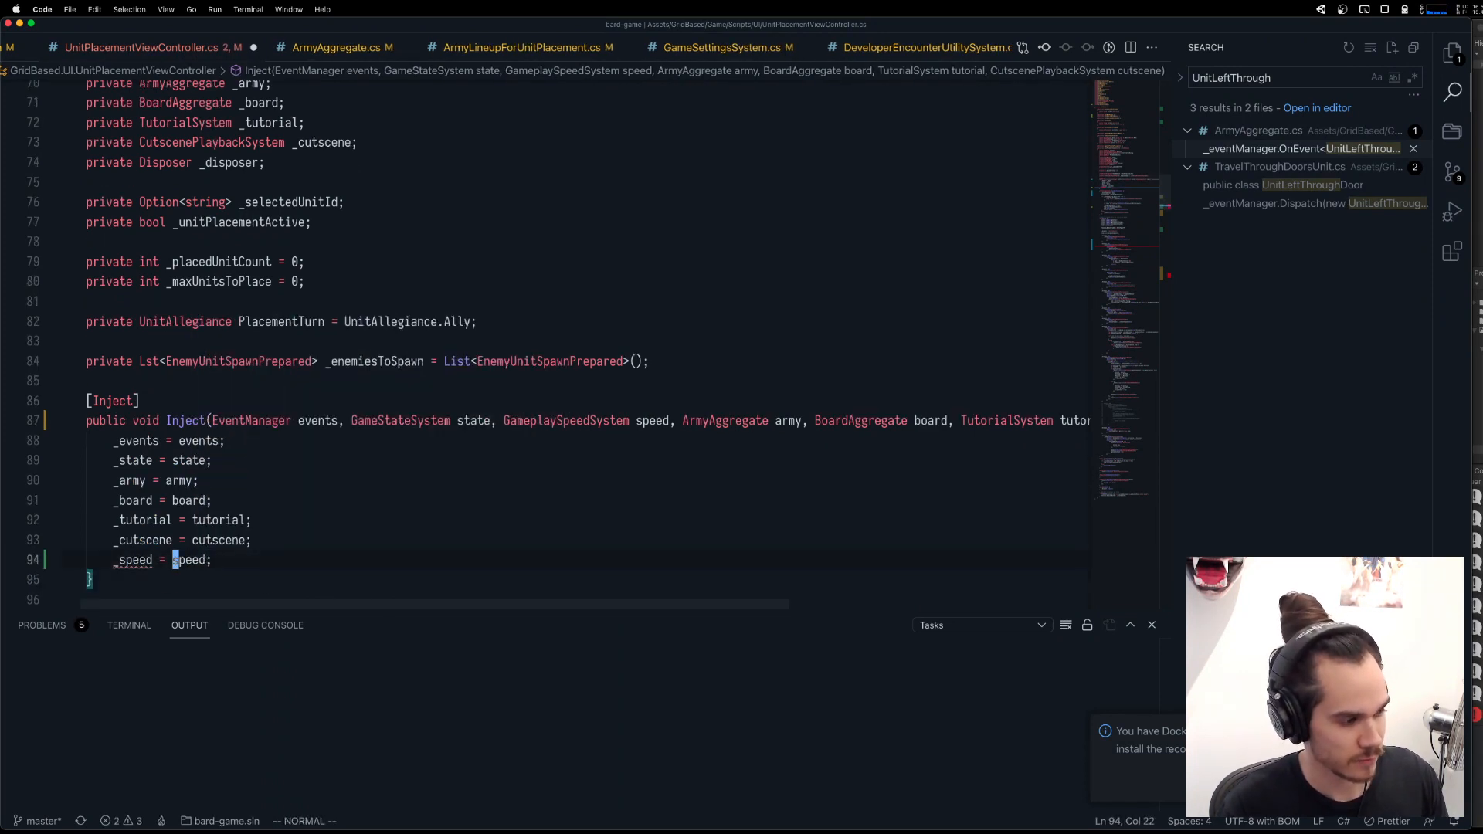
pyautogui.press('b')
pyautogui.press('b')
pyautogui.press('super+period')
pyautogui.press('Return')
# Change the Delay argument in the UnitReturnedWithBackup subscription to _speed.Time(0.1f).
pyautogui.scroll(-1, 474, 444)
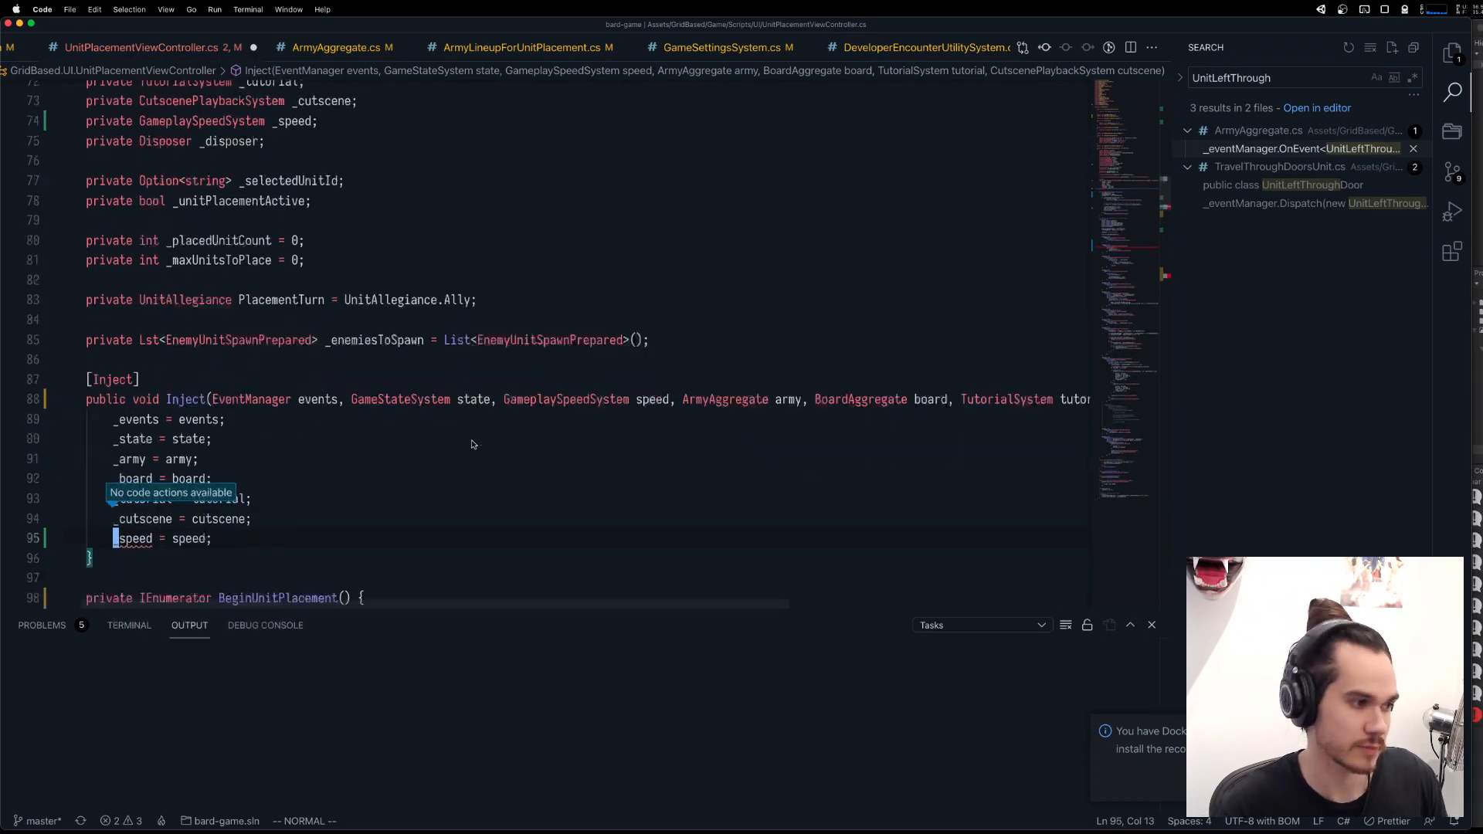
pyautogui.scroll(-5, 473, 444)
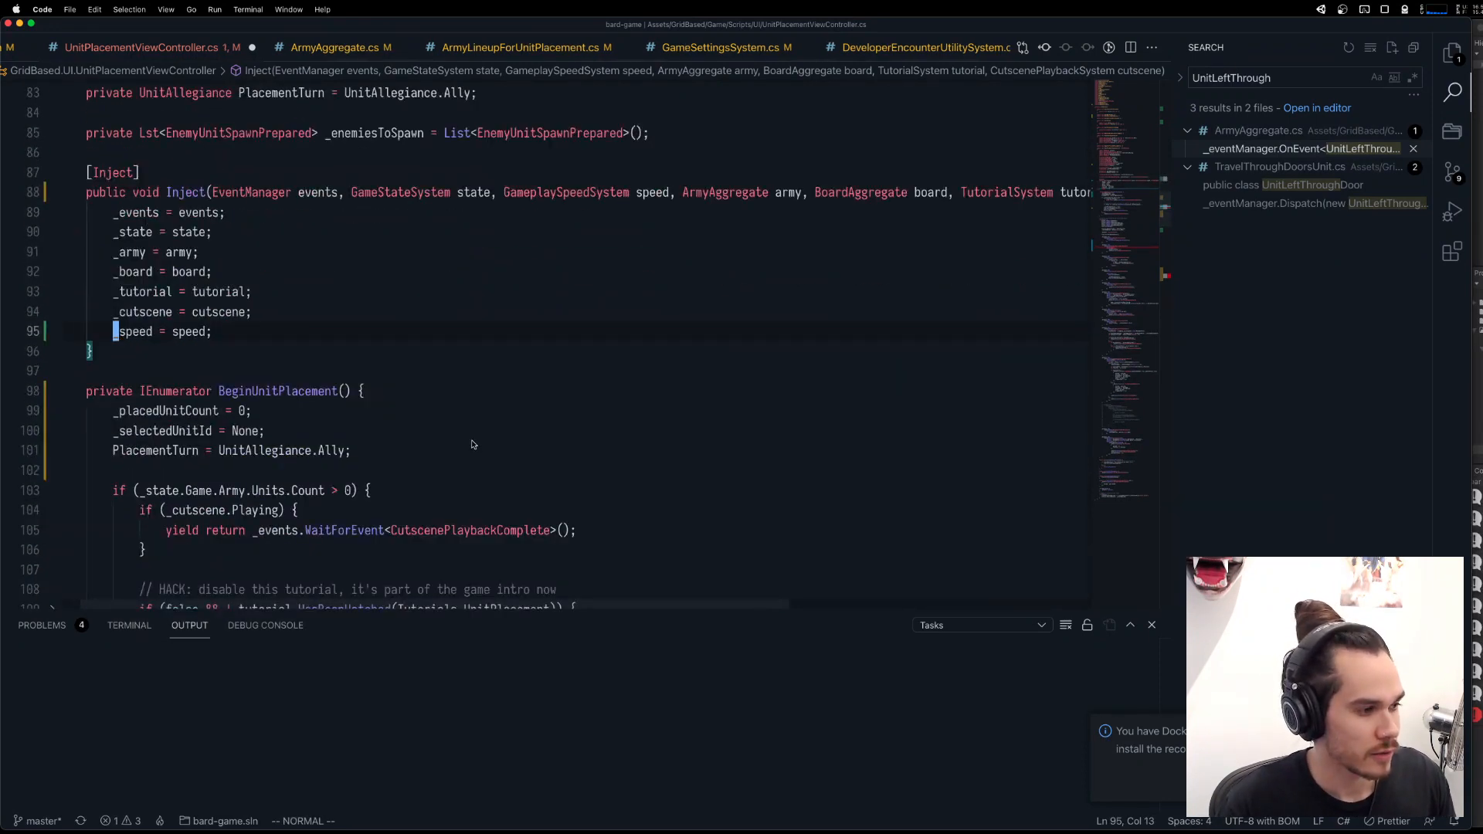
pyautogui.scroll(-10, 473, 445)
pyautogui.scroll(-12, 300, 459)
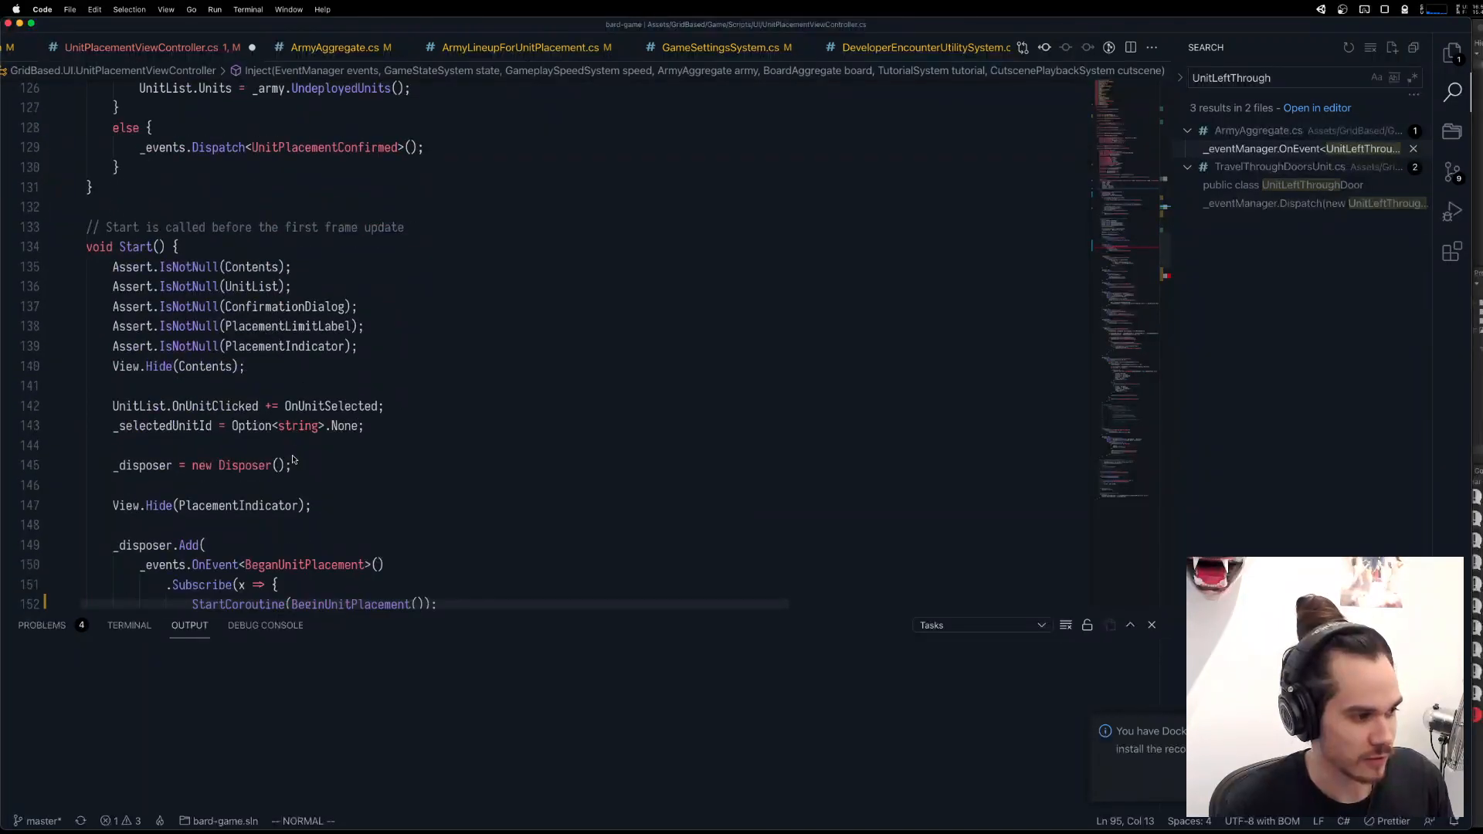
pyautogui.click(248, 431)
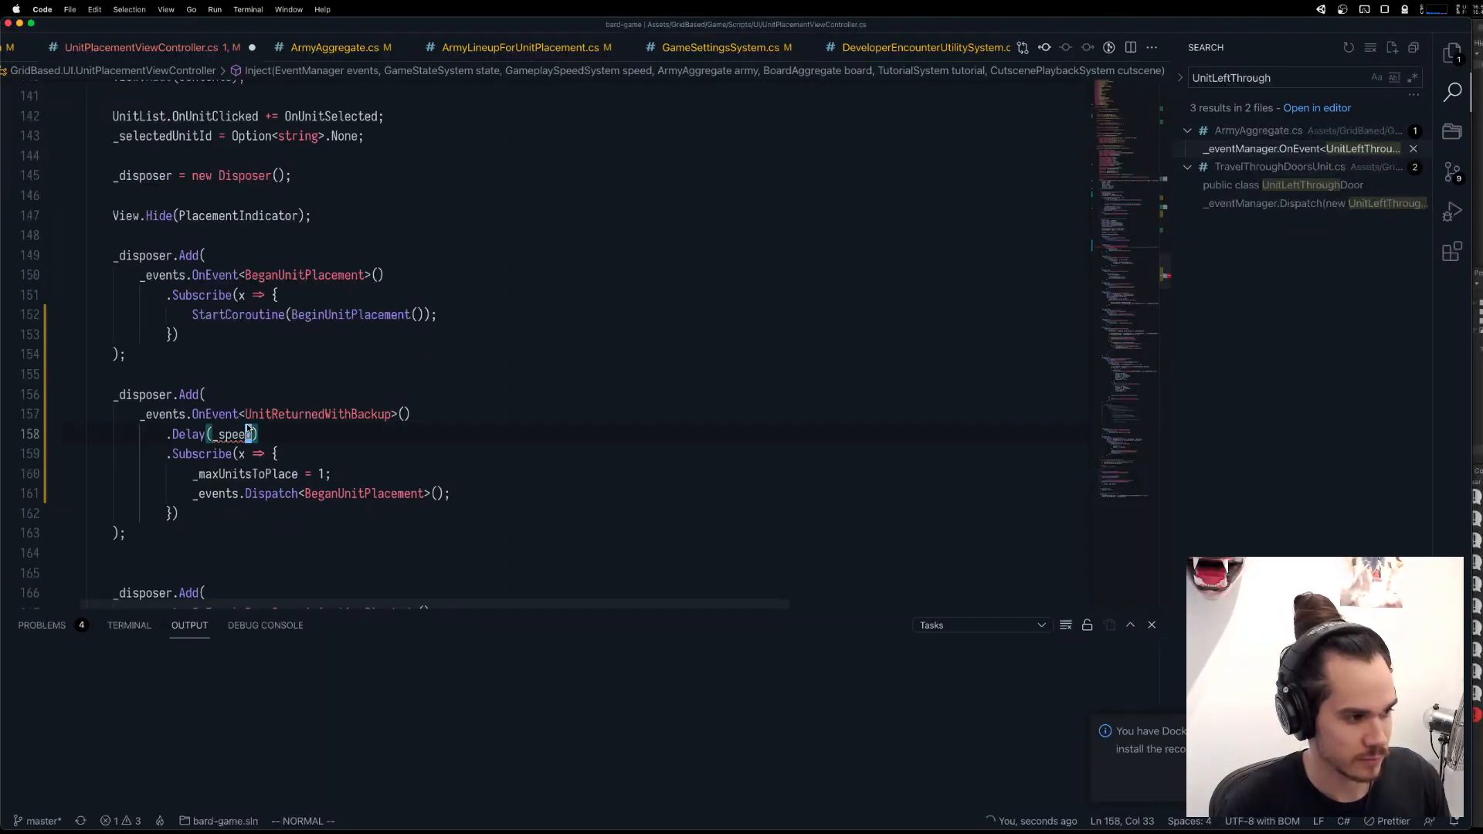
pyautogui.write('a.P')
pyautogui.press('BackSpace')
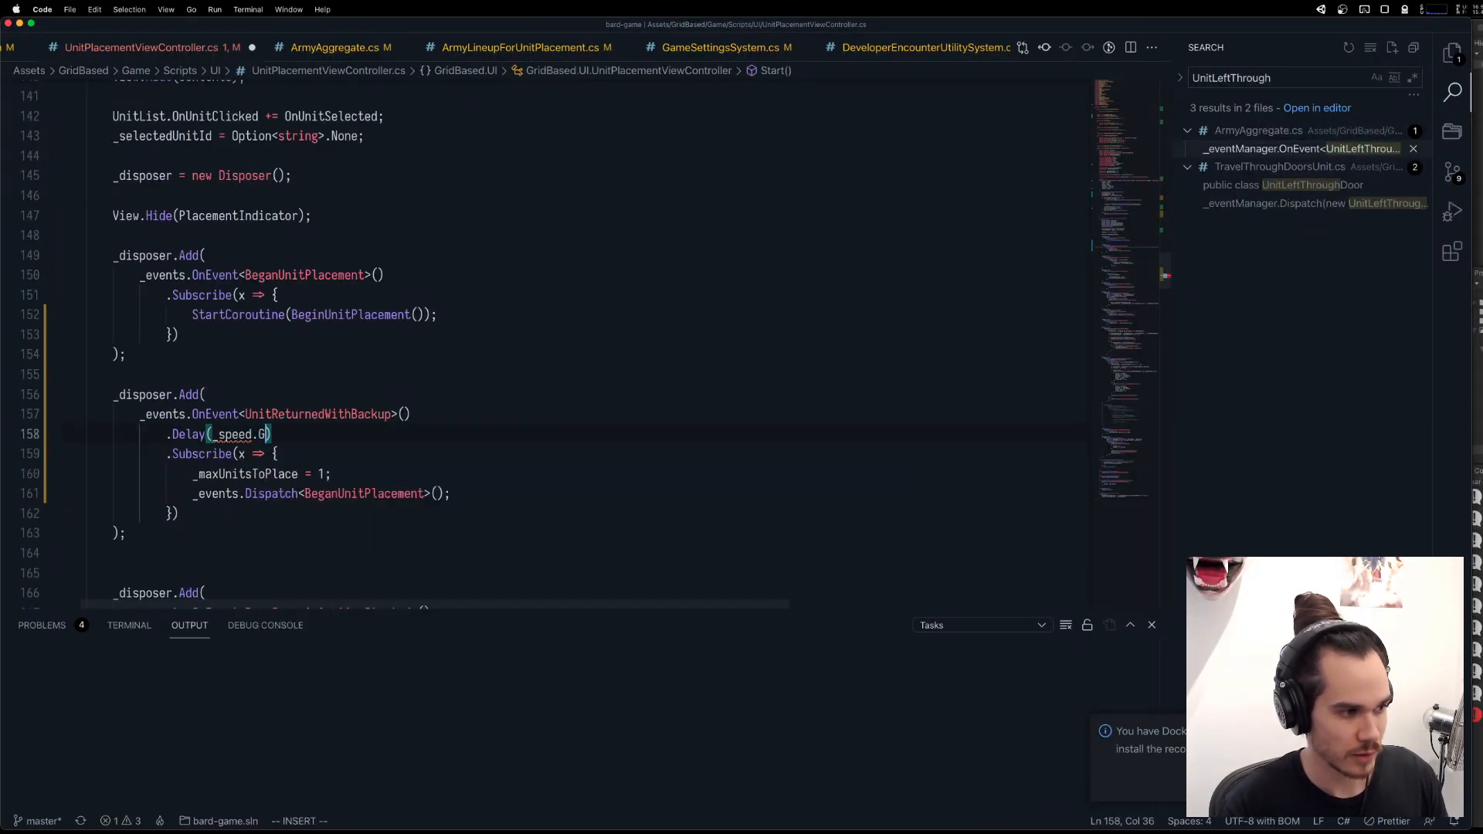
pyautogui.write('Get')
pyautogui.press('BackSpace')
pyautogui.press('BackSpace')
pyautogui.press('BackSpace')
pyautogui.write('Time(')
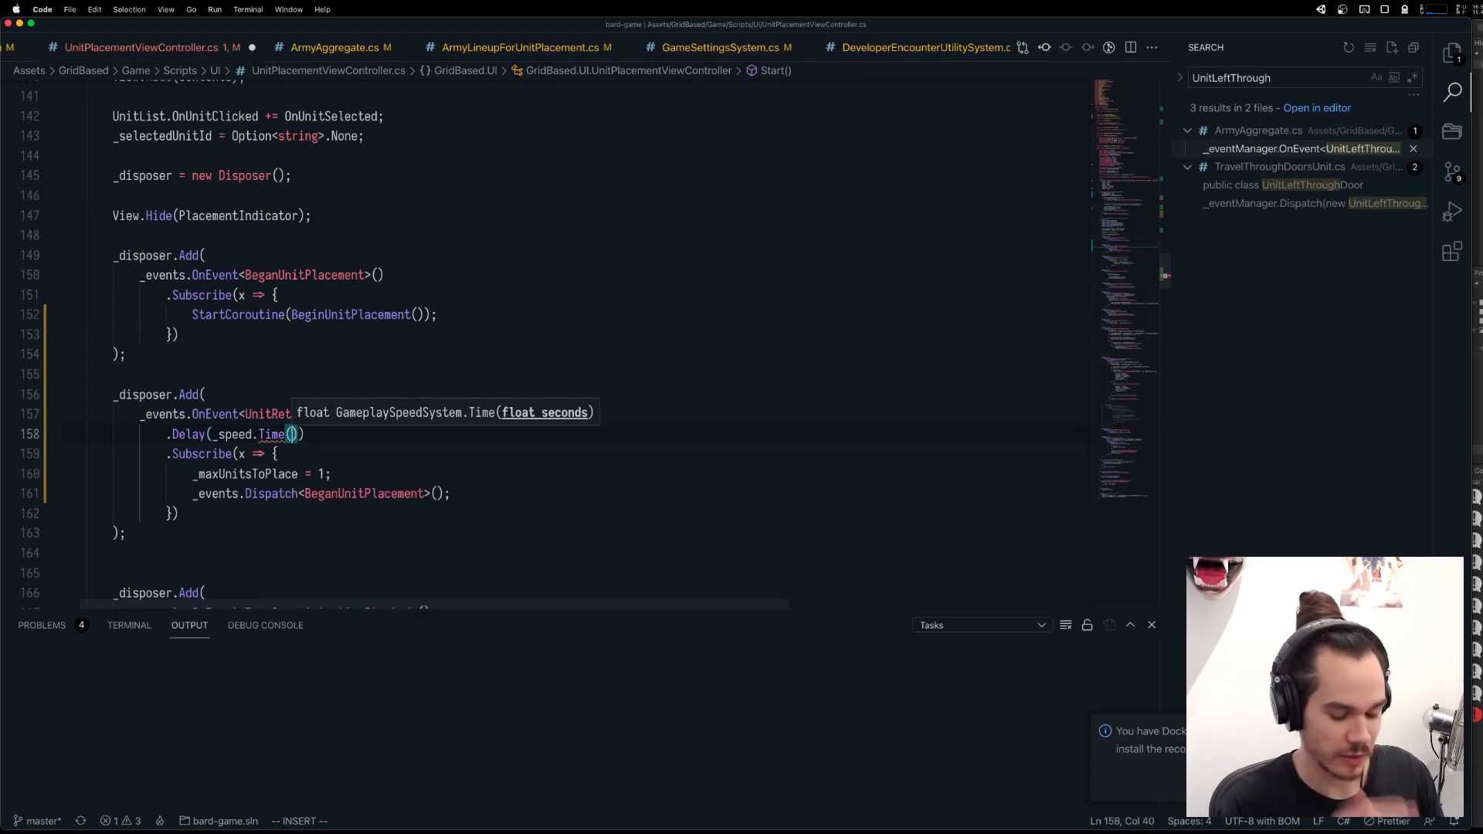
pyautogui.write('0.1f')
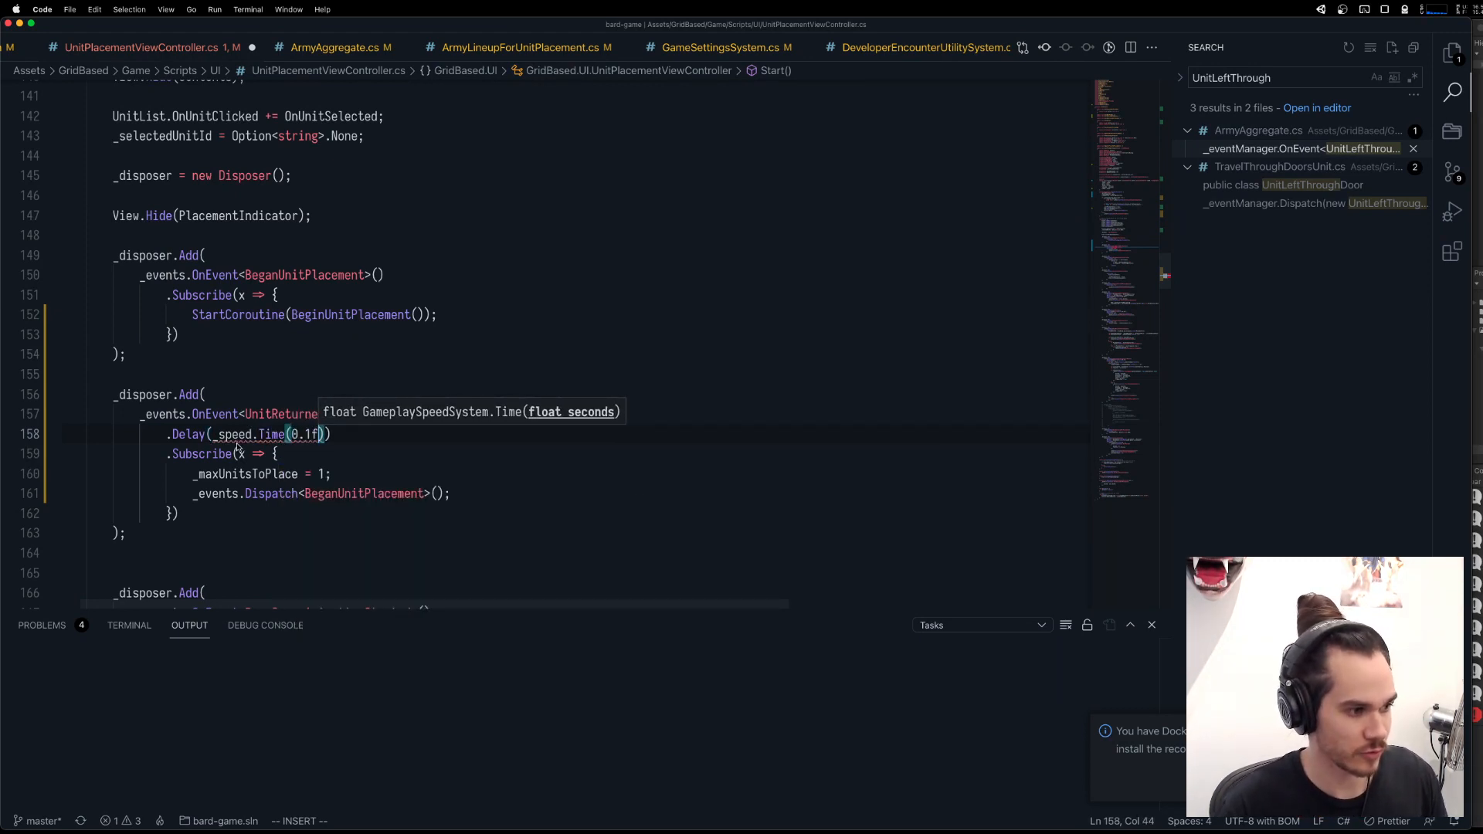
pyautogui.press('Escape')
pyautogui.moveTo(236, 430)
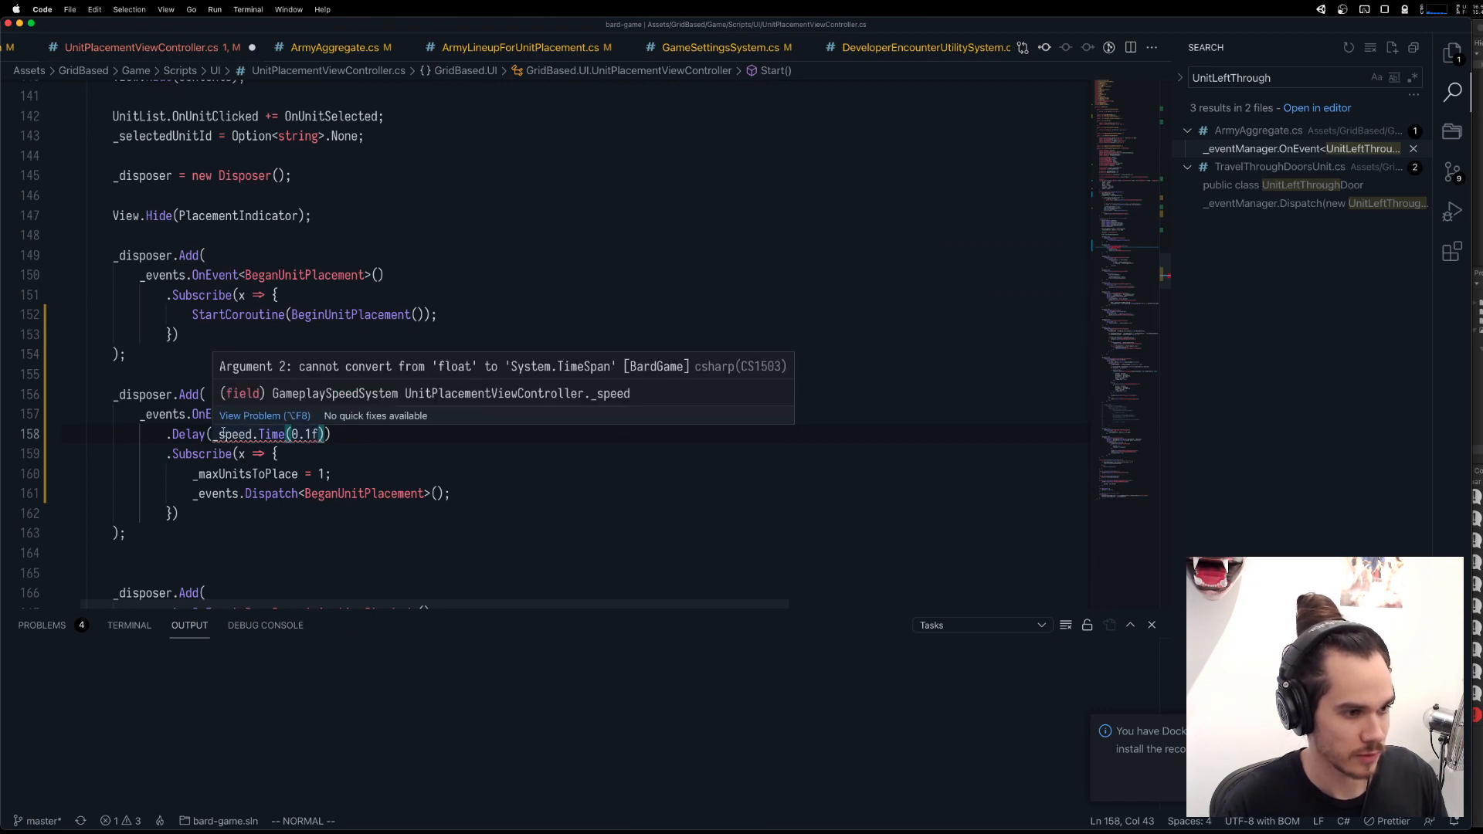
pyautogui.moveTo(216, 435); pyautogui.dragTo(325, 434)
pyautogui.press('d')
pyautogui.press('super+z')
pyautogui.press('Escape')
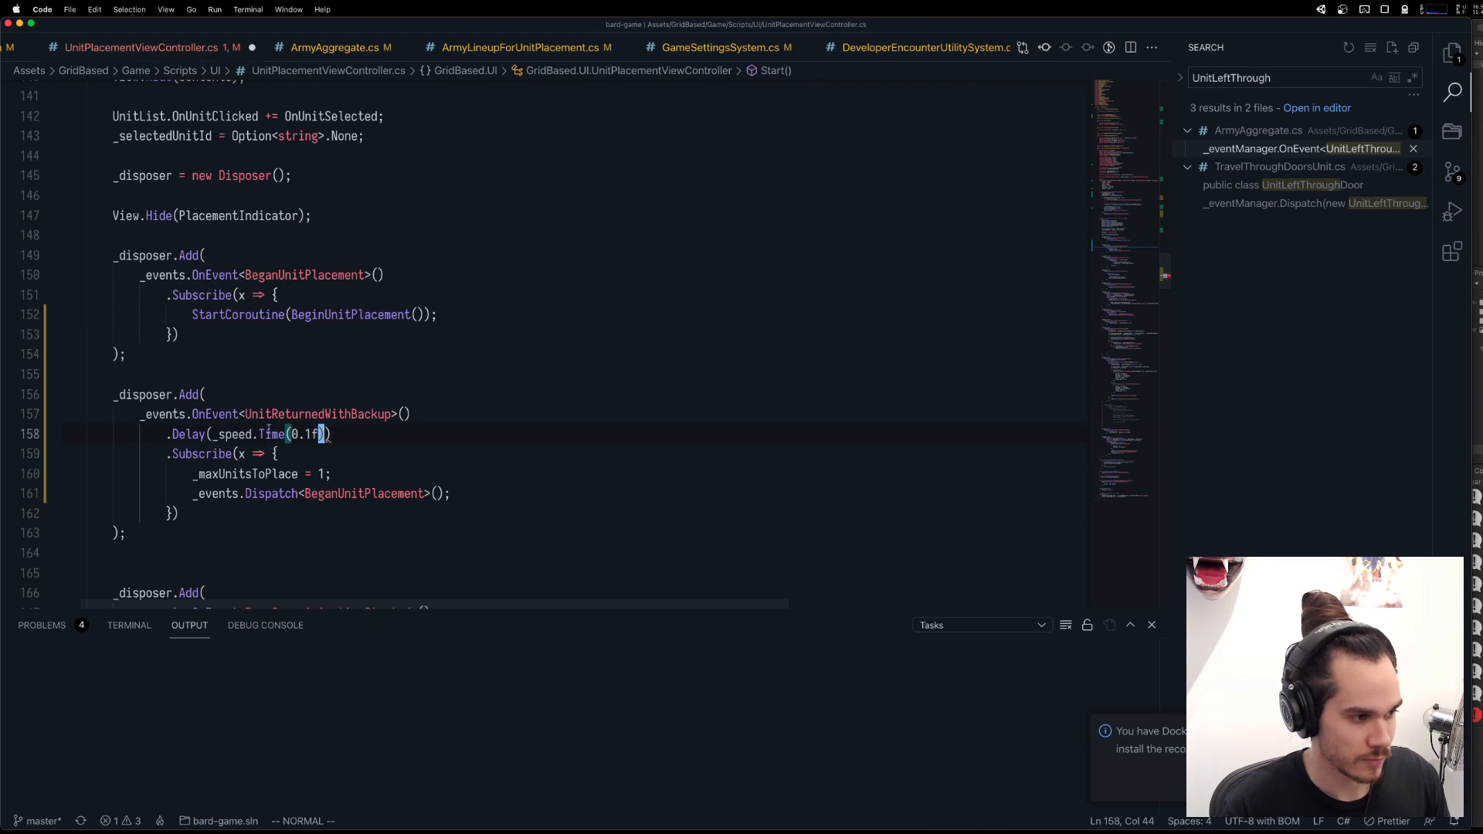
# Open the definition of Time in GameplaySpeedSystem.cs and duplicate the method below itself, separated by a blank line.
pyautogui.keyDown('super'); pyautogui.click(270, 430); pyautogui.keyUp('super')
pyautogui.scroll(3, 226, 217)
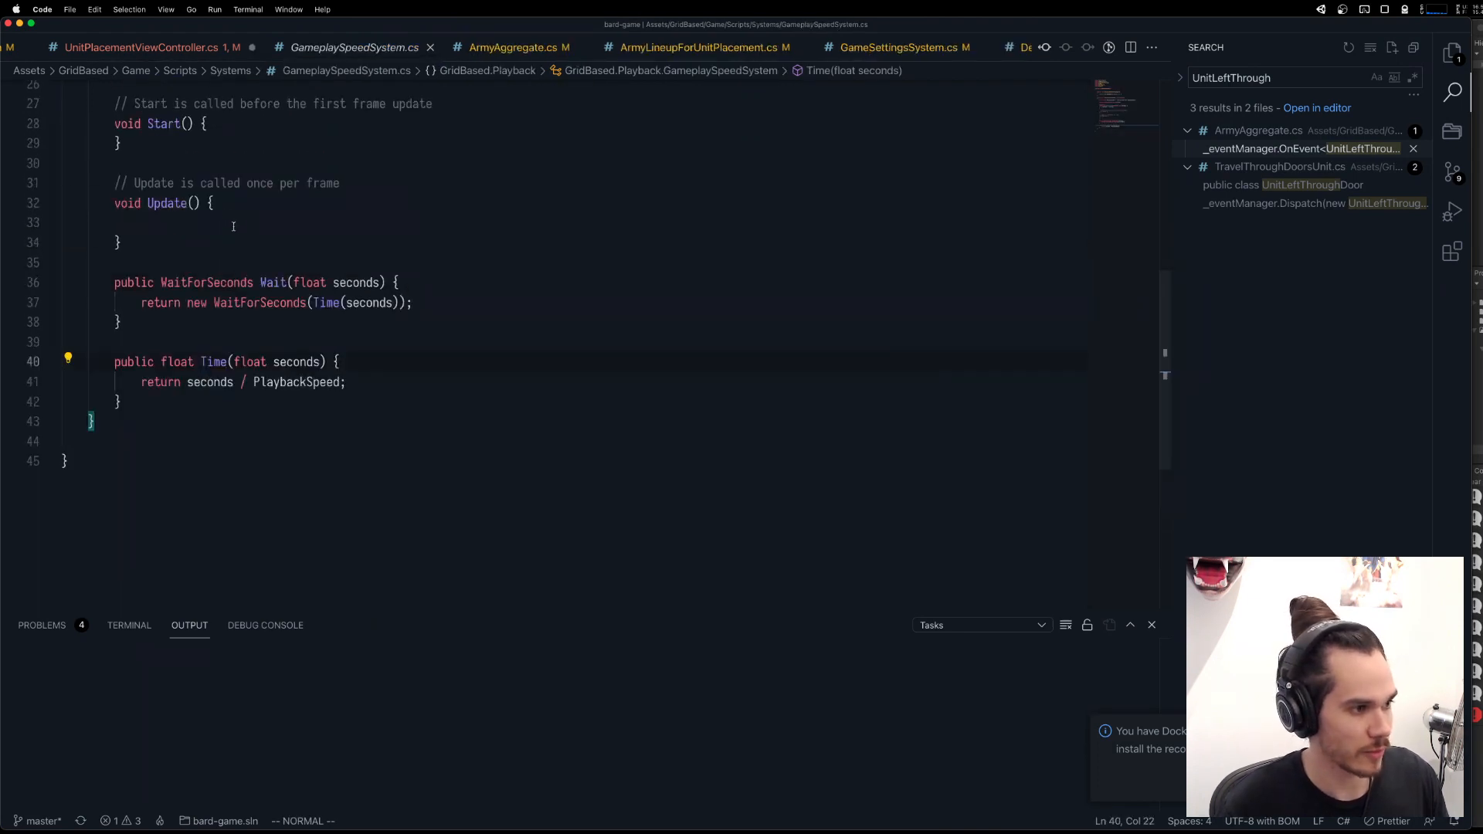
pyautogui.press('V')
pyautogui.press('j')
pyautogui.press('j')
pyautogui.press('y')
pyautogui.press('j')
pyautogui.press('j')
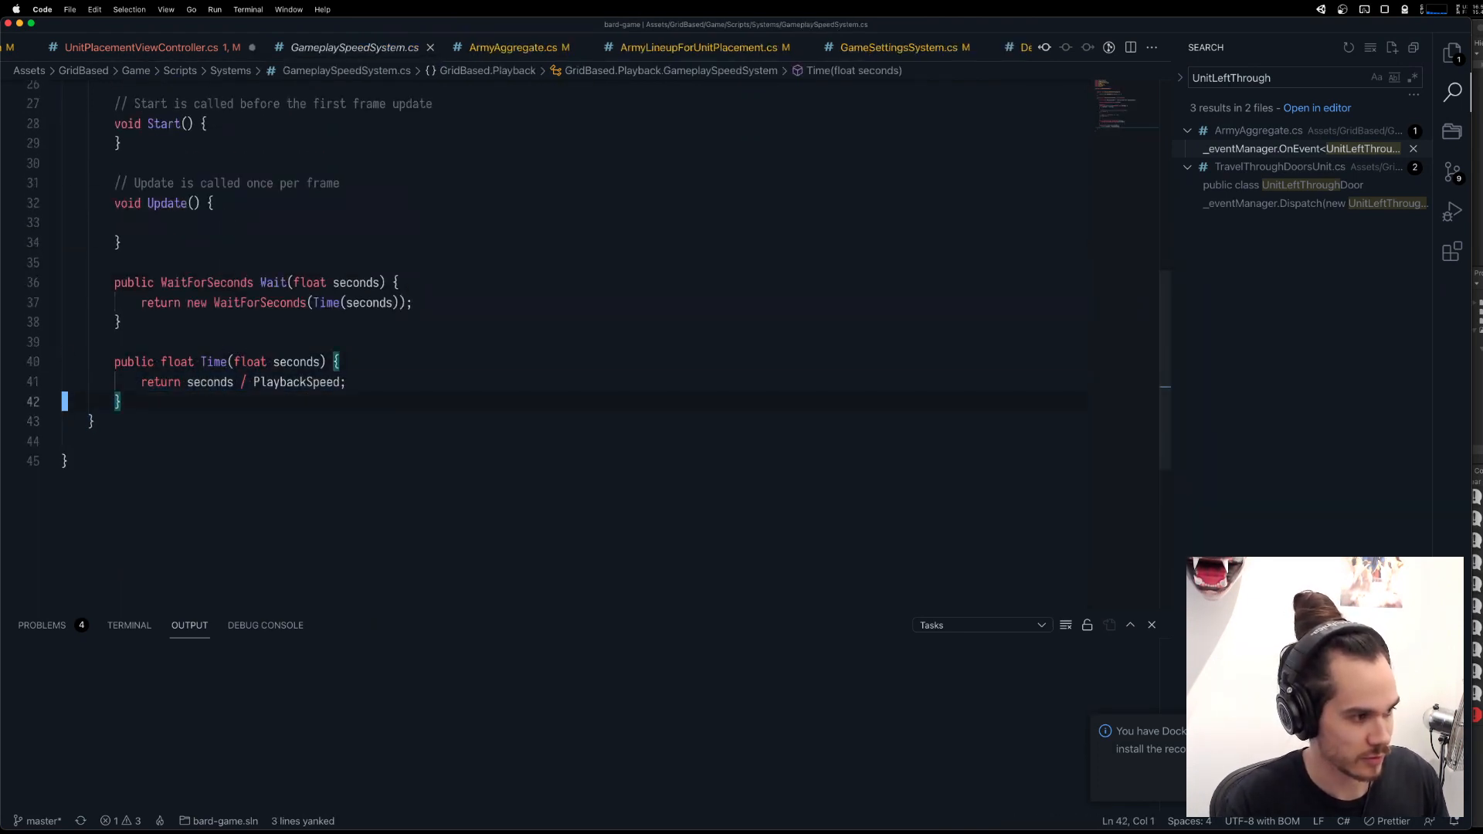
pyautogui.press('p')
pyautogui.press('k')
pyautogui.press('o')
pyautogui.press('Escape')
pyautogui.press('j')
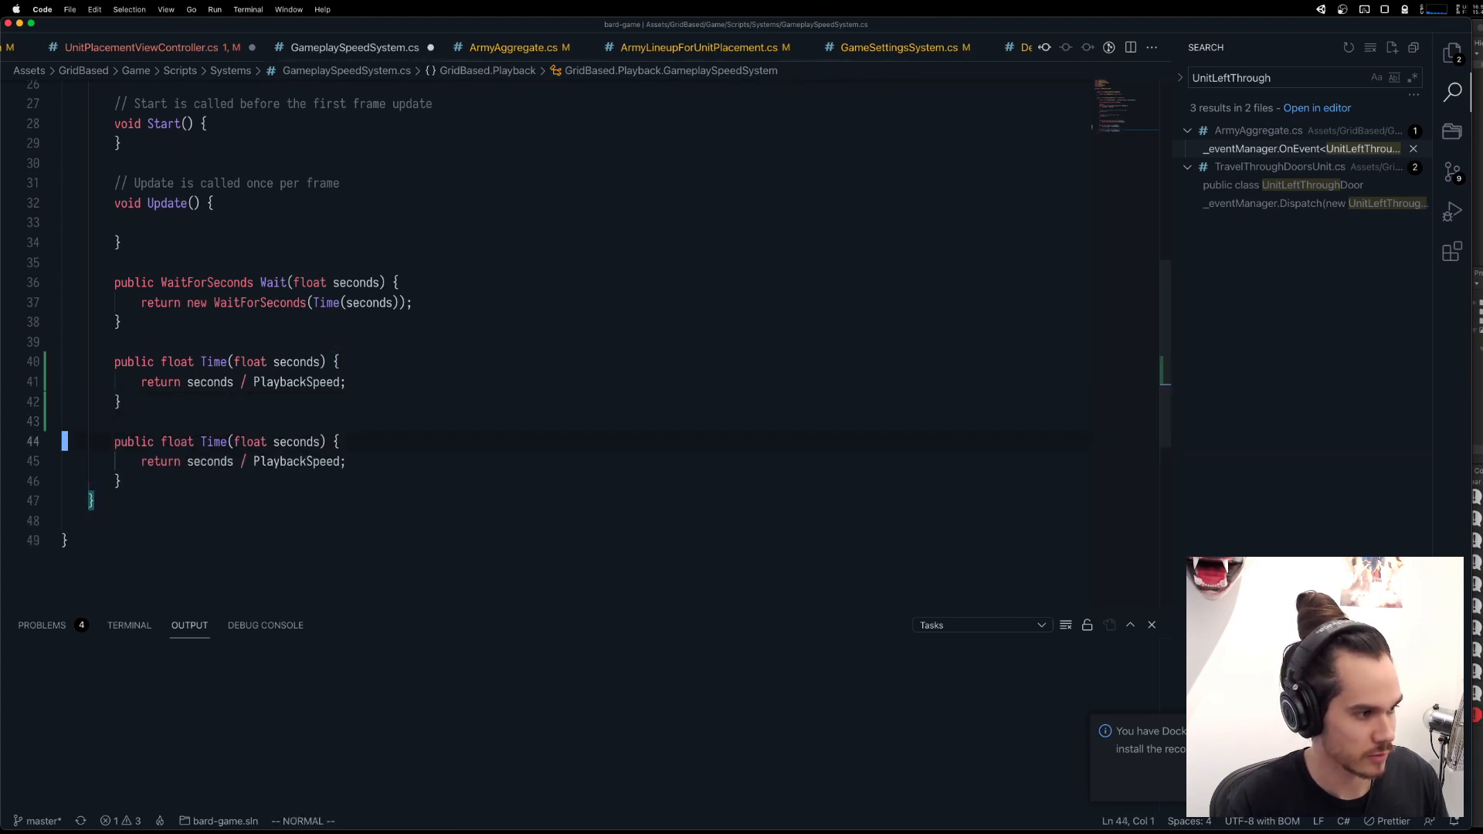
# Rename the second Time method to TimeSpan.
pyautogui.press('w')
pyautogui.press('w')
pyautogui.press('w')
pyautogui.write('eaSpam')
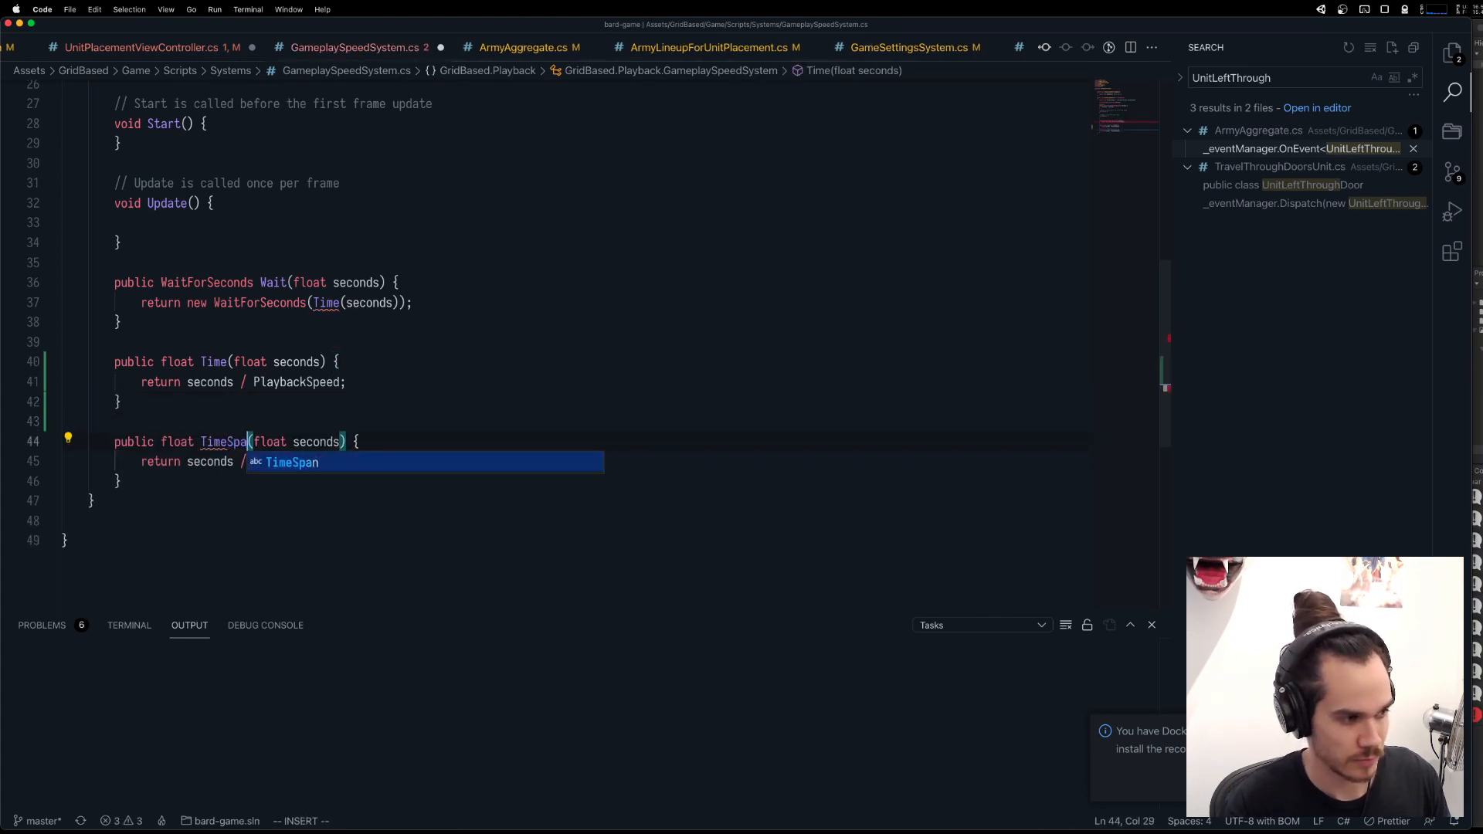
pyautogui.press('Escape')
pyautogui.press('j')
pyautogui.press('k')
pyautogui.press('l')
pyautogui.press('r')
pyautogui.press('n')
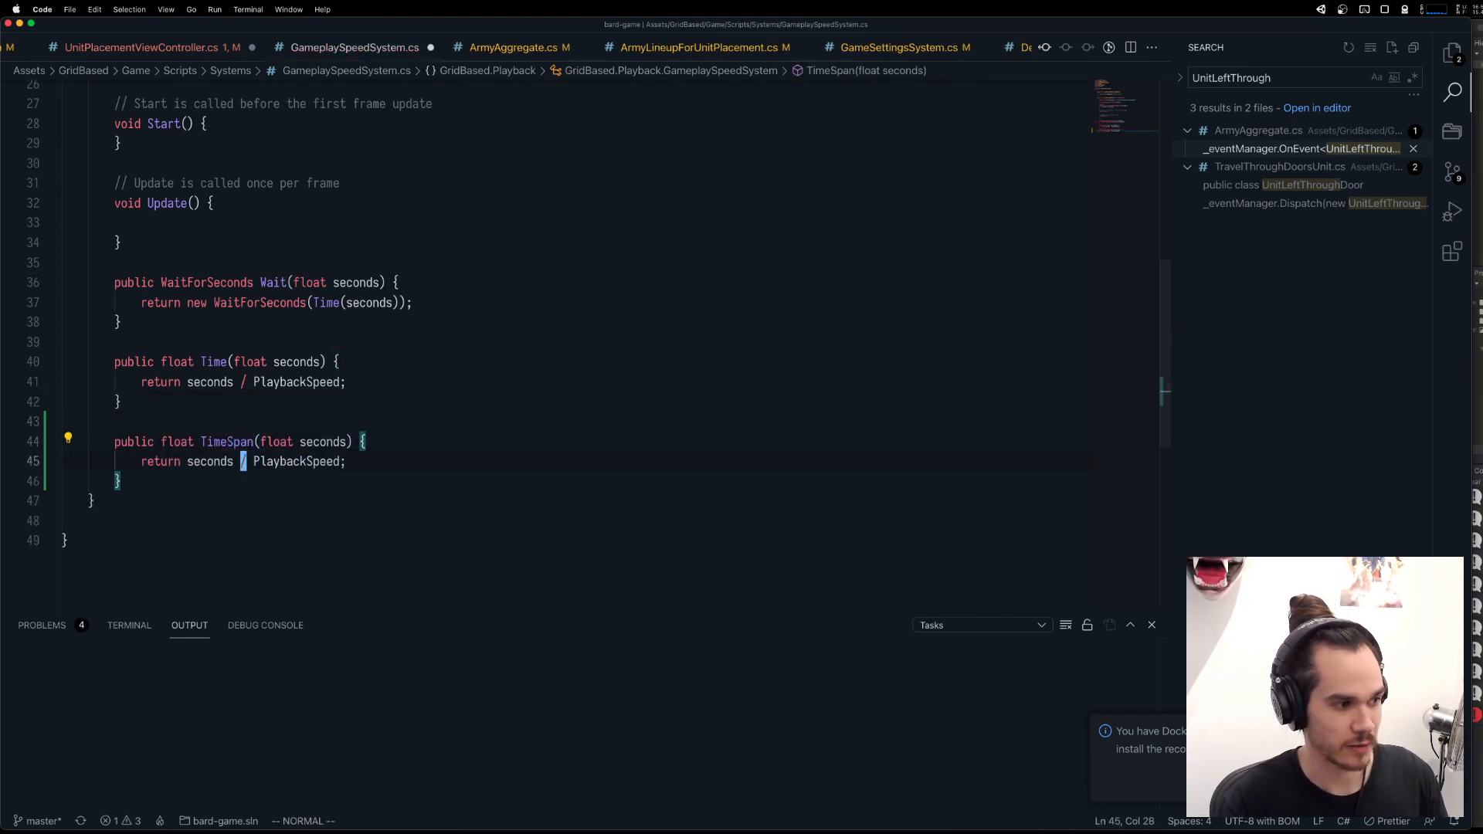
# Change the TimeSpan method's return type to TimeSpan and add an empty line at the start of its body.
pyautogui.press('h')
pyautogui.press('b')
pyautogui.press('b')
pyautogui.write('cwTimeSpan')
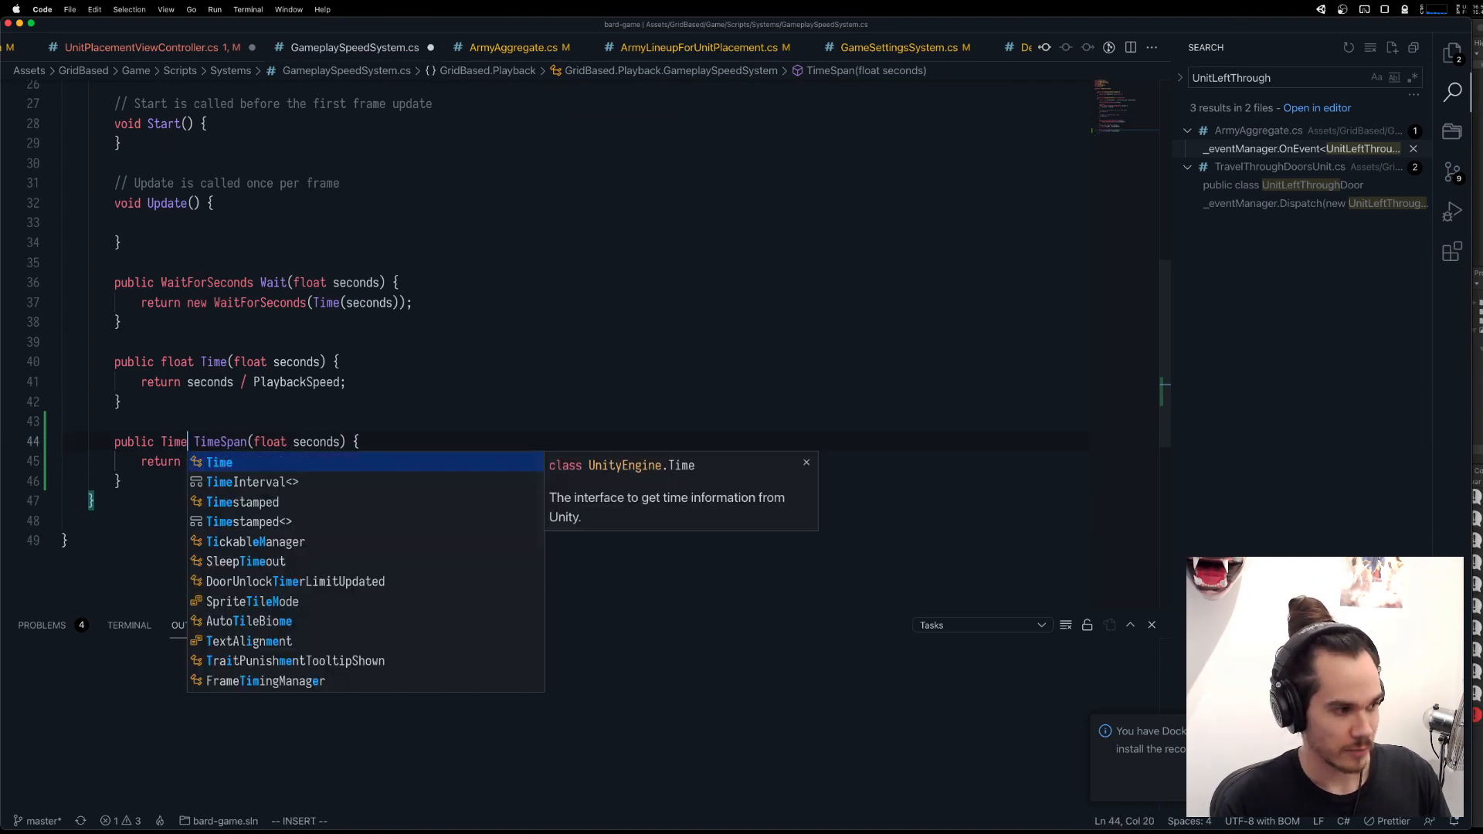
pyautogui.press('Escape')
pyautogui.press('o')
pyautogui.press('Return')
pyautogui.press('BackSpace')
pyautogui.press('BackSpace')
pyautogui.press('BackSpace')
pyautogui.press('BackSpace')
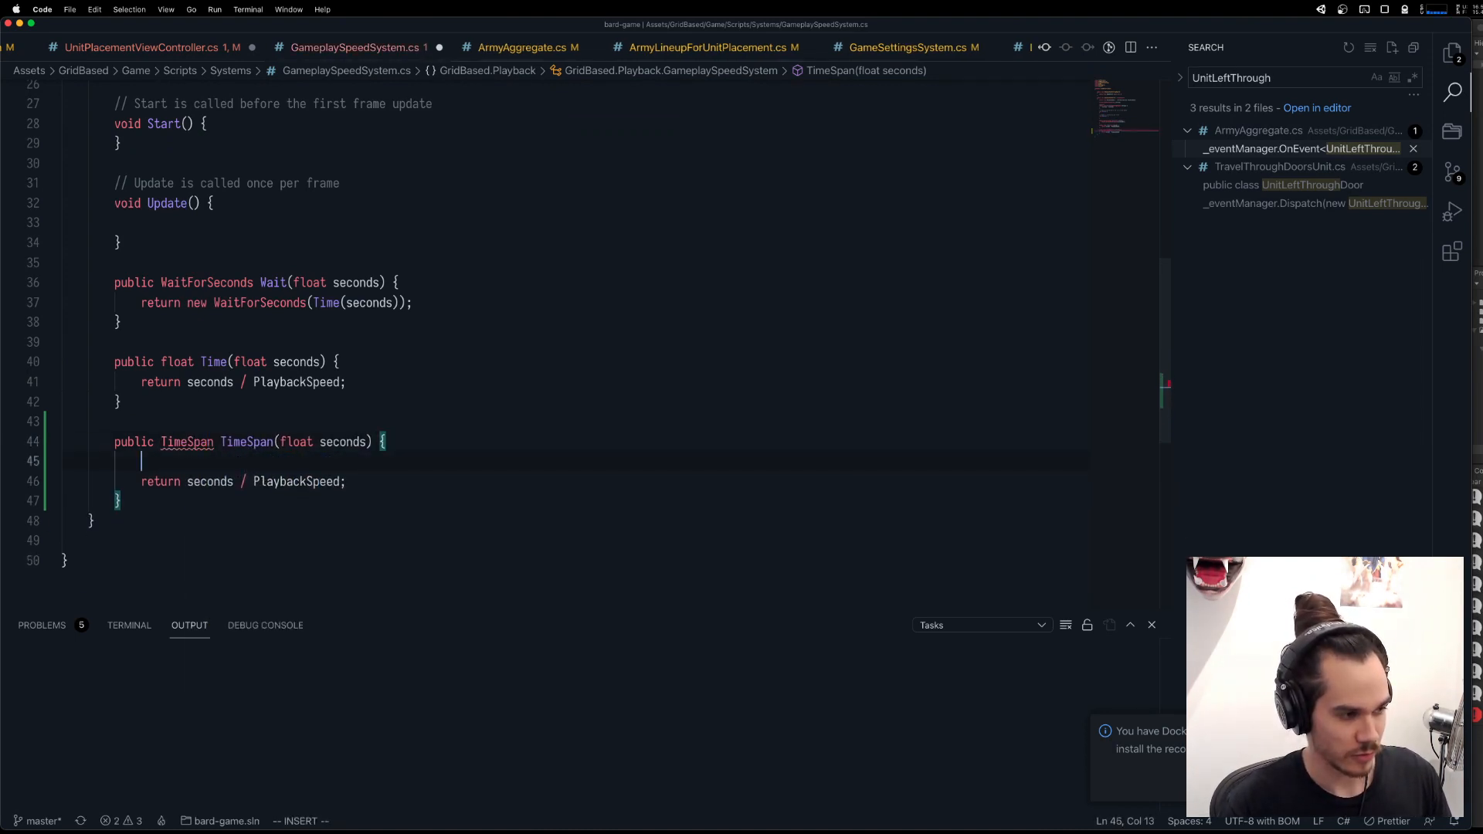
# Apply the quick fix that adds using System for the TimeSpan type, and clear the stray text from the method's first line.
pyautogui.press('Escape')
pyautogui.press('k')
pyautogui.press('w')
pyautogui.press('super+period')
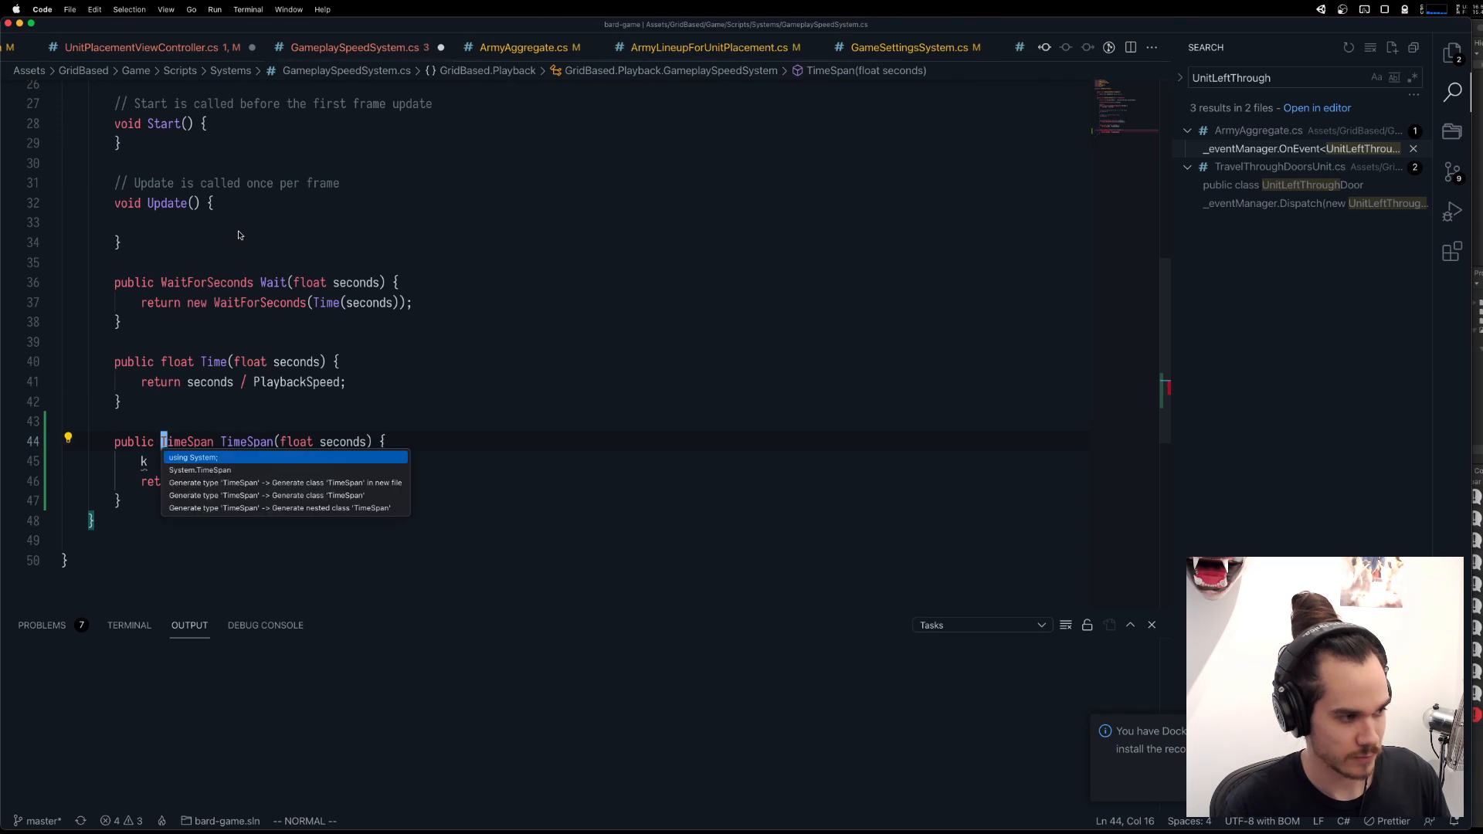
pyautogui.press('Return')
pyautogui.press('j')
pyautogui.press('s')
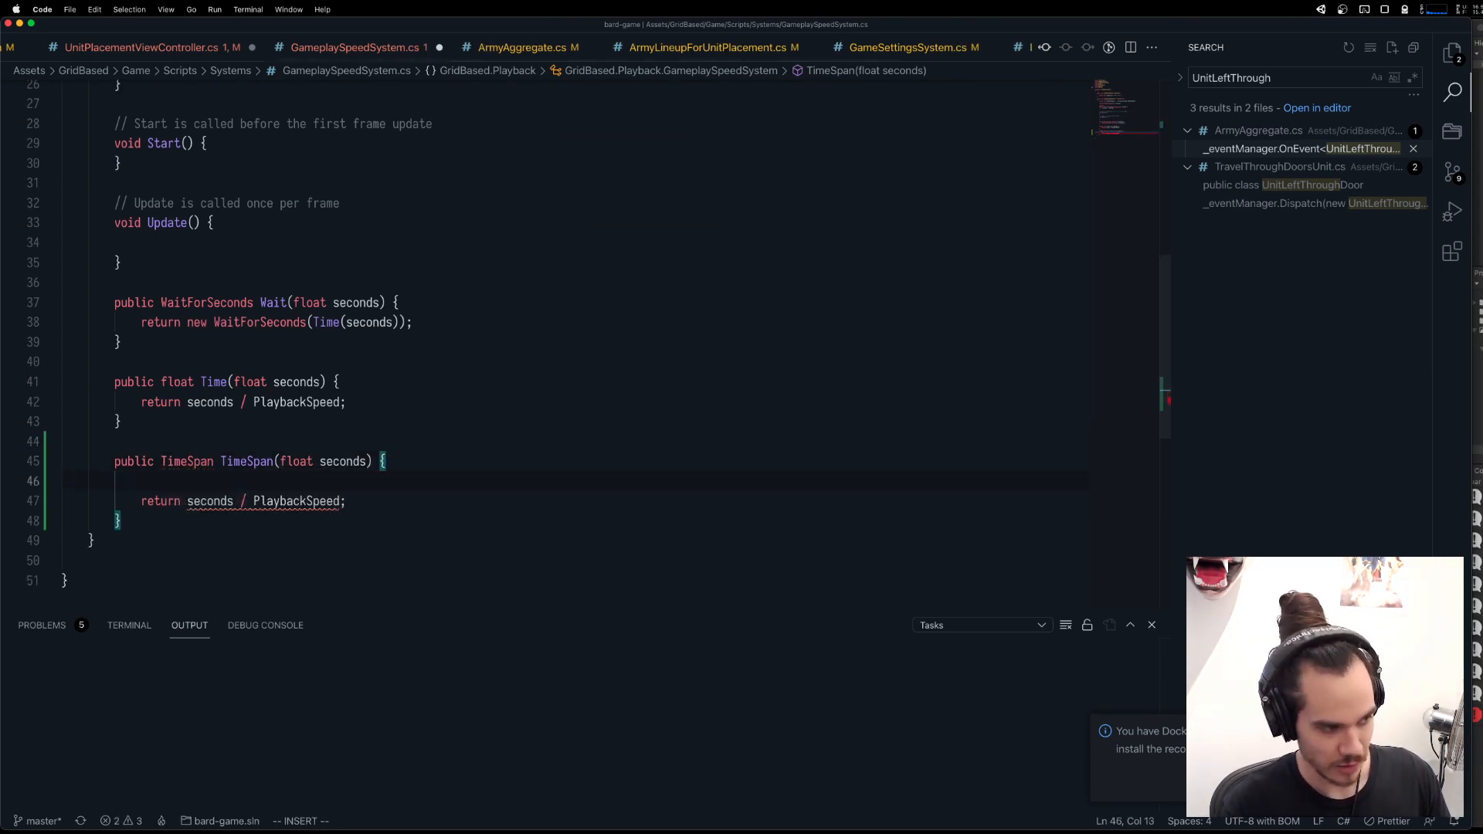
# Write return new TimeSpan() on the first line of the TimeSpan method.
pyautogui.write('return new TiemSp')
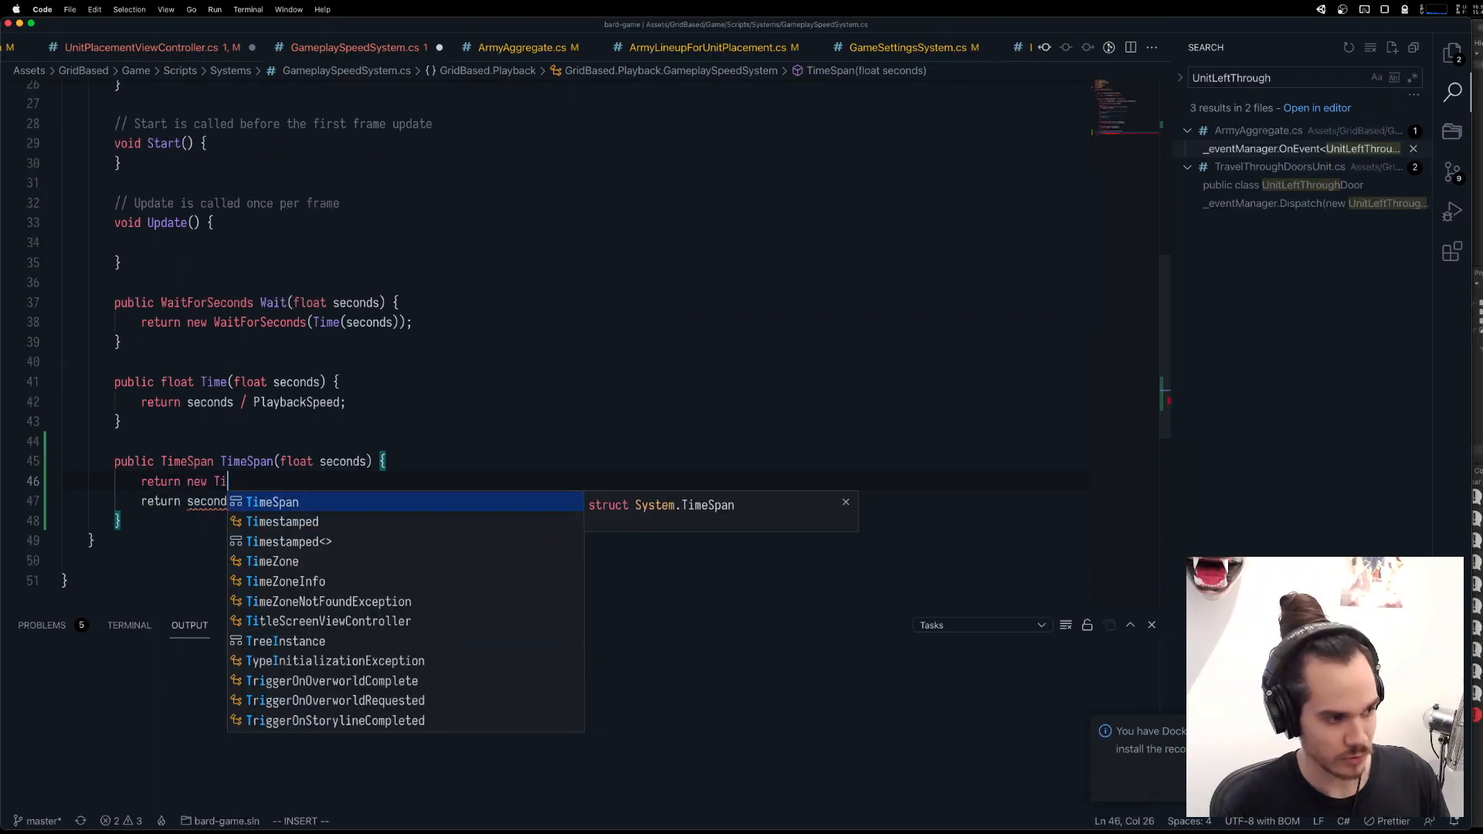
pyautogui.hotkey('ctrl', 'w')
pyautogui.hotkey('ctrl', 'w')
pyautogui.write('TimeSpan.F')
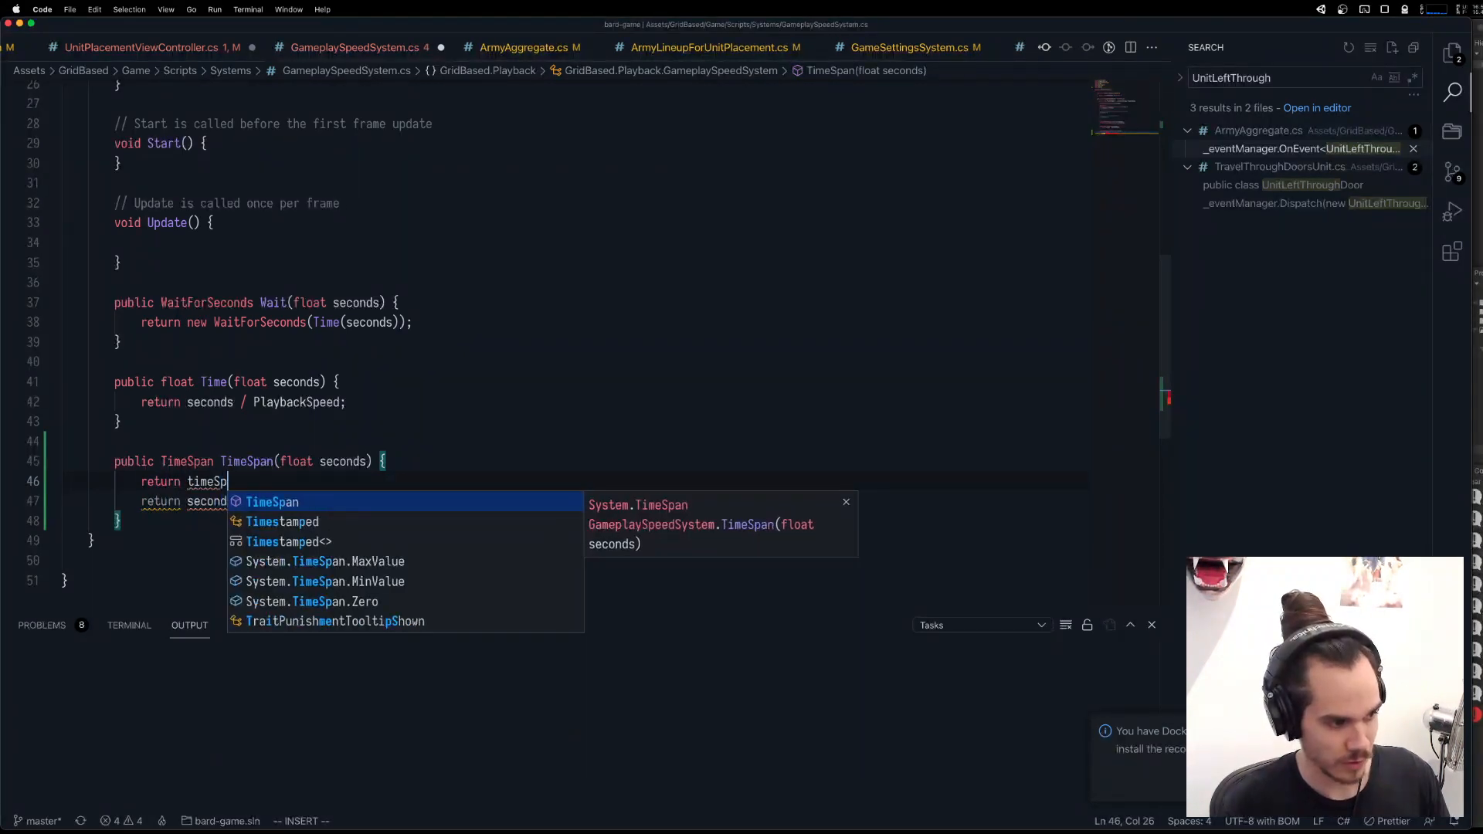
pyautogui.press('BackSpace')
pyautogui.press('BackSpace')
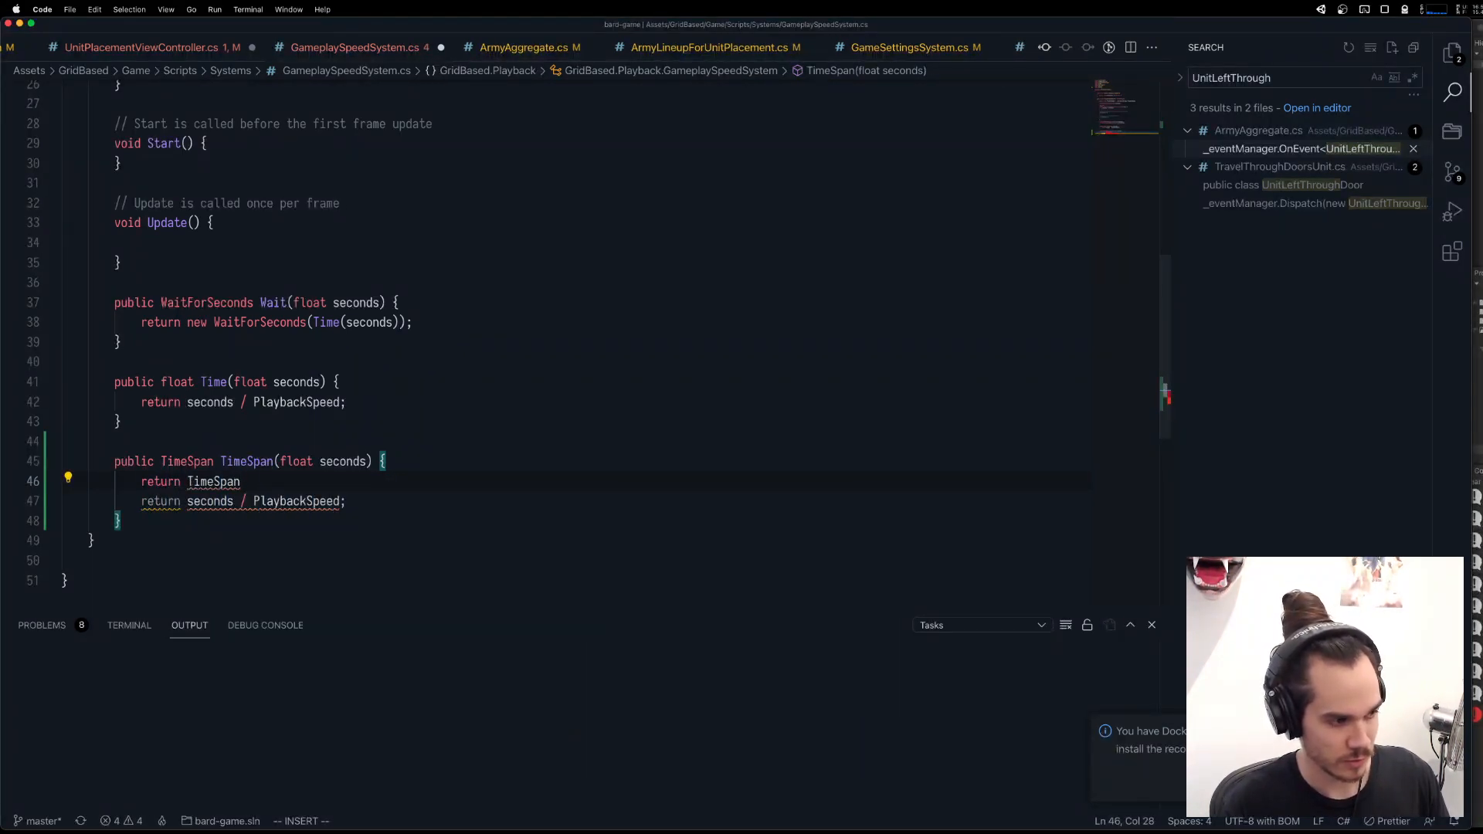
pyautogui.hotkey('ctrl', 'w')
pyautogui.write('new')
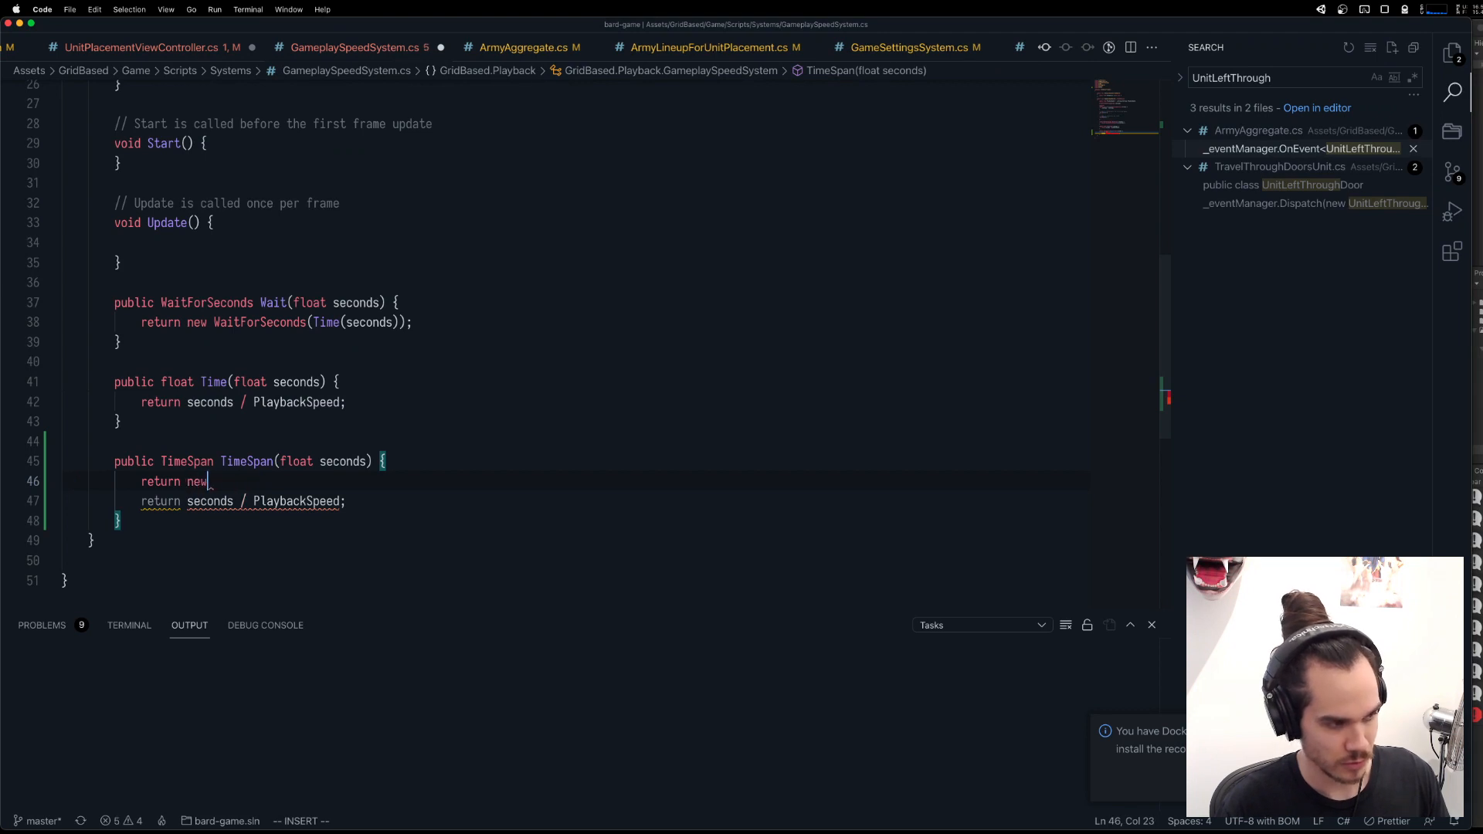
pyautogui.write(' TimeS')
pyautogui.press('Tab')
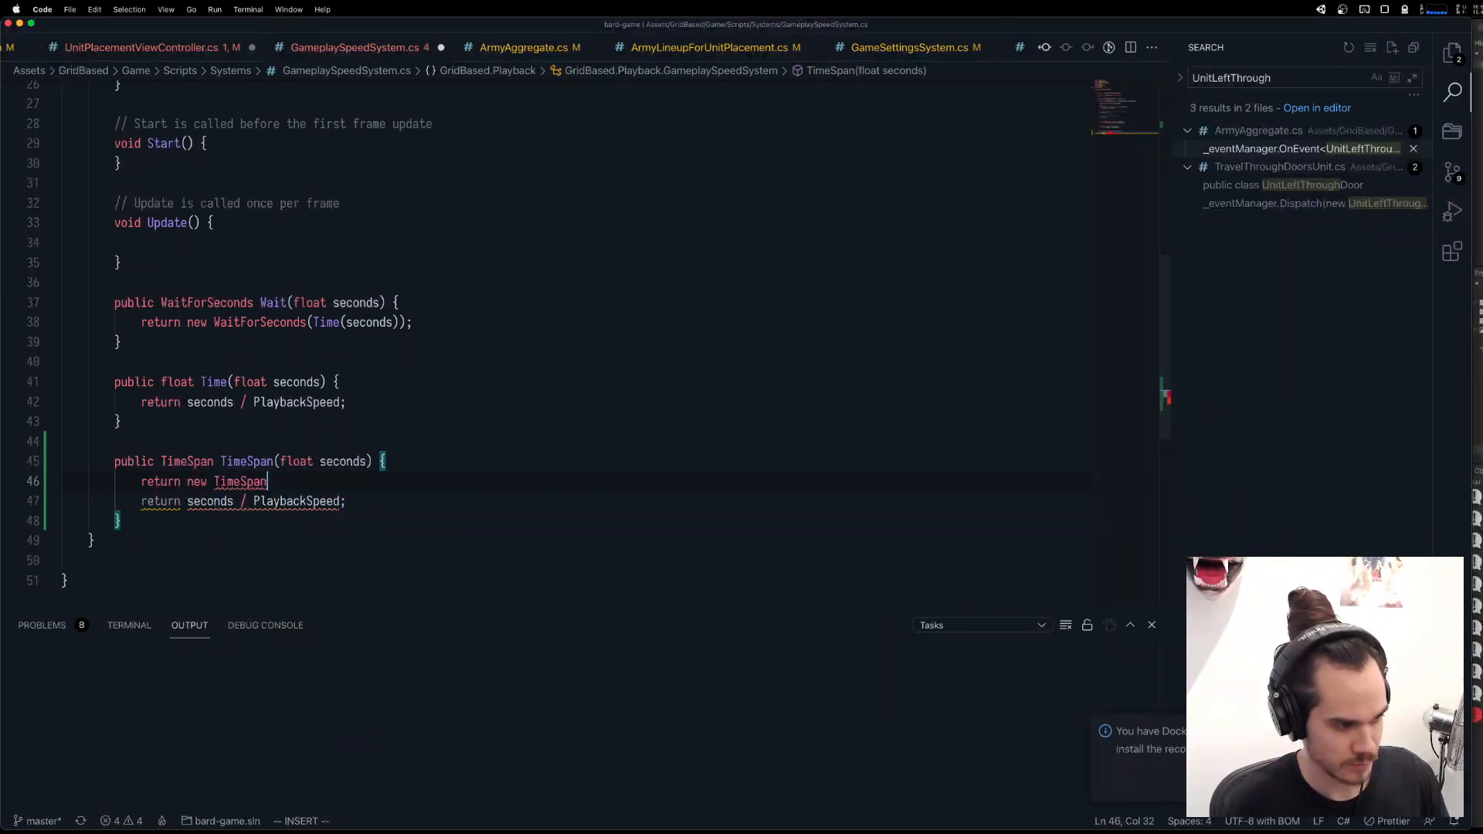
pyautogui.write('(')
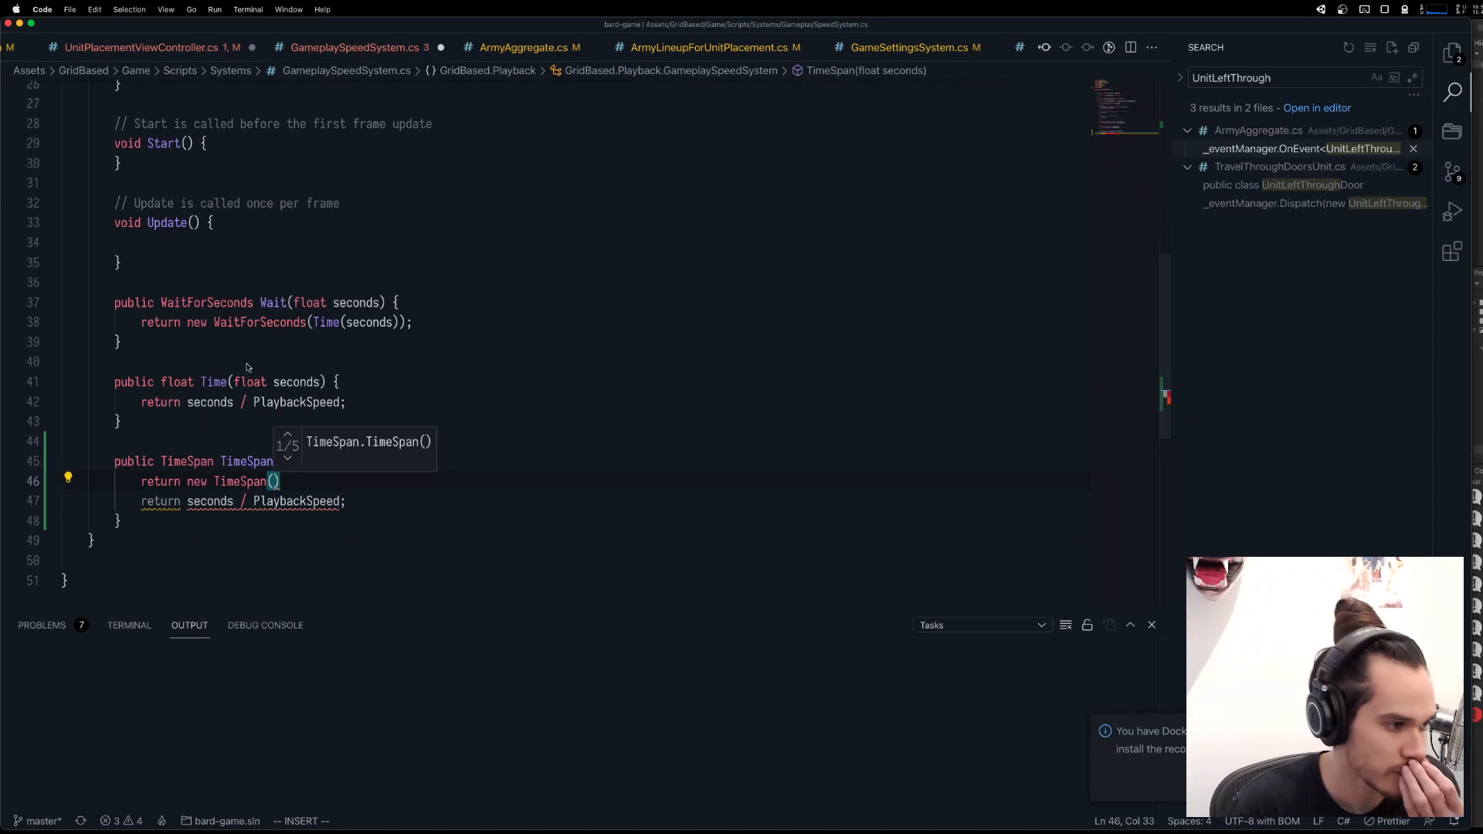
# Look through the TimeSpan constructor overloads for one suited to a seconds value.
pyautogui.click(287, 458)
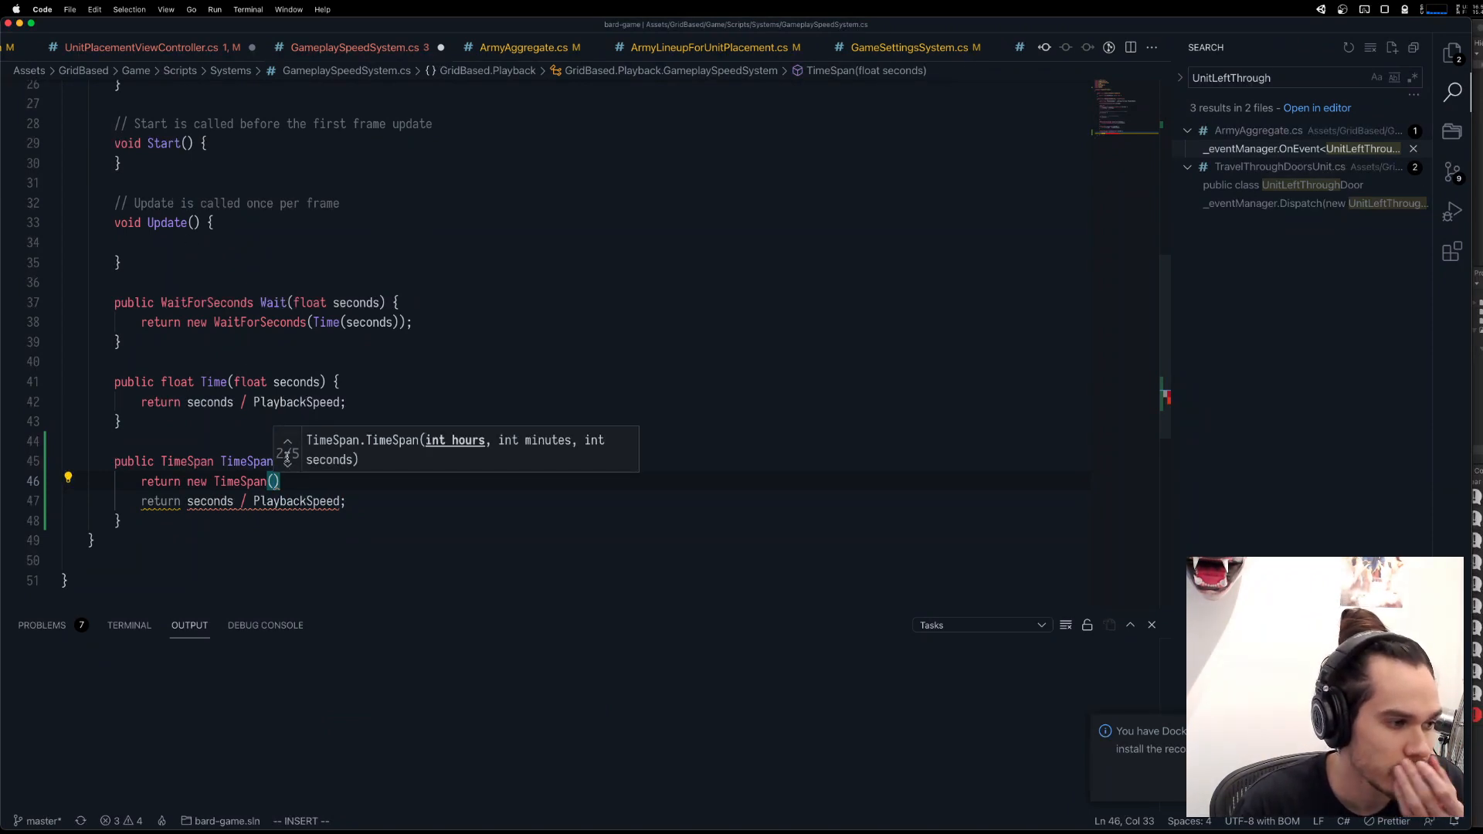
pyautogui.click(287, 463)
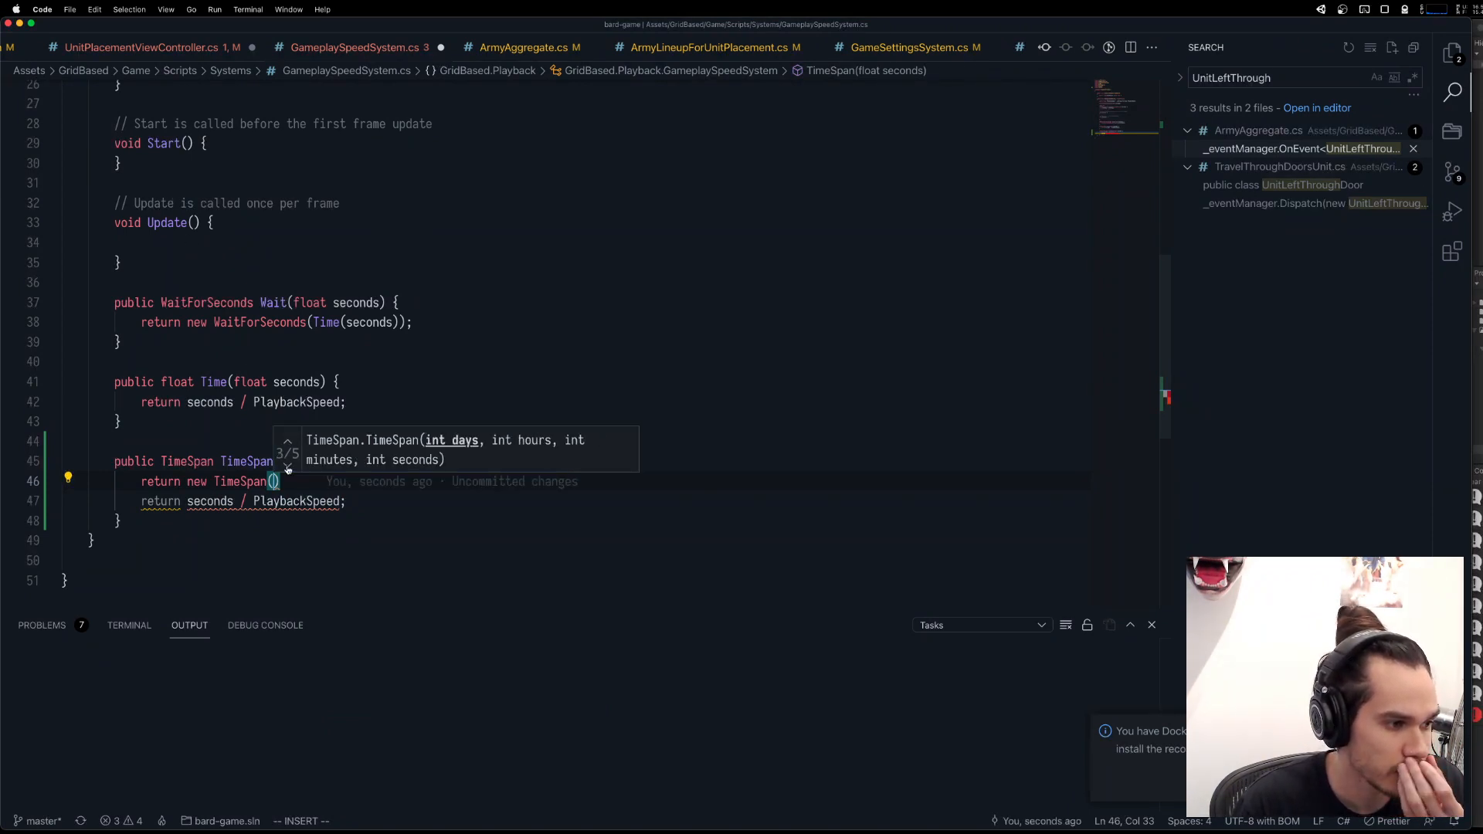
pyautogui.click(288, 467)
pyautogui.click(288, 467)
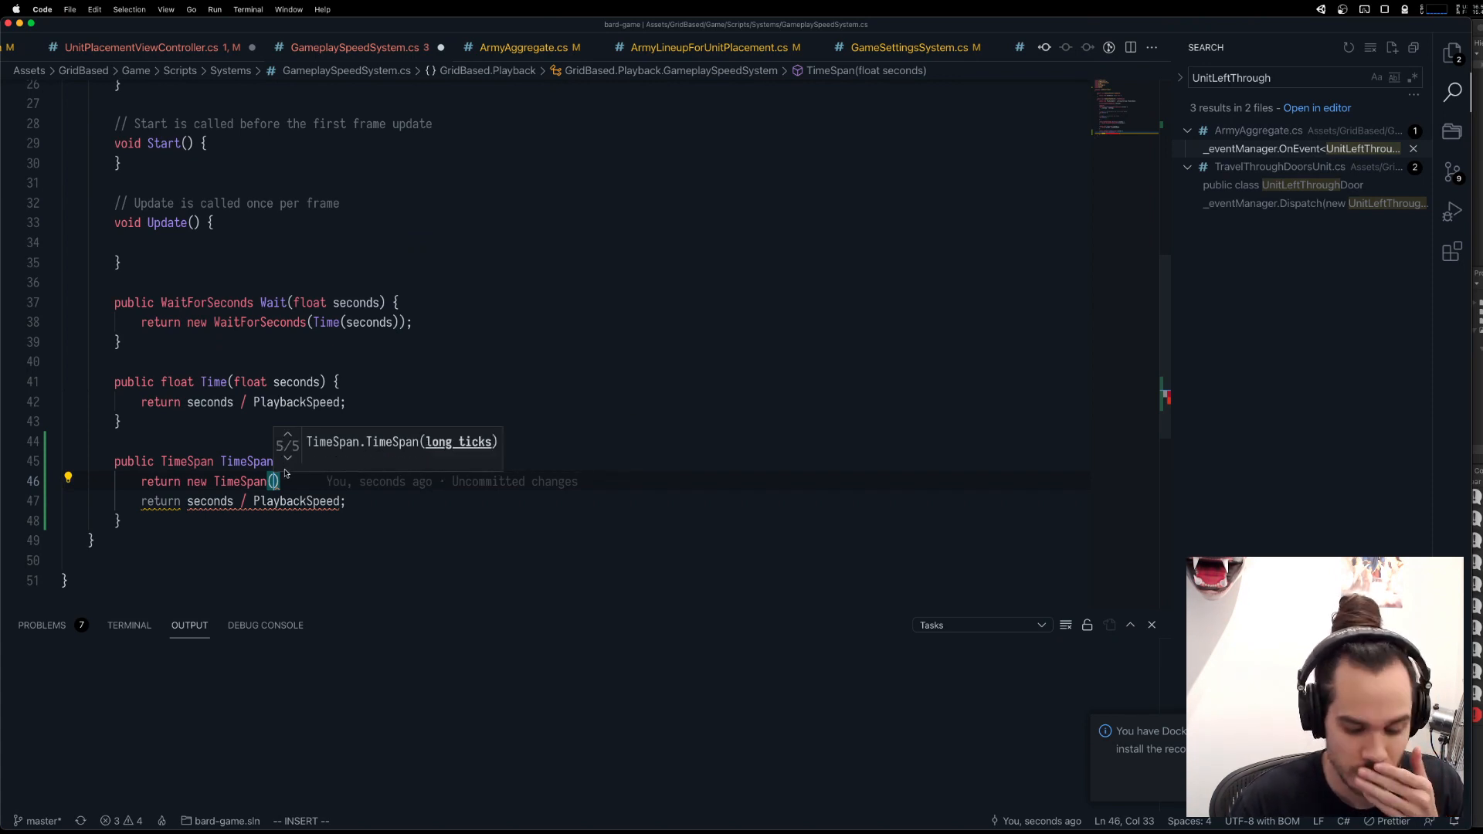
# Replace new TimeSpan() in the TimeSpan method's first return statement with a member access on TimeSpan, leaving the member name empty.
pyautogui.moveTo(298, 485); pyautogui.dragTo(187, 481)
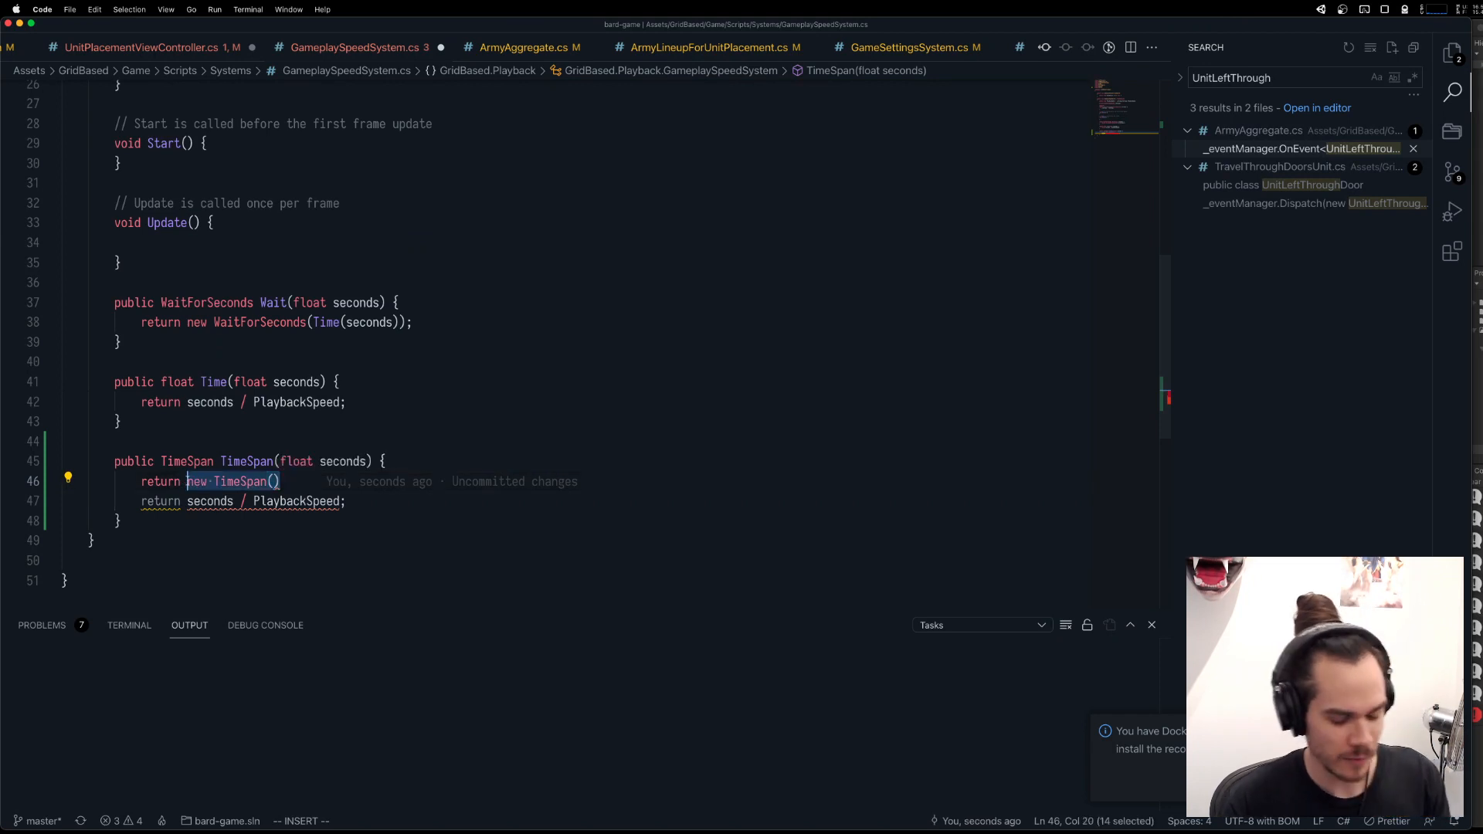
pyautogui.write('TimeSpan')
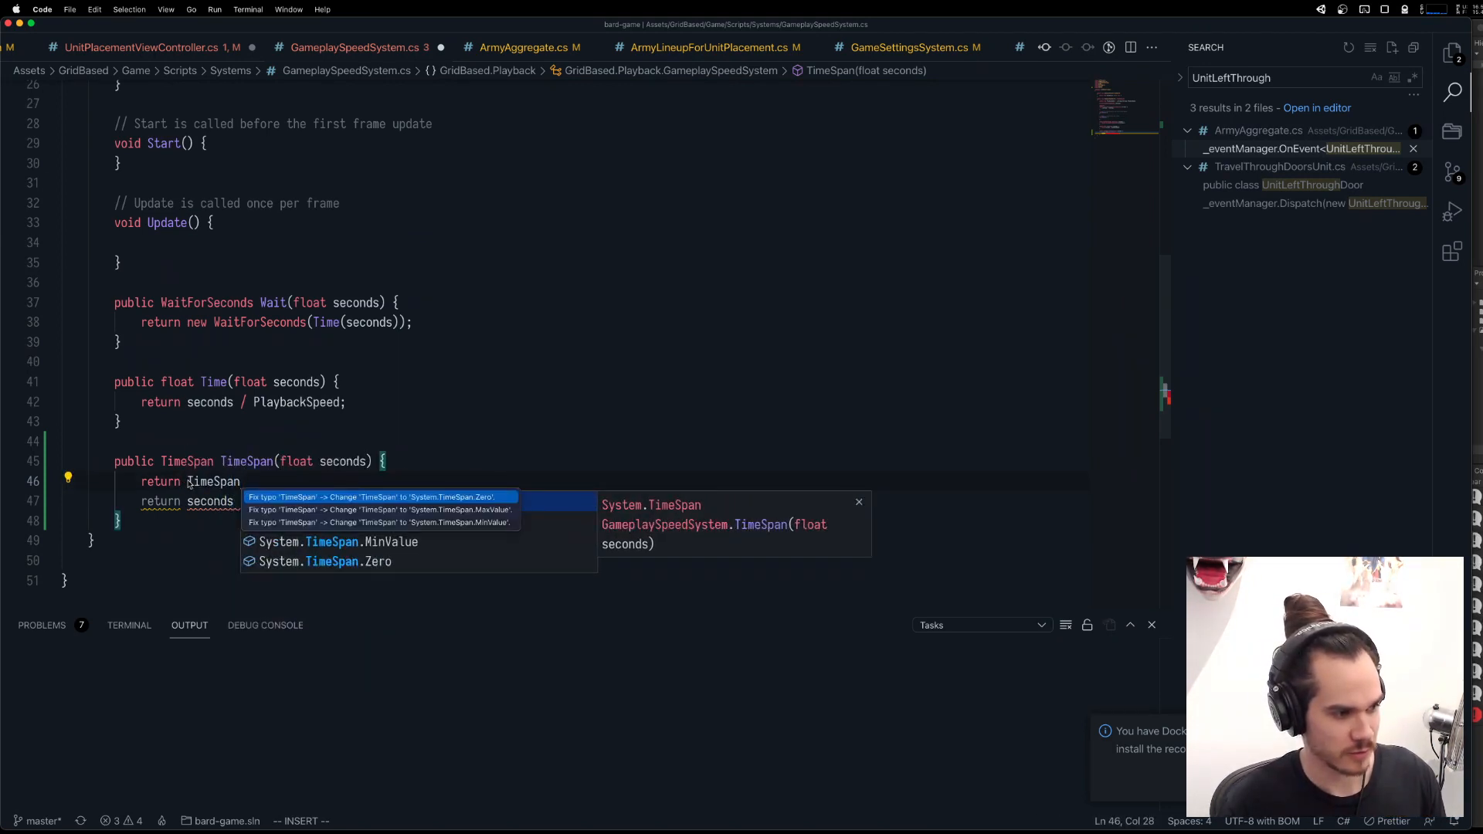
pyautogui.write('.from')
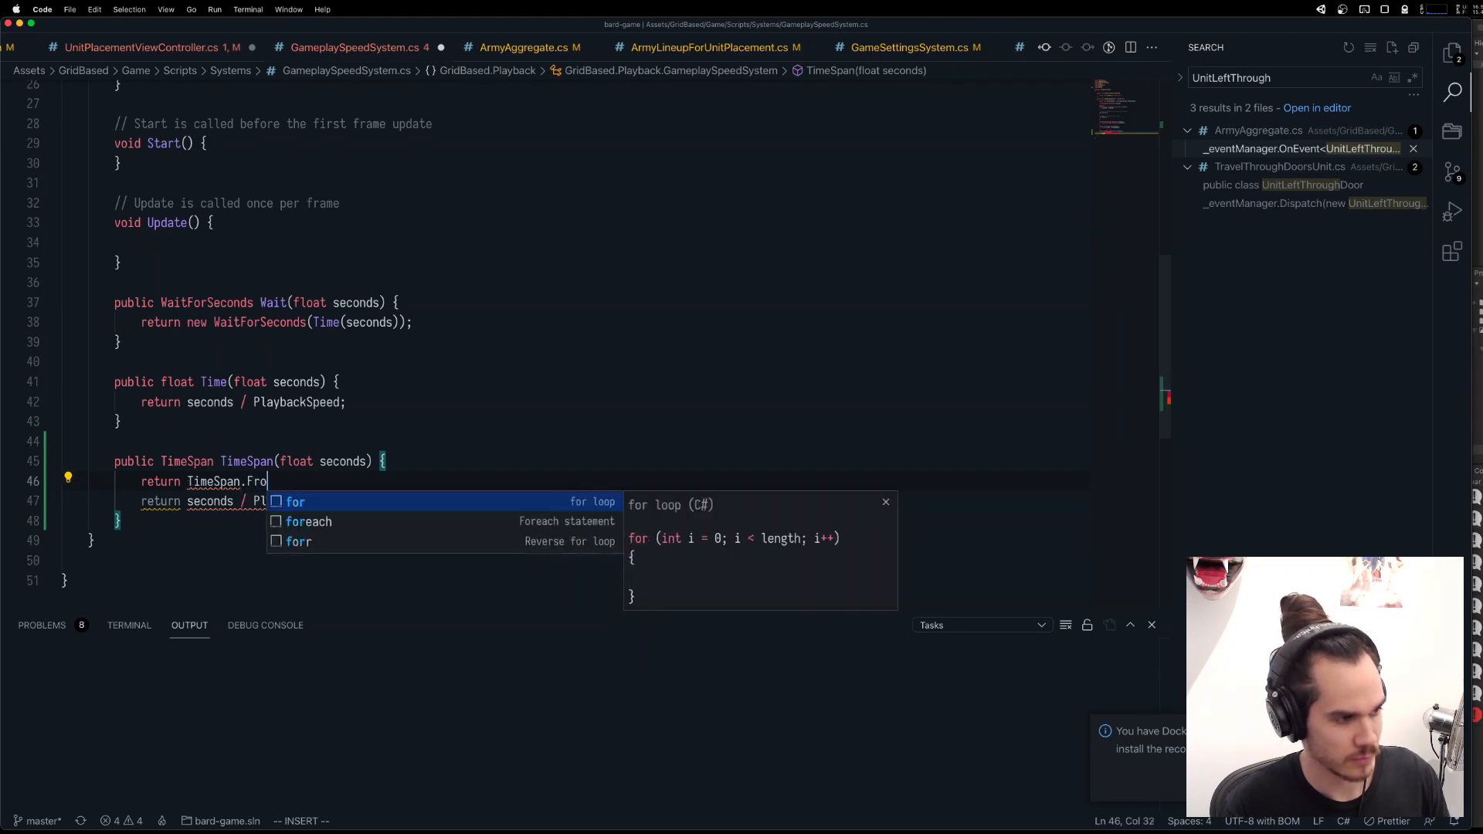
pyautogui.hotkey('alt', 'BackSpace')
# Search the project for TimeSpan. to see how other scripts create time spans.
pyautogui.press('super+shift+f')
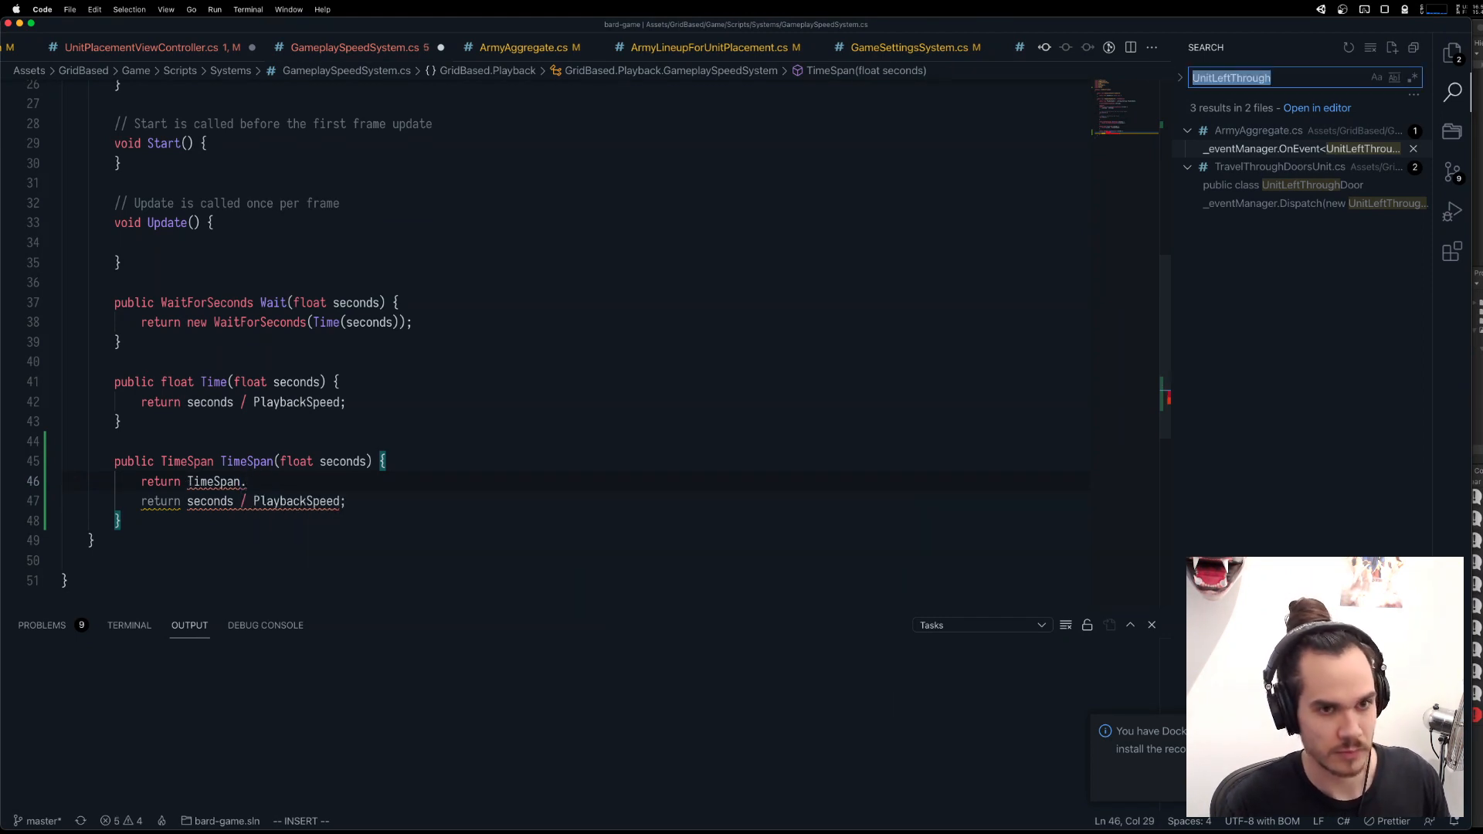
pyautogui.write('TimeSpan.')
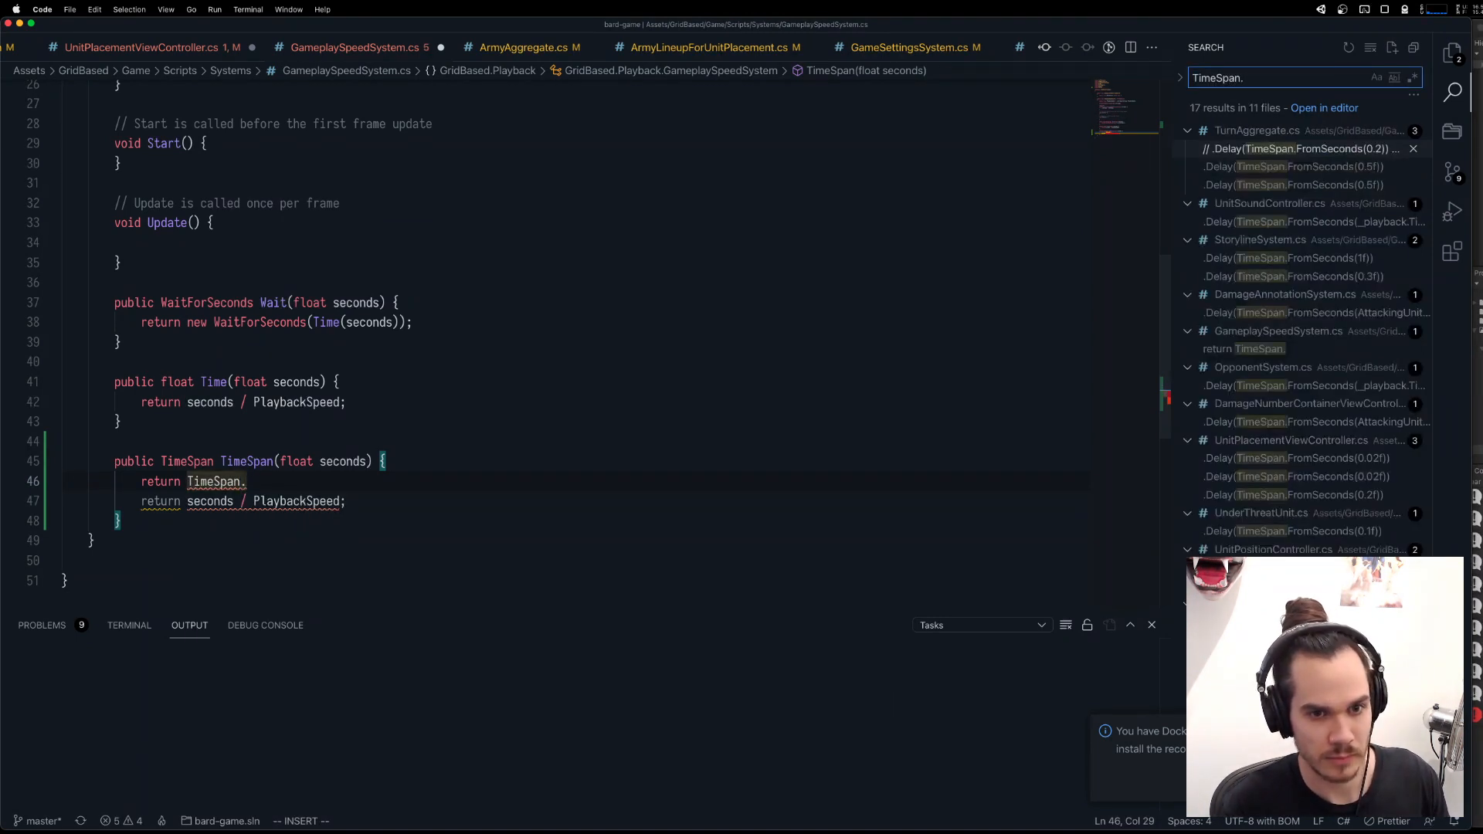
pyautogui.press('super+a')
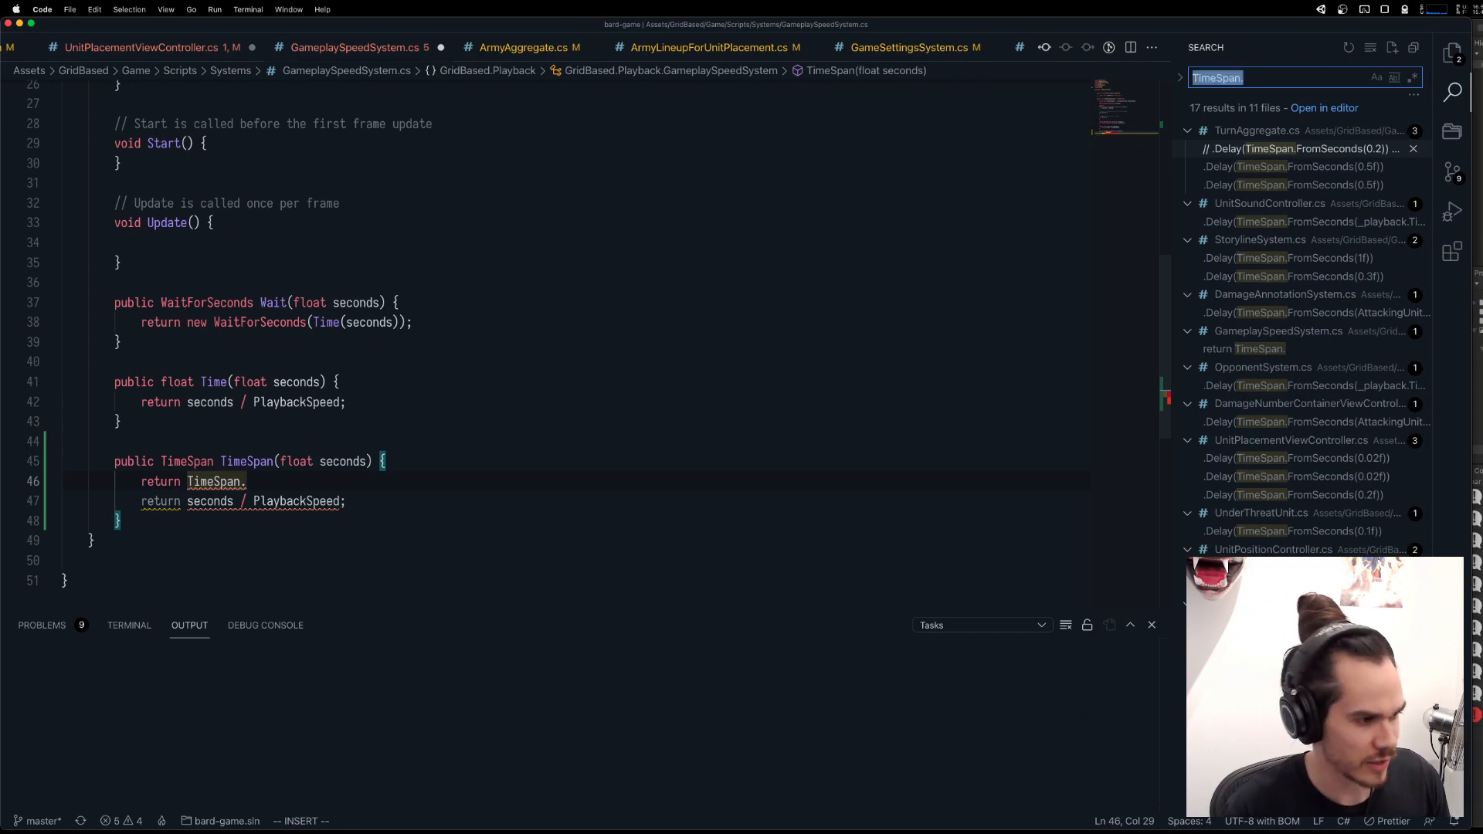
# Complete the first return statement of the TimeSpan method as return TimeSpan.FromSeconds(seconds);.
pyautogui.click(289, 486)
pyautogui.write('From')
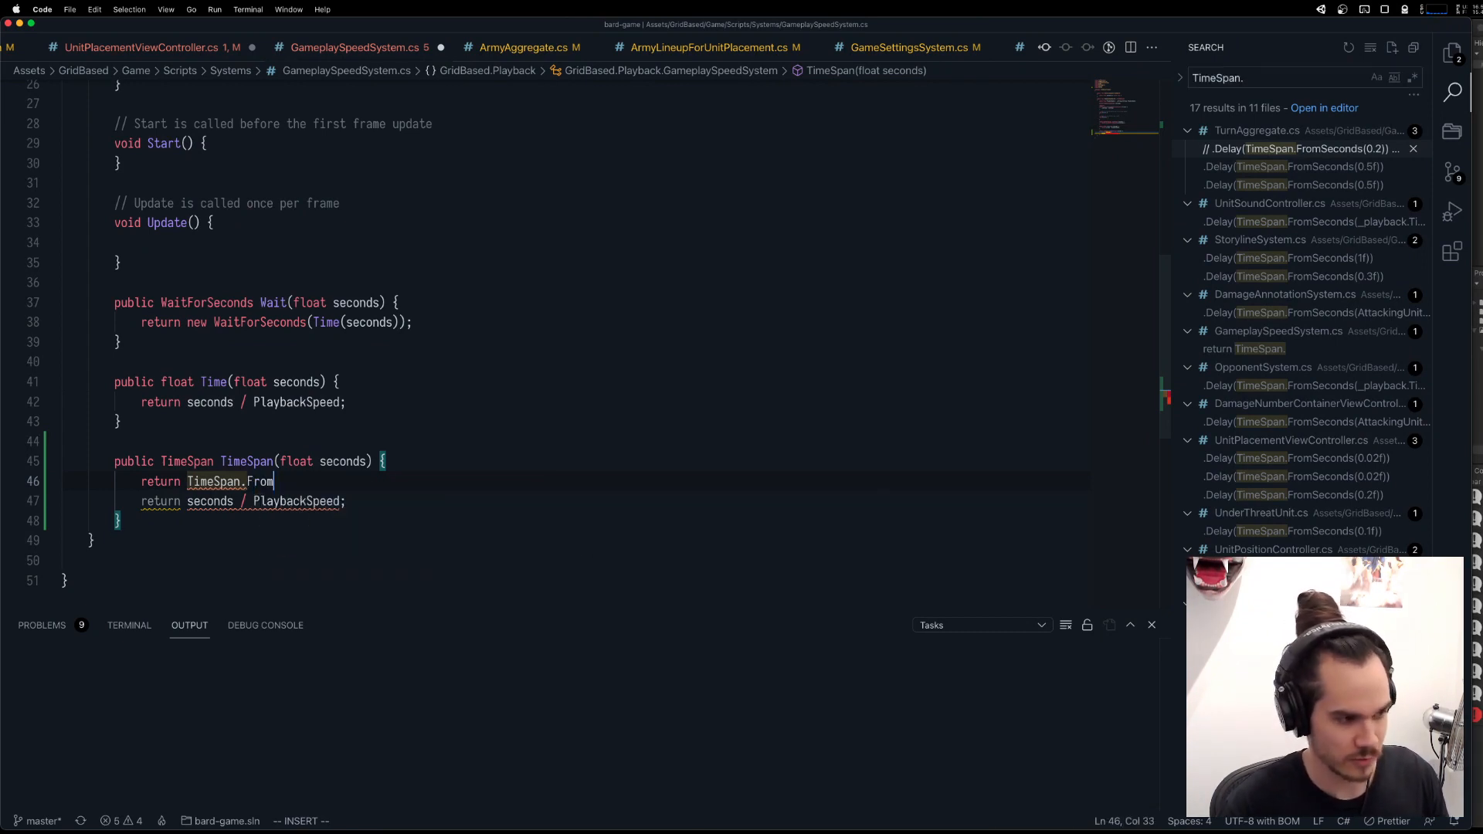
pyautogui.write('Seconds(seconds);')
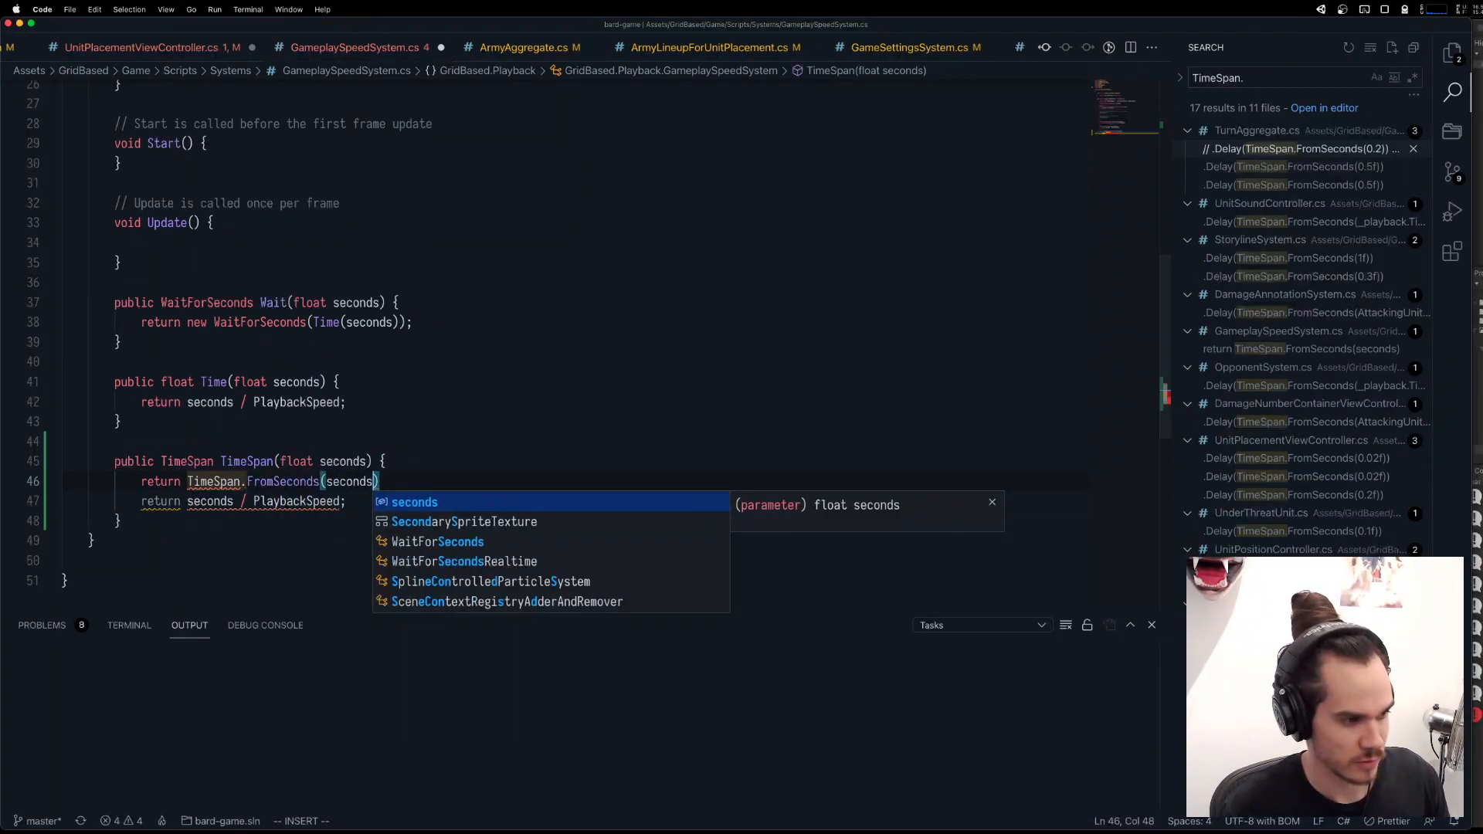
# Delete the leftover return seconds / PlaybackSpeed; line from the TimeSpan method, keeping the method's signature.
pyautogui.press('Escape')
pyautogui.press('k')
pyautogui.press('d')
pyautogui.press('d')
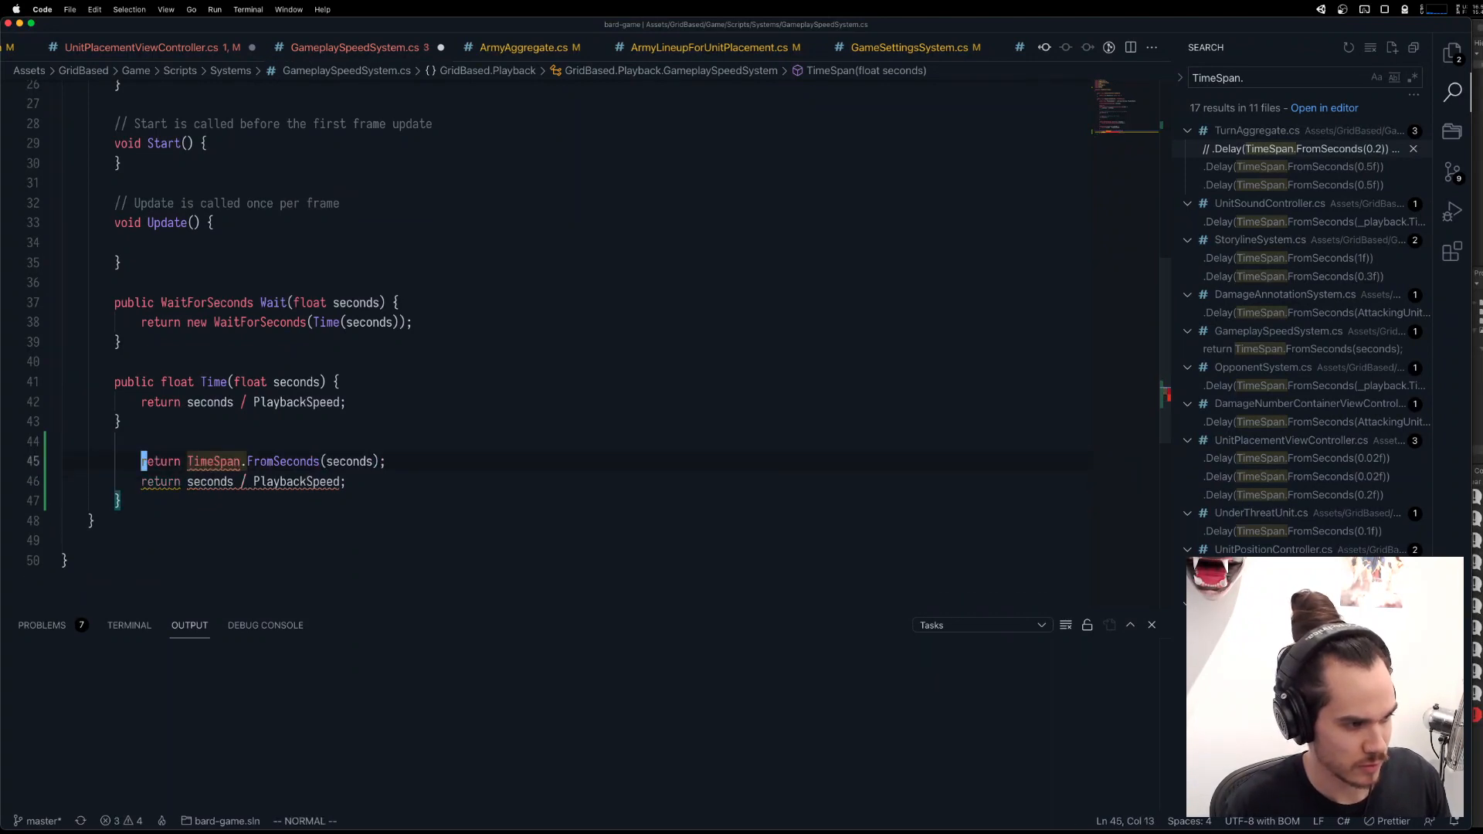
pyautogui.press('u')
pyautogui.press('j')
pyautogui.press('j')
pyautogui.press('d')
pyautogui.press('d')
pyautogui.press('k')
pyautogui.press('w')
pyautogui.press('w')
pyautogui.press('w')
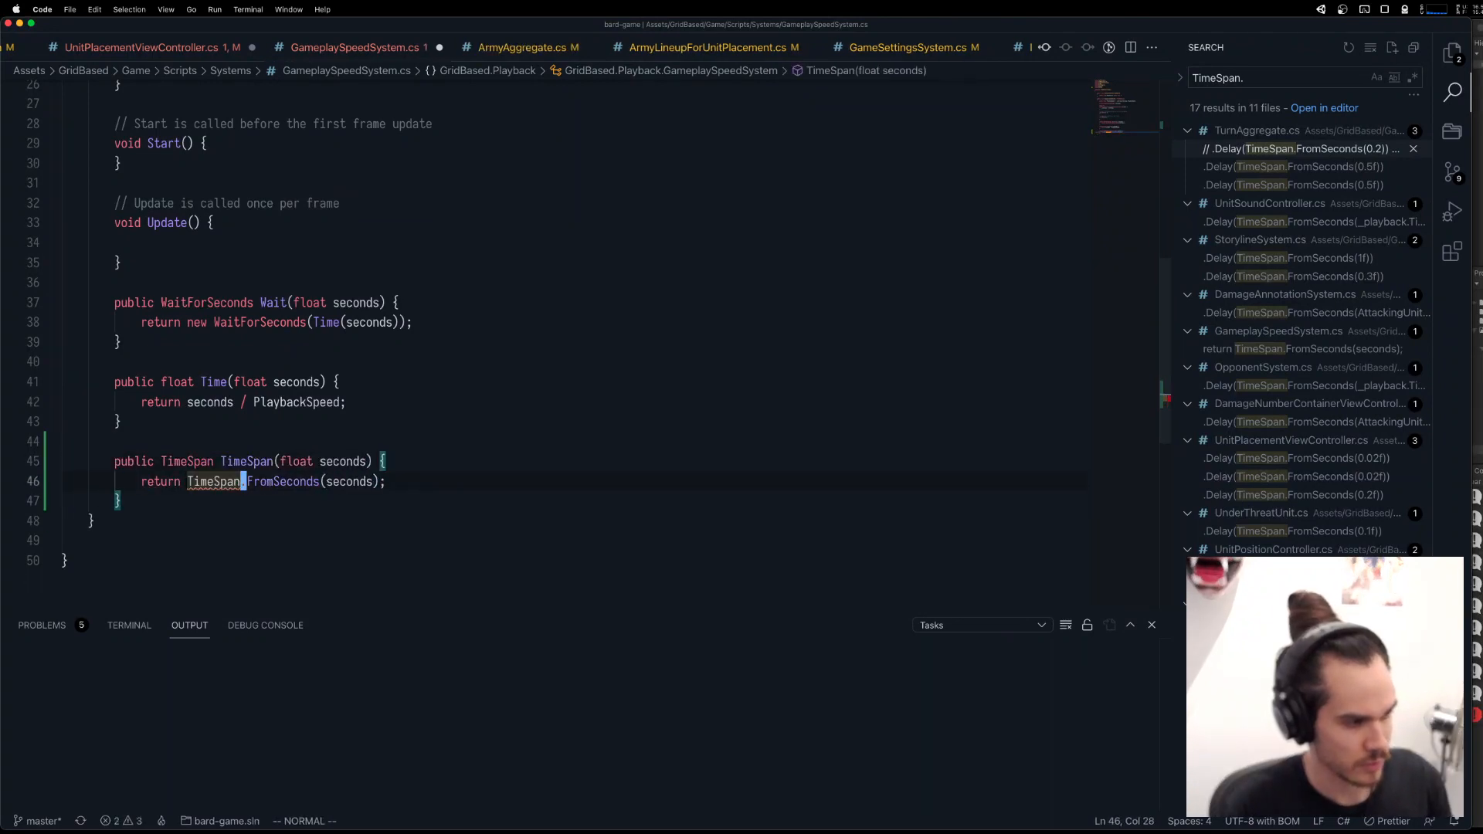
# Try the quick fix that turns the TimeSpan method into an expression body, and undo it.
pyautogui.press('b')
pyautogui.press('super+period')
pyautogui.press('super+period')
pyautogui.press('Return')
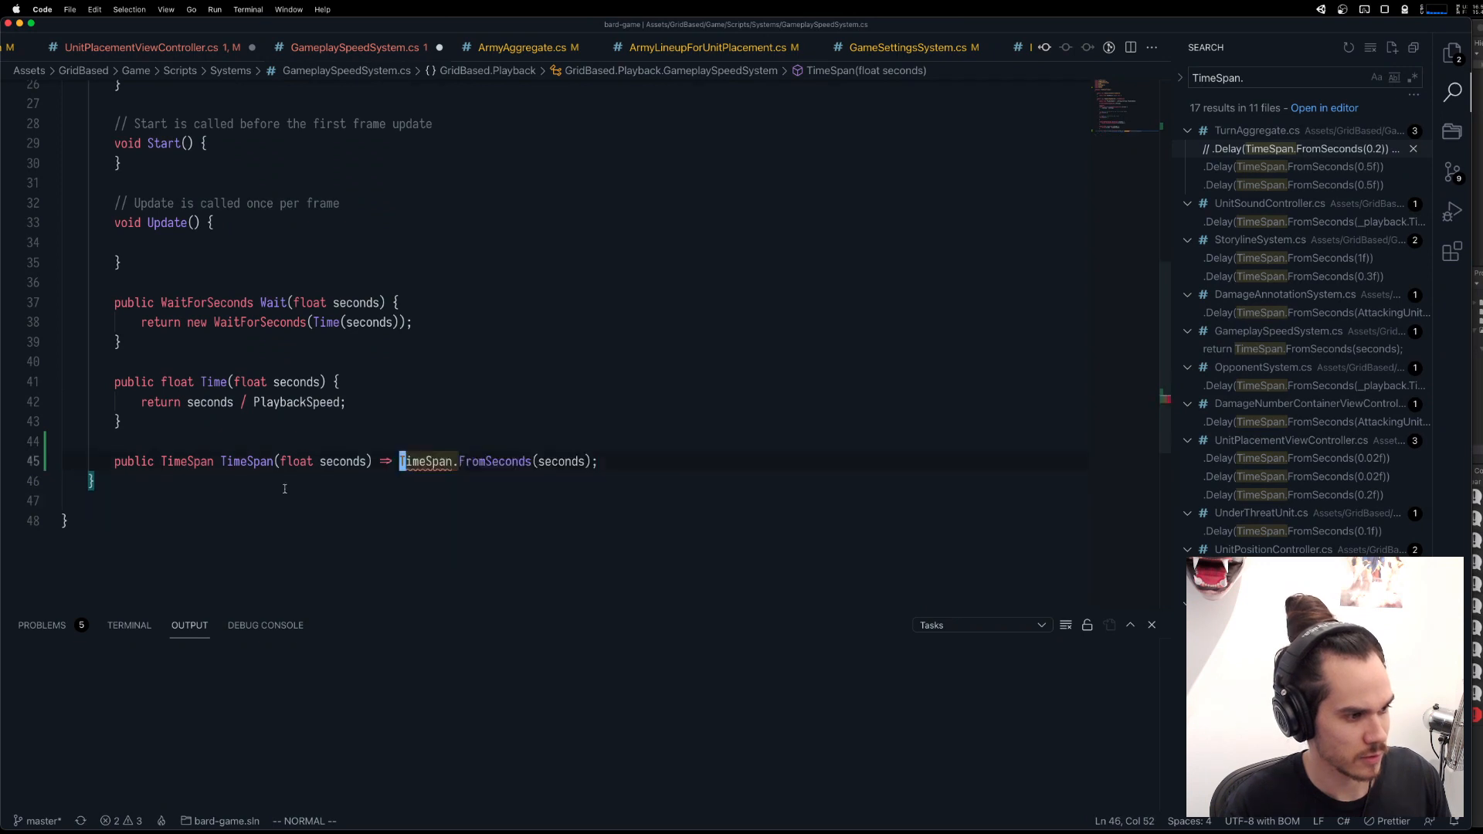
pyautogui.press('u')
# Search the project for TimeSpan, open a use in TurnAggregate.cs and examine the definition of FromSeconds in the TimeSpan metadata.
pyautogui.doubleClick(251, 461)
pyautogui.press('super+f')
pyautogui.press('super+shift+f')
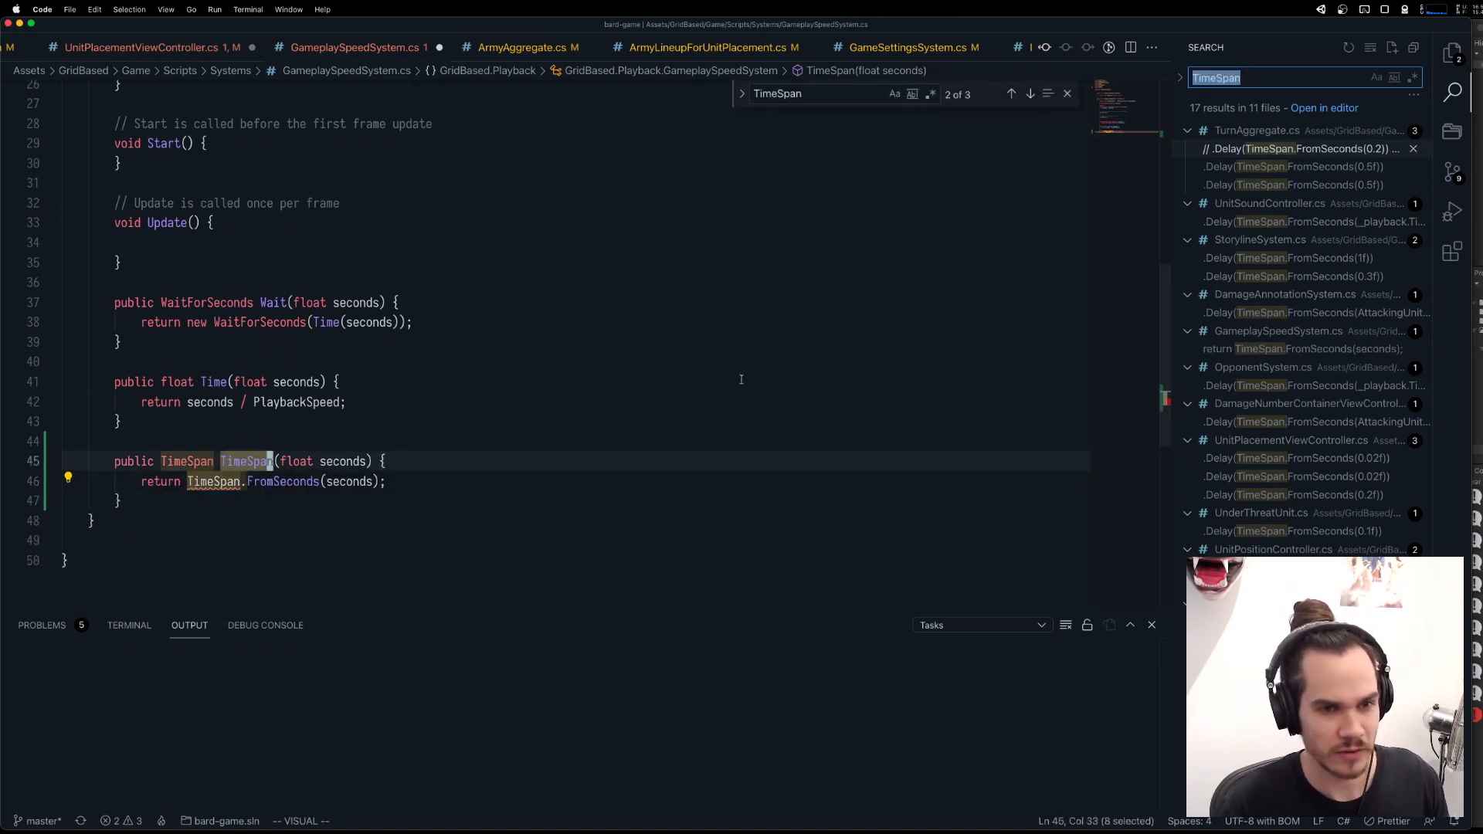
pyautogui.click(1312, 147)
pyautogui.click(1301, 166)
pyautogui.click(348, 346)
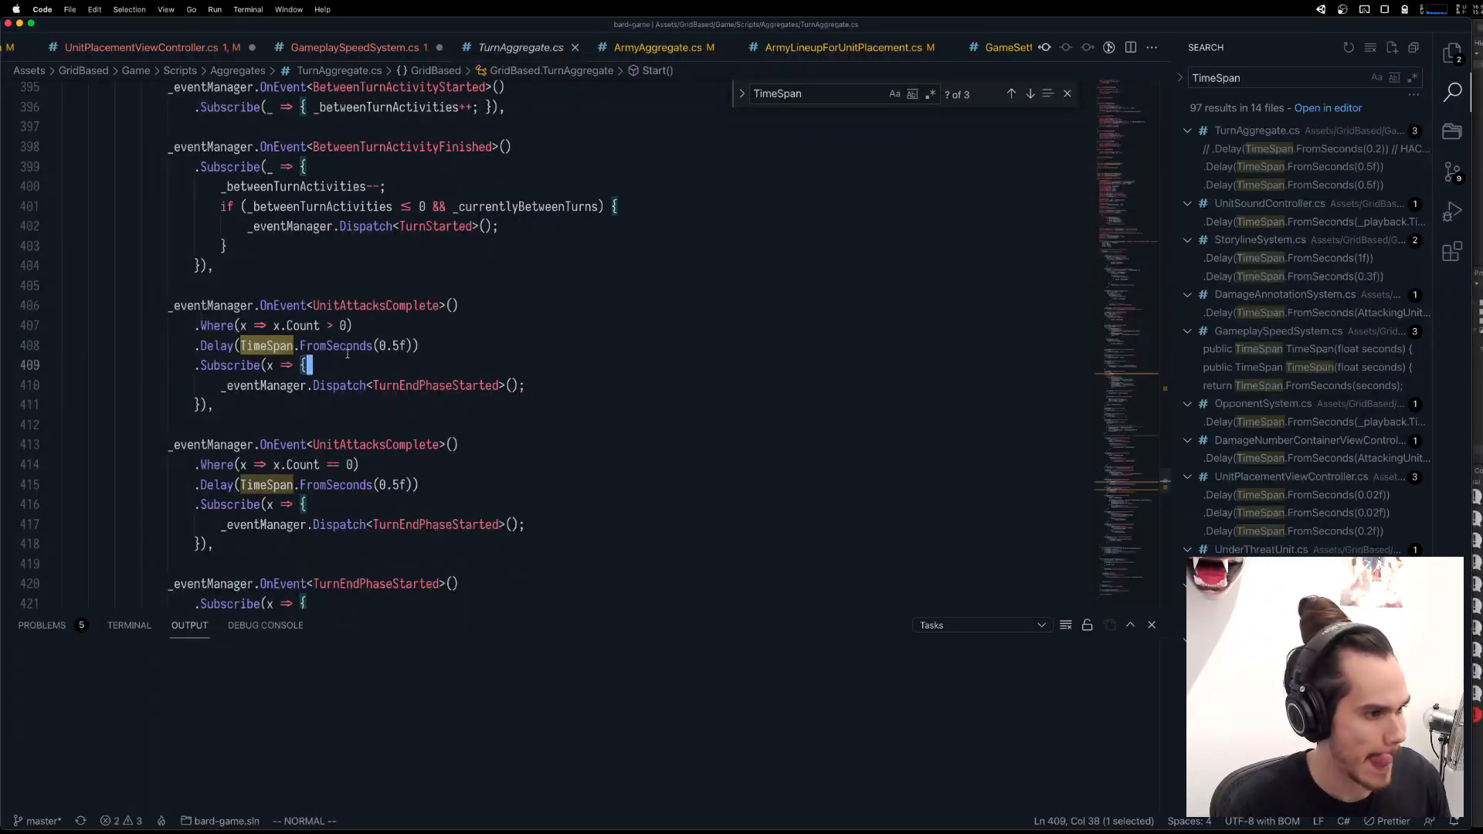
pyautogui.press('g')
pyautogui.press('d')
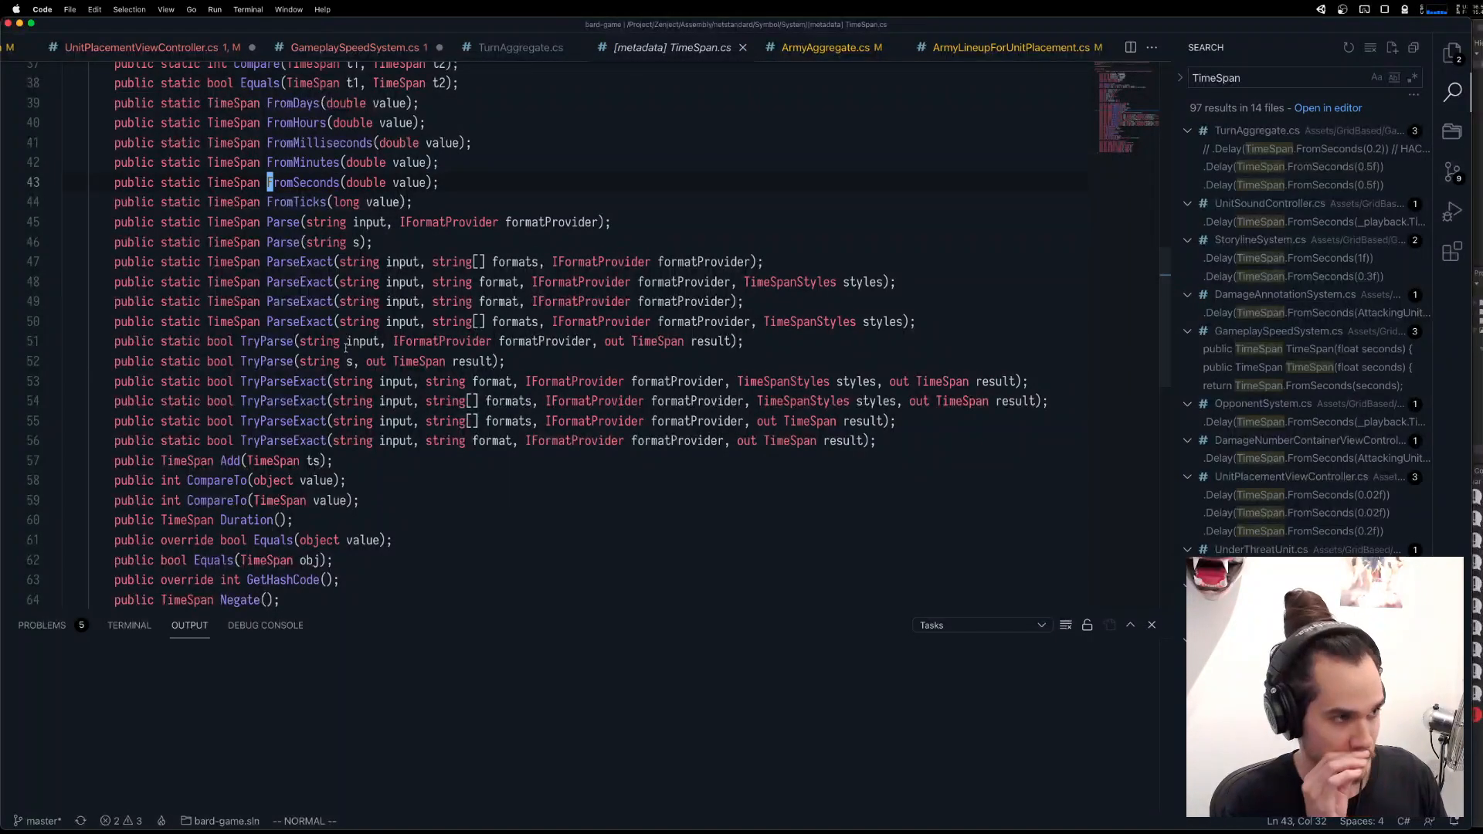
pyautogui.scroll(10, 422, 346)
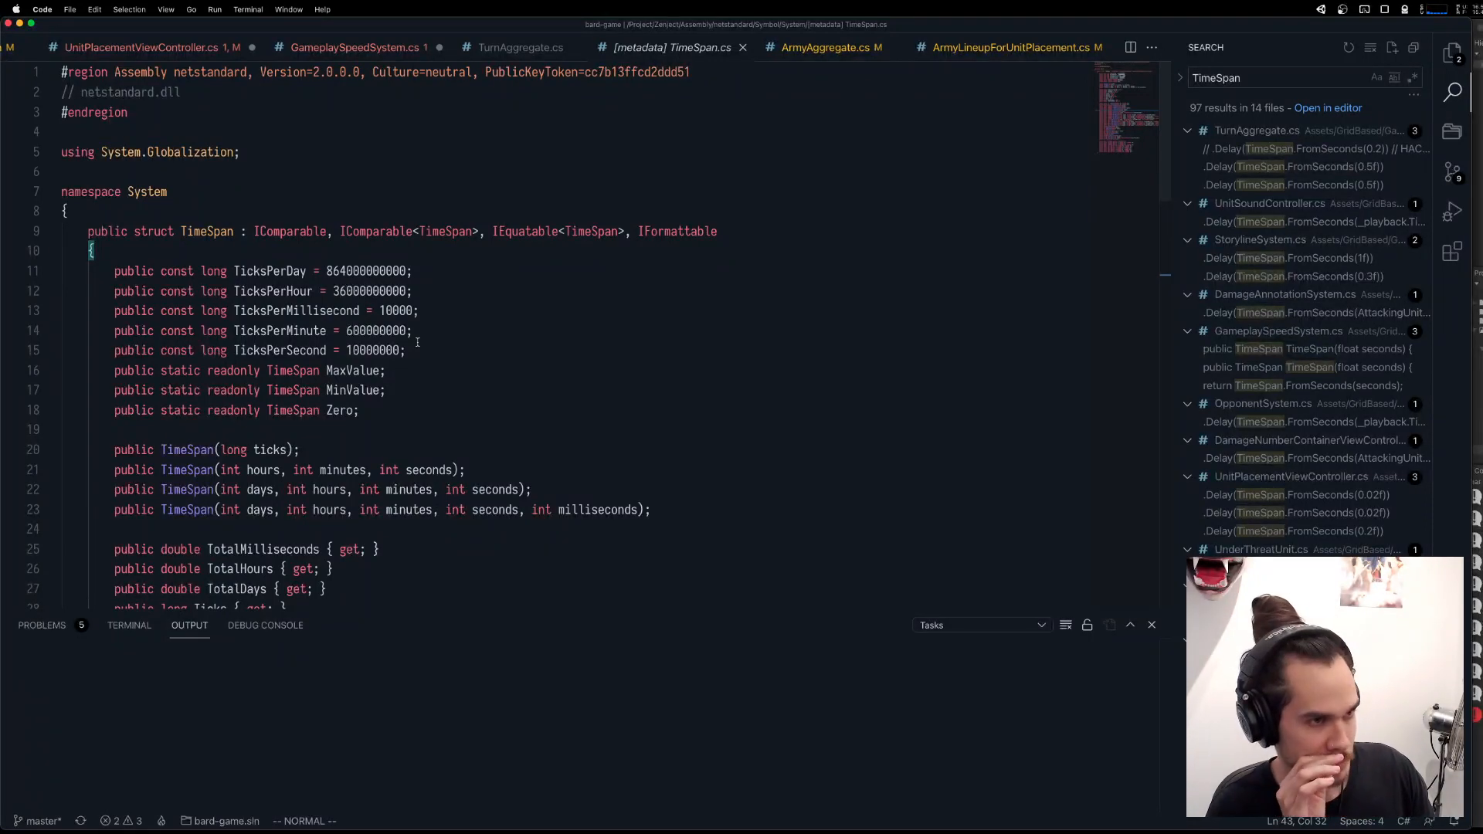
pyautogui.press('super+w')
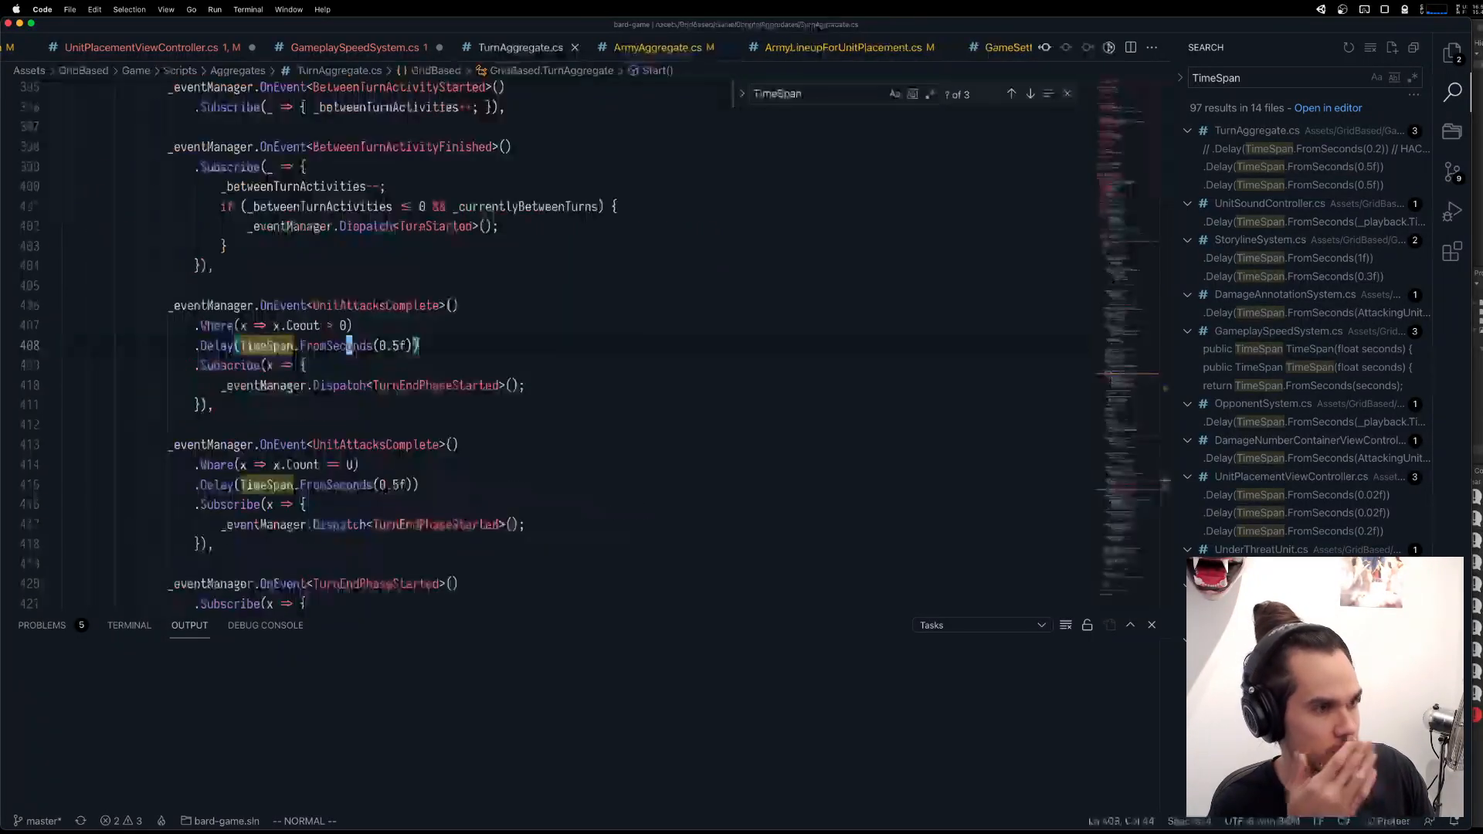
# Delete the using System line from GameplaySpeedSystem.cs and check the TimeSpan method's return statement.
pyautogui.click(353, 58)
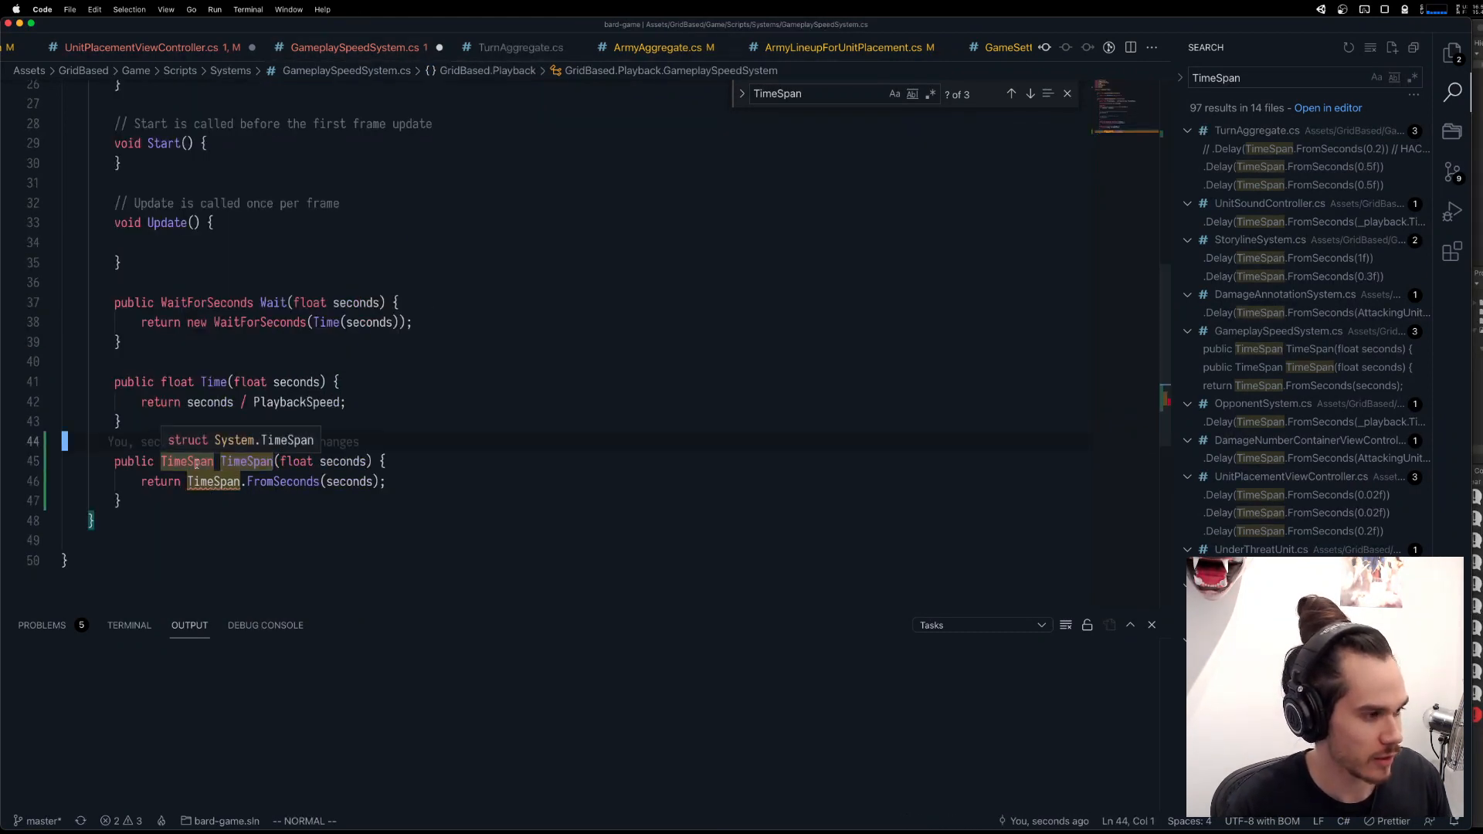
pyautogui.scroll(2, 202, 485)
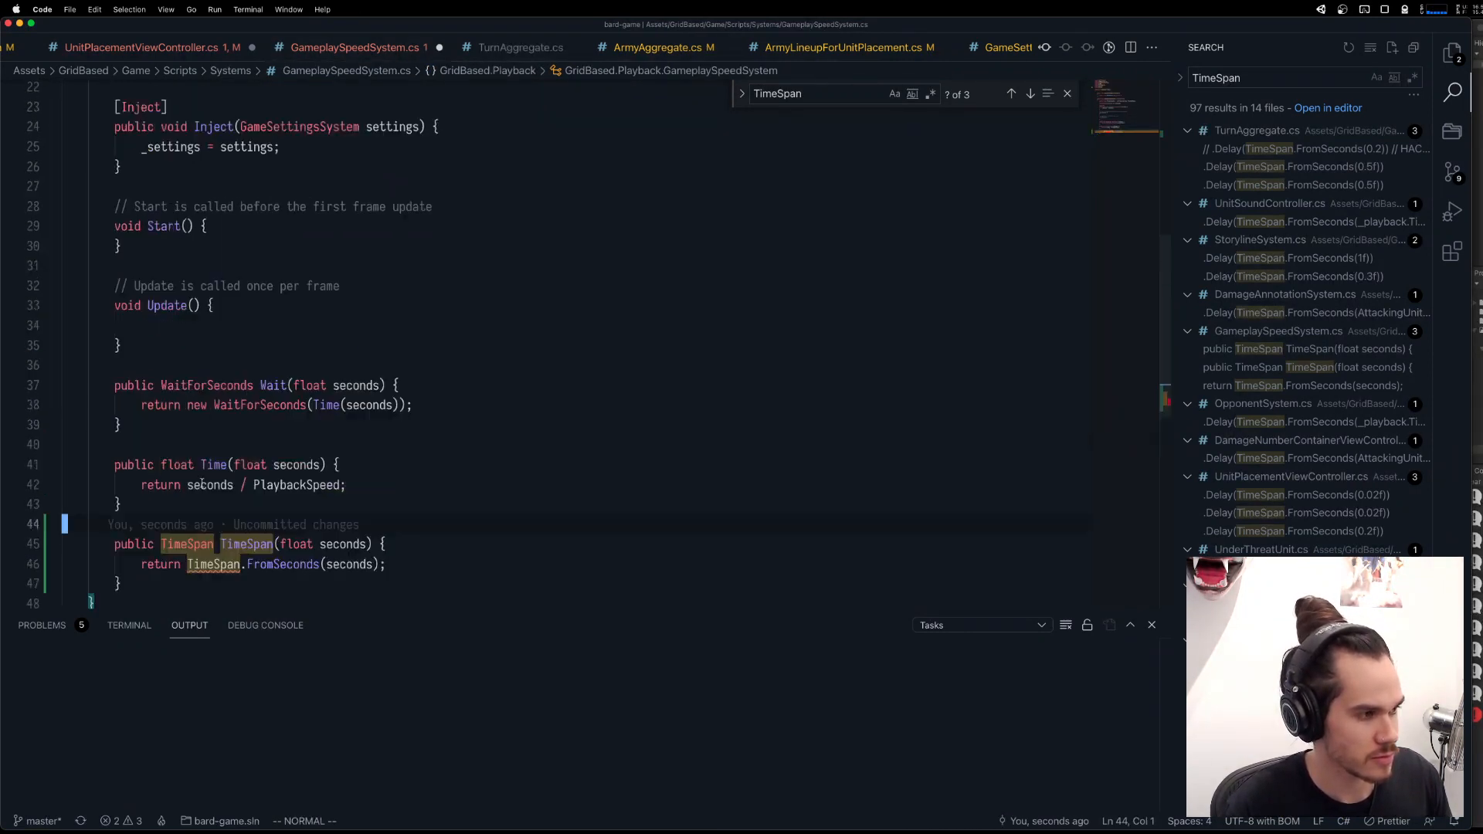
pyautogui.scroll(10, 203, 485)
pyautogui.click(215, 234)
pyautogui.press('d')
pyautogui.press('d')
pyautogui.scroll(-12, 215, 255)
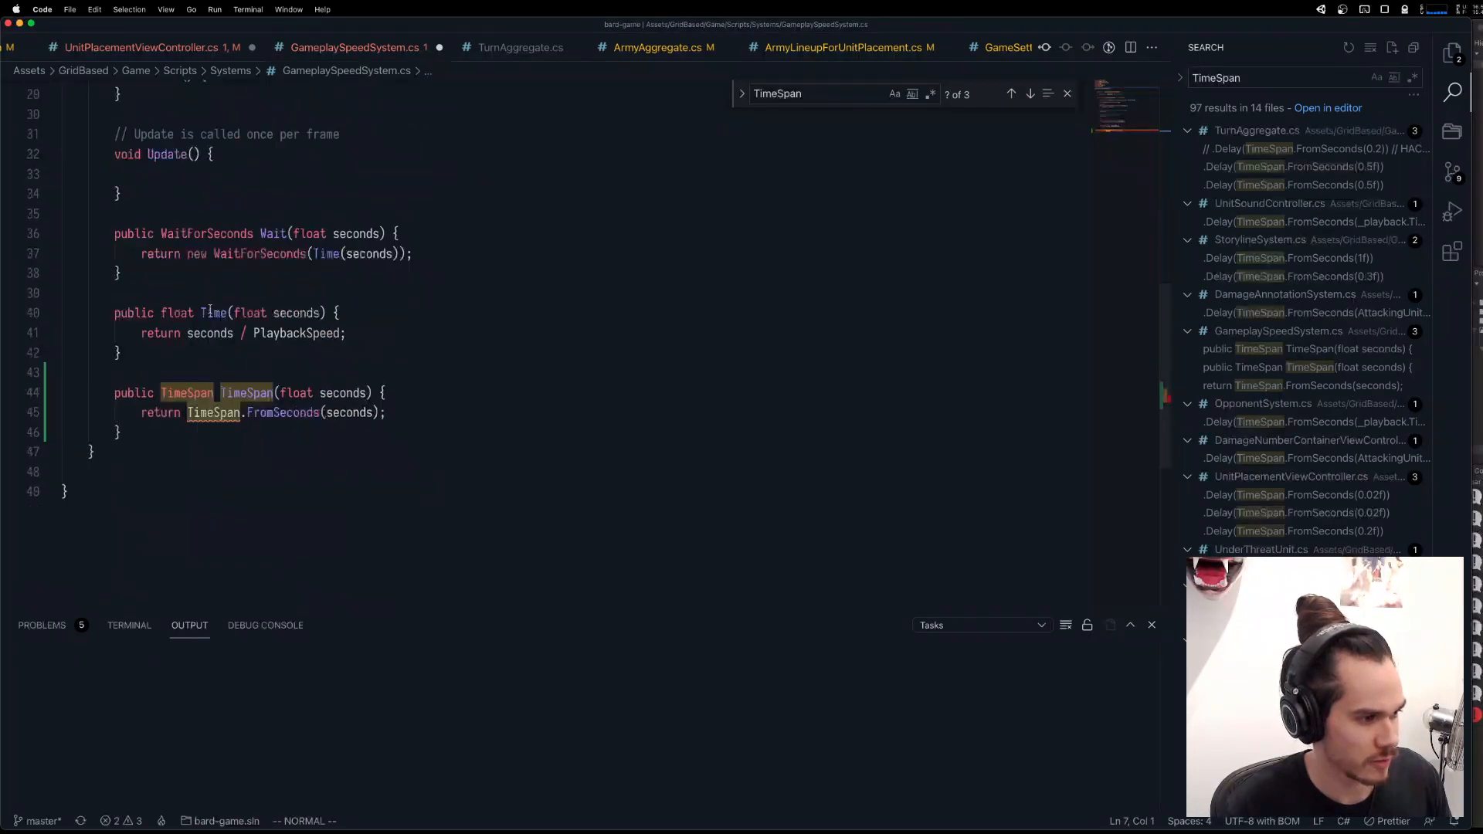
pyautogui.scroll(1, 210, 312)
pyautogui.click(217, 453)
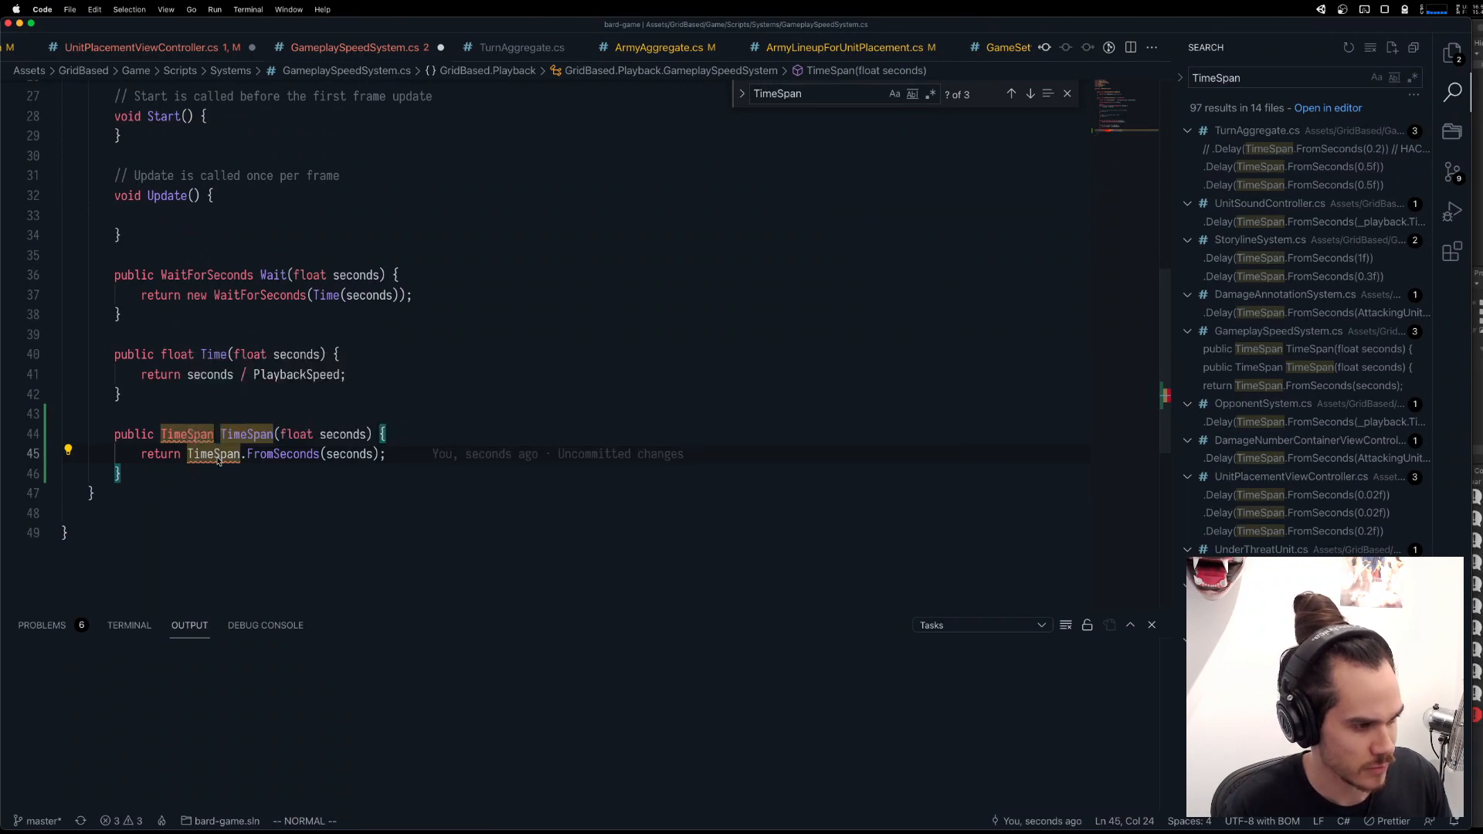
pyautogui.click(283, 459)
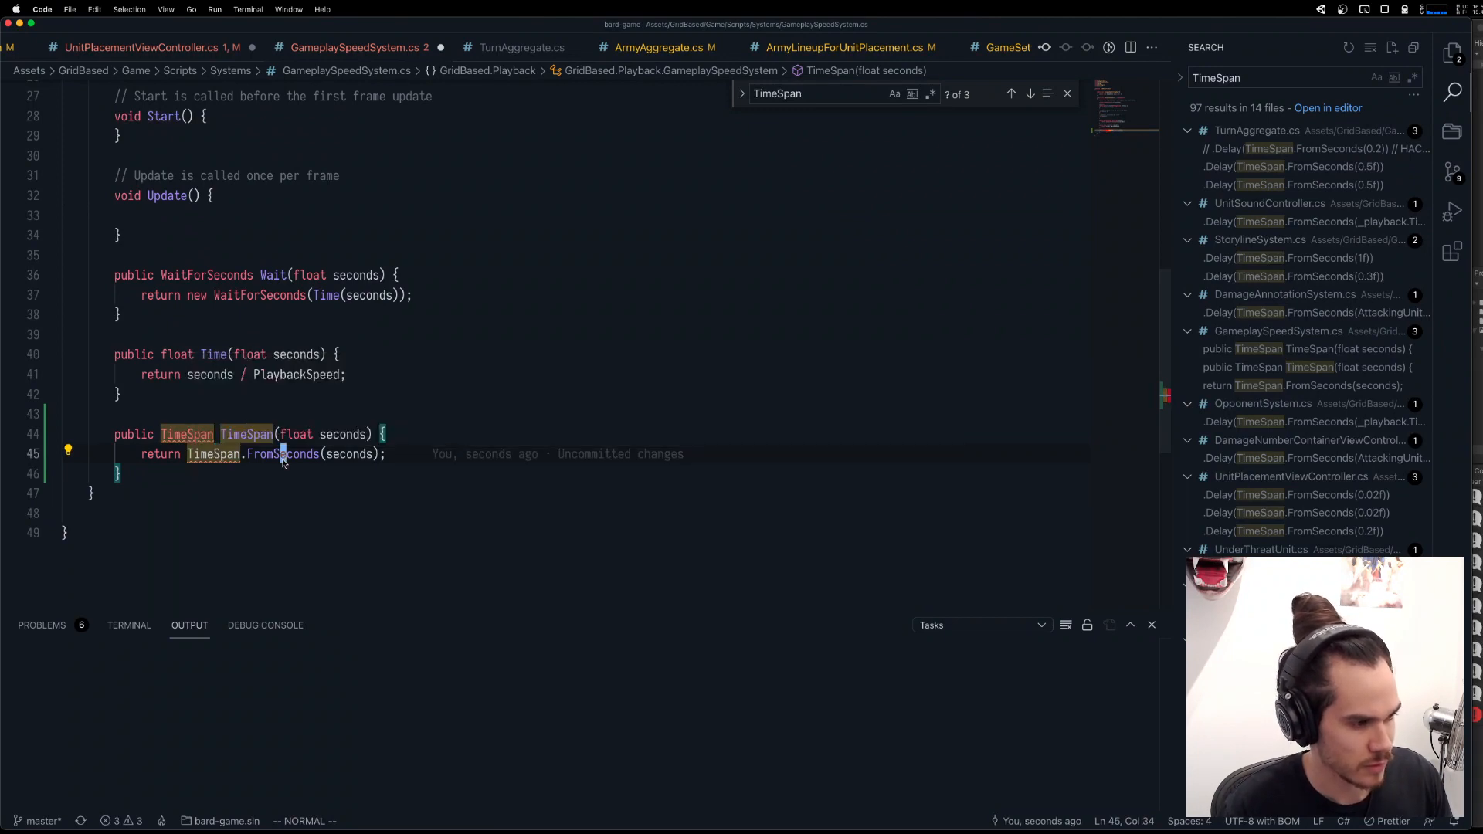
# Review the 0.5f TimeSpan.FromSeconds delay in TurnAggregate.cs and the using directives at the top of that file.
pyautogui.click(837, 45)
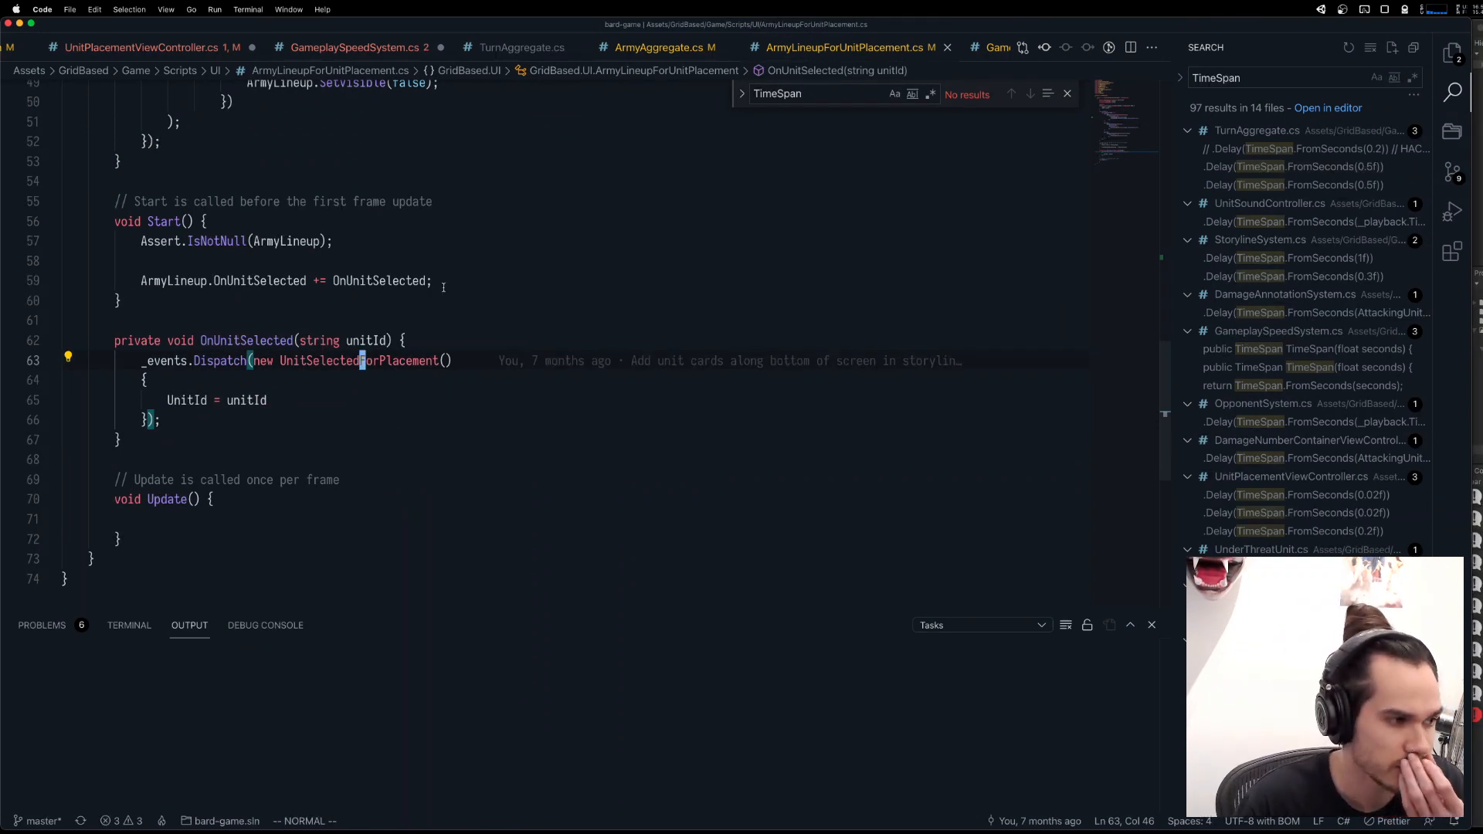
pyautogui.click(1293, 175)
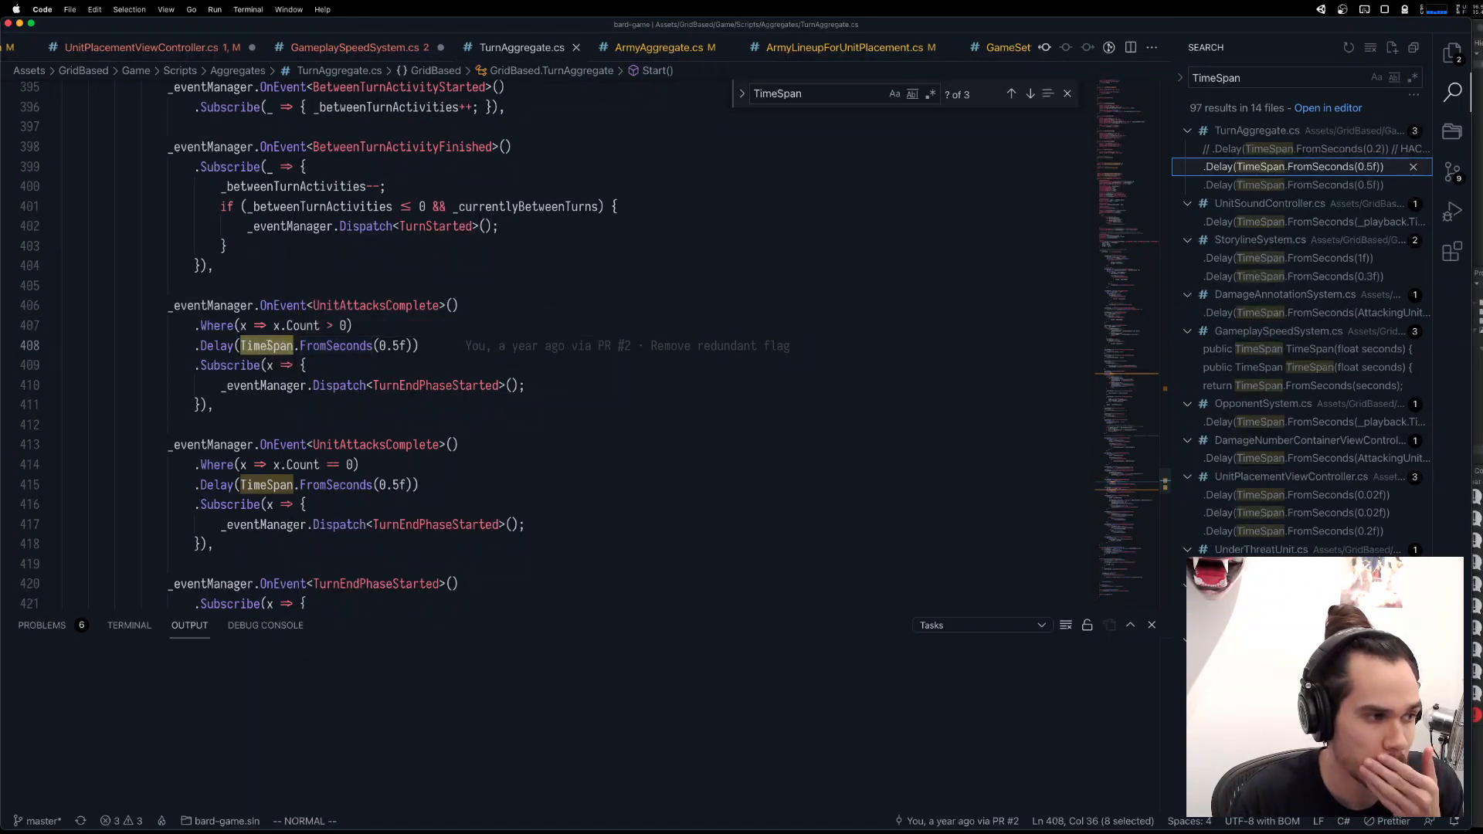
pyautogui.click(315, 348)
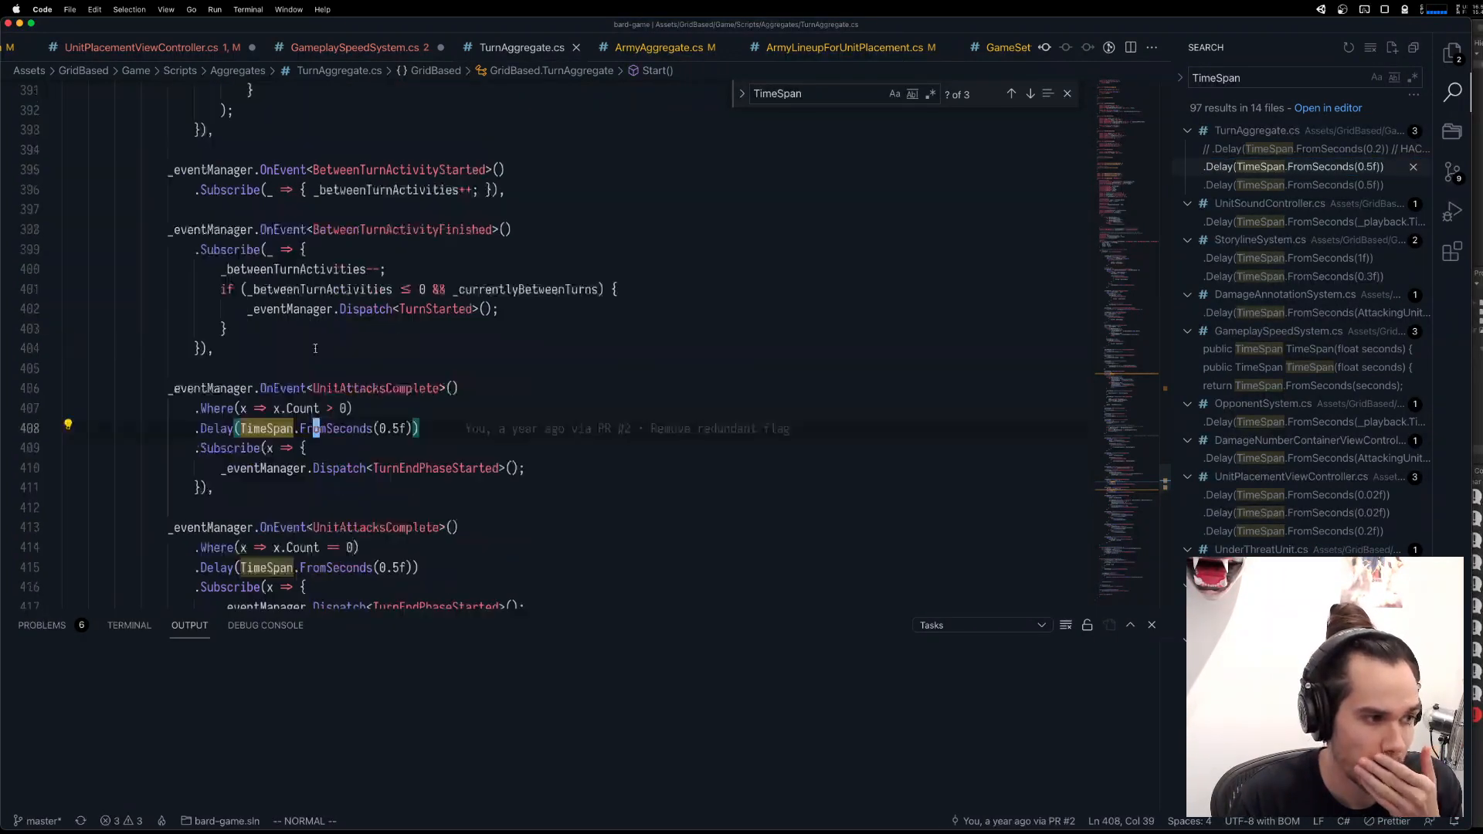
pyautogui.scroll(20, 315, 347)
pyautogui.scroll(15, 317, 346)
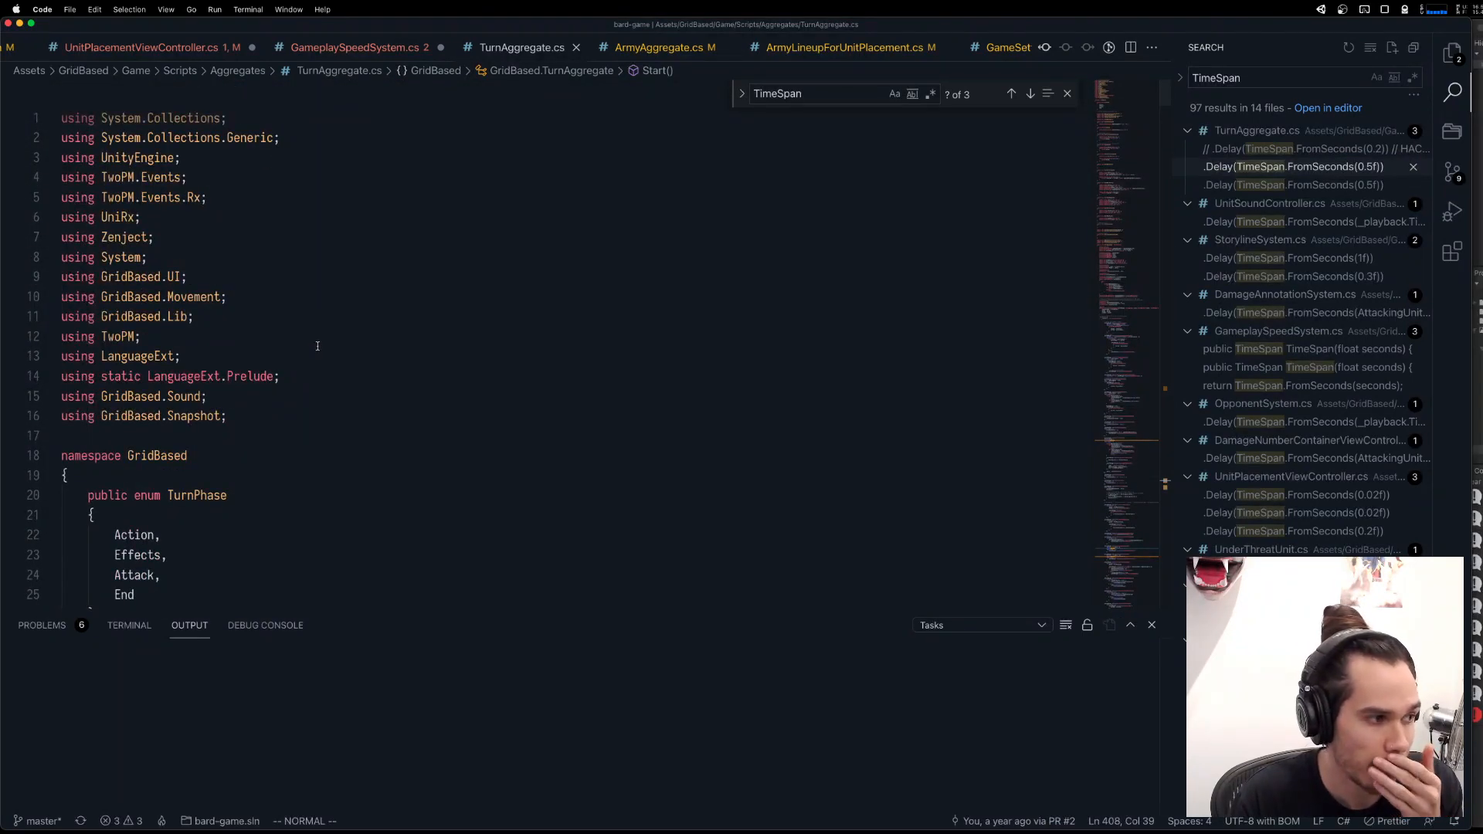
# Add using System; below using Zenject; in GameplaySpeedSystem.cs.
pyautogui.click(279, 51)
pyautogui.scroll(5, 177, 432)
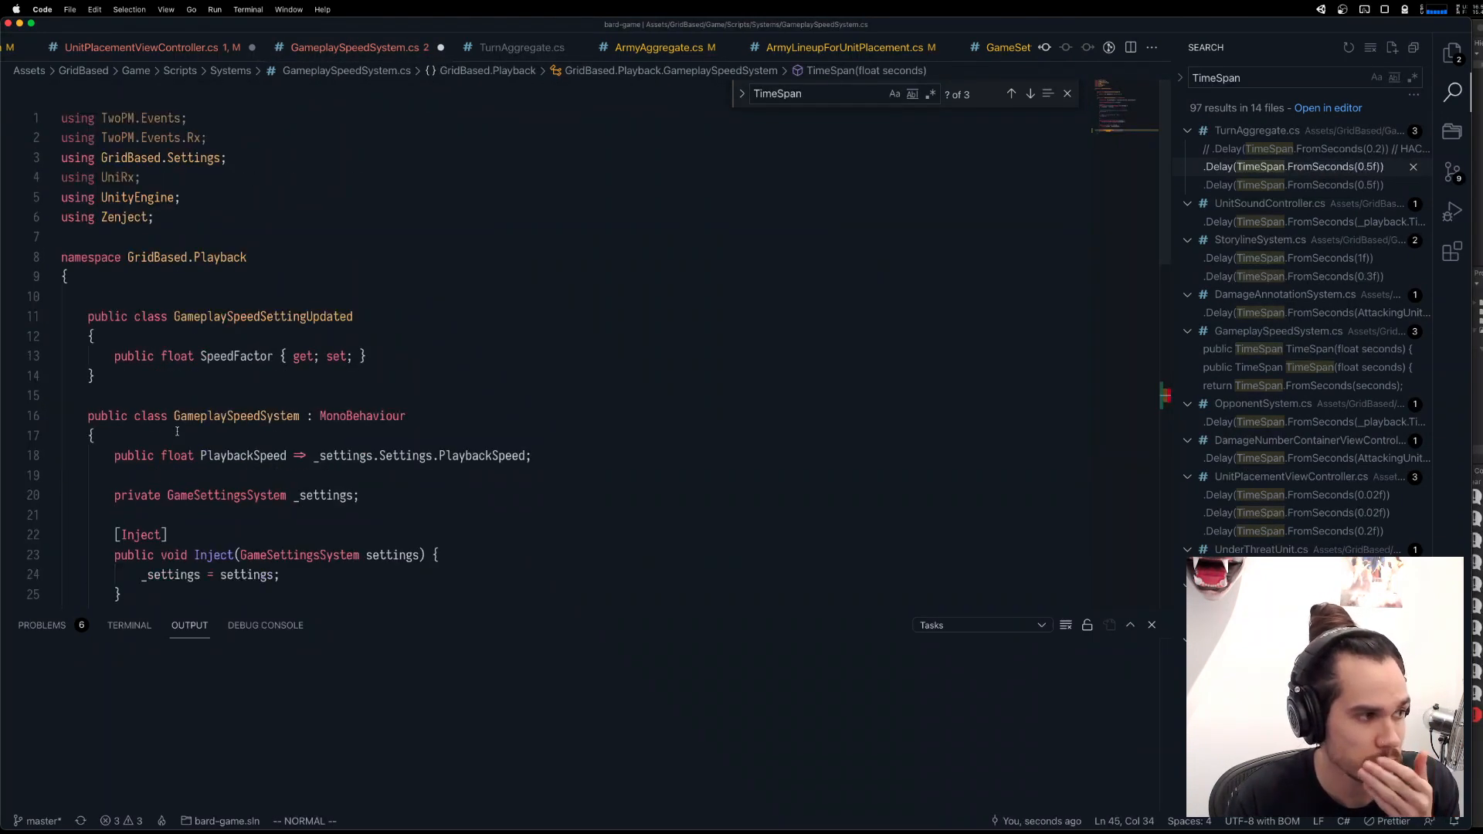
pyautogui.click(214, 215)
pyautogui.write('o')
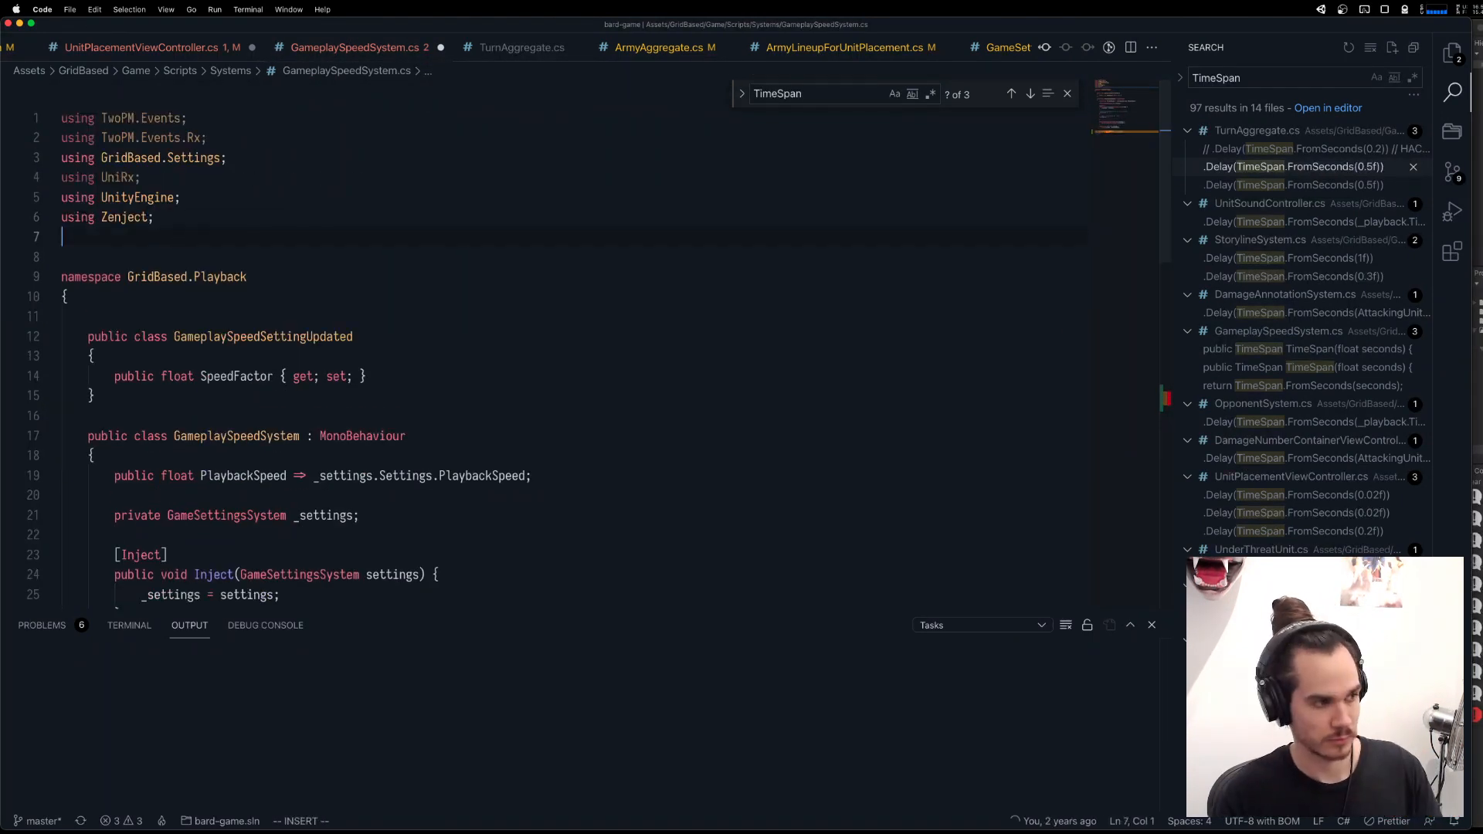
pyautogui.write('usingSystem;')
pyautogui.press('Escape')
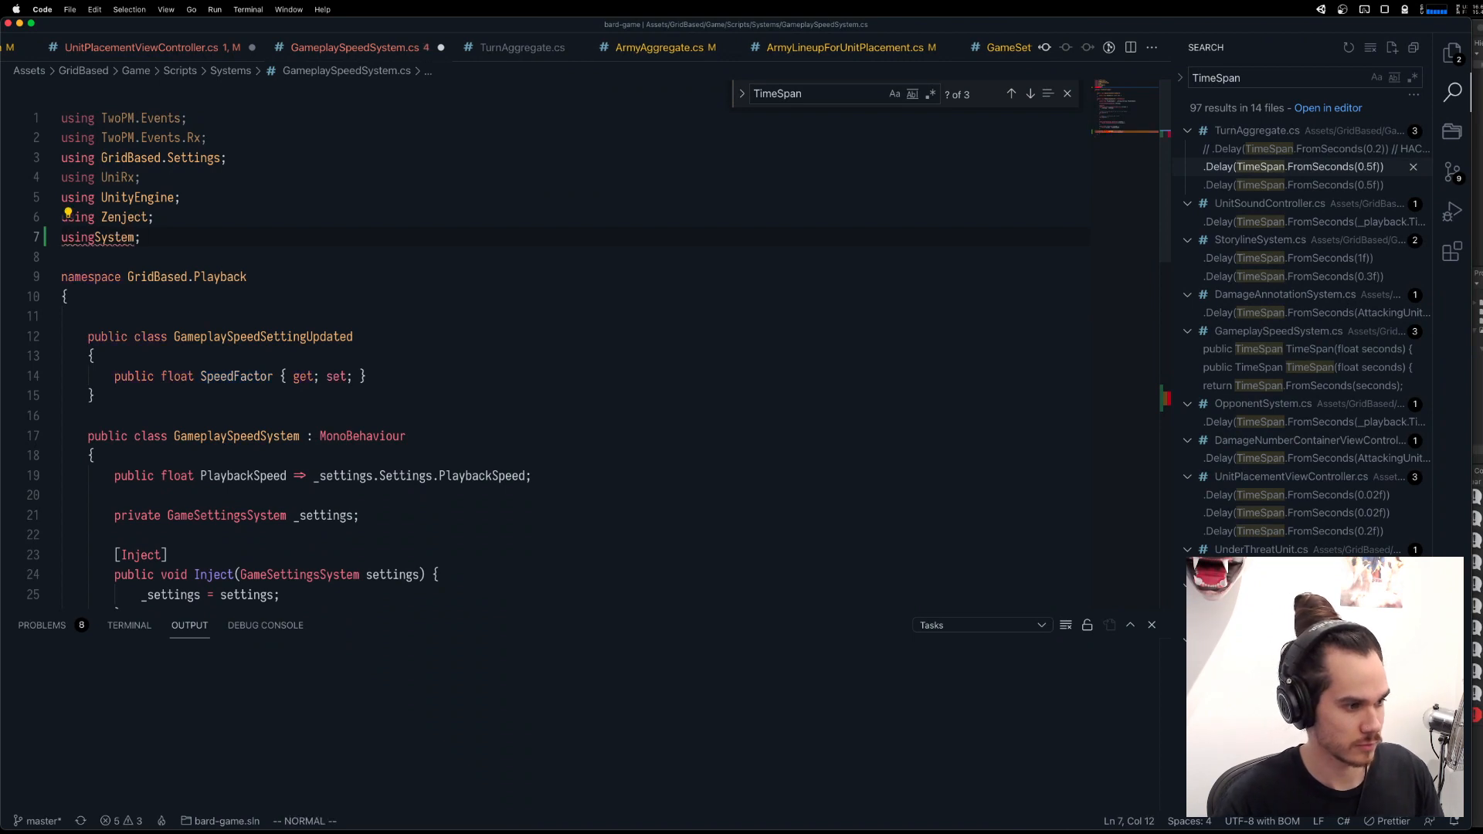
pyautogui.press('0')
pyautogui.press('l')
pyautogui.press('l')
pyautogui.press('l')
pyautogui.press('l')
pyautogui.press('l')
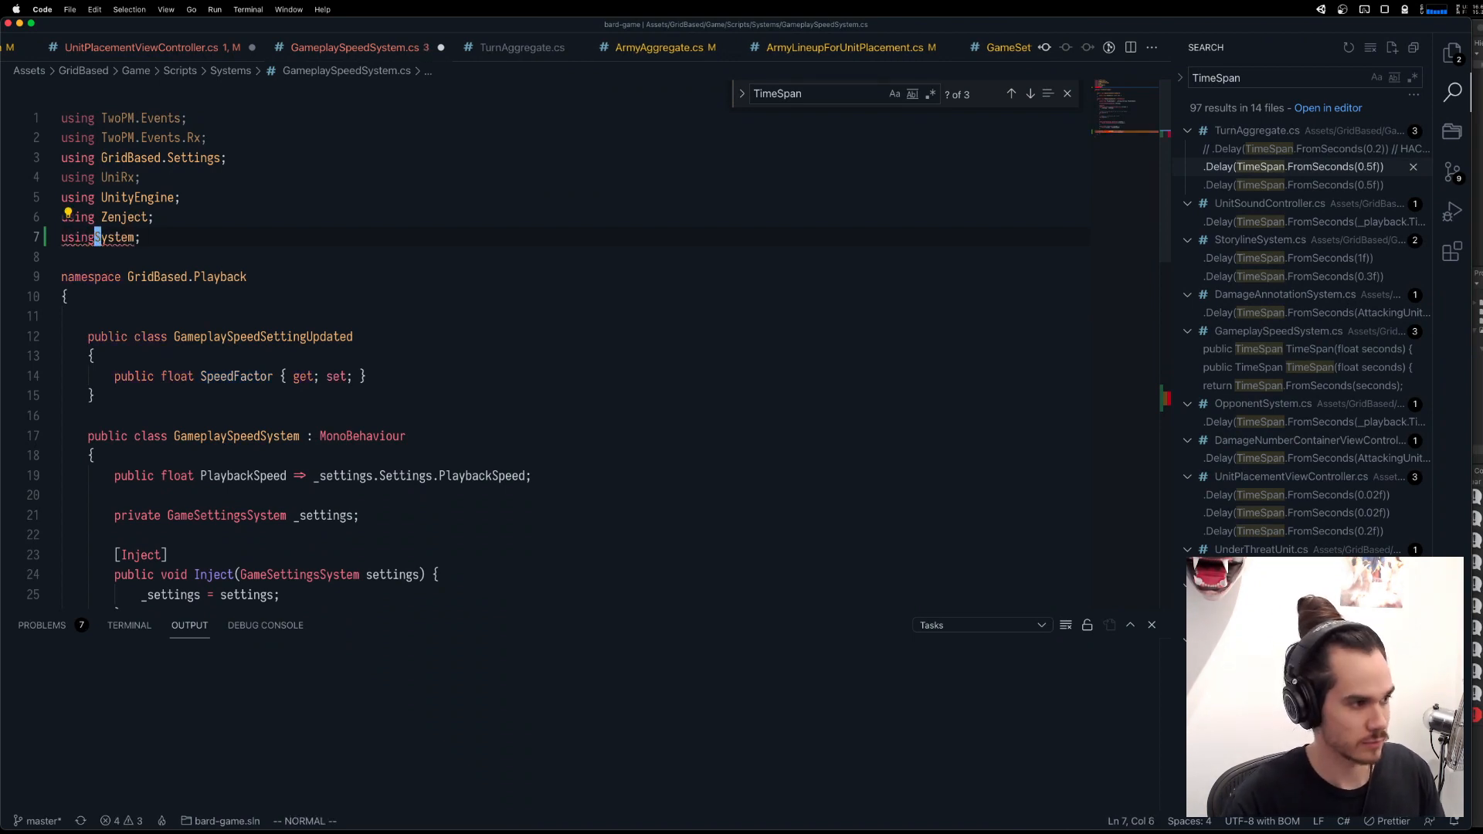
pyautogui.press('i')
pyautogui.press('Escape')
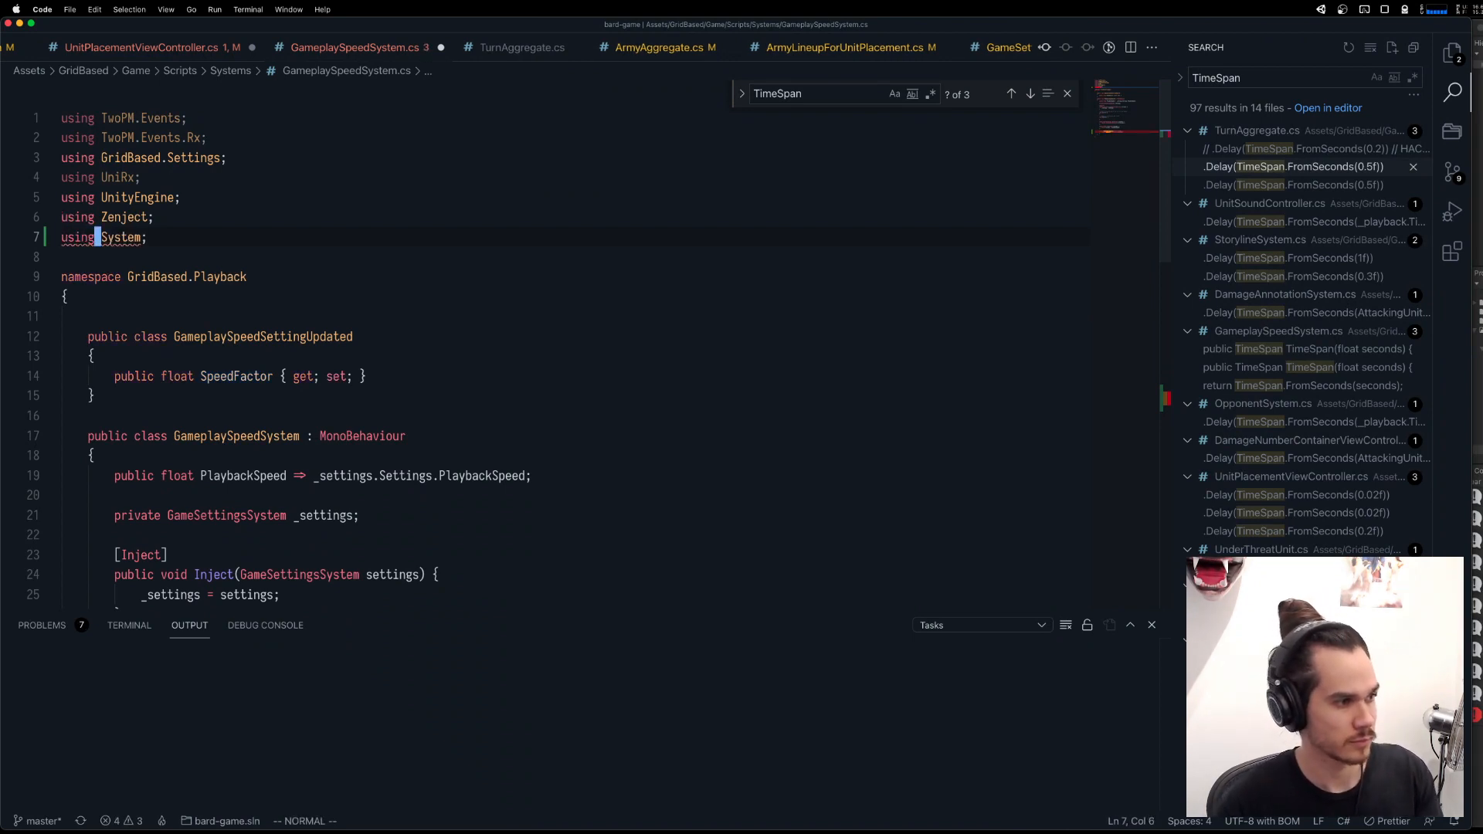
# Examine the error on TimeSpan in the return statement of GameplaySpeedSystem's TimeSpan method and compare it with the method's name and return type.
pyautogui.scroll(-10, 208, 201)
pyautogui.scroll(6, 208, 200)
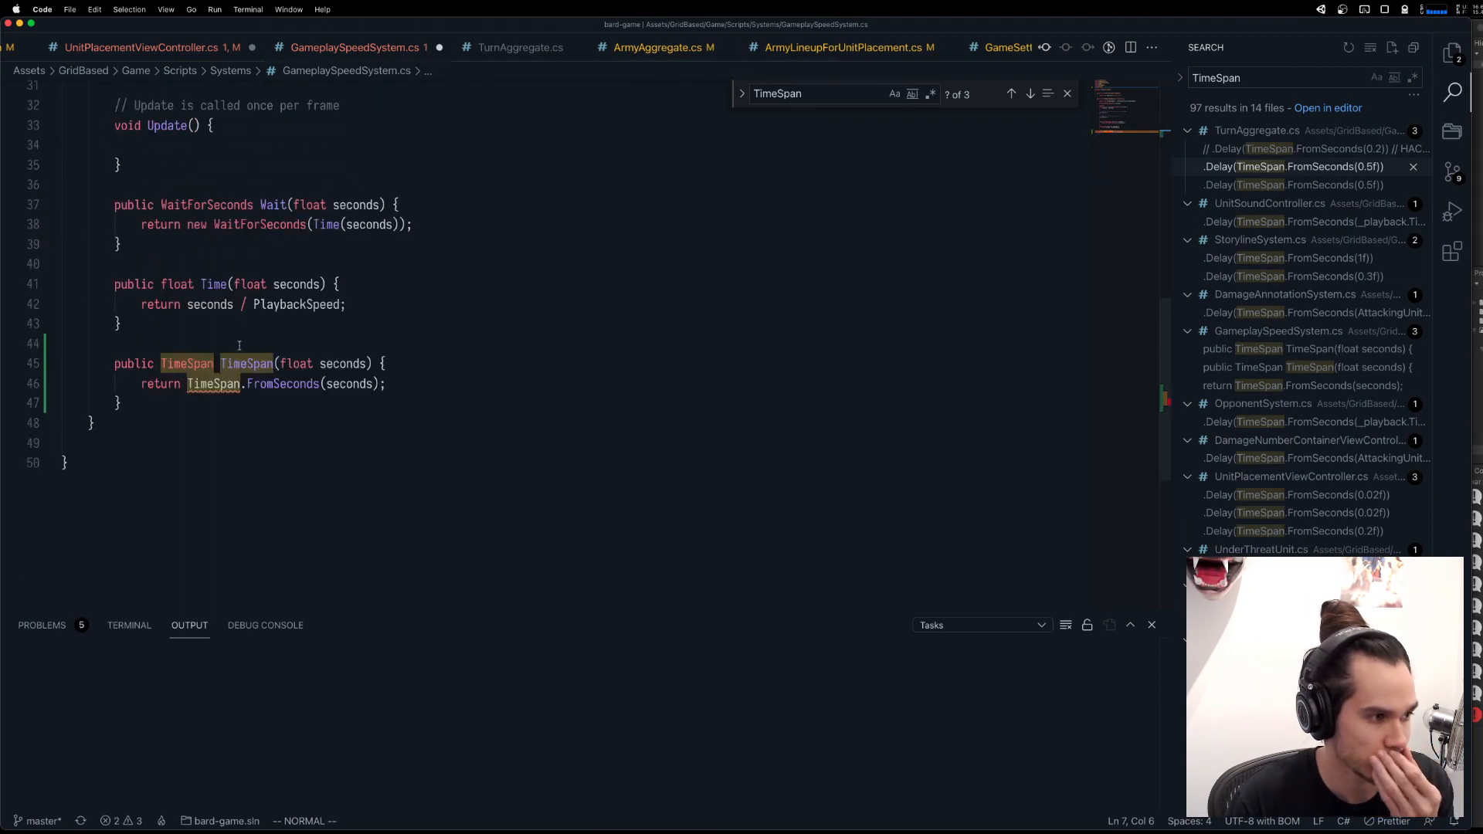
pyautogui.moveTo(223, 392)
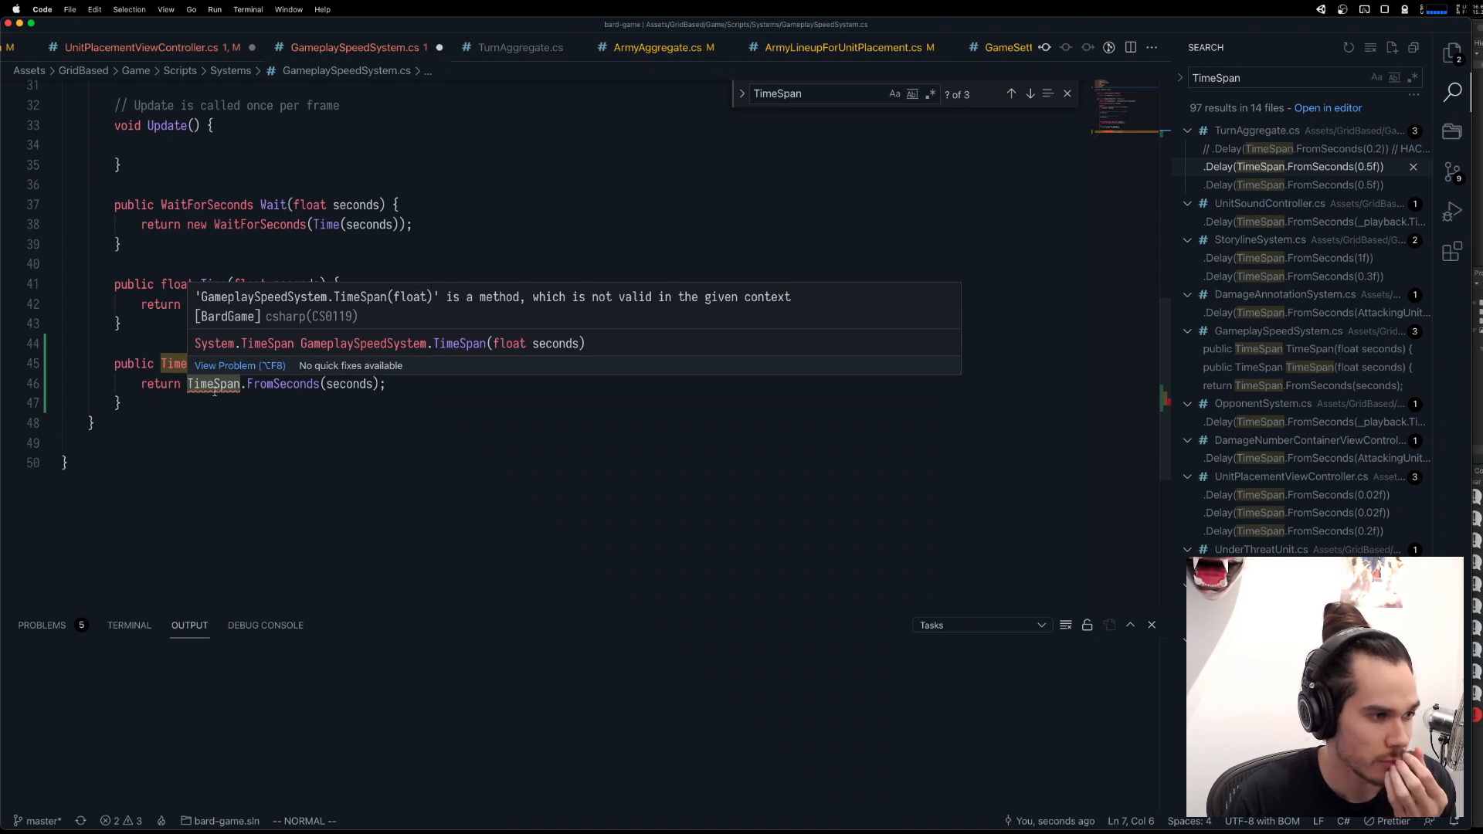
pyautogui.scroll(2, 393, 541)
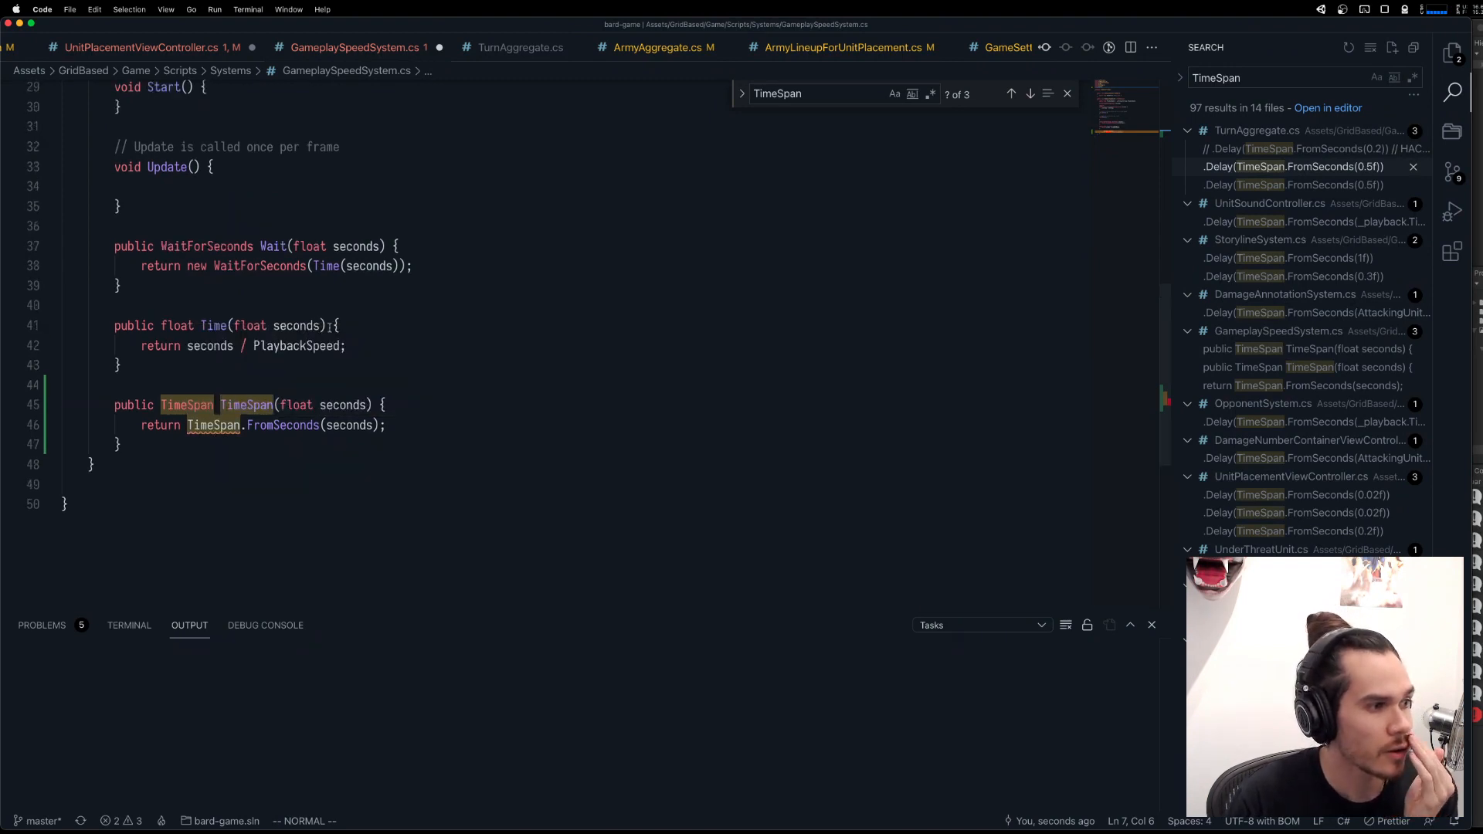
pyautogui.click(262, 447)
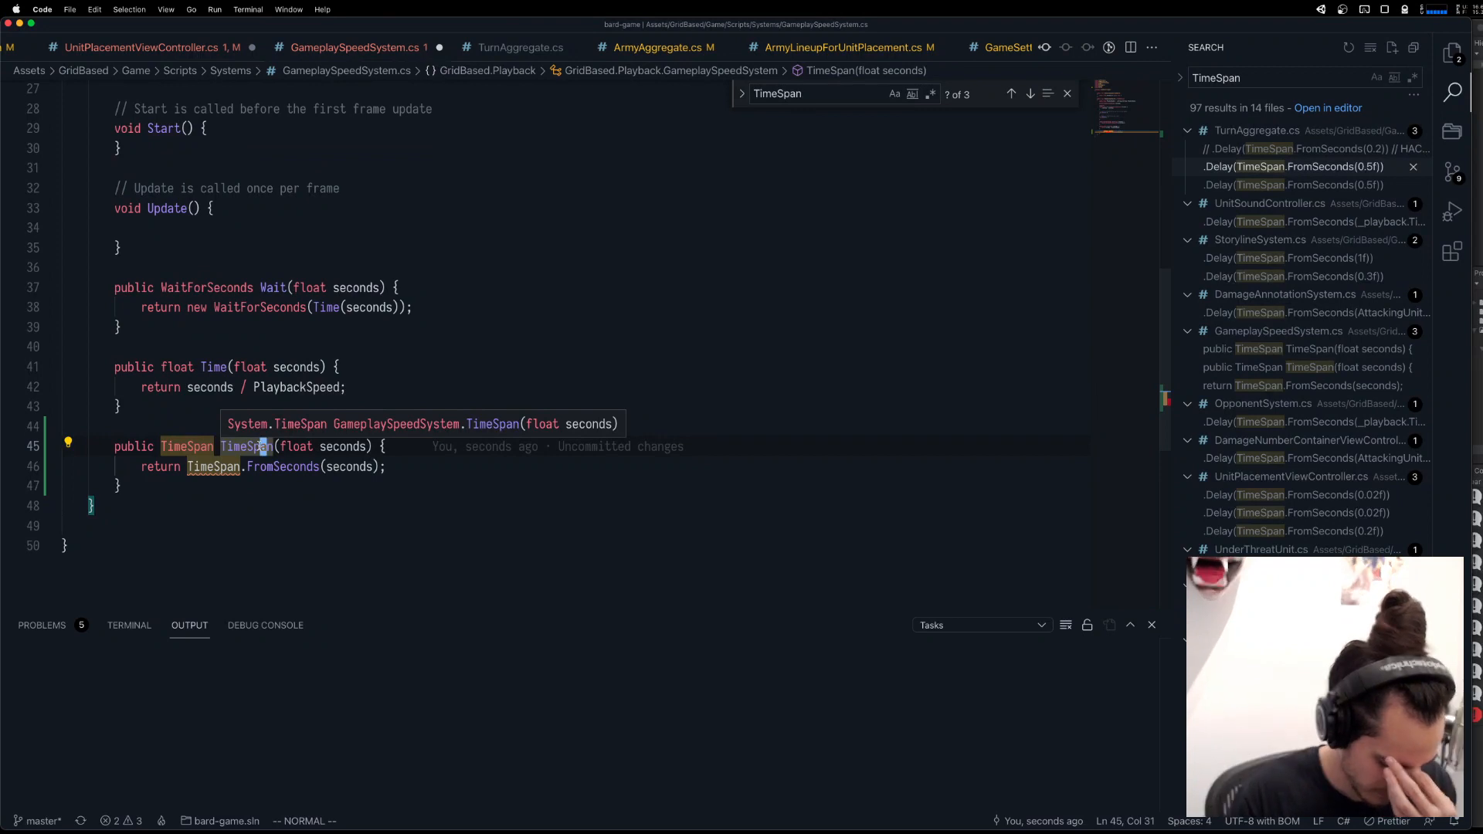
pyautogui.doubleClick(249, 446)
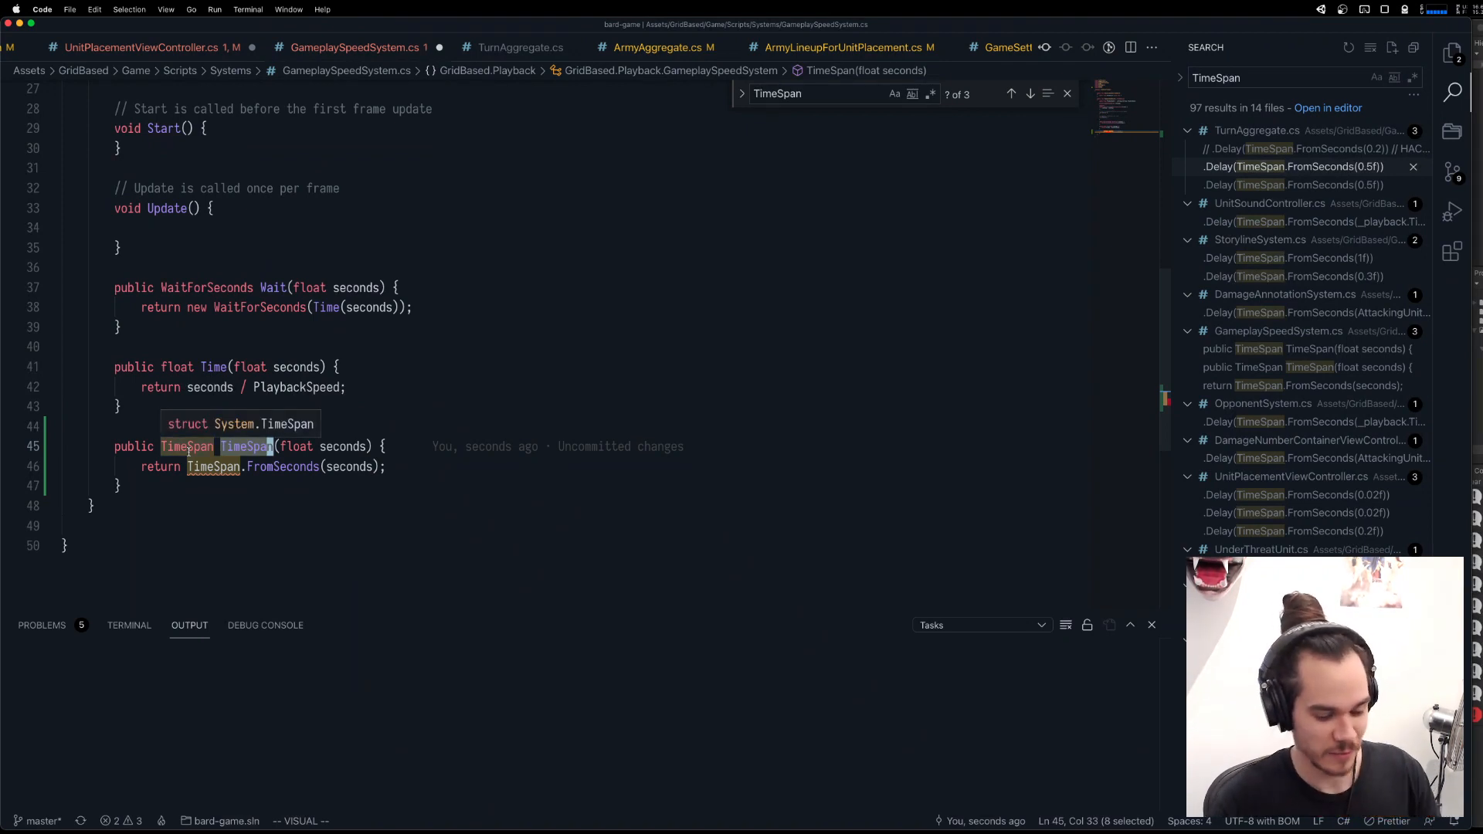
pyautogui.press('Escape')
pyautogui.press('b')
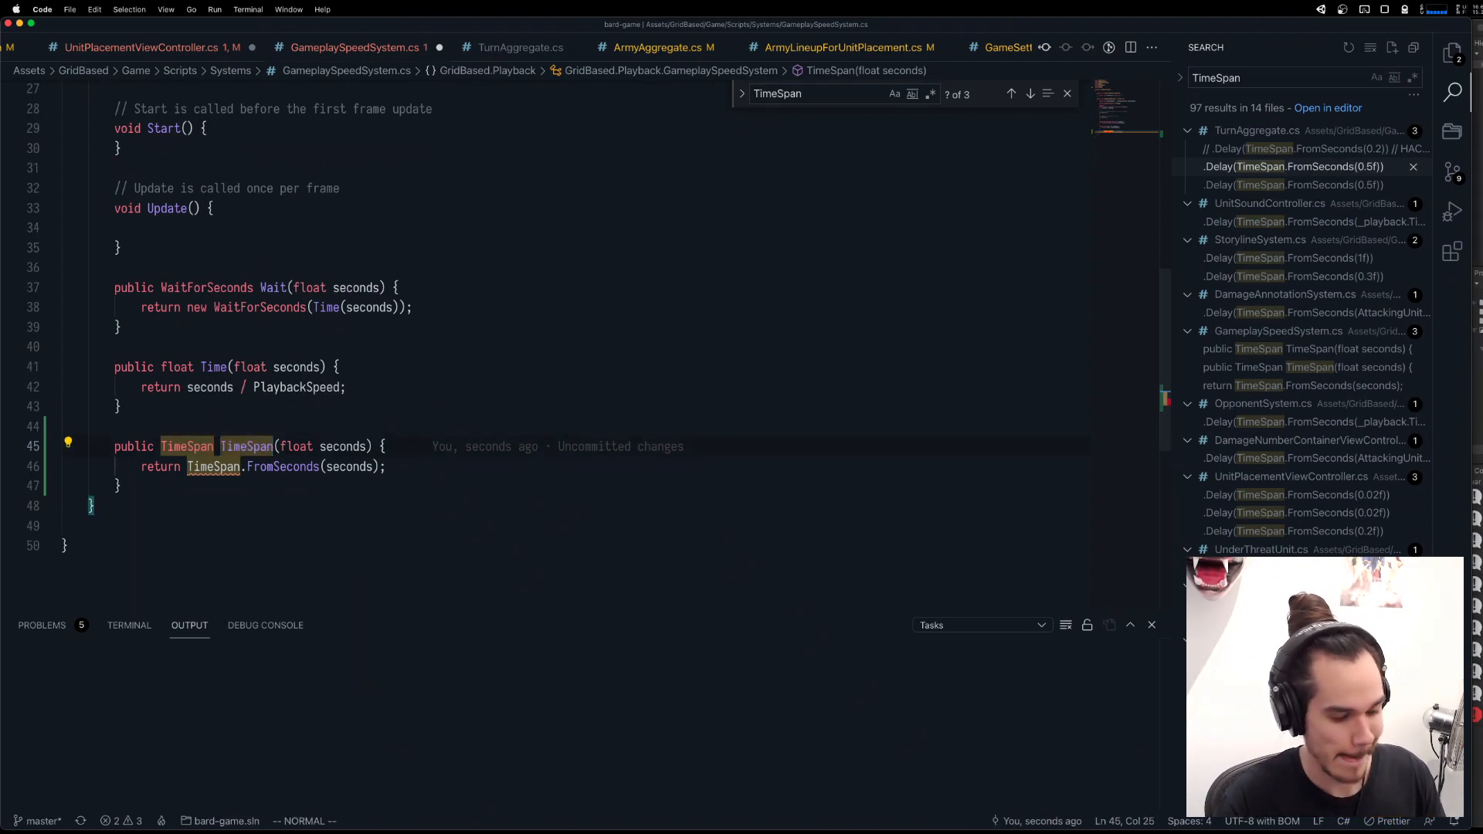
pyautogui.press('i')
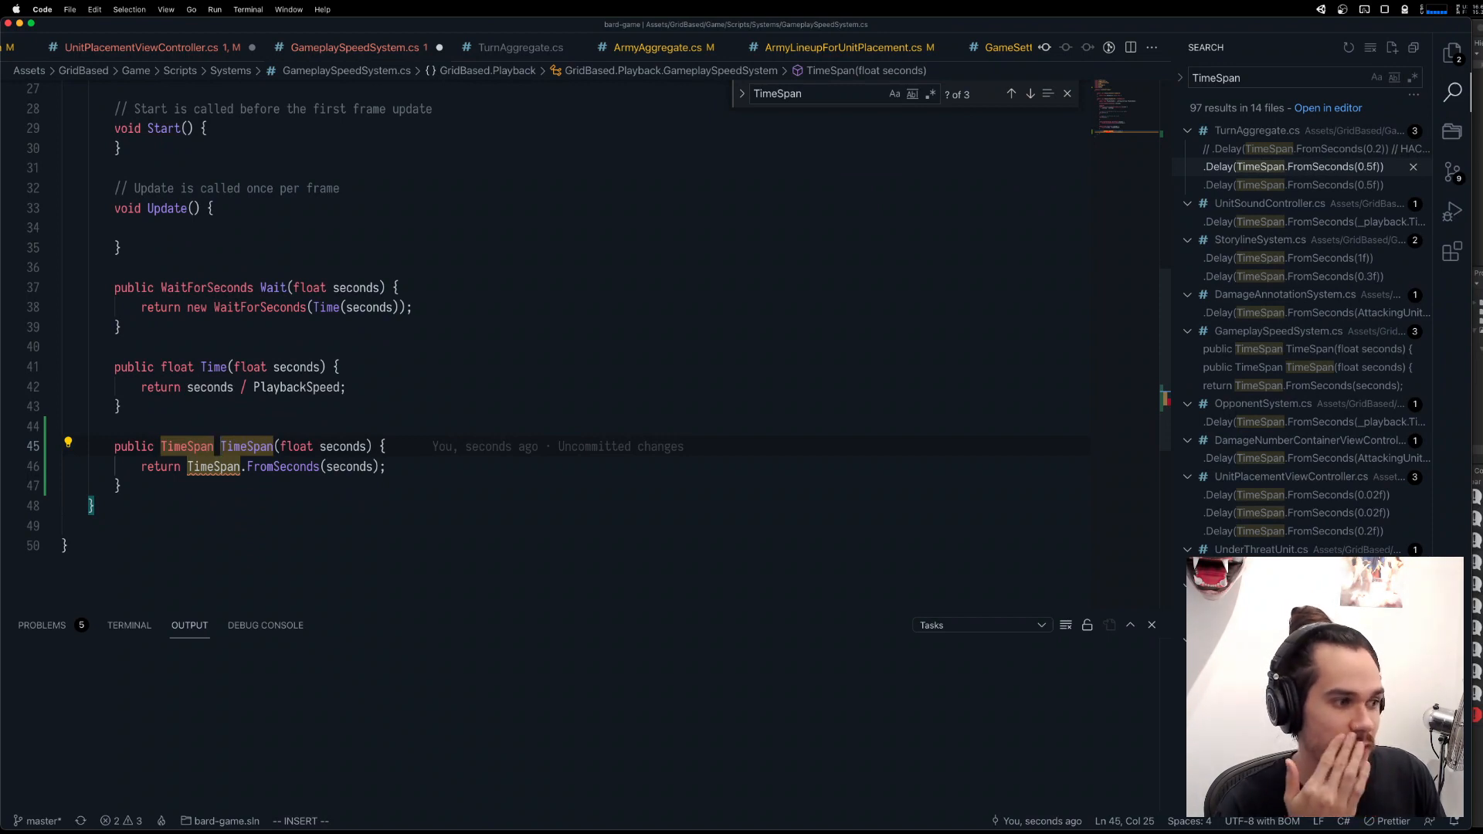
pyautogui.press('Escape')
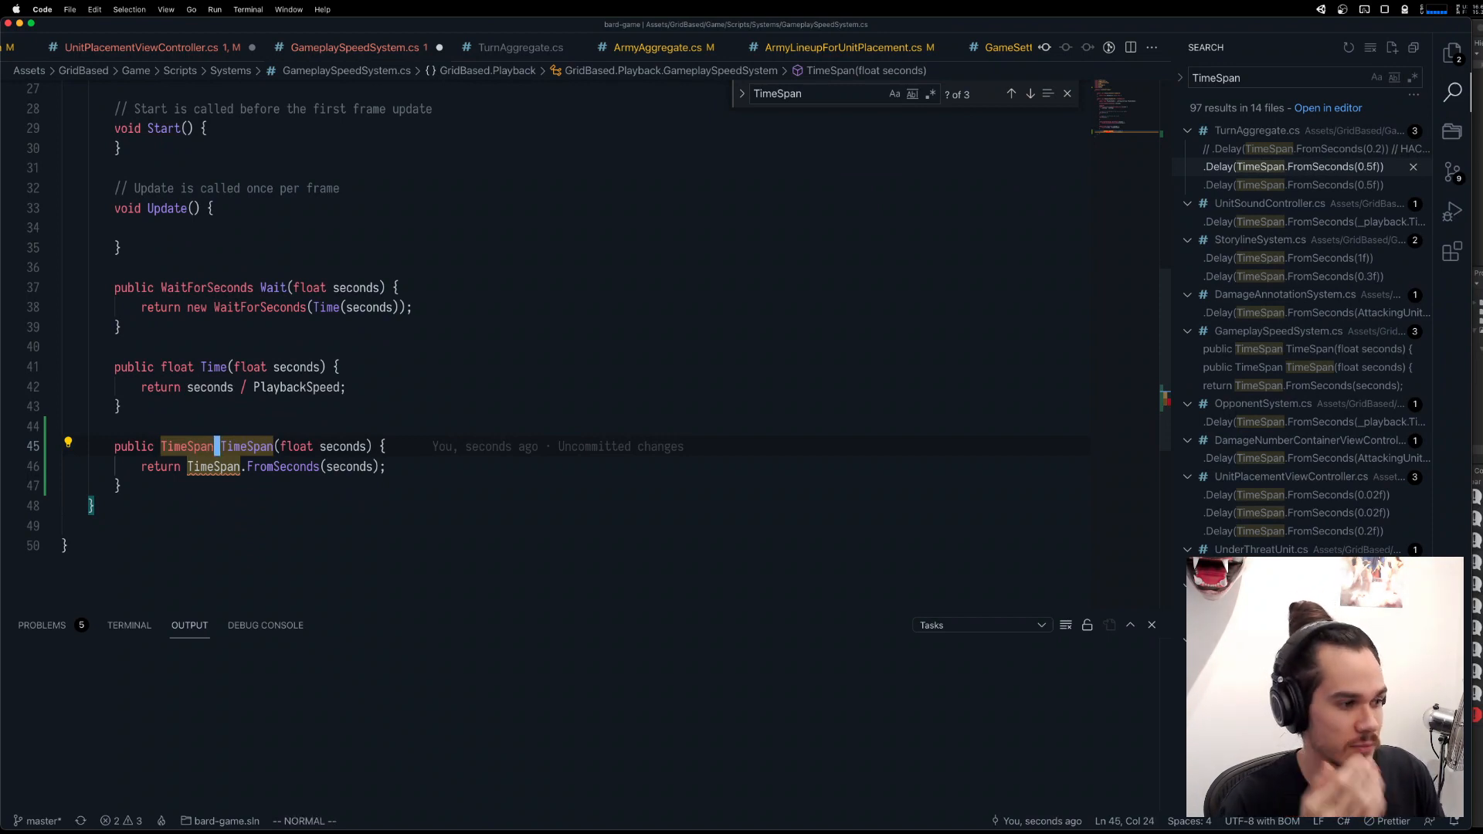
# Delete the using System; line from the top of GameplaySpeedSystem.cs.
pyautogui.scroll(10, 278, 345)
pyautogui.click(263, 214)
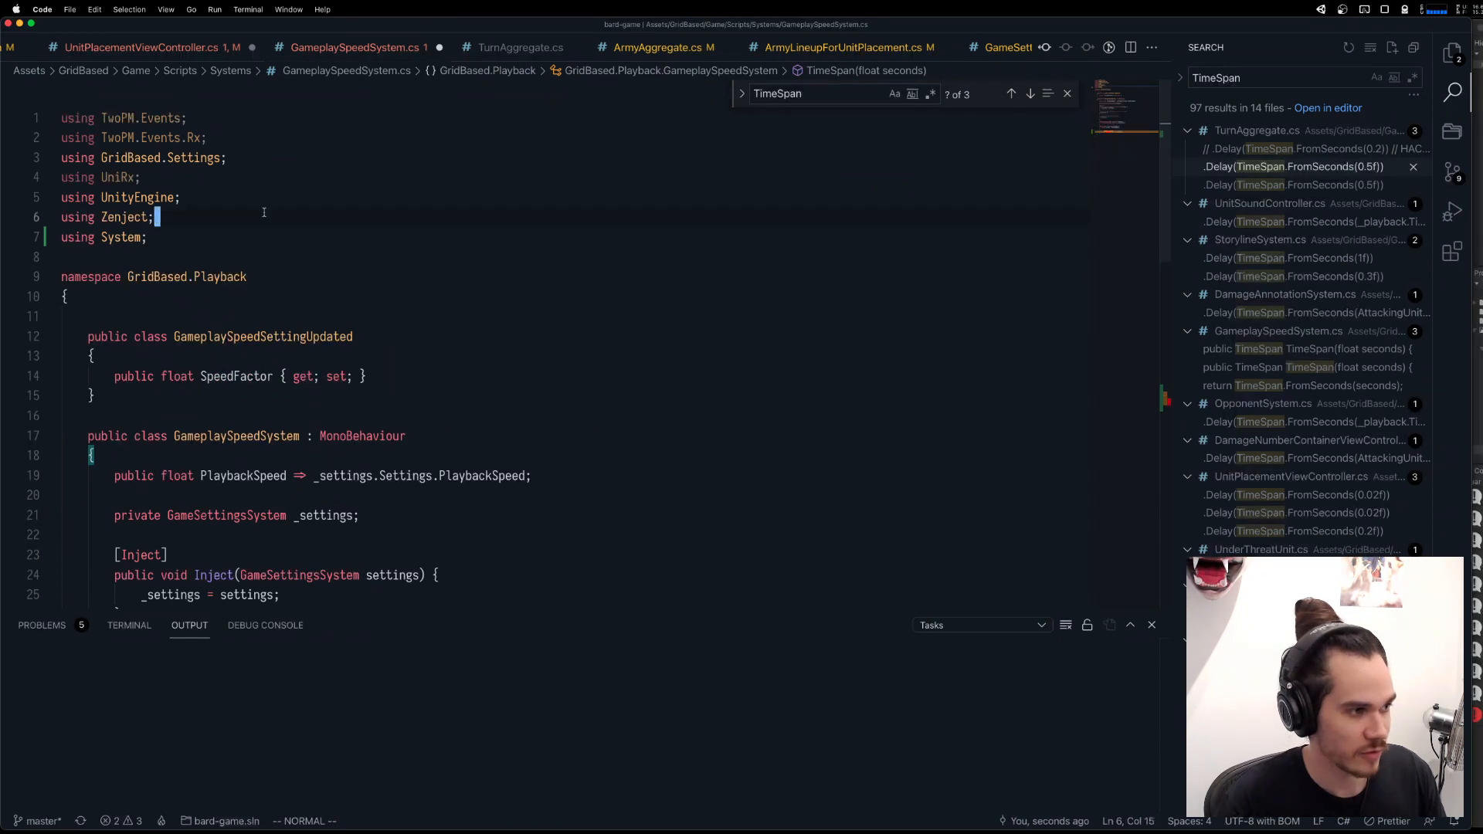
pyautogui.press('d')
pyautogui.press('d')
pyautogui.press('p')
pyautogui.scroll(-5, 248, 459)
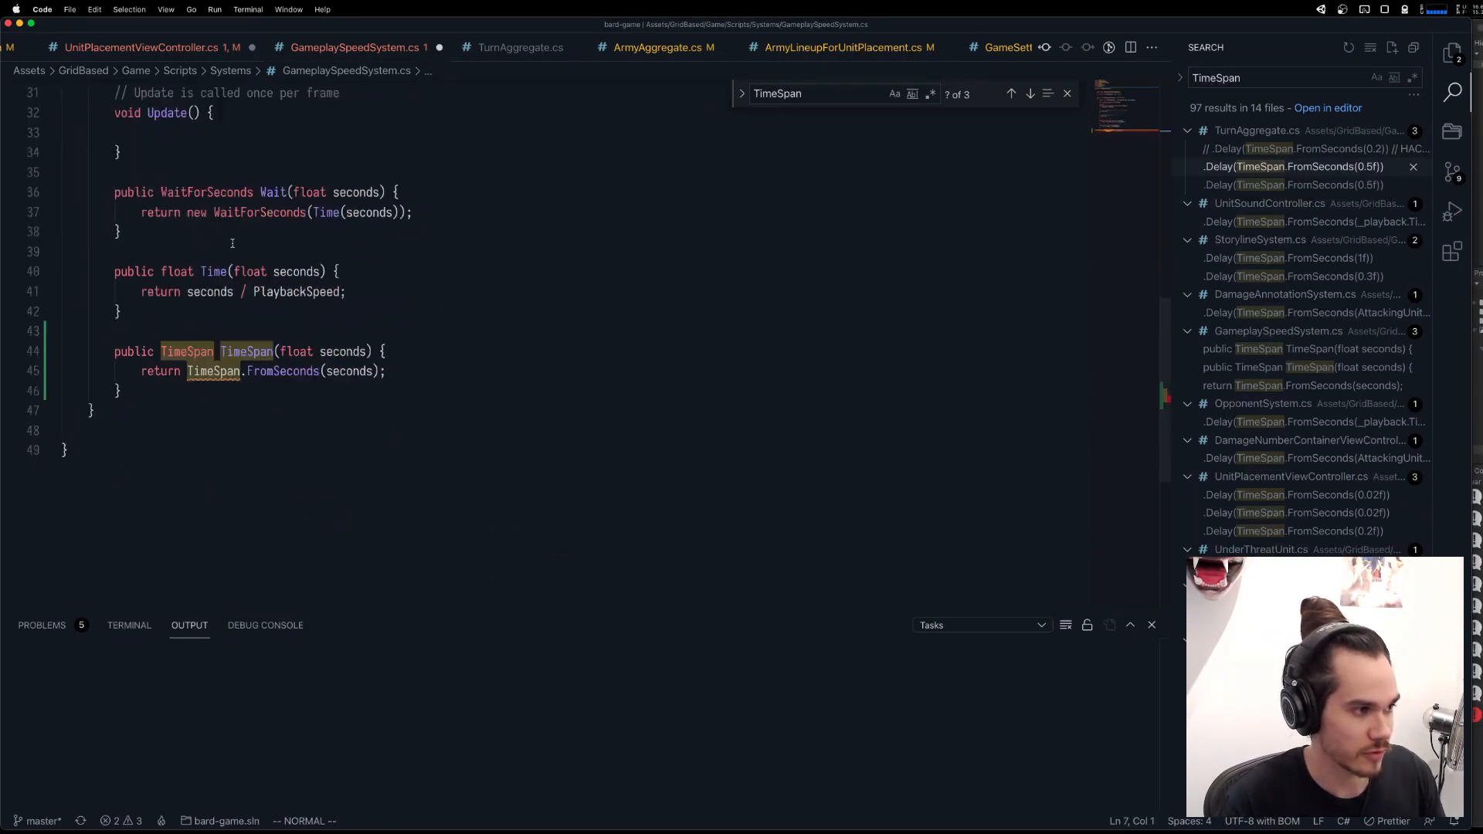
# Qualify TimeSpan as System.TimeSpan in the method's return type and return statement, and save GameplaySpeedSystem.cs.
pyautogui.scroll(3, 249, 459)
pyautogui.write('/Time')
pyautogui.press('Return')
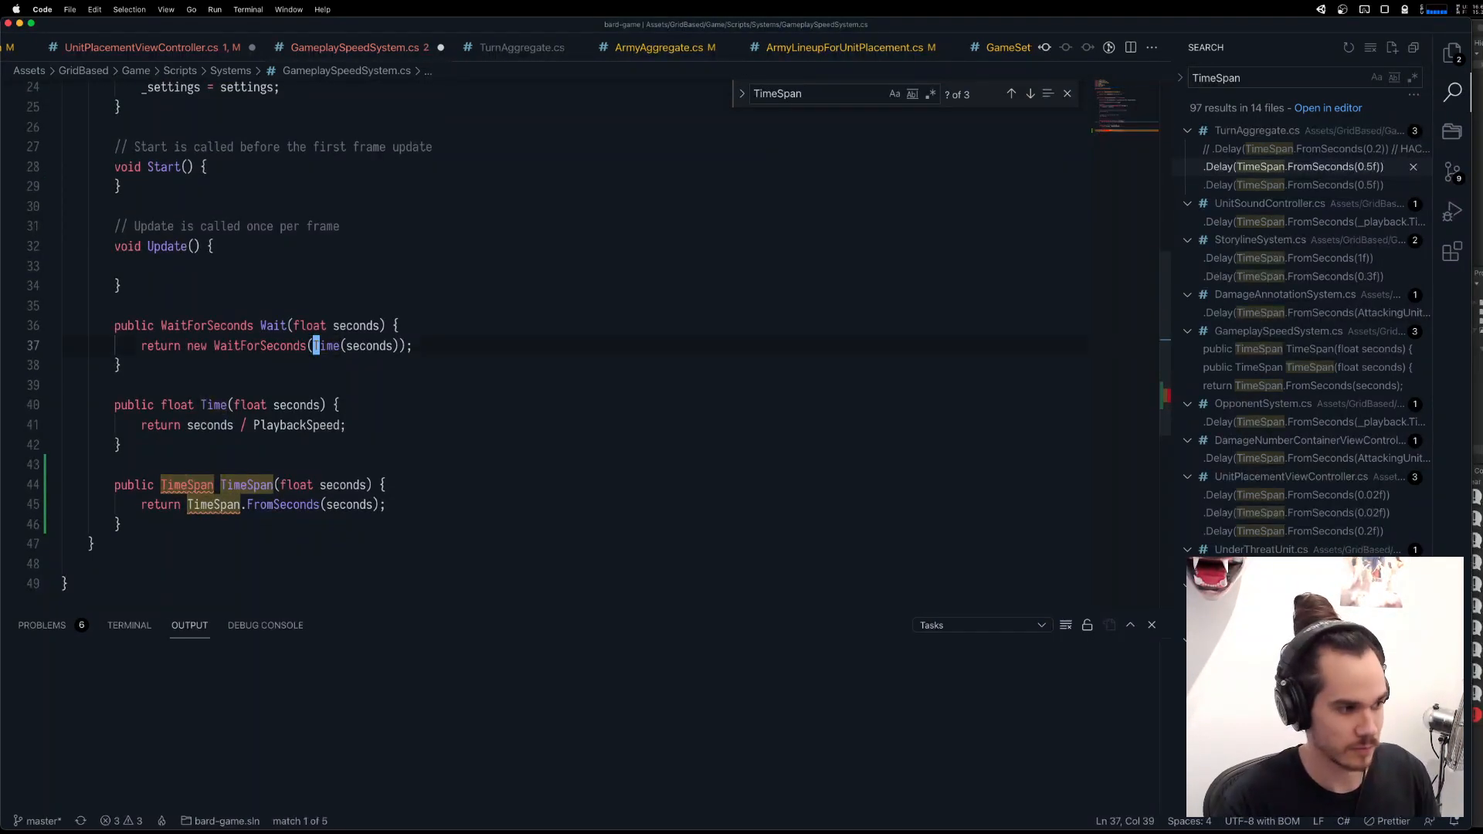
pyautogui.write('nni')
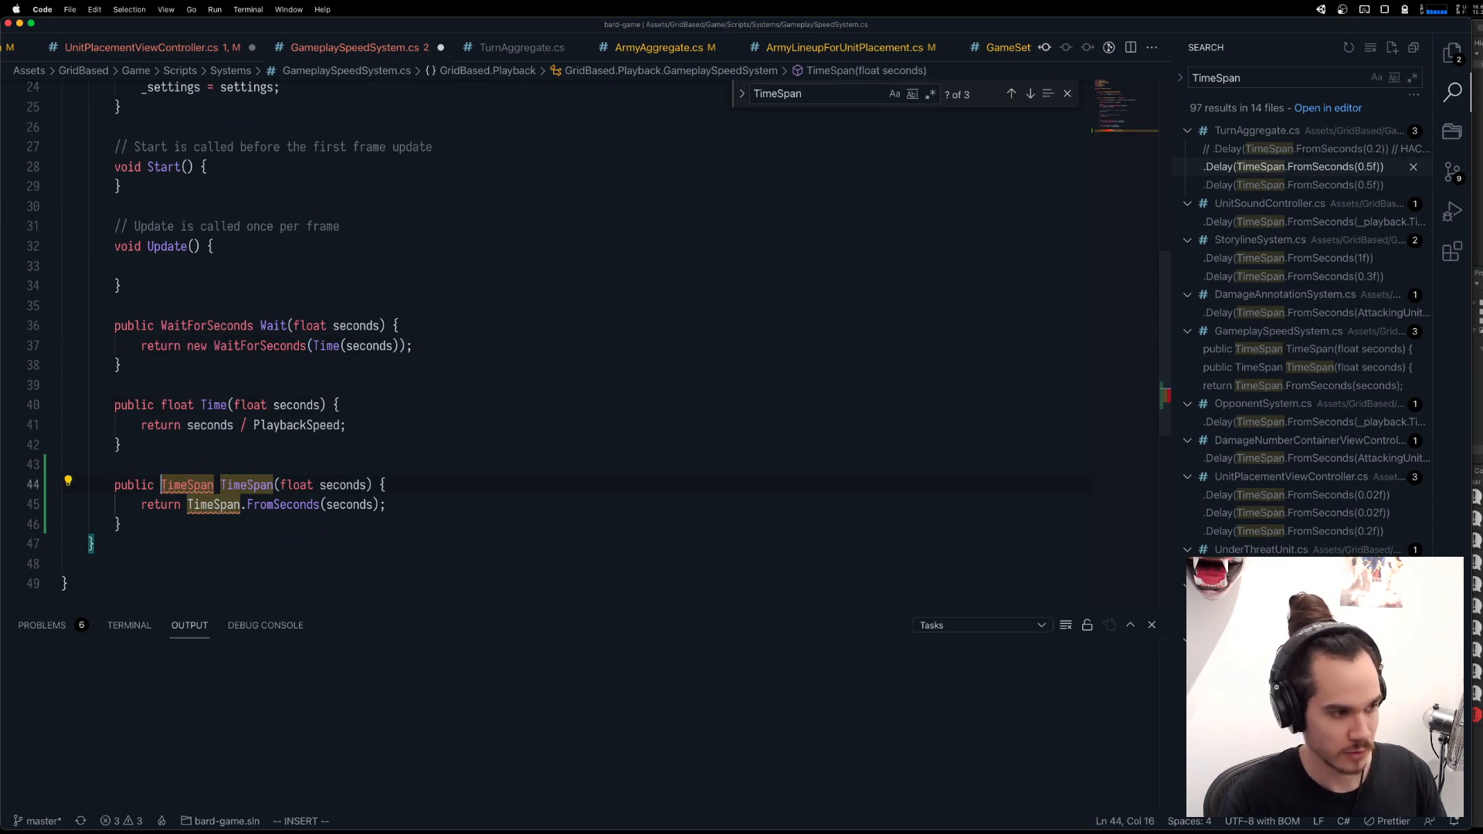
pyautogui.write('System.')
pyautogui.press('Escape')
pyautogui.press('j')
pyautogui.press('b')
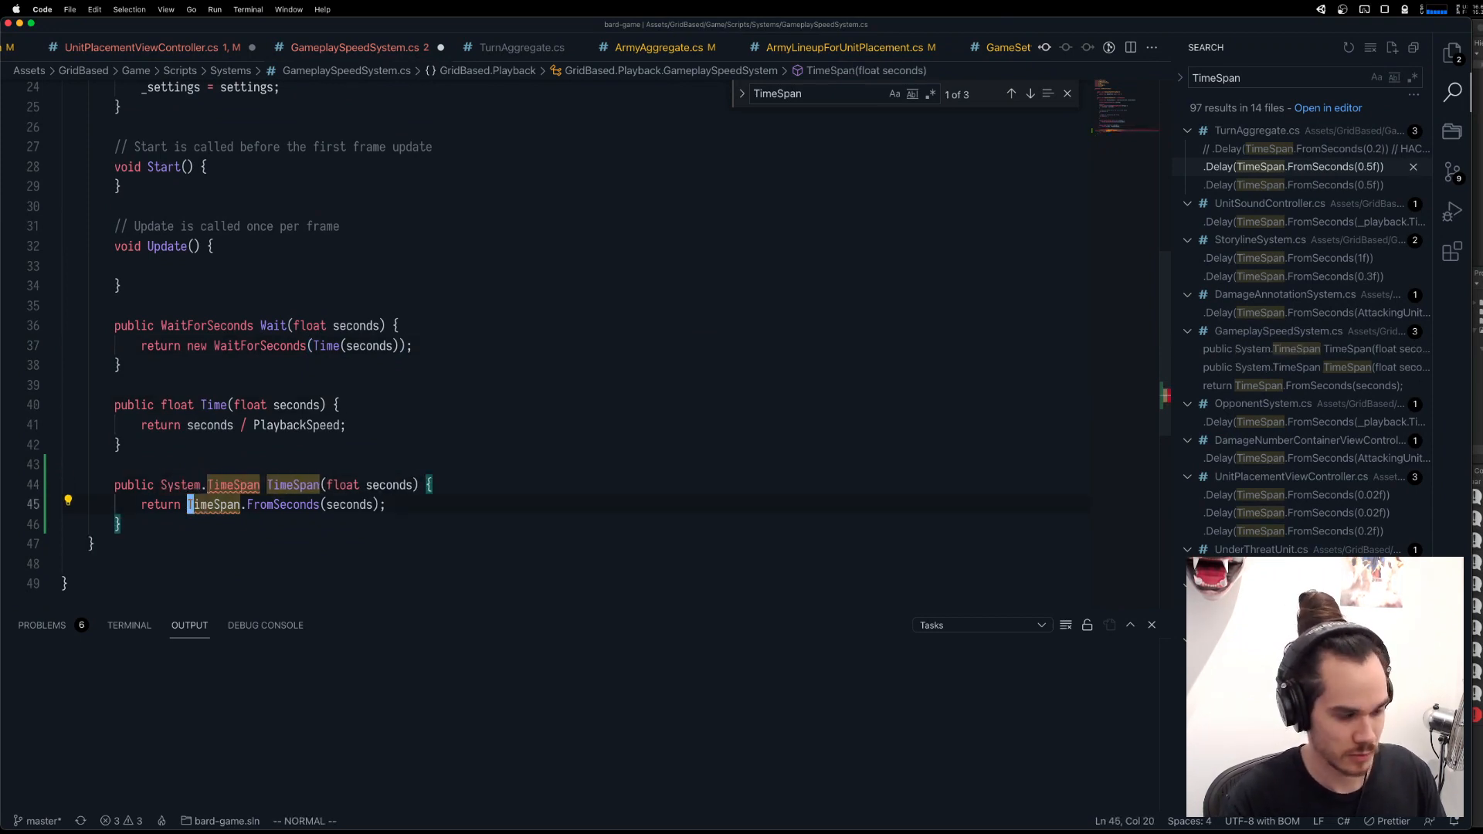
pyautogui.press('.')
pyautogui.click(262, 485)
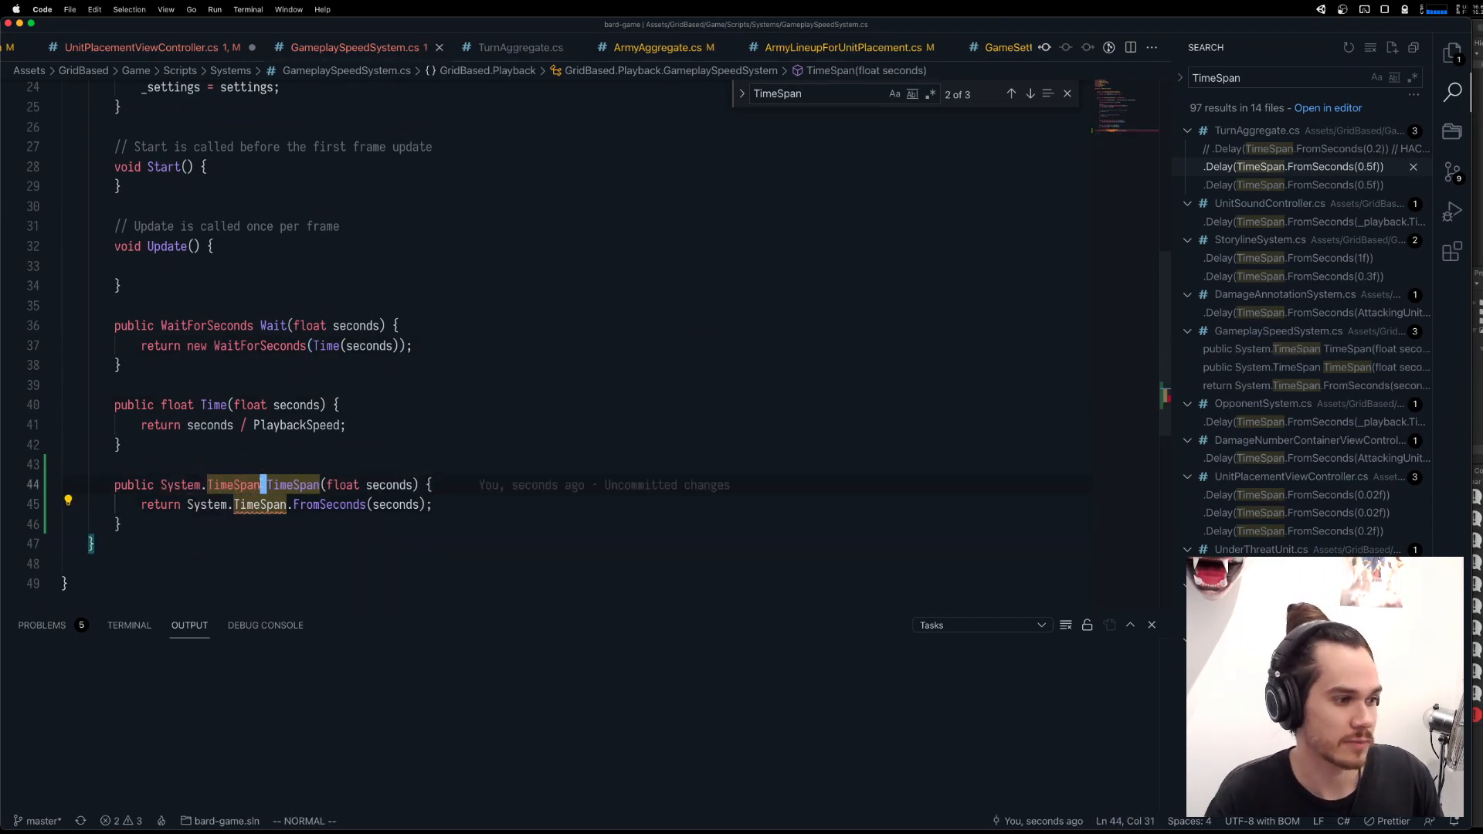
pyautogui.press('super+s')
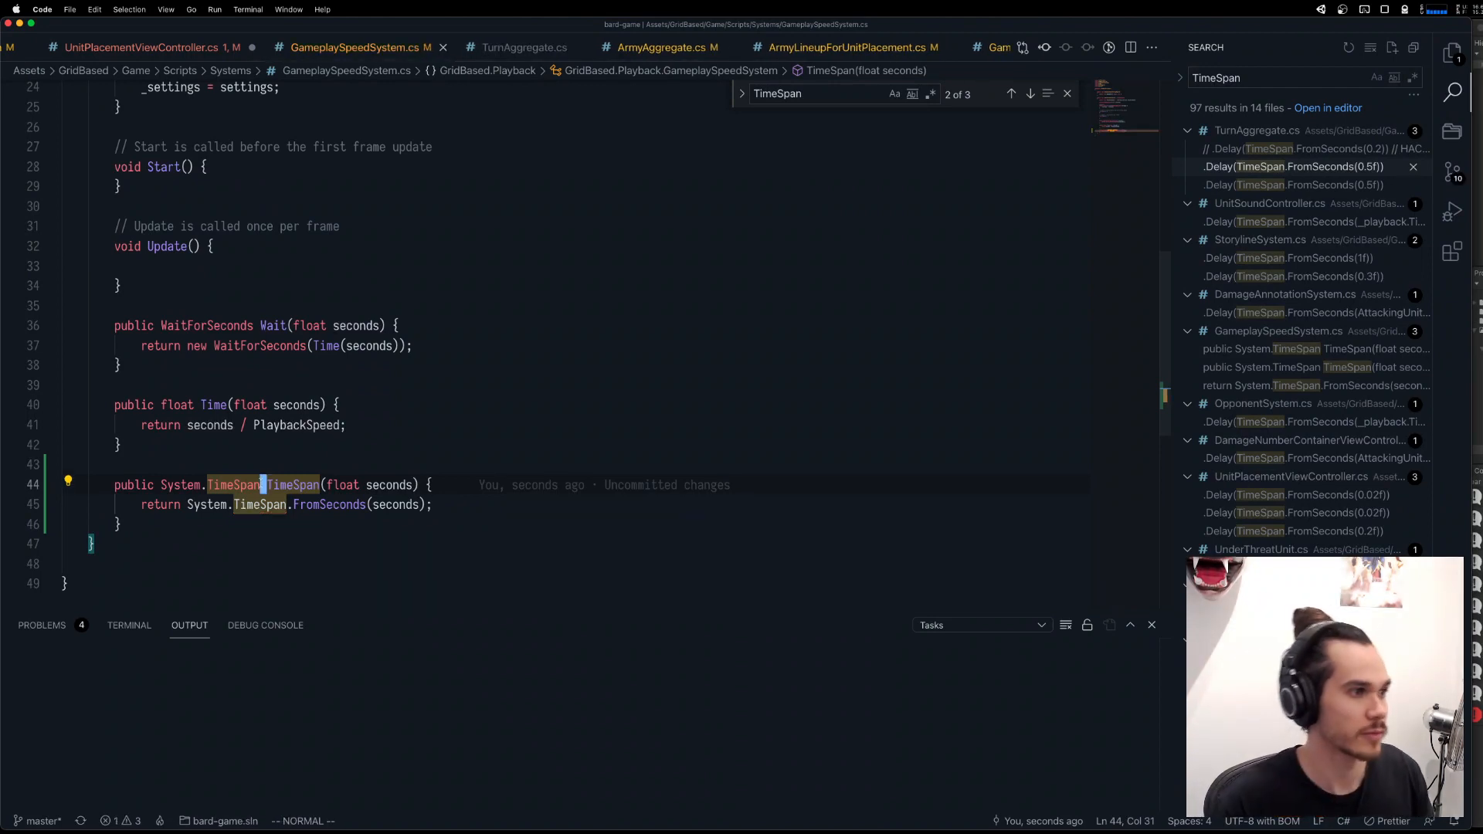
# Change the UnitReturnedWithBackup delay in UnitPlacementViewController.cs to _speed.TimeSpan(0.1f) and save the file.
pyautogui.press('b')
pyautogui.press('b')
pyautogui.hscroll(-5, 132, 50)
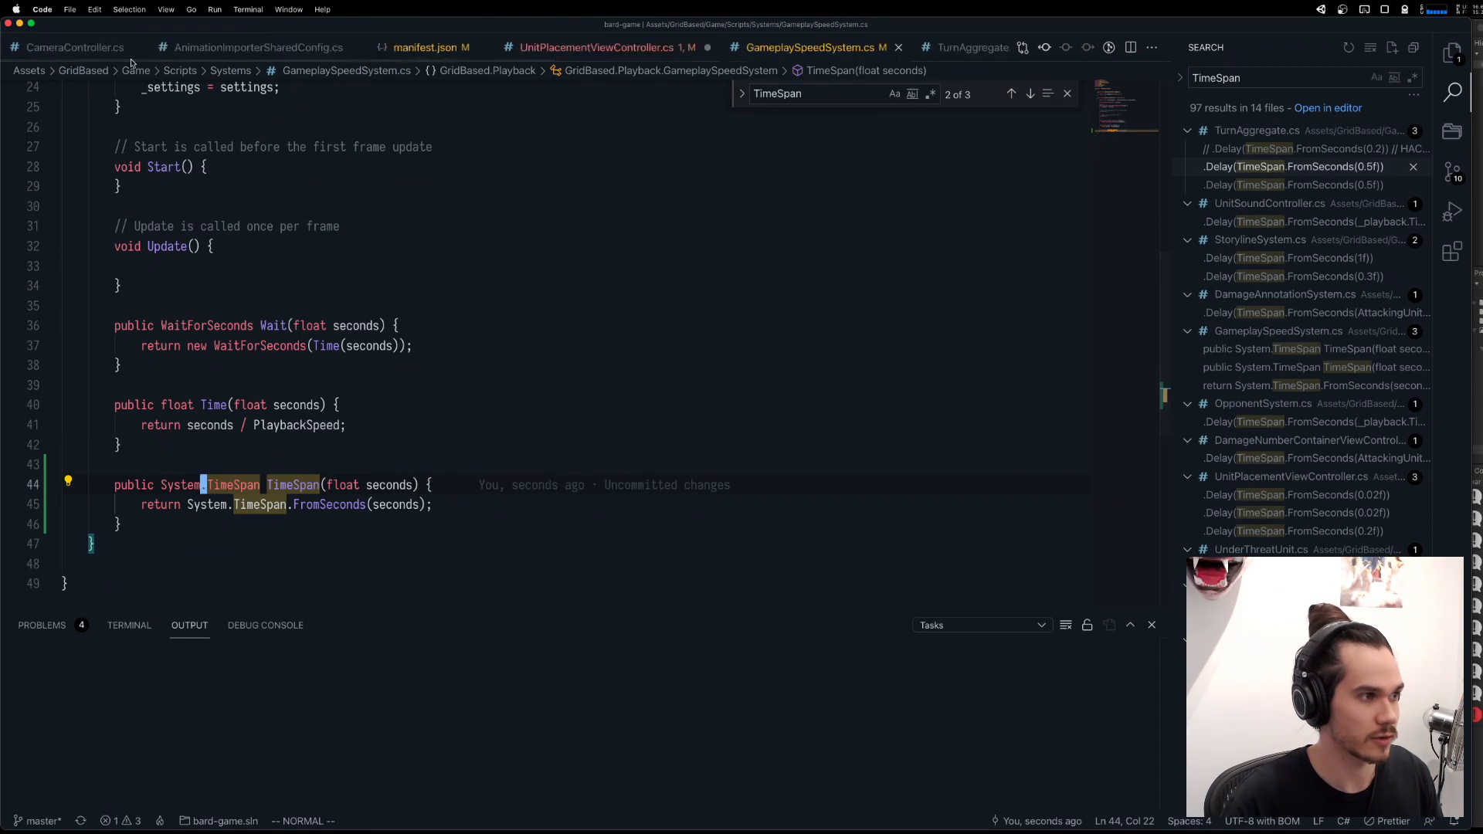
pyautogui.click(597, 47)
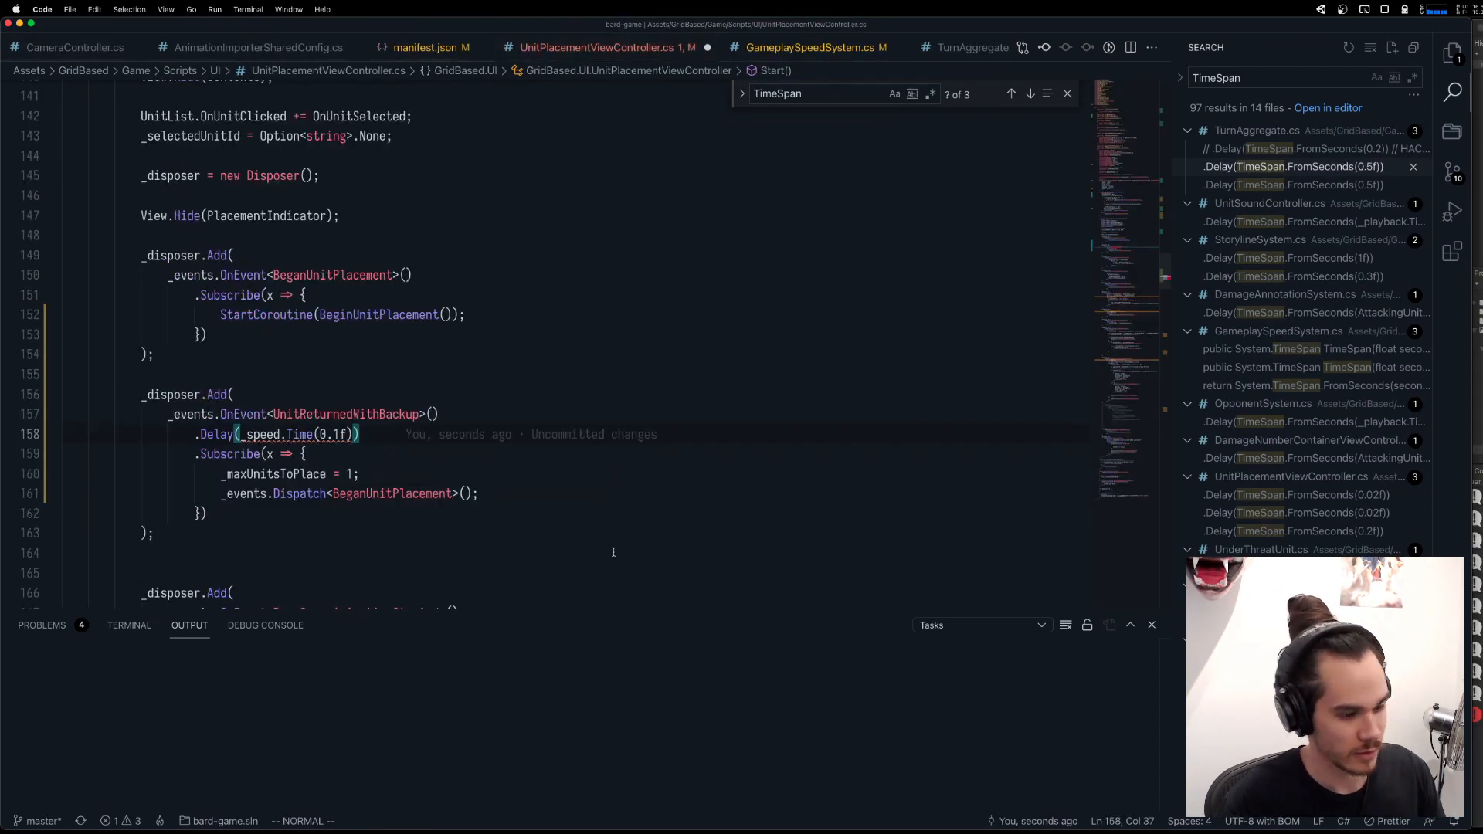
pyautogui.write('eaSp')
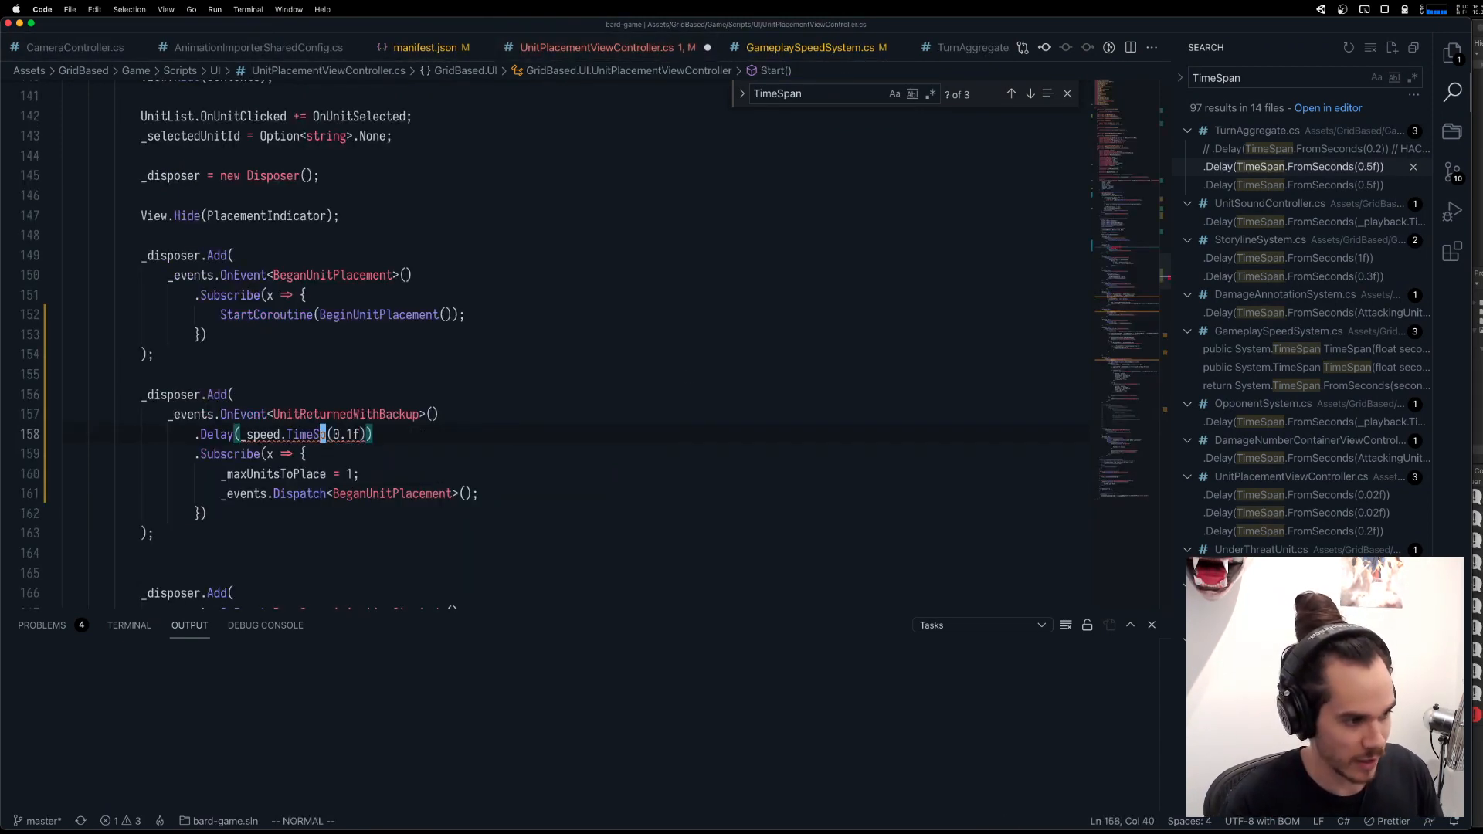
pyautogui.press('Escape')
pyautogui.write('aan')
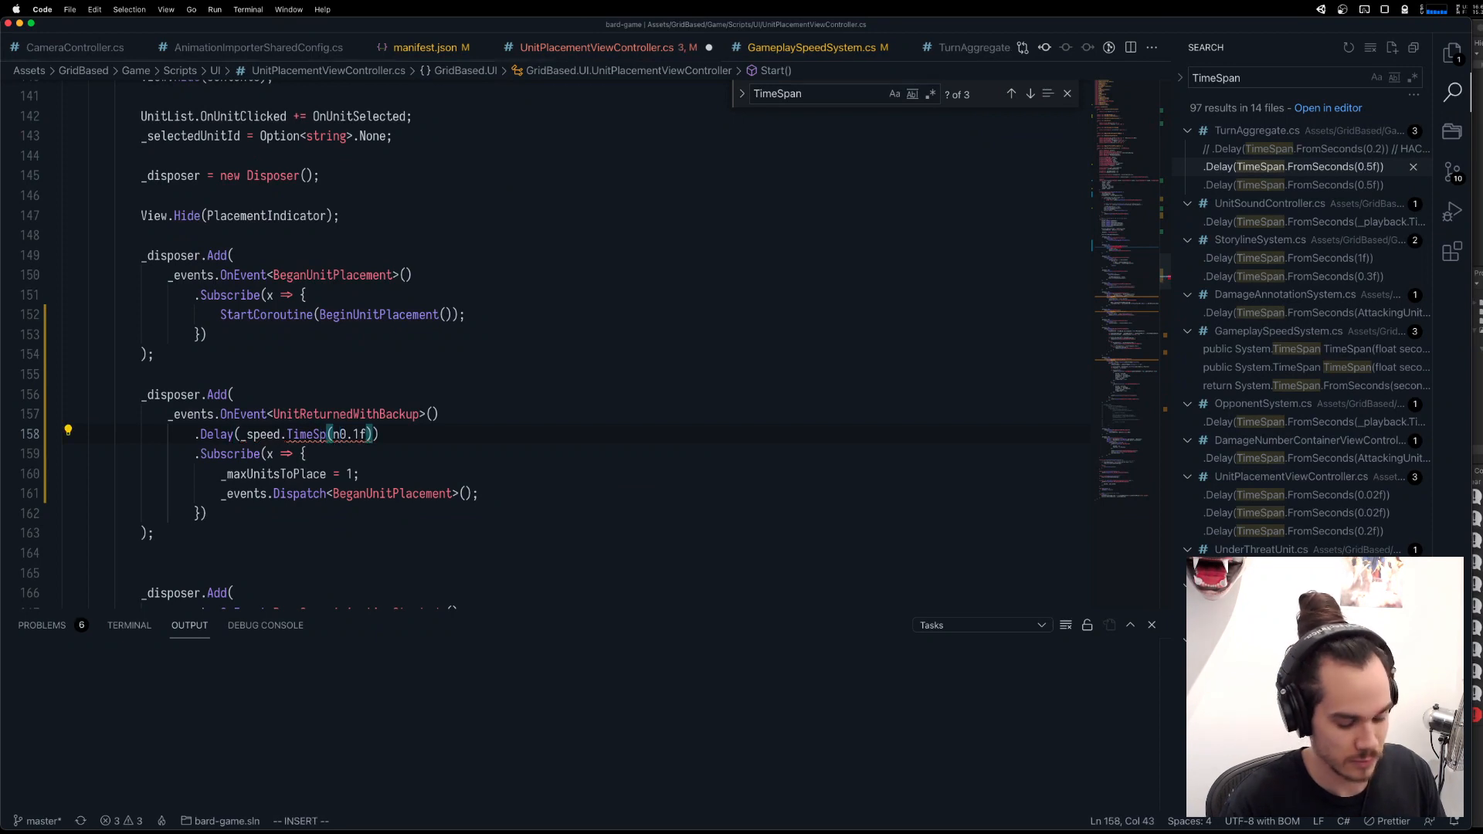
pyautogui.press('Escape')
pyautogui.press('super+s')
pyautogui.click(662, 469)
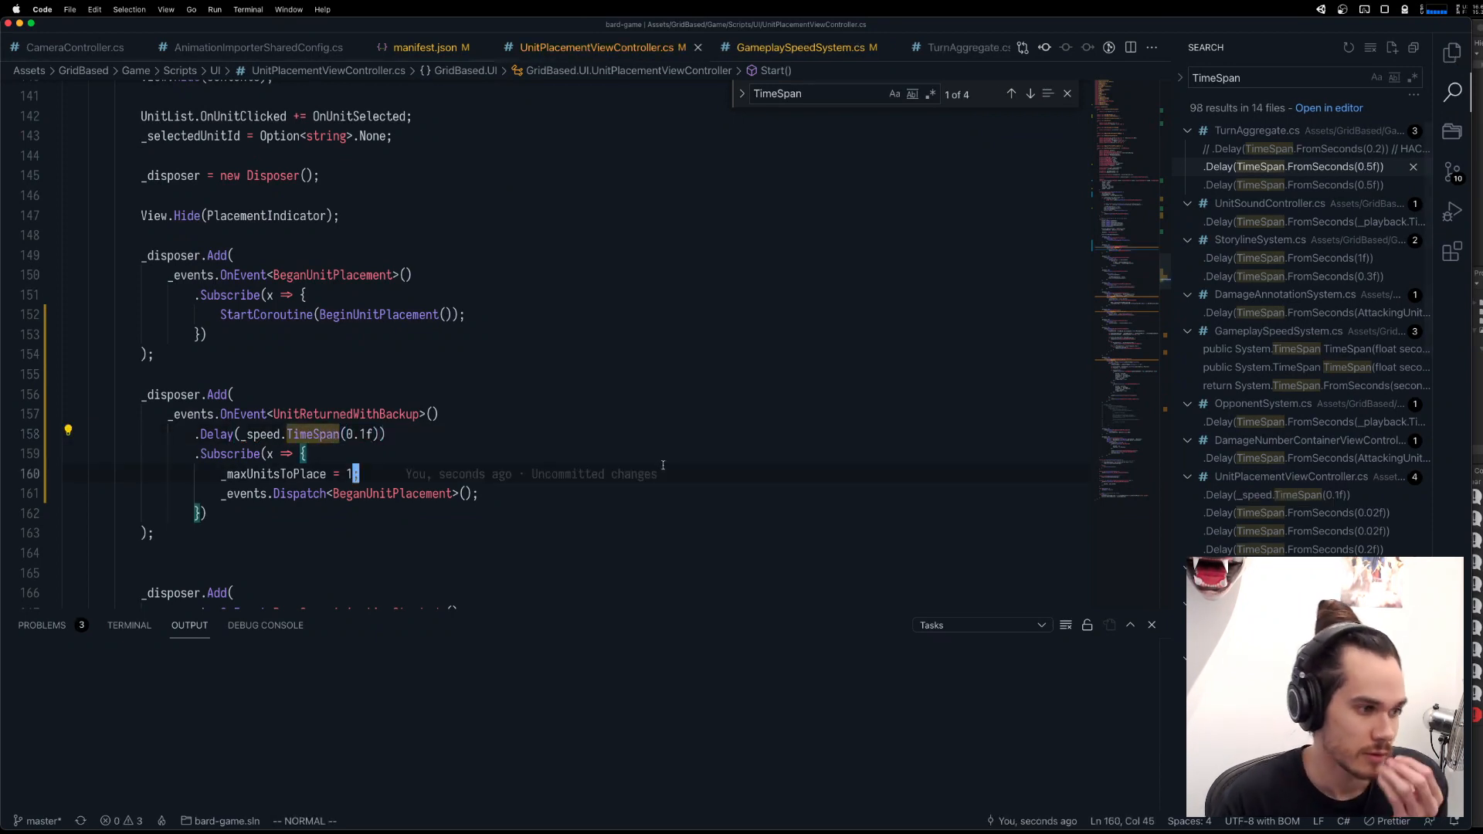
pyautogui.press('super+Tab')
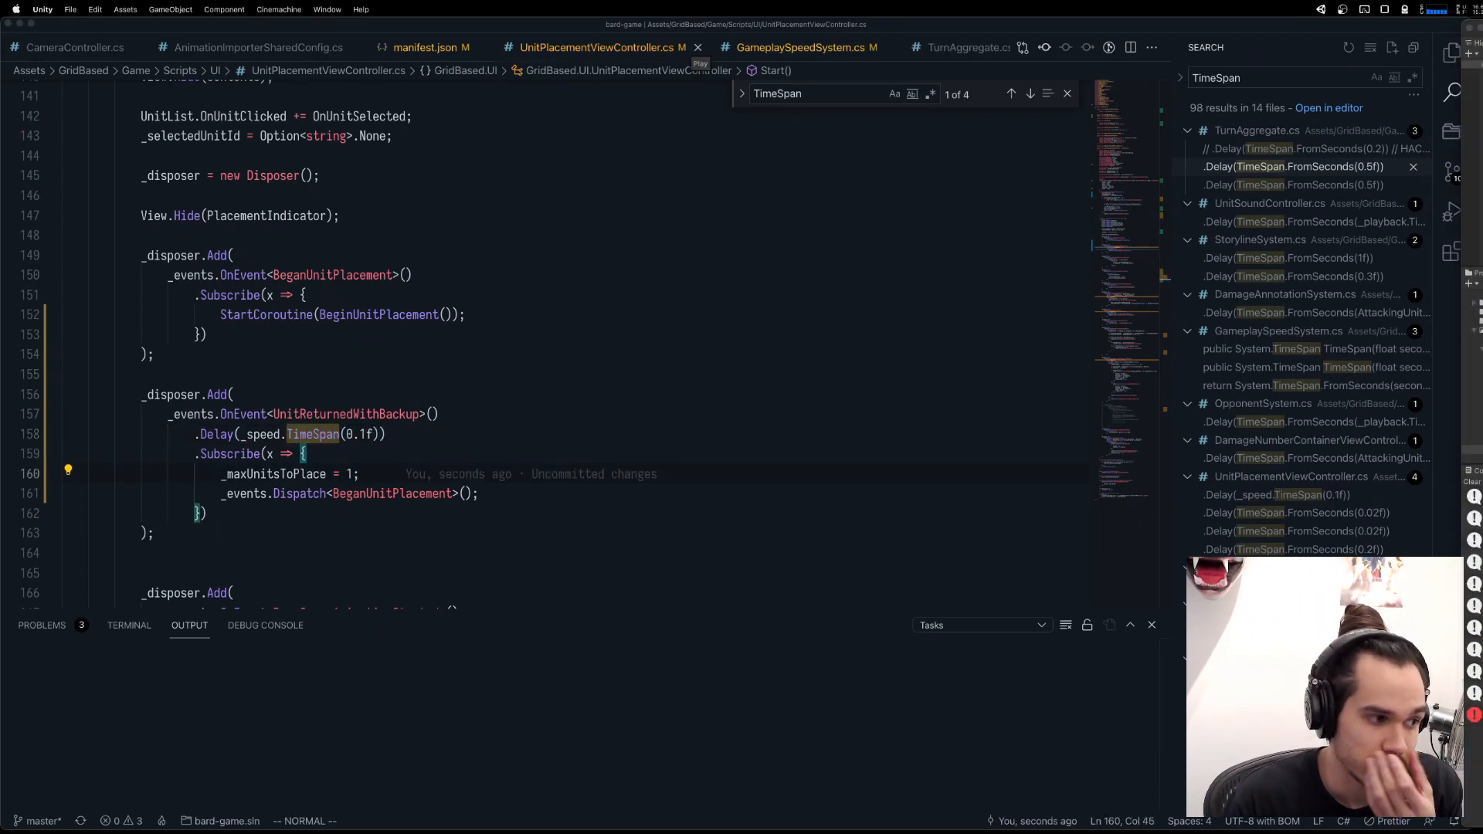
pyautogui.press('super+Tab')
# Below the UnitReturnedWithBackup subscription, add the comment lines "1. unit went for help" and "2. your turn ends".
pyautogui.click(515, 536)
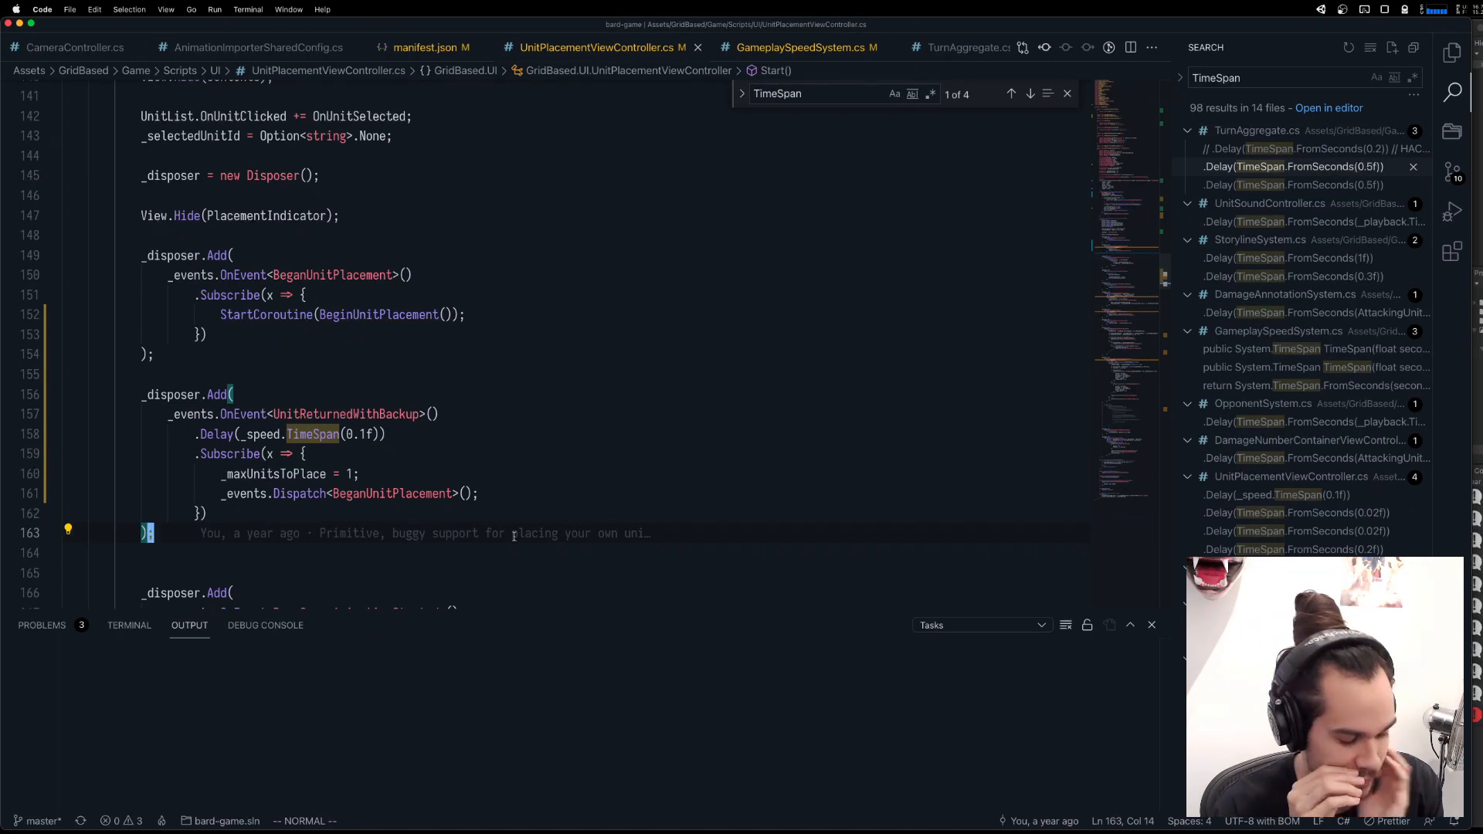
pyautogui.press('o')
pyautogui.press('Return')
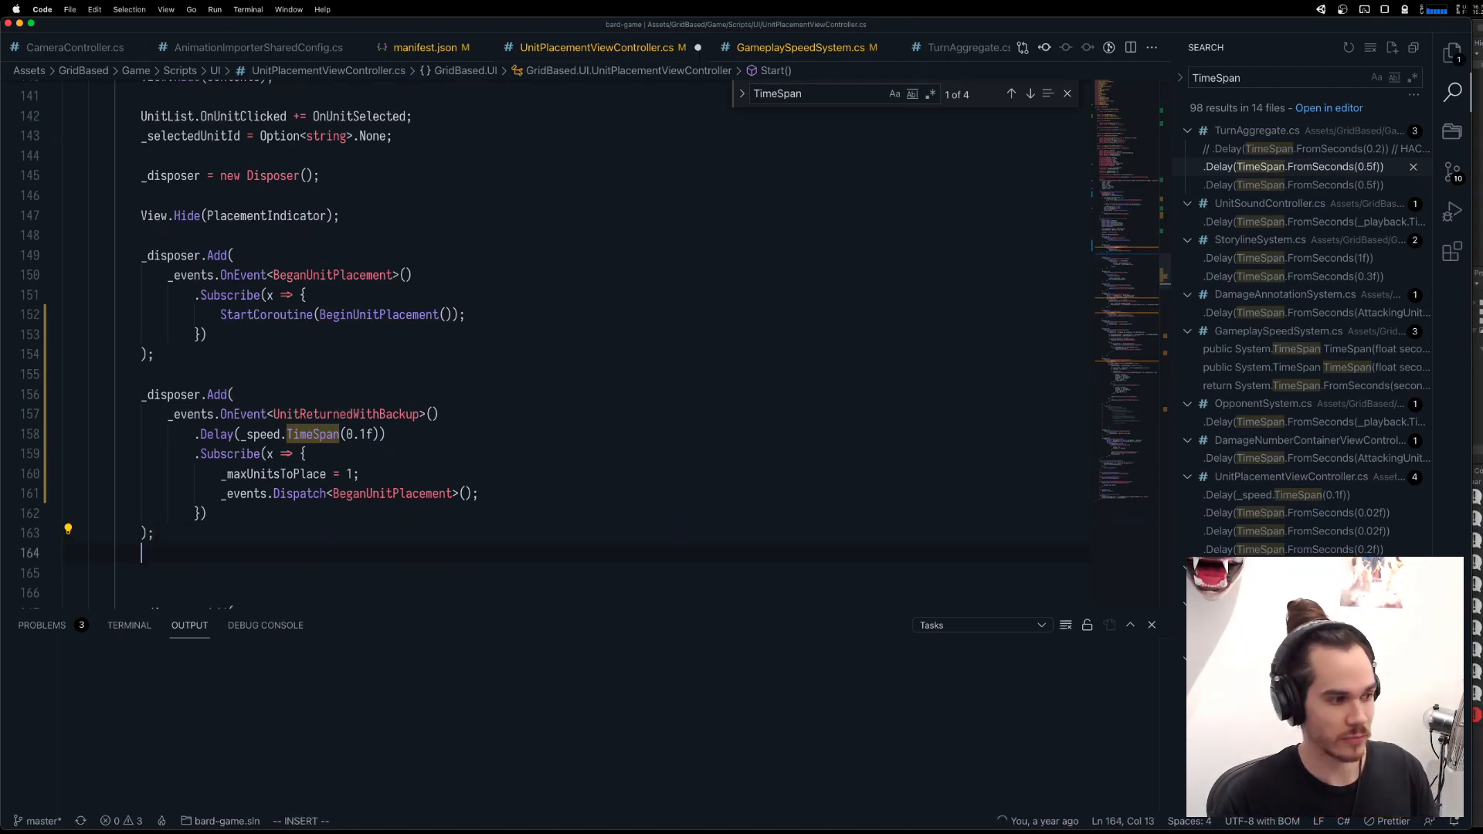
pyautogui.write('// 1. unit ')
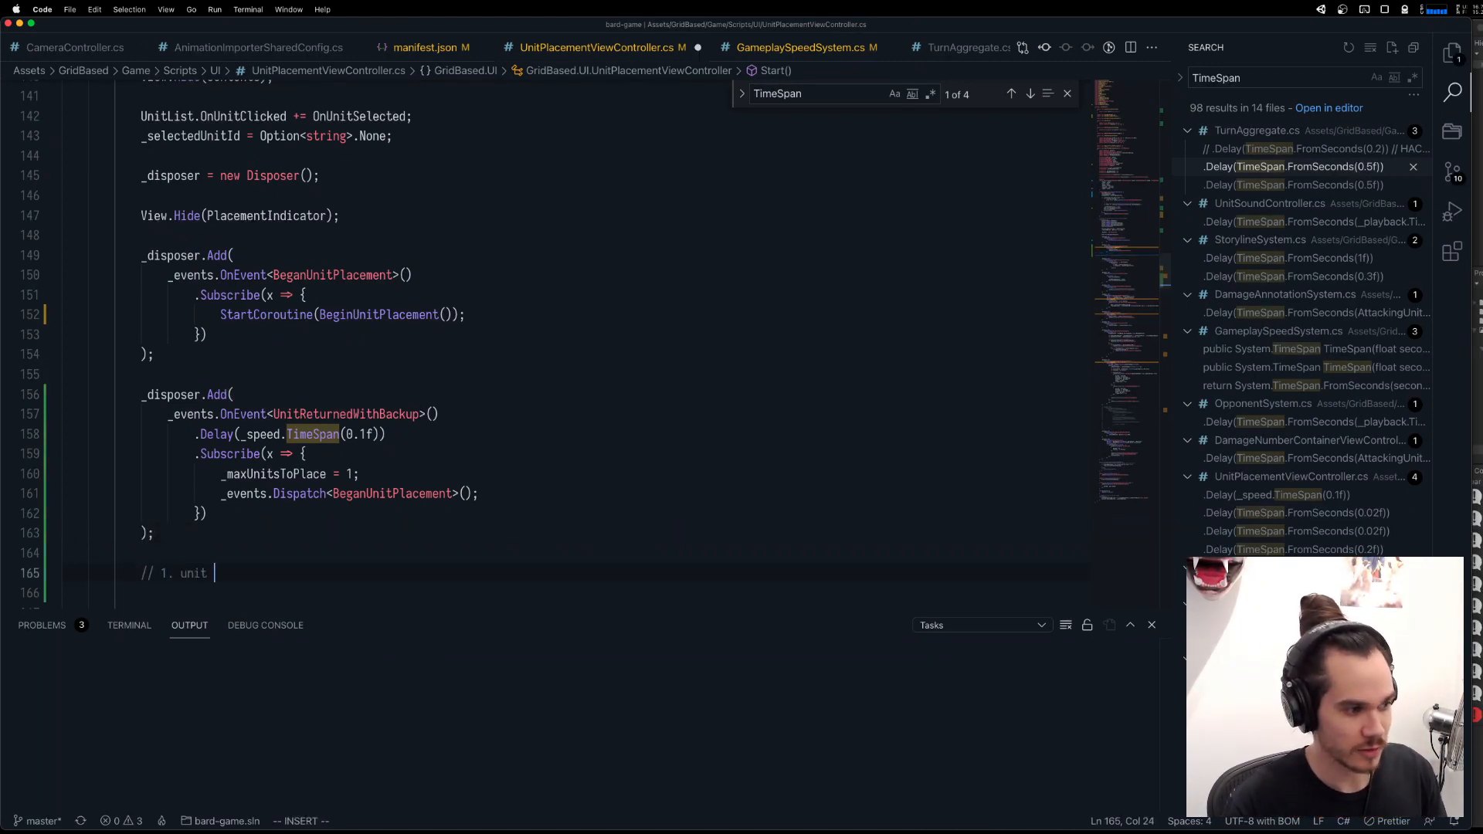
pyautogui.write('went for help')
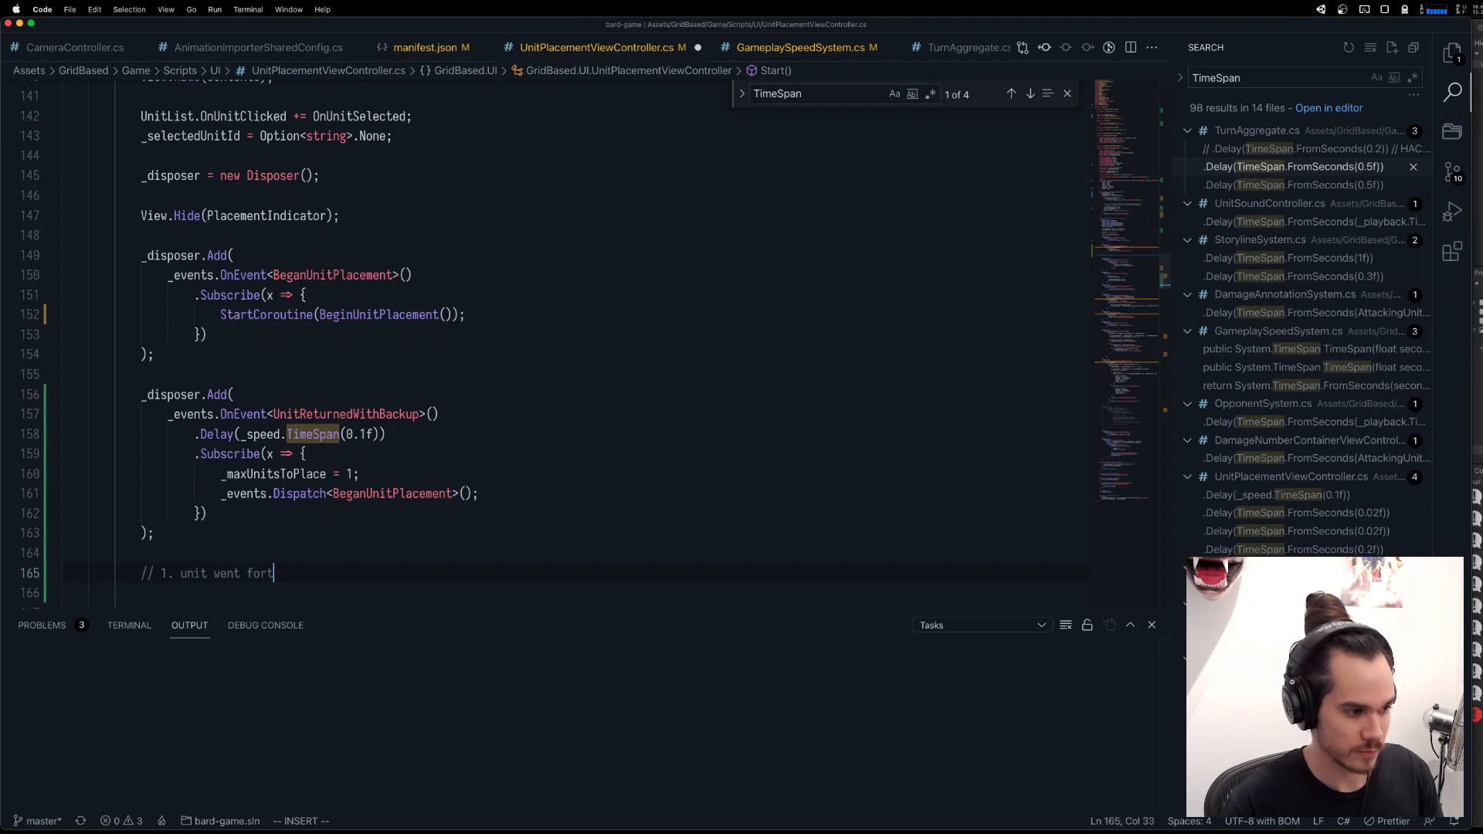
pyautogui.press('Return')
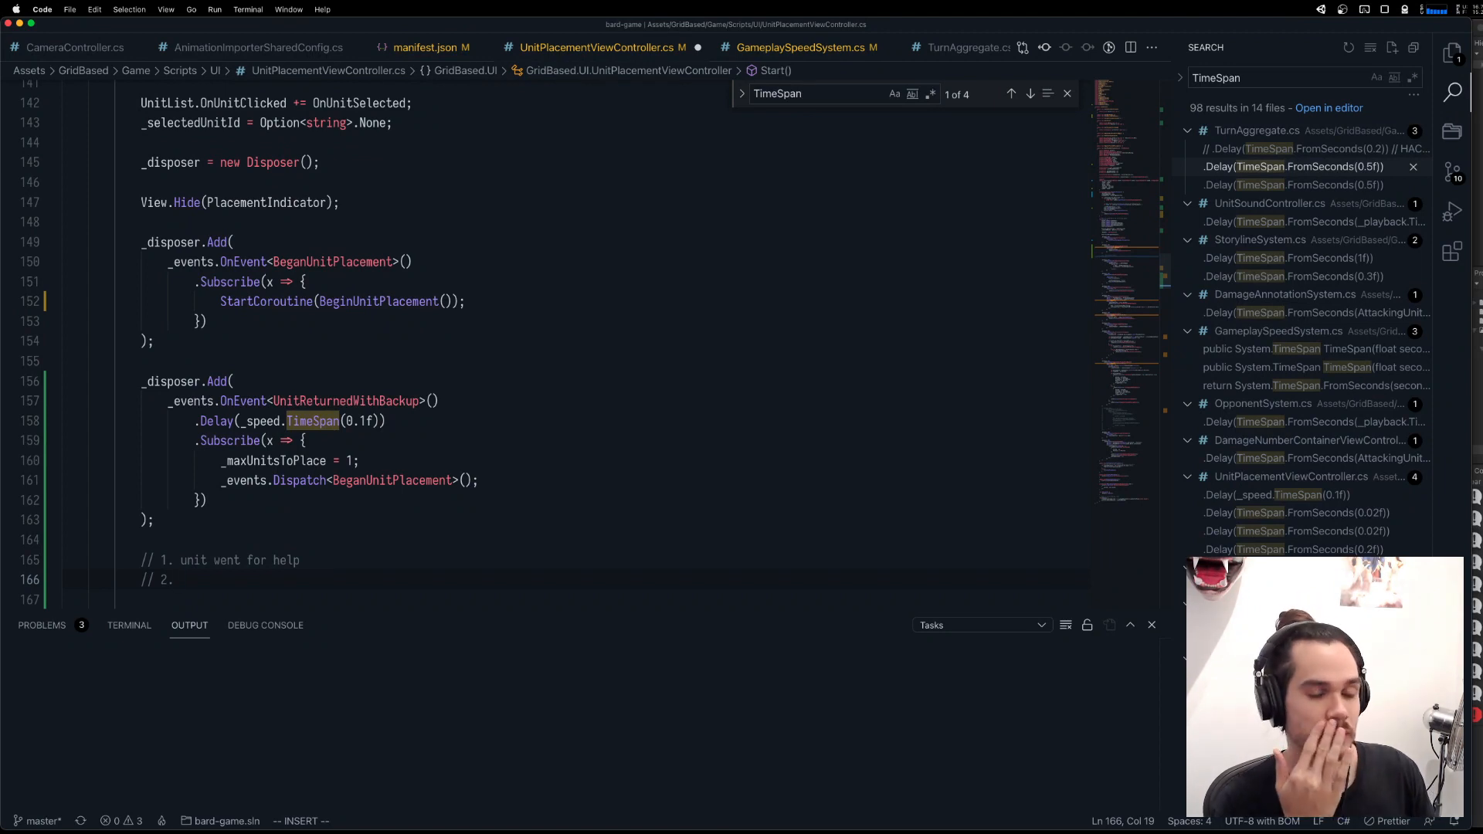
pyautogui.write('// 2. yo')
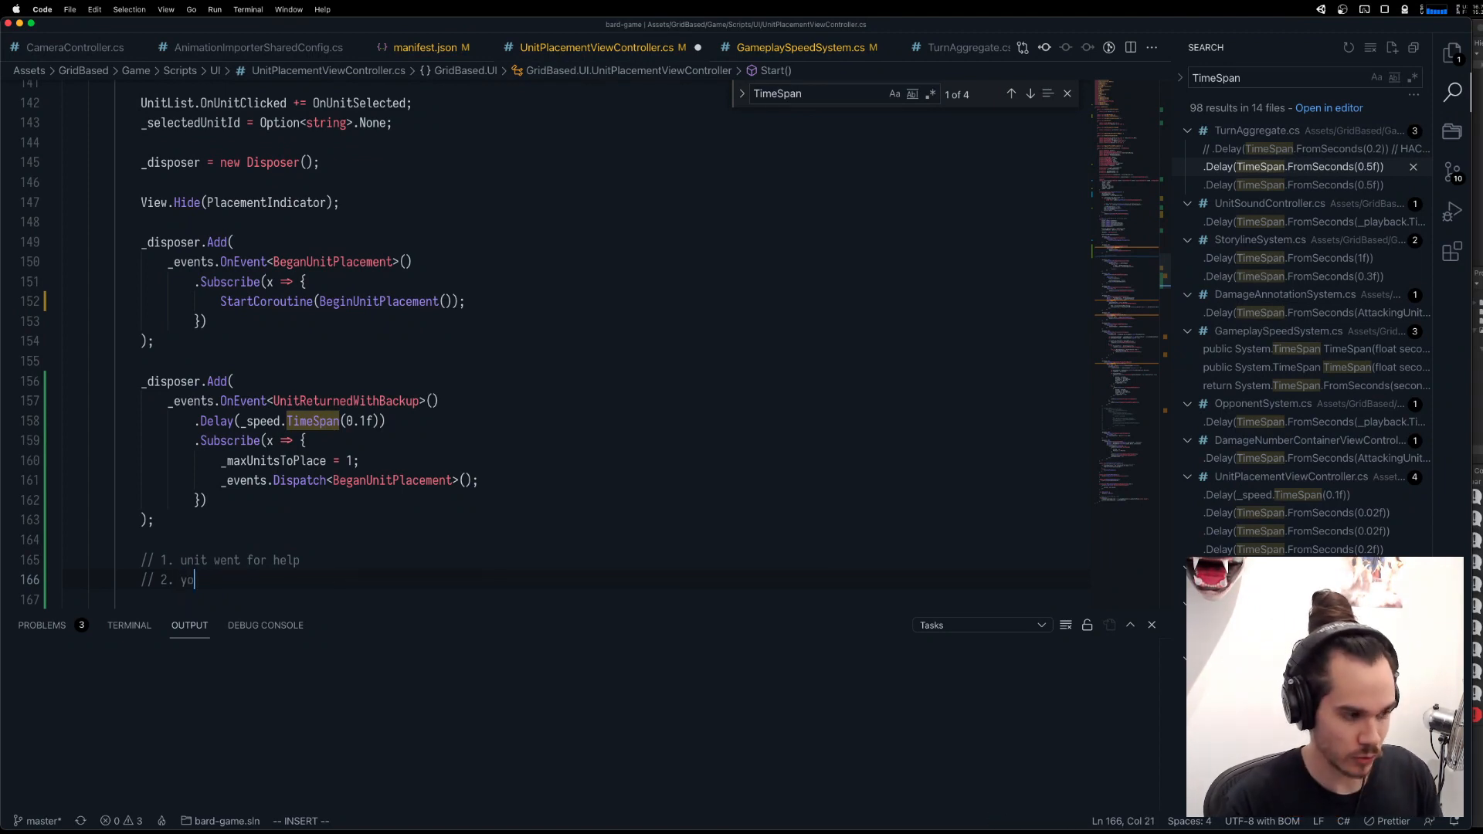
pyautogui.write('ur turn ends')
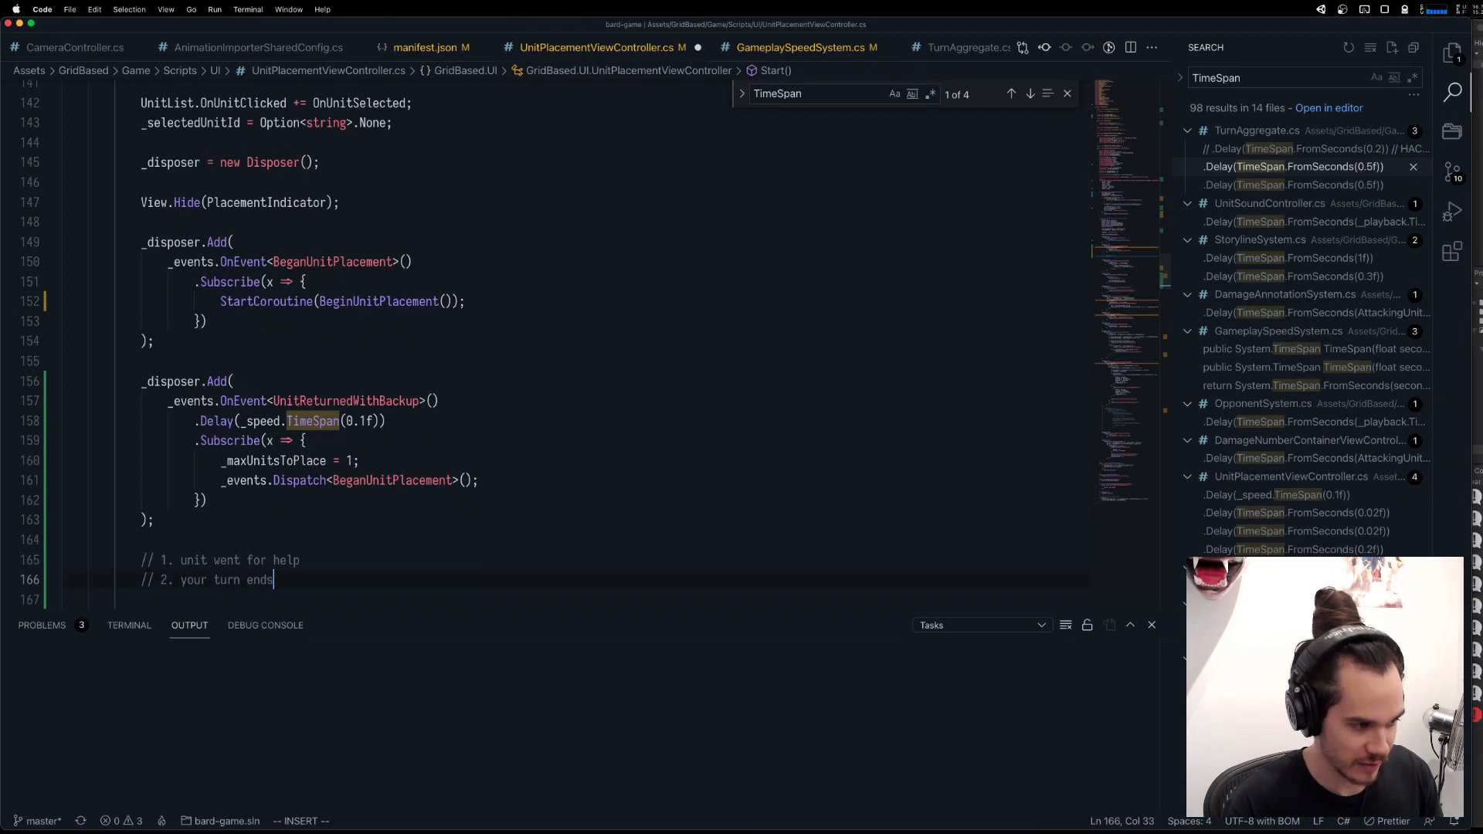
# Continue the comment list with "3. enemy turn happens" and "4. unit returns with backup".
pyautogui.press('Return')
pyautogui.write('// 3. enemy turn happens')
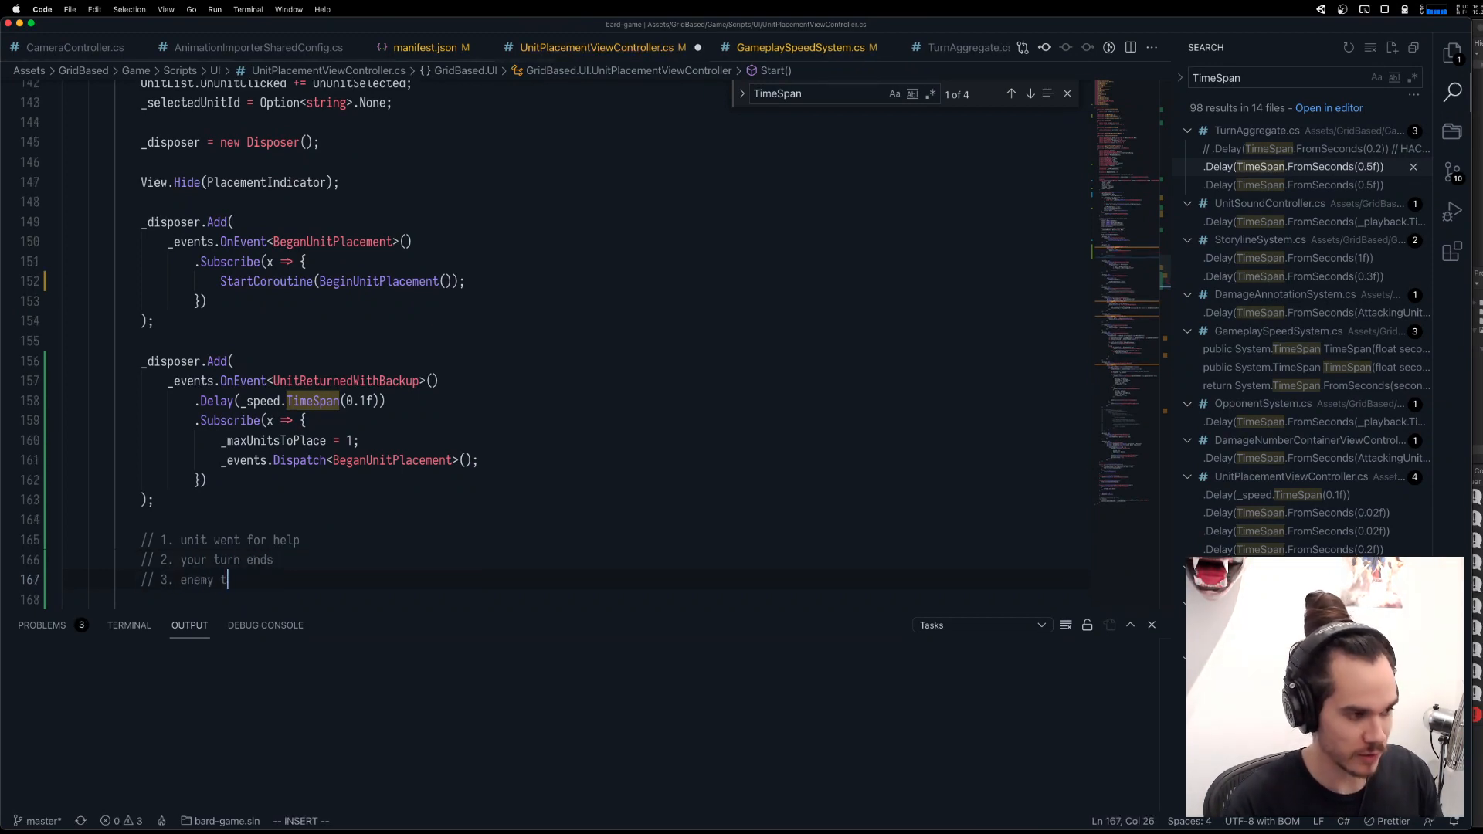
pyautogui.press('Return')
pyautogui.press('Return')
pyautogui.press('Up')
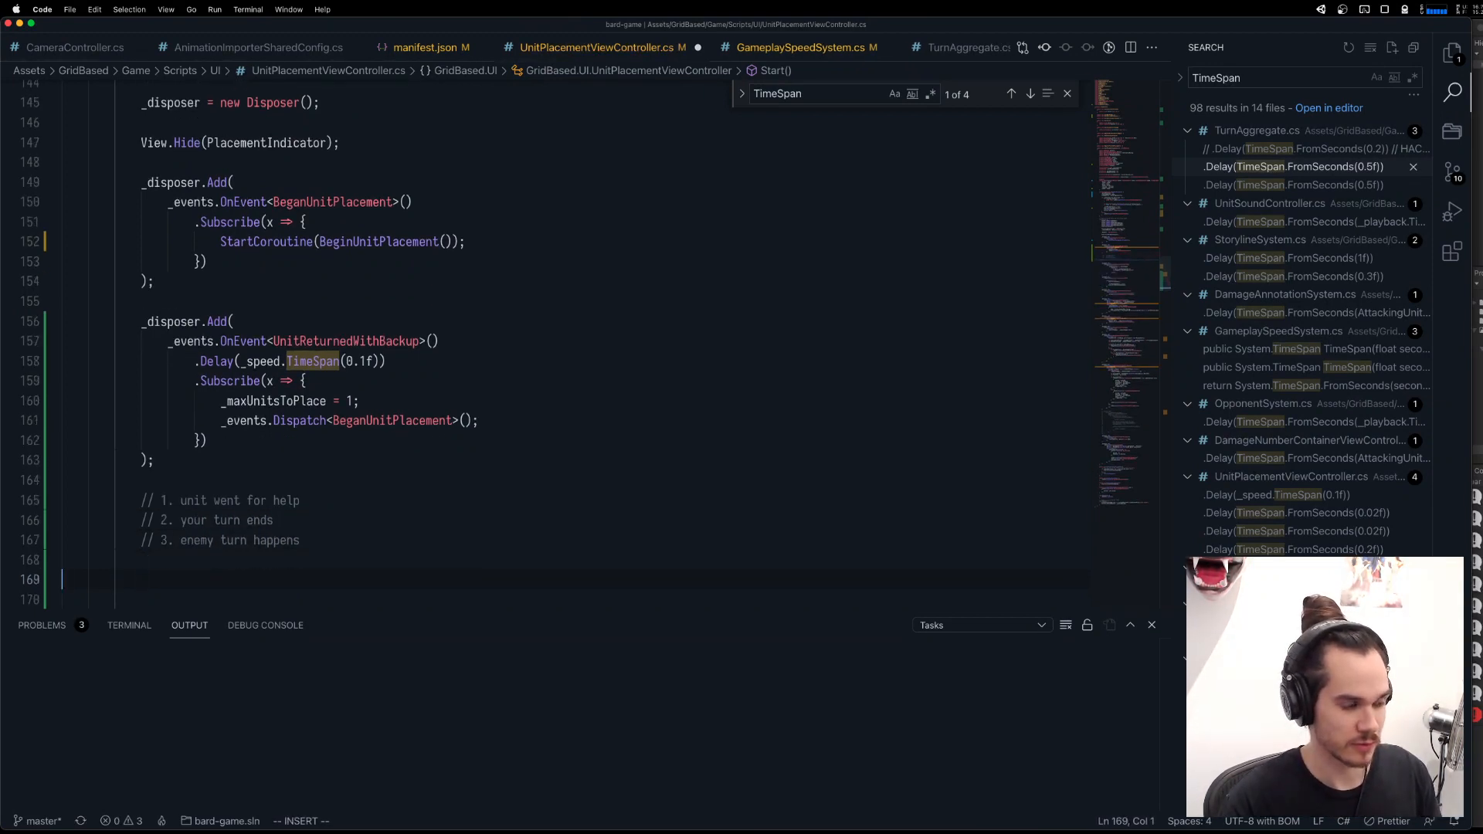
pyautogui.write('// 4. uni')
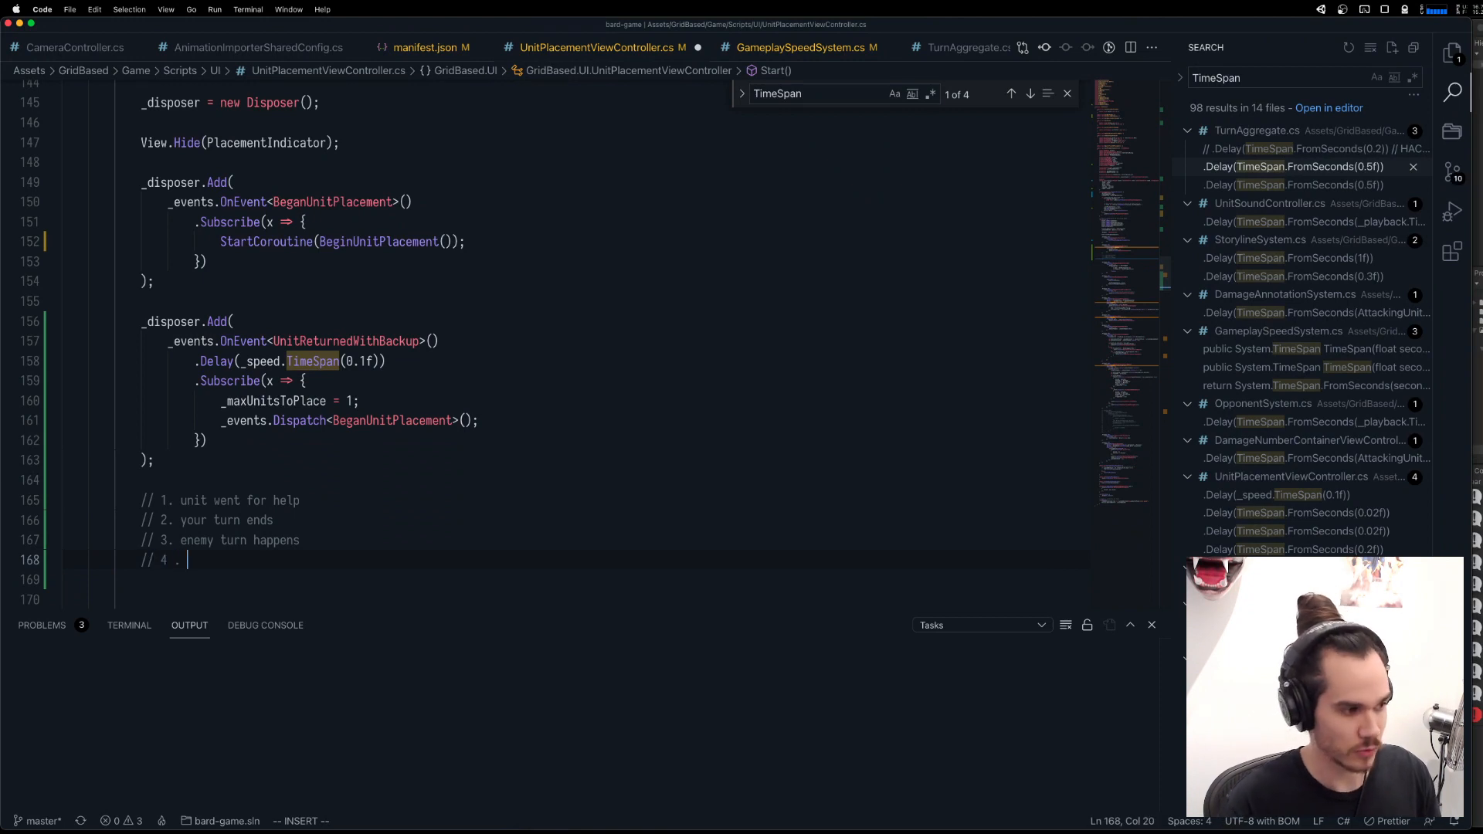
pyautogui.write('rns with backup')
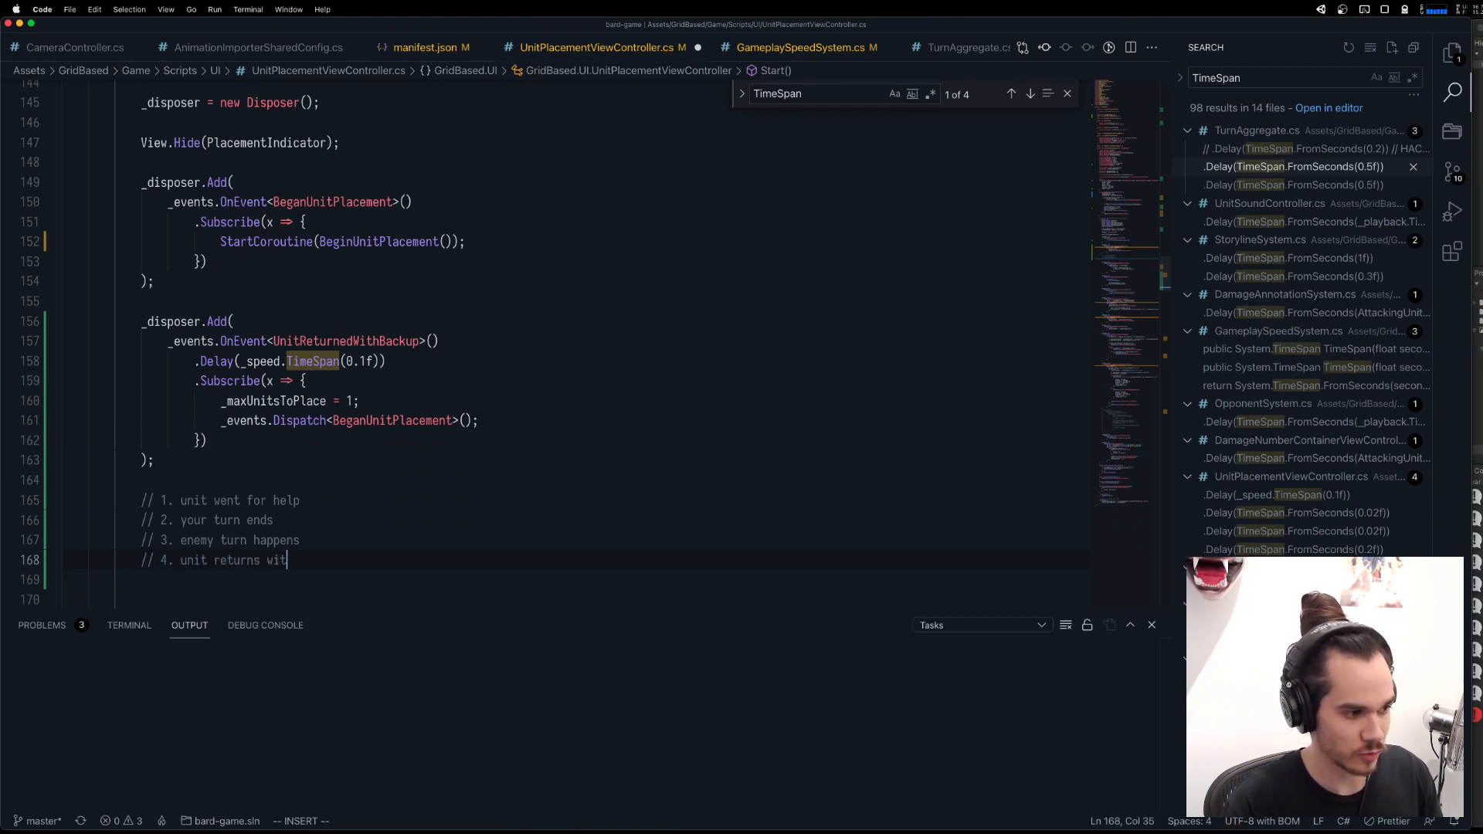
# Delete the four numbered comment lines below the UnitReturnedWithBackup subscription.
pyautogui.press('Escape')
pyautogui.press('k')
pyautogui.press('k')
pyautogui.press('k')
pyautogui.hotkey('shift', 'v')
pyautogui.press('j')
pyautogui.press('j')
pyautogui.press('j')
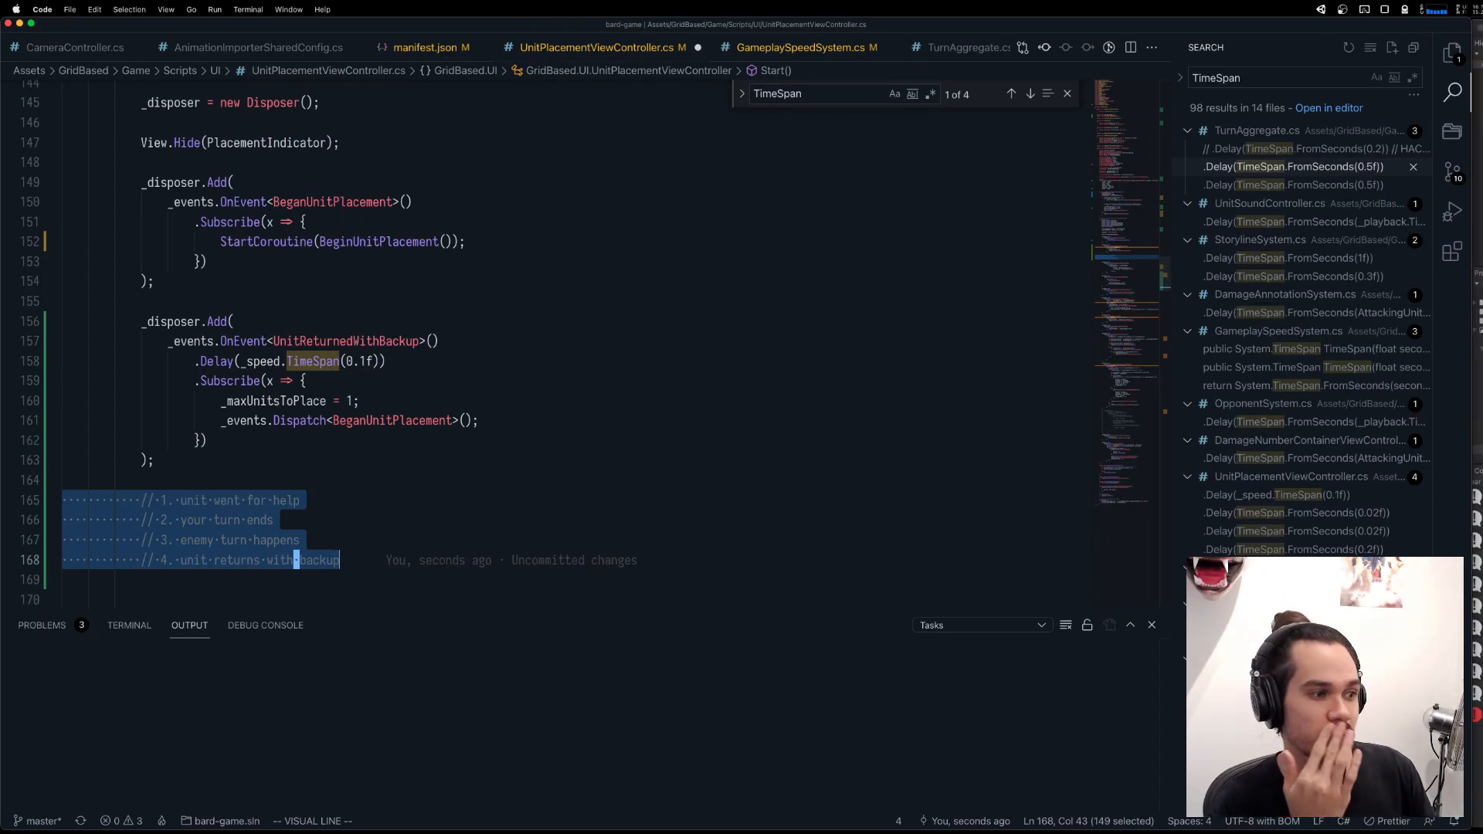
pyautogui.press('d')
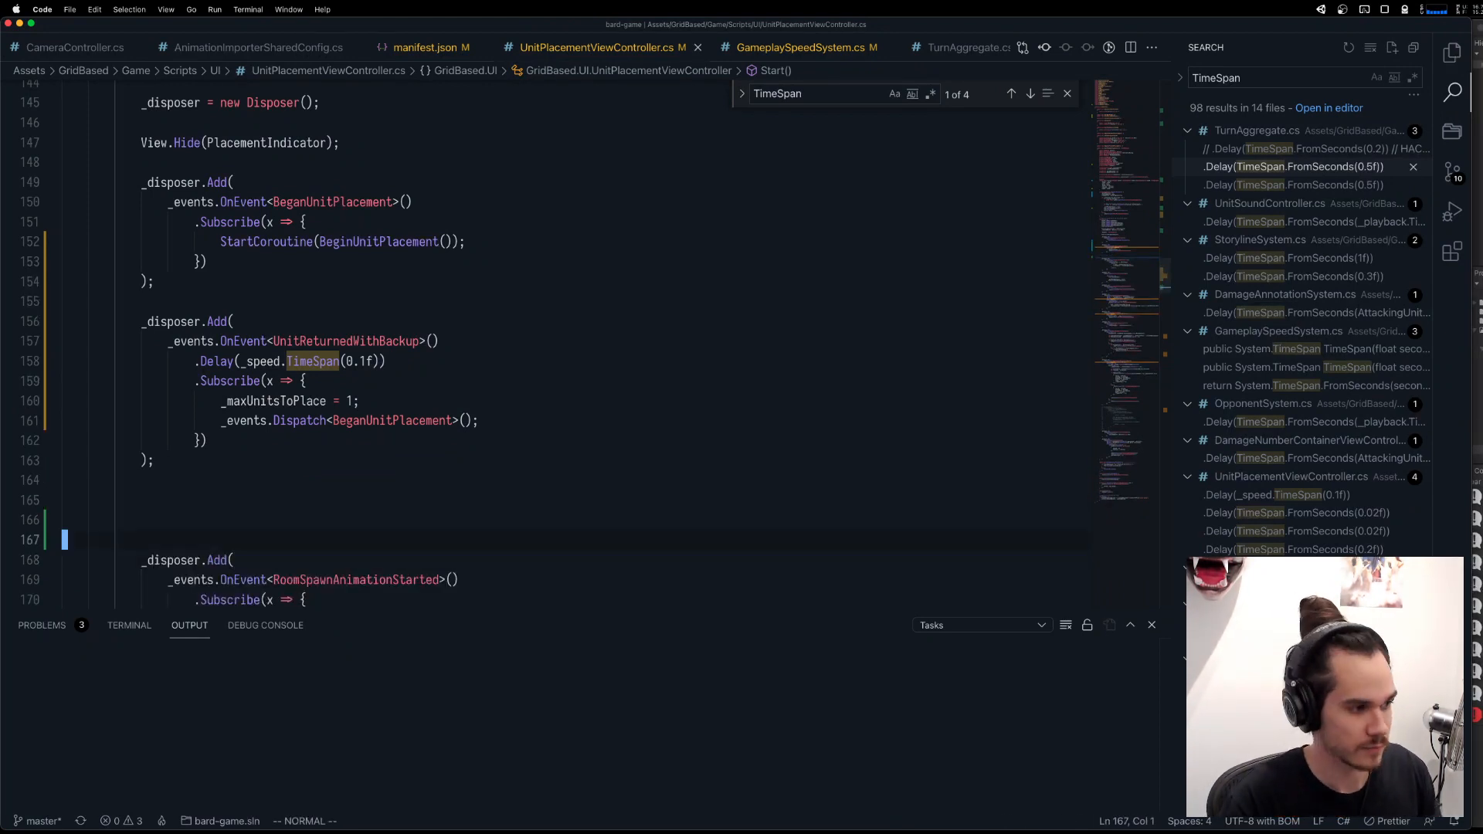
# Remove the extra blank lines before the RoomSpawnAnimationStarted subscription, leaving a single blank line, and save the file.
pyautogui.press('k')
pyautogui.press('k')
pyautogui.press('d')
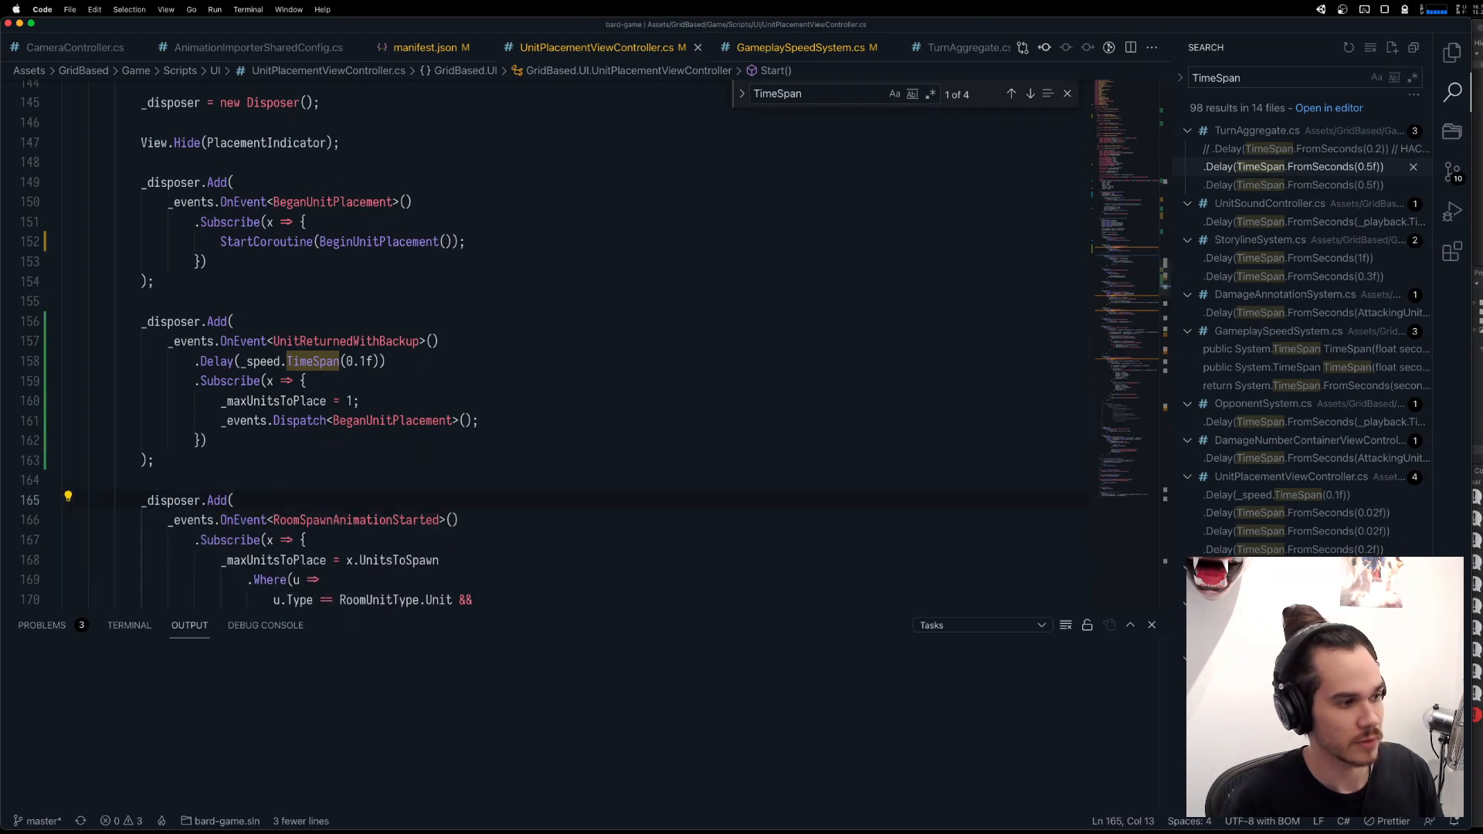
# Switch to the Steam news pop-up with the Starmancer early access launch and close it.
pyautogui.hotkey('ctrl', 'Up')
pyautogui.click(782, 265)
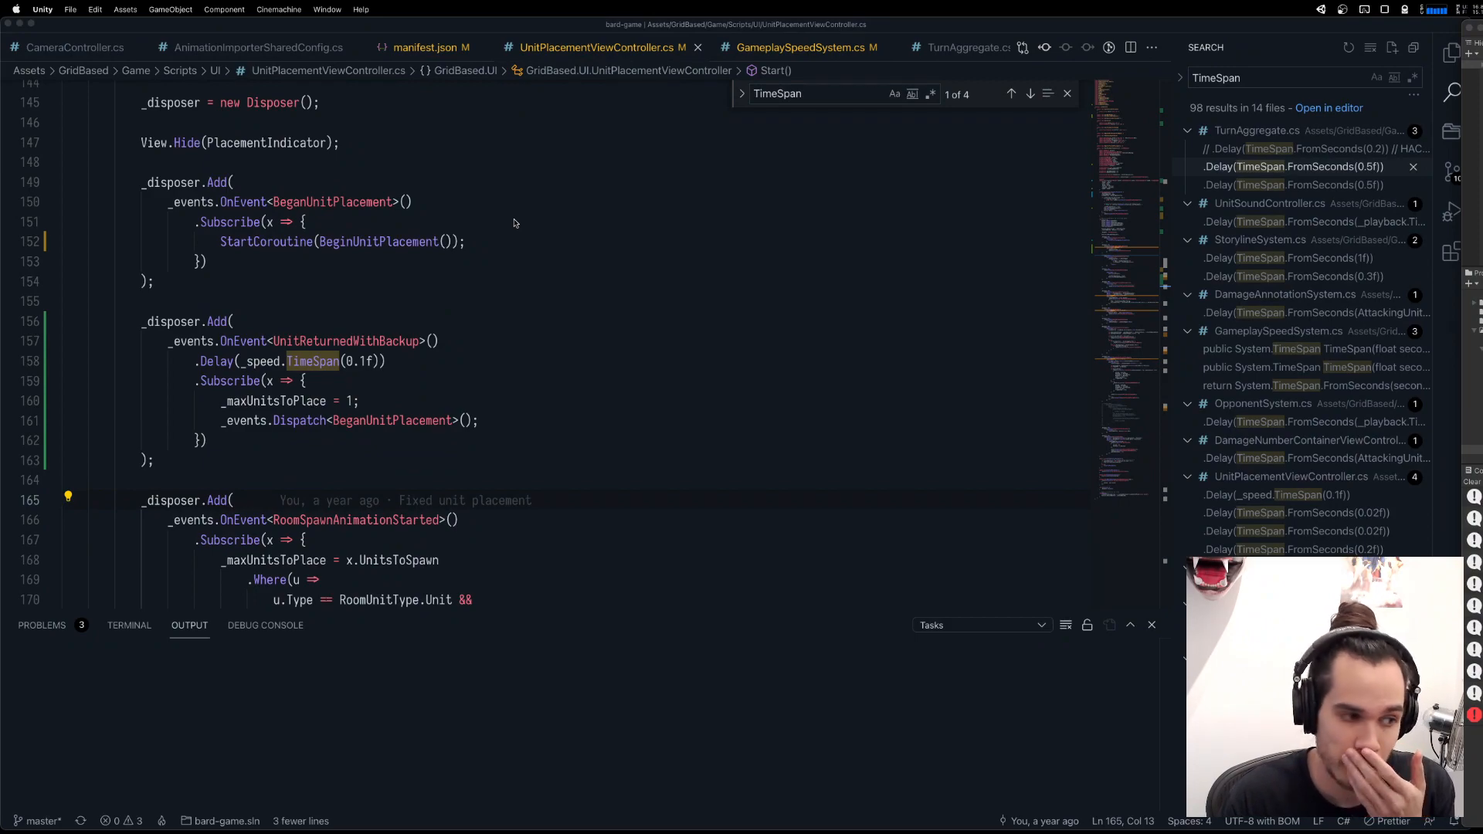
pyautogui.hotkey('ctrl', 'Up')
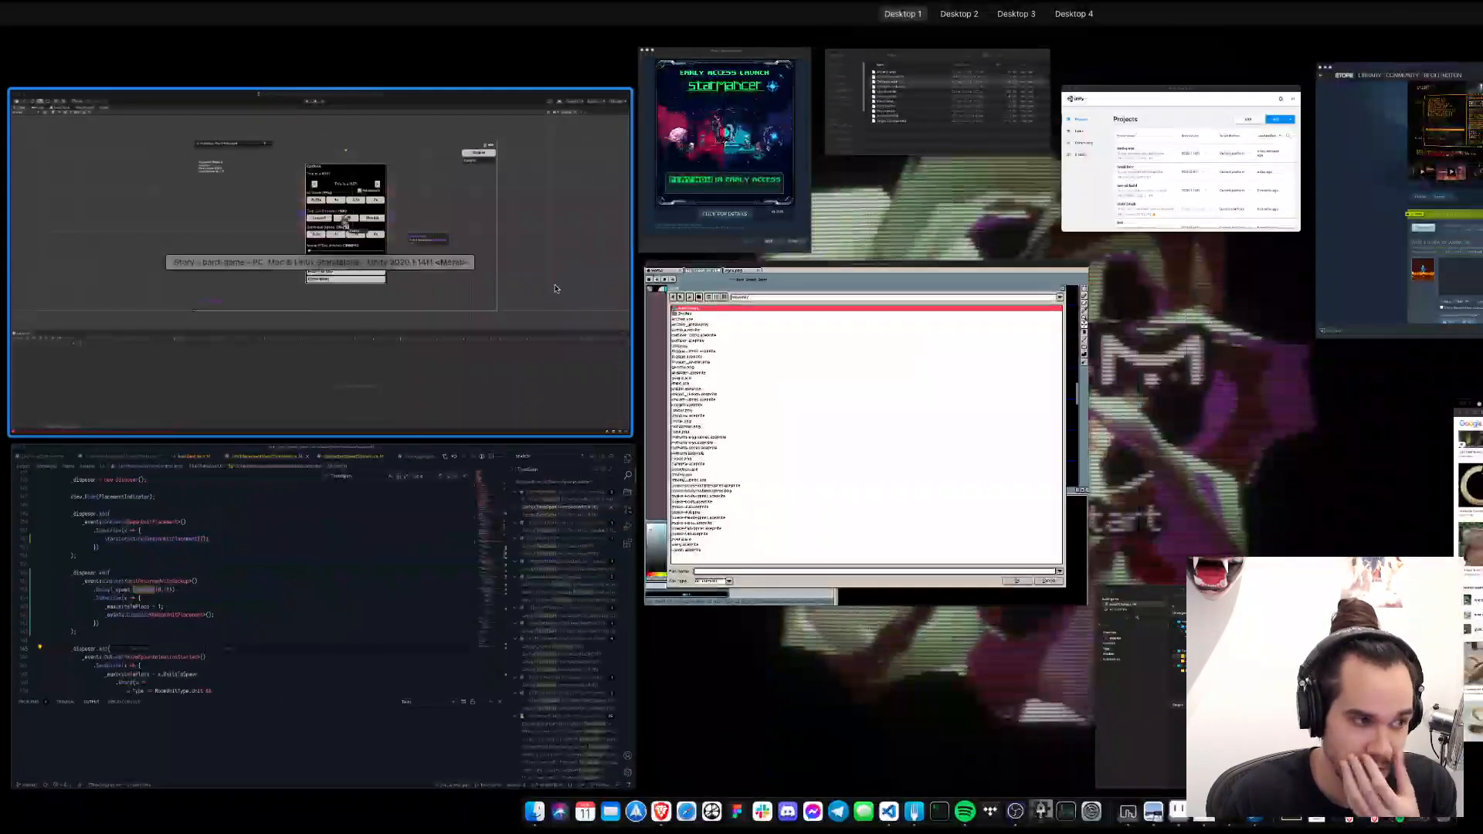
pyautogui.click(556, 288)
pyautogui.hotkey('ctrl', 'Up')
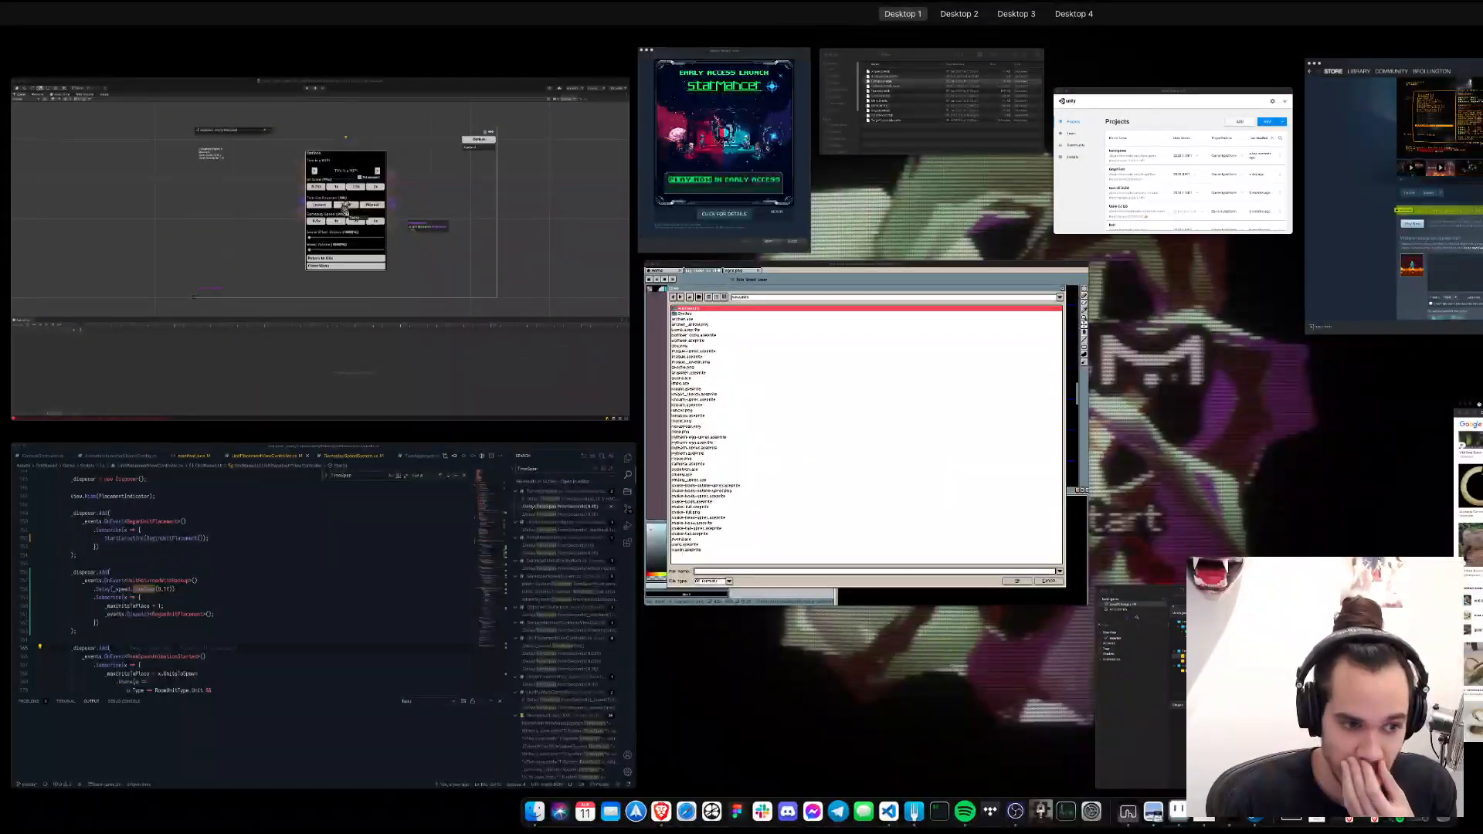
pyautogui.click(742, 224)
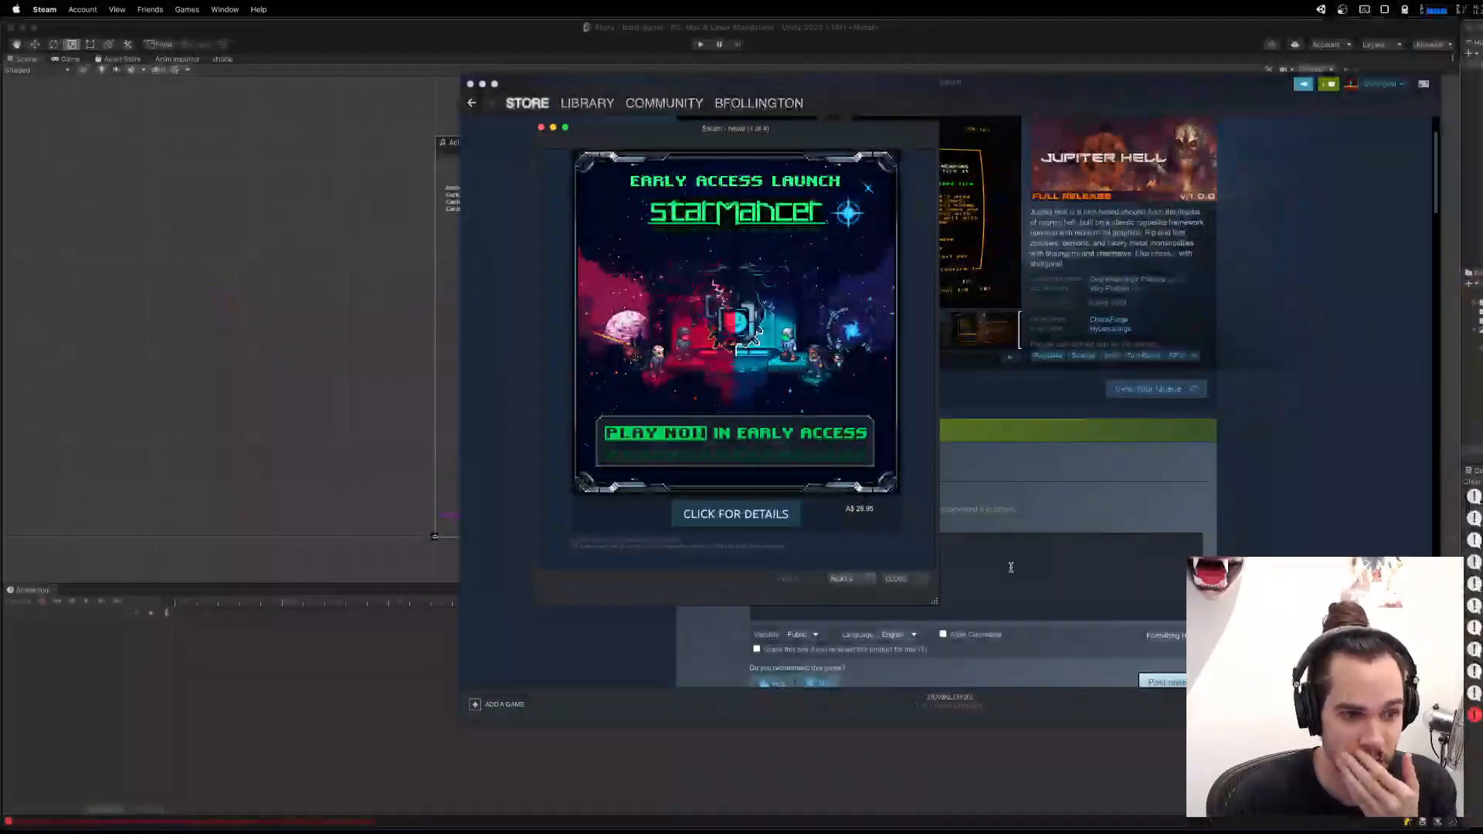
pyautogui.click(896, 579)
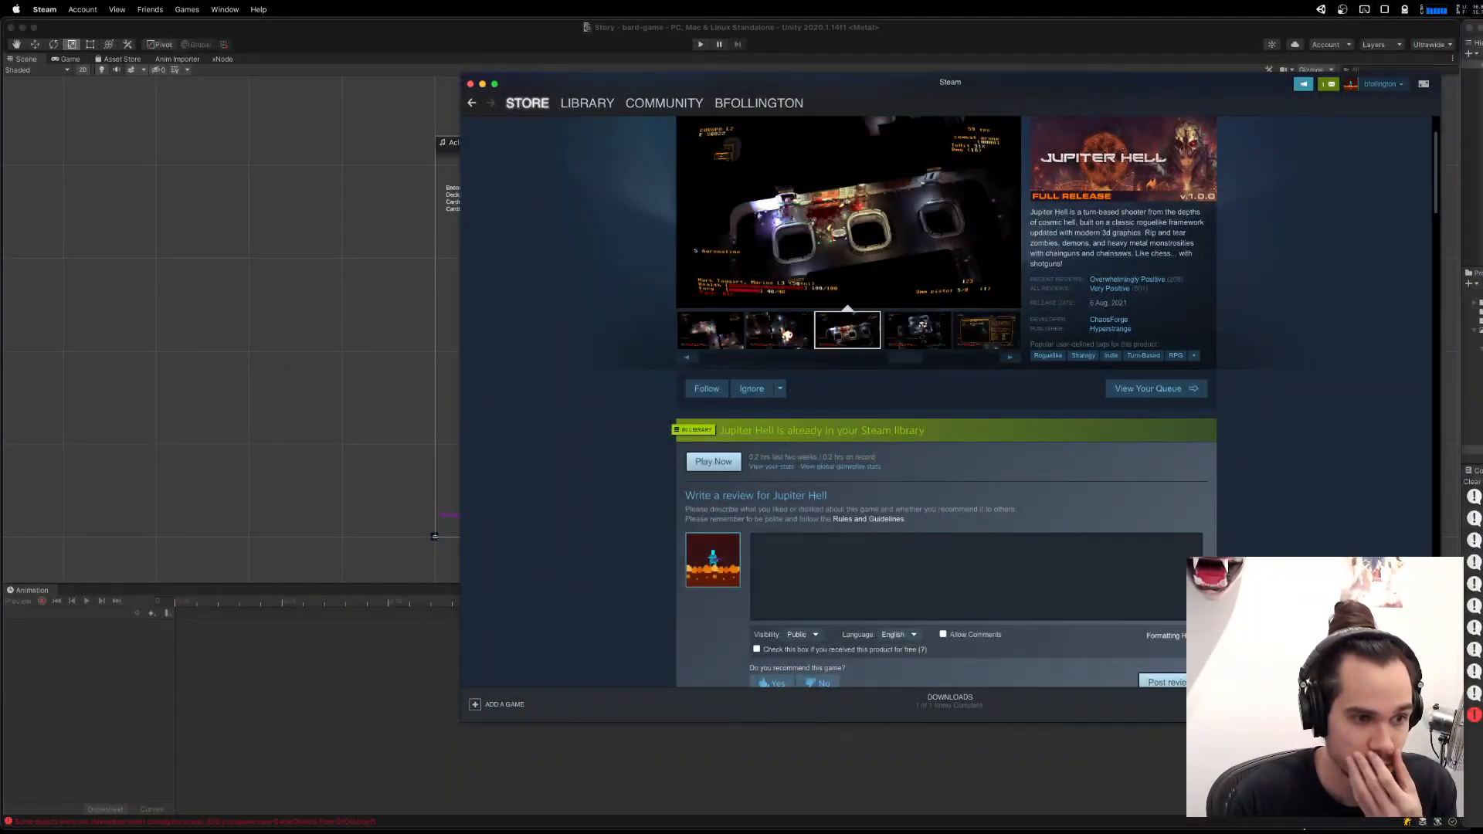
# Return to the Unity editor and open the Encounter scene.
pyautogui.moveTo(1436, 827)
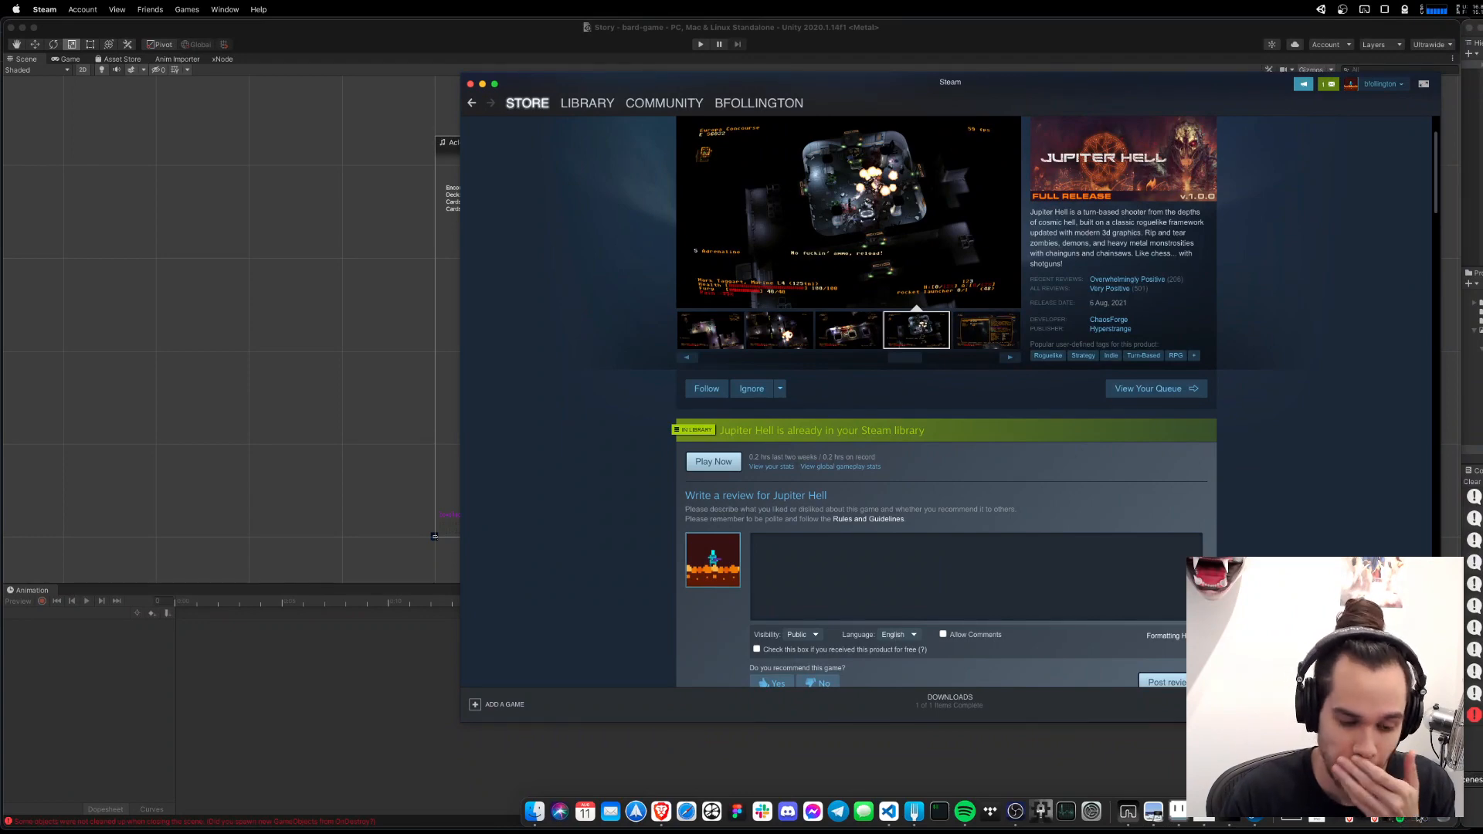
pyautogui.click(1373, 818)
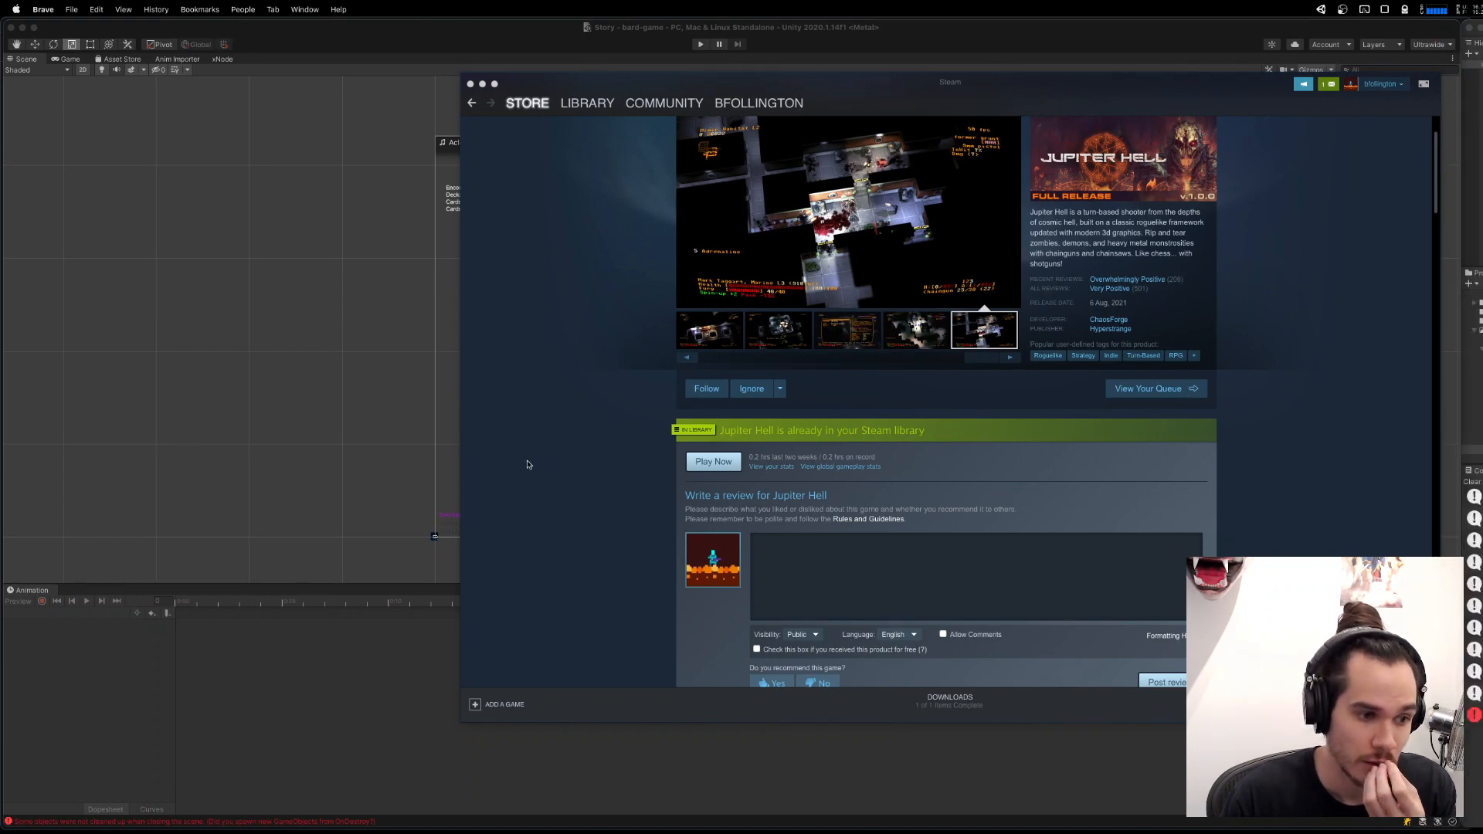
pyautogui.click(147, 450)
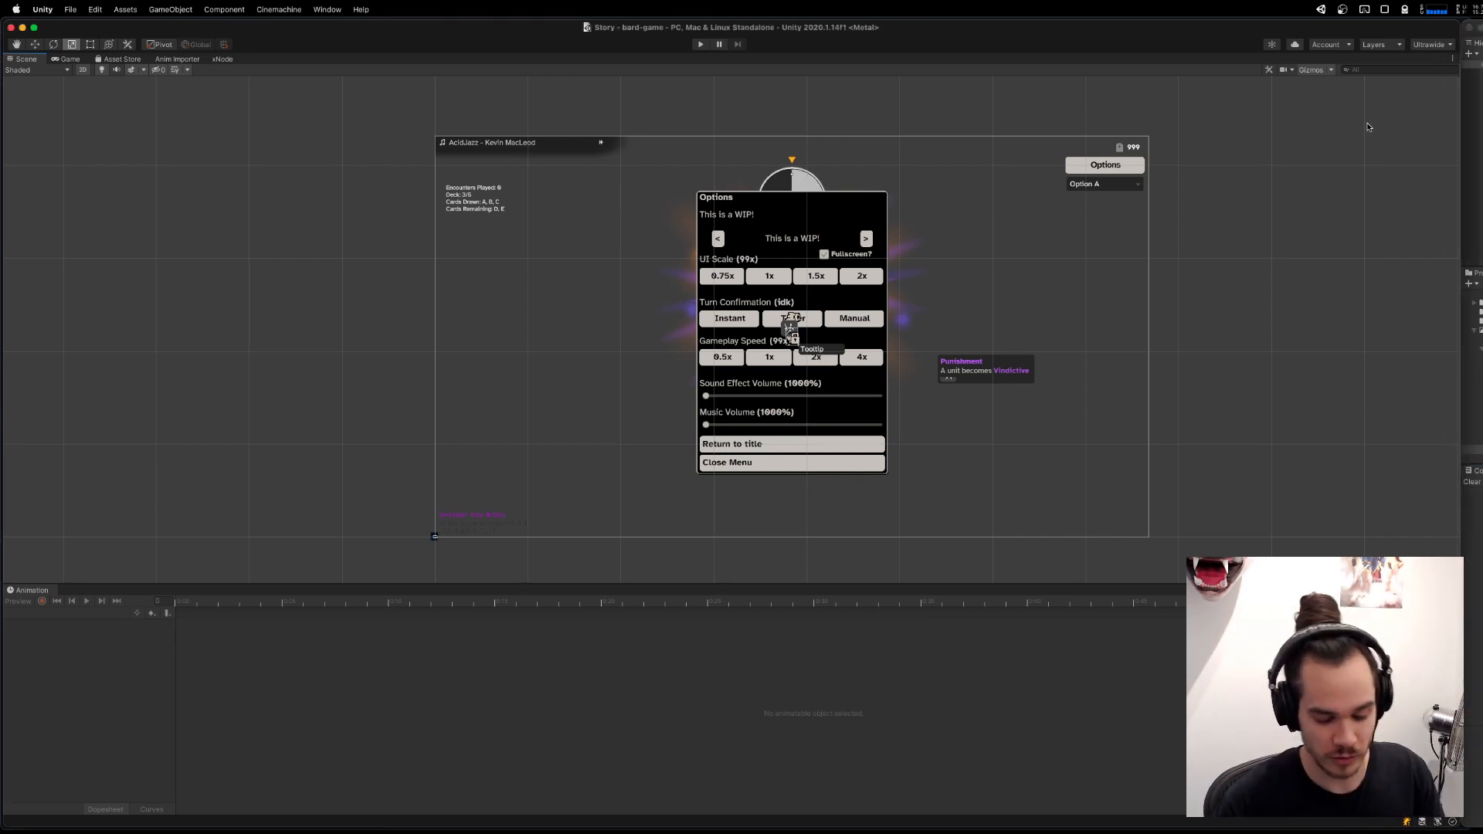
pyautogui.press('super+shift+p')
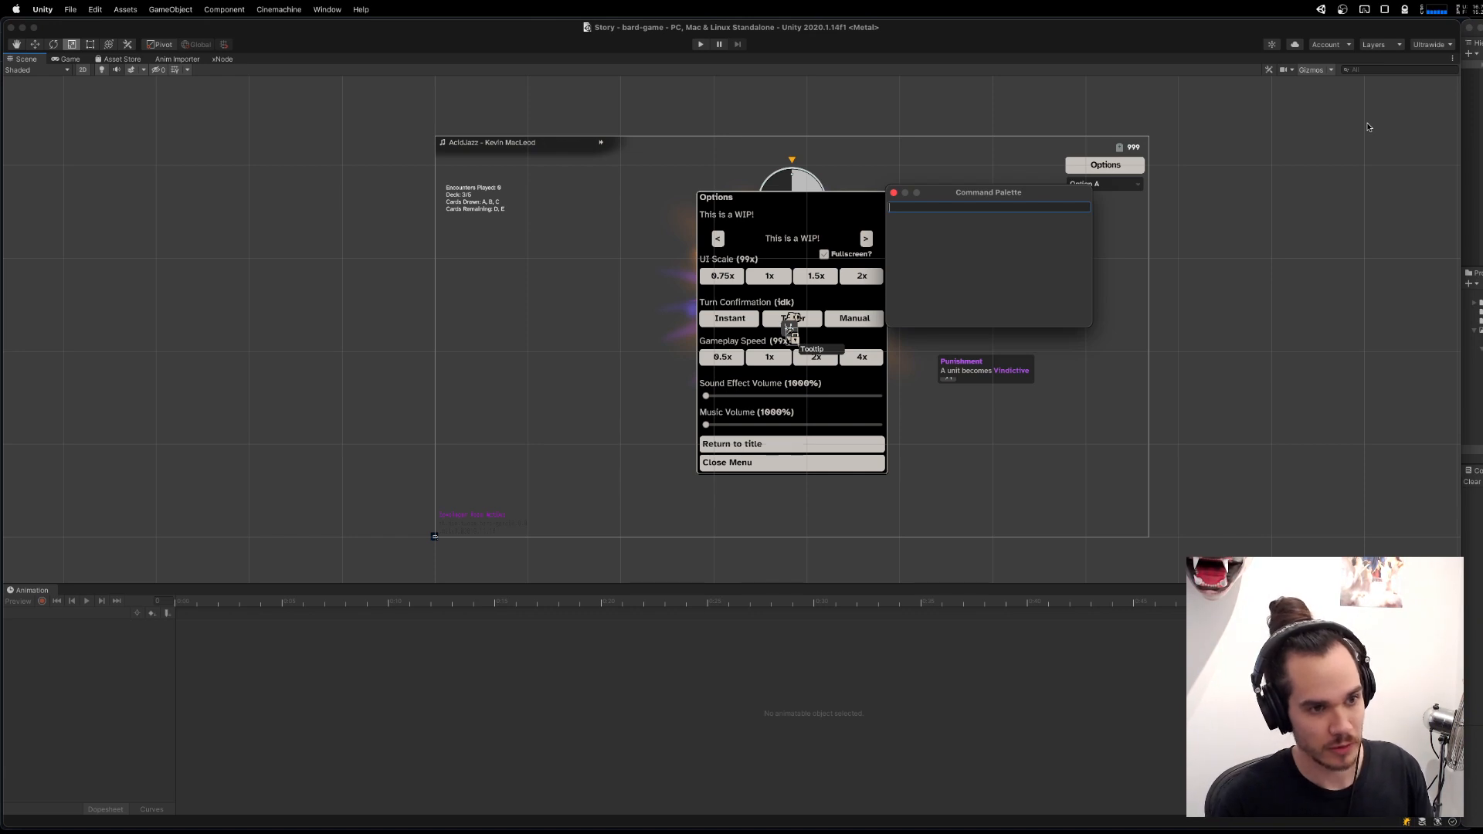
pyautogui.write('lvl')
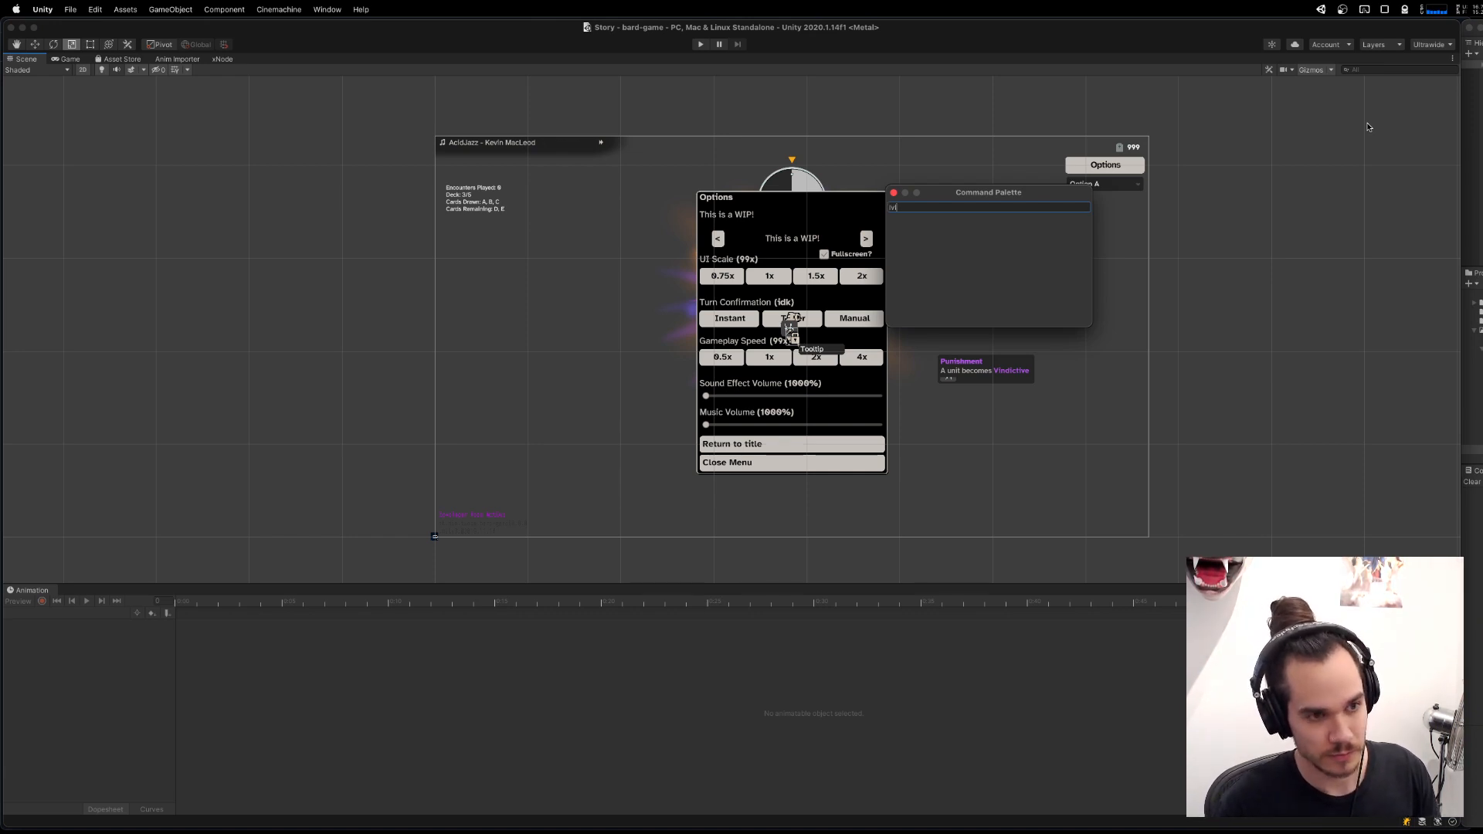
pyautogui.write(' Encou')
pyautogui.press('Return')
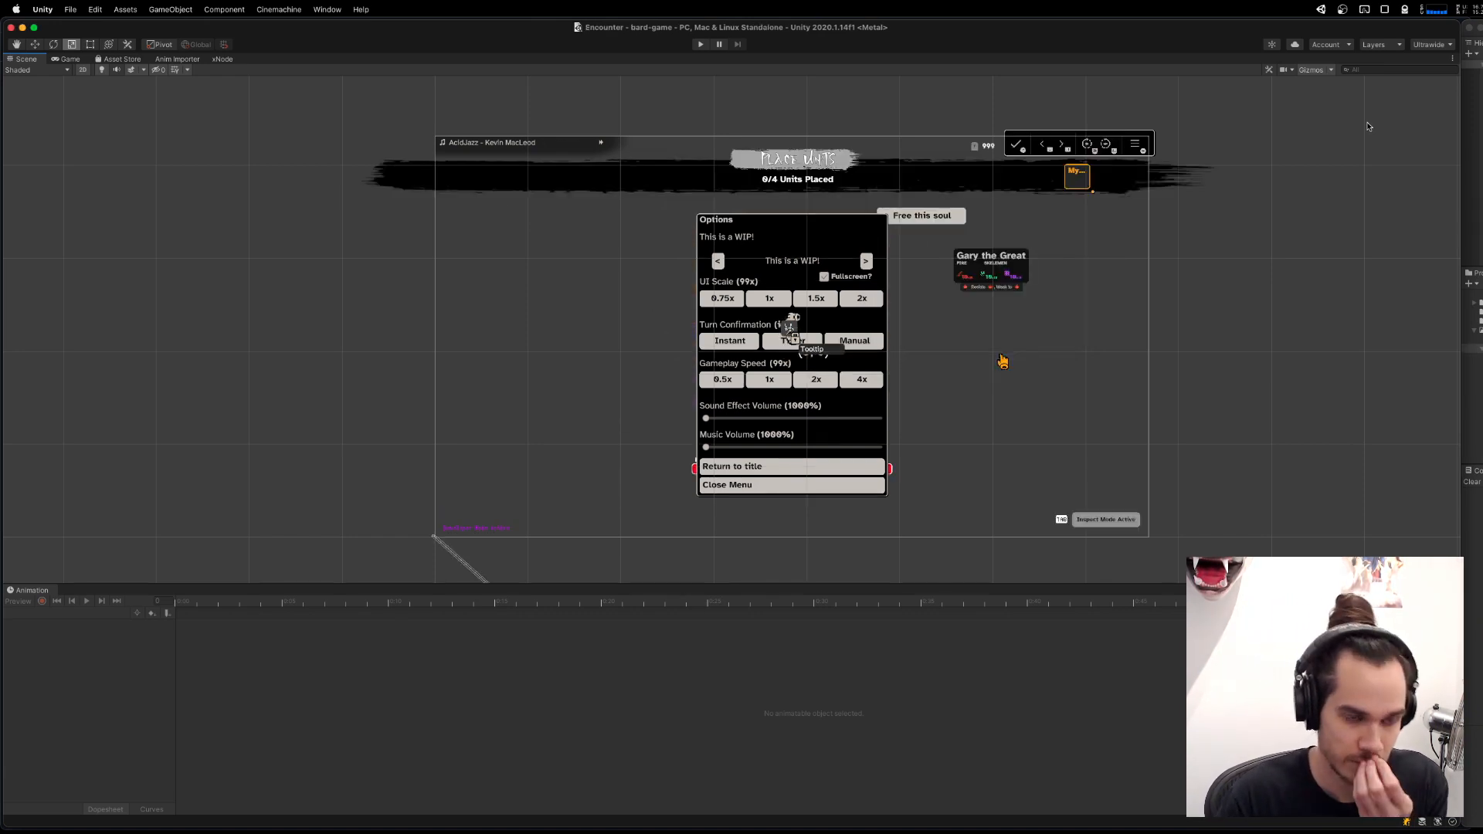
# Select the _systems object in the Encounter scene's hierarchy.
pyautogui.moveTo(833, 281); pyautogui.dragTo(851, 290)
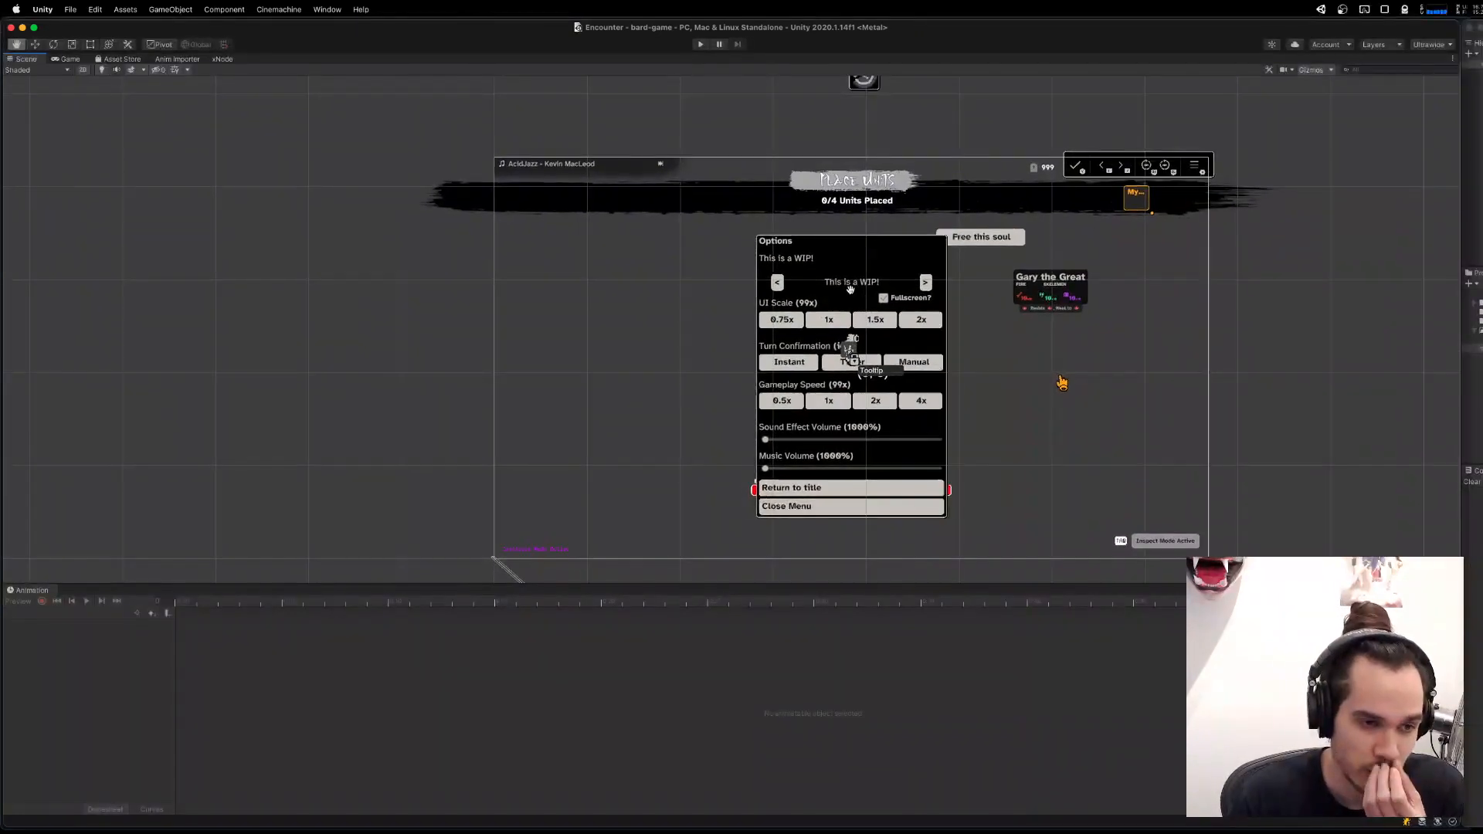
pyautogui.click(1474, 83)
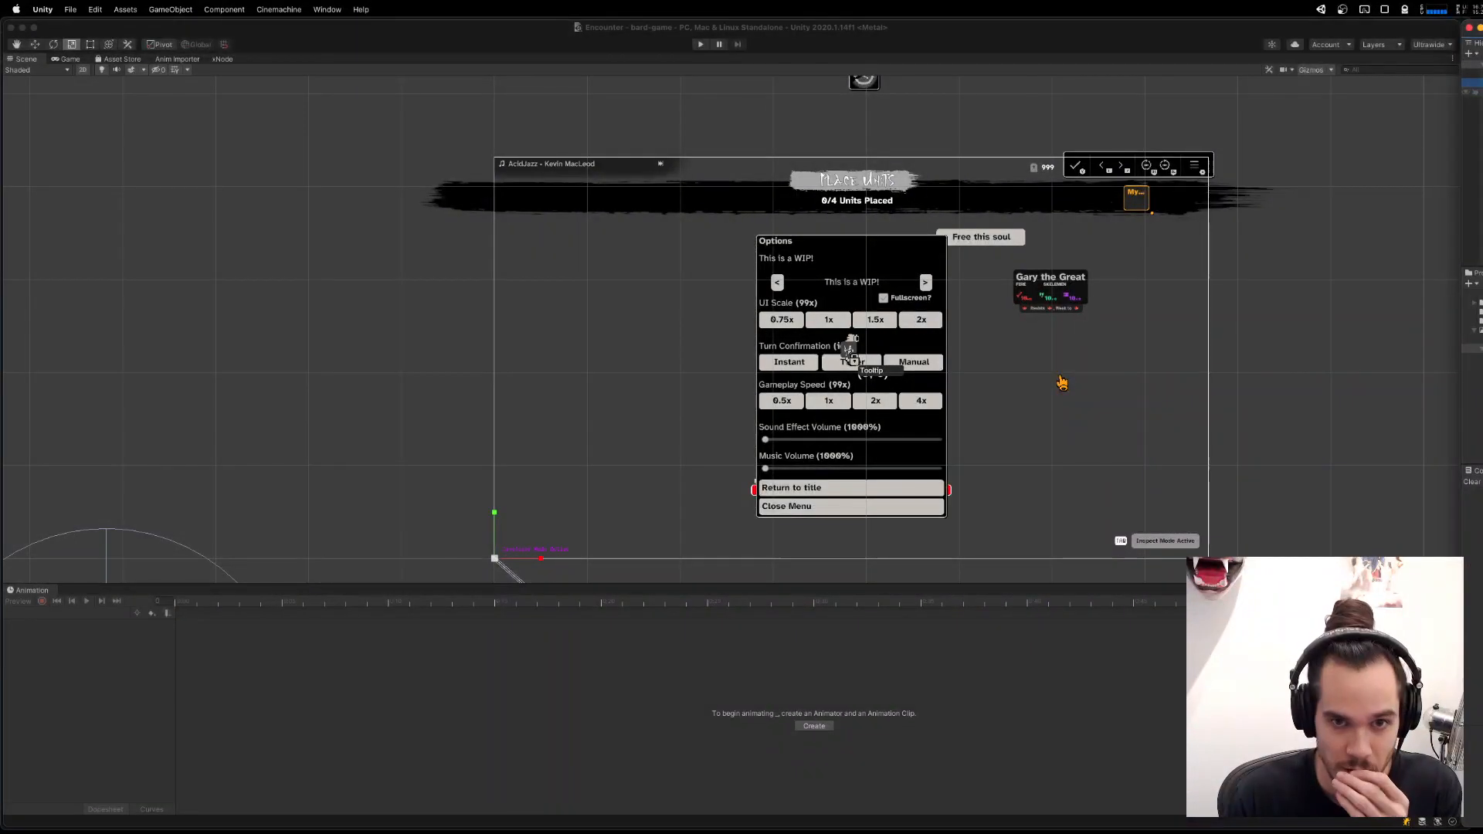
pyautogui.press('Down')
pyautogui.press('Down')
pyautogui.press('Down')
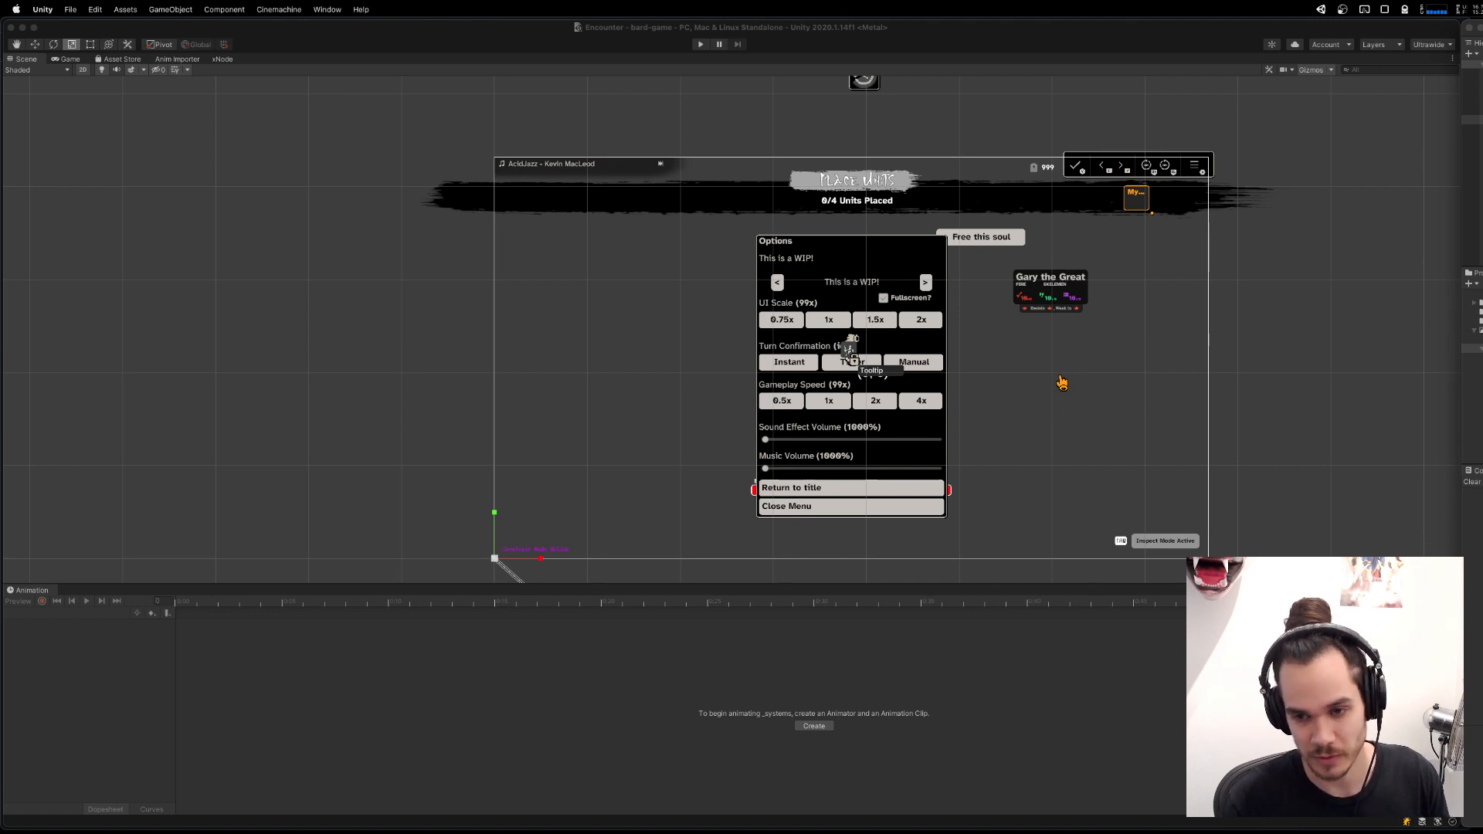
# Look up the dictionary definition of "reinforcements" in the system launcher, then dismiss it.
pyautogui.hotkey('alt', 'space')
pyautogui.write('defin')
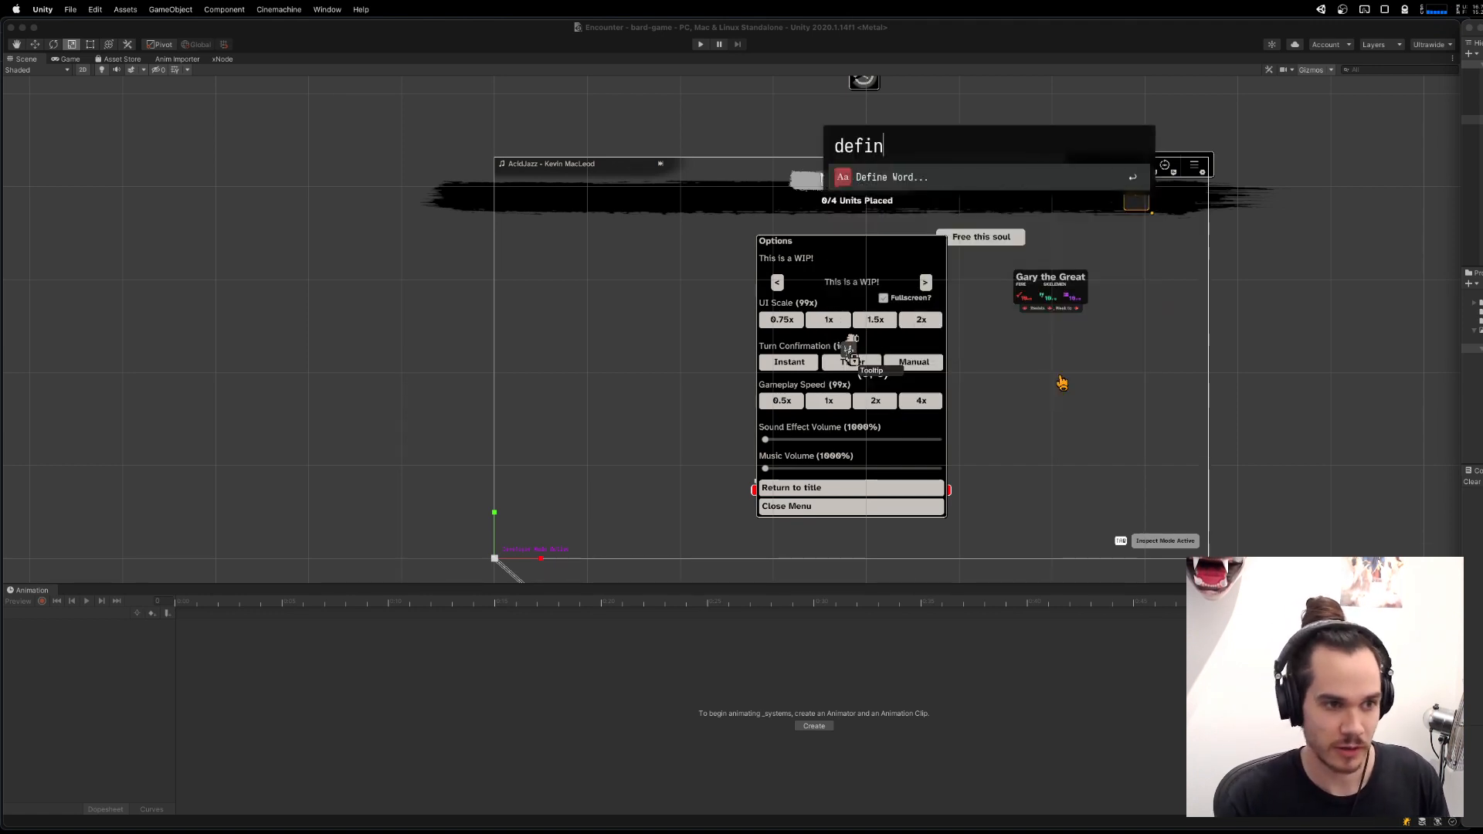
pyautogui.write('e reinforcements')
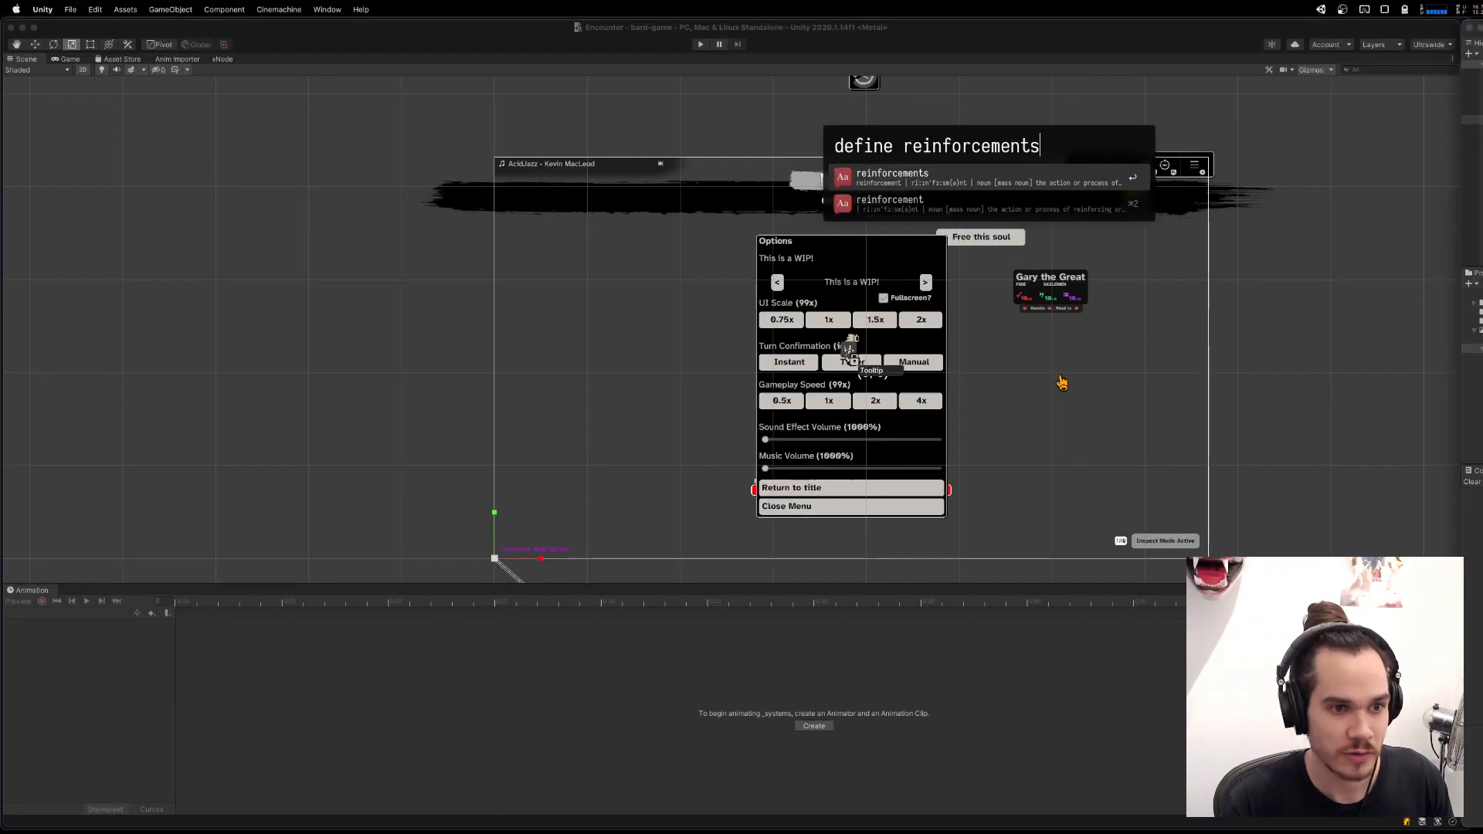
pyautogui.press('Escape')
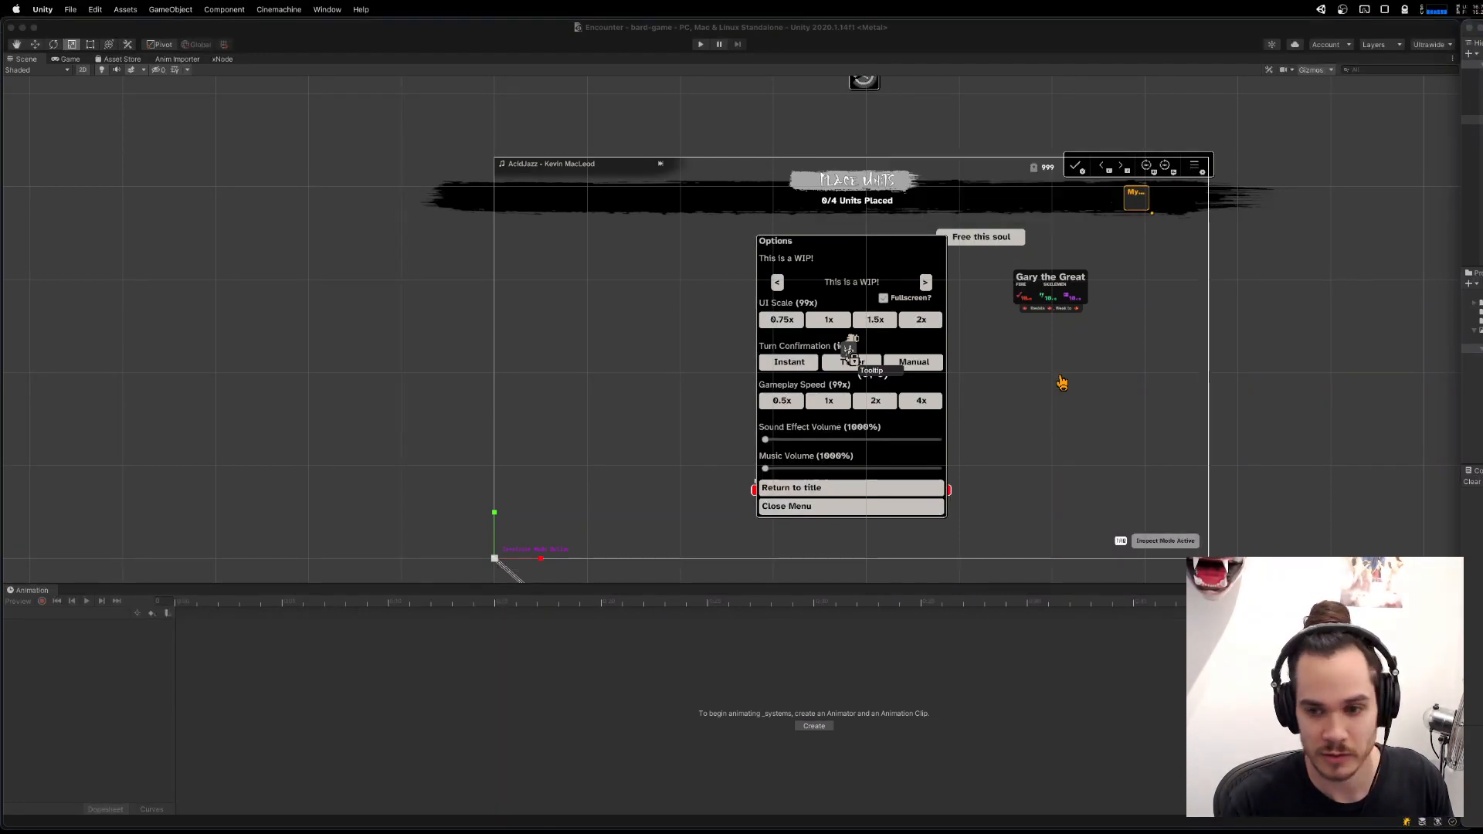
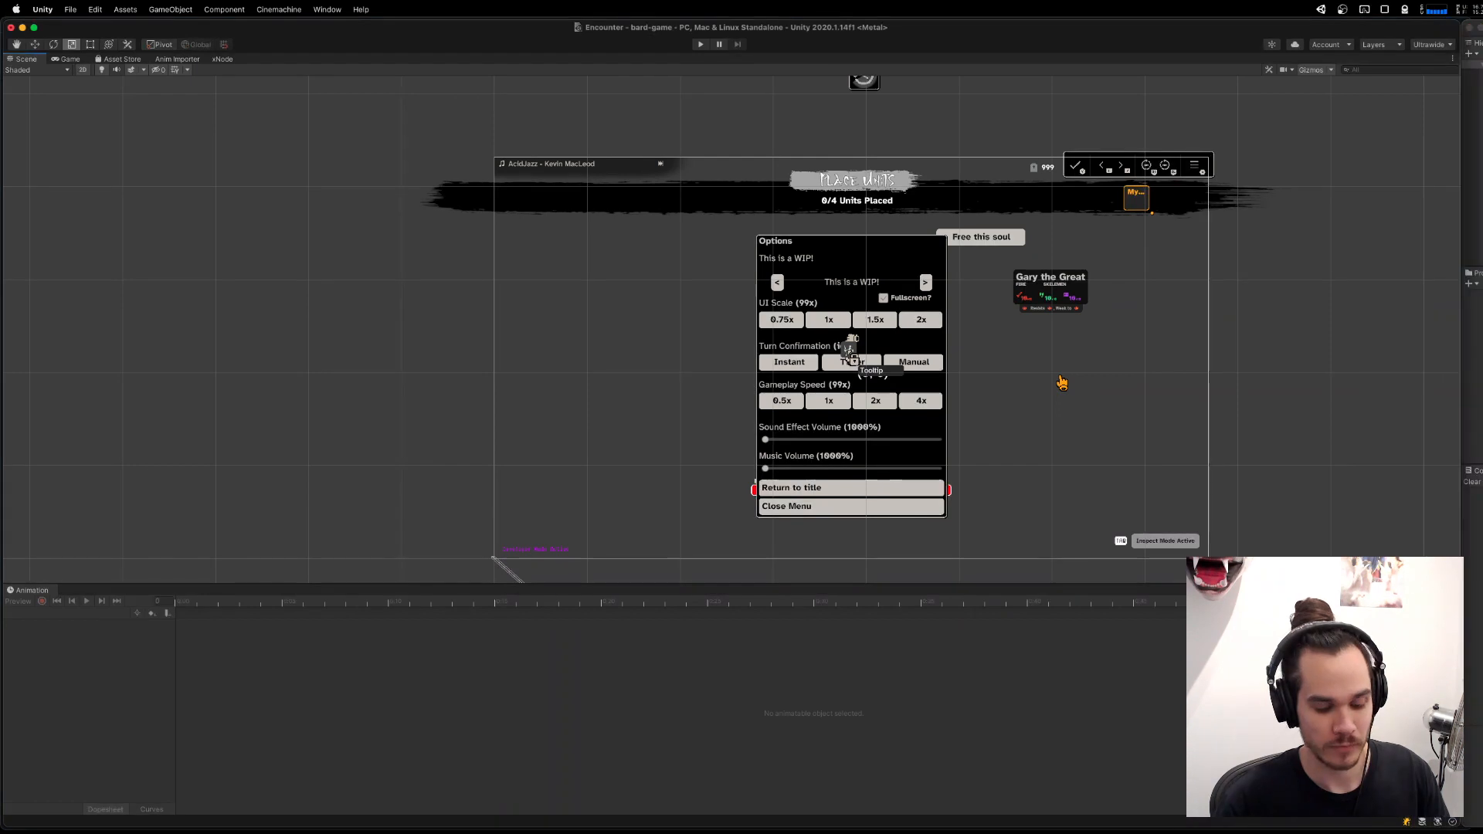
# Switch to iTerm and change to the bard-game project directory.
pyautogui.press('super+space')
pyautogui.write('it')
pyautogui.press('Return')
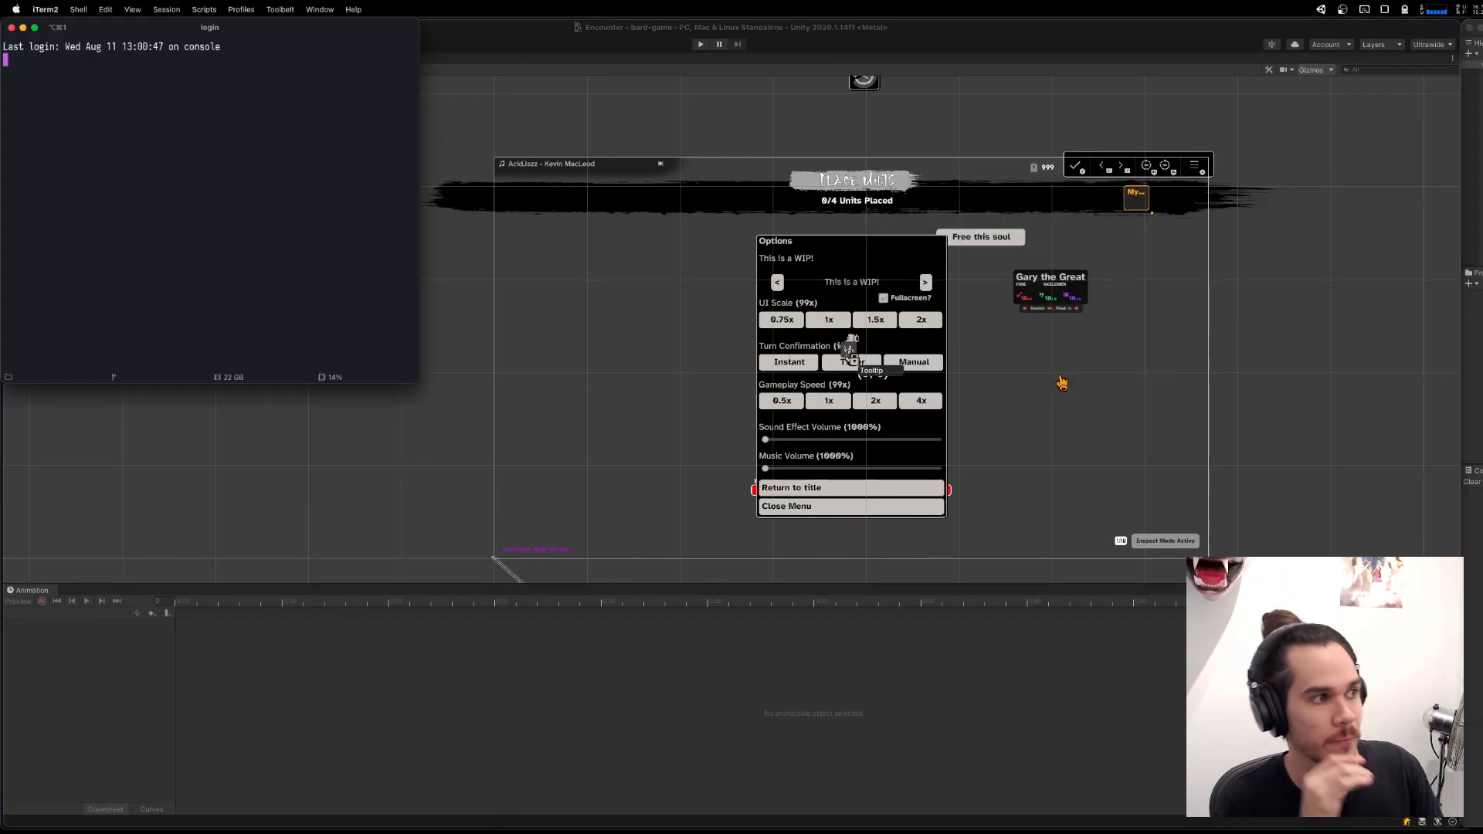
pyautogui.write('z')
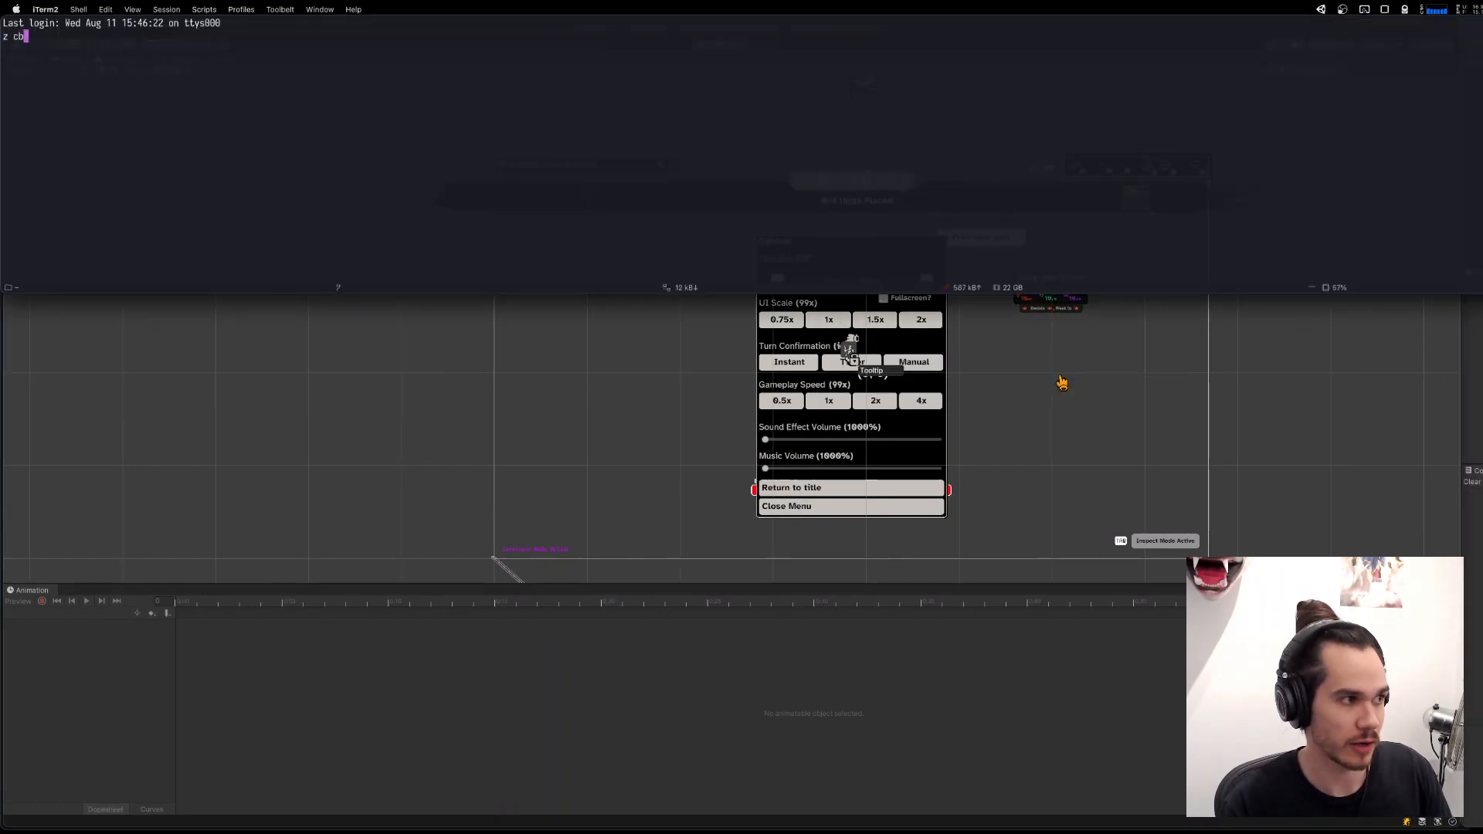
pyautogui.write('bard')
pyautogui.press('Tab')
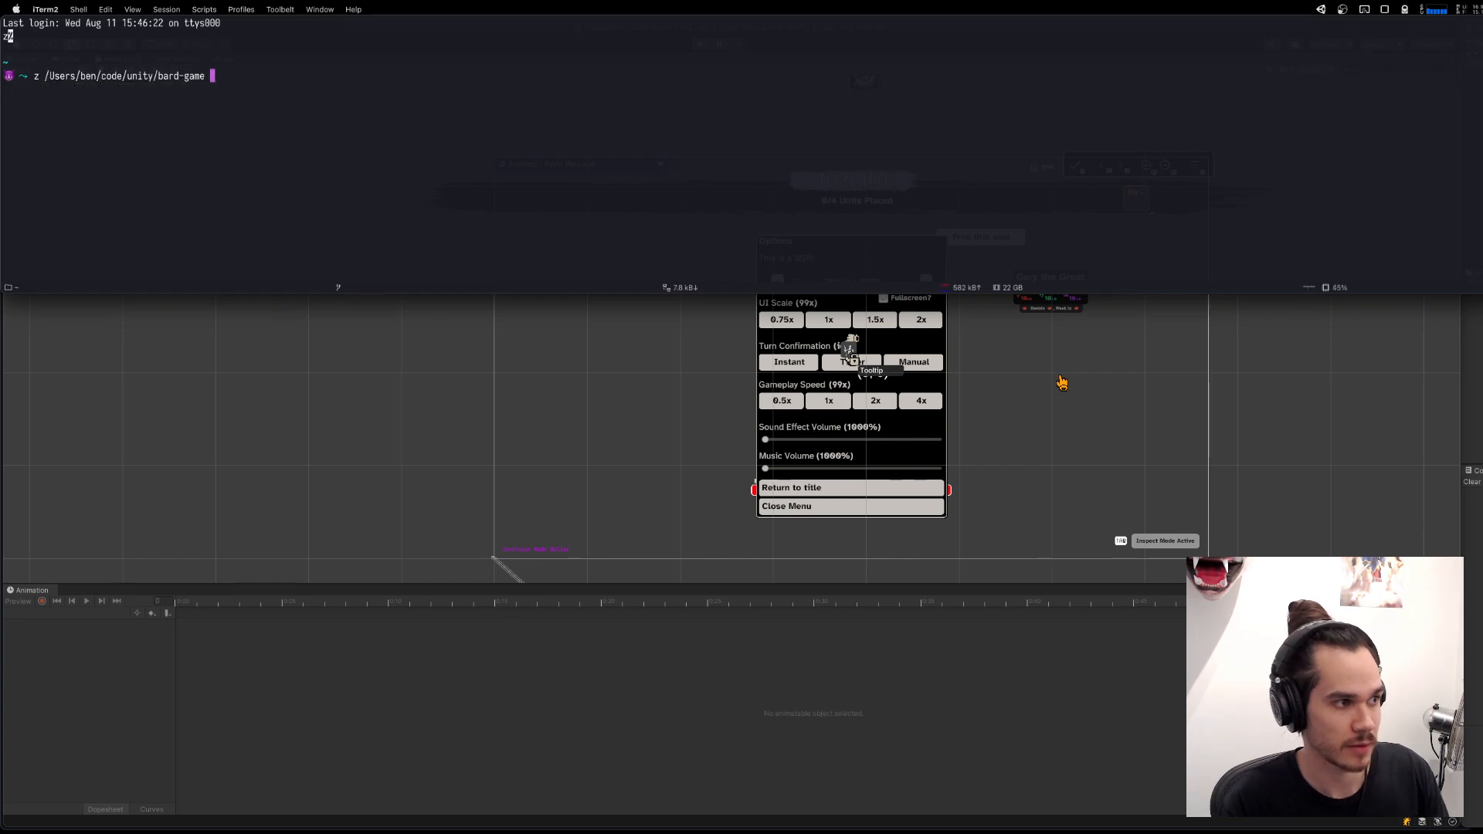
pyautogui.press('Return')
# Try to count the project's lines of code with yarn cloc and yarn run cloc.
pyautogui.write('yarn cloc')
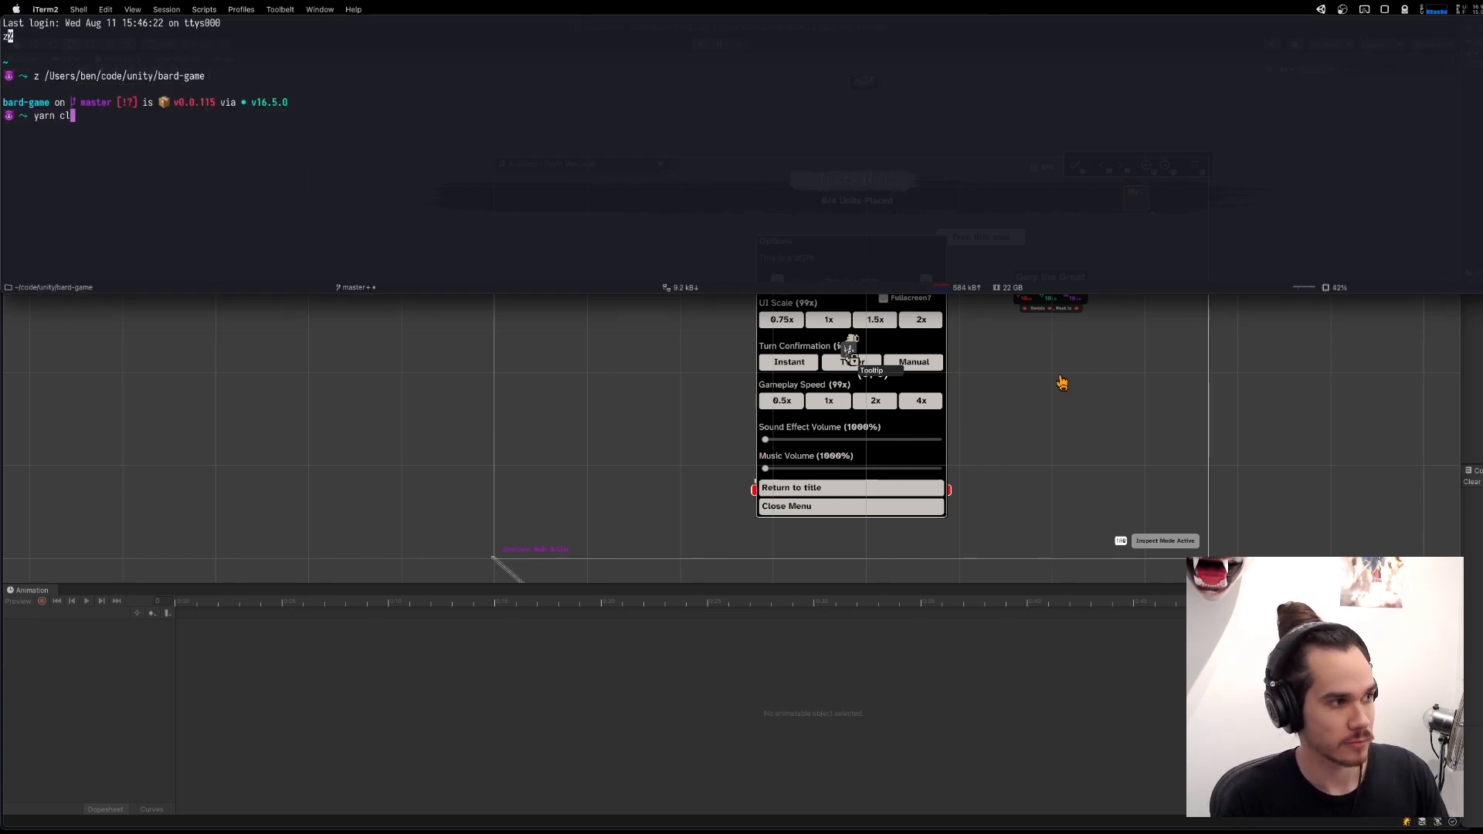
pyautogui.press('Return')
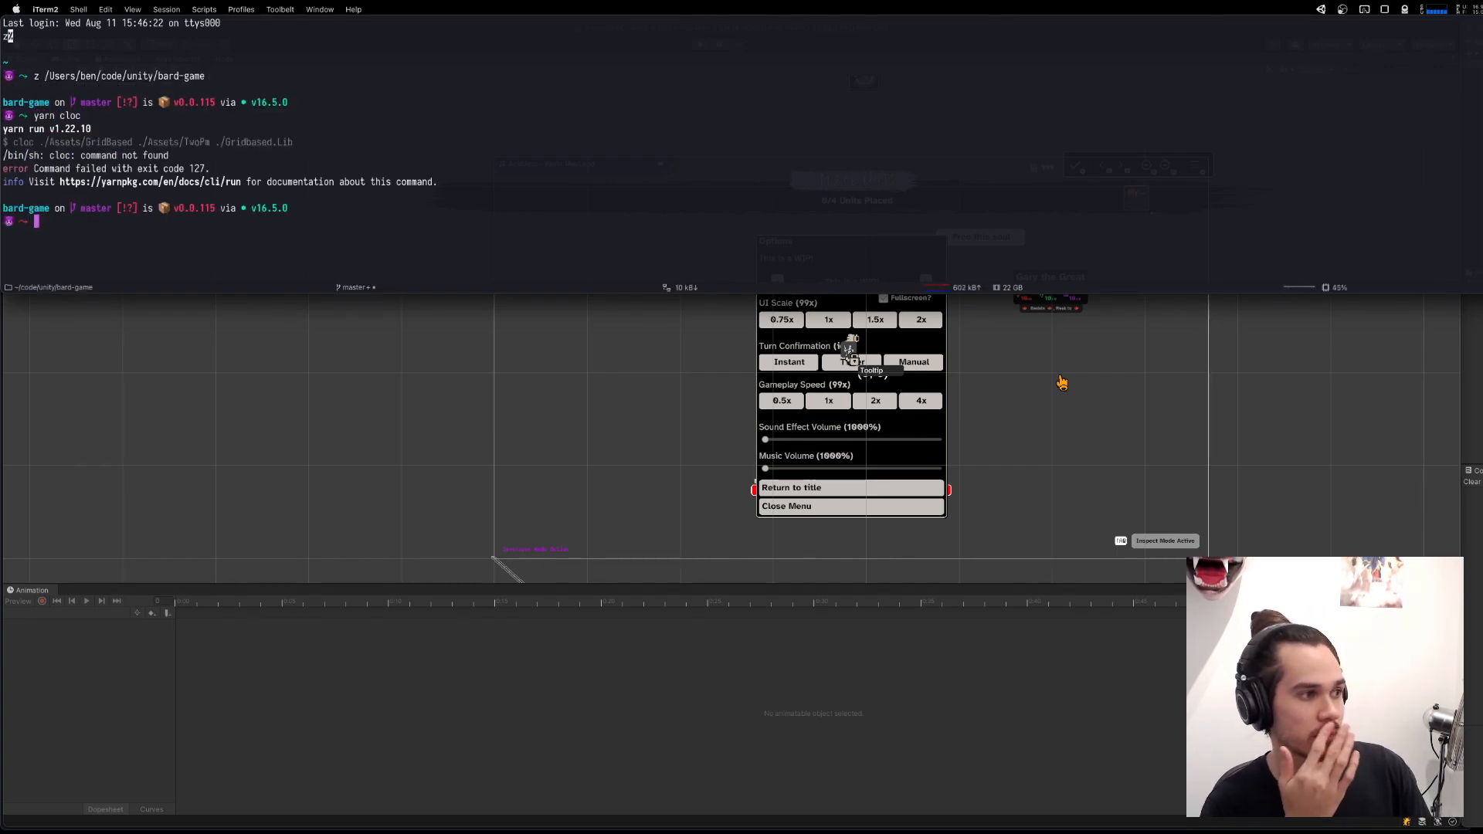
pyautogui.write('yarn run cloc')
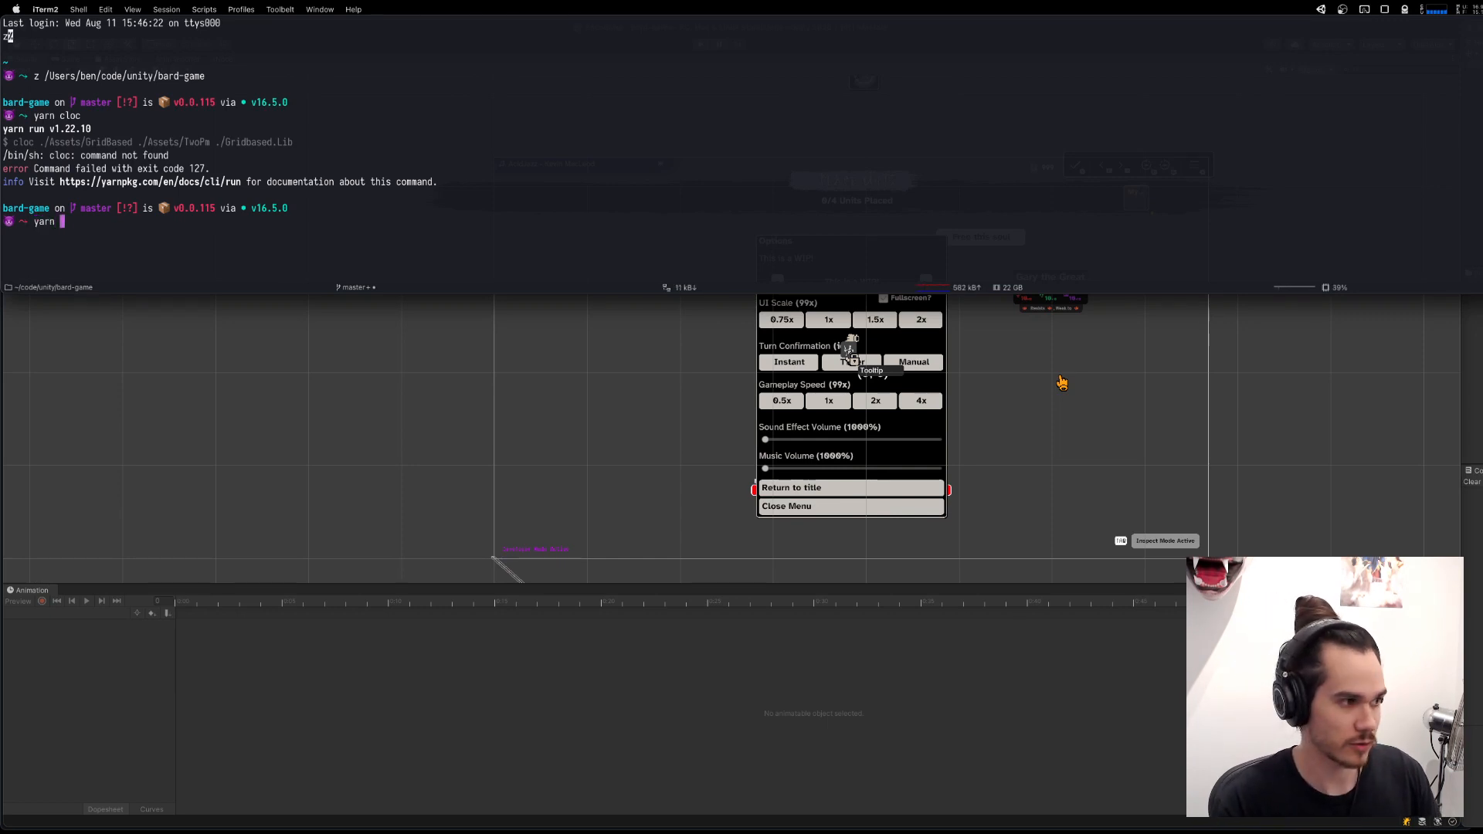
pyautogui.press('Return')
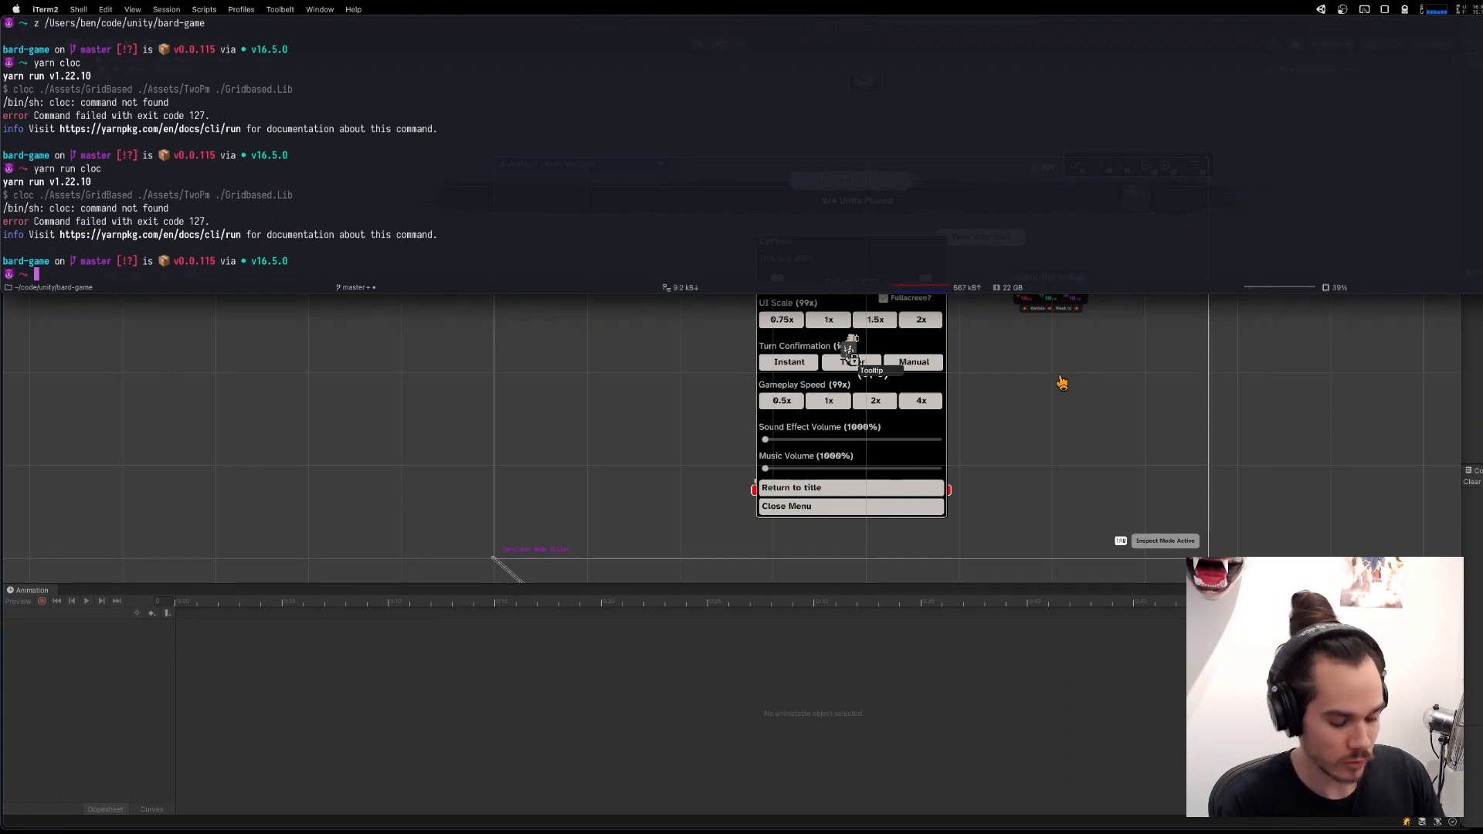
# Install the project's packages with yarn and count the lines of code with yarn run cloc.
pyautogui.write('yarn')
pyautogui.press('Return')
pyautogui.press('Return')
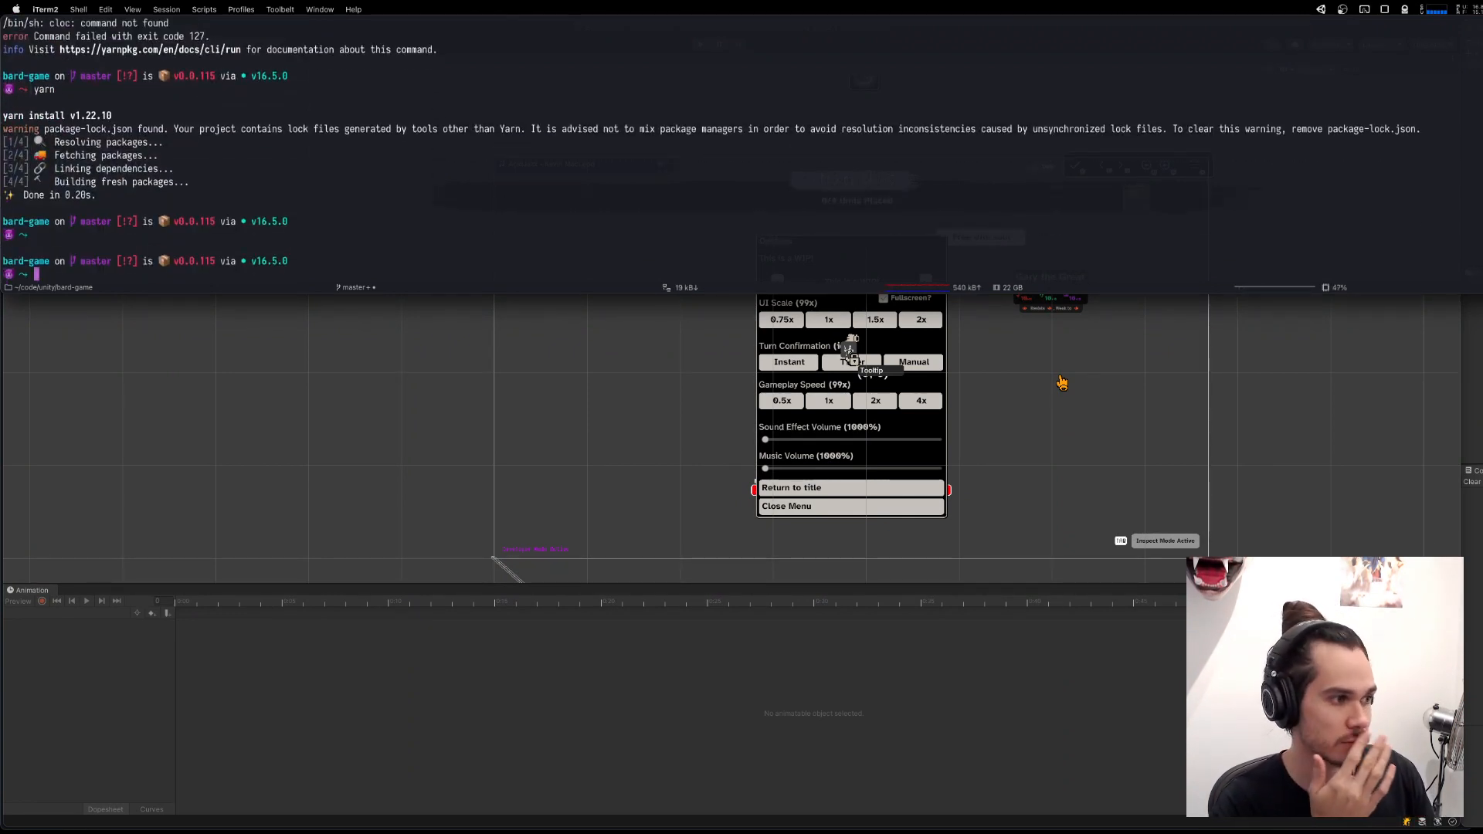
pyautogui.write('yarn run cloc')
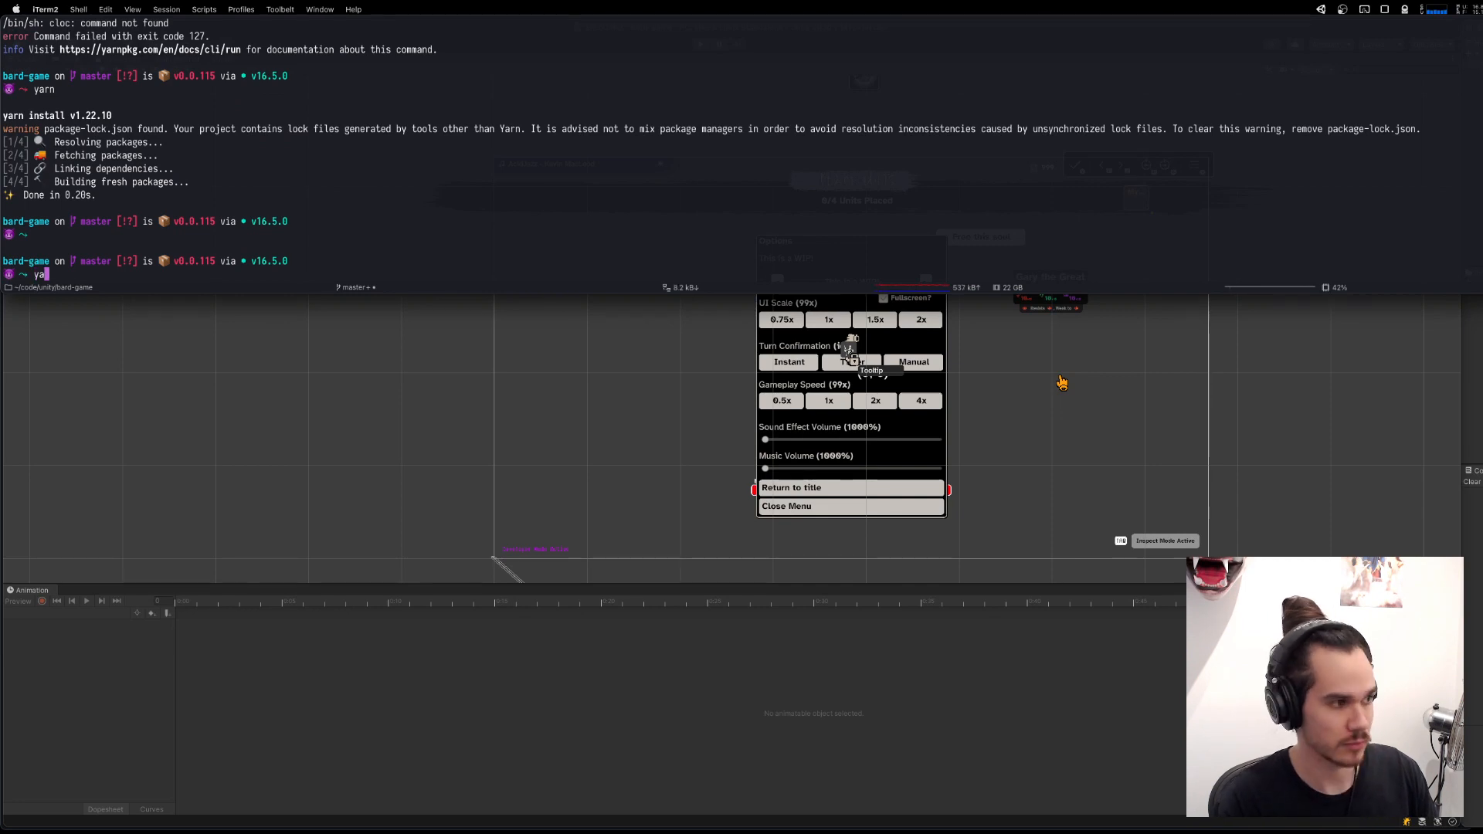
pyautogui.press('Return')
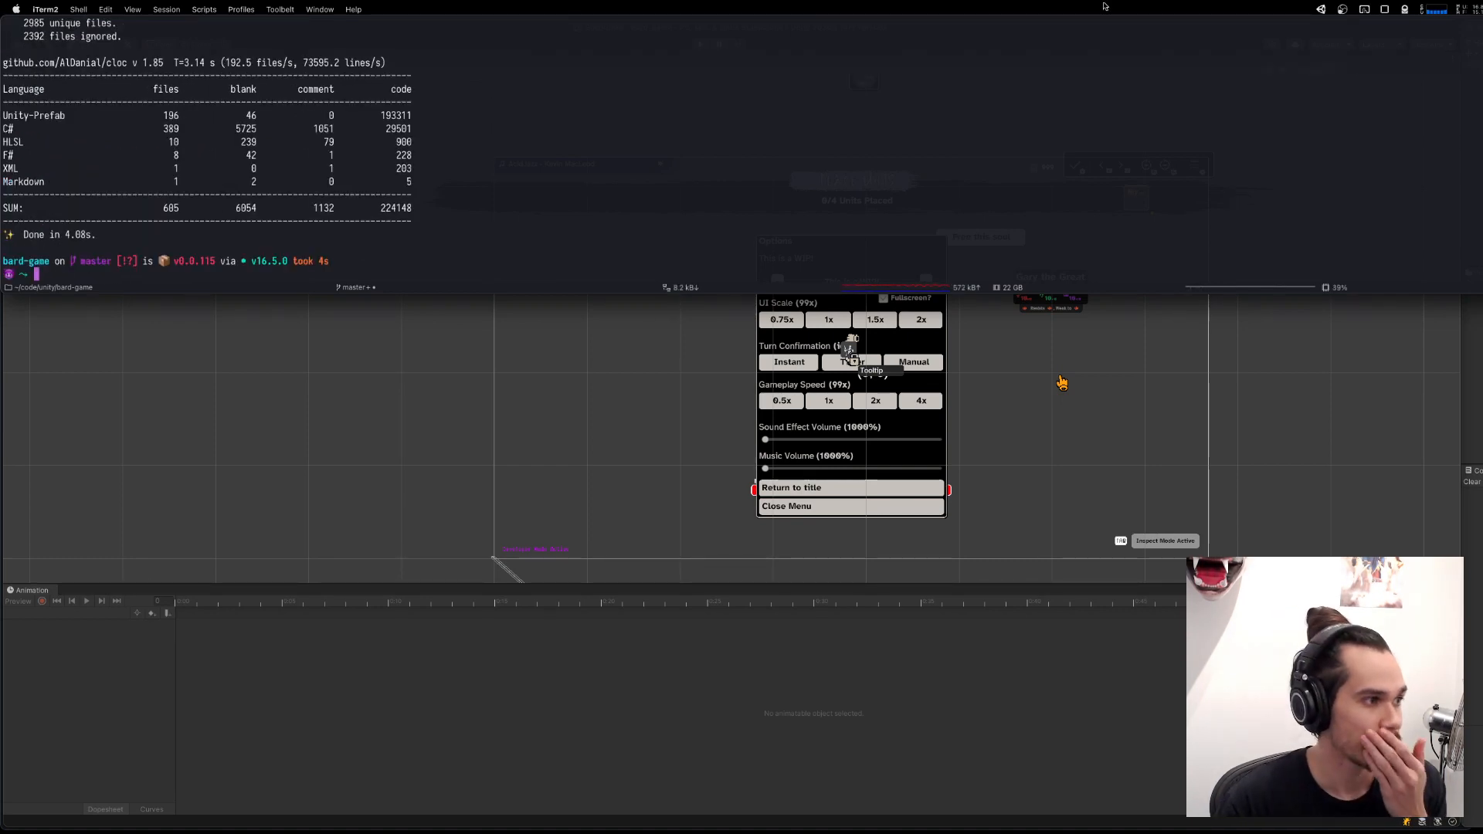
# Examine the code line counts for C#, Unity-Prefab, HLSL, F# and XML, and hide the terminal.
pyautogui.doubleClick(398, 128)
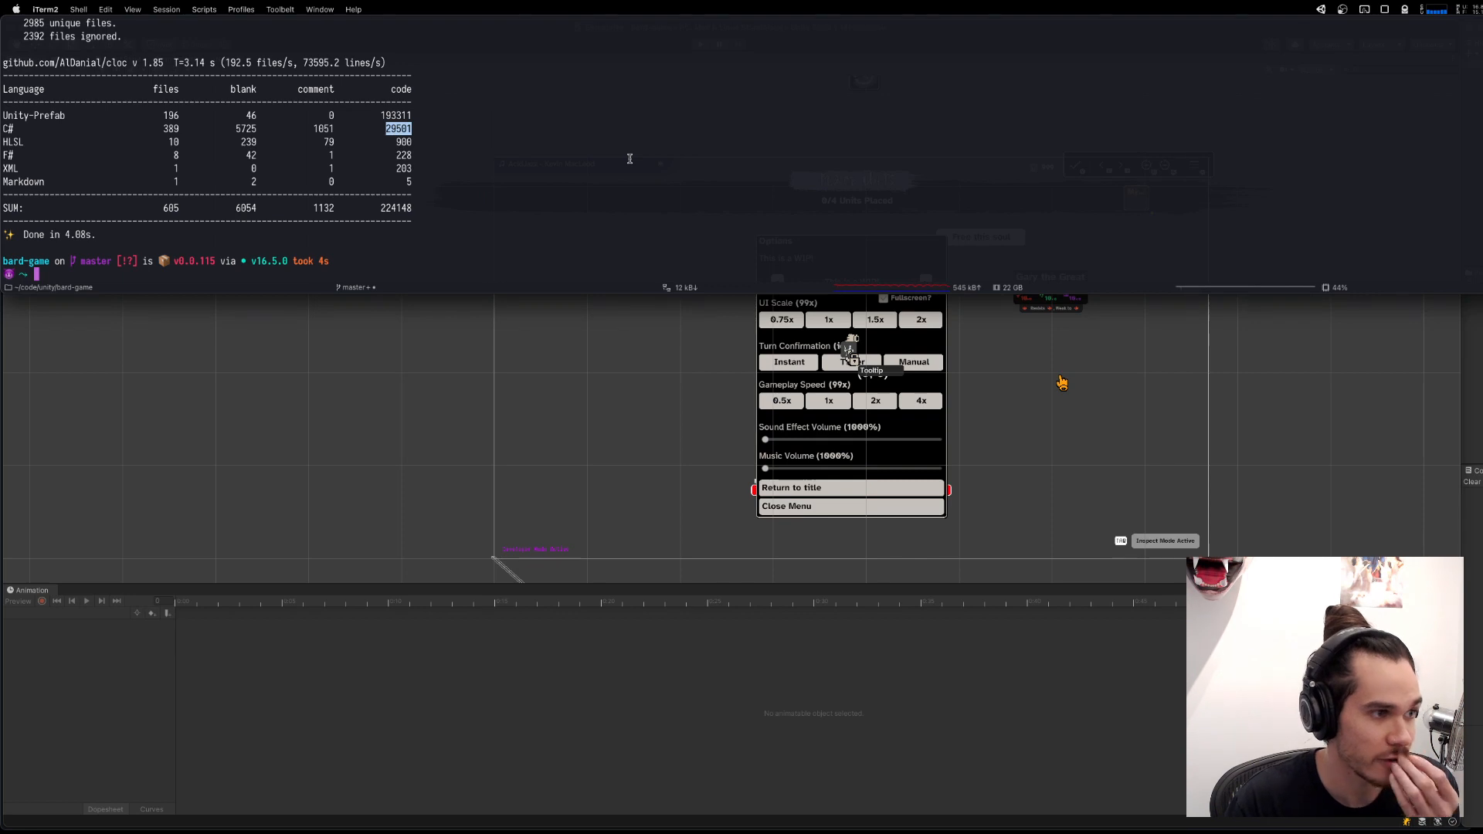
pyautogui.doubleClick(394, 114)
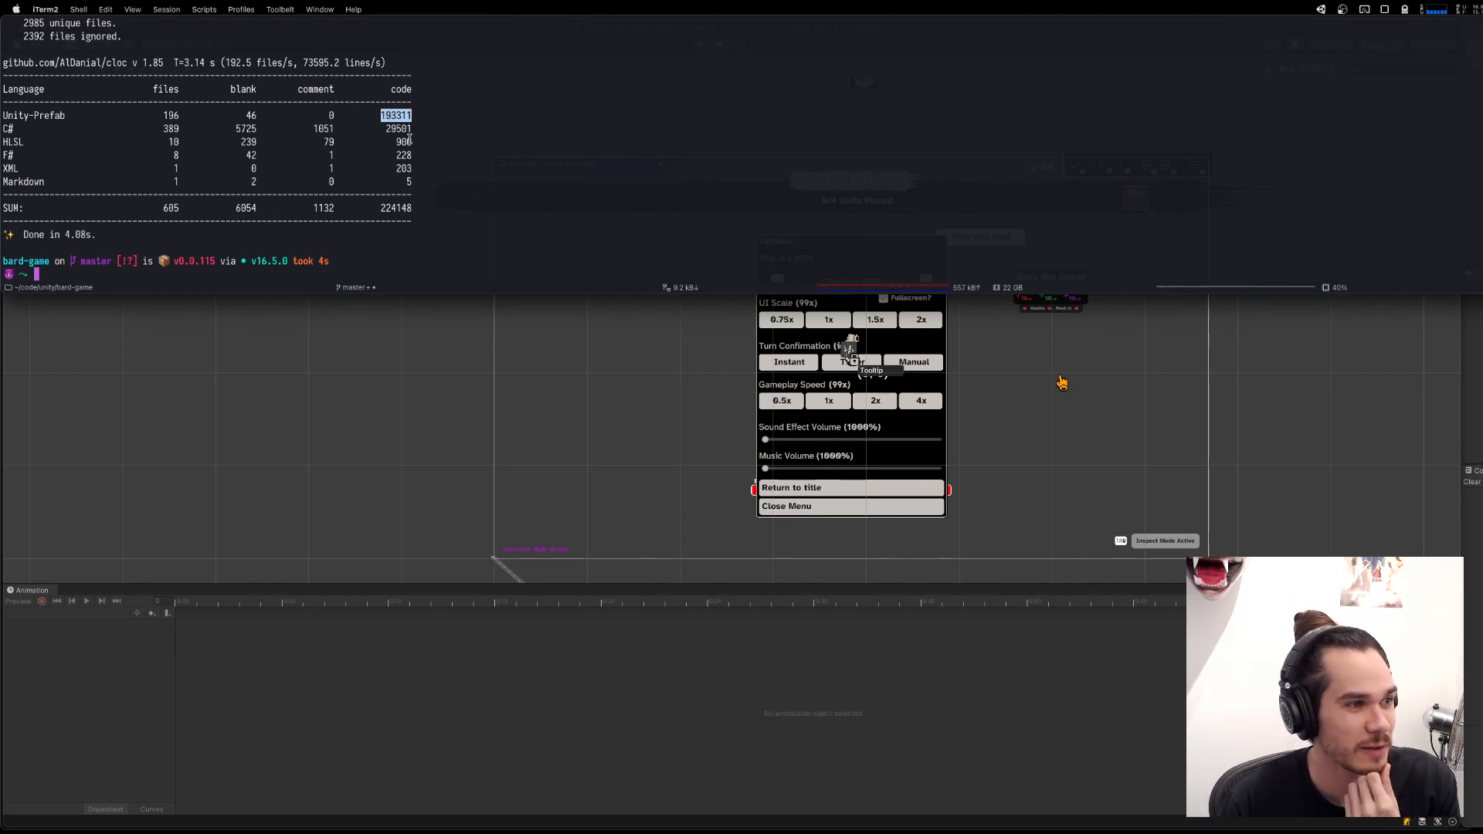
pyautogui.doubleClick(403, 141)
pyautogui.doubleClick(403, 154)
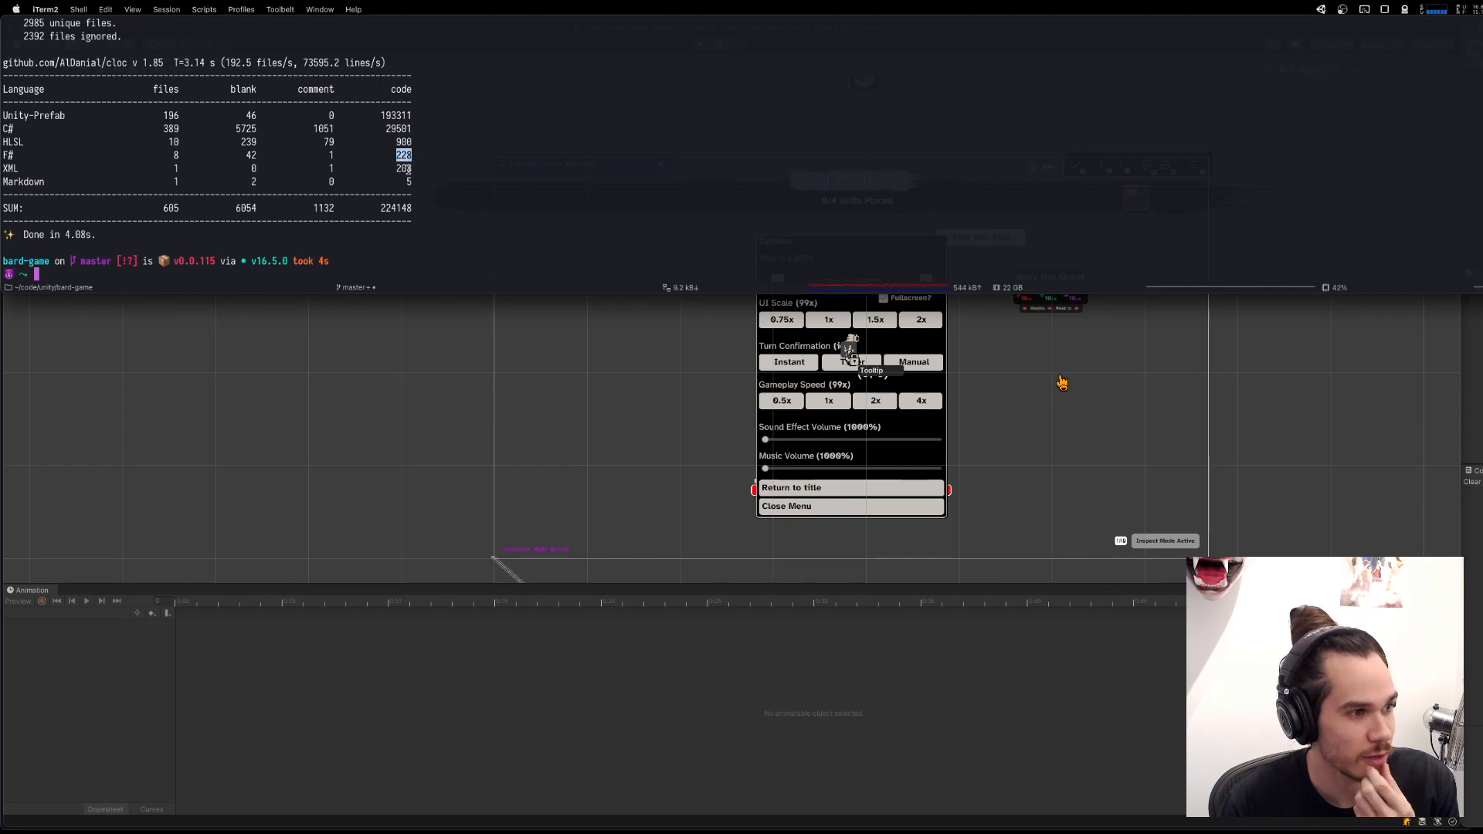
pyautogui.doubleClick(403, 168)
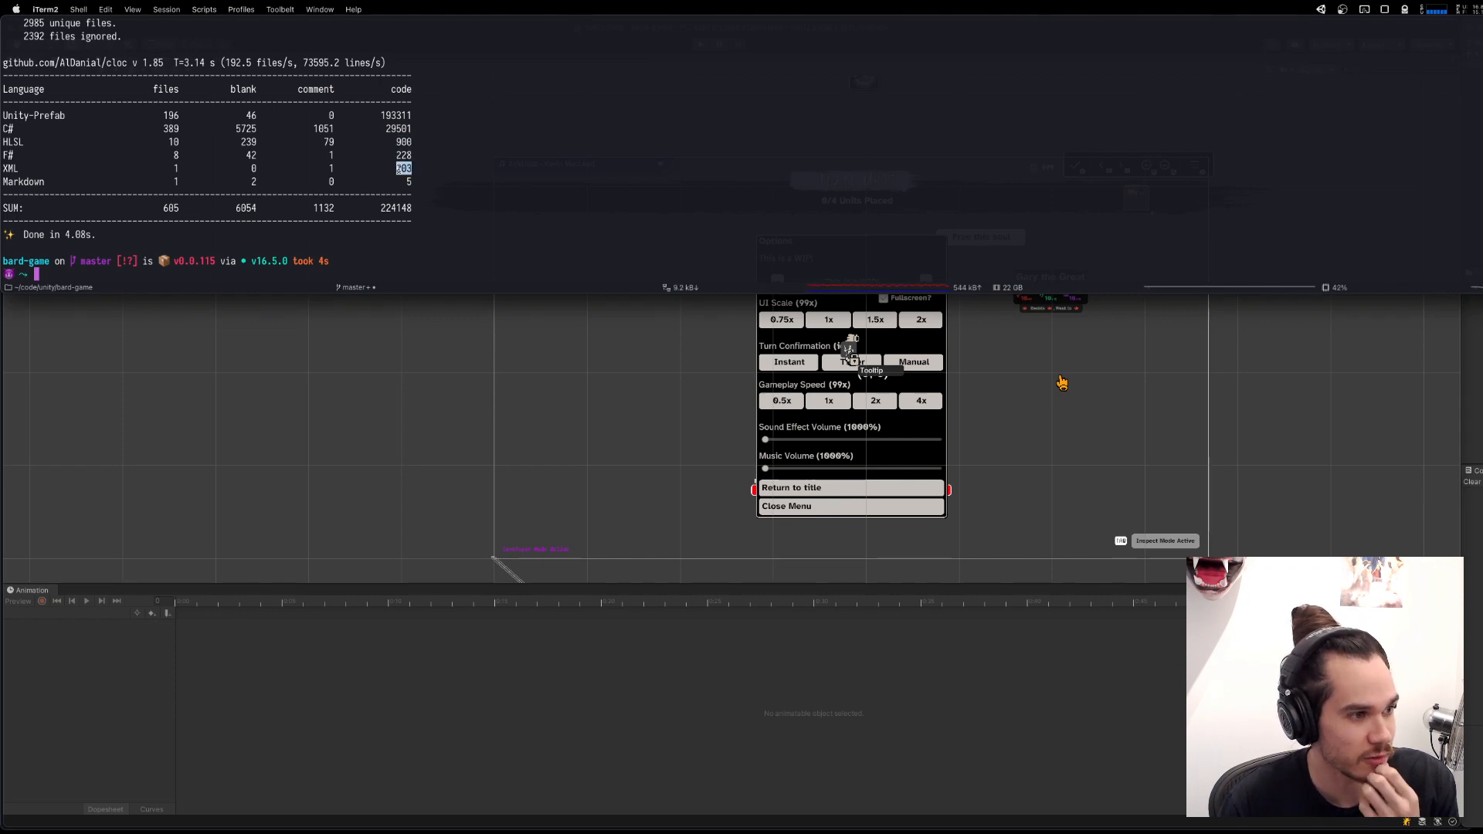
pyautogui.doubleClick(399, 128)
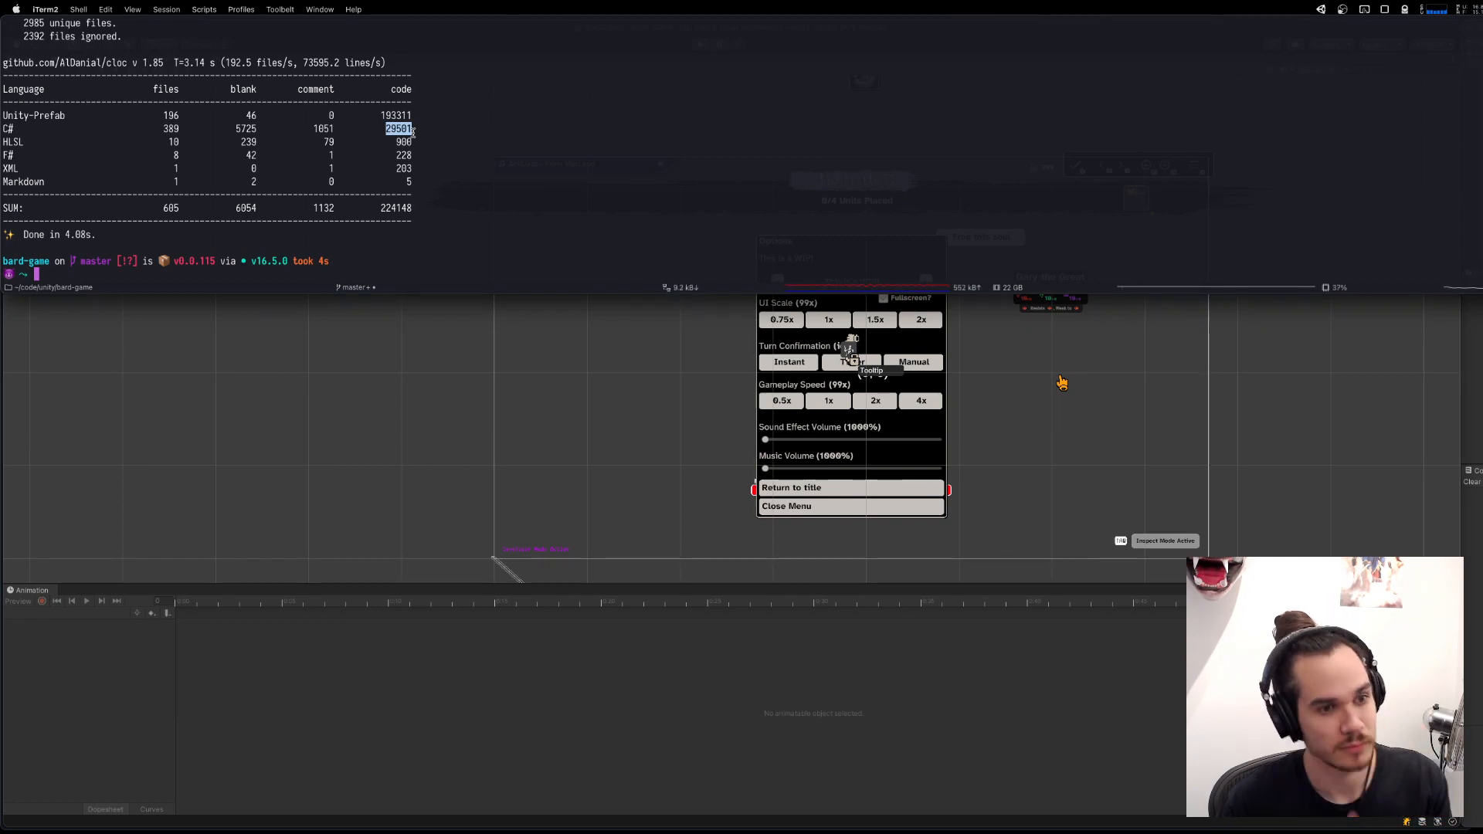
pyautogui.hotkey('ctrl', '`')
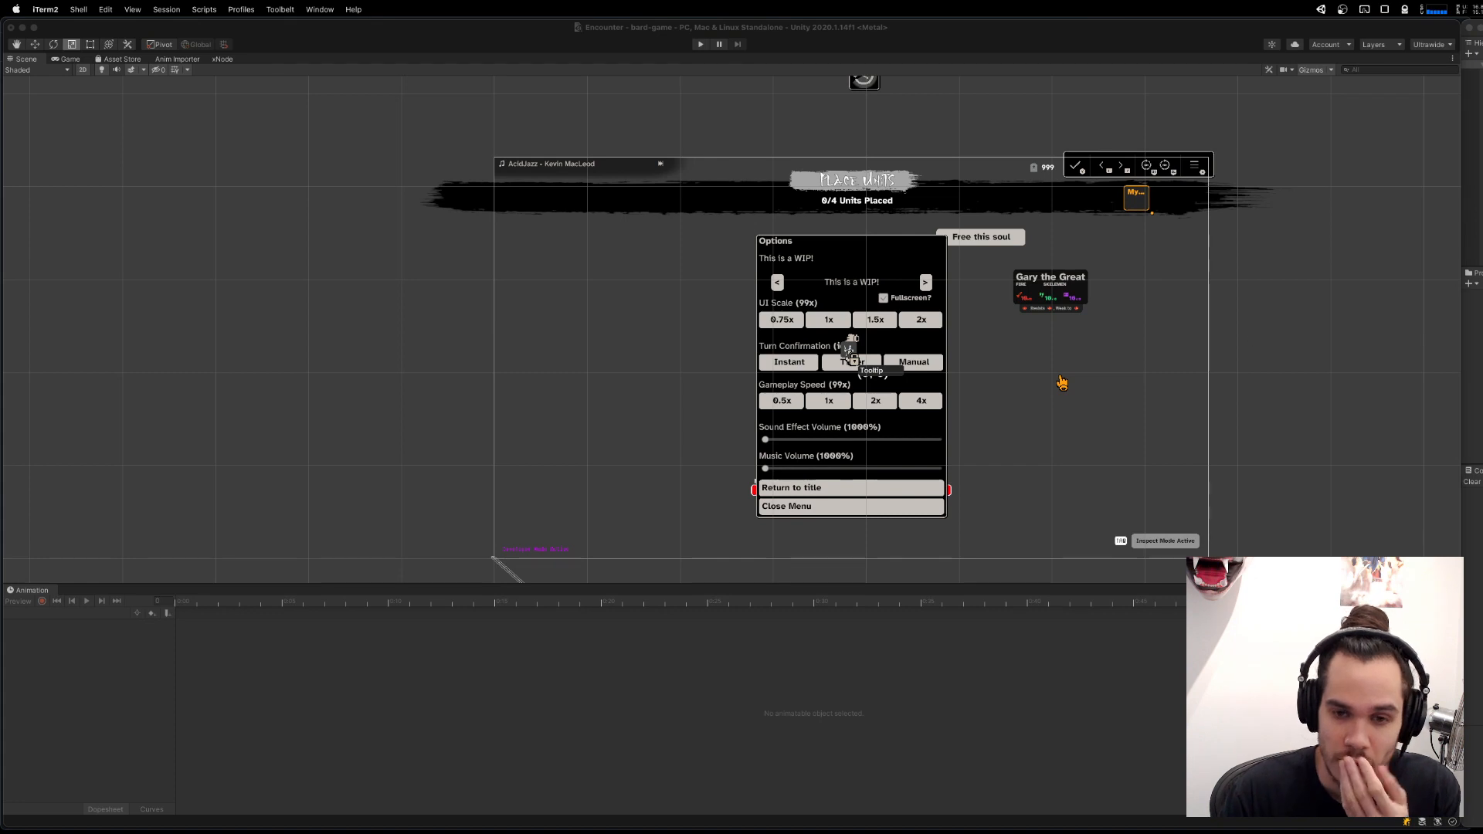
pyautogui.click(1476, 347)
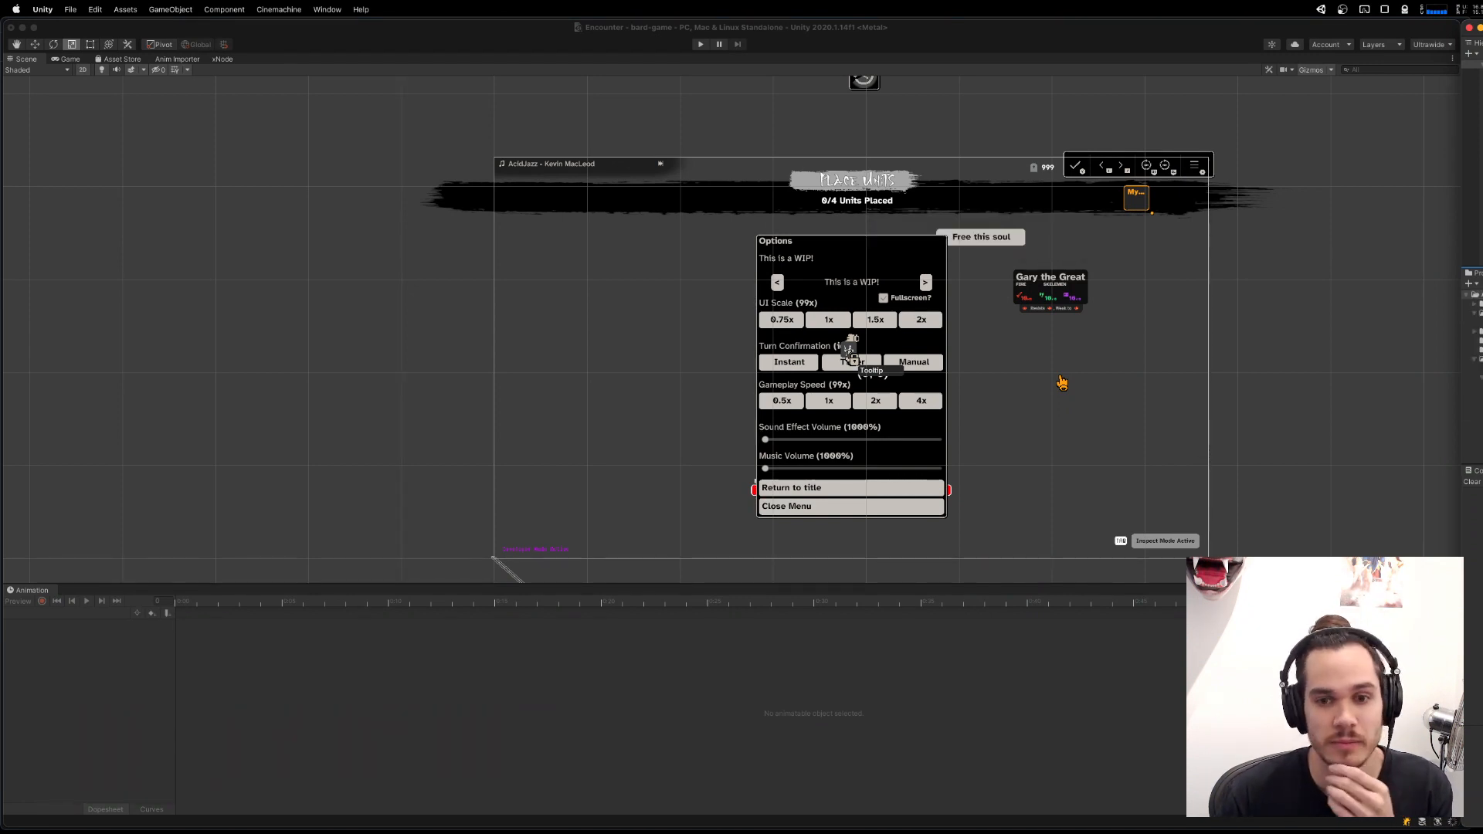
pyautogui.moveTo(1062, 383); pyautogui.dragTo(993, 346)
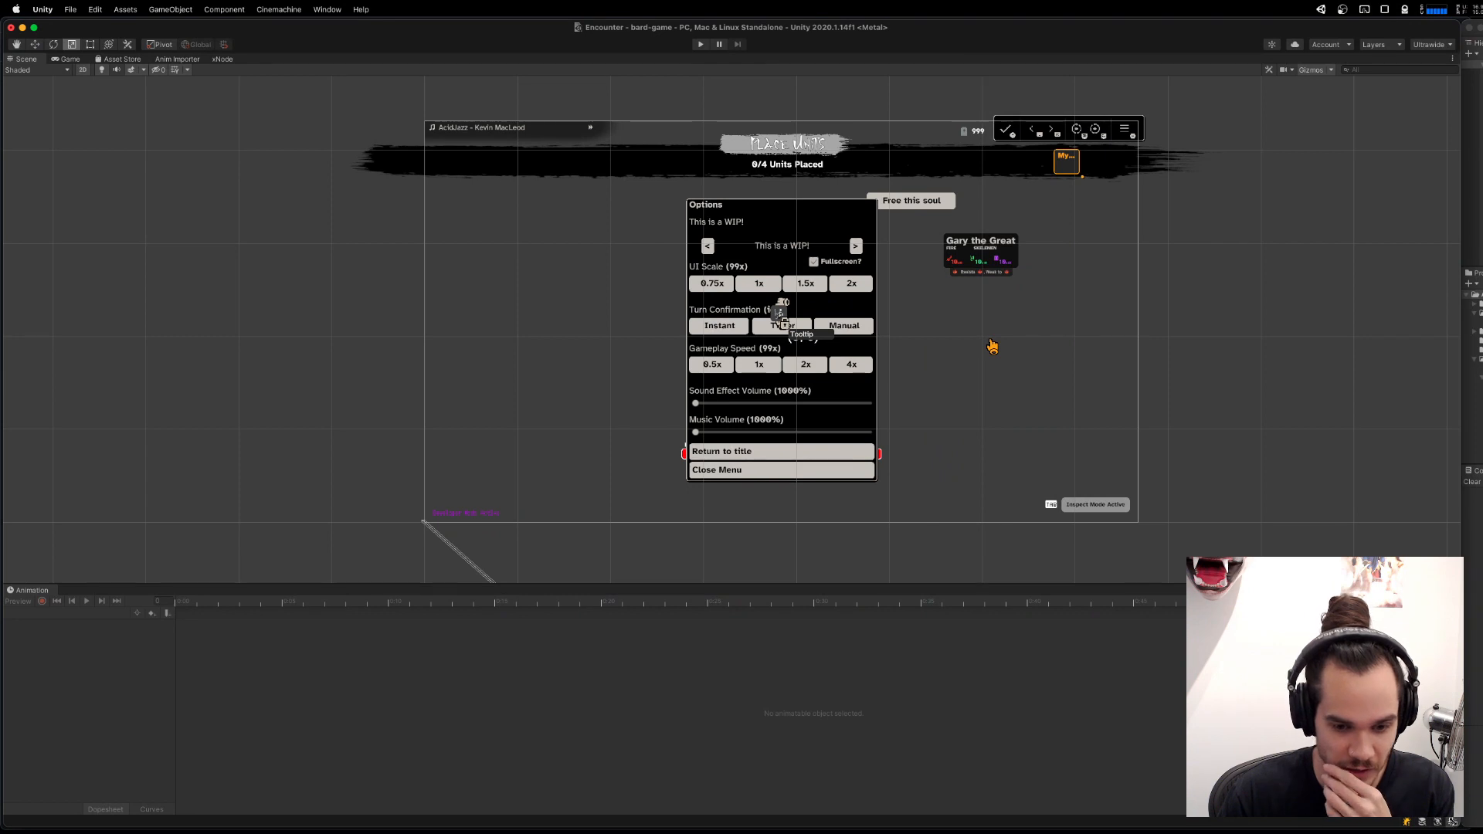
pyautogui.moveTo(1461, 825); pyautogui.dragTo(1476, 827)
pyautogui.moveTo(1482, 257); pyautogui.dragTo(1464, 257)
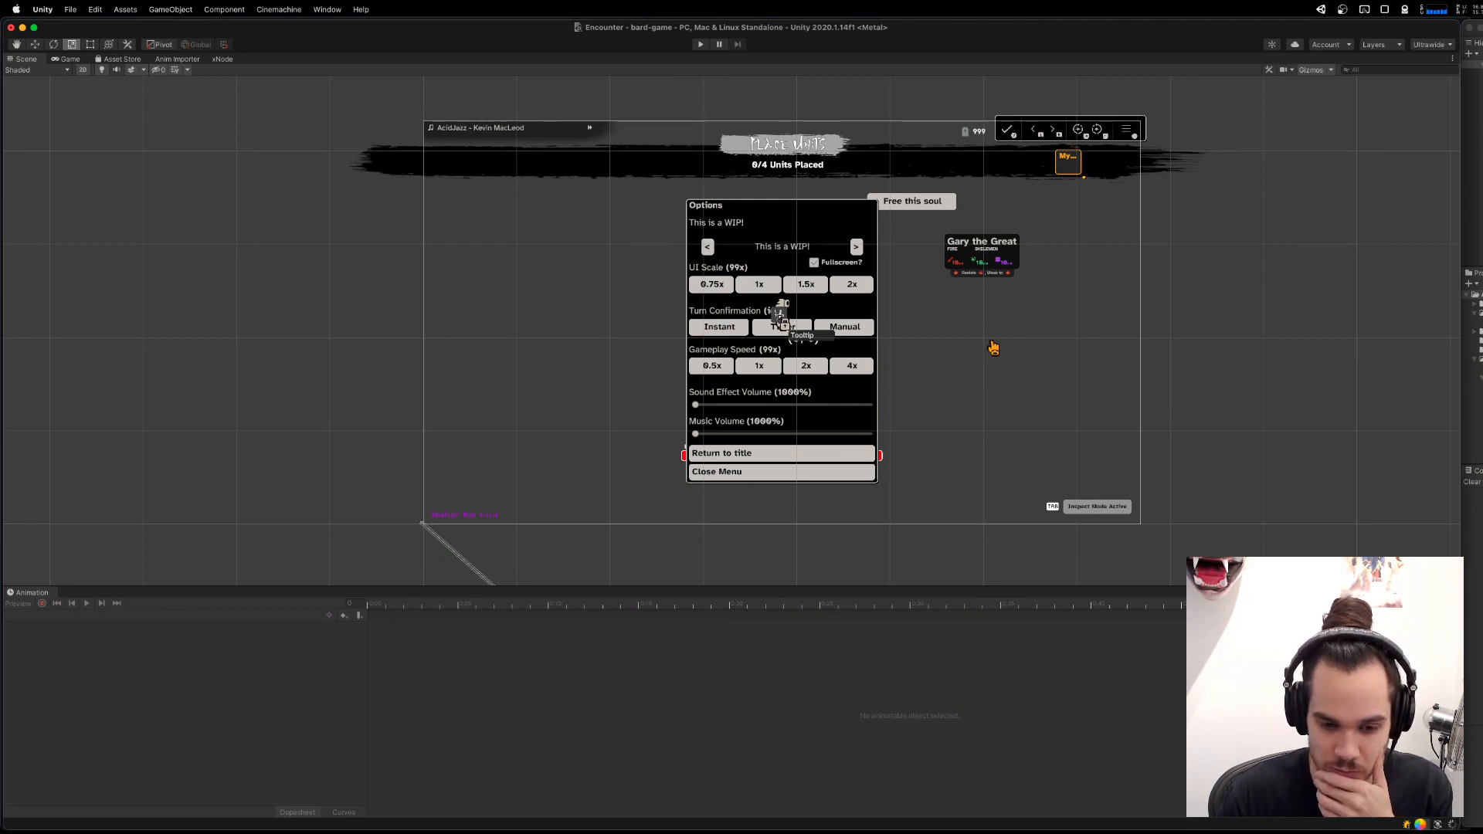
# Search Google for the Unity cache server, read the Unity manual's Cache Server page in Brave and close the browser window.
pyautogui.hotkey('alt', 'space')
pyautogui.write('cache ')
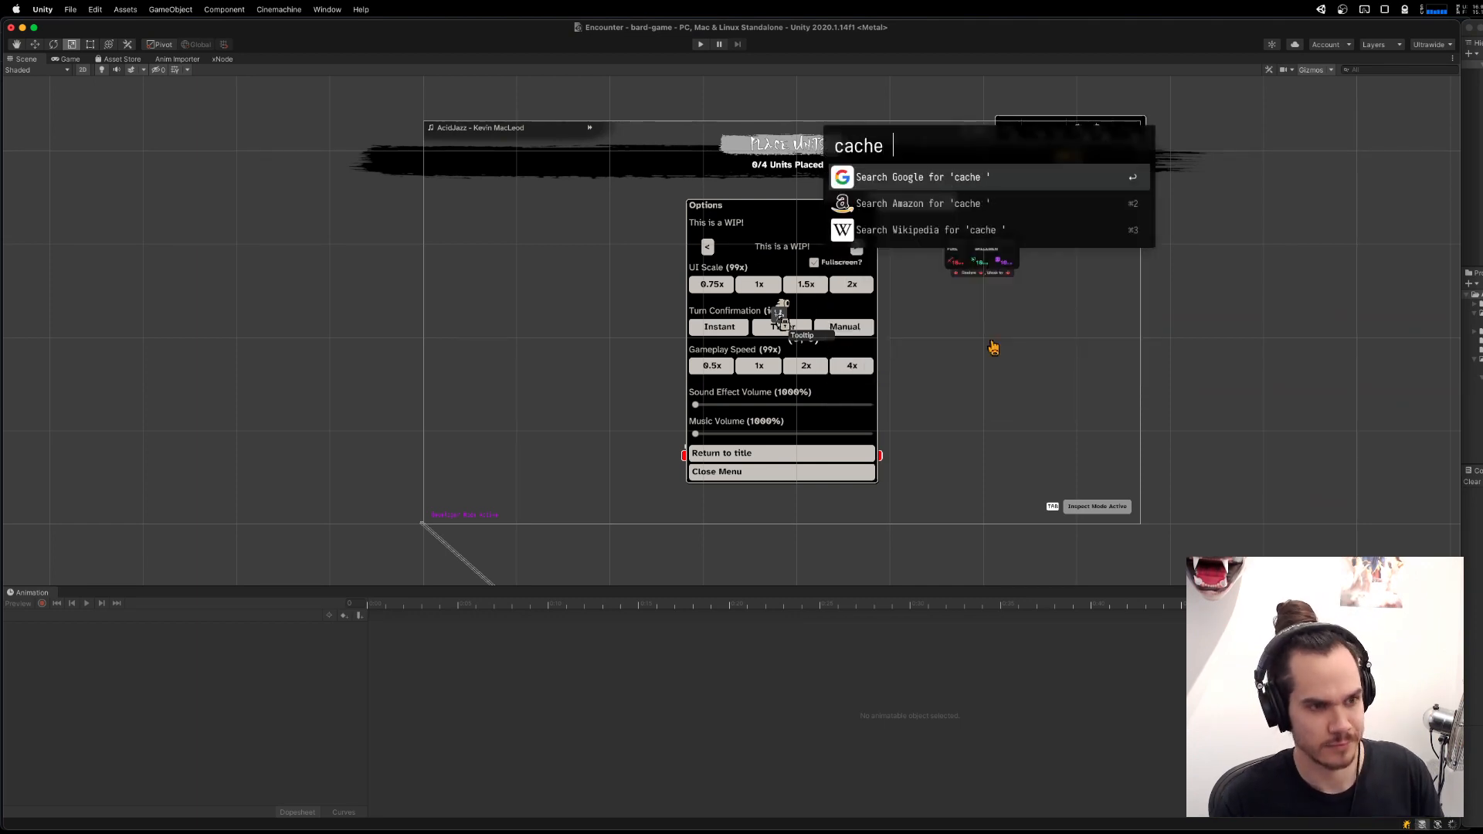
pyautogui.write('server unity]')
pyautogui.press('Return')
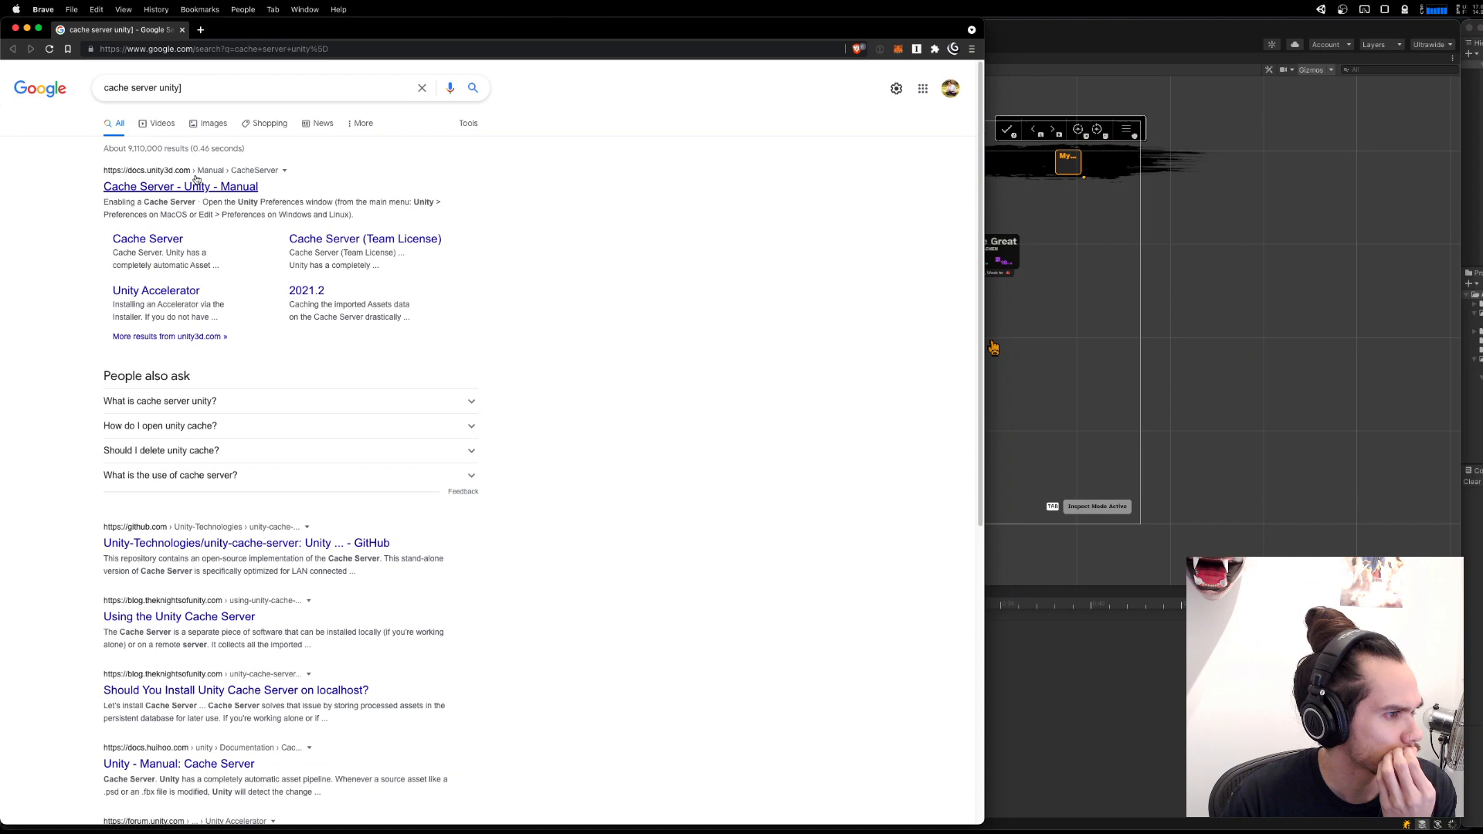
pyautogui.click(199, 186)
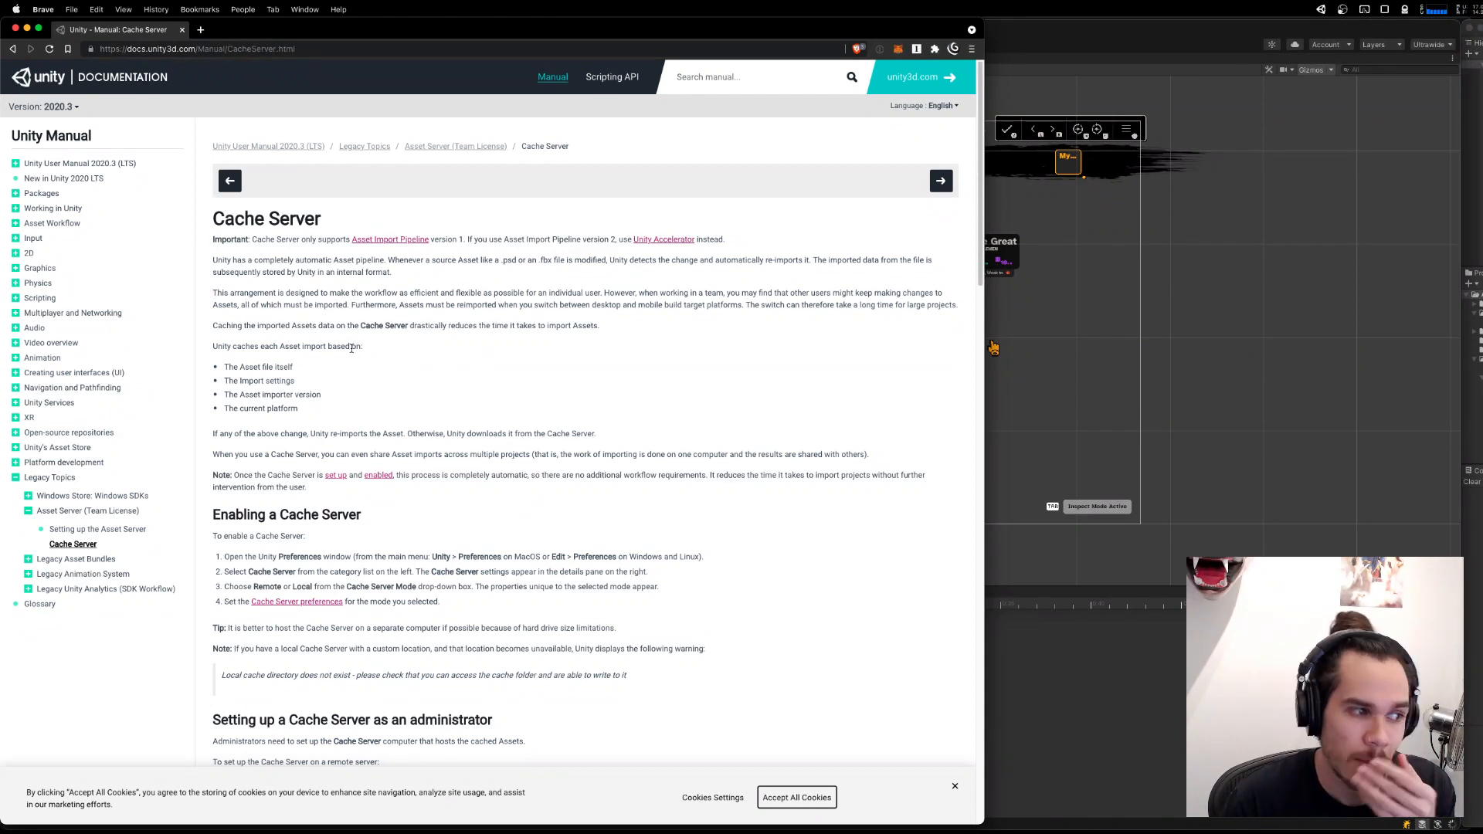
pyautogui.click(16, 29)
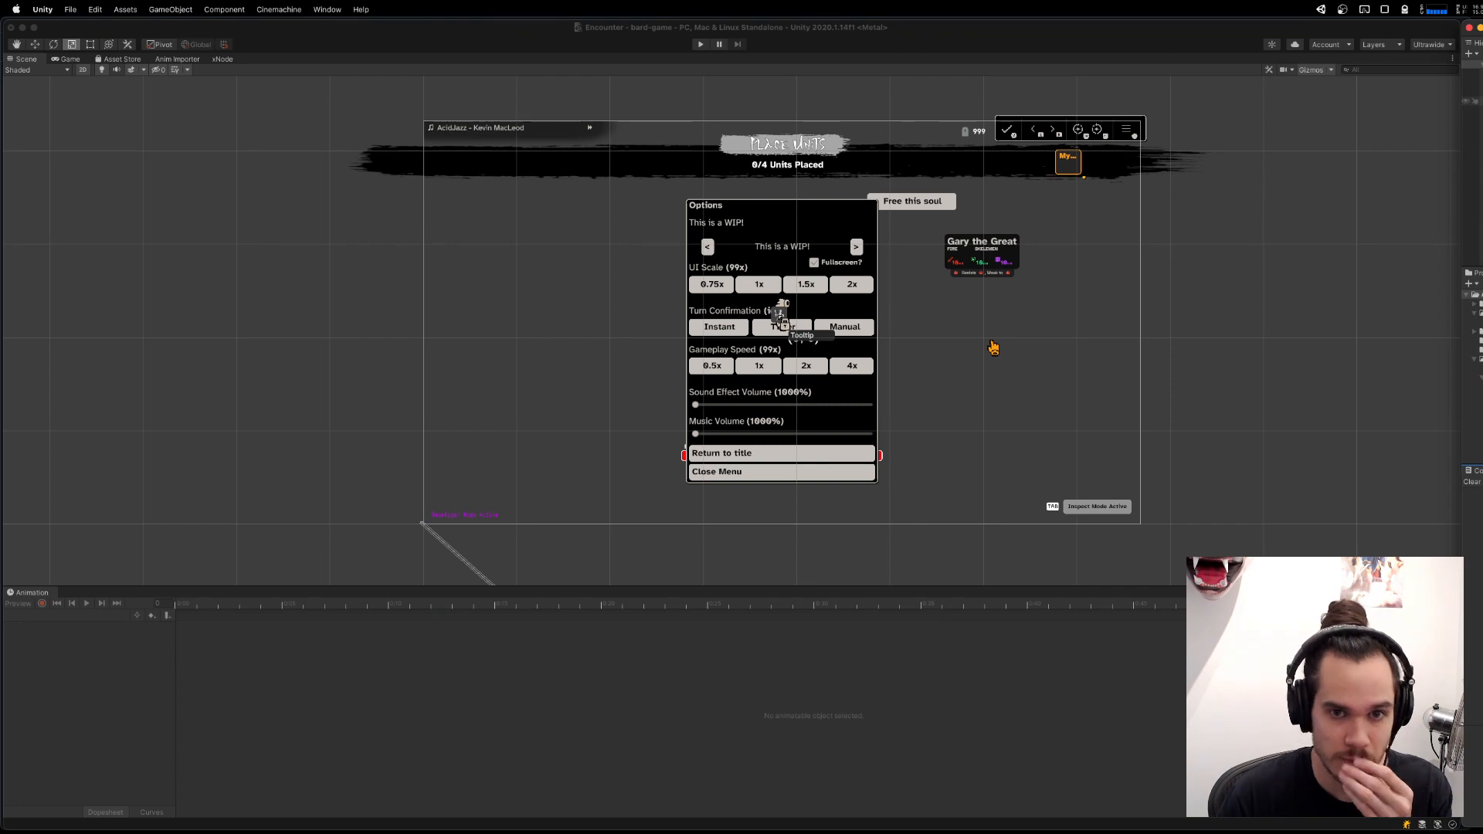
# Select the _systems object in the Encounter scene and switch to ReinforcementsSystem.cs in Visual Studio Code.
pyautogui.click(1476, 120)
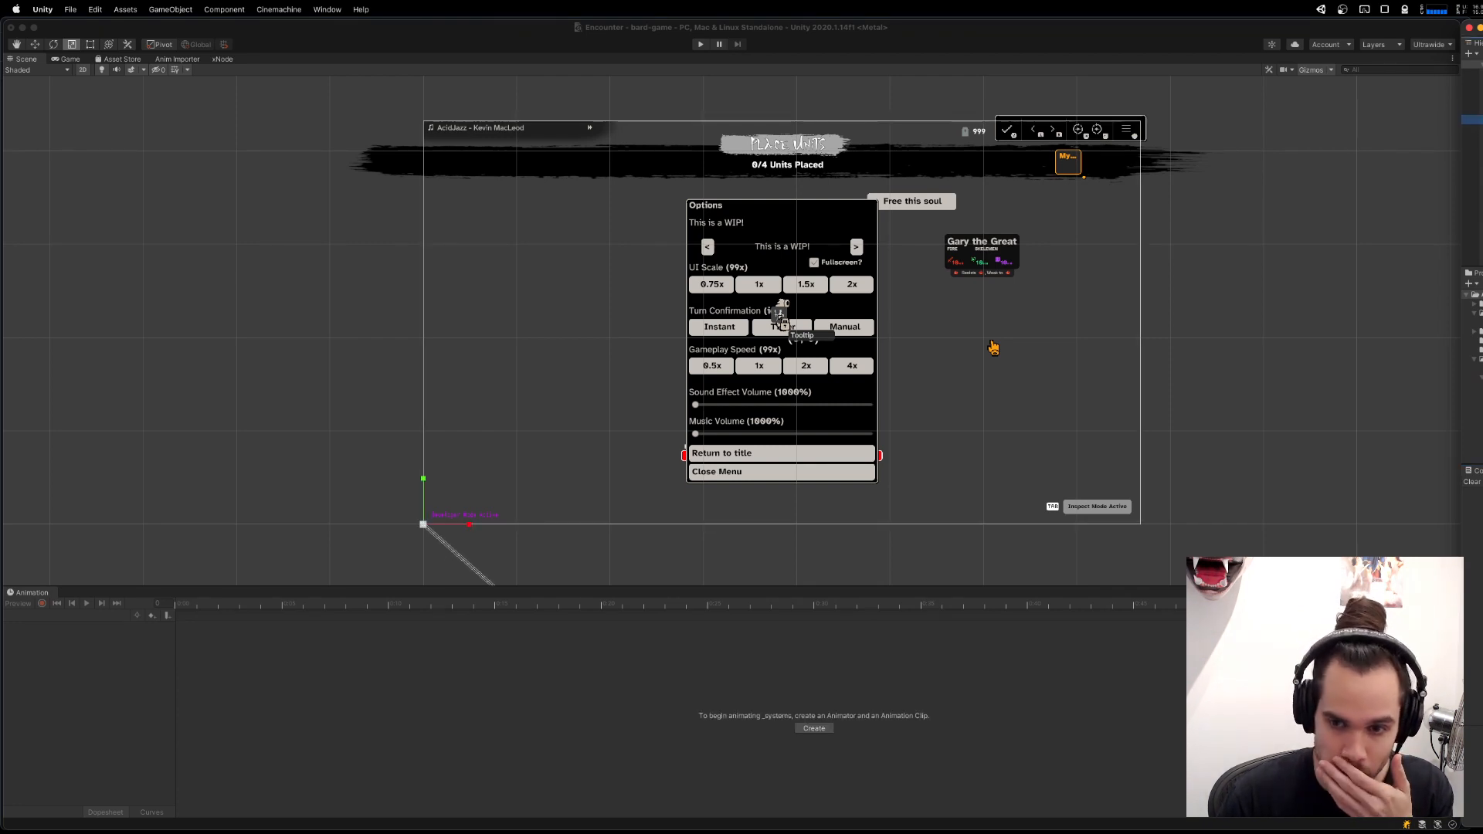
pyautogui.press('super+Tab')
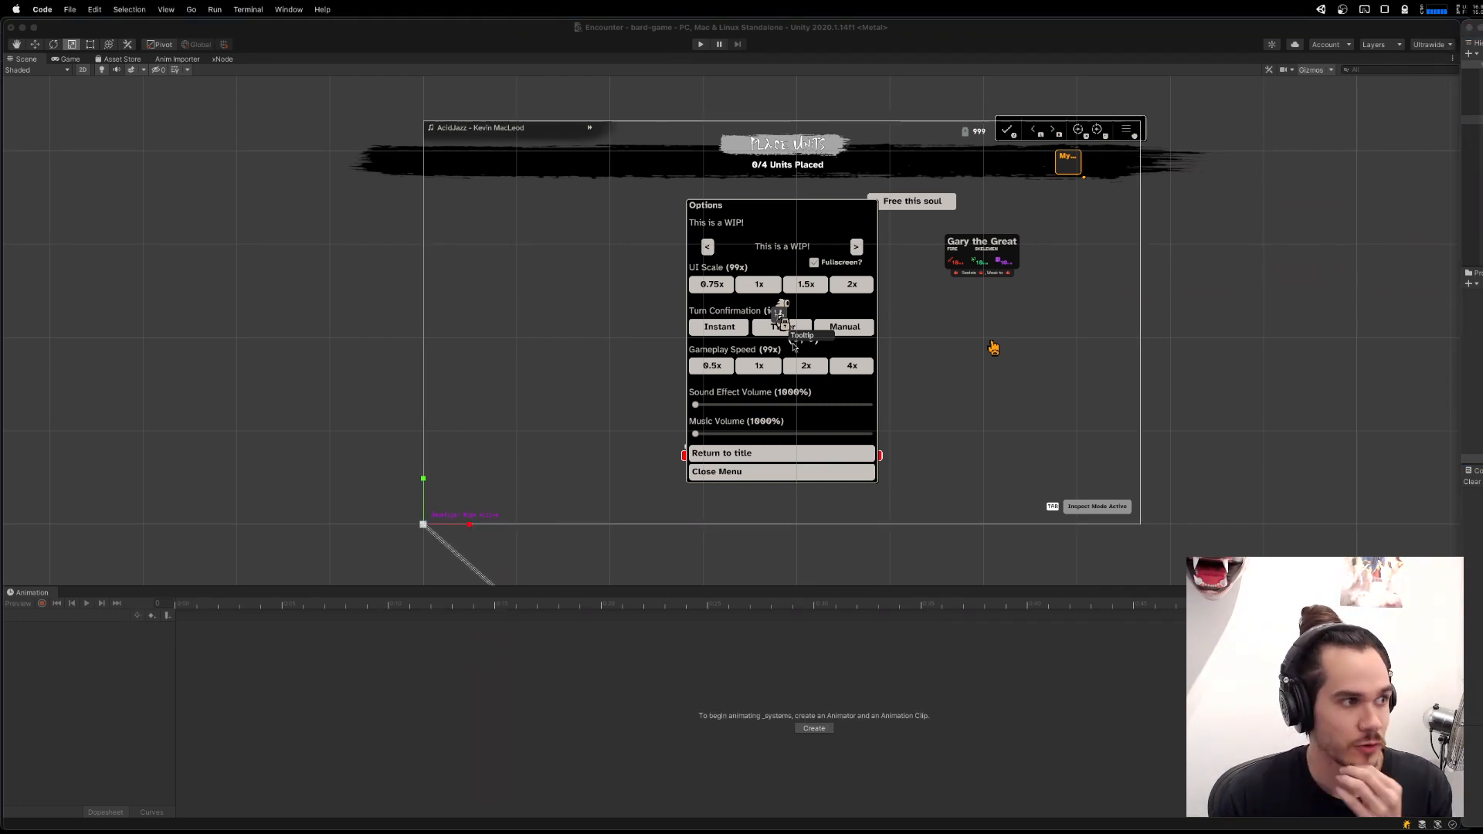
pyautogui.click(188, 148)
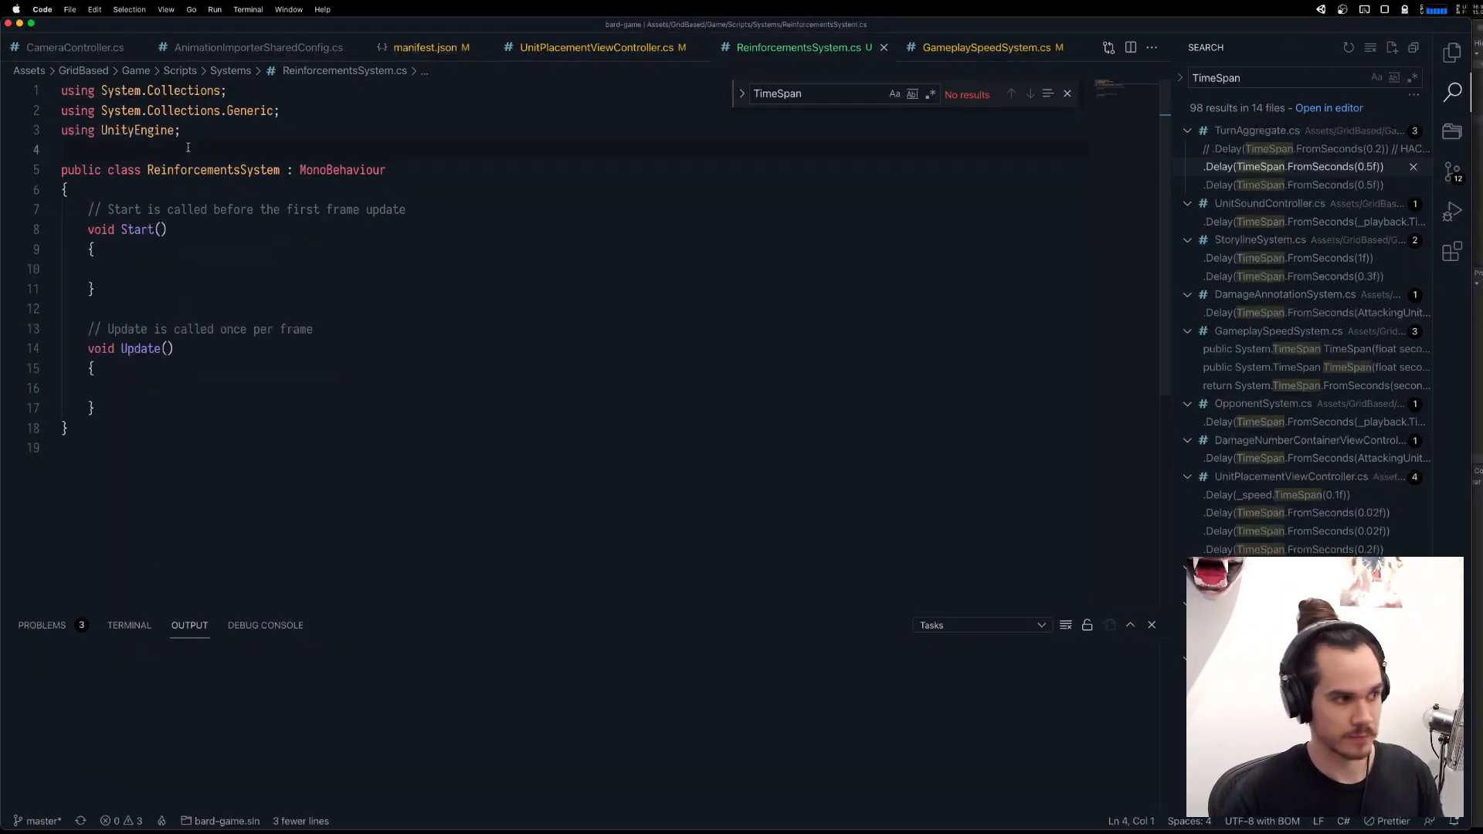
# Declare the namespace GridBased.Reinforcements above the ReinforcementsSystem class.
pyautogui.press('o')
pyautogui.press('Return')
pyautogui.press('Up')
pyautogui.write('namespace GHri')
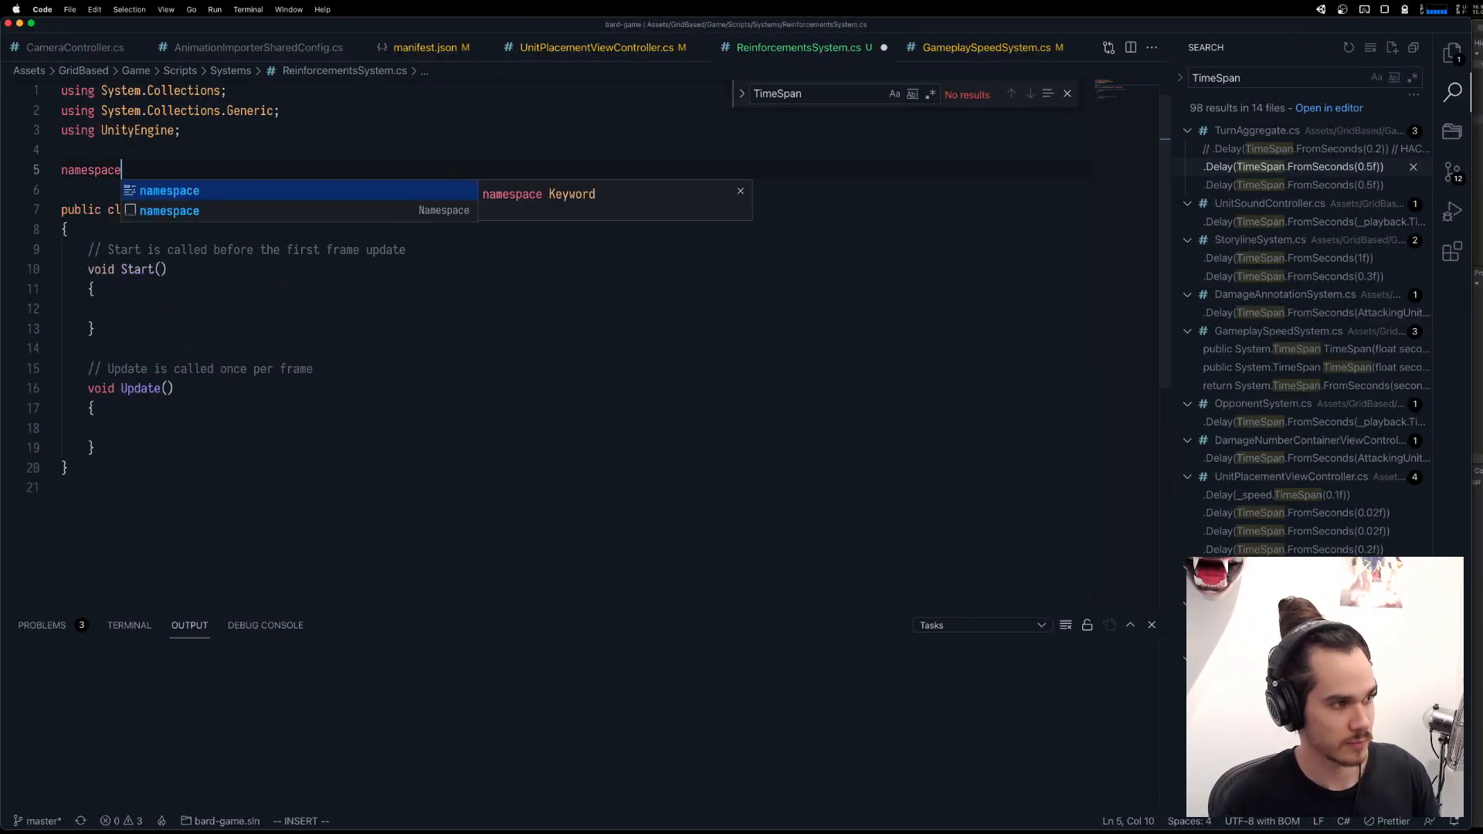
pyautogui.press('BackSpace')
pyautogui.press('BackSpace')
pyautogui.press('BackSpace')
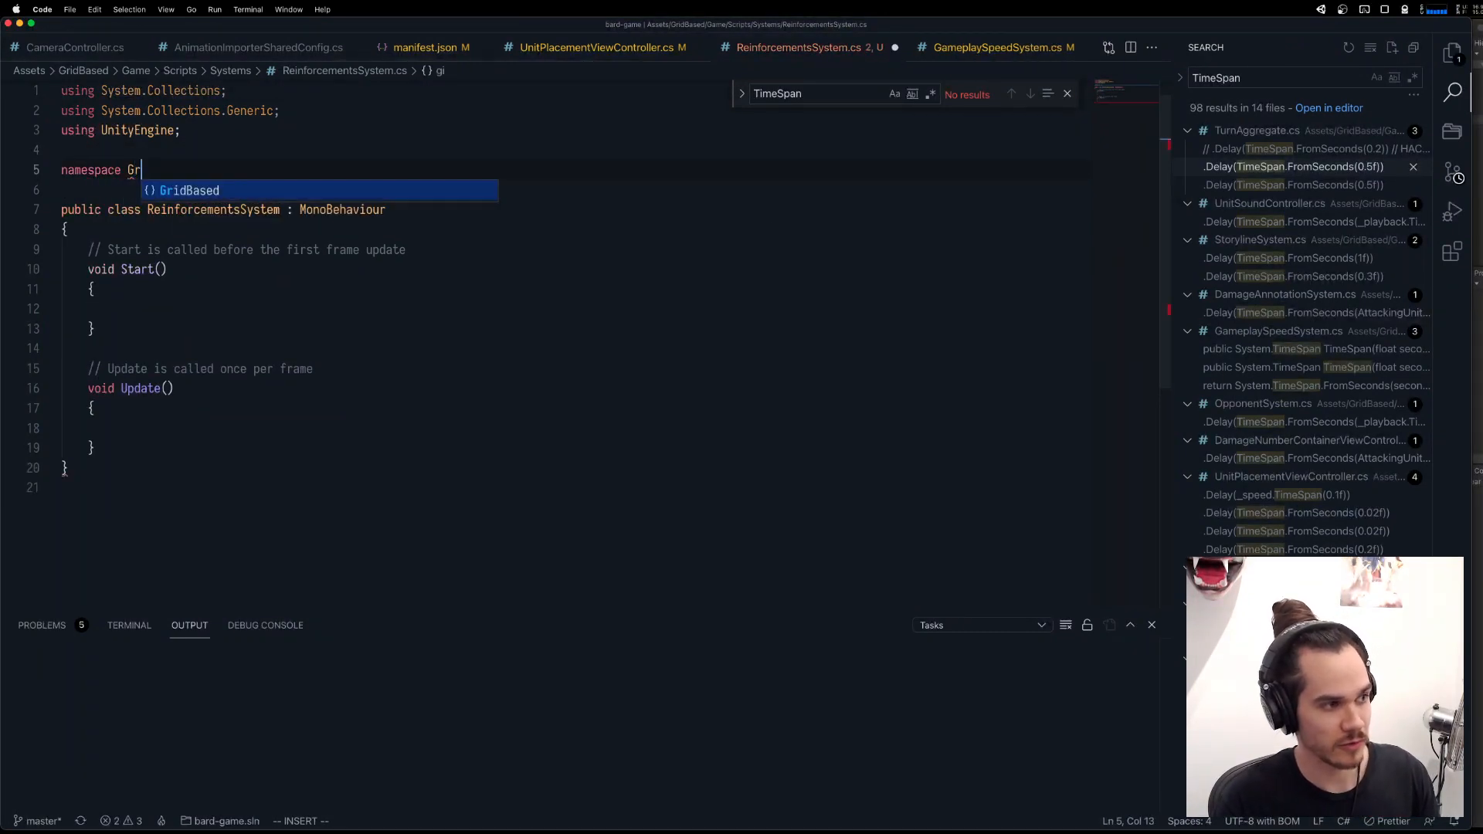
pyautogui.press('Return')
pyautogui.write('.')
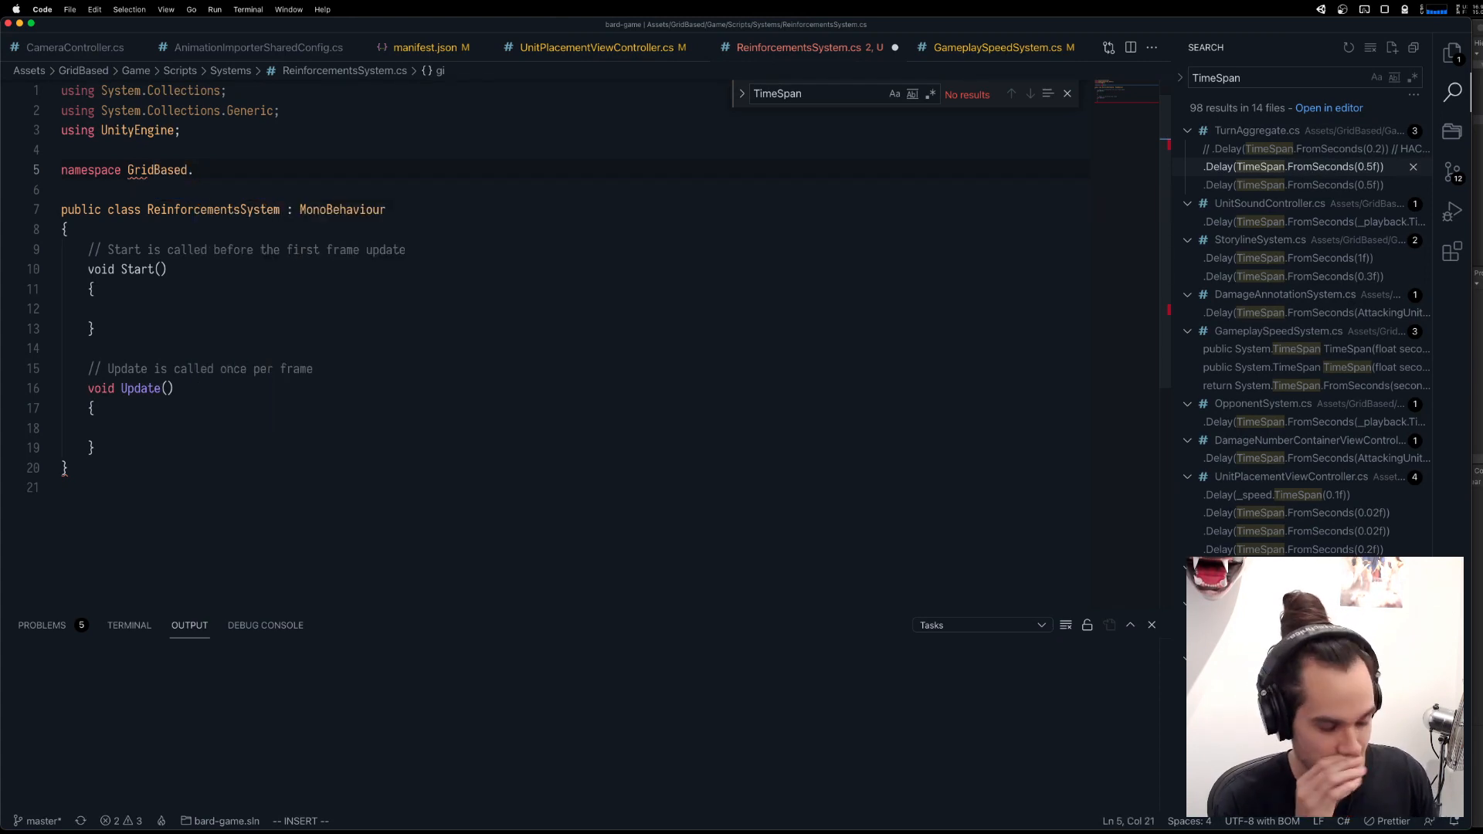
pyautogui.write('Reinforcements {')
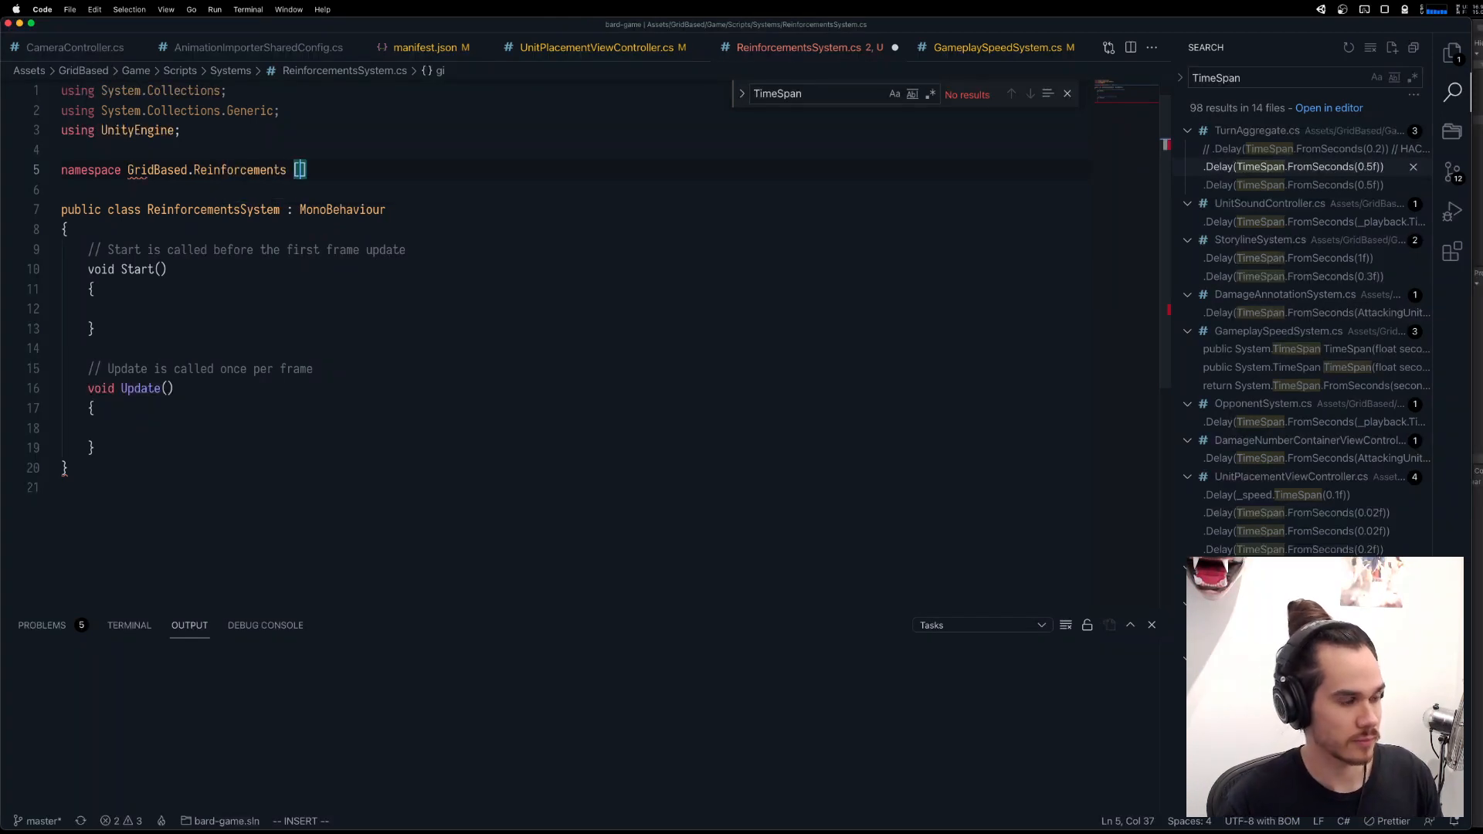
# Enclose the ReinforcementsSystem class in the namespace's braces by moving the closing brace to the file's end, and save the file.
pyautogui.press('BackSpace')
pyautogui.write('{')
pyautogui.hotkey('shift', 'Right')
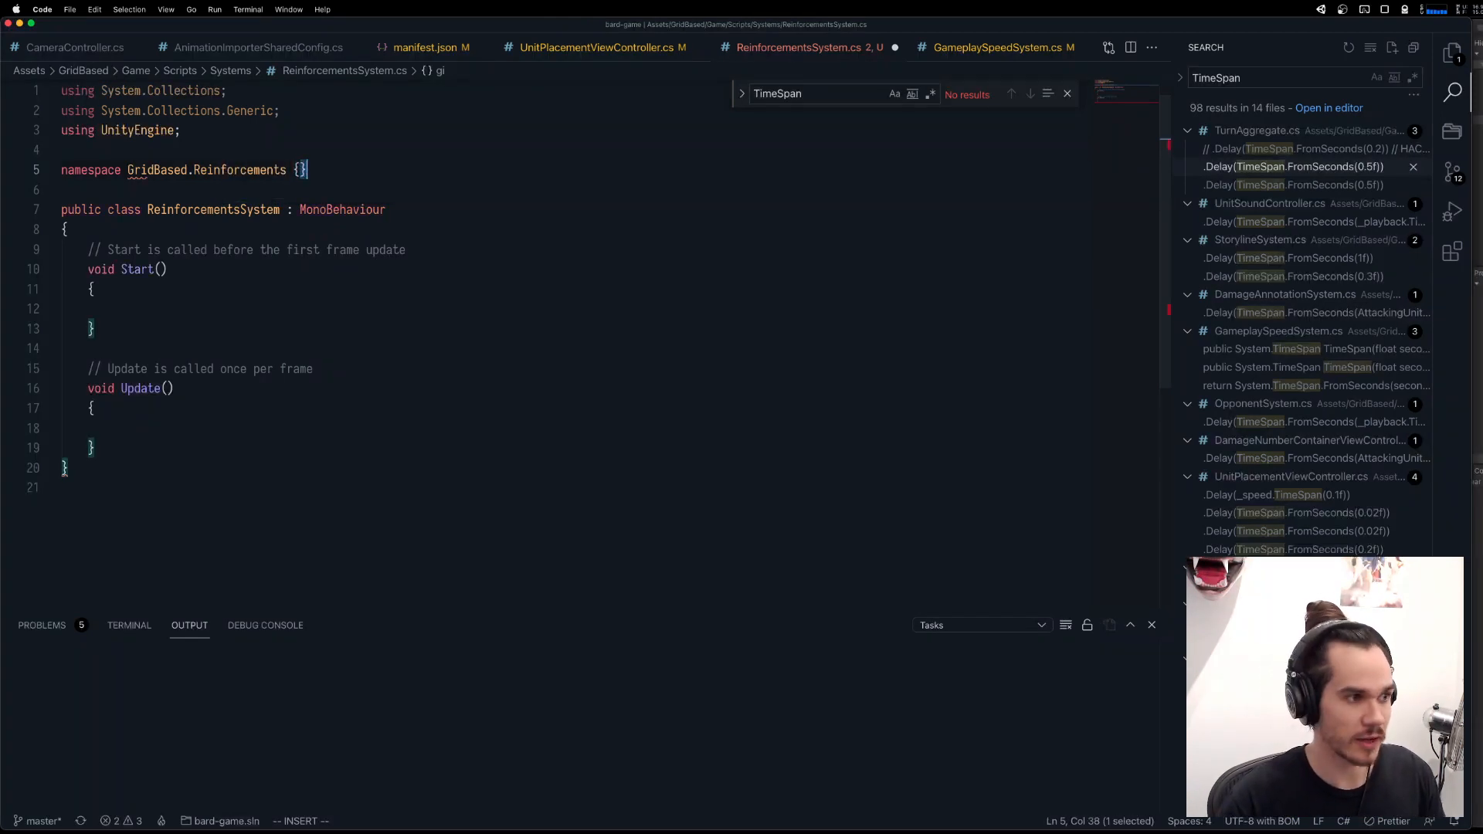
pyautogui.press('super+x')
pyautogui.press('super+Down')
pyautogui.press('super+v')
pyautogui.press('super+s')
pyautogui.press('Escape')
# Delete the blank line between the namespace's opening brace and the class declaration.
pyautogui.click(145, 192)
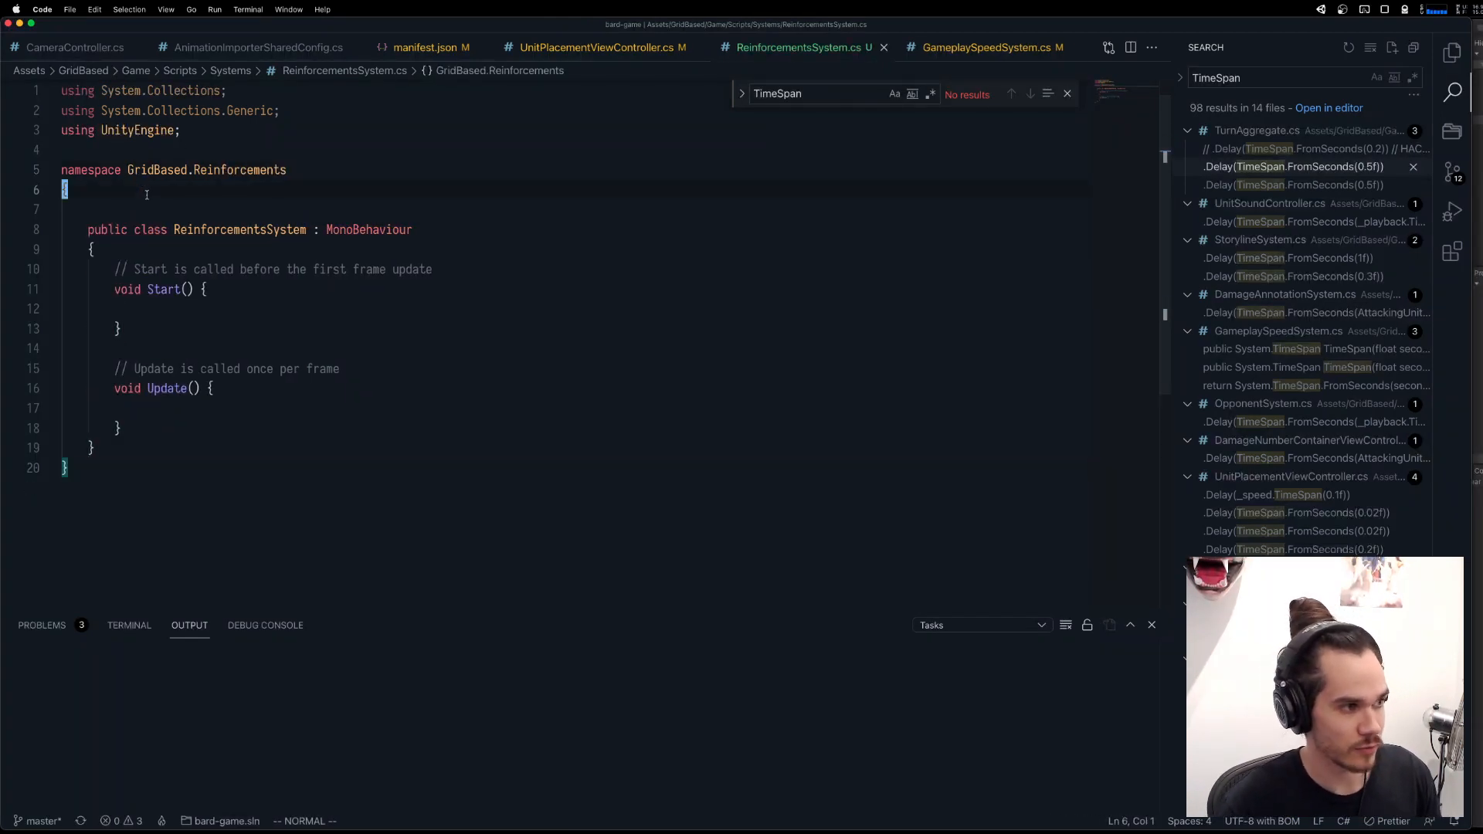
pyautogui.click(158, 205)
pyautogui.press('d')
pyautogui.press('d')
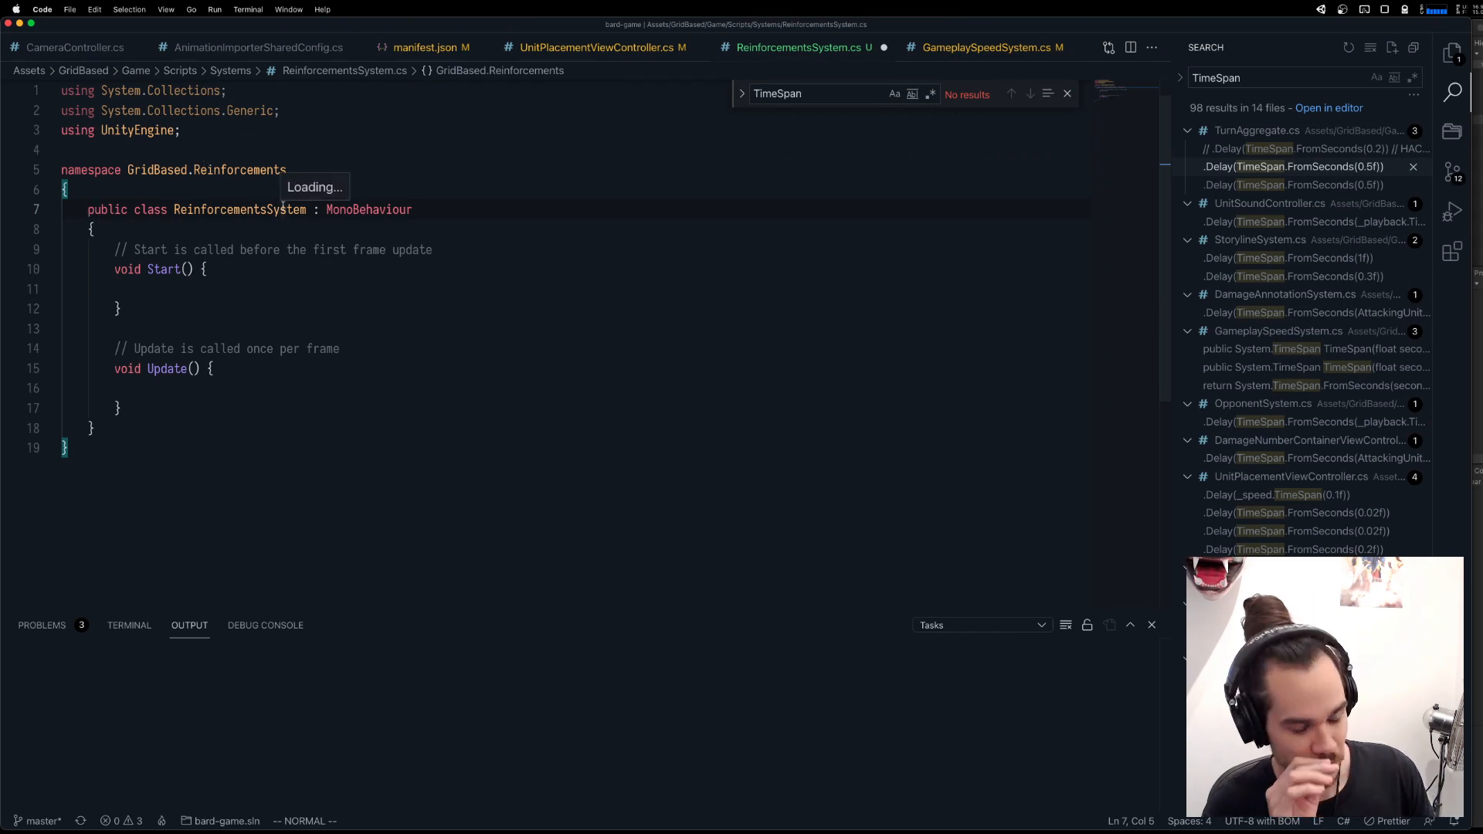
# Add an empty void Awake() method at the beginning of the ReinforcementsSystem class, separated from Start by a blank line.
pyautogui.press('j')
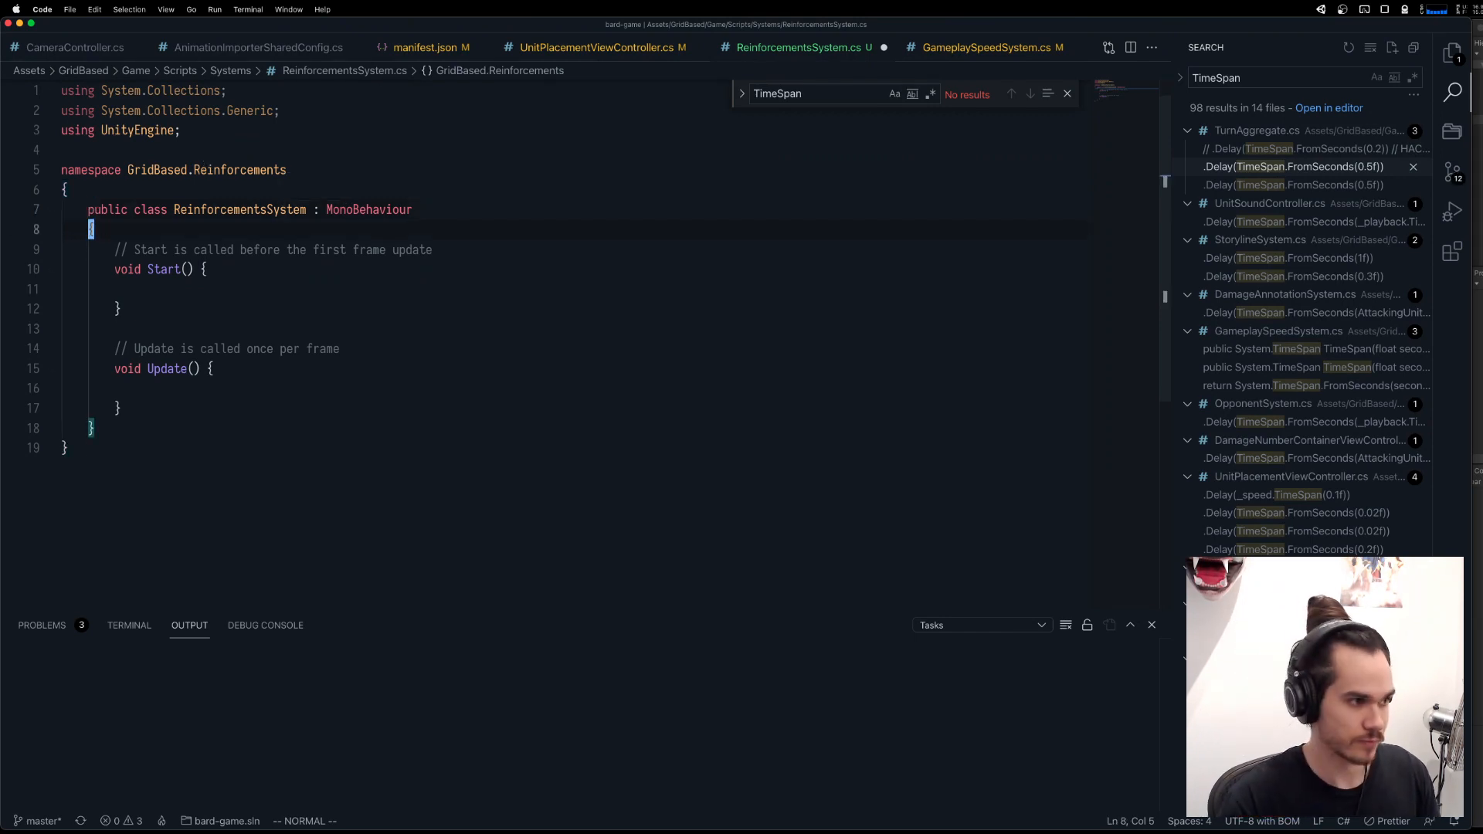
pyautogui.press('o')
pyautogui.press('Return')
pyautogui.press('Up')
pyautogui.write('void Awk')
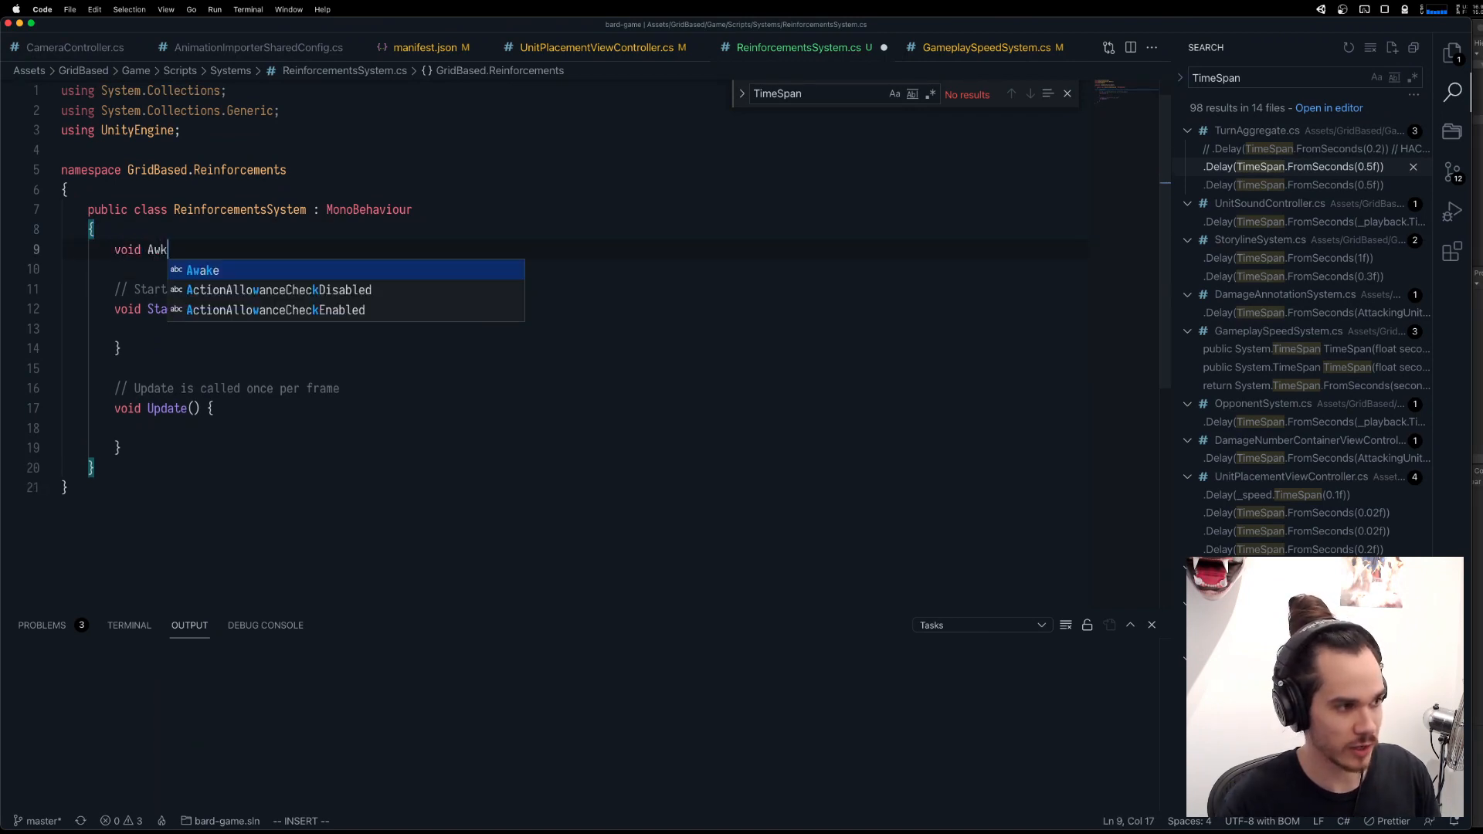
pyautogui.press('BackSpace')
pyautogui.press('Return')
pyautogui.press('Return')
# Call this.UseEvents() inside the Awake method.
pyautogui.write('th')
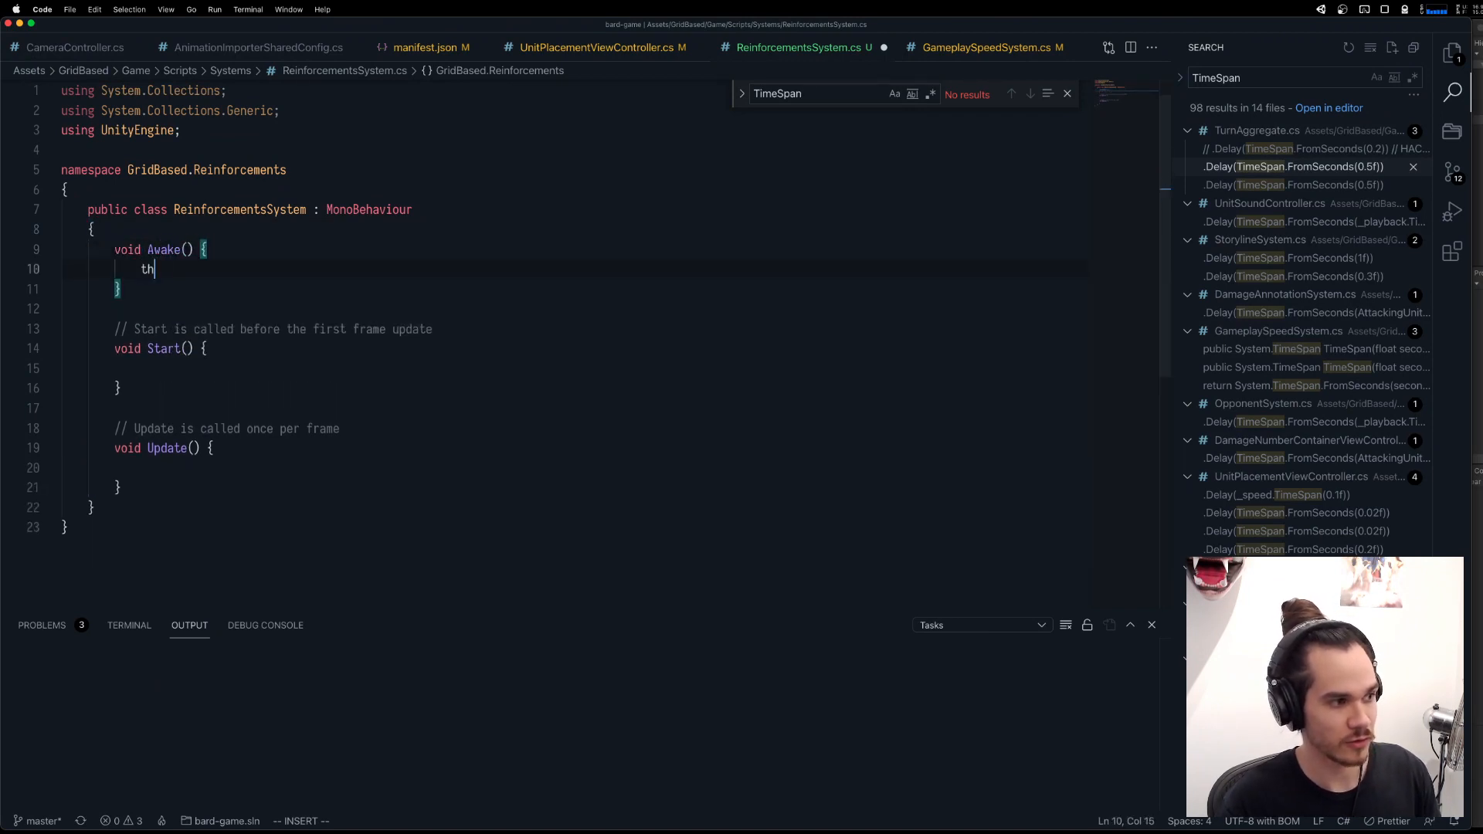
pyautogui.write('is.USe')
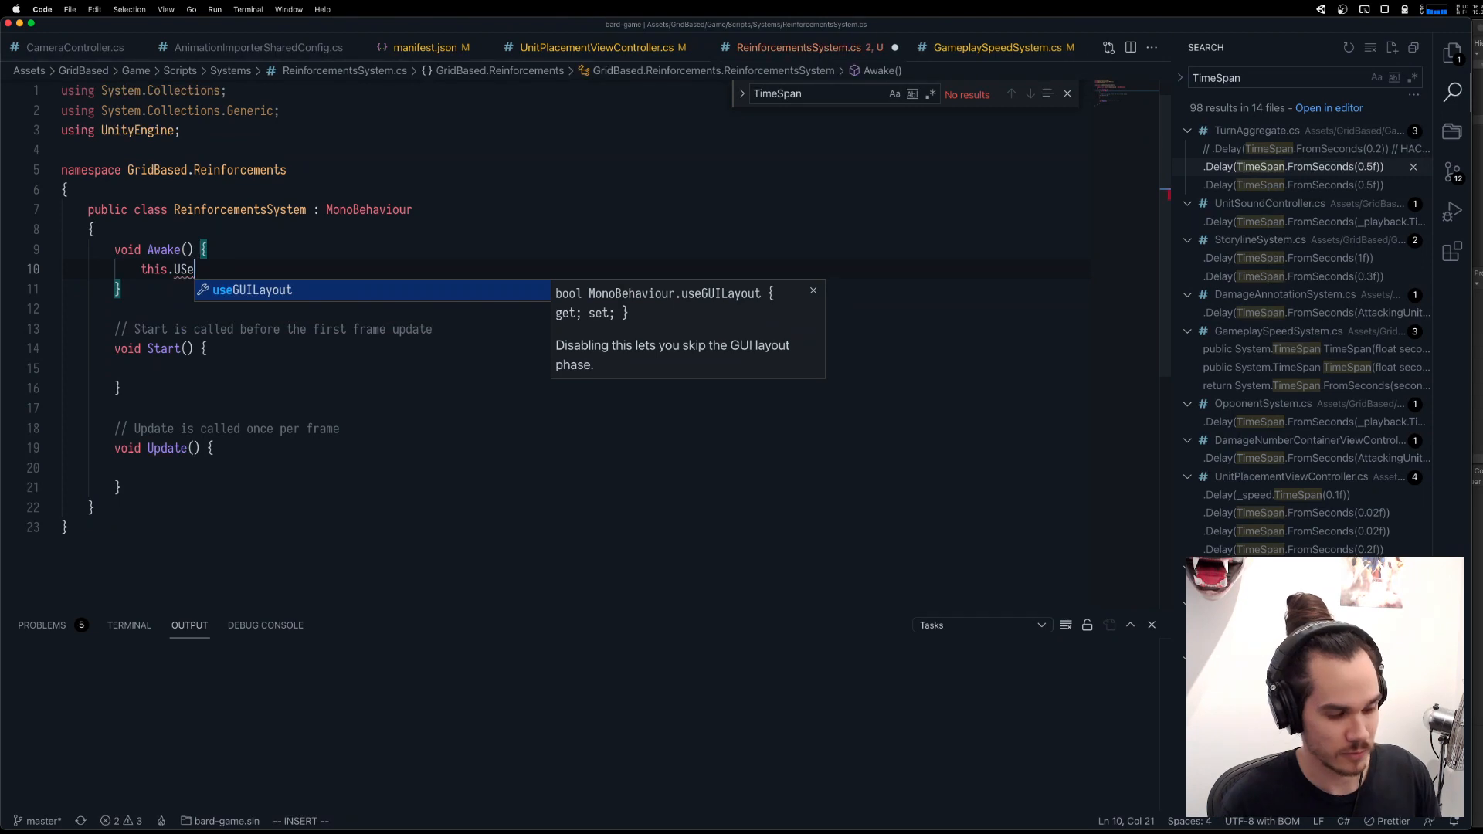
pyautogui.press('BackSpace')
pyautogui.press('BackSpace')
pyautogui.write('seEvents')
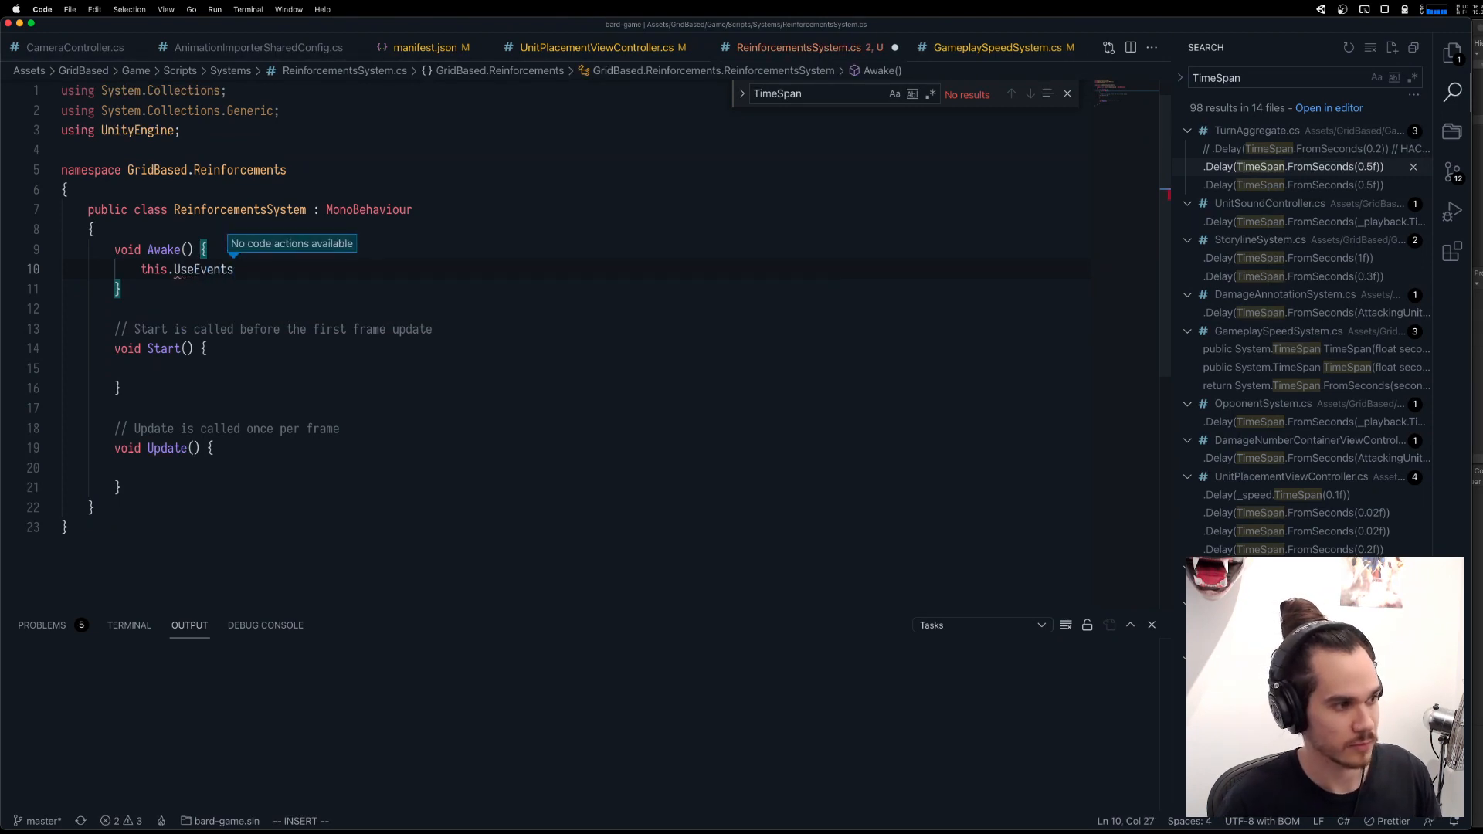
pyautogui.write('()')
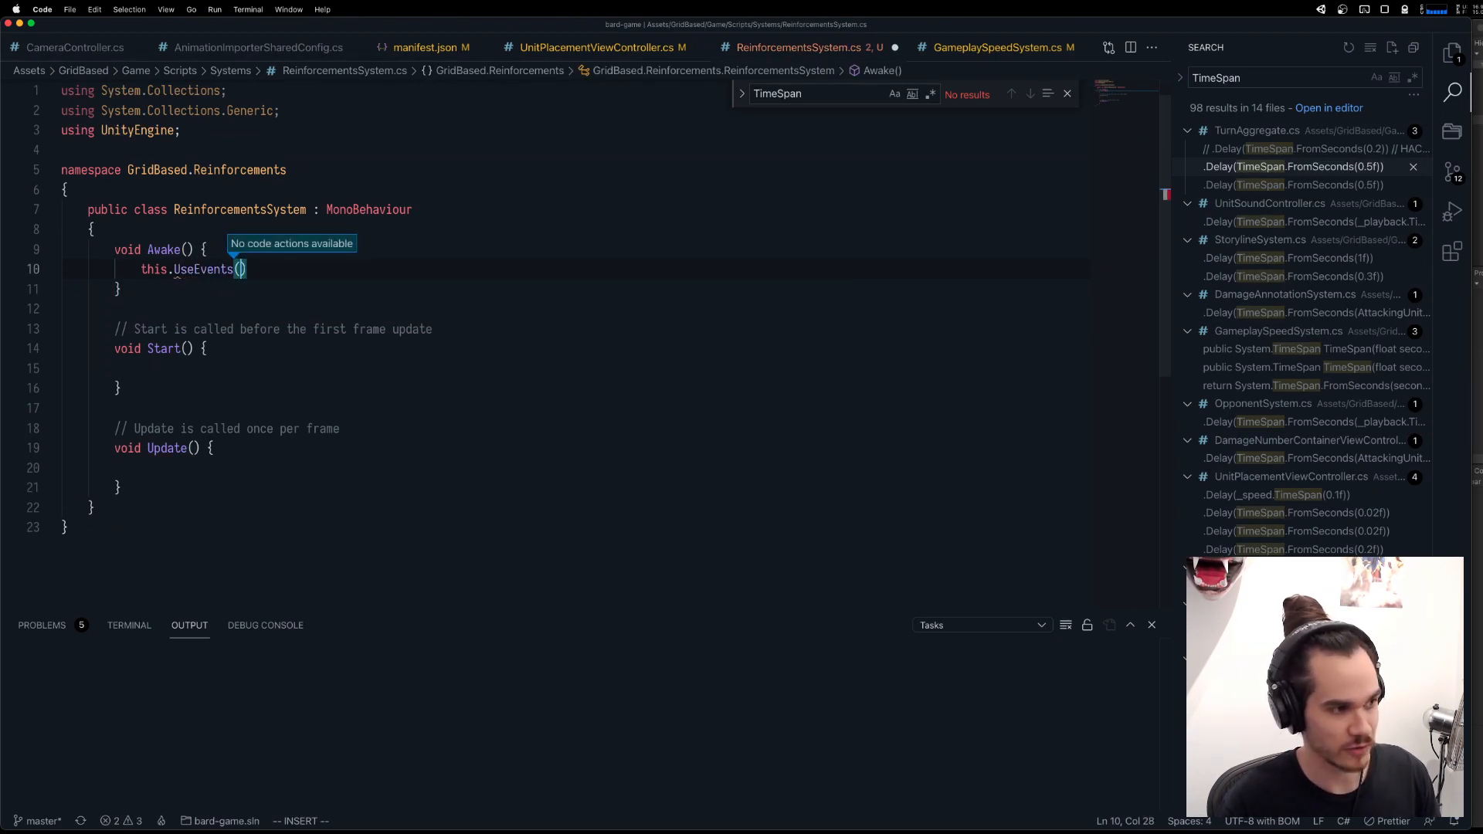
# Resolve the UseEvents call by importing the TwoPM.Events namespace.
pyautogui.press('Escape')
pyautogui.press('b')
pyautogui.press('b')
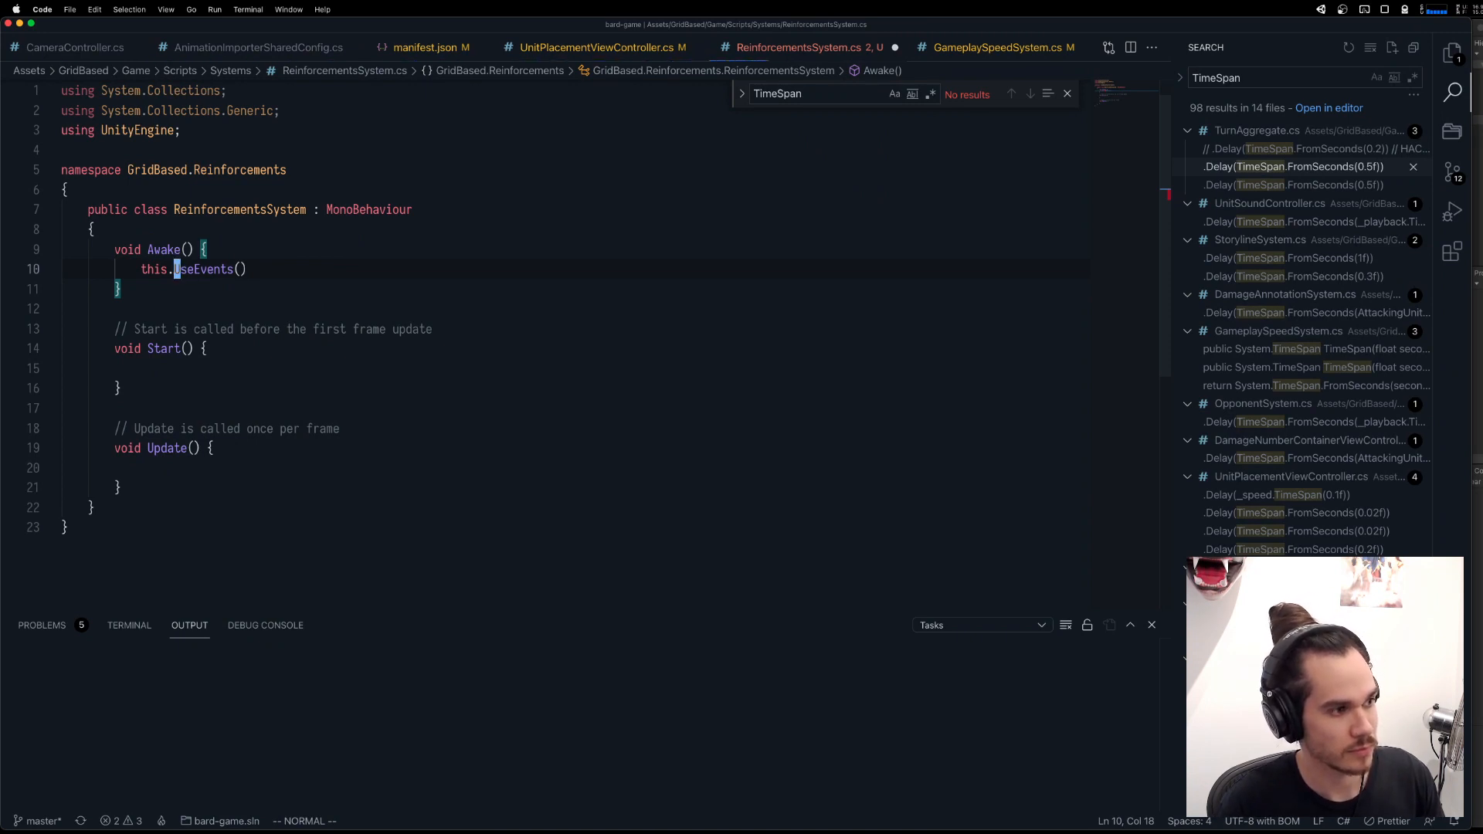
pyautogui.press('super+period')
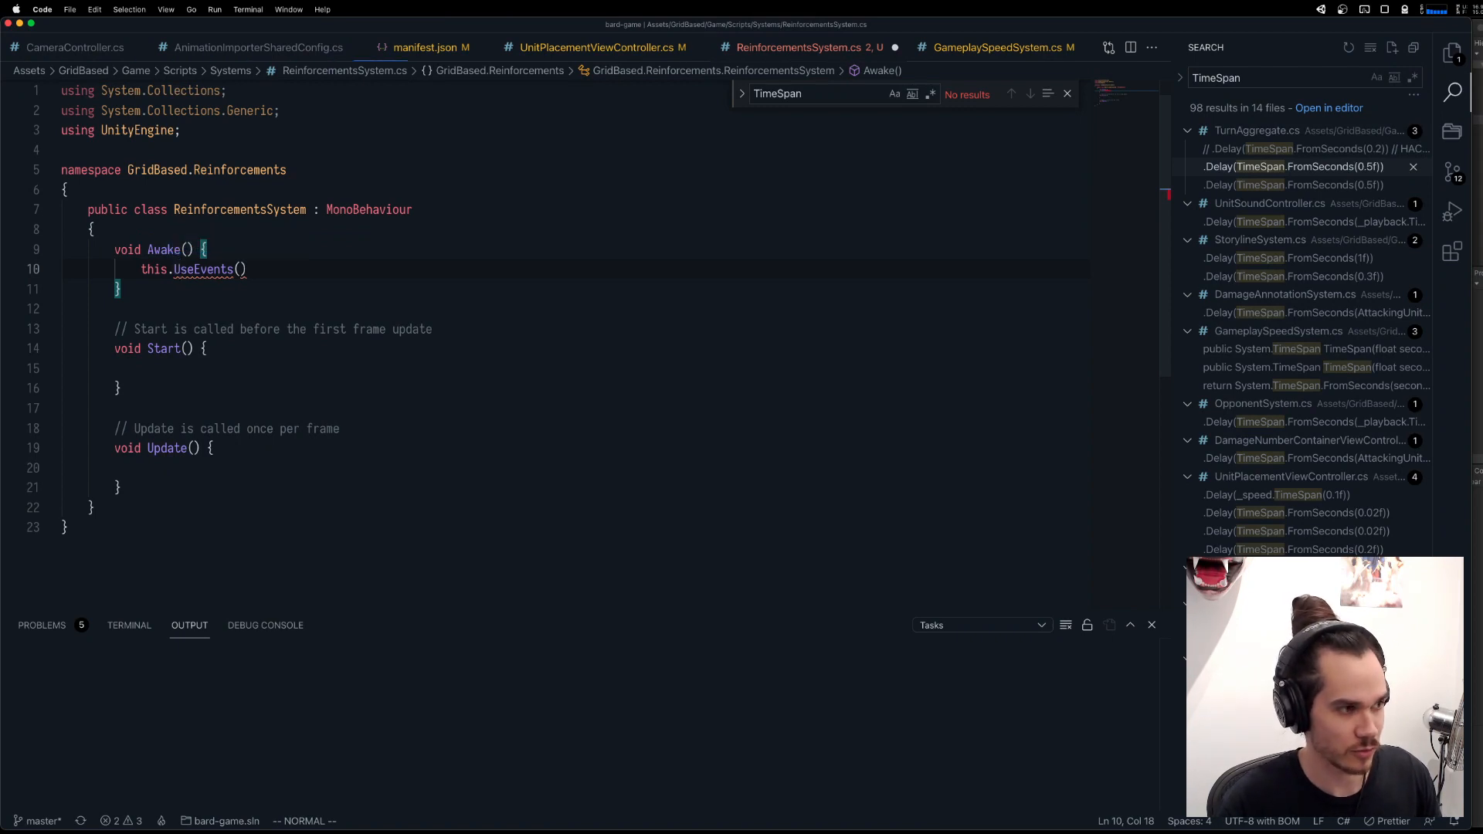
pyautogui.press('super+shift+f')
pyautogui.write('u')
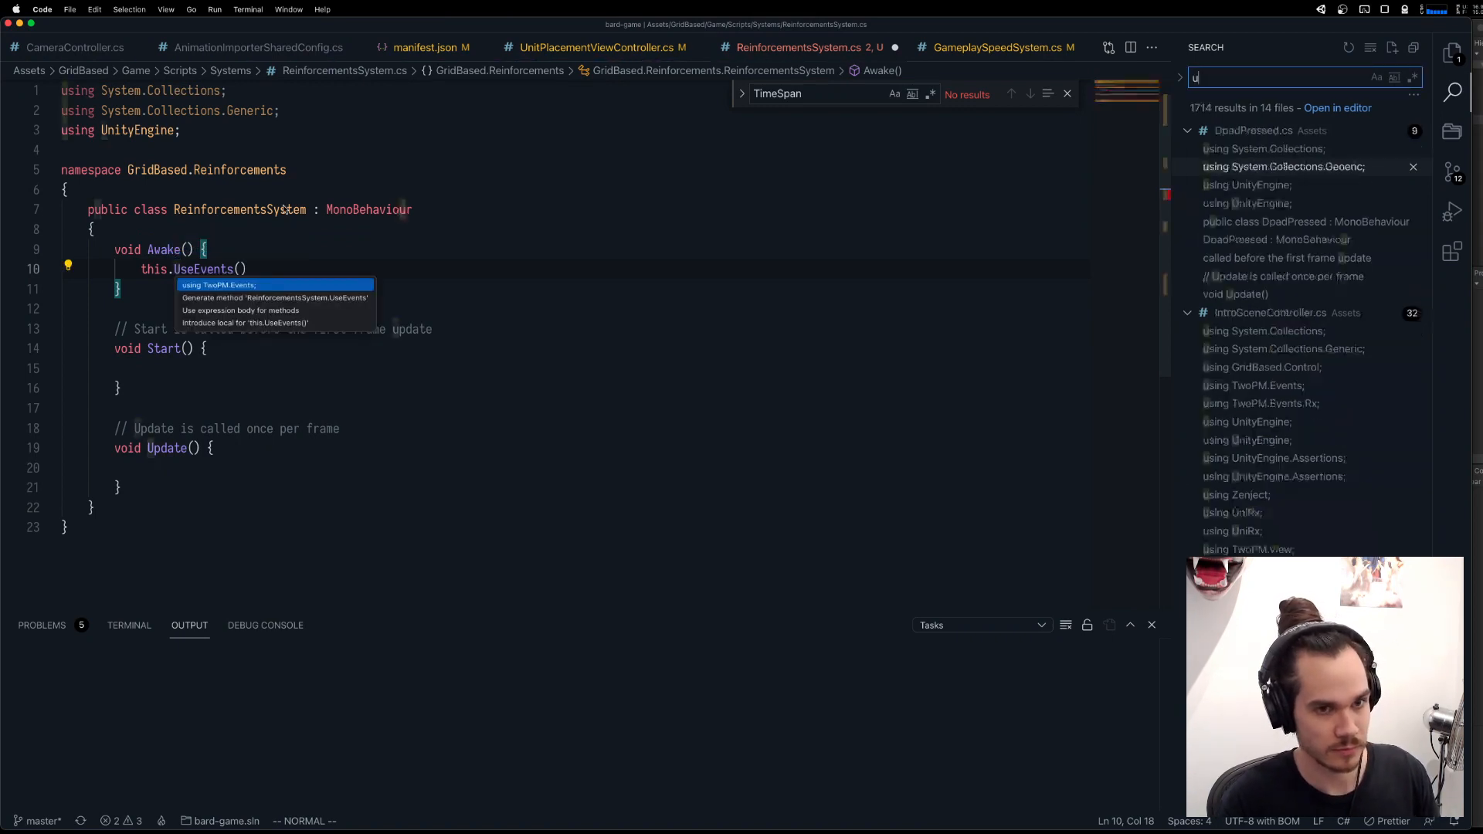
pyautogui.click(284, 208)
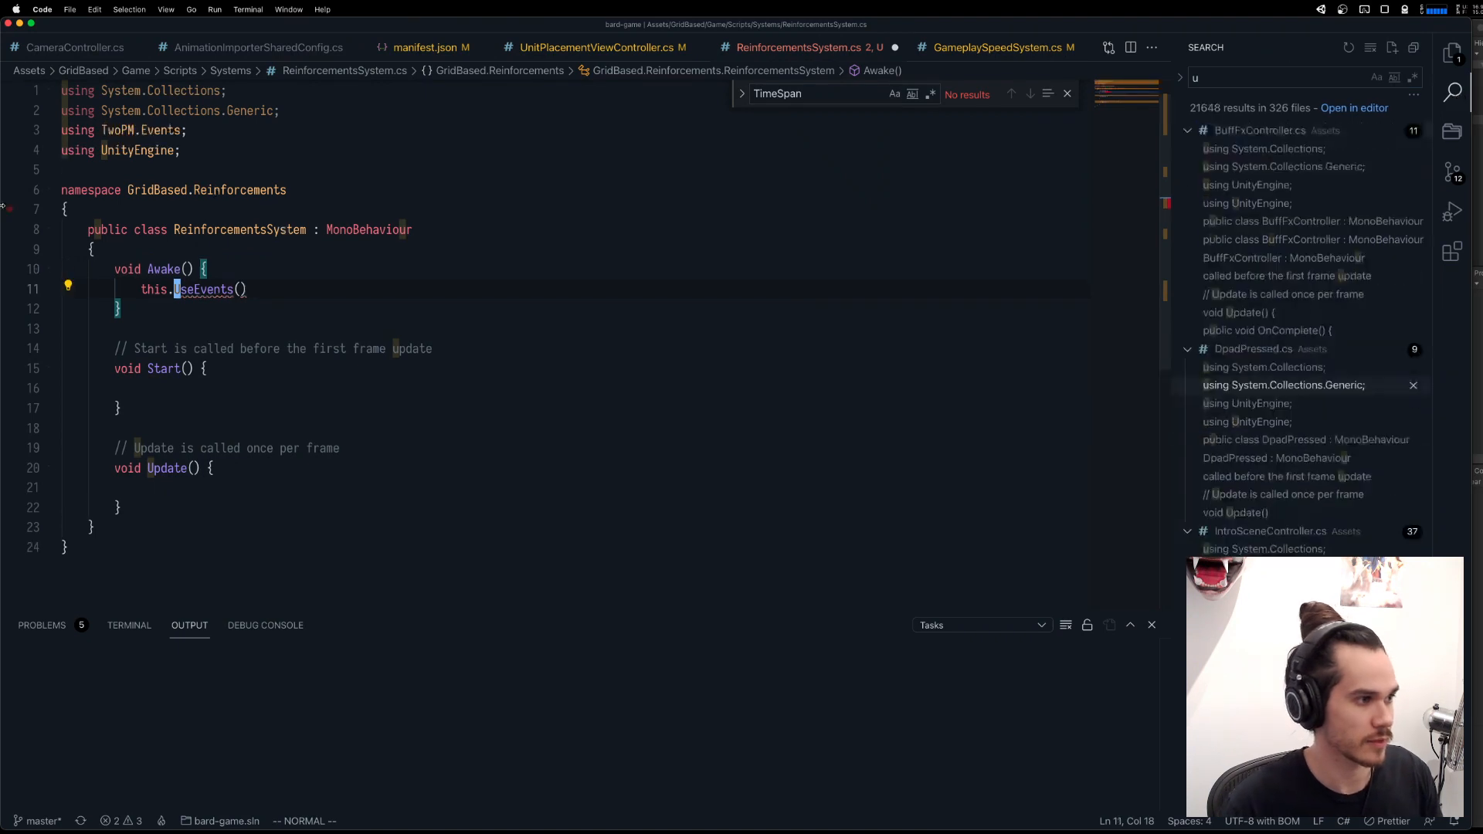
# Pass UseEvents a lambda with the parameter dis and an empty body, and end the statement with a semicolon.
pyautogui.click(270, 289)
pyautogui.write('idis =><')
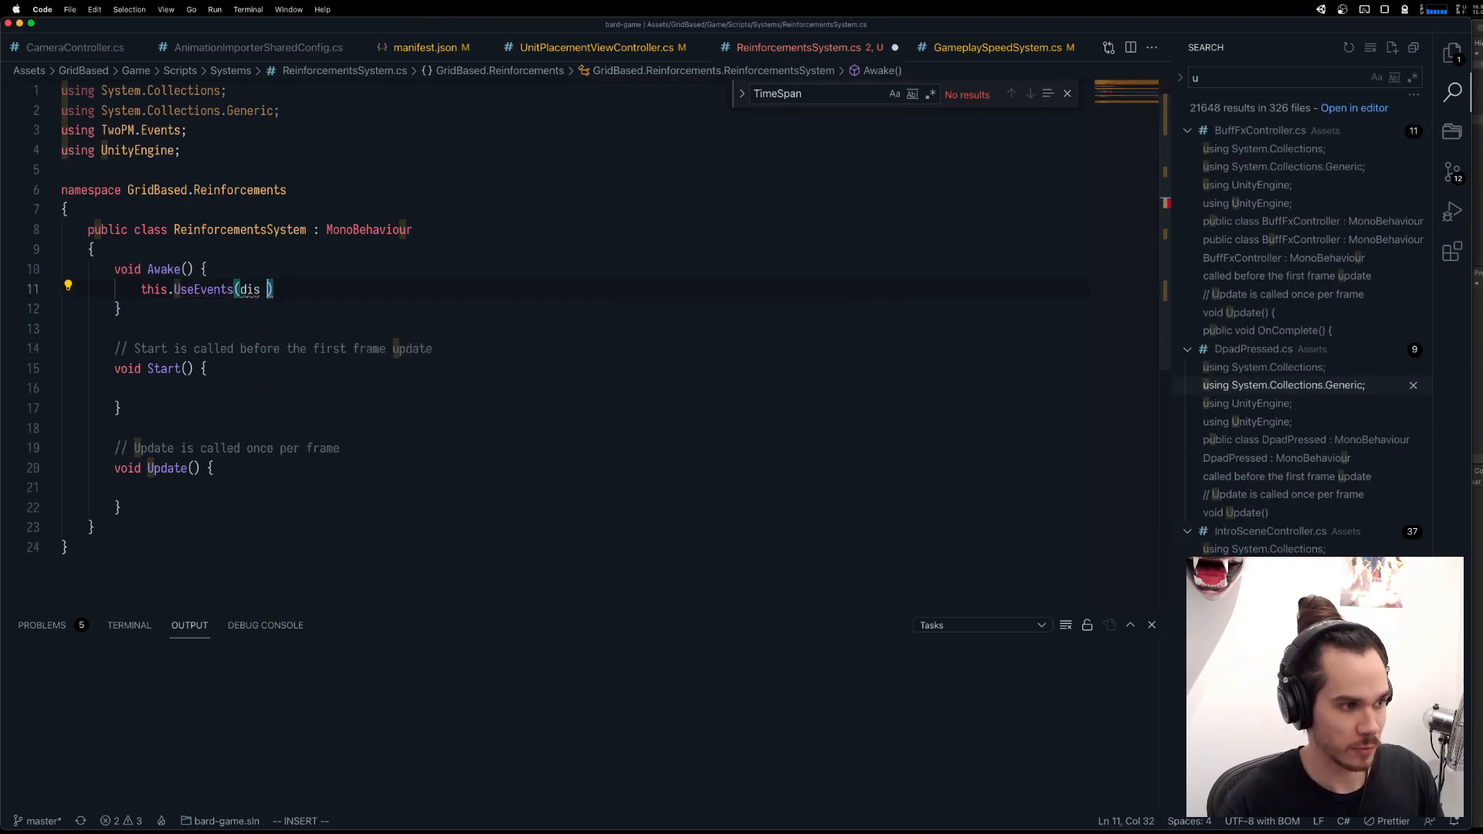
pyautogui.press('BackSpace')
pyautogui.press('BackSpace')
pyautogui.write('{')
pyautogui.press('Return')
pyautogui.press('Escape')
pyautogui.press('j')
pyautogui.hotkey('shift', 'a')
pyautogui.write(';')
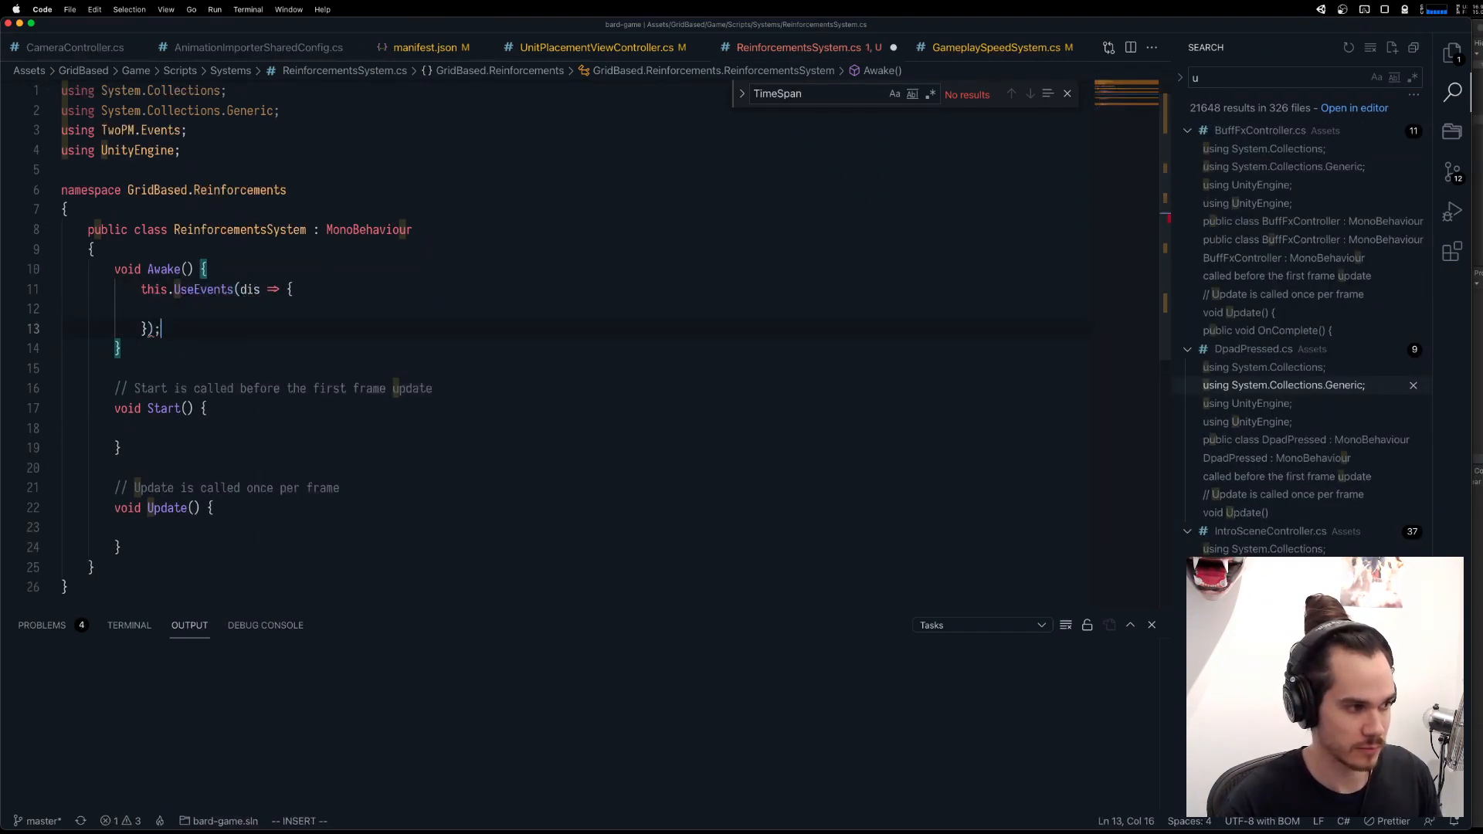
# Add a dis.Add() call inside the UseEvents lambda, leaving its argument empty.
pyautogui.press('Escape')
pyautogui.write('kSdis.Add')
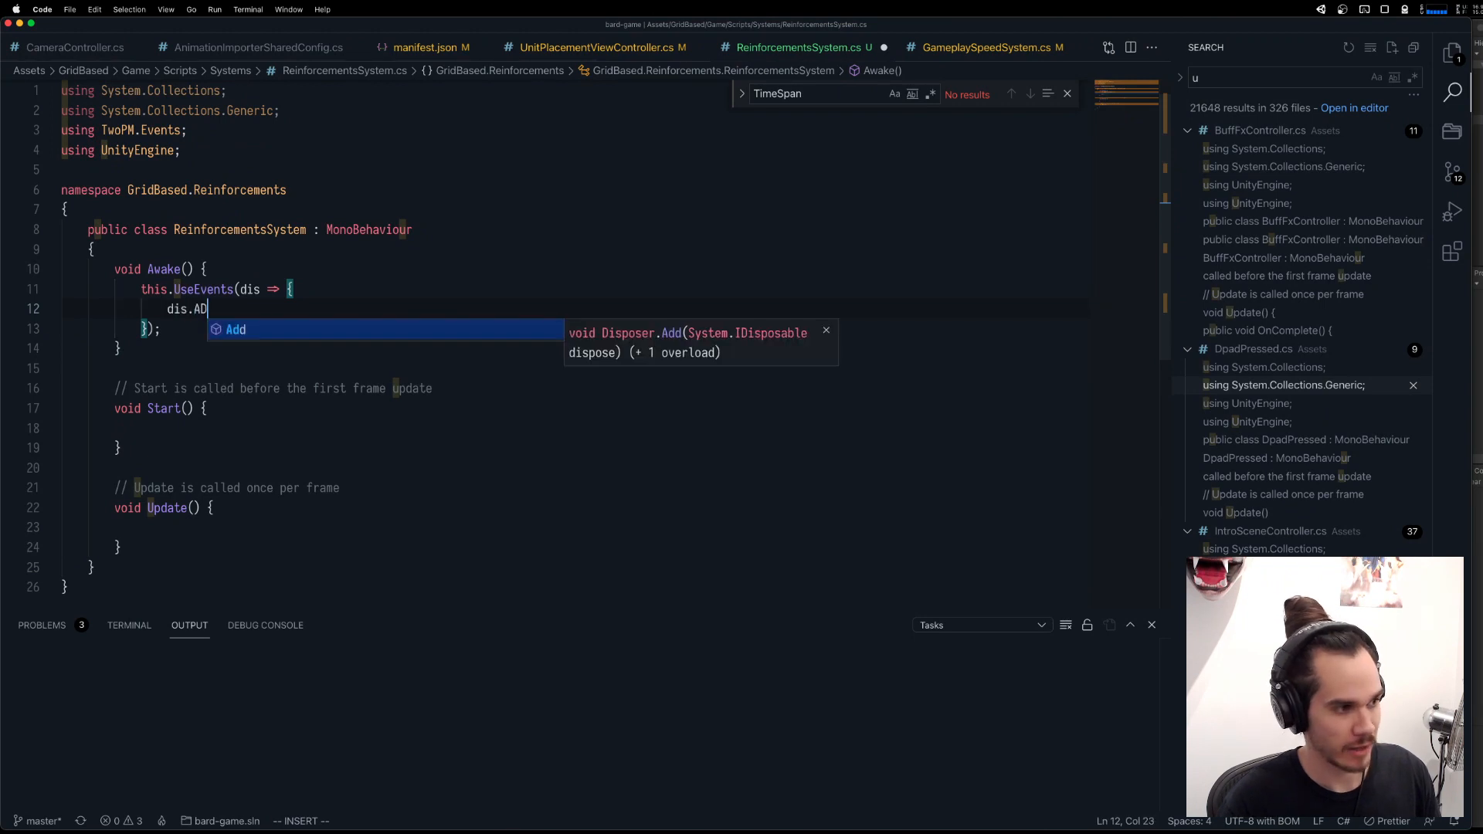
pyautogui.write('(_eve')
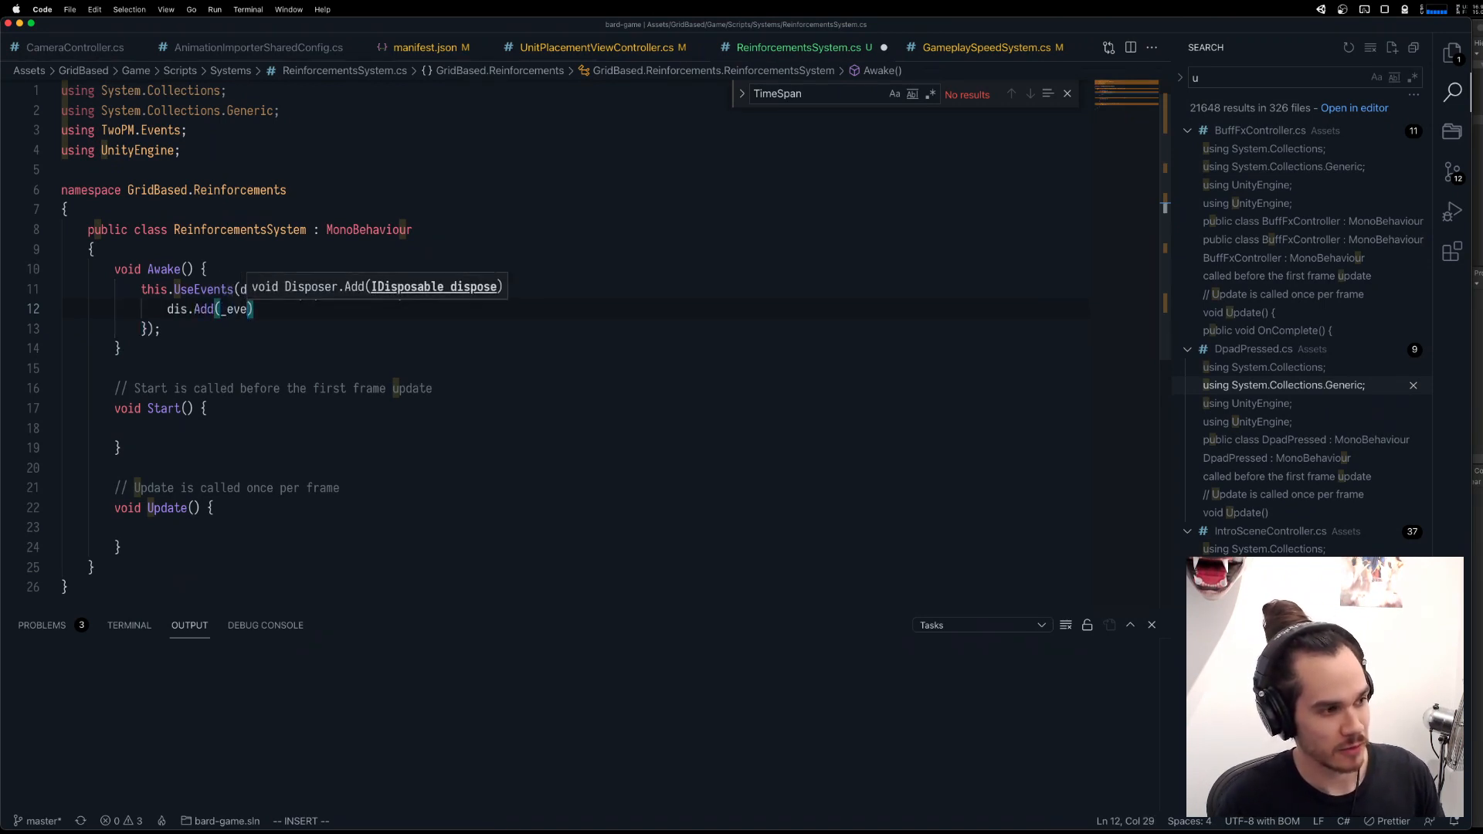
pyautogui.press('Escape')
# Insert an [Inject] attribute at the start of the class body, with a blank line between it and Awake.
pyautogui.press('k')
pyautogui.press('k')
pyautogui.press('k')
pyautogui.press('o')
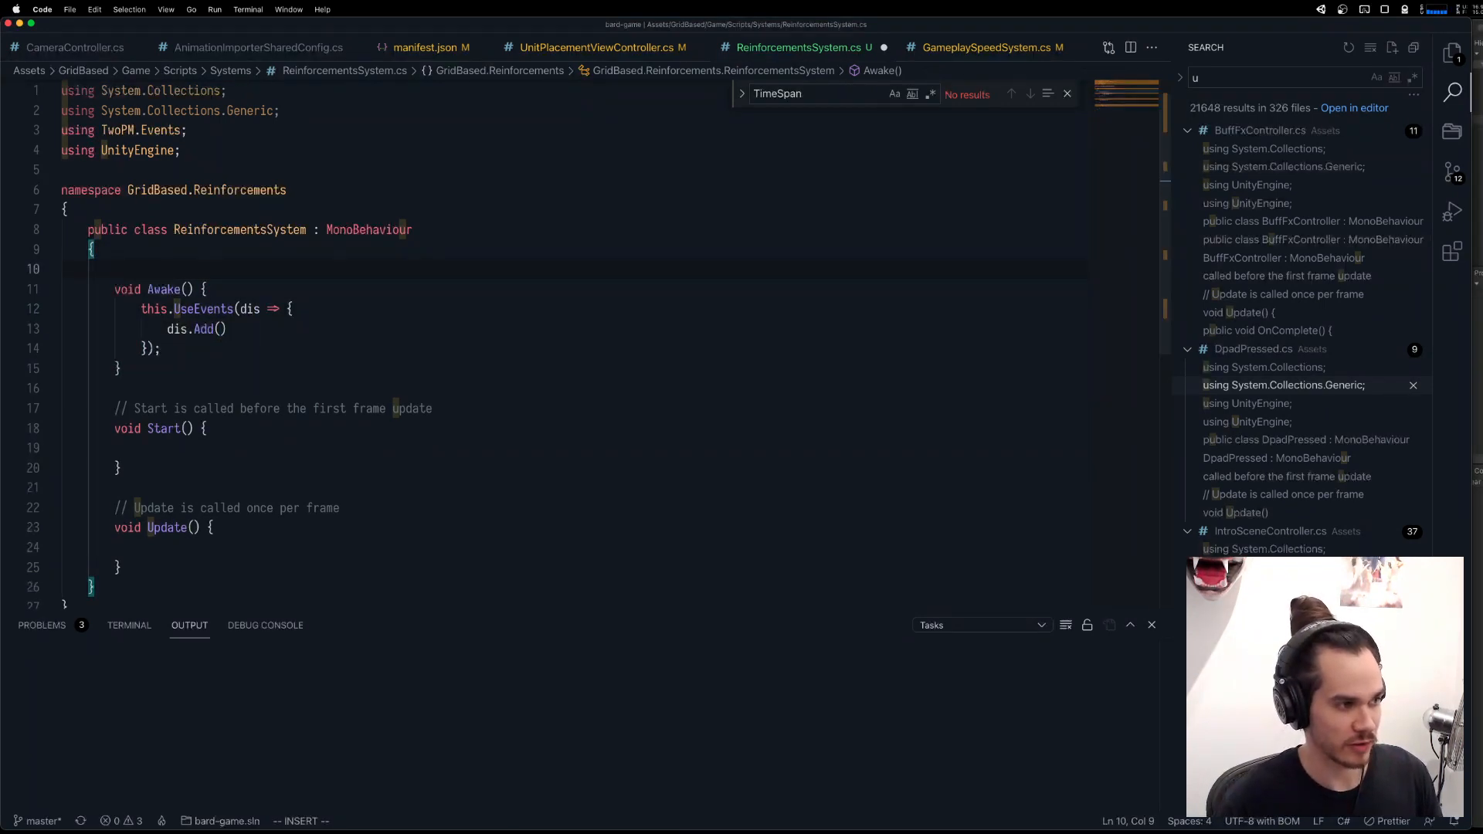
pyautogui.press('Return')
pyautogui.press('Return')
pyautogui.press('BackSpace')
pyautogui.press('BackSpace')
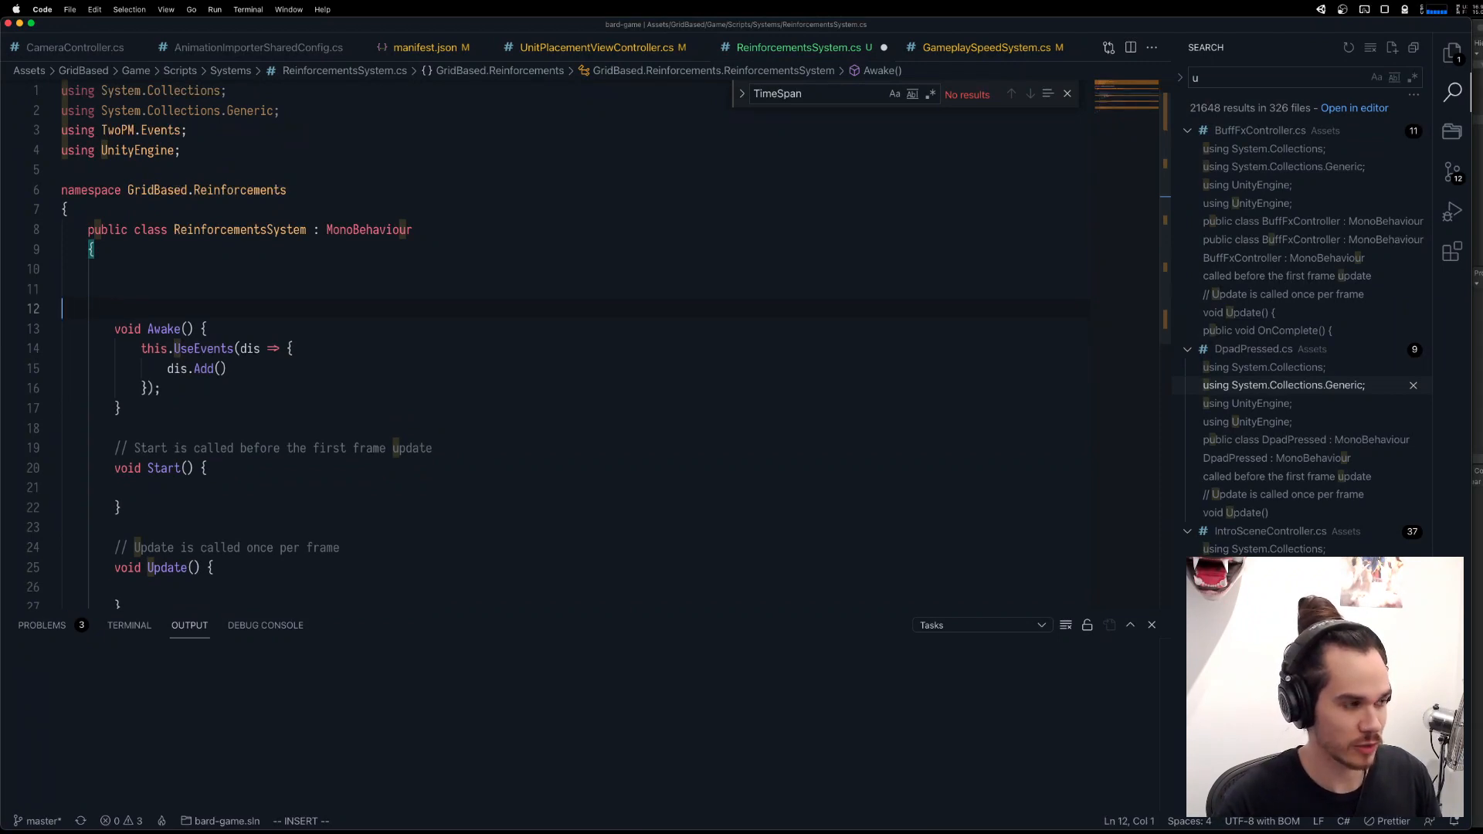
pyautogui.press('Up')
pyautogui.write('[Inject')
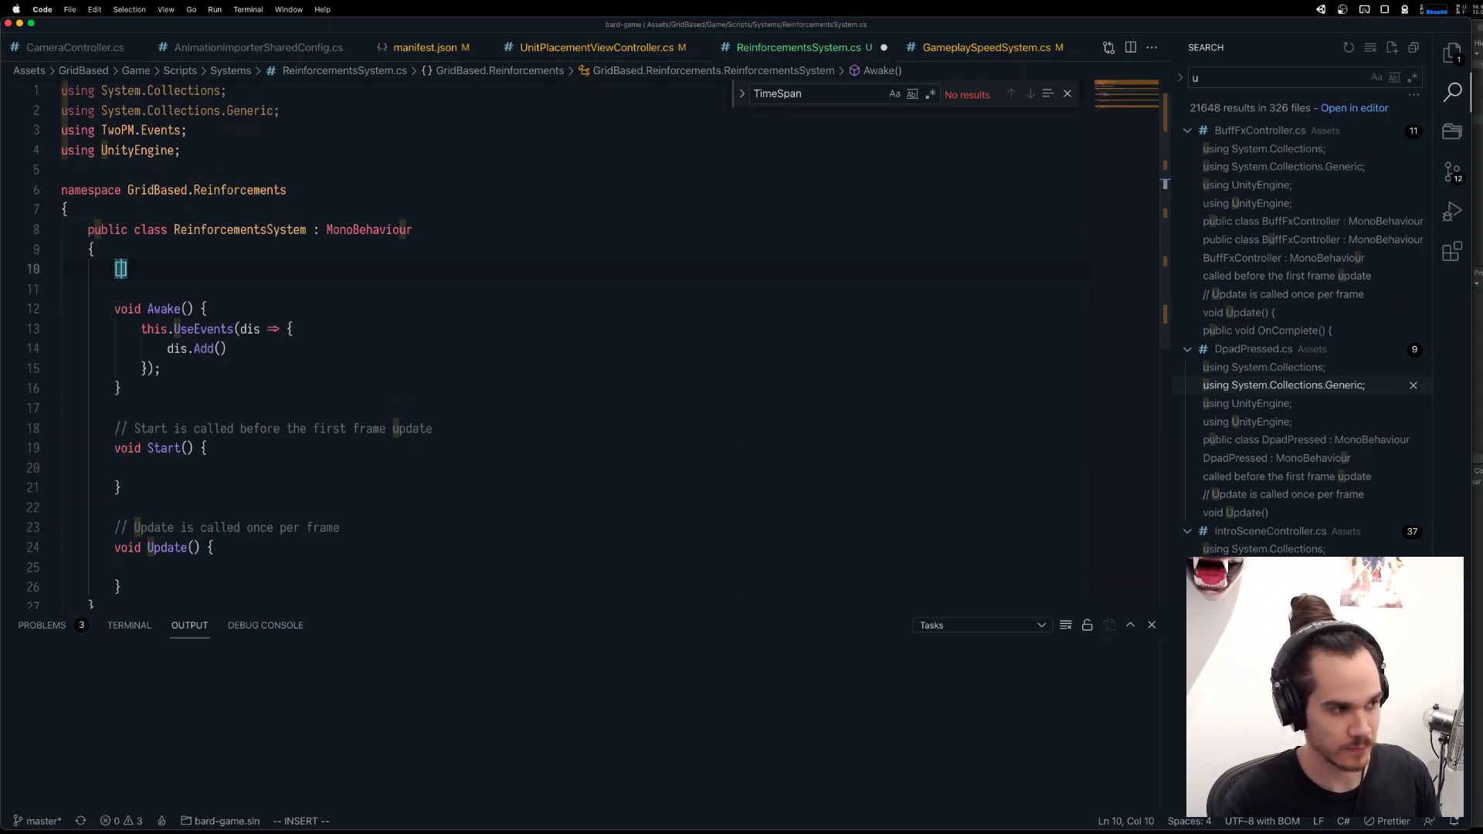
# Resolve the Inject attribute by importing the Zenject namespace.
pyautogui.press('super+period')
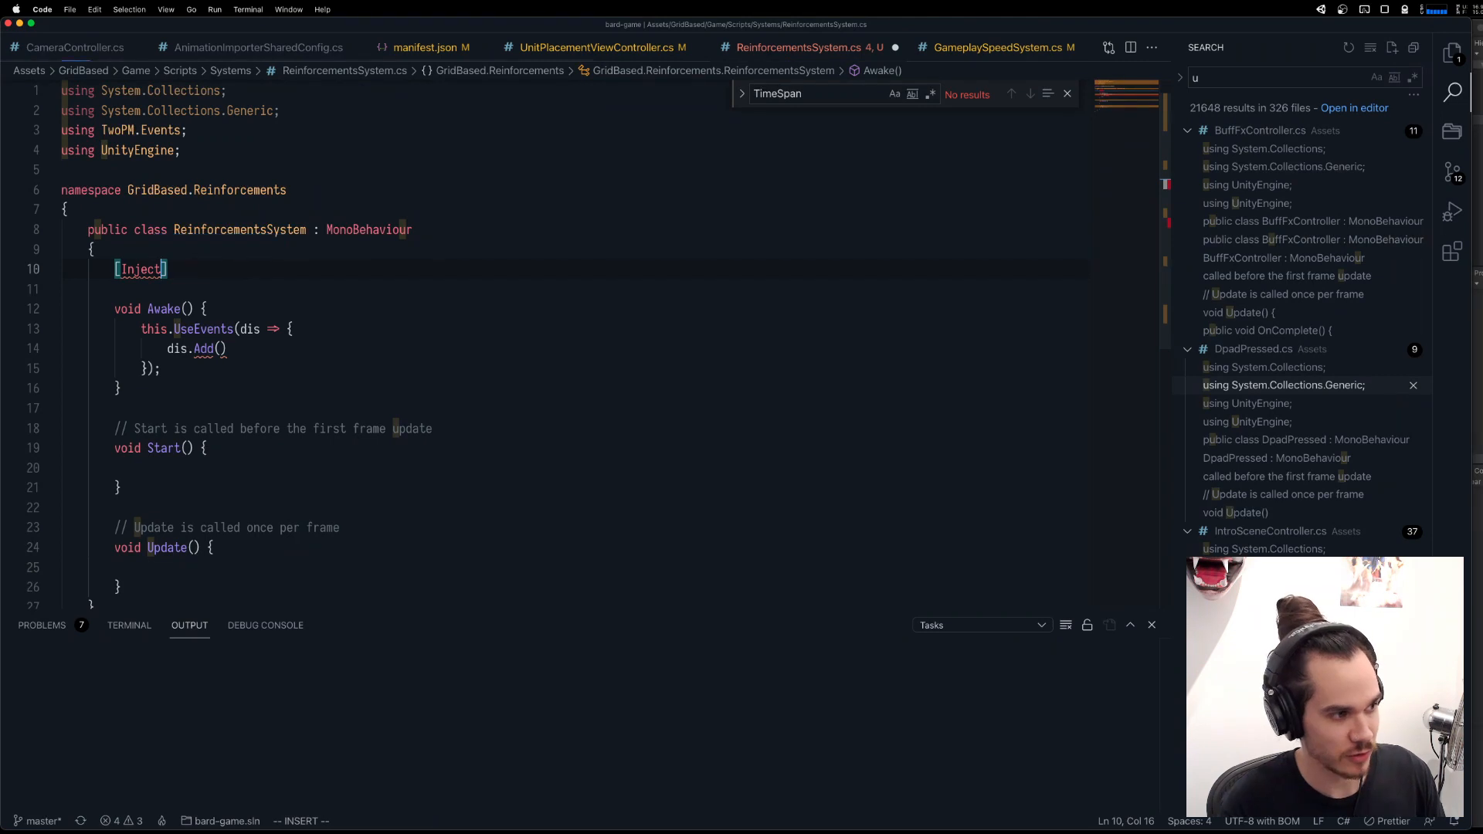
pyautogui.press('super+period')
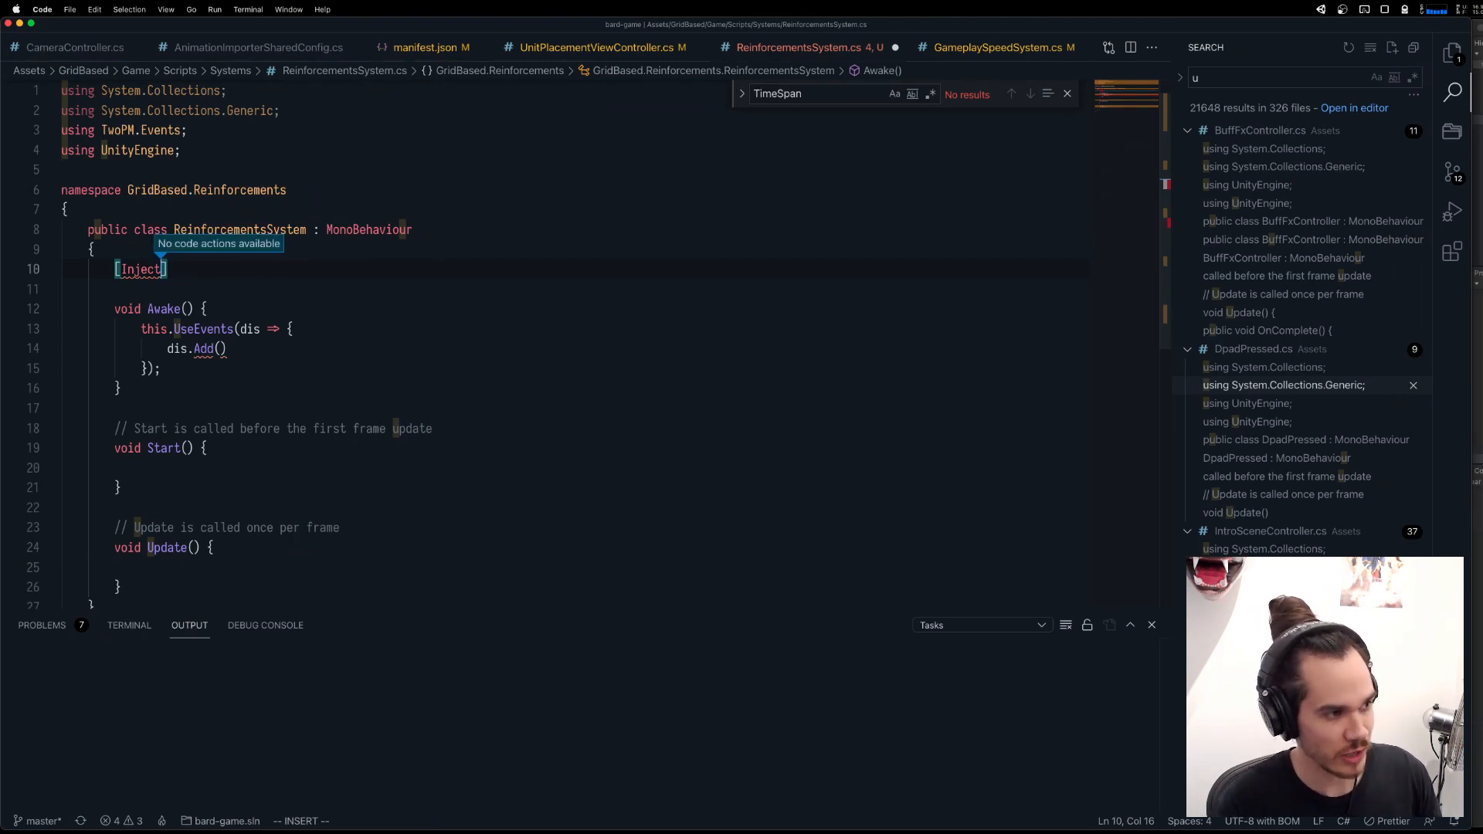
pyautogui.press('Escape')
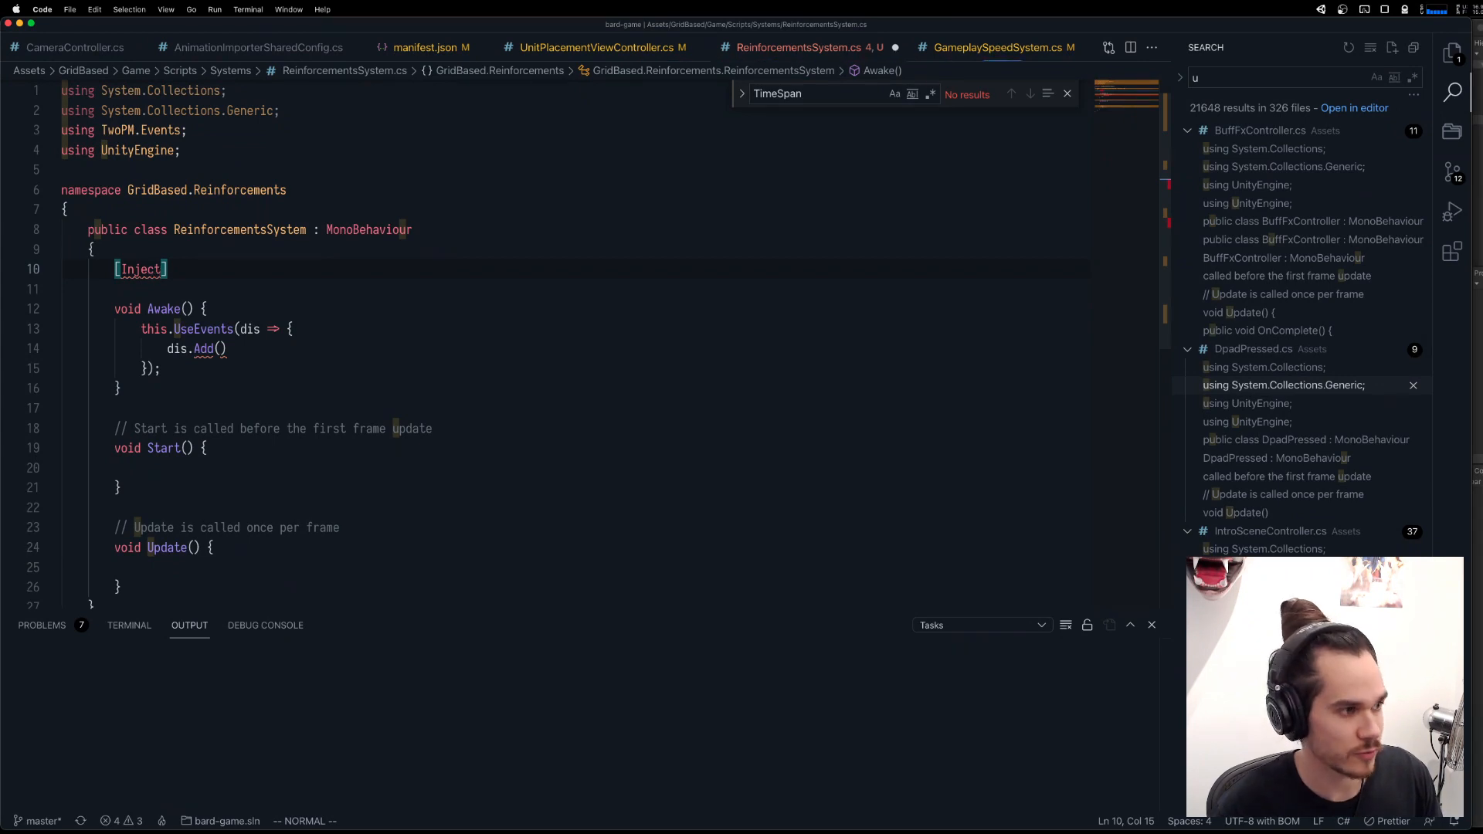
pyautogui.press('super+period')
pyautogui.press('Return')
# Declare a public void Inject() method signature directly below the [Inject] attribute.
pyautogui.write('o')
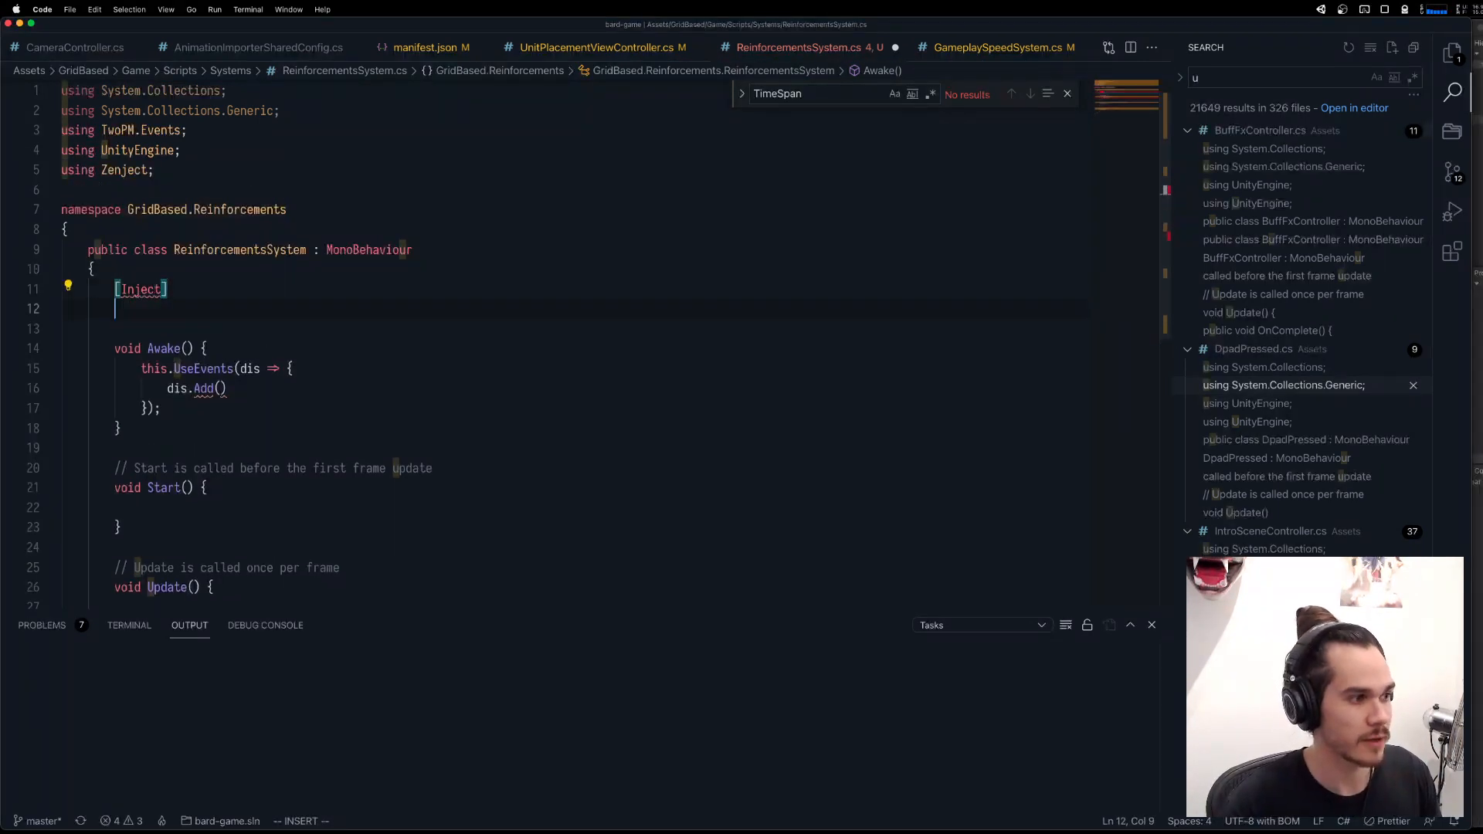
pyautogui.write('public vo')
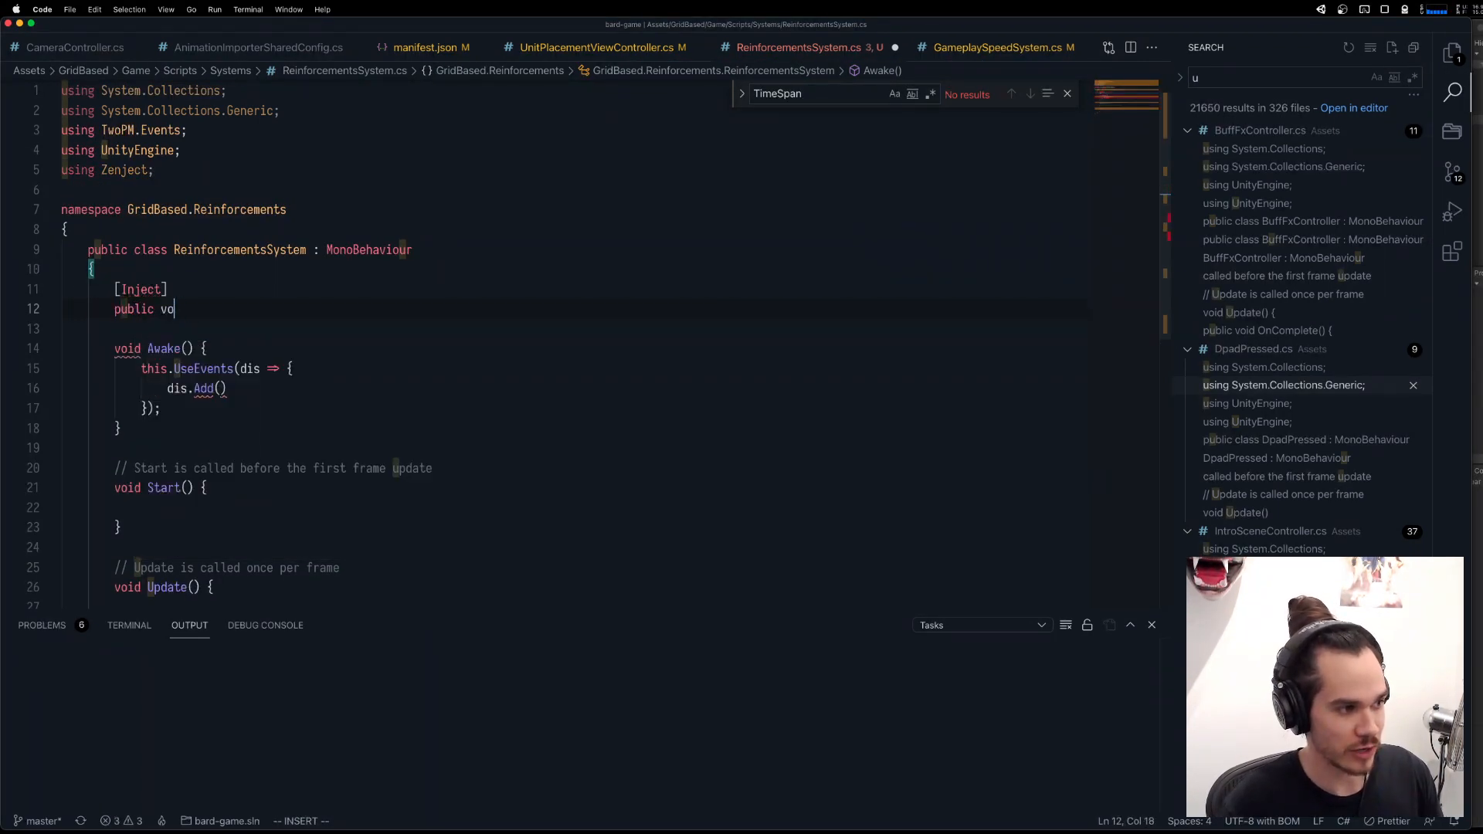
pyautogui.write('id Inject')
pyautogui.press('BackSpace')
pyautogui.press('BackSpace')
pyautogui.write('ct(')
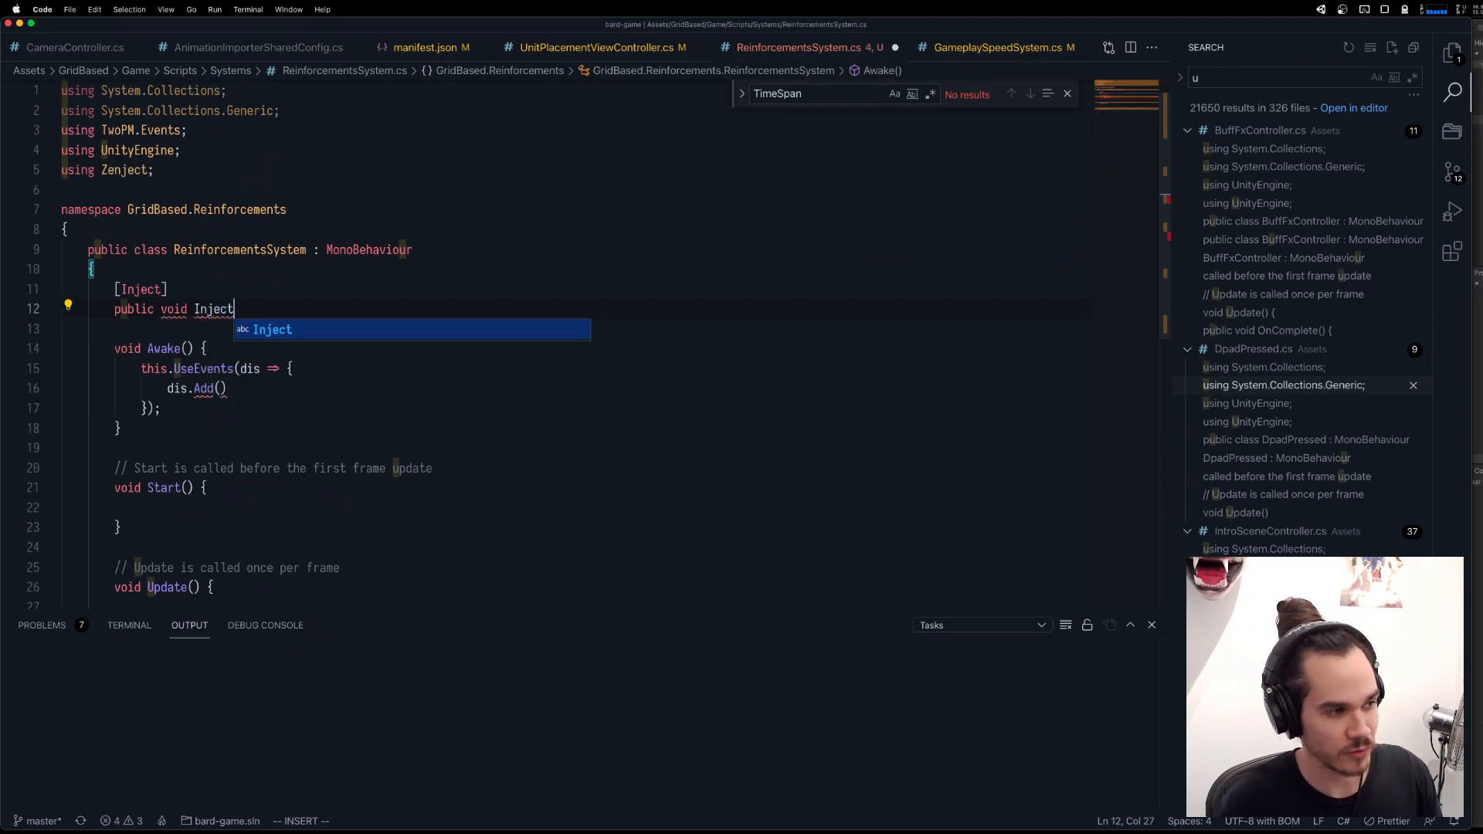
pyautogui.press('Left')
pyautogui.hotkey('alt', 'shift', 'Left')
pyautogui.press('Right')
pyautogui.press('Right')
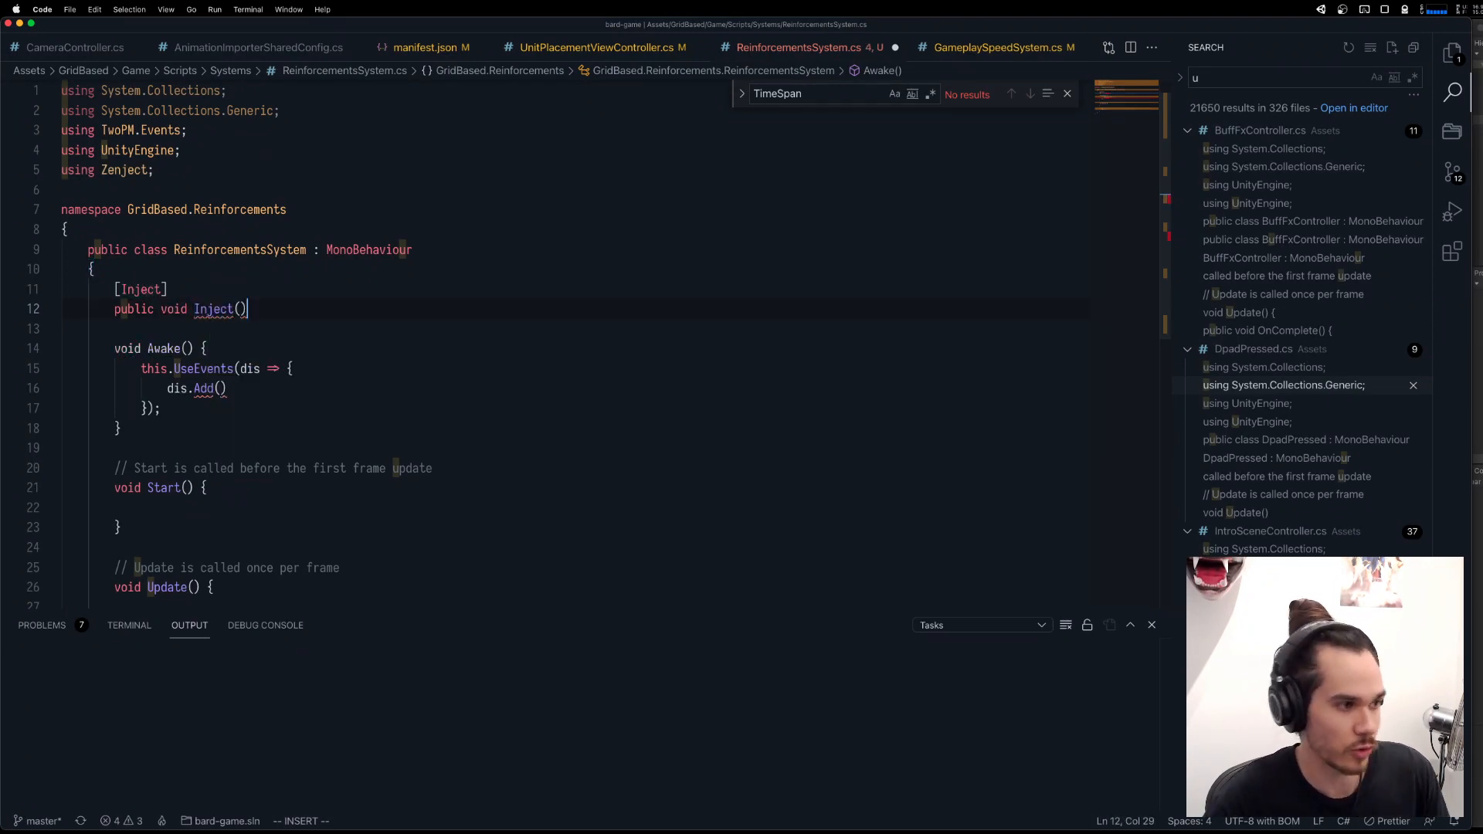
pyautogui.write('EventSystem')
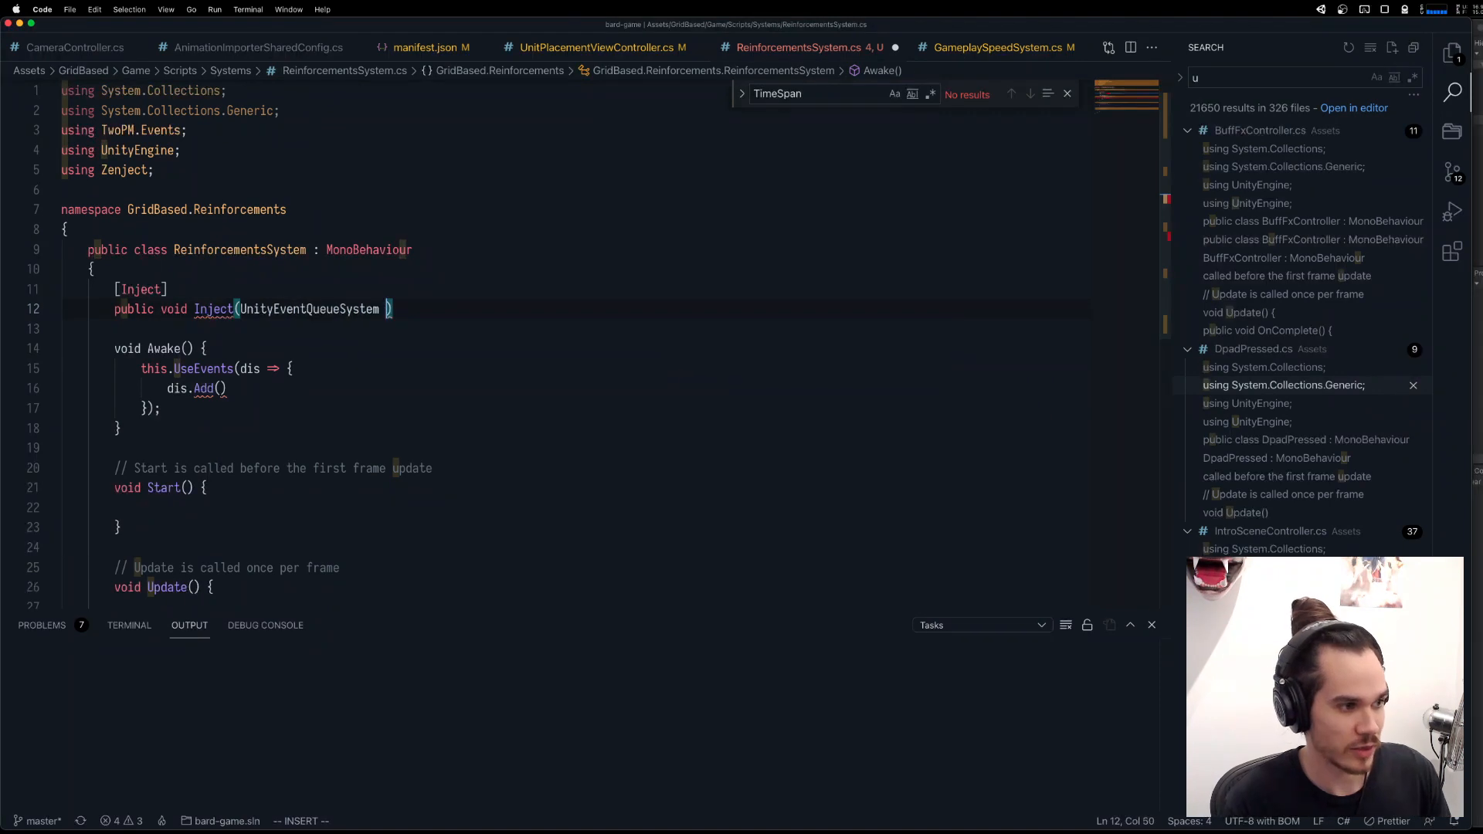
pyautogui.press('BackSpace')
pyautogui.press('BackSpace')
pyautogui.press('BackSpace')
pyautogui.press('BackSpace')
pyautogui.press('BackSpace')
pyautogui.press('BackSpace')
pyautogui.press('BackSpace')
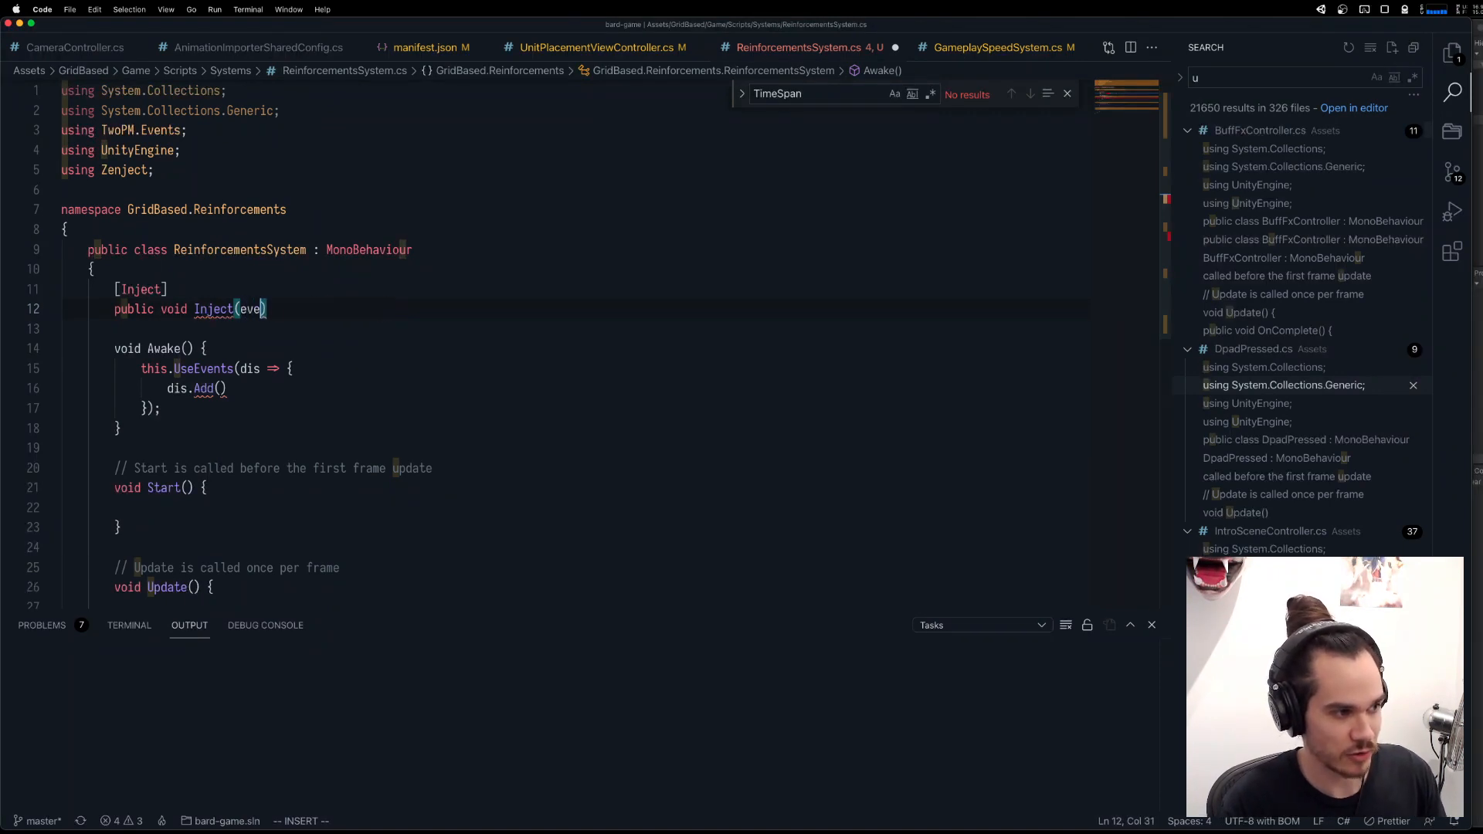
# Give the Inject method an EventManager parameter and an empty body in braces.
pyautogui.write('tManager evnets')
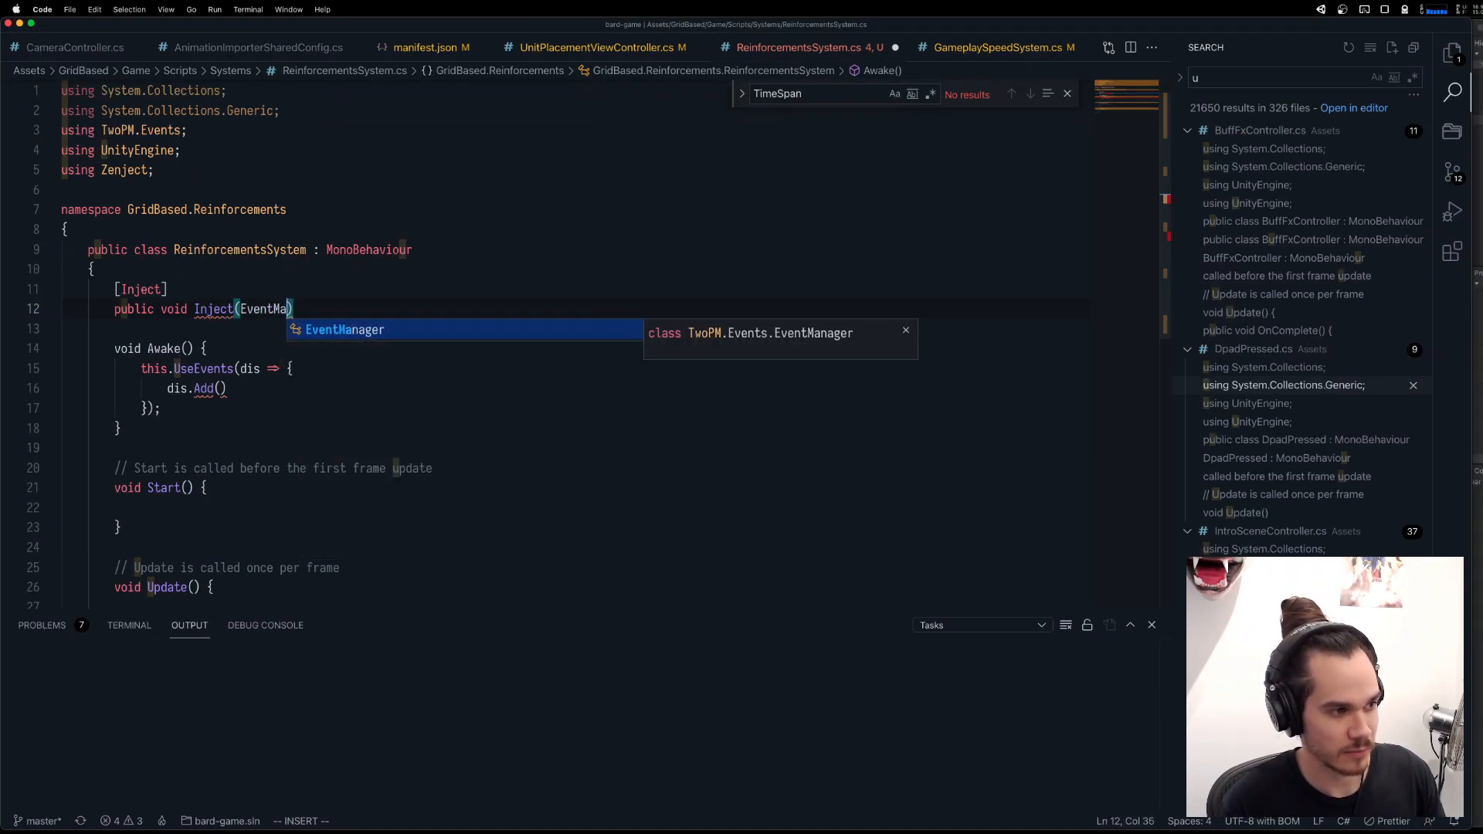
pyautogui.press('Escape')
pyautogui.write('A')
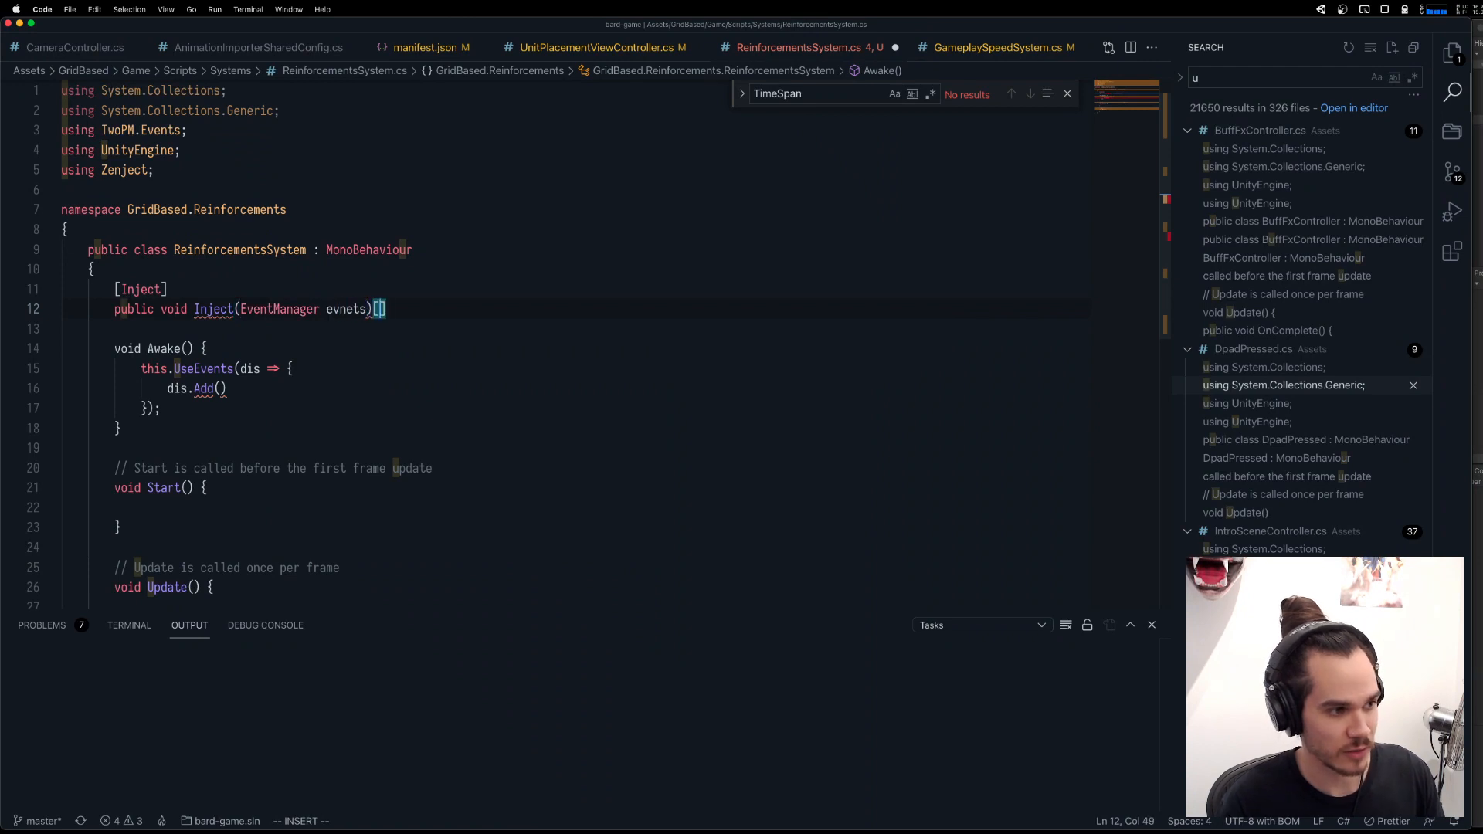
pyautogui.write(' {')
pyautogui.press('Return')
# Correct the misspelled name of the Inject method's EventManager parameter to events.
pyautogui.press('Escape')
pyautogui.press('k')
pyautogui.press('w')
pyautogui.press('w')
pyautogui.press('w')
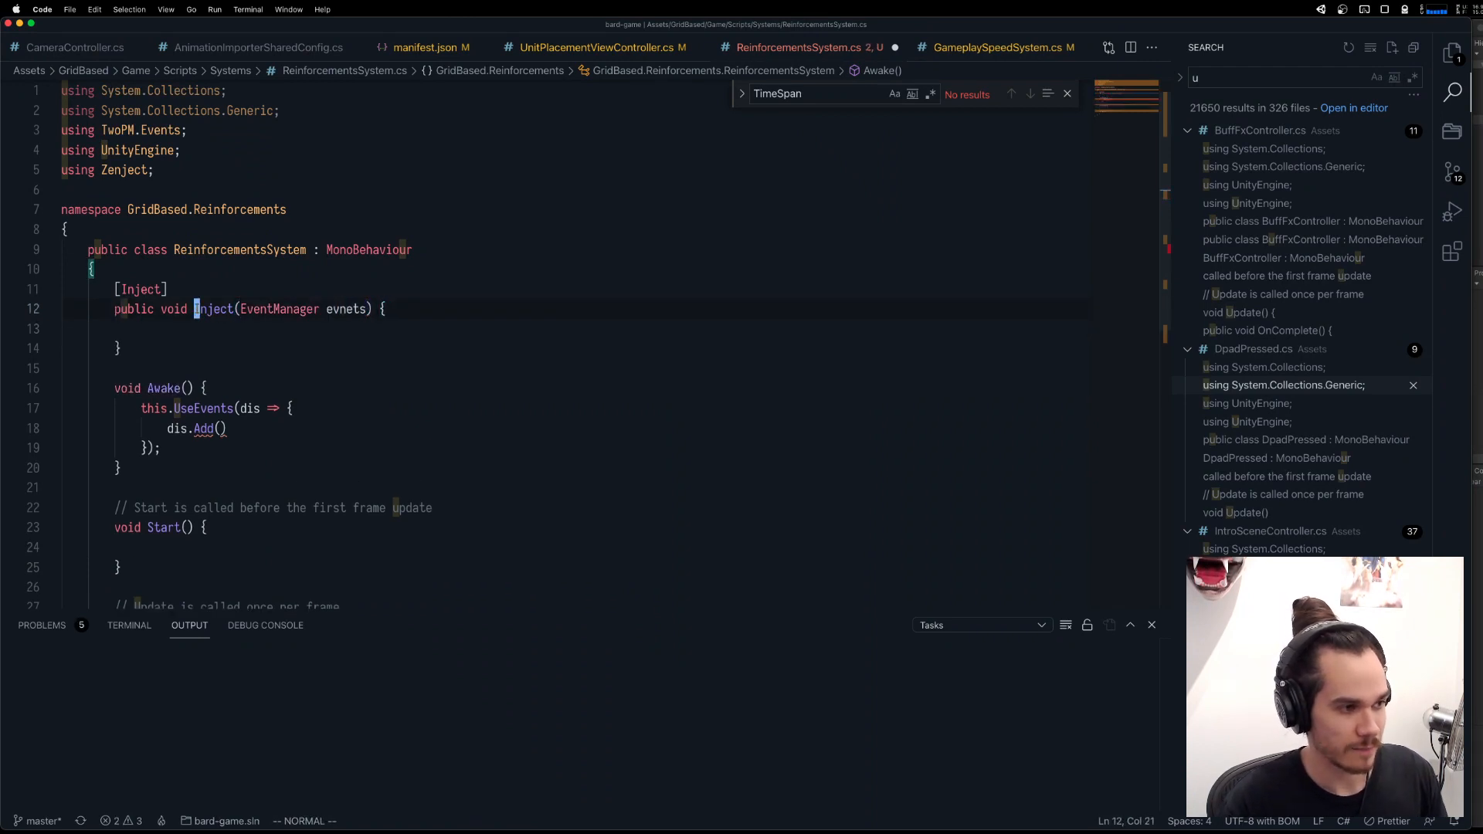
pyautogui.press('w')
pyautogui.press('w')
pyautogui.press('w')
pyautogui.write('cwevents')
pyautogui.press('Escape')
pyautogui.press('j')
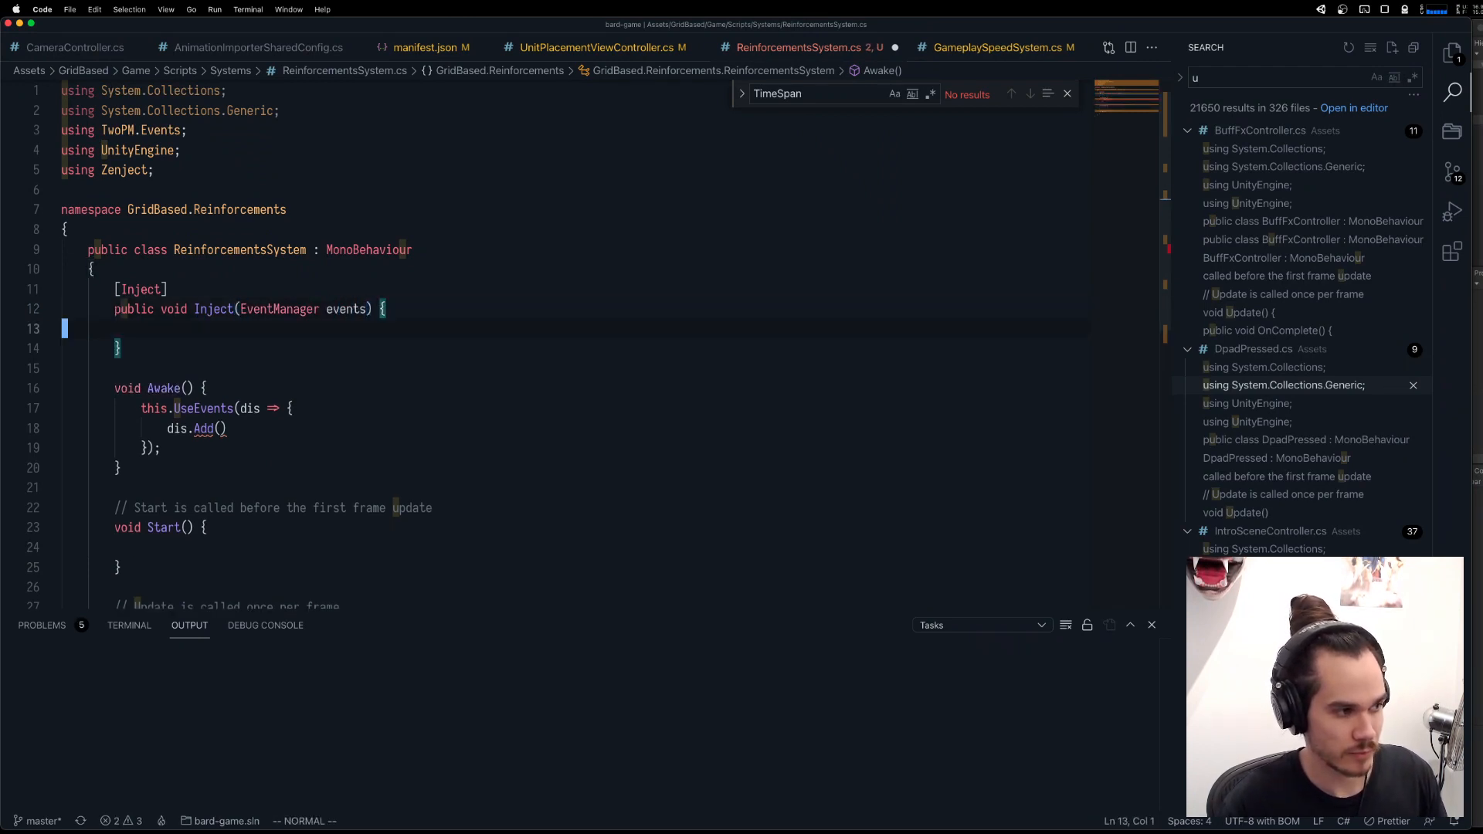
# Assign the events parameter to _events in the Inject method's body.
pyautogui.press('i')
pyautogui.press('Tab')
pyautogui.press('Escape')
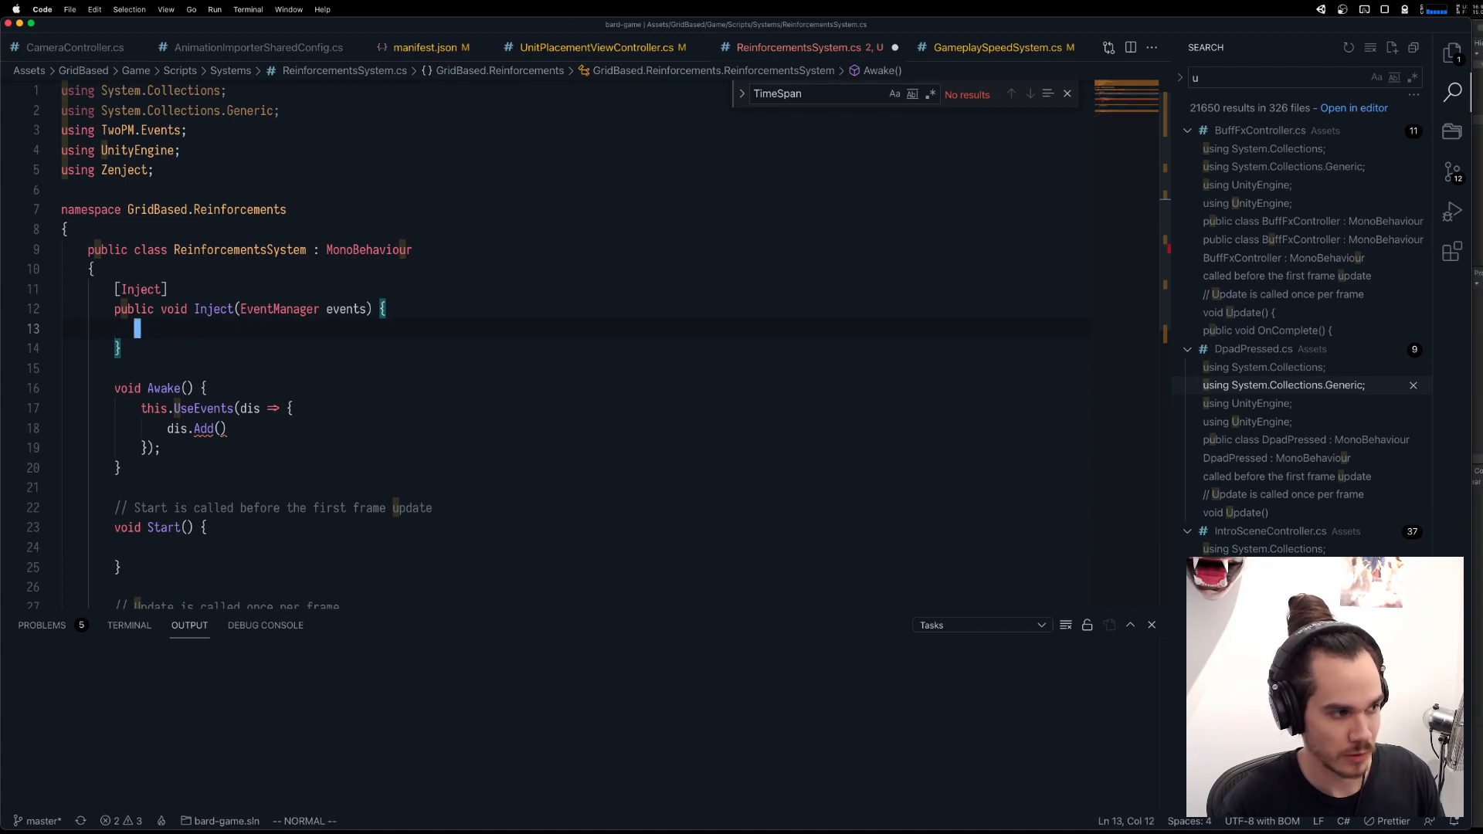
pyautogui.press('a')
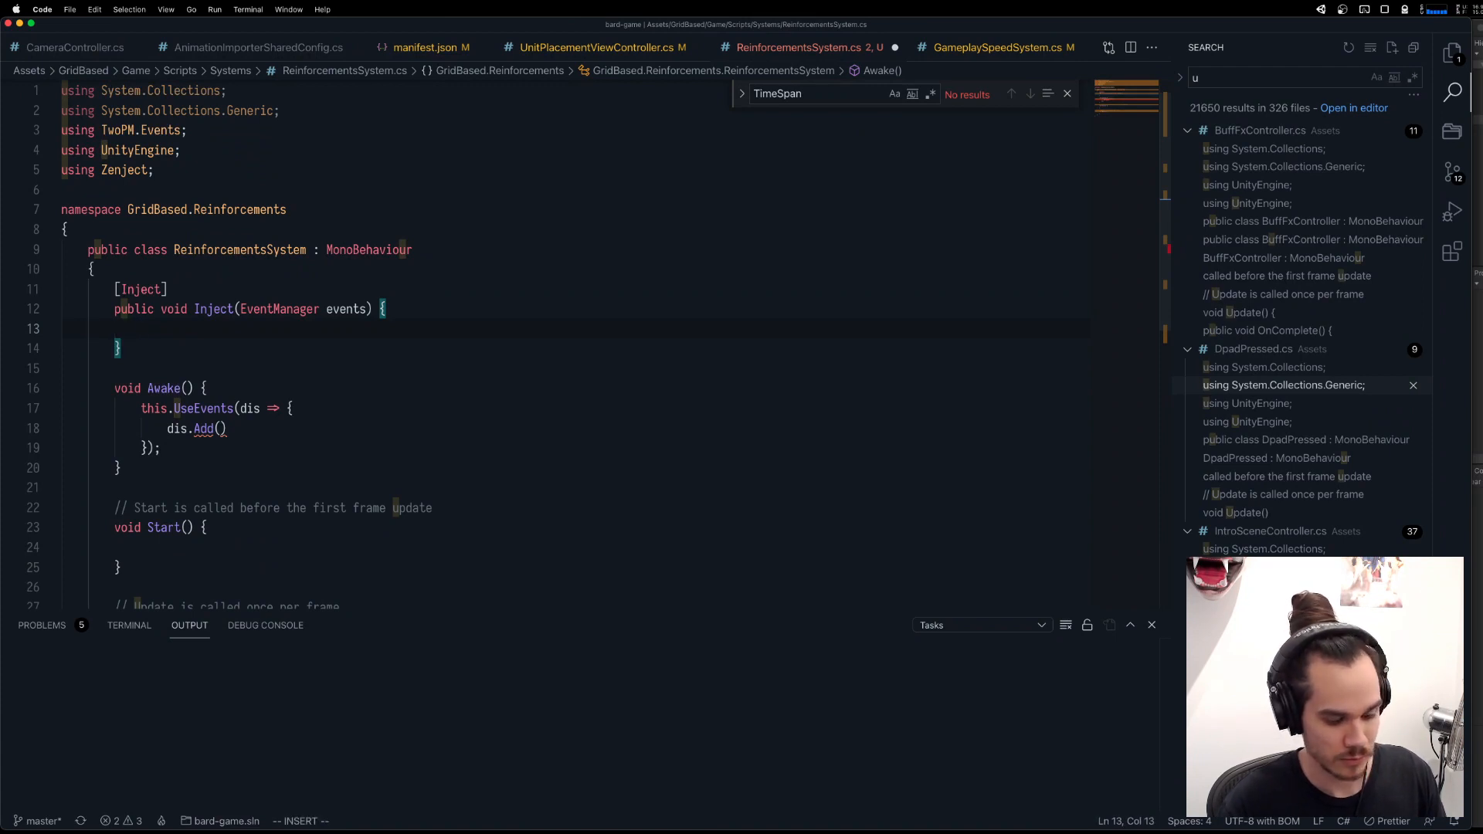
pyautogui.write('_events = events ;')
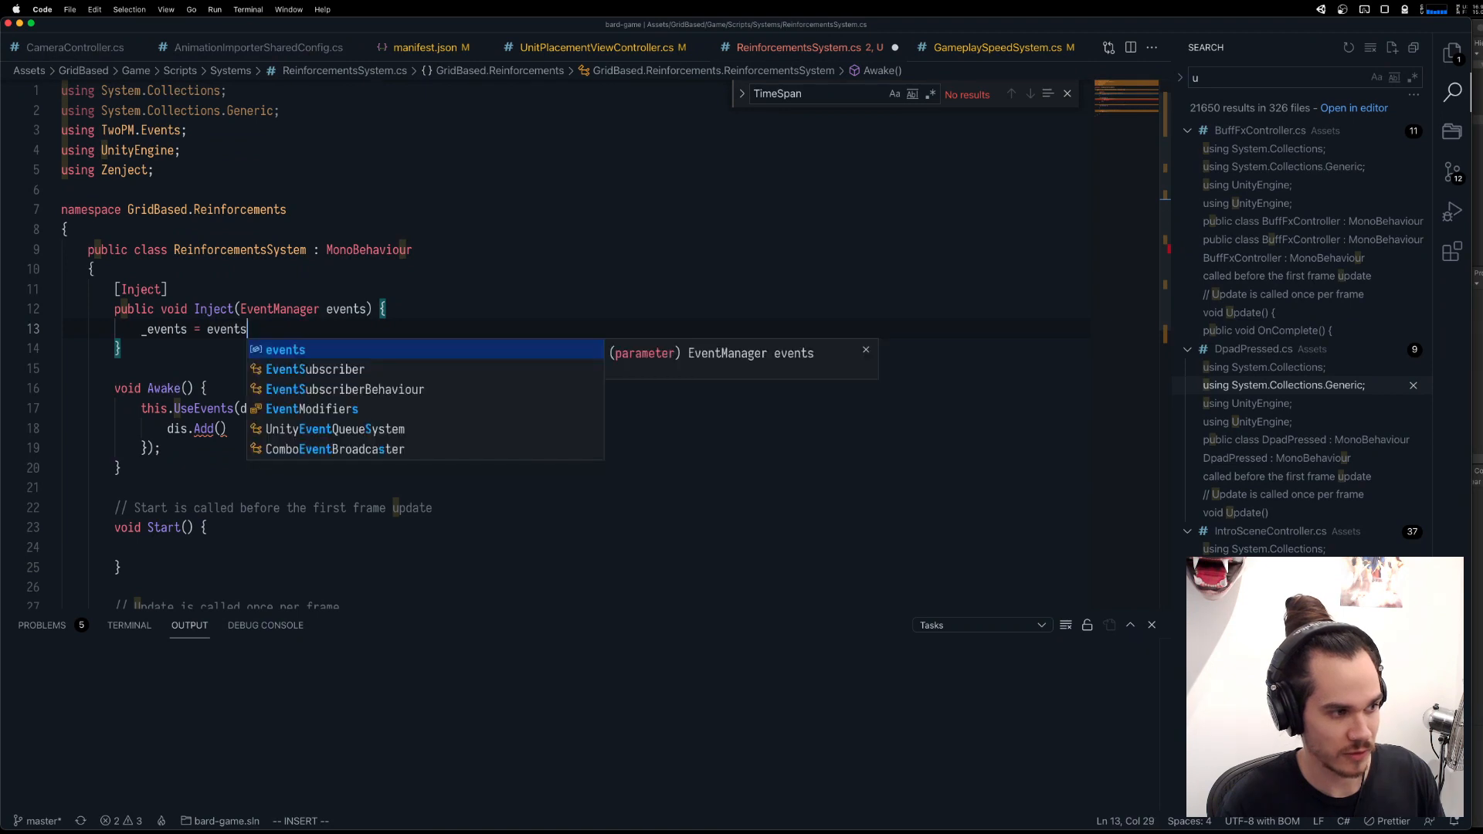
pyautogui.press('Escape')
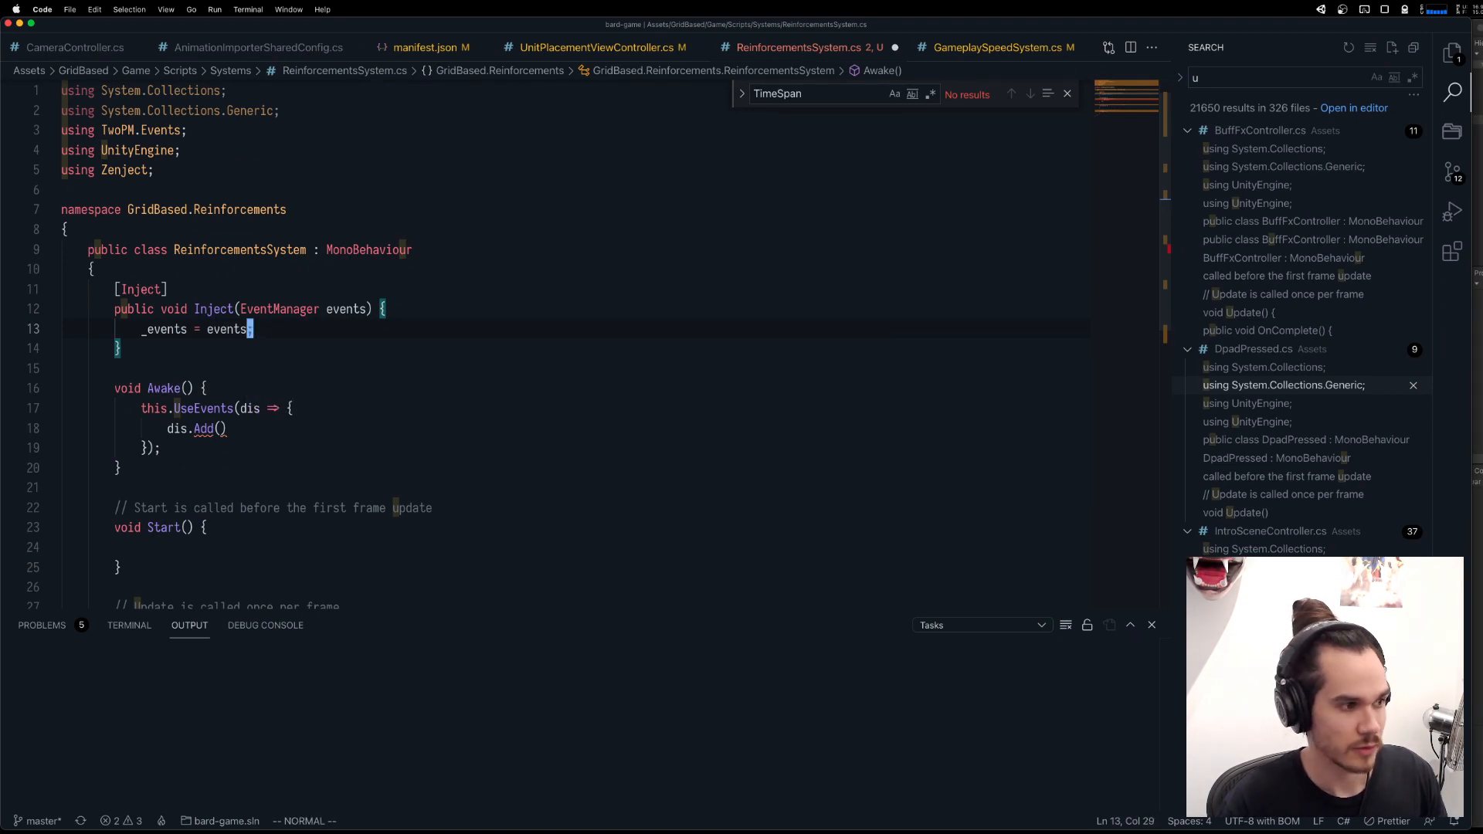
# Generate a private EventManager field named _events in the ReinforcementsSystem class from the undefined _events reference.
pyautogui.press('b')
pyautogui.press('b')
pyautogui.press('b')
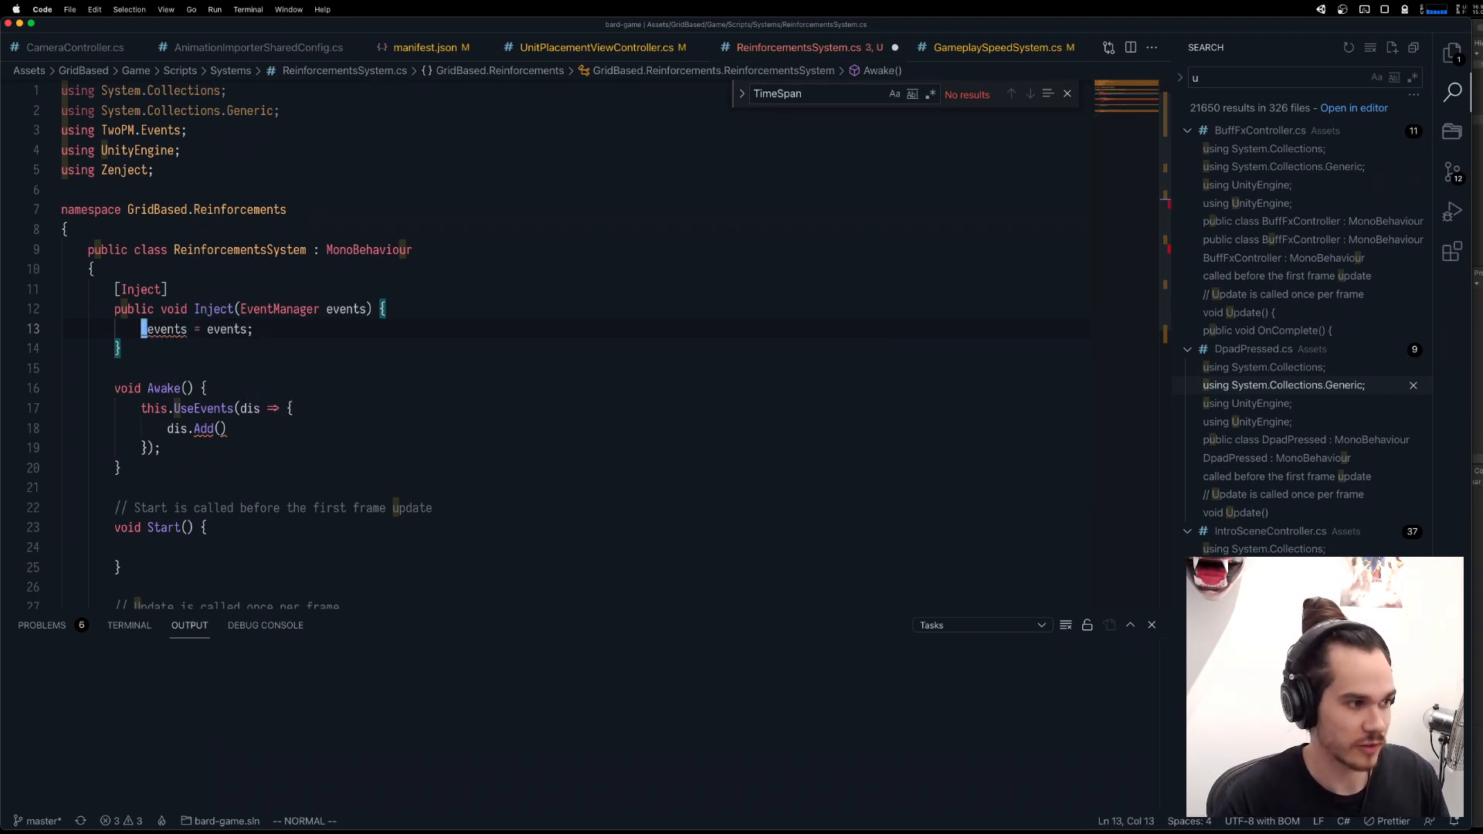
pyautogui.hotkey('ctrl', '.')
pyautogui.hotkey('ctrl', '.')
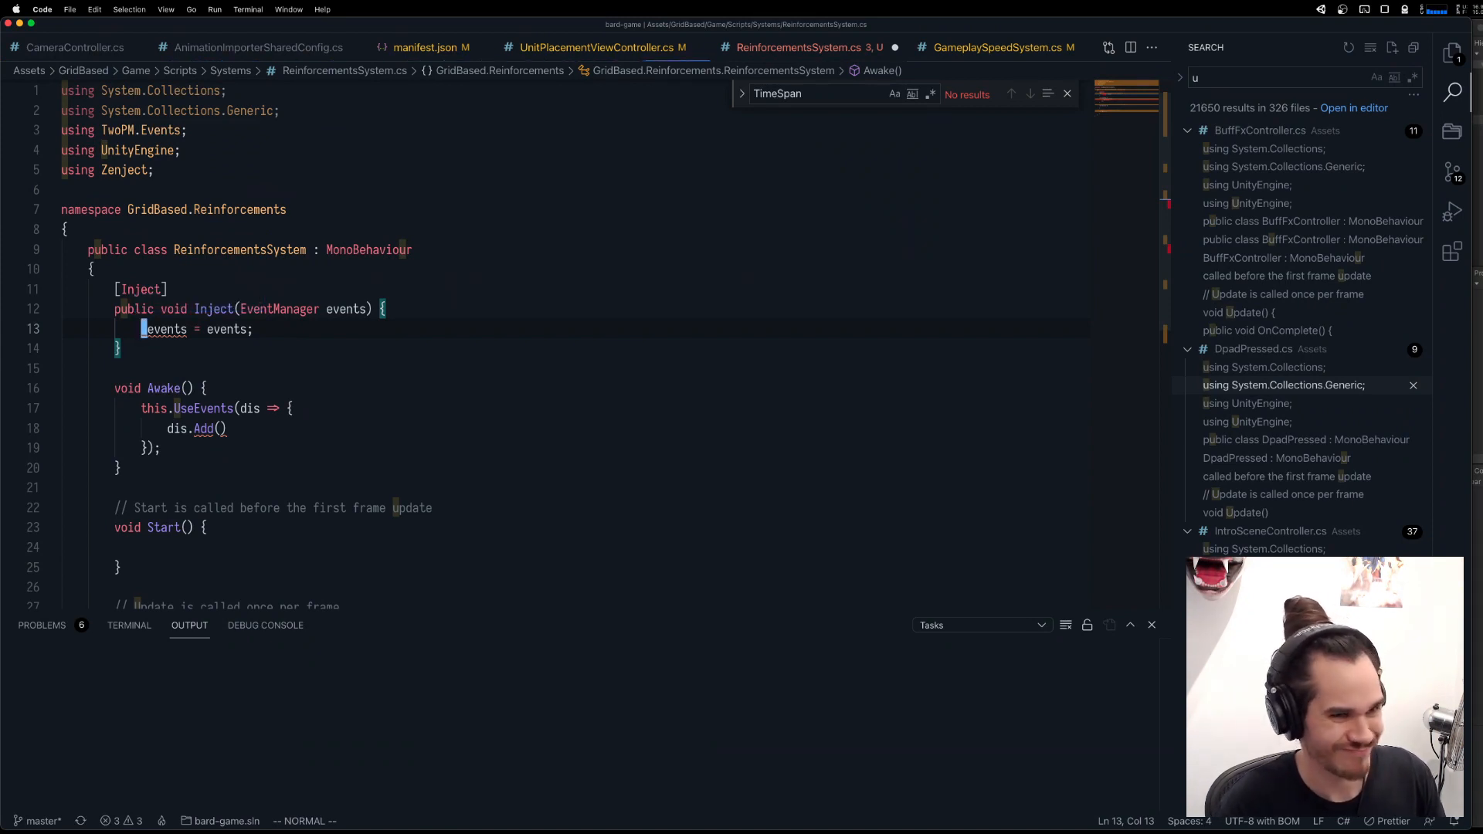
pyautogui.hotkey('ctrl', '.')
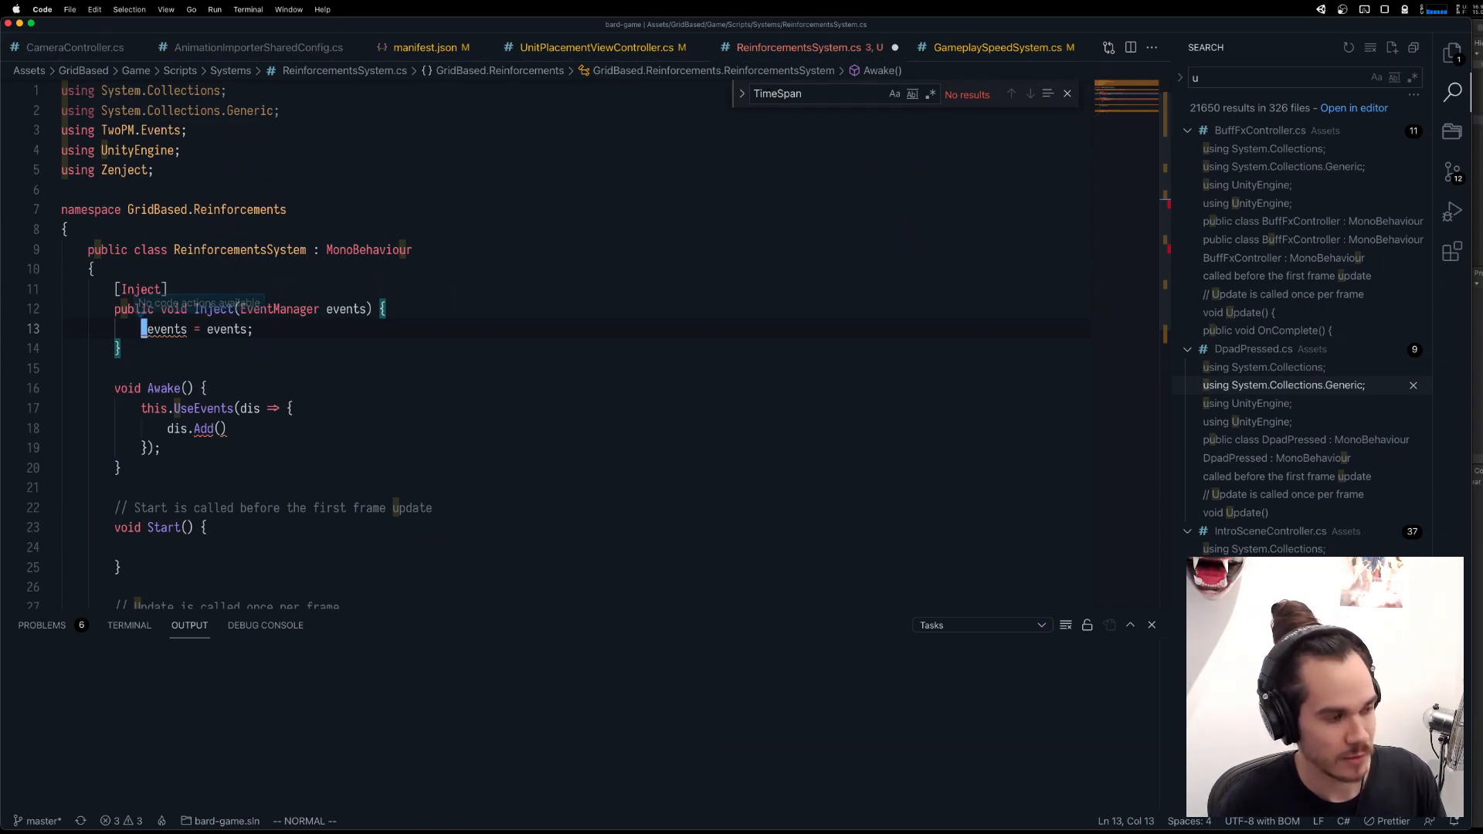
pyautogui.hotkey('ctrl', '.')
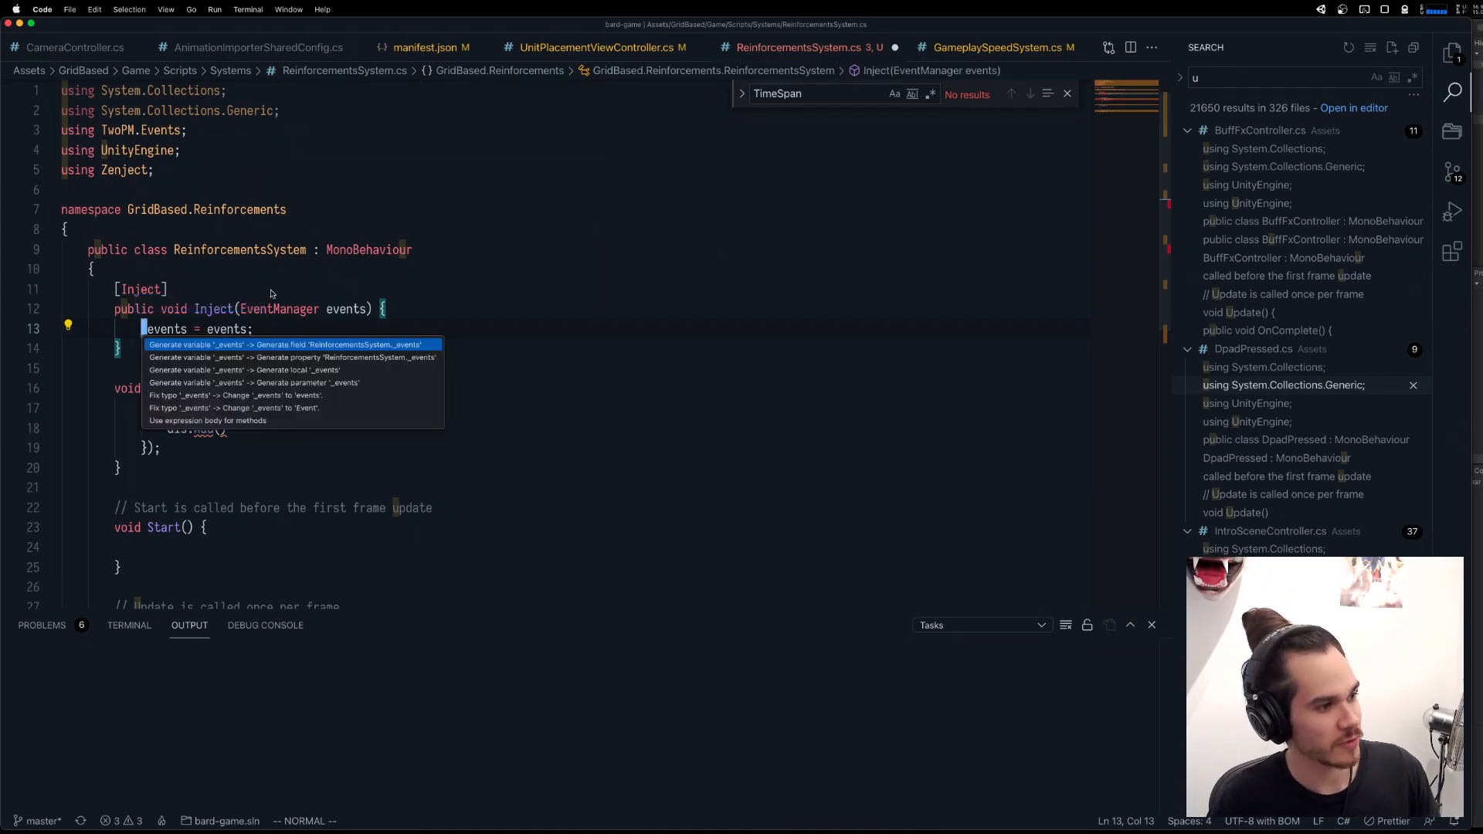
pyautogui.press('Return')
pyautogui.click(261, 311)
# Pass a generic _events.OnEvent call into dis.Add in Awake, and import the TwoPM.Events.Rx namespace.
pyautogui.click(250, 474)
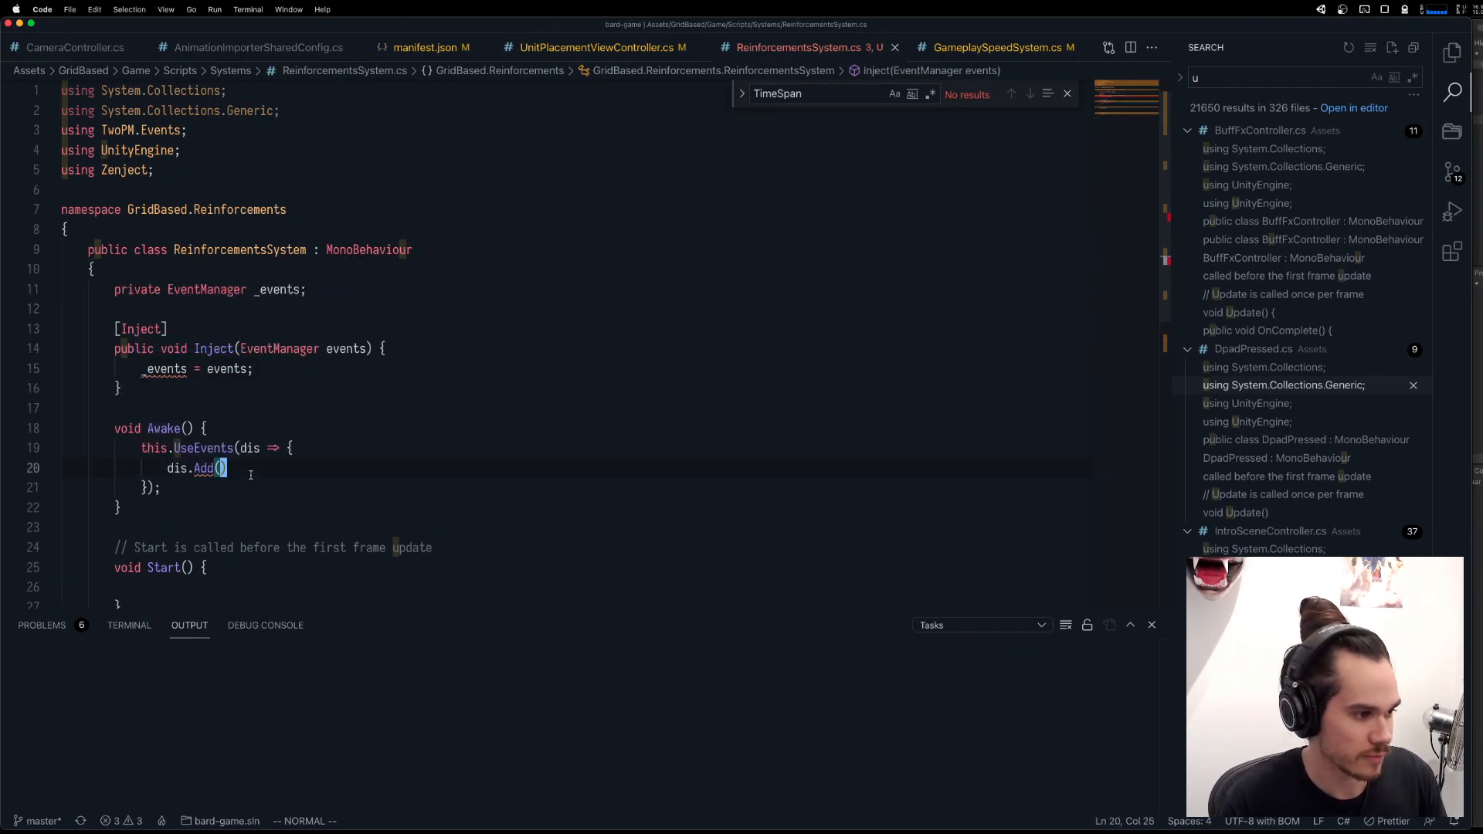
pyautogui.write('is.Add(_events.OnE')
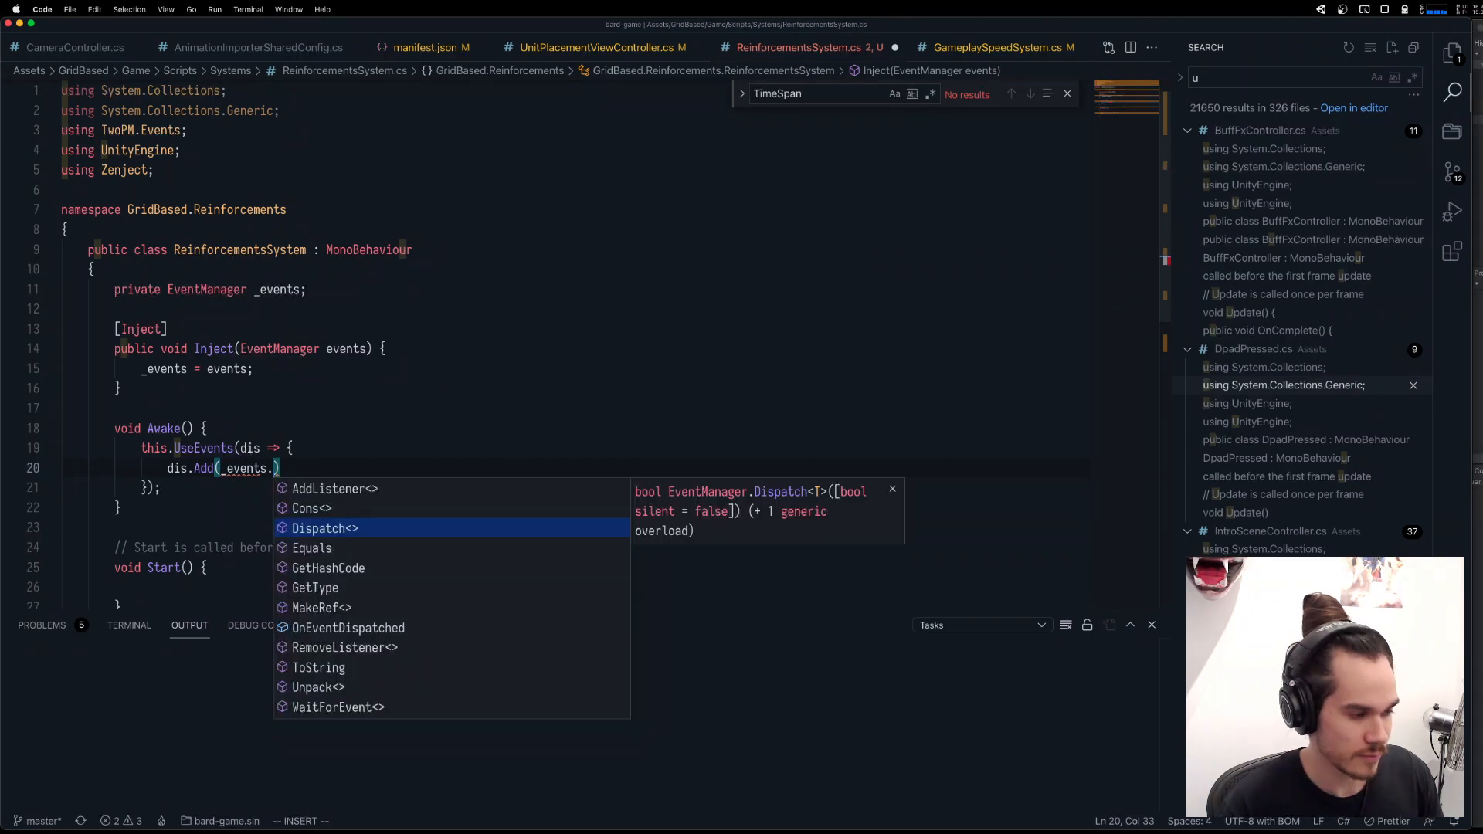
pyautogui.write('vent')
pyautogui.press('super+period')
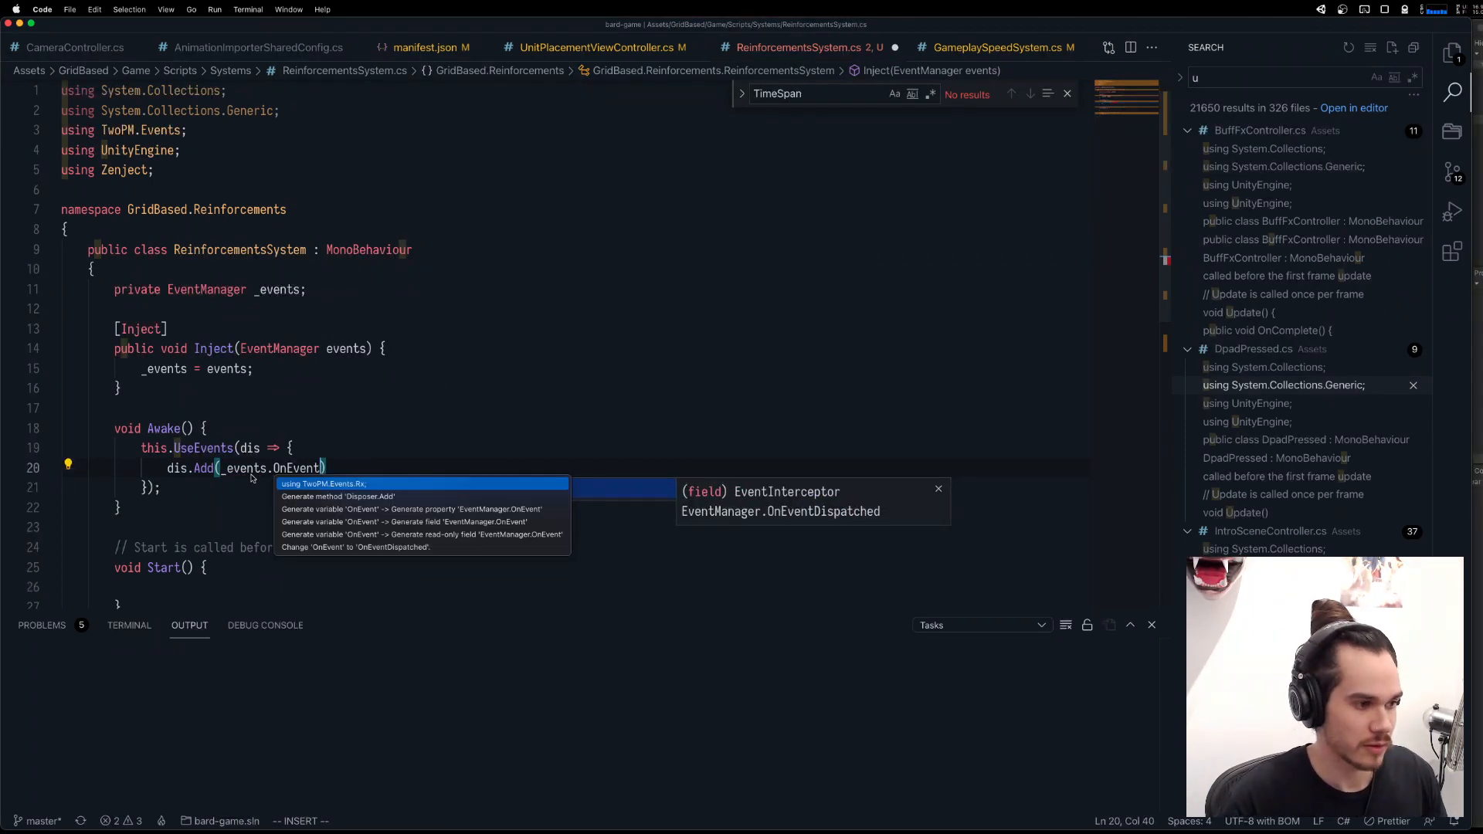
pyautogui.press('Return')
pyautogui.write('<')
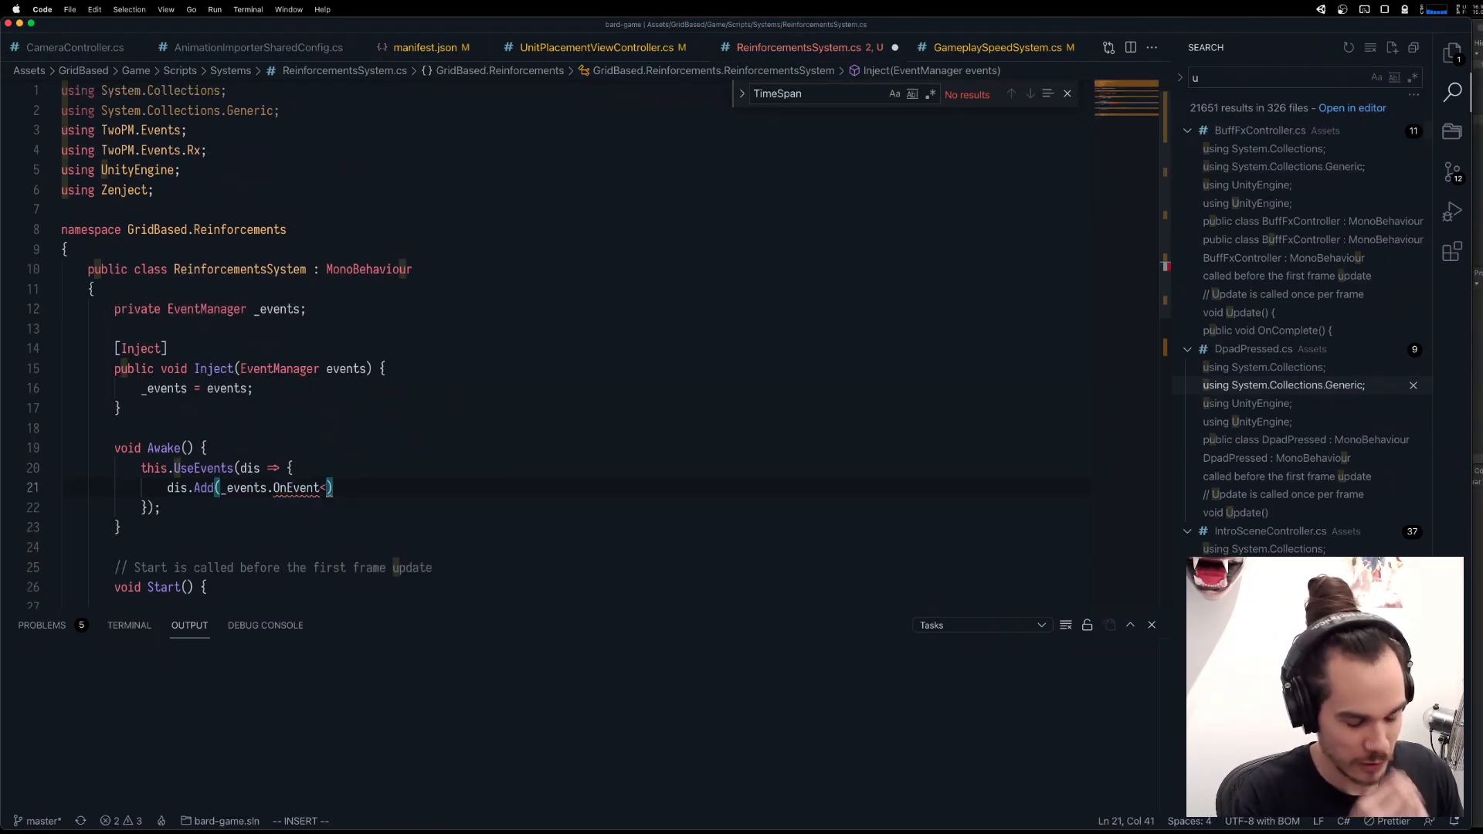
pyautogui.write('UnitWentForHelp')
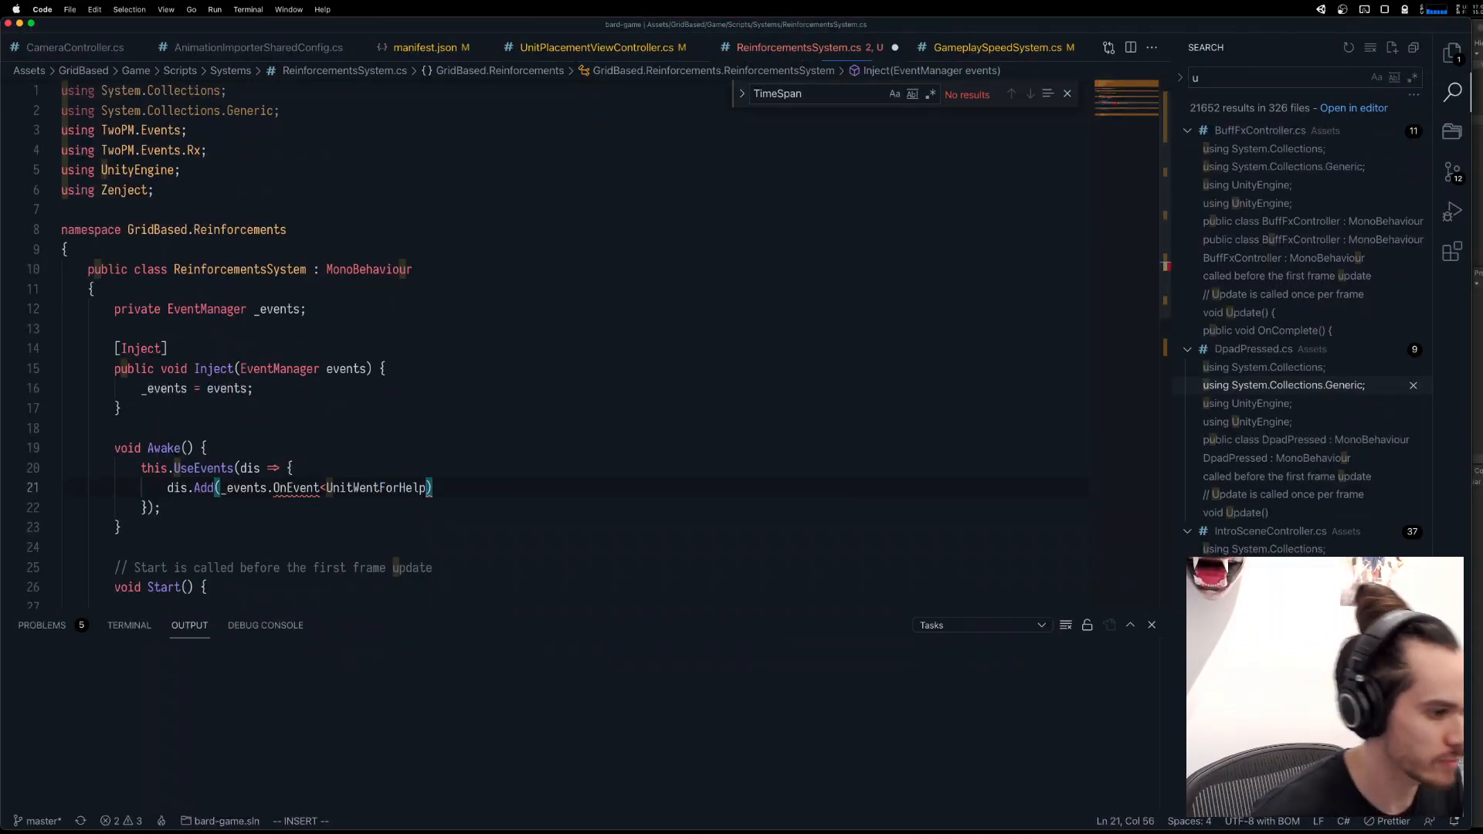
# Specify UnitWentForHelp as the OnEvent type and import its GridBased.UI namespace.
pyautogui.press('super+period')
pyautogui.press('super+period')
pyautogui.press('Escape')
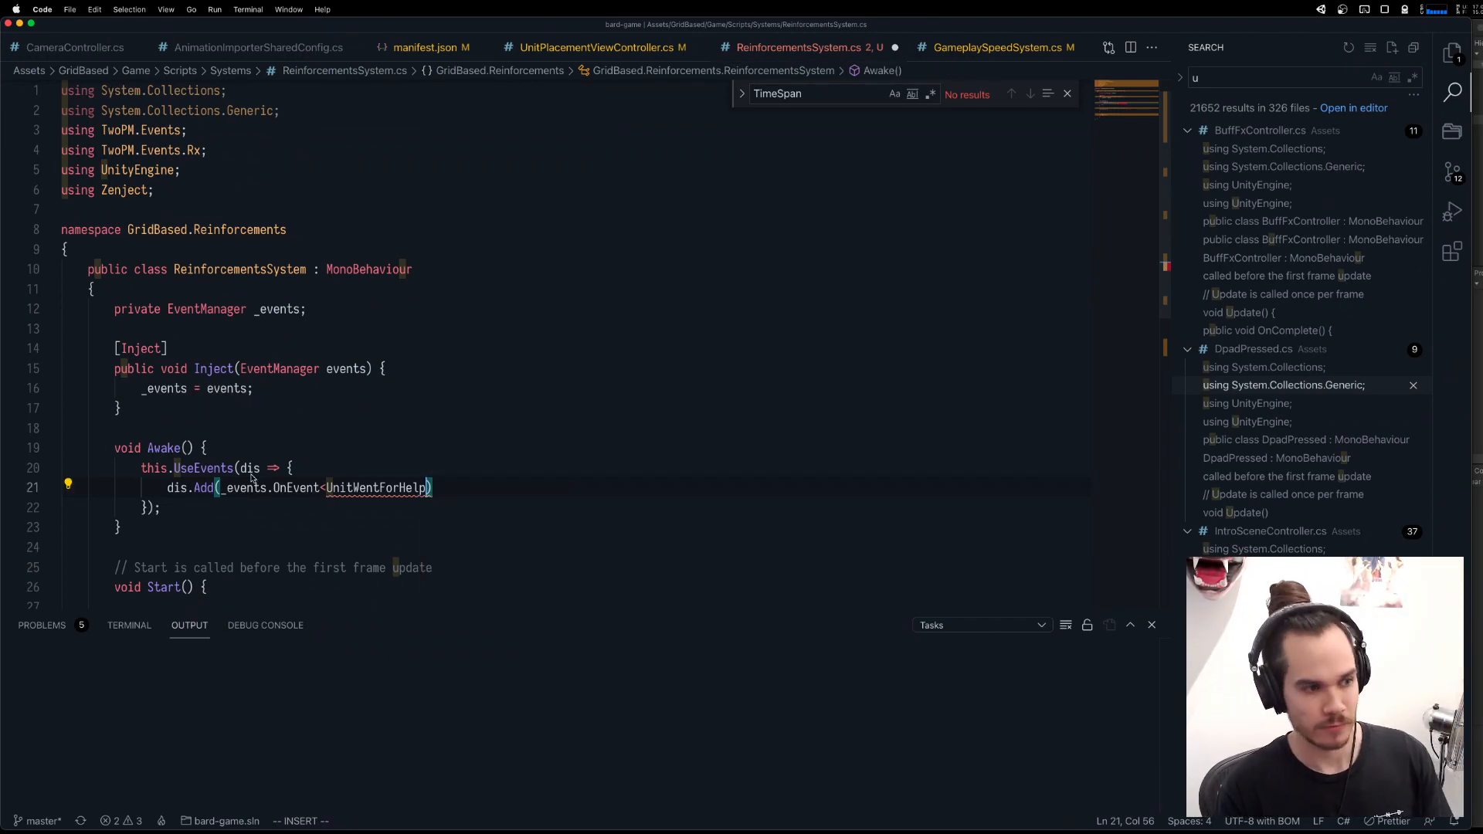
pyautogui.press('super+period')
pyautogui.press('Return')
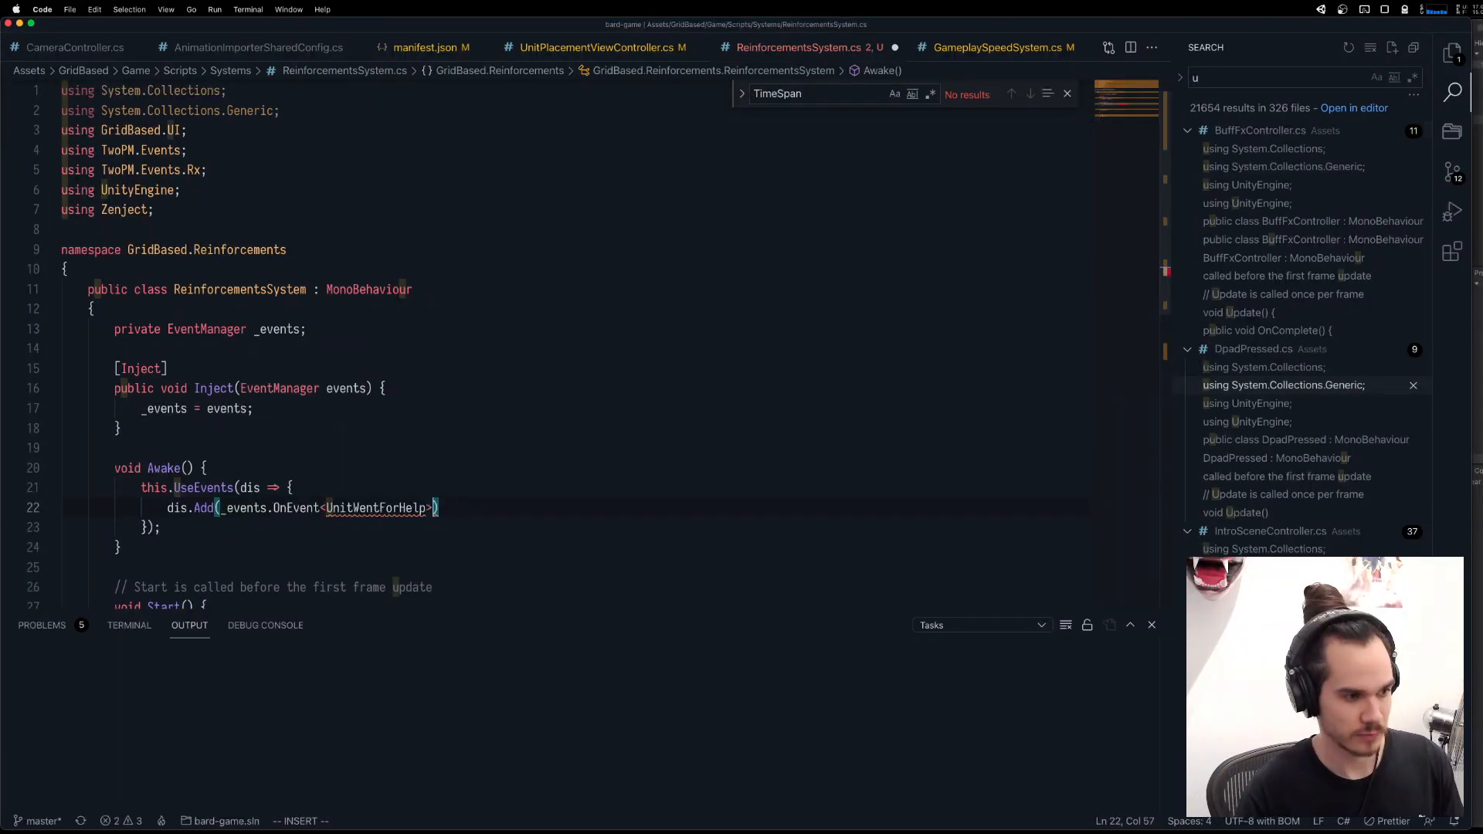
# Complete the OnEvent<UnitWentForHelp>() call and chain a Subscribe call on the following line.
pyautogui.write('>()')
pyautogui.press('Return')
pyautogui.press('Tab')
pyautogui.write('.Subscribe')
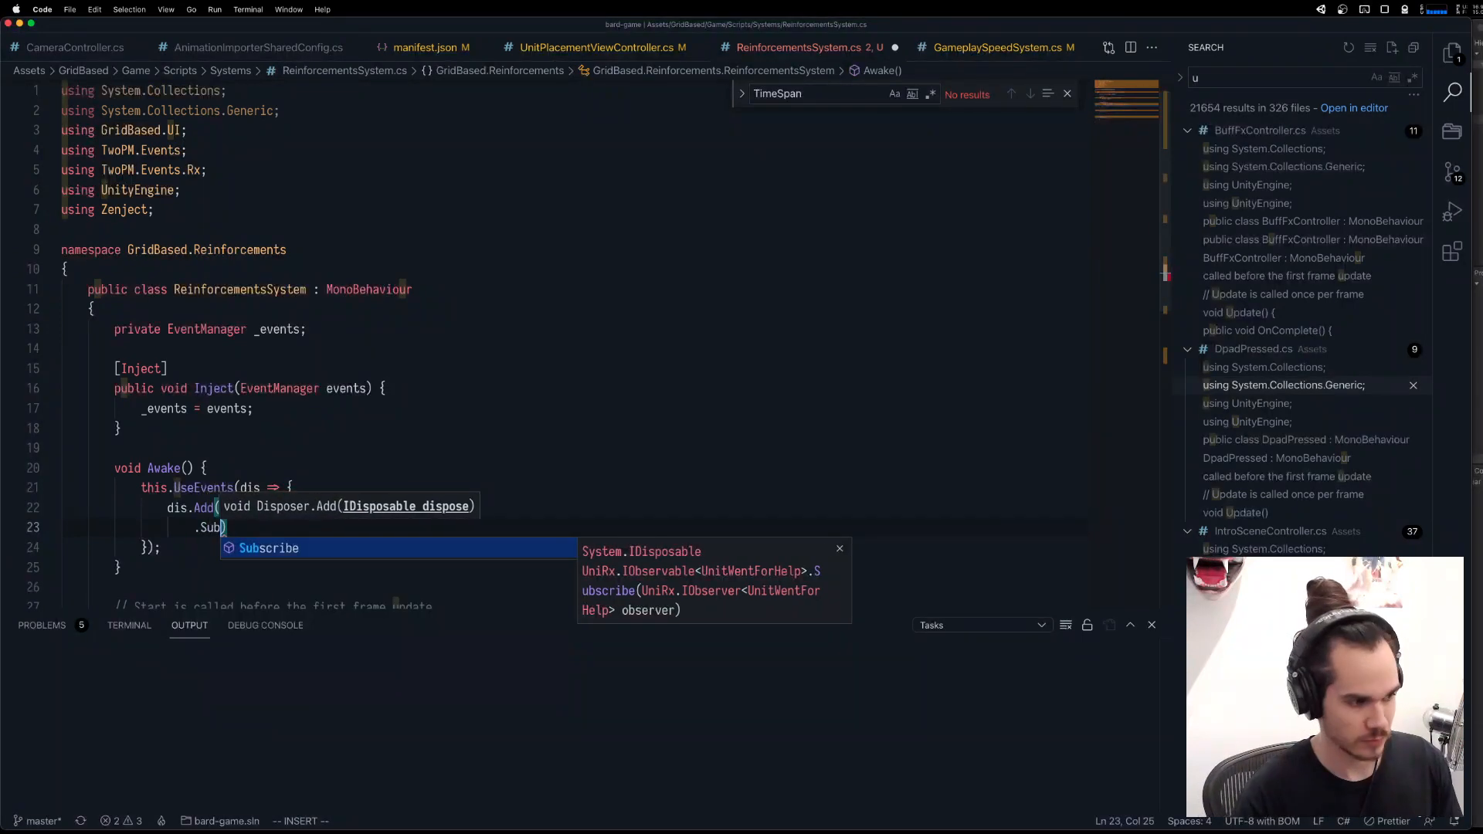
pyautogui.write('(')
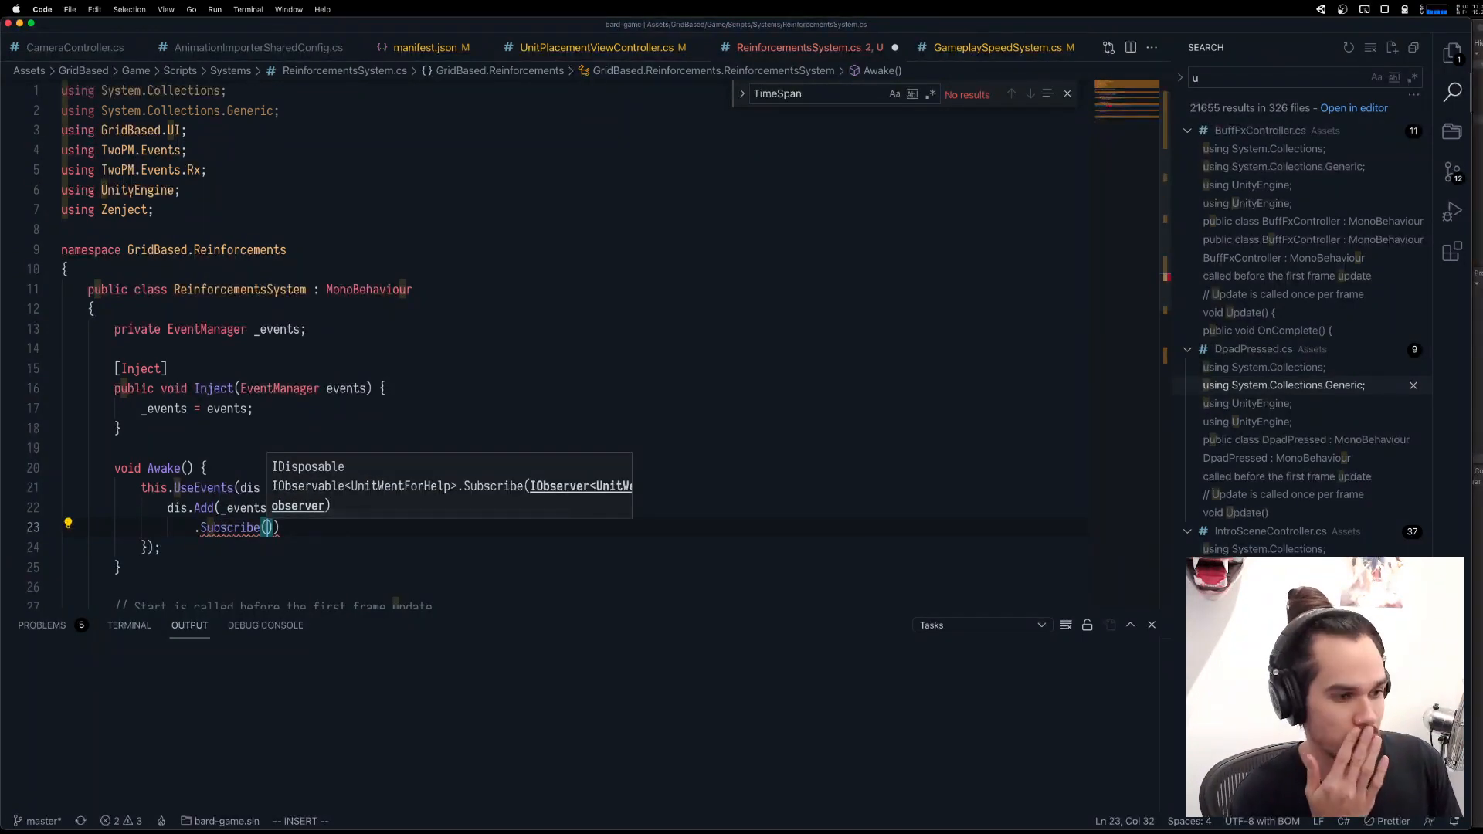
pyautogui.write('x ')
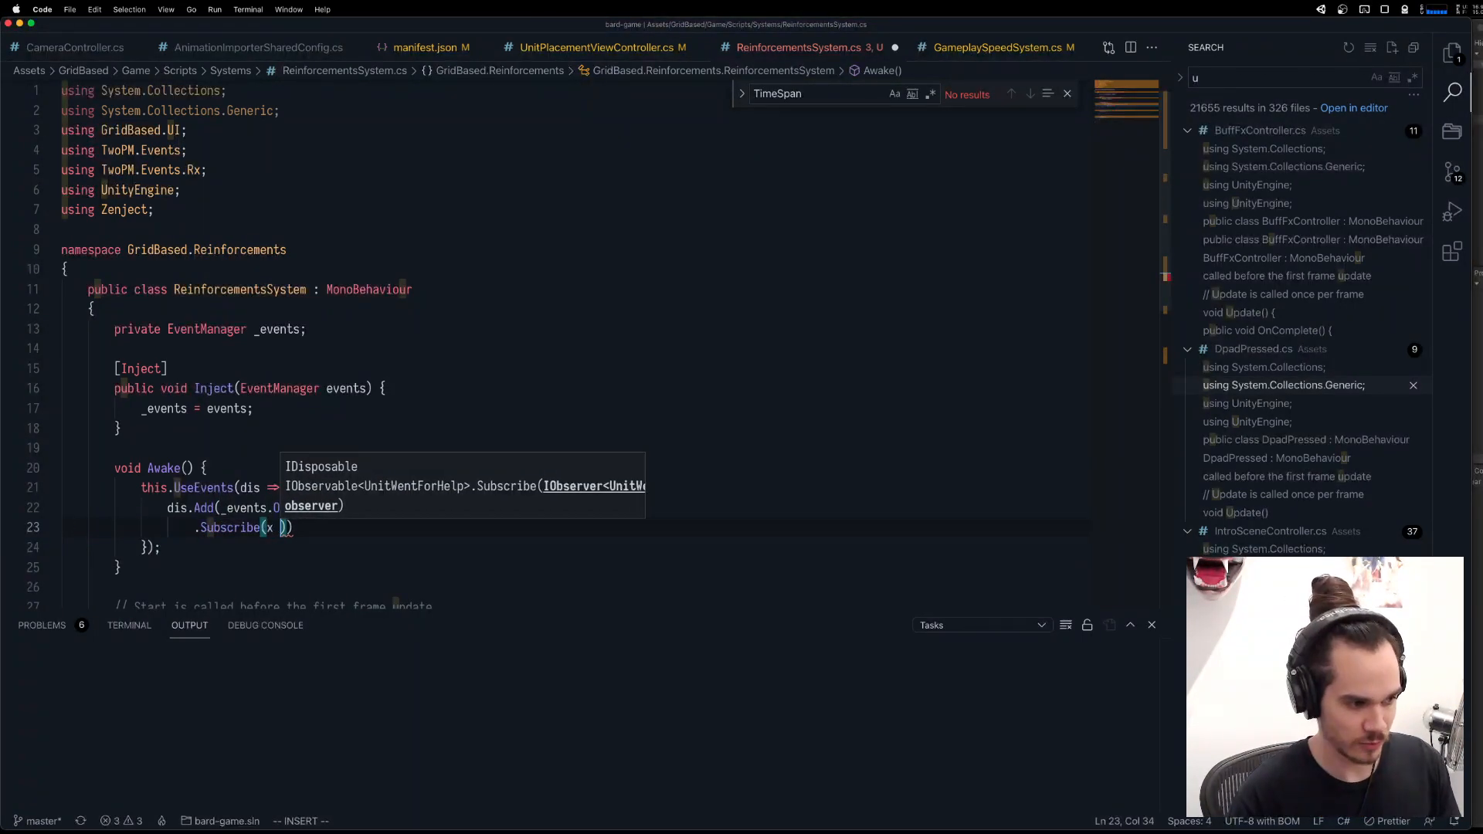
pyautogui.write('=> {')
# Give Subscribe an x => lambda with an empty body, end the statement with a semicolon, and save the file.
pyautogui.press('Return')
pyautogui.press('Escape')
pyautogui.press('j')
pyautogui.hotkey('shift', 'a')
pyautogui.write(';')
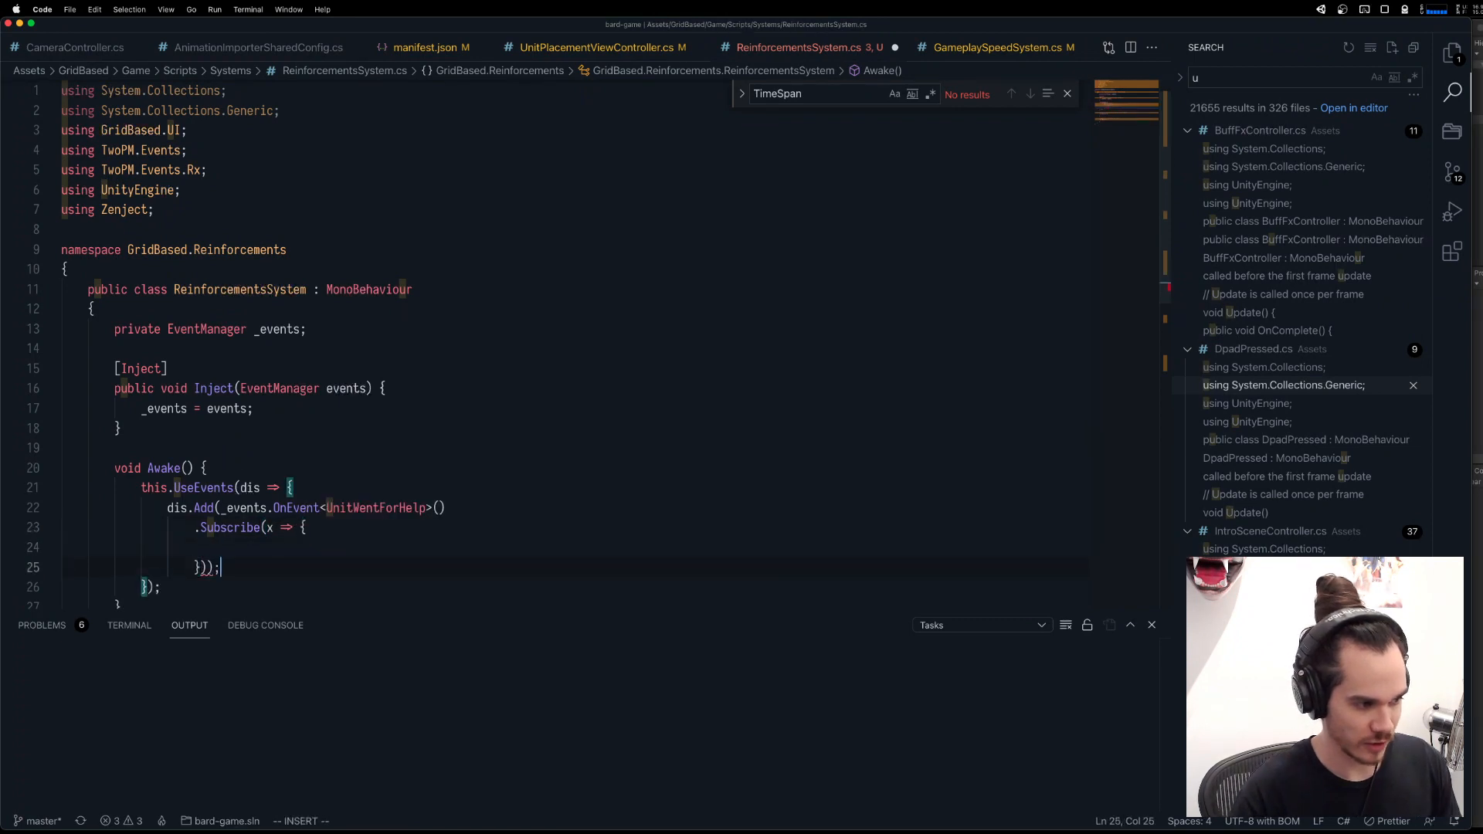
pyautogui.press('Escape')
pyautogui.press('super+s')
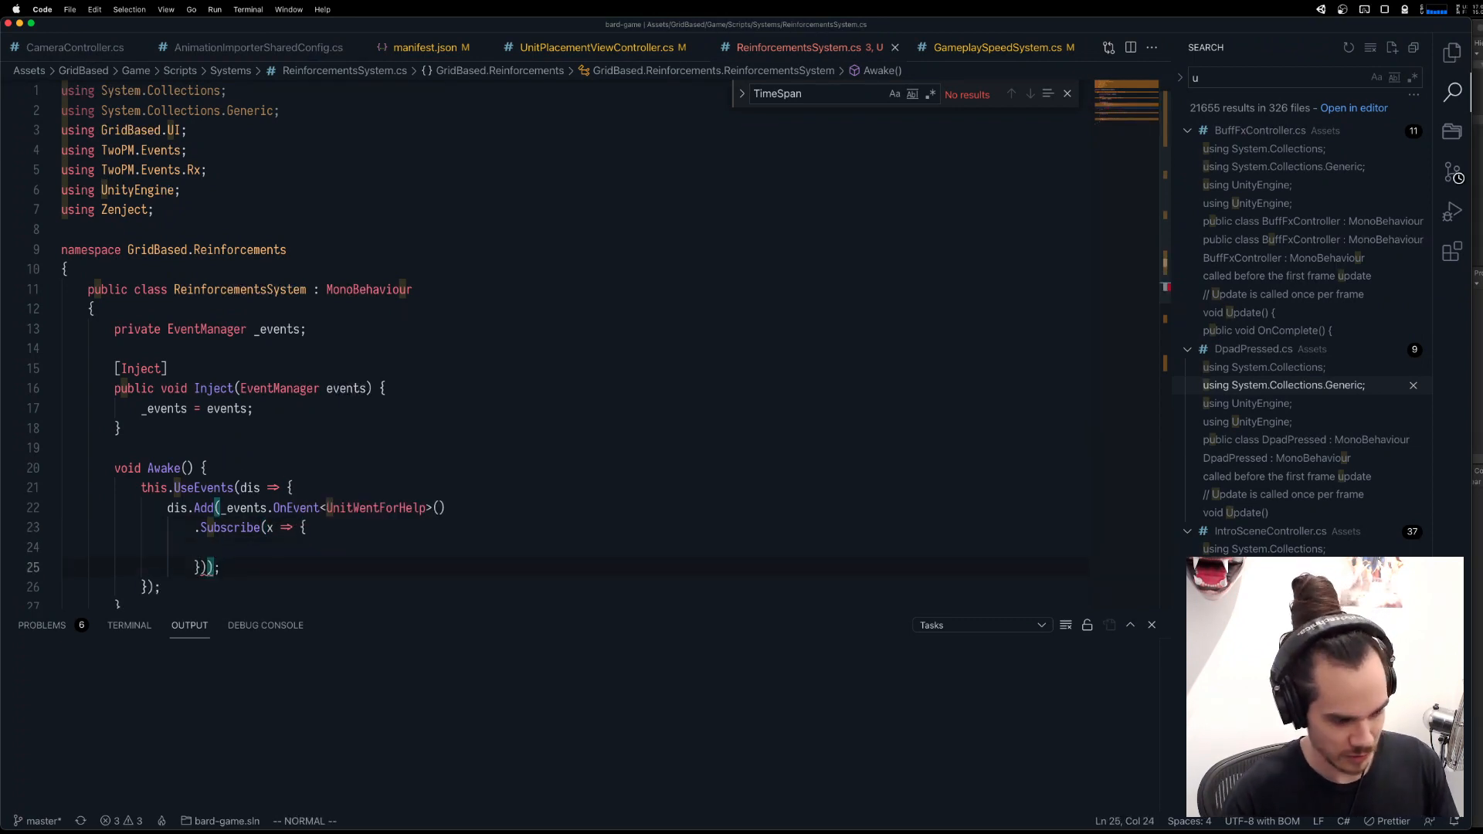
# Add a using UniRx; directive below the Zenject import and save the script.
pyautogui.write('?using')
pyautogui.press('Return')
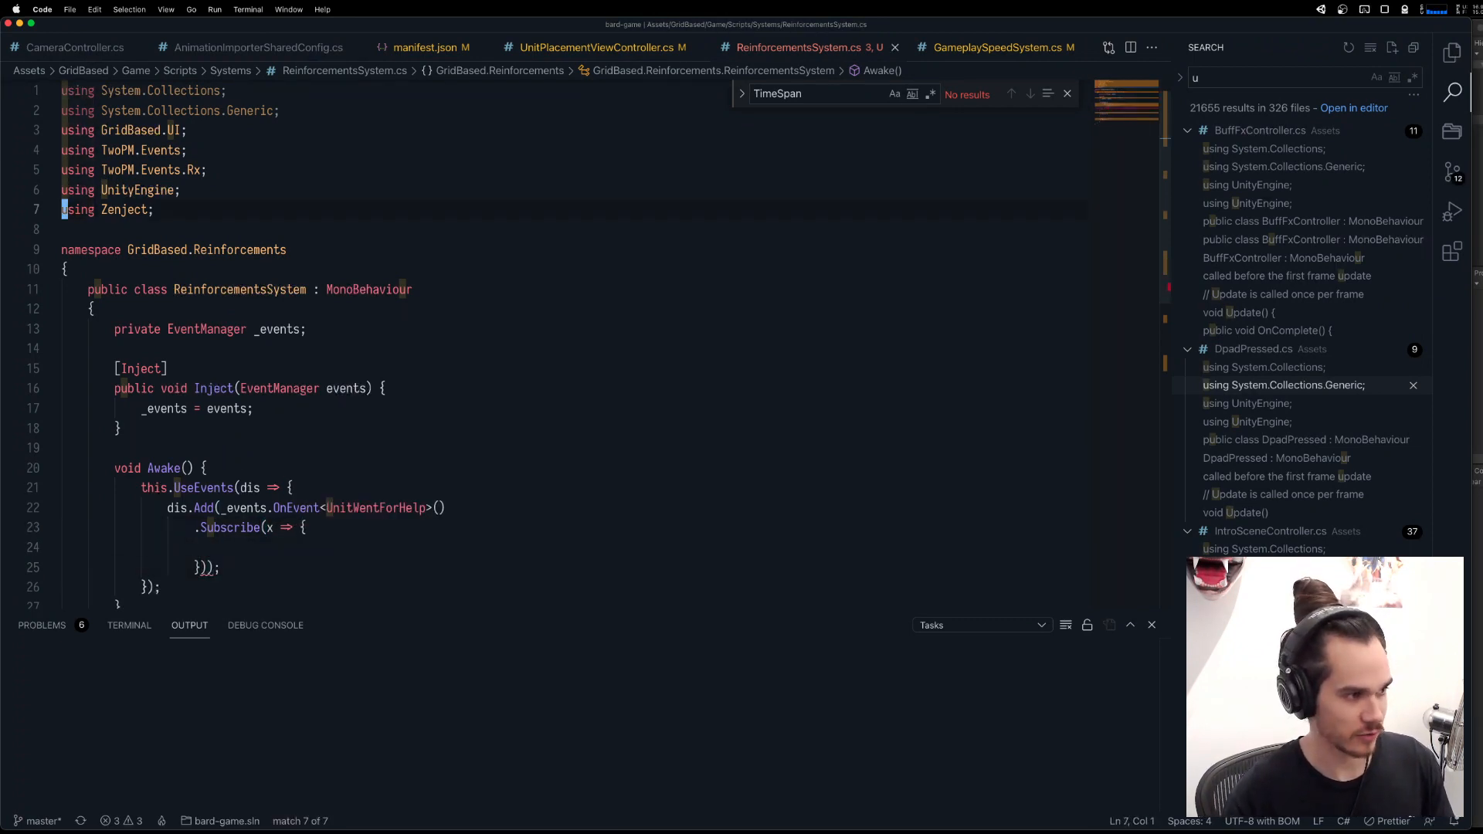
pyautogui.write('ousing UniRx')
pyautogui.press('Escape')
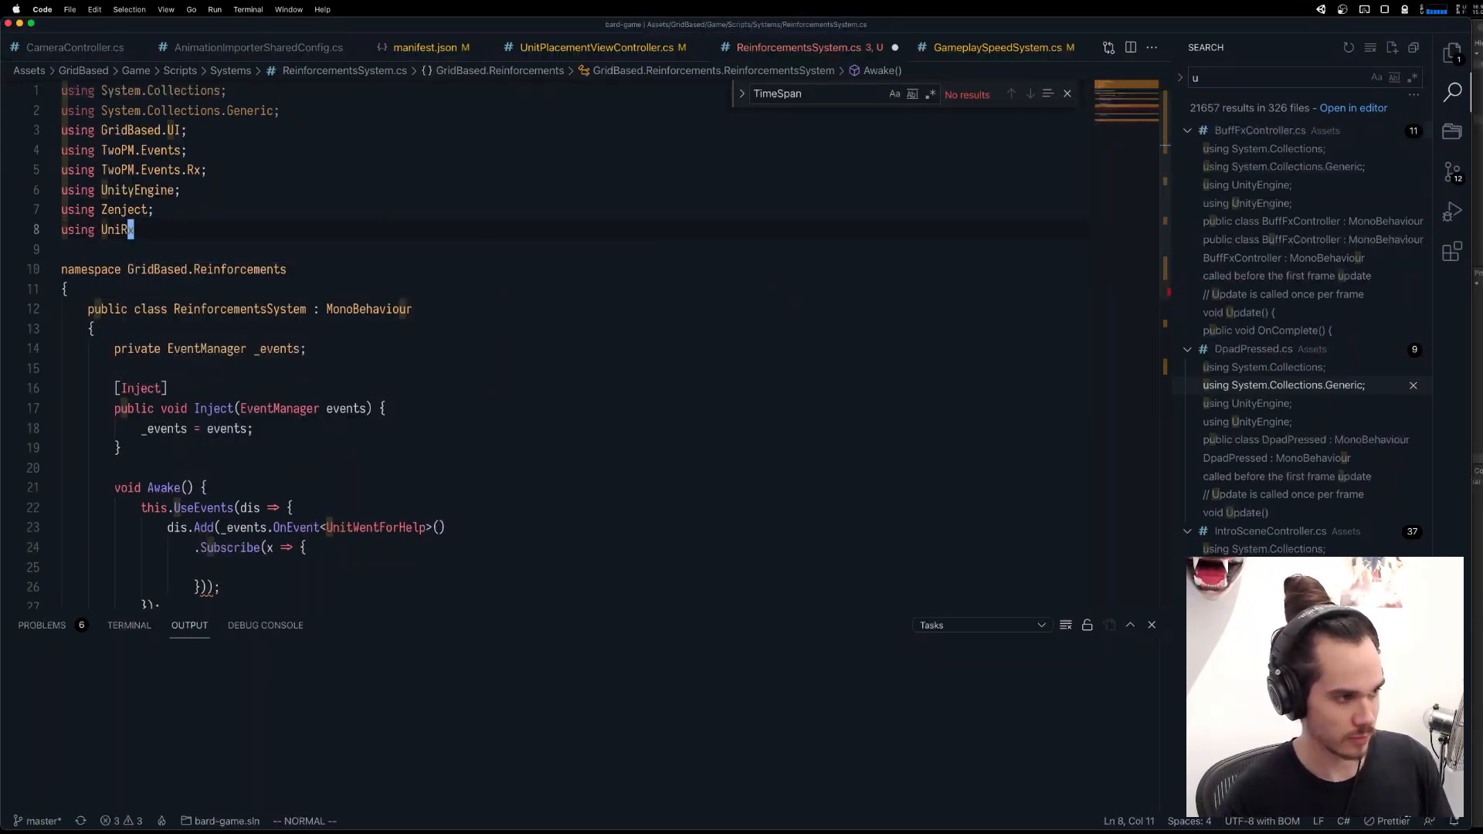
pyautogui.hotkey('shift', 'a')
pyautogui.write(';')
pyautogui.press('Escape')
pyautogui.press('super+s')
# Break the line after dis.Add( so that _events.OnEvent<UnitWentForHelp>() starts on its own line.
pyautogui.write('/Sub')
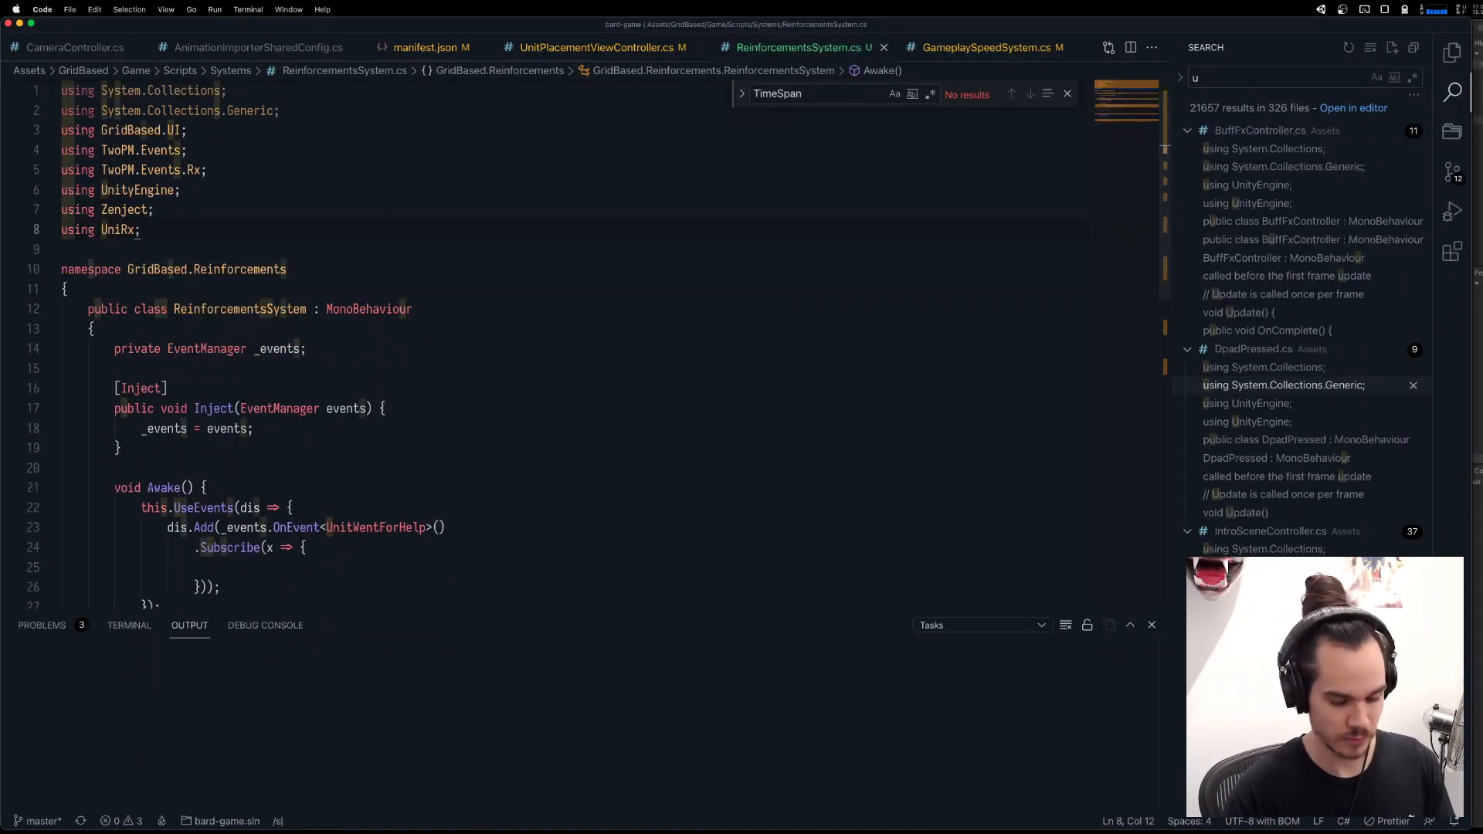
pyautogui.press('Return')
pyautogui.press('j')
pyautogui.hotkey('shift', 's')
pyautogui.press('super+s')
pyautogui.press('Escape')
pyautogui.press('k')
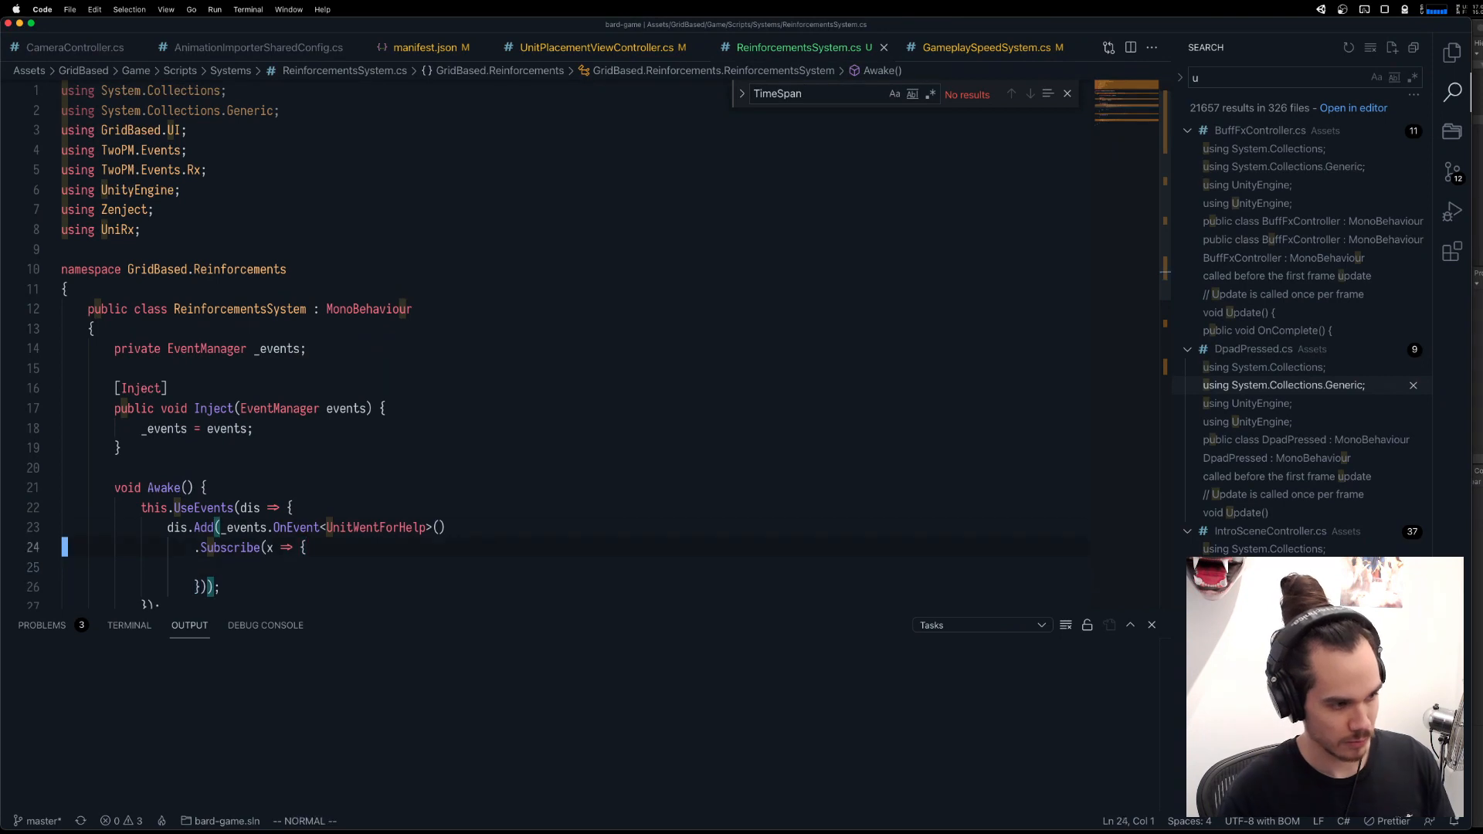
pyautogui.press('k')
pyautogui.press('l')
pyautogui.press('l')
pyautogui.press('l')
pyautogui.press('l')
pyautogui.press('l')
pyautogui.press('l')
pyautogui.press('l')
pyautogui.press('l')
pyautogui.press('l')
pyautogui.press('l')
pyautogui.press('l')
pyautogui.press('l')
pyautogui.press('l')
pyautogui.press('l')
pyautogui.press('l')
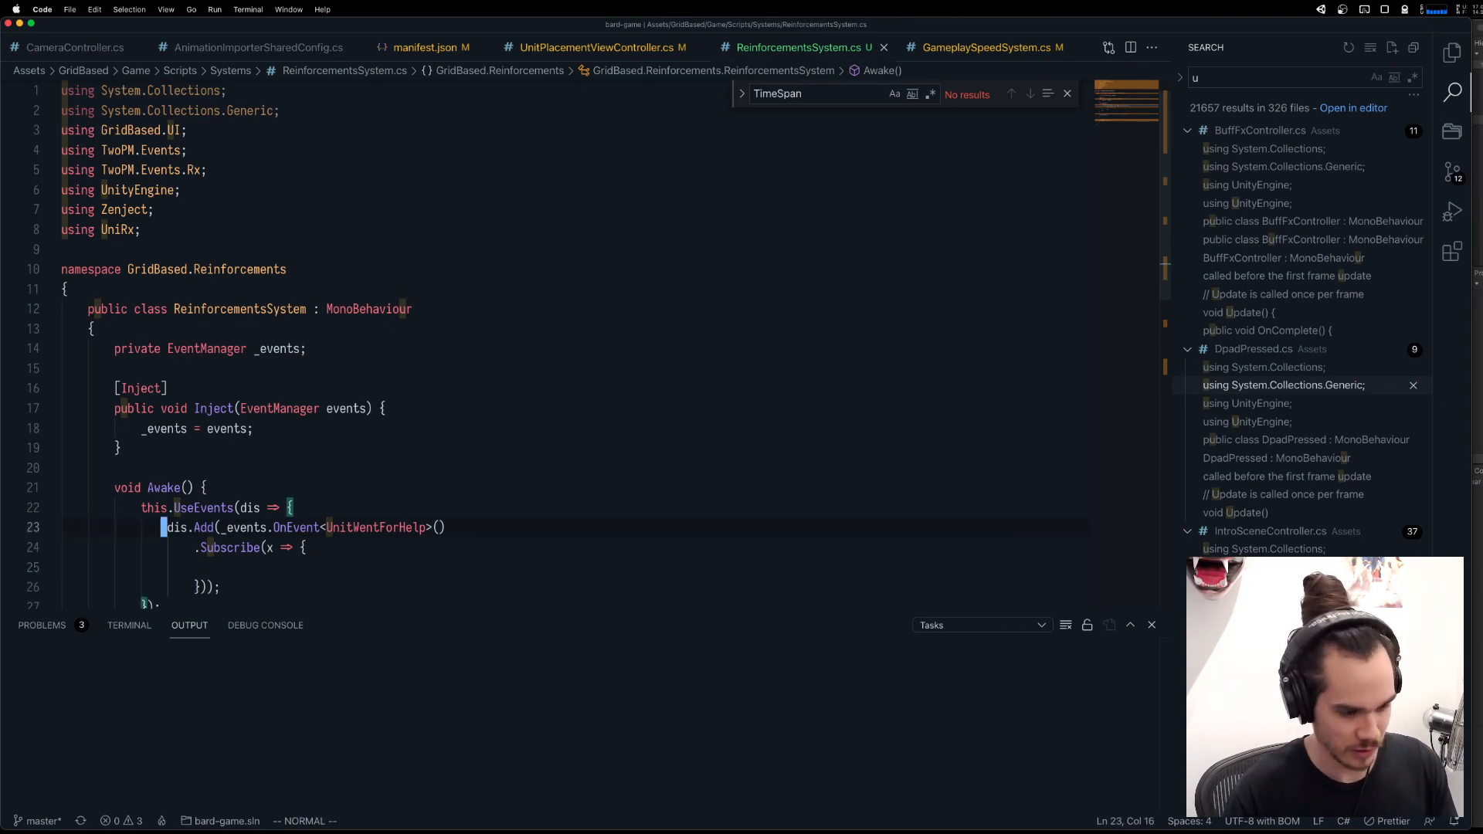
pyautogui.press('f')
pyautogui.press('(')
pyautogui.press('a')
pyautogui.press('Return')
pyautogui.press('Escape')
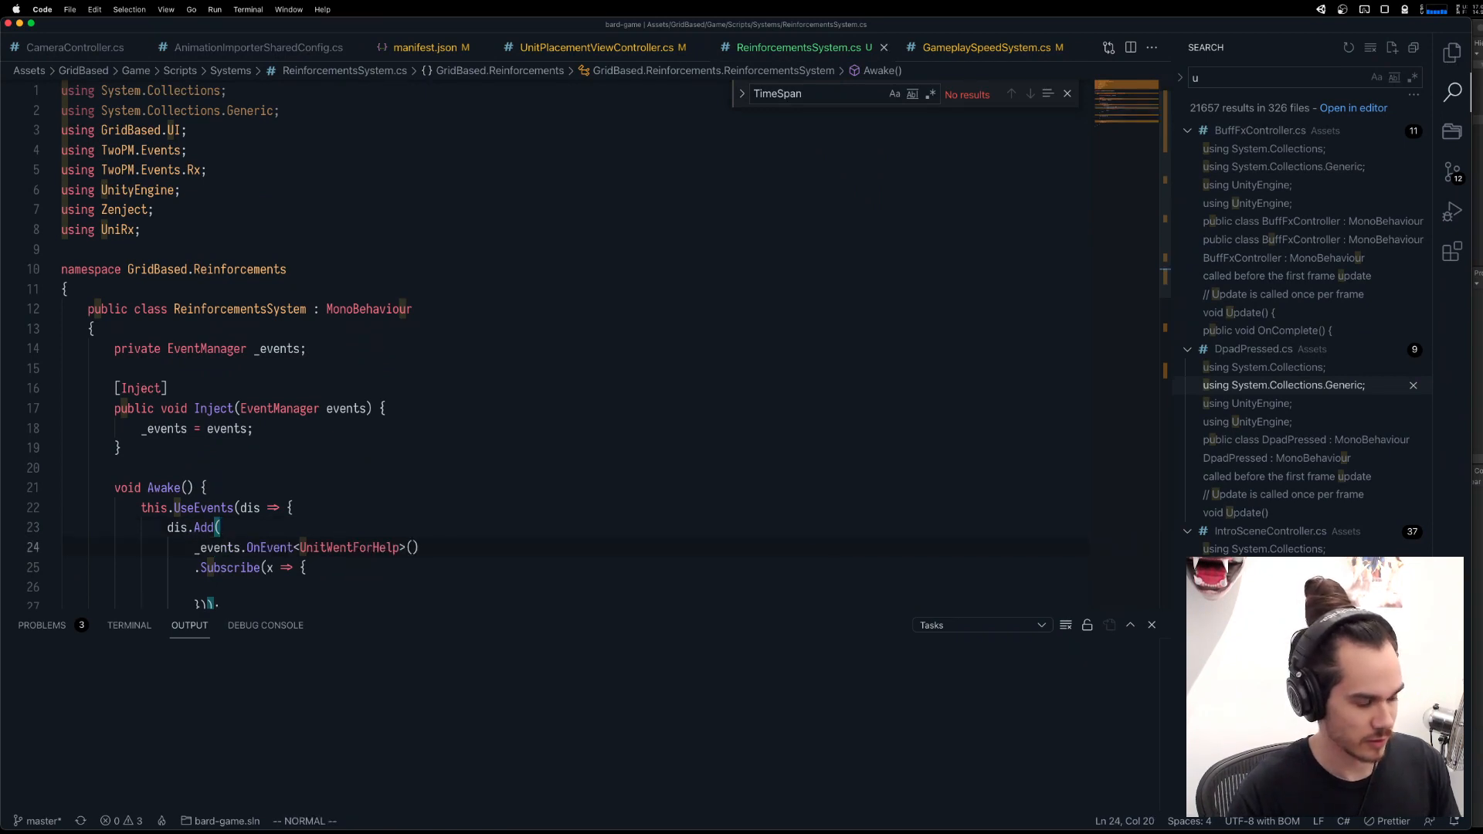
pyautogui.press('j')
pyautogui.press('j')
pyautogui.press('j')
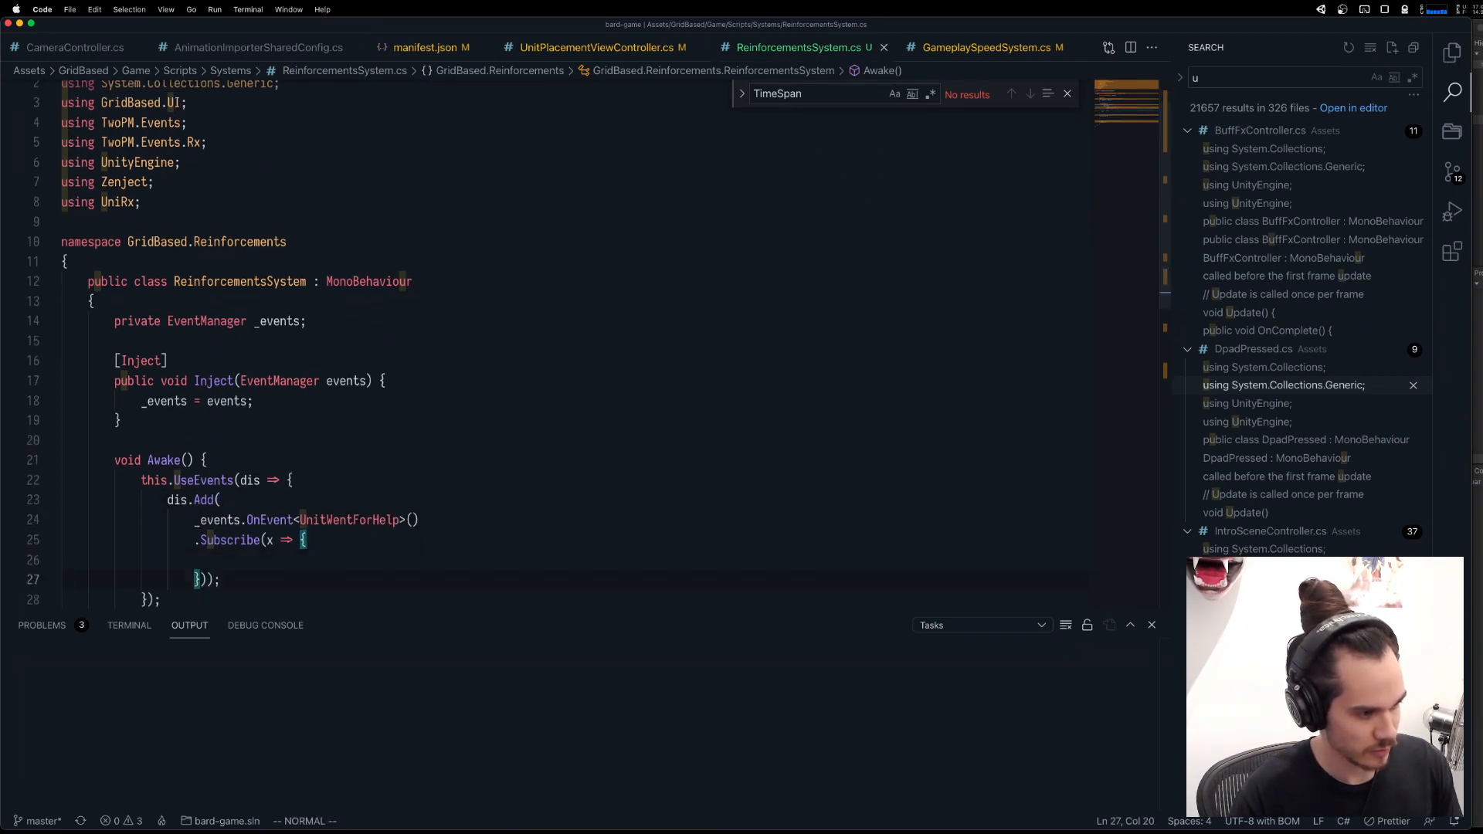
pyautogui.press('k')
pyautogui.press('k')
pyautogui.press('k')
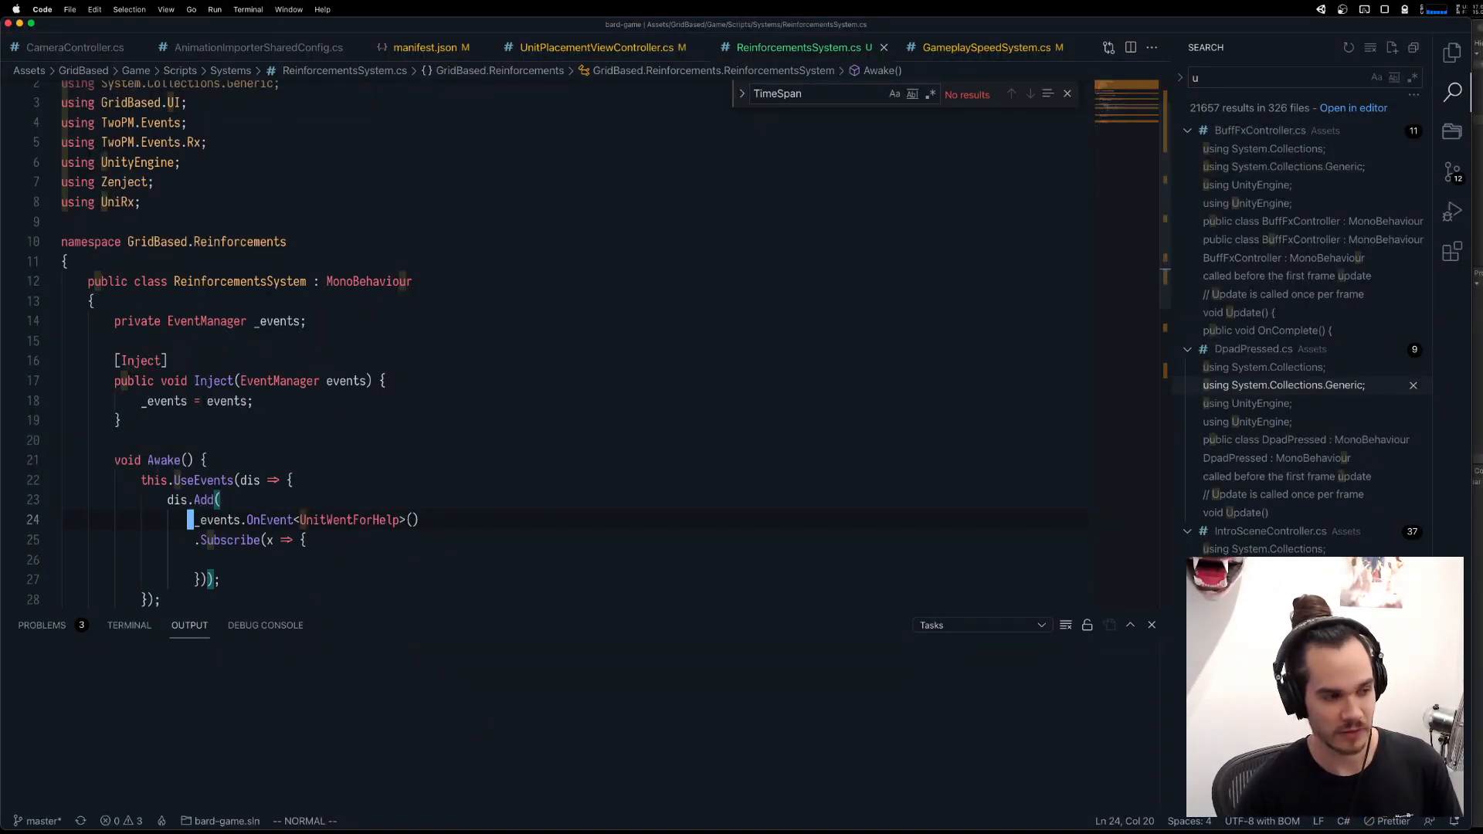
# Declare a private bool field _unitWentForHelp initialised to false below the _events field.
pyautogui.click(330, 332)
pyautogui.write('o')
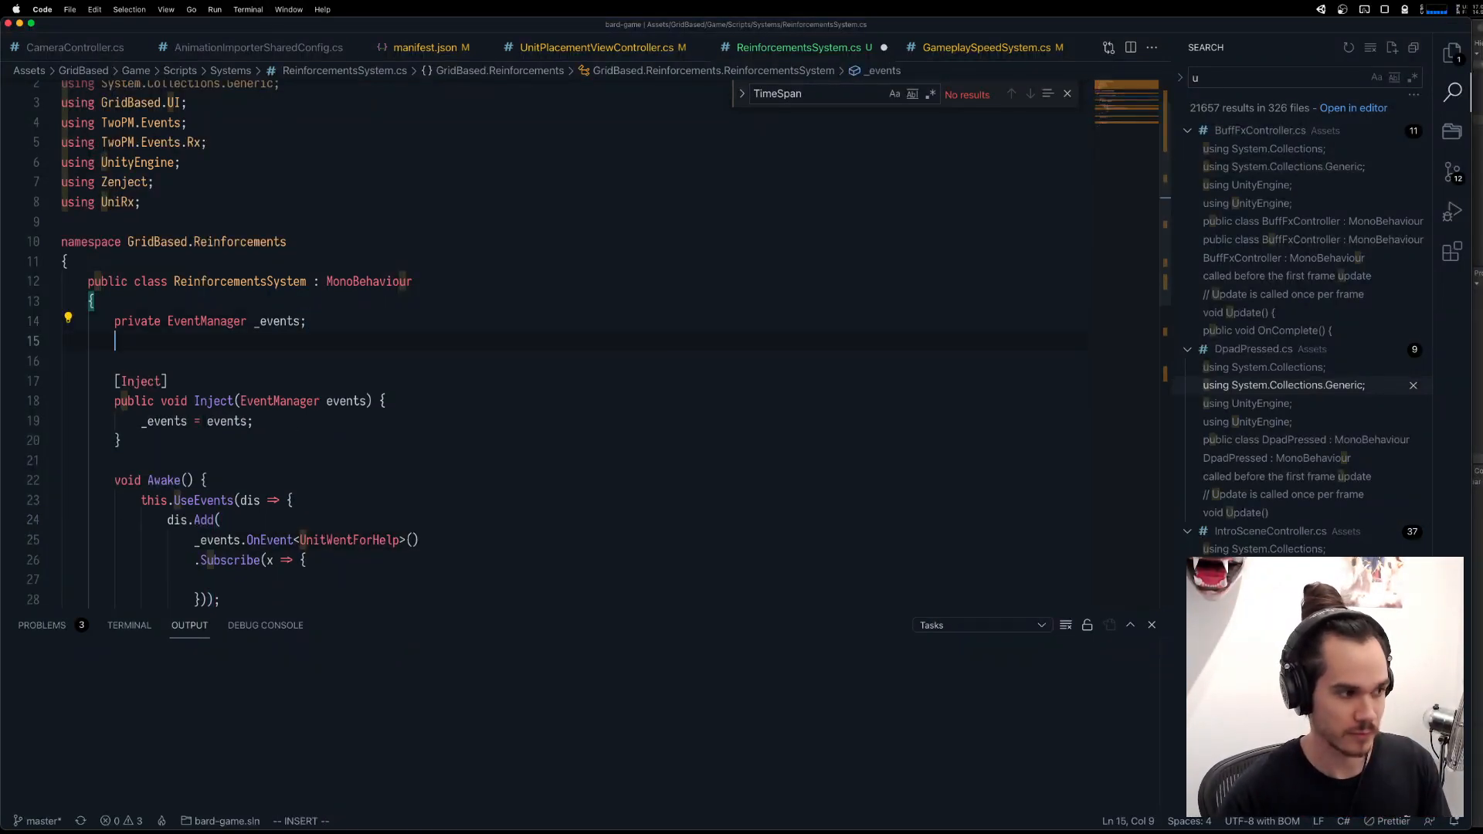
pyautogui.write('private bool ')
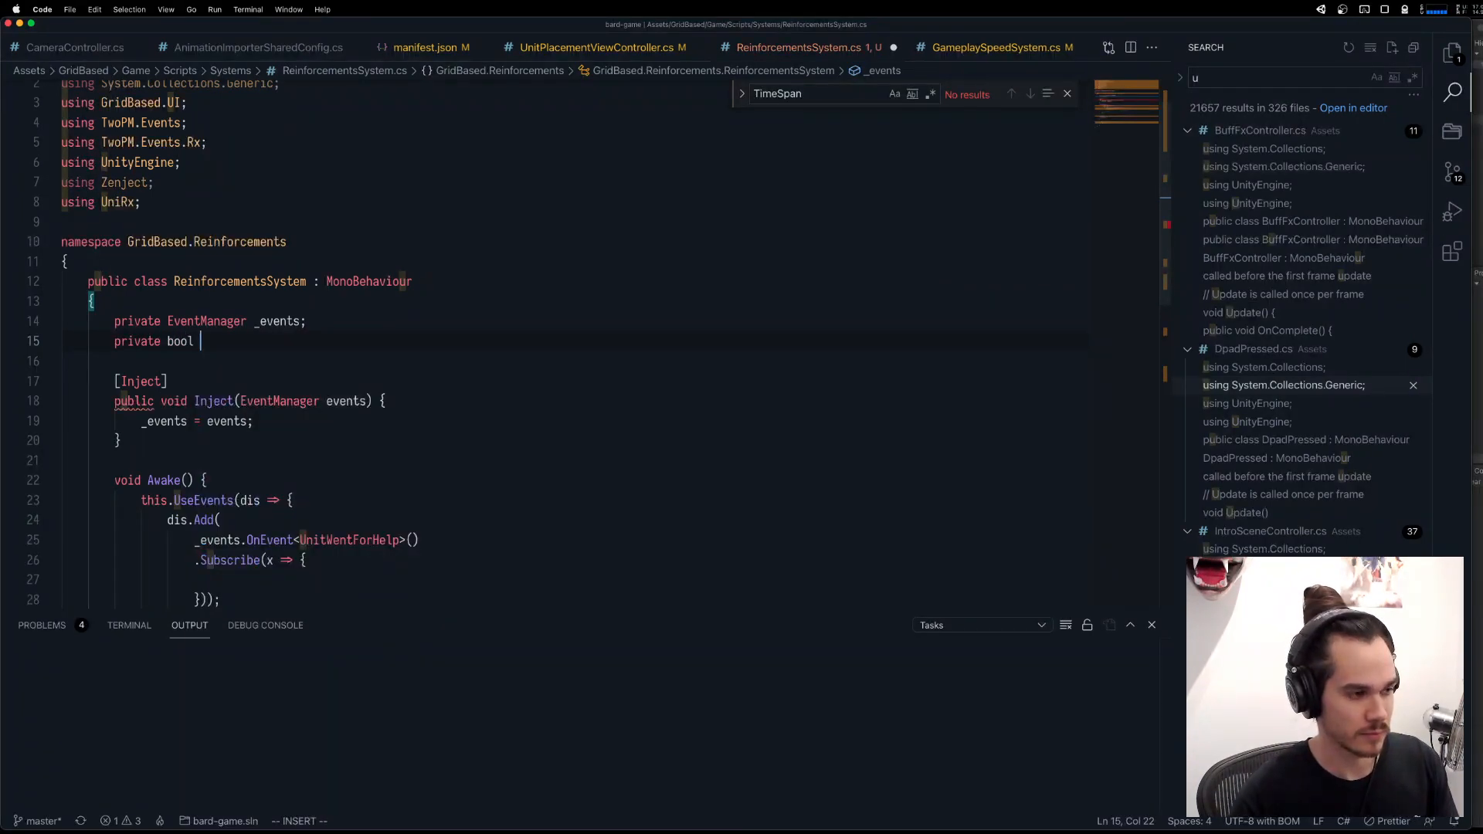
pyautogui.write('_unitWentForHelp')
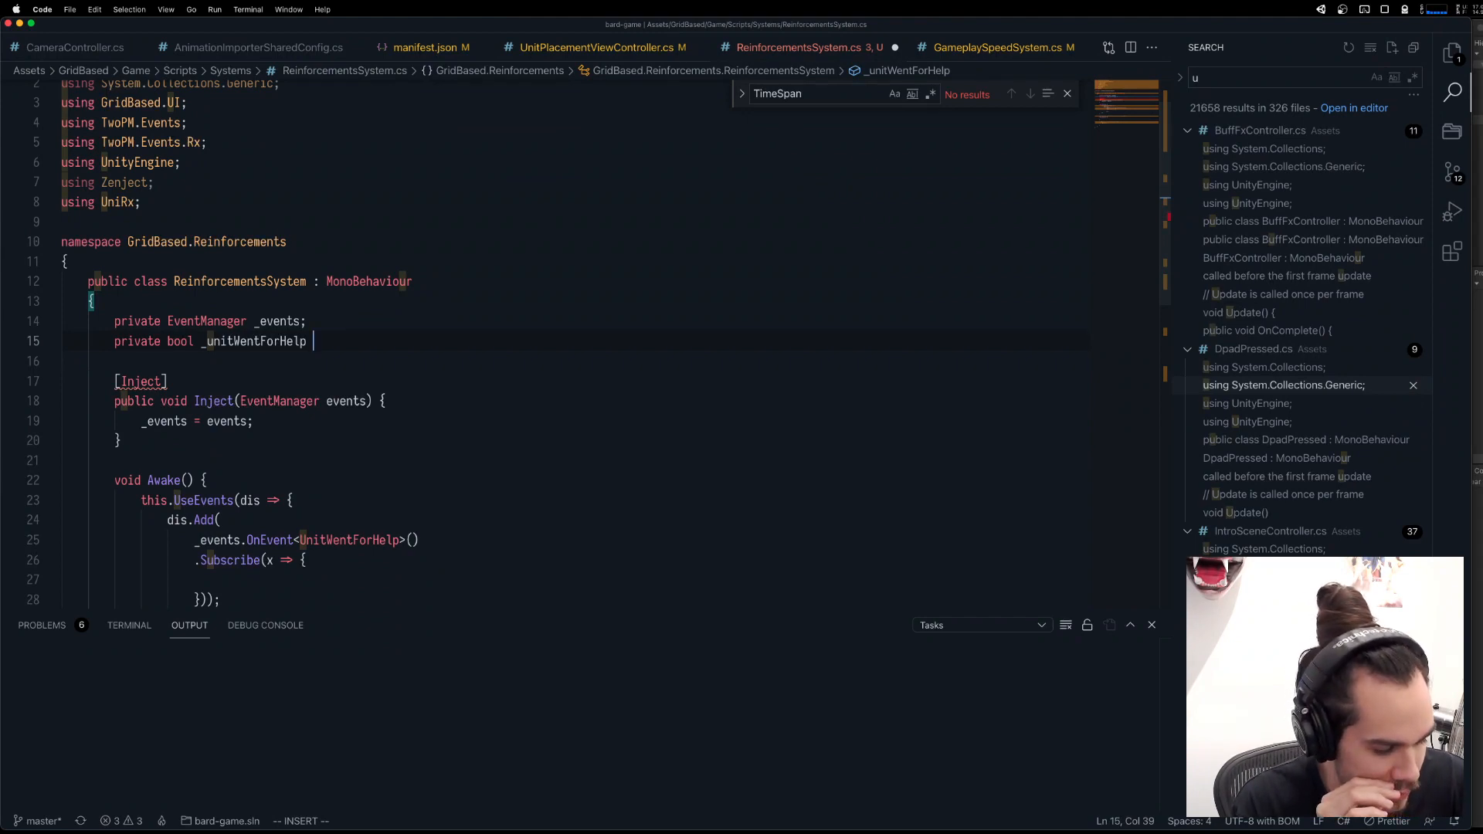
pyautogui.write('= false;')
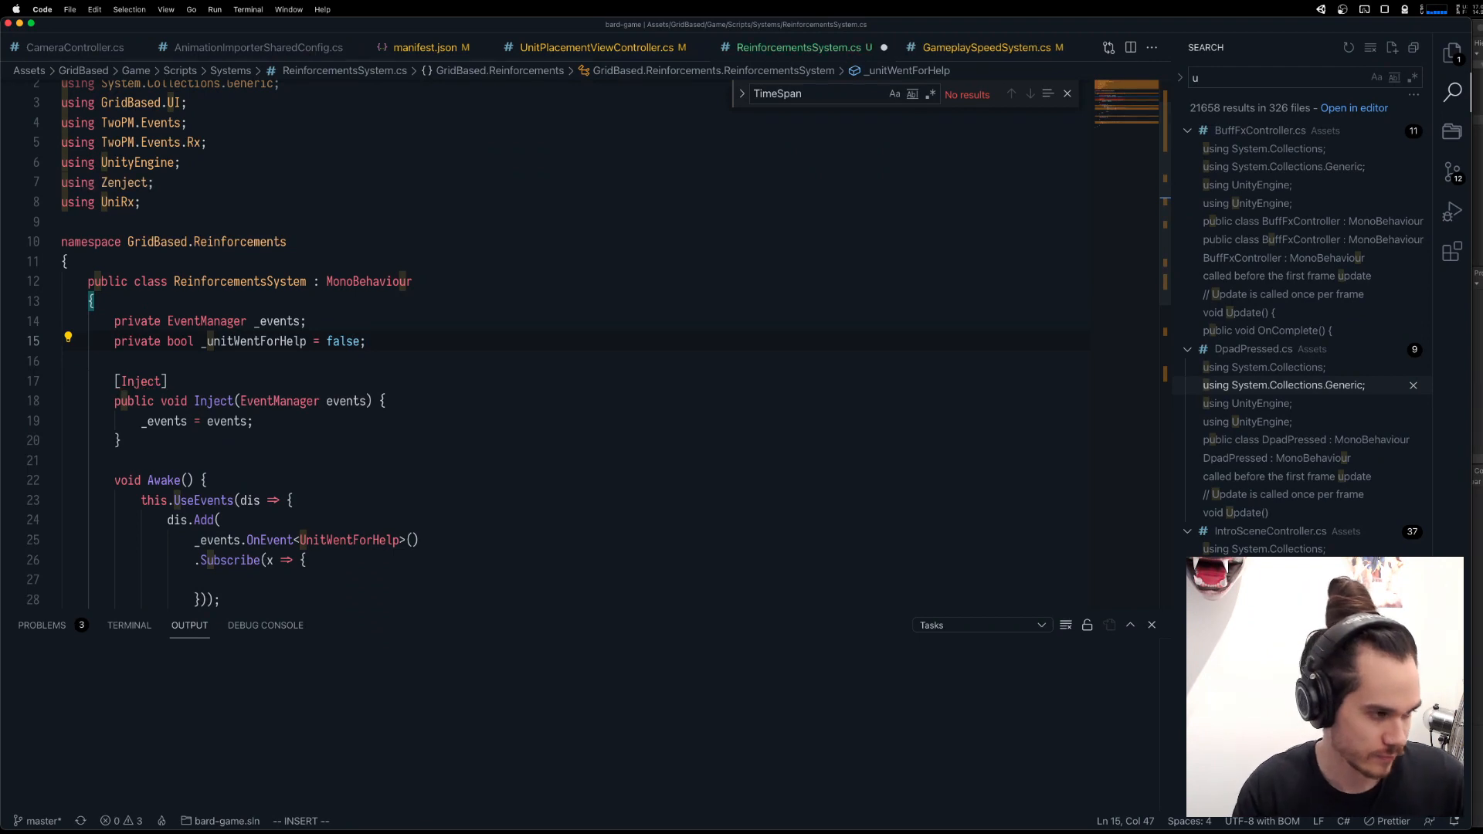
# Set _unitWentForHelp to true inside the UnitWentForHelp Subscribe lambda.
pyautogui.click(336, 599)
pyautogui.click(347, 458)
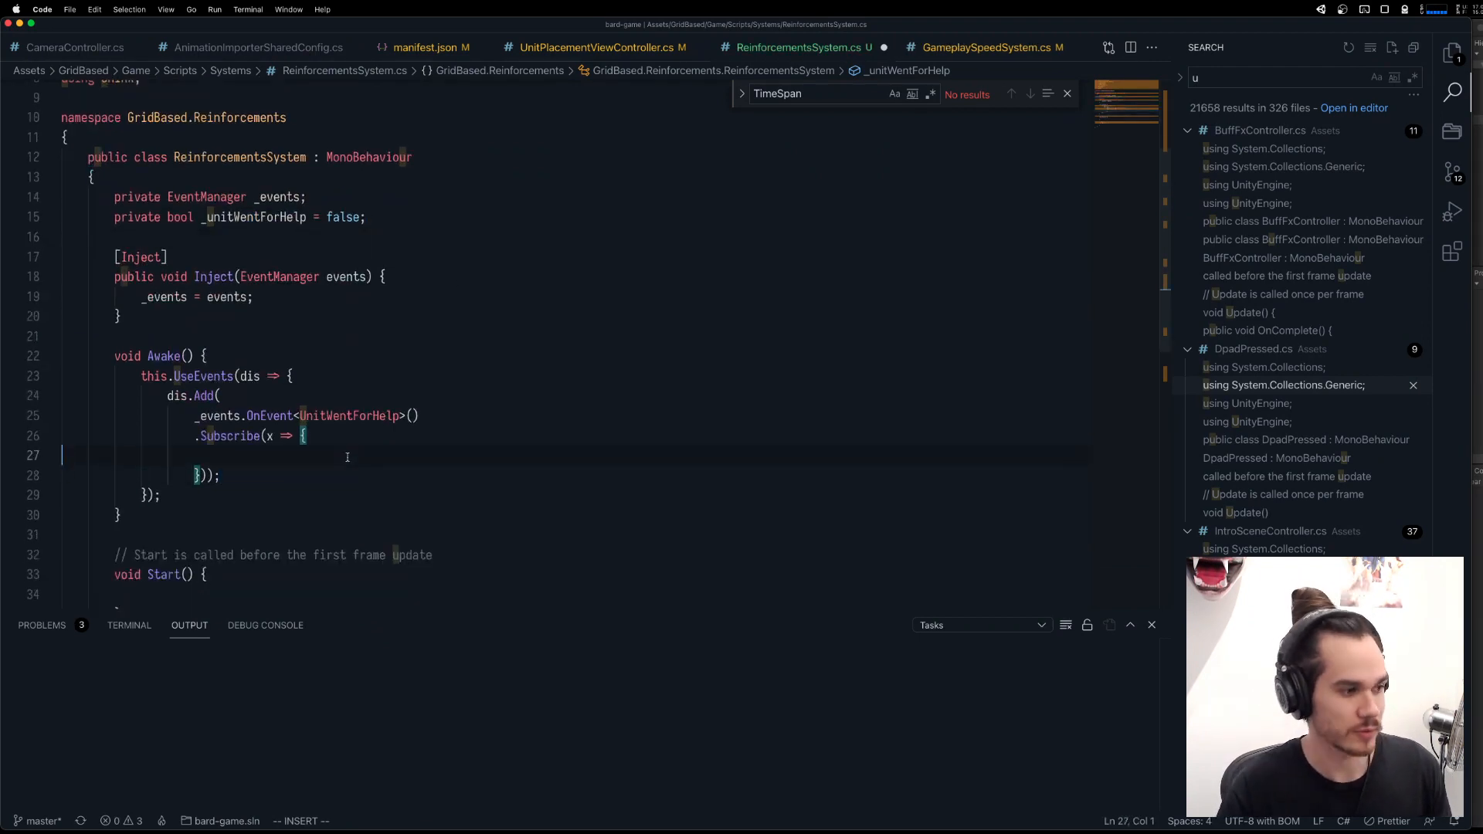
pyautogui.press('Tab')
pyautogui.write('_unitWentForHelp')
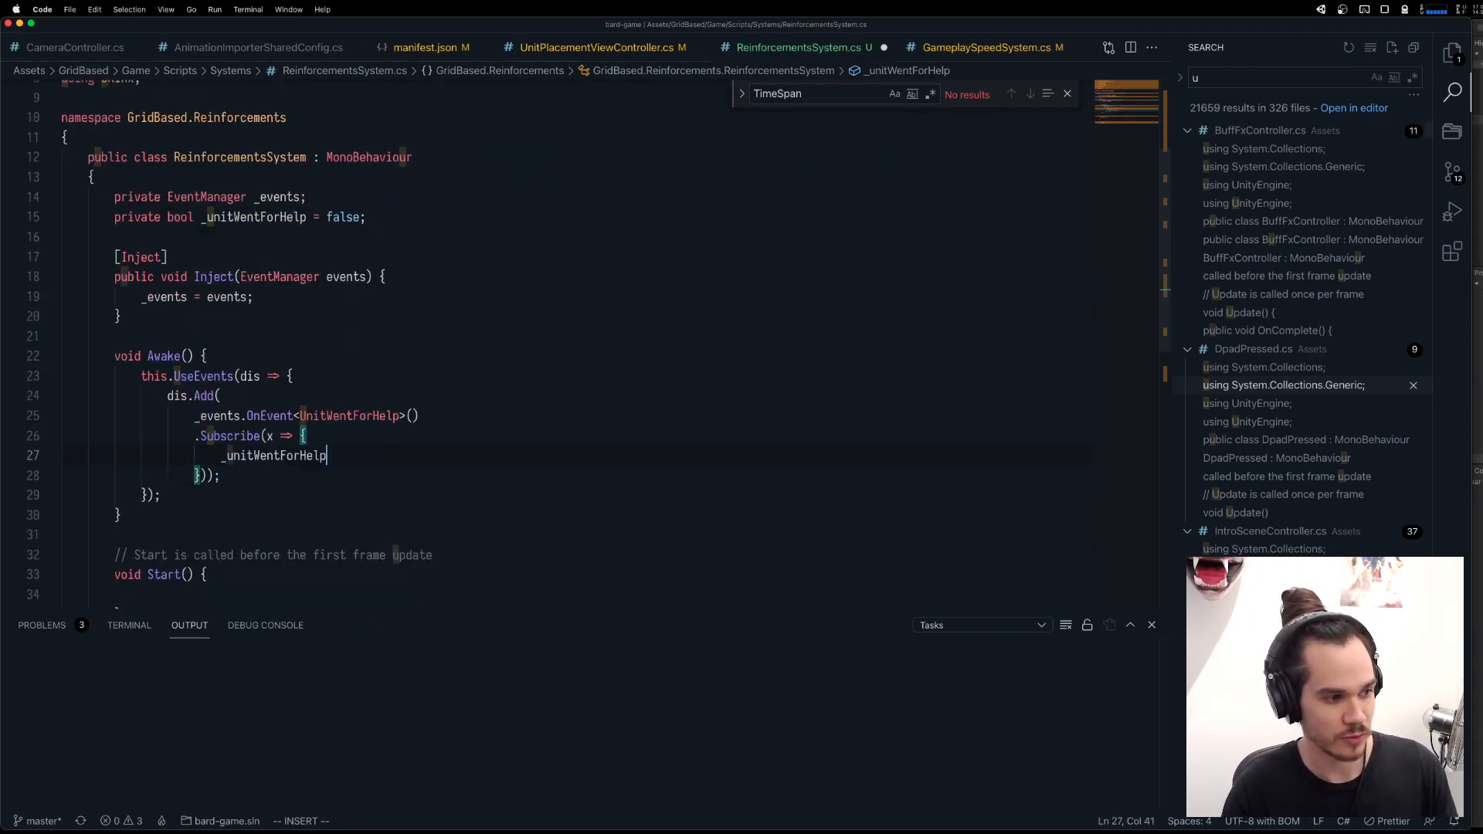
pyautogui.write(' = true;')
pyautogui.press('Escape')
pyautogui.press('j')
pyautogui.press('j')
pyautogui.press('j')
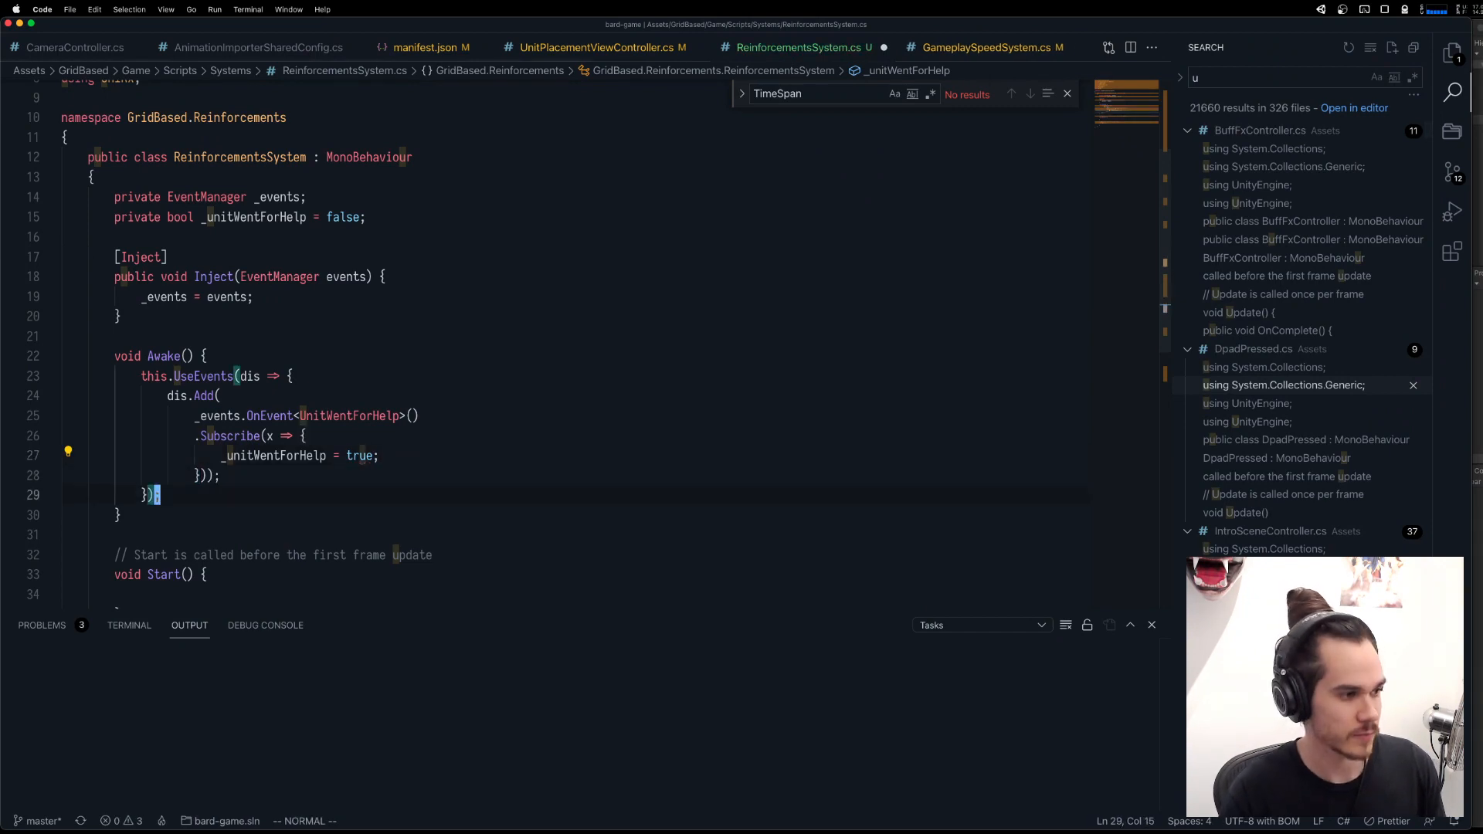
pyautogui.hotkey('shift', 'o')
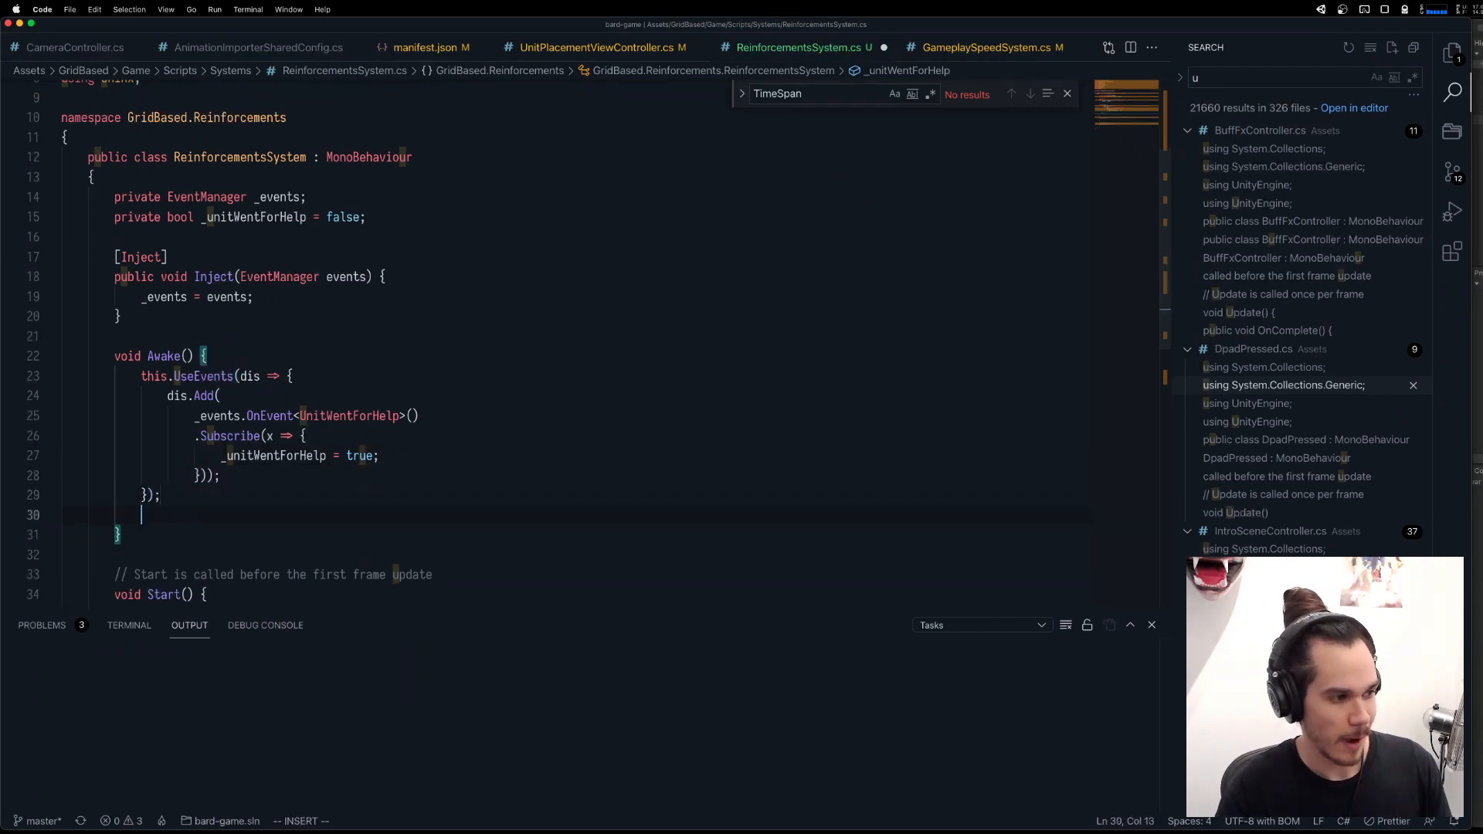
pyautogui.press('Return')
pyautogui.press('BackSpace')
pyautogui.press('BackSpace')
pyautogui.press('BackSpace')
pyautogui.press('BackSpace')
pyautogui.press('BackSpace')
pyautogui.press('Escape')
pyautogui.press('k')
pyautogui.press('k')
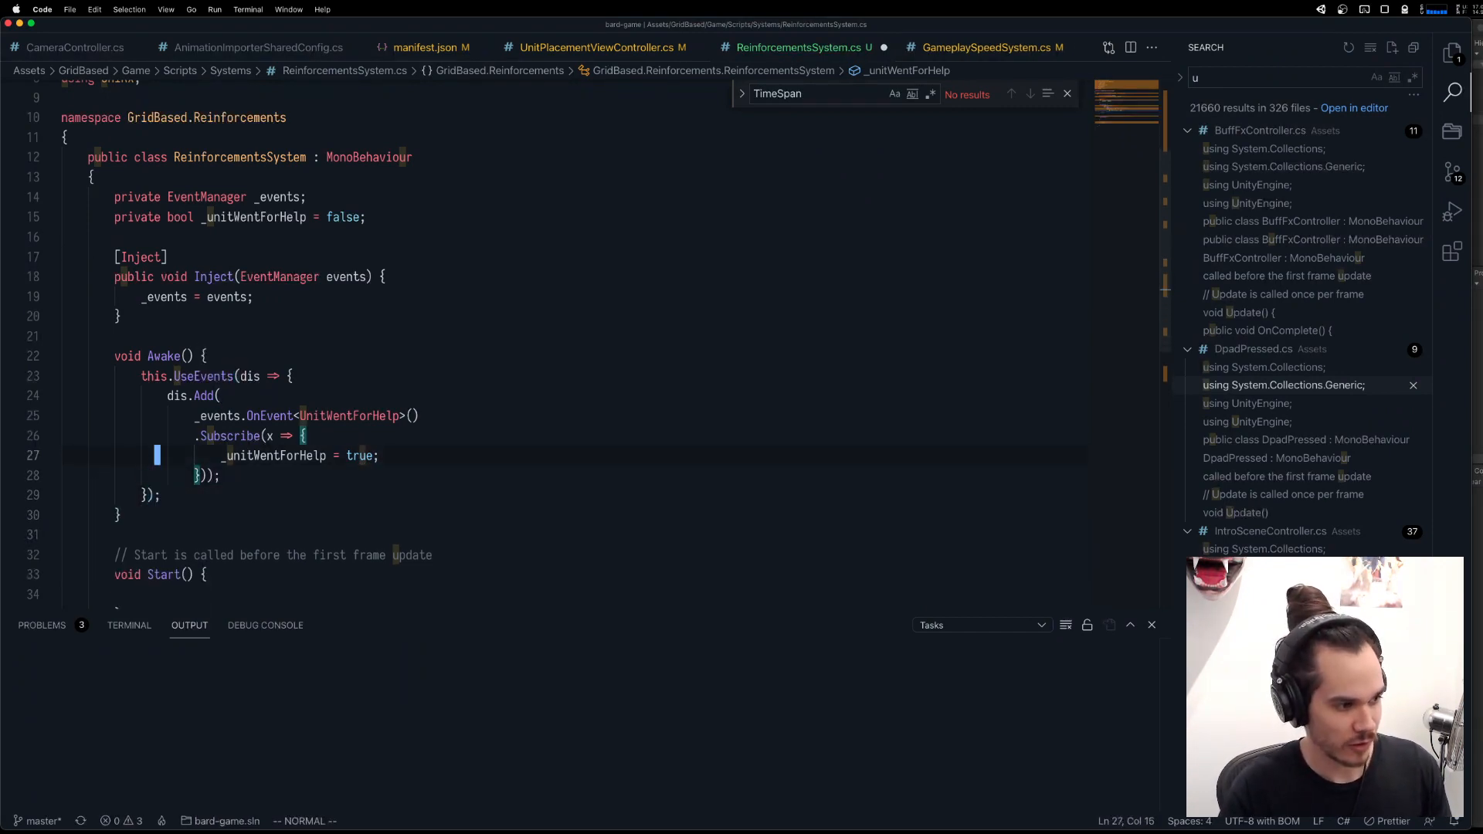
pyautogui.hotkey('shift', 'a')
pyautogui.press('Escape')
# Duplicate the five-line dis.Add block for UnitWentForHelp directly below the original inside UseEvents.
pyautogui.press('j')
pyautogui.press('k')
pyautogui.press('k')
pyautogui.press('k')
pyautogui.press('k')
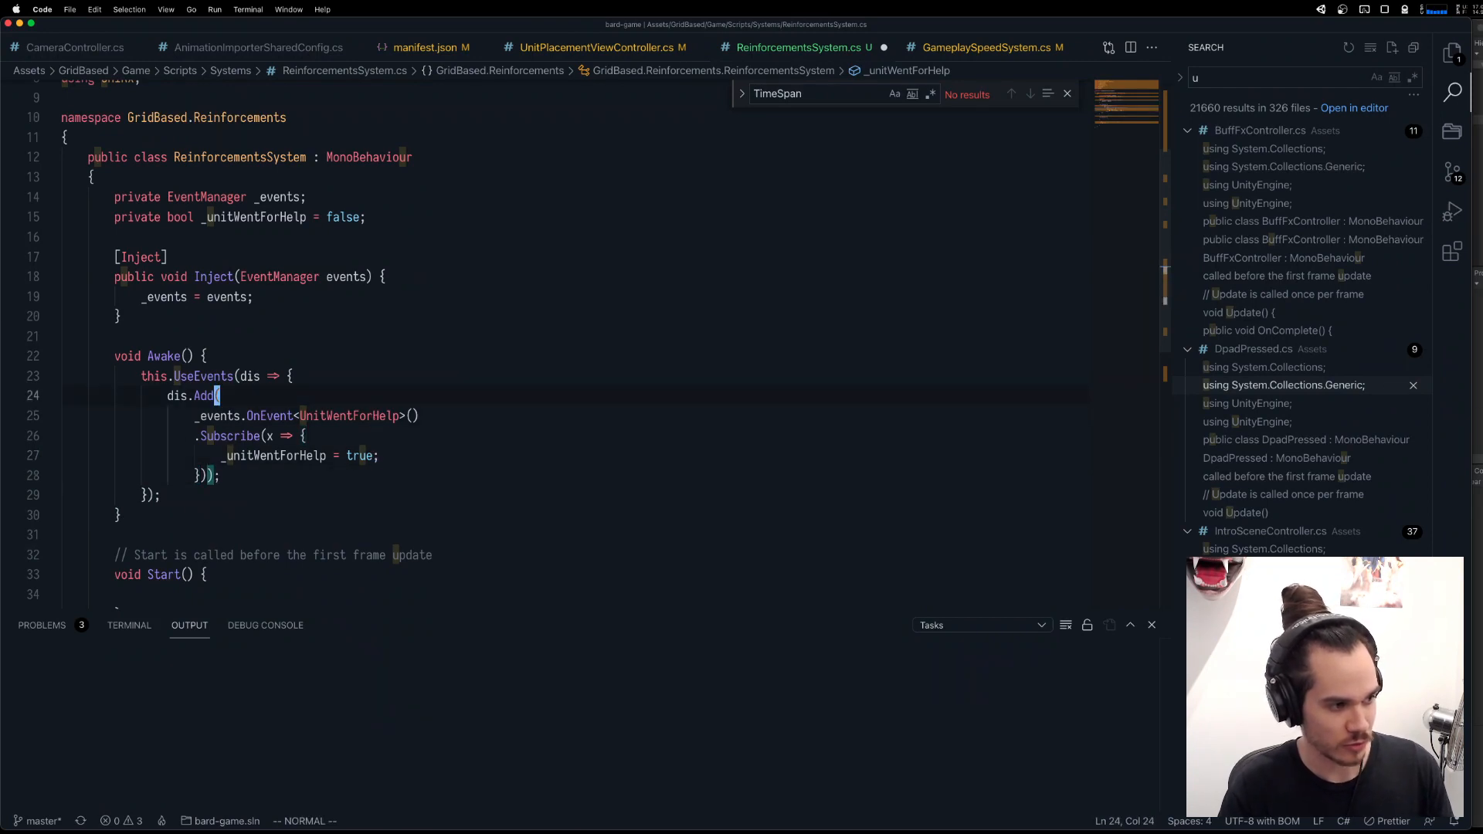
pyautogui.hotkey('shift', 'v')
pyautogui.press('j')
pyautogui.press('j')
pyautogui.press('j')
pyautogui.press('j')
pyautogui.press('y')
# Separate the duplicated dis.Add block with a blank line and change its OnEvent type to TurnStarted.
pyautogui.press('j')
pyautogui.press('j')
pyautogui.press('j')
pyautogui.press('j')
pyautogui.press('k')
pyautogui.press('p')
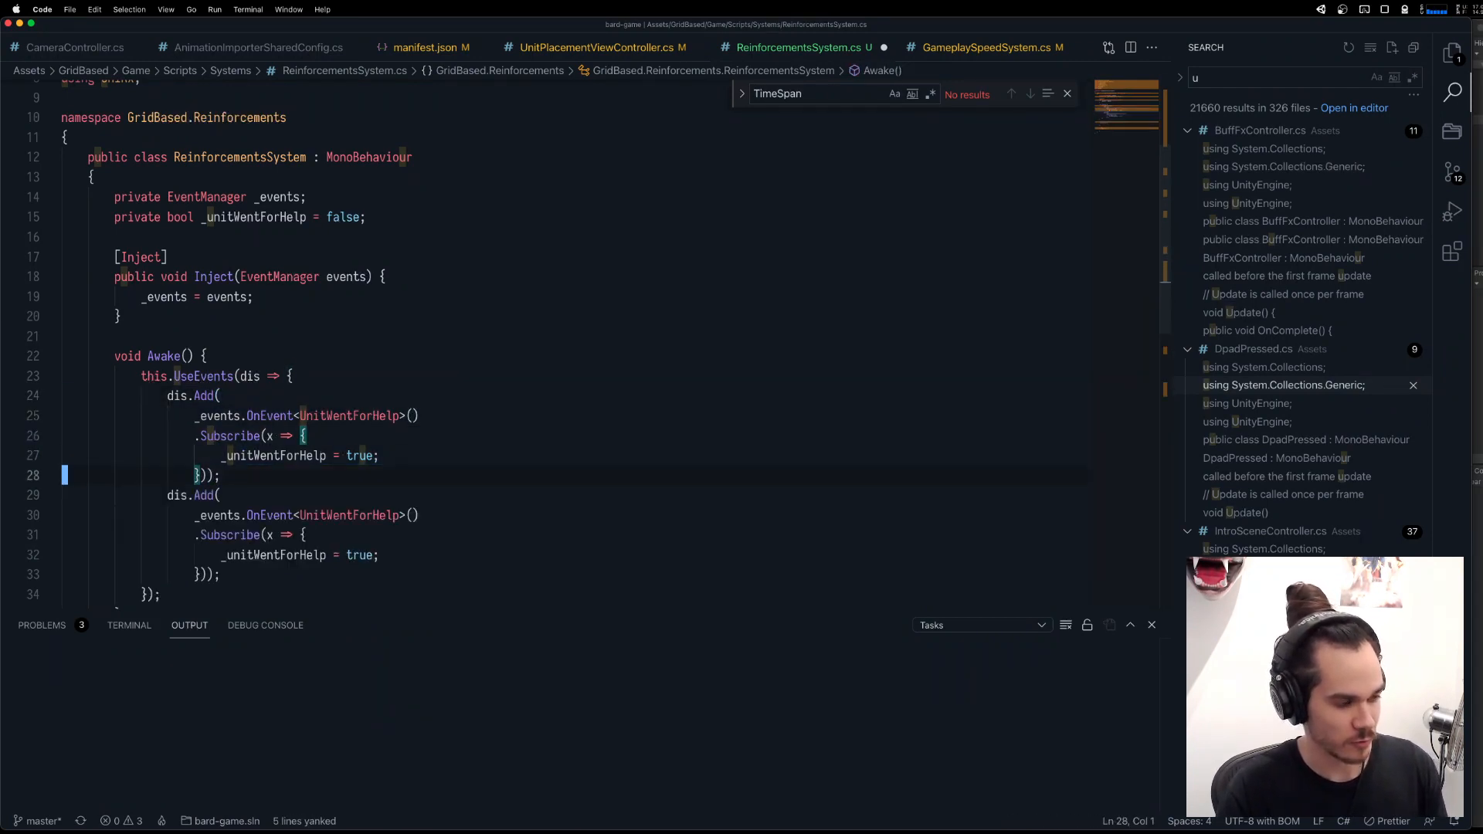
pyautogui.press('k')
pyautogui.press('o')
pyautogui.press('Escape')
pyautogui.press('j')
pyautogui.press('w')
pyautogui.press('j')
pyautogui.press('w')
pyautogui.press('w')
pyautogui.press('w')
pyautogui.press('w')
pyautogui.press('w')
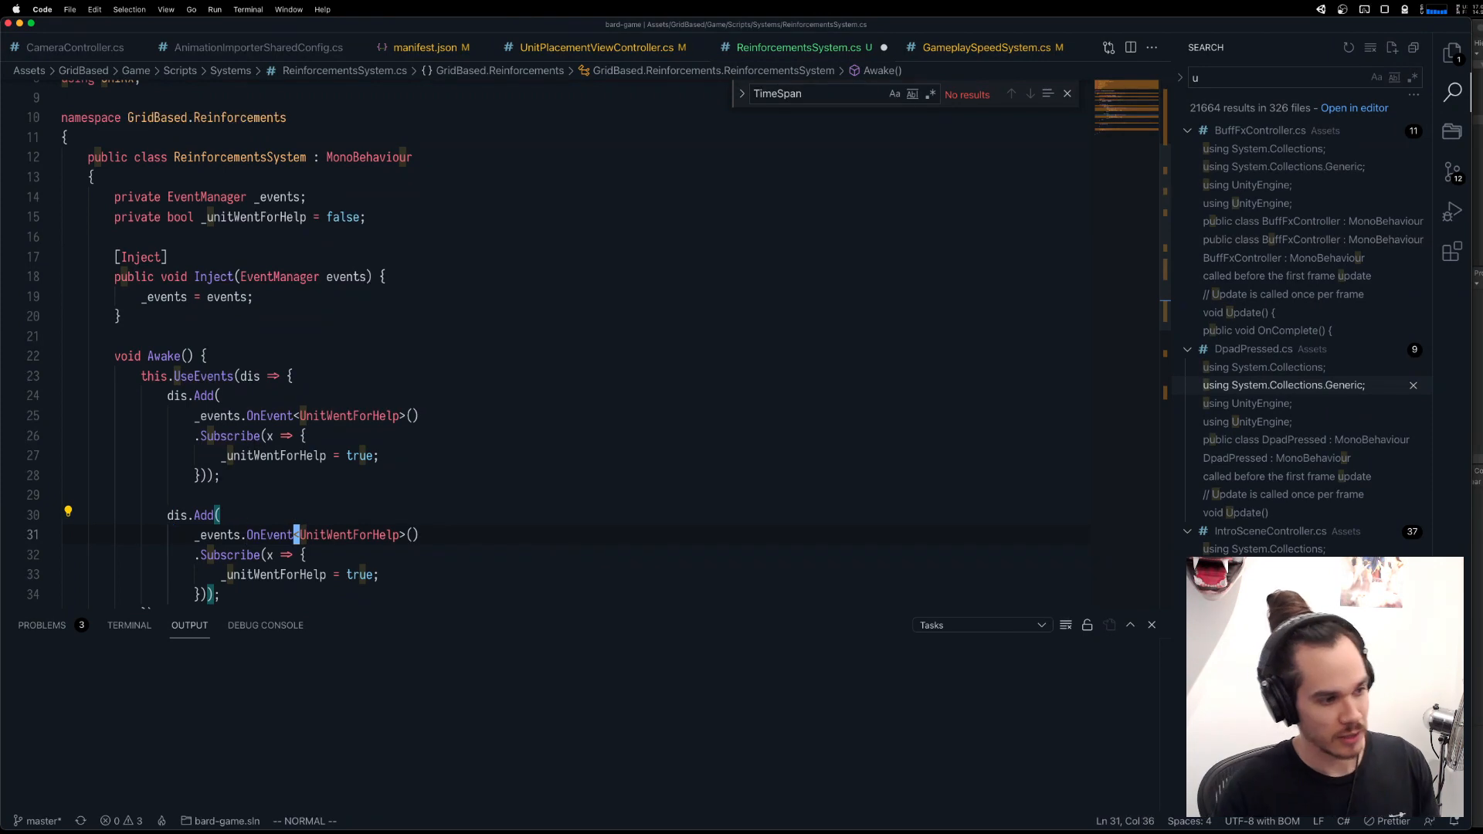
pyautogui.write('cwTurt')
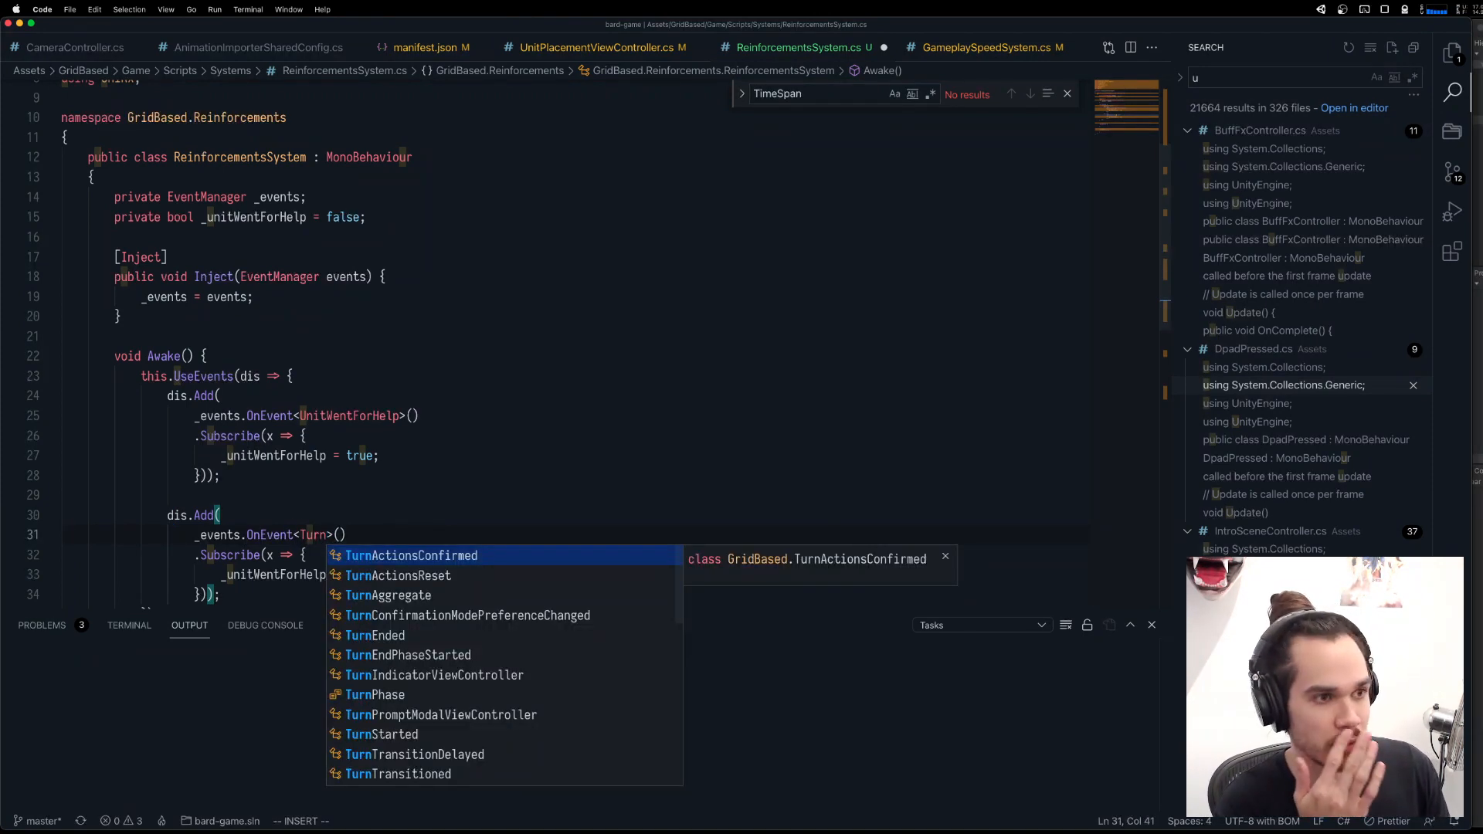
pyautogui.write('Started')
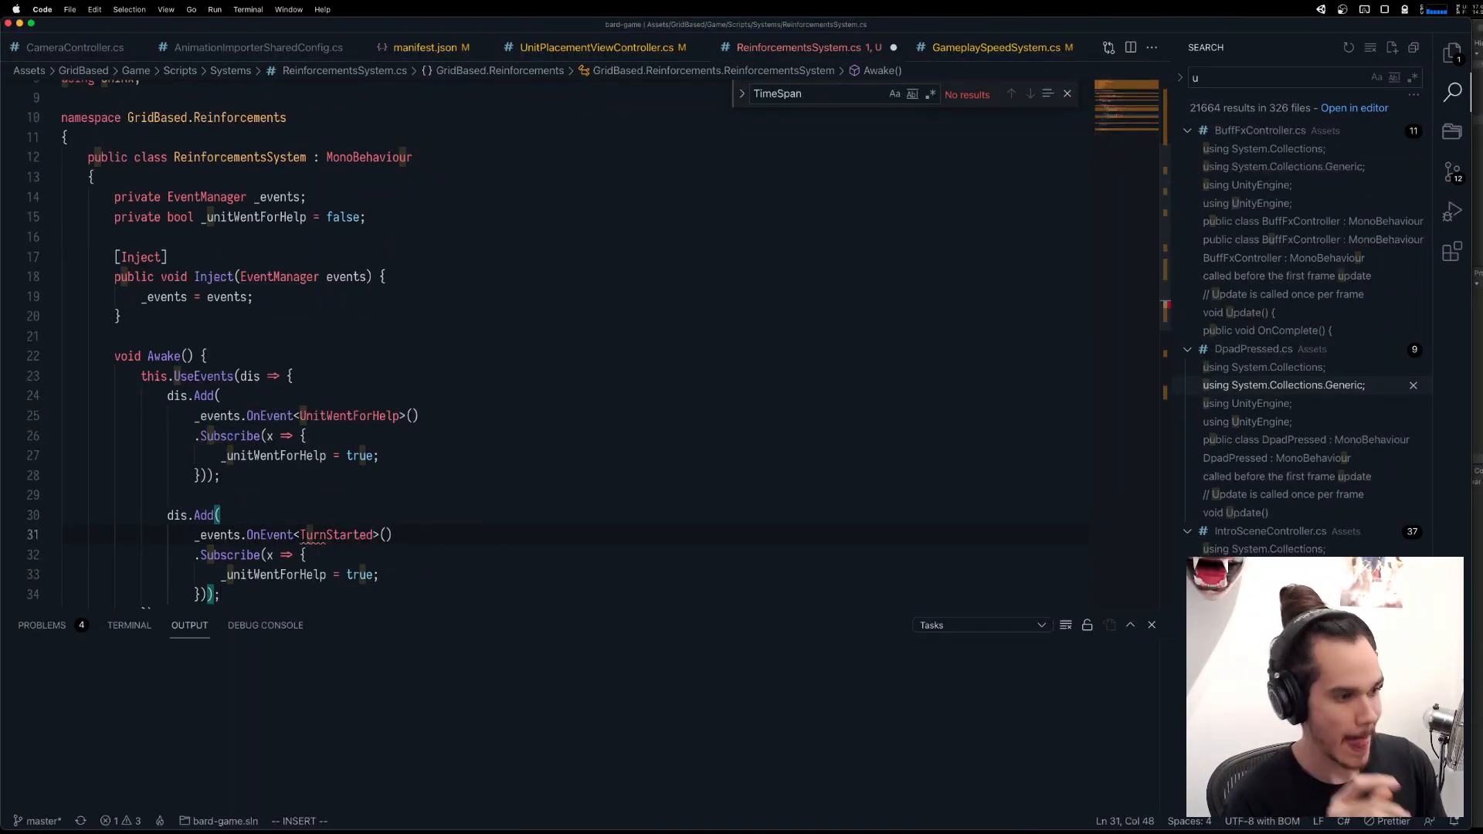
# Add a .Where(_ => _unitWentForHelp) filter on its own line below the OnEvent<TurnStarted>() call.
pyautogui.press('Escape')
pyautogui.write('o.Where(')
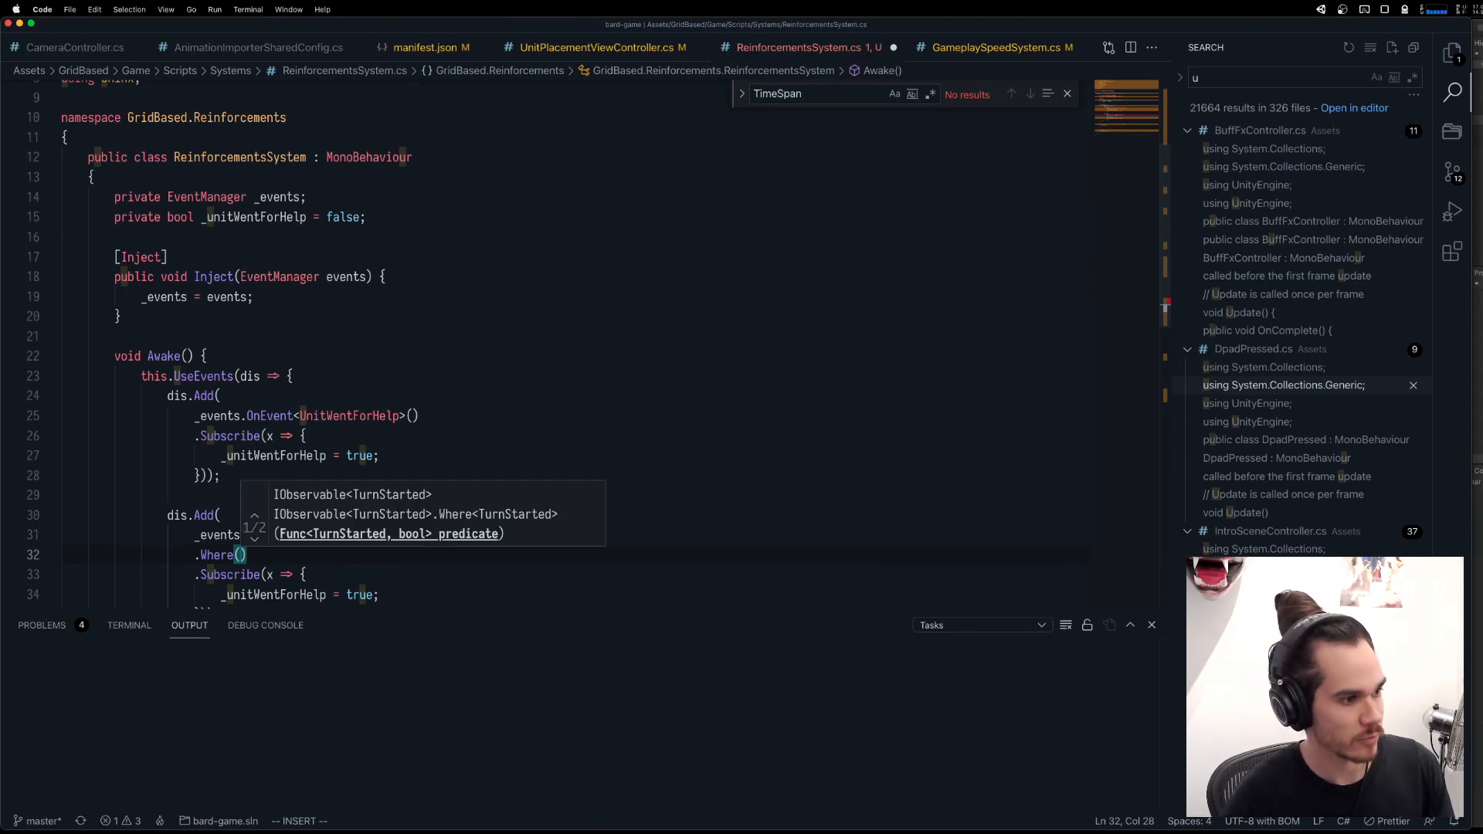
pyautogui.write('_ => _unitWentForHelp)')
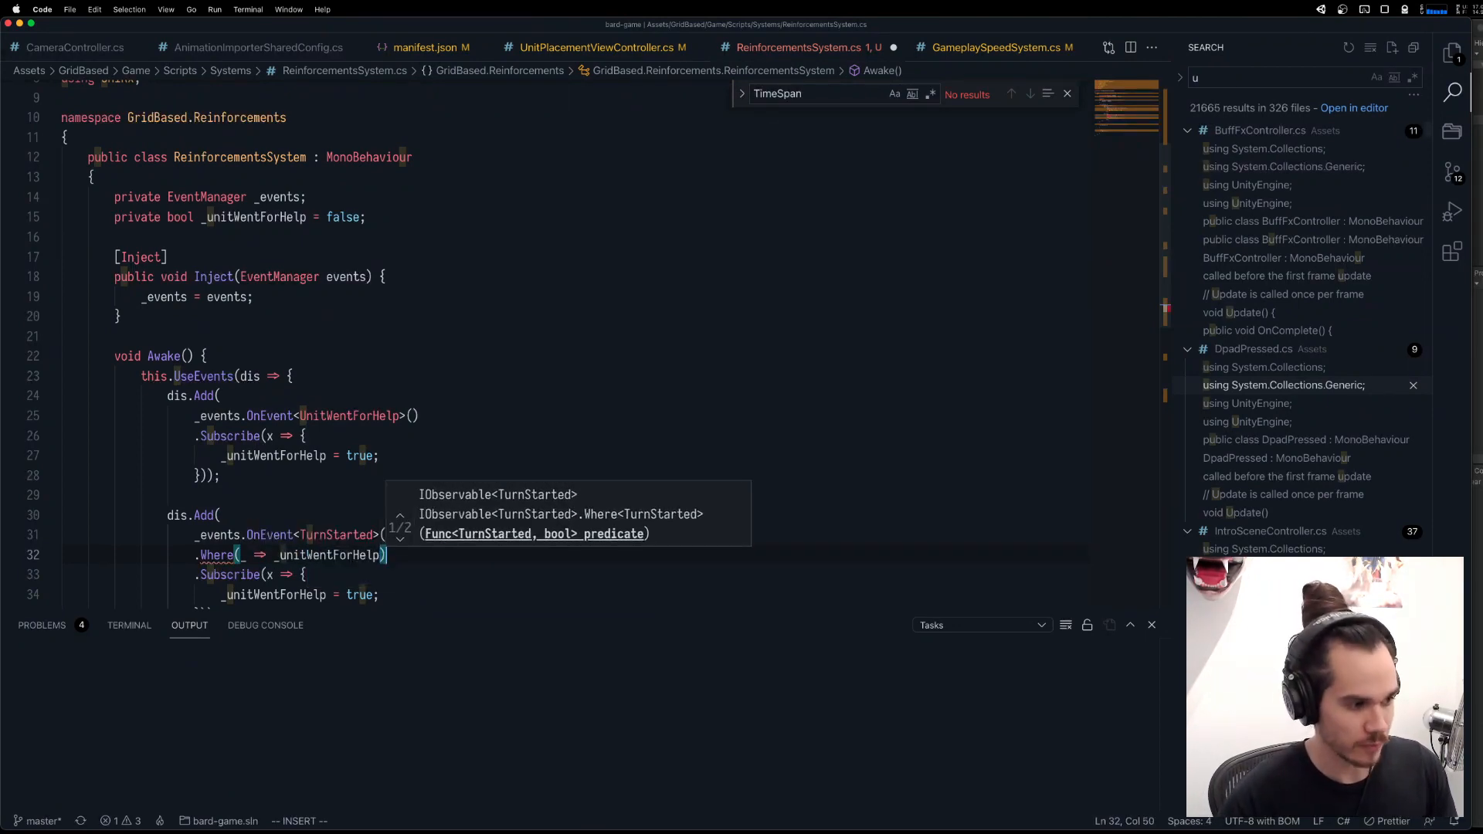
# Begin a second filter, .Where(x => x.Wh), below the _unitWentForHelp filter.
pyautogui.press('Escape')
pyautogui.write('o.Where(')
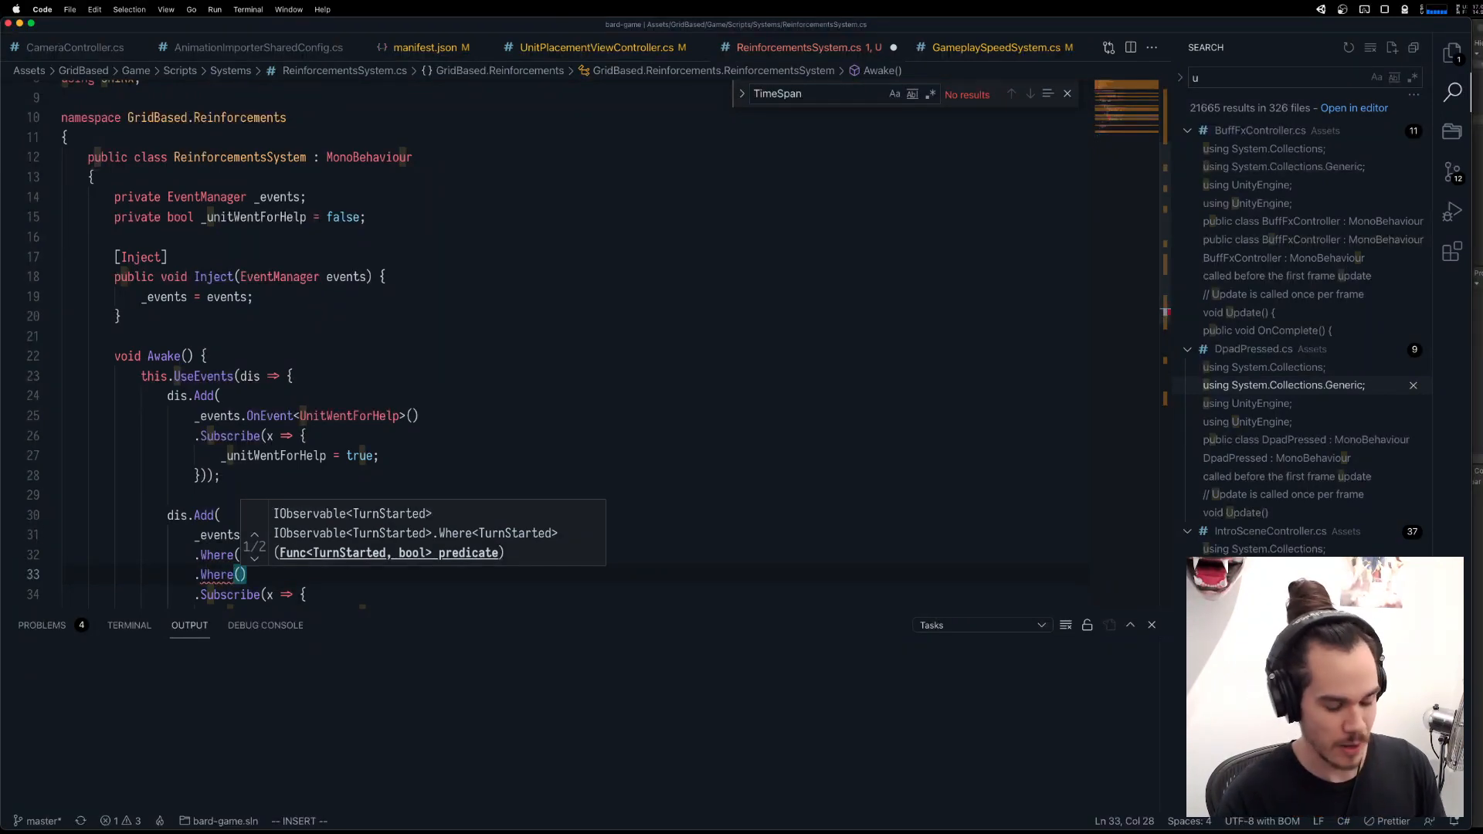
pyautogui.write('x => x.Uni')
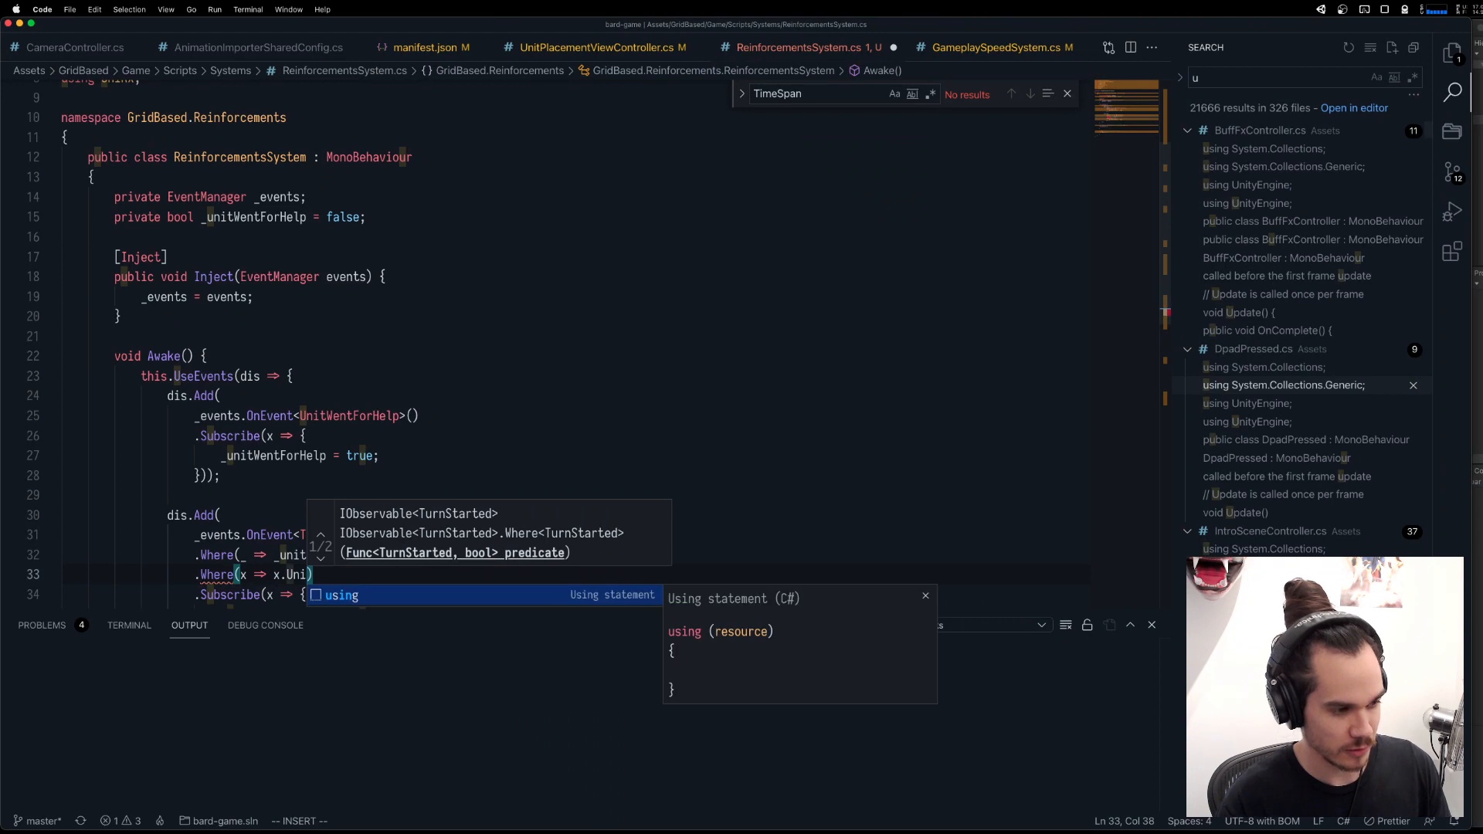
pyautogui.press('Escape')
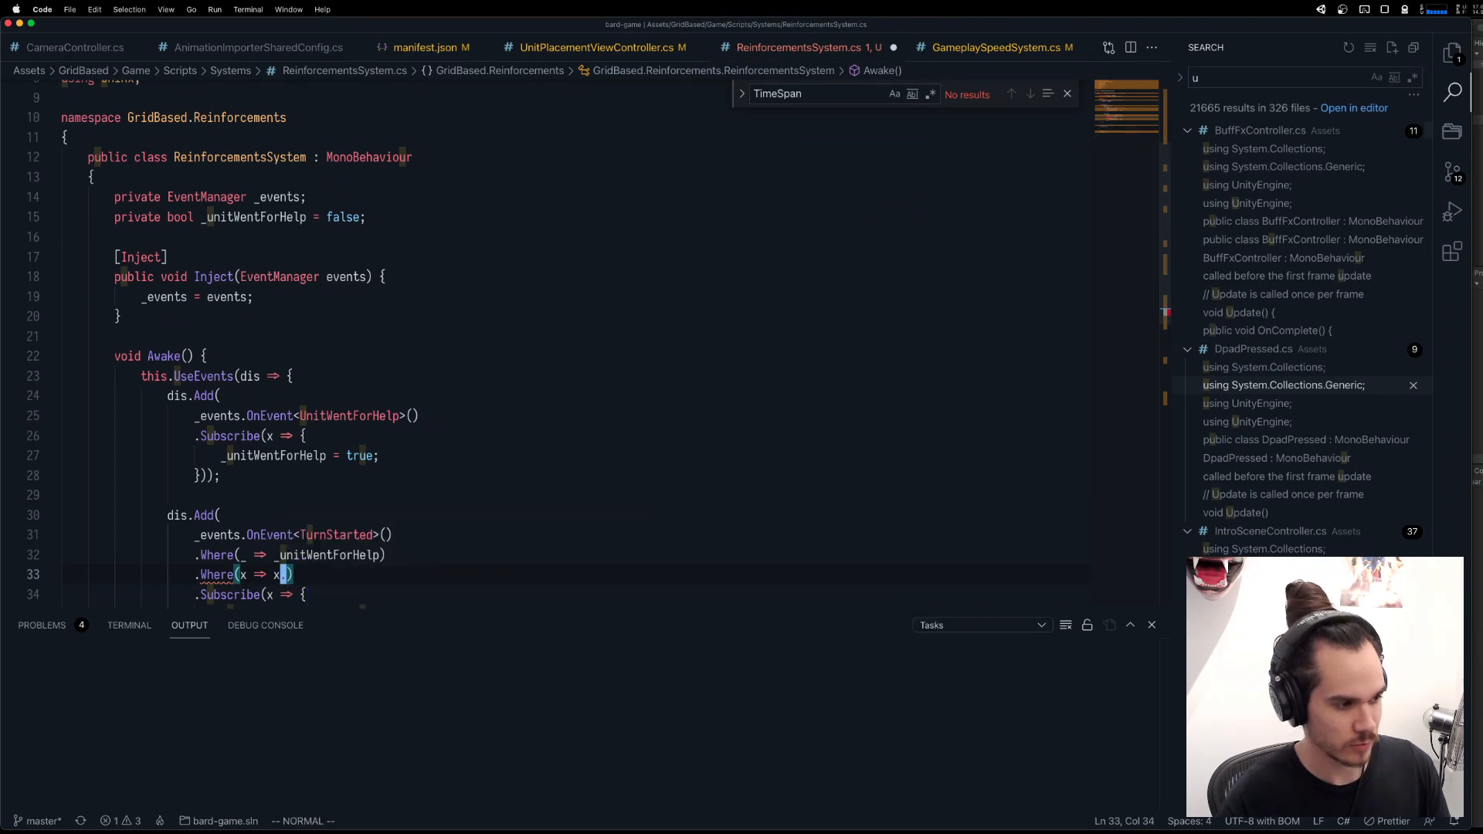
pyautogui.write('aWh')
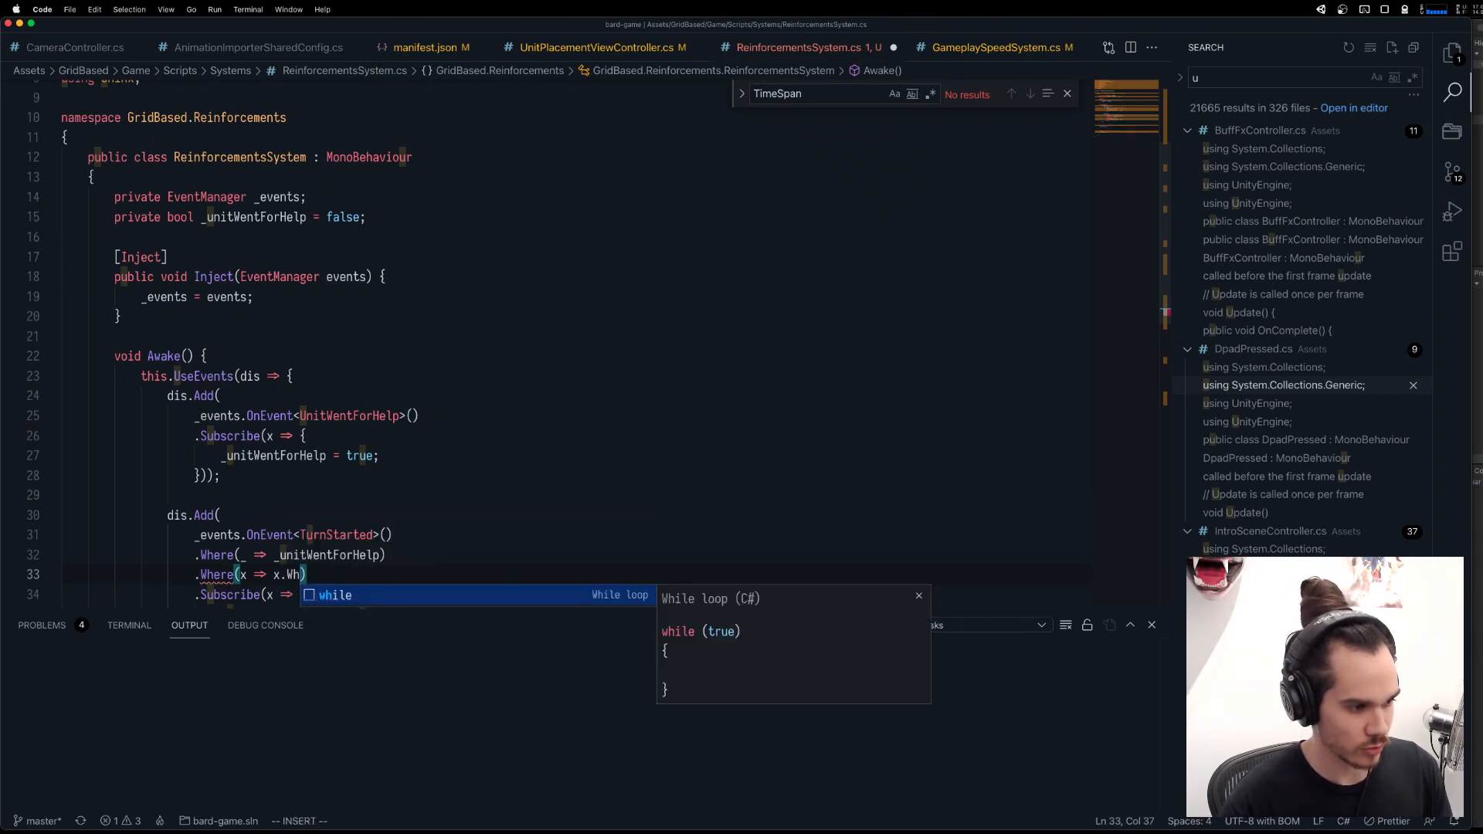
pyautogui.press('Escape')
# Look up the TurnStarted definition in TurnAggregate.cs, copy the TurnTransitioned class name there and replace TurnStarted in the subscription with it.
pyautogui.keyDown('super'); pyautogui.click(342, 535); pyautogui.keyUp('super')
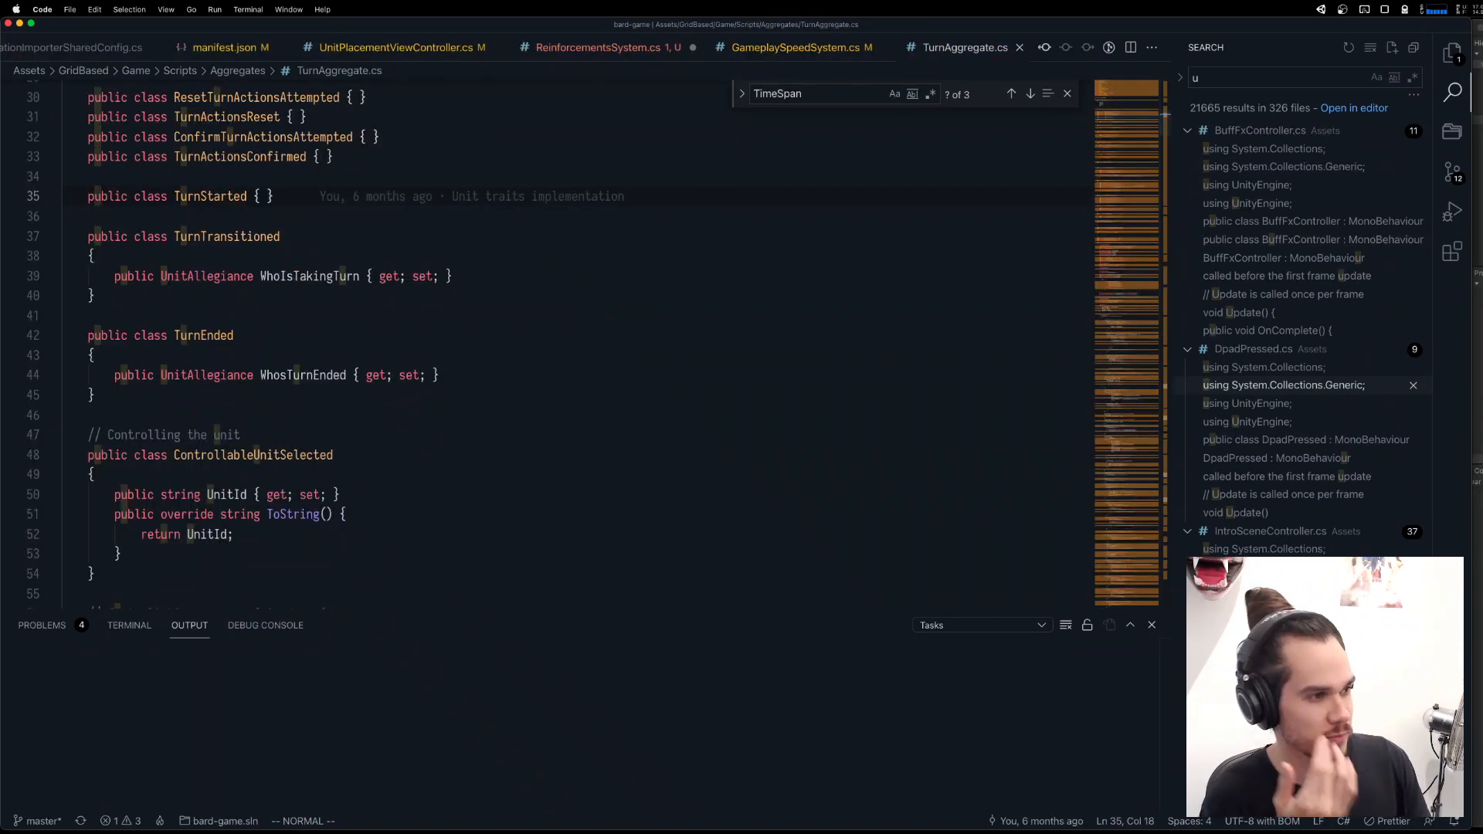
pyautogui.doubleClick(235, 237)
pyautogui.press('super+c')
pyautogui.press('y')
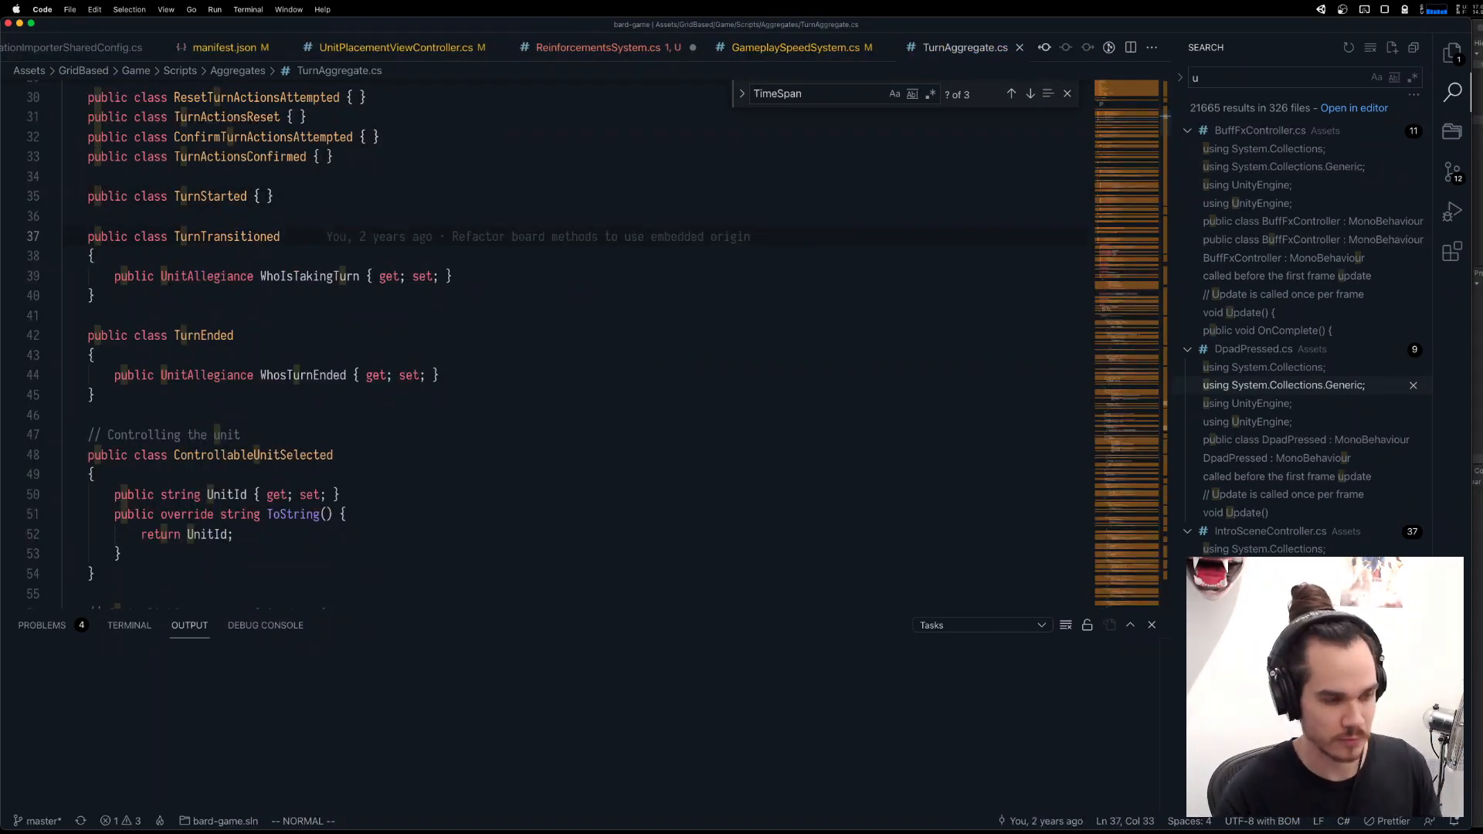
pyautogui.hotkey('ctrl', 'o')
pyautogui.doubleClick(333, 535)
pyautogui.press('super+v')
pyautogui.scroll(-2, 314, 540)
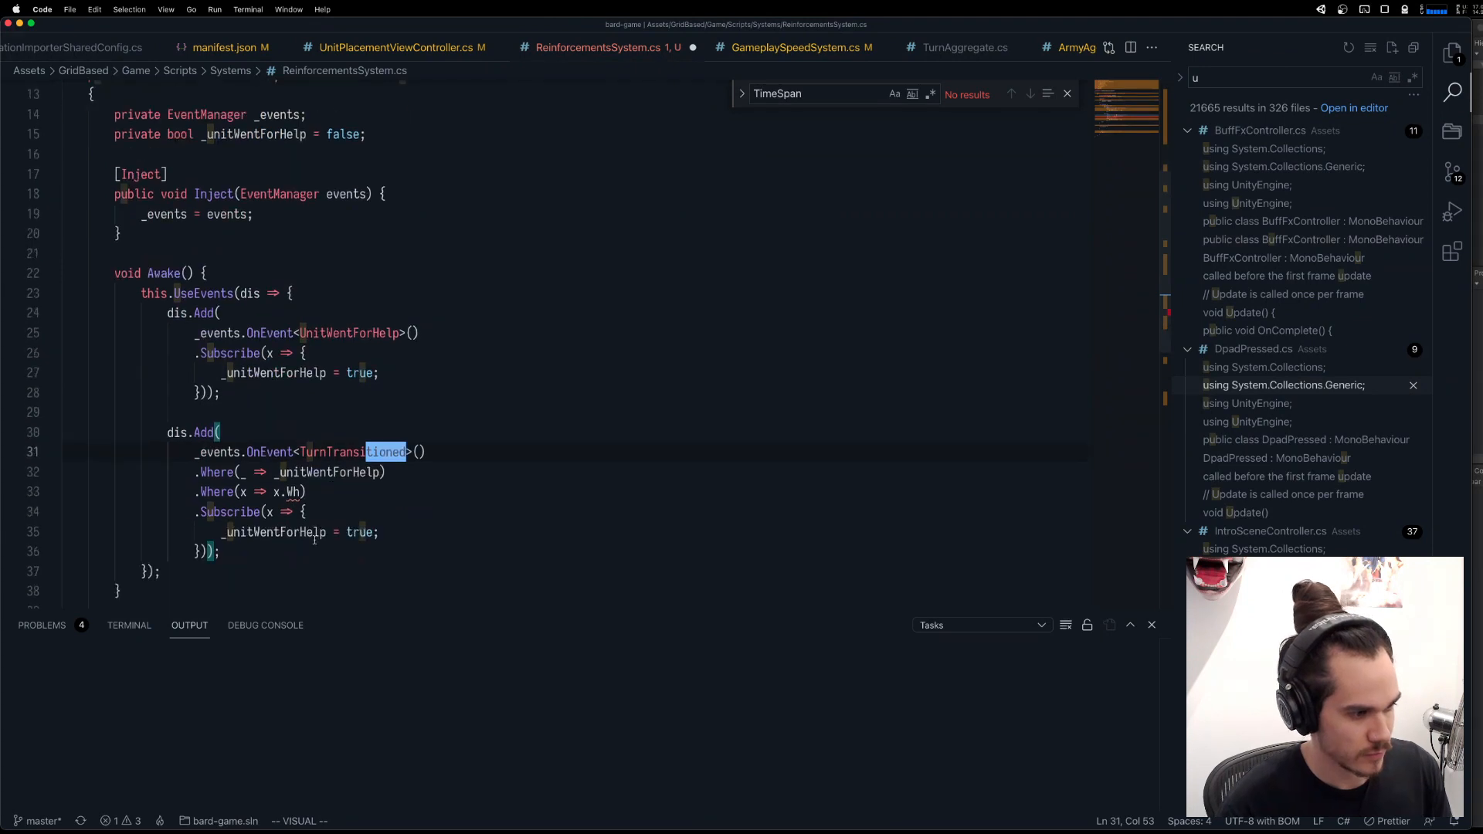
# Complete the second filter as x.WhoIsTakingTurn == Lib.UnitAllegiance.Ally and save the script.
pyautogui.click(301, 492)
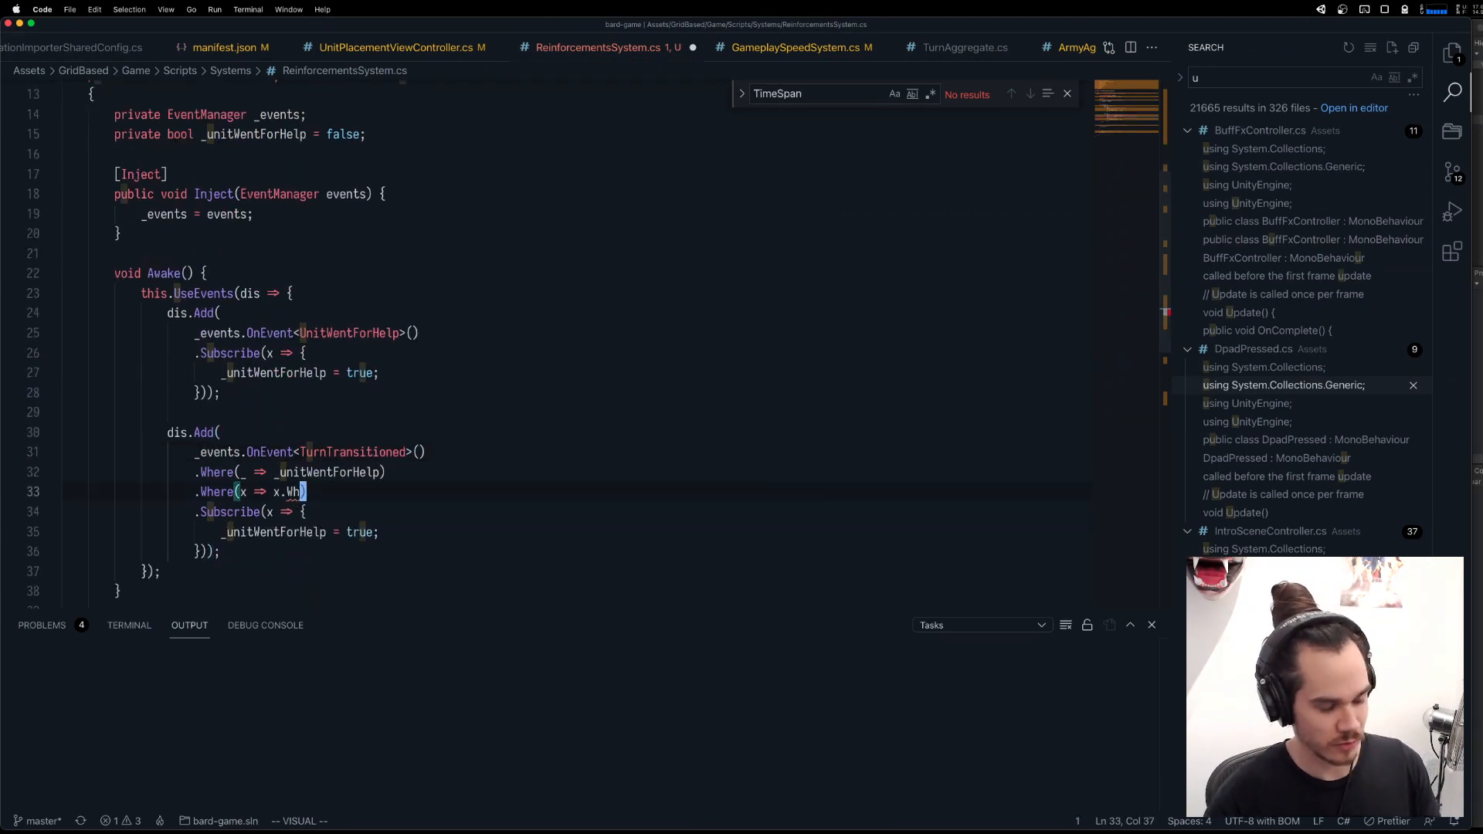
pyautogui.press('Escape')
pyautogui.write('i')
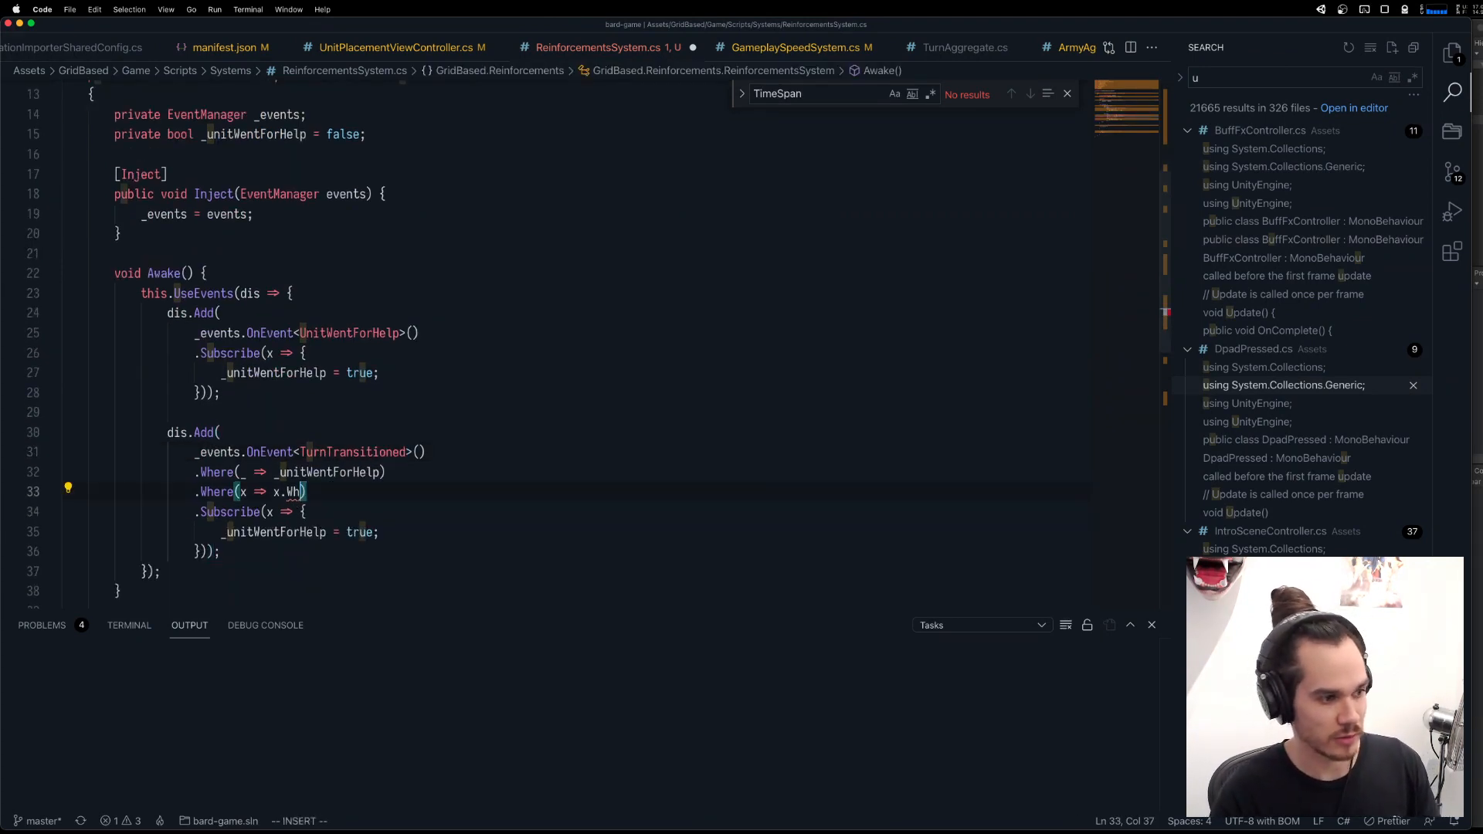
pyautogui.write('o')
pyautogui.press('Tab')
pyautogui.write('==')
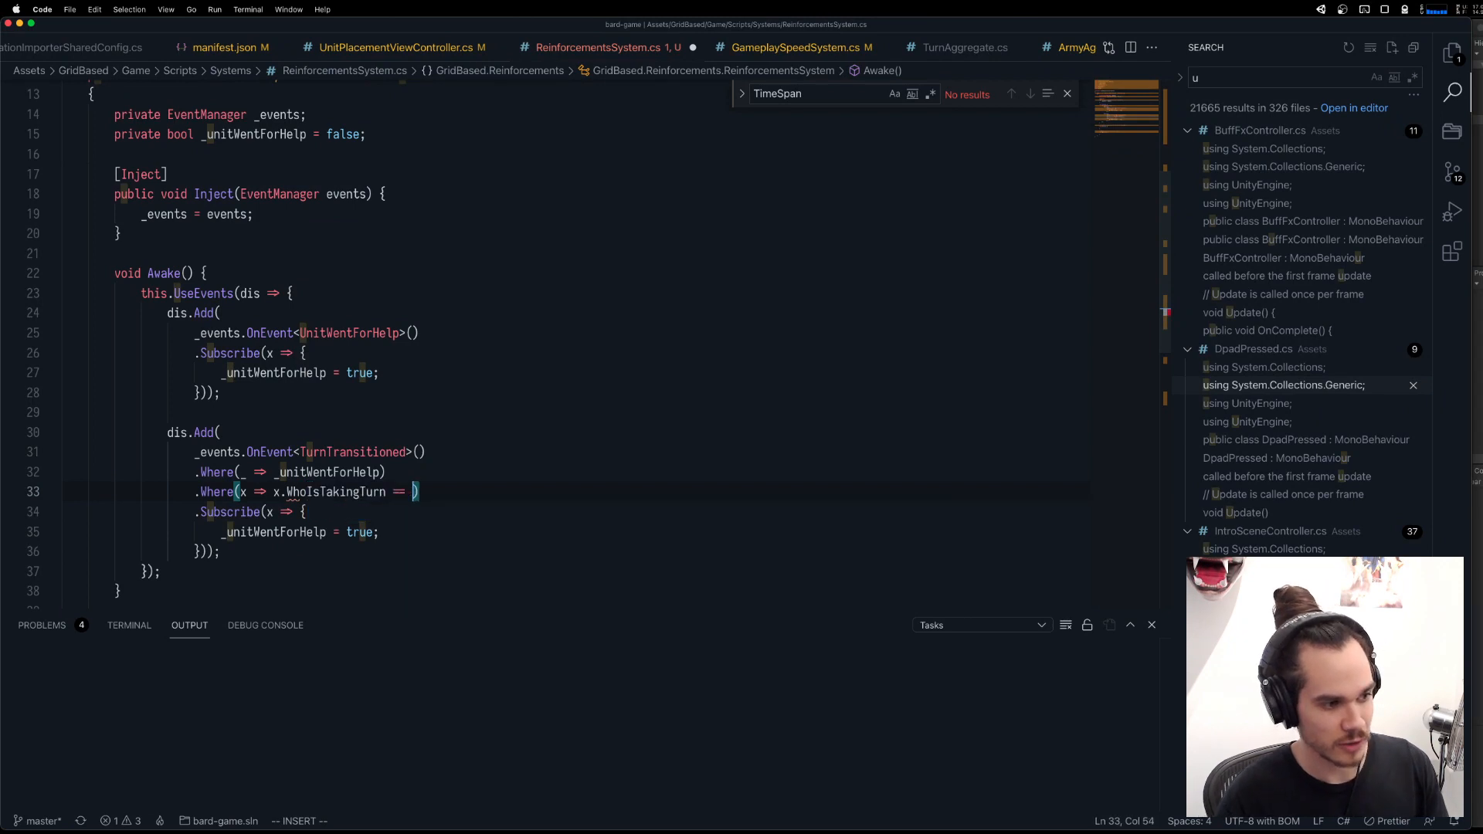
pyautogui.press('Tab')
pyautogui.write('.')
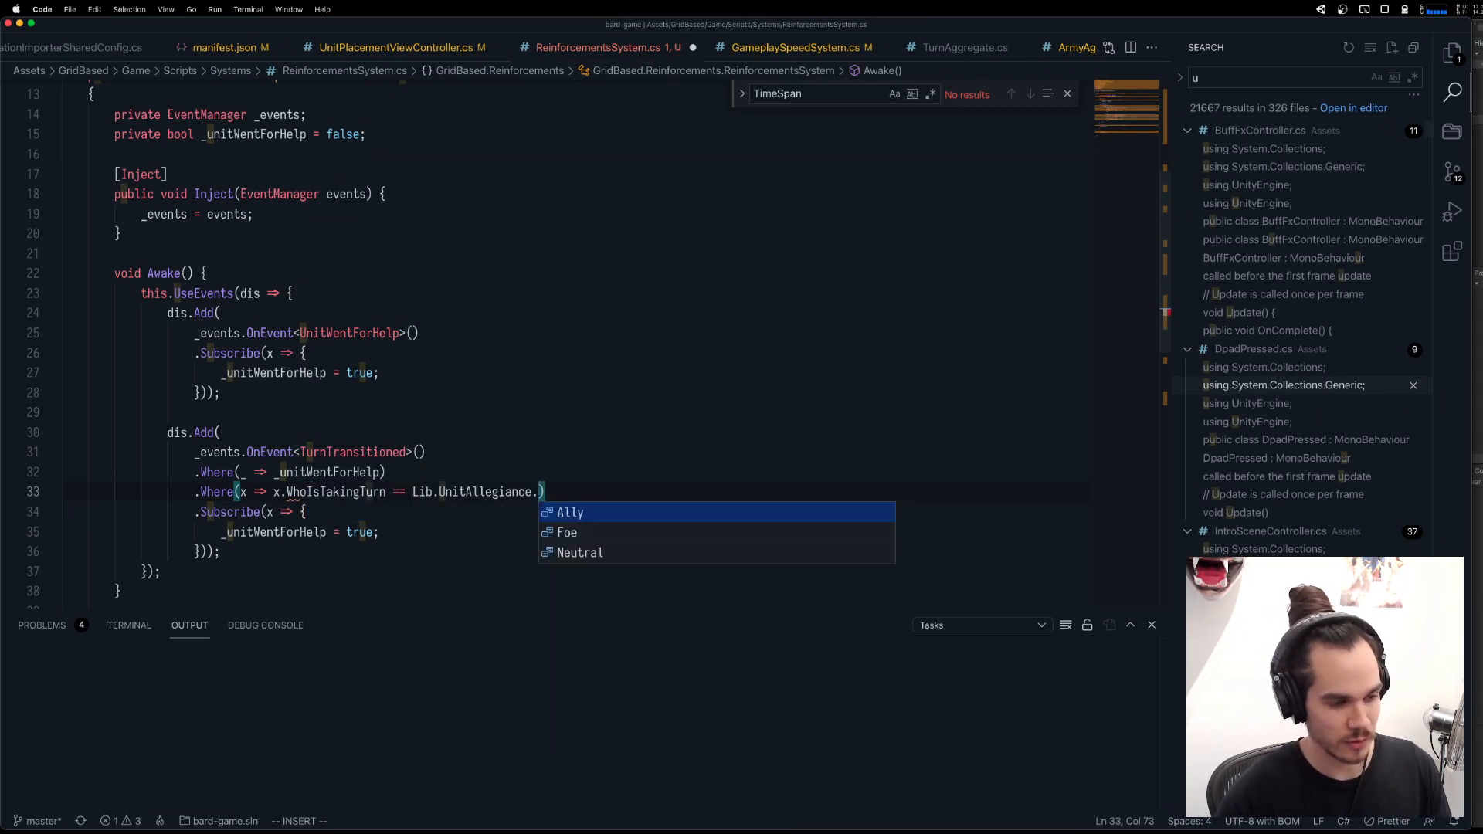
pyautogui.press('Tab')
pyautogui.press('Escape')
pyautogui.hotkey('ctrl', 's')
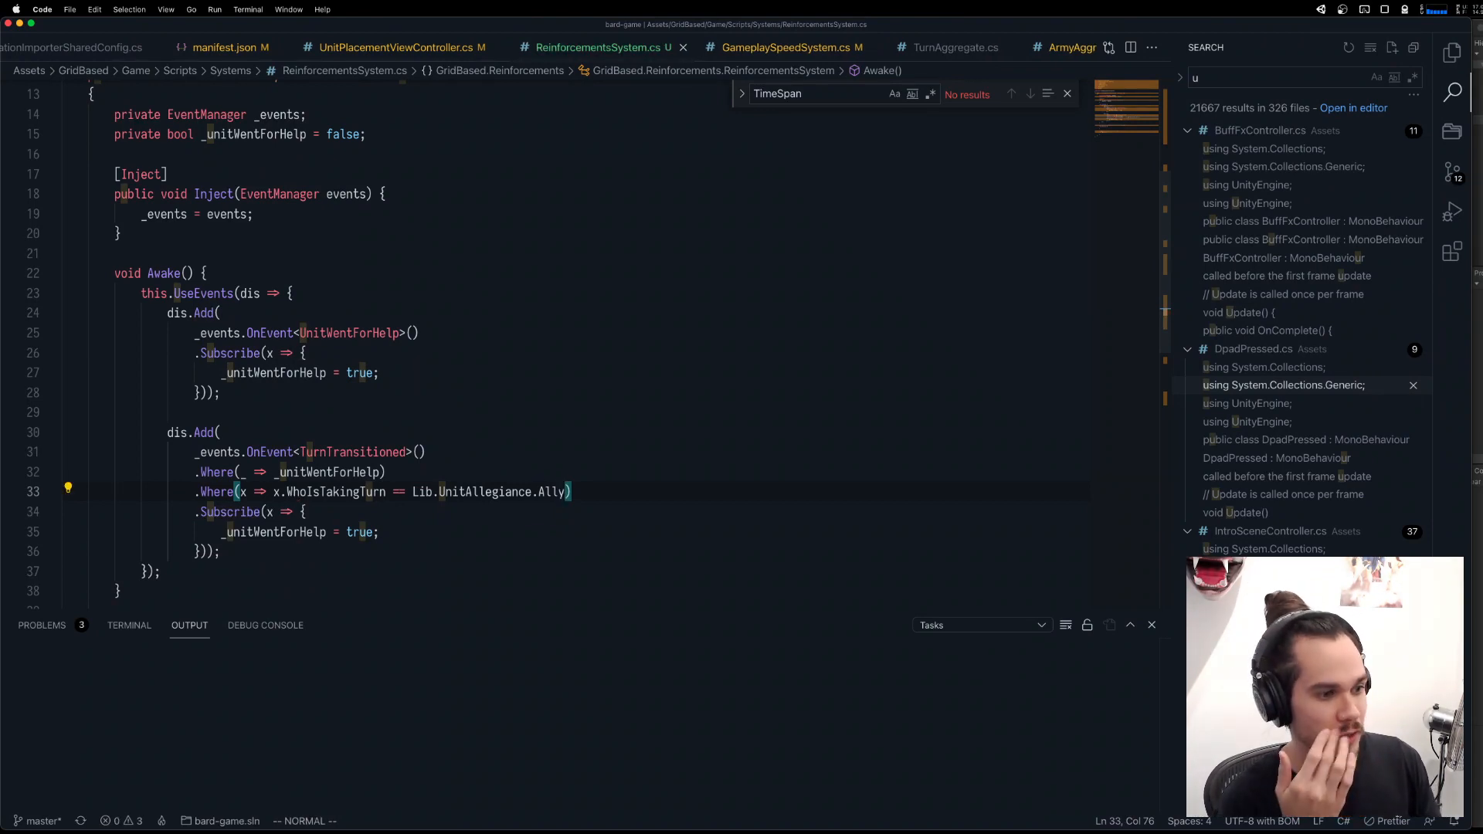
# Set _unitWentForHelp to false inside the TurnTransitioned Subscribe lambda.
pyautogui.write('jjbcwf')
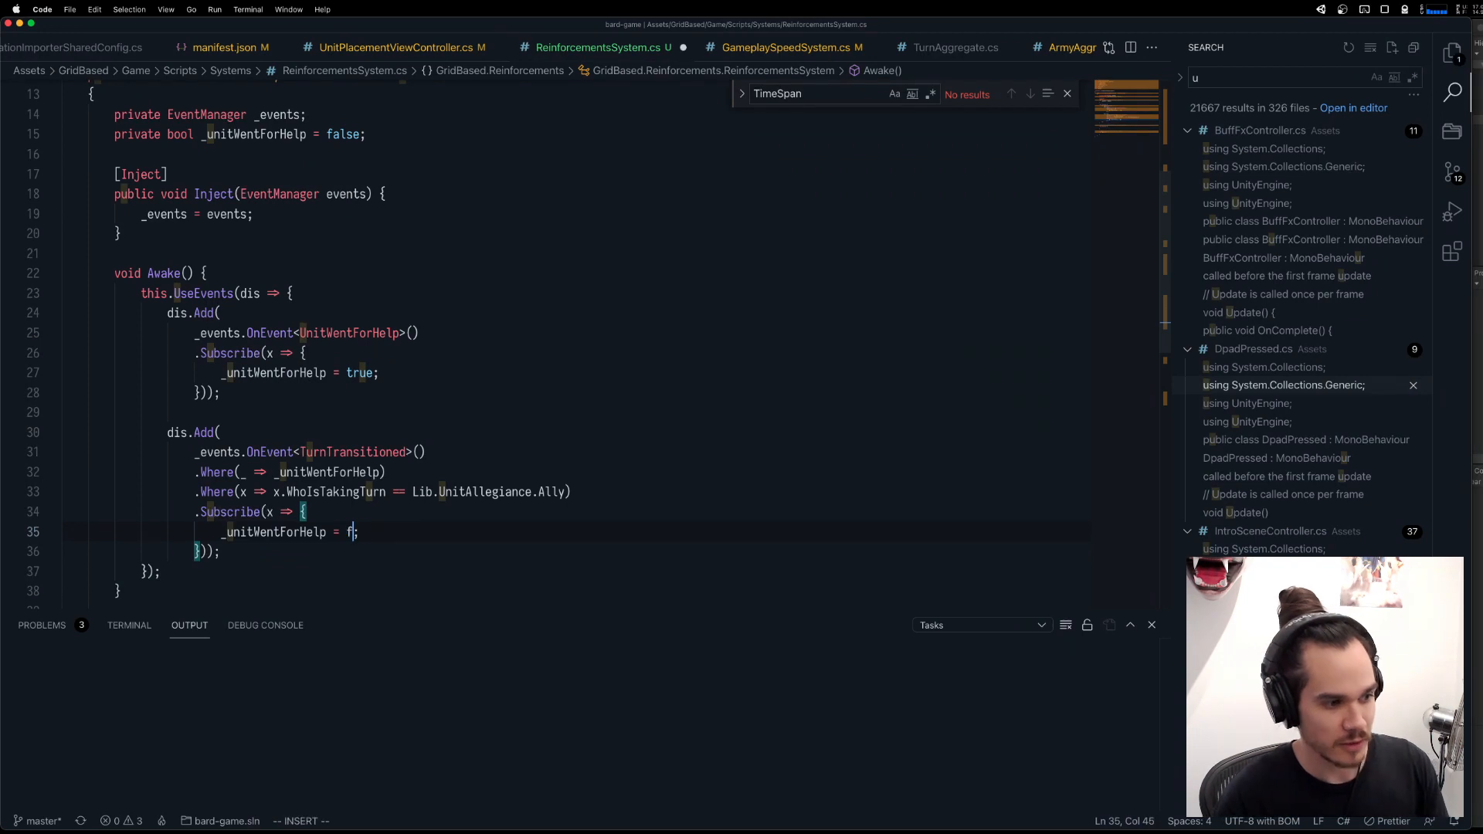
pyautogui.write('alse')
pyautogui.press('Escape')
# Add _events.Dispatch<UnitReturnedWithBackup>(); after a blank line in the TurnTransitioned Subscribe lambda and save the script.
pyautogui.press('o')
pyautogui.press('Return')
pyautogui.write('_e')
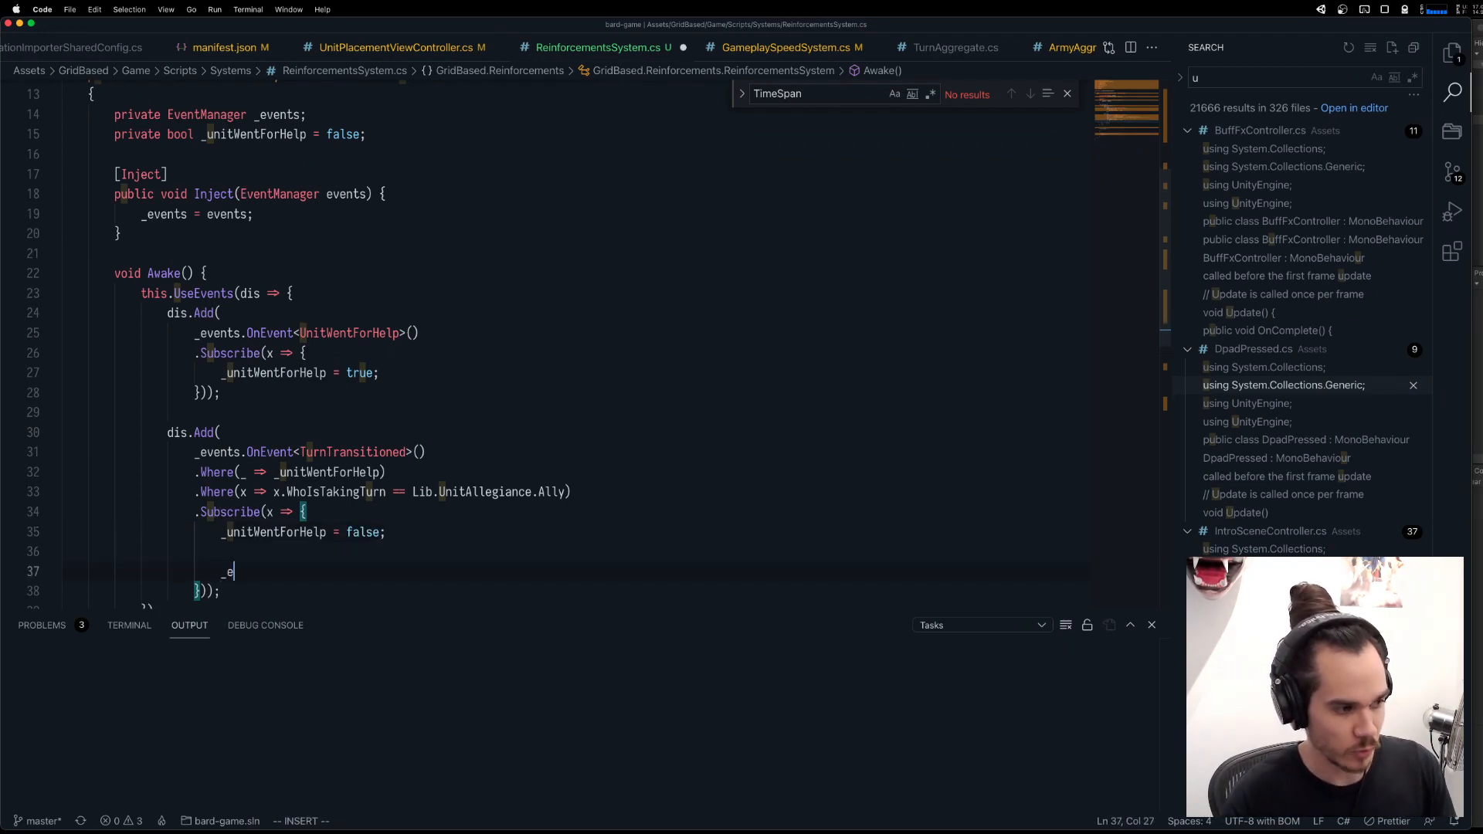
pyautogui.write('vents.Dispatch(')
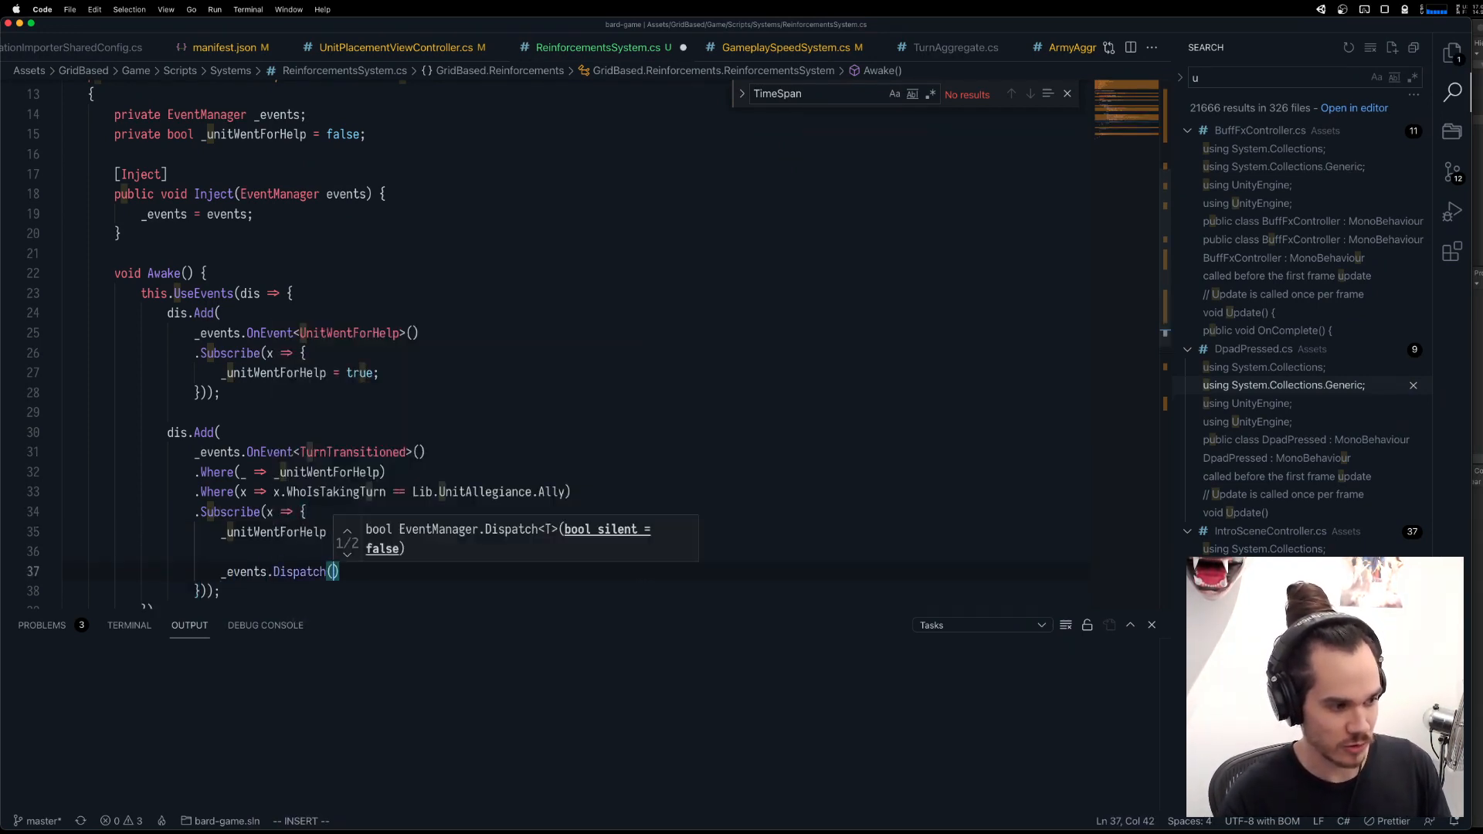
pyautogui.press('BackSpace')
pyautogui.write('<Unit')
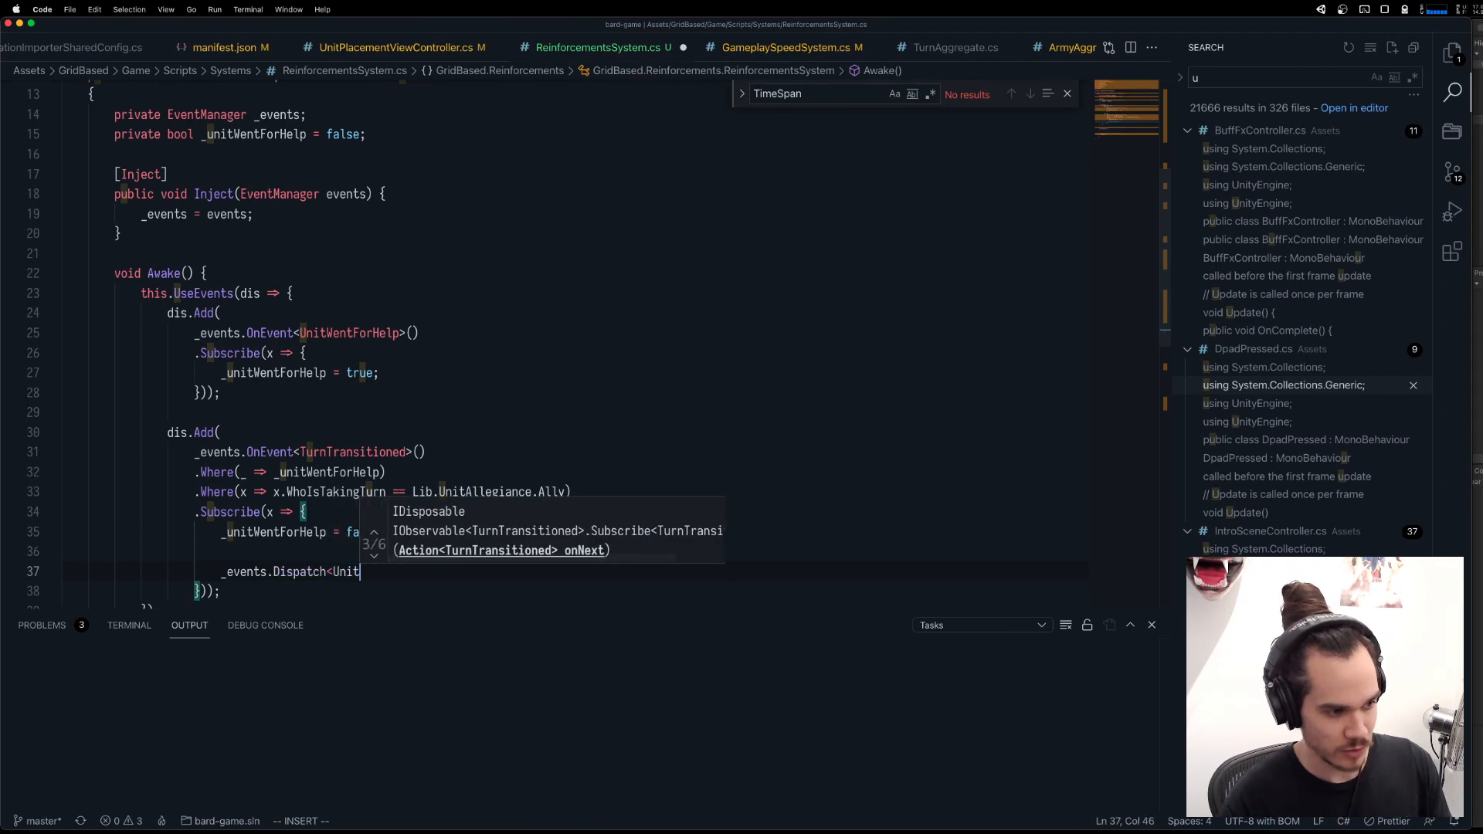
pyautogui.write('Return')
pyautogui.press('Tab')
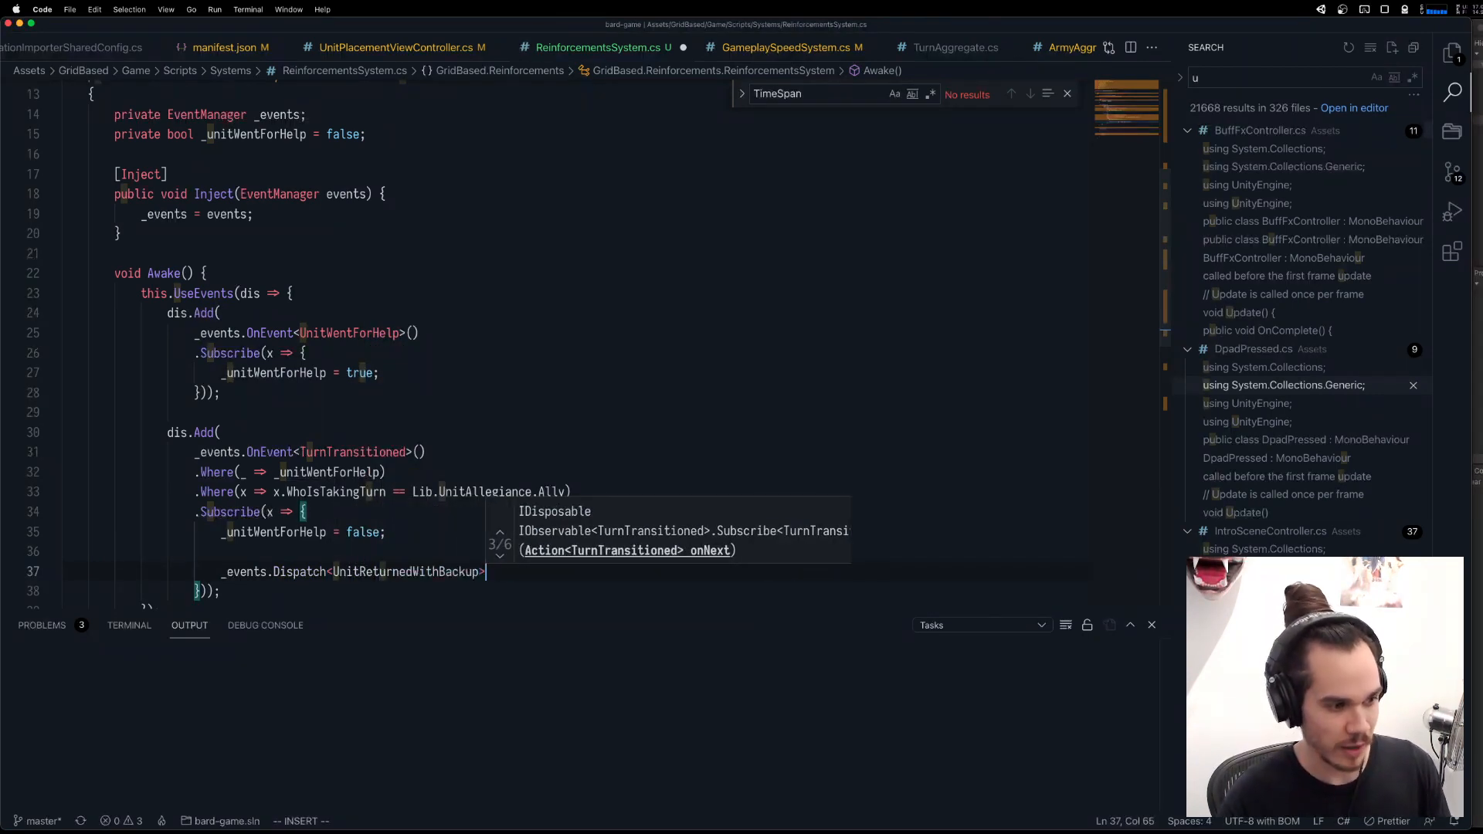
pyautogui.write('>();')
pyautogui.press('Escape')
pyautogui.press('super+s')
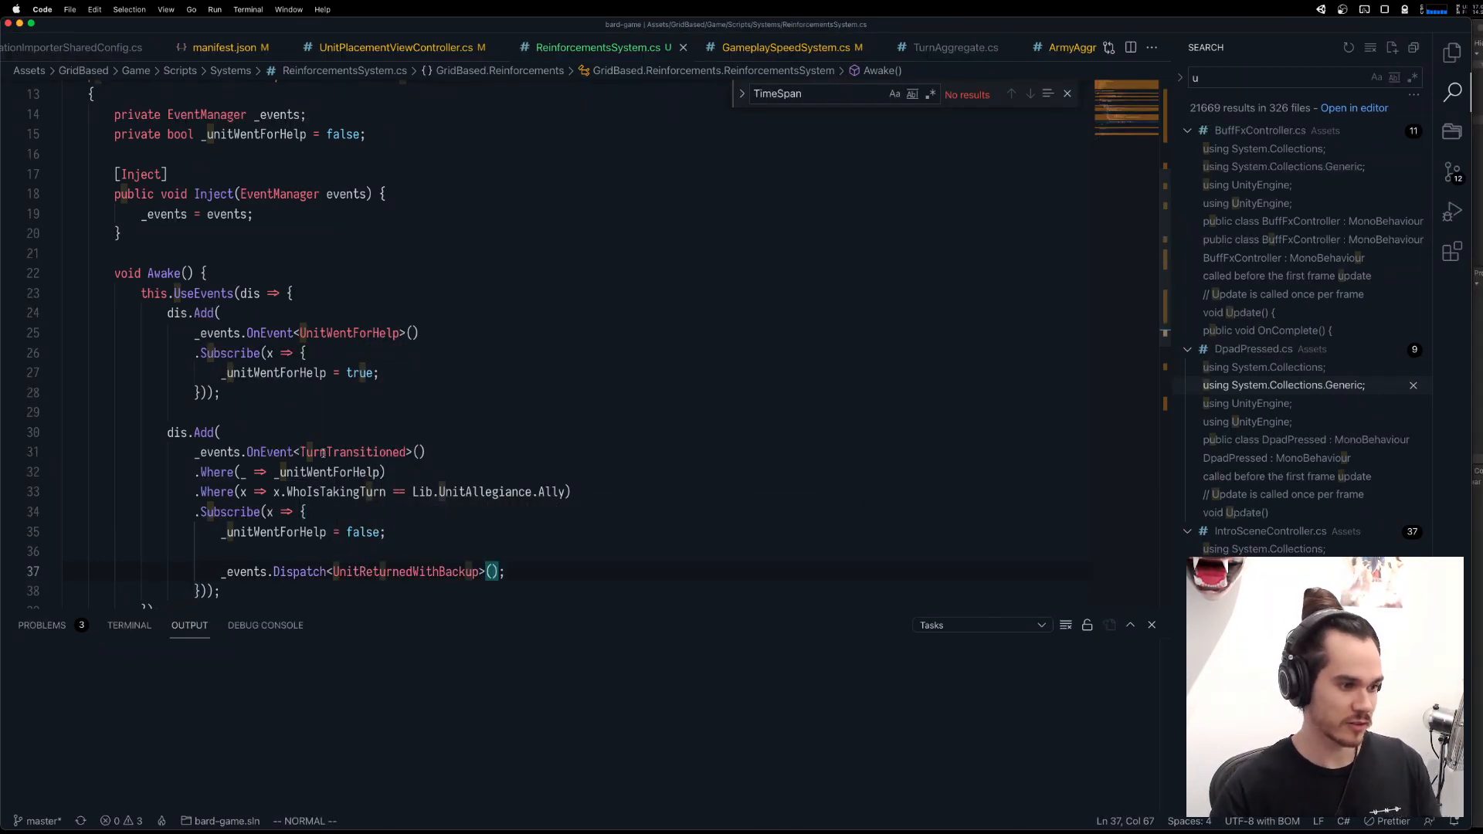
# Review the UnitWentForHelp and TurnTransitioned subscriptions and the rest of the ReinforcementsSystem script.
pyautogui.scroll(3, 317, 461)
pyautogui.scroll(-3, 317, 461)
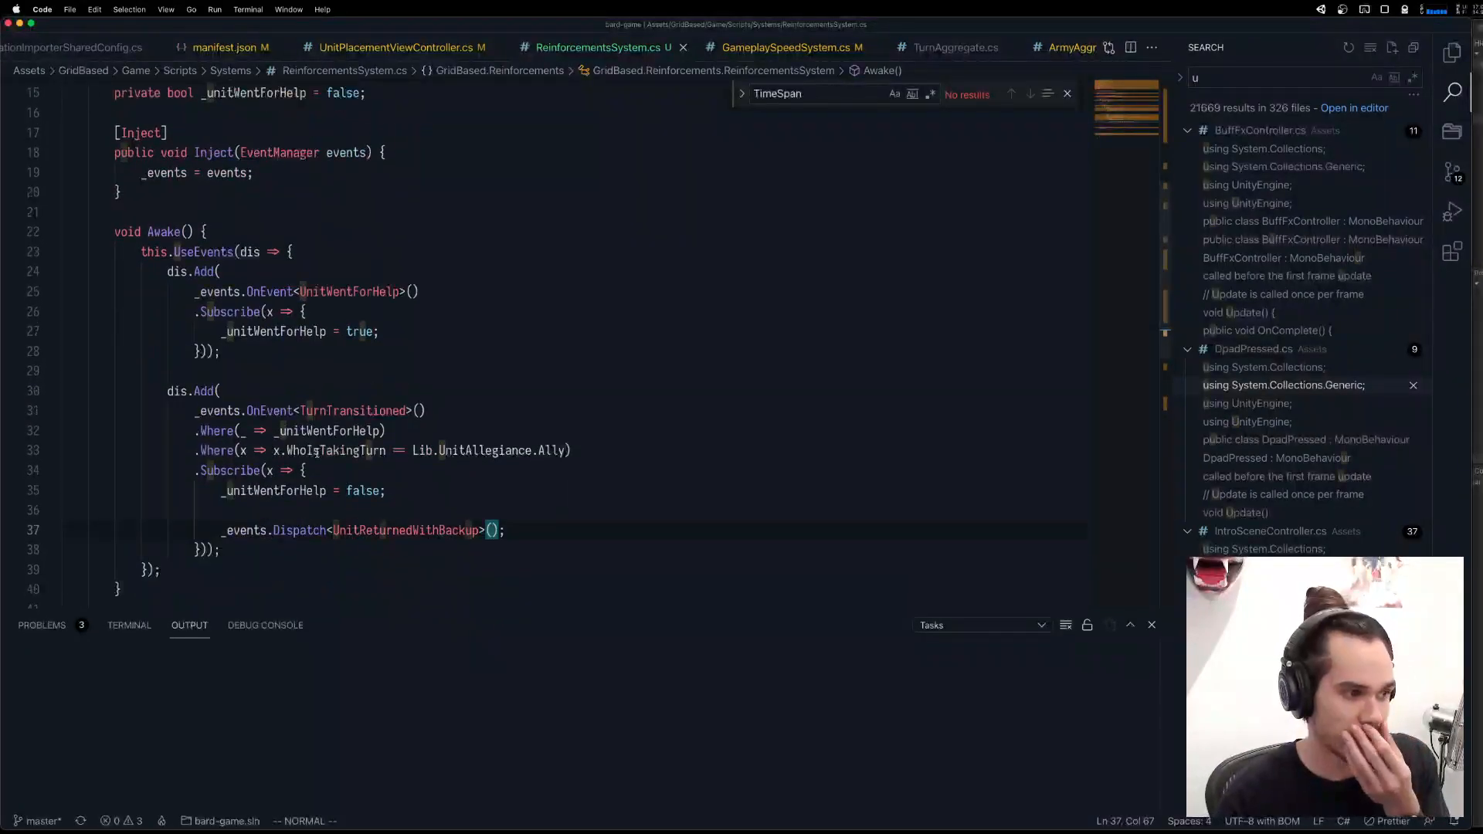
pyautogui.click(342, 292)
pyautogui.click(389, 410)
pyautogui.scroll(-2, 408, 493)
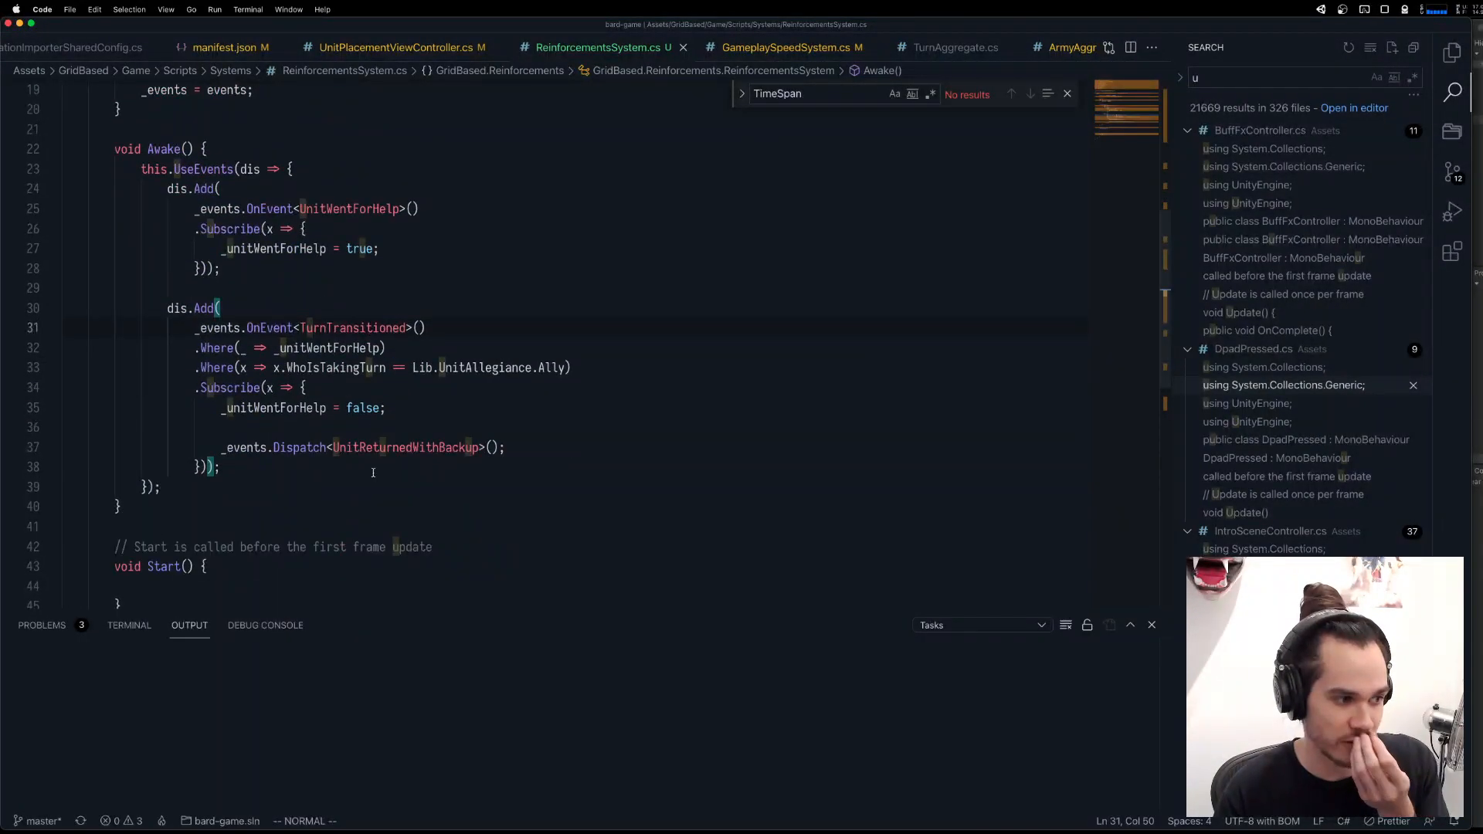
pyautogui.scroll(-4, 409, 494)
pyautogui.scroll(10, 408, 493)
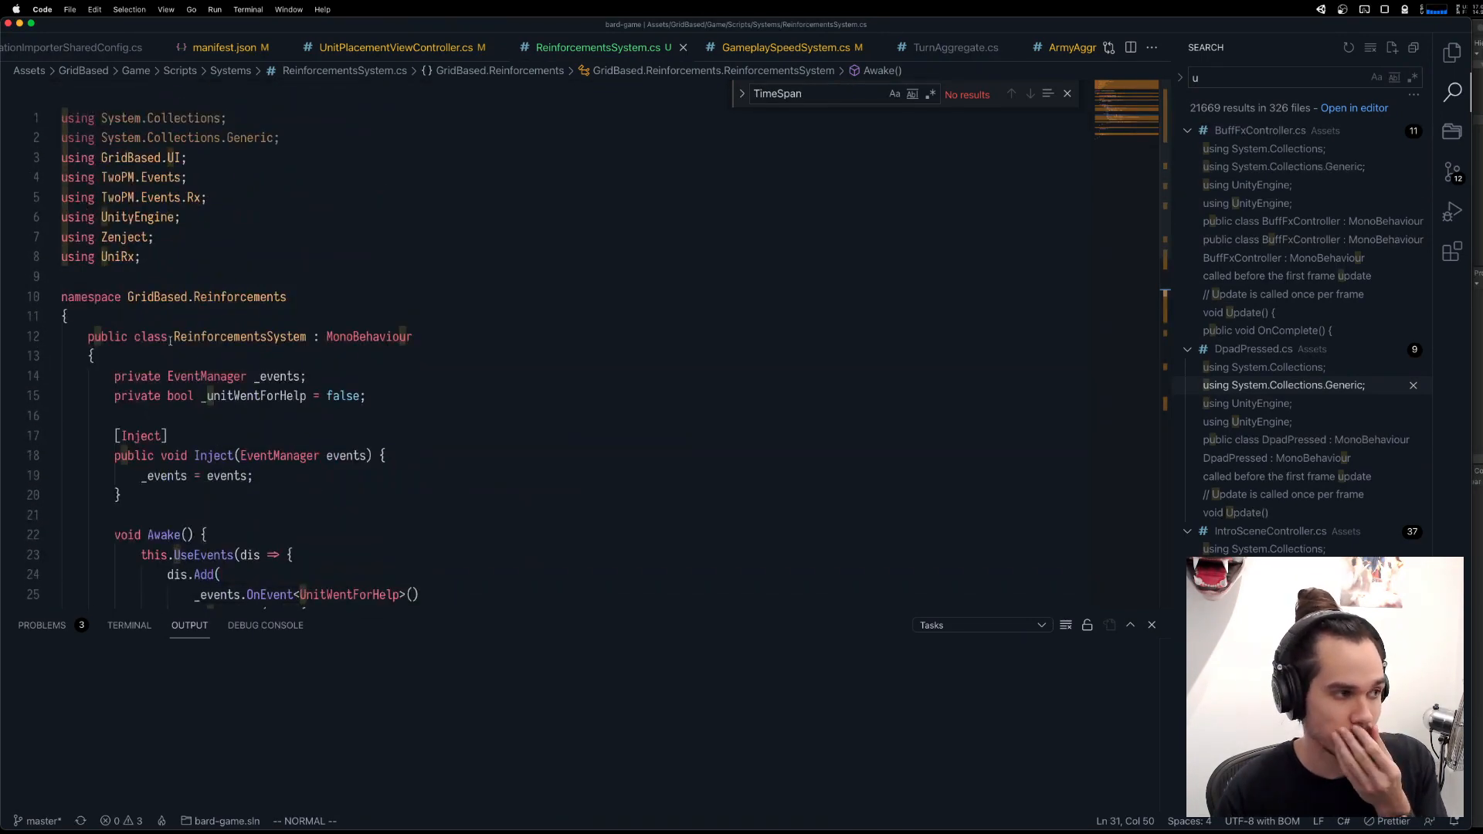
# Switch to the Unity editor with the bard-game project.
pyautogui.hotkey('ctrl', 'Up')
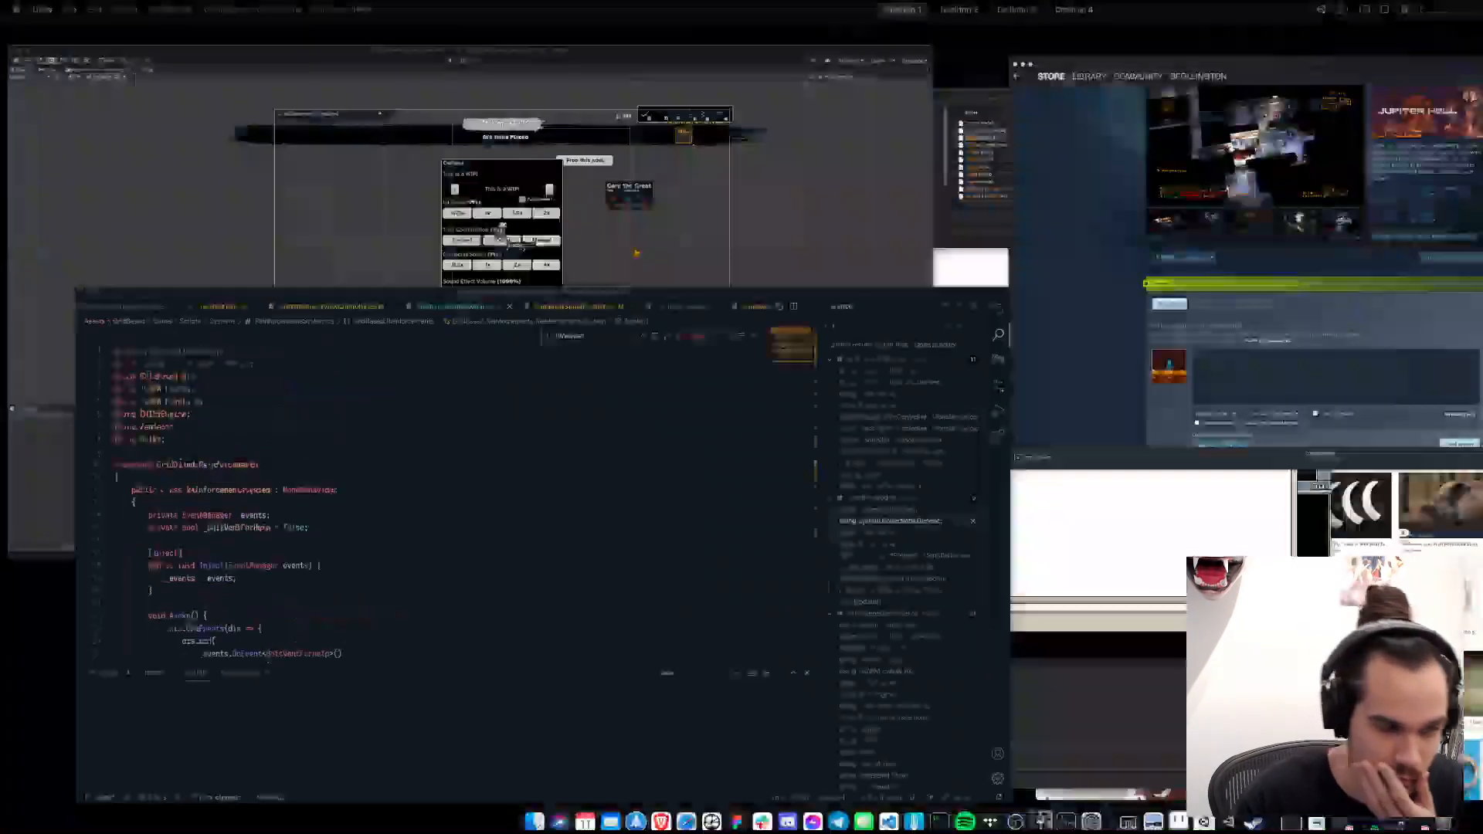
pyautogui.click(553, 321)
pyautogui.hotkey('ctrl', 'Up')
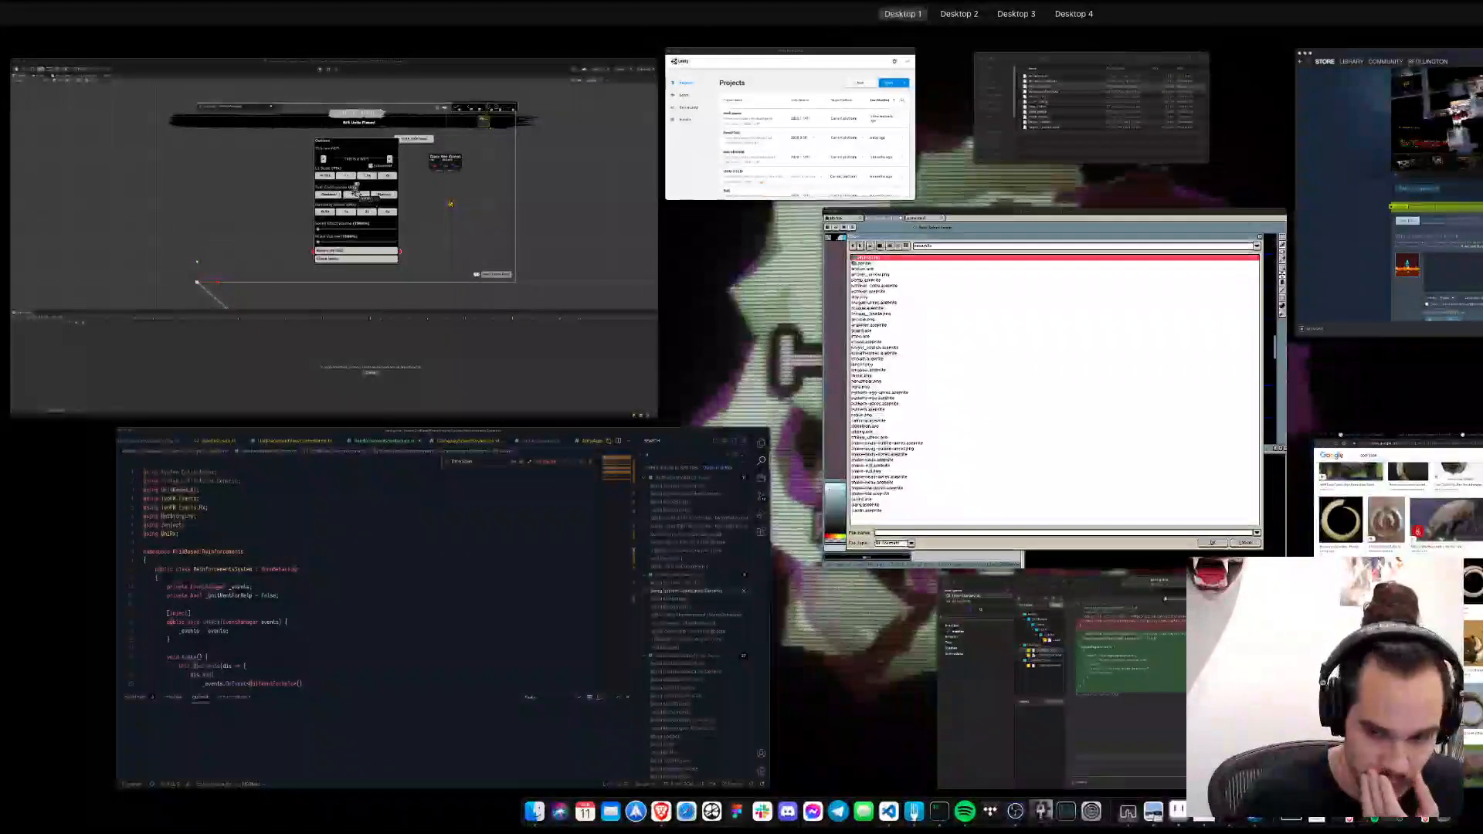
pyautogui.click(1233, 316)
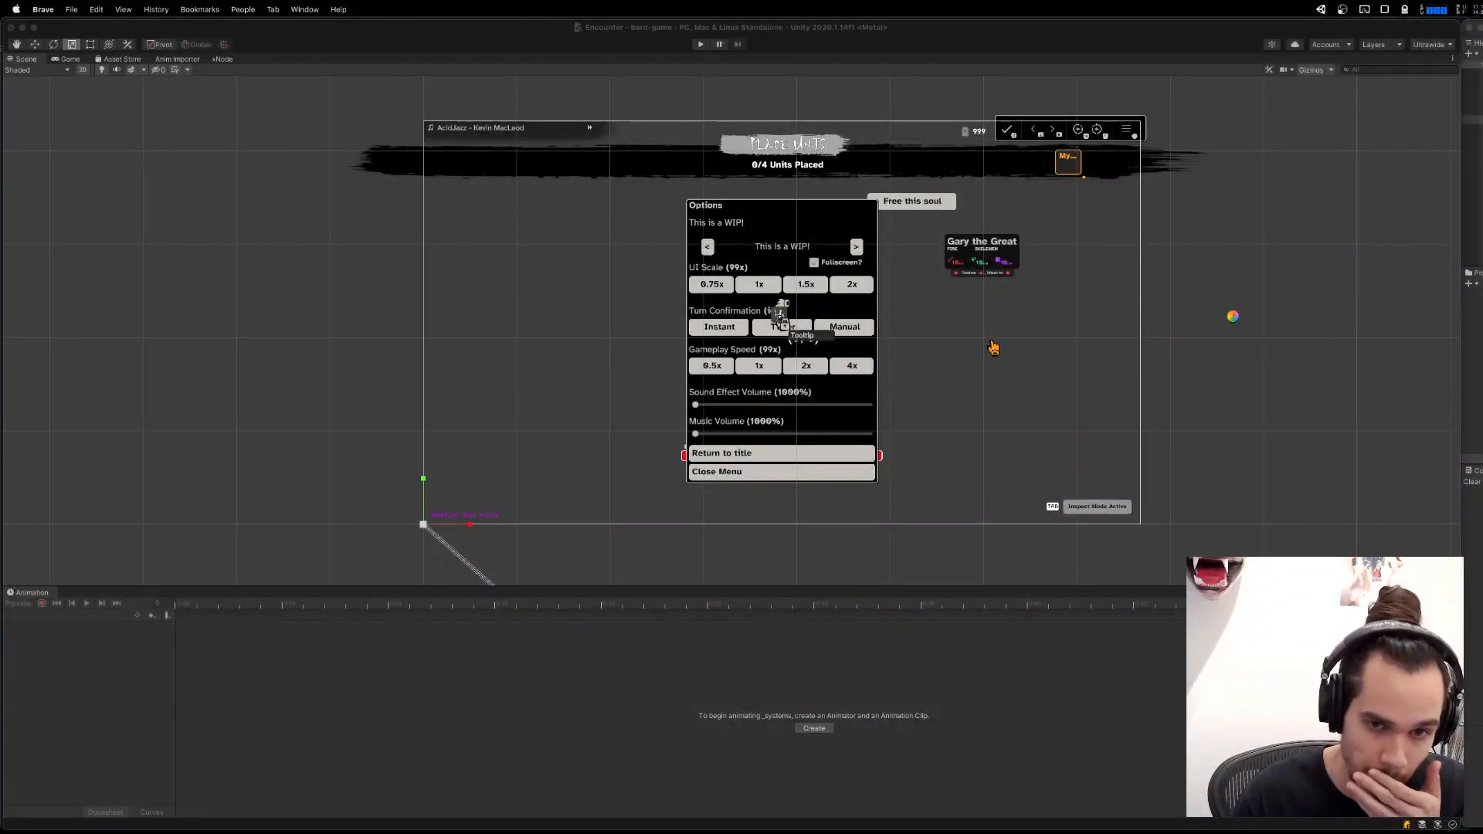
pyautogui.moveTo(1330, 831)
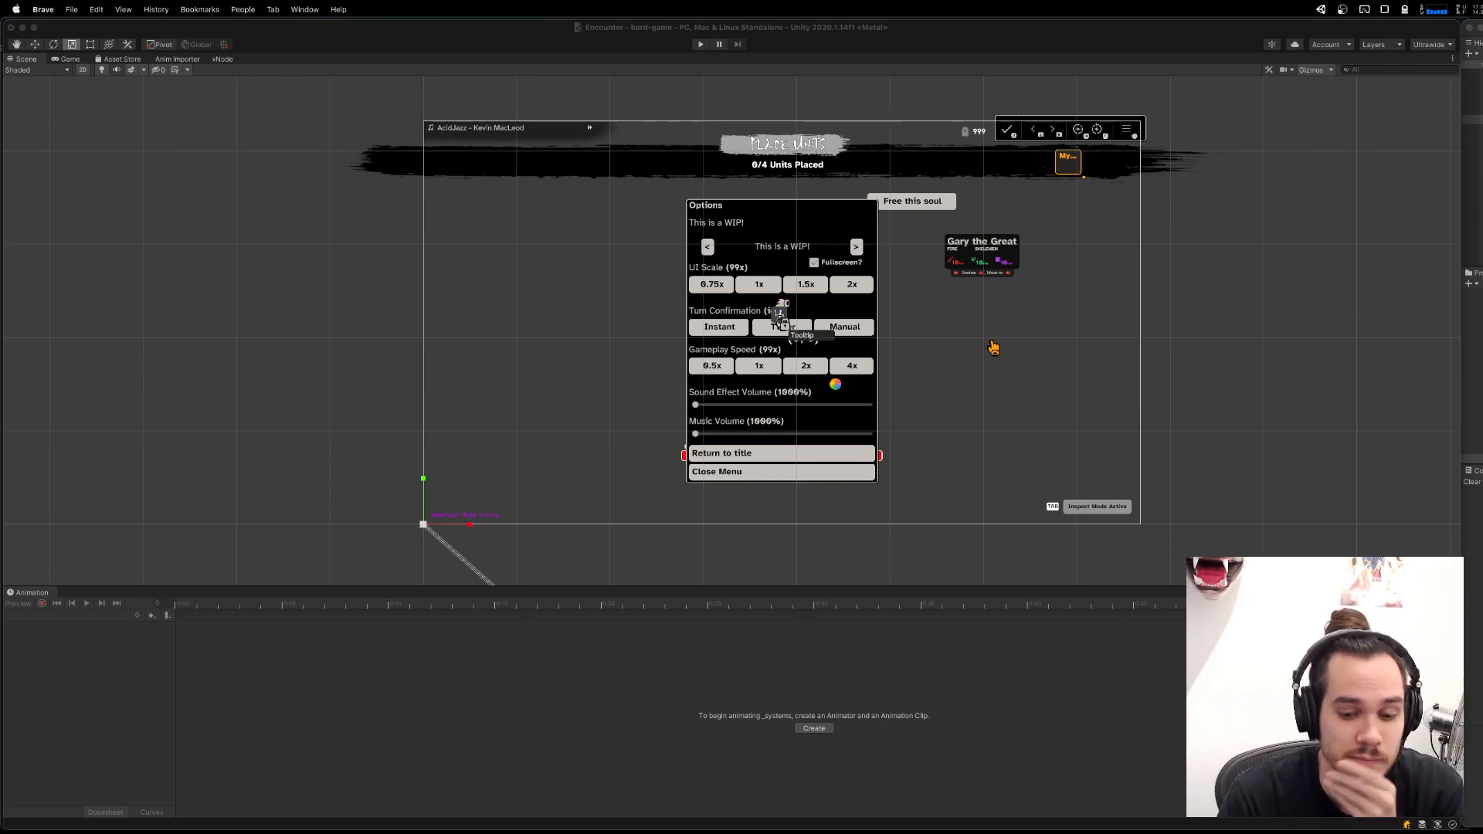
# Open the Story scene by searching for "lvl story", saving the modified Encounter scene.
pyautogui.moveTo(1093, 831)
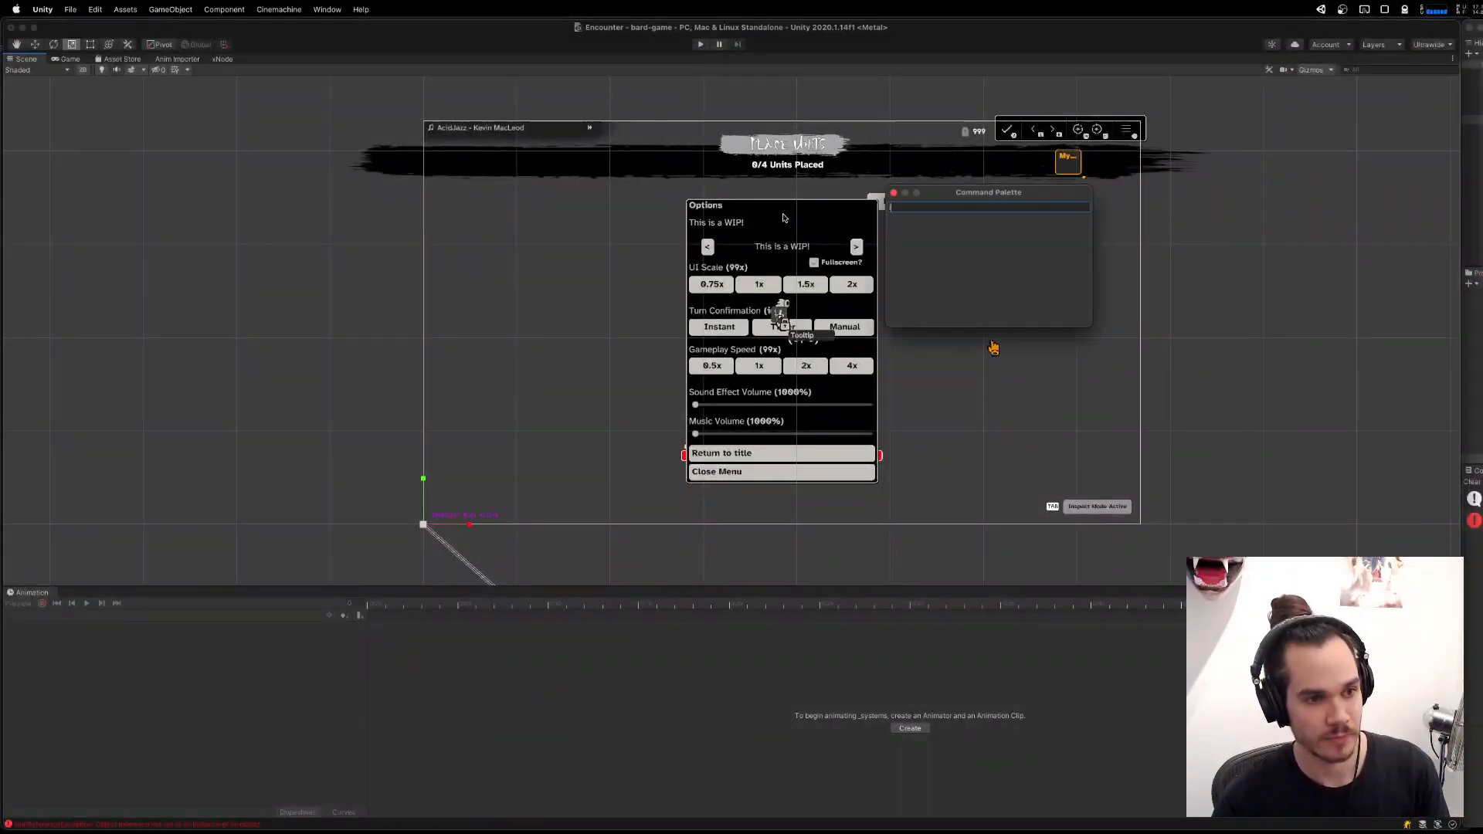
pyautogui.write('lvl story')
pyautogui.press('Return')
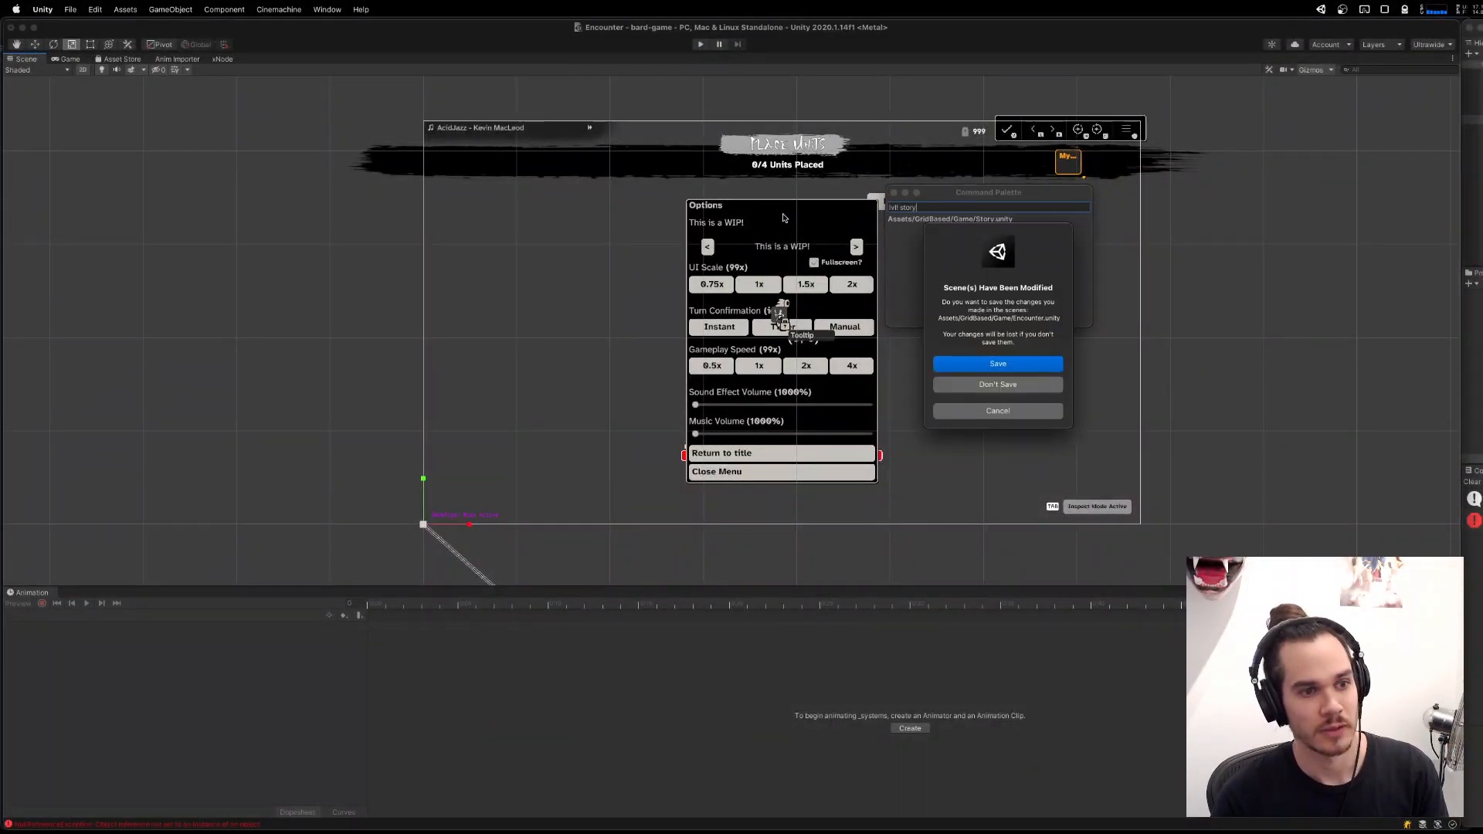
pyautogui.click(1040, 372)
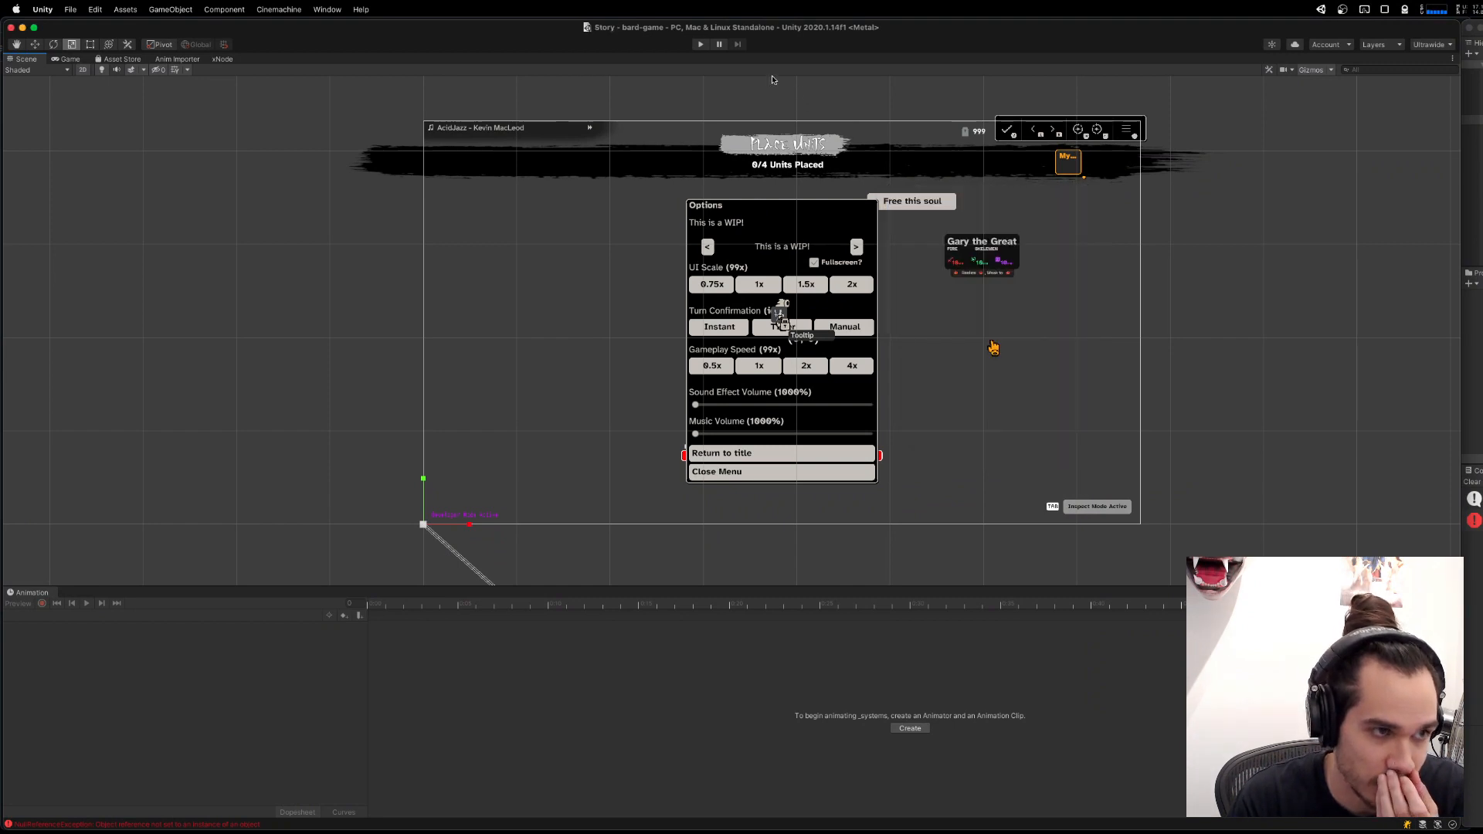
# Start Play mode in the Story scene.
pyautogui.click(700, 46)
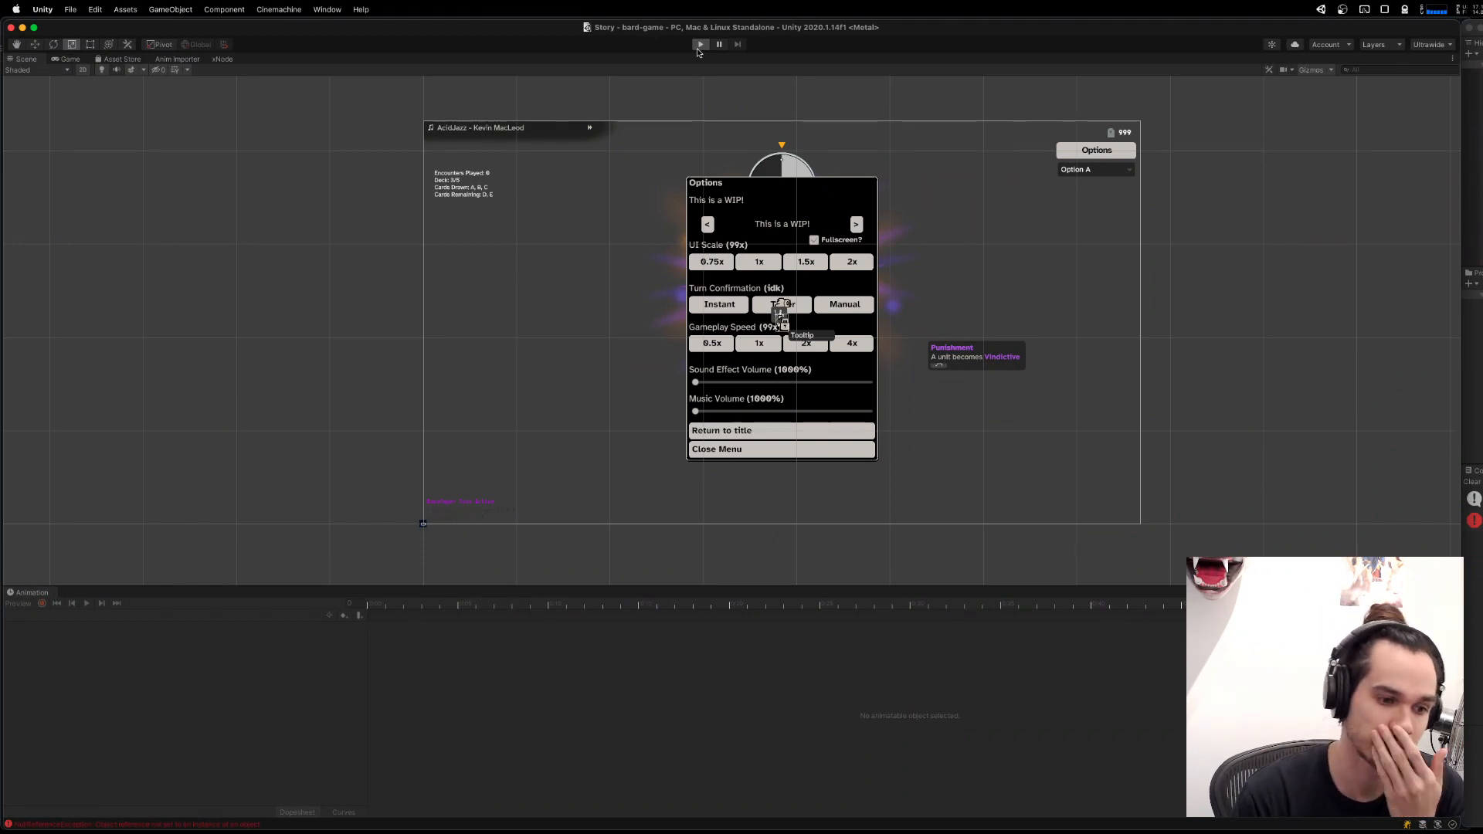
pyautogui.moveTo(1179, 827)
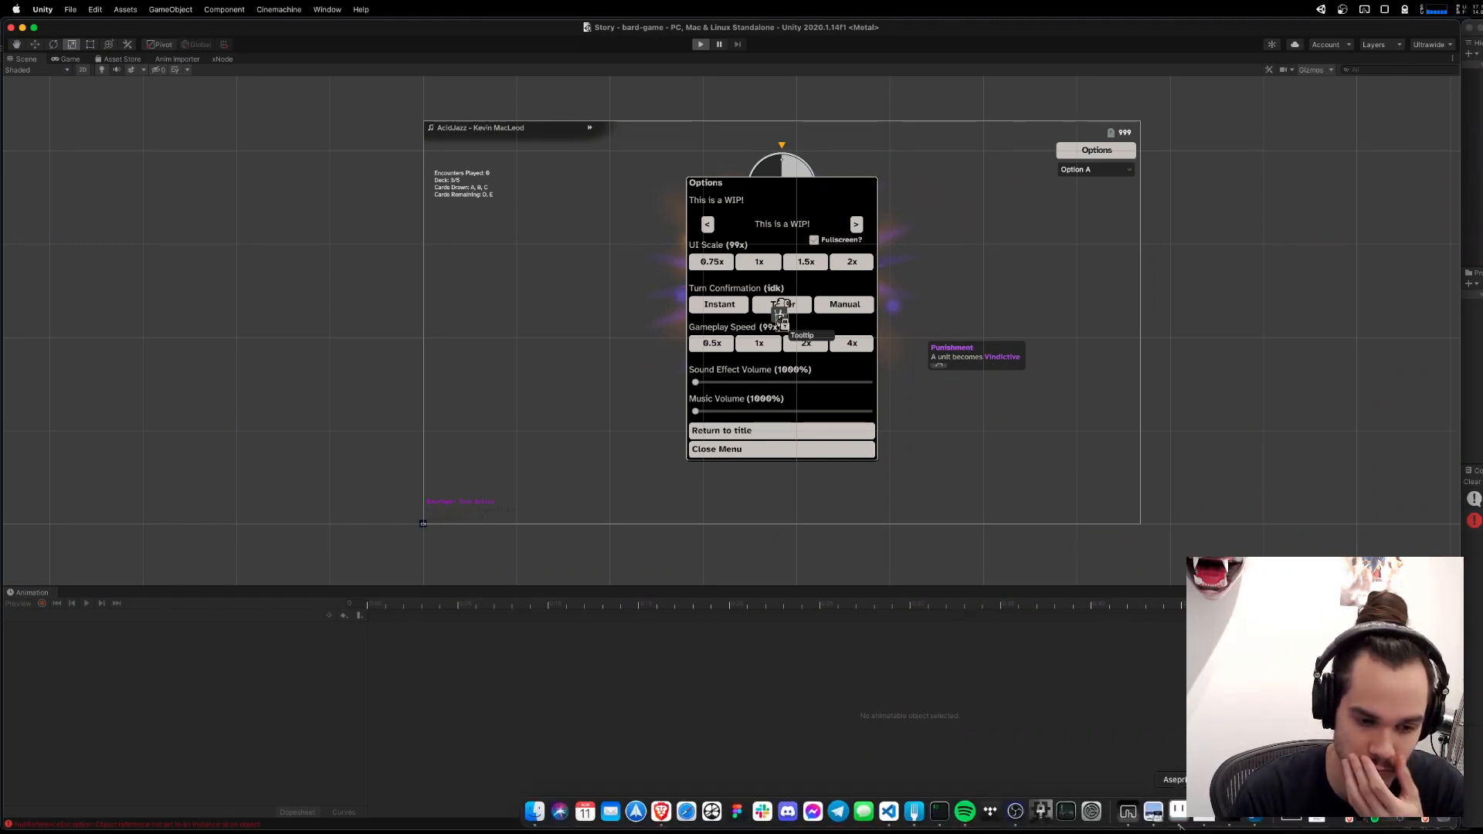
pyautogui.click(1373, 817)
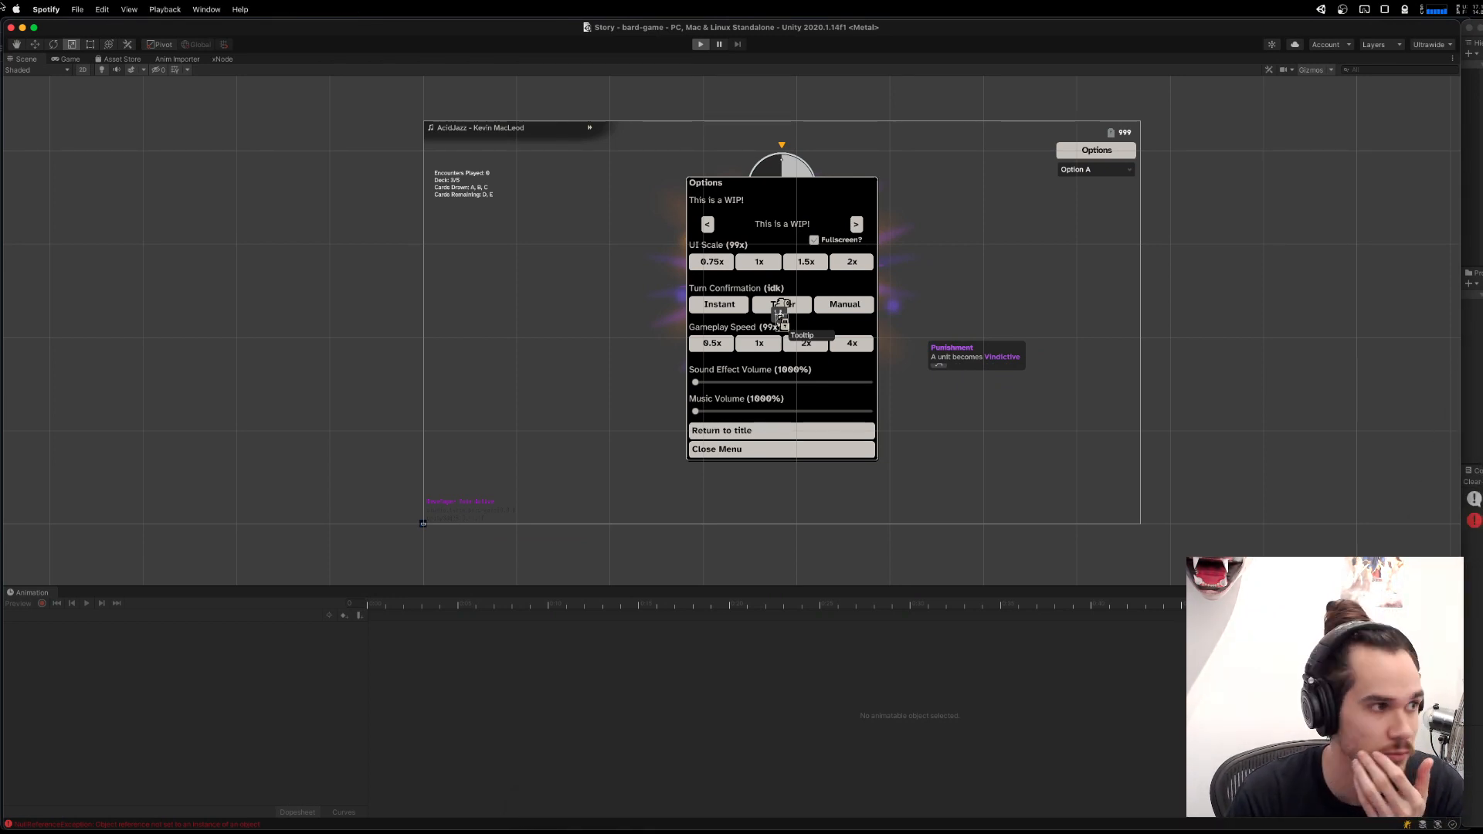
pyautogui.click(221, 9)
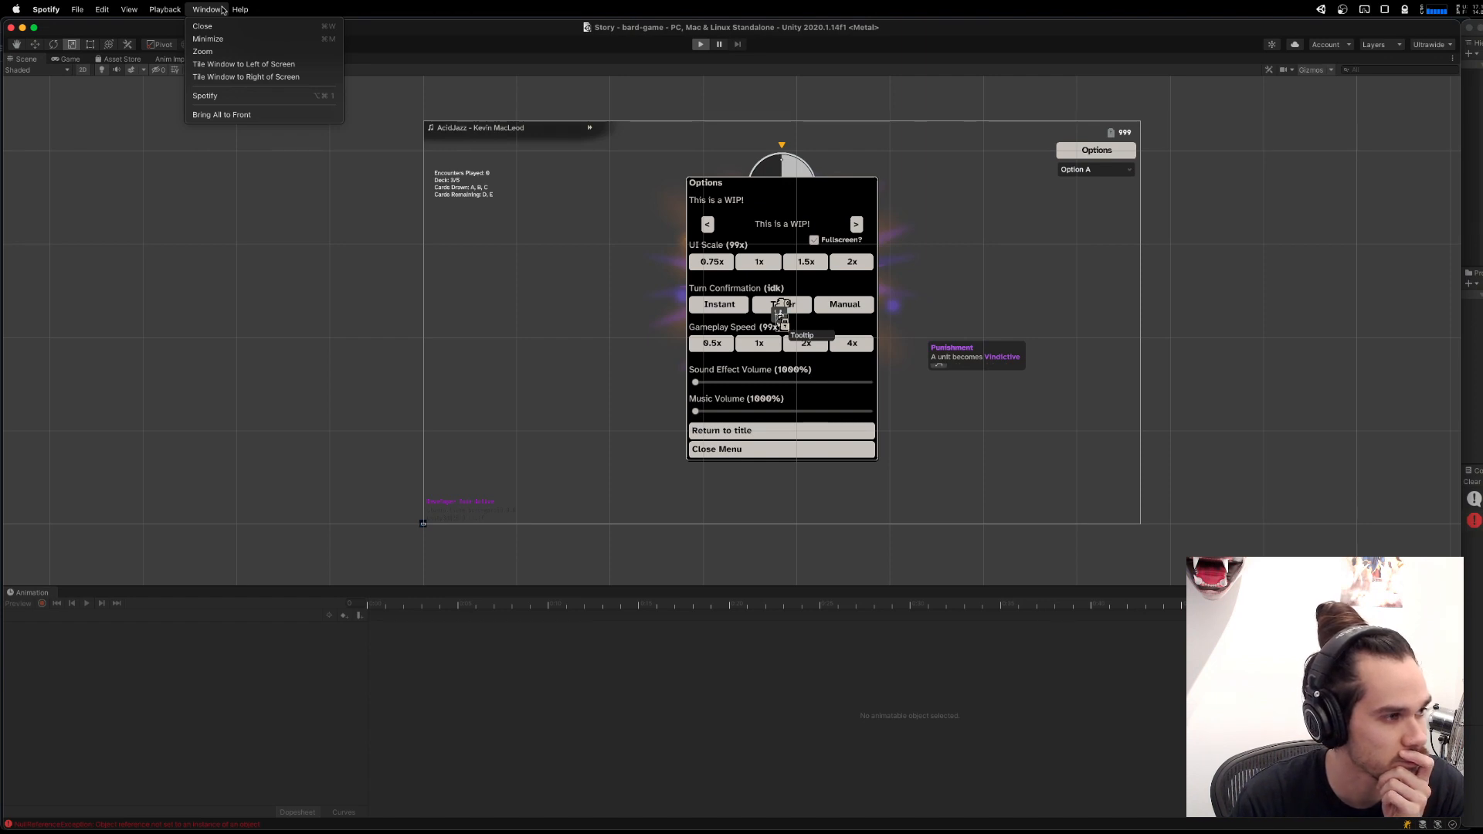
pyautogui.click(135, 8)
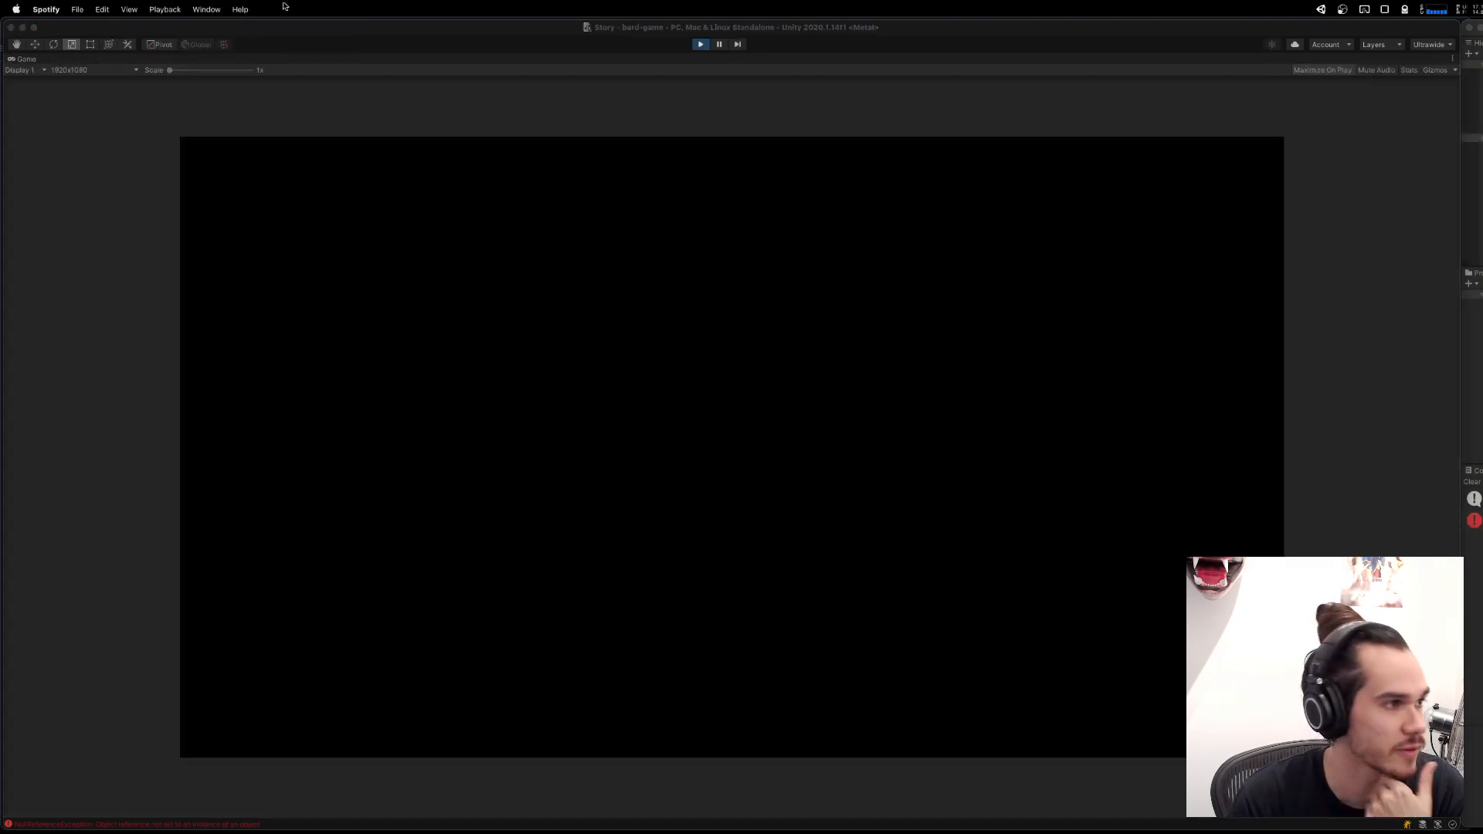
pyautogui.click(130, 9)
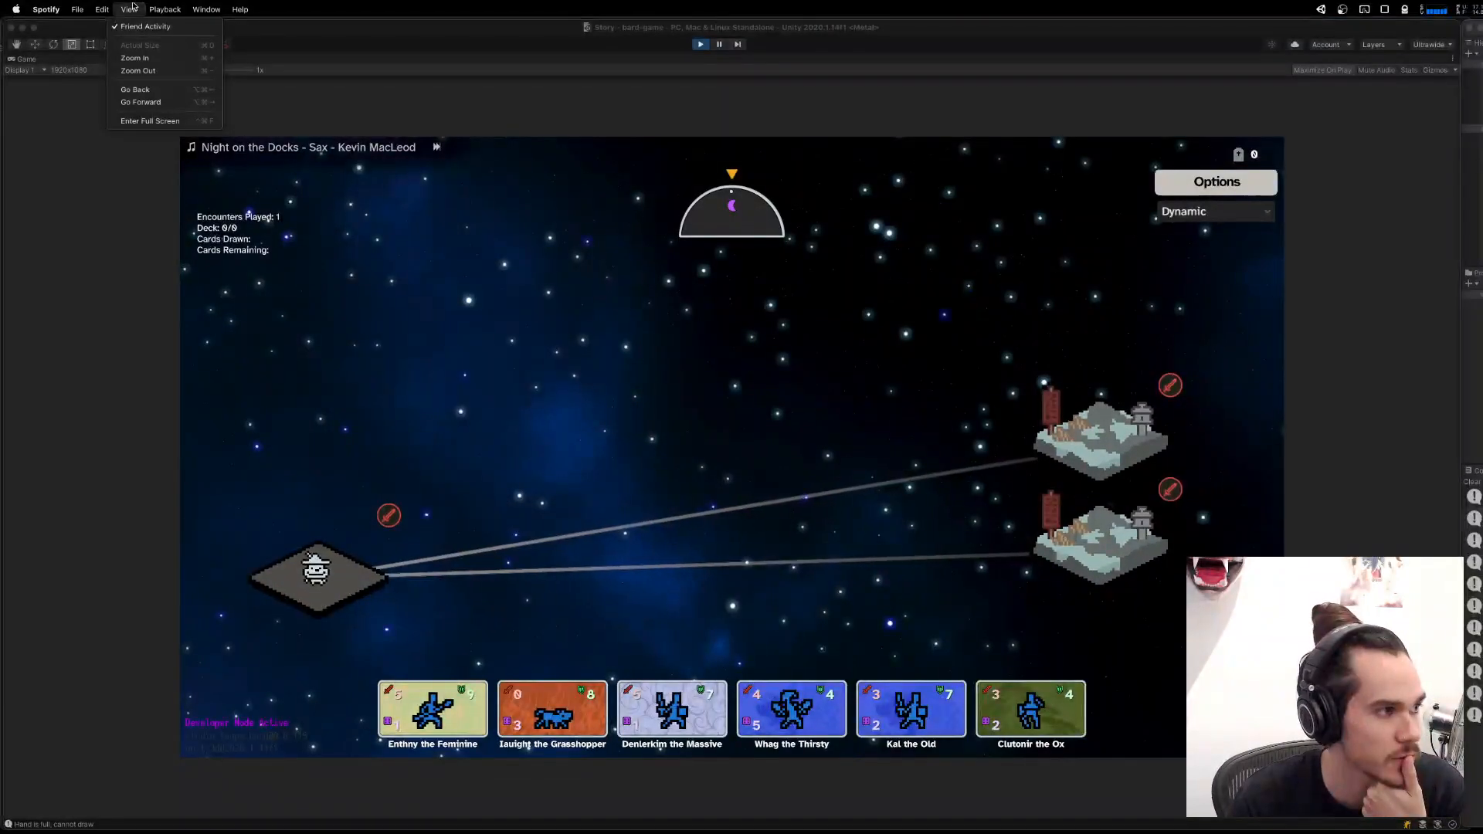
pyautogui.click(71, 8)
pyautogui.click(61, 6)
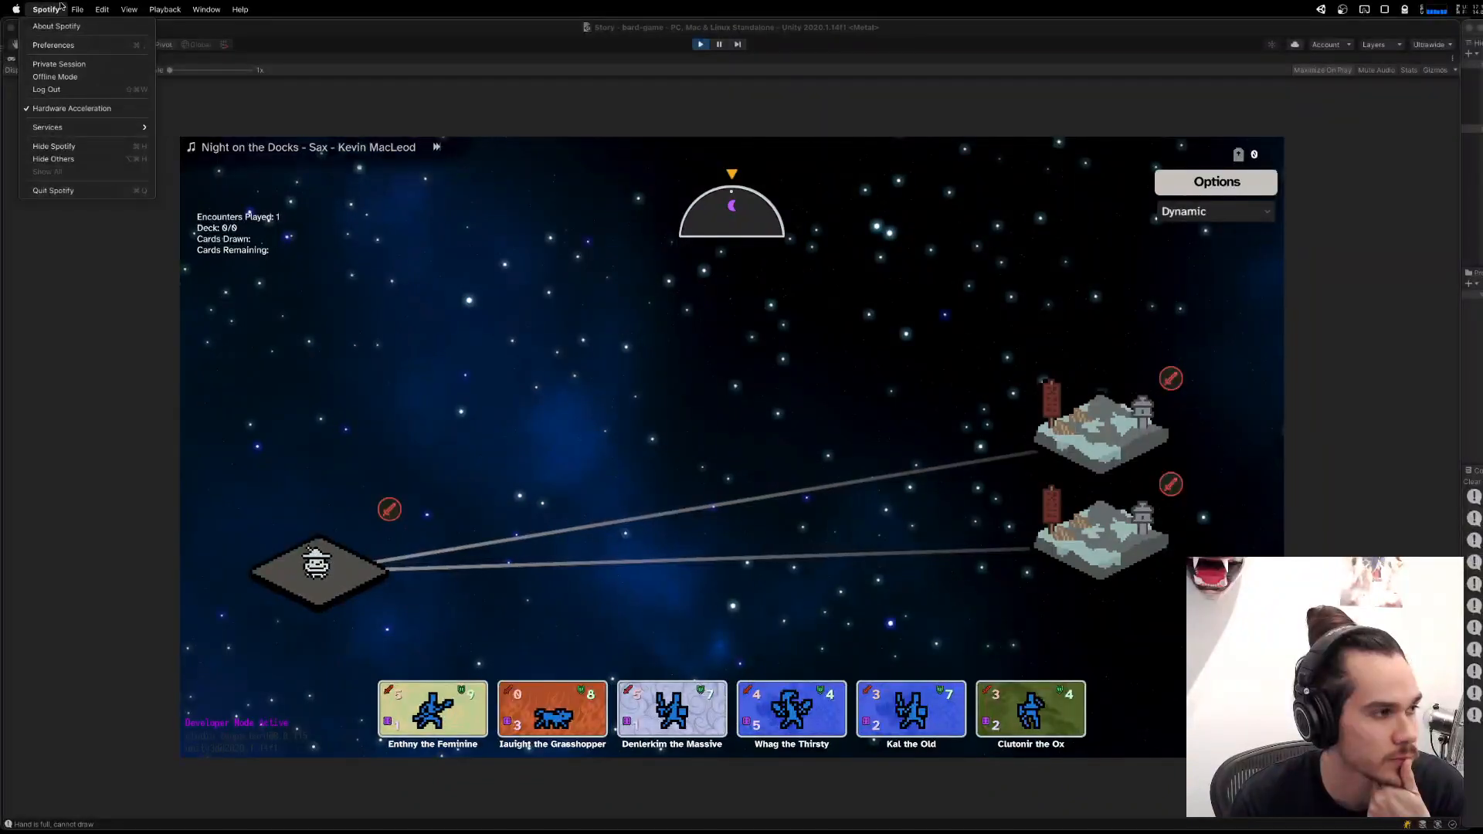
pyautogui.click(61, 6)
# Enter the upper encounter on the story map and place four party units on the board, including one beside each gate.
pyautogui.click(586, 453)
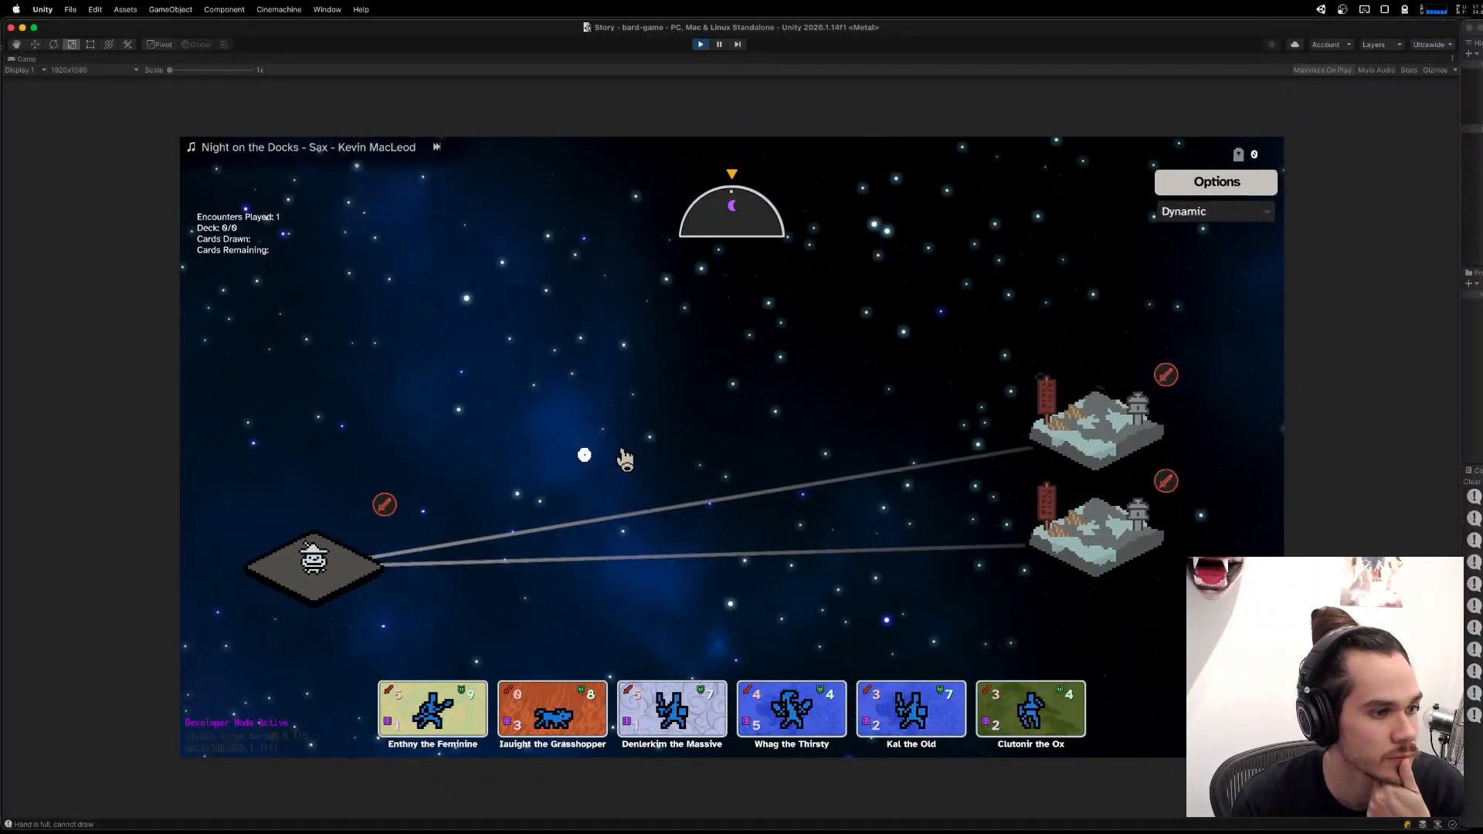
pyautogui.click(1121, 437)
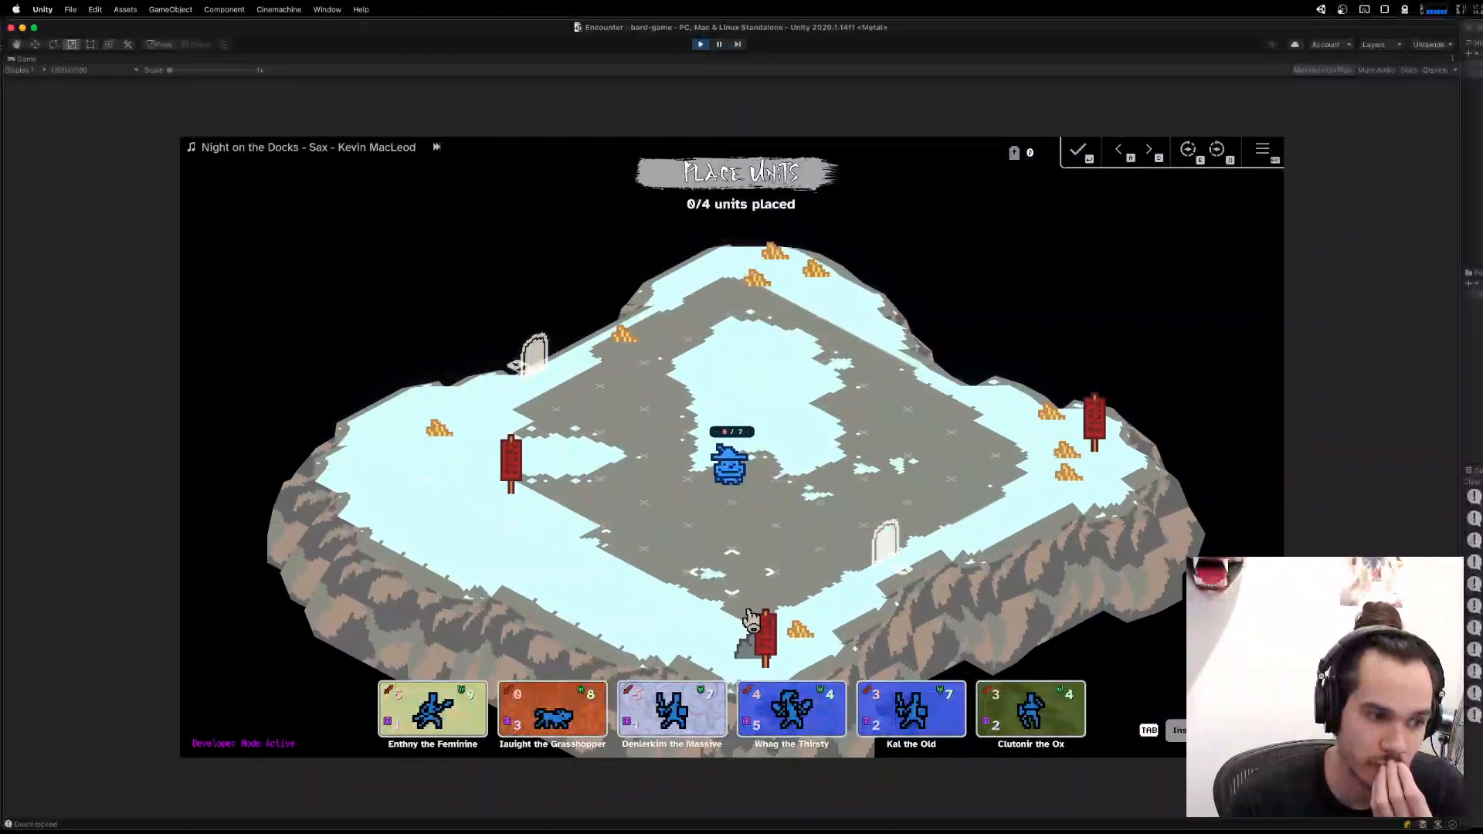
pyautogui.click(655, 728)
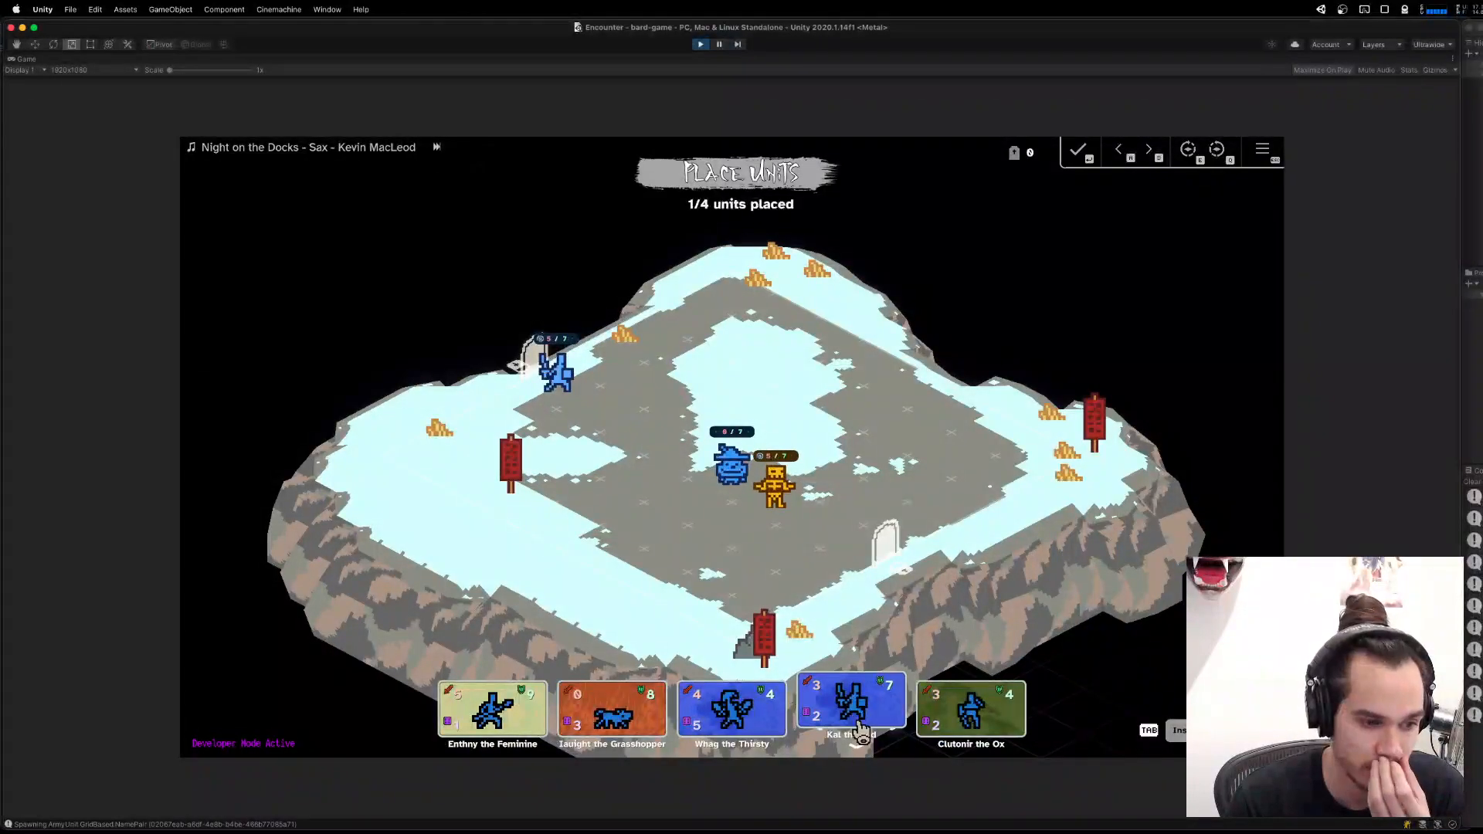
pyautogui.click(872, 520)
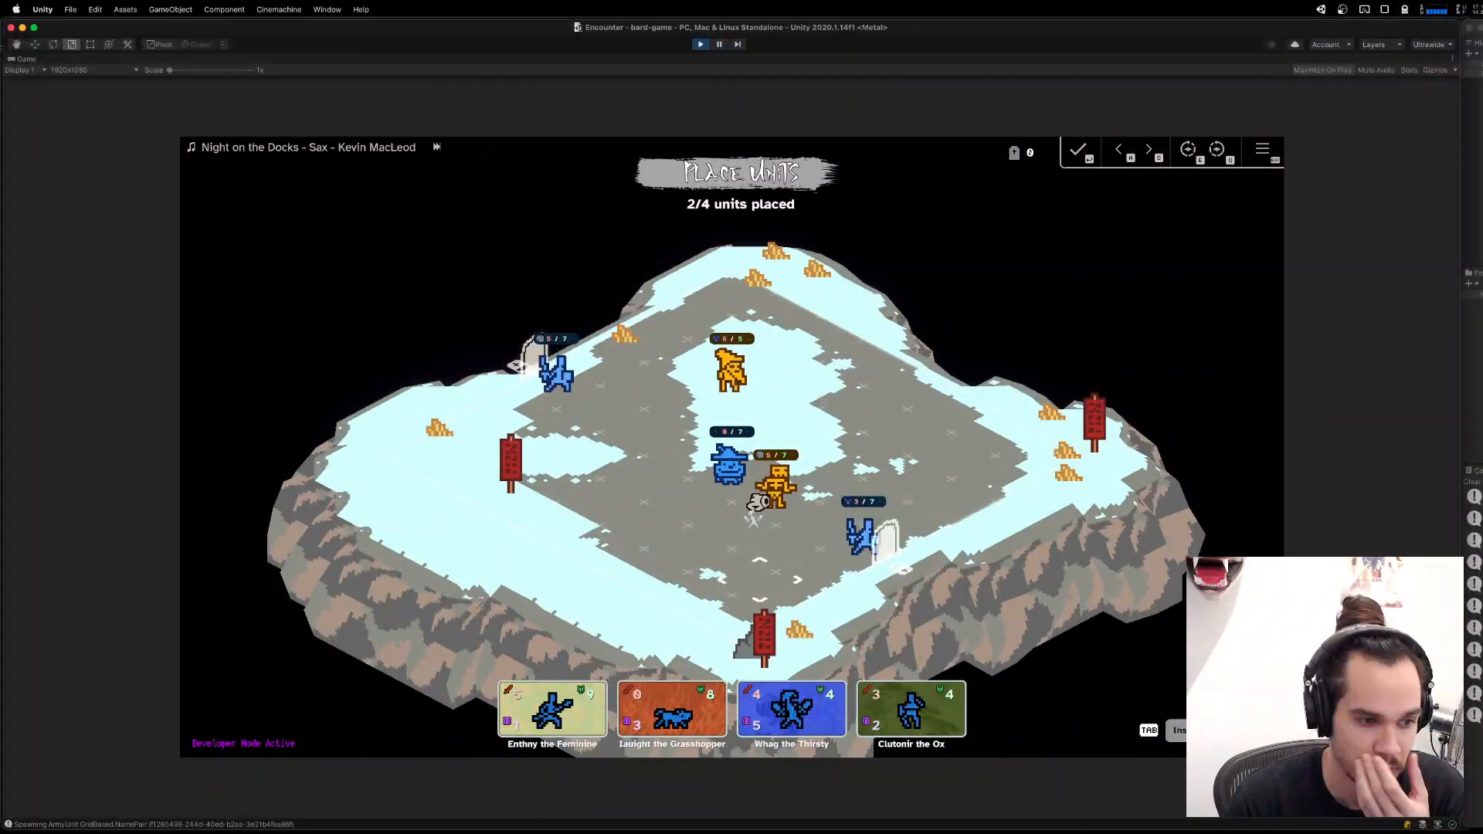
pyautogui.moveTo(818, 465); pyautogui.dragTo(819, 469)
pyautogui.moveTo(640, 707); pyautogui.dragTo(731, 519)
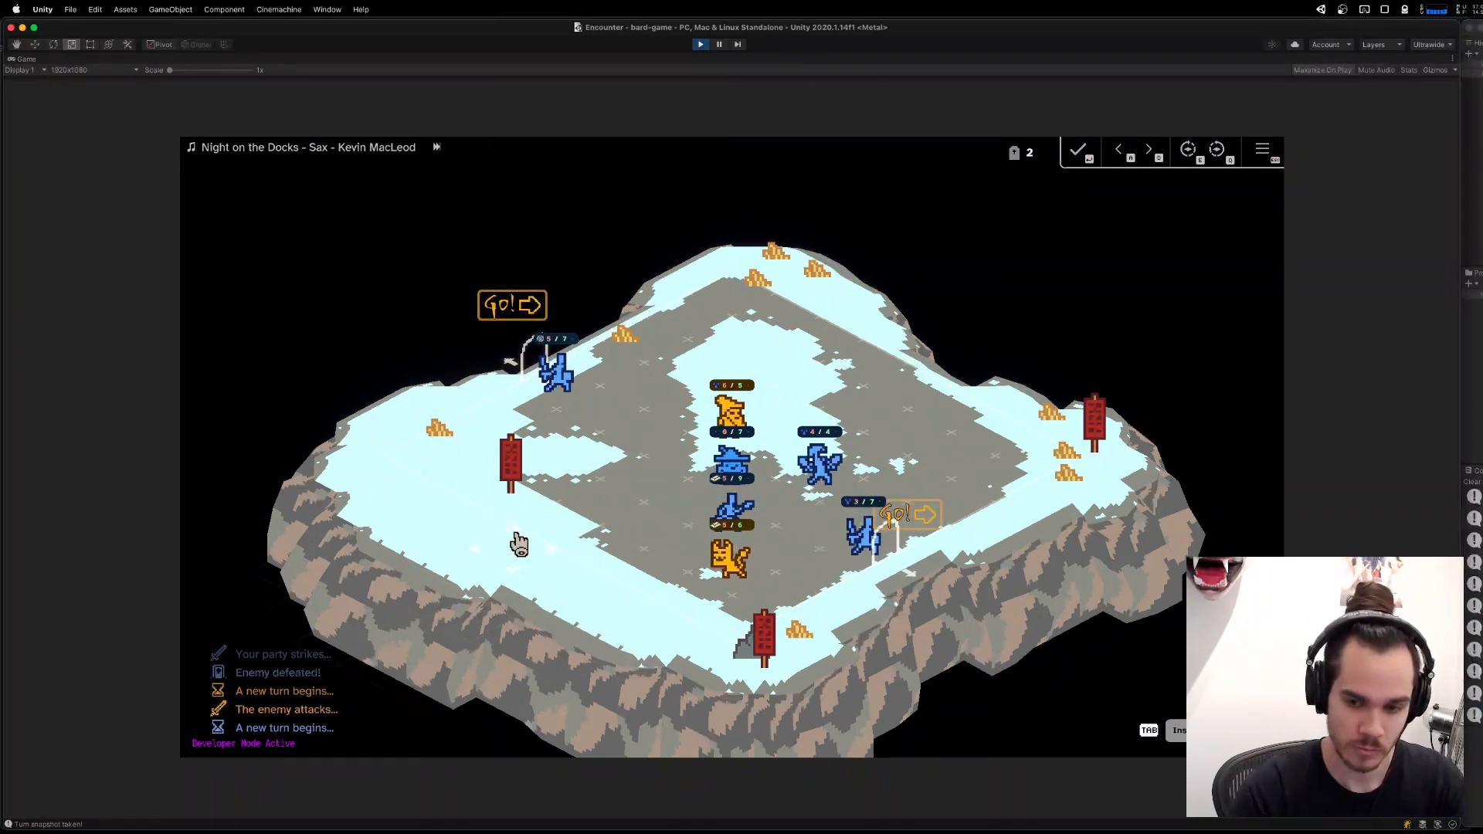
# Send the ally beside the far gate off the board for help, and try selecting a board unit during the one-unit placement phase.
pyautogui.click(564, 384)
pyautogui.click(513, 373)
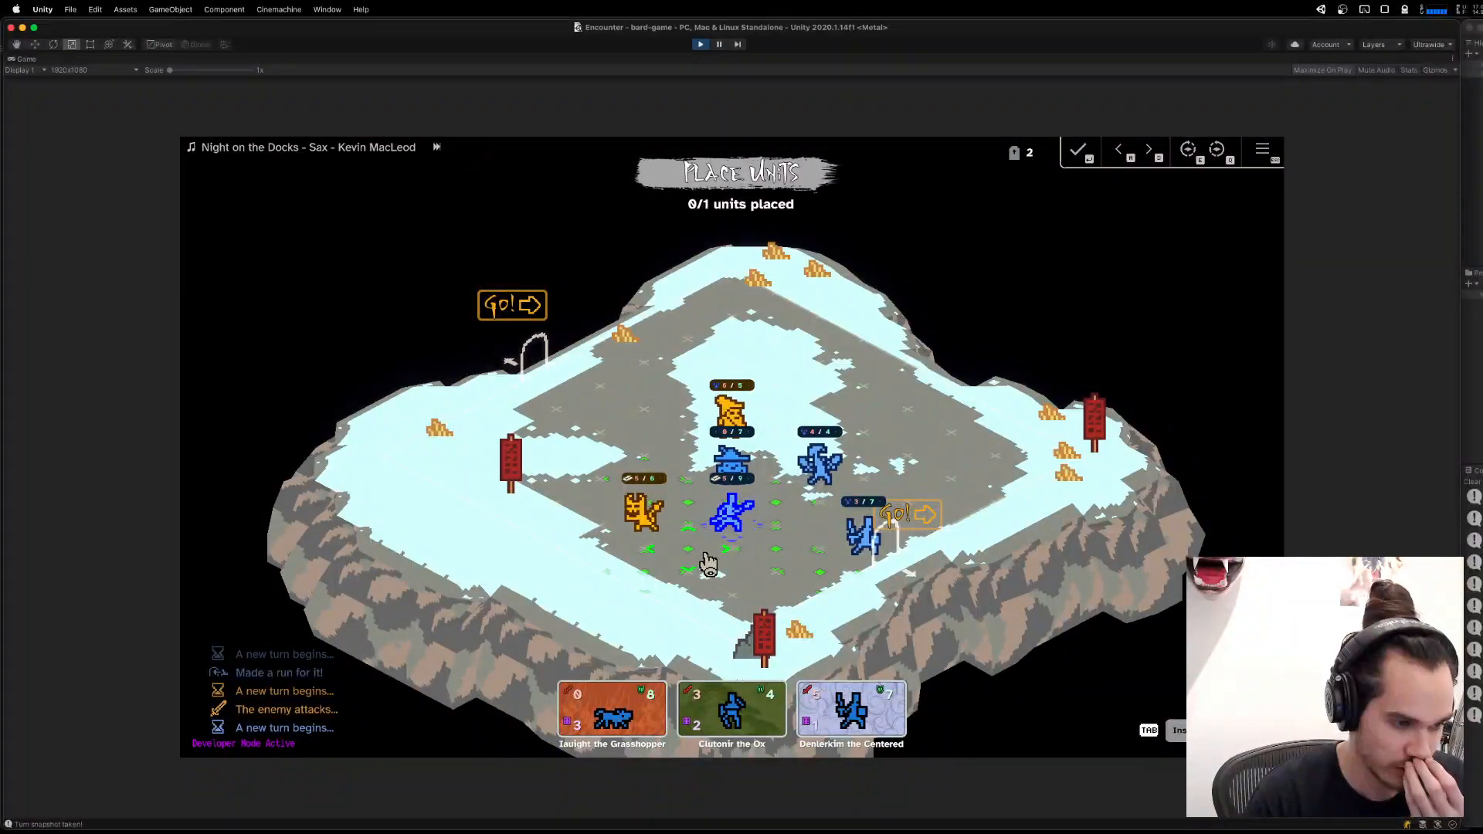
pyautogui.click(751, 536)
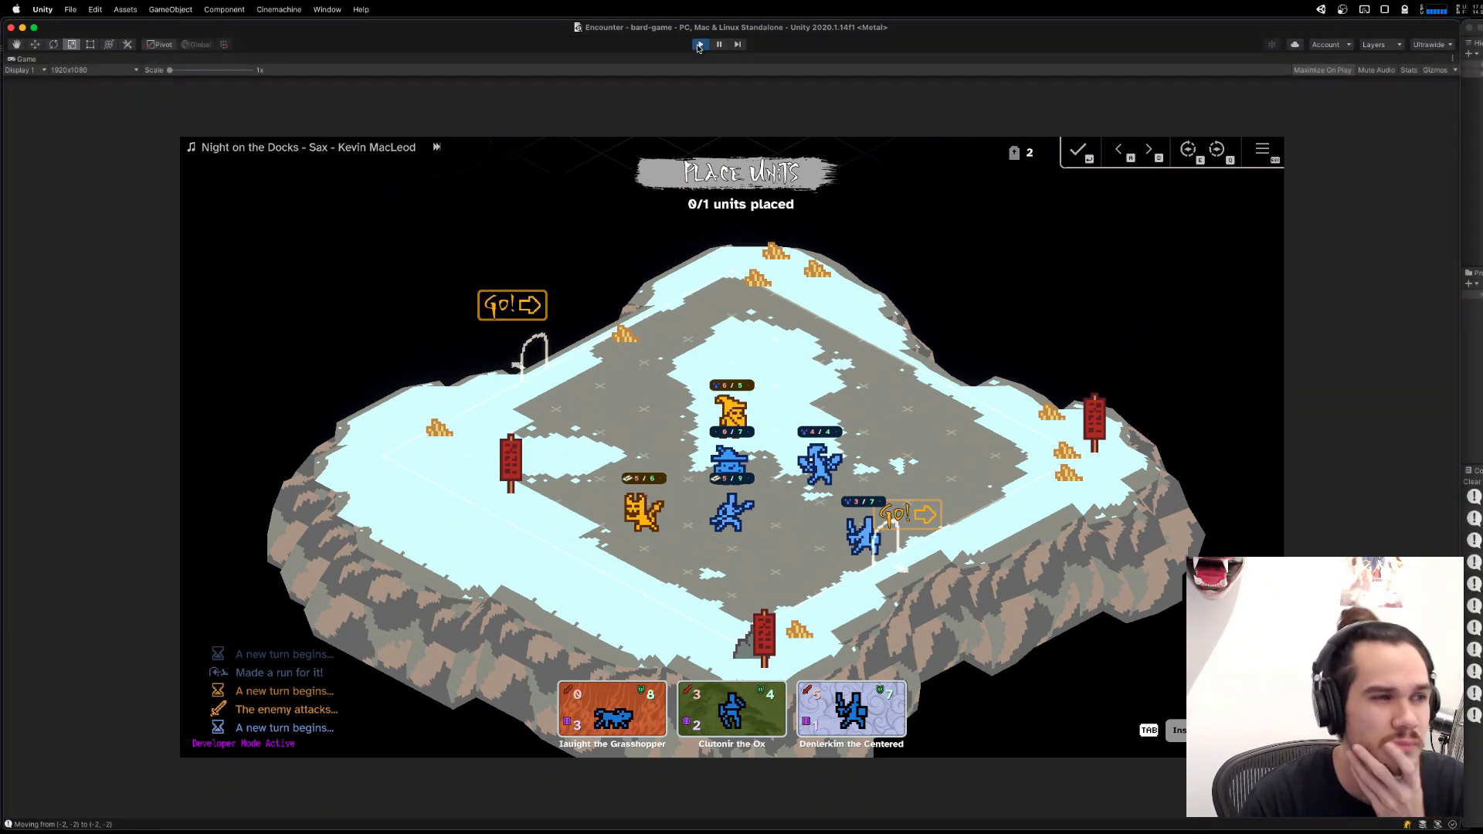
# Restart Play mode in the Story scene and enter the lower encounter.
pyautogui.click(698, 44)
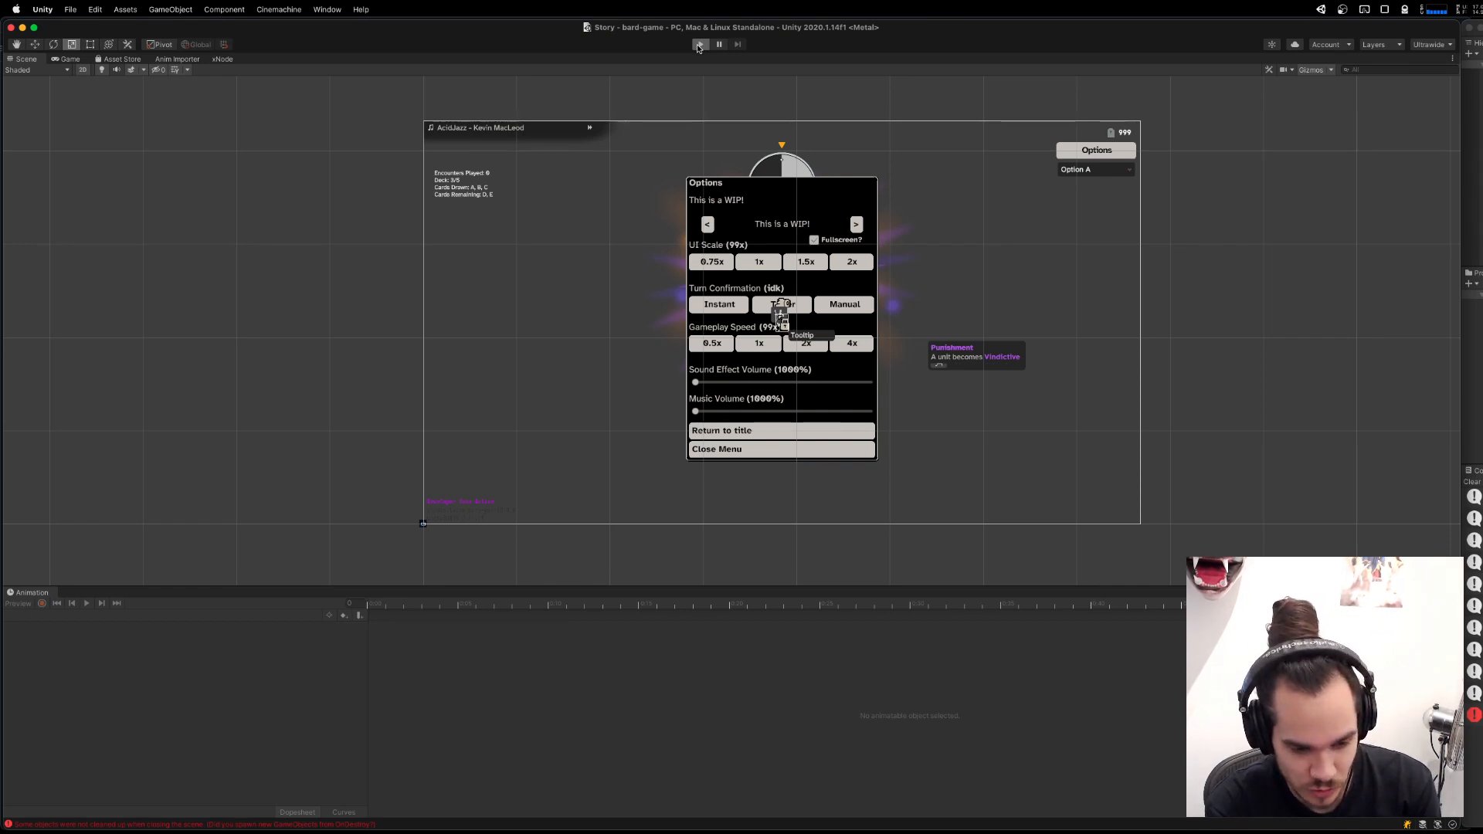
pyautogui.click(699, 45)
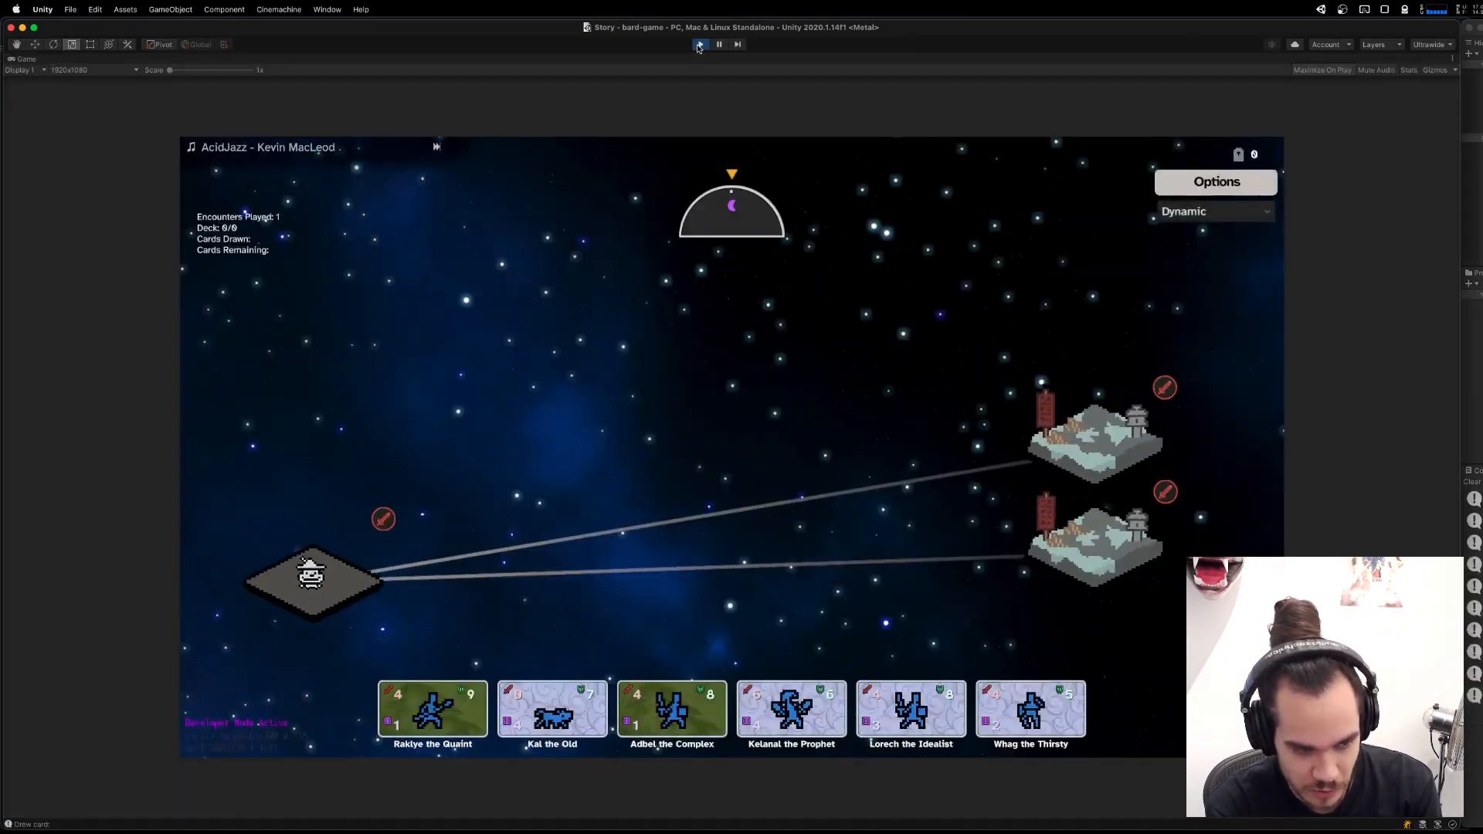
pyautogui.click(1171, 488)
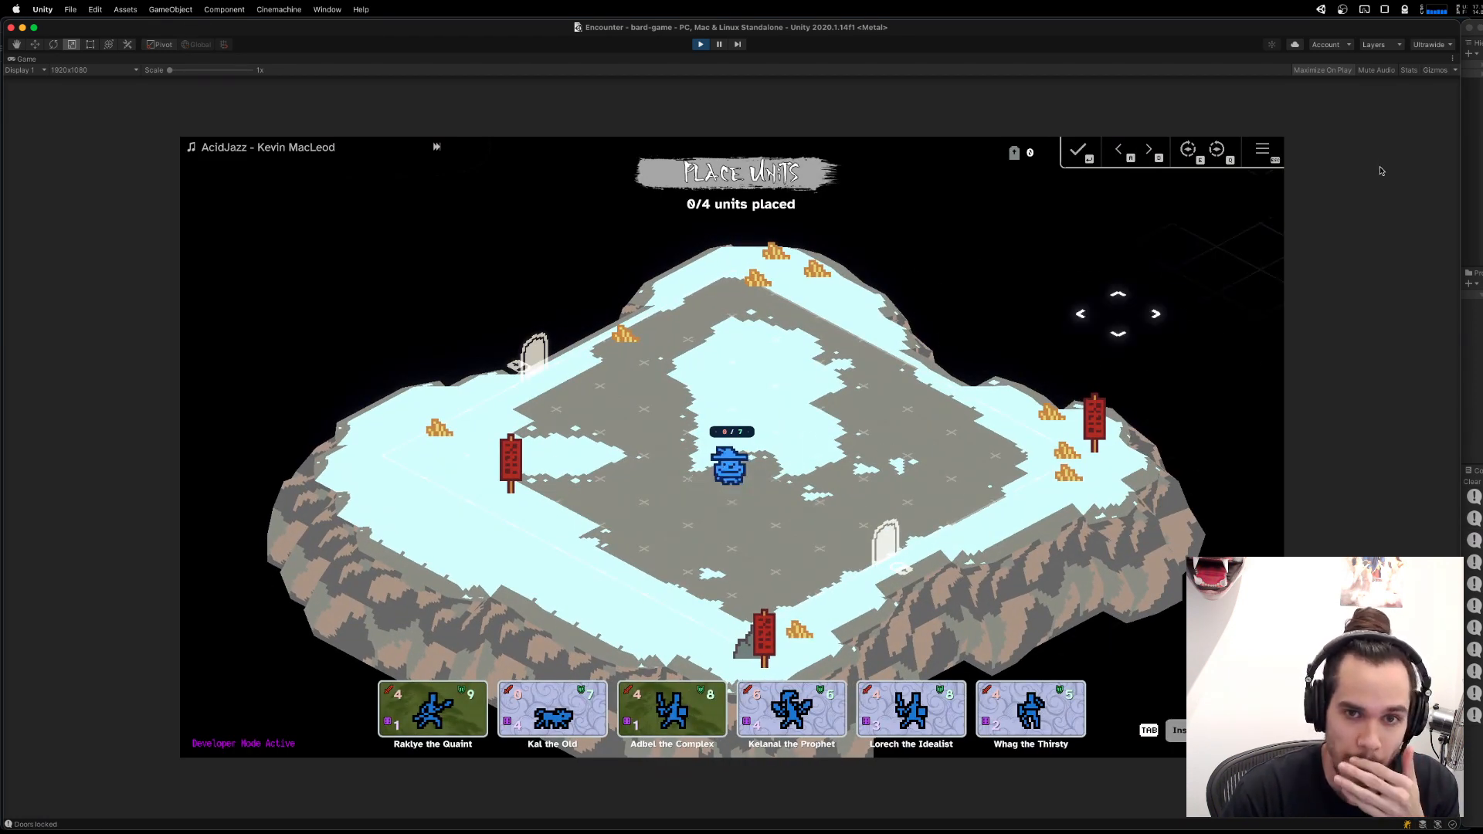
pyautogui.click(1479, 65)
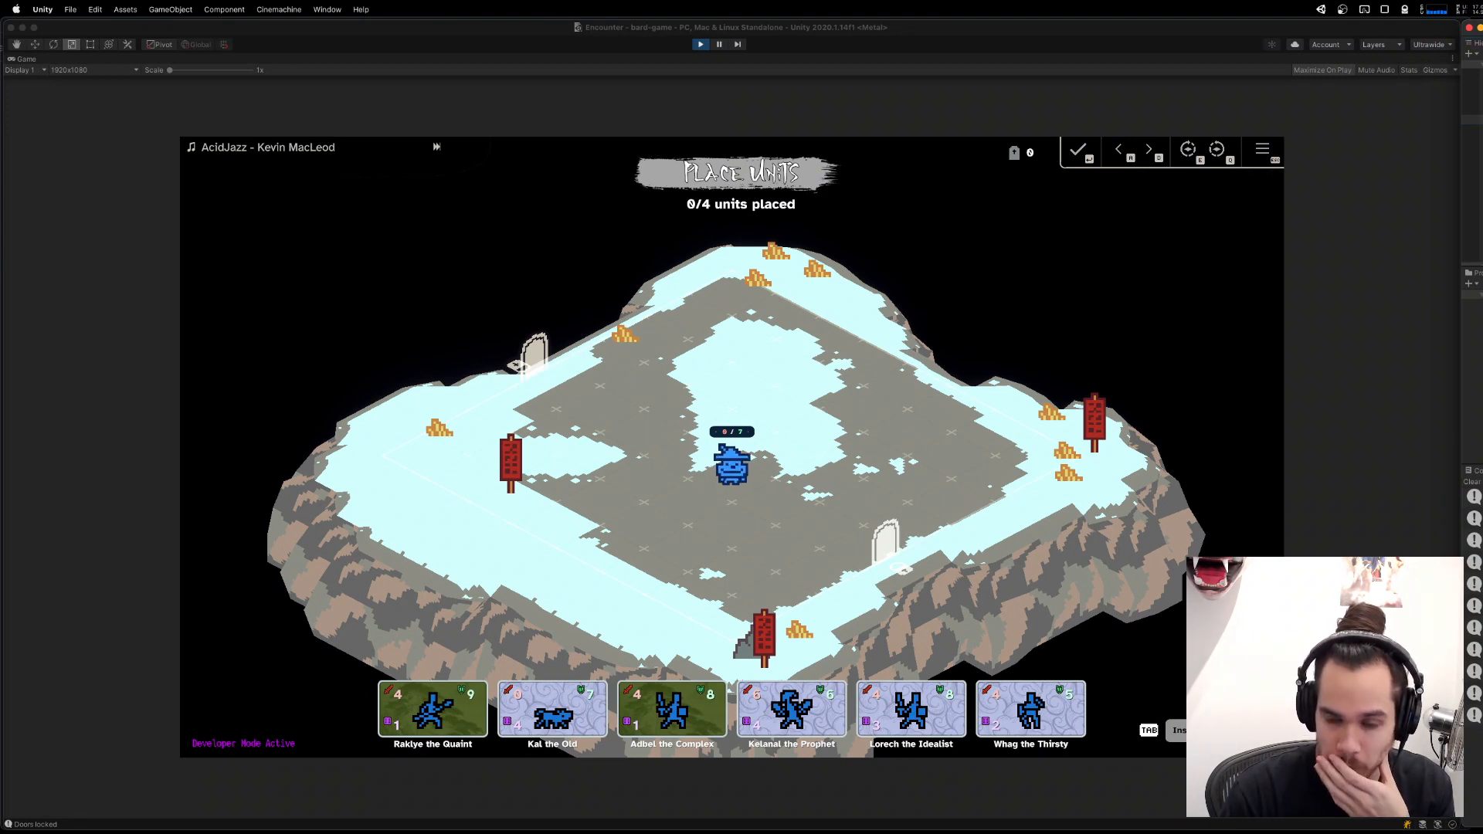
pyautogui.click(939, 529)
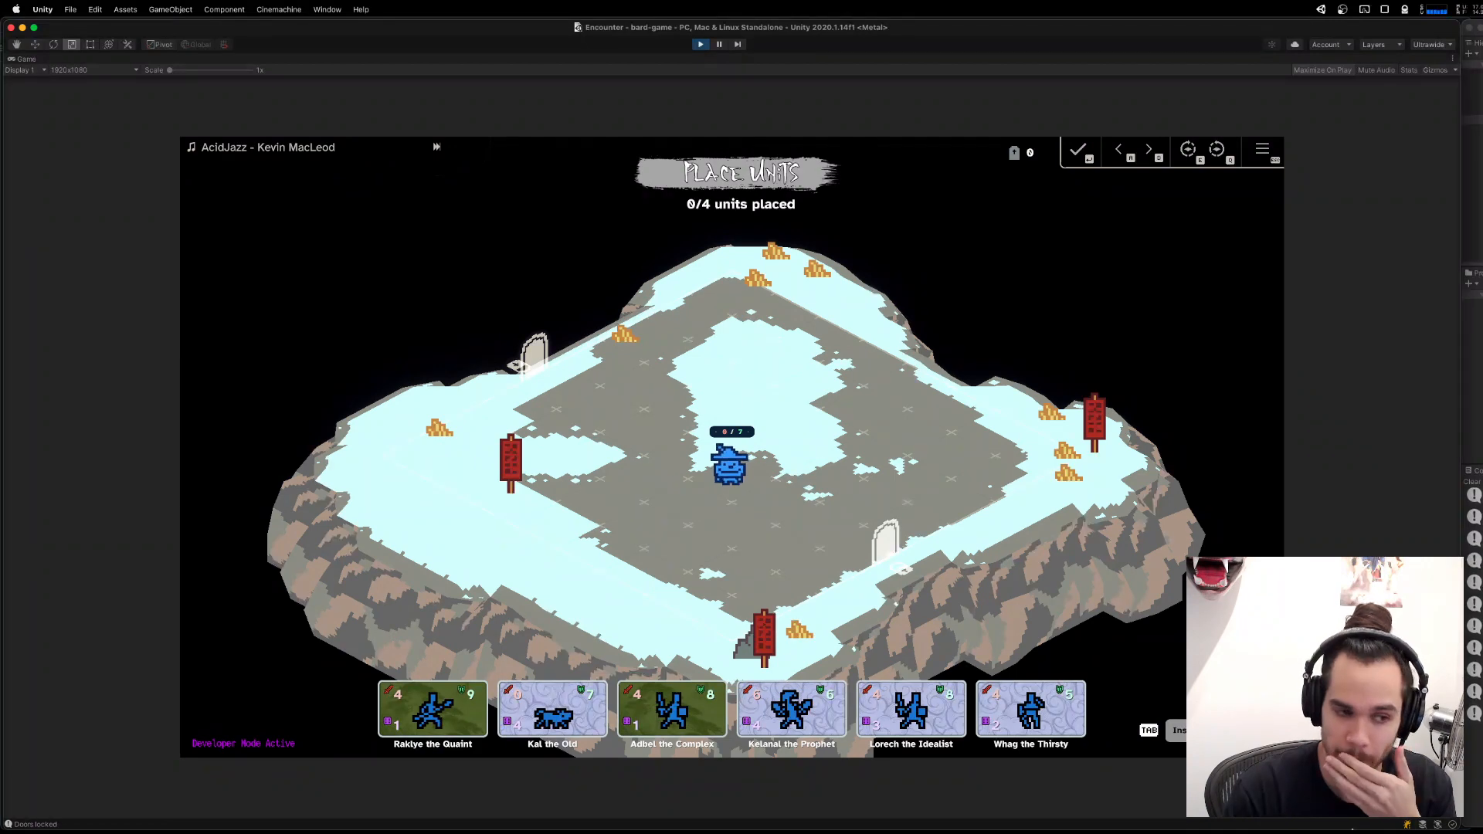
# Switch to Visual Studio Code and search the whole project for "_selectedUnit".
pyautogui.moveTo(1070, 829)
pyautogui.click(902, 811)
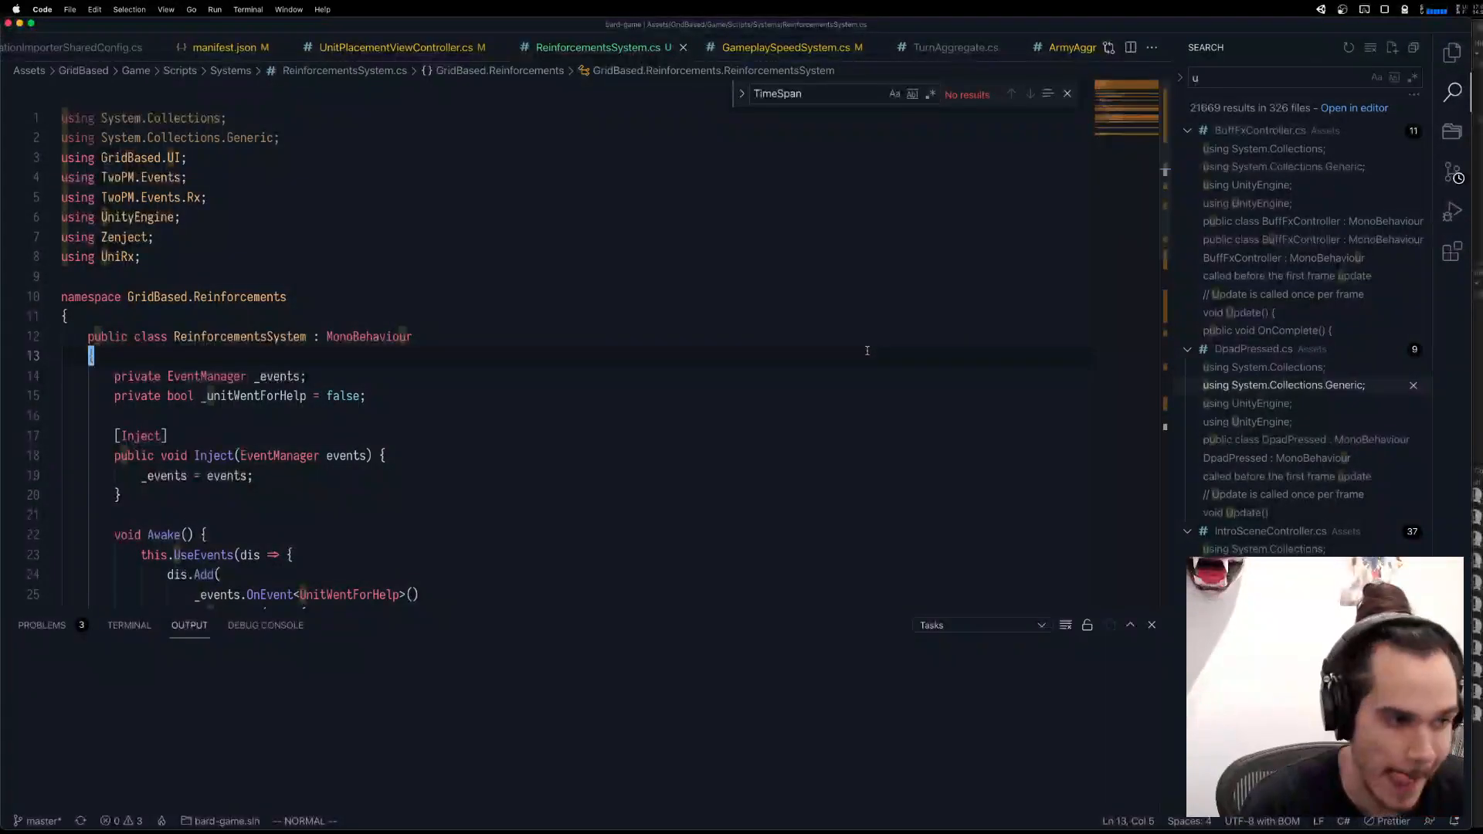
pyautogui.press('super+shift+f')
pyautogui.write('_')
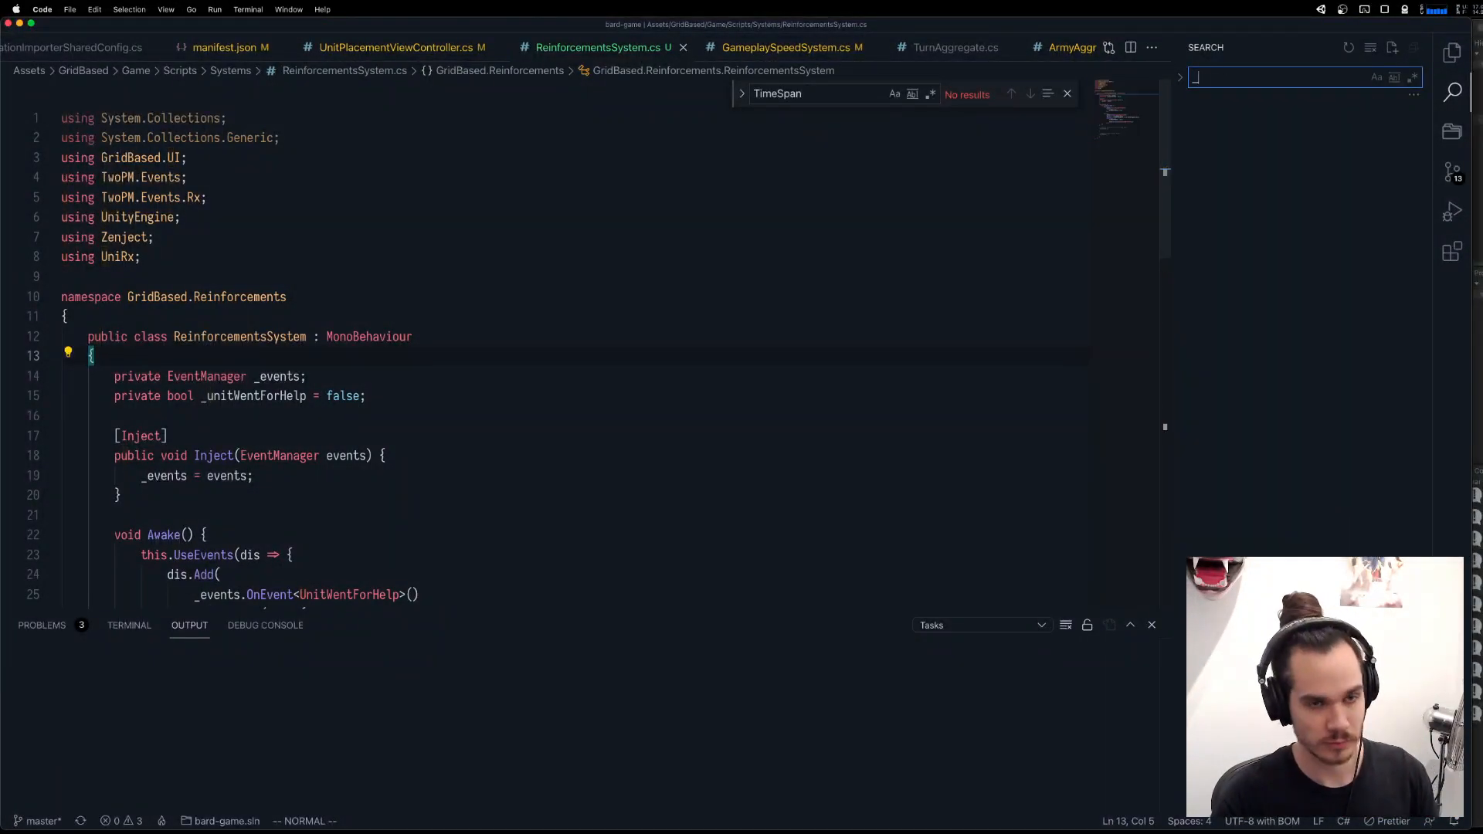
pyautogui.write('selectedUnitId')
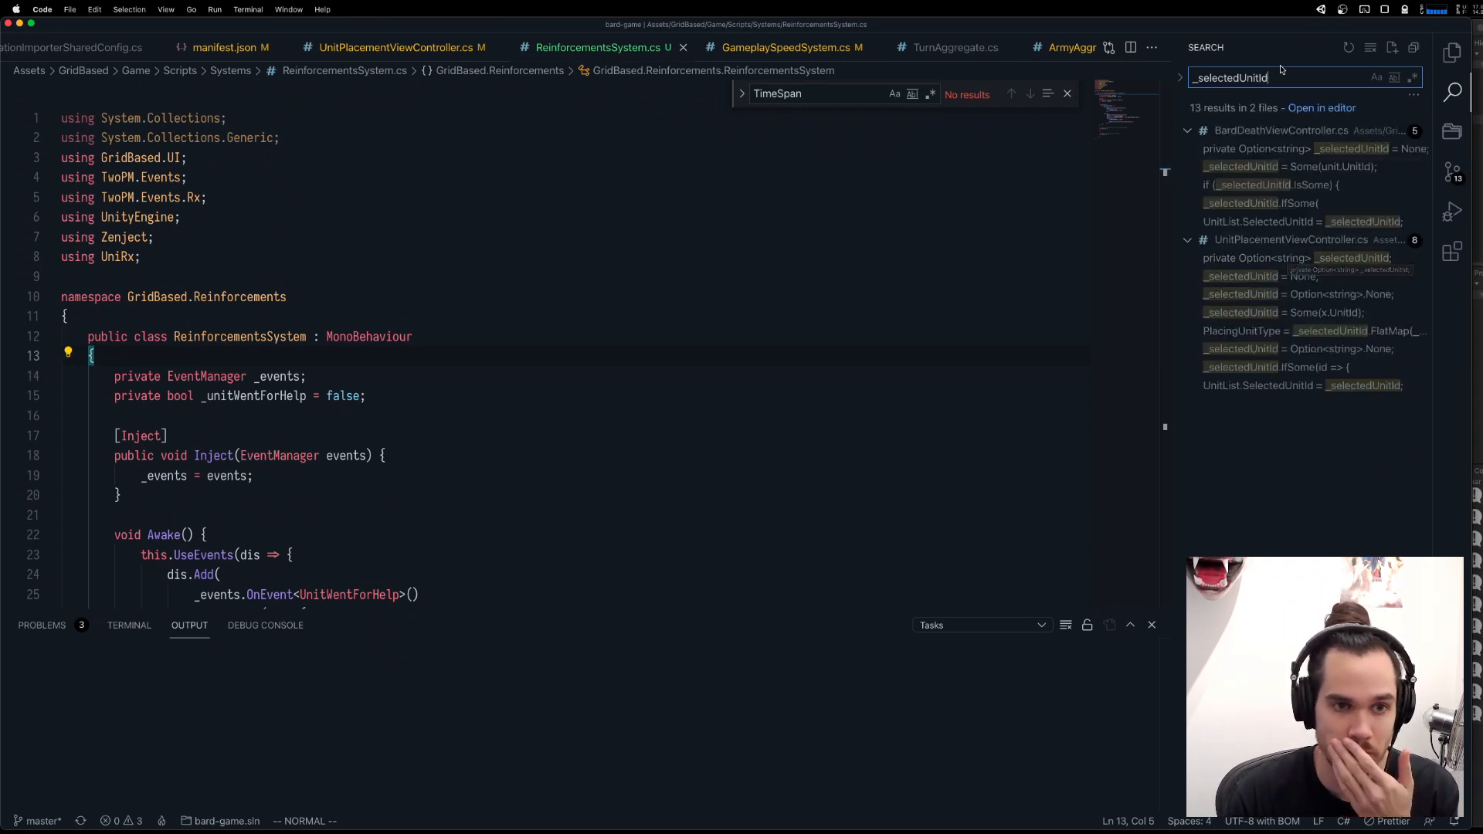
pyautogui.press('BackSpace')
pyautogui.press('BackSpace')
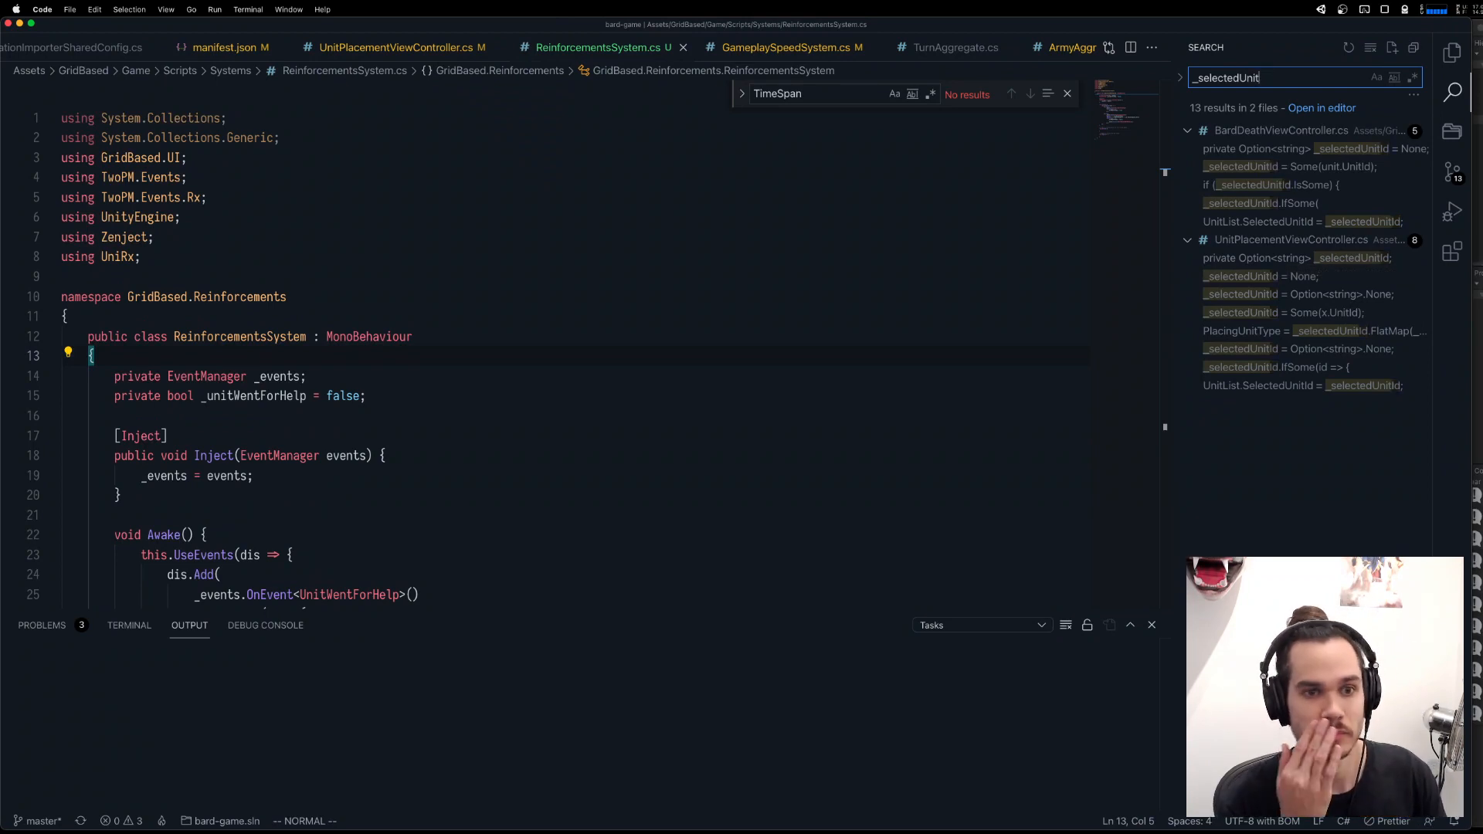
# Open UnitAggregate.cs and review its fields and the UnitJoinedGame and UnitLeftGame listeners.
pyautogui.press('super+p')
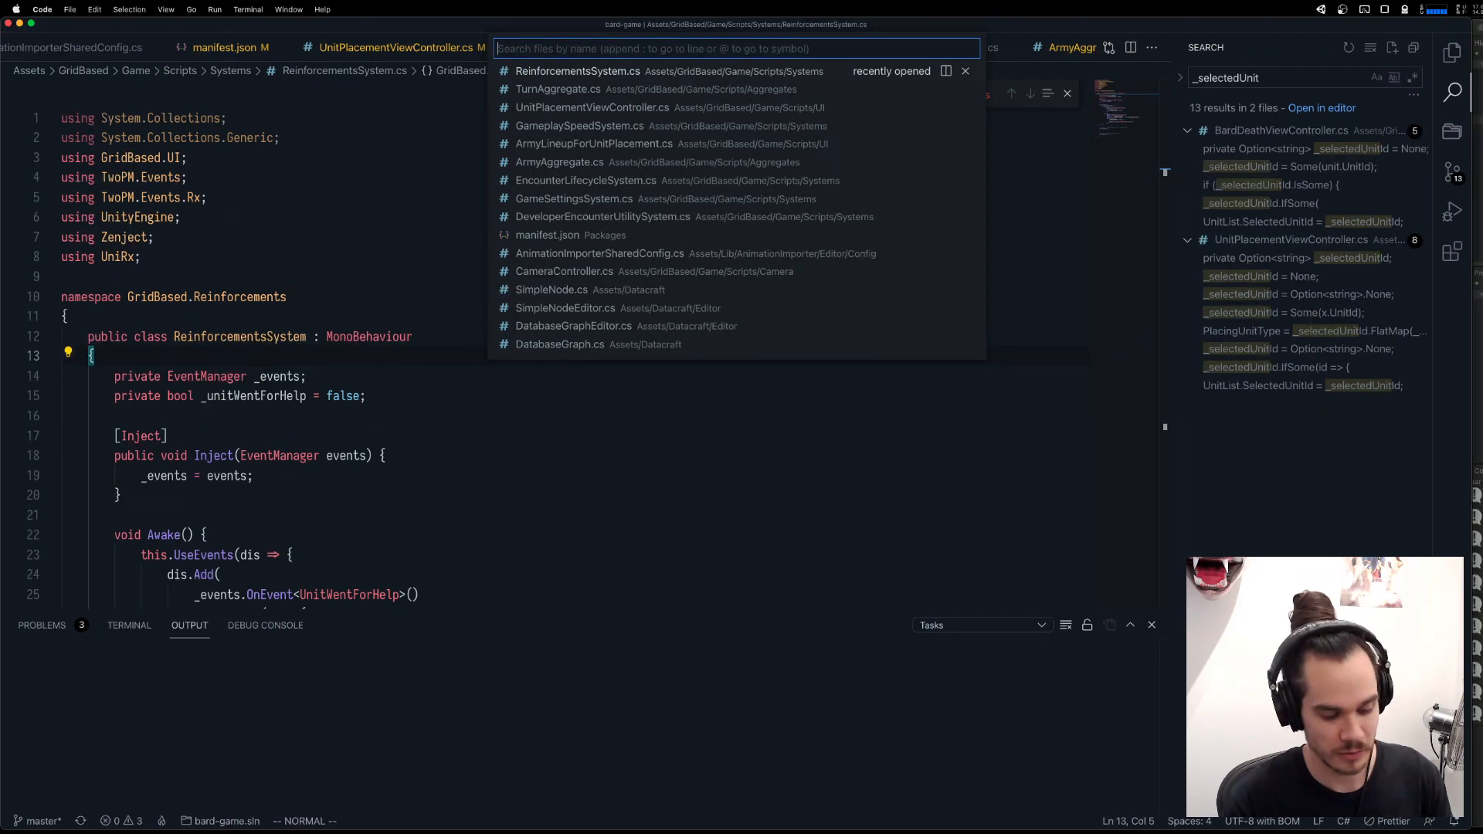
pyautogui.write('unitagg')
pyautogui.press('Return')
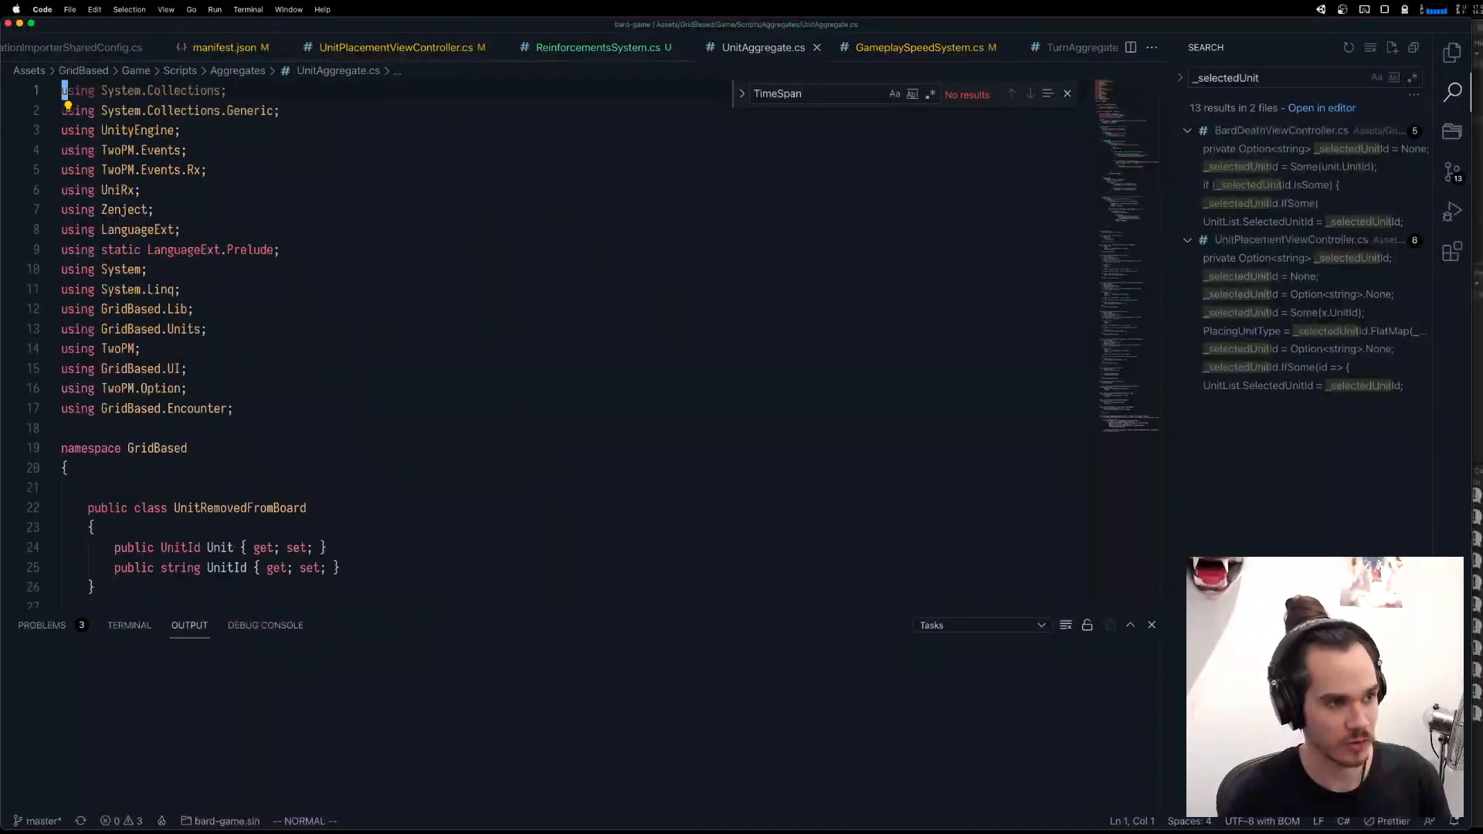
pyautogui.scroll(-10, 544, 259)
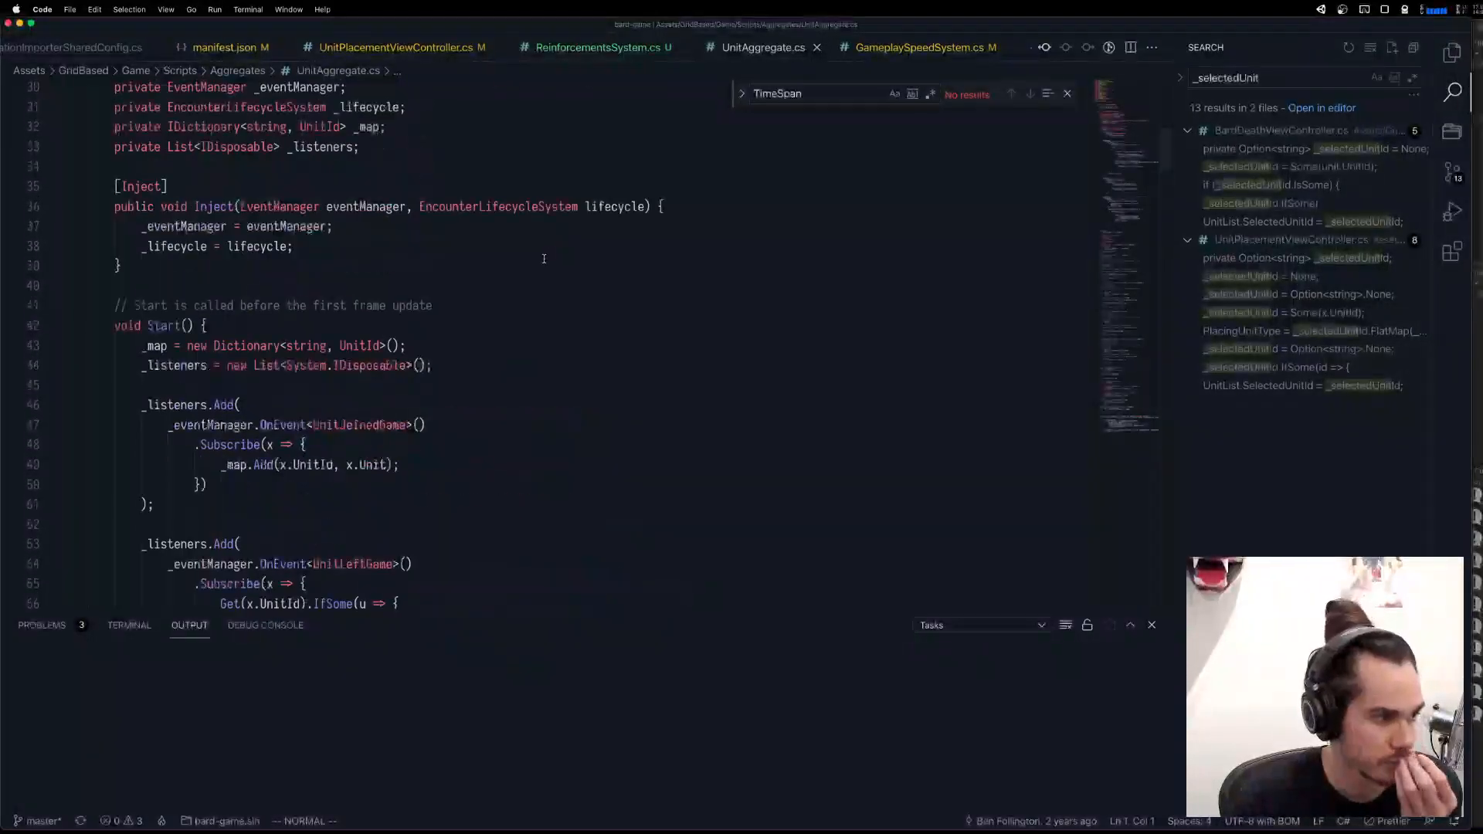
pyautogui.scroll(3, 386, 341)
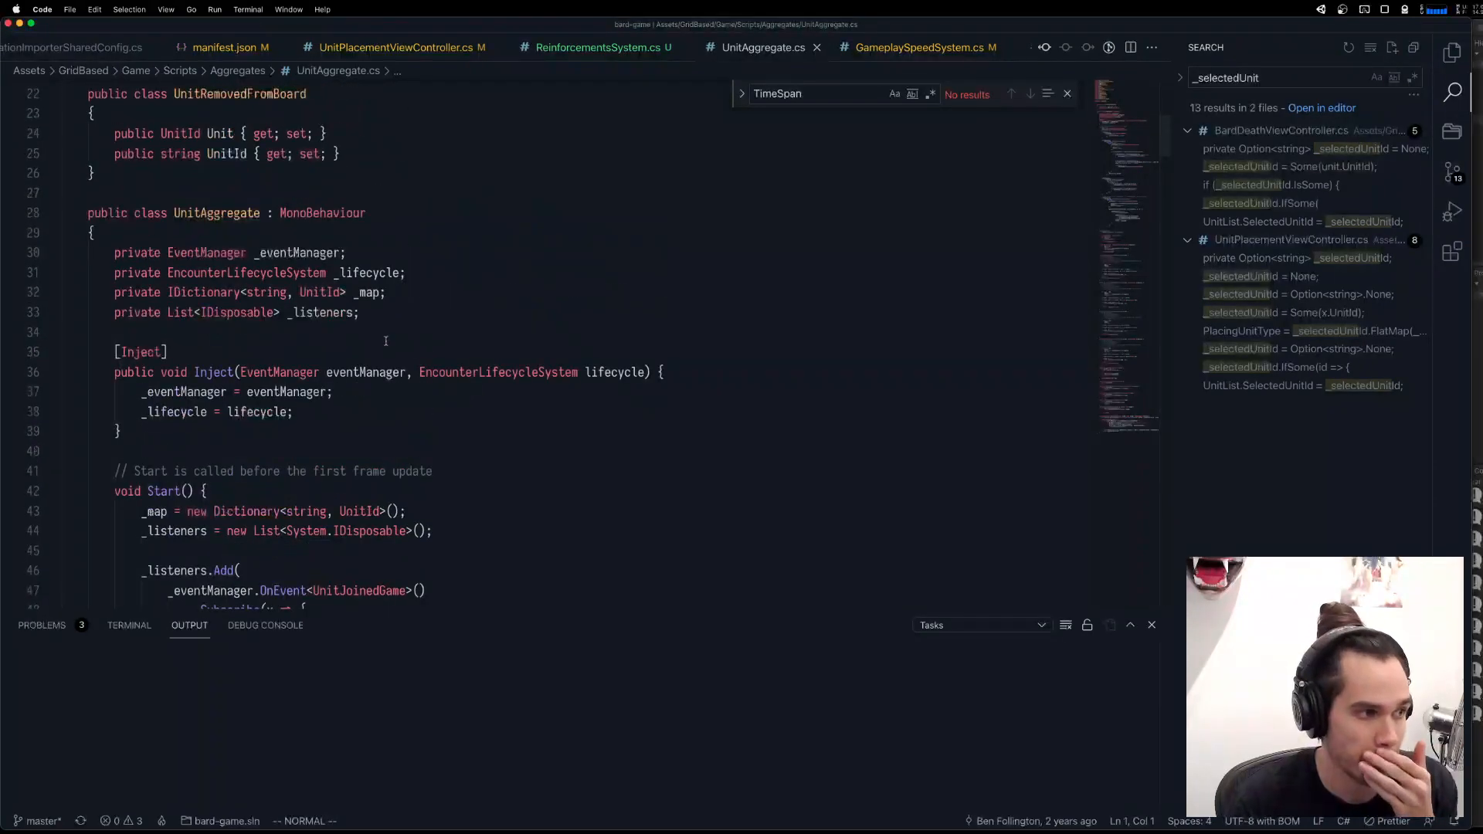
pyautogui.scroll(-10, 382, 334)
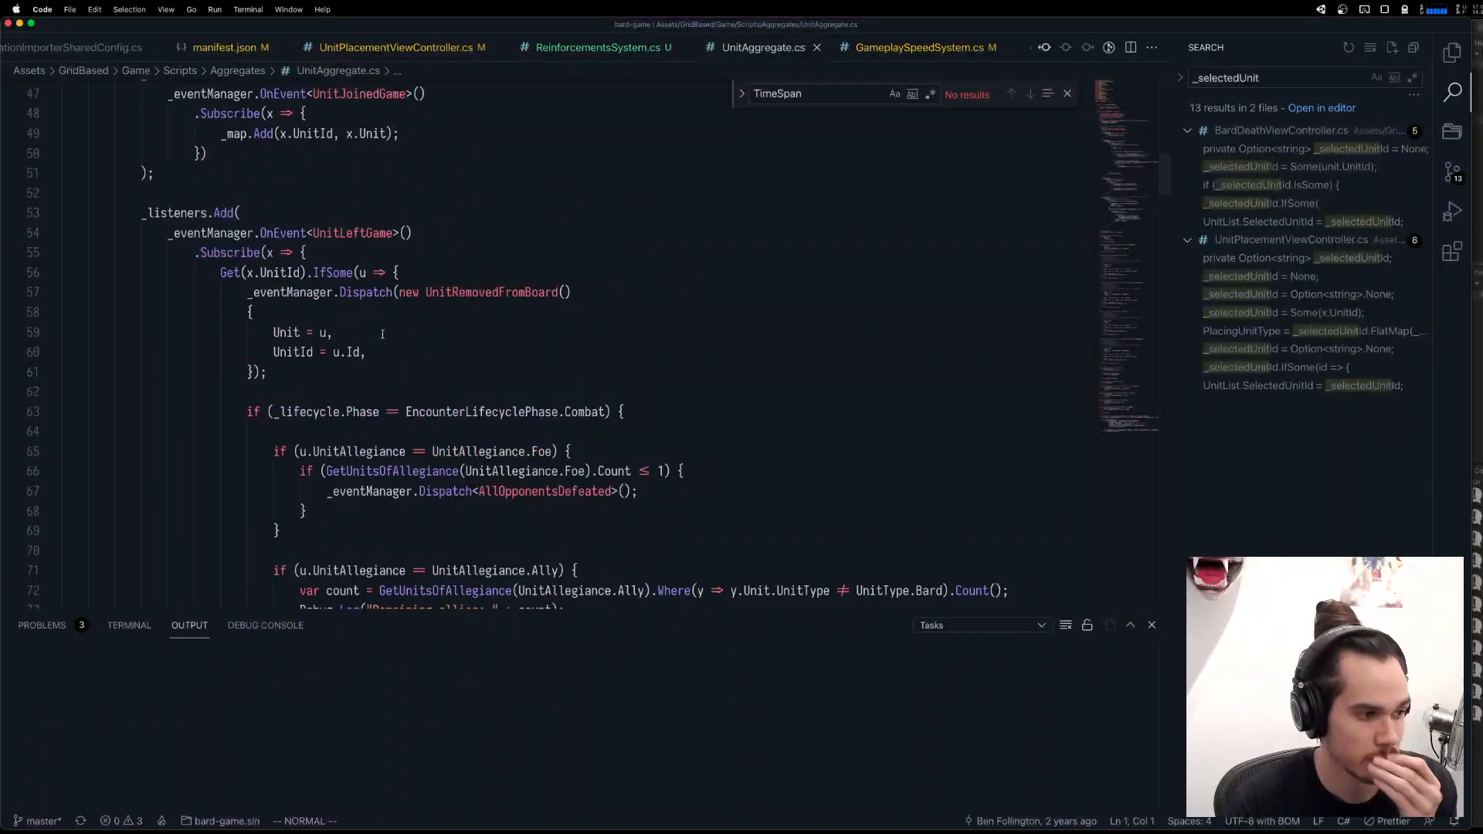
# Search the project for "UnitSelection" and examine its uses in TutorialOneScene, TurnAggregate and BardDeathViewController.
pyautogui.press('super+shift+f')
pyautogui.write('U')
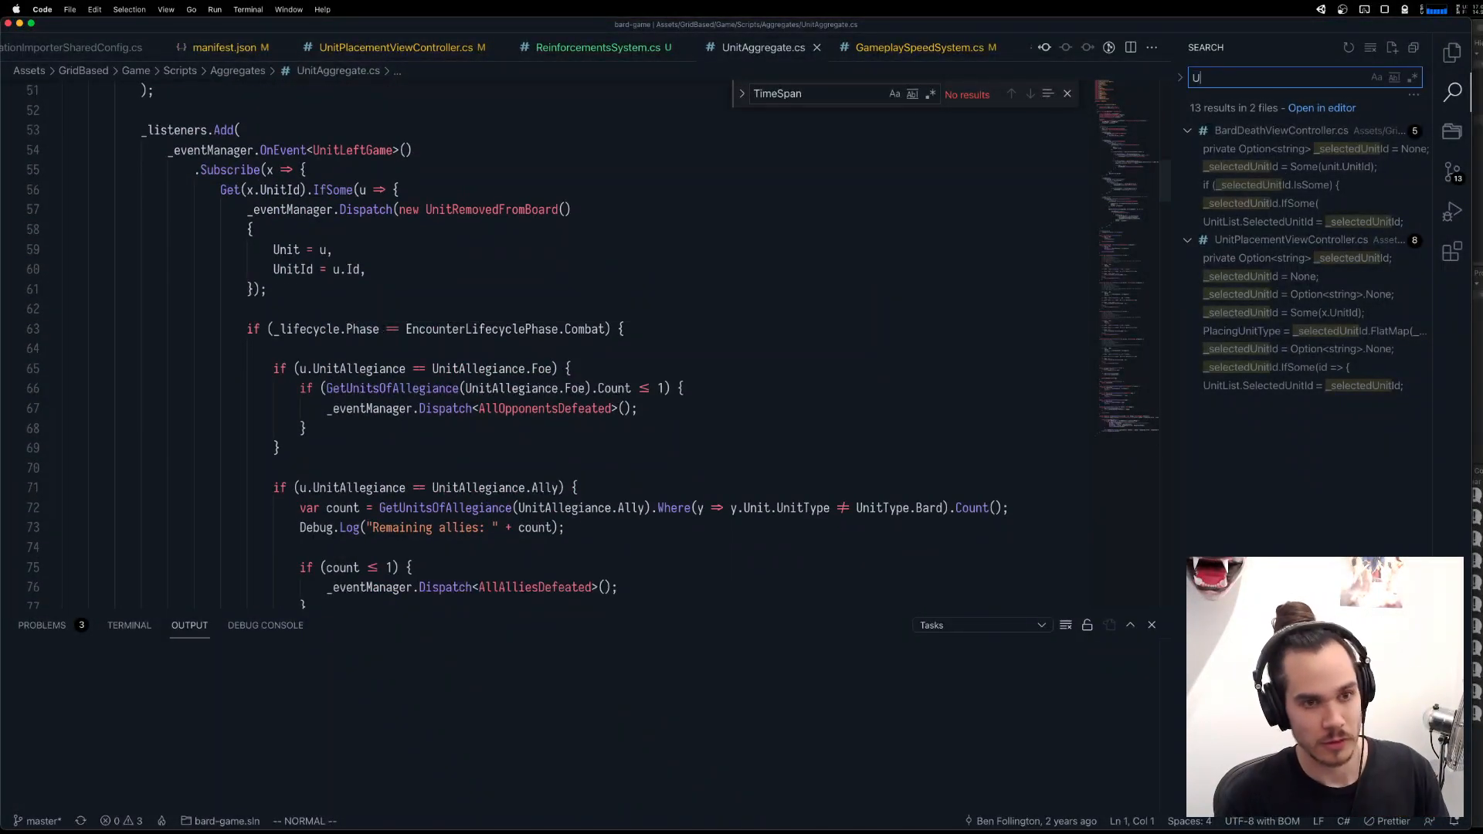
pyautogui.write('nitSelect')
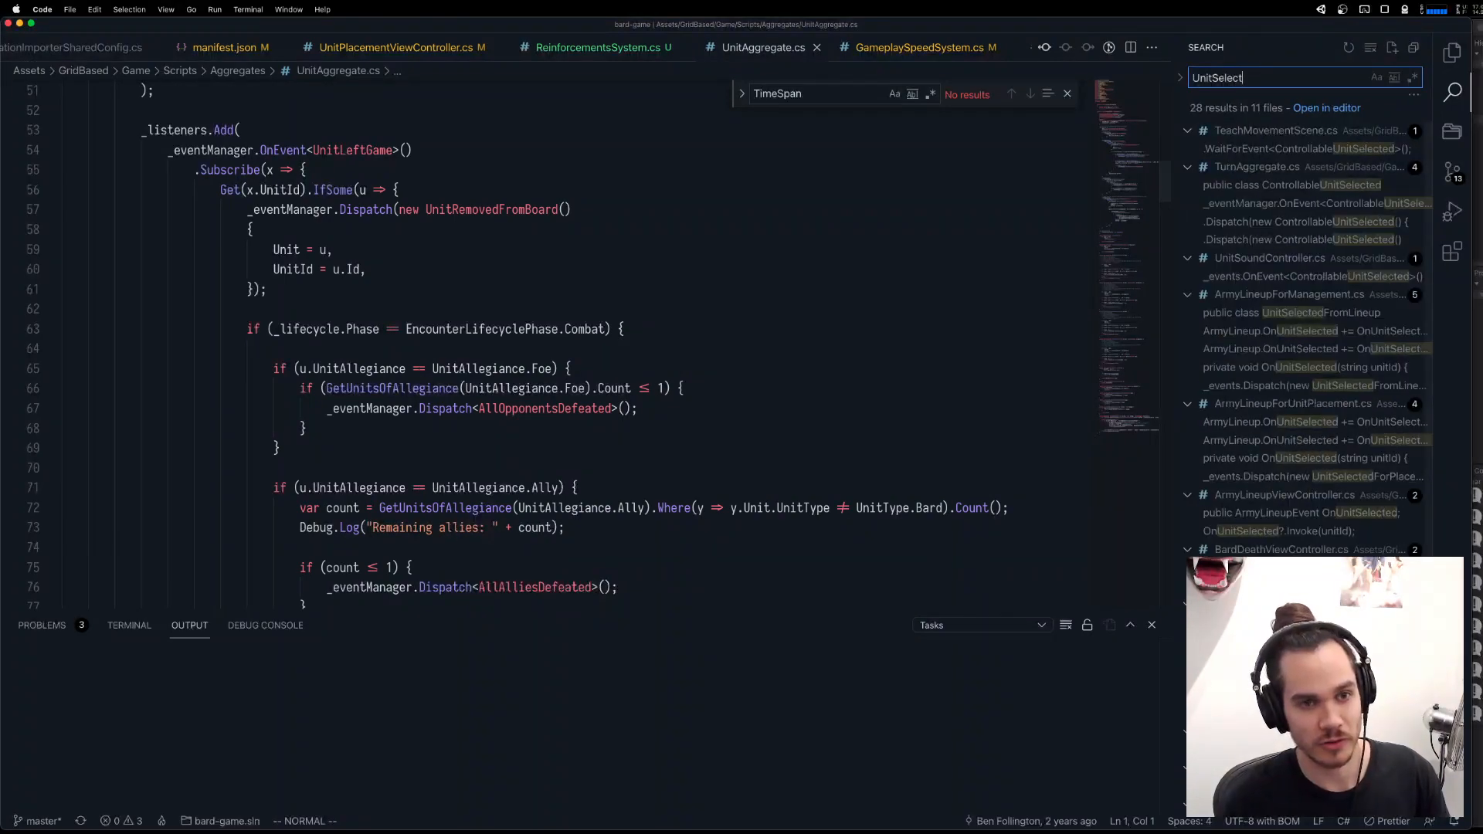
pyautogui.write('ion')
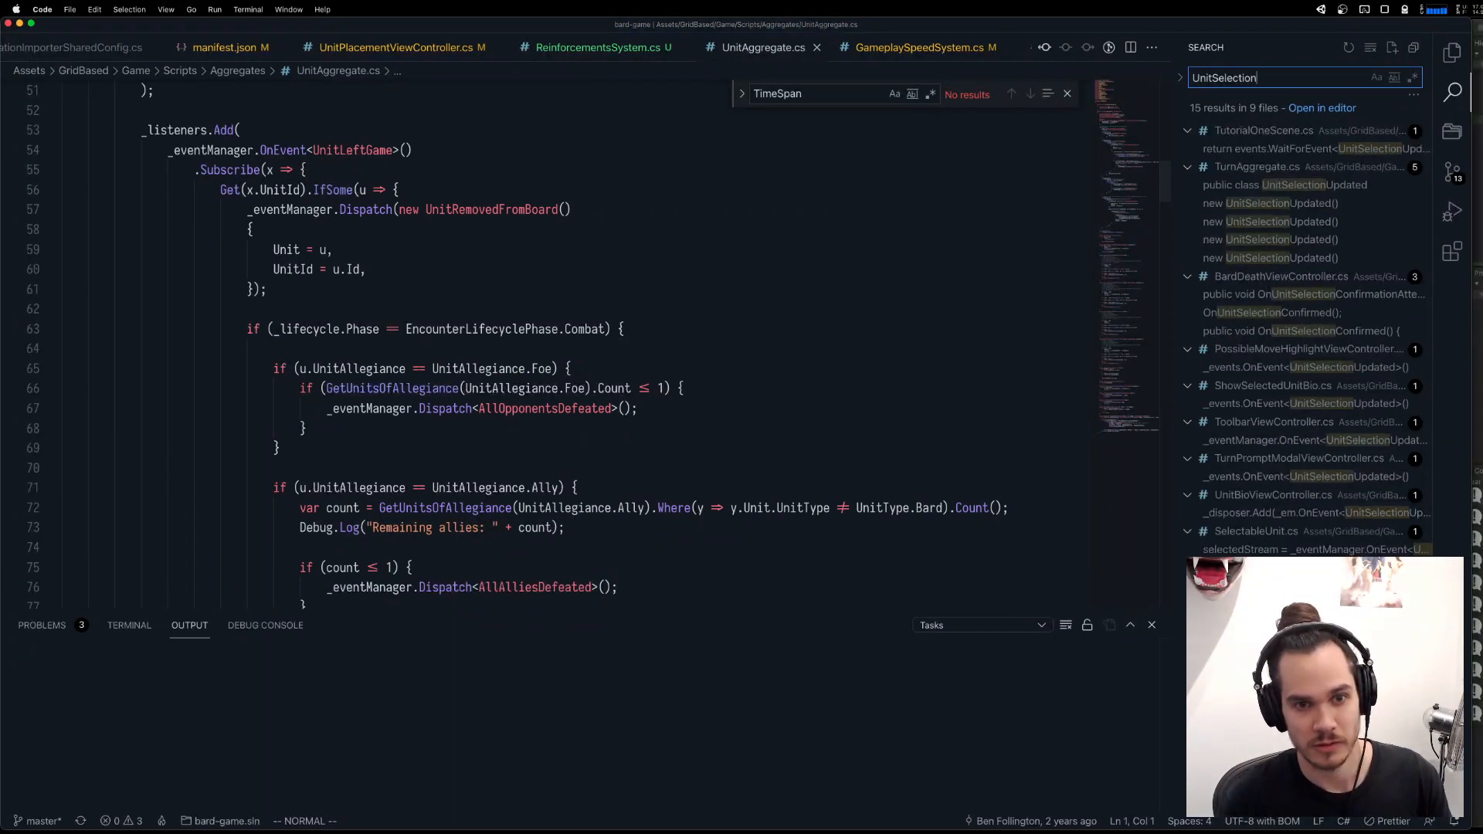
pyautogui.click(1313, 148)
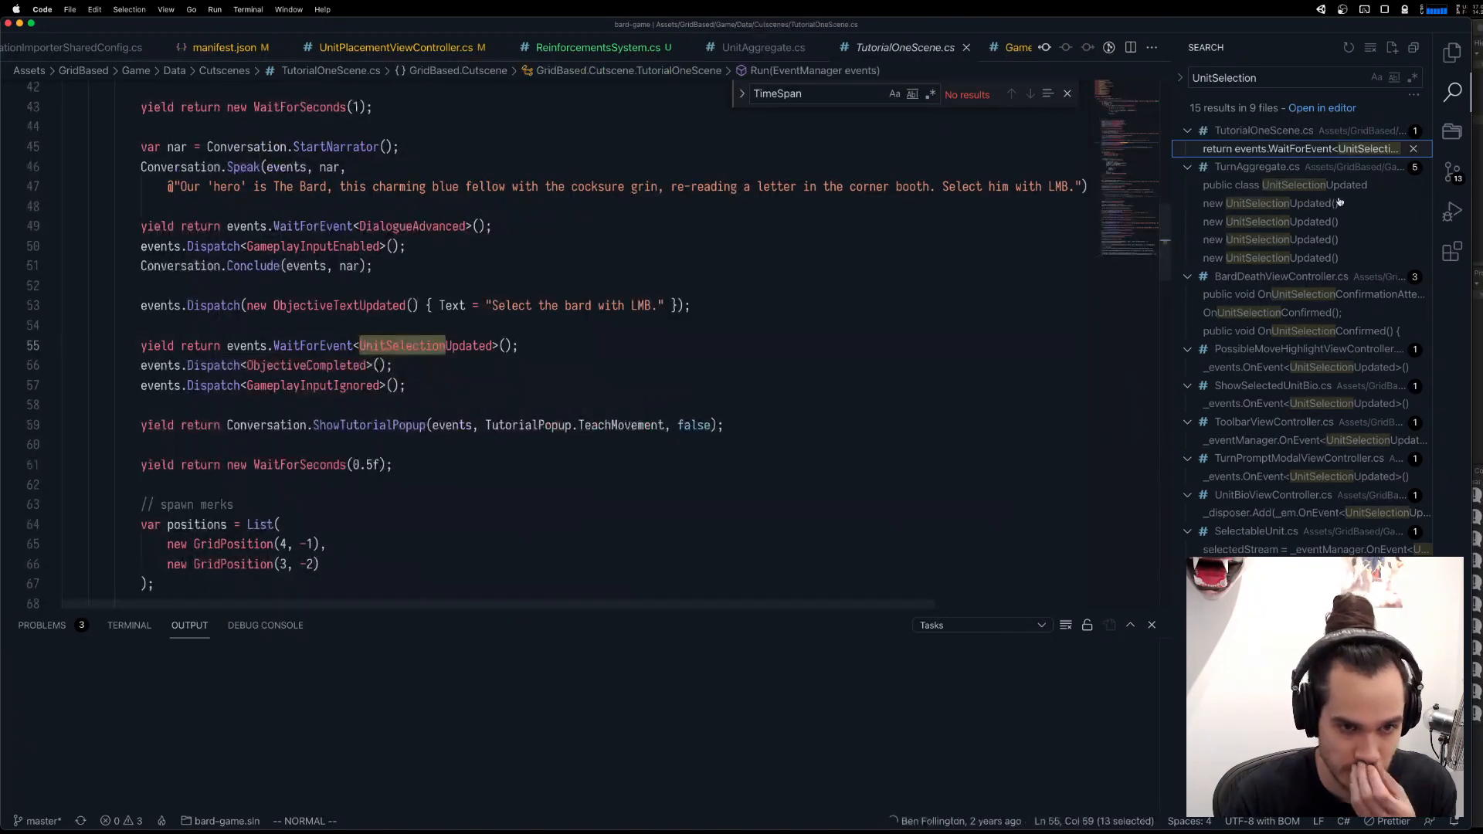
pyautogui.click(1326, 223)
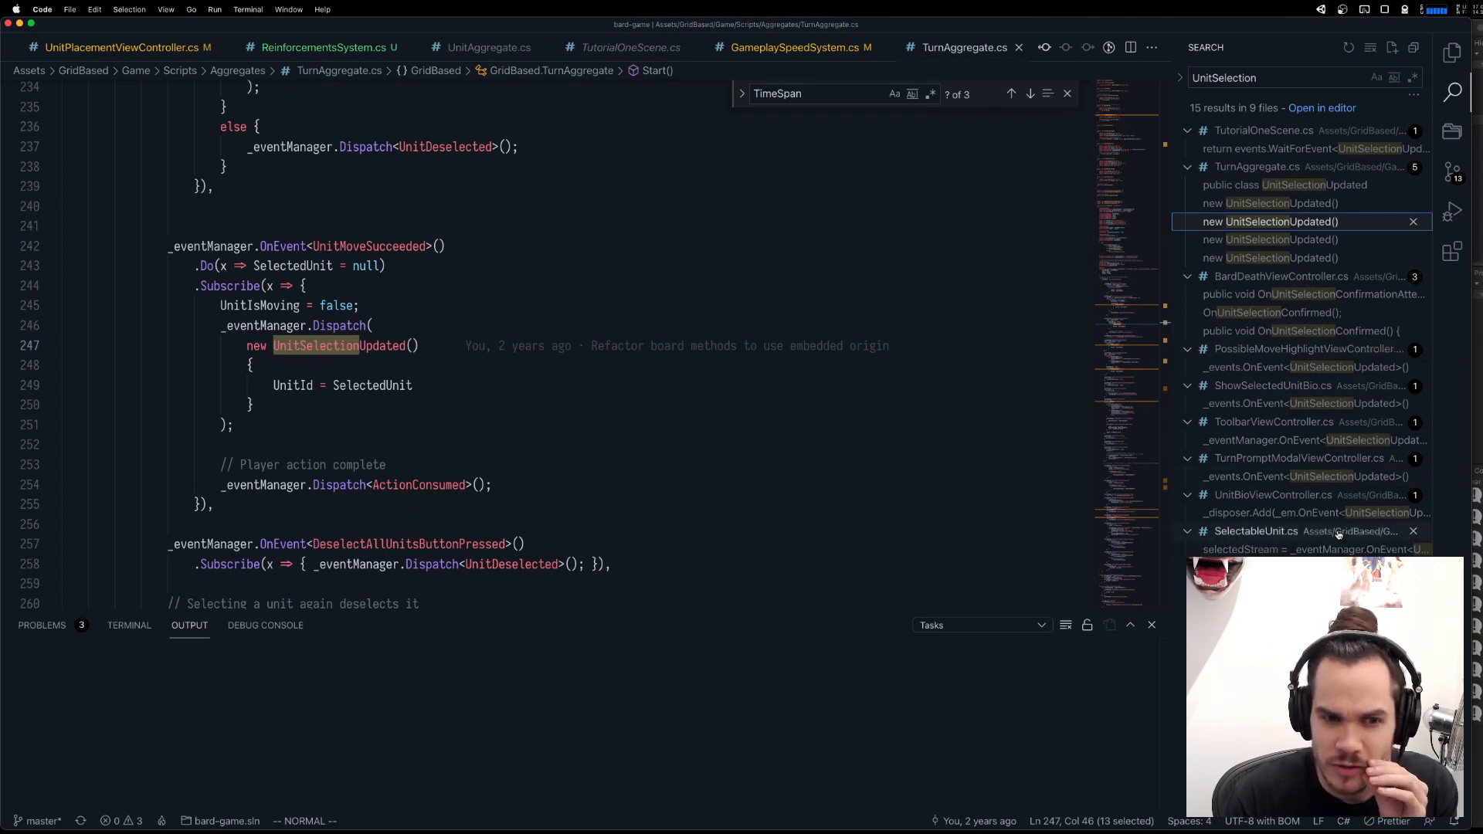
pyautogui.click(1309, 330)
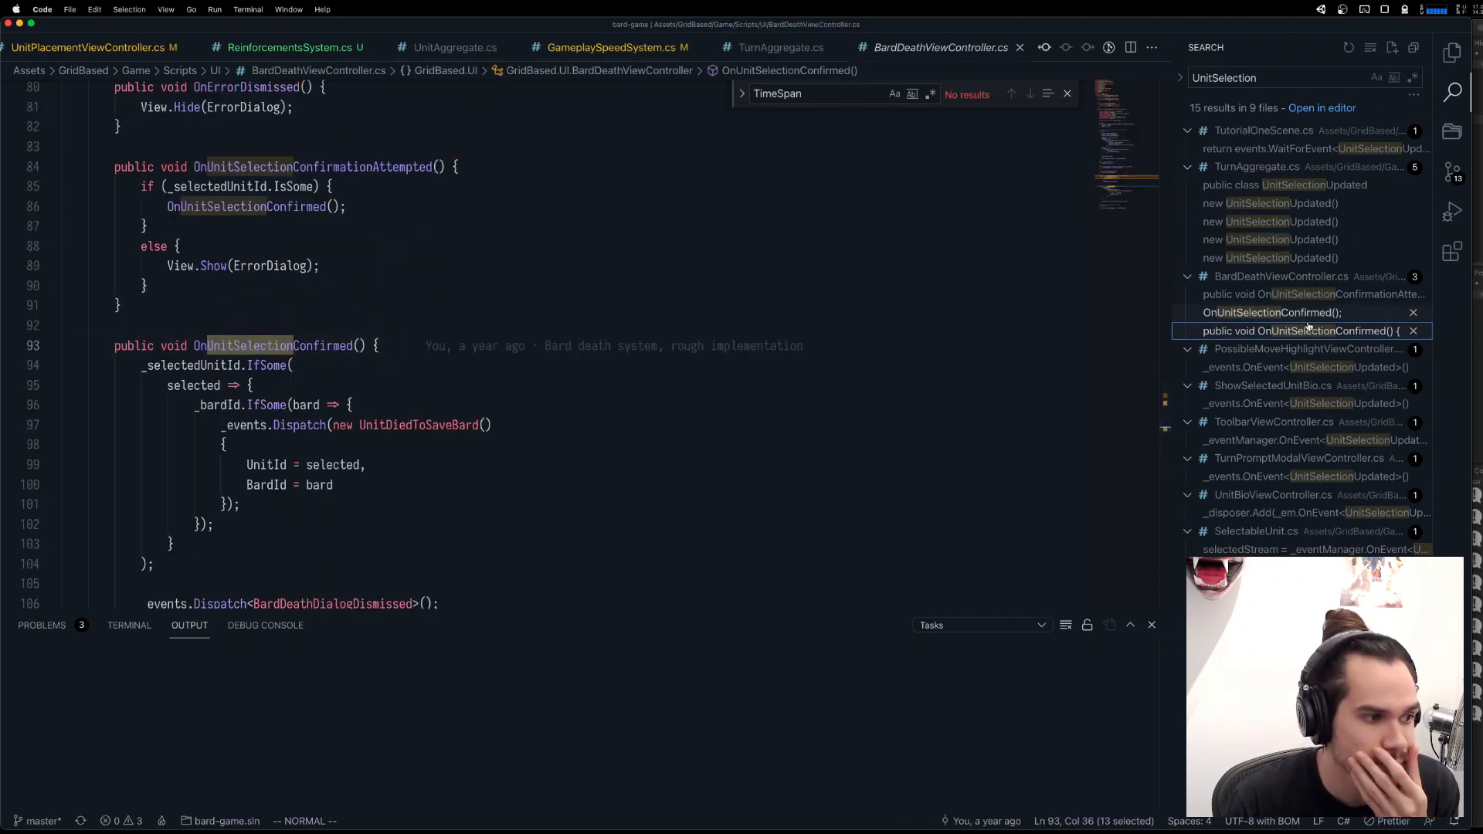
pyautogui.click(1325, 313)
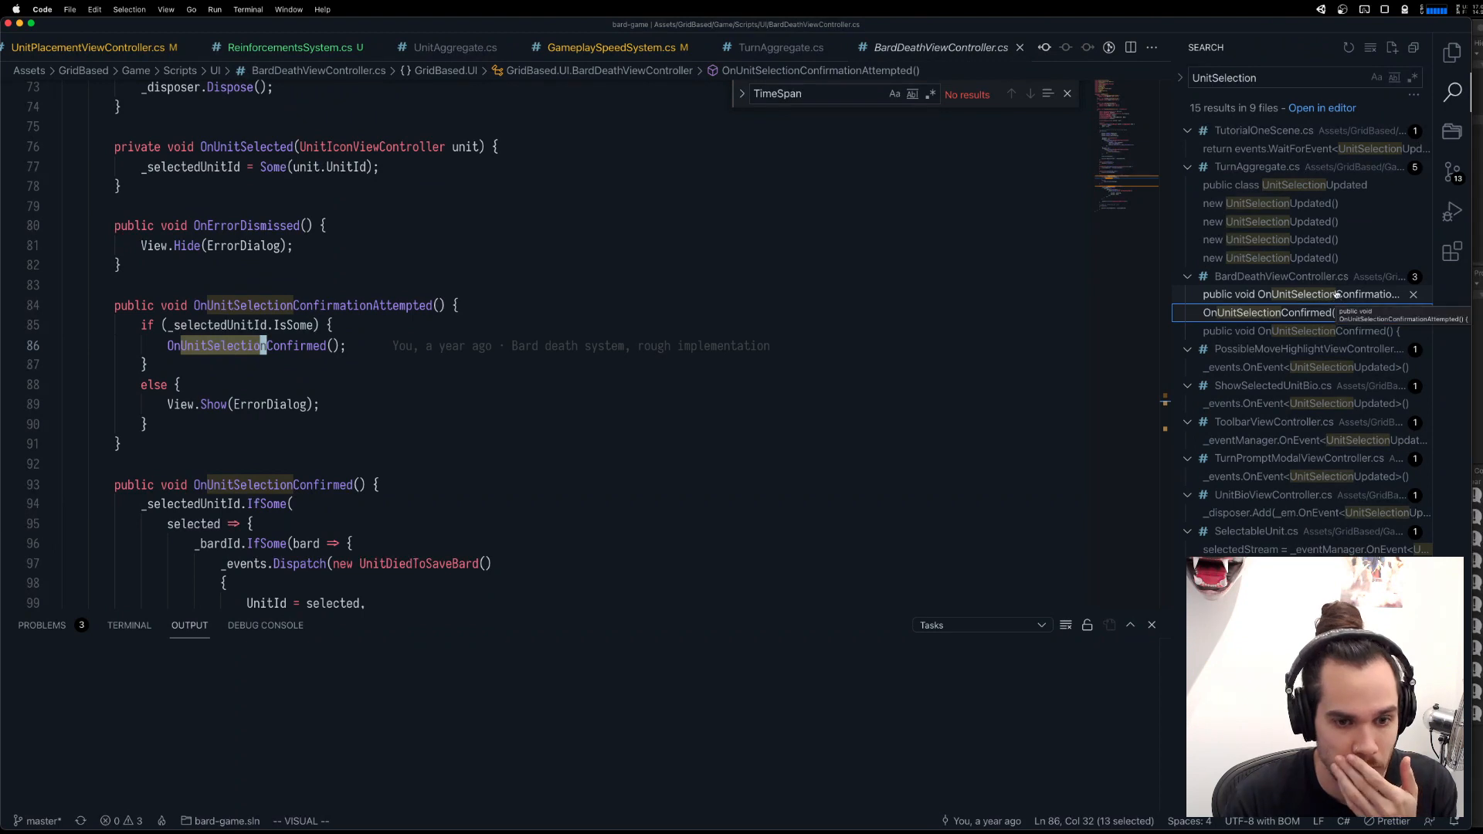
# Go from the UnitSelectionUpdated dispatch in TurnAggregate's UnitDeselected handler to the class definition.
pyautogui.click(1333, 240)
pyautogui.click(359, 349)
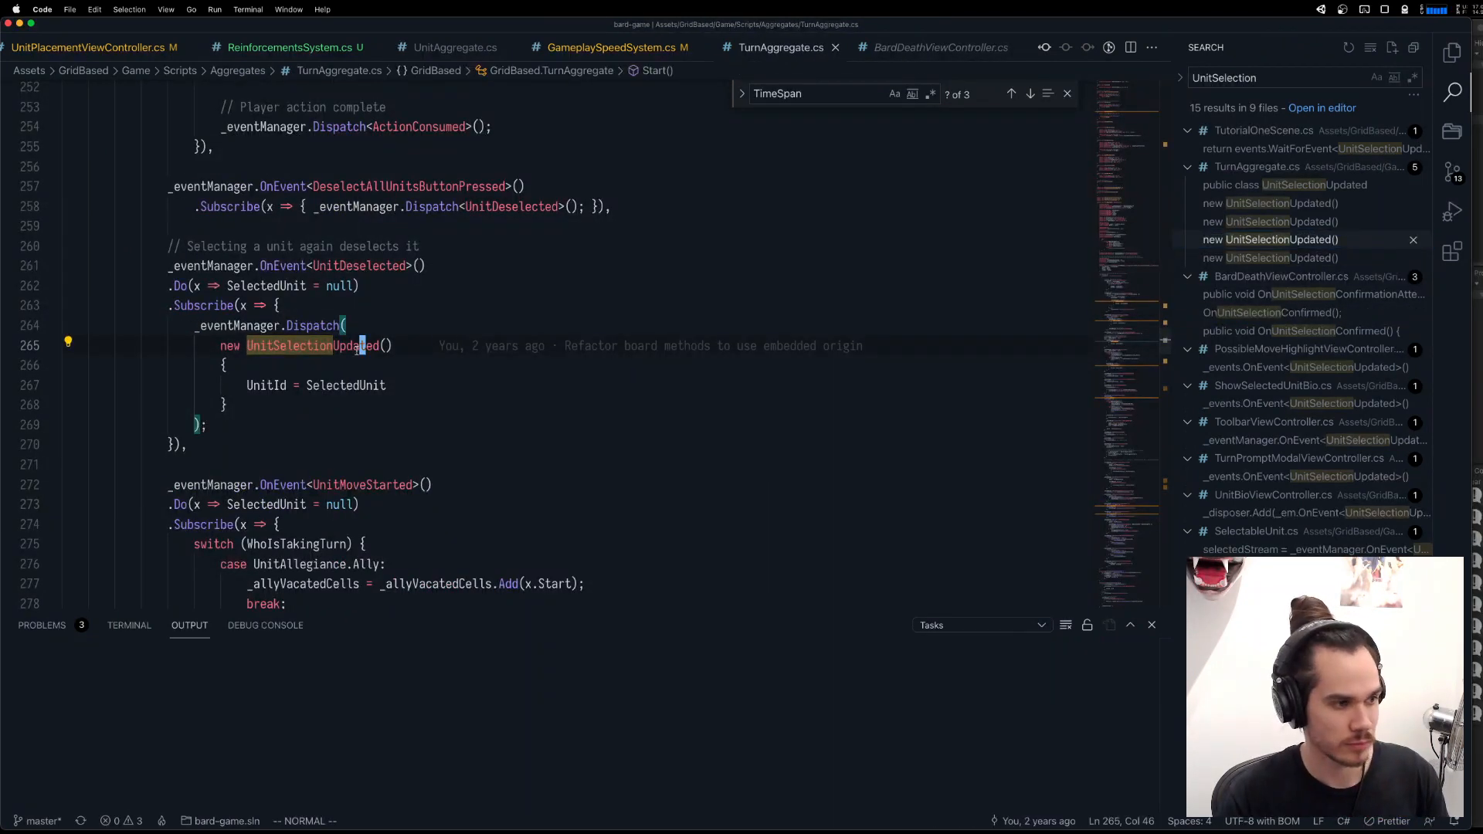
pyautogui.press('g')
pyautogui.press('d')
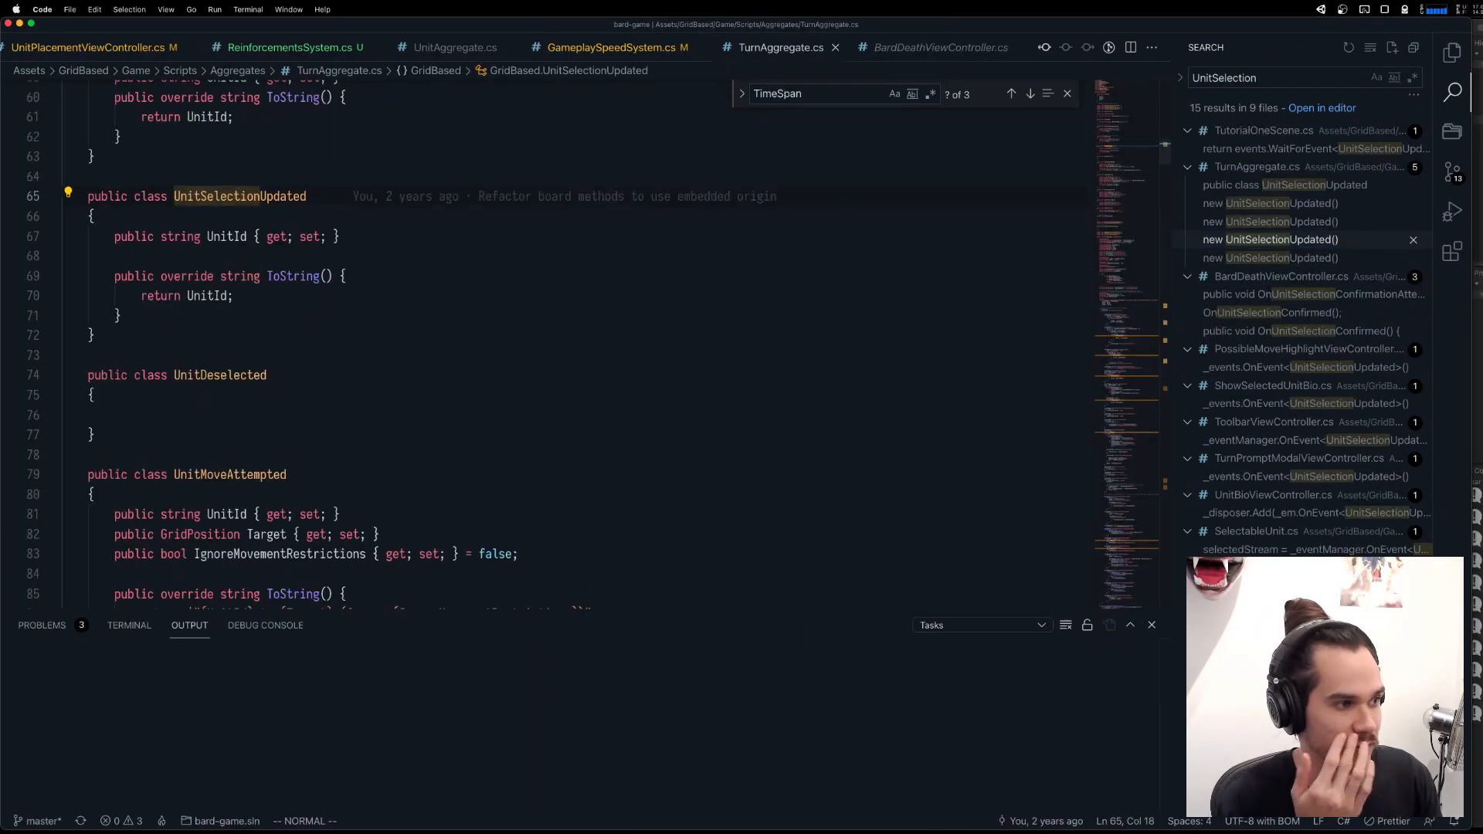
# List the references to UnitSelectionUpdated and look through them, including the listener in SelectableUnit.cs.
pyautogui.hotkey('shift', 'F12')
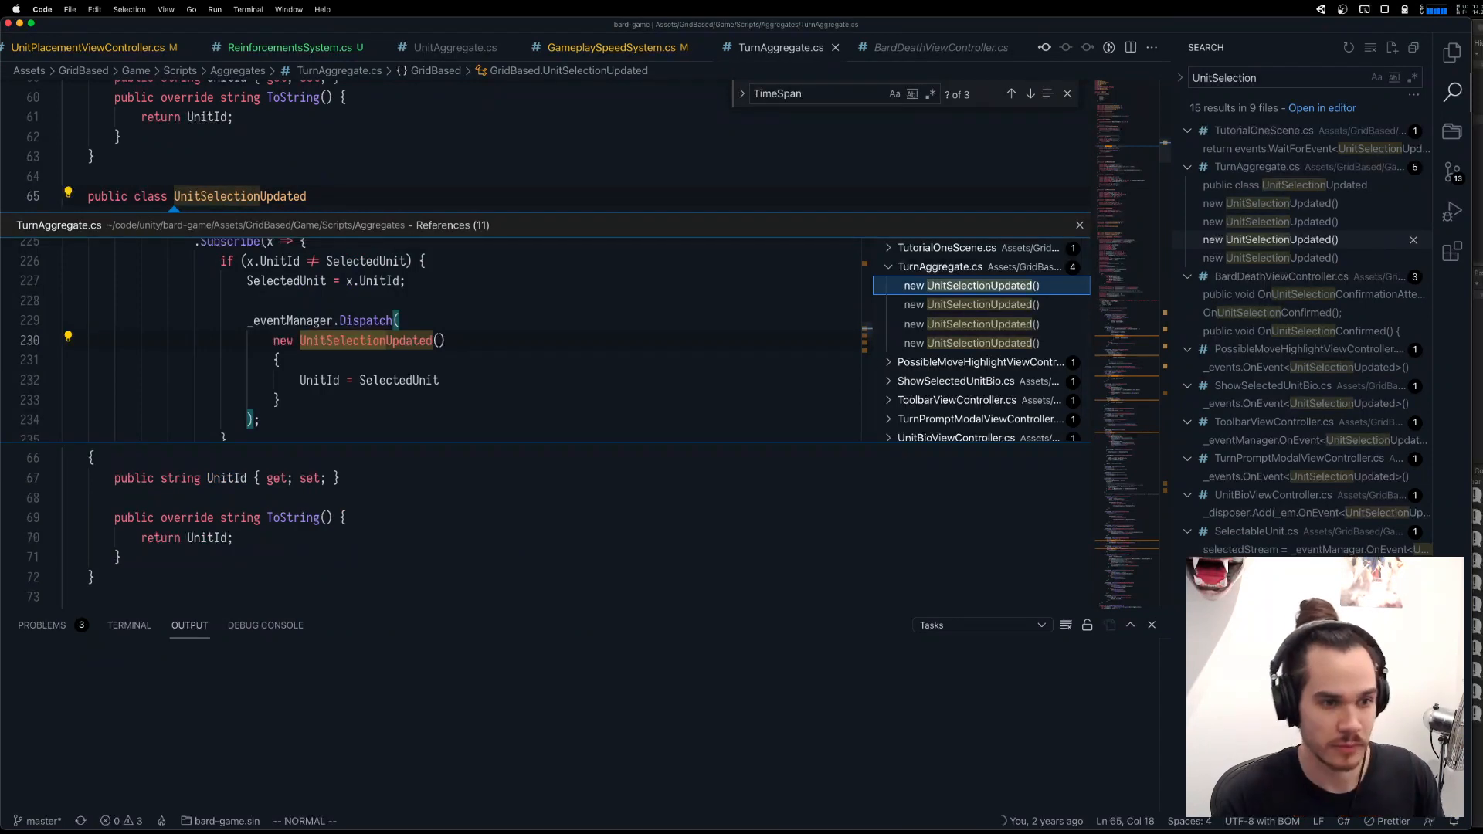
pyautogui.scroll(-1, 1060, 388)
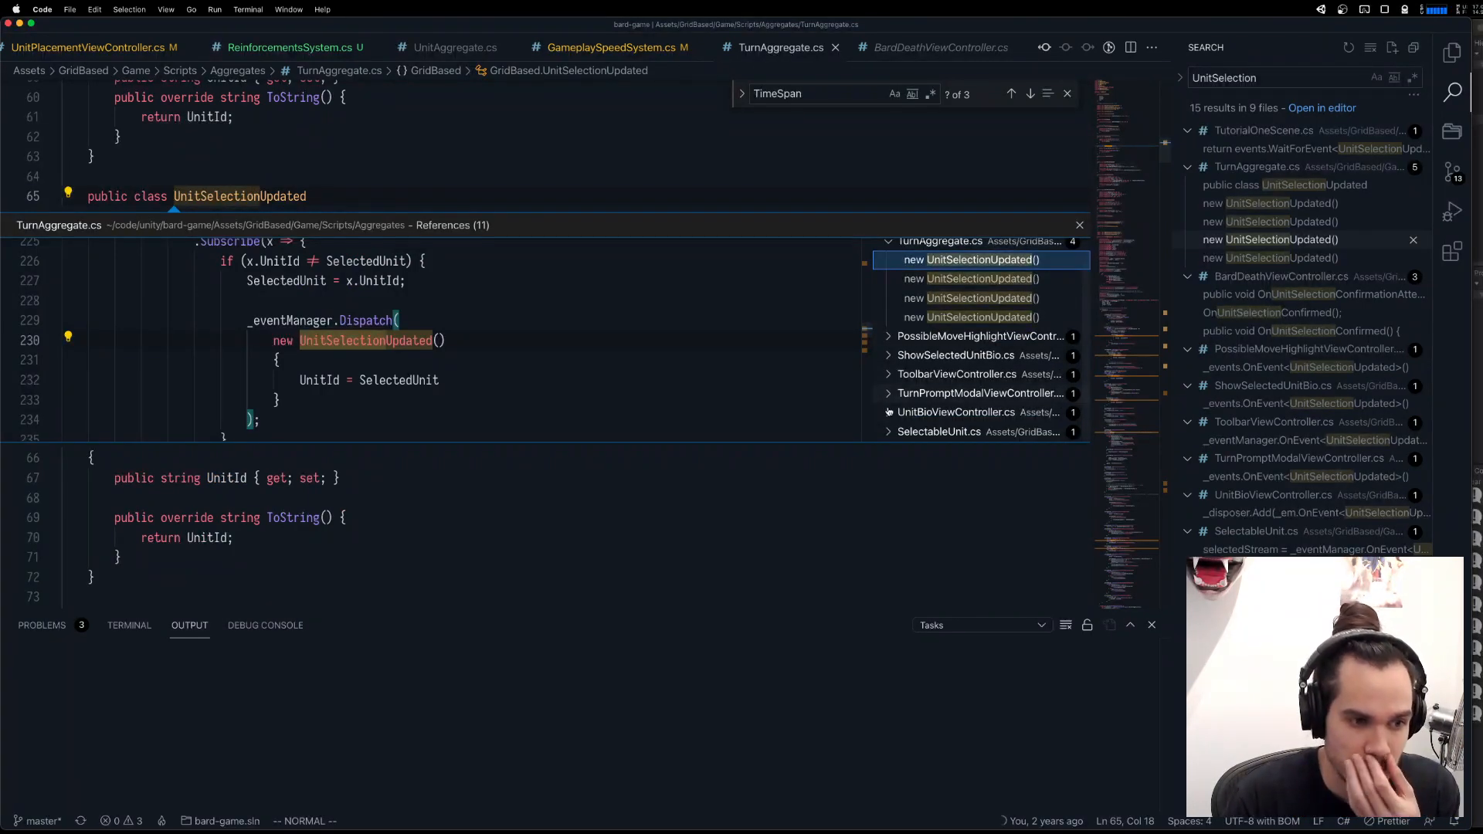
pyautogui.click(894, 431)
pyautogui.click(921, 431)
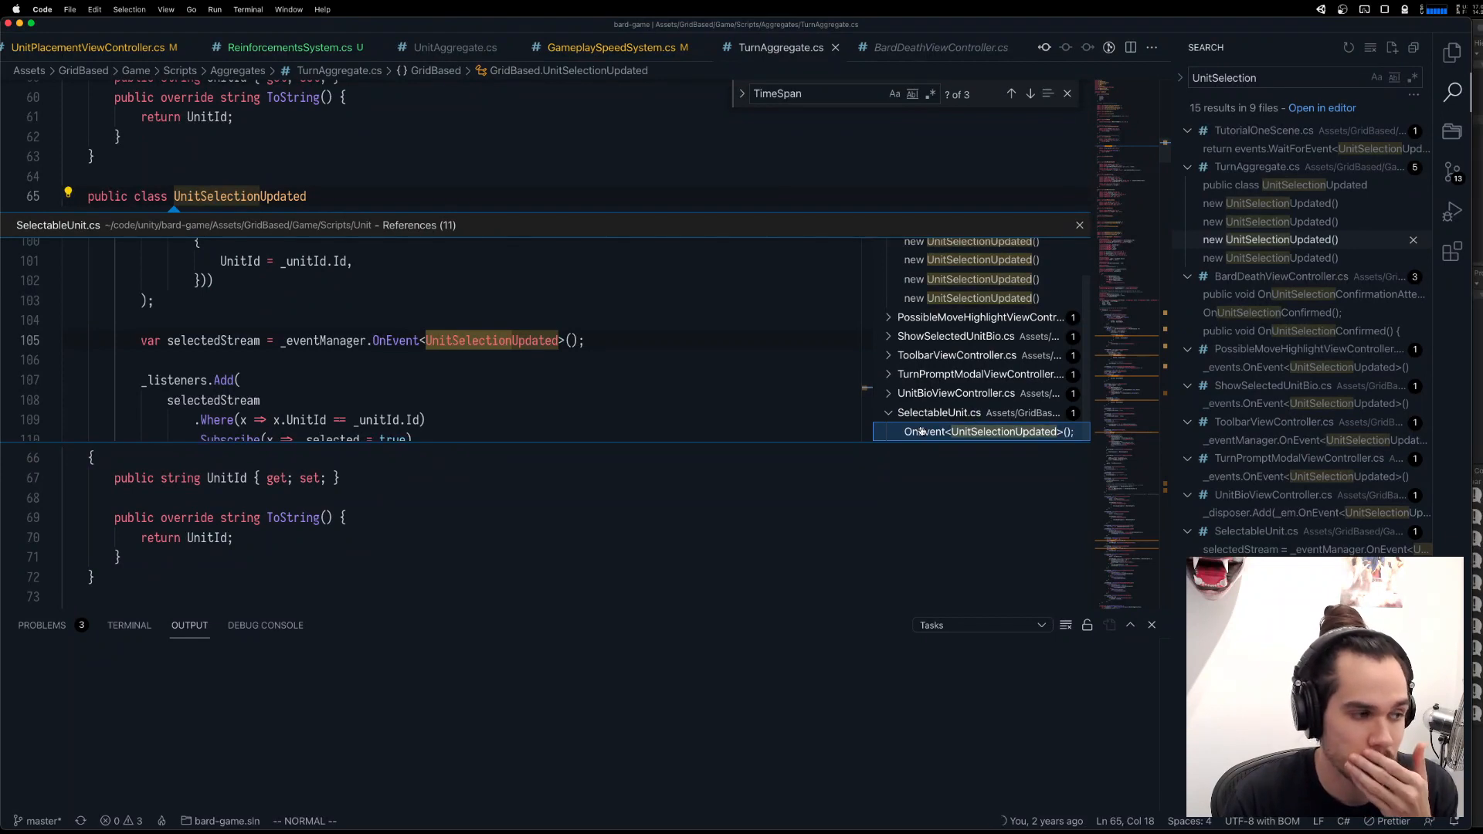
pyautogui.click(948, 377)
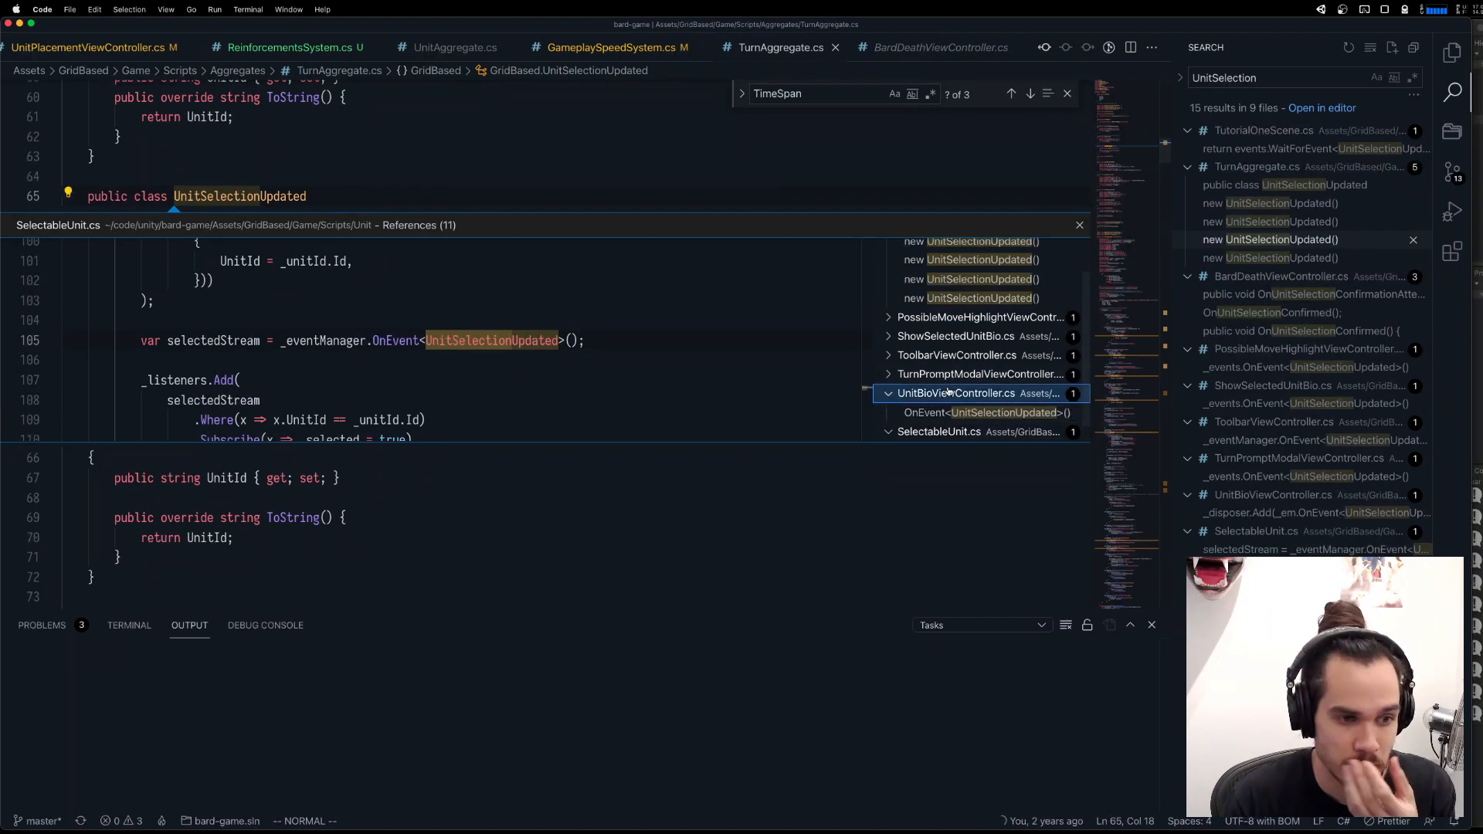
pyautogui.click(967, 357)
pyautogui.click(973, 336)
pyautogui.click(977, 317)
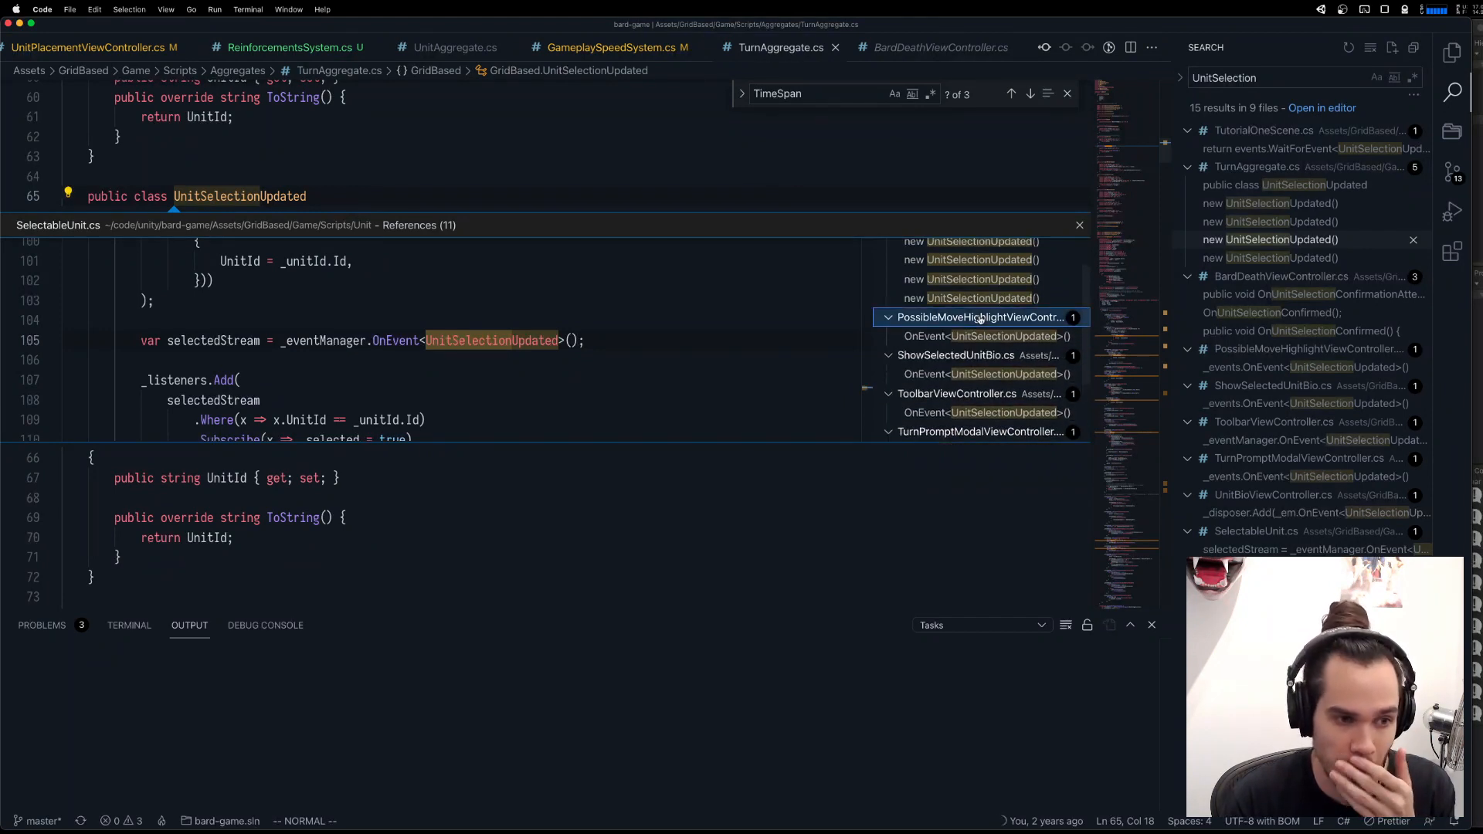
# Open the first UnitSelectionUpdated dispatch in TurnAggregate.cs, inside the "Select unit" handler.
pyautogui.scroll(2, 977, 321)
pyautogui.click(970, 250)
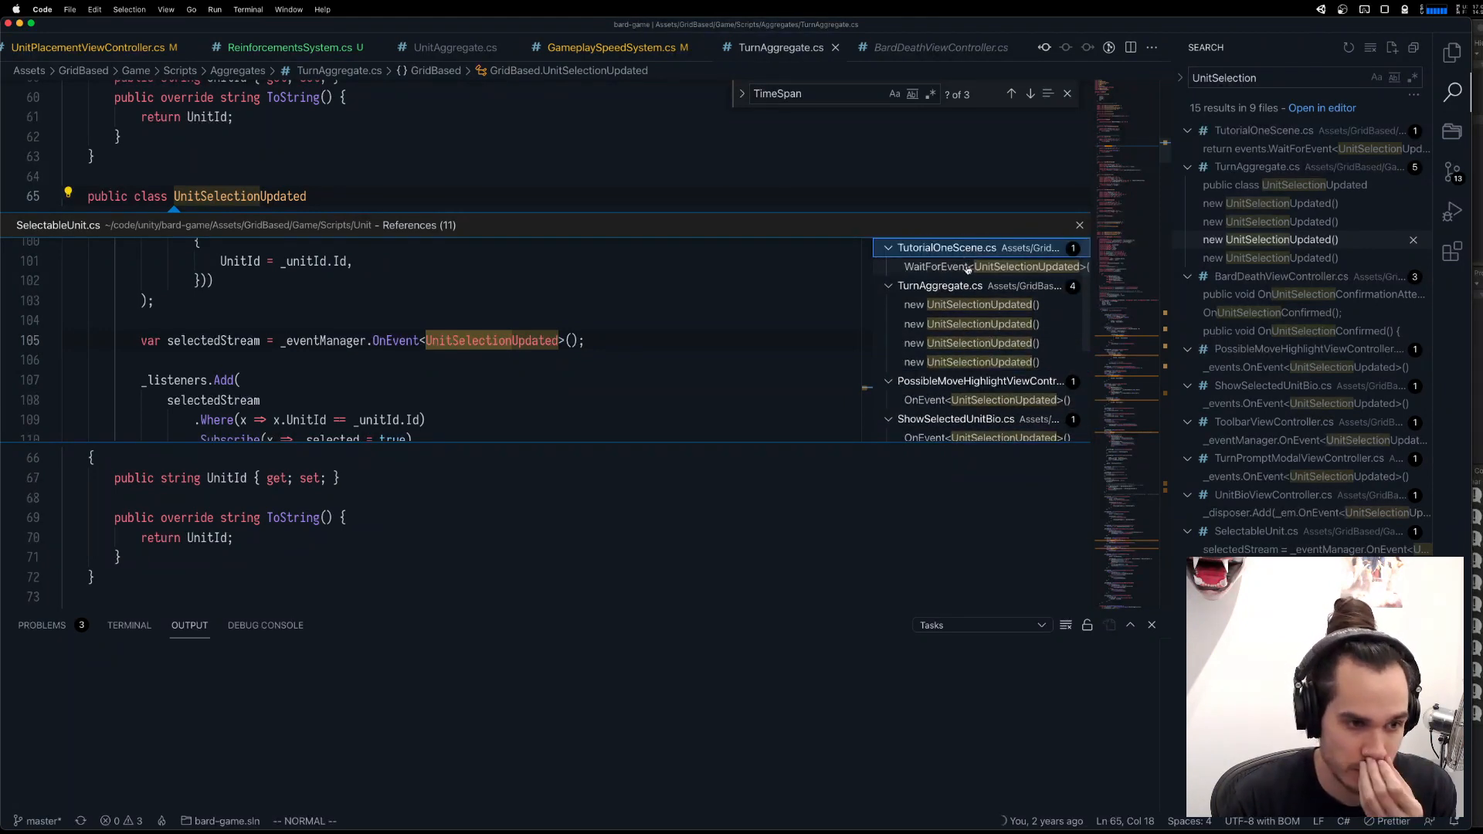
pyautogui.click(976, 304)
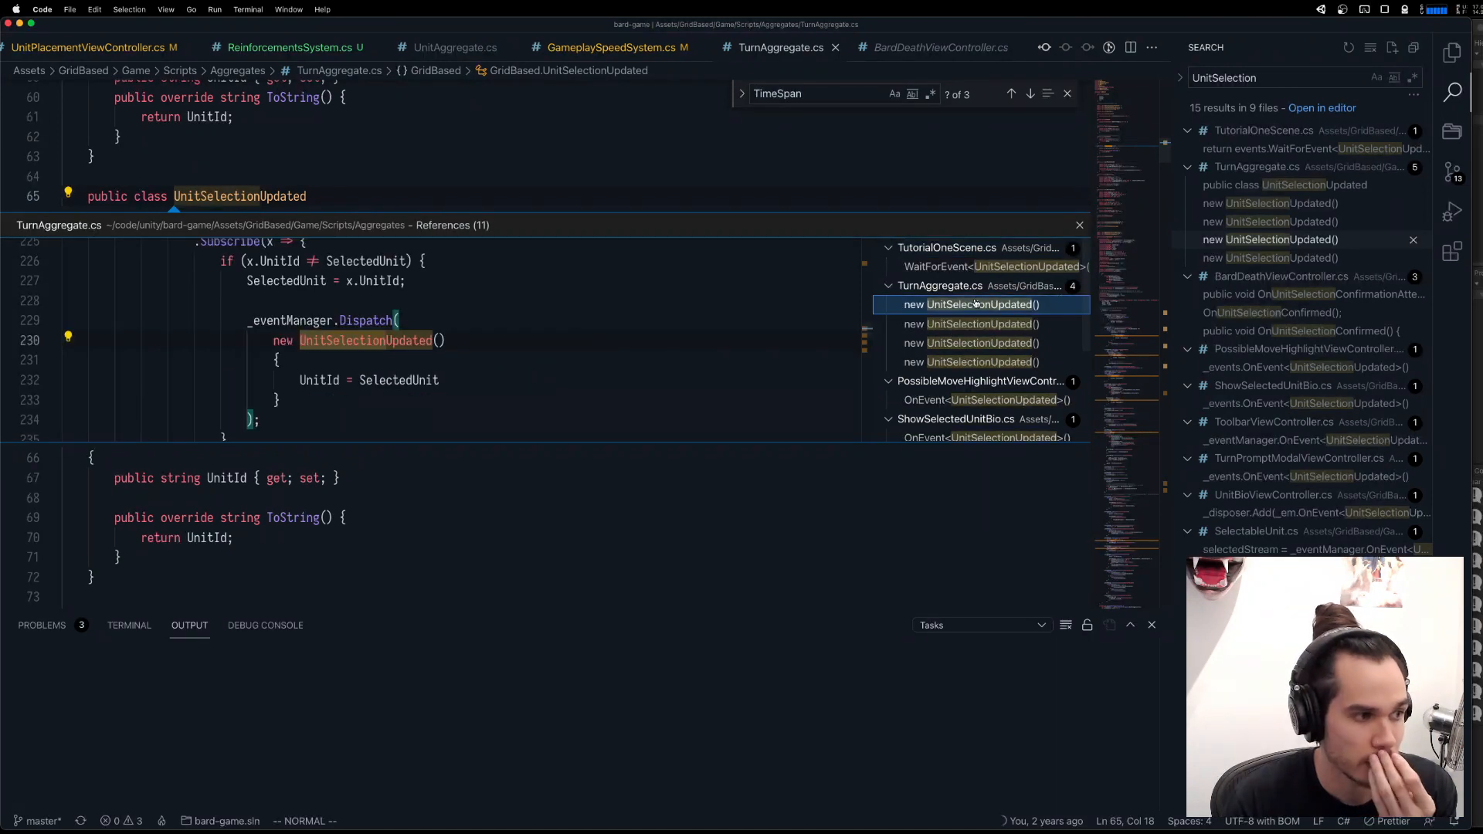
pyautogui.doubleClick(1018, 309)
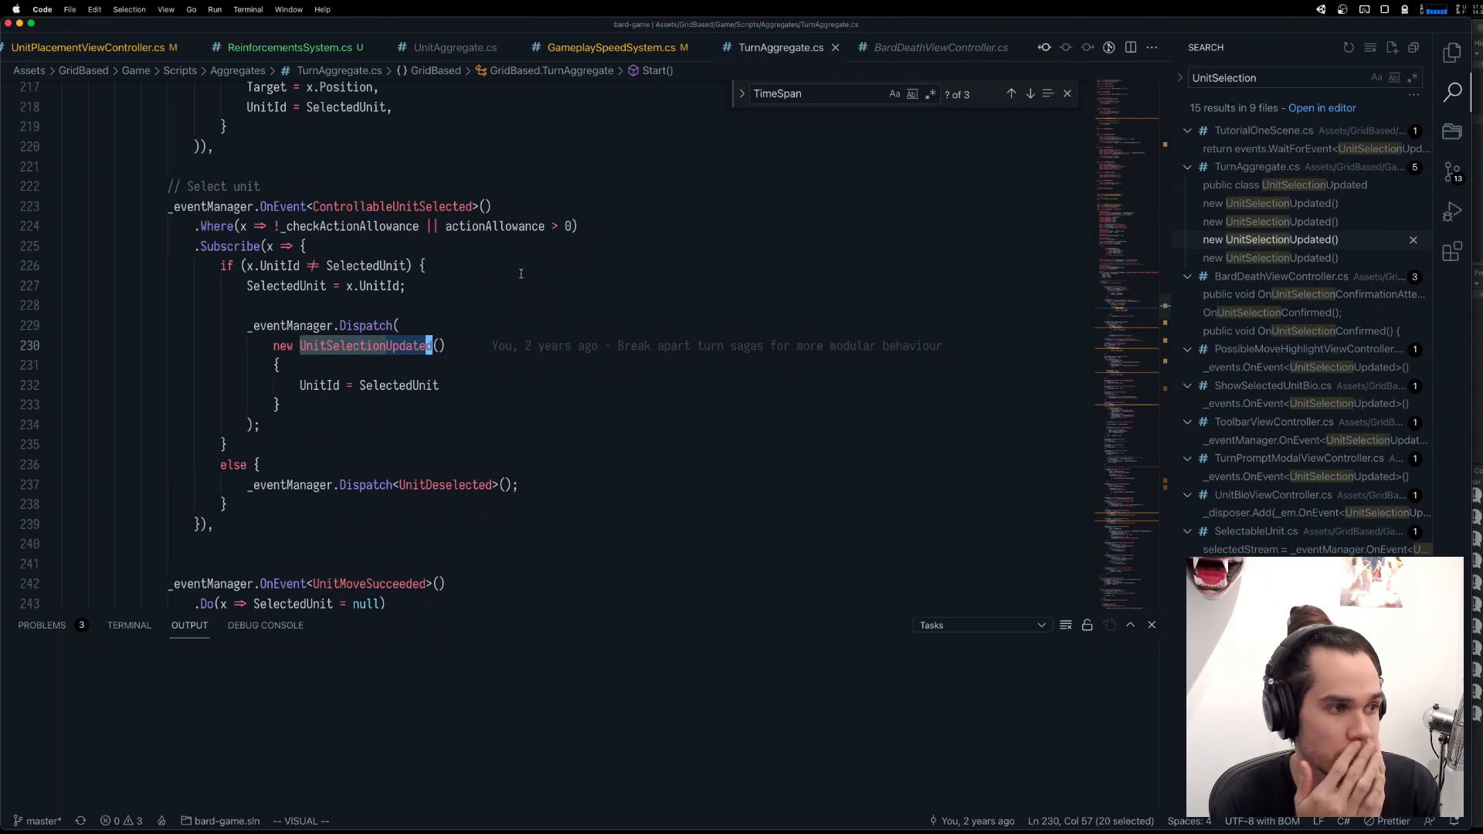
# Go from the "Select unit" handler's ControllableUnitSelected event to its class definition.
pyautogui.click(397, 193)
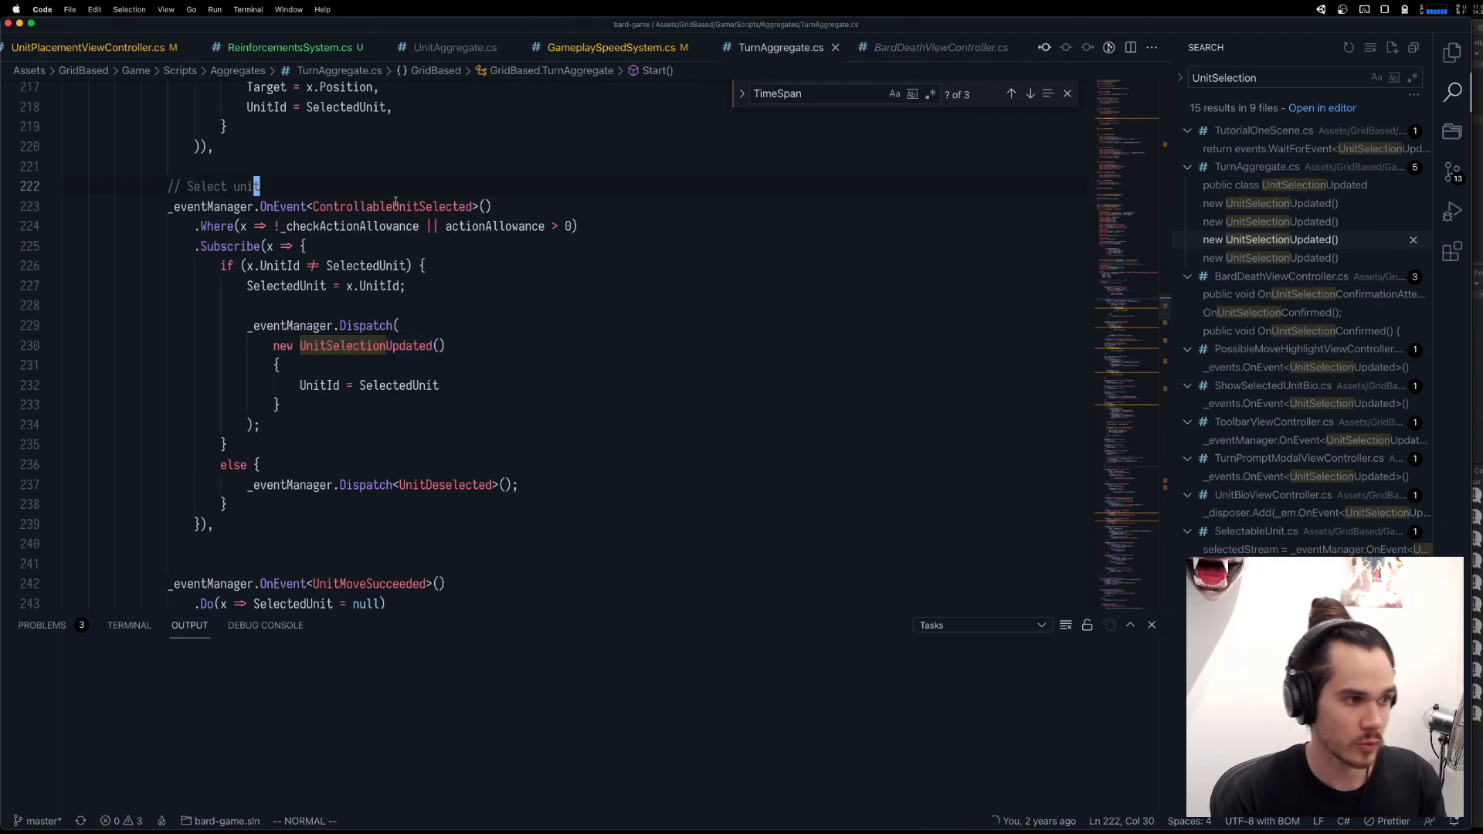
pyautogui.click(397, 206)
pyautogui.press('g')
pyautogui.press('d')
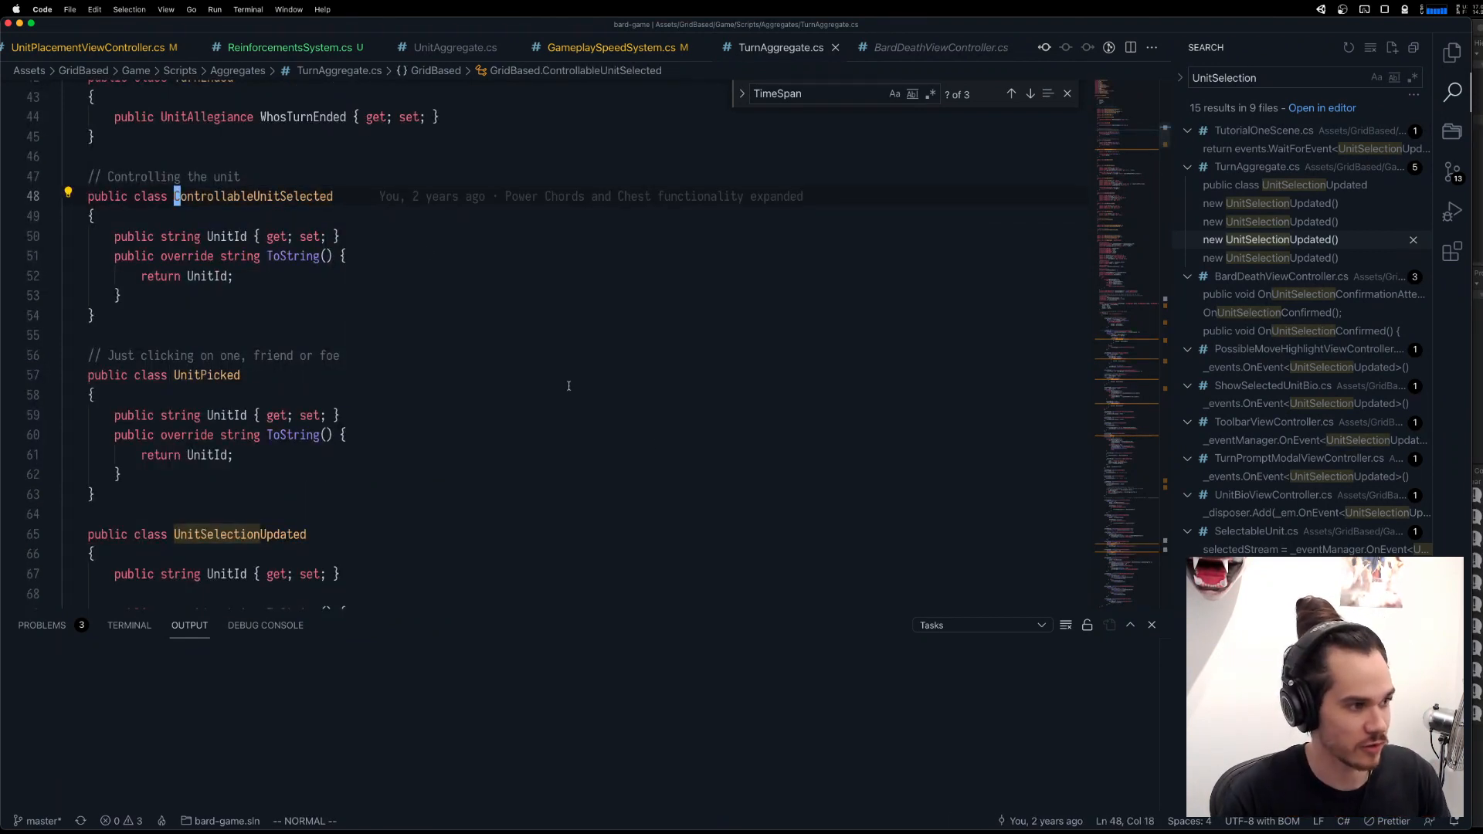
# Review where ControllableUnitSelected is dispatched in TurnAggregate.cs and SelectableUnit.cs using its reference list.
pyautogui.hotkey('shift', 'F12')
pyautogui.click(931, 305)
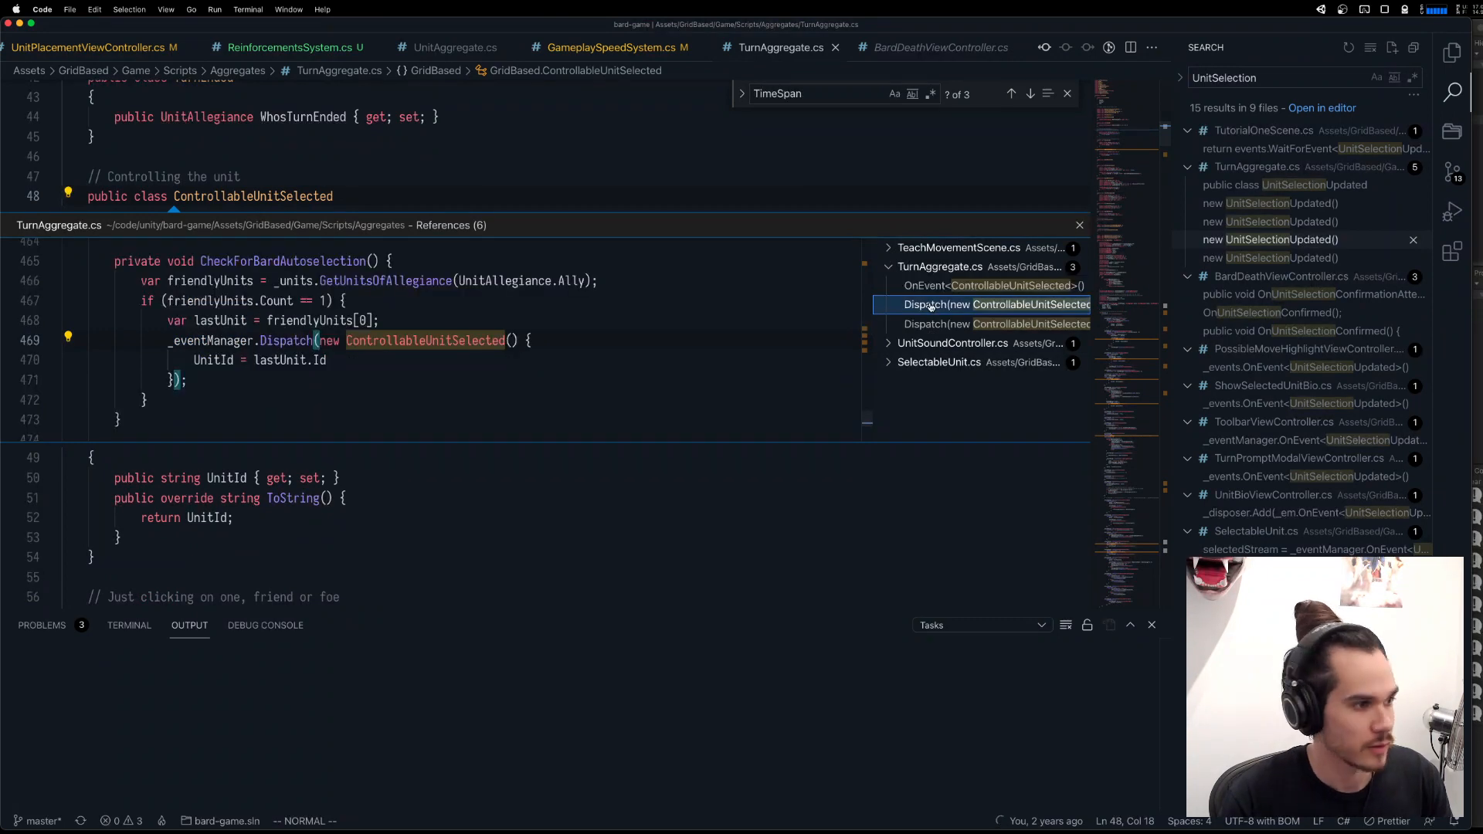
pyautogui.click(931, 324)
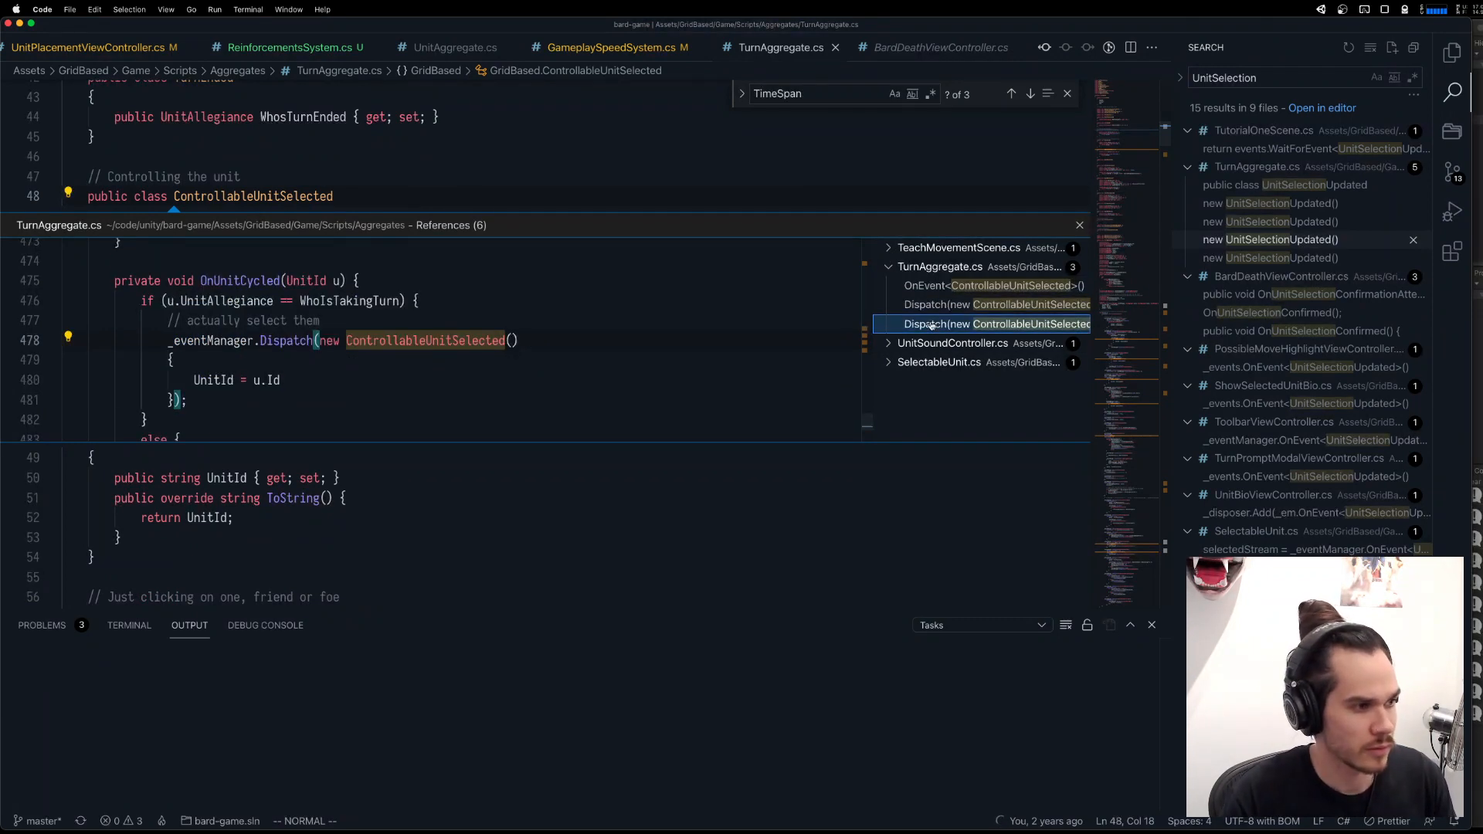
pyautogui.click(939, 343)
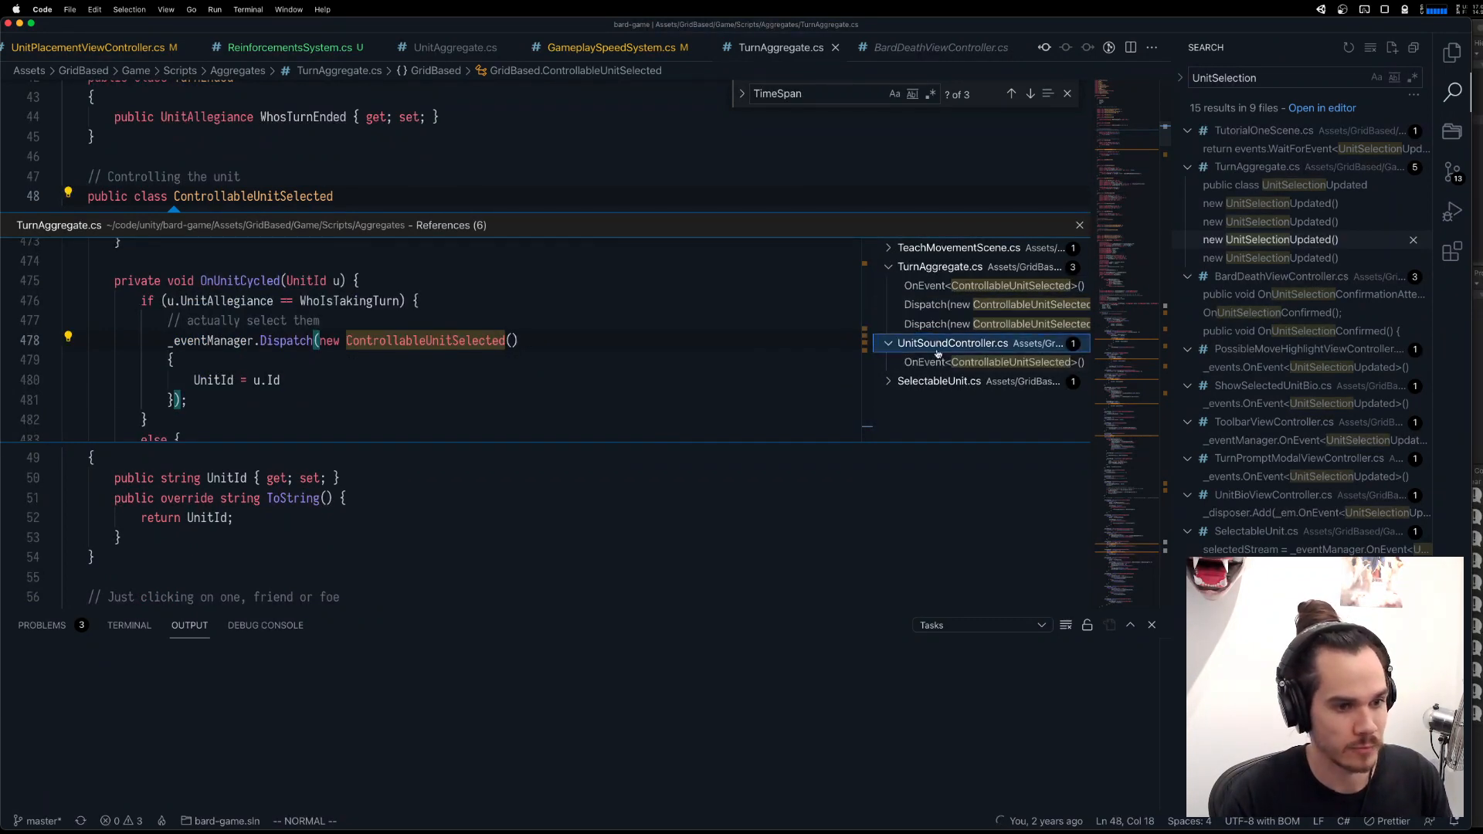
pyautogui.click(941, 382)
pyautogui.click(946, 400)
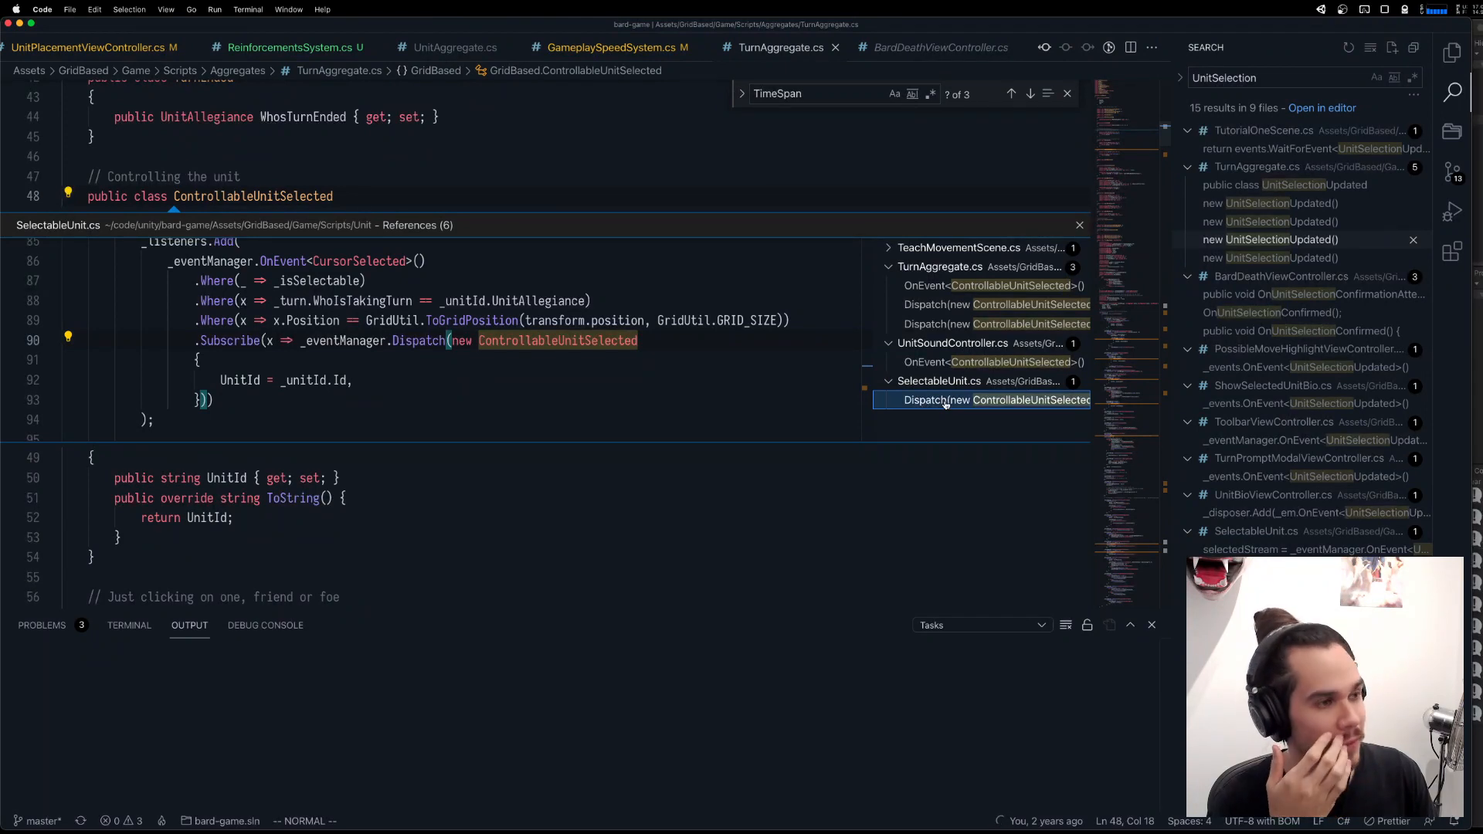
pyautogui.press('Escape')
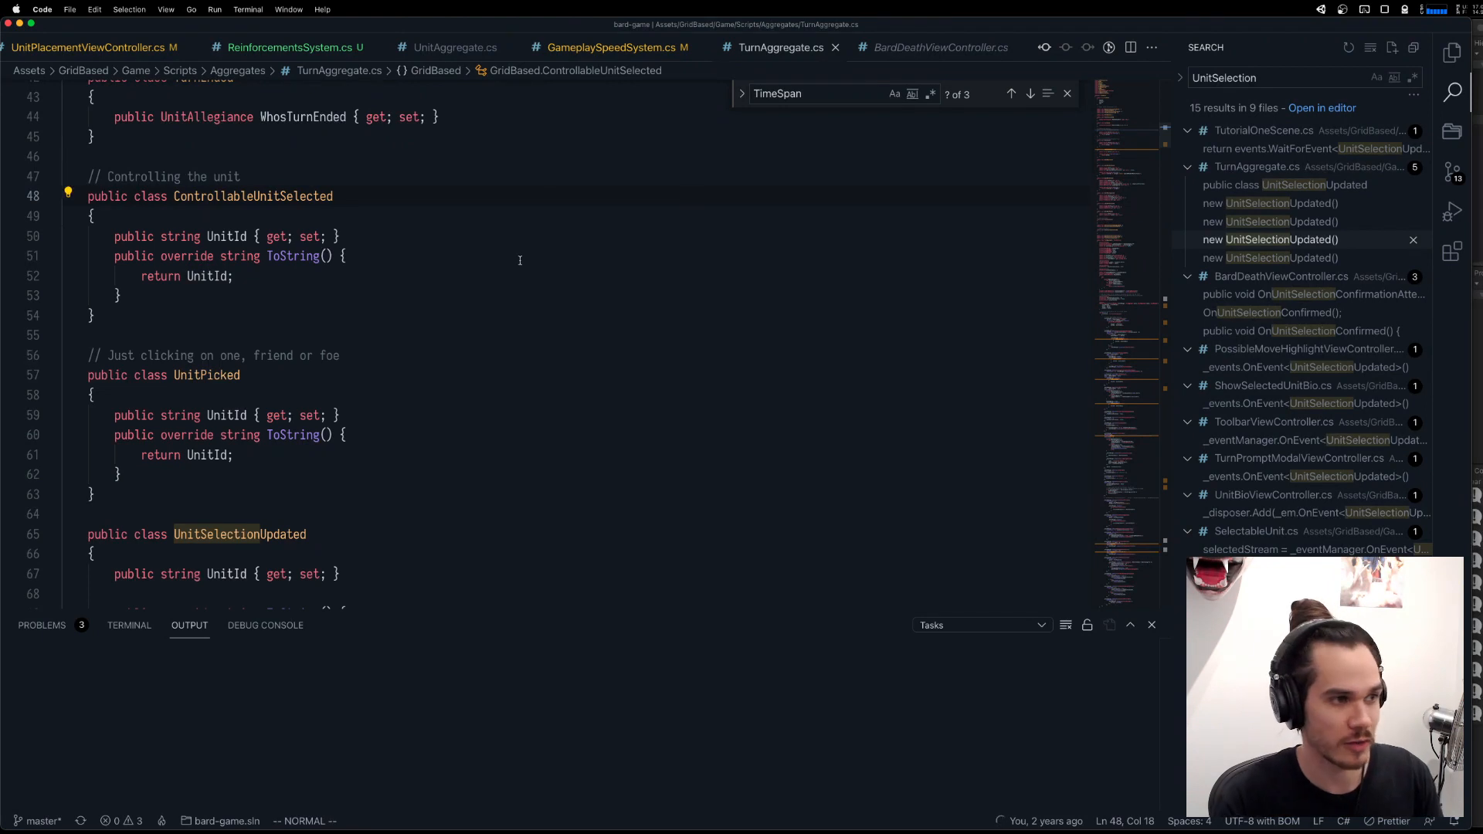
# Search the whole project for "DisableGameplay", then broaden the search to "Game".
pyautogui.press('super+shift+f')
pyautogui.write('D')
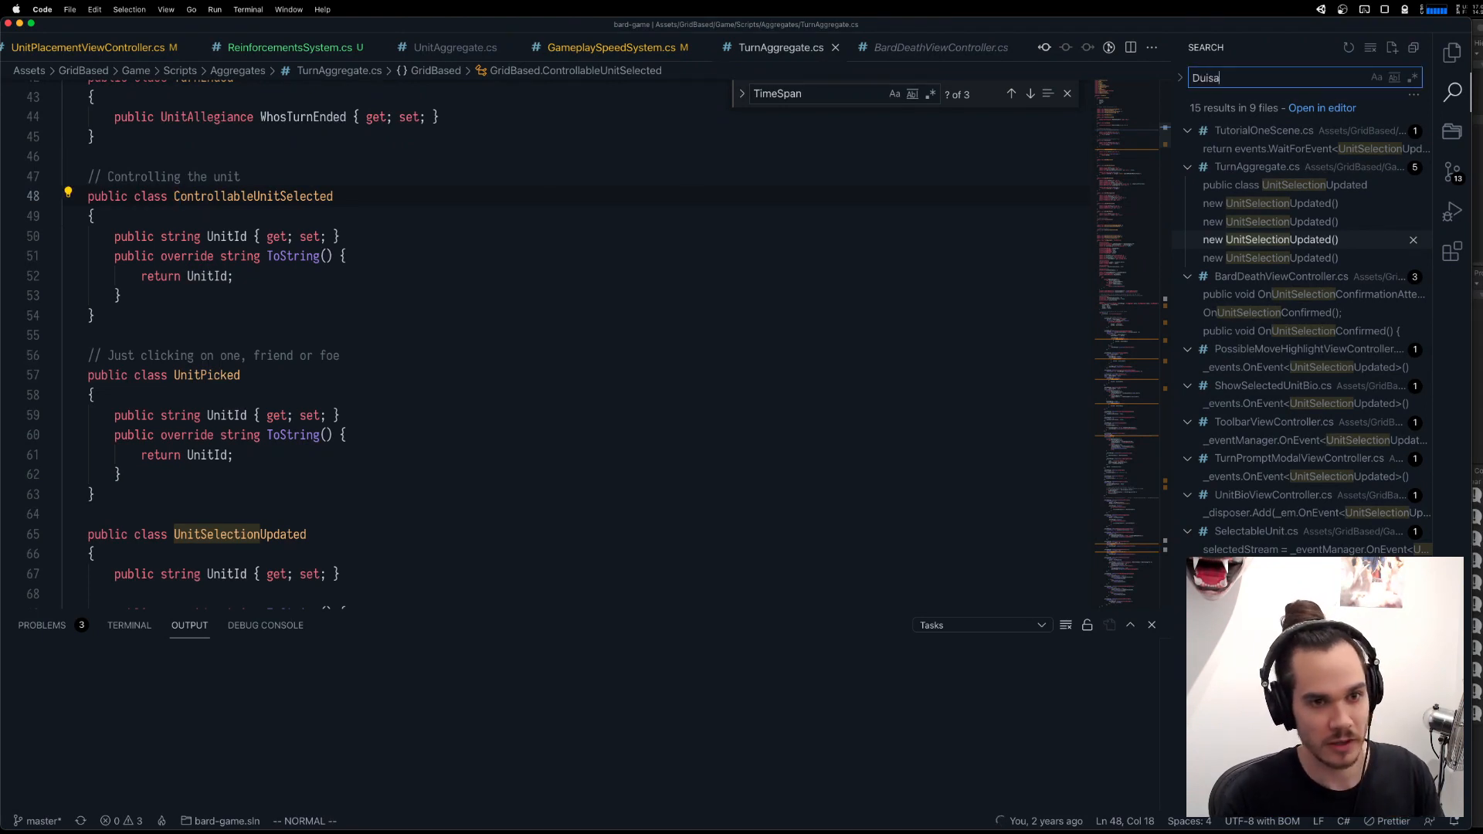
pyautogui.write('isableGame')
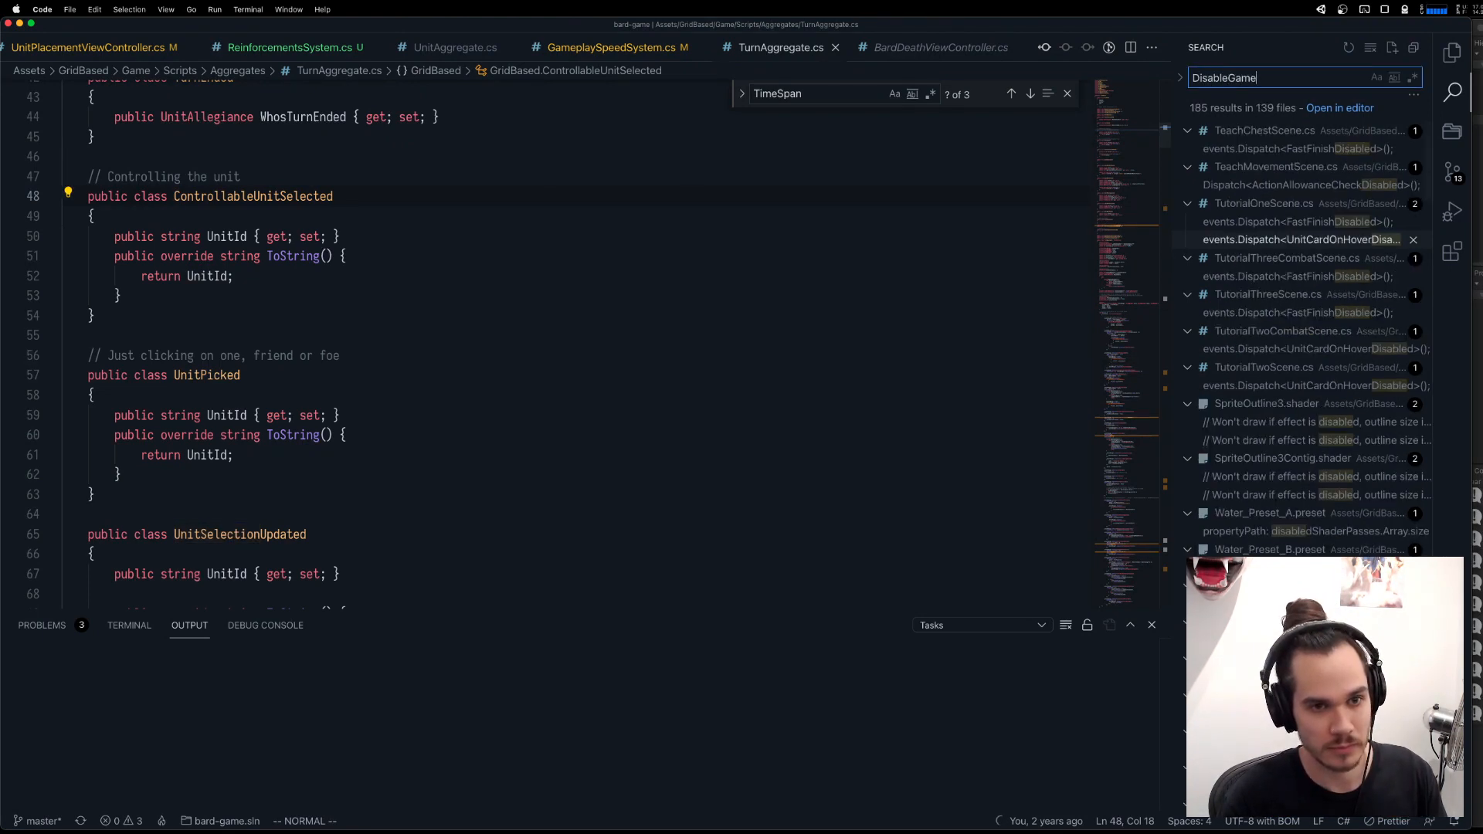
pyautogui.write('playInut')
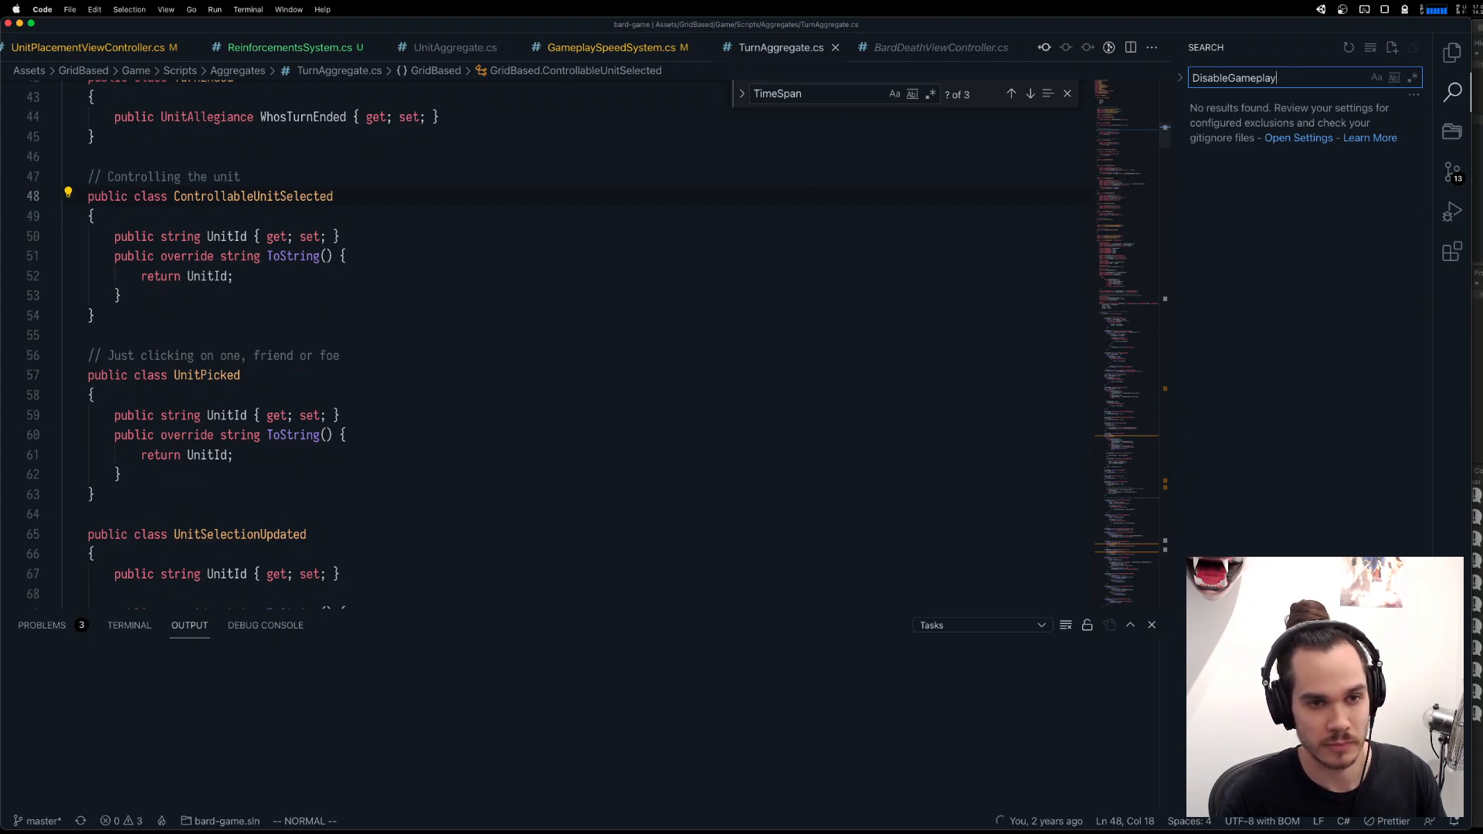
pyautogui.hotkey('alt', 'BackSpace')
pyautogui.write('Game')
pyautogui.hotkey('alt', 'BackSpace')
# Search the project for "Ignored" and copy the GameplayInputIgnored dispatch line from RunAwayFollowUp.cs.
pyautogui.write('ignore')
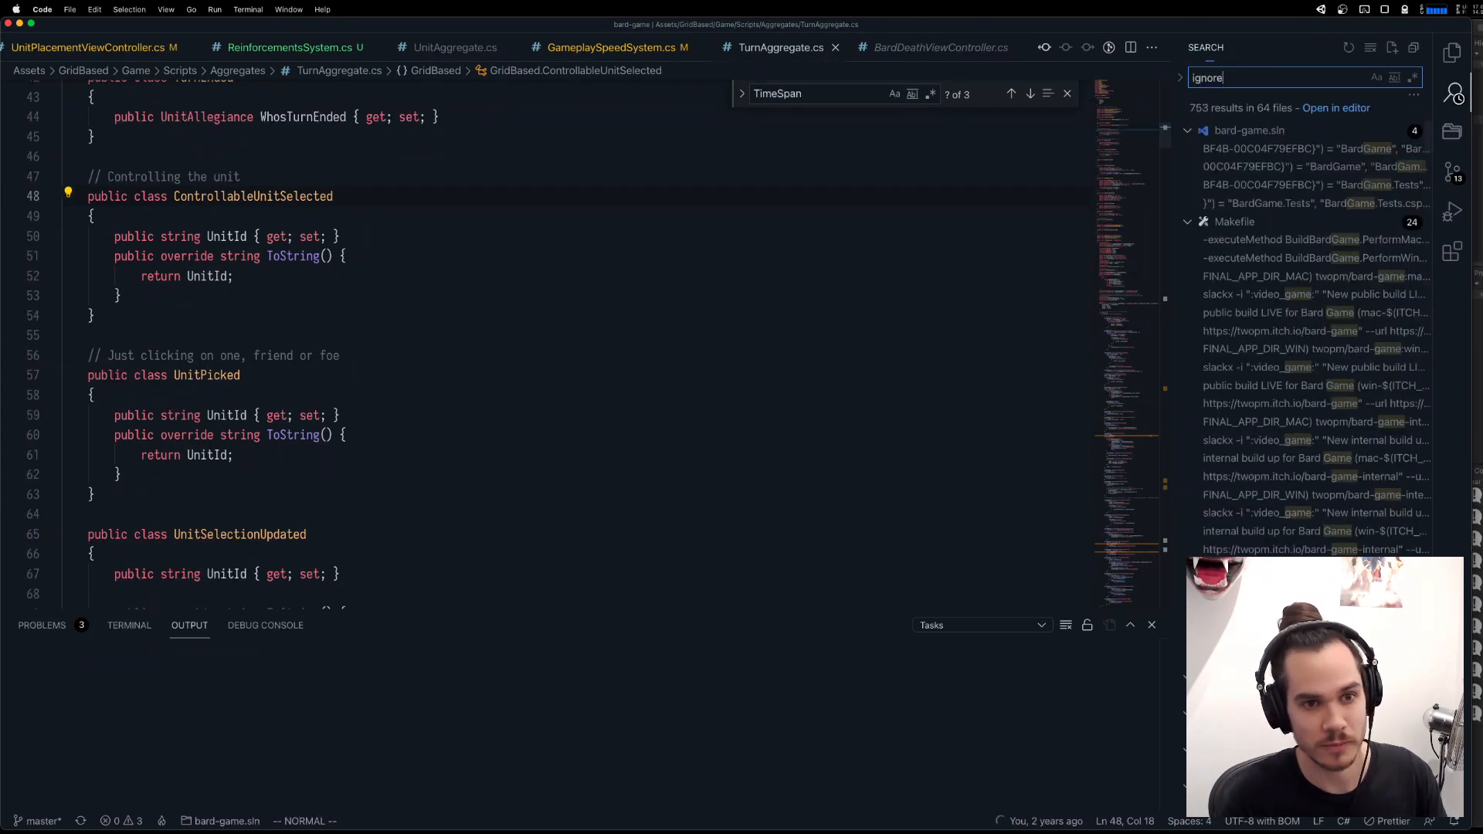
pyautogui.hotkey('alt', 'BackSpace')
pyautogui.write('Gm')
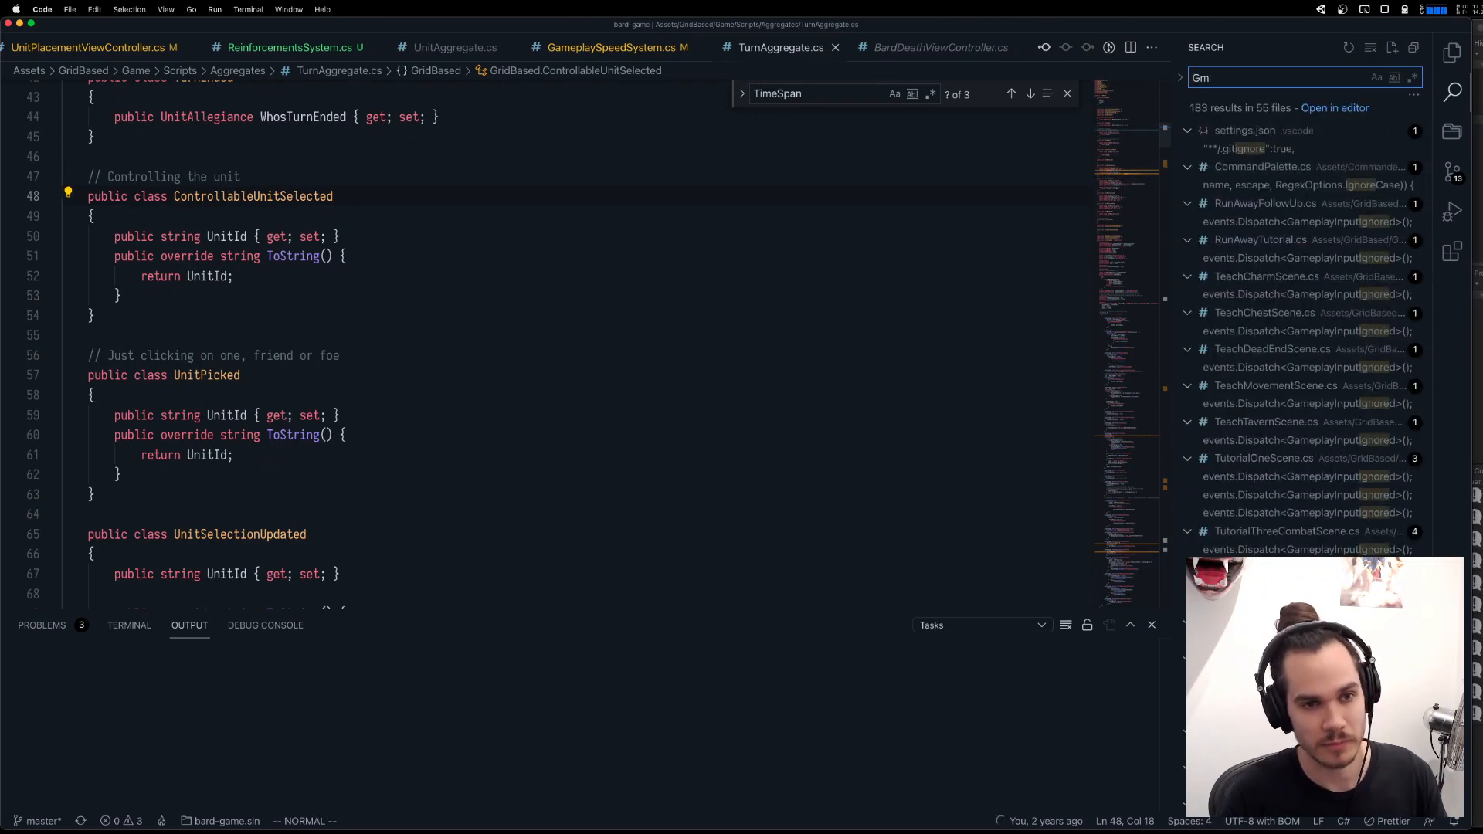
pyautogui.press('BackSpace')
pyautogui.write('ameplayIn')
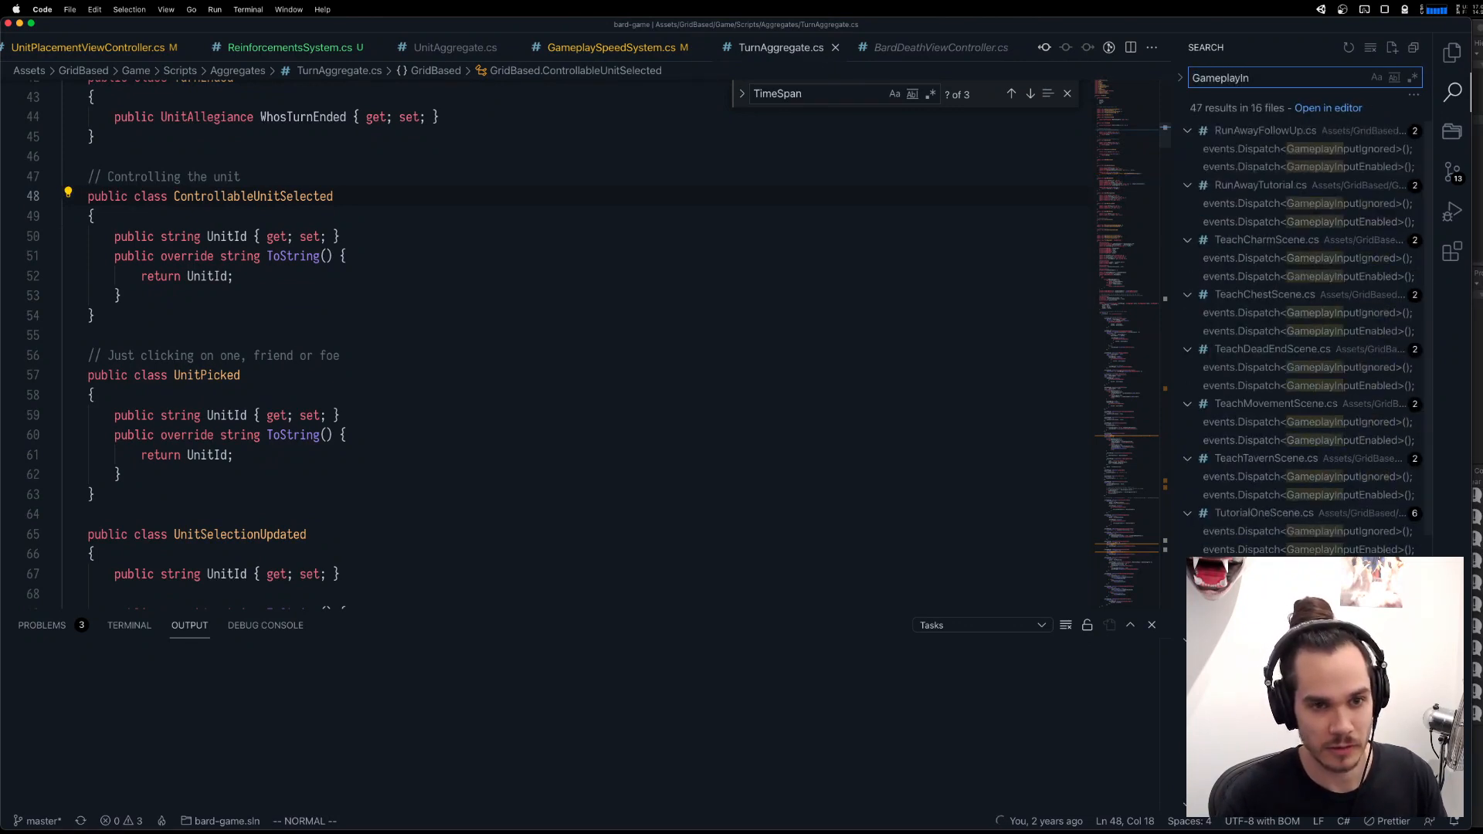
pyautogui.hotkey('alt', 'BackSpace')
pyautogui.write('Ignored')
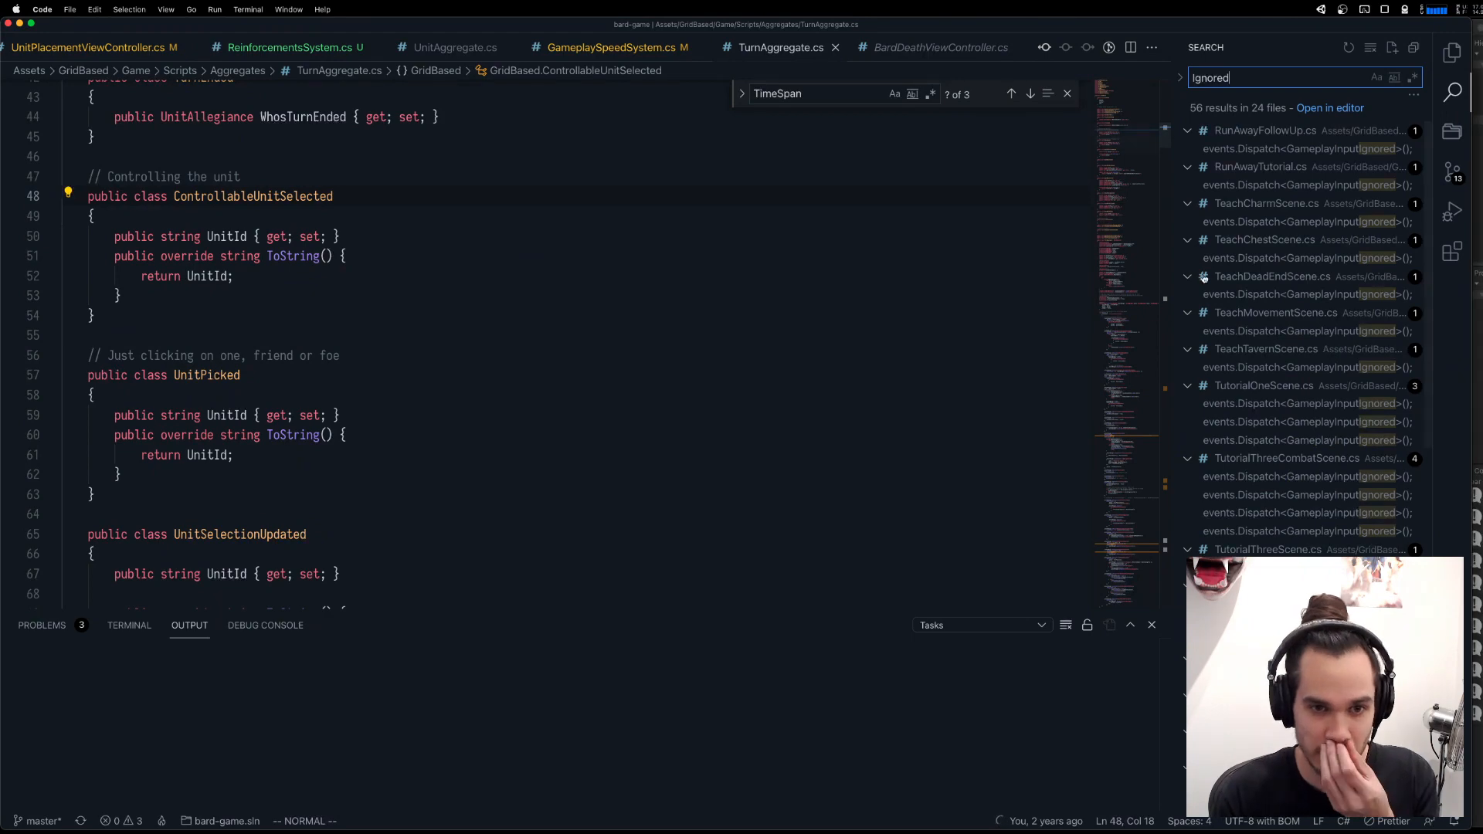
pyautogui.click(1306, 149)
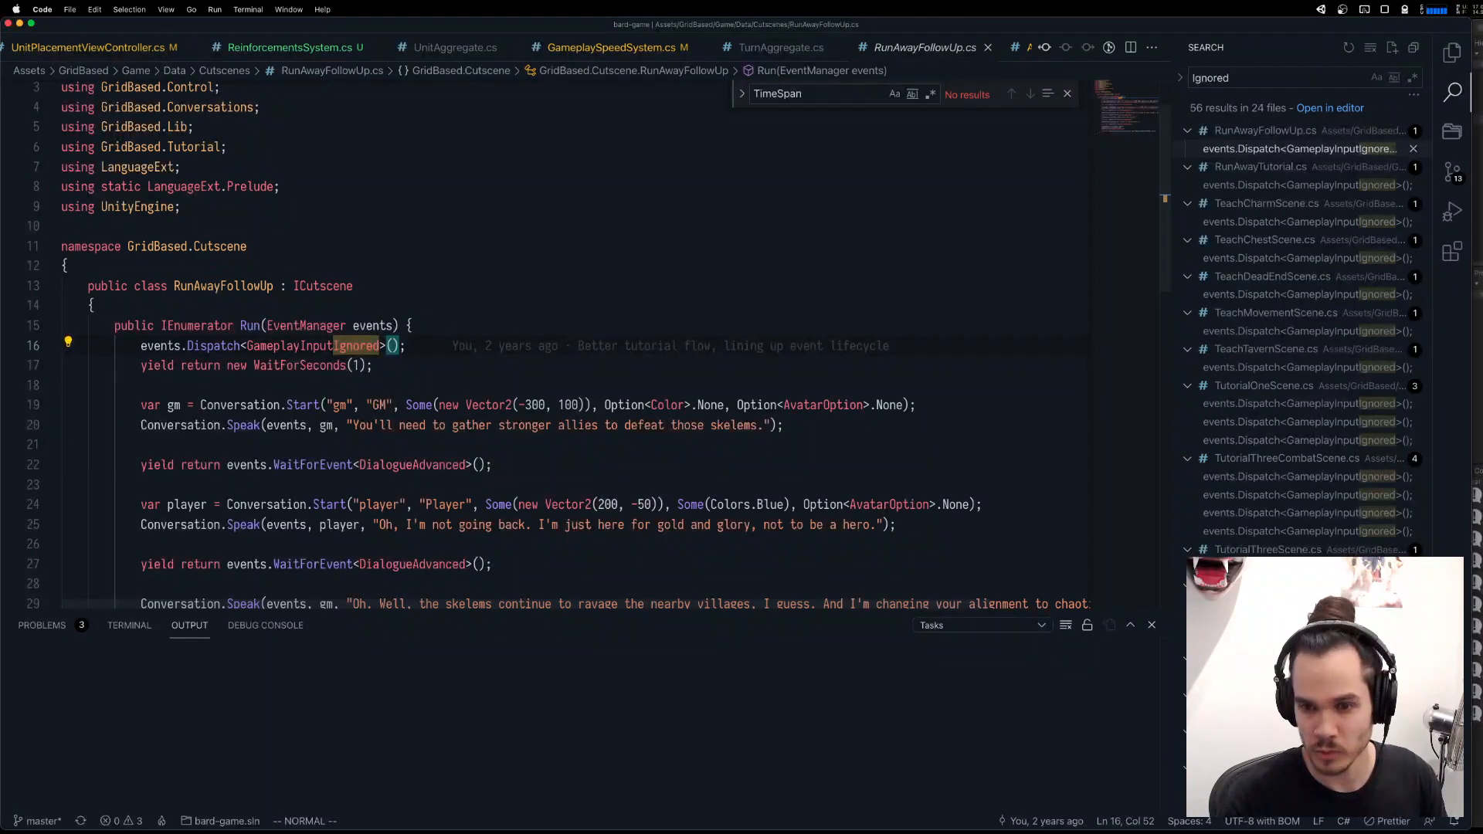
pyautogui.click(432, 368)
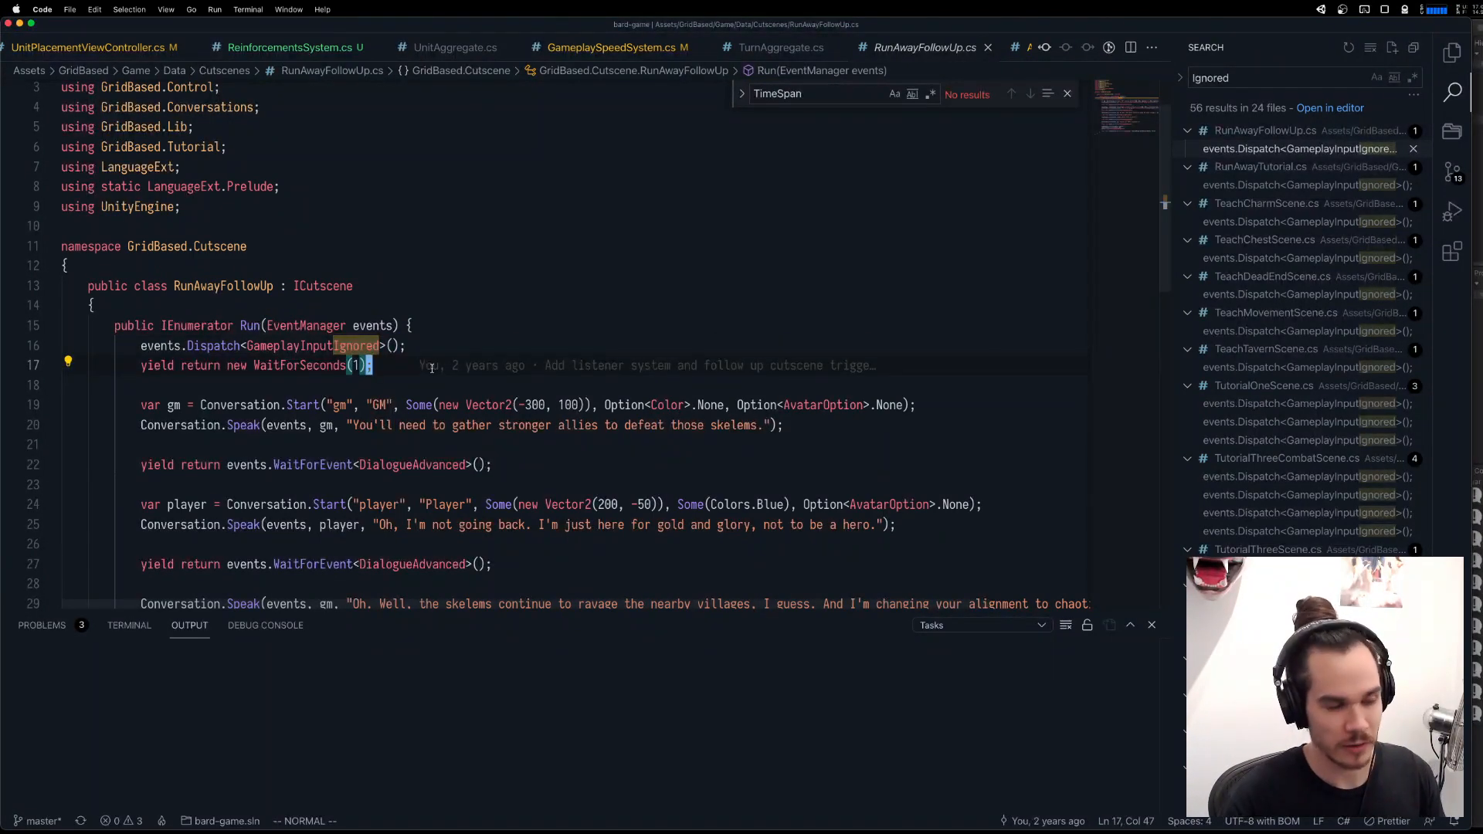
# Open UnitPlacementViewController.cs and go from the BeganUnitPlacement listener to the BeginUnitPlacement definition.
pyautogui.press('cmd+p')
pyautogui.write('unitplace')
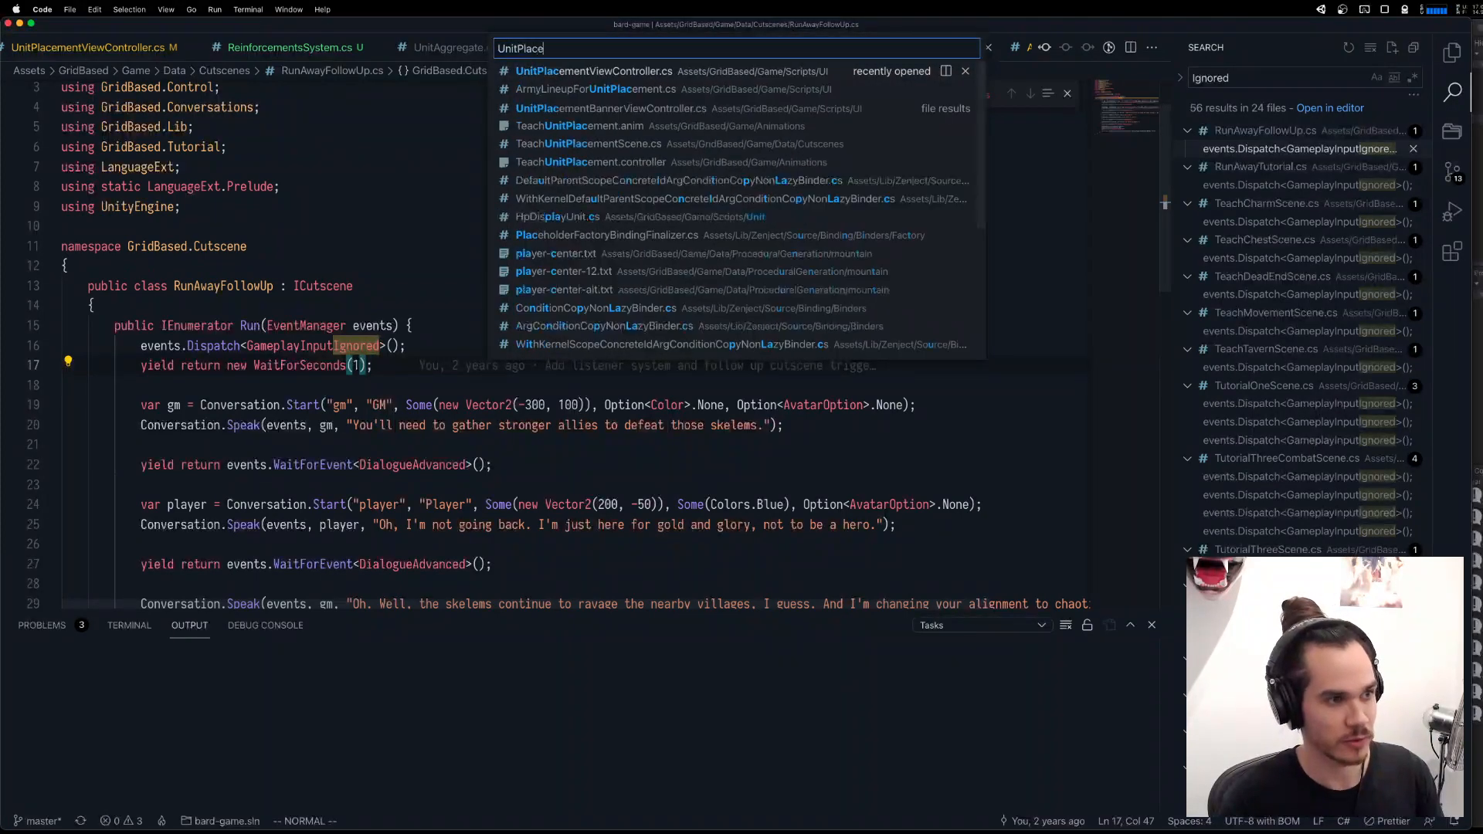
pyautogui.press('Return')
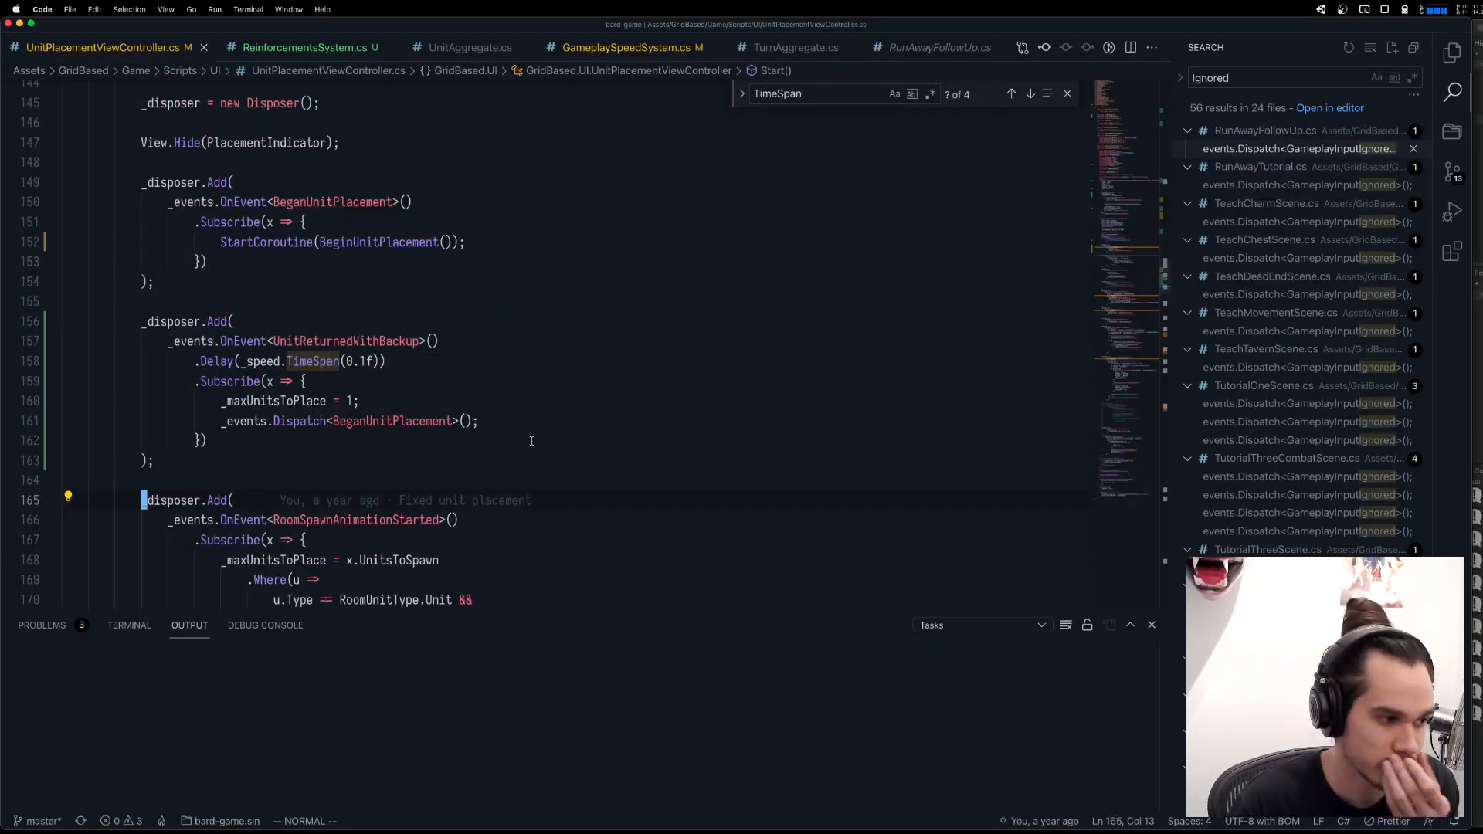
pyautogui.scroll(2, 530, 443)
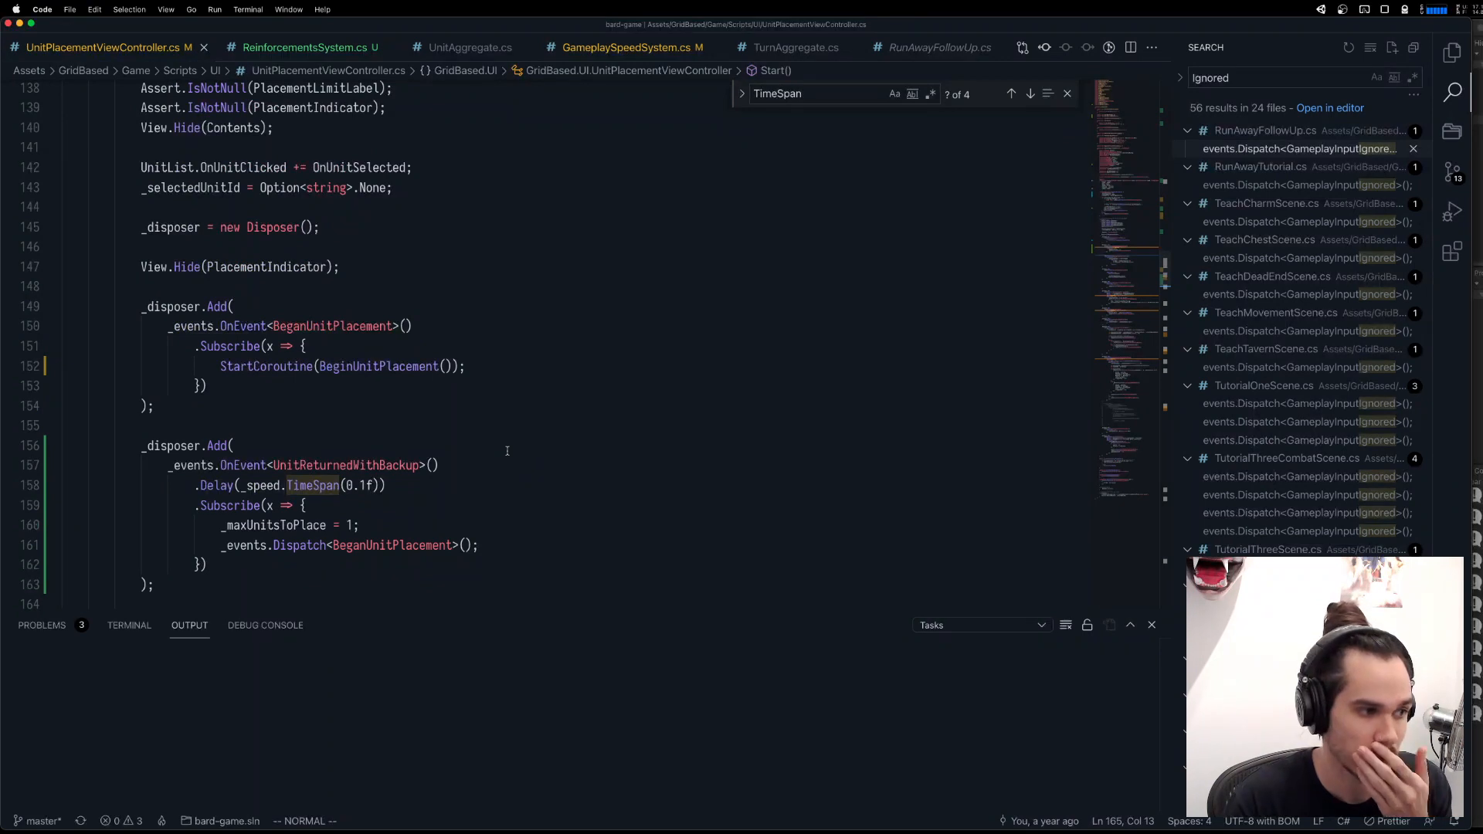
pyautogui.click(416, 368)
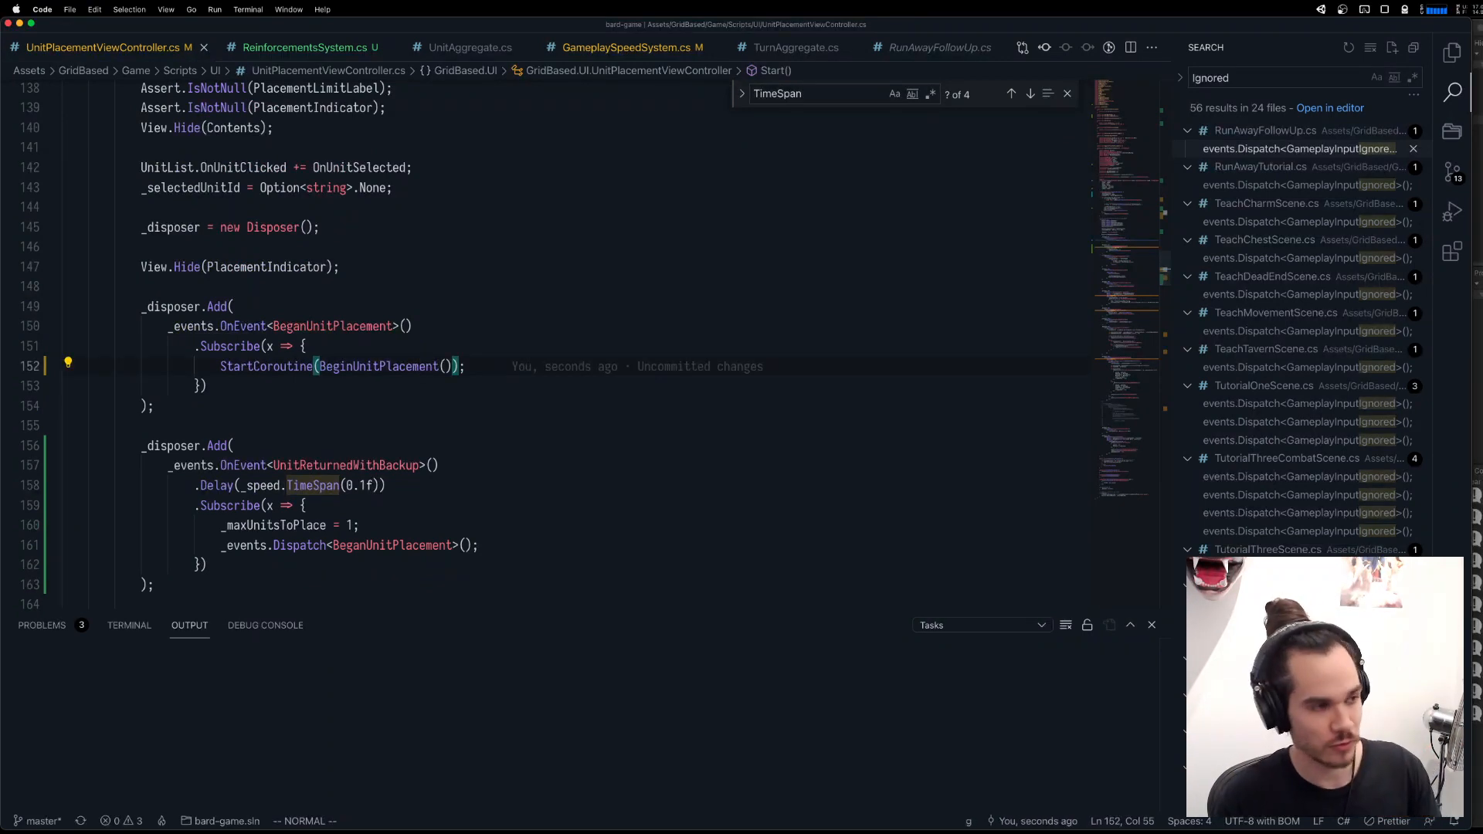
pyautogui.press('d')
pyautogui.scroll(-2, 303, 335)
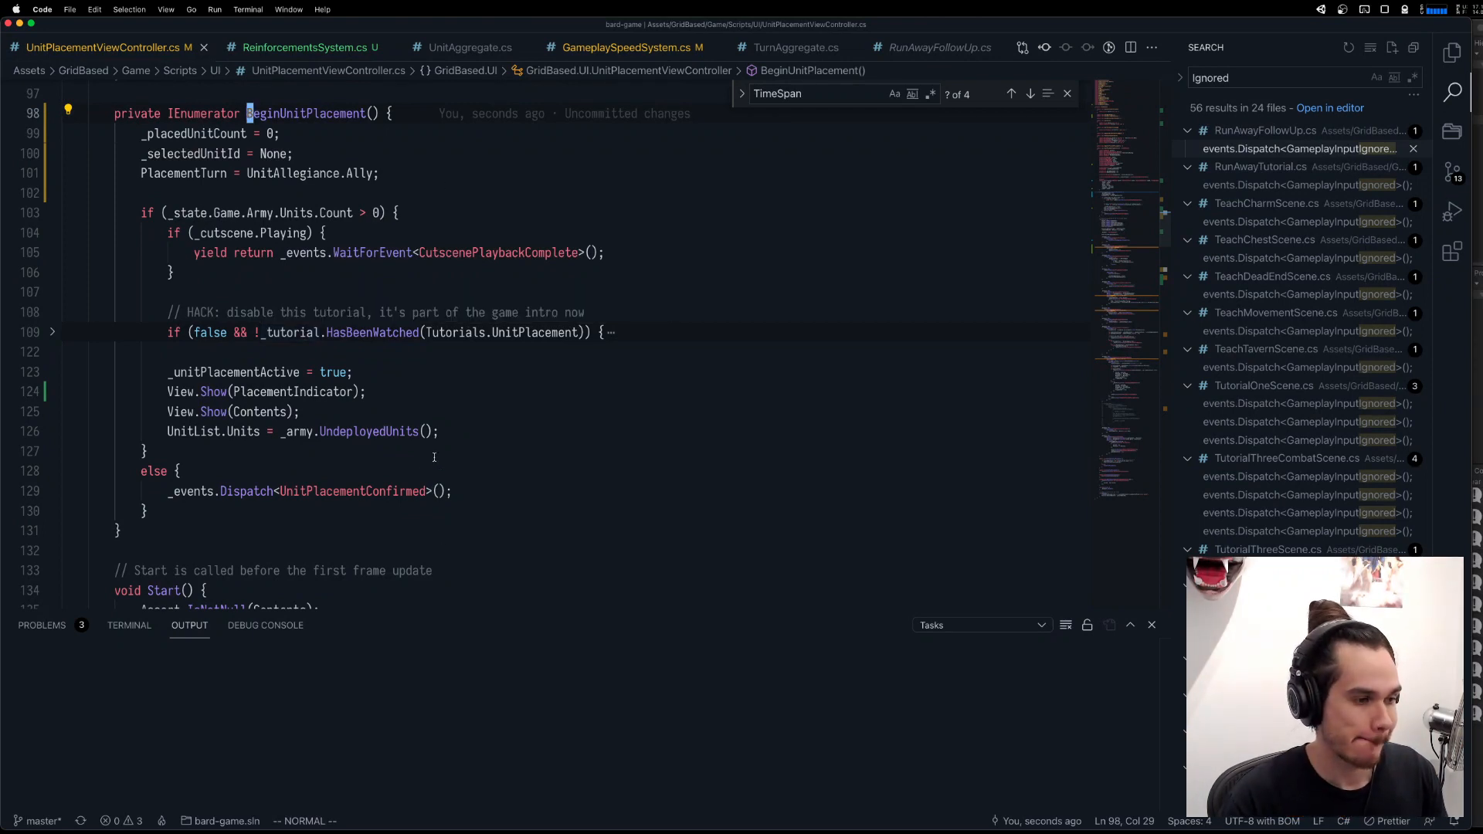
# Insert events.Dispatch<GameplayInputIgnored>(); in BeginUnitPlacement, below the PlacementTurn assignment and set off by a blank line.
pyautogui.click(434, 185)
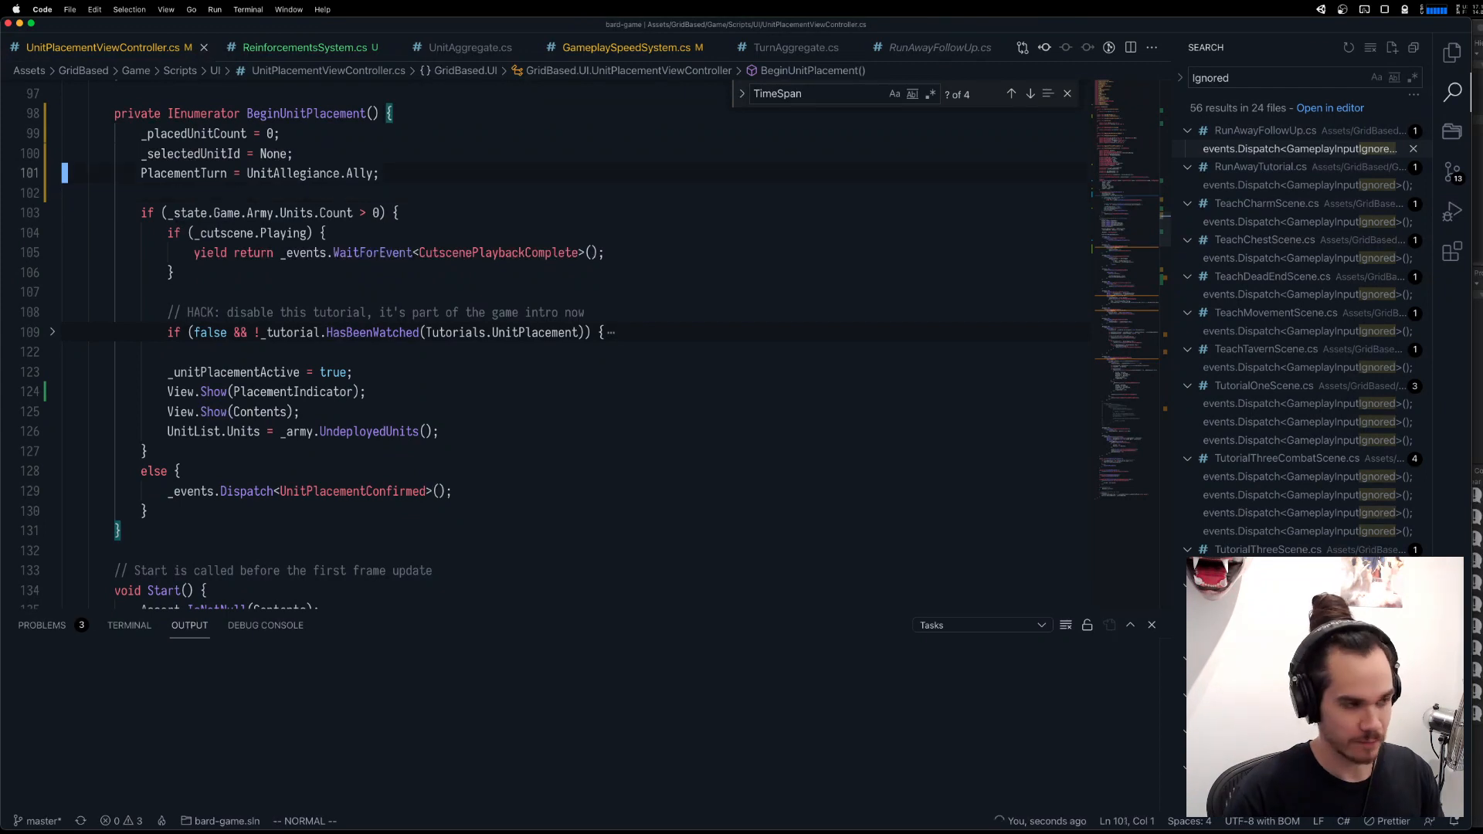
pyautogui.hotkey('shift', 'o')
pyautogui.press('Return')
pyautogui.write('events.Dispatch<GameplayInputIgnored>();')
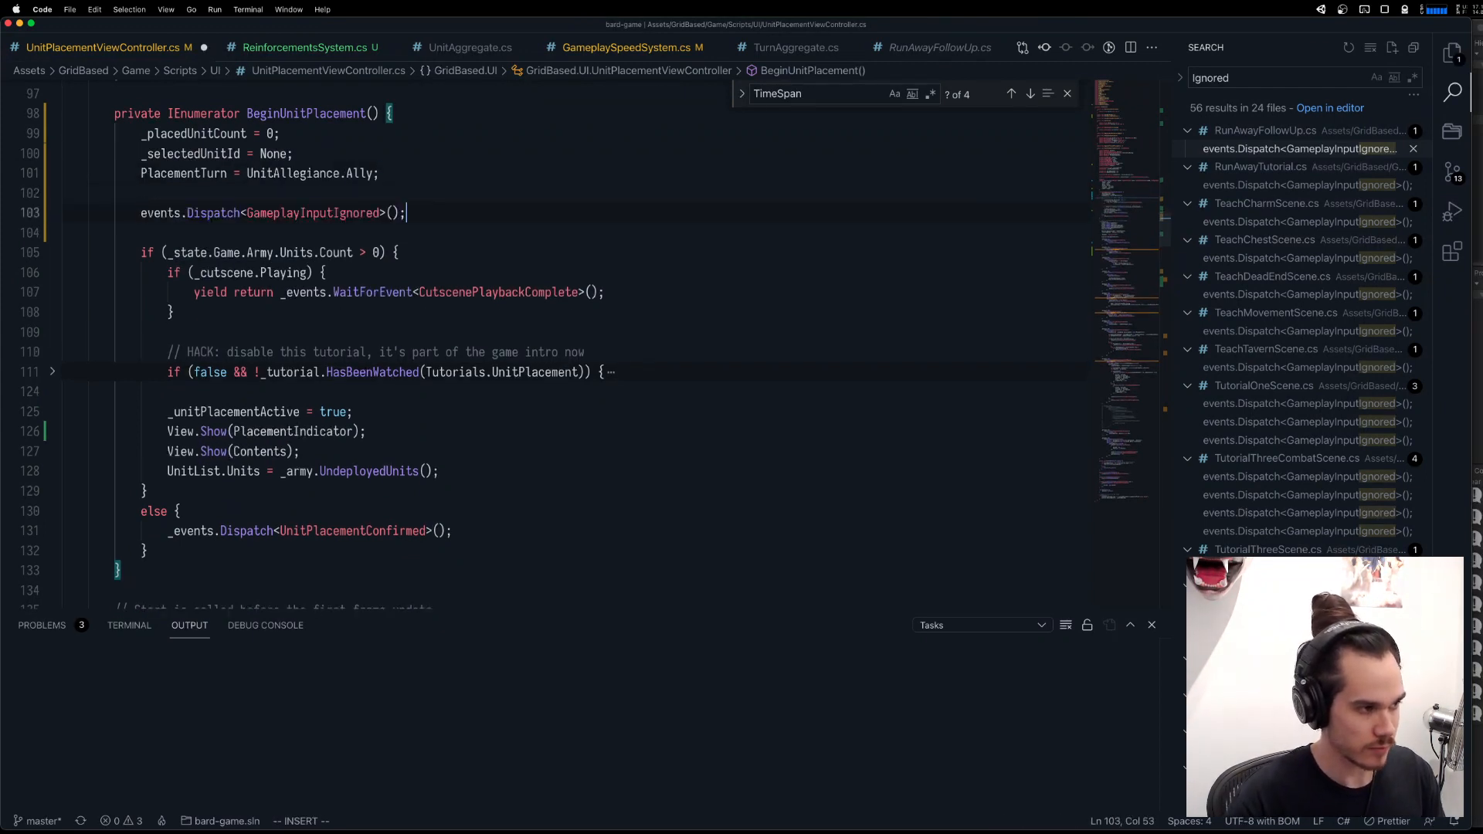
pyautogui.press('Escape')
# Find the references to UnitPlacementConfirmed and open its OnEvent listener in EncounterLifecycleSystem.cs at the Phase assignment.
pyautogui.click(379, 520)
pyautogui.click(380, 530)
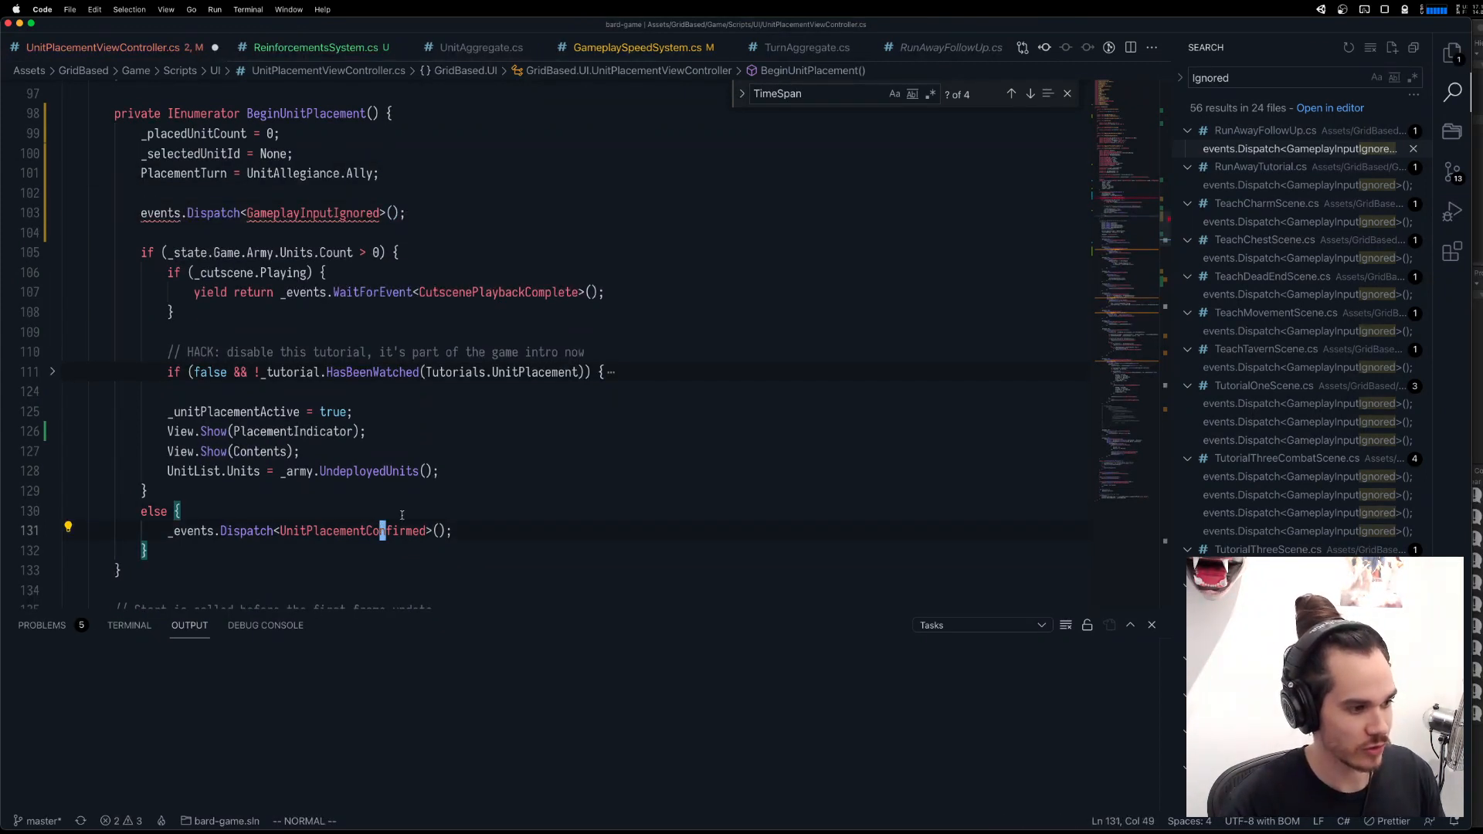
pyautogui.press('g')
pyautogui.press('d')
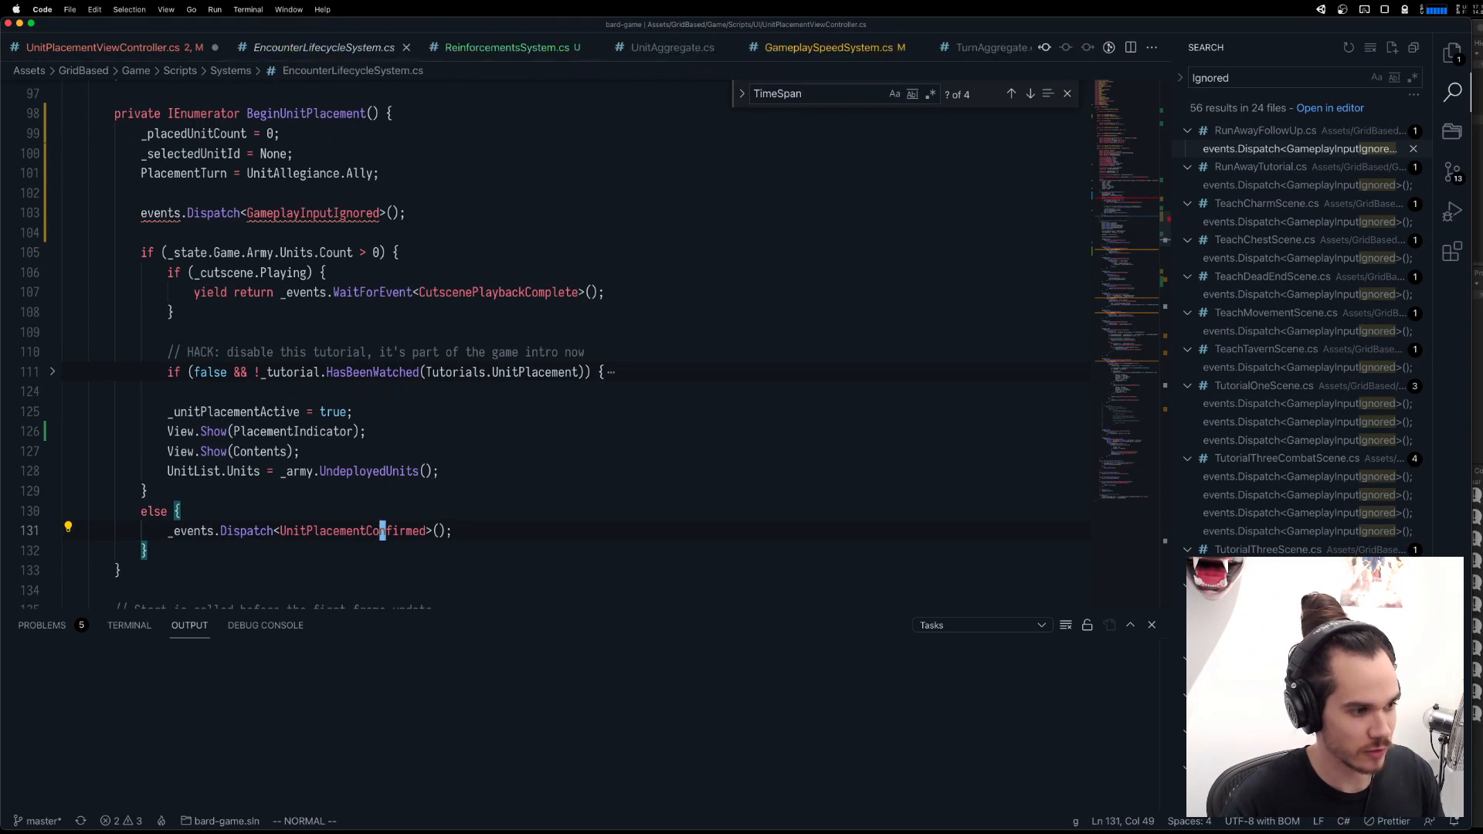
pyautogui.hotkey('shift', 'F12')
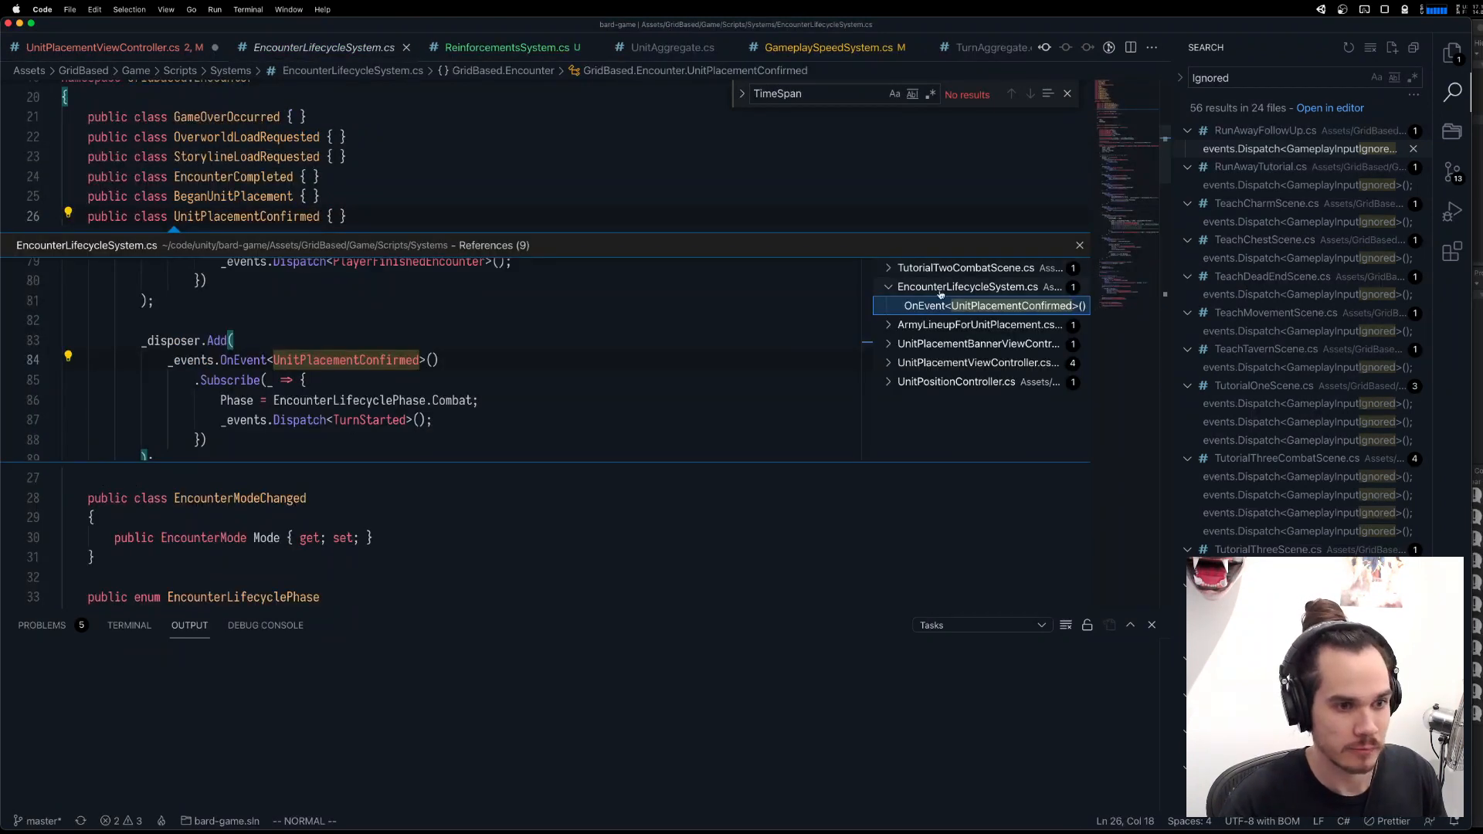
pyautogui.click(946, 346)
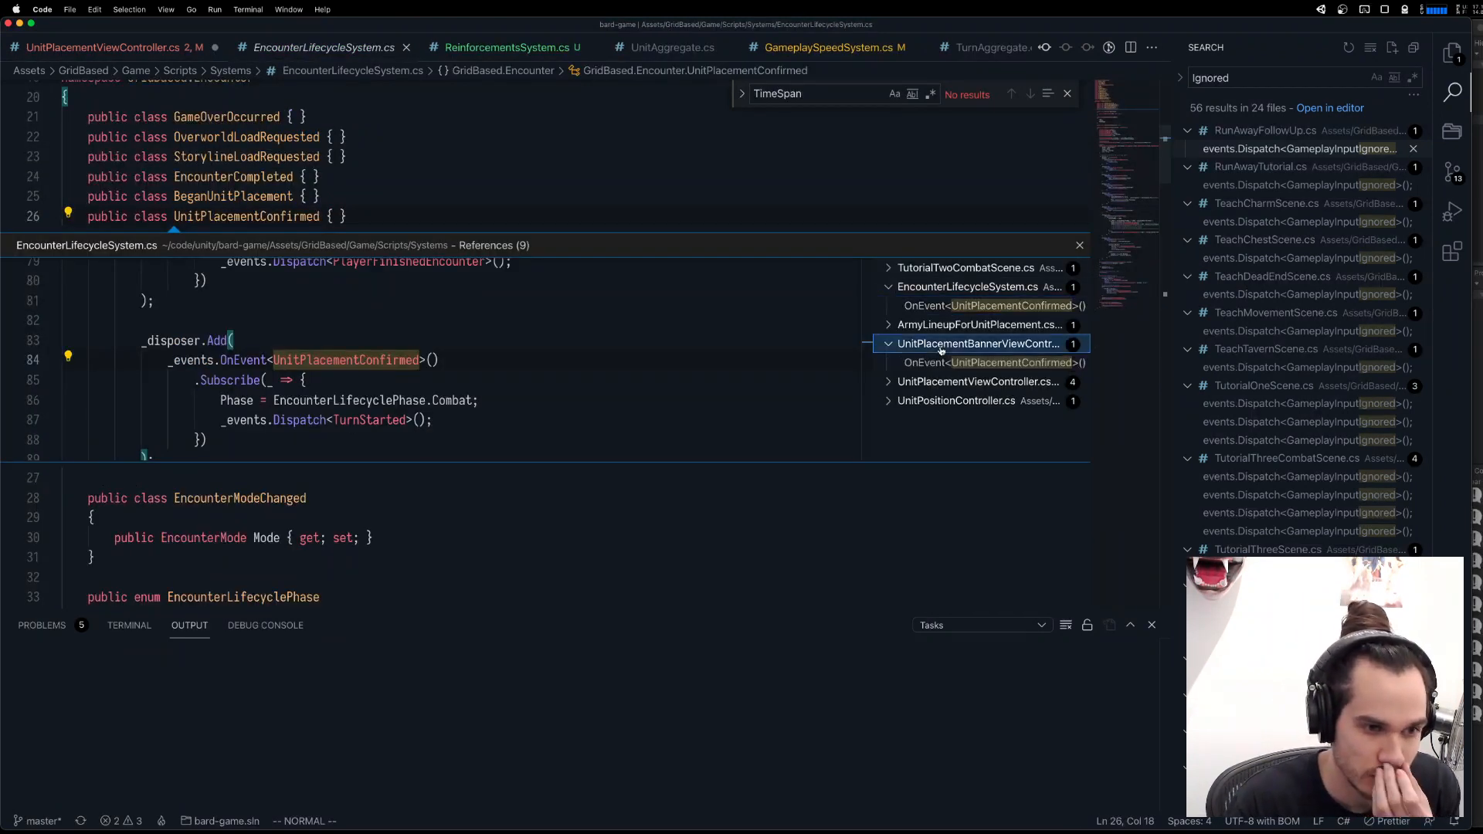
pyautogui.click(966, 308)
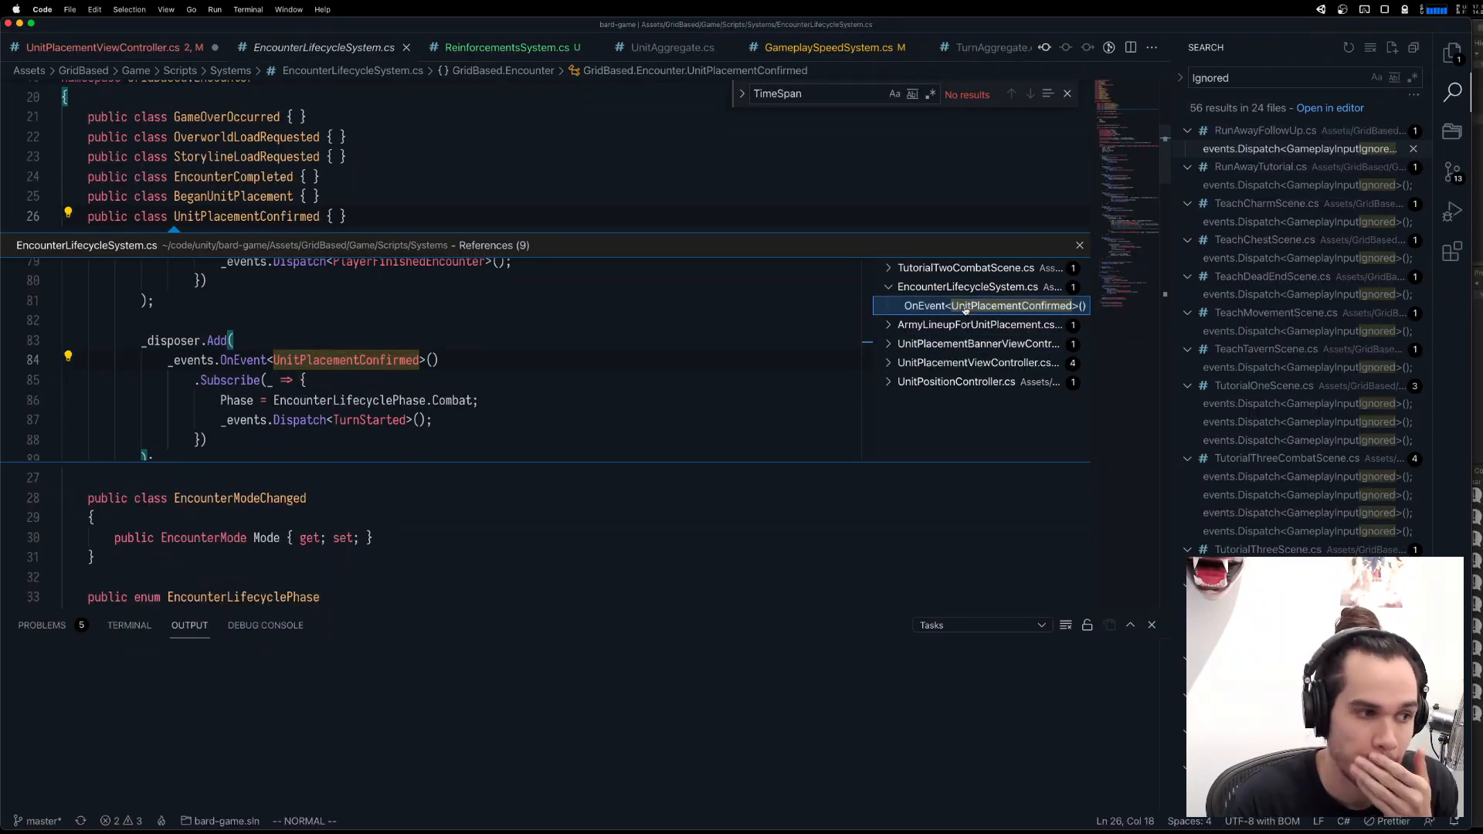
pyautogui.doubleClick(966, 309)
pyautogui.click(573, 387)
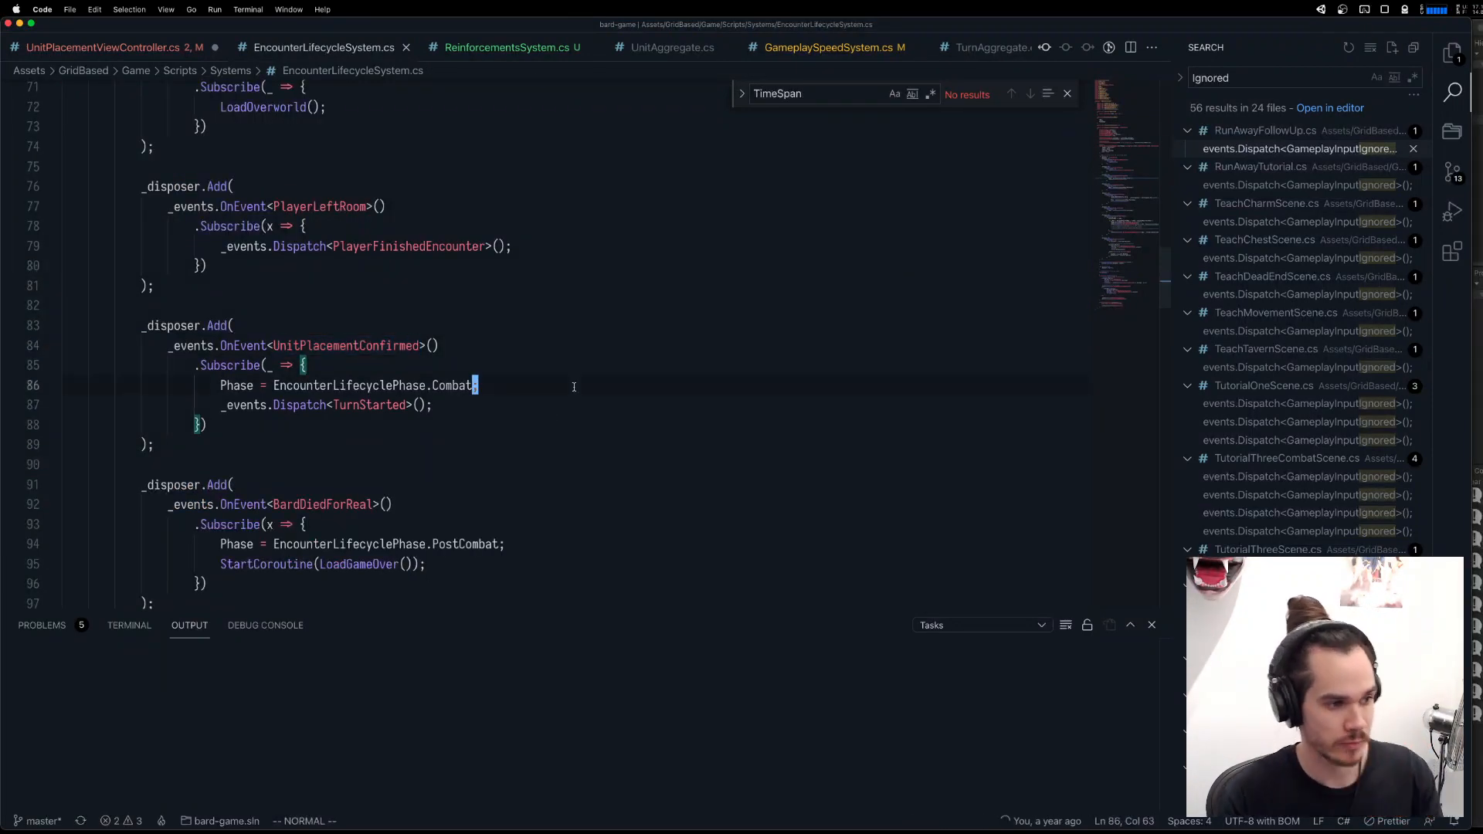
# Paste the copied dispatch line below the Phase assignment in the UnitPlacementConfirmed listener and change its event name to GameplayInput.
pyautogui.press('a')
pyautogui.press('Return')
pyautogui.write('events.Dispatch<GameplayInputIgnored>();')
pyautogui.press('Left')
pyautogui.press('Left')
pyautogui.press('Left')
pyautogui.press('Left')
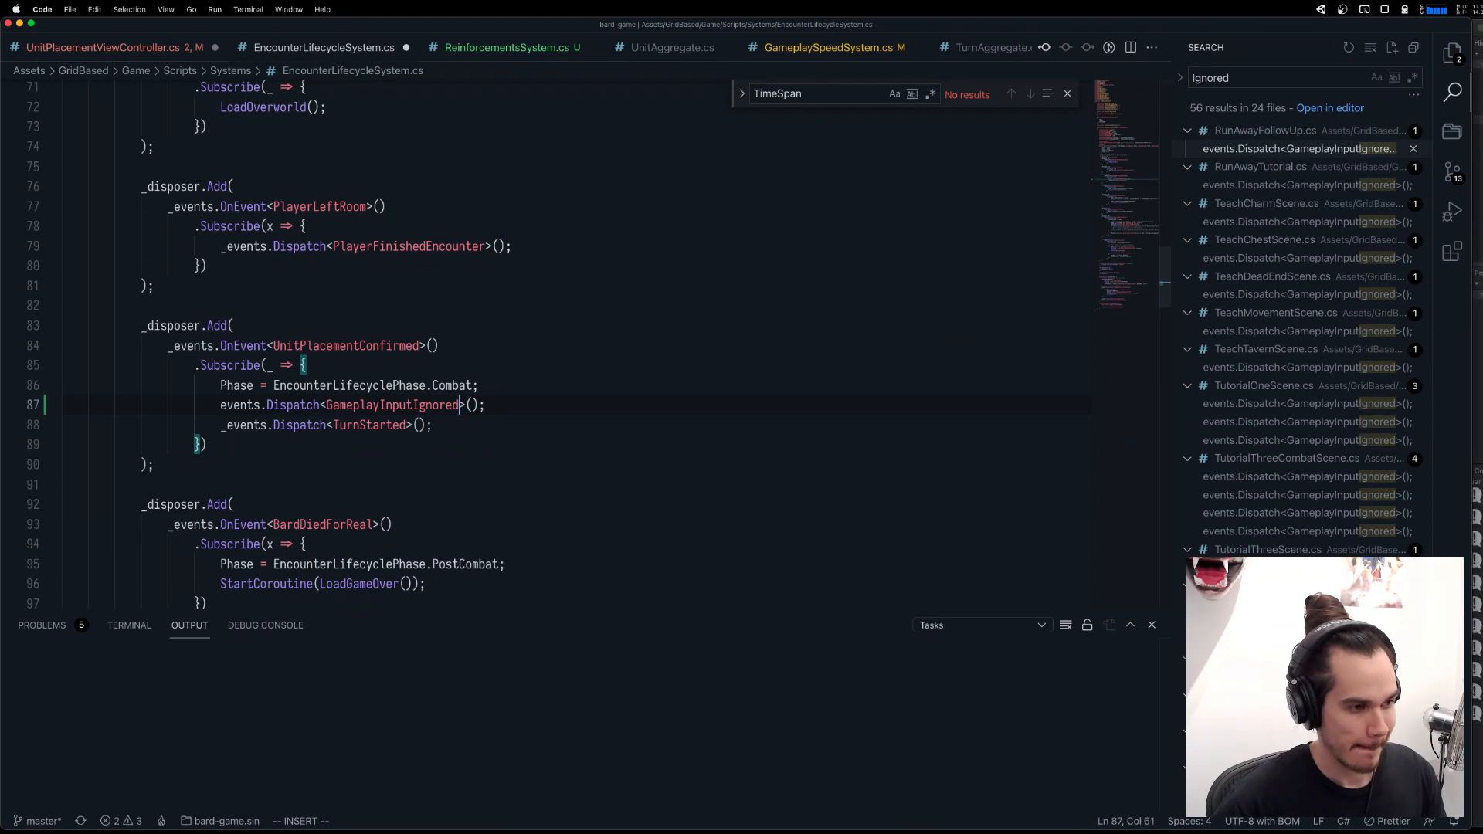
pyautogui.hotkey('alt', 'shift', 'Left')
pyautogui.write('Gameplay')
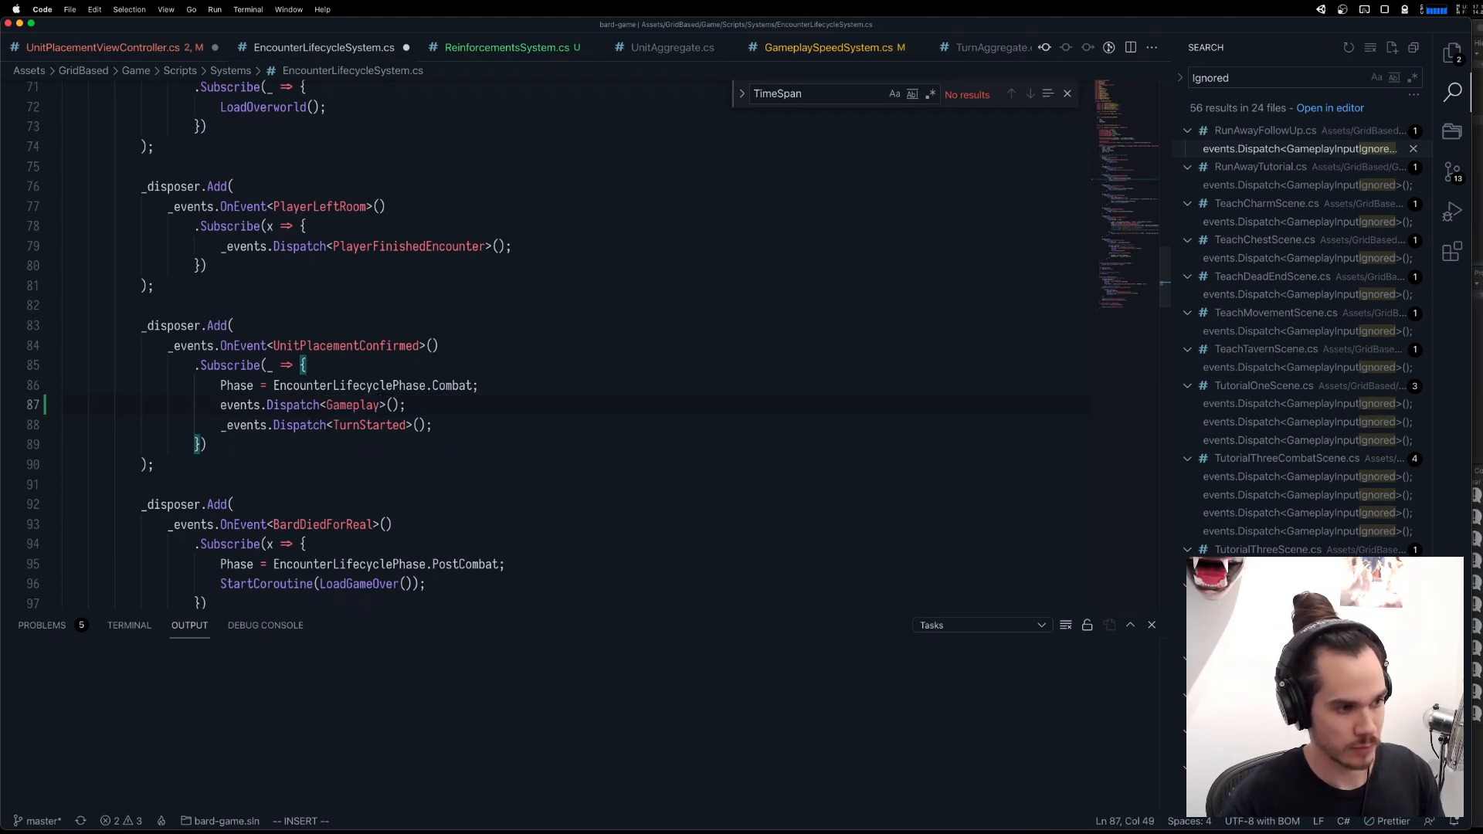
pyautogui.write('In')
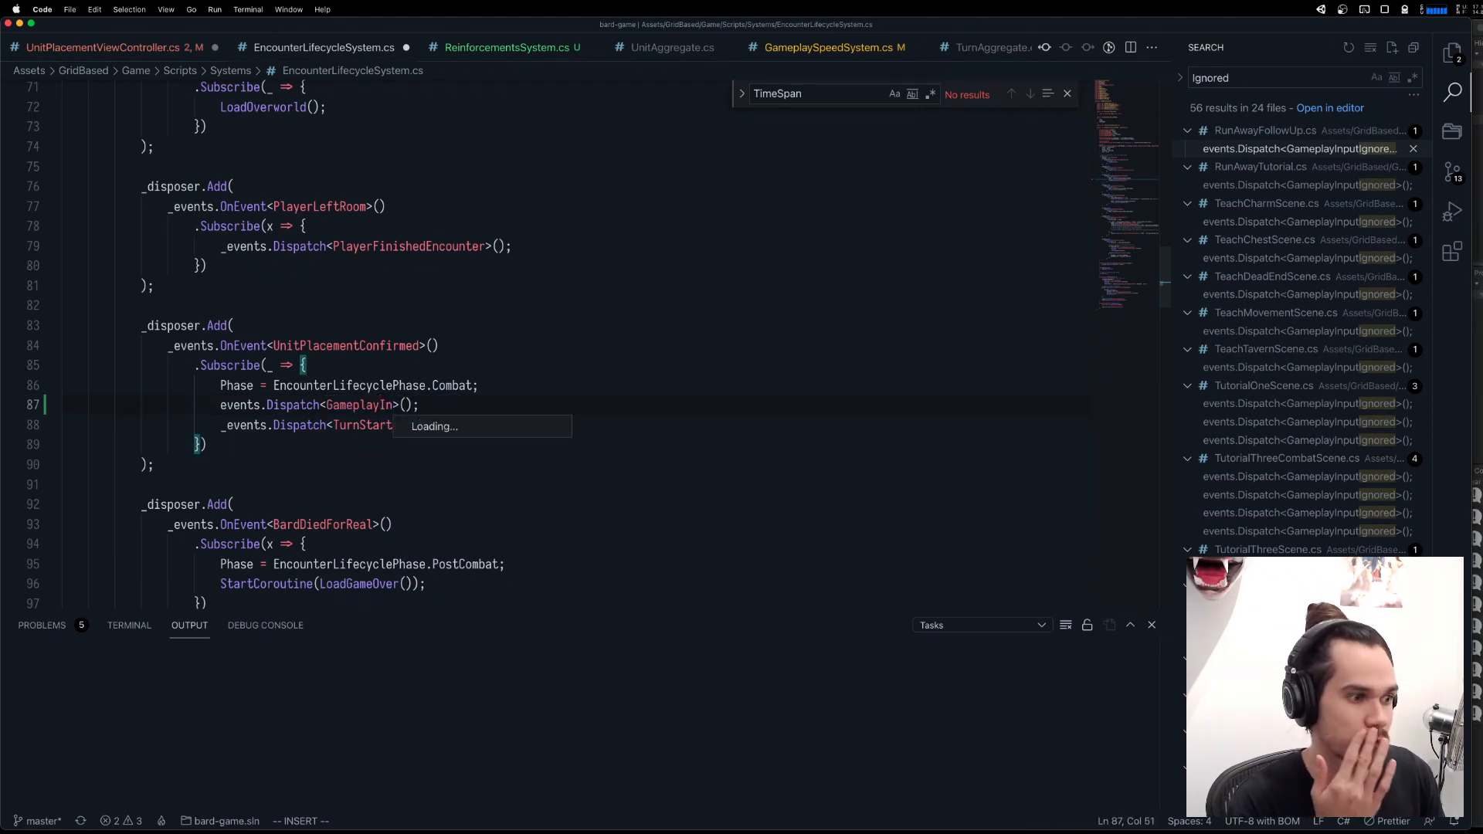
pyautogui.write('put')
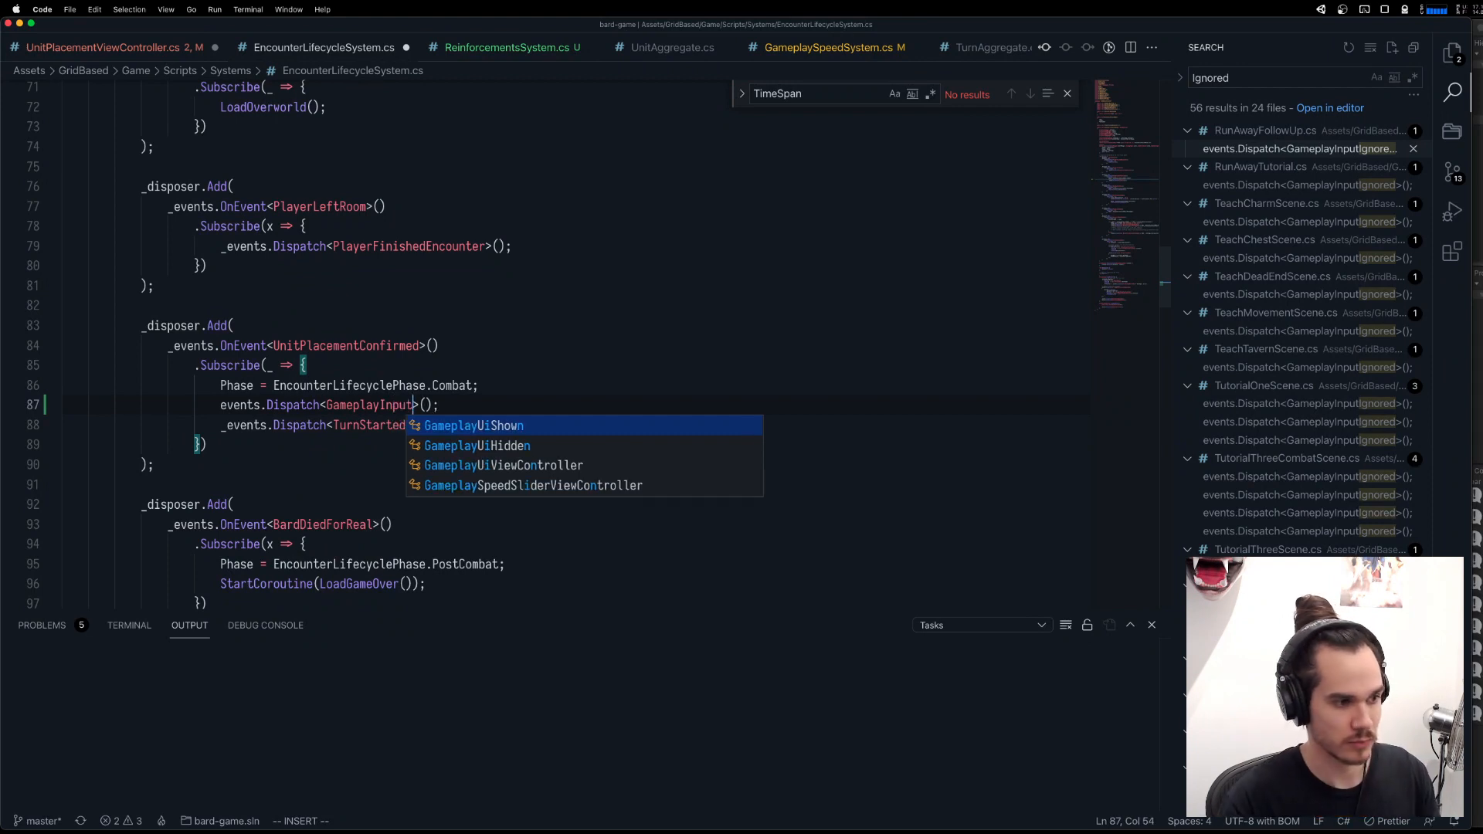
pyautogui.press('Escape')
# Copy GameplayInputEnabled from RunAwayFollowUp.cs, use it as the dispatched event in the UnitPlacementConfirmed listener, and save.
pyautogui.click(1276, 149)
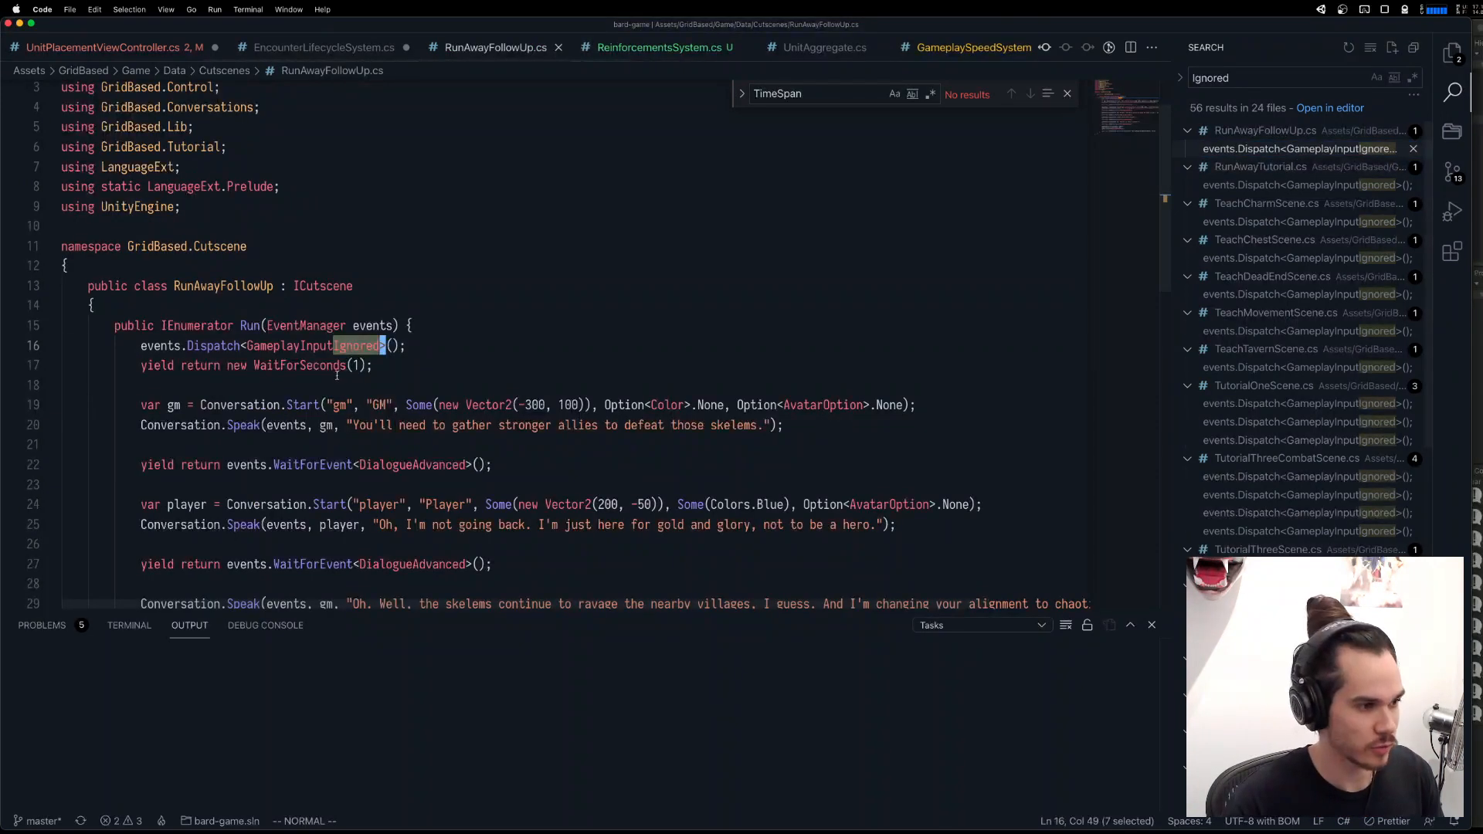
pyautogui.scroll(-12, 333, 376)
pyautogui.scroll(3, 334, 376)
pyautogui.doubleClick(346, 304)
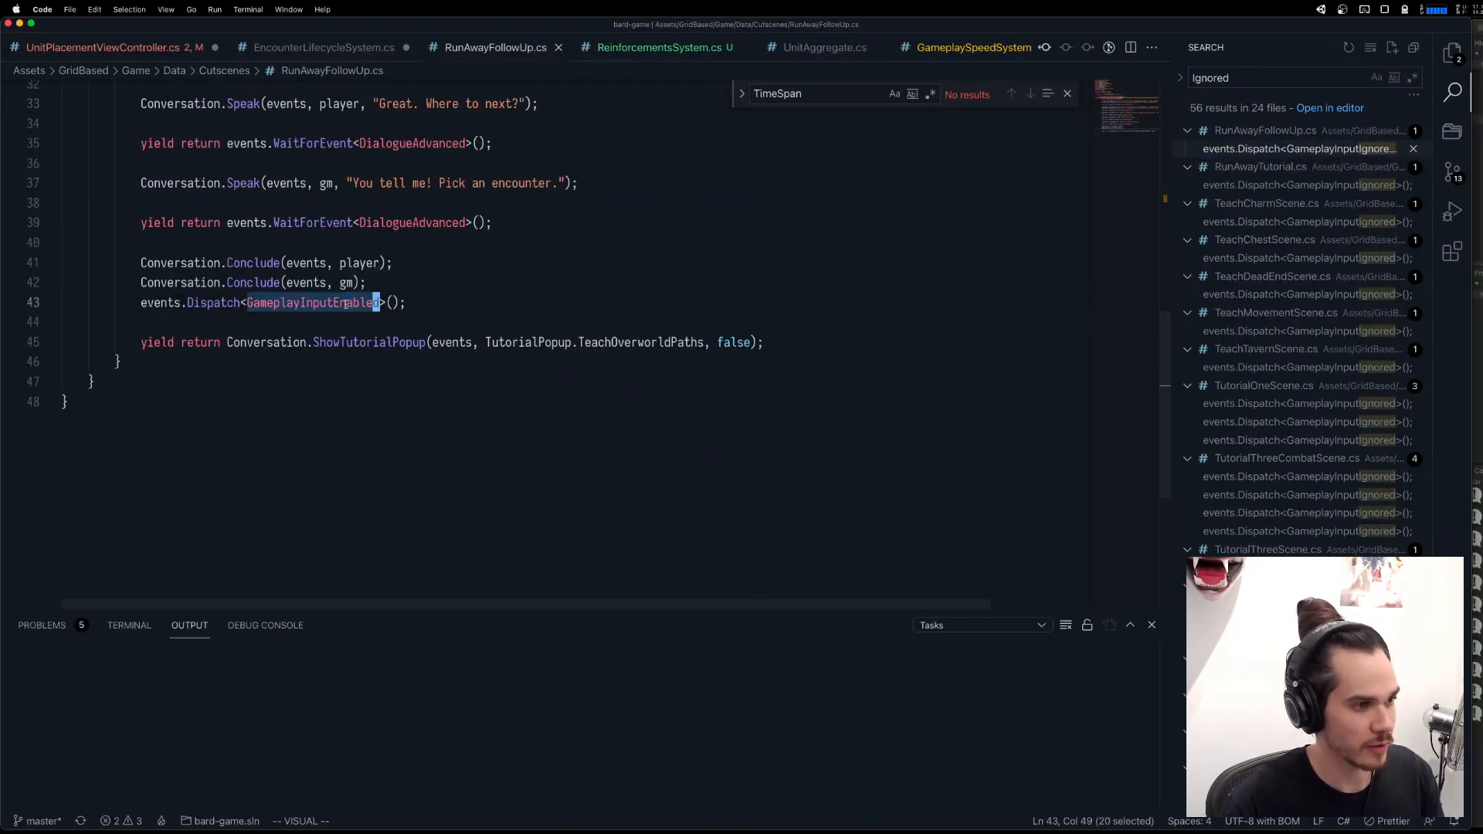
pyautogui.press('super+c')
pyautogui.press('super+w')
pyautogui.doubleClick(356, 406)
pyautogui.press('super+v')
pyautogui.click(533, 414)
pyautogui.press('super+s')
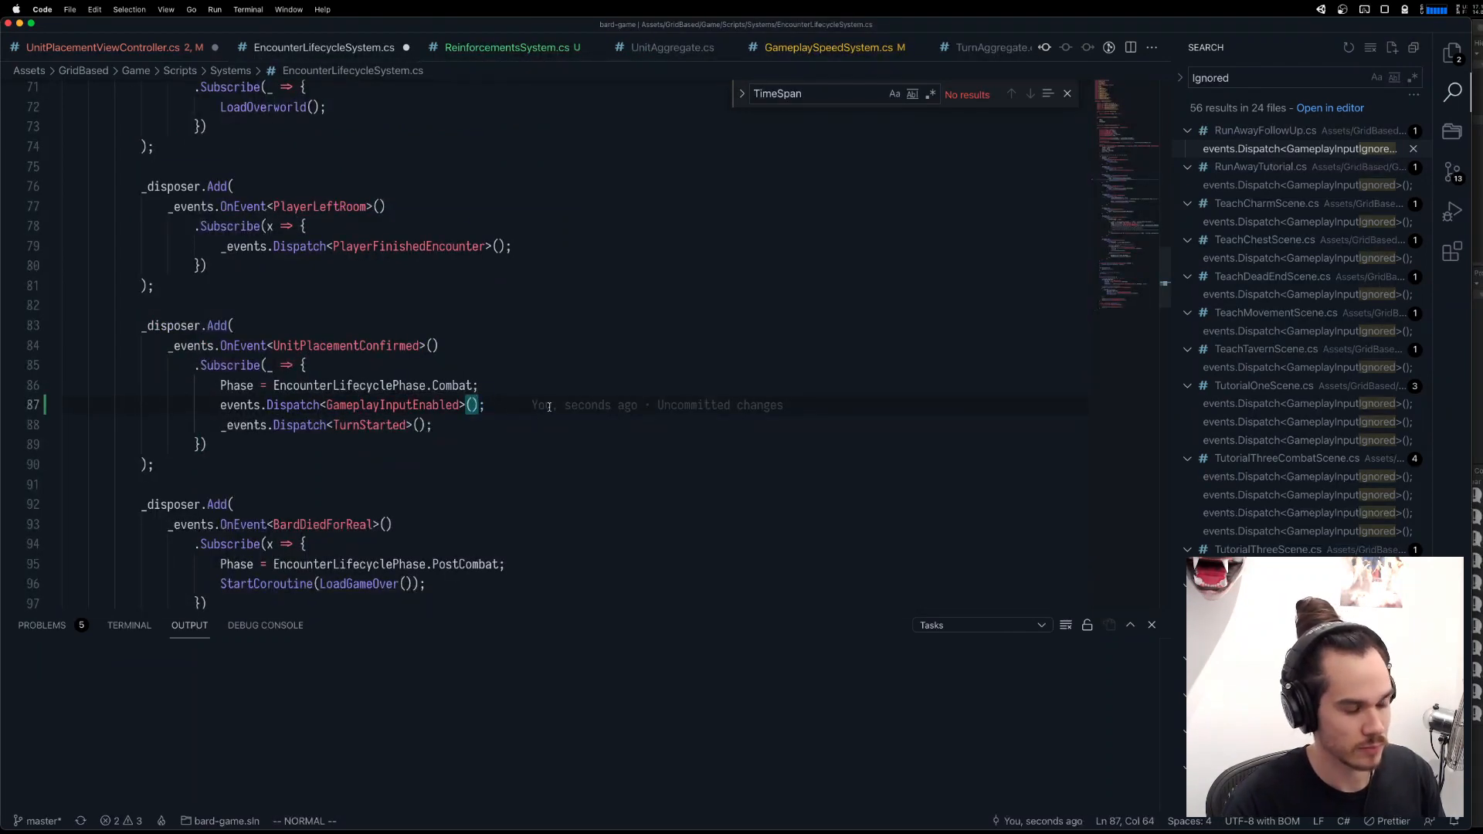
# Change events to _events in the GameplayInputEnabled dispatch of the UnitPlacementConfirmed listener.
pyautogui.hotkey('shift', 'i')
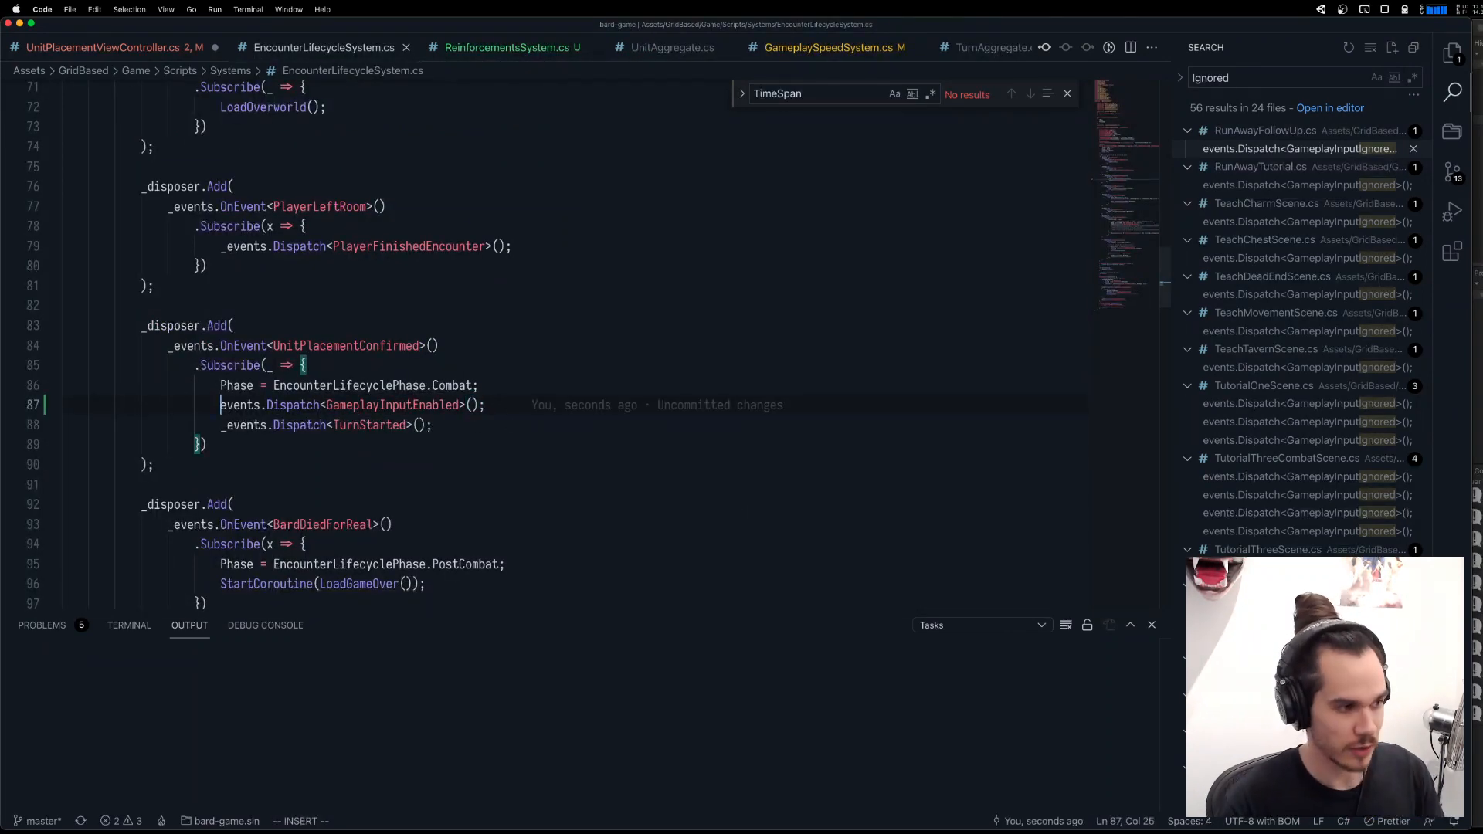
pyautogui.write('_')
pyautogui.press('Escape')
pyautogui.click(568, 325)
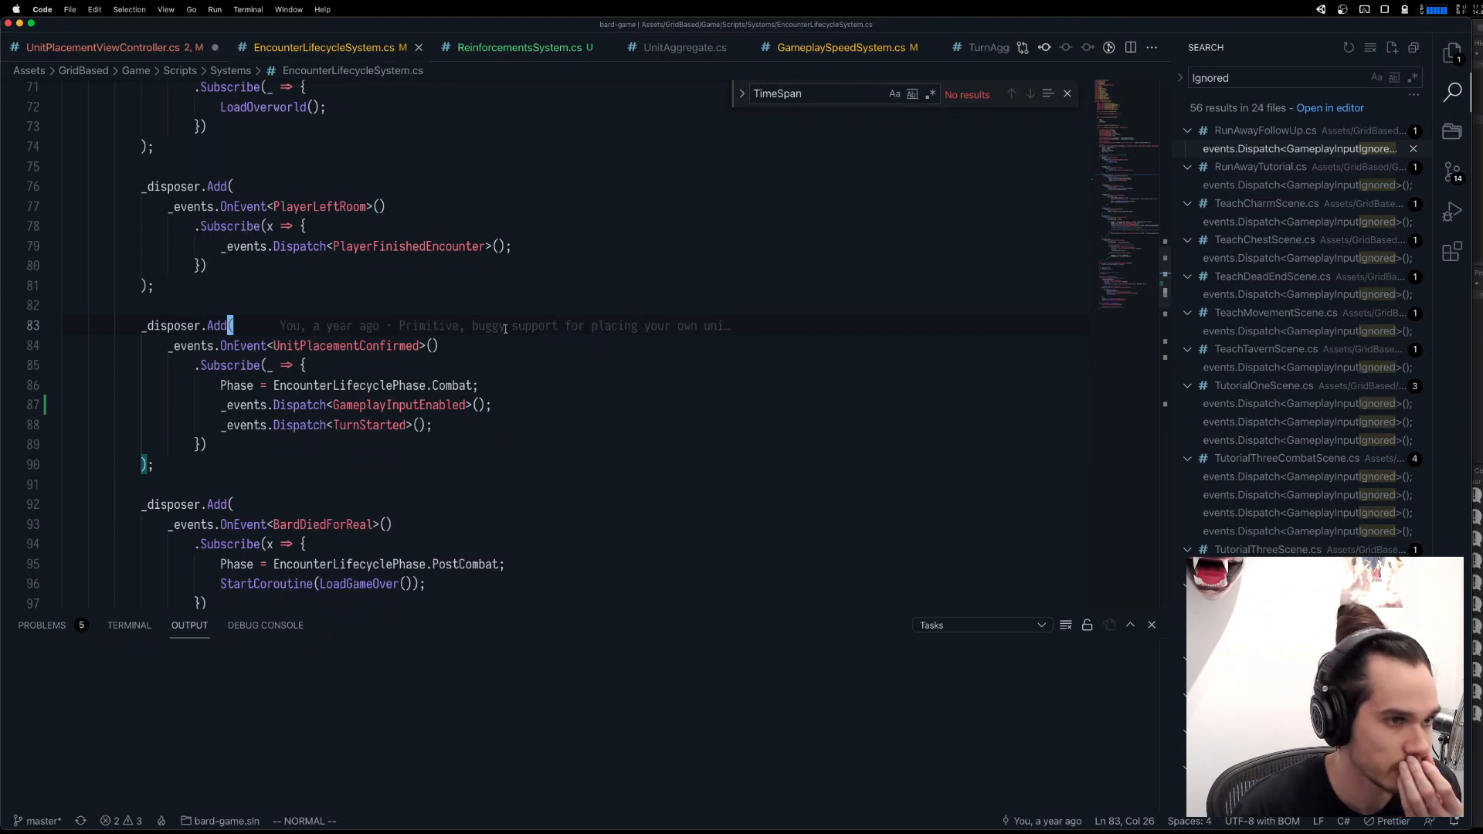
# In UnitPlacementViewController.cs, change events to _events in the GameplayInputIgnored dispatch inside BeginUnitPlacement.
pyautogui.click(136, 50)
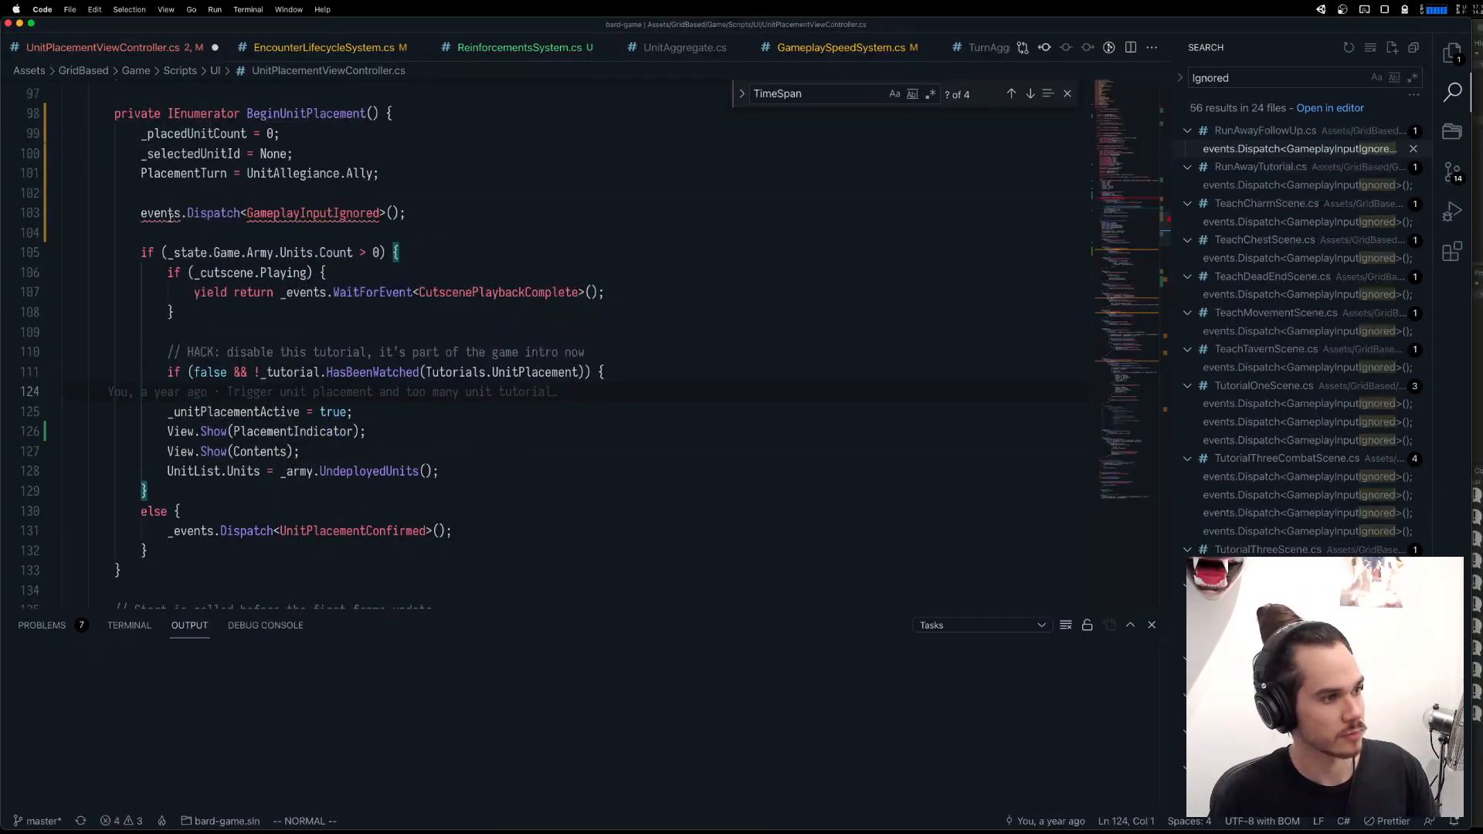
pyautogui.click(158, 214)
pyautogui.hotkey('shift', 'i')
pyautogui.write('_')
pyautogui.press('Escape')
# Delete the _events.Dispatch<GameplayInputIgnored>(); line from BeginUnitPlacement and save UnitPlacementViewController.cs.
pyautogui.click(290, 213)
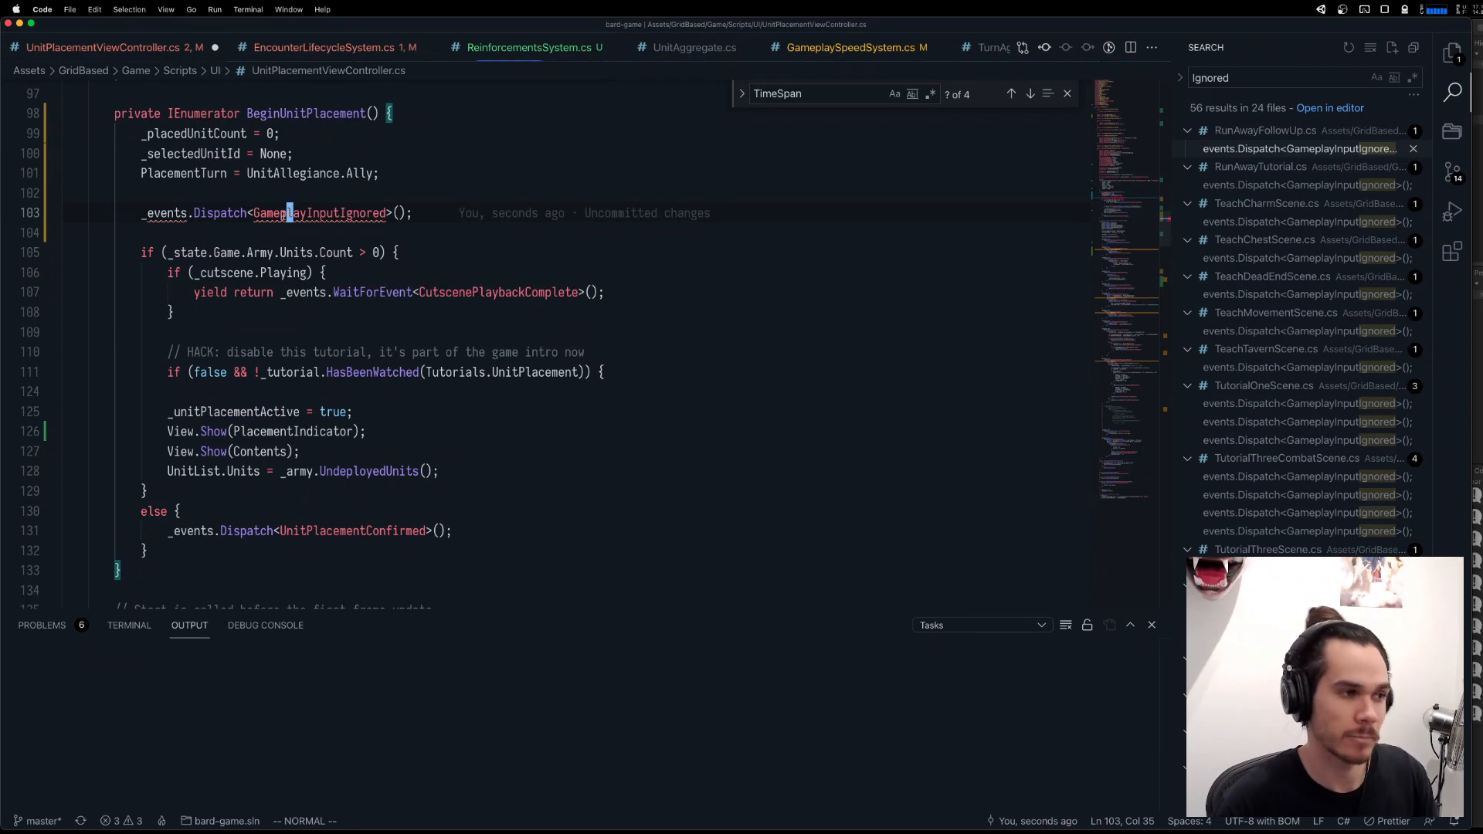
pyautogui.moveTo(283, 220)
pyautogui.press('d')
pyautogui.press('d')
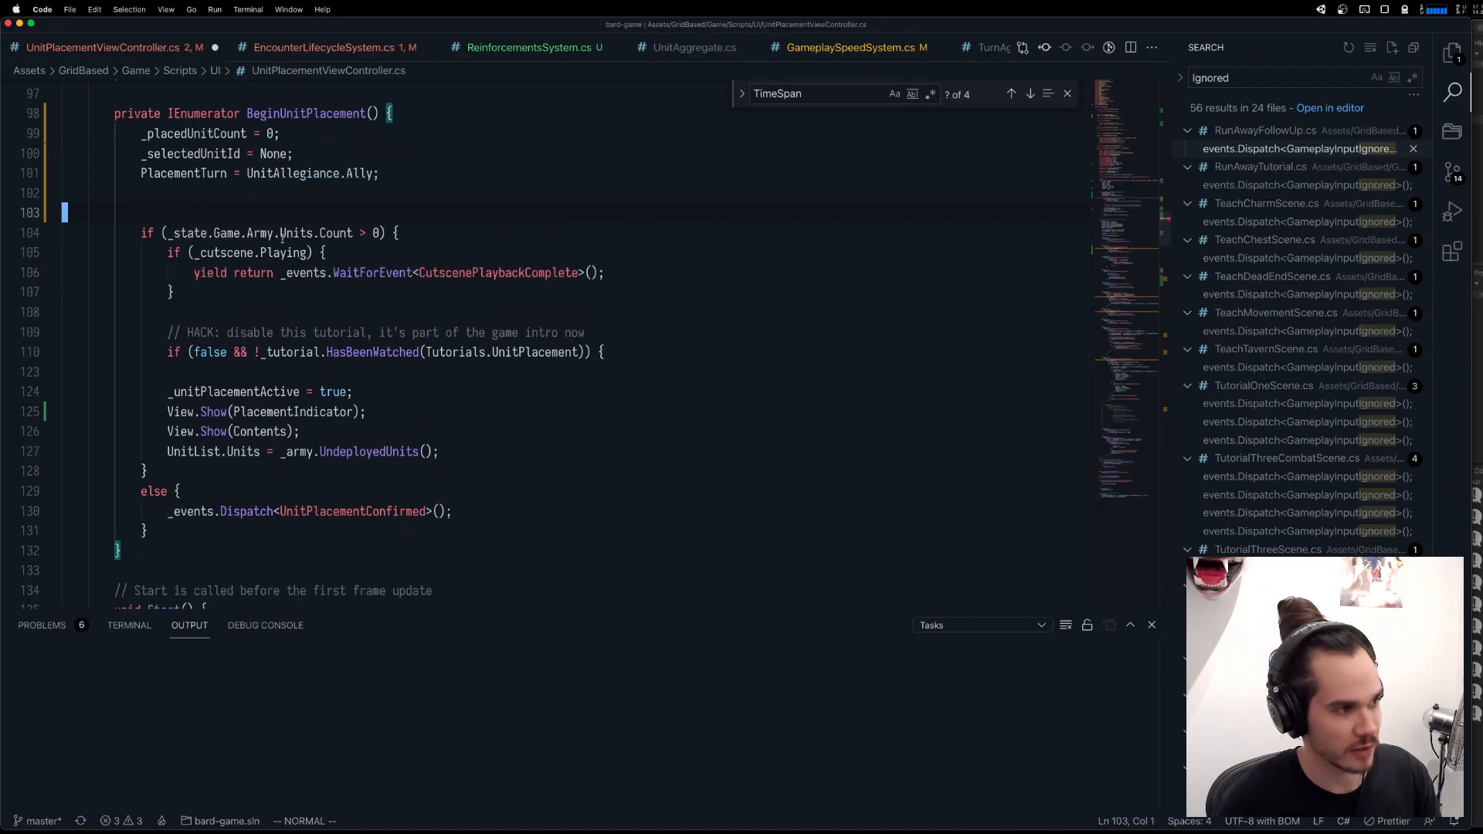
pyautogui.press('d')
pyautogui.press('d')
pyautogui.press('u')
pyautogui.press('u')
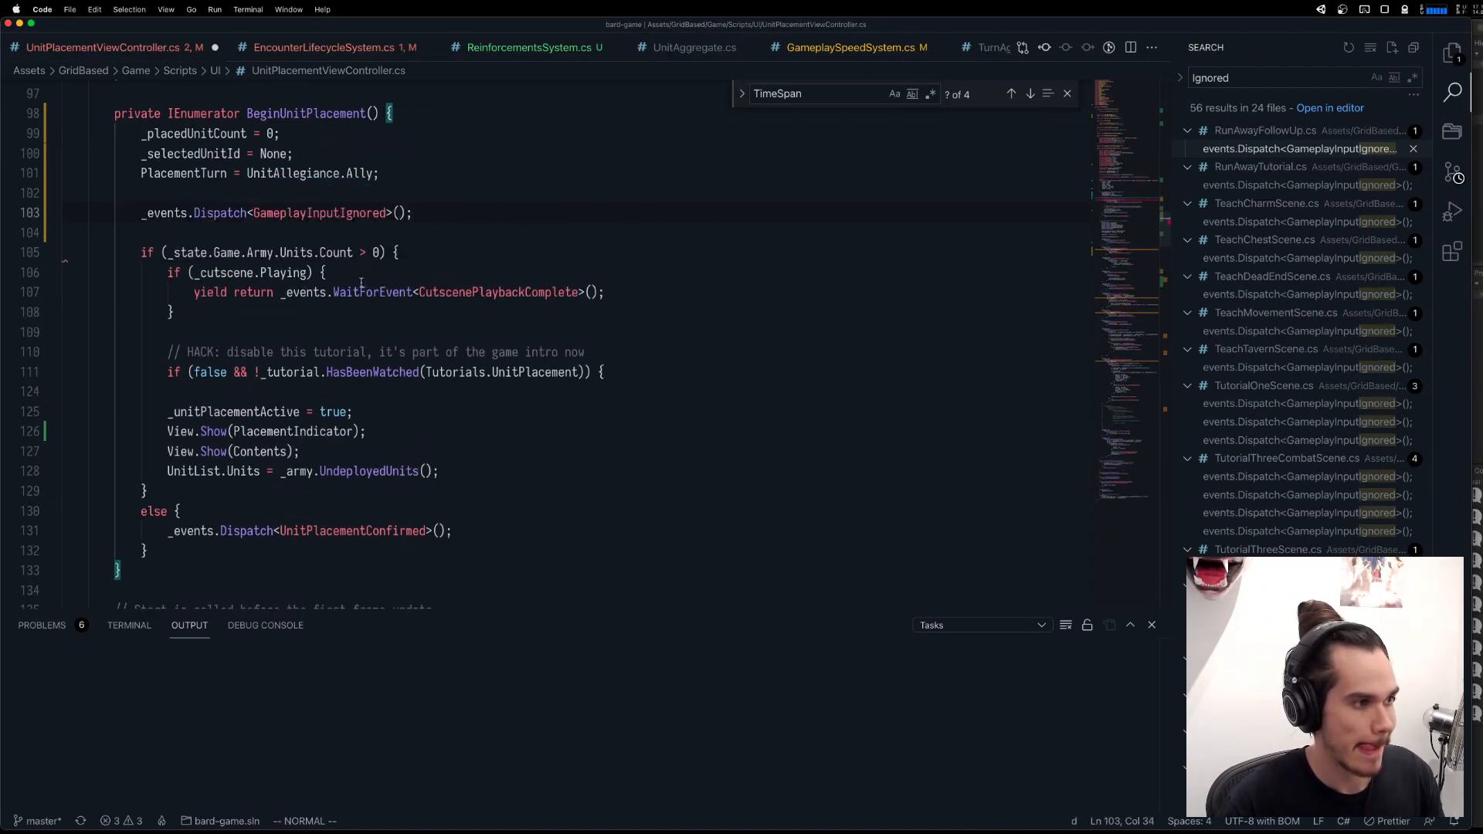
pyautogui.press('d')
pyautogui.press('d')
pyautogui.press('super+s')
# Review the UnitReturnedWithBackup listener, go to the BeganUnitPlacement definition, and examine where that event is referenced.
pyautogui.scroll(-4, 412, 325)
pyautogui.scroll(6, 464, 347)
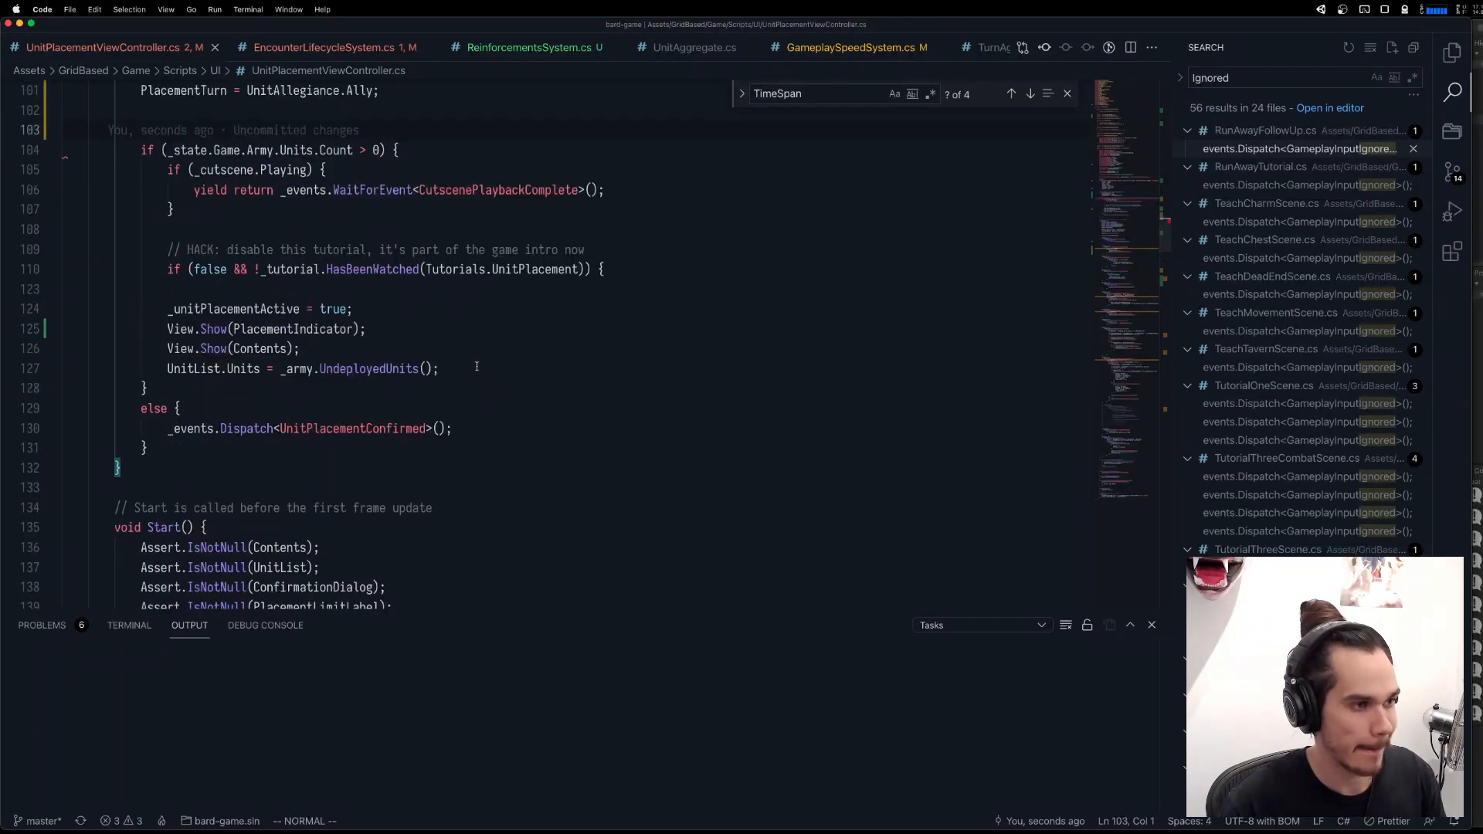
pyautogui.scroll(-12, 484, 316)
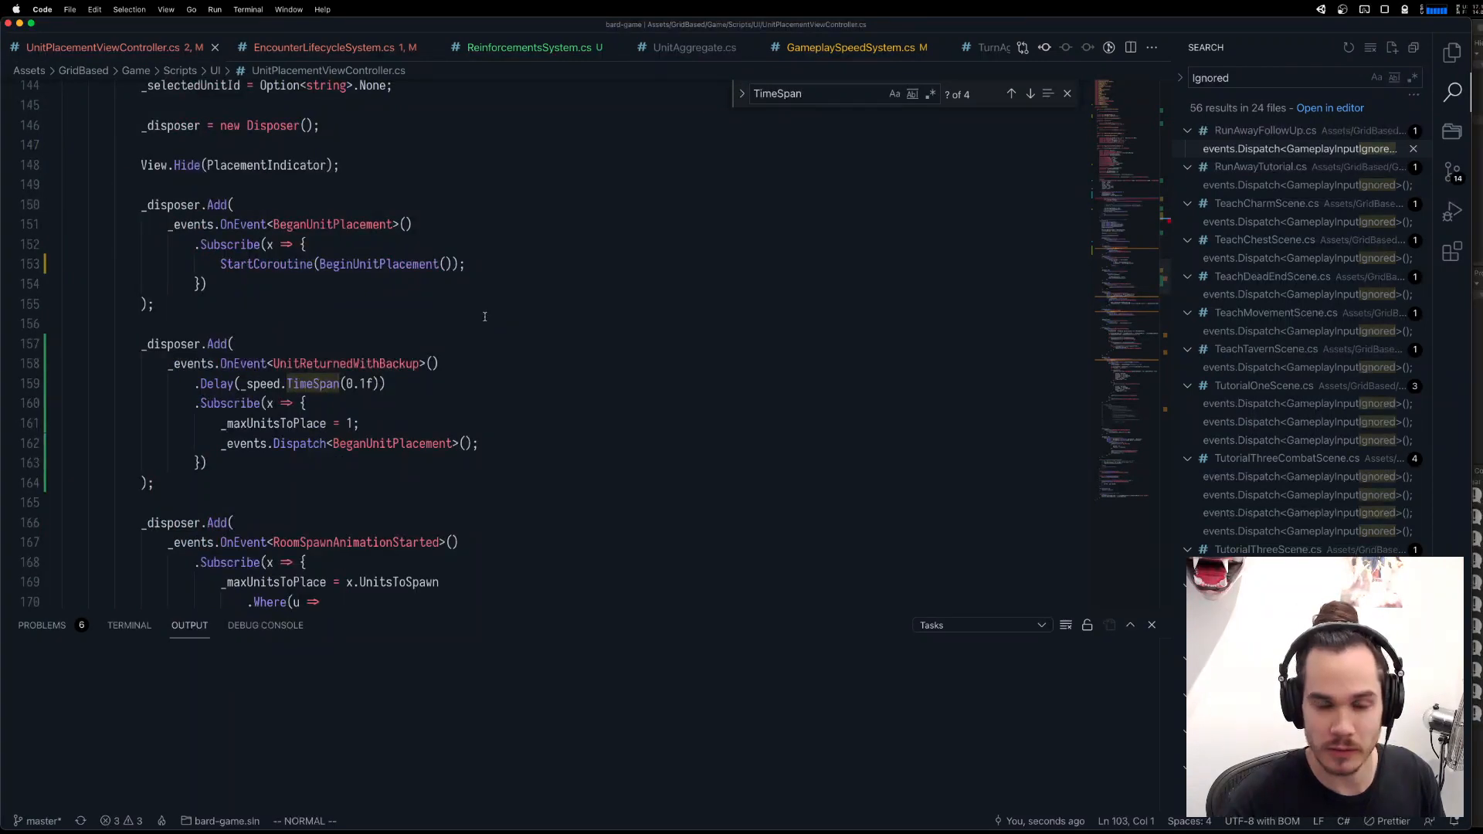
pyautogui.scroll(-4, 484, 316)
pyautogui.scroll(3, 464, 317)
pyautogui.click(421, 319)
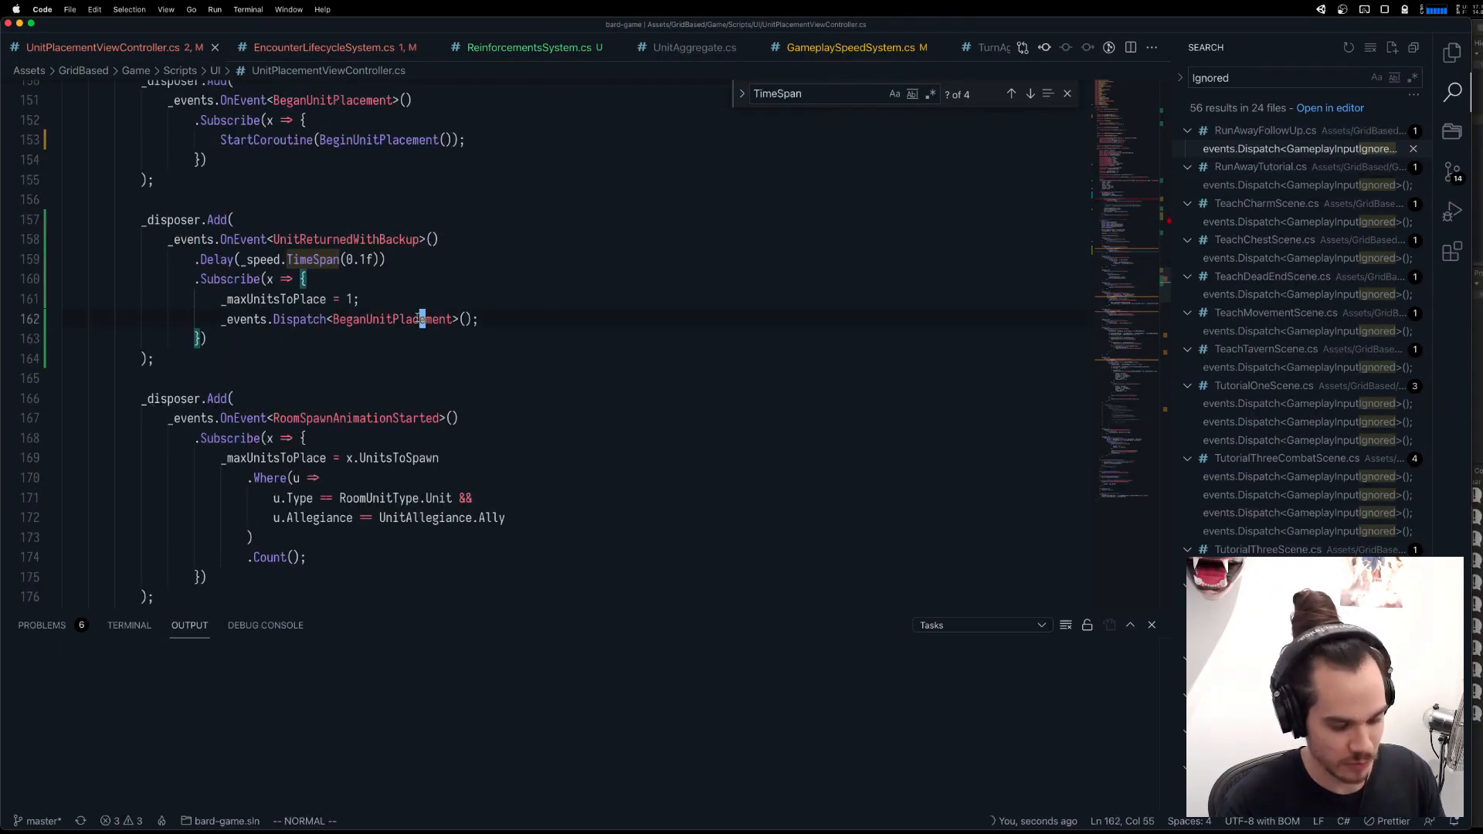
pyautogui.press('g')
pyautogui.press('d')
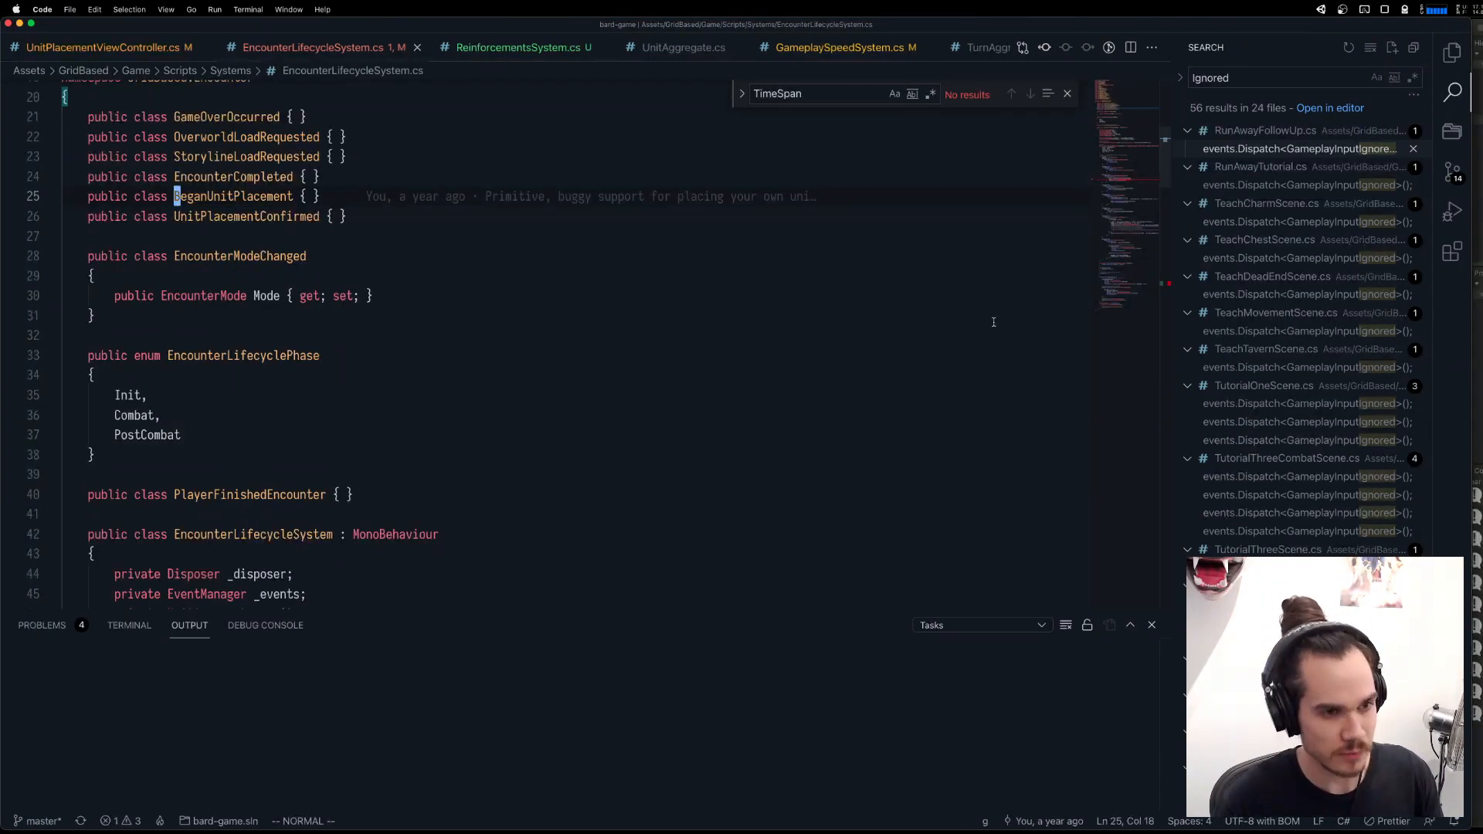
pyautogui.press('d')
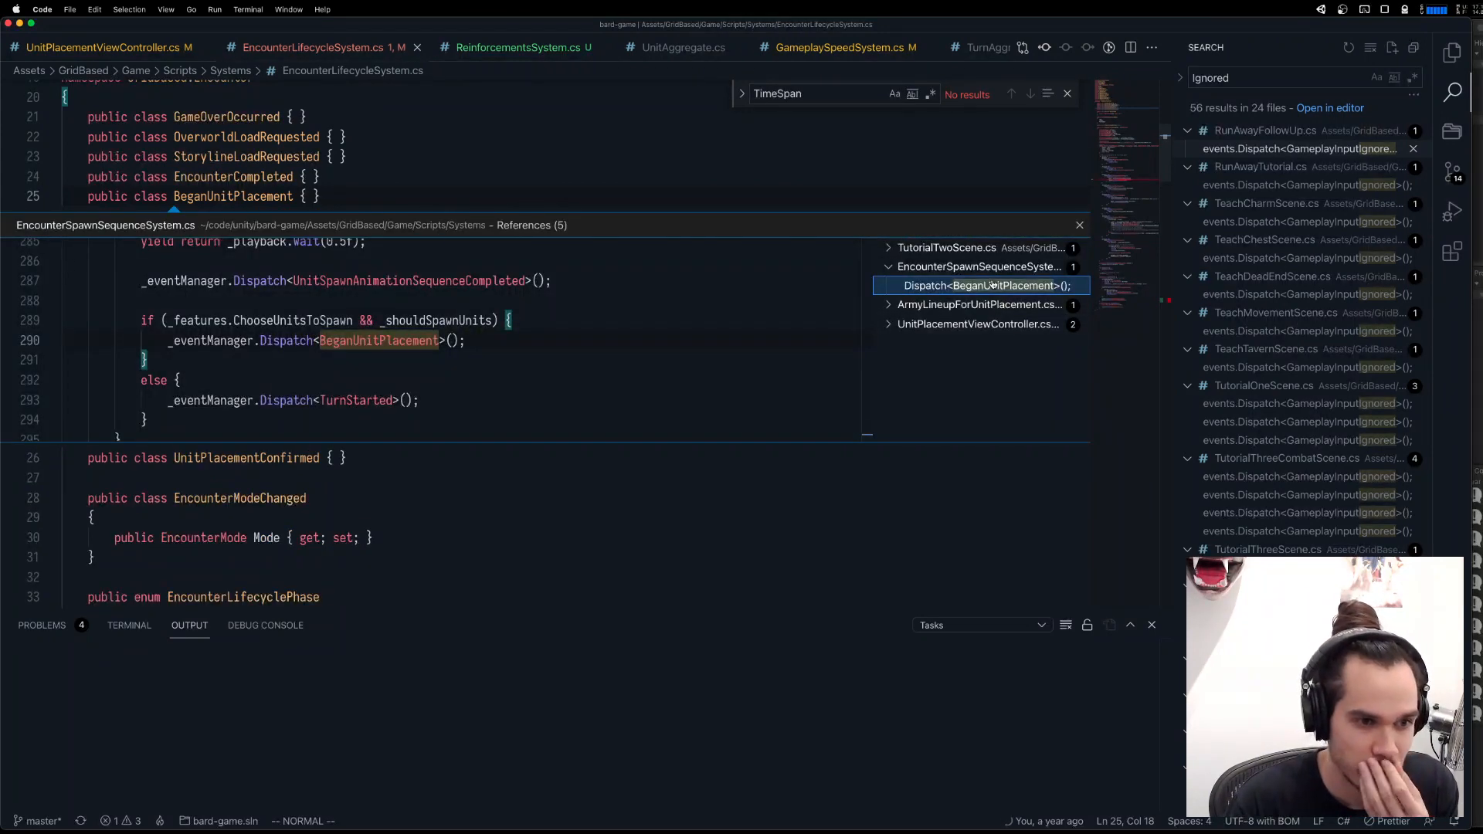
pyautogui.click(598, 177)
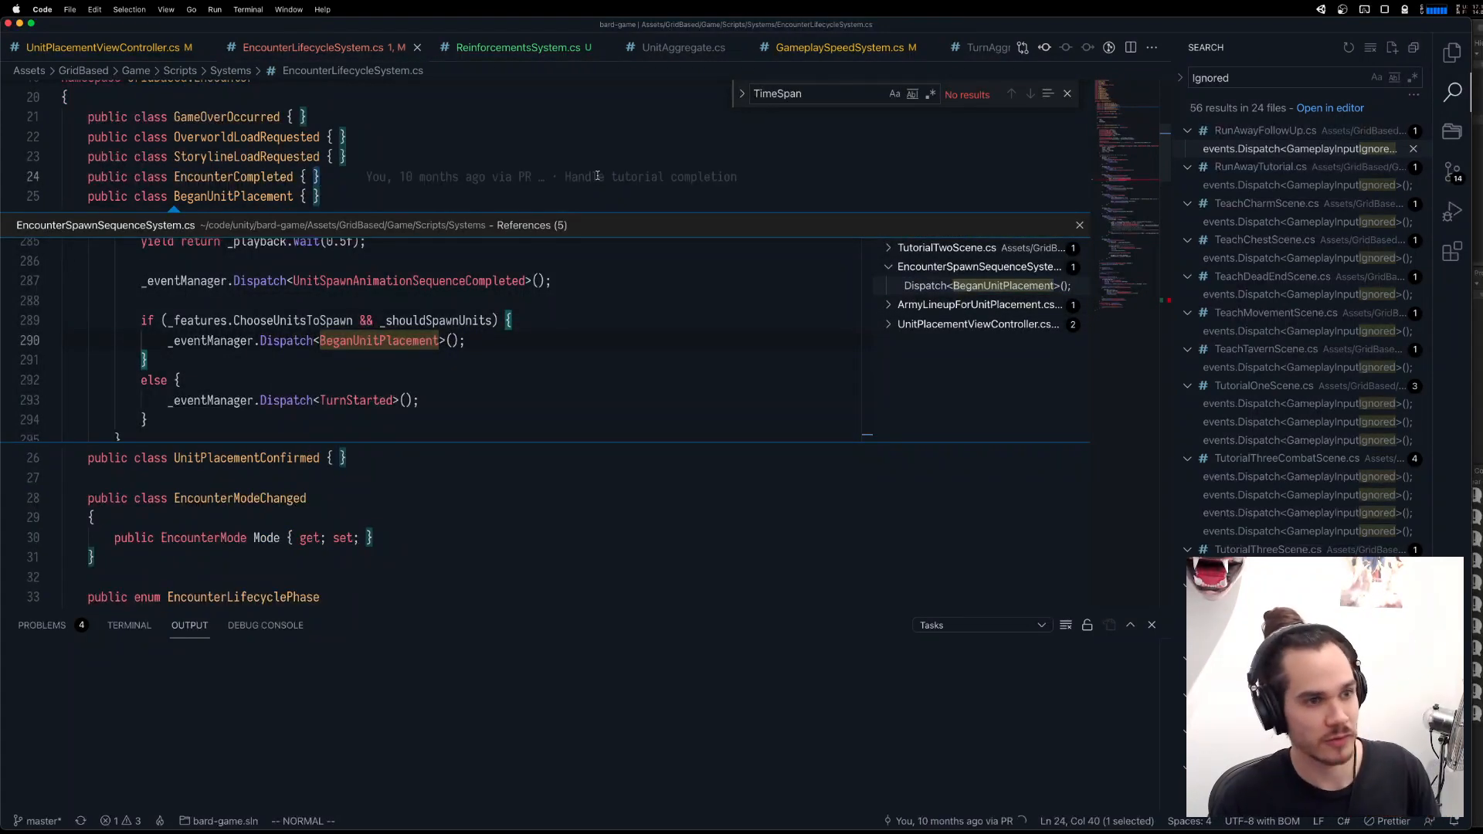
pyautogui.press('Escape')
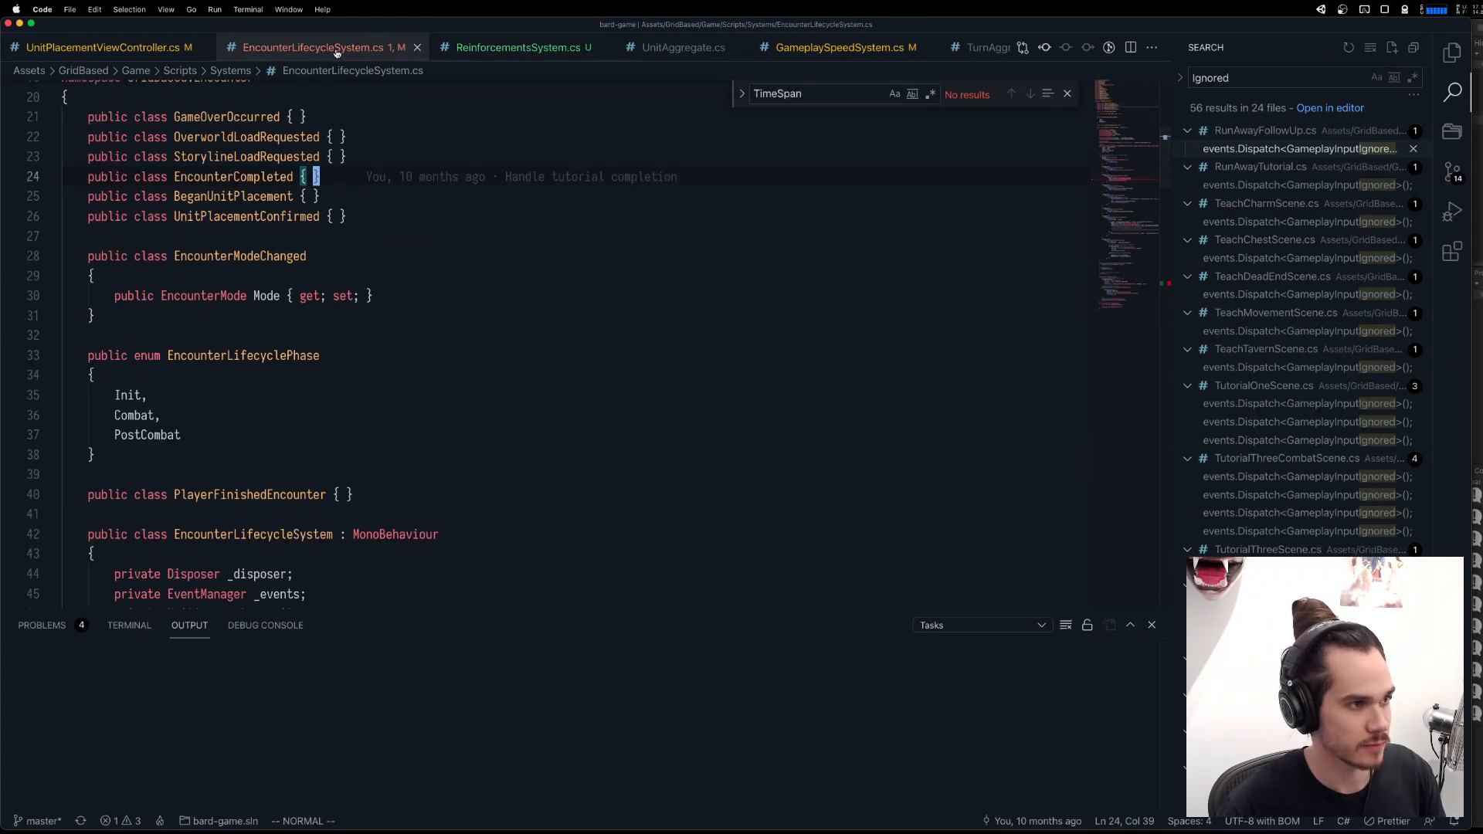
# Duplicate the UnitPlacementConfirmed listener block in EncounterLifecycleSystem.cs and separate the two copies with a blank line.
pyautogui.scroll(-10, 293, 427)
pyautogui.scroll(-6, 293, 427)
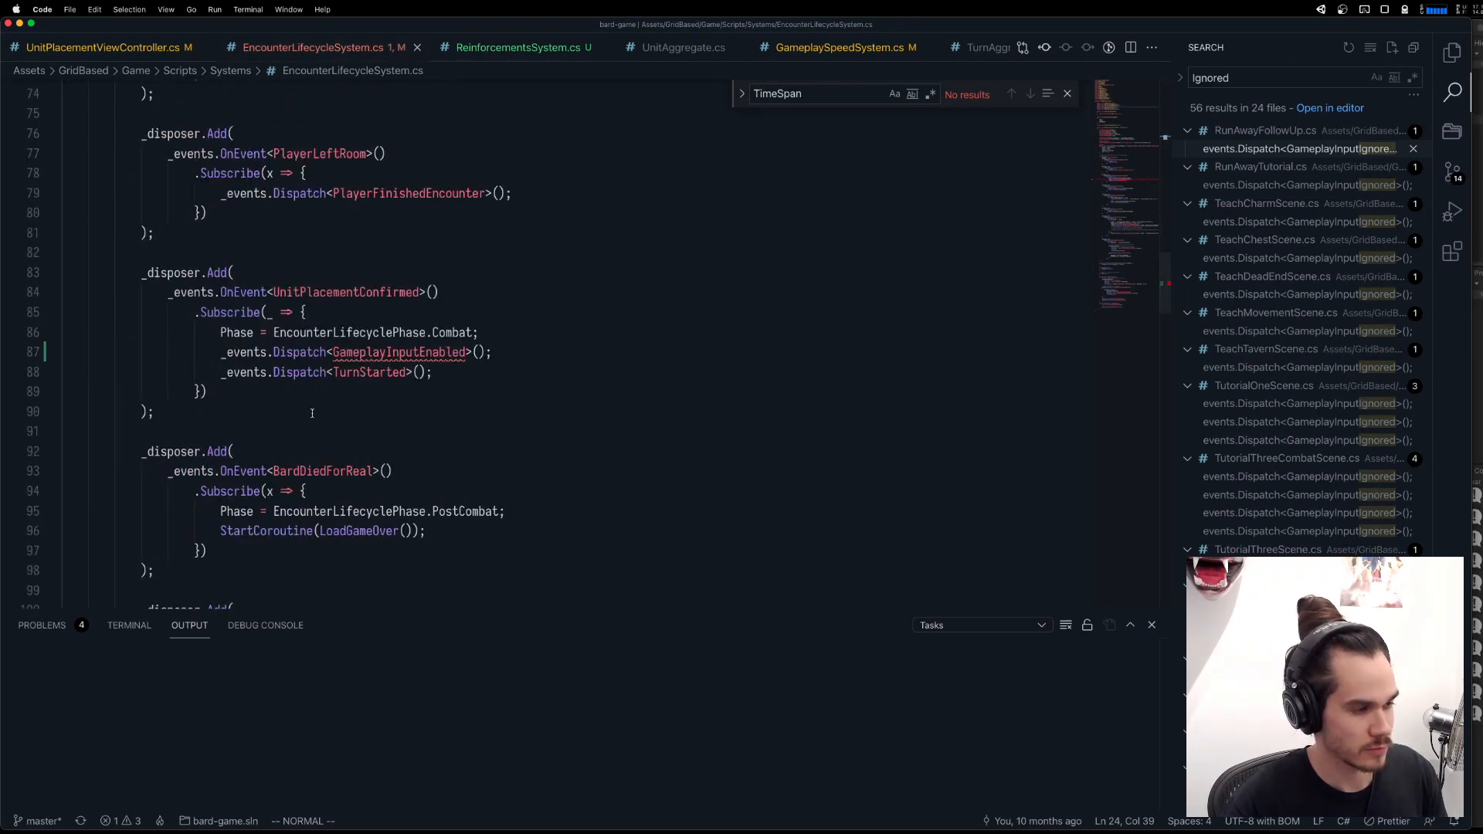
pyautogui.moveTo(208, 396); pyautogui.dragTo(142, 273)
pyautogui.hotkey('shift', 'alt', 'Down')
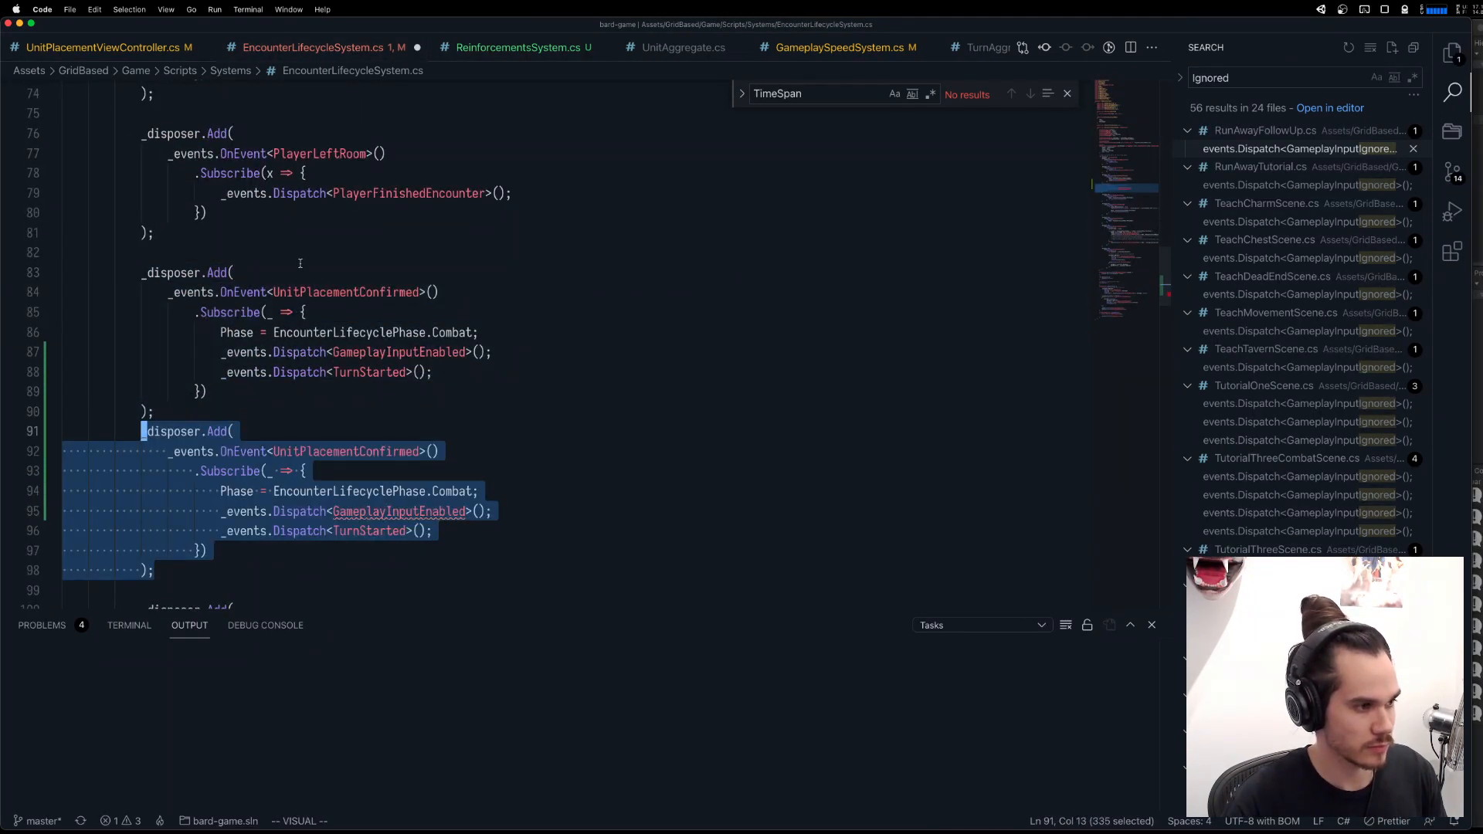
pyautogui.click(239, 405)
pyautogui.press('o')
pyautogui.press('Escape')
# Change the event of the first listener copy from UnitPlacementConfirmed to BeganUnitPlacement.
pyautogui.doubleClick(406, 293)
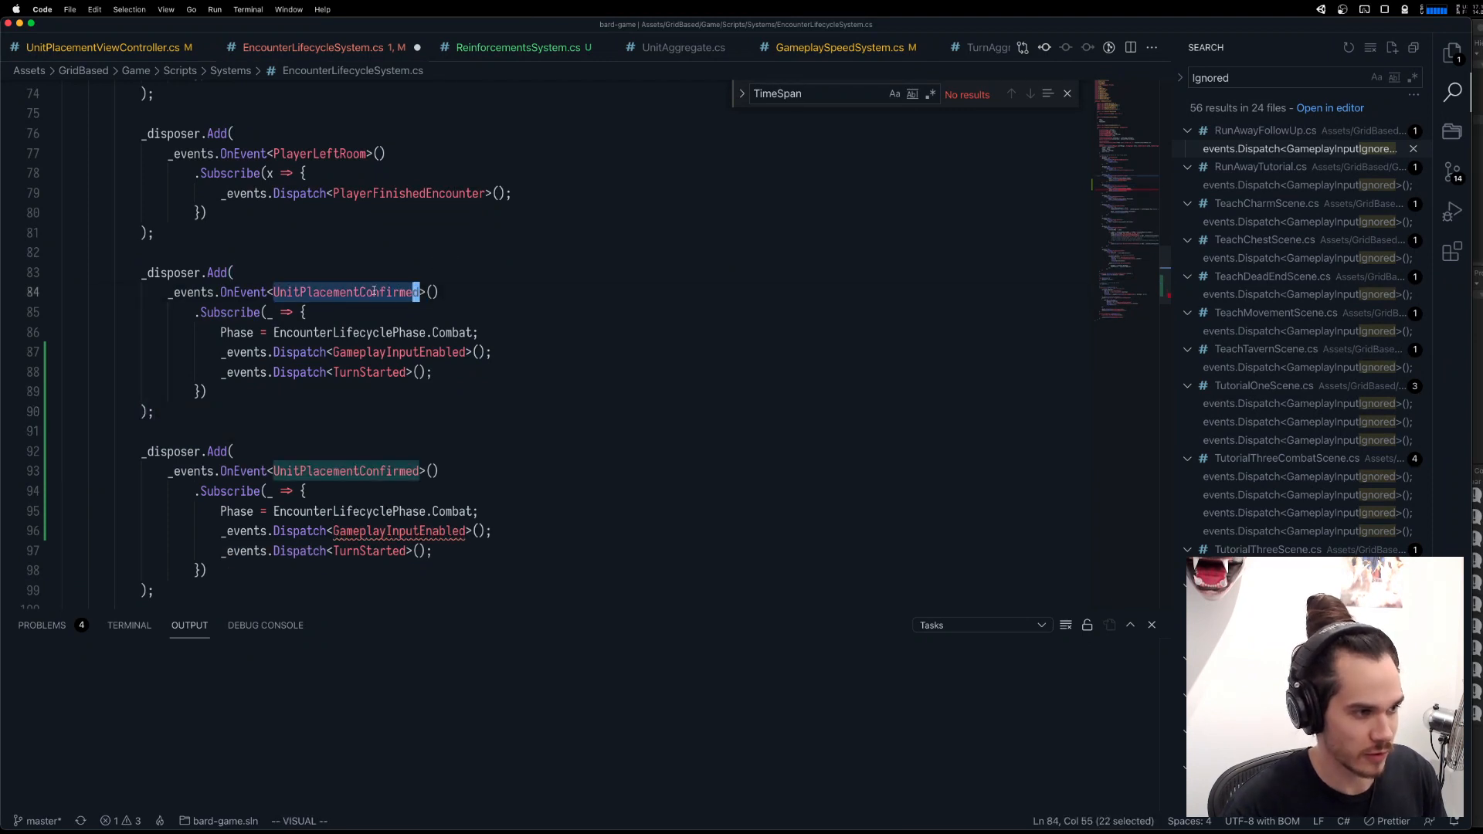
pyautogui.write('cbegan')
pyautogui.press('BackSpace')
pyautogui.press('BackSpace')
pyautogui.press('BackSpace')
pyautogui.press('BackSpace')
pyautogui.press('BackSpace')
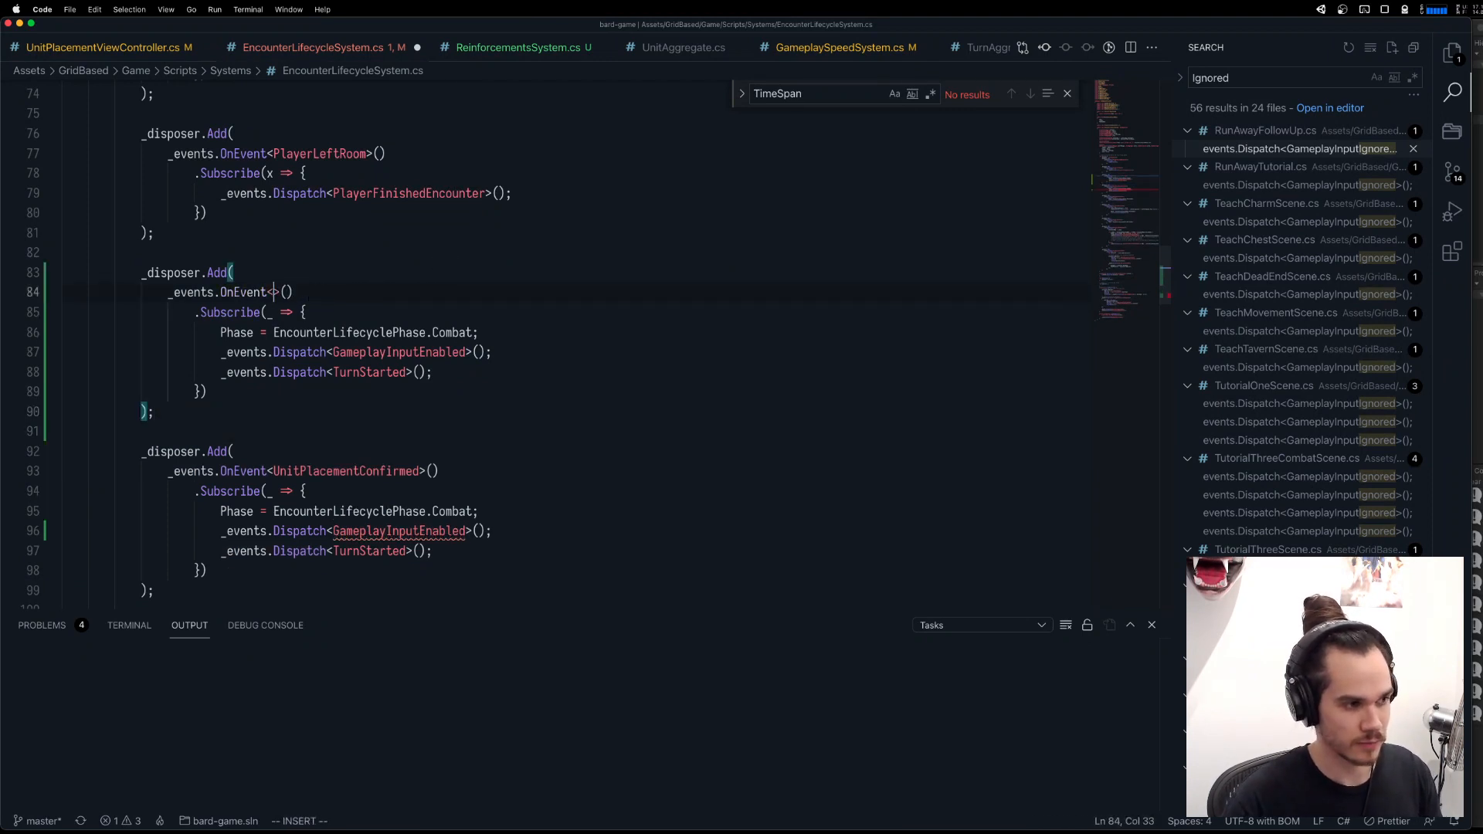
pyautogui.write('BeganUn')
pyautogui.write('itPlacement')
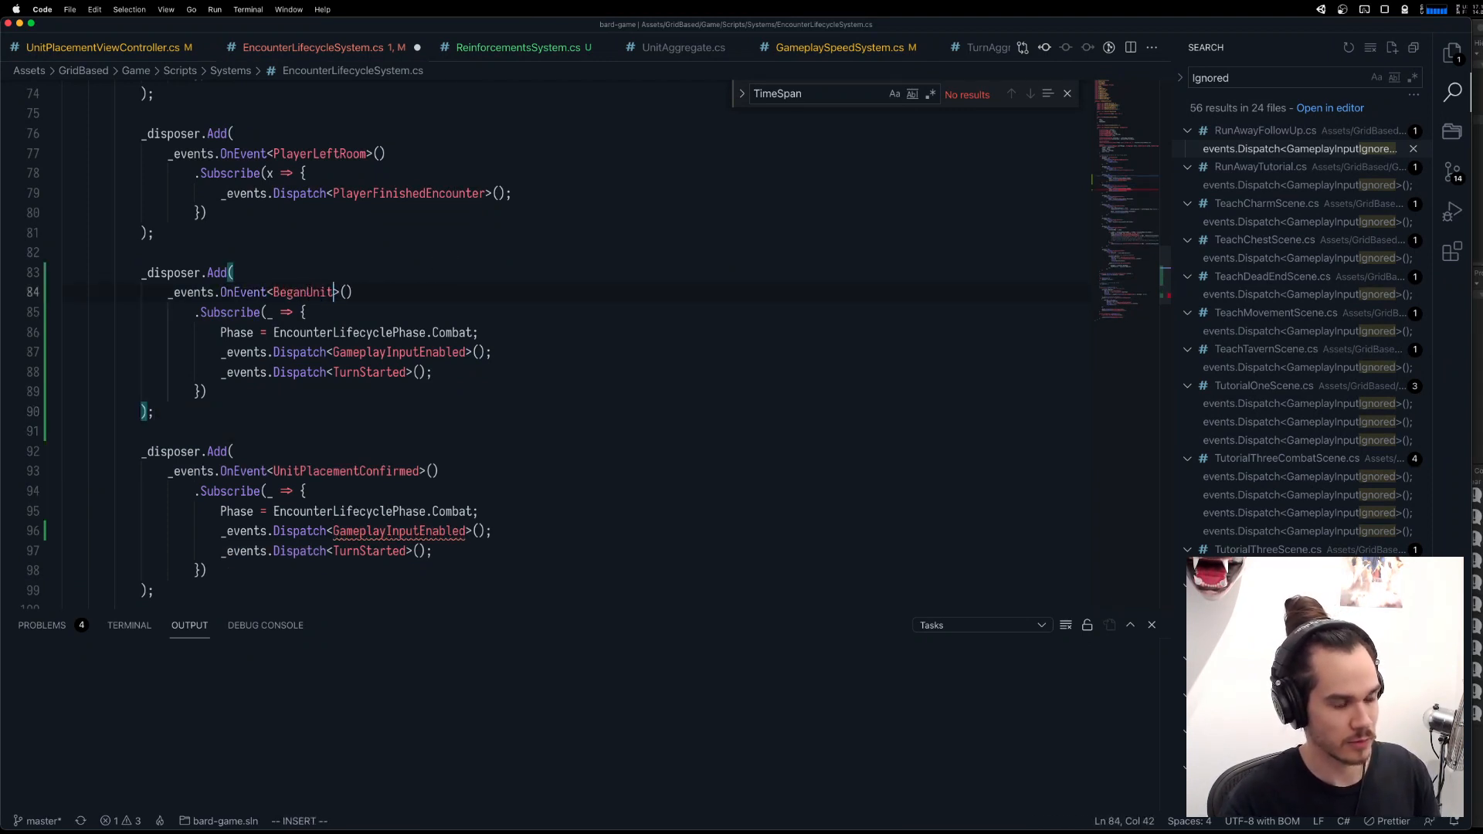
pyautogui.press('Escape')
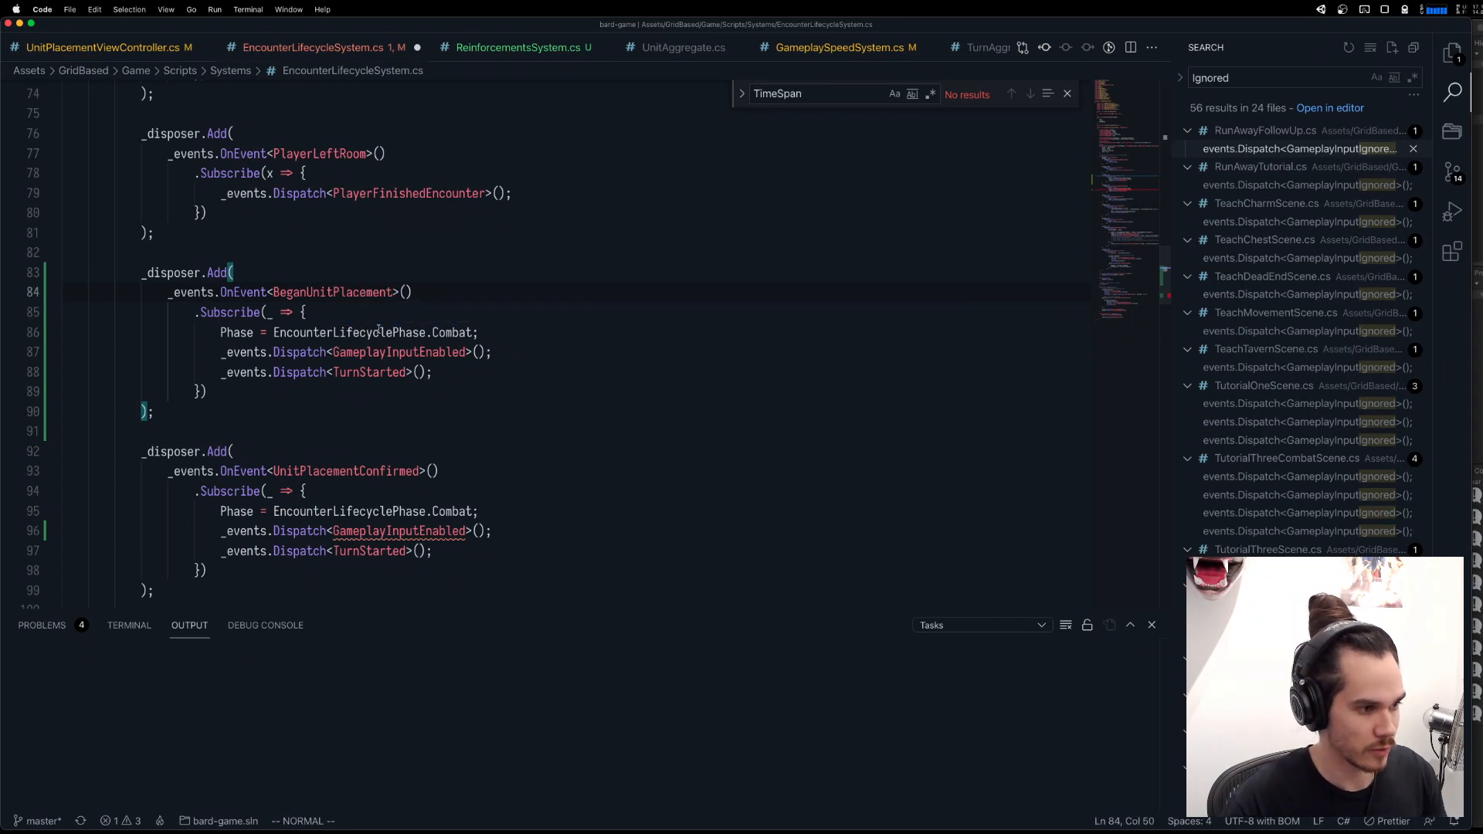
# Try to replace the three-line body of the BeganUnitPlacement listener with the copied text.
pyautogui.moveTo(434, 372); pyautogui.dragTo(220, 332)
pyautogui.press('p')
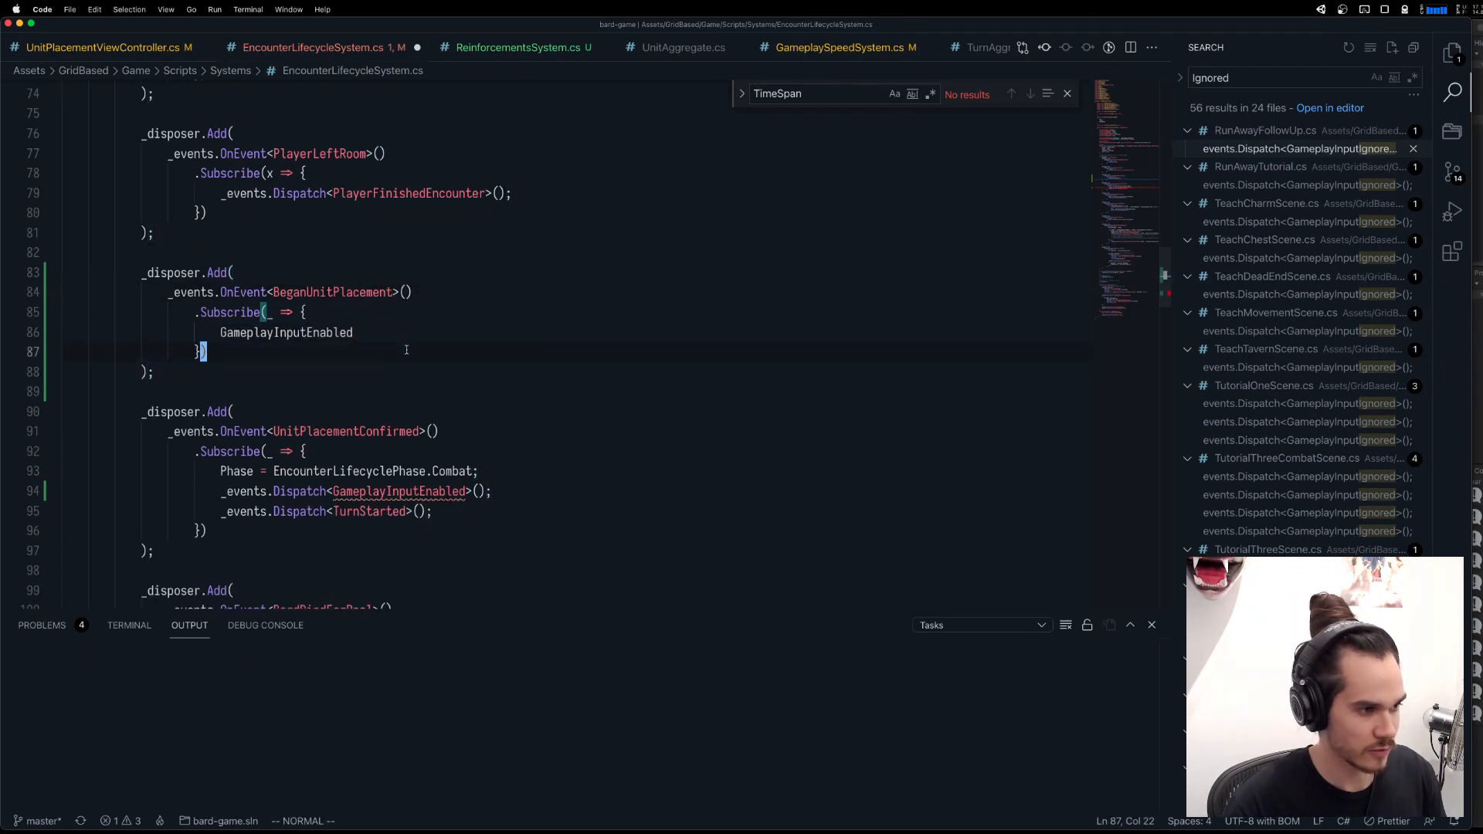
pyautogui.press('u')
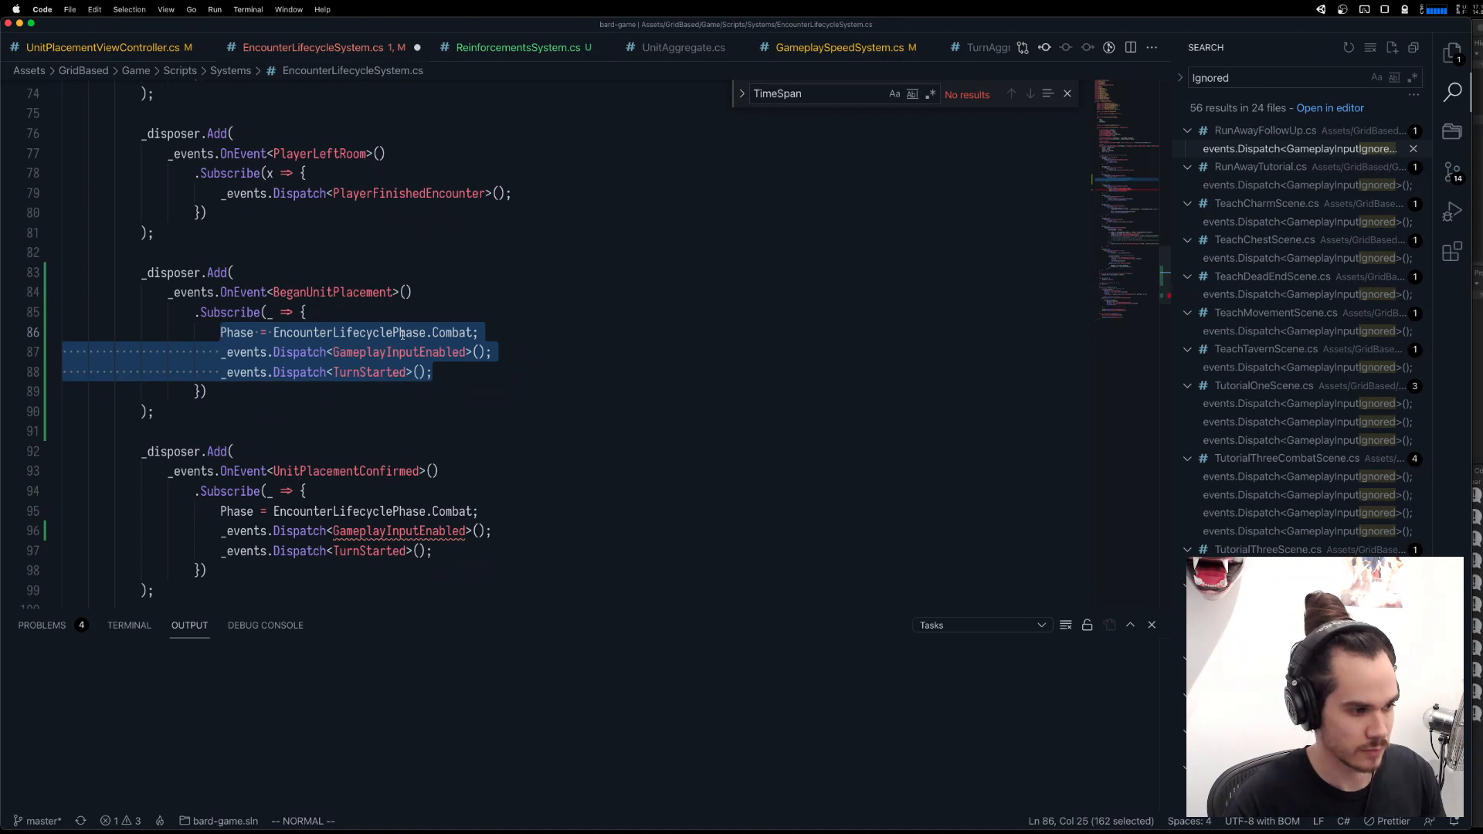
# Replace the Phase assignment in the BeganUnitPlacement listener with `_events.Dispatch<GameplayInputIgnored>();`.
pyautogui.press('Escape')
pyautogui.press('c')
pyautogui.press('c')
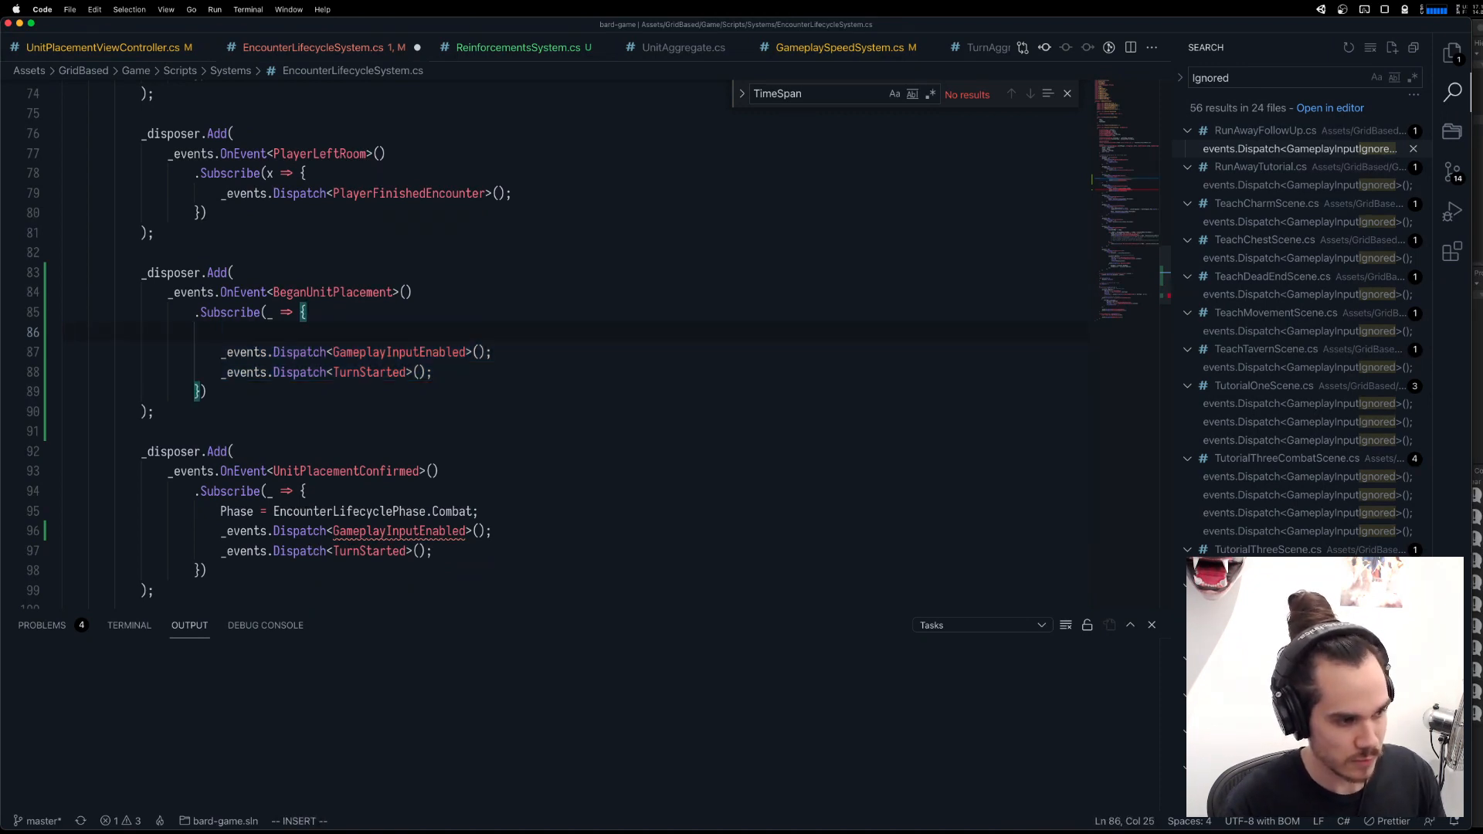
pyautogui.write('-_eve')
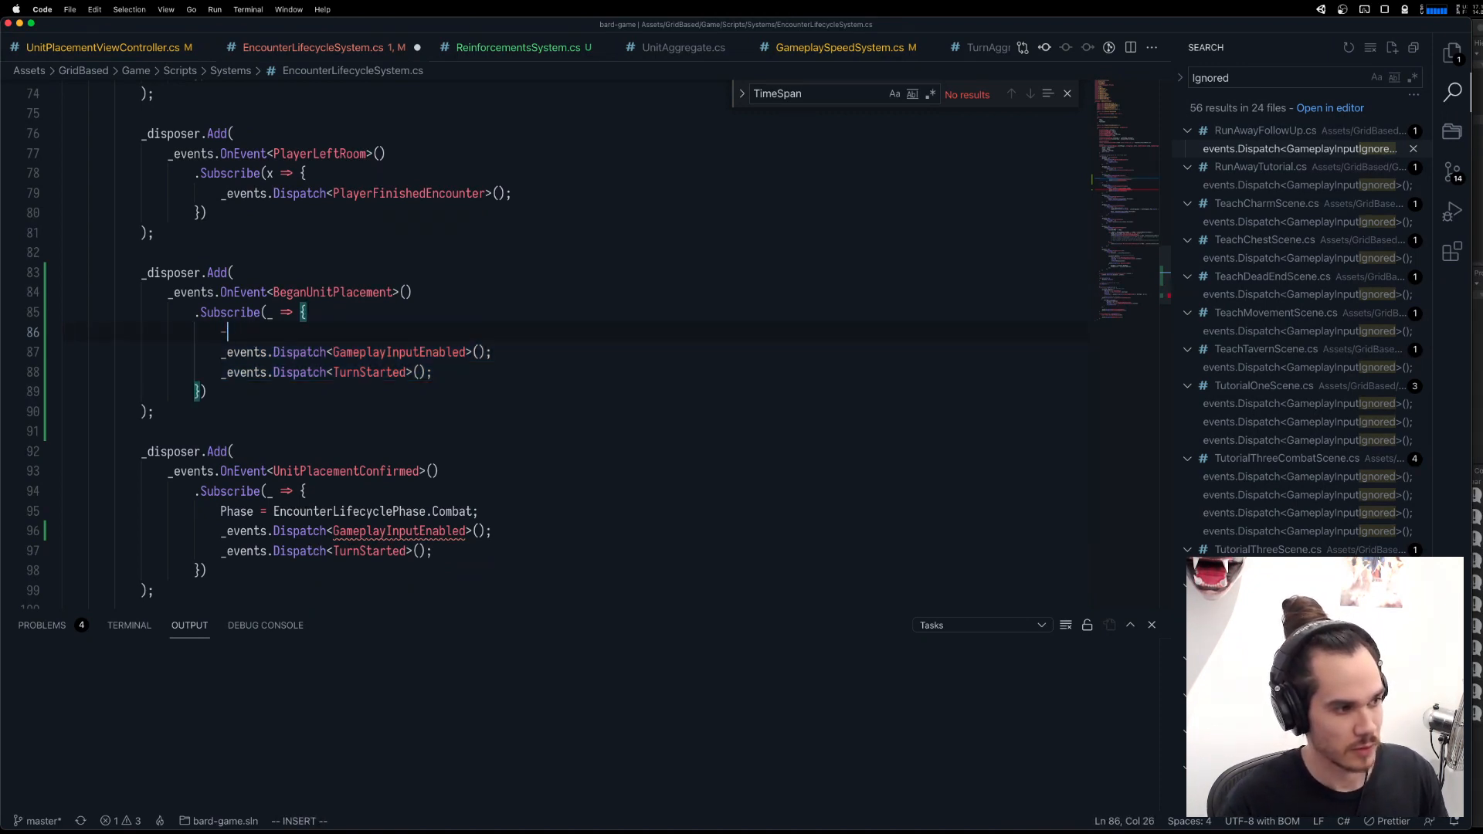
pyautogui.press('BackSpace')
pyautogui.press('BackSpace')
pyautogui.press('BackSpace')
pyautogui.press('BackSpace')
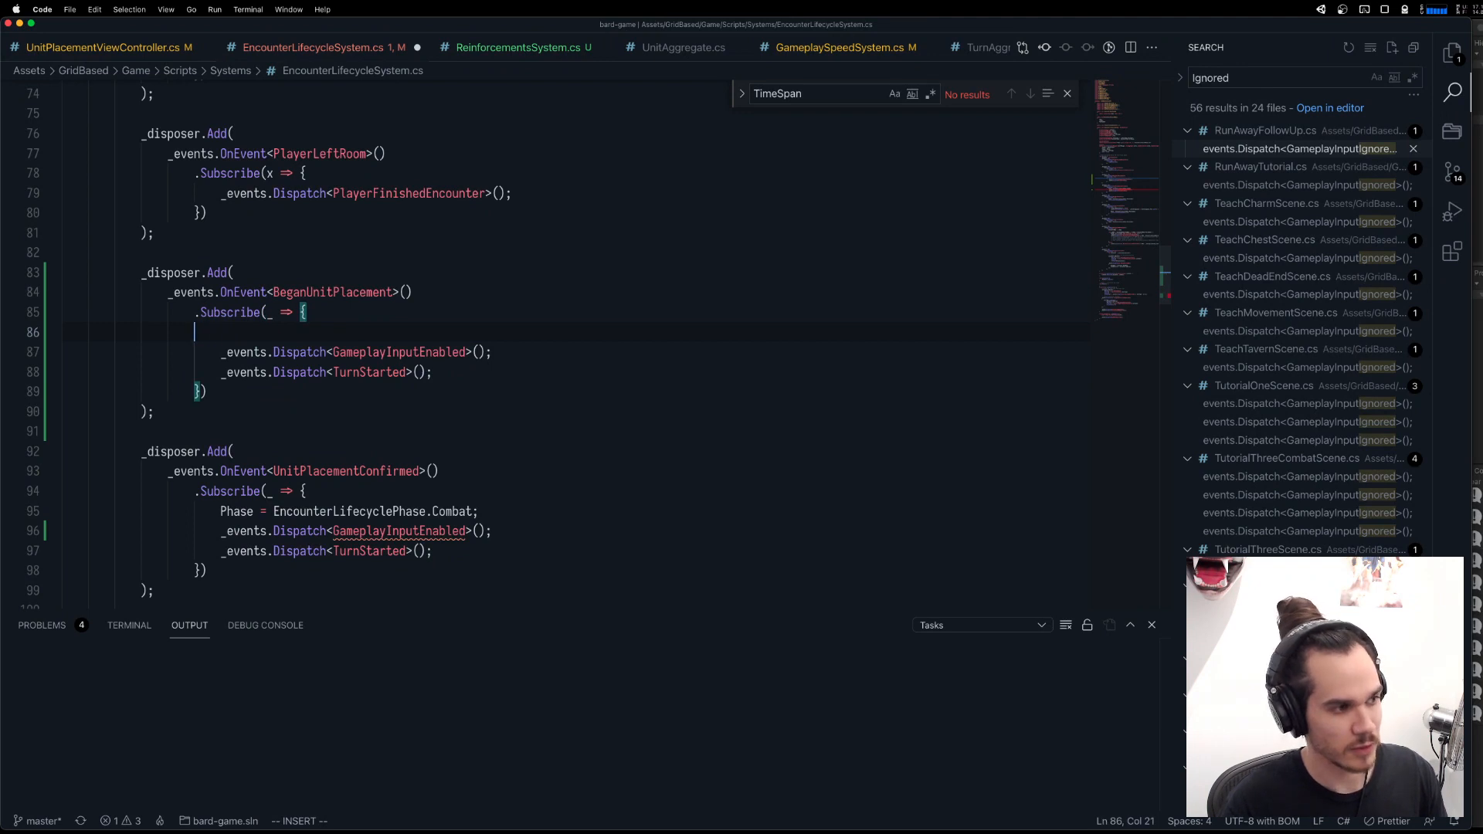
pyautogui.write('_events.Dis')
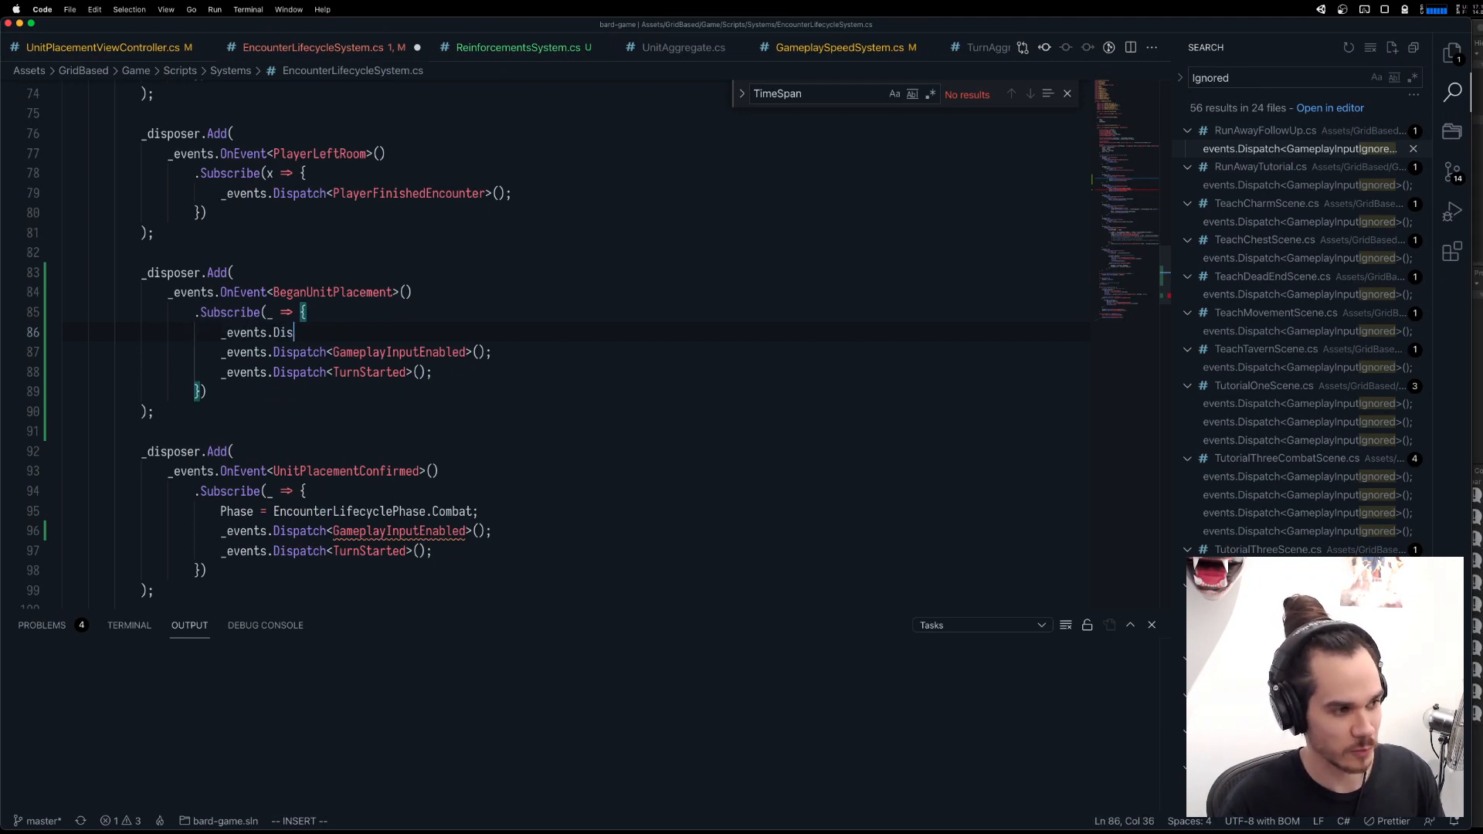
pyautogui.write('patch<GameplayI')
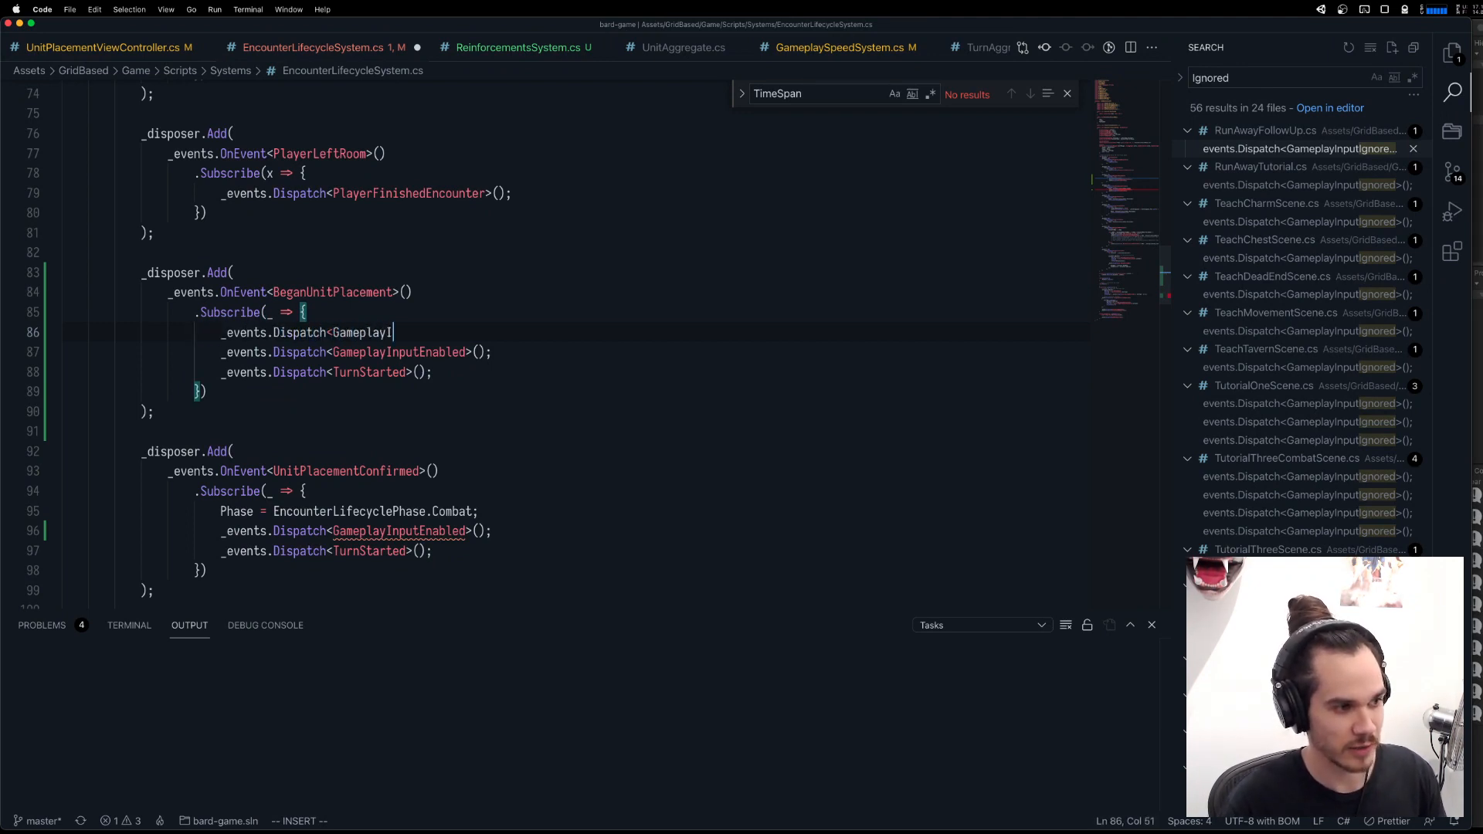
pyautogui.write('nput')
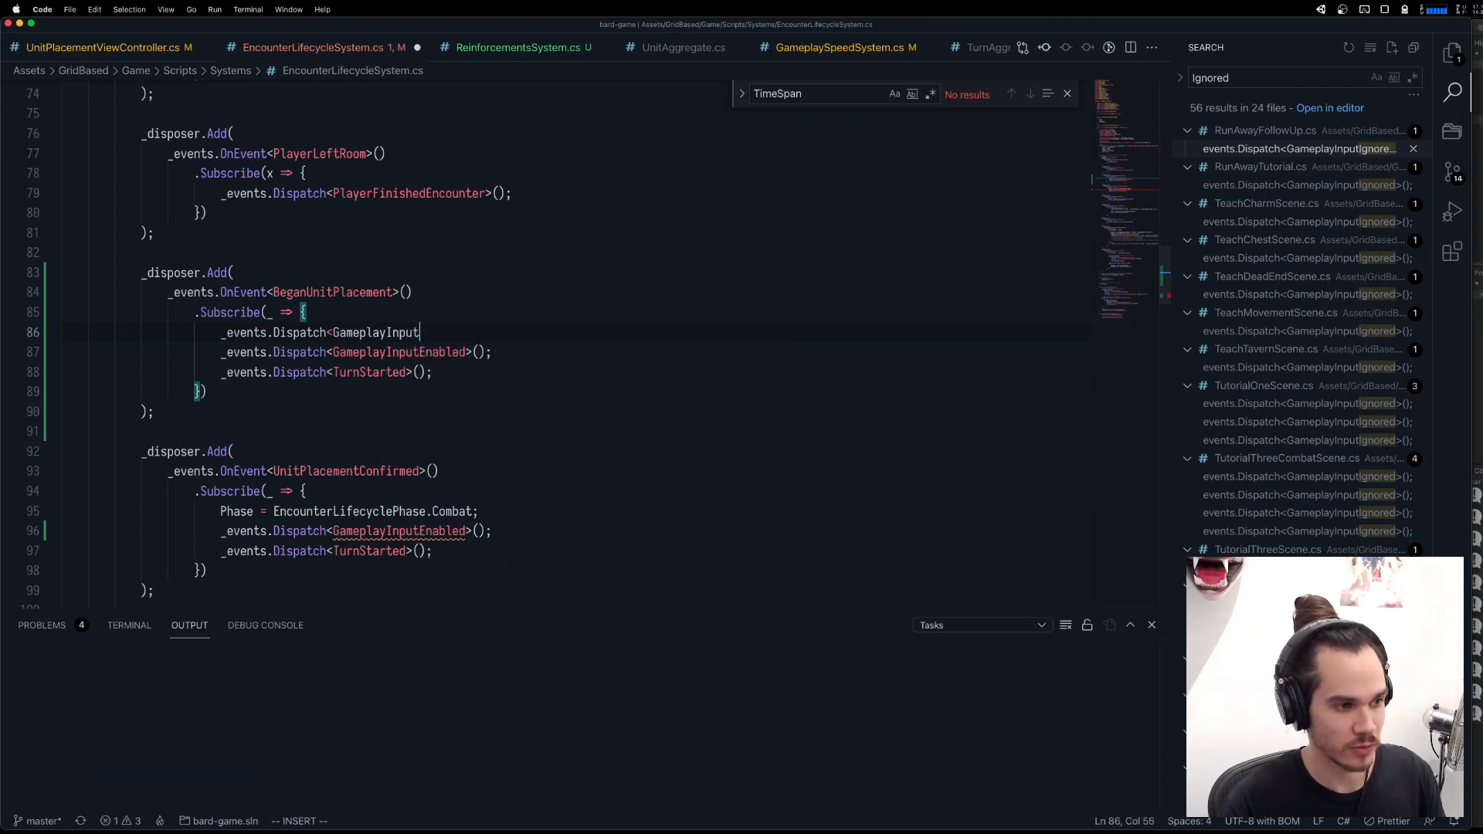
pyautogui.write('Ignored>()')
pyautogui.press('Escape')
pyautogui.hotkey('shift', 'a')
pyautogui.write(';')
pyautogui.press('Escape')
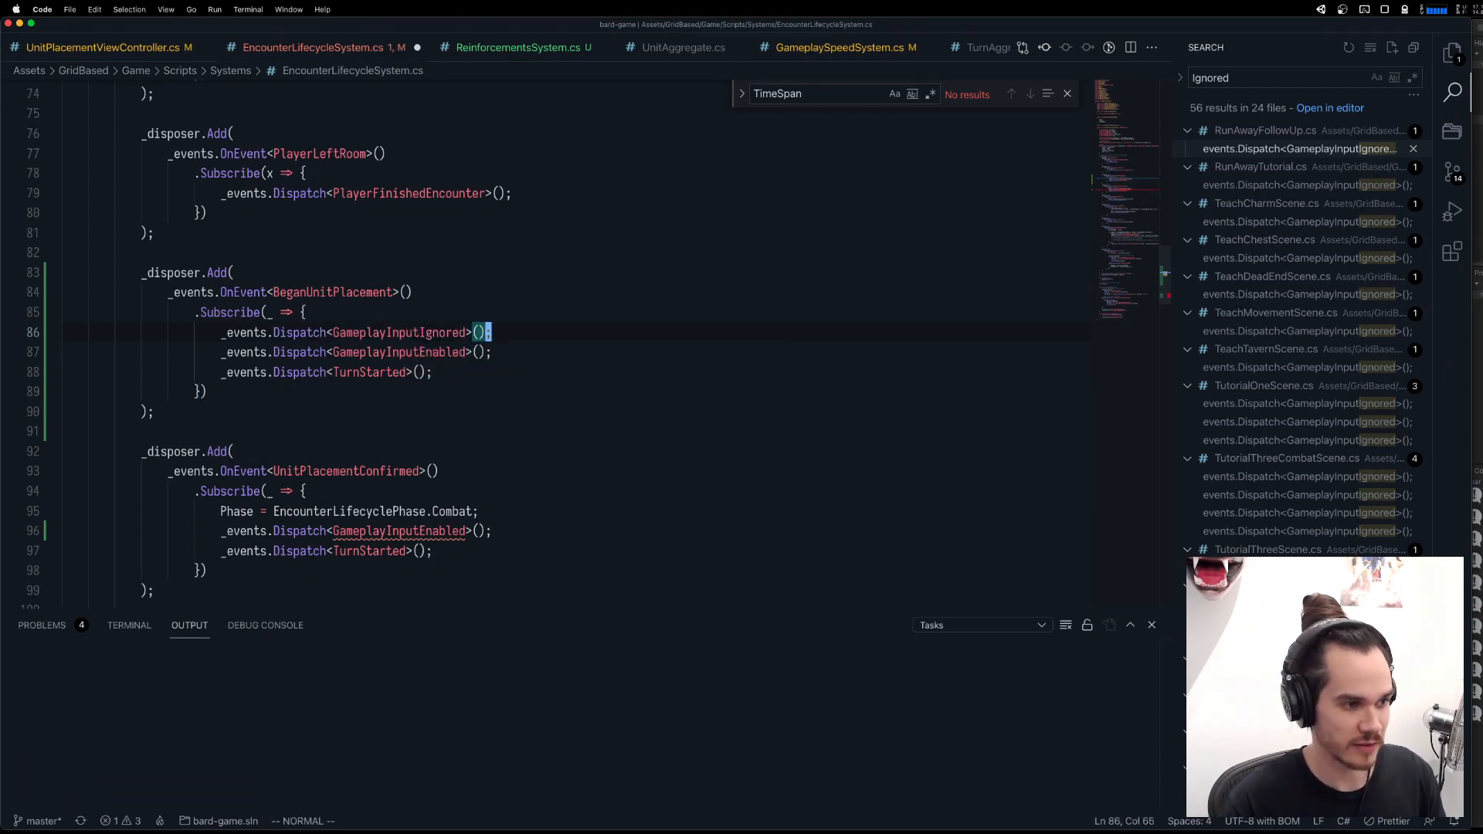
# Delete the GameplayInputEnabled and TurnStarted dispatch lines from the BeganUnitPlacement listener.
pyautogui.press('j')
pyautogui.hotkey('shift', 'v')
pyautogui.press('j')
pyautogui.press('d')
# Go to the GameplayInputEnabled type in the dispatch line of the UnitPlacementConfirmed listener.
pyautogui.press('j')
pyautogui.press('j')
pyautogui.press('j')
pyautogui.press('j')
pyautogui.press('j')
pyautogui.press('j')
pyautogui.press('j')
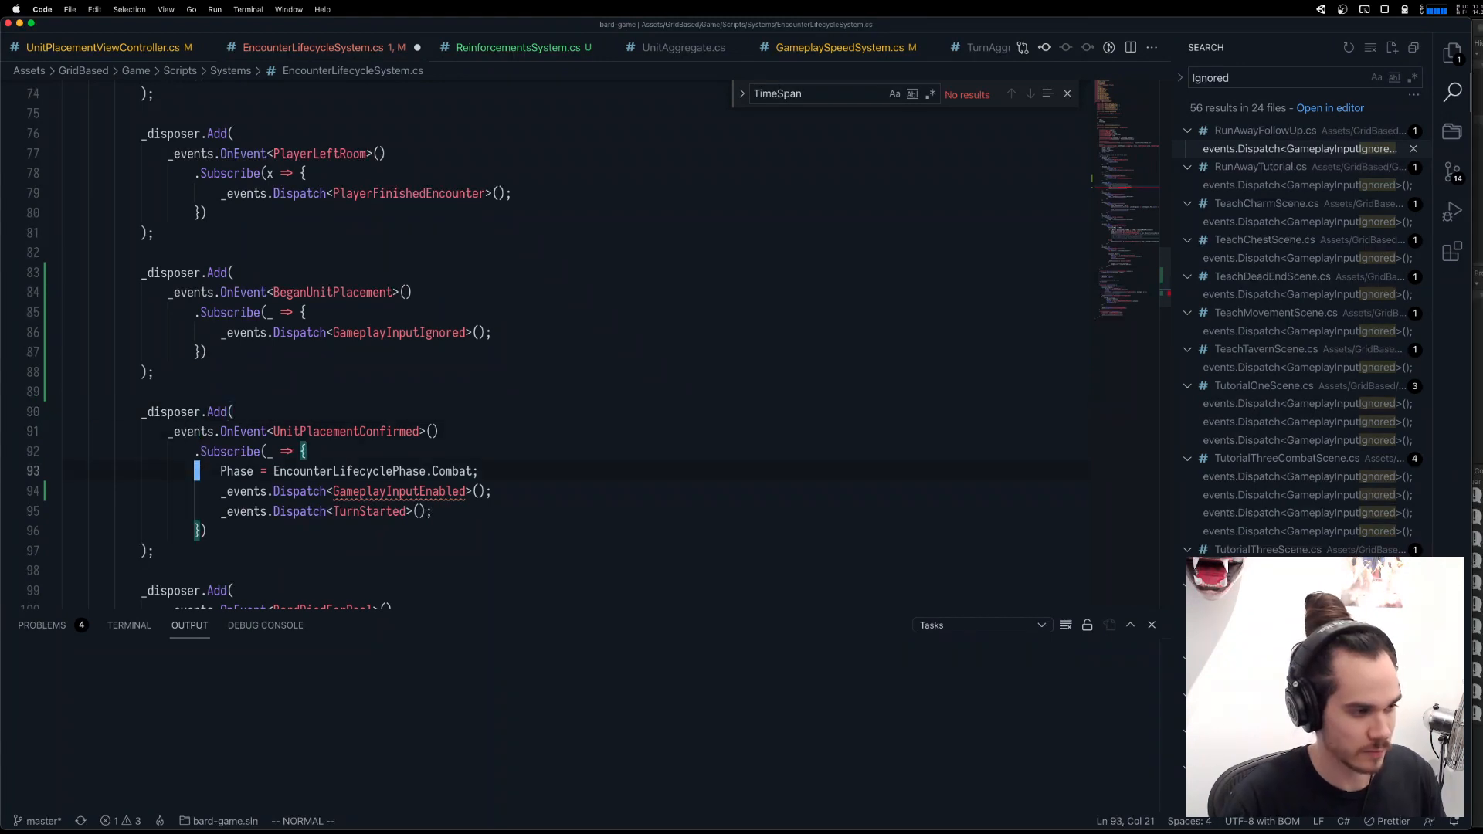
pyautogui.press('w')
pyautogui.press('w')
pyautogui.press('w')
pyautogui.press('w')
pyautogui.press('w')
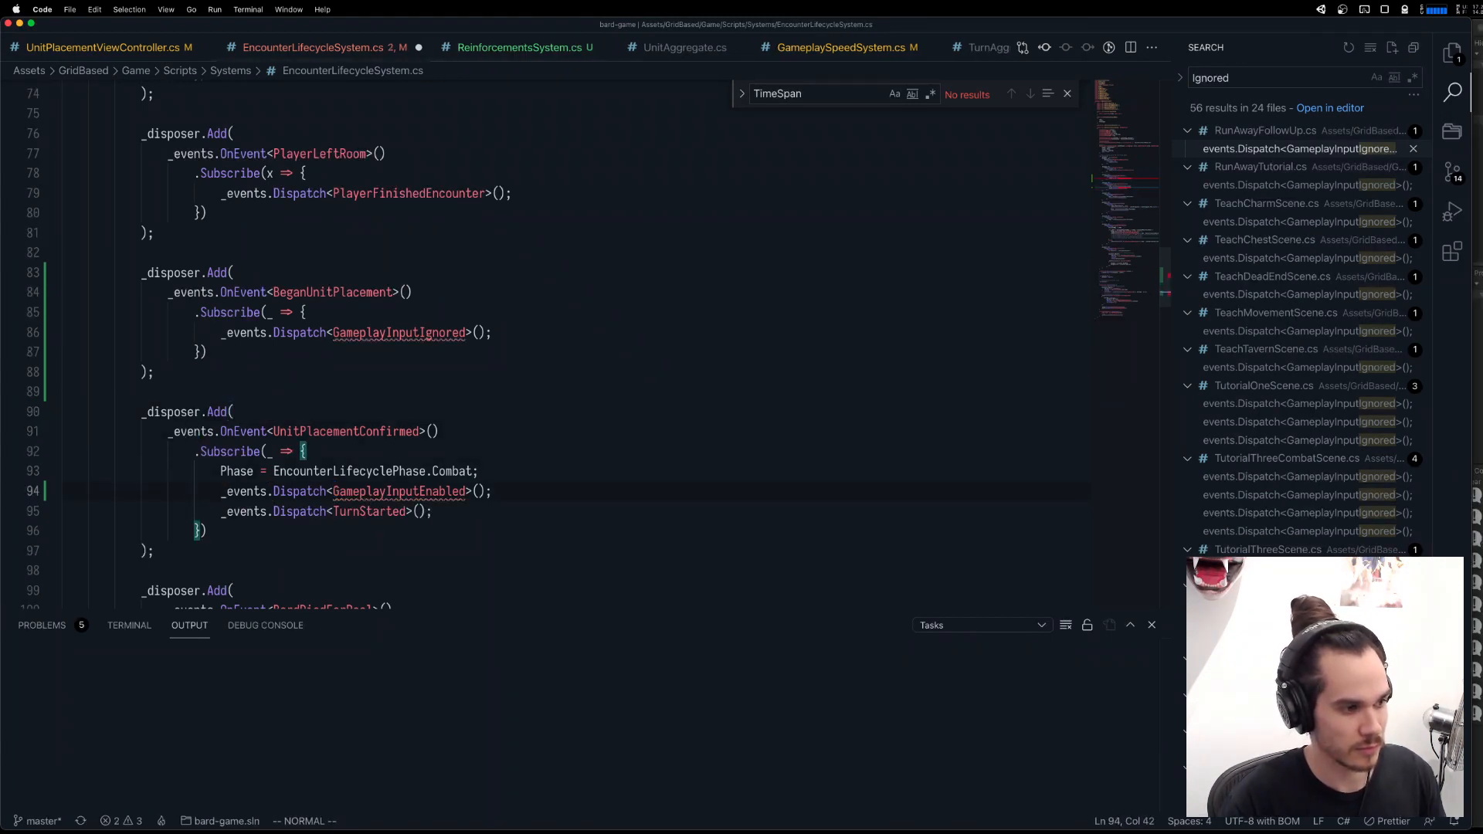
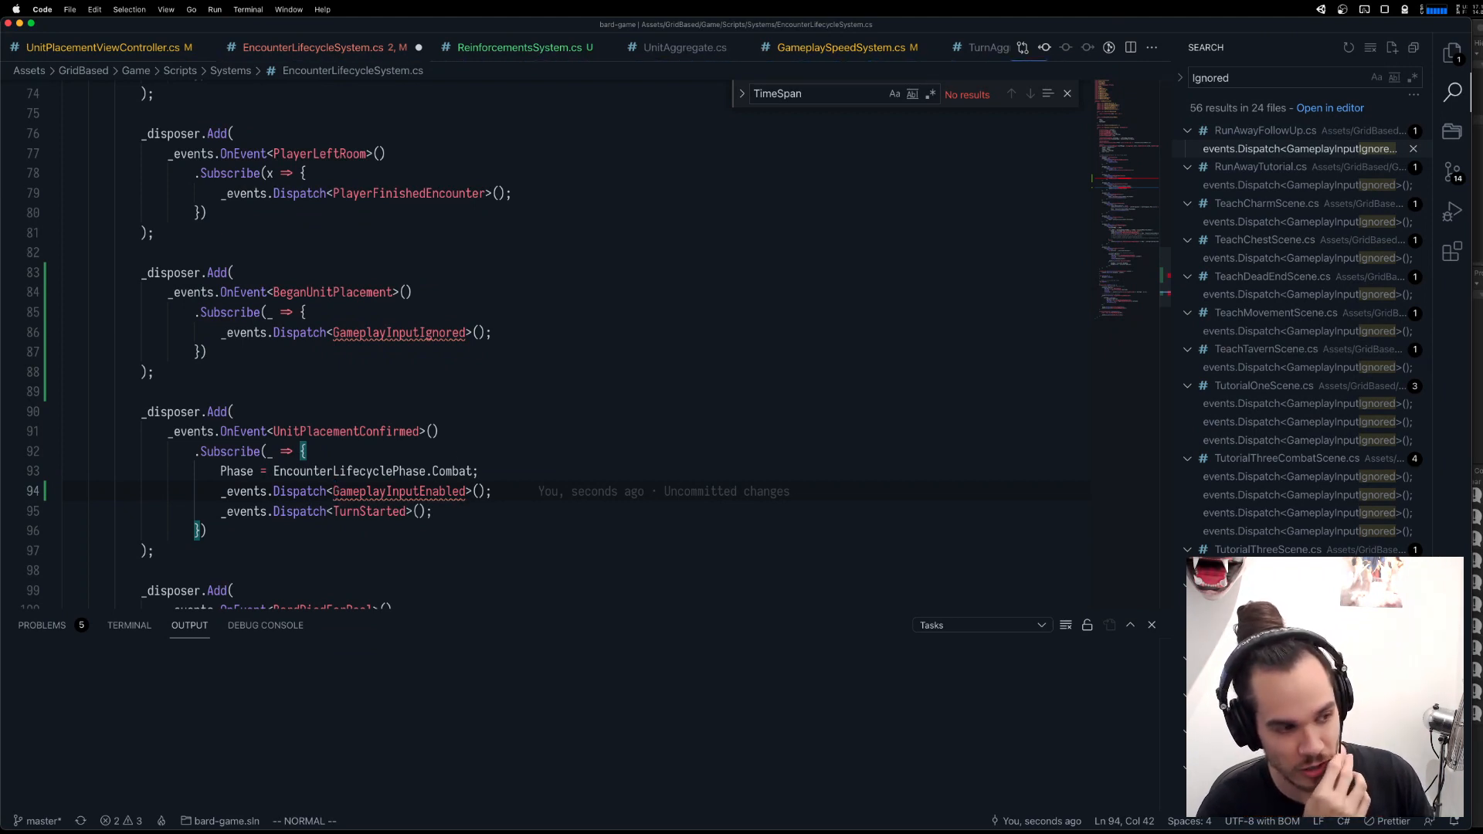
# Check for available code fixes and a definition for the unresolved GameplayInputEnabled type in the UnitPlacementConfirmed handler.
pyautogui.press('super+period')
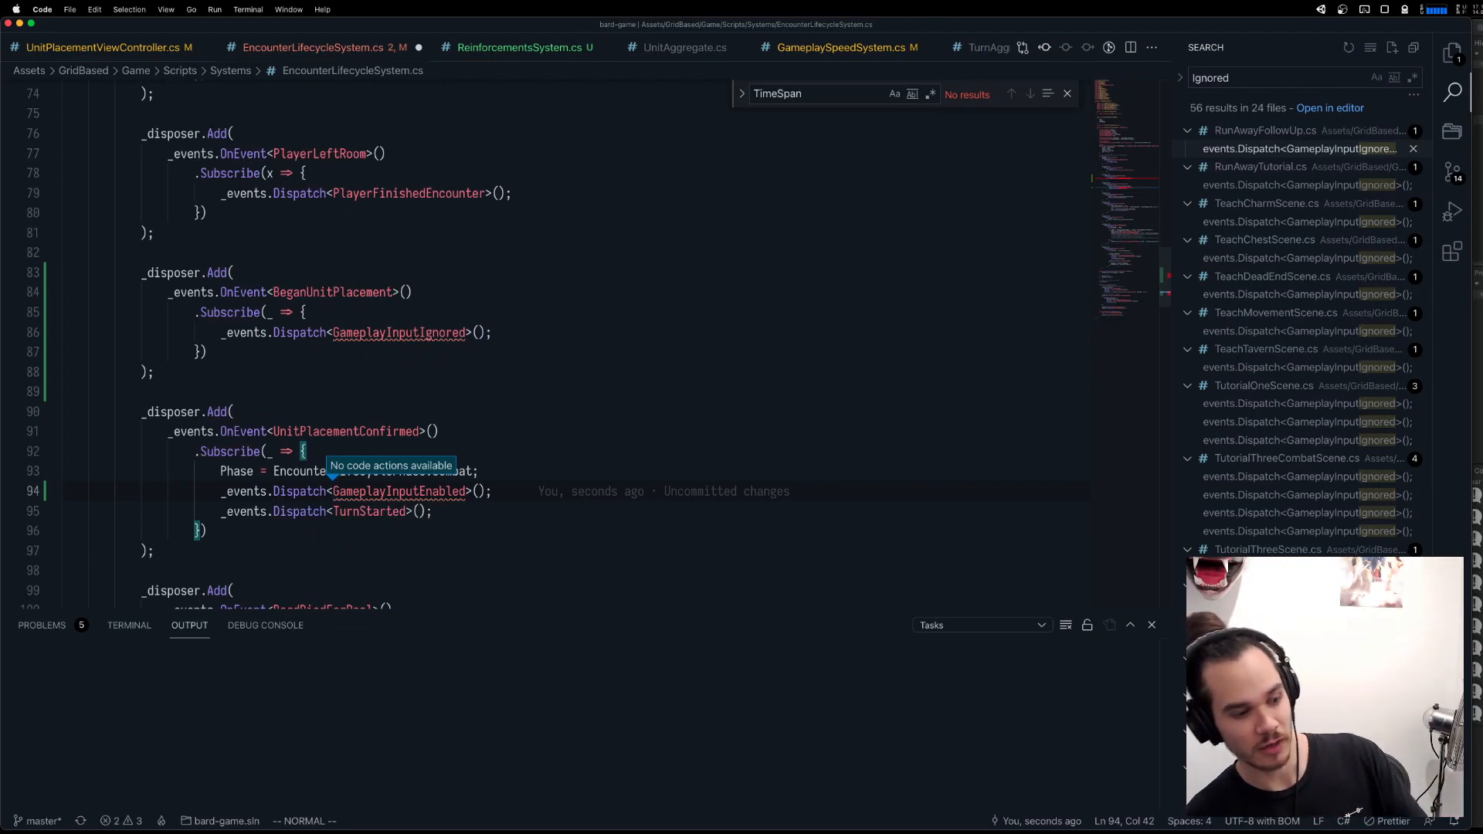
pyautogui.press('super+period')
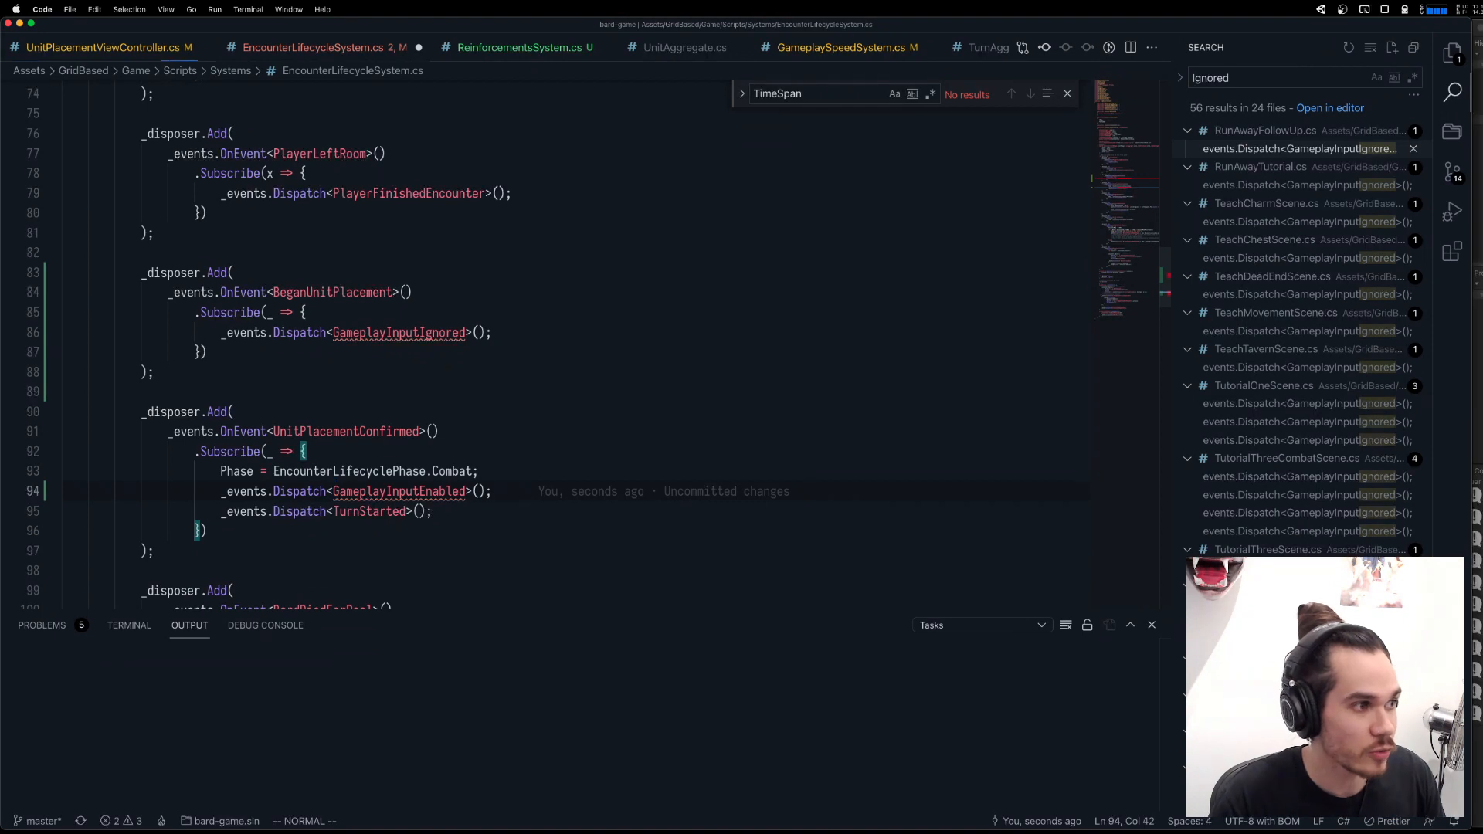
pyautogui.press('super+period')
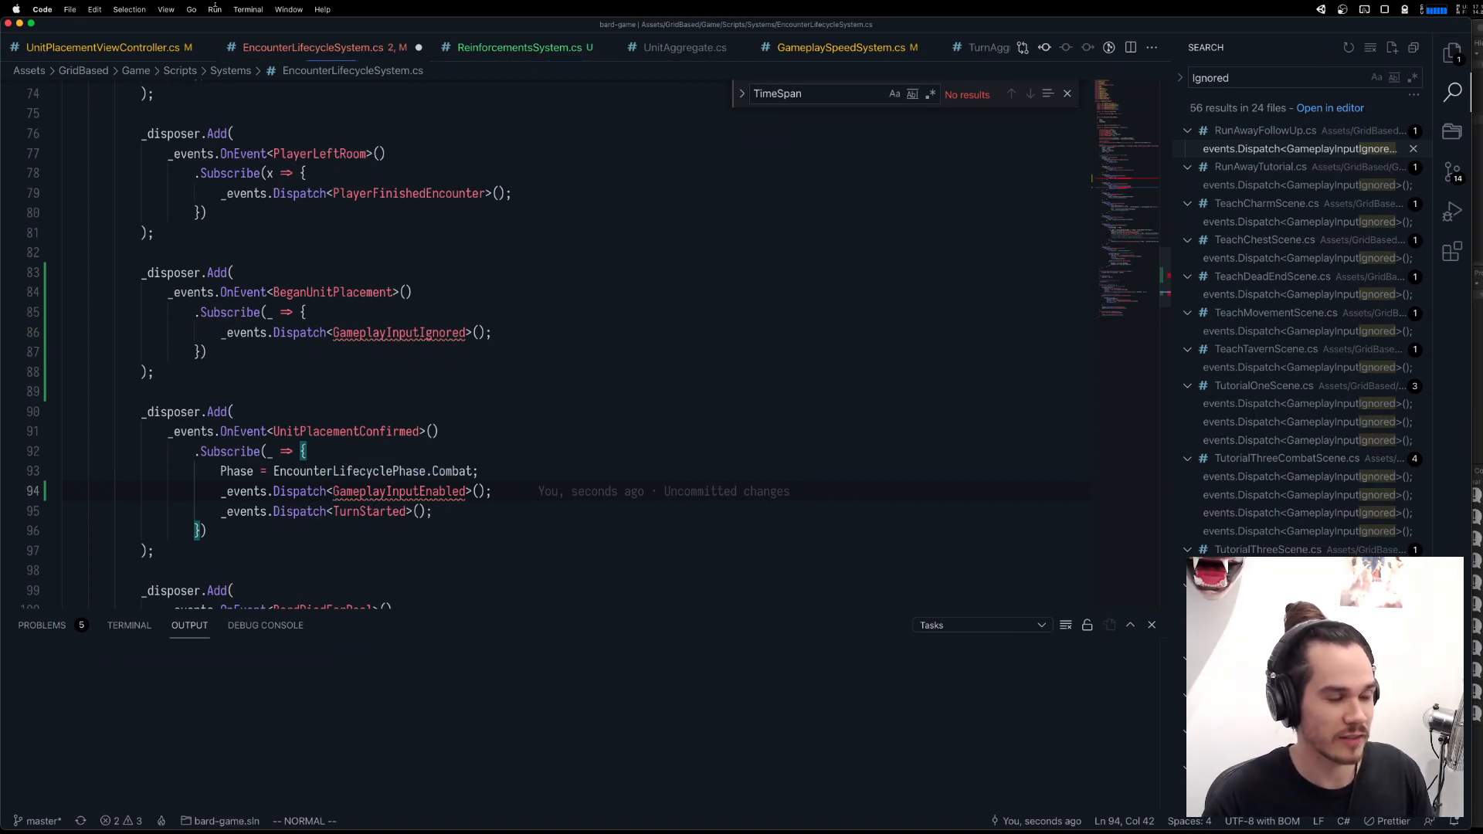
pyautogui.click(388, 489)
pyautogui.press('super+period')
pyautogui.press('g')
pyautogui.press('d')
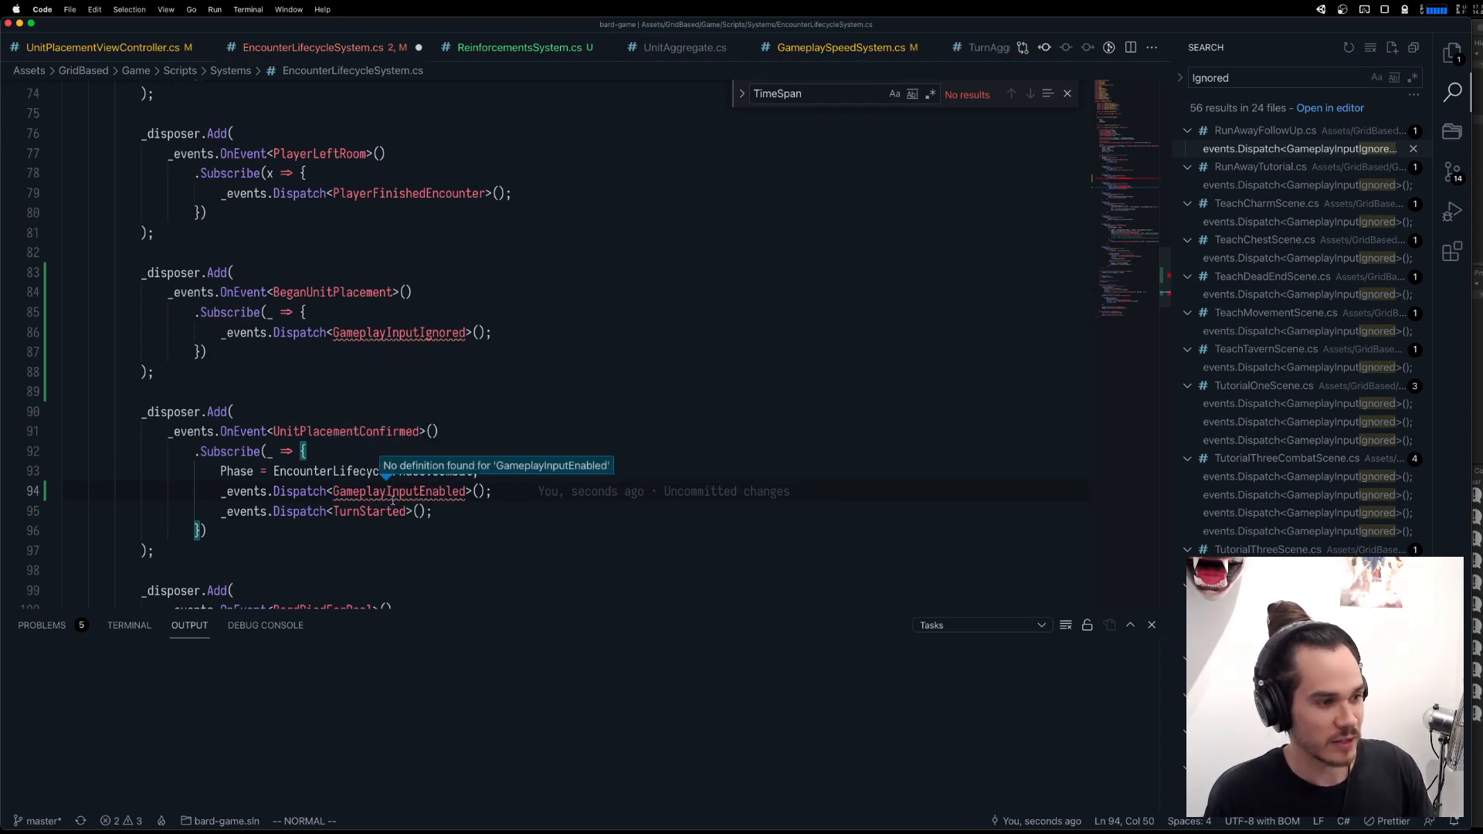
# Look up the namespace that defines GameplayInputIgnored by following its usage in RunAwayFollowUp.cs to the definition.
pyautogui.click(1283, 149)
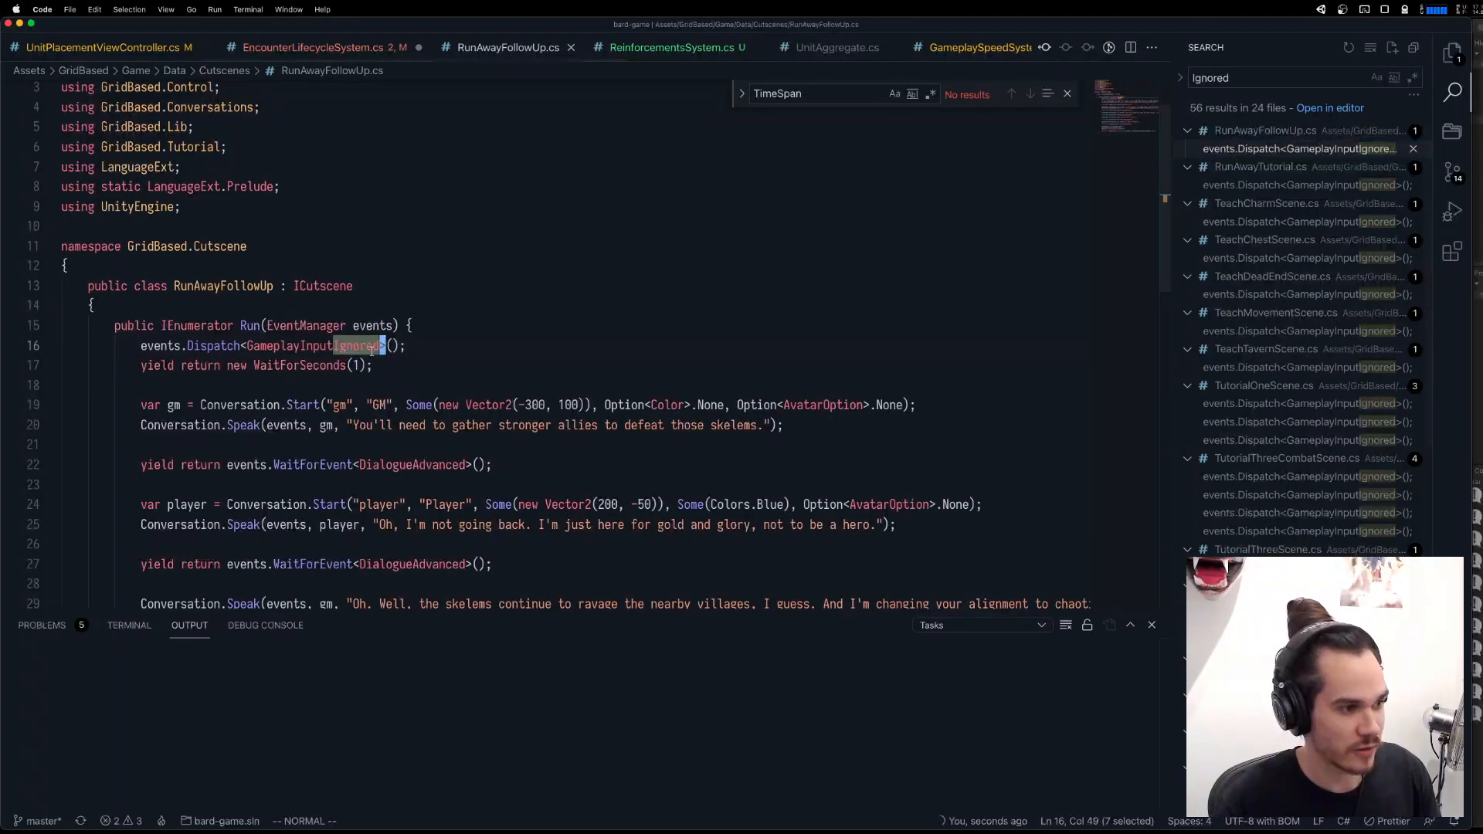
pyautogui.press('g')
pyautogui.press('d')
pyautogui.scroll(8, 210, 195)
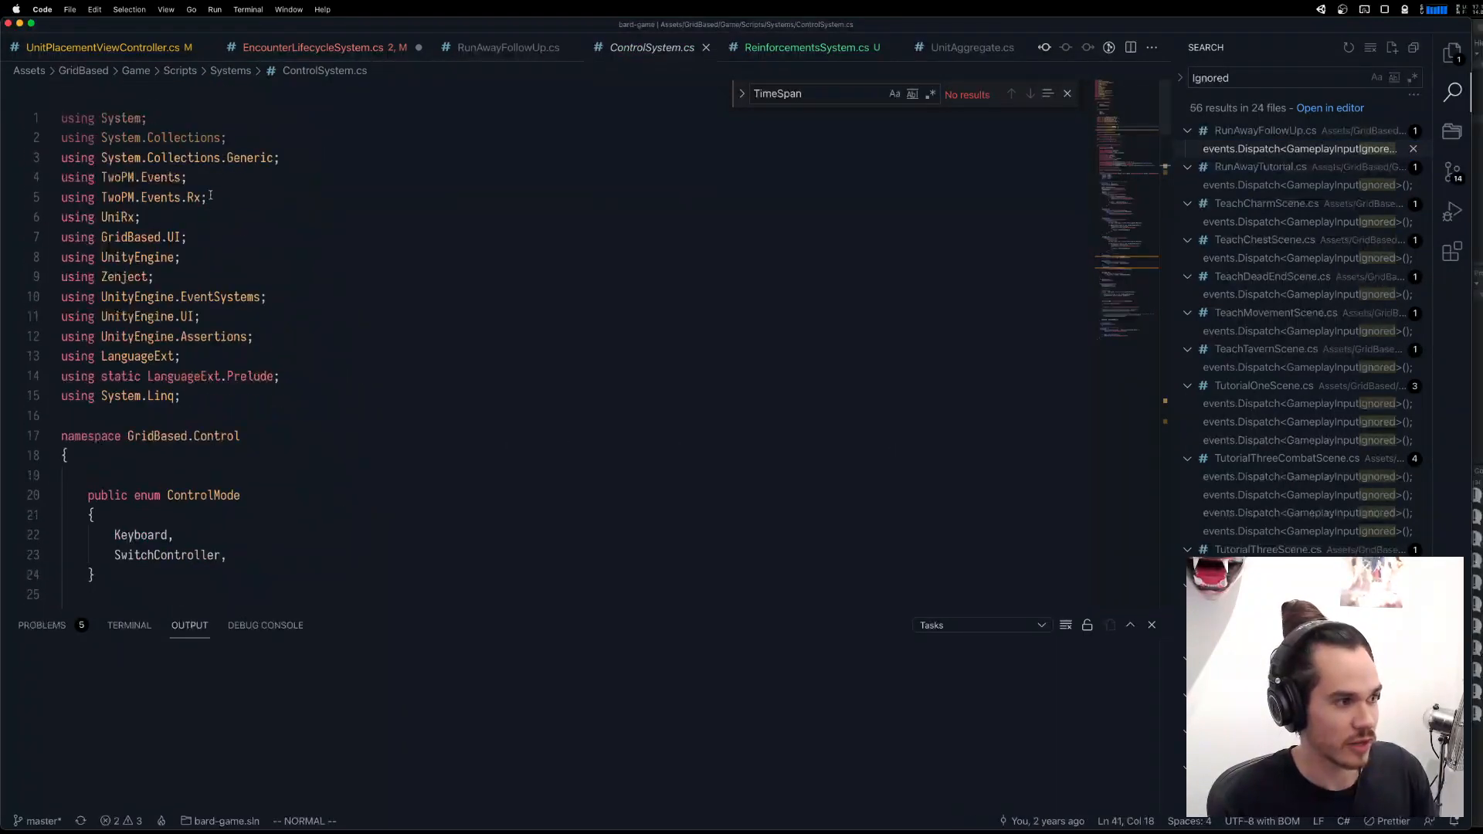
pyautogui.moveTo(260, 436); pyautogui.dragTo(128, 436)
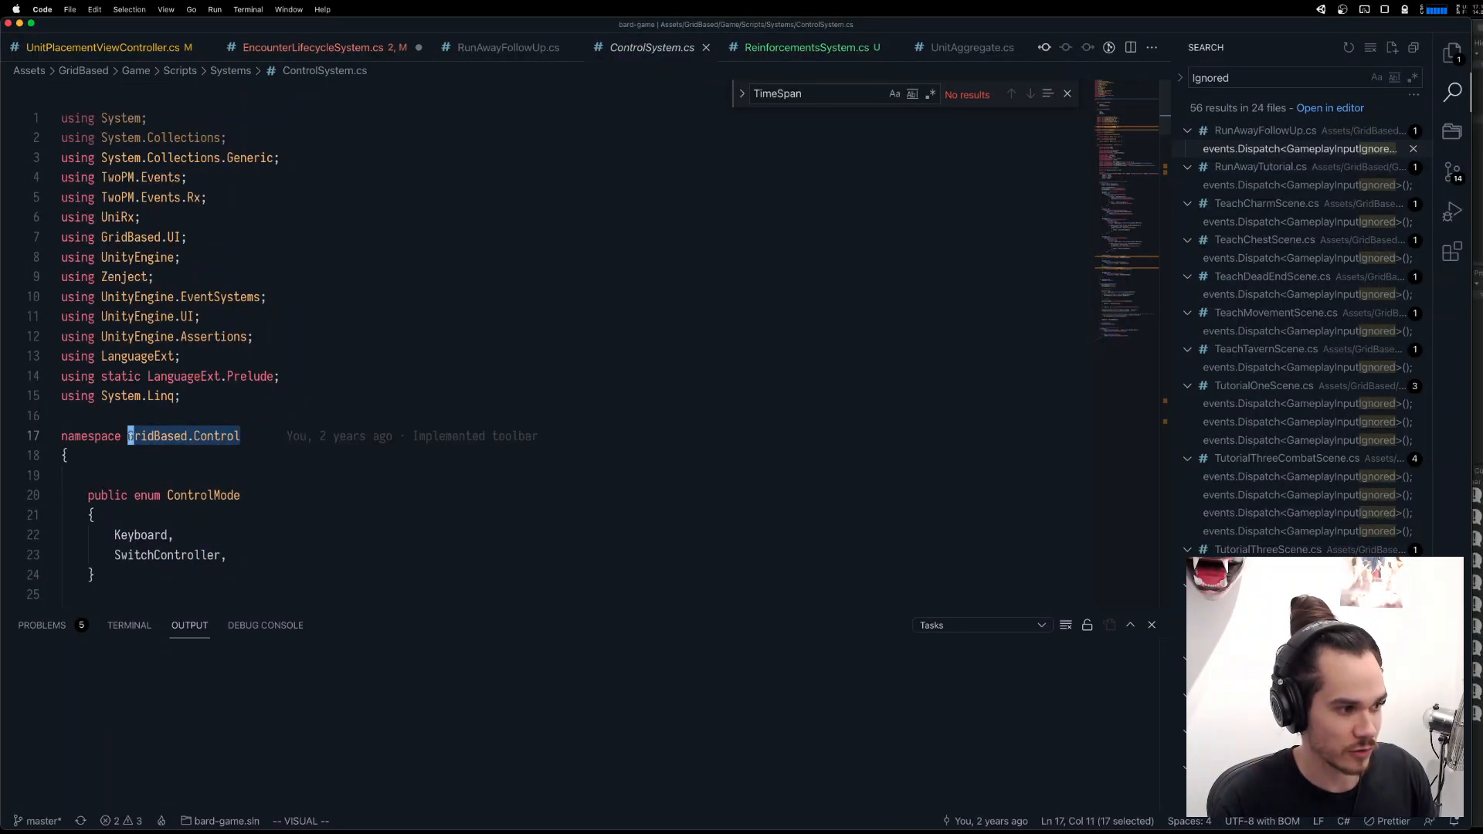
pyautogui.press('Escape')
# Add `using GridBased.Control;` below the GridBased.Settings import in EncounterLifecycleSystem.cs and save the file.
pyautogui.click(325, 48)
pyautogui.scroll(10, 324, 232)
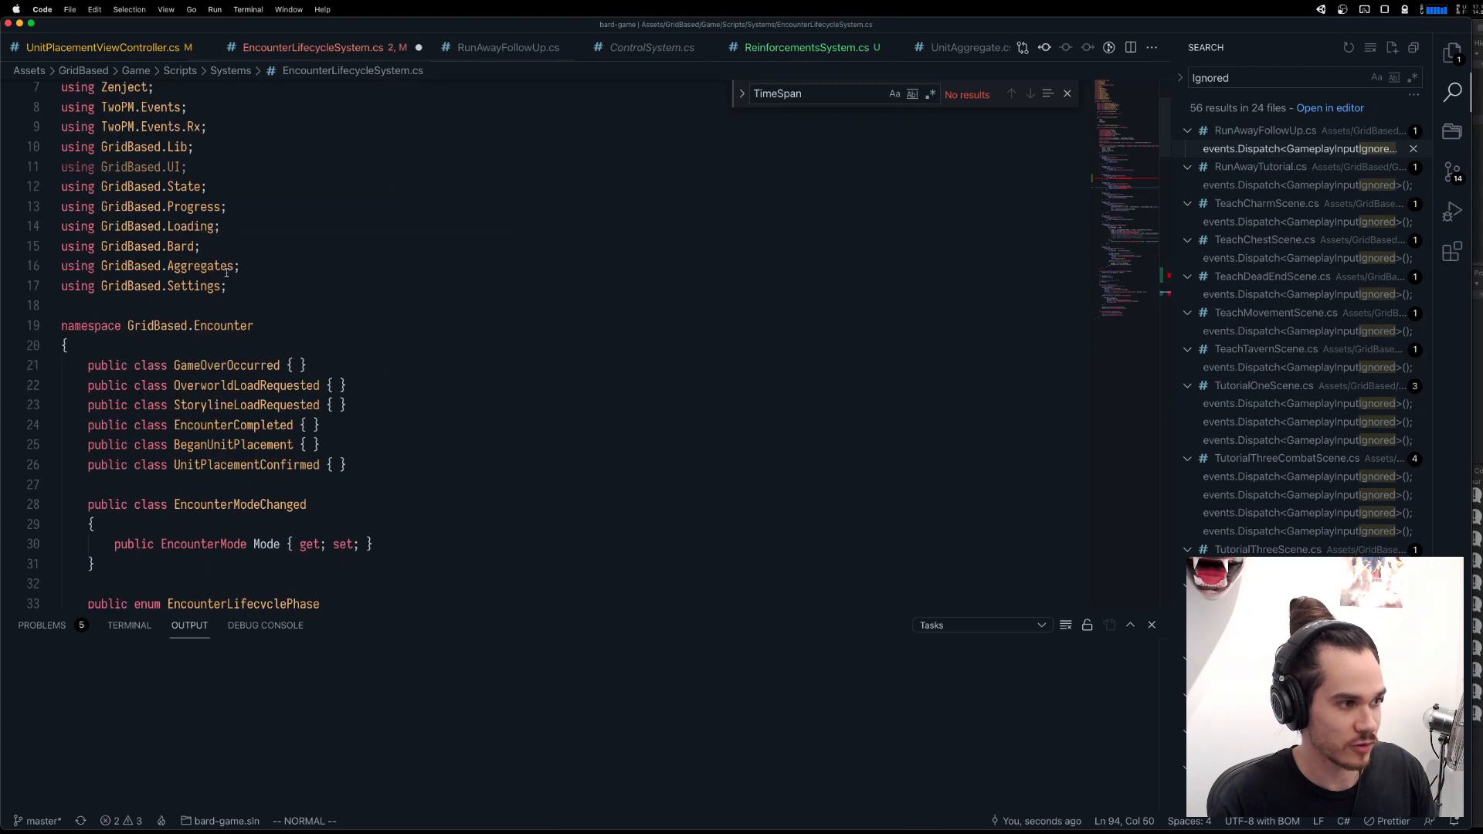
pyautogui.click(320, 291)
pyautogui.write('ousing ;')
pyautogui.press('Escape')
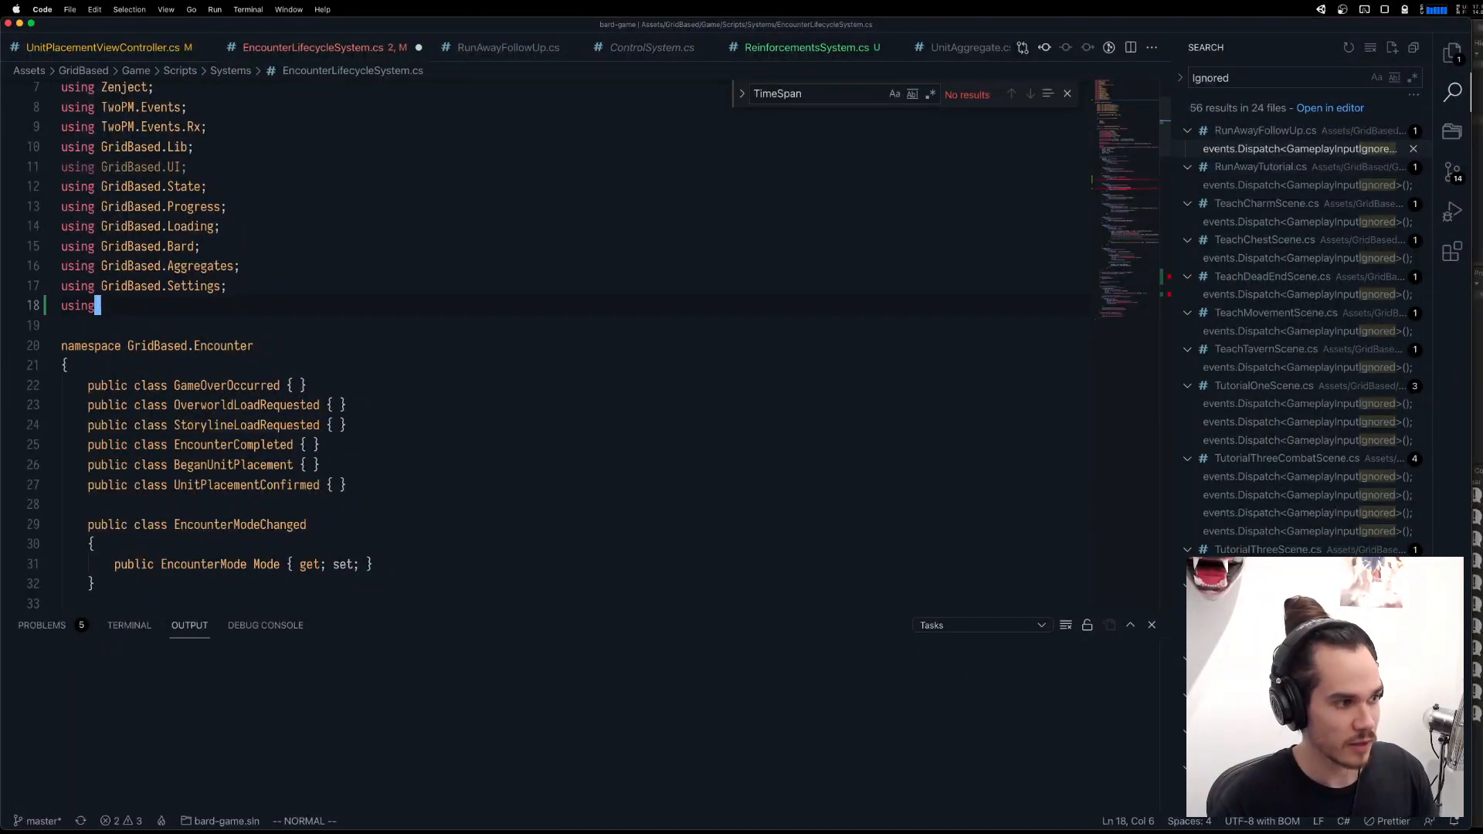
pyautogui.press('super+s')
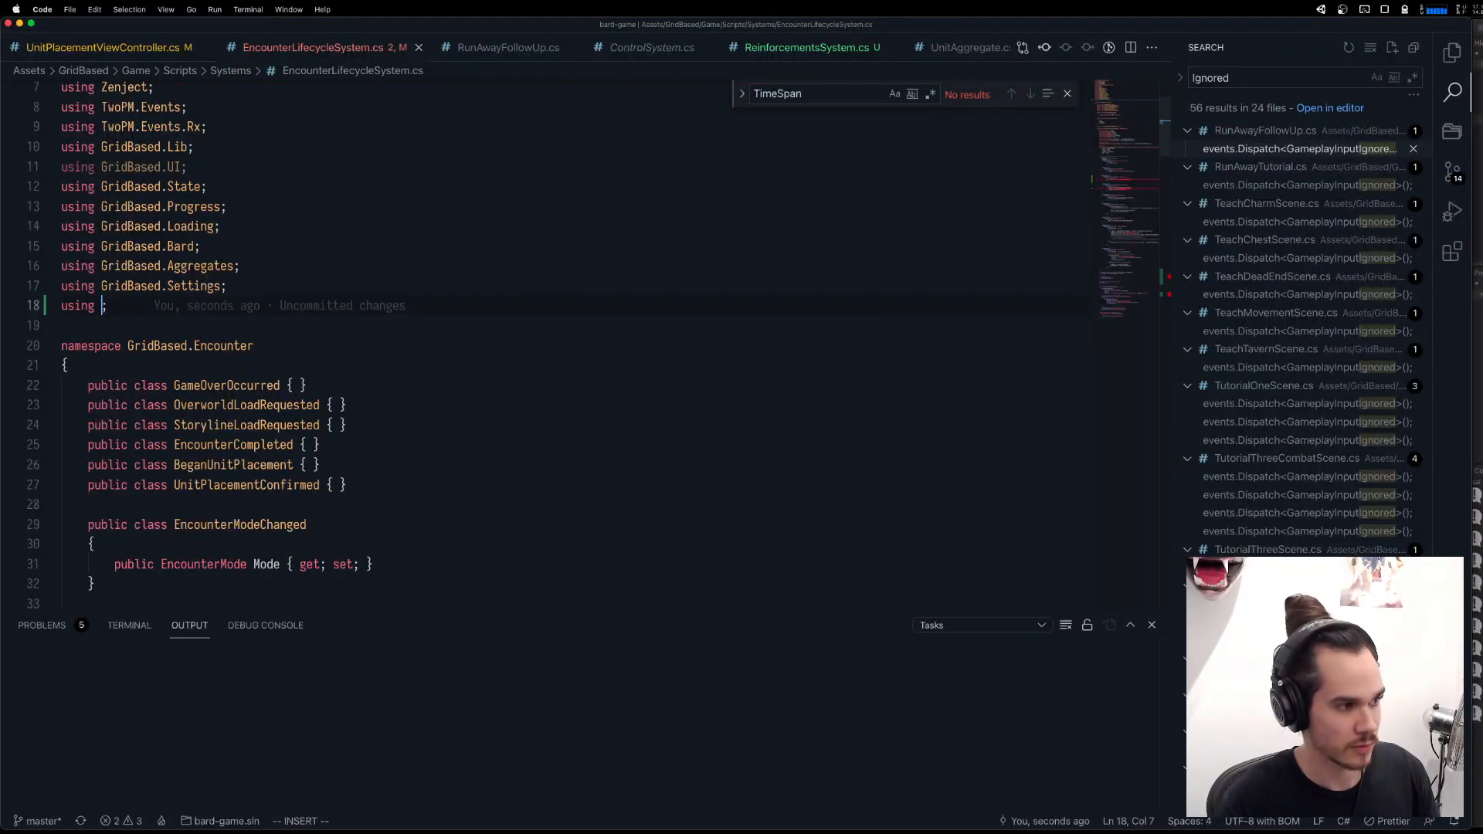
pyautogui.write('ing ')
pyautogui.write('GridBased.Con')
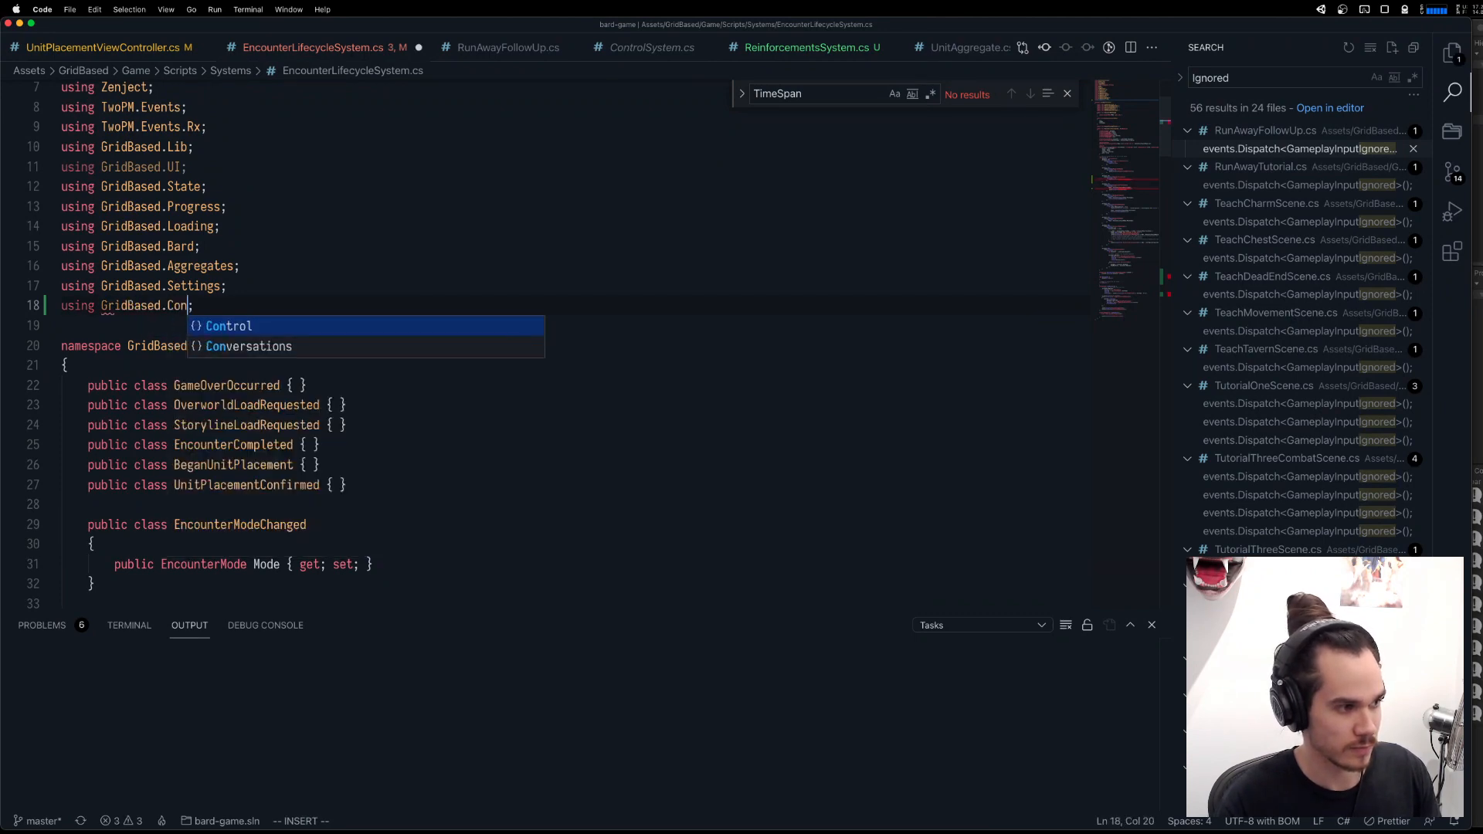
pyautogui.press('Tab')
pyautogui.press('Escape')
pyautogui.press('super+s')
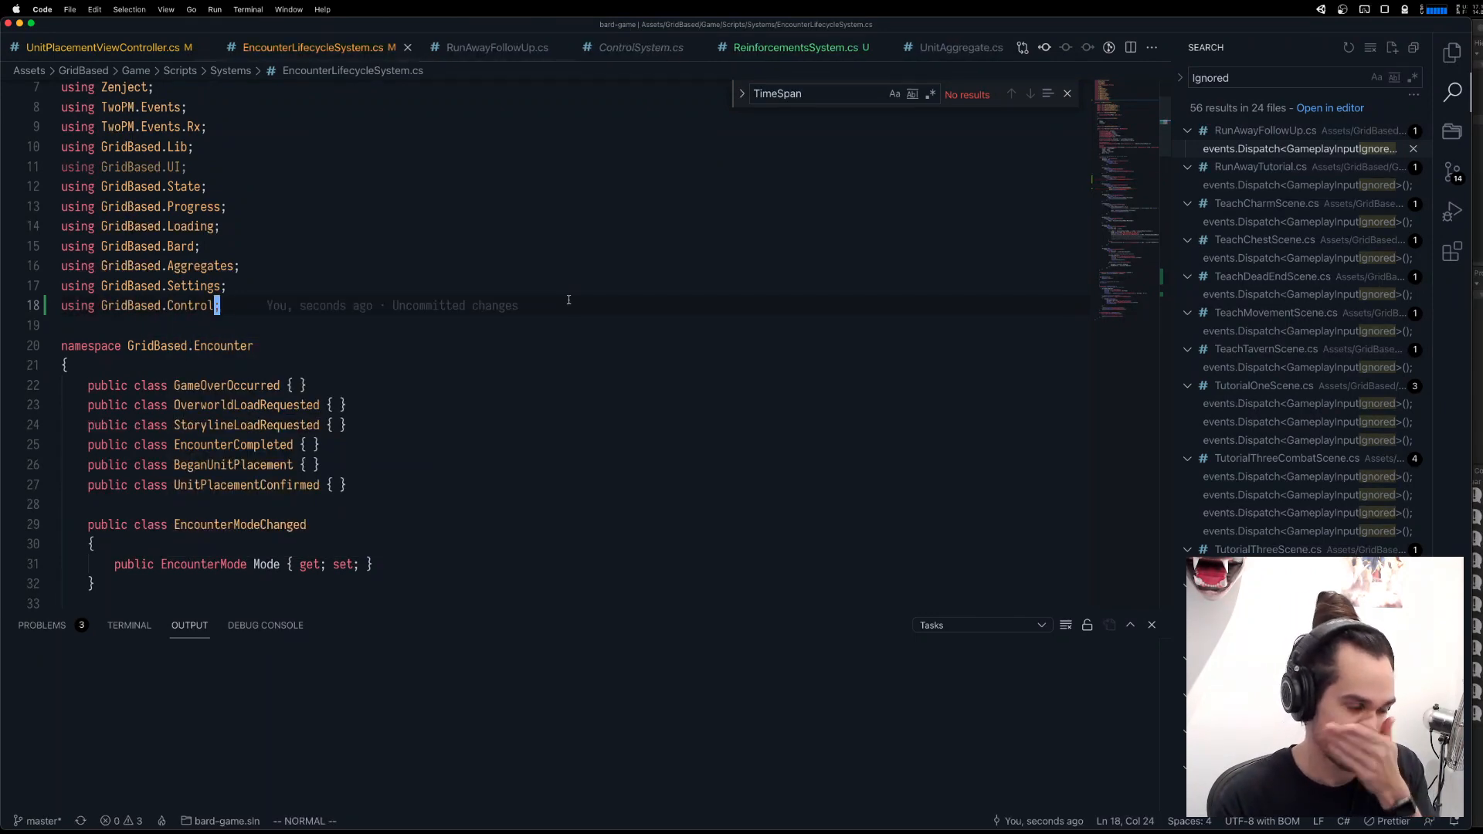
# Switch to Unity and stop the running game.
pyautogui.scroll(-20, 541, 297)
pyautogui.scroll(-2, 566, 301)
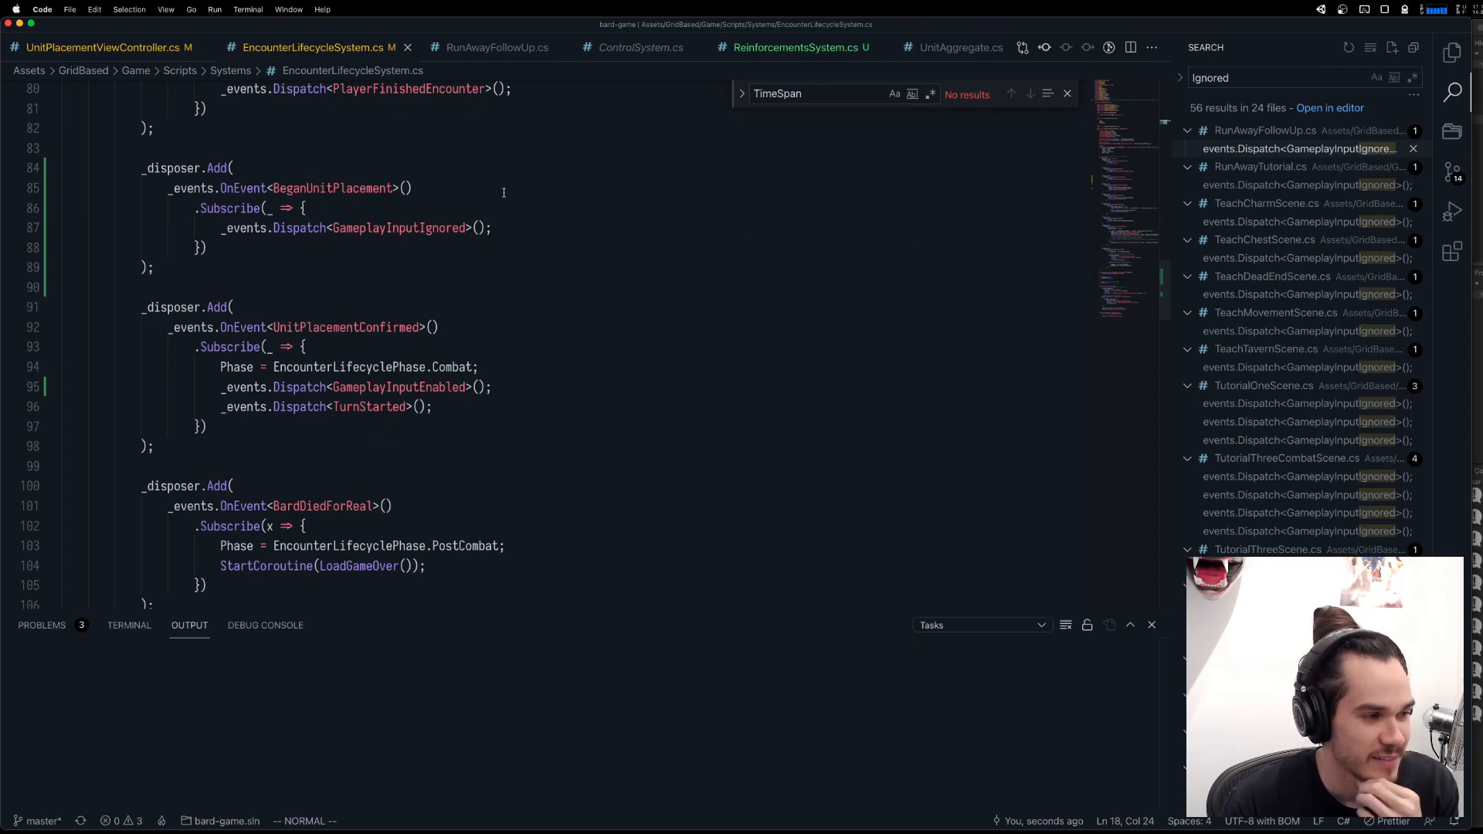
pyautogui.press('super+Tab')
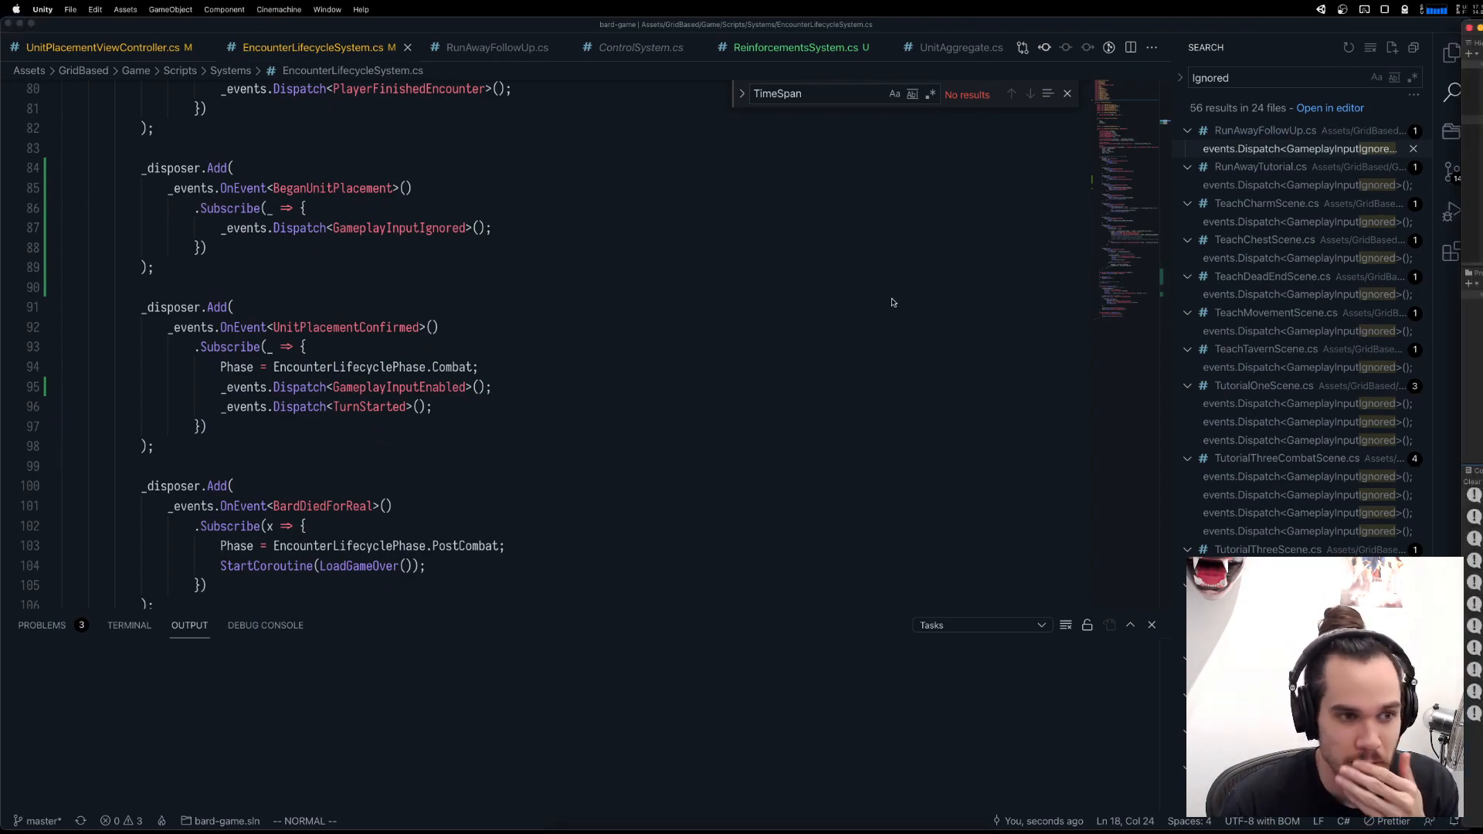
pyautogui.hotkey('ctrl', 'Up')
pyautogui.click(503, 190)
pyautogui.click(698, 45)
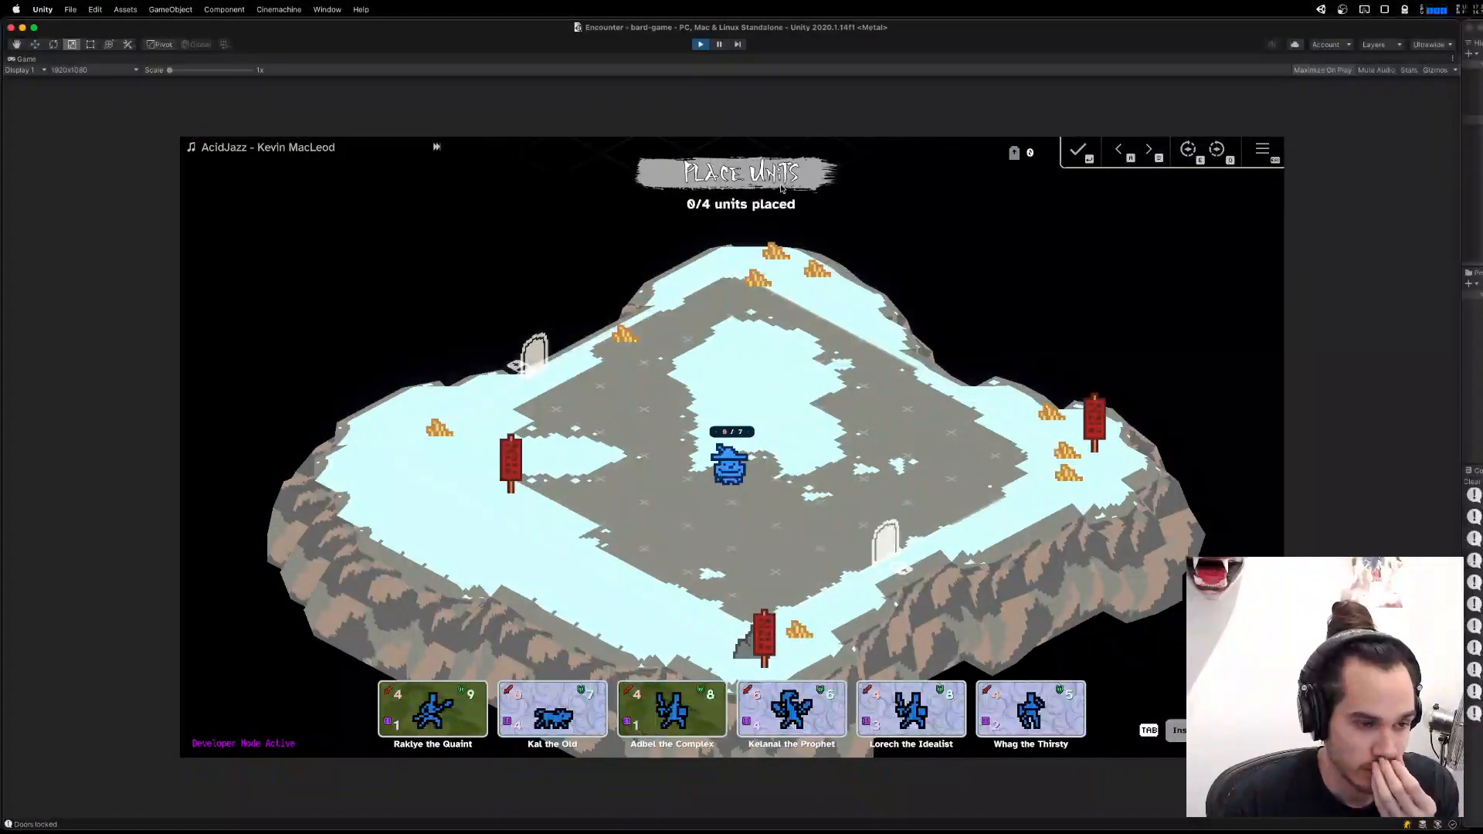
# Return to Visual Studio Code and open the GameplayInputIgnored usage in RunAwayFollowUp.cs from the search results.
pyautogui.hotkey('ctrl', 'Up')
pyautogui.click(415, 507)
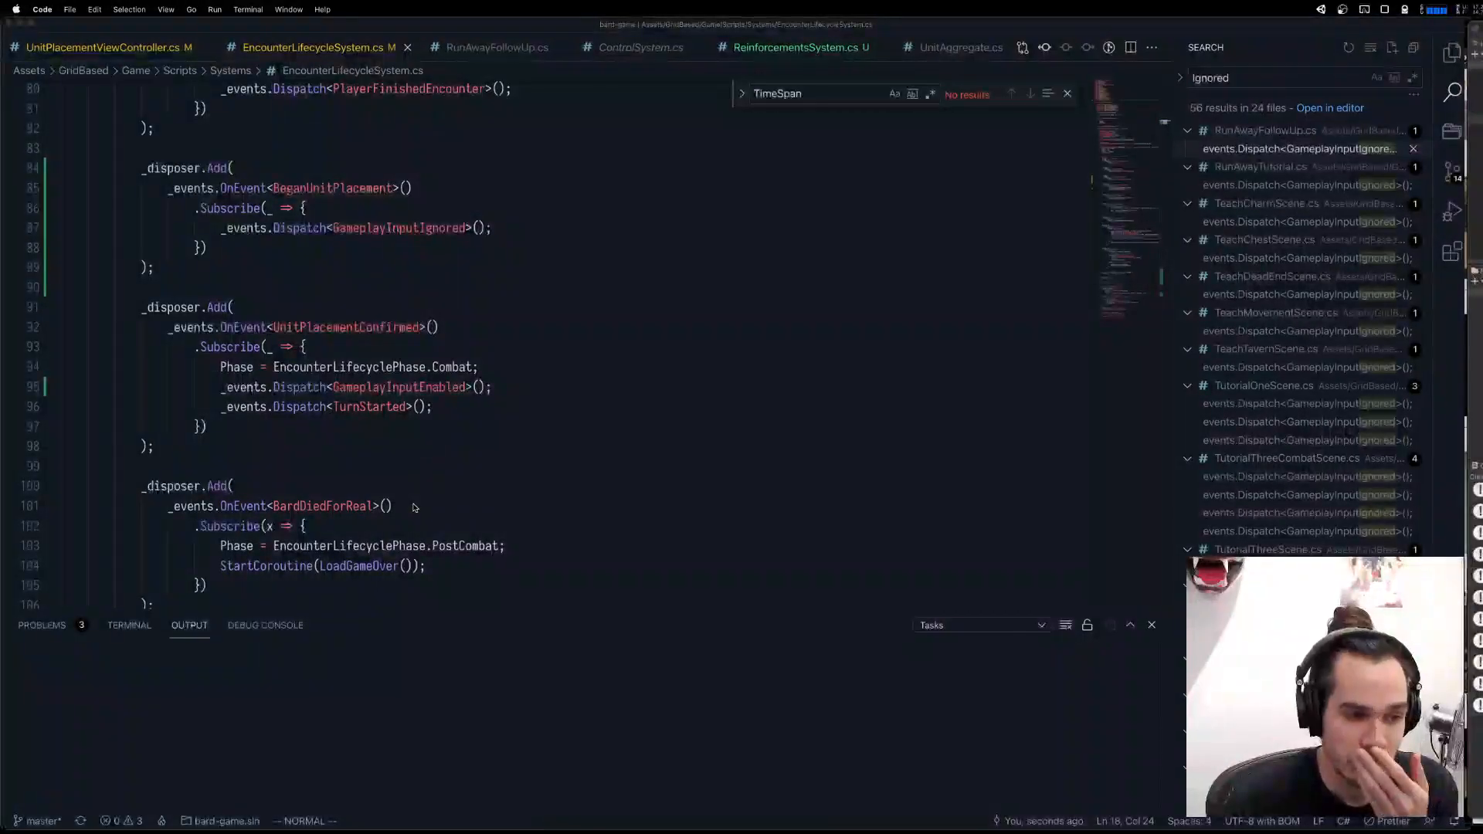
pyautogui.click(510, 228)
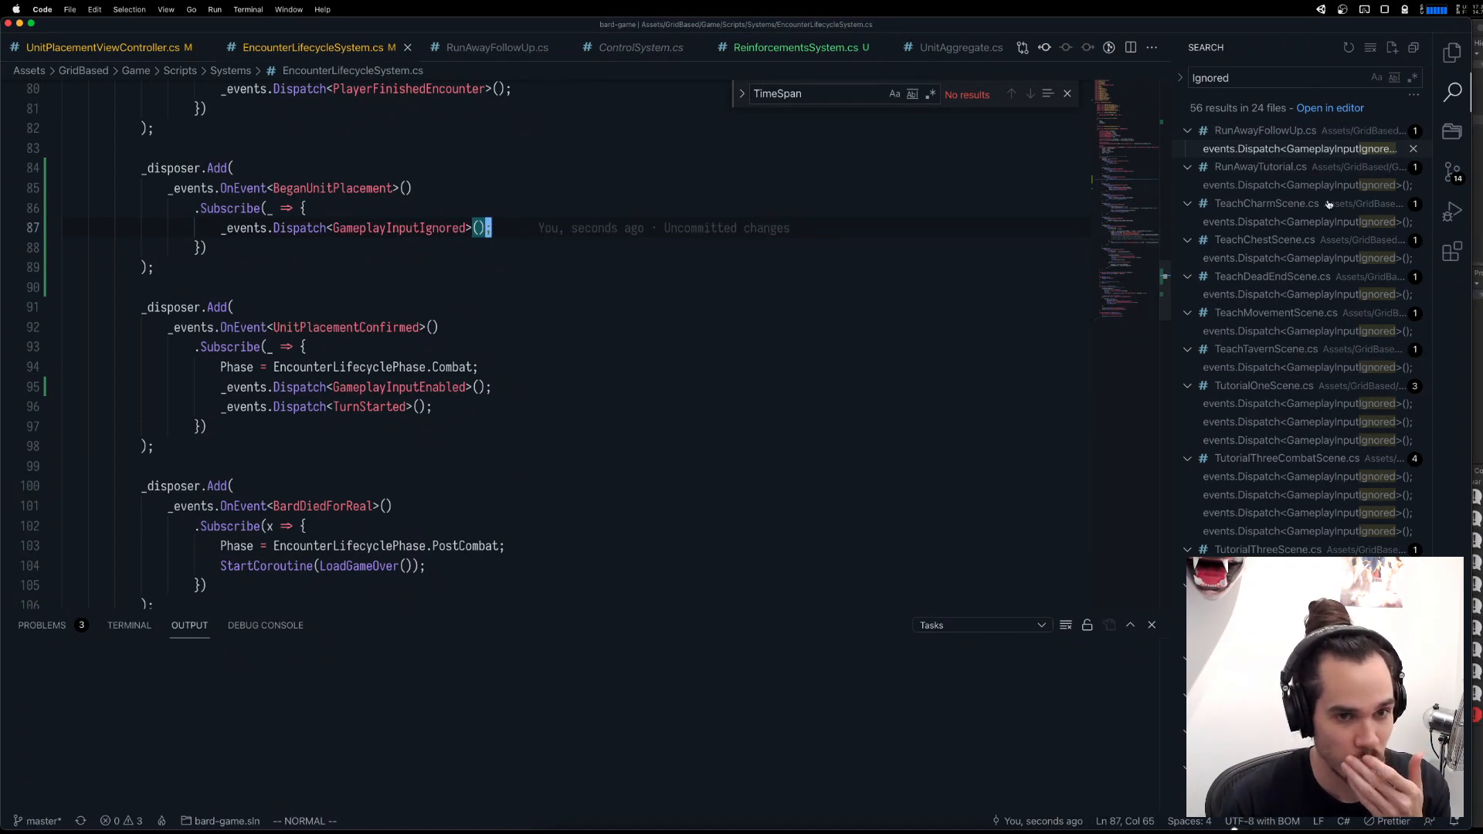
pyautogui.click(1356, 150)
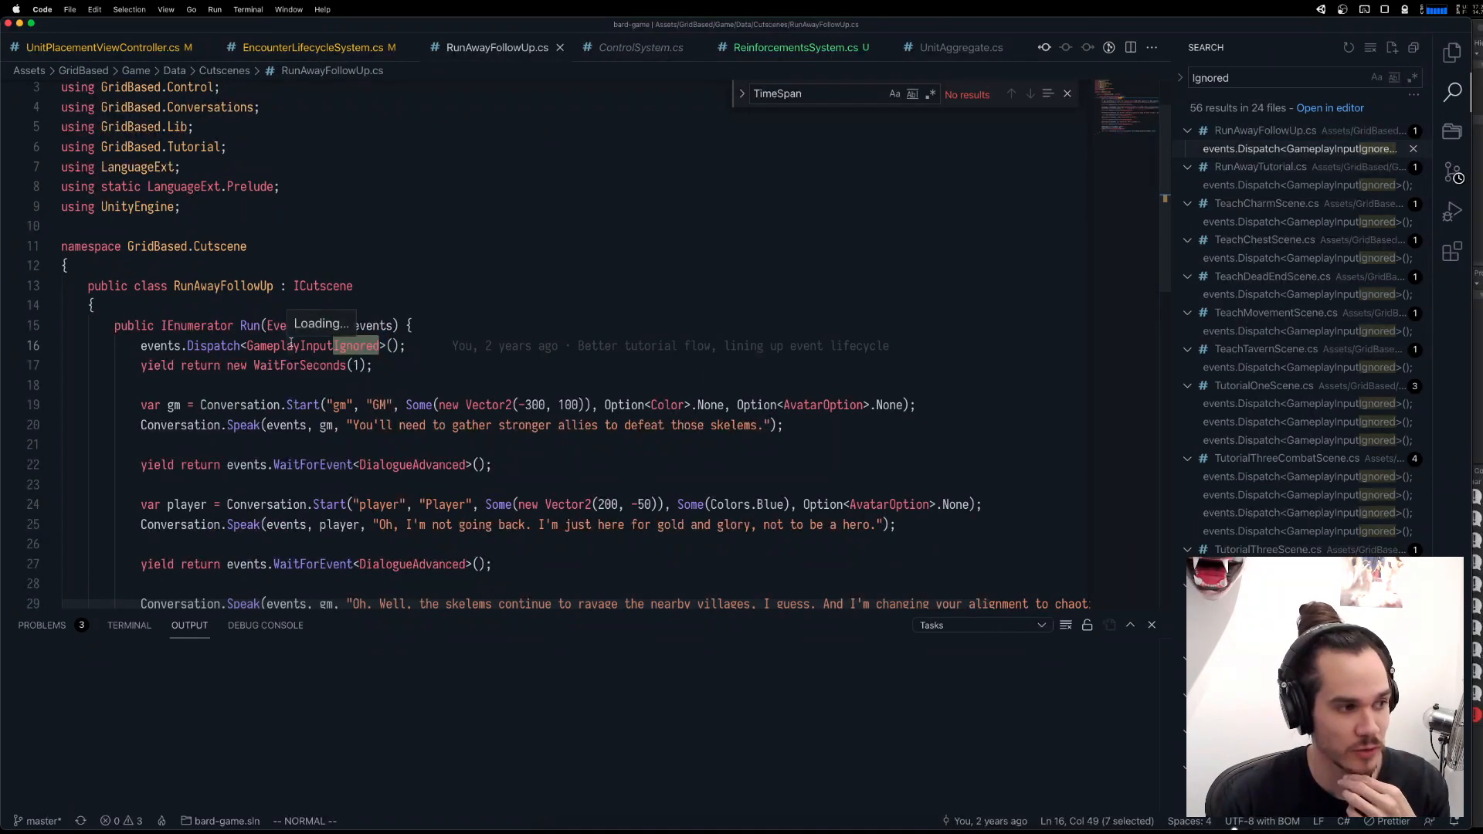
# Switch to Unity, run the game, and begin the upper encounter on the story map.
pyautogui.click(1235, 831)
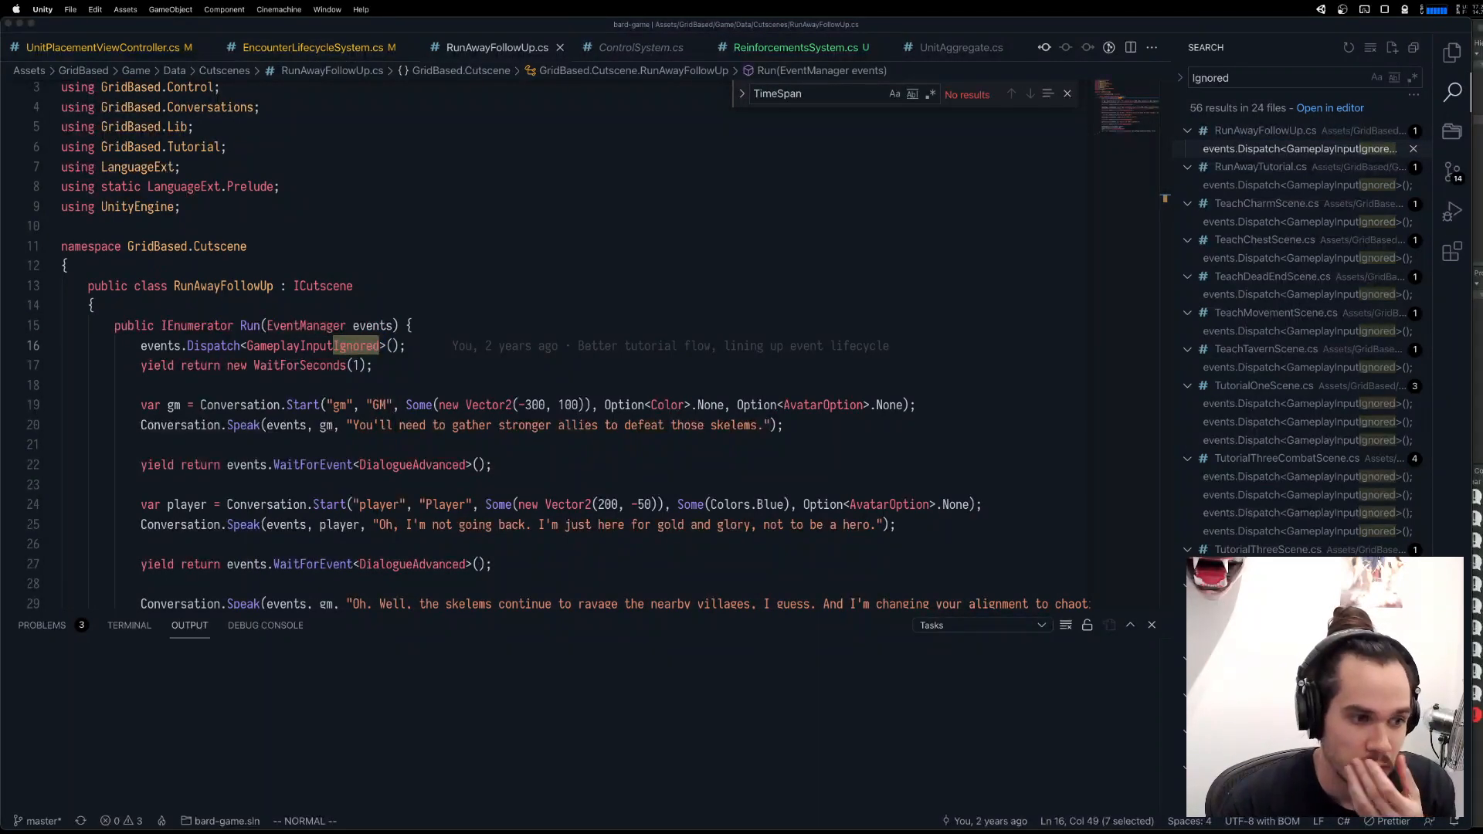
pyautogui.hotkey('ctrl', 'Up')
pyautogui.click(478, 140)
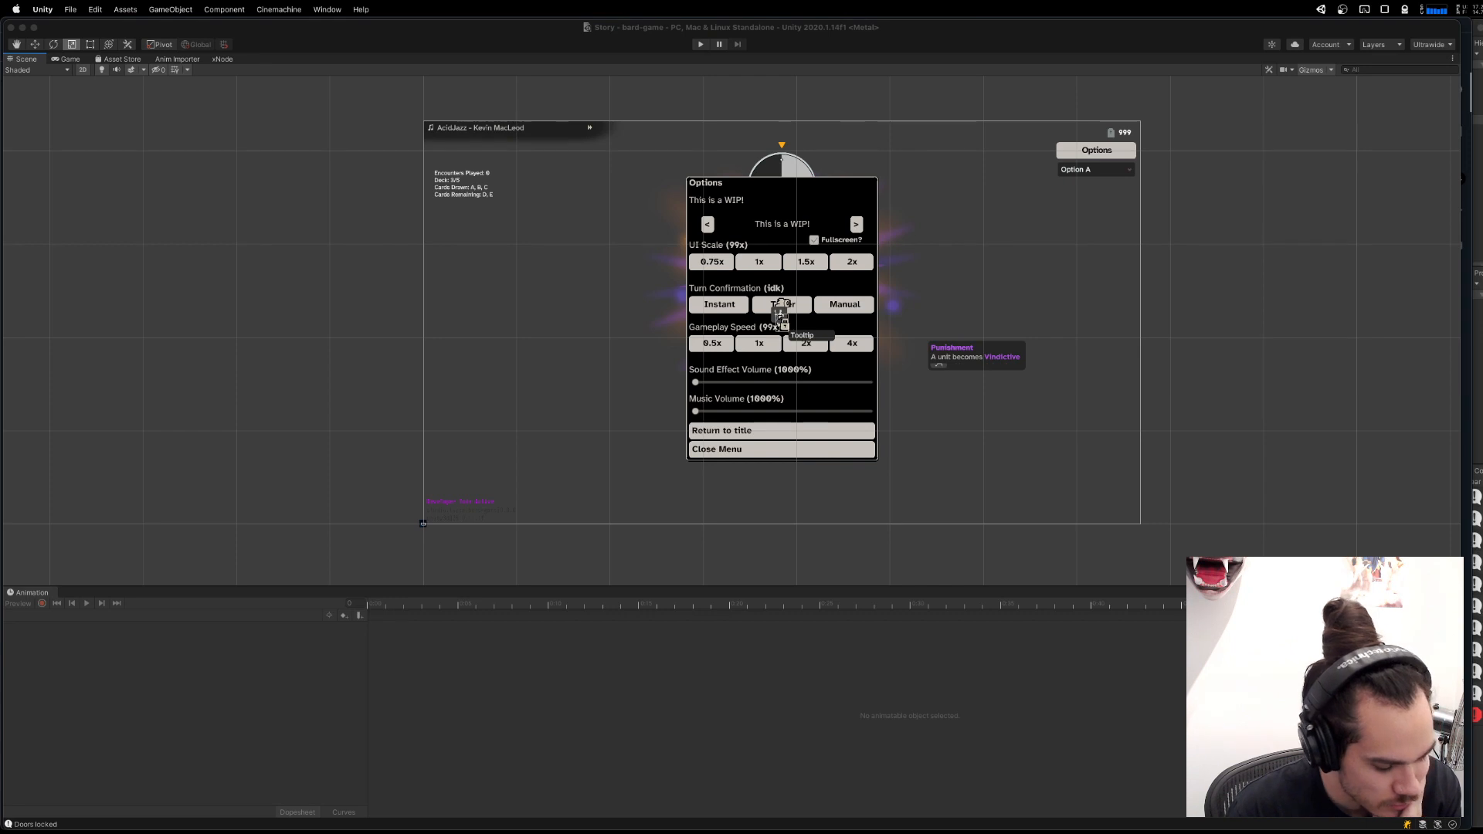
pyautogui.moveTo(1280, 829)
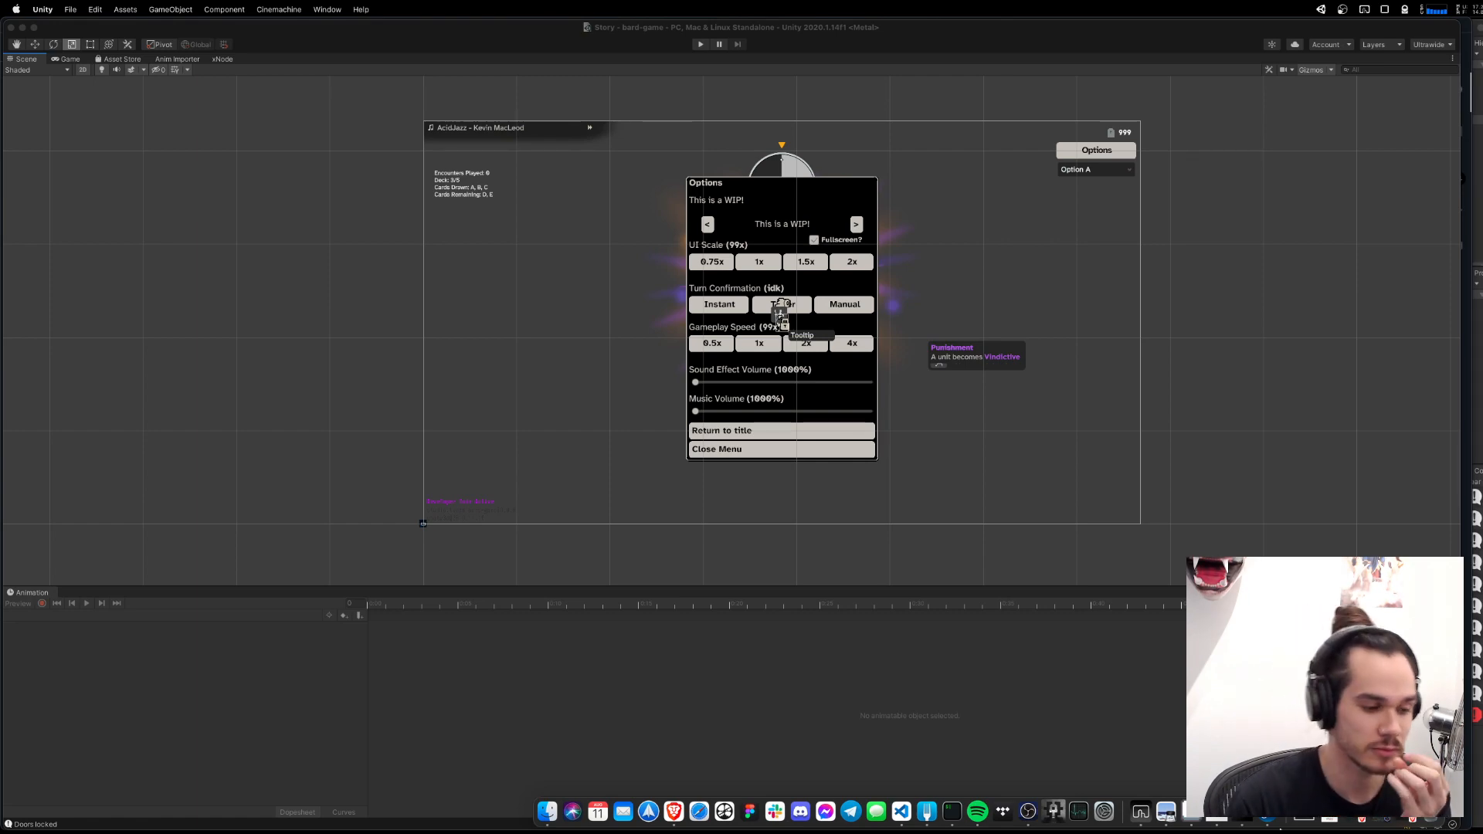
pyautogui.hotkey('ctrl', 'Up')
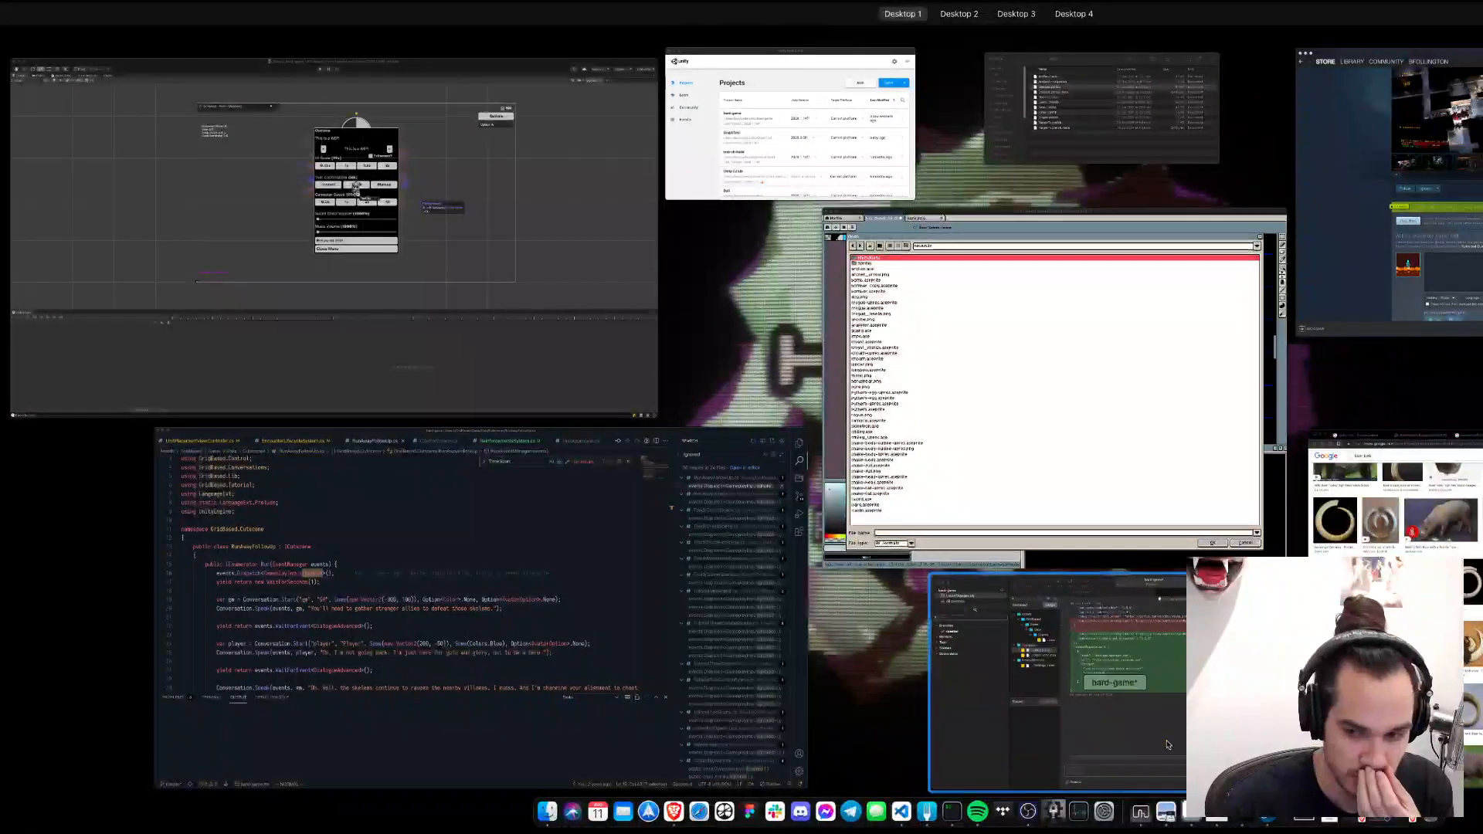
pyautogui.click(421, 319)
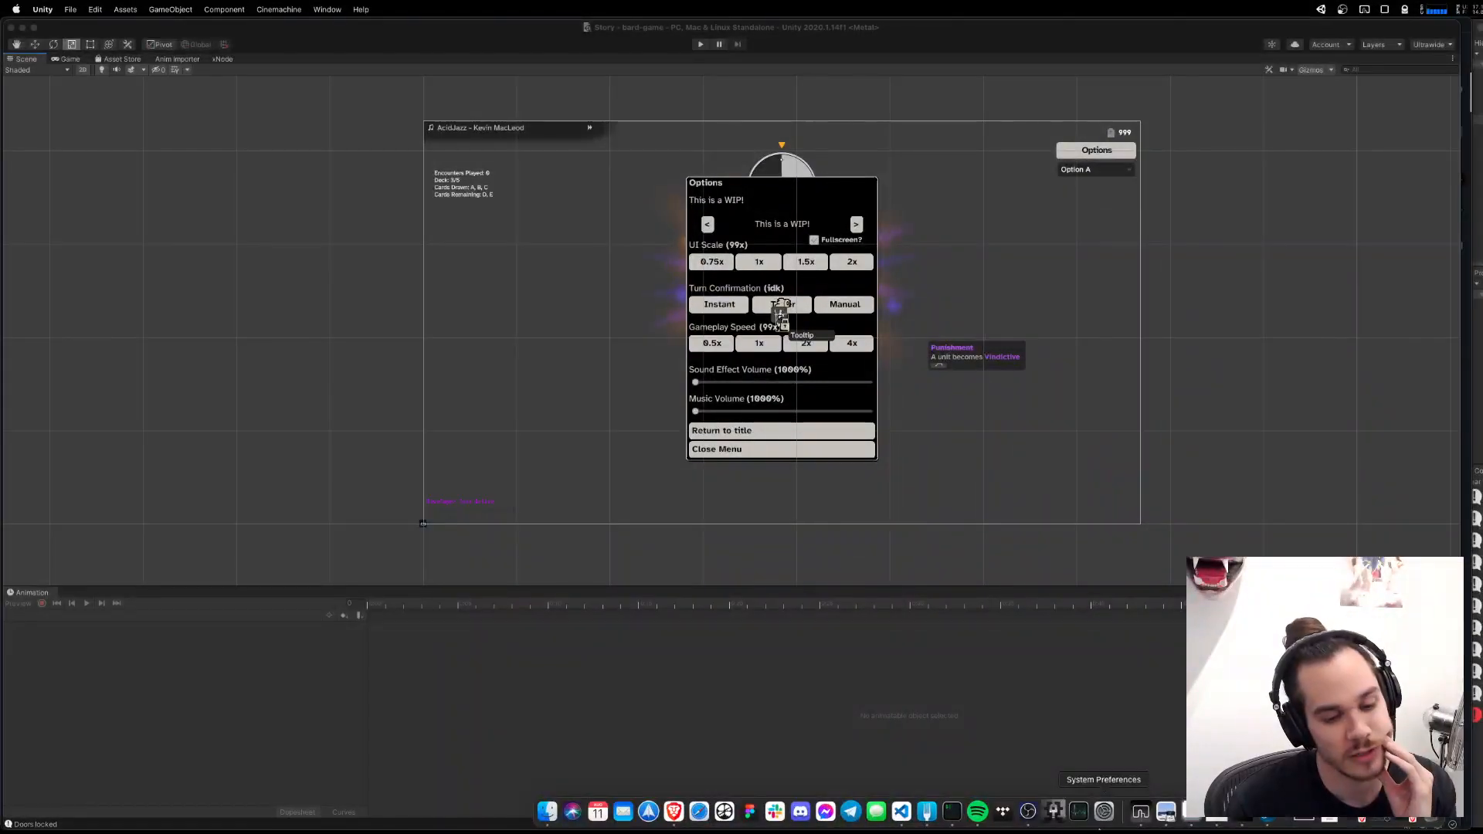
pyautogui.click(698, 46)
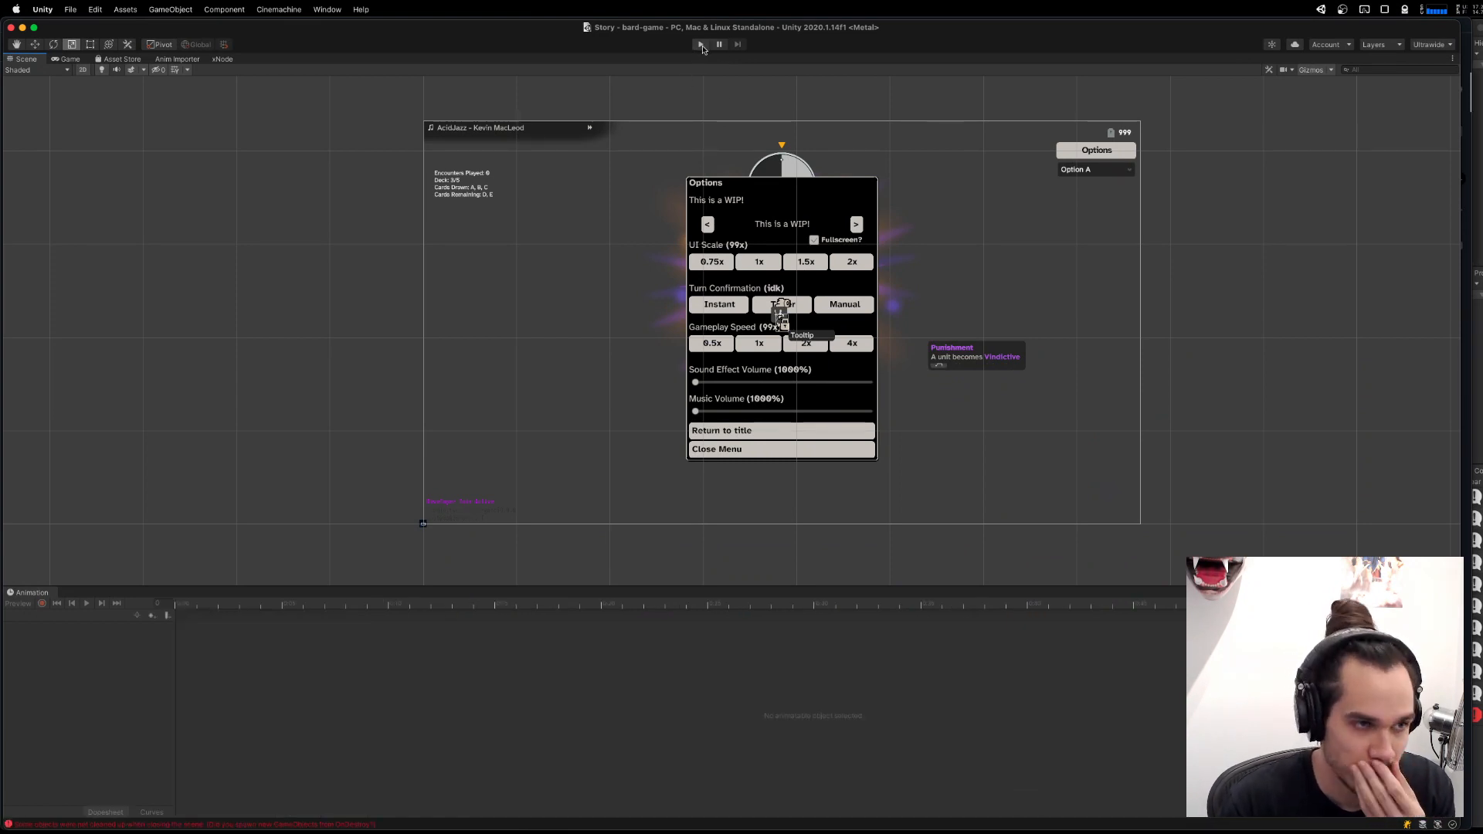
pyautogui.click(702, 45)
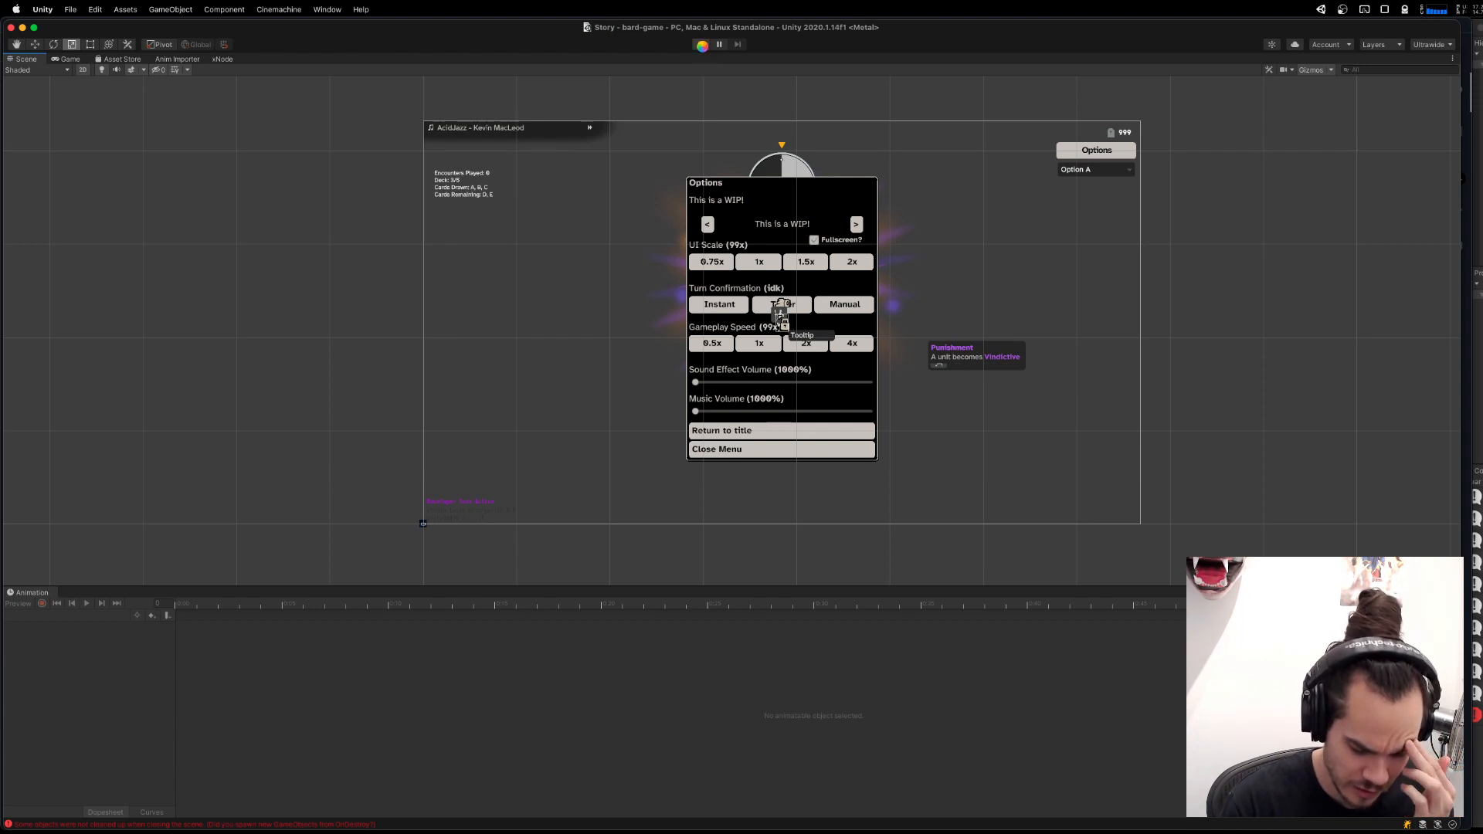
pyautogui.moveTo(952, 812)
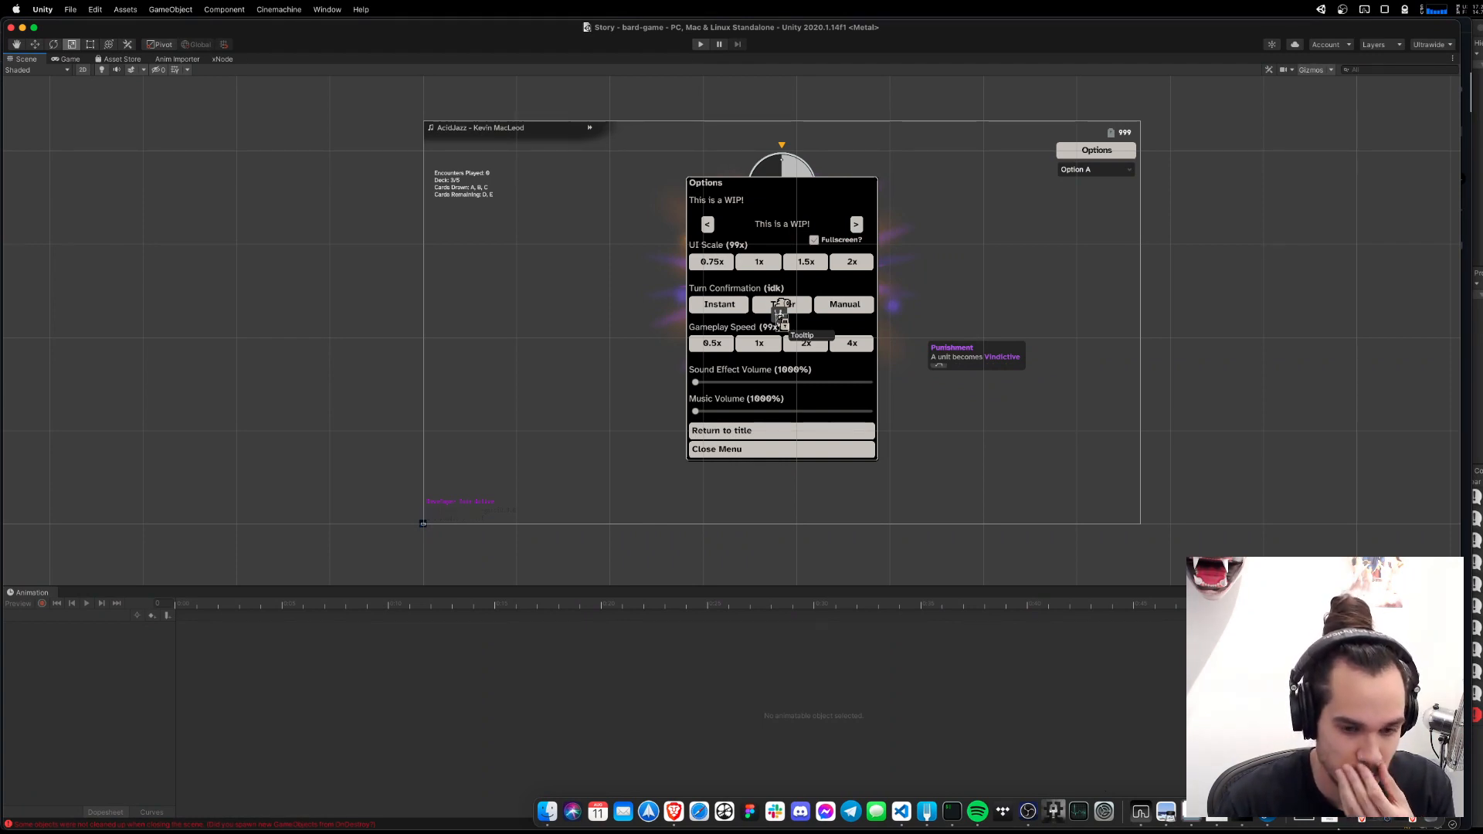
pyautogui.press('super+p')
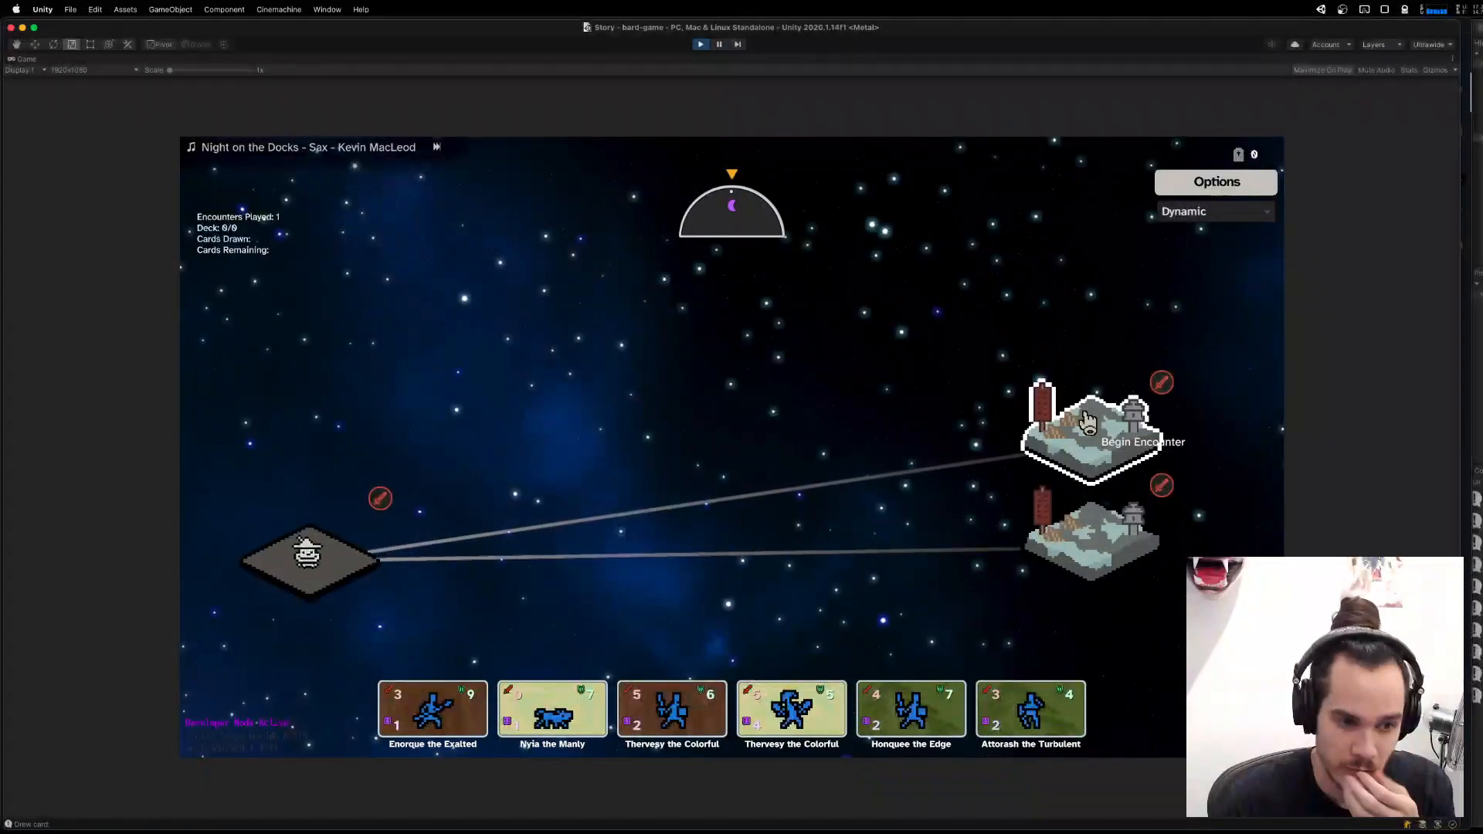
pyautogui.click(1088, 422)
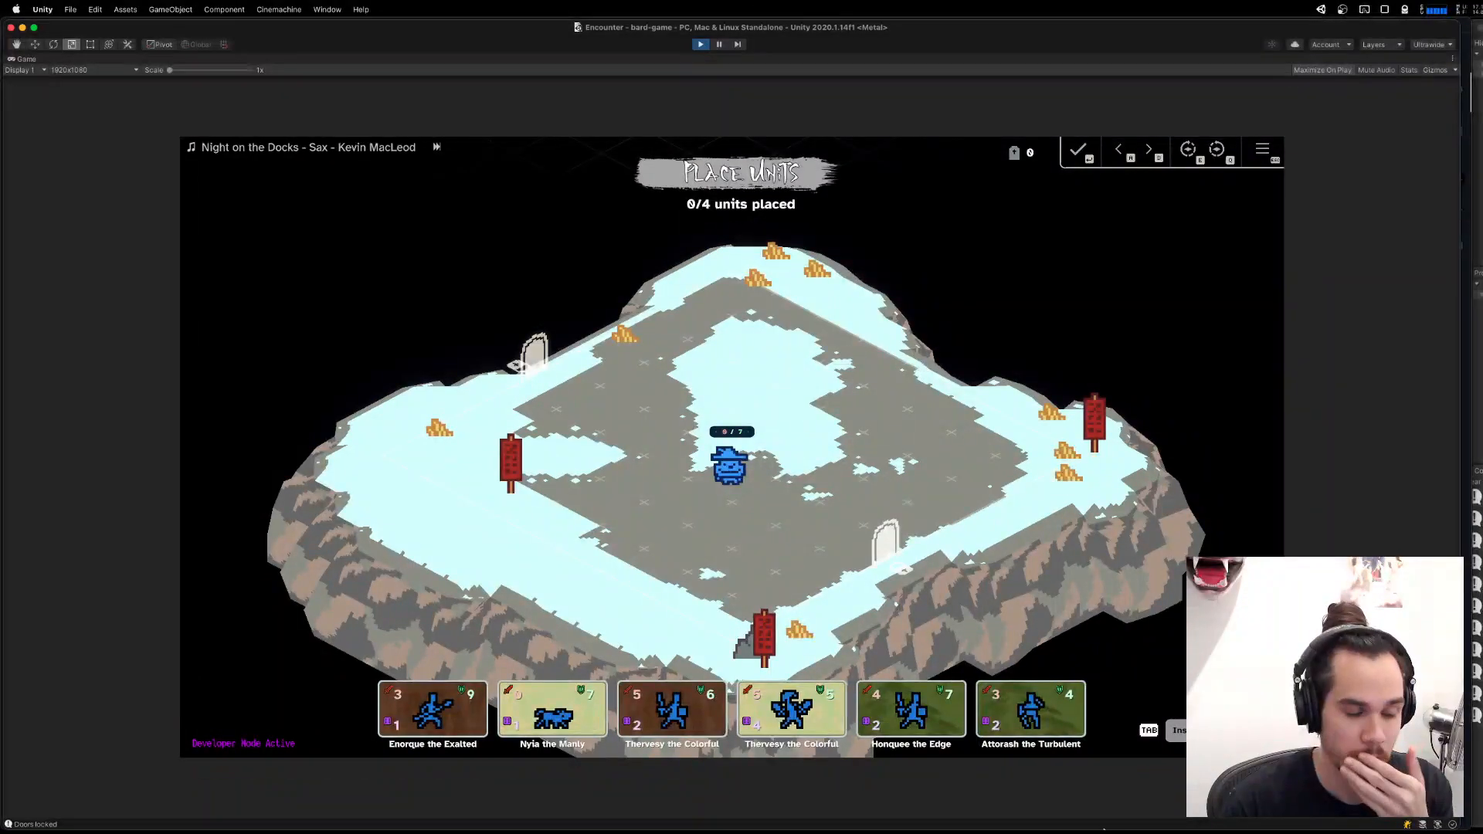
# Switch to Visual Studio Code and review the event subscriptions in the Awake method of ReinforcementsSystem.cs.
pyautogui.click(910, 821)
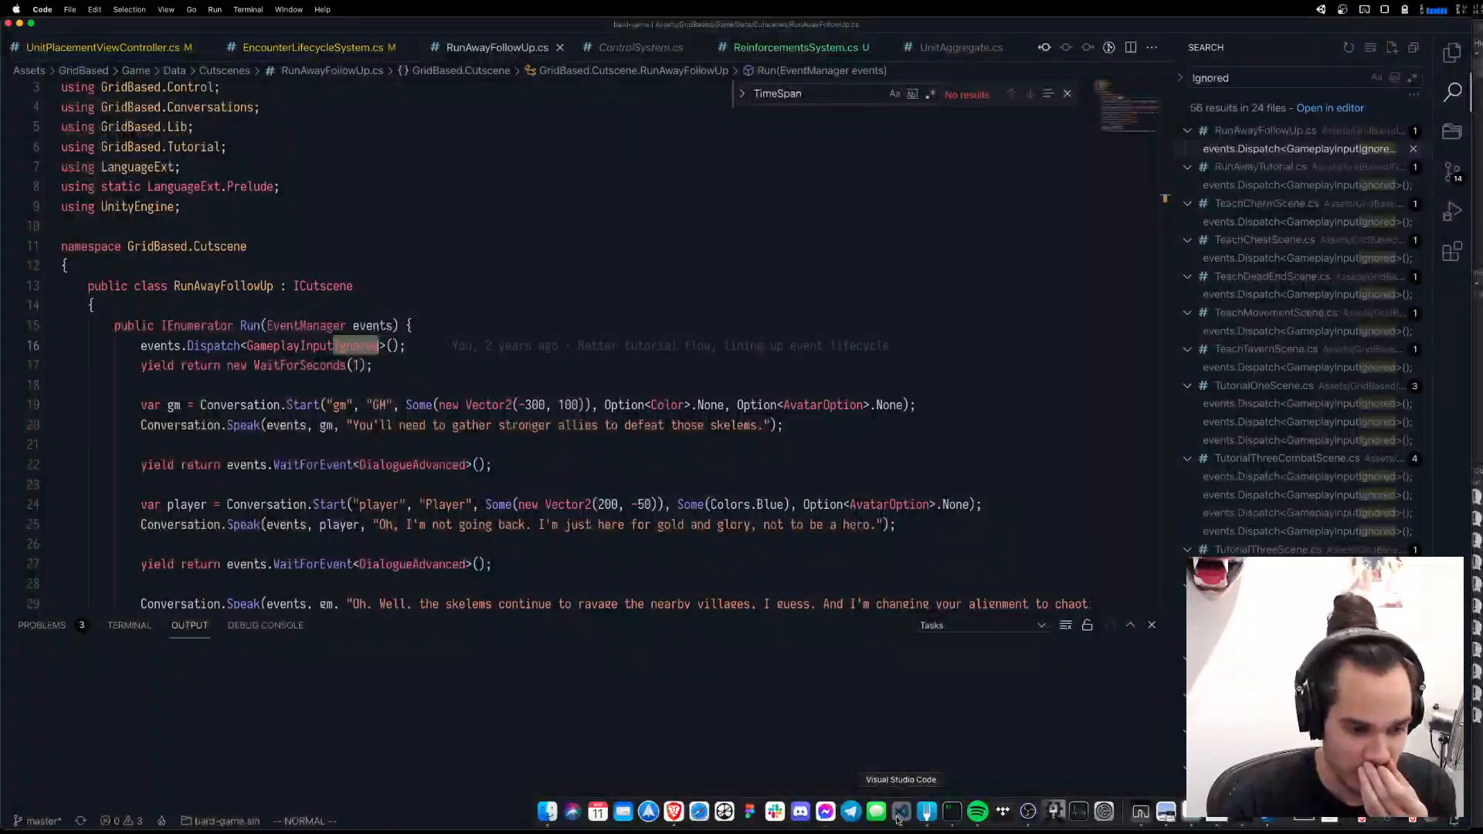
pyautogui.click(757, 425)
pyautogui.click(762, 339)
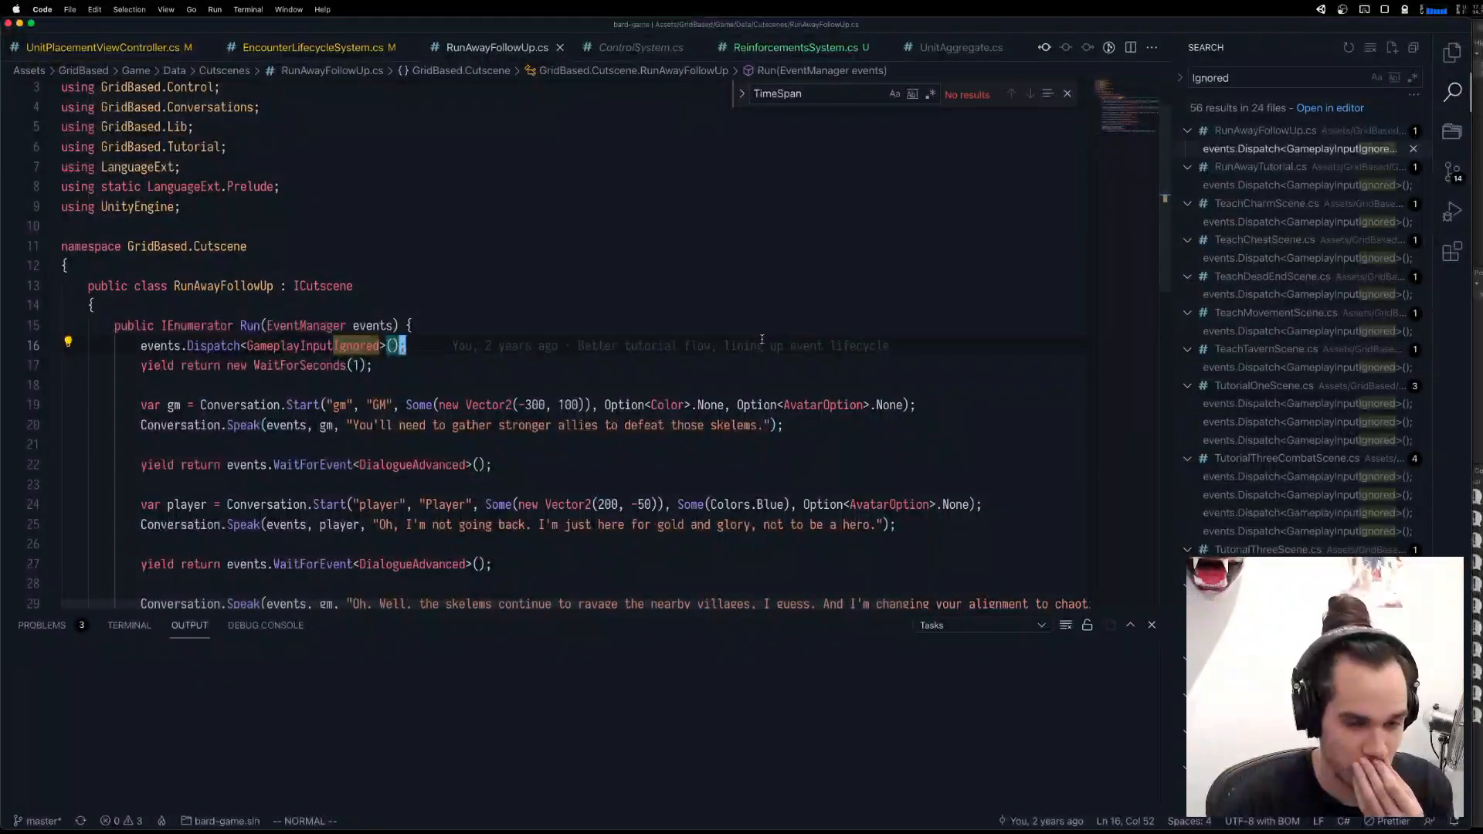
pyautogui.moveTo(762, 341)
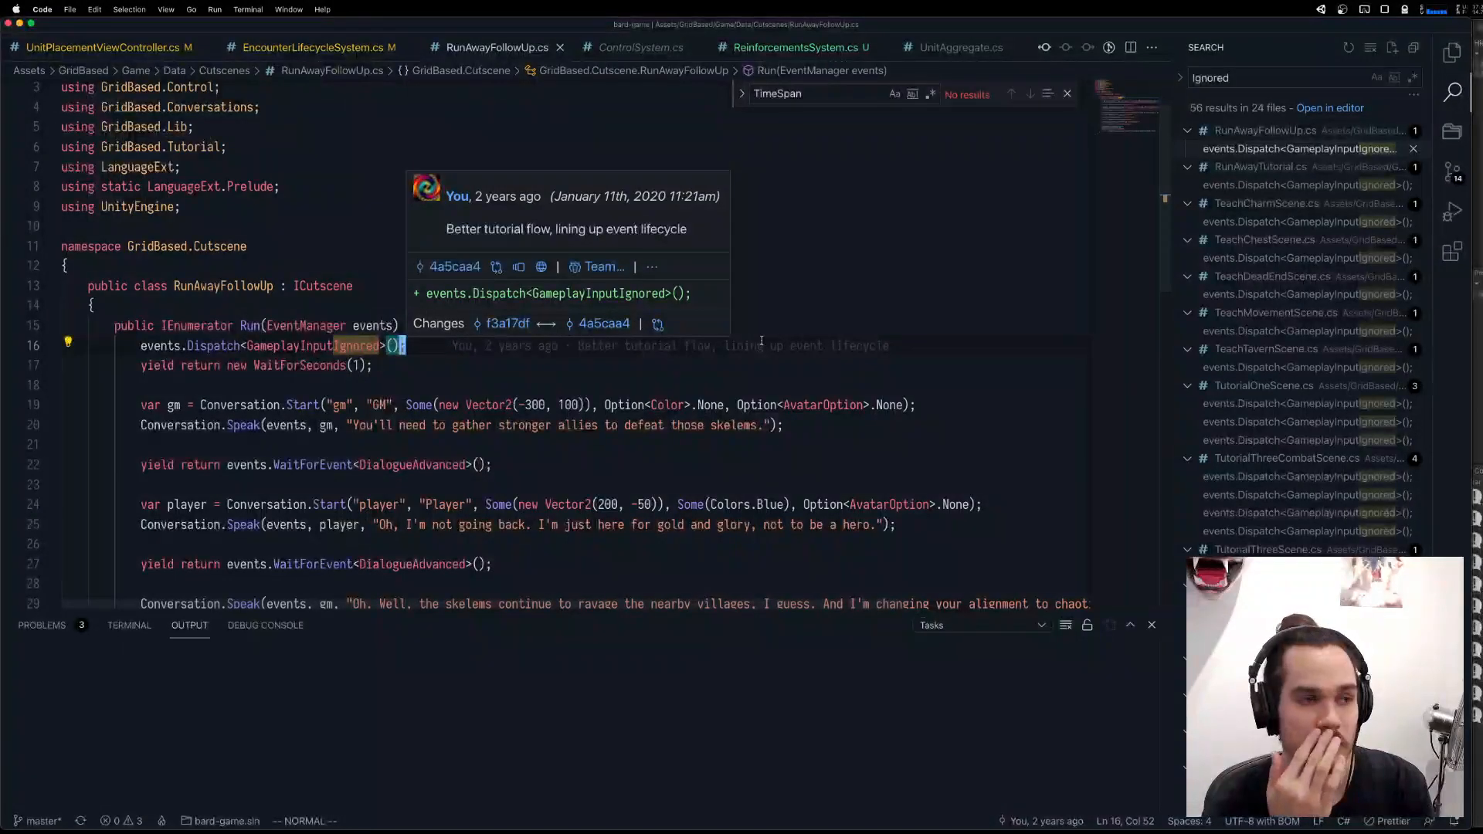
pyautogui.click(796, 47)
pyautogui.scroll(-5, 554, 432)
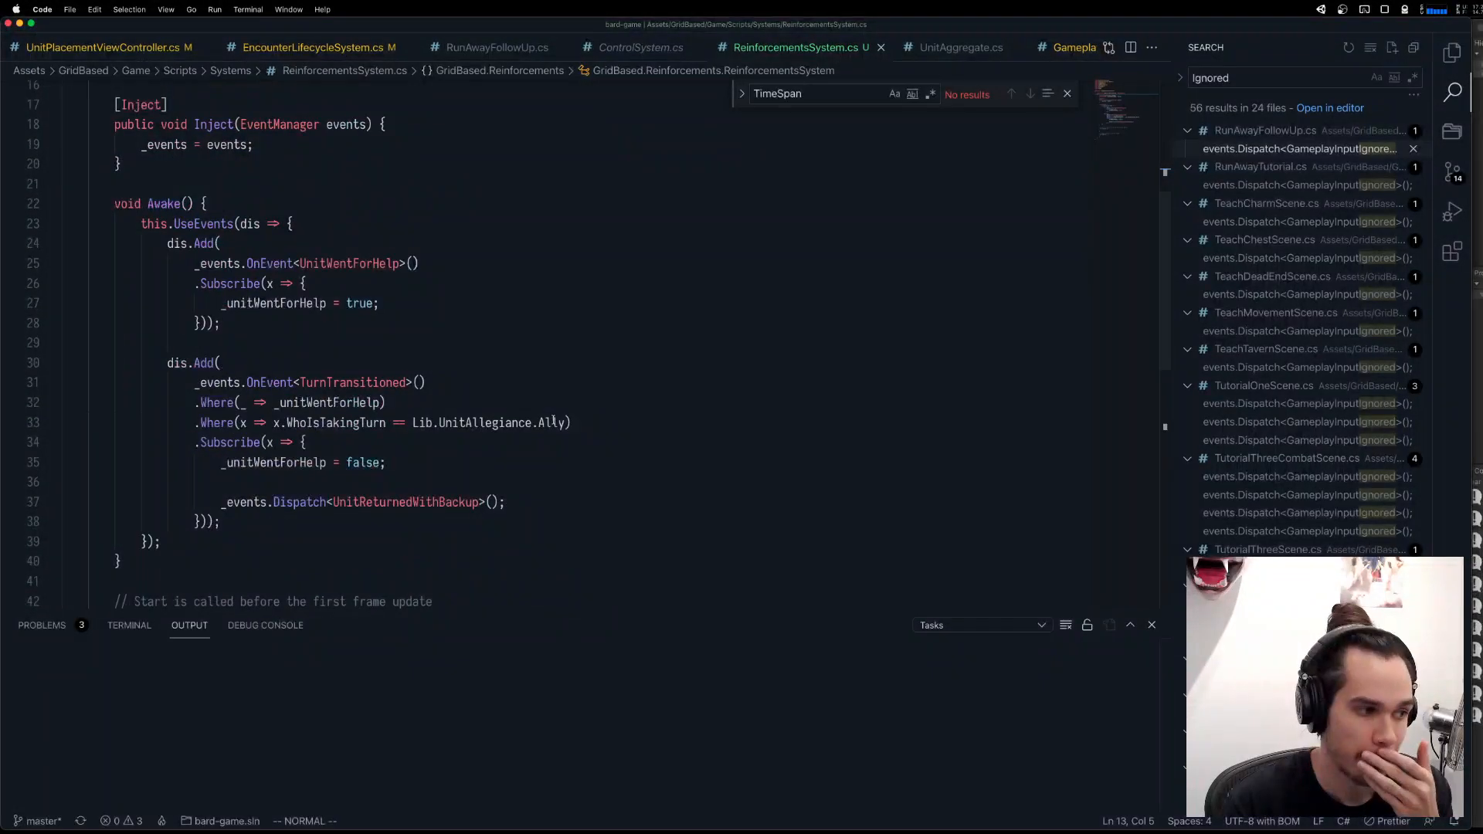
# Delete the BeganUnitPlacement subscription block in EncounterLifecycleSystem.cs and undo the deletion.
pyautogui.click(306, 48)
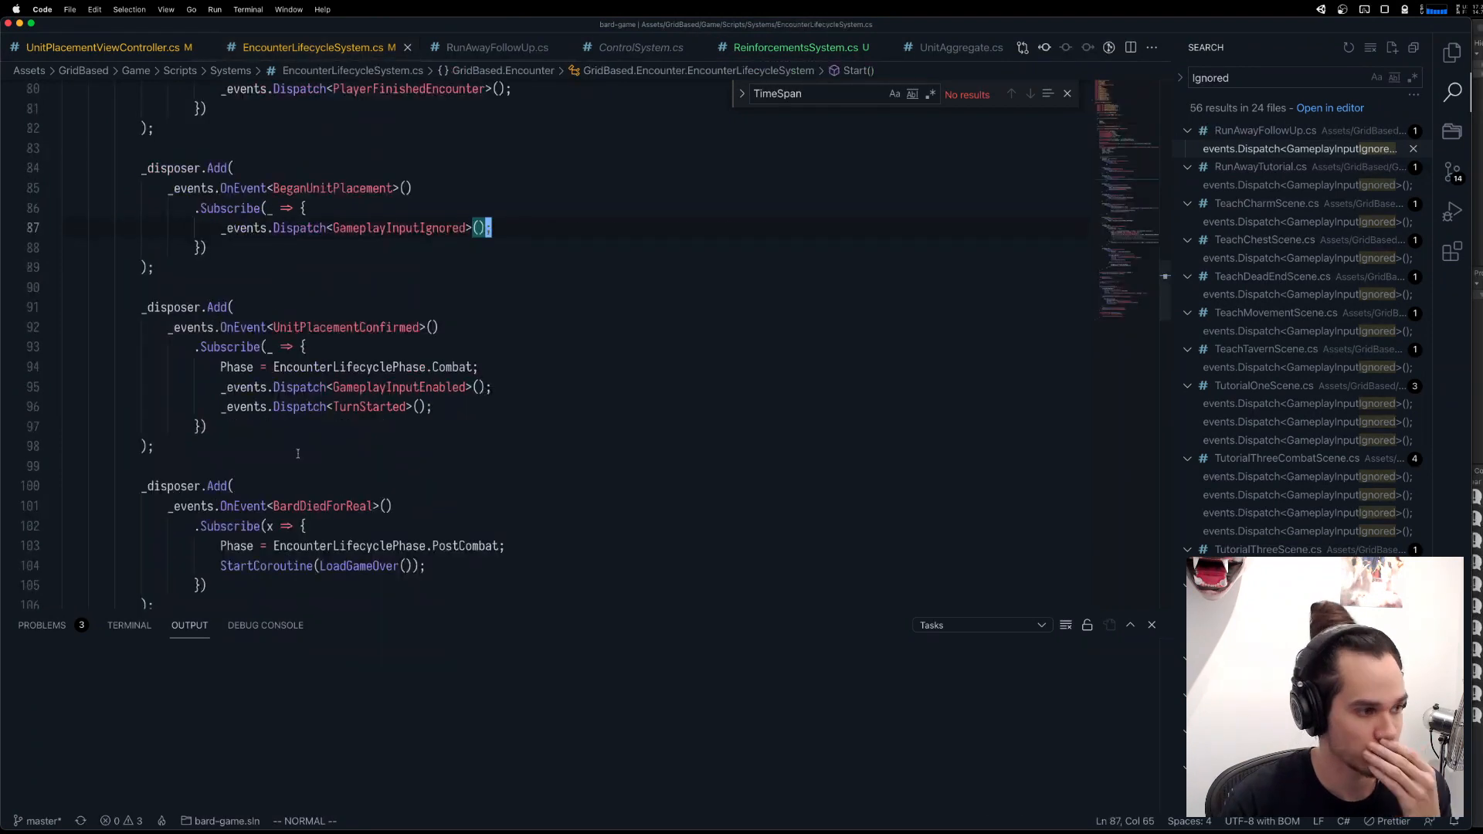
pyautogui.press('k')
pyautogui.press('k')
pyautogui.press('k')
pyautogui.press('V')
pyautogui.press('j')
pyautogui.press('j')
pyautogui.press('j')
pyautogui.press('j')
pyautogui.press('j')
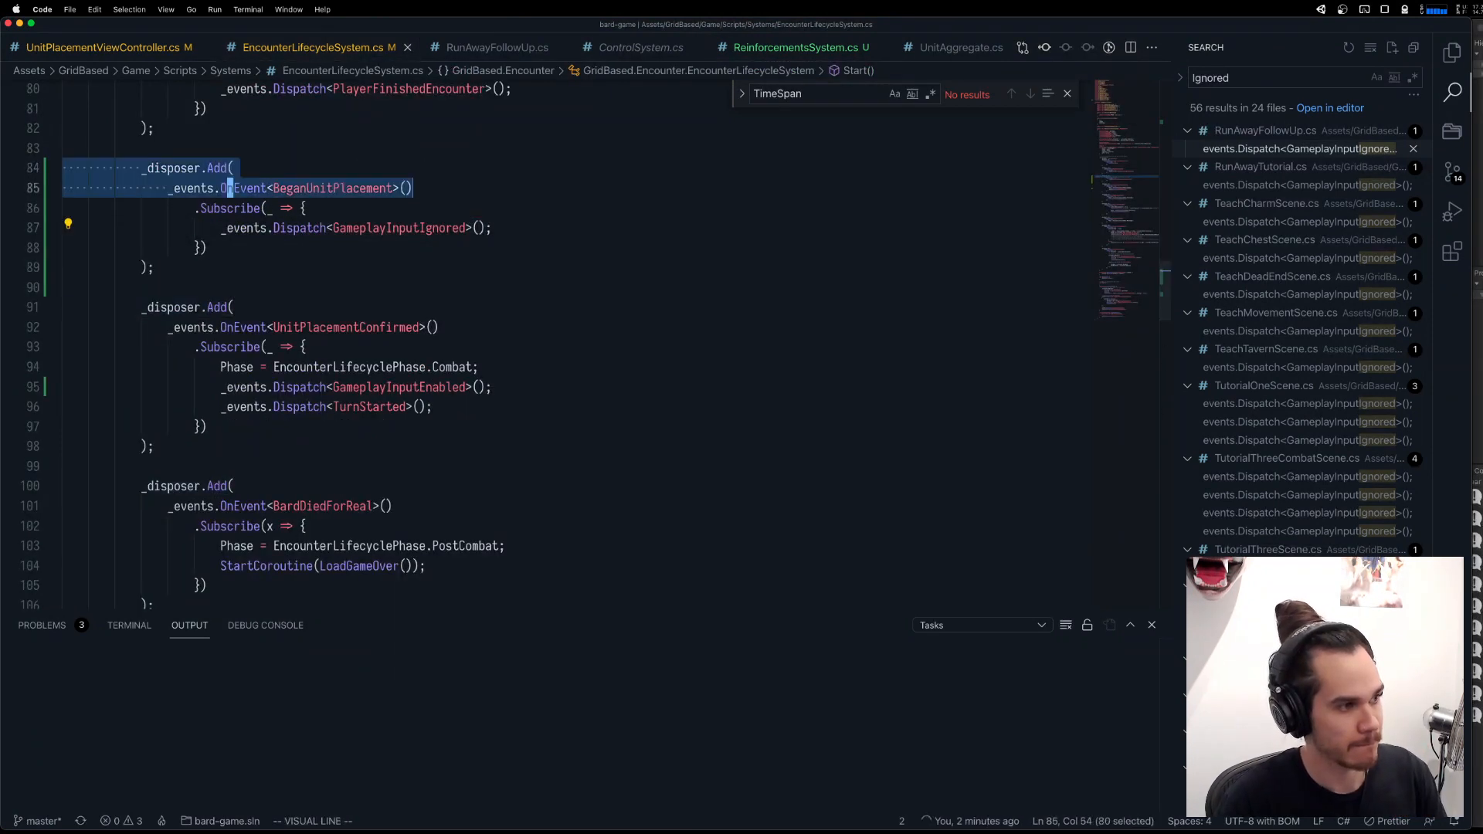
pyautogui.press('d')
pyautogui.press('u')
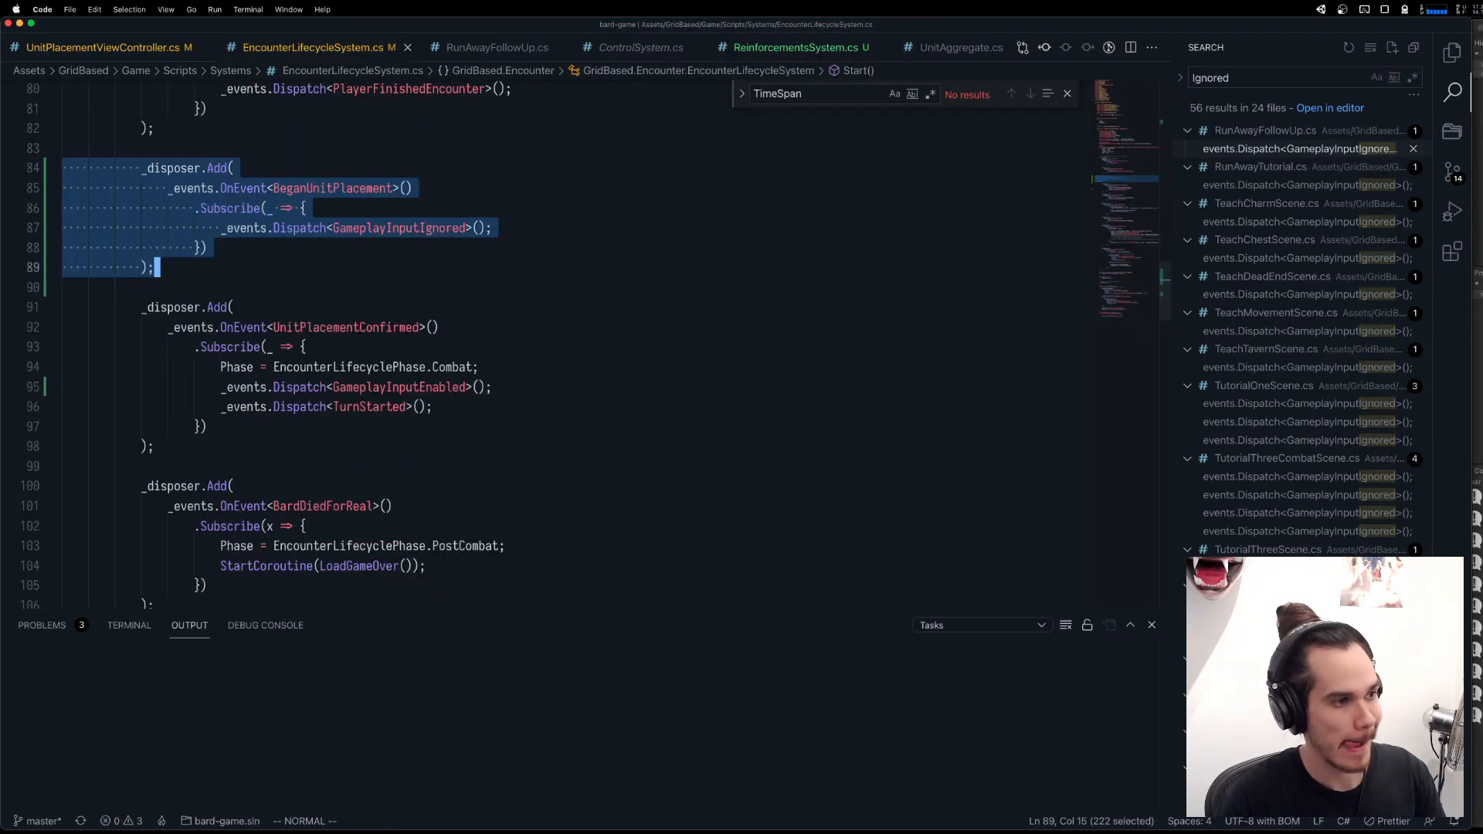
# Comment out the GameplayInputIgnored dispatch in the BeganUnitPlacement subscription and the GameplayInputEnabled dispatch in the UnitPlacementConfirmed subscription.
pyautogui.press('A')
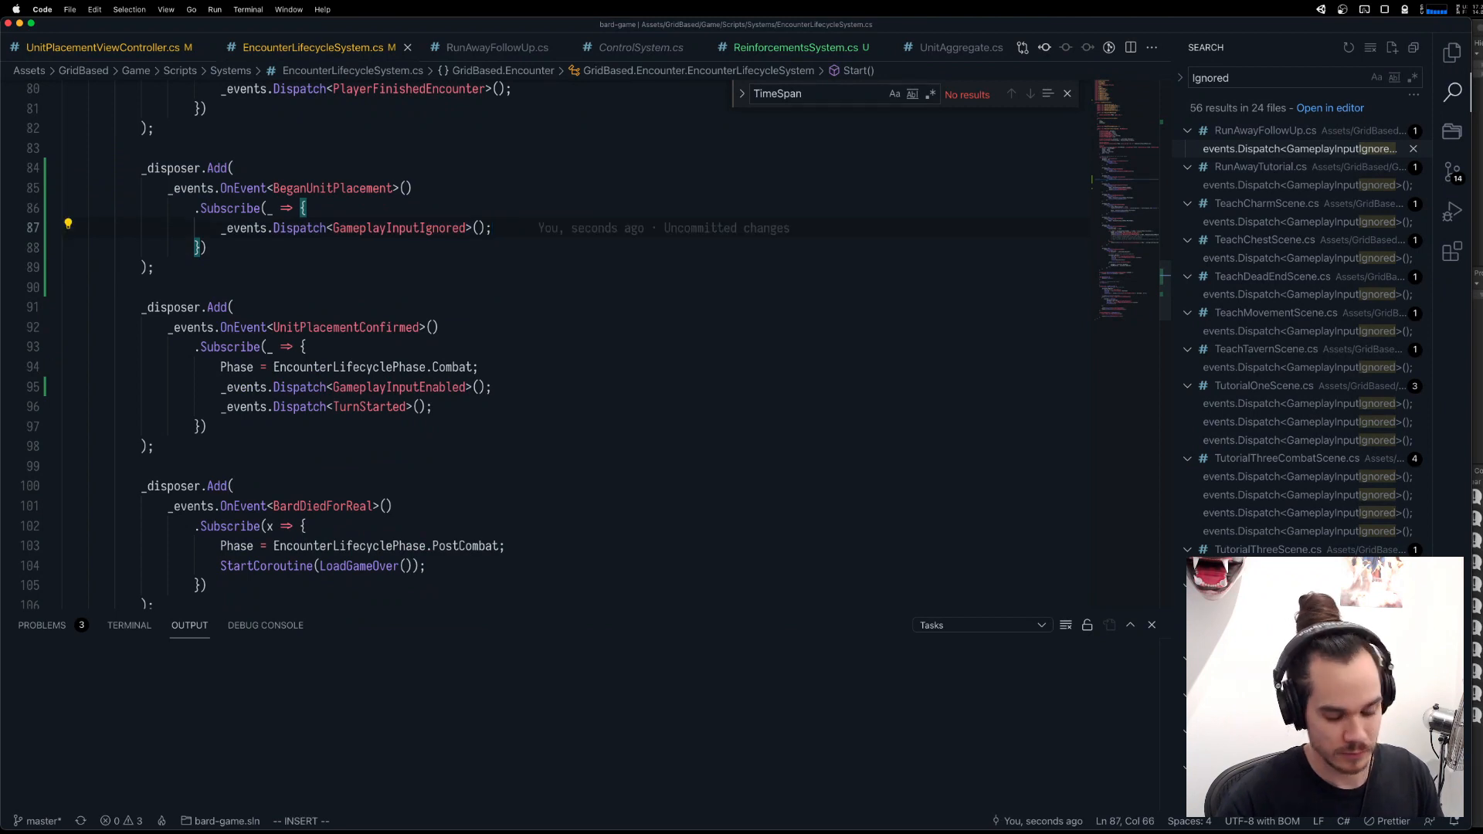
pyautogui.press('super+slash')
pyautogui.click(508, 387)
pyautogui.press('super+slash')
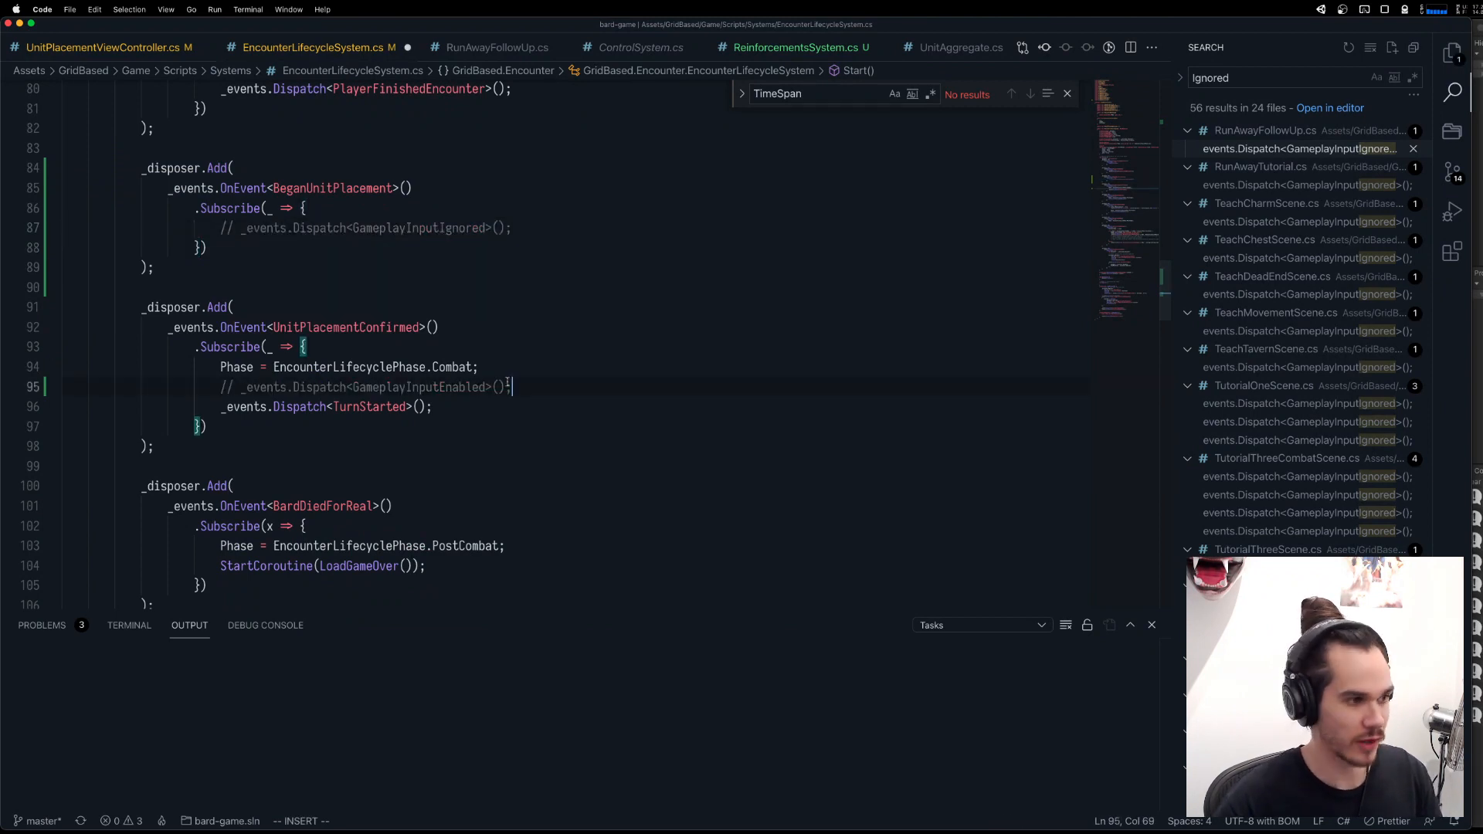
# Below the commented-out GameplayInputIgnored dispatch, add an attributed TODO comment: "we need to prevent unit selection being possible during unit placement".
pyautogui.click(550, 235)
pyautogui.press('Return')
pyautogui.write('// ')
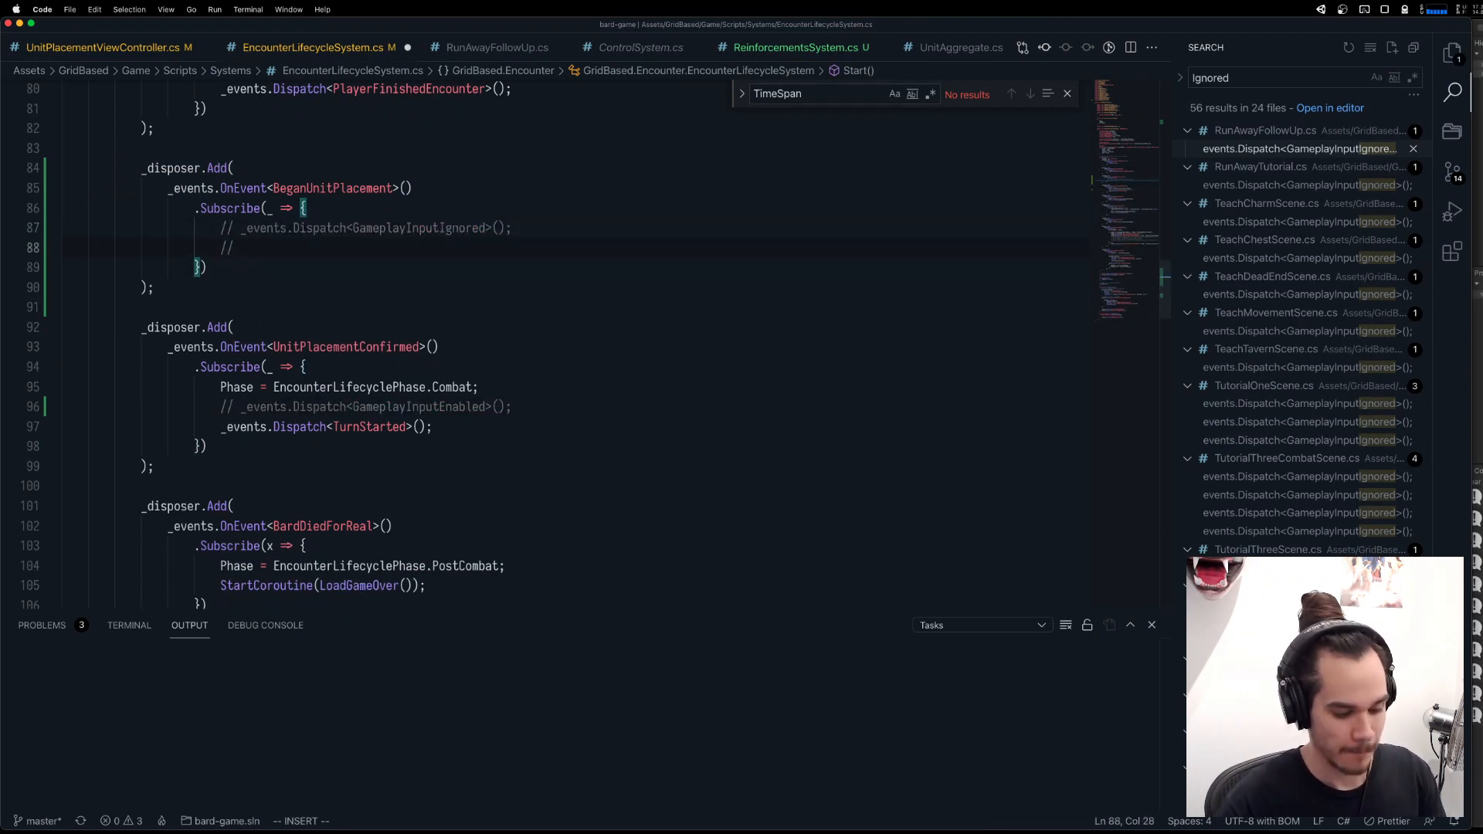
pyautogui.write('TODO(ben): ')
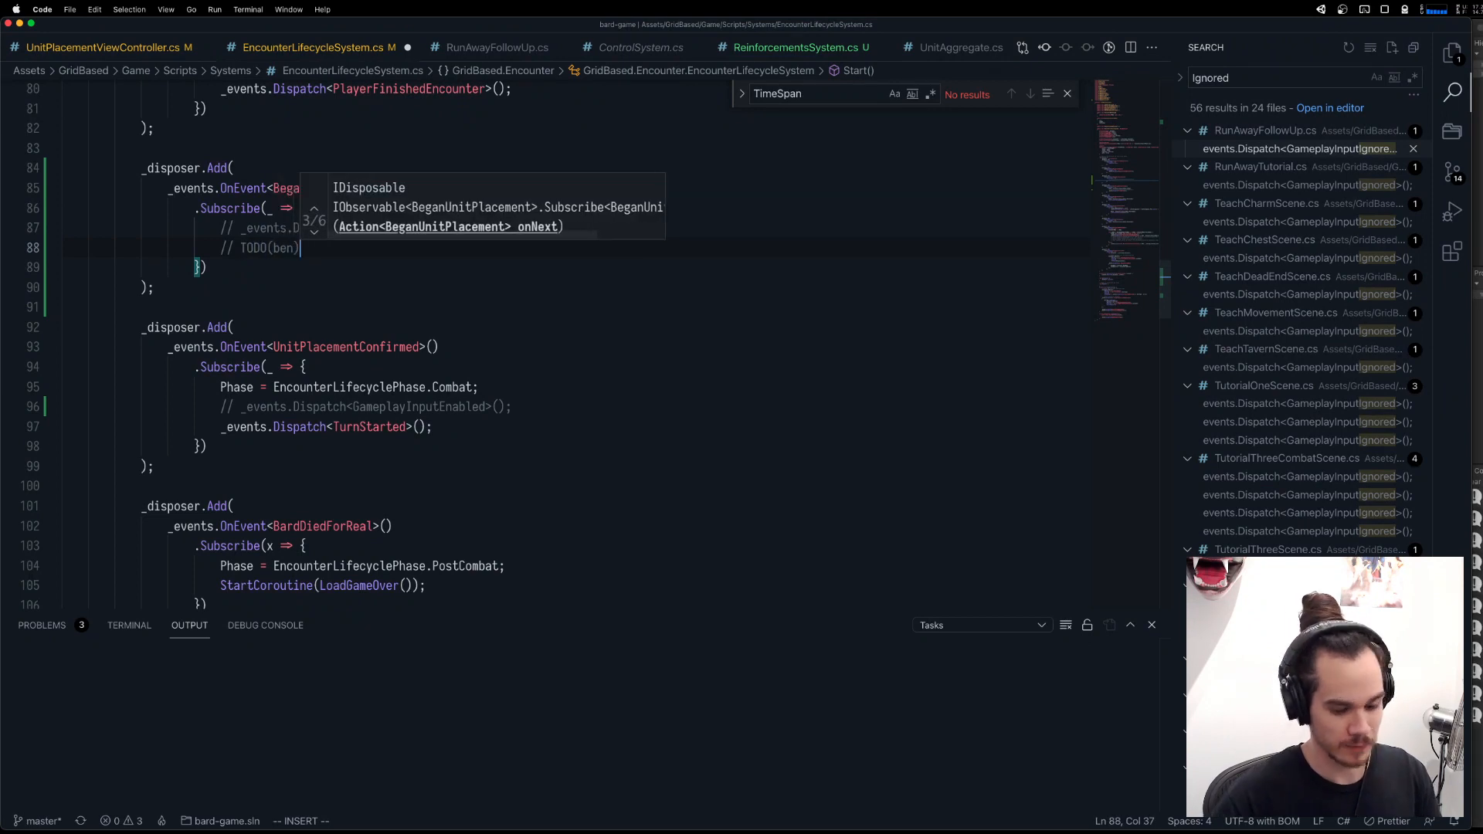
pyautogui.write('we need to p')
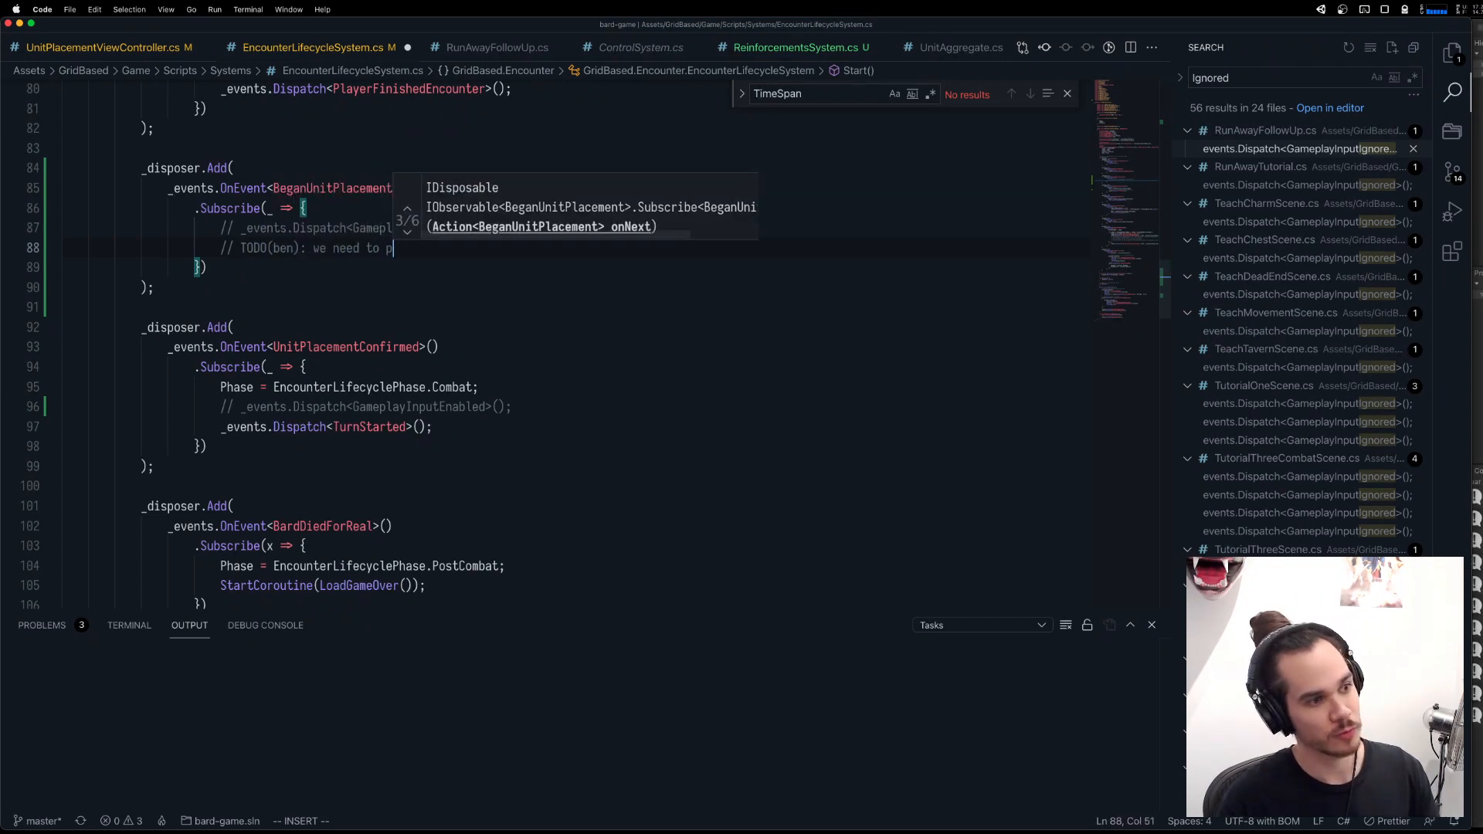
pyautogui.write('revent unit selection b')
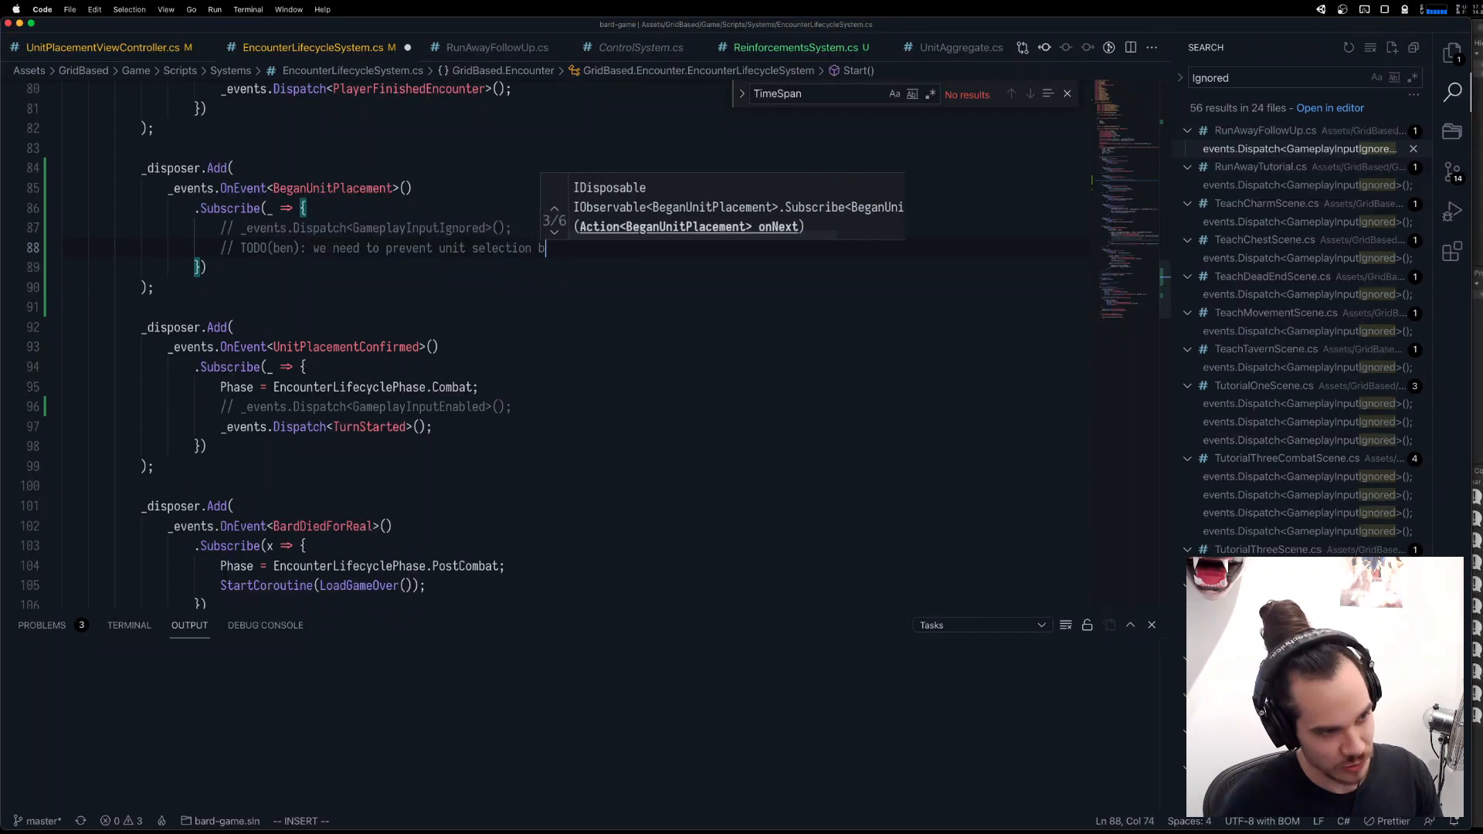
pyautogui.write('eing possible during u')
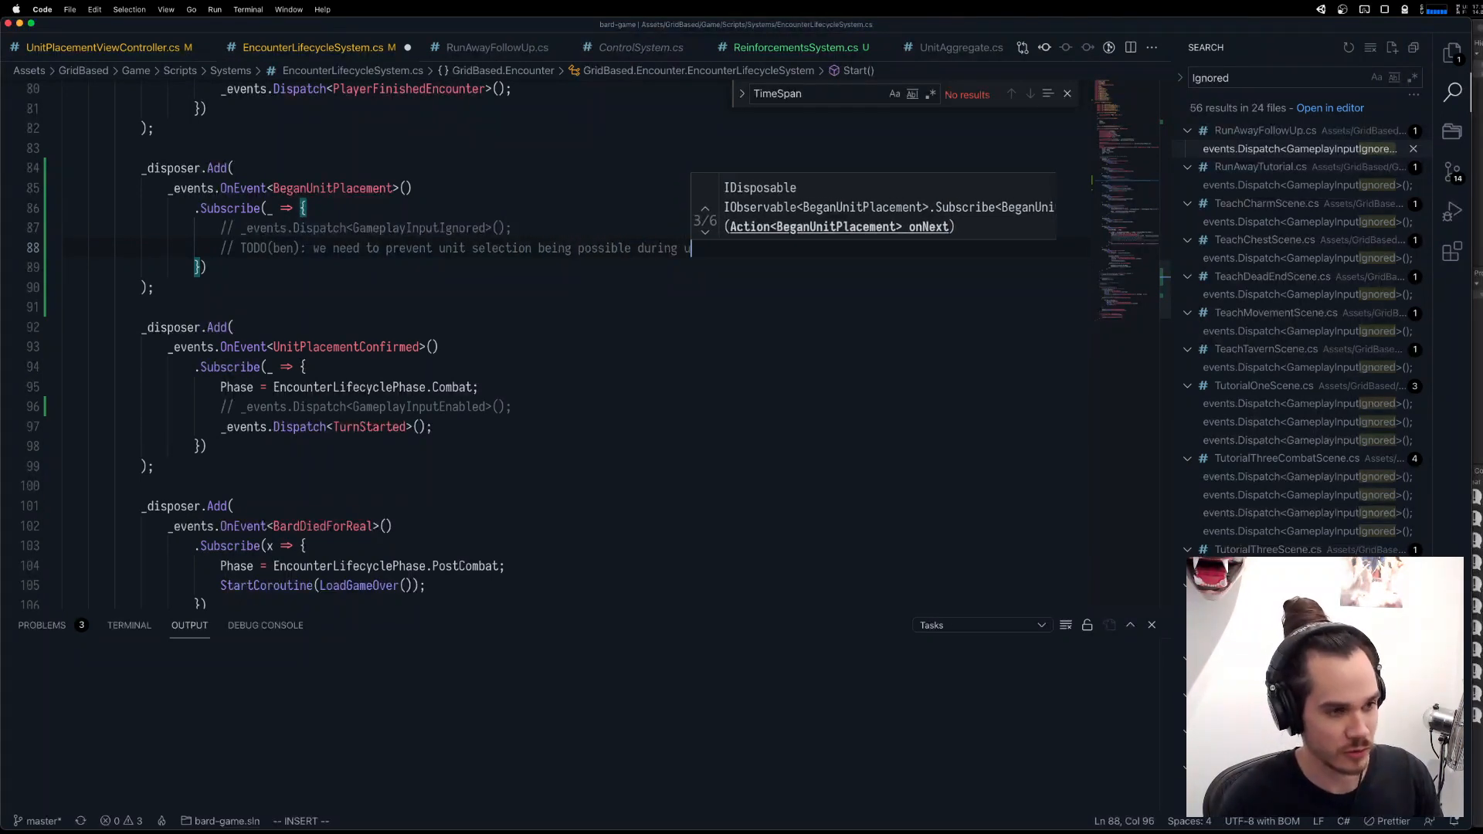
pyautogui.write('nit p;a')
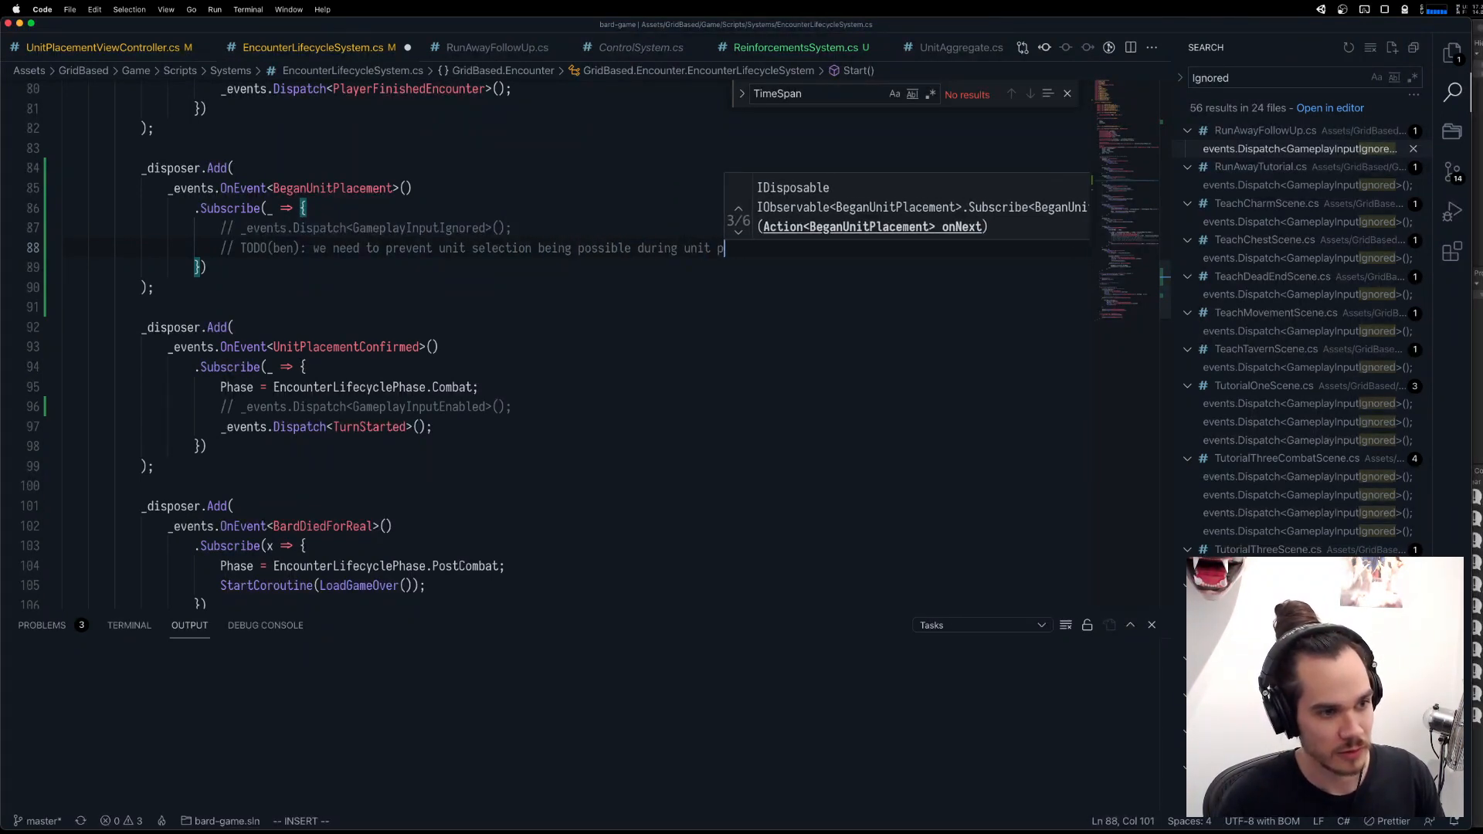
pyautogui.press('BackSpace')
pyautogui.press('BackSpace')
pyautogui.write('lacement')
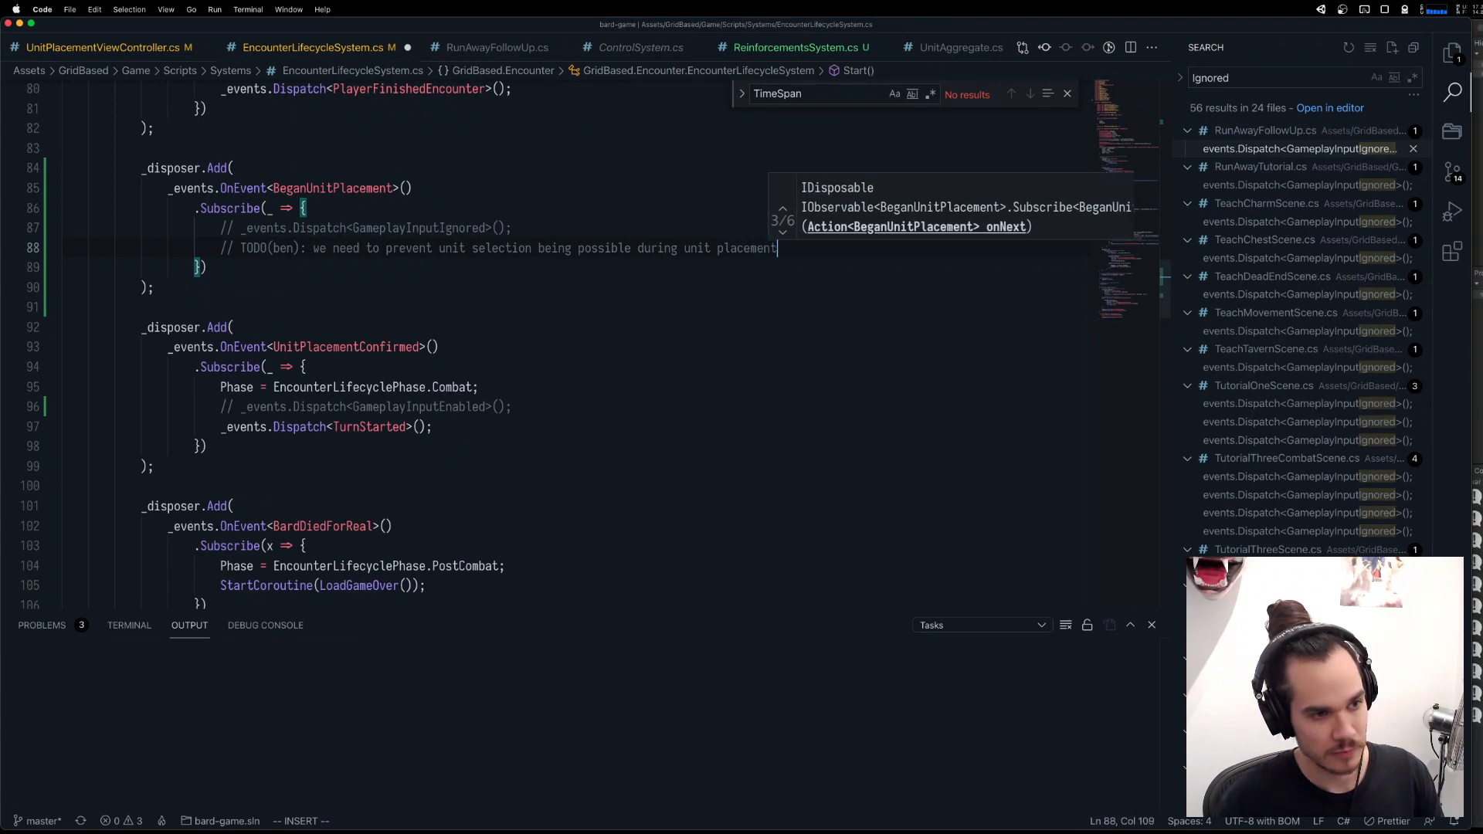
# Add a comment line directly under the TODO reading "disabling all input is excessive, and breaks placement".
pyautogui.press('Return')
pyautogui.press('Return')
pyautogui.write('// t')
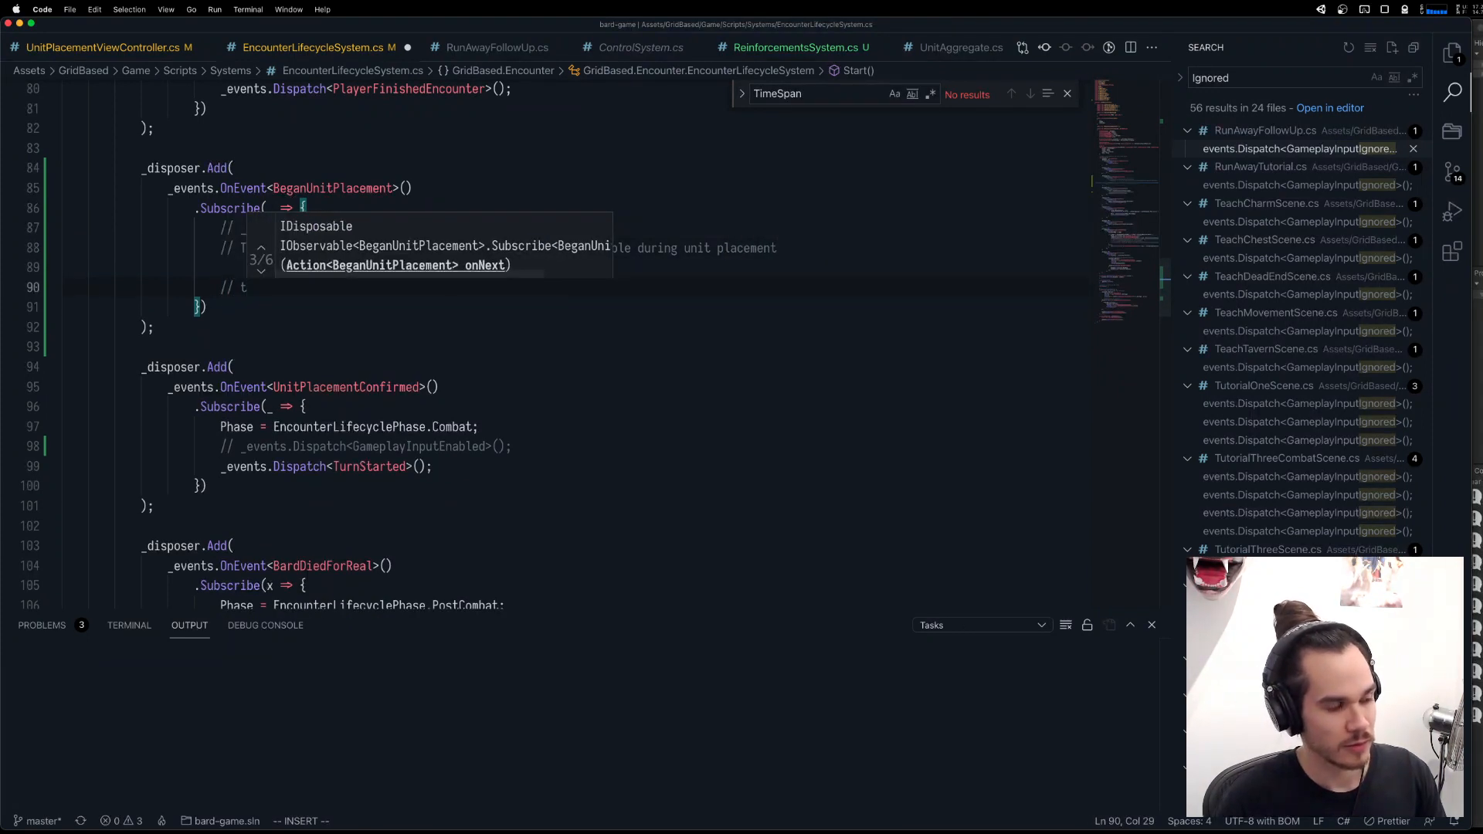
pyautogui.press('super+BackSpace')
pyautogui.press('super+BackSpace')
pyautogui.press('Tab')
pyautogui.press('Tab')
pyautogui.press('Tab')
pyautogui.press('Tab')
pyautogui.press('Tab')
pyautogui.press('Tab')
pyautogui.write('/')
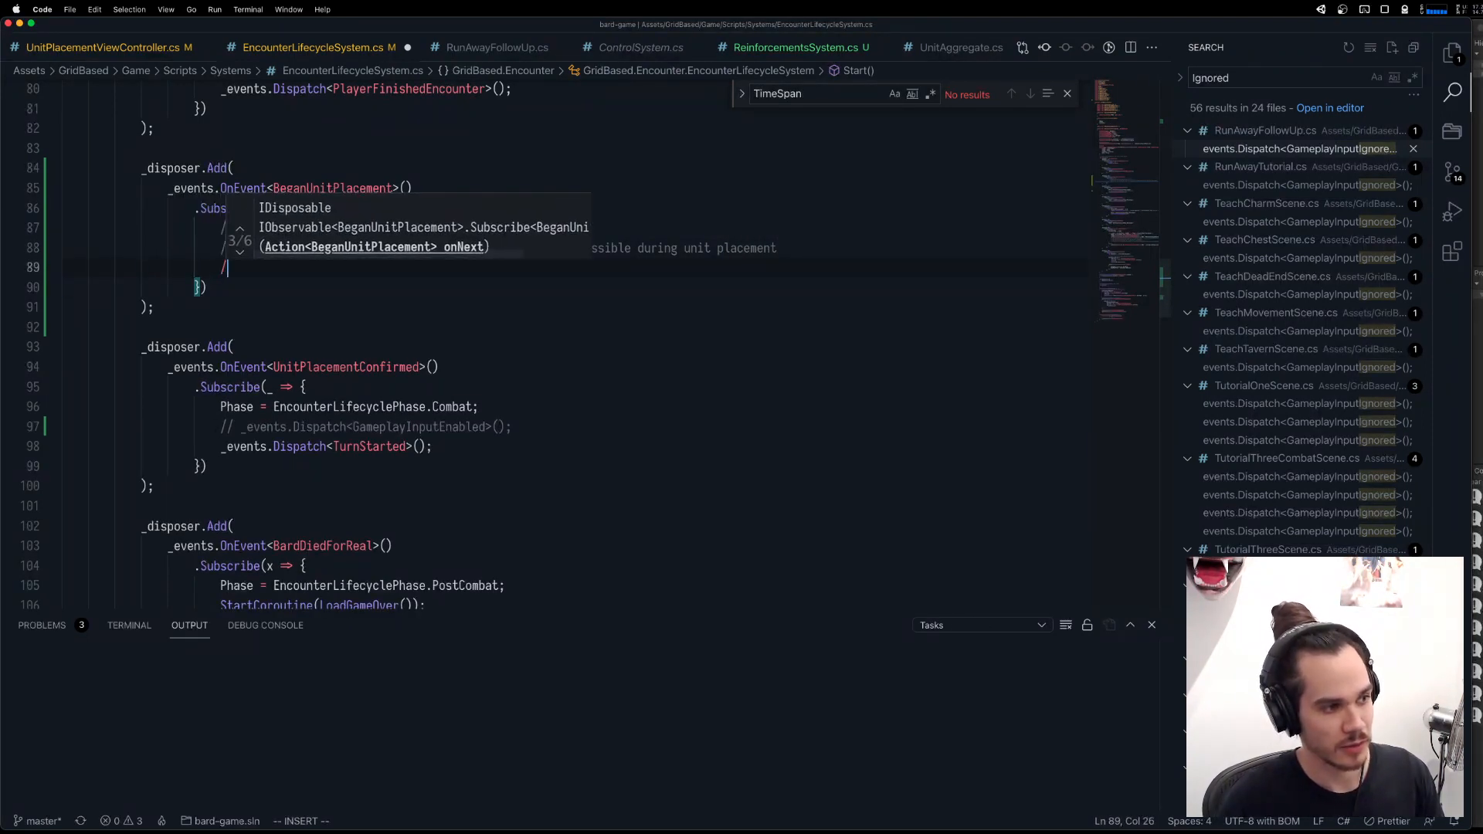
pyautogui.write('/ disabling all ')
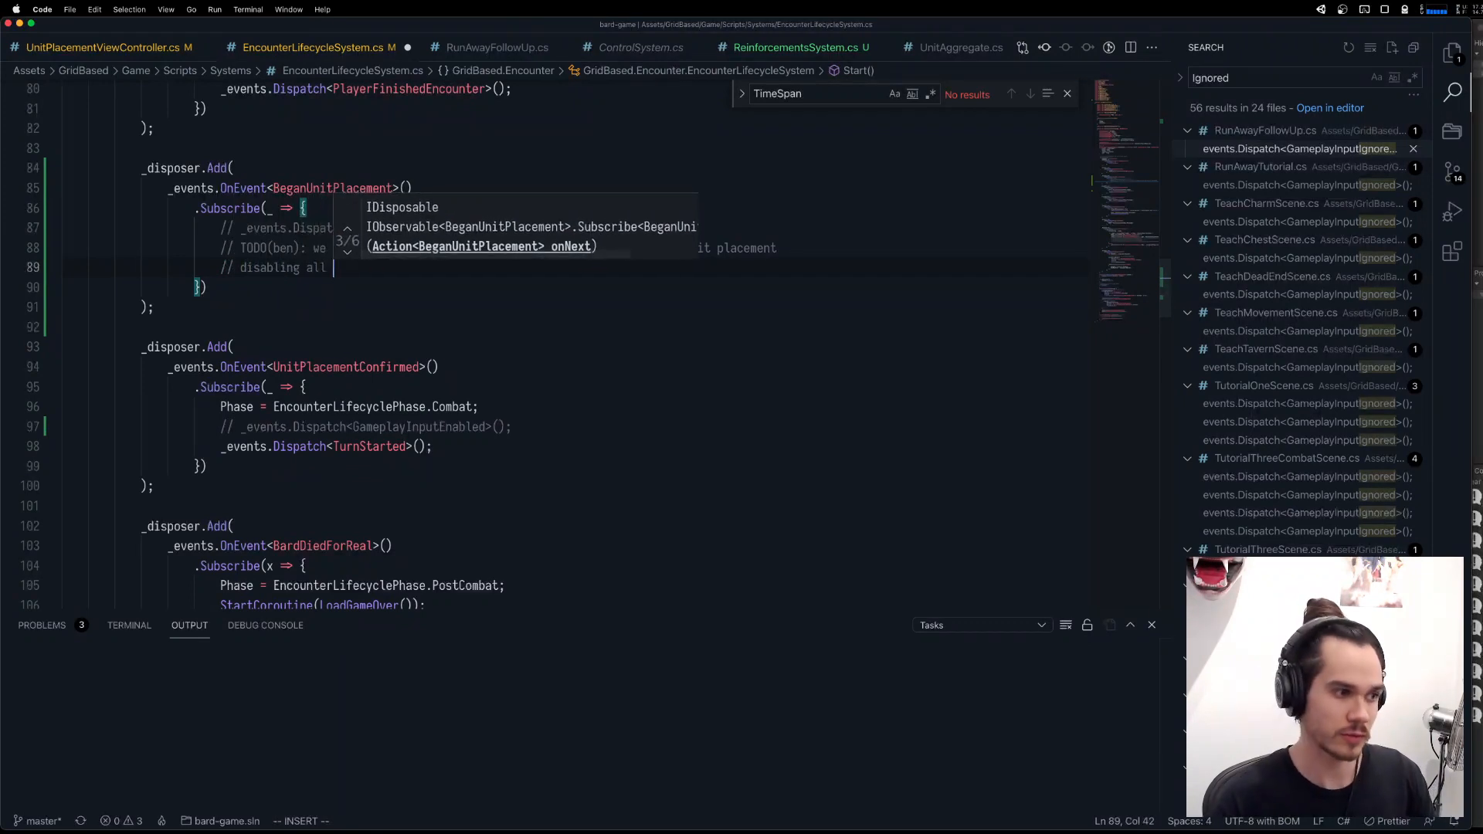
pyautogui.write('input is e')
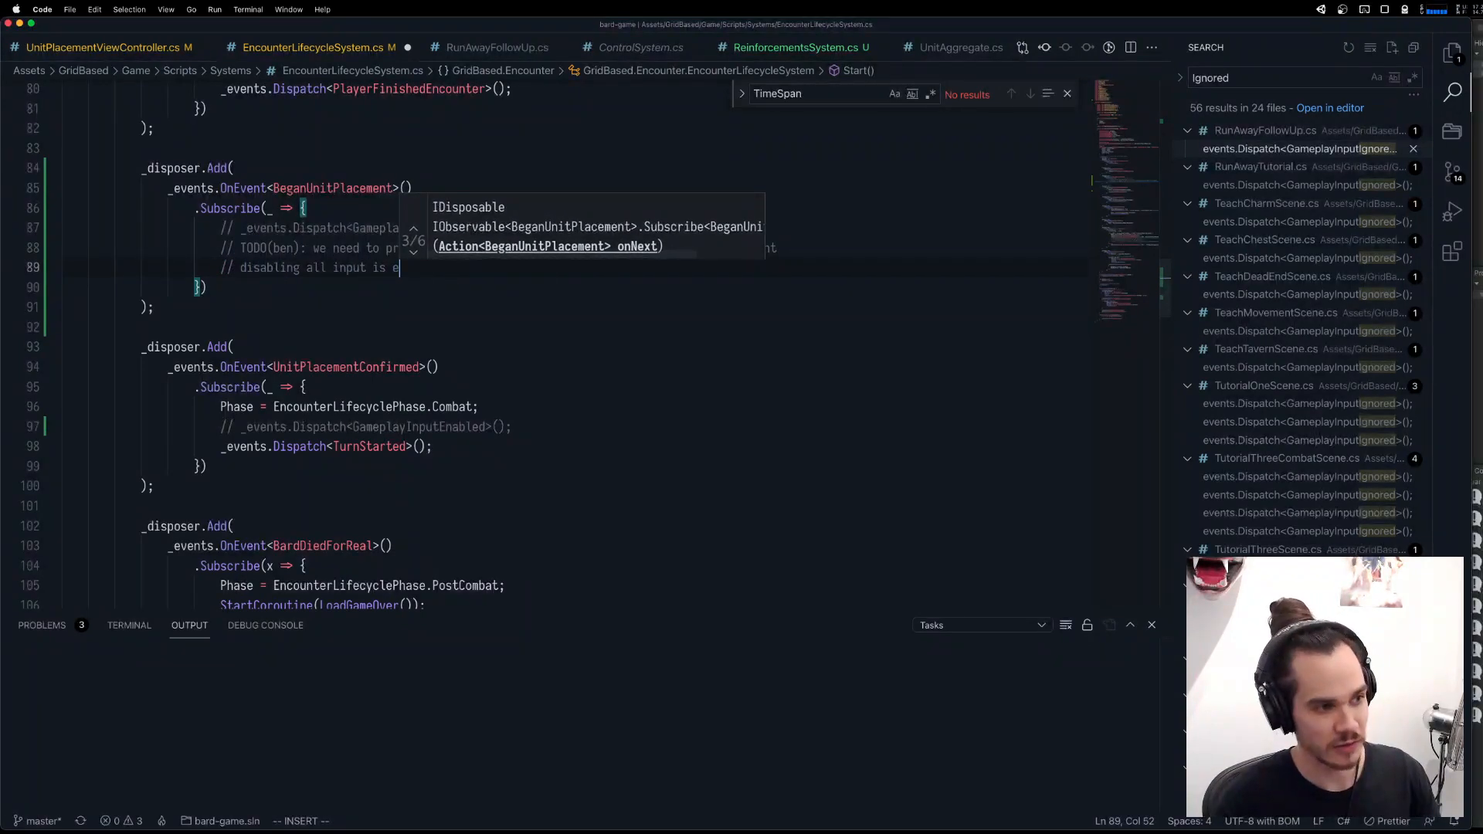
pyautogui.write('xcessive, ')
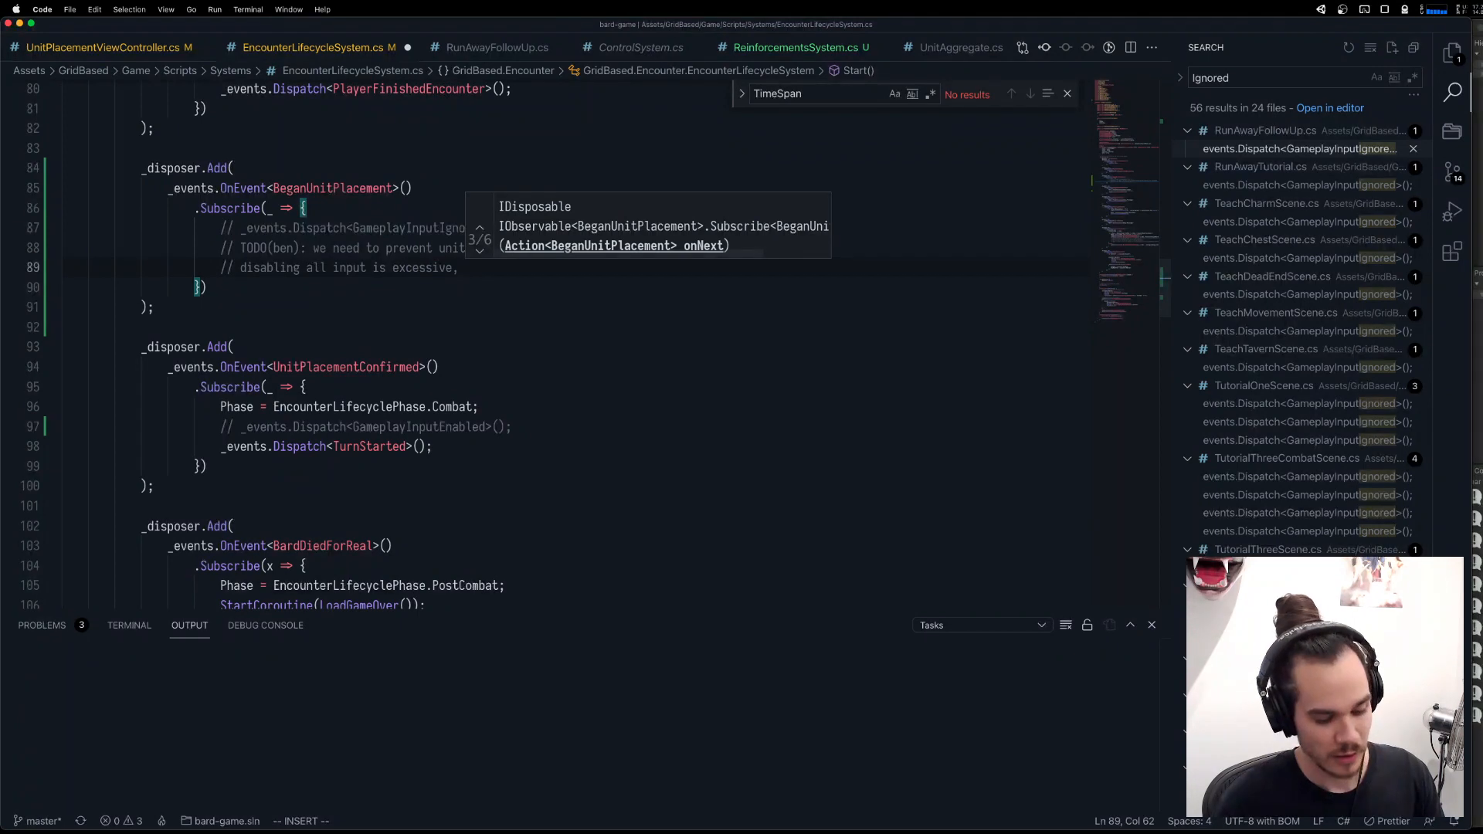
pyautogui.write('and')
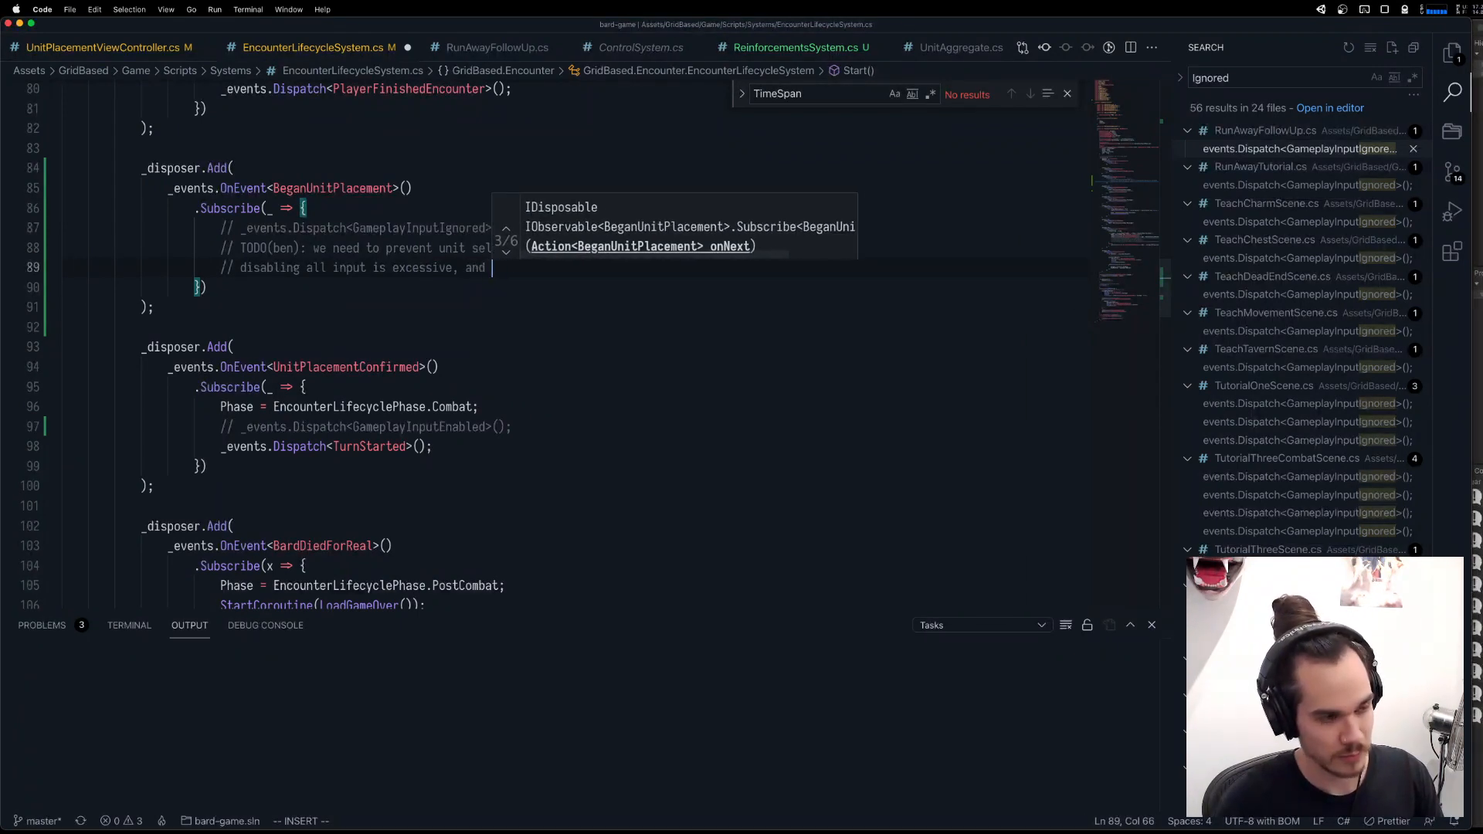
pyautogui.write('brbreaks placement')
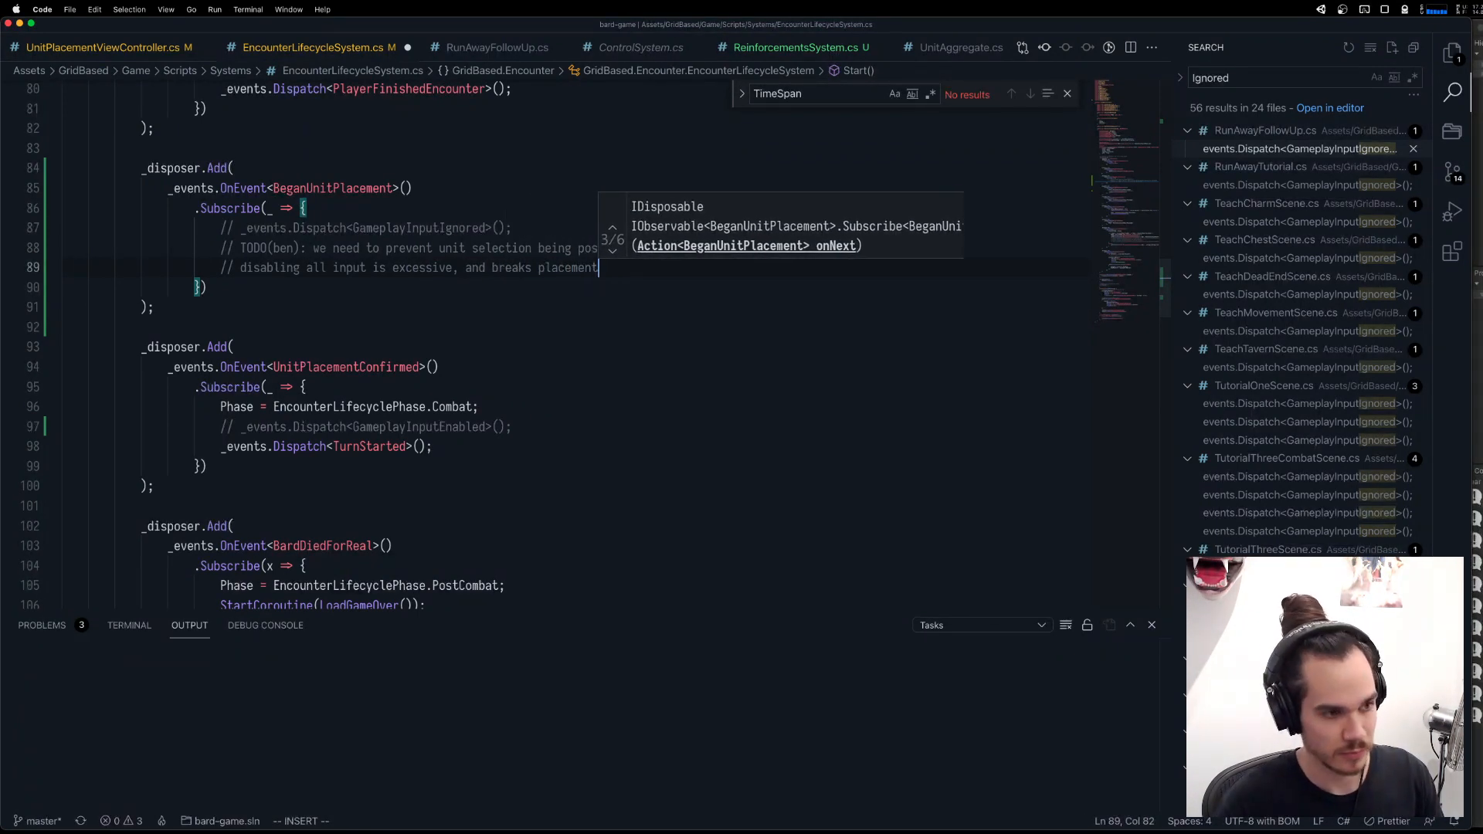
pyautogui.write('?')
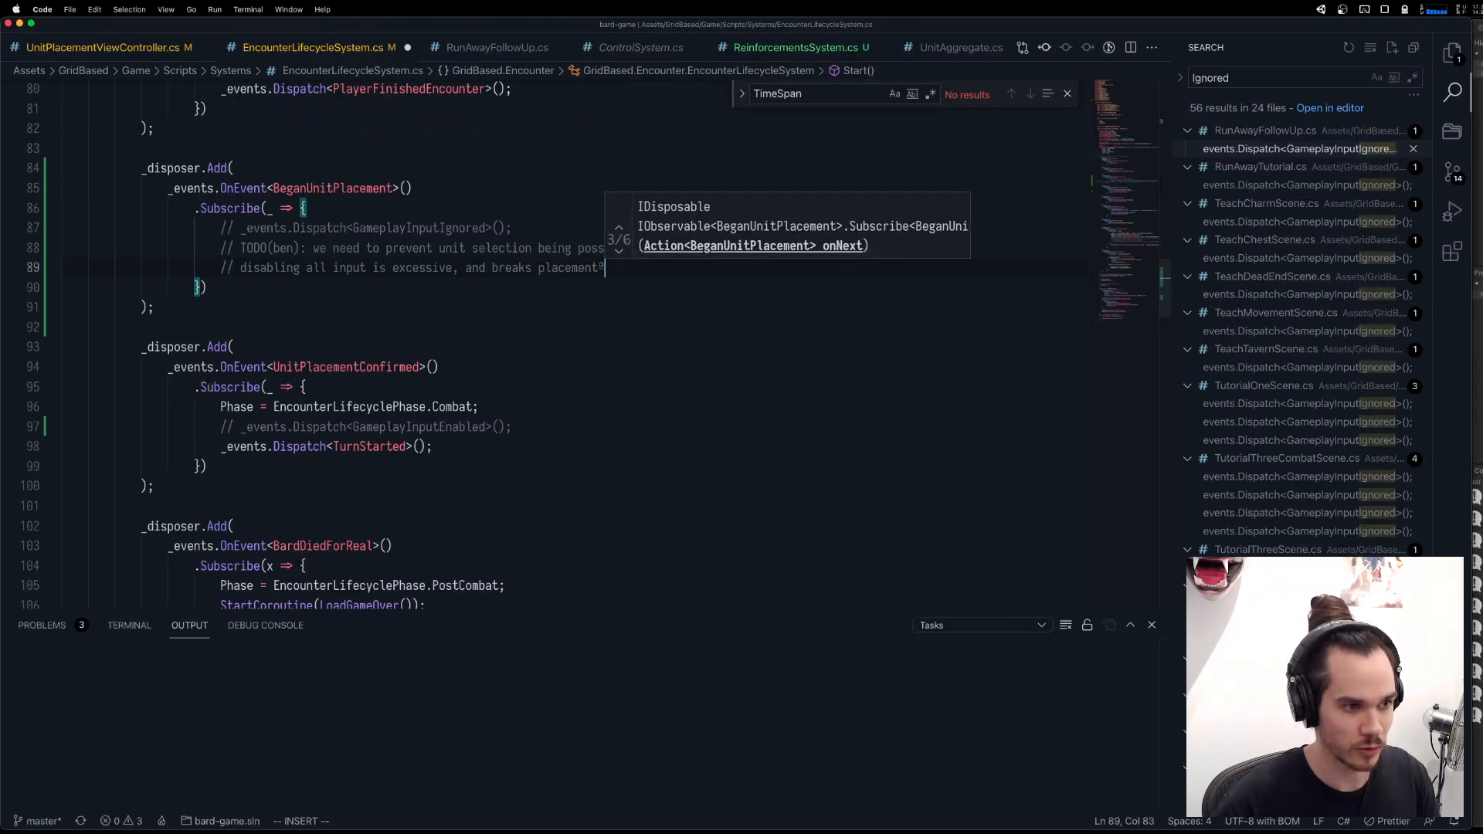
# Replace the comma in the second comment line with parentheses so it ends "excessive (and breaks placement)".
pyautogui.press('BackSpace')
pyautogui.write(')')
pyautogui.hotkey('alt', 'Left')
pyautogui.hotkey('alt', 'Left')
pyautogui.hotkey('alt', 'Left')
pyautogui.press('Left')
pyautogui.press('Left')
pyautogui.press('Left')
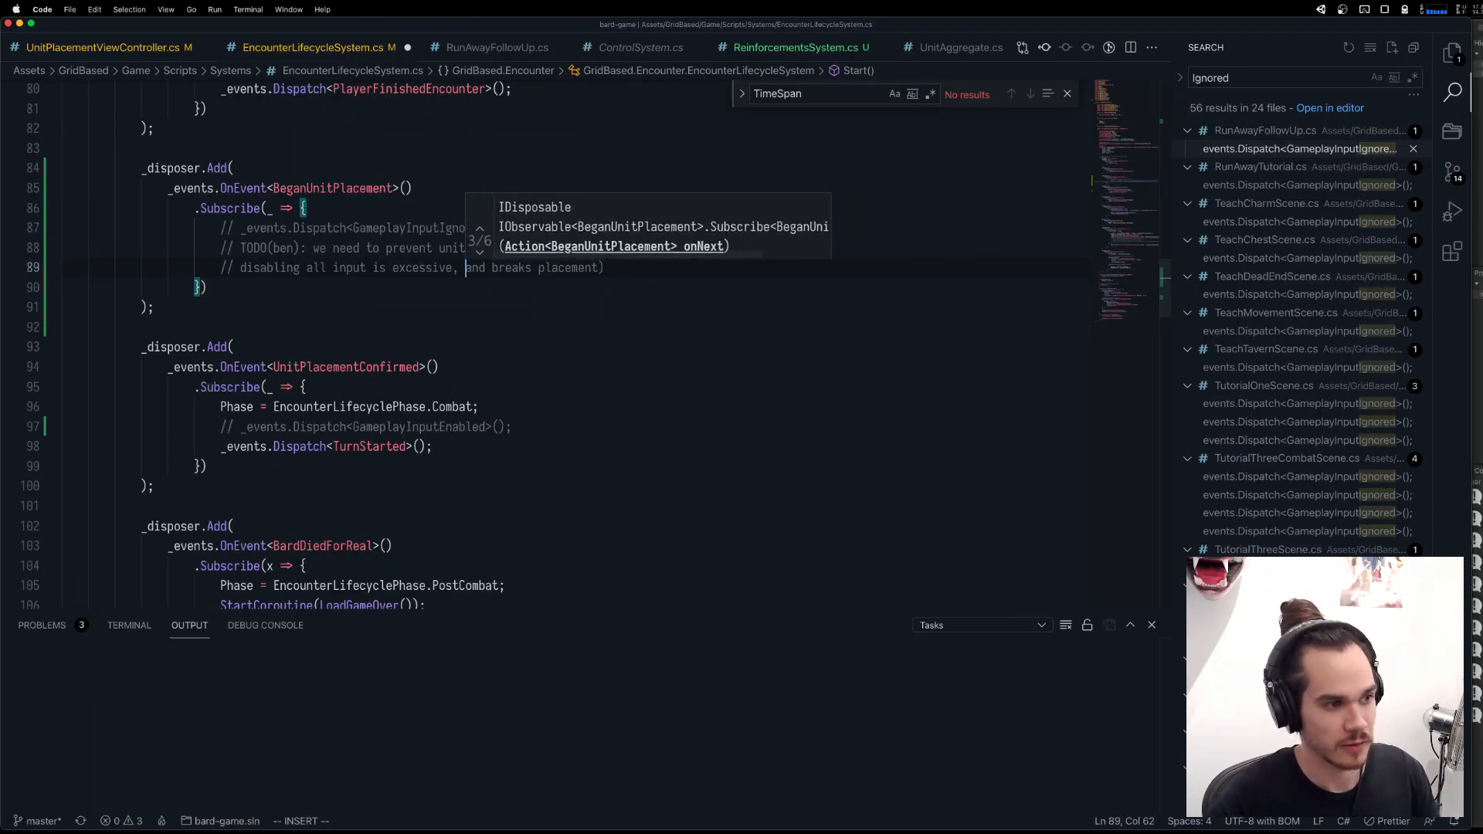
pyautogui.hotkey('alt', 'shift', 'Left')
pyautogui.hotkey('alt', 'shift', 'Left')
pyautogui.hotkey('shift', 'Right')
pyautogui.hotkey('shift', 'Right')
pyautogui.hotkey('shift', 'Right')
pyautogui.hotkey('shift', 'Right')
pyautogui.hotkey('shift', 'Right')
pyautogui.hotkey('shift', 'Right')
pyautogui.hotkey('shift', 'Right')
pyautogui.hotkey('shift', 'Right')
pyautogui.hotkey('shift', 'Right')
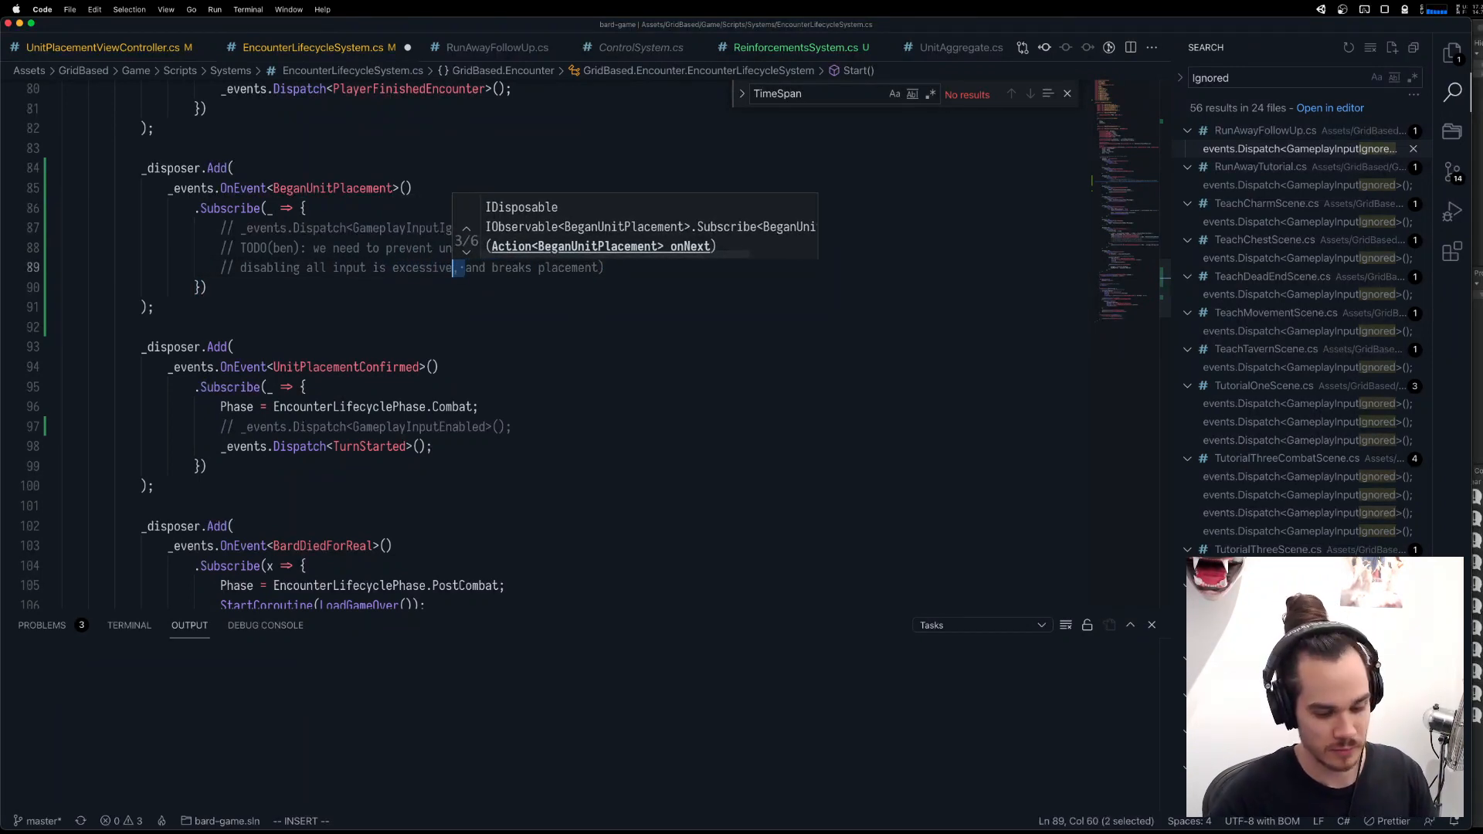
pyautogui.write('(')
pyautogui.press('Left')
pyautogui.press('Right')
pyautogui.press('Right')
pyautogui.press('super+z')
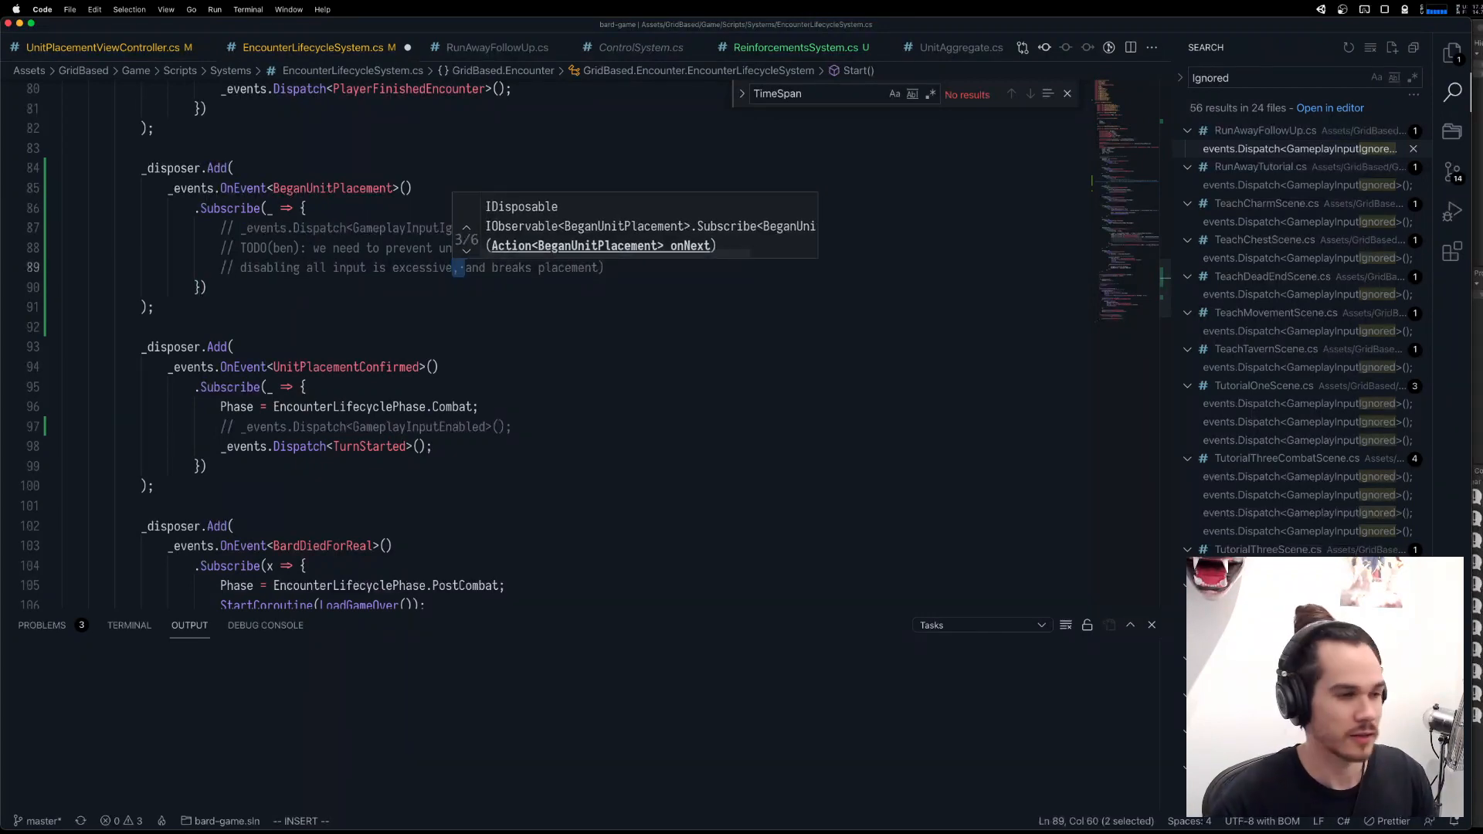
pyautogui.write('(')
pyautogui.press('Escape')
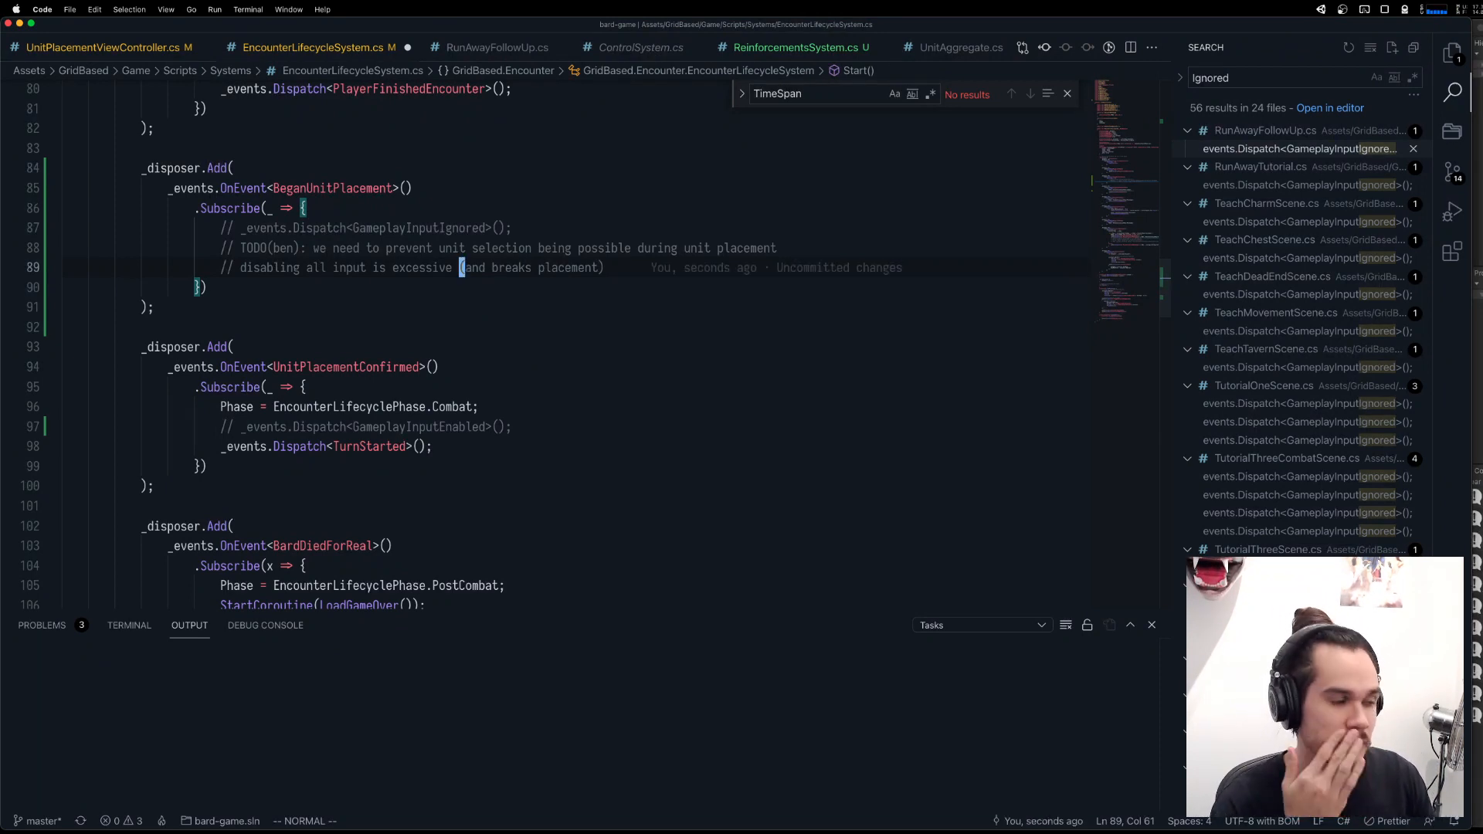
# Insert an empty multi-line block comment below the TODO notes, separated from them by a blank line.
pyautogui.press('o')
pyautogui.press('Return')
pyautogui.write('/*')
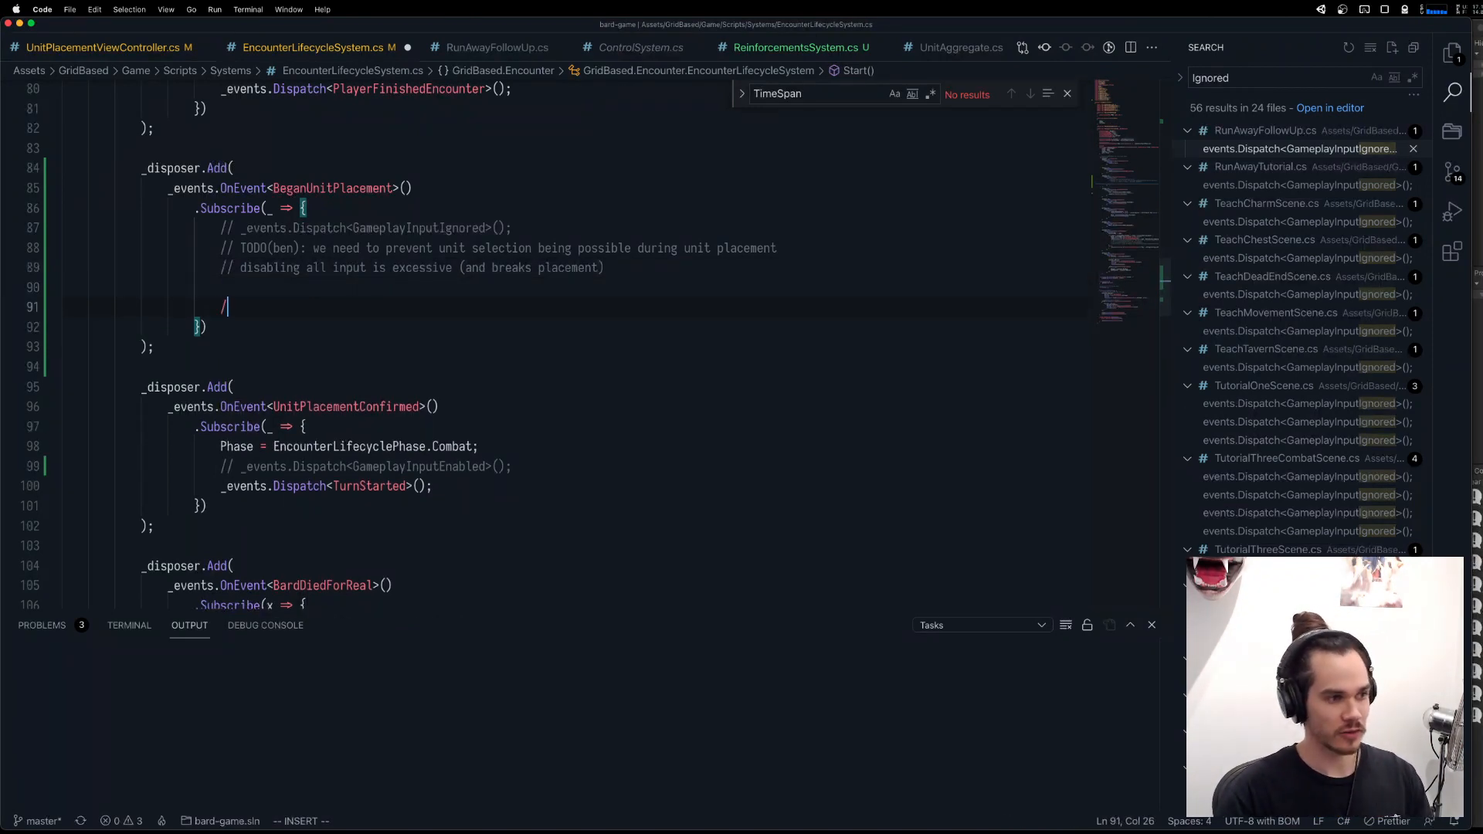
pyautogui.press('Return')
pyautogui.press('BackSpace')
pyautogui.press('Return')
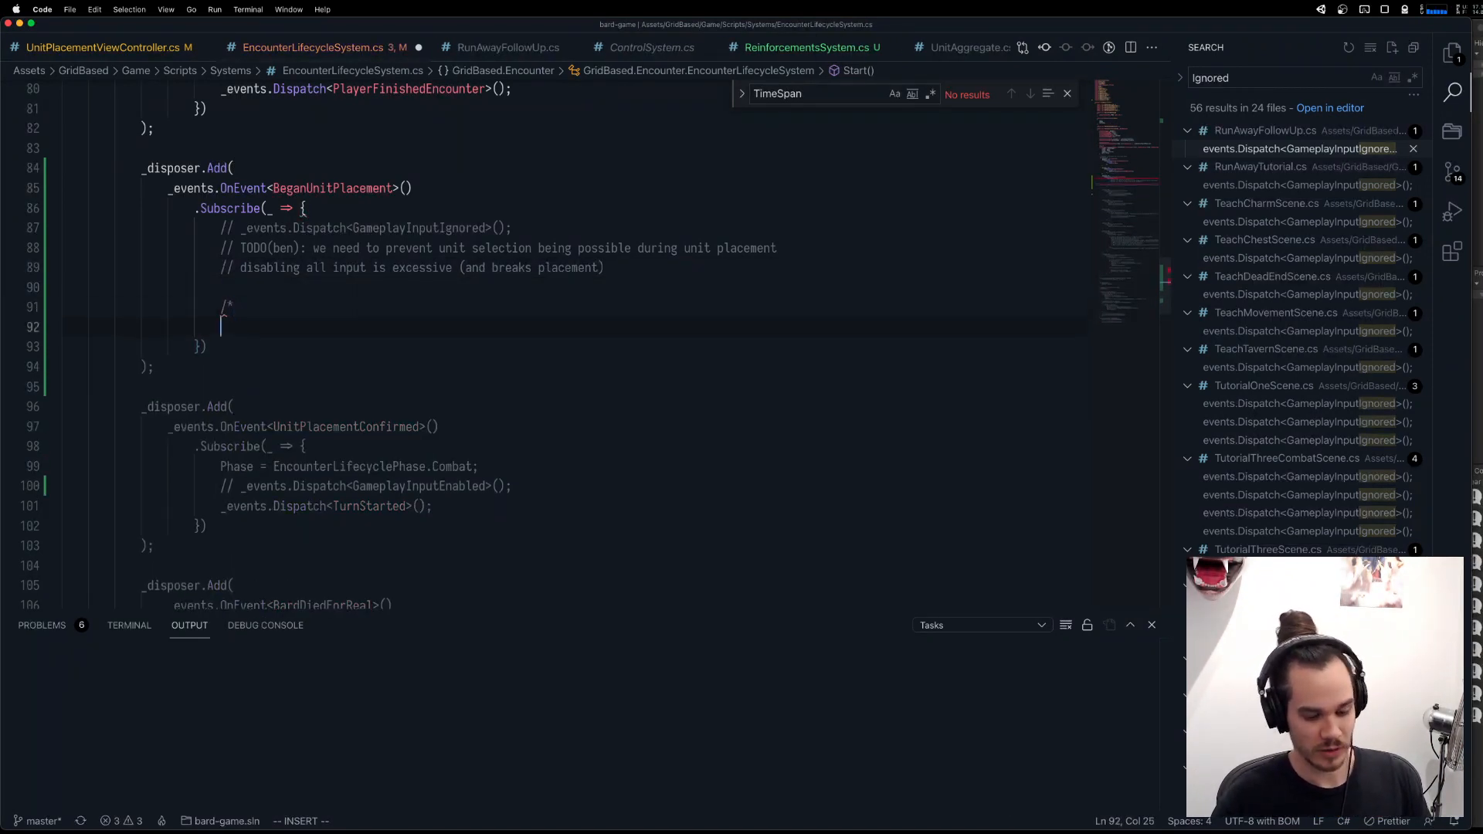
pyautogui.write('*/')
pyautogui.press('Up')
pyautogui.press('Return')
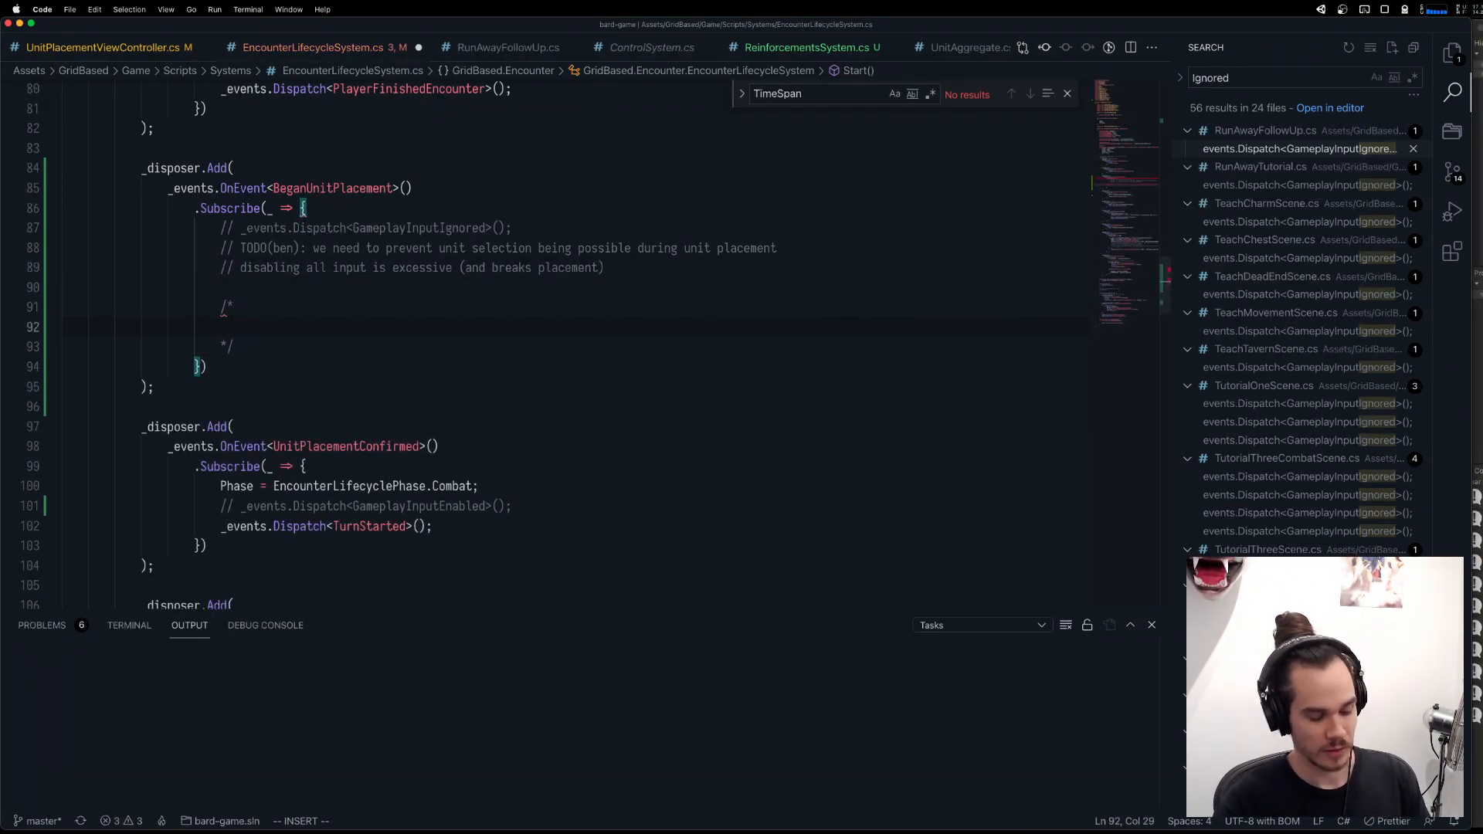
# Write "Idea: new events, UnitSelectionDisabled and UnitSelectionEnabled" inside the block comment.
pyautogui.write('Idea:')
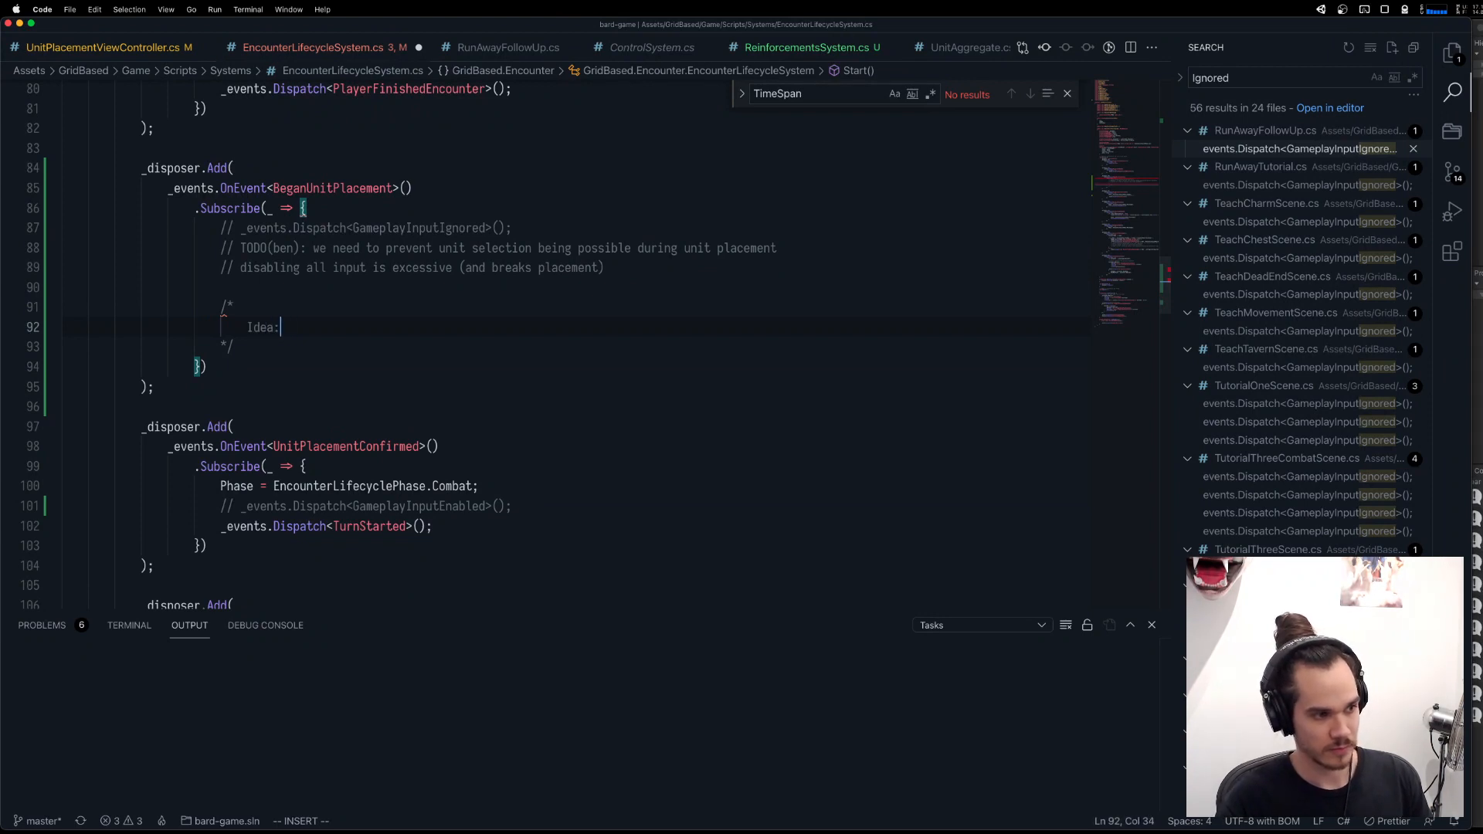
pyautogui.write(' eve')
pyautogui.press('BackSpace')
pyautogui.press('BackSpace')
pyautogui.press('BackSpace')
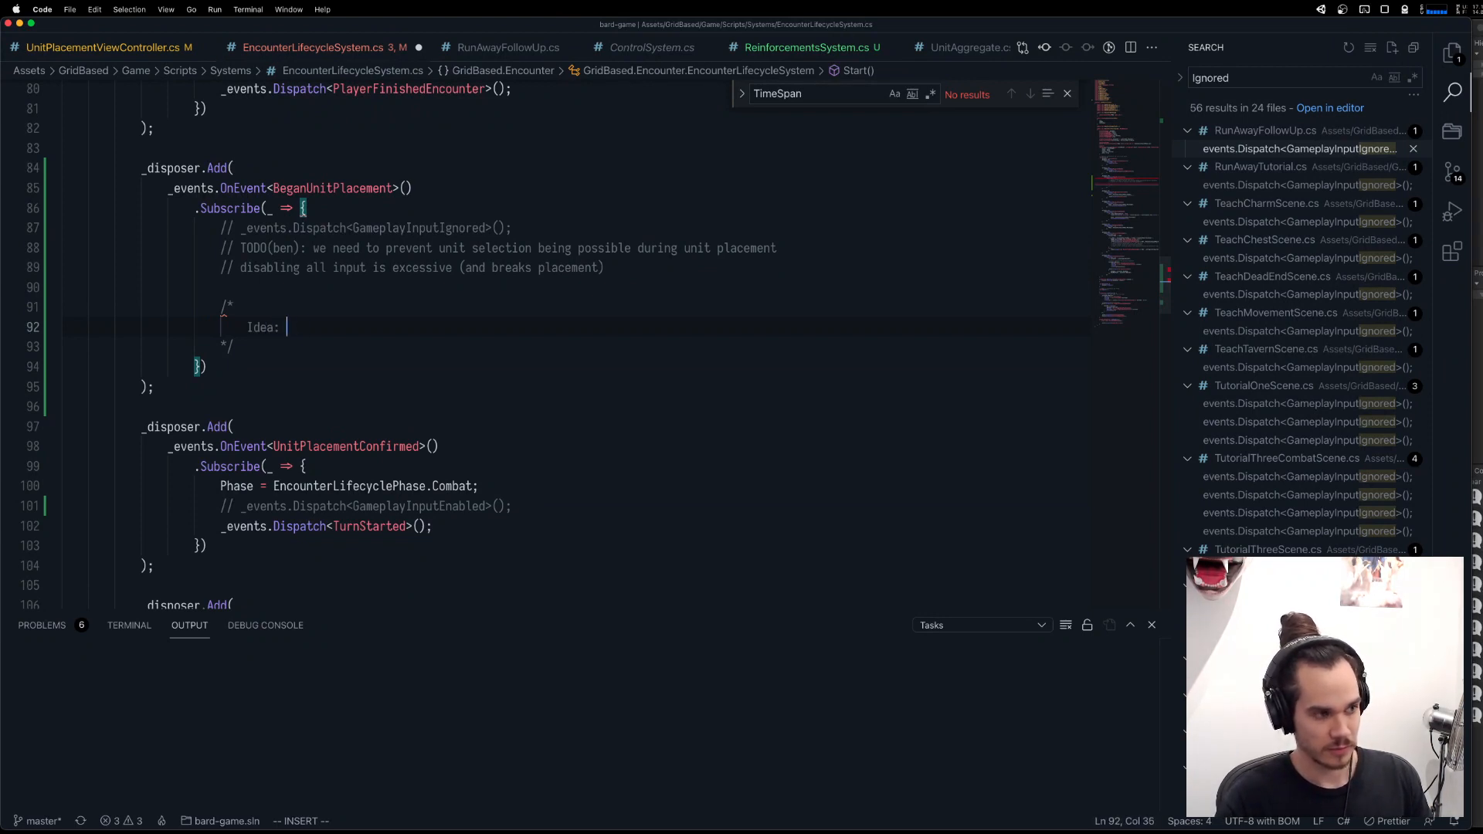
pyautogui.press('BackSpace')
pyautogui.write('new events, Disa')
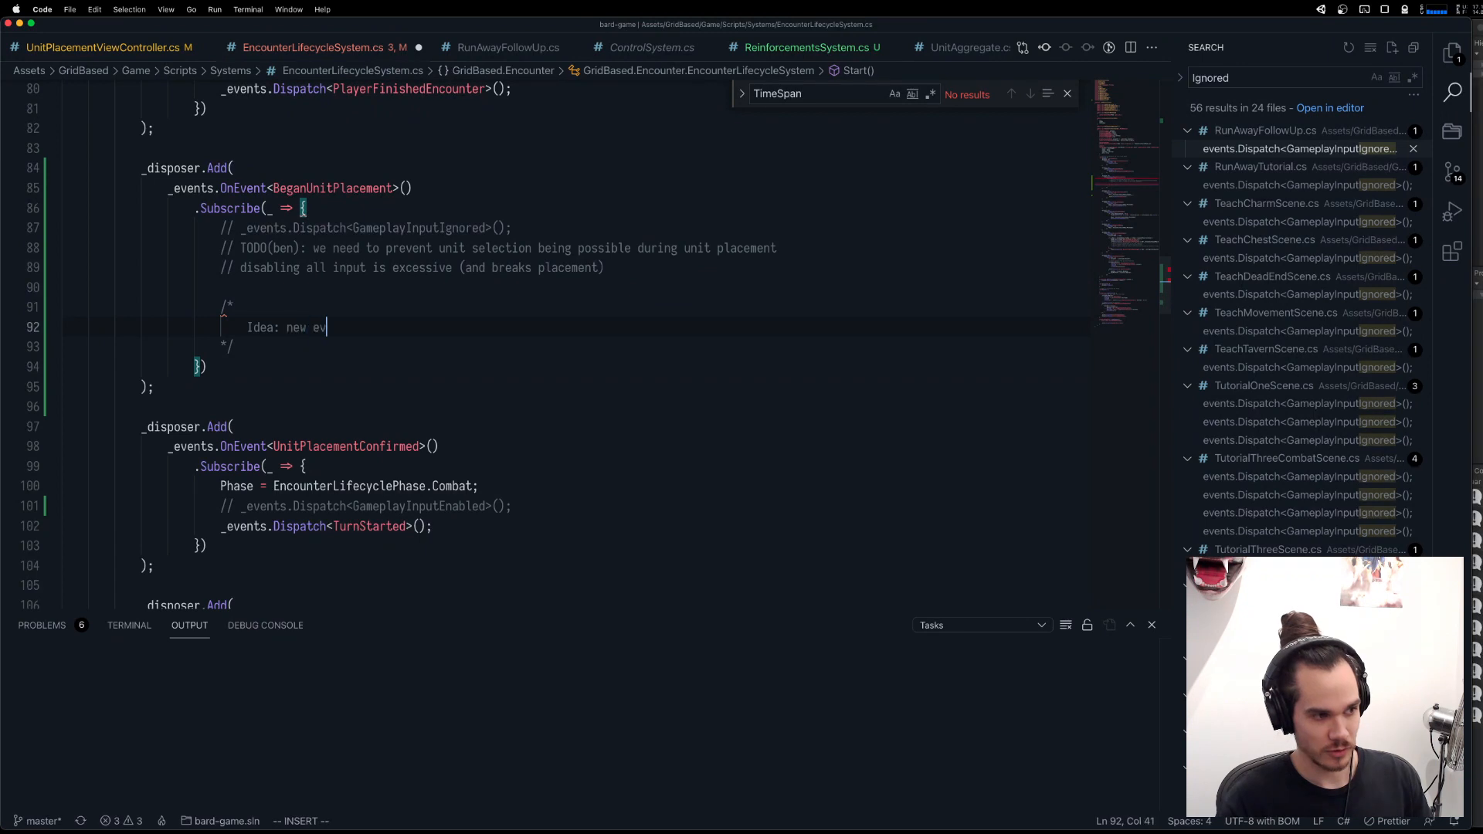
pyautogui.press('BackSpace')
pyautogui.press('BackSpace')
pyautogui.press('BackSpace')
pyautogui.press('BackSpace')
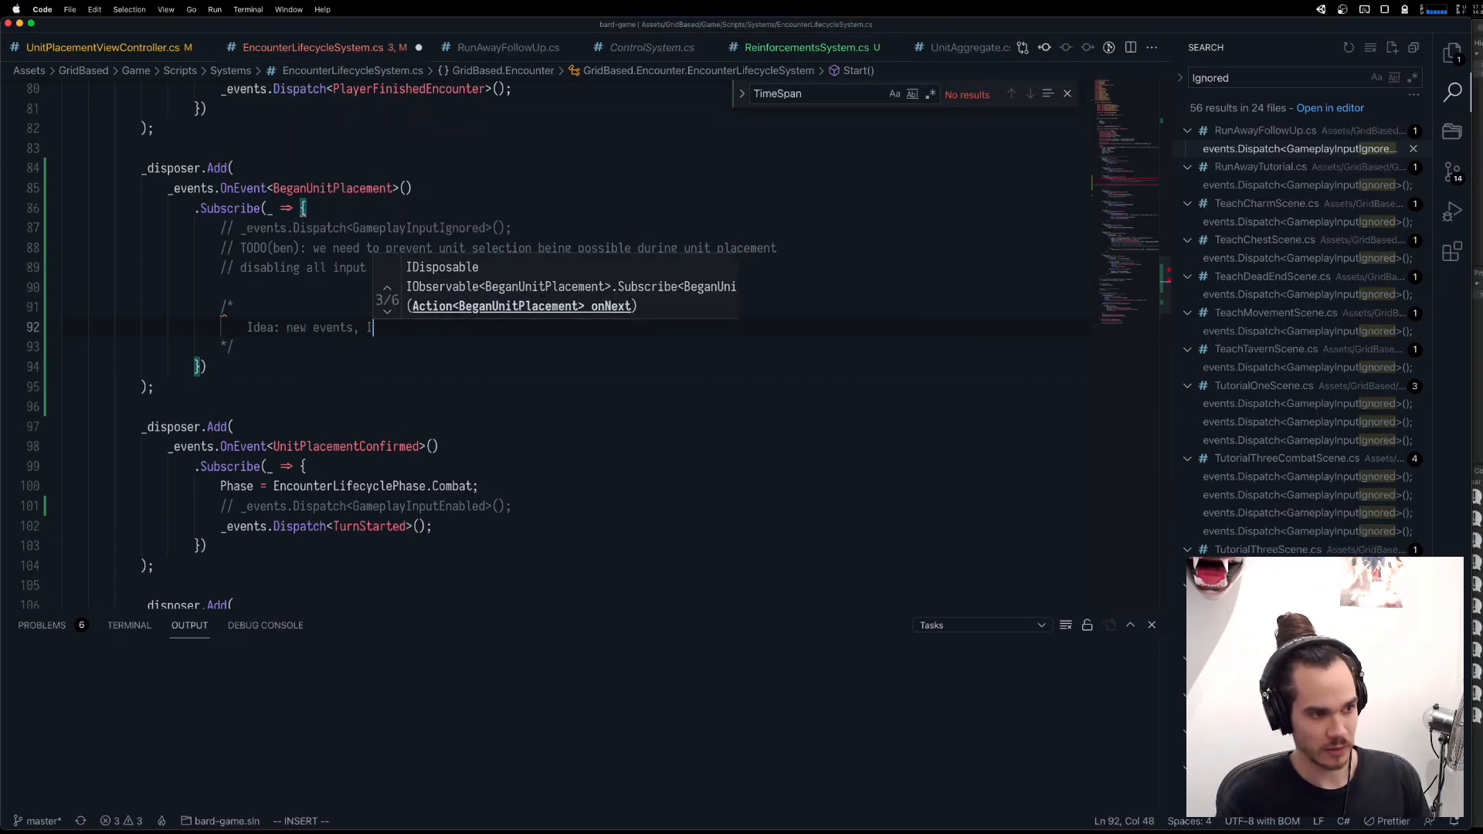
pyautogui.write('UnitSelectionDisabled')
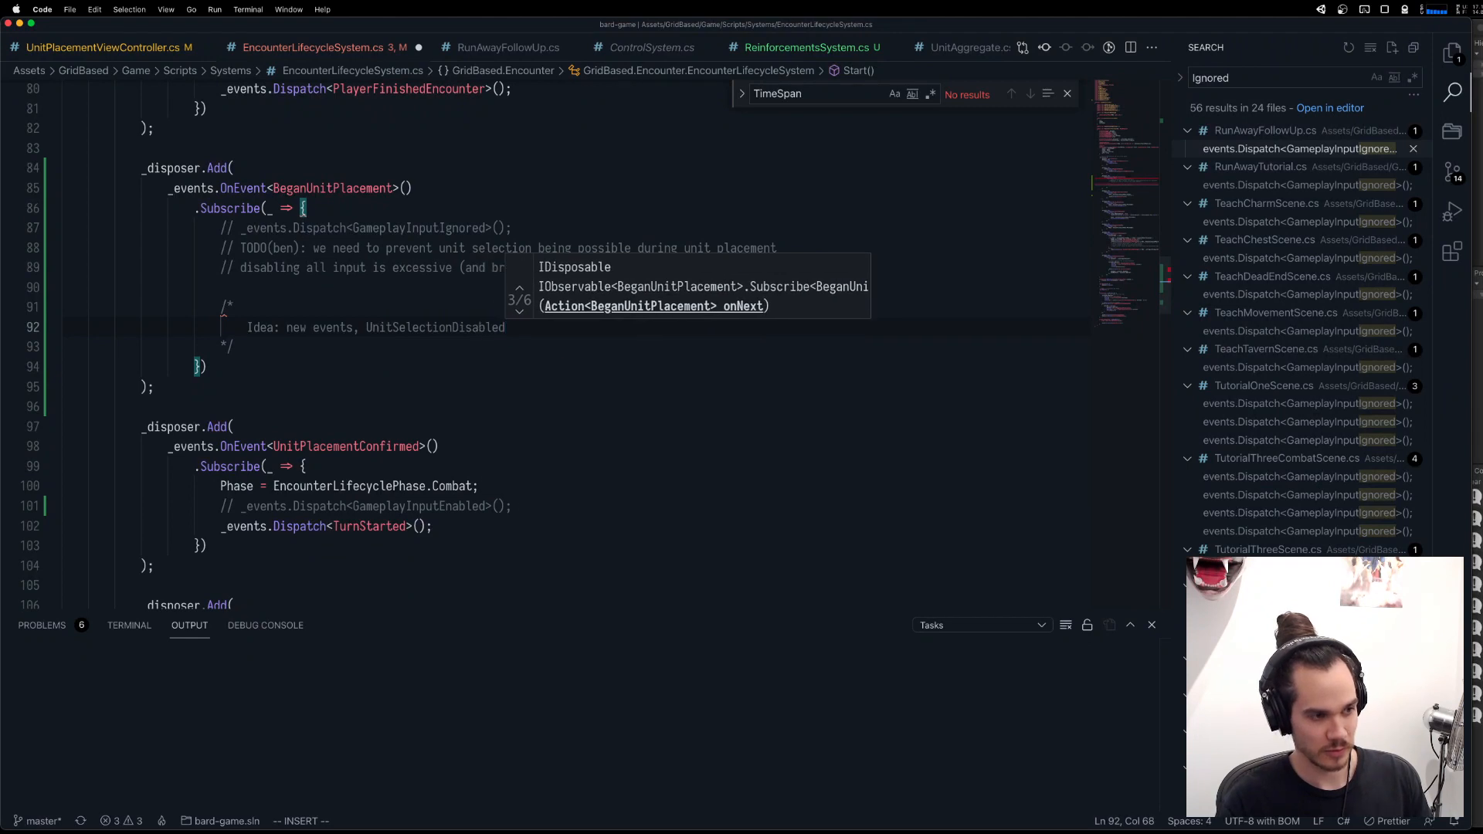
pyautogui.write(' and Un')
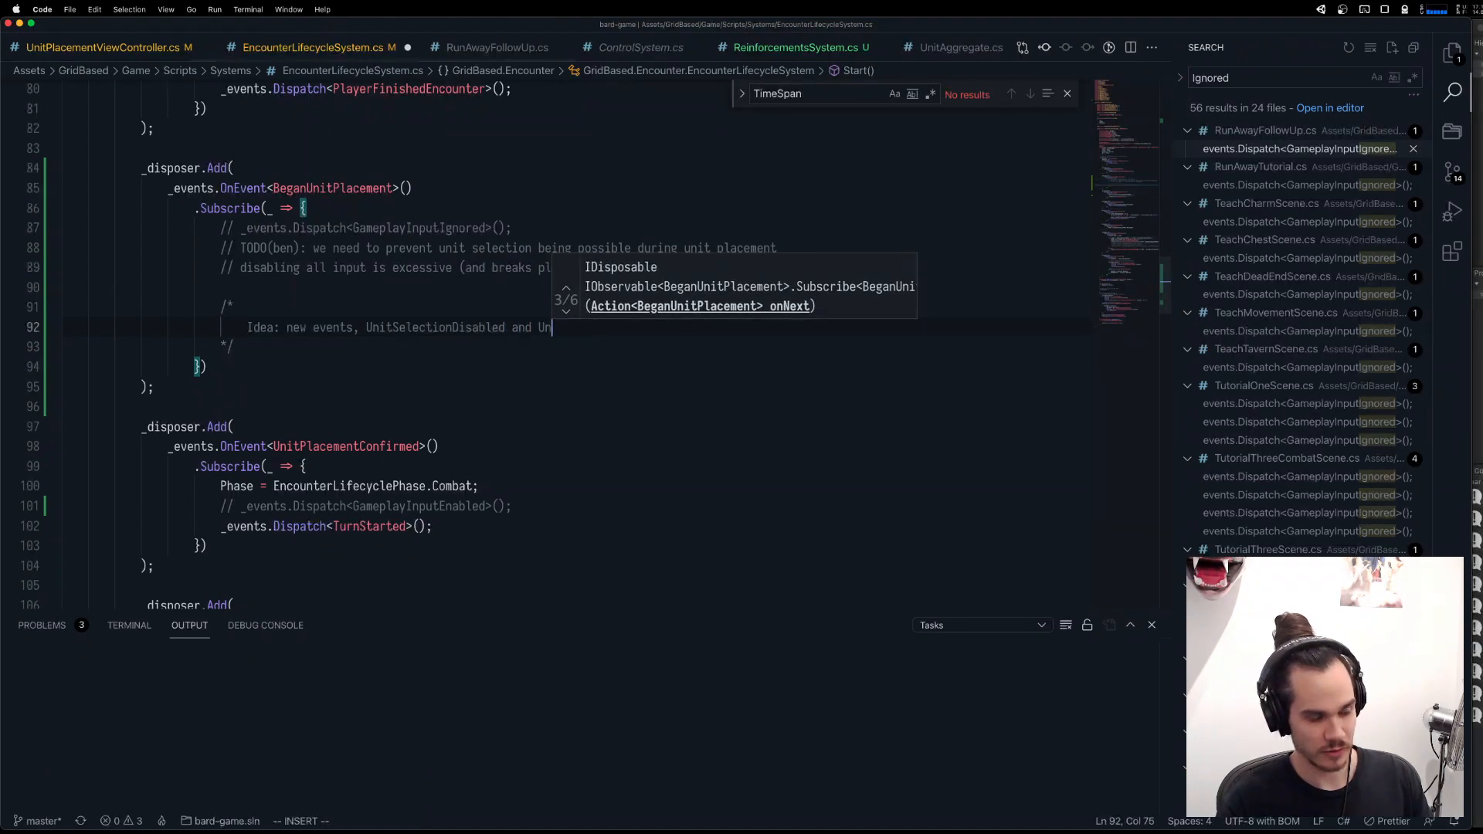
pyautogui.write('itSelectionP')
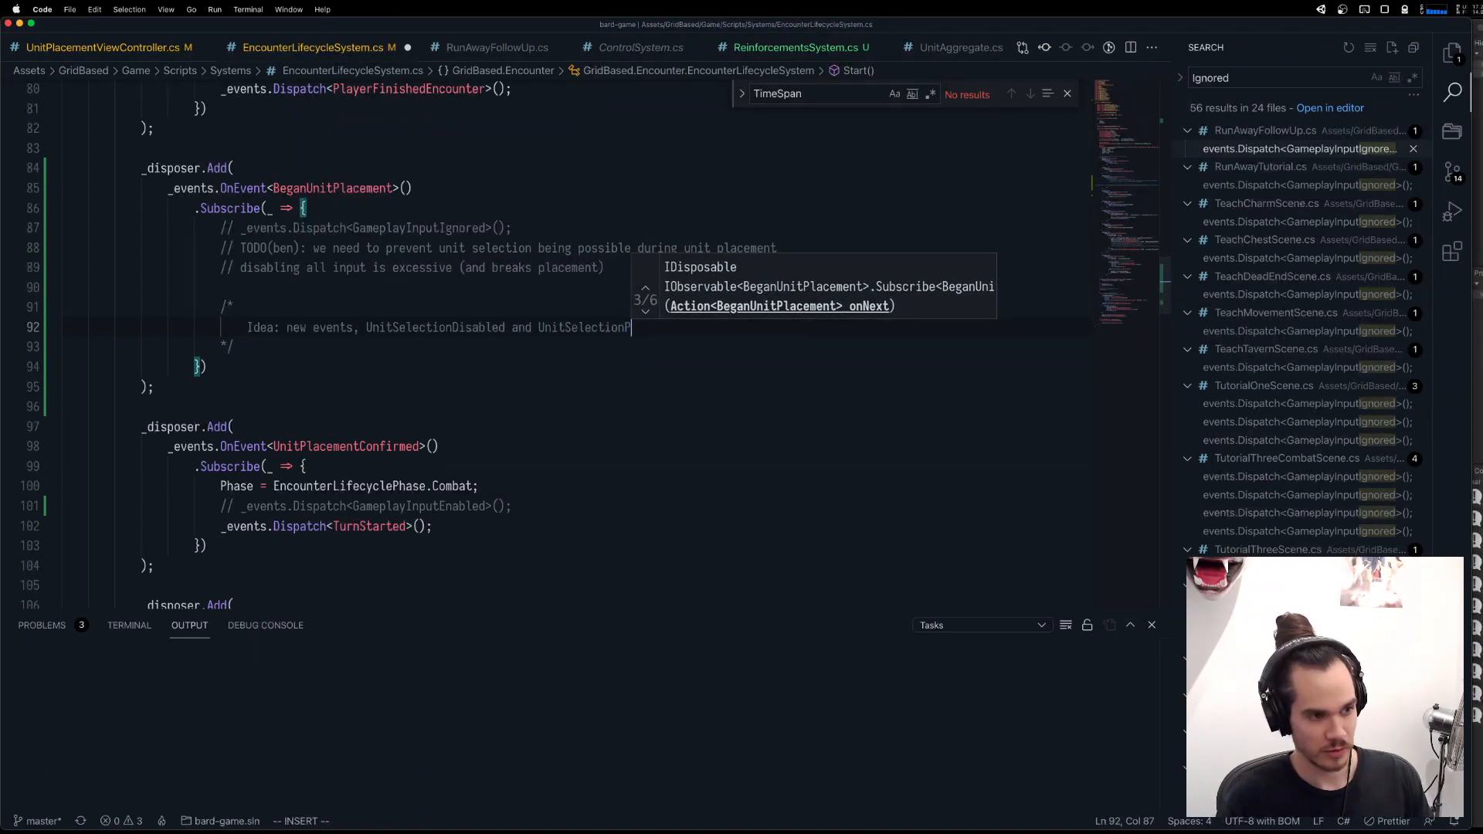
pyautogui.press('BackSpace')
pyautogui.write('Enabled')
pyautogui.press('Escape')
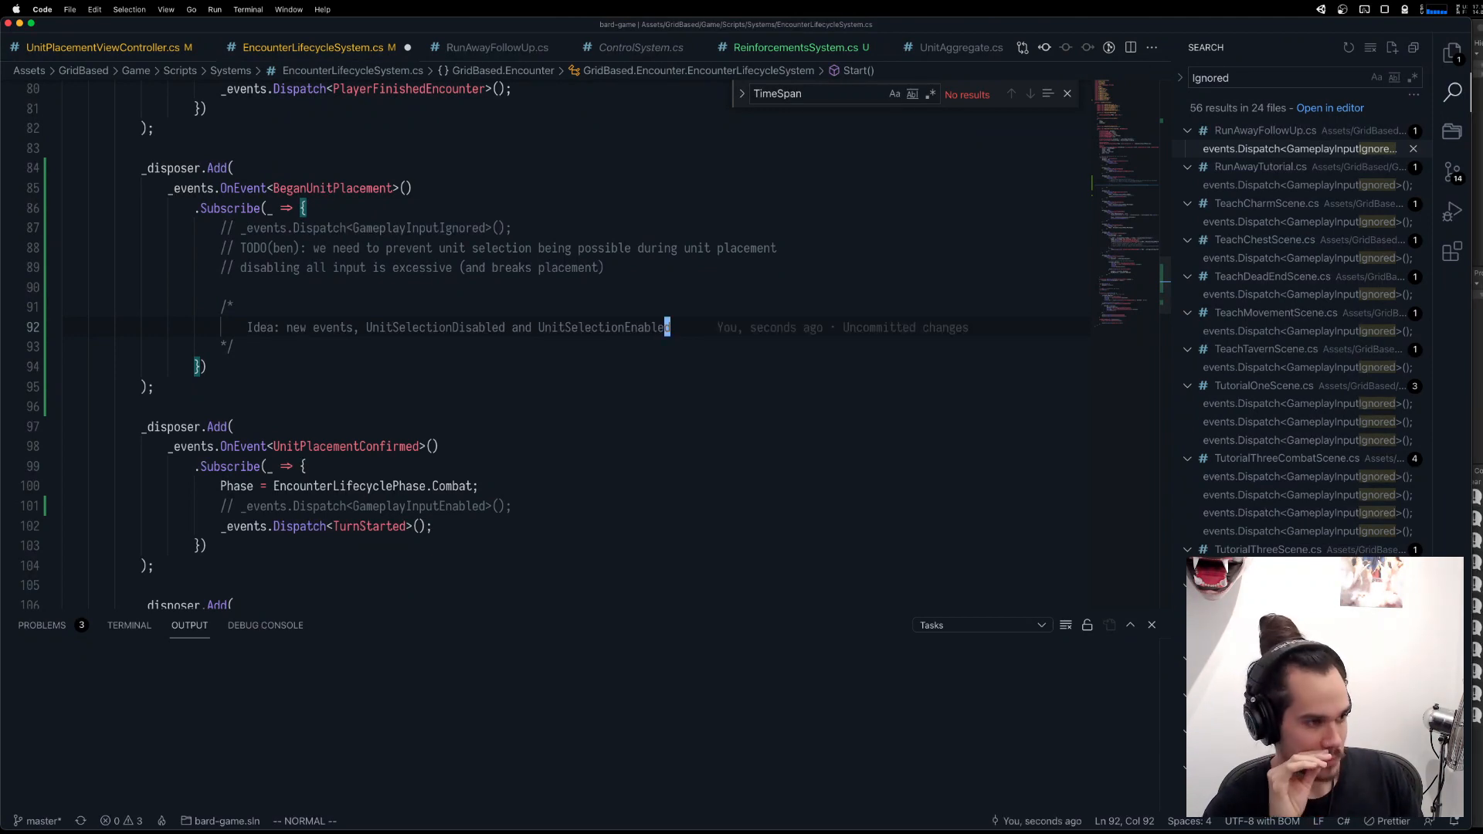
# Add a second line reading "who tracks state?" under the Idea line in the block comment.
pyautogui.press('a')
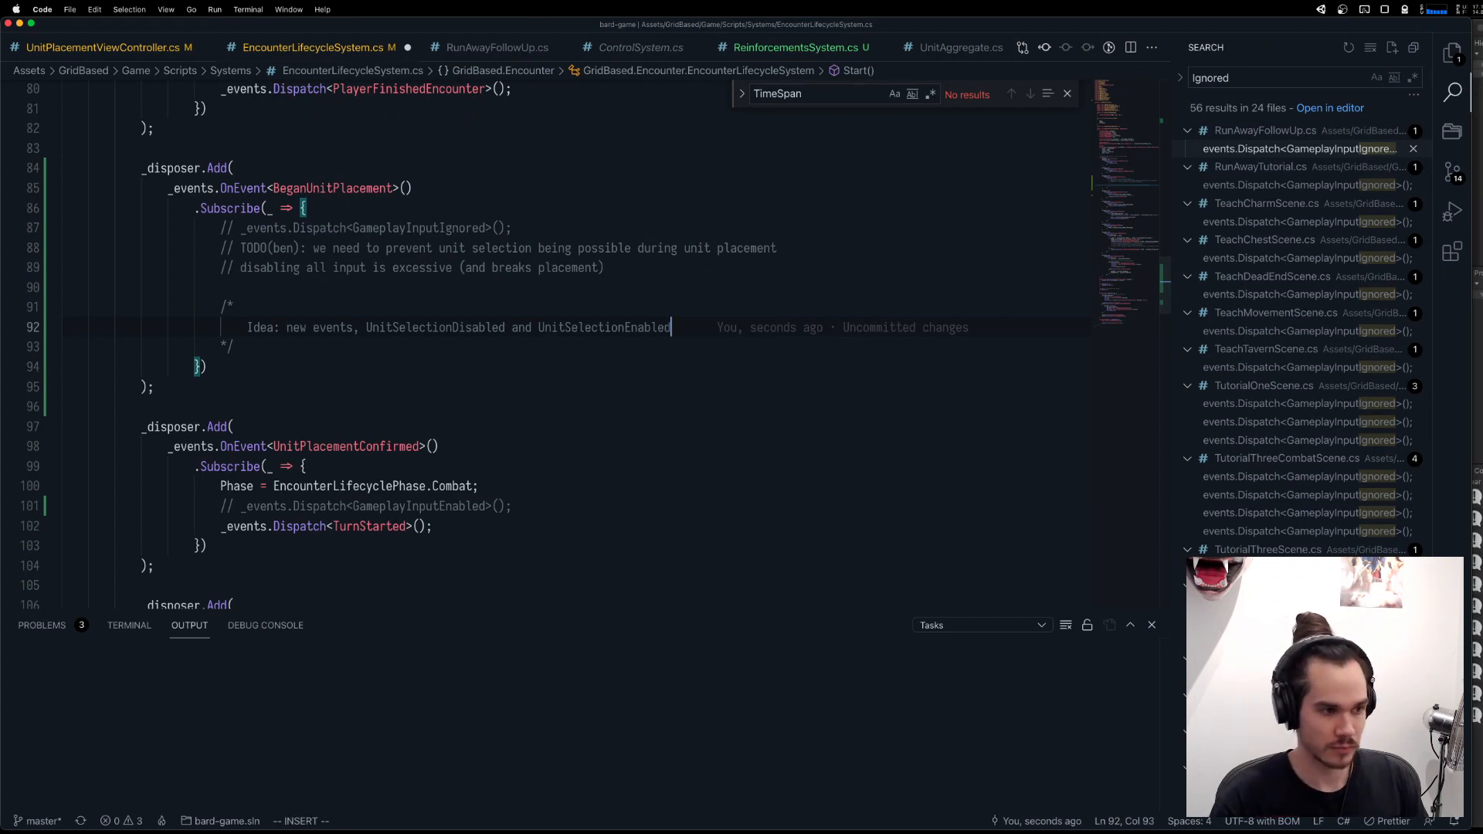
pyautogui.press('Return')
pyautogui.write('who ta')
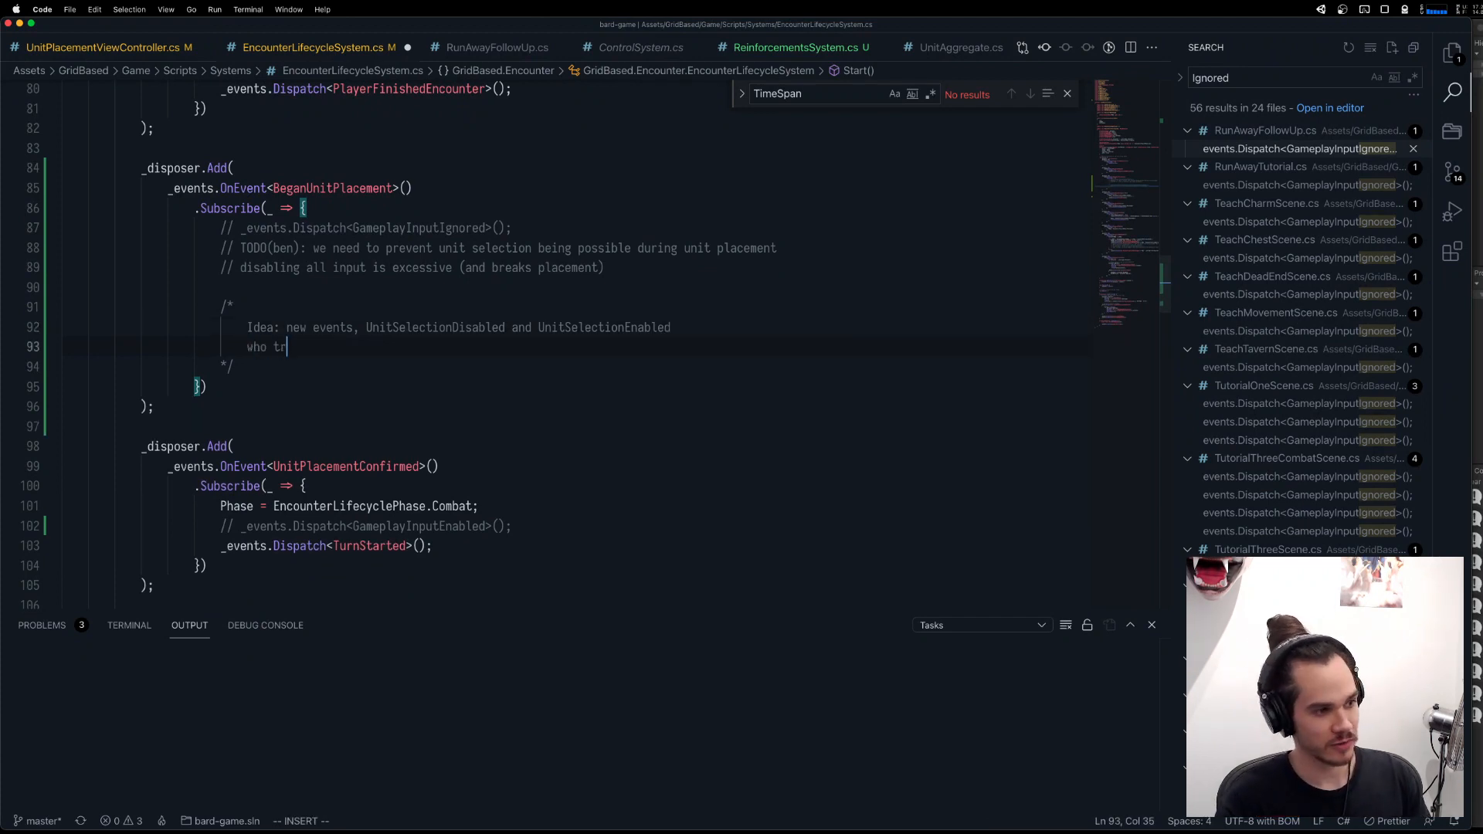
pyautogui.write('acks tate')
pyautogui.press('BackSpace')
pyautogui.press('BackSpace')
pyautogui.press('BackSpace')
pyautogui.write('st')
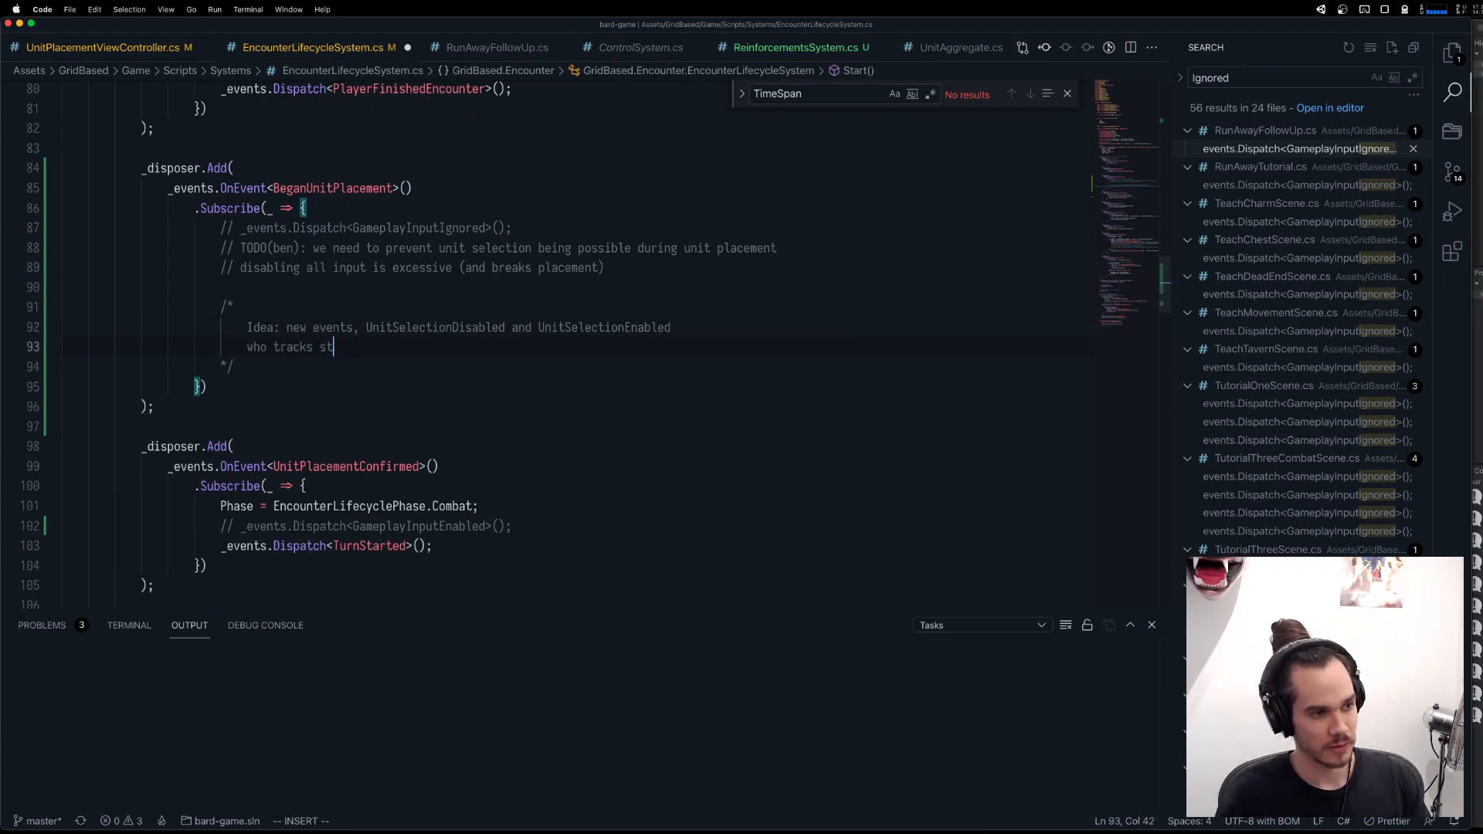
pyautogui.write('ate? each Sl')
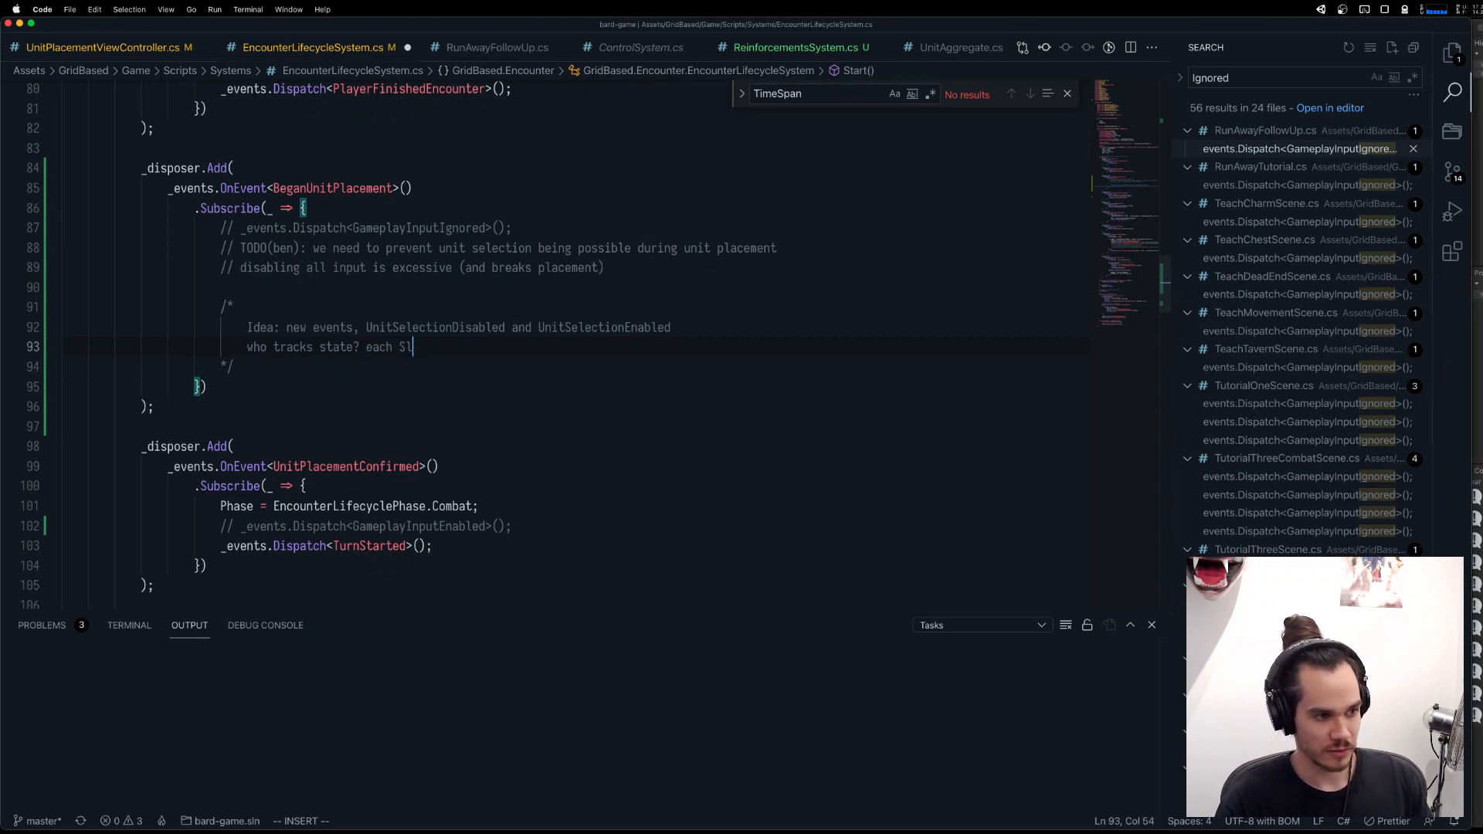
# Continue the "who tracks state?" line with "each SelectableUnit component (messy, duplicated),".
pyautogui.press('BackSpace')
pyautogui.write('elec')
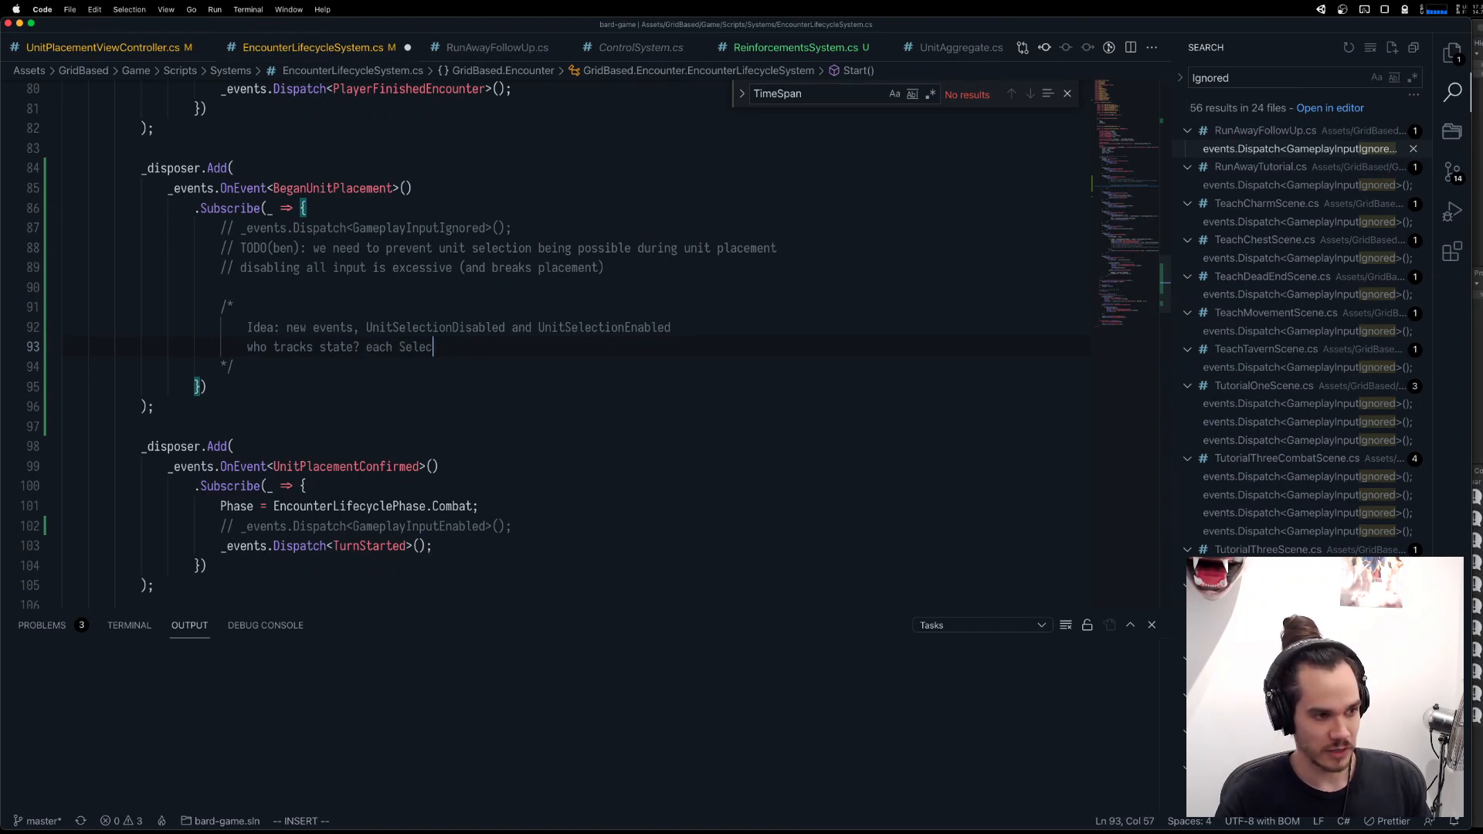
pyautogui.write('tableUnit component (mess')
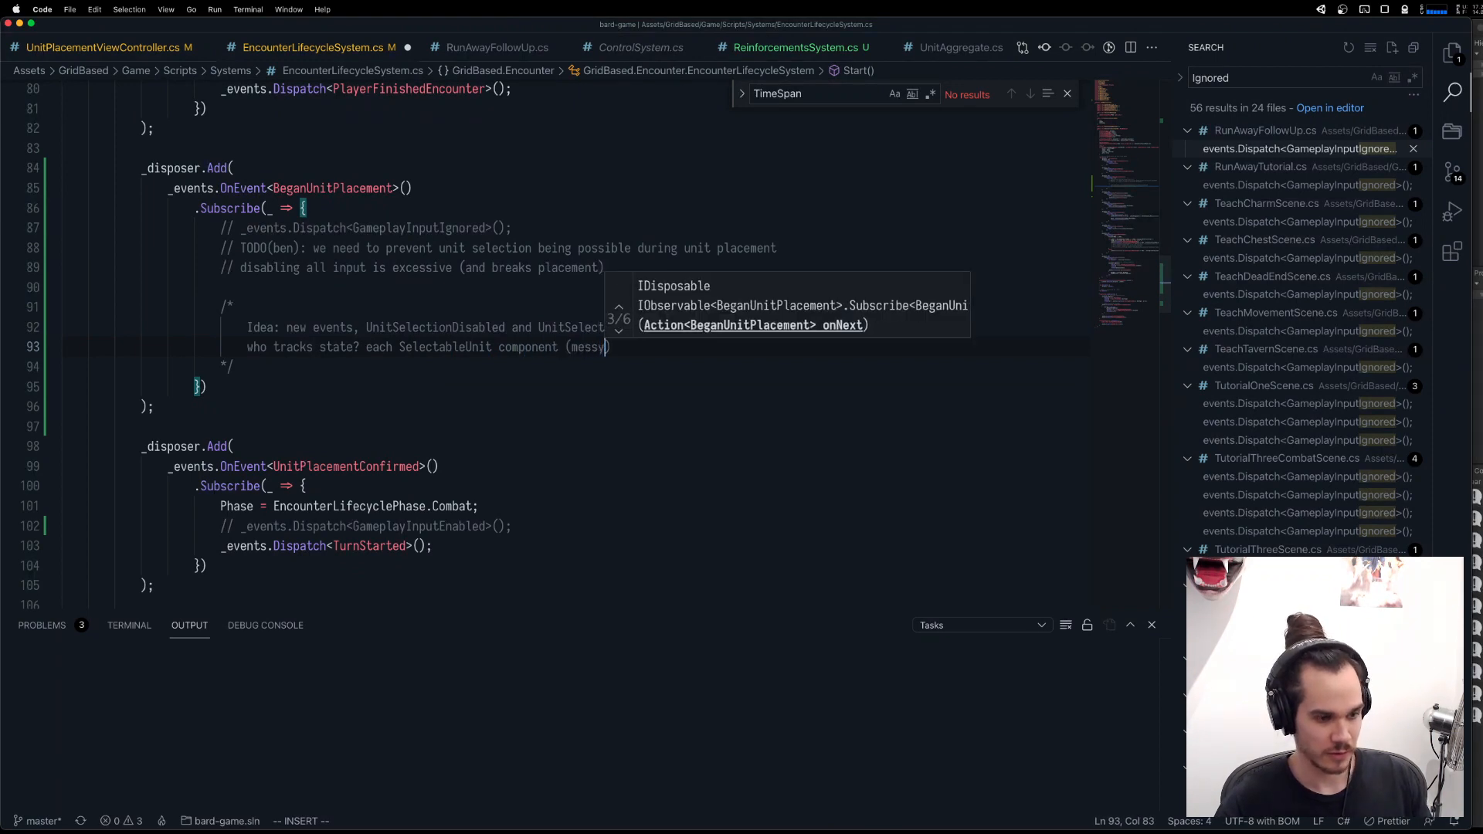
pyautogui.write('y,')
pyautogui.write(' duplicated)')
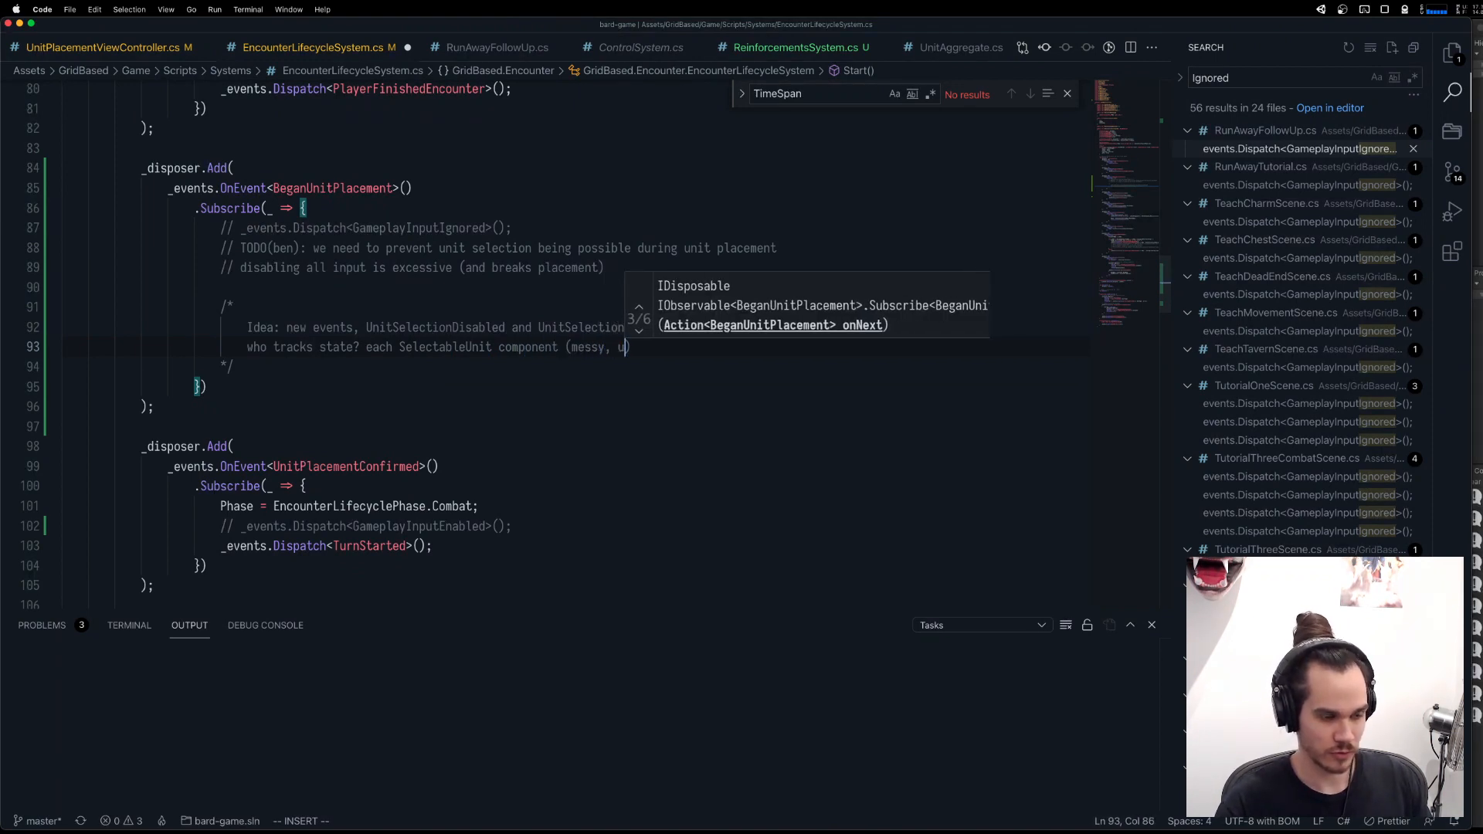
pyautogui.write(', ')
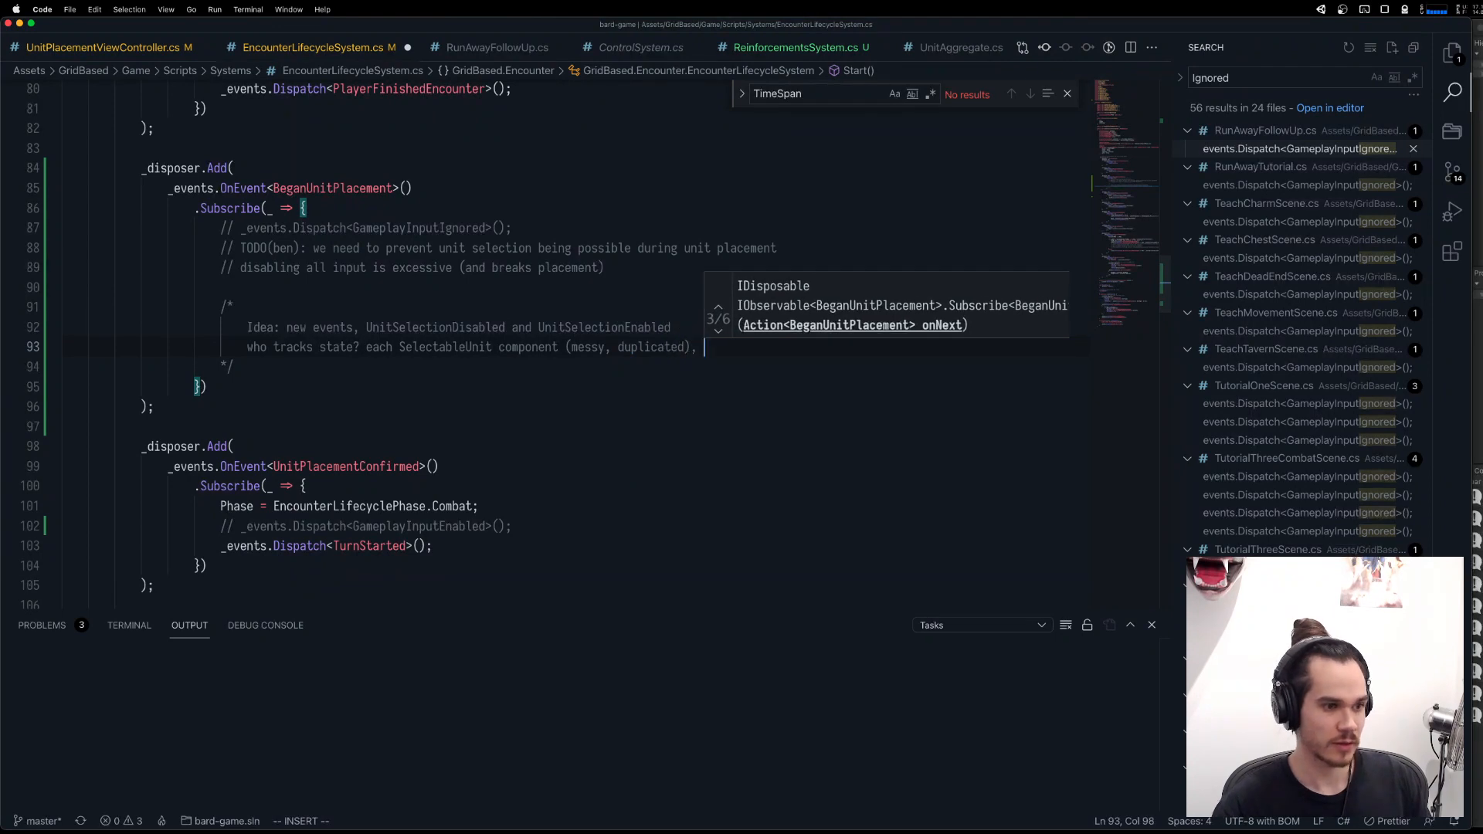
pyautogui.write('or mayb')
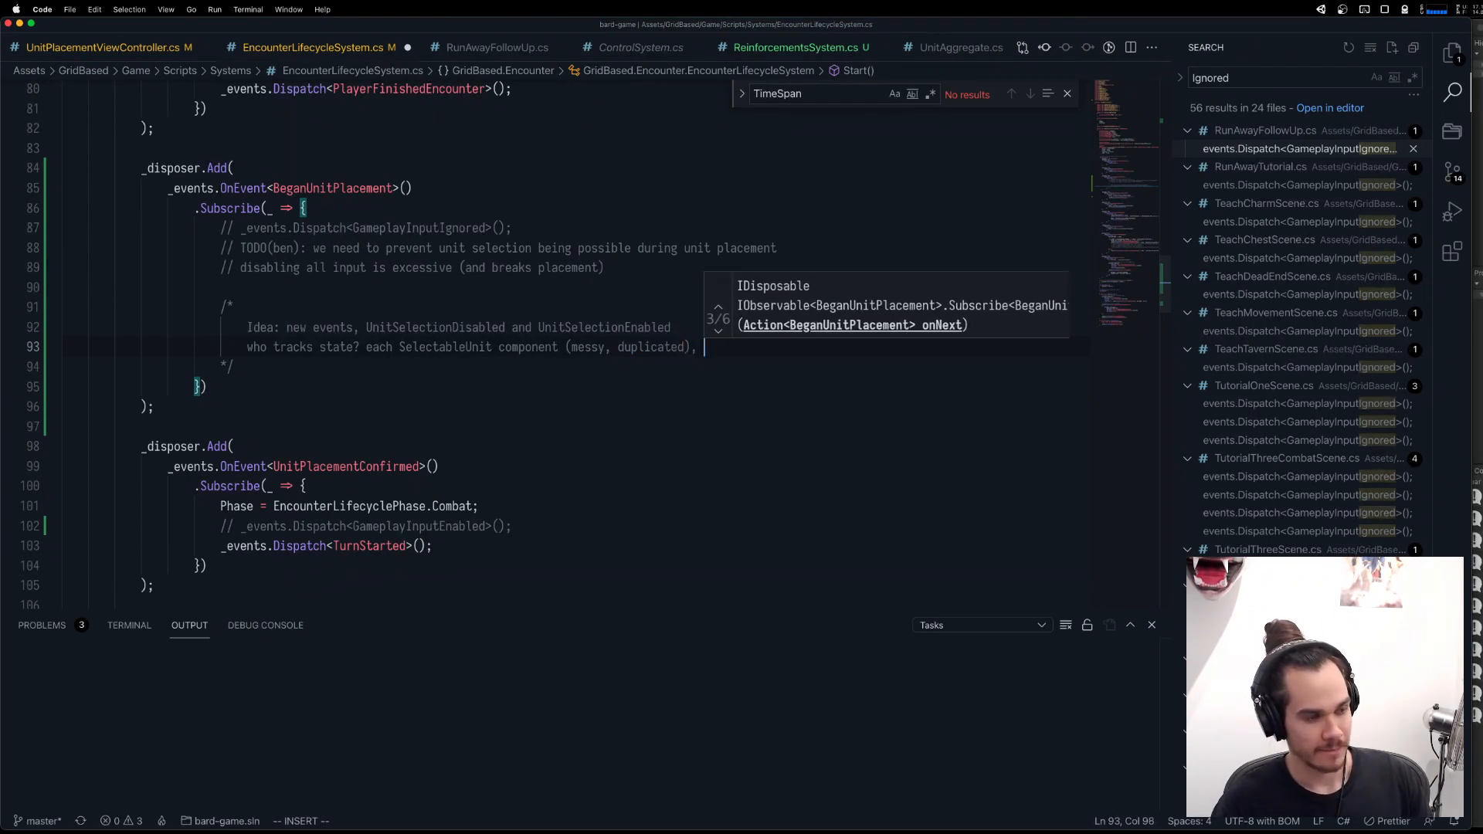
pyautogui.write('e Tur')
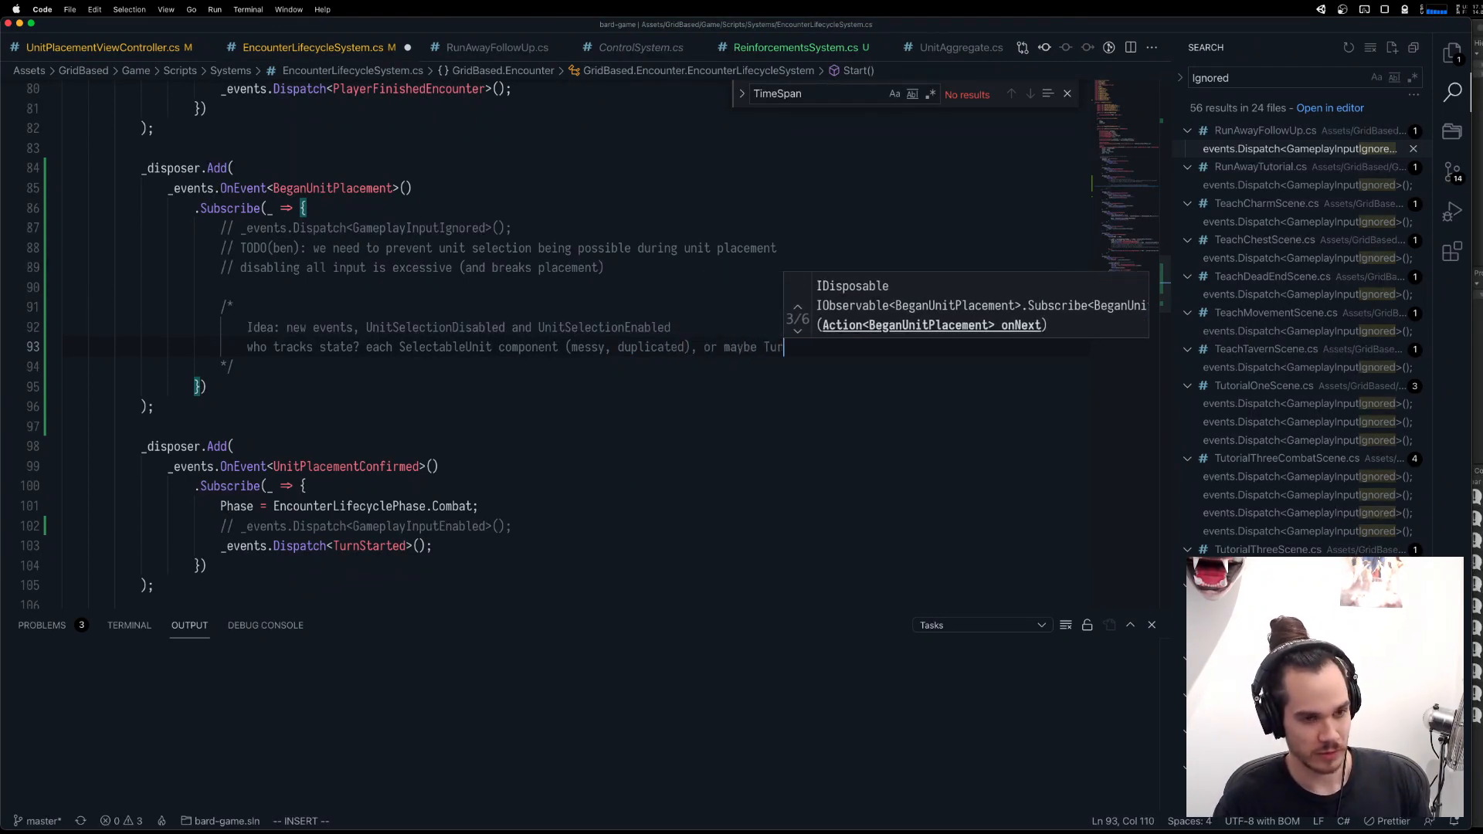
pyautogui.write('nAggregate?')
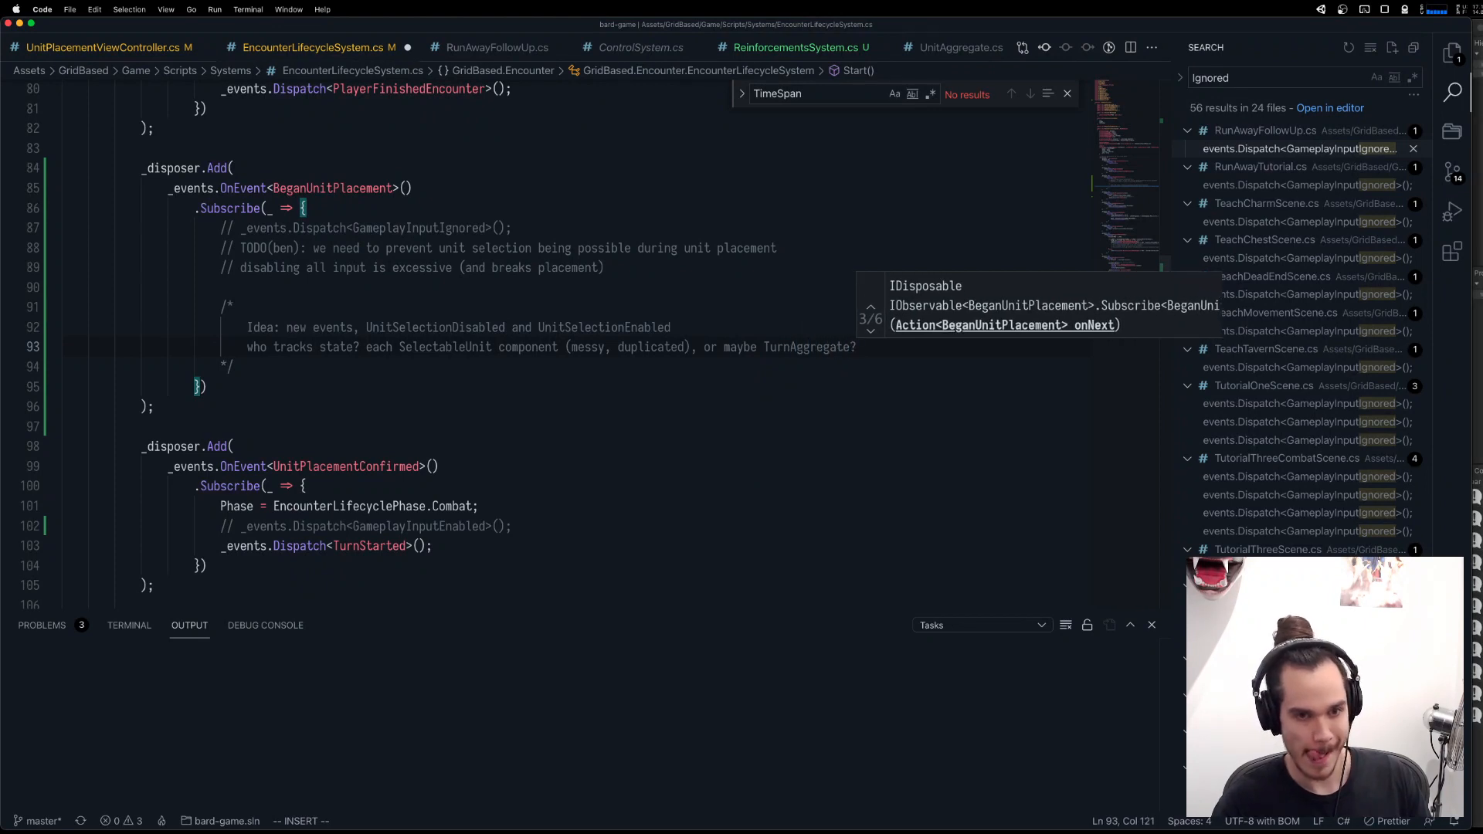
# Look at the selection event classes in TurnAggregate.cs, then close that file.
pyautogui.press('super+p')
pyautogui.write('turna')
pyautogui.press('Return')
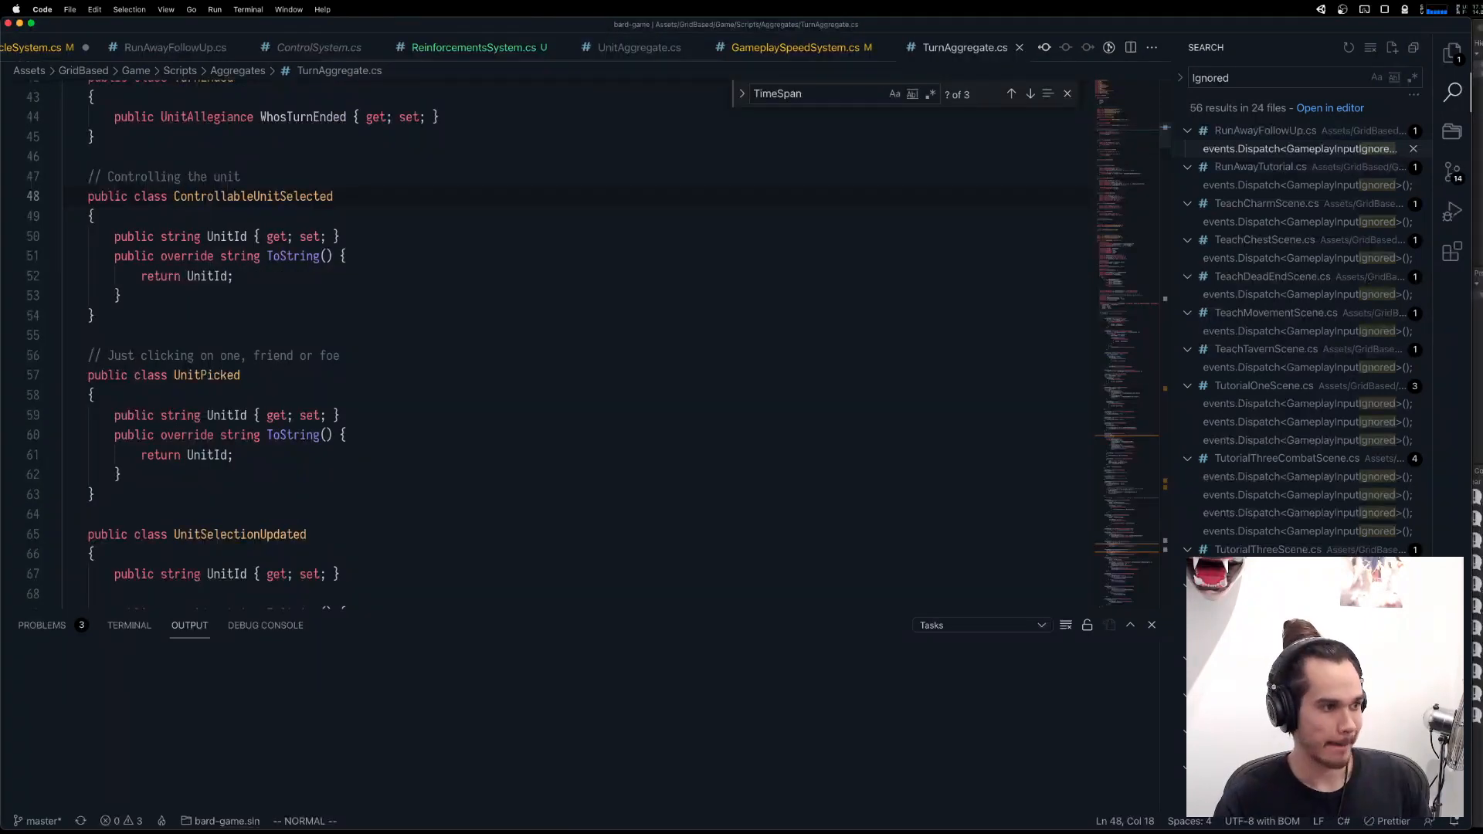
pyautogui.press('super+w')
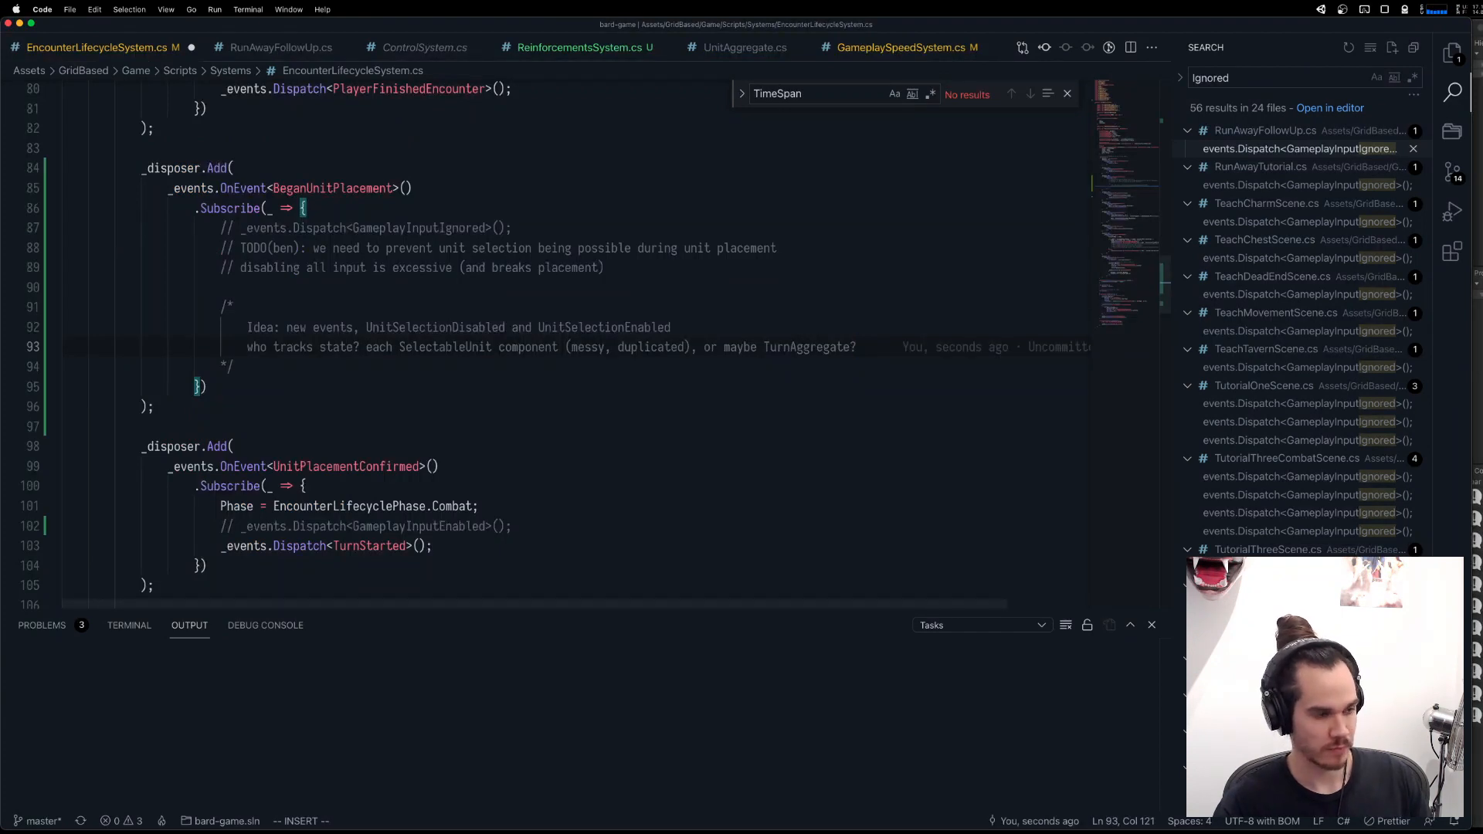
# Split the two state-tracking candidates onto their own indented lines under "who tracks state?", removing the comma between them.
pyautogui.click(367, 347)
pyautogui.press('Return')
pyautogui.press('Tab')
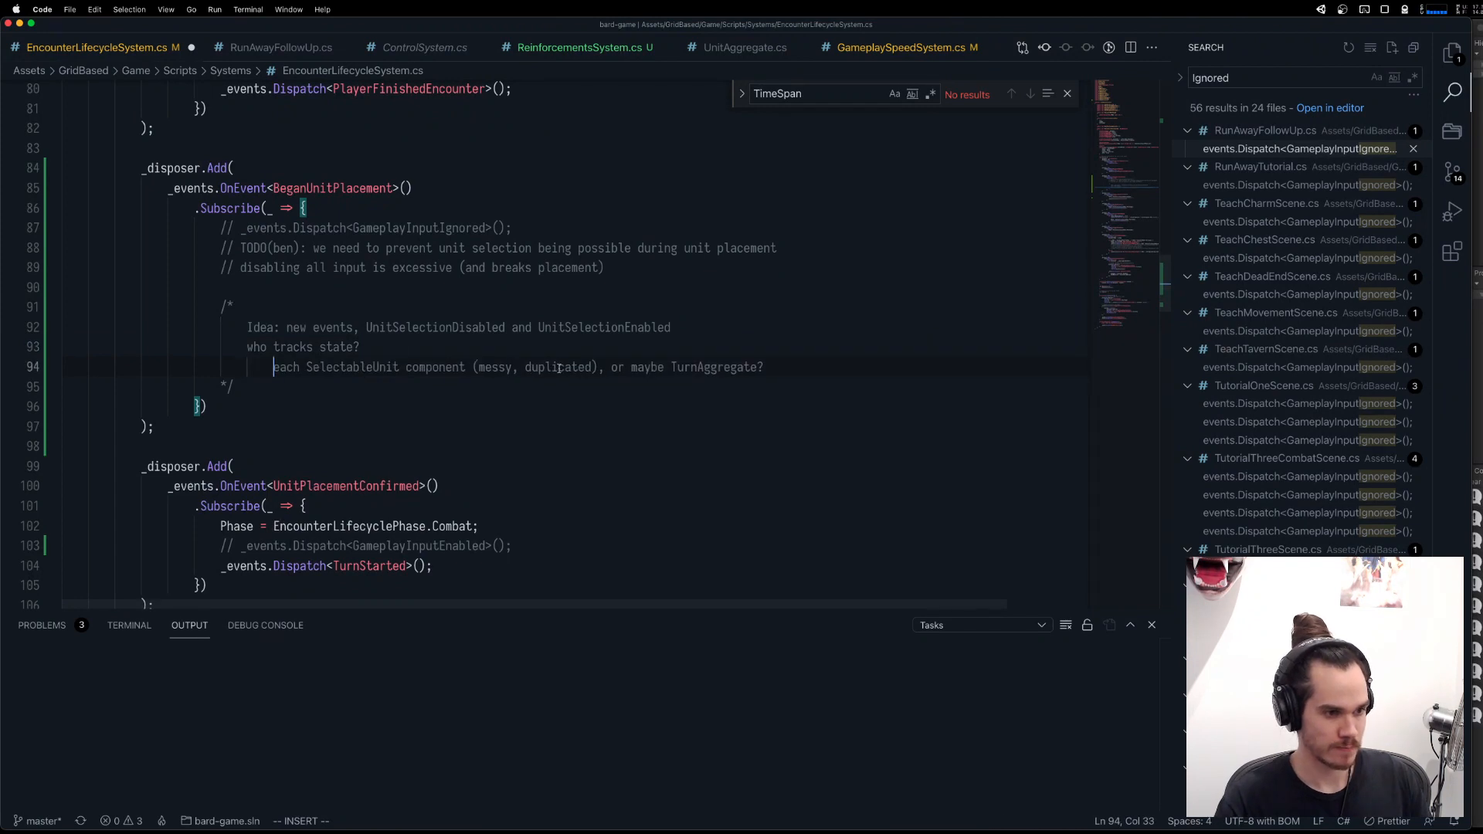
pyautogui.click(611, 368)
pyautogui.press('BackSpace')
pyautogui.press('BackSpace')
pyautogui.press('Return')
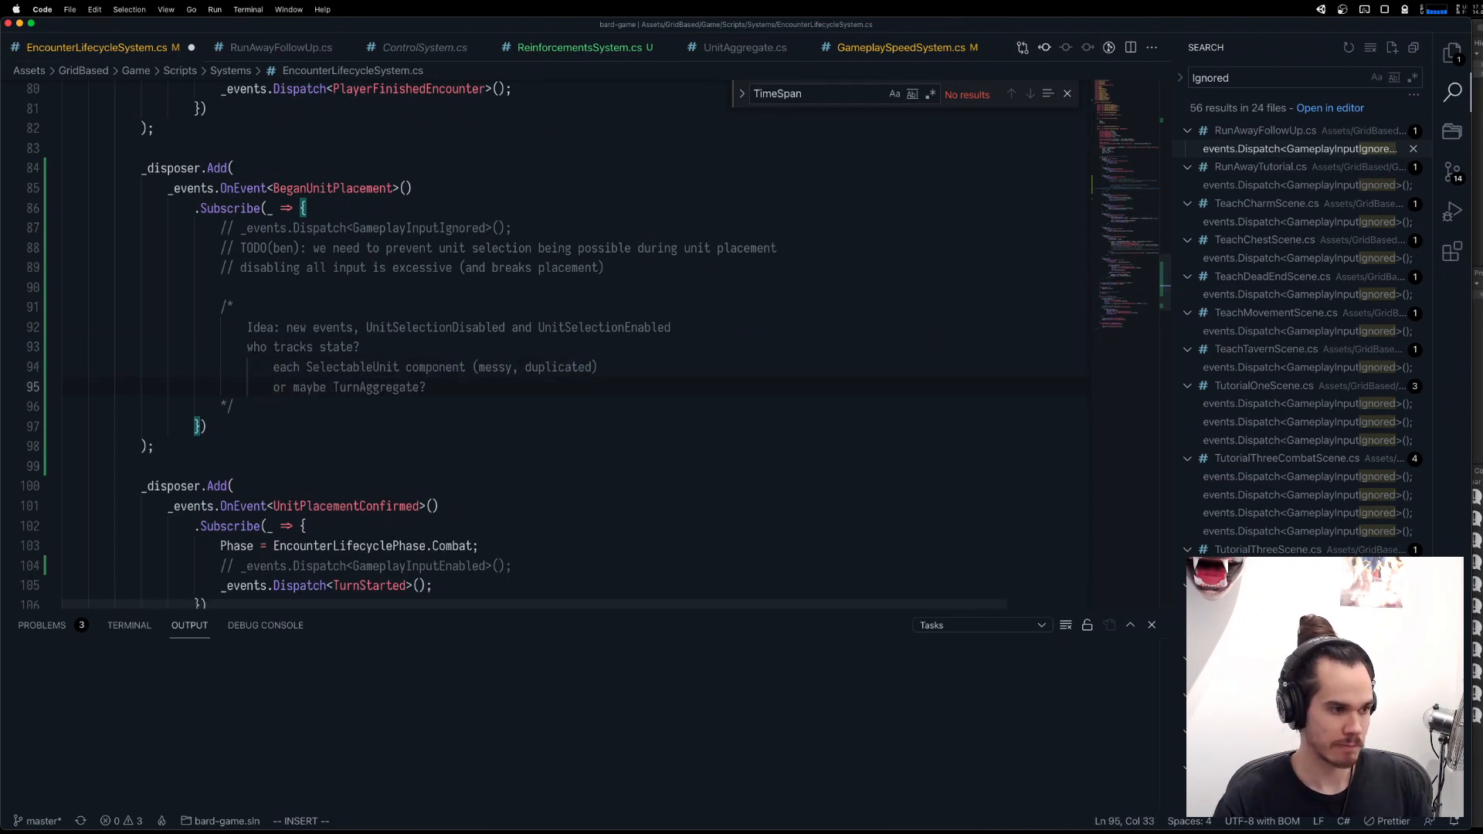
# Delete "or" from the second candidate so it reads "maybe TurnAggregate?", and save the file.
pyautogui.press('Escape')
pyautogui.press('d')
pyautogui.press('w')
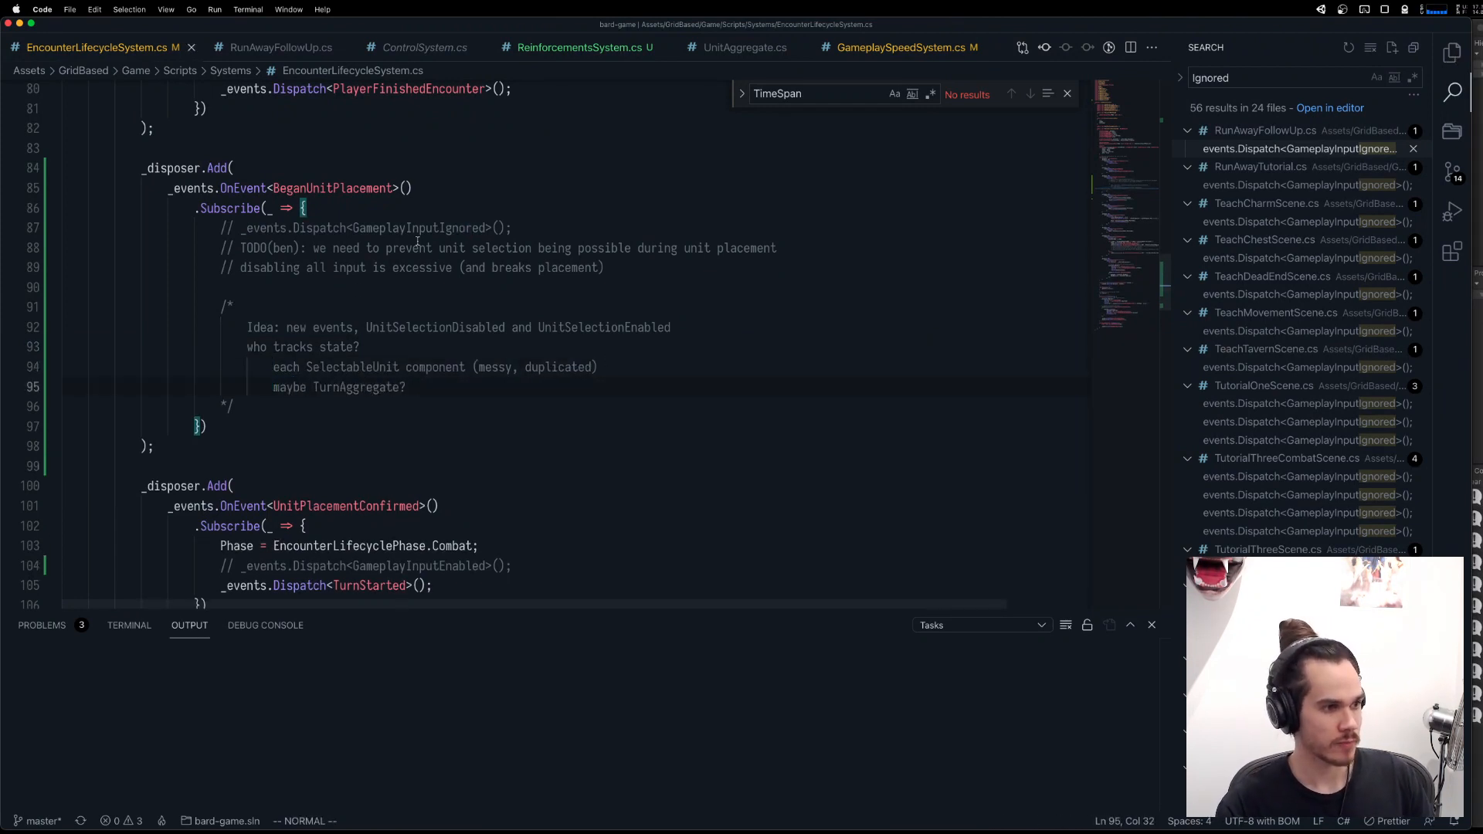
# Switch to Fork, view the Dynamic.asset diff in the Episodes folder, and discard that file's changes.
pyautogui.moveTo(1021, 830)
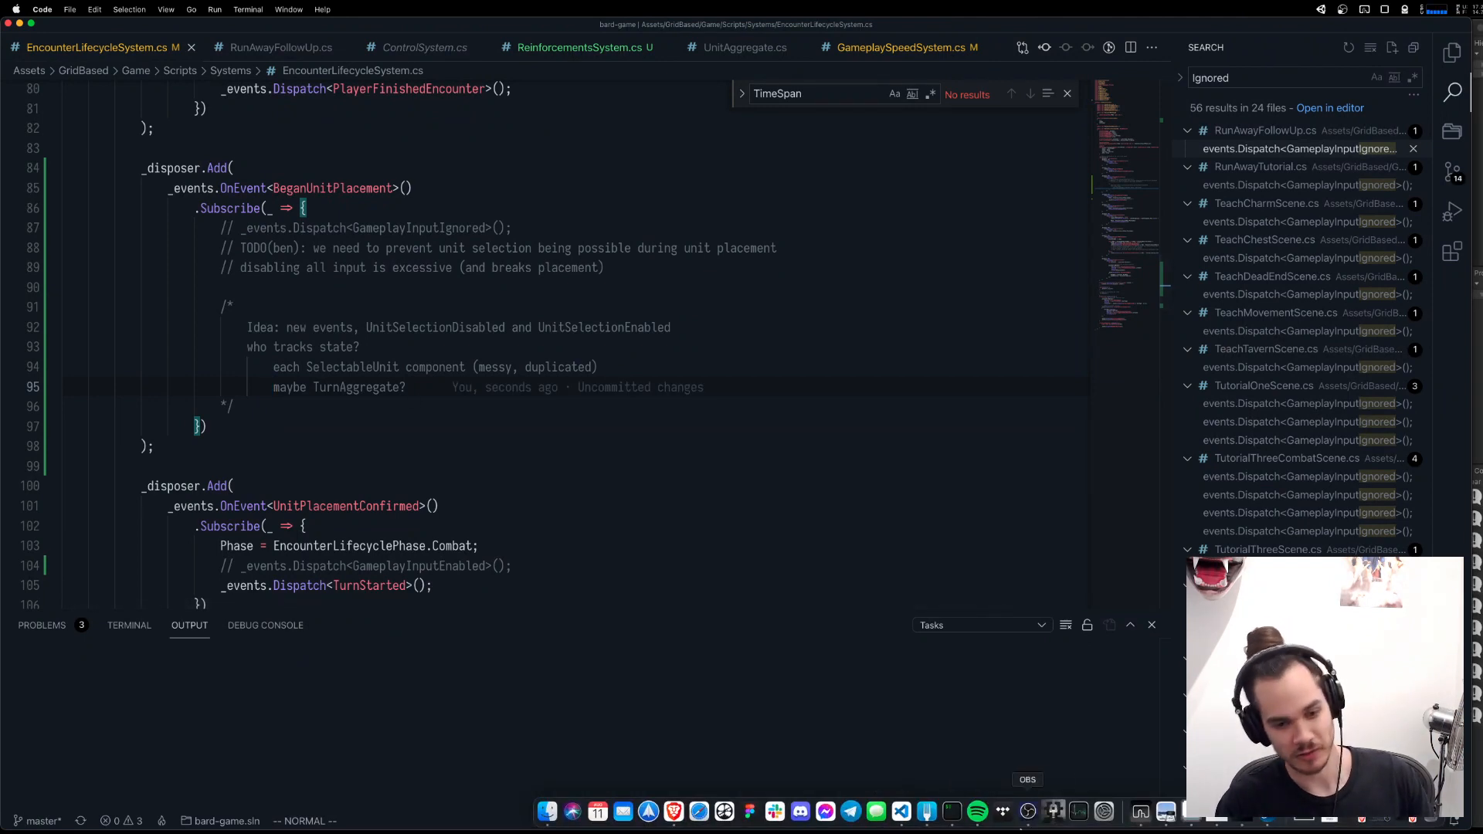
pyautogui.click(928, 811)
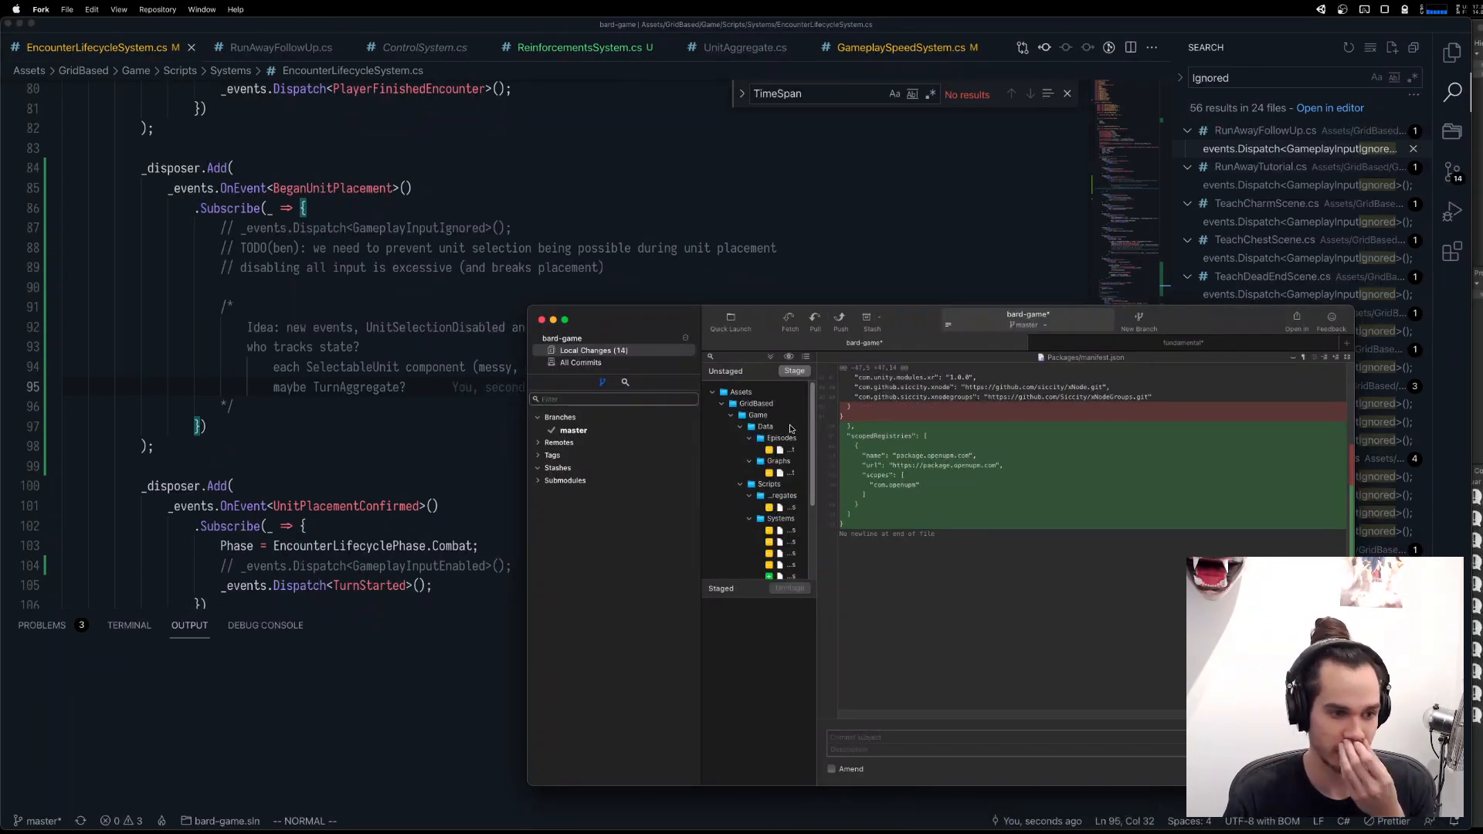
pyautogui.click(781, 450)
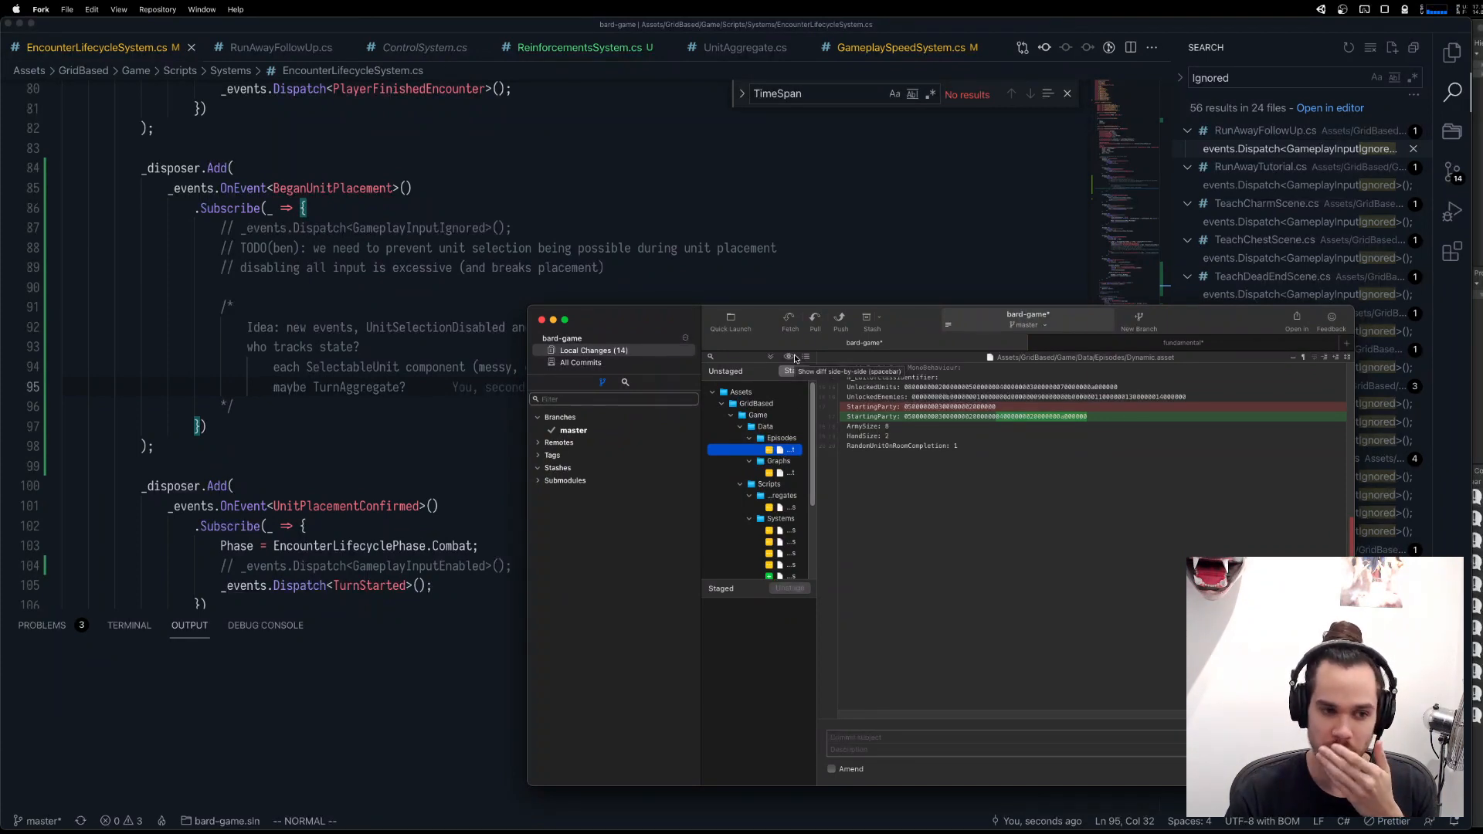
pyautogui.rightClick(786, 459)
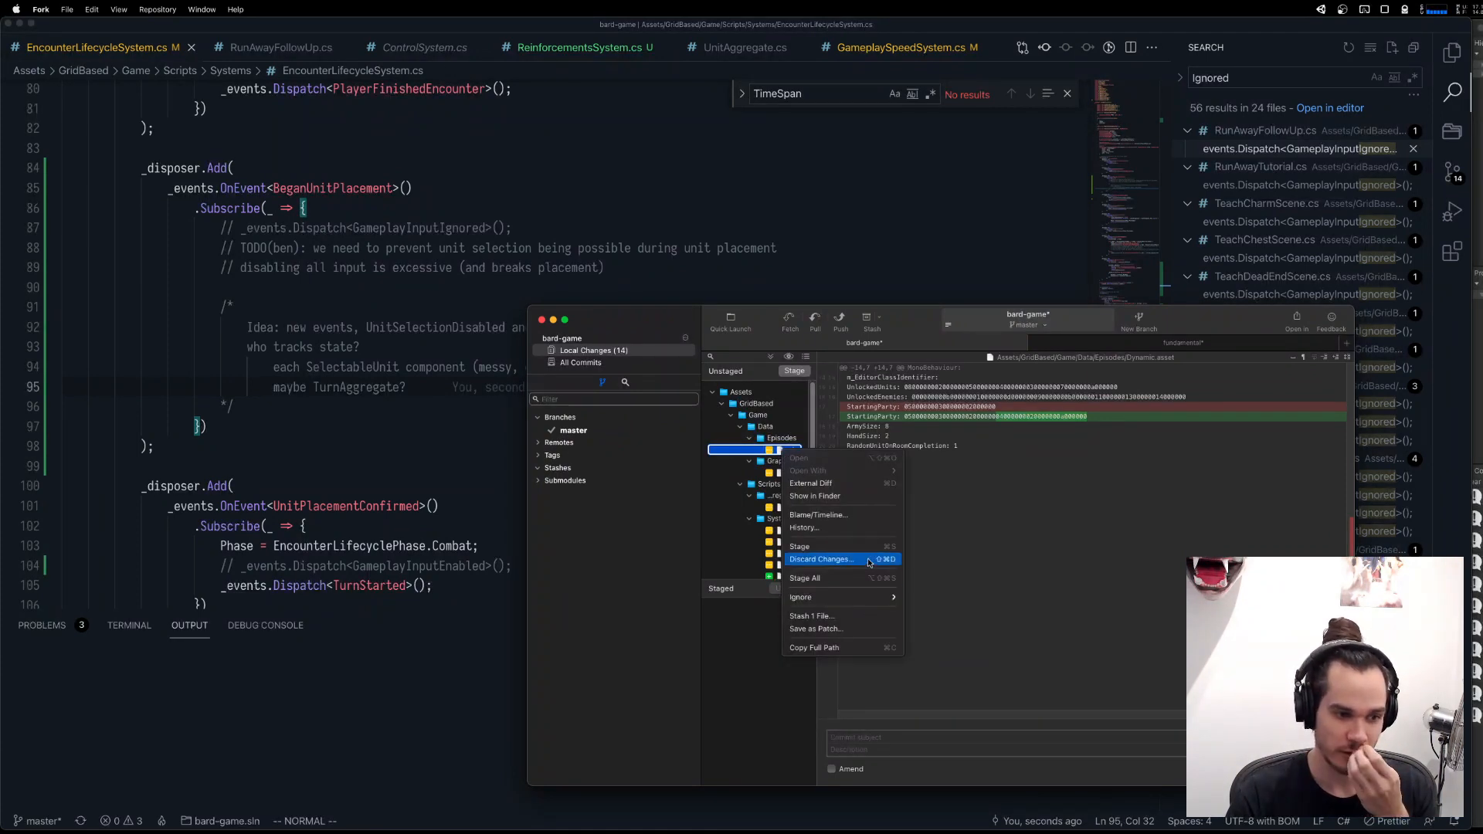
pyautogui.click(811, 561)
pyautogui.click(974, 591)
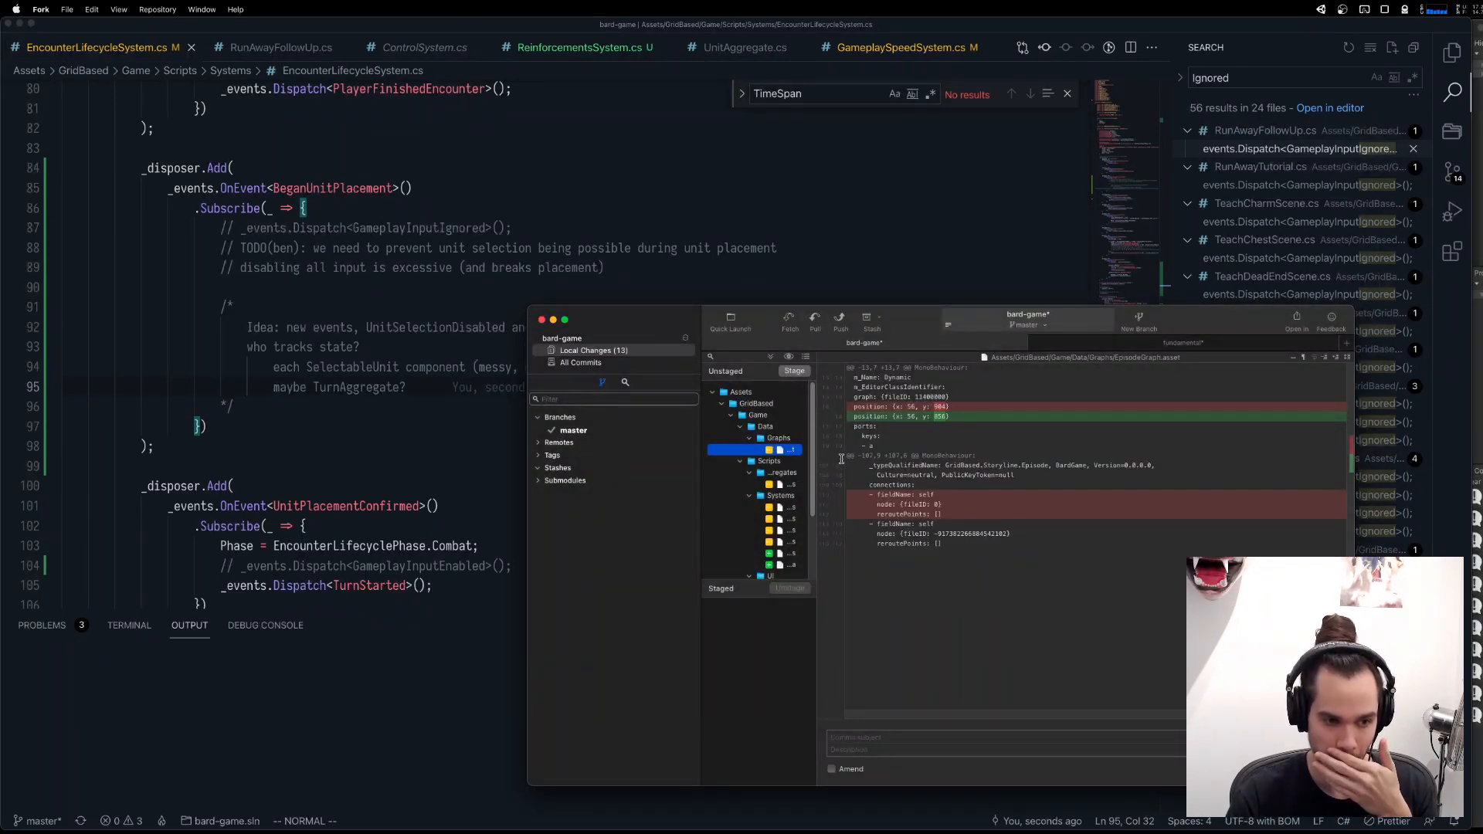
# Stage EpisodeGraph.asset and commit it with the message "Update episode graph".
pyautogui.click(800, 372)
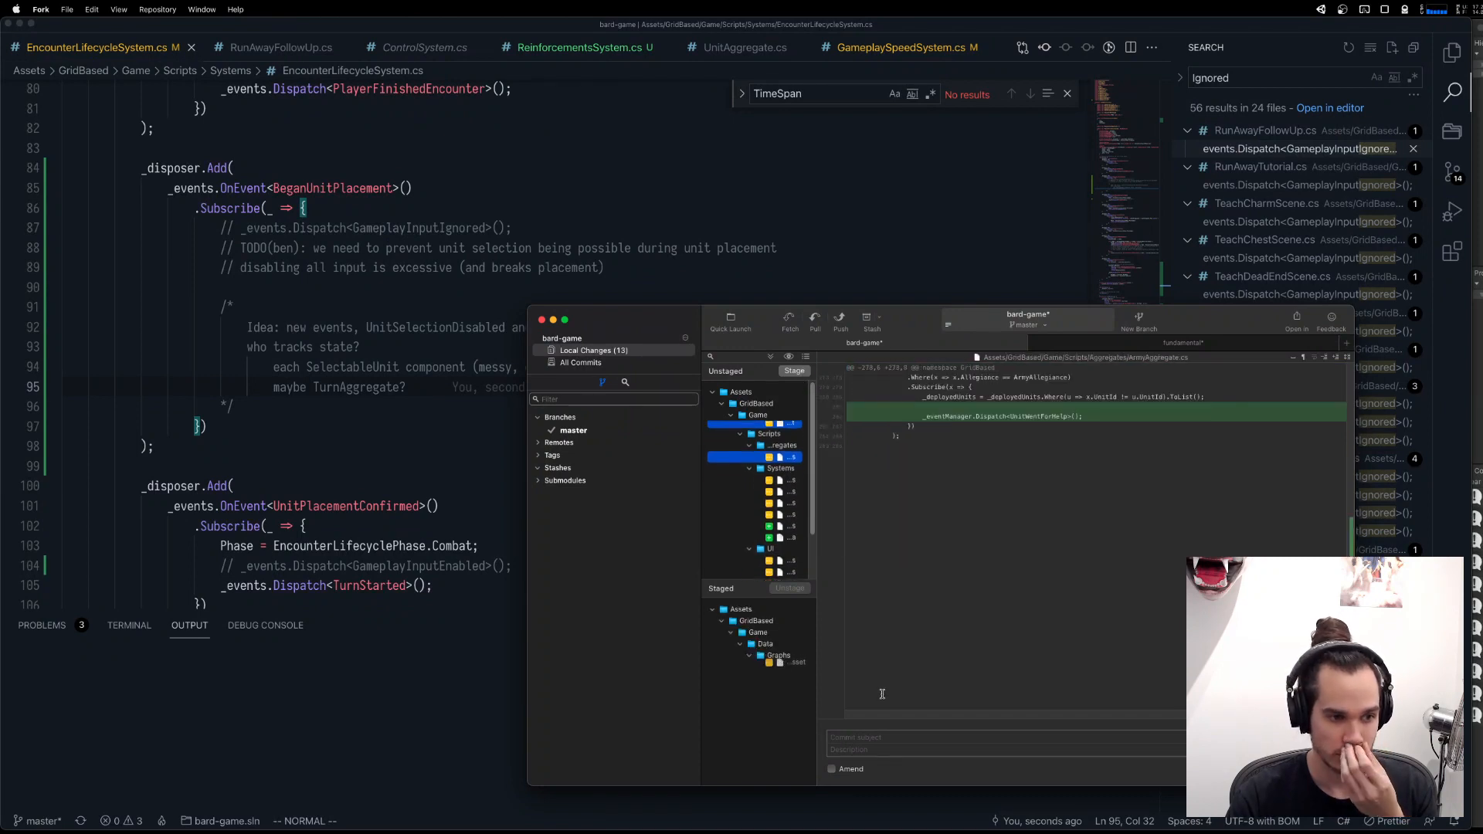
pyautogui.write('Udpat')
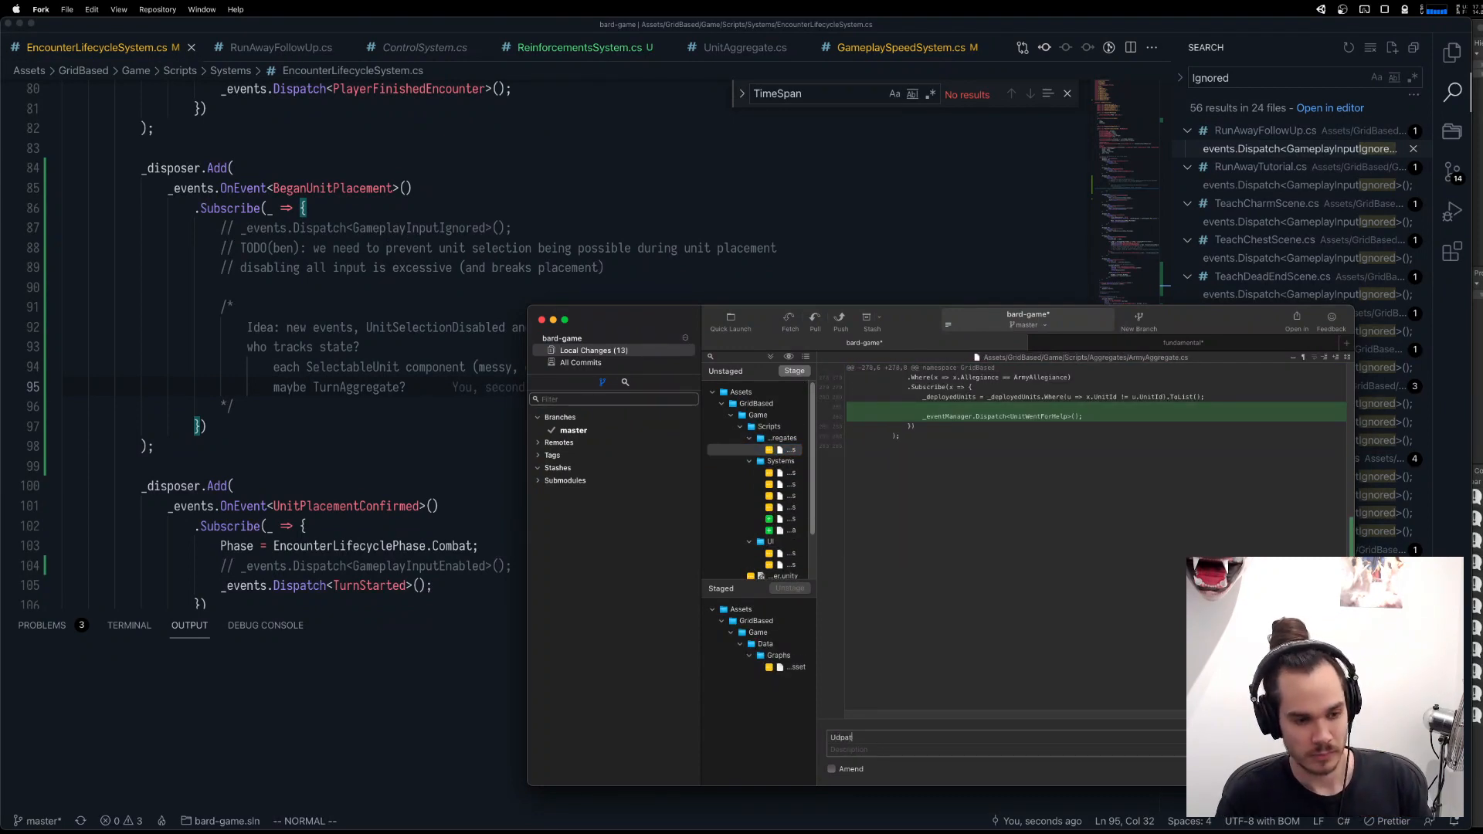
pyautogui.write('e e')
pyautogui.press('super+a')
pyautogui.write('Update episo')
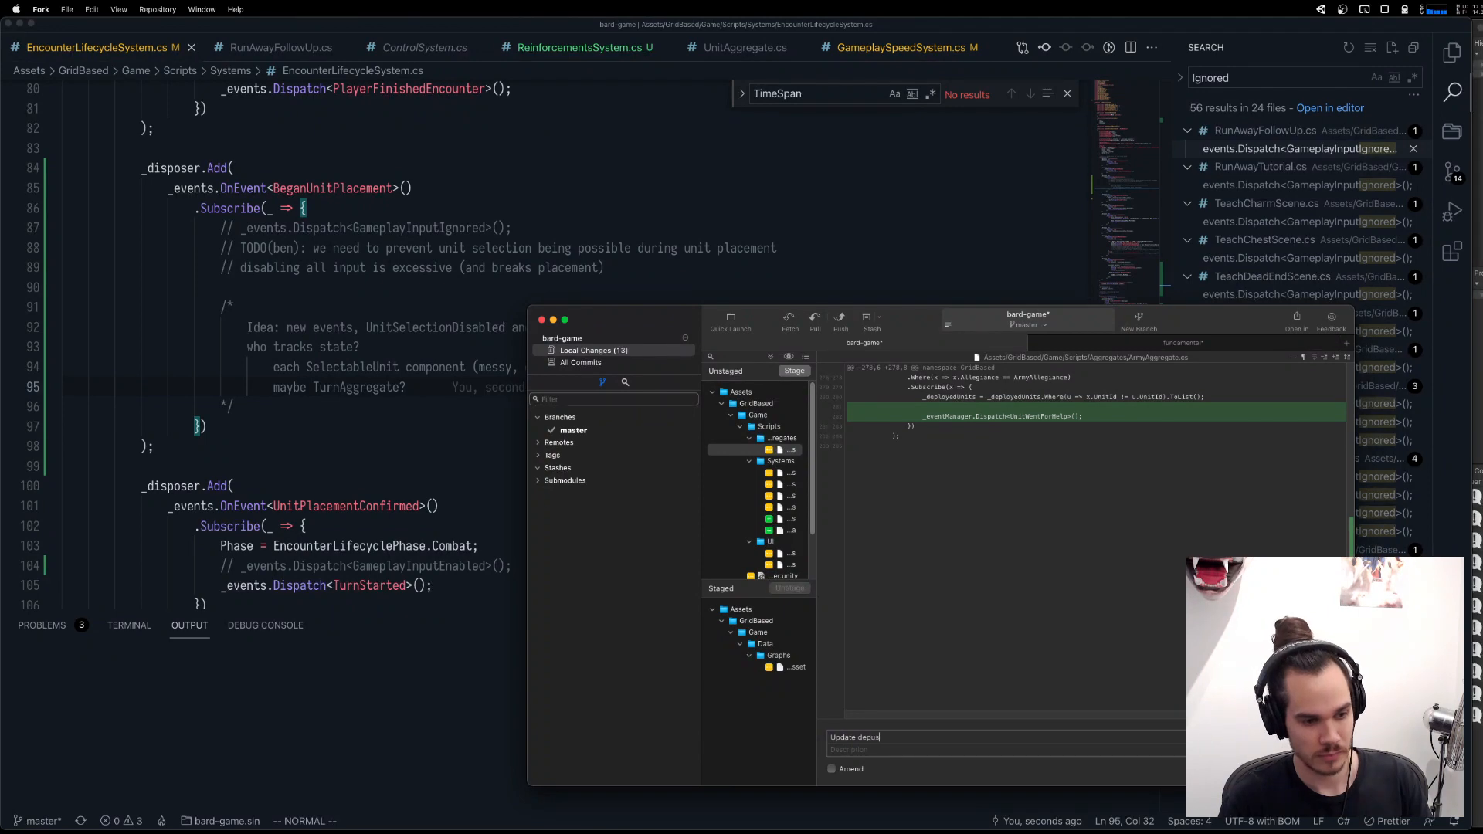
pyautogui.hotkey('alt', 'BackSpace')
pyautogui.write('episode gra')
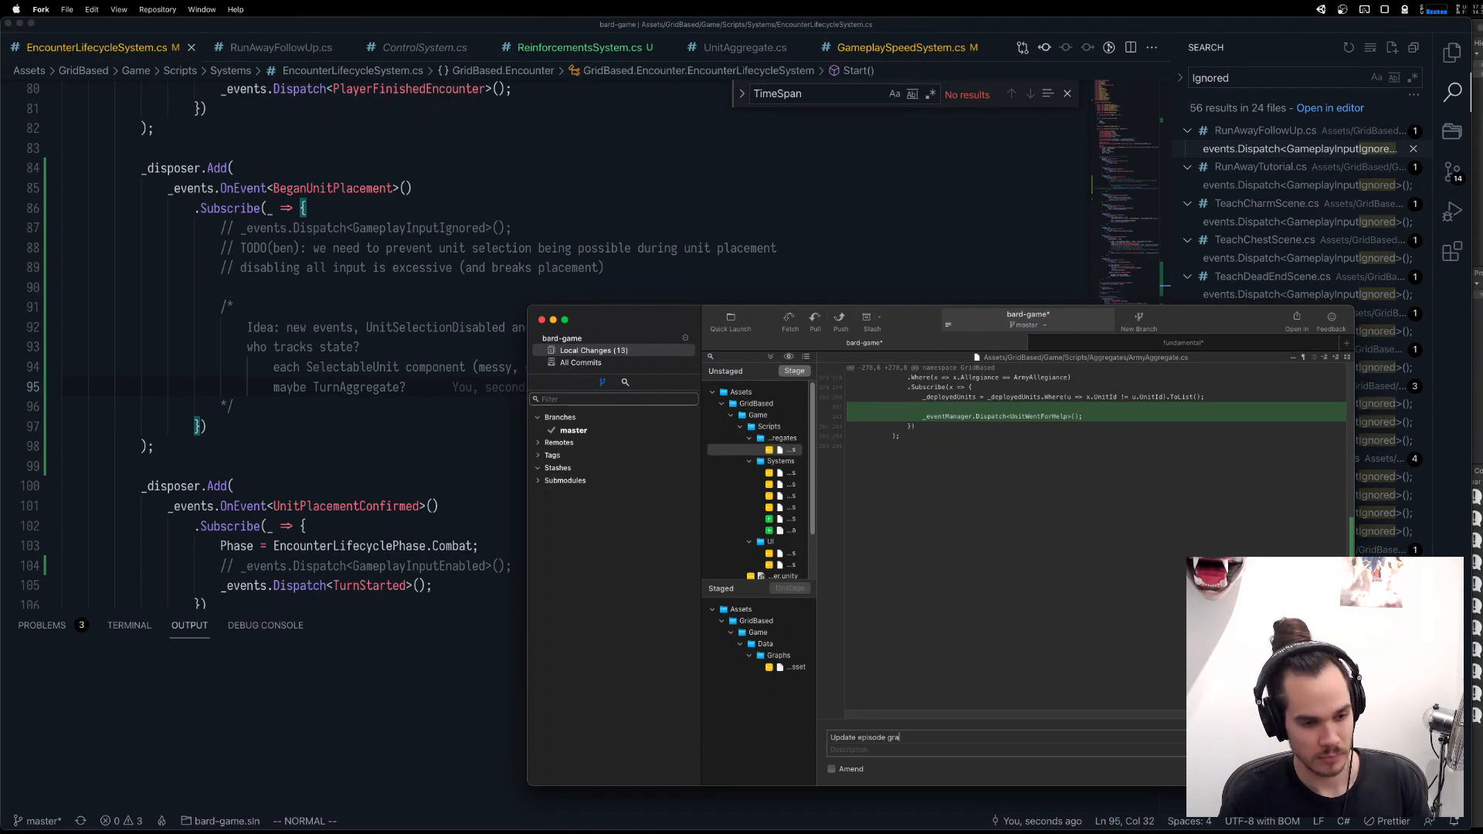
pyautogui.write('ph')
pyautogui.press('super+Return')
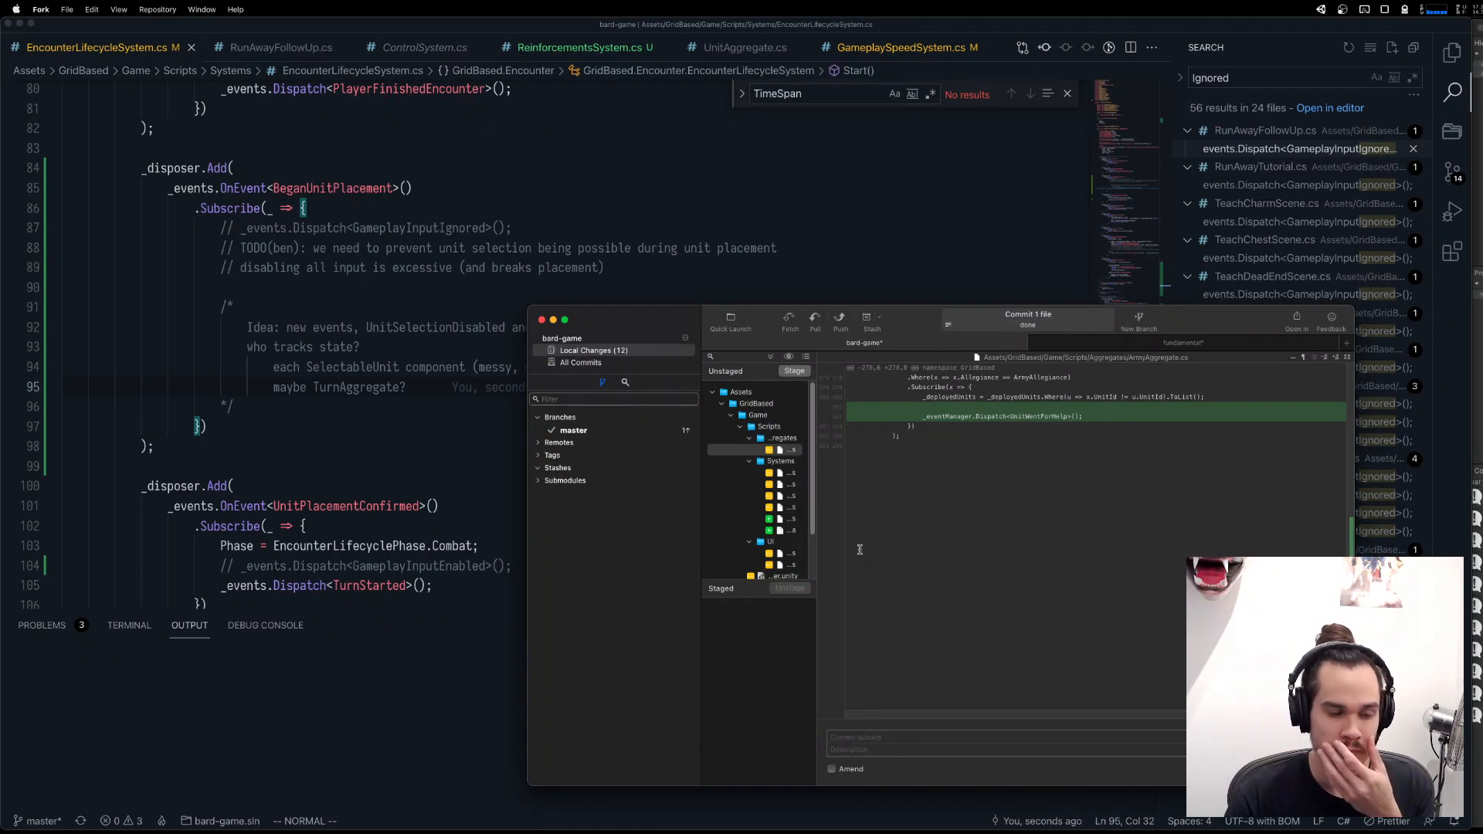
# Stage ArmyAggregate.cs, DeveloperEncounterUtilitySystem.cs and EncounterLifecycleSystem.cs one after another, checking each diff.
pyautogui.click(792, 372)
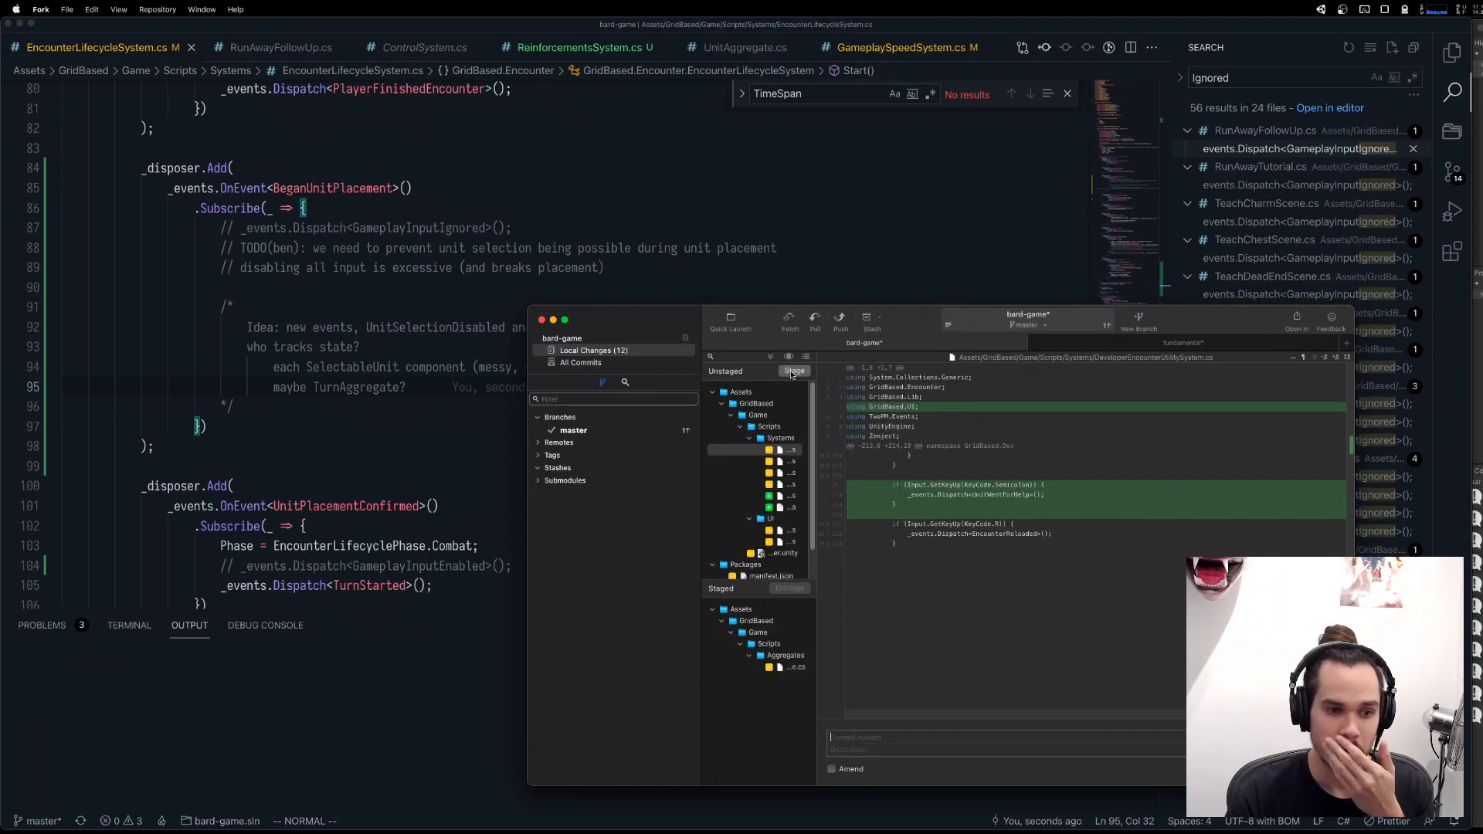
pyautogui.click(793, 372)
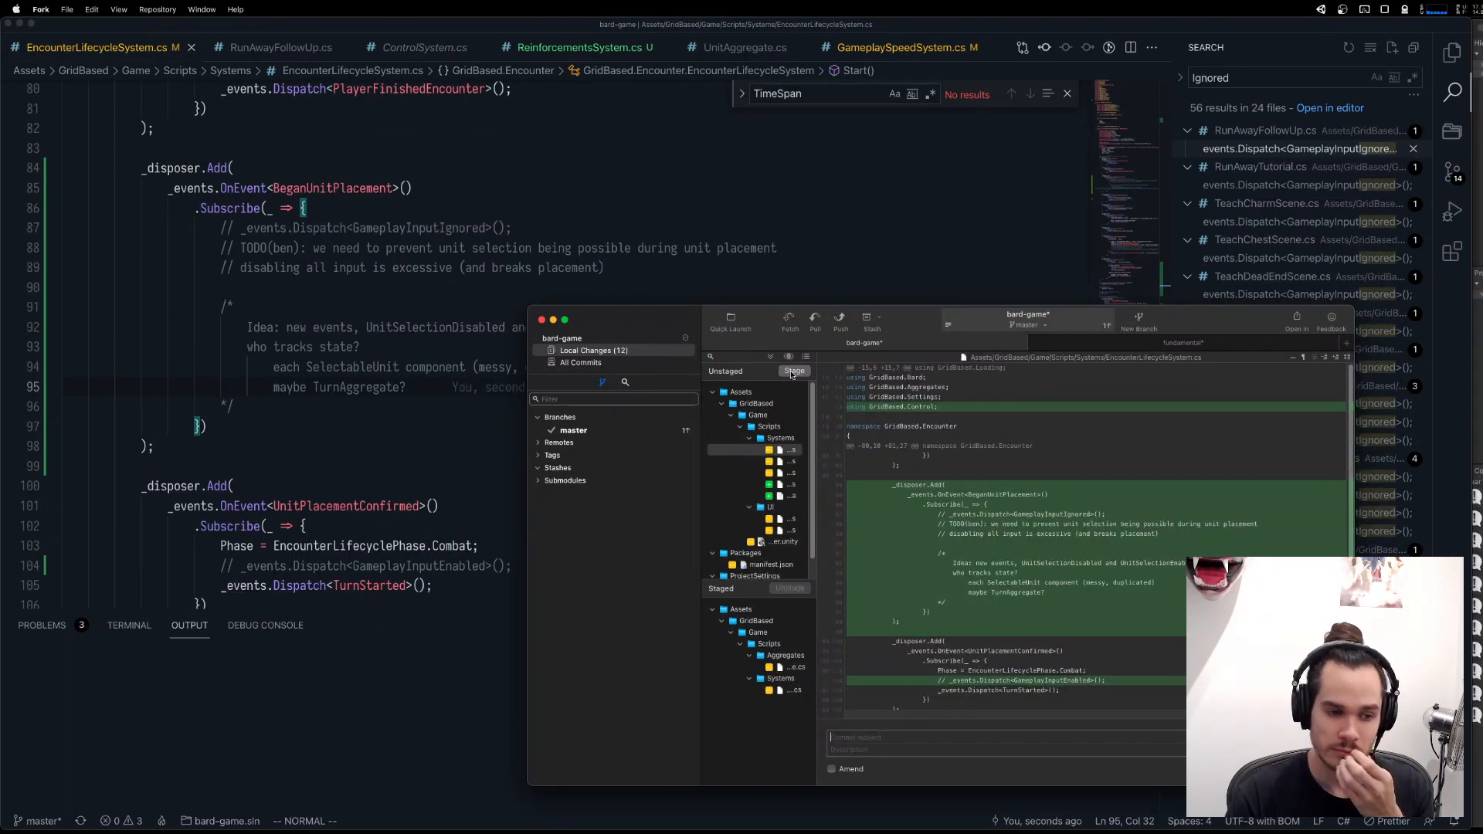
pyautogui.click(793, 372)
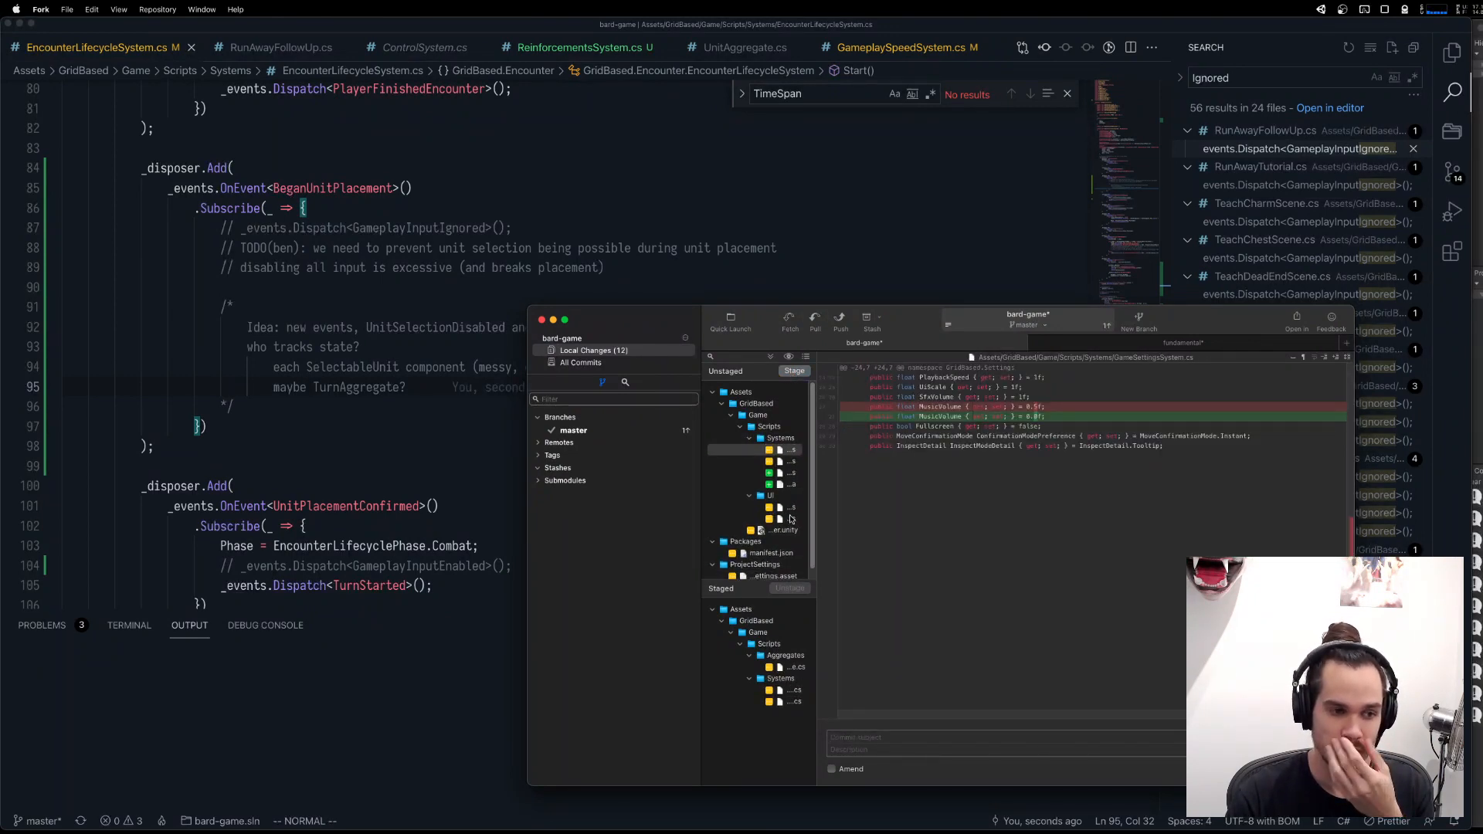
# Discard the MusicVolume change in GameSettingsSystem.cs.
pyautogui.rightClick(788, 451)
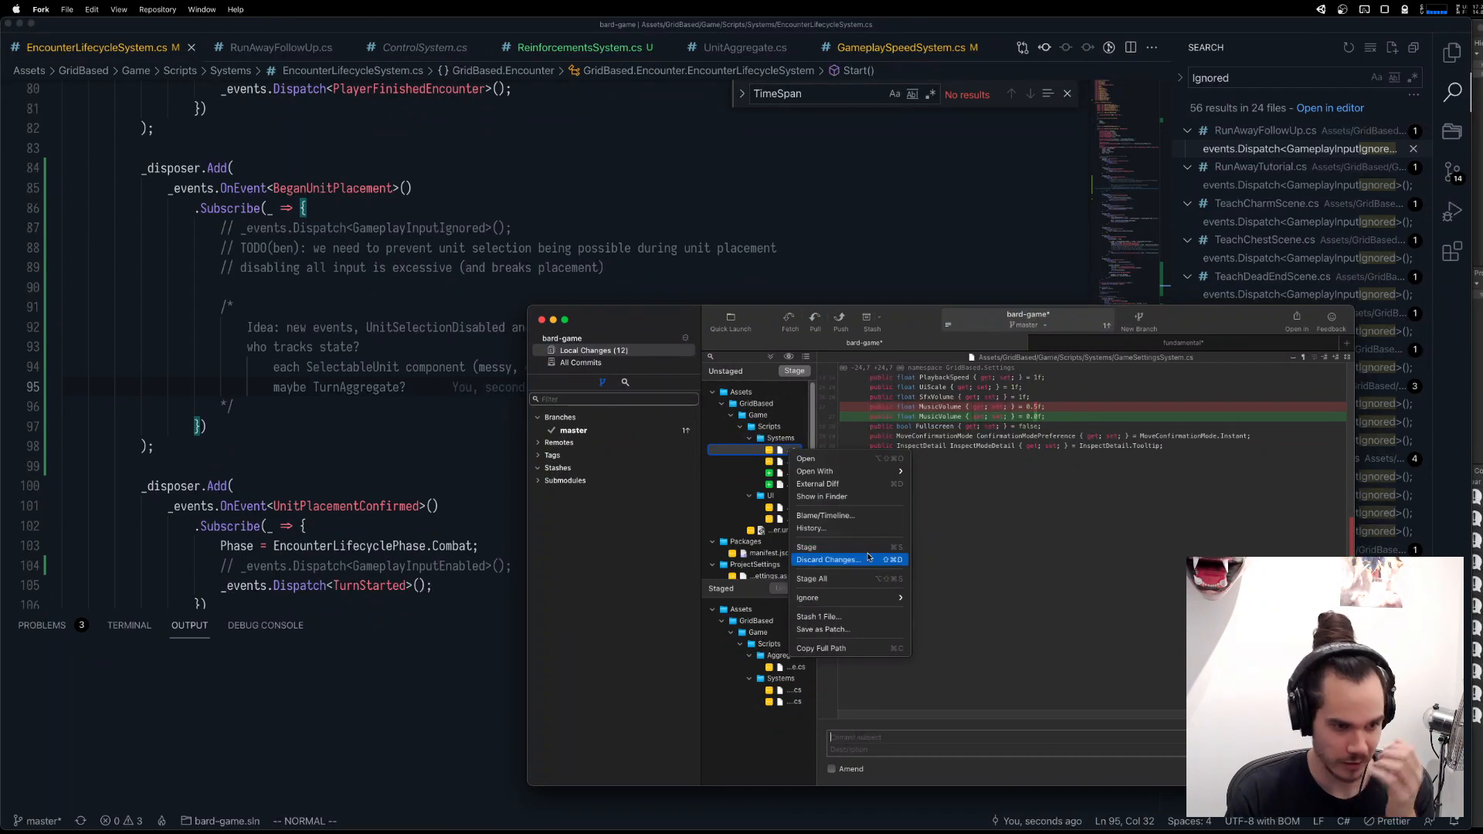
pyautogui.click(867, 559)
pyautogui.click(976, 591)
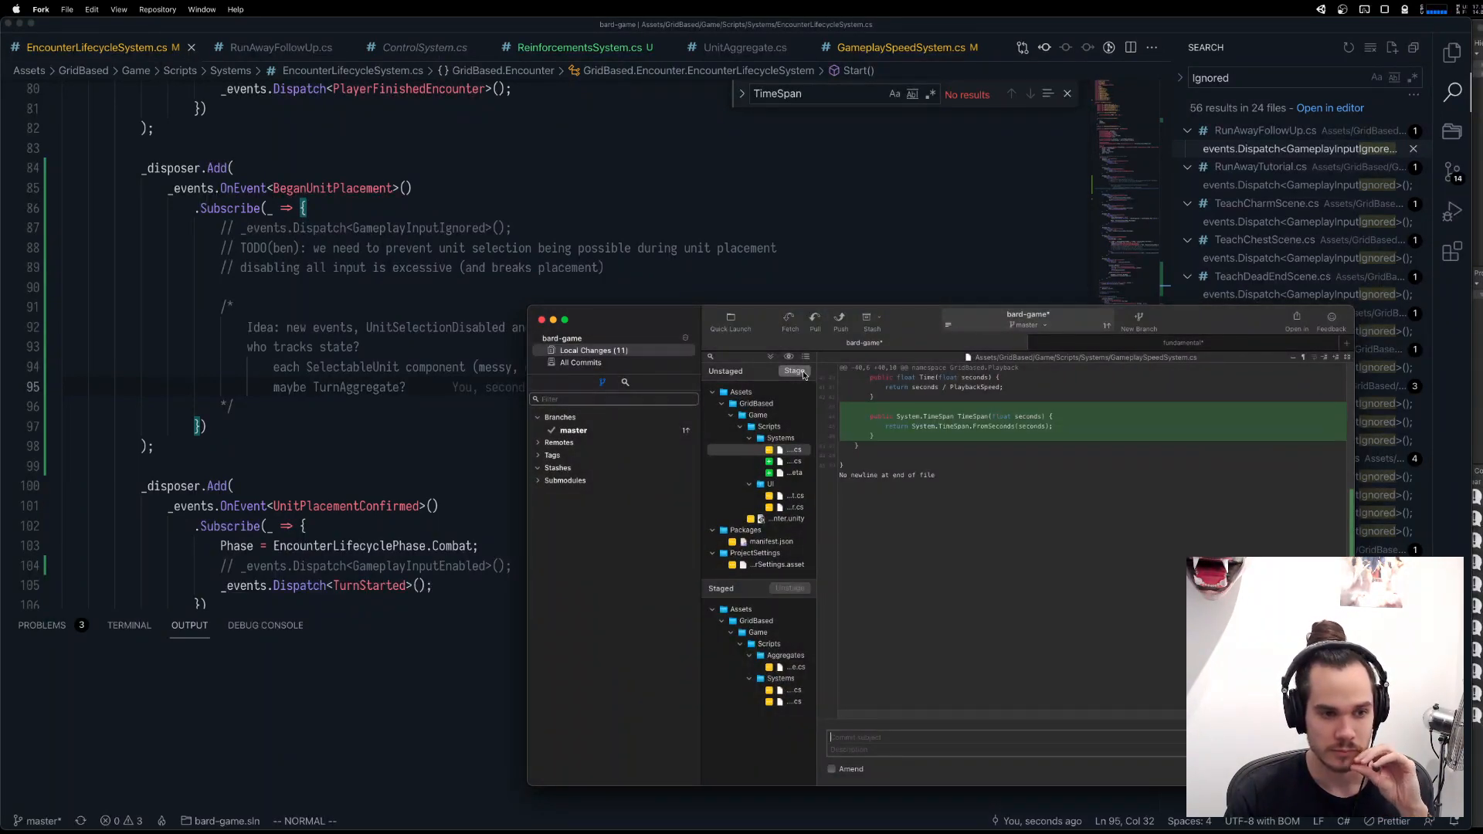
# Stage the new ReinforcementsSystem.cs with its meta file and the two changed UI scripts, leaving GameplaySpeedSystem.cs unstaged.
pyautogui.click(796, 463)
pyautogui.click(795, 372)
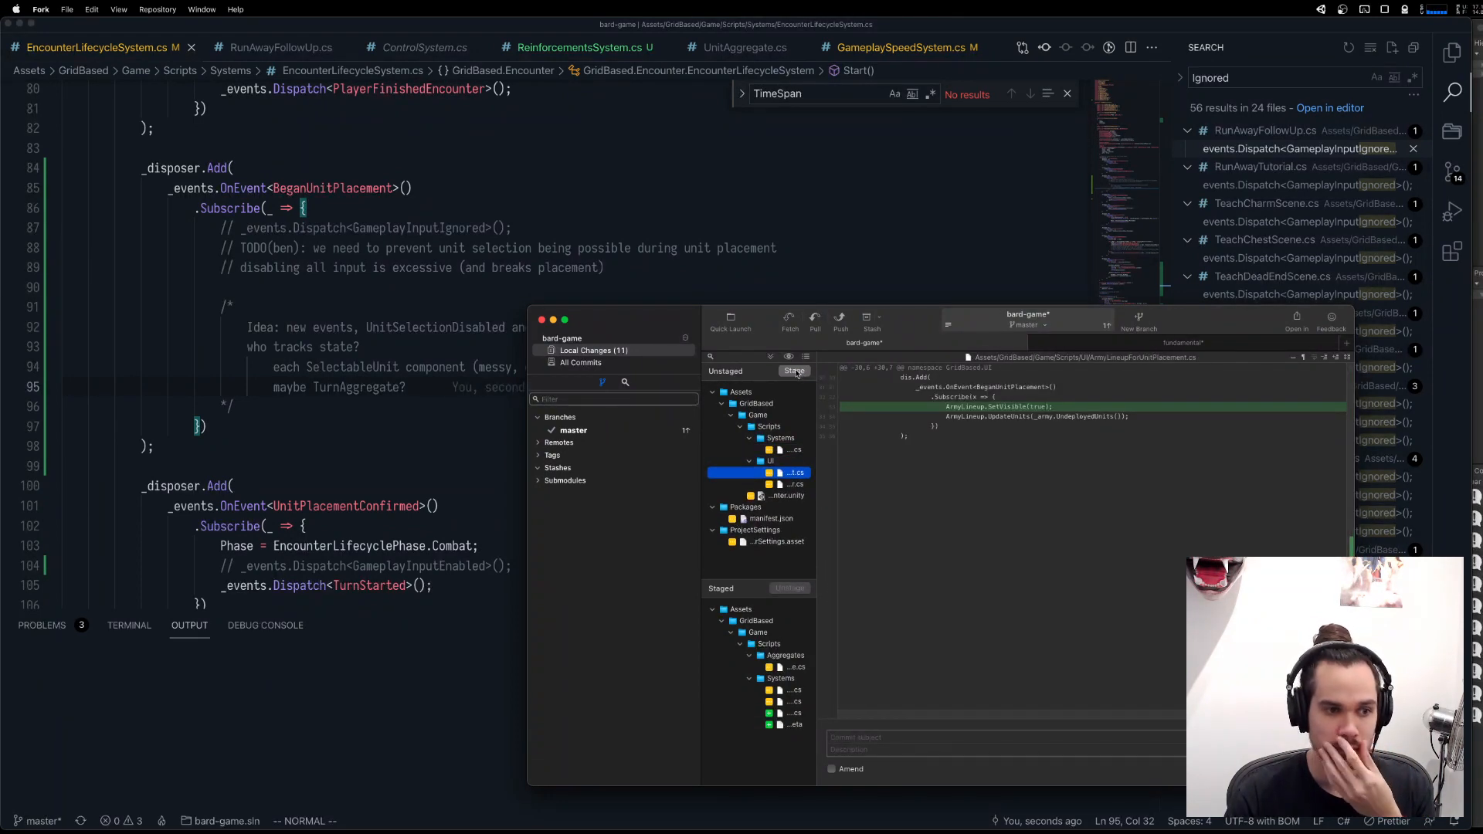
pyautogui.click(795, 371)
pyautogui.click(795, 372)
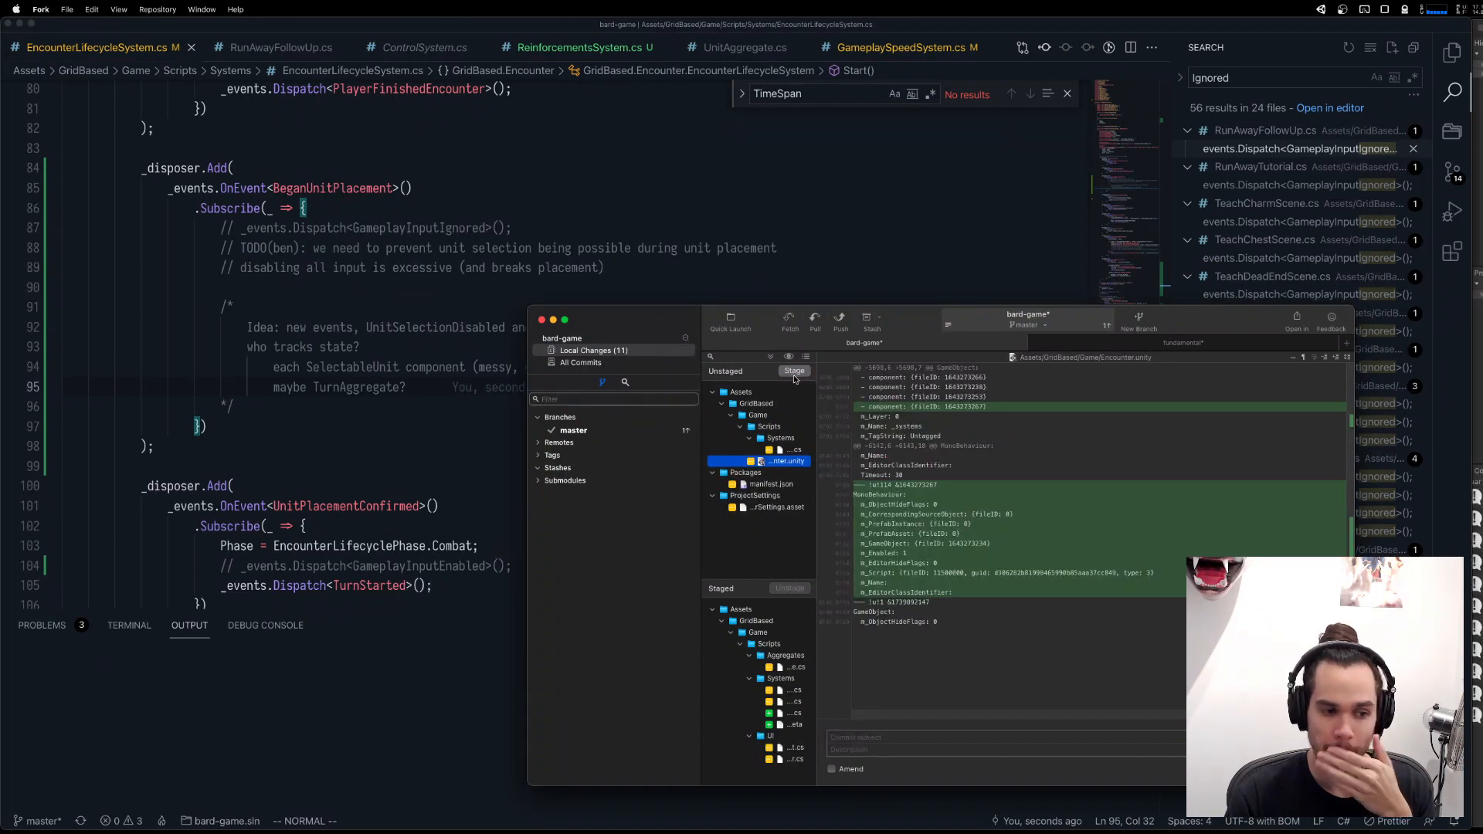
# Recheck the diff of the staged UI placement script and stage the changed encounter Unity scene.
pyautogui.click(790, 760)
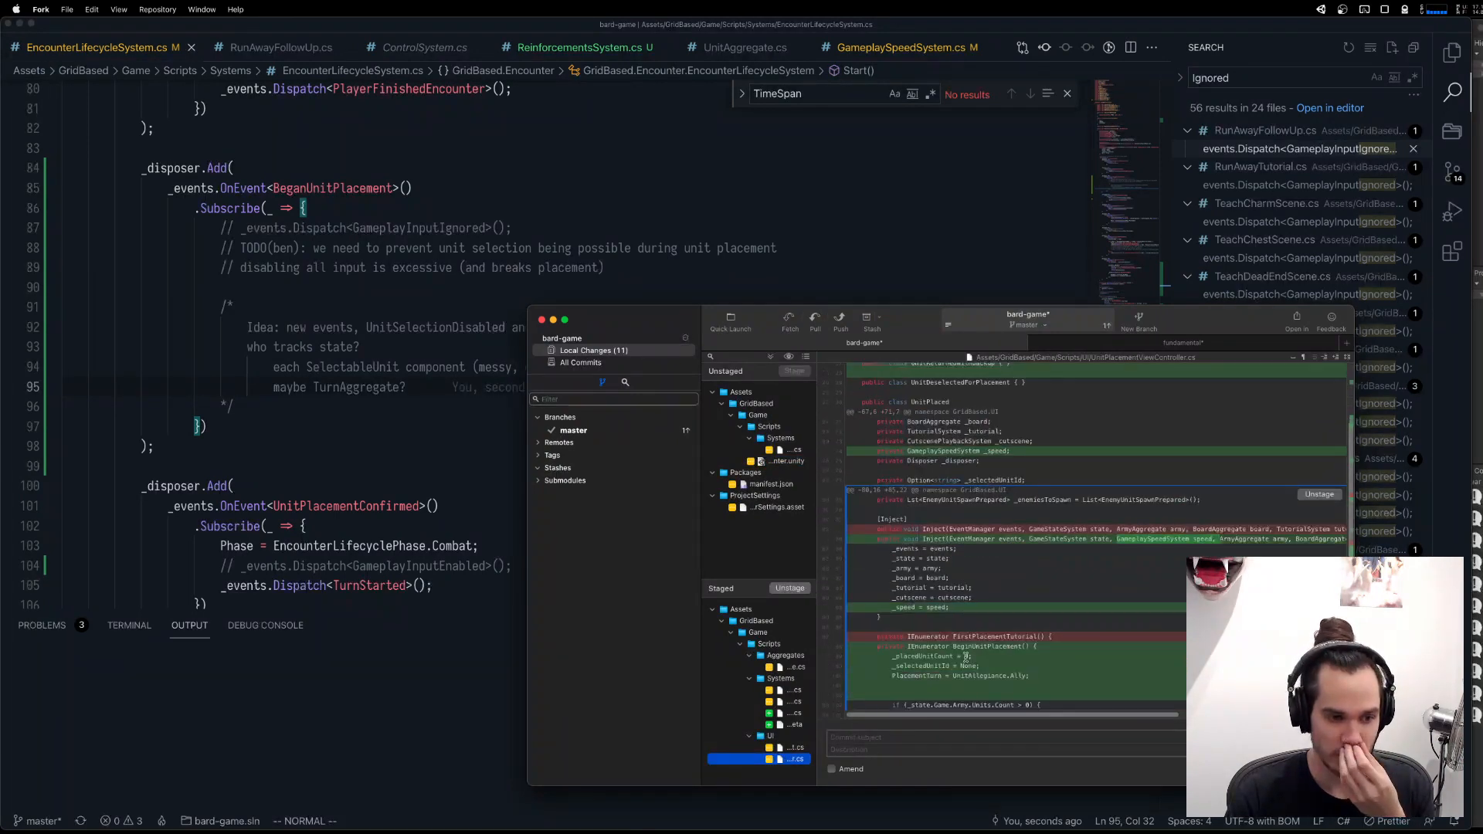
pyautogui.click(789, 462)
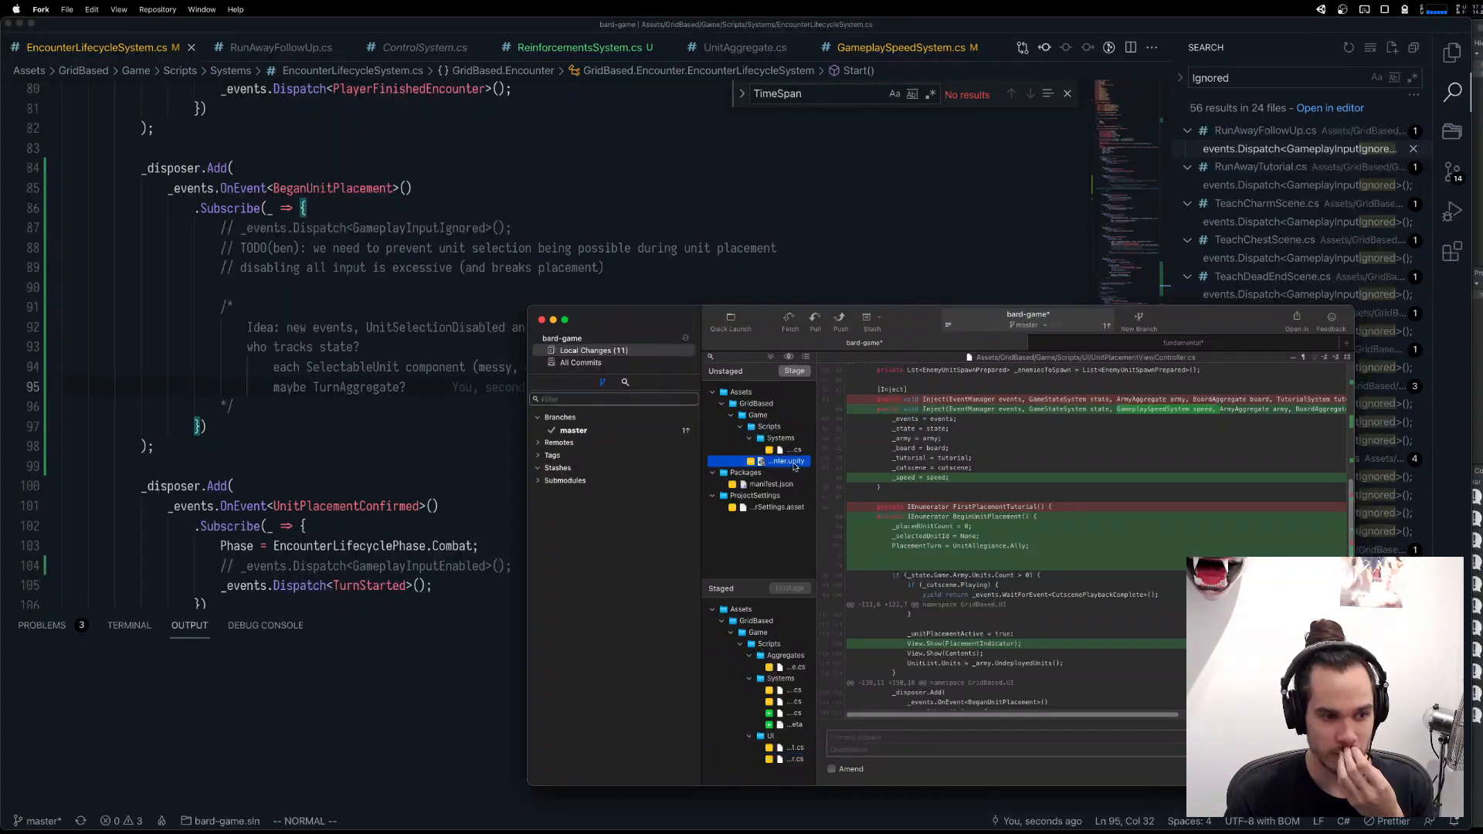
pyautogui.click(794, 371)
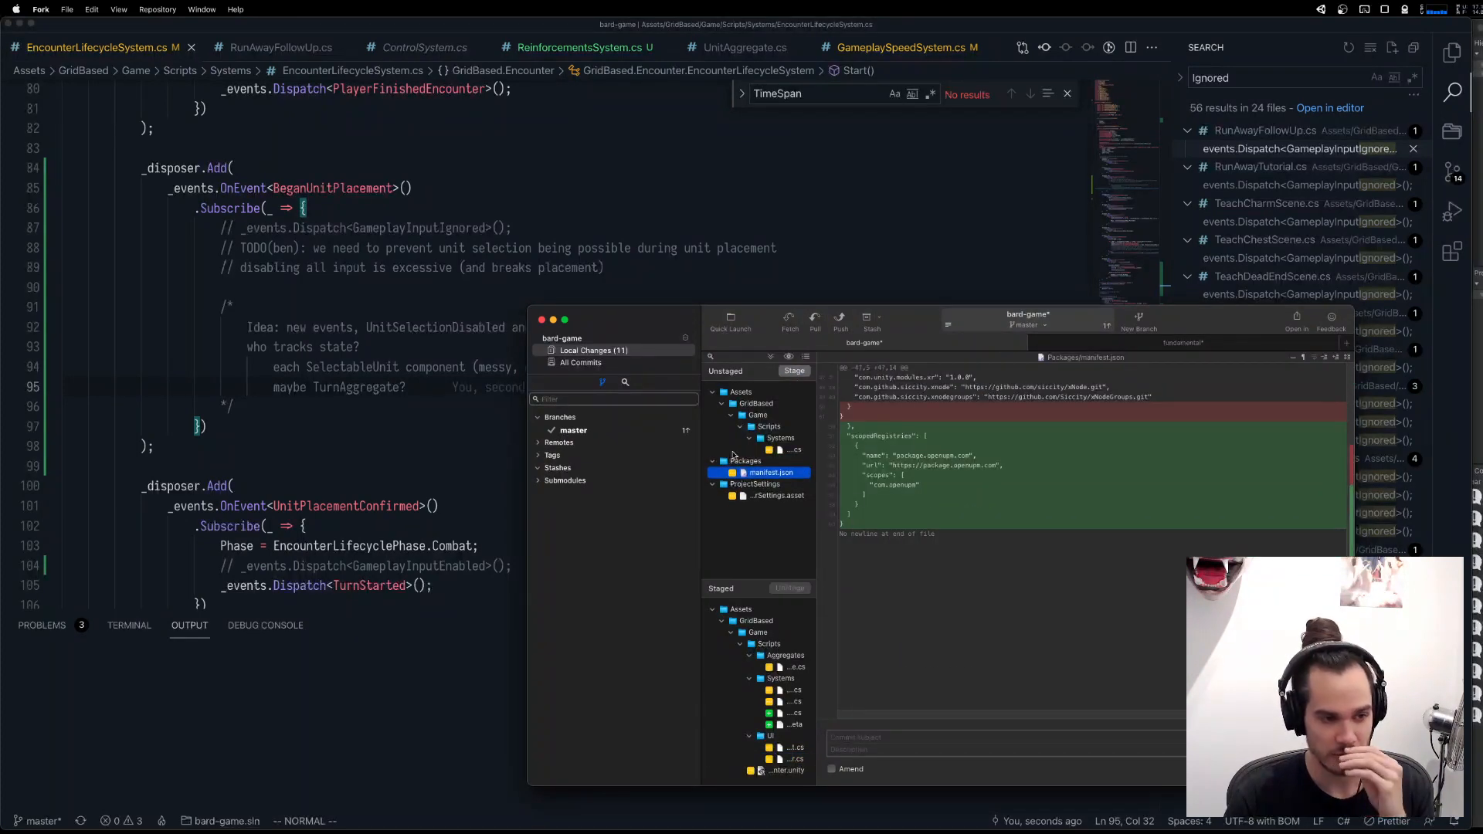
# Commit the staged files with the message "Prototype unit reinforcements system".
pyautogui.click(905, 737)
pyautogui.write('U')
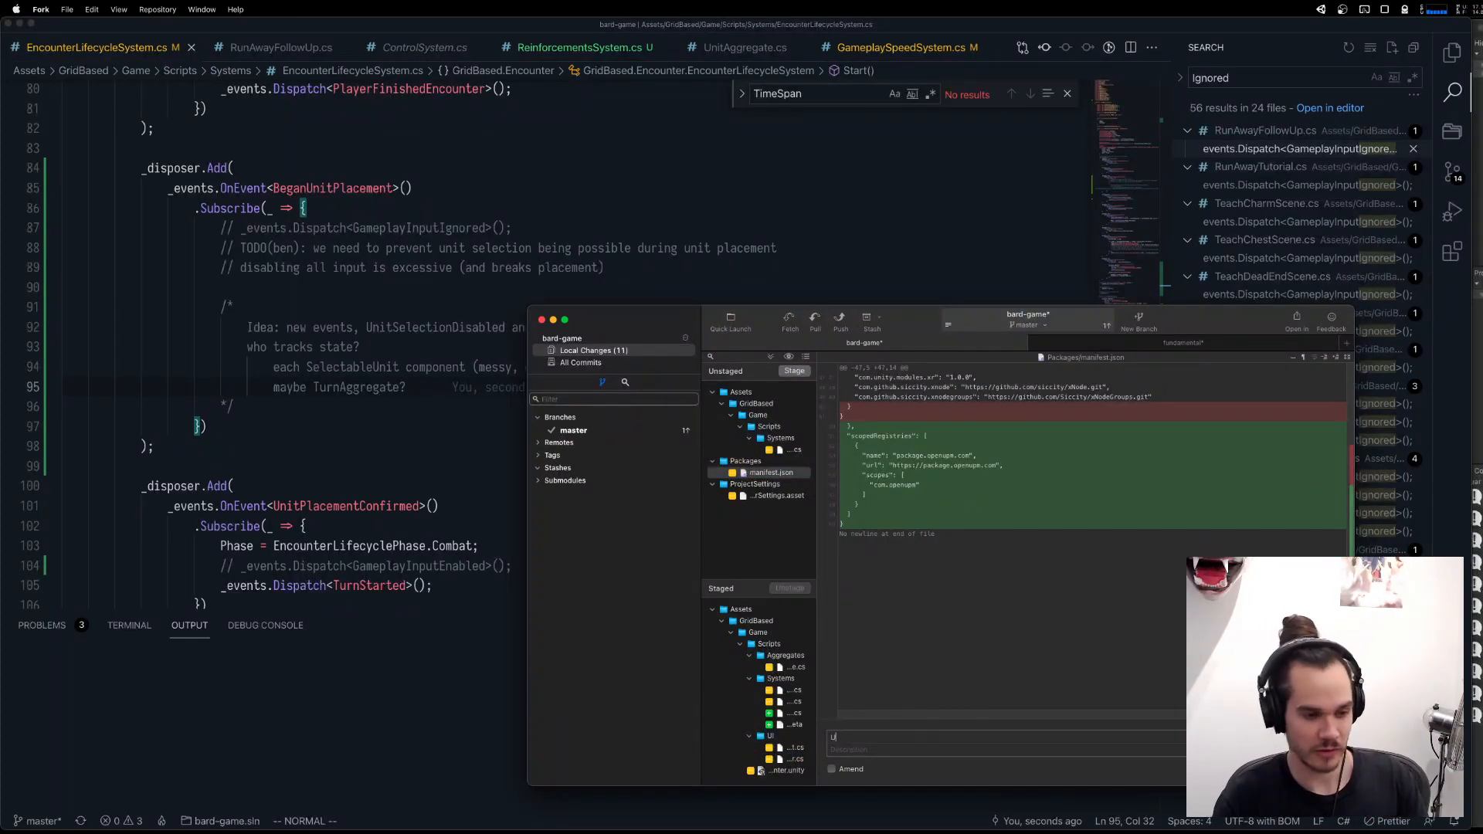
pyautogui.write('rototype ')
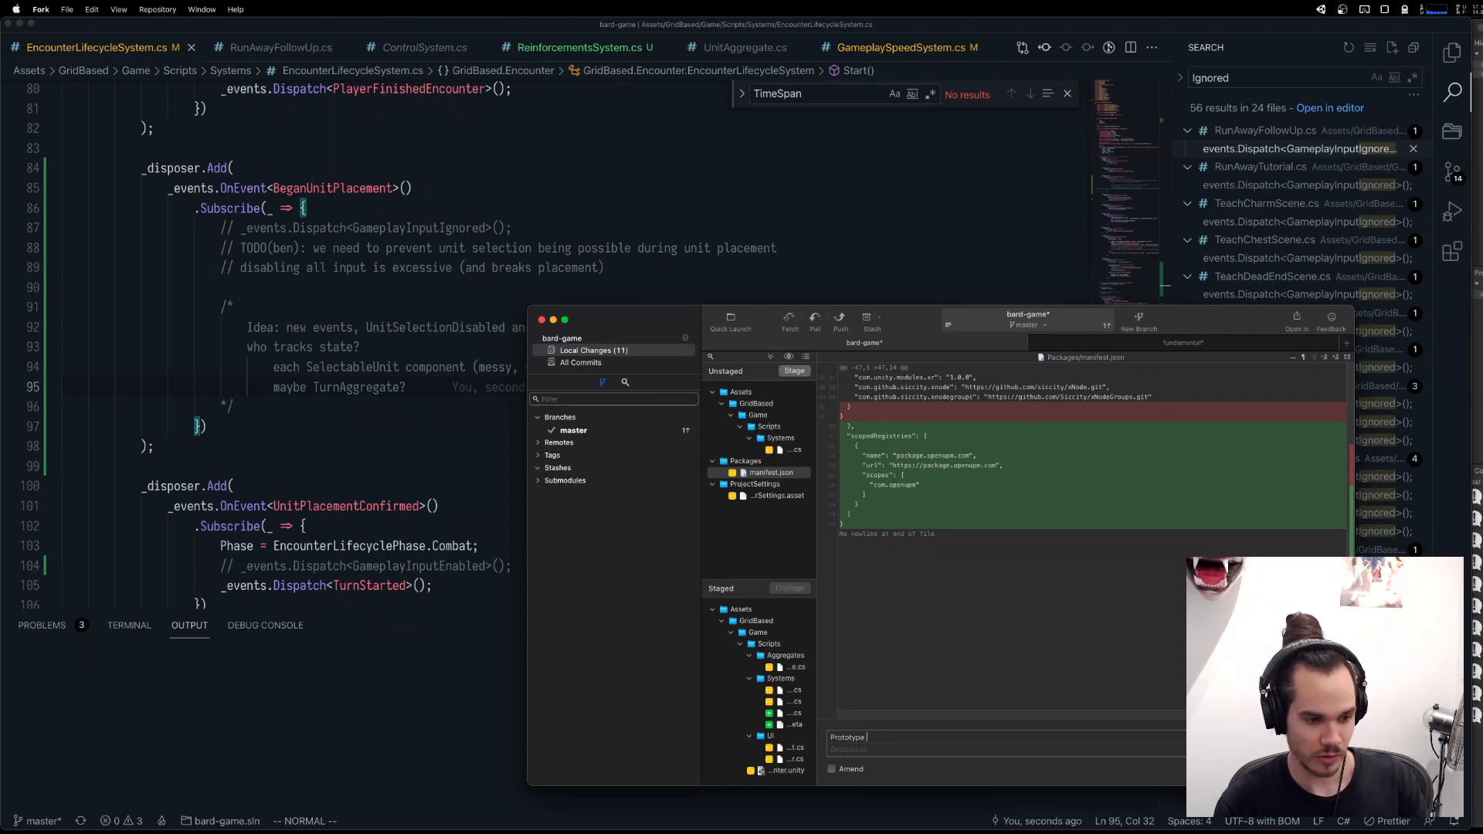
pyautogui.write('unit')
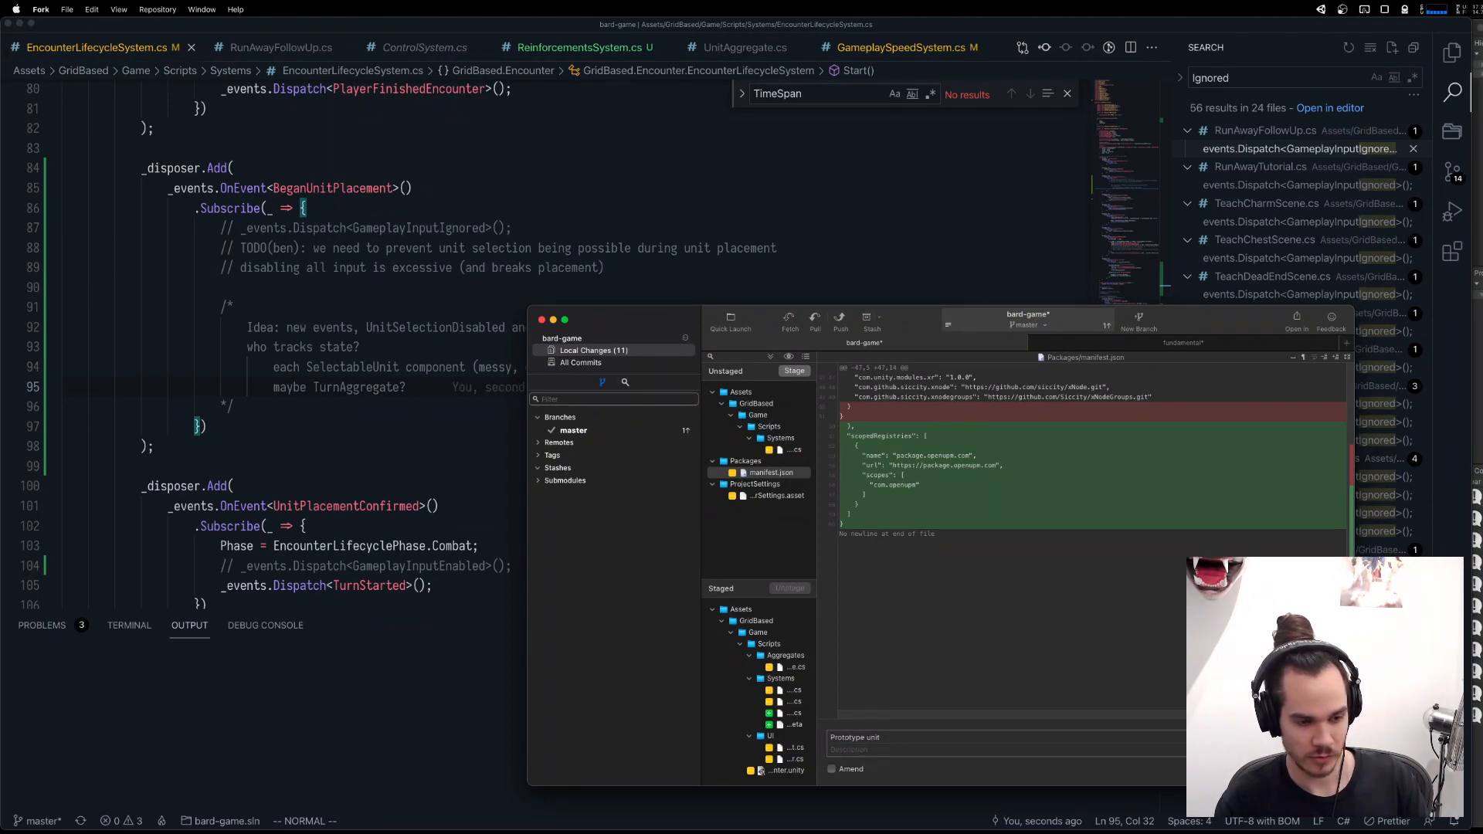
pyautogui.write(' reinforcements system')
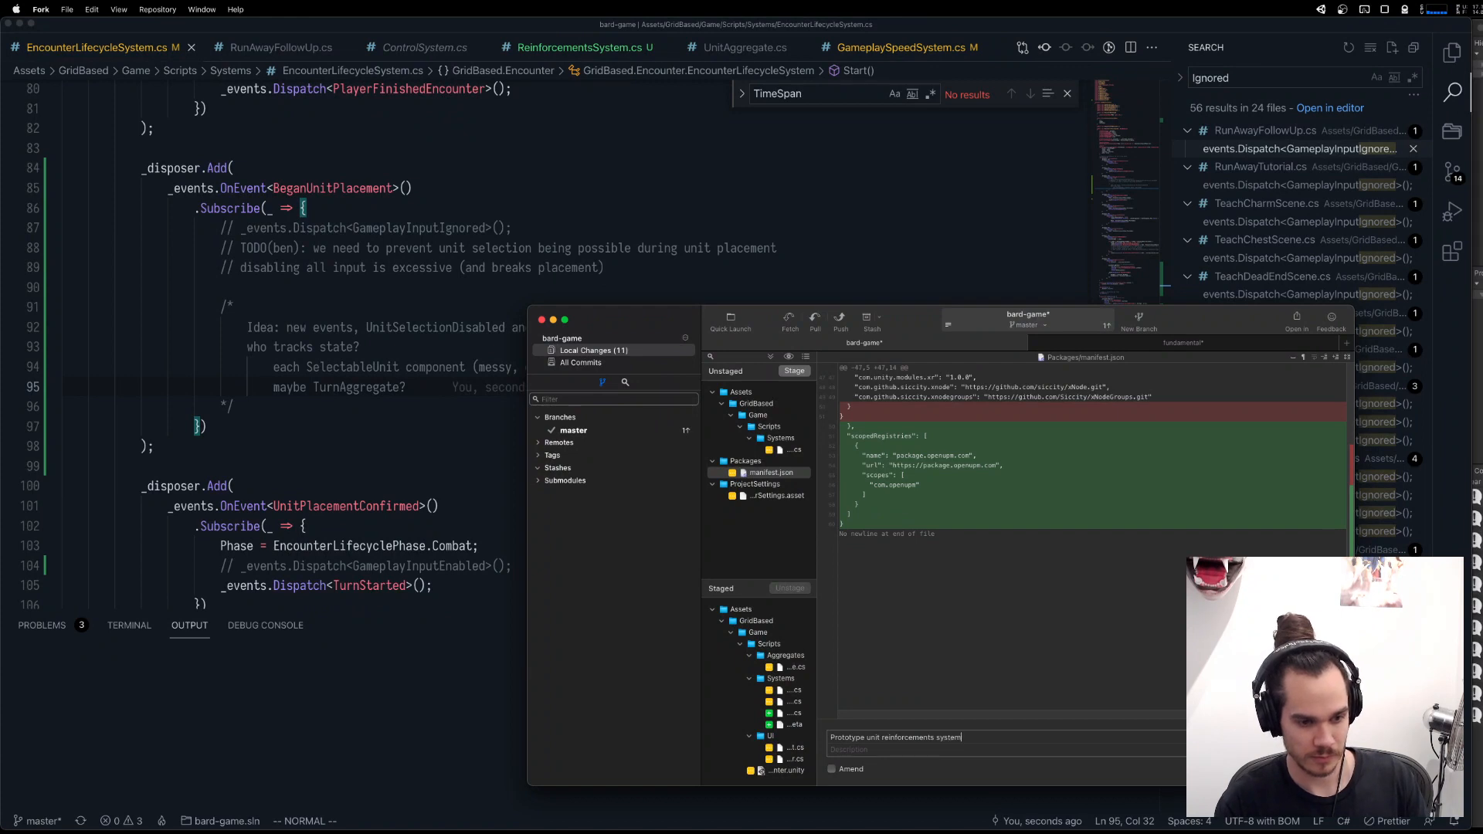
pyautogui.press('super+Return')
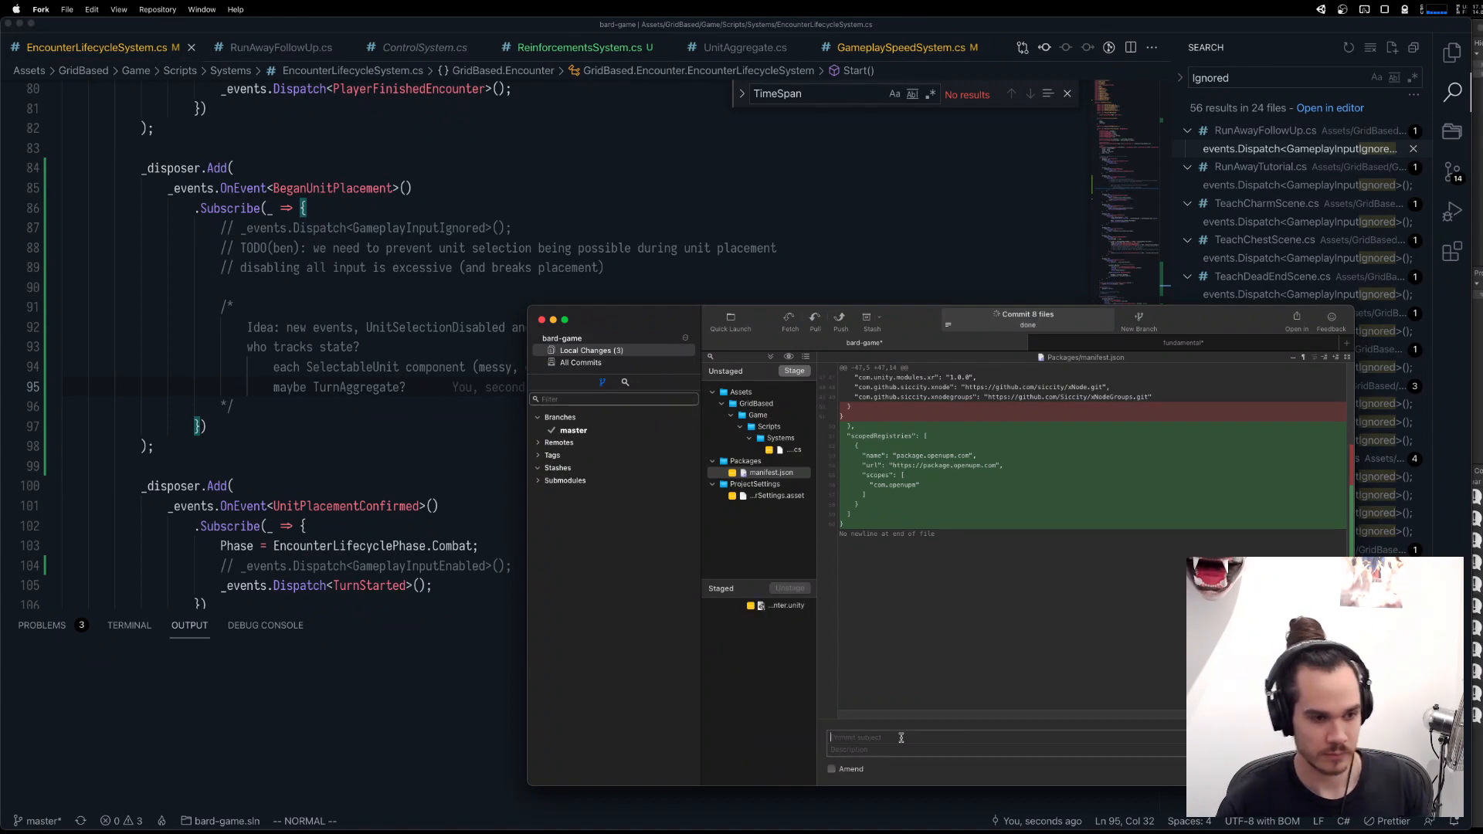
# Stage GameplaySpeedSystem.cs and commit it with the message "Implement GameplaySpeedSystem TimeSpan util".
pyautogui.click(779, 449)
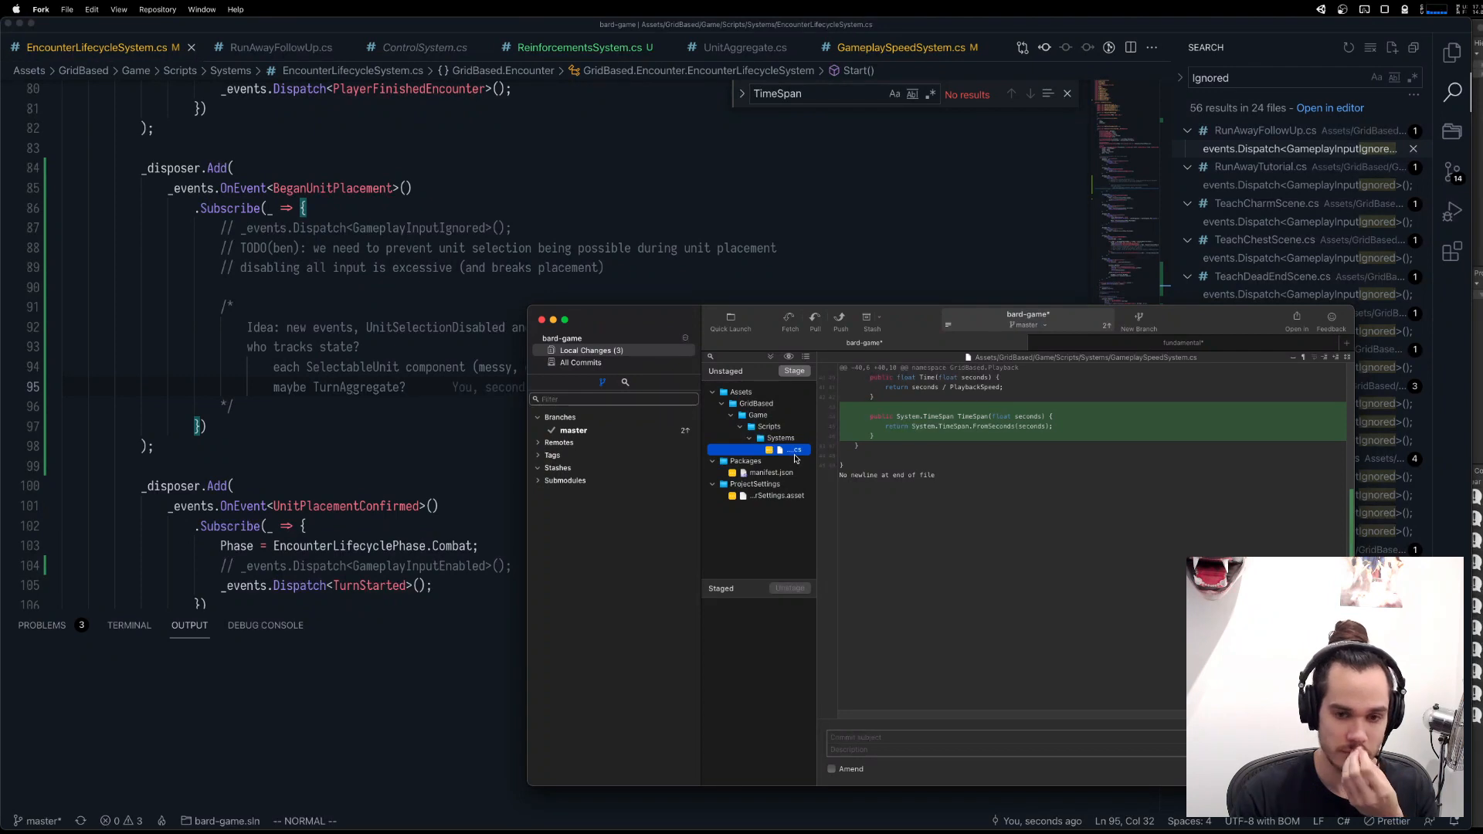
pyautogui.click(796, 373)
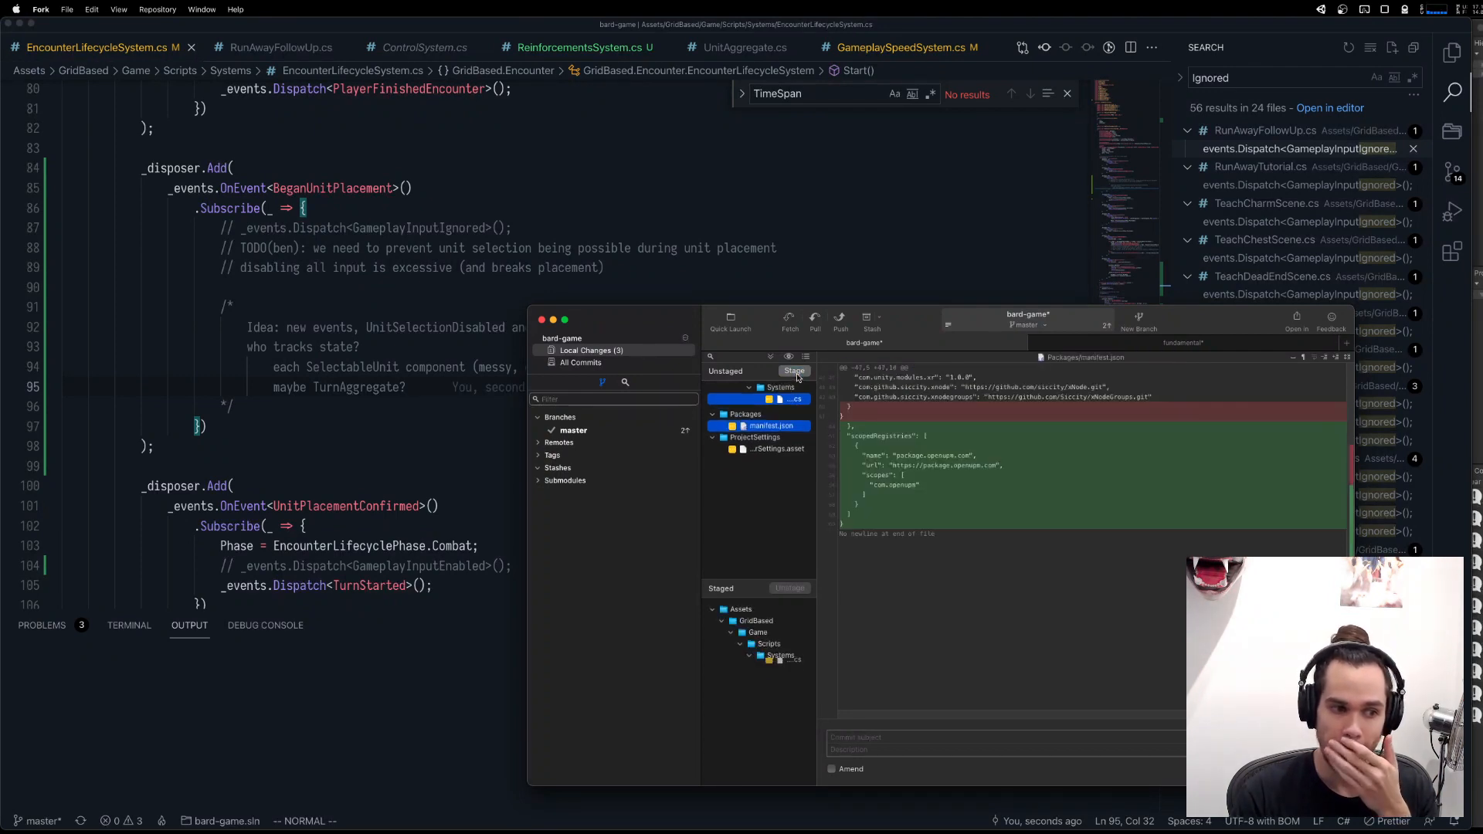
pyautogui.click(892, 736)
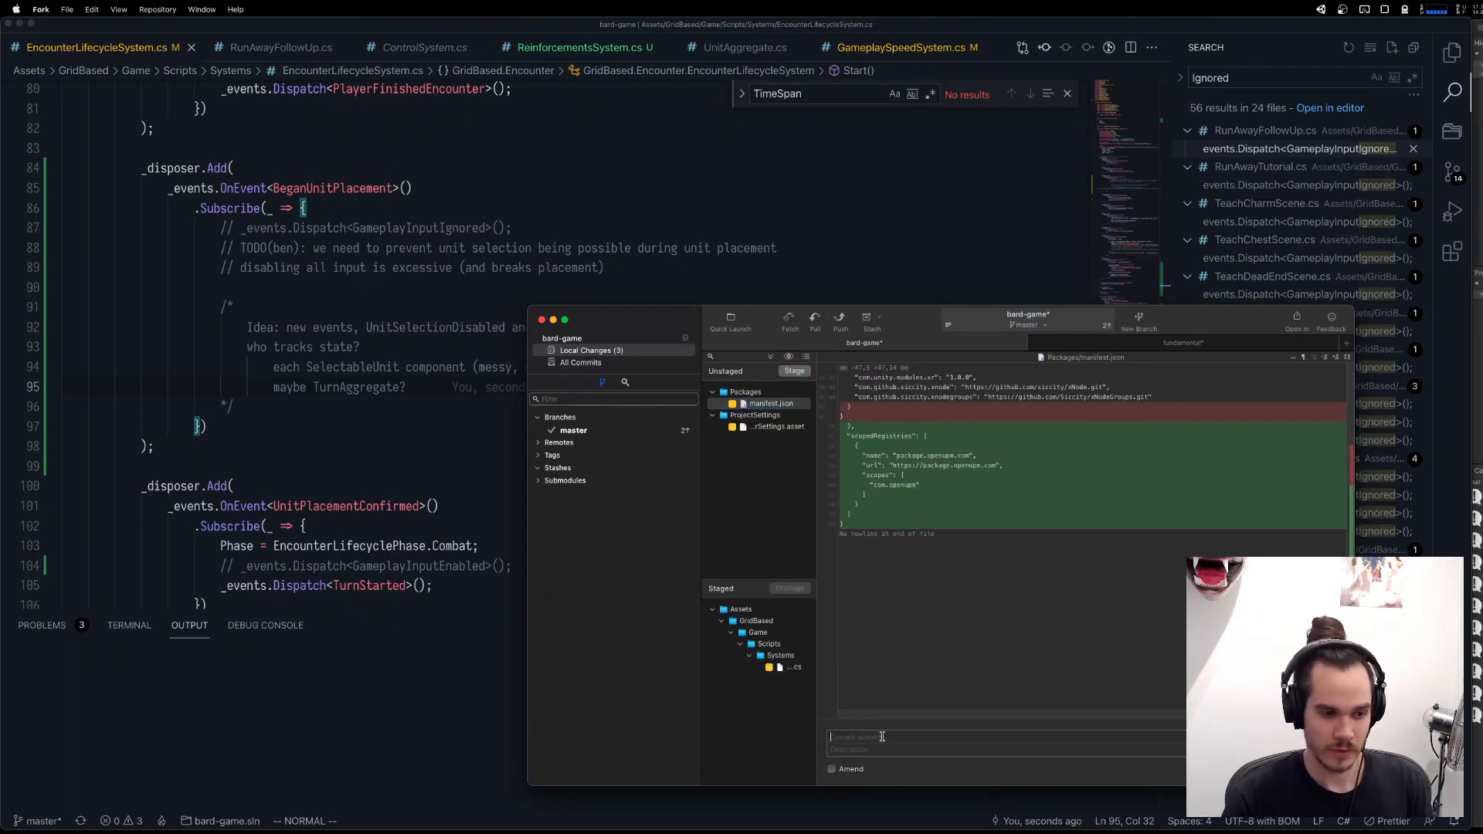
pyautogui.write('implement GameP')
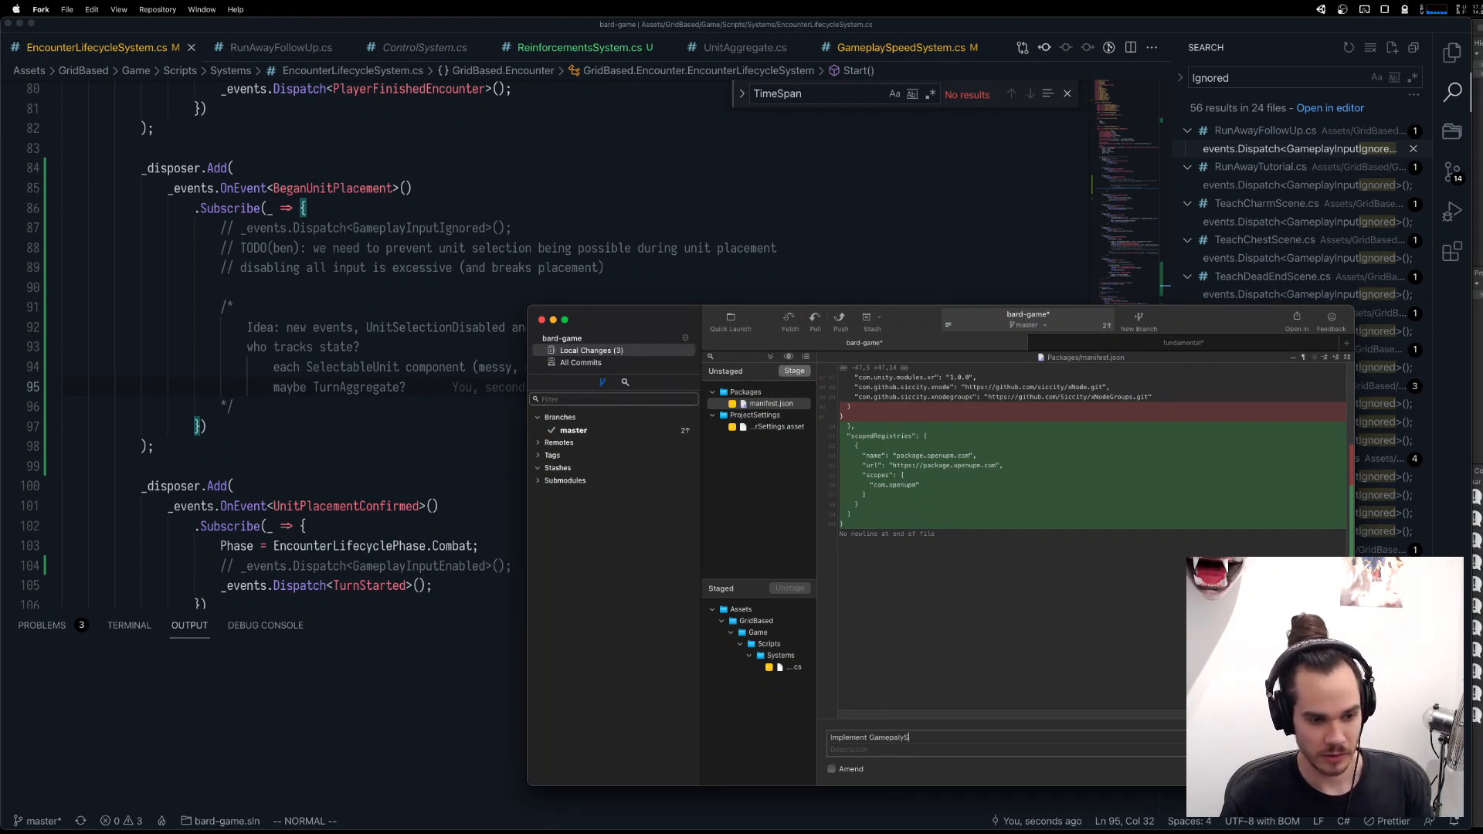
pyautogui.write('al')
pyautogui.press('BackSpace')
pyautogui.press('BackSpace')
pyautogui.write('laySpeedSys')
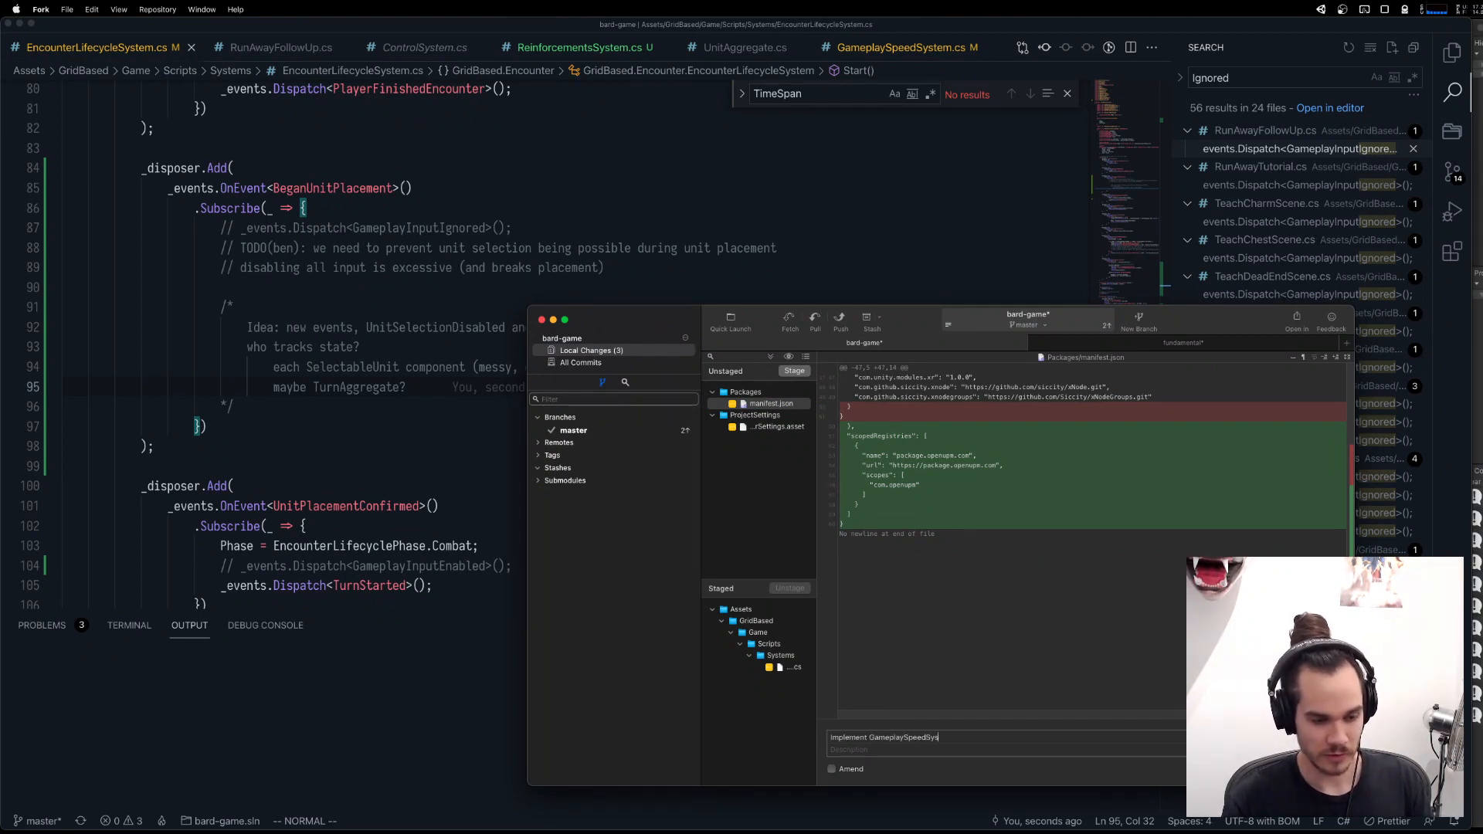
pyautogui.write('tem TimeSpan un')
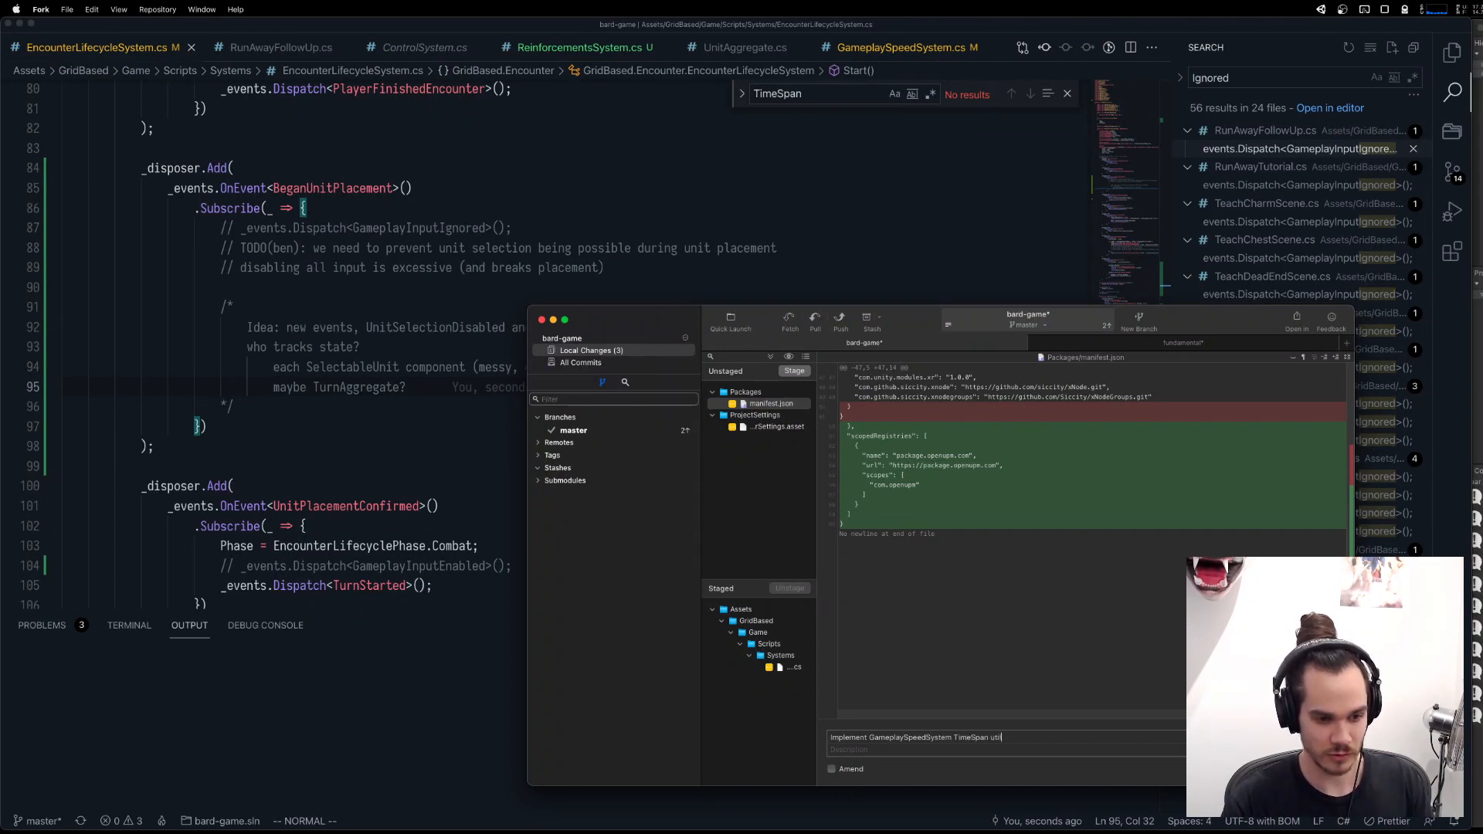
pyautogui.write('il')
pyautogui.press('super+Return')
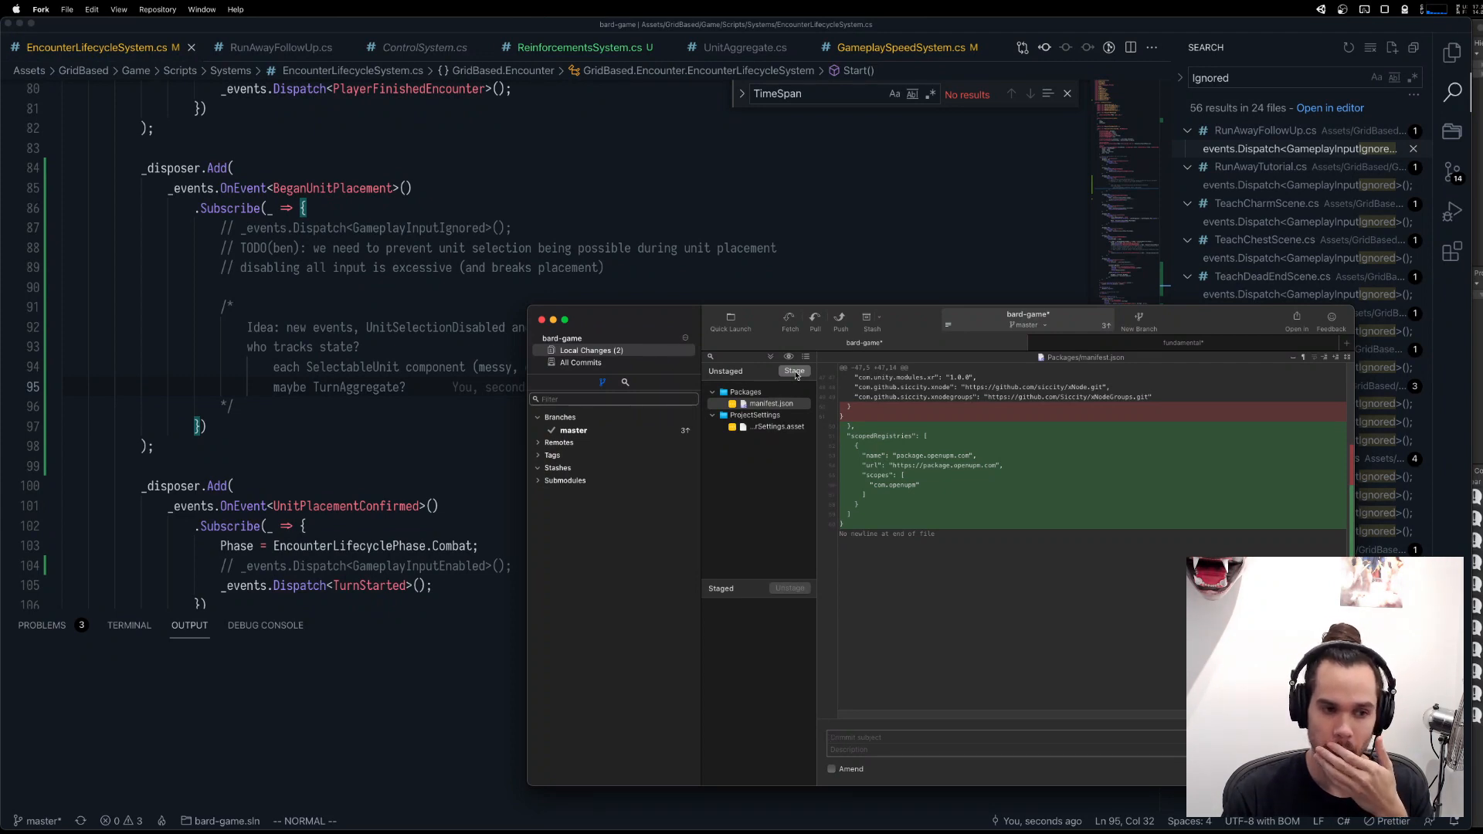
# Discard all changes in Packages/manifest.json.
pyautogui.rightClick(781, 403)
pyautogui.click(826, 514)
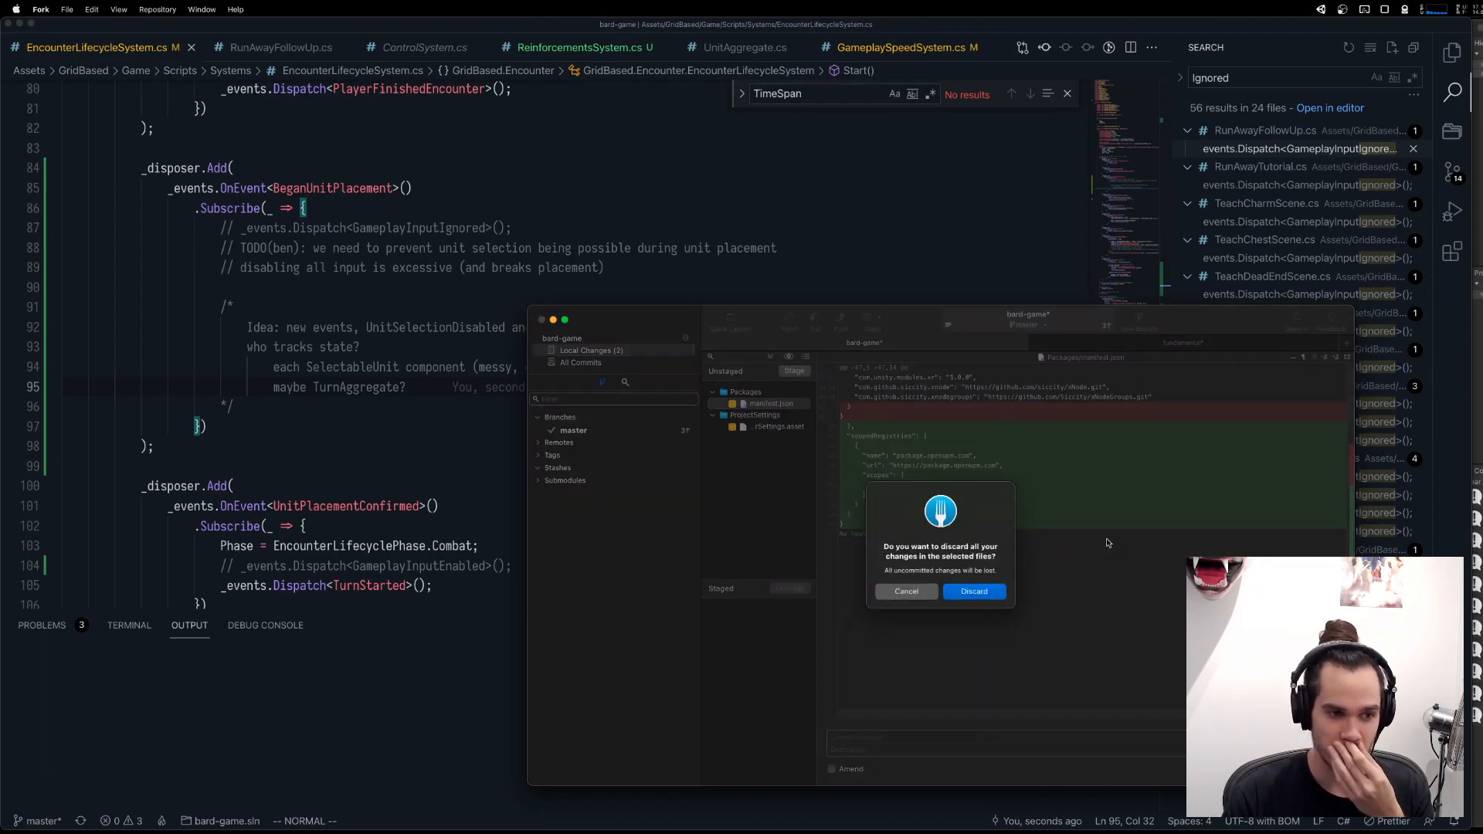
pyautogui.click(968, 591)
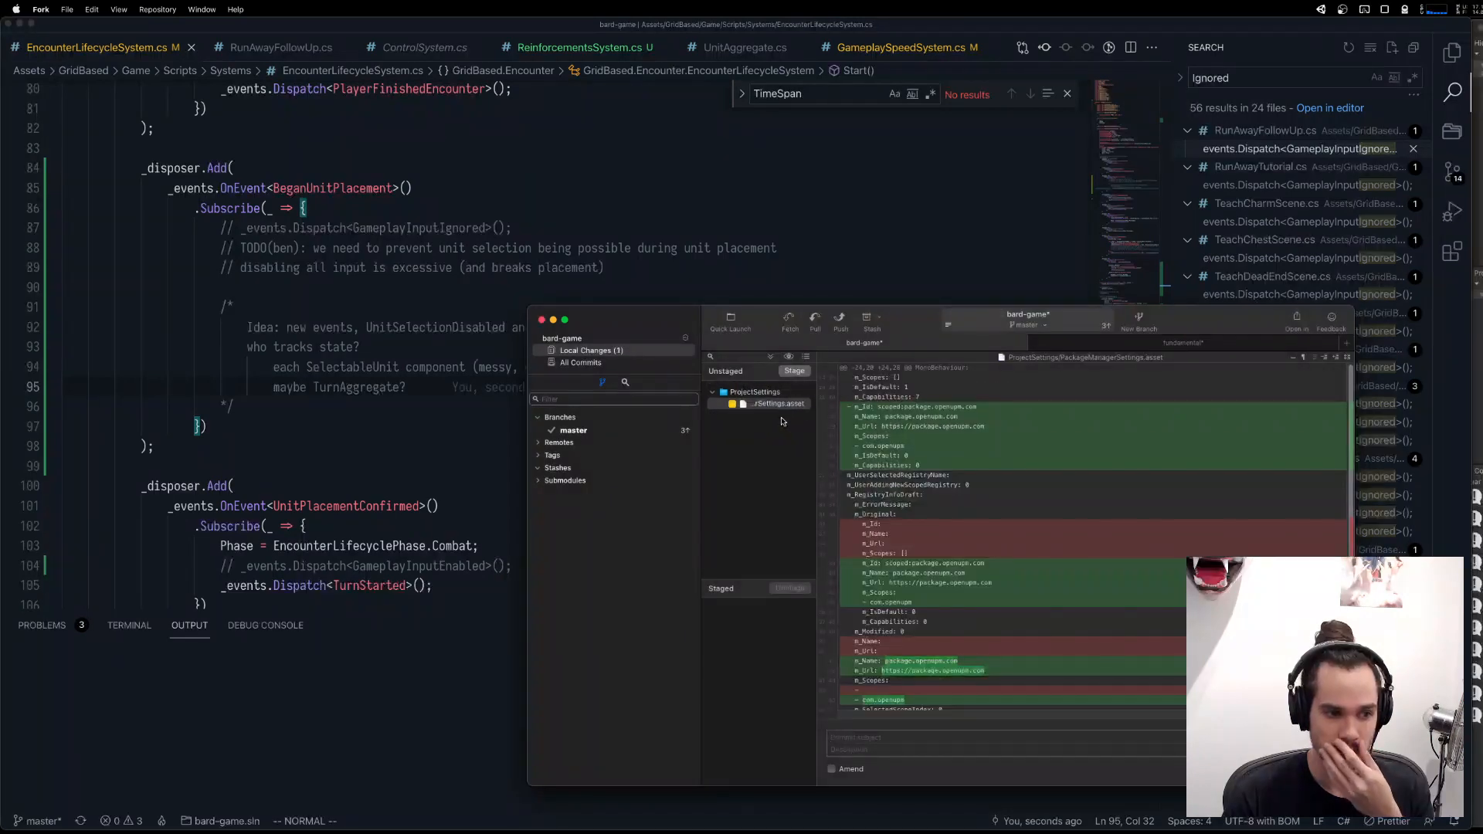
# Switch to Unity for the reimport of the project, and return to the local changes in Fork.
pyautogui.moveTo(898, 518)
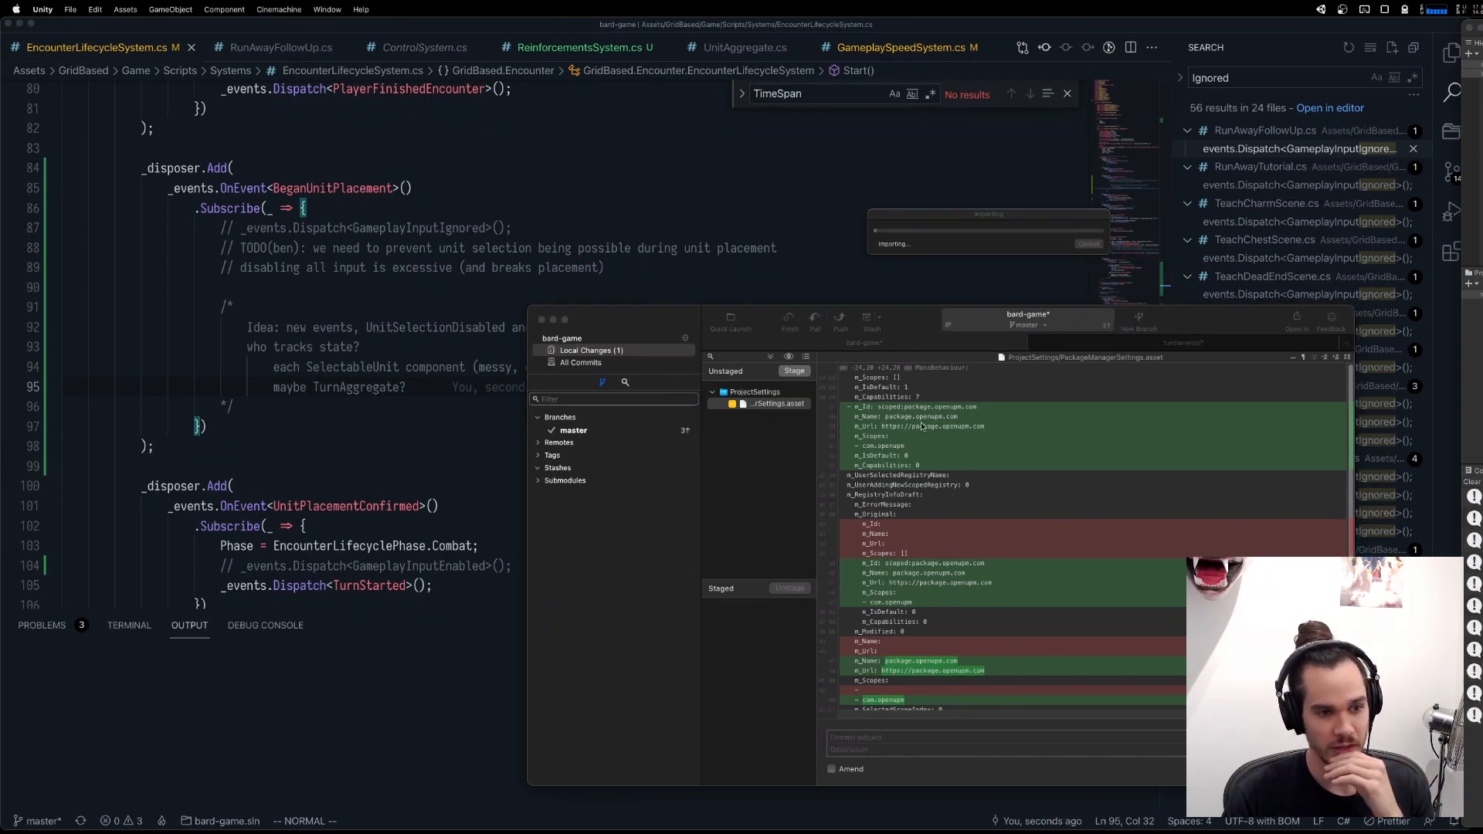
pyautogui.moveTo(927, 587)
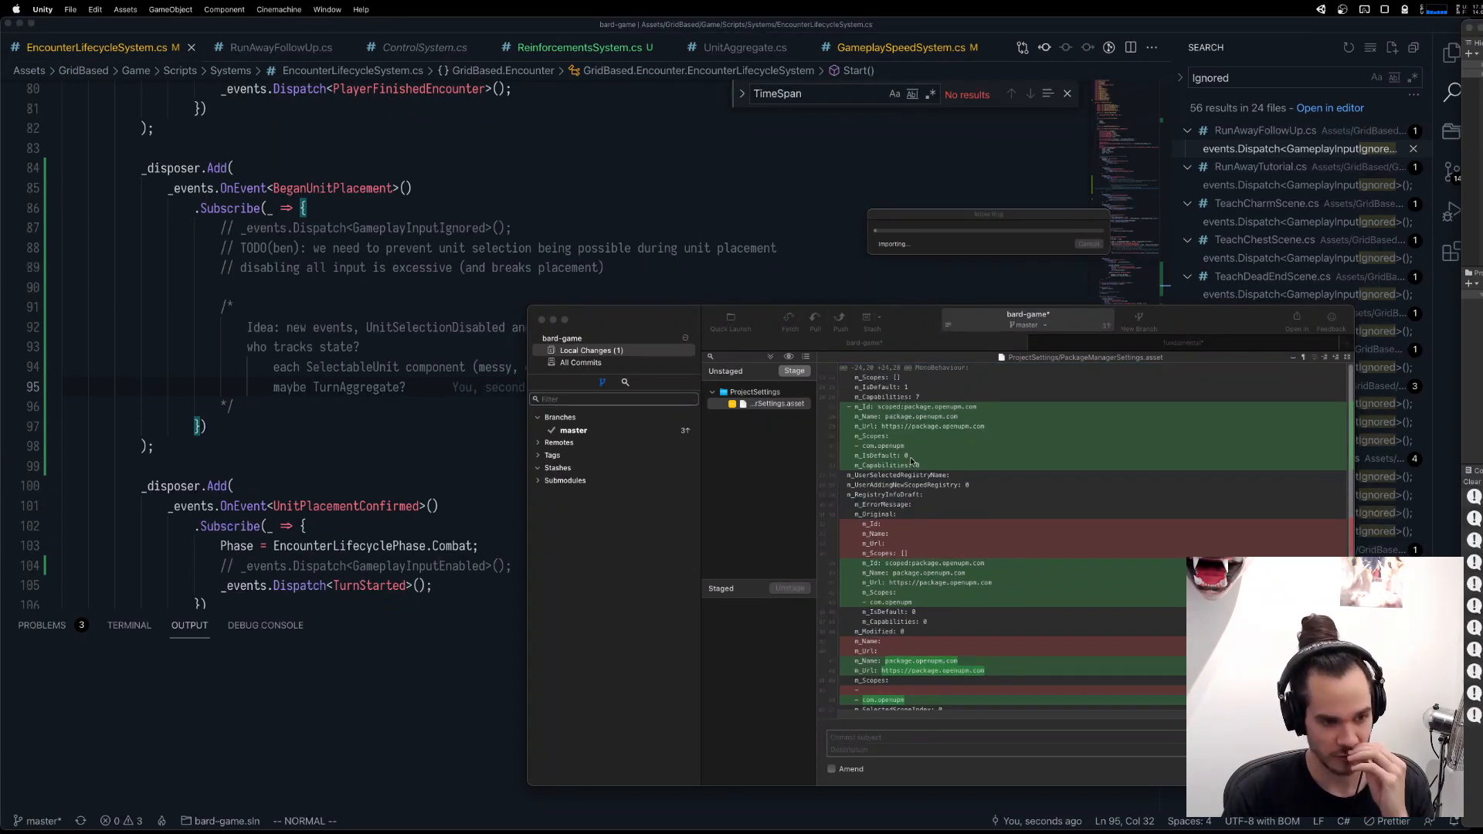
pyautogui.click(9, 23)
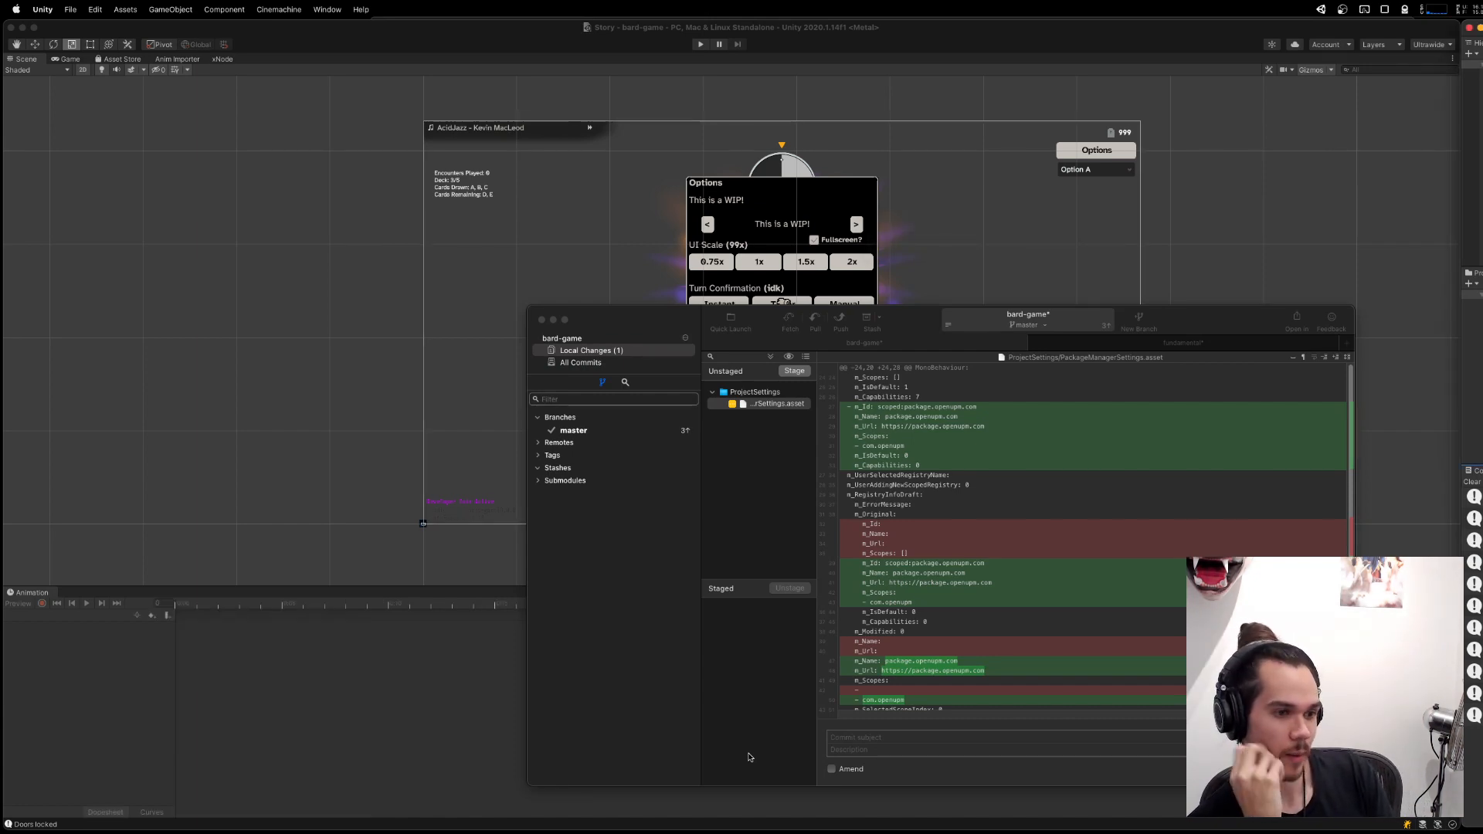
pyautogui.click(744, 504)
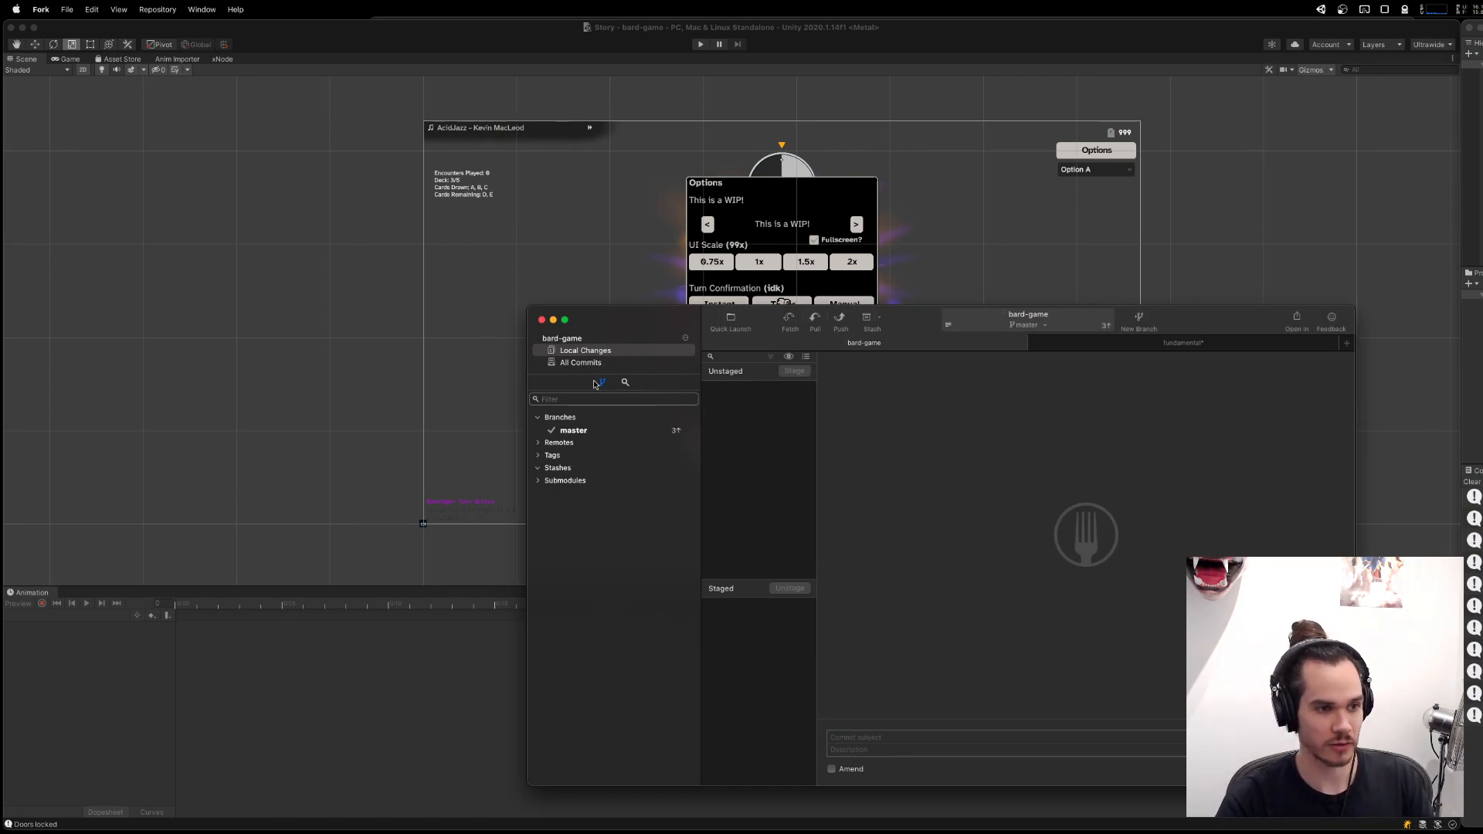
# Review the recent commits on master one by one, from the castle biome prototype up to the newest commit.
pyautogui.click(576, 431)
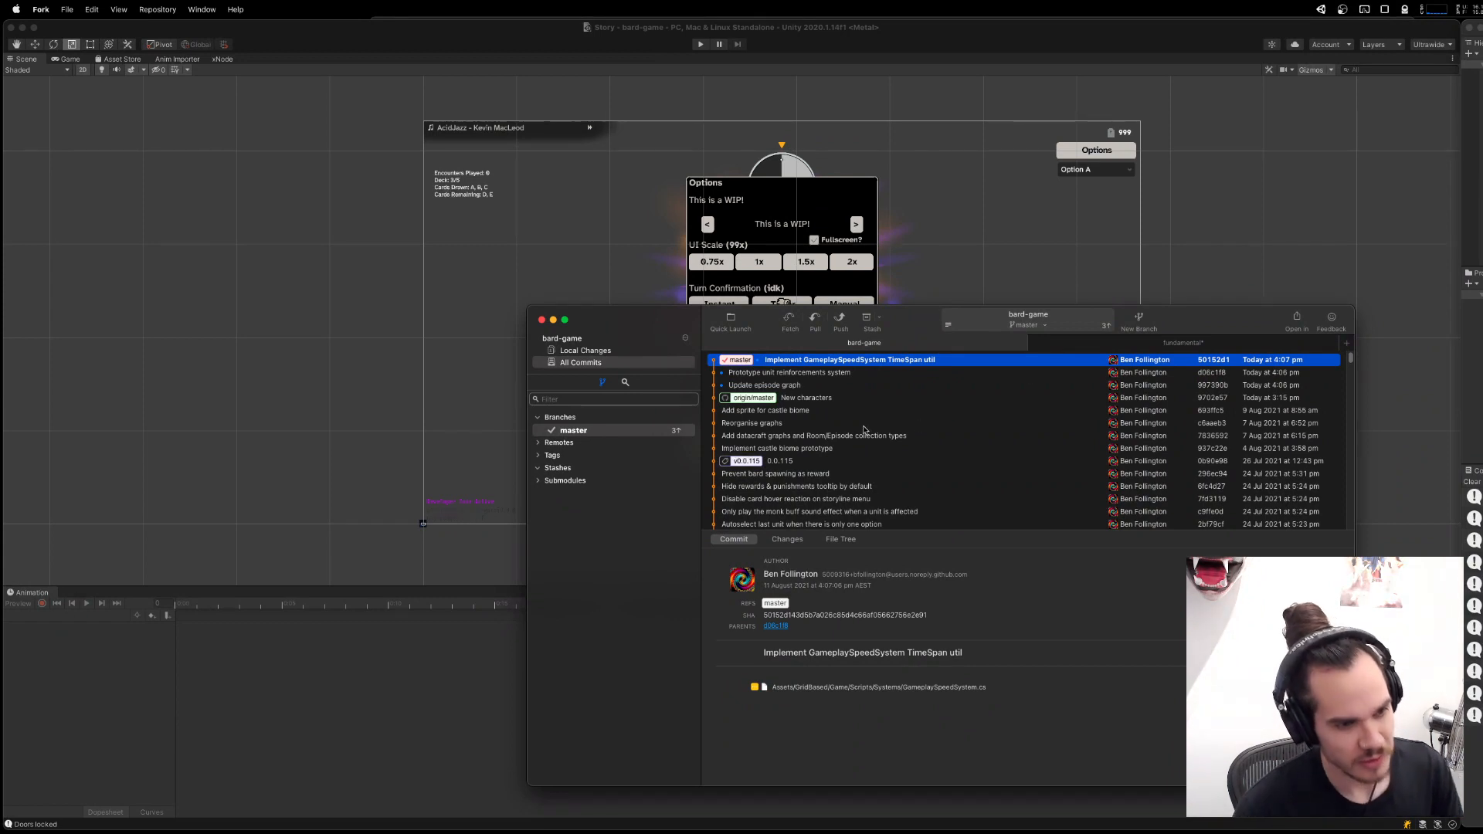
pyautogui.click(804, 449)
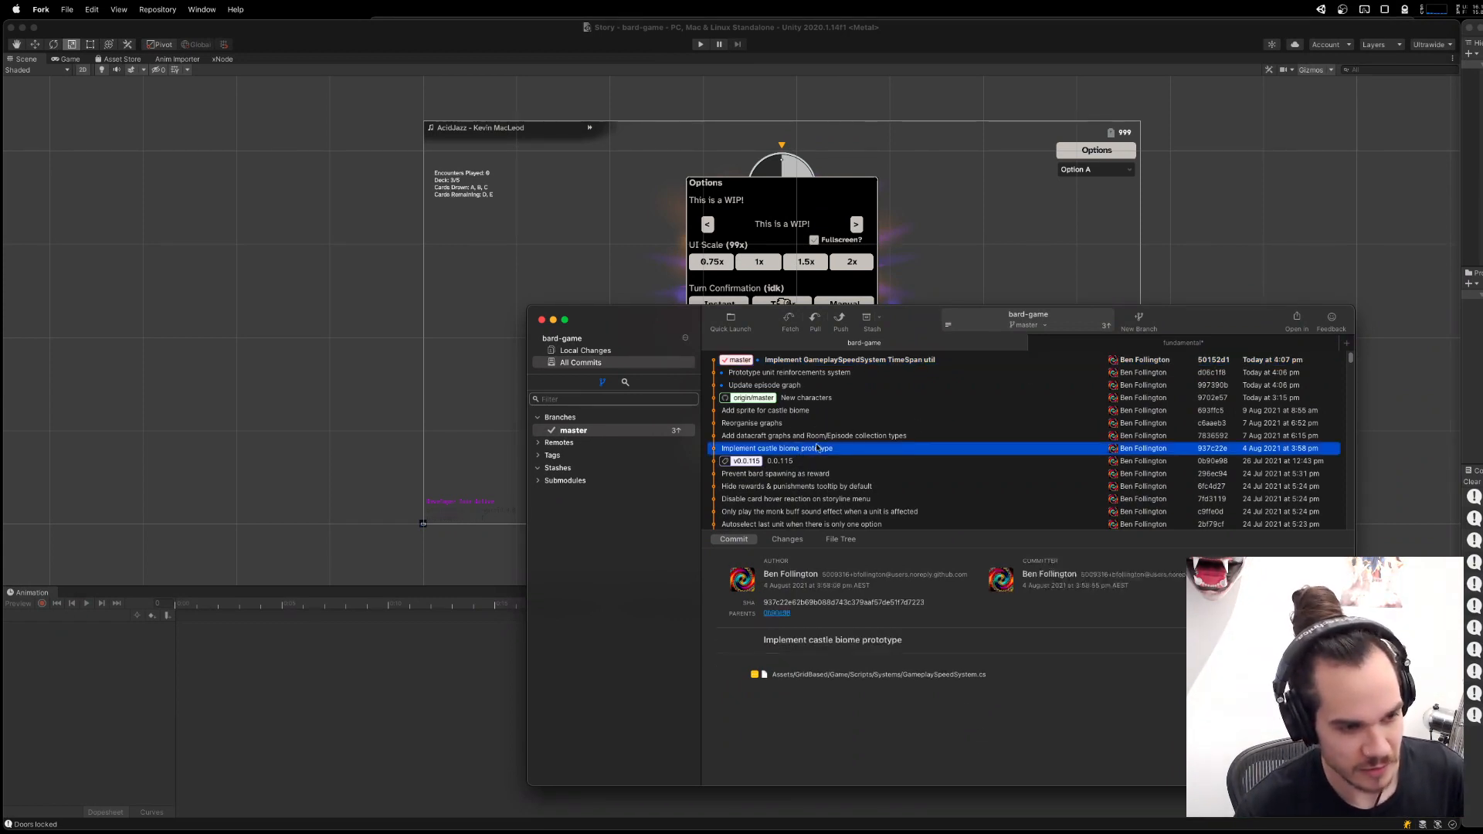
pyautogui.click(844, 437)
pyautogui.click(854, 423)
pyautogui.click(864, 411)
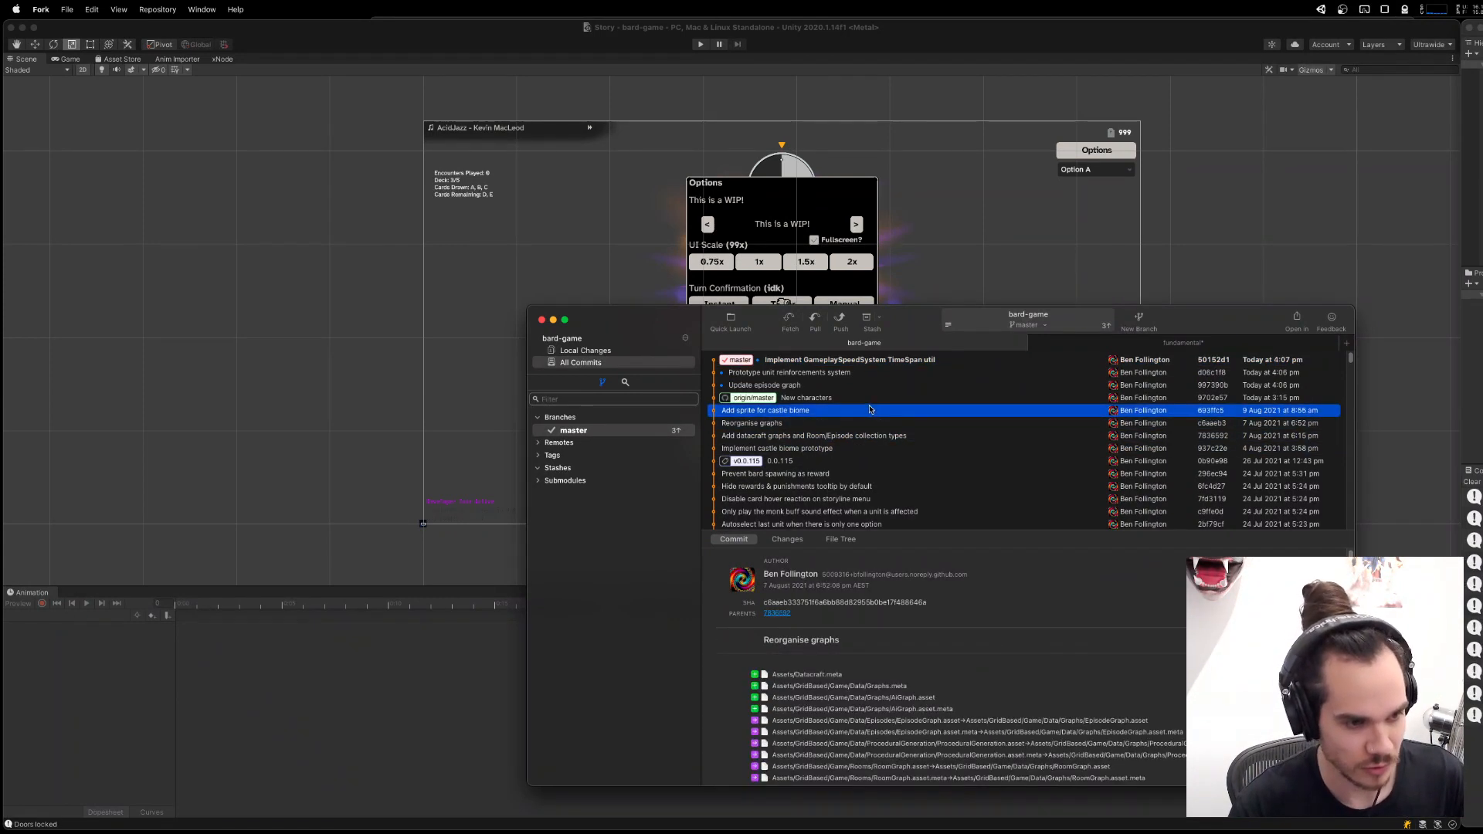
pyautogui.click(875, 397)
pyautogui.click(886, 384)
pyautogui.click(896, 373)
pyautogui.click(906, 360)
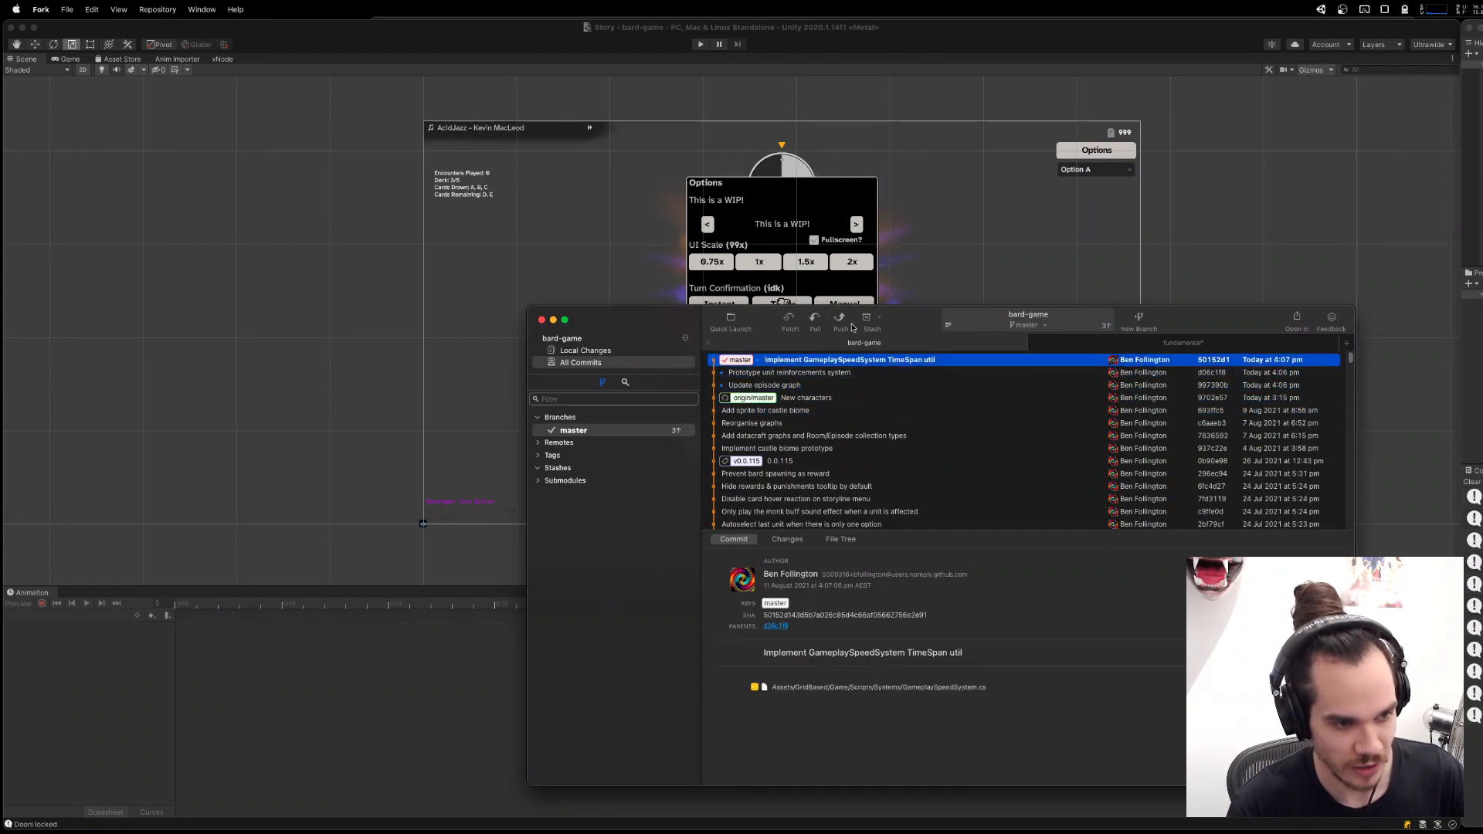
# Push master to origin and close the bard-game repository tab.
pyautogui.click(840, 320)
pyautogui.click(1057, 592)
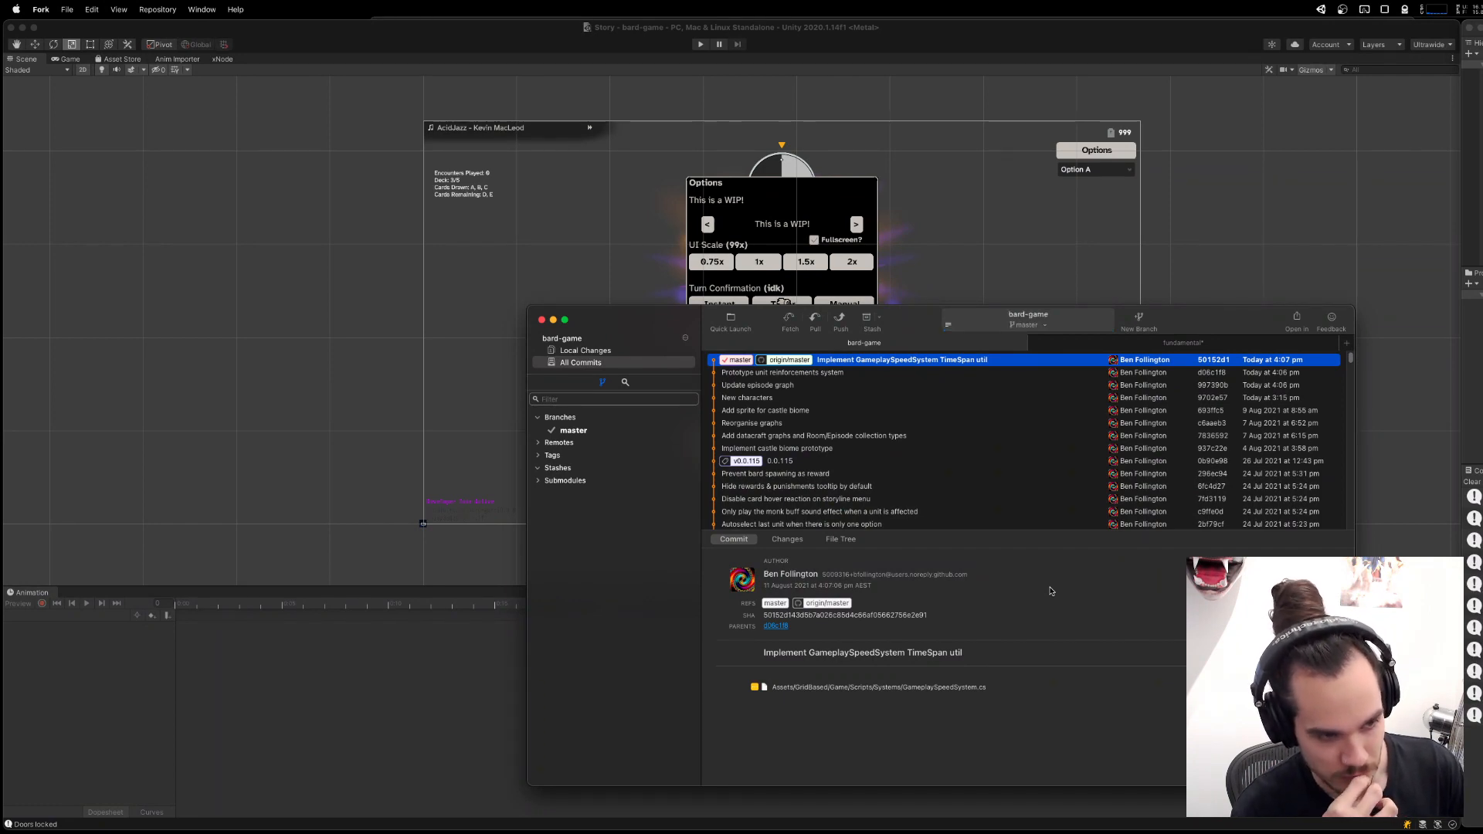
pyautogui.press('super+w')
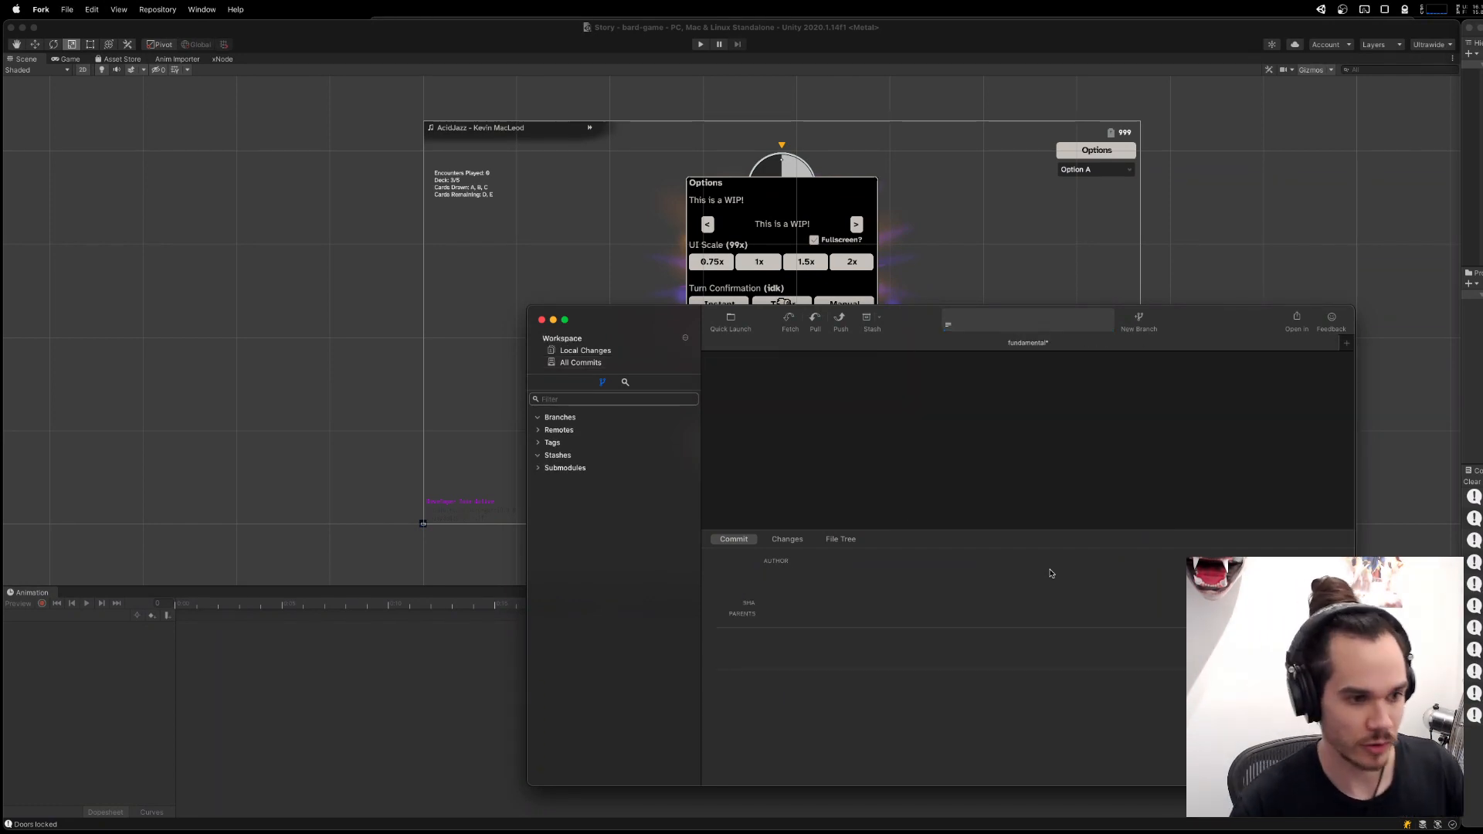
# Switch to the Brave browser and close the reference image tabs, keeping only the "jester dnd" search.
pyautogui.press('super+Tab')
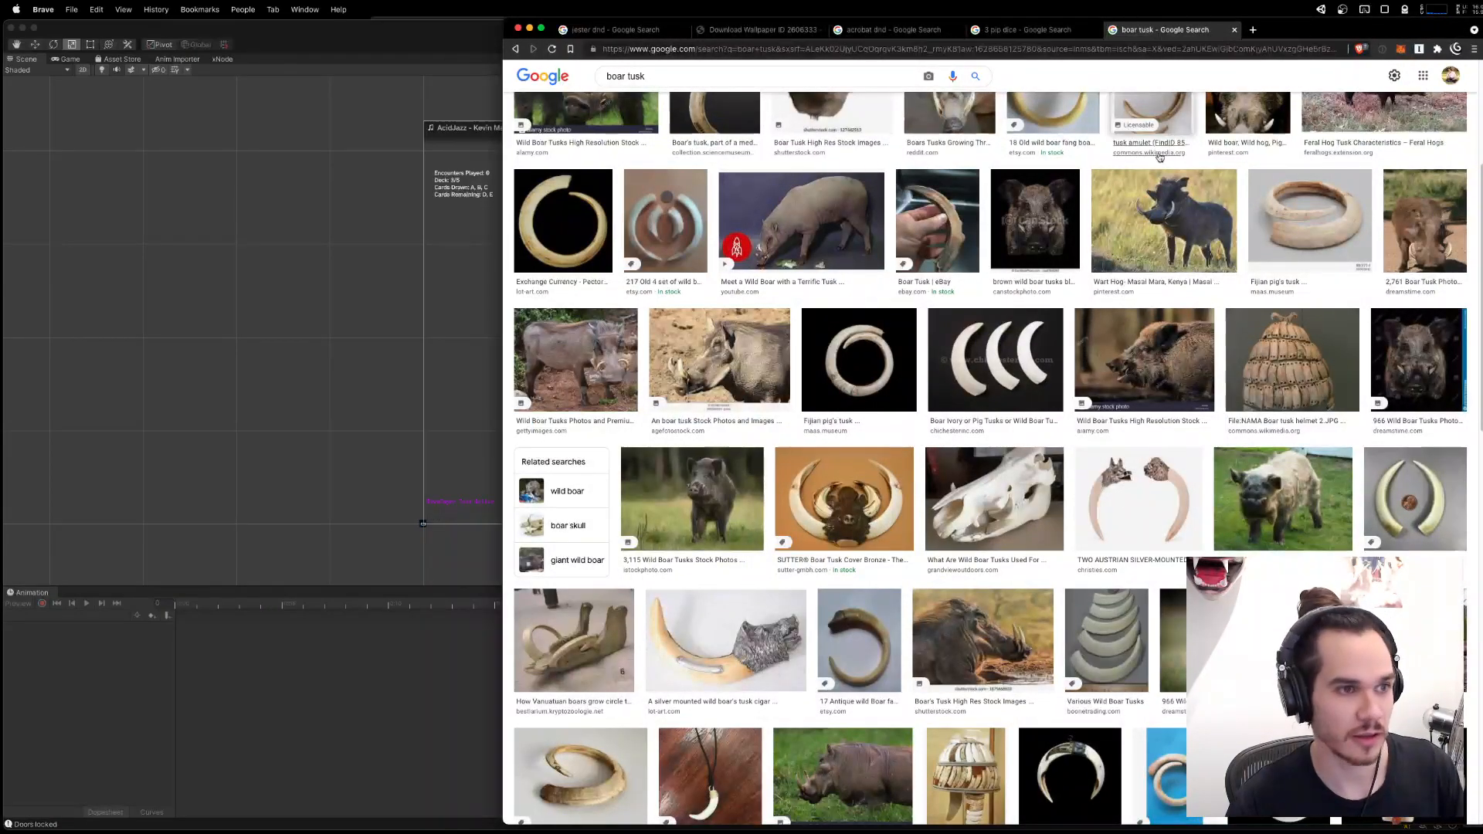
pyautogui.press('super+w')
pyautogui.press('super+w')
pyautogui.press('super+w')
pyautogui.press('super+w')
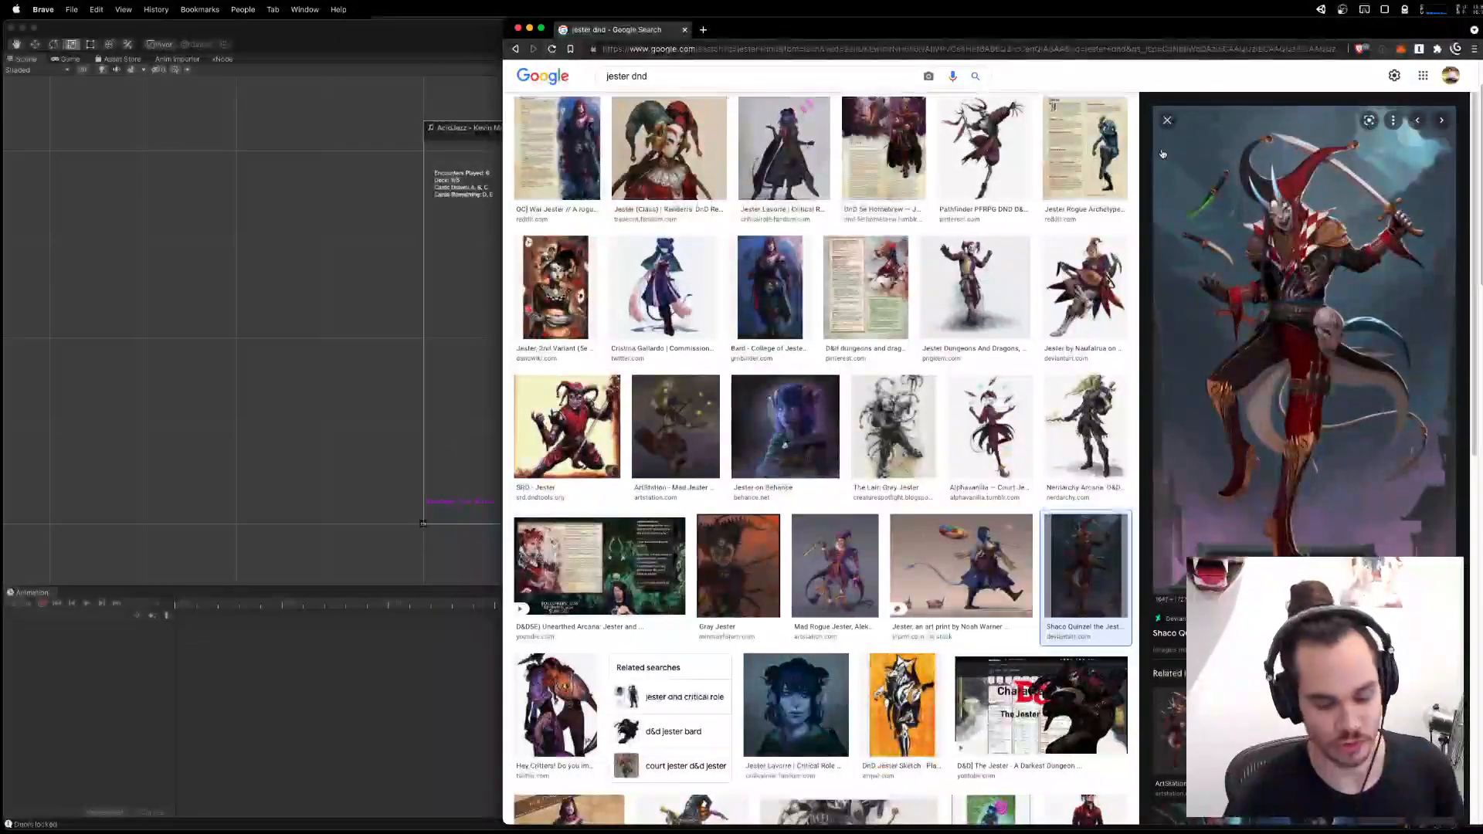
# Go to twopm.studio and look through The Song of The Fae page down to its Insider Access section.
pyautogui.write('twopm')
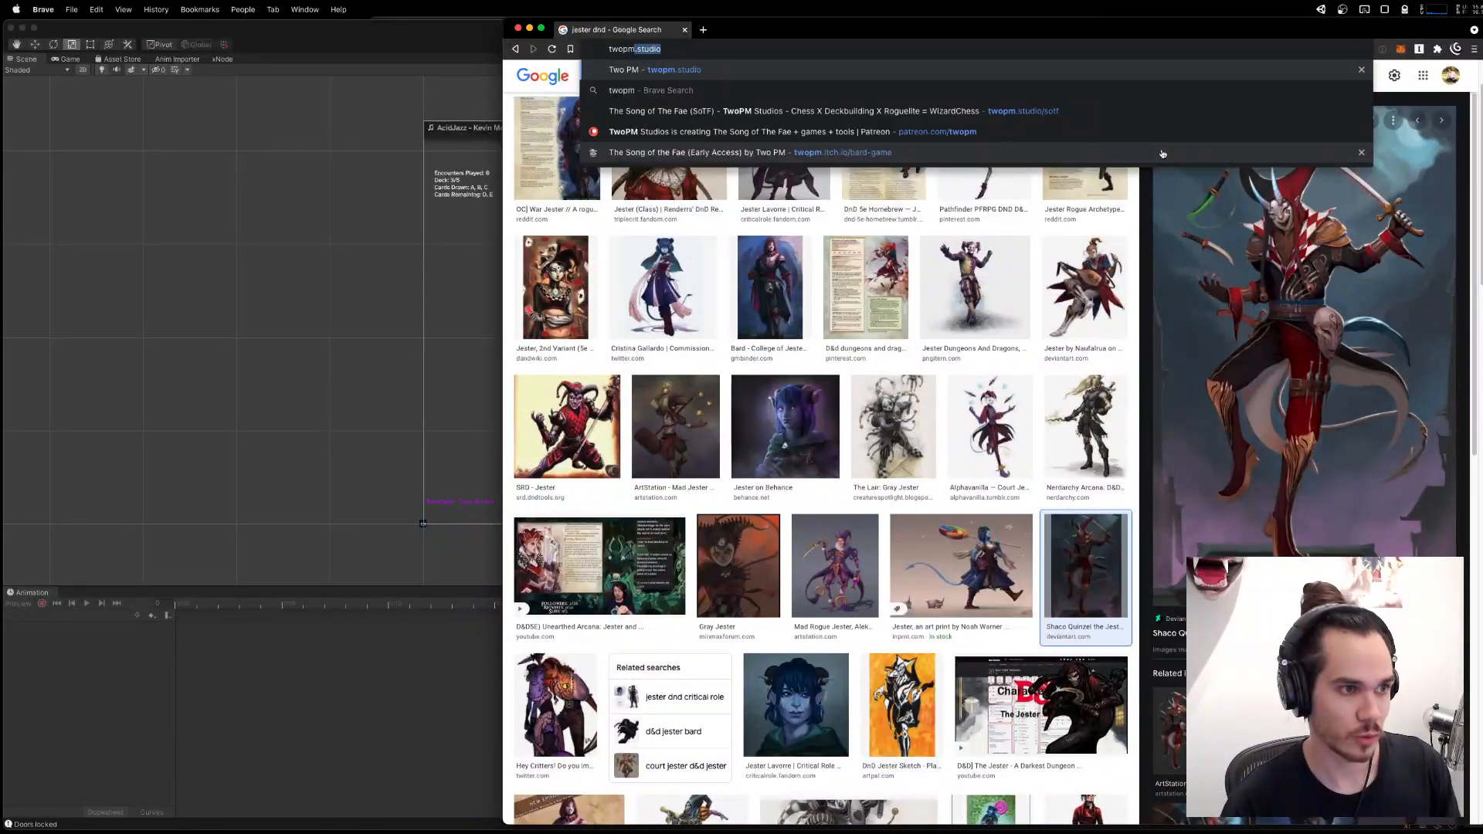
pyautogui.press('Return')
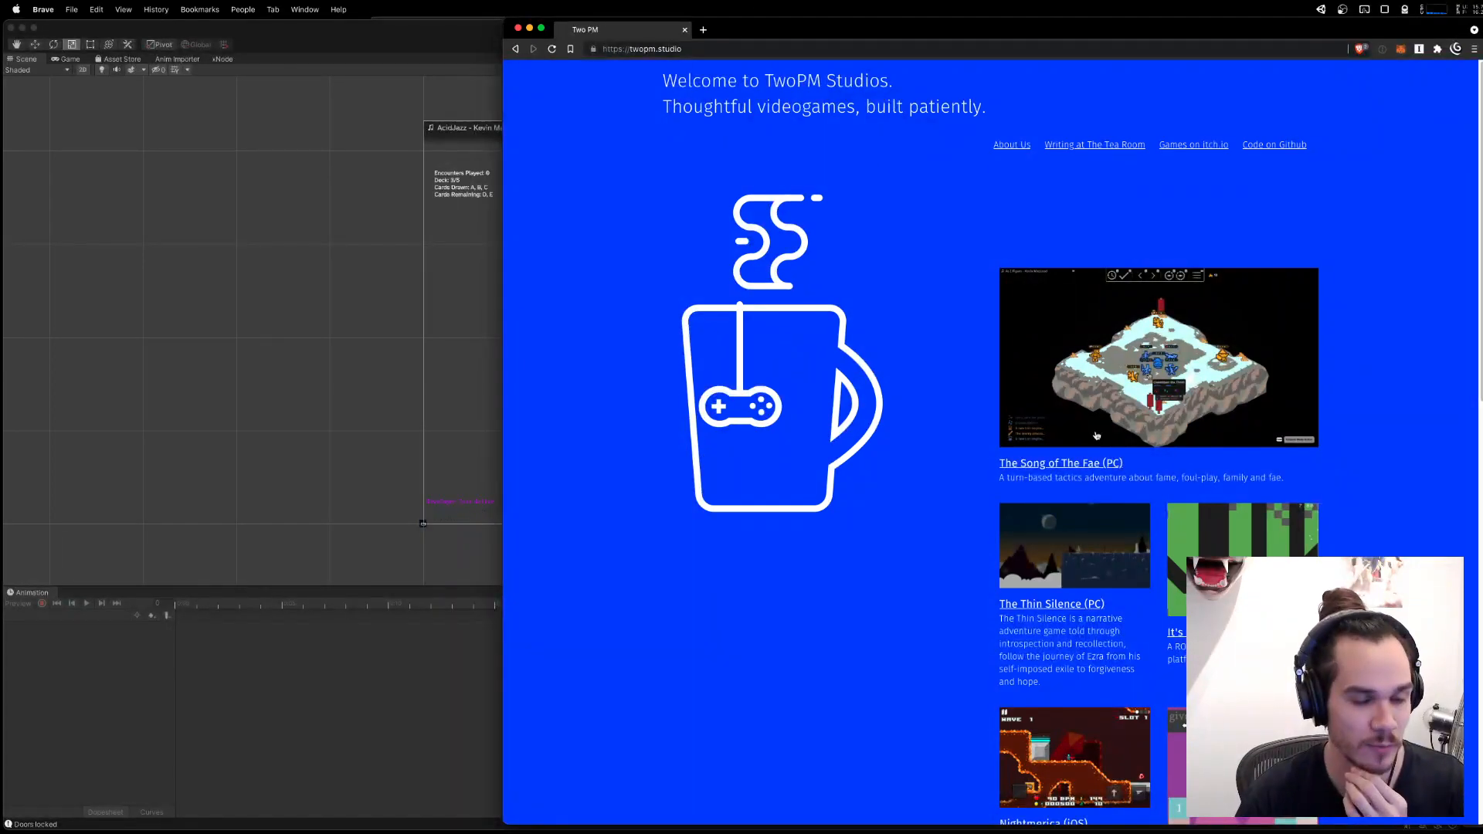
pyautogui.click(1059, 463)
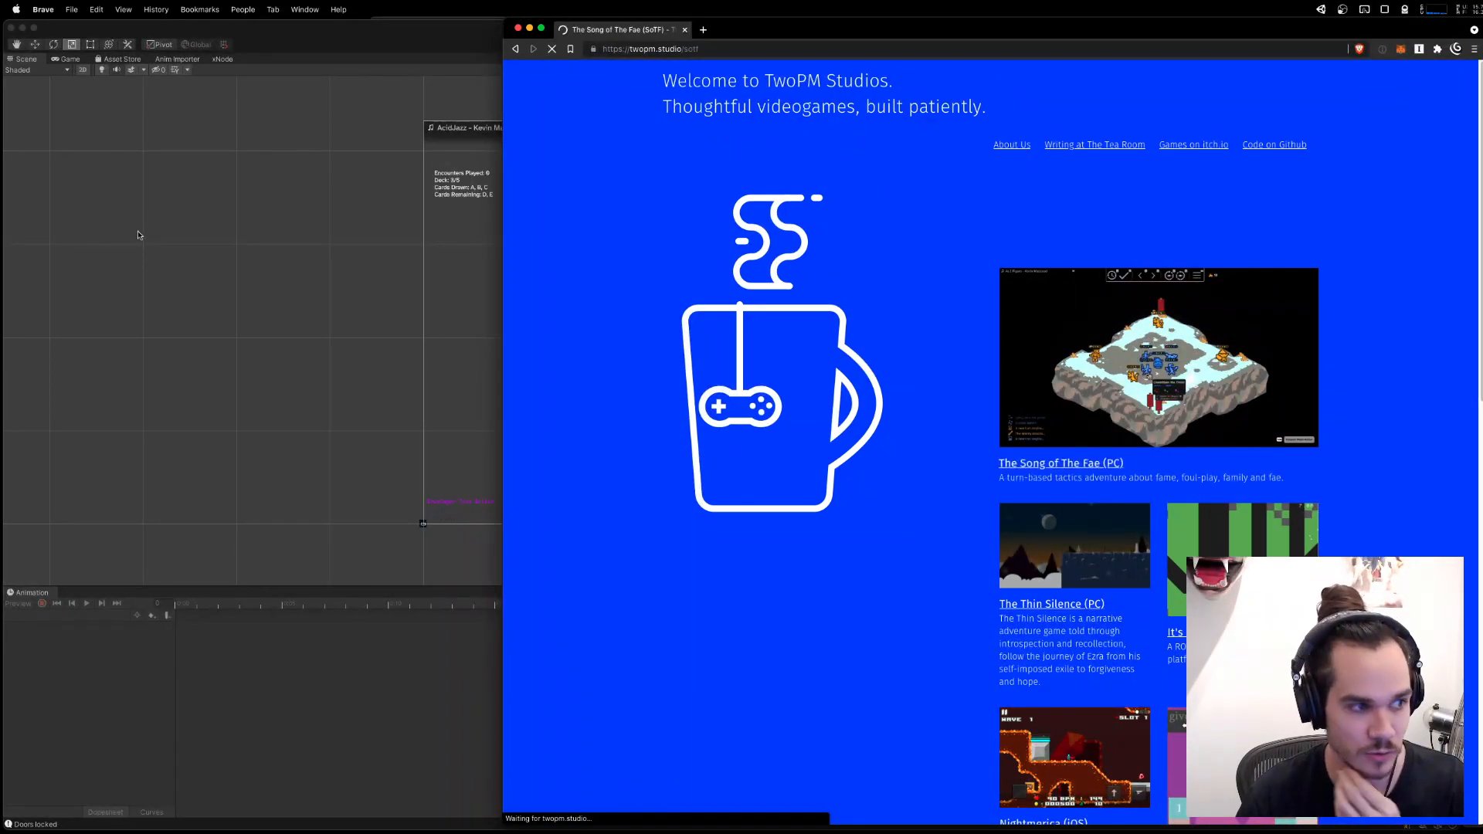
pyautogui.scroll(-1, 1382, 420)
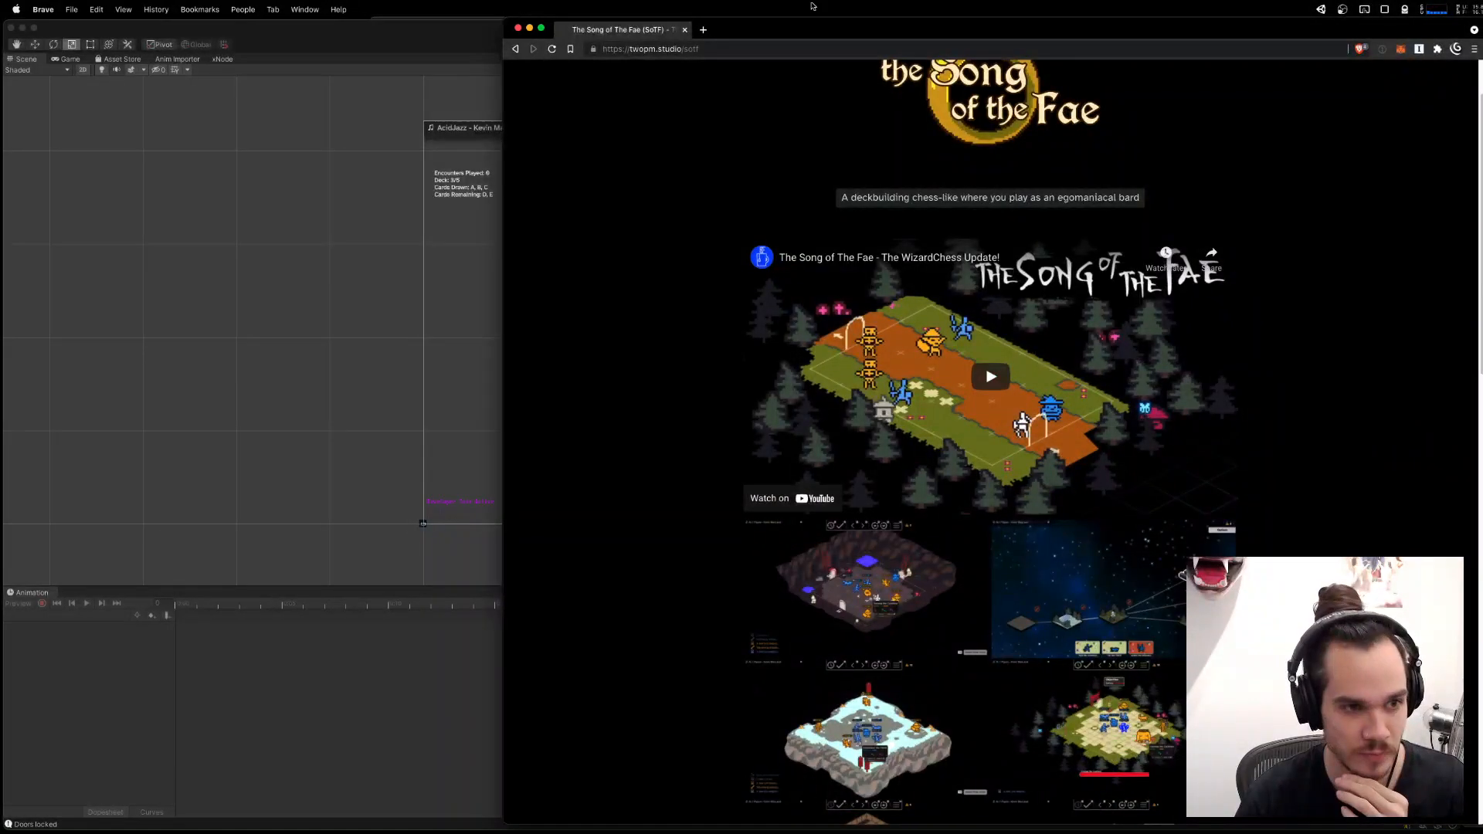
pyautogui.scroll(-3, 1355, 203)
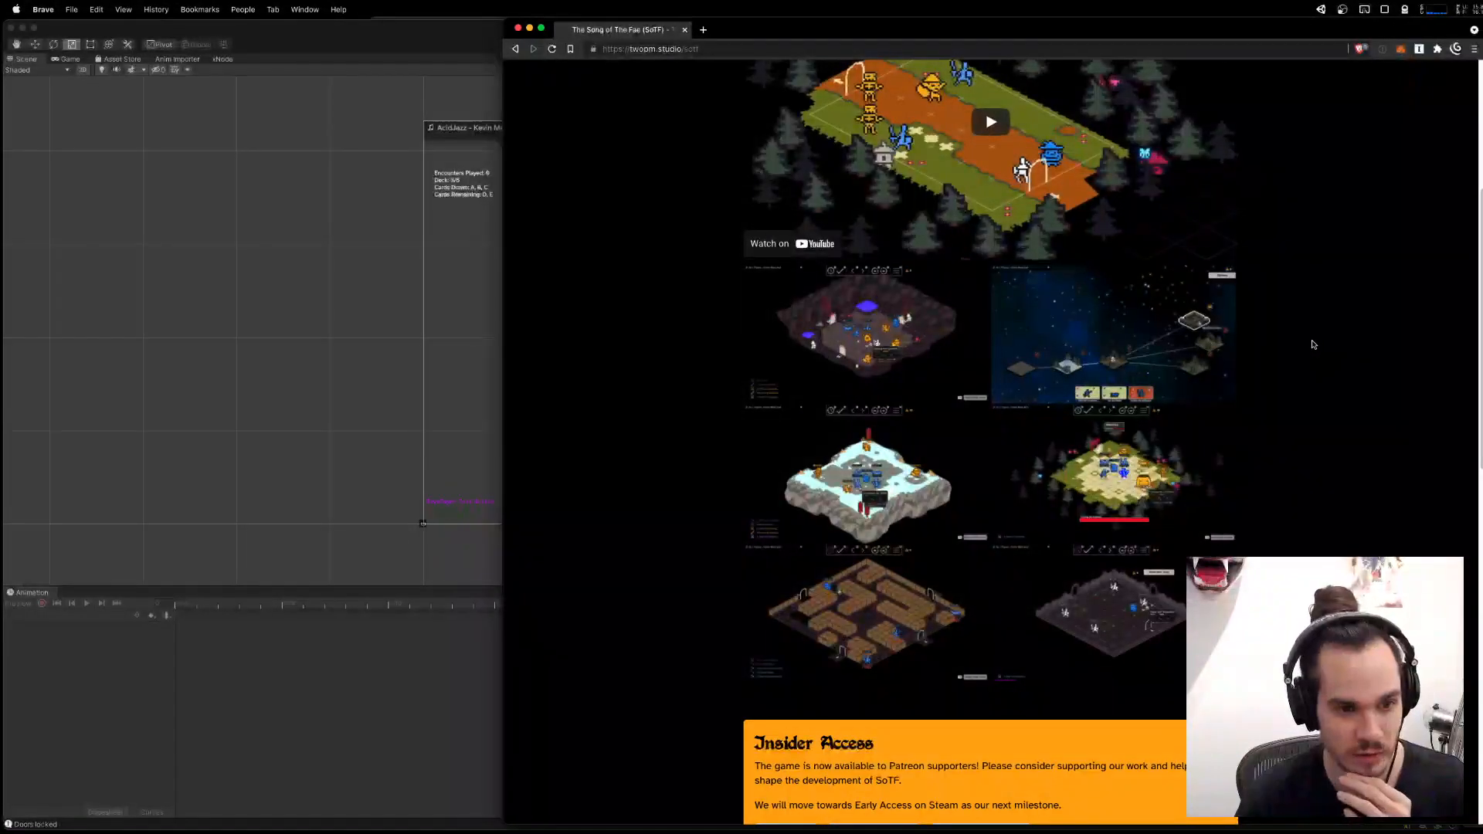
pyautogui.scroll(-3, 1325, 455)
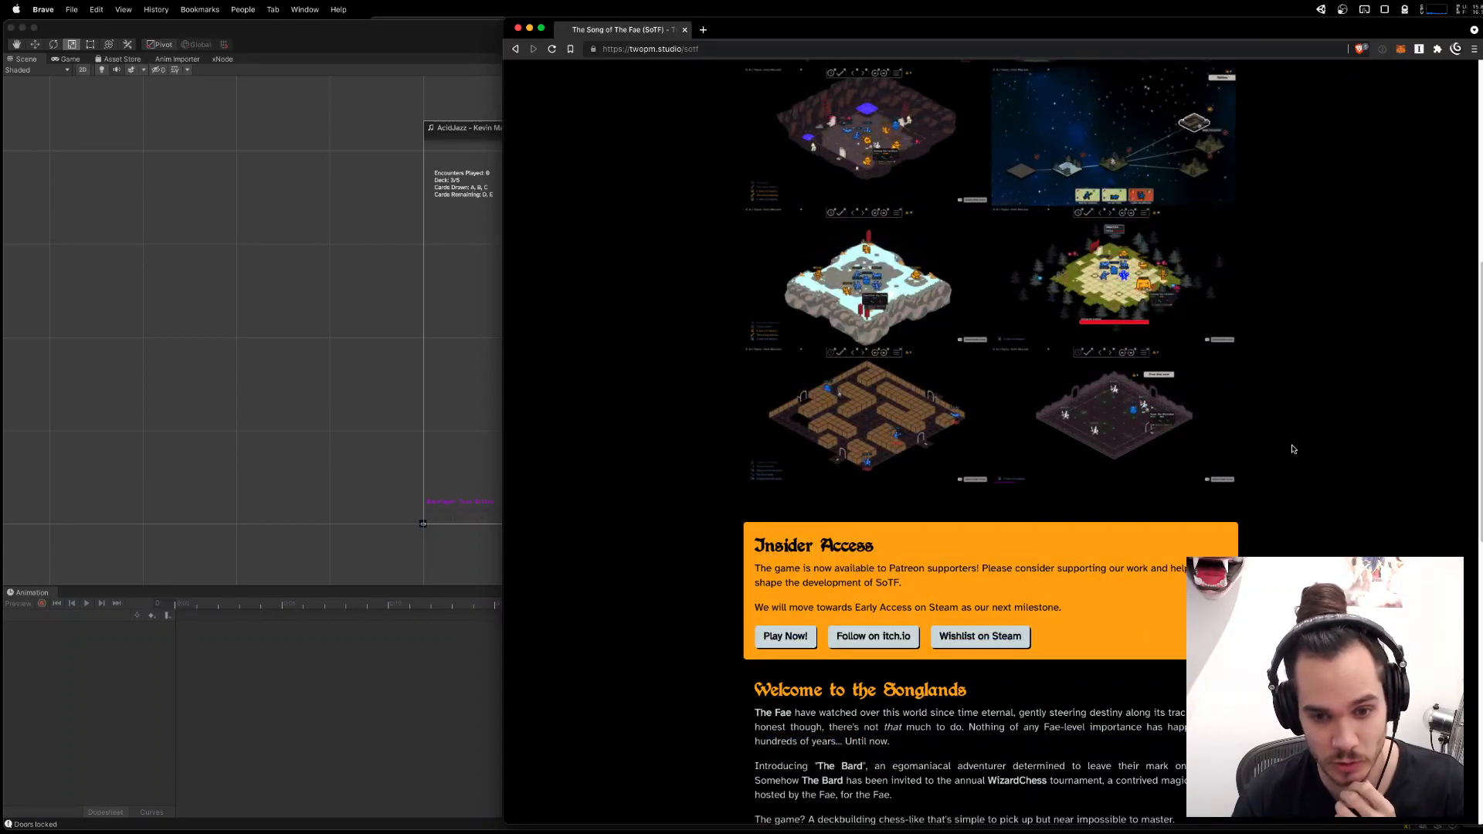
# Open the game's itch.io page from the Insider Access section and look through its description down to Pricing.
pyautogui.scroll(-1, 1294, 448)
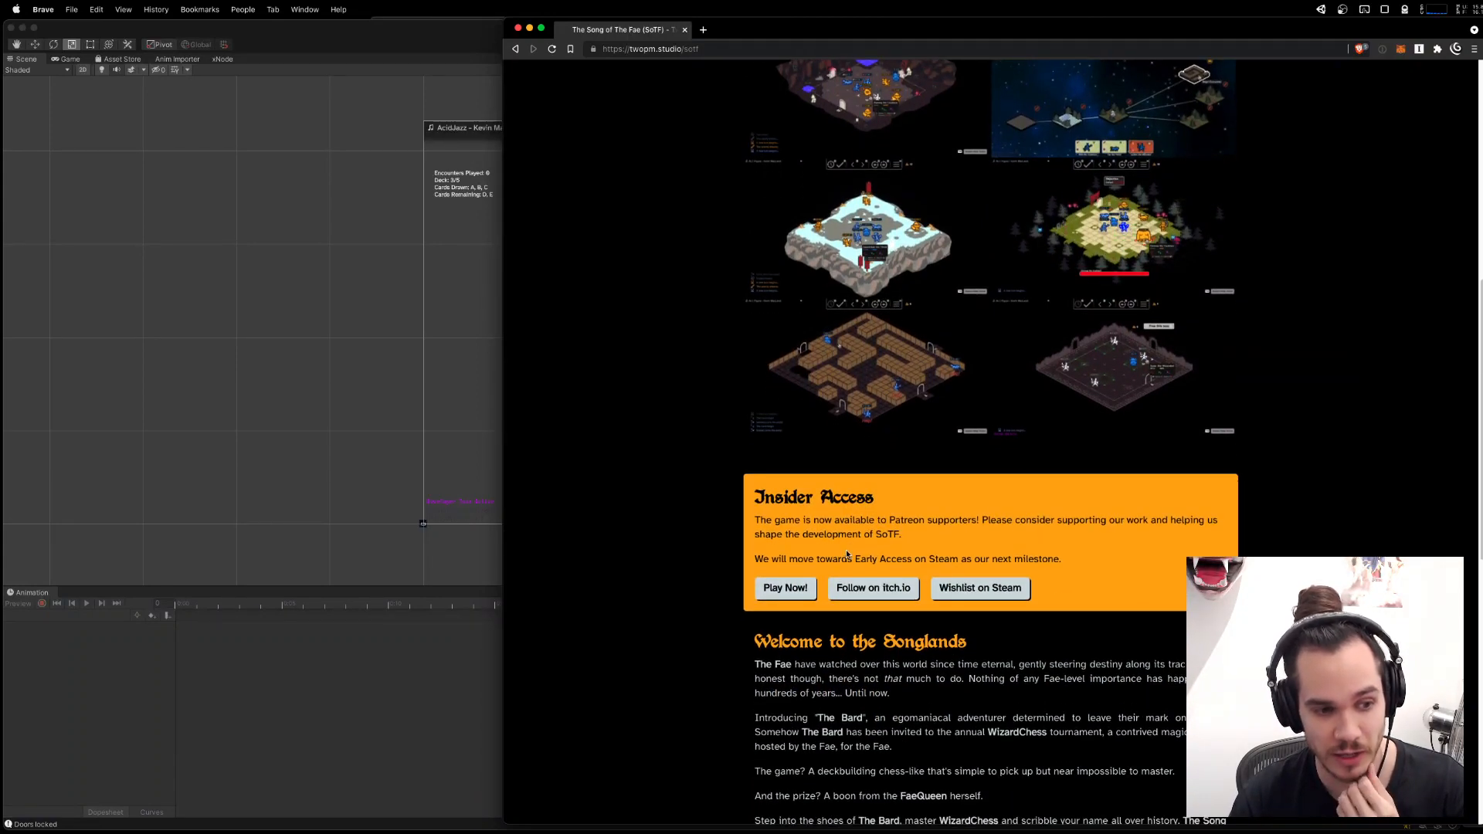
pyautogui.scroll(-2, 1383, 540)
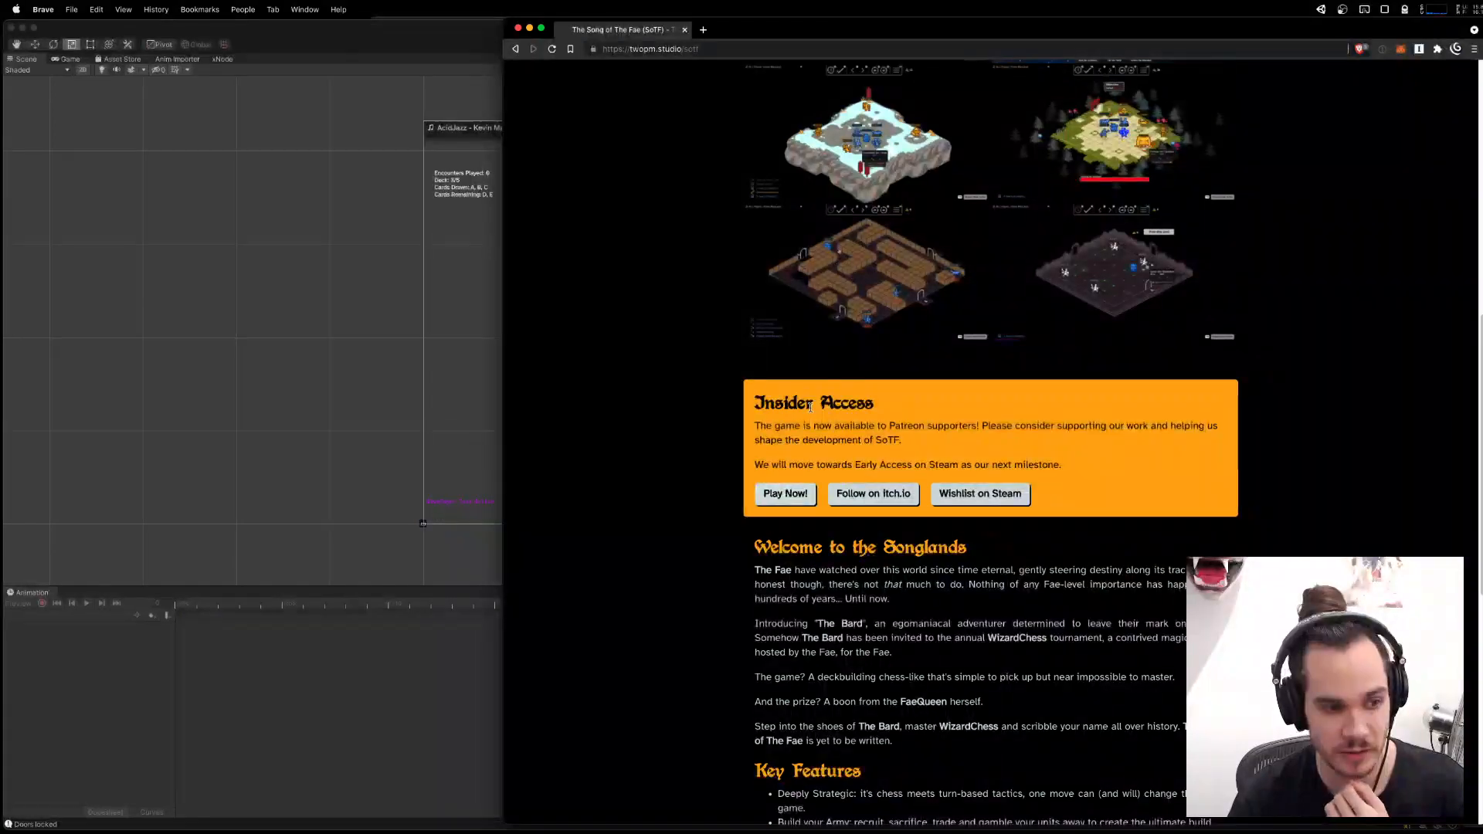
pyautogui.click(896, 493)
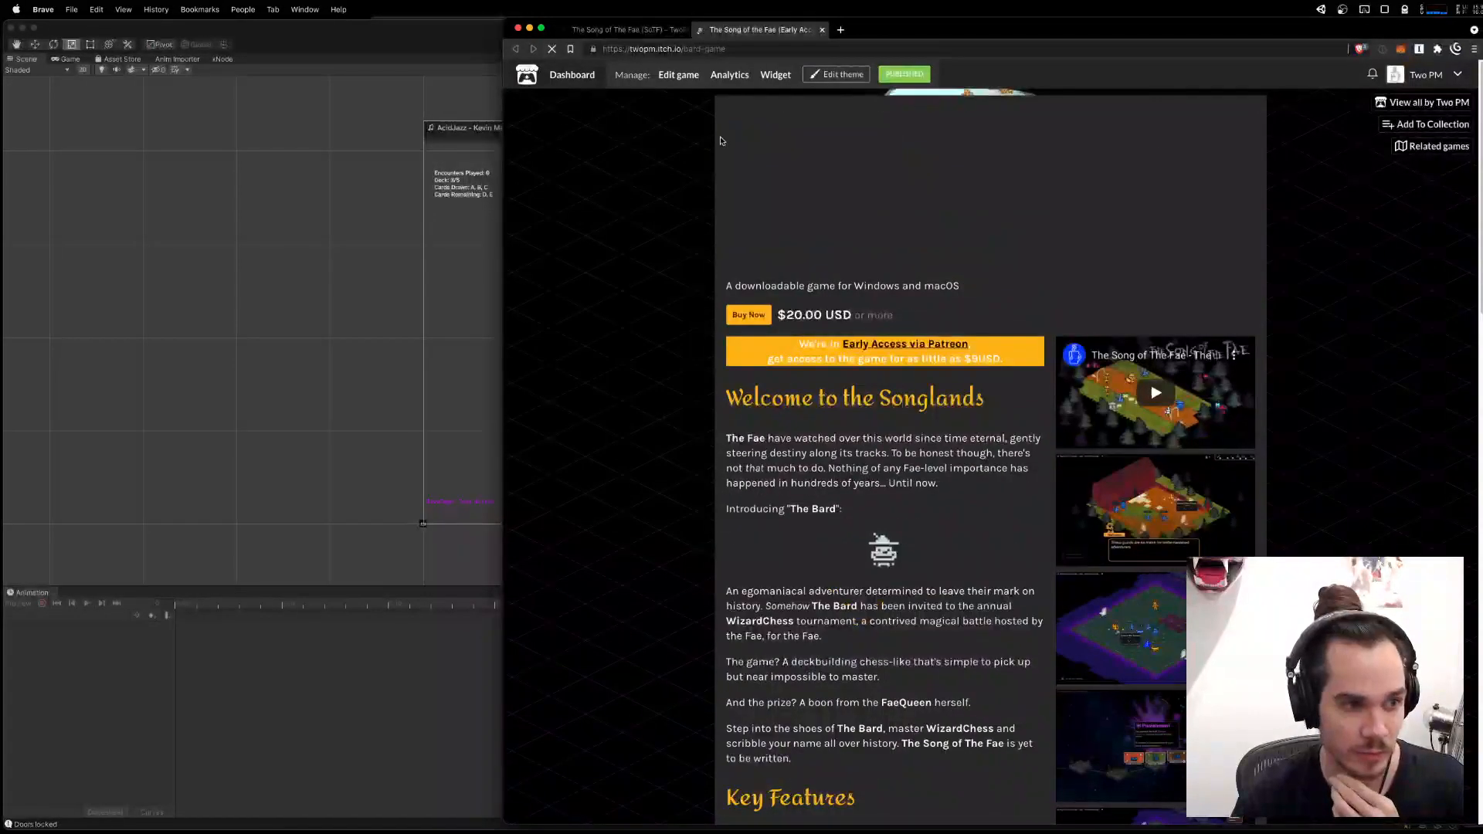
pyautogui.scroll(-10, 760, 288)
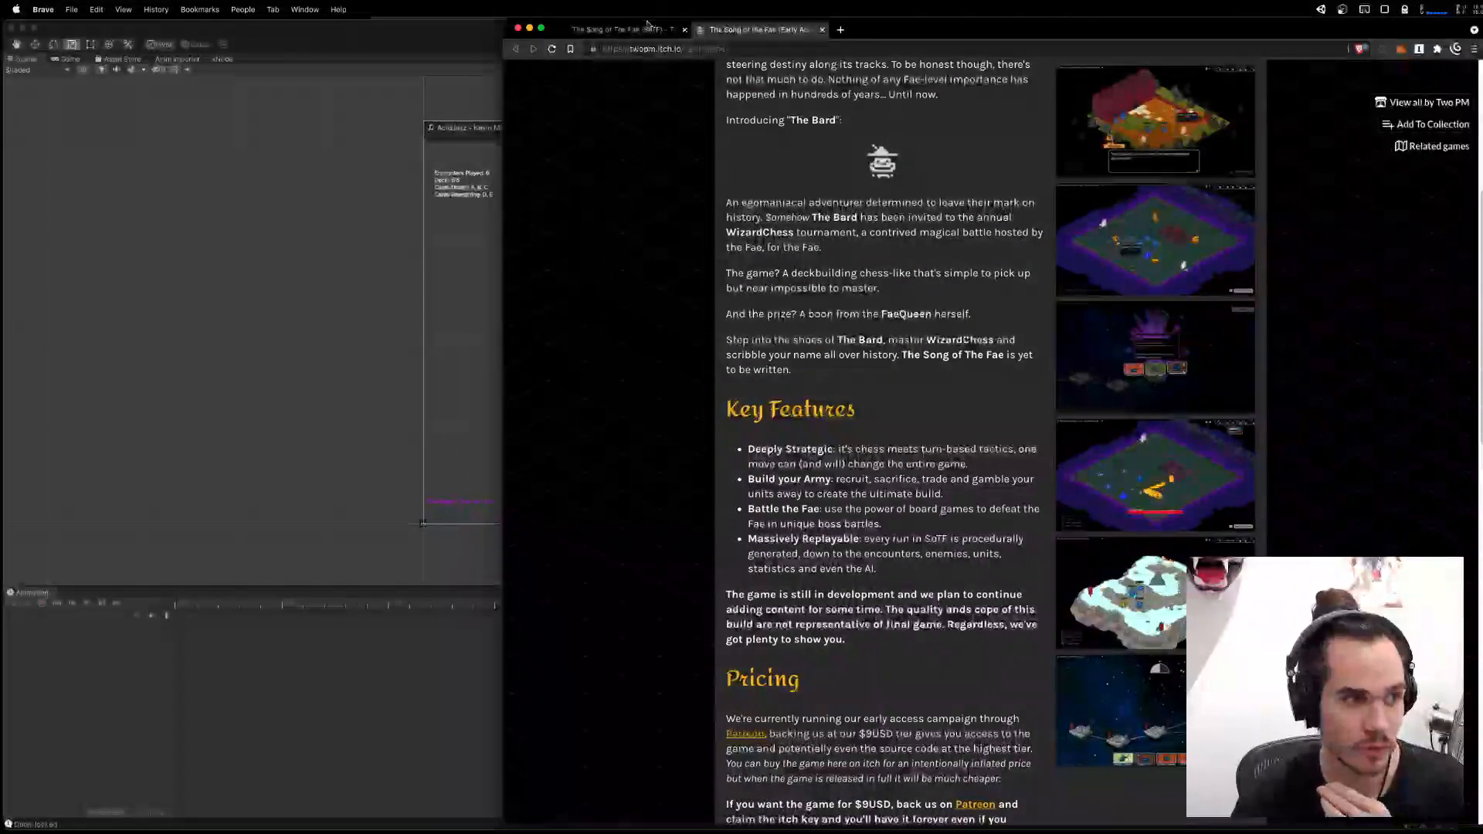
# Return to the twopm.studio page, open the TwoPM Studios Patreon page from its Play Now link, and switch to the public view.
pyautogui.hotkey('ctrl', 'shift', 'Tab')
pyautogui.click(764, 494)
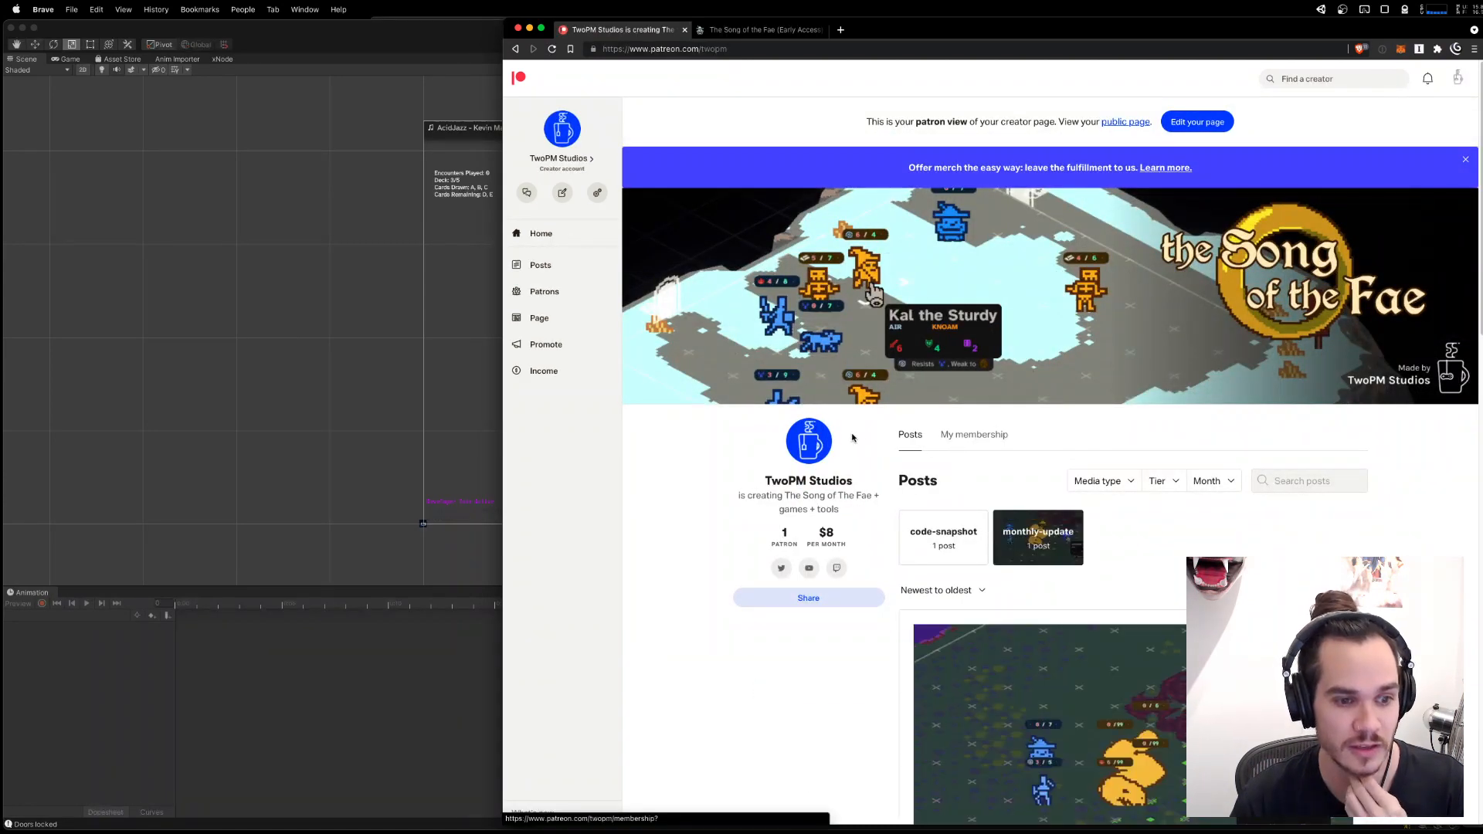
pyautogui.click(1124, 123)
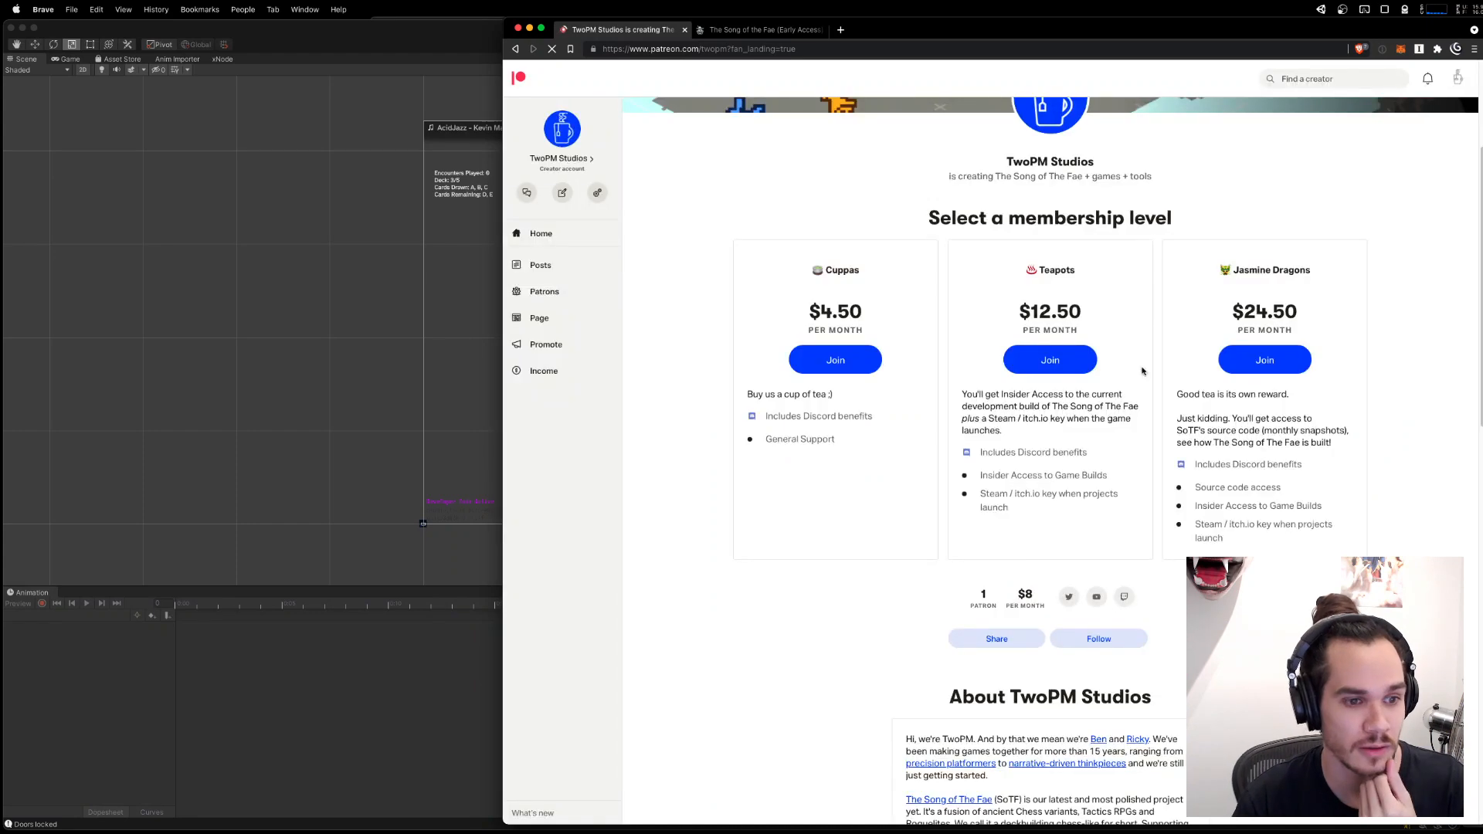
# Examine the Teapots membership level, highlighting its price, description and Steam / itch.io key benefit.
pyautogui.moveTo(1015, 277); pyautogui.dragTo(1142, 421)
pyautogui.click(1033, 310)
pyautogui.moveTo(1022, 311)
pyautogui.mouseDown()
pyautogui.moveTo(1139, 321)
pyautogui.moveTo(1090, 312)
pyautogui.moveTo(1152, 404)
pyautogui.moveTo(1123, 489)
pyautogui.moveTo(1009, 309)
pyautogui.mouseUp()
pyautogui.click(1121, 524)
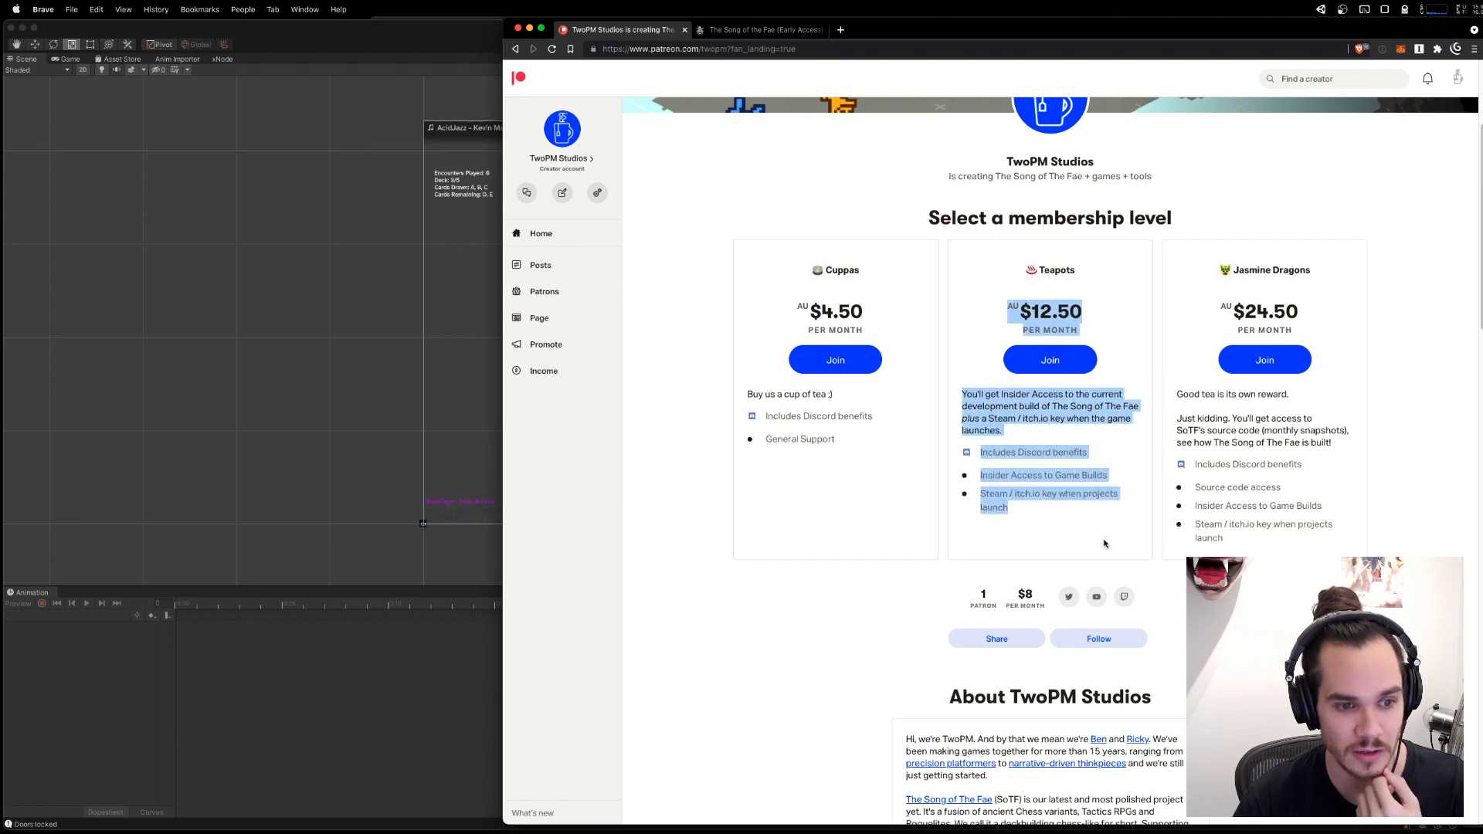
pyautogui.click(1107, 541)
pyautogui.moveTo(1126, 463); pyautogui.dragTo(940, 479)
pyautogui.click(1122, 477)
pyautogui.moveTo(1123, 476); pyautogui.dragTo(974, 495)
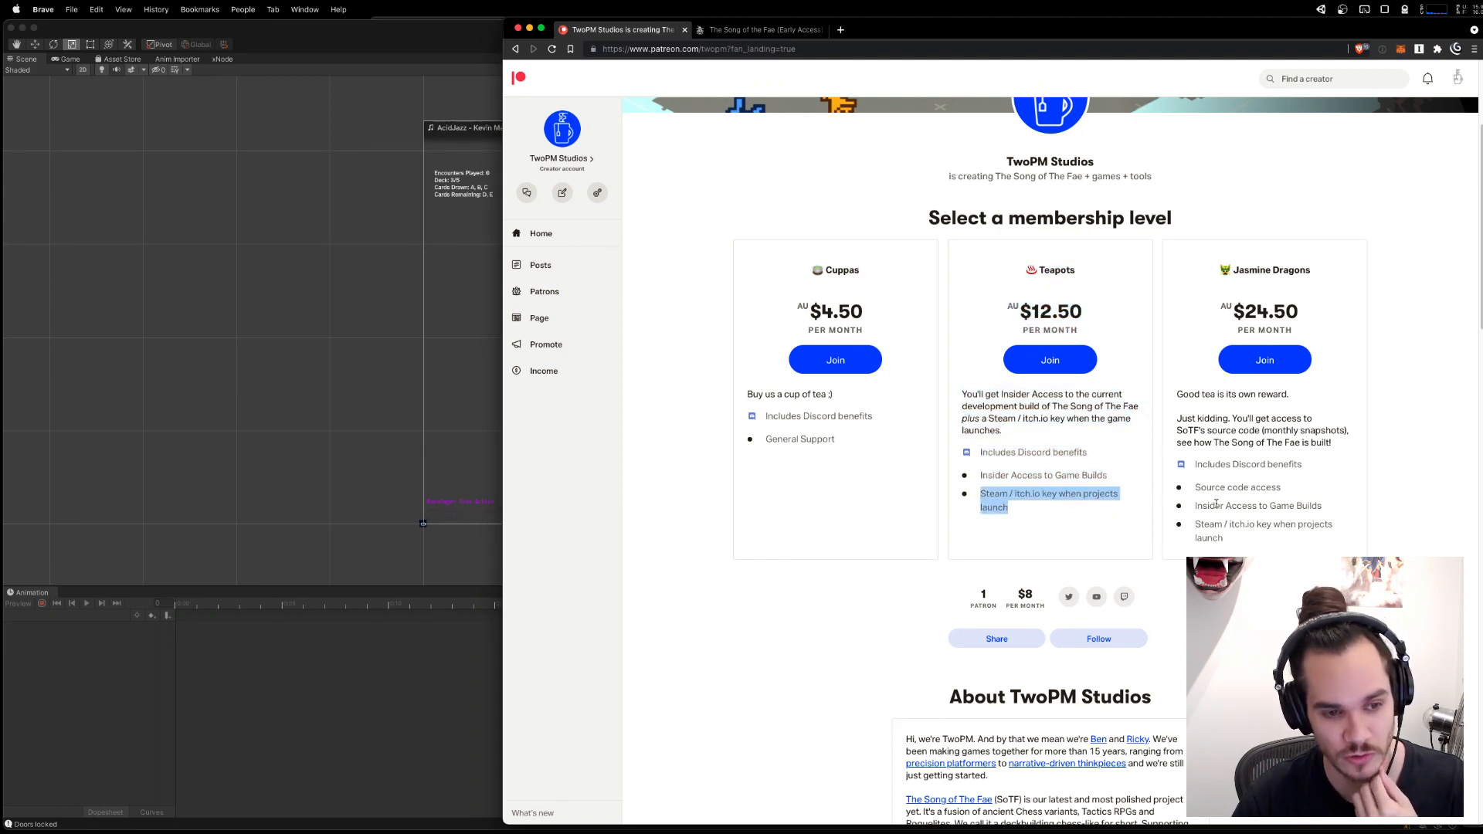
# Examine the Jasmine Dragons membership level, highlighting its source code access benefit.
pyautogui.moveTo(1218, 270); pyautogui.dragTo(1298, 332)
pyautogui.click(1282, 284)
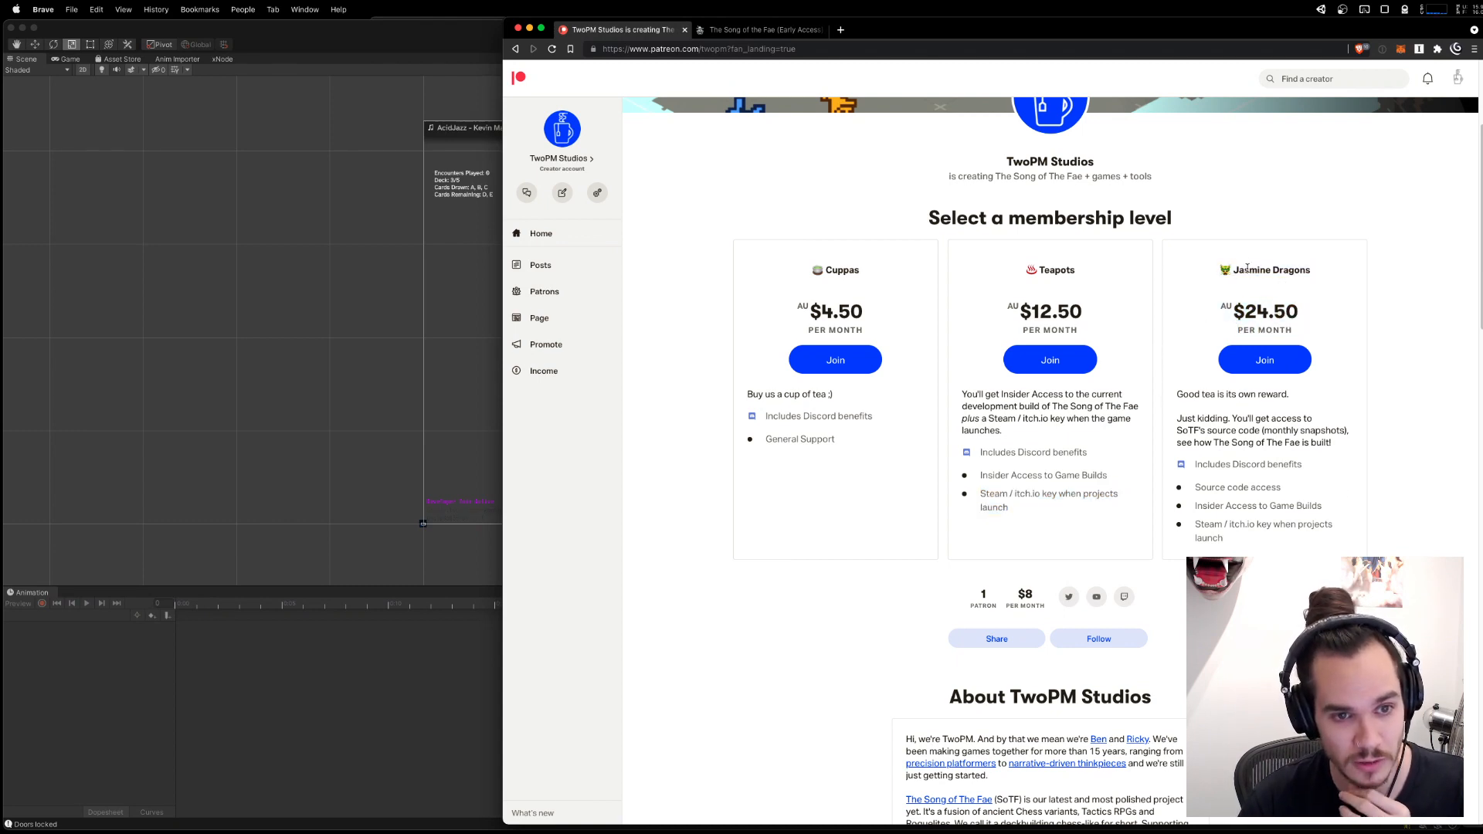
pyautogui.moveTo(1196, 487); pyautogui.dragTo(1268, 488)
pyautogui.click(1298, 491)
pyautogui.click(1368, 487)
pyautogui.tripleClick(1364, 489)
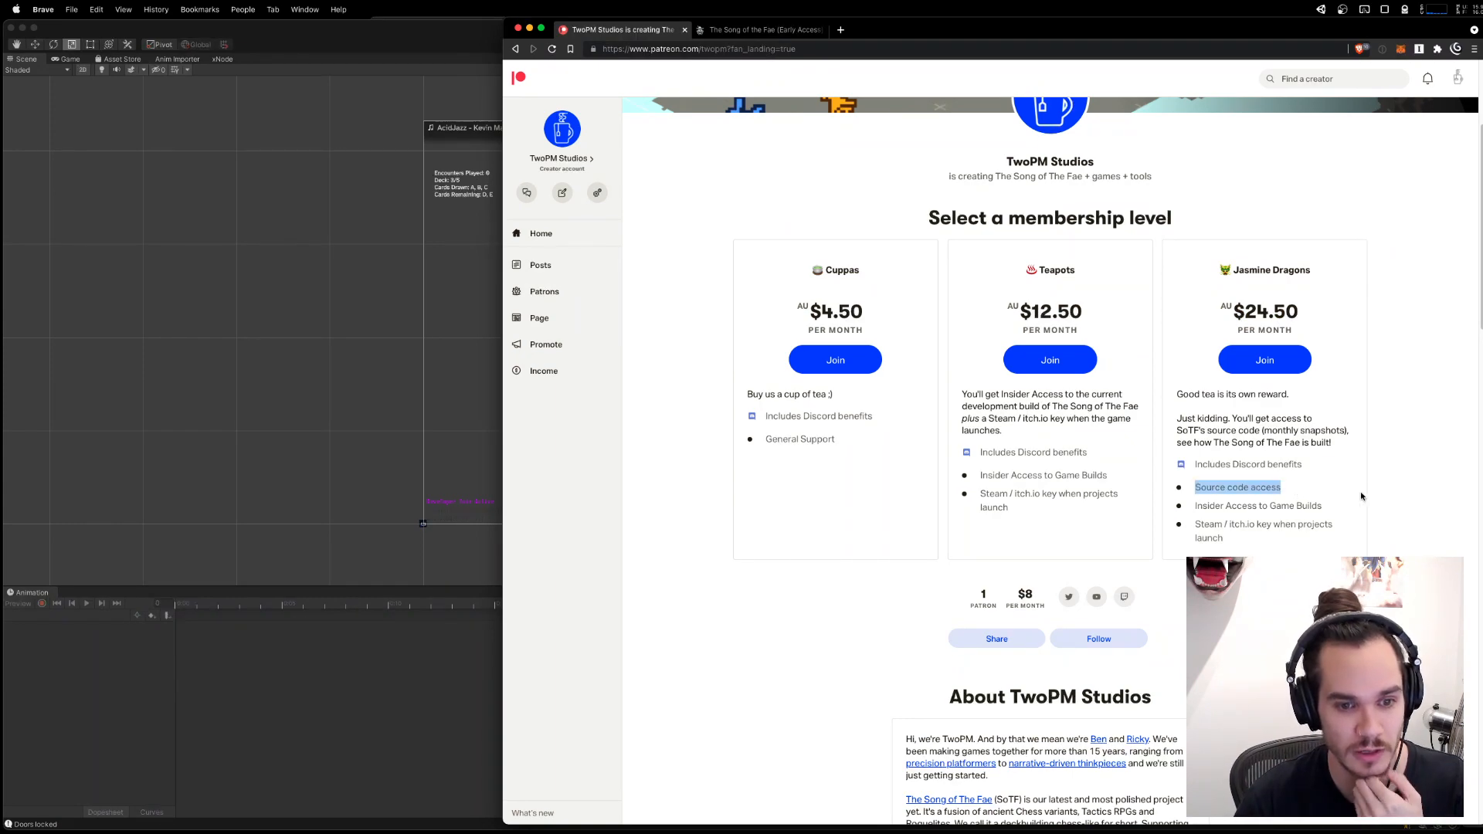
pyautogui.click(1357, 502)
# Look through the Patreon page's goals and recent posts, including the SoTF Source Code - July post, and return to the membership levels.
pyautogui.scroll(-7, 1357, 498)
pyautogui.scroll(-7, 1345, 472)
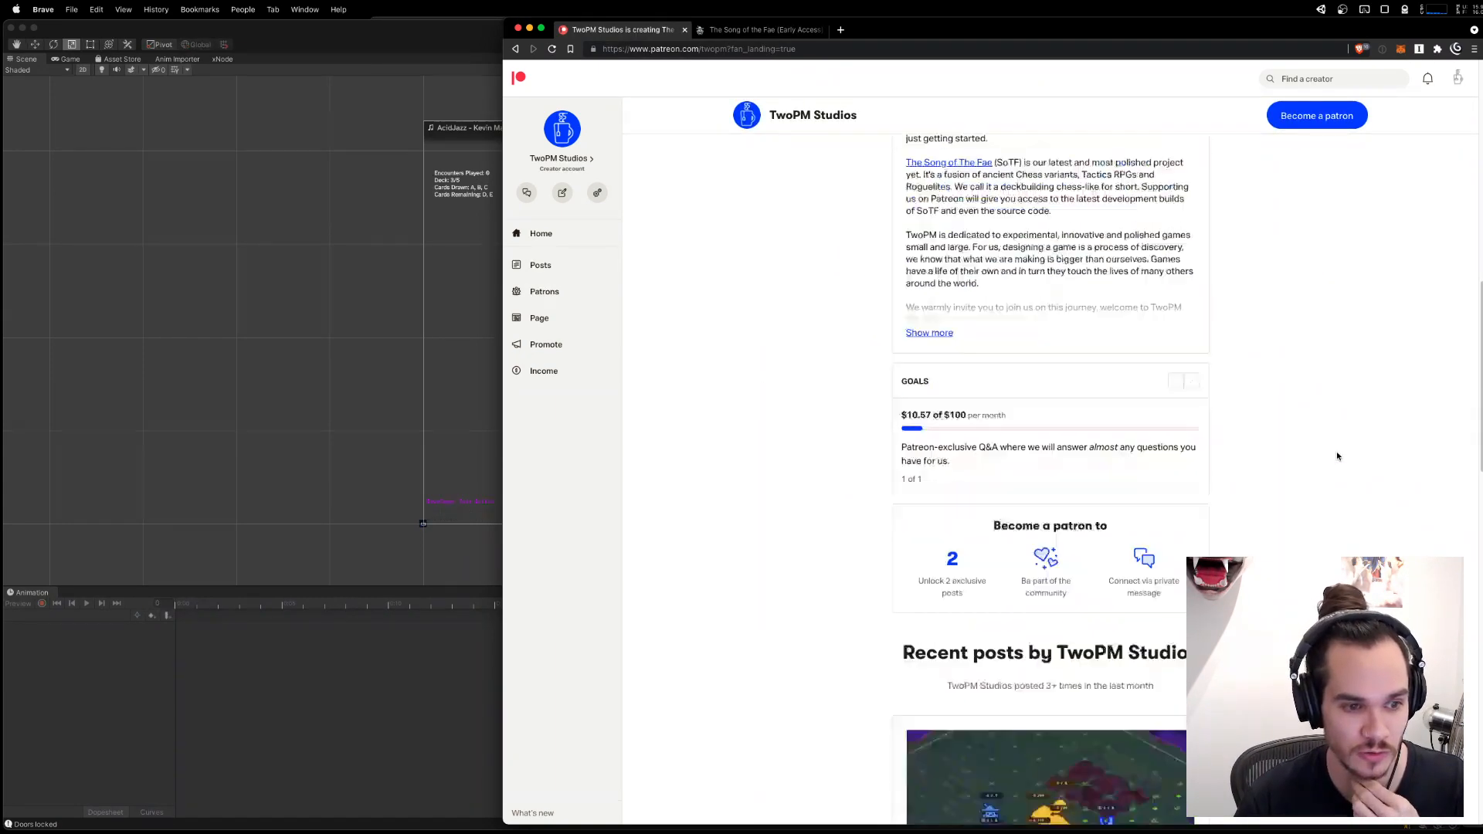
pyautogui.scroll(-3, 1430, 448)
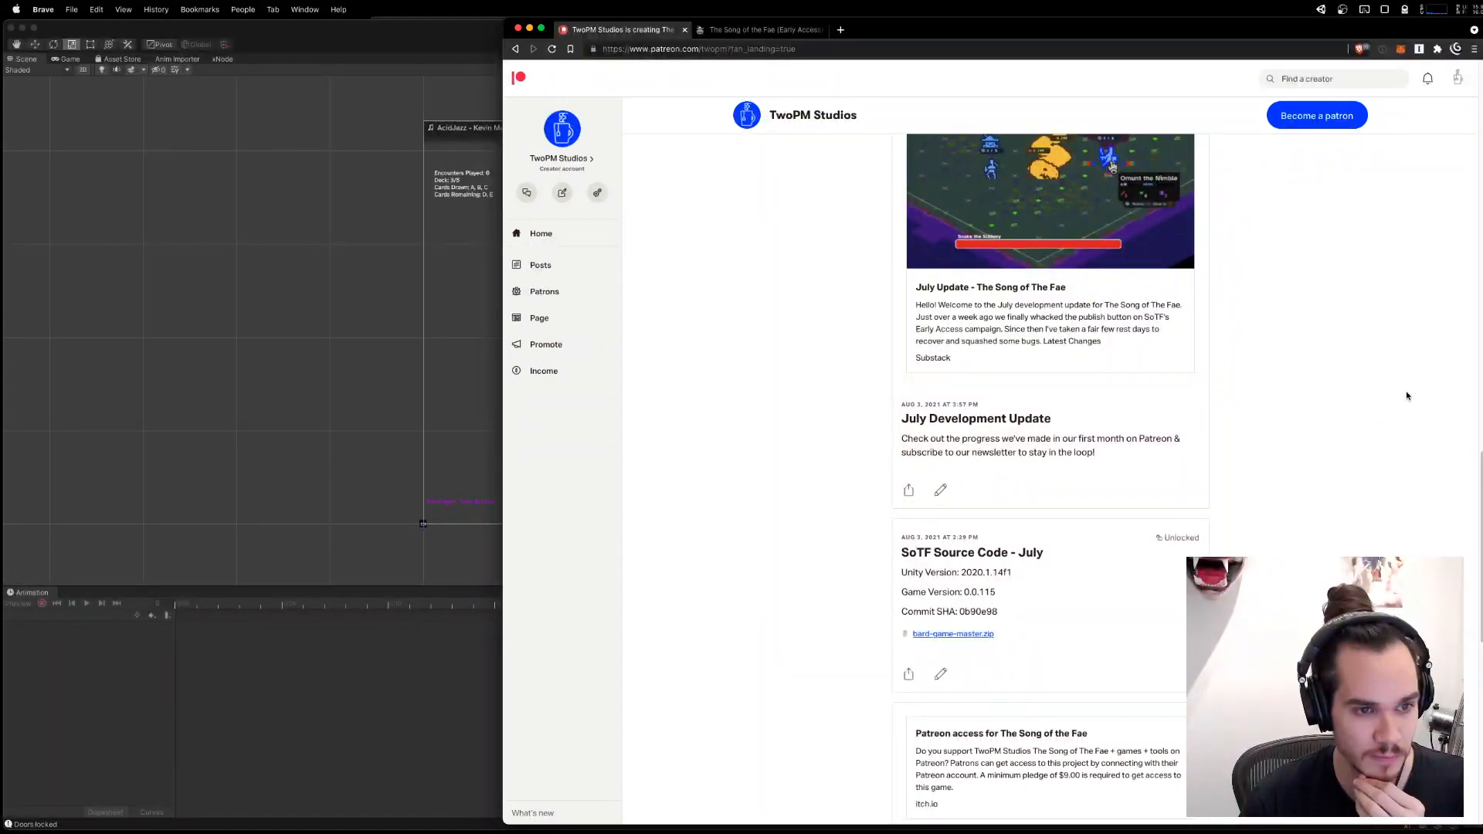
pyautogui.scroll(-3, 1410, 433)
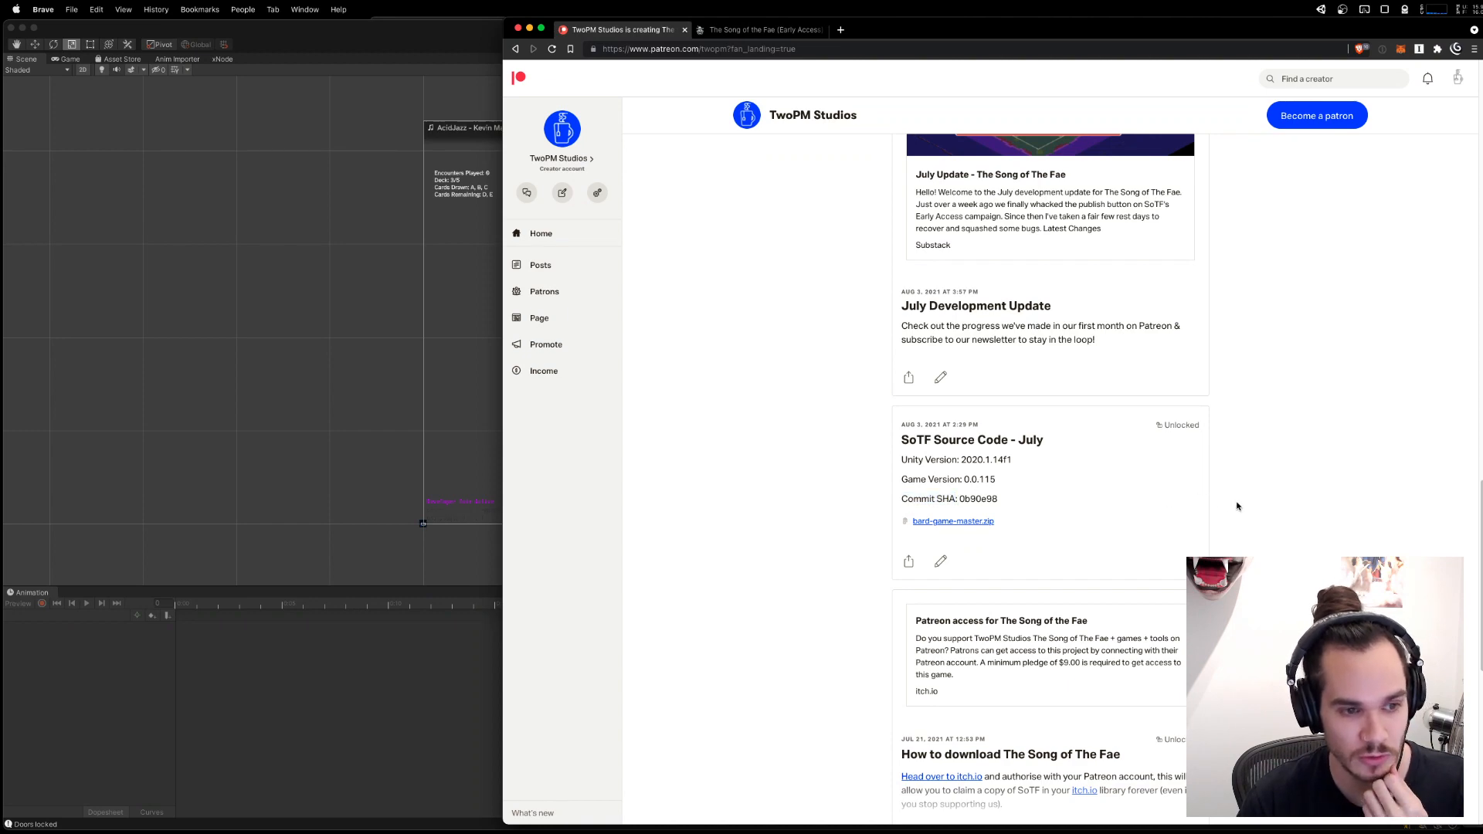
pyautogui.scroll(15, 1229, 487)
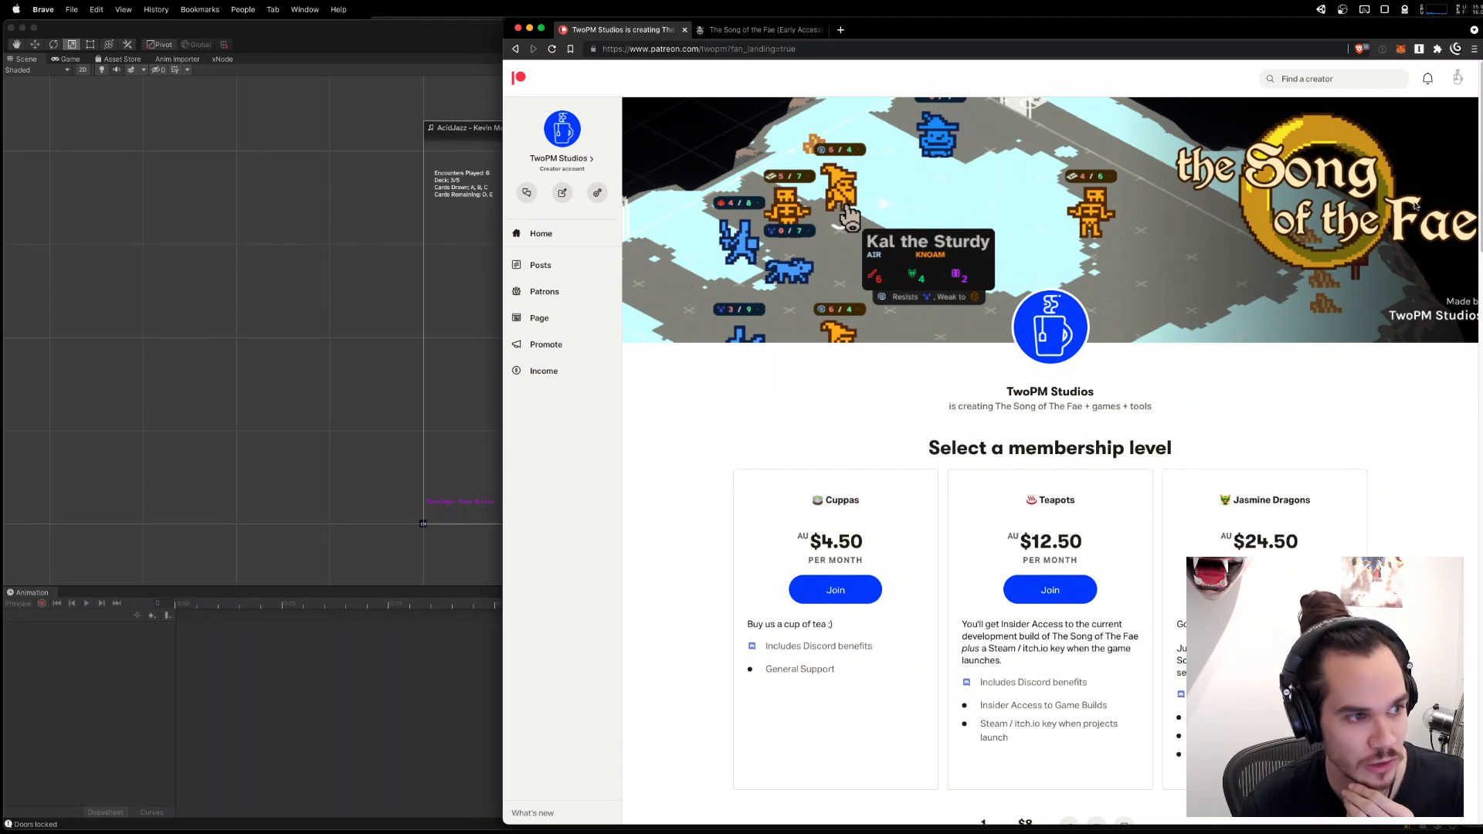
# Highlight the Insider Access to Game Builds benefit in the Teapots membership level.
pyautogui.scroll(-2, 1151, 356)
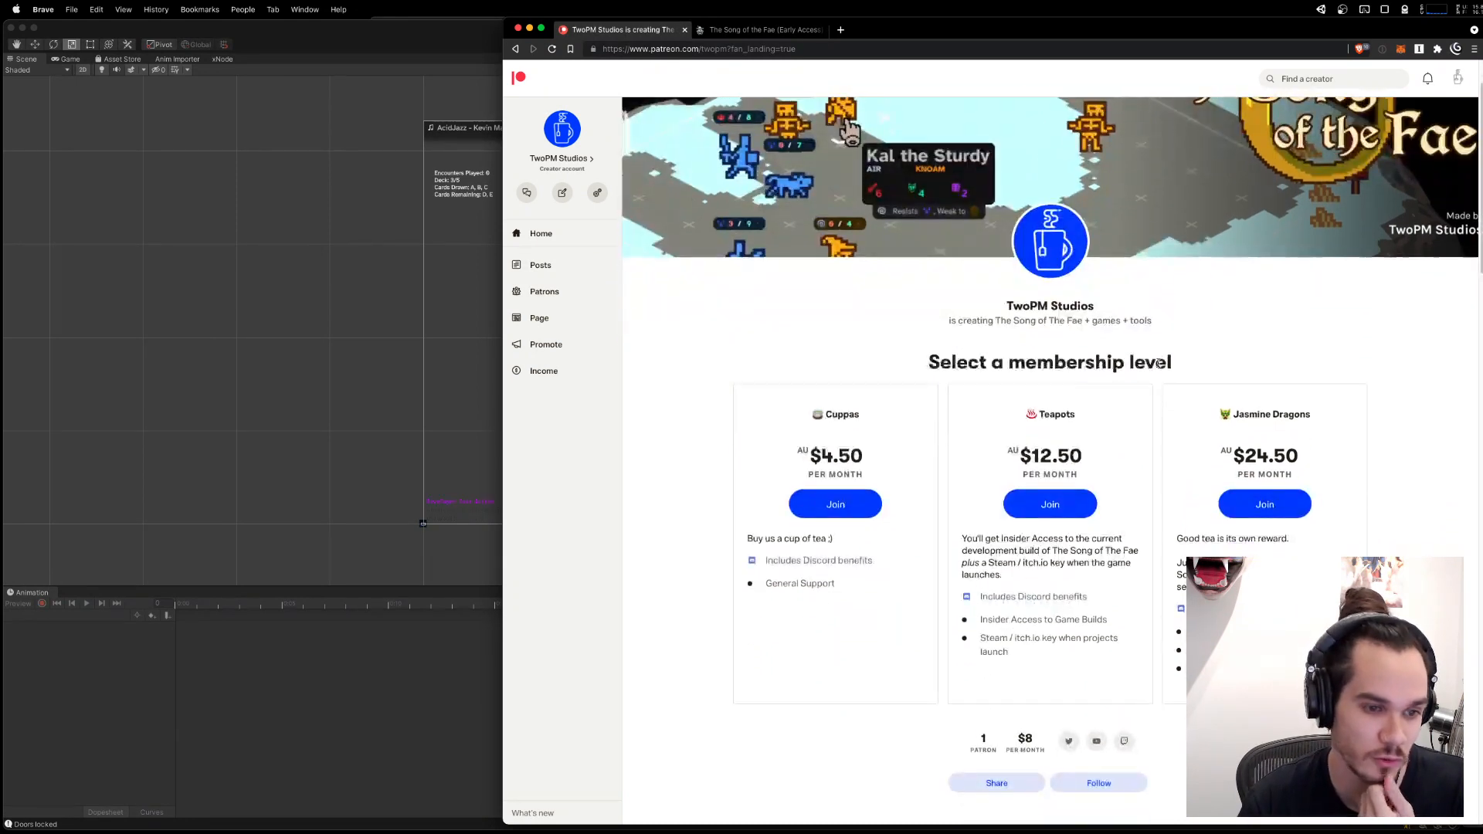
pyautogui.moveTo(1055, 620); pyautogui.dragTo(1103, 620)
pyautogui.click(1113, 620)
pyautogui.moveTo(980, 619); pyautogui.dragTo(1112, 618)
pyautogui.click(1059, 619)
pyautogui.click(1118, 619)
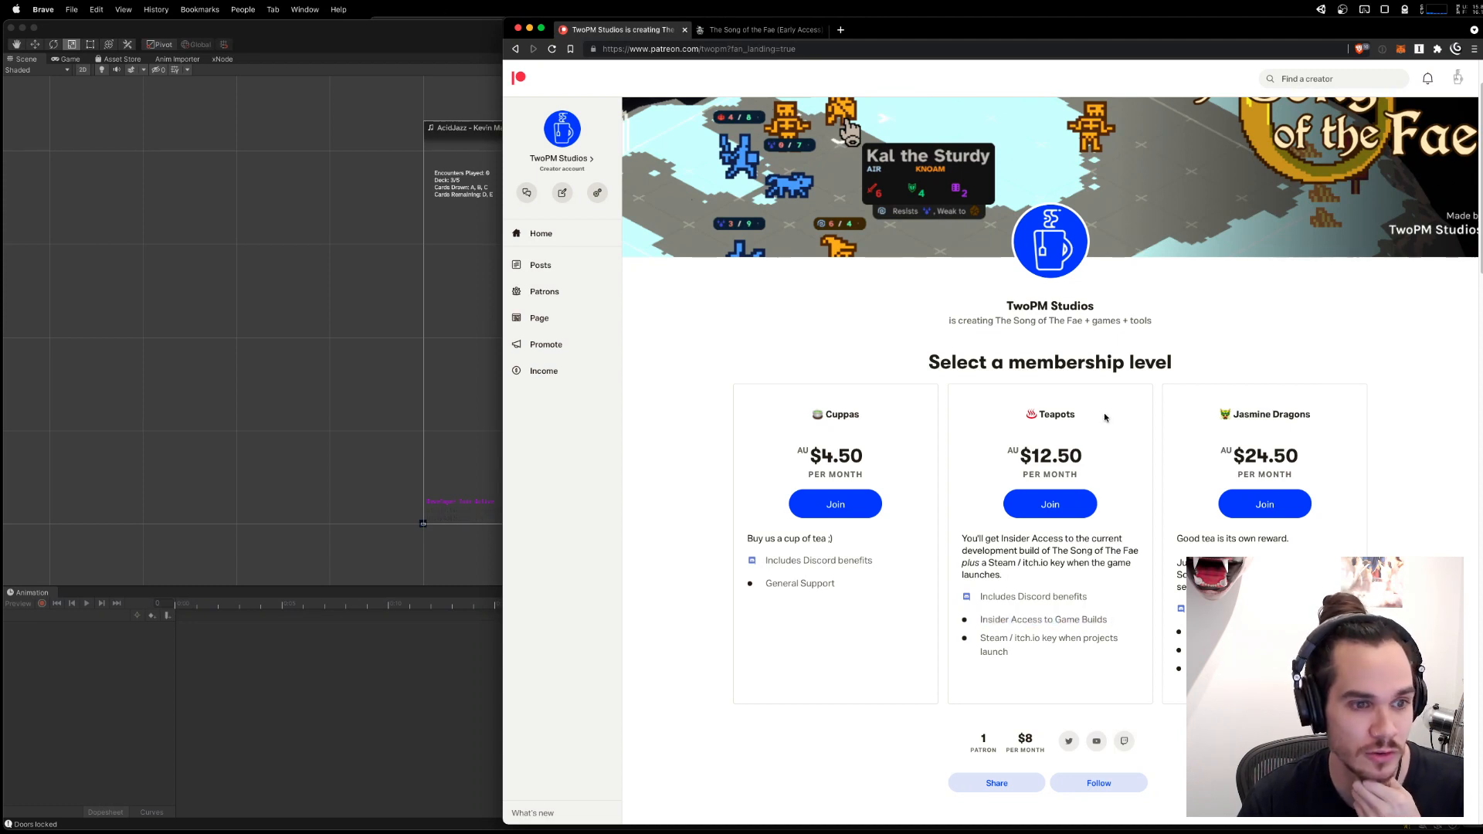
# Switch to OBS and change the live stream to the "brb" scene.
pyautogui.moveTo(1335, 819)
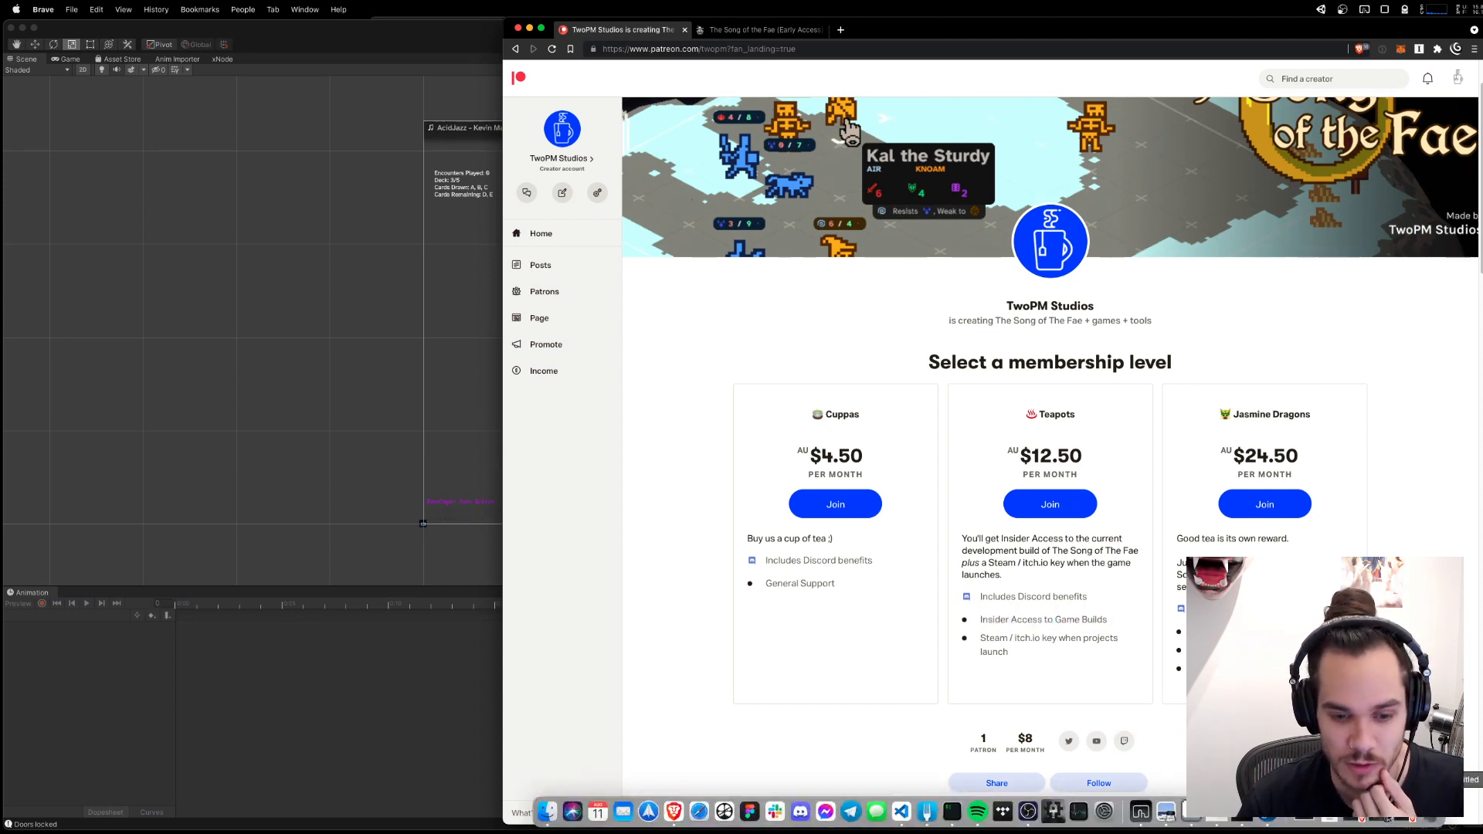
pyautogui.click(1379, 815)
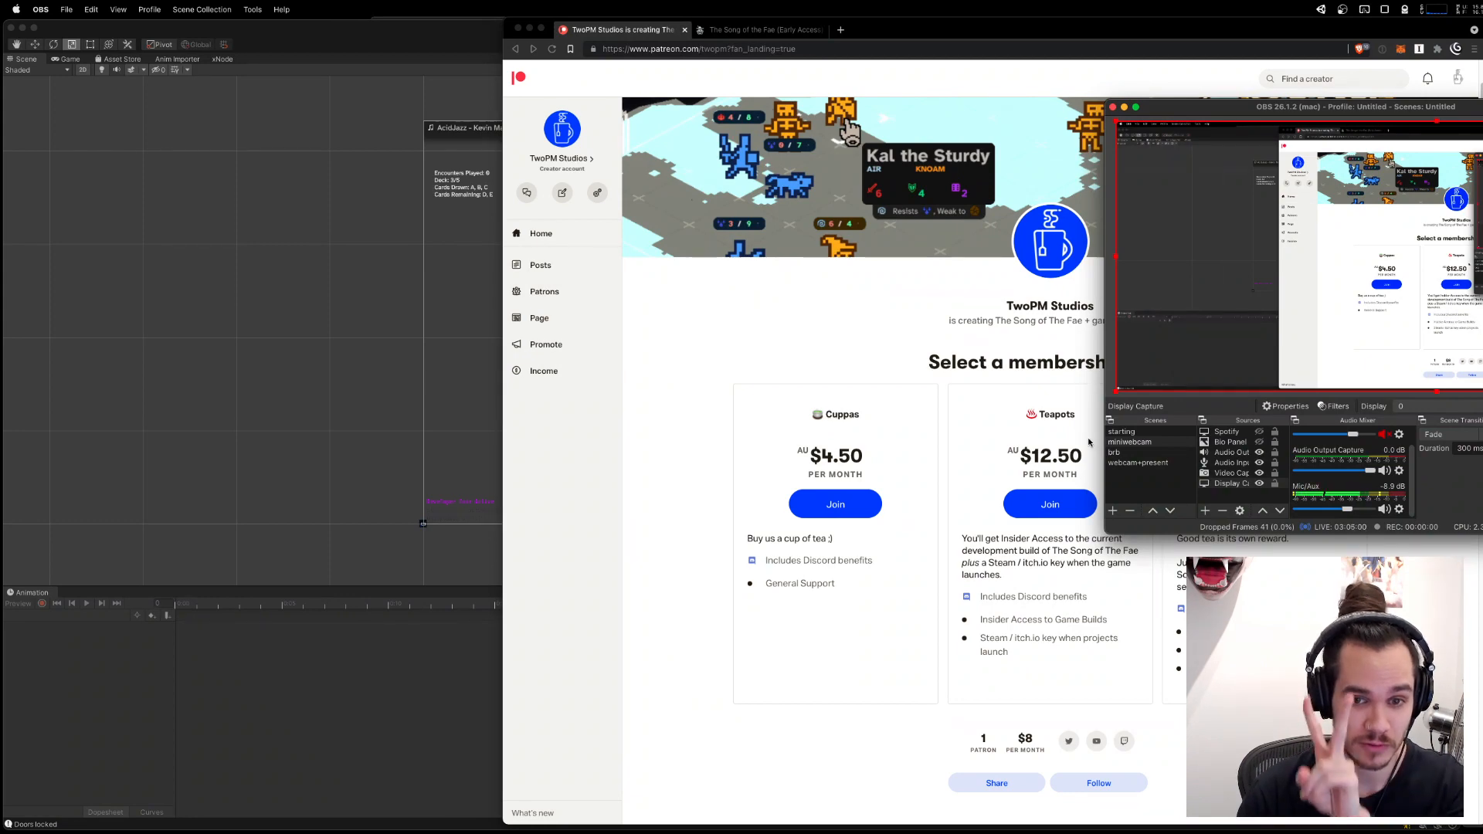
pyautogui.click(1179, 454)
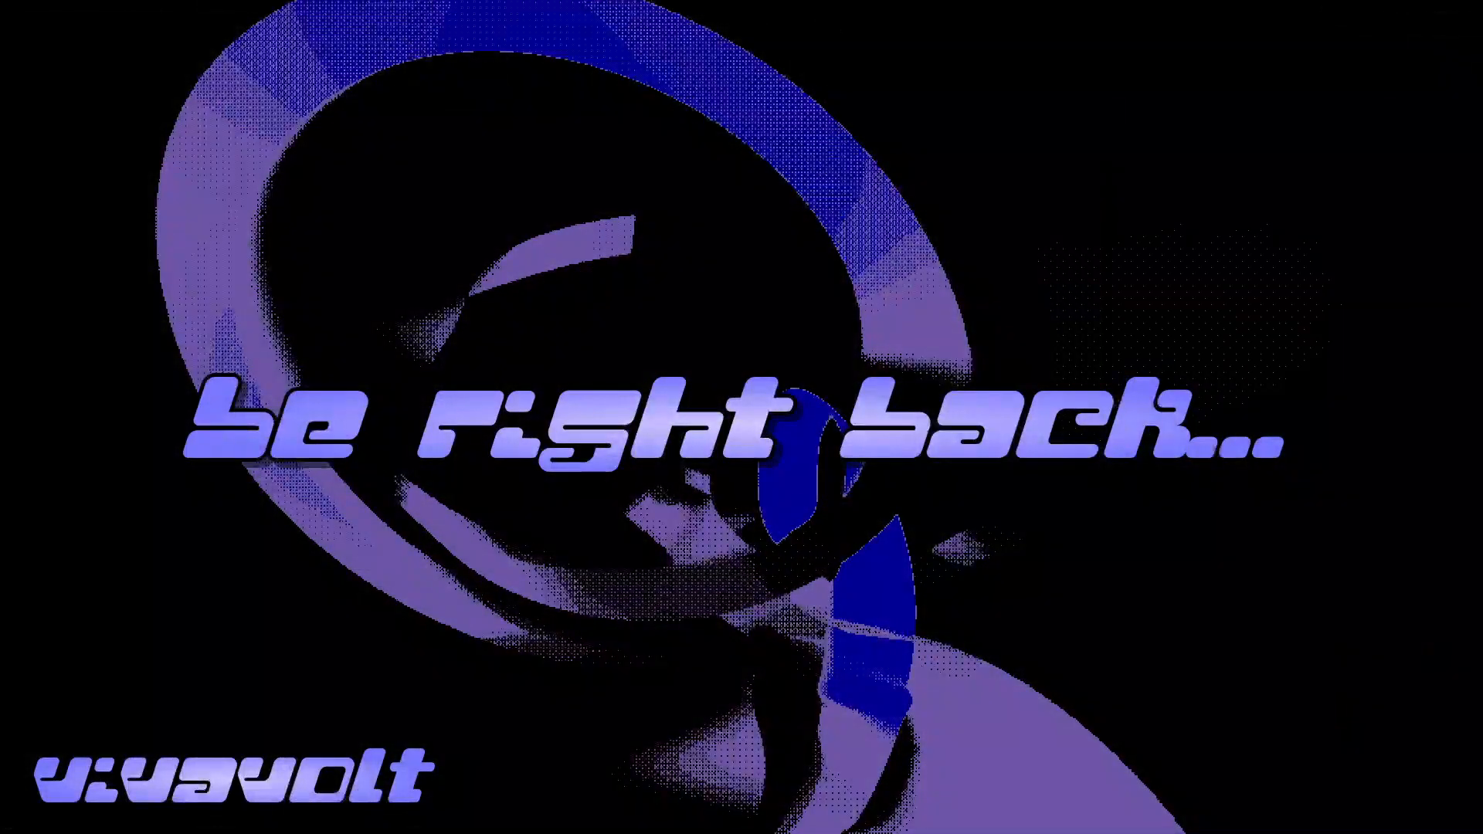